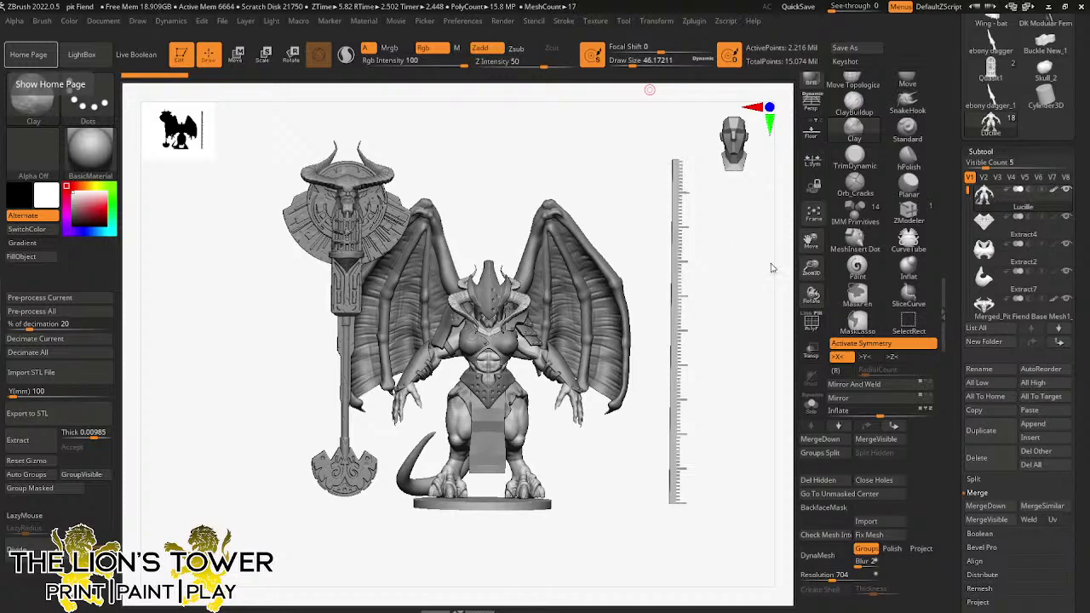
- Make the merged Lucille model the active tool and turn on PolyFrame to show its polygroup colours
left_click_drag(721, 370, 707, 388)
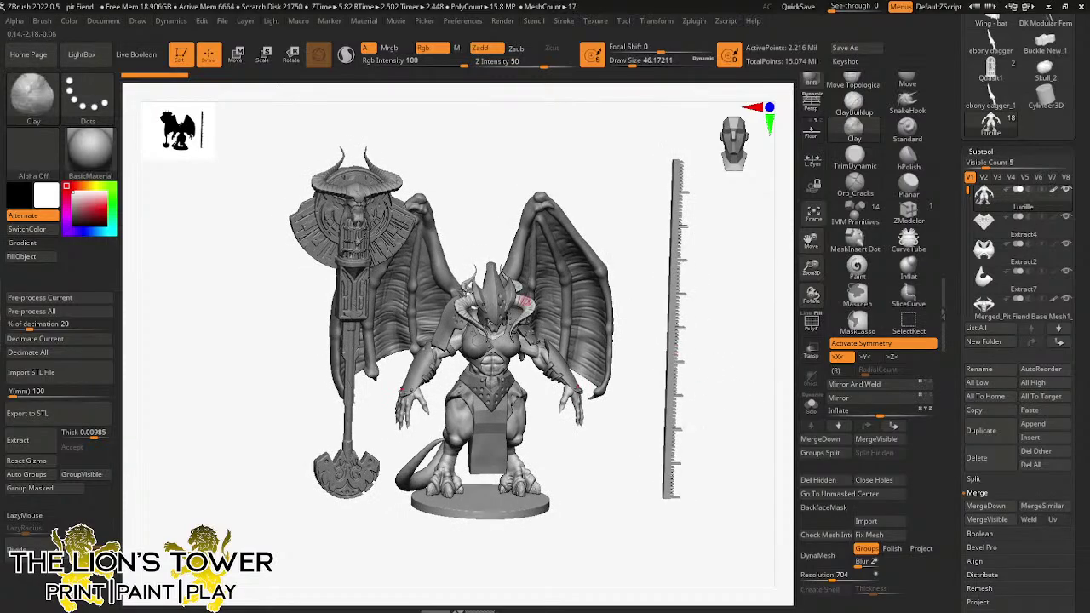
left_click_drag(591, 172, 615, 177, "shift")
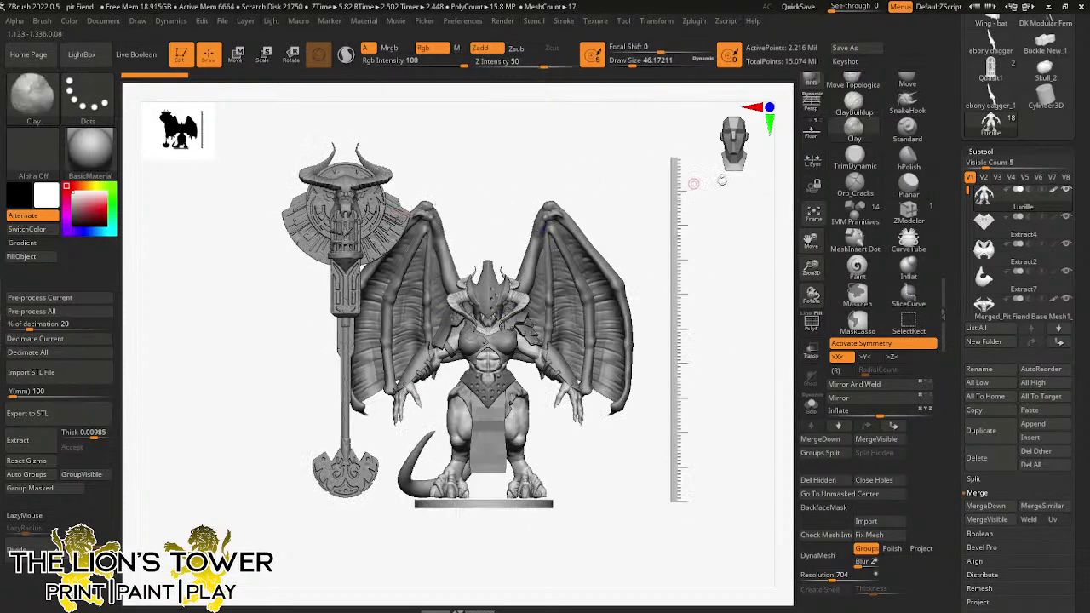
left_click_drag(965, 86, 966, 175)
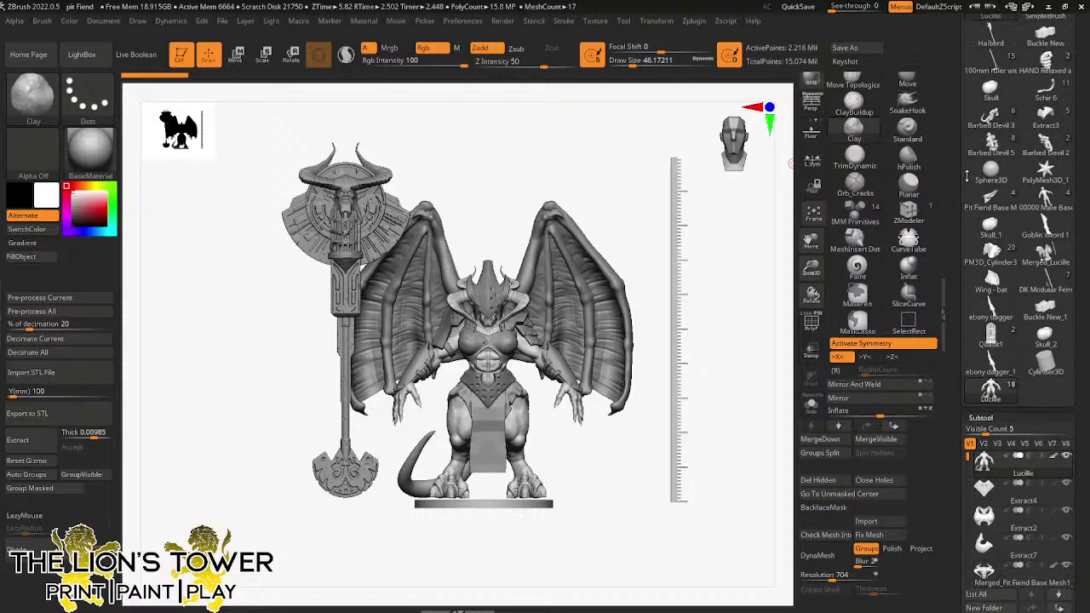
left_click(1044, 259)
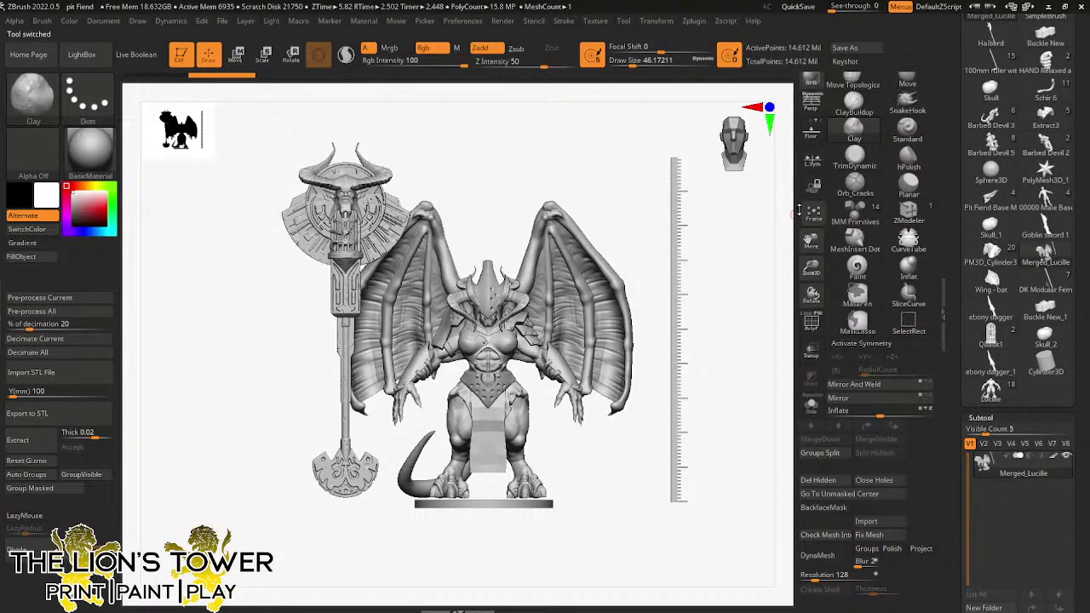
left_click_drag(638, 239, 654, 239)
left_click_drag(819, 244, 825, 294)
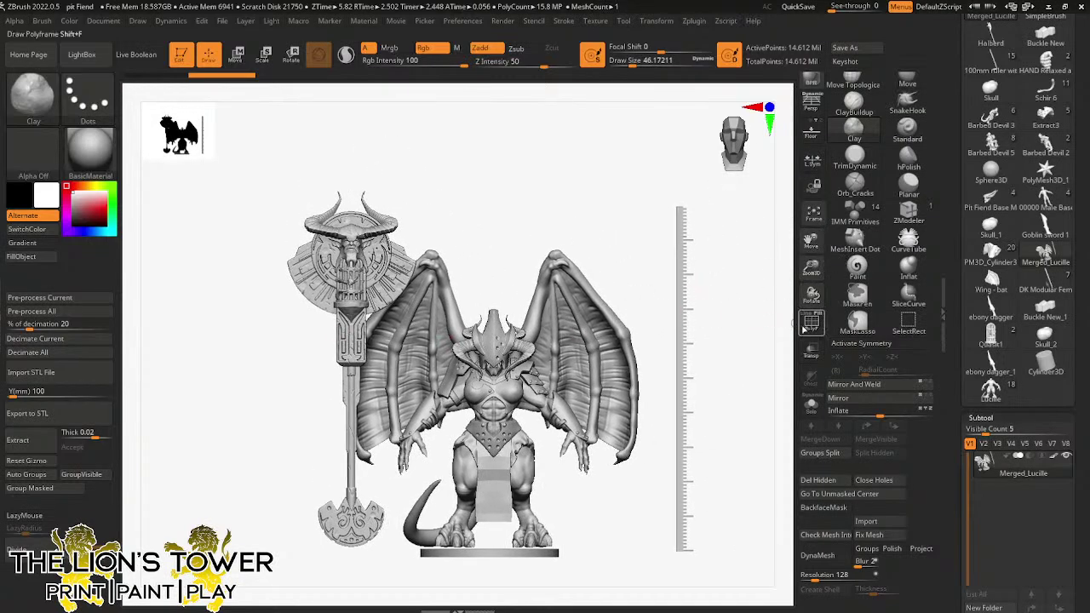
left_click(811, 322)
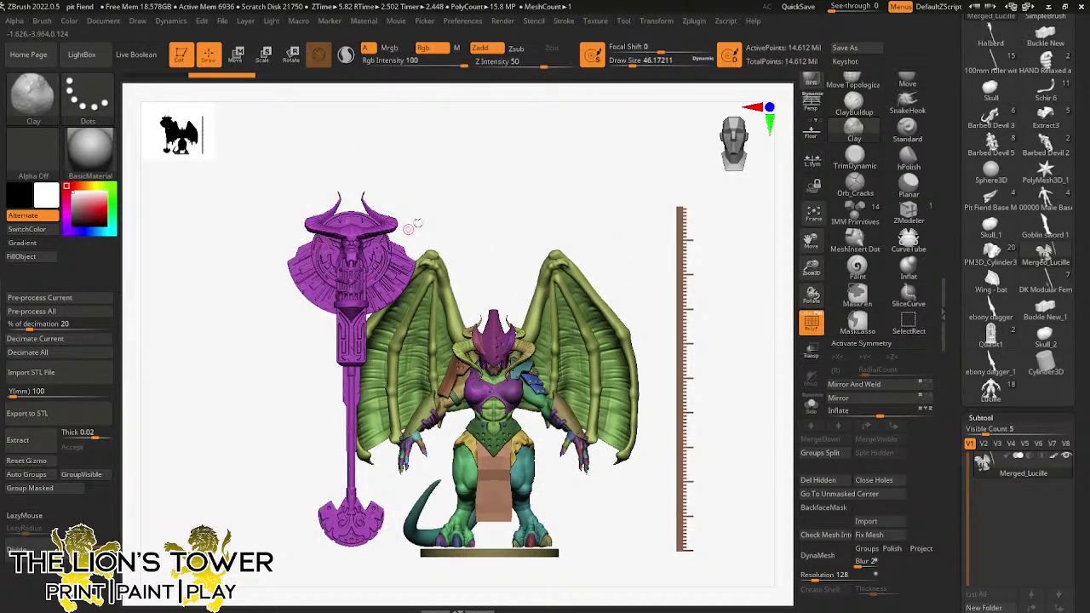
- Examine the merged figure's polygroups from the front, from the legs area and from below the base
left_click_drag(408, 230, 457, 221)
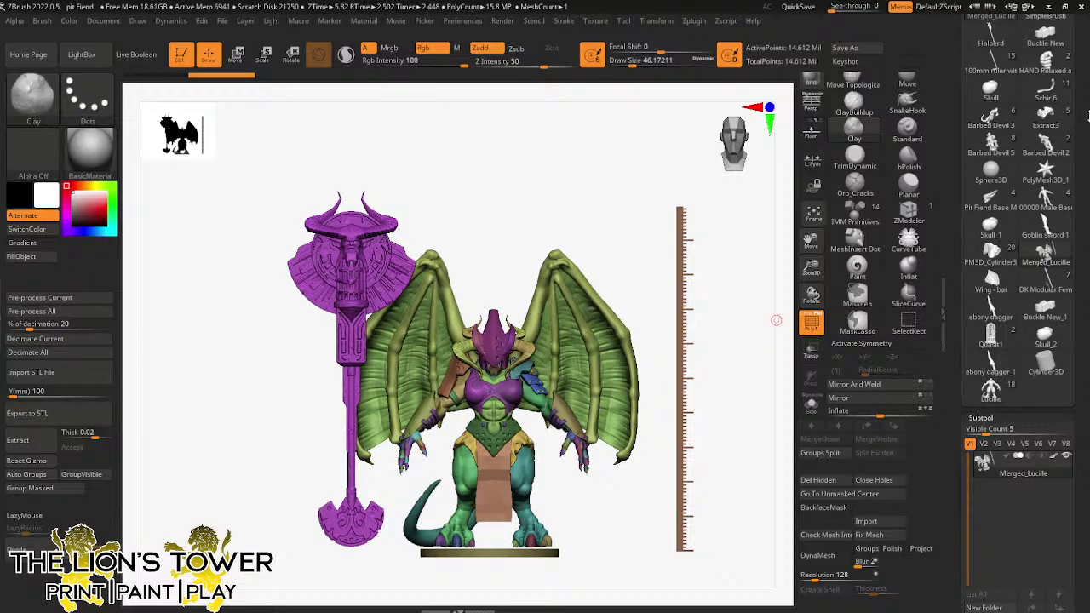
left_click_drag(809, 270, 815, 303)
left_click_drag(811, 243, 939, 130)
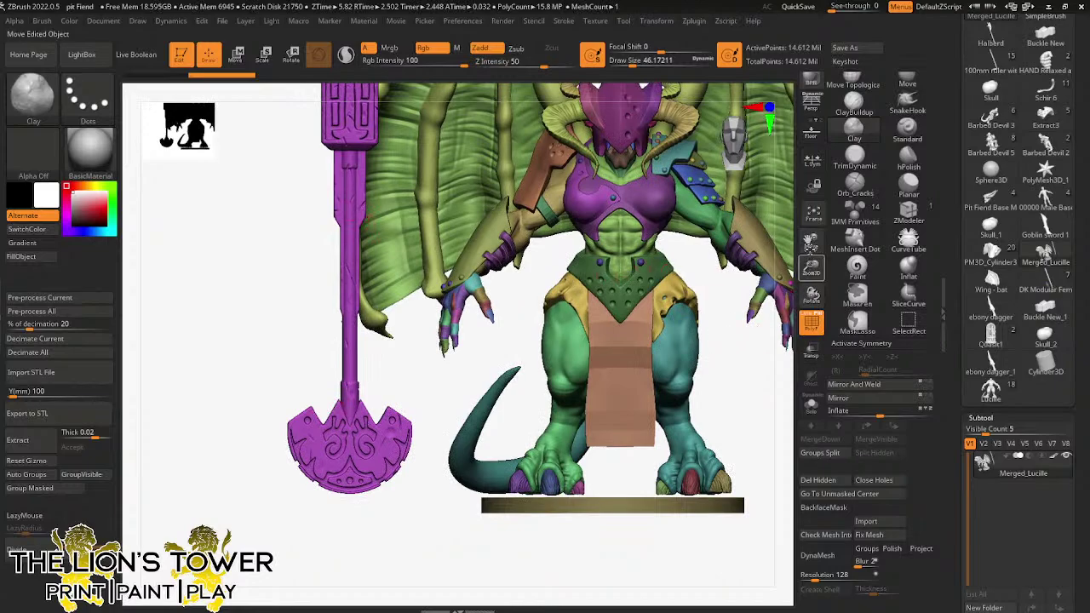
left_click_drag(811, 244, 736, 266)
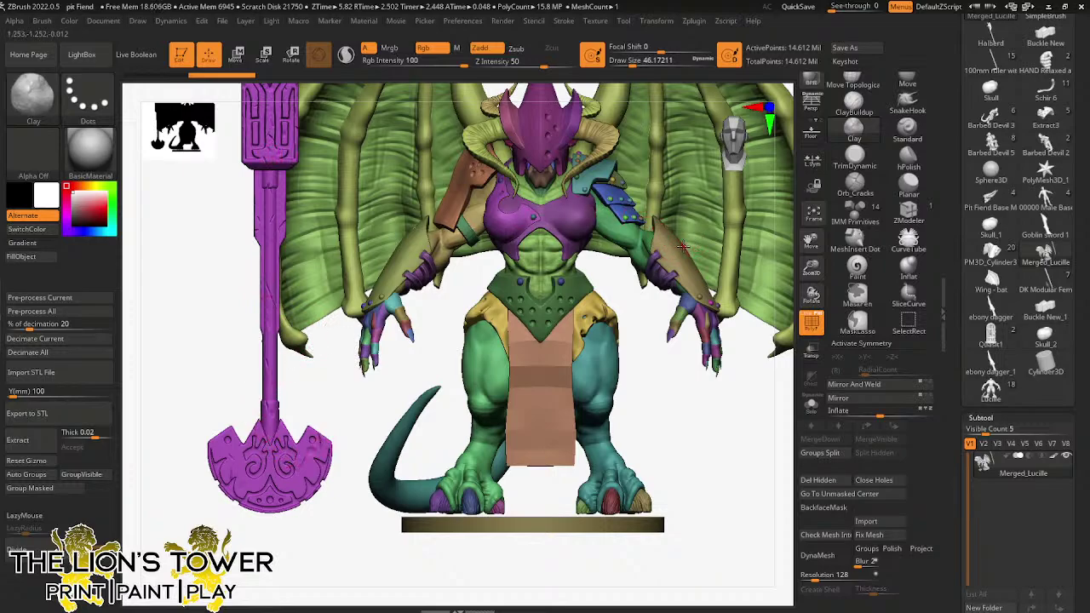
left_click_drag(811, 294, 632, 355)
left_click_drag(704, 326, 663, 326)
left_click_drag(812, 270, 811, 300)
left_click_drag(812, 240, 757, 296)
left_click_drag(756, 296, 781, 258)
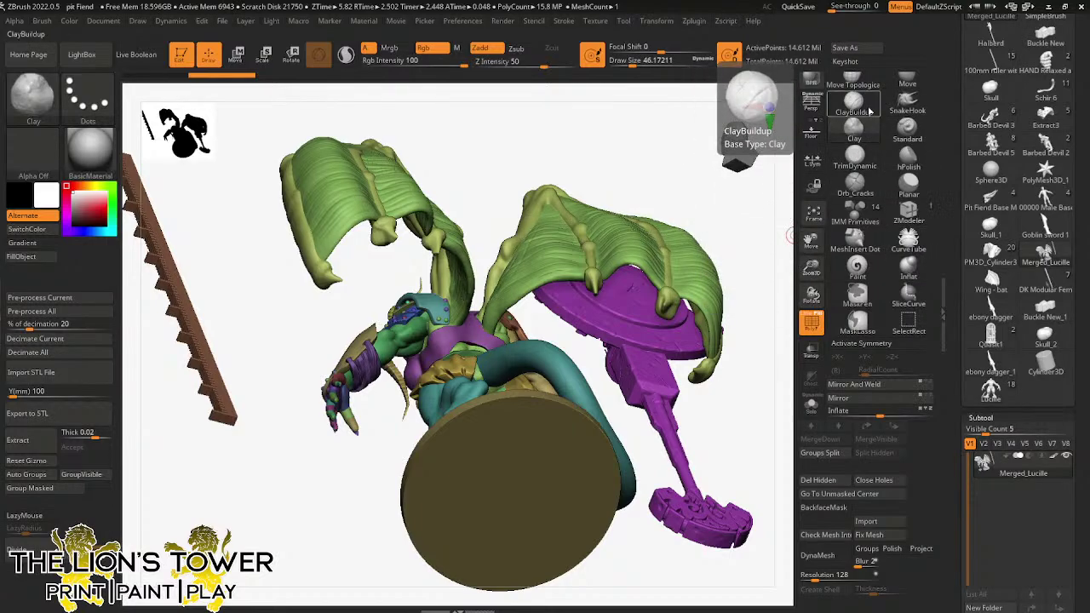
- Isolate the wings and torso by hiding the wing membrane and wing bone polygroups, then inverting the visibility with SelectRect
left_click(853, 155)
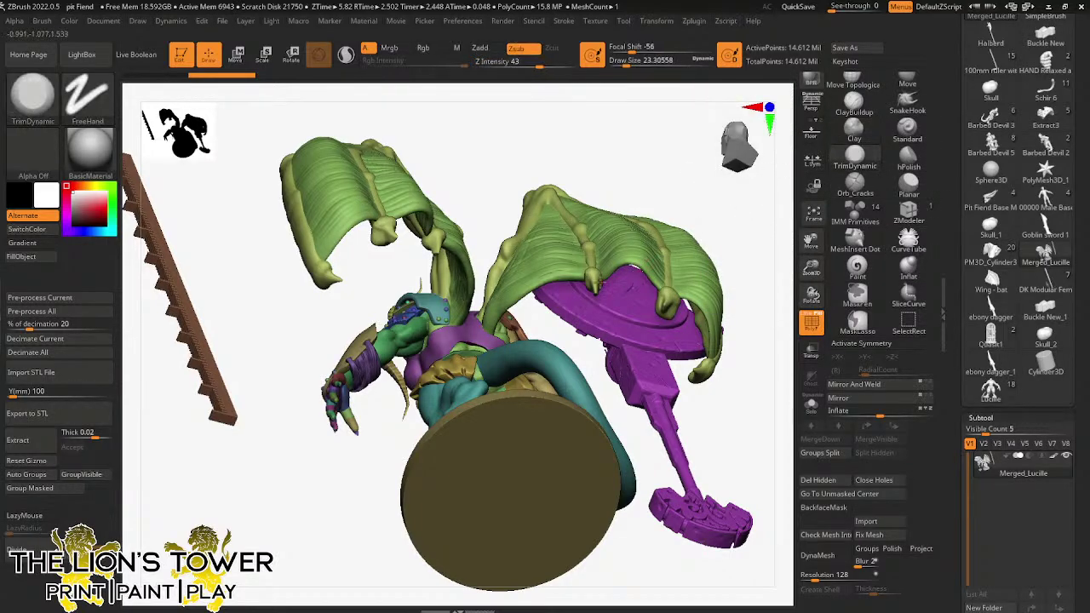
key("ctrl+shift")
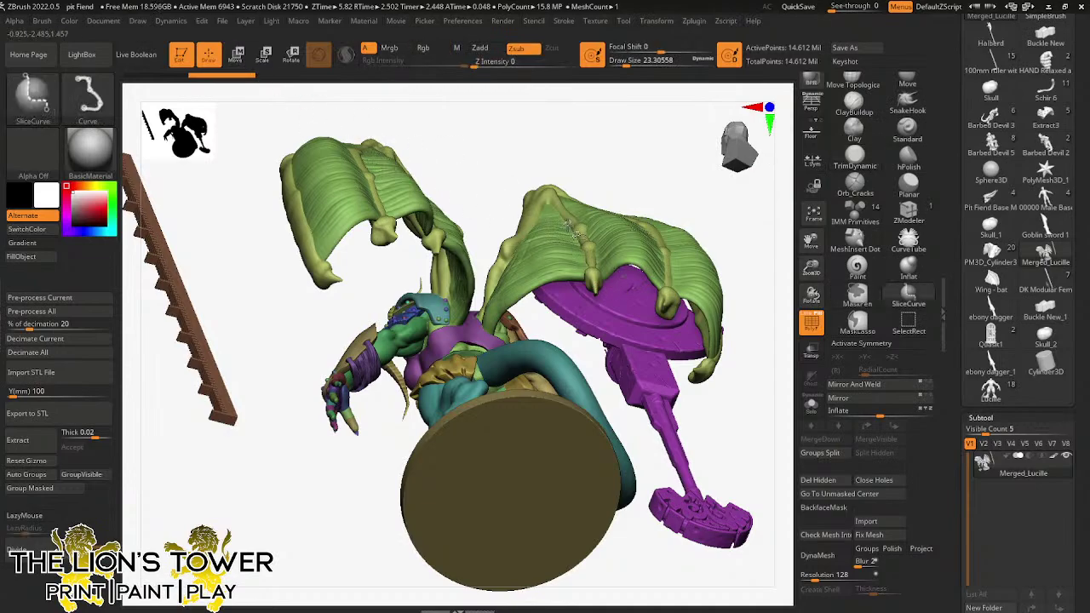
left_click(568, 232, "ctrl+shift")
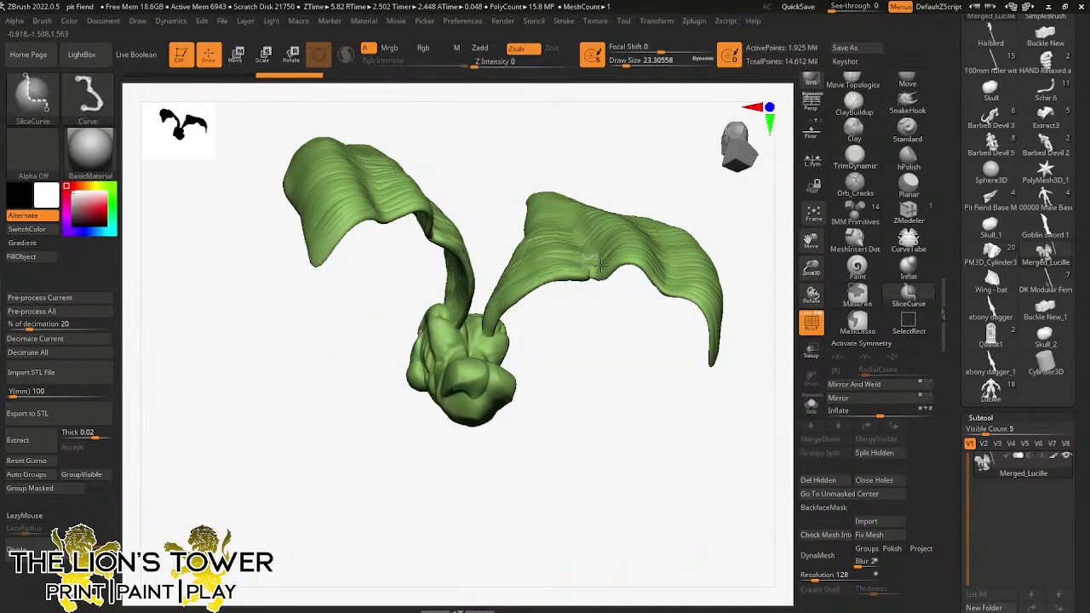
left_click(599, 268, "ctrl+shift")
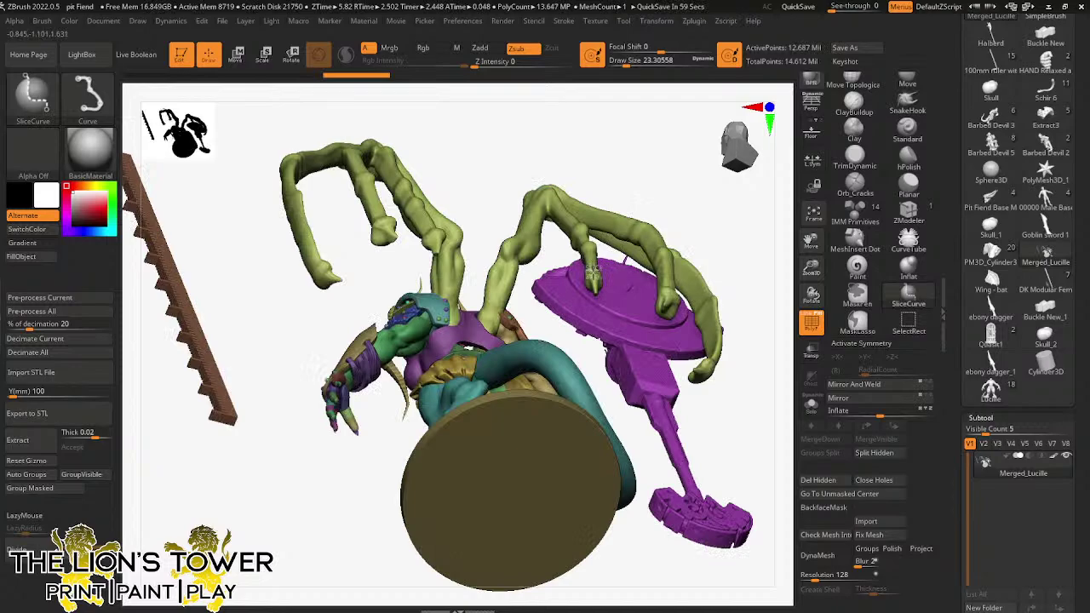
left_click(634, 241, "ctrl+alt+shift")
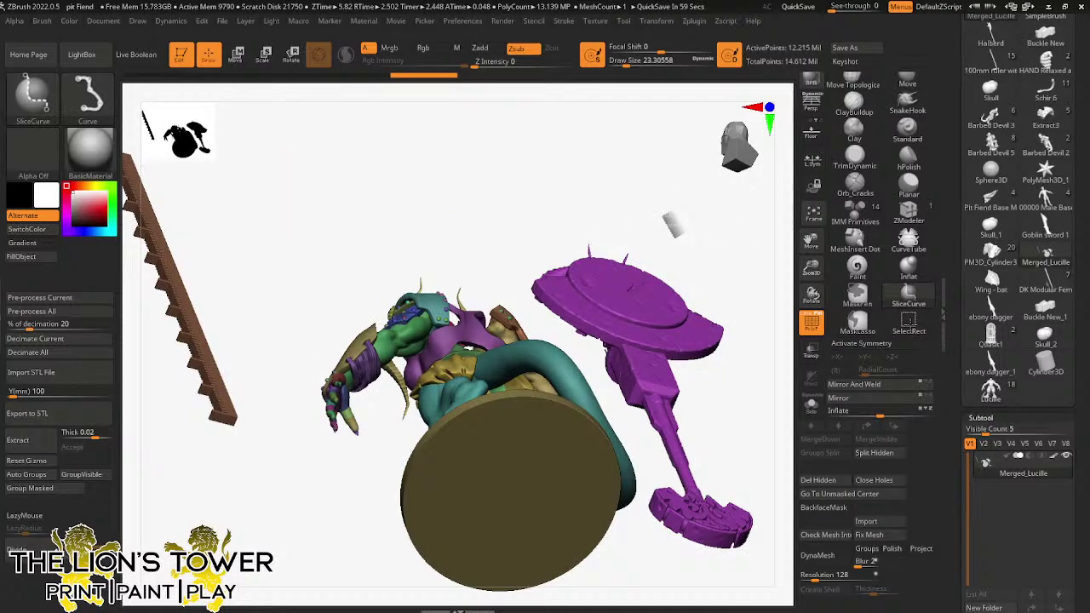
left_click(910, 323)
left_click(876, 350)
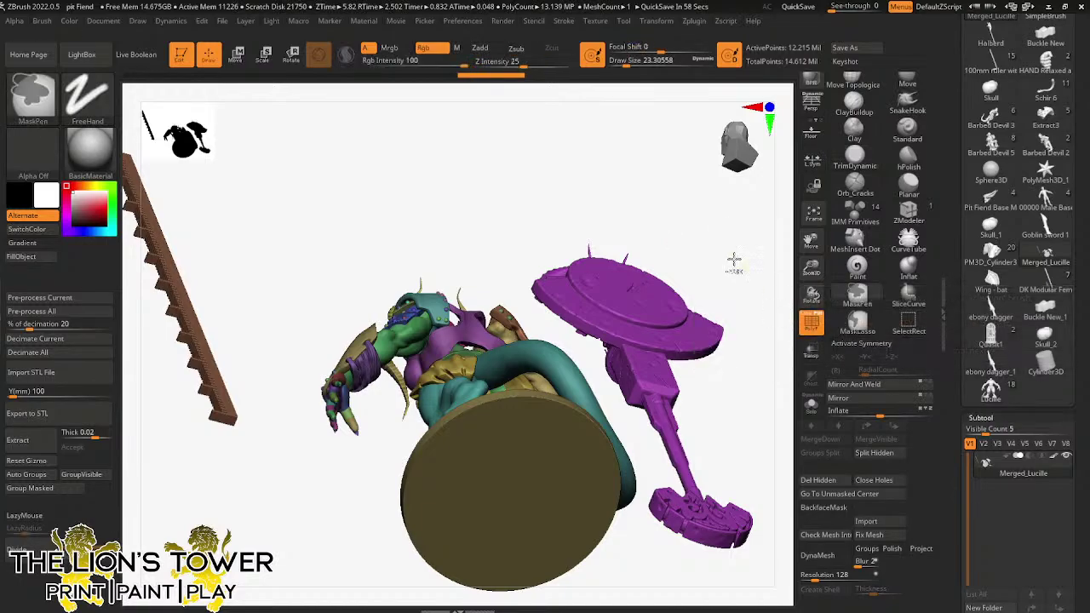
left_click_drag(690, 210, 715, 249, "ctrl+shift")
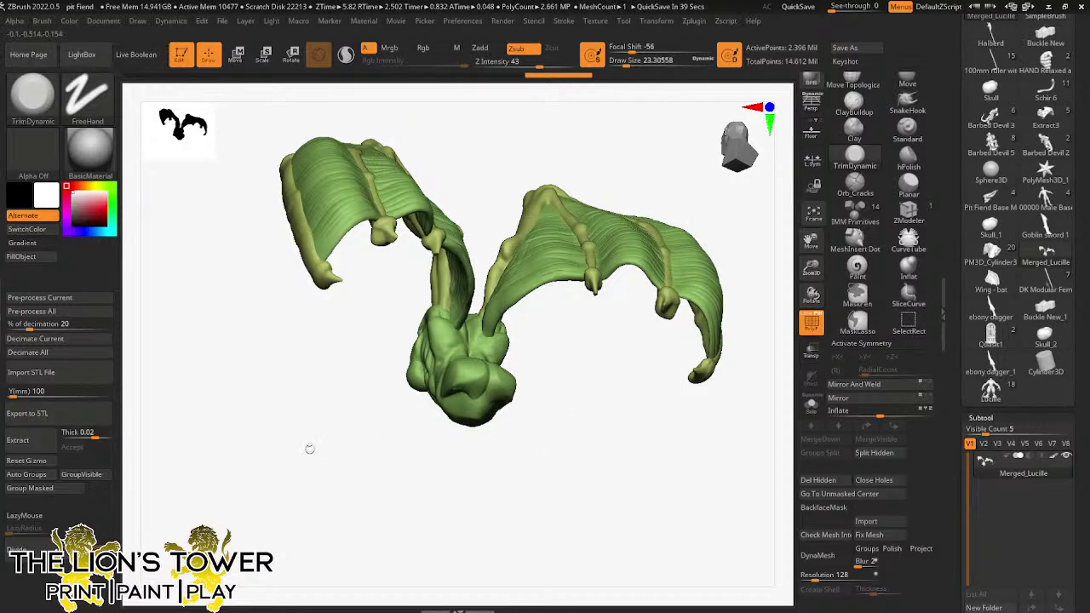
- Regroup the visible parts into separate polygroups and hide the torso so only the two wings show
key("shift+f")
key("ctrl+shift")
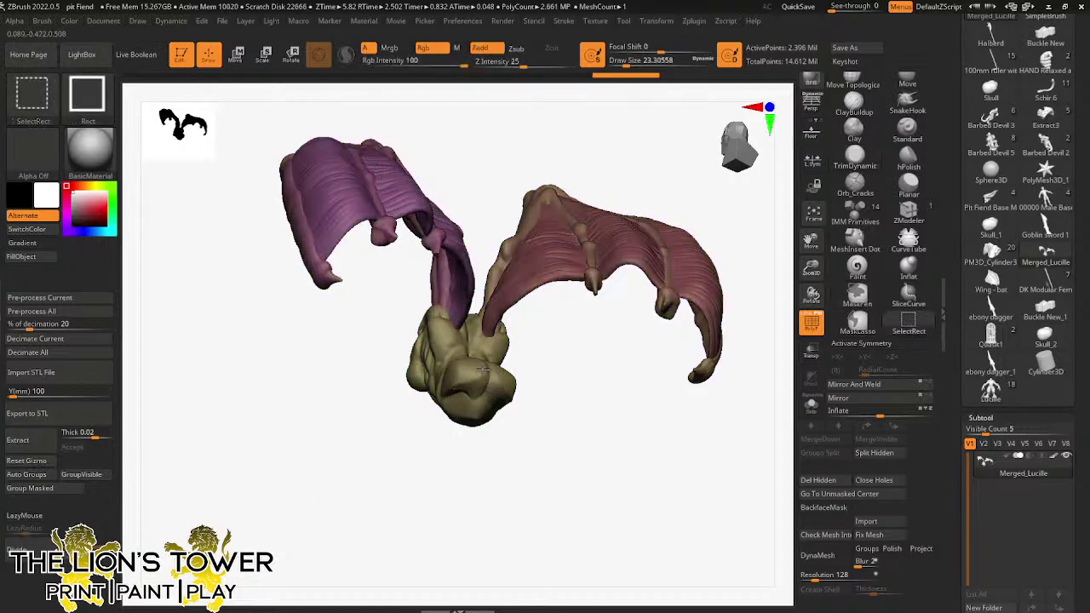
left_click(468, 388, "ctrl+alt+shift")
left_click_drag(469, 388, 777, 235)
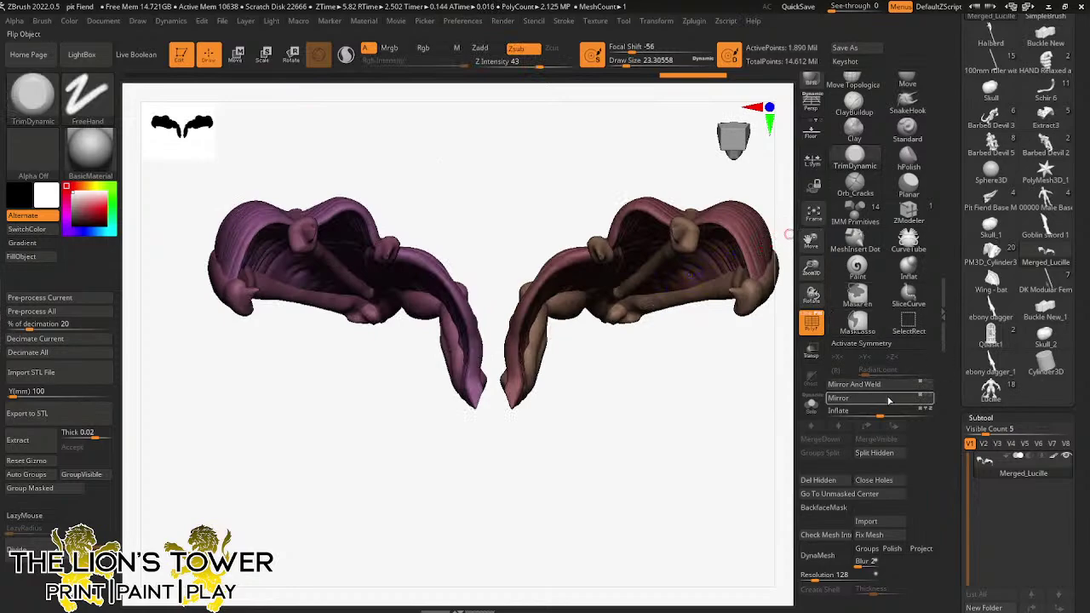
- Activate X symmetry and Sculptris Pro mode, and set the TrimDynamic brush's draw size to about 74
left_click(860, 344)
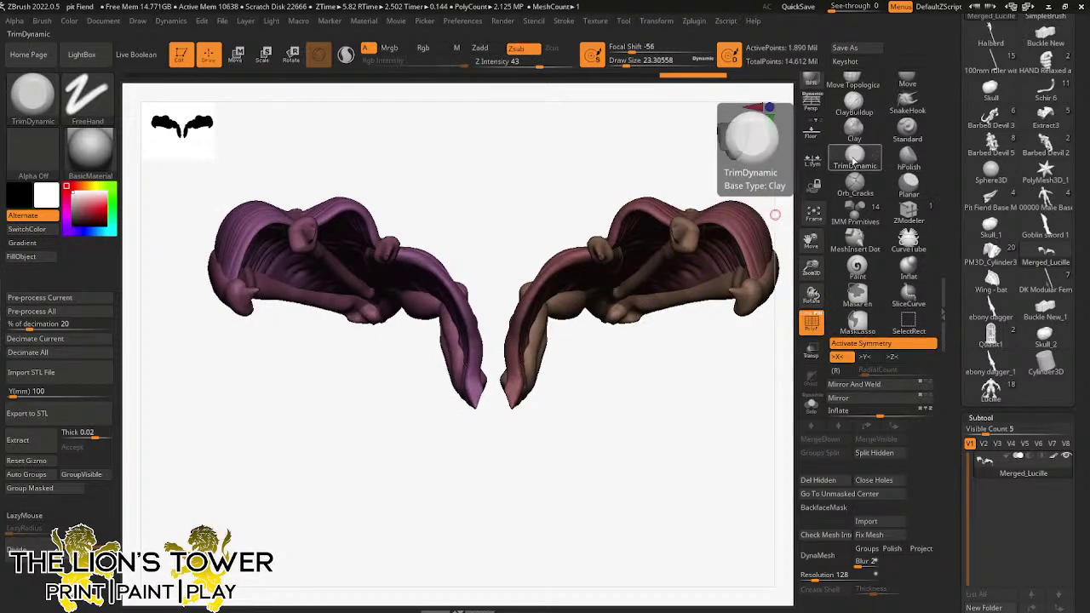
left_click_drag(811, 268, 811, 308)
left_click_drag(811, 241, 655, 345)
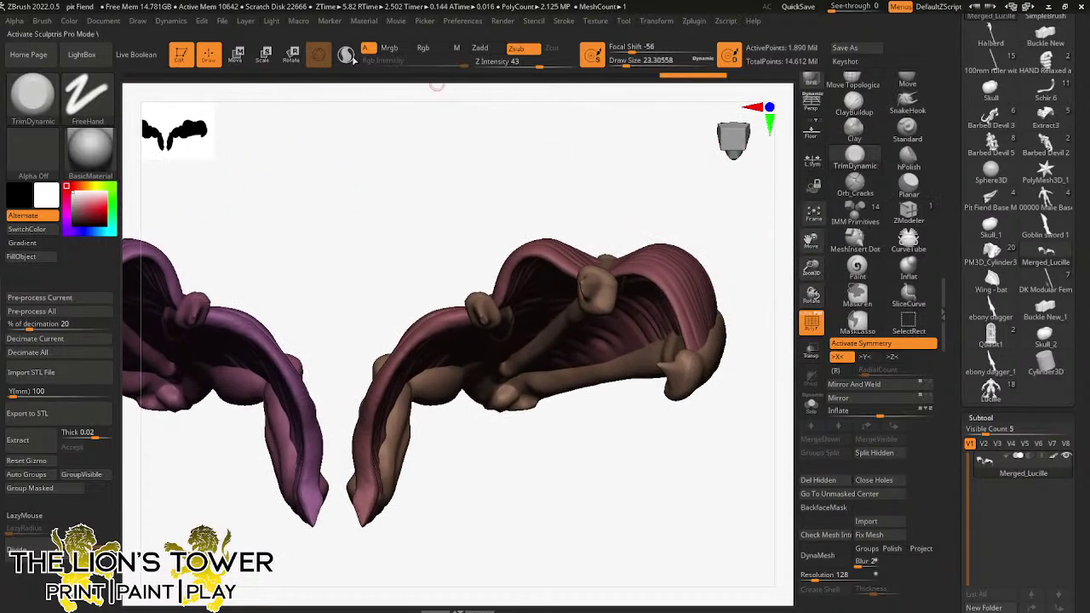
left_click(346, 55)
left_click(638, 65)
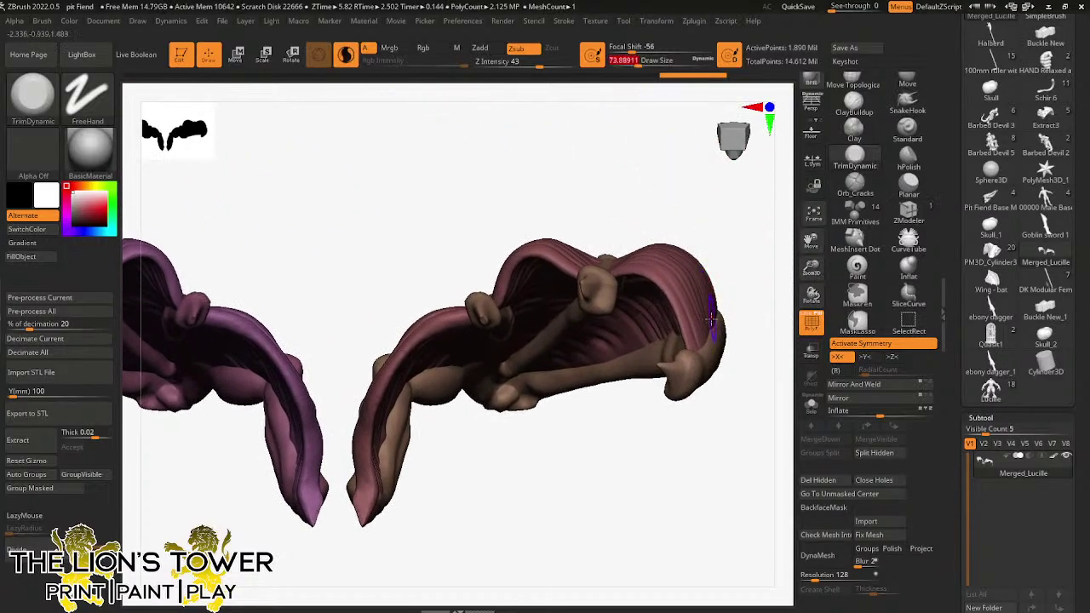
- Trim the bone tips along the wing's lower edge flat with TrimDynamic, undoing and redoing strokes as needed
left_click_drag(695, 391, 624, 349)
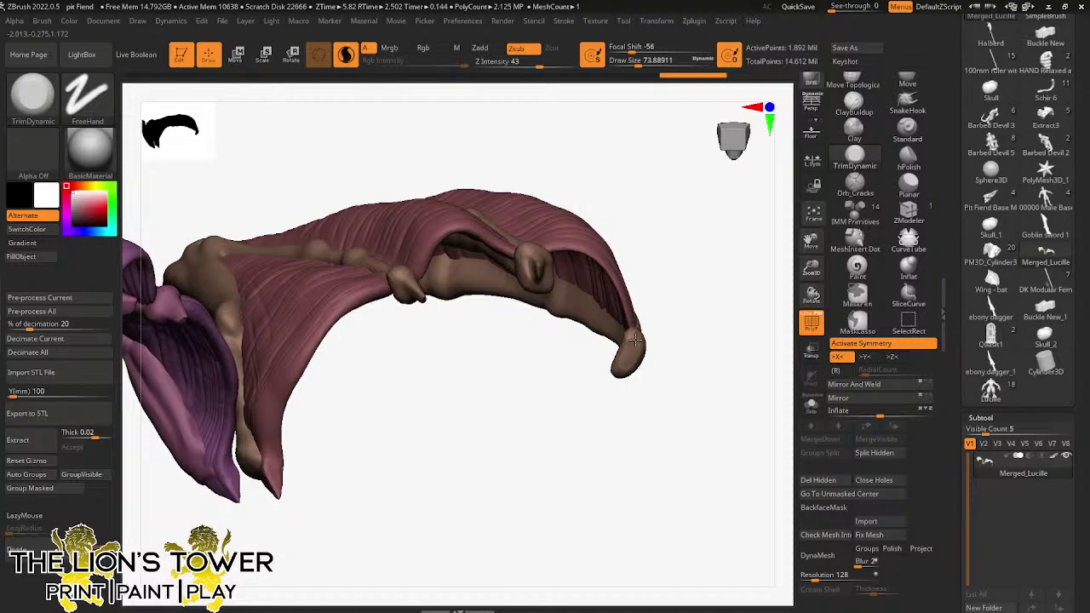
key("ctrl+z")
key("ctrl+z")
key("ctrl+z")
key("ctrl+z")
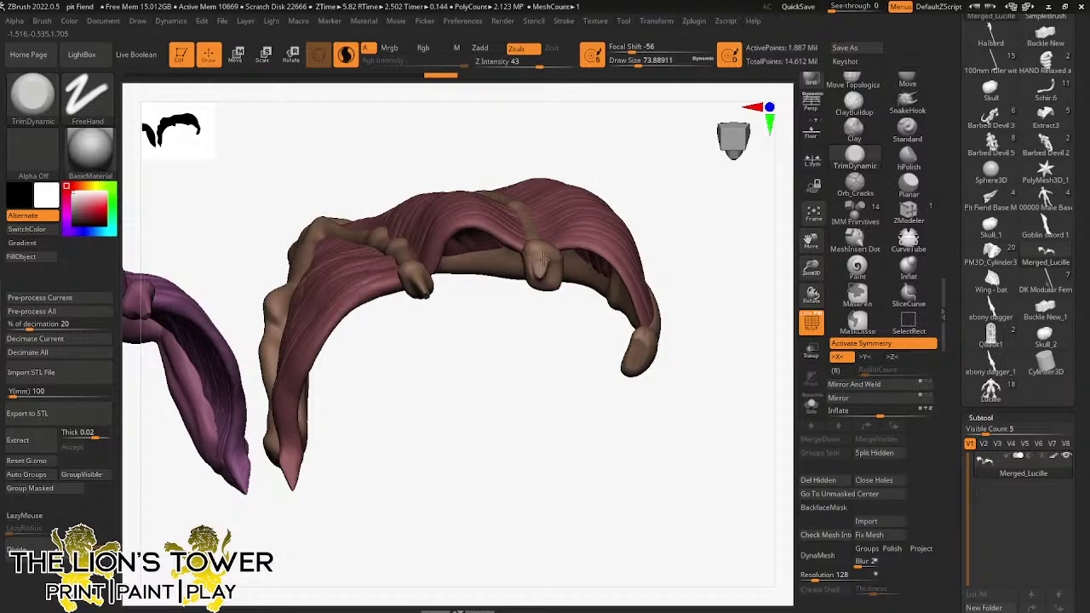
key("ctrl+shift+z")
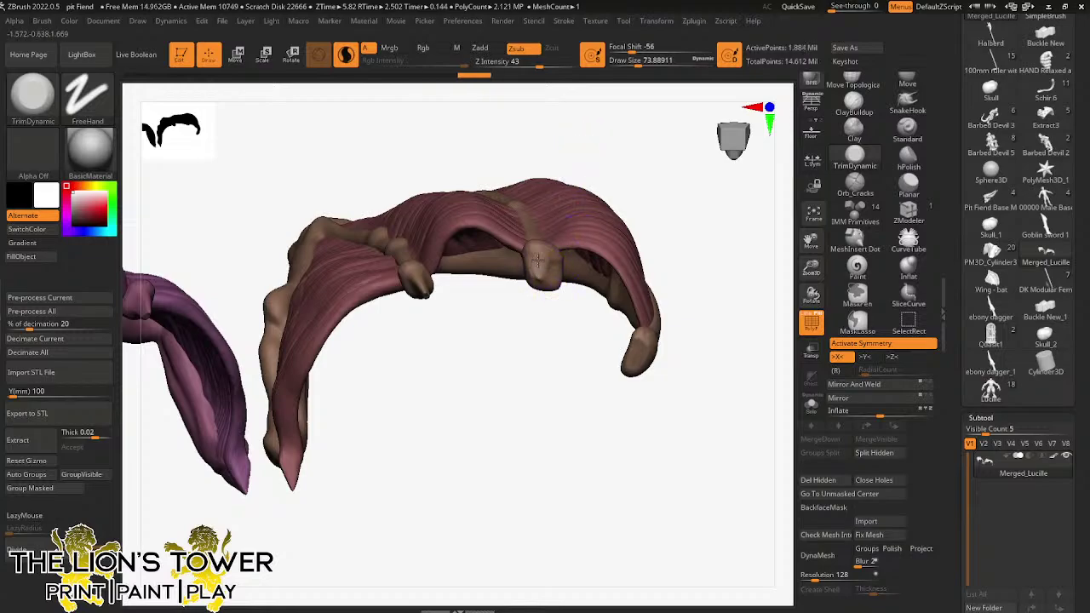
key("ctrl+shift+z")
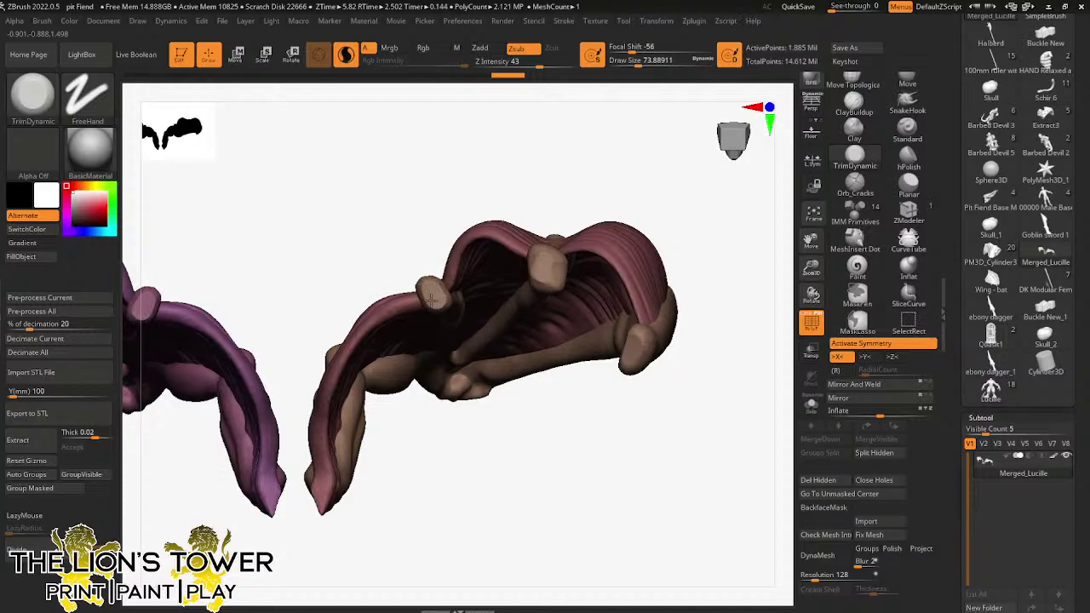
- Build up the joint at the top of the wing bones with the ClayBuildup brush at draw size 28.75
left_click_drag(601, 157, 665, 214)
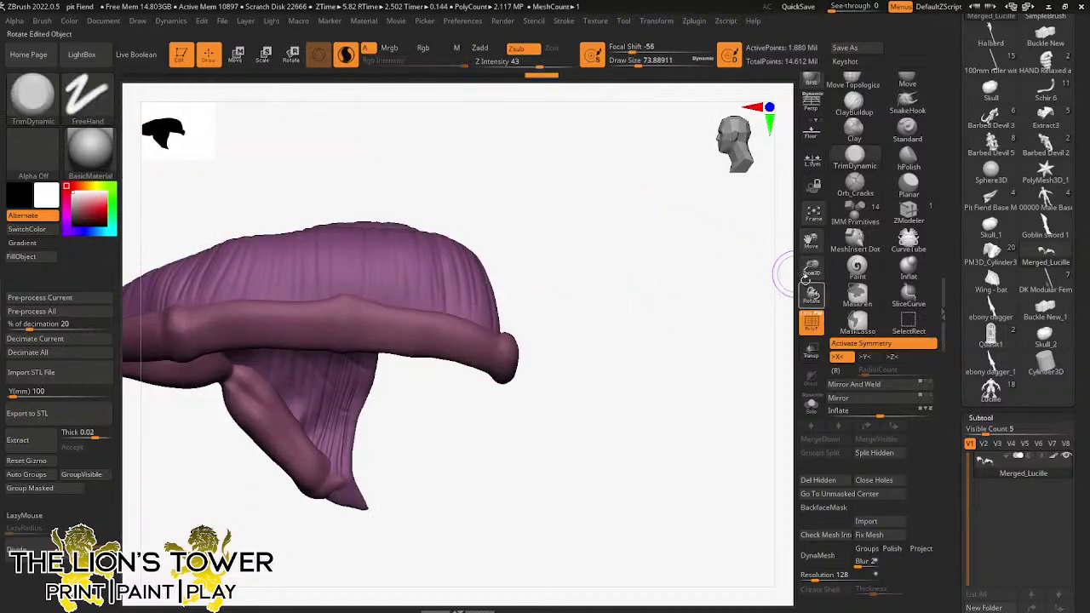
left_click_drag(810, 271, 809, 248)
left_click_drag(810, 241, 801, 289)
left_click_drag(732, 294, 681, 273)
left_click_drag(809, 244, 916, 383)
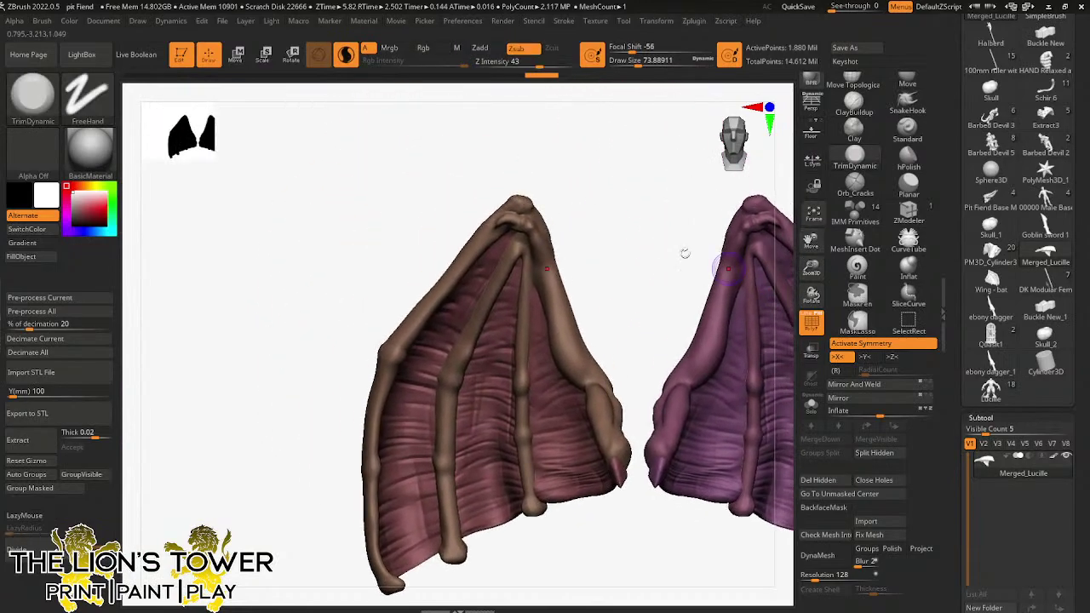
left_click_drag(684, 253, 626, 228)
left_click_drag(811, 268, 812, 293)
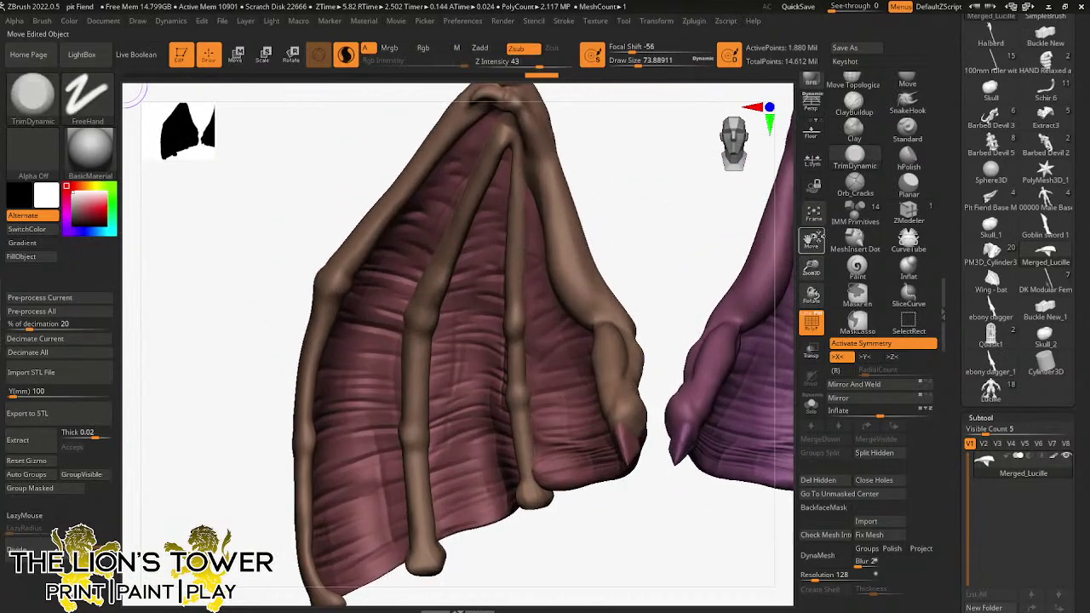
mouse_move(813, 240)
left_mouse_down()
mouse_move(736, 308)
mouse_move(669, 337)
left_mouse_up()
left_click(860, 187)
left_click_drag(811, 268, 811, 315)
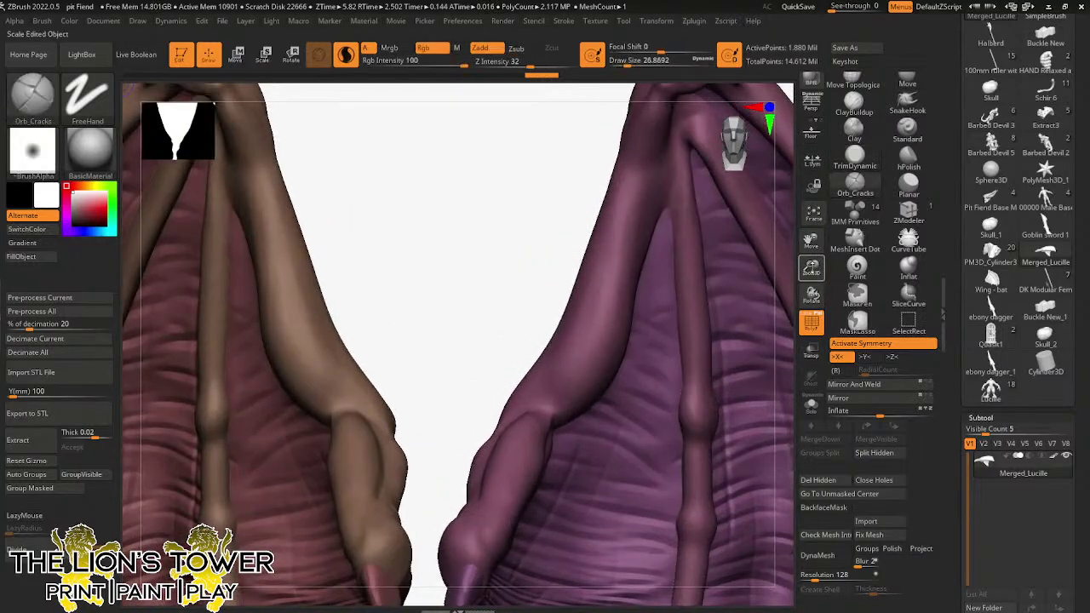
left_click_drag(812, 242, 696, 416)
left_click(853, 103)
mouse_move(628, 63)
left_mouse_down()
mouse_move(632, 84)
mouse_move(628, 75)
left_mouse_up()
left_click_drag(564, 235, 571, 270)
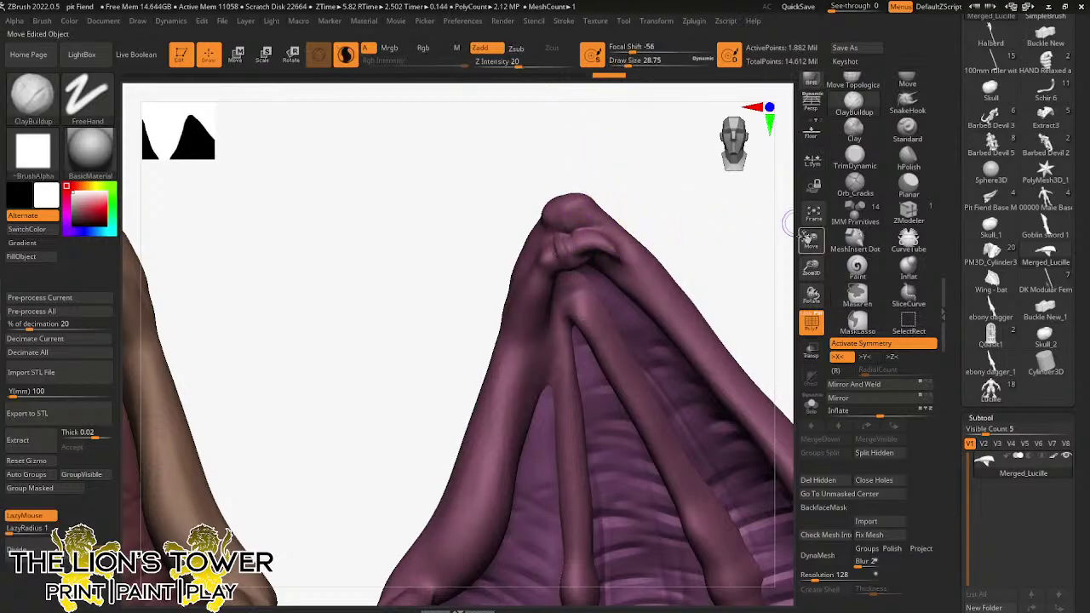
- Try to isolate a wing polygroup, restore and reframe both wings, and try again on the wing membrane
left_click_drag(812, 268, 817, 117)
left_click(545, 388, "ctrl+shift")
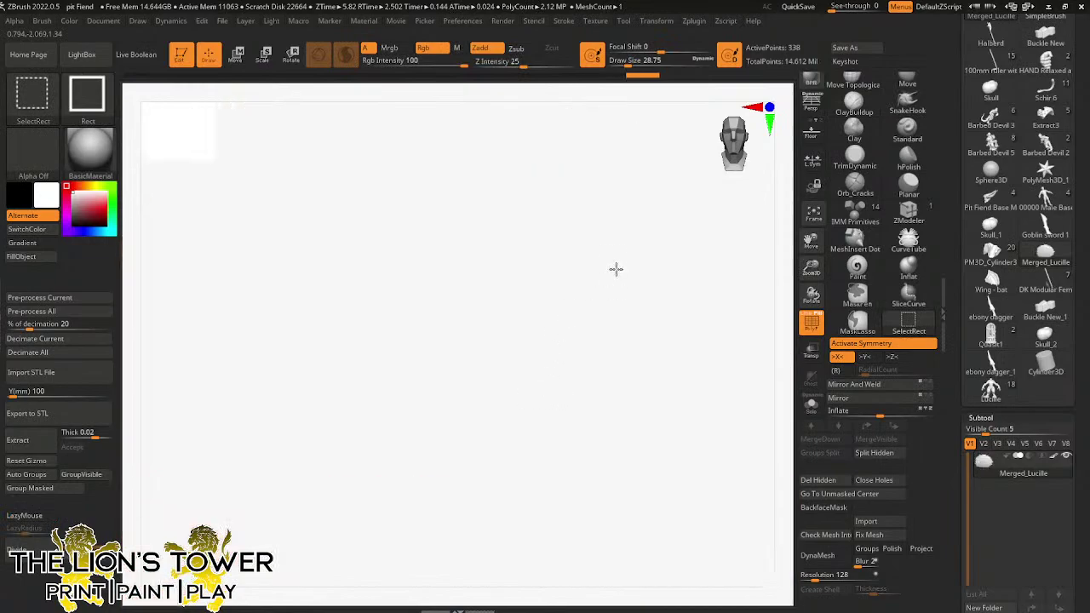
left_click(813, 218)
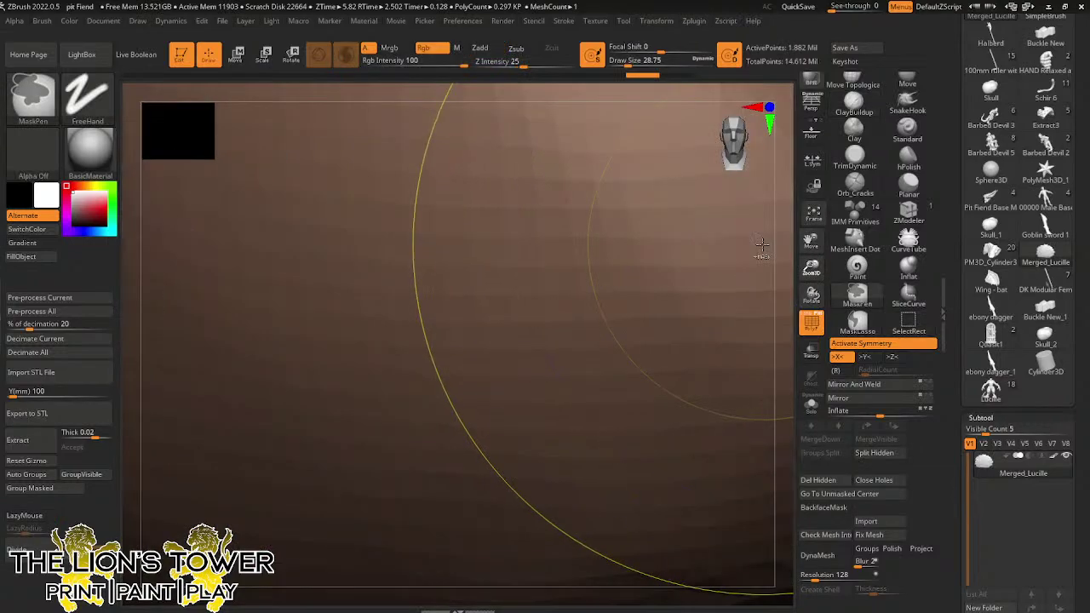
left_click(813, 214)
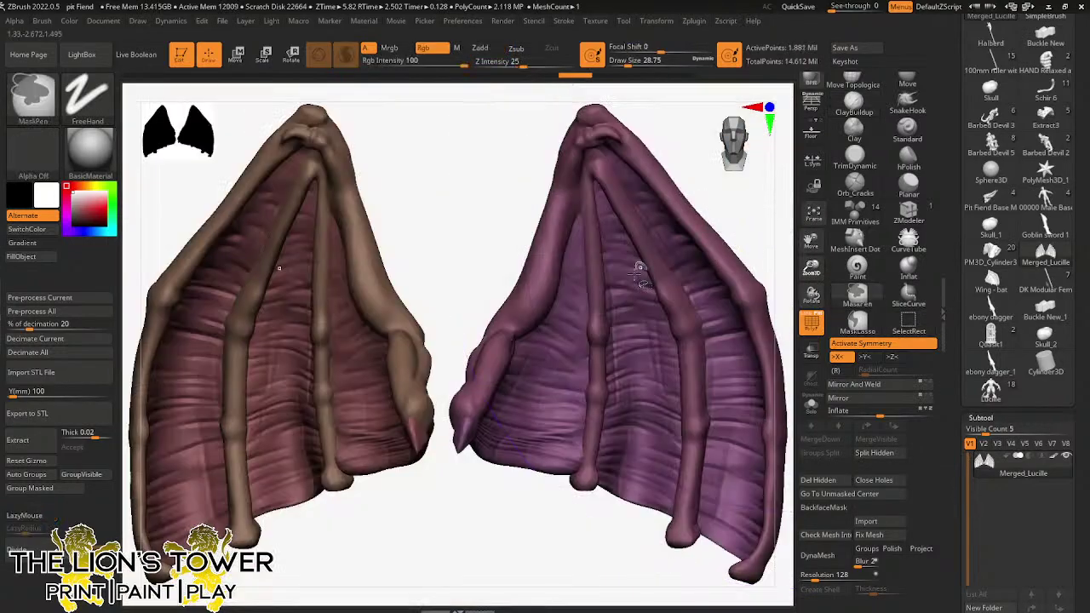
left_click(631, 307, "ctrl+shift")
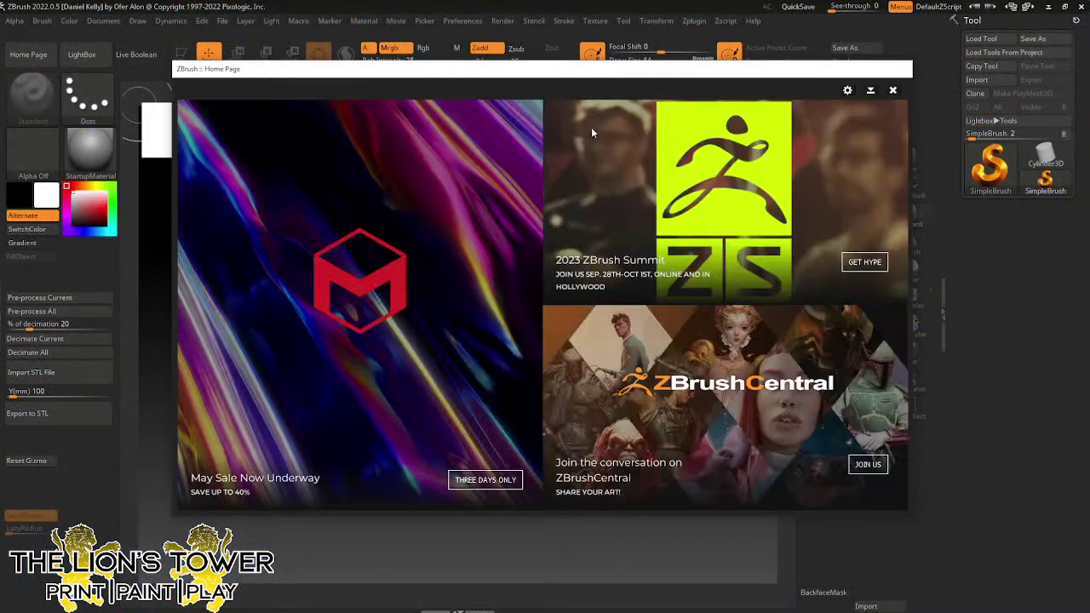
- Dismiss the startup page and session notice, and restore the QS_44562.zpr quicksave of the winged demon
left_click(893, 90)
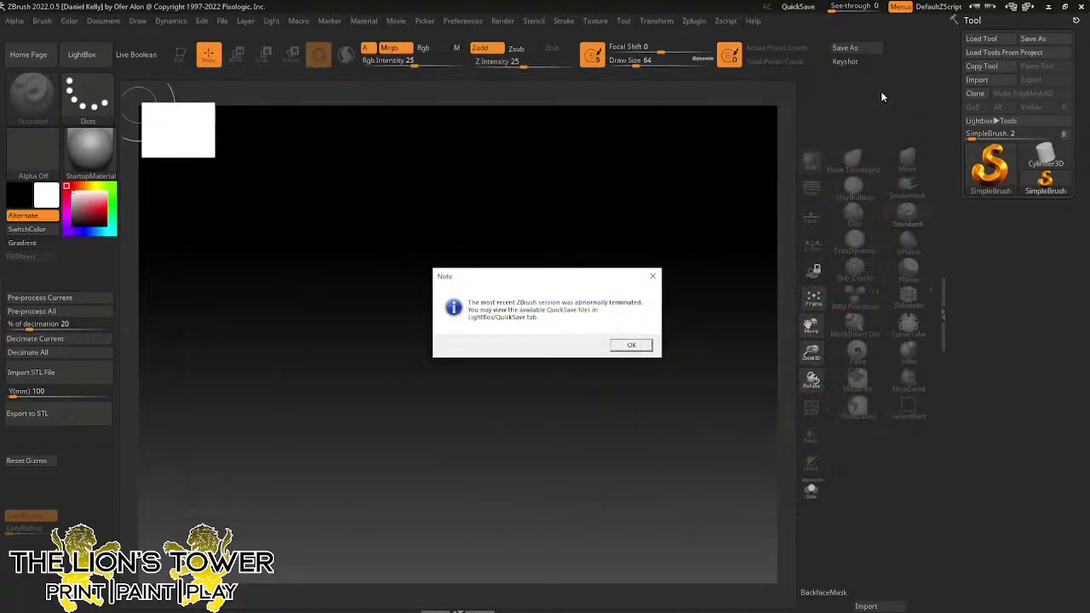
left_click(631, 346)
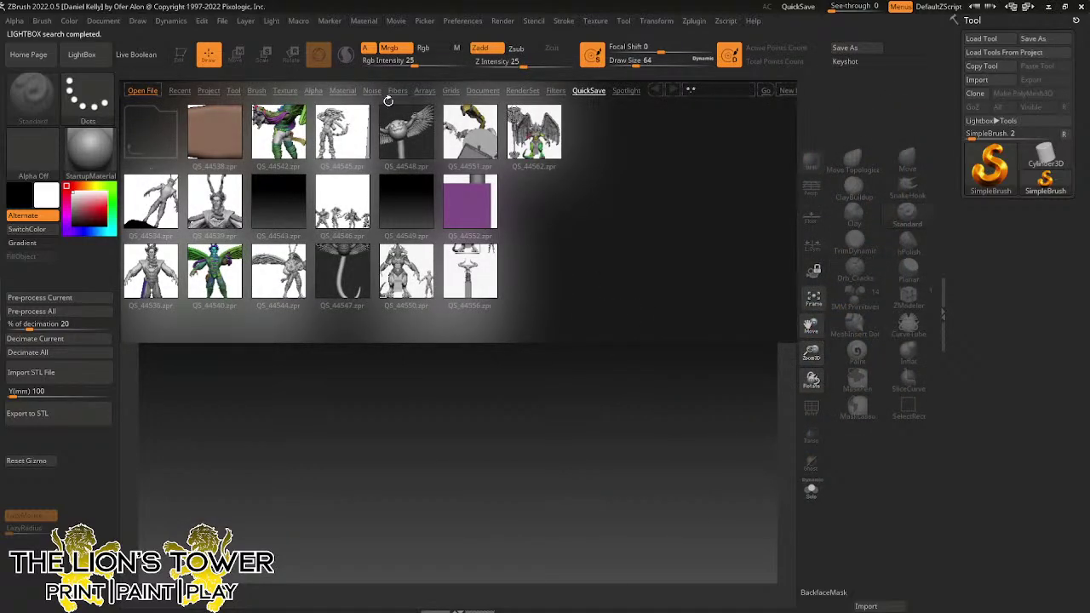
left_click(187, 90)
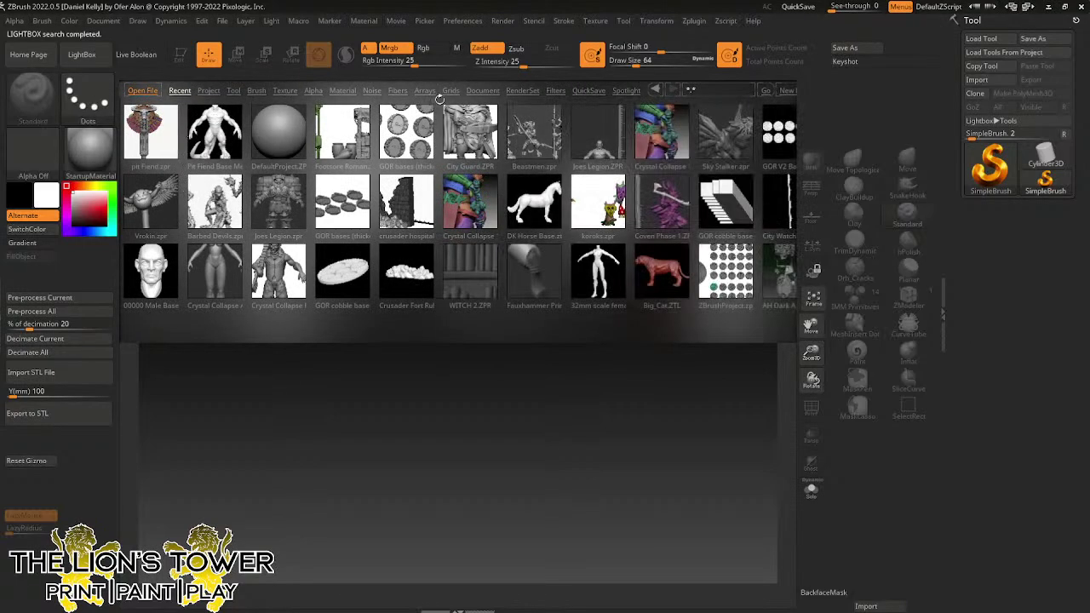
left_click(588, 90)
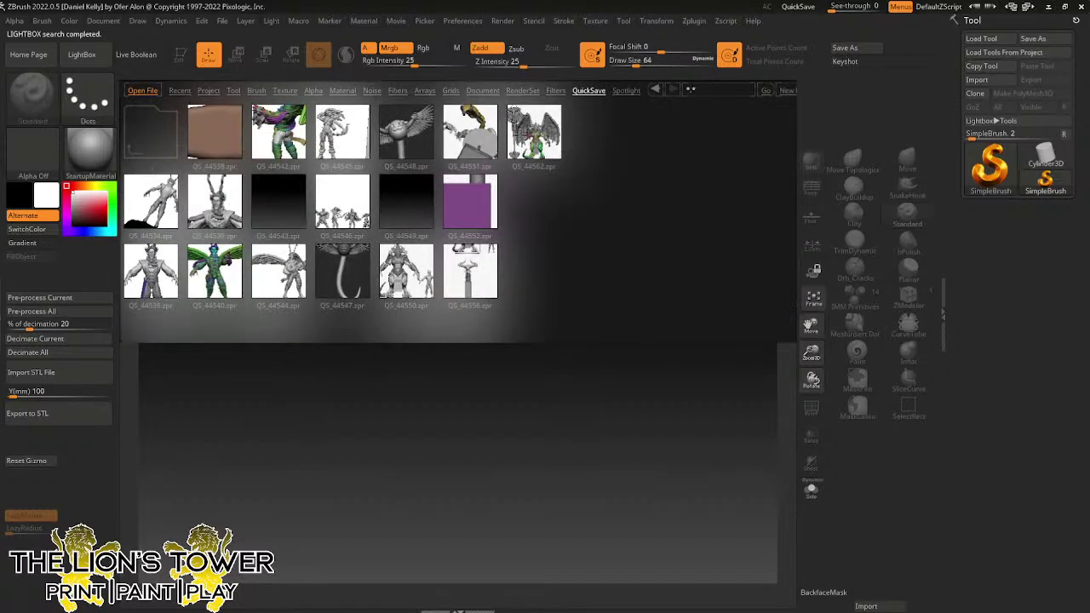
double_click(521, 135)
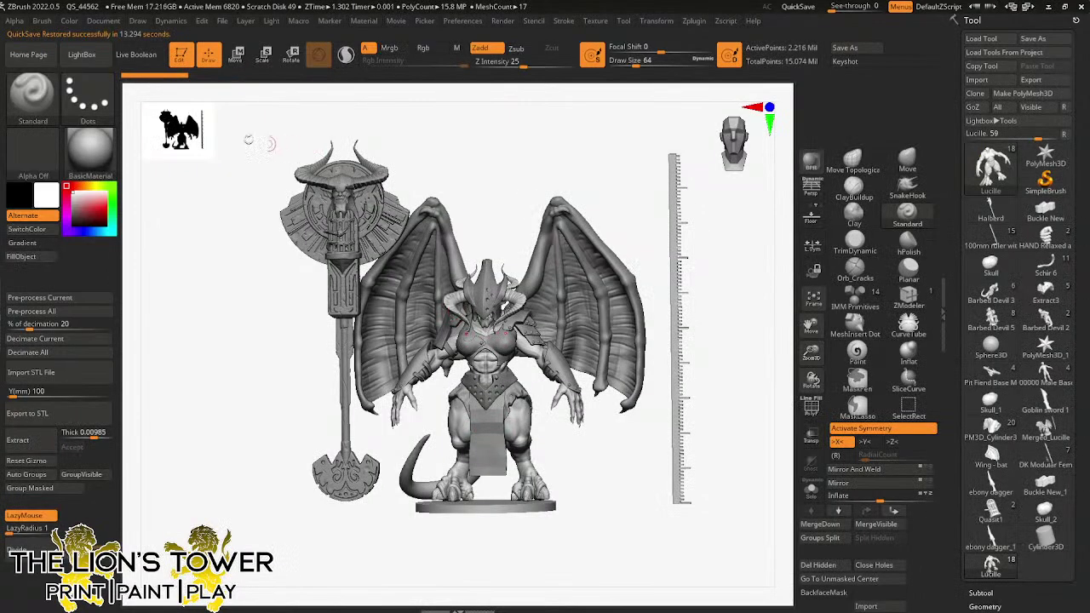
left_click(85, 55)
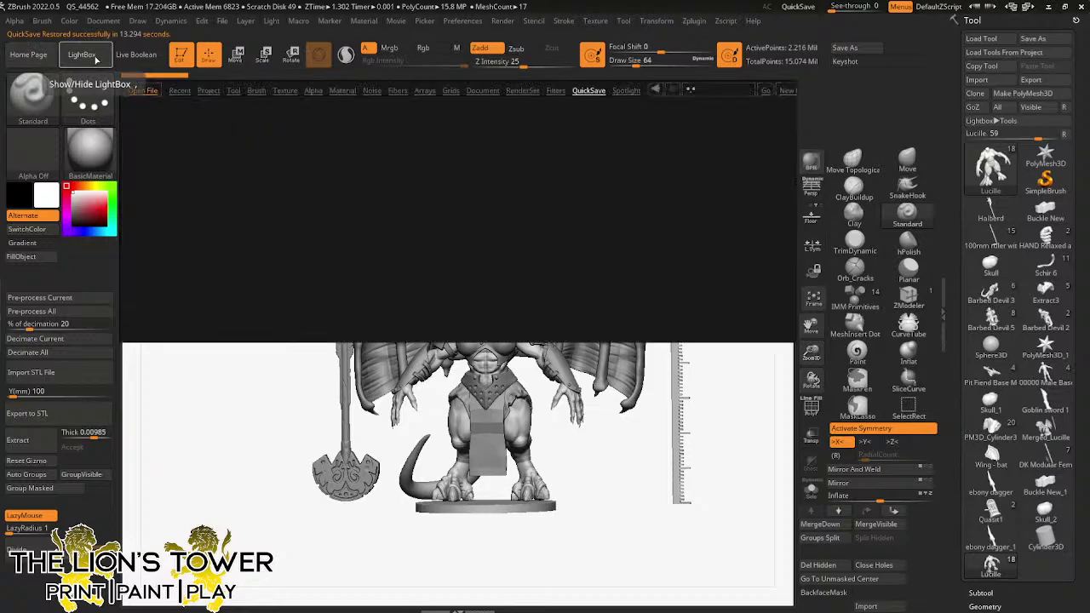
left_click(589, 92)
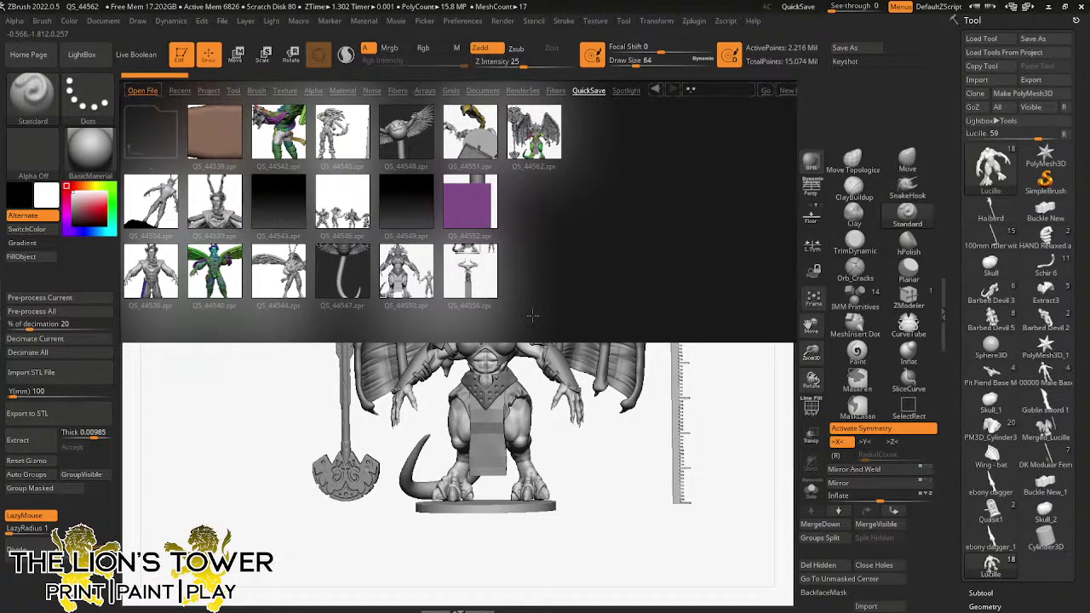
left_click(82, 54)
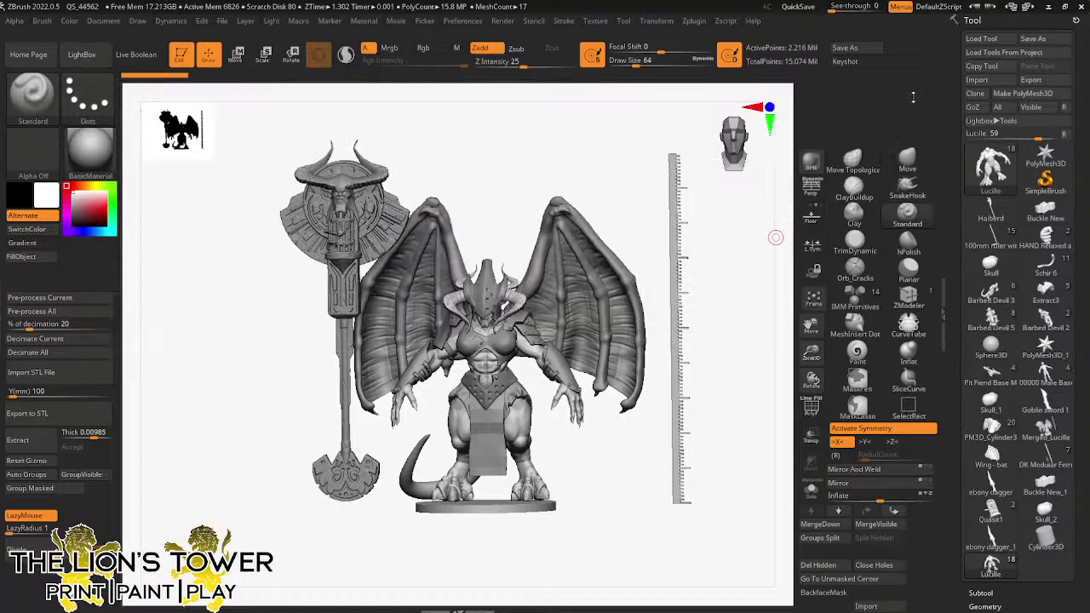
- Save the restored project as pit Fiend.zpr in the SCULPTS folder, replacing the existing file
left_click(866, 50)
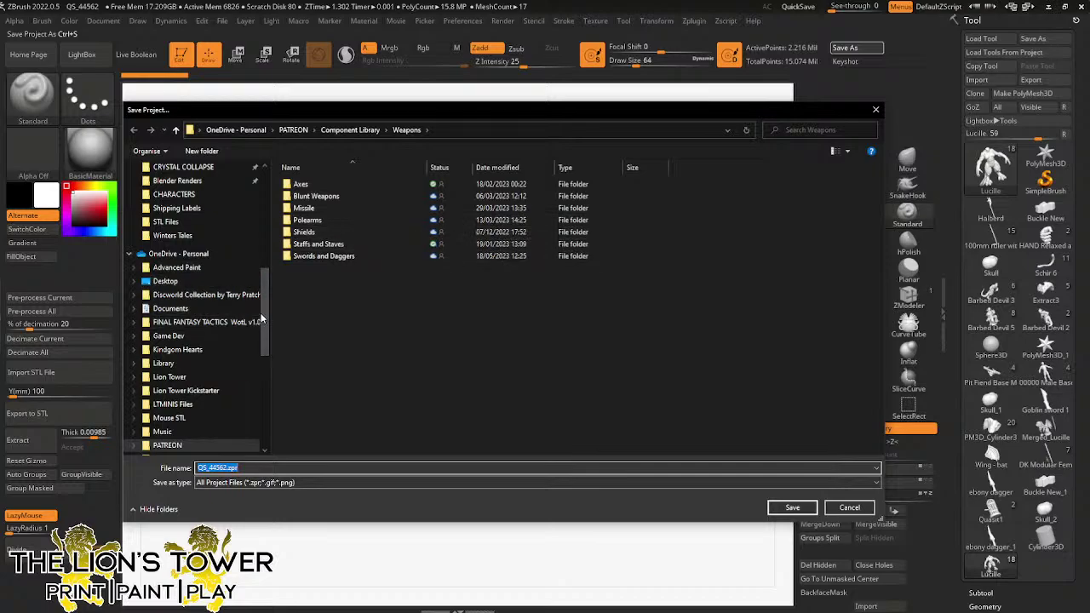
left_click_drag(262, 318, 265, 267)
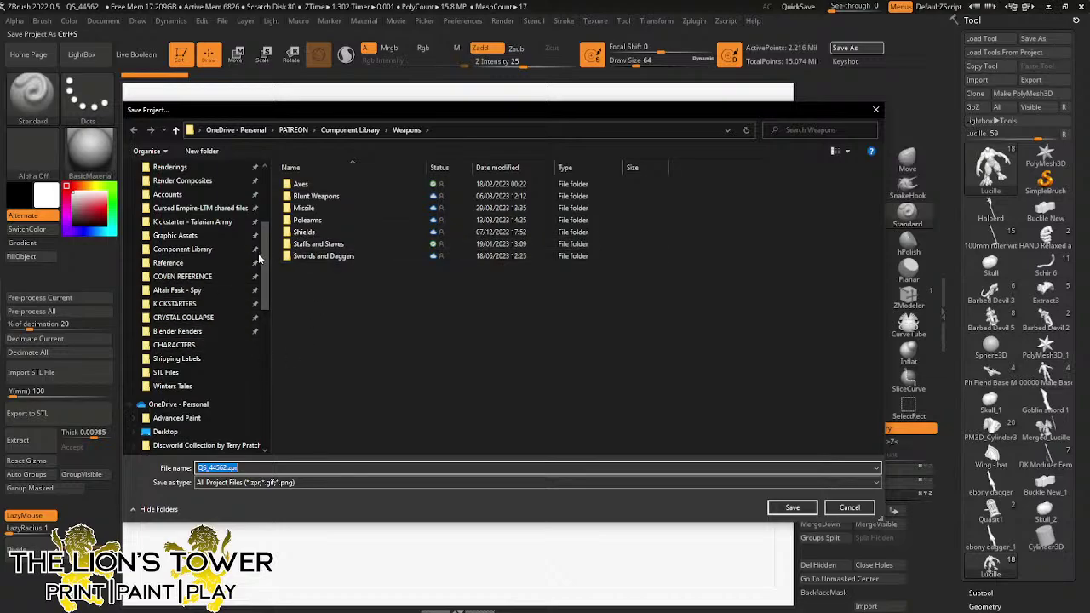
left_click_drag(265, 281, 272, 219)
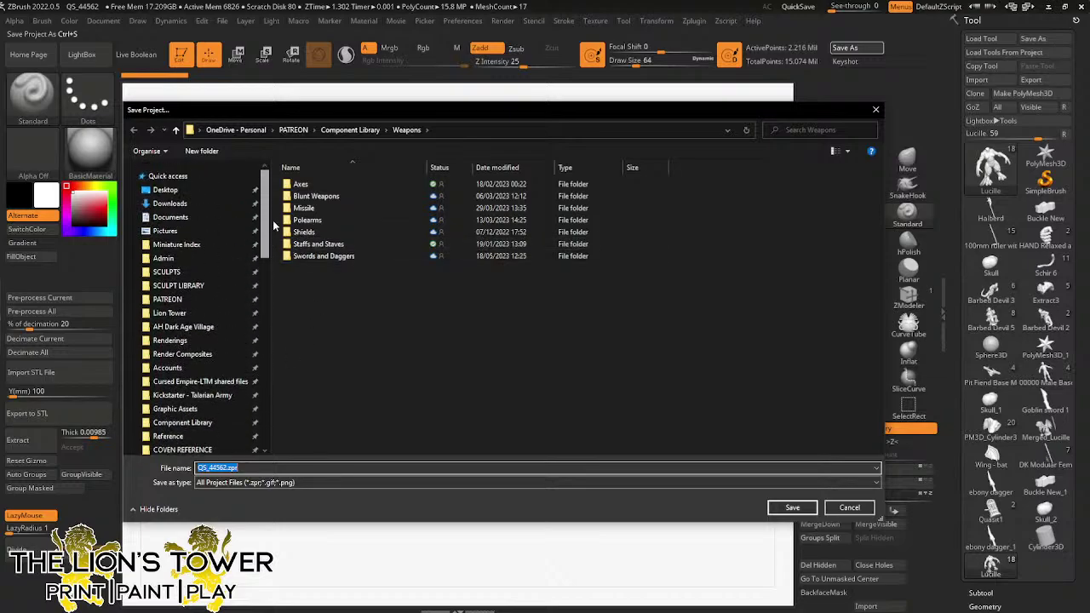
left_click(207, 273)
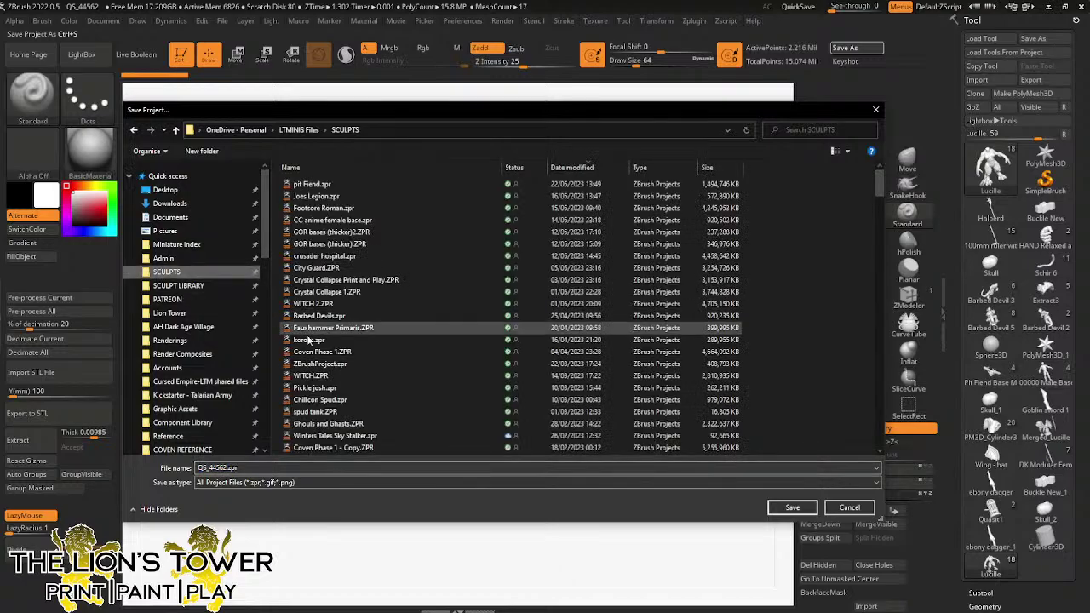
left_click(309, 465)
type("pit")
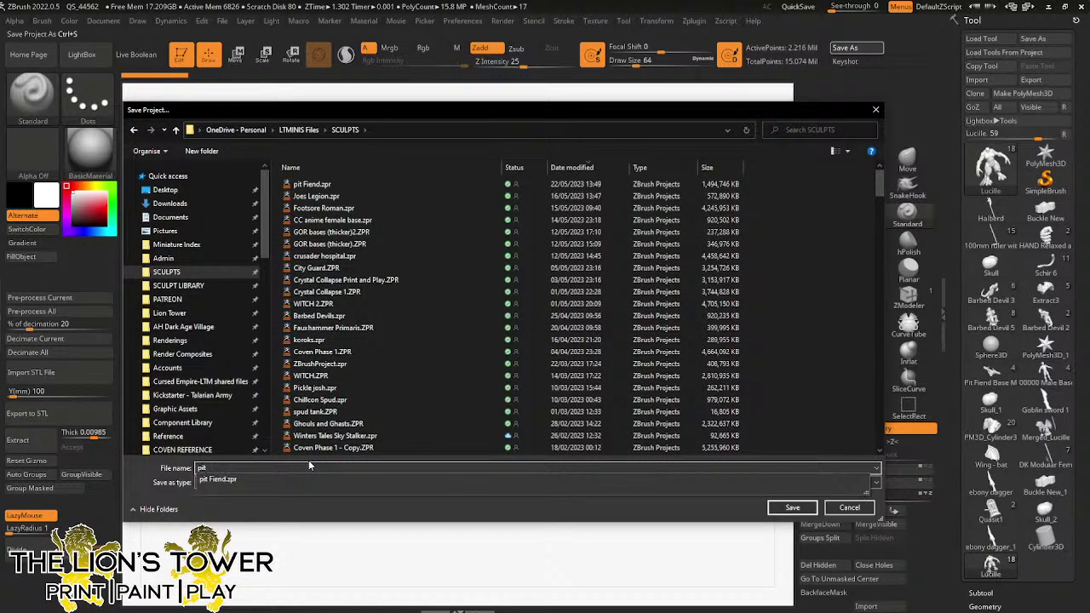
key("Down")
key("Return")
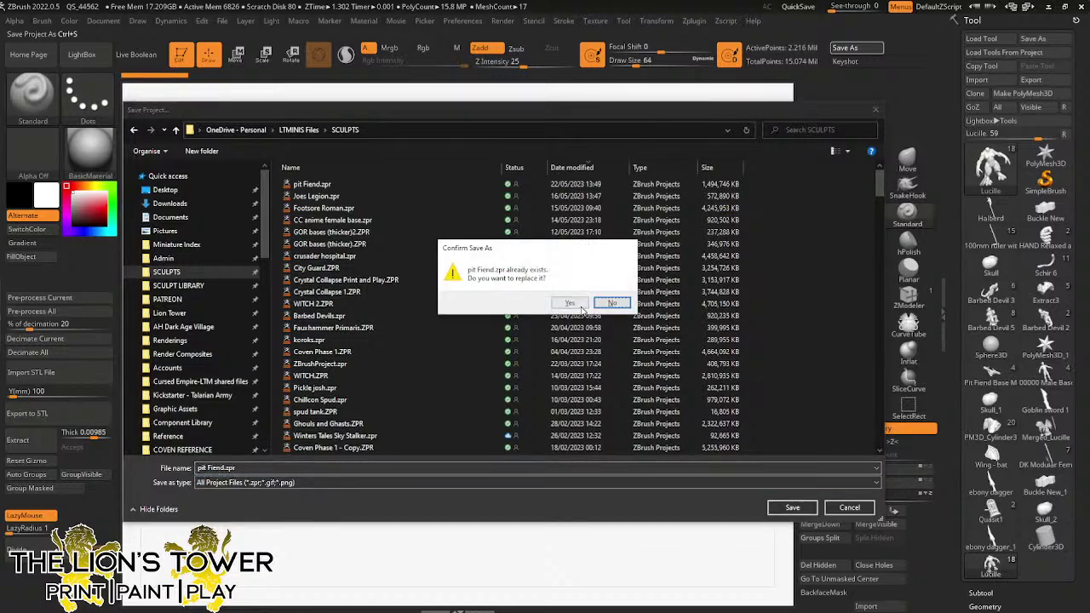
left_click(570, 304)
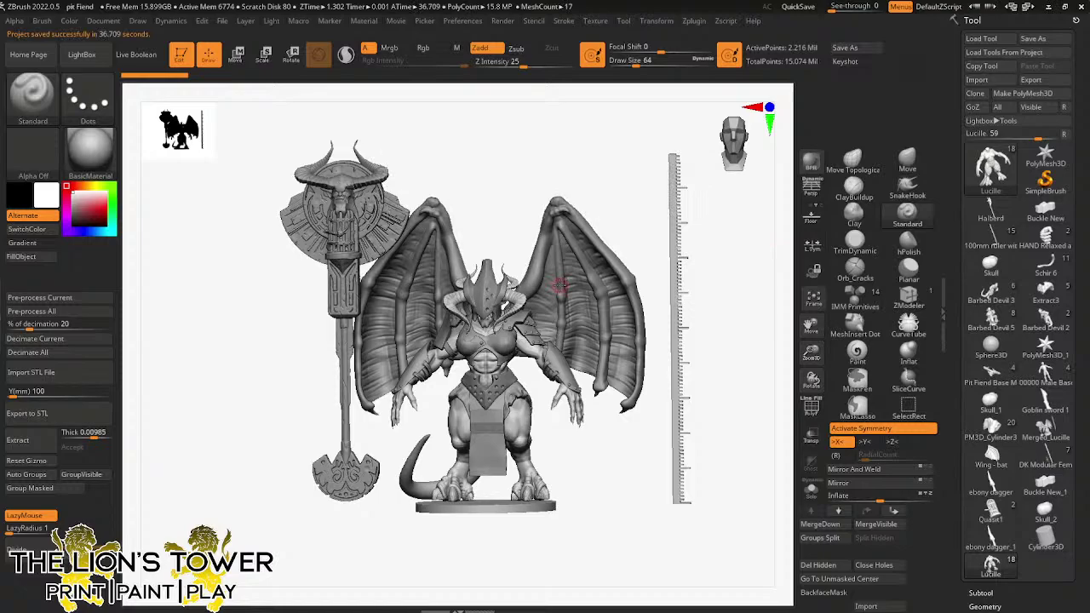
- Solo the wing subtool, choose the TrimDynamic brush, and hide the membranes so only the wing bones show
left_click(613, 332, "alt")
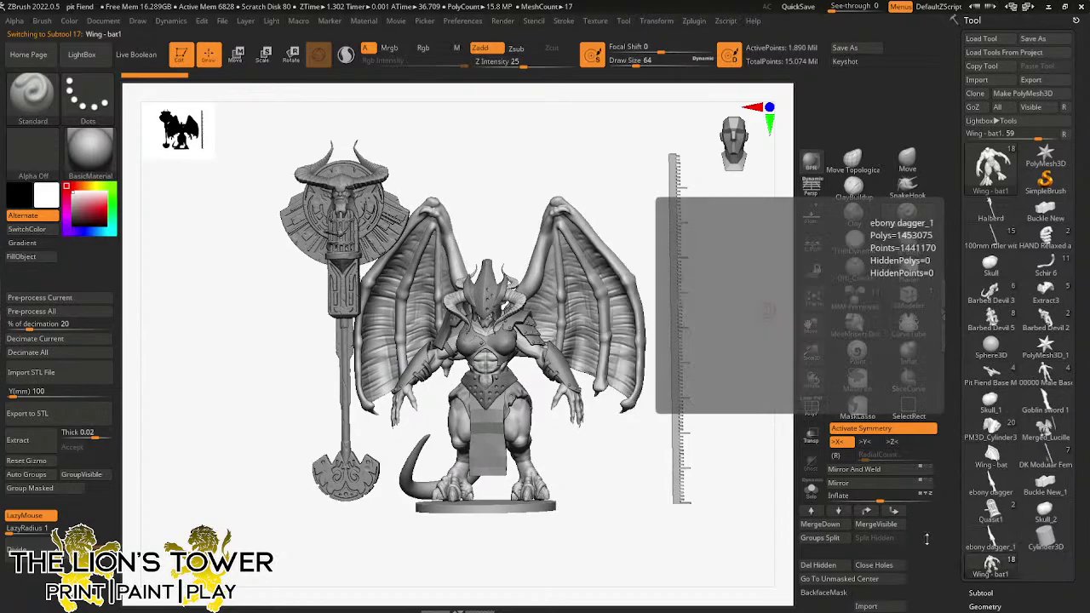
left_click(811, 487)
left_click_drag(812, 352, 812, 379)
left_click_drag(751, 433, 787, 314)
left_click(857, 244)
left_click_drag(739, 368, 720, 430)
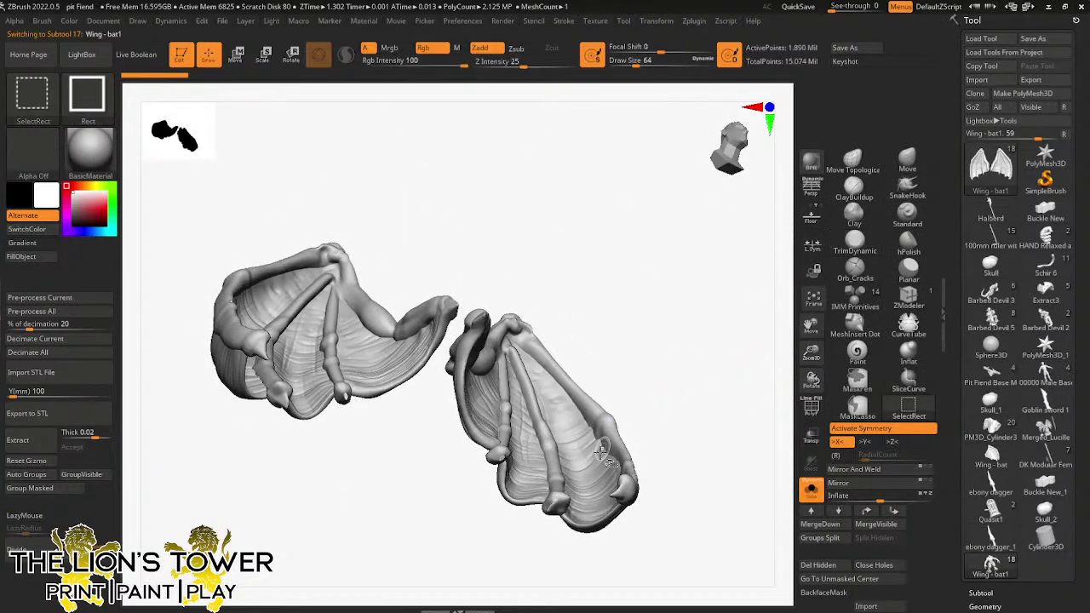
left_click(588, 472, "ctrl+shift")
left_click(588, 473, "ctrl+shift")
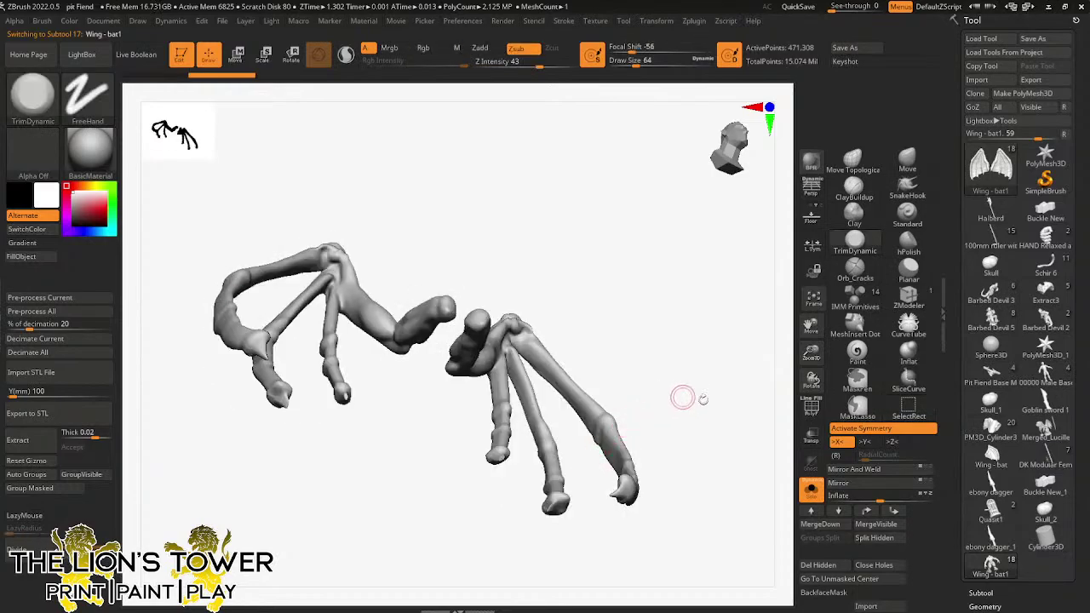
- Trim the tips of the longest and middle wing bones flat with TrimDynamic at draw size about 93.69
left_click_drag(684, 396, 747, 378, "shift")
left_click_drag(813, 354, 815, 389)
left_click_drag(810, 327, 932, 261)
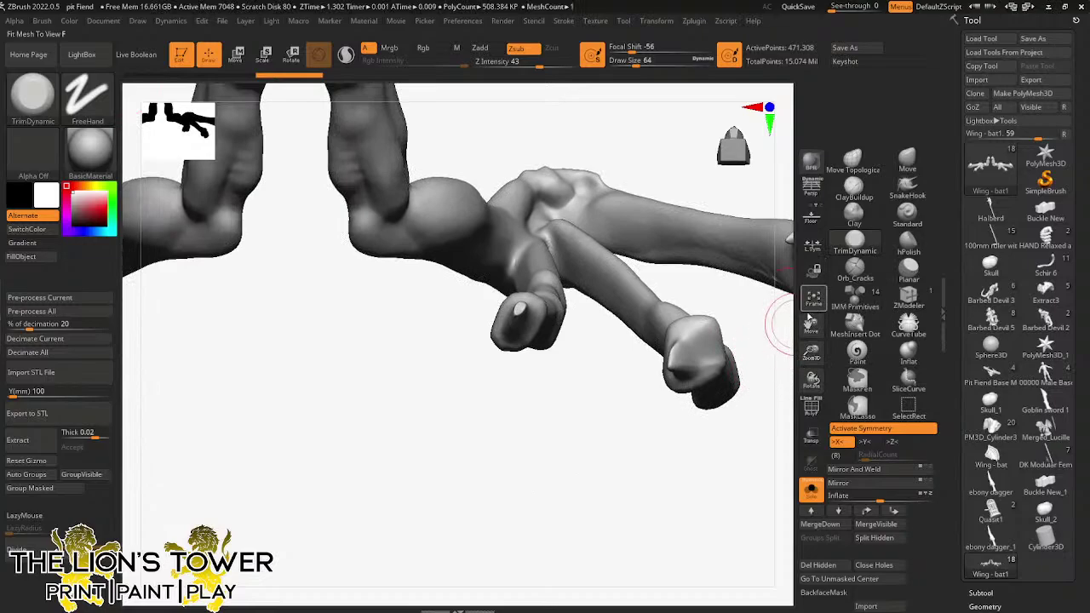
left_click_drag(812, 325, 732, 369)
mouse_move(639, 243)
left_mouse_down()
mouse_move(699, 273)
mouse_move(660, 282)
left_mouse_up()
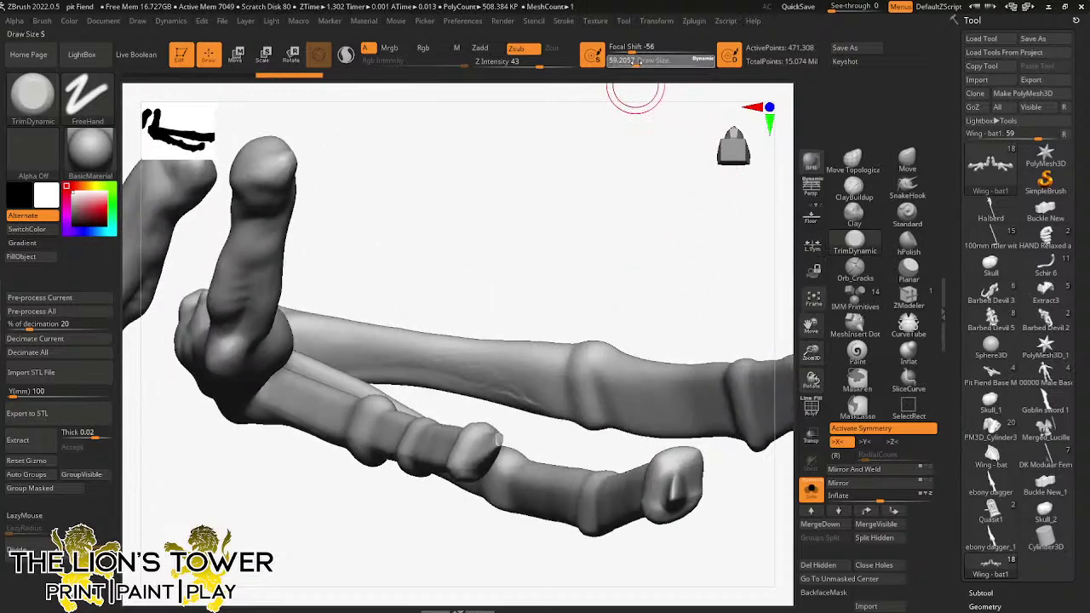
left_click(641, 65)
mouse_move(811, 326)
left_mouse_down()
mouse_move(681, 324)
mouse_move(628, 337)
left_mouse_up()
left_click_drag(637, 266, 669, 295)
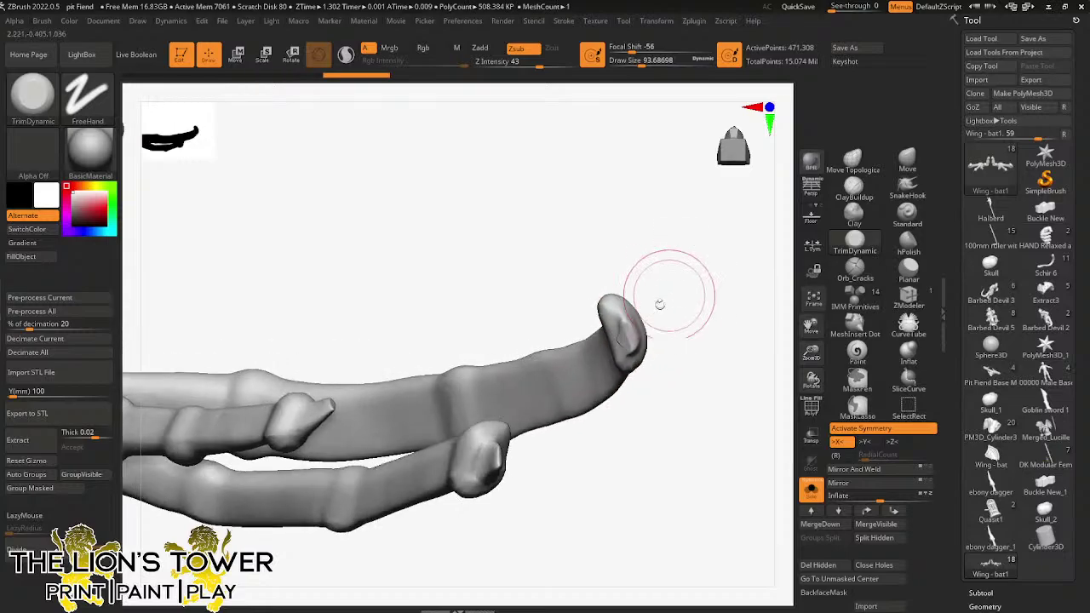
mouse_move(625, 325)
left_mouse_down()
mouse_move(633, 340)
mouse_move(613, 304)
left_mouse_up()
left_click_drag(472, 460, 475, 451)
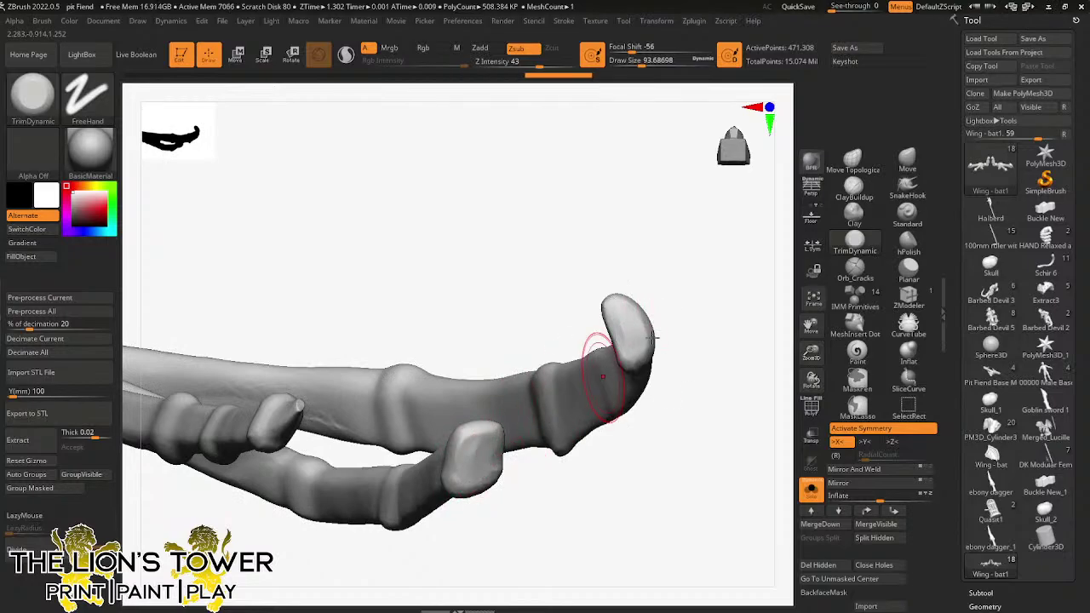
- Flatten and smooth the tip of the shortest wing bone
left_click_drag(812, 327, 971, 264)
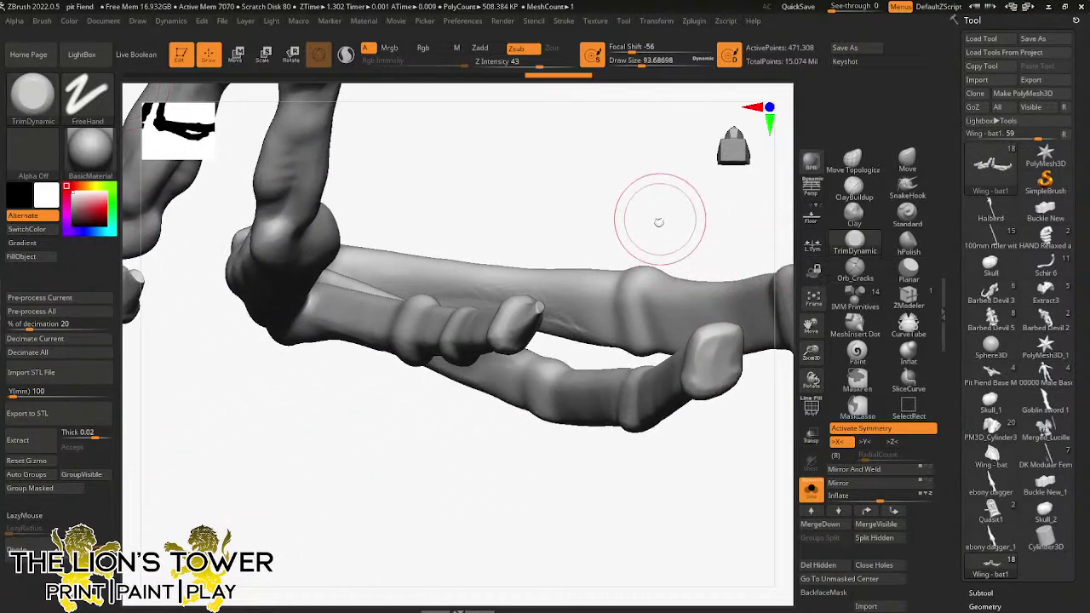
left_click_drag(647, 186, 625, 201)
left_click_drag(545, 305, 535, 320, "shift")
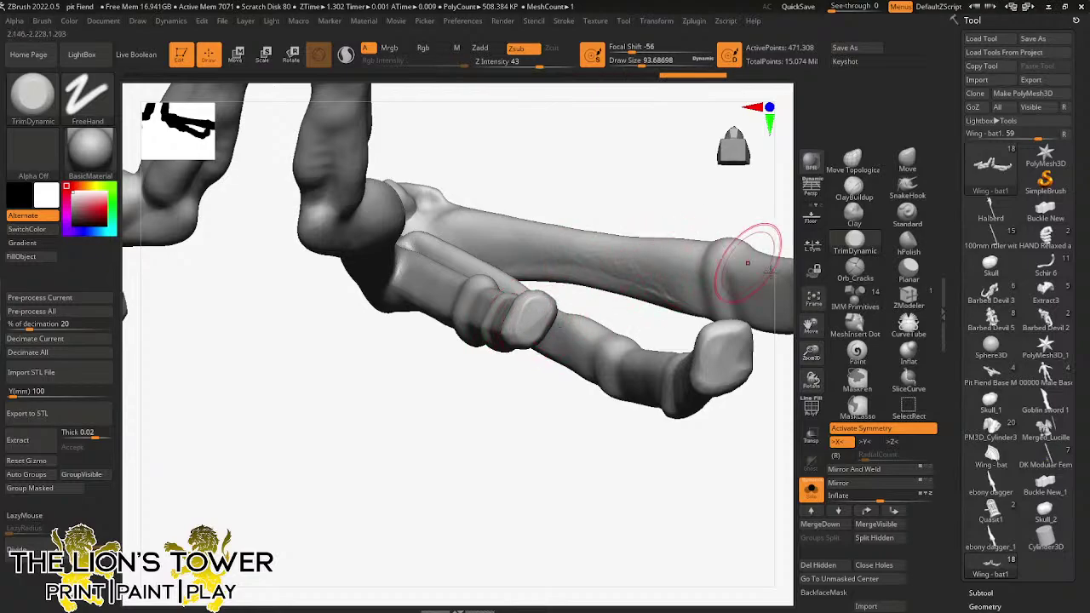
- Smooth the crease along the longest wing bone with the draw size at about 59.21
left_click_drag(810, 327, 804, 324)
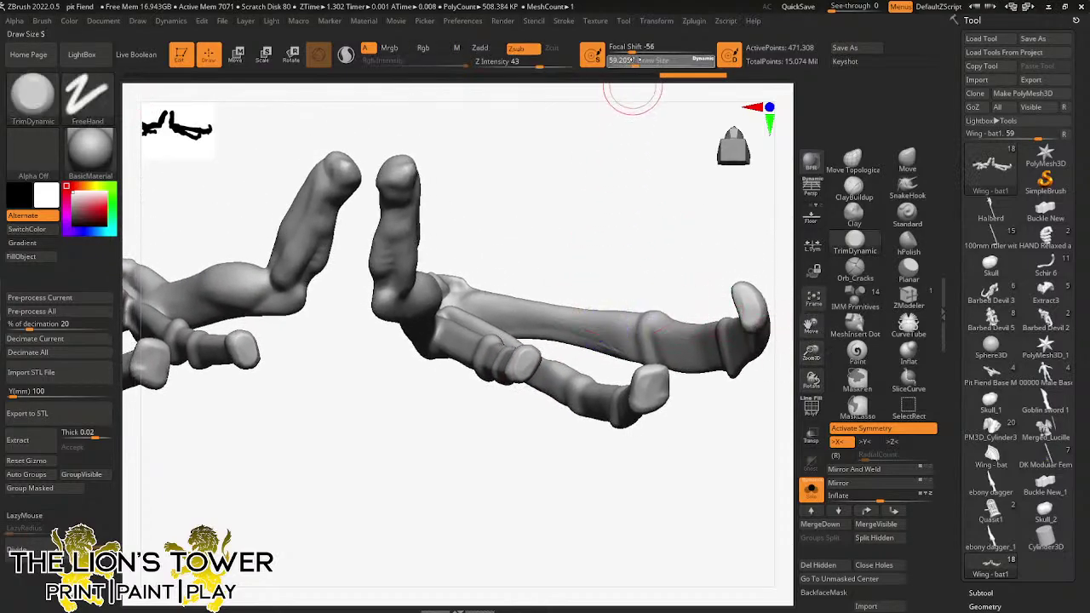
left_click_drag(550, 321, 631, 348, "shift")
mouse_move(637, 223)
left_mouse_down()
mouse_move(627, 348)
mouse_move(587, 234)
left_mouse_up()
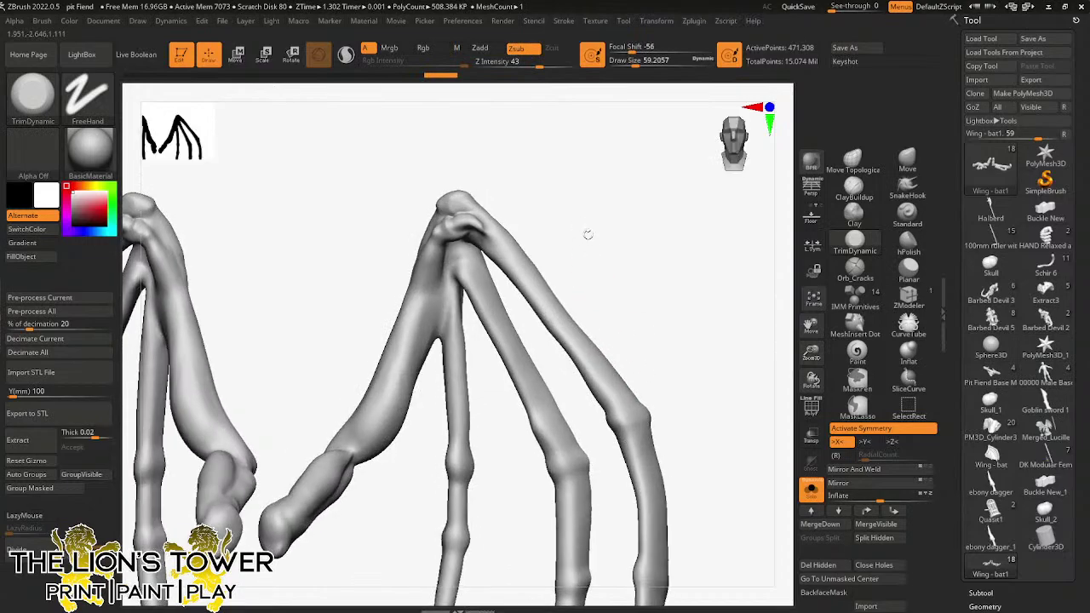
- Build up the joint beside the claw atop the wing bones with ClayBuildup at draw size about 36.93, and enable Sculptris Pro
left_click(853, 188)
left_click_drag(813, 351, 860, 351)
left_click_drag(630, 200, 663, 203)
left_click(630, 62)
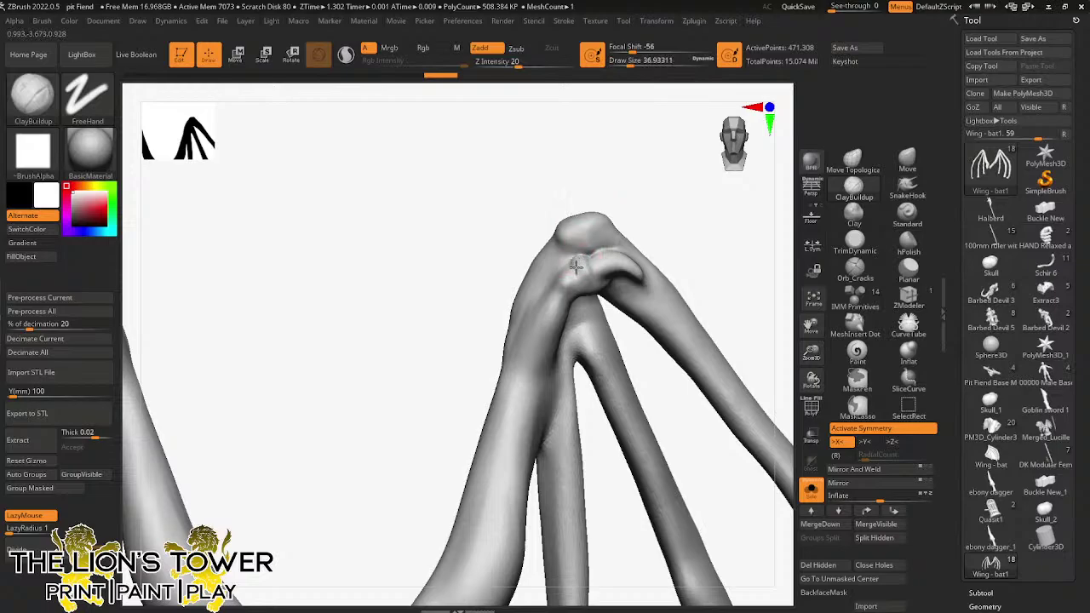
mouse_move(651, 196)
left_mouse_down()
mouse_move(631, 201)
mouse_move(672, 192)
mouse_move(671, 166)
left_mouse_up()
mouse_move(589, 279)
left_mouse_down()
mouse_move(616, 292)
mouse_move(601, 295)
left_mouse_up()
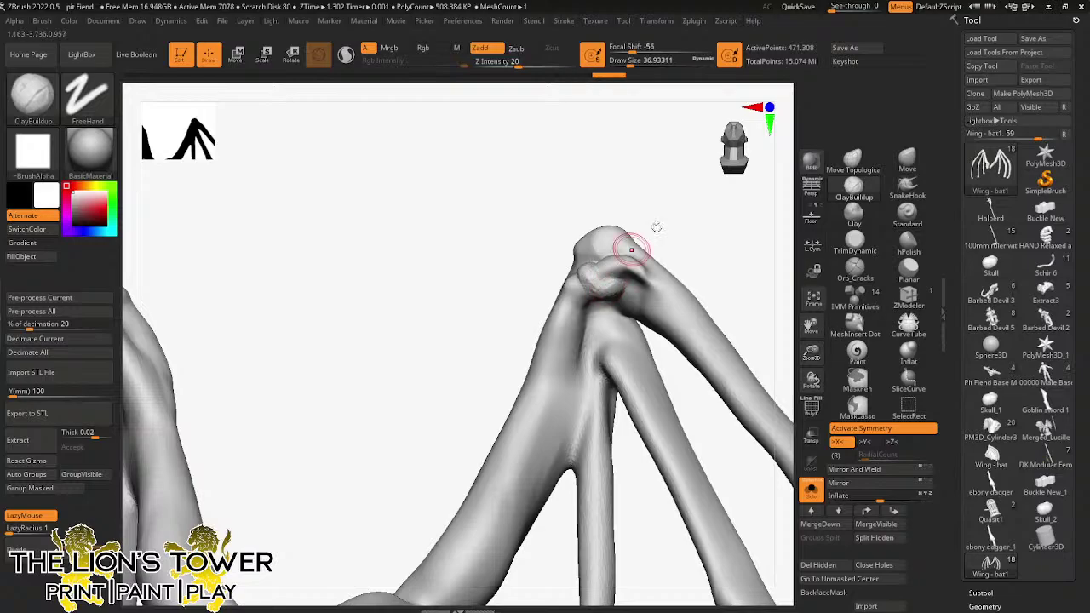
left_click_drag(653, 226, 596, 292)
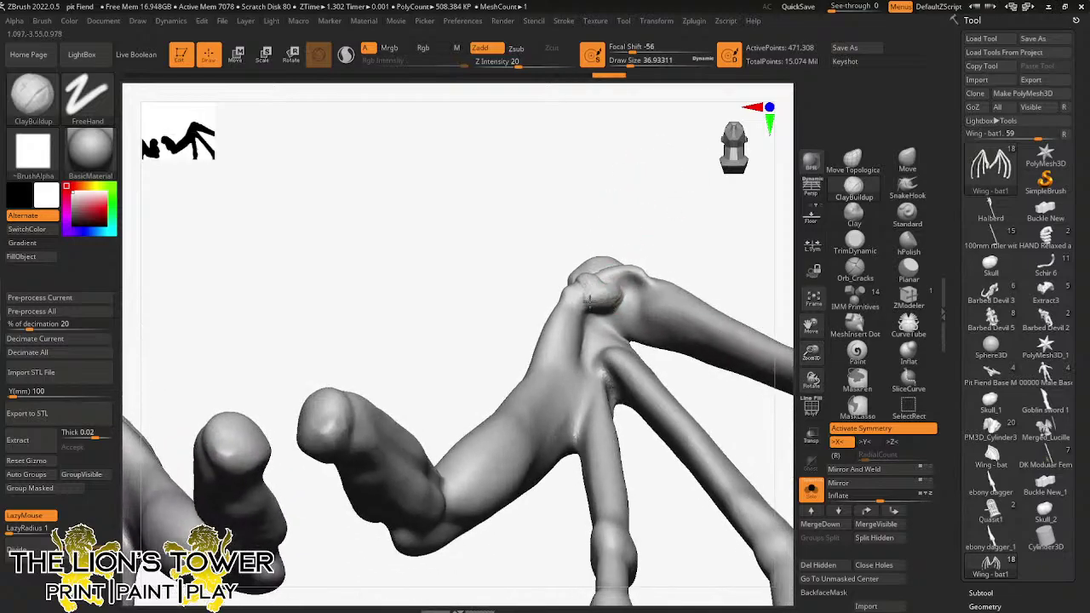
left_click_drag(599, 207, 579, 308)
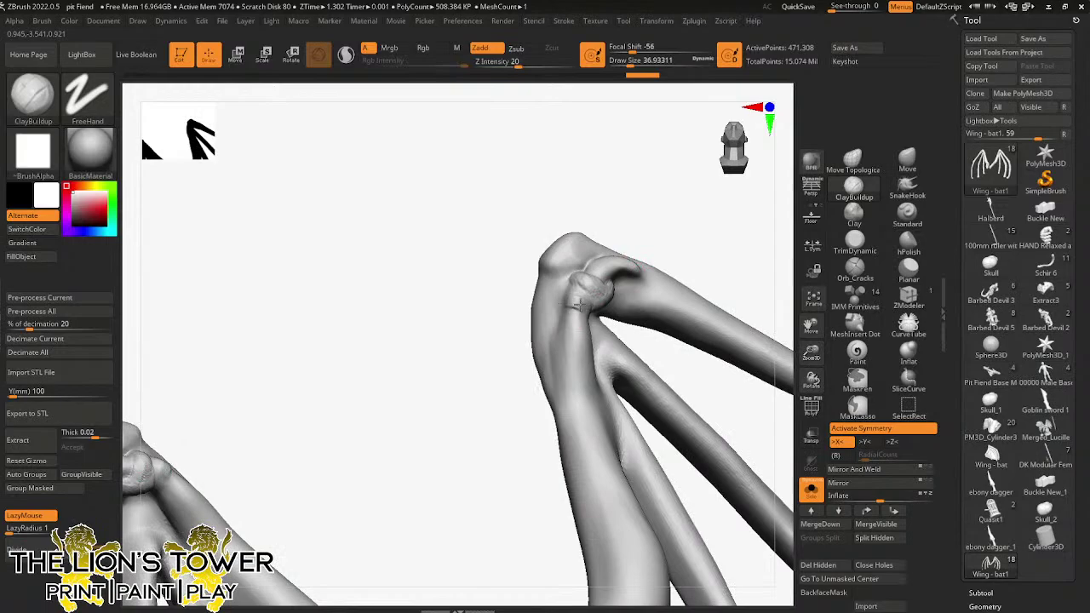
mouse_move(643, 224)
left_mouse_down()
mouse_move(577, 287)
mouse_move(577, 314)
left_mouse_up()
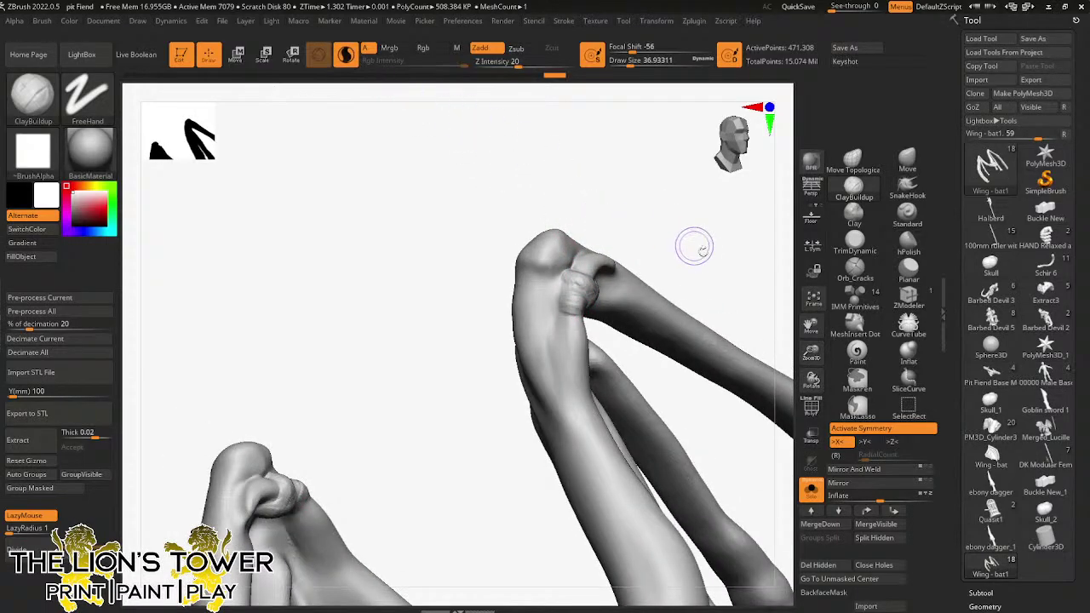
- Sculpt wrinkled folds over the rounded knuckle and around the base of the claw with ClayBuildup
left_click_drag(713, 258, 586, 224)
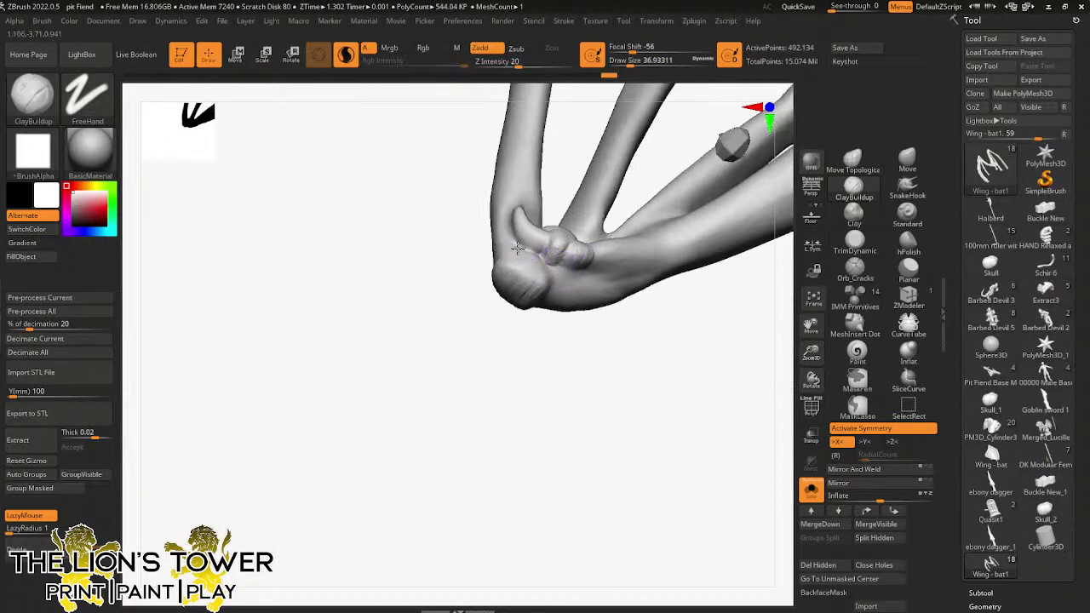
left_click_drag(525, 253, 506, 293)
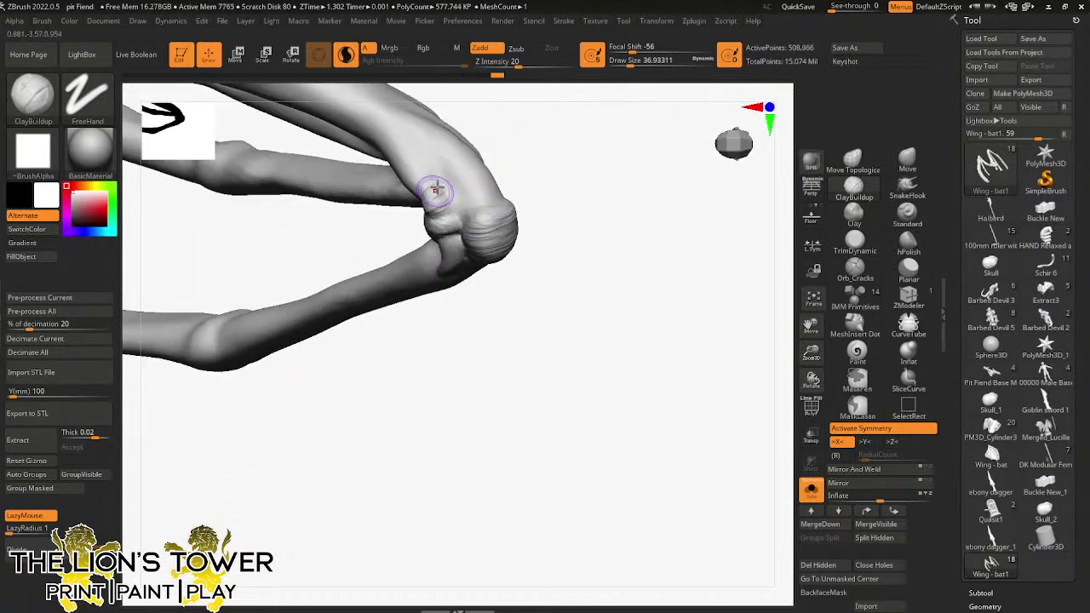
left_click_drag(431, 201, 436, 189)
mouse_move(770, 264)
left_mouse_down()
mouse_move(698, 275)
mouse_move(656, 255)
mouse_move(655, 267)
left_mouse_up()
mouse_move(655, 218)
left_mouse_down()
mouse_move(657, 316)
mouse_move(633, 258)
mouse_move(678, 239)
left_mouse_up()
left_click_drag(810, 322, 897, 325)
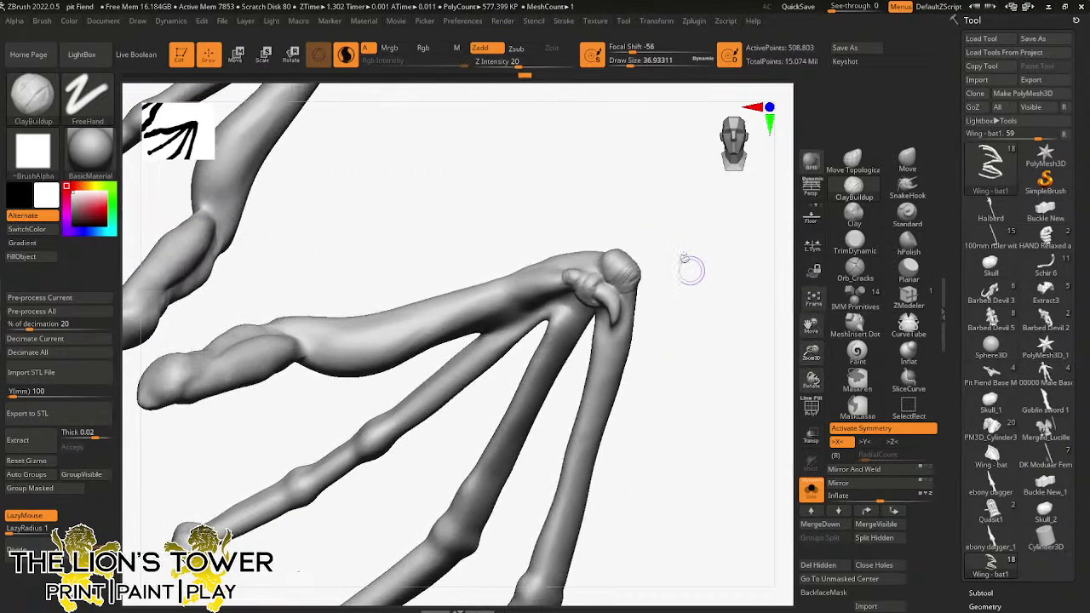
left_click_drag(690, 261, 701, 236)
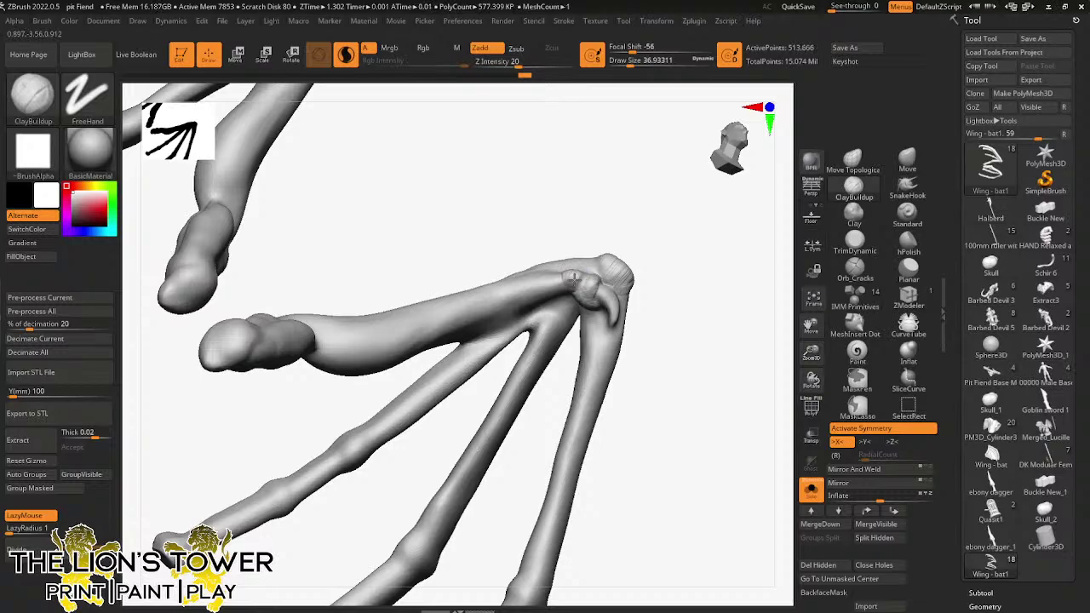
- Build up a small knob on the thick wing arm bone below the claw with ClayBuildup at draw size about 43.76
mouse_move(574, 274)
left_mouse_down()
mouse_move(613, 195)
mouse_move(562, 231)
mouse_move(604, 141)
mouse_move(626, 160)
mouse_move(645, 275)
mouse_move(523, 201)
left_mouse_up()
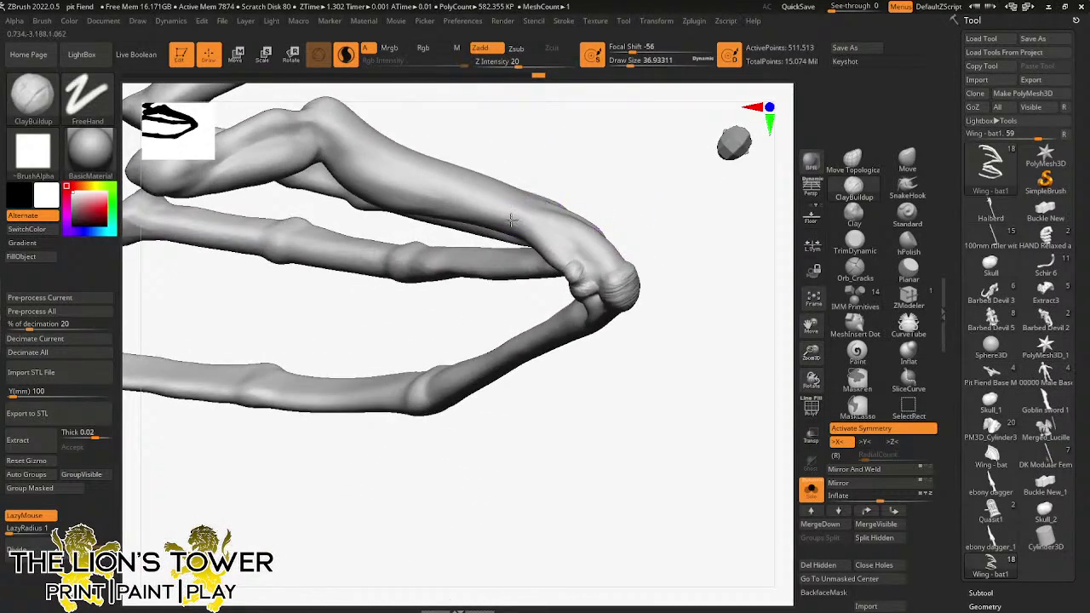
left_click(631, 64)
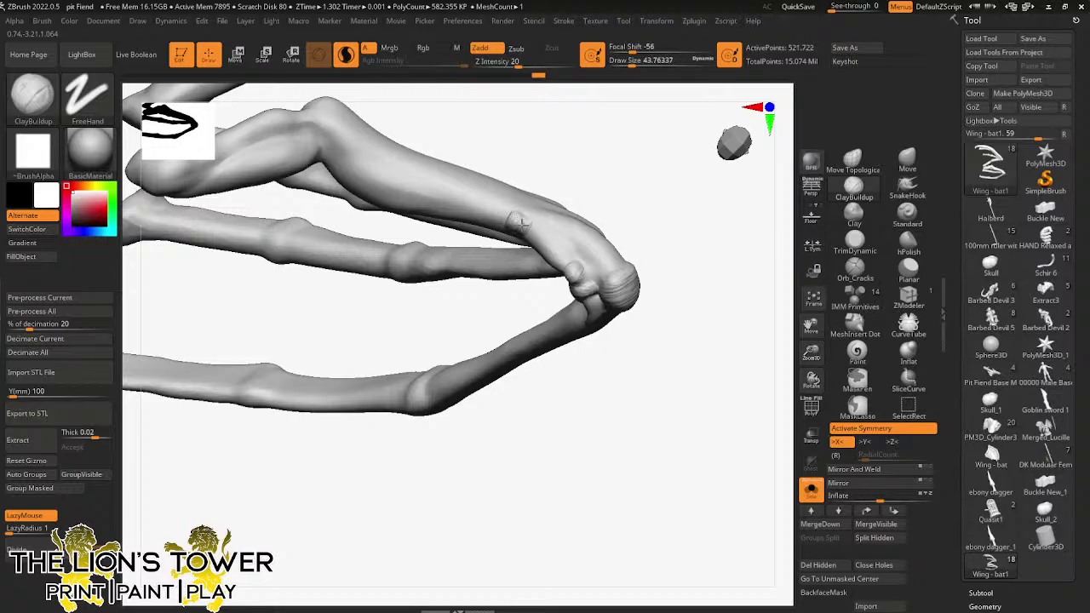
right_click_drag(576, 185, 510, 230)
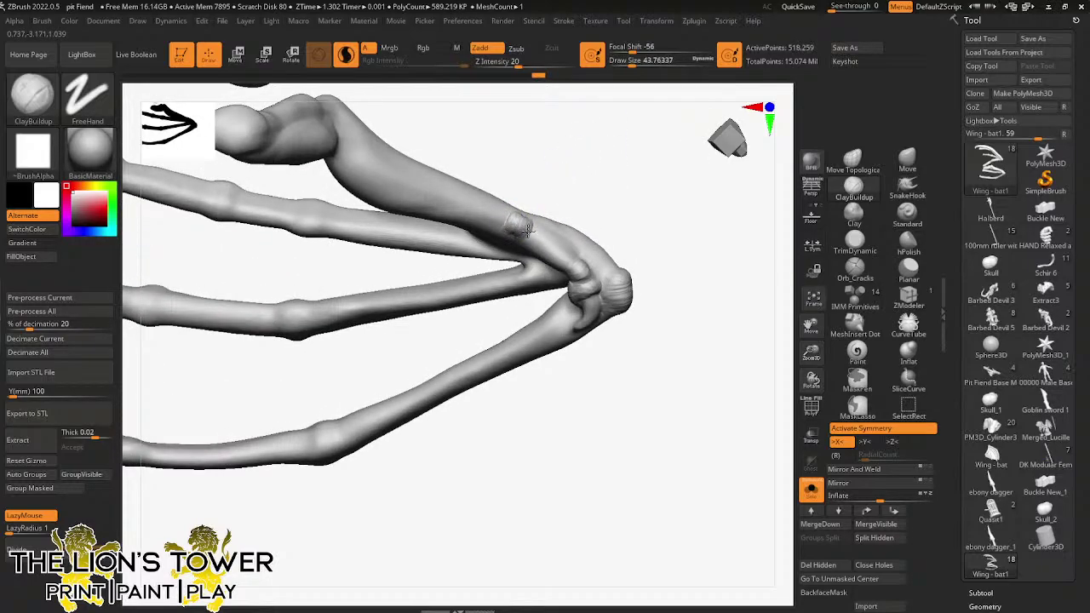
right_click_drag(567, 177, 505, 226)
right_click_drag(529, 184, 536, 178)
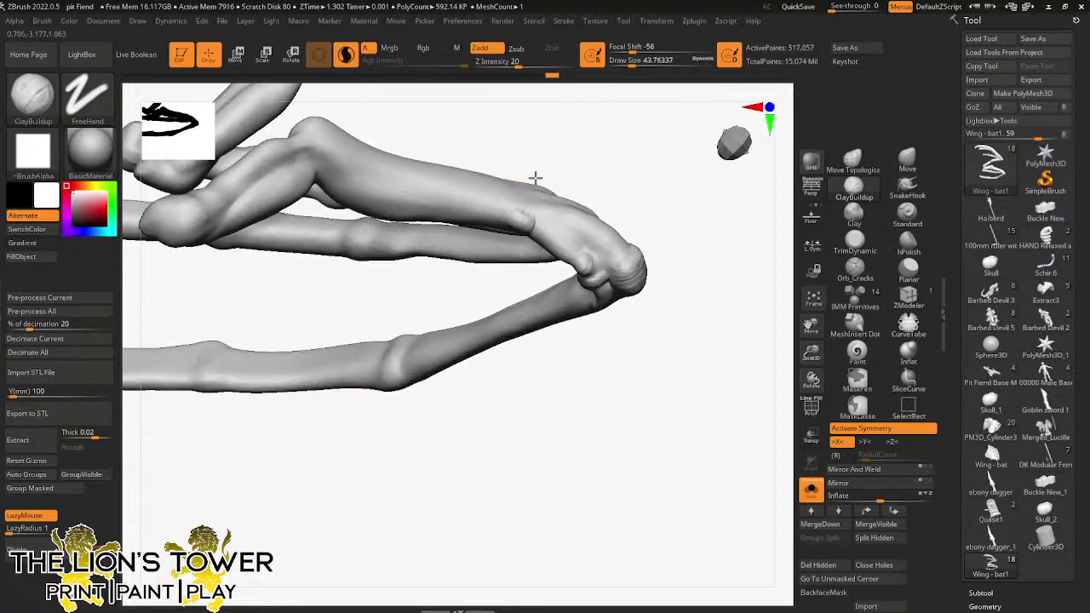
mouse_move(650, 155)
right_mouse_down()
mouse_move(653, 201)
mouse_move(647, 161)
mouse_move(662, 132)
mouse_move(618, 170)
right_mouse_up()
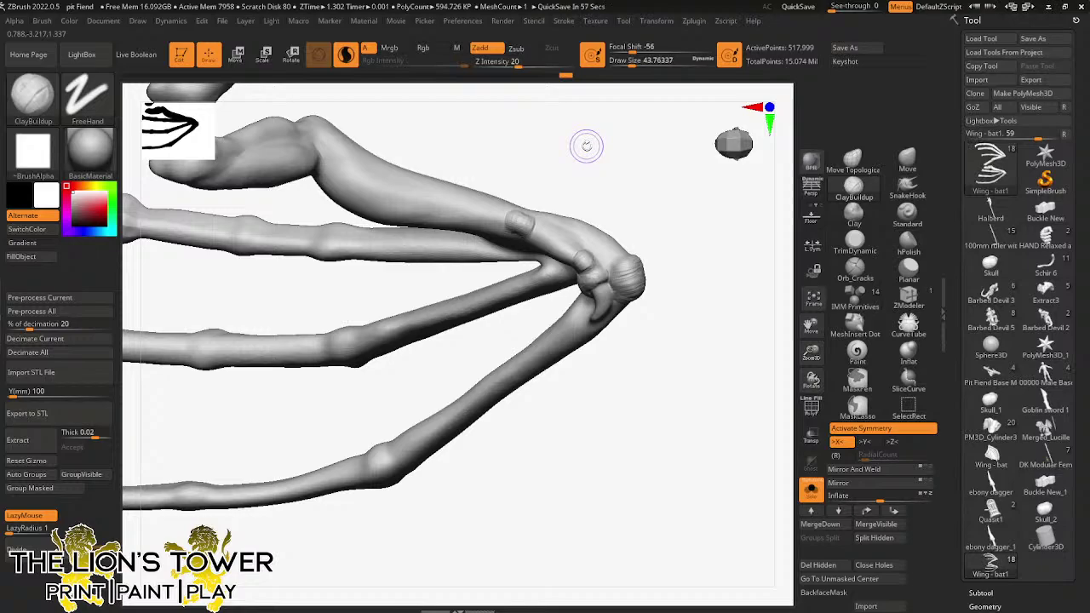
- Add more clay around the small knob on the arm bone with the draw size at about 51.19
mouse_move(730, 306)
right_mouse_down()
mouse_move(773, 219)
mouse_move(673, 253)
mouse_move(666, 299)
right_mouse_up()
mouse_move(743, 268)
right_mouse_down()
mouse_move(587, 319)
mouse_move(501, 222)
right_mouse_up()
mouse_move(811, 351)
left_mouse_down()
mouse_move(811, 343)
mouse_move(820, 376)
left_mouse_up()
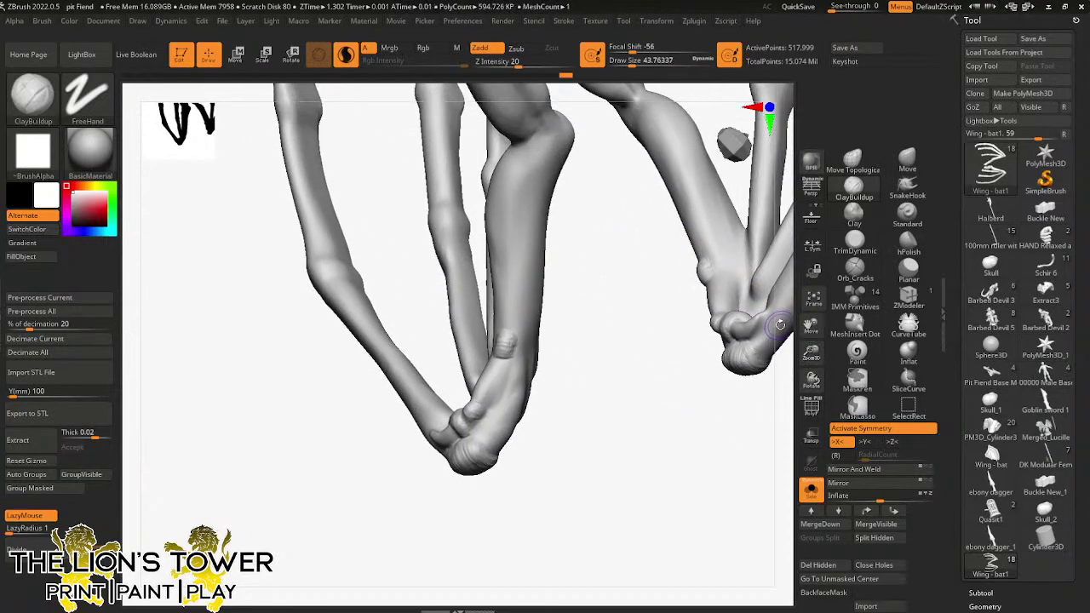
left_click_drag(631, 62, 640, 62)
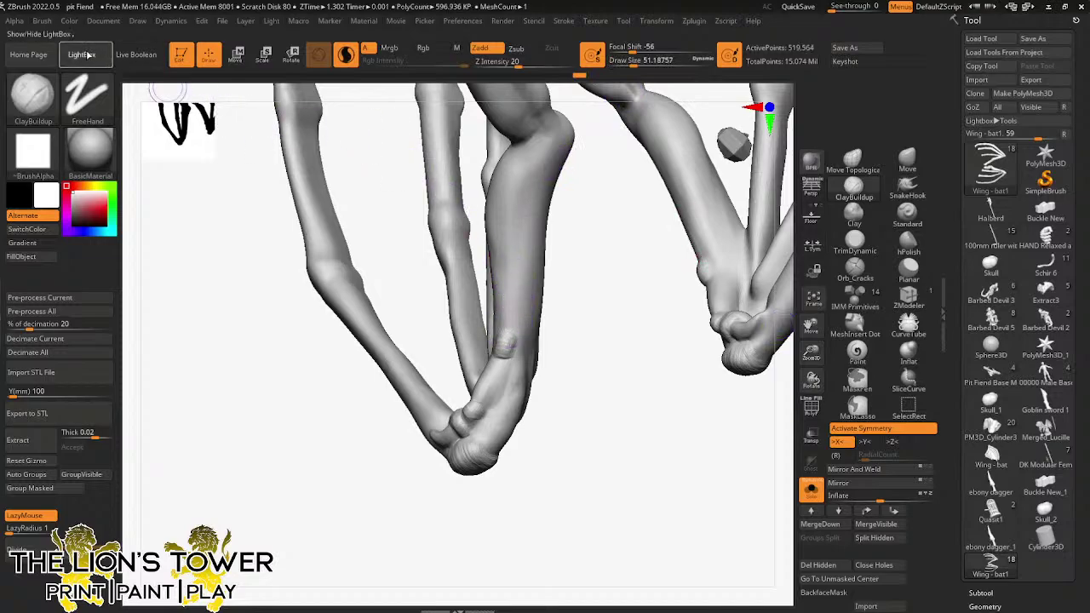
- Browse the recent projects and quick saves in LightBox, and close it
key("comma")
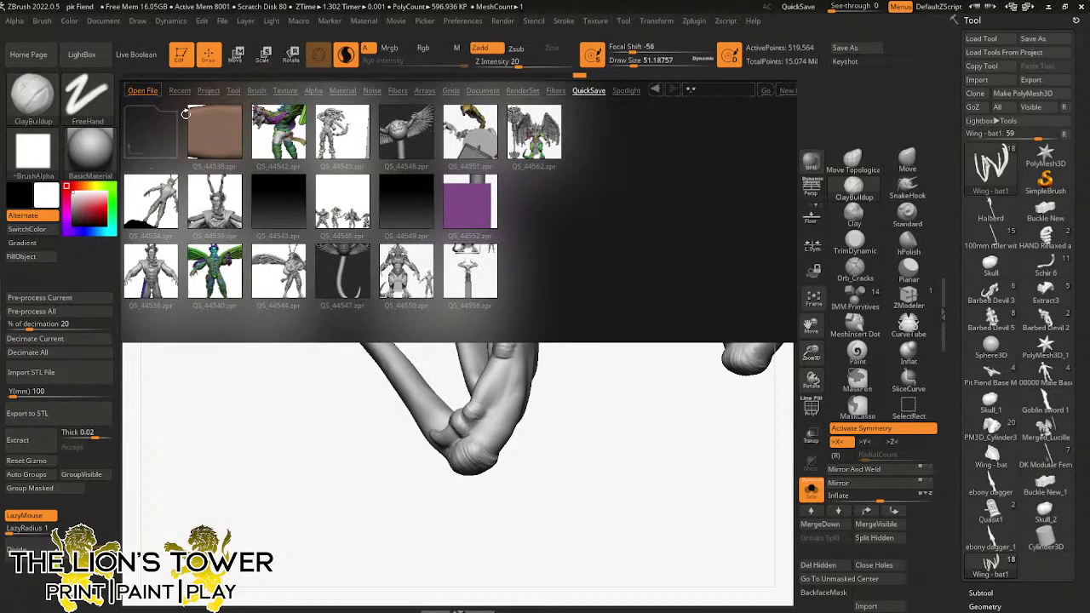
left_click(180, 91)
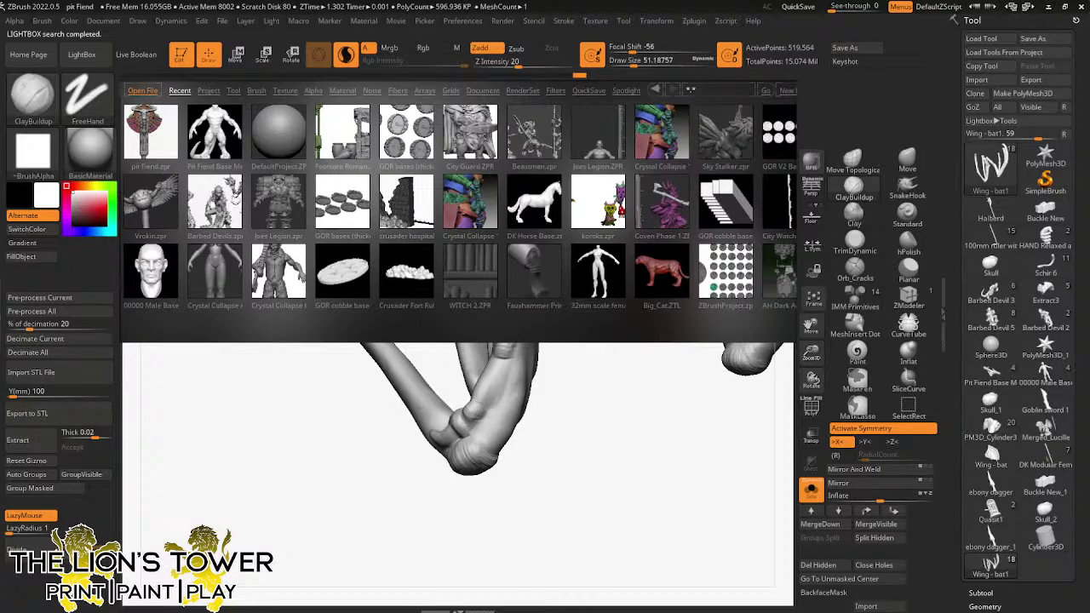
left_click(590, 90)
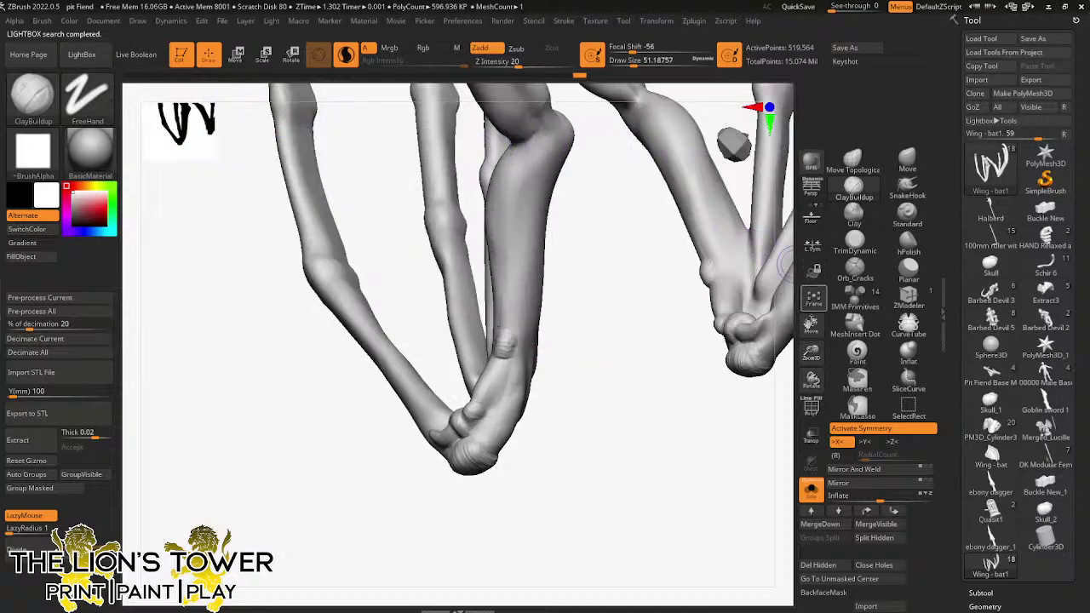
- Sculpt lengthwise tendon strands from the small knob along the arm bone with ClayBuildup at draw size about 77.02
left_click_drag(712, 389, 583, 344)
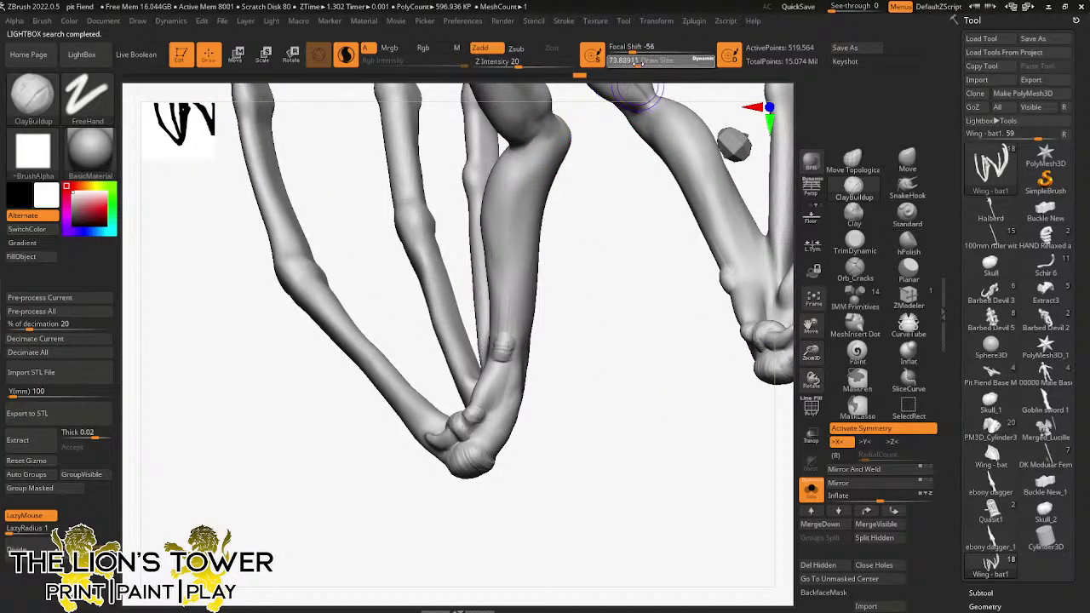
left_click(640, 63)
left_click_drag(581, 272, 613, 282)
left_click_drag(505, 317, 510, 265)
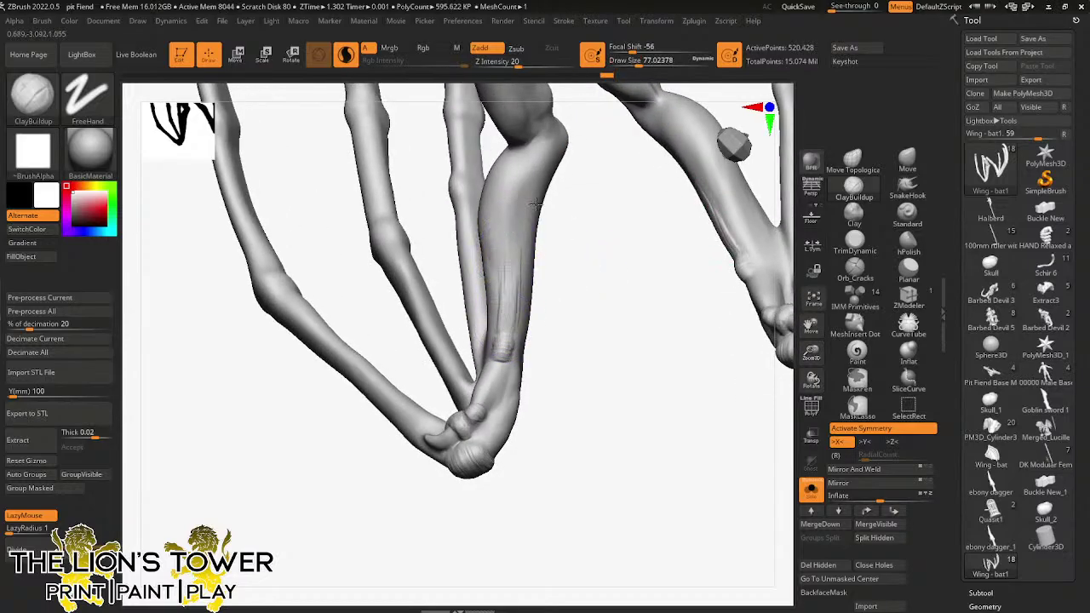
- Sculpt twisting muscle strands along the back of the arm bone from the elbow toward the wrist with ClayBuildup
left_click_drag(660, 293, 579, 259)
left_click_drag(739, 298, 651, 276)
mouse_move(519, 300)
left_mouse_down()
mouse_move(550, 250)
mouse_move(596, 234)
left_mouse_up()
left_click_drag(678, 196, 675, 189)
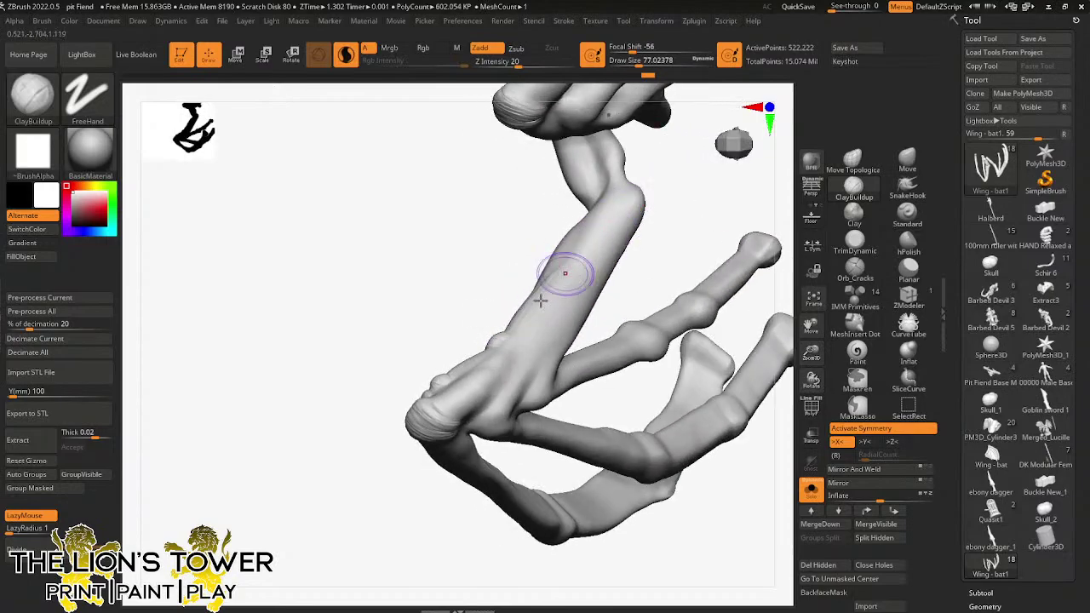
mouse_move(564, 272)
left_mouse_down()
mouse_move(581, 261)
mouse_move(574, 273)
left_mouse_up()
mouse_move(643, 229)
left_mouse_down()
mouse_move(670, 215)
mouse_move(634, 227)
mouse_move(699, 222)
left_mouse_up()
left_click_drag(628, 248, 527, 319)
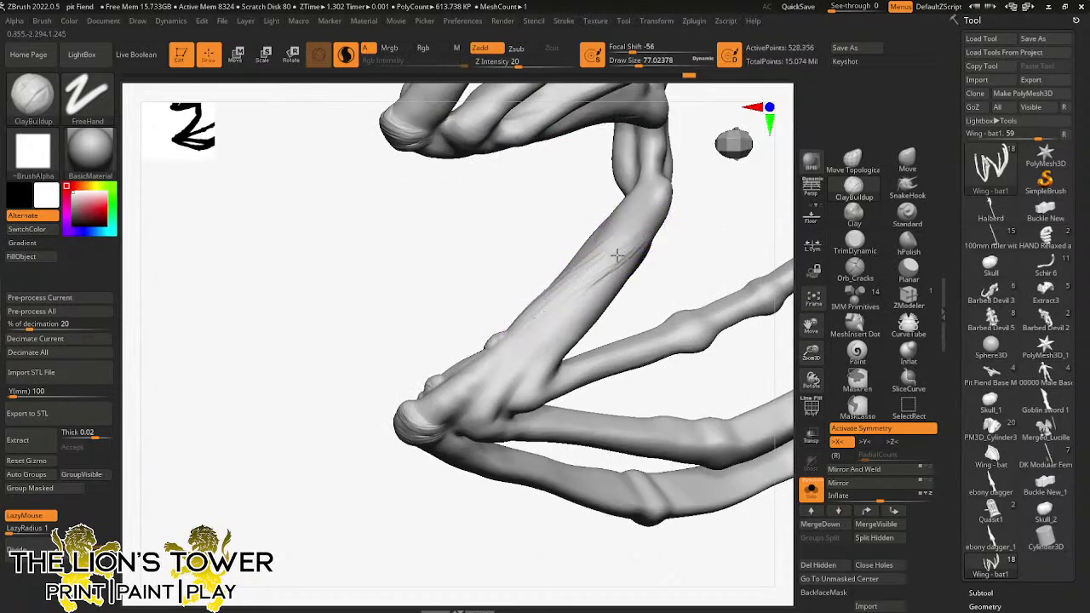
mouse_move(657, 248)
left_mouse_down()
mouse_move(672, 241)
mouse_move(529, 325)
left_mouse_up()
mouse_move(688, 226)
left_mouse_down()
mouse_move(658, 226)
mouse_move(626, 245)
mouse_move(625, 234)
left_mouse_up()
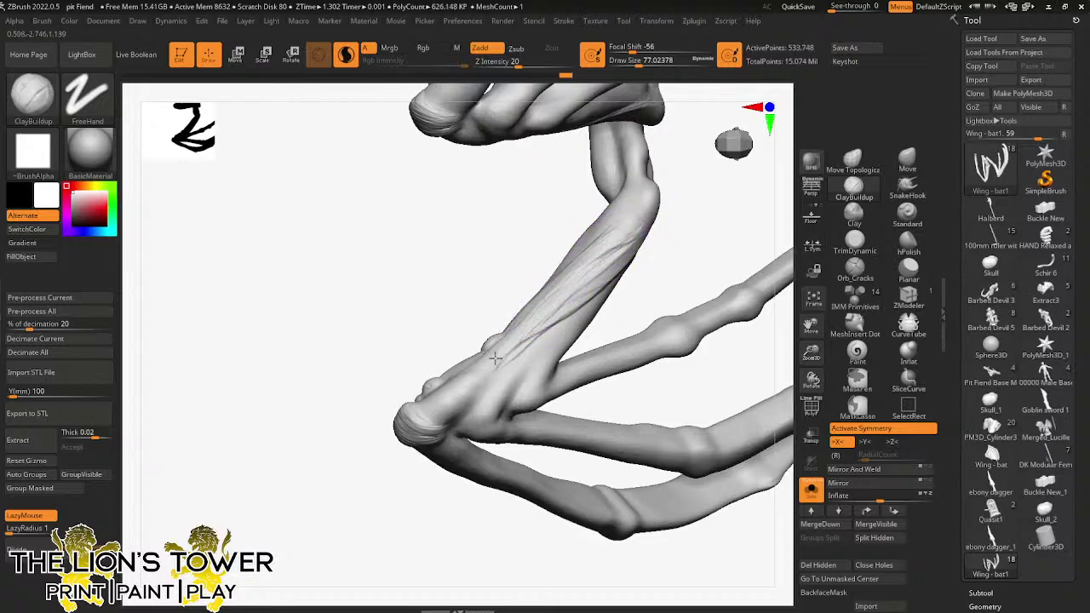
left_click_drag(632, 245, 500, 354)
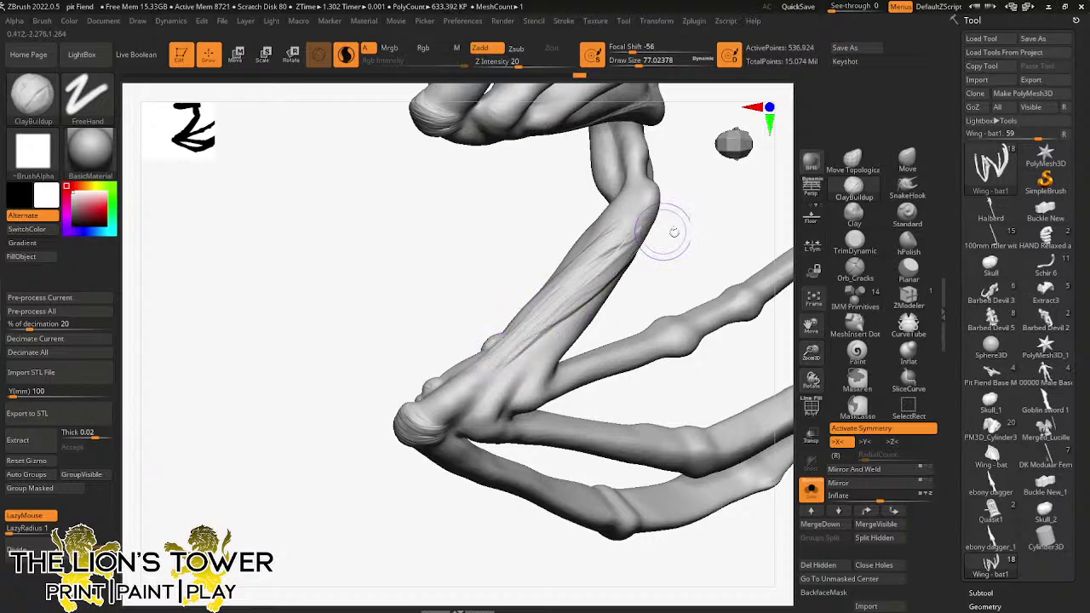
- Add finer overlapping strands to the arm muscle just below the elbow joint
left_click_drag(673, 233, 705, 225)
left_click_drag(654, 227, 622, 246)
left_click_drag(703, 227, 644, 256)
left_click_drag(578, 304, 595, 278)
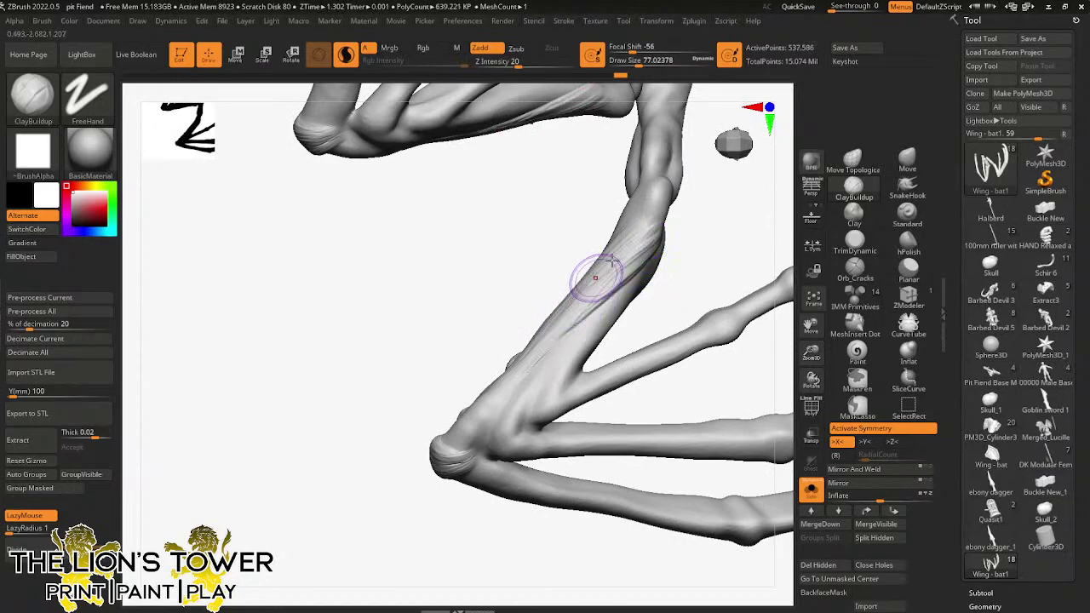
- Check both full wings from several angles and smooth the muscle strands along the arm bones
left_click_drag(692, 248, 760, 255)
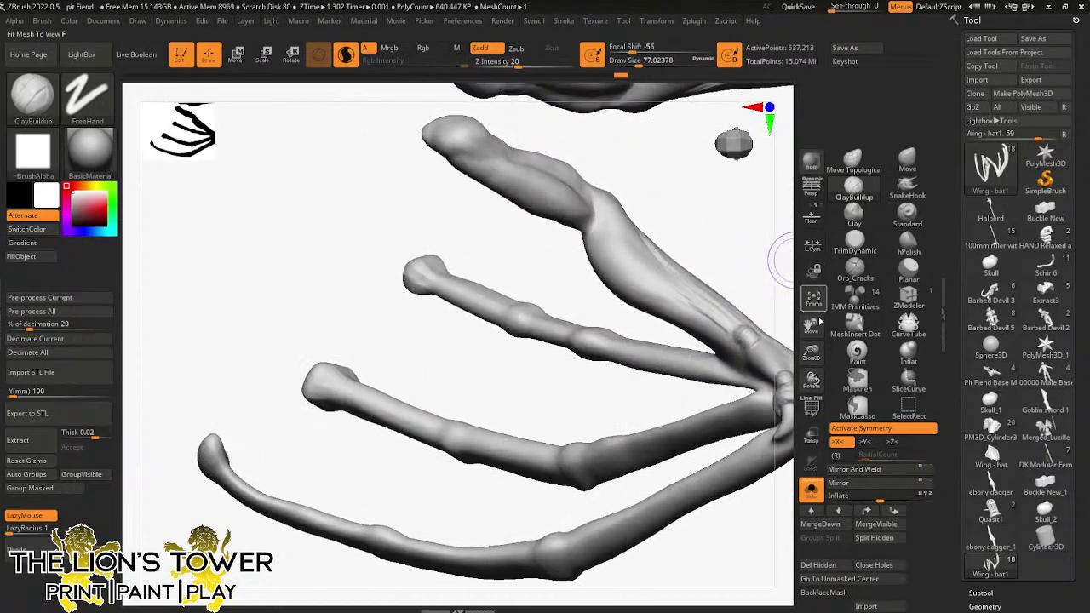
left_click_drag(811, 352, 811, 317)
mouse_move(756, 274)
left_mouse_down()
mouse_move(726, 247)
mouse_move(783, 223)
left_mouse_up()
mouse_move(777, 400)
left_mouse_down()
mouse_move(706, 401)
mouse_move(768, 446)
mouse_move(681, 469)
left_mouse_up()
left_click_drag(812, 352, 701, 406)
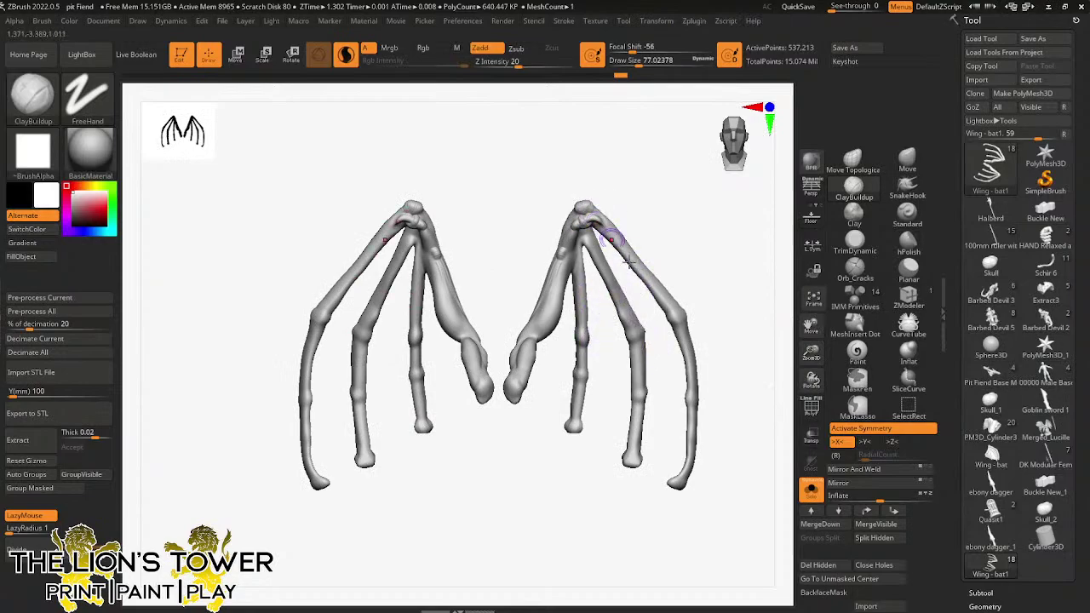
mouse_move(628, 264)
left_mouse_down()
mouse_move(720, 231)
mouse_move(558, 272)
left_mouse_up()
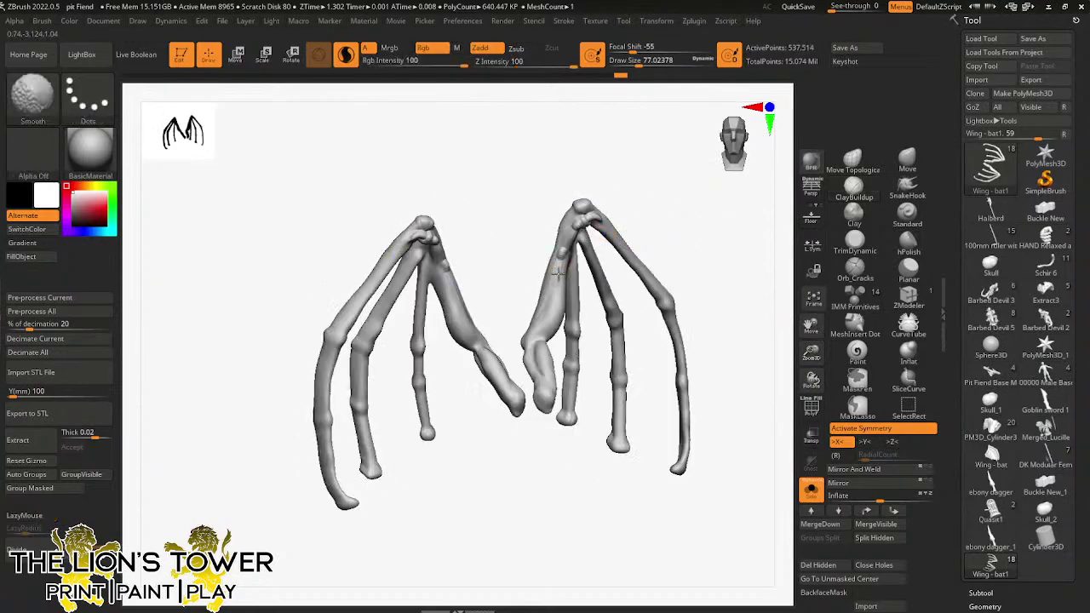
mouse_move(613, 182)
left_mouse_down("shift")
mouse_move(586, 201)
mouse_move(589, 213)
mouse_move(569, 204)
mouse_move(598, 226)
mouse_move(579, 204)
left_mouse_up("shift")
mouse_move(615, 189)
left_mouse_down()
mouse_move(621, 150)
mouse_move(482, 265)
mouse_move(577, 265)
left_mouse_up()
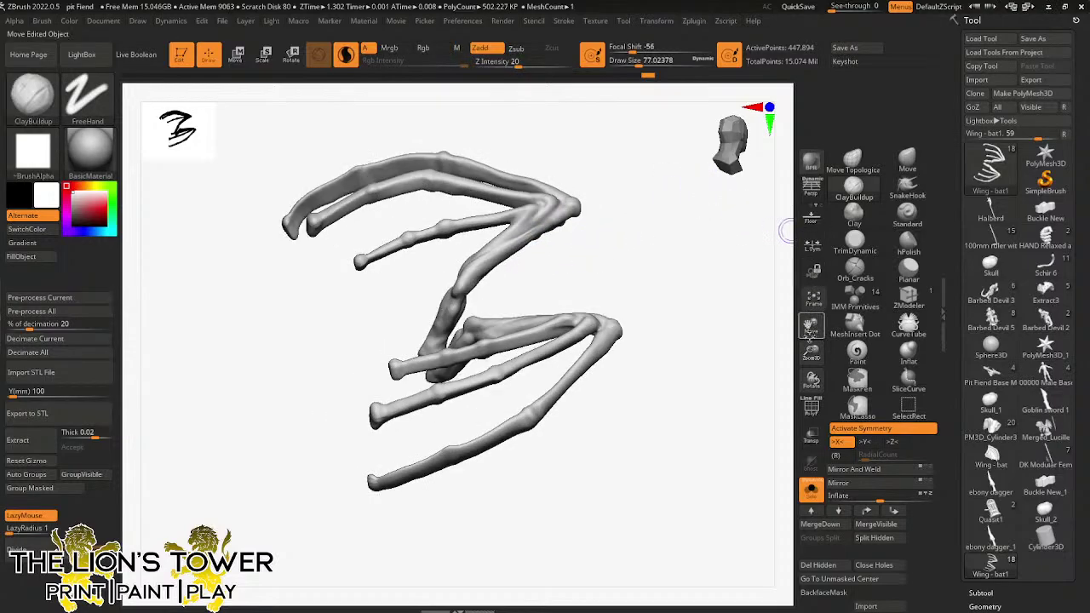
- Build up rounded knuckles with ClayBuildup where the two shorter finger bones meet the wrist
left_click_drag(810, 350, 810, 422)
left_click_drag(707, 277, 657, 245)
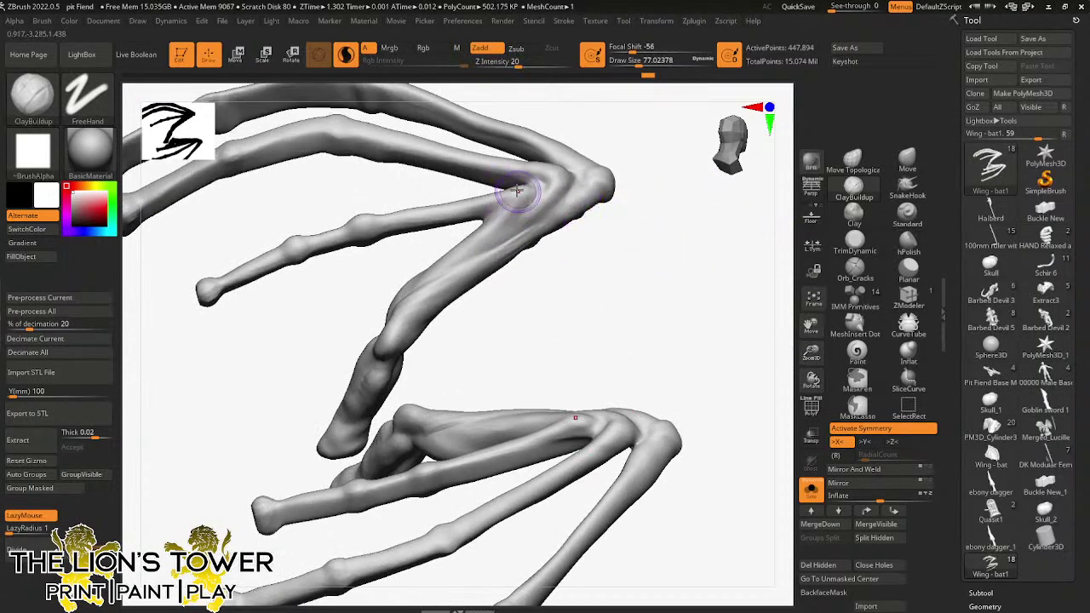
left_click_drag(516, 191, 517, 191)
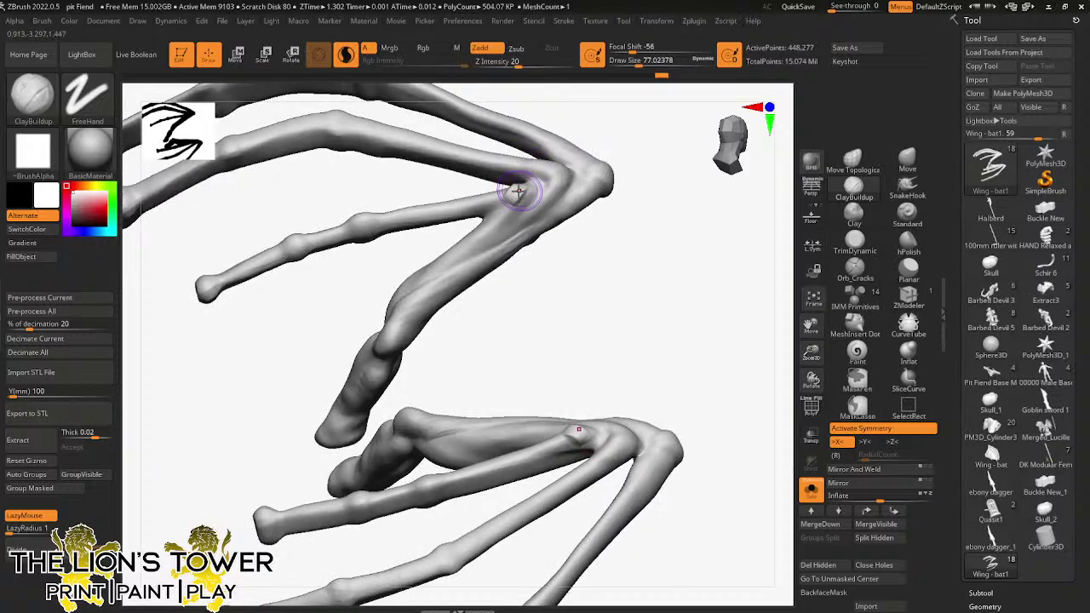
left_click_drag(615, 144, 620, 136)
left_click_drag(553, 167, 558, 171)
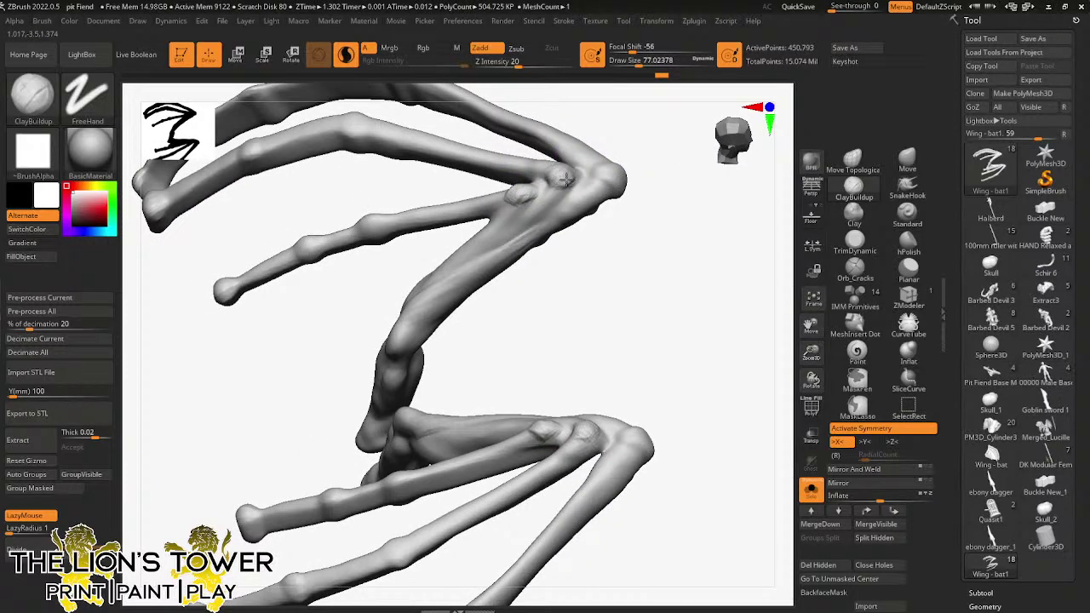
- Sculpt tendons running from the new wrist knuckles down onto the arm bone with ClayBuildup
mouse_move(566, 178)
right_mouse_down()
mouse_move(575, 149)
mouse_move(548, 195)
right_mouse_up()
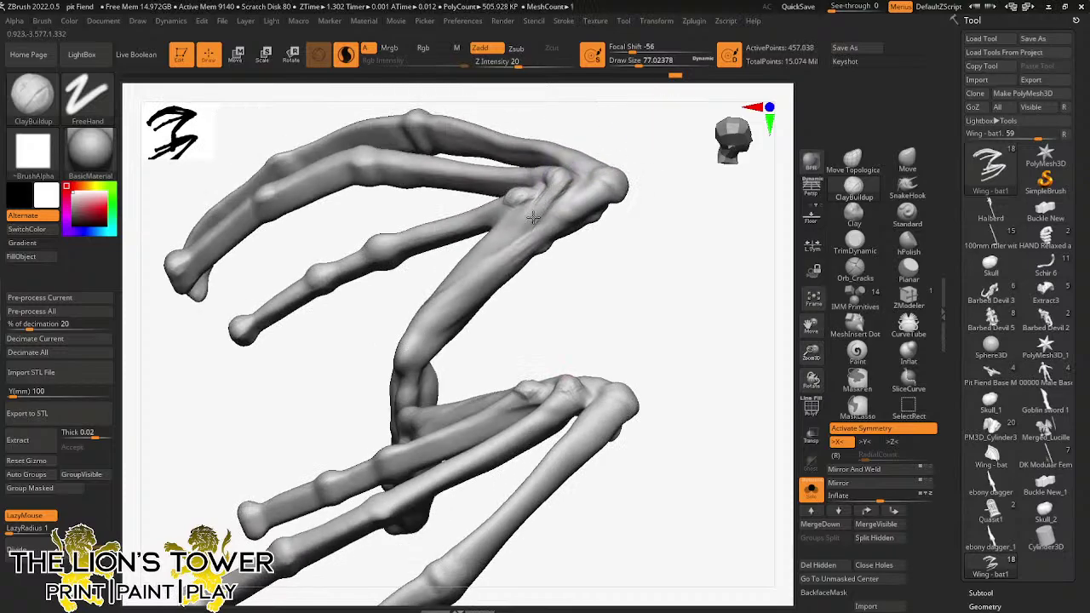
mouse_move(537, 275)
right_mouse_down()
mouse_move(574, 278)
mouse_move(519, 200)
right_mouse_up()
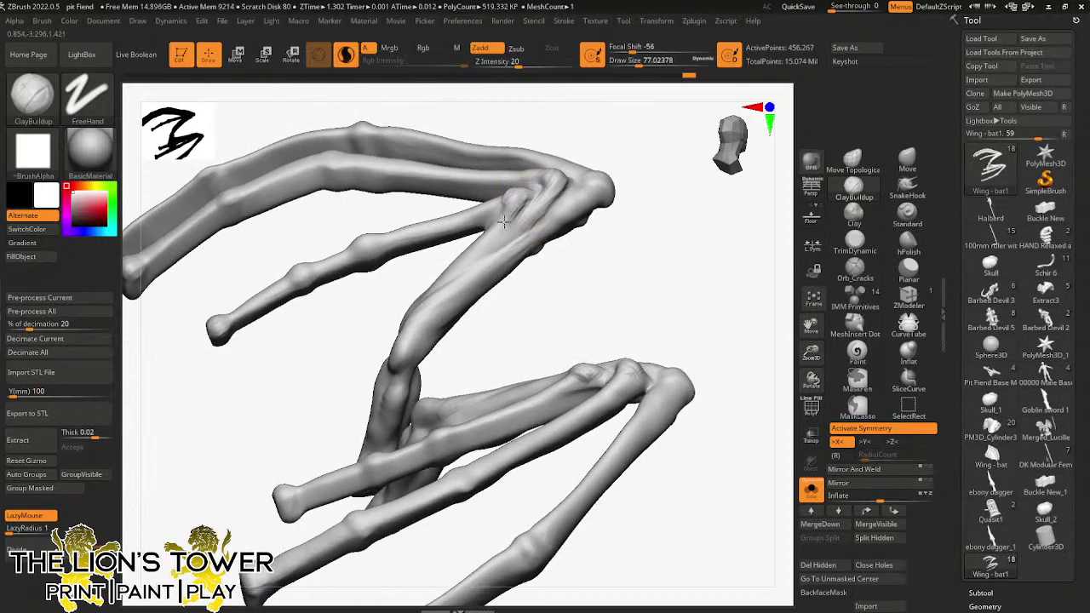
left_click_drag(513, 213, 482, 252)
right_click_drag(529, 288, 569, 279)
right_click_drag(537, 211, 575, 257)
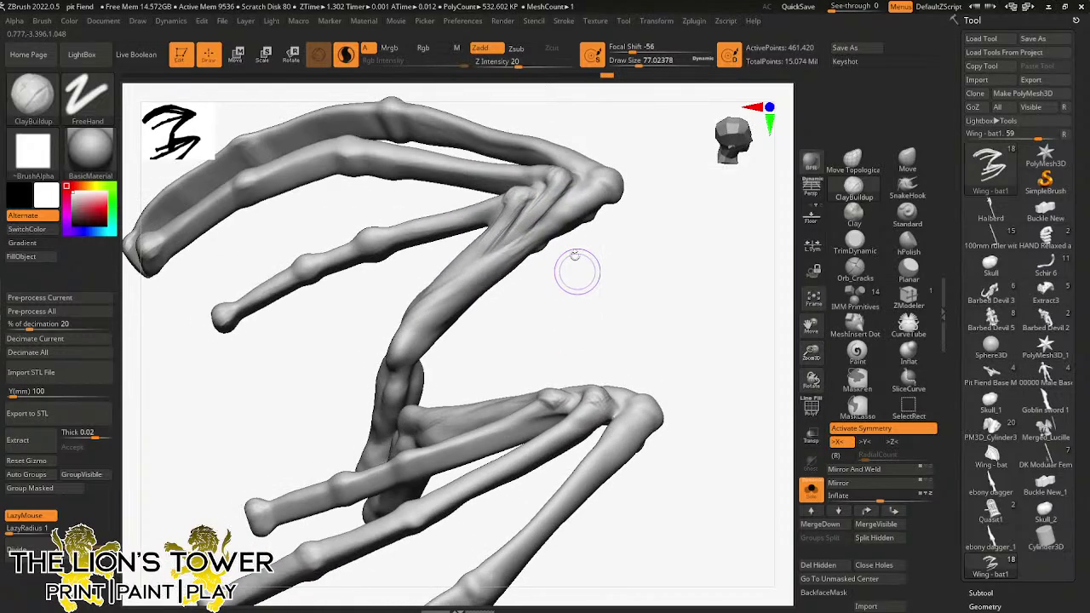
left_click_drag(589, 189, 543, 247)
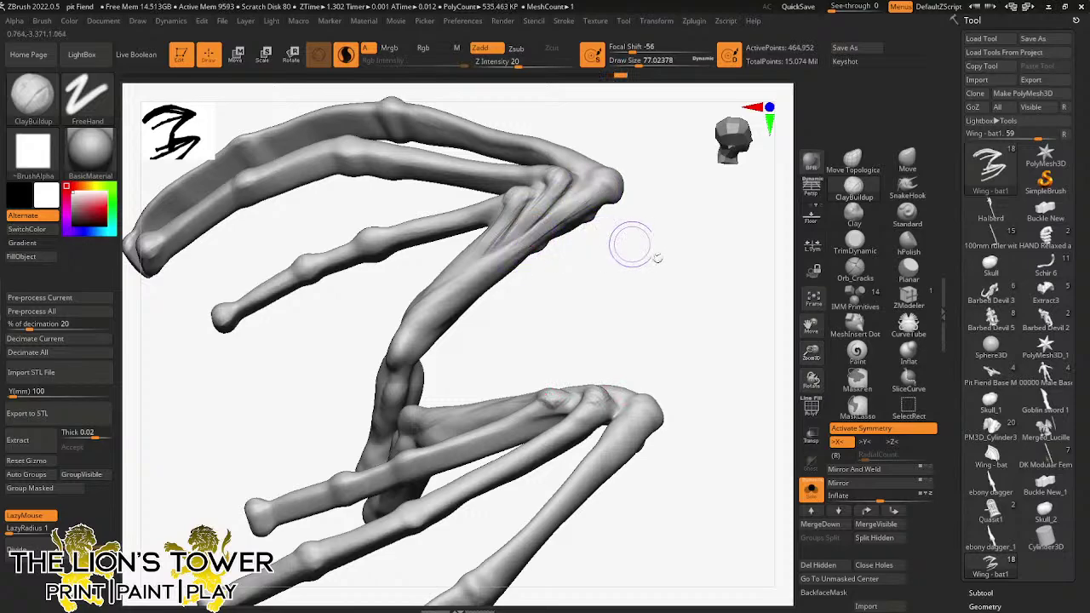
- Extend the tendons up to the outer wrist knuckle and smooth them into the arm bone
mouse_move(654, 257)
right_mouse_down()
mouse_move(643, 311)
mouse_move(623, 294)
right_mouse_up()
mouse_move(602, 197)
left_mouse_down()
mouse_move(517, 271)
mouse_move(518, 251)
mouse_move(592, 207)
mouse_move(562, 230)
mouse_move(584, 216)
mouse_move(565, 219)
left_mouse_up()
key("shift")
left_click_drag(622, 146, 620, 98)
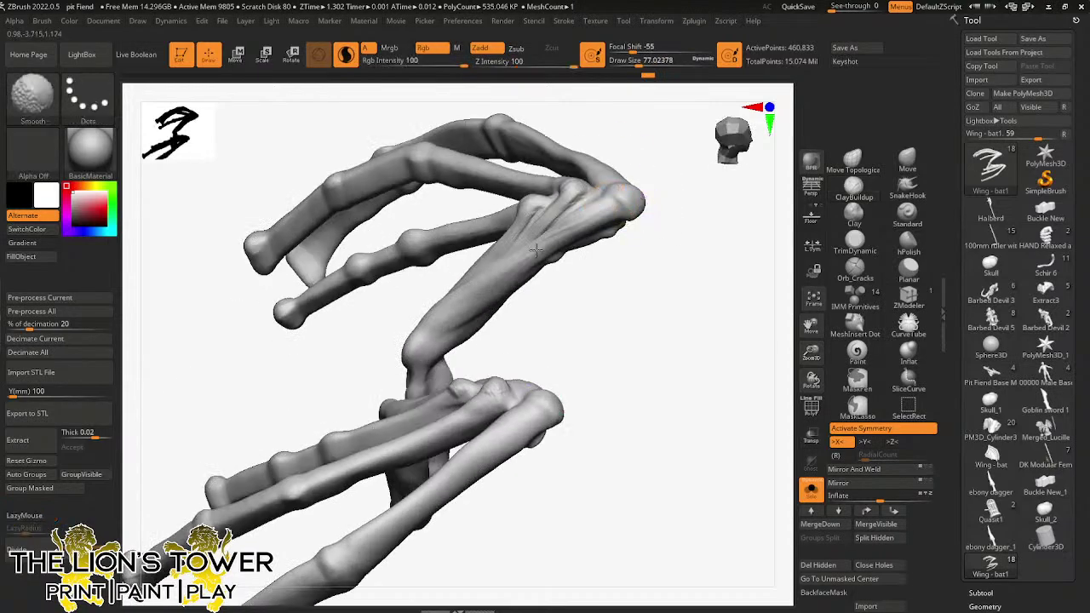
mouse_move(514, 239)
right_mouse_down()
mouse_move(652, 165)
mouse_move(515, 210)
right_mouse_up()
mouse_move(528, 290)
right_mouse_down()
mouse_move(596, 295)
mouse_move(567, 284)
mouse_move(596, 309)
mouse_move(608, 263)
mouse_move(557, 264)
right_mouse_up()
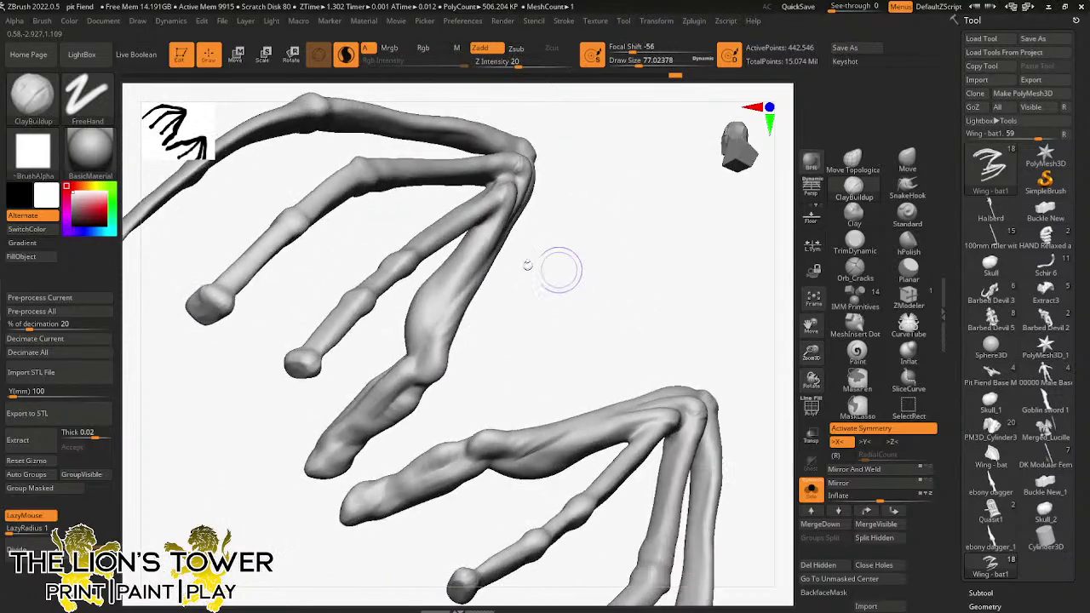
- Sculpt muscle strands over the thick bulge of the arm bone near the elbow with ClayBuildup
right_click_drag(441, 310, 515, 306)
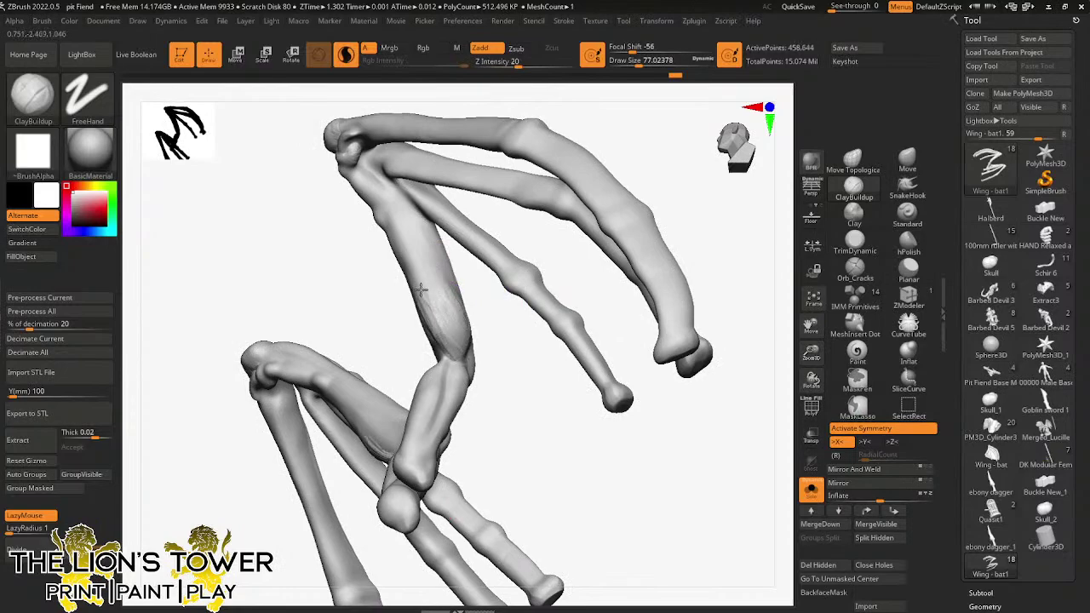
mouse_move(406, 273)
left_mouse_down()
mouse_move(424, 283)
mouse_move(439, 328)
mouse_move(449, 309)
left_mouse_up()
right_click_drag(501, 353, 518, 321, "shift")
- Build up the two mid-bone knuckles on both the shortest and the middle finger bones with ClayBuildup
left_click_drag(477, 256, 478, 252)
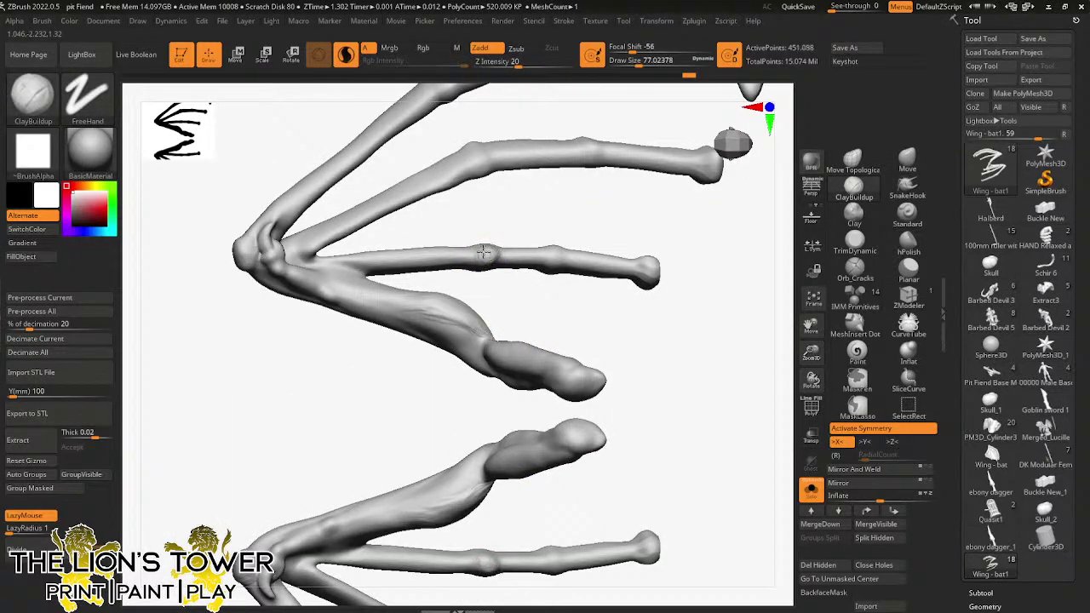
left_click_drag(482, 165, 478, 178)
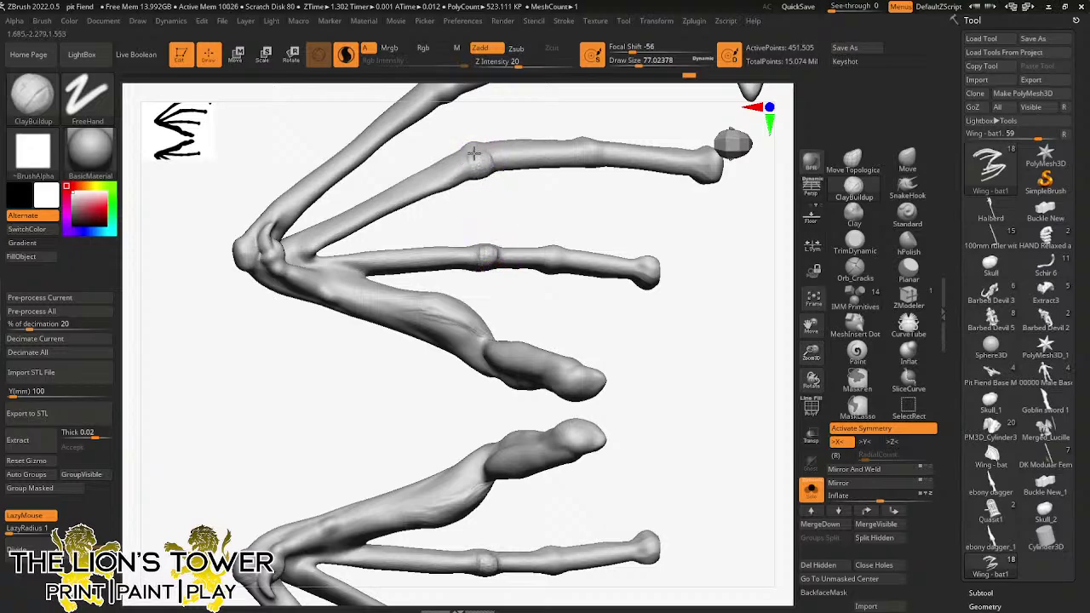
left_click_drag(572, 152, 592, 168)
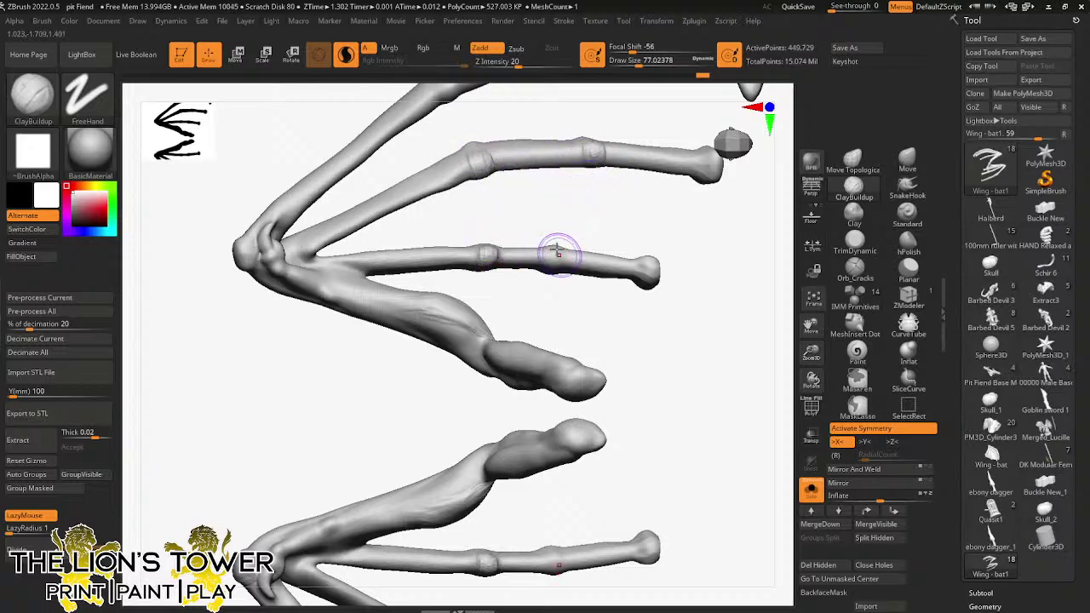
left_click_drag(550, 254, 556, 259)
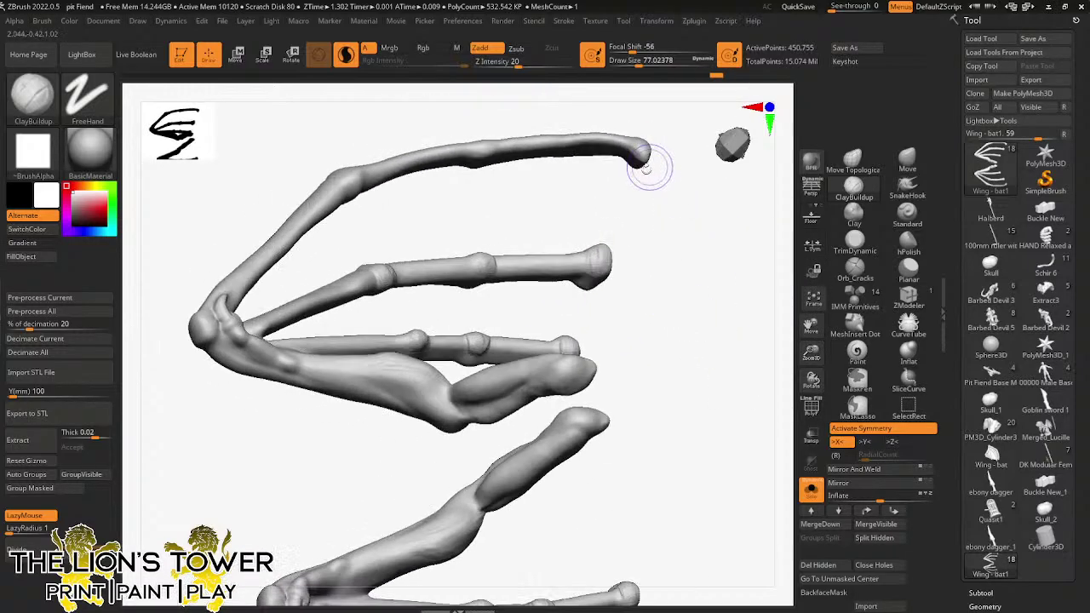
- Slim and curve the end segment of the longest finger bone with the Move brush at a draw size of about 140
left_click_drag(642, 203, 631, 155)
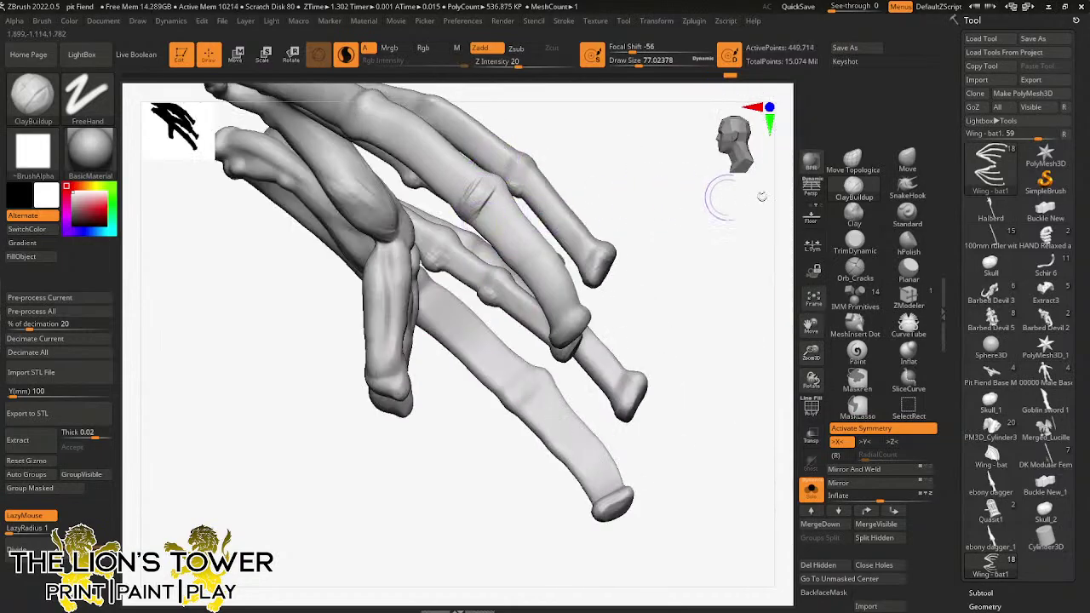
key("b")
key("m")
key("v")
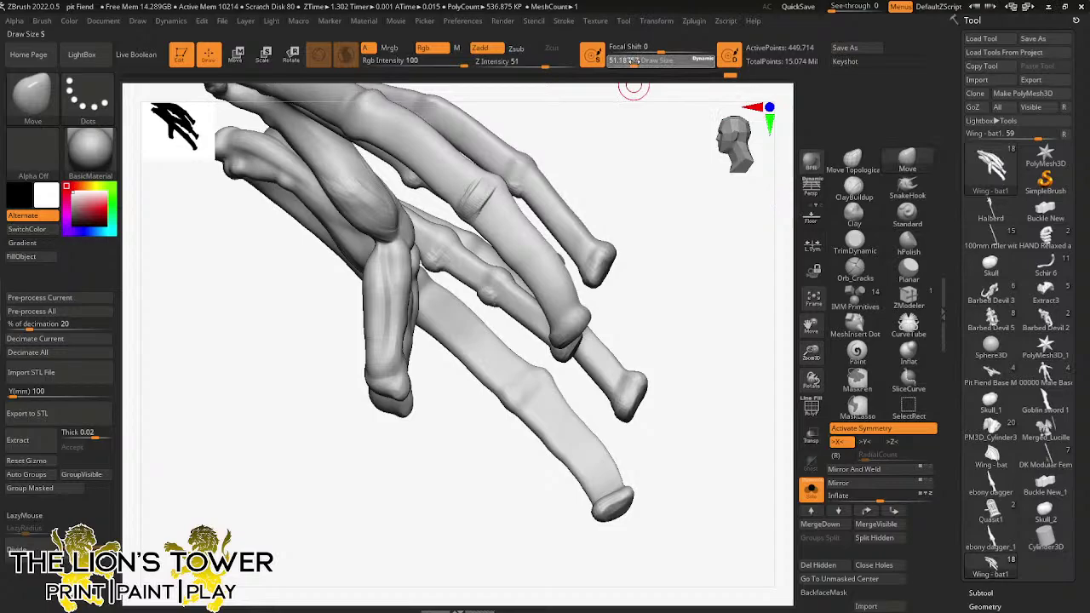
left_click_drag(635, 61, 644, 61)
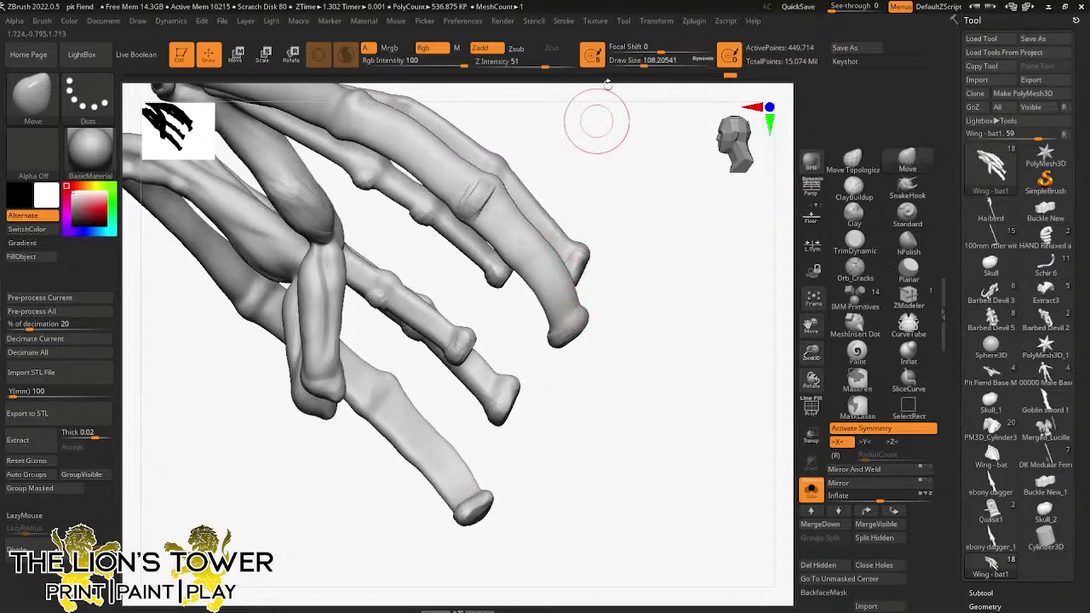
left_click_drag(645, 62, 651, 61)
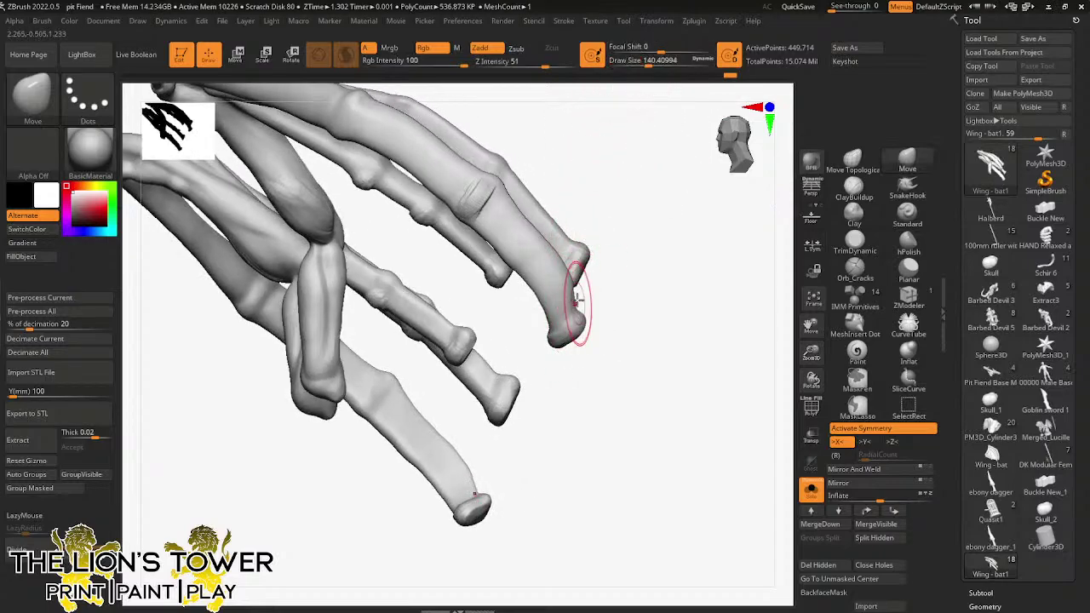
left_click_drag(563, 279, 540, 245)
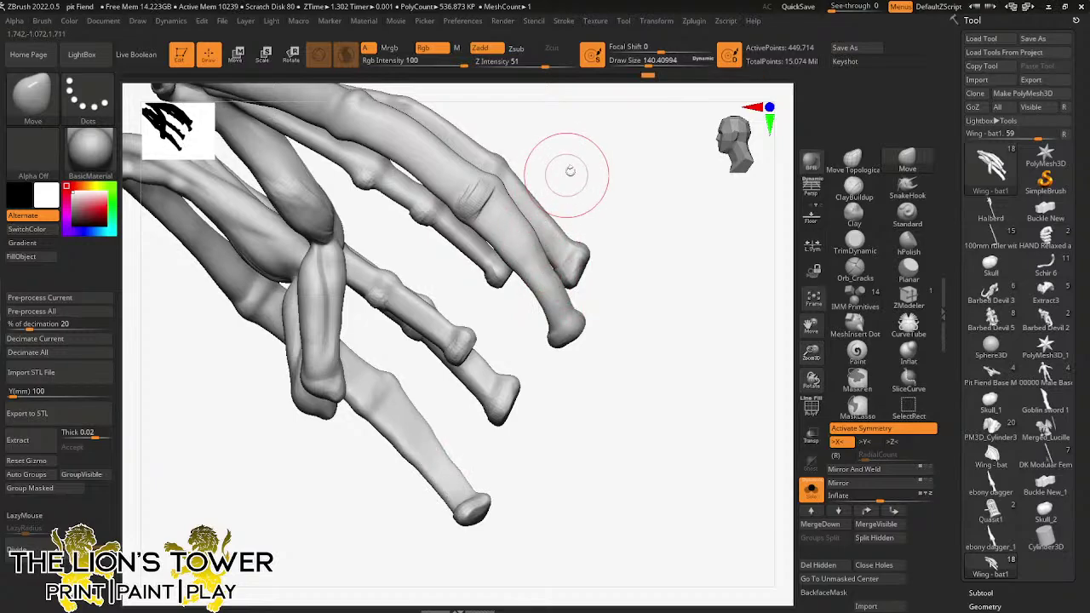
left_click_drag(567, 173, 543, 166)
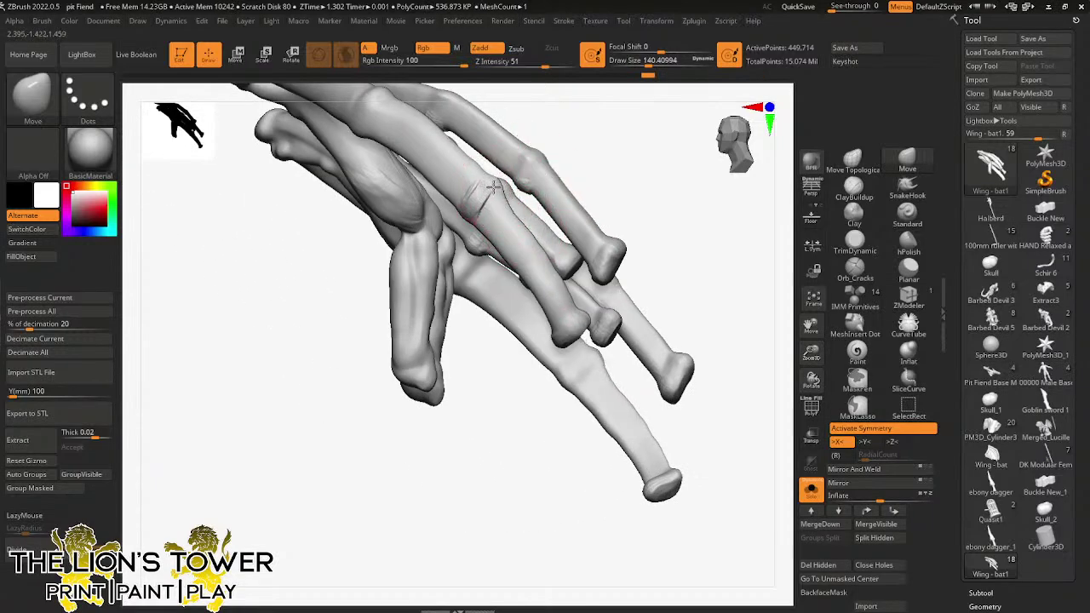
left_click_drag(807, 324, 856, 458)
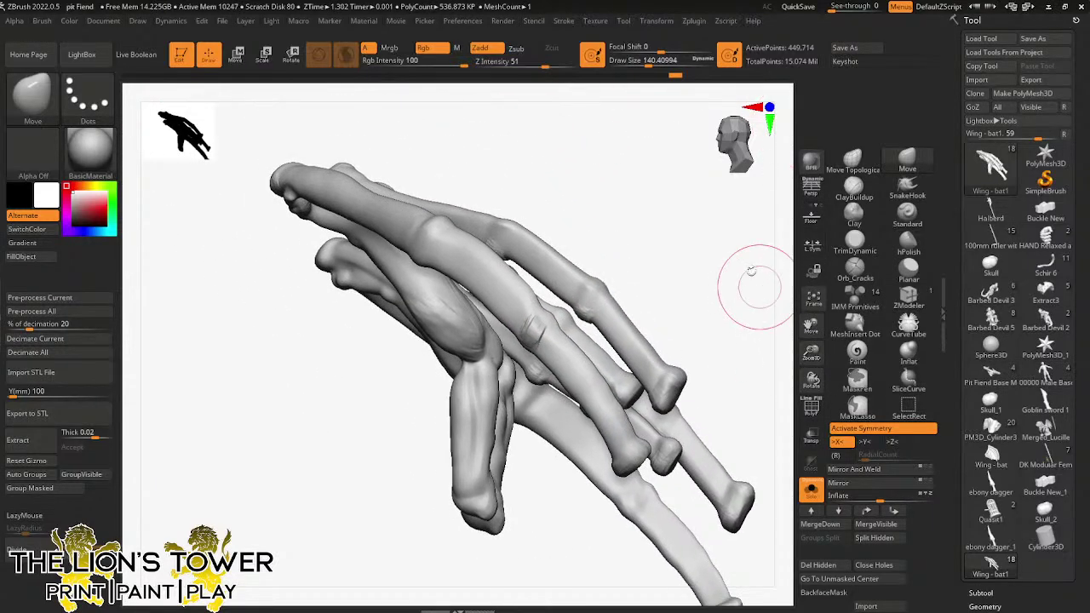
- Build up the lower mid-bone knuckle all around the longest finger bone with ClayBuildup
left_click_drag(672, 168, 613, 255)
left_click(855, 189)
left_click_drag(597, 297, 603, 298)
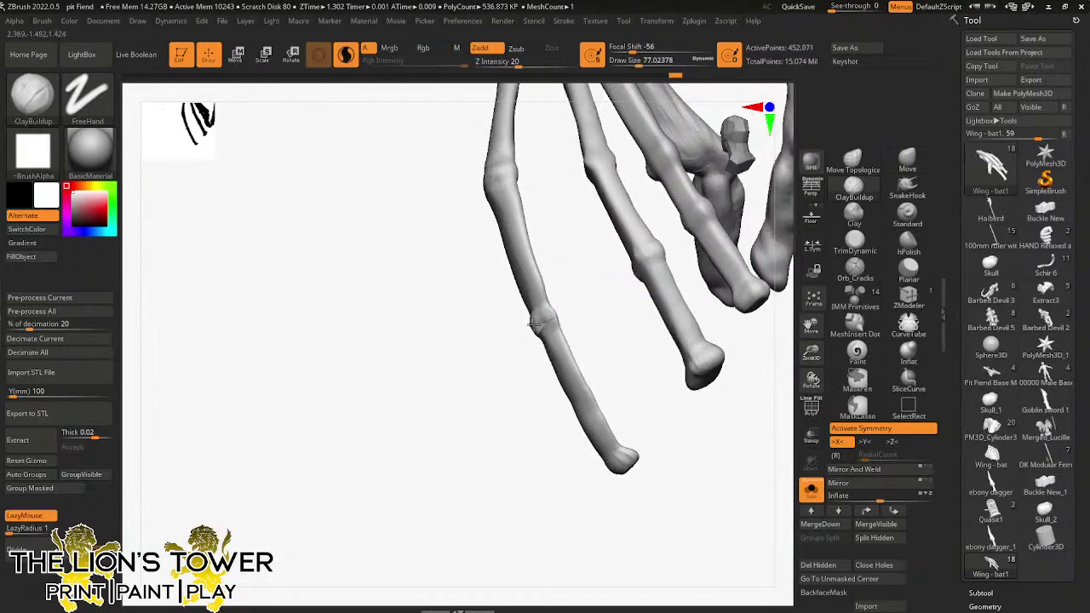
right_click_drag(551, 318, 580, 315)
right_click_drag(554, 311, 578, 301)
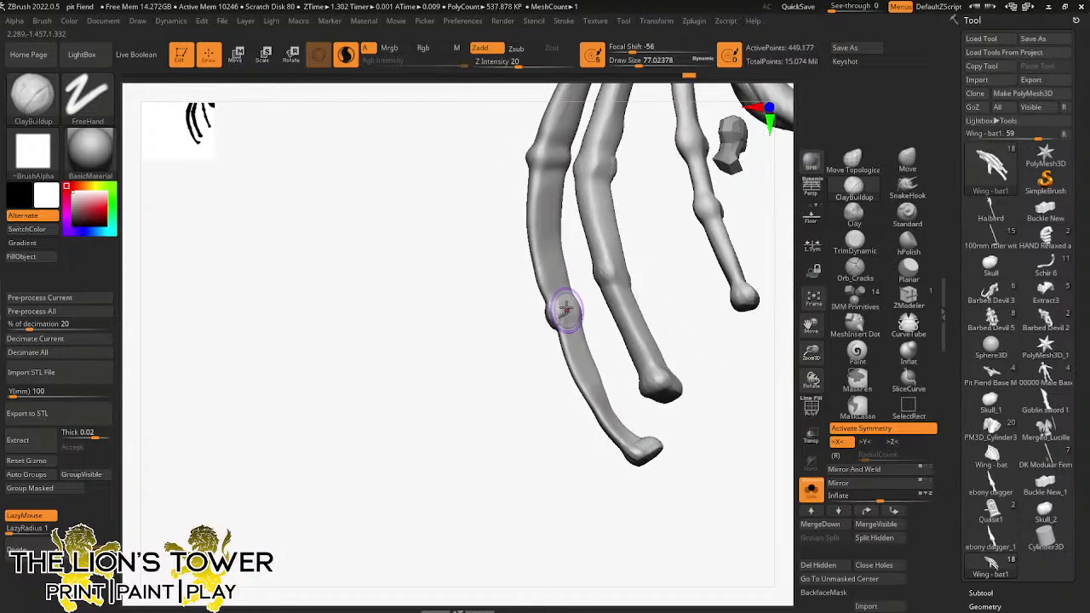
left_click_drag(562, 310, 571, 313)
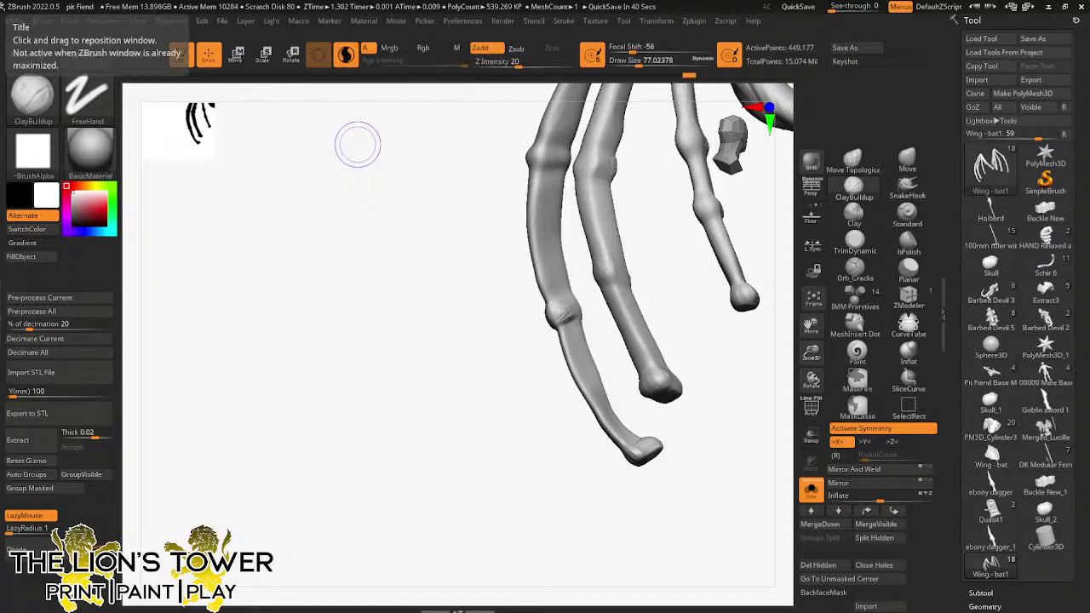
- Switch to the browser and examine the bat wing biology images, enlarging the ResearchGate diagram of anatomic bat wing structure
left_click_drag(345, 0, 325, 41)
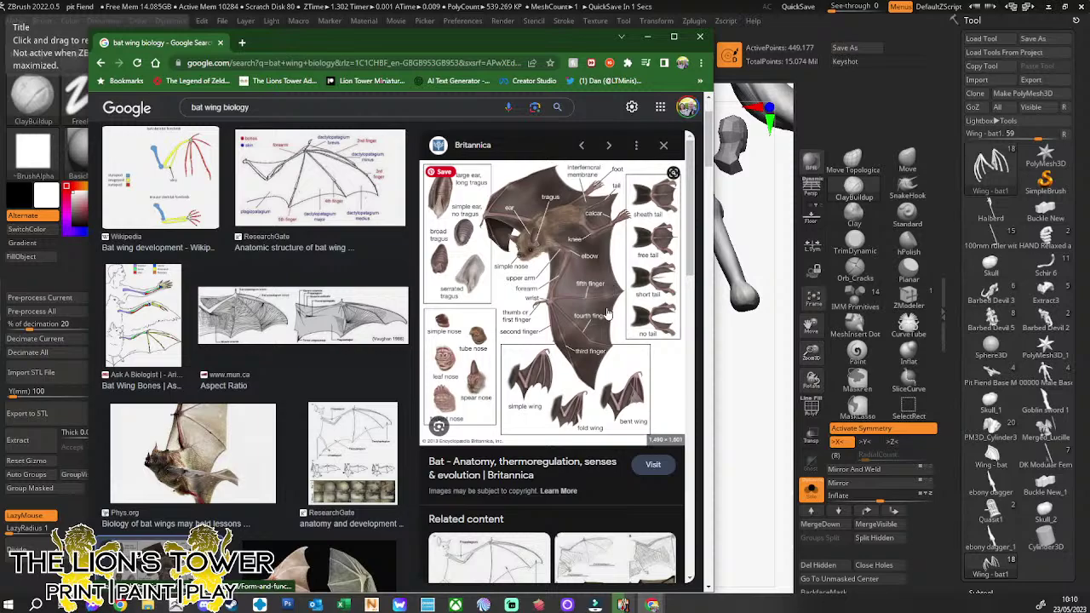
scroll(500, 341, "down", 3)
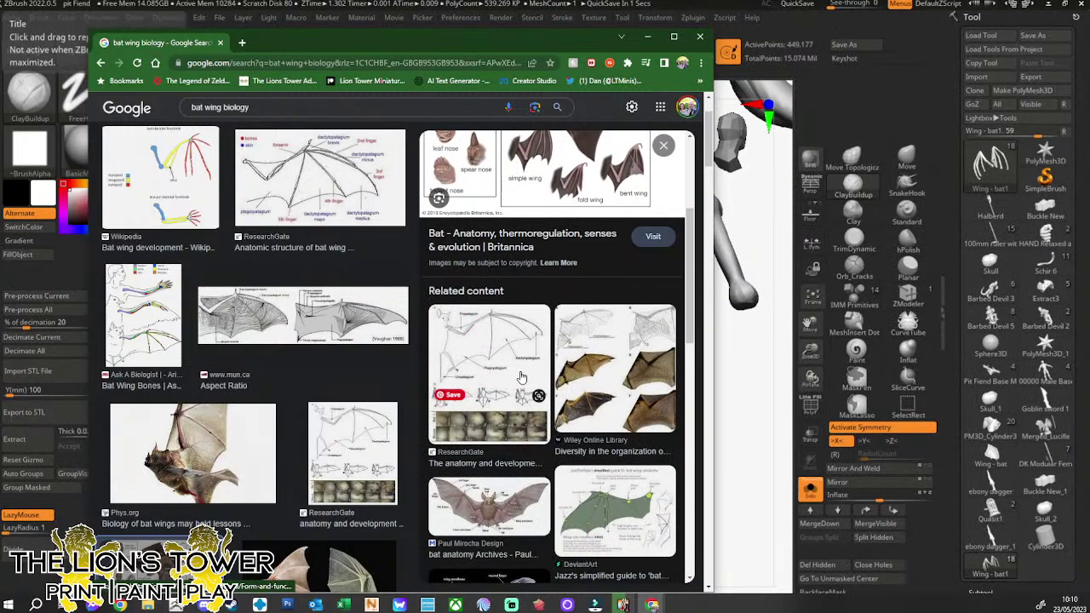
scroll(523, 377, "down", 1)
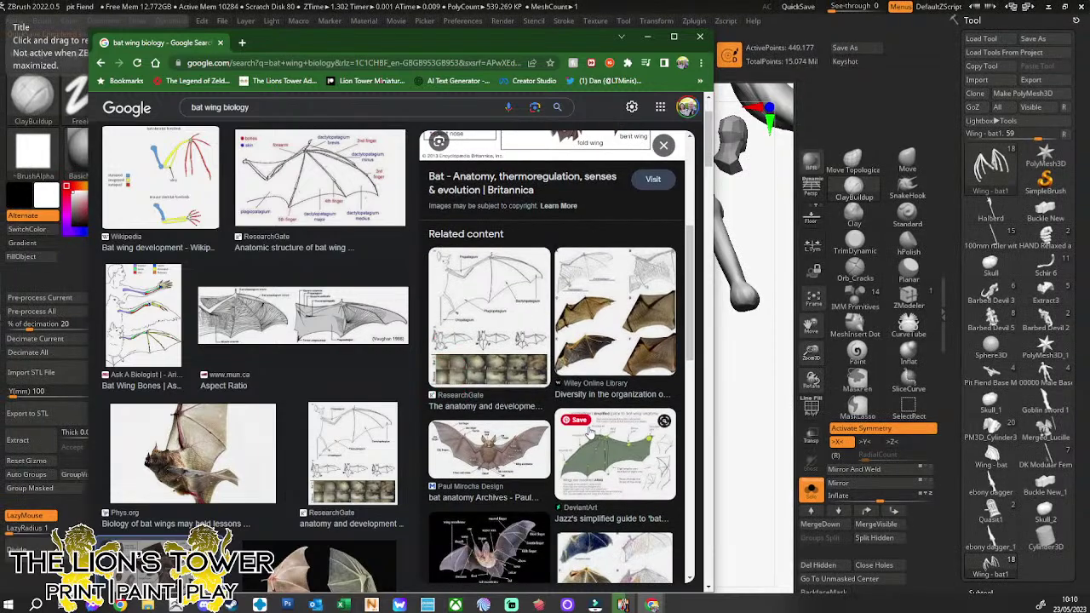
scroll(599, 443, "up", 5)
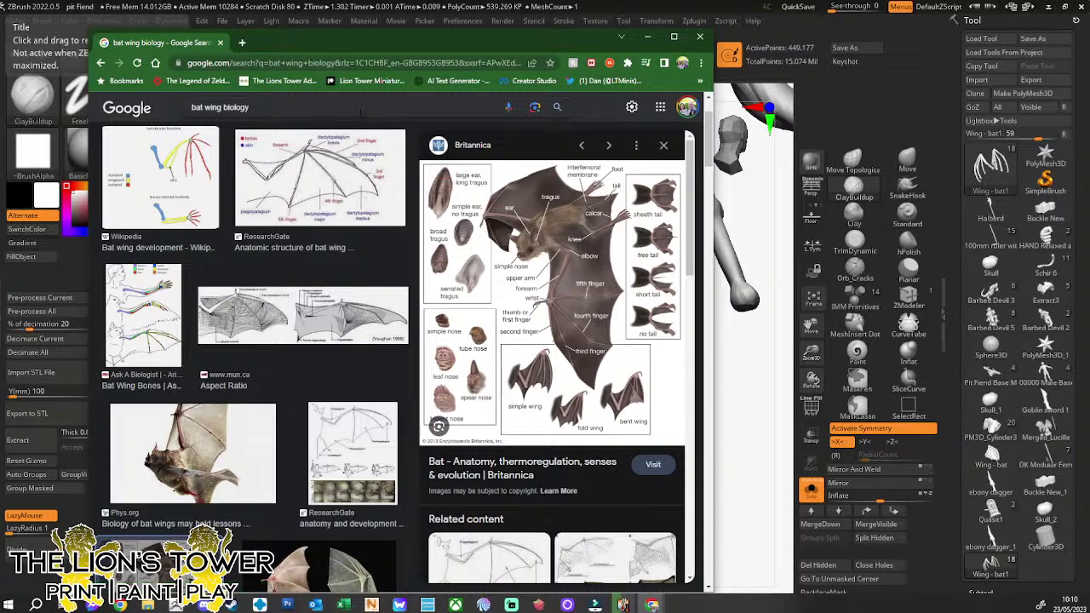
left_click(412, 108)
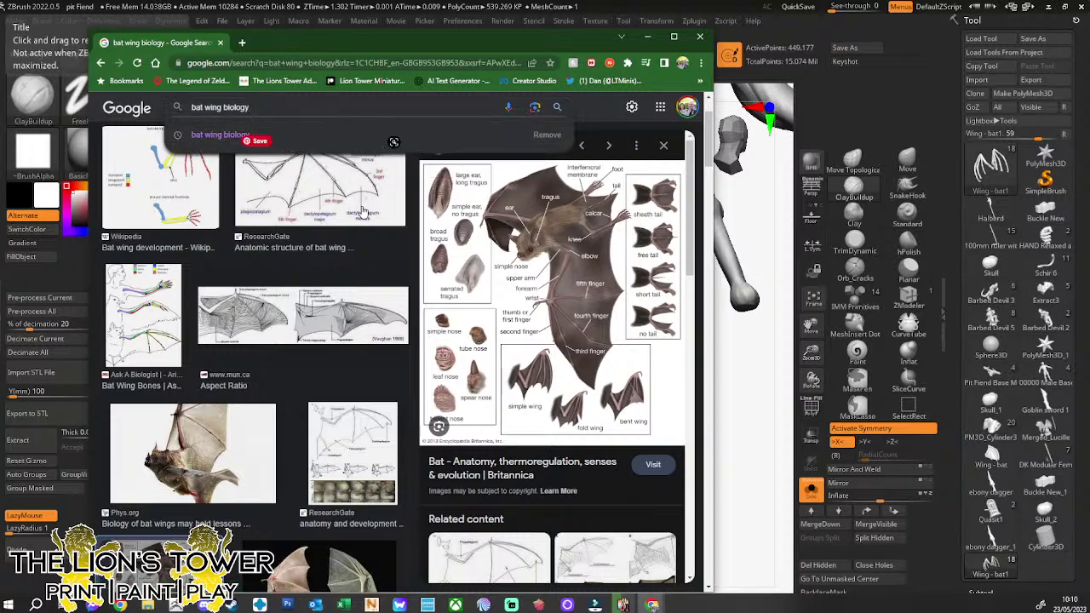
left_click(301, 231)
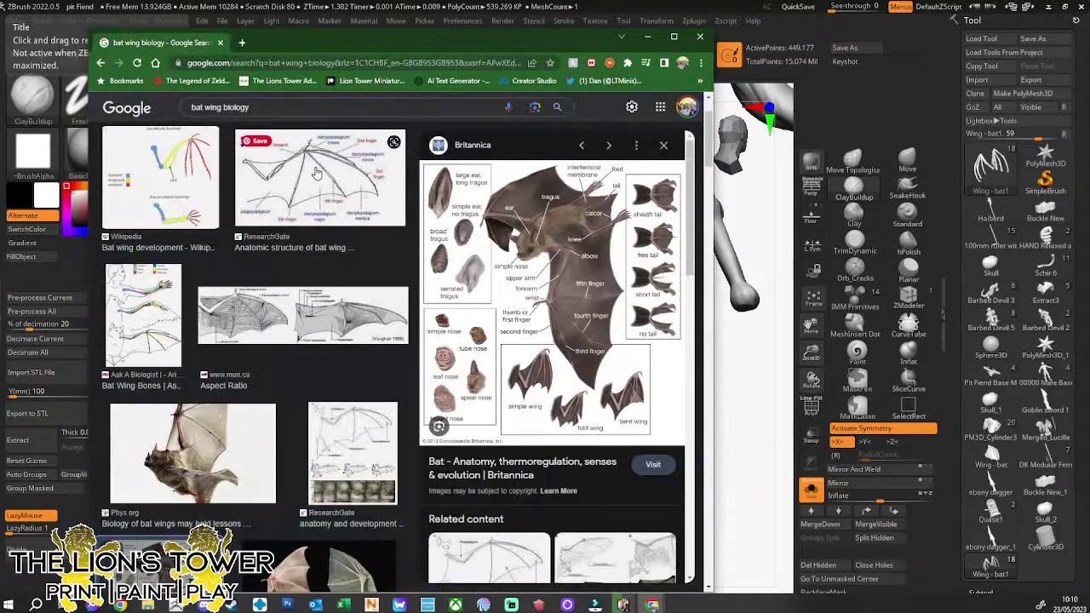
left_click(315, 174)
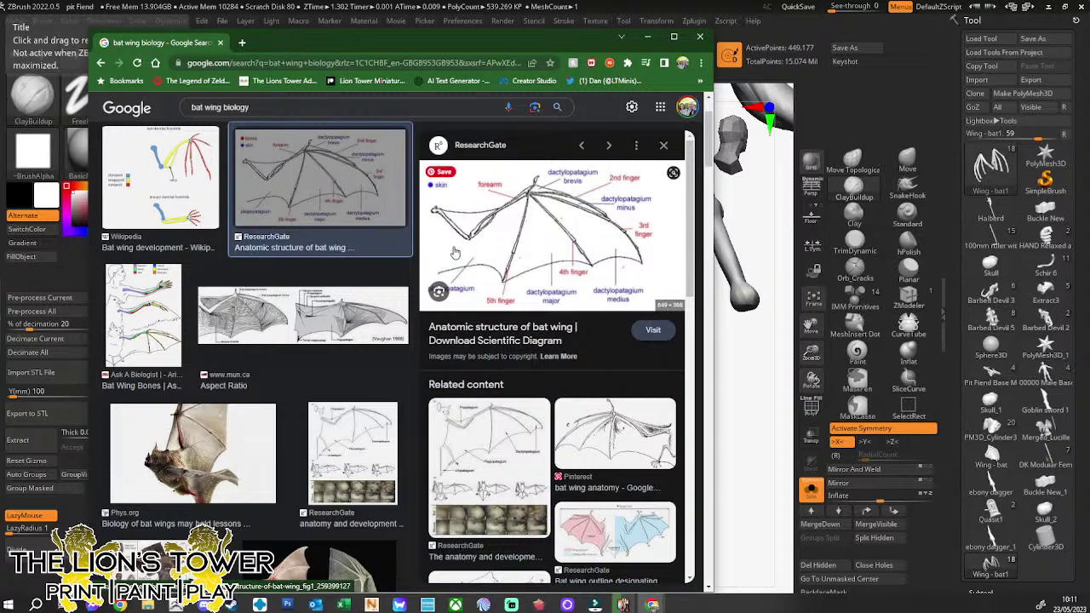
left_click(699, 38)
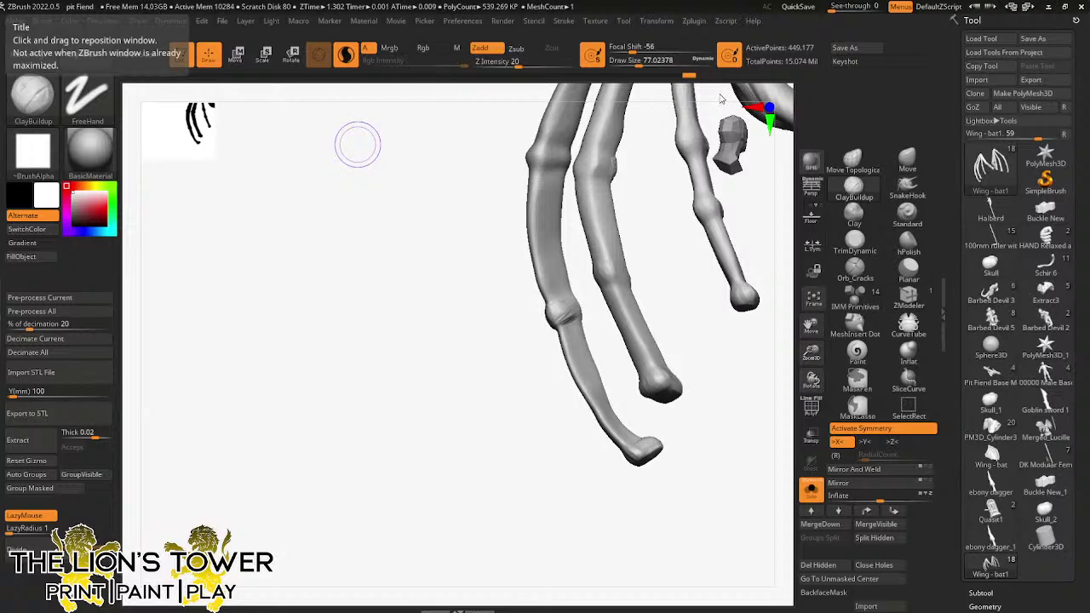
- Bend the longest finger bone's middle and end segments into a curve with the Move brush at draw sizes of about 158 and 97
mouse_move(750, 384)
left_mouse_down()
mouse_move(769, 390)
mouse_move(773, 340)
mouse_move(812, 327)
mouse_move(823, 361)
left_mouse_up()
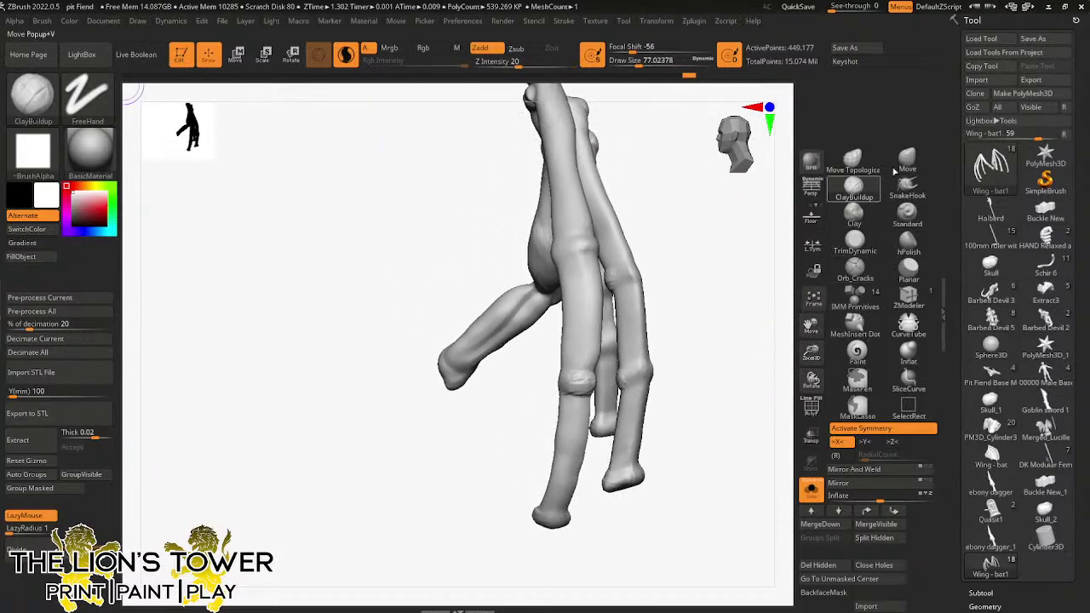
left_click(907, 160)
left_click_drag(649, 63, 651, 62)
left_click_drag(682, 257, 746, 271)
mouse_move(597, 346)
left_mouse_down()
mouse_move(588, 306)
mouse_move(597, 251)
mouse_move(604, 260)
mouse_move(585, 271)
mouse_move(570, 207)
left_mouse_up()
mouse_move(626, 162)
left_mouse_down()
mouse_move(694, 149)
mouse_move(561, 128)
left_mouse_up()
right_click_drag(561, 128, 698, 204)
left_click_drag(615, 276, 622, 290)
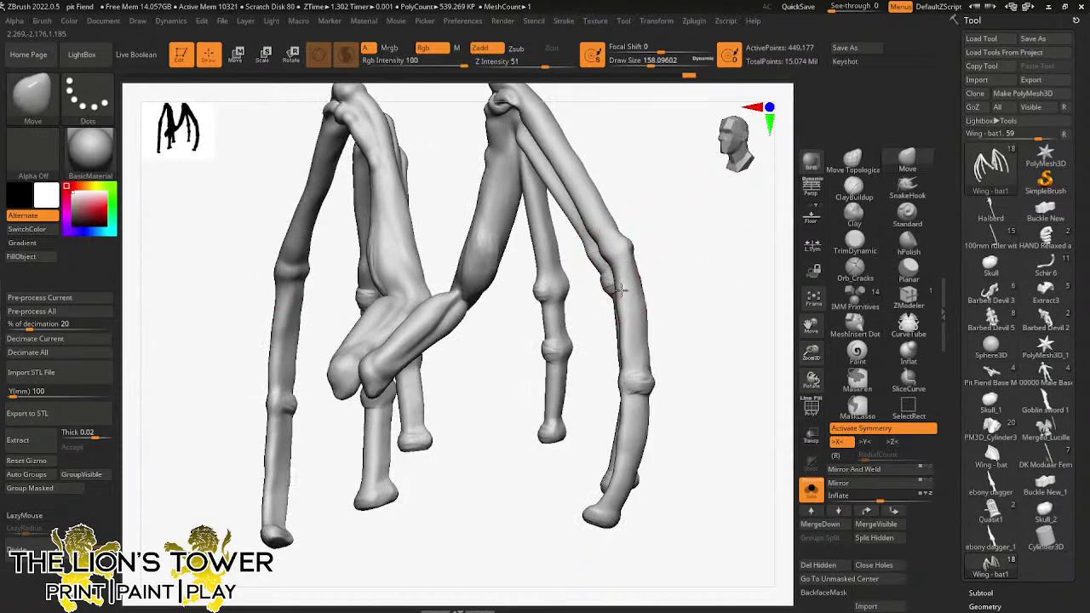
left_click_drag(621, 340, 629, 355)
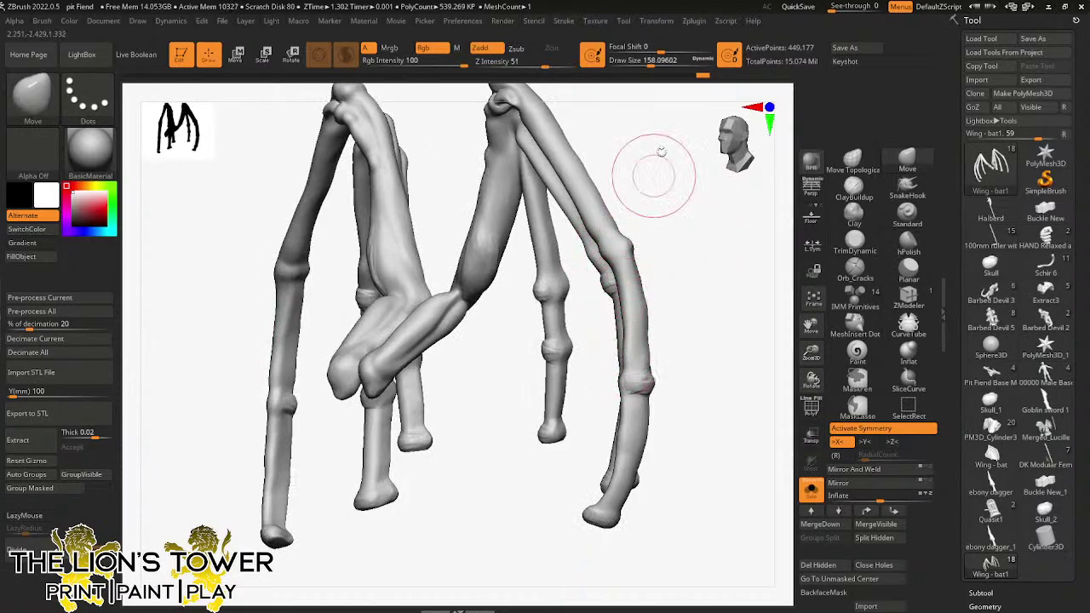
left_click_drag(652, 66, 640, 67)
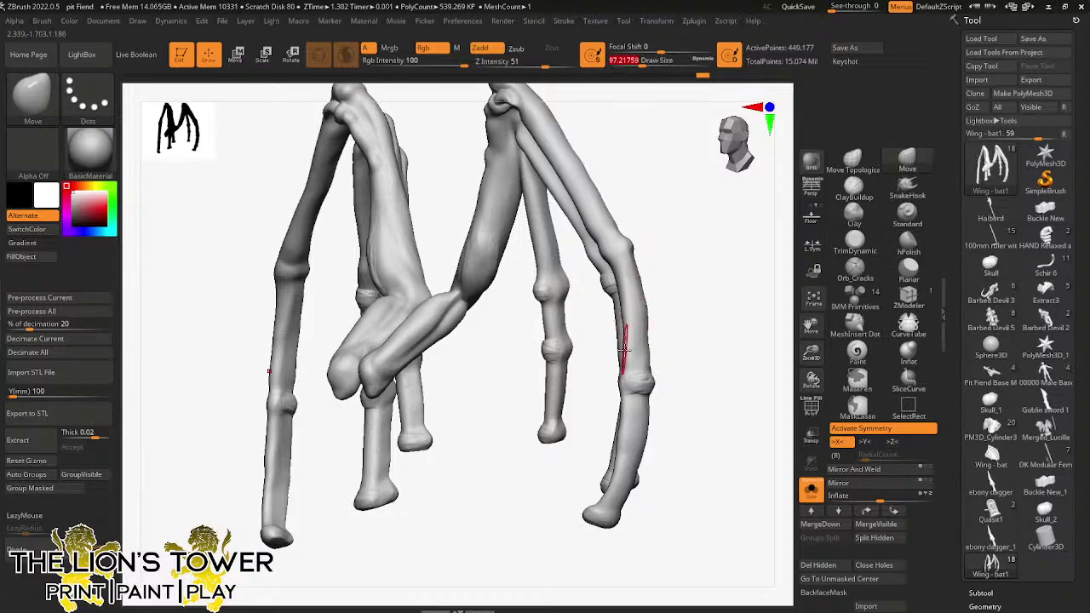
left_click_drag(623, 346, 616, 457)
- Thicken the longest finger bone's thin middle segment with Inflat and smooth the shaft on both sides of the lower knuckle
mouse_move(754, 395)
left_mouse_down()
mouse_move(659, 383)
mouse_move(648, 363)
mouse_move(662, 361)
left_mouse_up()
left_click(909, 358)
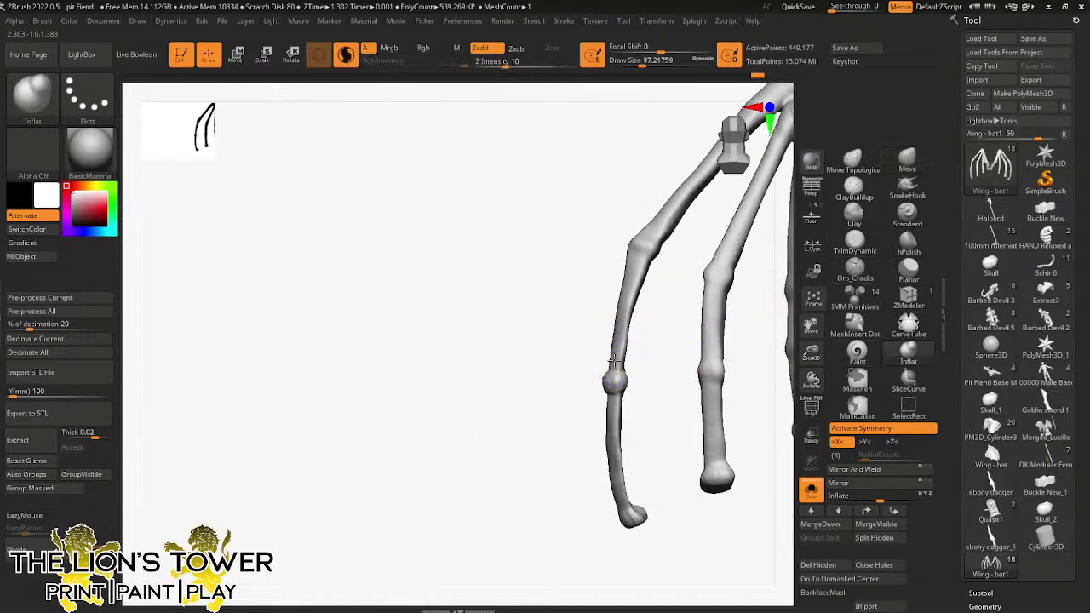
mouse_move(640, 269)
left_mouse_down()
mouse_move(629, 313)
mouse_move(644, 327)
mouse_move(621, 352)
mouse_move(636, 281)
left_mouse_up()
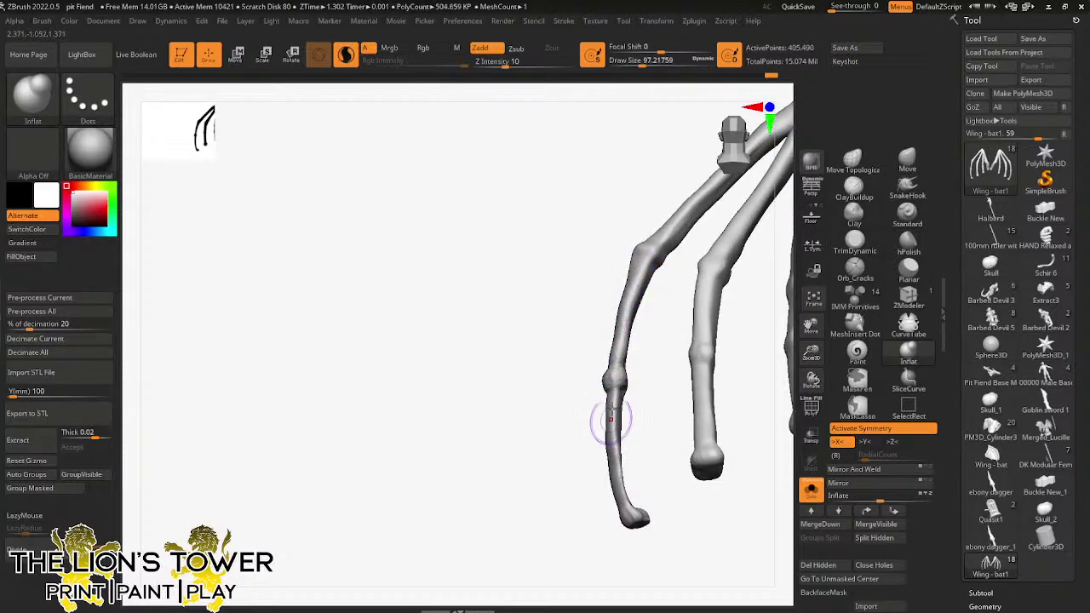
key("shift")
left_click_drag(617, 405, 621, 486, "shift")
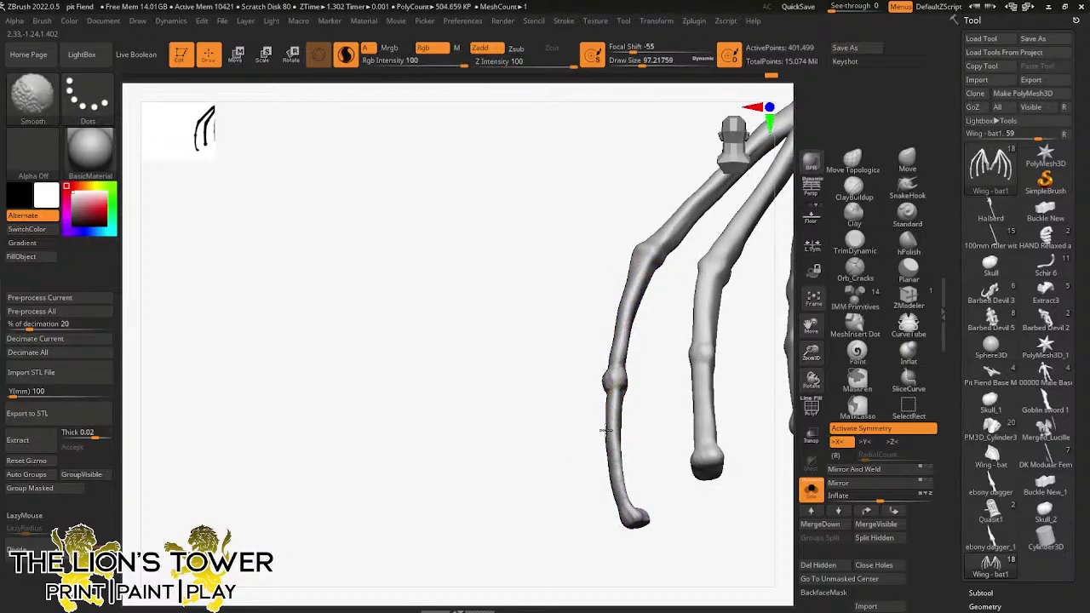
mouse_move(605, 430)
left_mouse_down("shift")
mouse_move(606, 479)
mouse_move(615, 426)
left_mouse_up("shift")
mouse_move(622, 336)
left_mouse_down("shift")
mouse_move(629, 285)
mouse_move(727, 318)
mouse_move(613, 348)
mouse_move(686, 361)
mouse_move(580, 298)
mouse_move(574, 274)
left_mouse_up("shift")
- Smooth the shafts of the other finger bones and the tip segment of the longest one
left_click_drag(602, 233, 628, 225)
mouse_move(551, 232)
left_mouse_down("shift")
mouse_move(503, 206)
mouse_move(470, 258)
mouse_move(479, 282)
mouse_move(451, 207)
mouse_move(471, 262)
left_mouse_up("shift")
left_click_drag(420, 256, 420, 351, "shift")
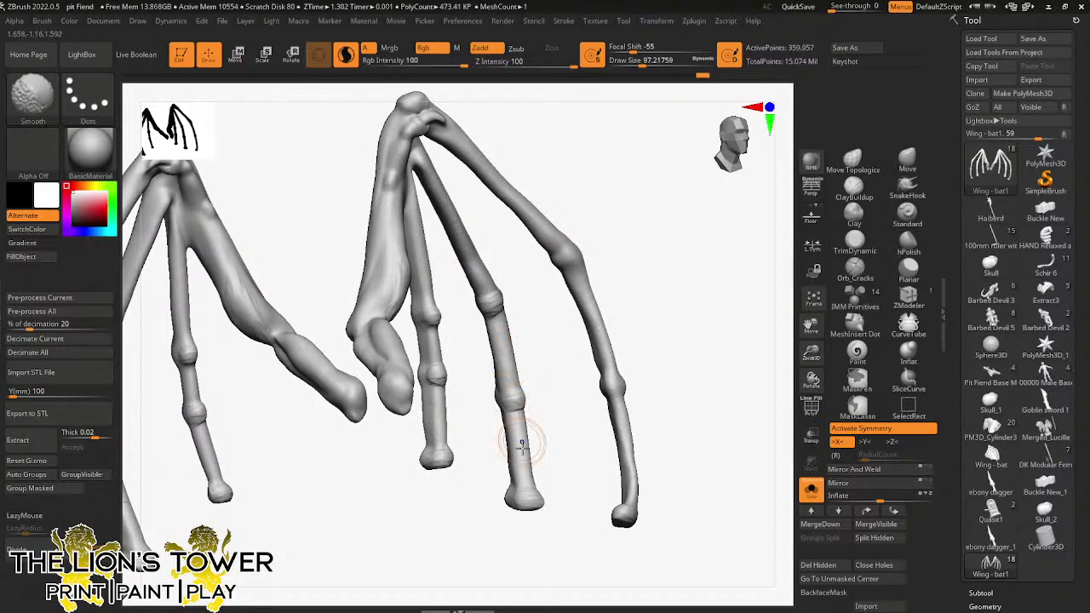
left_click_drag(522, 447, 523, 476, "shift")
mouse_move(722, 410)
left_mouse_down()
mouse_move(705, 401)
mouse_move(734, 435)
left_mouse_up()
left_click_drag(643, 470, 631, 493, "shift")
mouse_move(722, 436)
left_mouse_down()
mouse_move(744, 455)
mouse_move(734, 461)
left_mouse_up()
- Inflate the middle and end segments of the longest finger bone with Inflat at a draw size of about 124
left_click_drag(642, 63, 647, 63)
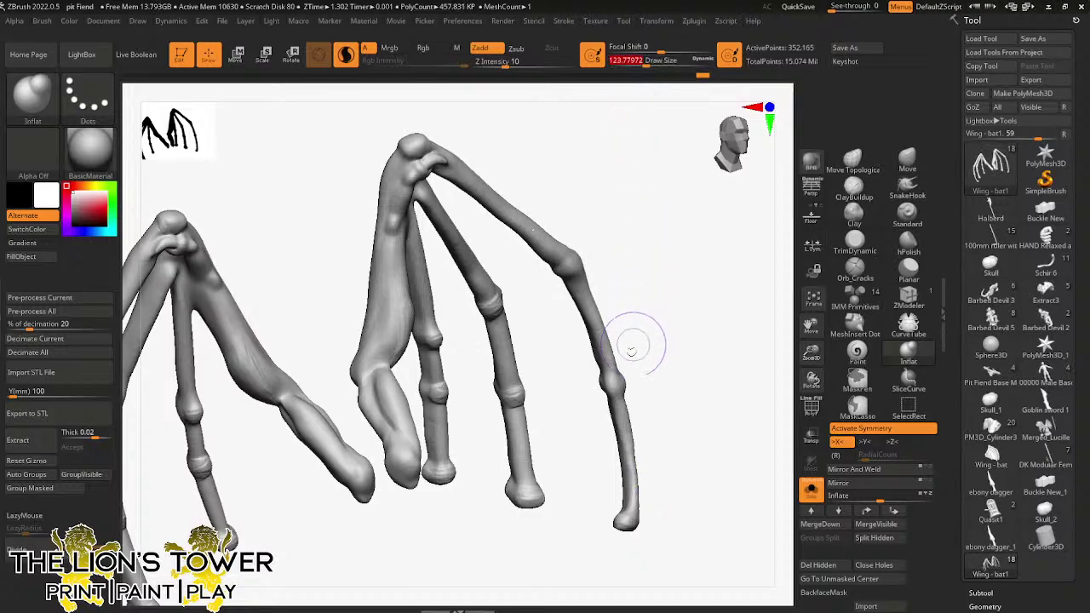
right_click_drag(632, 414, 630, 418)
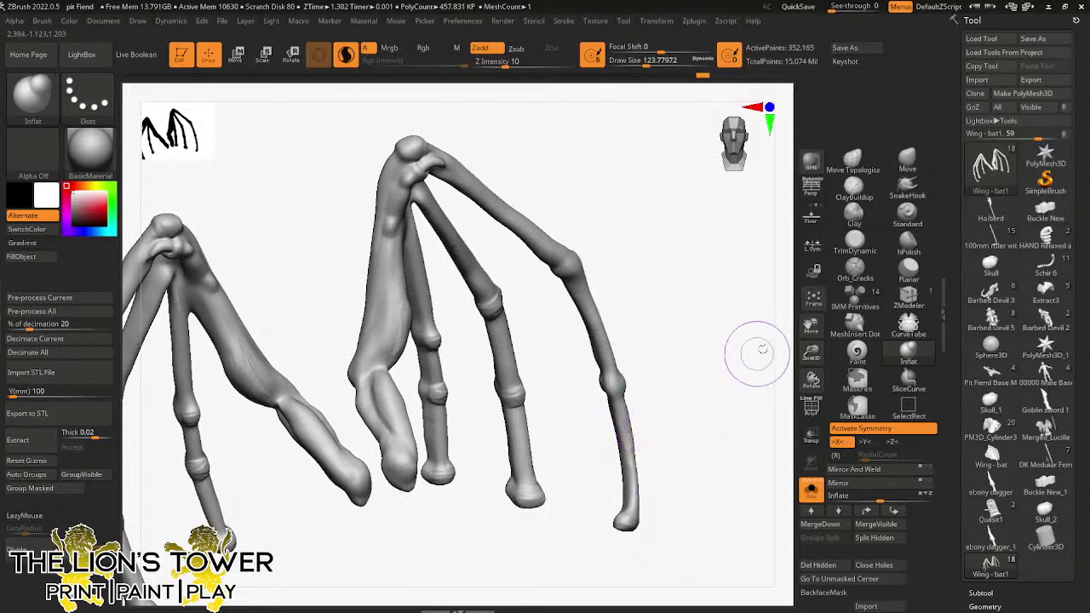
mouse_move(628, 499)
left_mouse_down()
mouse_move(629, 444)
mouse_move(626, 508)
mouse_move(620, 430)
left_mouse_up()
left_click_drag(642, 372, 605, 357)
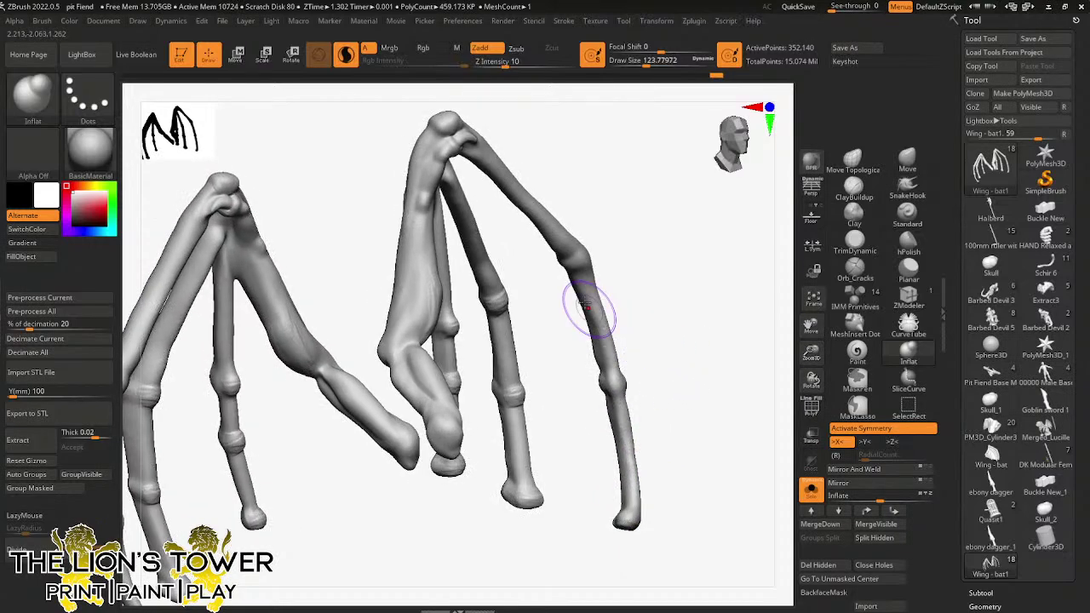
mouse_move(587, 298)
left_mouse_down()
mouse_move(591, 339)
mouse_move(660, 310)
left_mouse_up()
mouse_move(587, 280)
left_mouse_down()
mouse_move(595, 355)
mouse_move(584, 306)
mouse_move(602, 382)
mouse_move(620, 387)
mouse_move(606, 387)
left_mouse_up()
- Build up the upper and lower knuckles of the thickened longest finger bone with ClayBuildup
left_click(854, 189)
left_click_drag(691, 367, 635, 370)
mouse_move(599, 386)
left_mouse_down()
mouse_move(623, 384)
mouse_move(611, 388)
left_mouse_up()
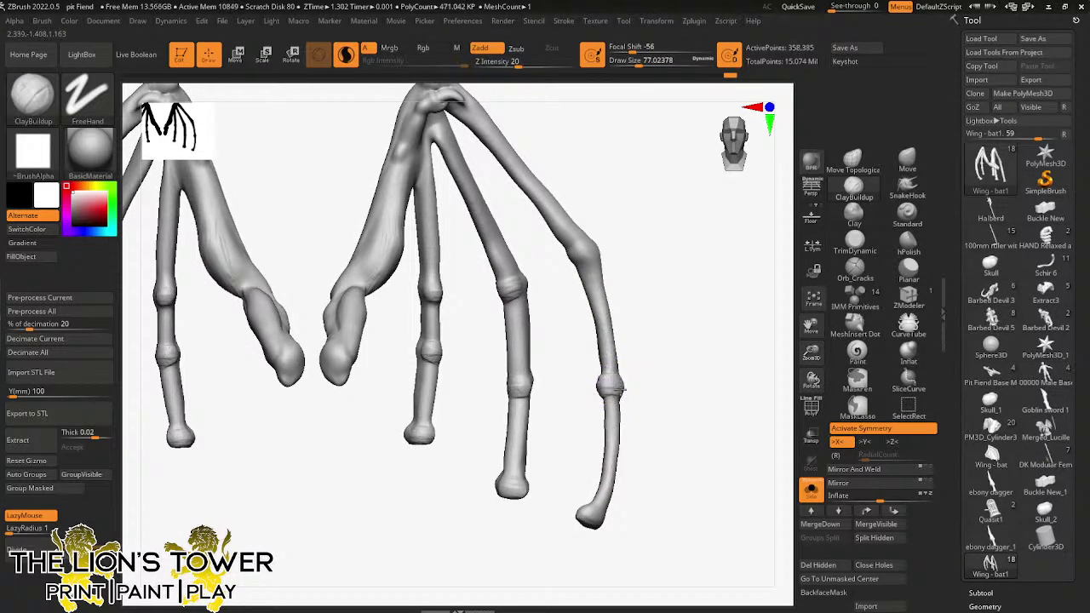
left_click_drag(607, 238, 632, 216)
mouse_move(573, 242)
left_mouse_down()
mouse_move(591, 246)
mouse_move(580, 254)
left_mouse_up()
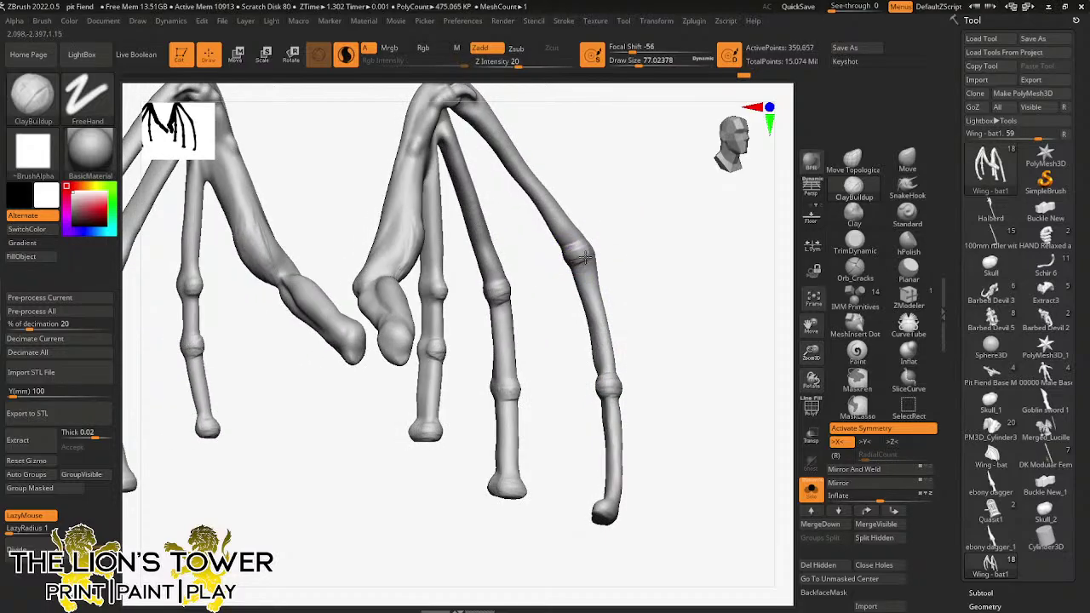
mouse_move(657, 256)
left_mouse_down()
mouse_move(588, 246)
mouse_move(585, 255)
left_mouse_up()
mouse_move(644, 228)
left_mouse_down()
mouse_move(579, 238)
mouse_move(601, 249)
left_mouse_up()
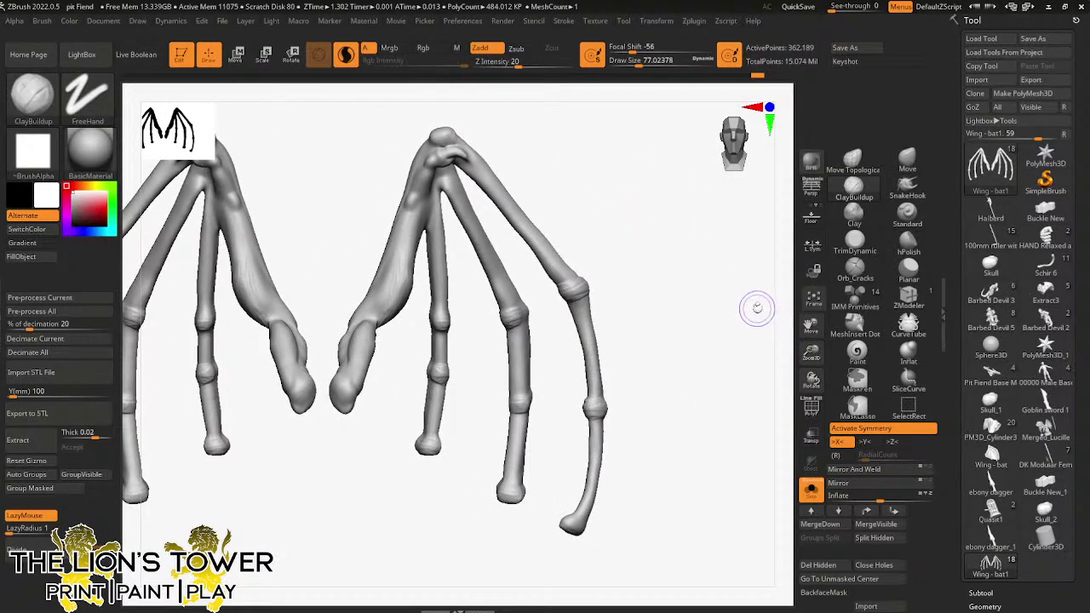
- Build up the knuckles and tips of the two shorter finger bones from the front with ClayBuildup
left_click_drag(744, 311, 726, 294)
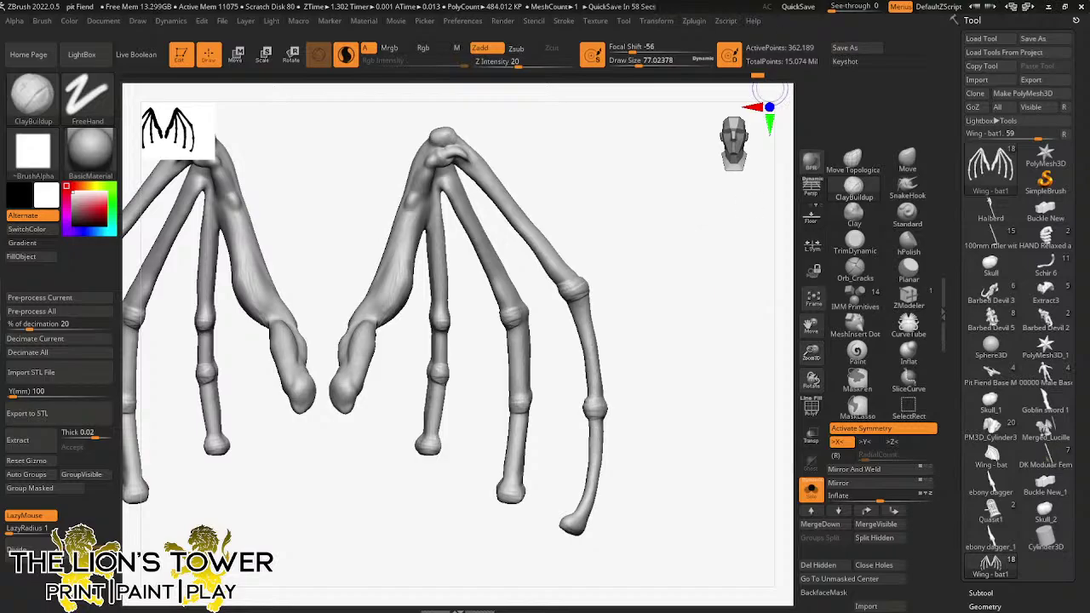
left_click_drag(816, 358, 817, 369)
left_click_drag(812, 327, 834, 323)
left_click_drag(813, 360, 814, 293)
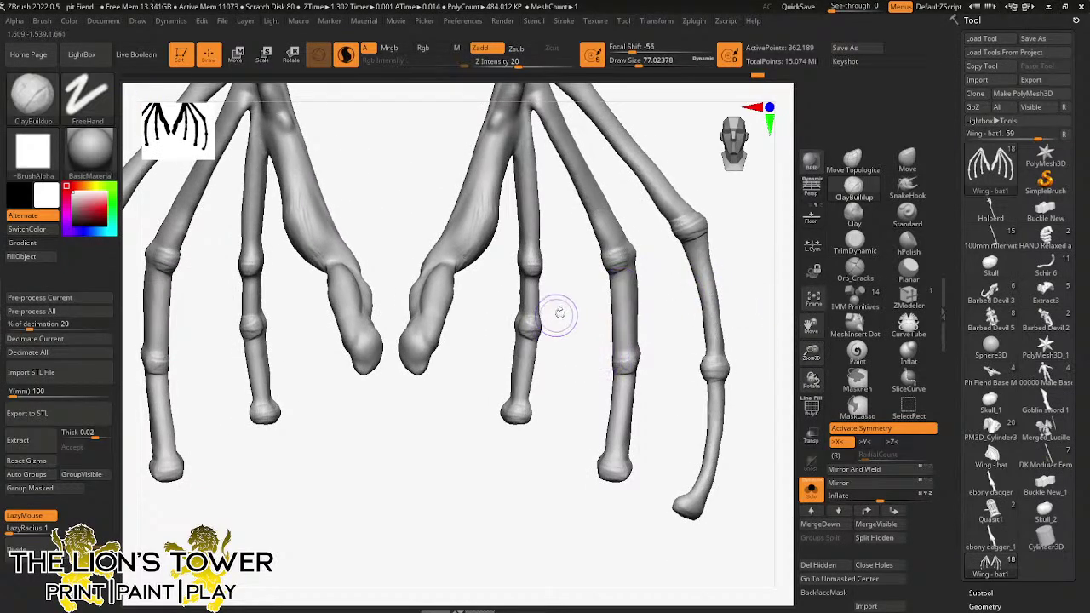
left_click_drag(560, 314, 534, 329)
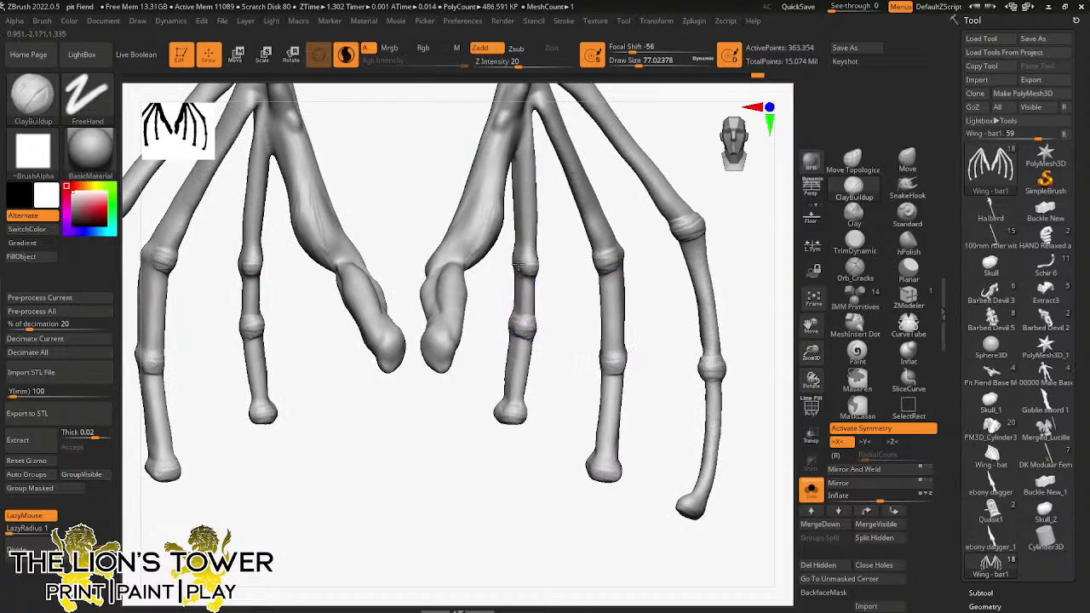
mouse_move(564, 283)
left_mouse_down()
mouse_move(516, 285)
mouse_move(548, 258)
mouse_move(552, 322)
left_mouse_up()
left_click_drag(539, 410, 547, 413)
left_click_drag(608, 500, 606, 514)
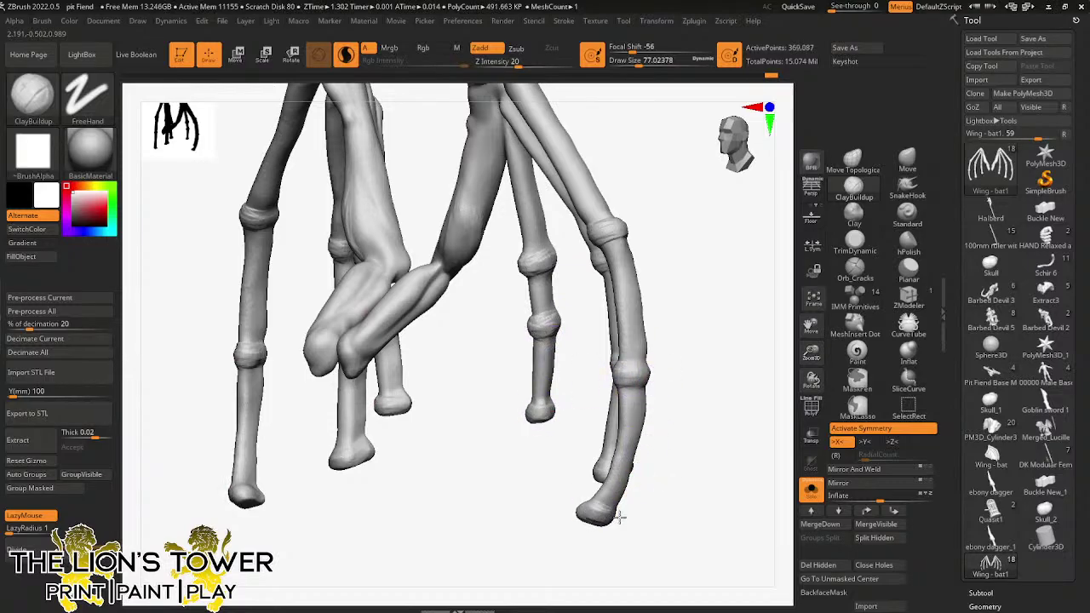
- Build up the tip and the outer side of the lower knuckle on the longest finger bone with ClayBuildup
right_click_drag(619, 516, 627, 449)
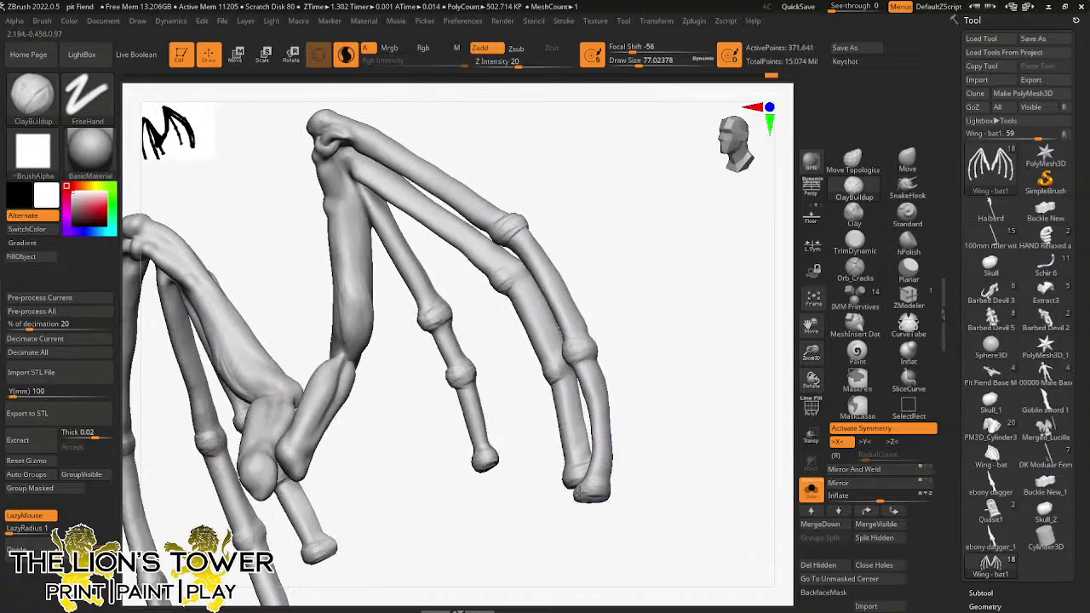
right_click_drag(614, 502, 589, 501)
left_click_drag(600, 492, 603, 502)
right_click_drag(702, 437, 635, 461)
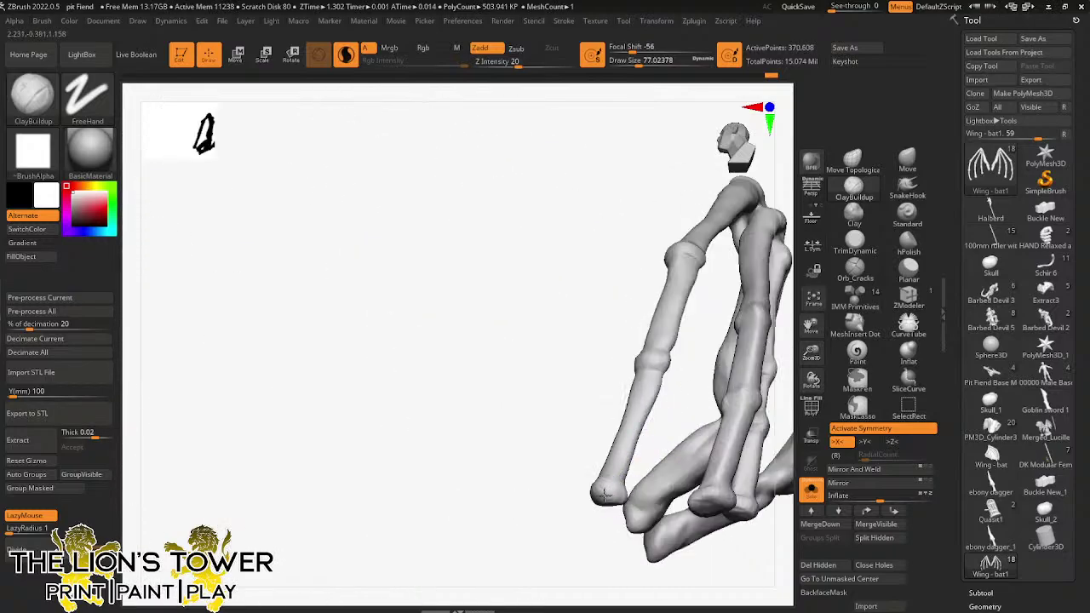
right_click_drag(676, 348, 673, 364)
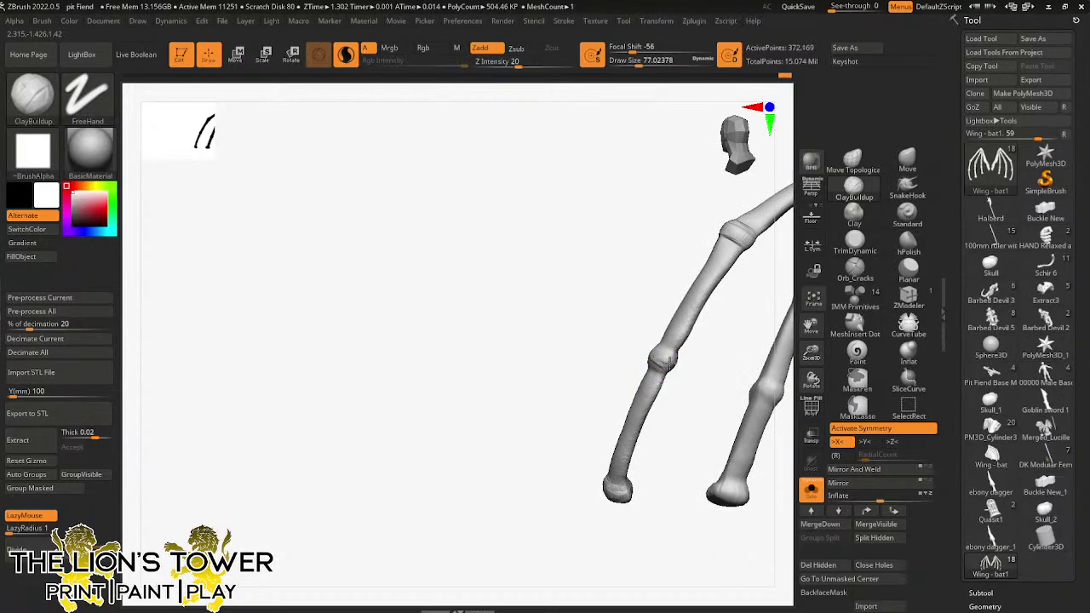
- Add more clay around the sides of the upper knuckles on the middle and shortest finger bones
right_click_drag(781, 333, 596, 347)
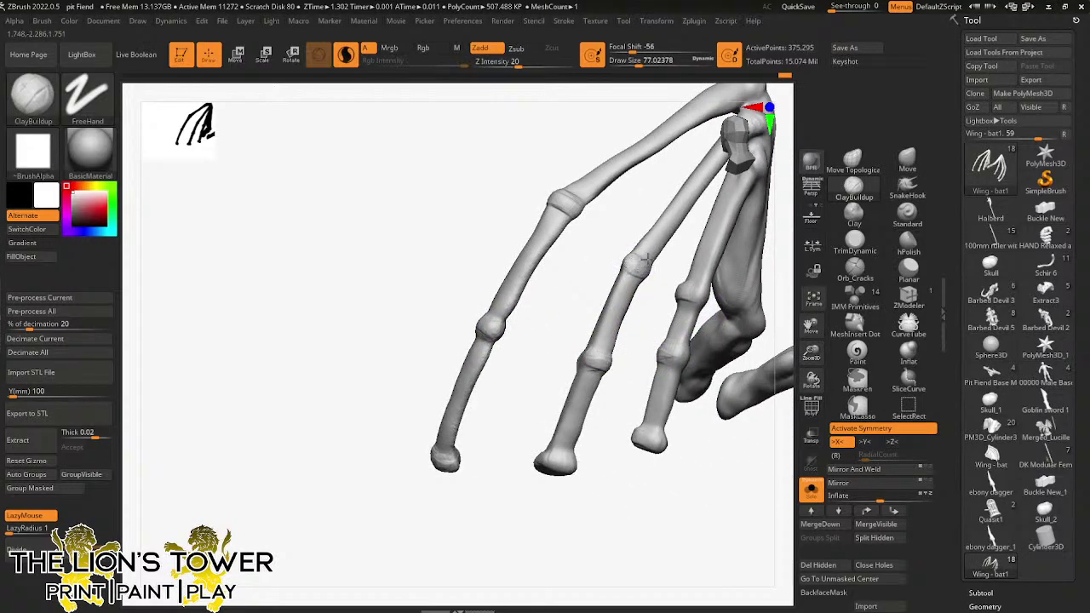
mouse_move(773, 255)
right_mouse_down()
mouse_move(762, 284)
mouse_move(727, 272)
right_mouse_up()
left_click_drag(601, 264, 628, 262)
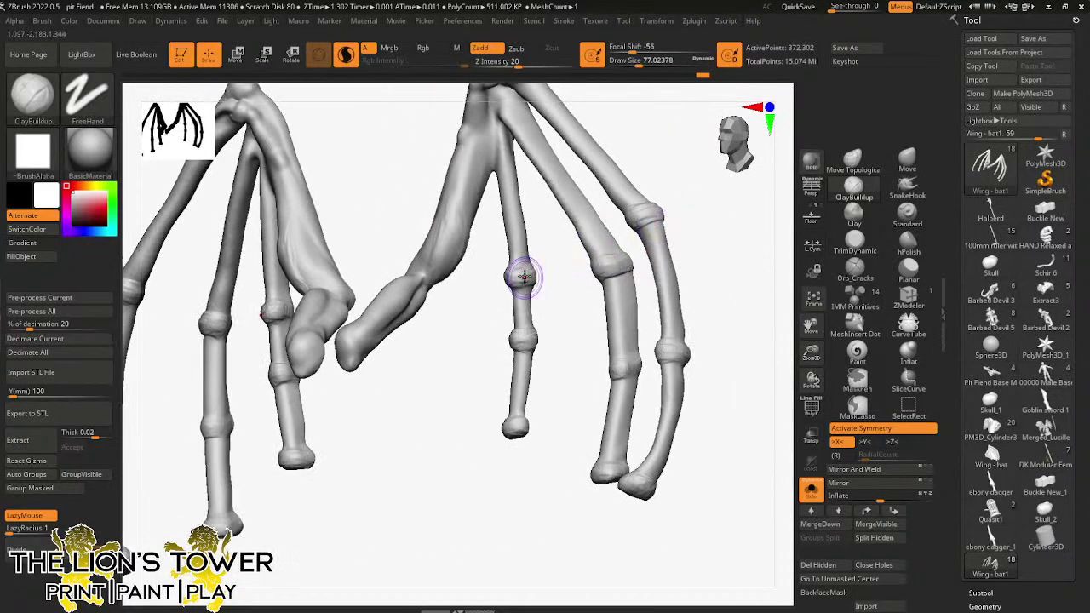
right_click_drag(525, 277, 632, 176)
- Smooth the built-up knuckles and the shafts between them as seen from the side and back of the wing
key("shift")
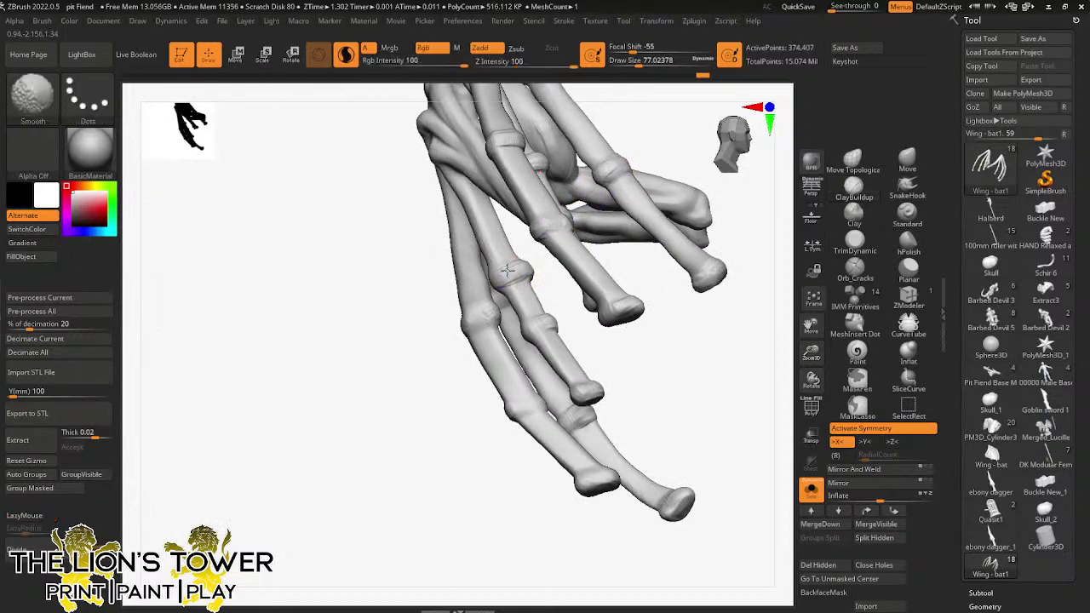
left_click_drag(545, 321, 579, 385, "shift")
left_click_drag(515, 401, 482, 320, "shift")
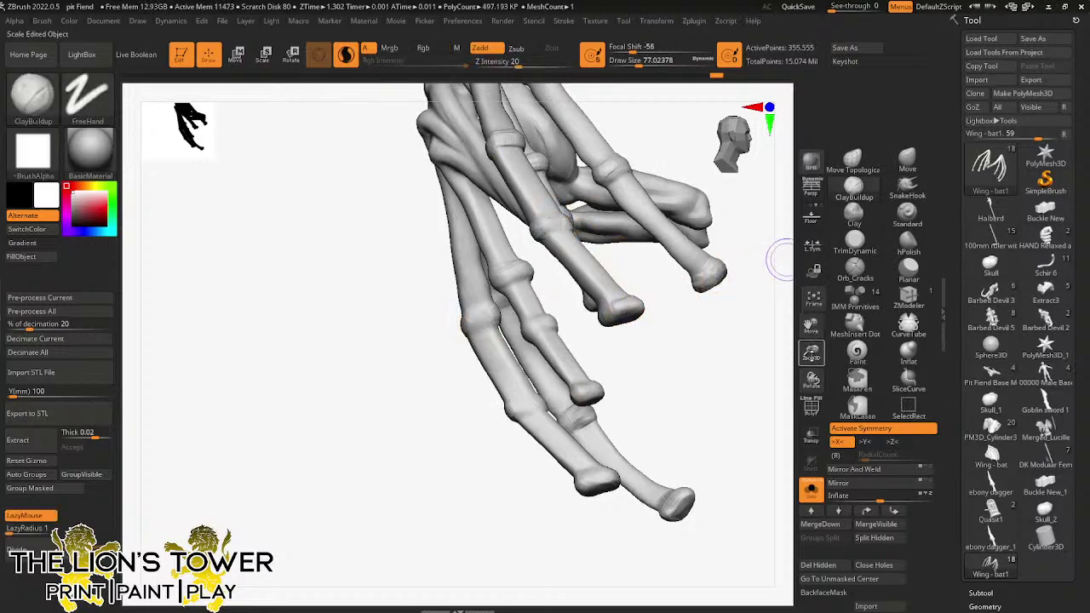
mouse_move(783, 253)
left_mouse_down()
mouse_move(767, 348)
mouse_move(775, 396)
left_mouse_up()
mouse_move(521, 242)
left_mouse_down("shift")
mouse_move(535, 248)
mouse_move(562, 194)
left_mouse_up("shift")
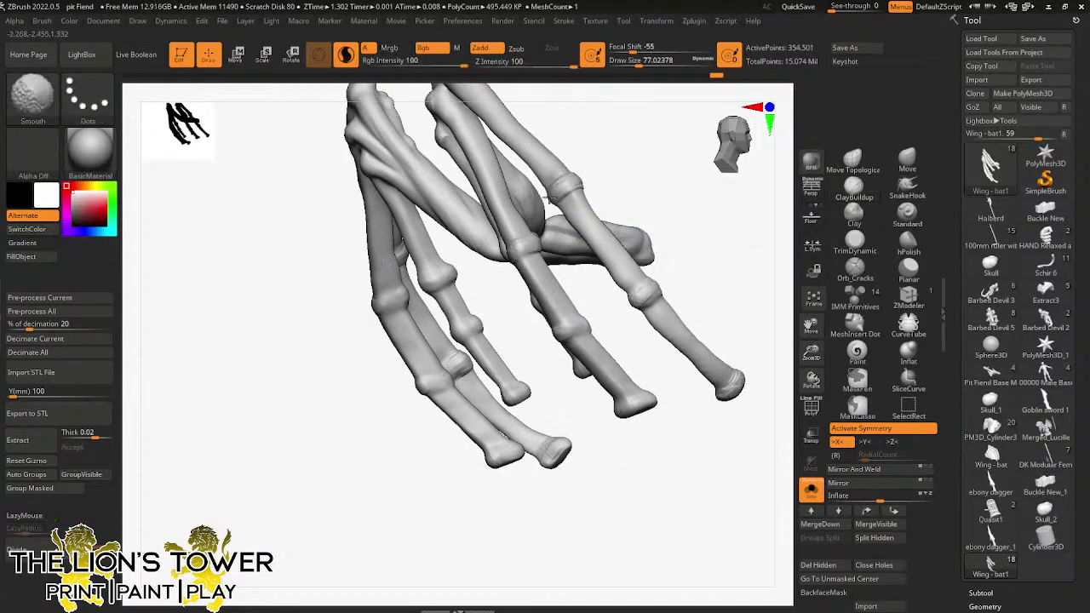
- Adjust the finger bone segments with the Move brush and smooth the shafts and knuckles
mouse_move(664, 264)
left_mouse_down()
mouse_move(705, 253)
mouse_move(734, 222)
mouse_move(693, 265)
left_mouse_up()
left_click(907, 160)
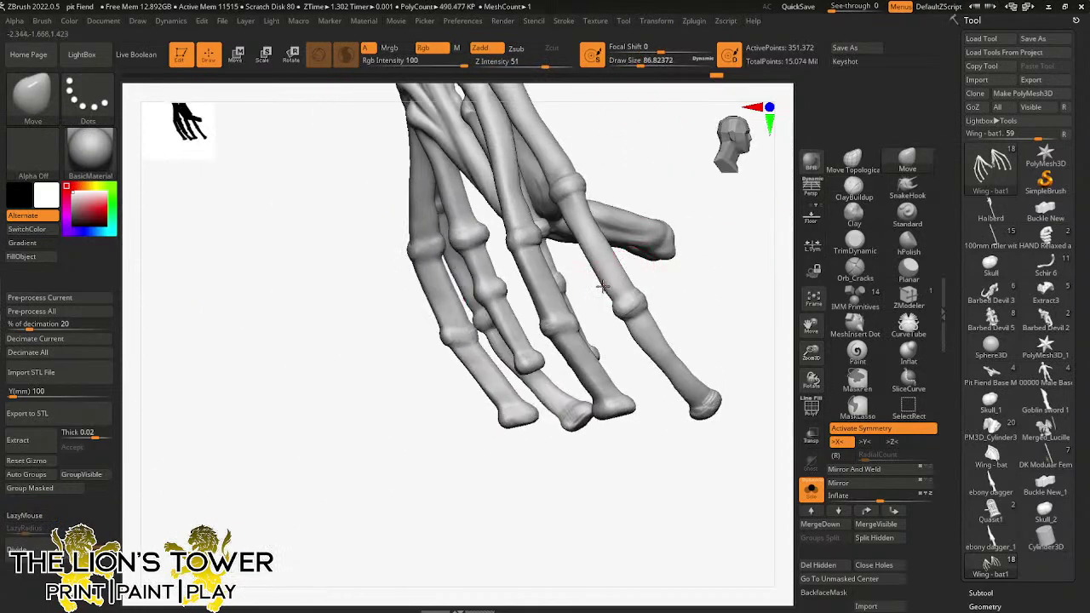
left_click_drag(753, 298, 647, 292)
key("shift")
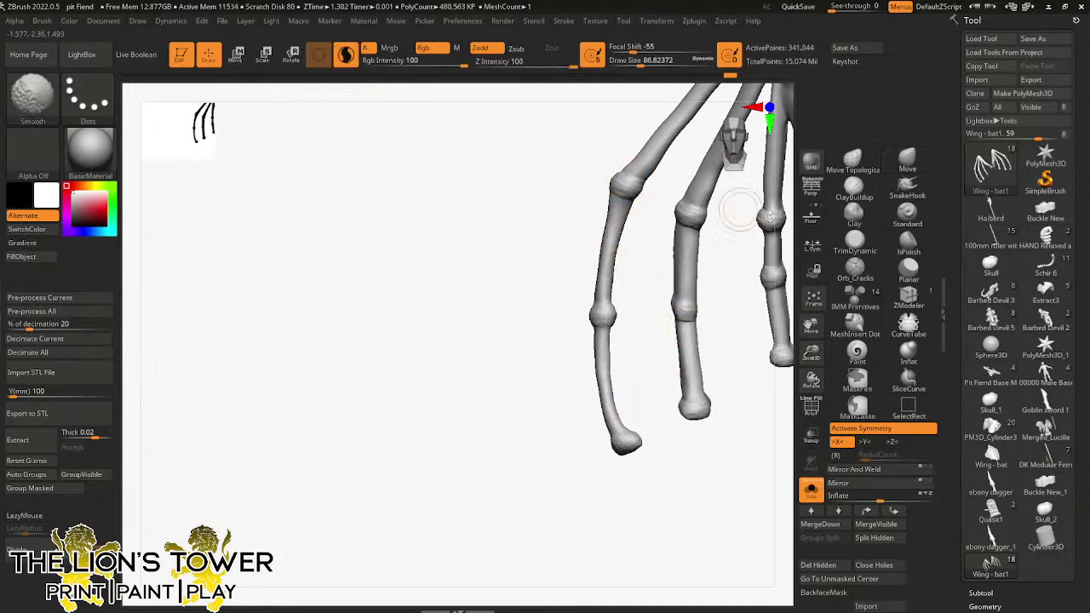
left_click_drag(810, 351, 809, 320)
left_click_drag(811, 325, 759, 370)
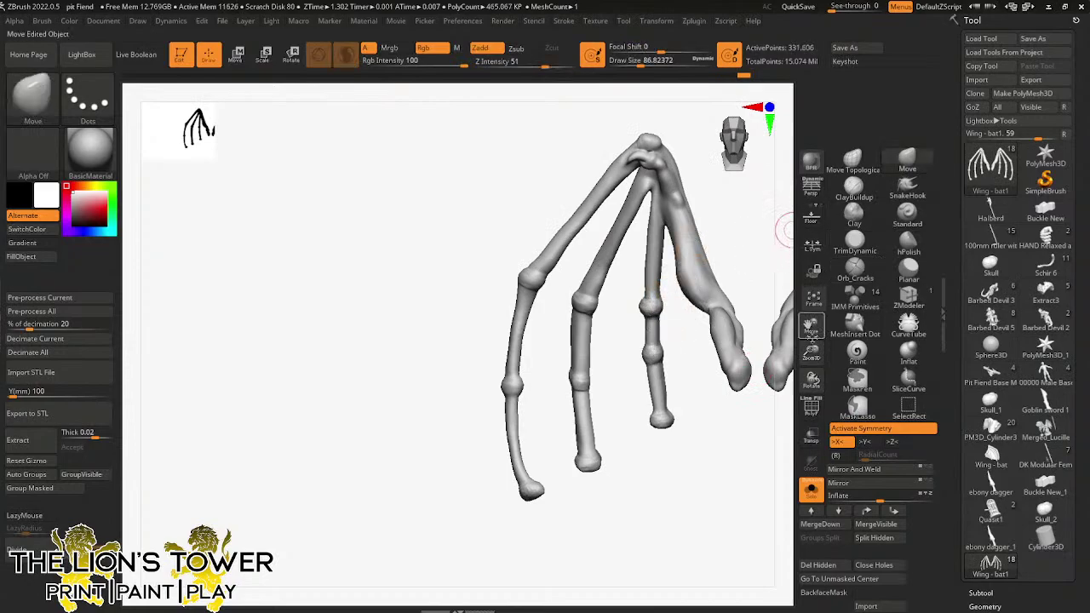
mouse_move(810, 352)
left_mouse_down()
mouse_move(811, 375)
mouse_move(809, 363)
left_mouse_up()
mouse_move(737, 256)
left_mouse_down()
mouse_move(730, 190)
mouse_move(744, 179)
mouse_move(749, 207)
mouse_move(862, 224)
left_mouse_up()
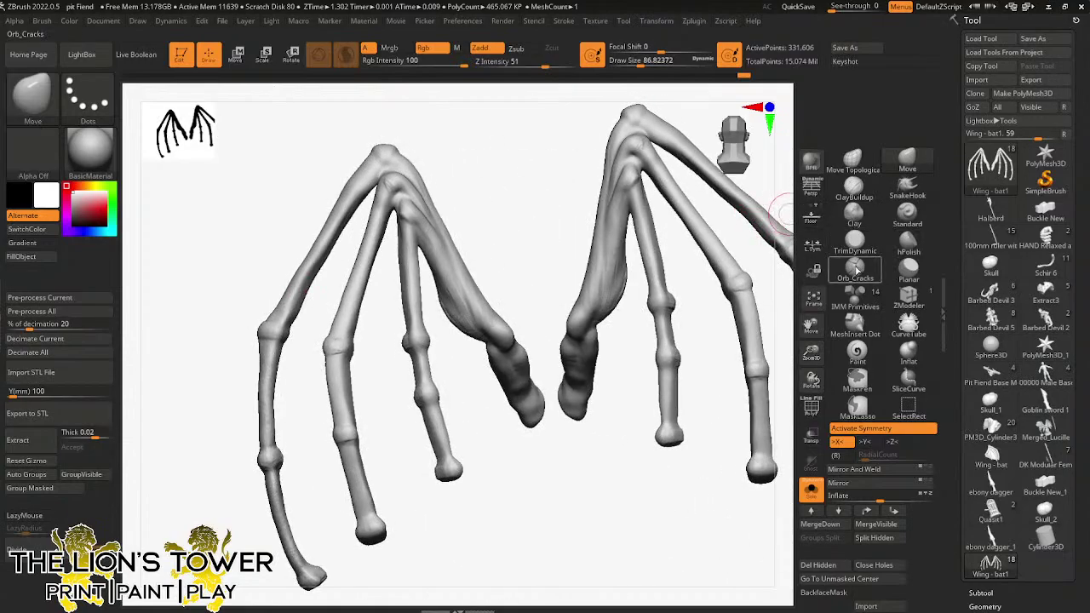
left_click(857, 272)
left_click_drag(810, 353, 810, 373)
left_click_drag(807, 325, 760, 468)
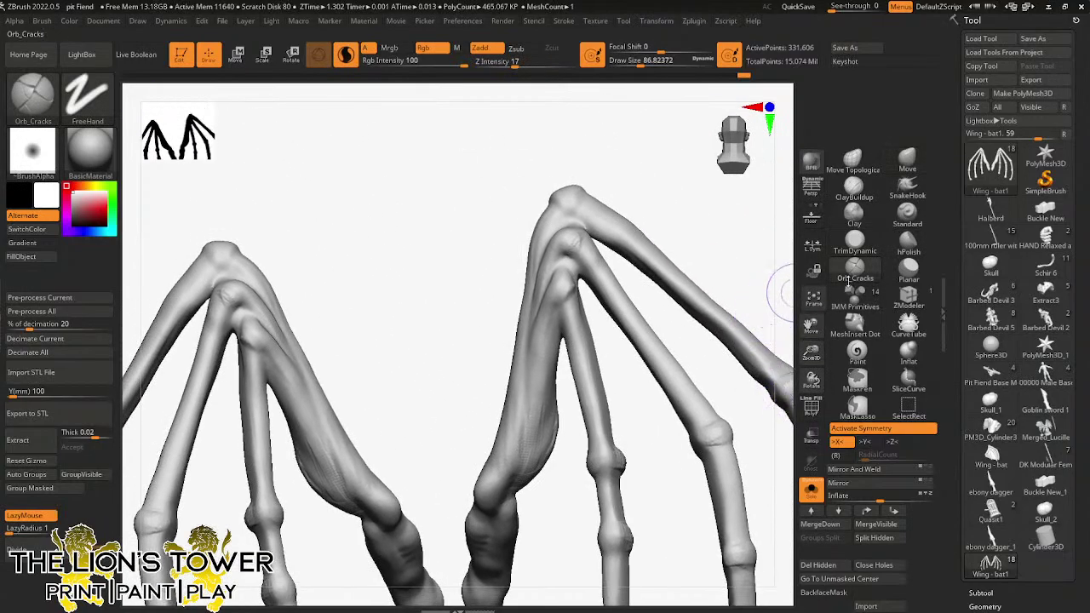
- Build up the back of both knuckles on the shortest and middle finger bones with ClayBuildup
left_click(854, 187)
left_click_drag(810, 325, 753, 174)
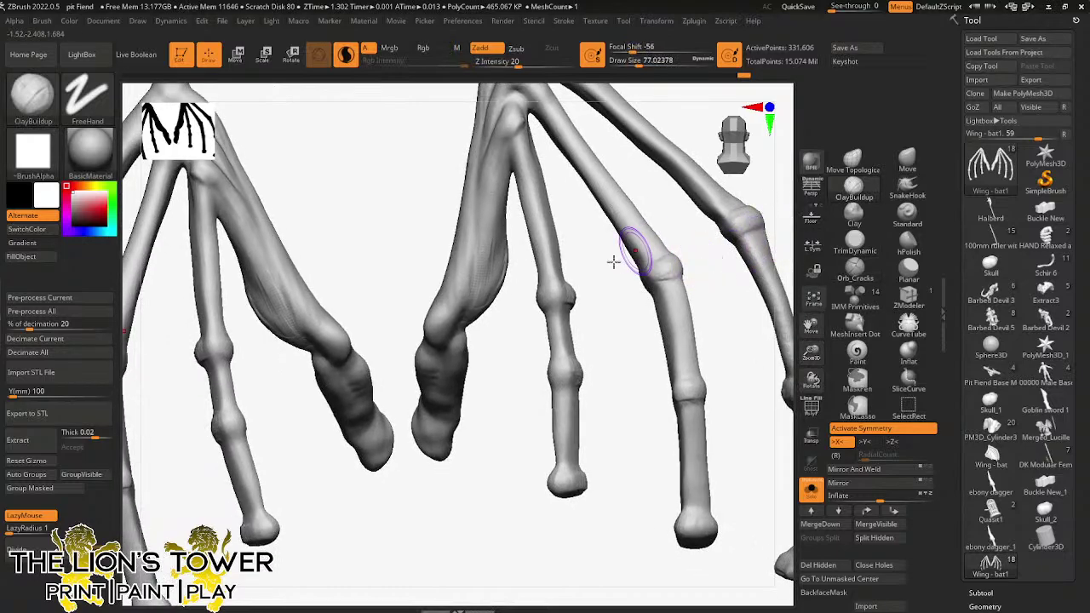
left_click_drag(529, 300, 555, 286)
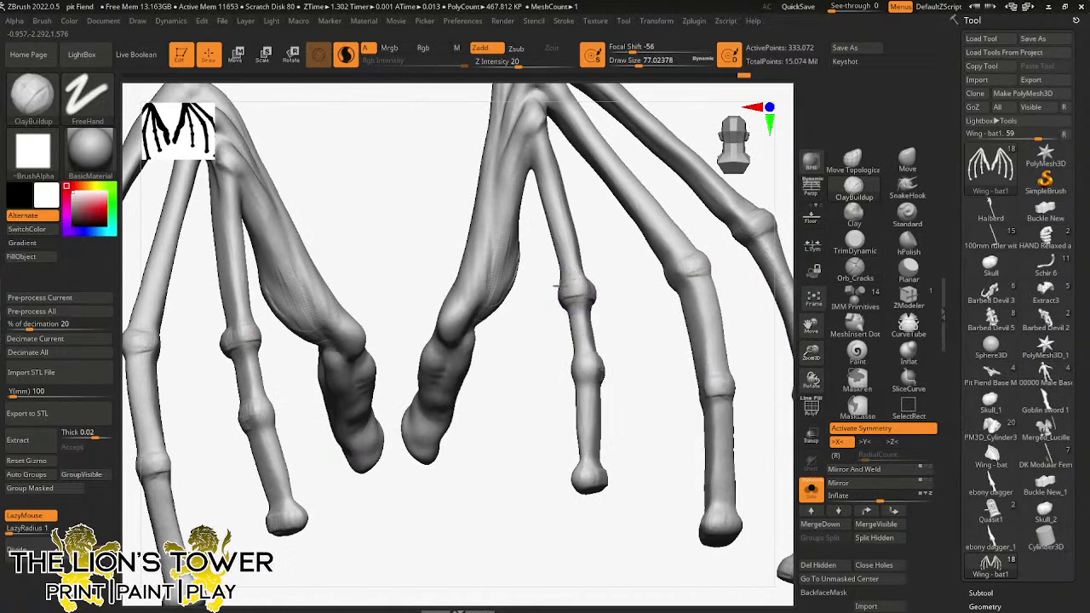
left_click_drag(589, 362, 598, 372)
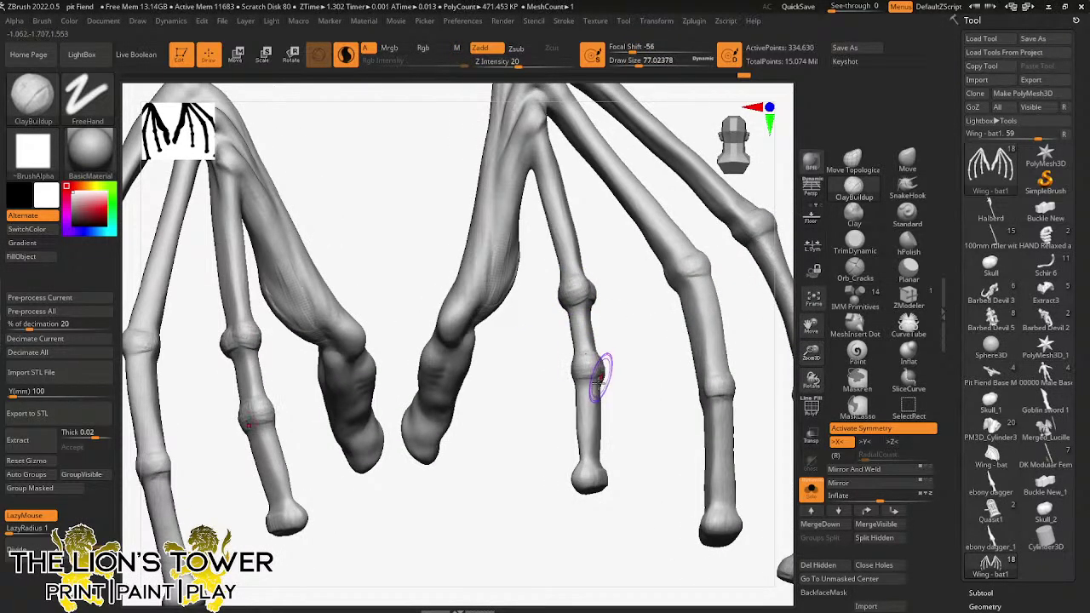
left_click_drag(679, 277, 710, 270)
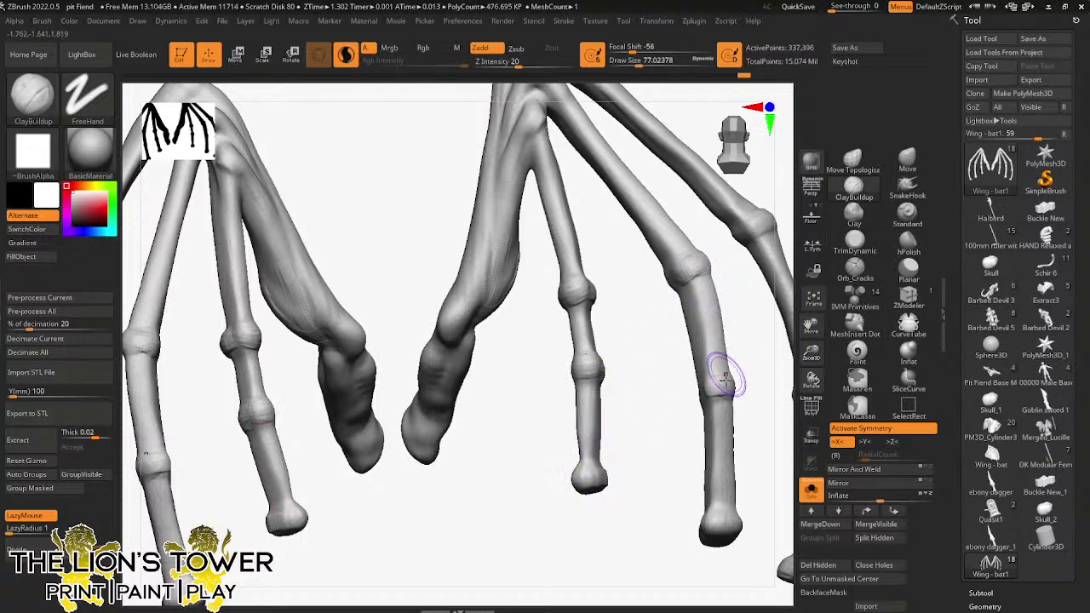
left_click_drag(730, 379, 706, 390)
- Build up the back of the upper and lower knuckles on the longest finger bone with ClayBuildup
left_click_drag(810, 326, 704, 344)
left_click_drag(651, 245, 649, 234)
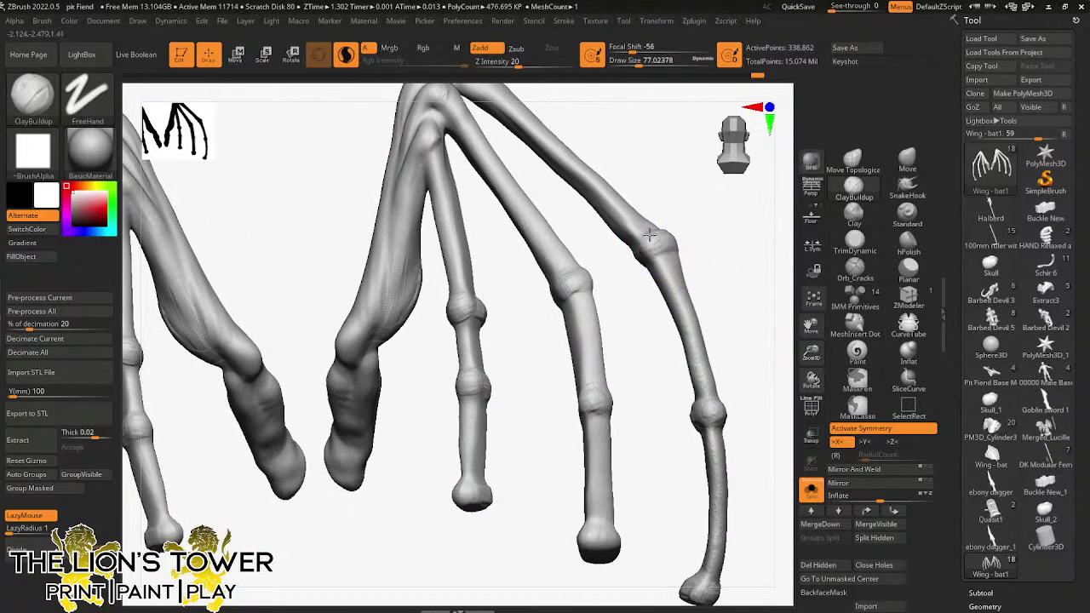
mouse_move(711, 421)
left_mouse_down()
mouse_move(726, 462)
mouse_move(712, 481)
left_mouse_up()
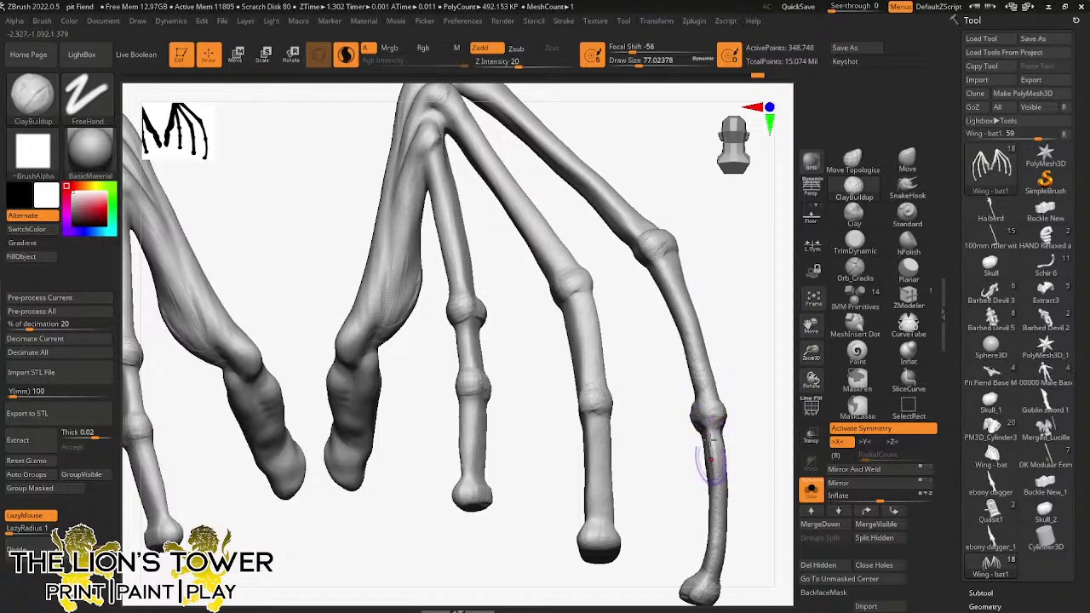
mouse_move(711, 441)
left_mouse_down()
mouse_move(713, 462)
mouse_move(708, 395)
left_mouse_up()
- Build up the front of the wrist joint and the top of the forearm just below it with ClayBuildup
mouse_move(768, 294)
left_mouse_down("alt")
mouse_move(809, 336)
mouse_move(718, 338)
mouse_move(674, 323)
left_mouse_up("alt")
left_click_drag(564, 244, 672, 239)
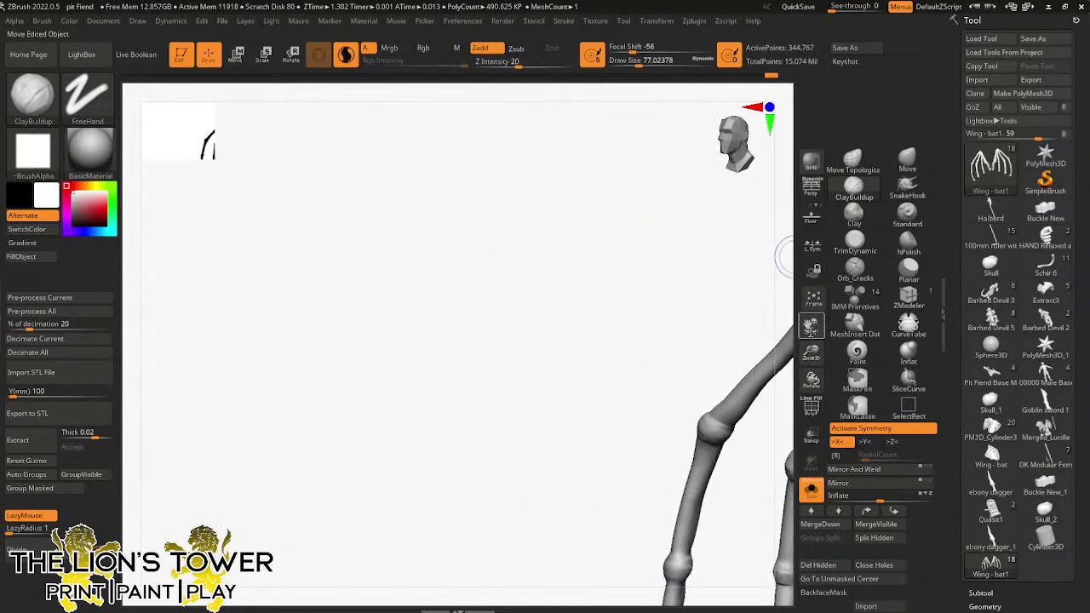
left_click_drag(811, 327, 591, 296)
mouse_move(688, 281)
left_mouse_down()
mouse_move(720, 282)
mouse_move(708, 259)
mouse_move(660, 237)
left_mouse_up()
left_click_drag(734, 224, 677, 226)
left_click_drag(579, 269, 584, 282)
left_click_drag(572, 212, 623, 208)
left_click_drag(589, 286, 610, 324)
left_click_drag(636, 262, 675, 259)
left_click_drag(597, 291, 591, 317)
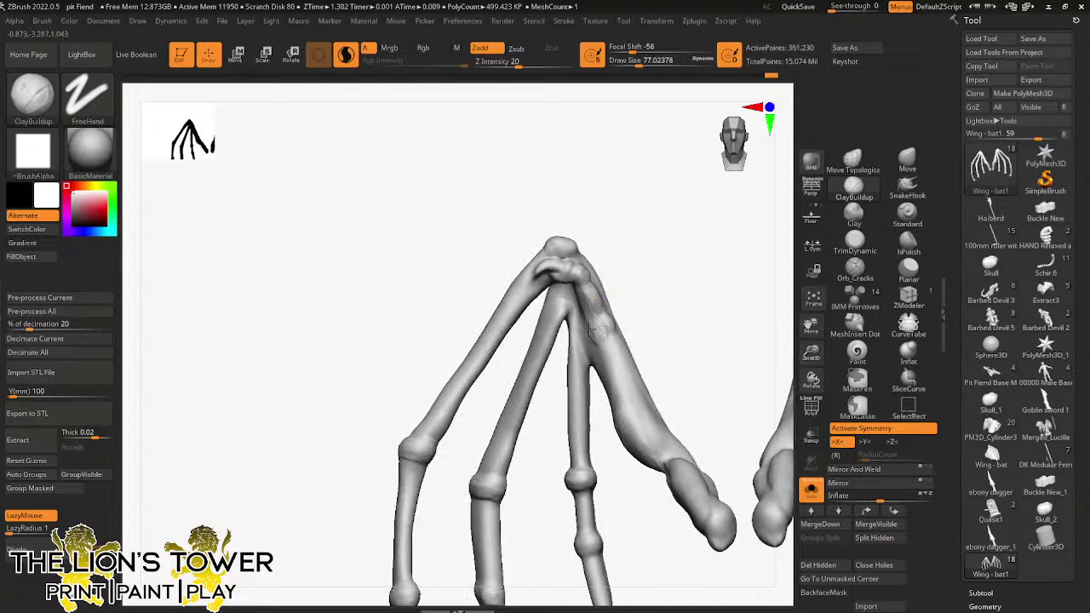
- Add further clay to the forearm below the wrist and smooth it into the joint
mouse_move(593, 309)
left_mouse_down()
mouse_move(585, 295)
mouse_move(620, 261)
mouse_move(586, 333)
left_mouse_up()
mouse_move(605, 267)
left_mouse_down()
mouse_move(613, 253)
mouse_move(620, 261)
left_mouse_up()
left_click_drag(603, 285, 606, 316, "shift")
- Smooth and refine the back of the wrist joint where the finger bones meet the forearm
right_click_drag(785, 295, 761, 263)
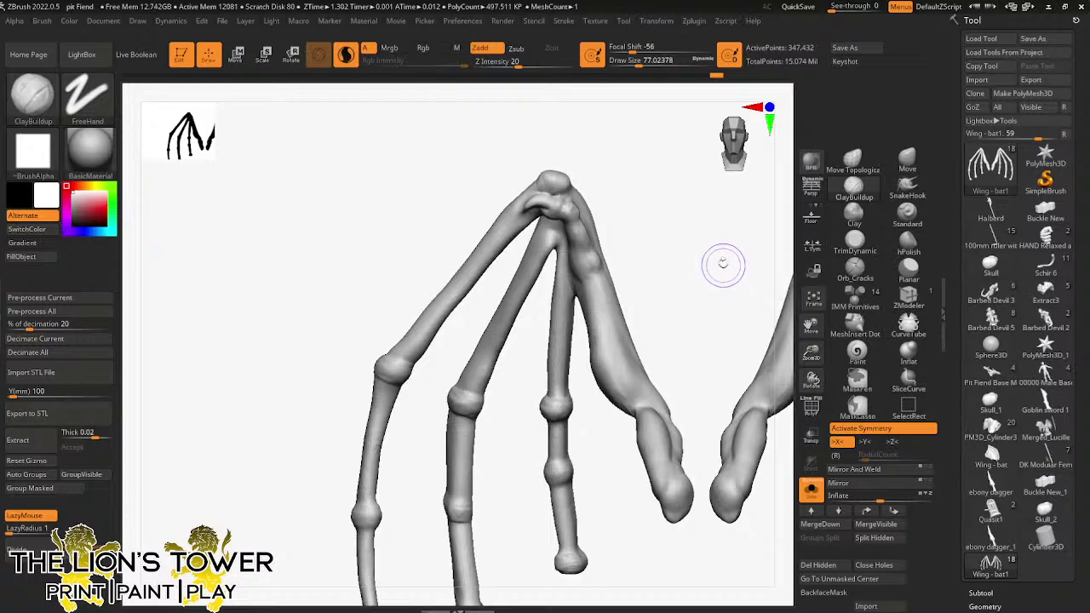
left_click_drag(811, 352, 811, 368)
left_click_drag(721, 312, 767, 213)
mouse_move(771, 256)
left_mouse_down()
mouse_move(762, 284)
mouse_move(759, 254)
left_mouse_up()
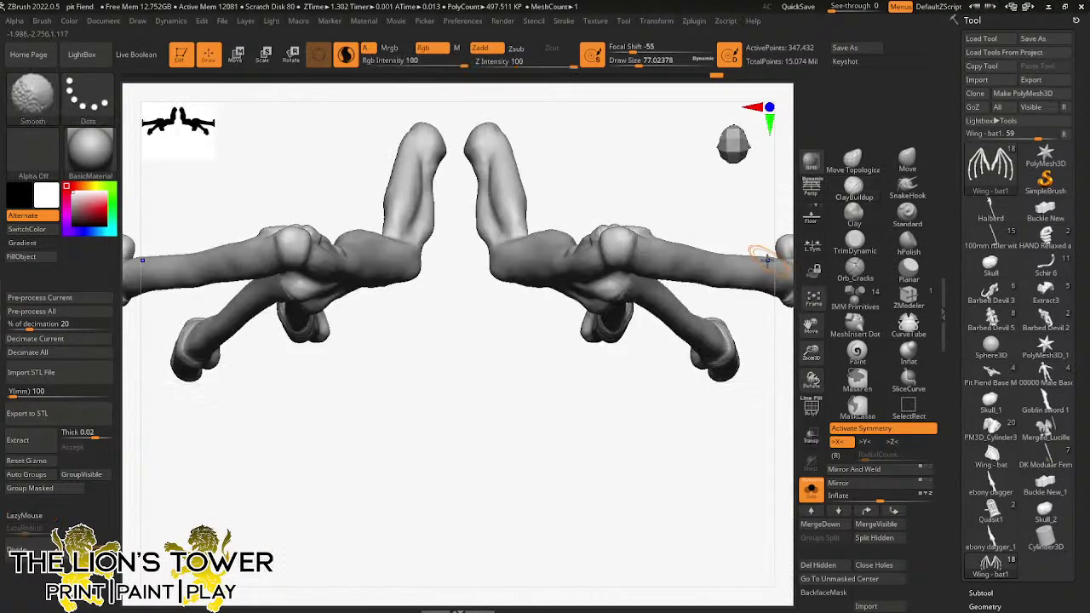
left_click_drag(749, 369, 701, 229)
left_click_drag(671, 95, 652, 151)
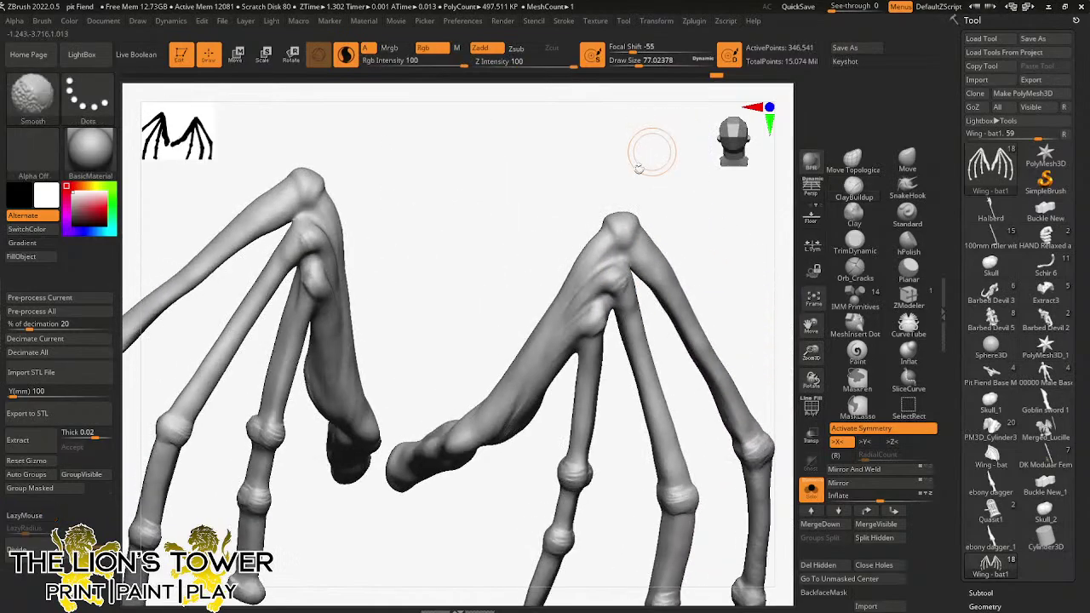
mouse_move(615, 267)
left_mouse_down("shift")
mouse_move(590, 350)
mouse_move(607, 297)
mouse_move(587, 338)
mouse_move(596, 314)
mouse_move(624, 288)
left_mouse_up("shift")
left_click_drag(639, 236, 648, 242)
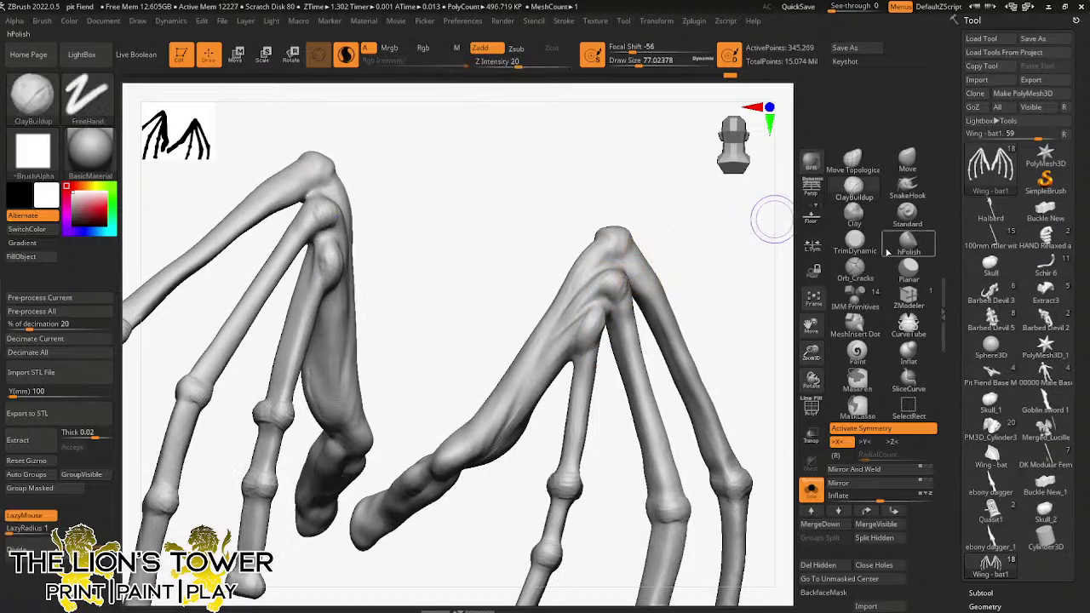
- Carve a crease beneath the wrist's top knob on the back side with Orb_Cracks at a draw size of about 54
left_click(854, 266)
left_click_drag(810, 325, 776, 357)
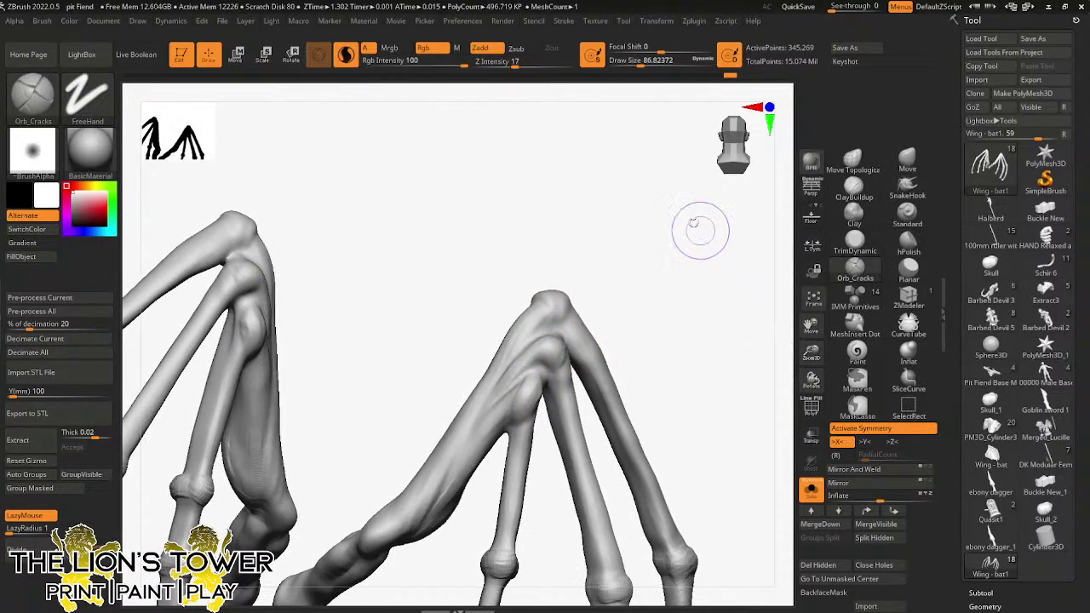
left_click_drag(638, 62, 634, 62)
mouse_move(635, 204)
left_mouse_down()
mouse_move(643, 231)
mouse_move(631, 235)
left_mouse_up()
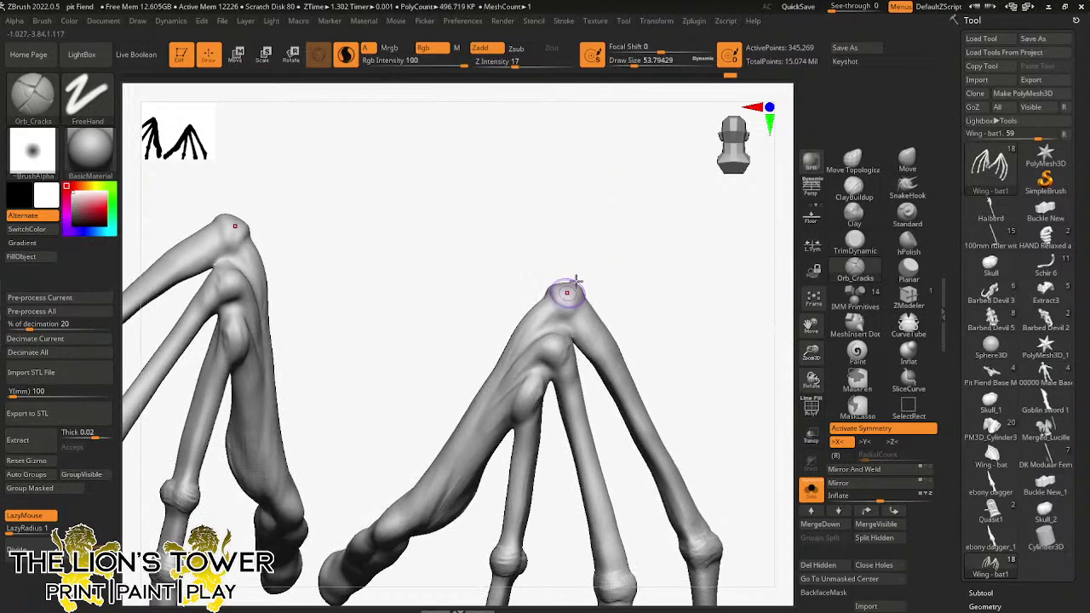
left_click_drag(562, 314, 574, 308)
left_click_drag(657, 252, 627, 261)
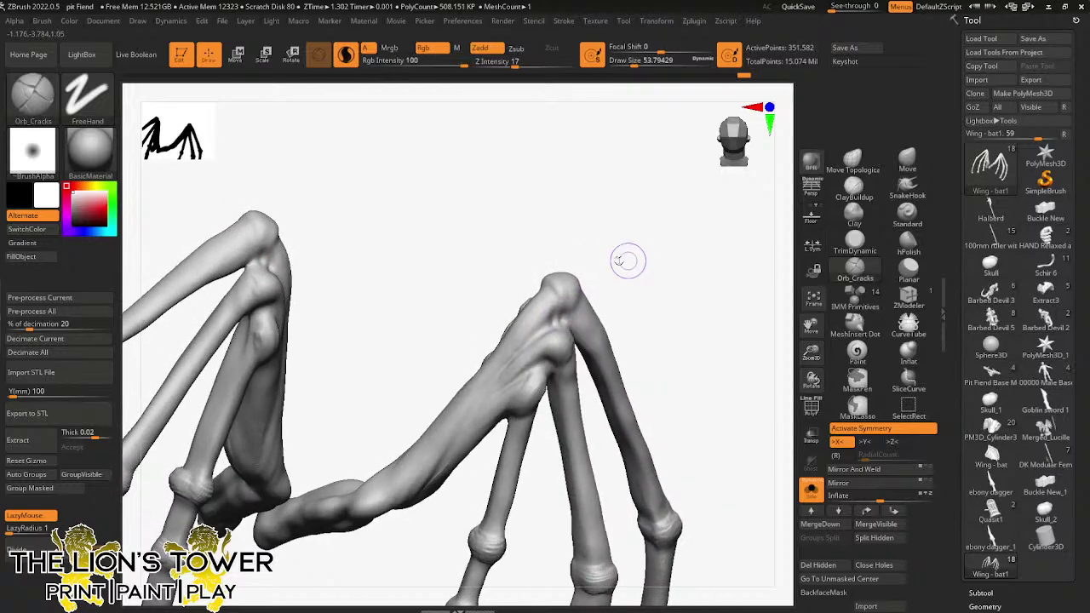
- Carve creases between the top and middle knobs on the back of the wrist with Orb_Cracks, reducing the draw size to about 37
left_click_drag(566, 311, 567, 320)
left_click_drag(627, 255, 620, 261)
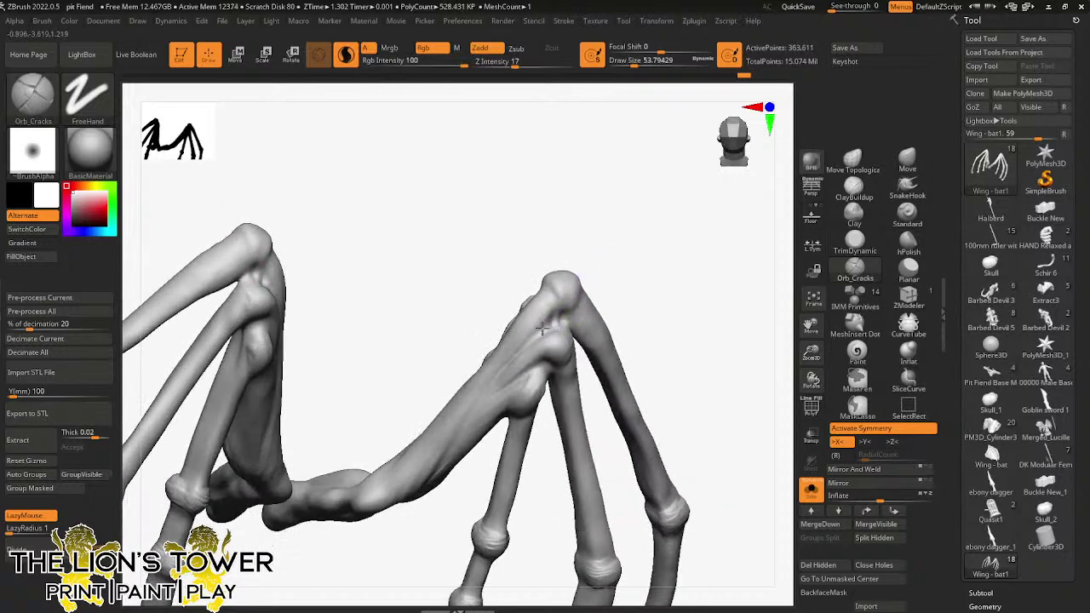
left_click_drag(634, 70, 631, 71)
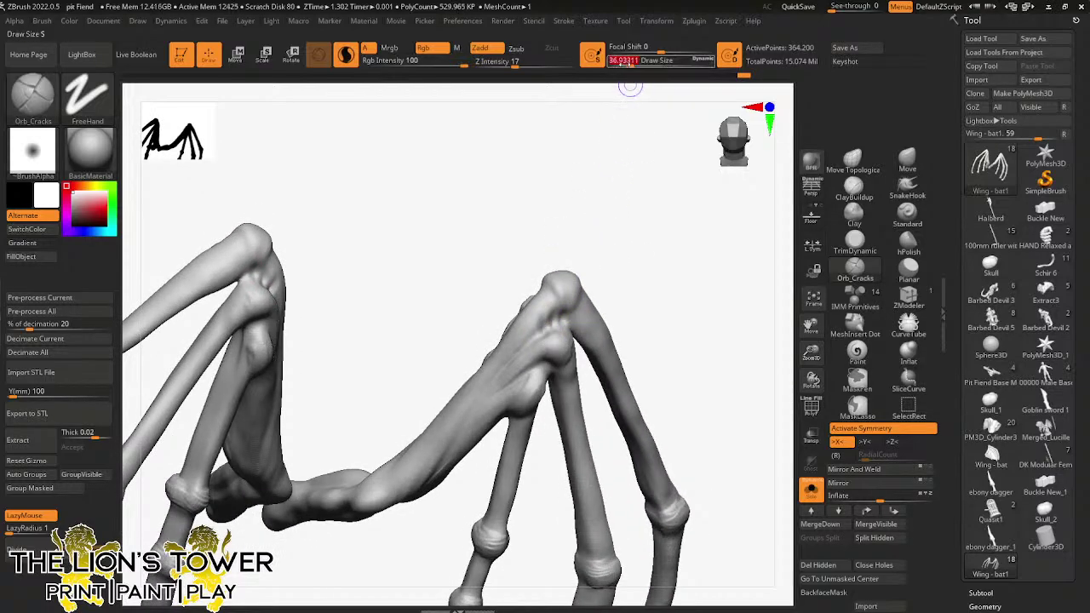
mouse_move(535, 338)
left_mouse_down()
mouse_move(540, 328)
mouse_move(531, 333)
left_mouse_up()
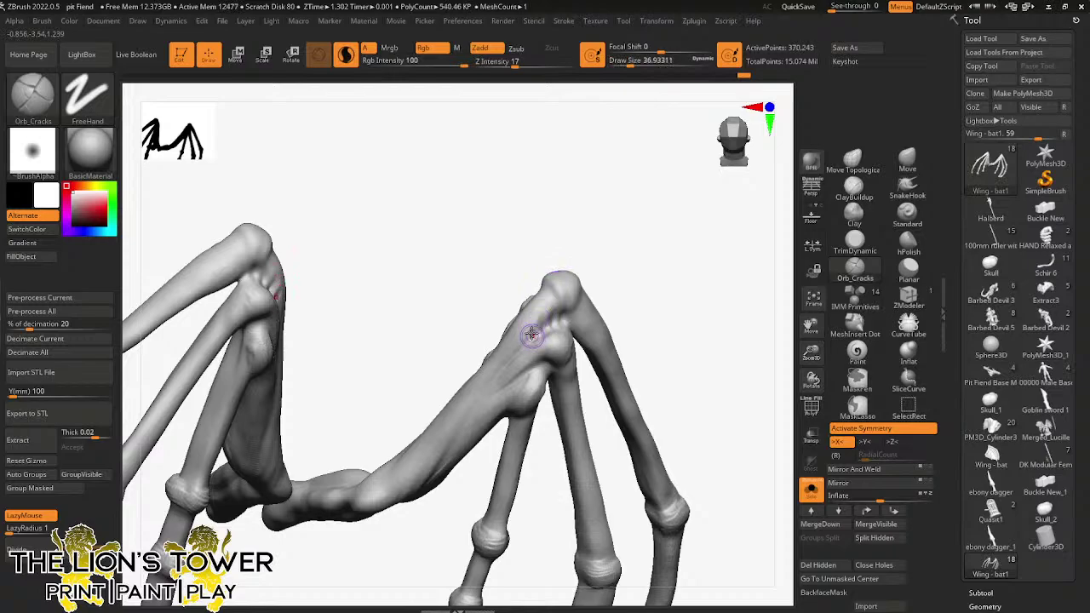
left_click_drag(645, 230, 623, 242)
left_click_drag(524, 342, 531, 337)
- Carve short creases between the middle and lower wrist knobs, and deepen those running toward the forearm tendon above
left_click_drag(640, 267, 597, 258)
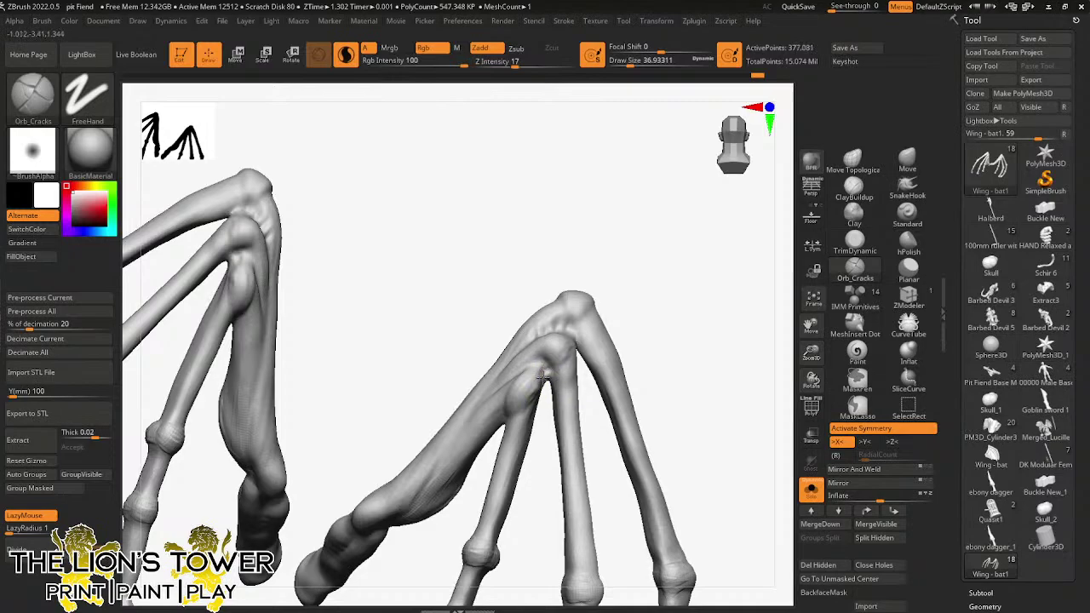
left_click_drag(619, 278, 626, 274)
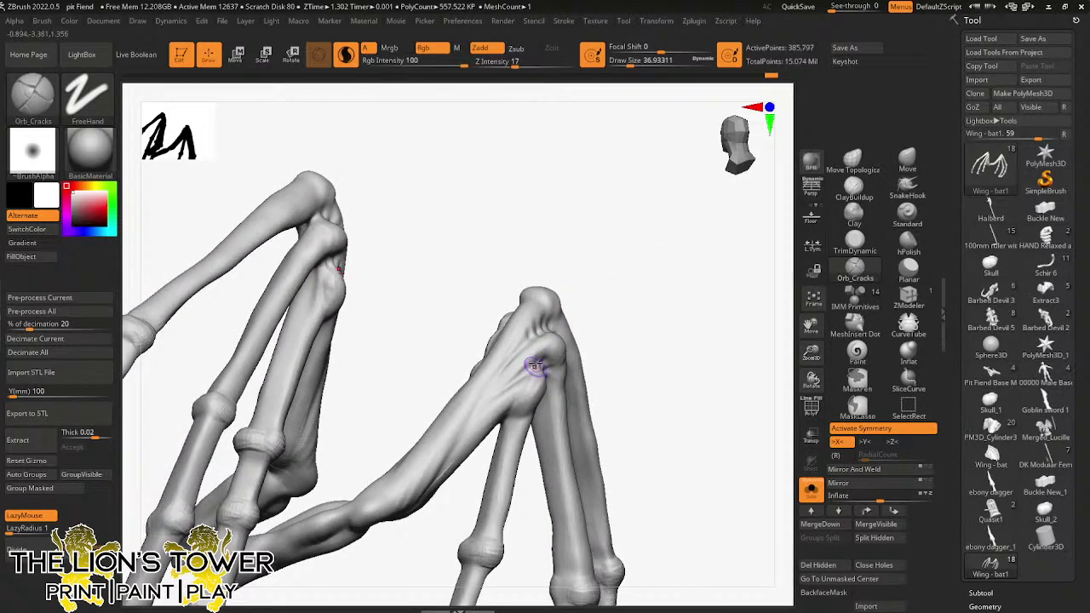
left_click_drag(534, 366, 530, 368)
left_click_drag(608, 288, 594, 288)
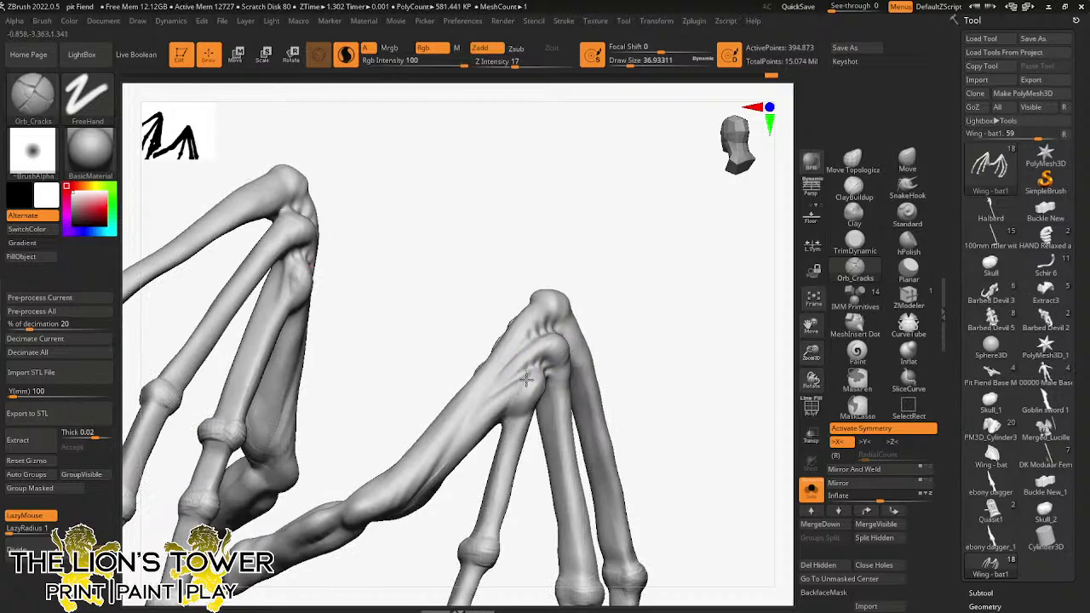
left_click_drag(526, 380, 528, 385)
mouse_move(621, 279)
left_mouse_down()
mouse_move(616, 289)
mouse_move(633, 300)
left_mouse_up()
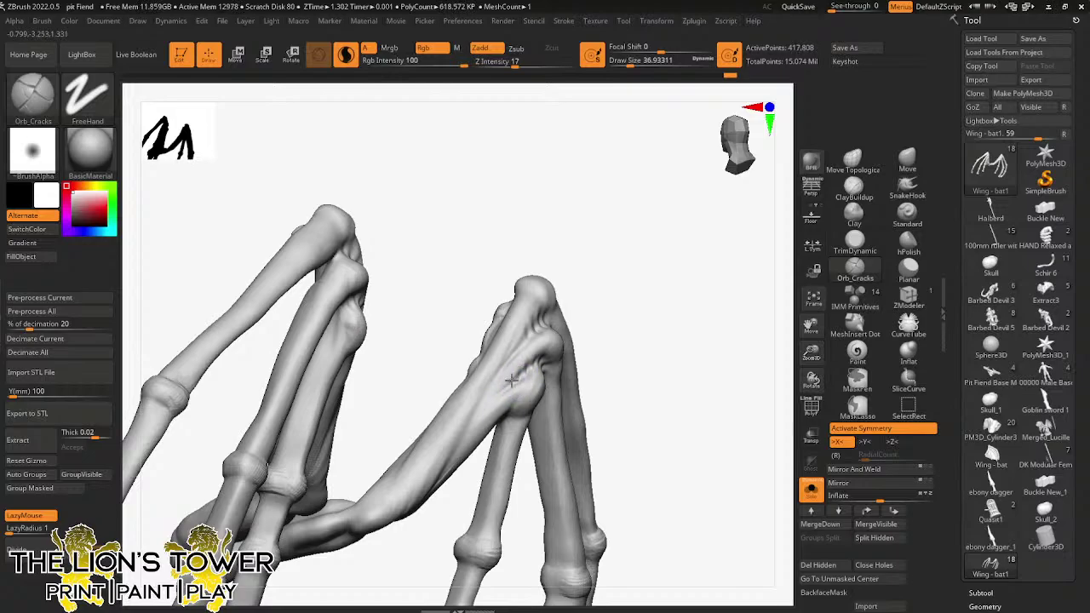
left_click_drag(592, 289, 606, 299)
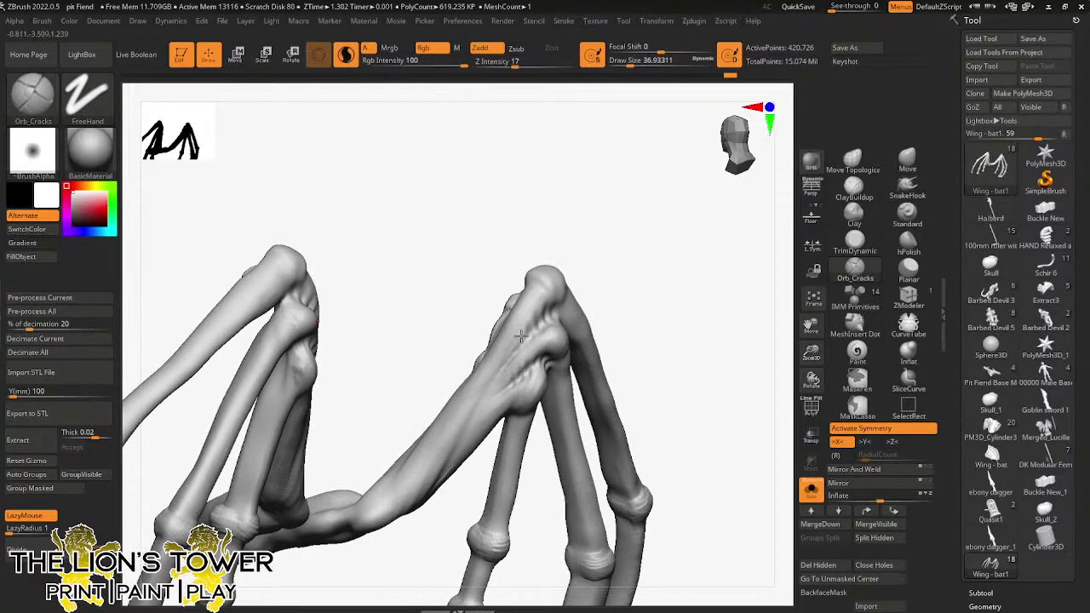
left_click_drag(525, 350, 522, 345)
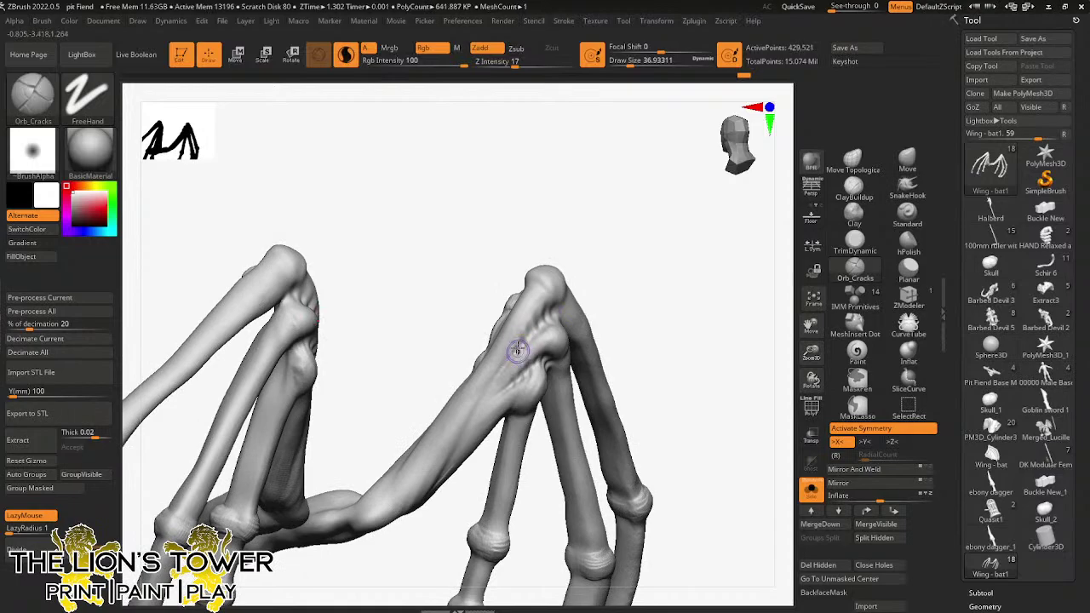
- Fill the front of the wrist where the finger bones meet the forearm with ClayBuildup at draw size about 74, and smooth it
mouse_move(648, 281)
left_mouse_down()
mouse_move(659, 270)
mouse_move(615, 260)
mouse_move(637, 246)
mouse_move(603, 270)
mouse_move(618, 243)
mouse_move(634, 253)
mouse_move(623, 243)
mouse_move(668, 220)
mouse_move(543, 334)
left_mouse_up()
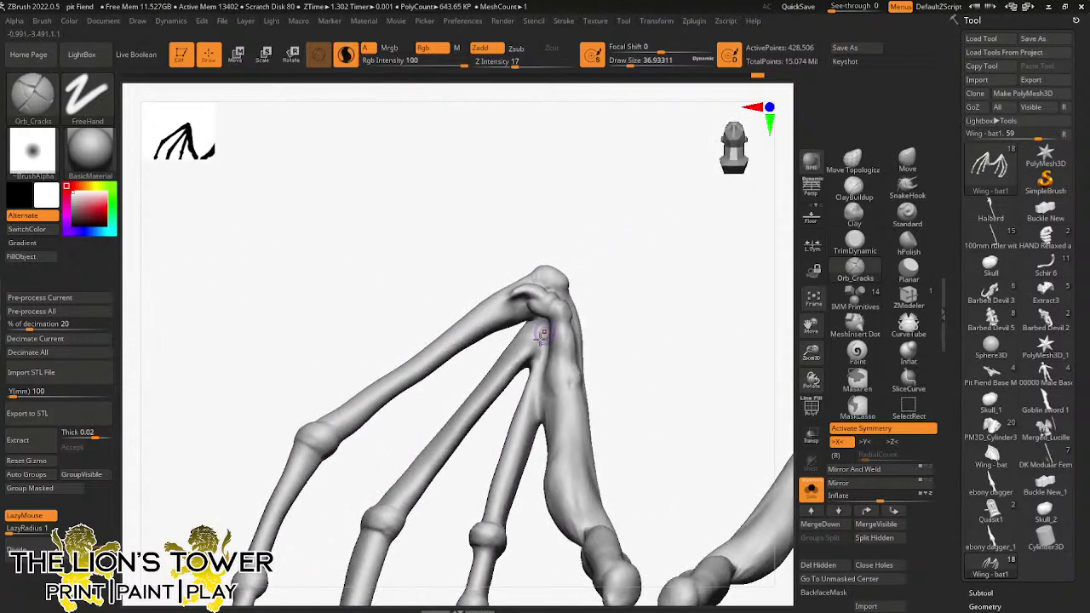
left_click(854, 186)
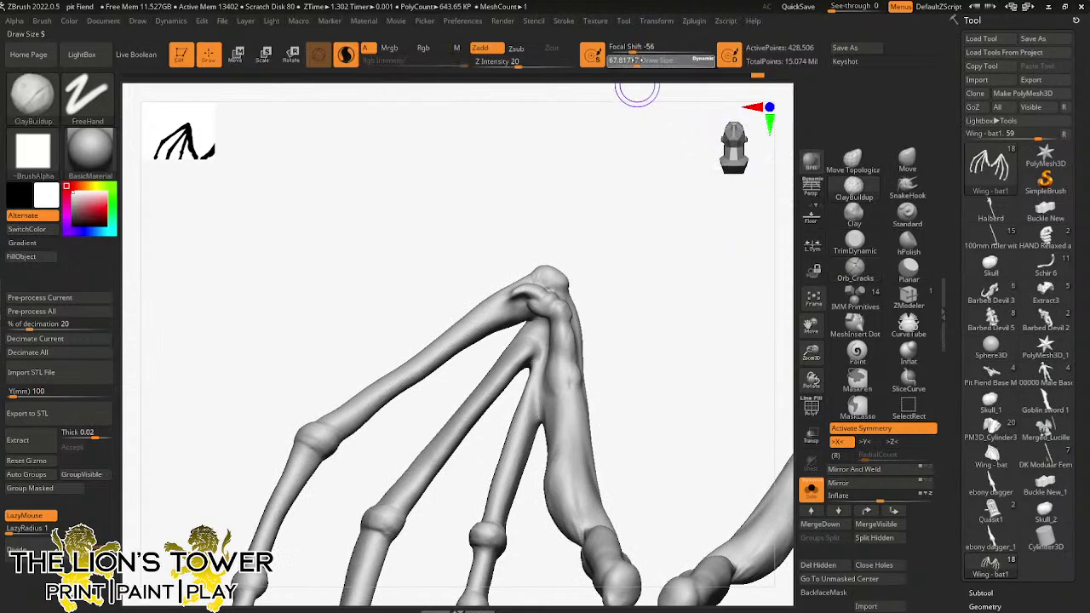
left_click_drag(638, 93, 611, 218)
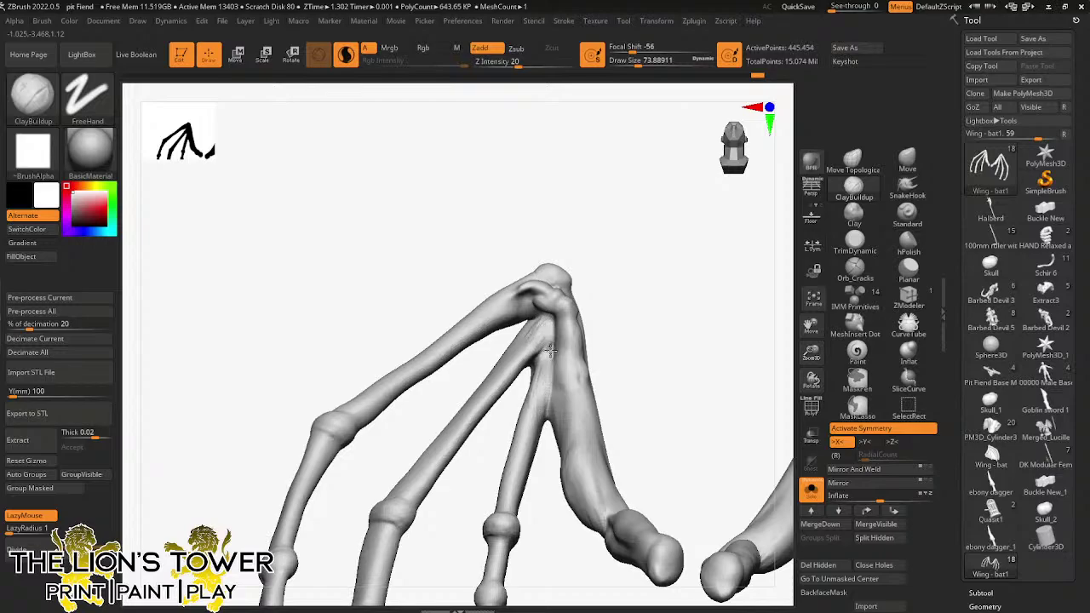
key("shift")
left_click_drag(532, 336, 554, 327, "shift")
mouse_move(622, 283)
left_mouse_down()
mouse_move(618, 253)
mouse_move(624, 287)
mouse_move(511, 379)
mouse_move(538, 351)
left_mouse_up()
left_click_drag(615, 249, 671, 258)
left_click_drag(540, 353, 559, 300, "shift")
mouse_move(608, 274)
left_mouse_down()
mouse_move(701, 263)
mouse_move(543, 362)
mouse_move(569, 317)
left_mouse_up()
key("shift")
left_click_drag(581, 271, 608, 262)
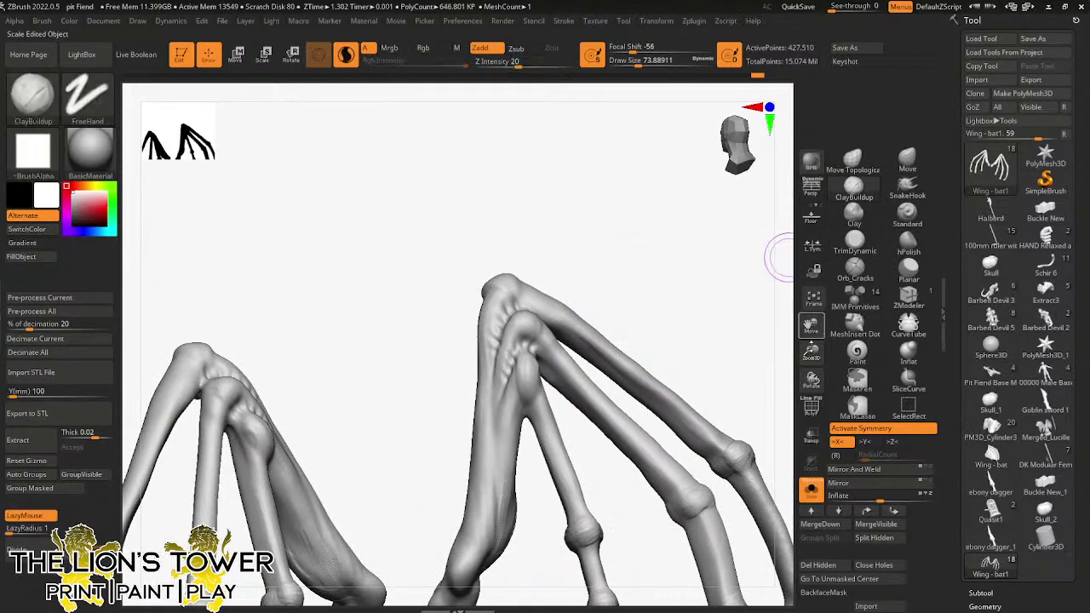
- Touch up the knuckles of the outer finger bones with ClayBuildup and smooth them into the shafts
left_click_drag(782, 253, 766, 171, "alt")
left_click_drag(776, 303, 730, 280, "shift")
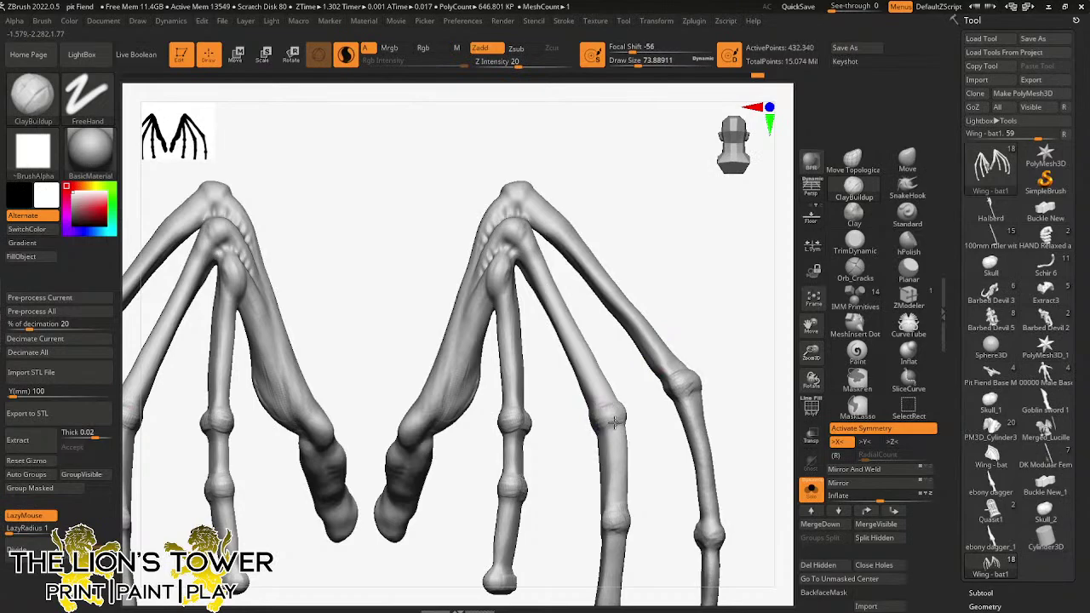
key("shift")
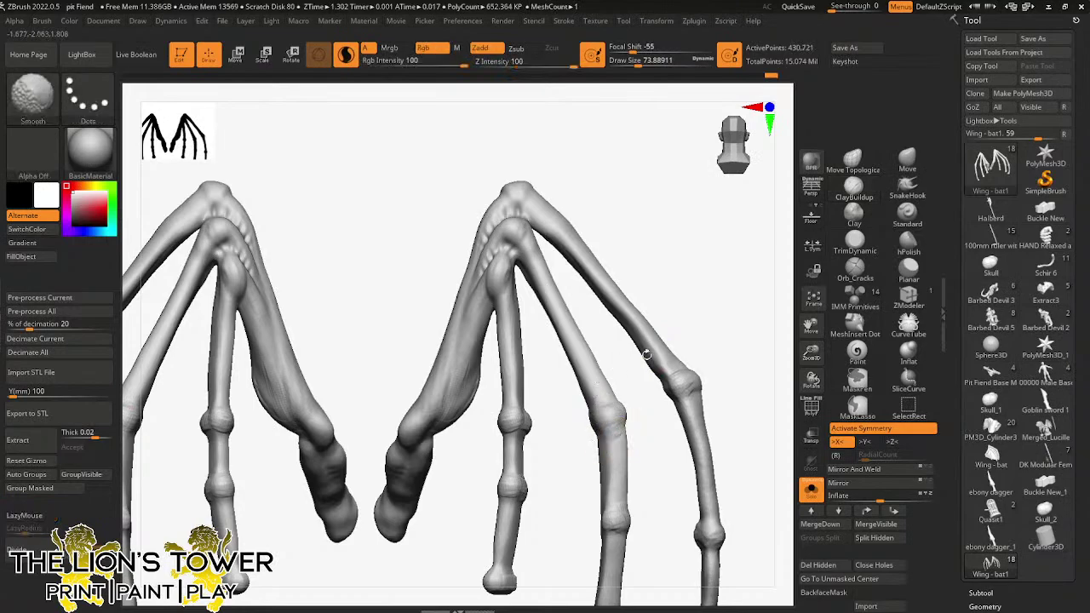
left_click_drag(809, 326, 807, 288, "alt")
key("shift")
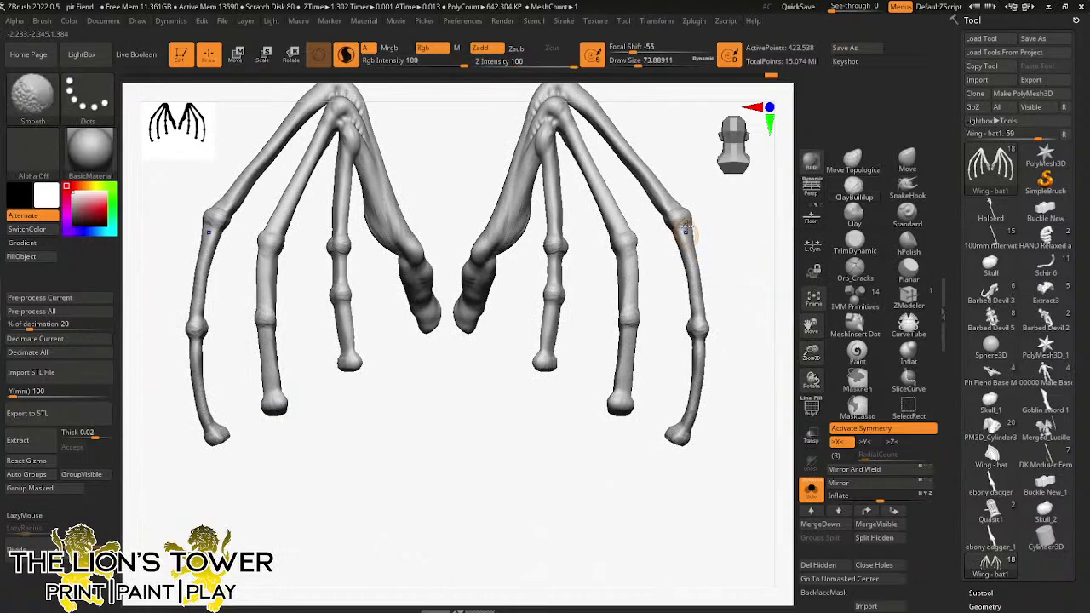
left_click_drag(811, 326, 841, 390)
key("shift")
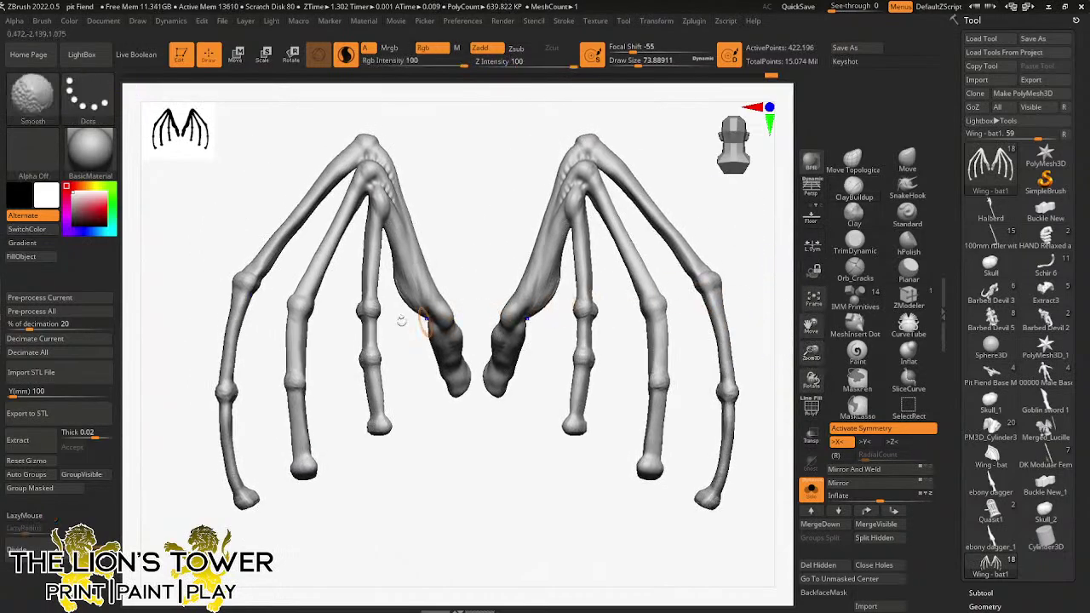
- Try smoothing the forearm muscle just above the elbow
left_click_drag(565, 97, 608, 126, "ctrl")
left_click_drag(701, 212, 700, 247)
left_click_drag(562, 286, 543, 316, "shift")
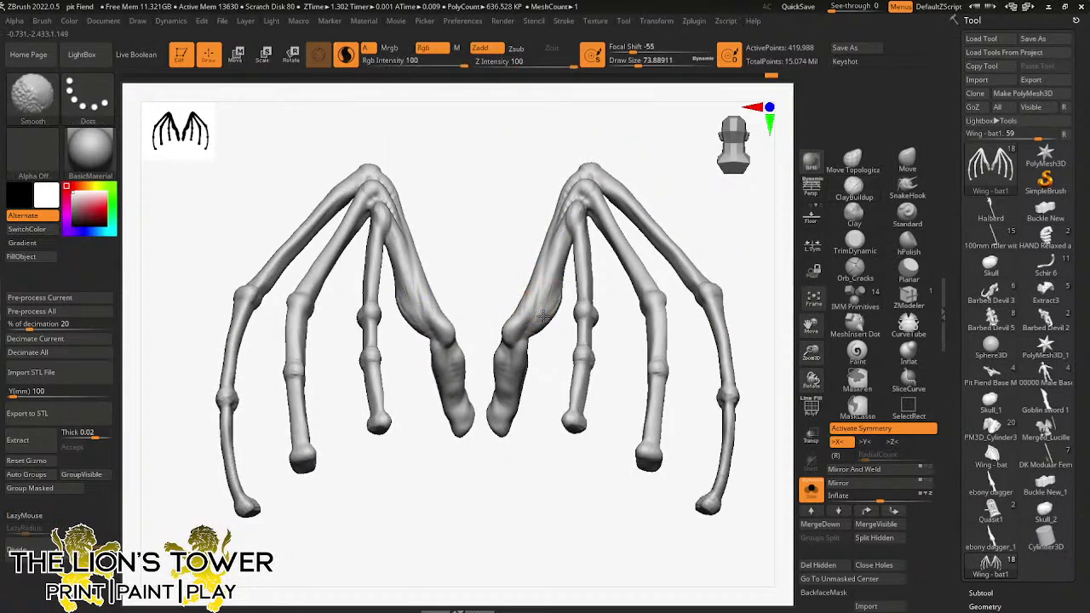
key("ctrl+z")
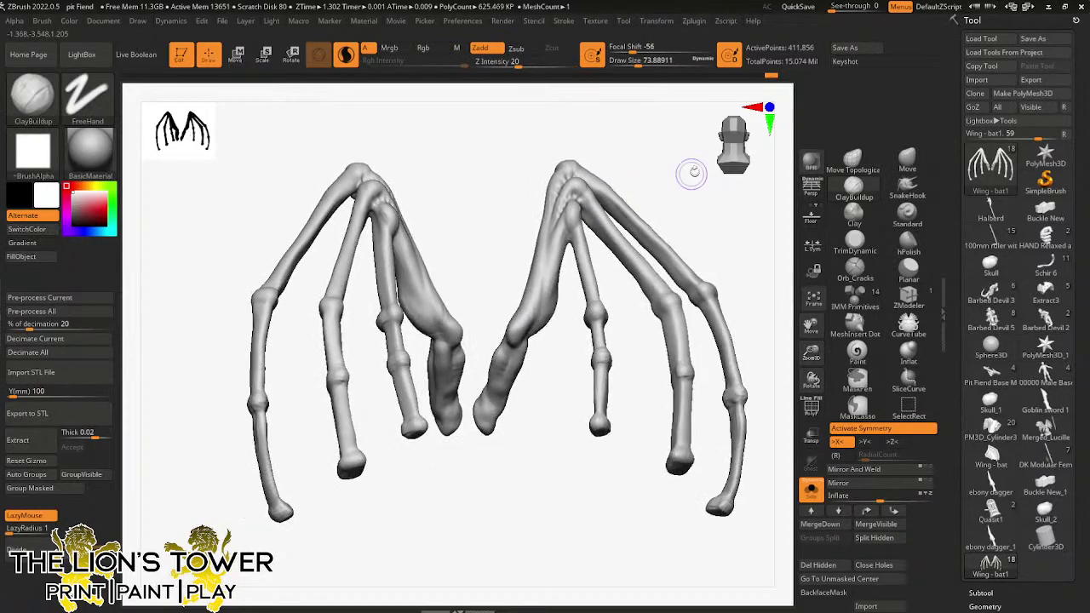
- Carve creases around the elbow knob and up the lower forearm with Orb_Cracks at draw size about 62
mouse_move(789, 269)
left_mouse_down()
mouse_move(729, 261)
mouse_move(737, 247)
left_mouse_up()
left_click_drag(630, 61, 633, 61)
mouse_move(788, 323)
left_mouse_down()
mouse_move(767, 338)
mouse_move(763, 299)
mouse_move(753, 327)
left_mouse_up()
mouse_move(753, 328)
left_mouse_down()
mouse_move(779, 305)
mouse_move(527, 298)
left_mouse_up()
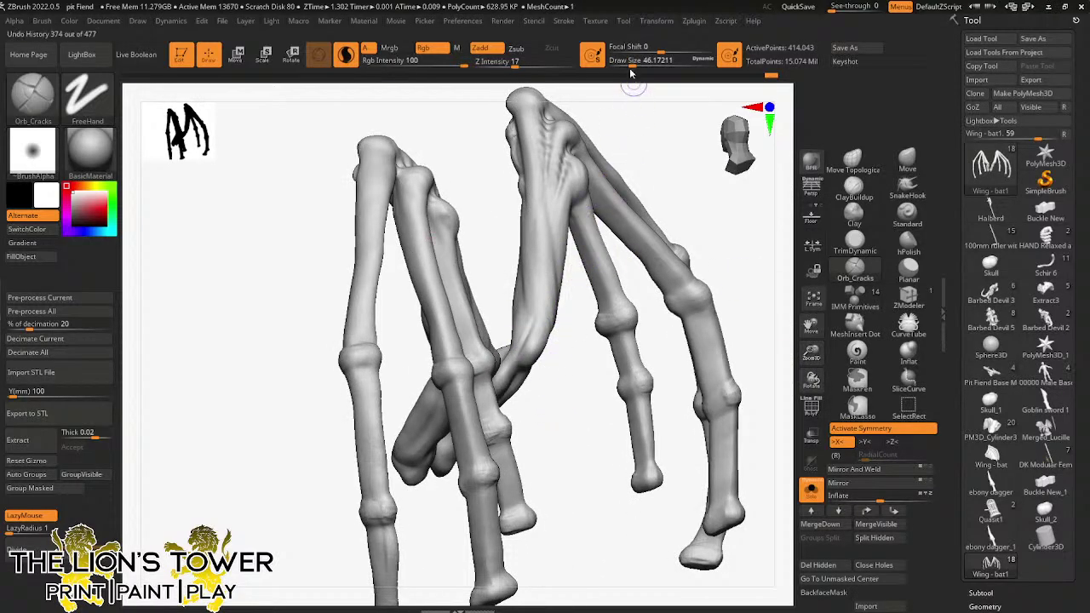
left_click_drag(630, 74, 633, 85)
left_click_drag(576, 343, 527, 334)
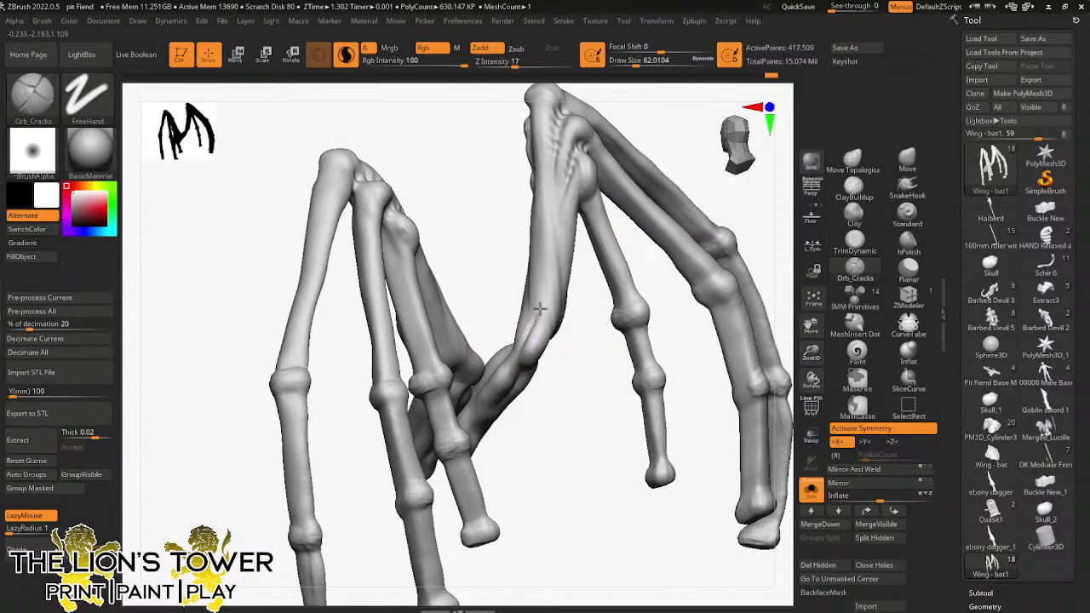
right_click_drag(561, 335, 546, 298)
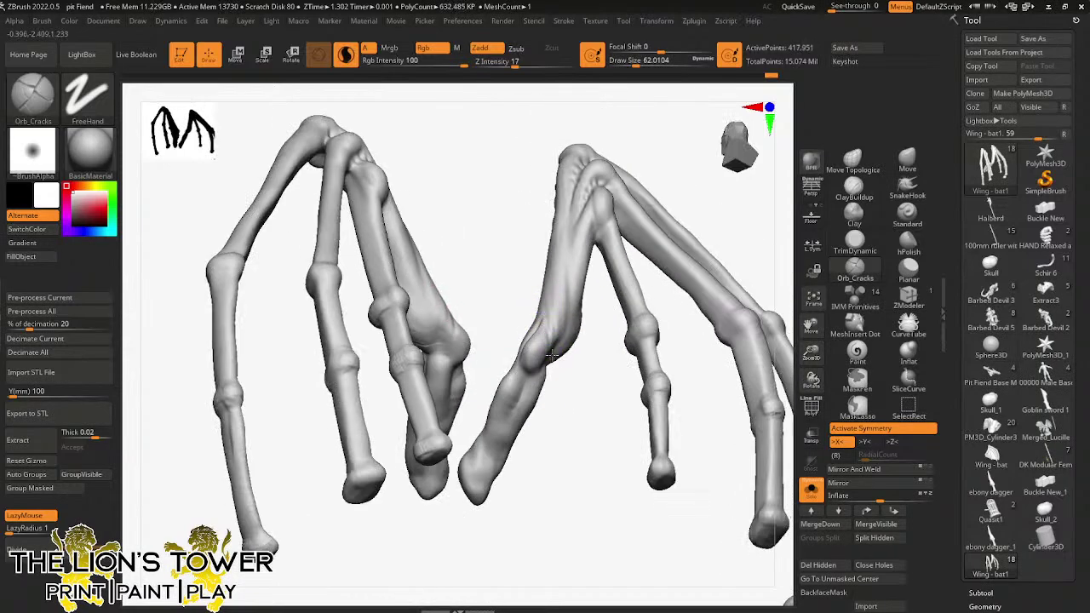
mouse_move(571, 394)
right_mouse_down()
mouse_move(549, 326)
mouse_move(579, 540)
mouse_move(574, 382)
mouse_move(554, 334)
mouse_move(564, 380)
mouse_move(550, 360)
mouse_move(721, 190)
mouse_move(686, 188)
right_mouse_up()
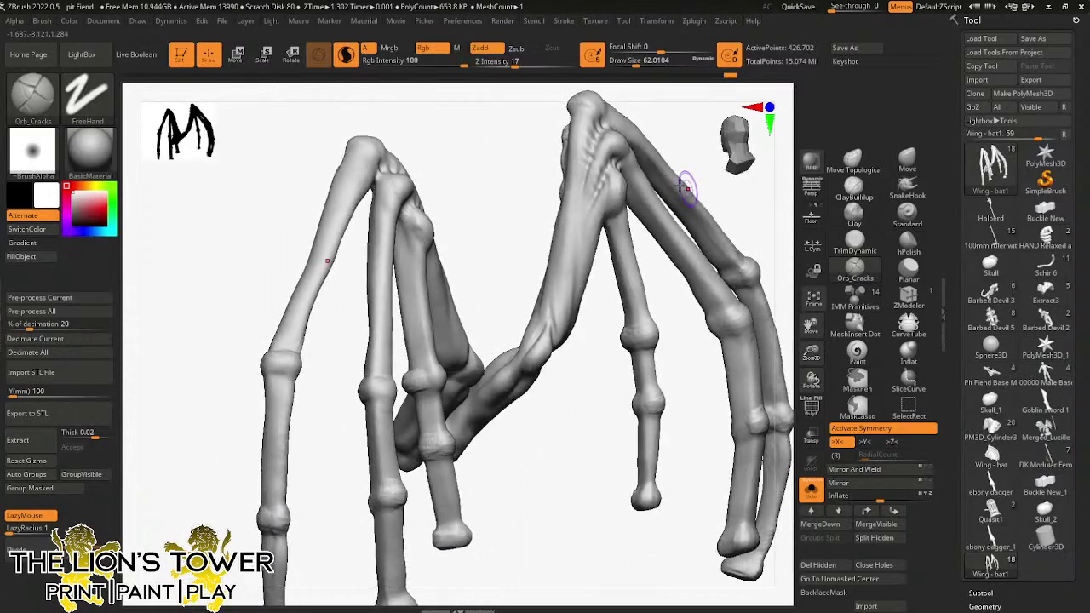
right_click_drag(565, 377, 545, 330)
- Build up the back of the elbow knob with ClayBuildup at draw size about 74 and smooth it
key("shift")
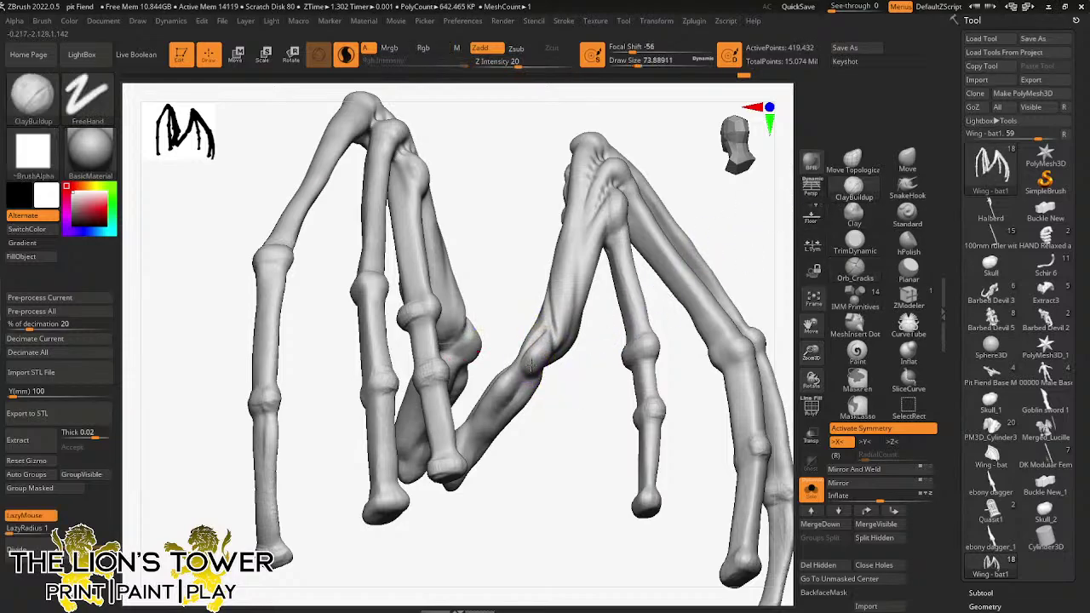
mouse_move(536, 358)
right_mouse_down()
mouse_move(542, 417)
mouse_move(547, 359)
right_mouse_up()
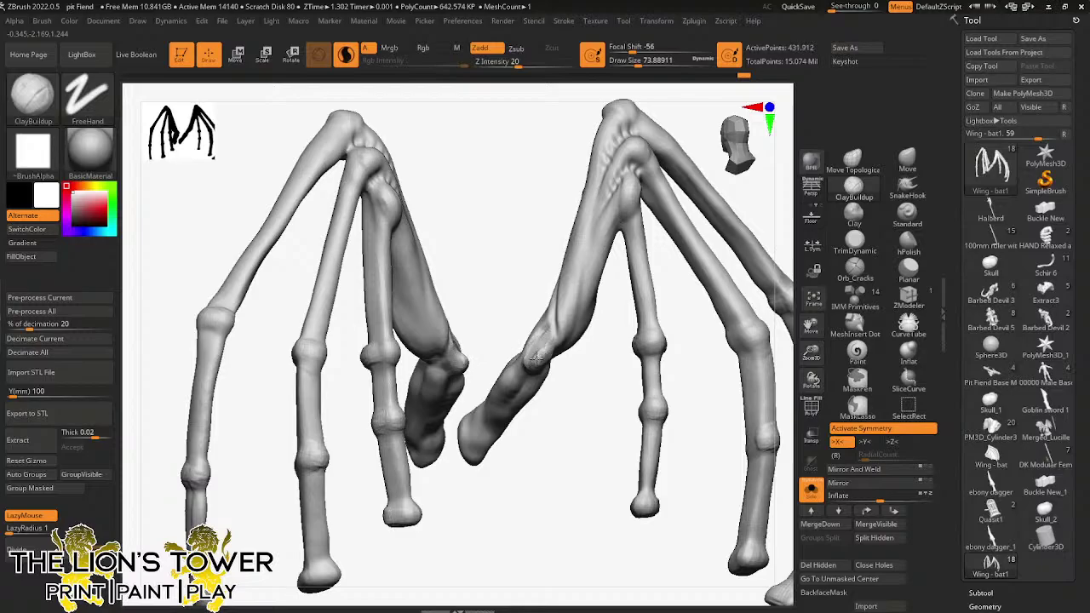
key("shift")
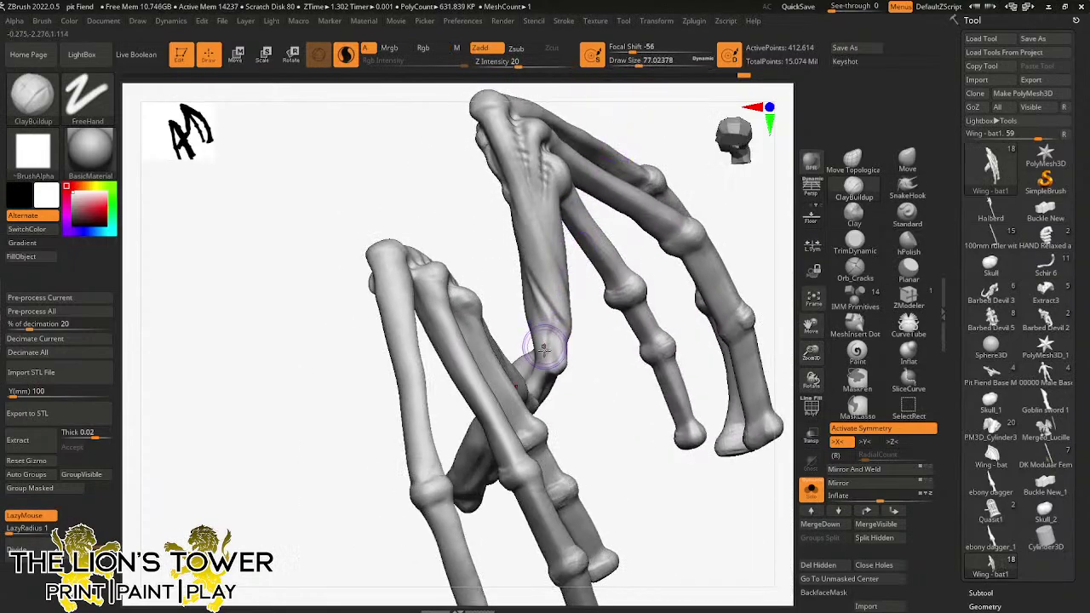
- Add muscle strands to the front of the lower forearm above the elbow with ClayBuildup at draw size about 77
left_click_drag(546, 334, 537, 310)
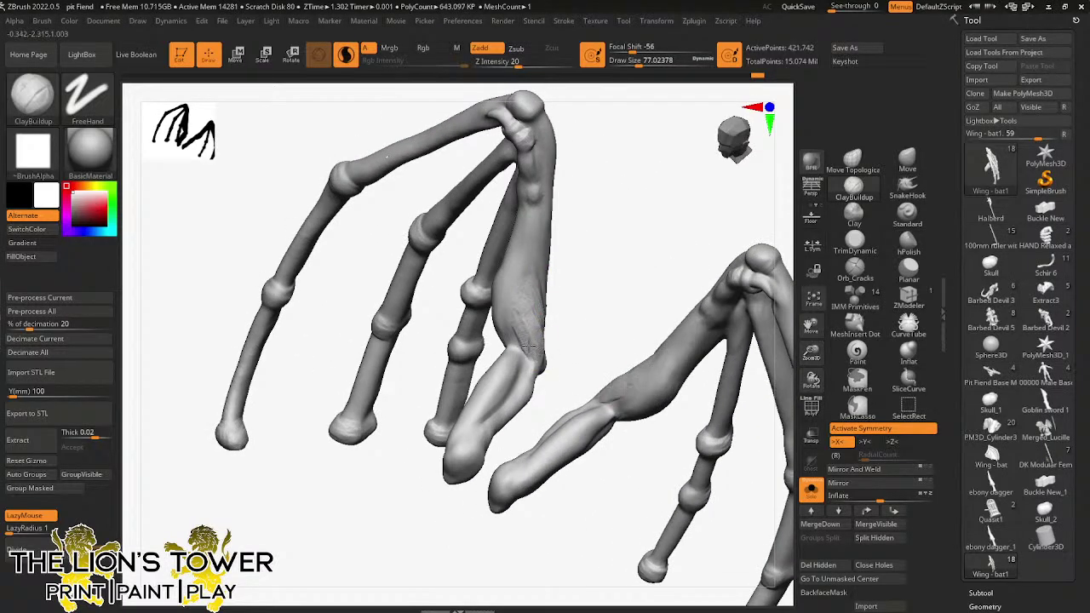
left_click_drag(528, 347, 512, 276)
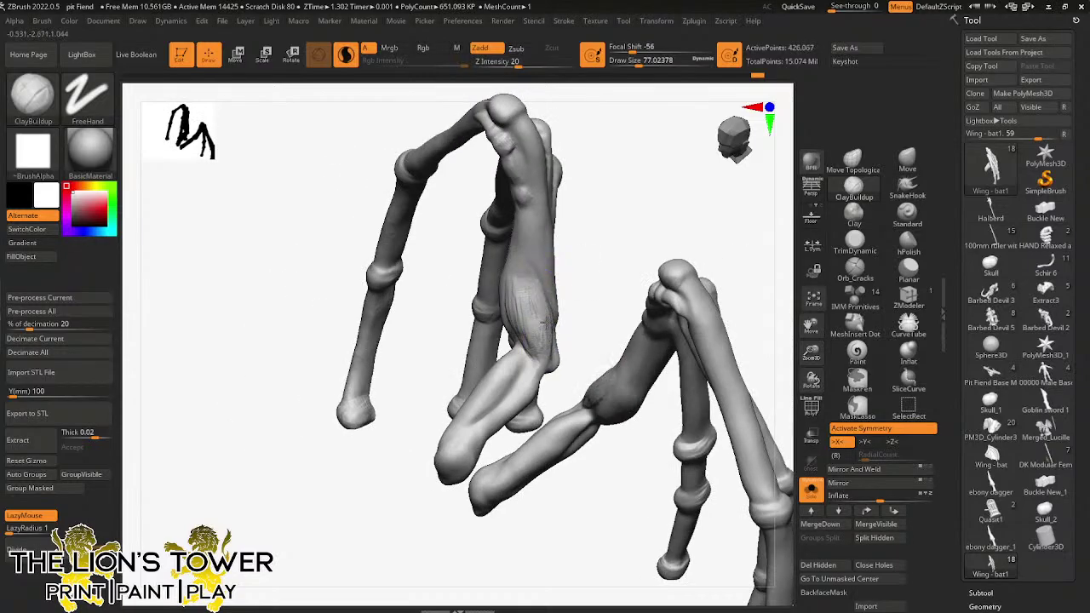
mouse_move(521, 326)
left_mouse_down()
mouse_move(512, 294)
mouse_move(533, 330)
left_mouse_up()
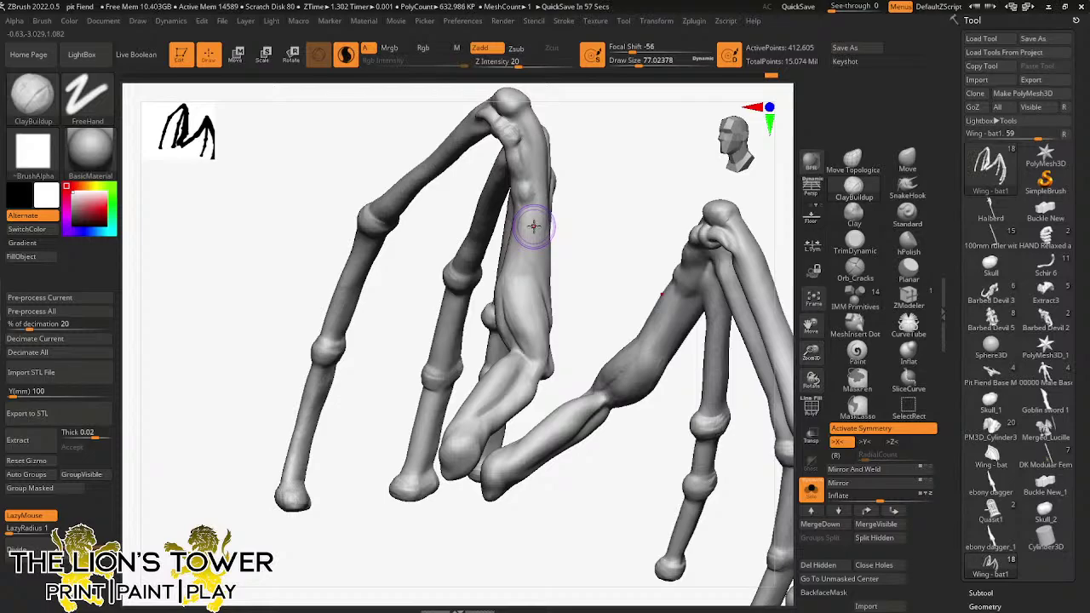
- Reveal the hidden wing membranes on the full demon model and isolate them from the wing bones
mouse_move(811, 331)
left_mouse_down()
mouse_move(783, 324)
mouse_move(746, 285)
left_mouse_up()
left_click_drag(608, 430, 620, 453)
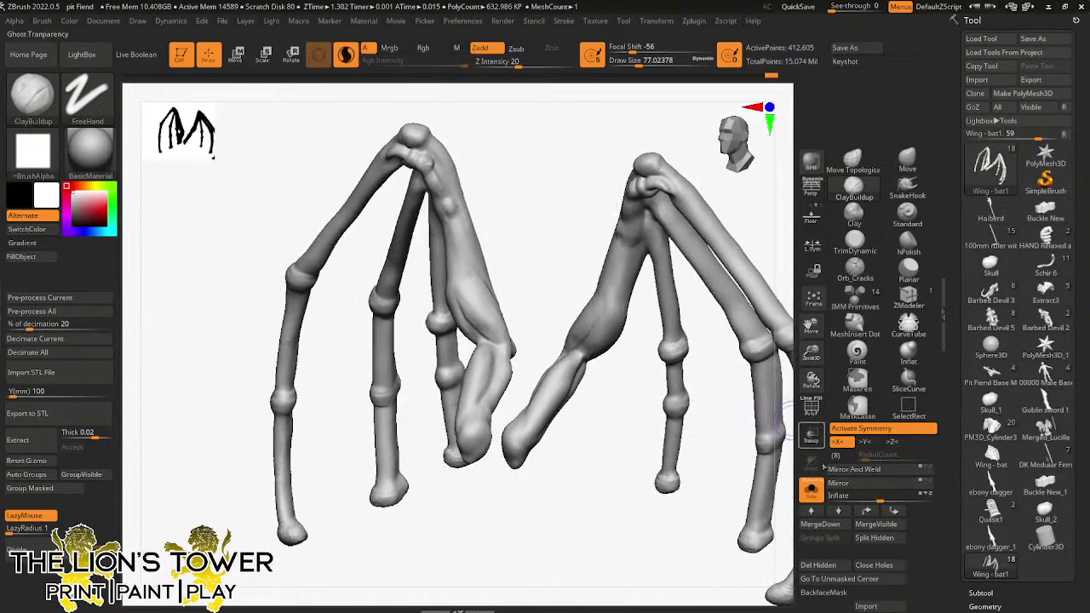
left_click(811, 489)
left_click_drag(702, 467, 744, 433)
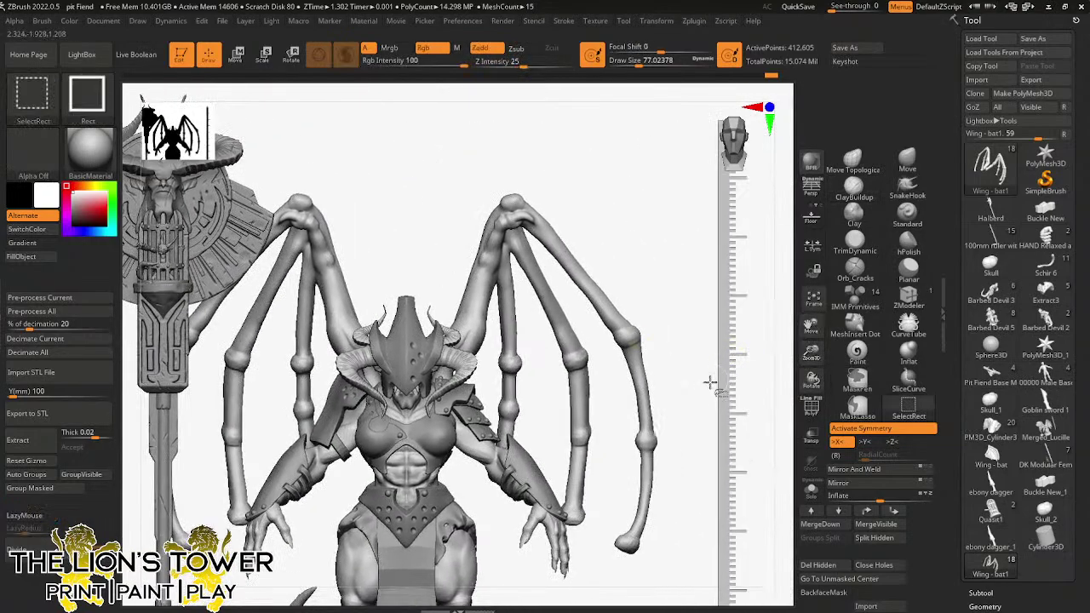
key("ctrl+shift")
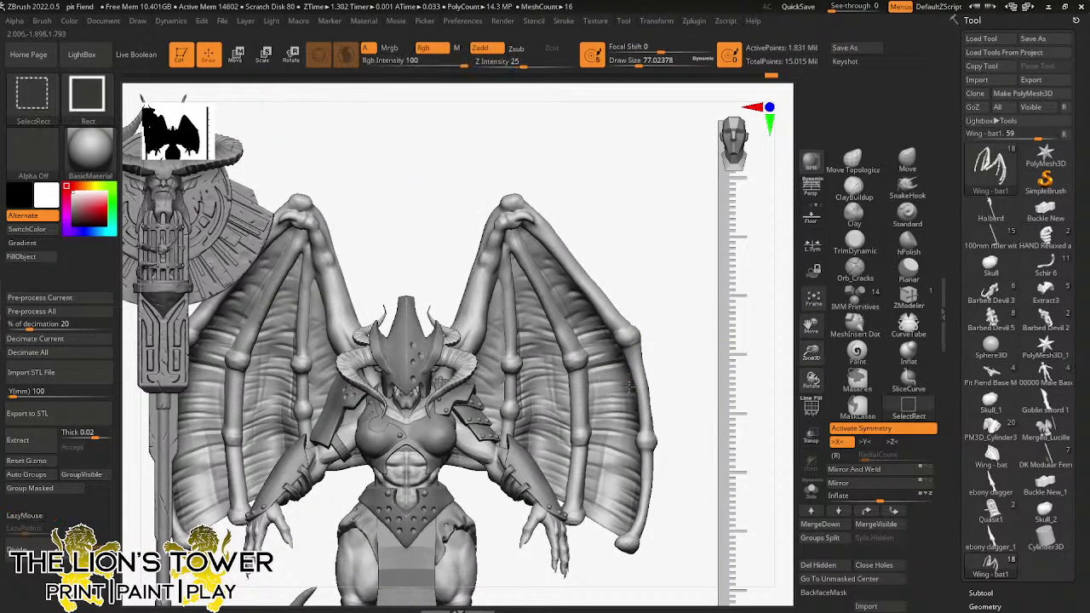
left_click(630, 388, "ctrl+shift")
left_click(811, 490)
- Carve fine creases across the middle of the outer wing membrane panel with Orb_Cracks at Z intensity 23 and draw size about 39
mouse_move(811, 352)
left_mouse_down()
mouse_move(815, 383)
mouse_move(815, 366)
left_mouse_up()
left_click(856, 270)
mouse_move(753, 377)
left_mouse_down()
mouse_move(742, 346)
mouse_move(753, 347)
left_mouse_up()
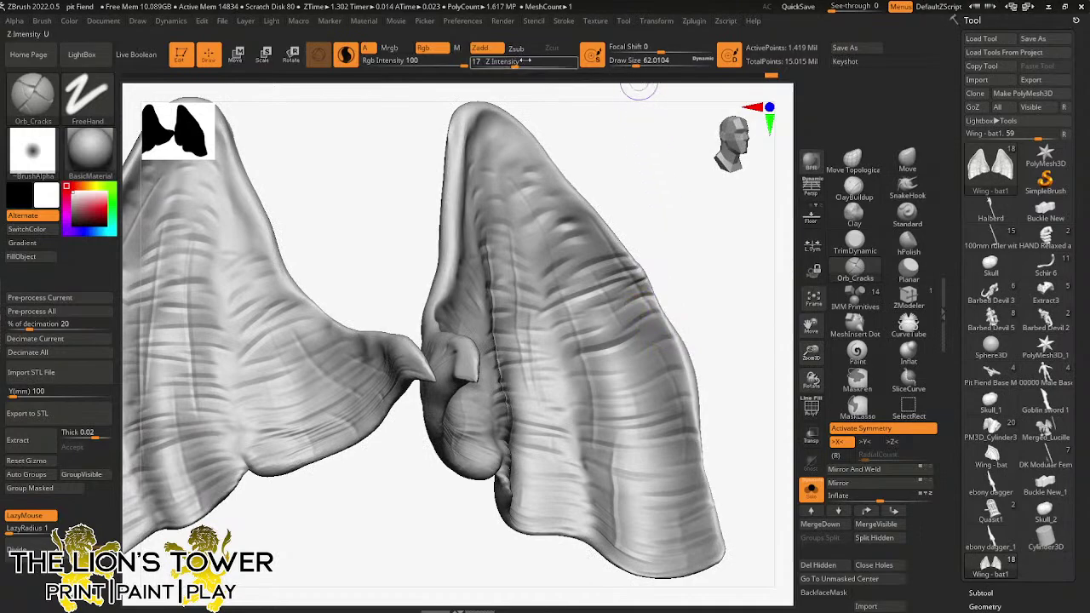
left_click_drag(515, 62, 521, 62)
left_click_drag(636, 62, 630, 62)
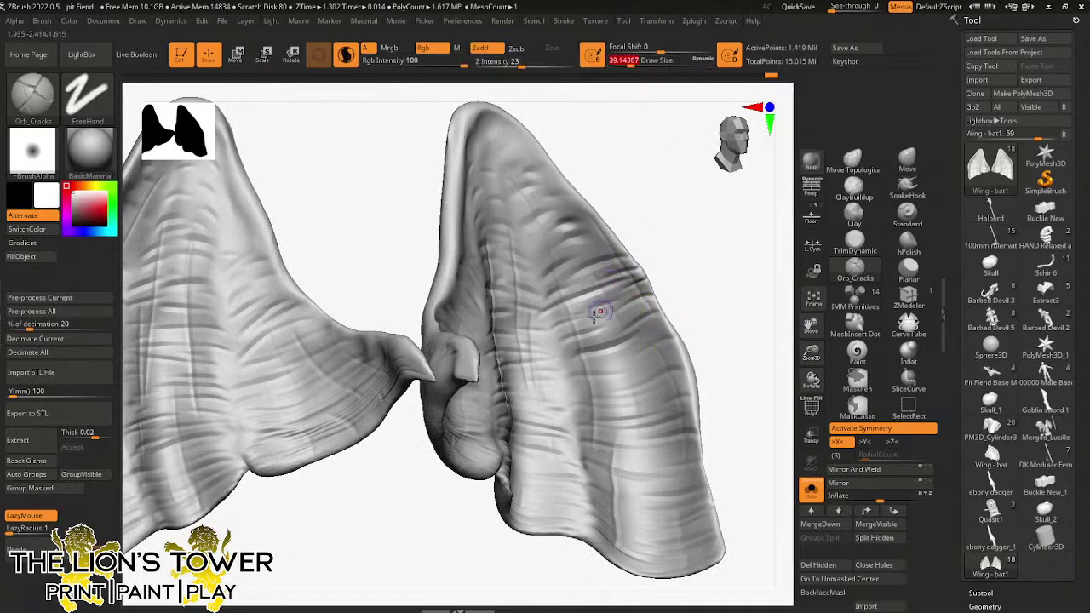
mouse_move(599, 312)
left_mouse_down()
mouse_move(555, 316)
mouse_move(637, 283)
mouse_move(651, 288)
left_mouse_up()
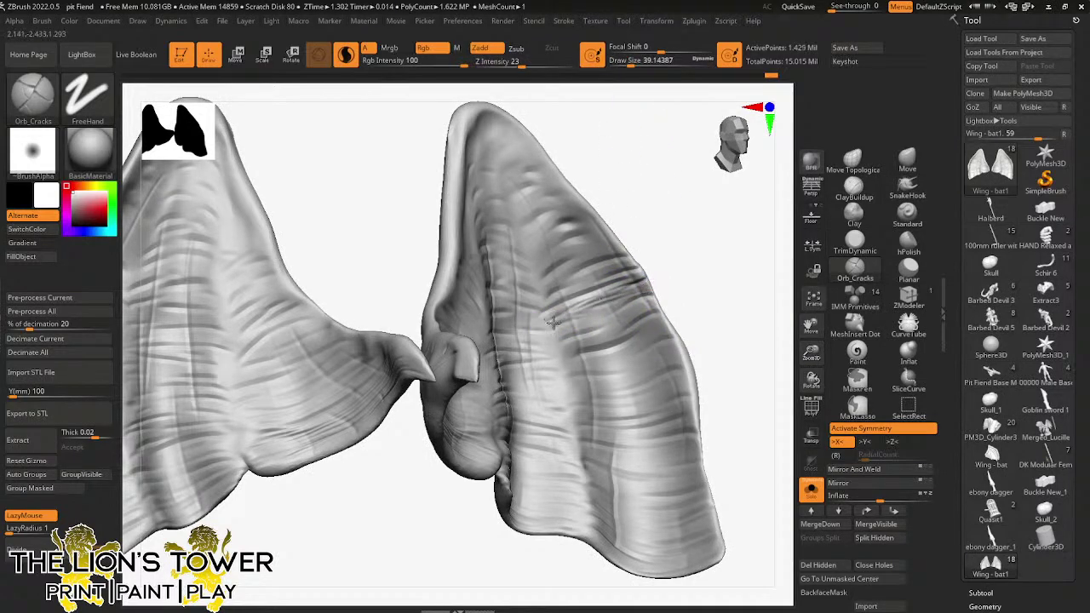
mouse_move(554, 323)
left_mouse_down()
mouse_move(651, 298)
mouse_move(701, 307)
mouse_move(674, 303)
left_mouse_up()
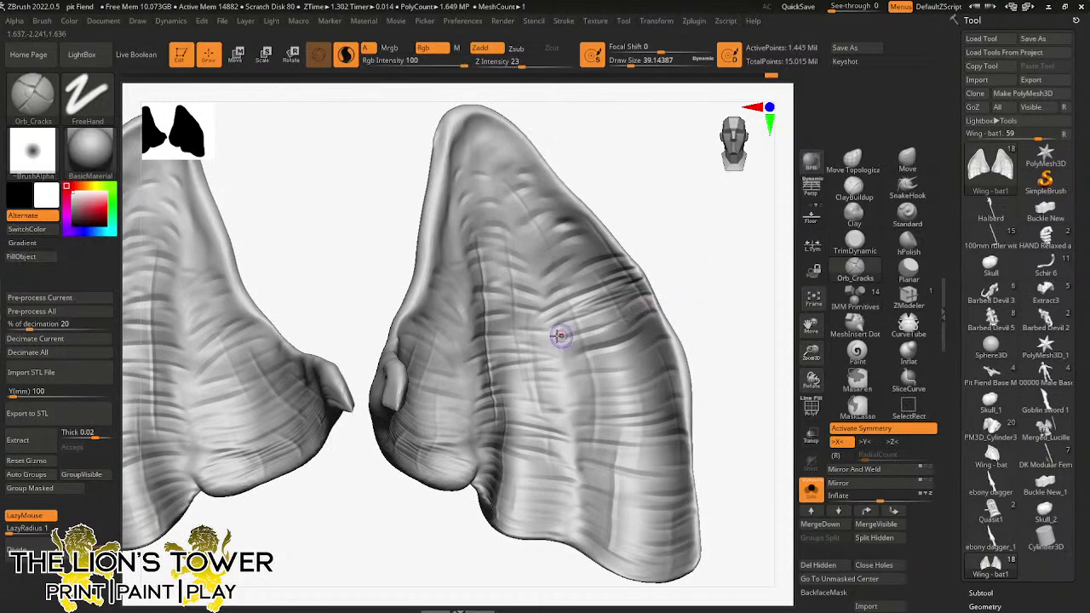
left_click_drag(559, 332, 689, 286)
mouse_move(644, 316)
left_mouse_down()
mouse_move(554, 349)
mouse_move(661, 312)
mouse_move(554, 370)
mouse_move(596, 369)
mouse_move(672, 341)
mouse_move(598, 372)
mouse_move(671, 351)
mouse_move(562, 384)
mouse_move(668, 353)
mouse_move(584, 395)
mouse_move(680, 356)
mouse_move(604, 258)
mouse_move(546, 310)
left_mouse_up()
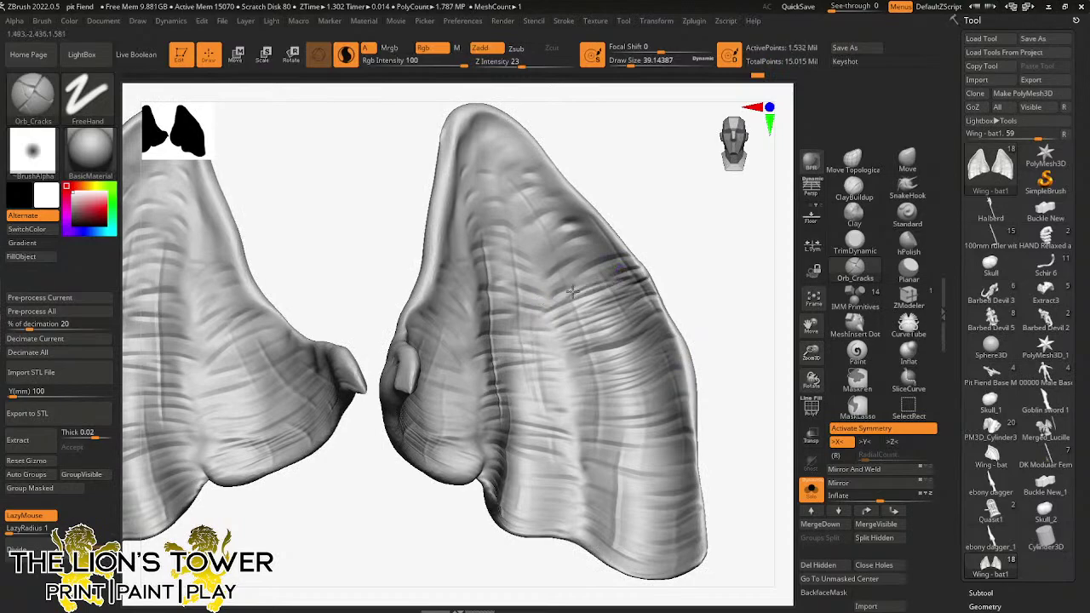
- Extend the fine Orb_Cracks creases from the middle of the outer membrane panel up toward its bulged upper folds
mouse_move(636, 255)
left_mouse_down()
mouse_move(543, 295)
mouse_move(620, 253)
mouse_move(562, 277)
left_mouse_up()
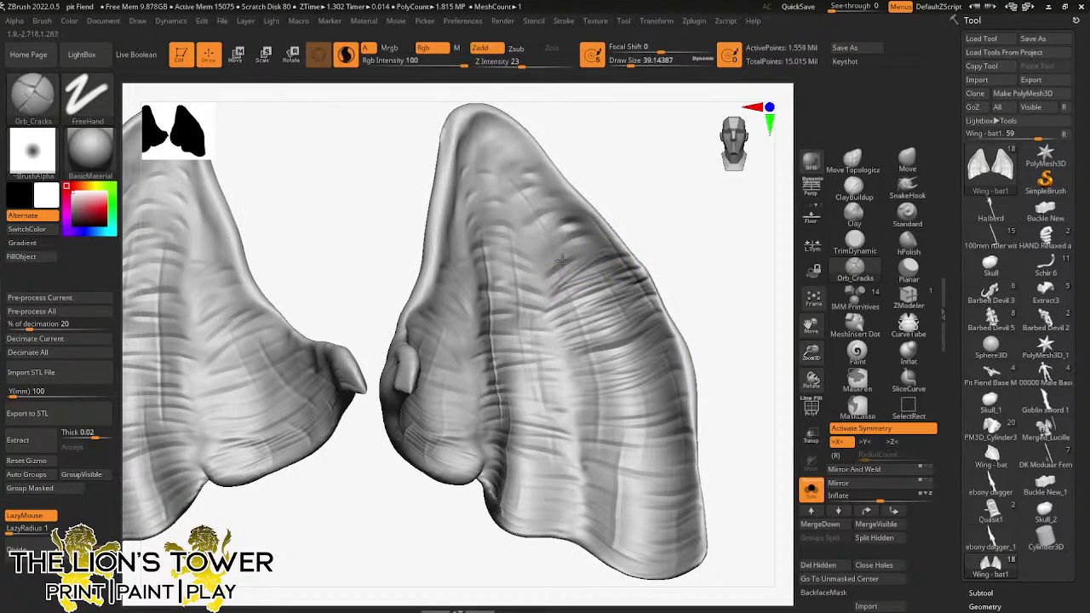
mouse_move(613, 247)
left_mouse_down()
mouse_move(549, 267)
mouse_move(605, 239)
left_mouse_up()
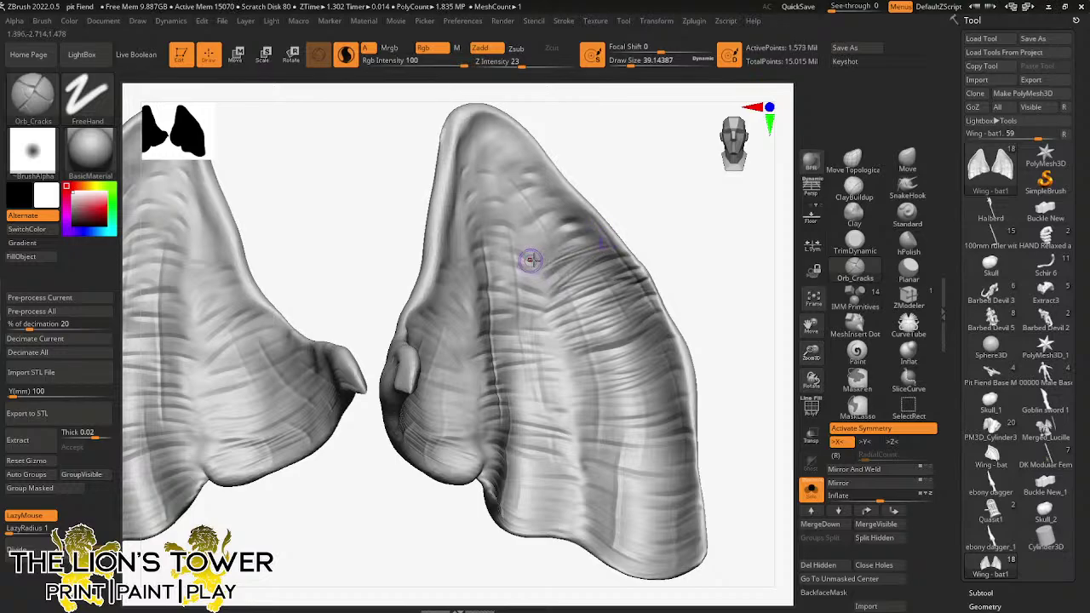
mouse_move(530, 260)
left_mouse_down()
mouse_move(566, 213)
mouse_move(546, 225)
left_mouse_up()
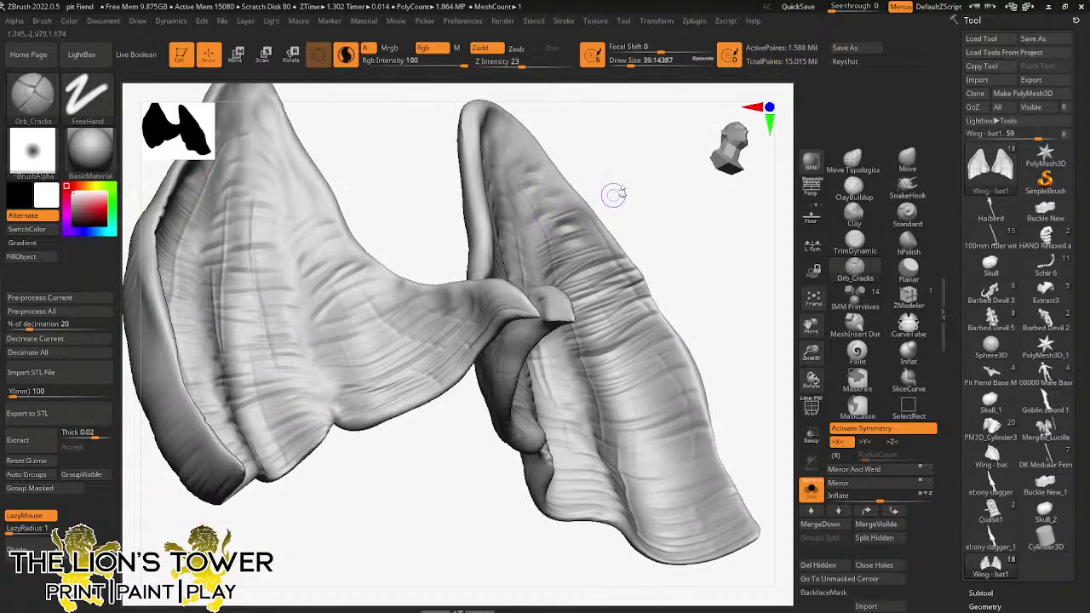
left_click_drag(613, 195, 563, 212)
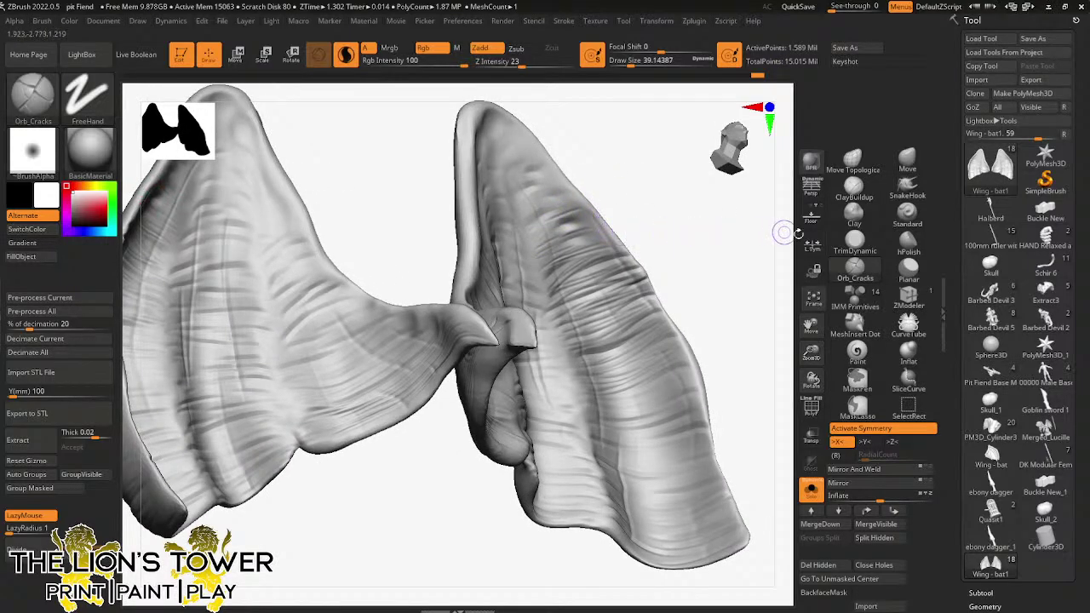
- Carve closely spaced creases across the upper folds of the outer membrane panel, running out to its leading edge
left_click_drag(790, 328, 799, 304)
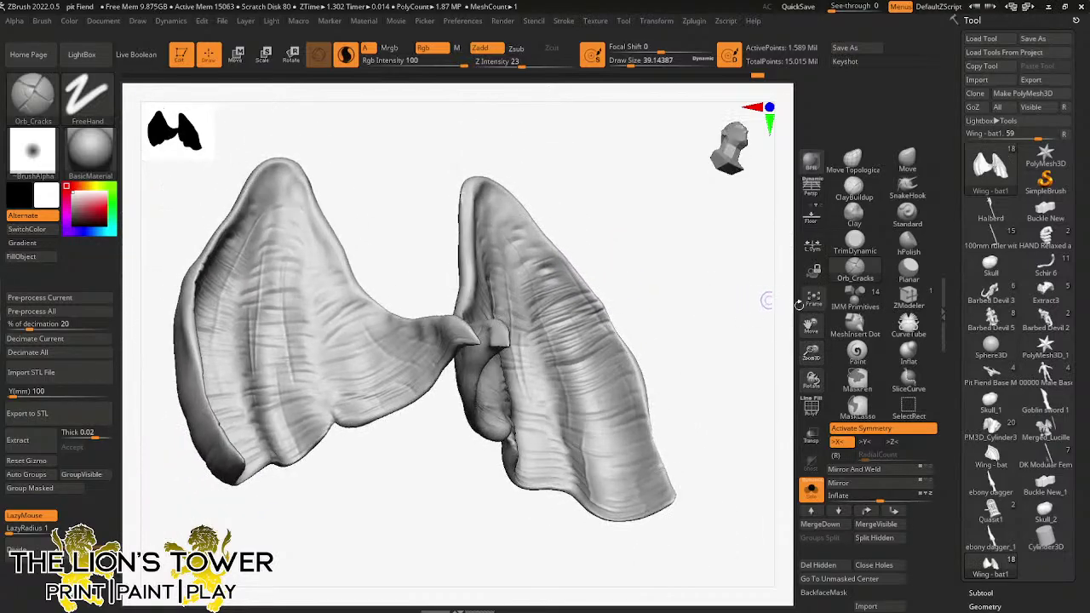
left_click_drag(812, 354, 815, 361)
left_click_drag(700, 236, 690, 284, "alt")
left_click_drag(628, 210, 627, 261)
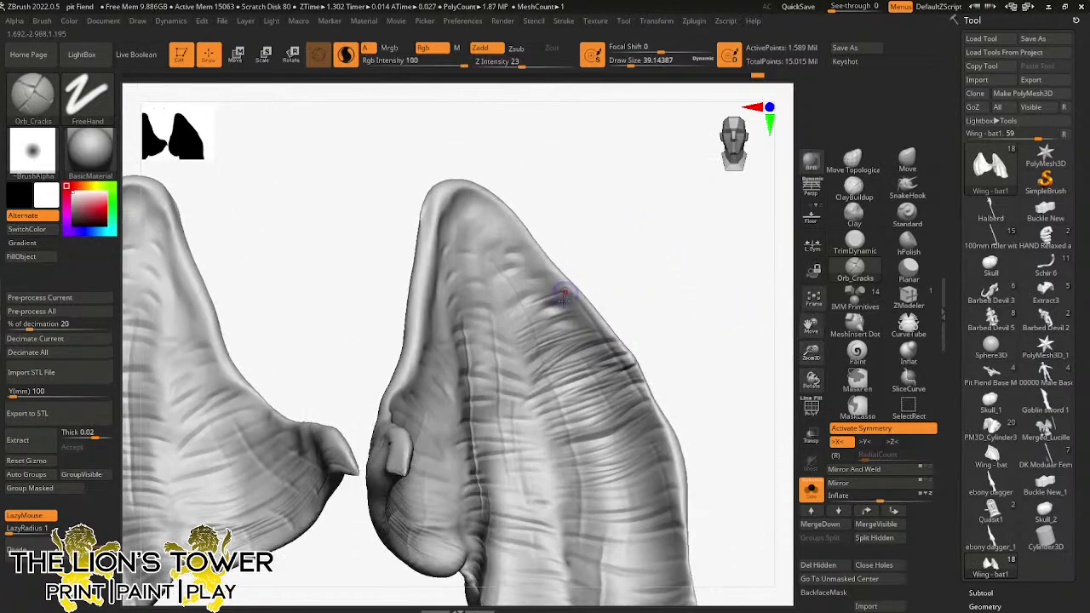
left_click_drag(506, 324, 559, 298)
left_click_drag(519, 318, 551, 304)
left_click_drag(531, 317, 569, 300)
mouse_move(610, 288)
left_mouse_down()
mouse_move(623, 270)
mouse_move(615, 295)
left_mouse_up()
left_click_drag(522, 347, 579, 320)
left_click_drag(625, 293, 625, 286)
- Continue the creases up the outer membrane panel to just below the wing's rounded peak
mouse_move(586, 323)
left_mouse_down()
mouse_move(554, 333)
mouse_move(584, 312)
mouse_move(505, 307)
mouse_move(535, 284)
left_mouse_up()
mouse_move(511, 306)
left_mouse_down()
mouse_move(550, 287)
mouse_move(542, 273)
mouse_move(491, 298)
mouse_move(543, 261)
mouse_move(522, 271)
mouse_move(523, 231)
mouse_move(489, 263)
mouse_move(530, 257)
mouse_move(501, 260)
mouse_move(525, 243)
mouse_move(498, 239)
left_mouse_up()
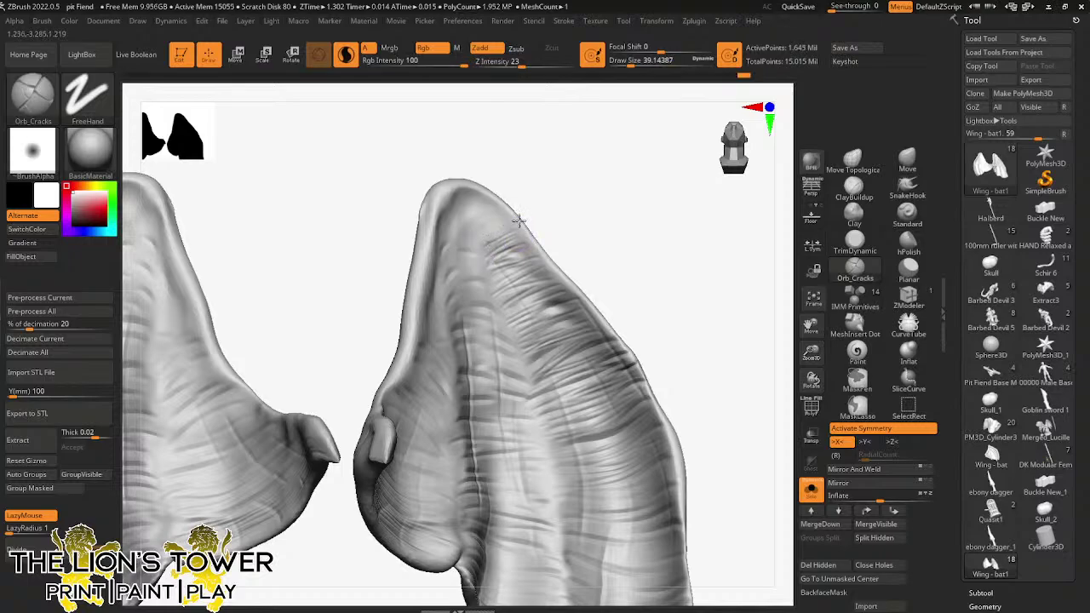
right_click_drag(518, 221, 496, 229)
mouse_move(497, 230)
left_mouse_down()
mouse_move(511, 227)
mouse_move(500, 224)
left_mouse_up()
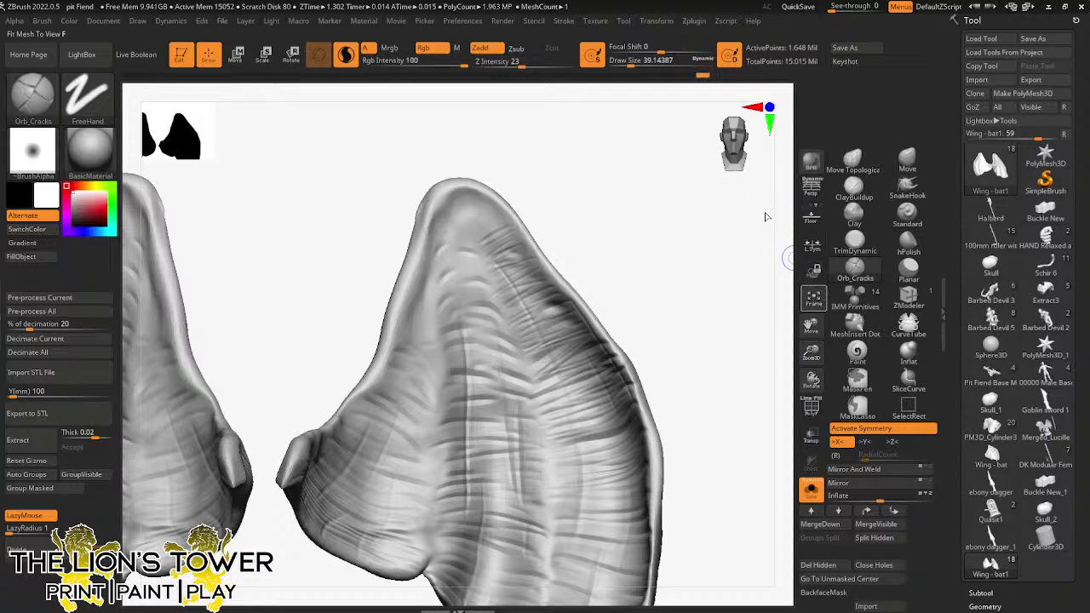
- Add fine creases between the existing folds across the lower middle of the outer membrane panel
left_click_drag(810, 327, 821, 270)
mouse_move(729, 361)
left_mouse_down()
mouse_move(727, 375)
mouse_move(738, 336)
mouse_move(716, 315)
left_mouse_up()
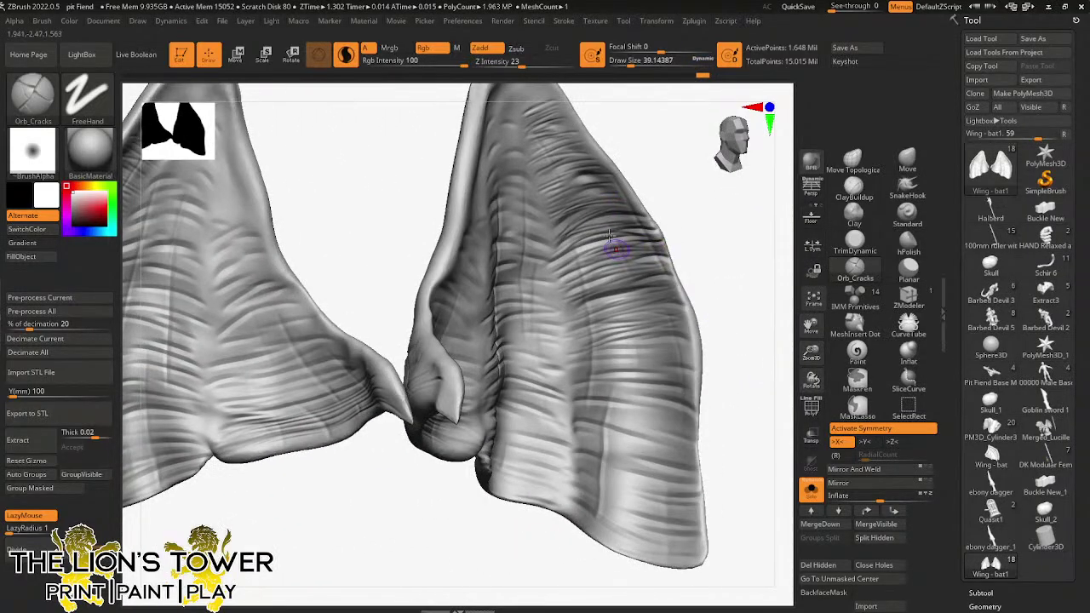
left_click_drag(580, 251, 606, 255)
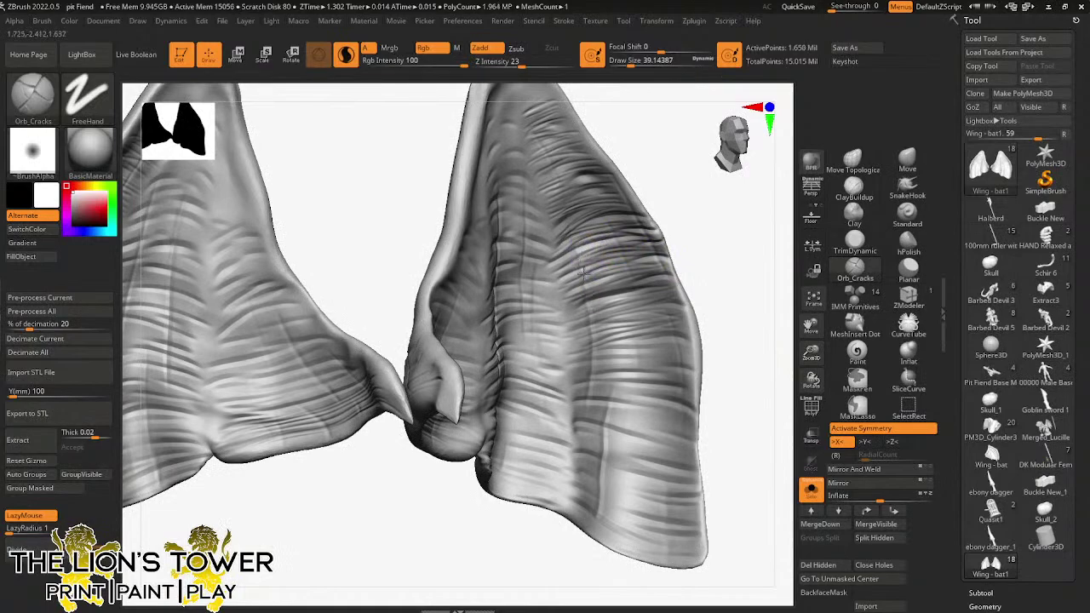
left_click_drag(587, 296, 603, 294)
left_click_drag(607, 245, 625, 244)
mouse_move(606, 327)
left_mouse_down()
mouse_move(630, 328)
mouse_move(641, 312)
left_mouse_up()
left_click_drag(696, 272, 711, 260)
left_click_drag(615, 350, 637, 346)
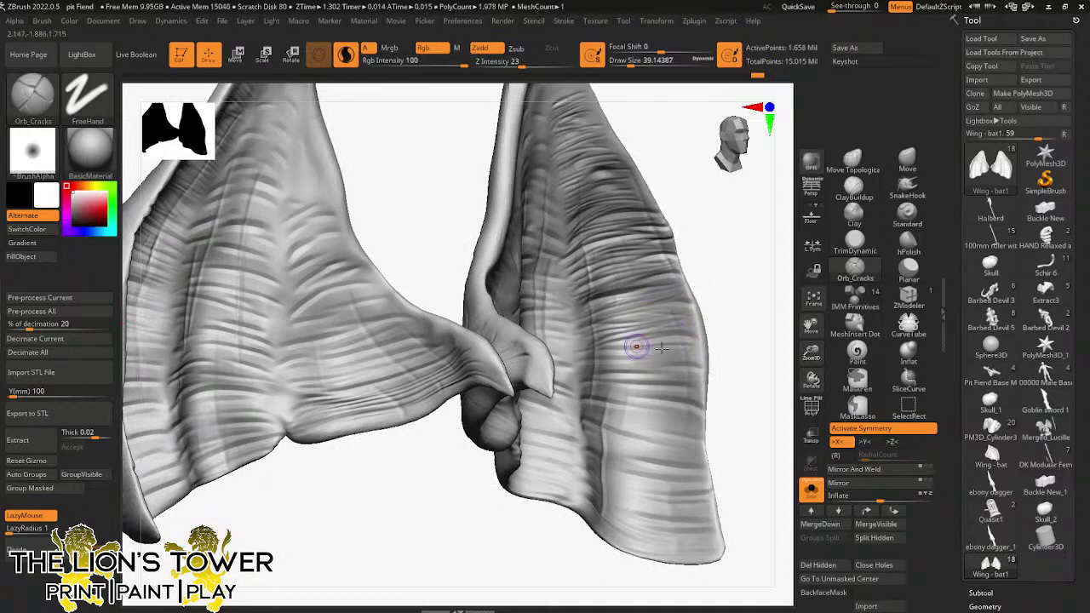
mouse_move(734, 347)
left_mouse_down()
mouse_move(579, 372)
mouse_move(691, 377)
mouse_move(608, 365)
left_mouse_up()
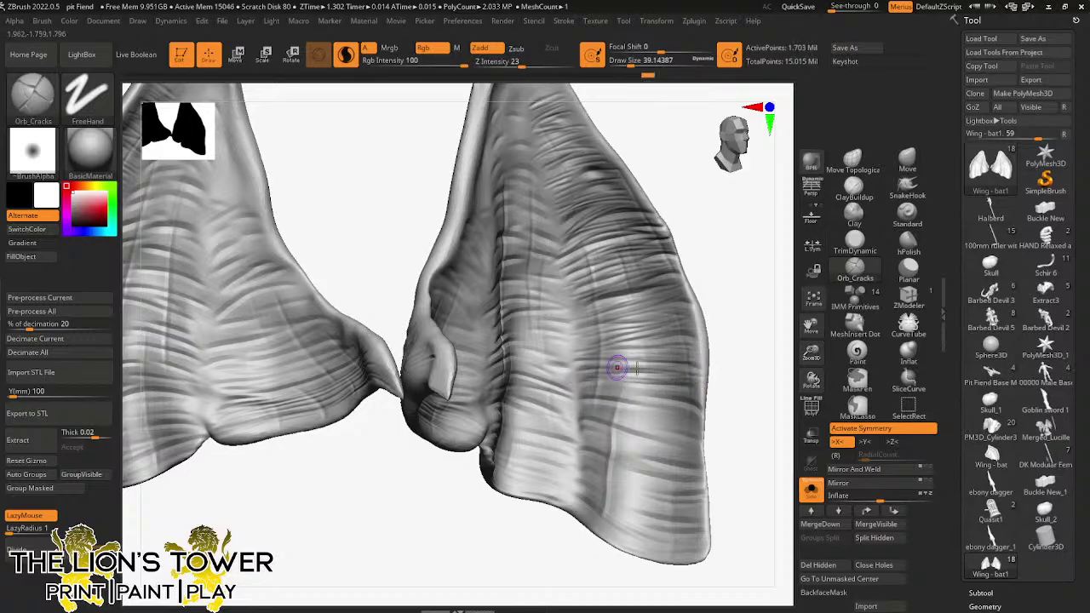
- Carve creases across the lower part of the outer membrane panel, from its inner valley out to the rim
left_click_drag(812, 325, 775, 212)
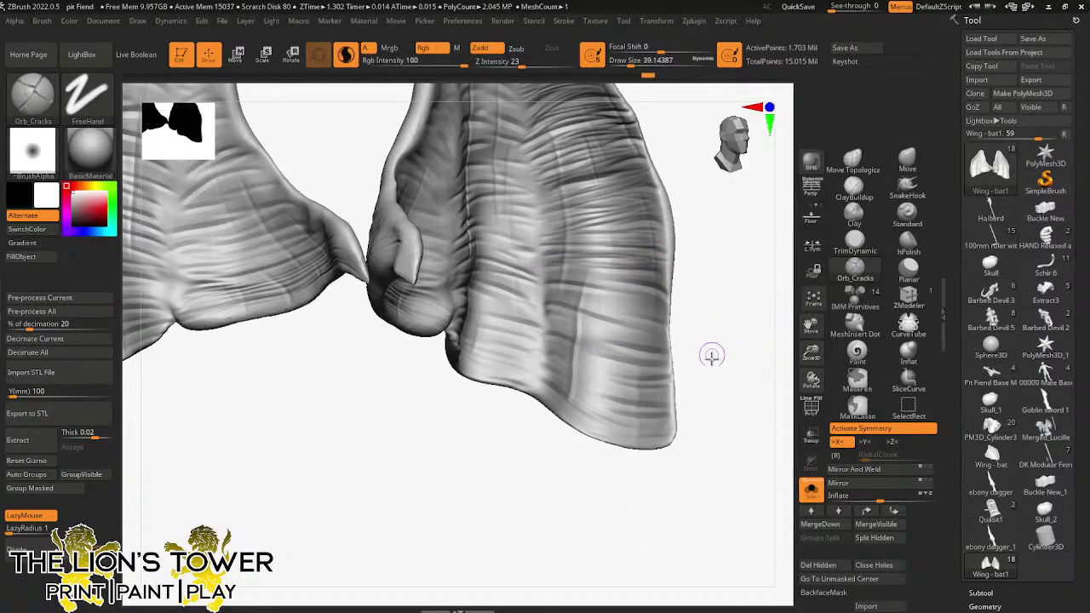
mouse_move(712, 356)
left_mouse_down()
mouse_move(774, 328)
mouse_move(715, 298)
mouse_move(753, 365)
mouse_move(742, 439)
mouse_move(640, 392)
mouse_move(732, 413)
mouse_move(709, 367)
left_mouse_up()
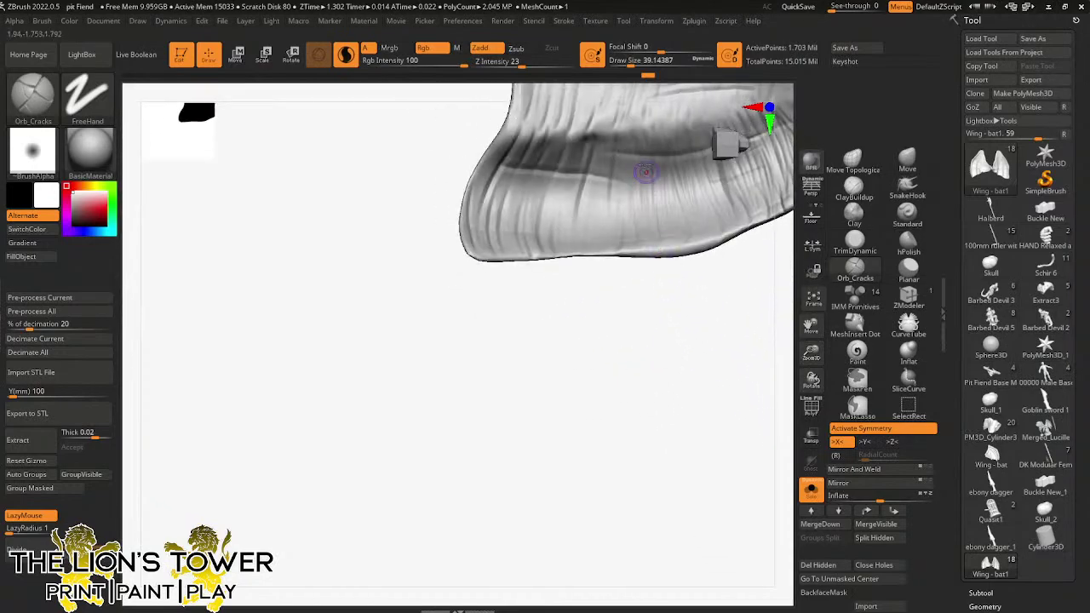
mouse_move(619, 160)
left_mouse_down()
mouse_move(612, 220)
mouse_move(585, 236)
left_mouse_up()
left_click_drag(598, 170, 585, 237)
mouse_move(606, 146)
left_mouse_down()
mouse_move(600, 252)
mouse_move(617, 381)
left_mouse_up()
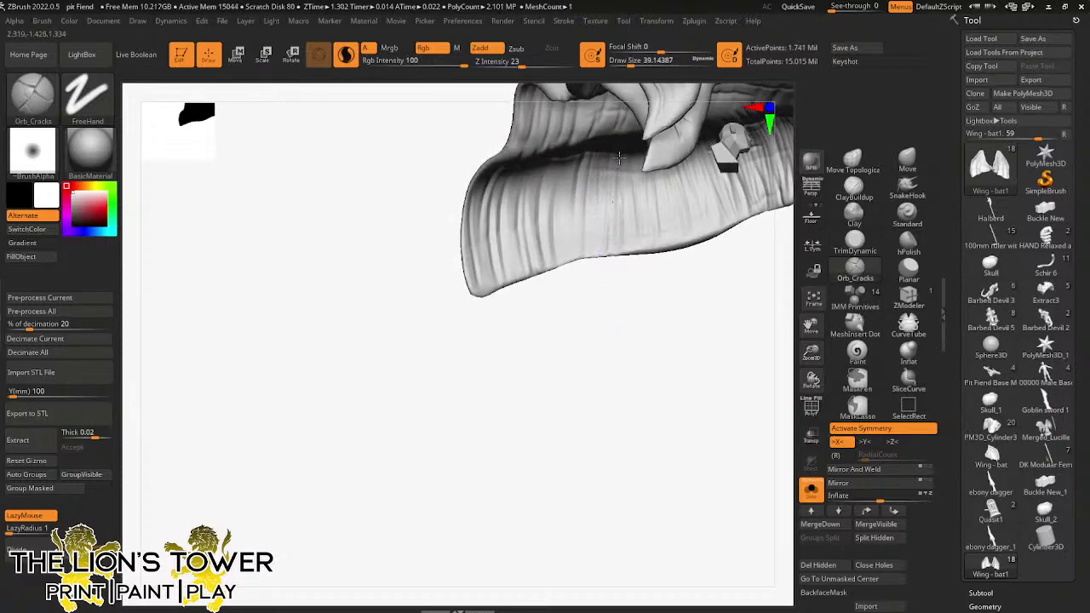
left_click_drag(619, 155, 628, 207)
mouse_move(630, 250)
left_mouse_down()
mouse_move(652, 292)
mouse_move(605, 203)
mouse_move(609, 174)
left_mouse_up()
left_click_drag(583, 291, 587, 200)
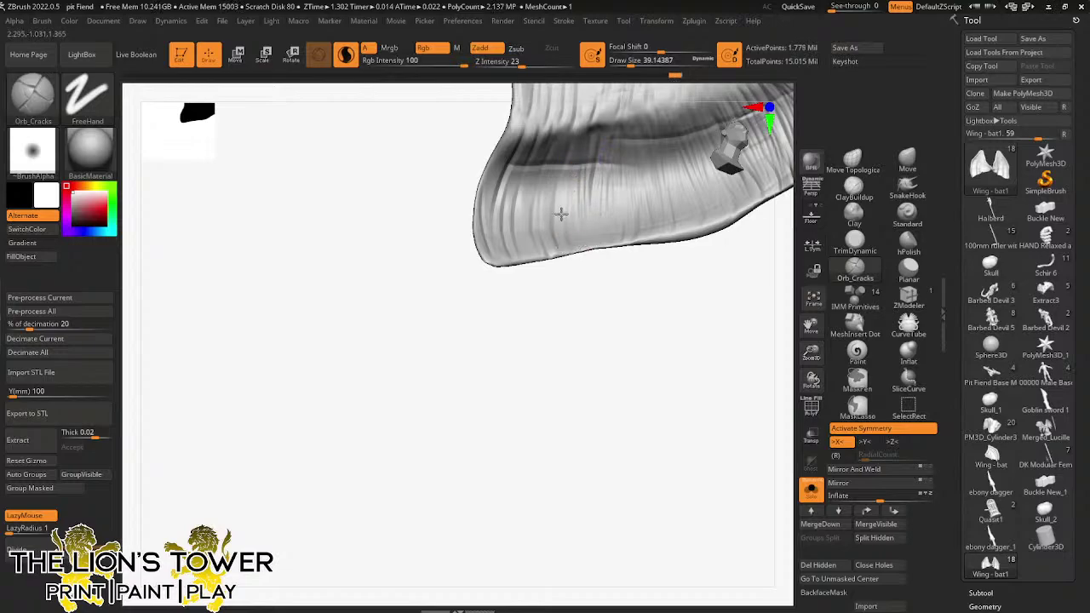
- Continue the creases toward the lower end of the outer membrane panel, undoing one stray stroke
left_click_drag(588, 263, 580, 196)
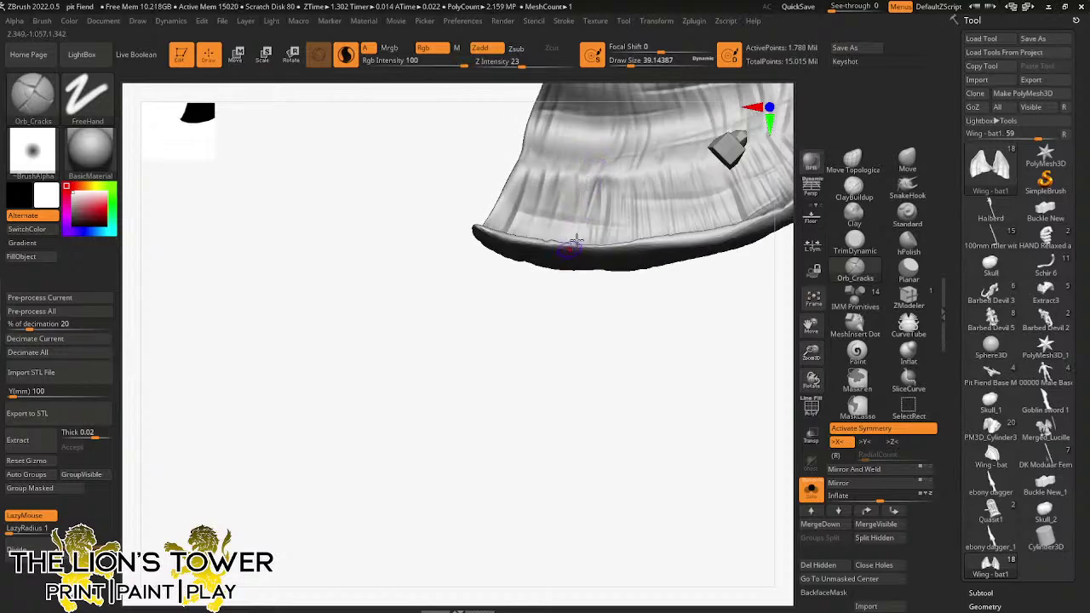
left_click_drag(571, 243, 600, 166)
left_click_drag(584, 287, 580, 368)
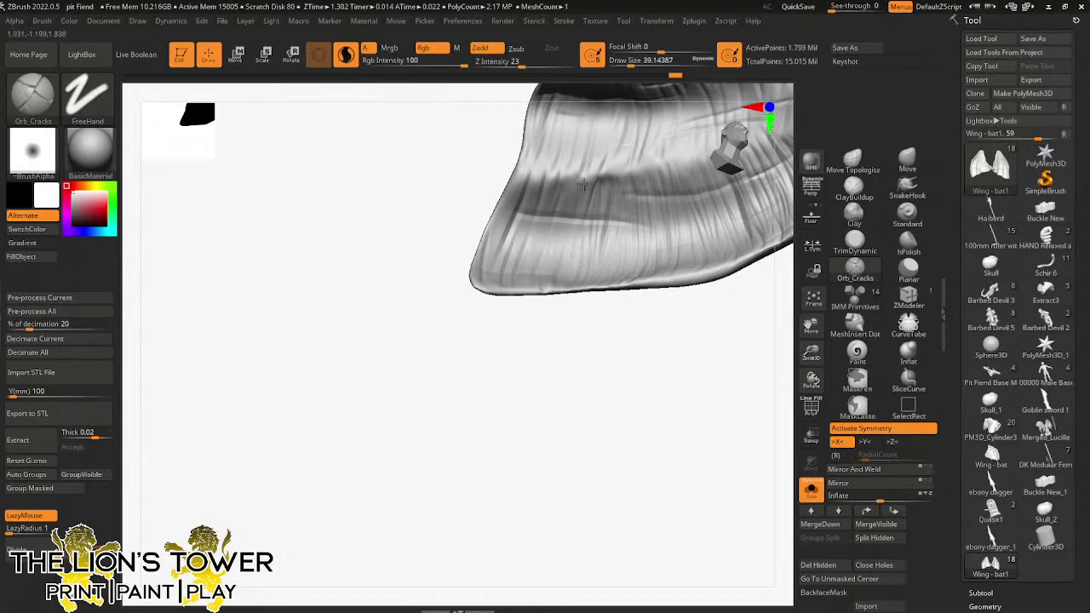
key("ctrl+z")
left_click_drag(550, 272, 562, 338)
right_click_drag(562, 338, 548, 293)
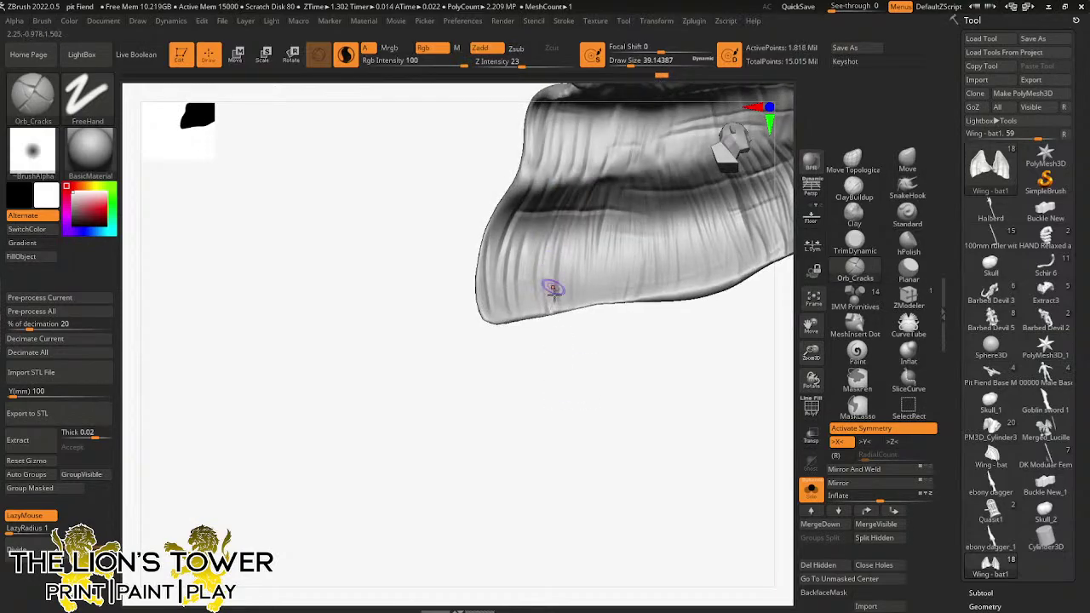
left_click_drag(553, 280, 567, 350)
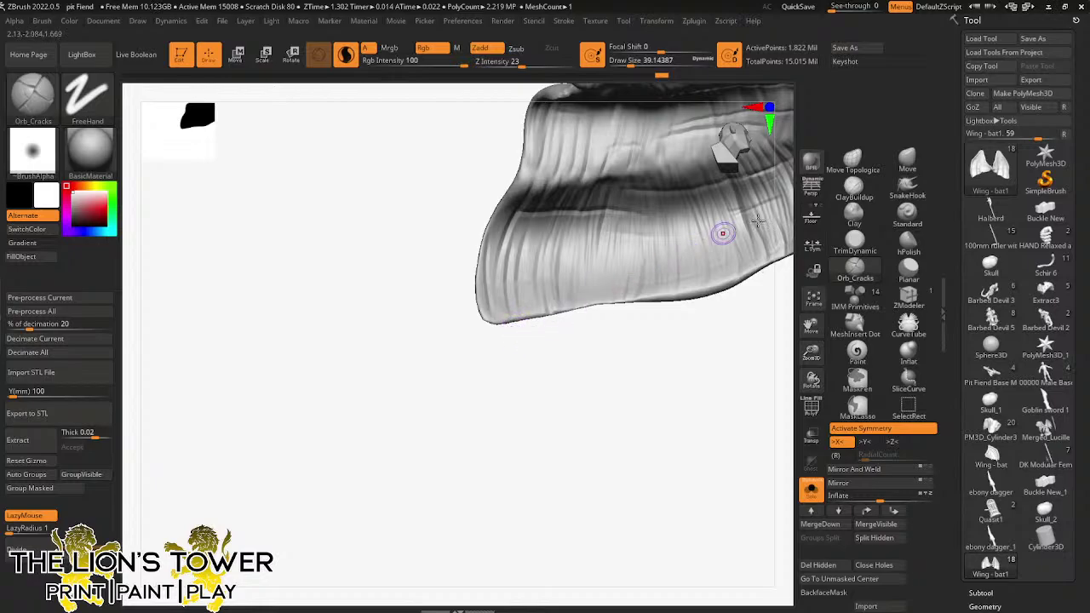
- Fill the lower end of the outer membrane panel with long fine creases reaching the outer corner
left_click_drag(812, 325, 783, 383)
mouse_move(668, 397)
left_mouse_down()
mouse_move(621, 397)
mouse_move(625, 377)
mouse_move(524, 238)
left_mouse_up()
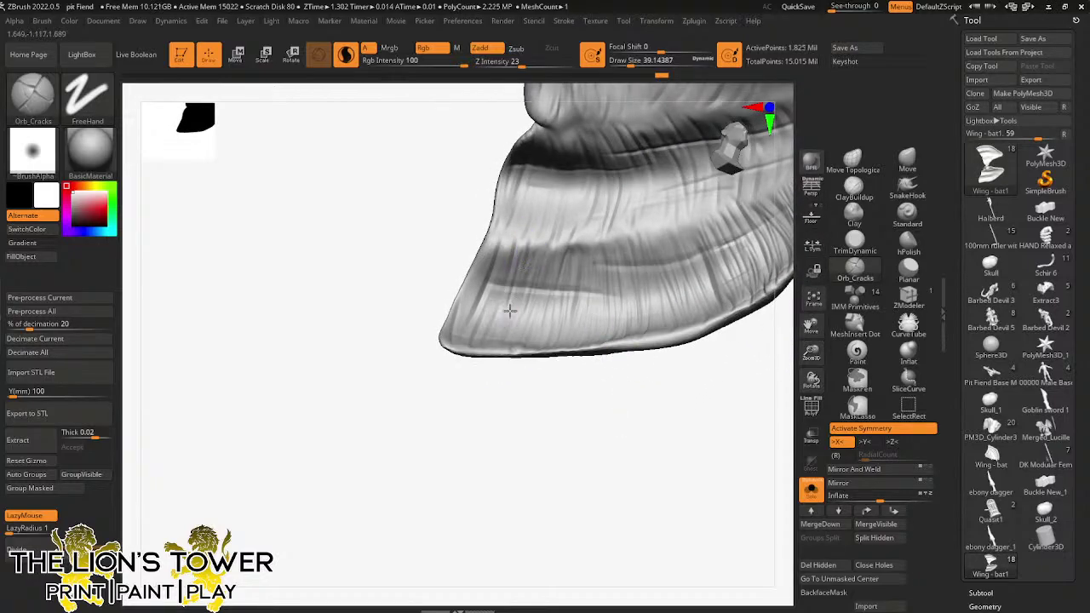
mouse_move(506, 393)
left_mouse_down()
mouse_move(501, 438)
mouse_move(508, 358)
mouse_move(501, 452)
mouse_move(501, 317)
mouse_move(494, 328)
left_mouse_up()
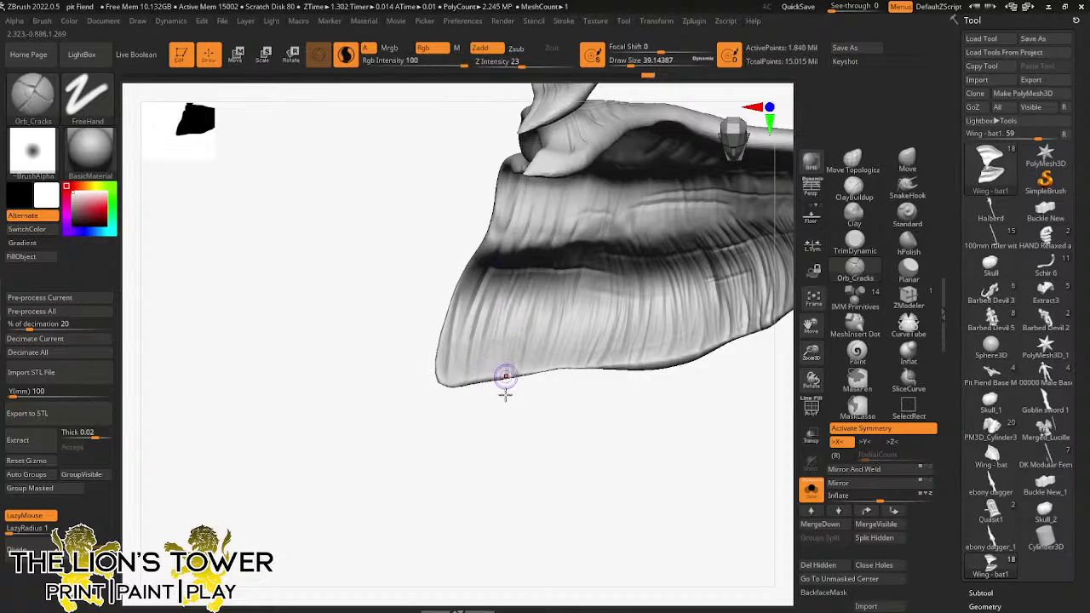
mouse_move(505, 375)
left_mouse_down()
mouse_move(511, 383)
mouse_move(515, 251)
left_mouse_up()
left_click_drag(484, 400, 493, 454)
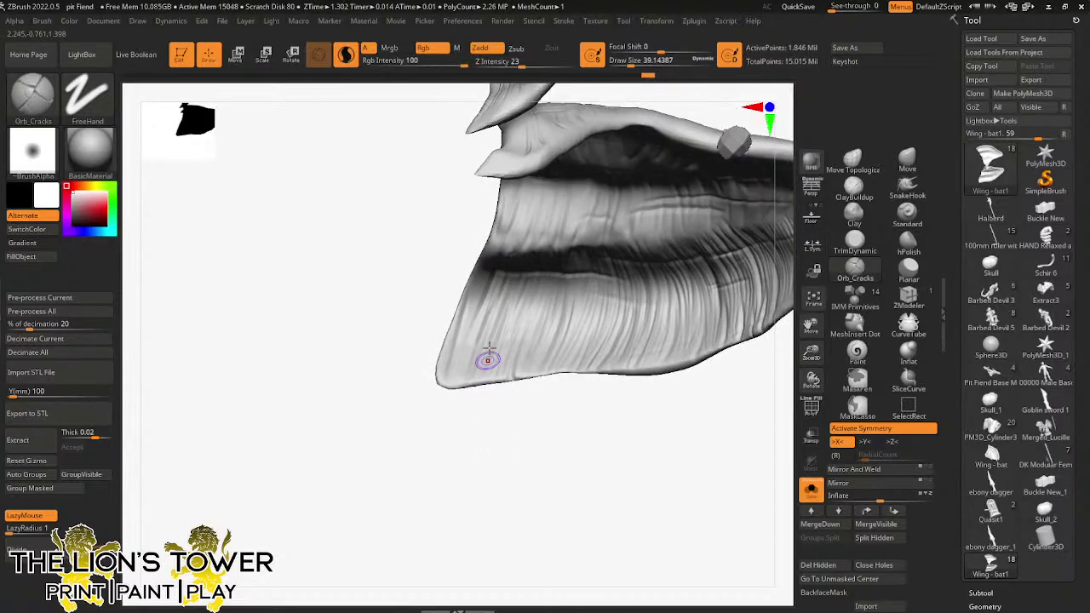
mouse_move(458, 378)
left_mouse_down()
mouse_move(494, 279)
mouse_move(476, 309)
left_mouse_up()
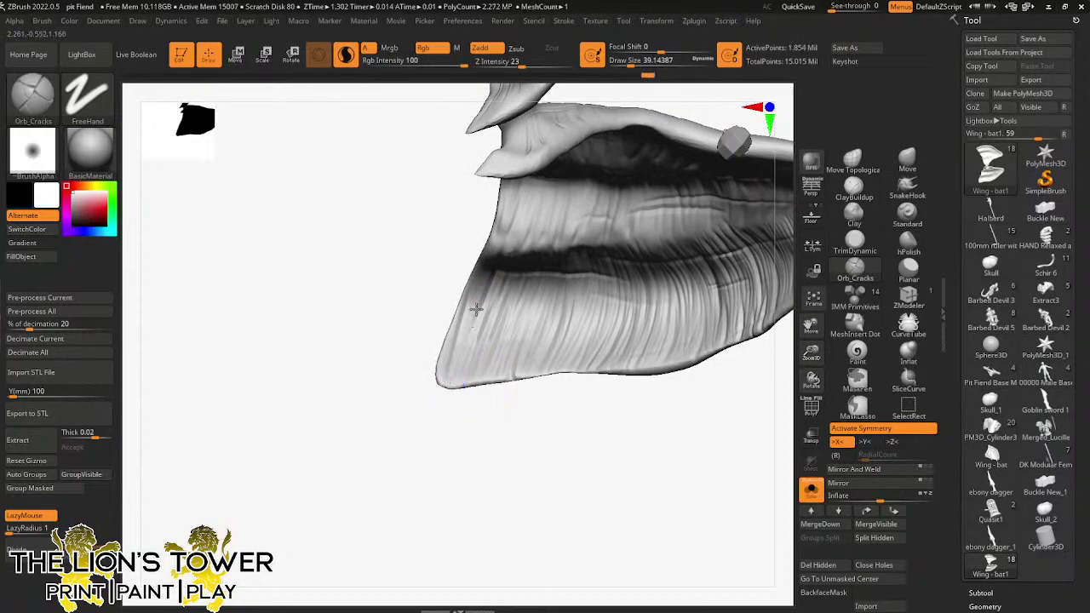
- Carve creases along the outer corner and trailing edge of the outer membrane panel up to its inner ridge
left_click_drag(450, 408, 443, 347)
left_click_drag(462, 329, 503, 235)
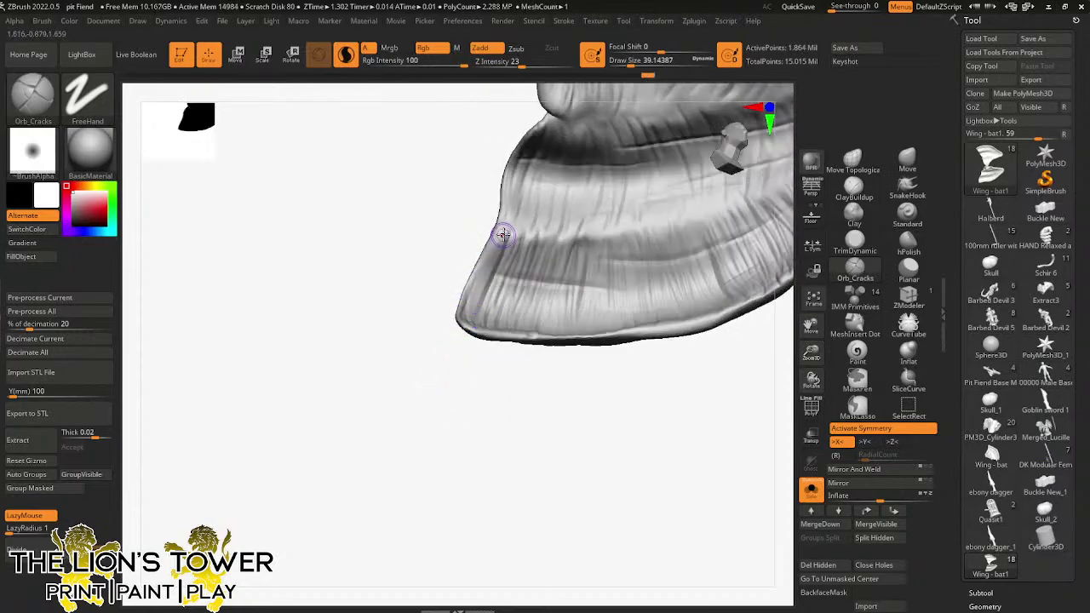
left_click_drag(461, 332, 505, 222)
left_click_drag(462, 306, 504, 230)
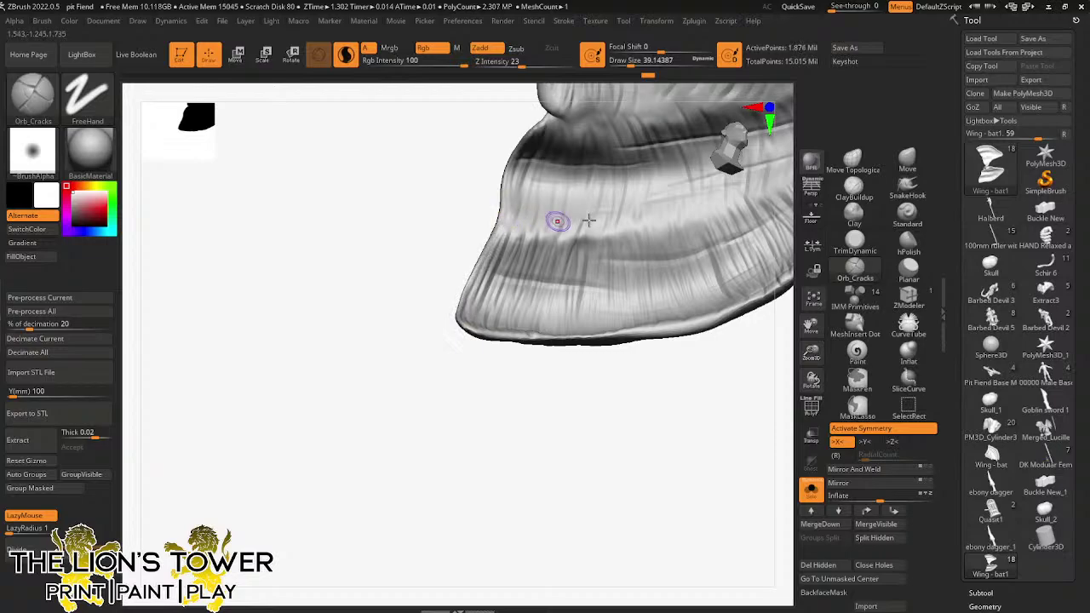
- Carve short fine creases across the middle membrane panel where it narrows near the wing's upper joint
mouse_move(812, 326)
left_mouse_down()
mouse_move(732, 387)
mouse_move(740, 397)
mouse_move(721, 377)
mouse_move(732, 382)
mouse_move(734, 356)
mouse_move(693, 384)
mouse_move(588, 179)
mouse_move(622, 246)
left_mouse_up()
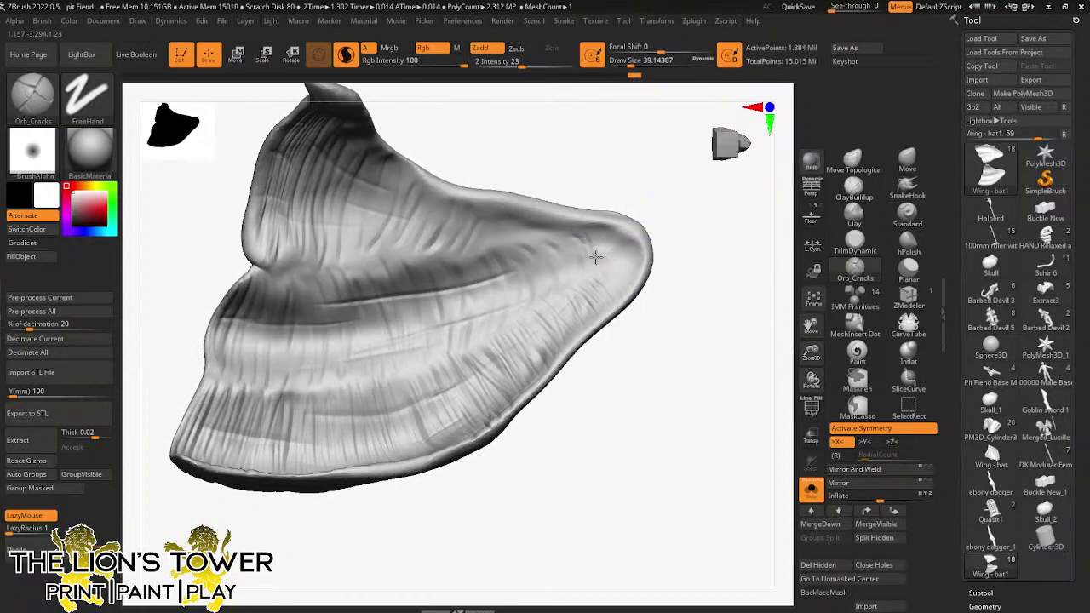
left_click_drag(596, 257, 590, 277)
left_click_drag(575, 239, 581, 268)
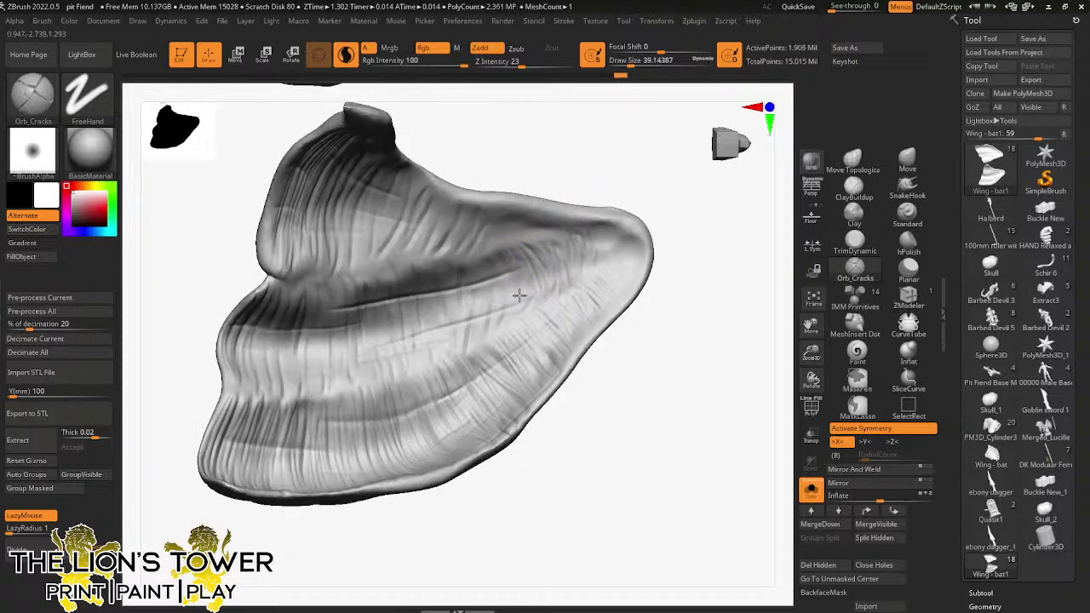
left_click(518, 267)
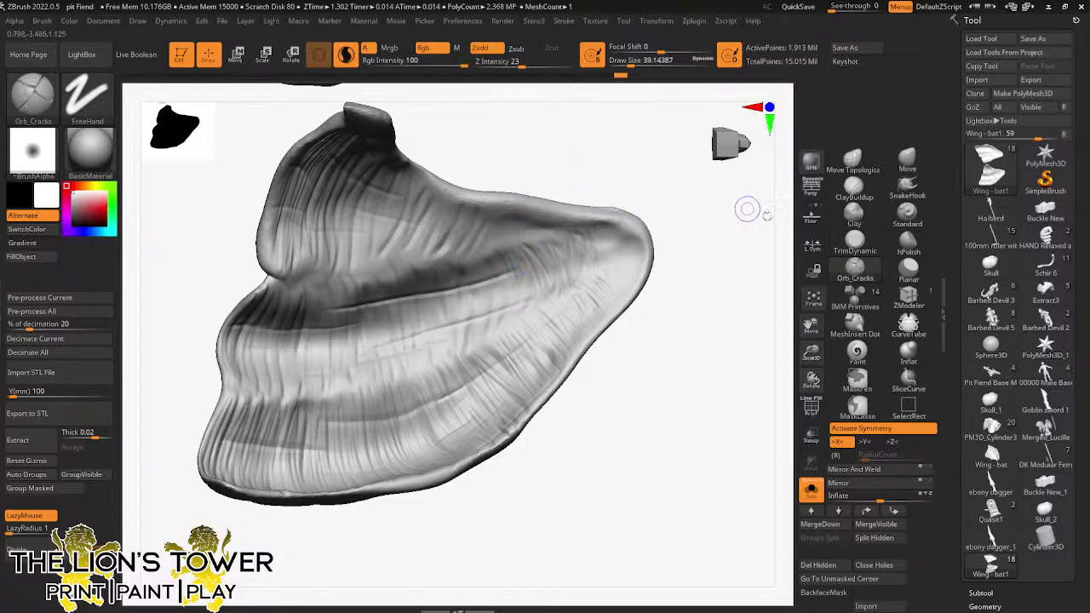
left_click_drag(812, 325, 783, 345)
mouse_move(664, 380)
left_mouse_down()
mouse_move(660, 372)
mouse_move(656, 397)
mouse_move(669, 373)
mouse_move(474, 316)
mouse_move(466, 351)
left_mouse_up()
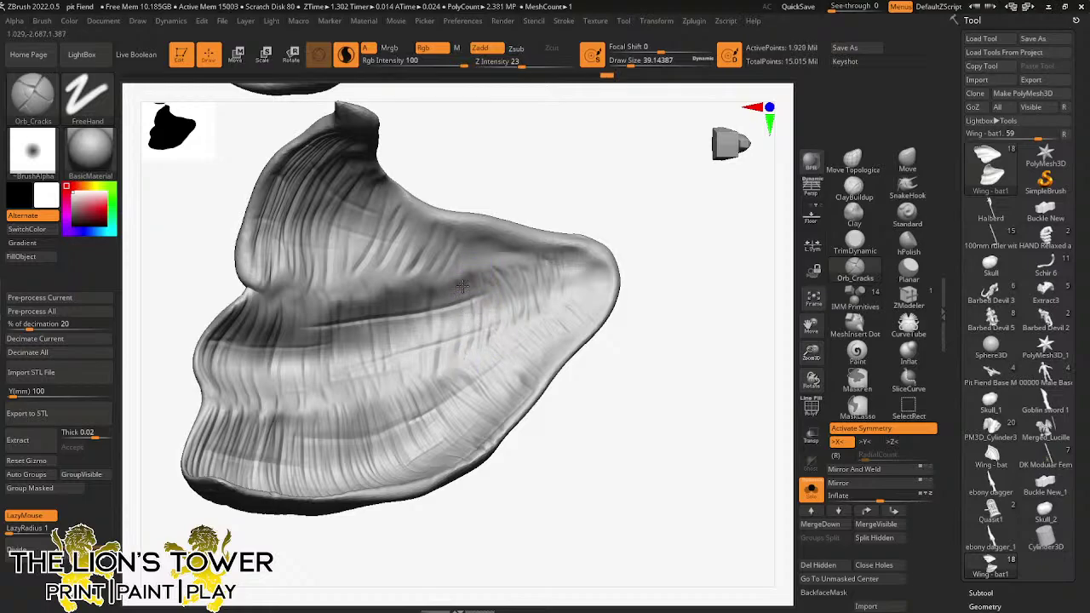
- Continue the fine creases along the middle membrane panel away from its narrow end, running from its inner ridge across the valley
mouse_move(452, 281)
left_mouse_down()
mouse_move(448, 368)
mouse_move(449, 311)
left_mouse_up()
left_click_drag(449, 354, 458, 283)
left_click_drag(562, 171, 526, 153)
left_click_drag(445, 282, 435, 345)
left_click_drag(424, 282, 424, 359)
mouse_move(416, 315)
left_mouse_down()
mouse_move(429, 375)
mouse_move(434, 311)
left_mouse_up()
left_click_drag(811, 326, 887, 310)
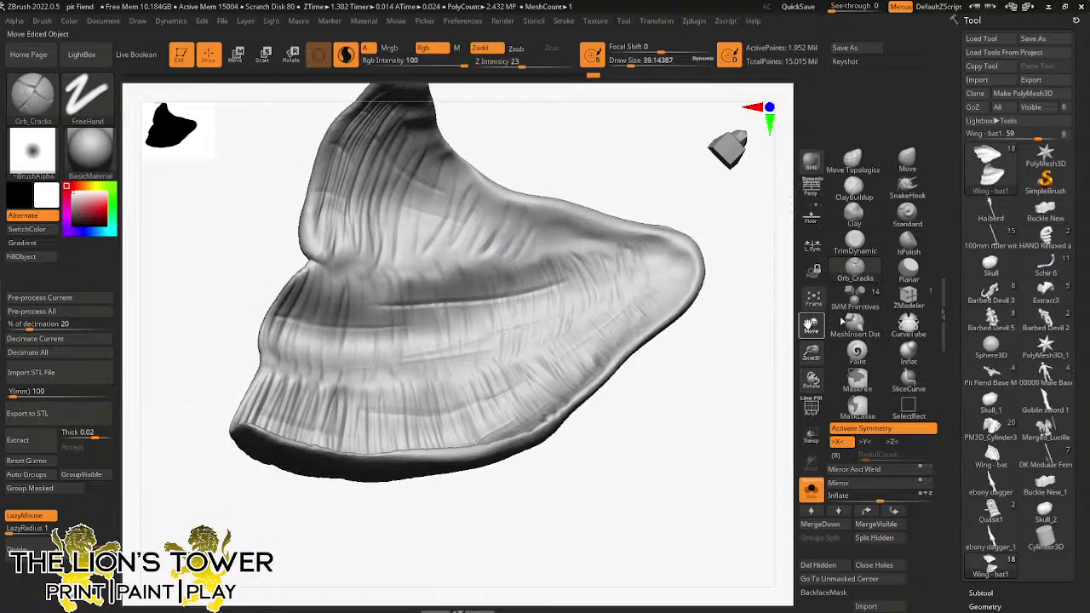
left_click_drag(698, 370, 658, 371)
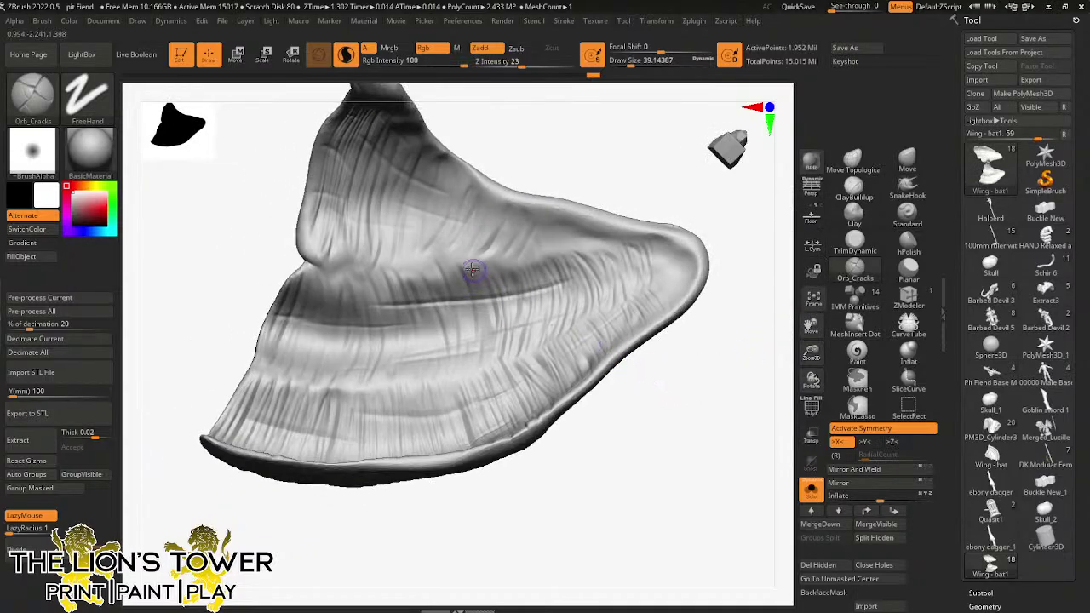
- Fill the central stretch of the middle membrane panel with long creases spanning from ridge to ridge
left_click_drag(492, 332, 463, 266)
left_click_drag(470, 372, 486, 311)
left_click_drag(545, 457, 560, 478)
left_click_drag(470, 367, 466, 290)
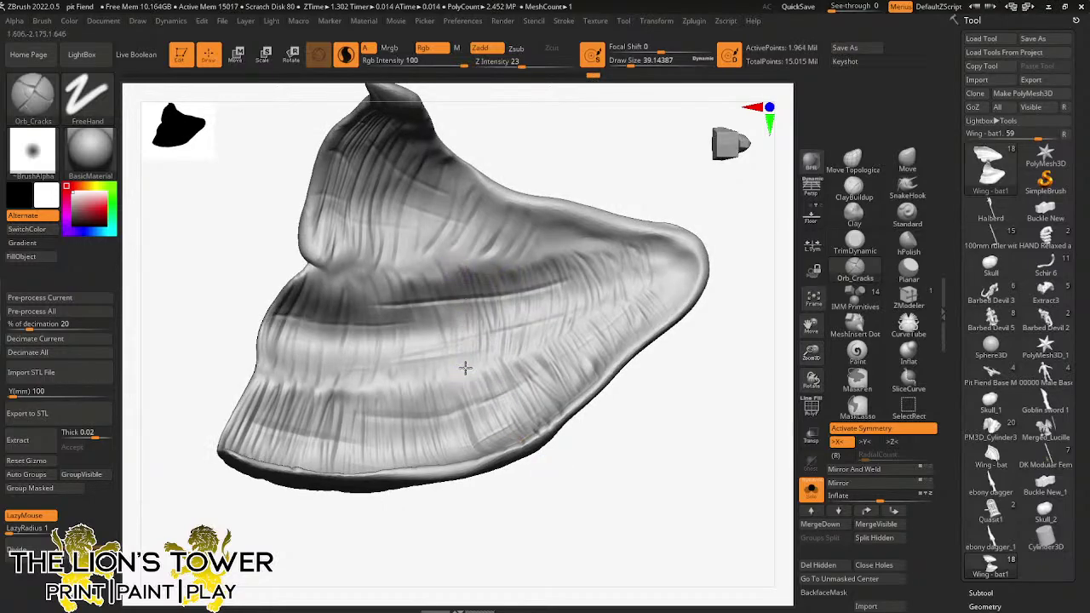
left_click_drag(464, 368, 455, 283)
mouse_move(452, 382)
left_mouse_down()
mouse_move(450, 310)
mouse_move(435, 268)
left_mouse_up()
left_click_drag(446, 385, 425, 270)
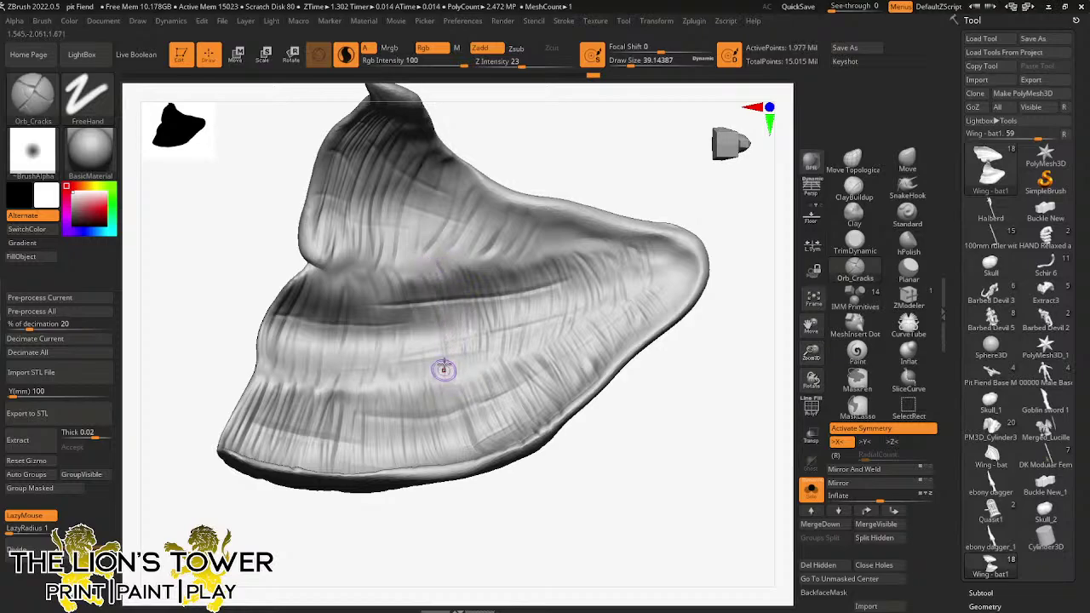
left_click_drag(437, 363, 423, 296)
left_click_drag(429, 383, 415, 275)
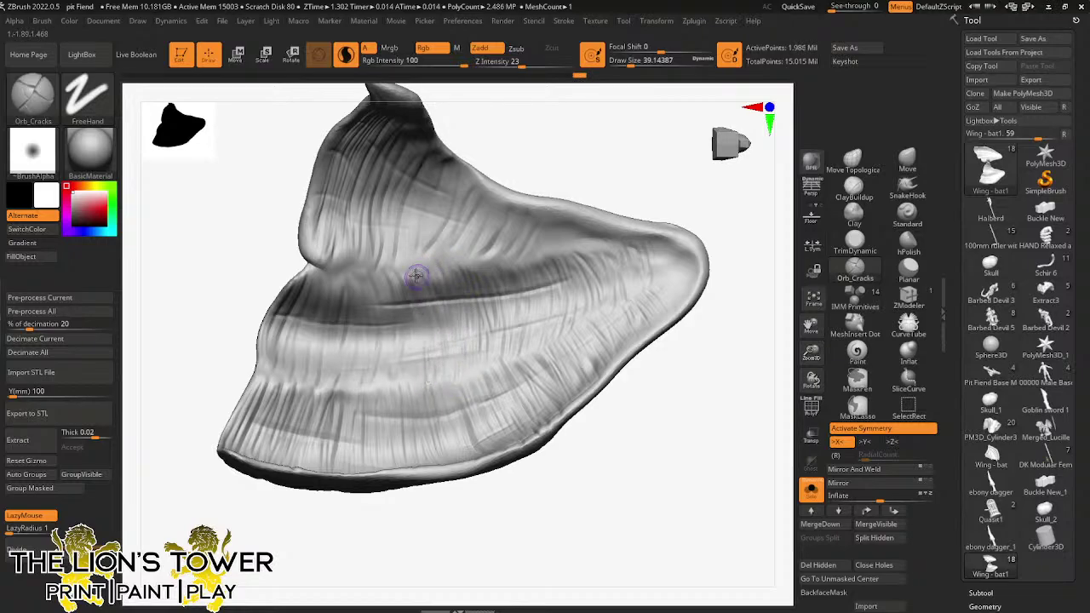
mouse_move(417, 382)
left_mouse_down()
mouse_move(418, 314)
mouse_move(410, 273)
mouse_move(409, 331)
mouse_move(403, 271)
left_mouse_up()
- Carve creases from the deep valley of the middle membrane panel down toward the inner panel's ridge
mouse_move(596, 409)
left_mouse_down()
mouse_move(606, 450)
mouse_move(572, 435)
mouse_move(557, 352)
mouse_move(539, 437)
mouse_move(635, 498)
mouse_move(613, 362)
mouse_move(667, 402)
mouse_move(662, 318)
mouse_move(715, 438)
mouse_move(664, 377)
left_mouse_up()
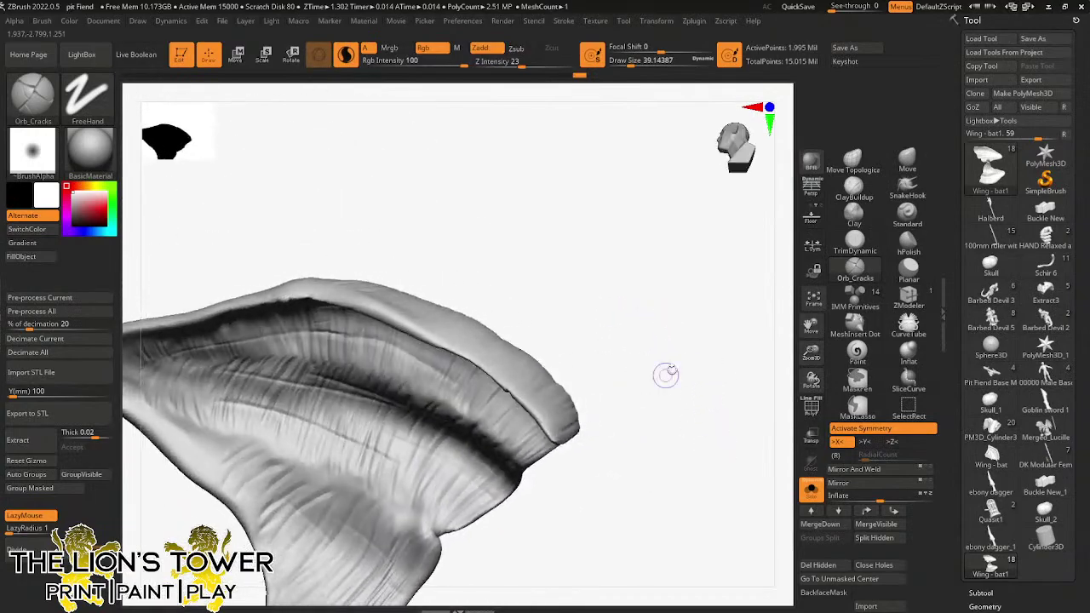
left_click_drag(808, 328, 839, 185)
left_click_drag(705, 313, 658, 248)
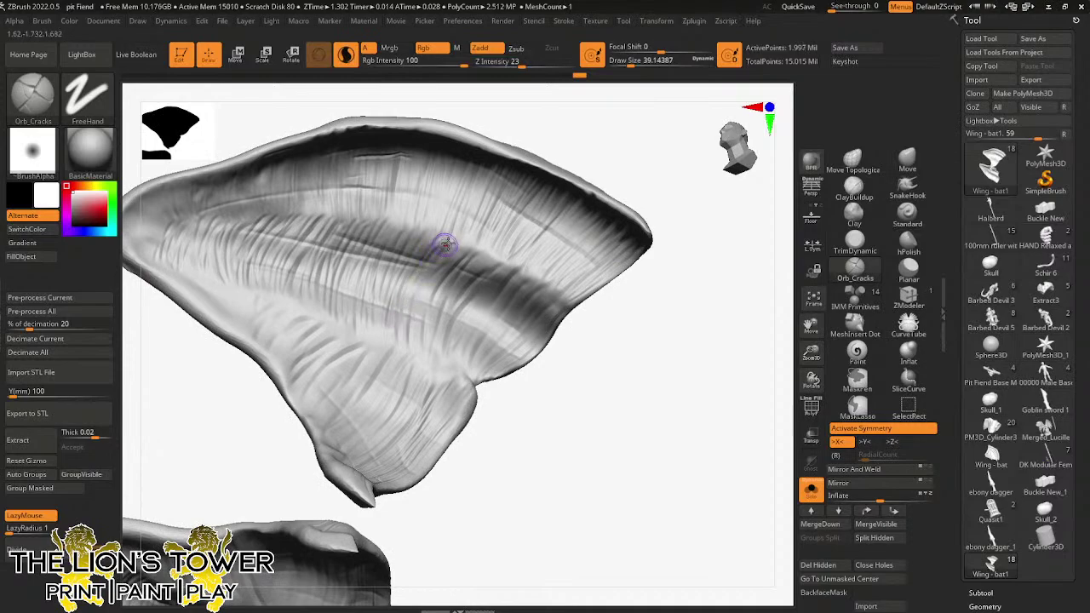
left_click_drag(498, 385, 516, 411)
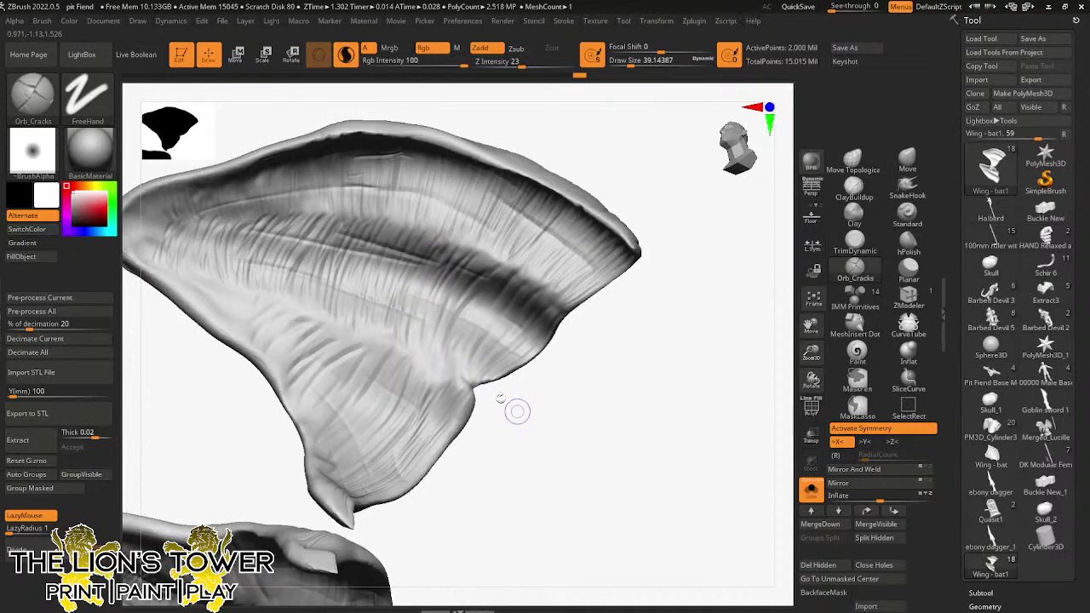
left_click_drag(442, 283, 424, 358)
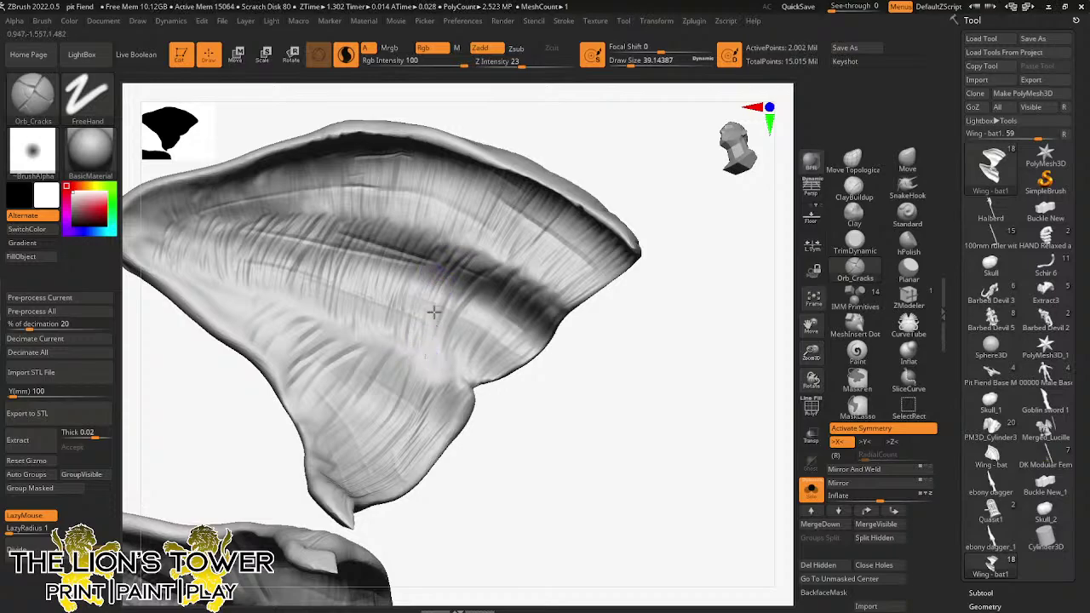
mouse_move(467, 254)
left_mouse_down()
mouse_move(433, 324)
mouse_move(482, 260)
left_mouse_up()
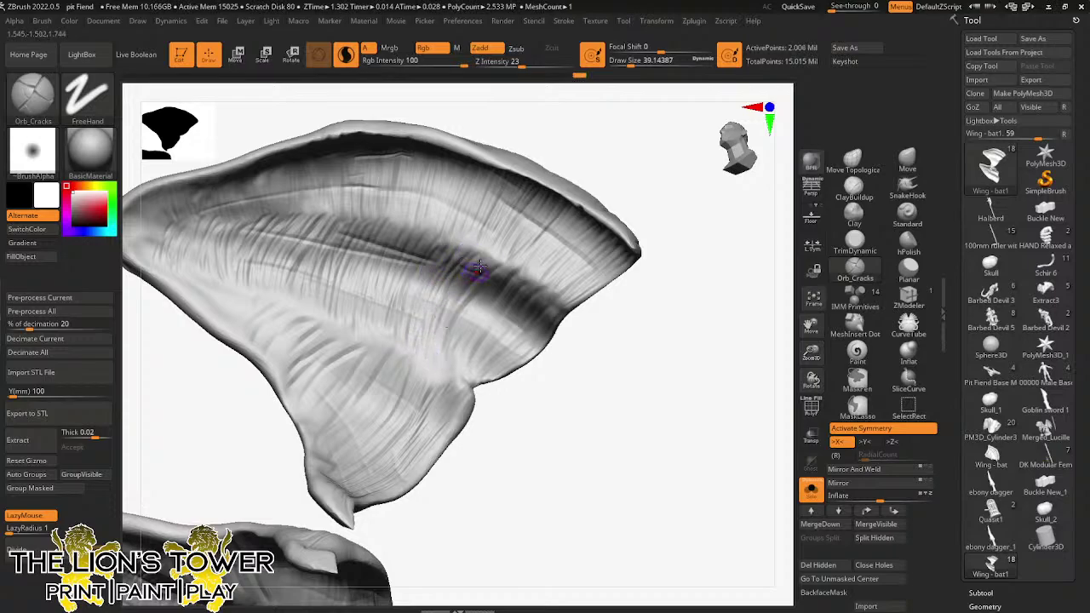
mouse_move(561, 406)
left_mouse_down()
mouse_move(554, 370)
mouse_move(566, 404)
left_mouse_up()
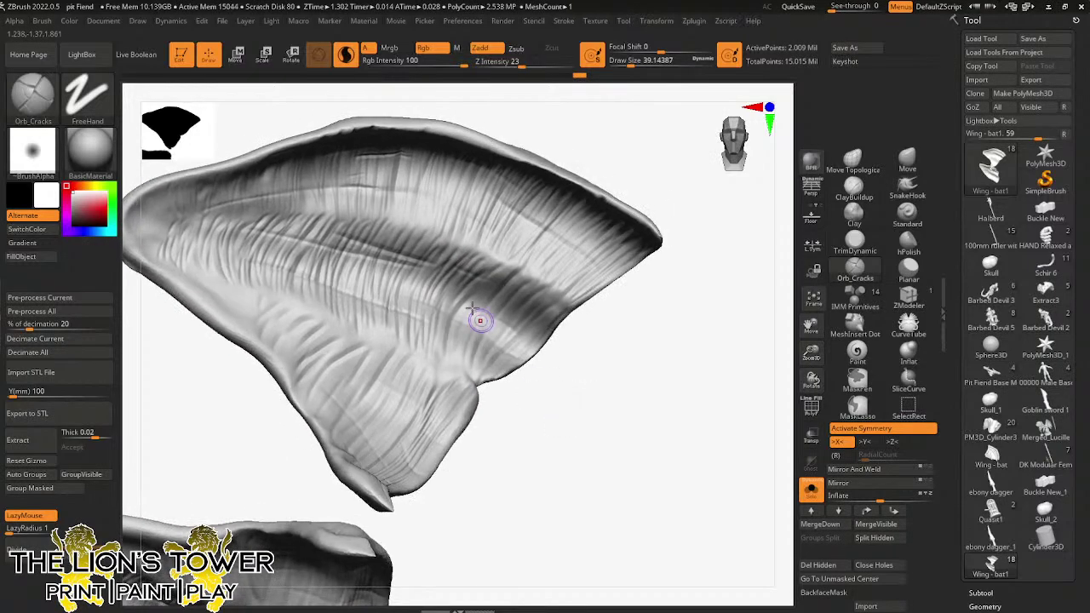
left_click_drag(449, 296, 438, 341)
mouse_move(465, 288)
left_mouse_down()
mouse_move(448, 352)
mouse_move(505, 267)
left_mouse_up()
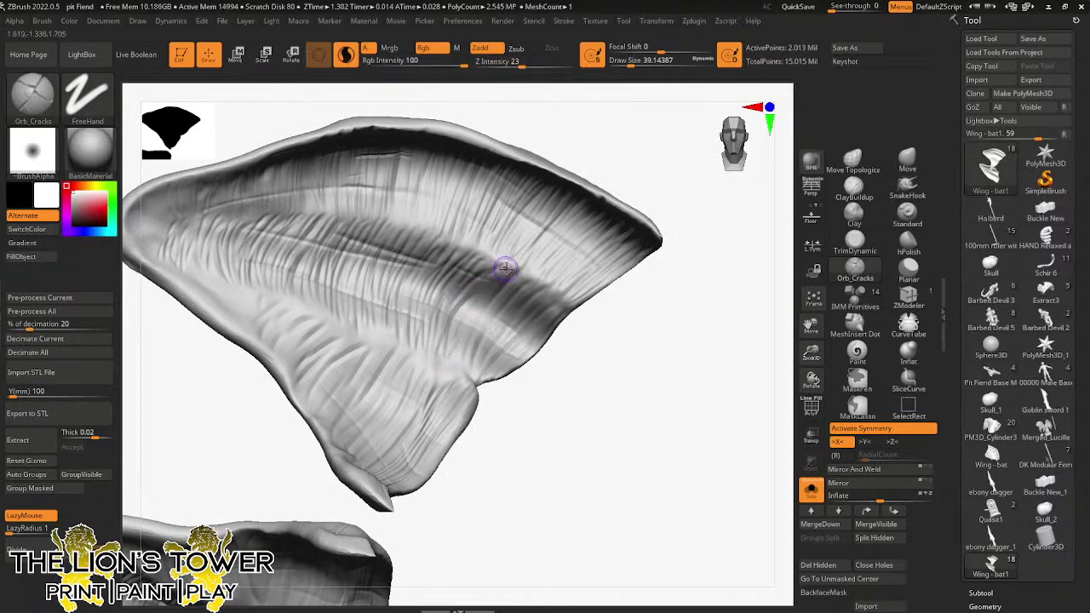
- Extend the middle panel's creases so they converge toward the notch in the wing's trailing edge
left_click_drag(513, 418, 490, 370)
left_click_drag(466, 333, 476, 313)
mouse_move(511, 383)
left_mouse_down()
mouse_move(510, 431)
mouse_move(511, 417)
left_mouse_up()
right_click_drag(477, 382, 510, 281)
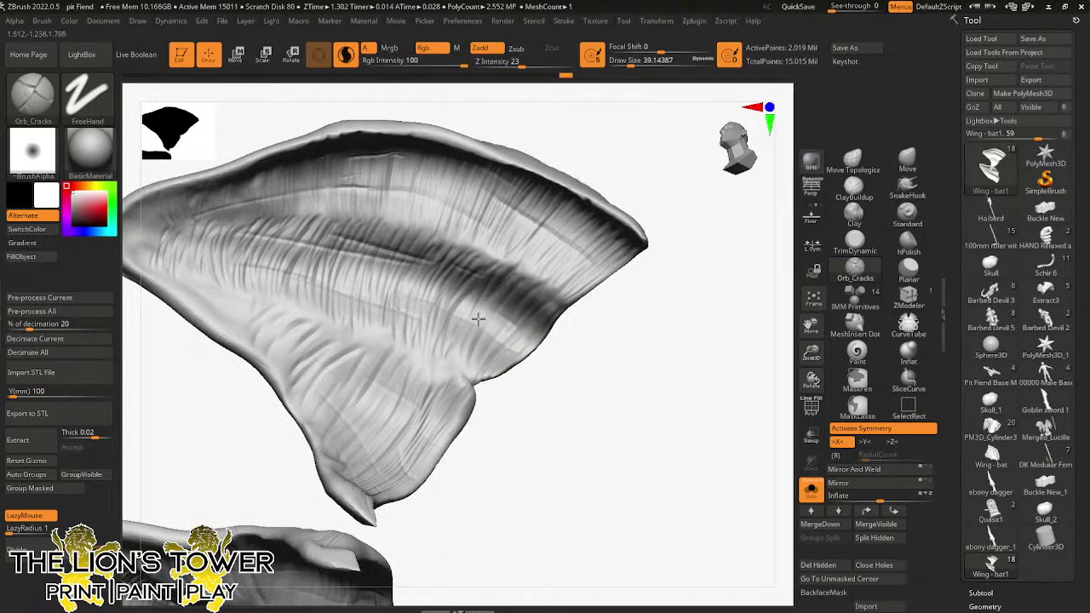
left_click_drag(478, 319, 467, 350)
left_click_drag(521, 290, 468, 366)
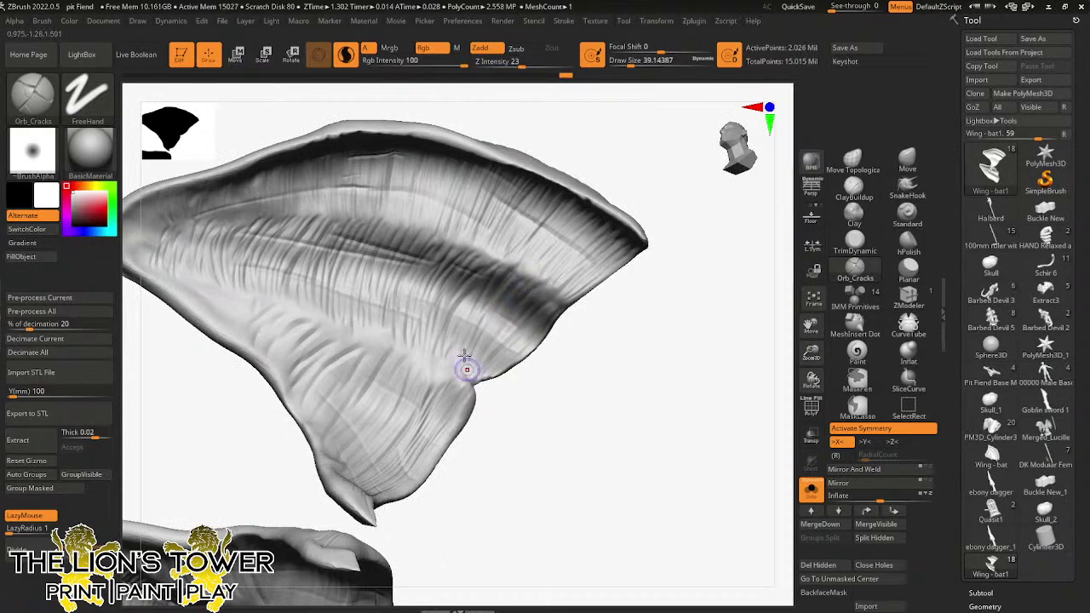
left_click_drag(475, 295, 454, 343)
- Carve creases over the last part of the middle membrane panel, right beside the scalloped trailing edge
mouse_move(541, 292)
left_mouse_down()
mouse_move(474, 364)
mouse_move(516, 395)
left_mouse_up()
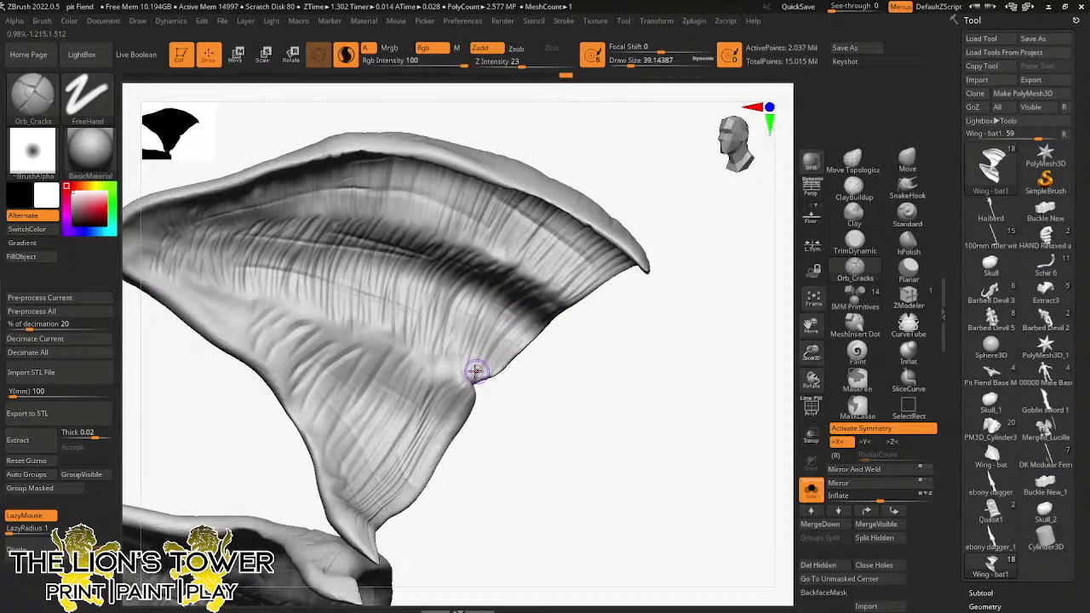
left_click_drag(534, 312, 482, 368)
right_click_drag(560, 351, 548, 307)
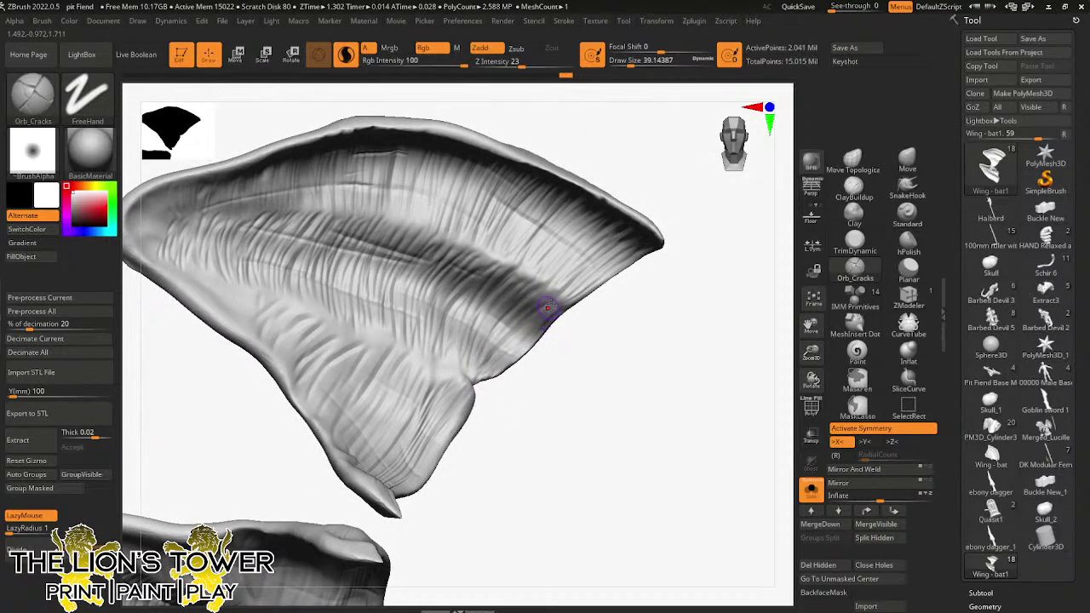
left_click_drag(496, 368, 507, 351)
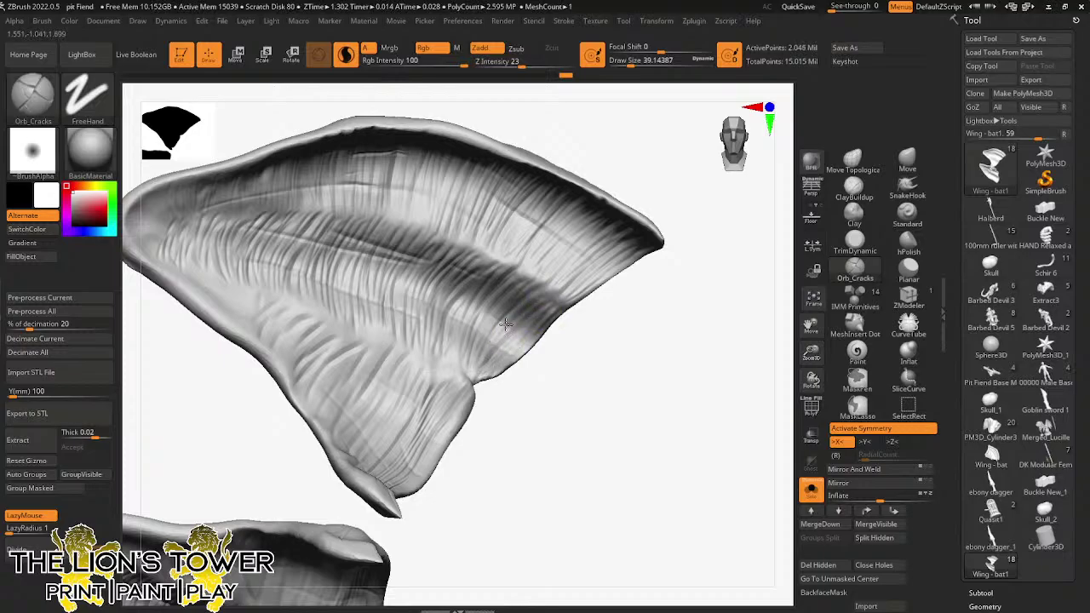
left_click_drag(511, 304, 517, 290)
- Add a few lengthwise creases crossing the existing ones on the middle panel and the ridge beside the outer panel
left_click_drag(584, 354, 645, 296)
left_click_drag(723, 236, 710, 258)
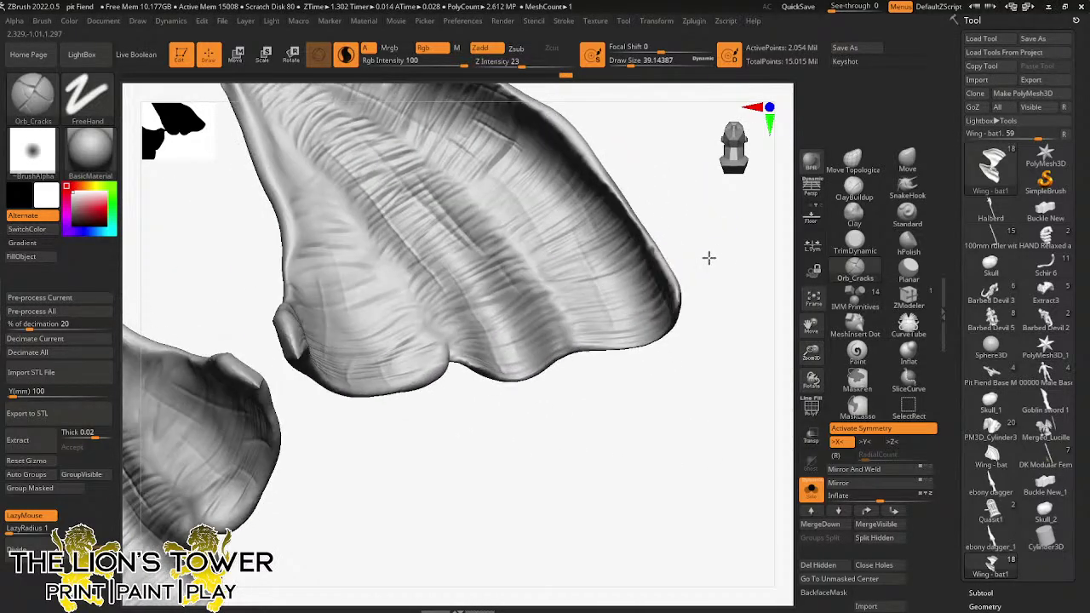
right_click_drag(708, 257, 673, 278)
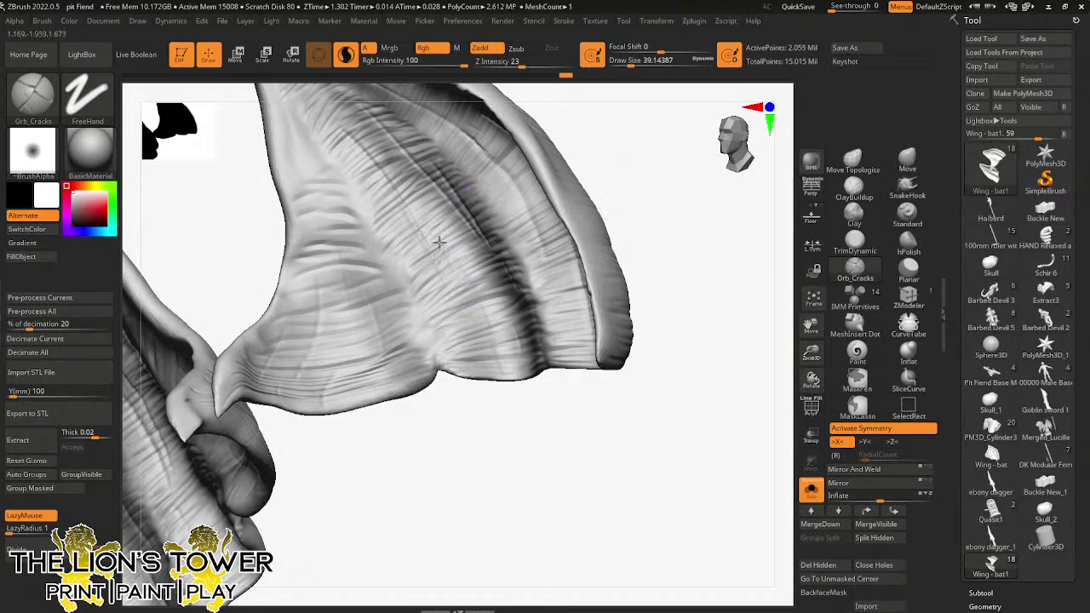
left_click_drag(489, 333, 461, 244)
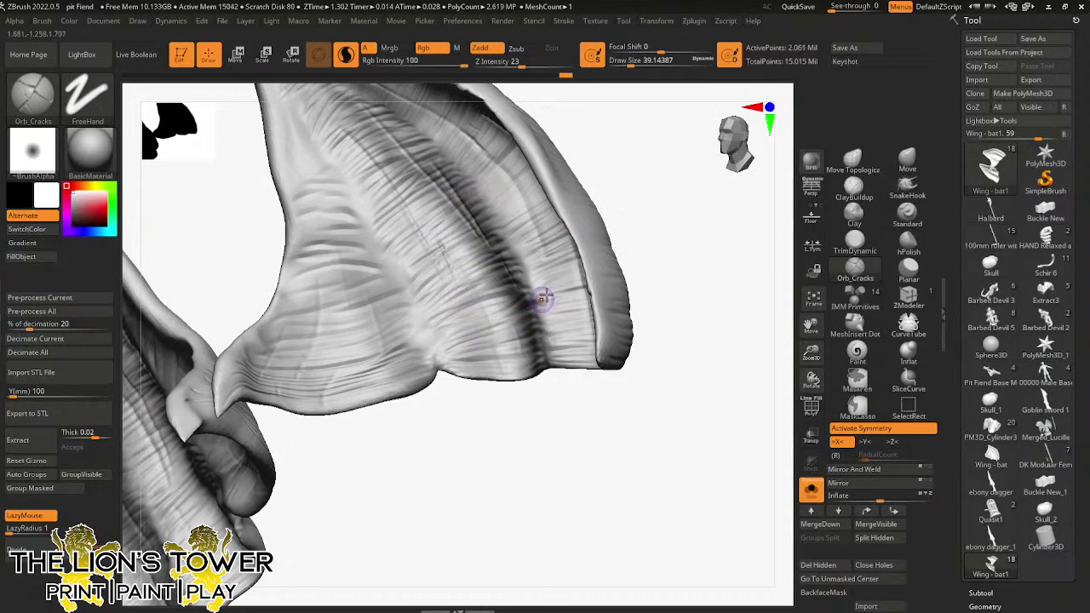
left_click_drag(542, 298, 522, 230)
left_click_drag(550, 280, 530, 231)
- Carve short creases at the narrow upper end of the inner membrane panel, from the rim up to its ridge
left_click_drag(811, 323, 839, 450)
mouse_move(364, 231)
left_mouse_down()
mouse_move(420, 291)
mouse_move(406, 273)
mouse_move(596, 341)
left_mouse_up()
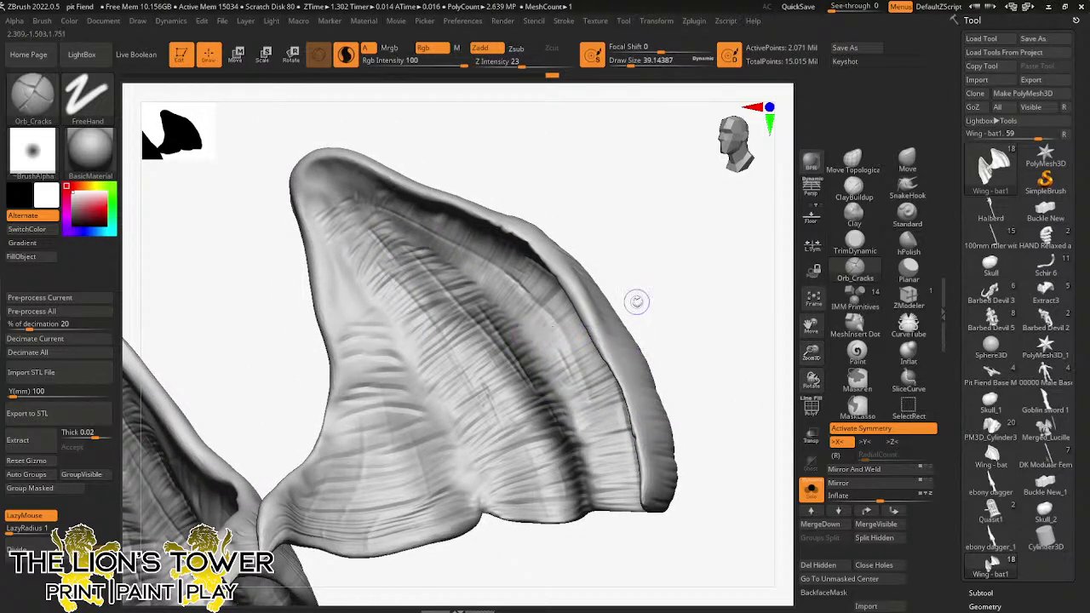
left_click_drag(638, 303, 616, 339)
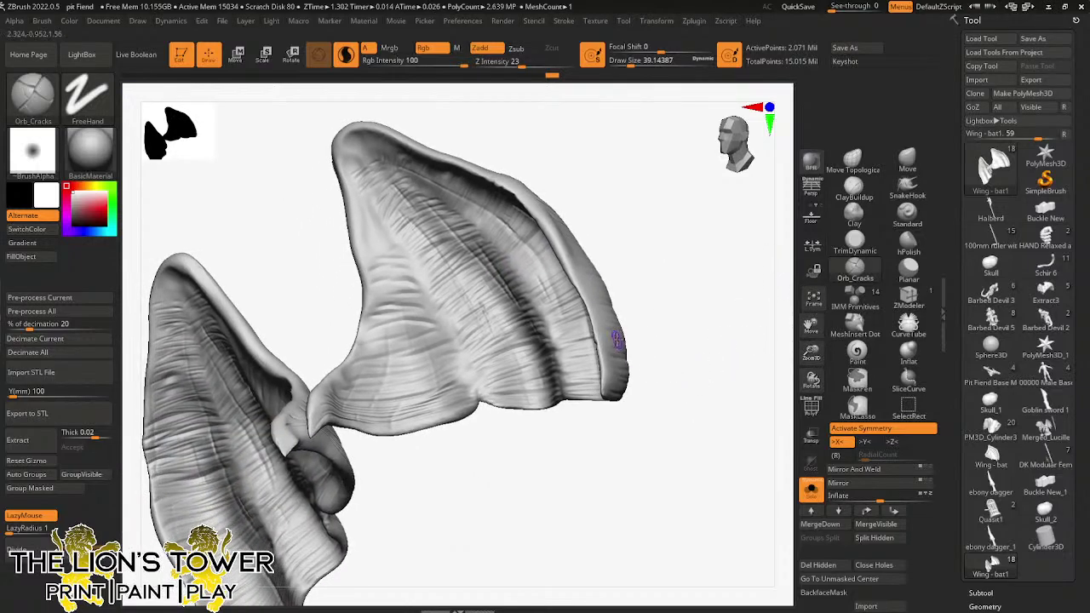
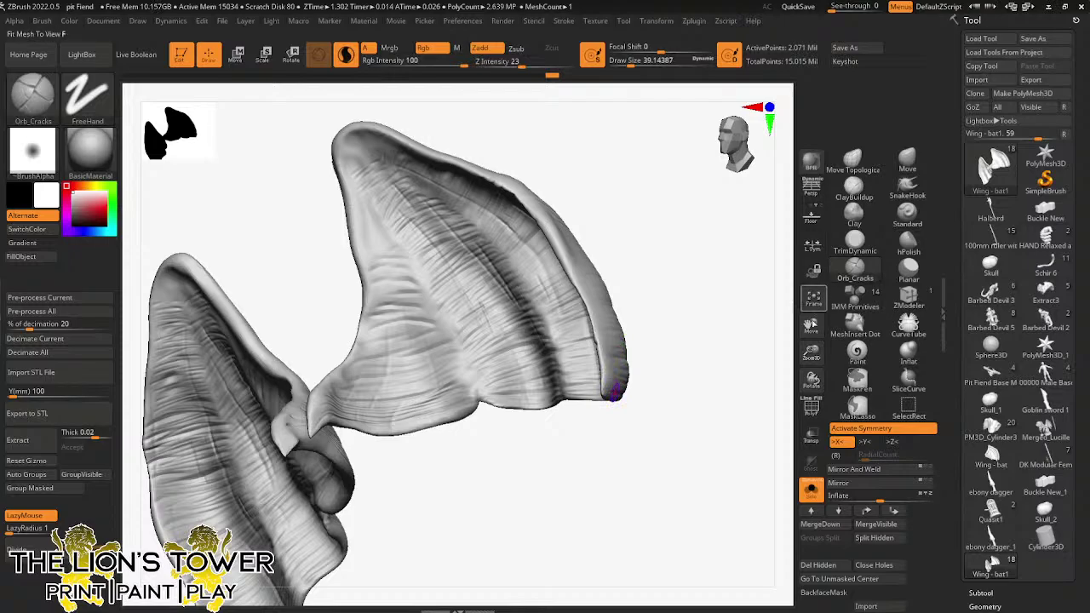
left_click_drag(809, 361, 848, 361)
mouse_move(737, 411)
left_mouse_down()
mouse_move(729, 428)
mouse_move(751, 479)
mouse_move(732, 489)
mouse_move(684, 450)
mouse_move(697, 395)
mouse_move(683, 411)
mouse_move(734, 506)
mouse_move(703, 352)
mouse_move(671, 404)
mouse_move(510, 260)
left_mouse_up()
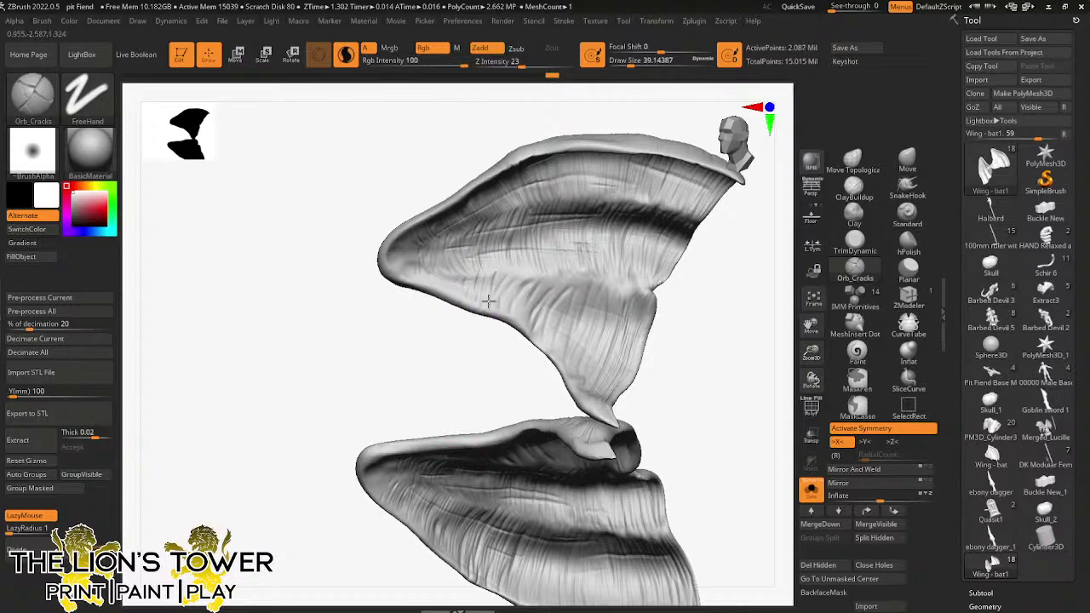
left_click_drag(493, 311, 518, 267)
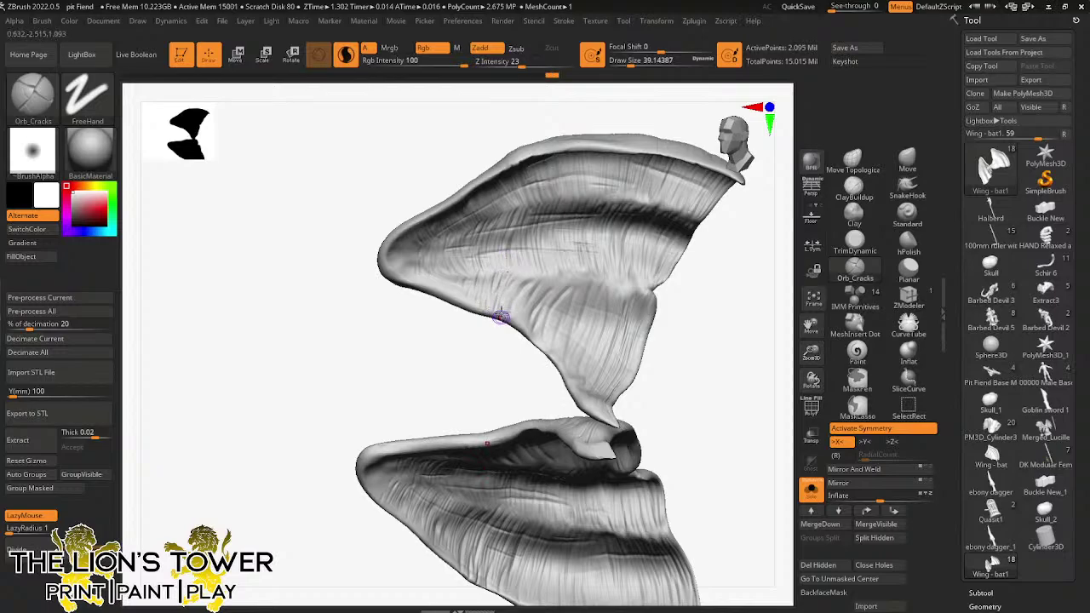
left_click_drag(504, 313, 537, 270)
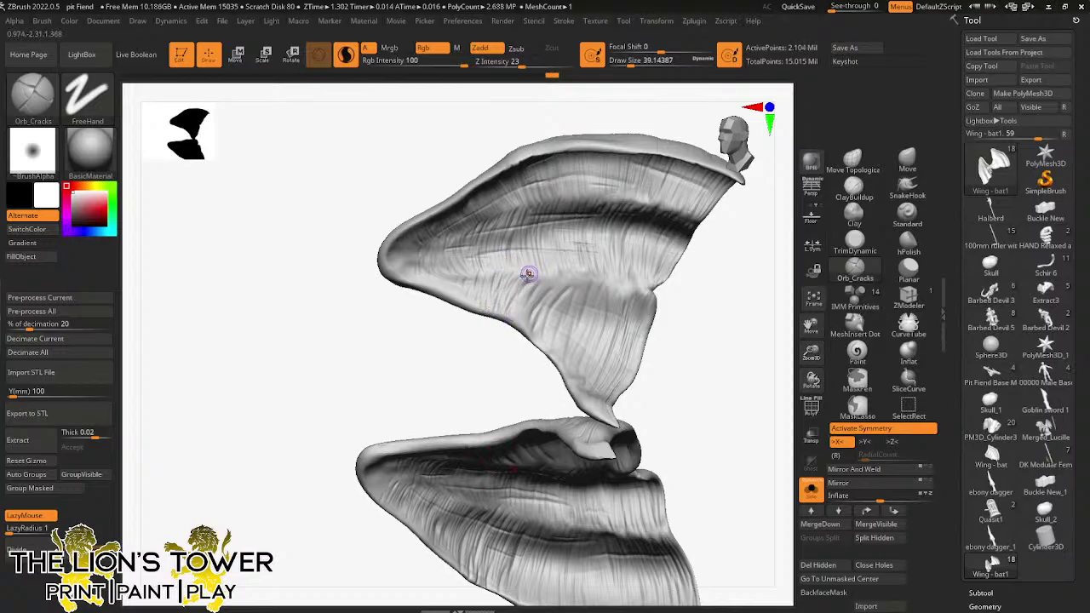
- Continue the creases across the middle of the inner membrane panel, curving from the inner rim to the ridge
right_click_drag(550, 277, 601, 248)
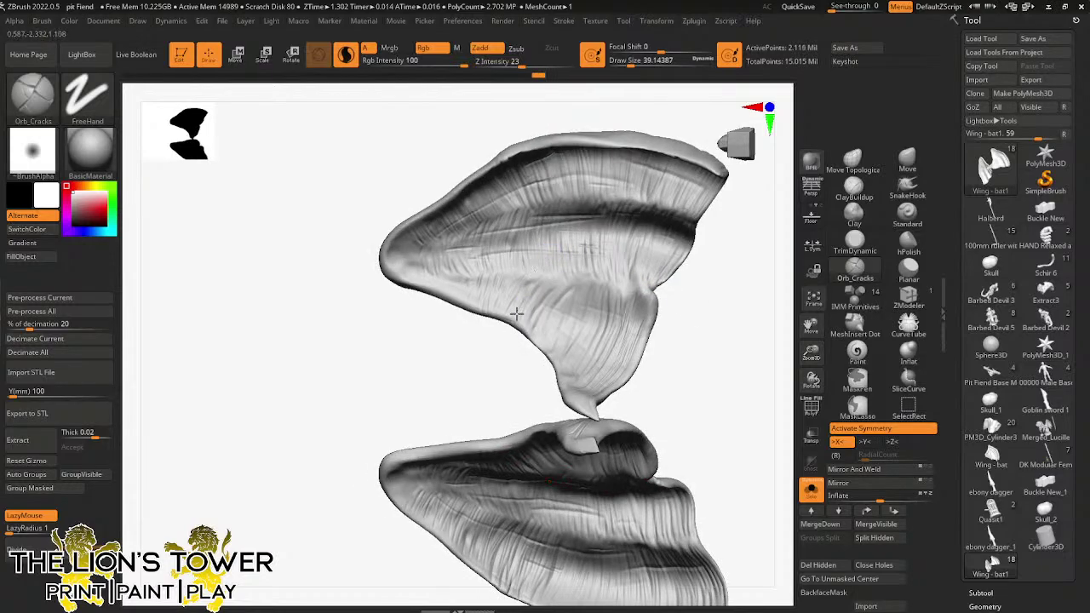
mouse_move(515, 315)
left_mouse_down()
mouse_move(551, 271)
mouse_move(538, 341)
mouse_move(533, 326)
mouse_move(543, 335)
left_mouse_up()
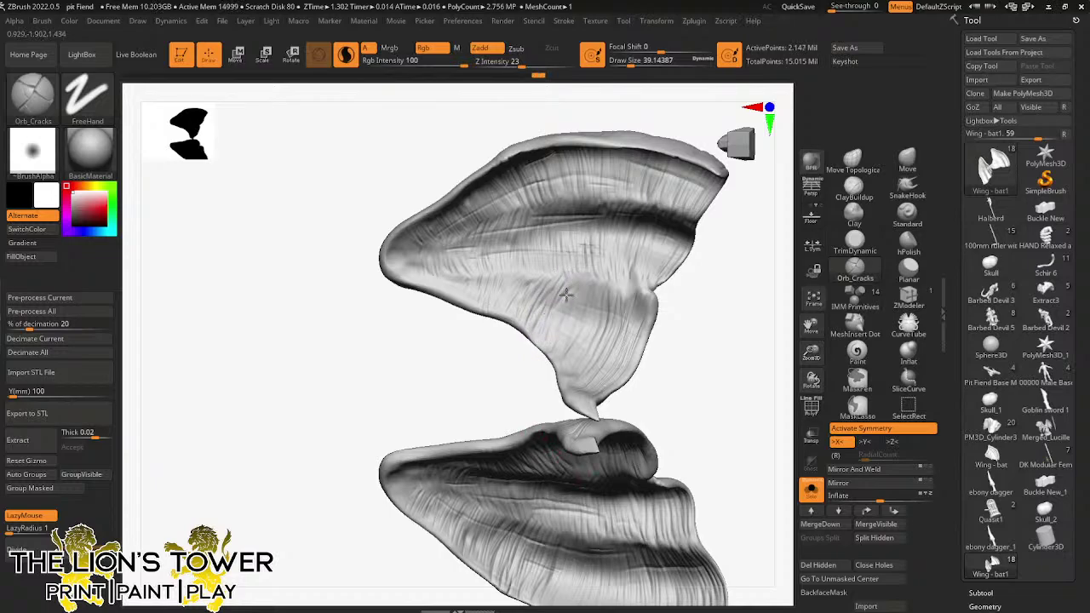
mouse_move(712, 334)
left_mouse_down()
mouse_move(693, 340)
mouse_move(711, 350)
left_mouse_up()
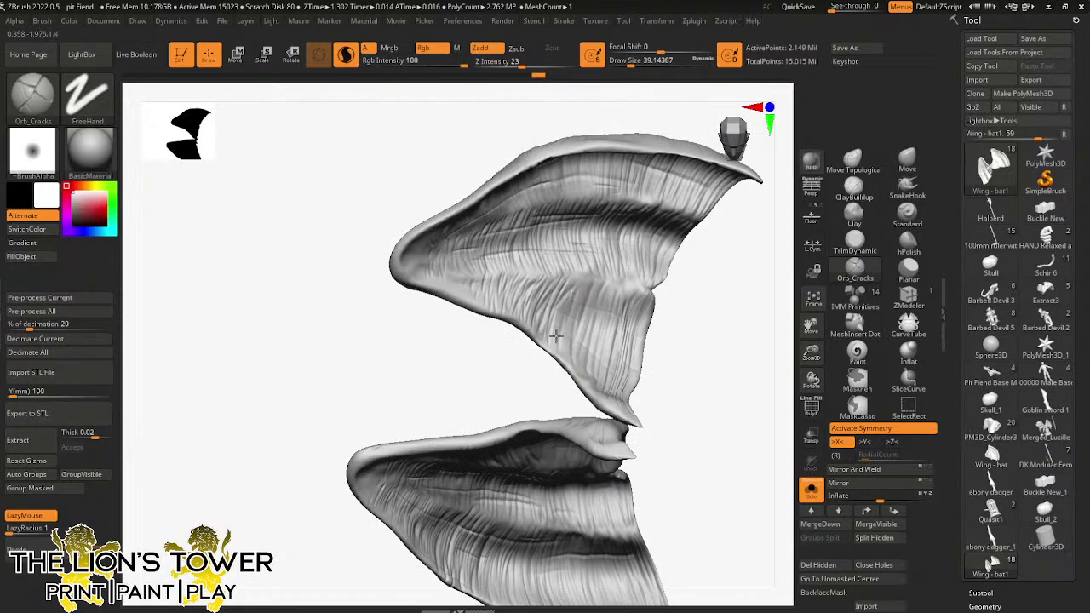
mouse_move(563, 328)
left_mouse_down()
mouse_move(570, 311)
mouse_move(603, 309)
left_mouse_up()
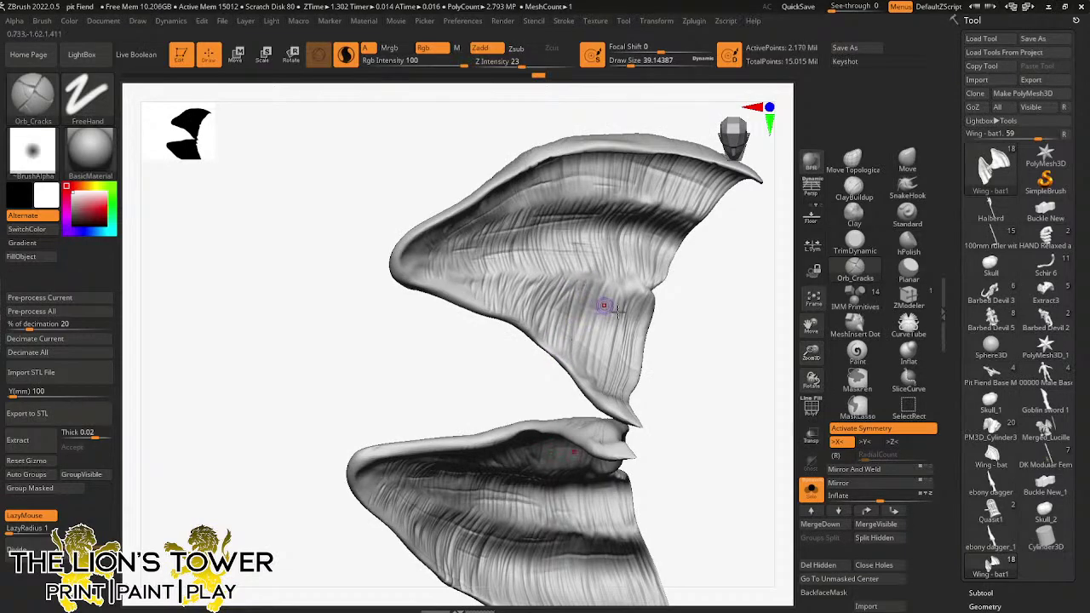
- Carve creases across the wide lower part of the inner membrane panel, from the ridge down to the free edge
left_click_drag(730, 328, 738, 343)
mouse_move(788, 306)
left_mouse_down()
mouse_move(725, 321)
mouse_move(738, 324)
mouse_move(636, 224)
left_mouse_up()
left_click_drag(564, 257, 542, 325)
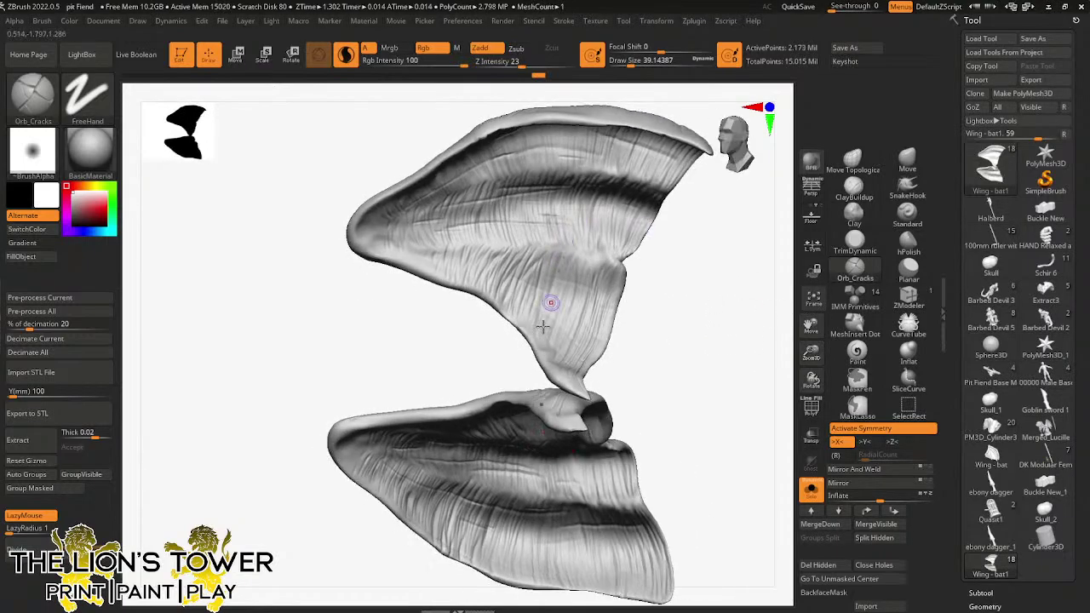
left_click_drag(646, 274, 639, 299)
left_click_drag(543, 336, 571, 256)
left_click_drag(572, 256, 556, 307)
left_click_drag(644, 292, 654, 253)
mouse_move(585, 261)
left_mouse_down()
mouse_move(574, 277)
mouse_move(579, 308)
left_mouse_up()
mouse_move(661, 269)
left_mouse_down()
mouse_move(730, 221)
mouse_move(744, 318)
mouse_move(761, 267)
mouse_move(731, 300)
mouse_move(552, 216)
left_mouse_up()
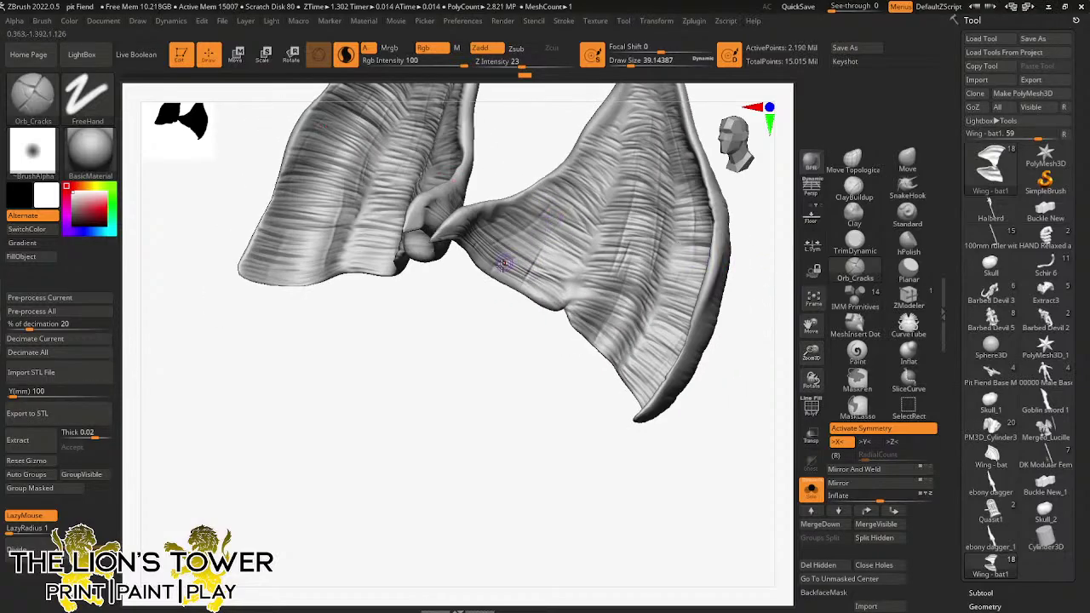
- Add a few lengthwise creases crossing the existing ones on the inner panel near the wing root
left_click_drag(530, 238, 509, 271)
left_click_drag(516, 312, 513, 289)
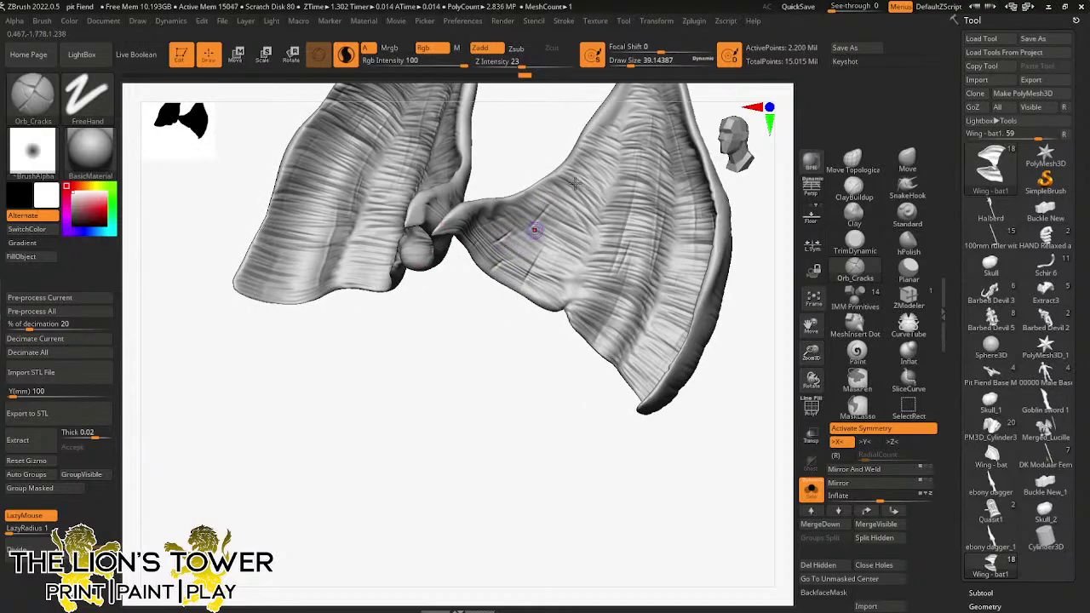
left_click_drag(542, 247, 555, 253)
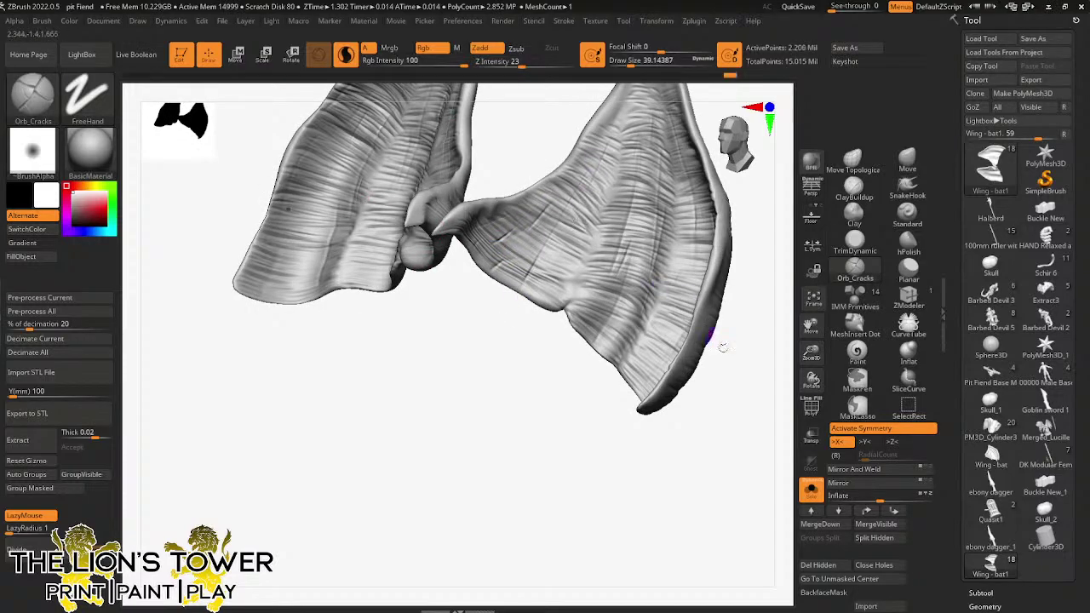
- Carve creases on the convex back of the outer membrane panel, starting at its pointed lower end beside the trailing edge
left_click_drag(789, 350, 750, 397)
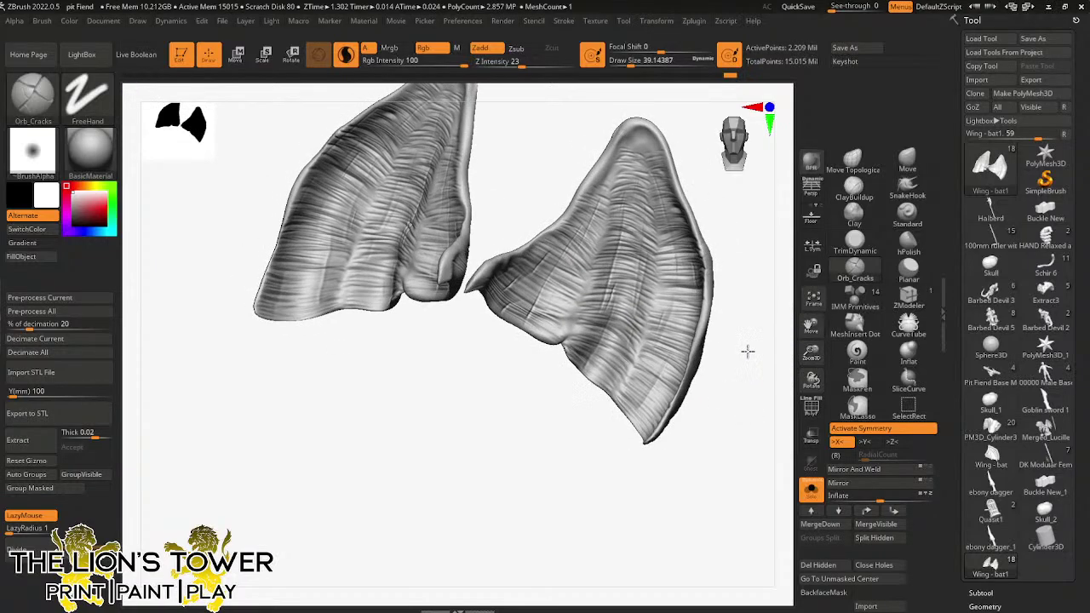
left_click_drag(745, 354, 633, 357)
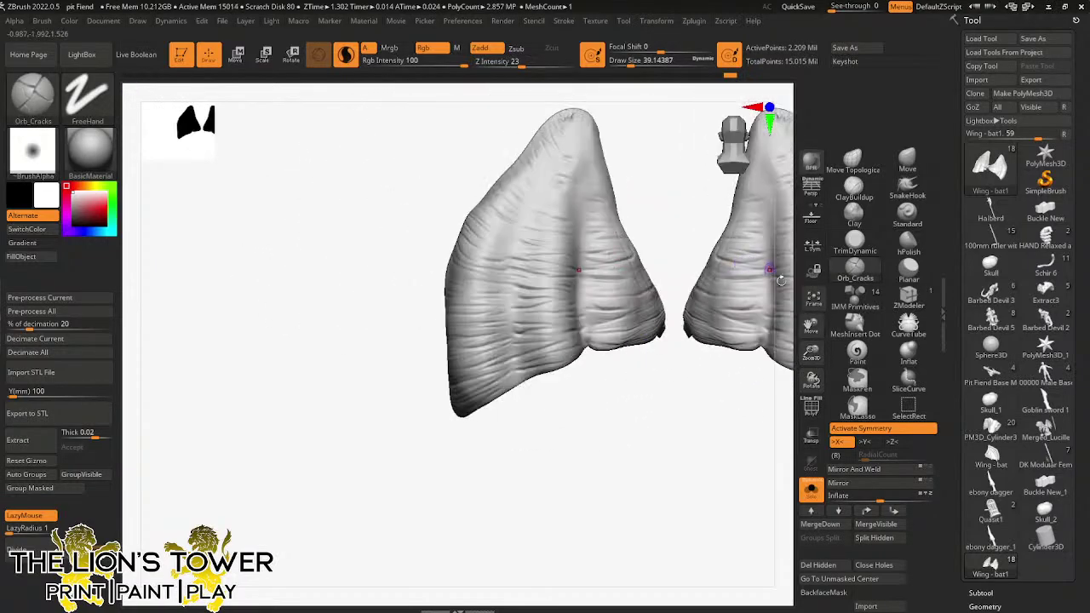
left_click_drag(810, 325, 670, 354)
left_click_drag(757, 289, 724, 343)
left_click_drag(810, 325, 850, 274)
left_click_drag(709, 366, 681, 385)
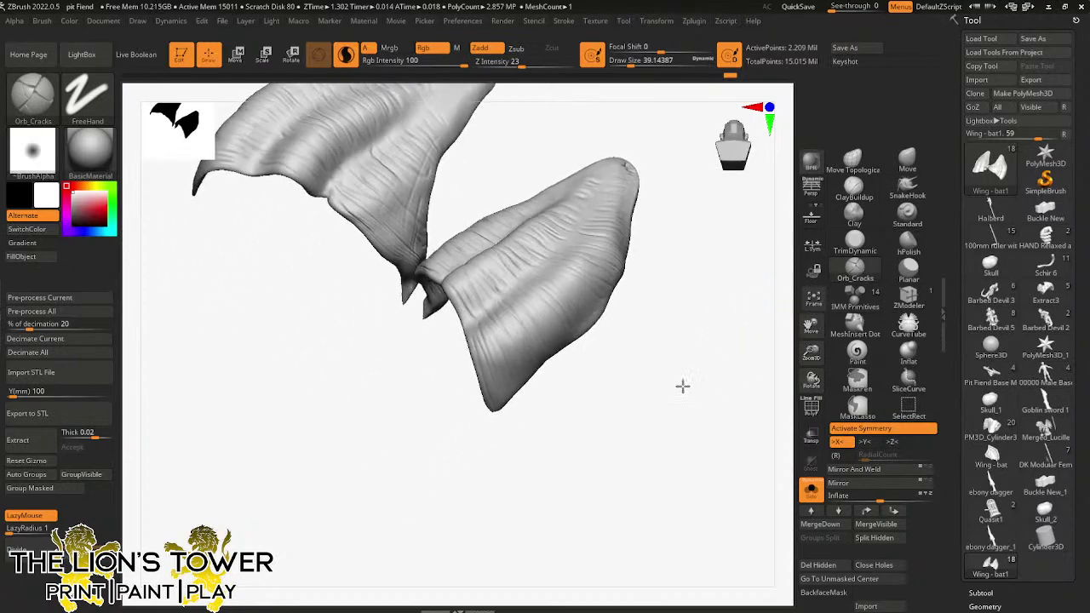
left_click_drag(467, 331, 495, 404)
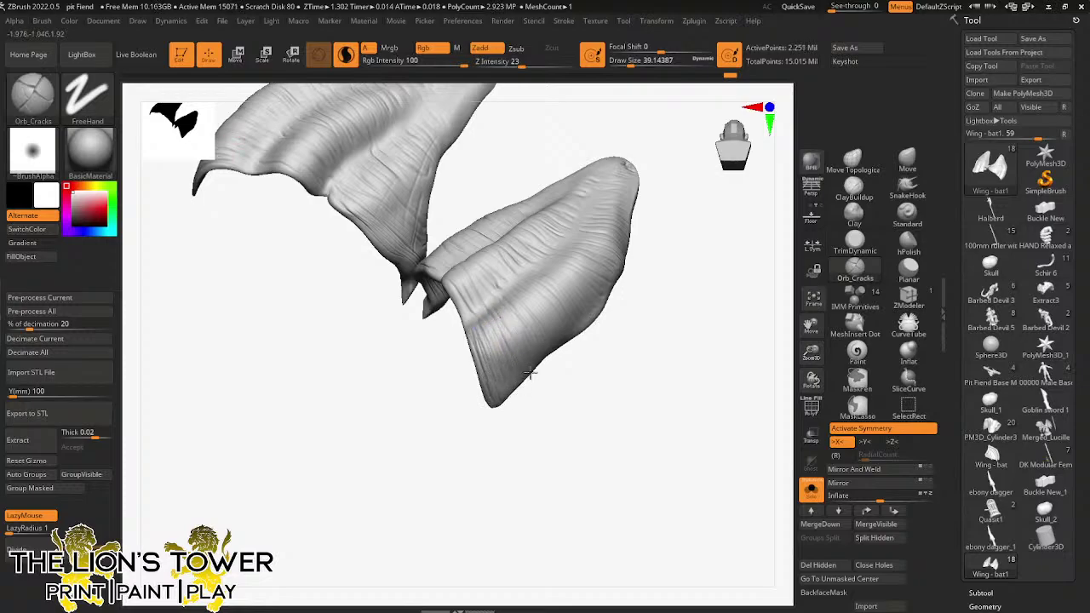
left_click_drag(549, 381, 558, 366)
mouse_move(520, 324)
left_mouse_down()
mouse_move(535, 374)
mouse_move(539, 338)
mouse_move(517, 301)
left_mouse_up()
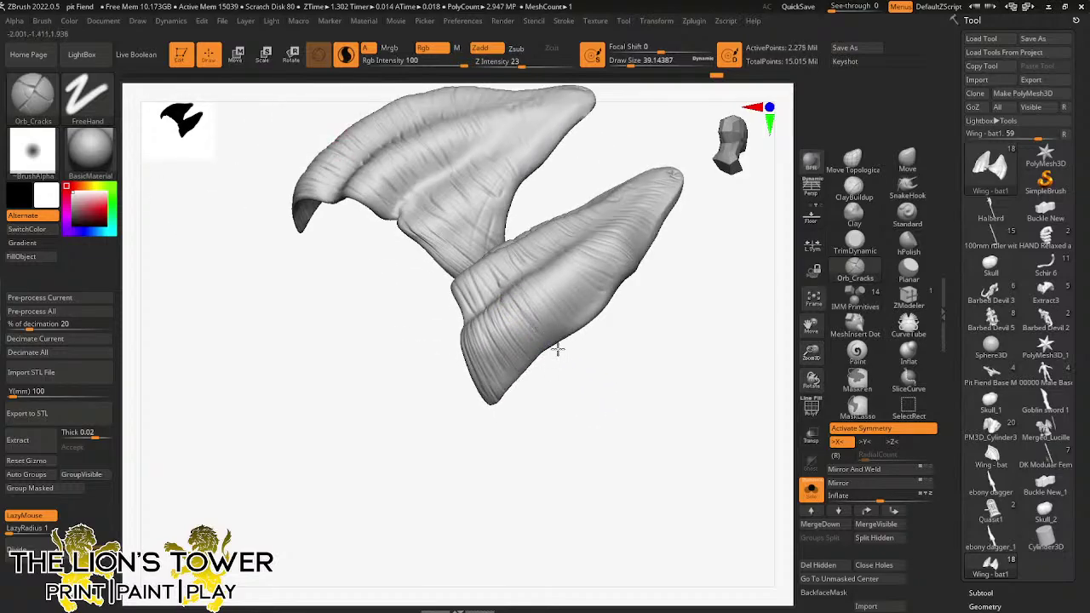
left_click_drag(552, 349, 619, 358)
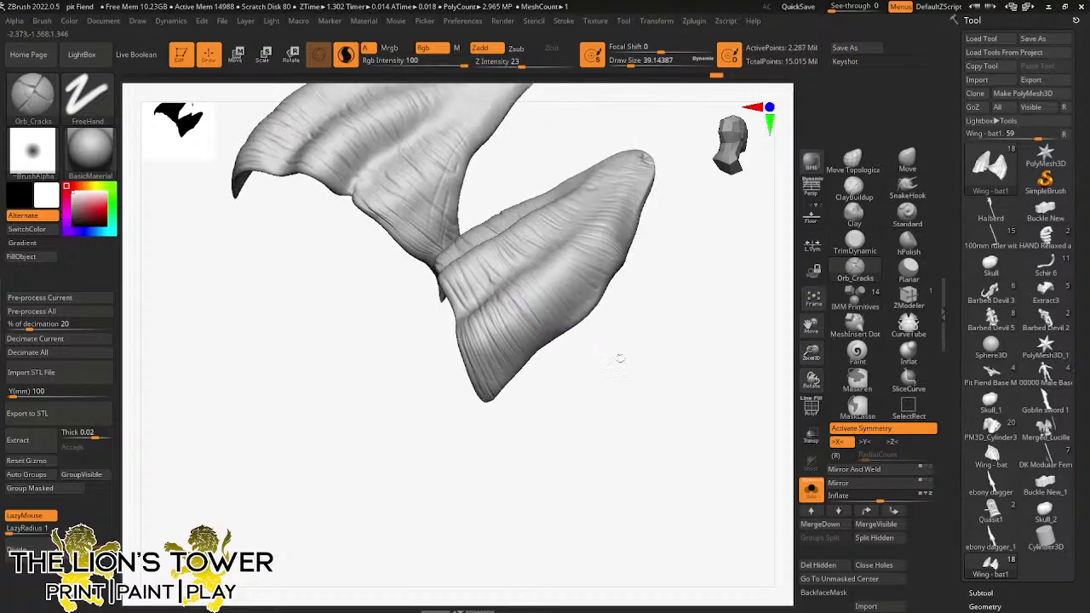
left_click_drag(768, 278, 559, 319)
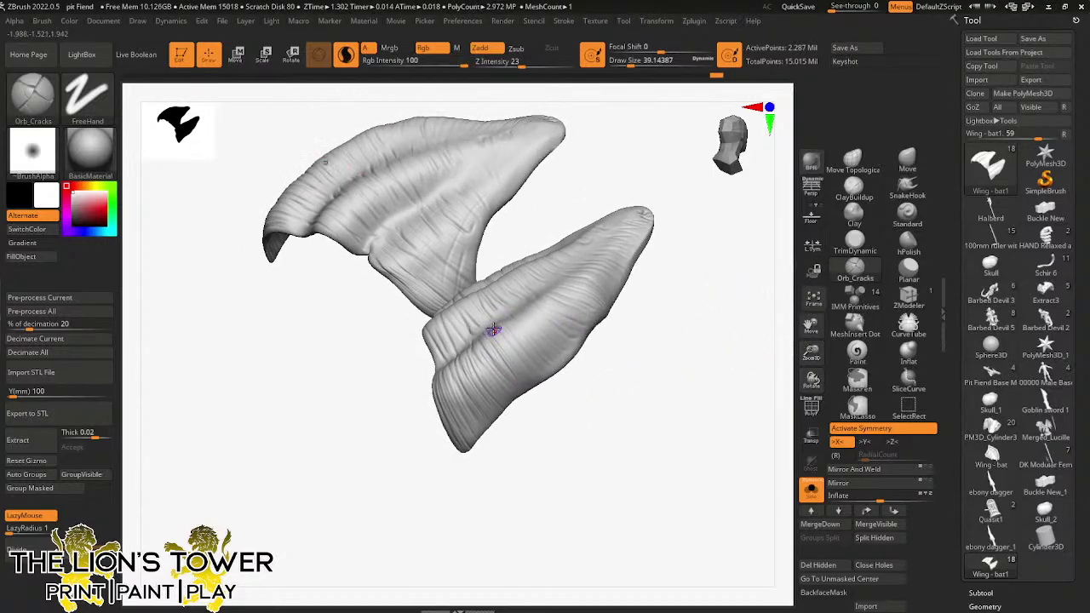
- Continue the creases over the middle of the outer panel's back, running from the ridge to the wing's leading edge
left_click_drag(512, 357, 524, 363)
left_click(814, 298)
left_click_drag(717, 360, 610, 414)
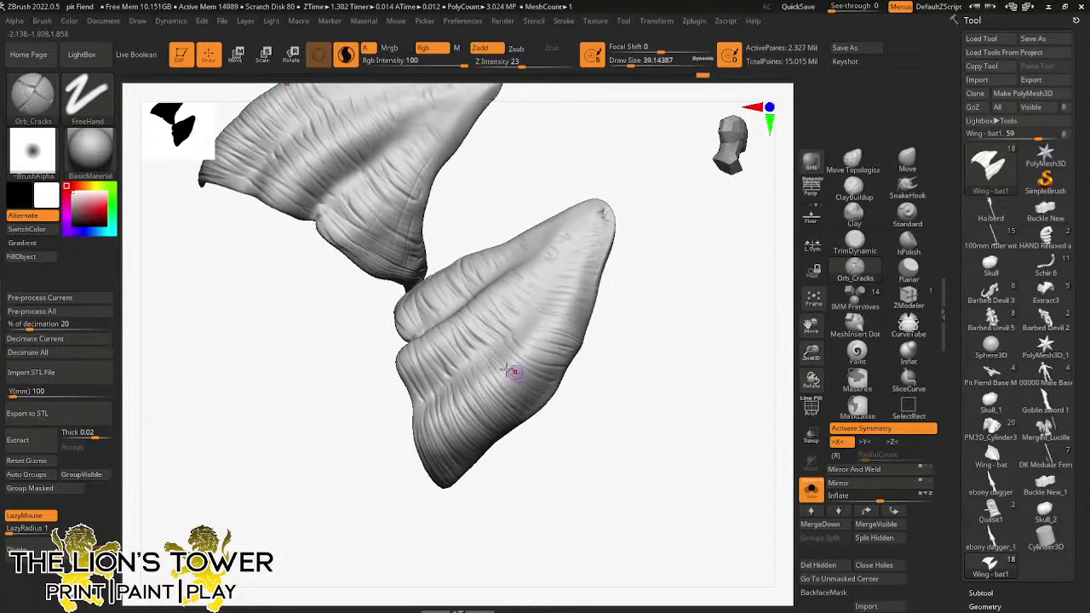
mouse_move(502, 383)
left_mouse_down()
mouse_move(548, 411)
mouse_move(581, 398)
left_mouse_up()
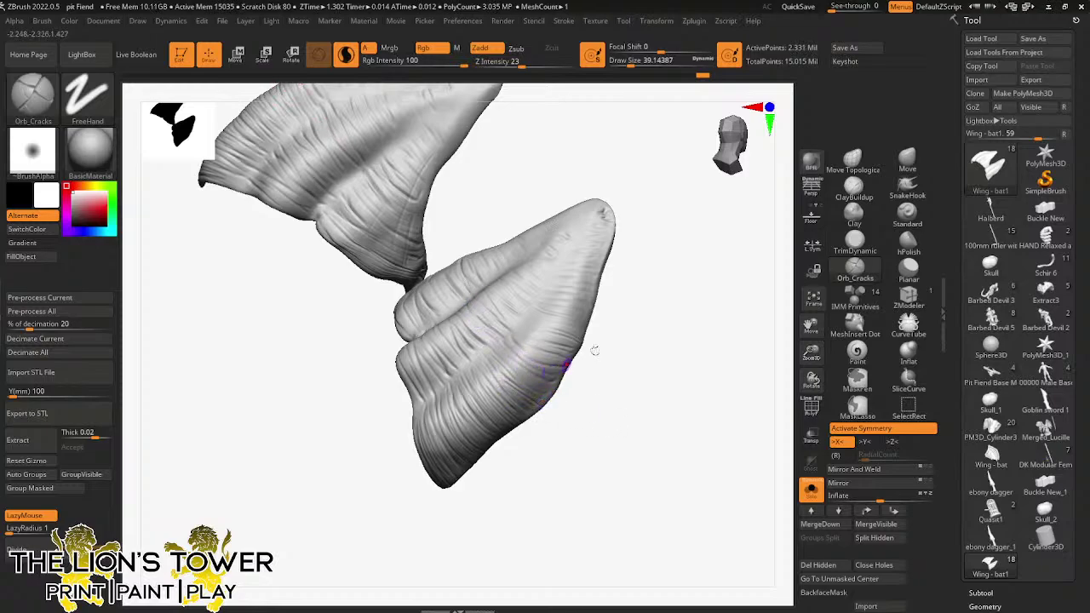
left_click_drag(632, 376, 629, 394)
mouse_move(495, 347)
left_mouse_down()
mouse_move(558, 393)
mouse_move(537, 381)
left_mouse_up()
left_click_drag(482, 324, 535, 391)
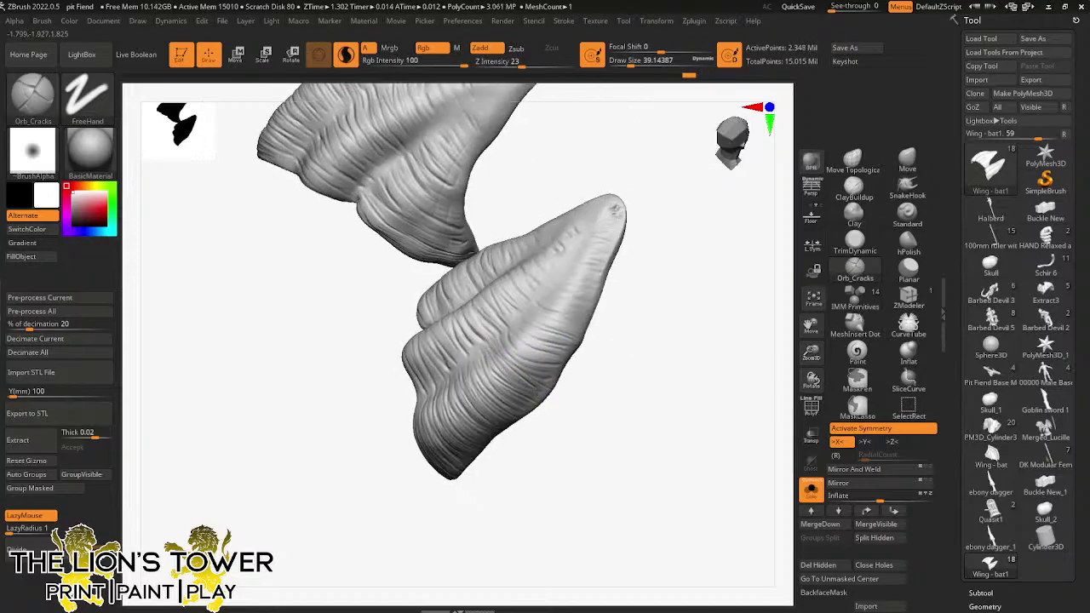
- Extend the creases on the outer panel's back up its narrowing part towards the wing's upper tip
left_click_drag(507, 353, 527, 371)
left_click_drag(575, 382, 608, 380)
mouse_move(526, 351)
left_mouse_down()
mouse_move(547, 368)
mouse_move(574, 355)
mouse_move(511, 316)
mouse_move(577, 355)
mouse_move(543, 339)
mouse_move(574, 330)
left_mouse_up()
mouse_move(638, 310)
left_mouse_down()
mouse_move(675, 320)
mouse_move(544, 301)
mouse_move(584, 304)
mouse_move(547, 311)
mouse_move(599, 305)
mouse_move(600, 292)
mouse_move(563, 272)
mouse_move(601, 272)
mouse_move(564, 277)
mouse_move(588, 264)
mouse_move(576, 244)
mouse_move(596, 252)
mouse_move(582, 242)
mouse_move(594, 235)
left_mouse_up()
left_click_drag(629, 291, 642, 288)
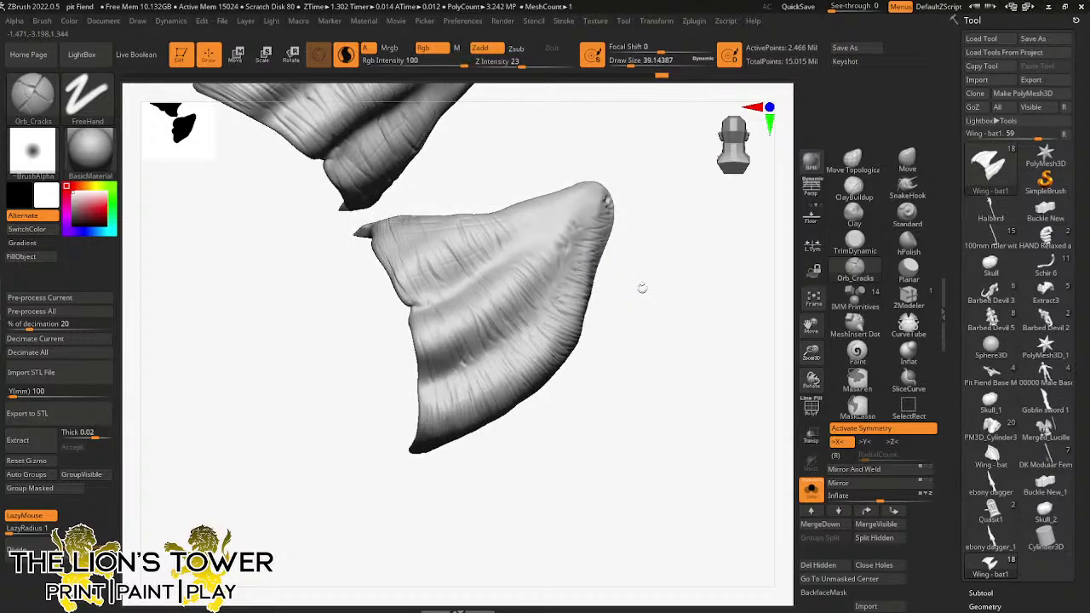
- Carve creases on the back of the middle membrane panel, from the trailing edge into its central area
mouse_move(428, 377)
left_mouse_down()
mouse_move(424, 394)
mouse_move(416, 316)
mouse_move(419, 349)
mouse_move(422, 339)
mouse_move(454, 379)
left_mouse_up()
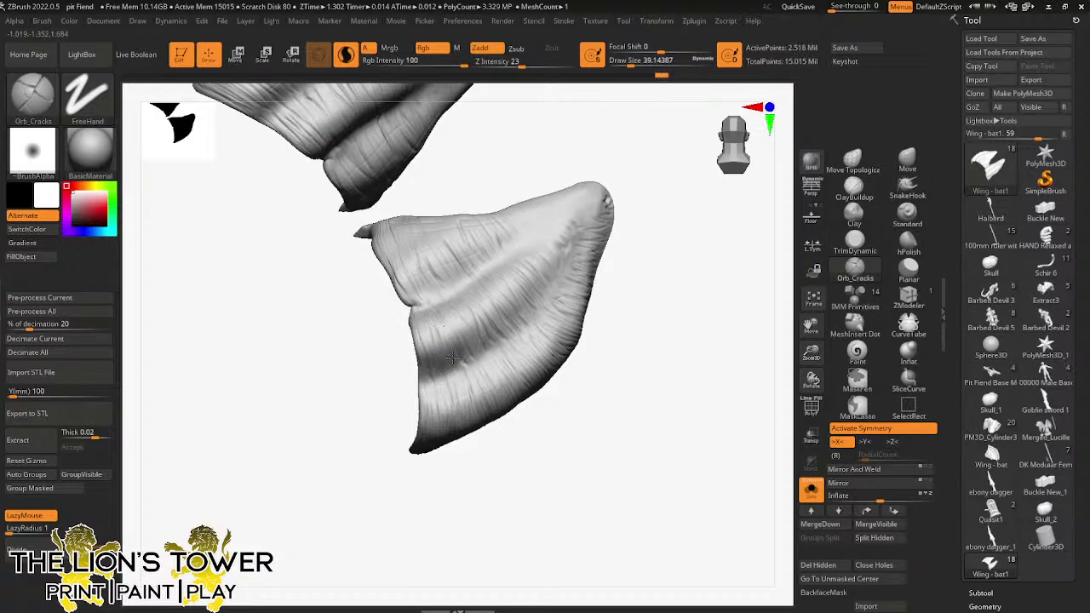
mouse_move(598, 367)
left_mouse_down()
mouse_move(599, 326)
mouse_move(628, 358)
mouse_move(613, 358)
left_mouse_up()
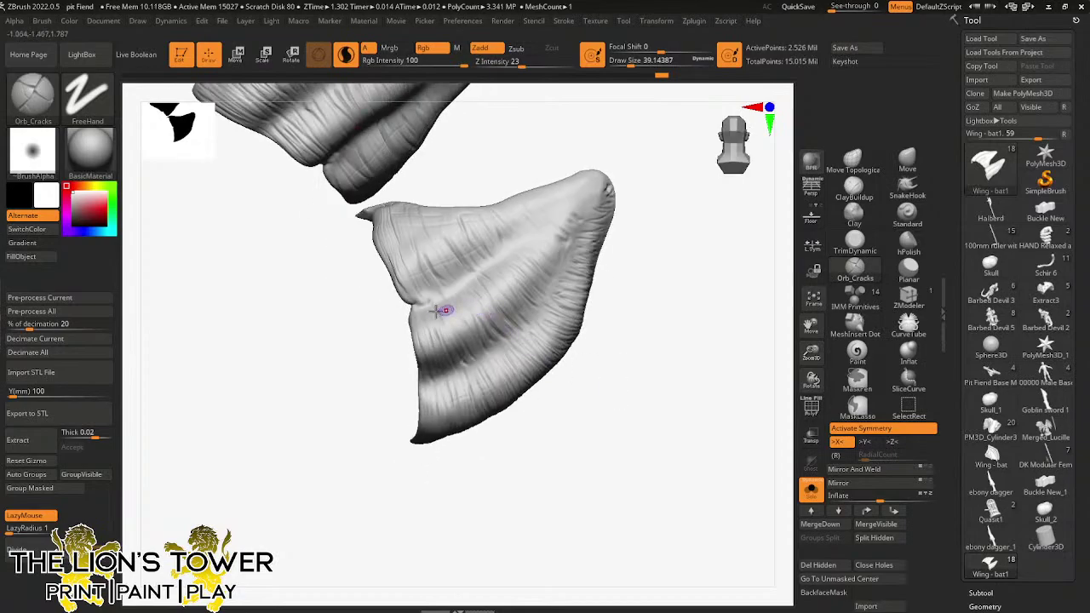
left_click_drag(443, 308, 465, 352)
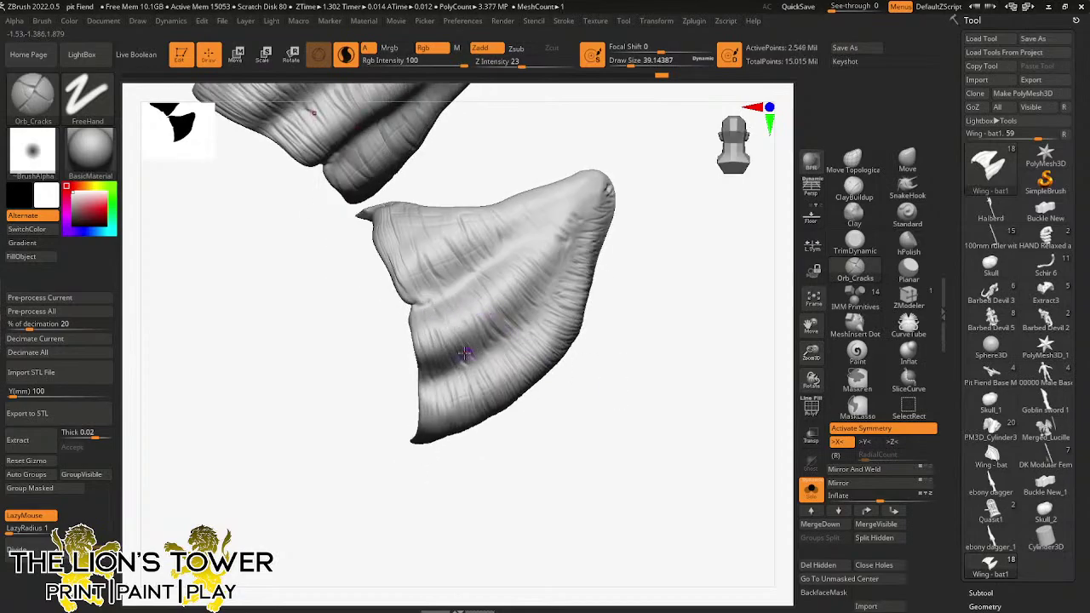
mouse_move(447, 304)
left_mouse_down()
mouse_move(455, 250)
mouse_move(494, 304)
mouse_move(469, 282)
mouse_move(485, 289)
left_mouse_up()
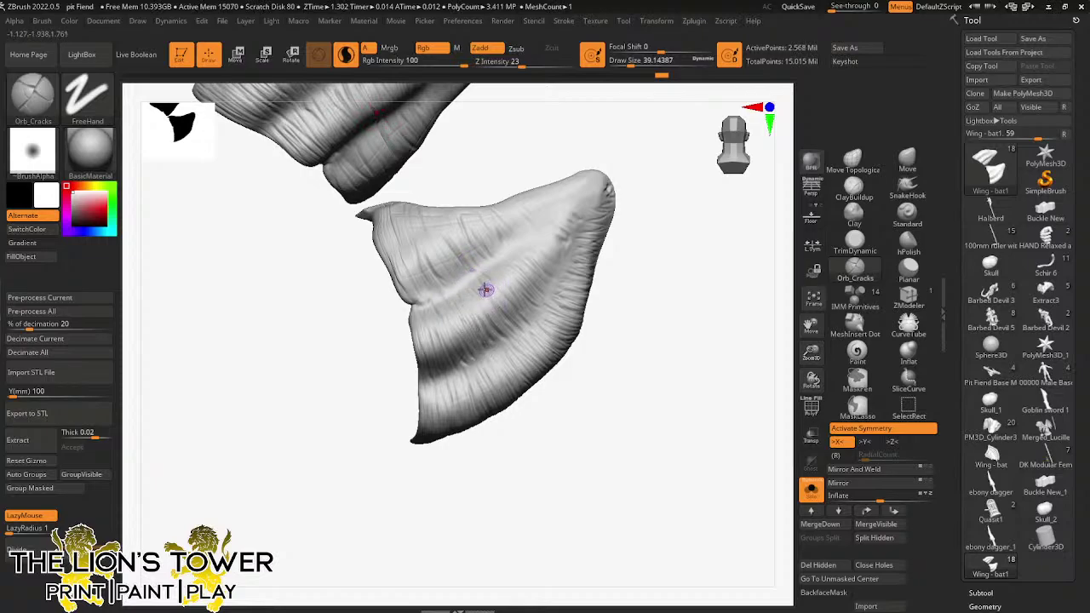
left_click_drag(511, 158, 474, 292)
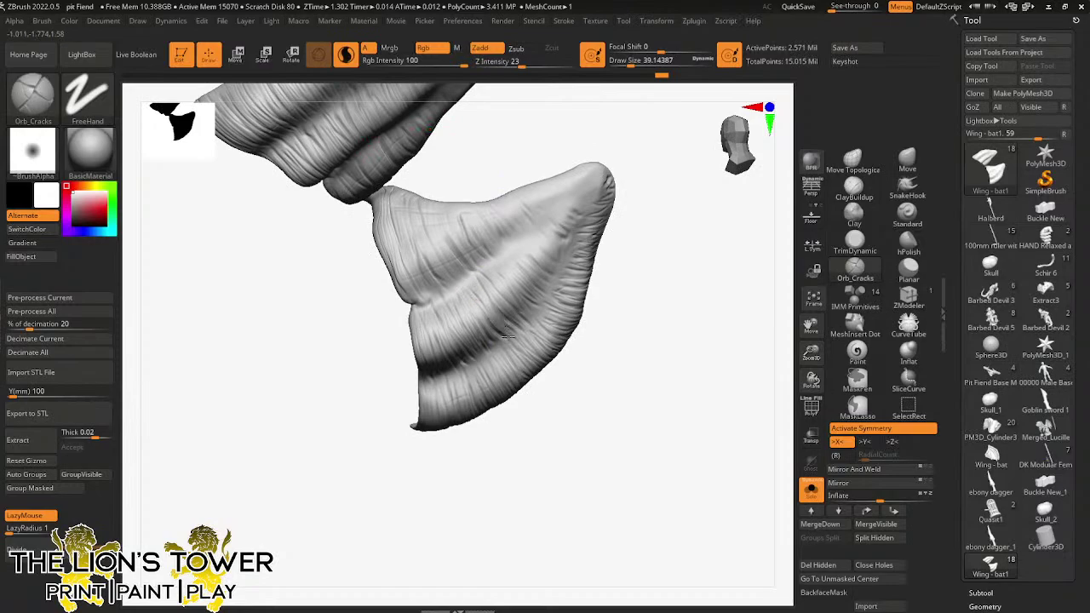
- Carry the creases along the rest of the middle panel's back up to the wing's upper tip
mouse_move(508, 335)
left_mouse_down()
mouse_move(470, 285)
mouse_move(506, 332)
mouse_move(500, 318)
left_mouse_up()
left_click_drag(527, 314, 496, 263)
mouse_move(548, 300)
left_mouse_down()
mouse_move(521, 244)
mouse_move(552, 253)
mouse_move(536, 230)
mouse_move(559, 218)
left_mouse_up()
- Hide the outer part of both wings and the bones, leaving only the inner membrane sections visible
mouse_move(791, 279)
left_mouse_down()
mouse_move(757, 281)
mouse_move(721, 243)
mouse_move(710, 275)
mouse_move(723, 290)
mouse_move(737, 492)
mouse_move(642, 488)
mouse_move(753, 546)
left_mouse_up()
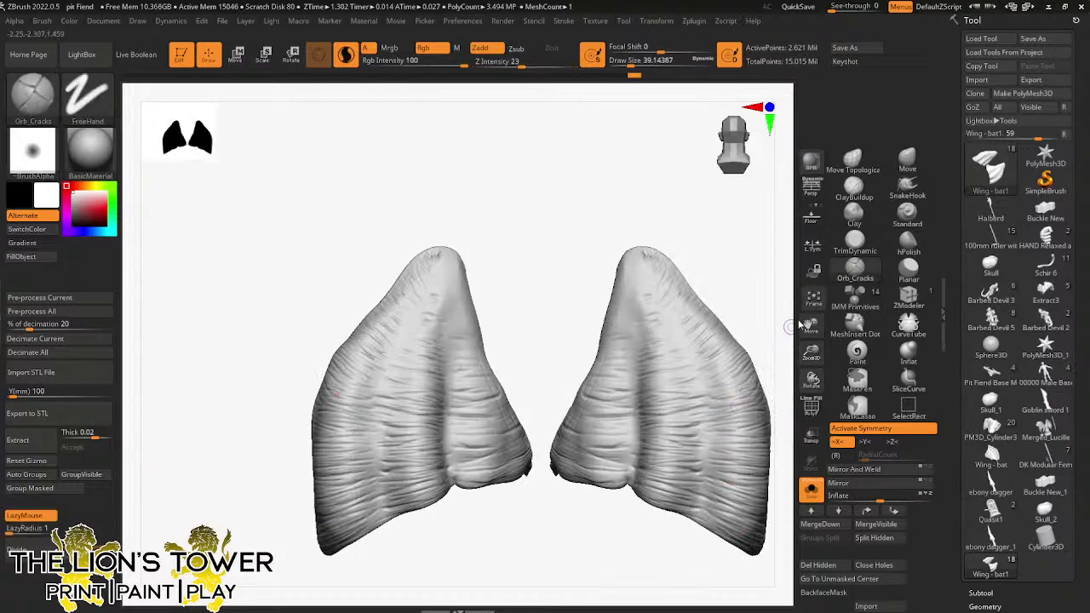
left_click_drag(811, 325, 666, 303)
key("ctrl+shift")
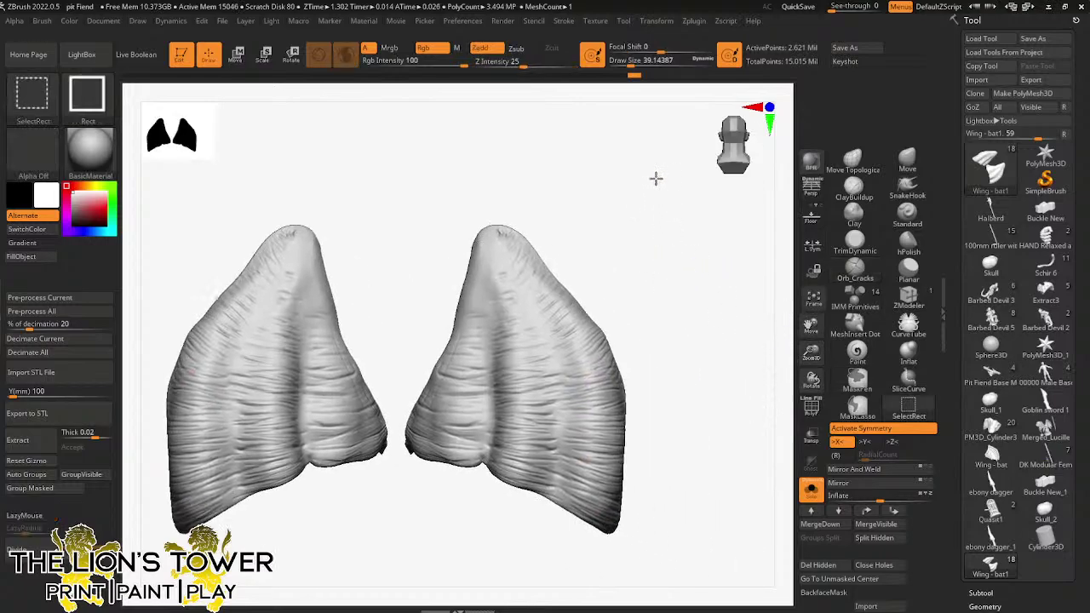
mouse_move(655, 181)
left_mouse_down("ctrl+shift")
mouse_move(647, 528)
mouse_move(521, 553)
mouse_move(567, 541)
mouse_move(537, 549)
mouse_move(560, 548)
mouse_move(553, 535)
left_mouse_up("ctrl+shift")
key("alt")
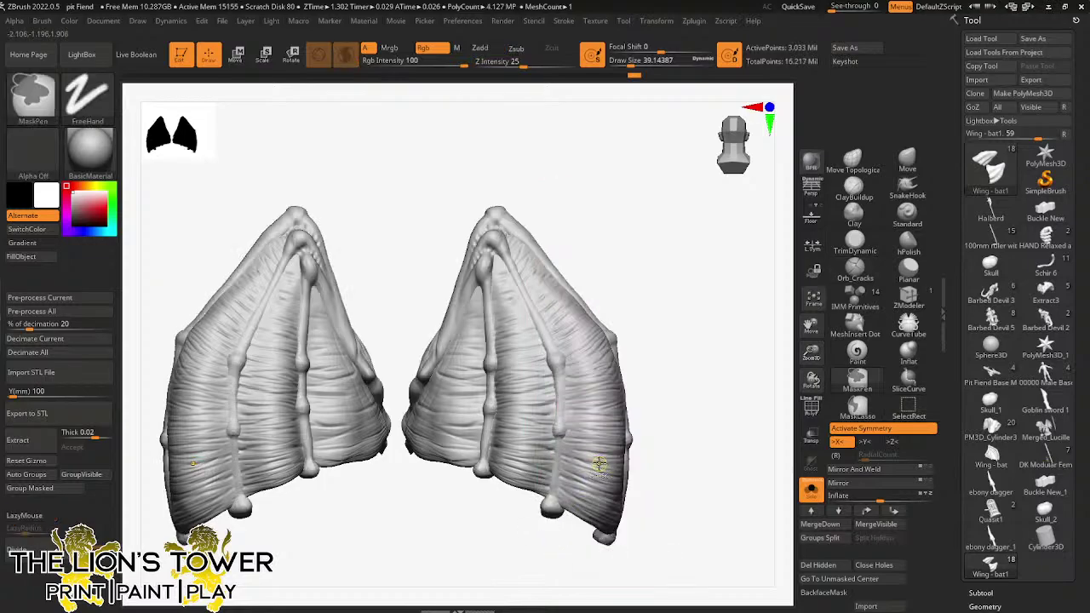
left_click_drag(675, 199, 529, 561, "ctrl+shift")
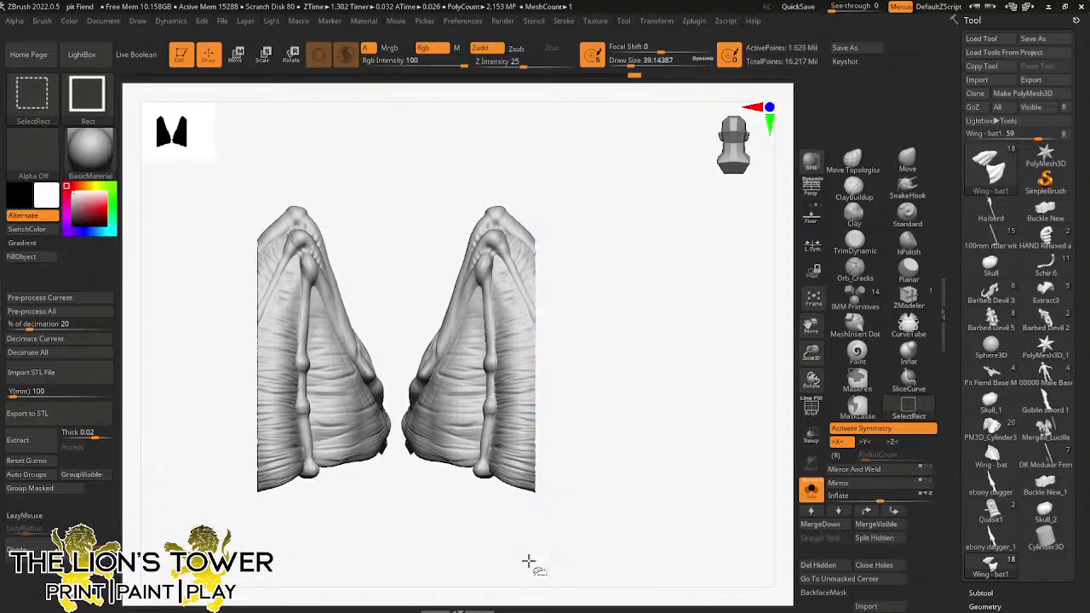
left_click(498, 240, "ctrl+shift")
mouse_move(634, 349)
left_mouse_down()
mouse_move(622, 355)
mouse_move(507, 300)
mouse_move(526, 305)
mouse_move(477, 322)
left_mouse_up()
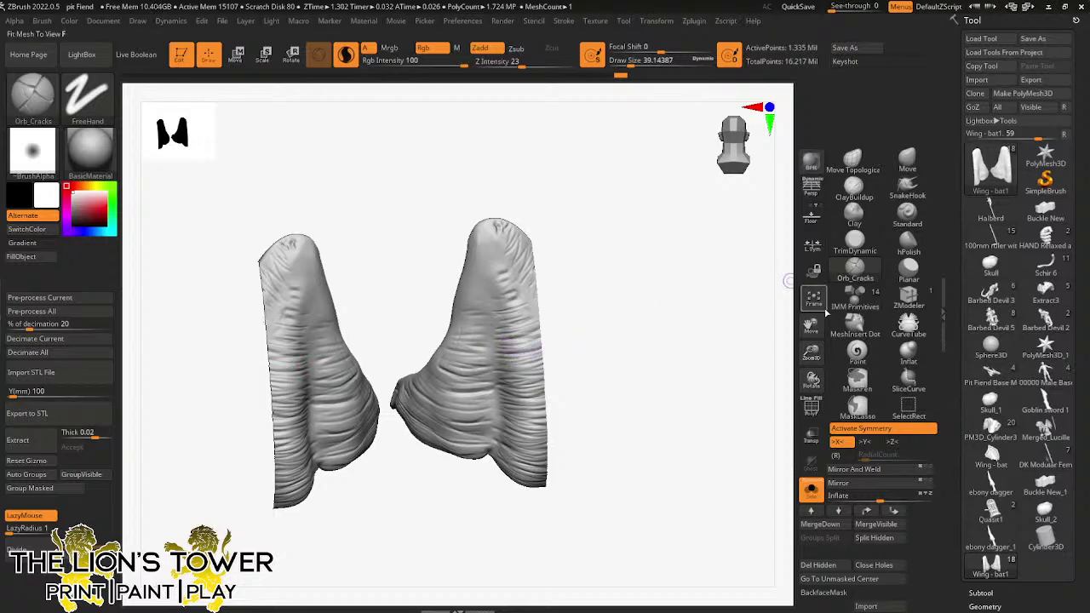
- Carve short creases around the upper end of the ridge between the middle and inner panels on the wing's back
left_click_drag(811, 324, 822, 342)
left_click_drag(640, 331, 615, 321)
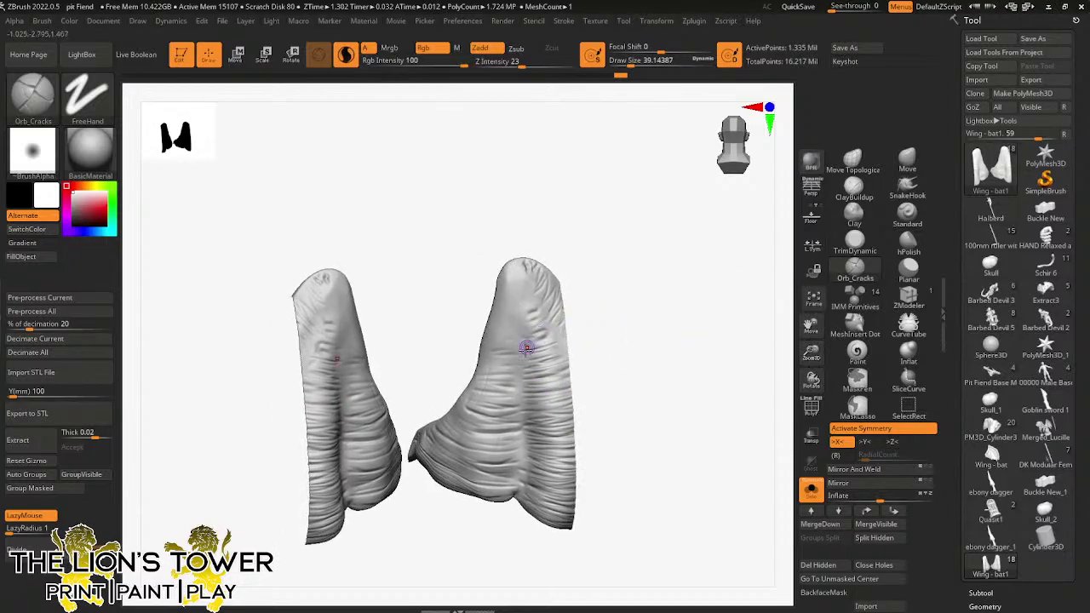
mouse_move(526, 348)
left_mouse_down()
mouse_move(553, 332)
mouse_move(543, 334)
mouse_move(545, 314)
left_mouse_up()
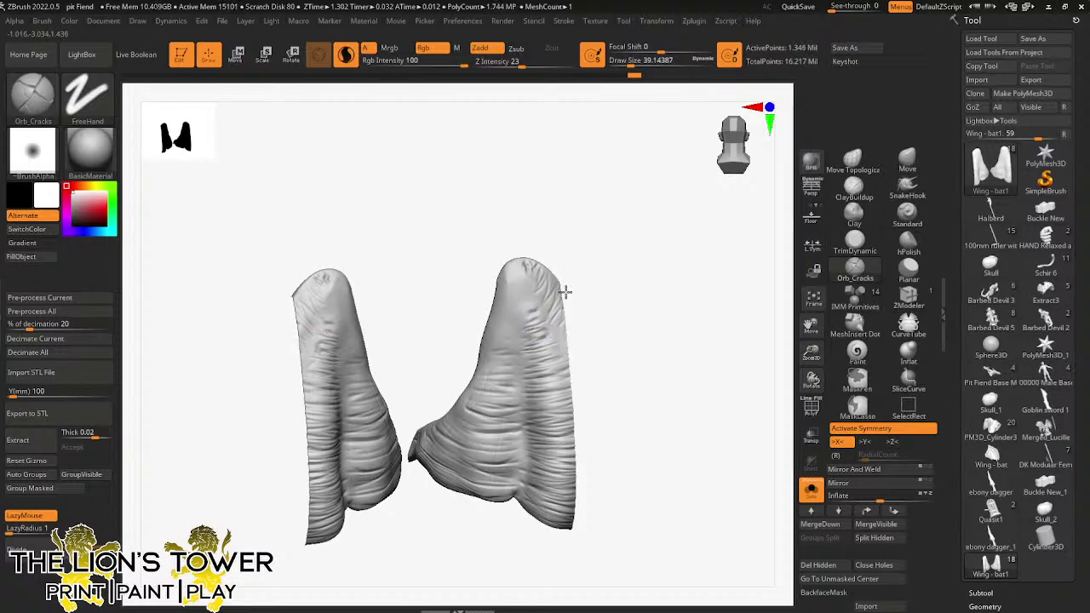
left_click_drag(573, 279, 545, 254)
left_click_drag(583, 287, 552, 349)
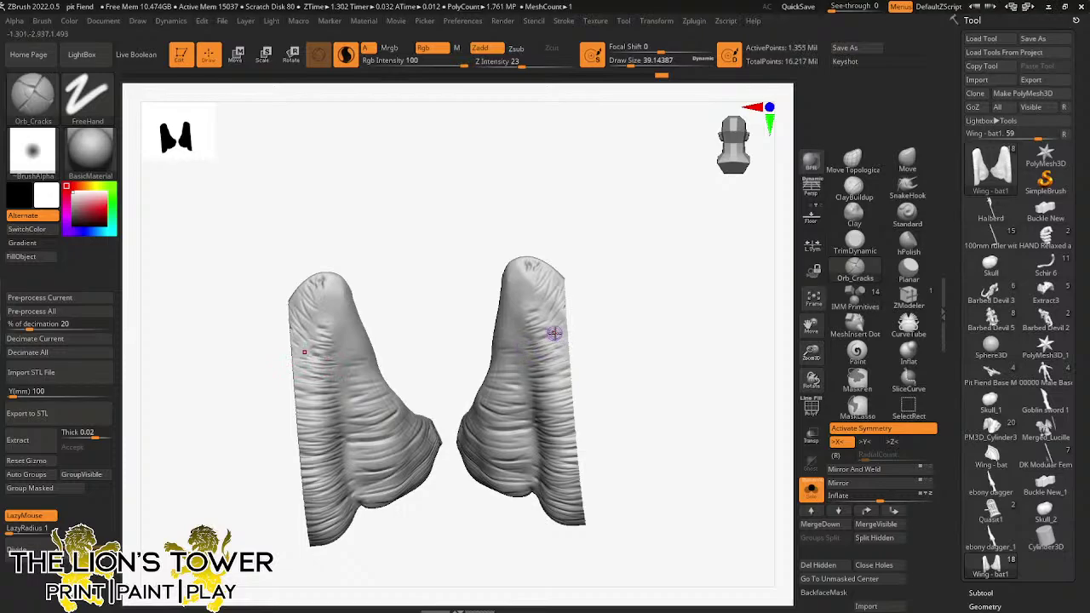
left_click_drag(576, 302, 377, 299)
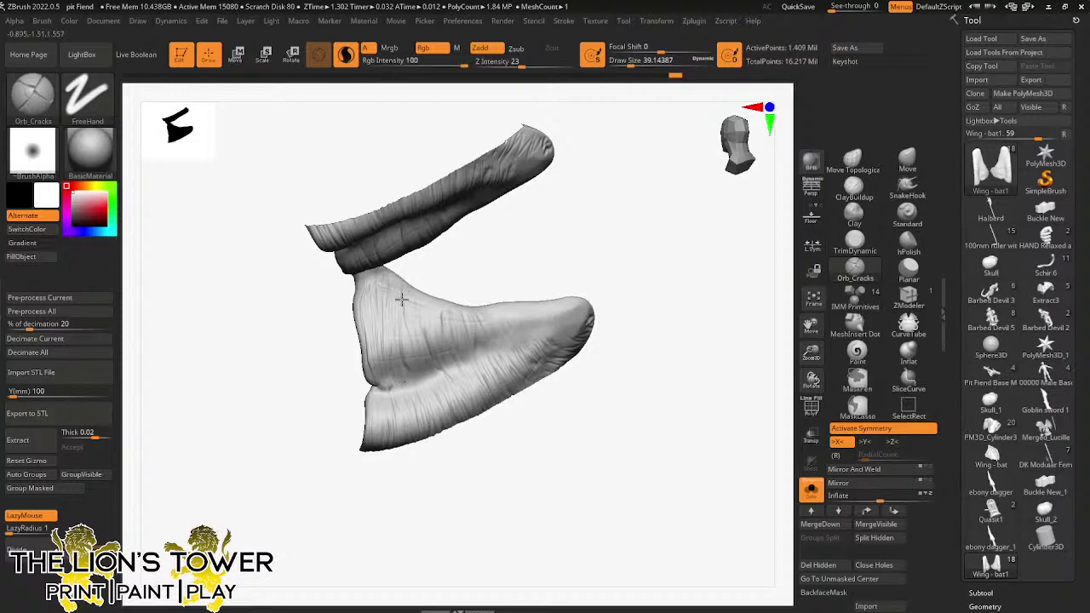
- Carve creases across the back of the inner membrane panel, from its inner rim to the ridge
mouse_move(406, 327)
left_mouse_down()
mouse_move(408, 304)
mouse_move(426, 356)
left_mouse_up()
mouse_move(452, 294)
left_mouse_down()
mouse_move(433, 295)
mouse_move(424, 344)
left_mouse_up()
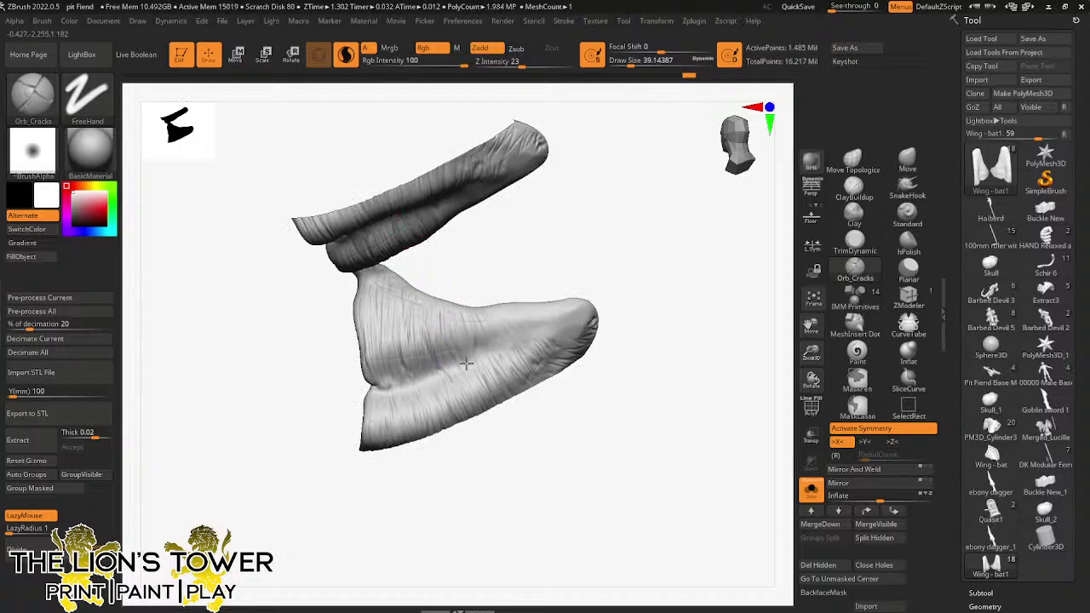
left_click_drag(454, 313, 468, 348)
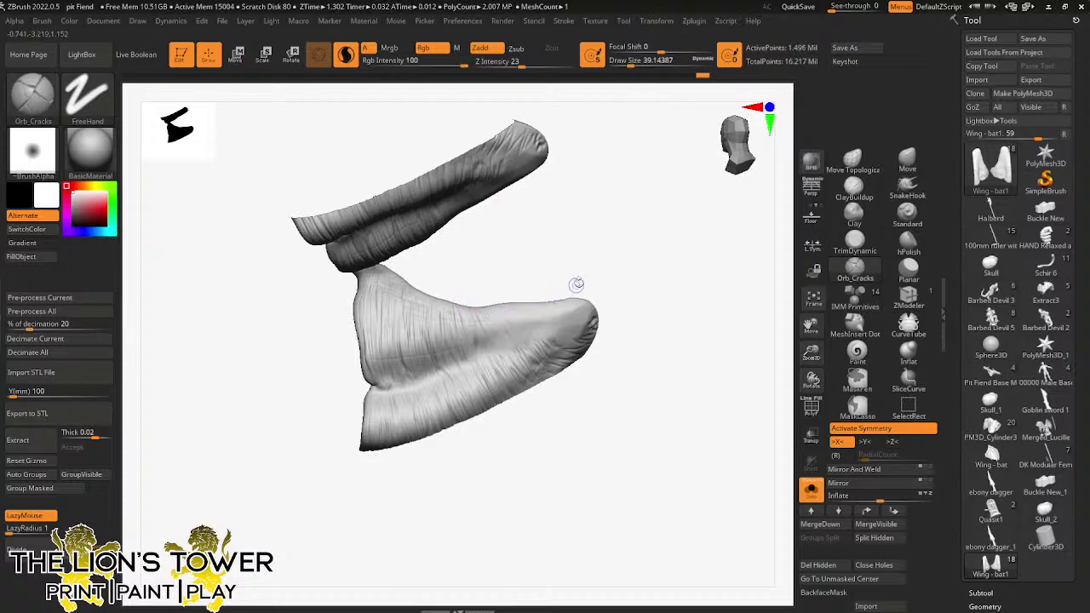
left_click_drag(775, 281, 579, 282)
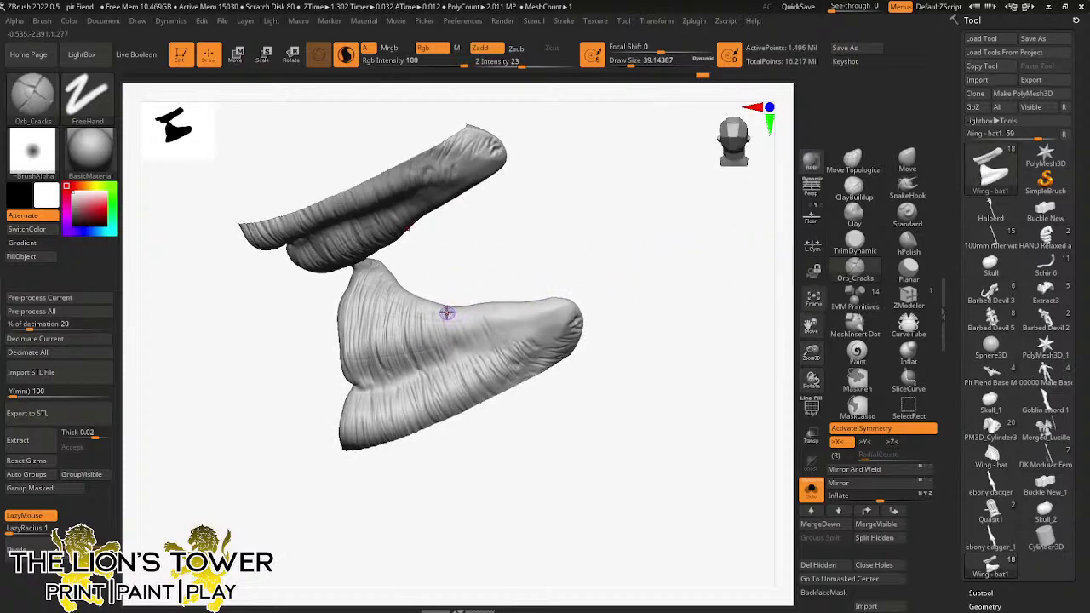
left_click_drag(453, 307, 466, 347)
left_click_drag(458, 308, 469, 354)
mouse_move(462, 310)
left_mouse_down()
mouse_move(474, 350)
mouse_move(469, 303)
mouse_move(482, 317)
mouse_move(493, 302)
mouse_move(498, 328)
mouse_move(507, 285)
mouse_move(511, 326)
mouse_move(516, 287)
mouse_move(522, 321)
mouse_move(533, 313)
left_mouse_up()
- Carve a few creases across the existing lines on the front of the inner membrane panel and near its upper rim
left_click_drag(527, 269, 691, 264)
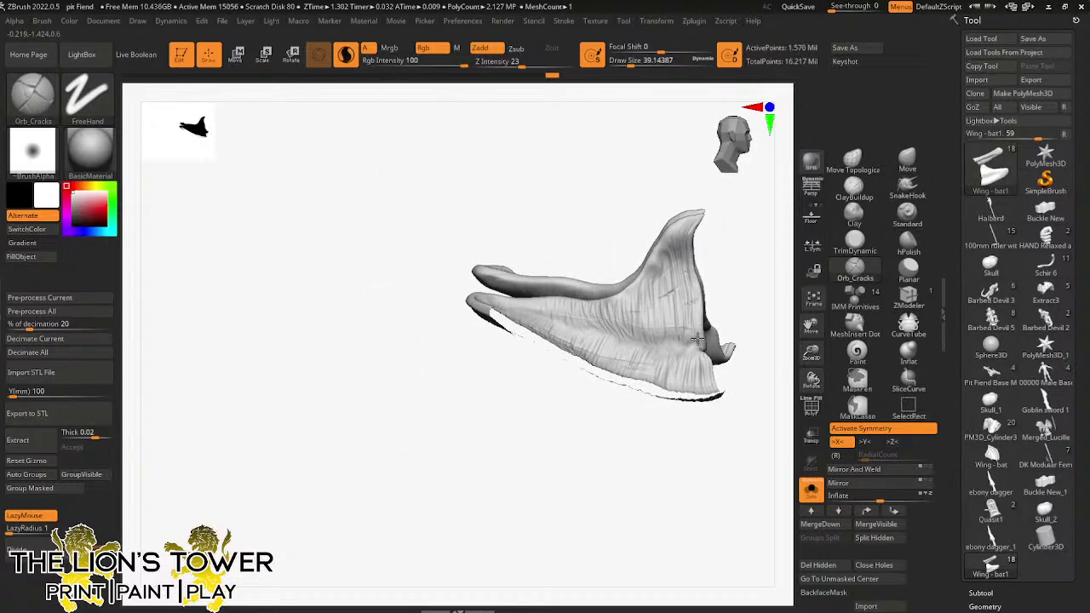
mouse_move(697, 339)
left_mouse_down()
mouse_move(720, 297)
mouse_move(717, 333)
left_mouse_up()
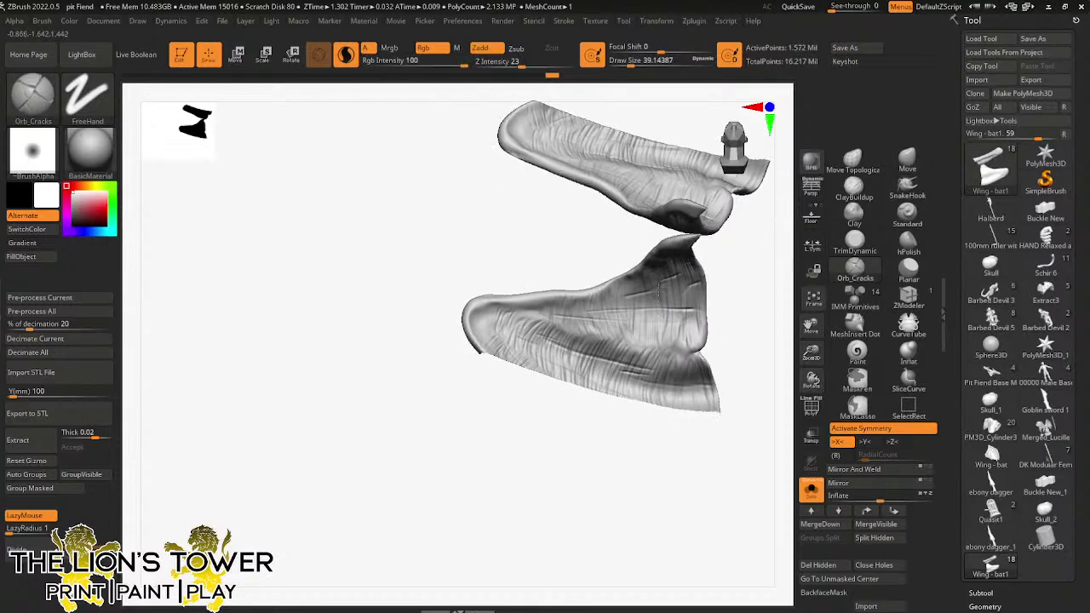
left_click_drag(659, 289, 725, 244)
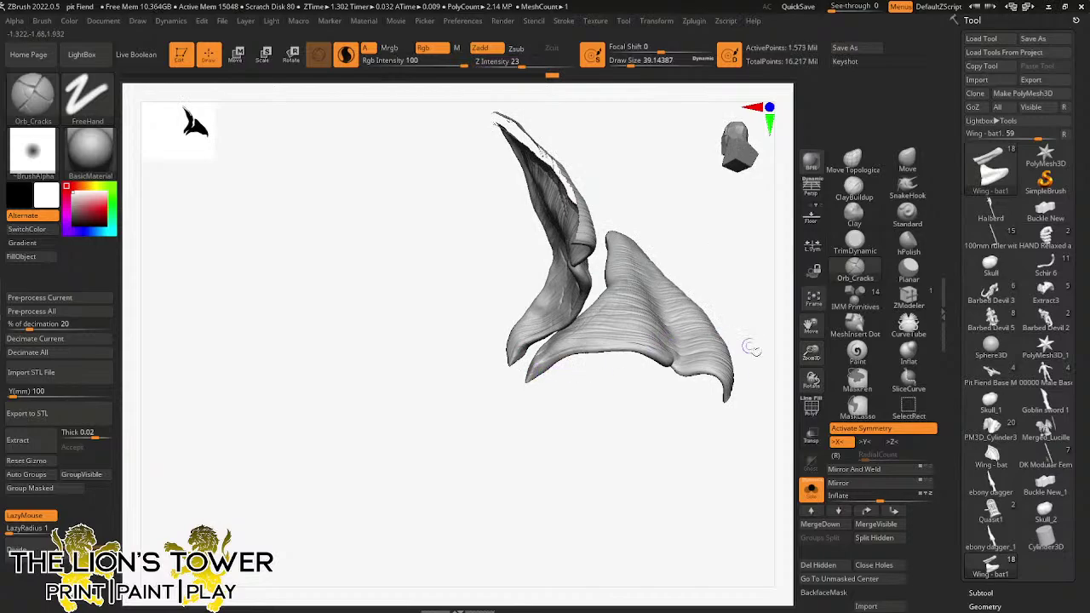
left_click_drag(638, 394, 628, 340)
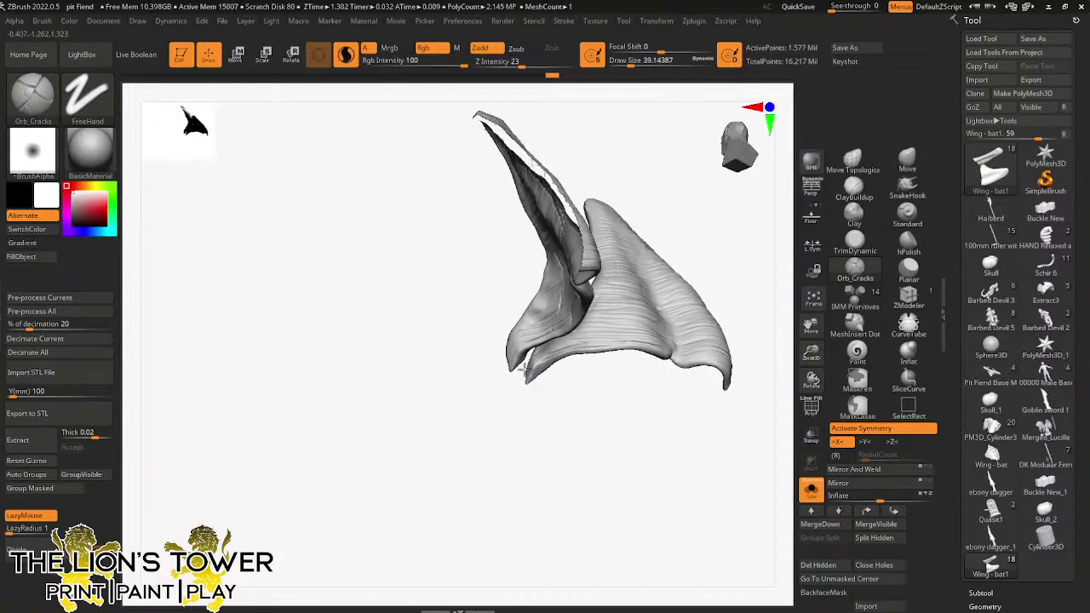
left_click_drag(651, 380, 741, 377)
left_click_drag(789, 320, 759, 350)
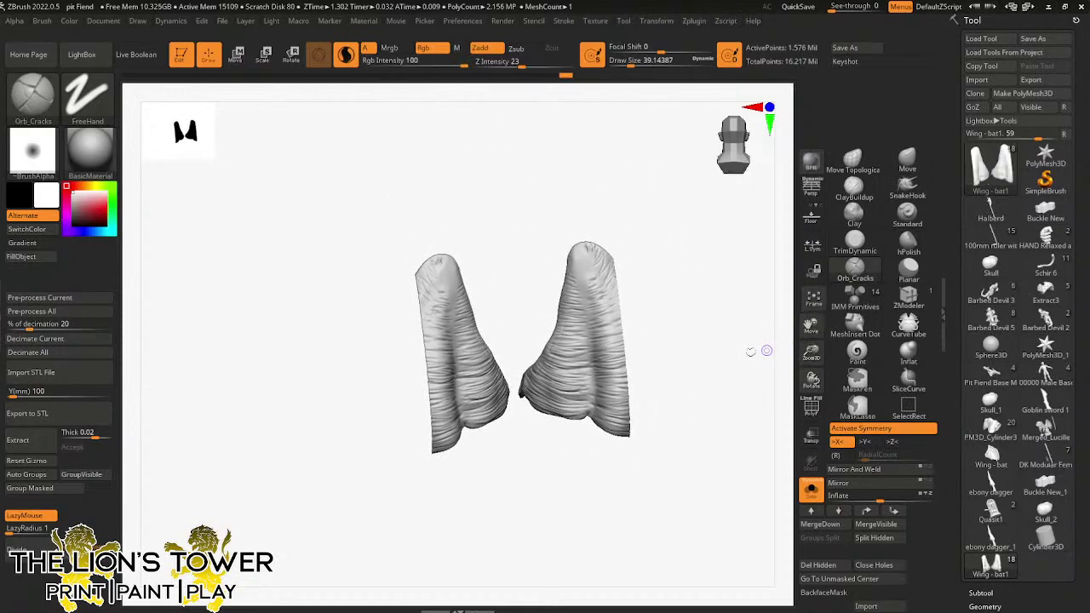
- Show the complete wings again and adjust the outer finger bone with Move Topological at a draw size of about 167
left_click(708, 355, "ctrl+shift")
mouse_move(724, 360)
left_mouse_down()
mouse_move(729, 319)
mouse_move(737, 326)
mouse_move(722, 352)
left_mouse_up()
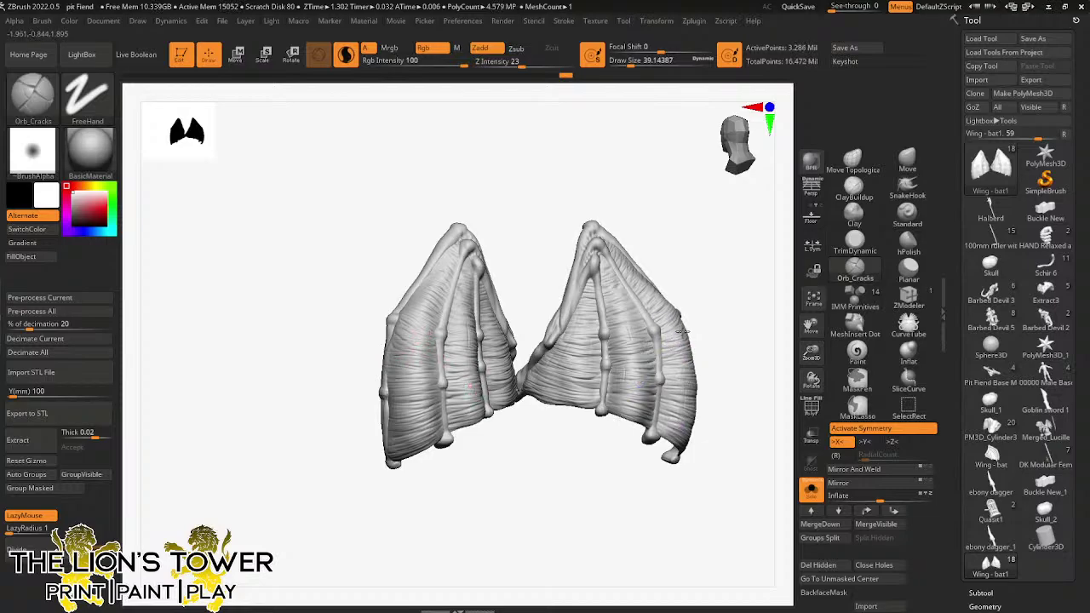
mouse_move(681, 332)
left_mouse_down()
mouse_move(720, 323)
mouse_move(754, 270)
mouse_move(716, 266)
mouse_move(792, 243)
left_mouse_up()
left_click(854, 161)
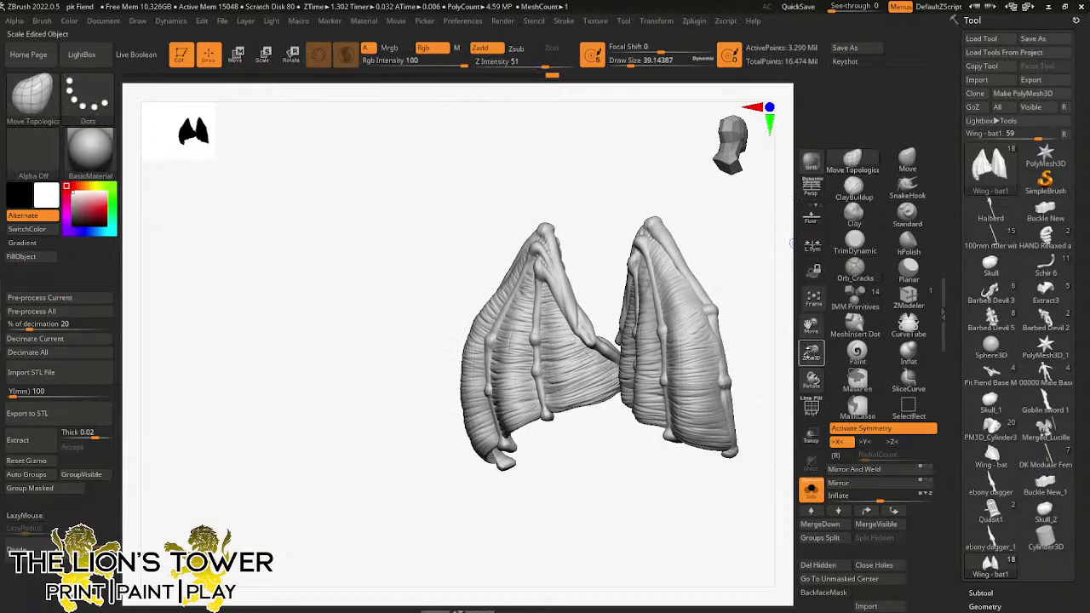
left_click_drag(812, 351, 812, 375)
left_click_drag(811, 326, 721, 364)
left_click_drag(632, 65, 650, 60)
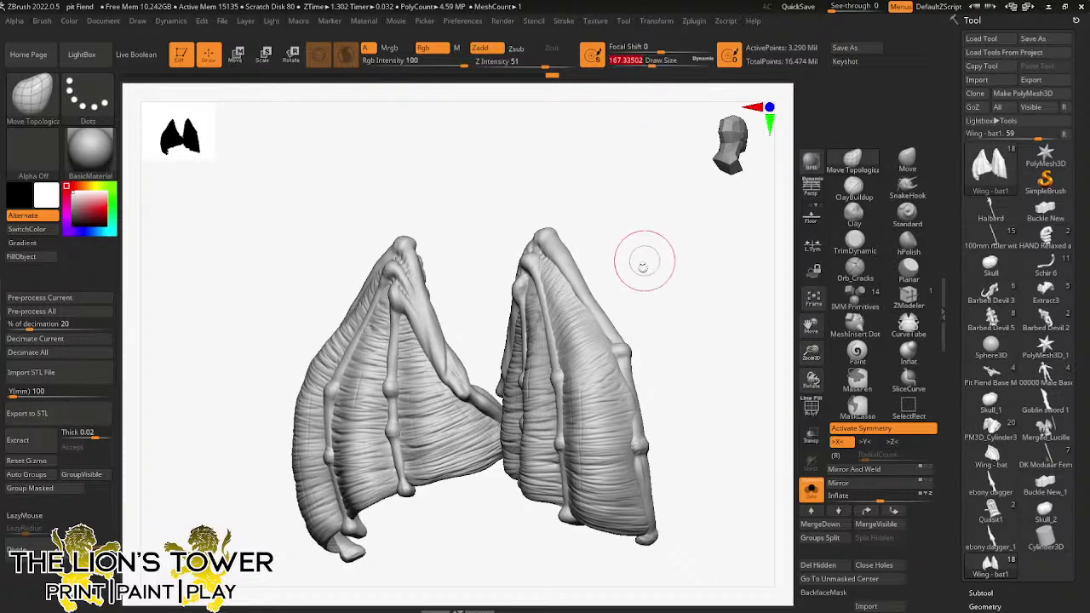
mouse_move(673, 382)
left_mouse_down()
mouse_move(684, 392)
mouse_move(653, 393)
mouse_move(652, 253)
mouse_move(628, 364)
mouse_move(659, 397)
mouse_move(619, 391)
left_mouse_up()
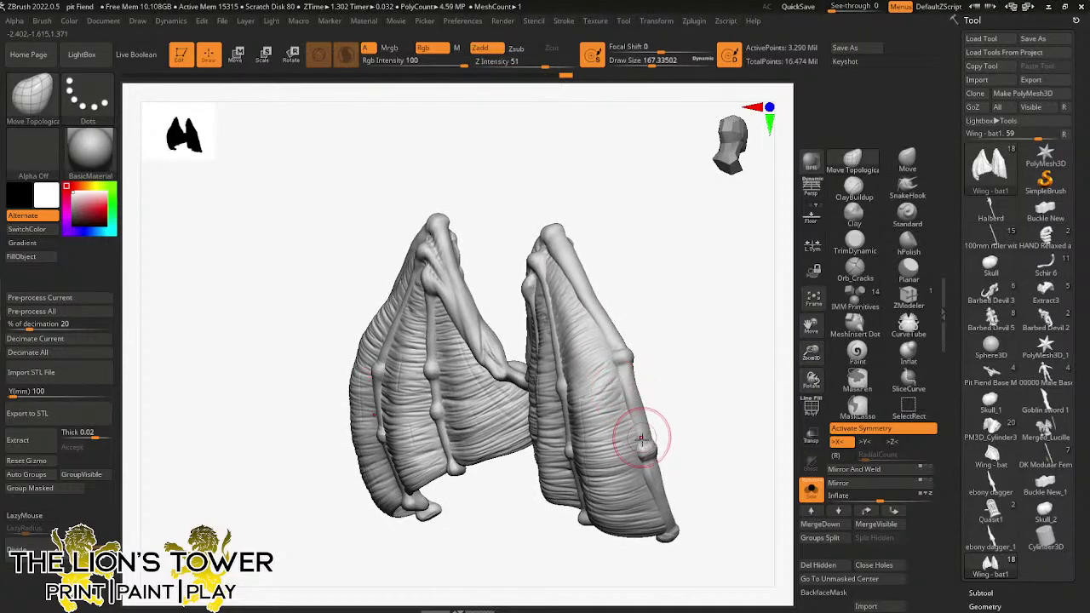
left_click_drag(707, 409, 657, 539)
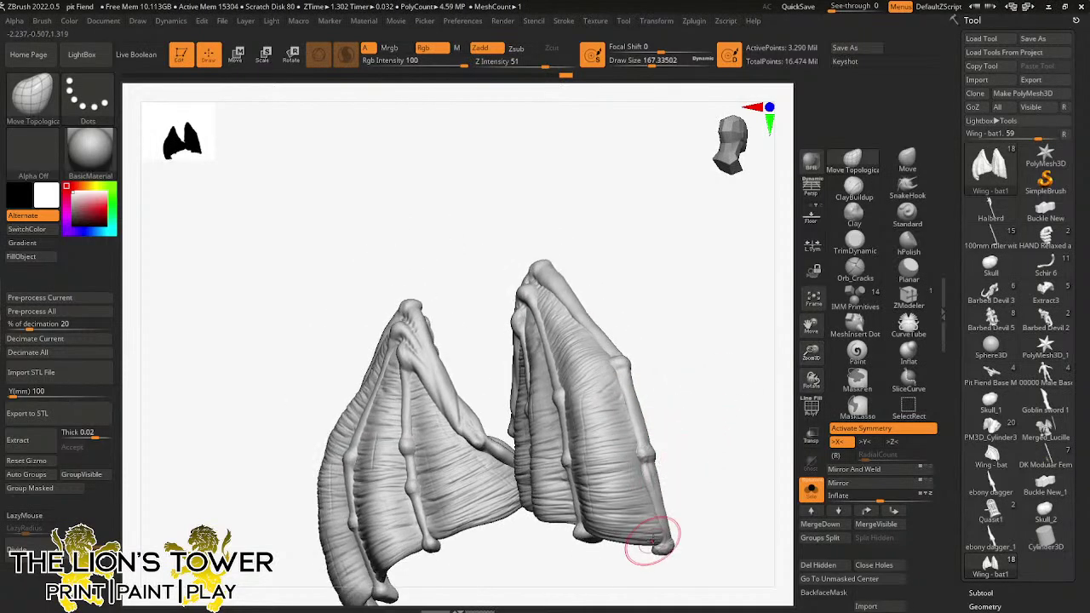
mouse_move(693, 462)
left_mouse_down()
mouse_move(724, 453)
mouse_move(730, 407)
mouse_move(593, 455)
mouse_move(550, 504)
mouse_move(571, 540)
mouse_move(601, 548)
mouse_move(587, 477)
mouse_move(620, 464)
mouse_move(562, 434)
mouse_move(605, 402)
left_mouse_up()
- Reposition the finger bones and membrane where they meet below the wing's wrist joint, using Move Topological
mouse_move(677, 242)
left_mouse_down()
mouse_move(596, 256)
mouse_move(673, 252)
left_mouse_up()
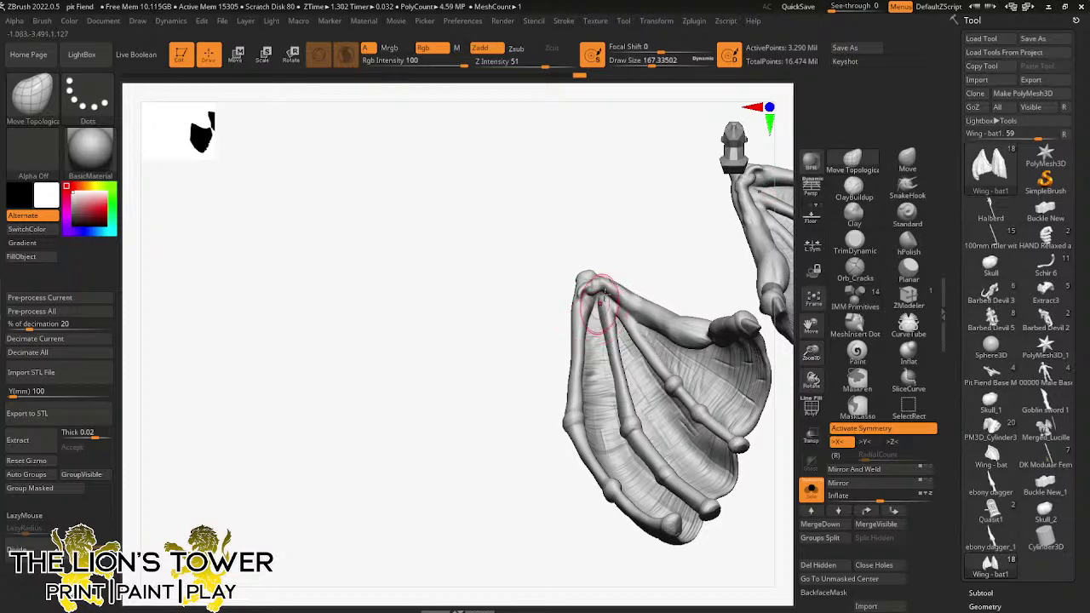
left_click_drag(596, 302, 599, 327)
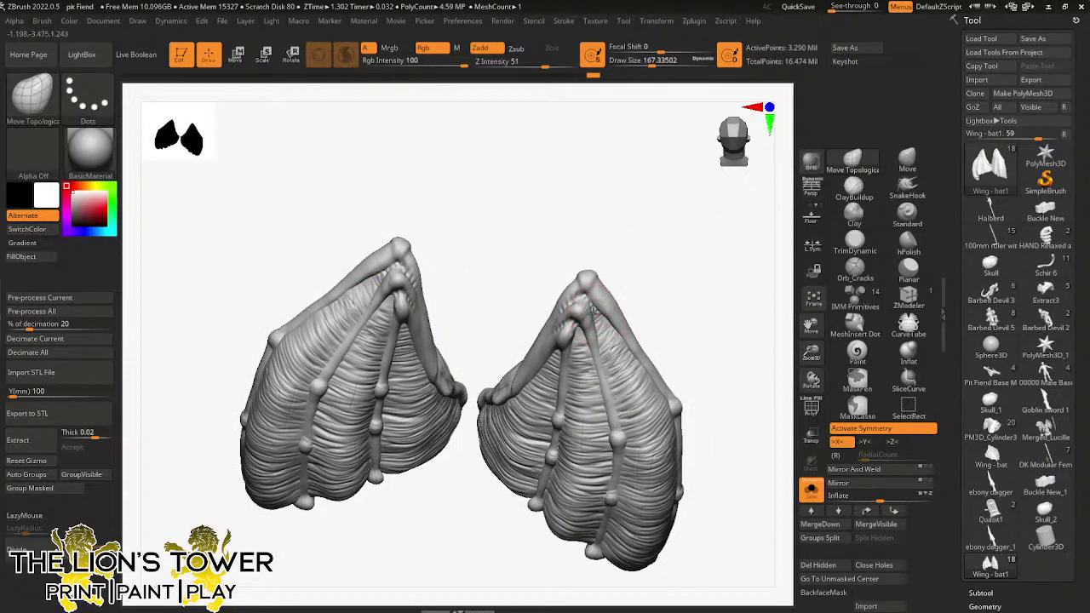
mouse_move(635, 260)
left_mouse_down()
mouse_move(647, 251)
mouse_move(644, 275)
mouse_move(584, 294)
left_mouse_up()
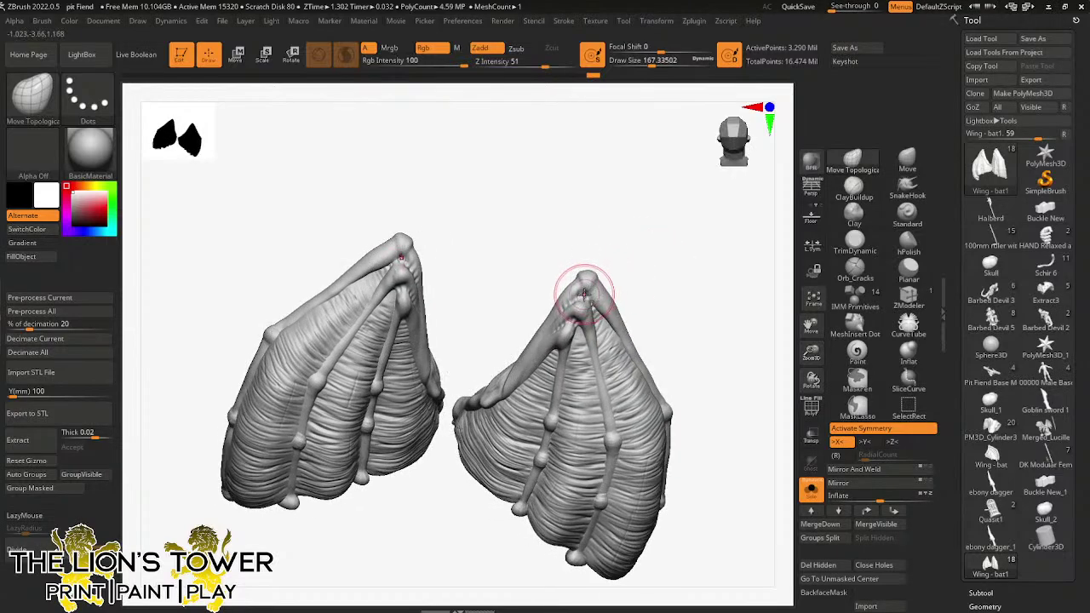
mouse_move(637, 266)
left_mouse_down()
mouse_move(640, 256)
mouse_move(634, 275)
mouse_move(669, 255)
left_mouse_up()
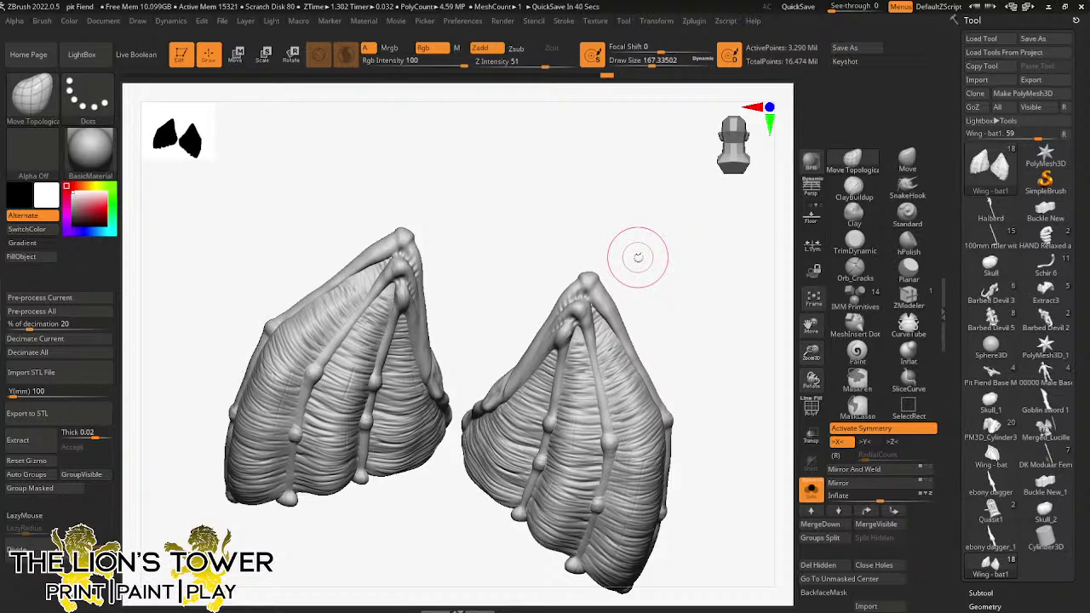
left_click_drag(732, 360, 732, 275)
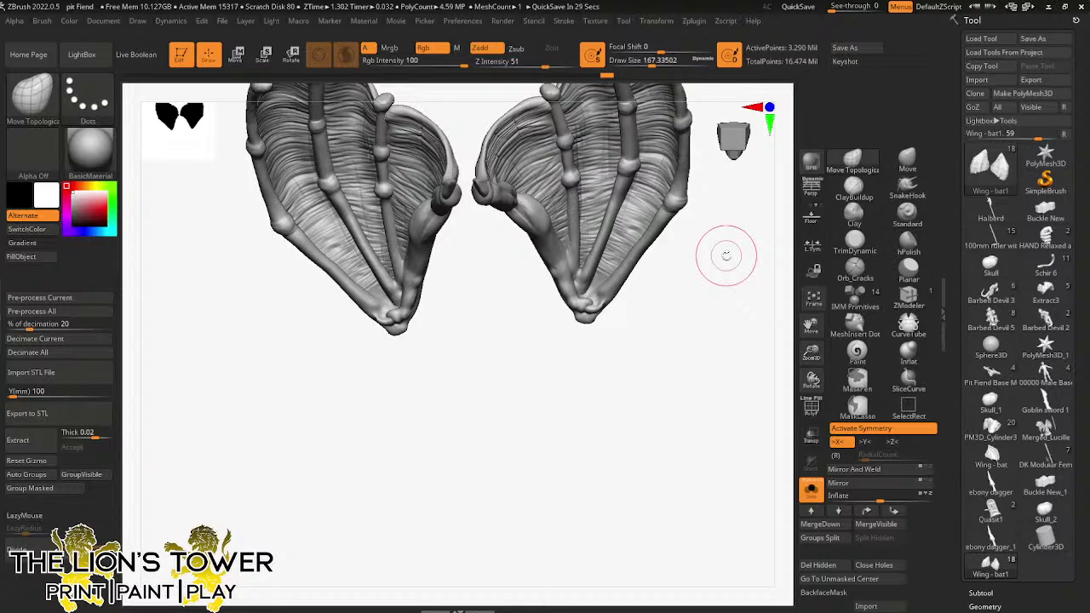
mouse_move(761, 392)
left_mouse_down()
mouse_move(738, 309)
mouse_move(755, 219)
mouse_move(761, 260)
mouse_move(656, 255)
left_mouse_up()
- Switch to the Orb_Cracks brush and isolate the wing bones around the wrist joint
left_click(854, 269)
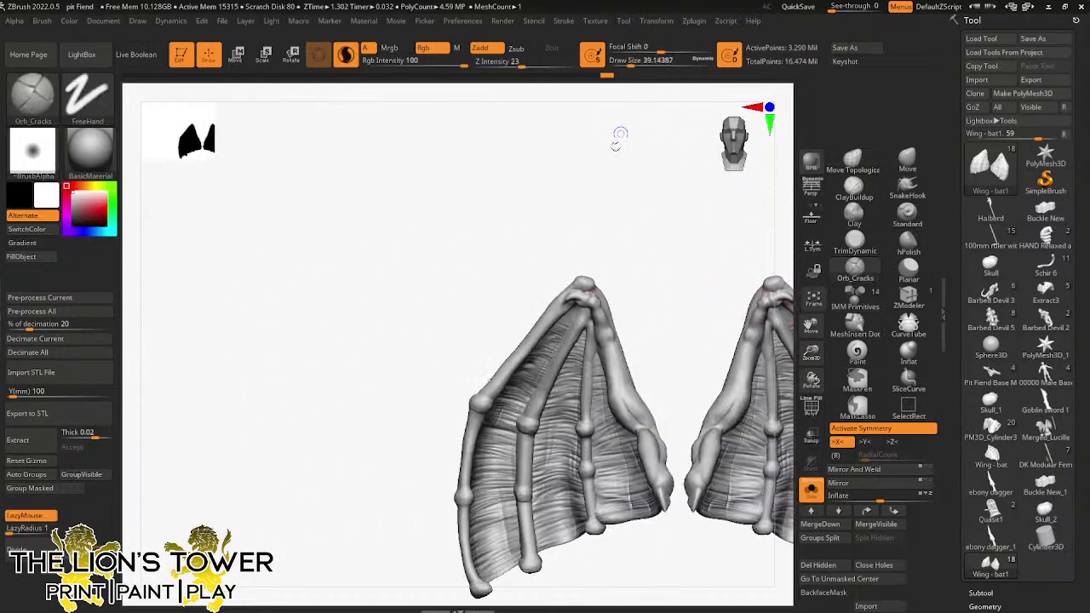
left_click(604, 320, "ctrl+shift")
left_click_drag(812, 351, 831, 415)
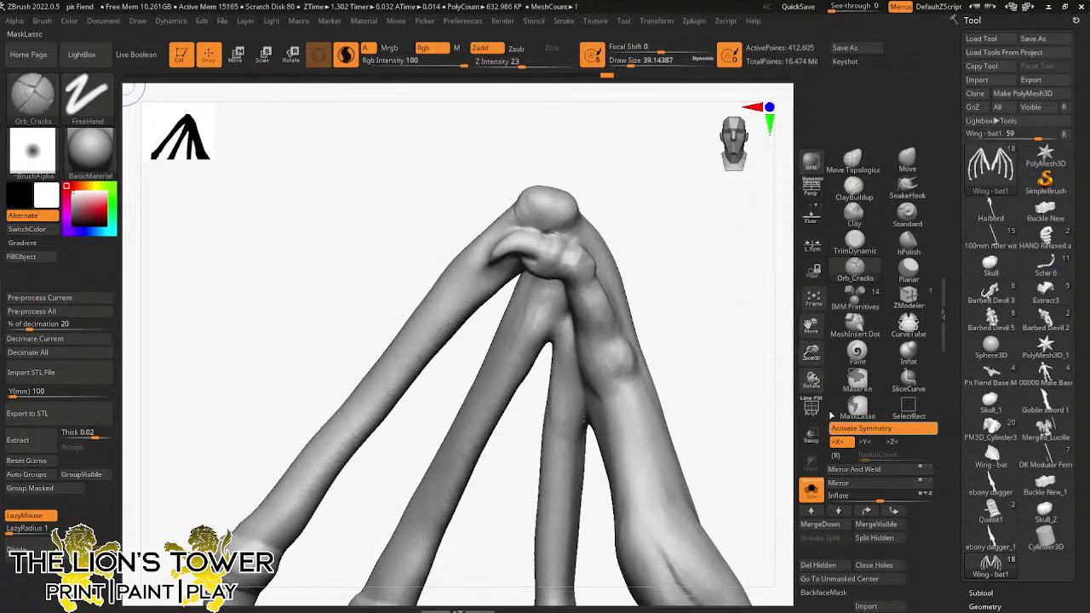
left_click_drag(811, 326, 630, 346)
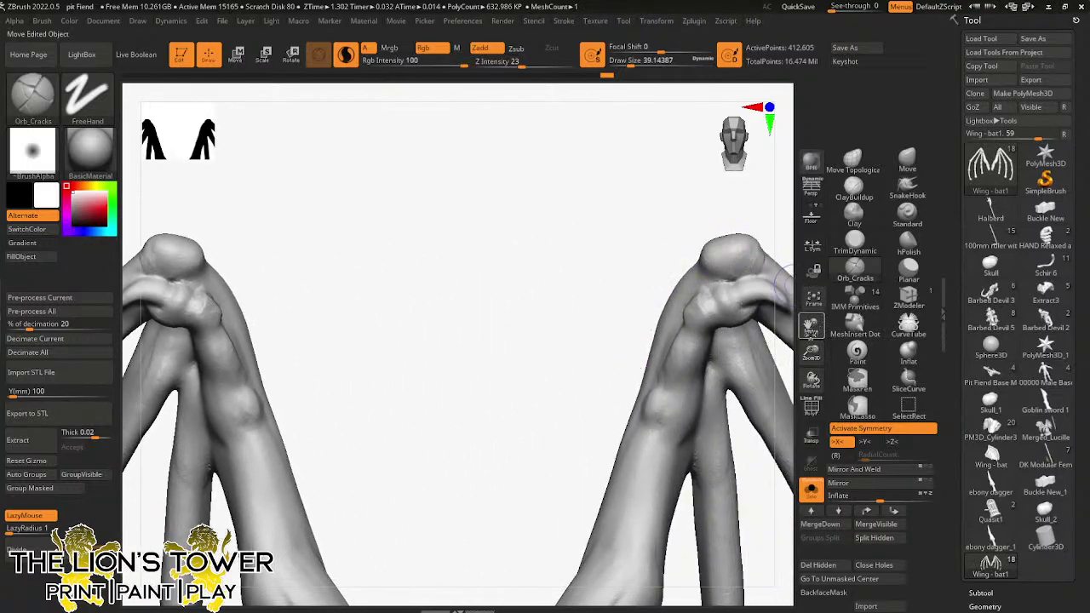
left_click_drag(812, 349, 822, 388)
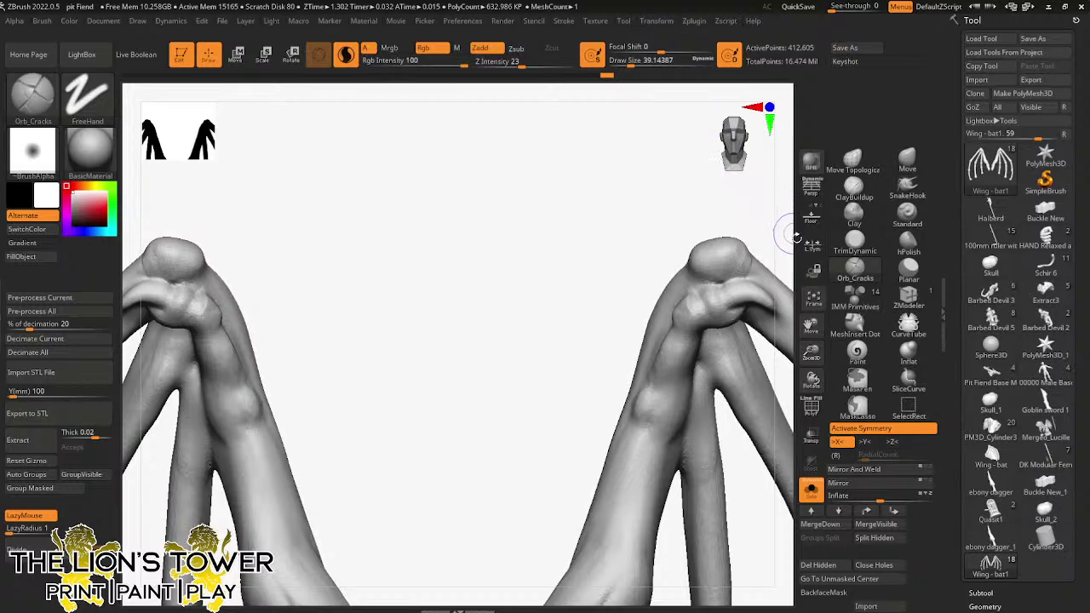
mouse_move(812, 325)
left_mouse_down()
mouse_move(651, 317)
mouse_move(697, 327)
left_mouse_up()
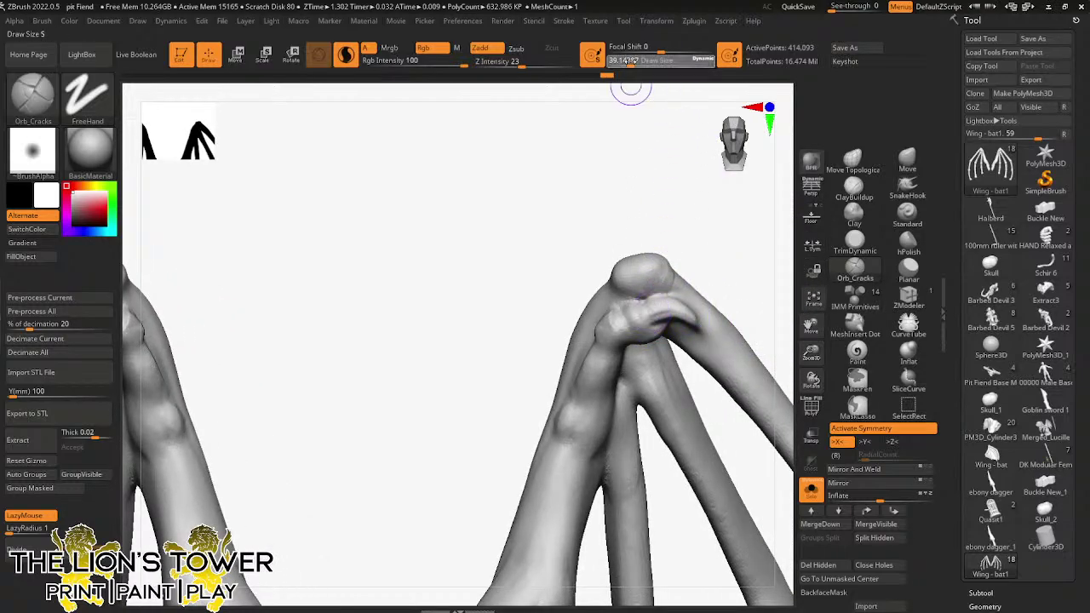
- Carve lengthwise grooves into the curved thumb at the wrist with draw size about 27 and Z intensity 32, smoothing beside its base
left_click_drag(631, 66, 627, 66)
left_click_drag(529, 66, 538, 66)
left_click_drag(773, 267, 750, 207)
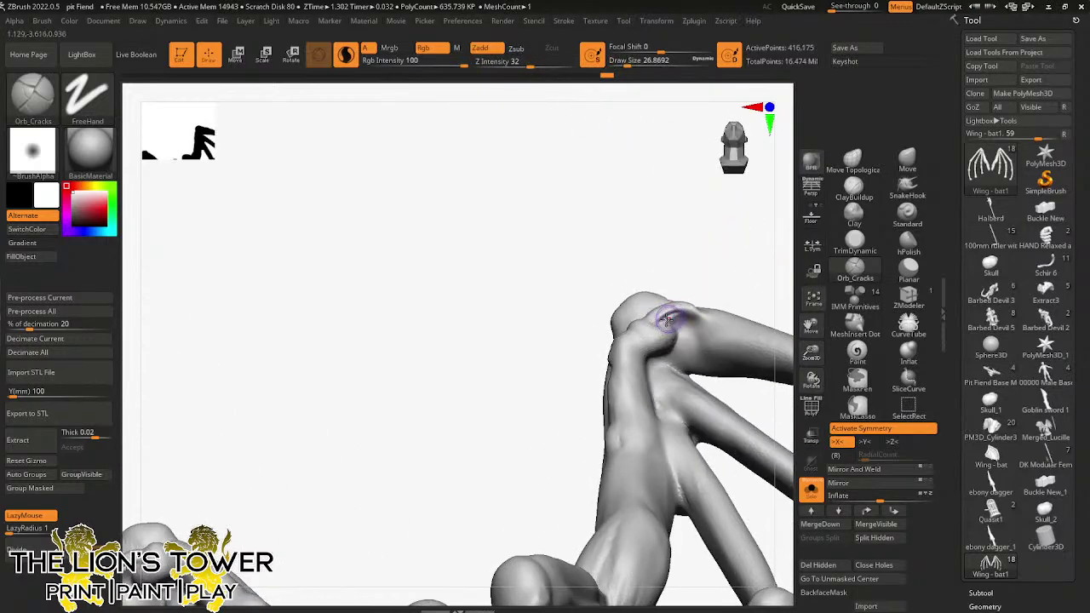
mouse_move(729, 272)
left_mouse_down()
mouse_move(653, 318)
mouse_move(707, 301)
left_mouse_up()
left_click_drag(734, 267, 722, 298)
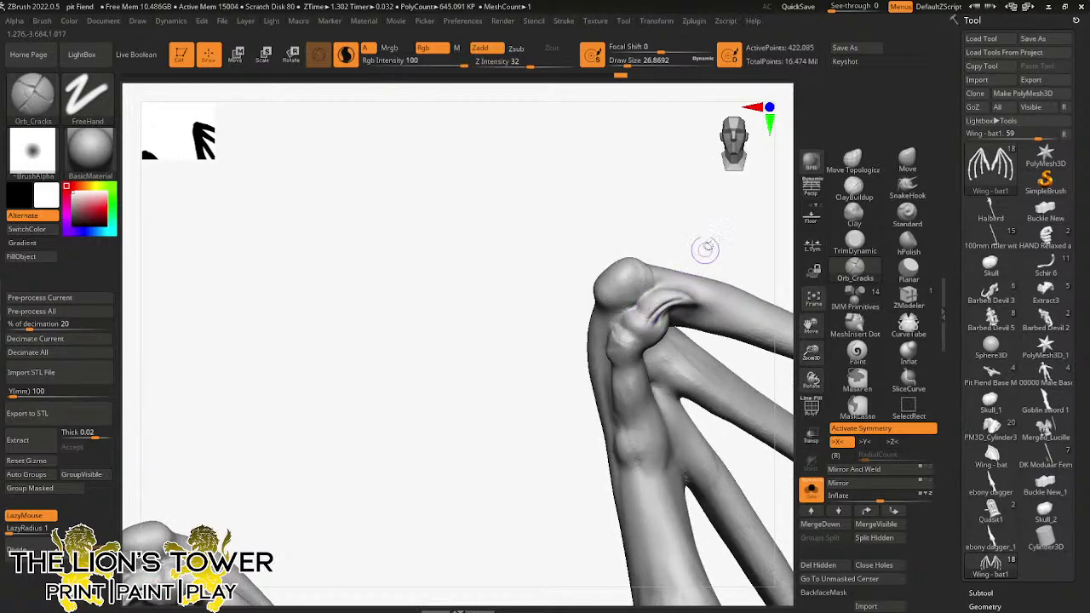
mouse_move(705, 247)
left_mouse_down()
mouse_move(640, 315)
mouse_move(692, 284)
left_mouse_up()
mouse_move(709, 247)
left_mouse_down()
mouse_move(729, 249)
mouse_move(737, 196)
mouse_move(696, 219)
left_mouse_up()
left_click_drag(625, 305, 637, 316, "shift")
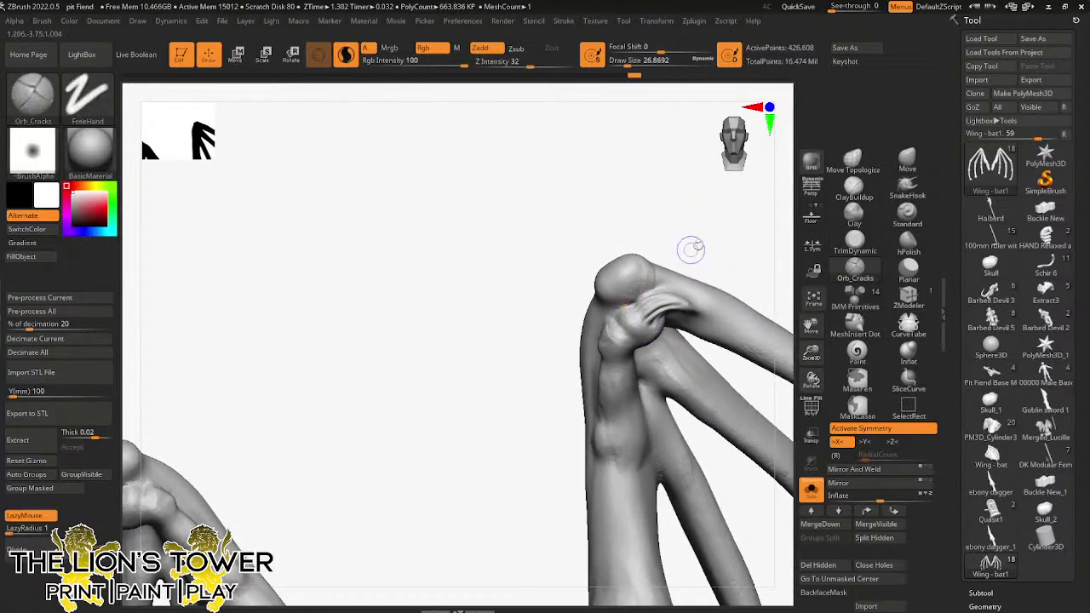
- Carve creases into the thumb's base and the first grooves on the wrist knob with Z intensity 22 and draw size about 39
mouse_move(689, 248)
left_mouse_down()
mouse_move(746, 241)
mouse_move(752, 221)
mouse_move(747, 341)
left_mouse_up()
left_click(520, 64)
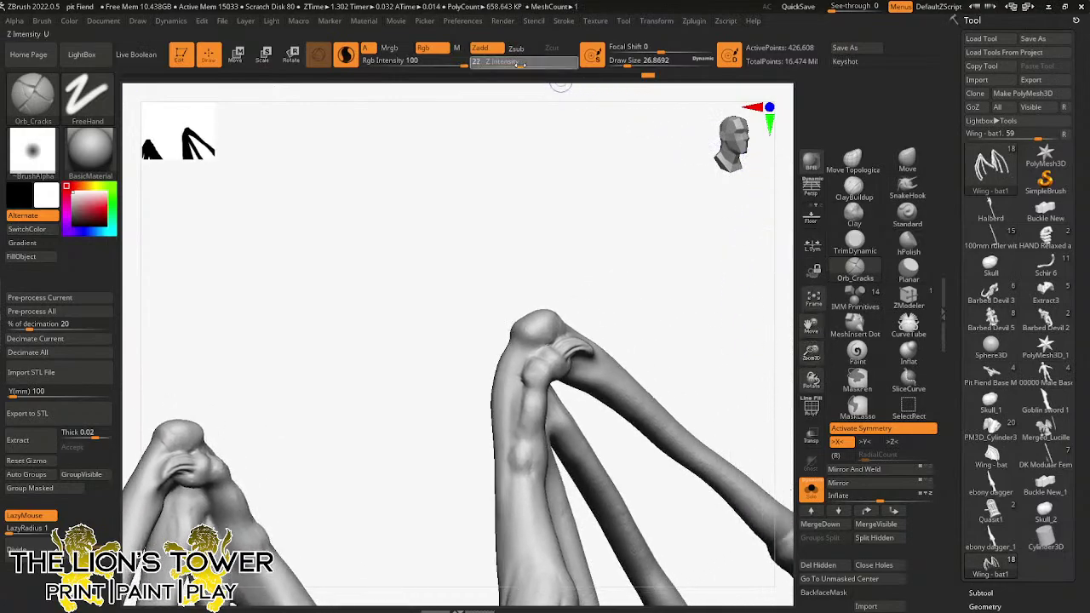
left_click(630, 63)
left_click_drag(636, 205, 599, 252)
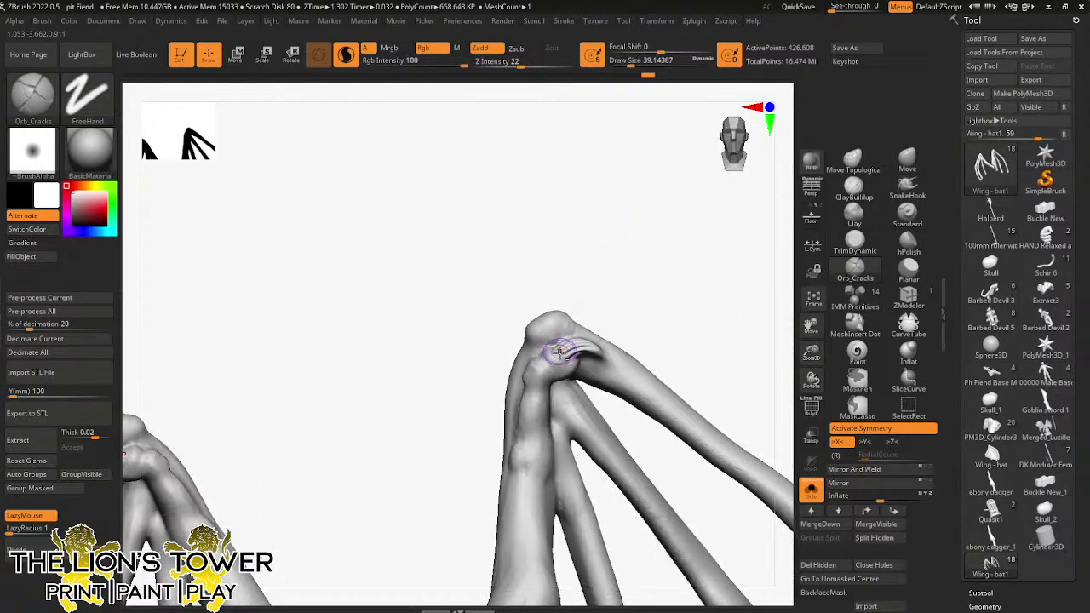
mouse_move(547, 350)
left_mouse_down()
mouse_move(575, 367)
mouse_move(551, 357)
mouse_move(561, 370)
left_mouse_up()
mouse_move(565, 255)
left_mouse_down()
mouse_move(583, 318)
mouse_move(568, 316)
mouse_move(564, 335)
left_mouse_up()
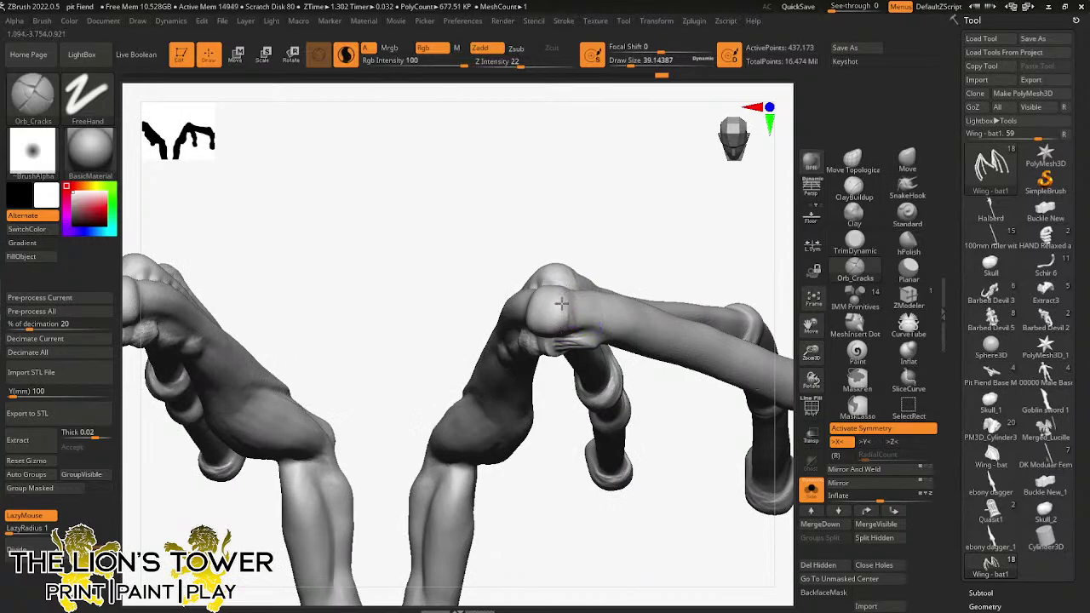
left_click_drag(566, 283, 557, 335)
left_click_drag(554, 296, 558, 327)
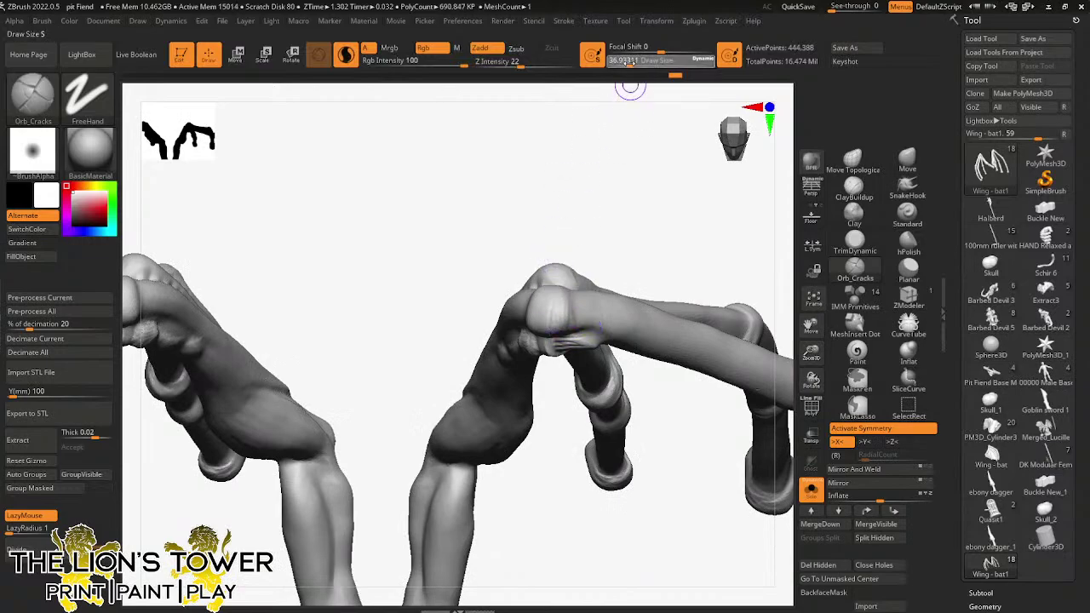
- Carve fine parallel grooves around the rounded wrist knob with a draw size of 28.75
left_click(628, 64)
left_click_drag(608, 203, 593, 207)
left_click_drag(543, 319, 543, 328)
left_click_drag(546, 287, 534, 329)
left_click_drag(553, 187, 599, 161)
left_click_drag(545, 223, 591, 221)
left_click_drag(544, 294, 537, 328)
left_click_drag(582, 253, 557, 256)
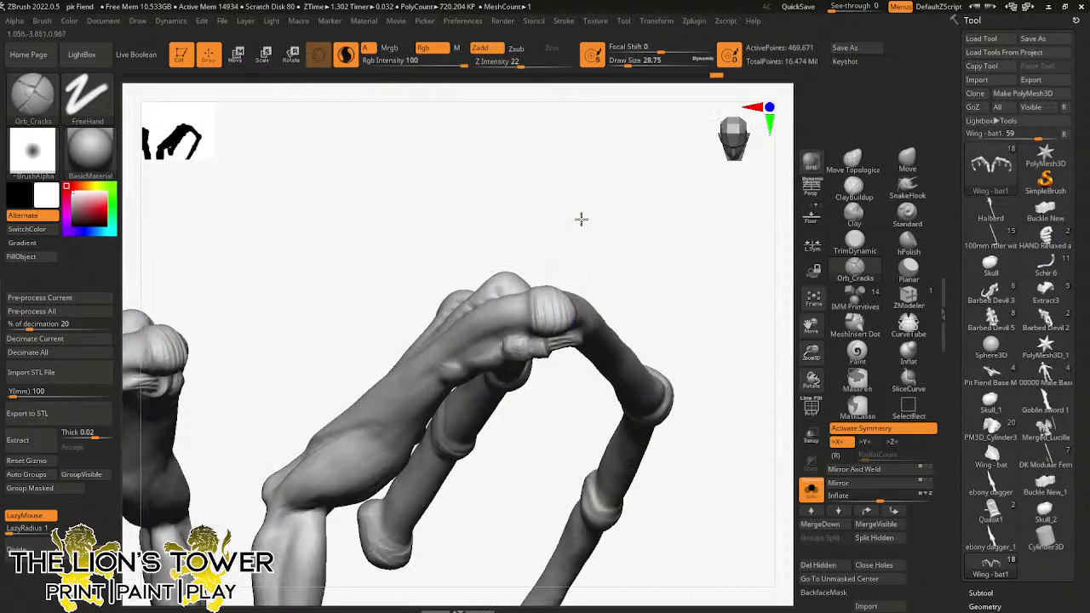
mouse_move(580, 219)
left_mouse_down()
mouse_move(535, 276)
mouse_move(558, 327)
mouse_move(577, 326)
left_mouse_up()
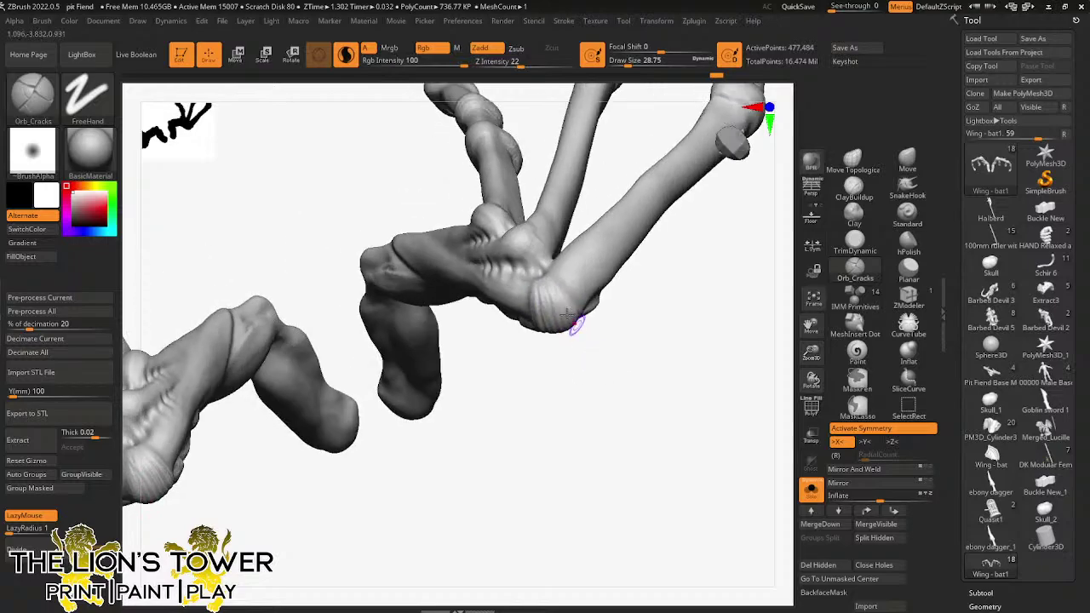
left_click_drag(564, 287, 568, 326)
- Add short cross cracks between the parallel grooves on the wrist knob
left_click_drag(525, 297, 572, 283)
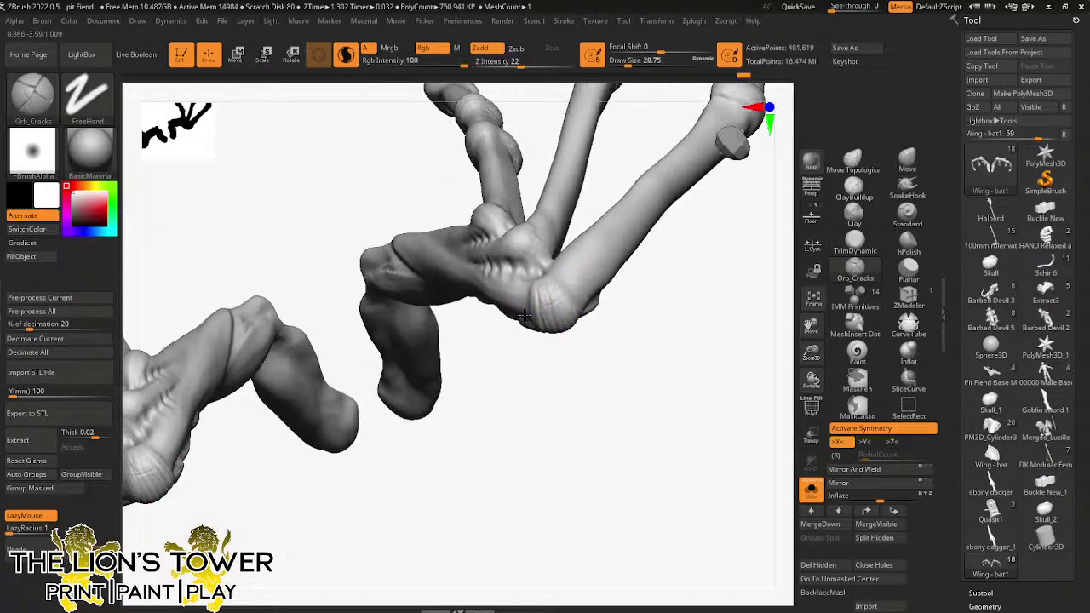
mouse_move(525, 317)
left_mouse_down()
mouse_move(582, 297)
mouse_move(561, 328)
mouse_move(561, 451)
left_mouse_up()
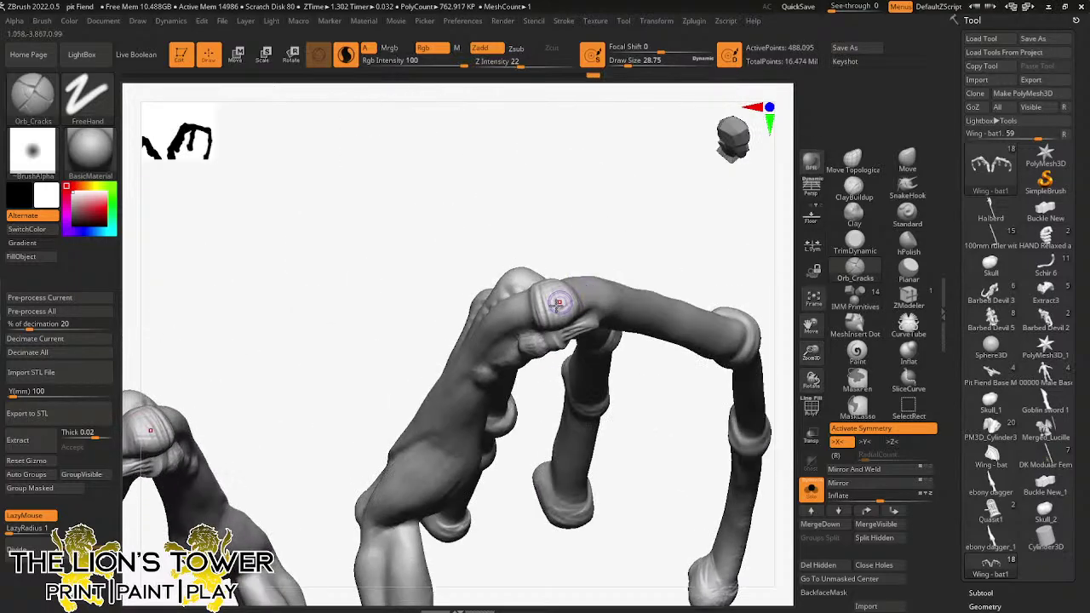
left_click_drag(557, 301, 554, 326)
left_click_drag(605, 266, 605, 186)
left_click_drag(574, 304, 555, 300)
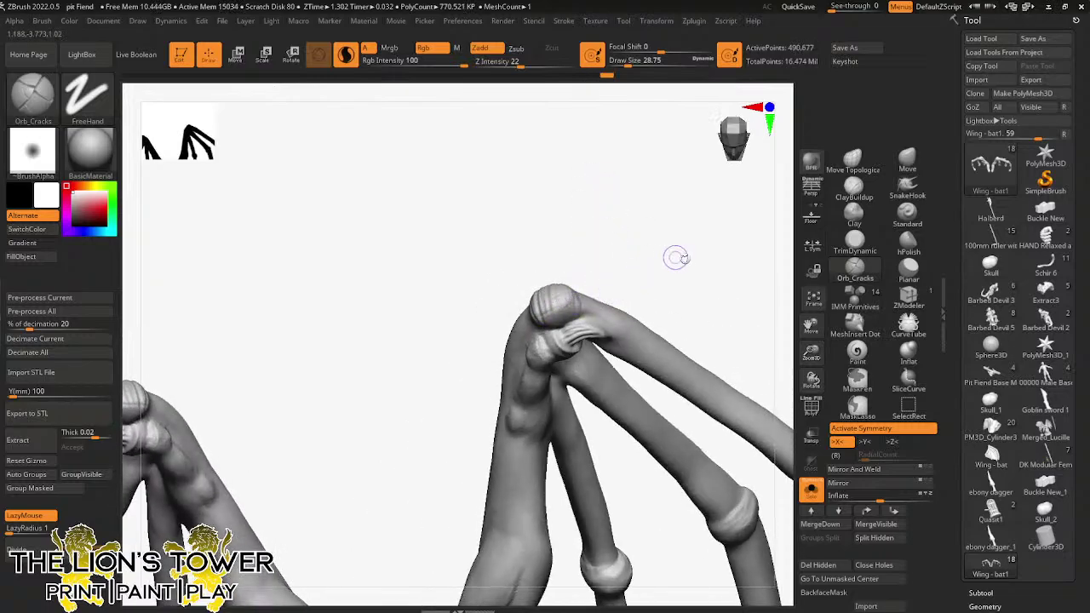
- Carve small creases around the thumb's base joint and over the bump below it on the arm bone
mouse_move(719, 287)
left_mouse_down()
mouse_move(749, 262)
mouse_move(734, 294)
left_mouse_up()
mouse_move(580, 327)
left_mouse_down()
mouse_move(549, 334)
mouse_move(530, 365)
mouse_move(547, 343)
left_mouse_up()
left_click_drag(677, 226, 620, 214)
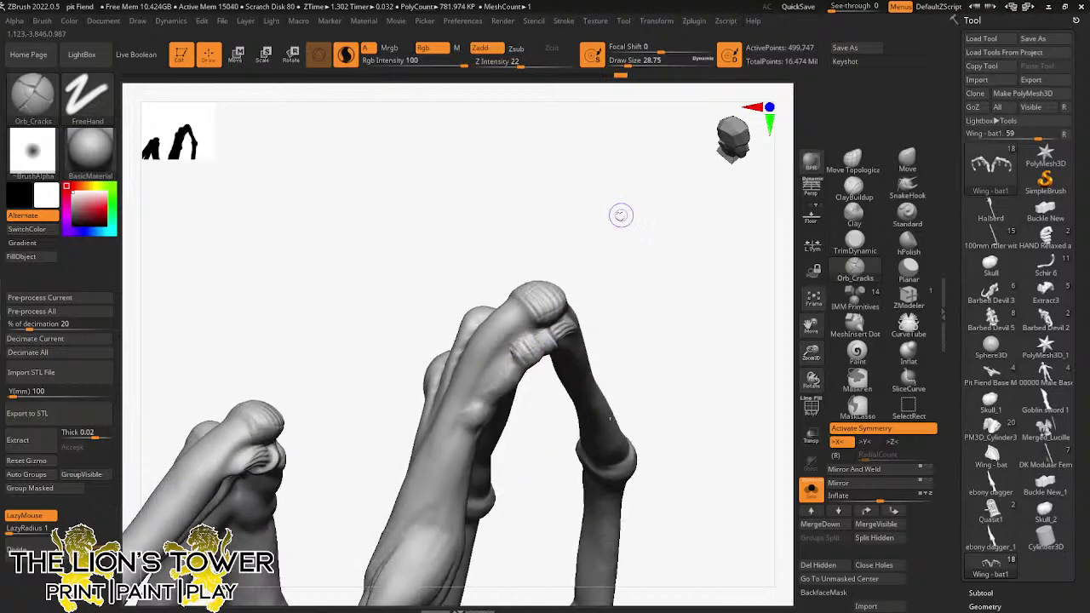
left_click_drag(514, 347, 528, 359)
mouse_move(655, 290)
left_mouse_down()
mouse_move(639, 282)
mouse_move(630, 294)
left_mouse_up()
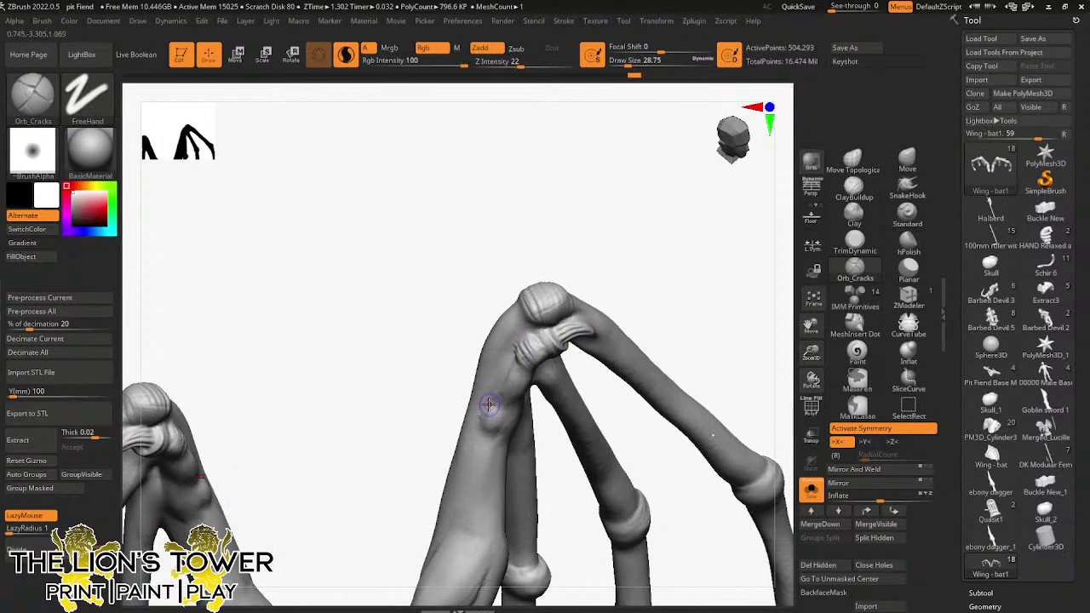
left_click_drag(494, 414, 509, 380)
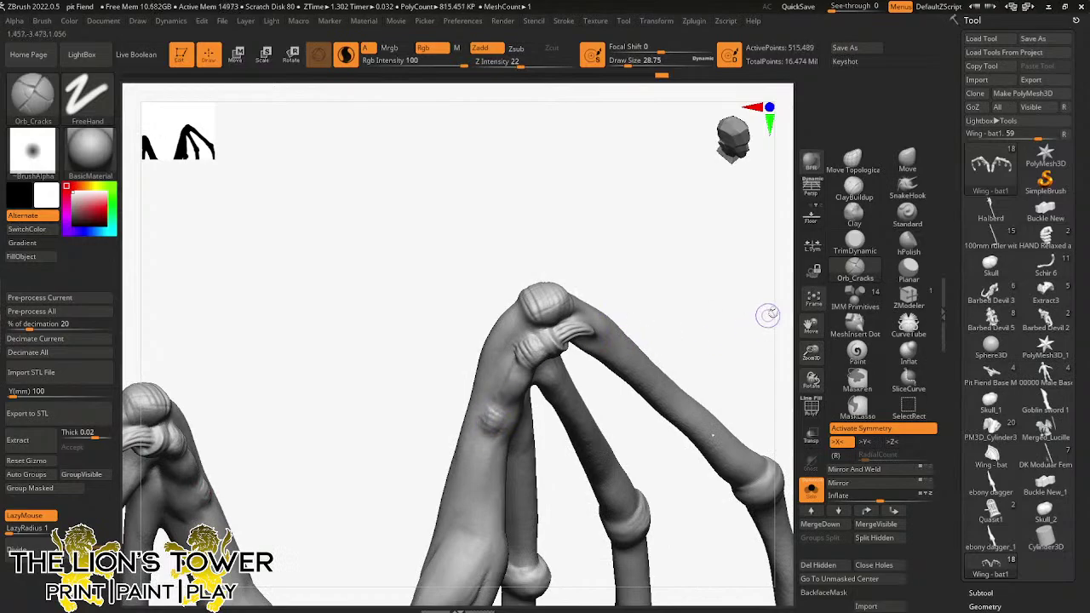
- Carve fine creases over the middle wing finger's base knuckle on the back side of the wrist
mouse_move(783, 299)
left_mouse_down()
mouse_move(770, 281)
mouse_move(693, 306)
mouse_move(706, 258)
mouse_move(766, 281)
left_mouse_up()
mouse_move(810, 324)
left_mouse_down()
mouse_move(792, 268)
mouse_move(621, 380)
mouse_move(633, 416)
mouse_move(700, 319)
left_mouse_up()
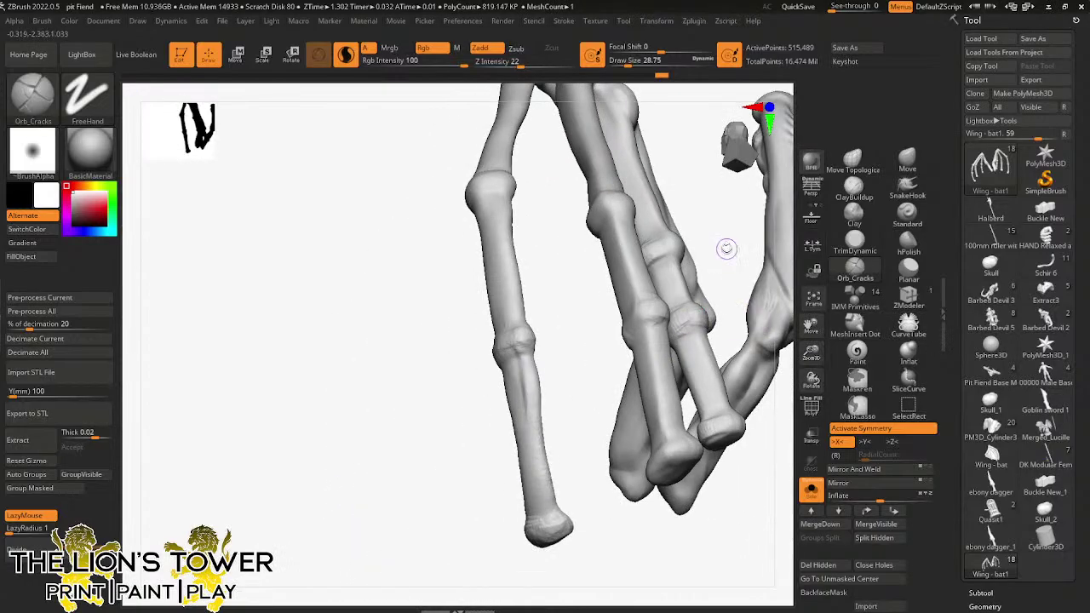
mouse_move(724, 246)
left_mouse_down()
mouse_move(676, 287)
mouse_move(703, 309)
left_mouse_up()
left_click(813, 298)
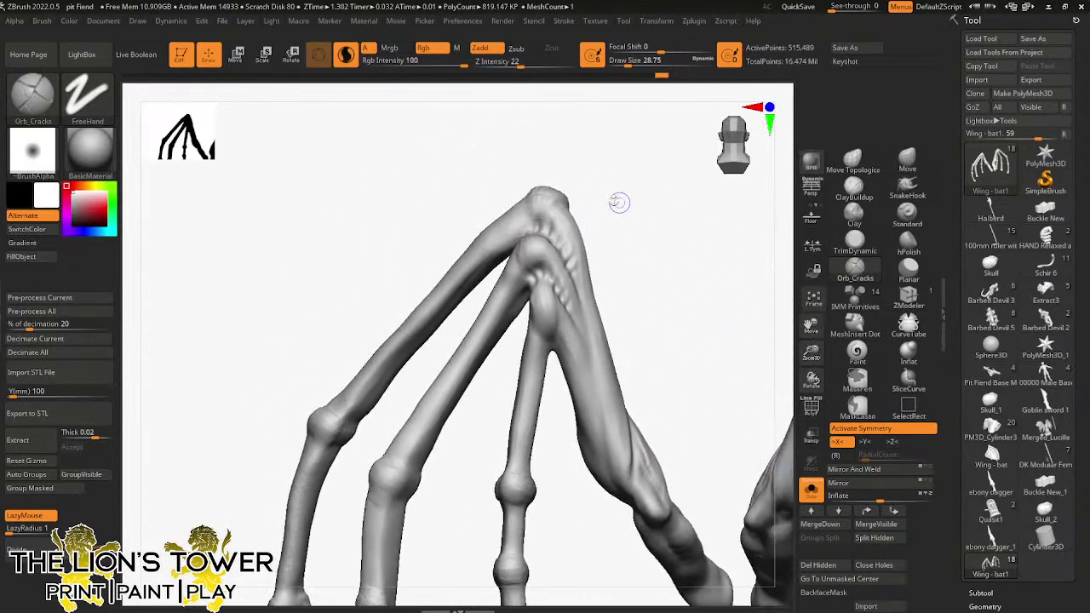
mouse_move(618, 203)
left_mouse_down()
mouse_move(608, 290)
mouse_move(523, 287)
left_mouse_up()
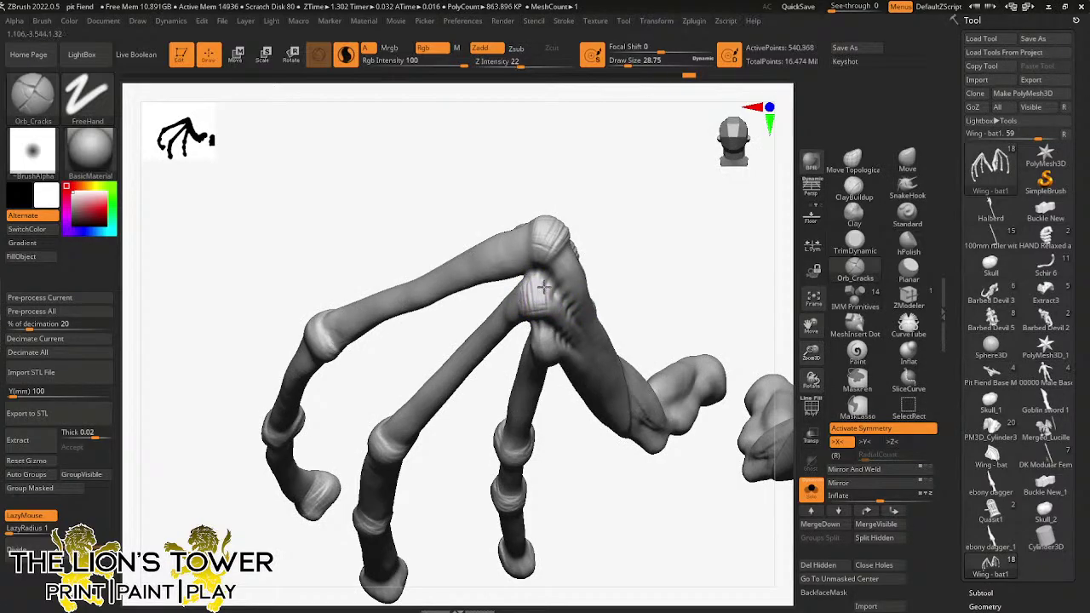
left_click_drag(559, 287, 569, 298)
mouse_move(641, 281)
left_mouse_down()
mouse_move(625, 197)
mouse_move(601, 209)
left_mouse_up()
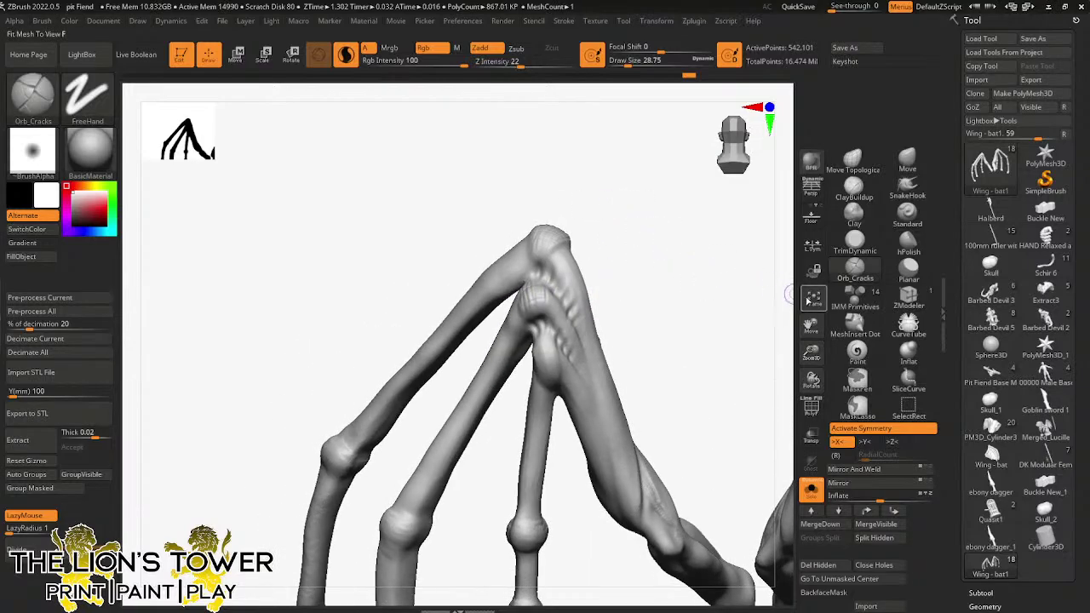
- Carve lengthwise creases over the innermost wing finger's base knuckle just below the wrist
left_click_drag(811, 351, 811, 327)
left_click_drag(681, 318, 637, 318)
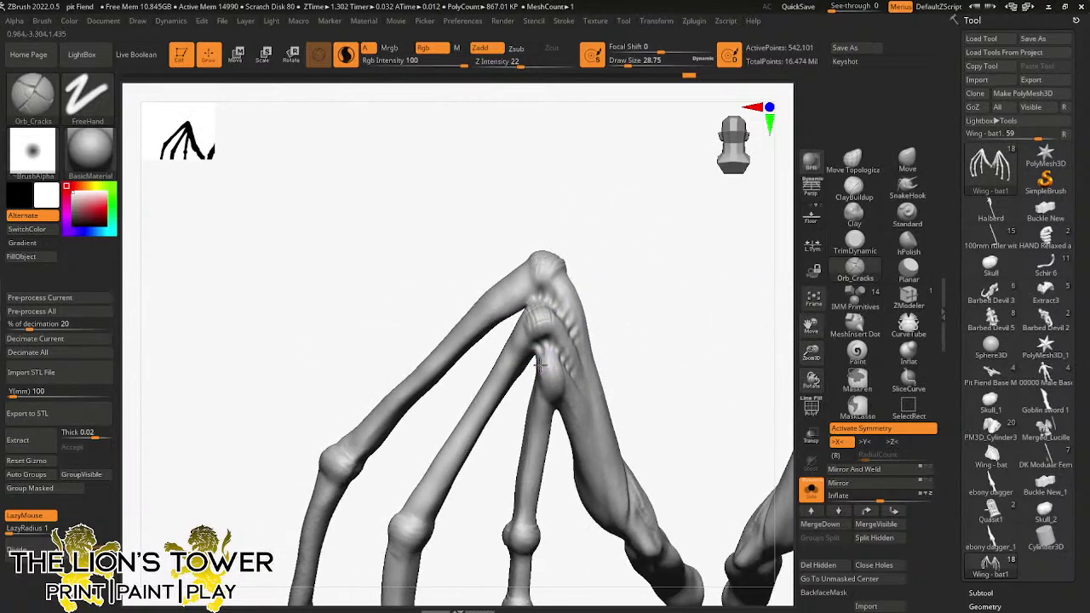
left_click_drag(546, 385, 558, 402)
right_click_drag(560, 398, 552, 363)
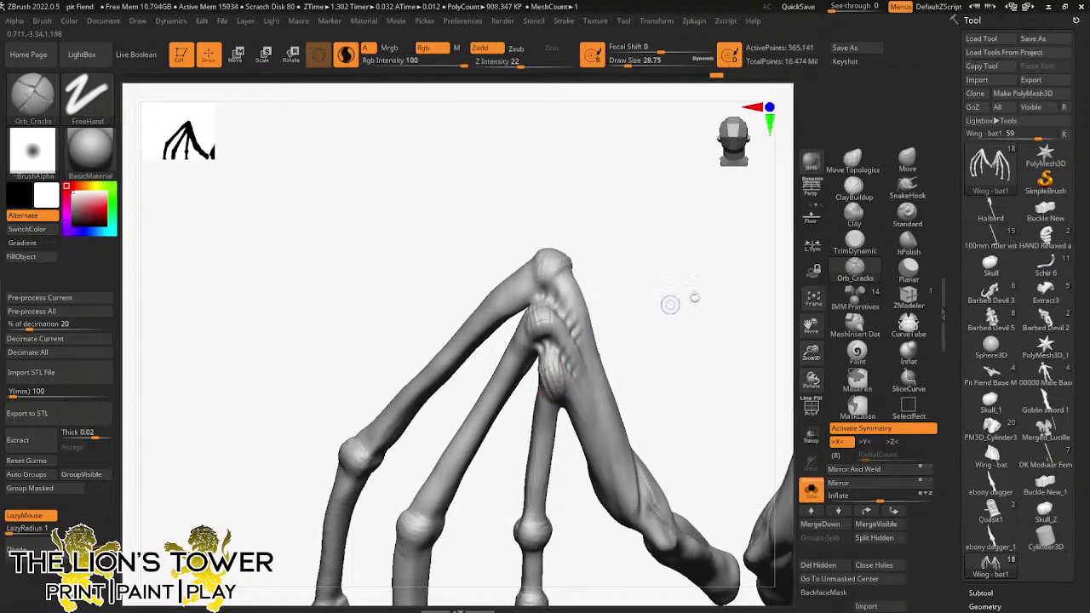
- Carve parallel creases across the elbow joint between the forearm and the upper arm bone
right_click_drag(672, 304, 644, 401)
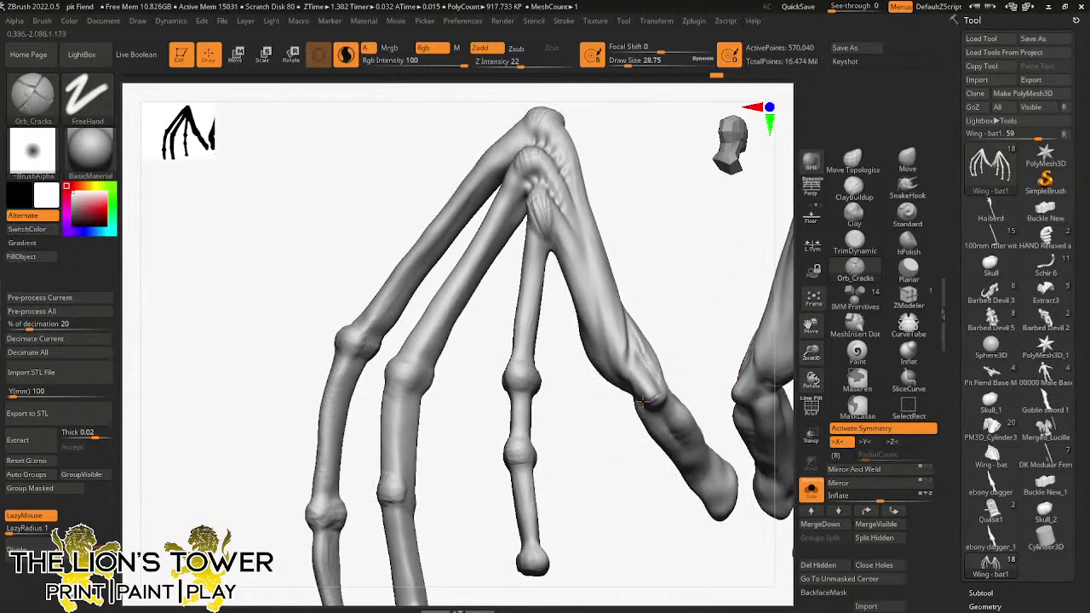
left_click_drag(649, 380, 659, 370)
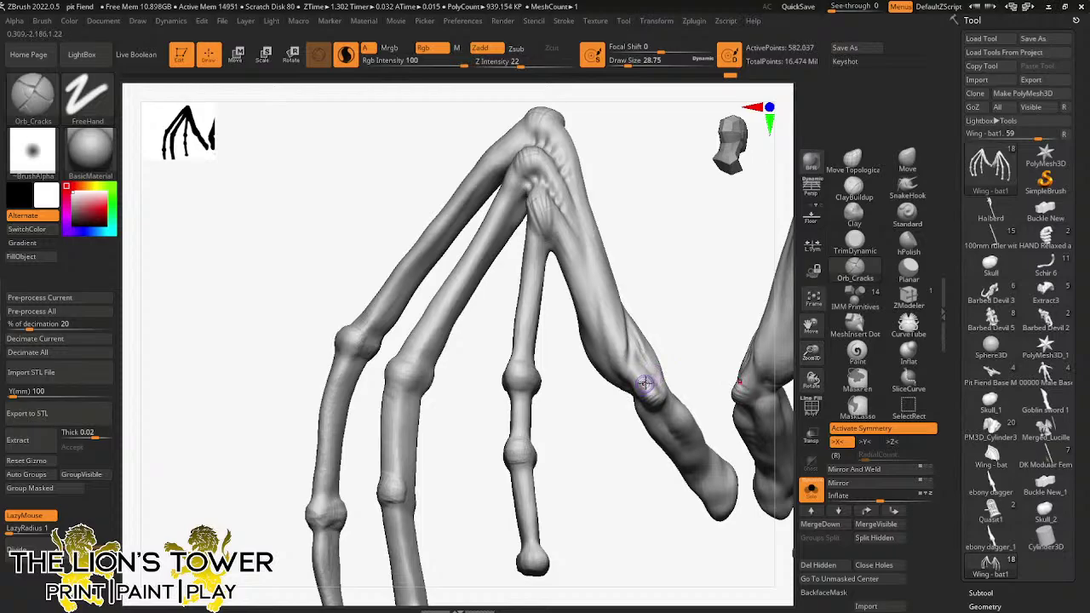
right_click_drag(681, 354, 662, 406)
left_click_drag(664, 410, 666, 407)
right_click_drag(666, 352, 660, 339)
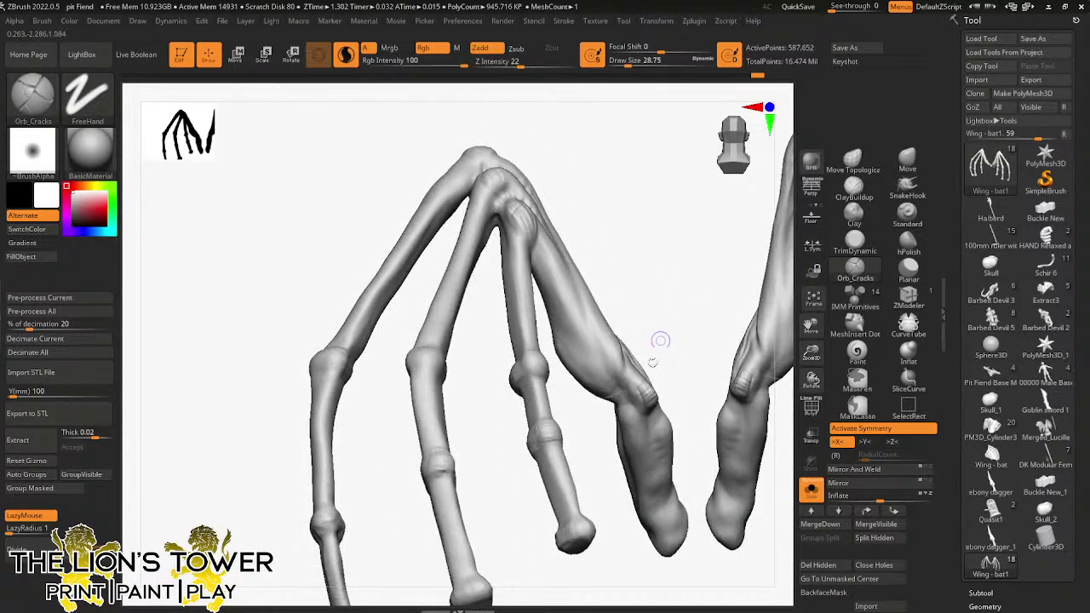
left_click_drag(645, 395, 654, 398)
mouse_move(684, 352)
right_mouse_down()
mouse_move(712, 332)
mouse_move(700, 339)
right_mouse_up()
left_click_drag(647, 389, 656, 395)
right_click_drag(701, 328, 683, 310)
left_click_drag(638, 382, 638, 380)
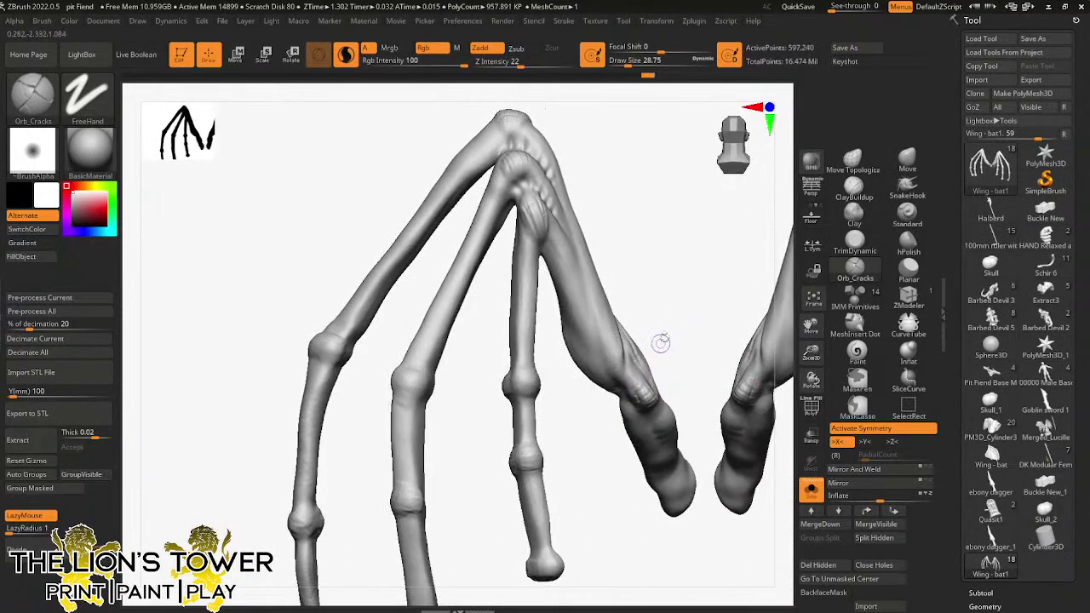
mouse_move(660, 342)
left_mouse_down()
mouse_move(655, 309)
mouse_move(669, 345)
left_mouse_up()
- Carve ring creases around the innermost finger's upper joint
mouse_move(667, 344)
right_mouse_down()
mouse_move(574, 423)
mouse_move(502, 385)
right_mouse_up()
left_click_drag(497, 378, 526, 384)
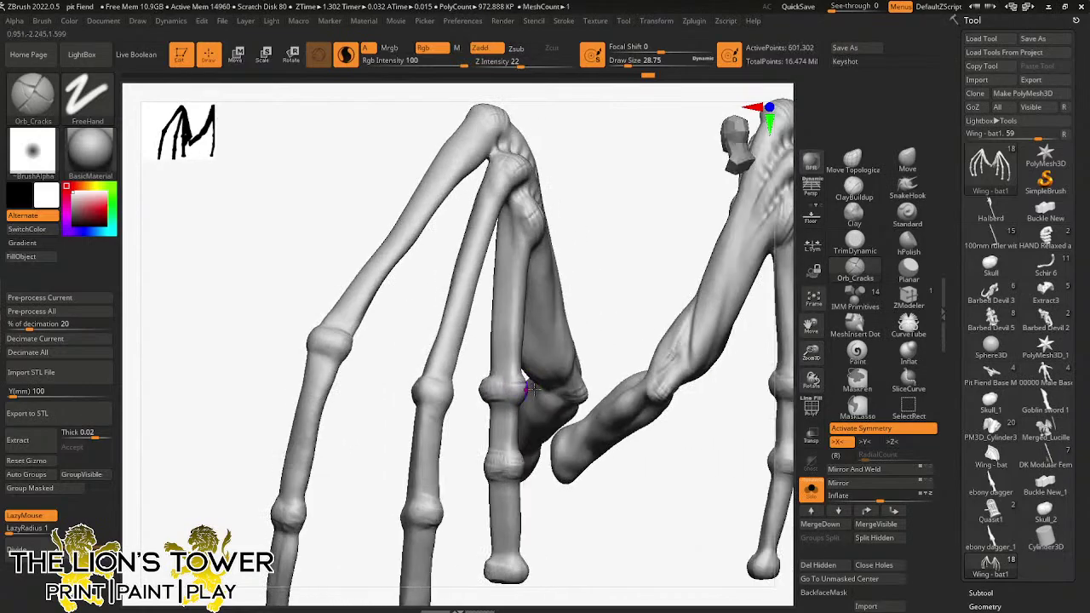
left_click_drag(601, 312, 545, 348)
left_click_drag(500, 386, 531, 388)
mouse_move(543, 389)
right_mouse_down()
mouse_move(502, 392)
mouse_move(545, 389)
mouse_move(524, 402)
mouse_move(547, 384)
right_mouse_up()
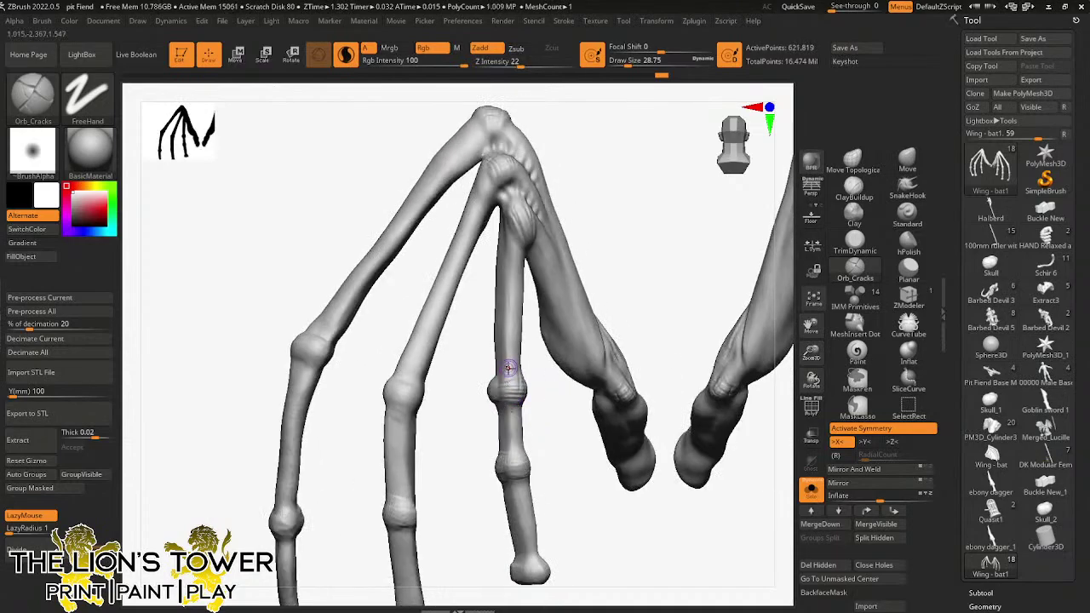
- Carve ring creases around the innermost finger's lower joint
right_click_drag(537, 455, 517, 462)
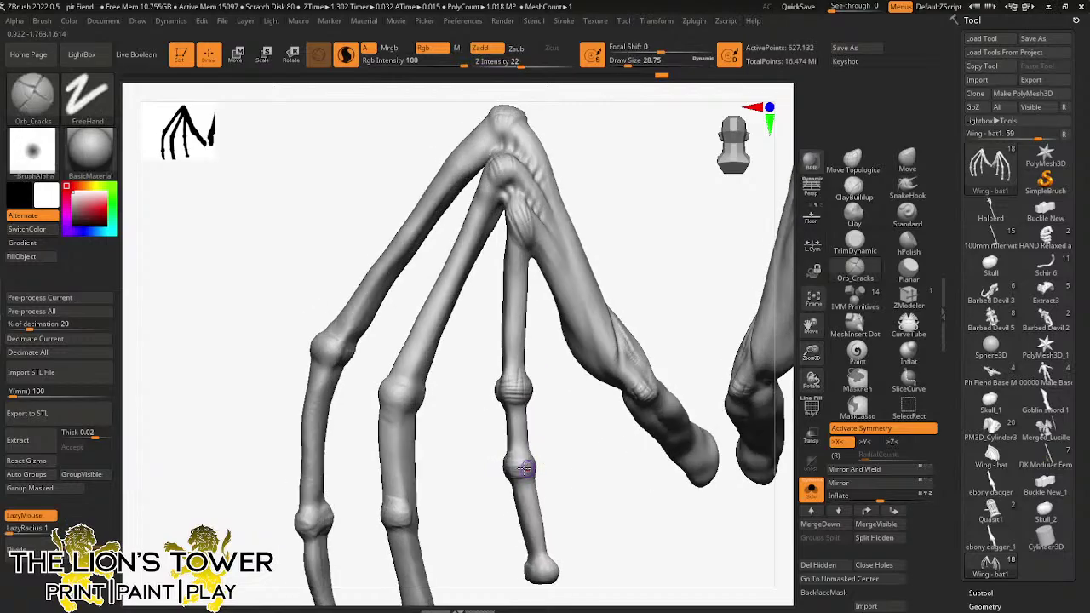
left_click_drag(524, 461, 541, 468)
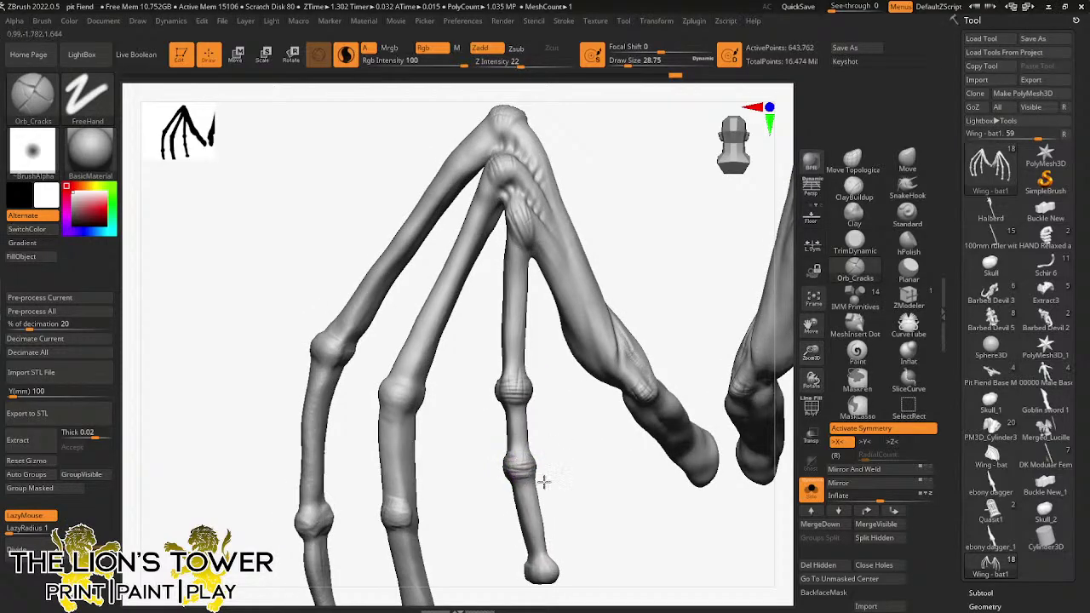
mouse_move(543, 482)
right_mouse_down()
mouse_move(579, 446)
mouse_move(537, 432)
right_mouse_up()
- Smooth the middle finger's upper joint and carve ring creases around it
key("shift")
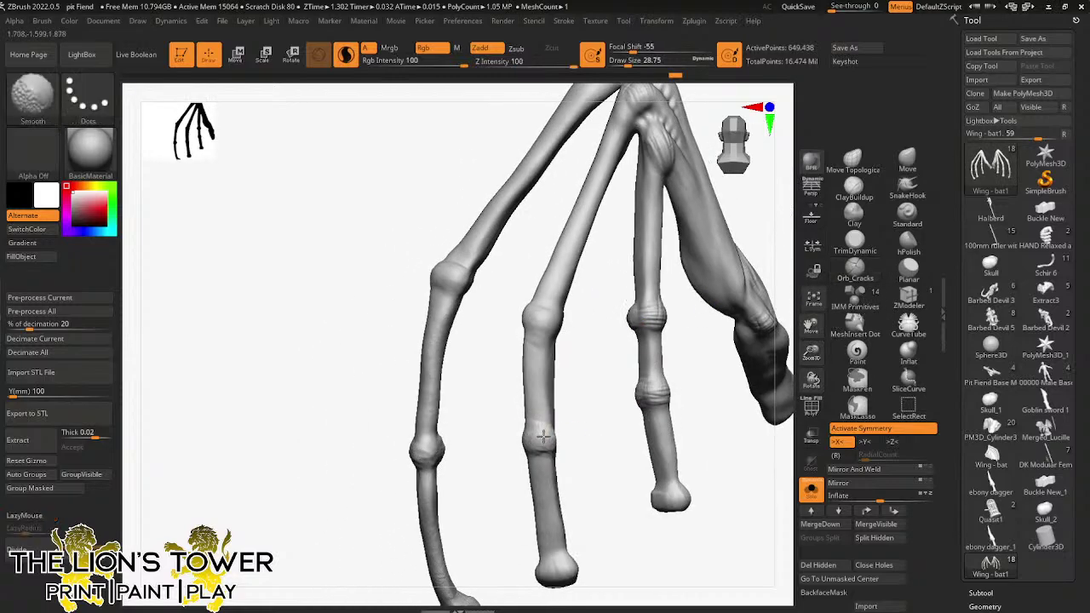
left_click_drag(553, 308, 545, 326, "shift")
right_click_drag(584, 317, 549, 303)
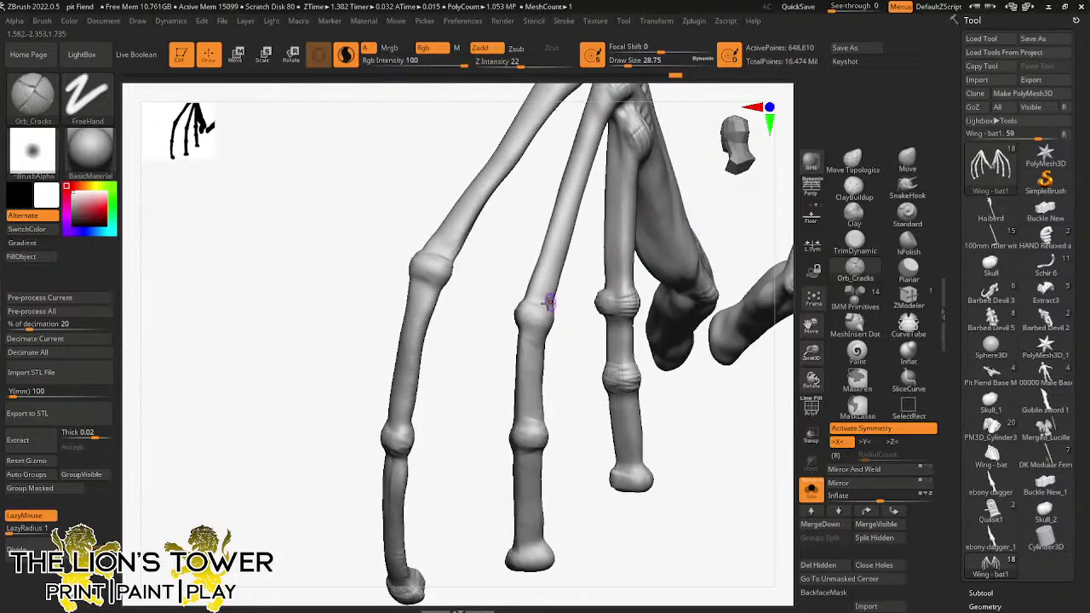
mouse_move(524, 307)
left_mouse_down()
mouse_move(558, 320)
mouse_move(554, 331)
mouse_move(564, 315)
mouse_move(542, 304)
mouse_move(533, 311)
mouse_move(560, 302)
left_mouse_up()
right_click_drag(559, 301, 580, 310)
- Carve ring creases with small cross cracks around the middle finger's lower joint
right_click_drag(585, 392, 591, 336, "alt")
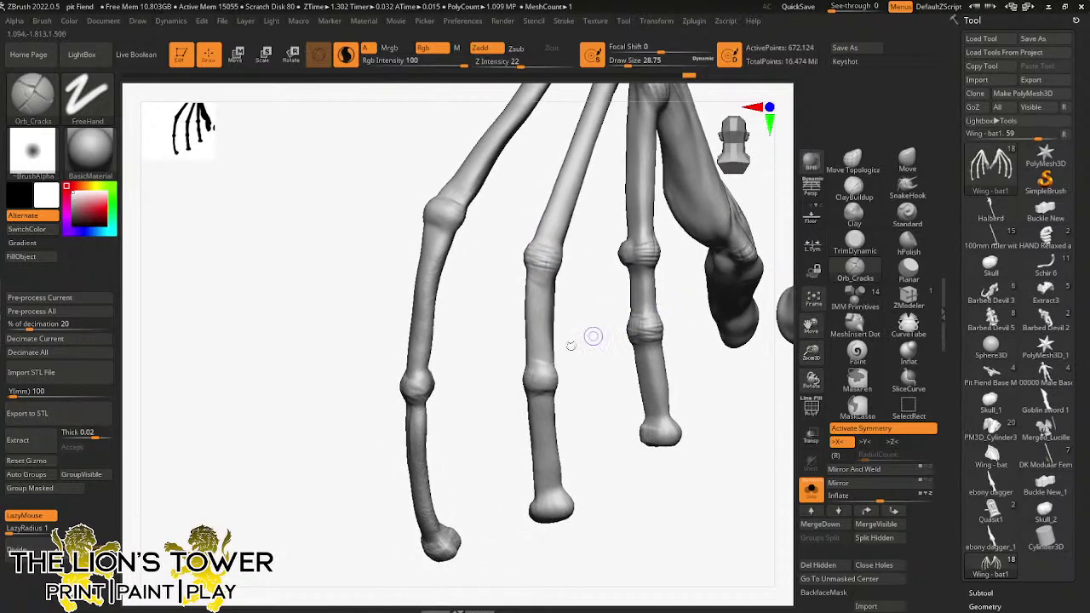
left_click_drag(529, 368, 555, 372)
mouse_move(533, 373)
left_mouse_down()
mouse_move(545, 376)
mouse_move(518, 383)
mouse_move(564, 377)
mouse_move(554, 392)
left_mouse_up()
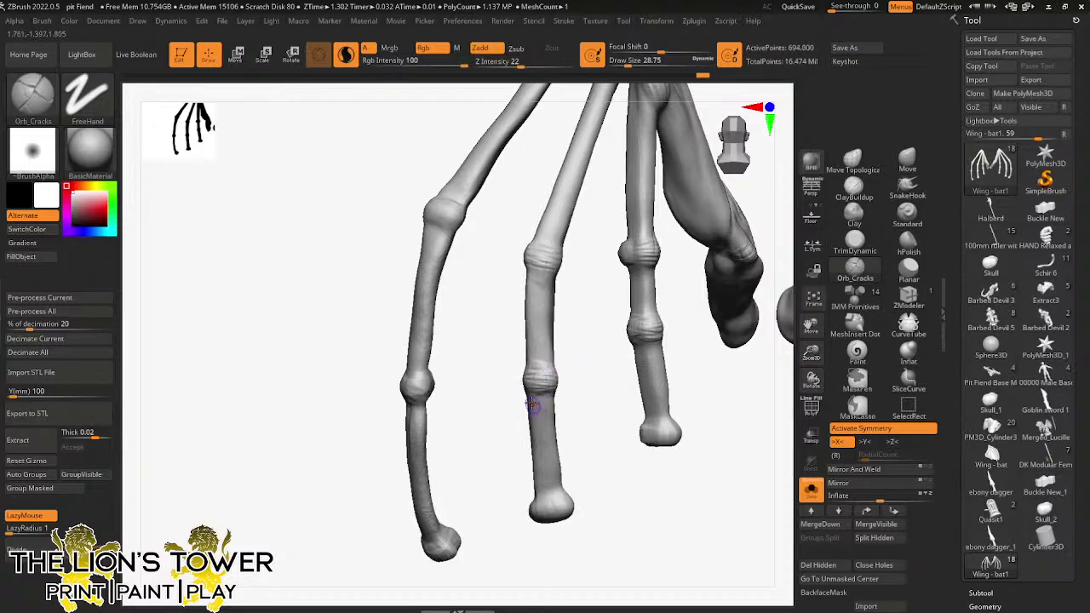
- Smooth the outermost finger's bone and carve ring creases around its lower joint
right_click_drag(455, 384, 415, 387)
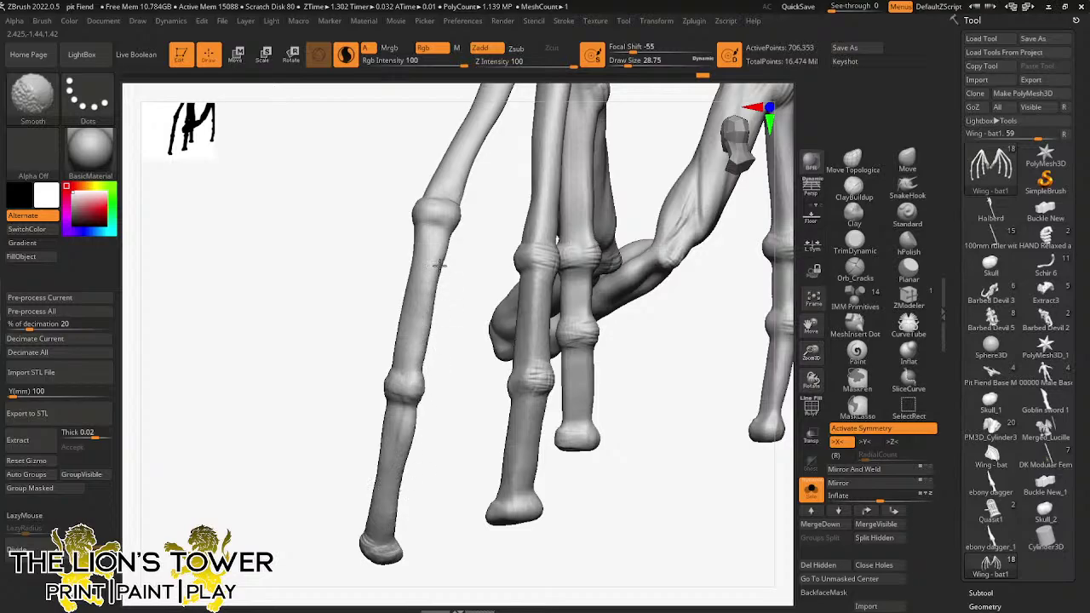
right_click_drag(462, 254, 443, 268)
mouse_move(401, 377)
left_mouse_down()
mouse_move(435, 383)
mouse_move(428, 394)
mouse_move(441, 392)
mouse_move(420, 378)
mouse_move(436, 383)
left_mouse_up()
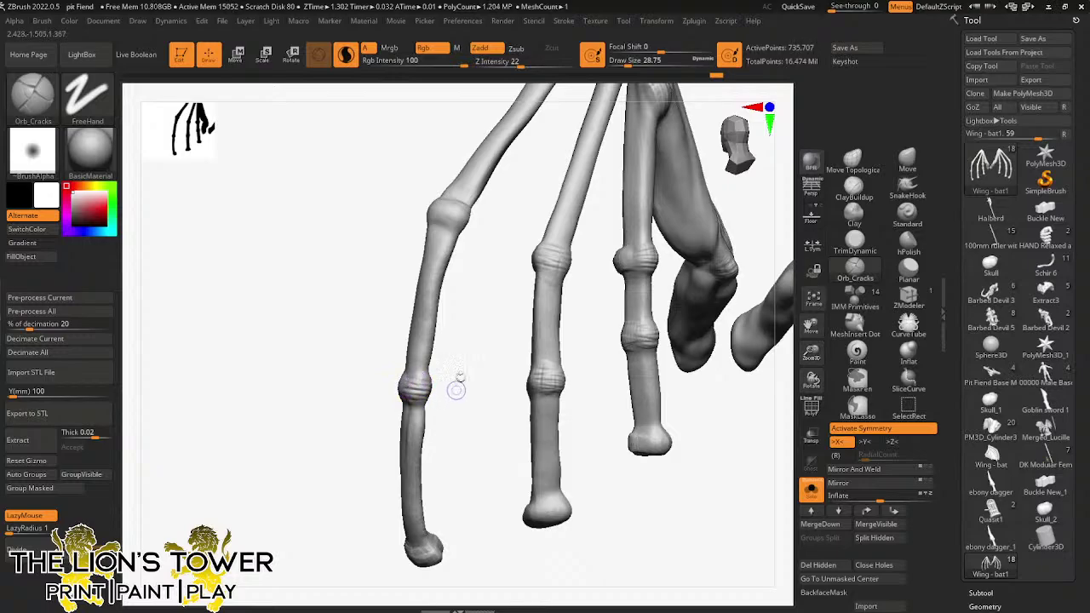
- Carve ring creases around the outermost finger's upper joint
right_click_drag(471, 239, 462, 214)
mouse_move(463, 214)
left_mouse_down()
mouse_move(437, 213)
mouse_move(479, 220)
left_mouse_up()
right_click_drag(478, 219, 453, 213)
left_click_drag(439, 207, 470, 218)
- Continue the ring creases around the outer side of the outermost finger's joints
left_click_drag(552, 194, 585, 233)
left_click_drag(809, 330, 829, 357)
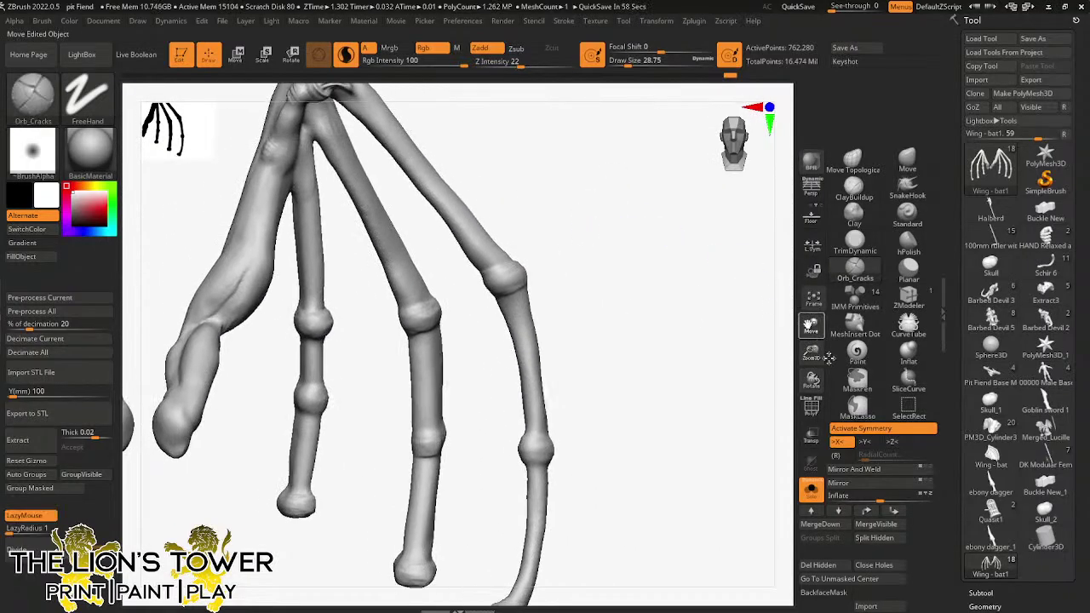
left_click_drag(700, 300, 599, 304)
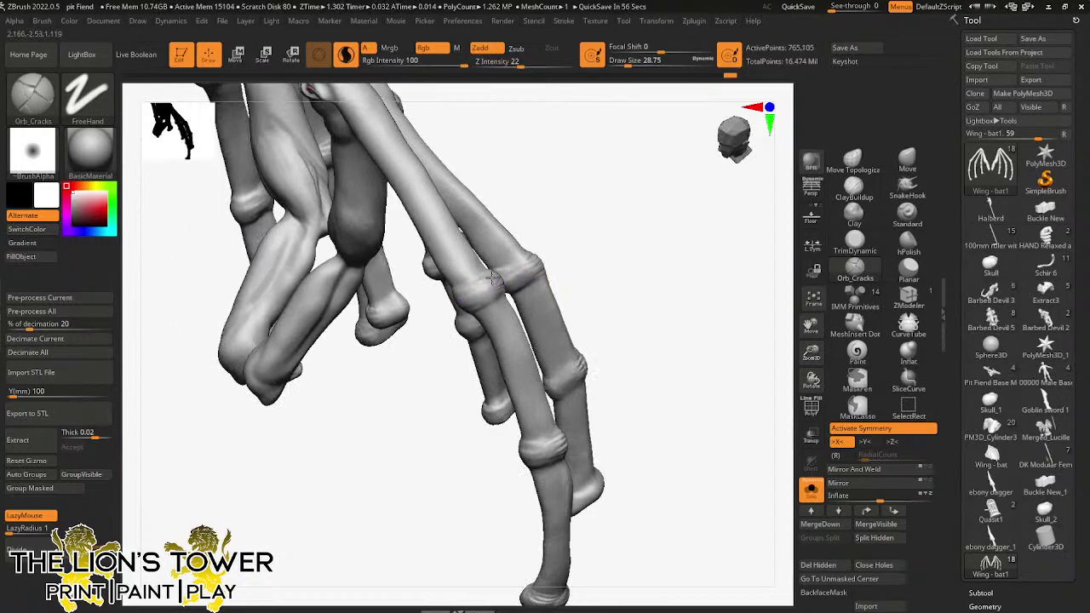
mouse_move(459, 308)
left_mouse_down()
mouse_move(503, 282)
mouse_move(652, 259)
mouse_move(643, 309)
left_mouse_up()
right_click_drag(787, 343, 720, 345)
left_click_drag(810, 326, 785, 302)
left_click_drag(784, 303, 724, 302)
mouse_move(504, 344)
left_mouse_down()
mouse_move(493, 351)
mouse_move(514, 349)
mouse_move(494, 357)
mouse_move(509, 349)
left_mouse_up()
left_click_drag(811, 327, 785, 213)
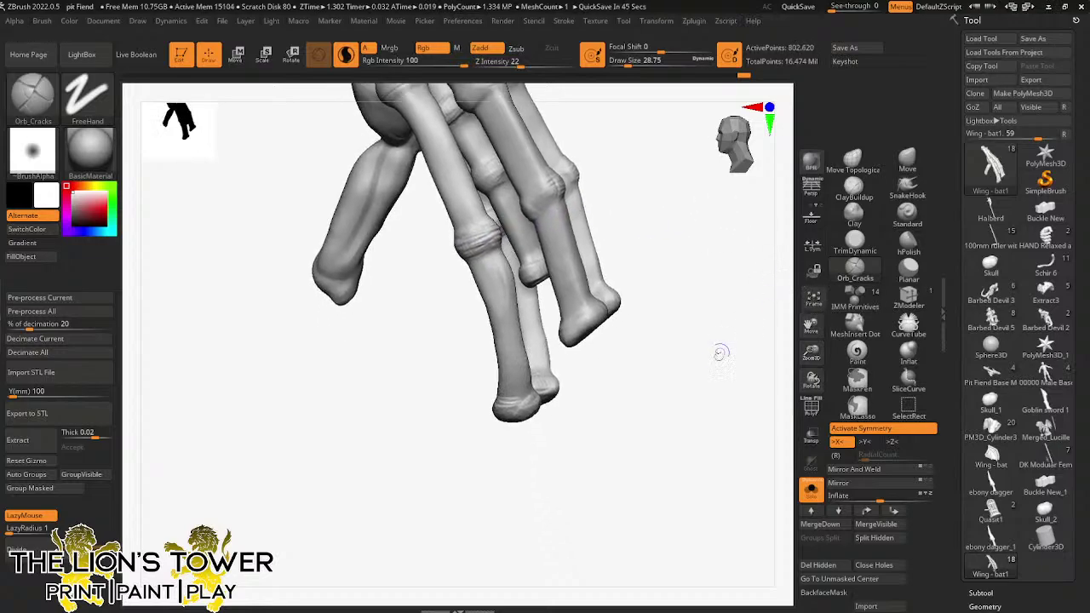
- Carve the first creases around the end knobs of the outermost and middle fingers
mouse_move(719, 354)
left_mouse_down()
mouse_move(677, 351)
mouse_move(693, 354)
left_mouse_up()
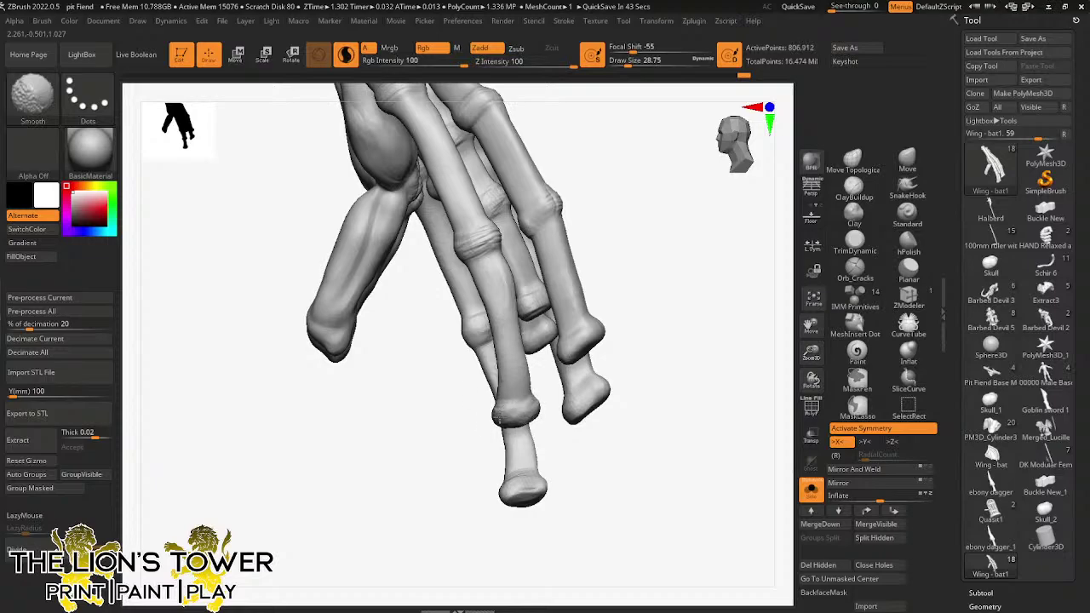
mouse_move(493, 411)
left_mouse_down()
mouse_move(538, 401)
mouse_move(520, 414)
mouse_move(539, 410)
left_mouse_up()
left_click_drag(503, 425, 538, 416)
left_click_drag(556, 356, 606, 330)
left_click_drag(616, 329, 678, 330)
left_click_drag(579, 347, 608, 332)
left_click_drag(625, 325, 640, 327)
mouse_move(468, 430)
left_mouse_down()
mouse_move(546, 410)
mouse_move(504, 422)
mouse_move(541, 400)
left_mouse_up()
left_click_drag(483, 432, 509, 408)
left_click_drag(514, 403, 547, 409)
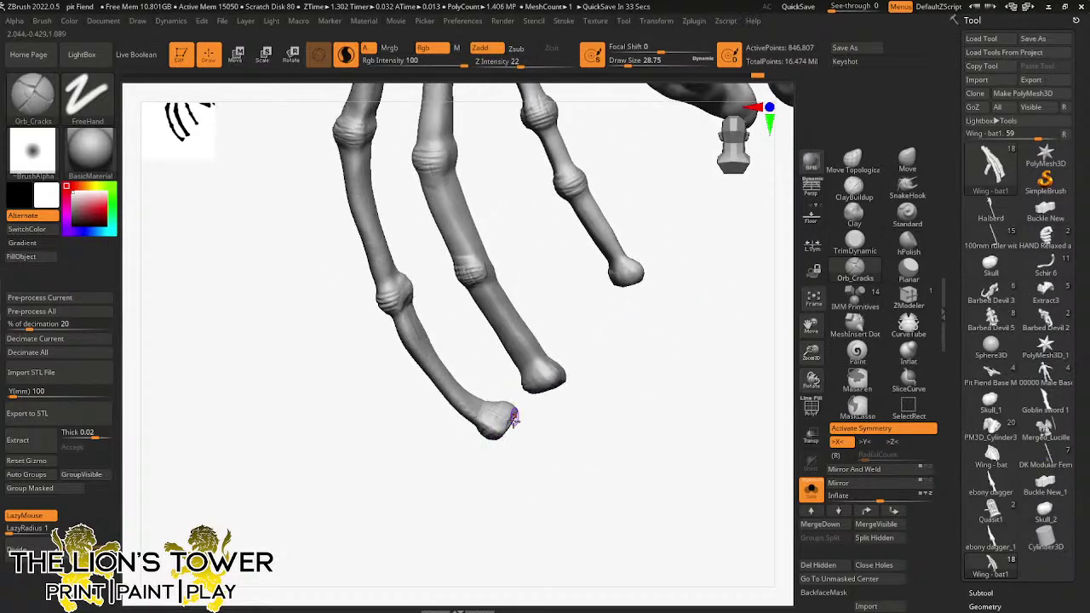
- Smooth the outermost finger's bone shaft and add creases to the back side of its end knob
key("shift")
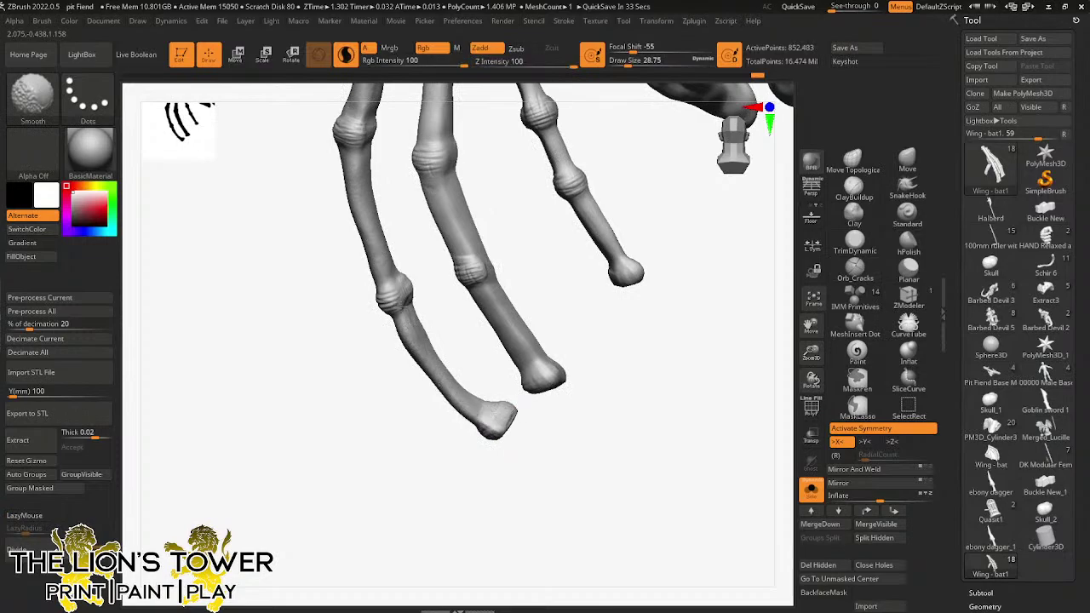
left_click_drag(376, 223, 361, 170, "shift")
left_click_drag(811, 330, 840, 290)
mouse_move(731, 362)
left_mouse_down()
mouse_move(704, 374)
mouse_move(711, 350)
left_mouse_up()
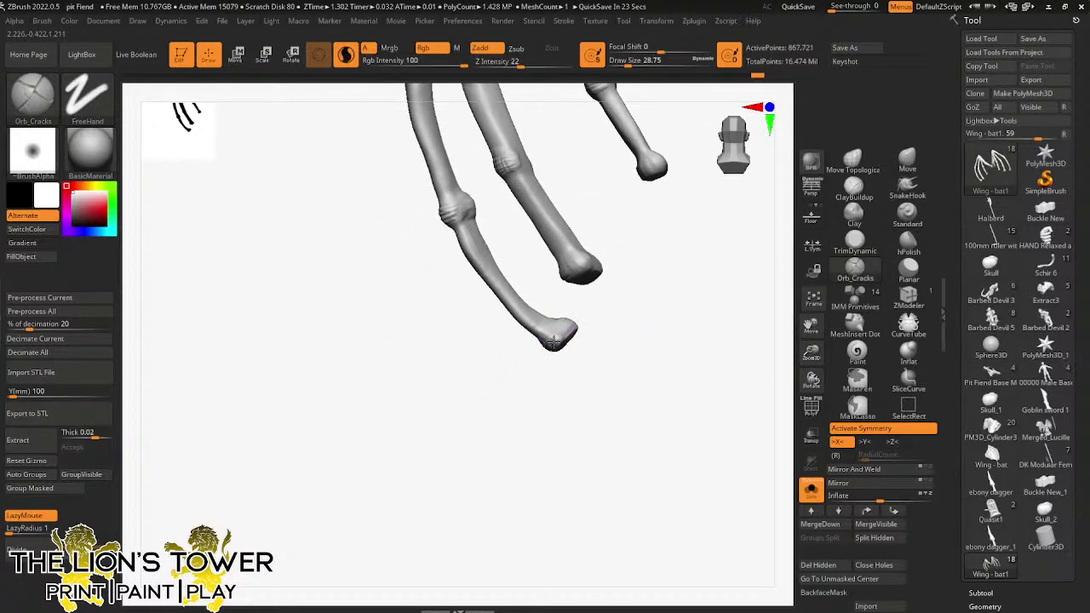
mouse_move(568, 327)
left_mouse_down()
mouse_move(555, 352)
mouse_move(599, 343)
mouse_move(544, 345)
left_mouse_up()
- Carve ring creases around the middle finger's end knob on its back and outer sides
left_click_drag(604, 294, 653, 251)
left_click_drag(632, 247, 596, 265)
left_click_drag(630, 232, 654, 286)
mouse_move(638, 236)
left_mouse_down()
mouse_move(617, 248)
mouse_move(656, 259)
left_mouse_up()
mouse_move(642, 231)
left_mouse_down()
mouse_move(615, 242)
mouse_move(661, 248)
mouse_move(652, 226)
mouse_move(645, 237)
mouse_move(693, 219)
mouse_move(672, 239)
mouse_move(684, 211)
mouse_move(685, 246)
mouse_move(704, 197)
left_mouse_up()
left_click_drag(700, 201, 652, 239)
mouse_move(652, 240)
left_mouse_down()
mouse_move(693, 205)
mouse_move(679, 211)
left_mouse_up()
left_click_drag(812, 325, 769, 383)
mouse_move(764, 294)
left_mouse_down()
mouse_move(741, 246)
mouse_move(671, 244)
mouse_move(616, 284)
left_mouse_up()
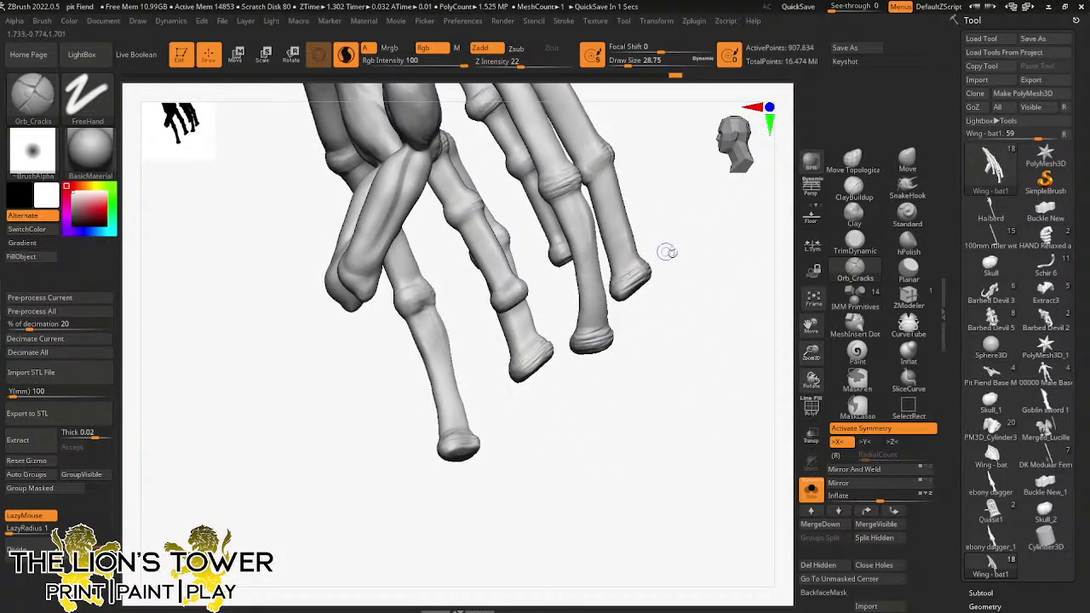
- Carry the ring creases across the front side of the middle finger's end knob
left_click_drag(667, 252, 712, 231)
mouse_move(625, 277)
left_mouse_down()
mouse_move(601, 295)
mouse_move(613, 315)
left_mouse_up()
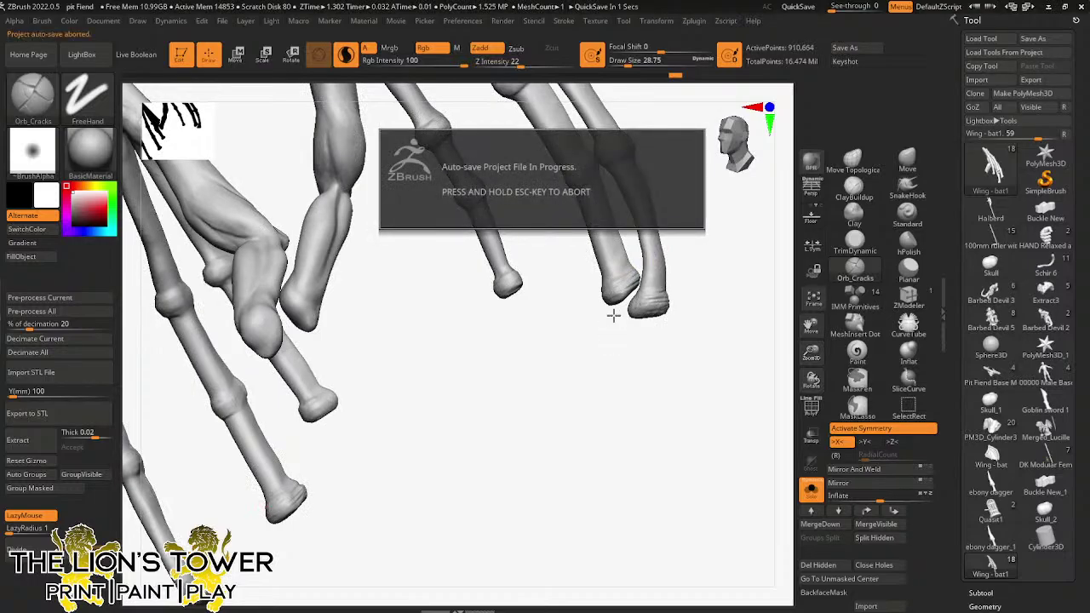
mouse_move(613, 316)
right_mouse_down()
mouse_move(625, 355)
mouse_move(609, 291)
right_mouse_up()
key("shift")
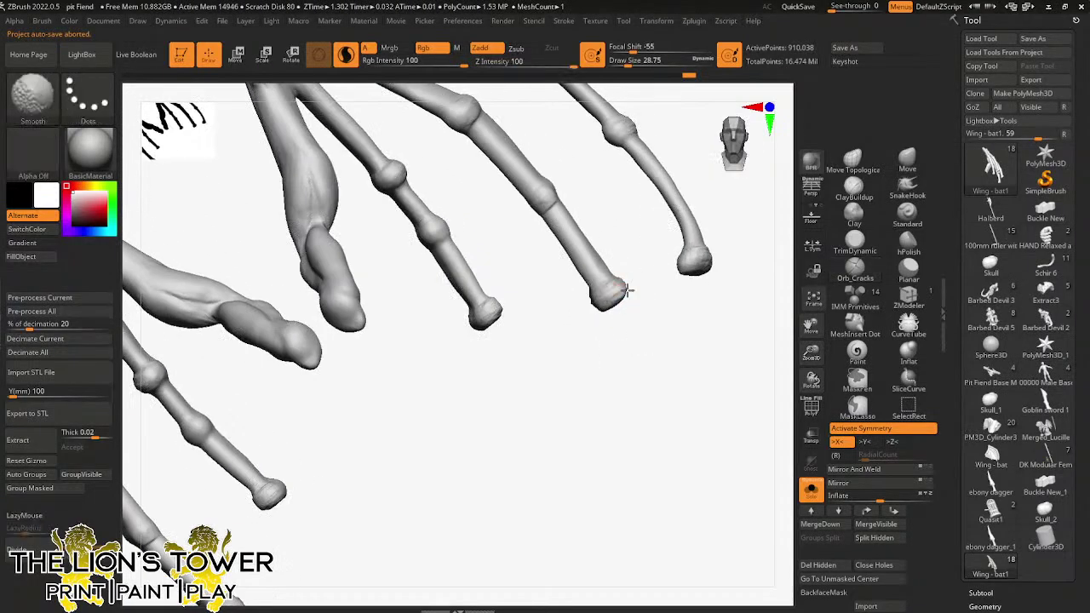
mouse_move(625, 292)
left_mouse_down()
mouse_move(601, 309)
mouse_move(605, 292)
left_mouse_up()
mouse_move(625, 271)
right_mouse_down()
mouse_move(672, 328)
mouse_move(672, 360)
mouse_move(689, 314)
mouse_move(666, 309)
mouse_move(669, 345)
mouse_move(690, 277)
right_mouse_up()
- Smooth the front side of the outermost finger's end knob and the innermost finger's lower end
key("shift")
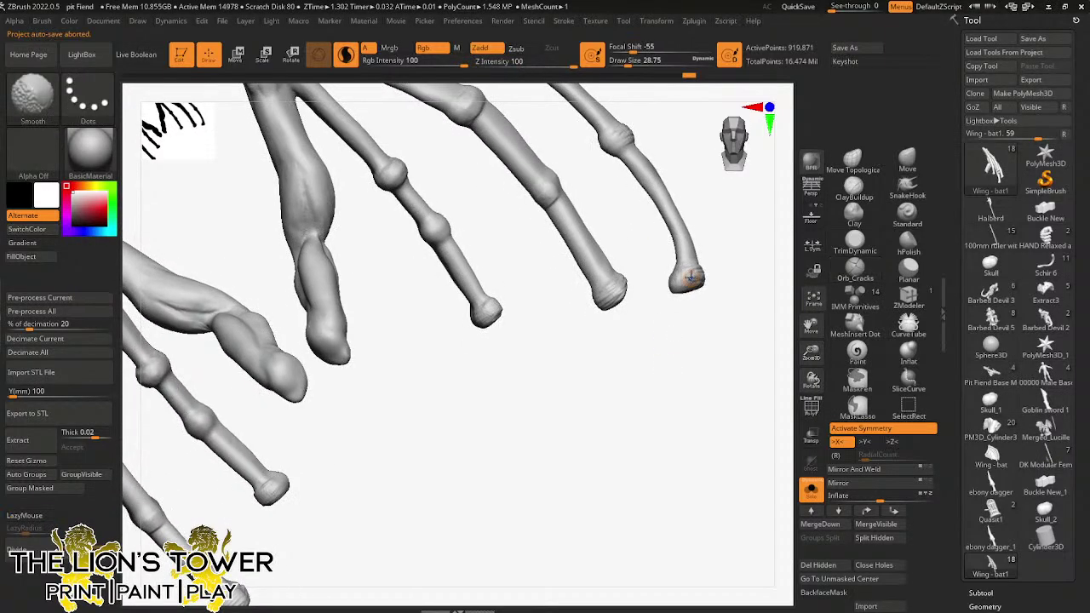
right_click_drag(726, 245, 699, 260)
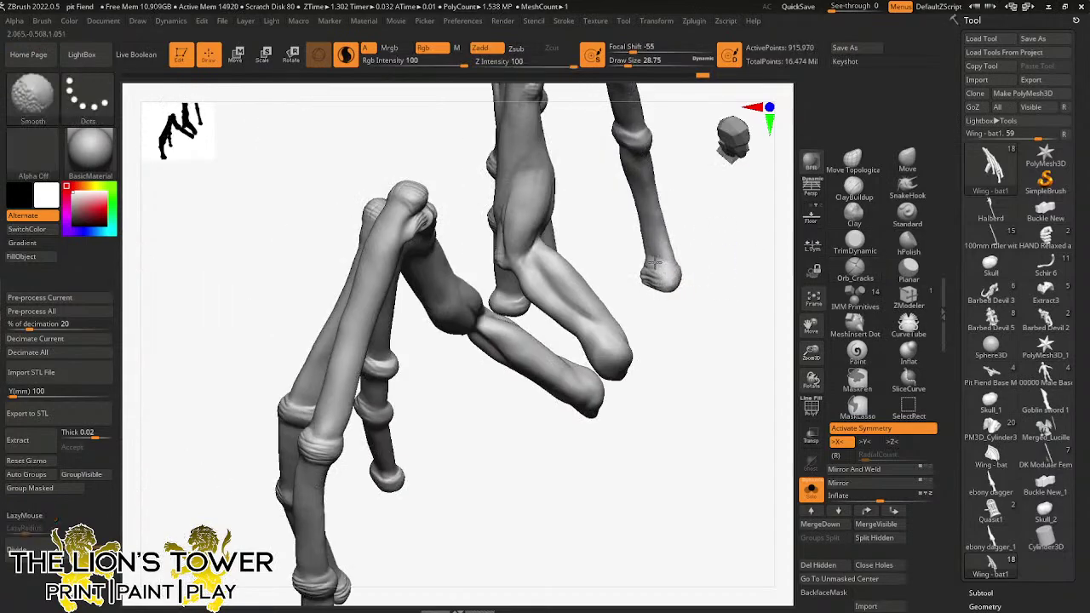
right_click_drag(670, 260, 693, 282)
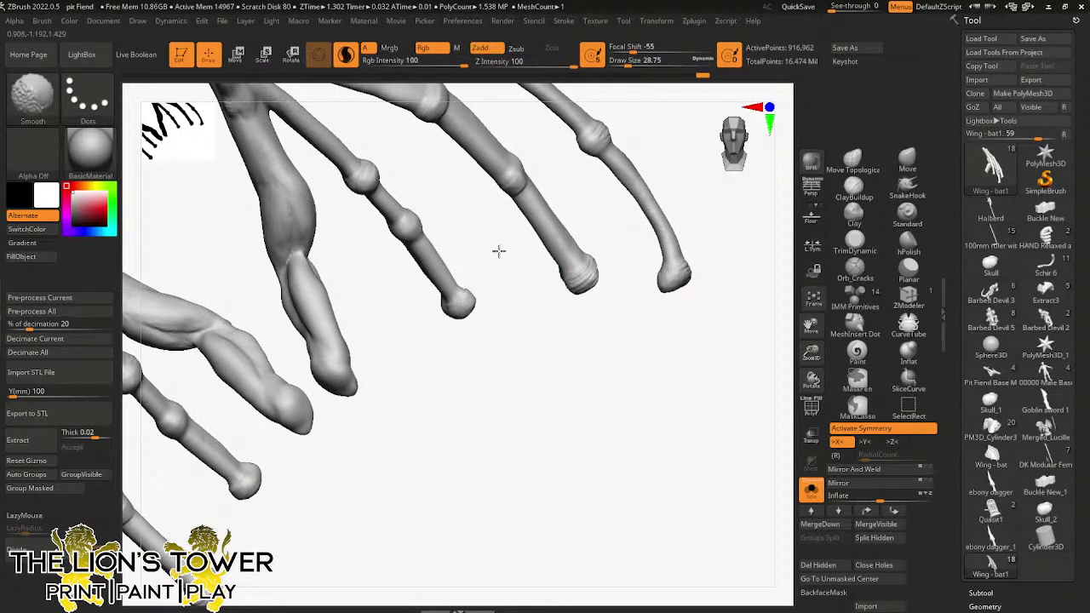
right_click_drag(498, 251, 468, 290)
right_click_drag(499, 344, 474, 258)
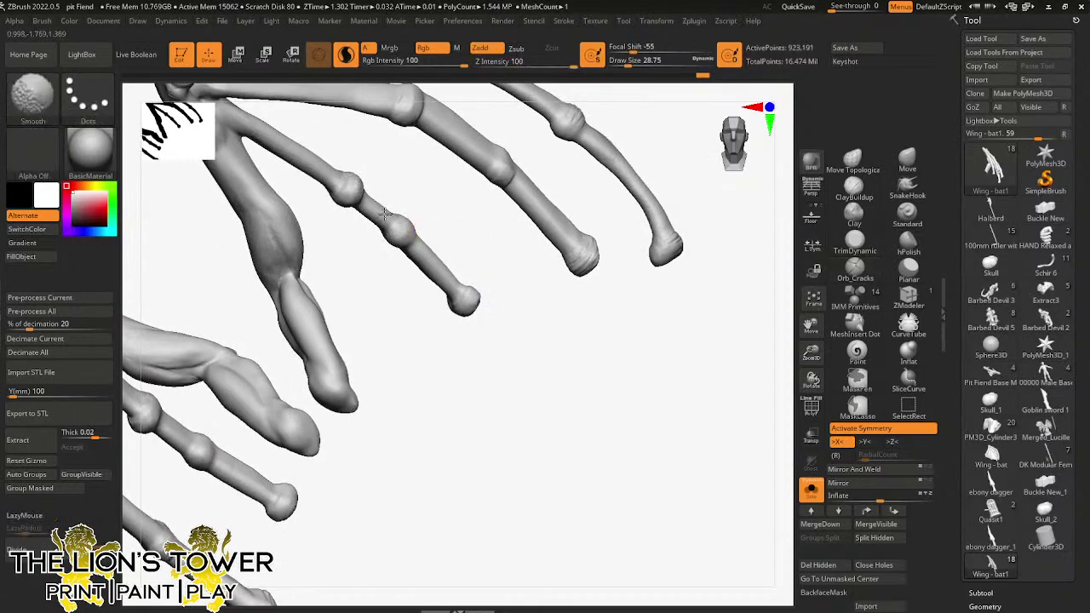
- Carve ring creases across the front side of the outermost finger's end knob
mouse_move(684, 250)
right_mouse_down("ctrl")
mouse_move(673, 315)
mouse_move(653, 335)
mouse_move(681, 328)
right_mouse_up("ctrl")
left_click_drag(811, 351, 808, 400)
right_click_drag(749, 340, 711, 382)
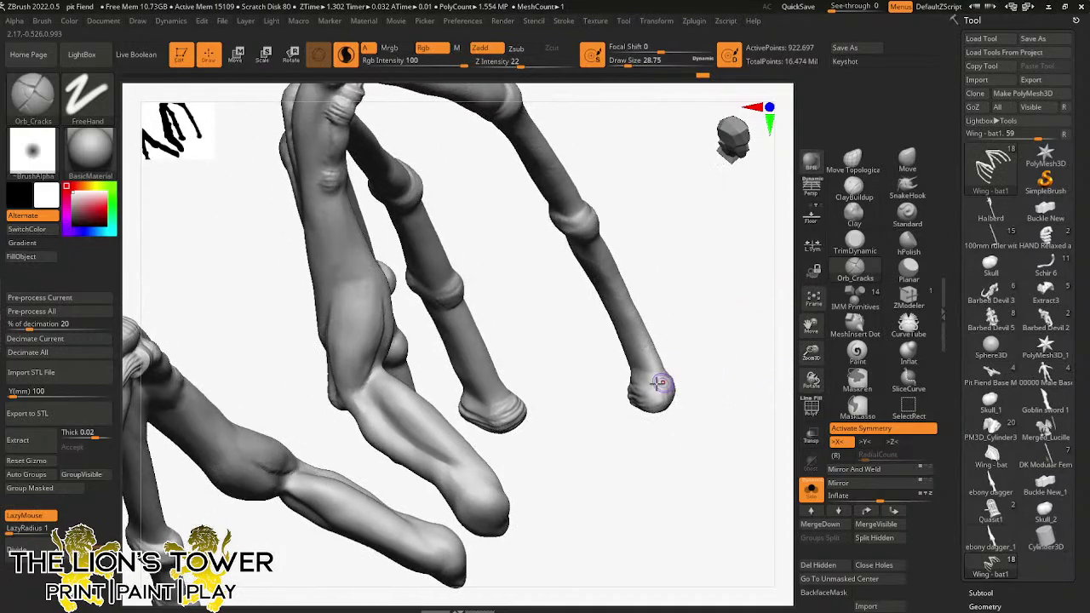
left_click_drag(635, 382, 675, 379)
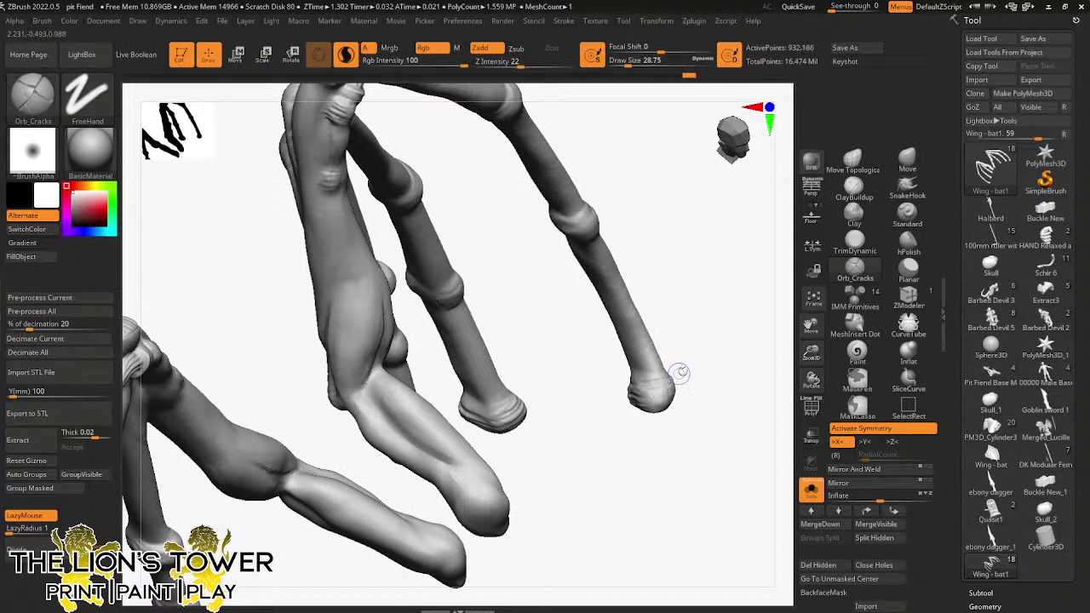
right_click_drag(681, 372, 671, 385)
mouse_move(673, 383)
left_mouse_down()
mouse_move(648, 398)
mouse_move(679, 391)
left_mouse_up()
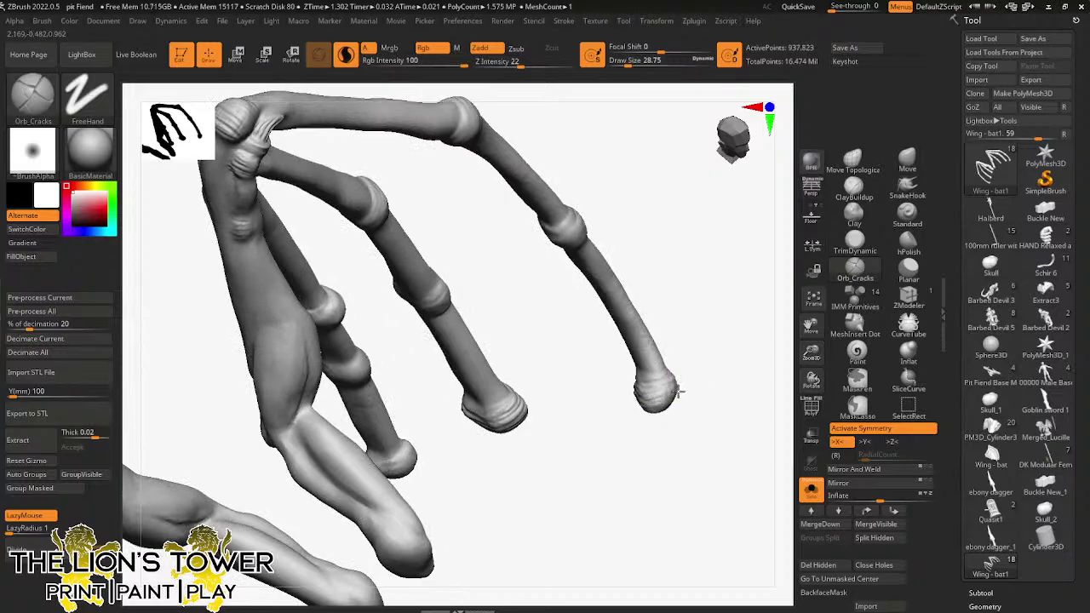
right_click_drag(704, 360, 688, 336)
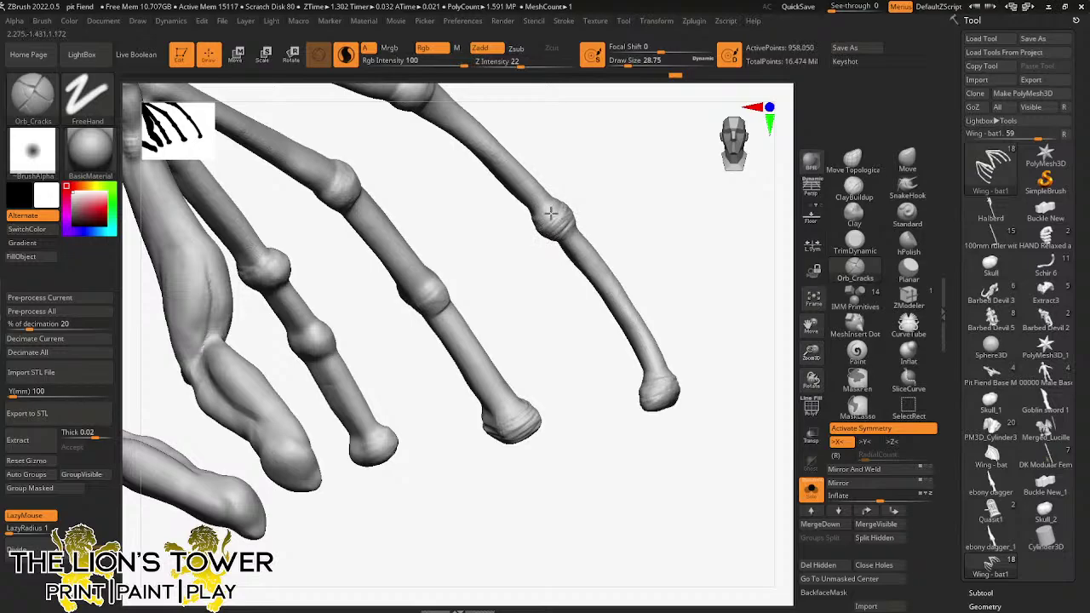
- Carve wrinkle grooves around the lower joint of the outermost wing finger with the Orb_Cracks brush
left_click_drag(550, 213, 533, 220)
left_click_drag(623, 216, 655, 236, "shift")
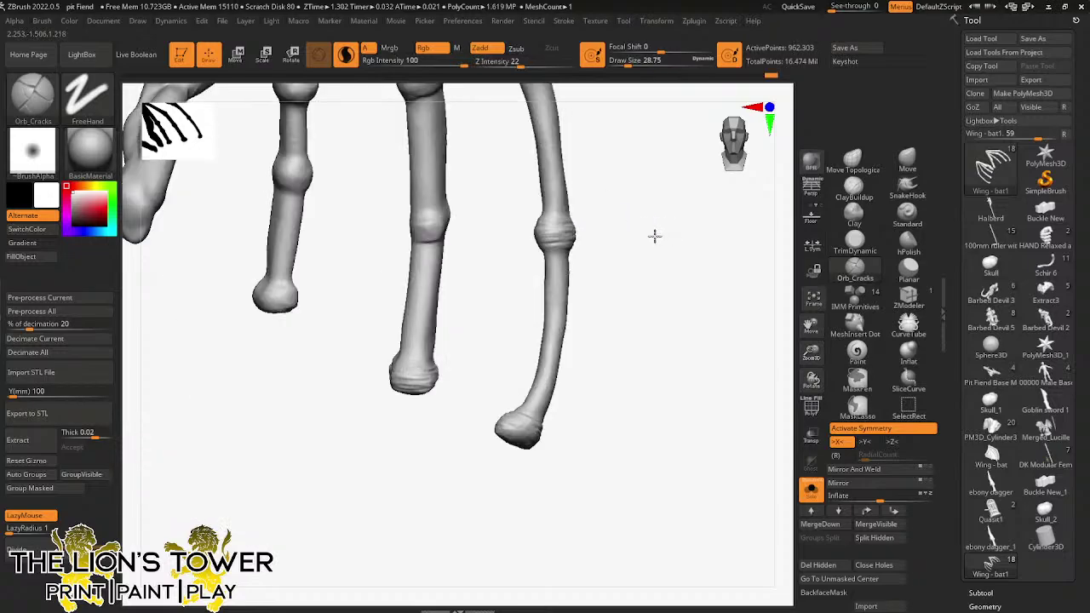
left_click_drag(810, 351, 802, 330)
left_click_drag(810, 326, 861, 417)
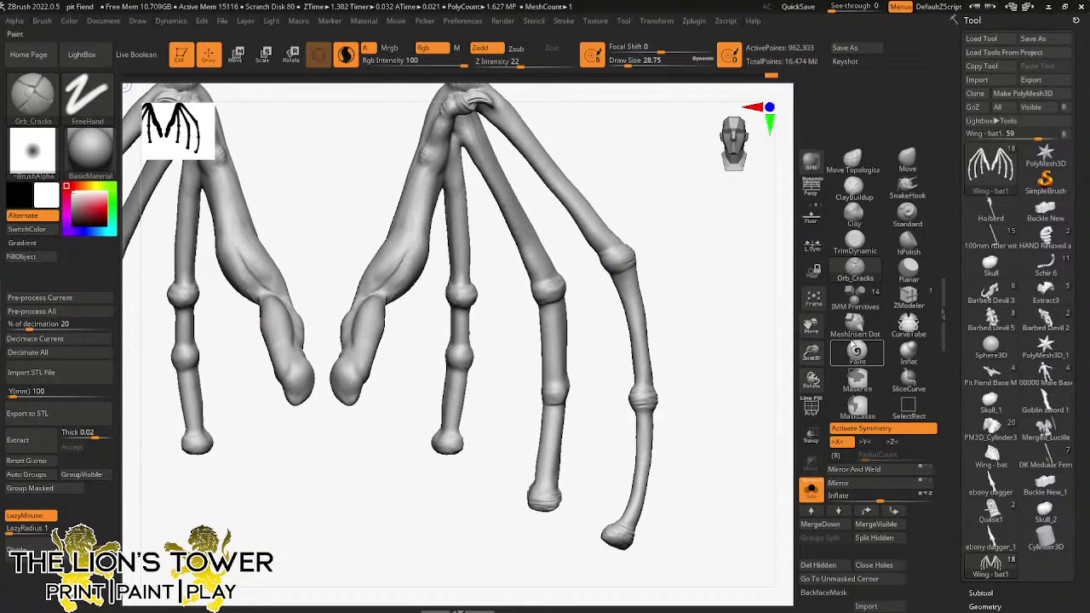
- Leave Solo mode, unhide the wing membranes and render the full figure with BPR
key("f")
left_click(811, 491)
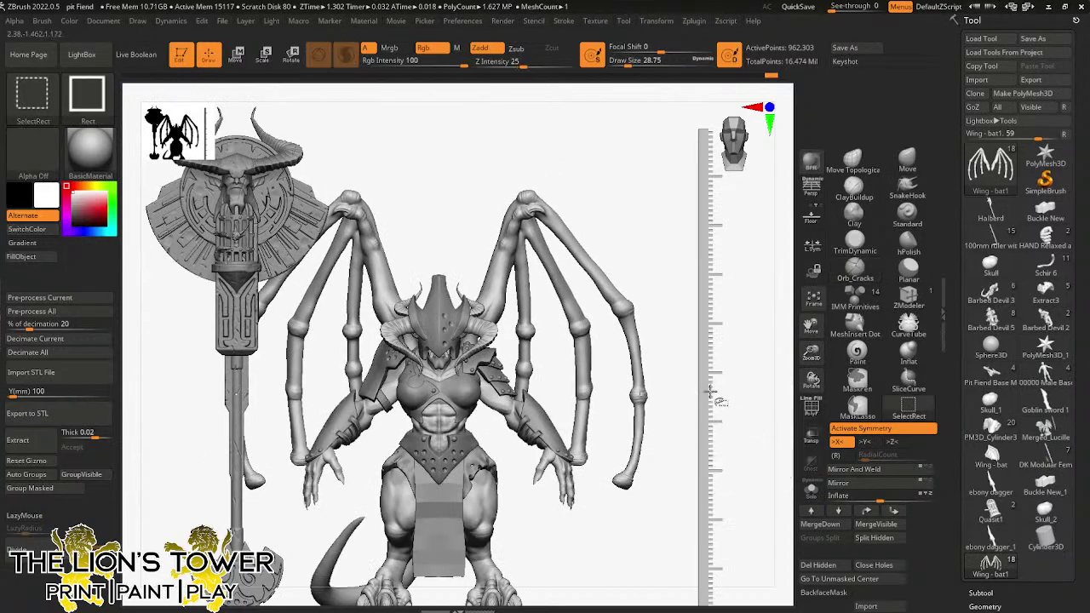
left_click(679, 399, "ctrl+shift")
left_click_drag(812, 353, 811, 330)
left_click_drag(810, 326, 900, 303)
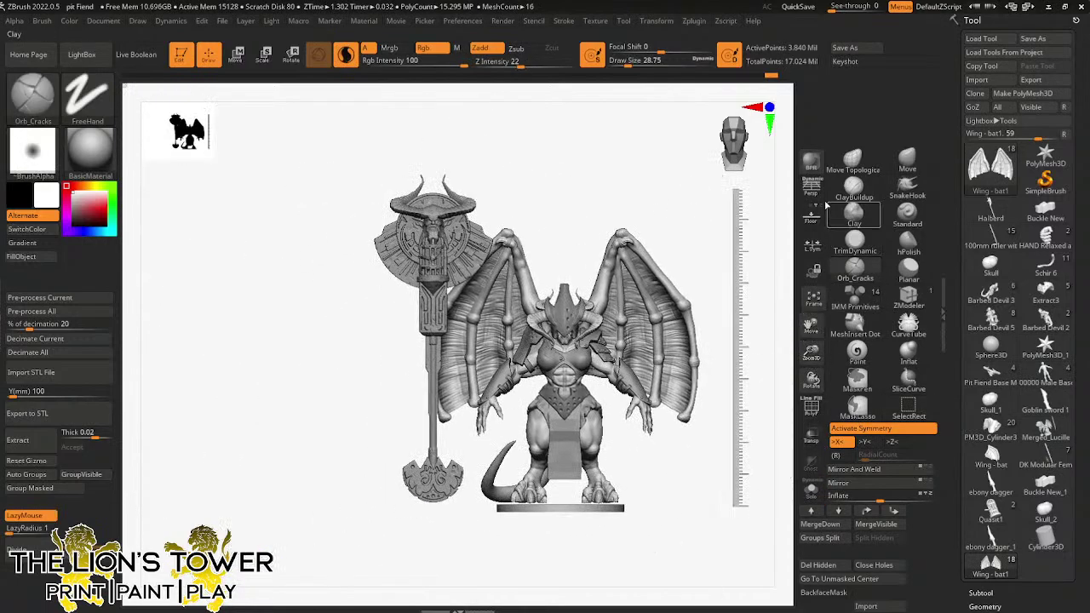
left_click(810, 165)
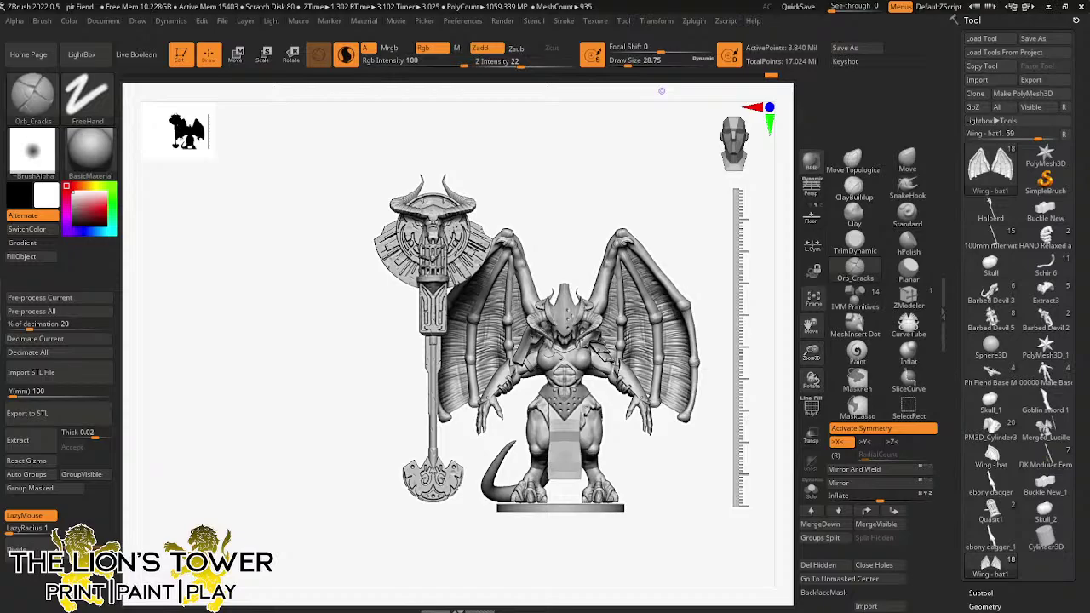
- View the images Alenor and Griblett.jpg, Forest Spirit Set 4.jpg and Warlock only.jpg, closing each one
left_click_drag(422, 5, 537, 51)
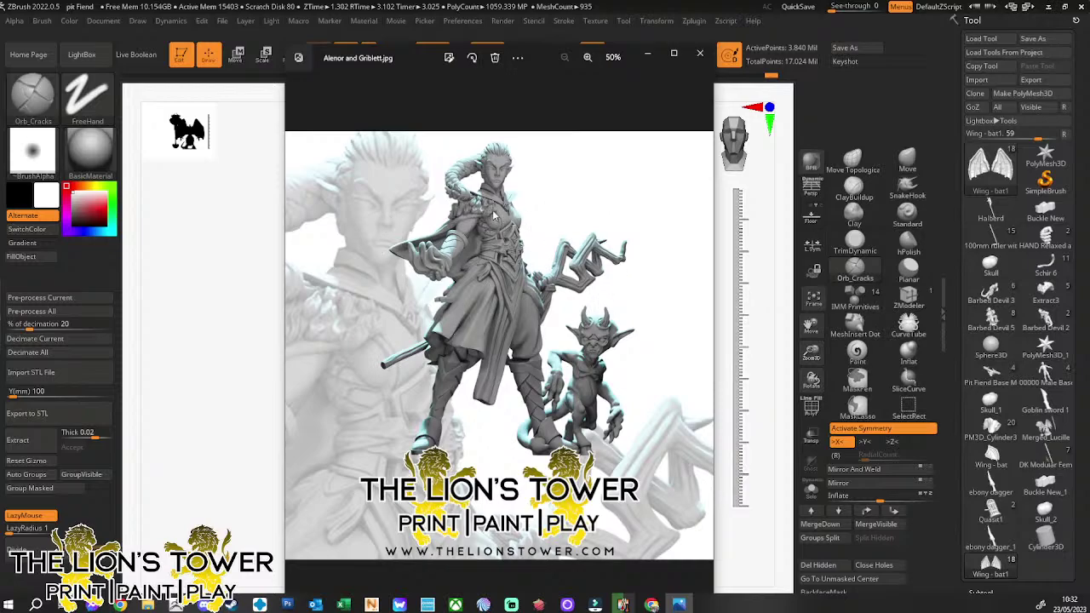
left_click(700, 56)
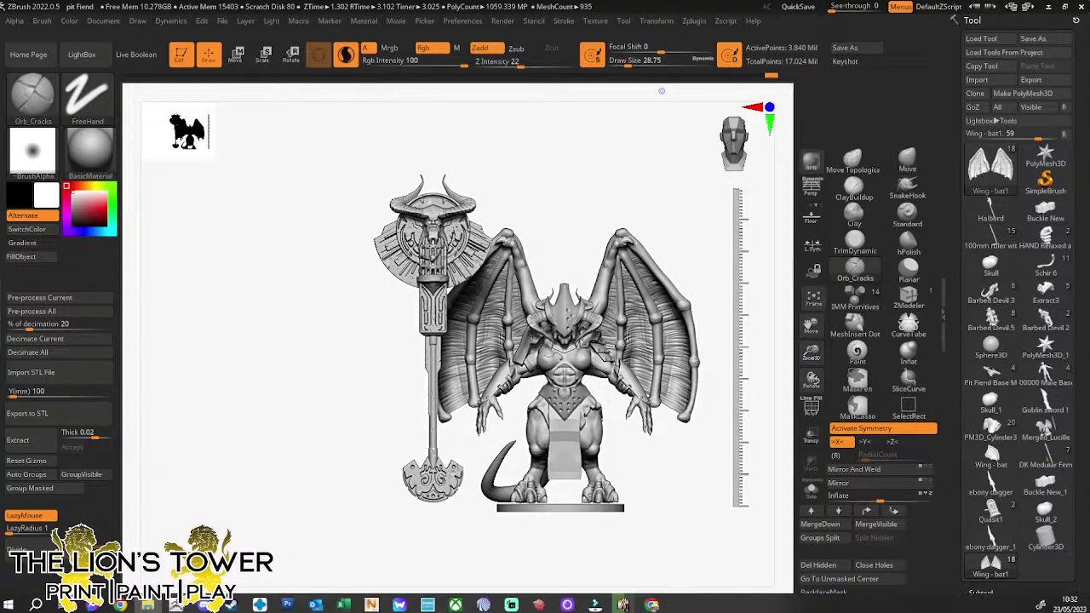
left_click(678, 604)
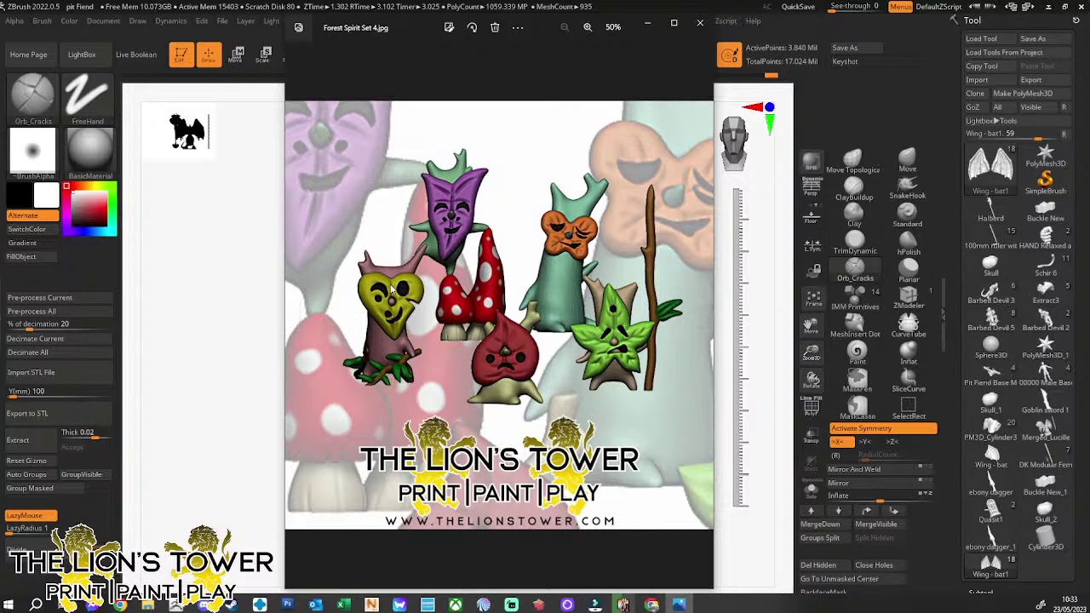
left_click(699, 26)
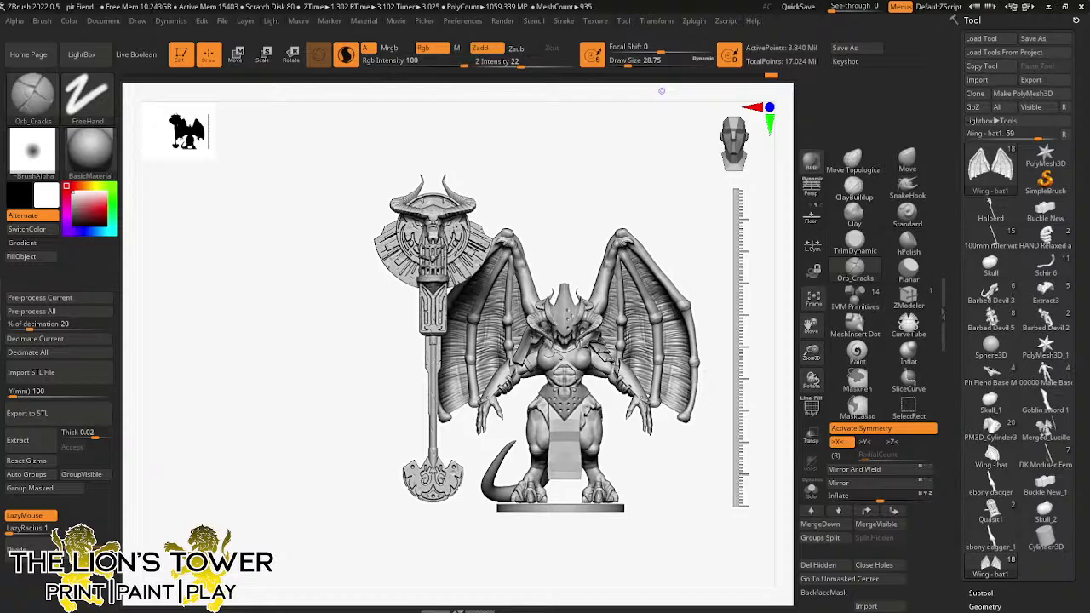
key("alt+Tab")
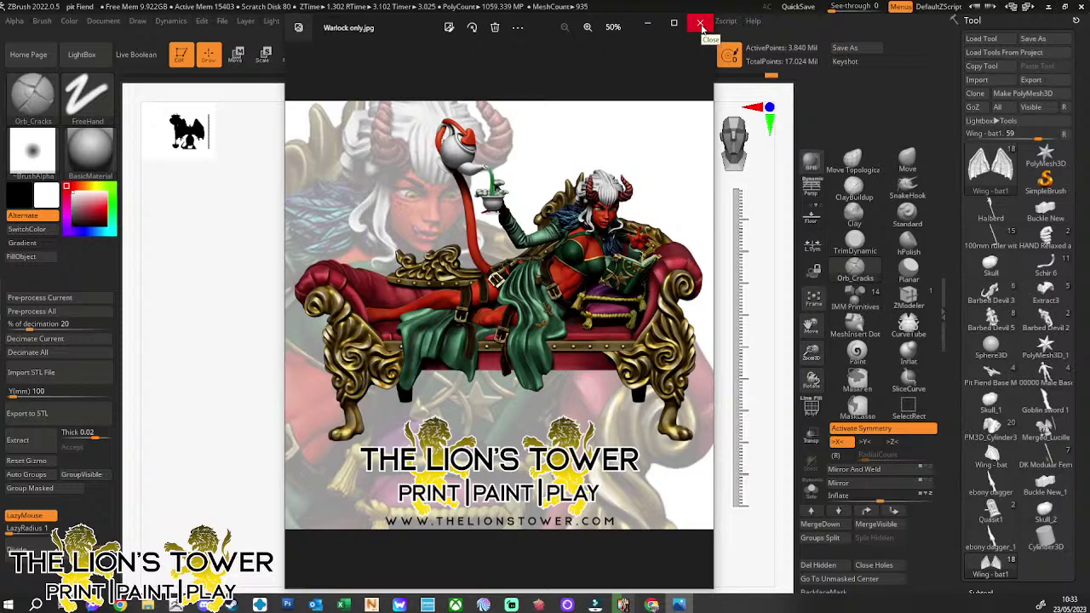
left_click(700, 27)
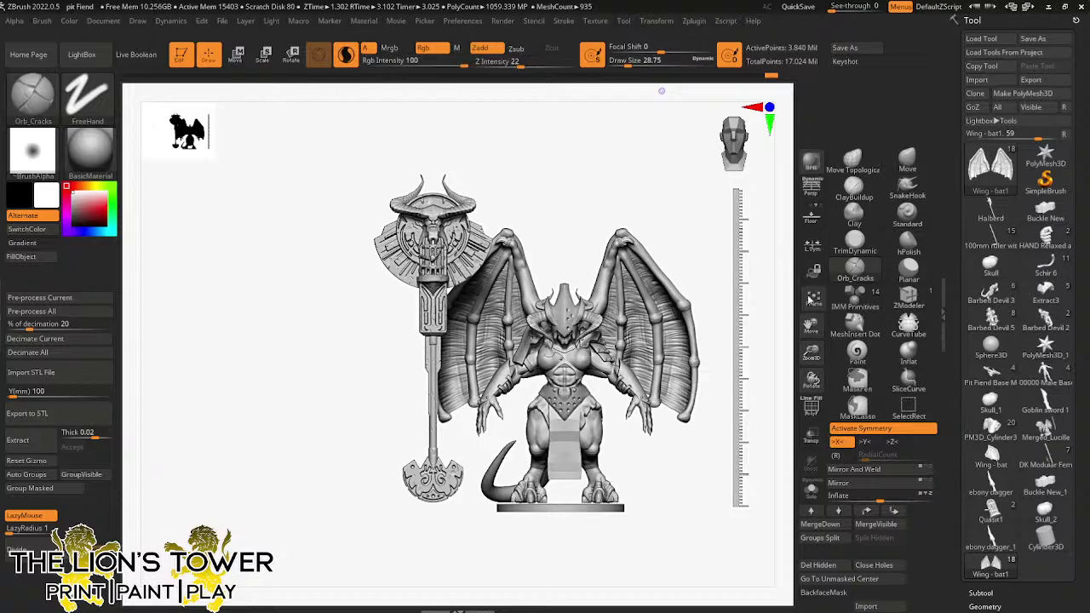
- Hide the wing membranes and isolate the wing bones in Solo mode
left_click(810, 297)
mouse_move(811, 355)
left_mouse_down()
mouse_move(810, 312)
mouse_move(808, 364)
left_mouse_up()
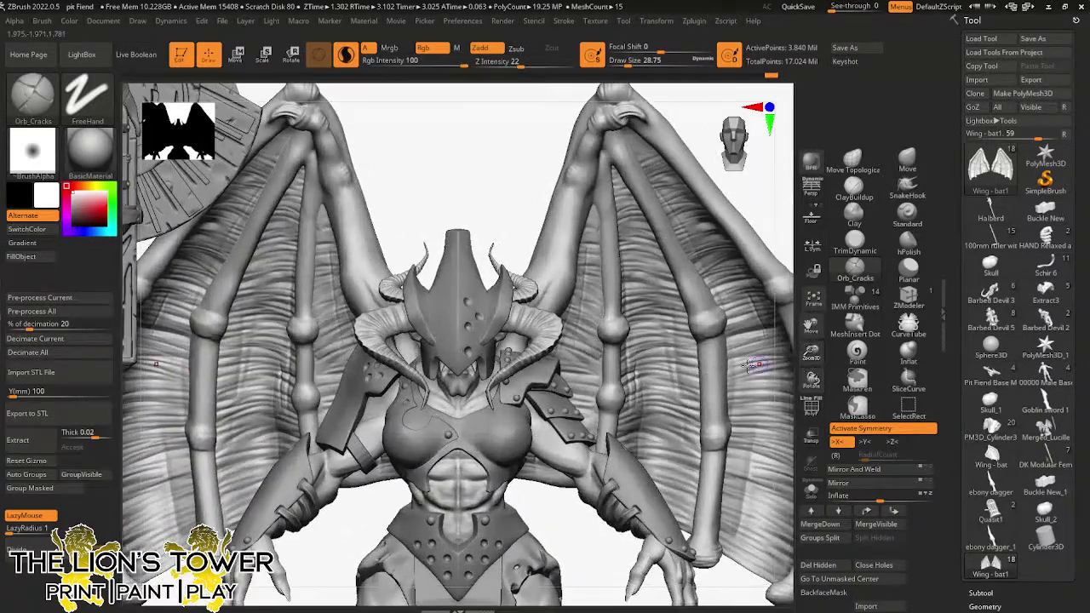
left_click(714, 399, "ctrl+shift")
left_click(810, 489)
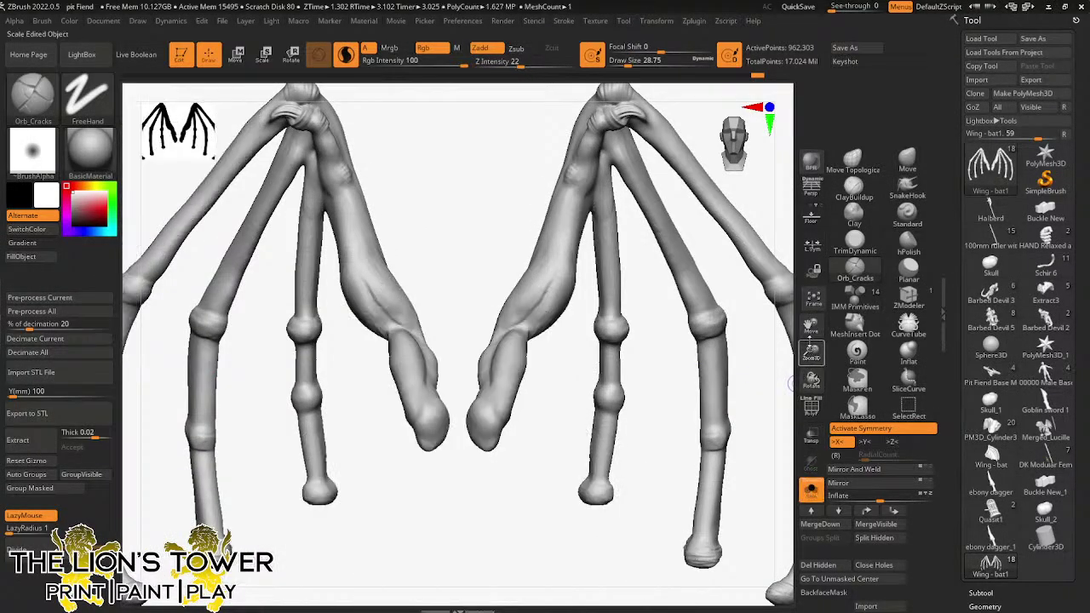
left_click_drag(811, 327, 750, 326)
left_click_drag(739, 371, 638, 384)
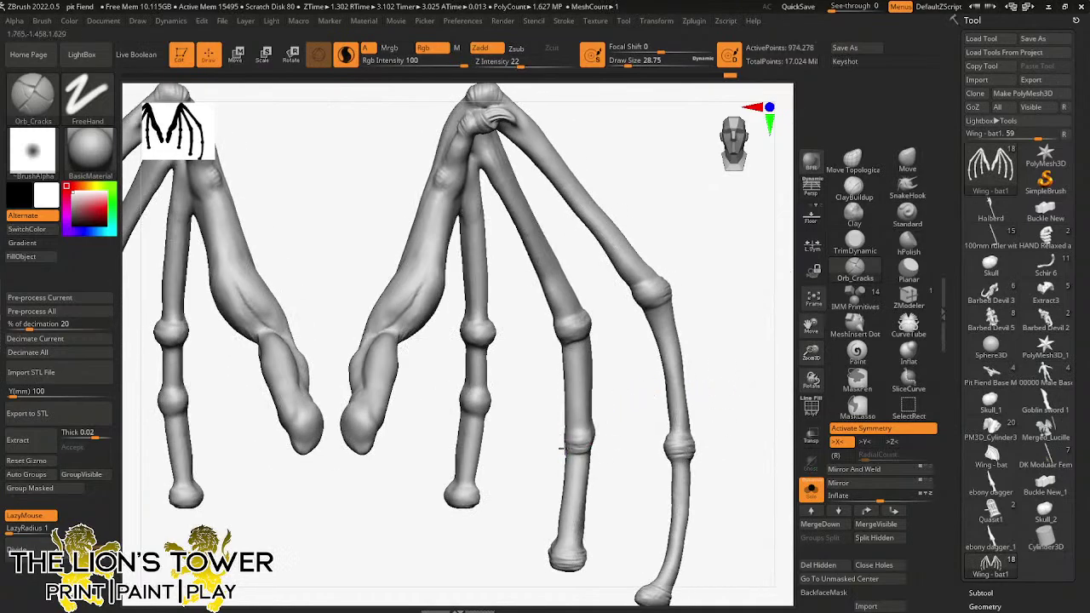
- Carve wrinkle grooves around the lower and upper joints of the middle wing finger with Orb_Cracks
left_click_drag(567, 450, 601, 437)
left_click_drag(562, 345, 600, 335)
mouse_move(606, 336)
left_mouse_down()
mouse_move(618, 328)
mouse_move(601, 324)
mouse_move(624, 319)
left_mouse_up()
mouse_move(553, 335)
left_mouse_down()
mouse_move(588, 320)
mouse_move(574, 321)
mouse_move(593, 334)
mouse_move(591, 319)
mouse_move(569, 322)
mouse_move(589, 322)
left_mouse_up()
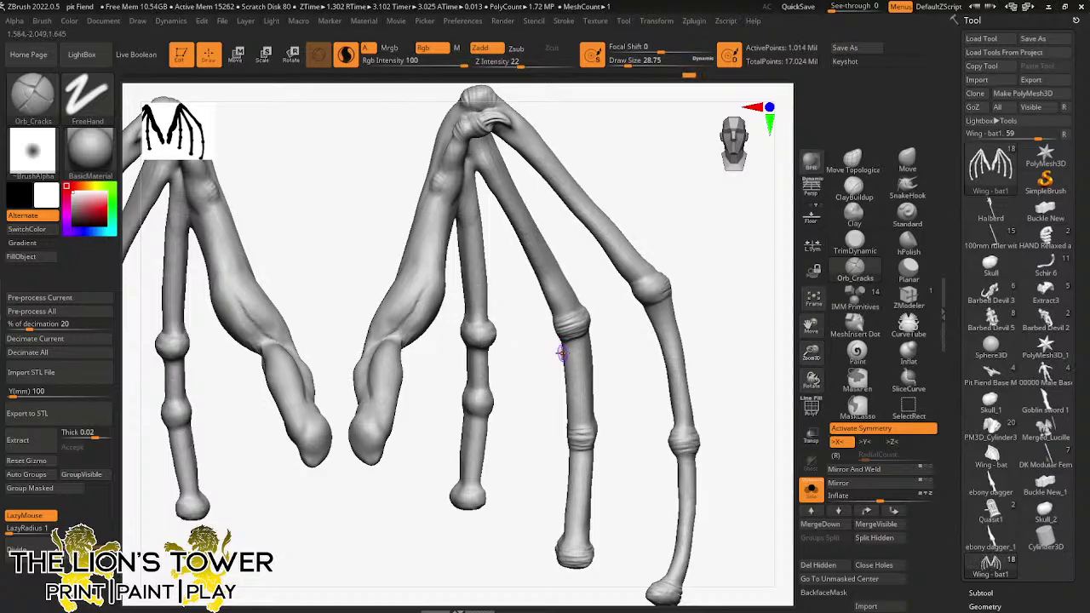
- Carve wrinkle grooves around both joints of the short inner wing finger
left_click_drag(810, 327, 851, 302)
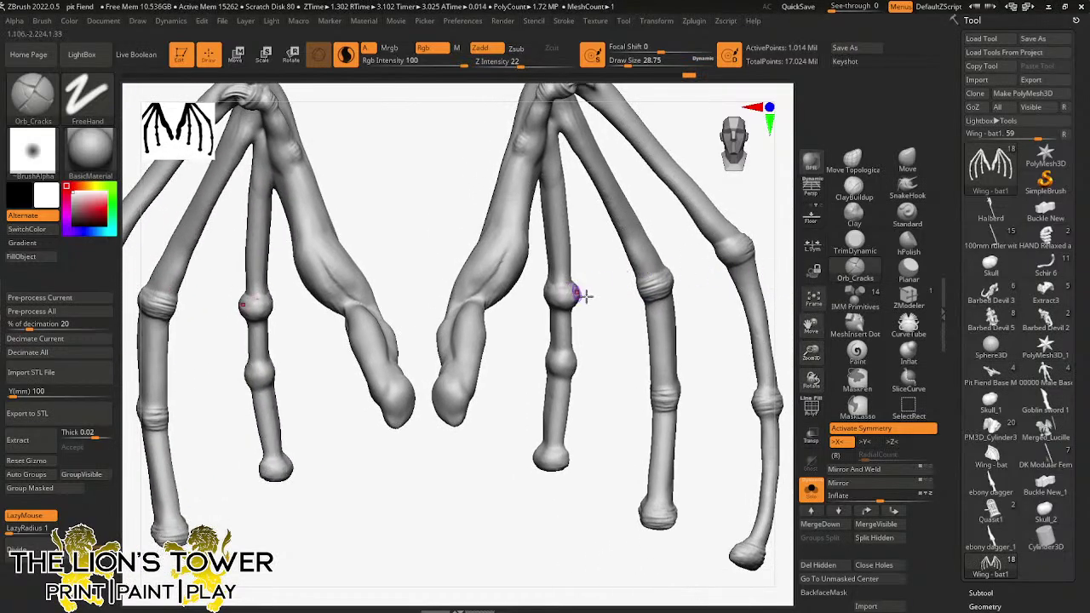
left_click_drag(594, 300, 607, 318)
left_click_drag(548, 294, 587, 288)
mouse_move(600, 290)
left_mouse_down()
mouse_move(553, 294)
mouse_move(576, 286)
mouse_move(569, 300)
mouse_move(585, 294)
mouse_move(563, 292)
left_mouse_up()
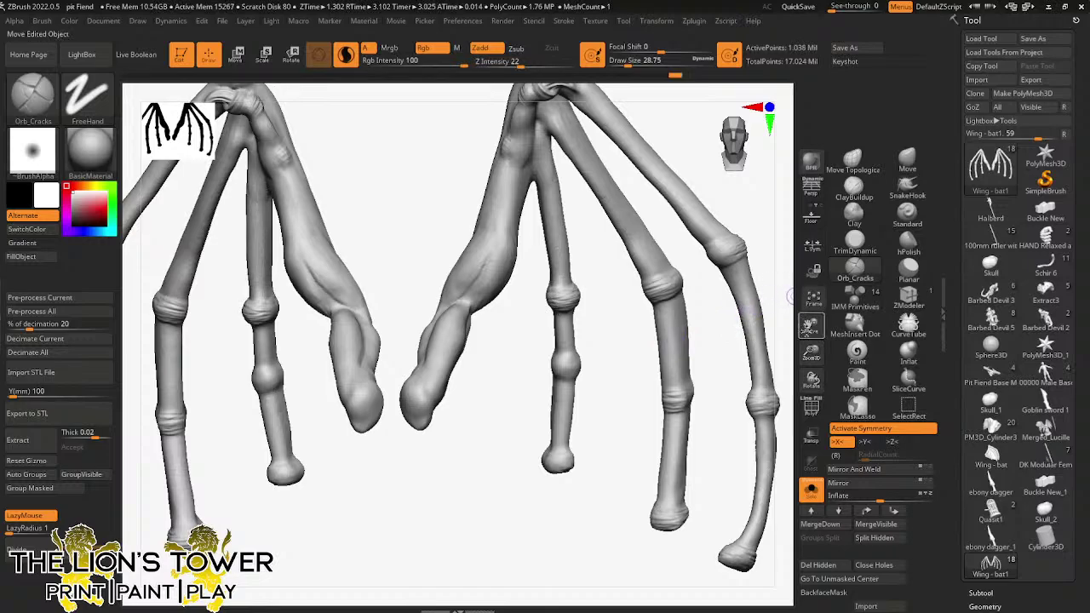
left_click_drag(810, 327, 809, 272)
mouse_move(605, 309)
left_mouse_down()
mouse_move(552, 312)
mouse_move(583, 304)
mouse_move(580, 318)
left_mouse_up()
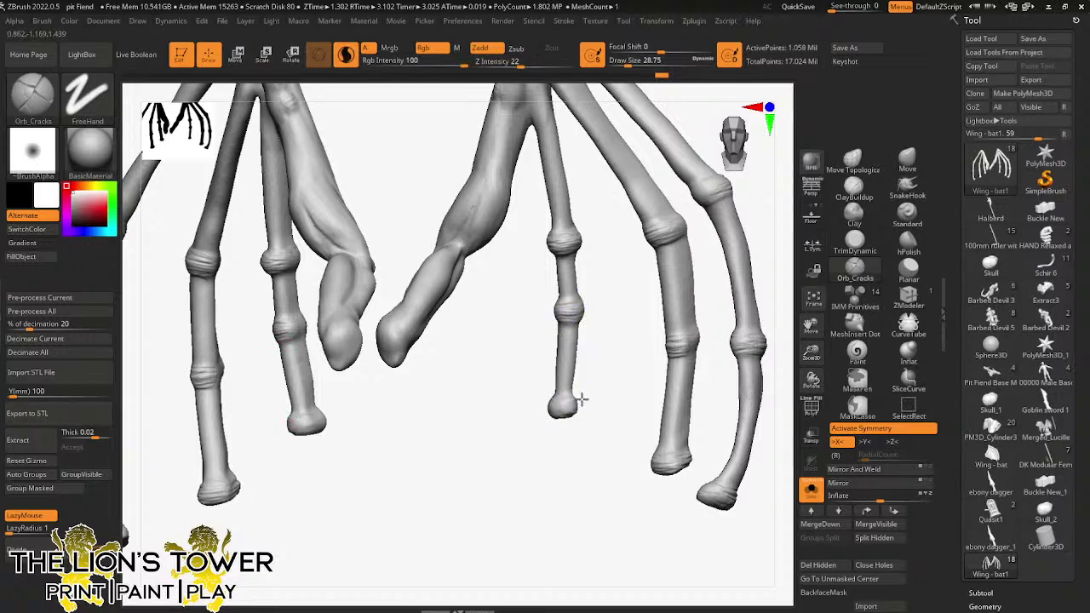
- Carve wrinkle grooves around the rounded wing finger tips, starting with the inner finger, covering them from several angles
mouse_move(582, 399)
left_mouse_down()
mouse_move(606, 407)
mouse_move(589, 425)
mouse_move(591, 405)
mouse_move(704, 377)
mouse_move(630, 375)
mouse_move(574, 412)
left_mouse_up()
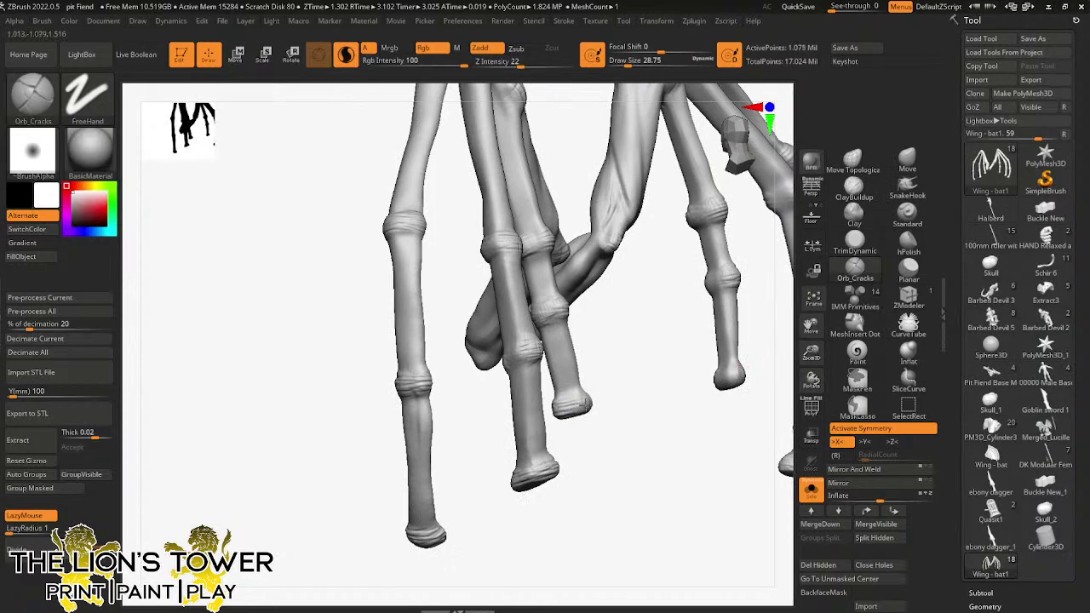
left_click_drag(637, 387, 588, 391)
mouse_move(580, 402)
left_mouse_down()
mouse_move(630, 387)
mouse_move(589, 398)
left_mouse_up()
mouse_move(602, 393)
left_mouse_down()
mouse_move(620, 387)
mouse_move(603, 391)
left_mouse_up()
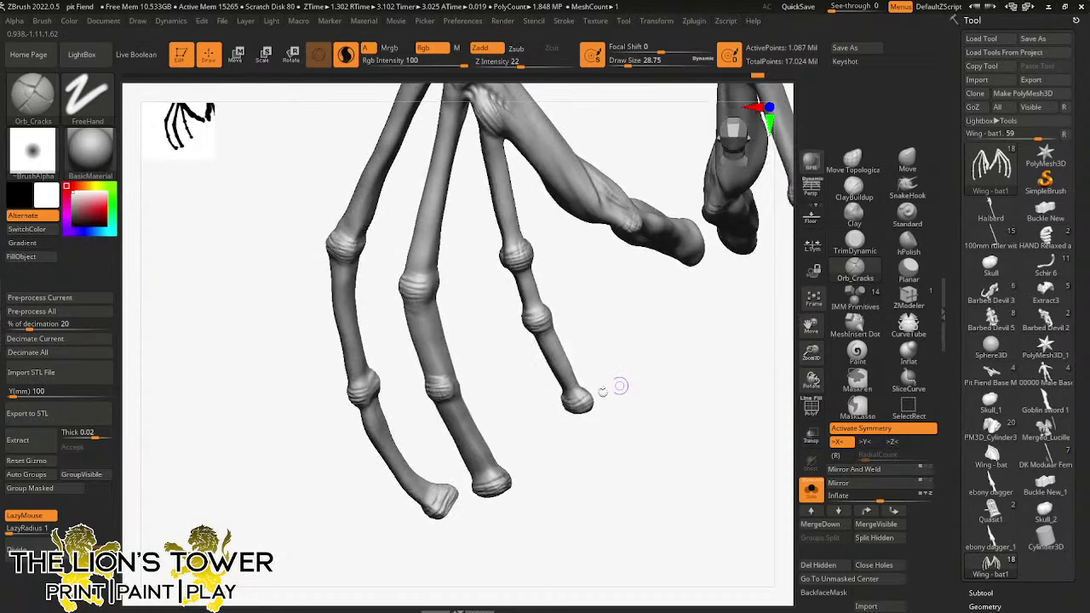
left_click_drag(471, 482, 521, 462)
mouse_move(623, 373)
left_mouse_down()
mouse_move(617, 361)
mouse_move(601, 385)
left_mouse_up()
mouse_move(522, 419)
left_mouse_down()
mouse_move(548, 404)
mouse_move(552, 420)
left_mouse_up()
mouse_move(595, 381)
left_mouse_down()
mouse_move(607, 373)
mouse_move(605, 385)
left_mouse_up()
left_click_drag(529, 431, 556, 413)
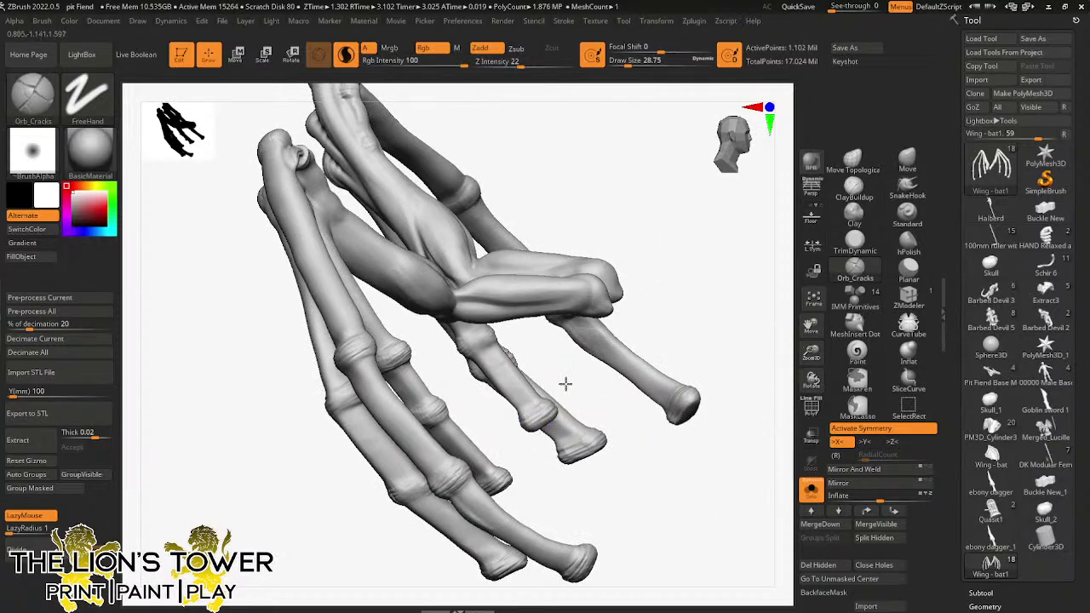
- Leave Solo mode and unhide the wing membranes, with the whole figure in frame
left_click(628, 287)
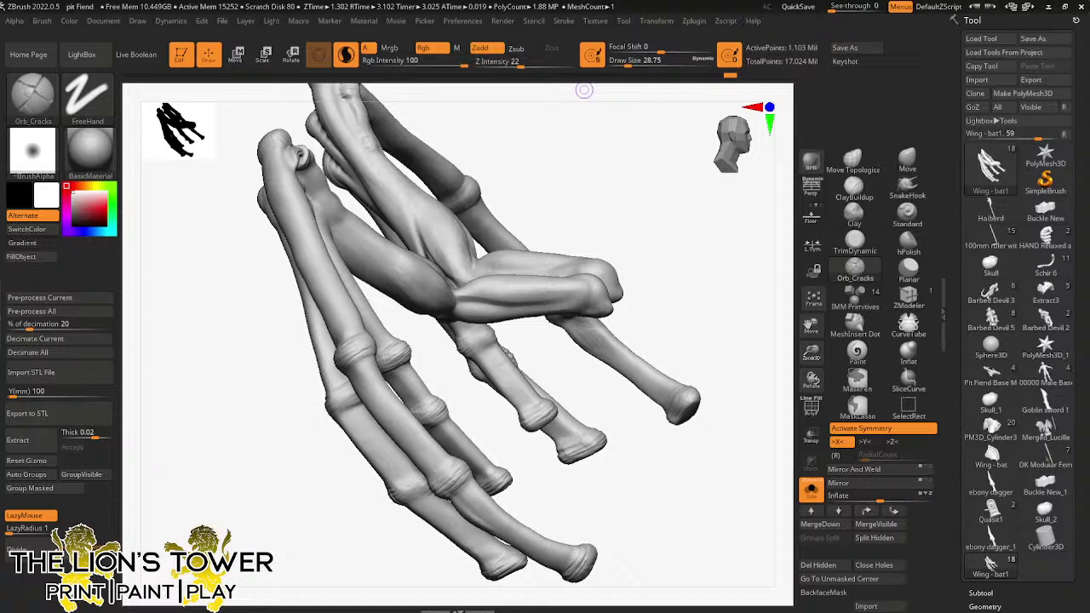
mouse_move(722, 316)
left_mouse_down()
mouse_move(703, 392)
mouse_move(525, 441)
mouse_move(530, 458)
mouse_move(540, 453)
left_mouse_up()
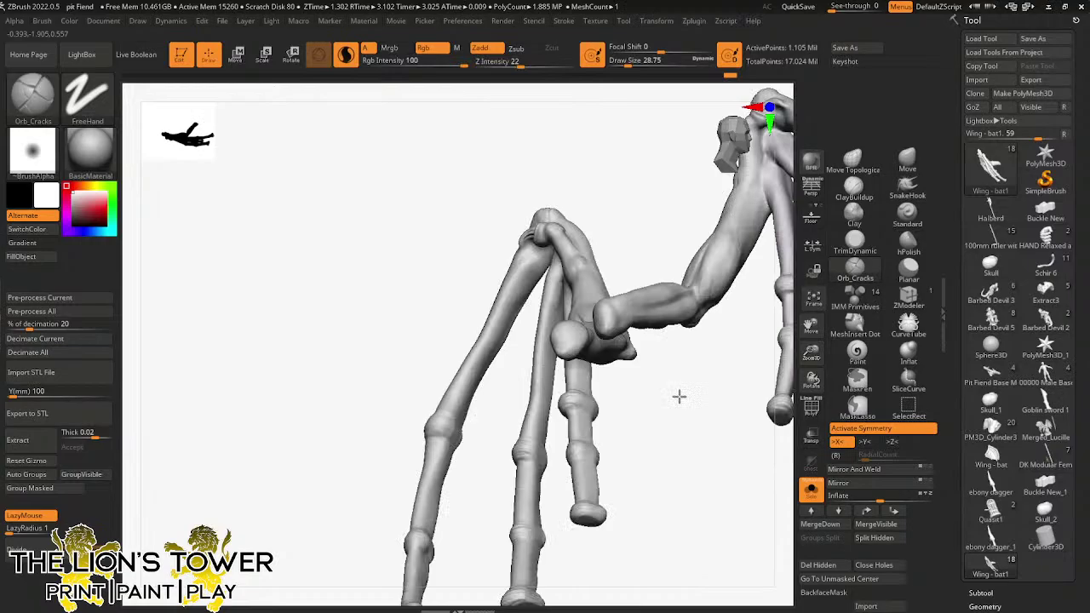
mouse_move(678, 394)
left_mouse_down()
mouse_move(735, 469)
mouse_move(705, 514)
left_mouse_up()
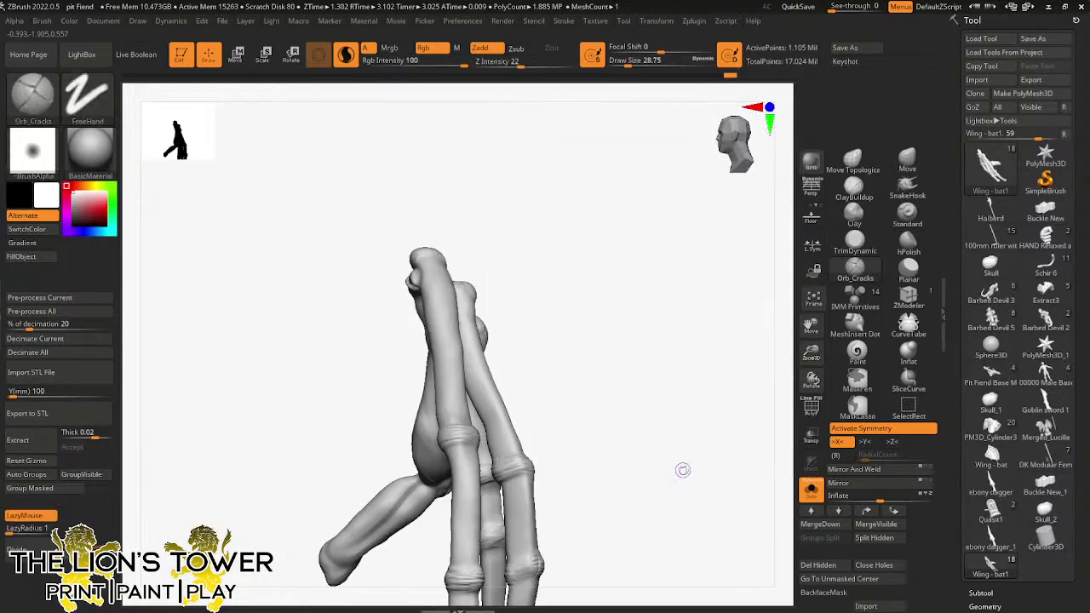
left_click_drag(683, 469, 741, 461, "shift")
left_click_drag(811, 352, 715, 284)
left_click(813, 491)
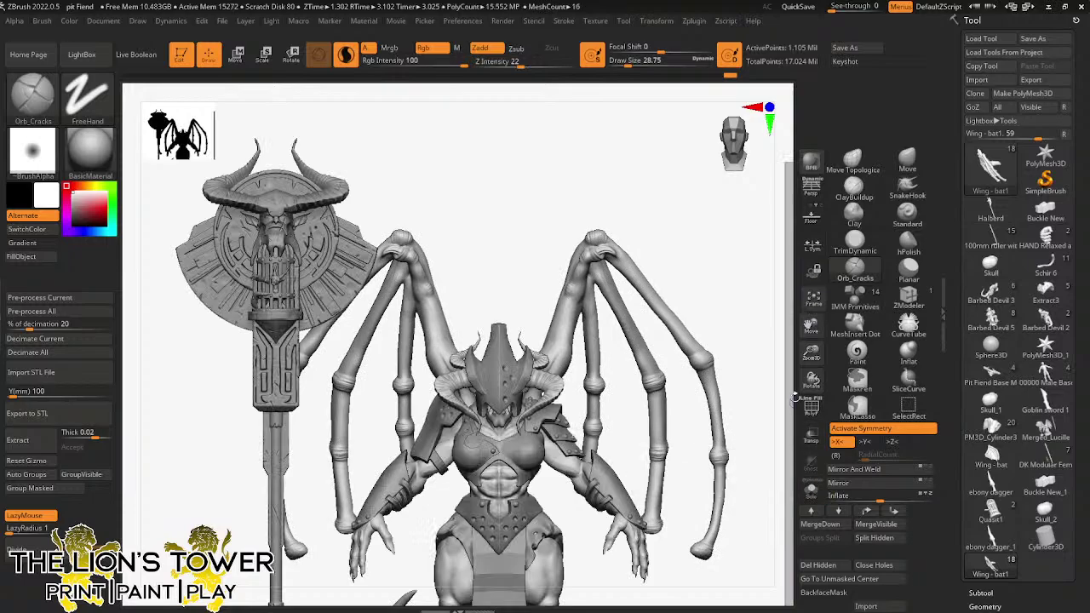
left_click_drag(811, 333, 810, 326)
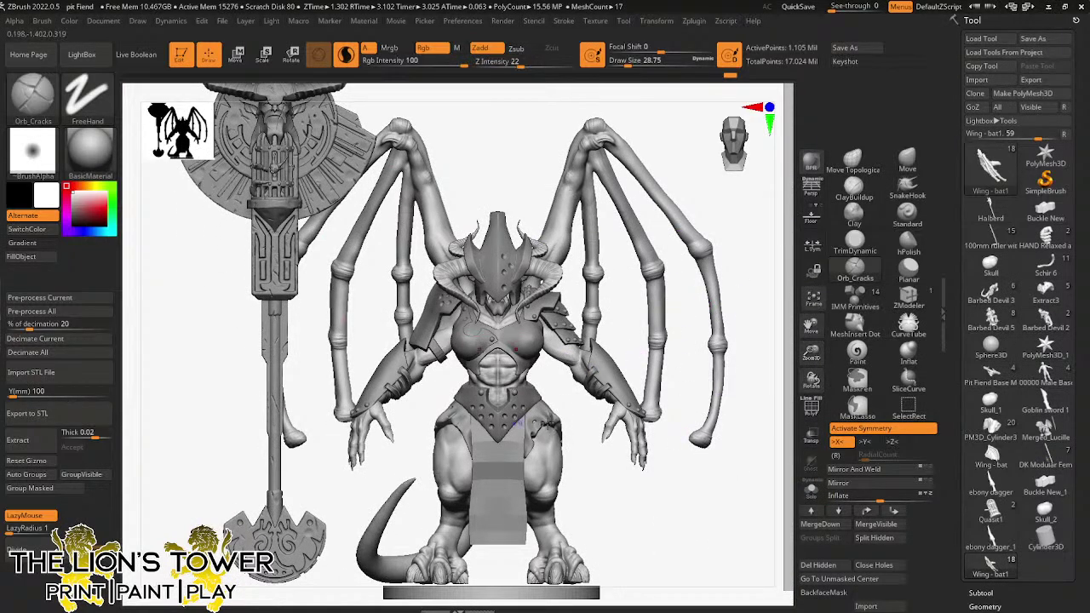
left_click_drag(812, 351, 822, 347)
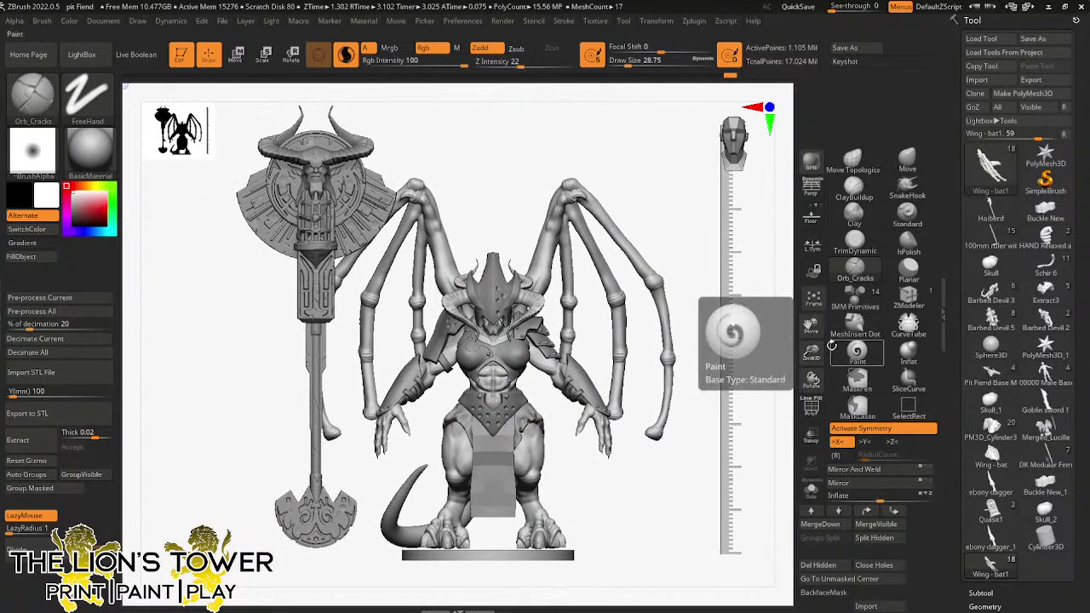
key("ctrl+shift")
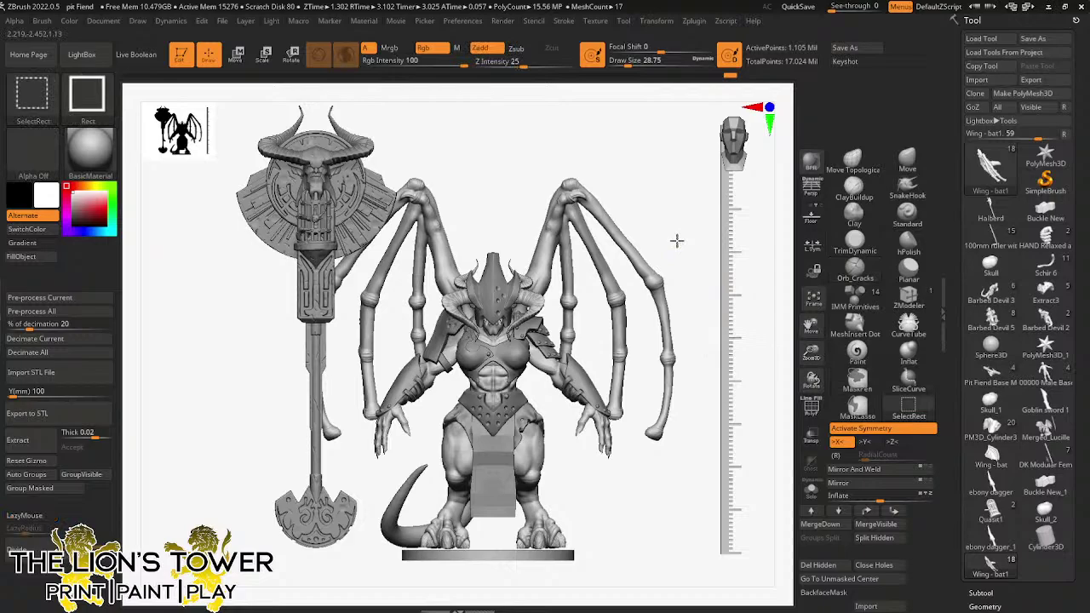
left_click(676, 241, "ctrl+shift")
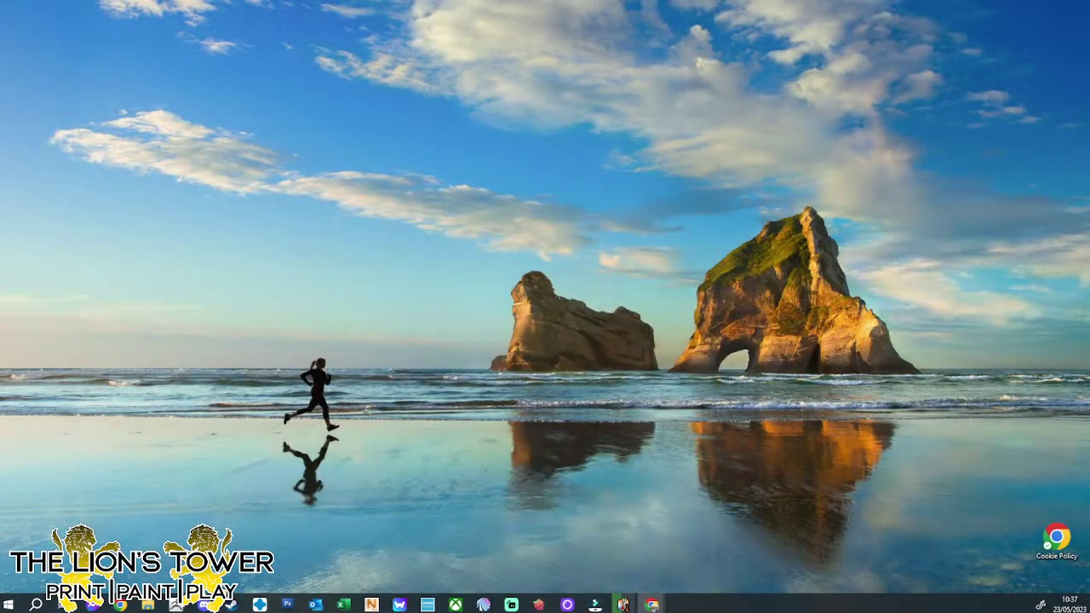
- Switch back to ZBrush and examine the complete winged figure, its weapon and the ruler from the front and at an angle
key("alt+Tab")
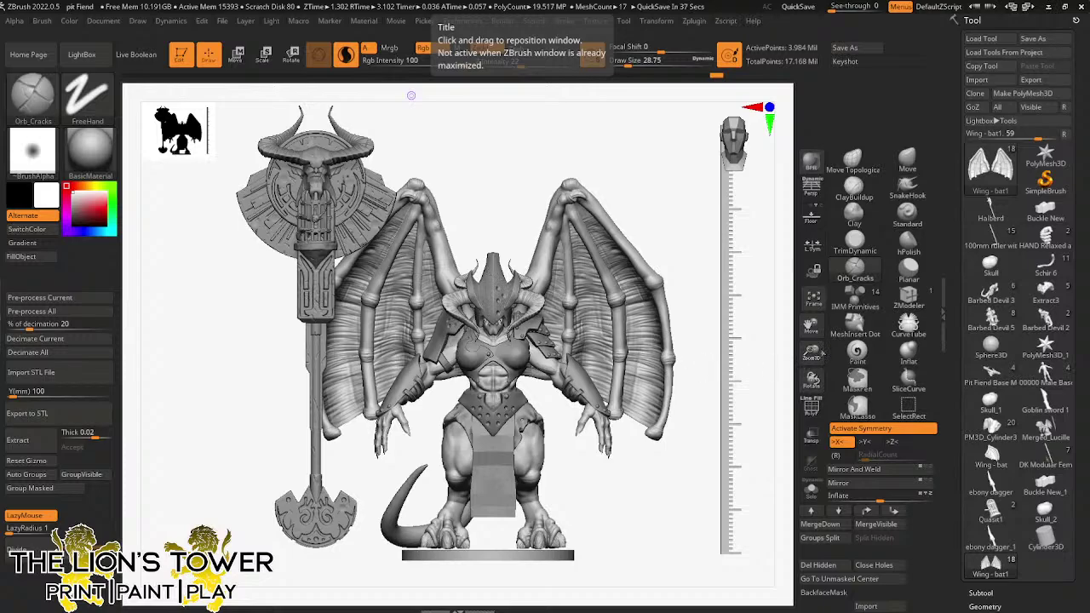
left_click_drag(819, 354, 819, 369)
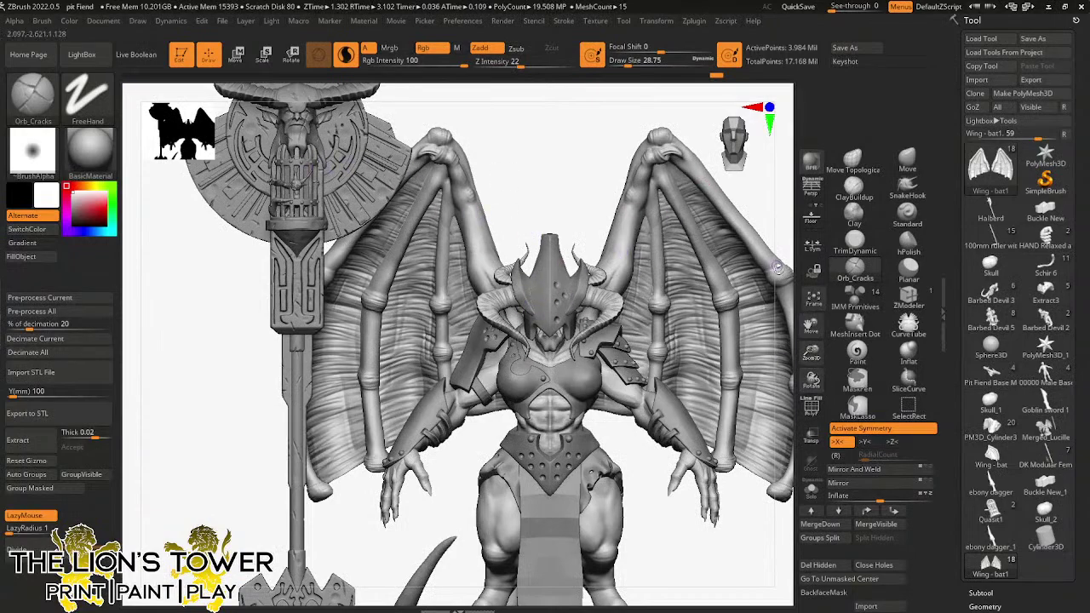
left_click_drag(813, 356, 847, 350)
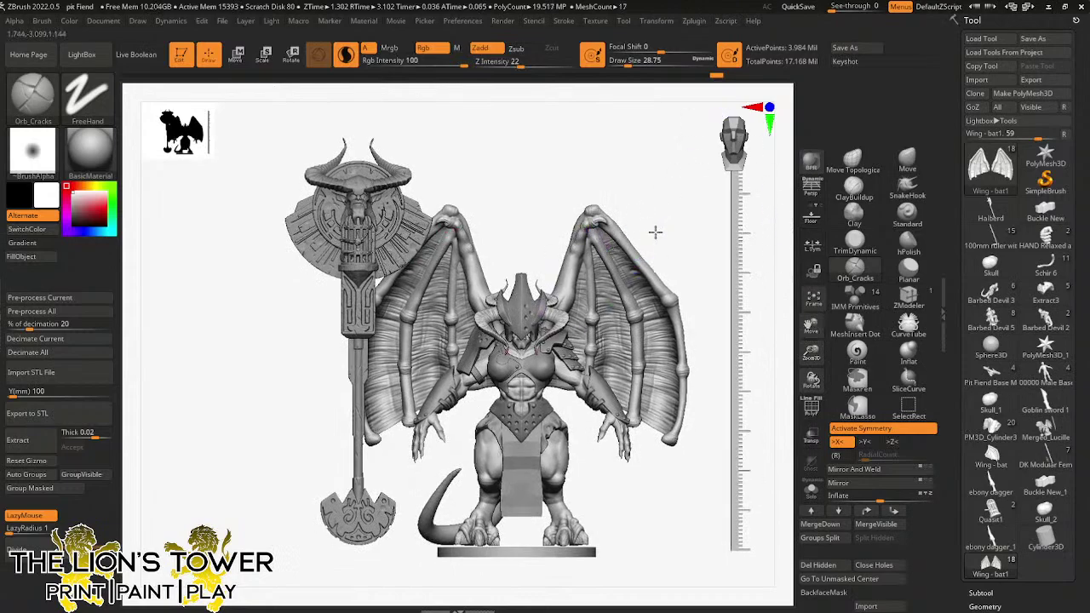
left_click_drag(655, 231, 601, 227)
mouse_move(565, 143)
left_mouse_down()
mouse_move(565, 83)
mouse_move(560, 130)
left_mouse_up()
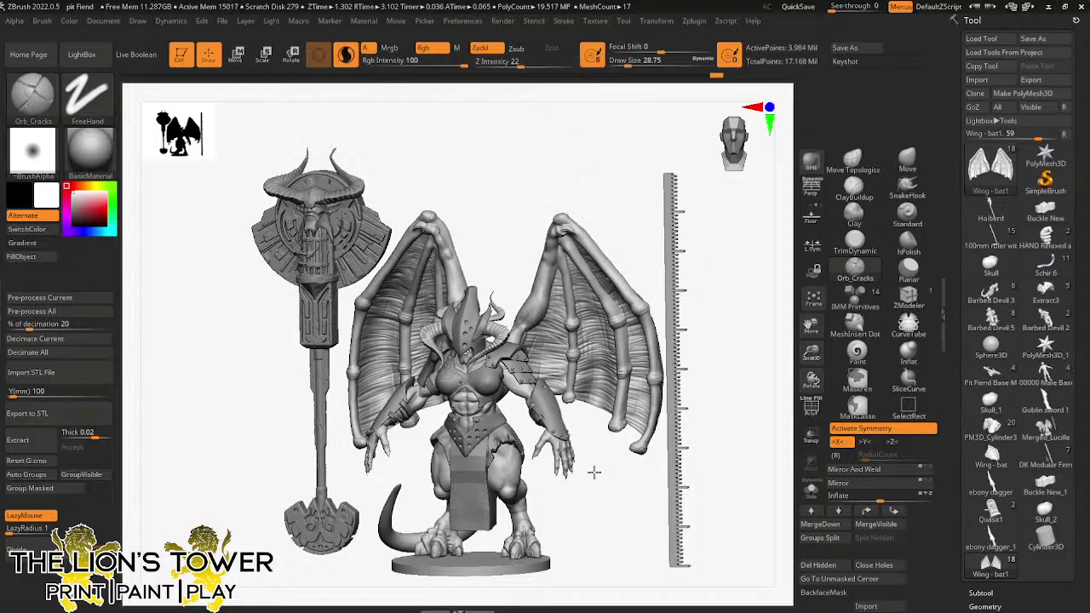
left_click_drag(591, 472, 586, 475)
mouse_move(711, 409)
left_mouse_down()
mouse_move(733, 405)
mouse_move(810, 339)
left_mouse_up()
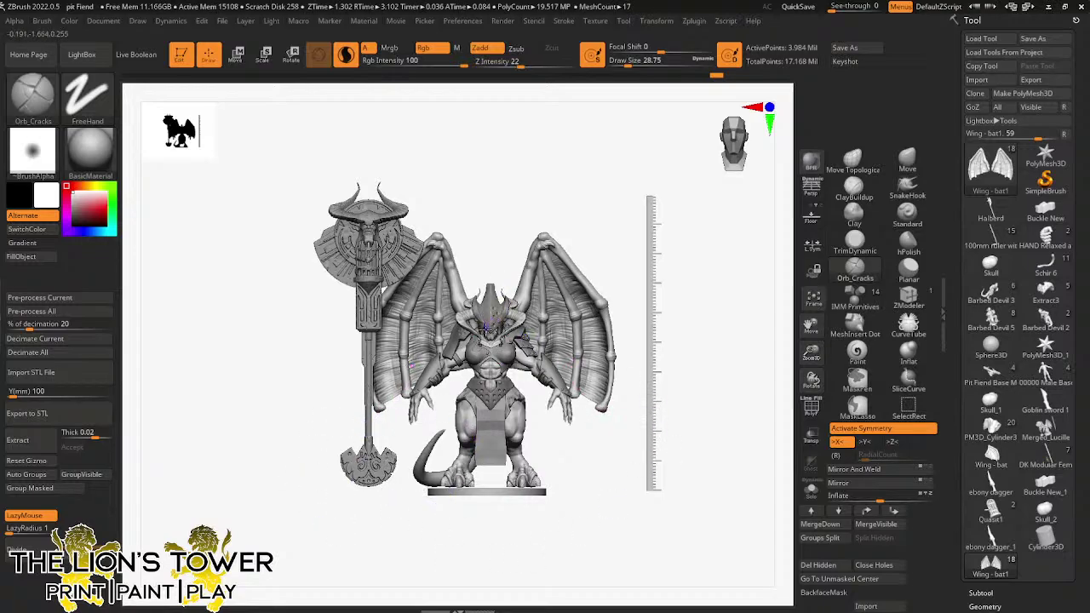
left_click_drag(651, 214, 575, 250)
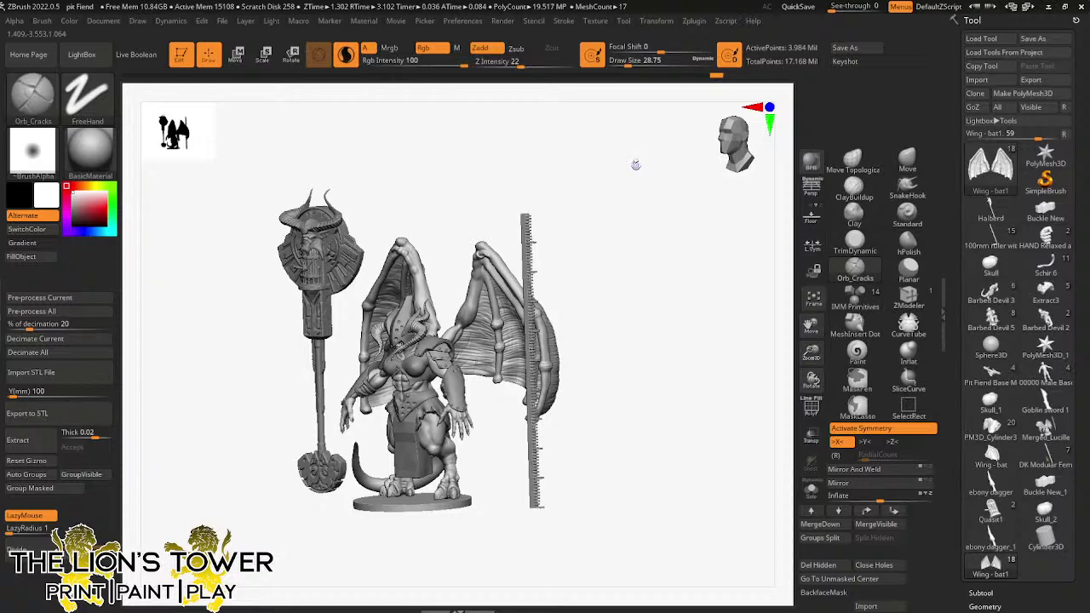
- Examine the winged figure from the front at full height, alongside its long-hafted weapon and the ruler
left_click_drag(810, 352, 811, 331)
left_click_drag(811, 326, 870, 262)
left_click_drag(810, 353, 806, 380)
left_click_drag(723, 421, 725, 393)
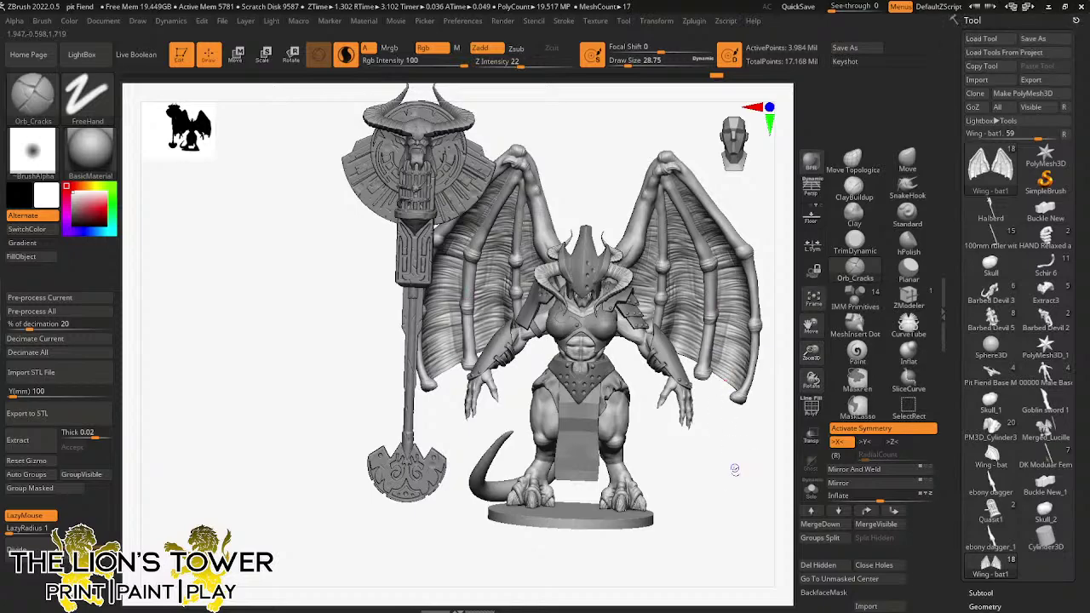
left_click_drag(742, 455, 676, 427)
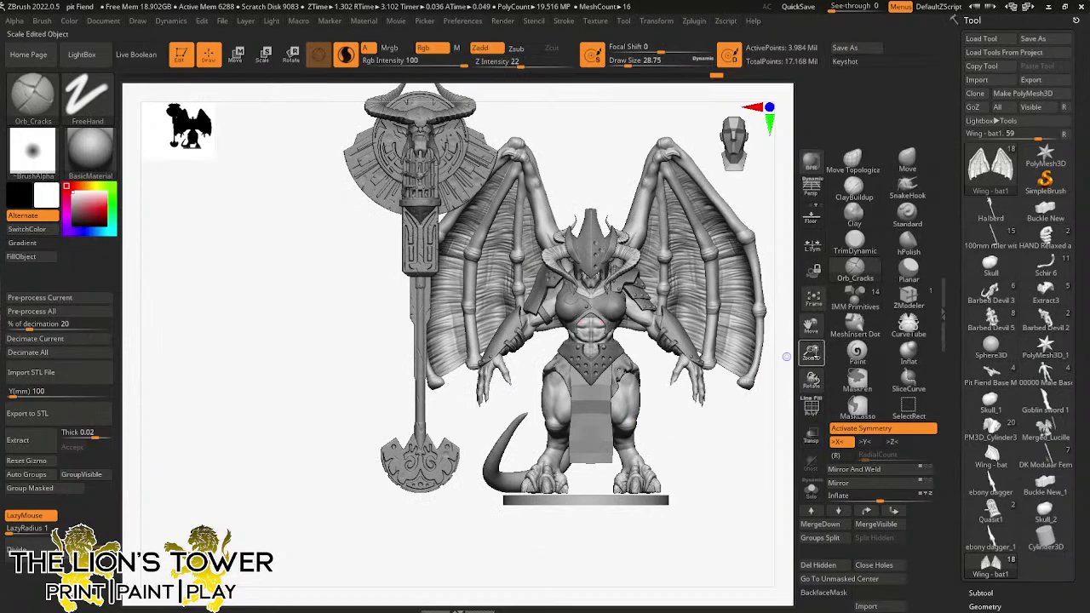
mouse_move(813, 356)
left_mouse_down()
mouse_move(815, 346)
mouse_move(778, 337)
mouse_move(744, 349)
left_mouse_up()
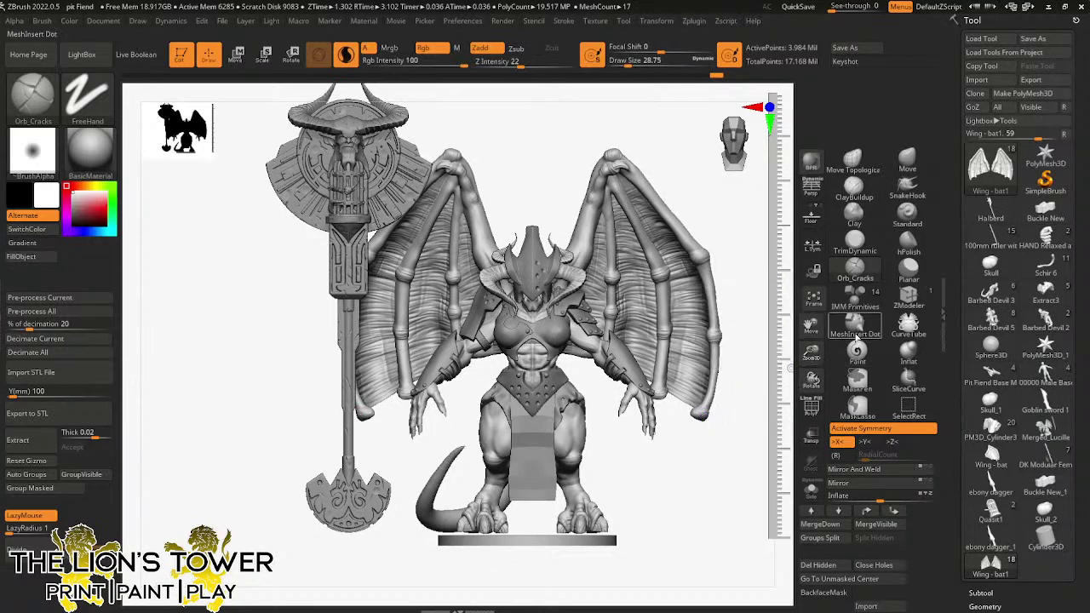
- Append a Sphere3D as a new subtool of the winged figure
left_click_drag(1032, 582, 1032, 496)
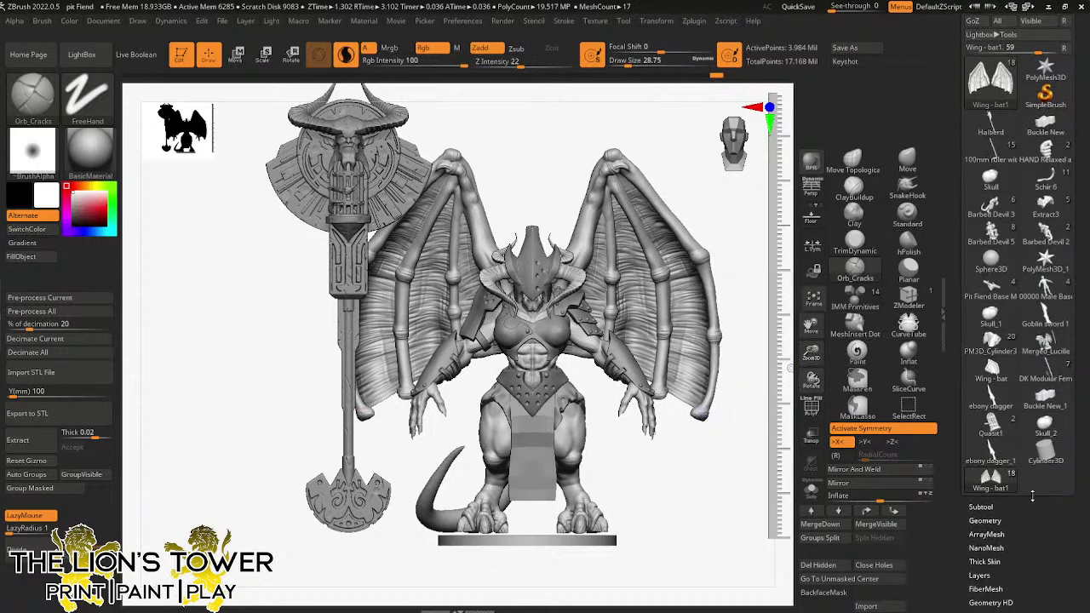
left_click(980, 507)
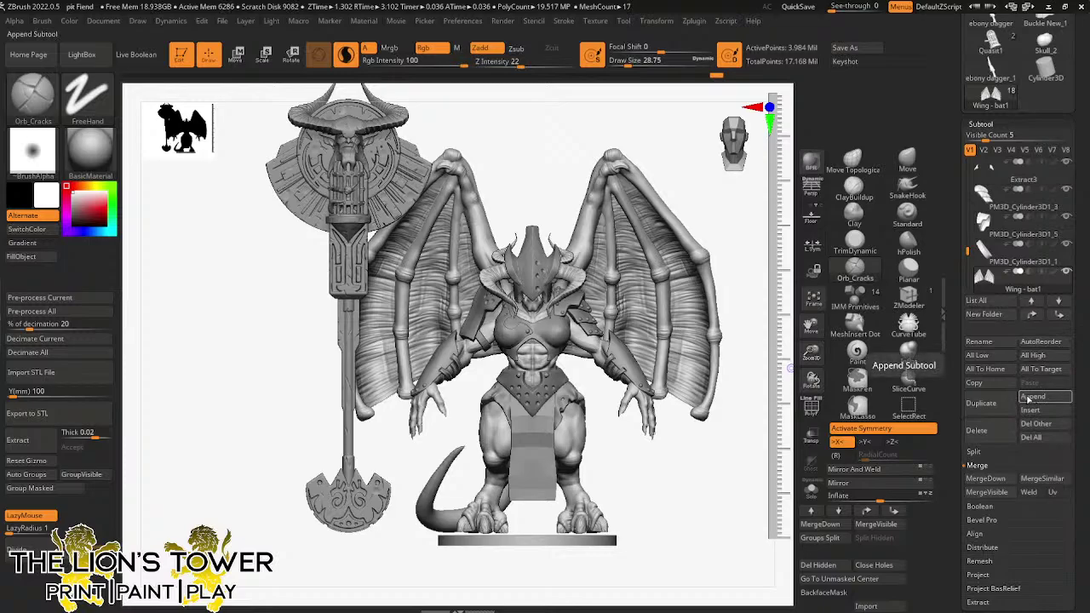
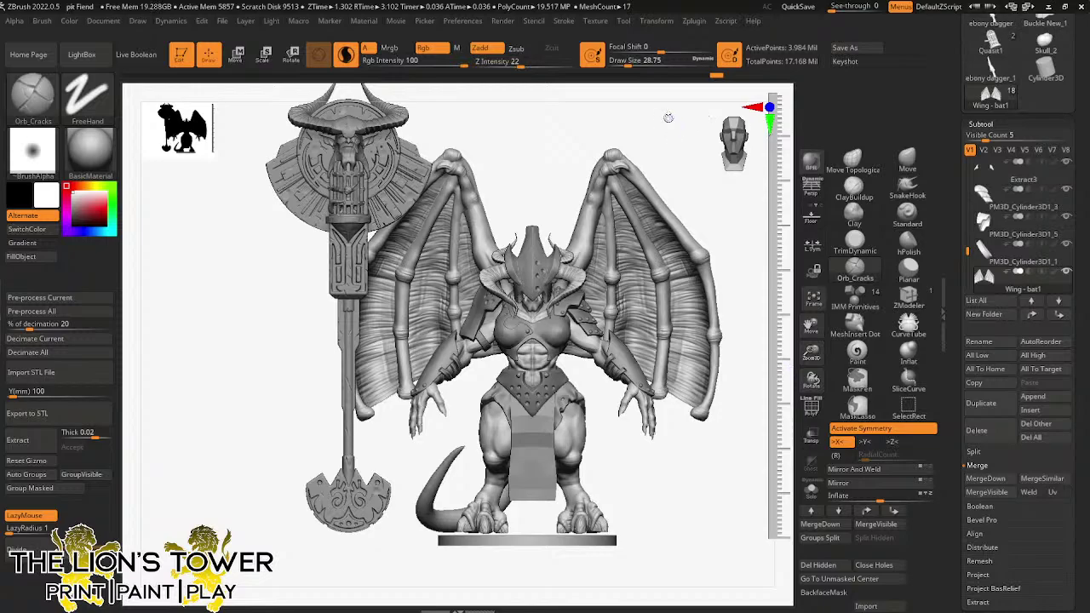
left_click_drag(810, 354, 813, 393)
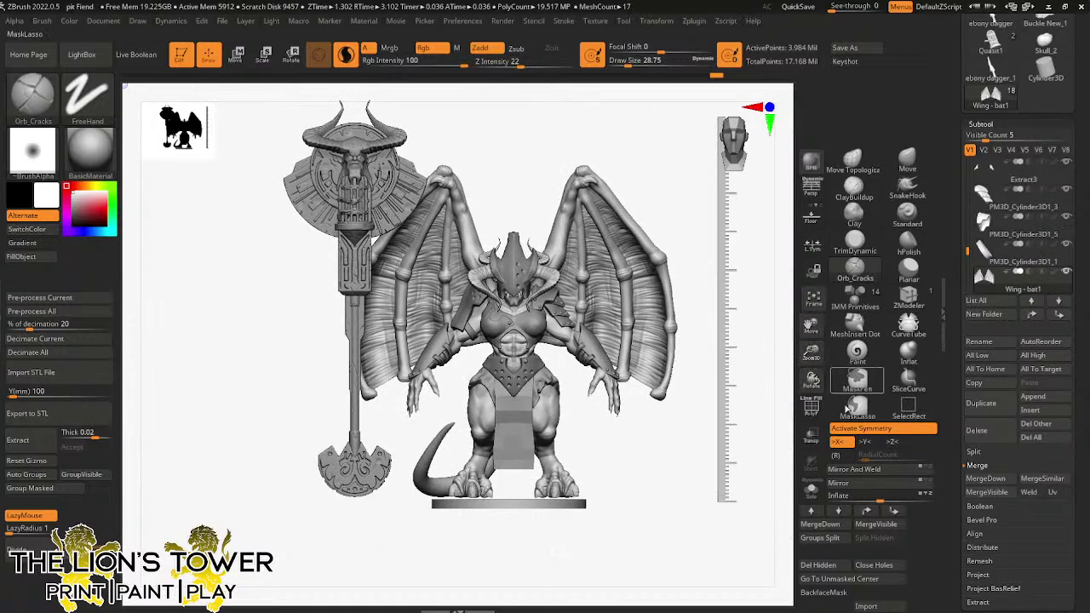
left_click(1033, 396)
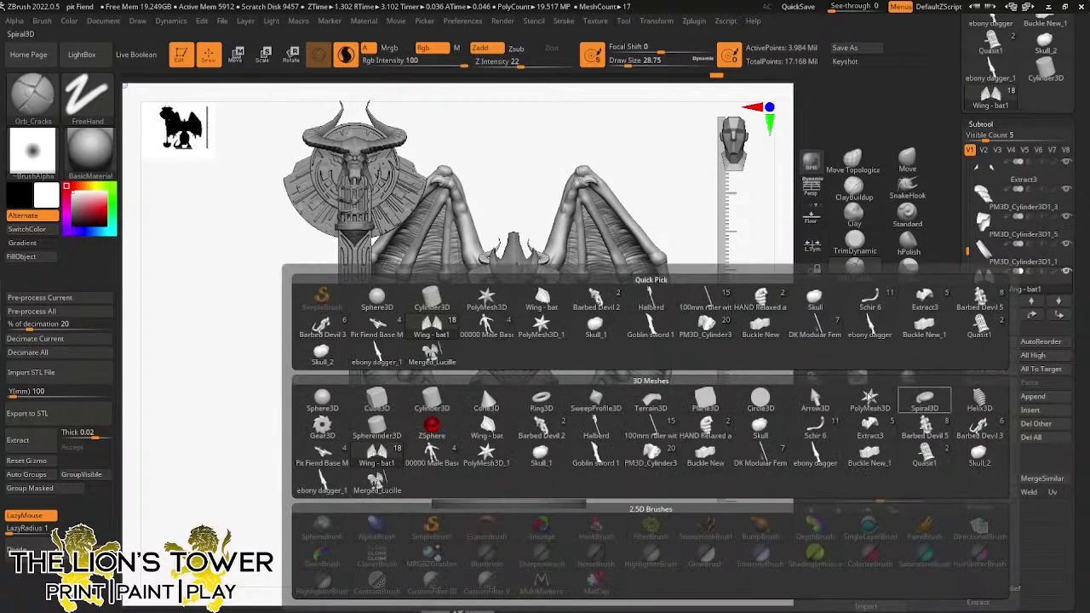
left_click(322, 400)
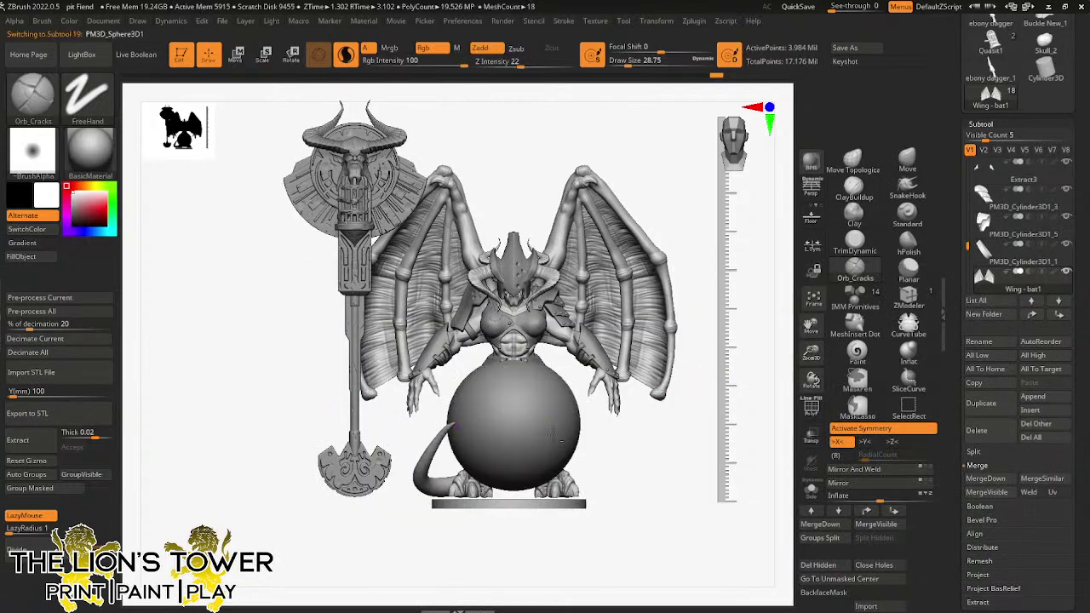
- Shrink the new sphere and position it on the tip of the outermost wing finger, aligning it from below
key("w")
left_click_drag(526, 427, 630, 469)
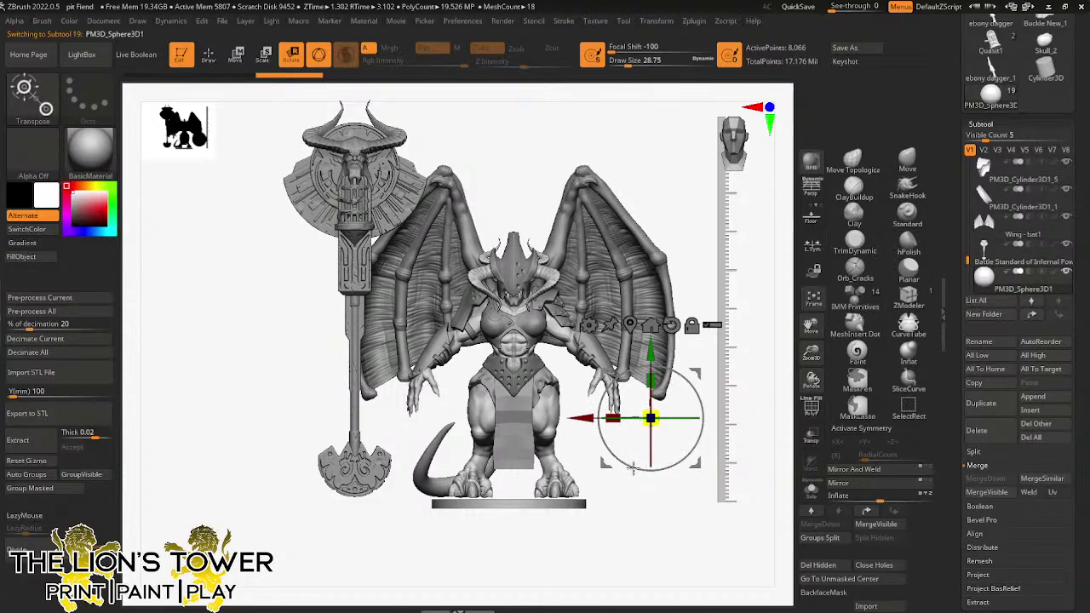
left_click_drag(811, 353, 706, 336)
left_click_drag(728, 413, 707, 512)
left_click_drag(811, 352, 799, 371)
left_click_drag(810, 324, 795, 79)
left_click_drag(769, 316, 767, 391)
left_click_drag(644, 332, 648, 338)
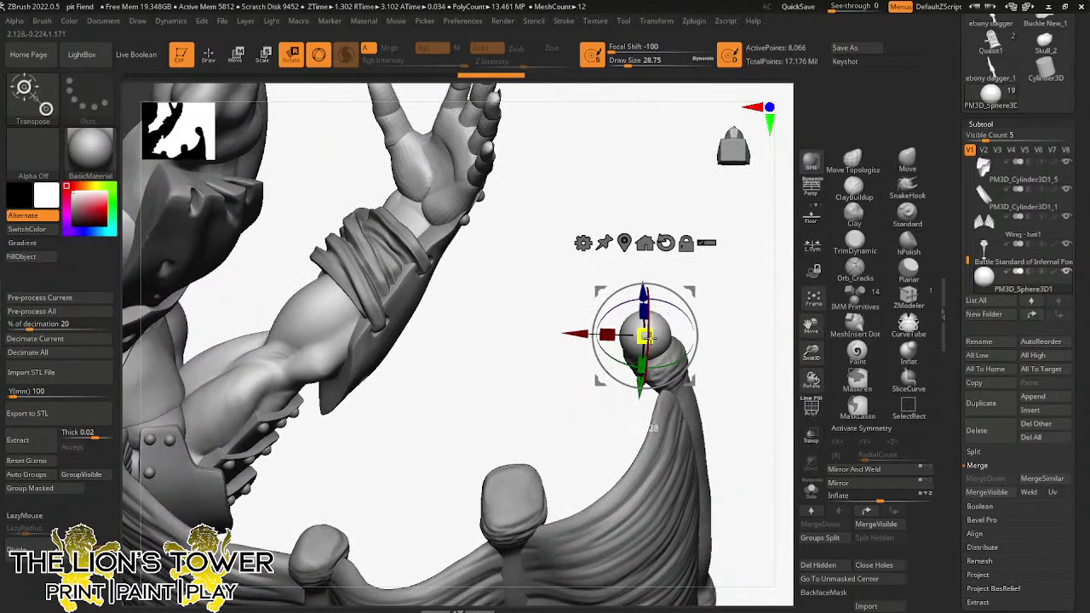
left_click_drag(691, 294, 714, 267)
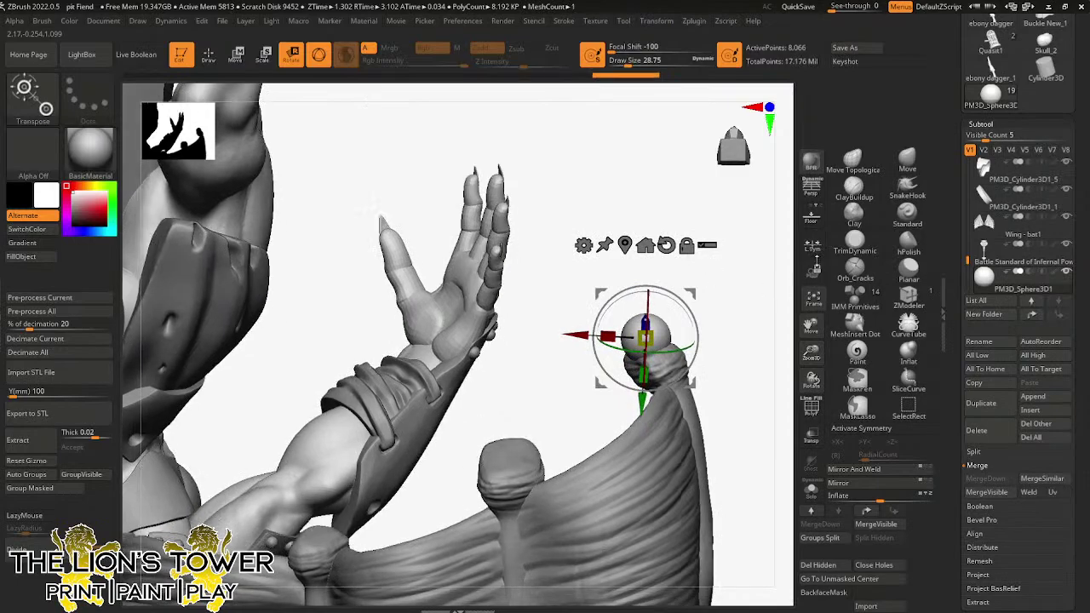
- Pull the sphere into a curved, pointed claw with the SnakeHook brush and smooth its surface
key("q")
left_click(907, 187)
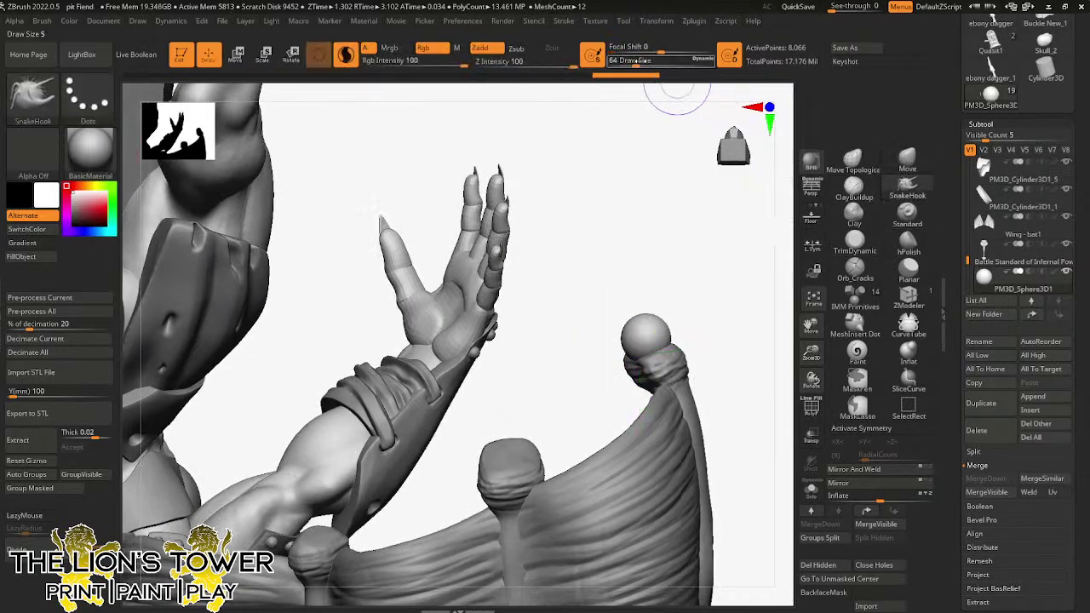
mouse_move(637, 62)
left_mouse_down()
mouse_move(649, 214)
mouse_move(630, 309)
mouse_move(598, 285)
left_mouse_up()
left_click(635, 63)
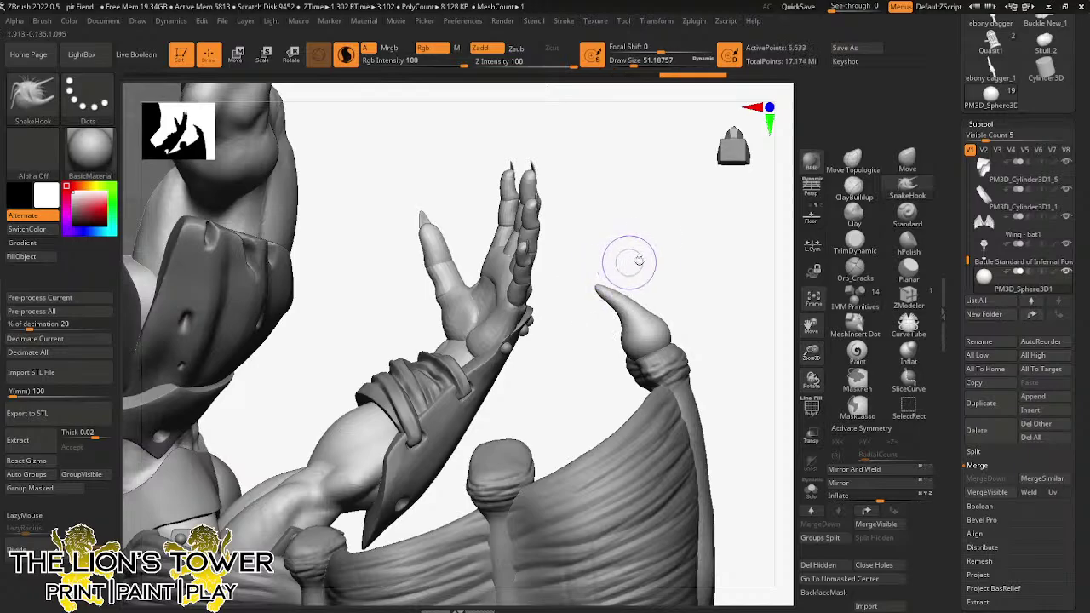
mouse_move(694, 245)
left_mouse_down()
mouse_move(693, 446)
mouse_move(737, 418)
mouse_move(761, 297)
left_mouse_up()
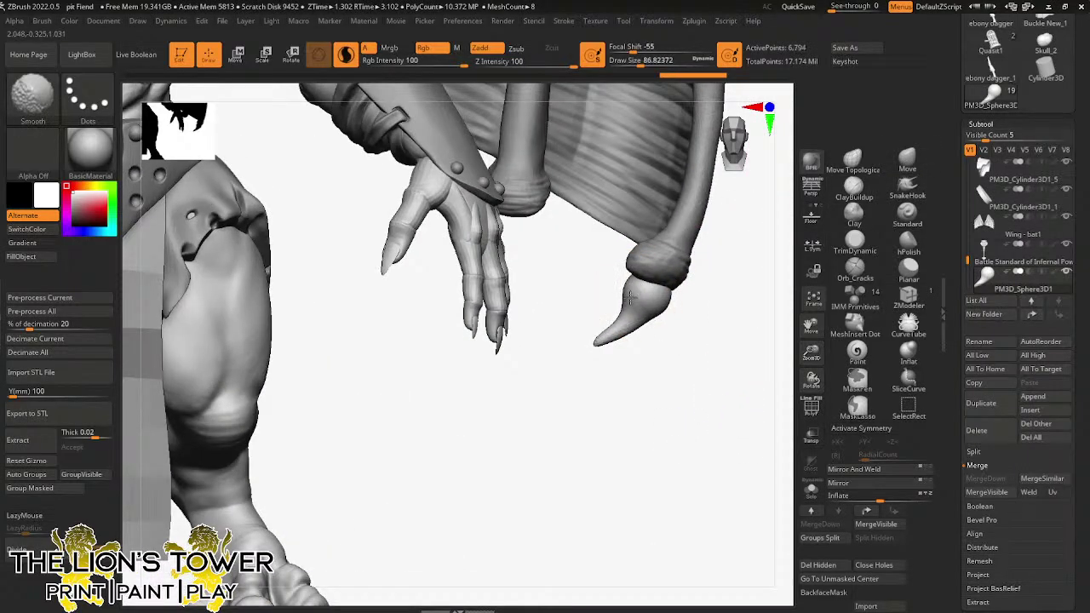
left_click_drag(687, 318, 707, 341)
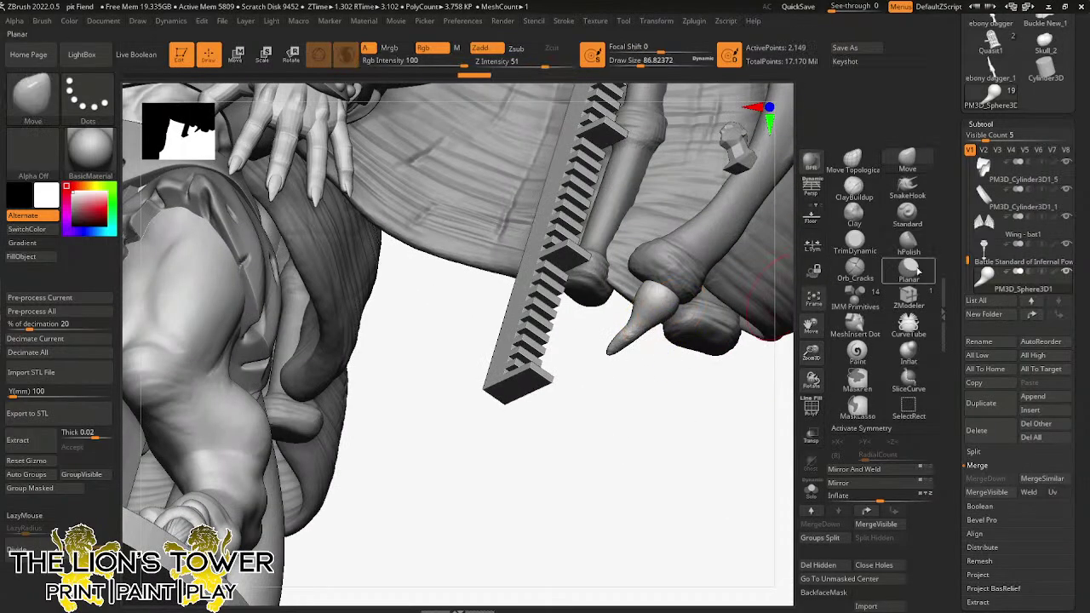
- Thicken the slender claw with the Inflat brush, evening out its taper toward the point
left_click(886, 358)
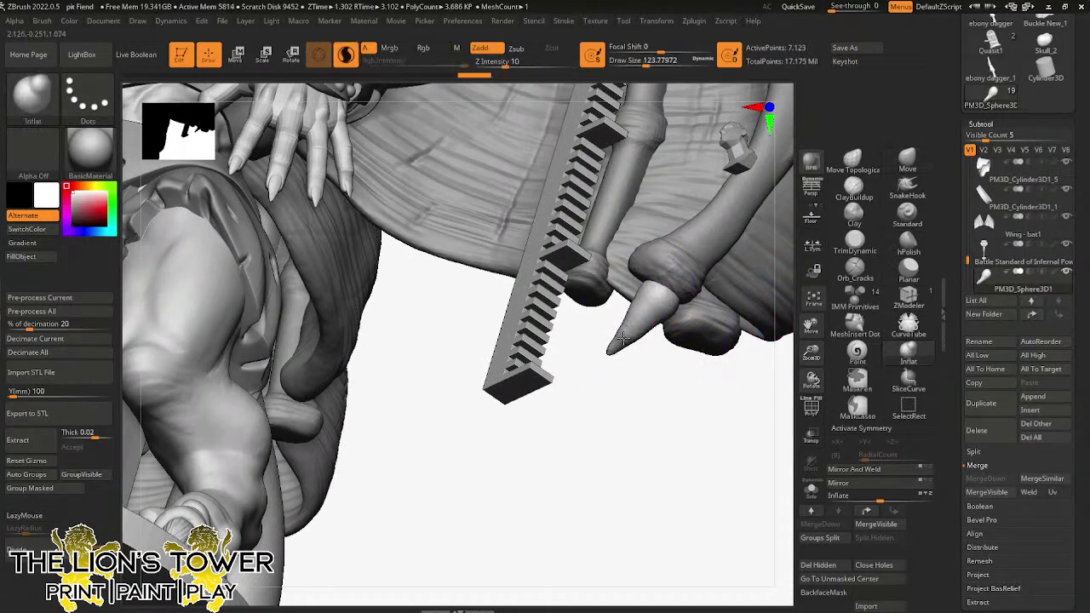
left_click_drag(623, 338, 634, 332)
mouse_move(723, 359)
left_mouse_down()
mouse_move(721, 396)
mouse_move(686, 443)
left_mouse_up()
left_click_drag(662, 207, 685, 225)
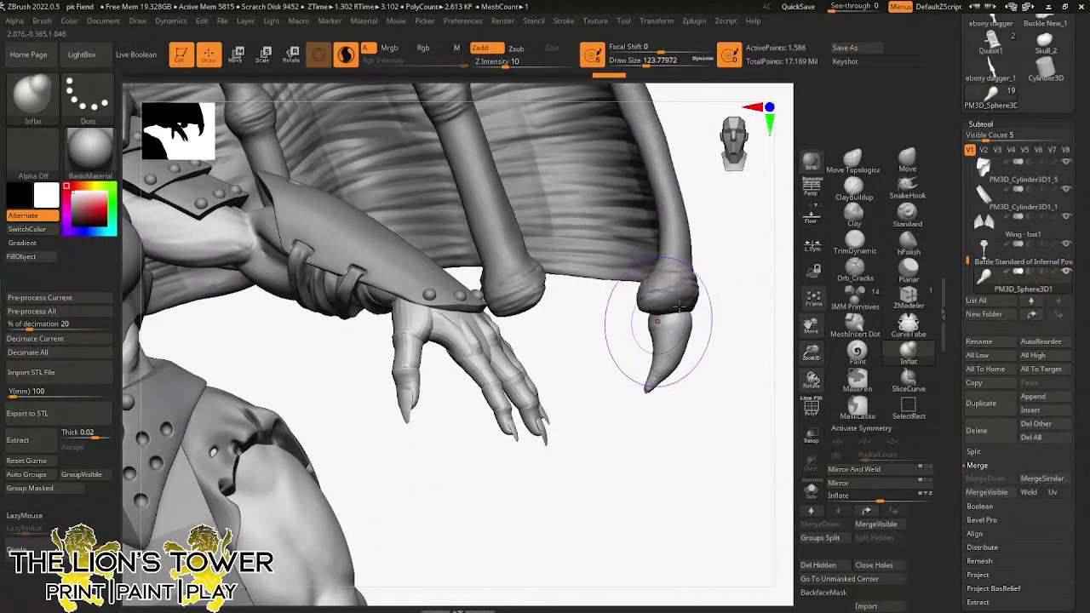
- Reshape the claw with the Move brush at a draw size of about 108, fitting its base to the wing fingertip
key("b")
key("m")
key("v")
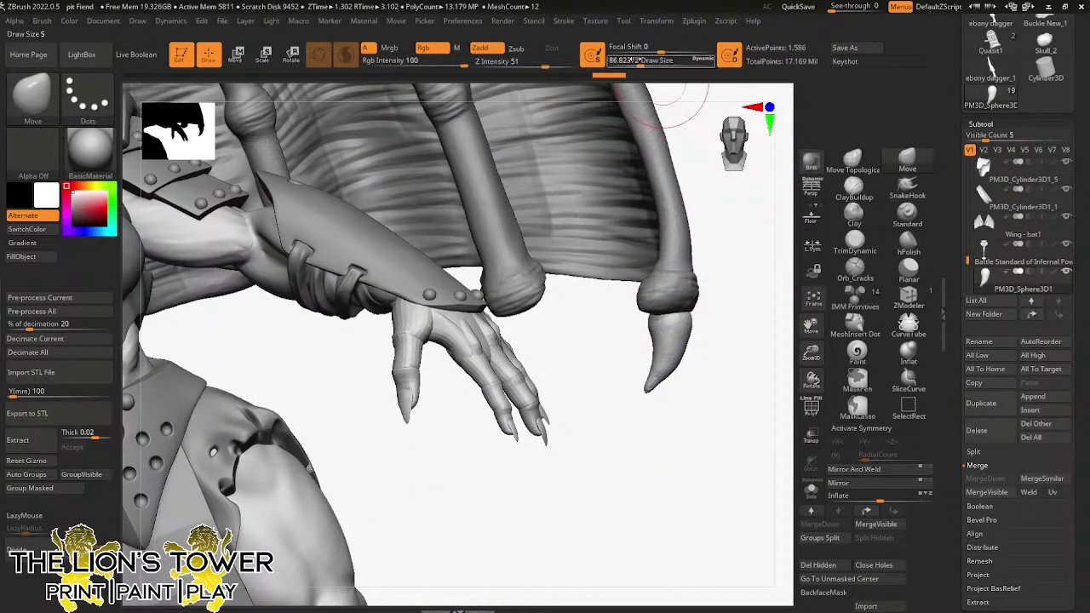
left_click_drag(636, 60, 656, 60)
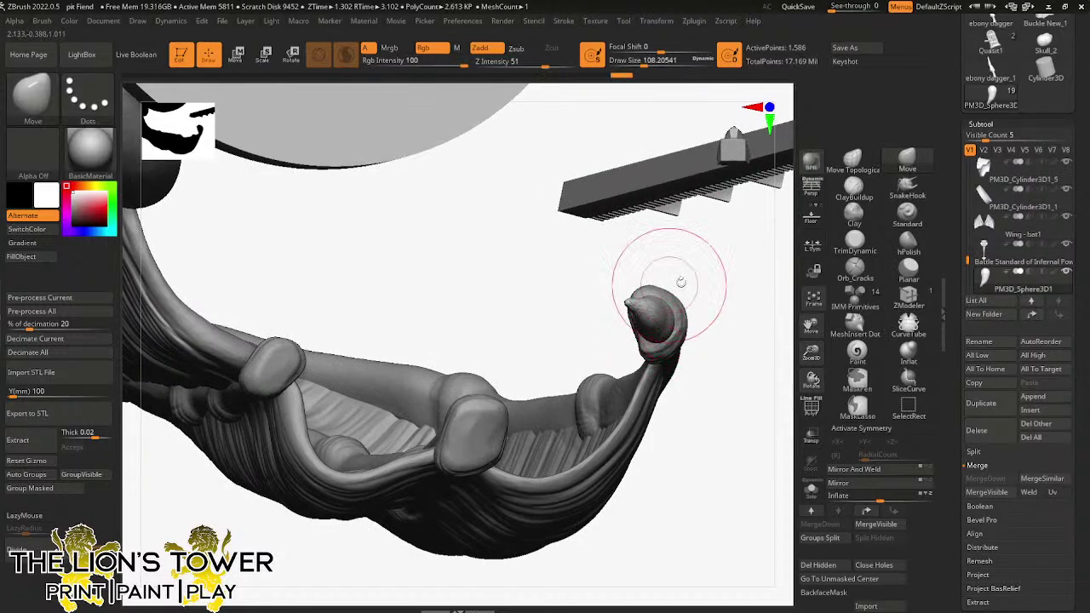
left_click_drag(681, 282, 631, 323)
left_click_drag(640, 270, 717, 199)
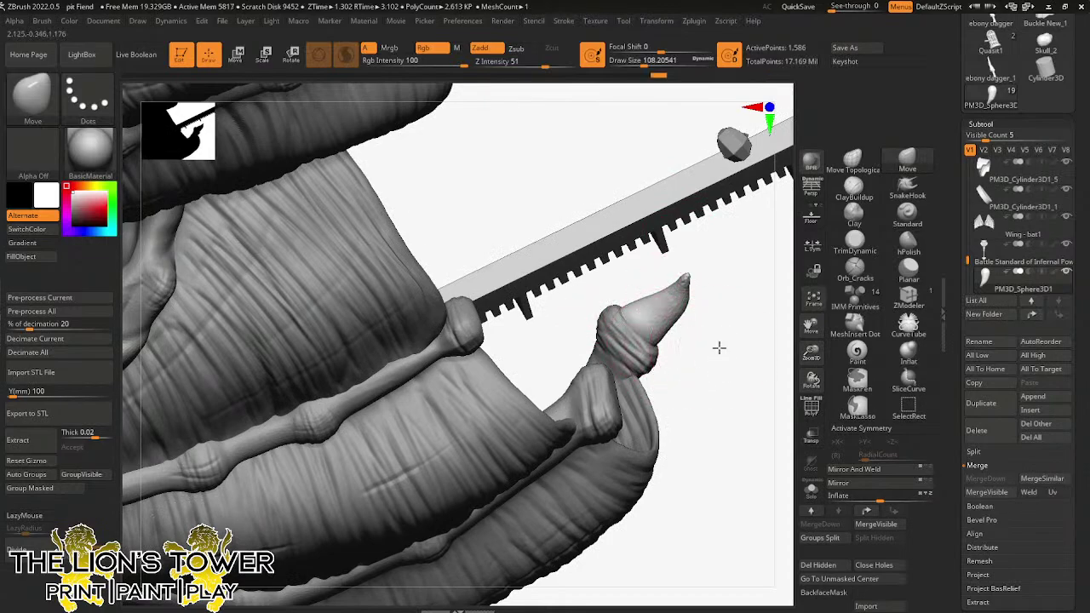
right_click_drag(718, 348, 701, 294)
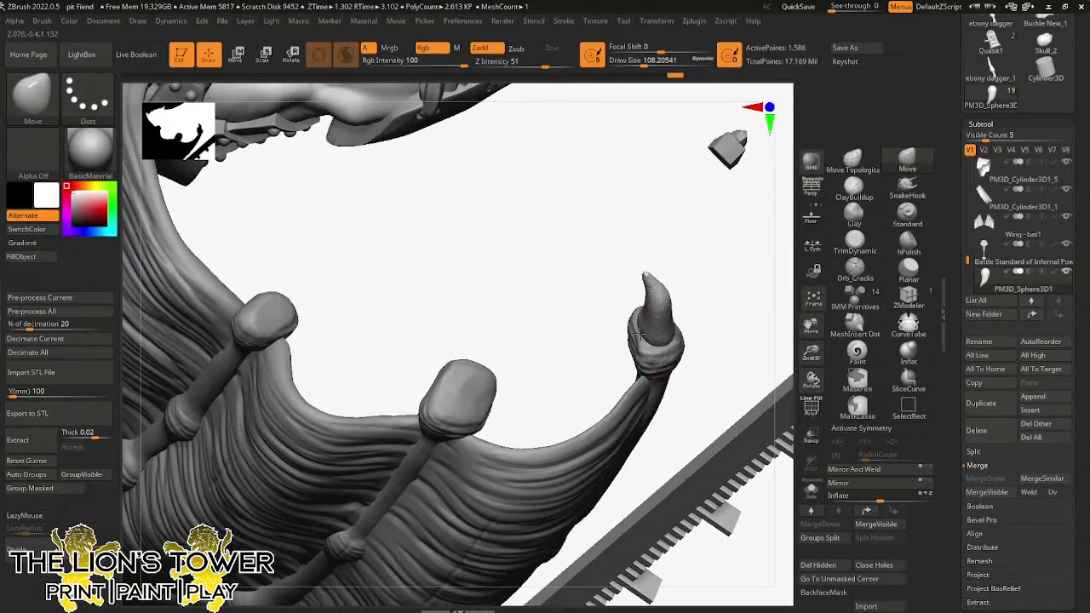
left_click(645, 63)
mouse_move(705, 238)
right_mouse_down()
mouse_move(711, 275)
mouse_move(686, 304)
mouse_move(706, 295)
mouse_move(698, 340)
right_mouse_up()
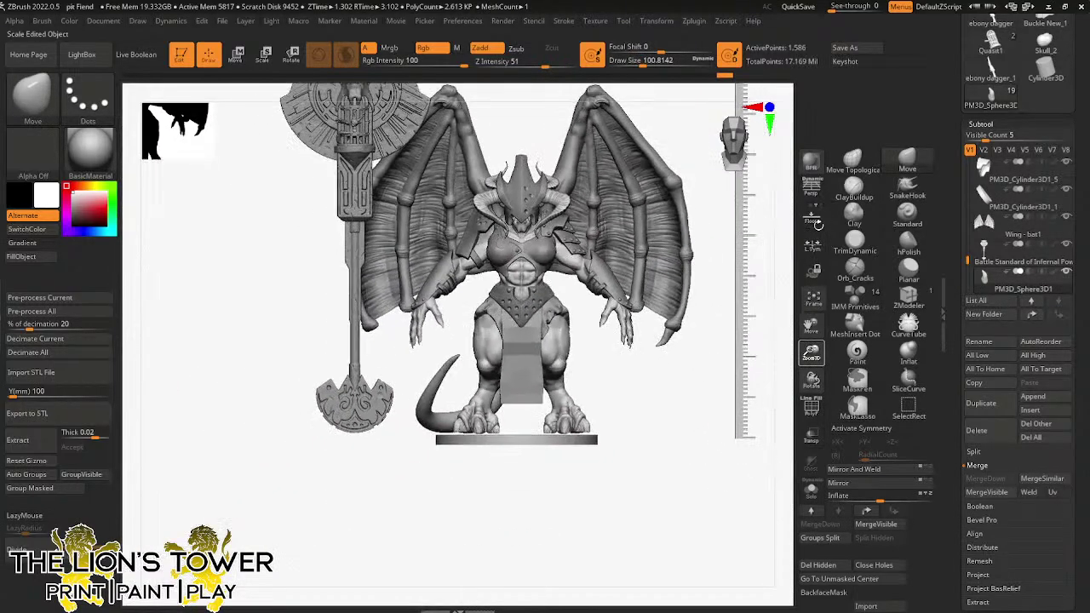
- Unhide the male base mesh and compare its height with the winged figure and the ruler
right_click_drag(740, 341, 758, 389)
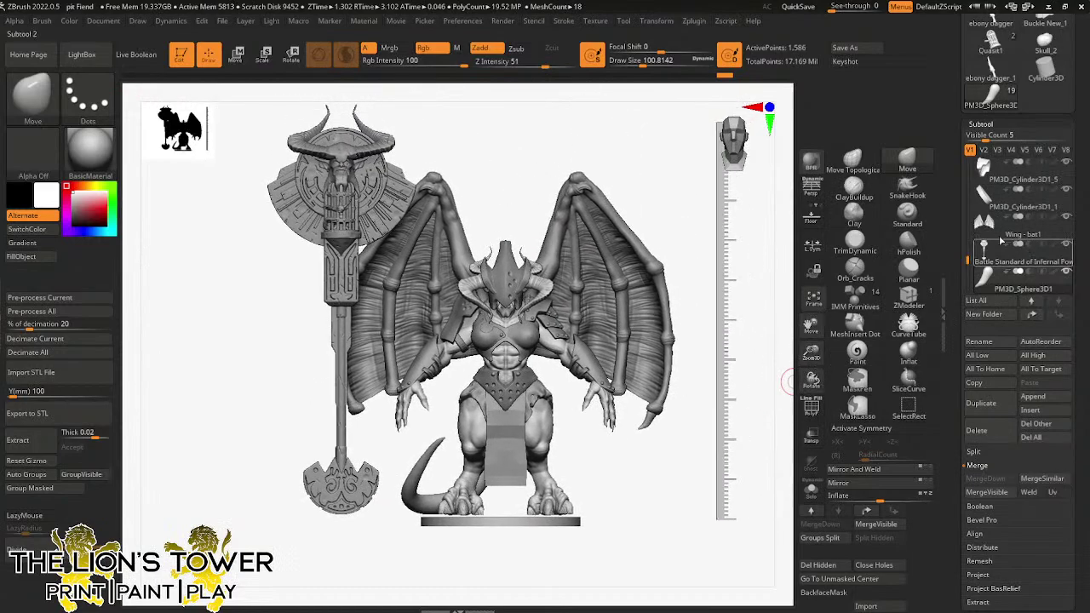
scroll(1018, 216, "up", 4)
left_click(1064, 191)
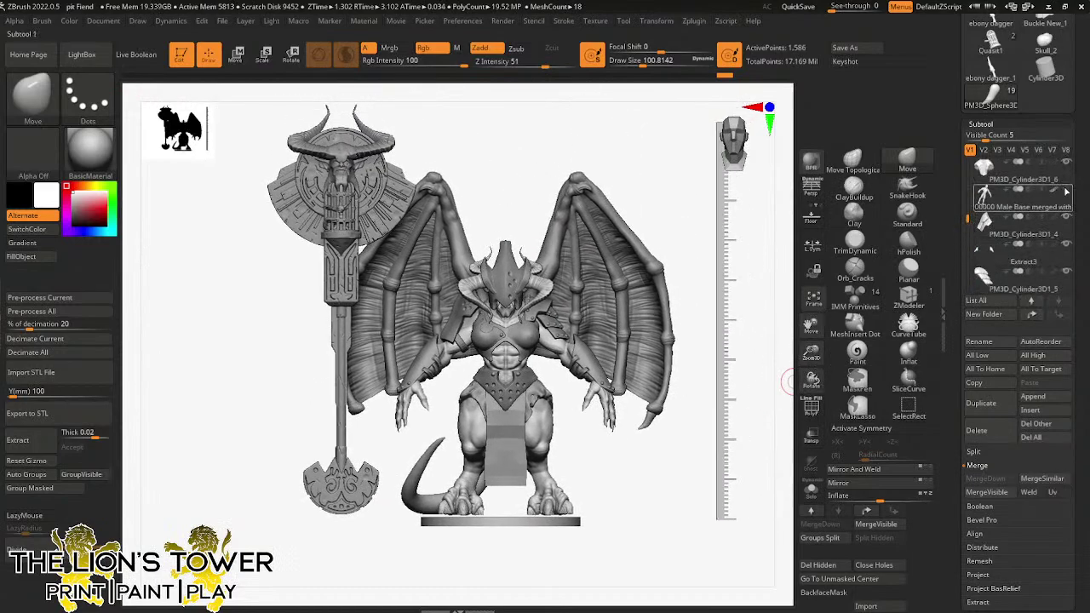
left_click_drag(811, 327, 766, 352)
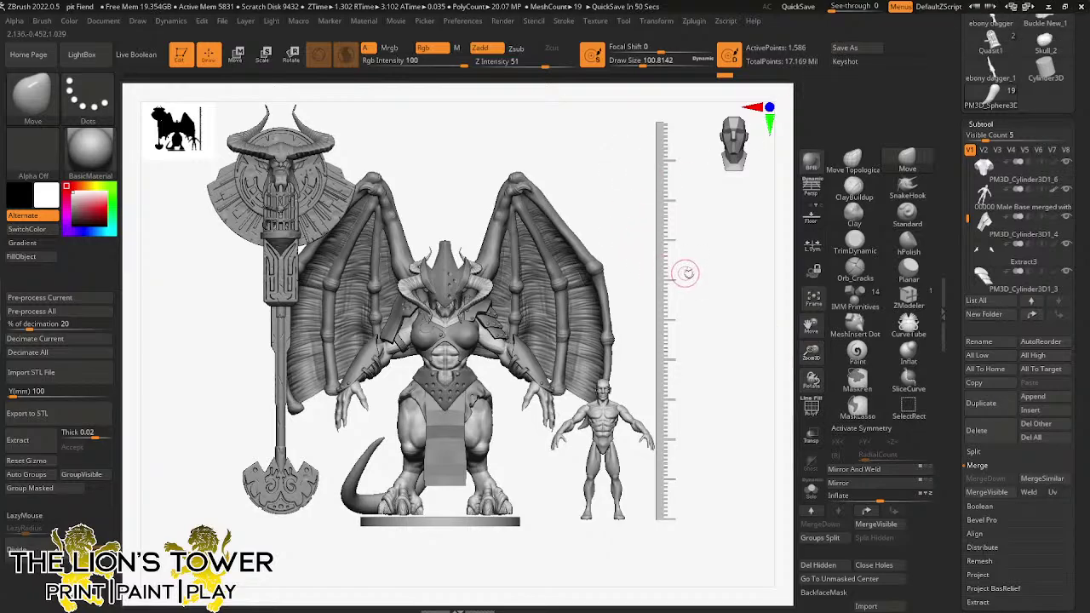
left_click_drag(706, 275, 732, 278)
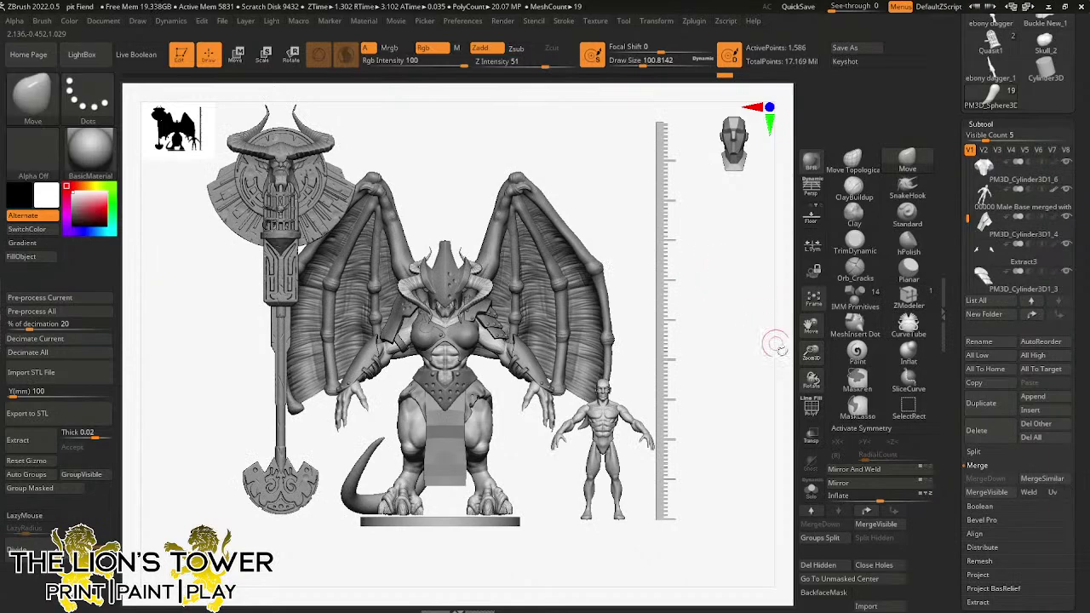
left_click_drag(811, 352, 811, 318)
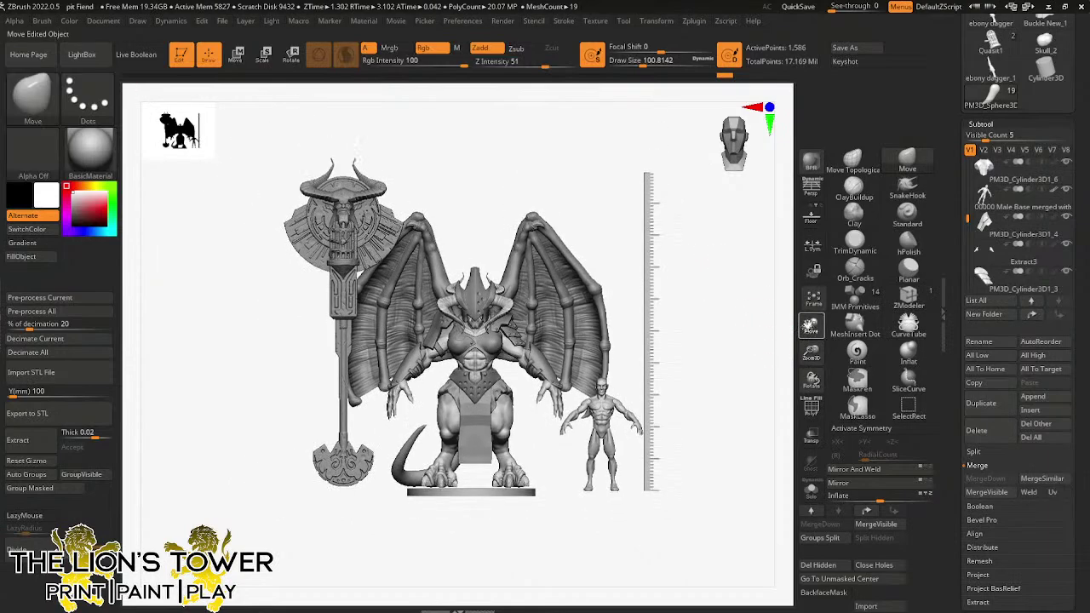
- Switch to the Pit Fiend Base Mesh tool and view the horned fiend beside its ruler
left_click_drag(954, 106, 948, 226)
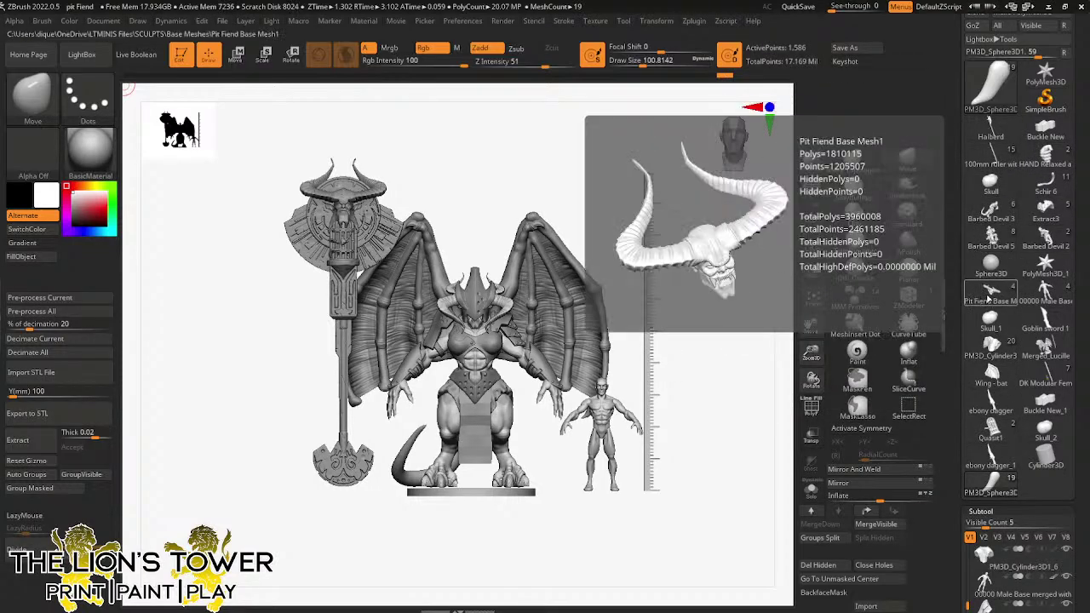
left_click(987, 295)
left_click_drag(650, 384, 673, 367)
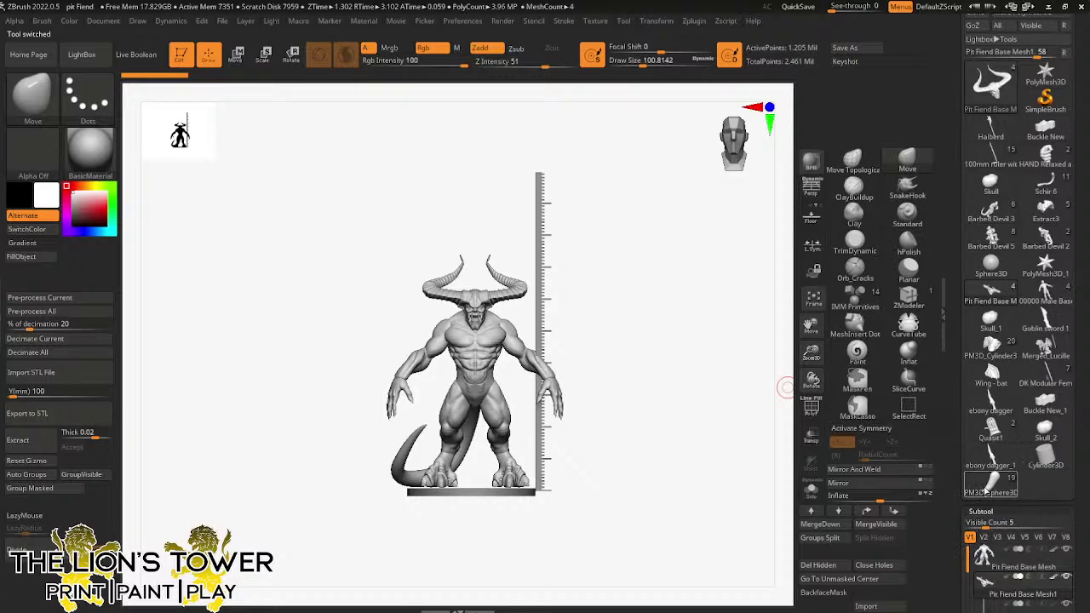
- Return to the winged figure's tool and copy its Wing - bat1 subtool
left_click(988, 487)
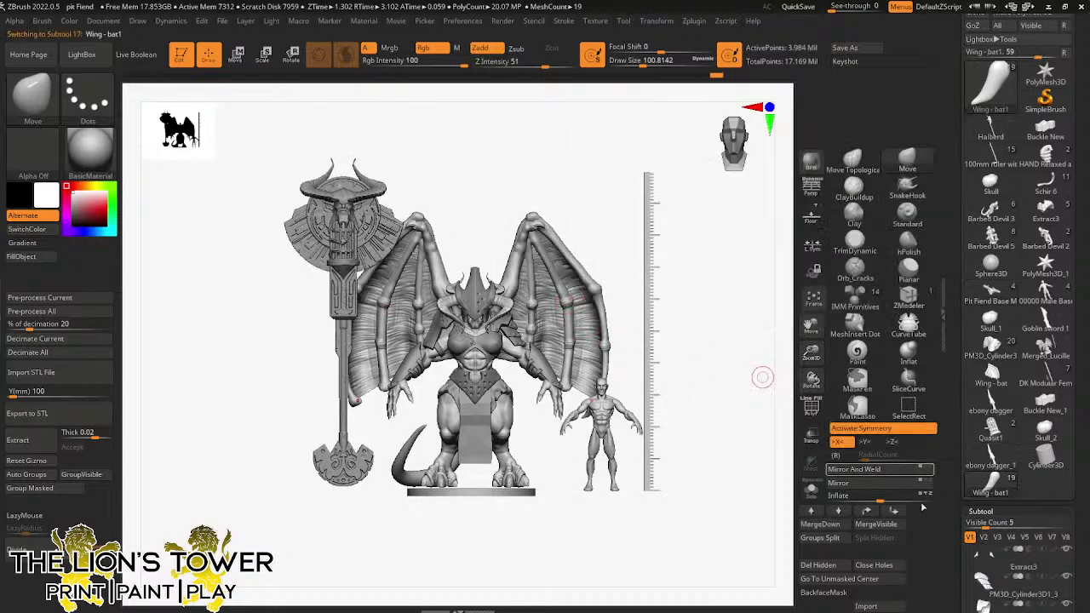
left_click_drag(955, 541, 953, 465)
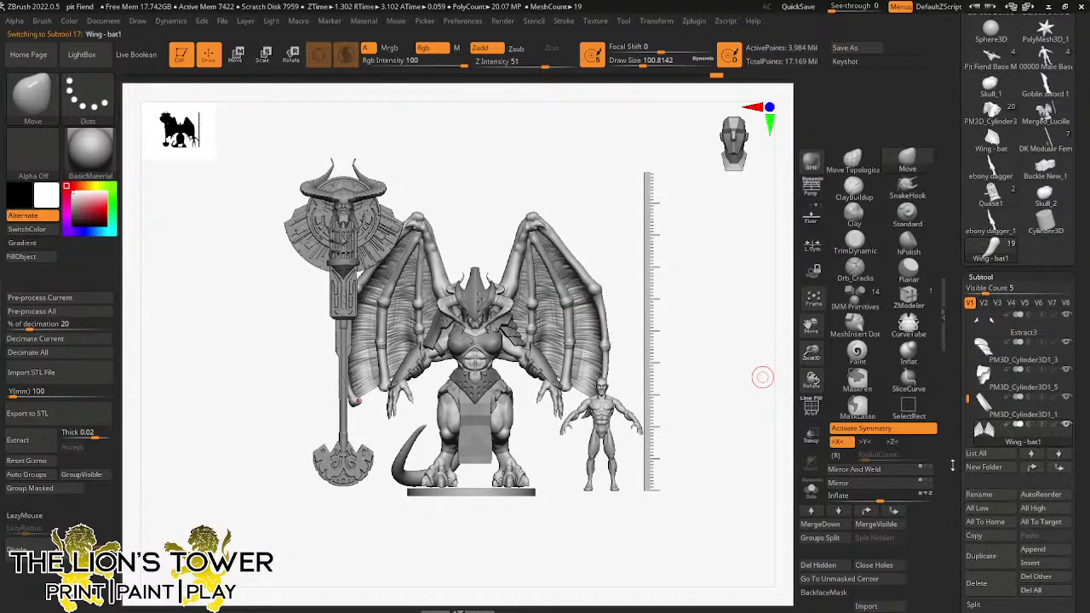
left_click(973, 535)
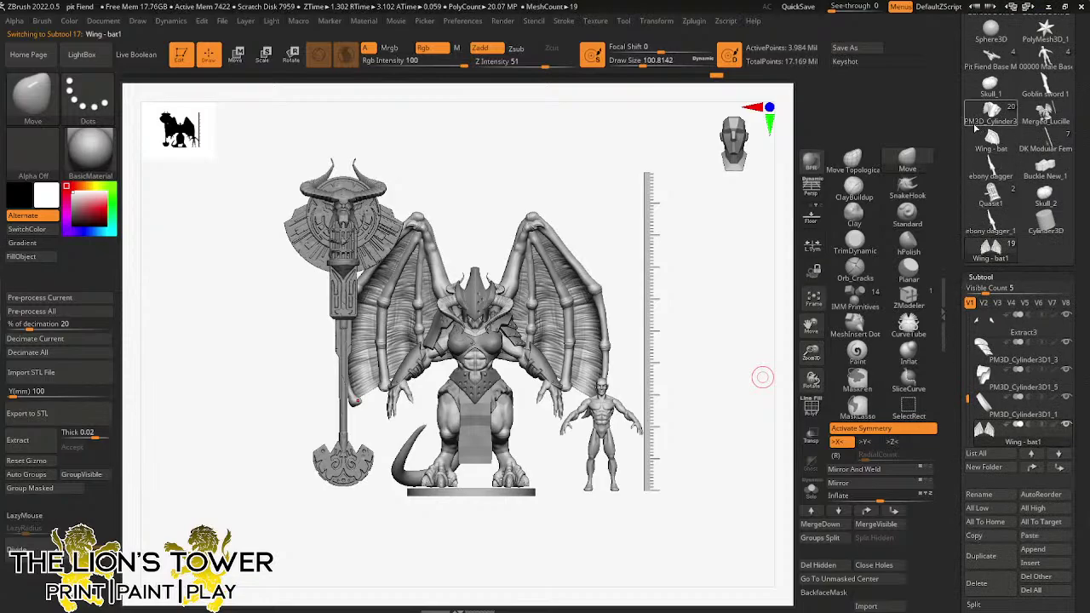
- Switch to the Pit Fiend Base Mesh tool and paste the copied bat wings in as a subtool
left_click_drag(947, 225, 950, 311)
left_click(990, 176)
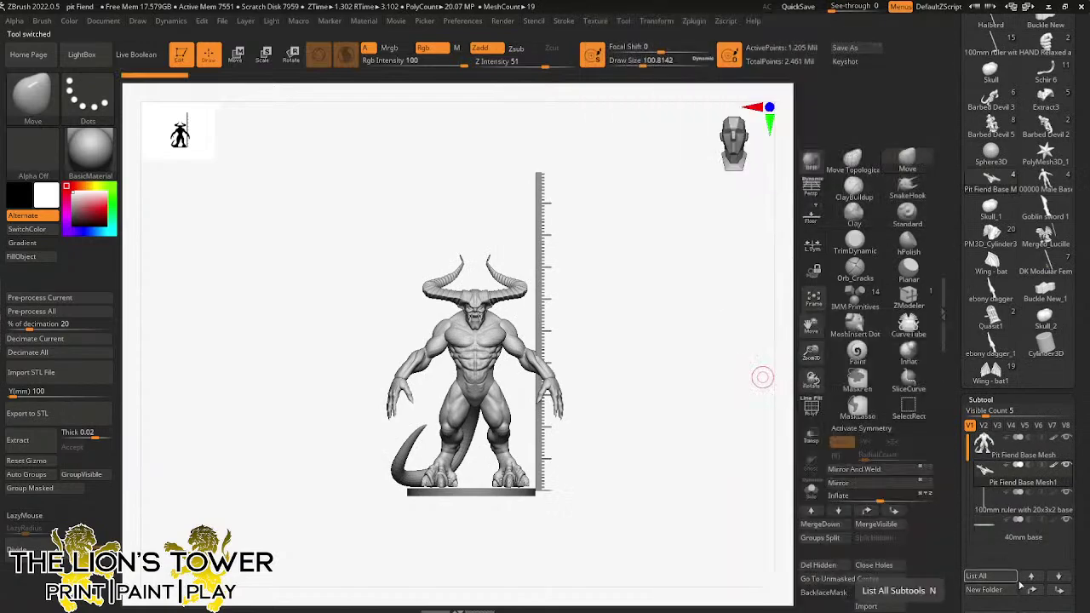
left_click_drag(956, 589, 956, 369)
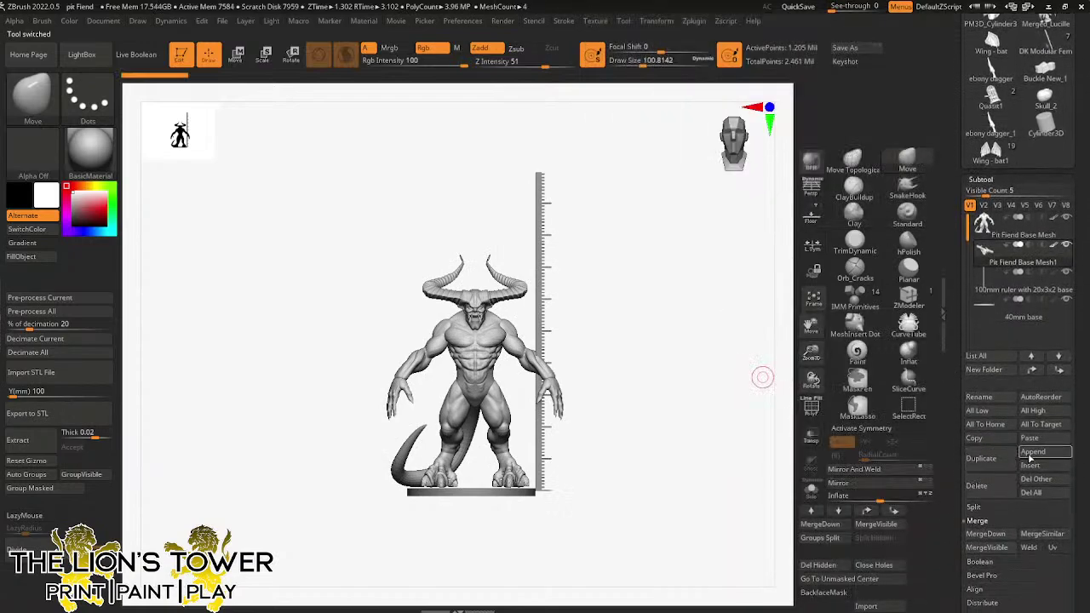
left_click(1026, 443)
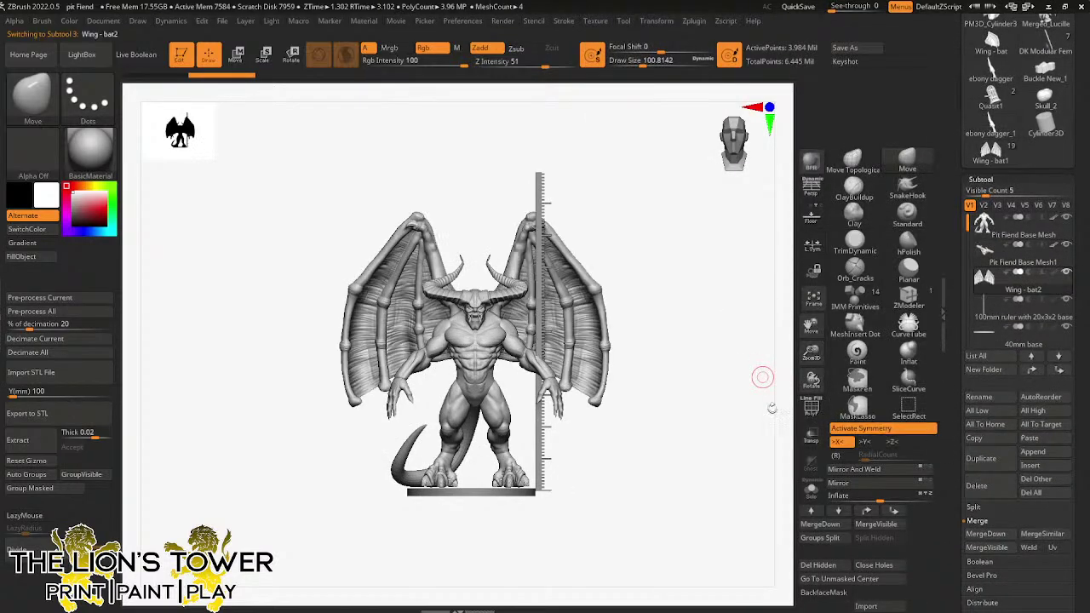
left_click_drag(771, 409, 711, 423)
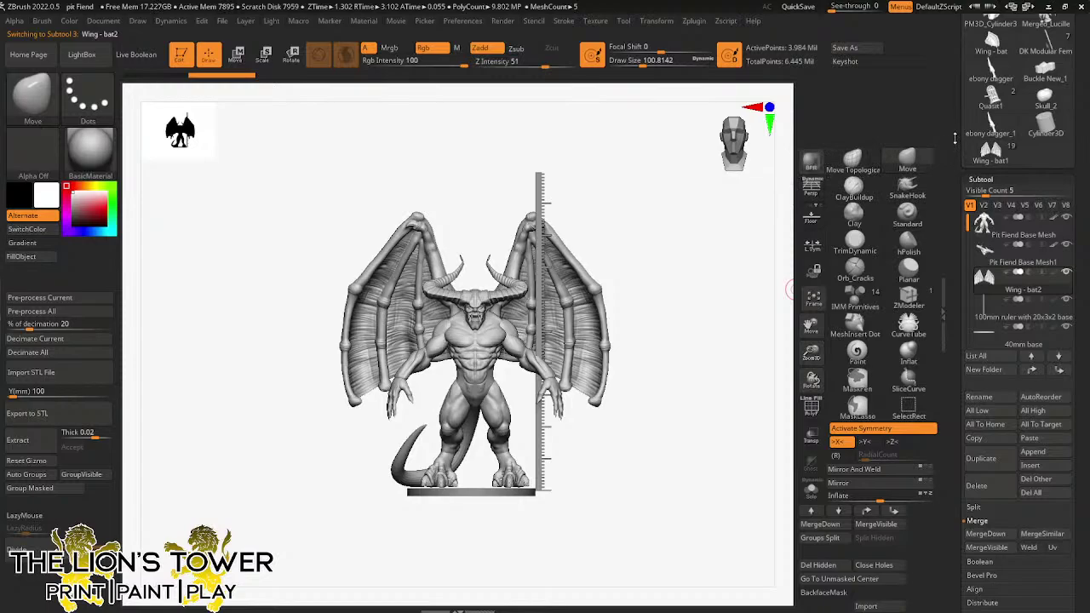
- Return to the winged figure's tool and hide the male base mesh standing beside it
left_click_drag(954, 146, 969, 256)
left_click(990, 277)
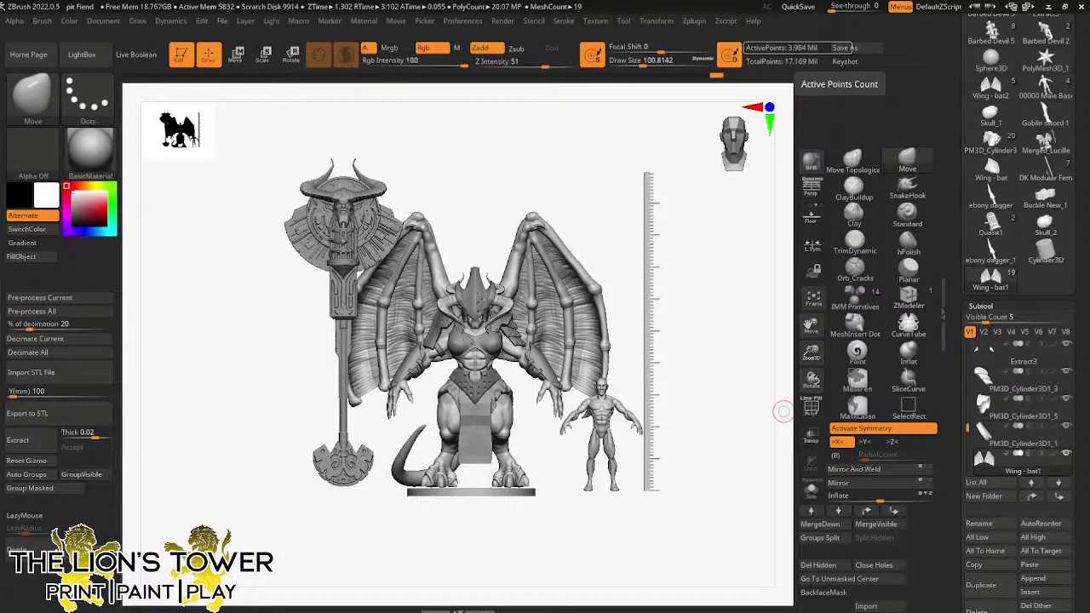
mouse_move(811, 351)
left_mouse_down()
mouse_move(854, 306)
mouse_move(824, 347)
mouse_move(725, 376)
mouse_move(740, 406)
mouse_move(777, 405)
left_mouse_up()
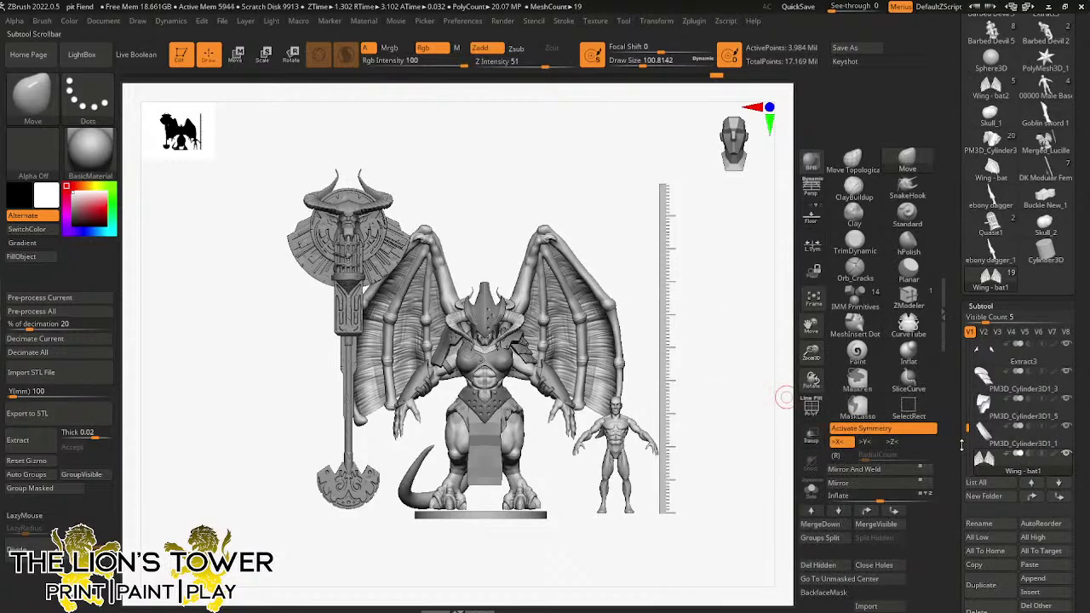
left_click_drag(967, 431, 967, 350)
left_click(1067, 425)
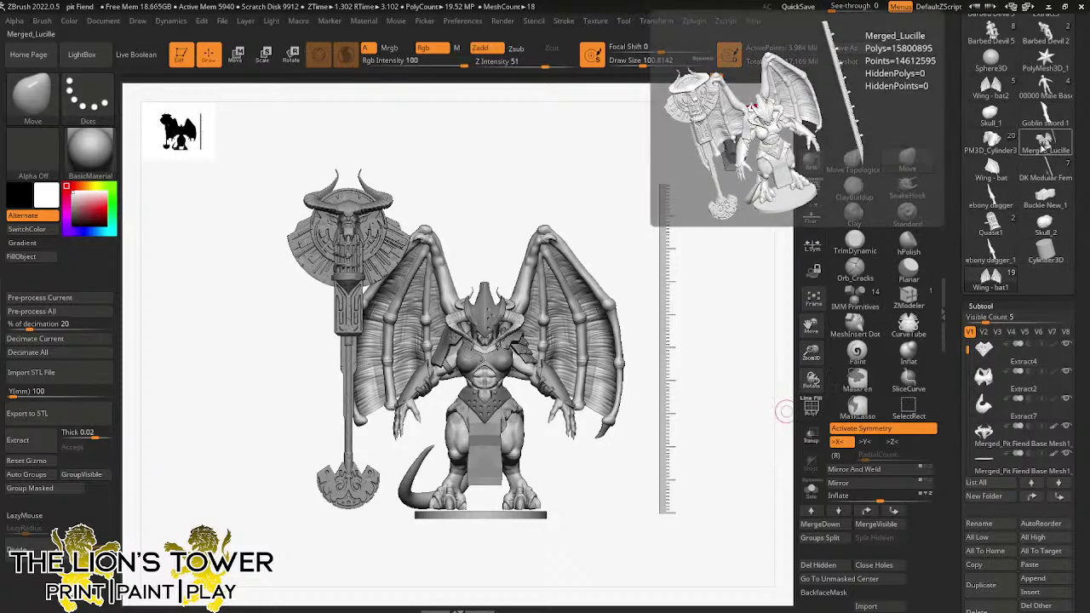
- Switch to the Merged_Lucille tool and delete its merged figure subtool
left_click(1044, 146)
left_click_drag(951, 528, 951, 479)
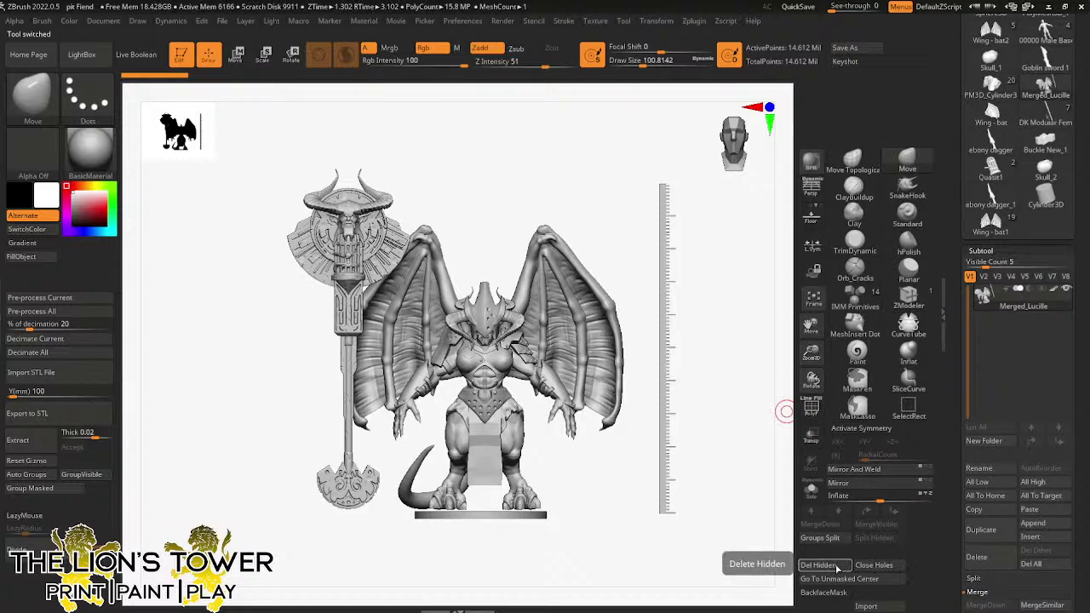
scroll(975, 566, "down", 3)
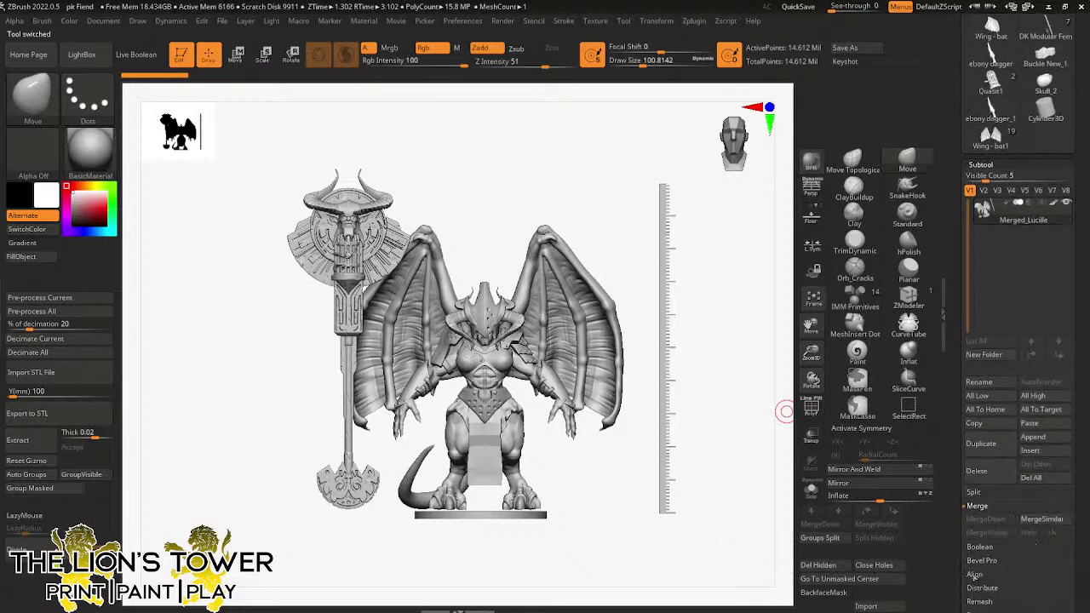
scroll(975, 576, "down", 3)
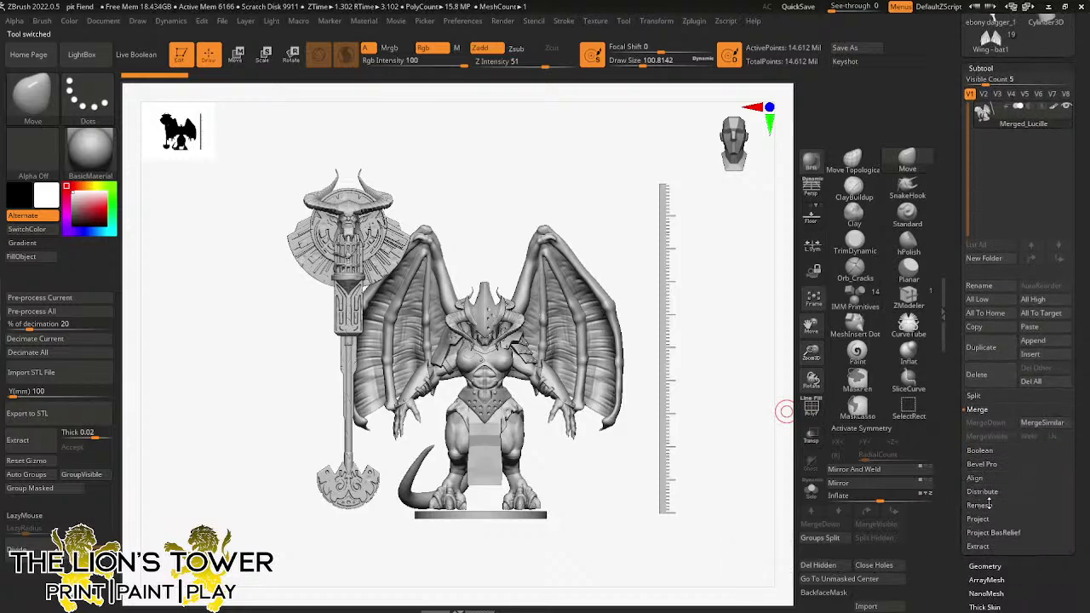
left_click(986, 565)
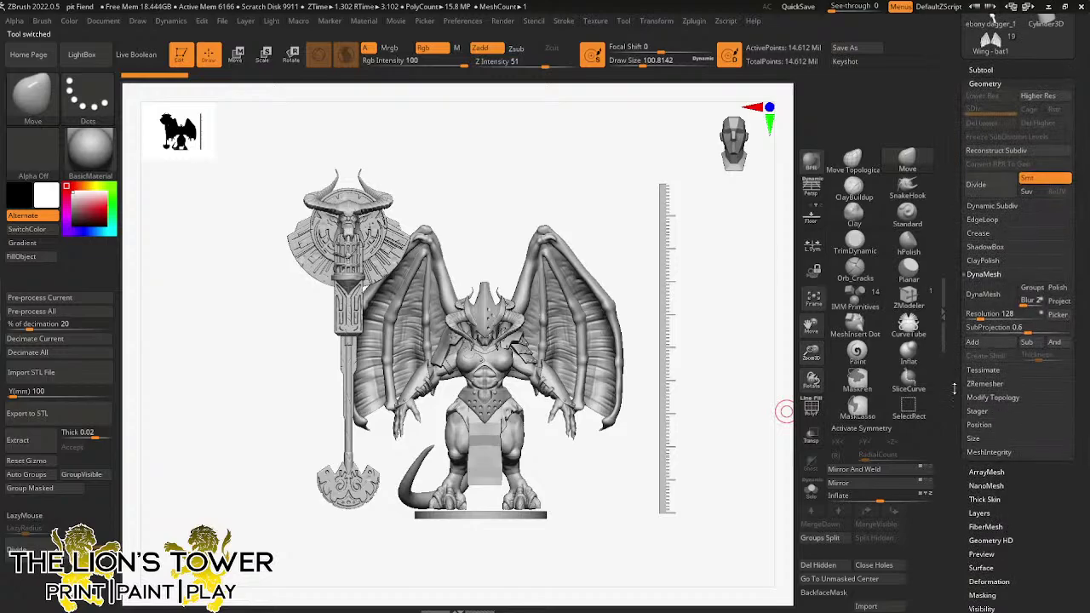
left_click_drag(954, 388, 954, 552)
left_click(985, 230)
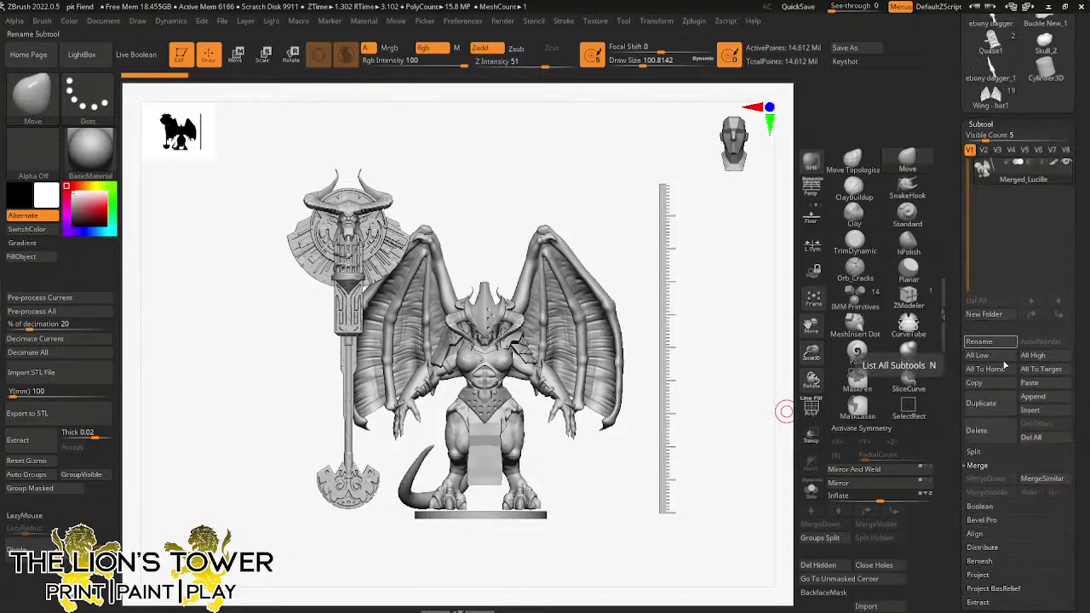
left_click(997, 437)
left_click(839, 409)
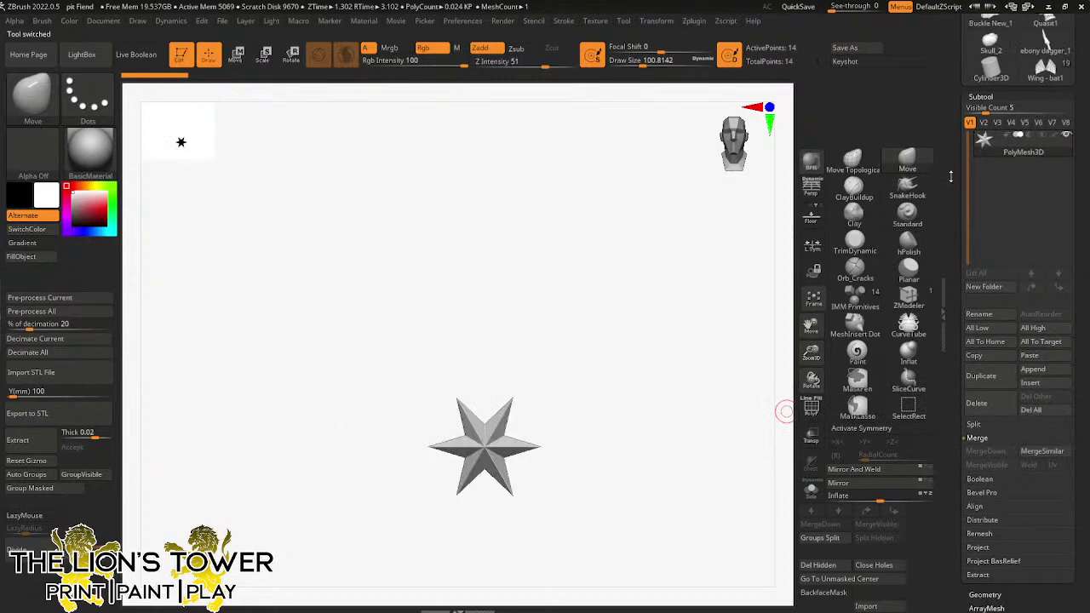
- Return to the winged figure's tool and select the PM3D_Sphere3D1 claw at the wing fingertip
left_click_drag(951, 176, 963, 265)
left_click(1049, 269)
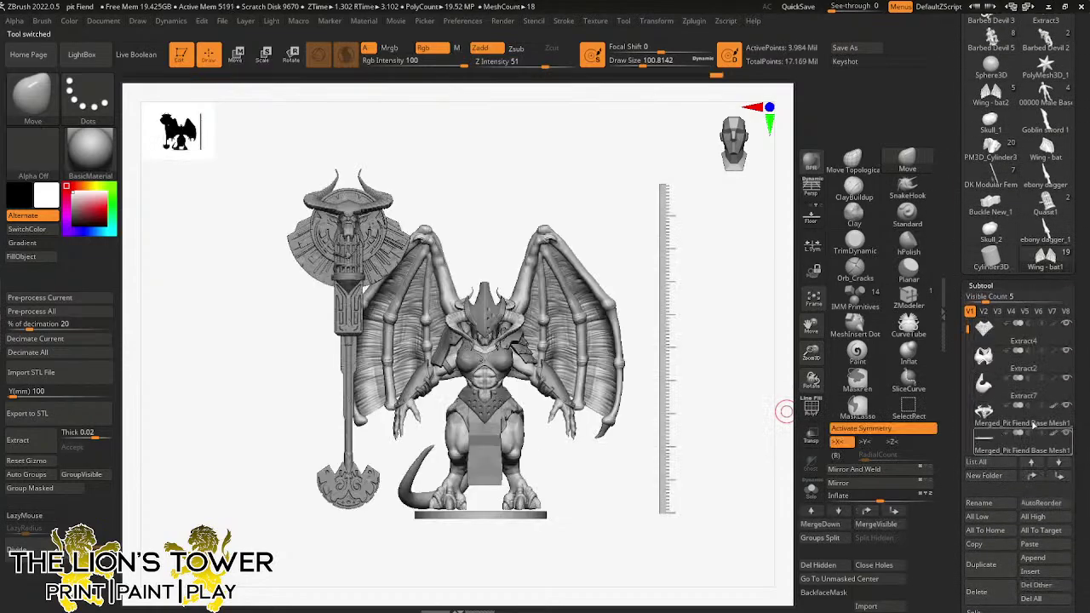
left_click_drag(967, 329, 968, 429)
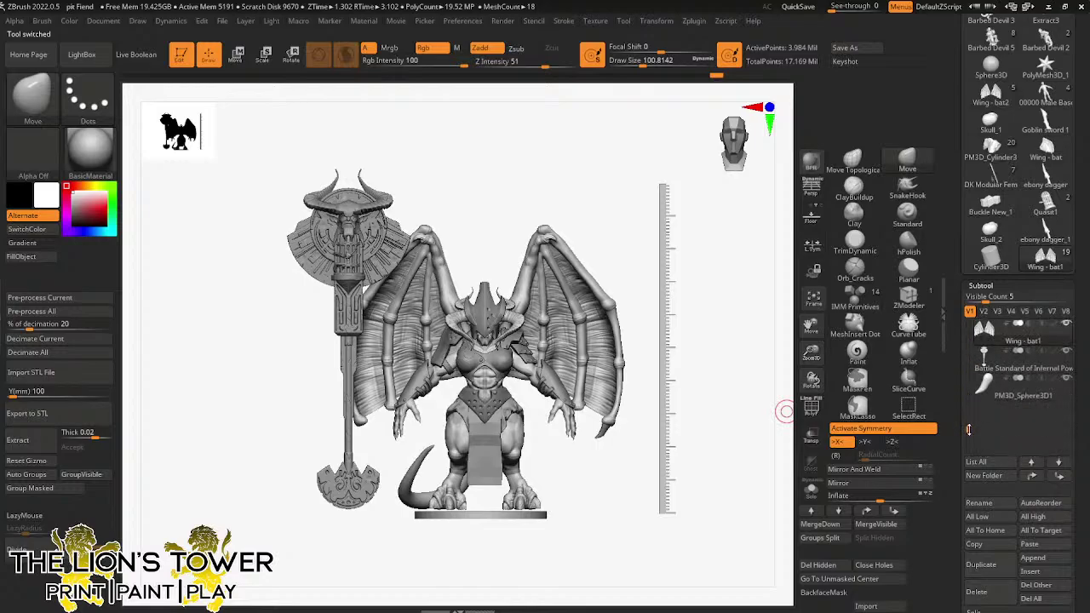
left_click(986, 388)
left_click_drag(811, 351, 823, 449)
left_click_drag(708, 501, 720, 464)
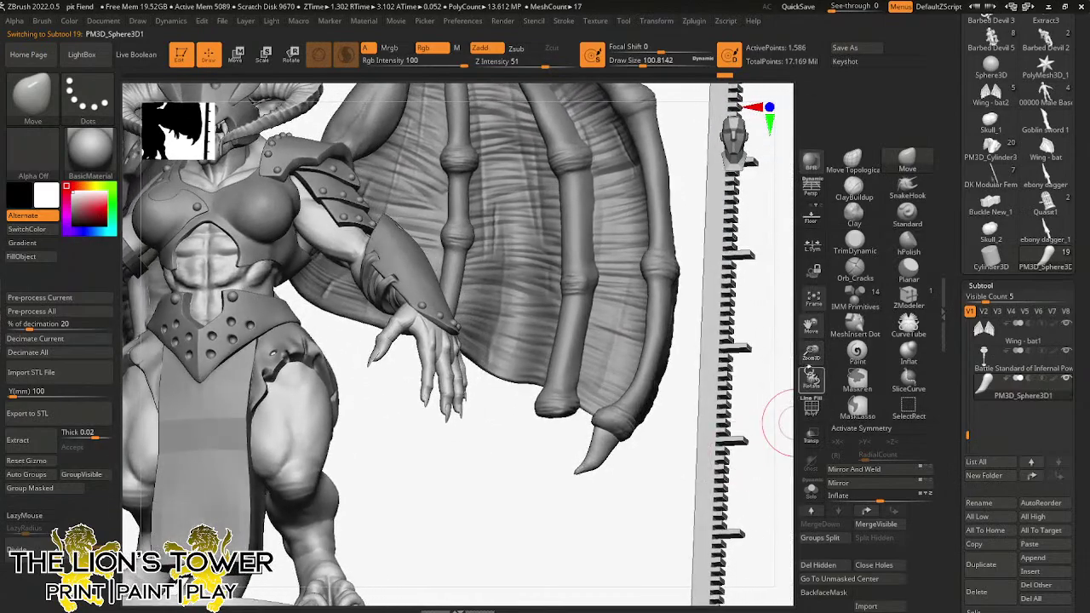
- Carve creases into the Wing - bat1 fingertip around the claw's base with the Orb_Cracks brush
left_click(625, 426, "alt")
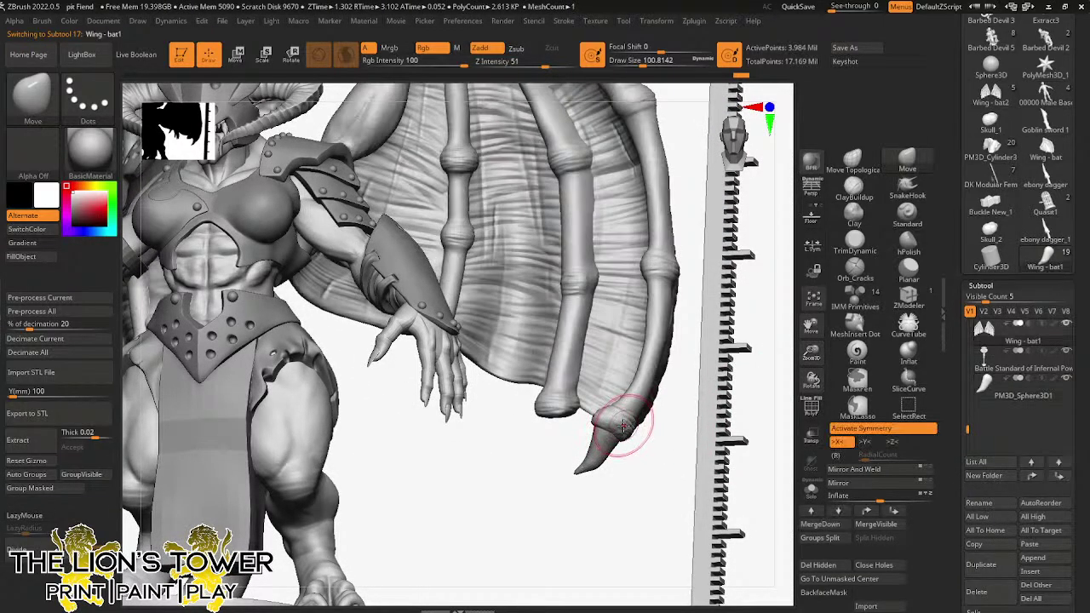
left_click(855, 270)
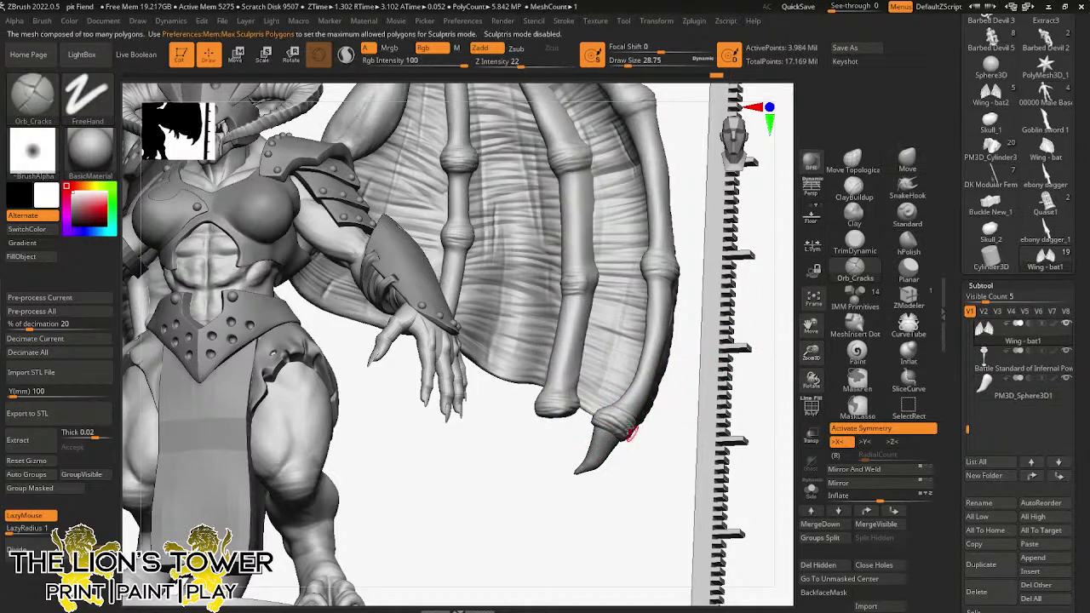
left_click_drag(642, 446, 610, 417)
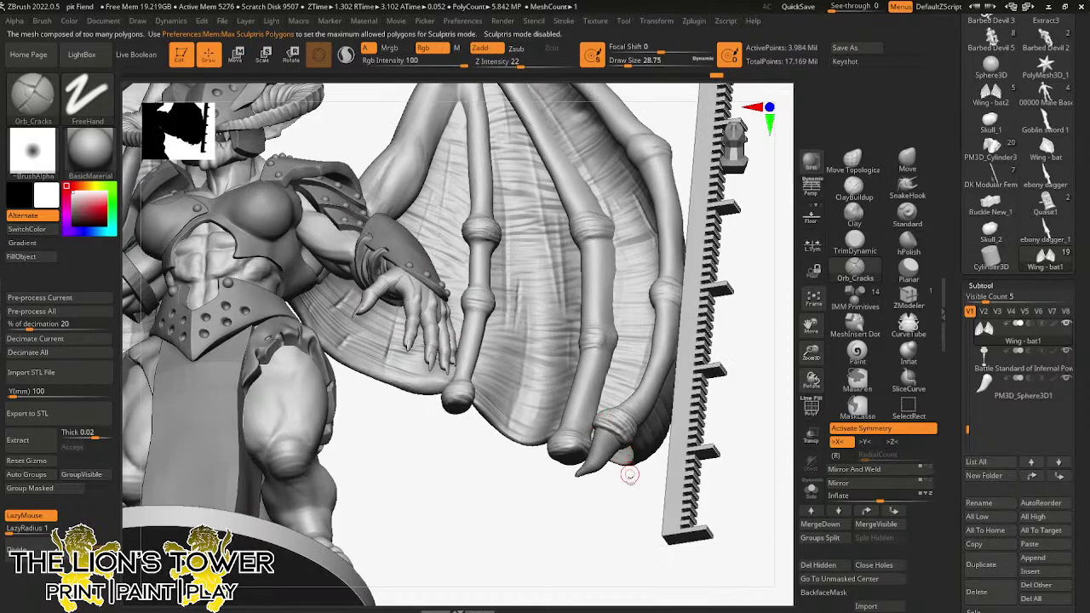
left_click_drag(629, 474, 620, 403)
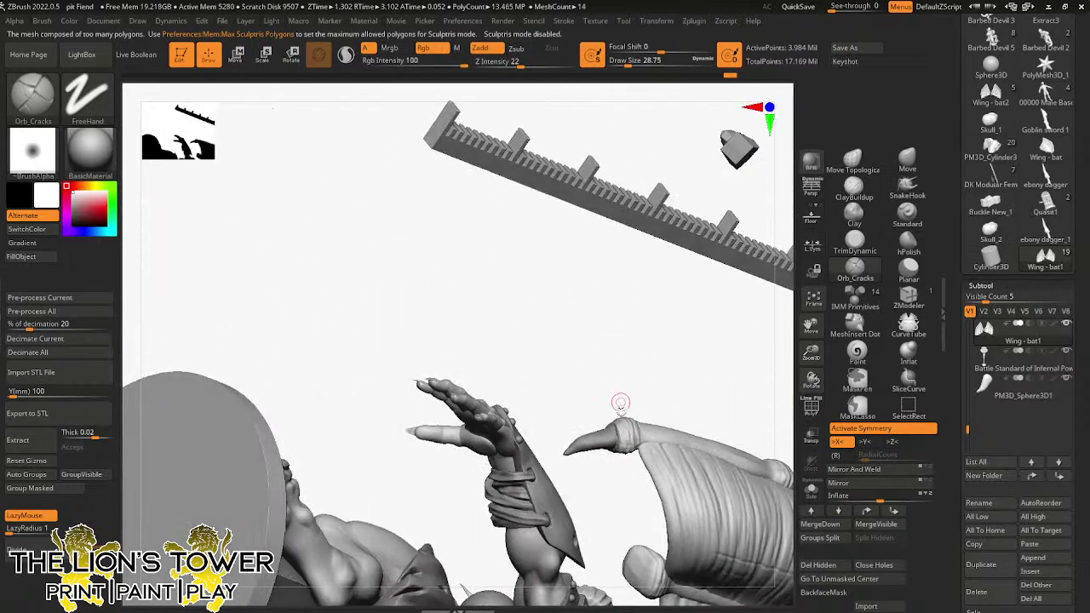
left_click_drag(618, 451, 623, 423)
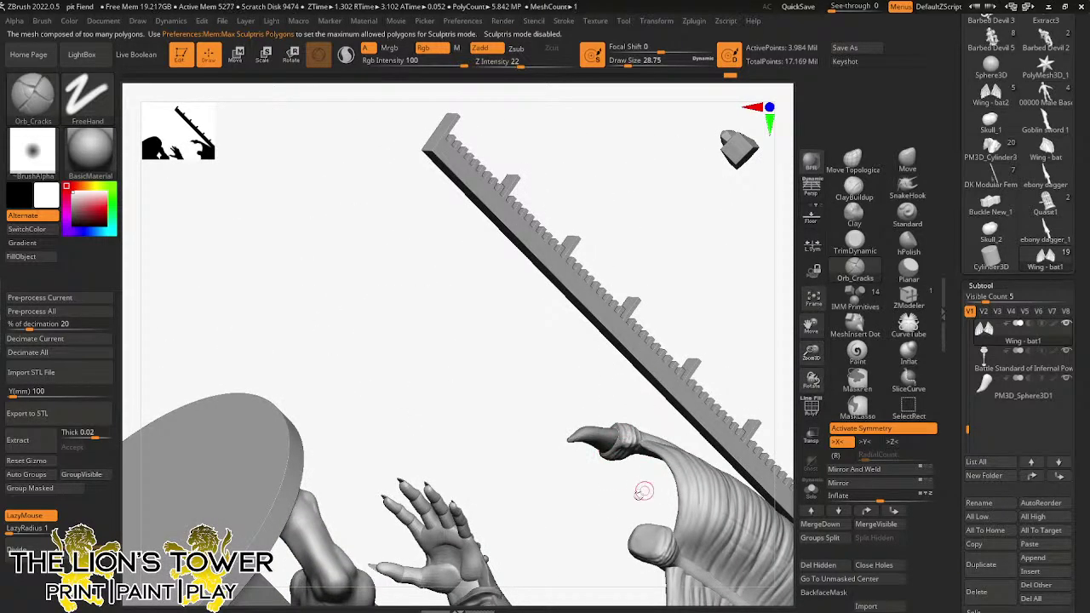
mouse_move(642, 489)
left_mouse_down()
mouse_move(675, 506)
mouse_move(712, 500)
mouse_move(698, 514)
left_mouse_up()
- Carve matching creases into the wings' other fingertip knobs with Orb_Cracks, isolating the wings for access and restoring the full figure
left_click_drag(704, 466, 699, 484)
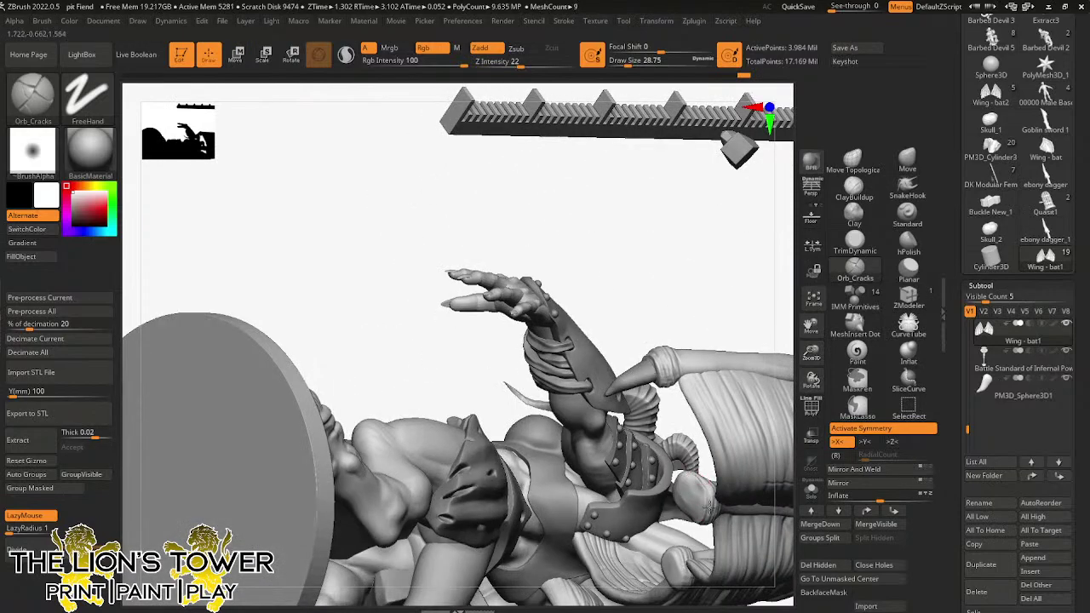
left_click_drag(687, 432, 690, 479)
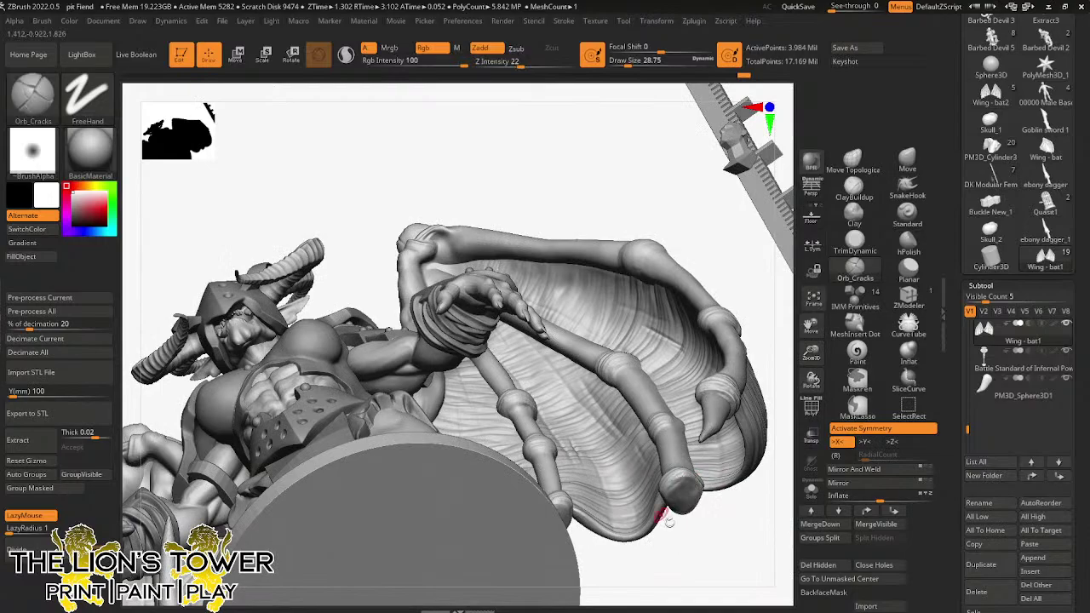
mouse_move(669, 521)
left_mouse_down()
mouse_move(698, 509)
mouse_move(723, 533)
mouse_move(741, 519)
mouse_move(693, 467)
left_mouse_up()
left_click(810, 487)
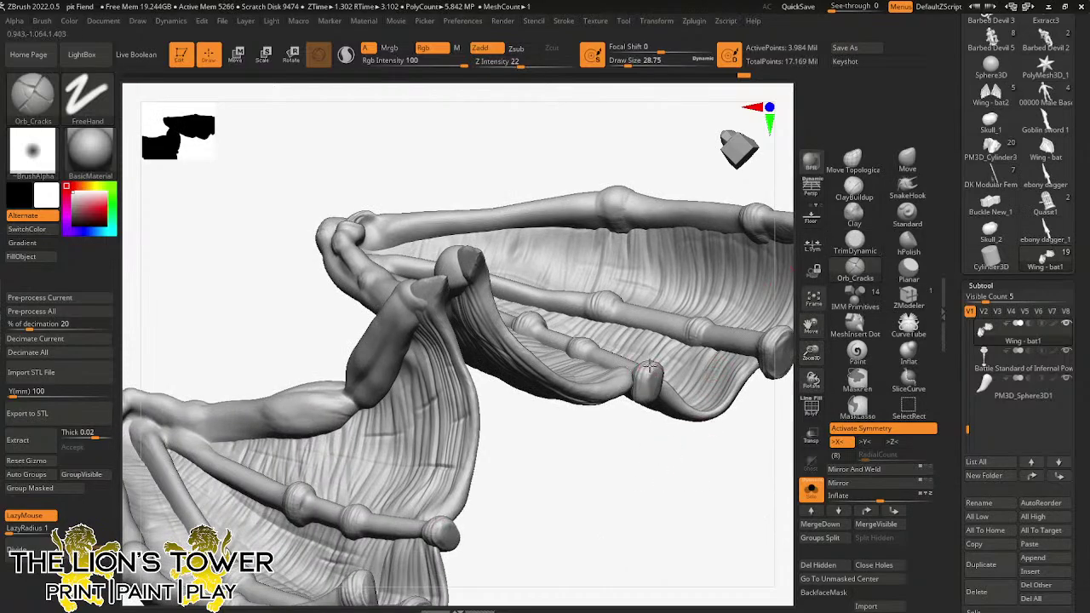
mouse_move(652, 416)
left_mouse_down()
mouse_move(651, 369)
mouse_move(681, 341)
mouse_move(663, 389)
left_mouse_up()
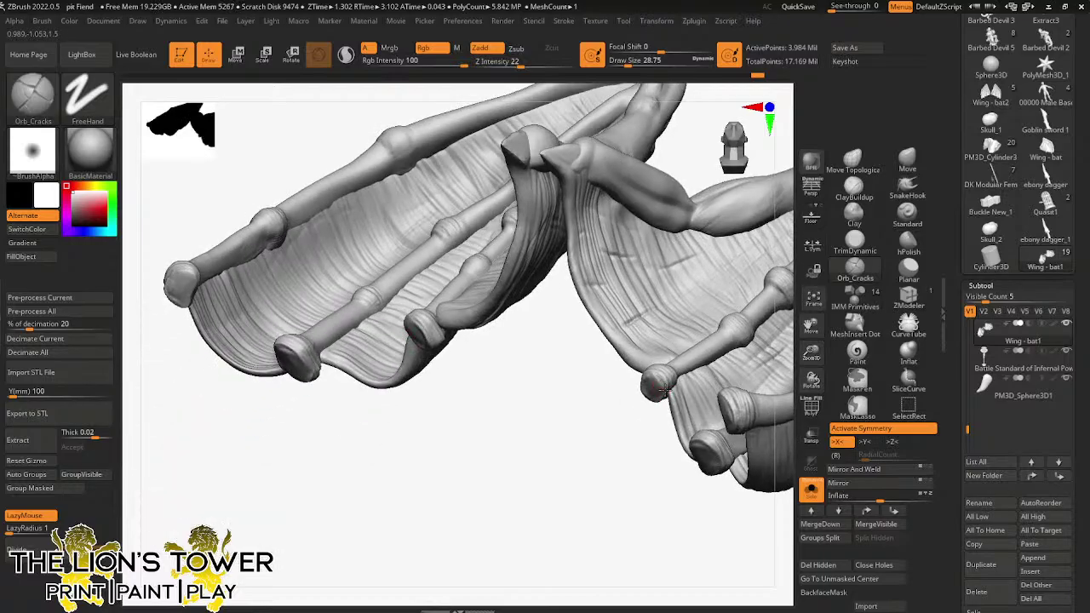
mouse_move(632, 429)
left_mouse_down()
mouse_move(649, 418)
mouse_move(654, 481)
left_mouse_up()
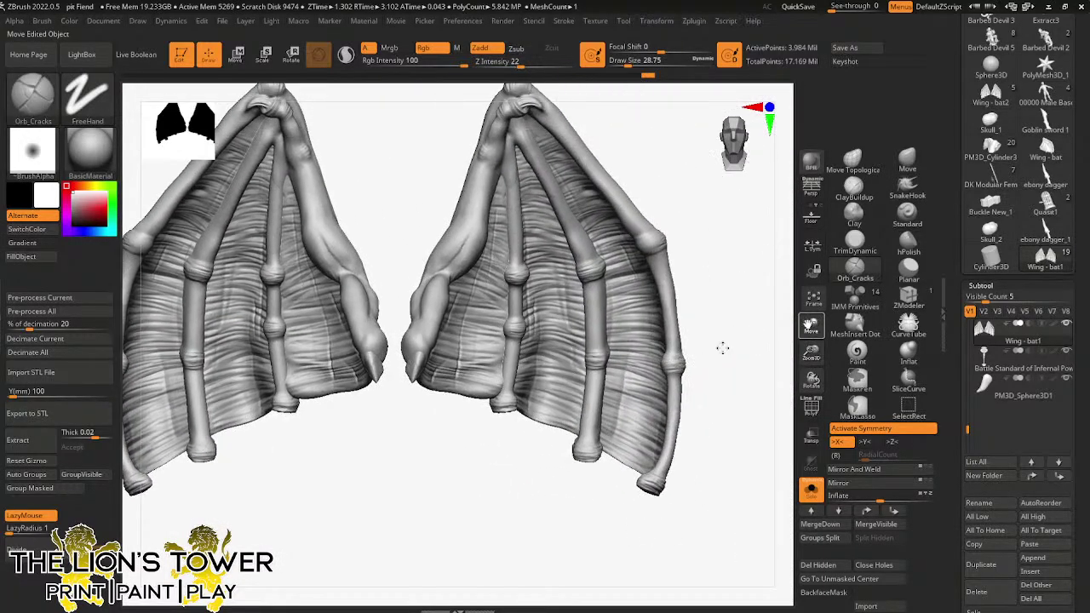
left_click_drag(722, 347, 717, 369)
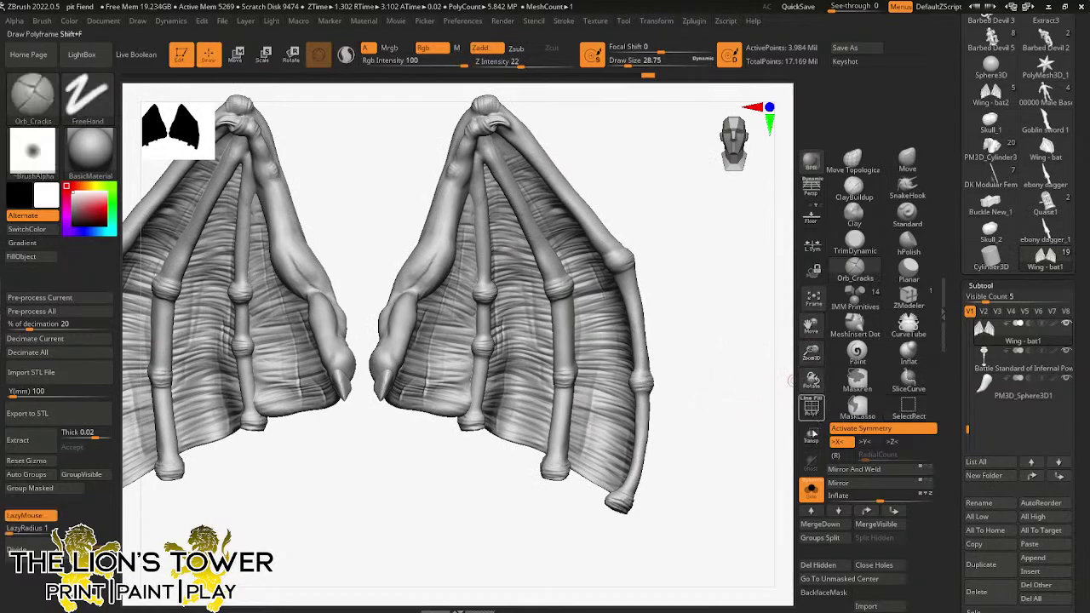
left_click(811, 489)
- Select the PM3D_Sphere3D1 claw on the outer wing fingertip and isolate it
left_click(611, 514, "alt")
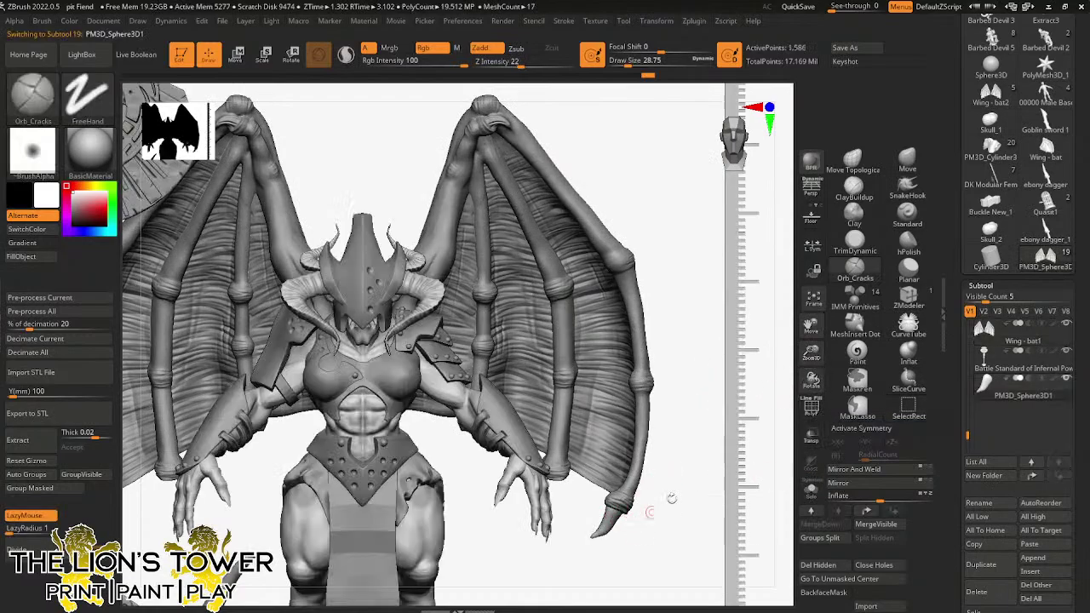
left_click_drag(812, 354, 813, 435)
left_click_drag(734, 456, 772, 276, "alt")
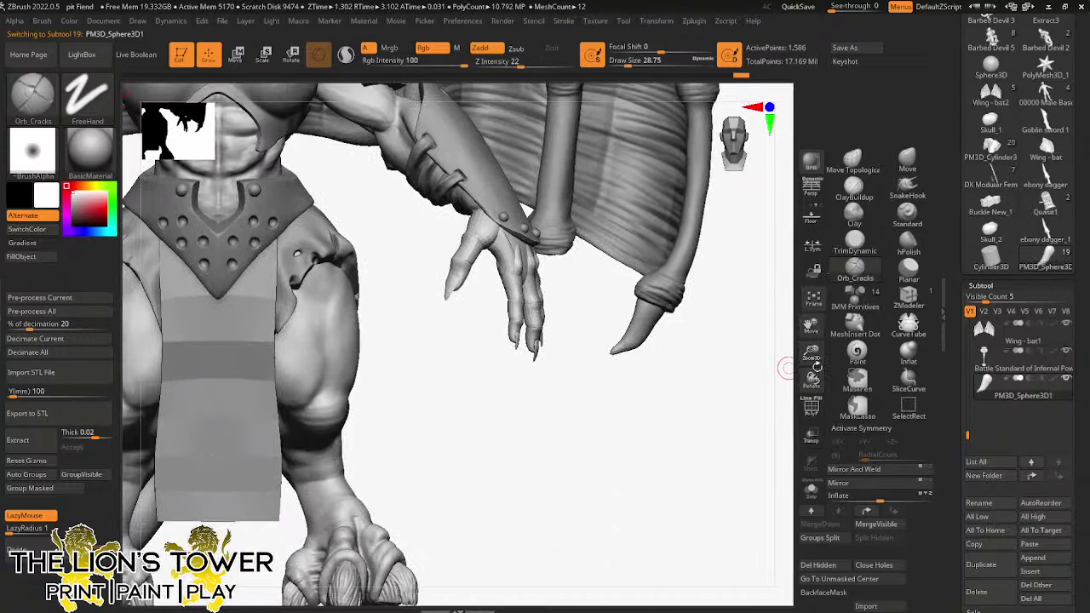
left_click(811, 489)
left_click_drag(811, 353, 811, 404)
- Smooth the isolated claw's surface from base to tip on all sides with Sculptris Pro enabled
left_click_drag(659, 321, 647, 314, "shift")
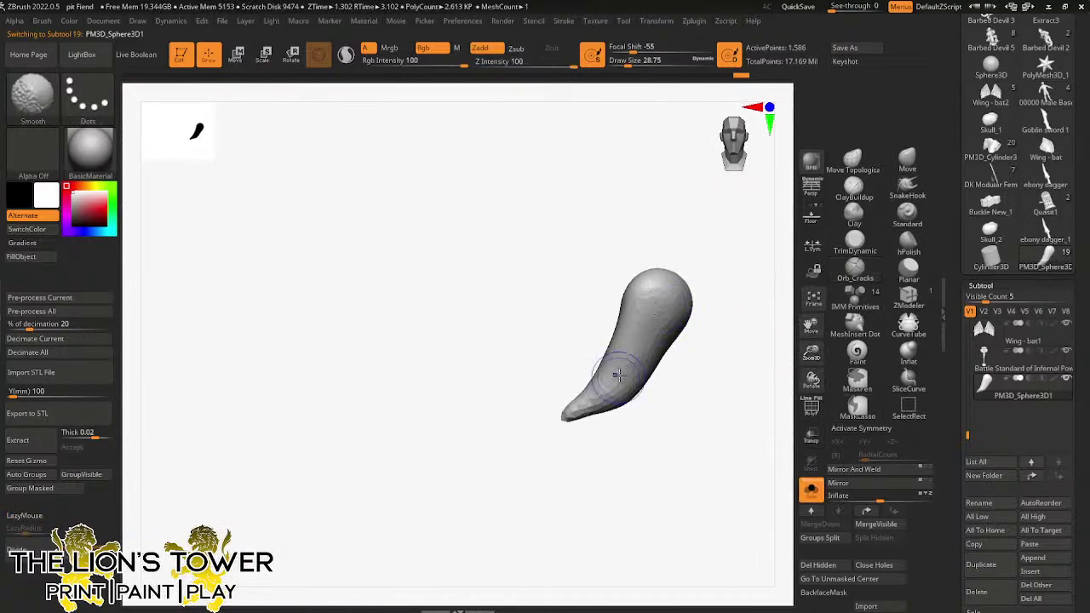
left_click(346, 53)
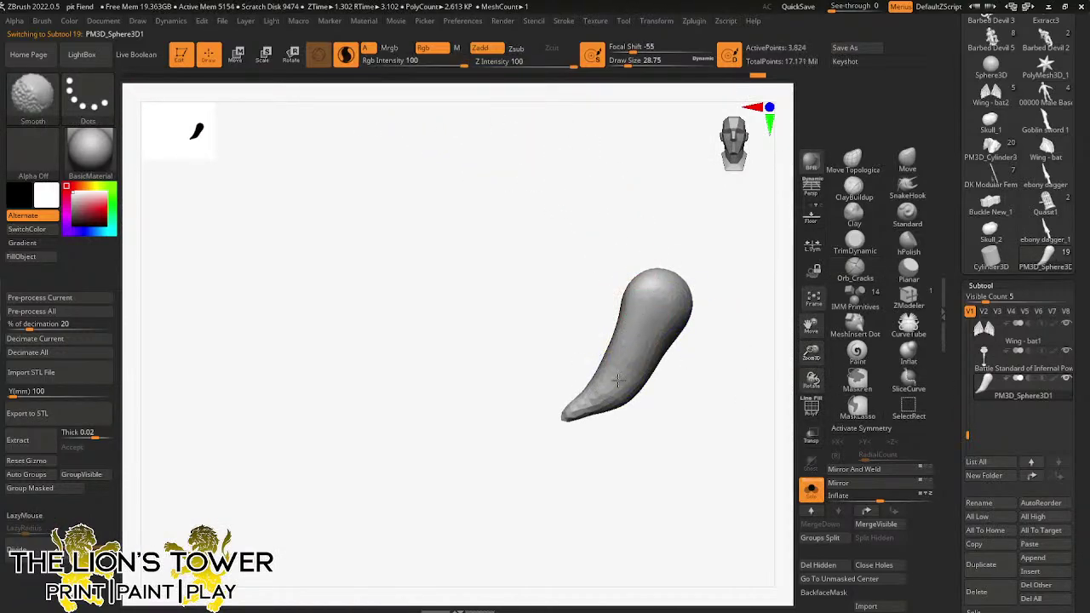
left_click_drag(663, 341, 693, 306, "shift")
left_click_drag(715, 328, 668, 362)
left_click_drag(639, 398, 687, 304, "shift")
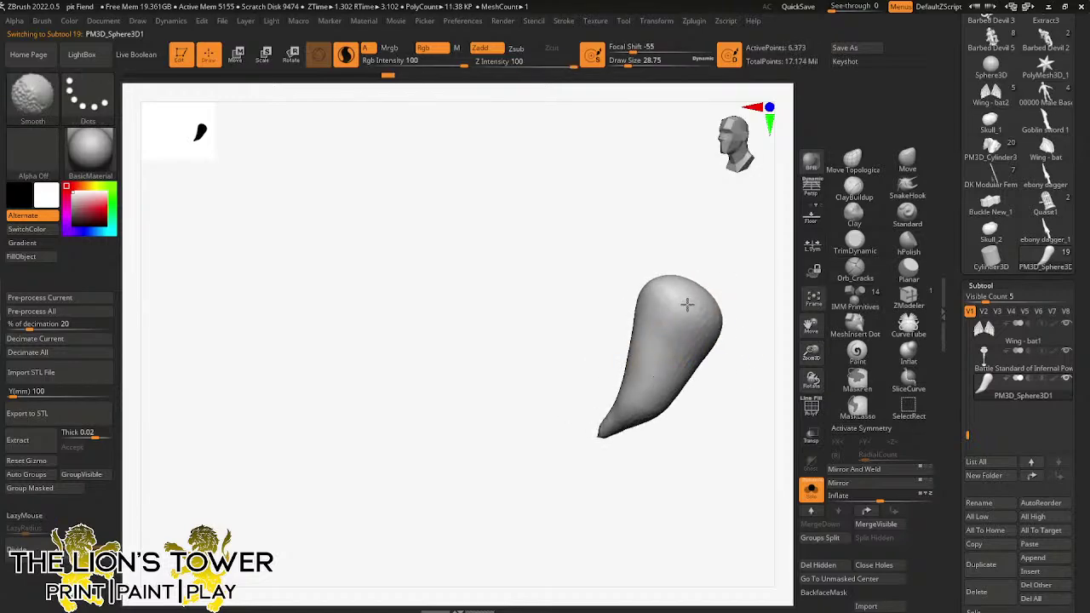
left_click_drag(683, 386, 722, 344)
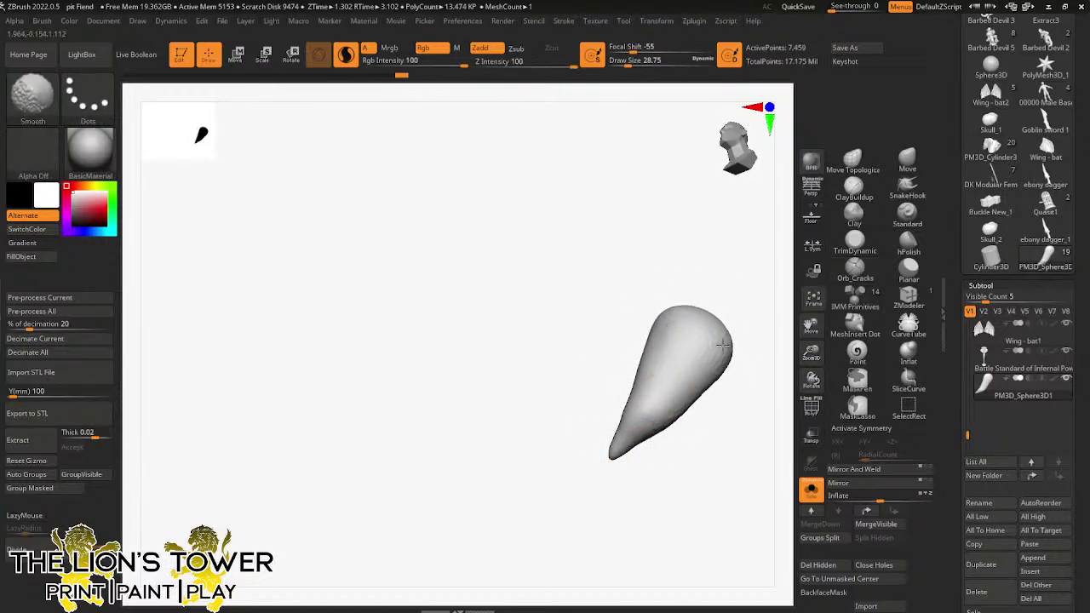
left_click_drag(742, 397, 680, 420)
left_click_drag(812, 353, 811, 329)
left_click_drag(810, 326, 792, 293)
- Carve lengthwise grooves between tip and base along one flank of the isolated claw with the Orb_Cracks brush
left_click(855, 270)
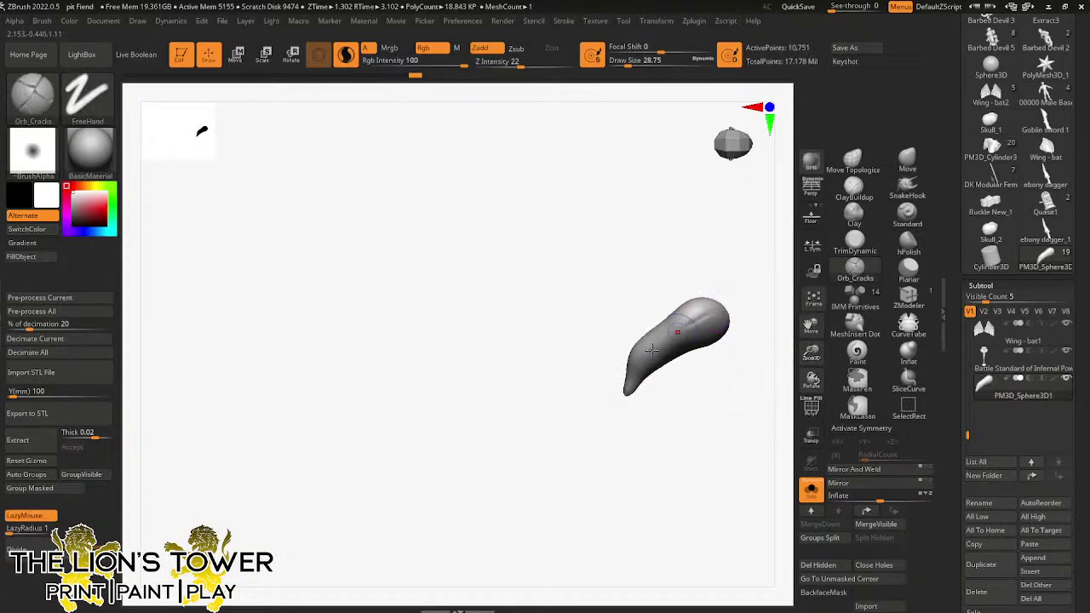
left_click_drag(738, 309, 754, 304)
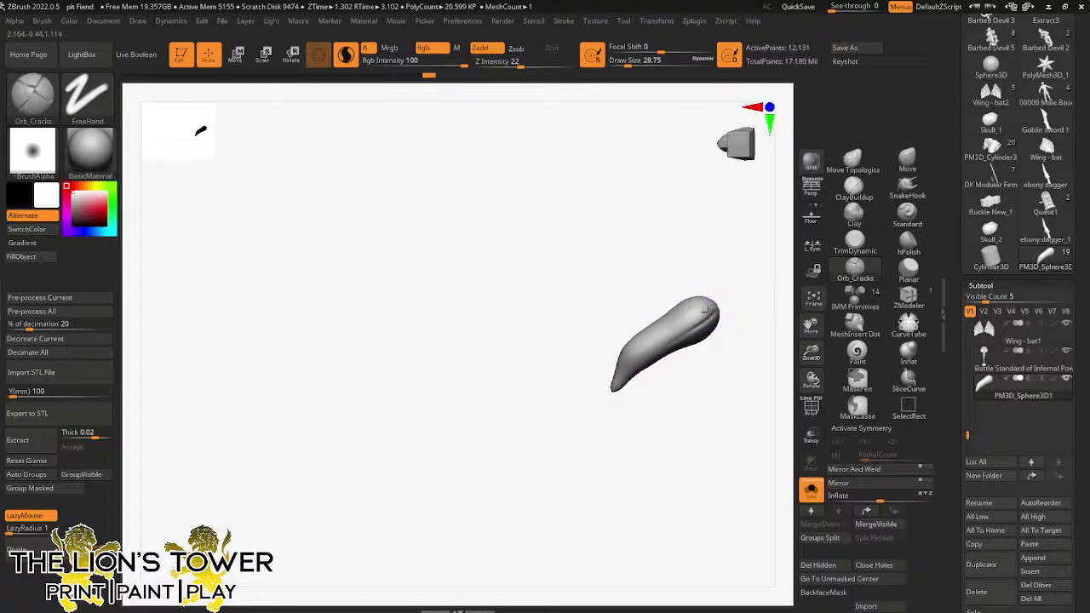
left_click_drag(610, 405, 720, 298)
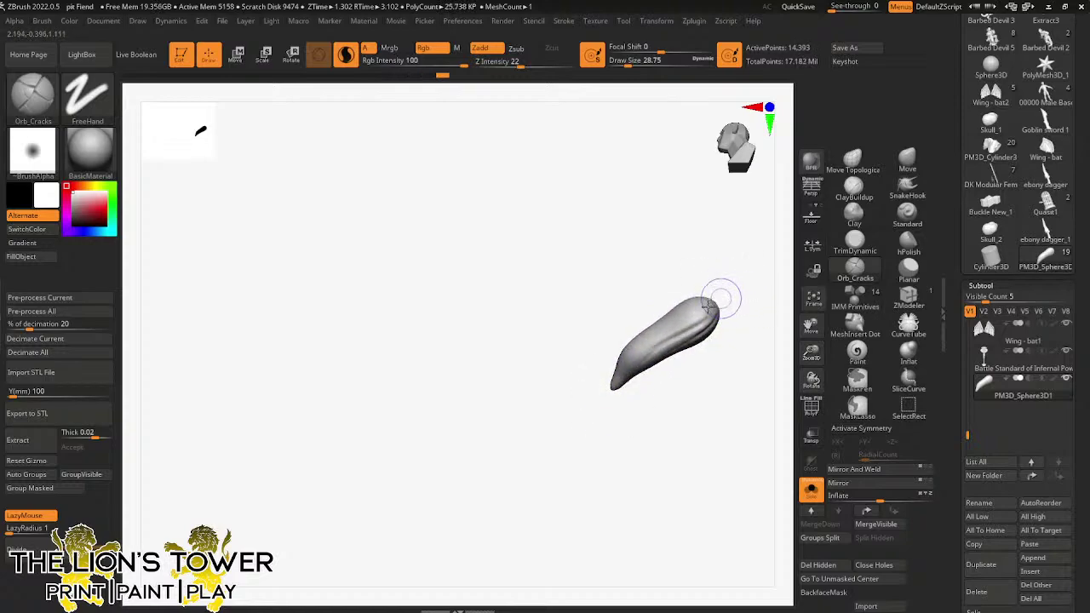
left_click_drag(636, 363, 697, 309)
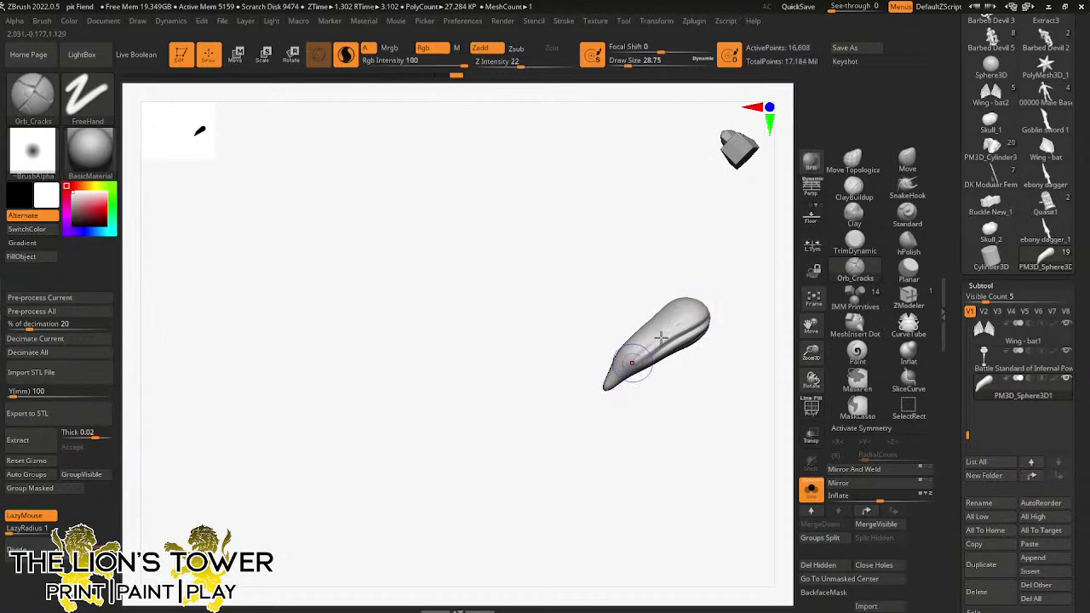
right_click_drag(661, 338, 686, 309)
left_click_drag(603, 398, 697, 310)
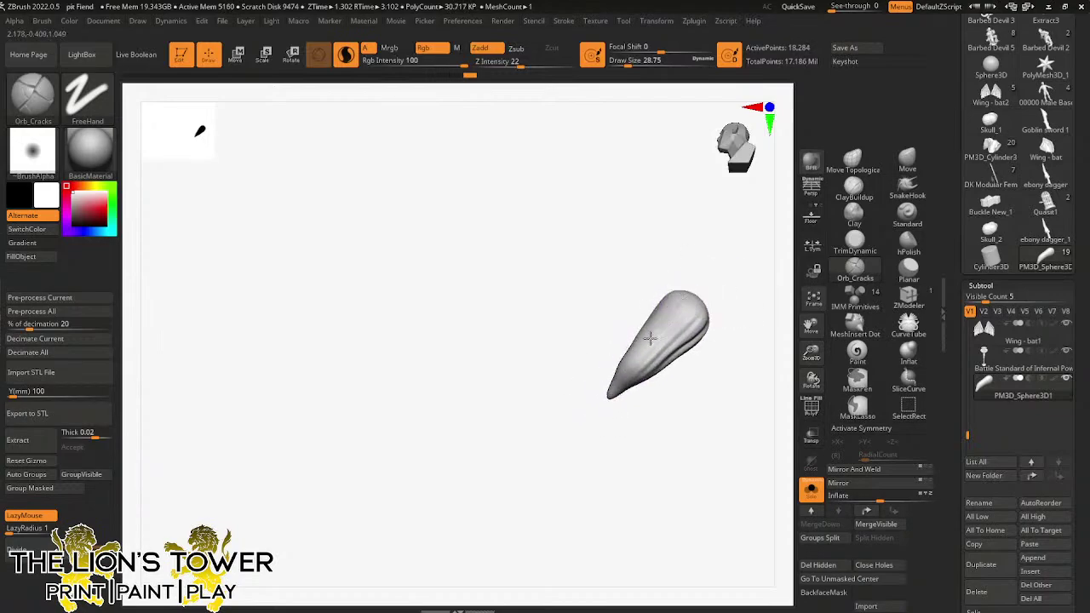
- Continue the Orb_Cracks grooves around the claw's front face, running them from the rounded base toward the tip
left_click_drag(649, 338, 619, 381)
left_click_drag(753, 280, 738, 290)
left_click_drag(674, 301, 643, 401)
left_click_drag(722, 272, 700, 293)
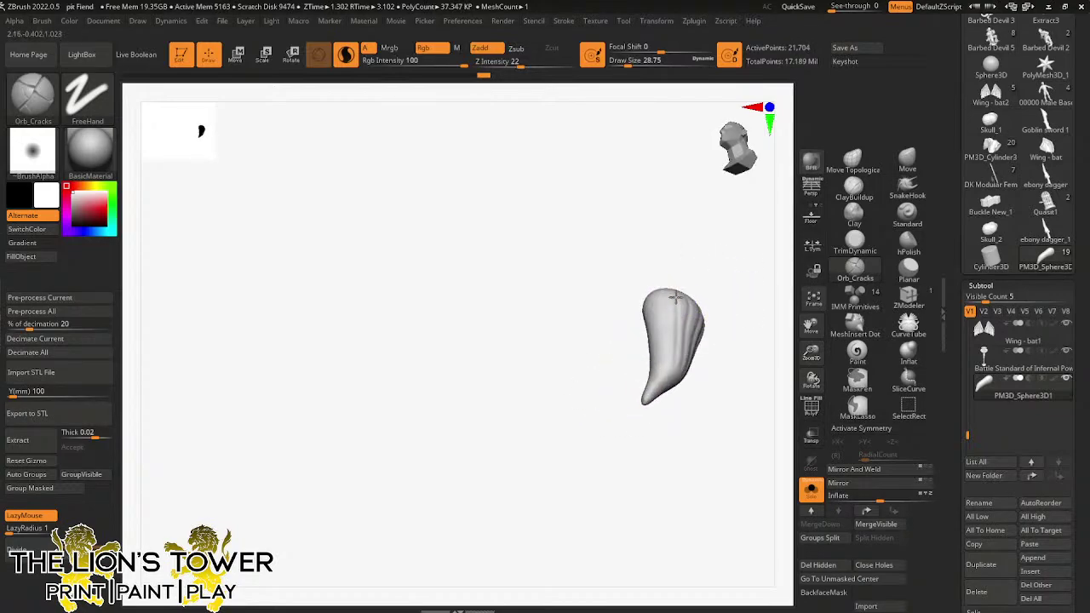
left_click_drag(650, 351, 663, 295)
left_click_drag(673, 388, 682, 292)
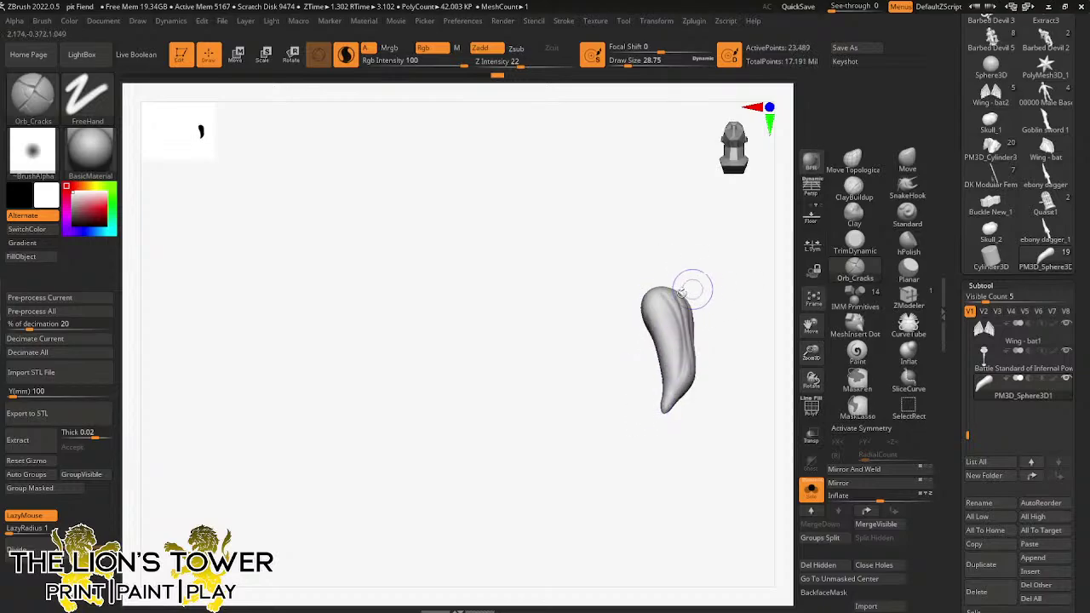
left_click_drag(674, 349, 657, 411)
left_click_drag(725, 309, 706, 313)
left_click_drag(652, 294, 681, 385)
left_click_drag(739, 270, 720, 268)
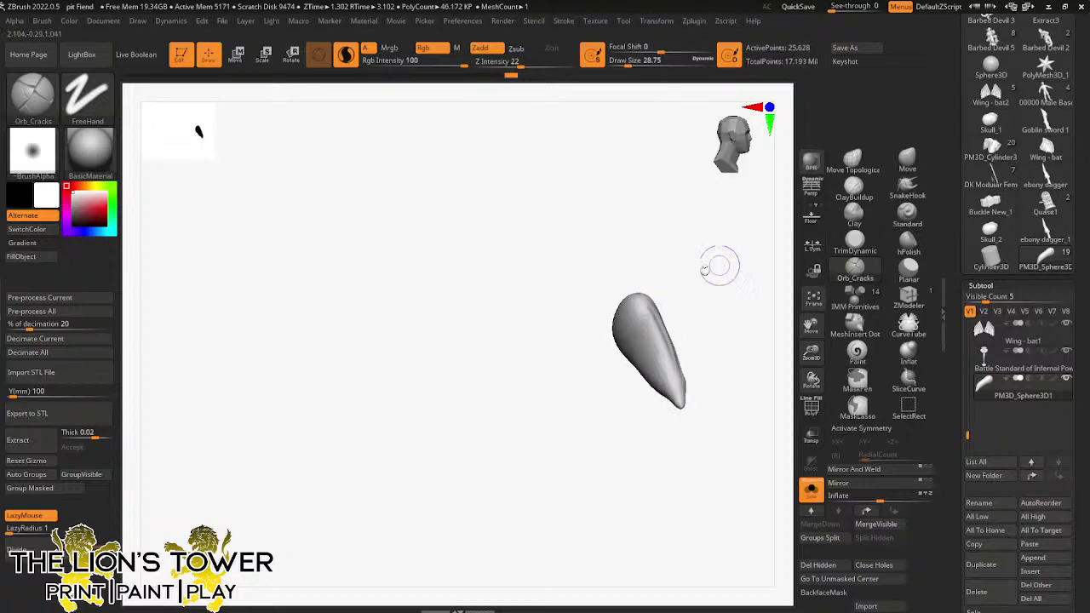
- Smooth the claw's ungrooved far side near the base and carve lengthwise Orb_Cracks grooves along that side
mouse_move(644, 322)
left_mouse_down("shift")
mouse_move(655, 350)
mouse_move(646, 308)
left_mouse_up("shift")
left_click_drag(734, 260, 667, 245)
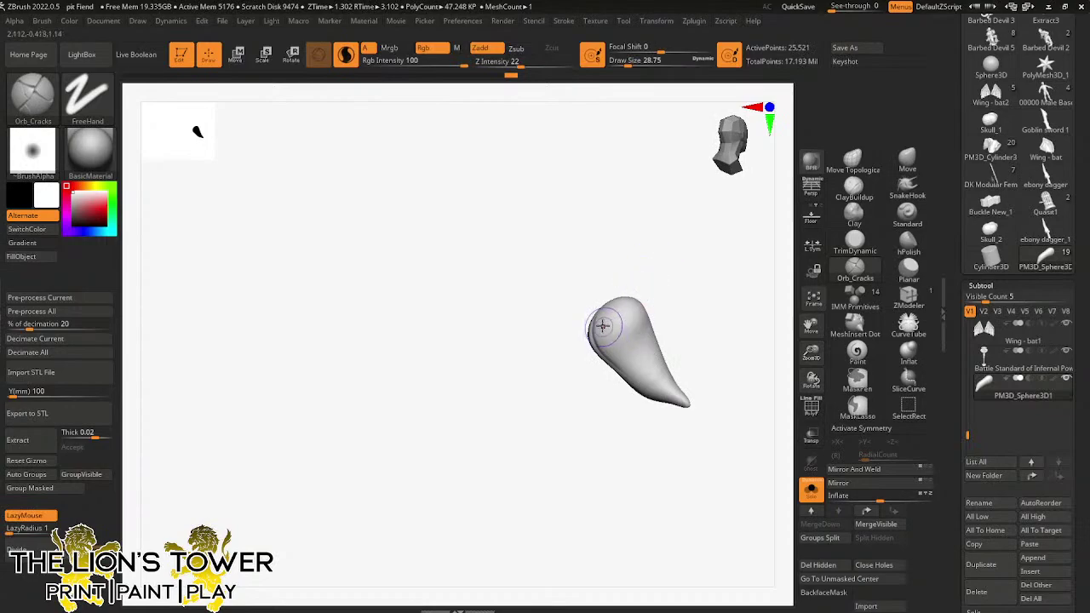
left_click_drag(648, 382, 611, 316)
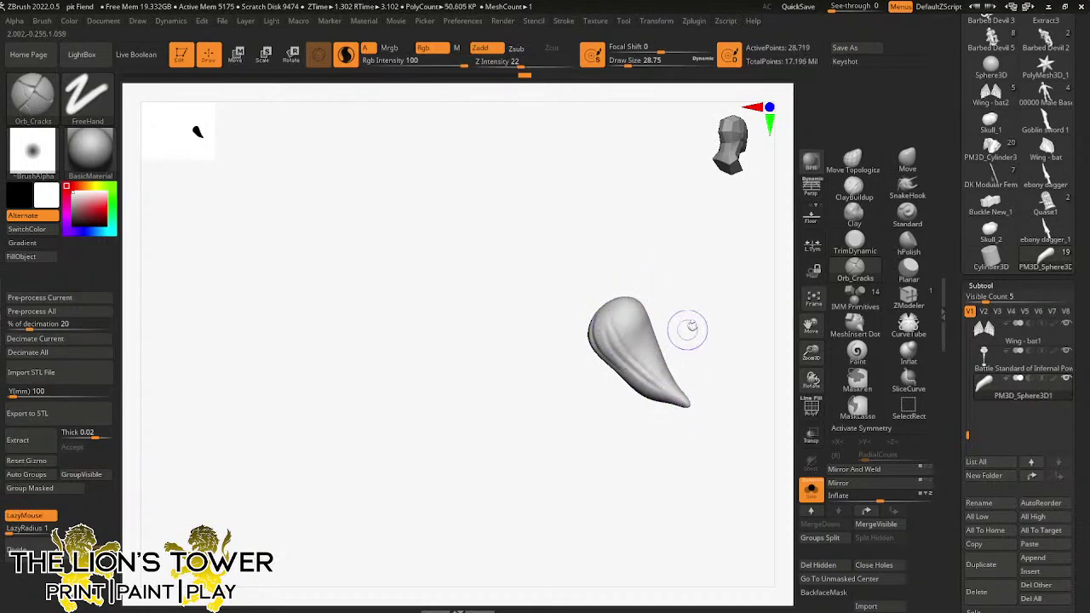
left_click_drag(684, 409, 634, 328)
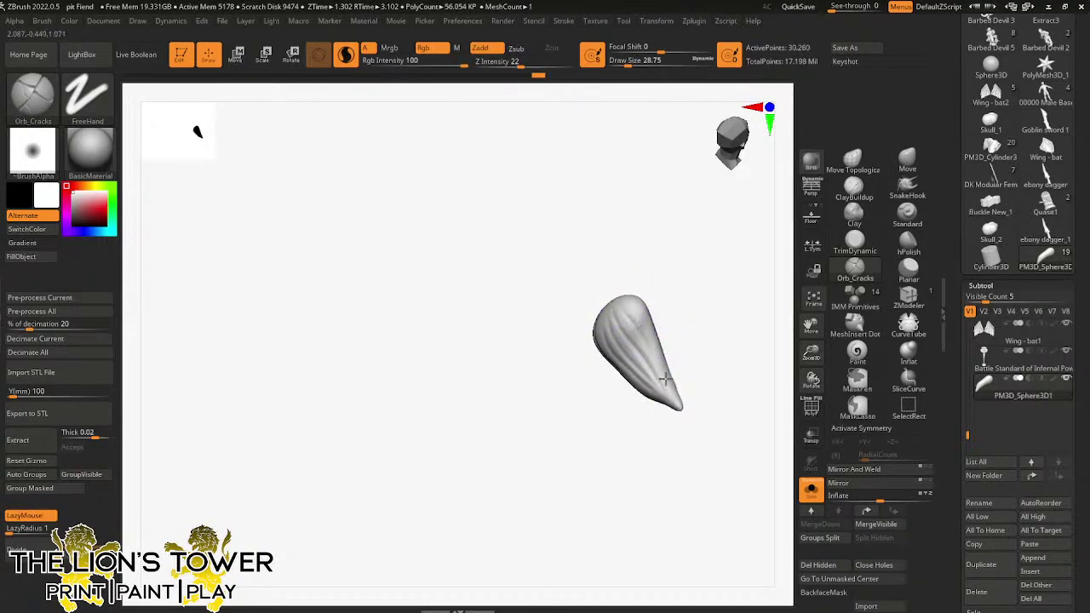
left_click_drag(665, 378, 653, 341)
left_click_drag(670, 382, 675, 406)
mouse_move(683, 407)
left_mouse_down()
mouse_move(688, 372)
mouse_move(732, 362)
mouse_move(737, 375)
left_mouse_up()
left_click_drag(654, 328, 664, 348)
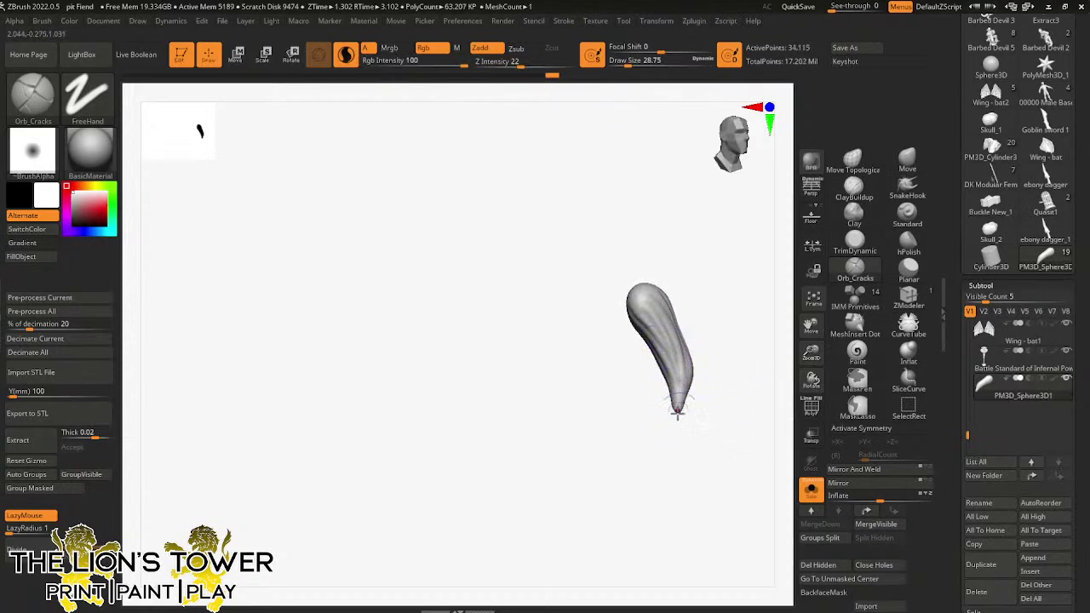
- Add a groove running up from the claw's tip and smooth the tip area
left_click_drag(733, 366, 696, 355)
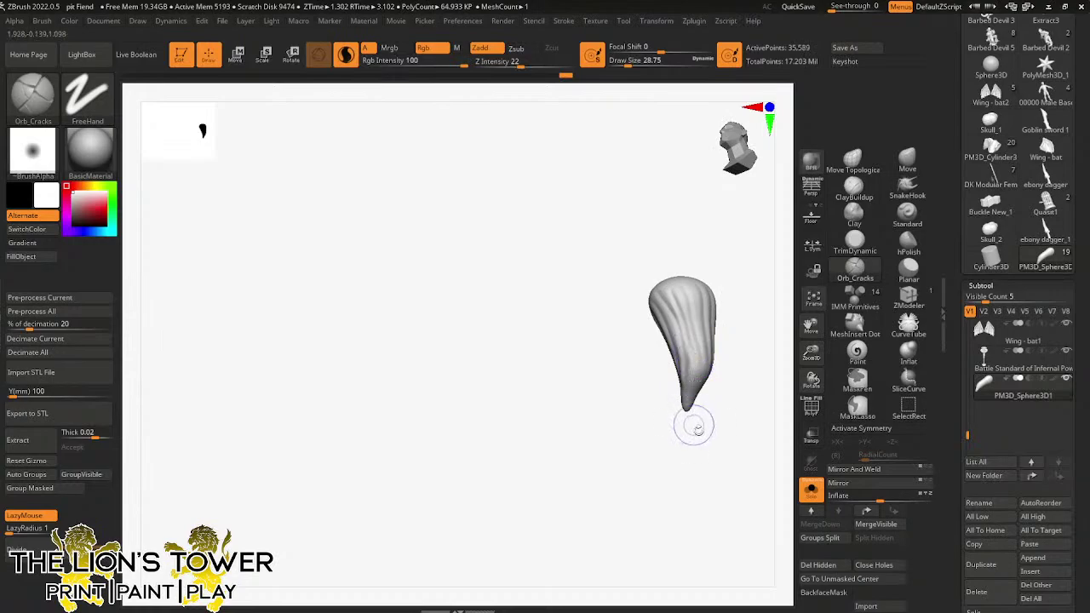
left_click_drag(697, 429, 690, 338)
mouse_move(694, 442)
left_mouse_down("shift")
mouse_move(688, 391)
mouse_move(750, 443)
left_mouse_up("shift")
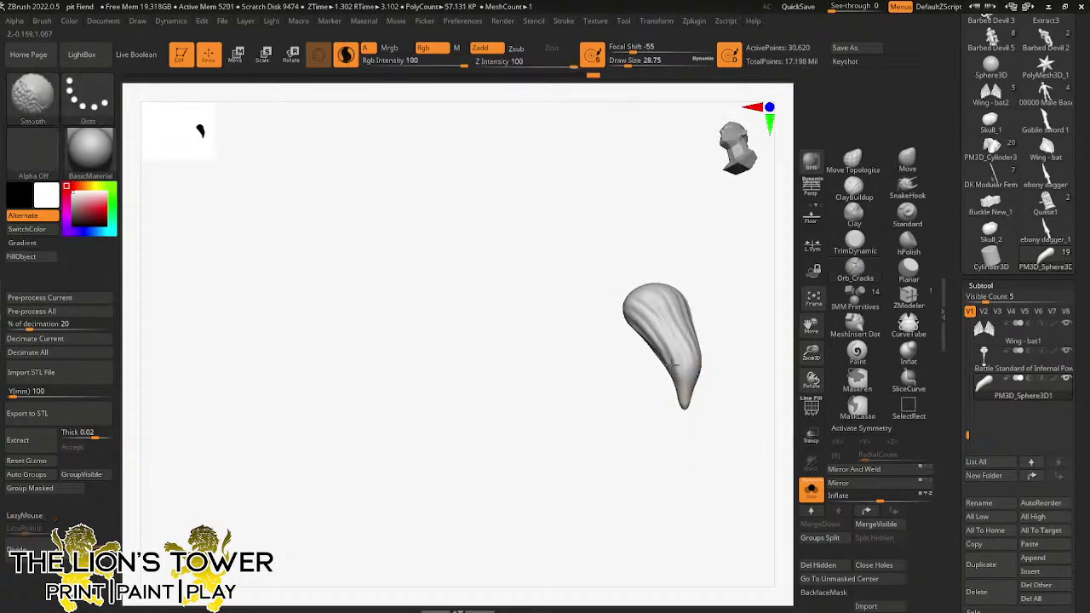
left_click_drag(702, 365, 749, 343)
- Reshape the claw's taper toward the tip using the Move brush at a draw size of about 48.65
left_click(907, 162)
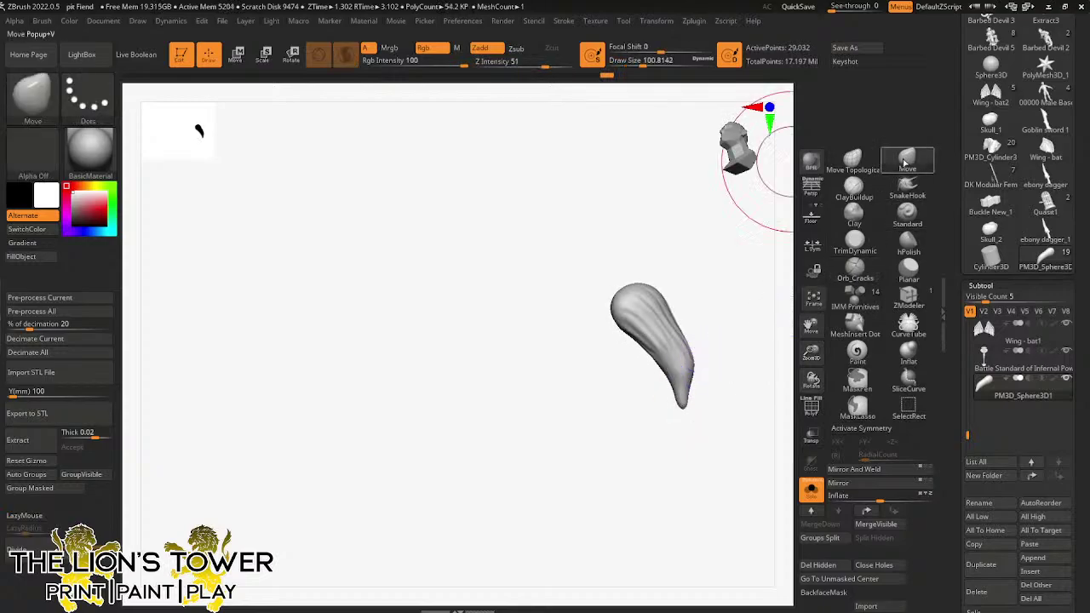
left_click(642, 63)
left_click_drag(643, 63, 639, 63)
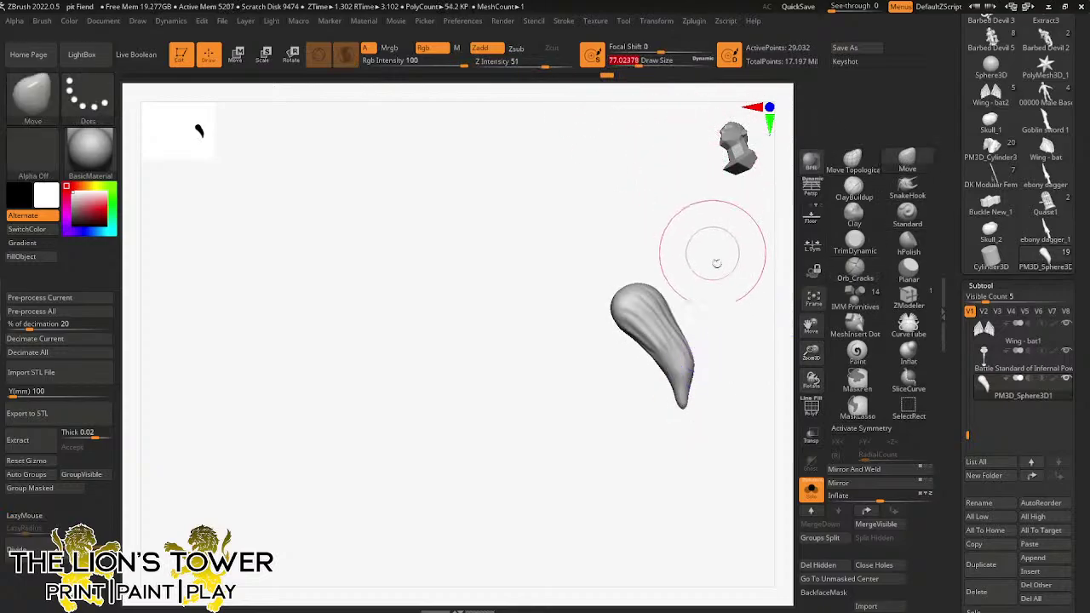
left_click_drag(715, 262, 728, 265, "shift")
left_click_drag(673, 64, 653, 101)
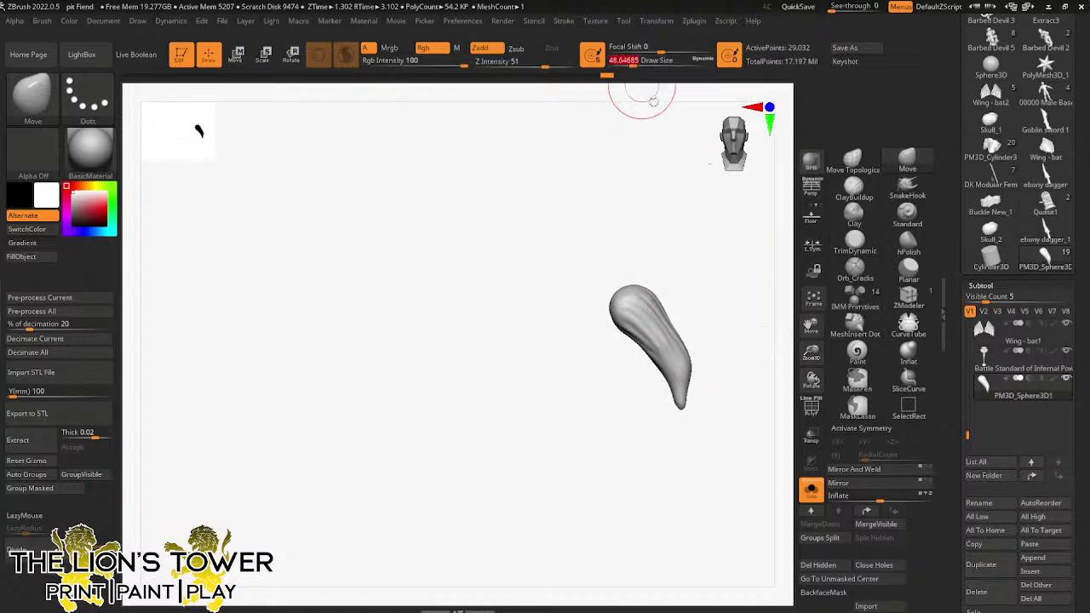
left_click_drag(814, 345, 814, 364)
left_click_drag(811, 325, 778, 326)
mouse_move(729, 369)
left_mouse_down()
mouse_move(656, 354)
mouse_move(713, 337)
mouse_move(686, 341)
left_mouse_up()
mouse_move(639, 354)
left_mouse_down()
mouse_move(682, 343)
mouse_move(652, 356)
left_mouse_up()
left_click_drag(687, 334, 696, 346)
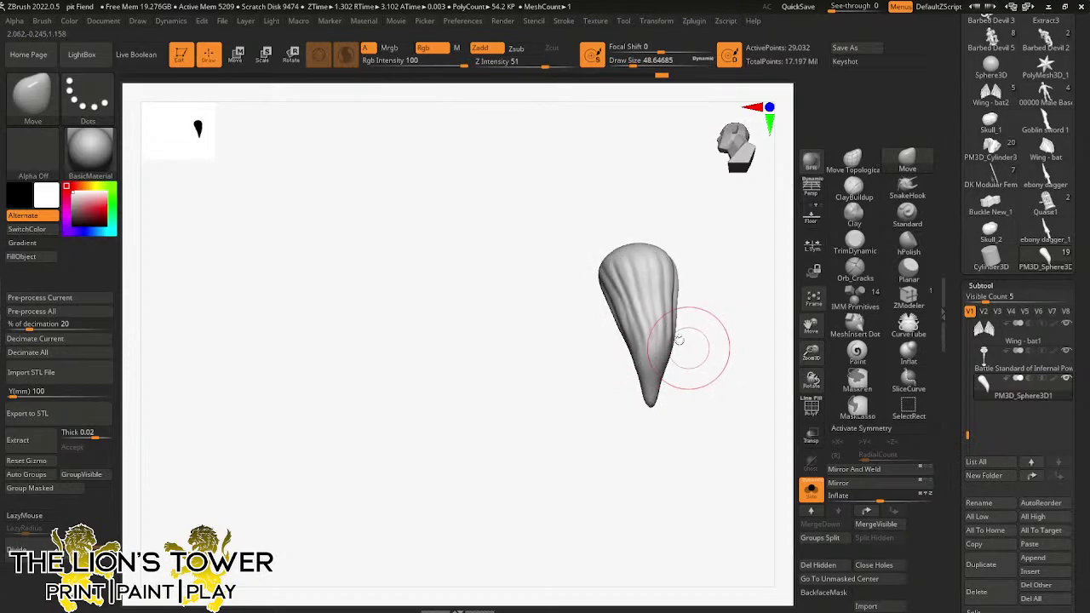
- Smooth the lower half of the claw from several sides so the grooves fade toward the tip
key("shift")
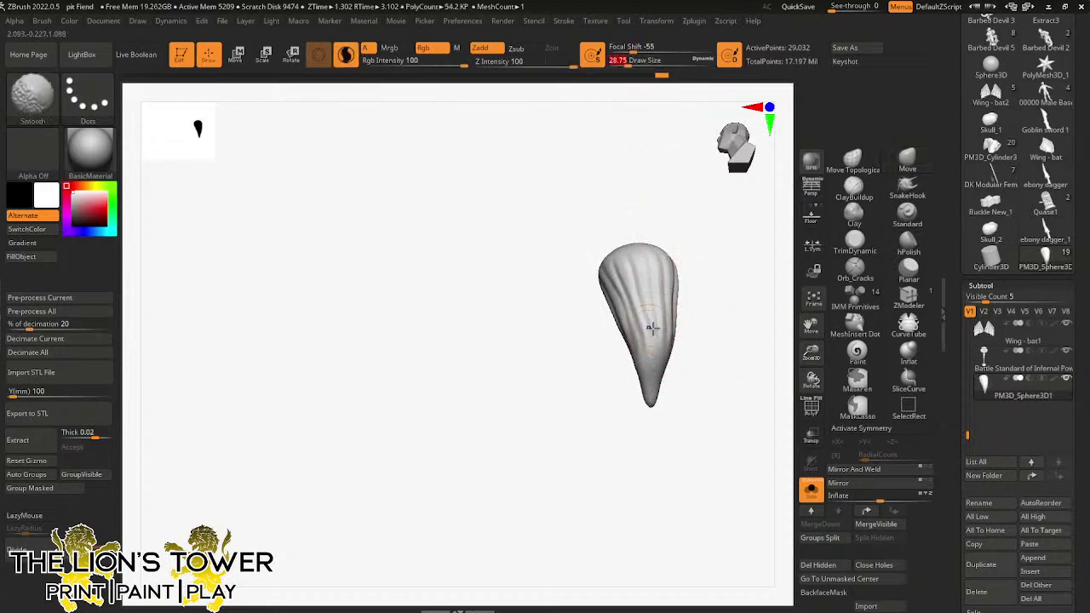
mouse_move(660, 318)
left_mouse_down("shift")
mouse_move(663, 328)
mouse_move(751, 325)
left_mouse_up("shift")
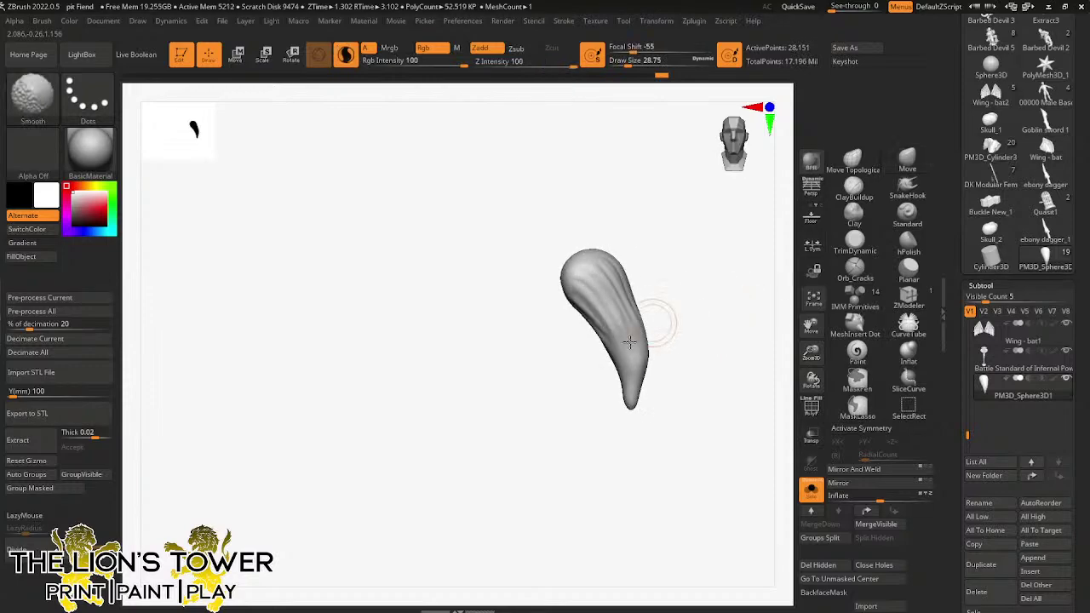
left_click_drag(633, 341, 612, 366, "shift")
left_click_drag(694, 271, 760, 259)
left_click_drag(613, 358, 632, 337, "shift")
left_click_drag(677, 261, 698, 255)
left_click_drag(629, 344, 603, 374, "shift")
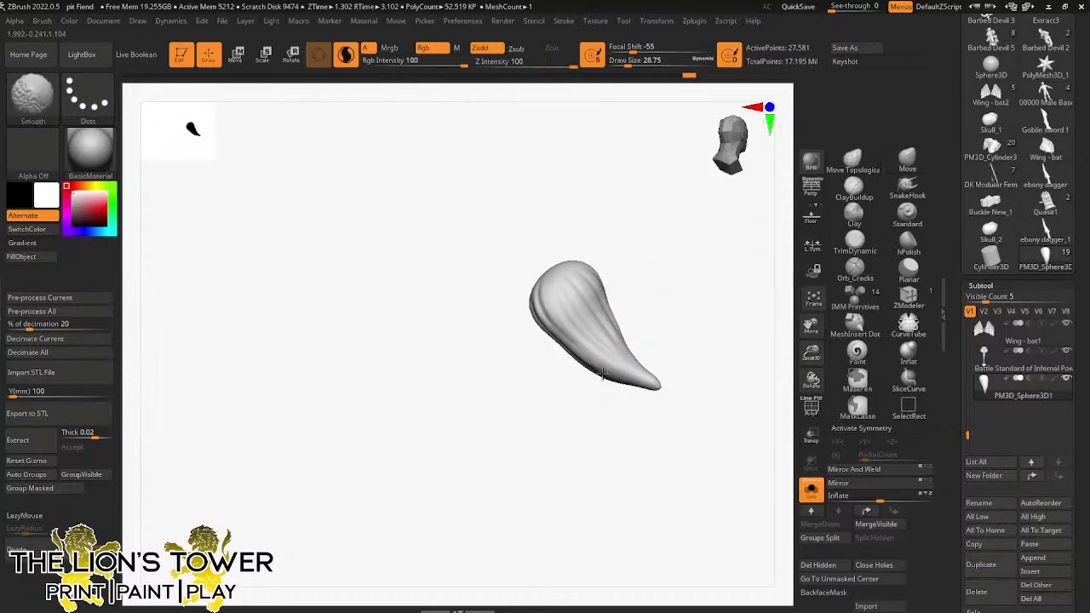
left_click_drag(694, 293, 724, 291)
left_click_drag(625, 364, 630, 342, "shift")
left_click_drag(720, 299, 730, 304)
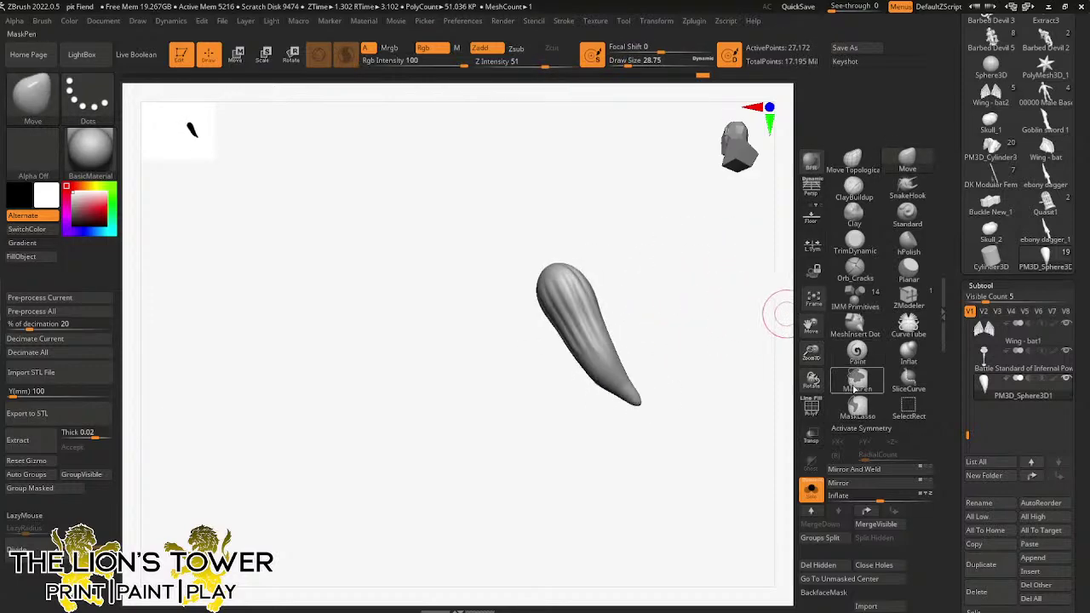
- Carve finer grooves into the claw using Orb_Cracks at Z Intensity 31 and a draw size of about 14.2
left_click(858, 270)
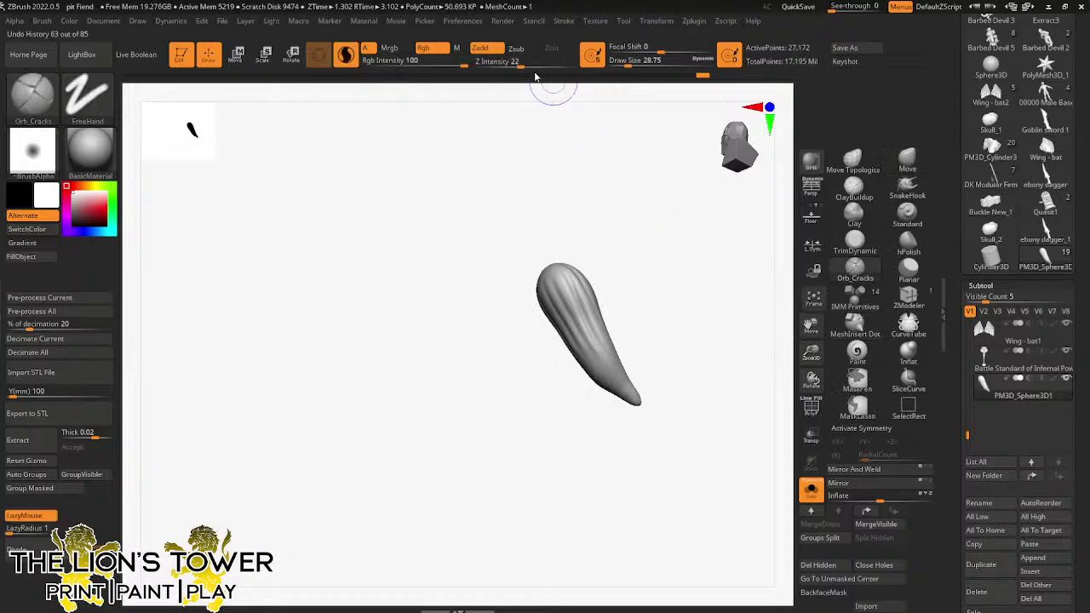
left_click_drag(521, 64, 529, 63)
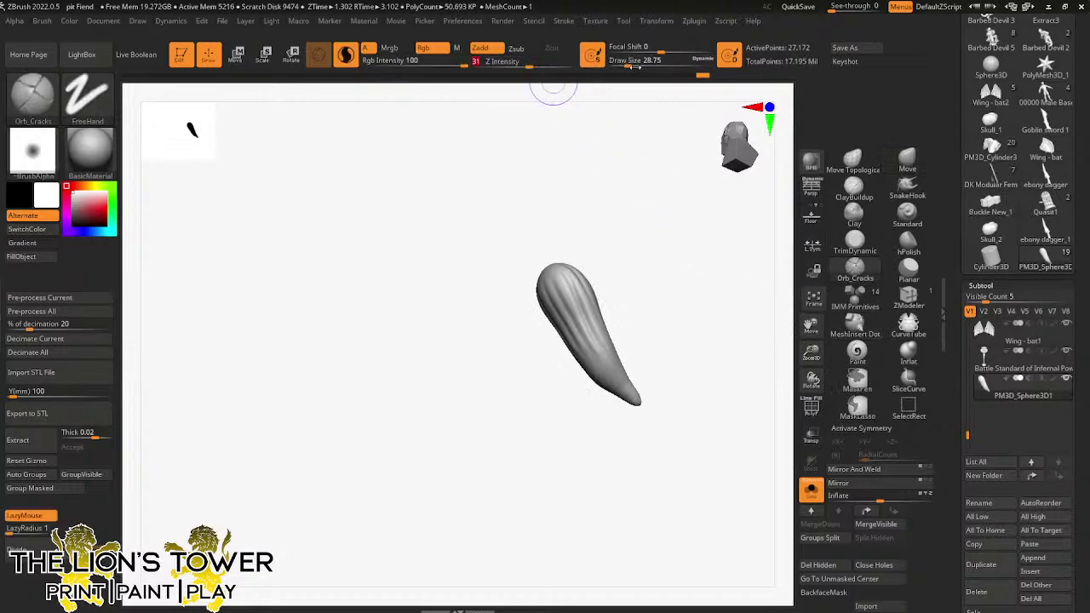
left_click_drag(628, 64, 622, 63)
left_click_drag(628, 151, 580, 267)
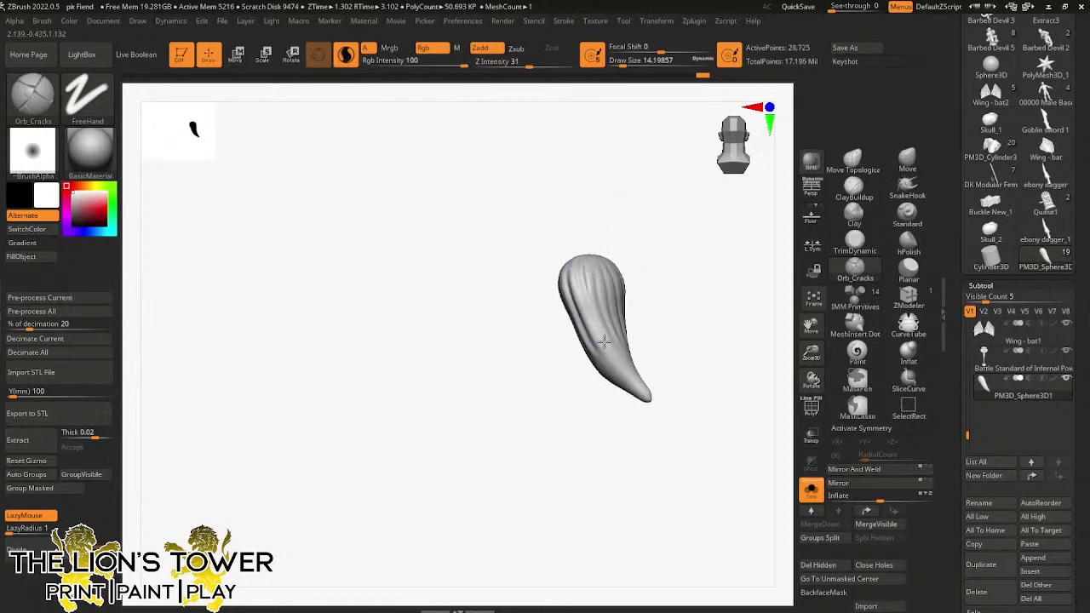
right_click_drag(620, 336, 605, 329)
mouse_move(597, 309)
left_mouse_down()
mouse_move(639, 285)
mouse_move(693, 360)
left_mouse_up()
- Restore the full figure and carve fine Orb_Cracks grooves around the claw where it emerges from the fingertip
left_click(812, 490)
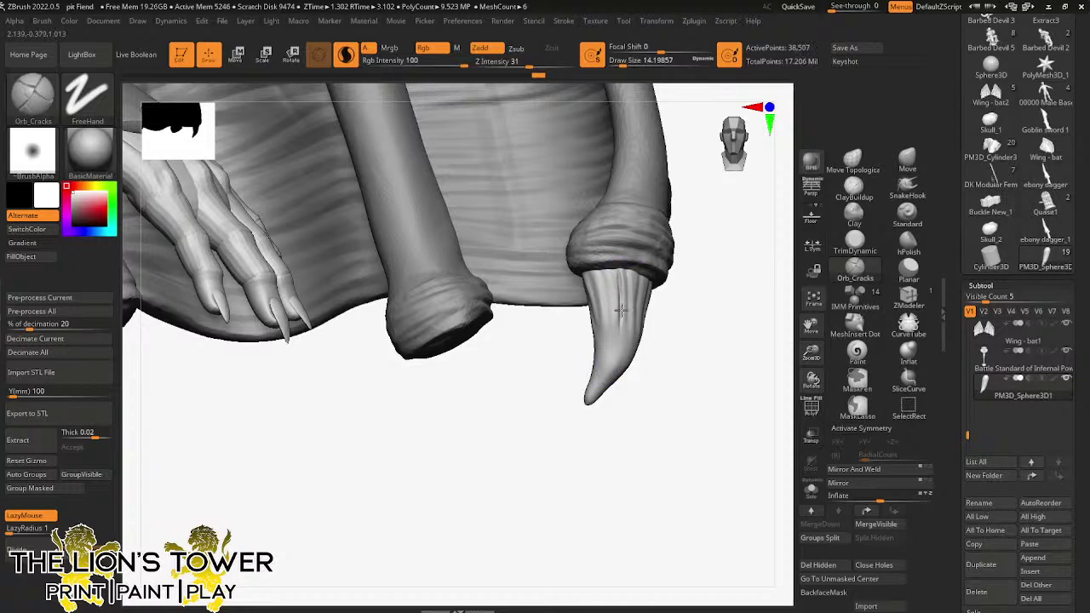
left_click_drag(664, 361, 602, 266)
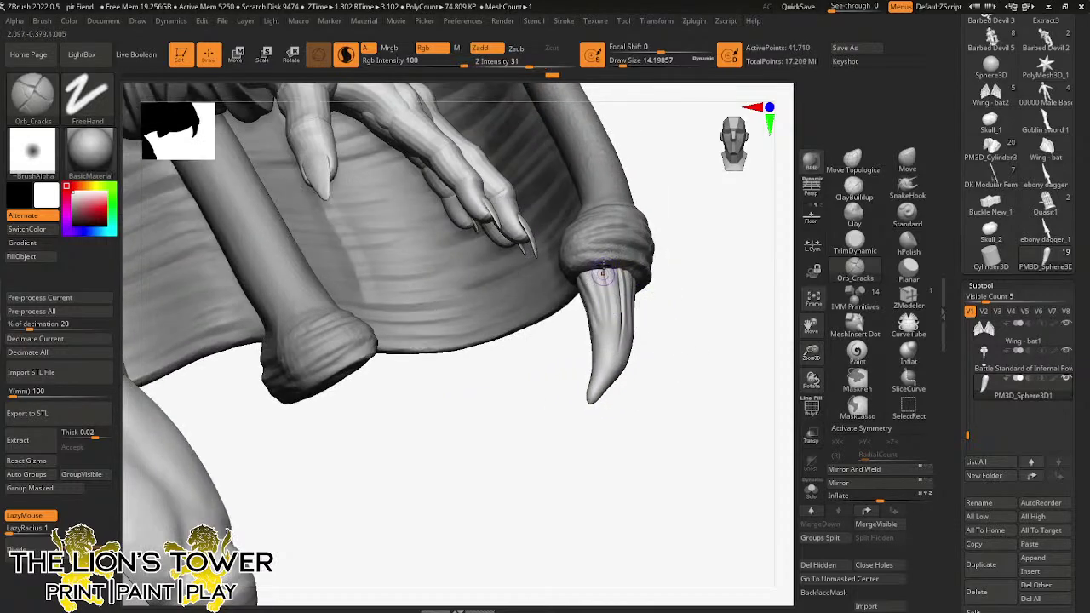
left_click_drag(700, 366, 624, 272)
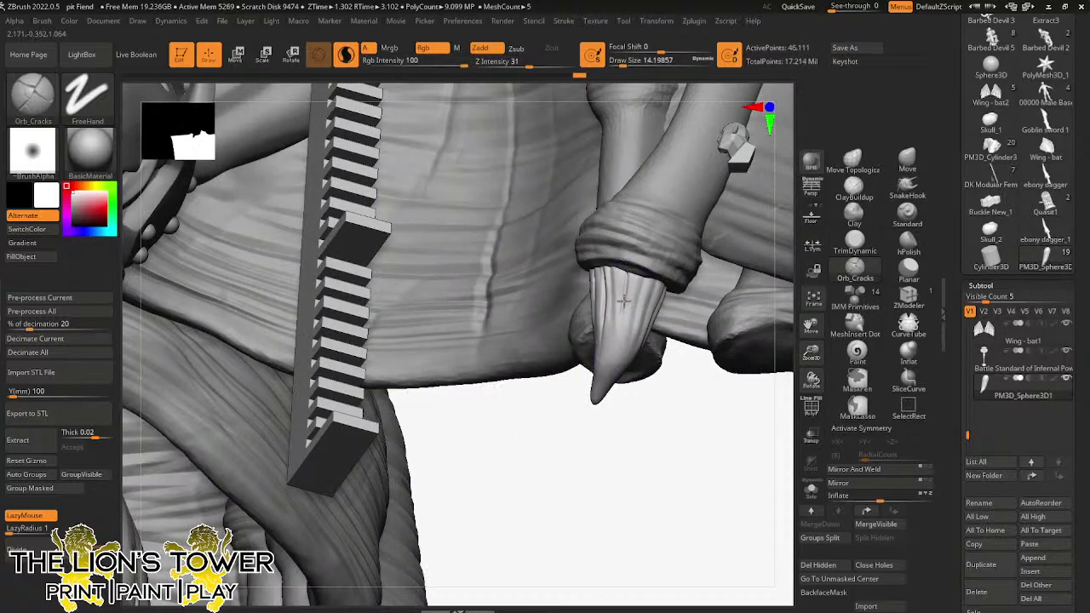
left_click_drag(608, 374, 657, 337)
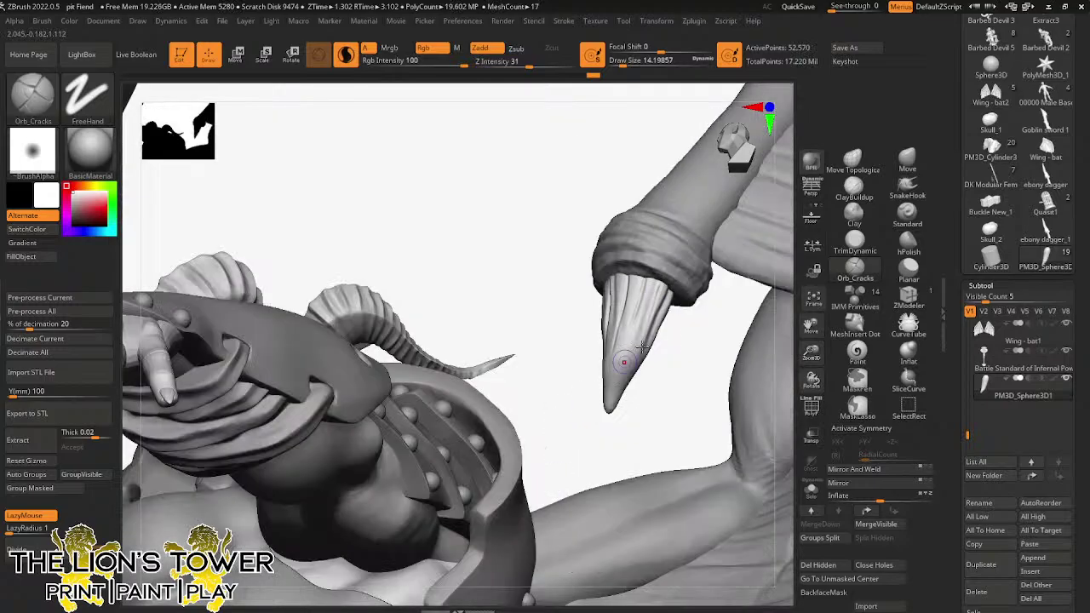
left_click_drag(647, 333, 672, 288)
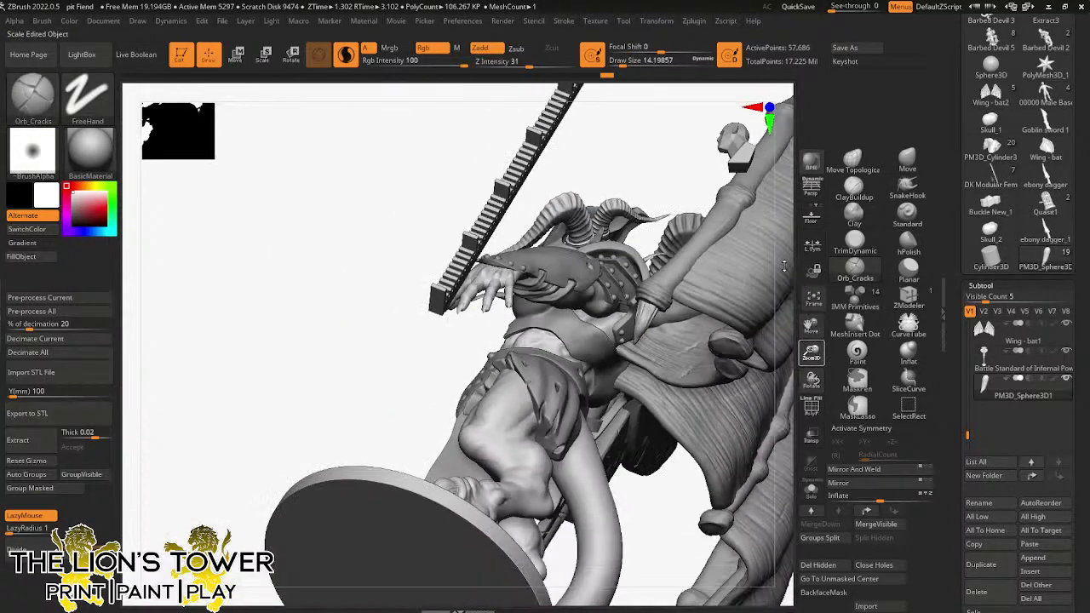
- Duplicate the claw with the transform gizmo, then move and rotate the copy onto the neighbouring wing fingertip
left_click_drag(670, 175, 693, 184)
left_click(264, 53)
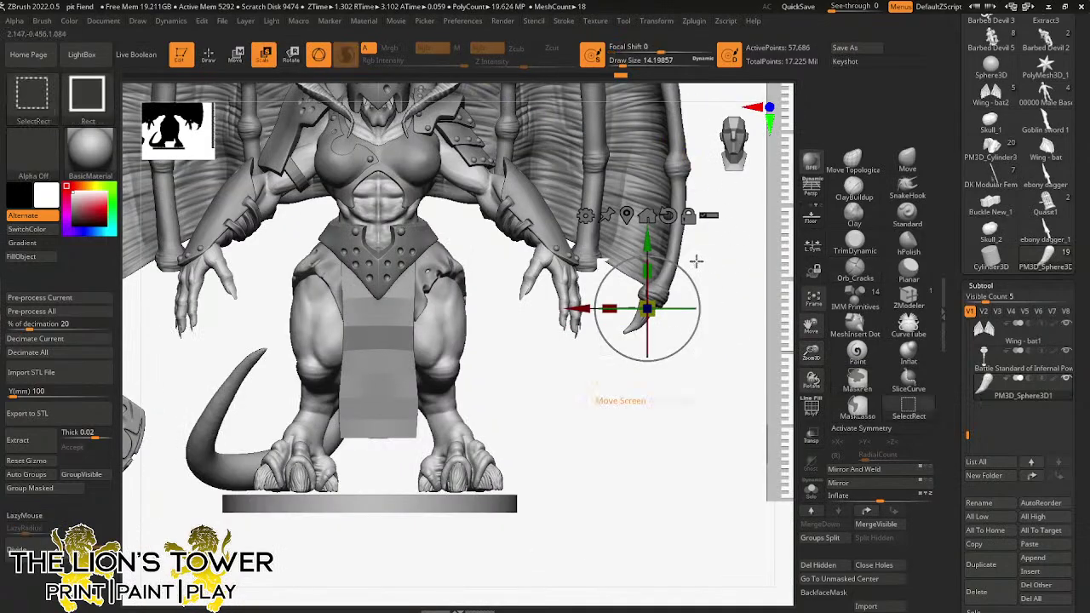
mouse_move(694, 261)
left_mouse_down("ctrl+shift")
mouse_move(637, 236)
mouse_move(688, 241)
mouse_move(691, 178)
left_mouse_up("ctrl+shift")
left_click_drag(631, 234, 624, 306)
left_click_drag(811, 350, 815, 392)
left_click_drag(751, 431, 761, 375)
left_click_drag(754, 223, 714, 298)
left_click_drag(625, 306, 623, 318)
mouse_move(710, 260)
left_mouse_down()
mouse_move(693, 324)
mouse_move(619, 318)
mouse_move(639, 367)
left_mouse_up()
- Reshape the copied claw to fit its fingertip socket using the Move brush at a draw size of about 77
left_click(907, 160)
left_click_drag(642, 279, 619, 287)
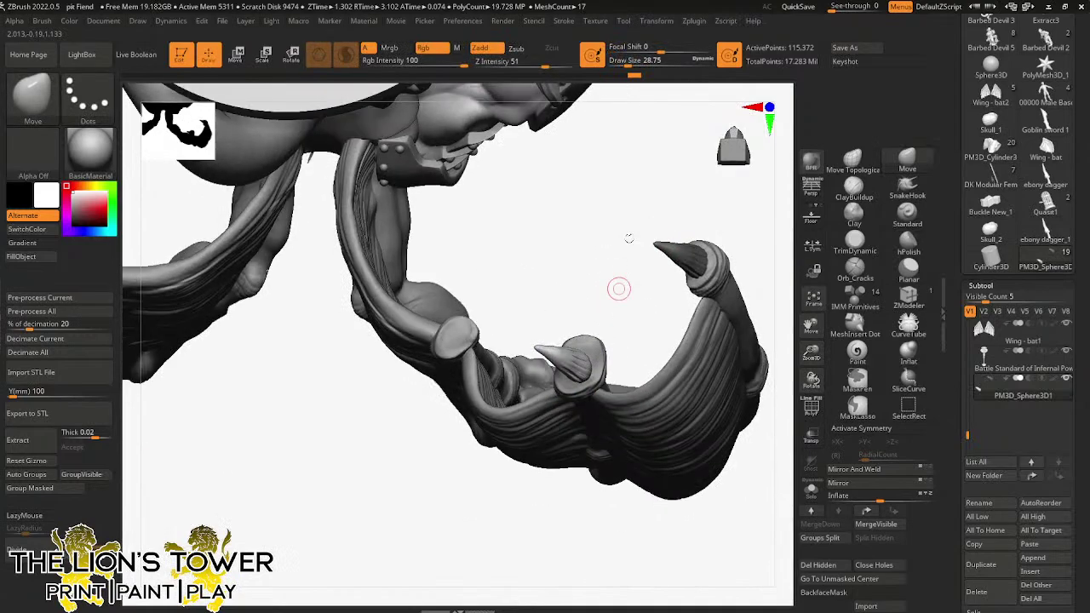
left_click_drag(642, 62, 649, 61)
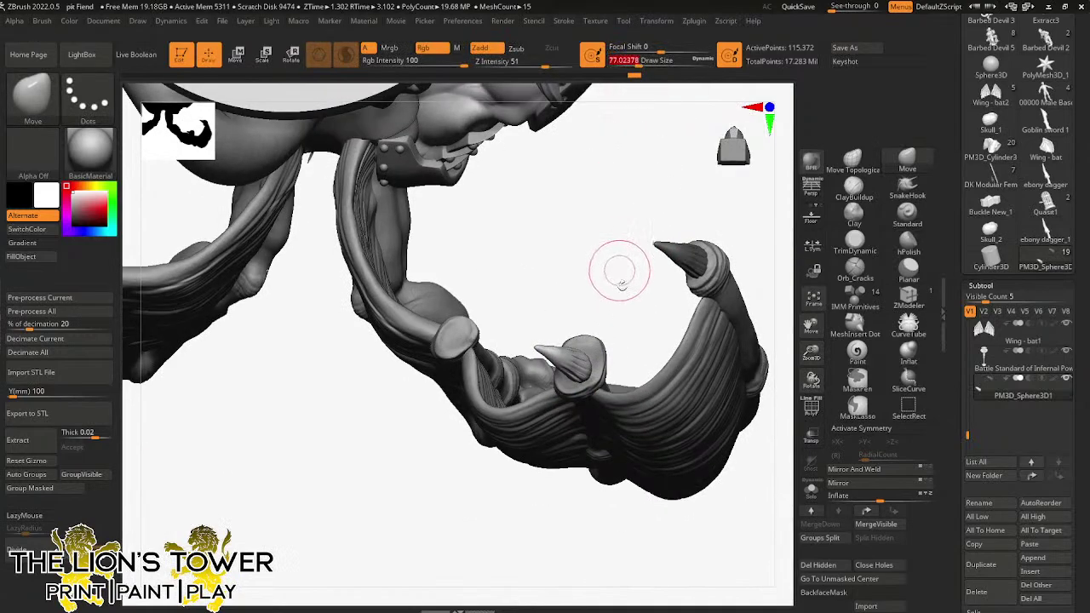
left_click_drag(628, 321, 587, 349)
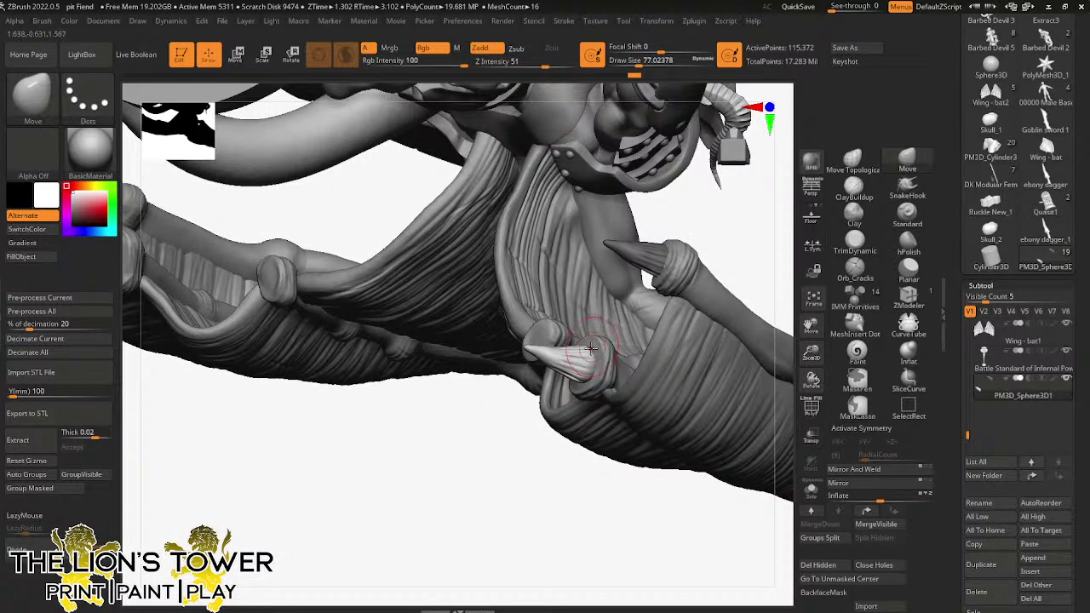
mouse_move(599, 480)
left_mouse_down()
mouse_move(623, 485)
mouse_move(600, 362)
mouse_move(627, 309)
mouse_move(671, 382)
mouse_move(639, 493)
mouse_move(654, 465)
mouse_move(601, 392)
left_mouse_up()
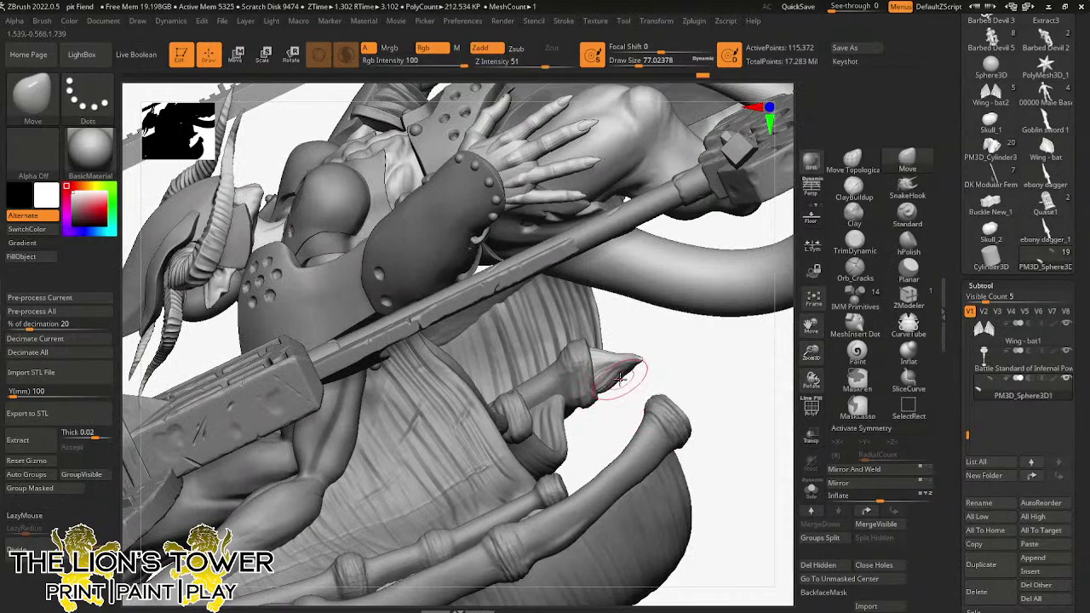
- Refine the second claw's seating on its wing fingertip from several angles with the Move brush
left_click_drag(658, 371, 626, 413)
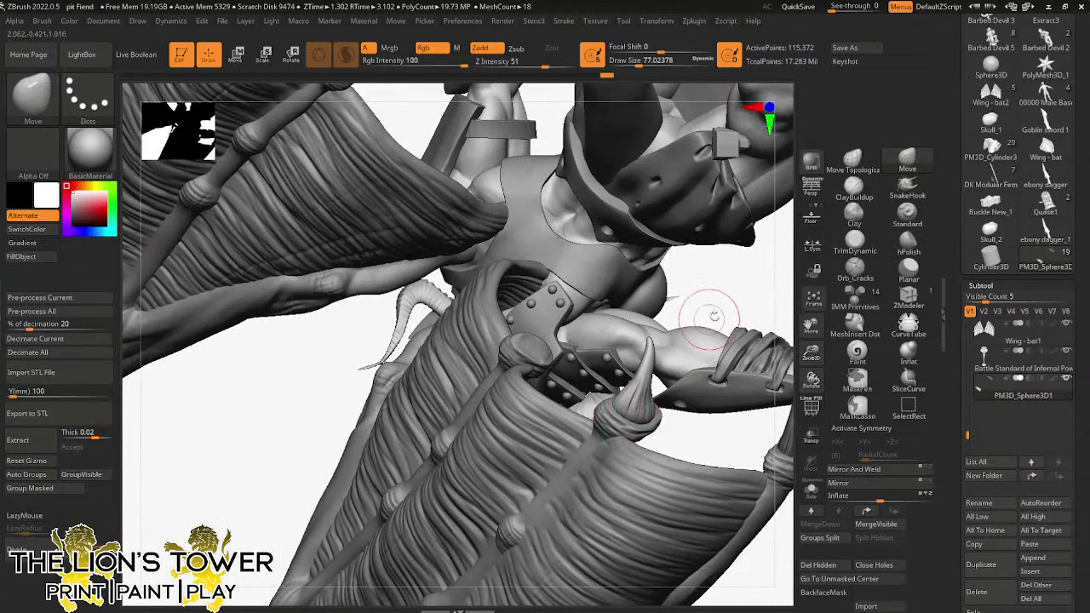
left_click_drag(714, 315, 619, 398)
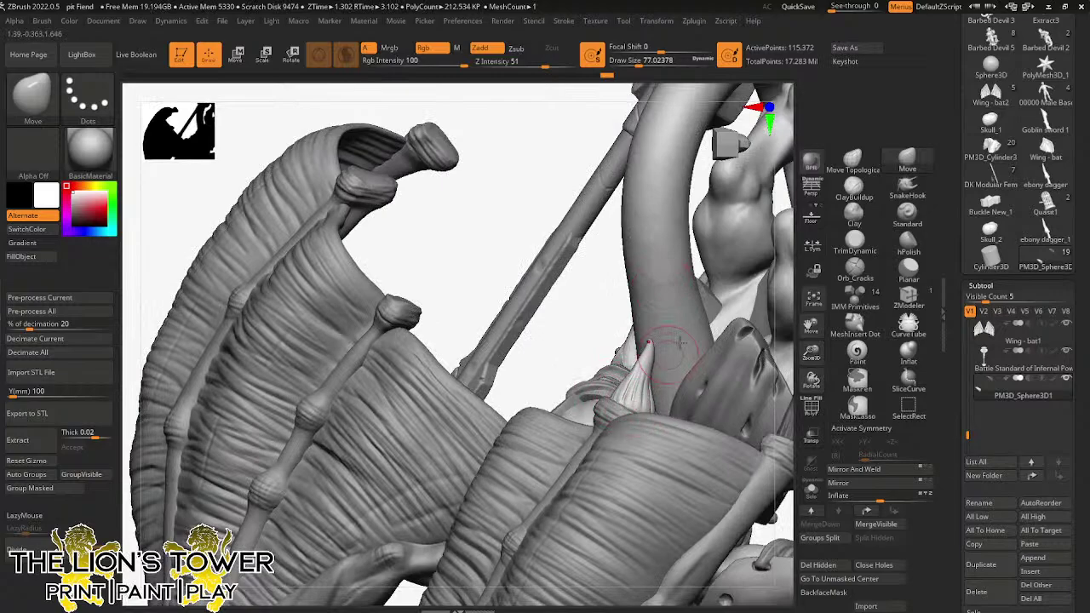
mouse_move(604, 313)
left_mouse_down()
mouse_move(567, 397)
mouse_move(654, 406)
mouse_move(775, 357)
mouse_move(758, 472)
mouse_move(718, 287)
left_mouse_up()
- Duplicate the claw again and position and rotate the copy on the third wing fingertip, then clear the mask
key("r")
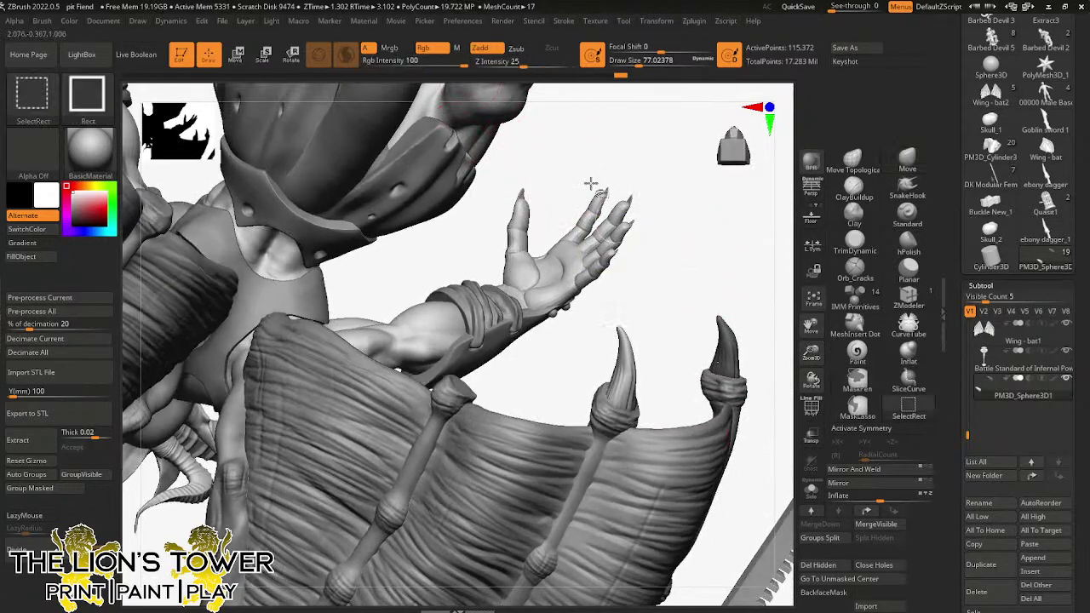
mouse_move(669, 344)
left_mouse_down("ctrl+shift")
mouse_move(518, 308)
mouse_move(512, 324)
left_mouse_up("ctrl+shift")
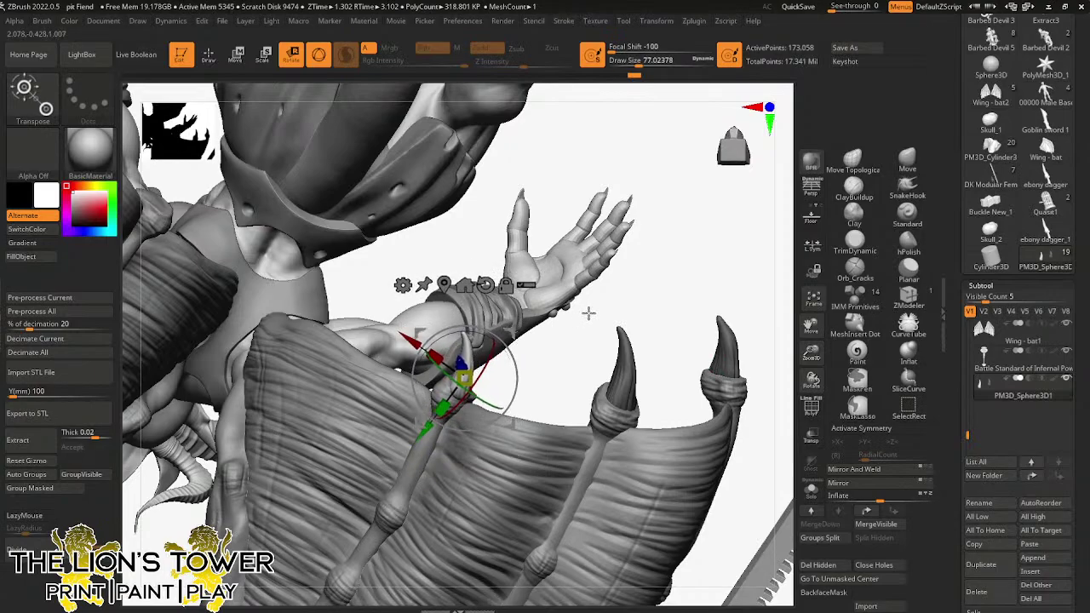
left_click_drag(584, 312, 558, 283)
left_click_drag(511, 333, 522, 336)
left_click_drag(484, 243, 596, 238)
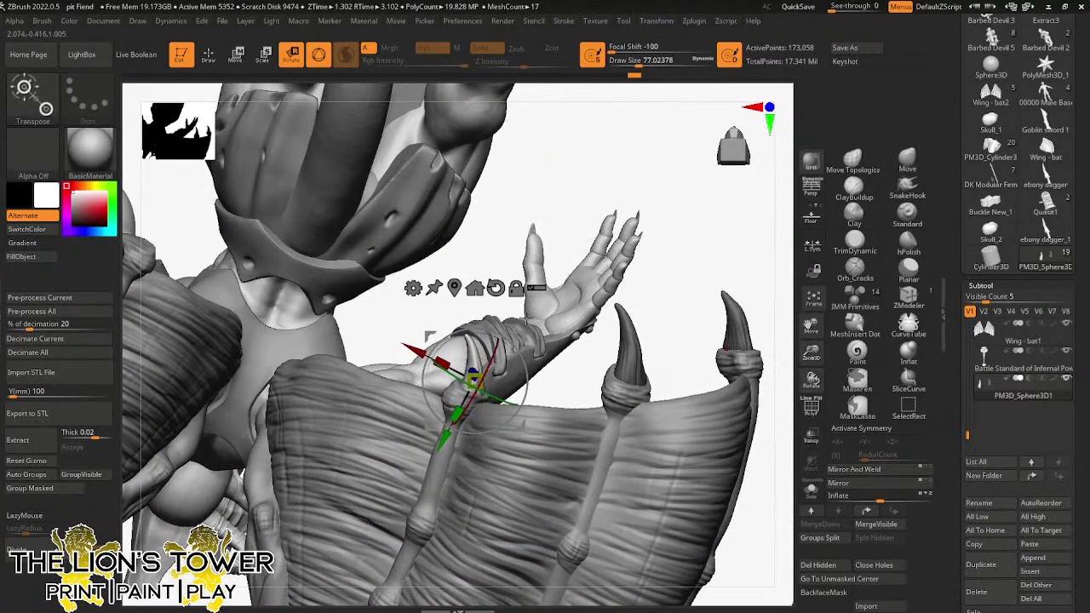
left_click_drag(528, 368, 569, 346)
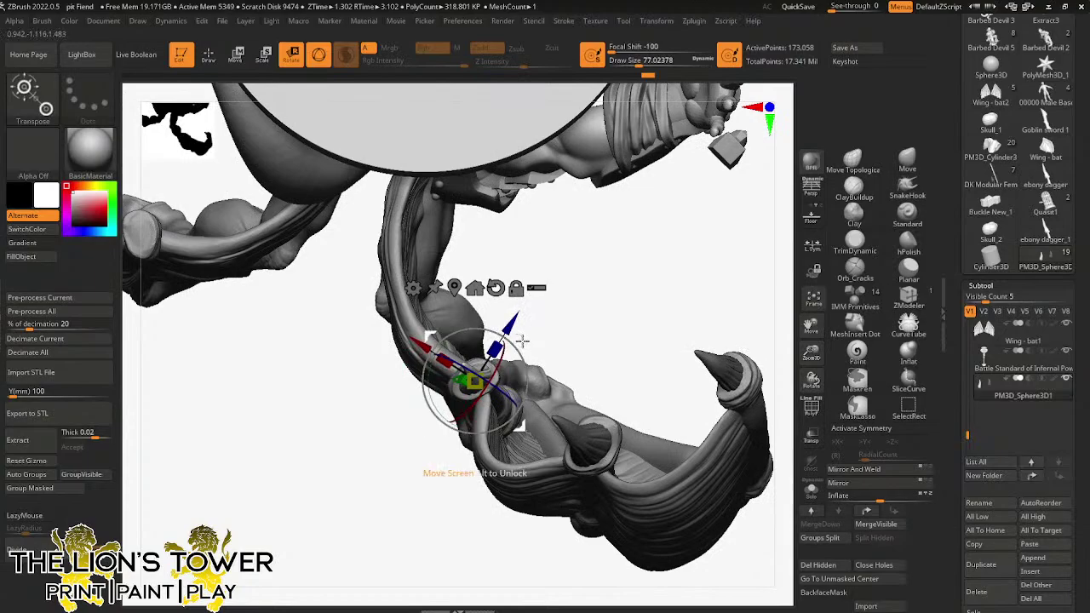
left_click_drag(627, 298, 662, 286, "ctrl")
- Mirror and weld the finished claws onto the opposite wing's fingertips
mouse_move(710, 253)
left_mouse_down()
mouse_move(751, 355)
mouse_move(755, 451)
left_mouse_up()
left_click_drag(811, 352, 809, 315)
left_click_drag(737, 400, 742, 330)
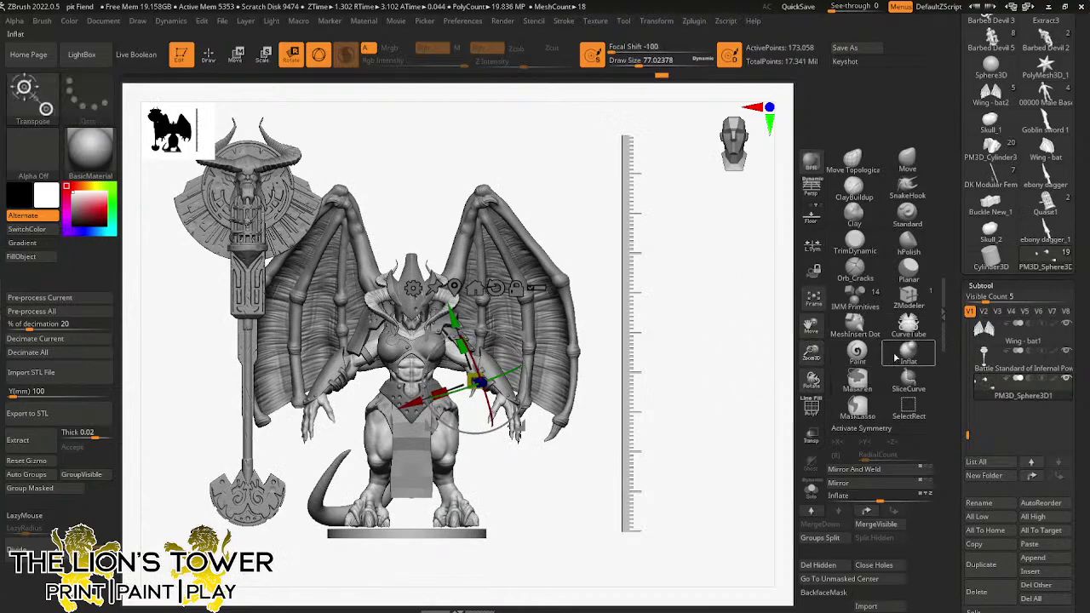
mouse_move(756, 456)
left_mouse_down()
mouse_move(771, 367)
mouse_move(751, 456)
mouse_move(755, 444)
left_mouse_up()
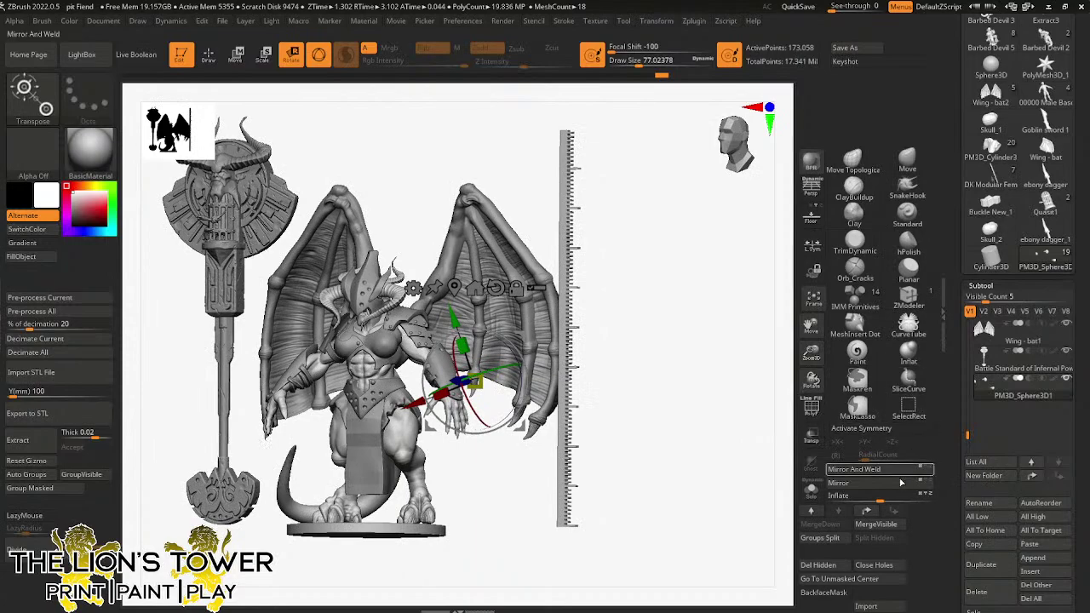
left_click(895, 473)
left_click_drag(694, 451, 729, 442)
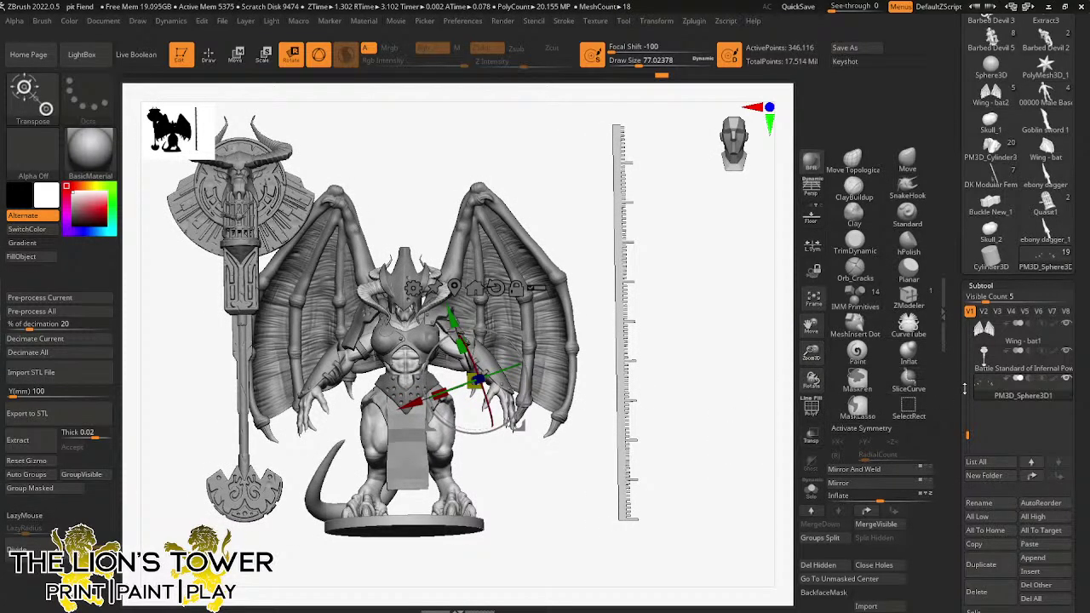
- Merge all visible subtools into a new tool and switch to that merged tool
mouse_move(1027, 385)
scroll(1022, 451, "down", 3)
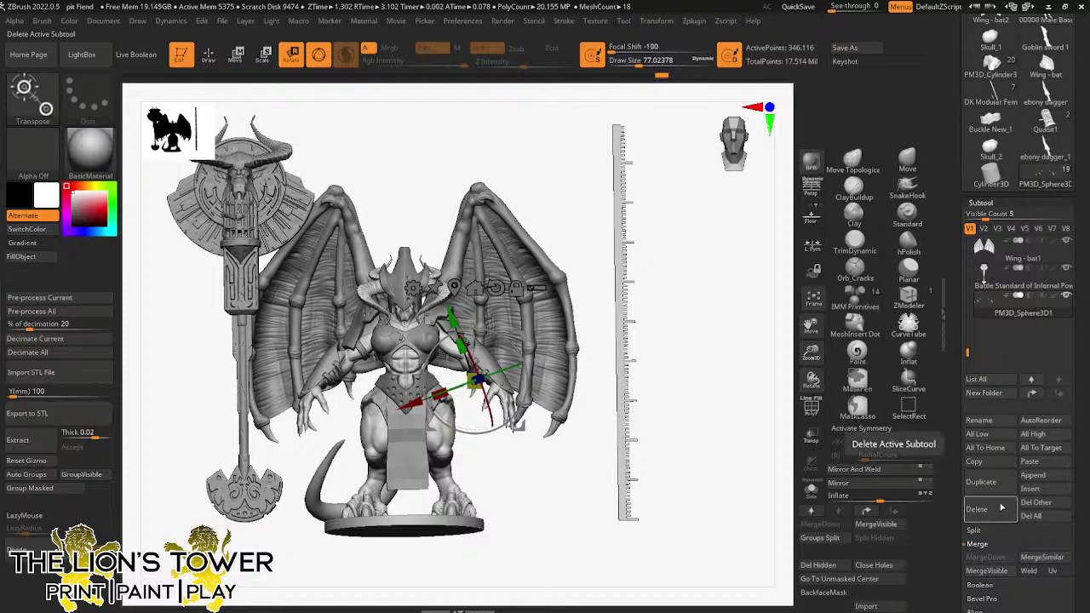
left_click(998, 571)
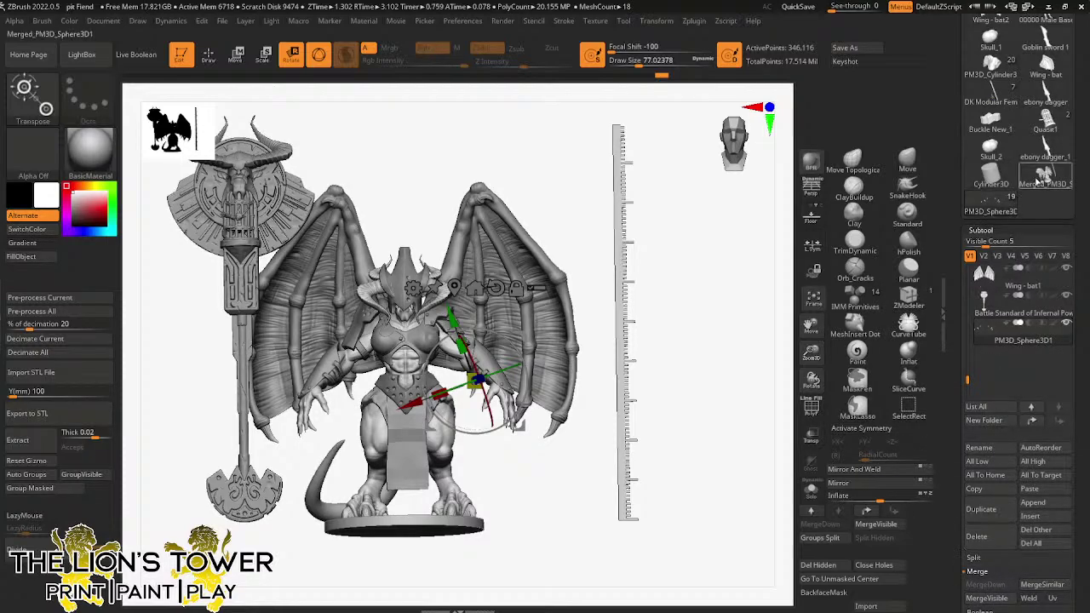
left_click(1027, 170)
- Save the project as pit Fiend.zpr, replacing the existing file
key("ctrl+s")
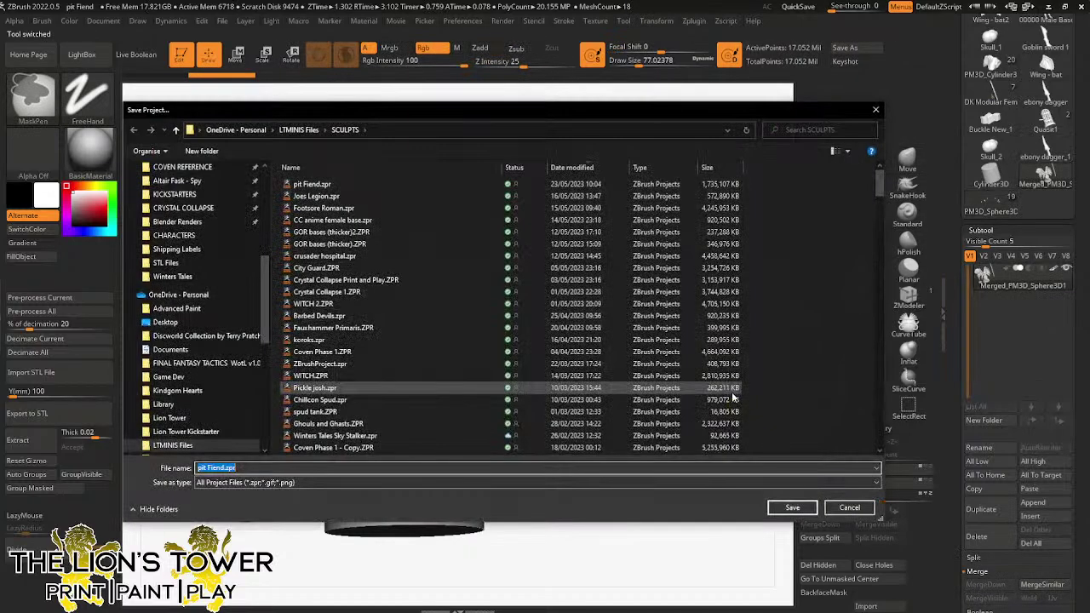
left_click(792, 508)
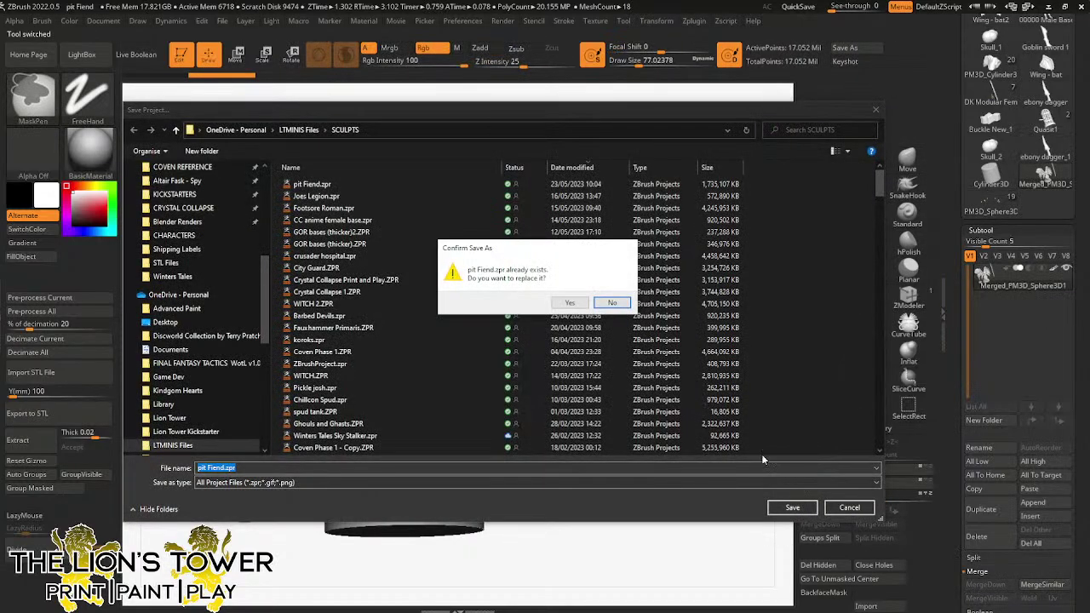
left_click(567, 304)
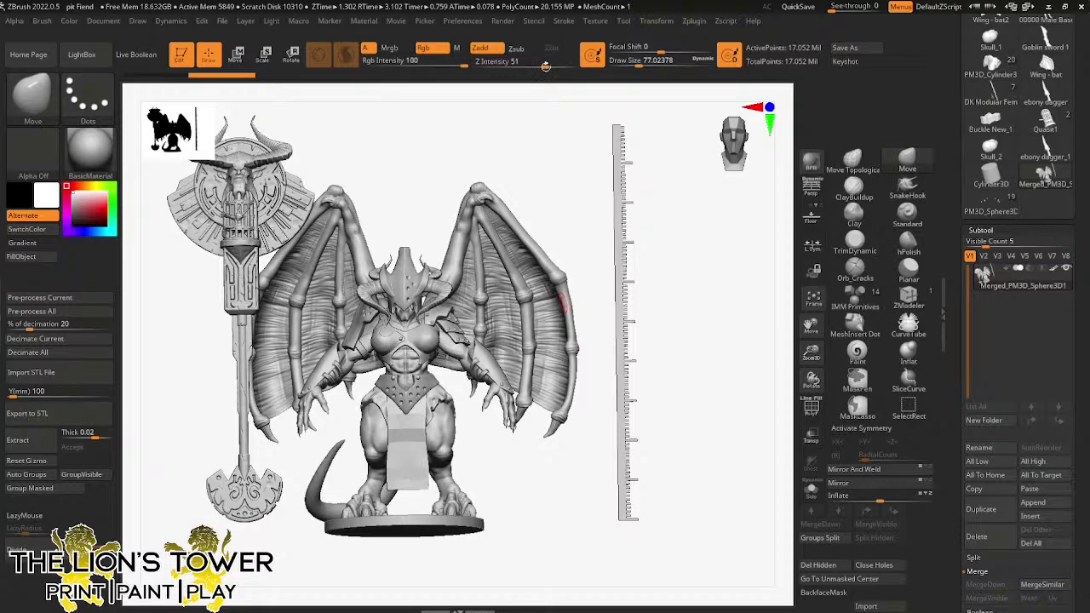
- Split the height ruler and the round base off the merged figure into separate subtools
left_click_drag(811, 323, 871, 350)
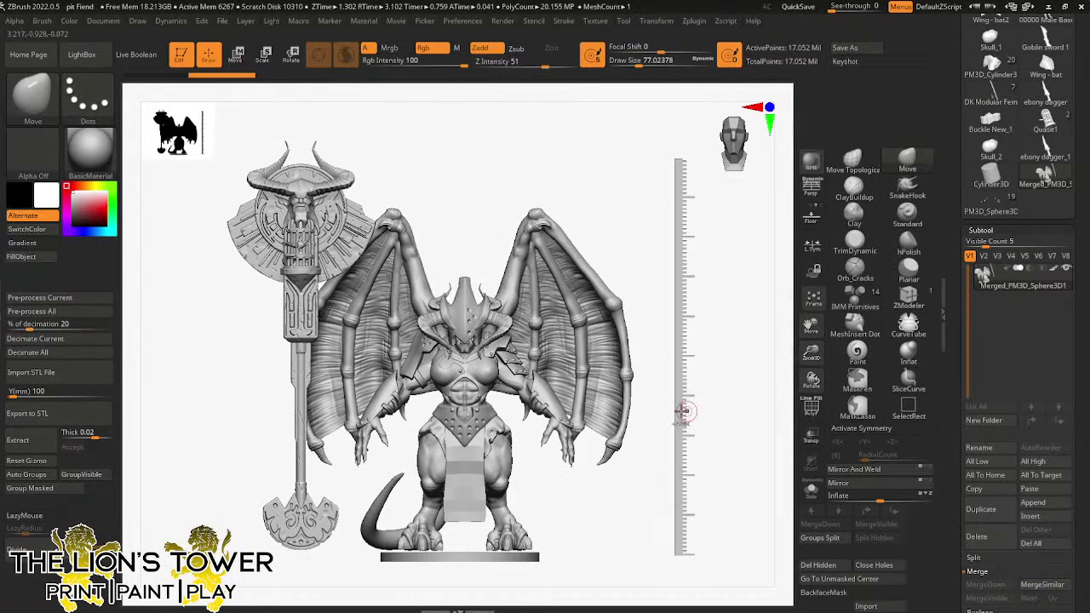
left_click(681, 415, "ctrl+shift")
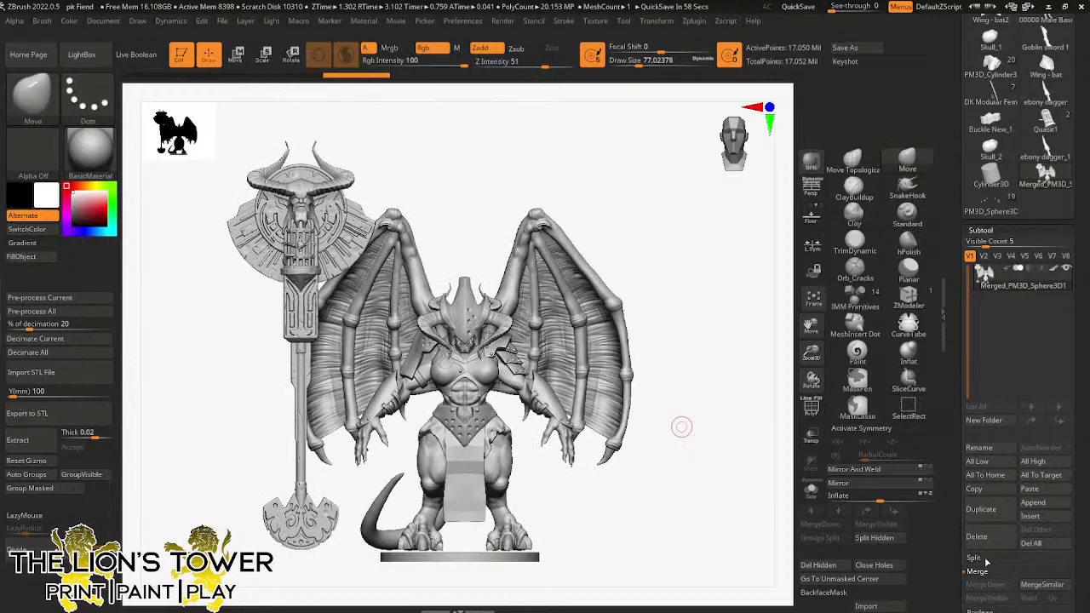
left_click(994, 558)
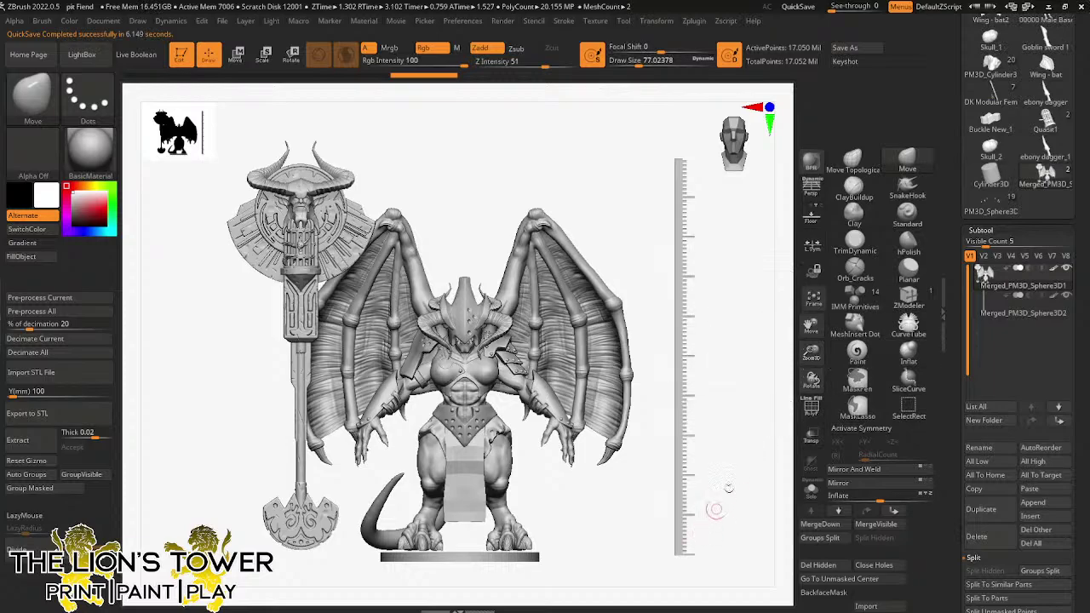
left_click(462, 557, "ctrl+shift")
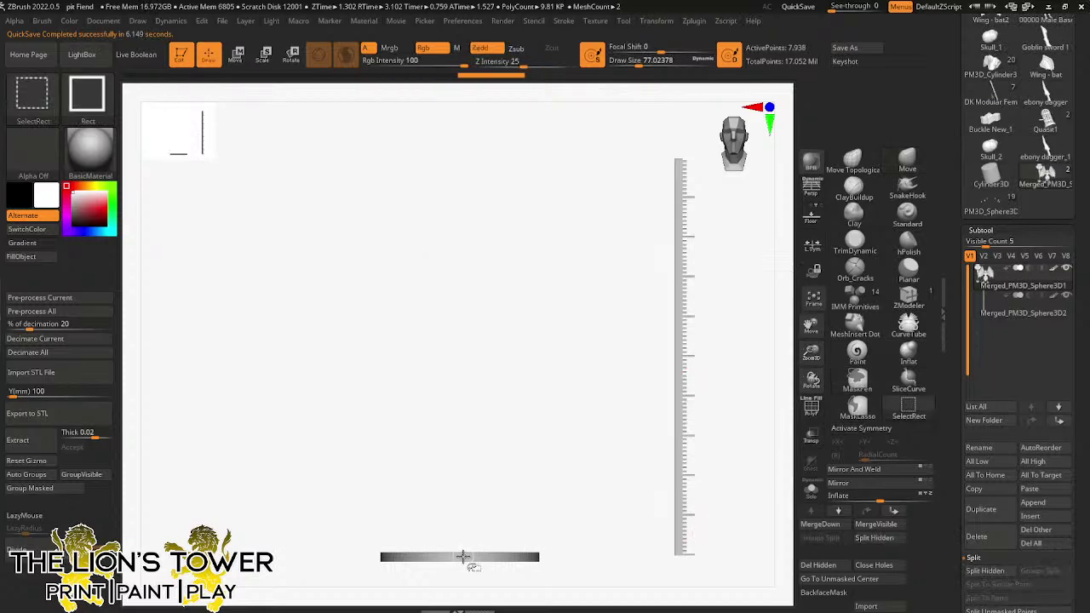
left_click(990, 570)
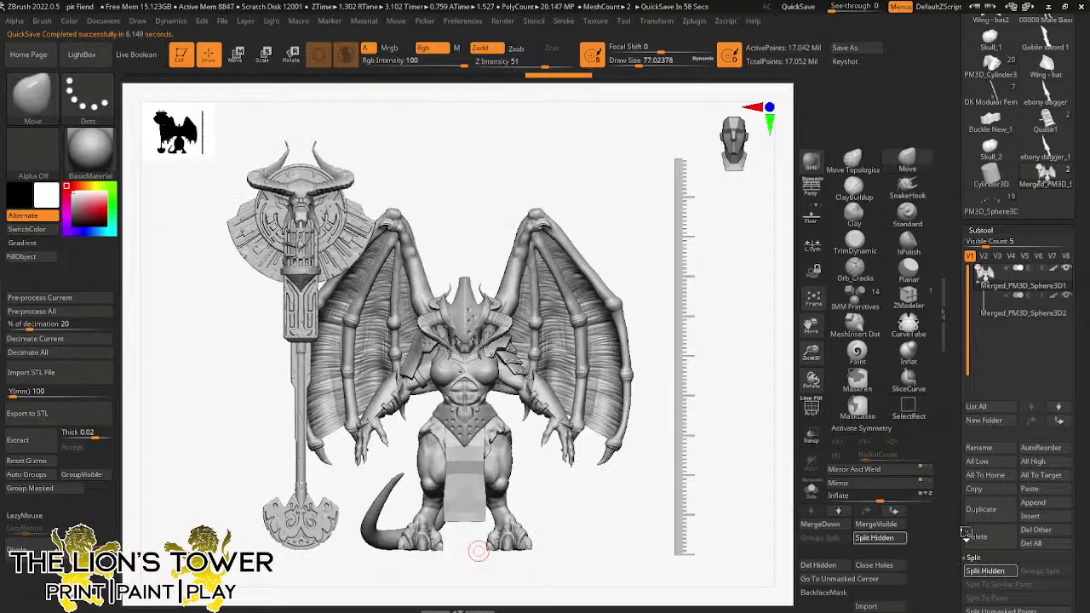
- Mask everything but the battle standard, move it sideways clear of the wing, and clear the mask
mouse_move(810, 356)
left_mouse_down()
mouse_move(694, 434)
mouse_move(713, 440)
mouse_move(690, 452)
mouse_move(727, 414)
mouse_move(701, 457)
mouse_move(749, 462)
left_mouse_up()
key("ctrl")
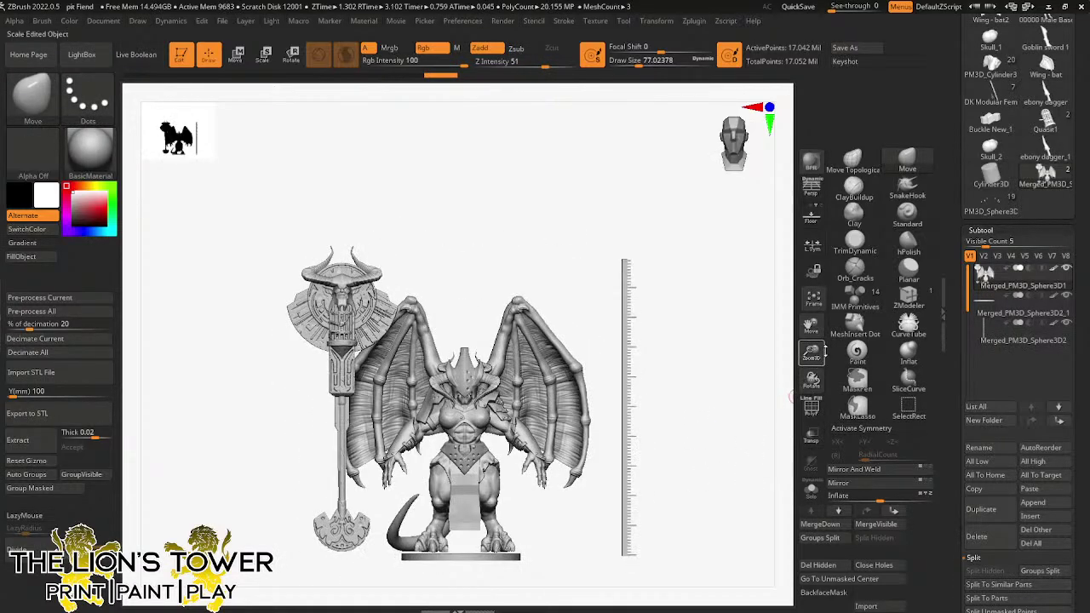
left_click(292, 55)
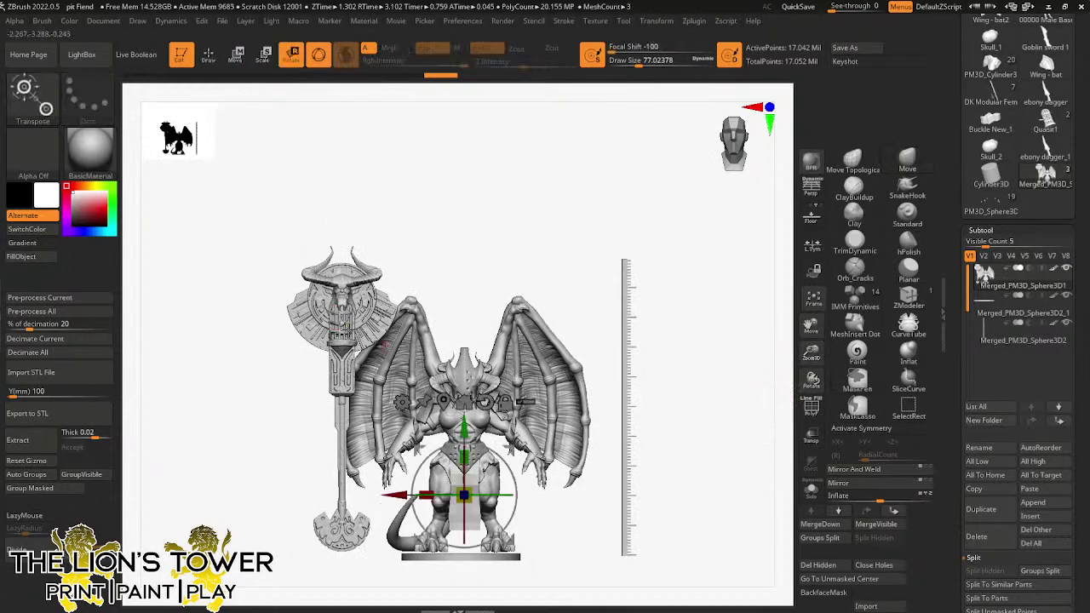
left_click(359, 329, "ctrl")
left_click_drag(385, 296, 329, 288)
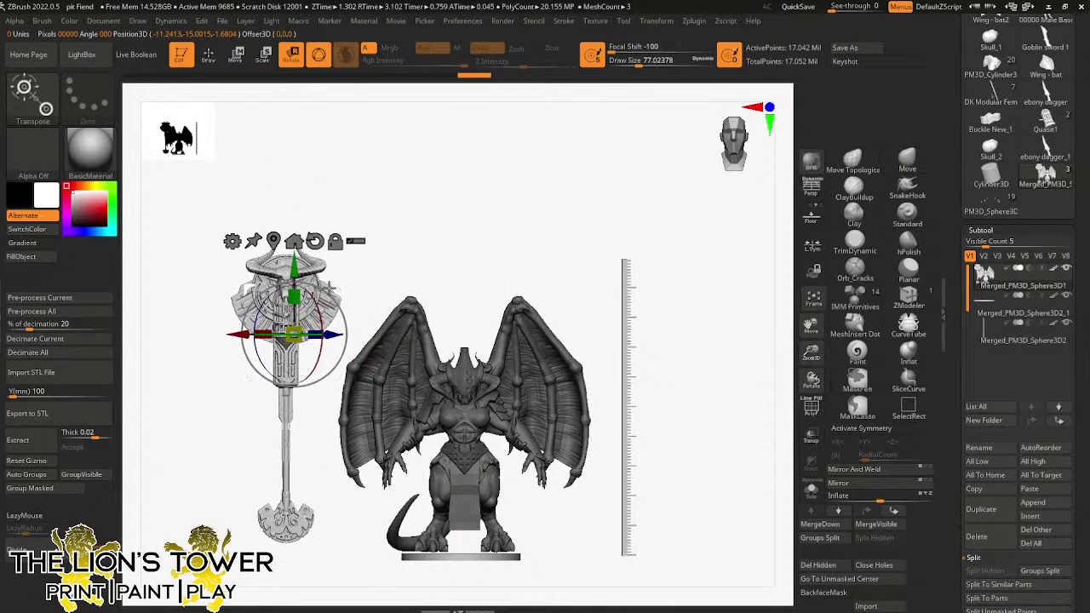
left_click_drag(292, 334, 250, 330)
left_click_drag(707, 314, 723, 341, "ctrl")
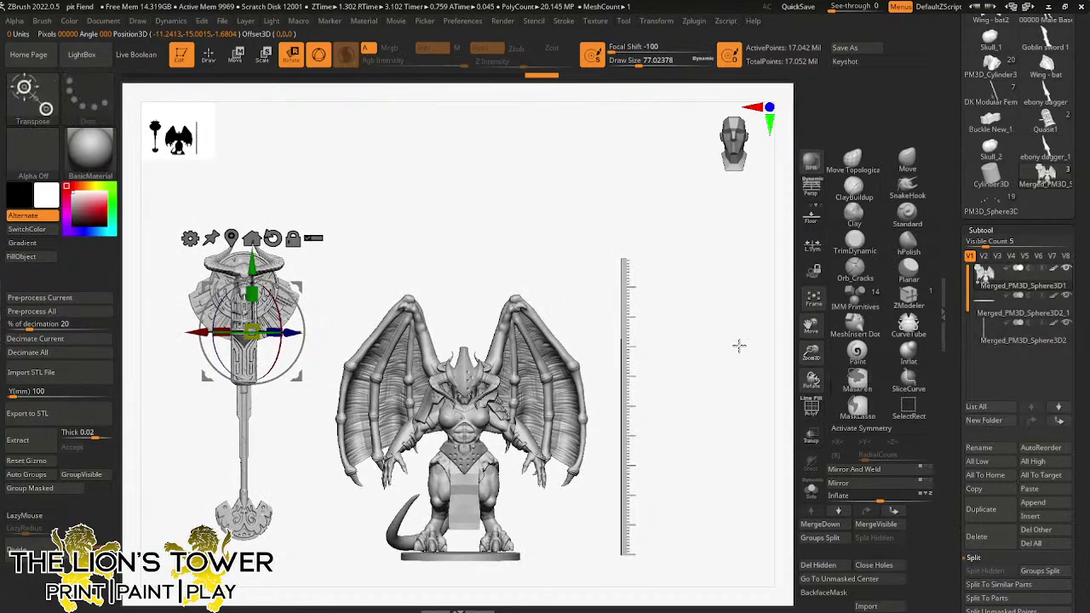
- Mask everything except the armour piece over one side of the chest, with the gizmo on that piece
left_click_drag(811, 350, 841, 373)
left_click_drag(811, 327, 742, 107)
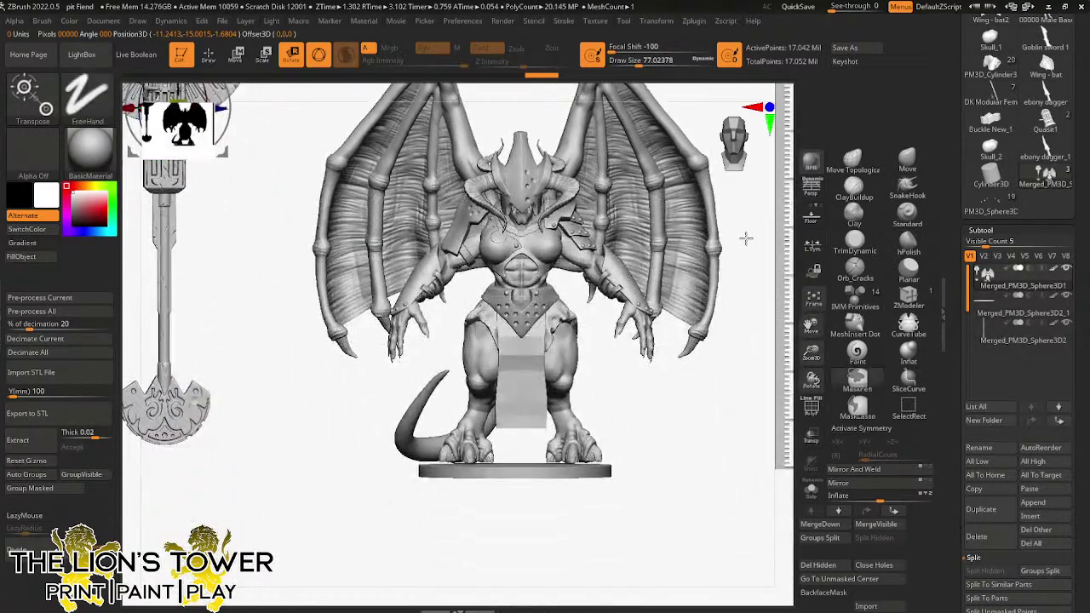
key("w")
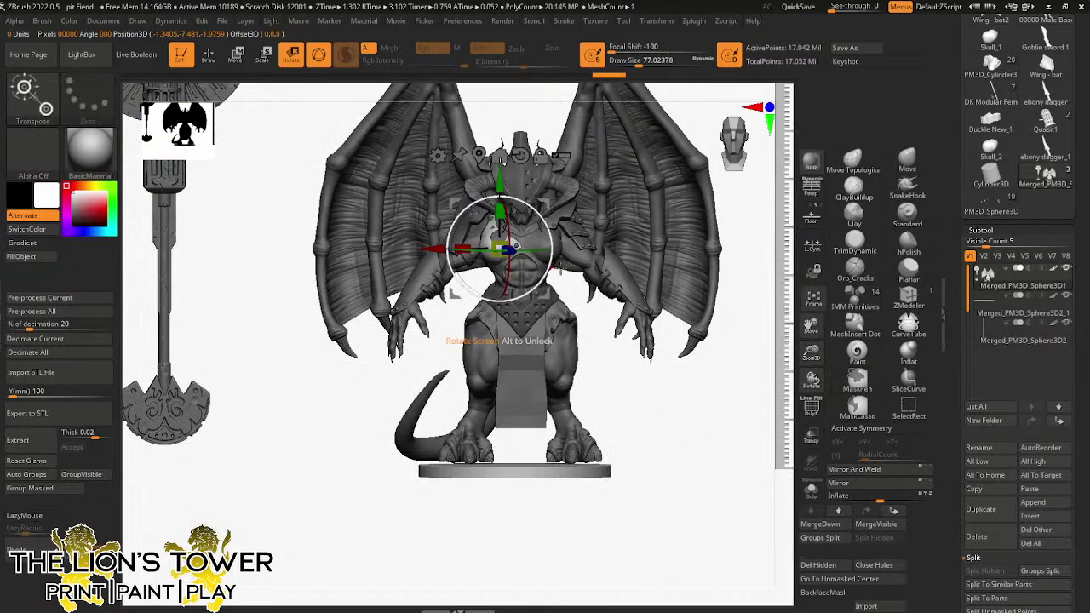
left_click_drag(811, 351, 838, 394)
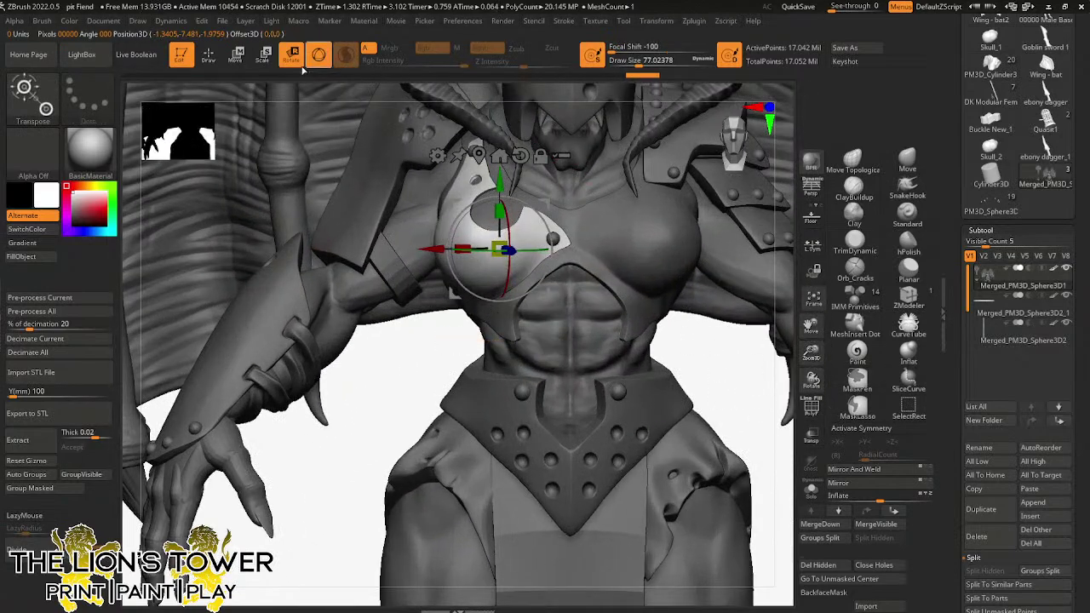
- Isolate the two rivets on the chest armour piece one at a time and unmask them with it
left_click(209, 56)
left_click(553, 239, "ctrl+shift")
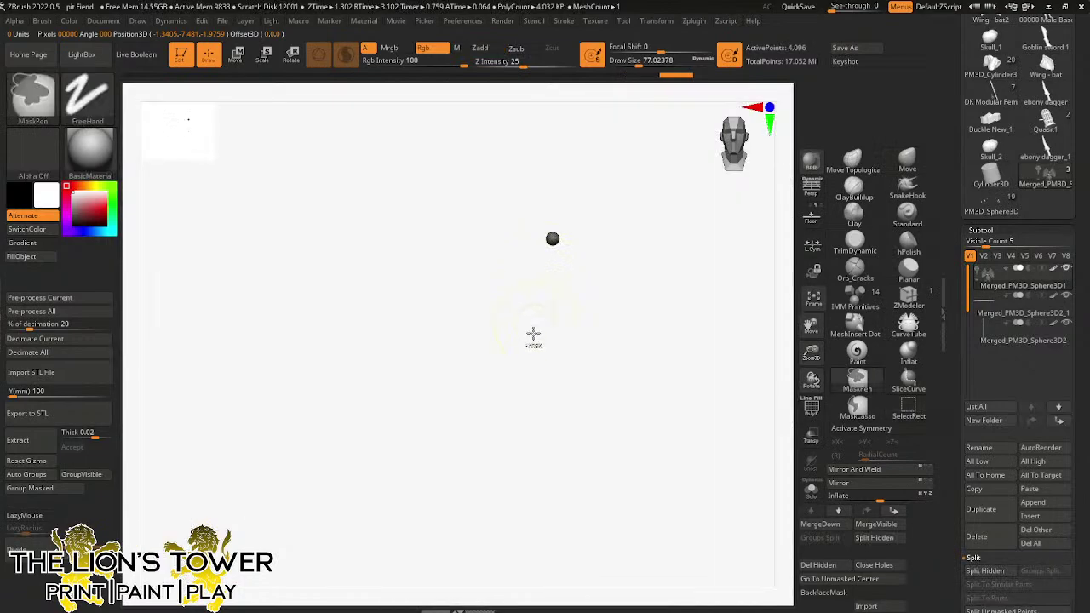
left_click_drag(533, 333, 534, 351, "ctrl")
left_click(486, 161, "ctrl+shift")
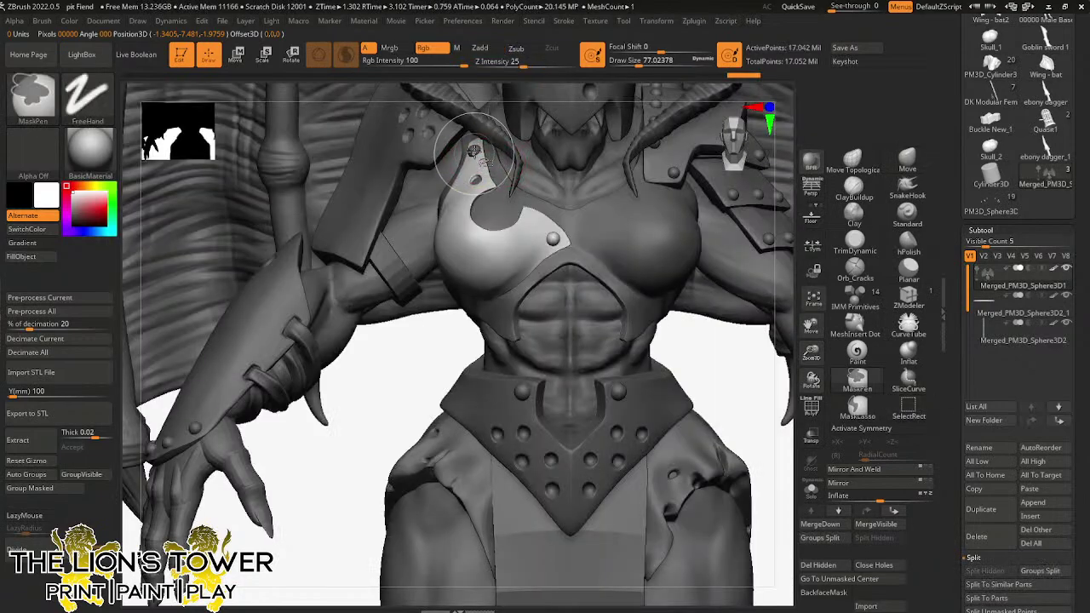
left_click(475, 150, "ctrl+shift")
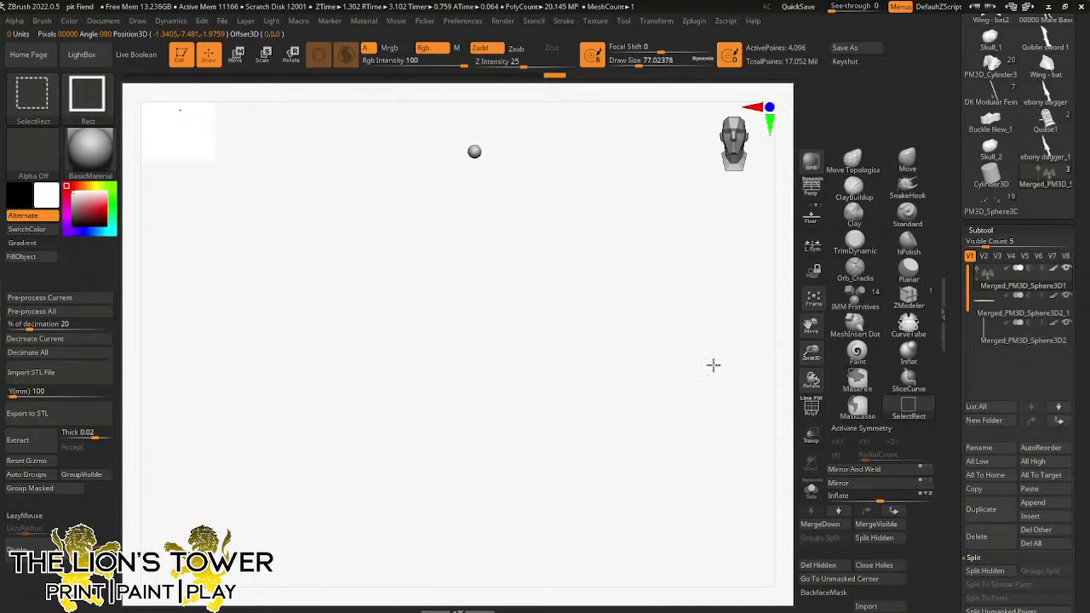
left_click(711, 376, "ctrl+shift")
left_click_drag(724, 372, 657, 371)
- Shift and slightly scale the unmasked chest armour piece and its rivets with the gizmo, then clear the mask
key("e")
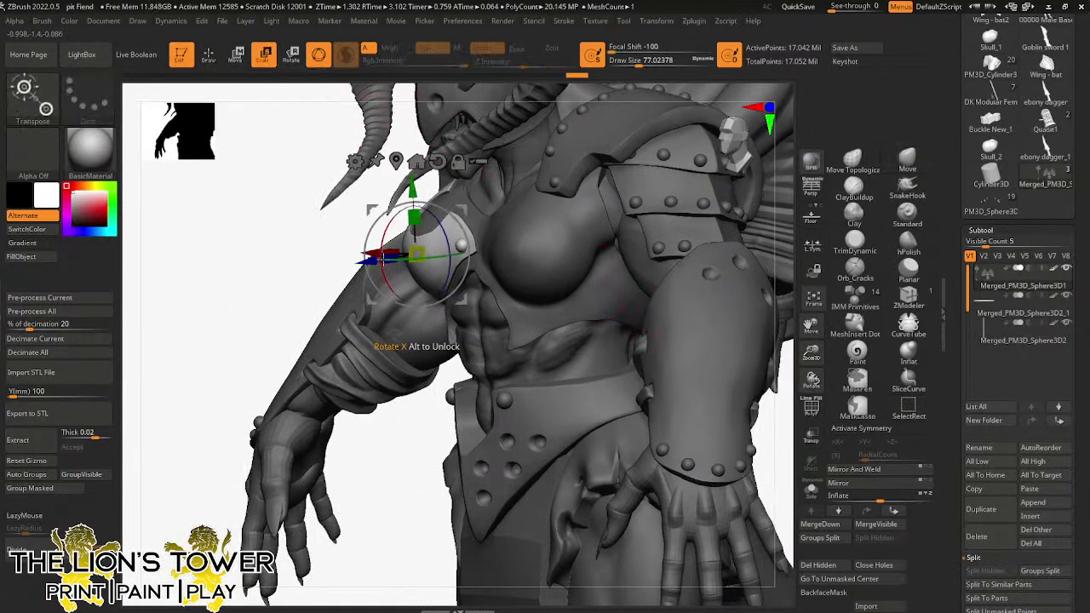
left_click_drag(370, 262, 366, 264)
left_click_drag(407, 189, 407, 187)
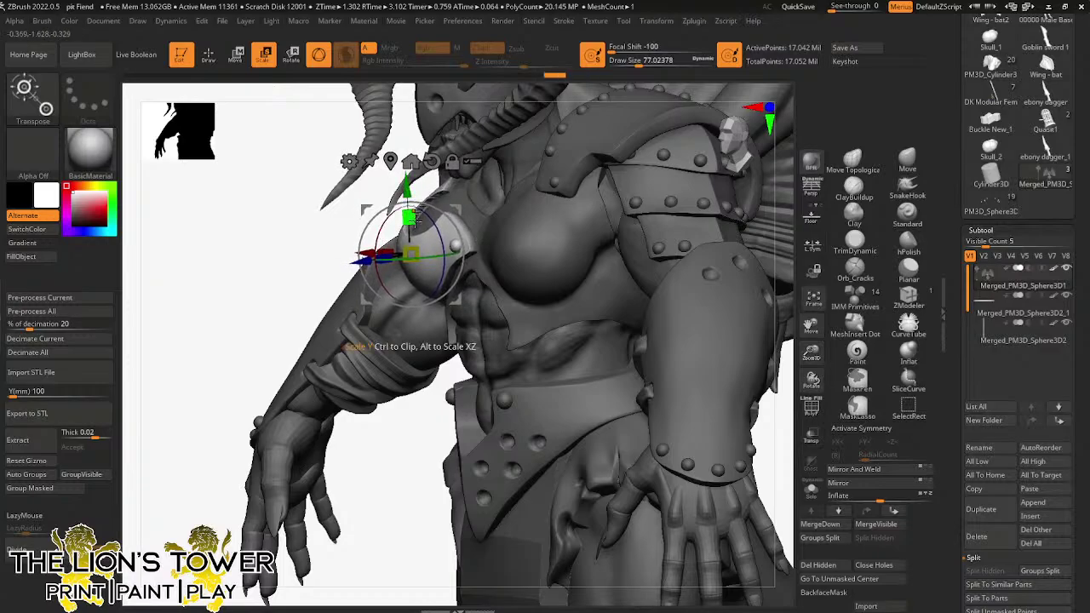
mouse_move(409, 487)
left_mouse_down()
mouse_move(630, 426)
mouse_move(696, 392)
mouse_move(576, 346)
left_mouse_up()
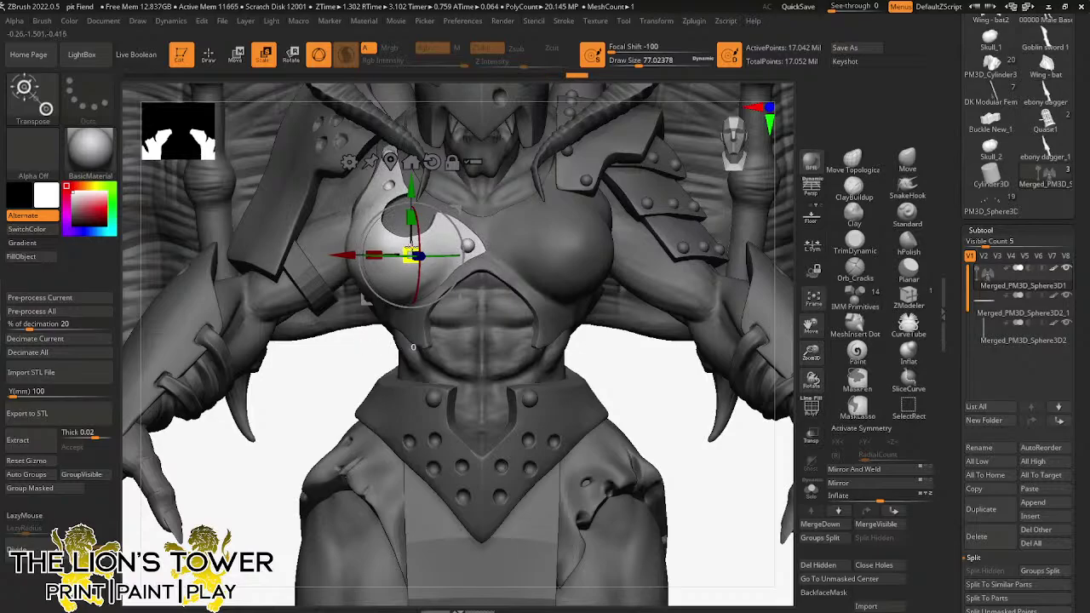
mouse_move(671, 418)
left_mouse_down()
mouse_move(707, 418)
mouse_move(703, 401)
mouse_move(681, 404)
left_mouse_up()
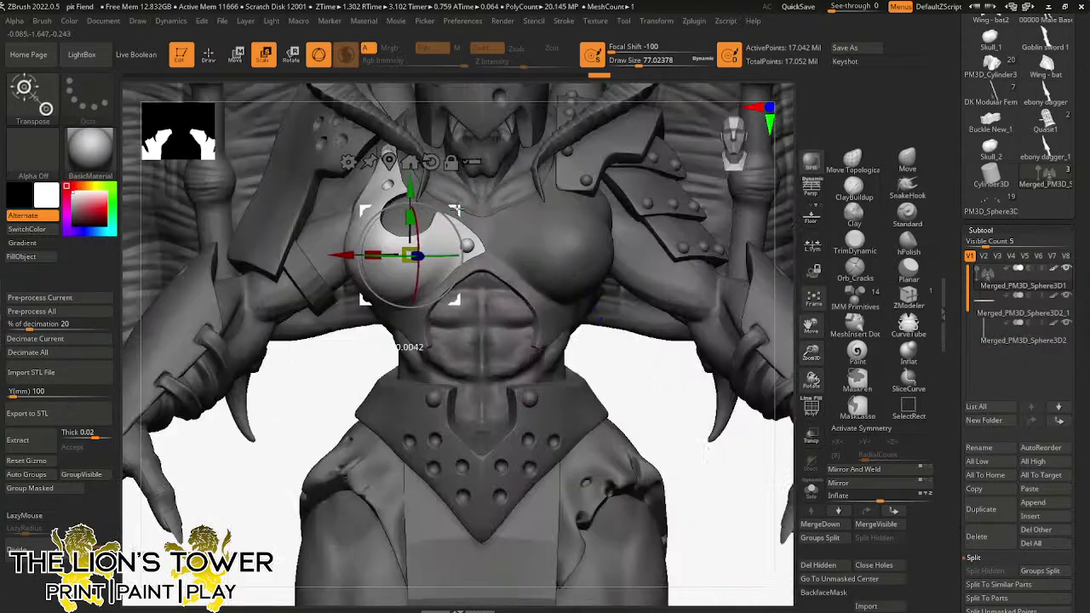
mouse_move(606, 376)
left_mouse_down()
mouse_move(617, 300)
mouse_move(642, 289)
mouse_move(647, 268)
mouse_move(641, 195)
mouse_move(627, 278)
mouse_move(613, 281)
left_mouse_up()
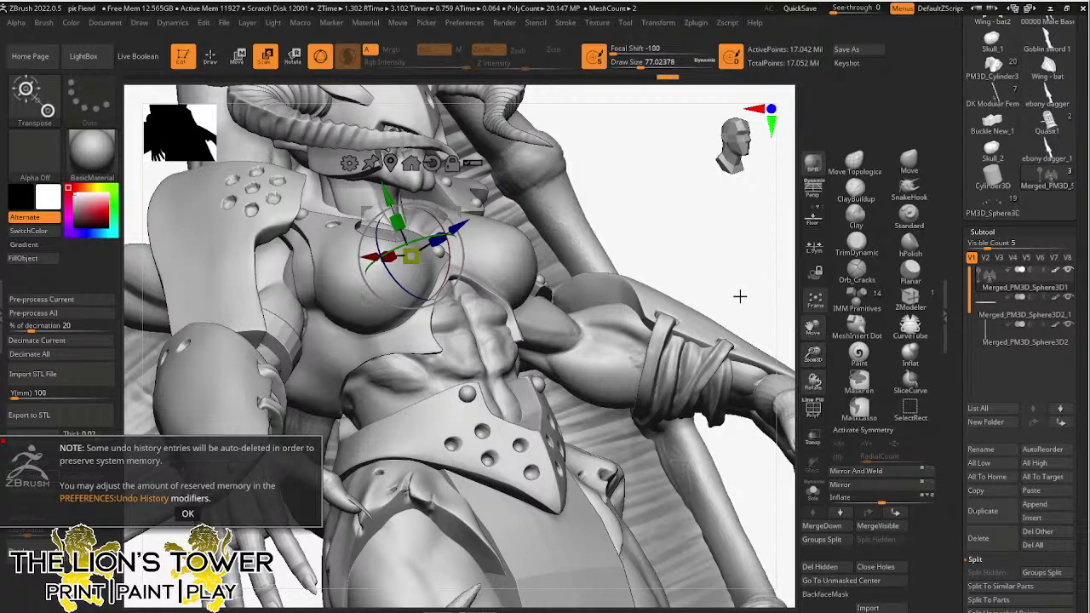
left_click(188, 514)
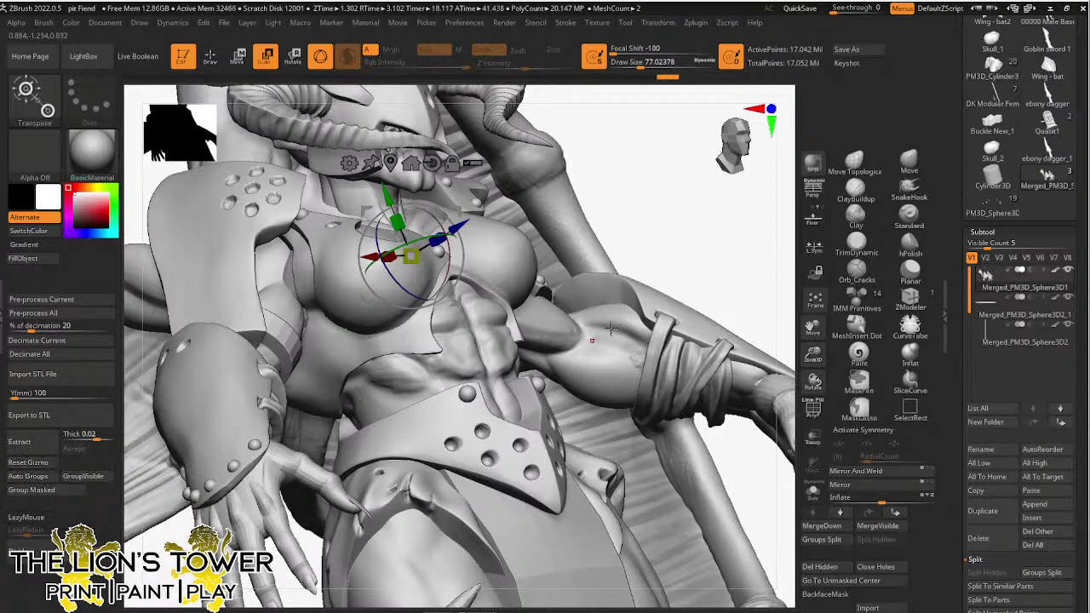
- Switch from the gizmo to Draw mode and isolate the armour piece over one side of the chest
left_click_drag(734, 256, 734, 260)
left_click_drag(666, 415, 757, 410)
left_click(212, 57)
left_click(384, 267, "ctrl+shift")
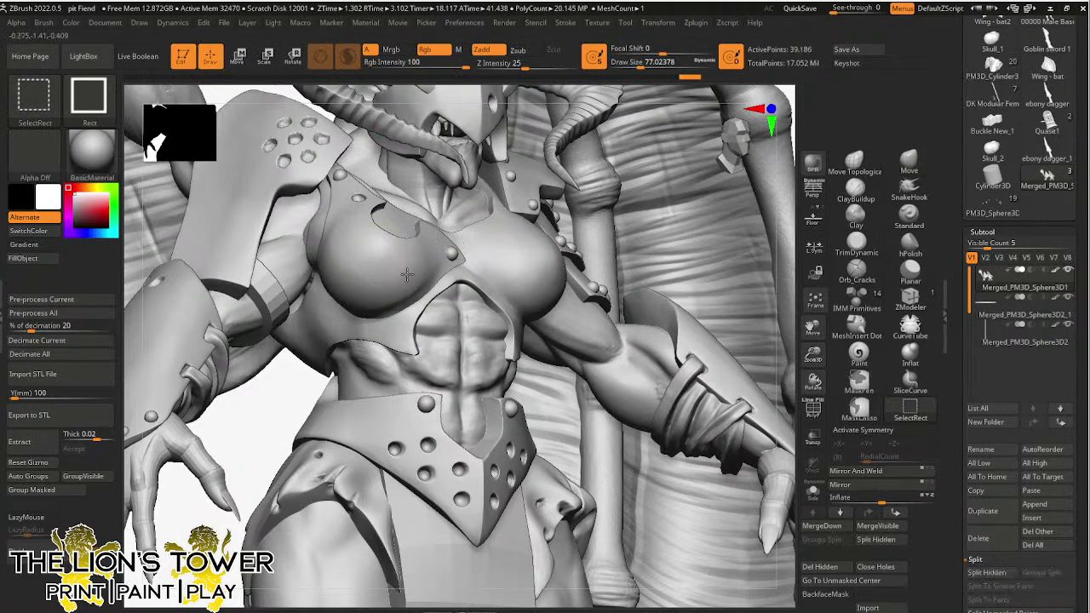
mouse_move(582, 357)
left_mouse_down()
mouse_move(500, 392)
mouse_move(414, 382)
left_mouse_up()
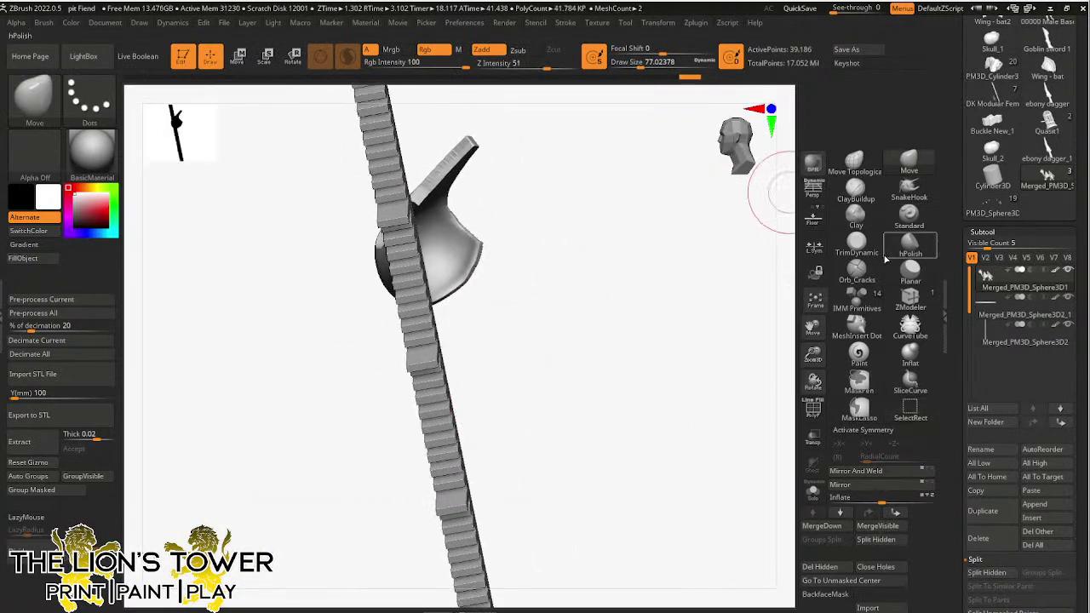
- Flatten the outer edge of the chest armour's upper strap with hPolish and Sculptris Pro at a draw size of about 33
left_click(910, 243)
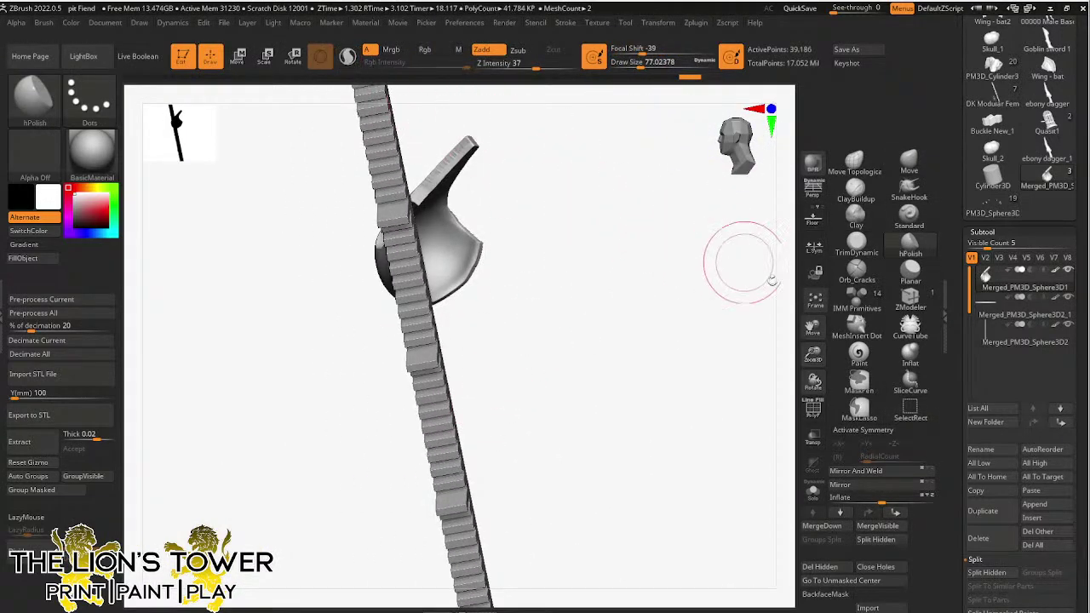
left_click_drag(743, 277, 684, 333)
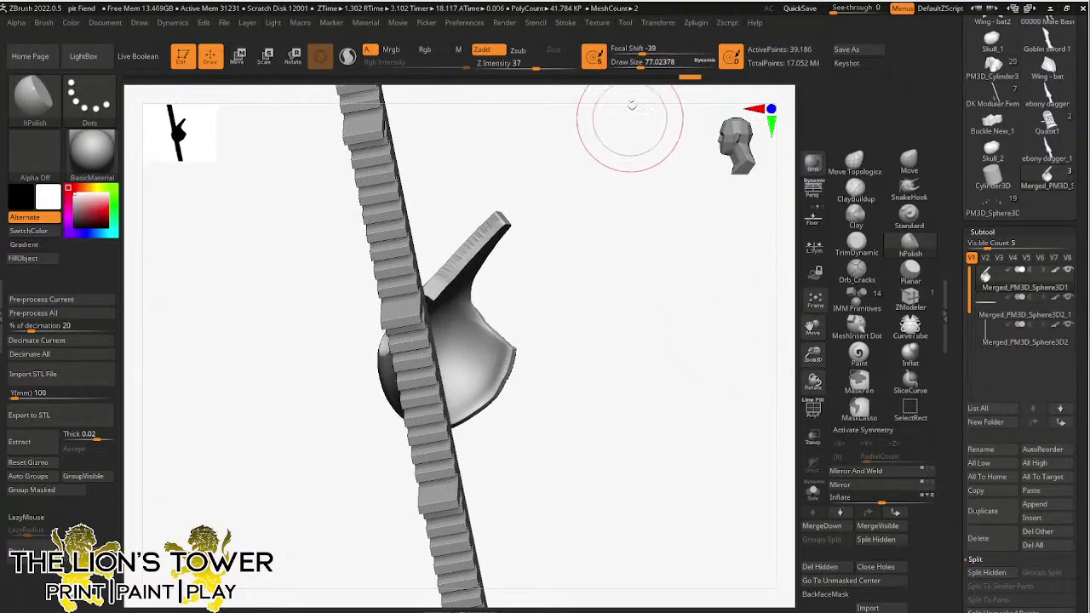
left_click_drag(641, 65, 631, 78)
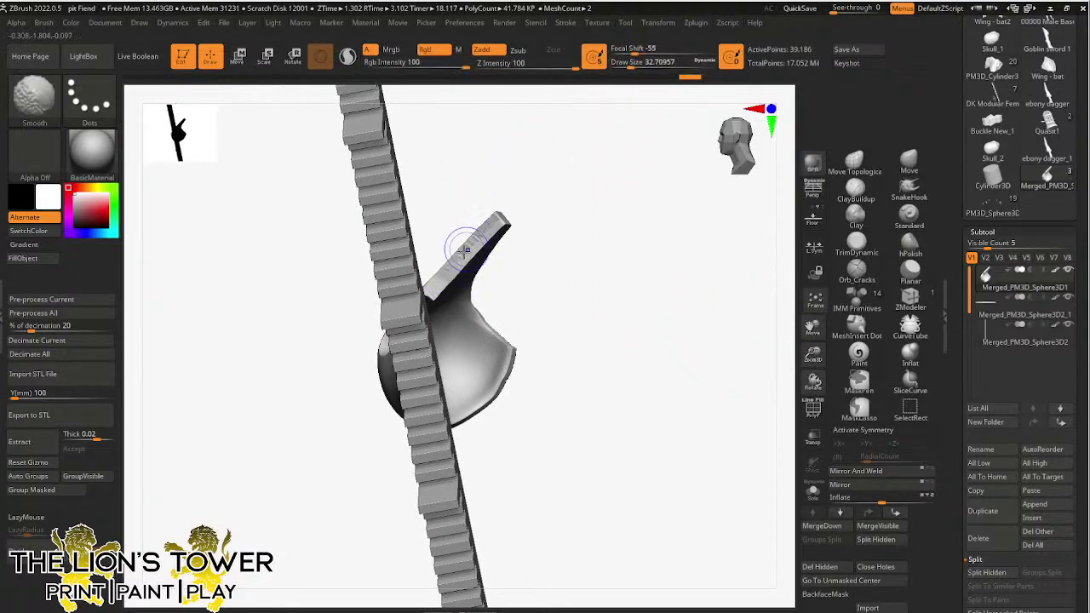
left_click(347, 56)
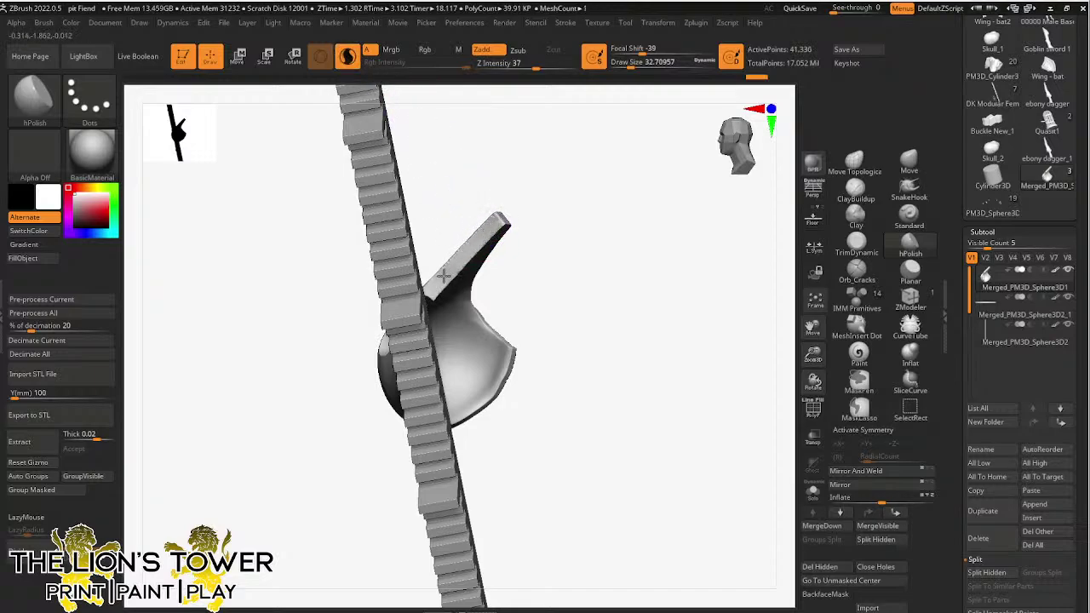
left_click_drag(443, 276, 505, 218)
left_click_drag(580, 192, 543, 200)
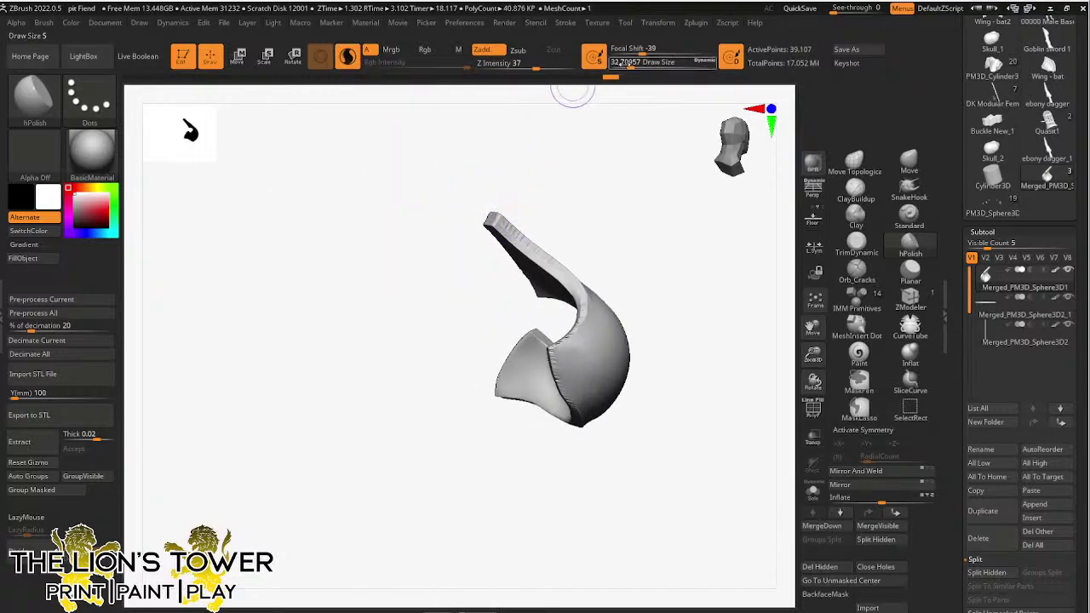
- Reduce the draw size to about 25 and polish the strap edge down into the chest cup's side
left_click_drag(636, 64, 628, 64)
left_click_drag(504, 223, 564, 273)
left_click_drag(588, 255, 611, 261)
left_click_drag(520, 239, 563, 315)
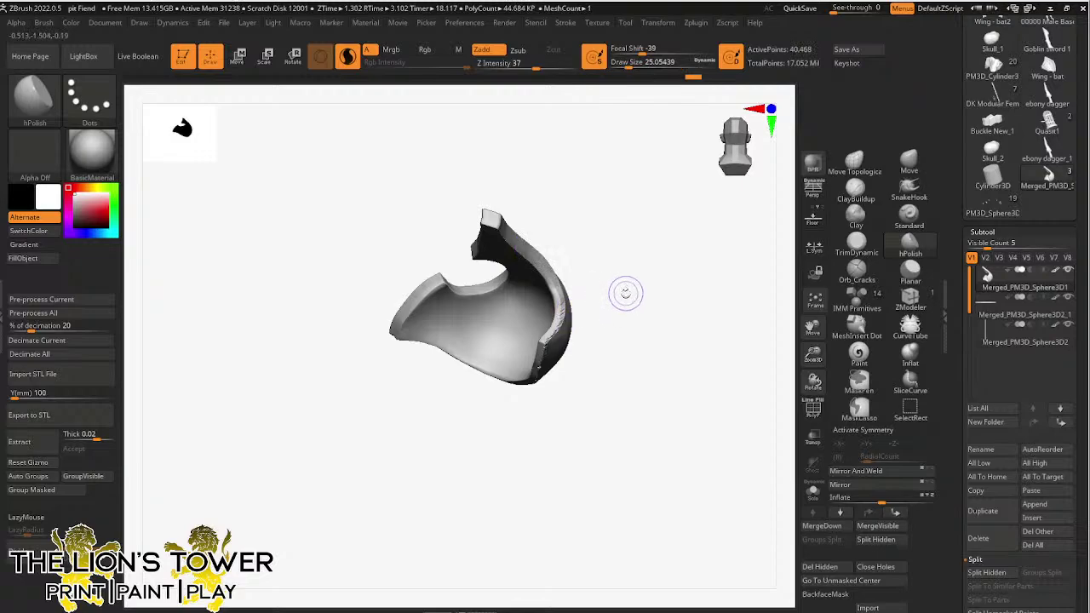
mouse_move(623, 292)
left_mouse_down()
mouse_move(620, 308)
mouse_move(601, 293)
mouse_move(565, 299)
mouse_move(587, 312)
mouse_move(549, 332)
mouse_move(608, 271)
left_mouse_up()
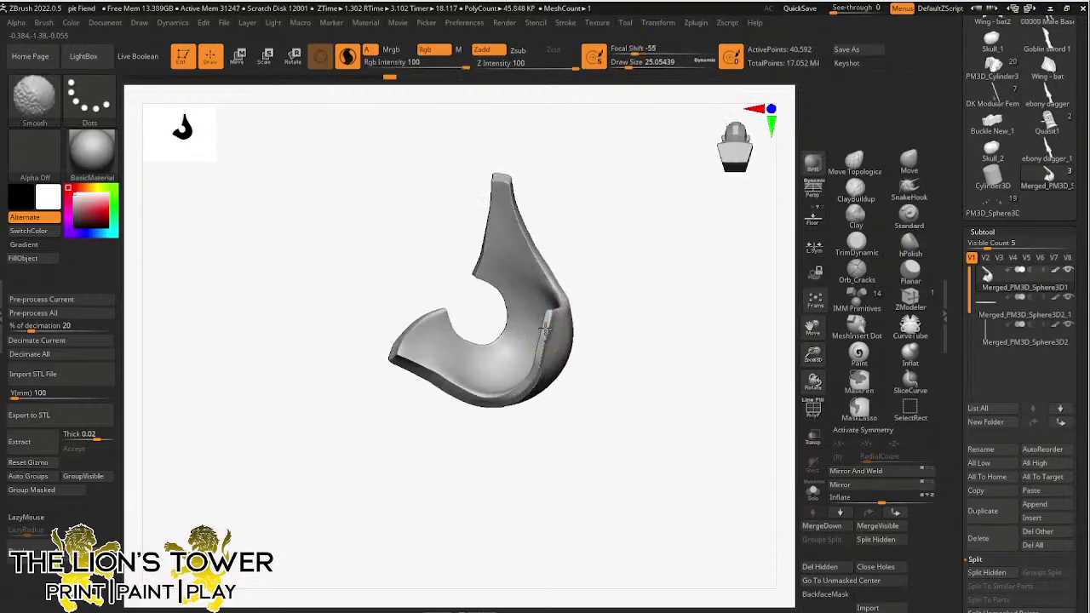
- Smooth the side notch and the lower rim of the isolated chest armour piece
mouse_move(547, 320)
left_mouse_down("shift")
mouse_move(539, 361)
mouse_move(590, 267)
left_mouse_up("shift")
mouse_move(540, 358)
left_mouse_down("shift")
mouse_move(519, 402)
mouse_move(543, 371)
mouse_move(563, 189)
mouse_move(590, 234)
left_mouse_up("shift")
left_click_drag(536, 368, 513, 392, "shift")
left_click_drag(578, 338, 579, 281)
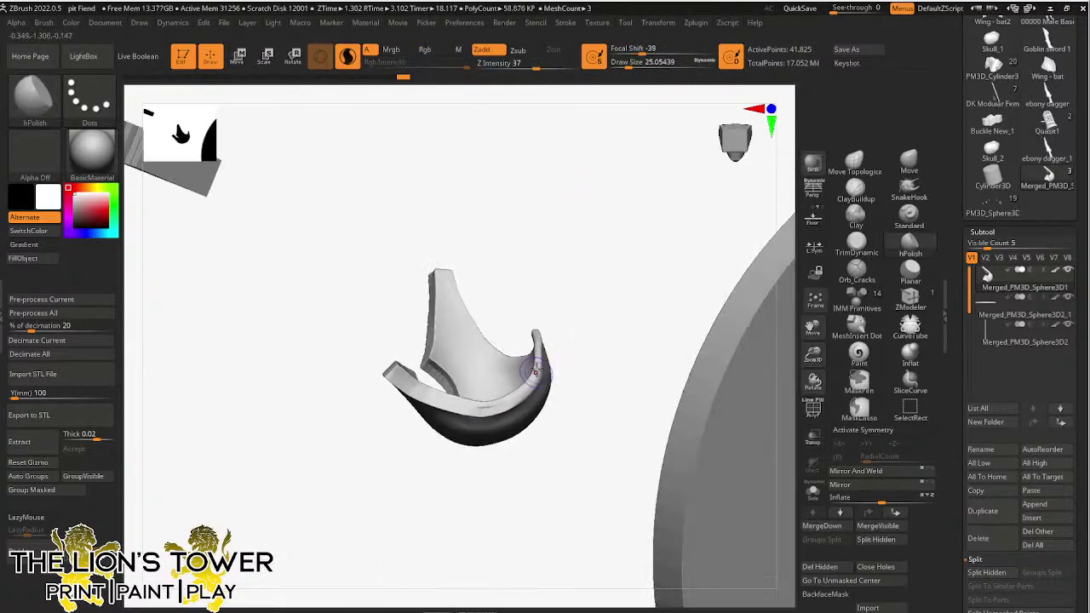
mouse_move(535, 362)
left_mouse_down("shift")
mouse_move(538, 338)
mouse_move(511, 400)
mouse_move(537, 368)
mouse_move(536, 332)
mouse_move(515, 402)
mouse_move(431, 397)
mouse_move(408, 376)
left_mouse_up("shift")
- Polish the rim of the curved cut-out beside the chest armour's strap
mouse_move(573, 255)
left_mouse_down()
mouse_move(606, 267)
mouse_move(585, 310)
left_mouse_up()
mouse_move(323, 387)
left_mouse_down()
mouse_move(320, 397)
mouse_move(344, 408)
left_mouse_up()
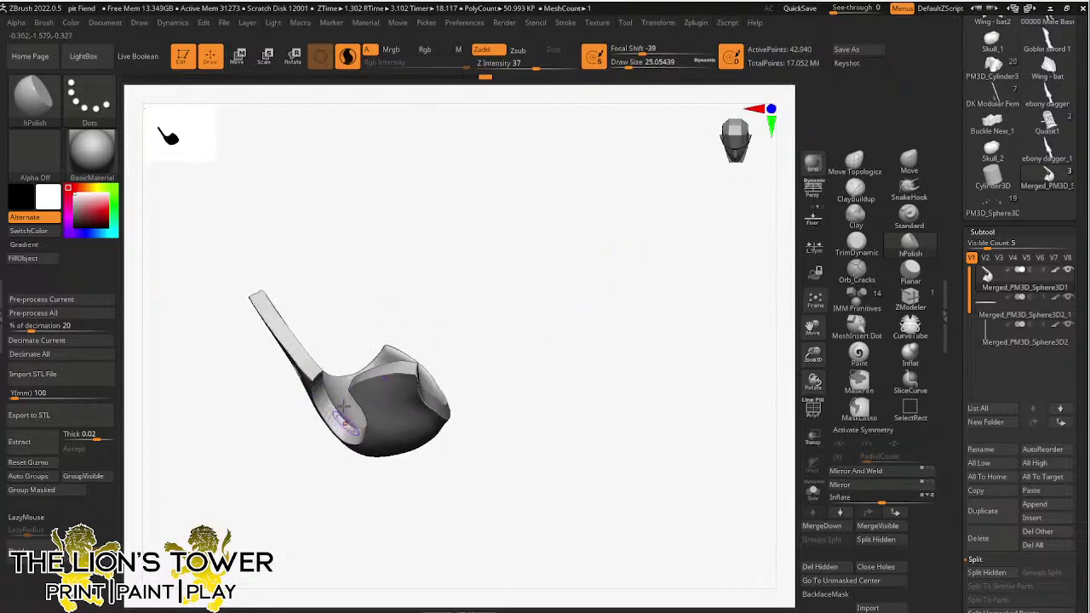
left_click_drag(377, 311, 364, 313)
mouse_move(330, 412)
left_mouse_down()
mouse_move(348, 436)
mouse_move(359, 429)
left_mouse_up()
left_click_drag(408, 315, 388, 345)
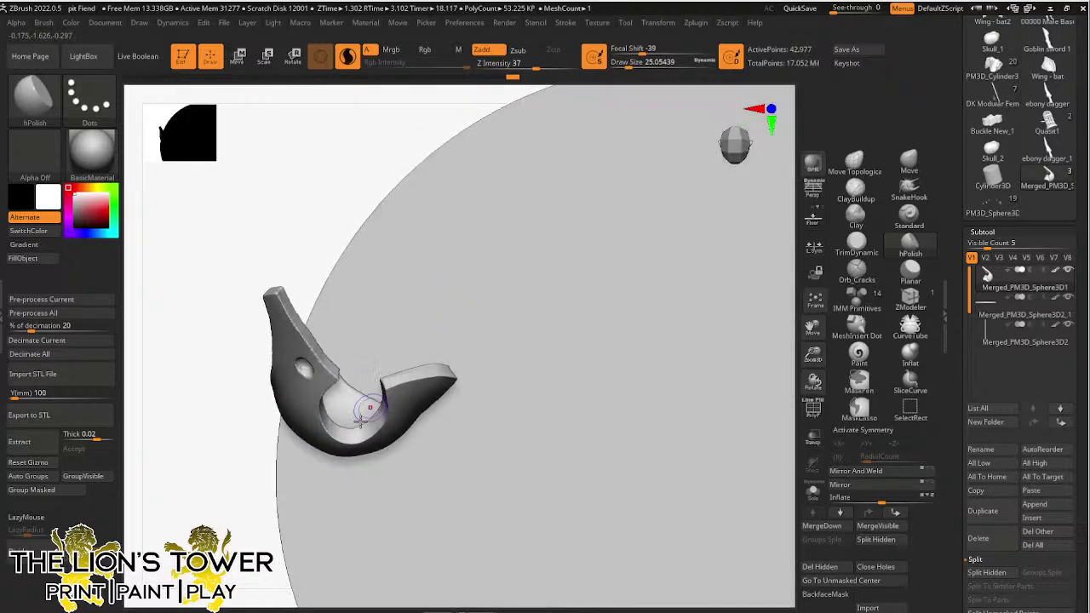
left_click_drag(361, 420, 357, 437)
- Polish both long edges of the chest armour's strap up to its narrow end
mouse_move(340, 226)
left_mouse_down()
mouse_move(338, 204)
mouse_move(321, 211)
left_mouse_up()
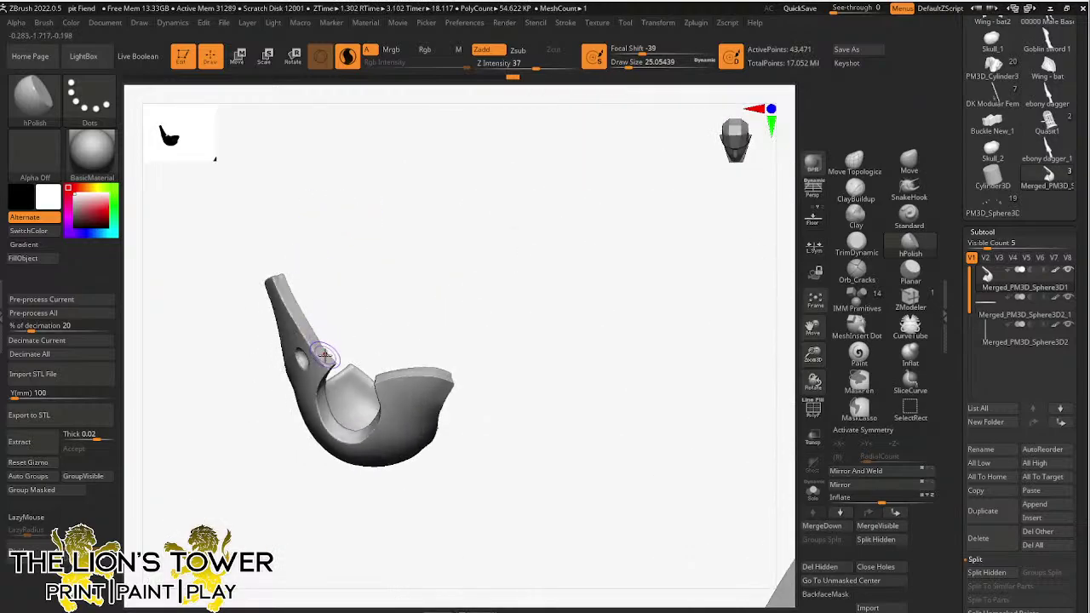
left_click_drag(324, 356, 287, 290)
mouse_move(330, 223)
left_mouse_down()
mouse_move(367, 205)
mouse_move(372, 216)
left_mouse_up()
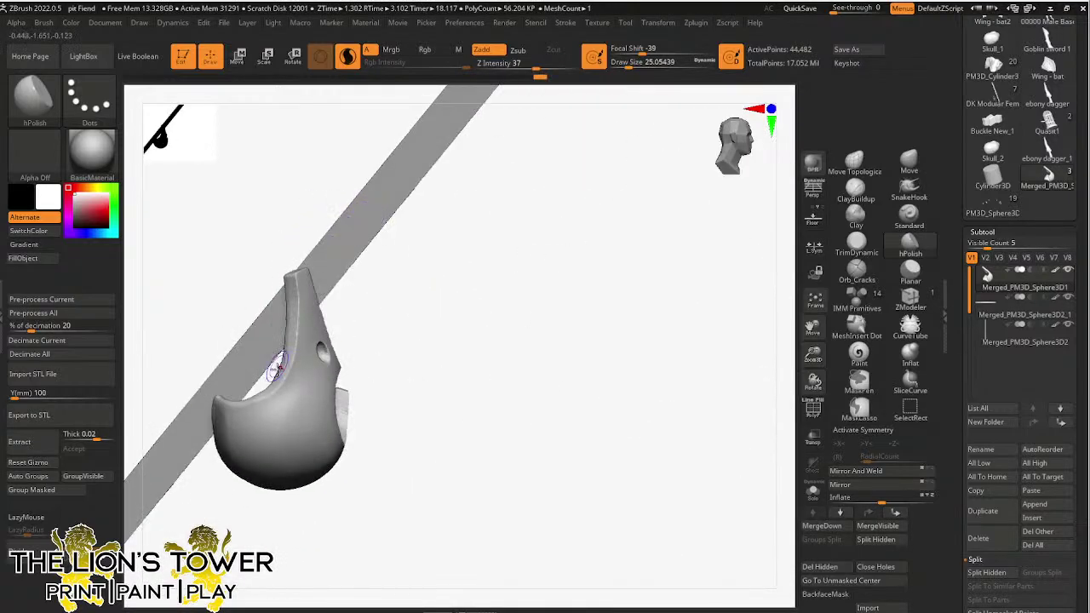
mouse_move(277, 368)
left_mouse_down()
mouse_move(284, 288)
mouse_move(287, 324)
left_mouse_up()
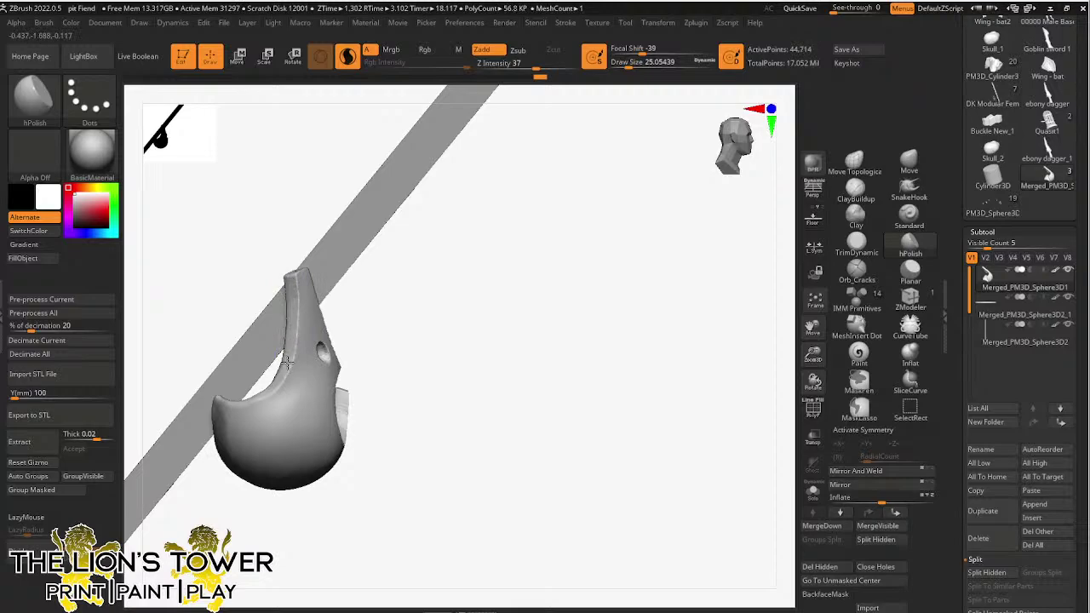
- Show the whole figure again and save the project over pit Fiend.zpr
key("ctrl+shift")
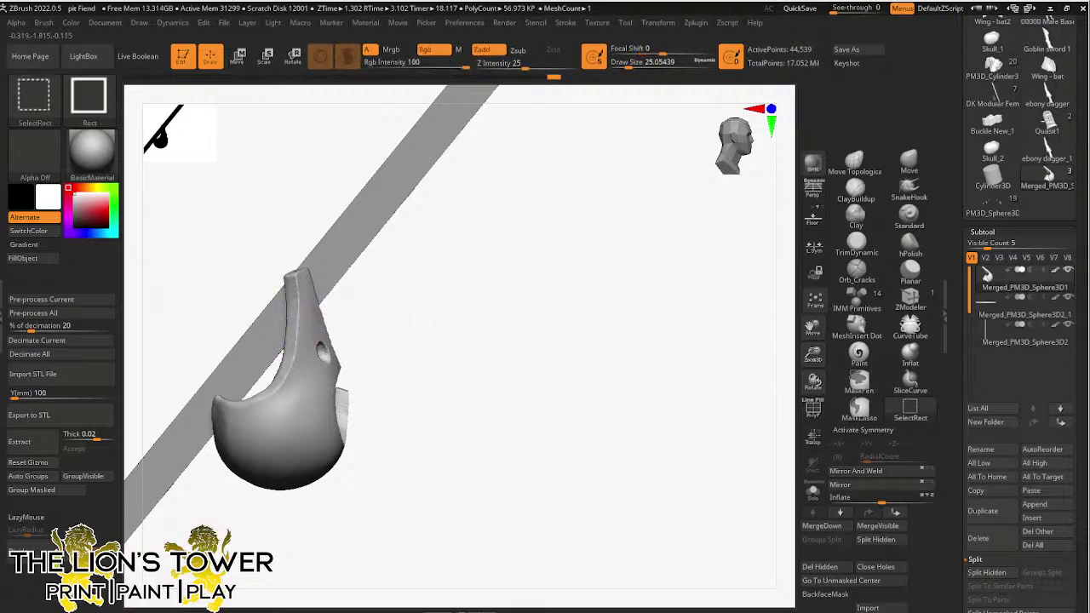
left_click(785, 476, "ctrl+shift")
left_click_drag(752, 459, 544, 442)
key("ctrl+s")
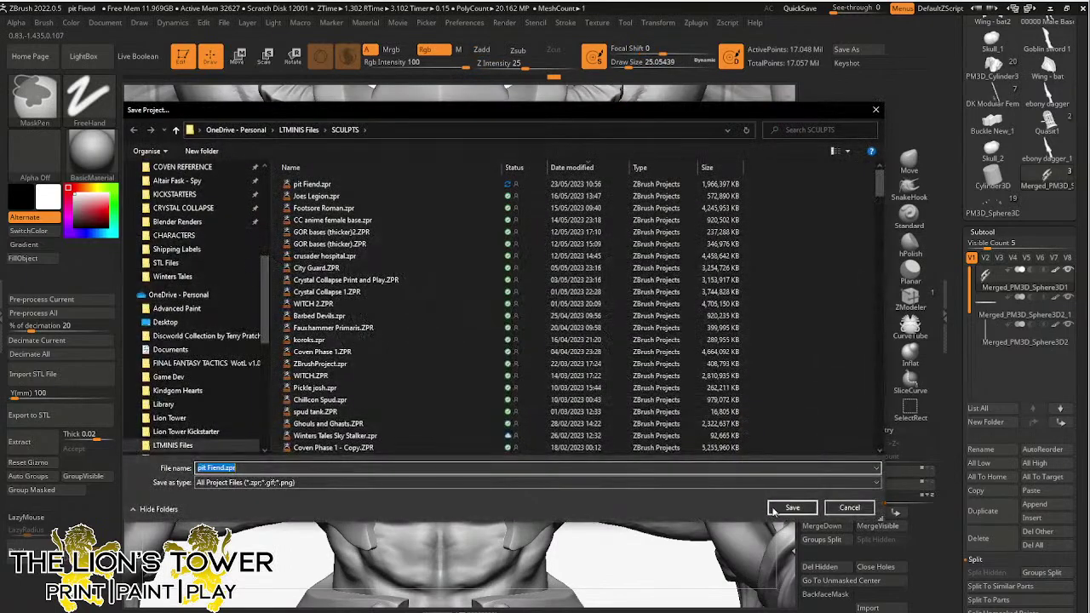
left_click(792, 507)
left_click(570, 303)
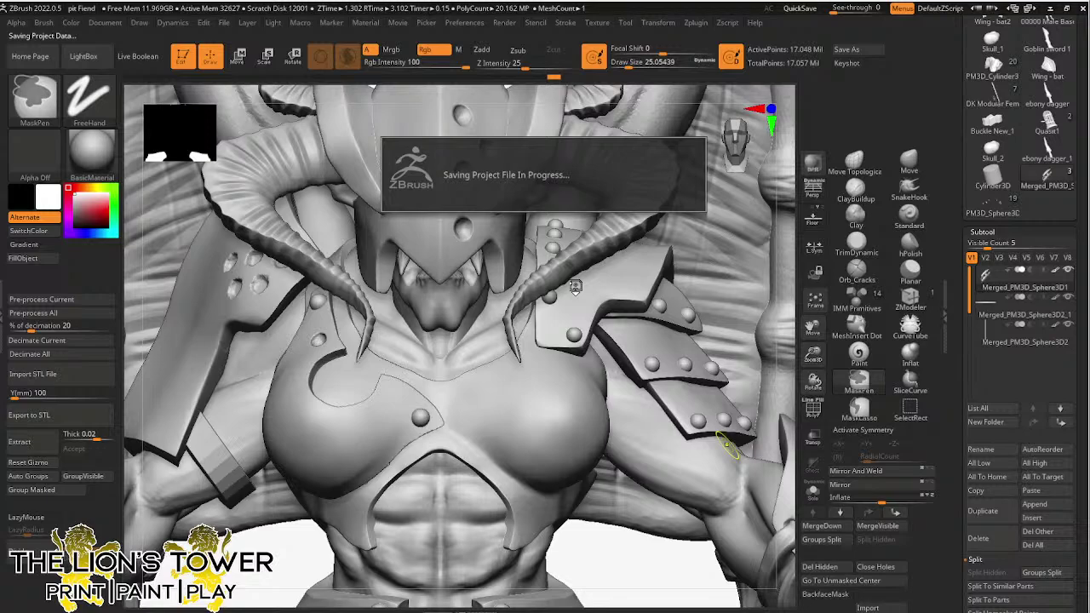
- Examine the complete figure and its battle standard from the front, back, side and below
mouse_move(813, 352)
left_mouse_down()
mouse_move(824, 345)
mouse_move(813, 353)
mouse_move(813, 337)
left_mouse_up()
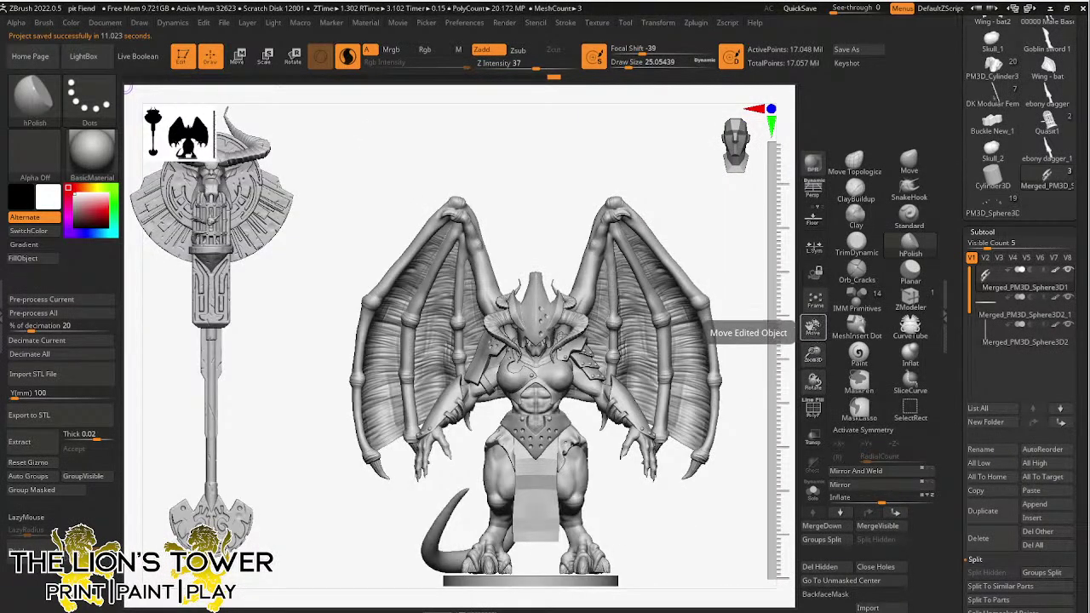
left_click_drag(813, 354, 795, 313)
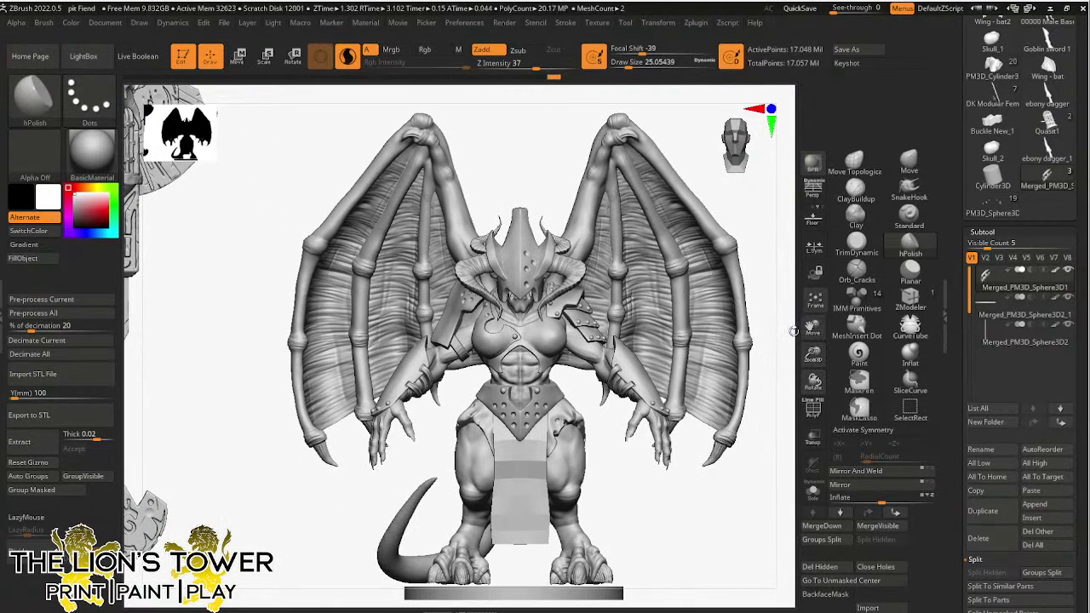
left_click_drag(707, 467, 706, 489)
mouse_move(809, 364)
left_mouse_down()
mouse_move(809, 342)
mouse_move(806, 355)
left_mouse_up()
left_click_drag(718, 409, 686, 404)
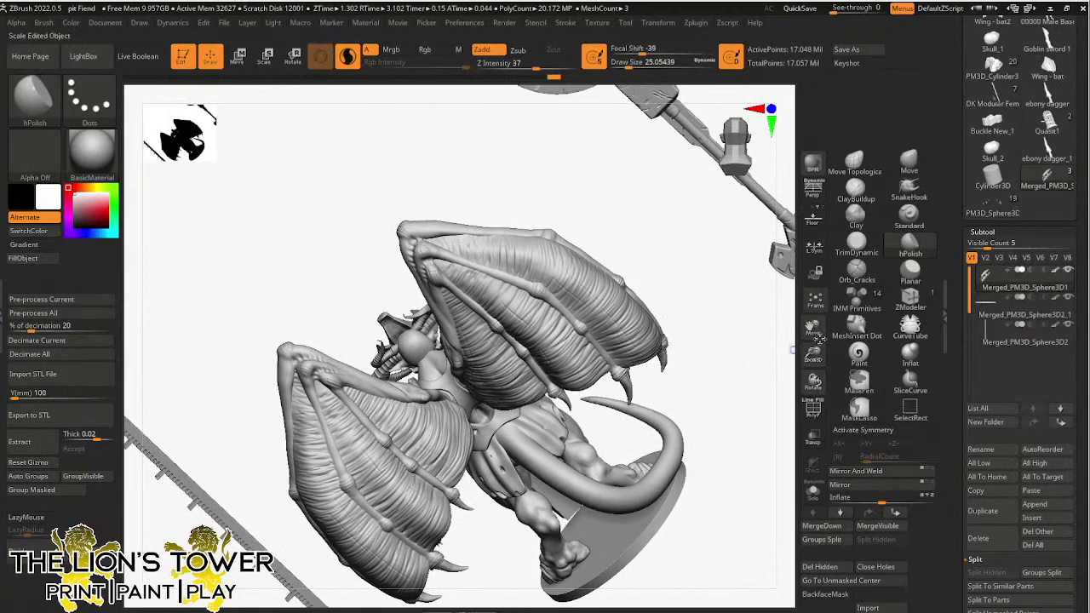
left_click_drag(814, 355, 838, 385)
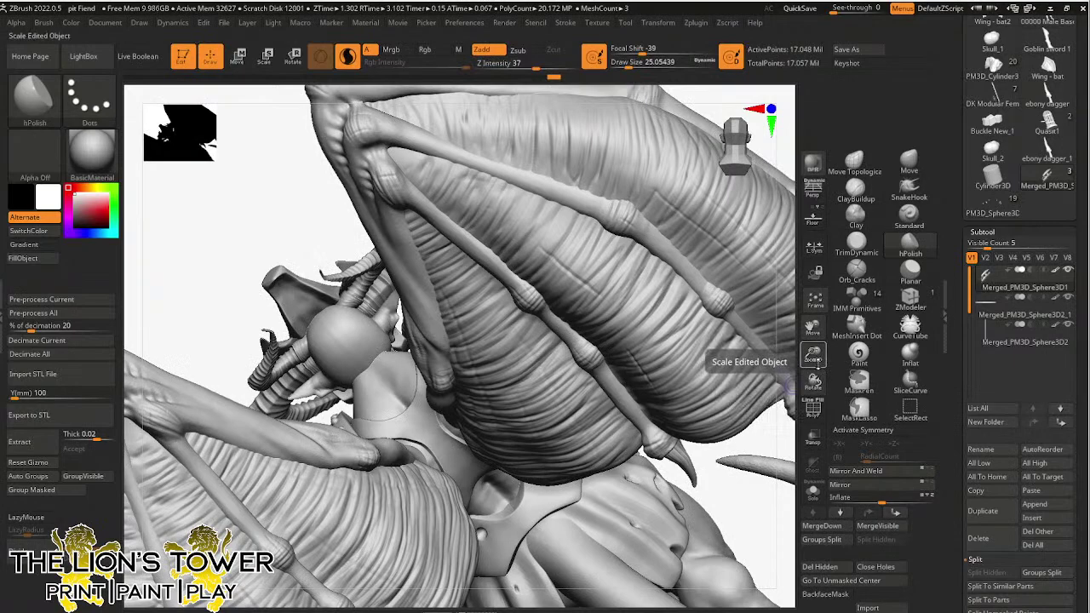
left_click_drag(722, 500, 749, 291)
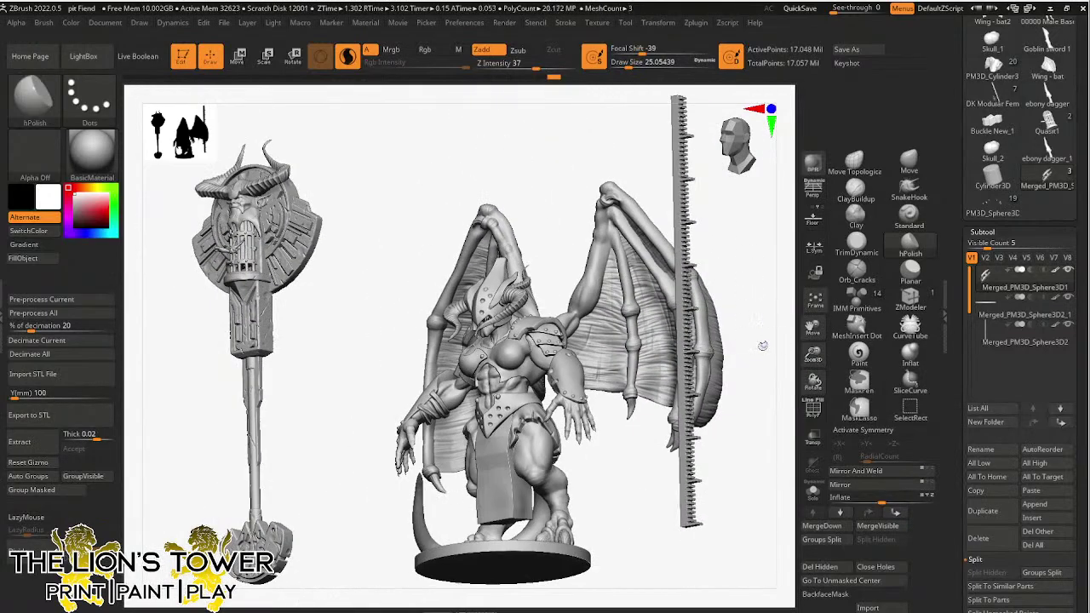
left_click_drag(762, 346, 764, 311)
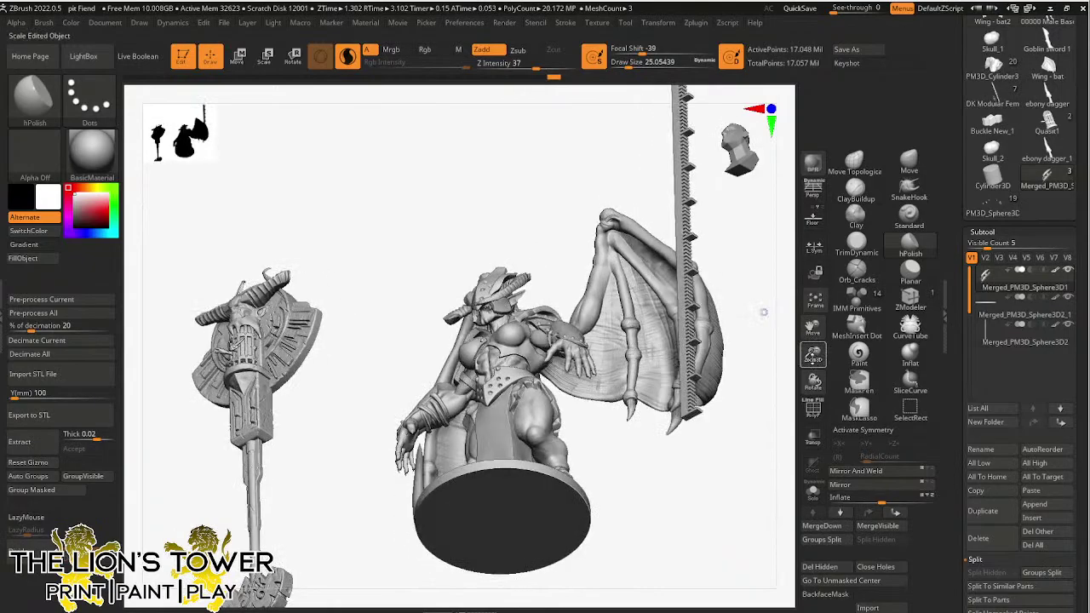
left_click_drag(812, 358, 814, 407)
left_click_drag(814, 329, 770, 309)
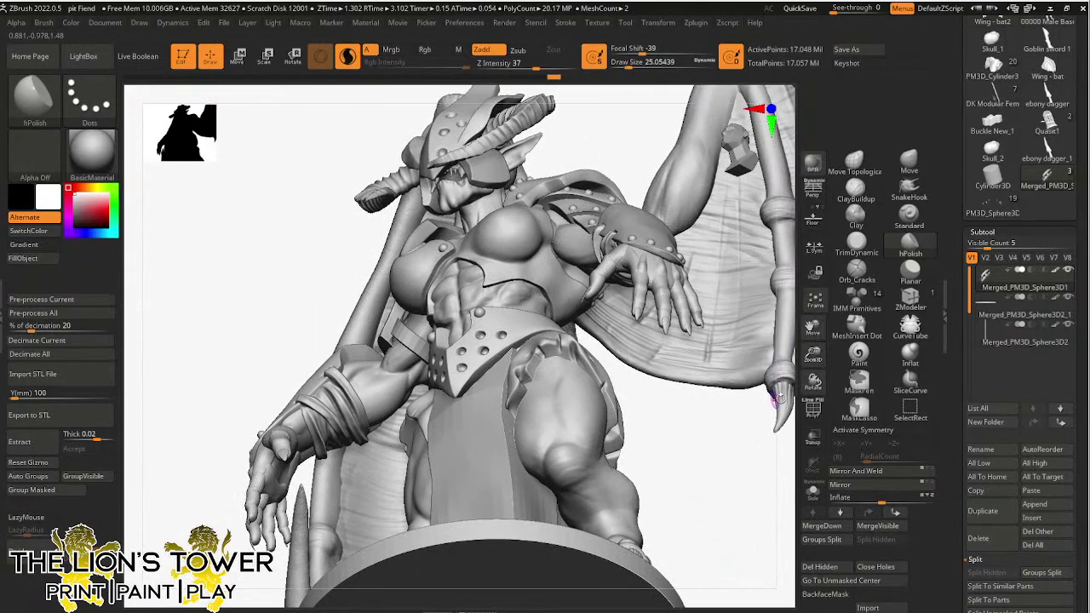
left_click_drag(814, 360, 805, 317)
left_click_drag(696, 409, 654, 441)
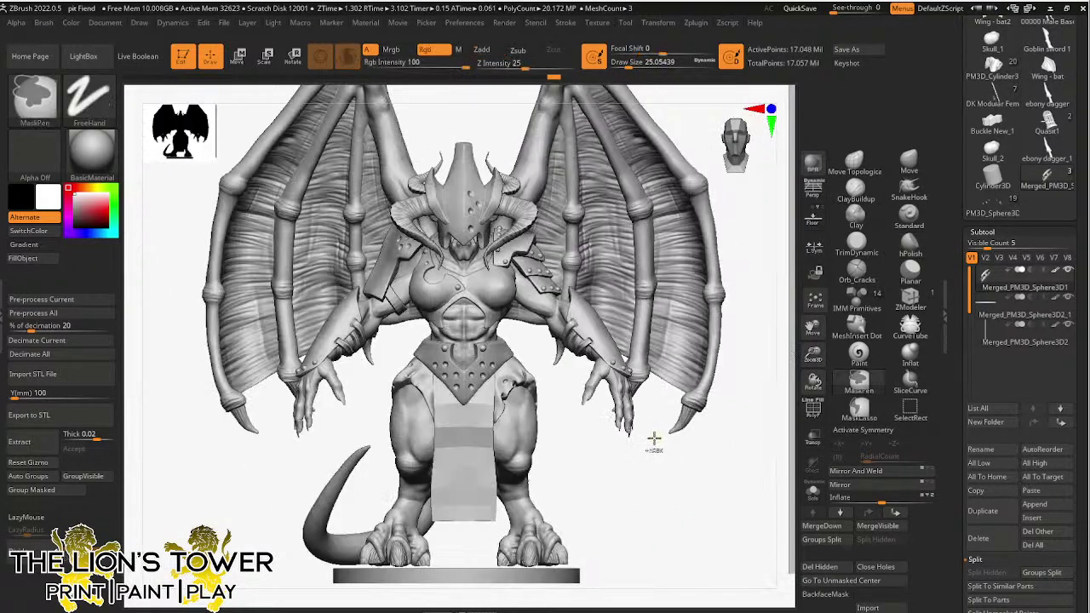
left_click(664, 464, "ctrl")
left_click(663, 464, "ctrl")
left_click_drag(814, 360, 805, 311)
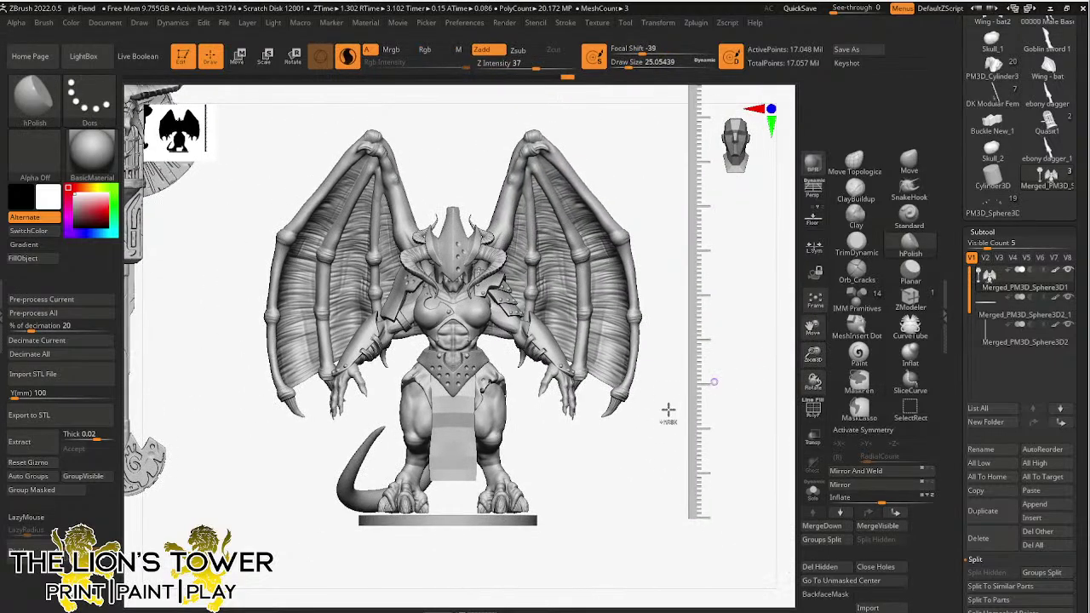
left_click(627, 439, "ctrl")
left_click(641, 456, "ctrl")
left_click_drag(624, 466, 672, 439)
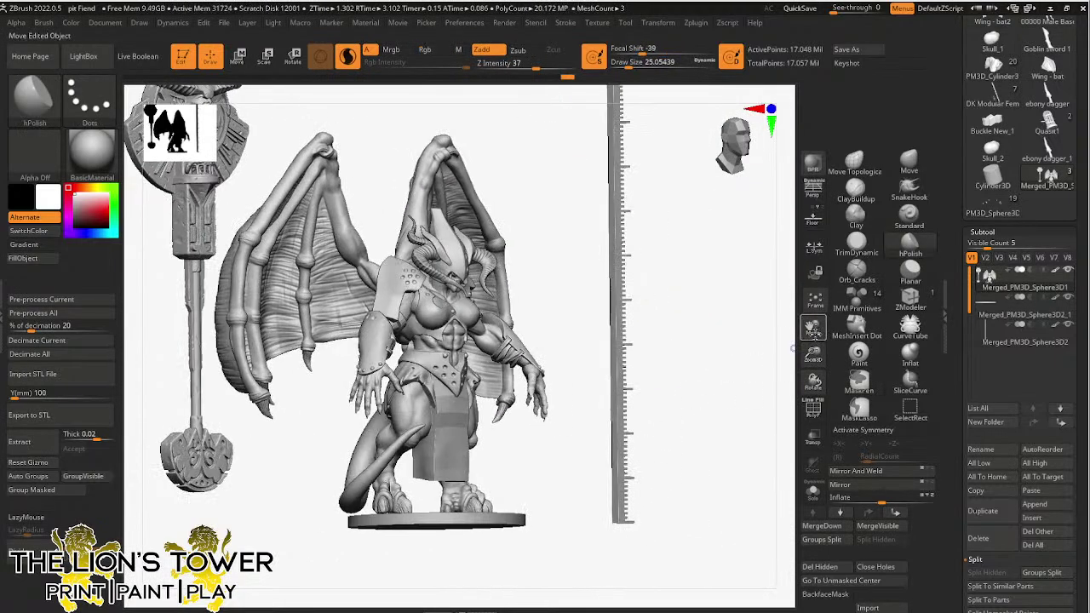
left_click_drag(813, 329, 772, 316)
key("ctrl+shift")
left_click(314, 240, "ctrl+shift")
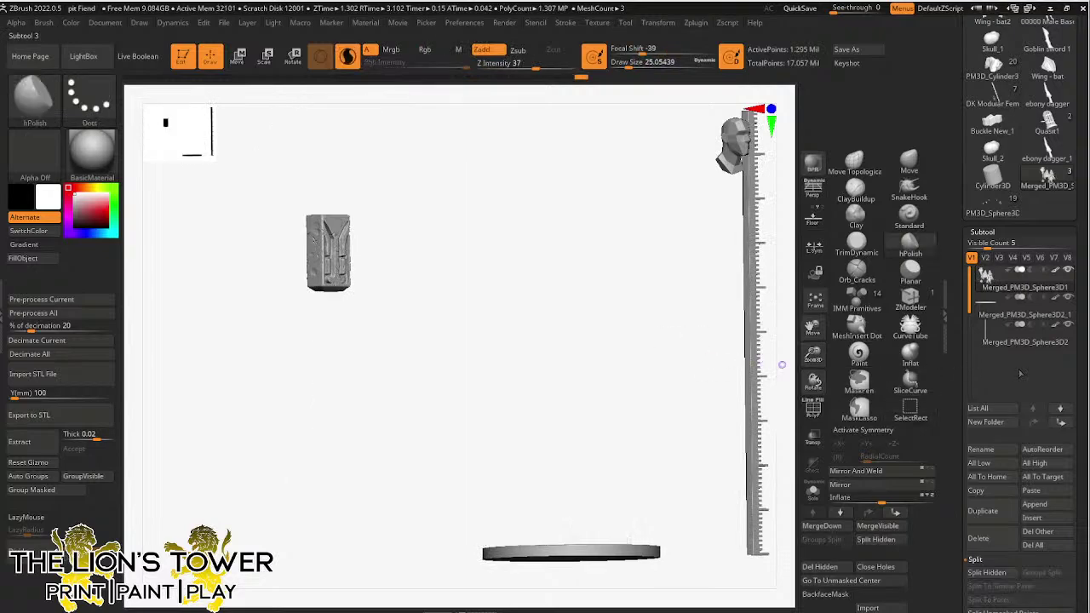
left_click(554, 369, "ctrl+shift")
- Solo the merged figure subtool, mask the battle standard, give it its own polygroup and clear the mask
left_click(812, 491)
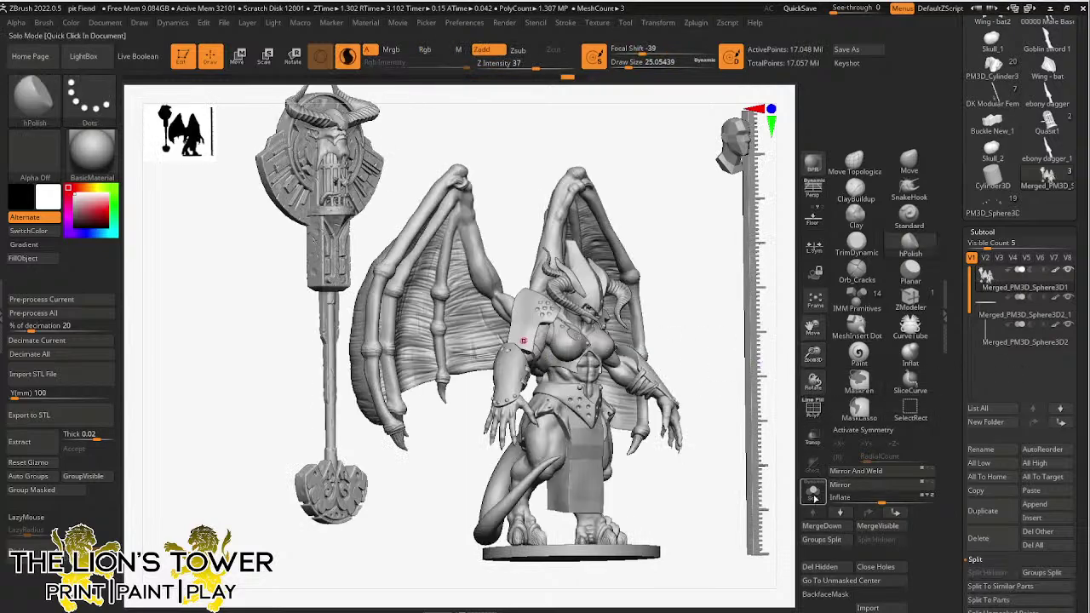
left_click_drag(814, 354, 741, 328)
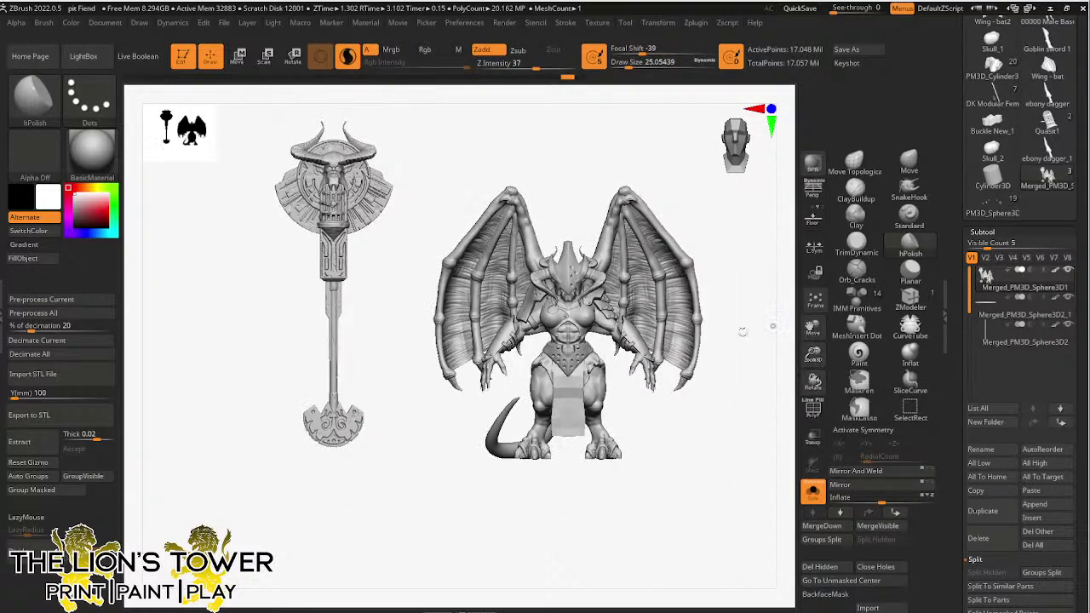
mouse_move(395, 467)
left_mouse_down("ctrl")
mouse_move(376, 112)
mouse_move(245, 75)
left_mouse_up("ctrl")
left_click(56, 498)
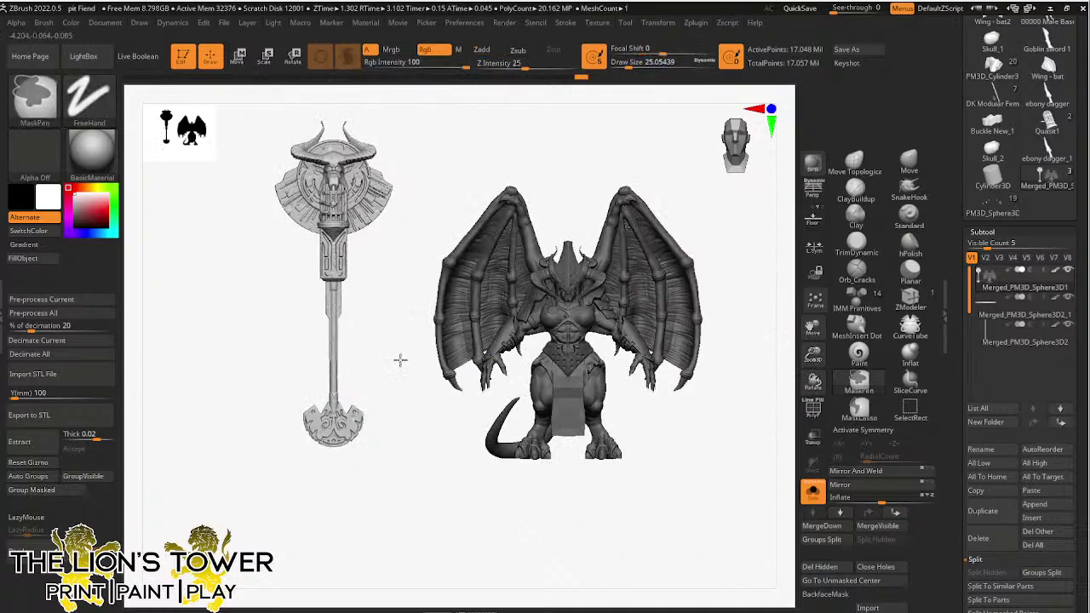
left_click(399, 361, "ctrl")
left_click_drag(401, 381, 415, 417, "ctrl")
- Isolate the battle standard and split it from the figure into its own subtool
left_click(358, 281, "ctrl+shift")
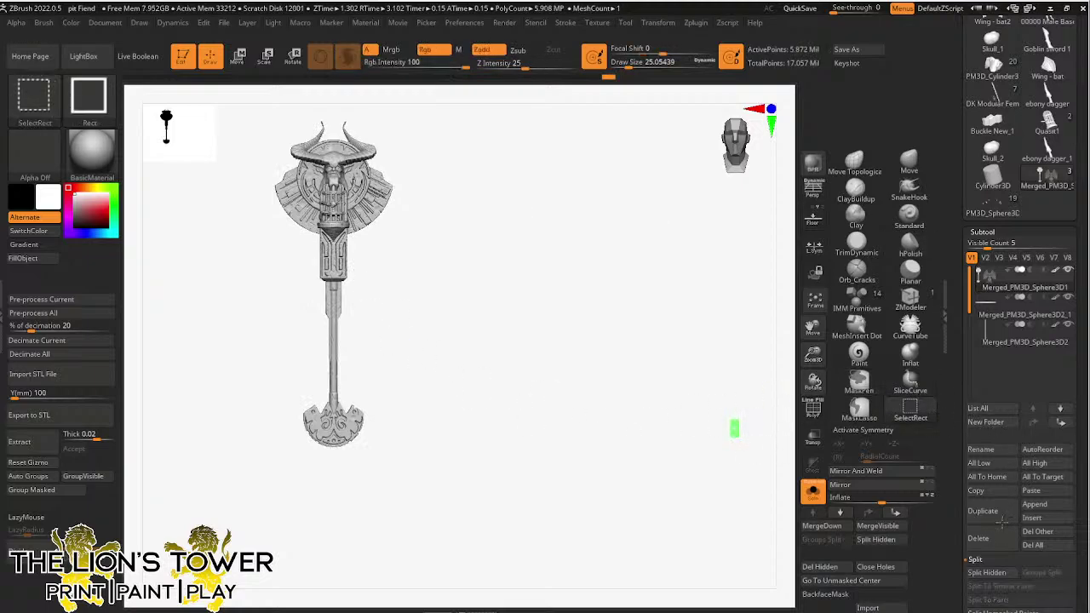
left_click(987, 572)
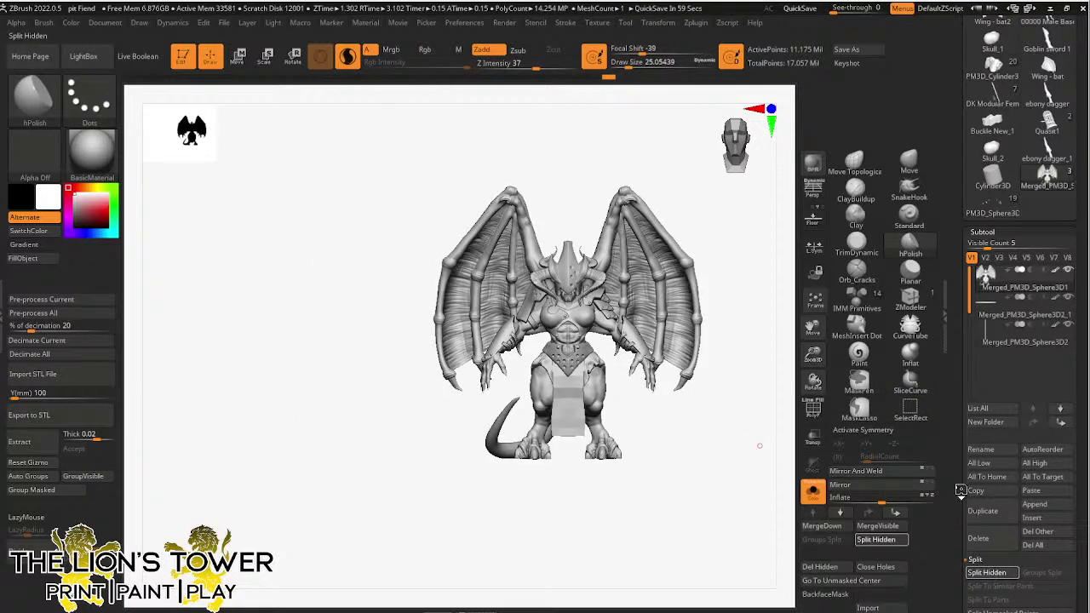
mouse_move(1012, 371)
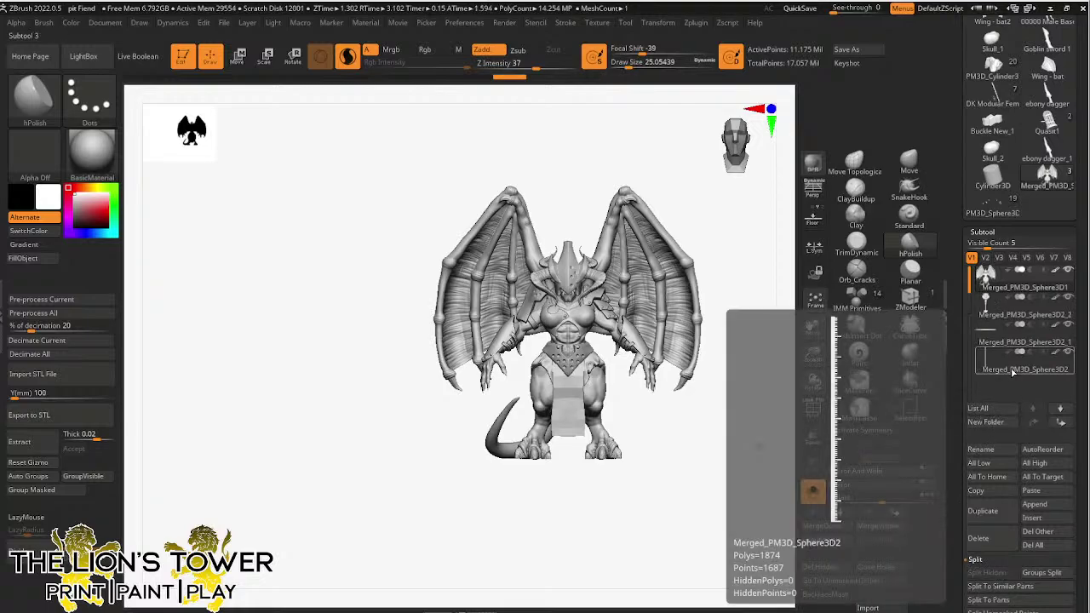
- Show the battle standard and round base alongside the pit fiend, and hide the height ruler subtool
mouse_move(999, 313)
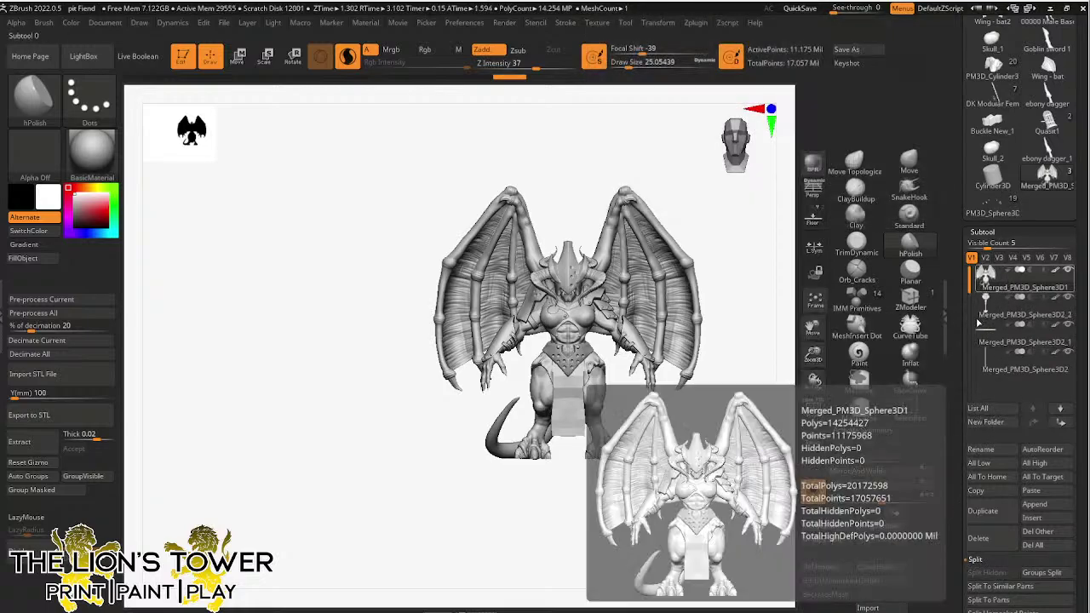
left_click(1054, 324)
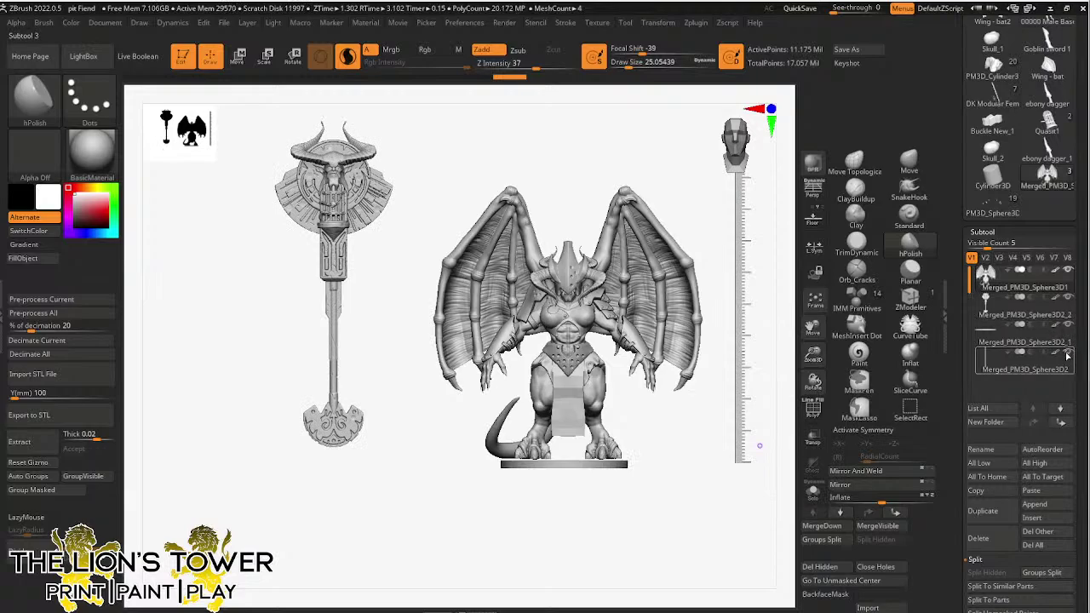
left_click_drag(756, 446, 757, 387)
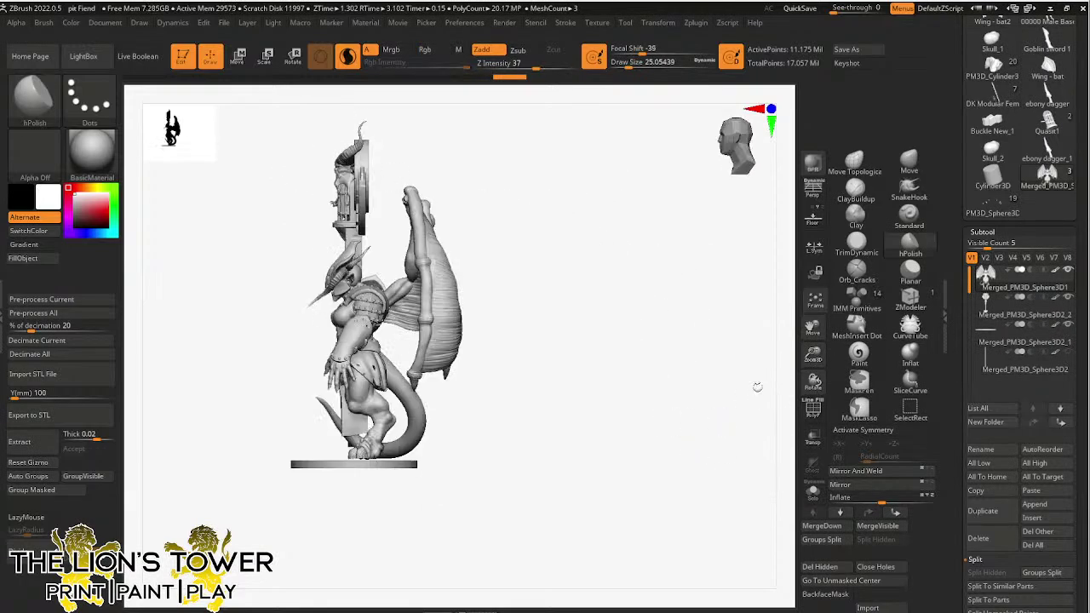
left_click_drag(813, 354, 999, 324)
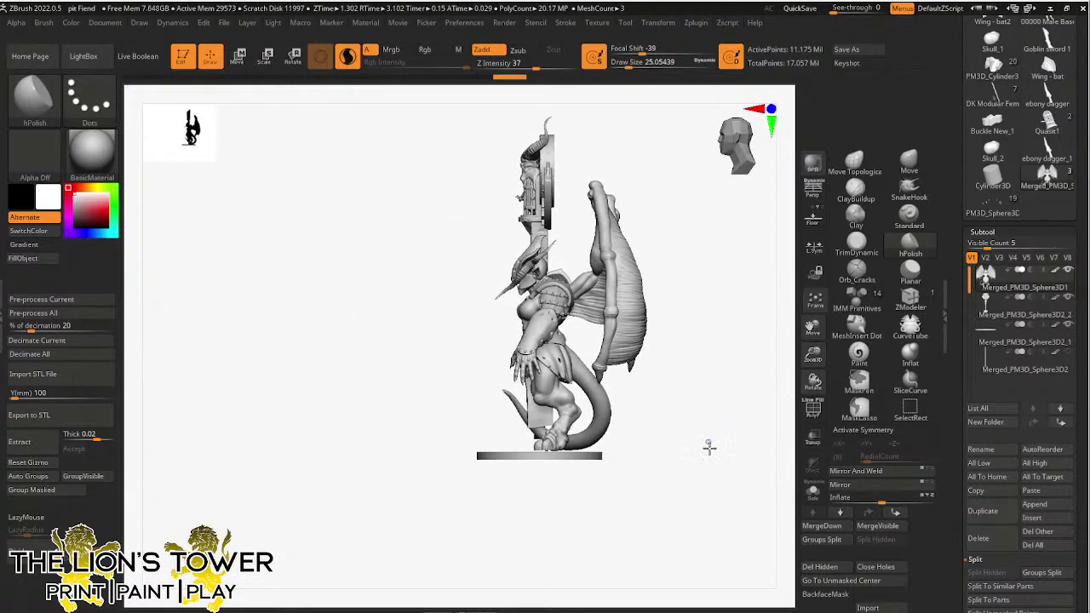
left_click_drag(709, 447, 767, 445, "shift")
left_click_drag(813, 328, 707, 348)
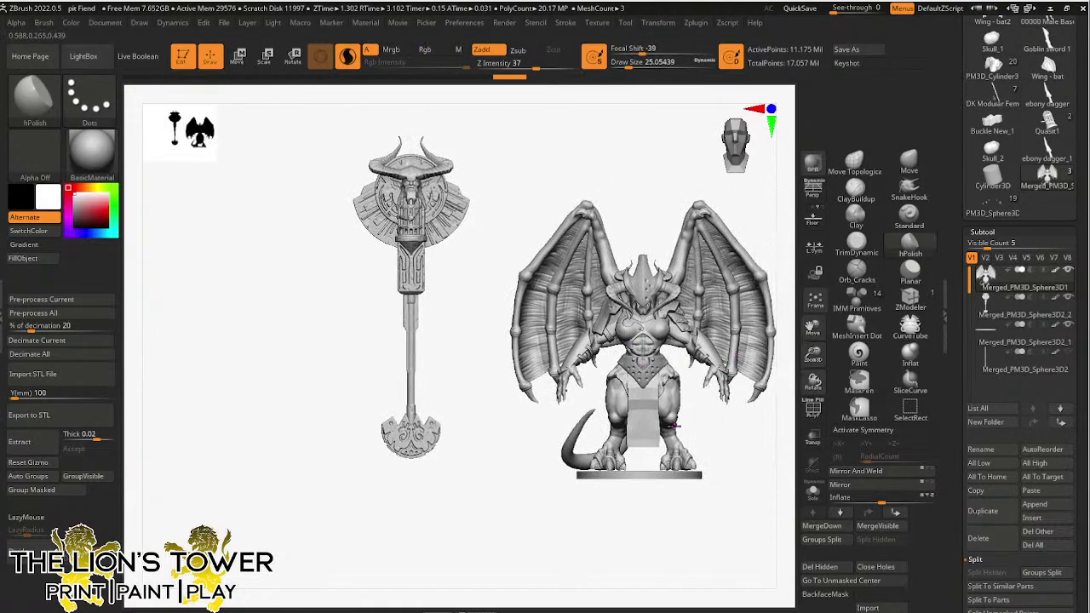
left_click_drag(673, 426, 723, 448)
- Mask the whole merged figure except its left leg by hiding the leg's polygroups, masking the rest and showing everything again
mouse_move(813, 355)
left_mouse_down()
mouse_move(825, 347)
mouse_move(509, 123)
left_mouse_up()
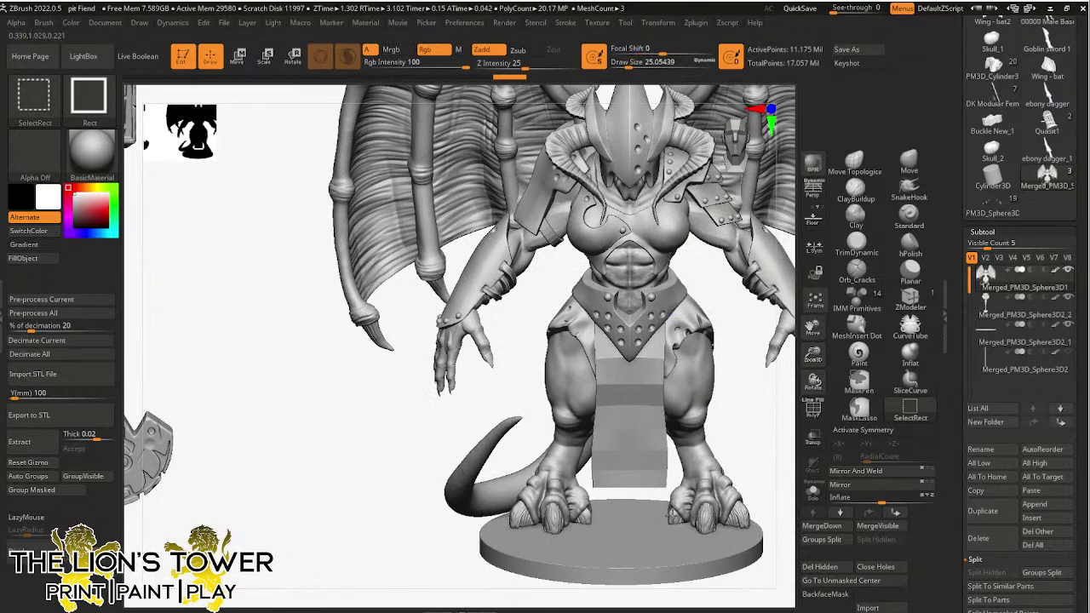
left_click(669, 513, "ctrl+shift")
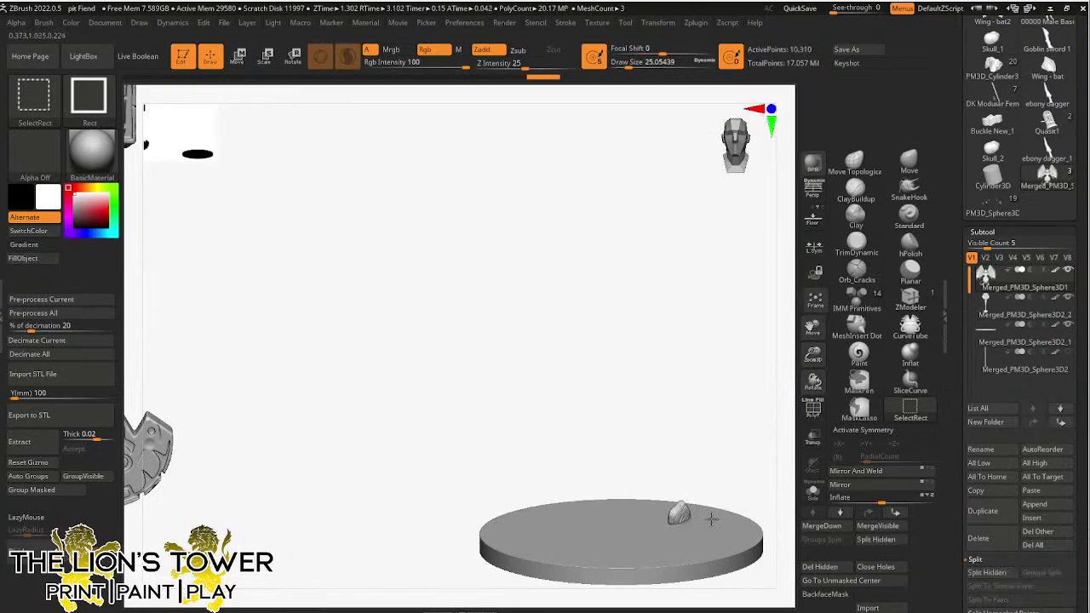
left_click(711, 519, "ctrl+shift")
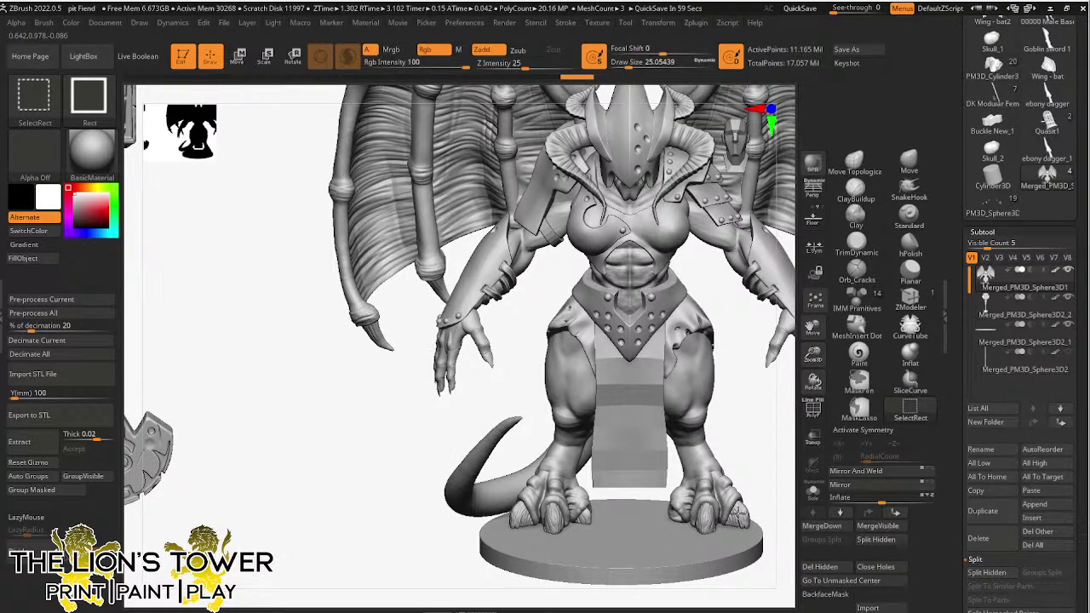
left_click(706, 517, "ctrl+shift")
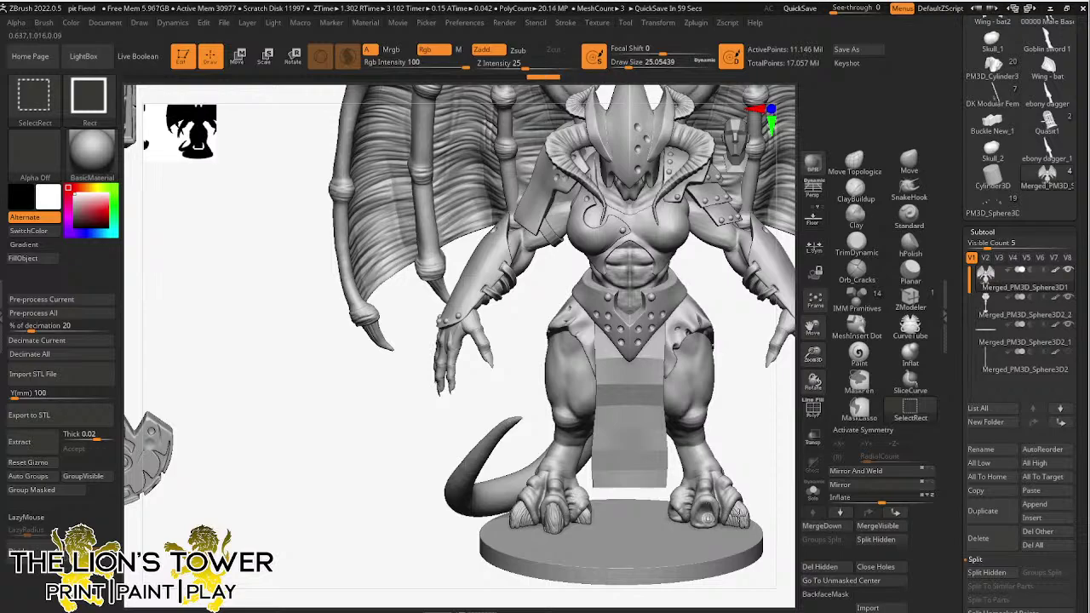
left_click(723, 482, "ctrl+alt+shift")
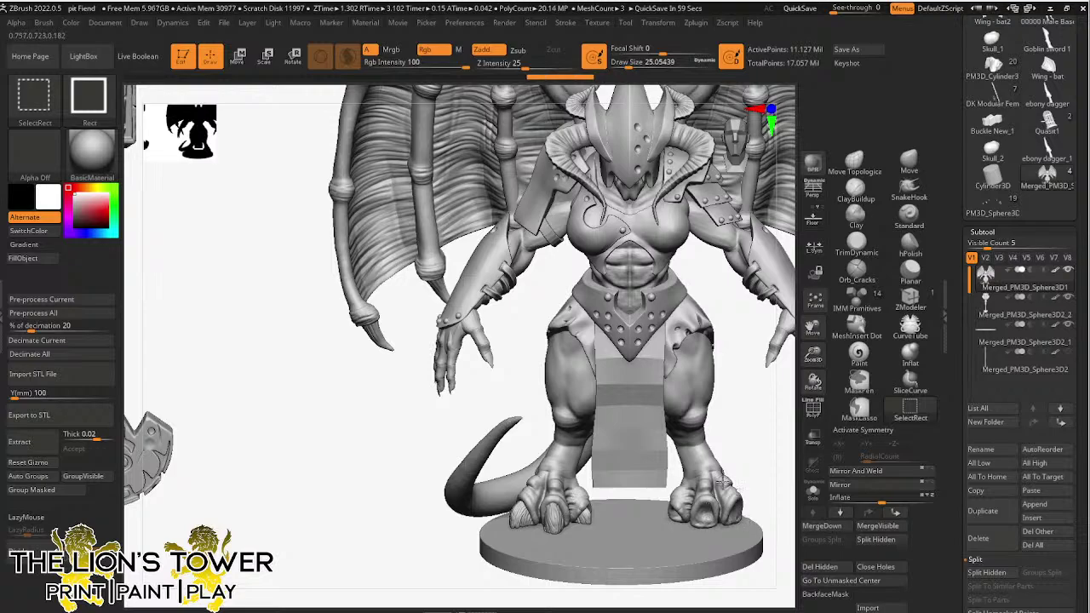
left_click(746, 444, "ctrl+alt+shift")
left_click(748, 445, "ctrl")
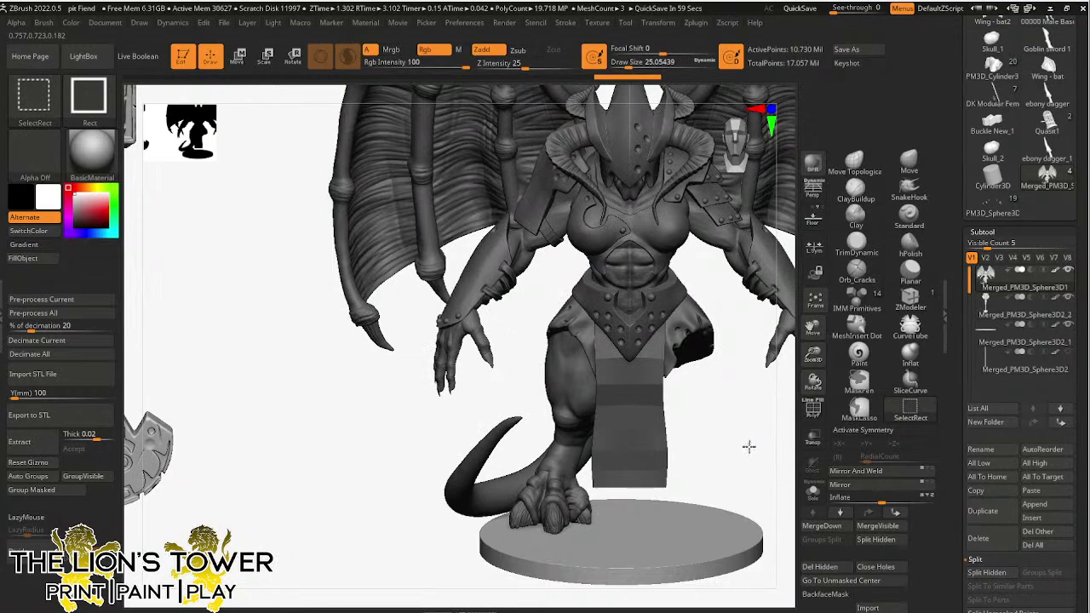
left_click(748, 446, "ctrl+shift")
- Place the rotation pivot at the left hip and rotate the unmasked leg forward until the thigh is raised
left_click_drag(751, 445, 634, 341)
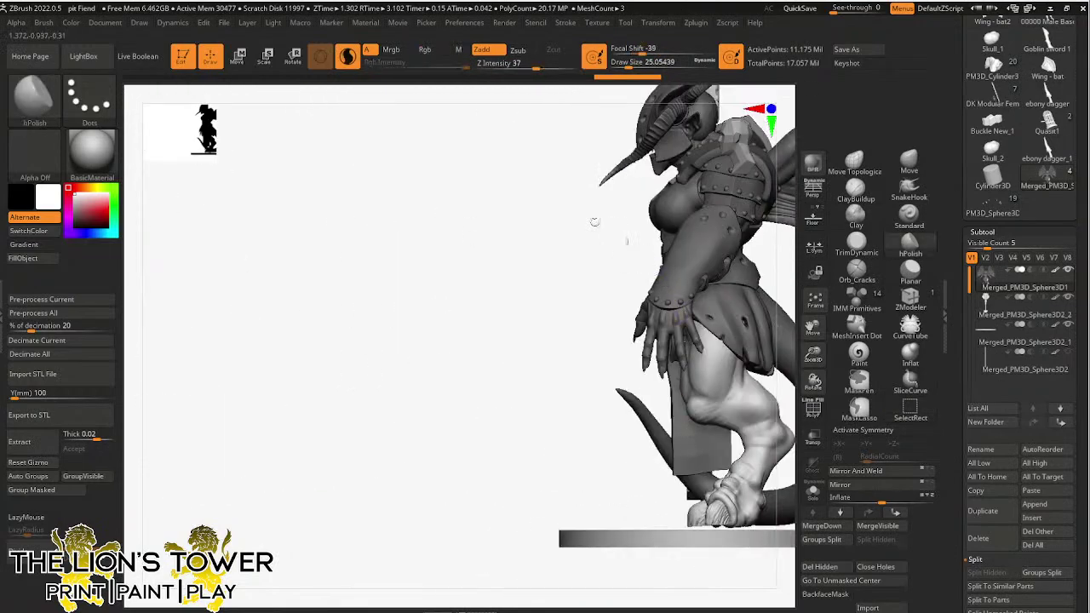
left_click(293, 57)
left_click(825, 298)
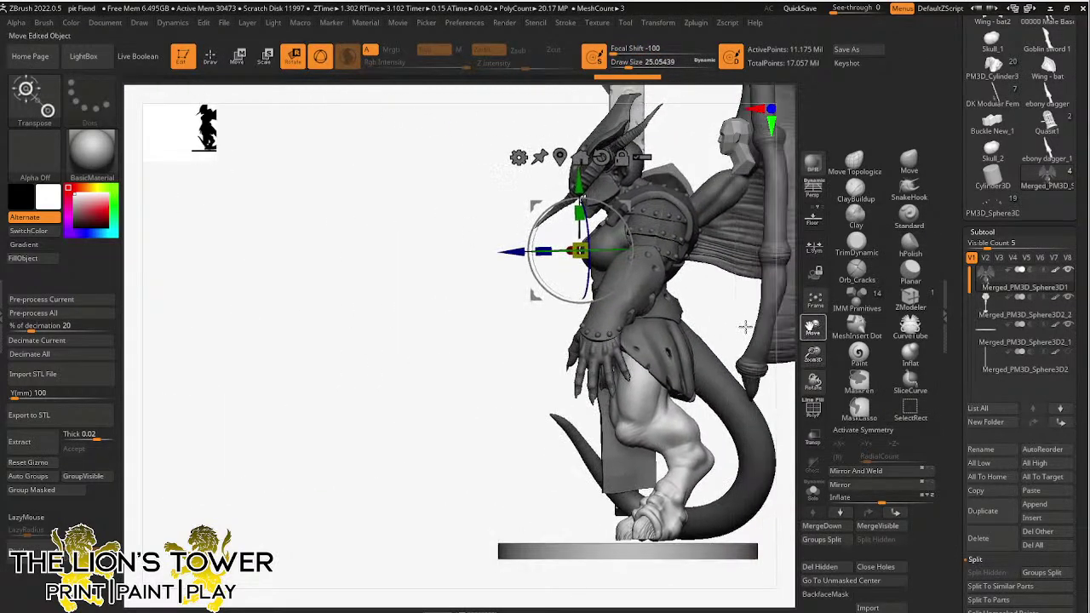
left_click_drag(628, 210, 721, 349, "alt")
left_click(665, 247, "alt")
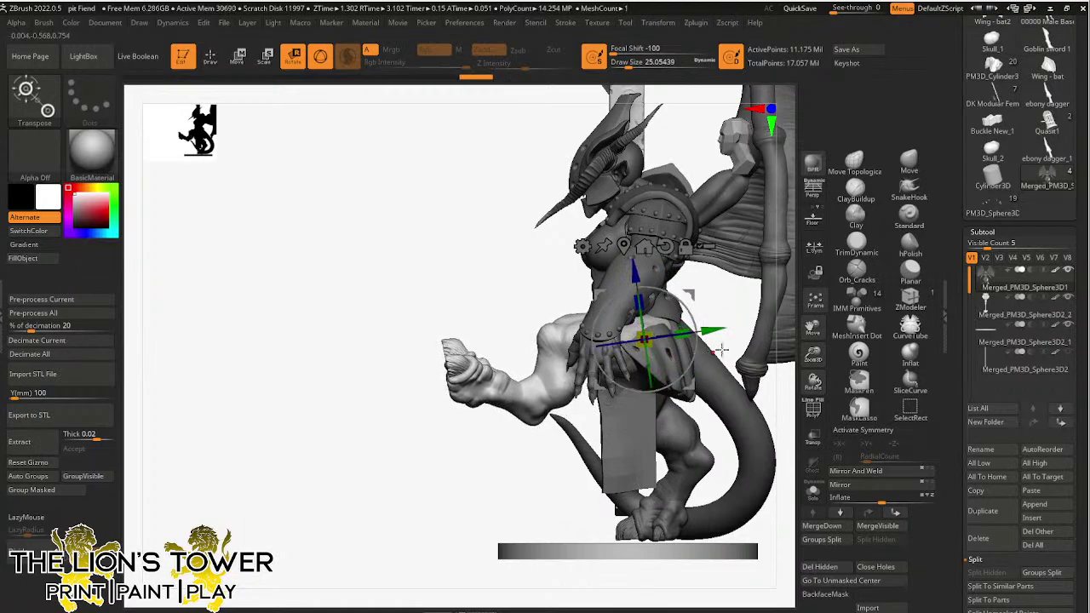
- Swing the raised left leg outward from the hip, away from the loincloth
left_click_drag(732, 309, 686, 314)
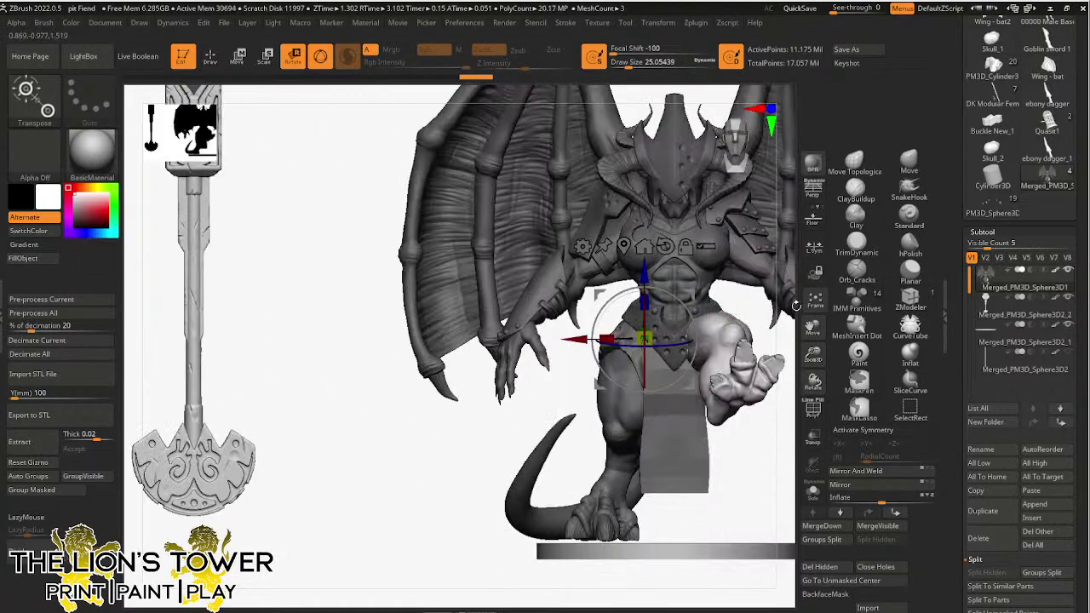
left_click_drag(795, 304, 624, 272)
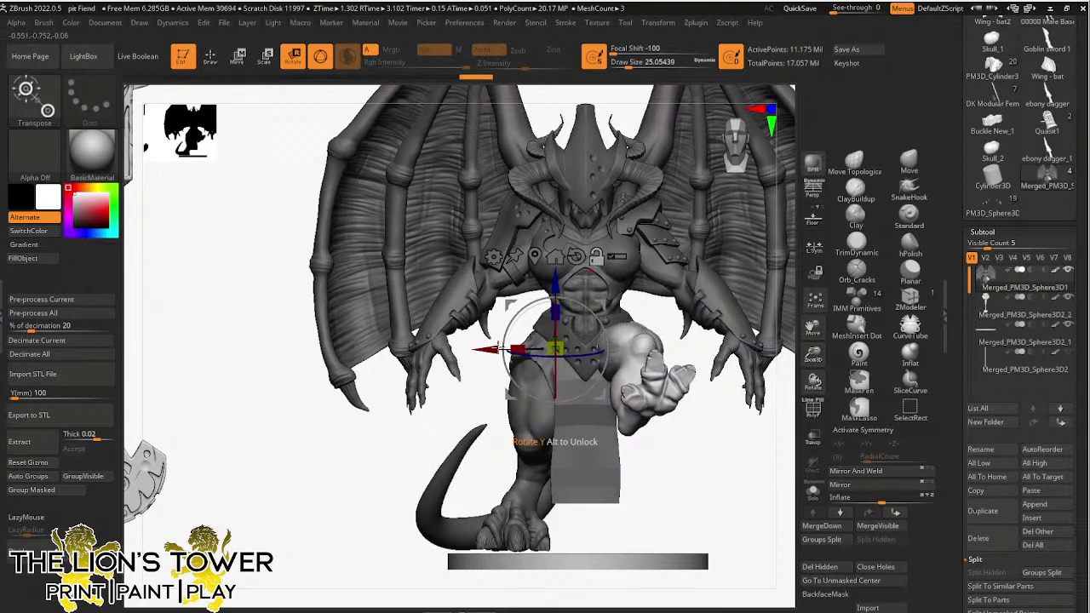
left_click_drag(500, 349, 549, 375, "alt")
left_click_drag(711, 444, 714, 331)
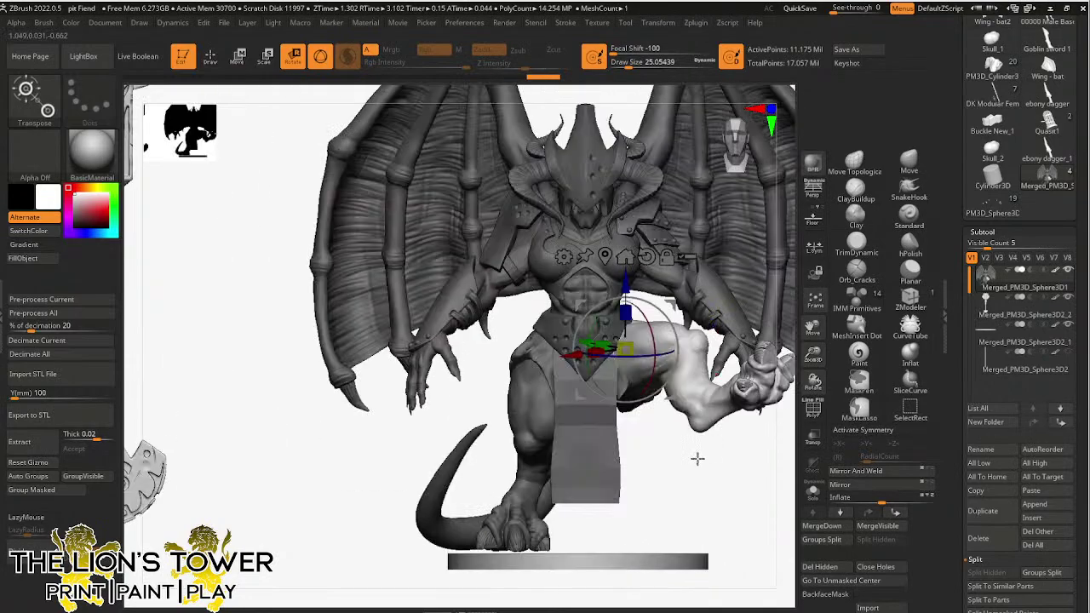
left_click_drag(645, 357, 681, 391)
left_click_drag(699, 503, 755, 424)
- Mask the left thigh with MaskLasso, move the pivot to the knee and bend the lower leg down
left_click_drag(814, 331, 743, 496)
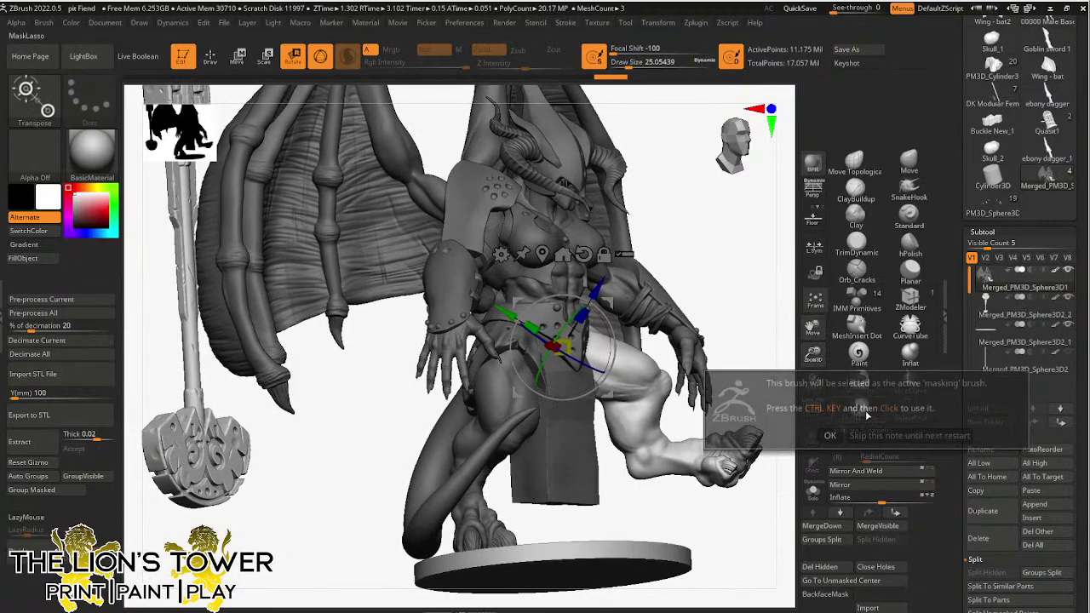
left_click_drag(765, 393, 792, 343)
key("ctrl")
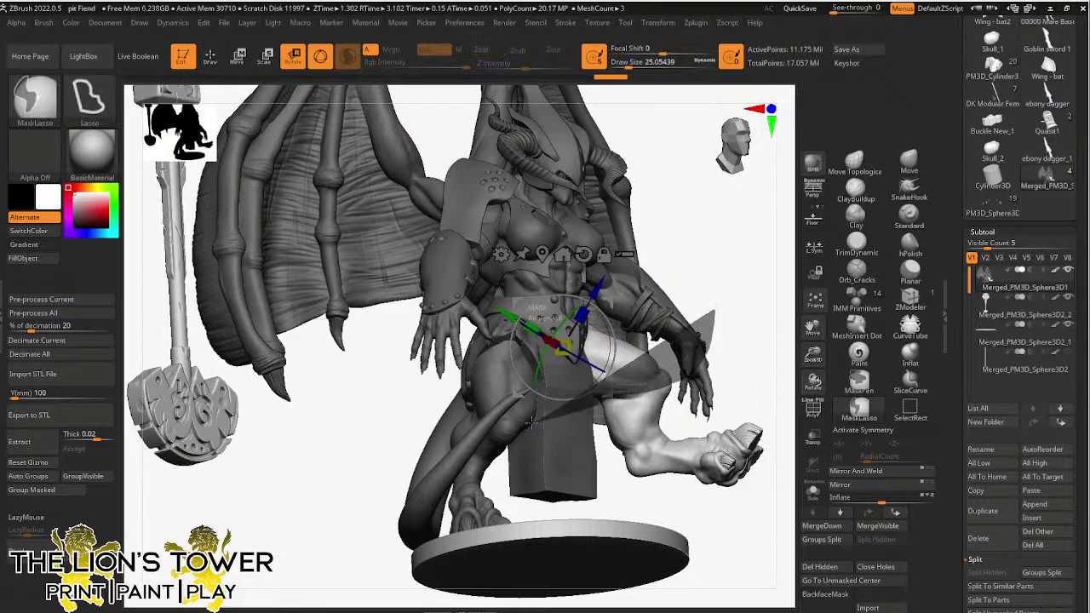
mouse_move(530, 422)
left_mouse_down("ctrl")
mouse_move(438, 264)
mouse_move(706, 271)
left_mouse_up("ctrl")
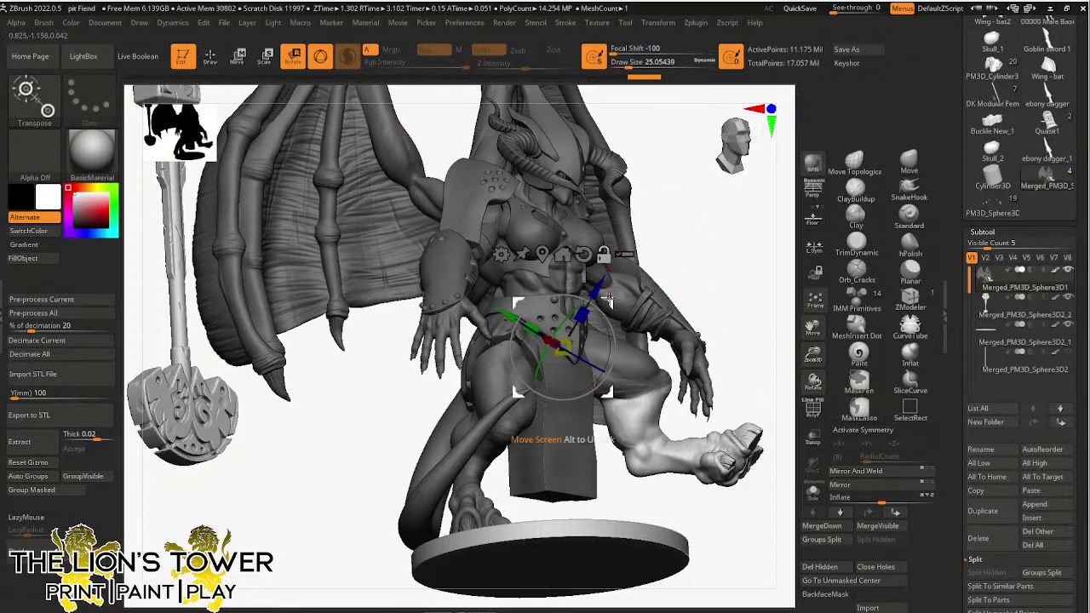
left_click_drag(607, 298, 696, 338)
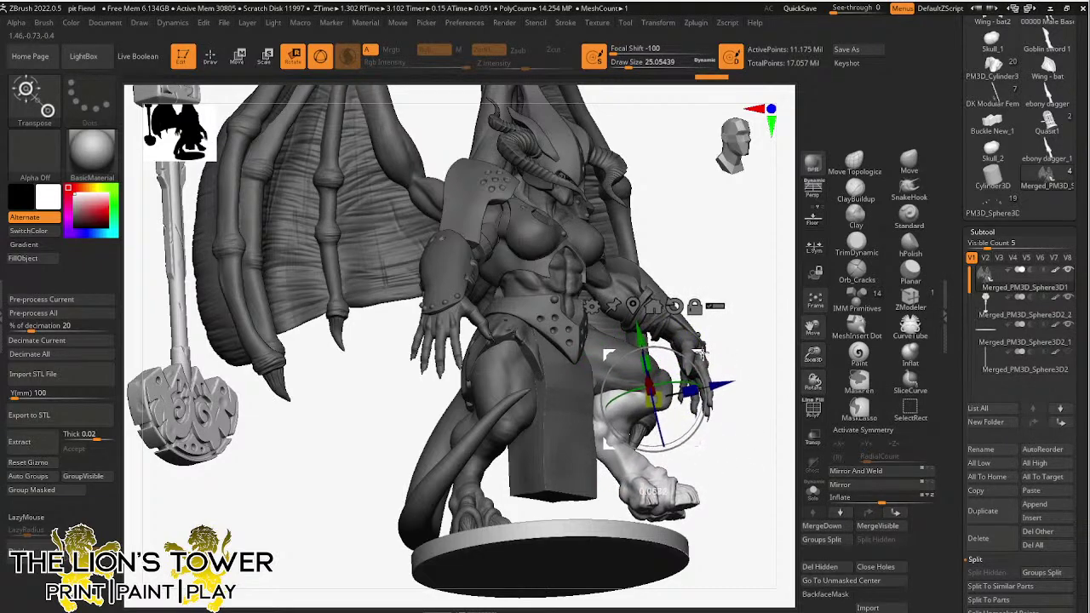
left_click_drag(768, 356, 722, 420)
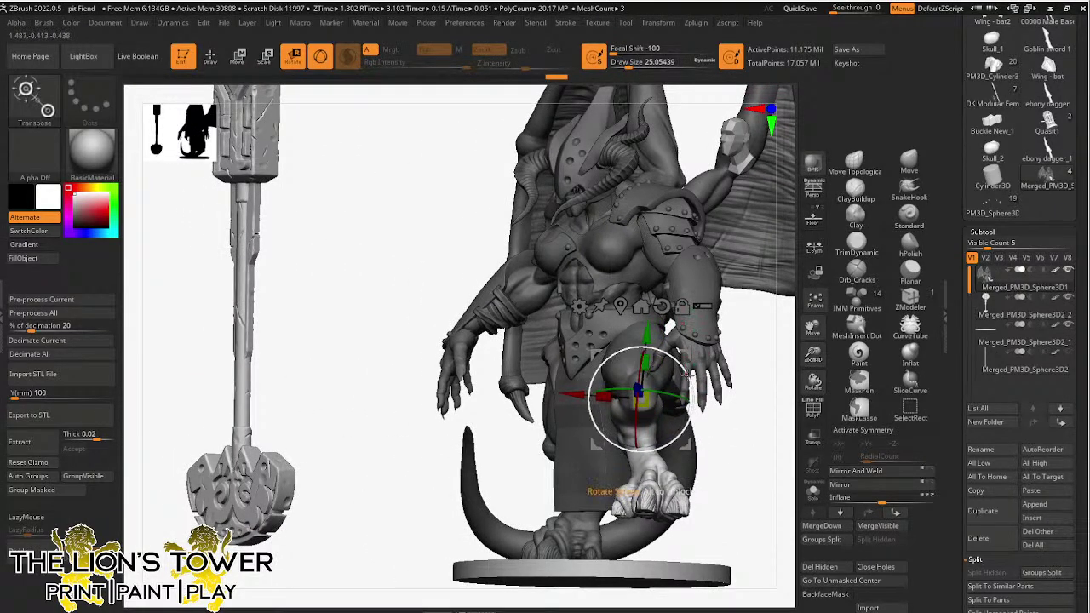
mouse_move(758, 435)
left_mouse_down()
mouse_move(767, 457)
mouse_move(741, 403)
mouse_move(712, 445)
mouse_move(696, 435)
left_mouse_up()
- Mask the left shin with a lasso and rotate the foot about 23.5 degrees at the ankle
key("ctrl")
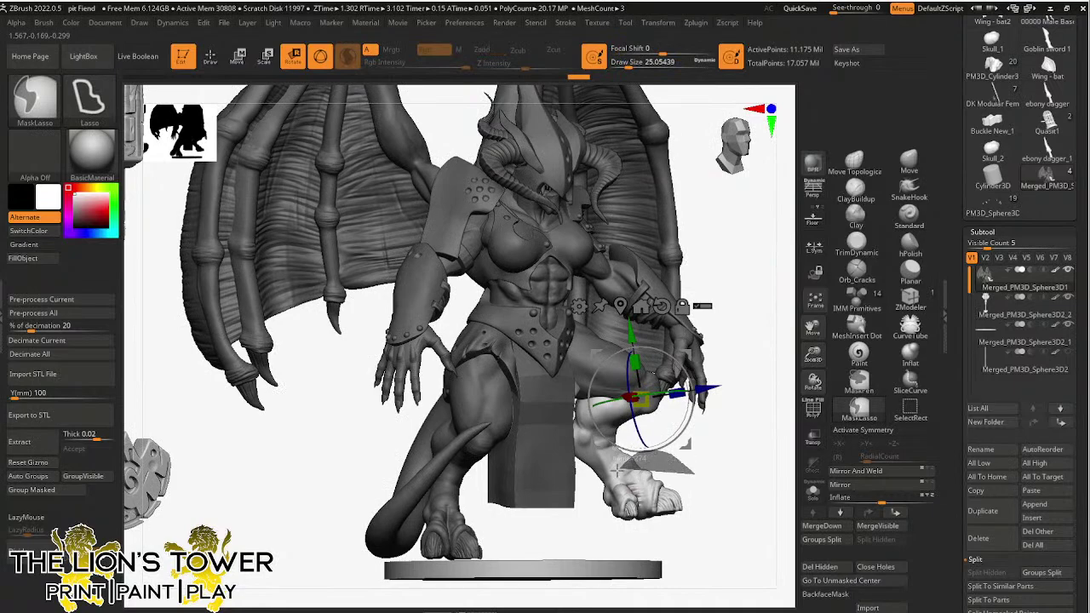
mouse_move(686, 357)
left_mouse_down("ctrl")
mouse_move(683, 338)
mouse_move(675, 421)
left_mouse_up("ctrl")
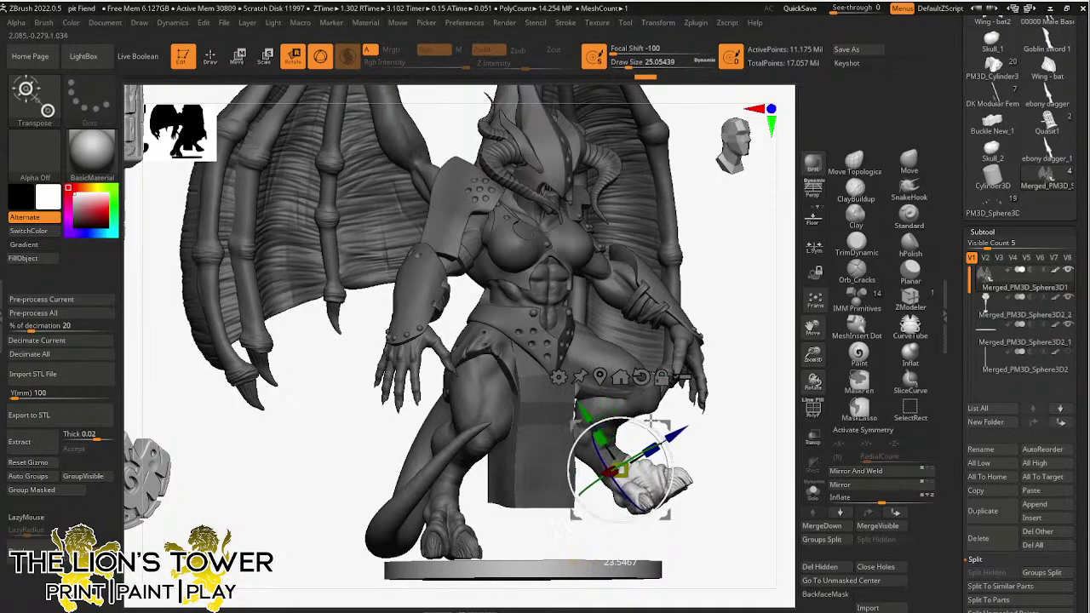
left_click_drag(811, 355, 807, 368)
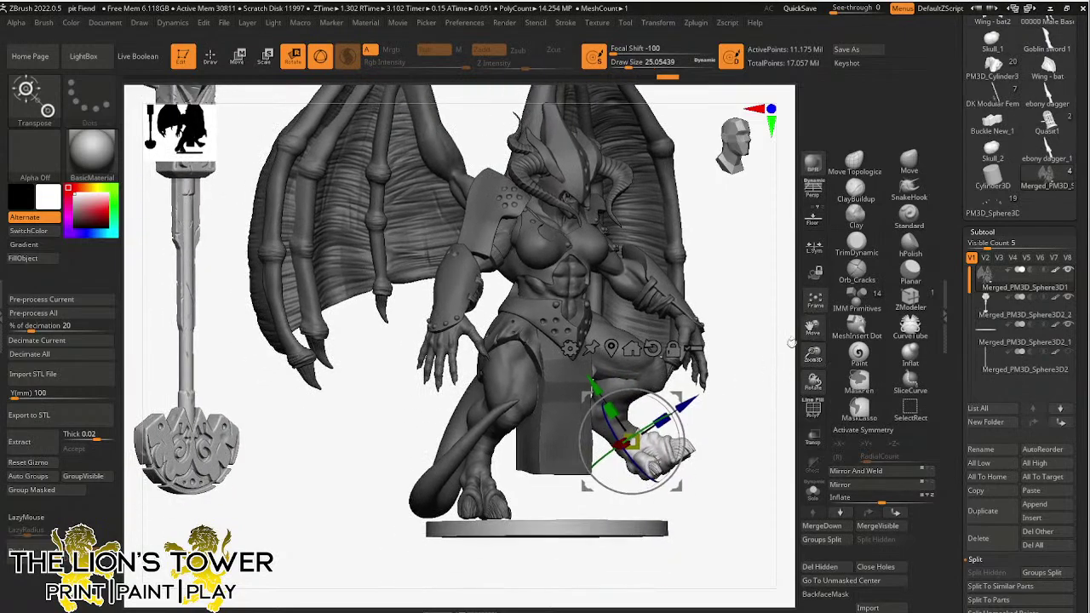
- Clear the mask and tilt the whole figure sideways by about 2.4 degrees from the front
left_click(764, 387, "ctrl")
left_click_drag(766, 398, 686, 409)
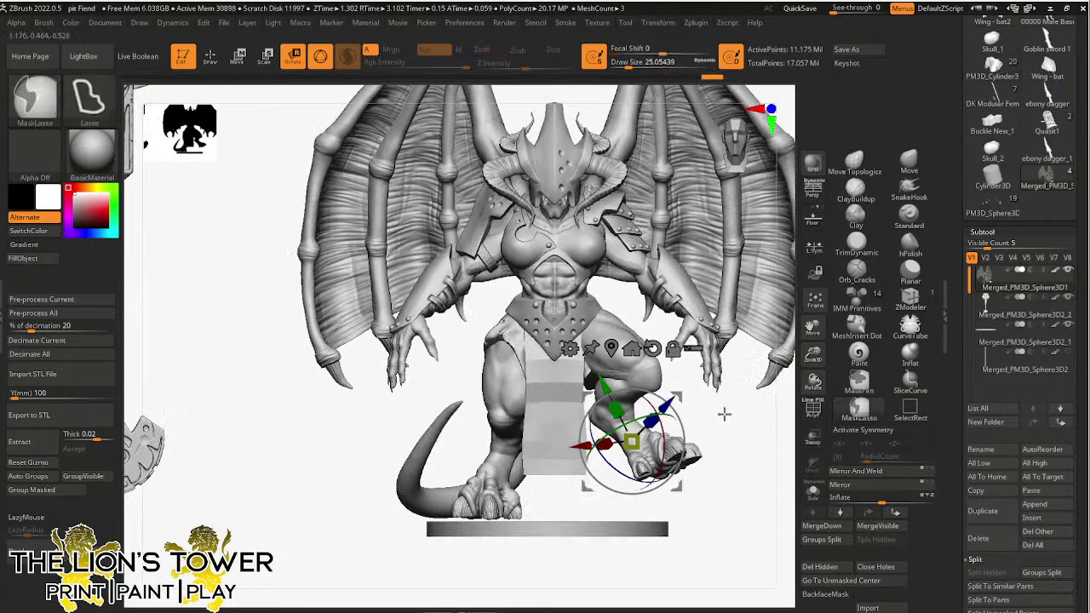
left_click(725, 416, "ctrl")
left_click(725, 416, "ctrl")
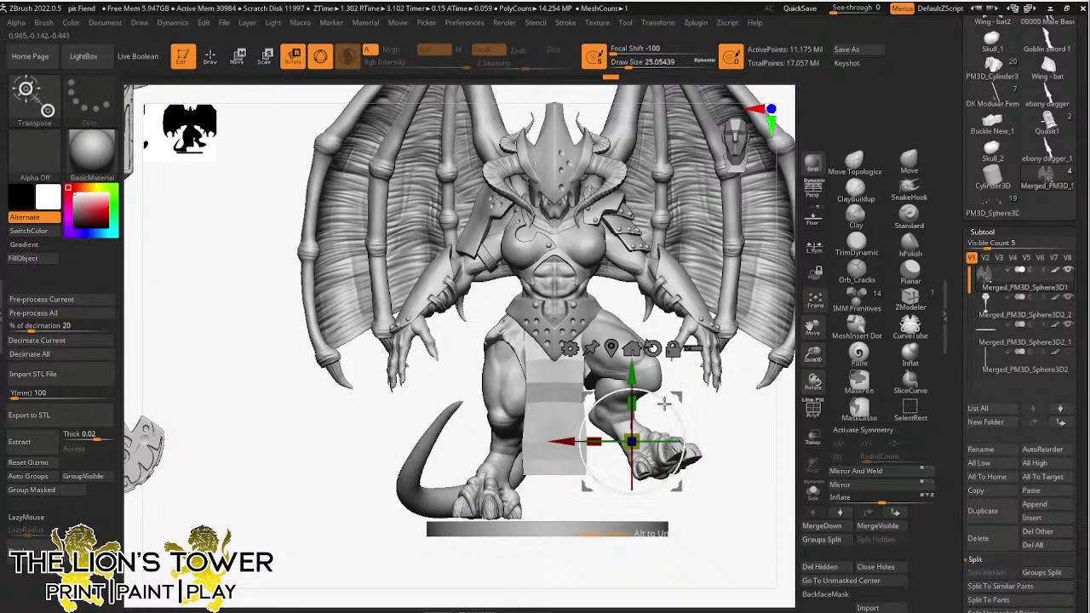
left_click_drag(660, 439, 672, 441)
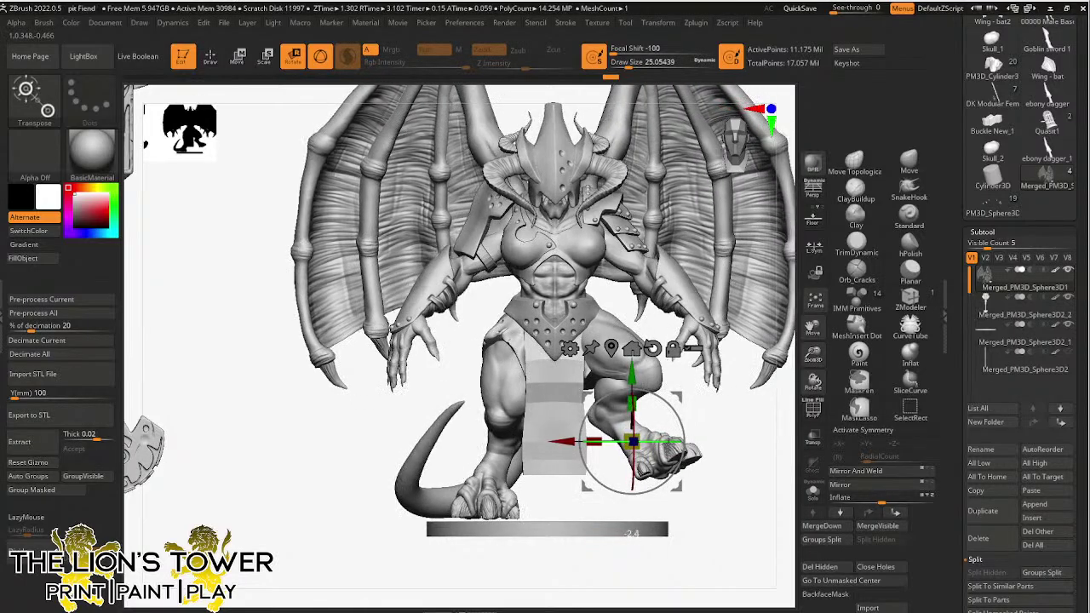
- Turn the whole figure about its vertical axis and adjust its position over the round base
left_click_drag(666, 486, 682, 438)
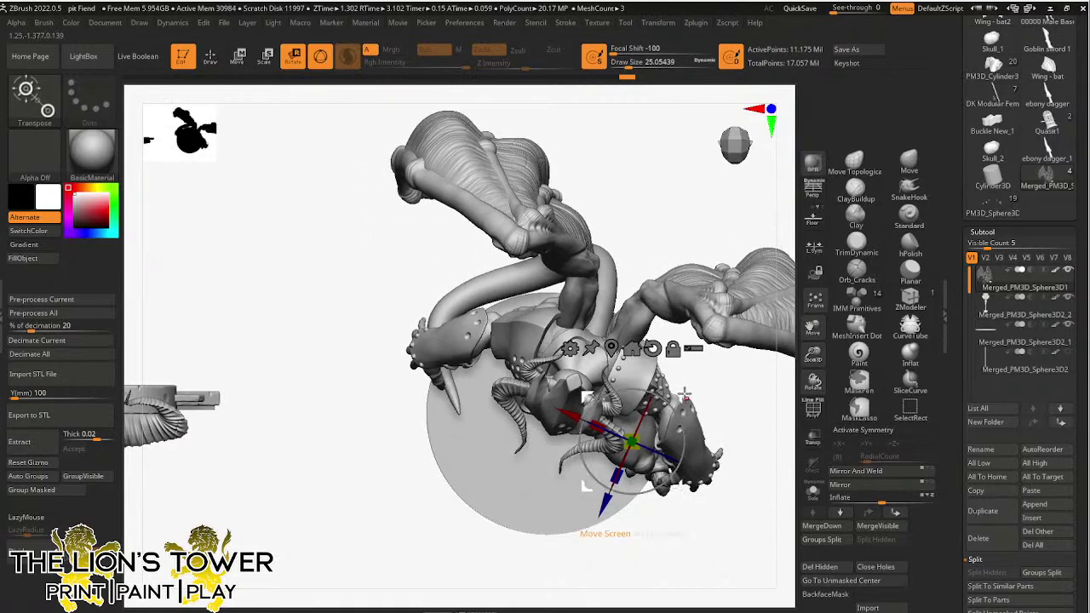
left_click_drag(674, 396, 721, 381)
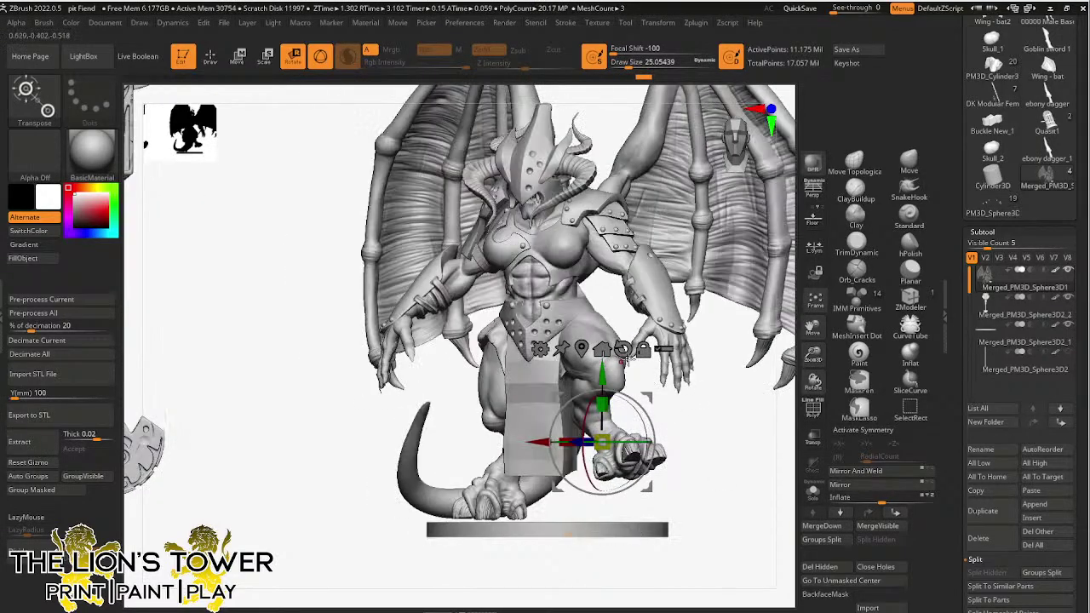
left_click_drag(603, 370, 652, 472)
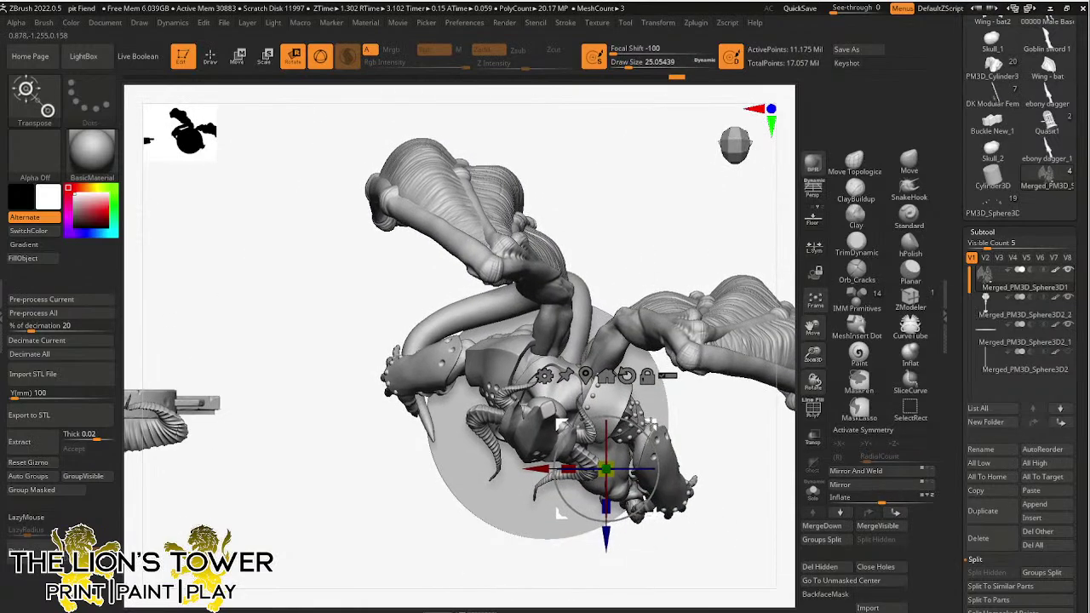
mouse_move(725, 441)
left_mouse_down()
mouse_move(718, 353)
mouse_move(746, 435)
mouse_move(761, 434)
mouse_move(728, 422)
left_mouse_up()
left_click_drag(814, 357, 813, 323)
left_click_drag(813, 328, 760, 383)
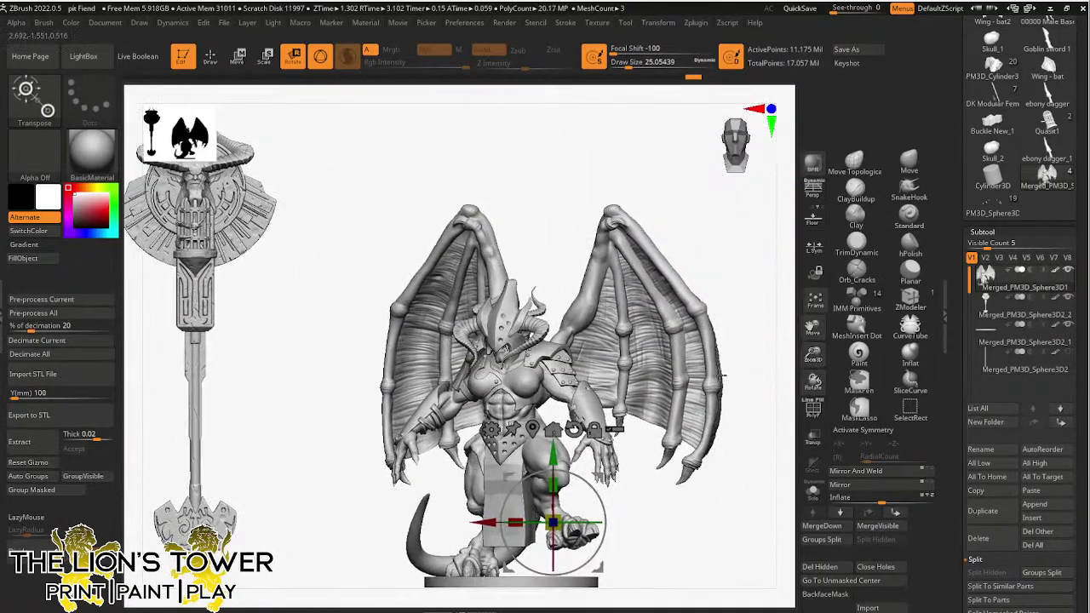
key("ctrl")
left_click(748, 338, "ctrl")
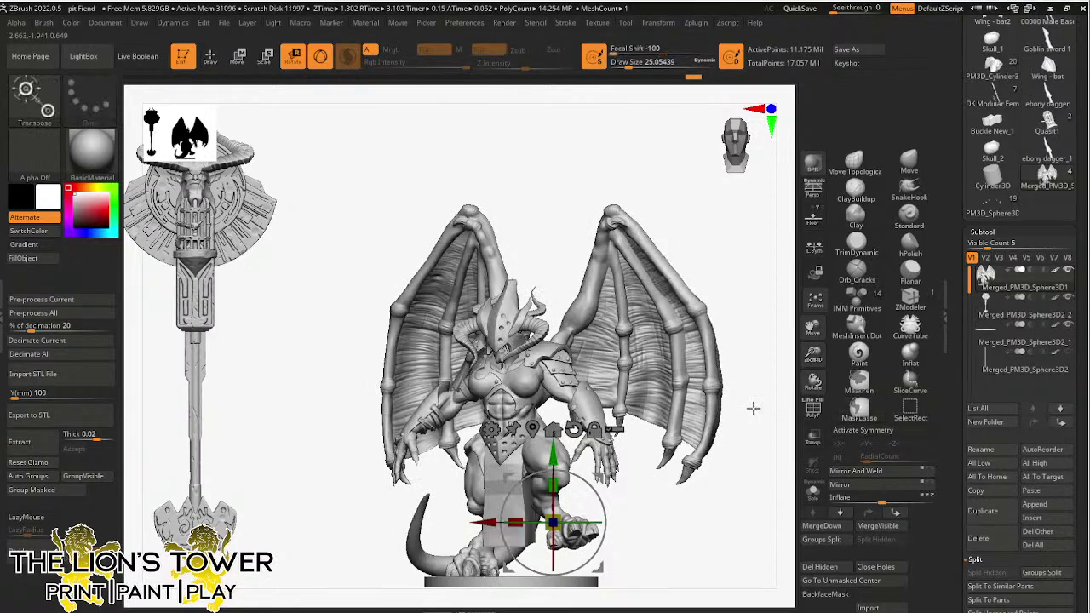
mouse_move(751, 413)
left_mouse_down()
mouse_move(742, 518)
mouse_move(723, 380)
mouse_move(715, 456)
mouse_move(740, 448)
mouse_move(774, 392)
mouse_move(756, 418)
mouse_move(747, 411)
left_mouse_up()
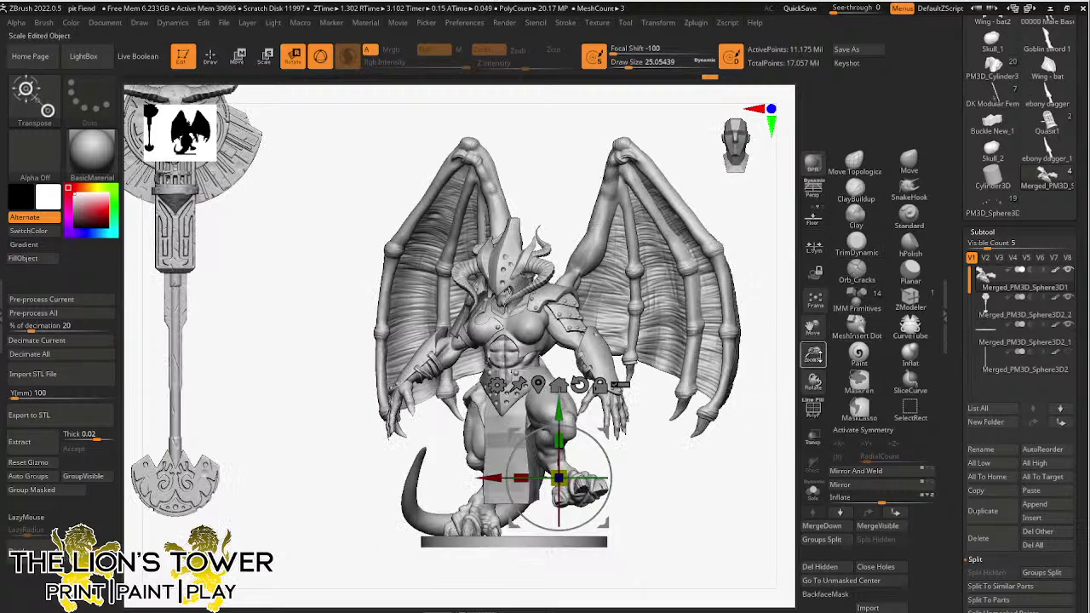
left_click_drag(814, 355, 819, 368)
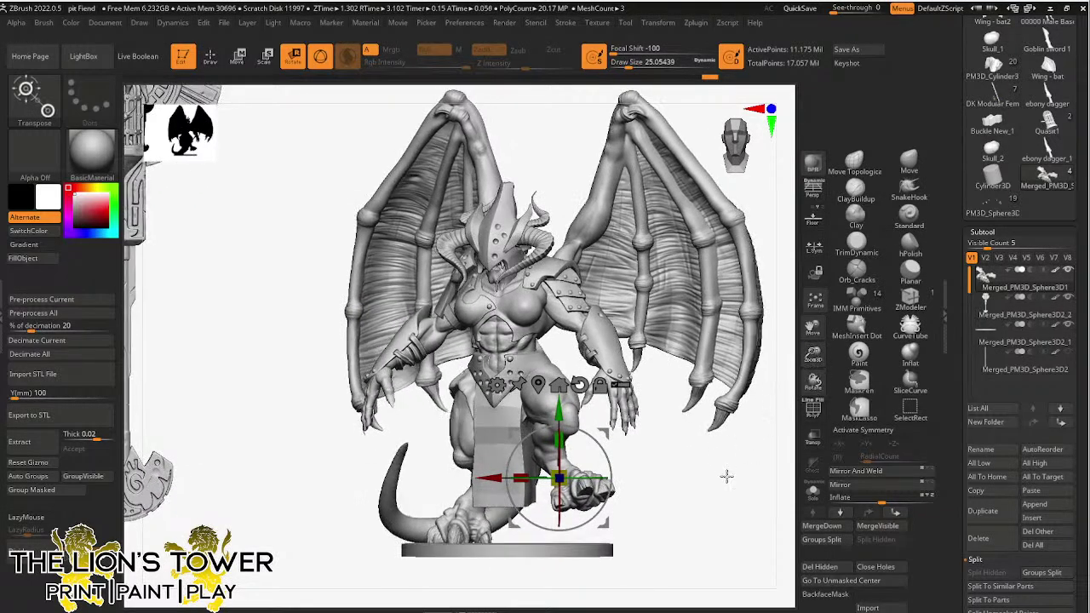
- Return to Draw mode and hide the left upper arm and a left shoulder armour plate by their polygroups
mouse_move(727, 477)
left_mouse_down()
mouse_move(742, 484)
mouse_move(725, 479)
mouse_move(734, 409)
mouse_move(719, 473)
left_mouse_up()
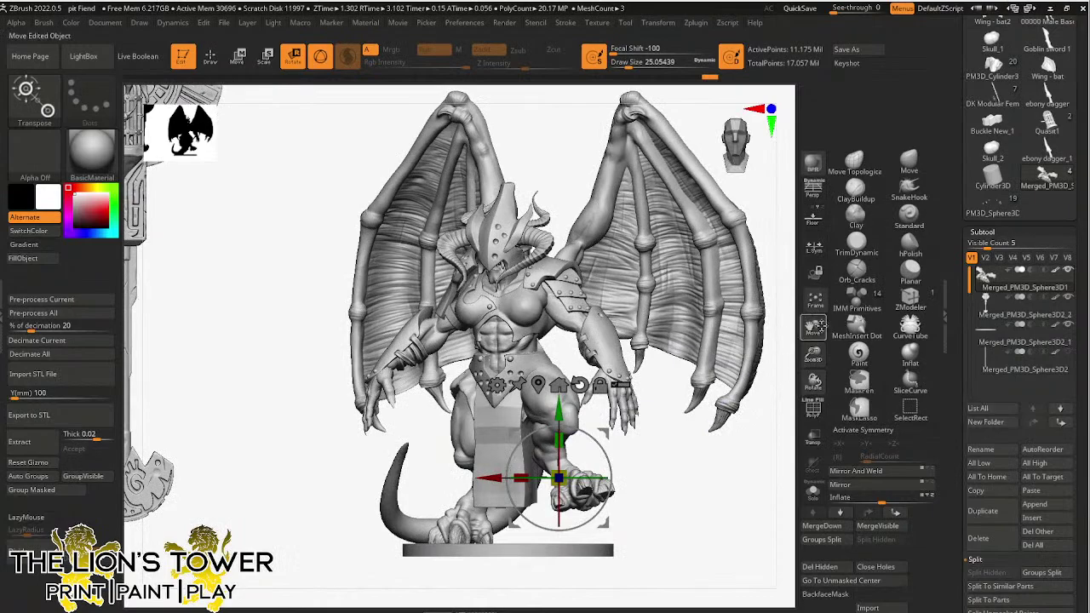
left_click_drag(815, 331, 845, 379)
left_click(211, 58)
left_click(687, 509, "ctrl")
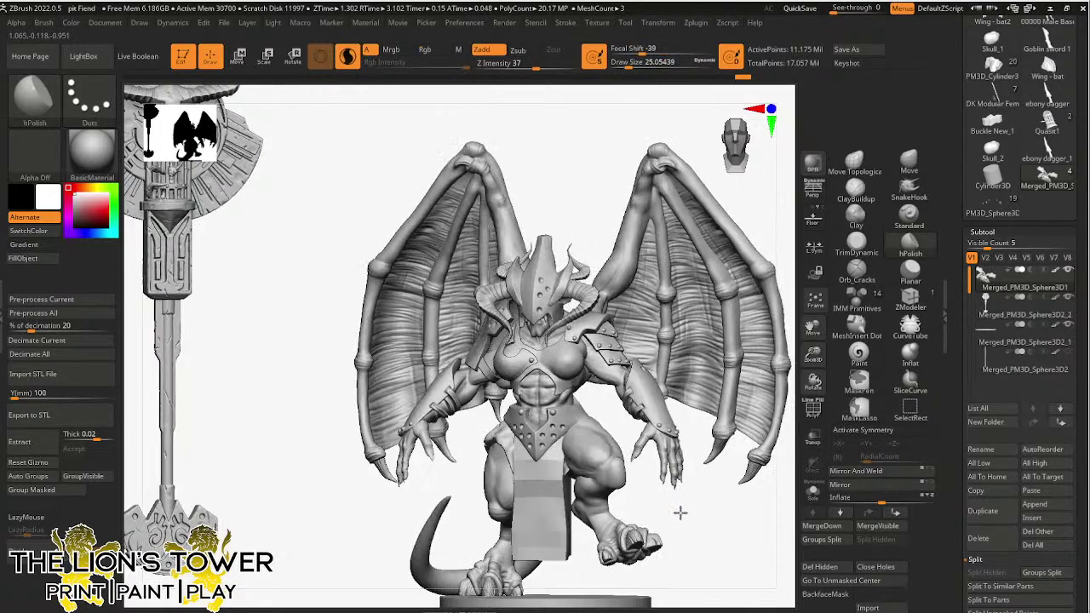
key("ctrl+shift")
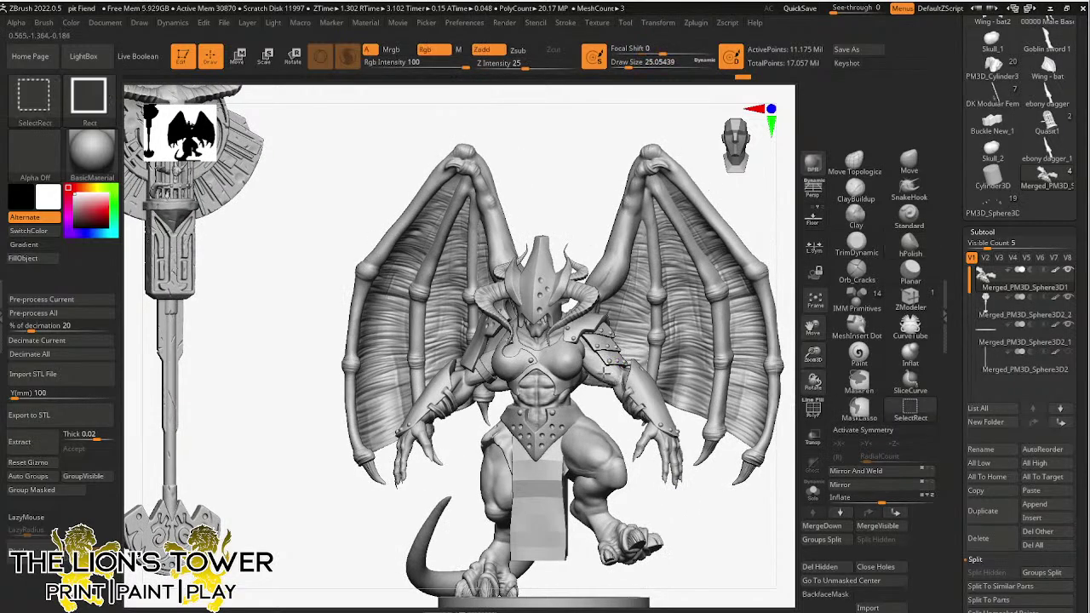
left_click(600, 373, "ctrl+shift")
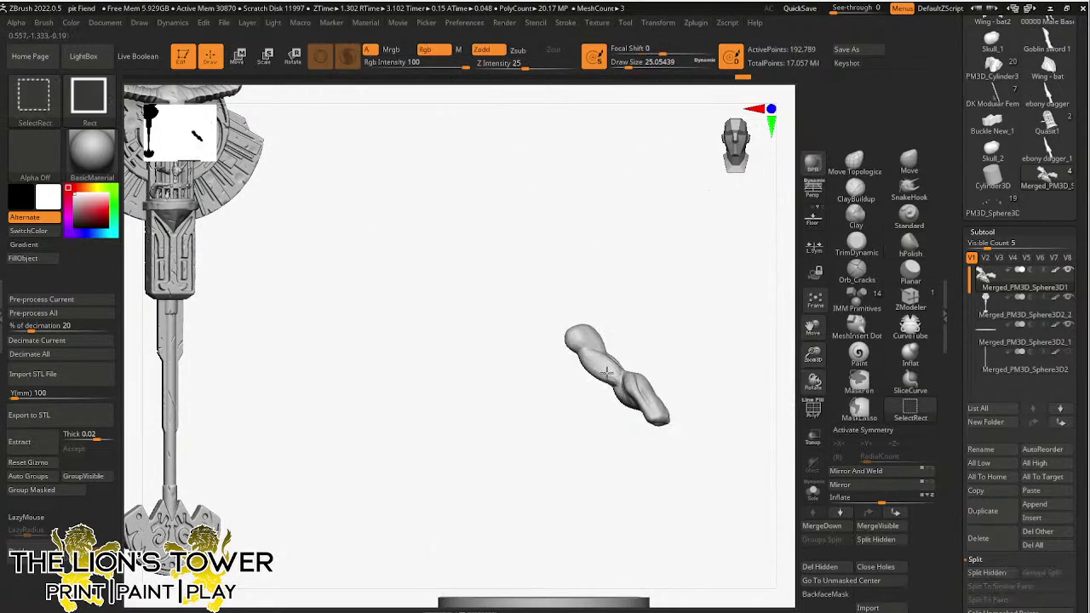
left_click(625, 260, "ctrl+shift")
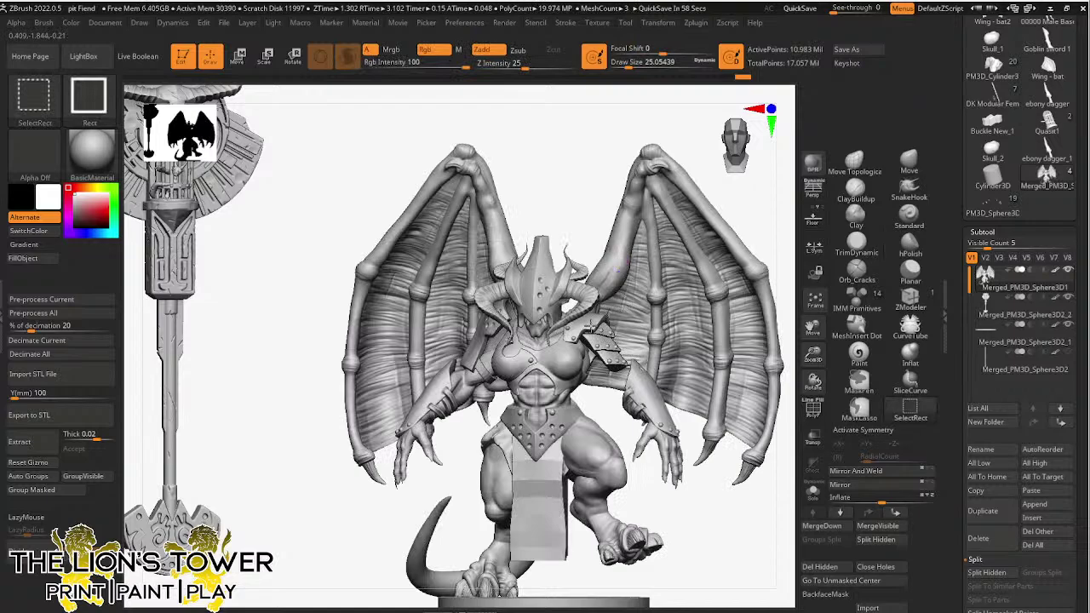
left_click(609, 332, "ctrl+alt+shift")
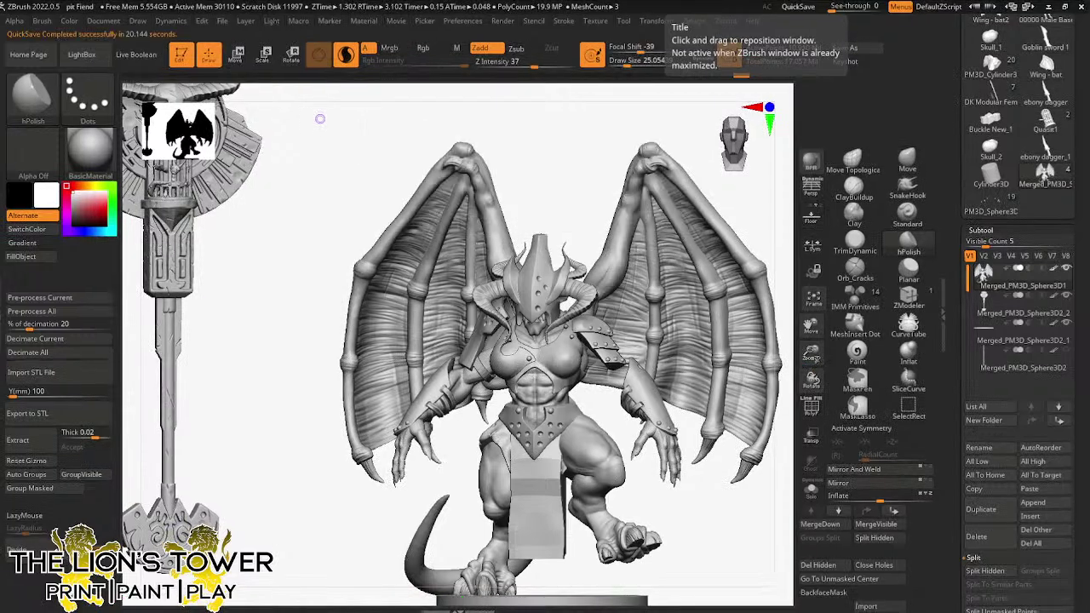
- Mask the left forearm, bracer and hand with MaskLasso
left_click_drag(320, 119, 217, 97, "alt")
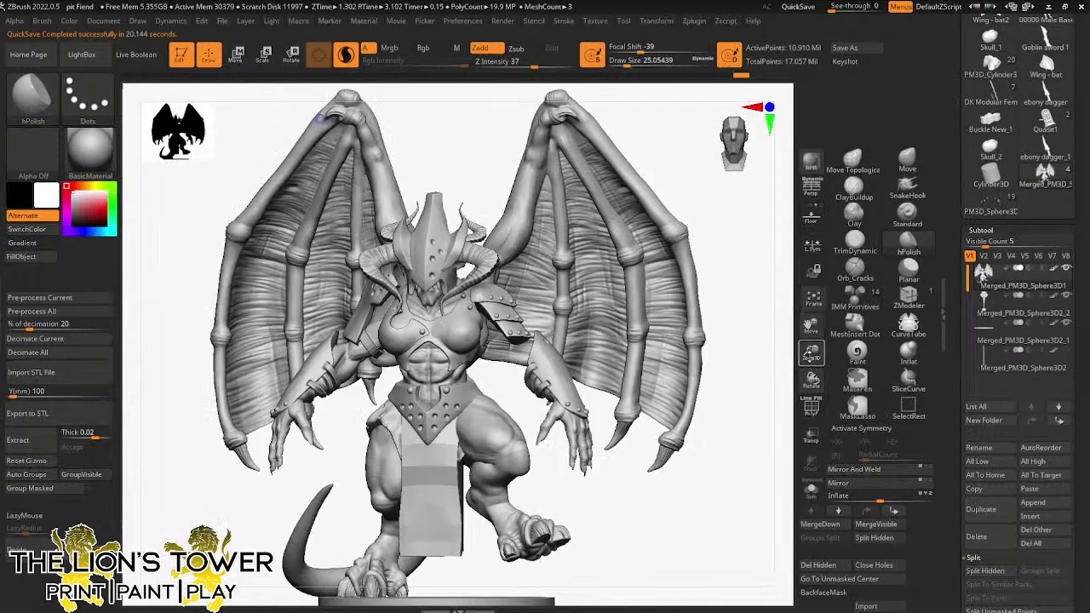
left_click_drag(810, 356, 840, 362)
mouse_move(730, 438)
left_mouse_down()
mouse_move(725, 469)
mouse_move(748, 461)
mouse_move(744, 471)
left_mouse_up()
mouse_move(700, 522)
left_mouse_down()
mouse_move(703, 536)
mouse_move(687, 543)
mouse_move(662, 461)
mouse_move(609, 435)
mouse_move(600, 494)
mouse_move(647, 578)
mouse_move(703, 569)
left_mouse_up()
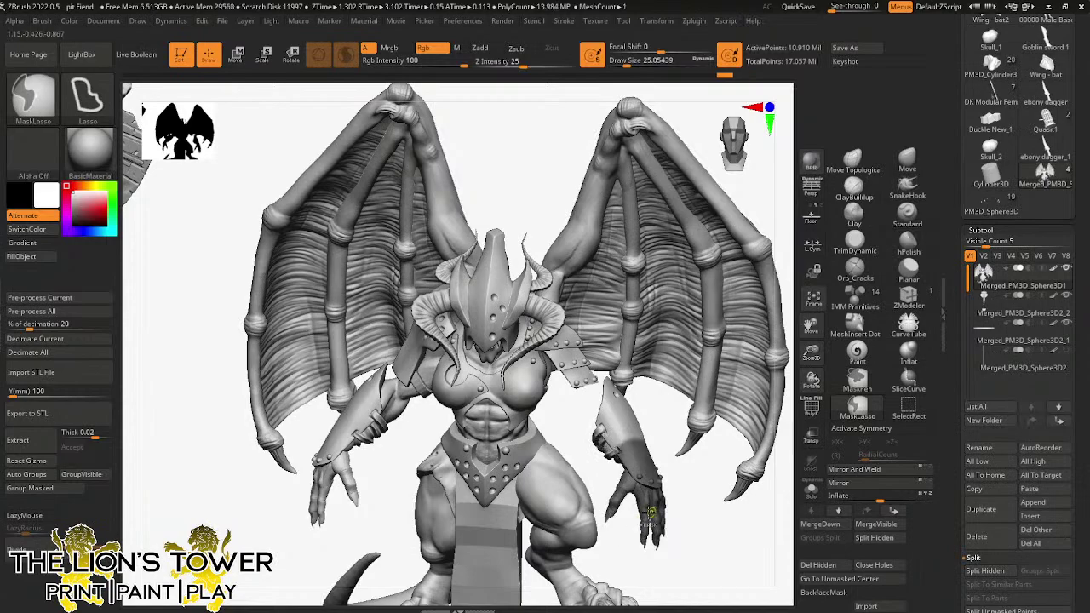
mouse_move(651, 510)
left_mouse_down("ctrl")
mouse_move(630, 545)
mouse_move(586, 443)
mouse_move(632, 407)
mouse_move(671, 492)
mouse_move(668, 515)
left_mouse_up("ctrl")
left_click_drag(706, 503, 686, 517)
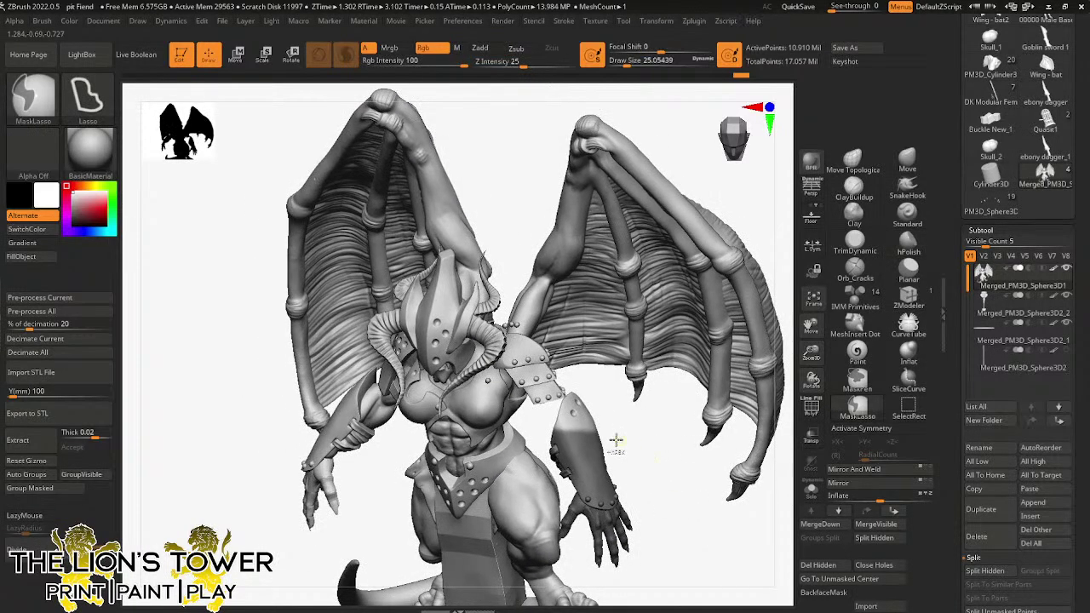
mouse_move(620, 448)
left_mouse_down("ctrl")
mouse_move(585, 389)
mouse_move(541, 410)
mouse_move(591, 460)
mouse_move(687, 433)
mouse_move(674, 439)
left_mouse_up("ctrl")
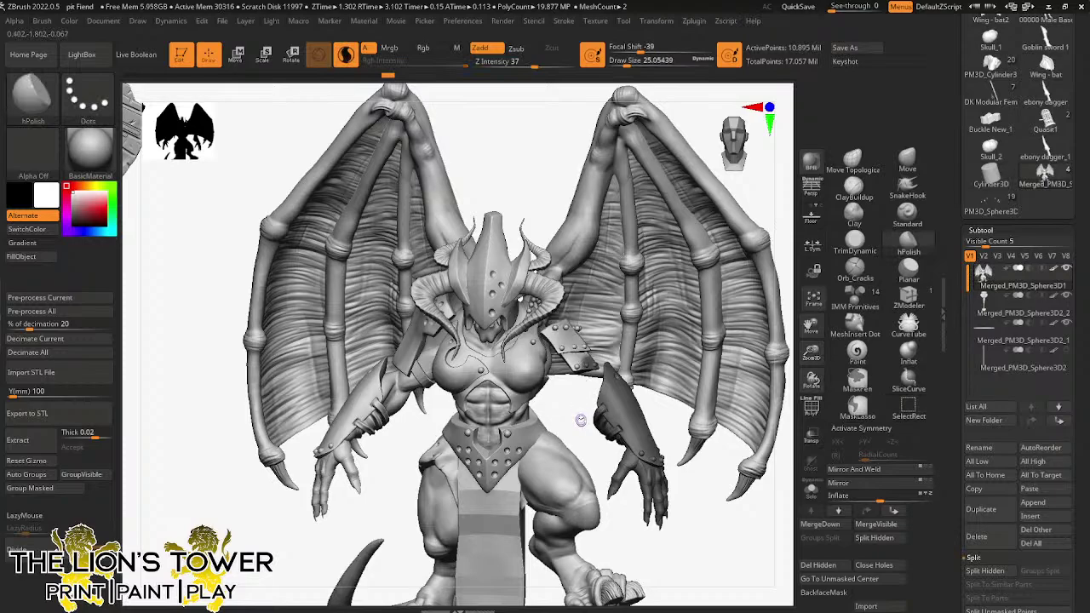
- Hide more of the left shoulder's armour plates, leaving the rivets in view
left_click_drag(582, 413, 563, 339)
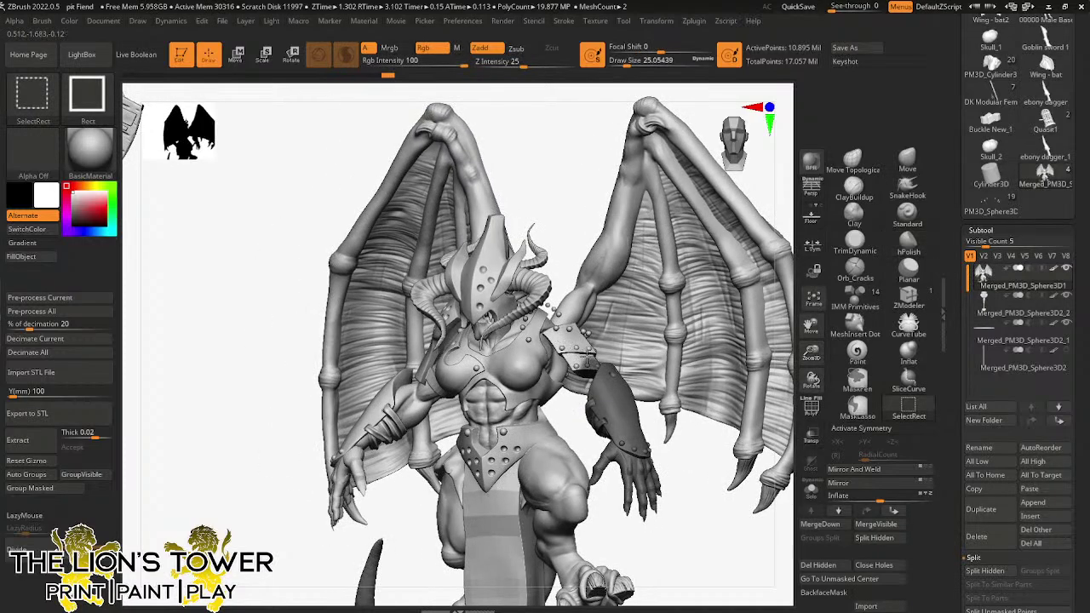
left_click(584, 356, "ctrl+alt+shift")
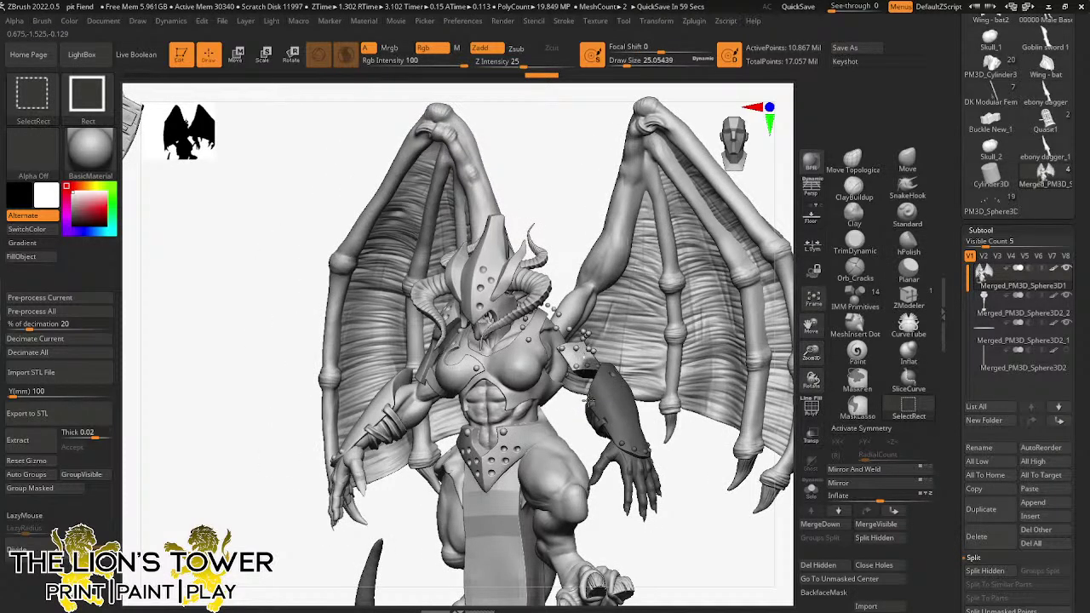
mouse_move(669, 449)
left_mouse_down()
mouse_move(675, 489)
mouse_move(659, 531)
mouse_move(671, 365)
mouse_move(605, 313)
left_mouse_up()
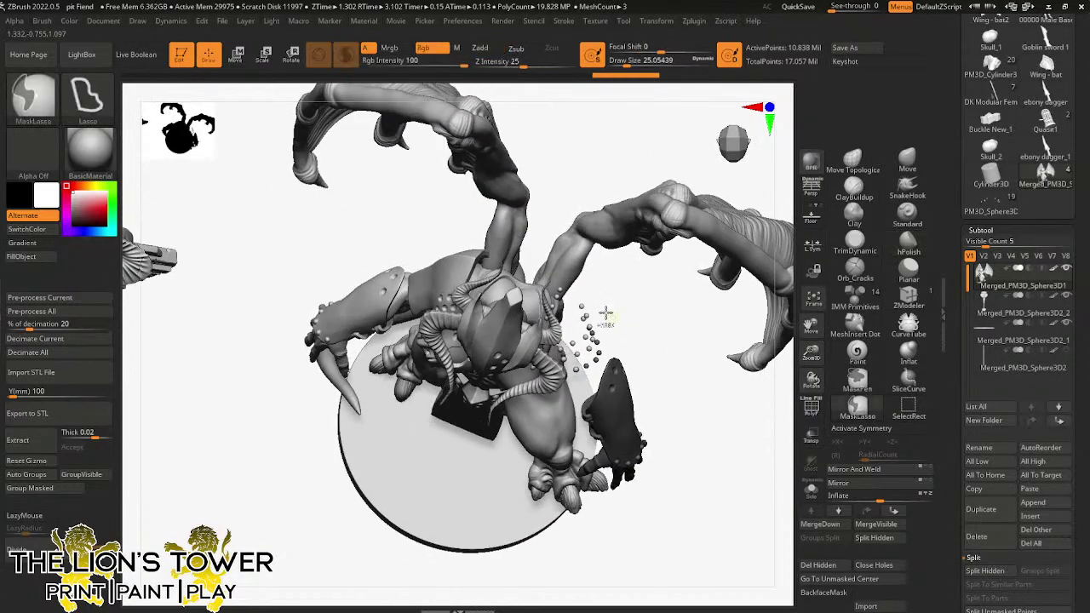
- Mask the floating rivets of the left shoulder armour with MaskLasso
mouse_move(569, 345)
left_mouse_down("ctrl")
mouse_move(586, 382)
mouse_move(644, 339)
left_mouse_up("ctrl")
mouse_move(650, 358)
left_mouse_down()
mouse_move(670, 176)
mouse_move(566, 341)
mouse_move(628, 273)
mouse_move(631, 283)
mouse_move(545, 298)
left_mouse_up()
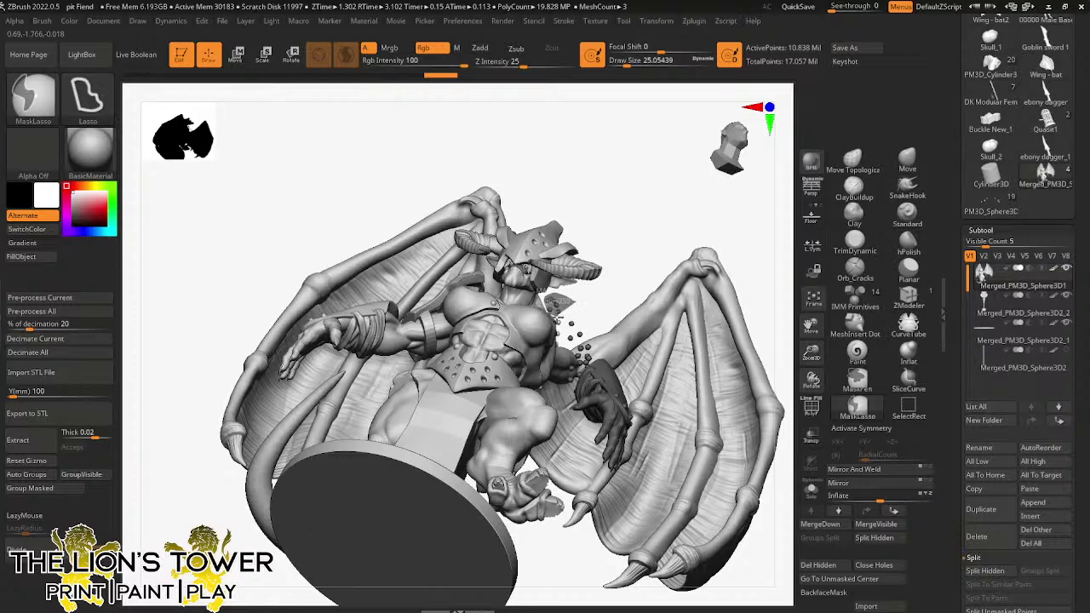
left_click_drag(586, 312, 585, 303, "ctrl")
- Hide the two stray unmasked rivets beneath the left shoulder
mouse_move(757, 303)
left_mouse_down("alt")
mouse_move(706, 226)
mouse_move(560, 214)
mouse_move(532, 245)
mouse_move(538, 277)
mouse_move(580, 274)
left_mouse_up("alt")
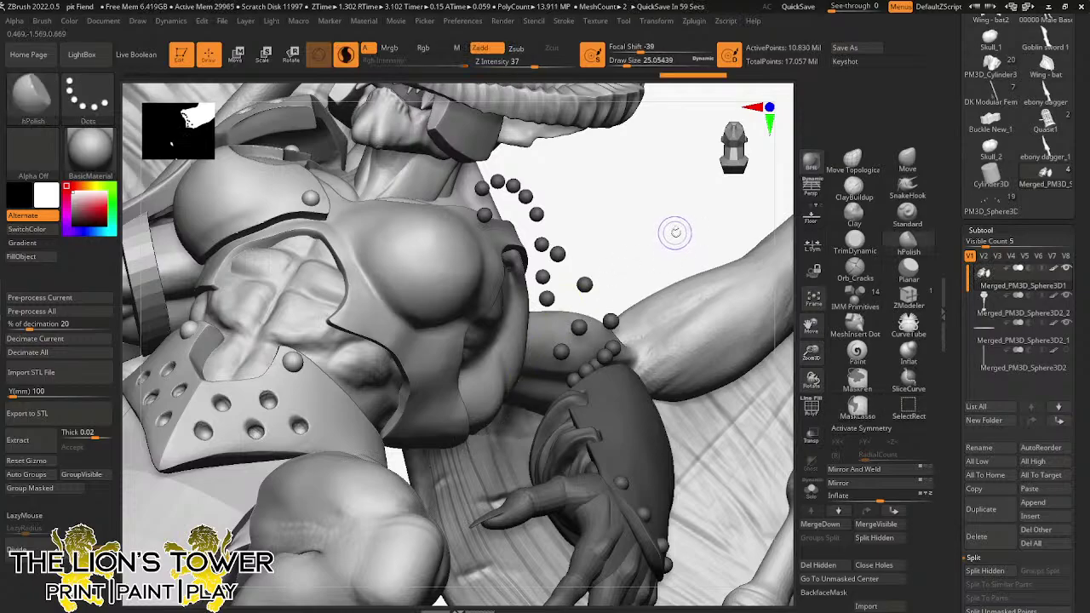
mouse_move(676, 233)
left_mouse_down()
mouse_move(653, 226)
mouse_move(588, 379)
left_mouse_up()
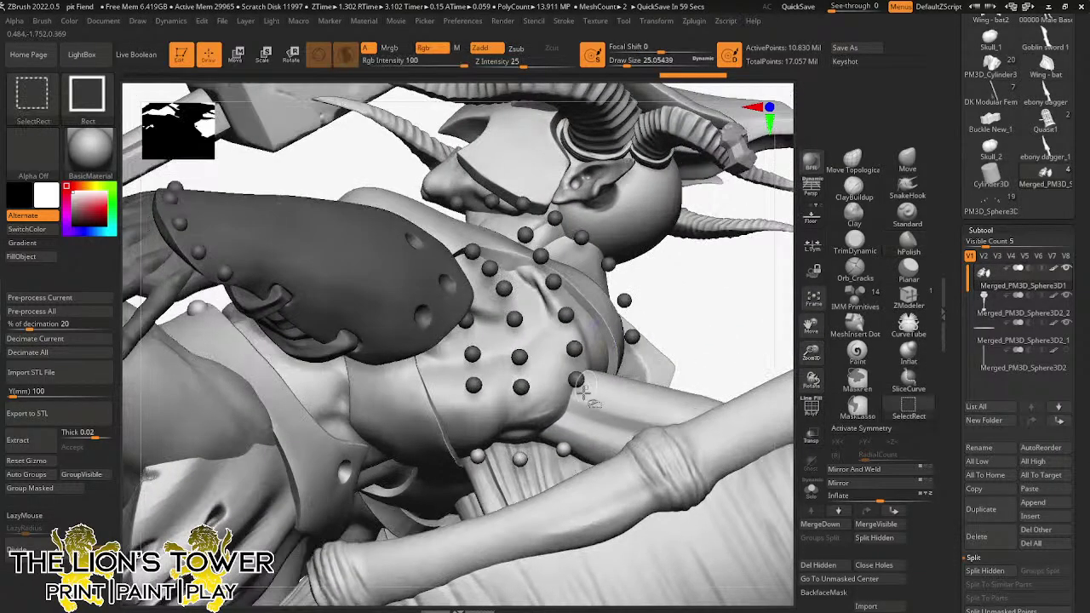
left_click(562, 448, "ctrl+shift")
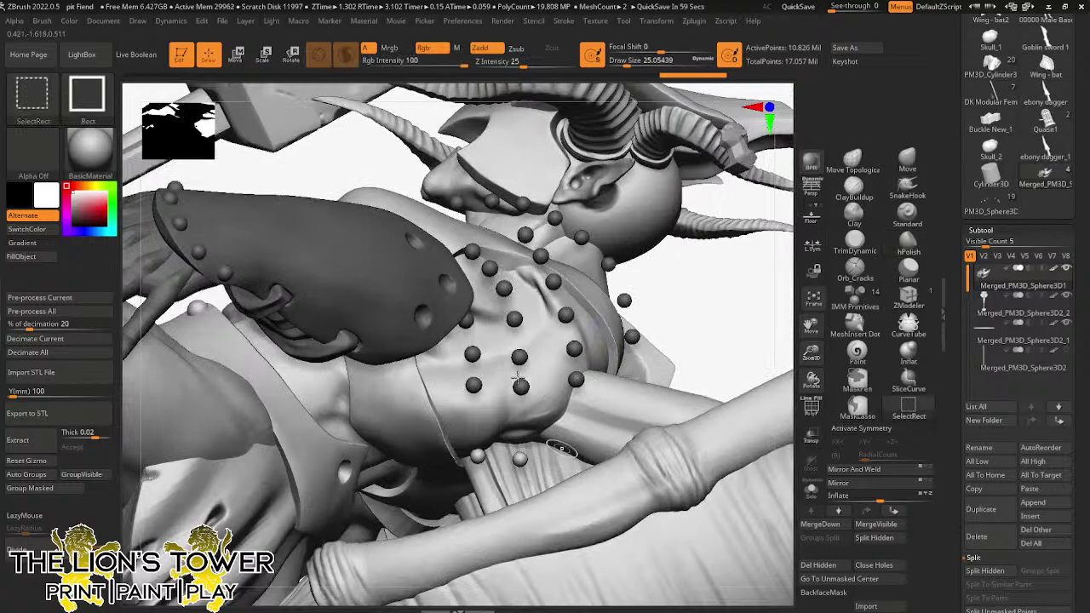
left_click(519, 458, "ctrl+shift")
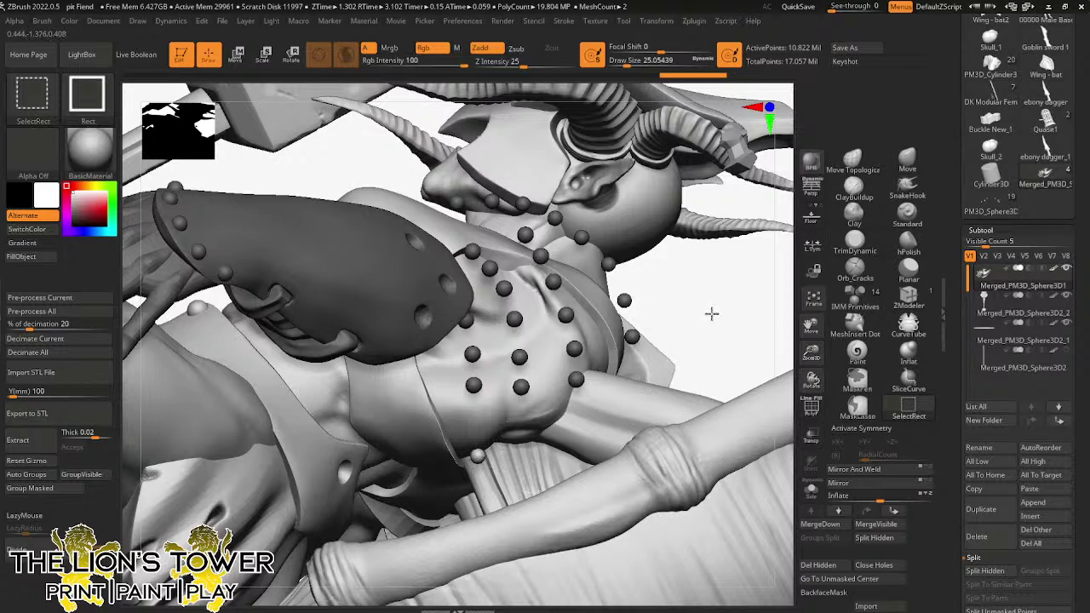
- Invert the visibility, mask the left upper arm with its shoulder armour, and show the whole figure again
left_click_drag(700, 295, 724, 318, "ctrl+shift")
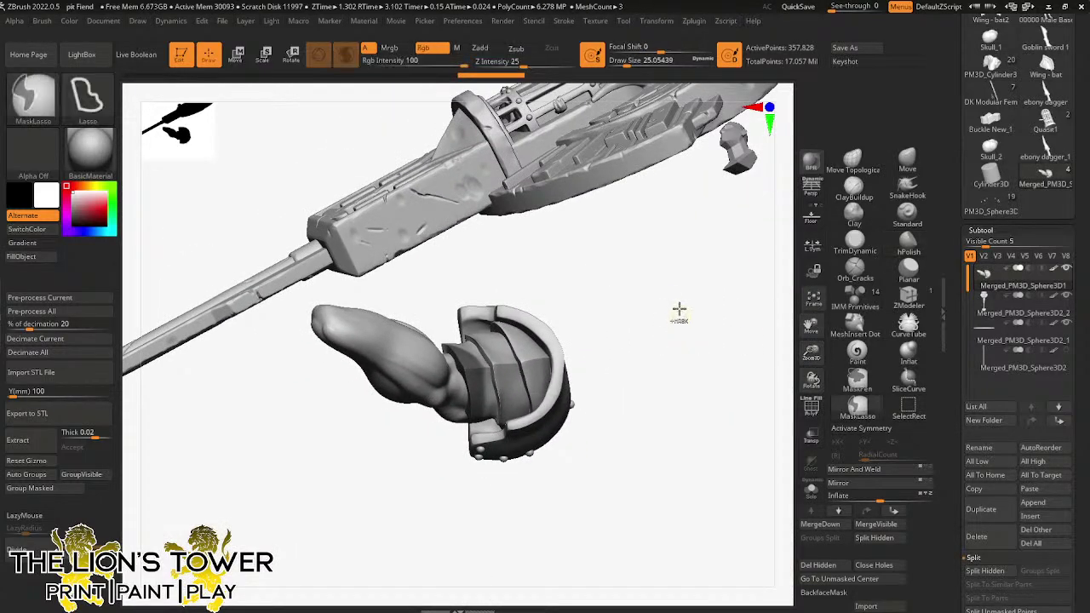
mouse_move(655, 269)
left_mouse_down("ctrl")
mouse_move(649, 348)
mouse_move(389, 526)
mouse_move(426, 170)
left_mouse_up("ctrl")
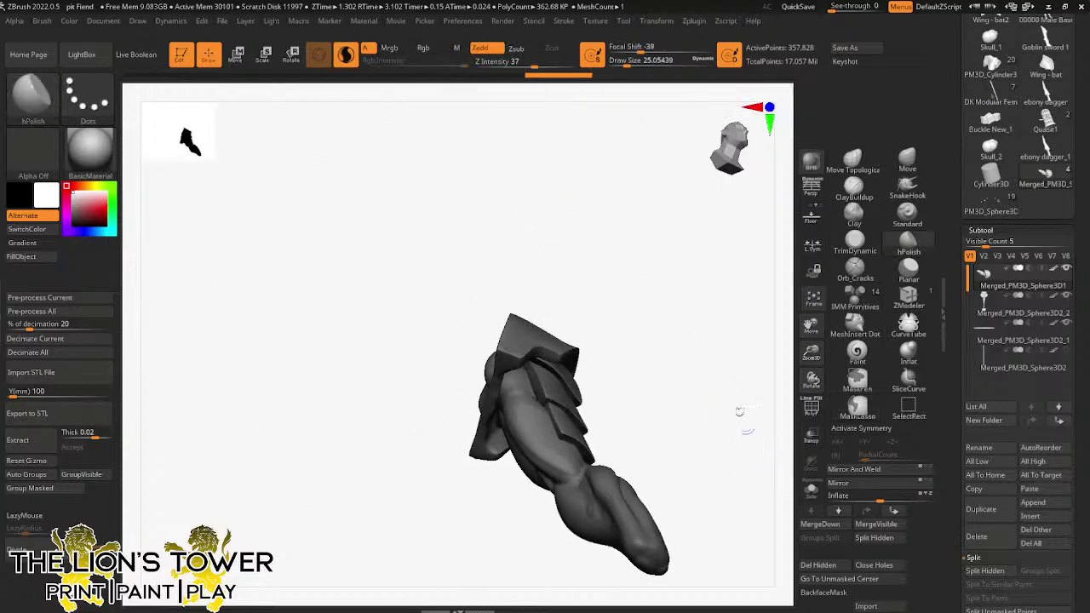
left_click_drag(716, 400, 715, 434)
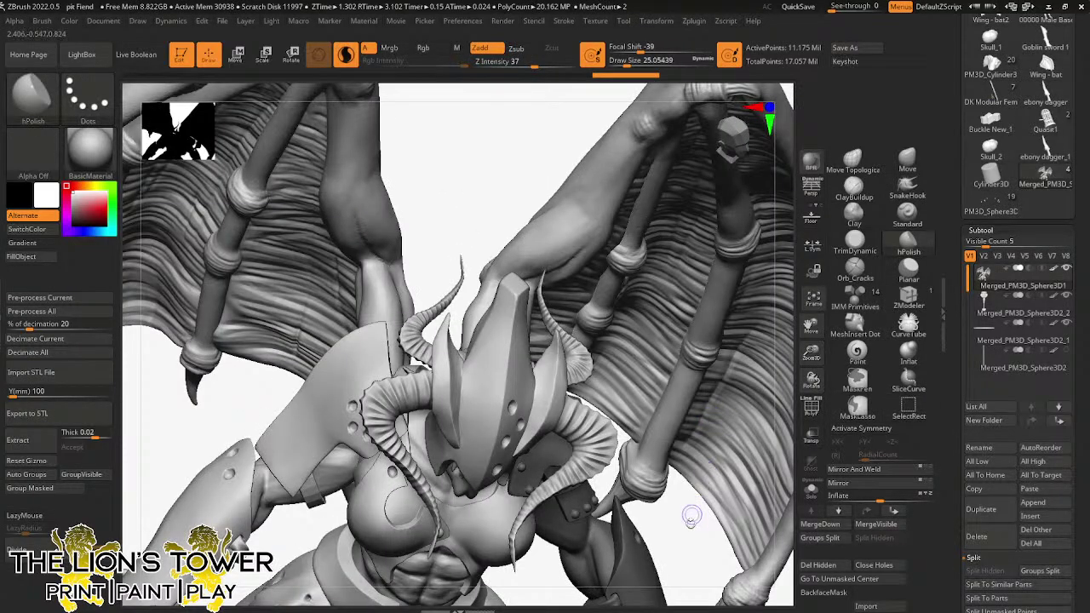
left_click_drag(691, 516, 662, 485)
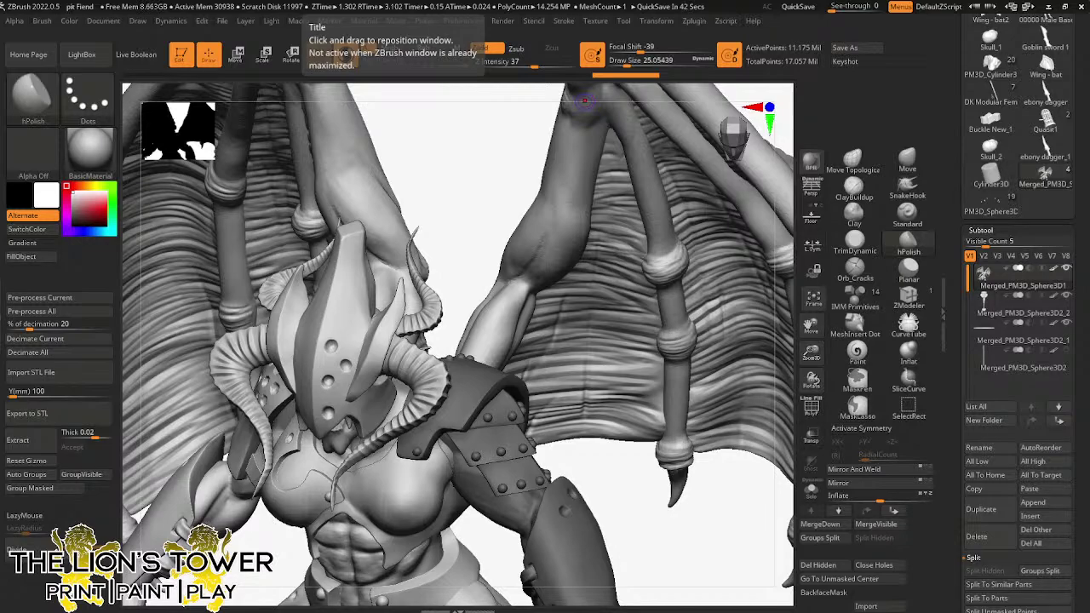
- Switch to The Lion's Tower store in the browser and open its STLs product collection
left_click_drag(587, 0, 594, 28)
left_click(730, 24)
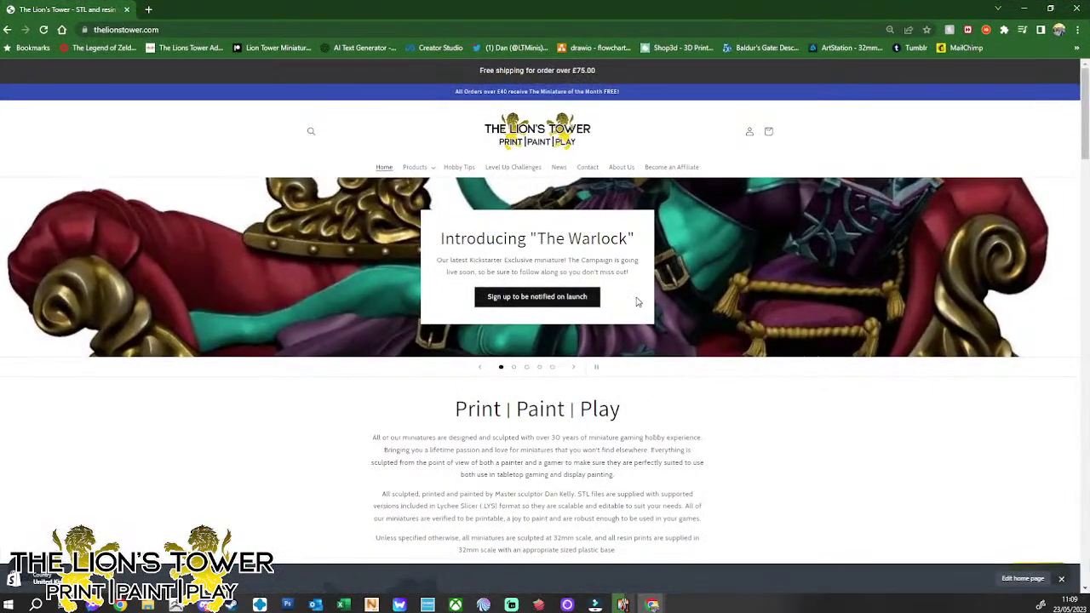
left_click(414, 169)
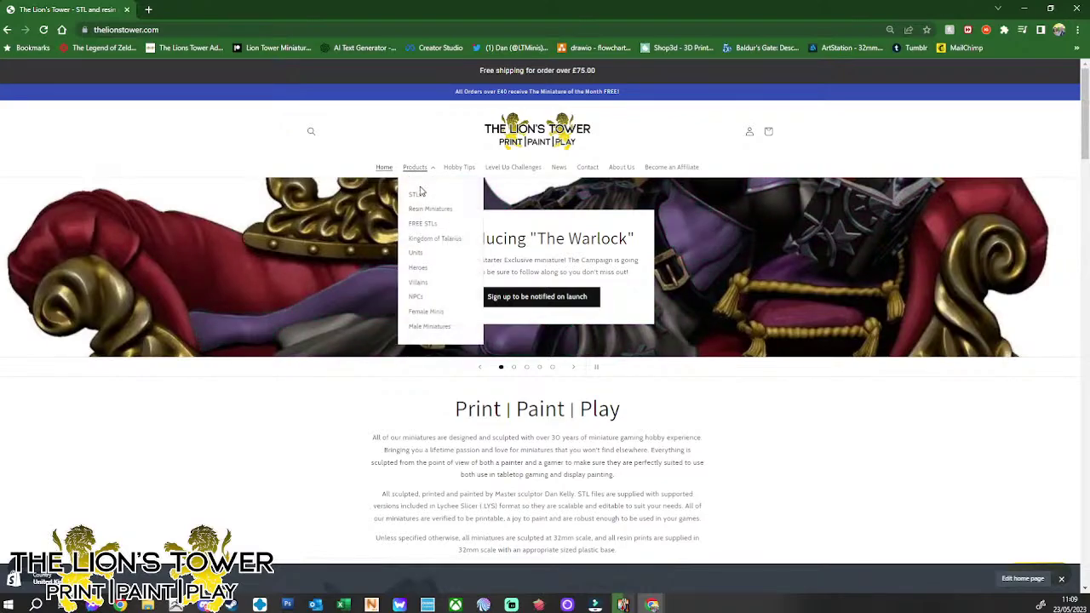
left_click(415, 197)
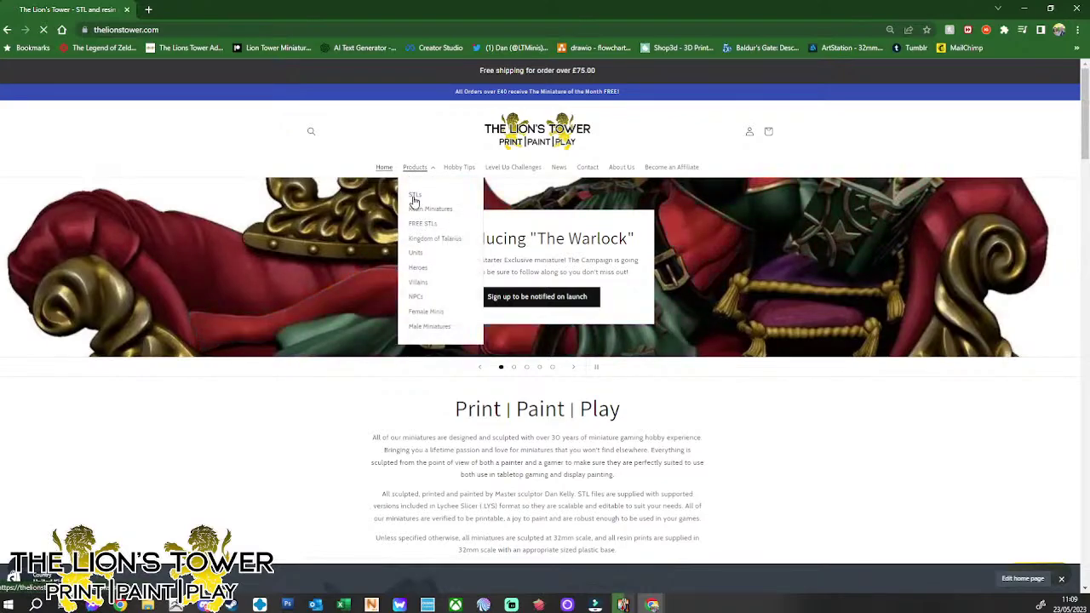
- Browse the STLs collection through to page 3
scroll(549, 407, "down", 3)
scroll(552, 406, "down", 5)
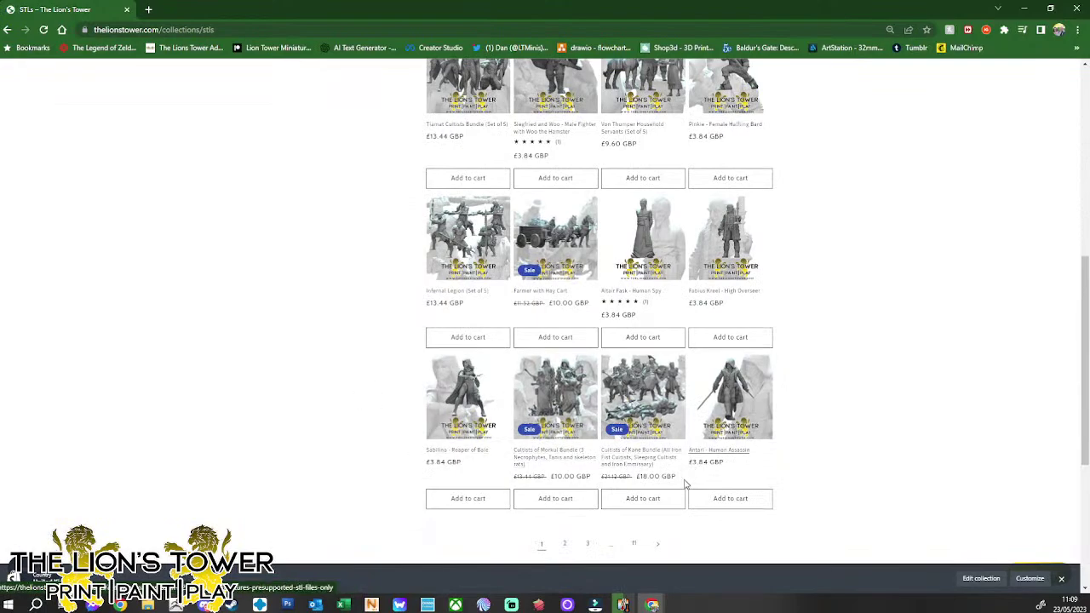
left_click(657, 544)
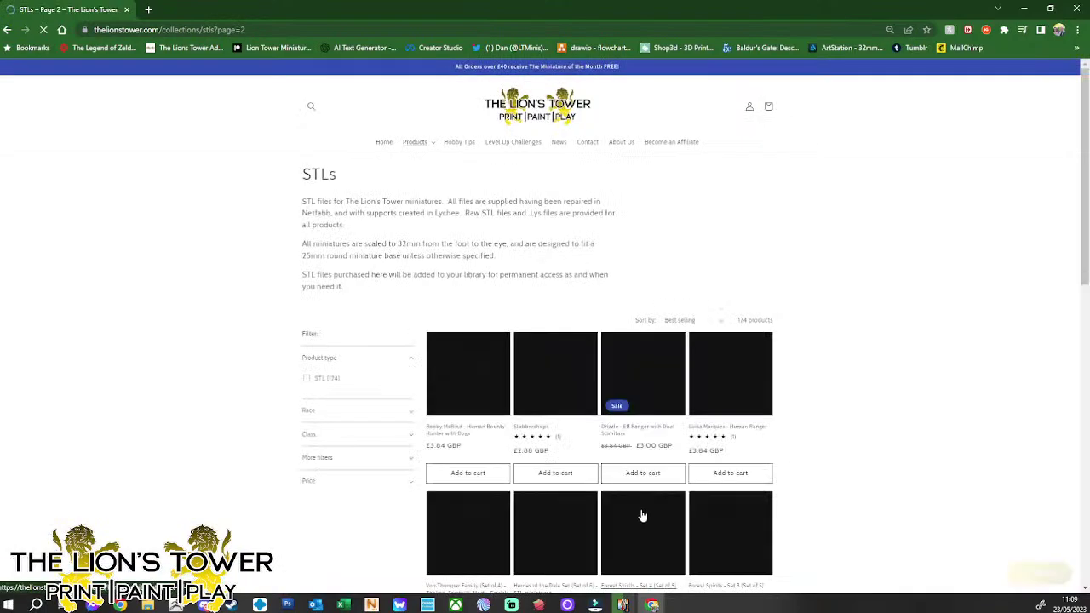
scroll(572, 457, "down", 1)
scroll(572, 457, "down", 5)
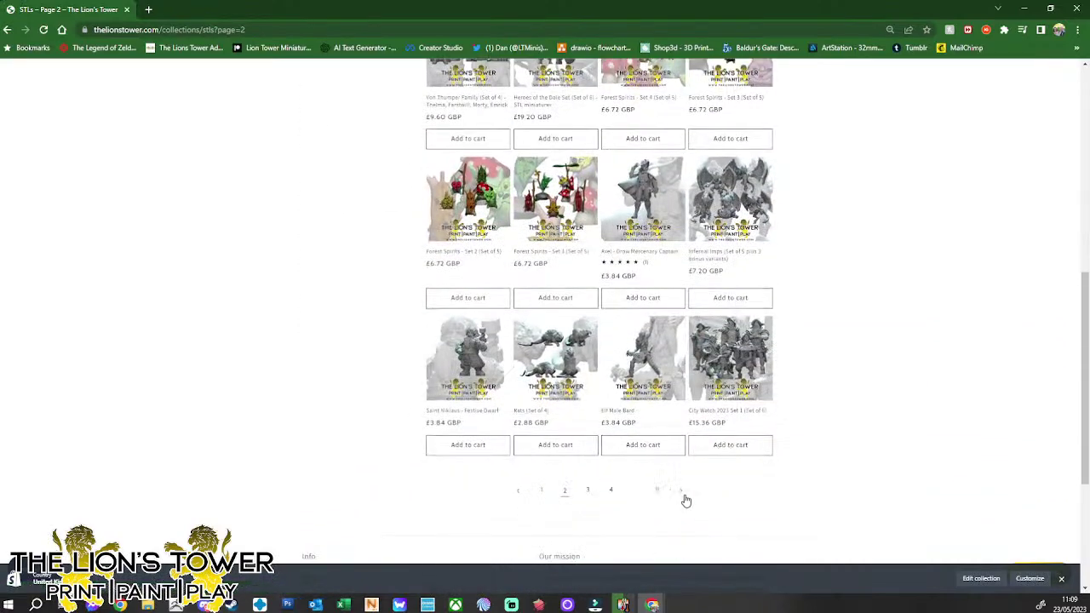
left_click(682, 493)
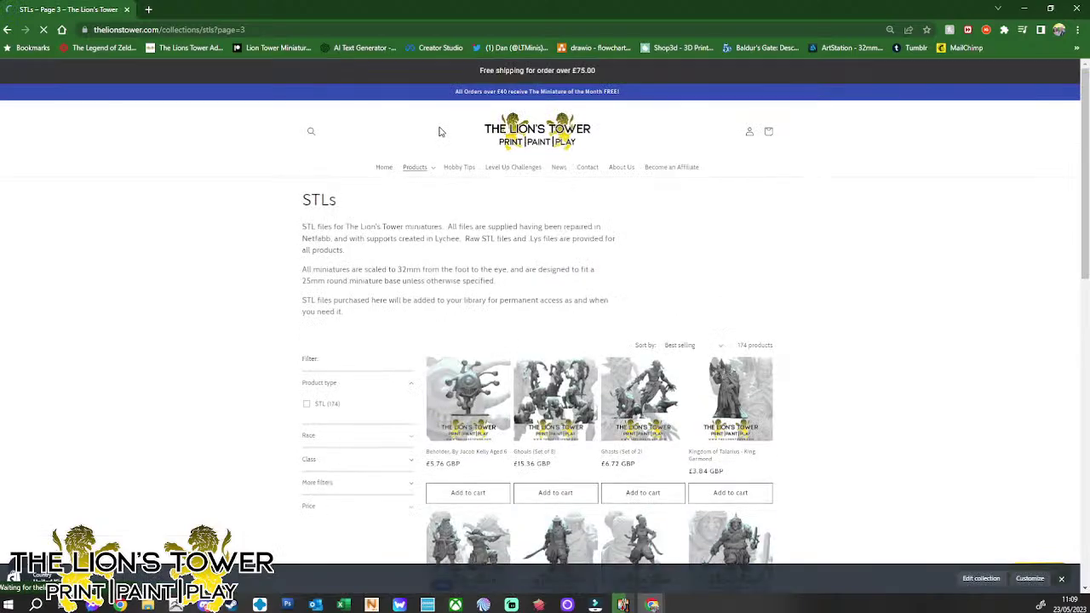
- Search the store for "goblin" and open the STL product Slax - Goblin Assassin
left_click(310, 135)
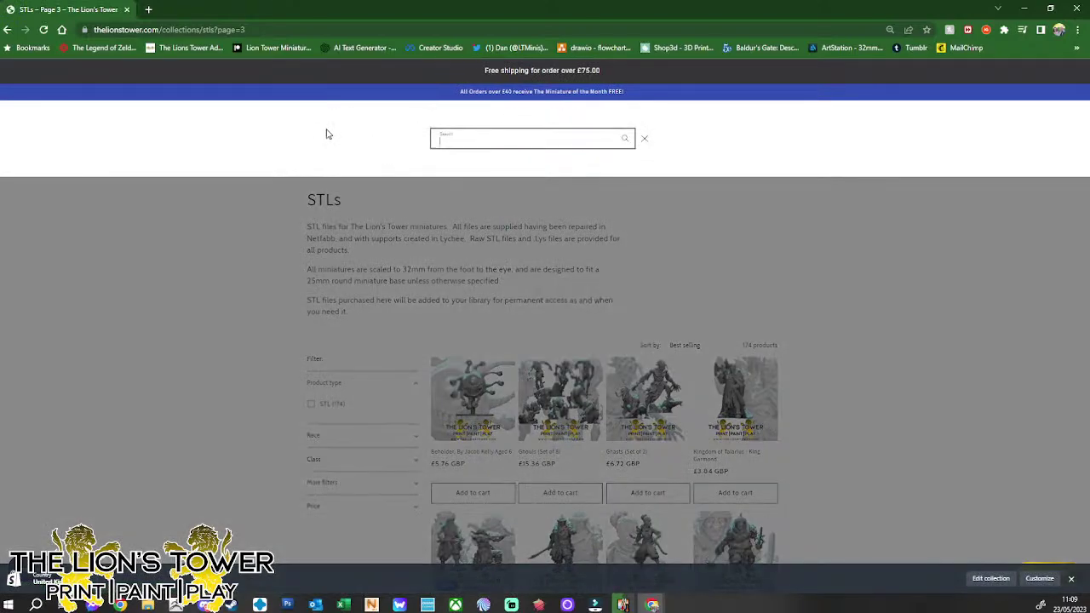
type("goblin")
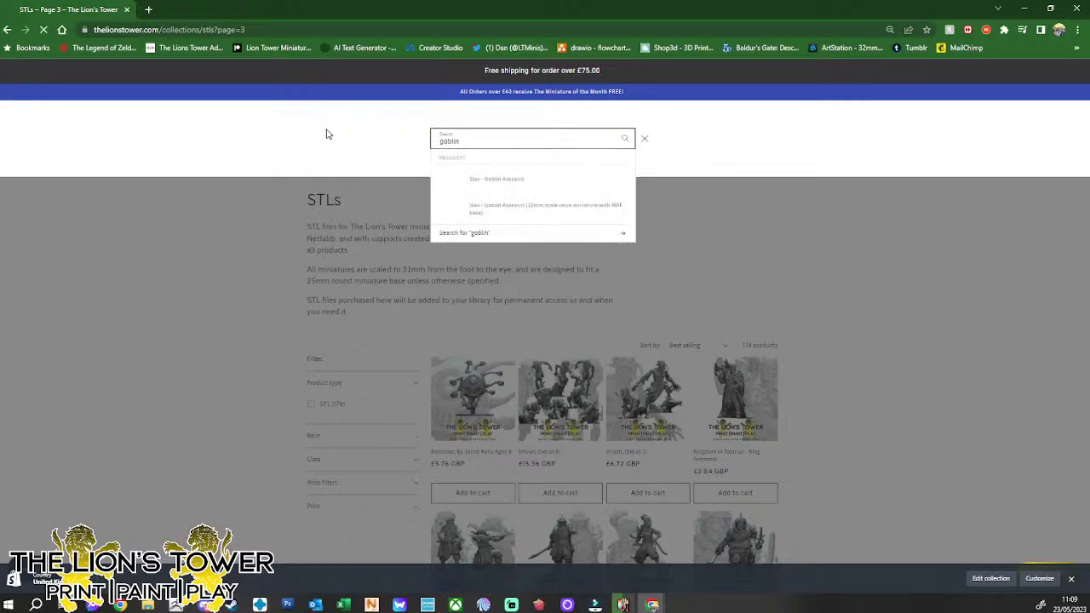
key("Return")
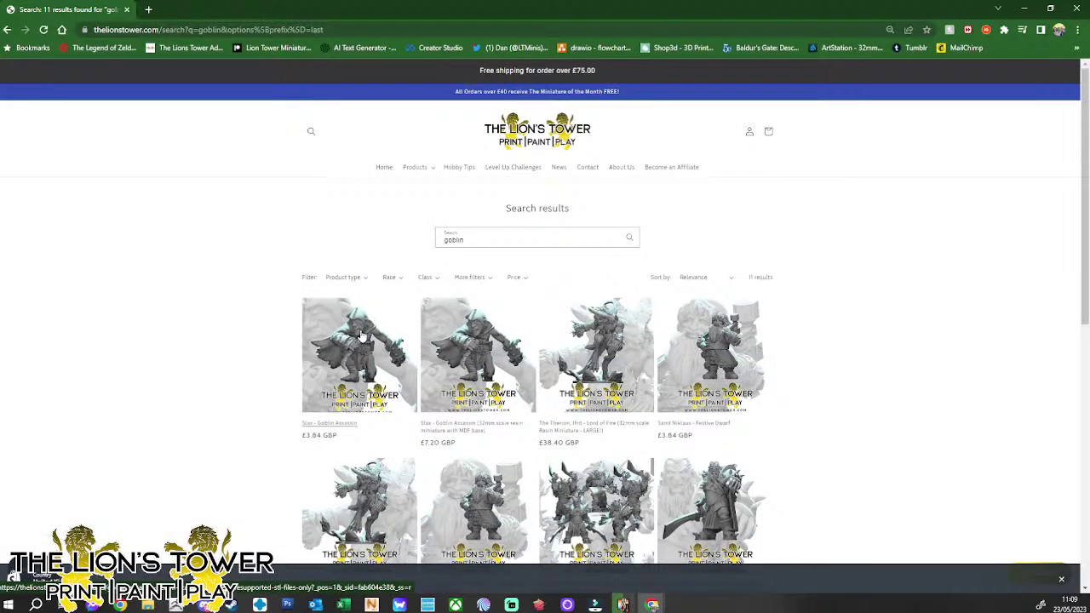
left_click(362, 336)
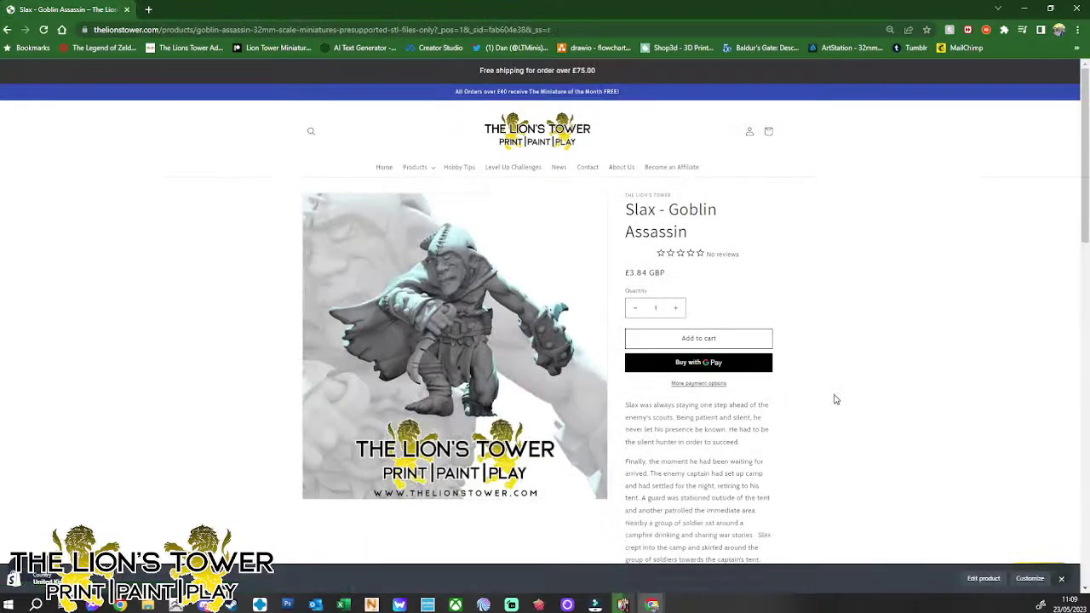
- Look through the Slax - Goblin Assassin product page and its background story
scroll(832, 399, "down", 3)
scroll(817, 396, "up", 3)
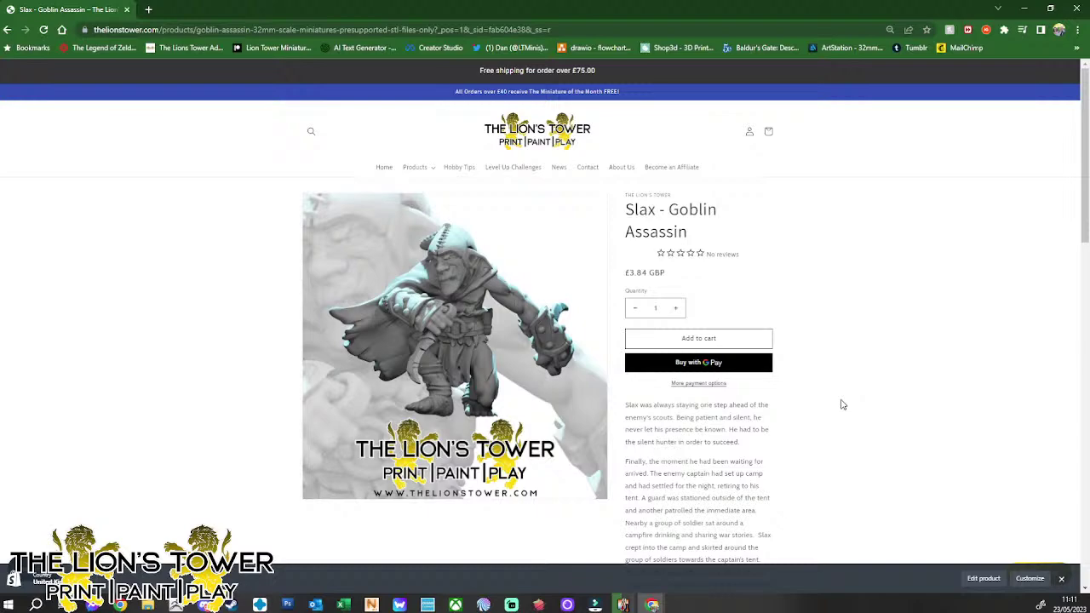
scroll(843, 390, "down", 3)
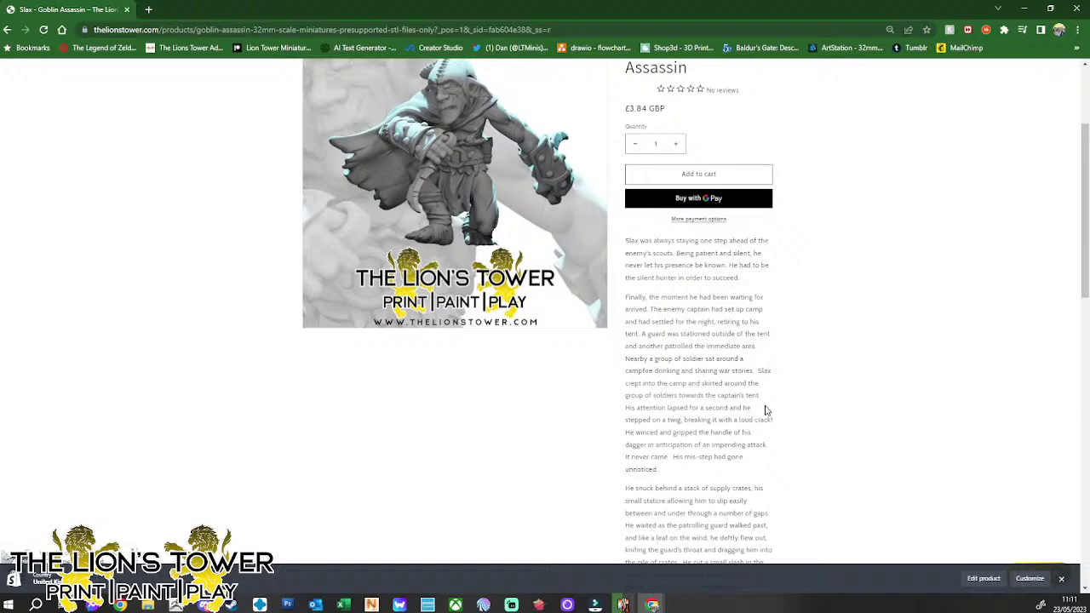
- Read through the rest of Slax's background story down to the customer reviews section
scroll(757, 422, "down", 3)
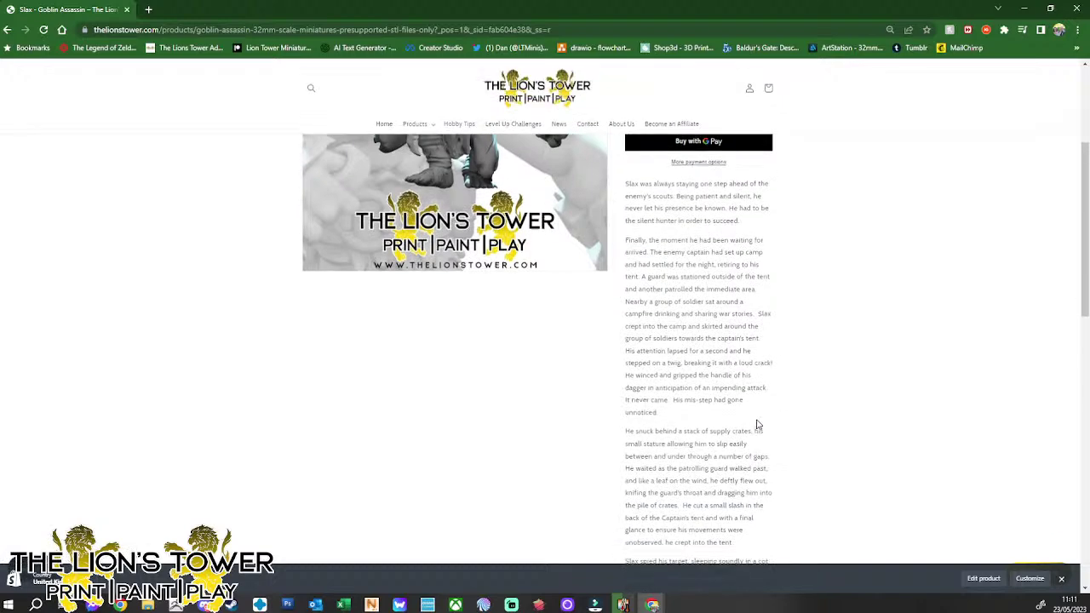
scroll(775, 235, "up", 2)
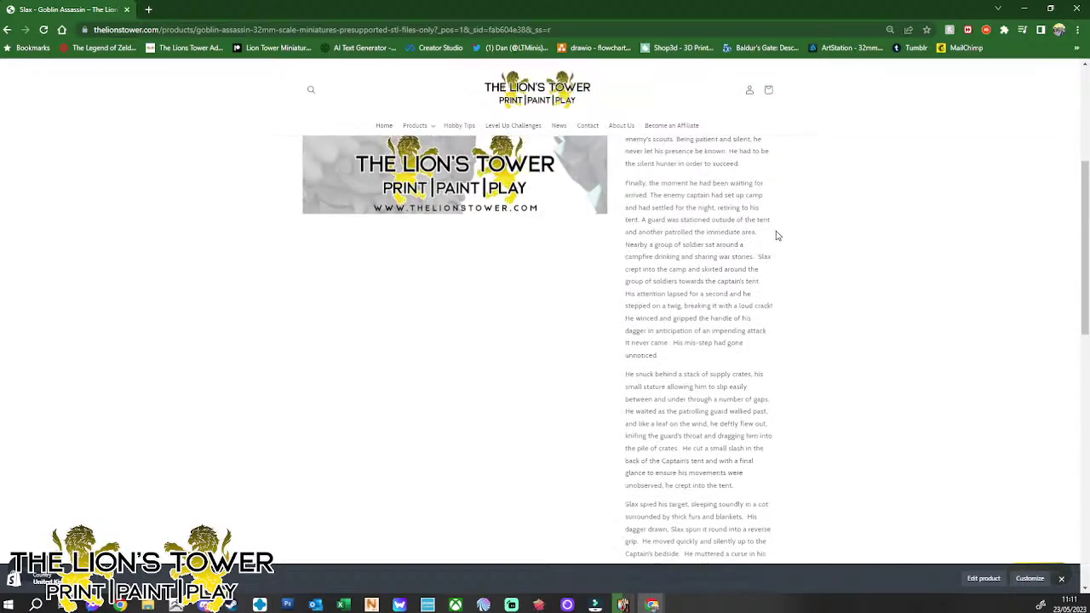
scroll(776, 236, "up", 1)
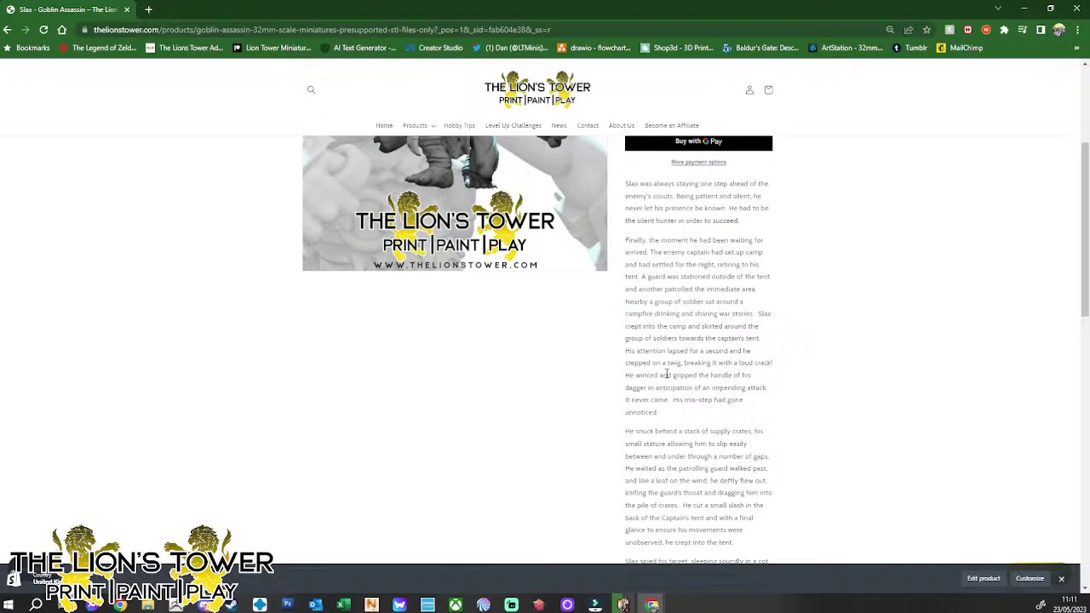
scroll(740, 311, "down", 4)
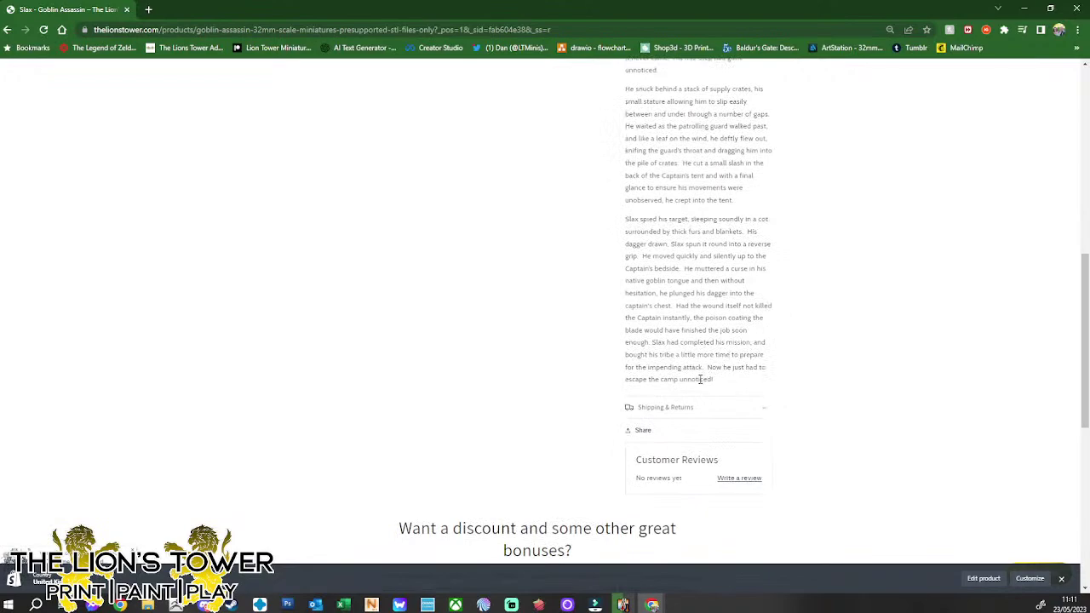
scroll(645, 350, "up", 3)
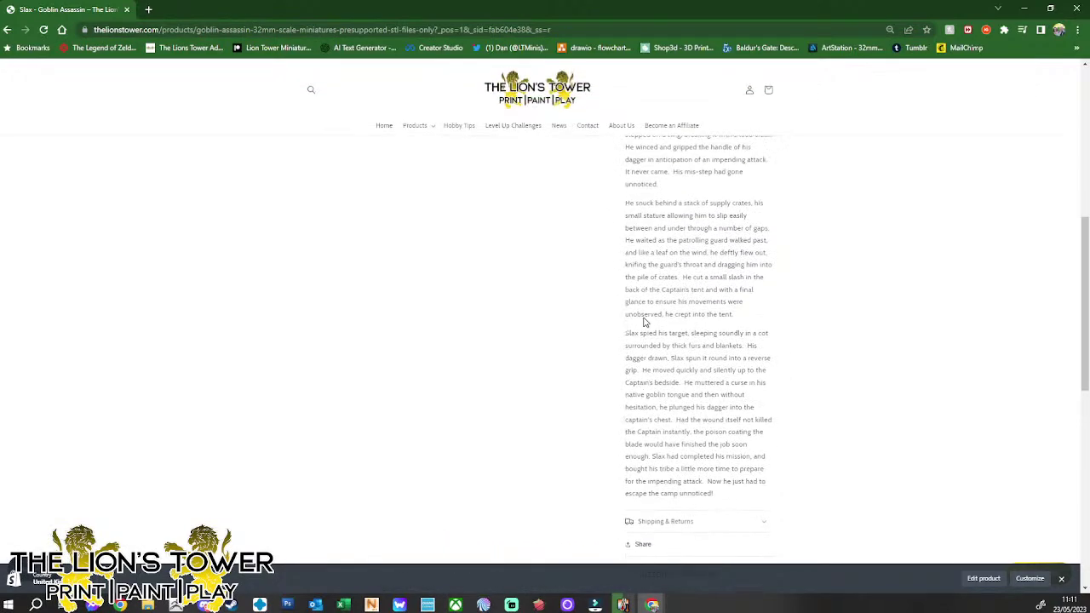
scroll(699, 245, "up", 2)
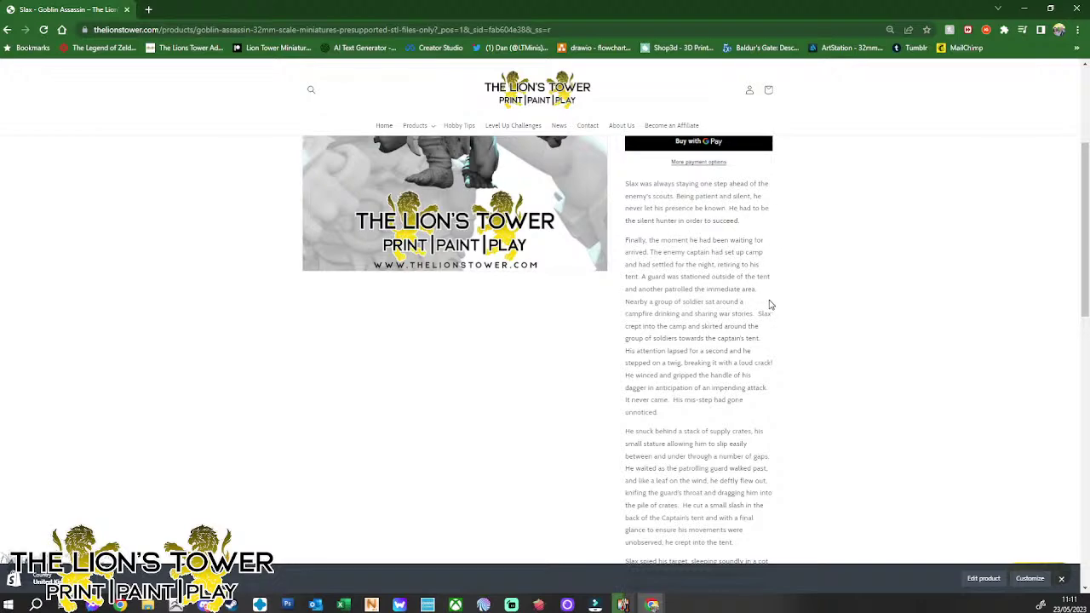
scroll(777, 306, "down", 1)
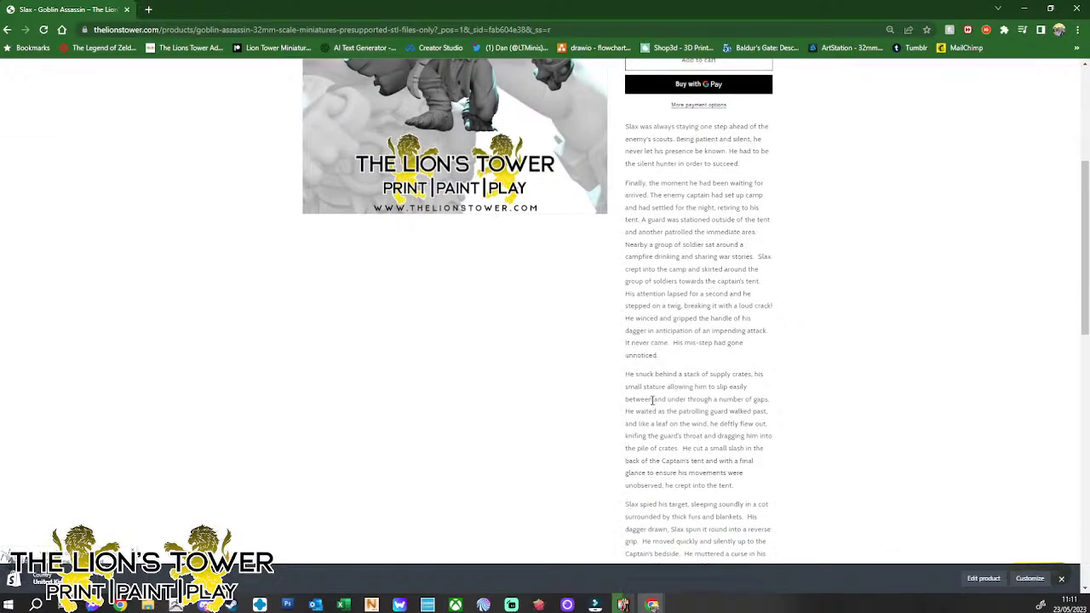
scroll(650, 428, "down", 1)
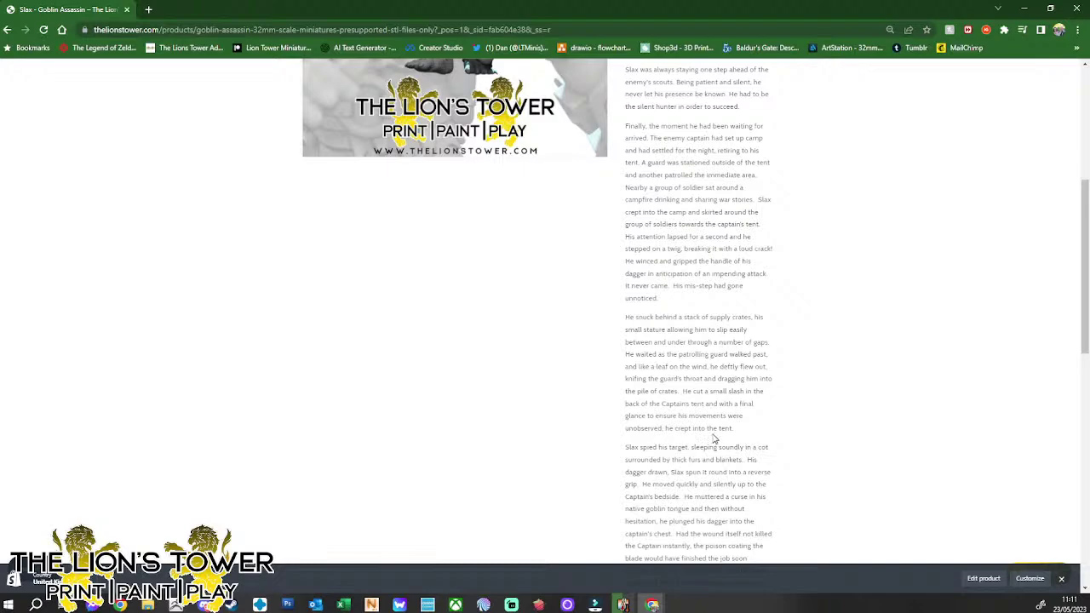
scroll(714, 439, "up", 1)
scroll(714, 434, "down", 1)
scroll(702, 247, "up", 2)
scroll(769, 247, "down", 1)
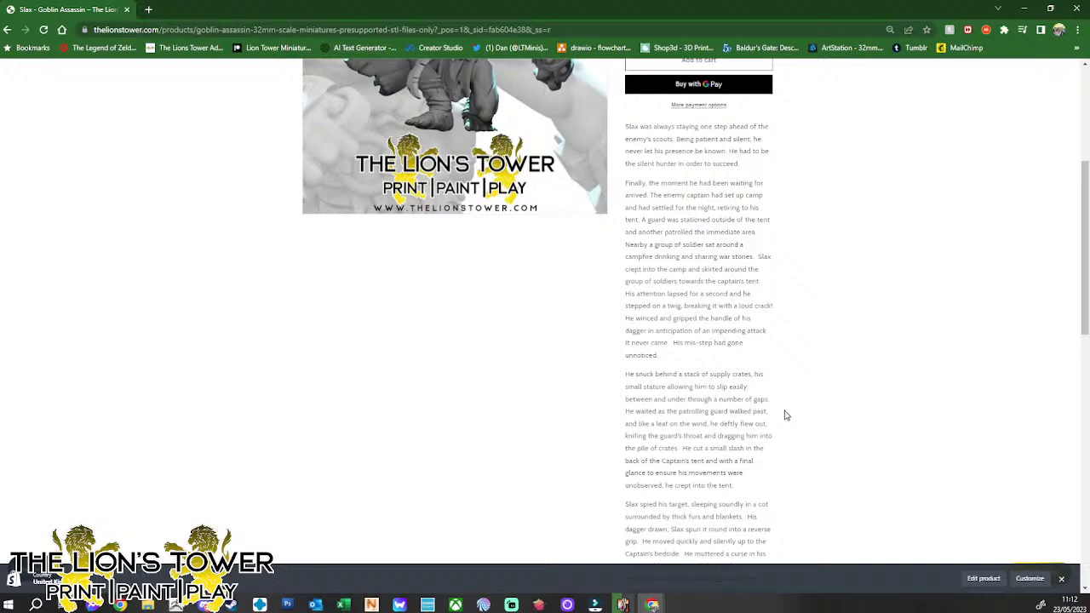
scroll(851, 375, "up", 3)
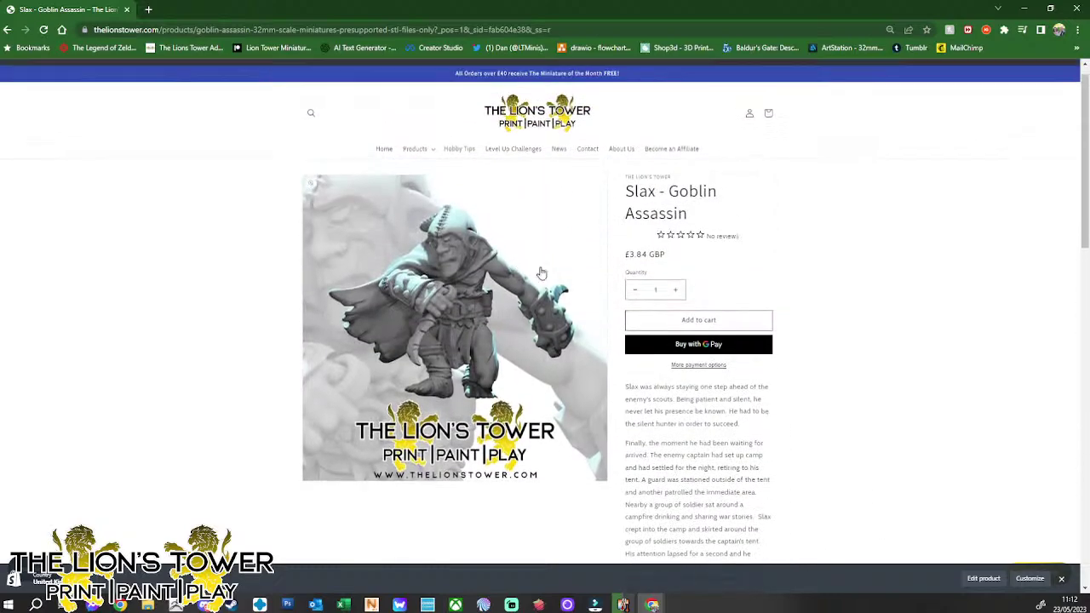
- Search the store for "karral" and open the Karral - Leonin Chieftain resin miniature product
scroll(532, 260, "down", 1)
left_click(311, 90)
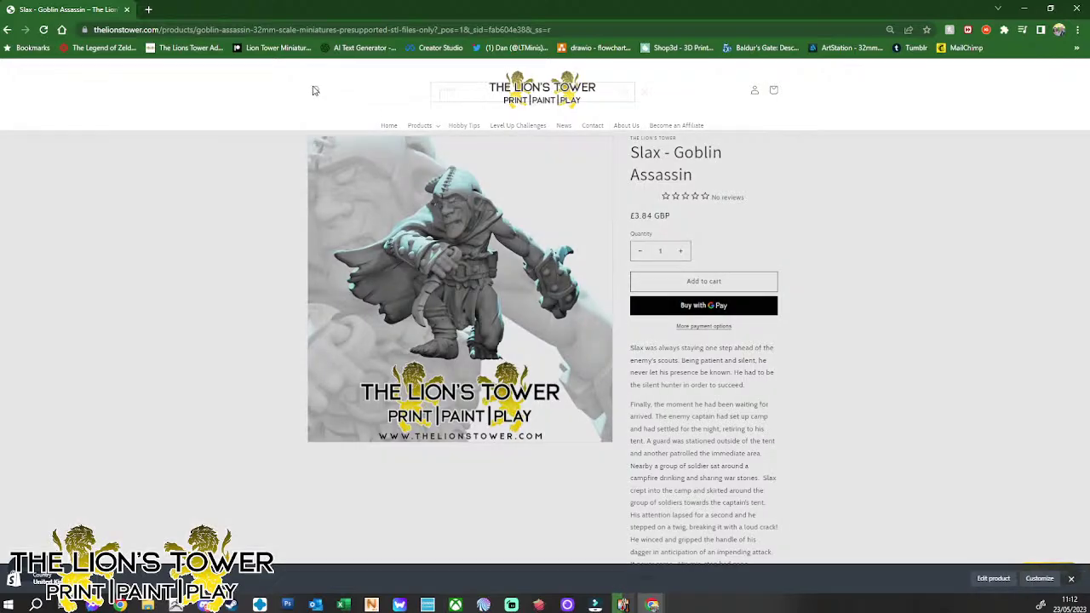
type("kar")
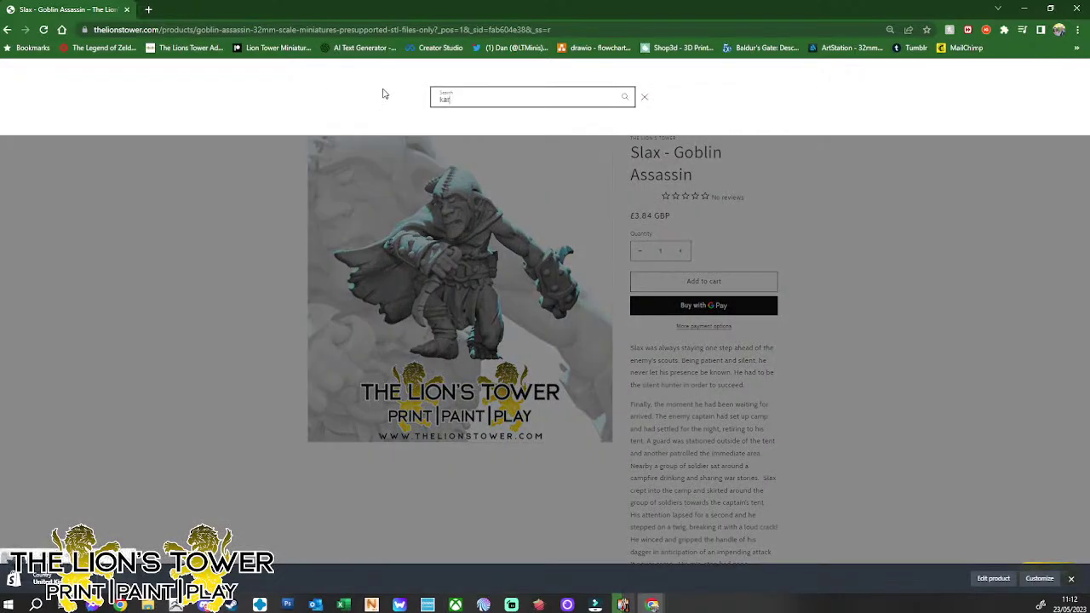
type("ral")
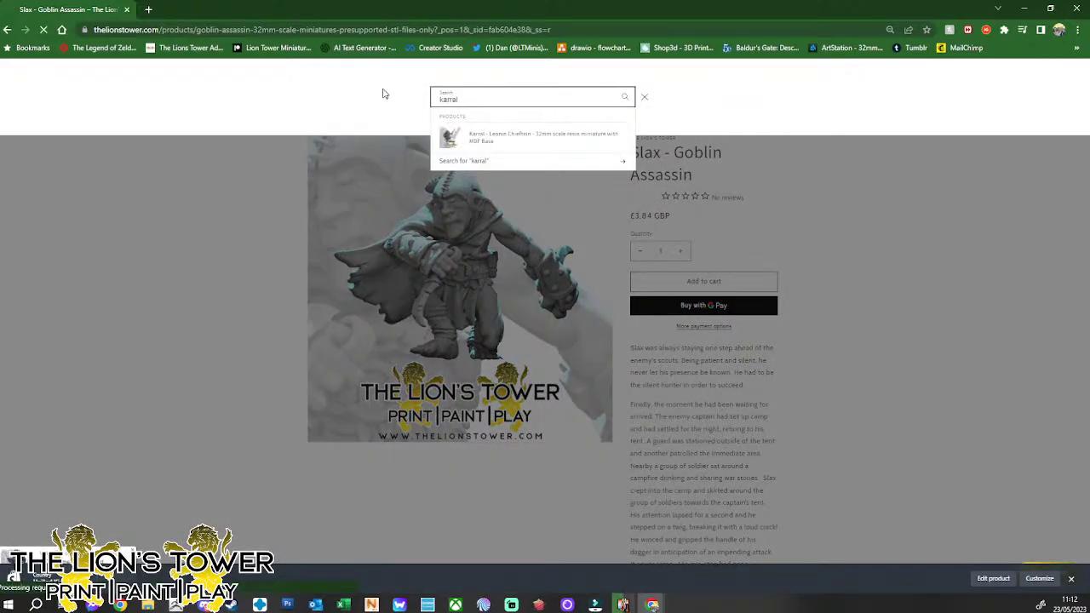
key("Return")
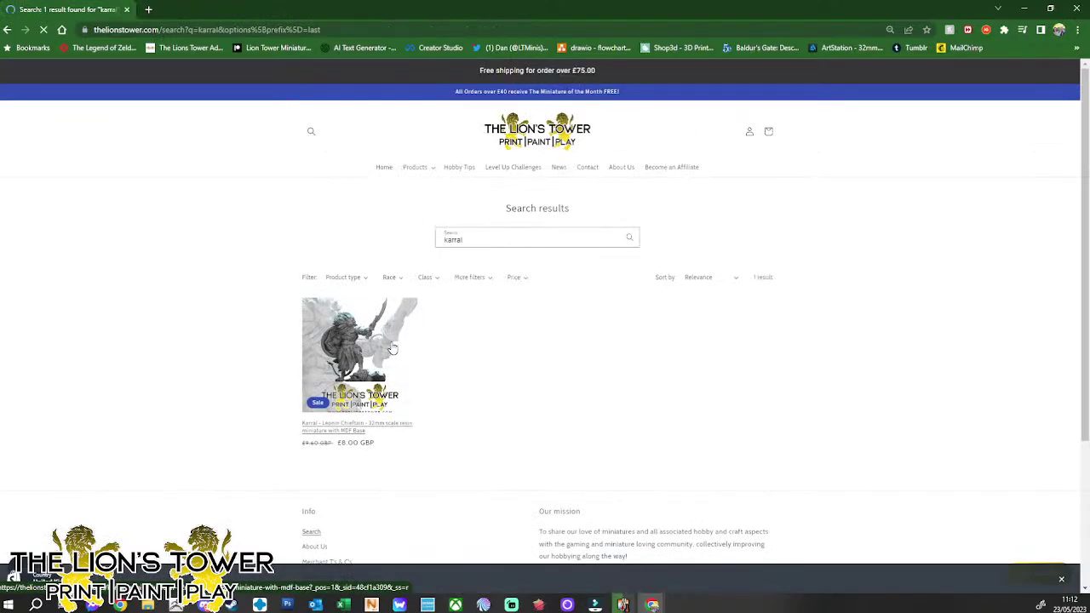
left_click(363, 329)
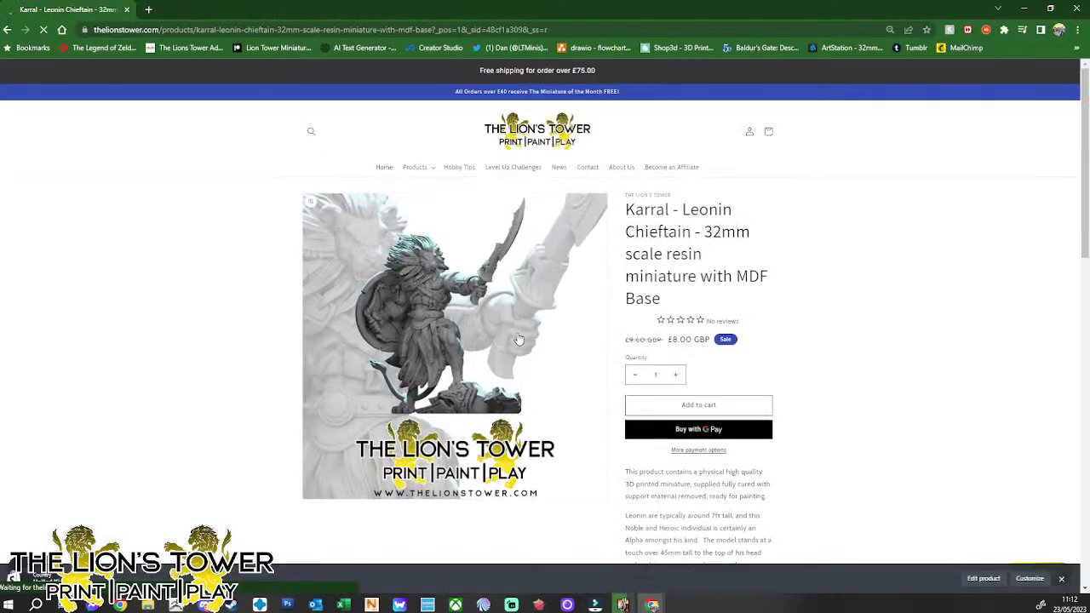
- Examine the Karral - Leonin Chieftain product page, including its model description and background story
scroll(613, 383, "down", 3)
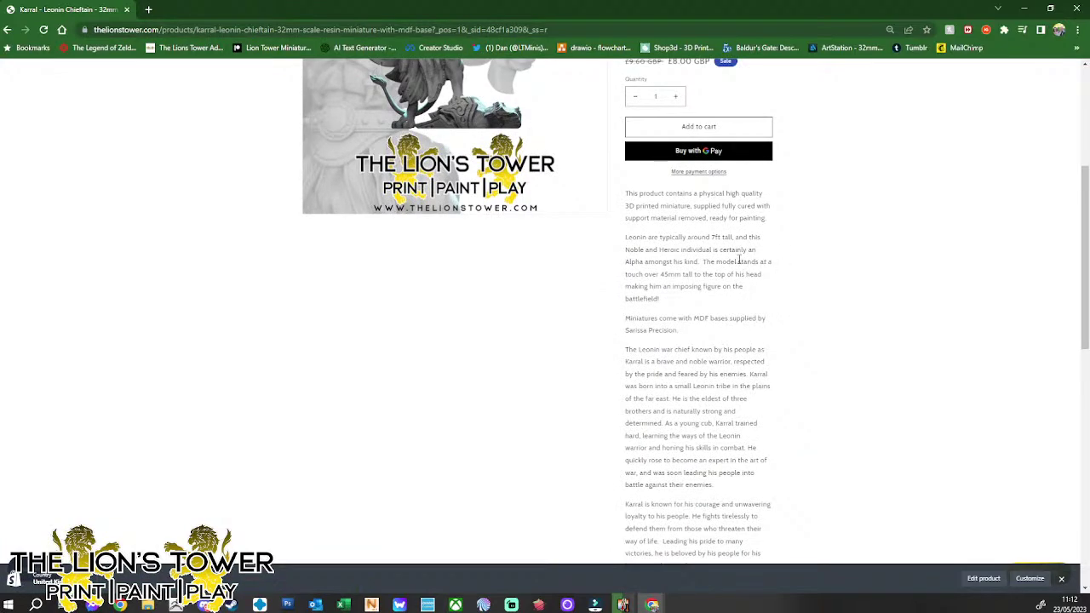
scroll(739, 261, "up", 2)
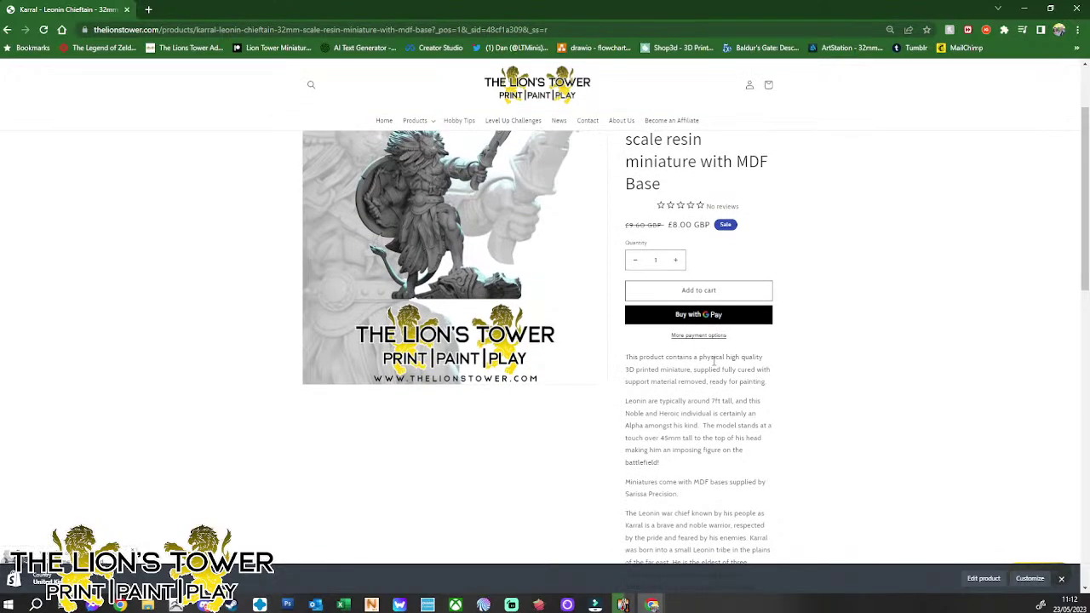
scroll(724, 357, "down", 1)
scroll(738, 360, "down", 3)
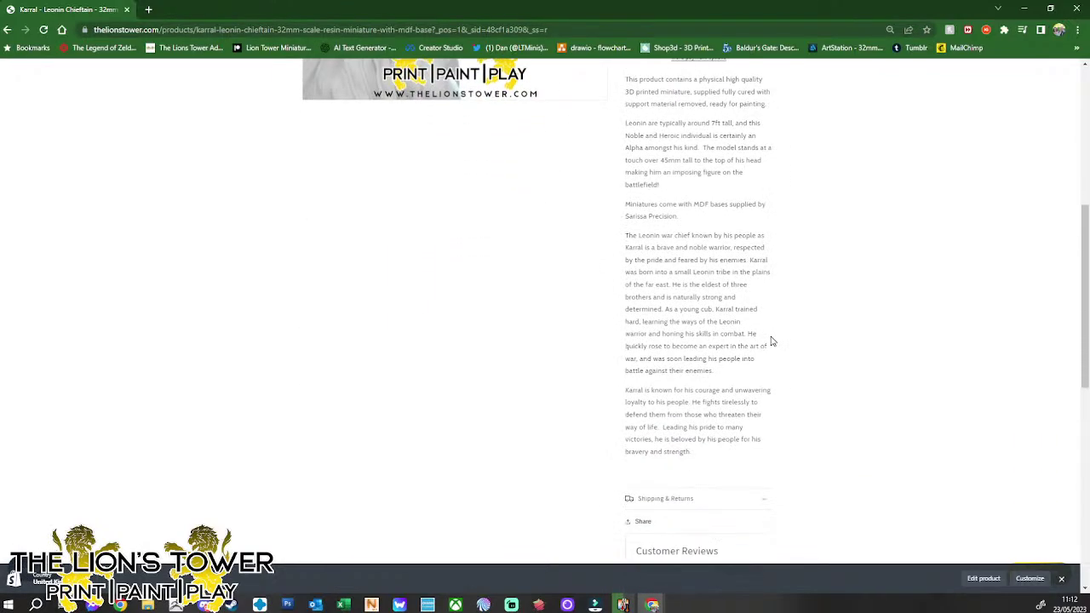
scroll(775, 345, "up", 3)
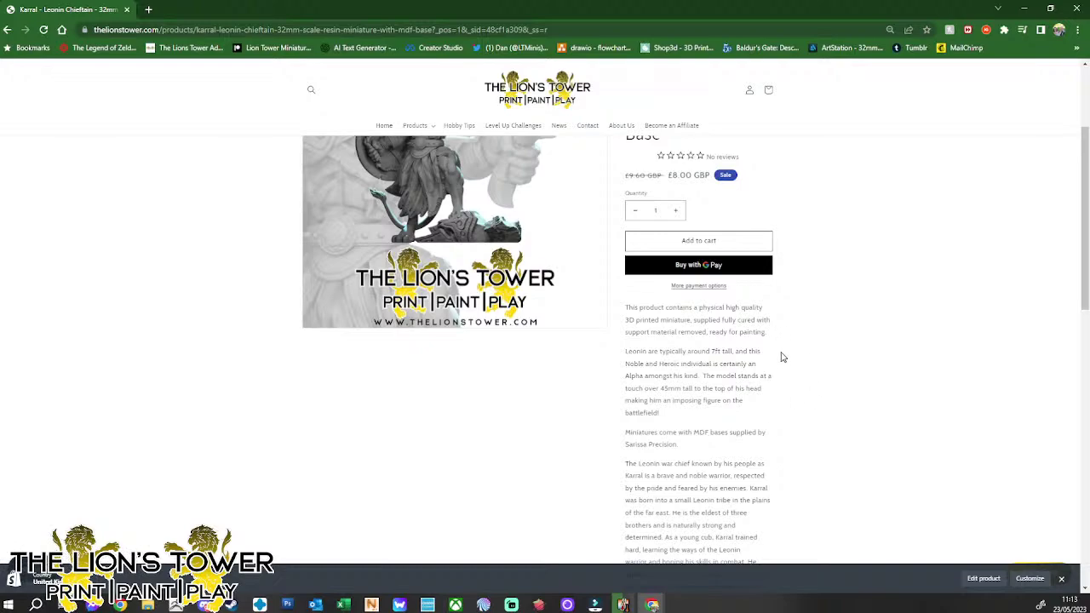
scroll(785, 358, "up", 2)
scroll(785, 358, "down", 6)
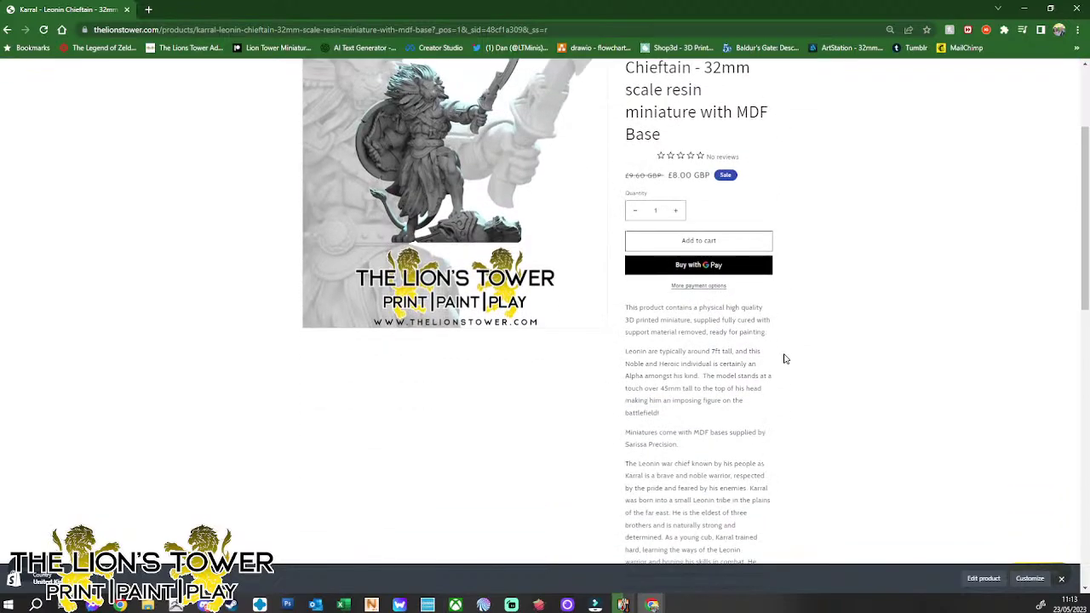
scroll(783, 356, "up", 2)
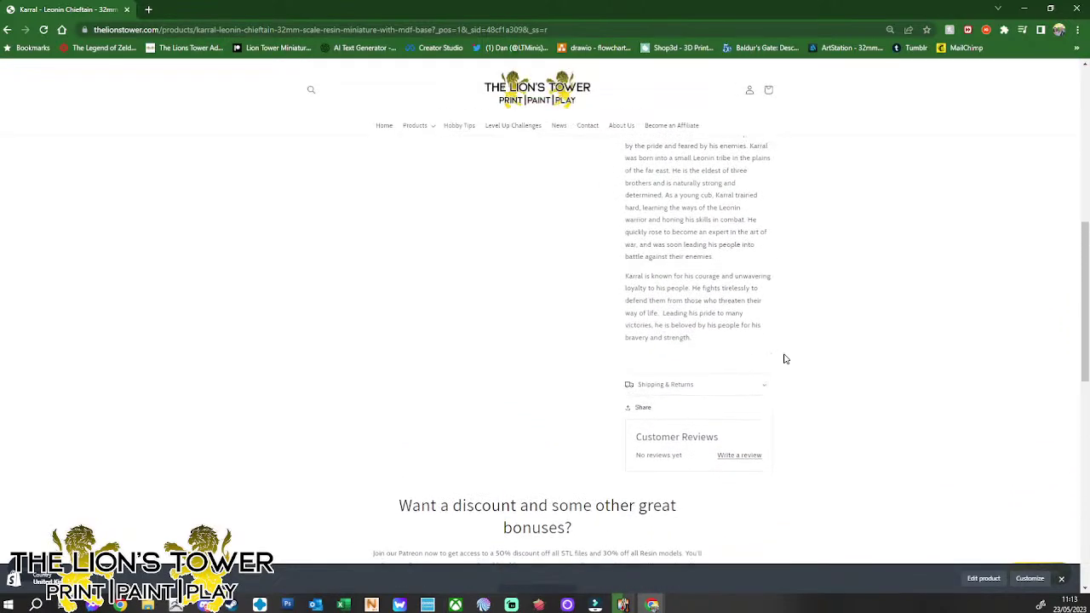
scroll(739, 247, "up", 1)
scroll(746, 255, "down", 1)
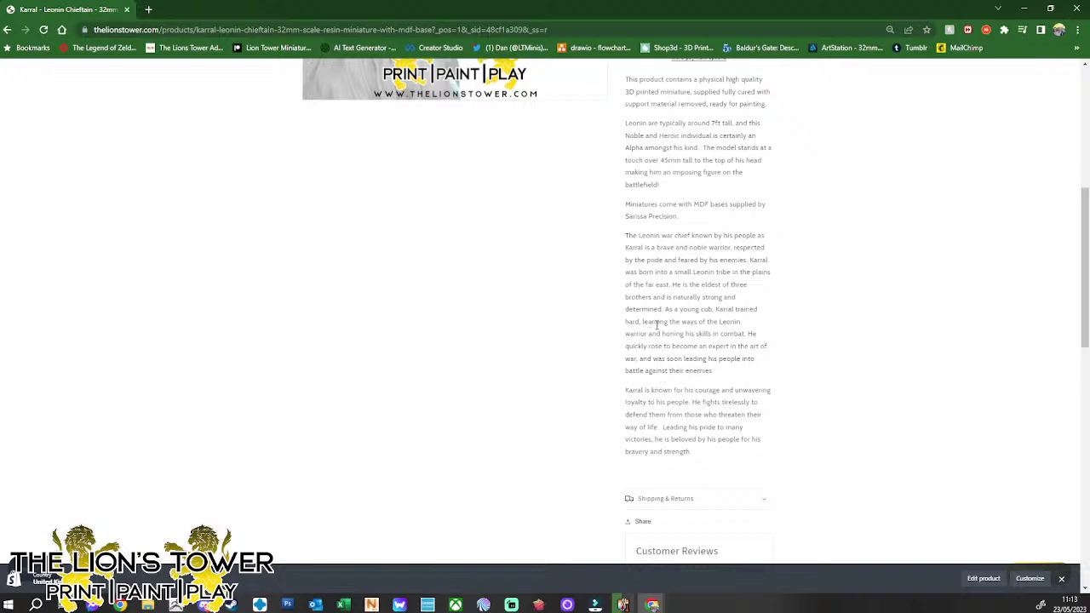
scroll(657, 324, "up", 5)
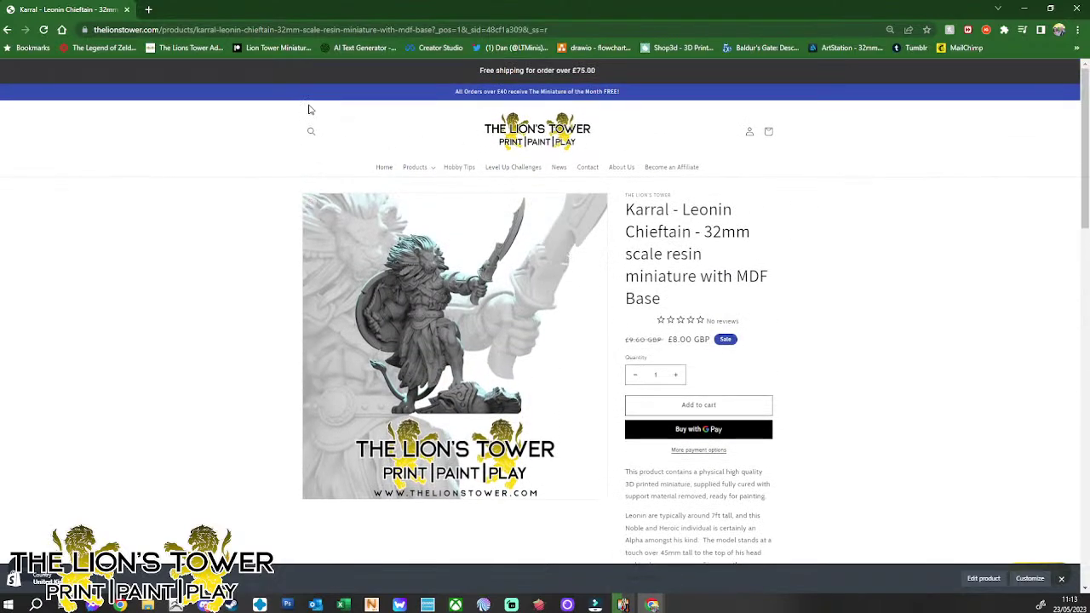
- Return to the search results and search the store for "skeletons"
left_click(7, 29)
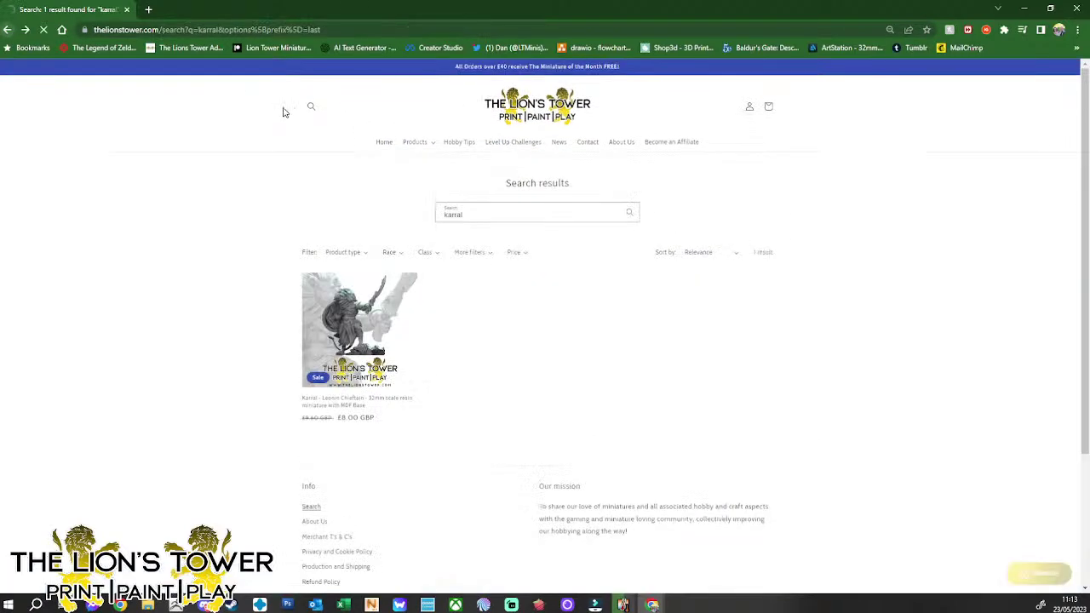
left_click(311, 106)
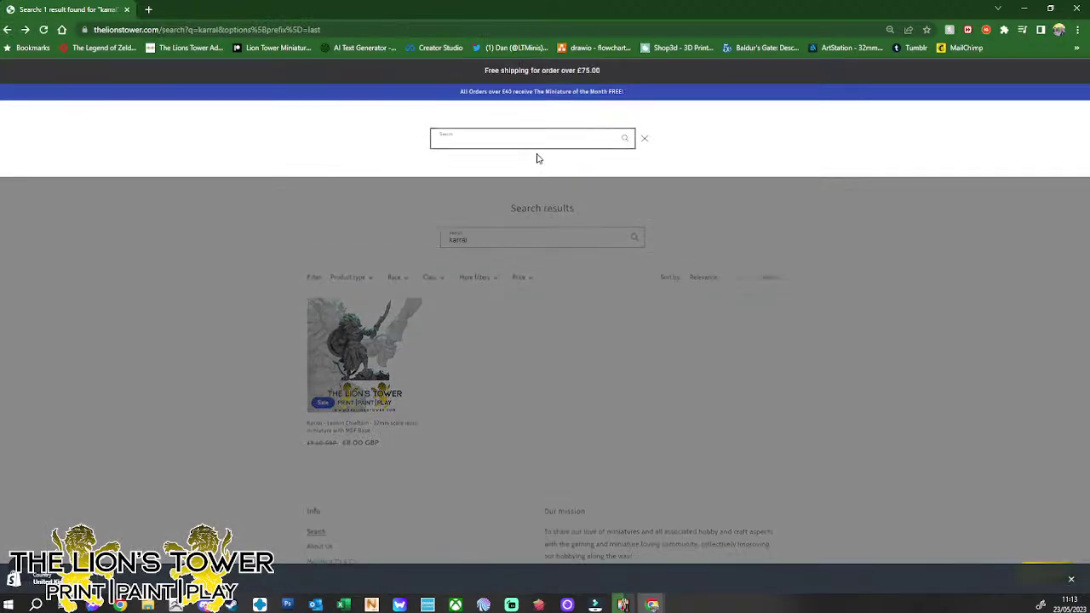
left_click(544, 147)
type("skeletons")
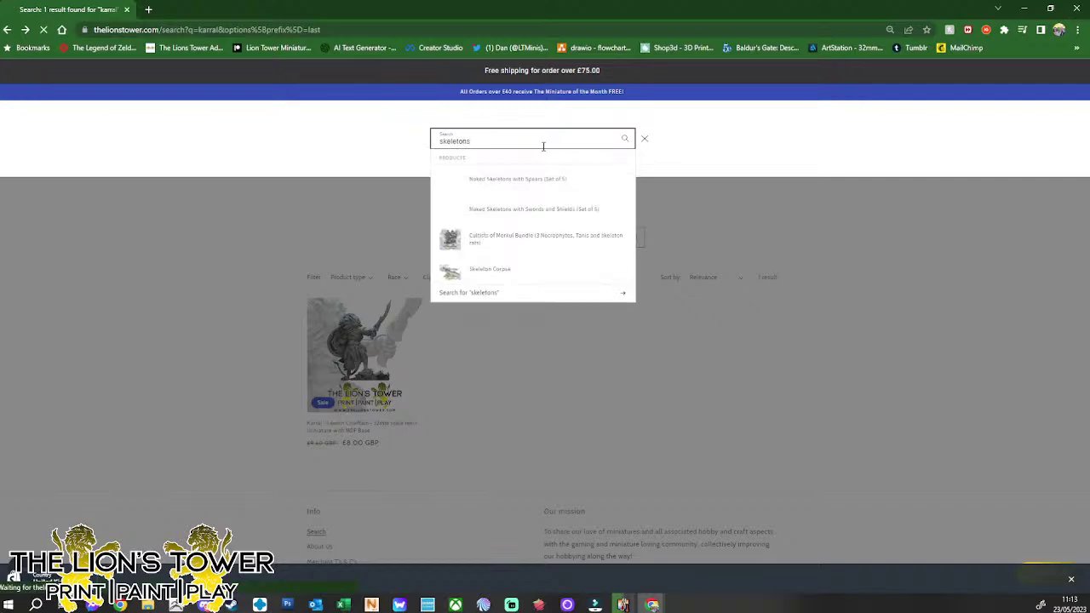
key("Return")
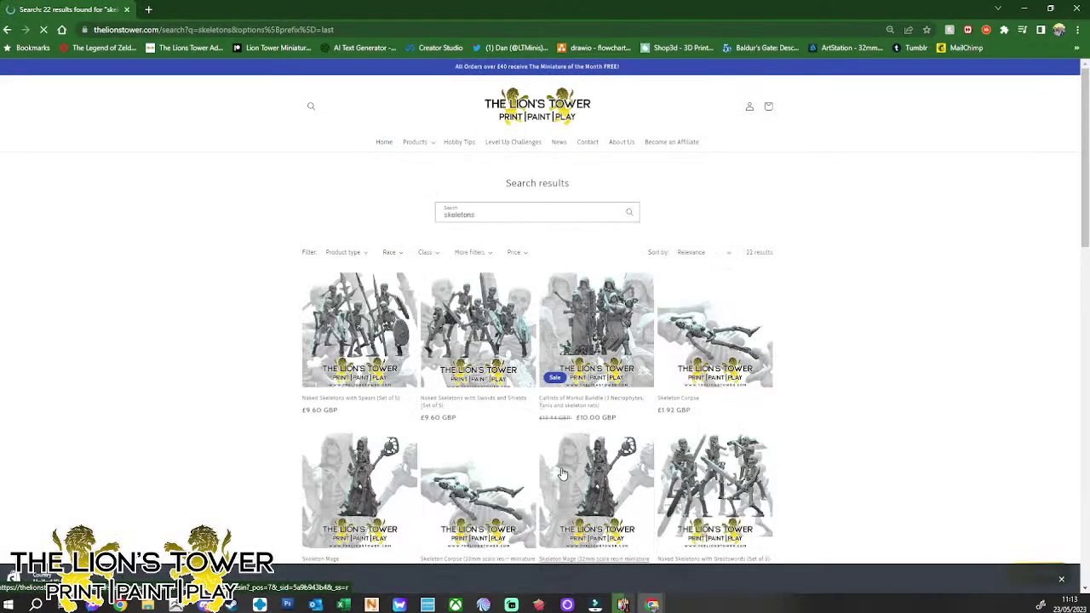
- View the Skeleton Horde - Greatswords (Set of 5) product, and return to the skeleton search results
scroll(460, 379, "down", 5)
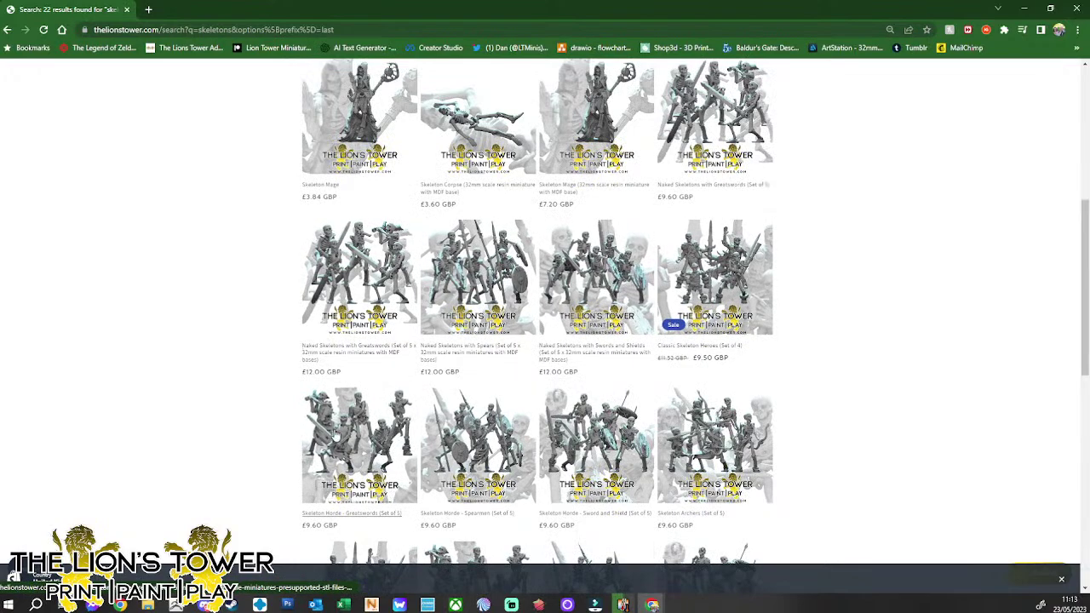
left_click(334, 434)
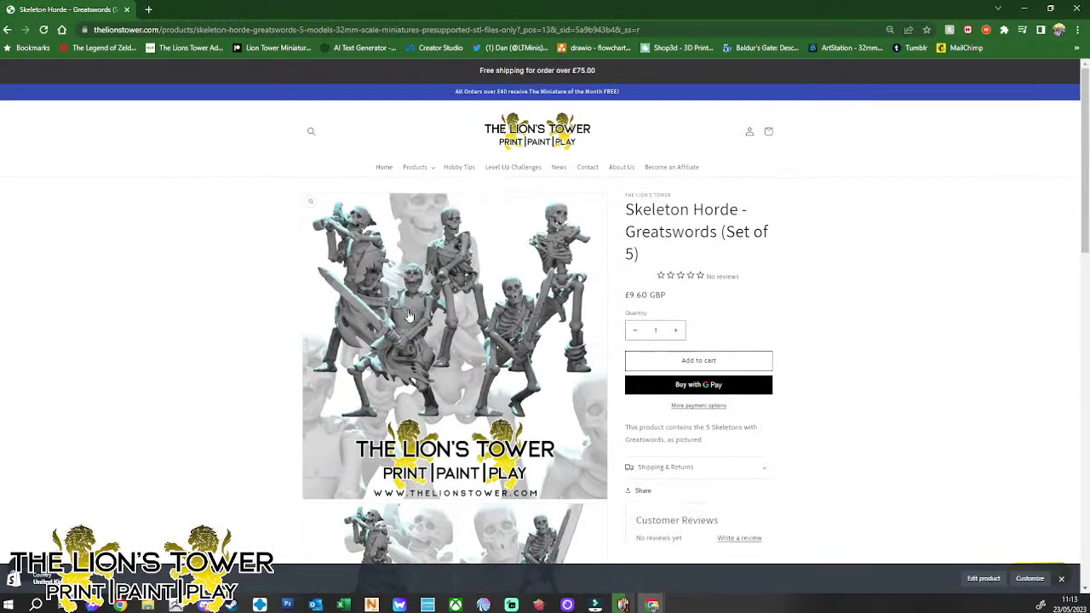
scroll(596, 358, "down", 2)
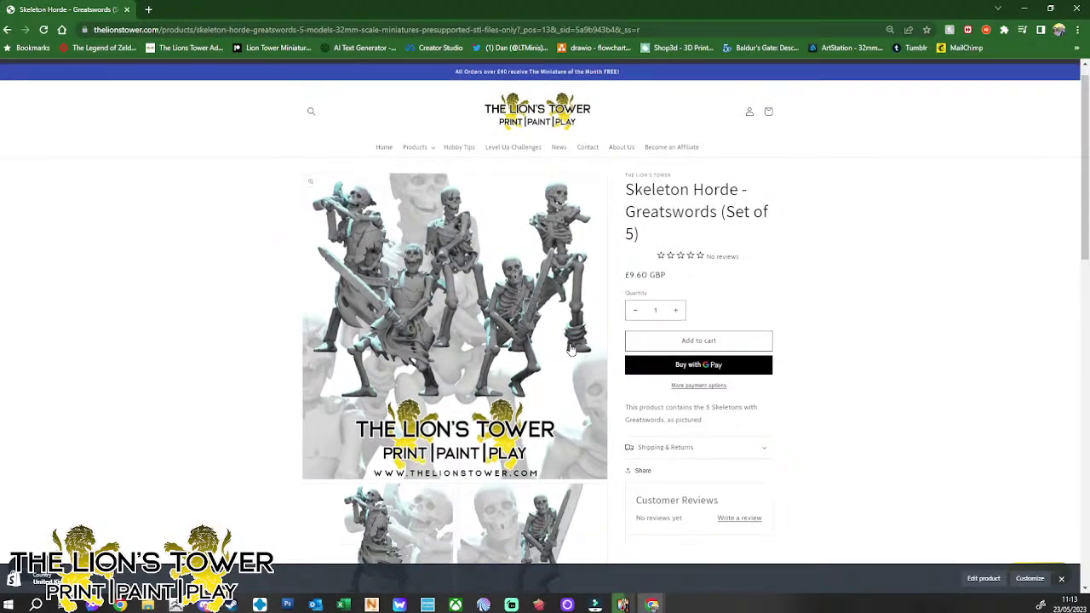
scroll(722, 391, "up", 2)
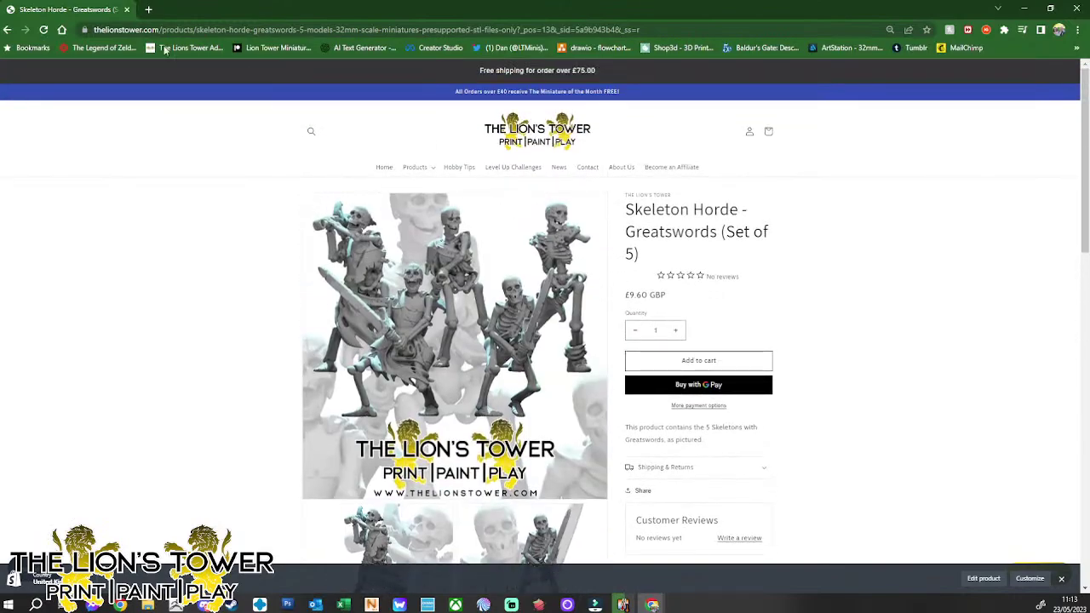
left_click(8, 29)
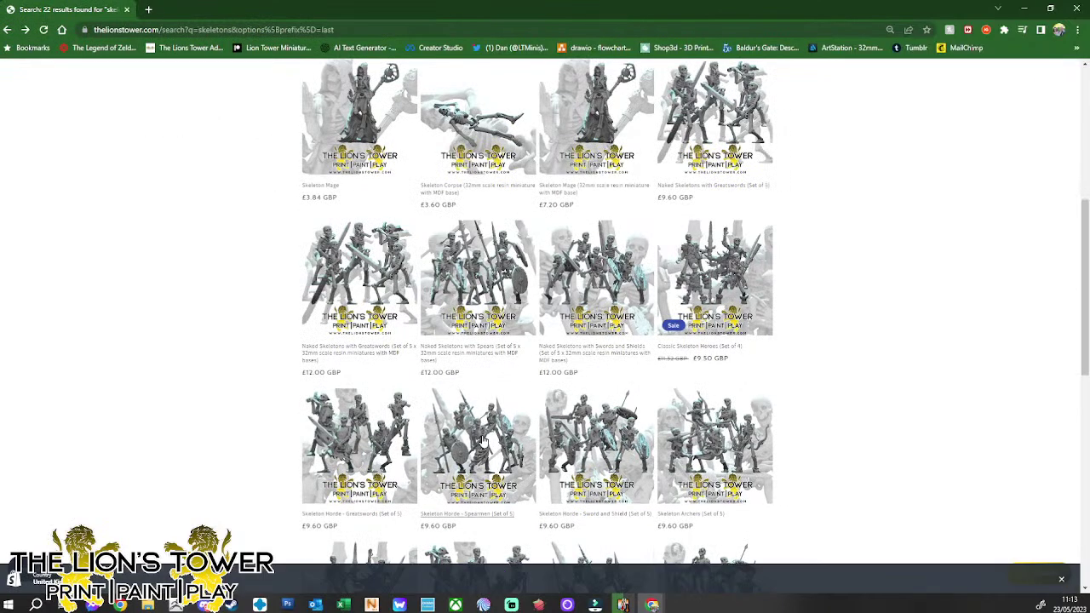
- View the Skeleton Horde - Spearmen (Set of 5) product, and return to the skeleton search results
left_click(483, 438)
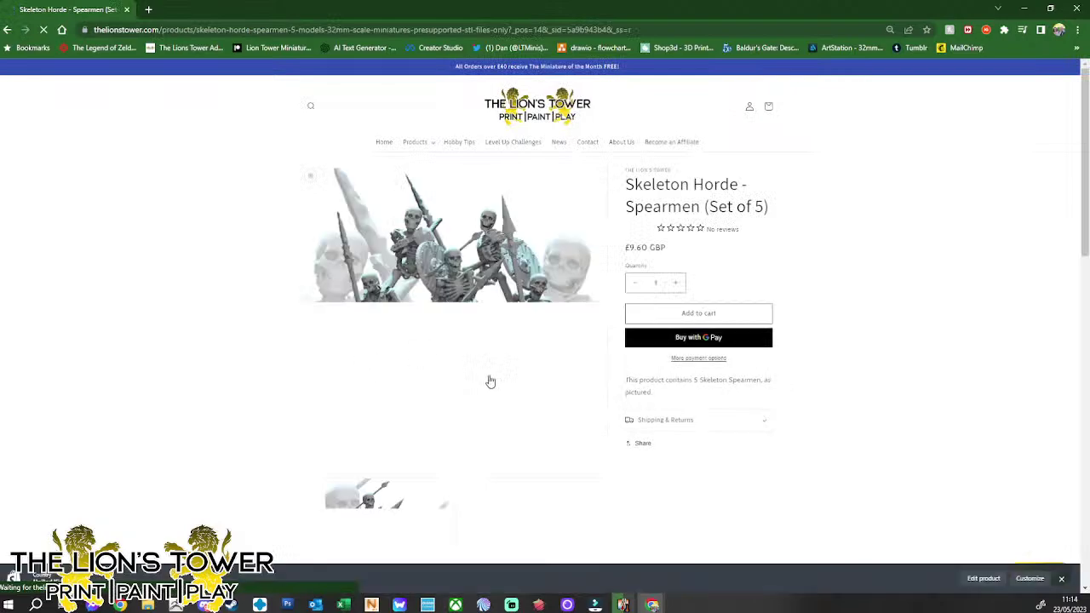
scroll(498, 383, "down", 1)
scroll(507, 388, "up", 3)
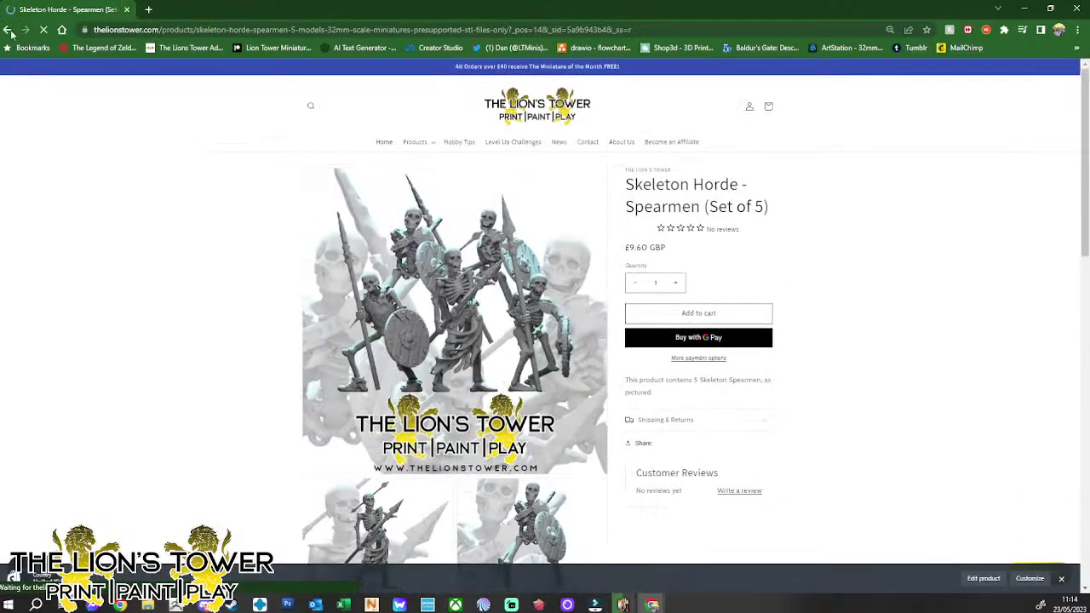
left_click(7, 30)
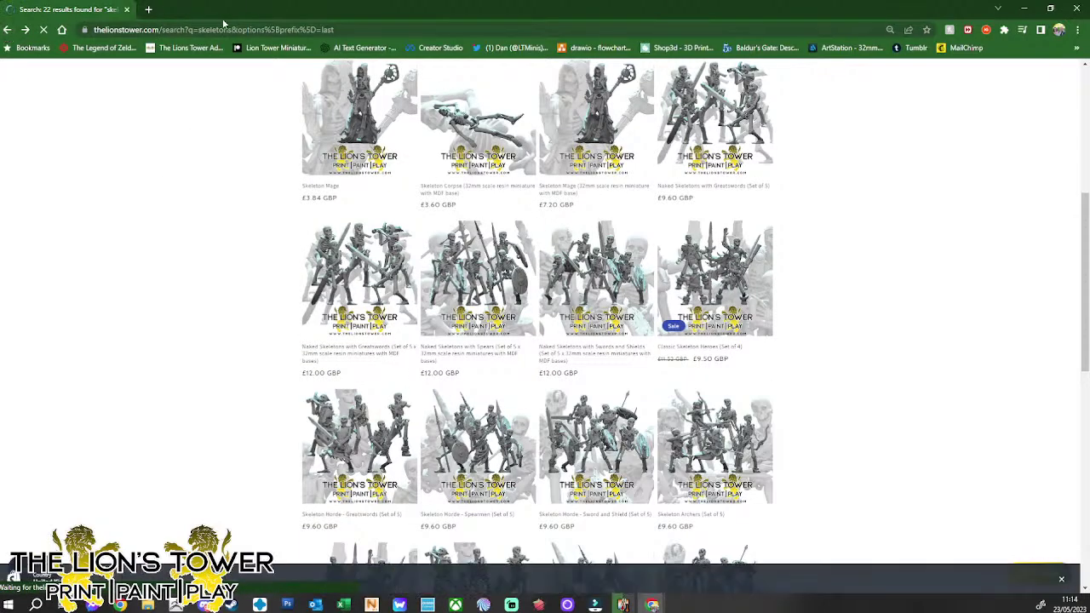
- Open the store's Instagram profile and browse its posts down to the skeleton miniatures
left_click(225, 29)
type("instag")
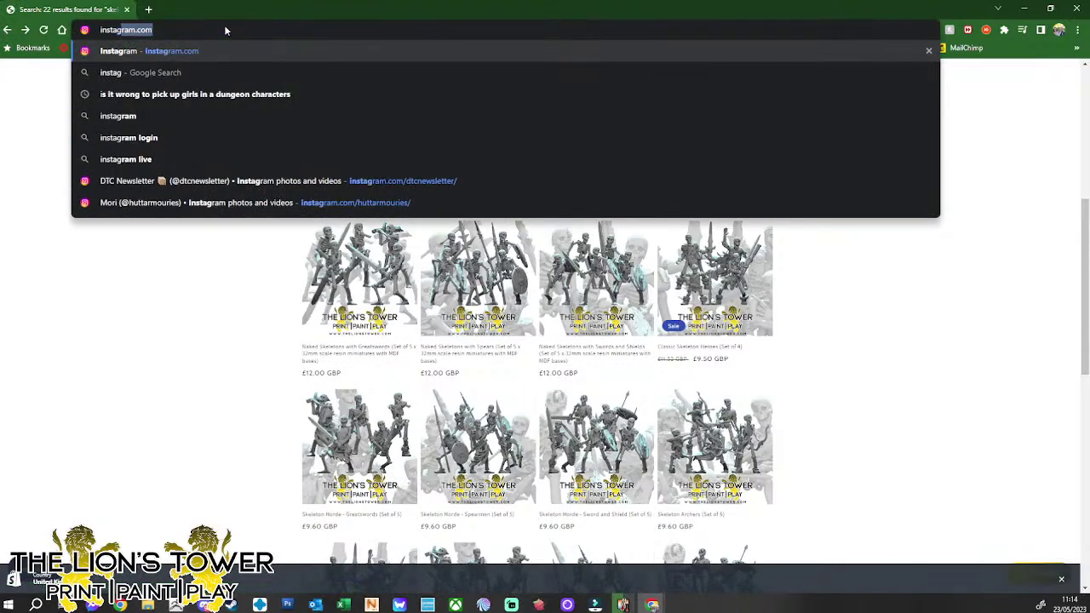
key("Return")
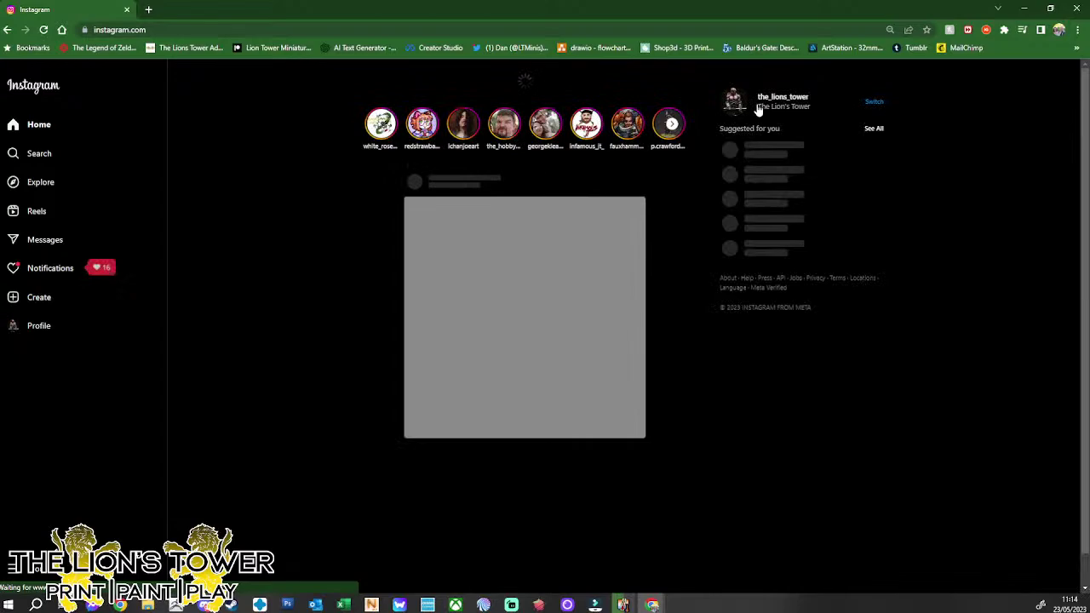
left_click(745, 105)
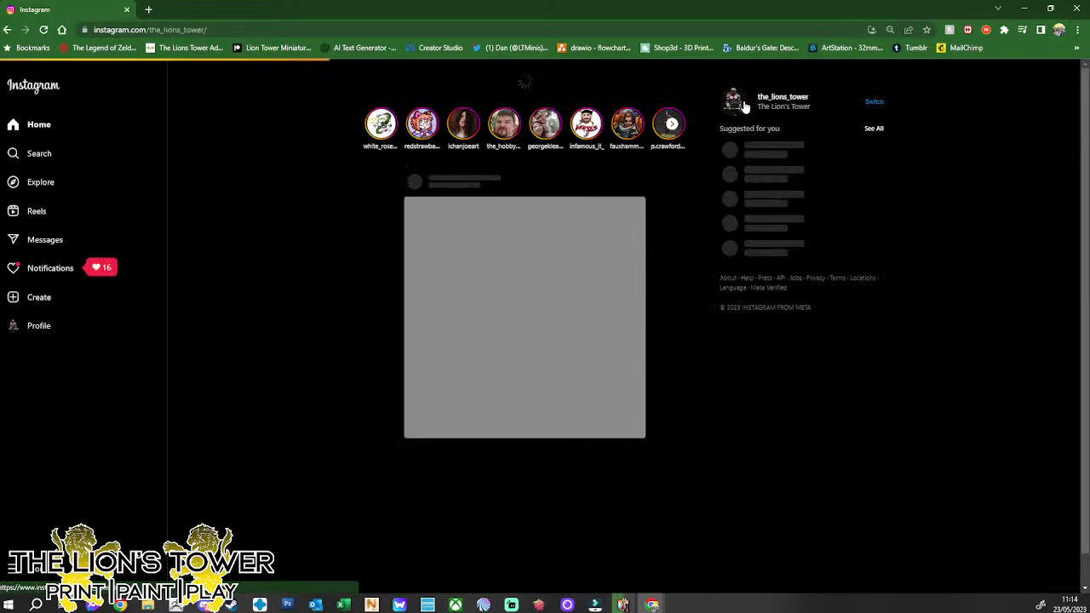
scroll(641, 236, "down", 15)
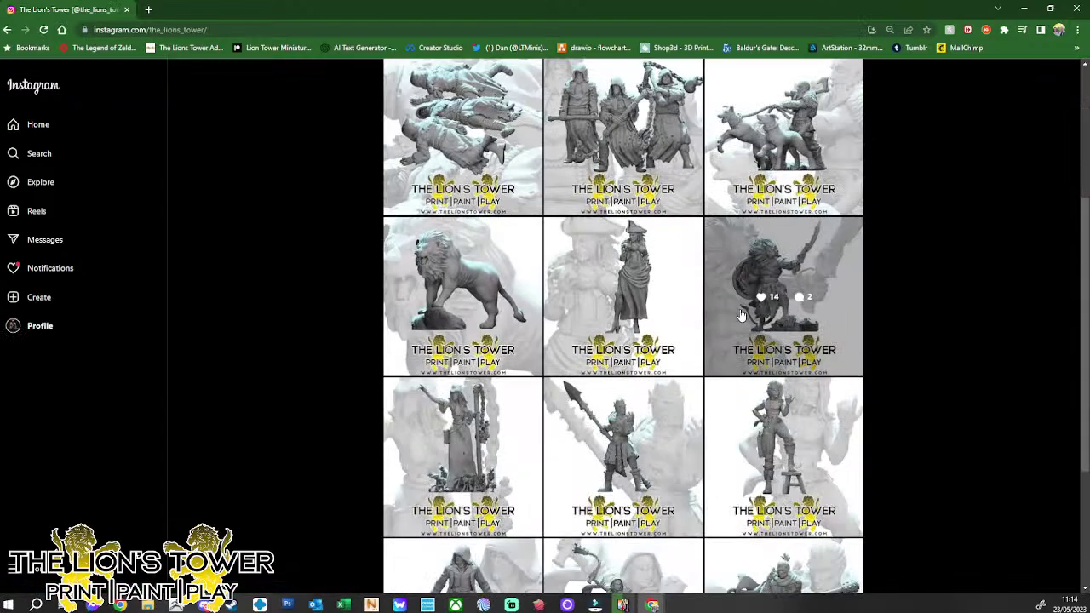
scroll(785, 328, "down", 10)
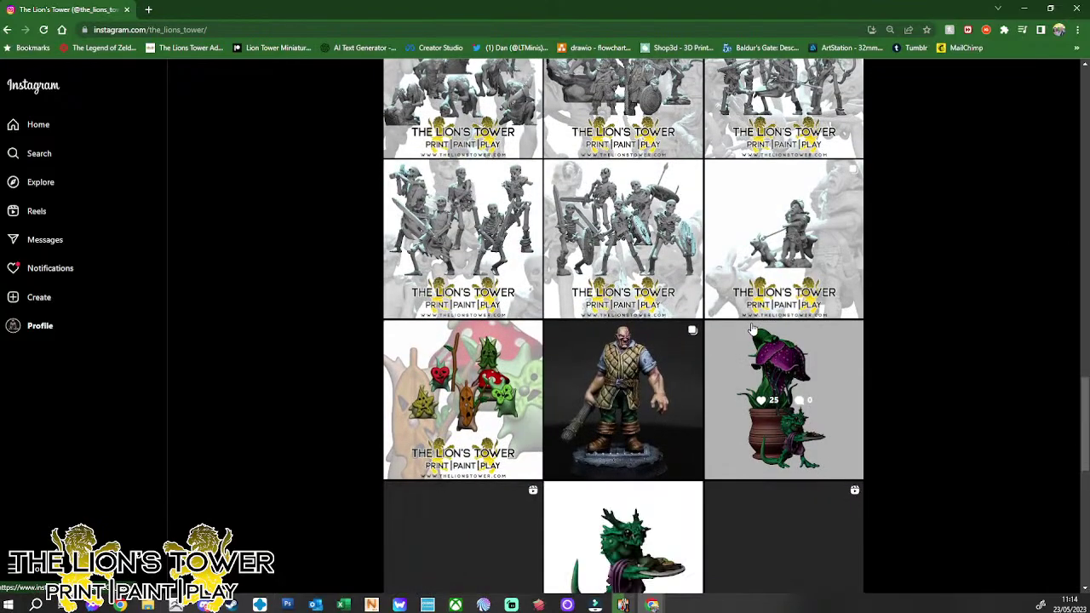
- View the Skeleton Horde with Sword and Shield post, highlight its background story, close the post and return to ZBrush
left_click(623, 250)
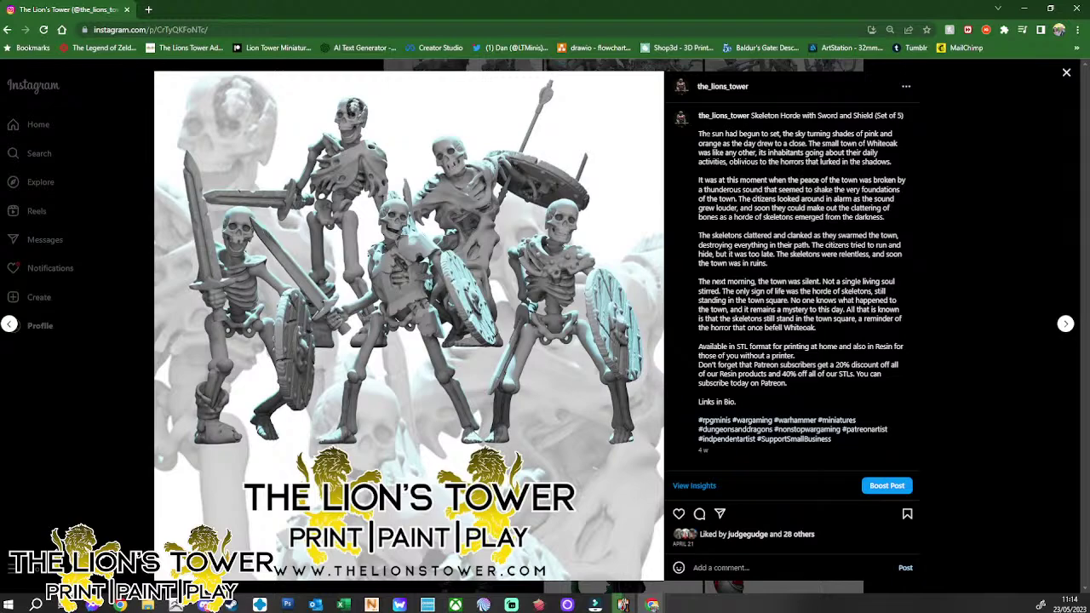
left_click_drag(698, 134, 894, 332)
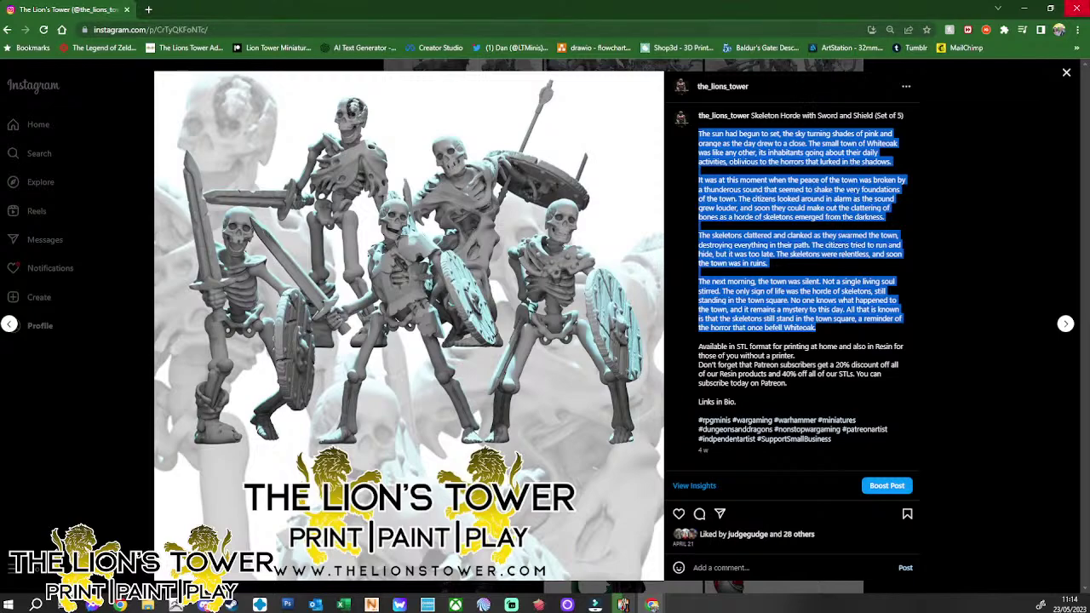
left_click(1067, 77)
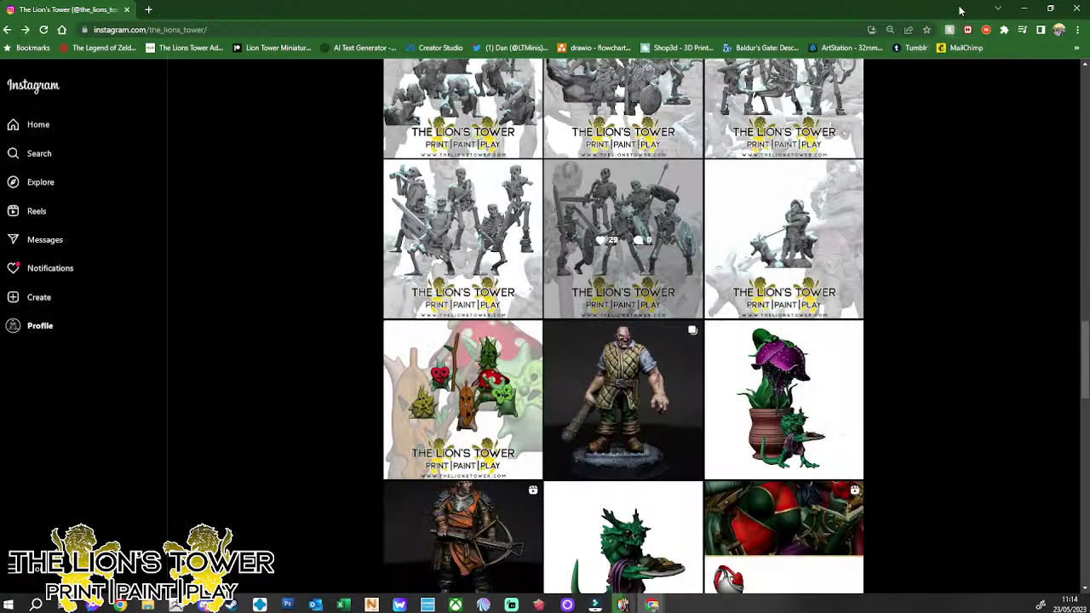
left_click(1024, 14)
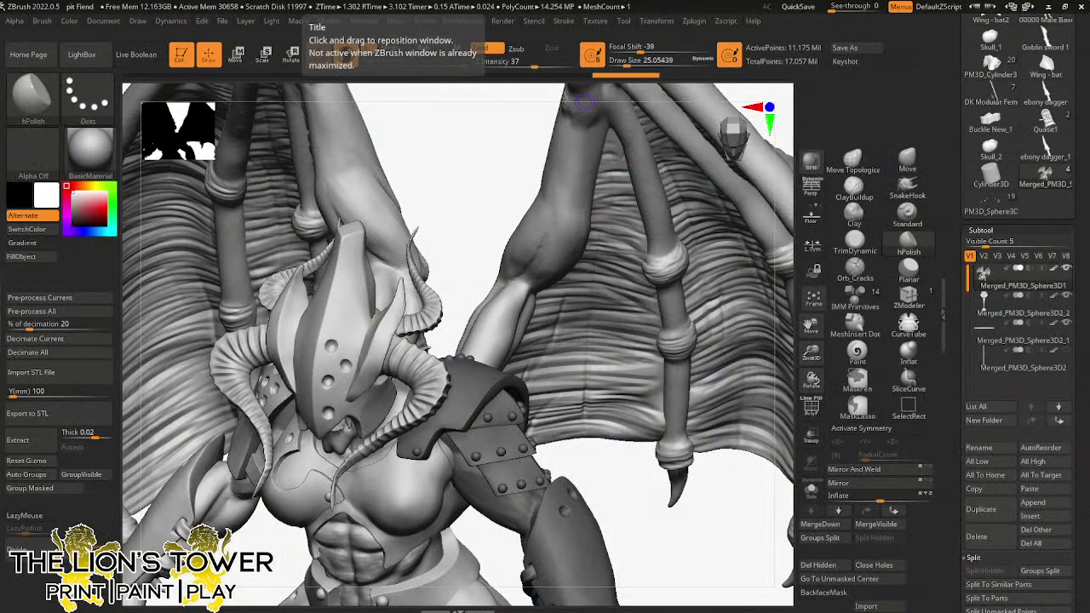
- Examine the pit fiend and its mace from several angles, isolating one wing's bones before showing the whole figure again
left_click_drag(810, 352, 809, 272)
left_click_drag(811, 325, 805, 436)
left_click_drag(754, 313, 750, 285)
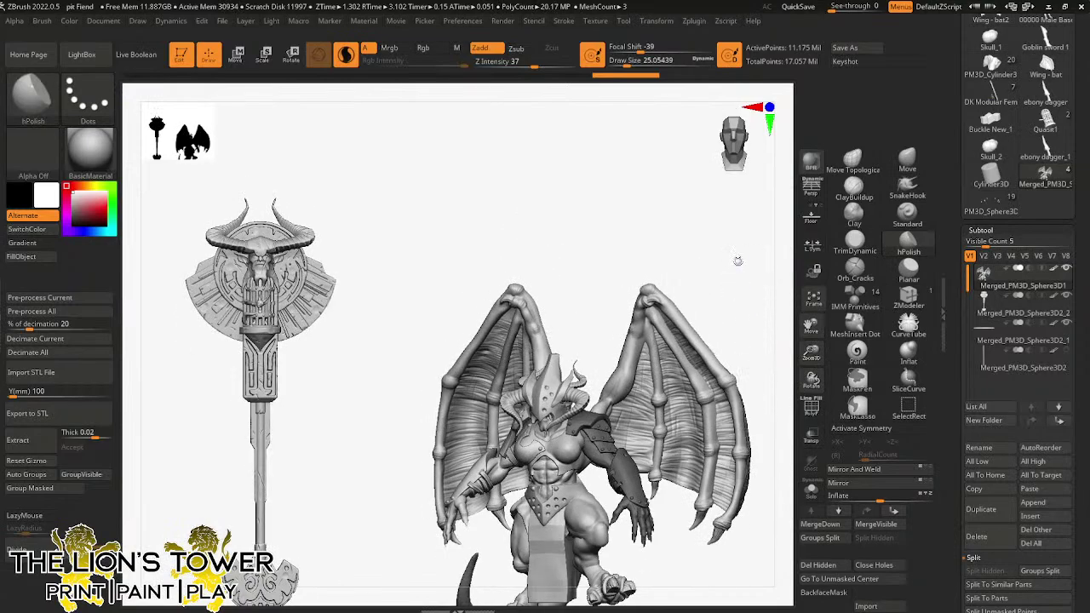
left_click_drag(735, 326, 707, 289)
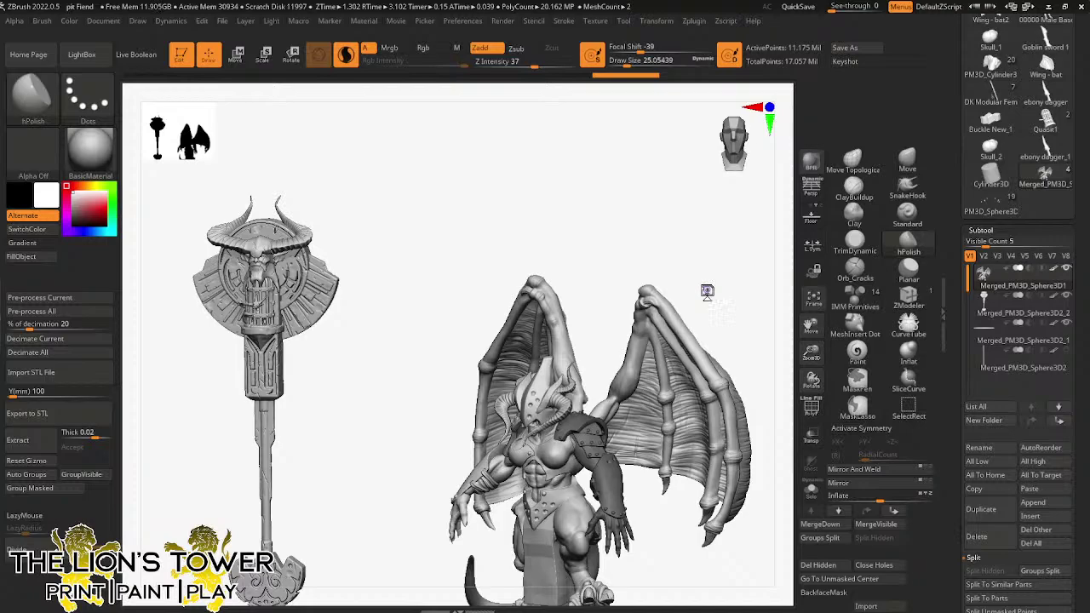
left_click_drag(717, 269, 669, 315)
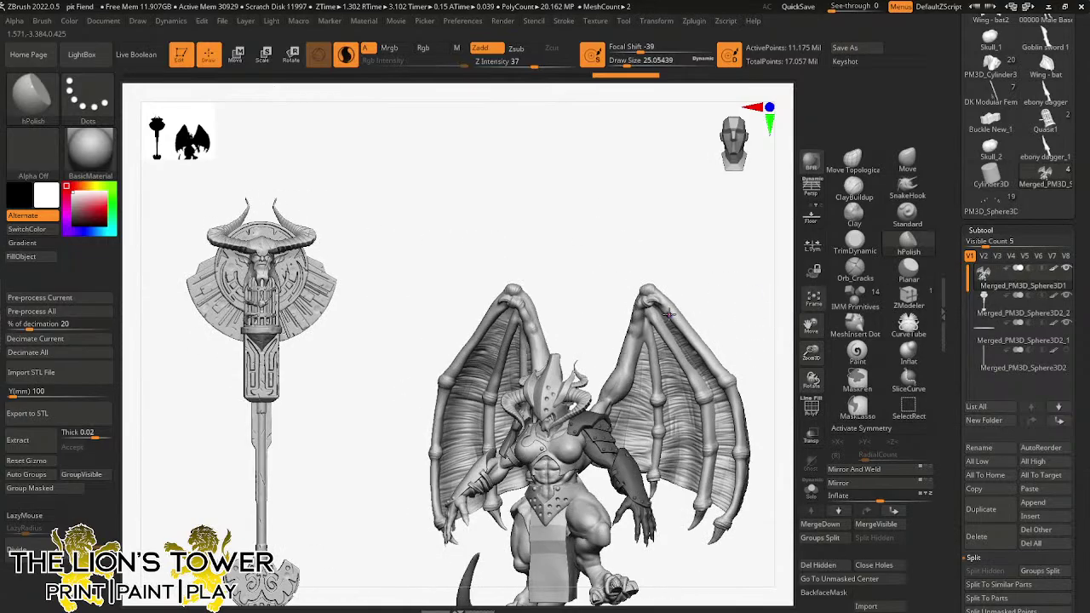
mouse_move(763, 342)
left_mouse_down()
mouse_move(771, 362)
mouse_move(821, 345)
mouse_move(734, 350)
mouse_move(665, 373)
mouse_move(775, 328)
left_mouse_up()
left_click(854, 270)
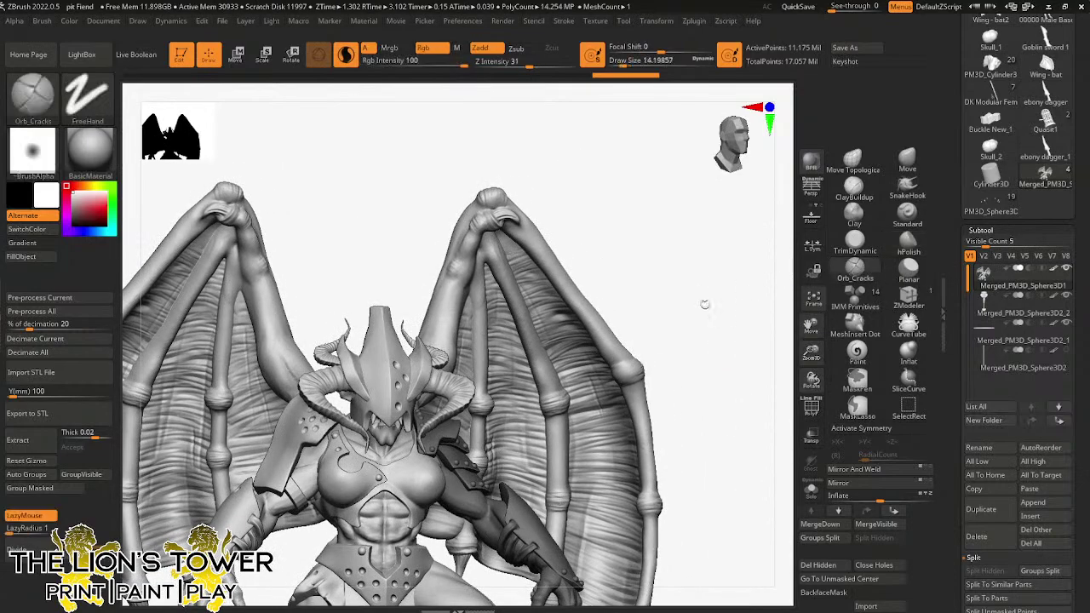
key("ctrl+shift")
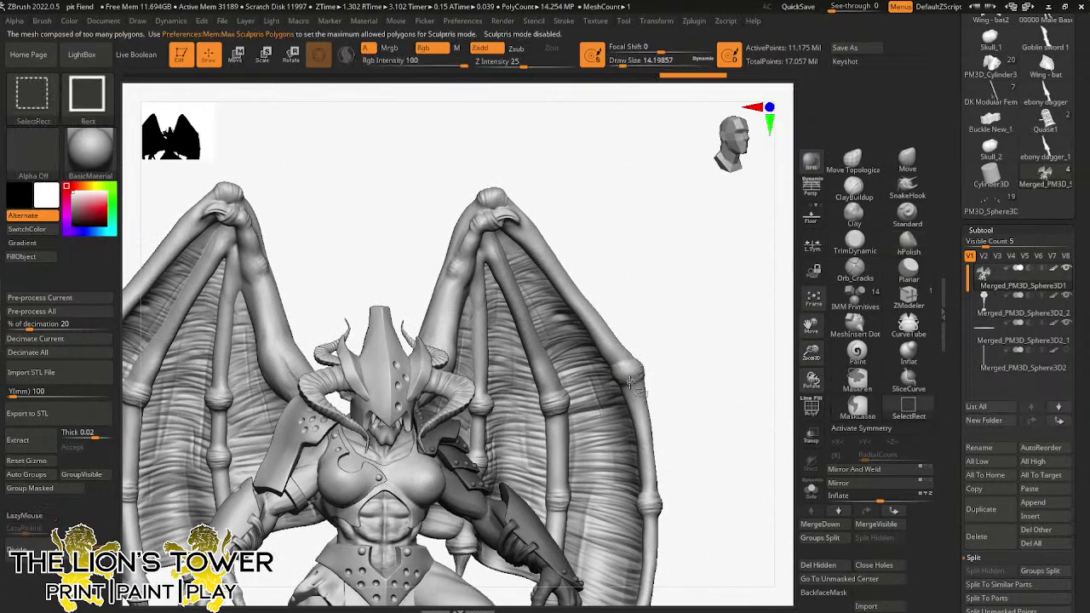
left_click(634, 385, "ctrl+shift")
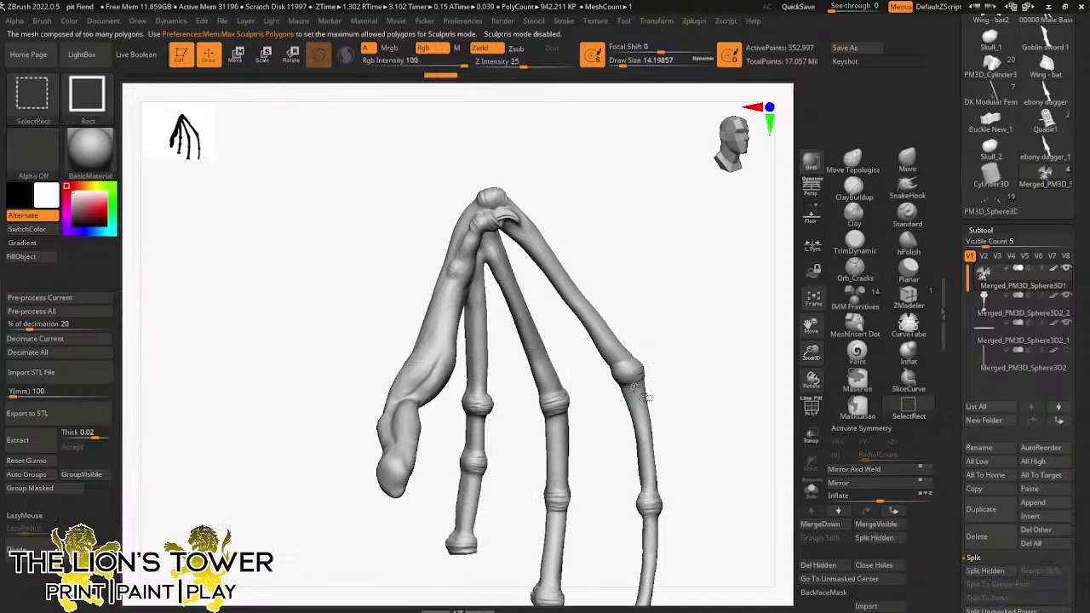
left_click(690, 368, "ctrl+shift")
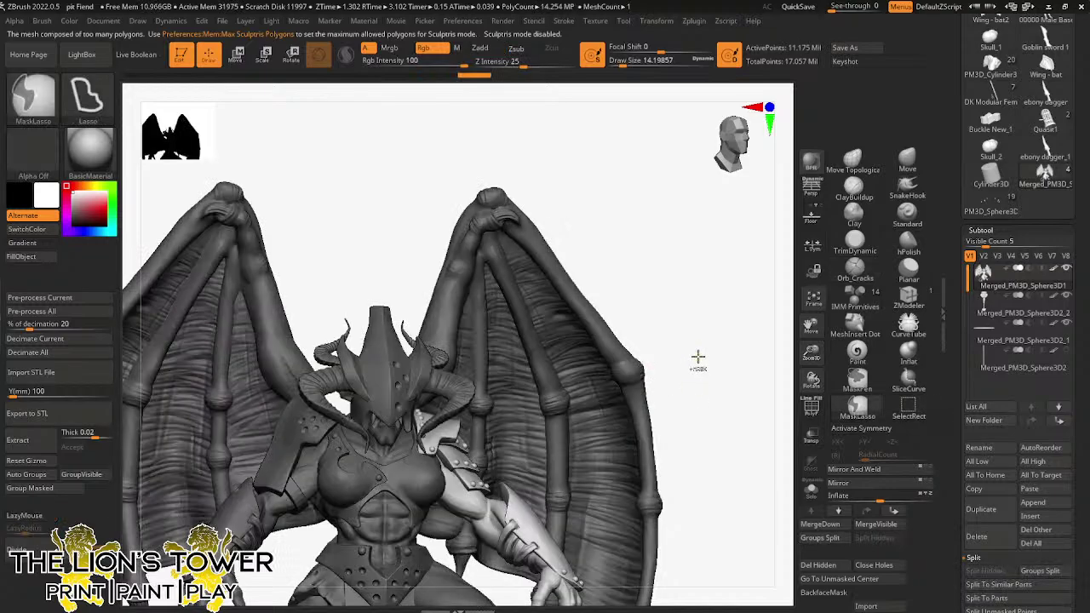
key("ctrl+z")
left_click(761, 367, "ctrl")
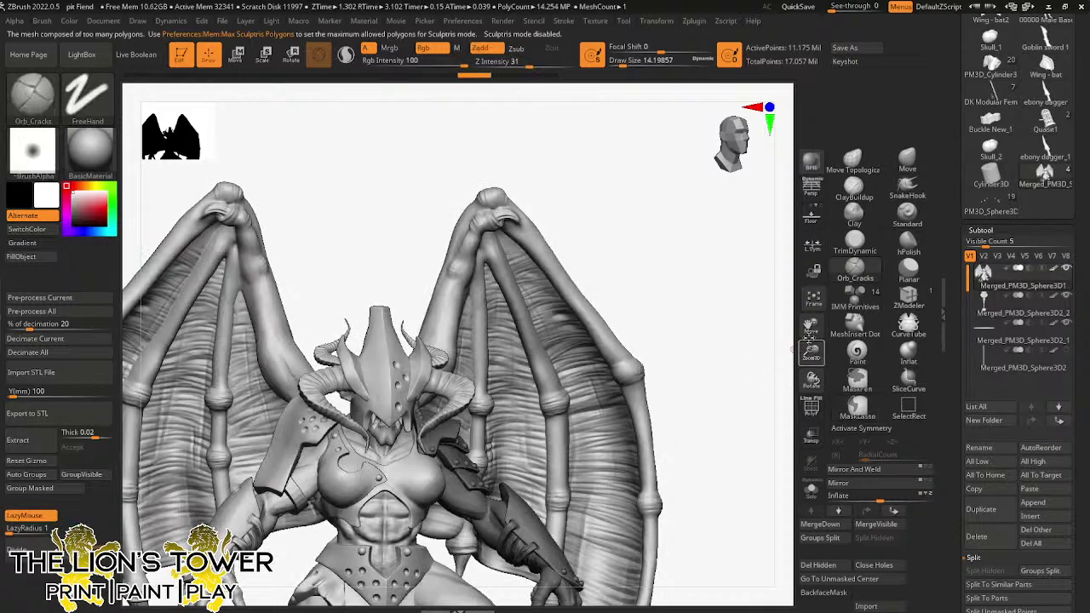
- Split the masked armoured arm off the pit fiend's body into its own subtool
left_click_drag(811, 349, 811, 316)
mouse_move(532, 253)
left_mouse_down()
mouse_move(747, 358)
mouse_move(710, 338)
left_mouse_up()
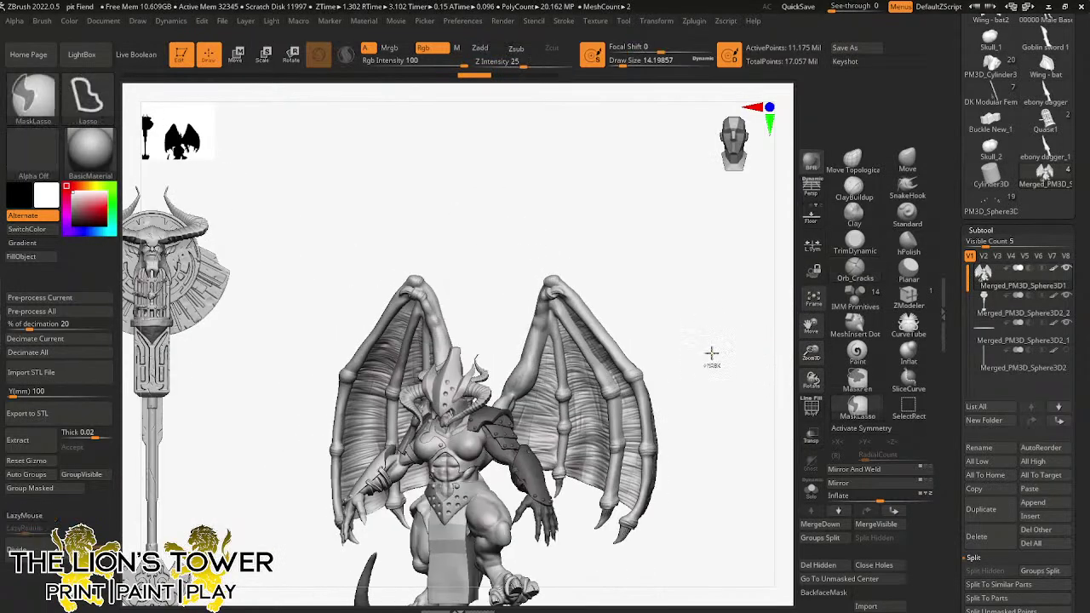
scroll(992, 468, "down", 3)
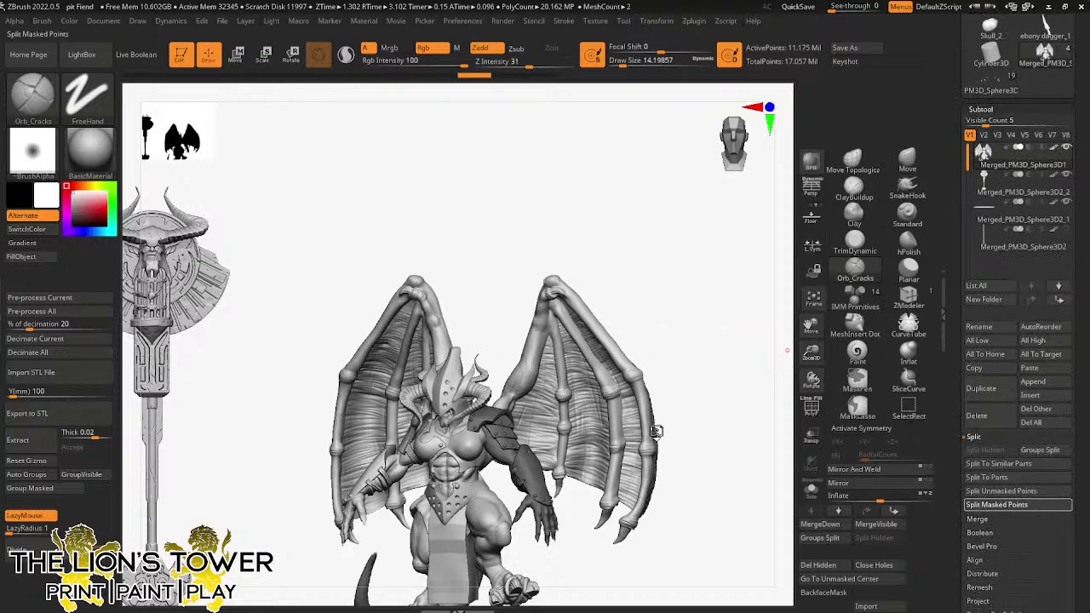
left_click(997, 201)
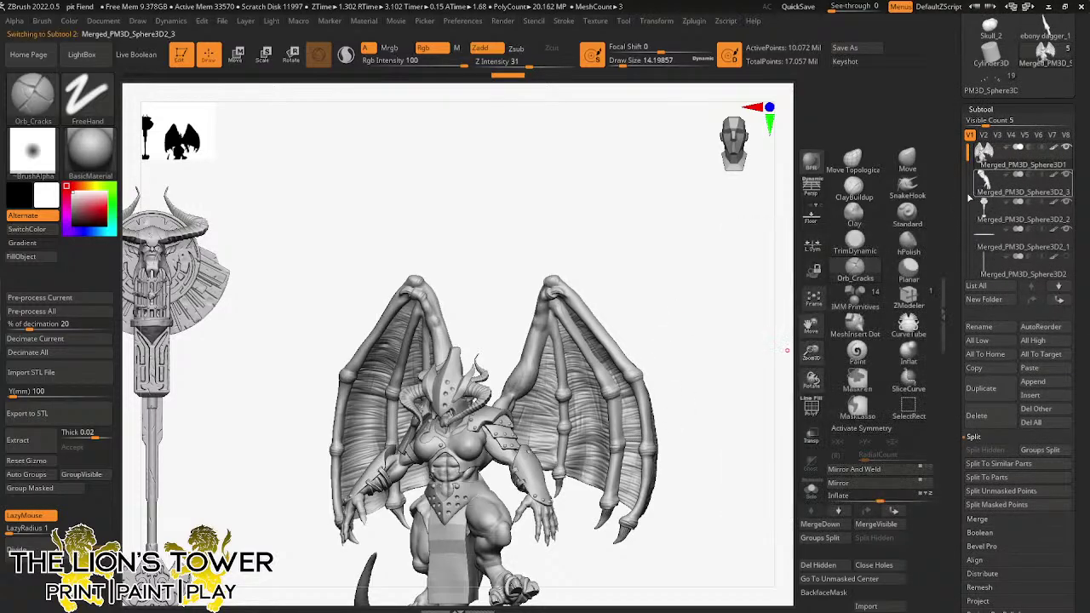
- Select the split-off armoured arm and position the Rotate gizmo near its shoulder
key("r")
left_click_drag(599, 164, 653, 282)
left_click_drag(565, 475, 691, 403)
left_click_drag(540, 532, 621, 293)
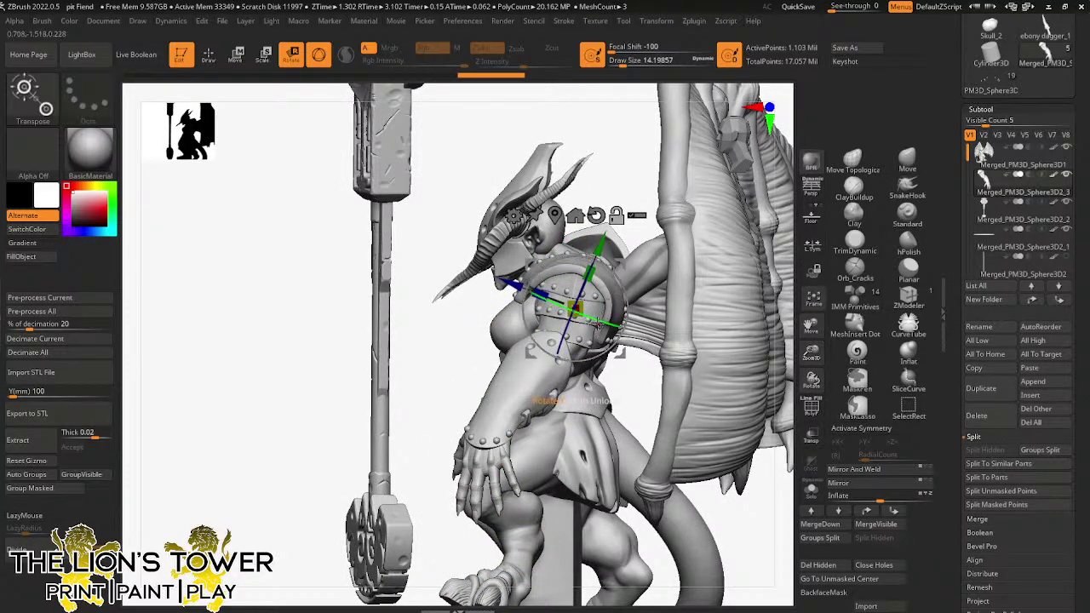
right_click_drag(476, 247, 635, 221)
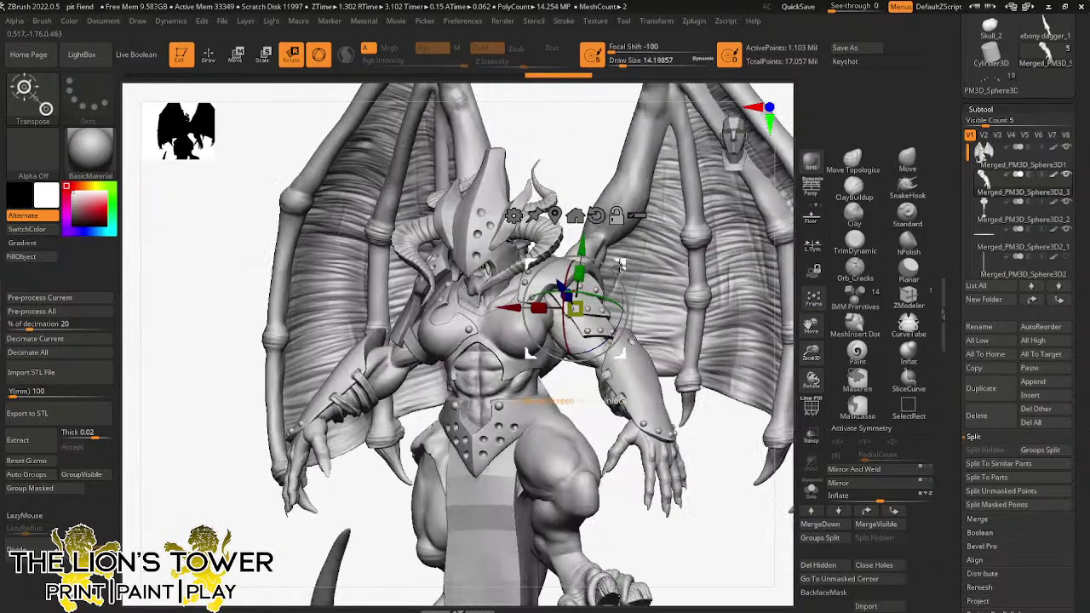
left_click_drag(709, 462, 722, 462, "shift")
left_click_drag(509, 314, 481, 315)
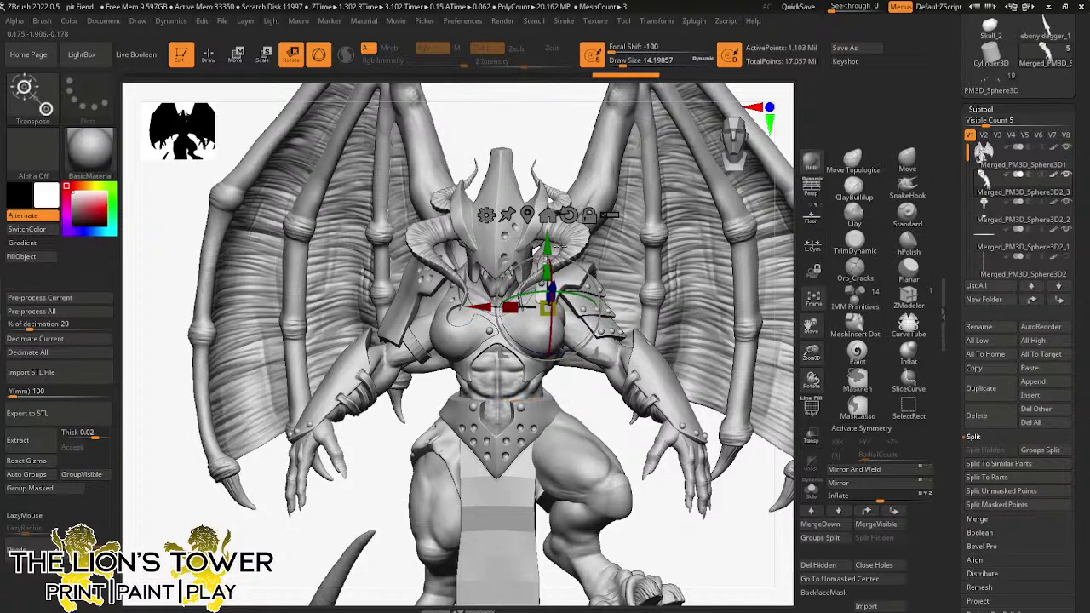
- Show only the armoured arm with Solo and hide its outer shoulder plate
key("q")
left_click(813, 504)
mouse_move(748, 400)
left_mouse_down()
mouse_move(690, 370)
mouse_move(605, 378)
left_mouse_up()
left_click(546, 340, "ctrl+shift")
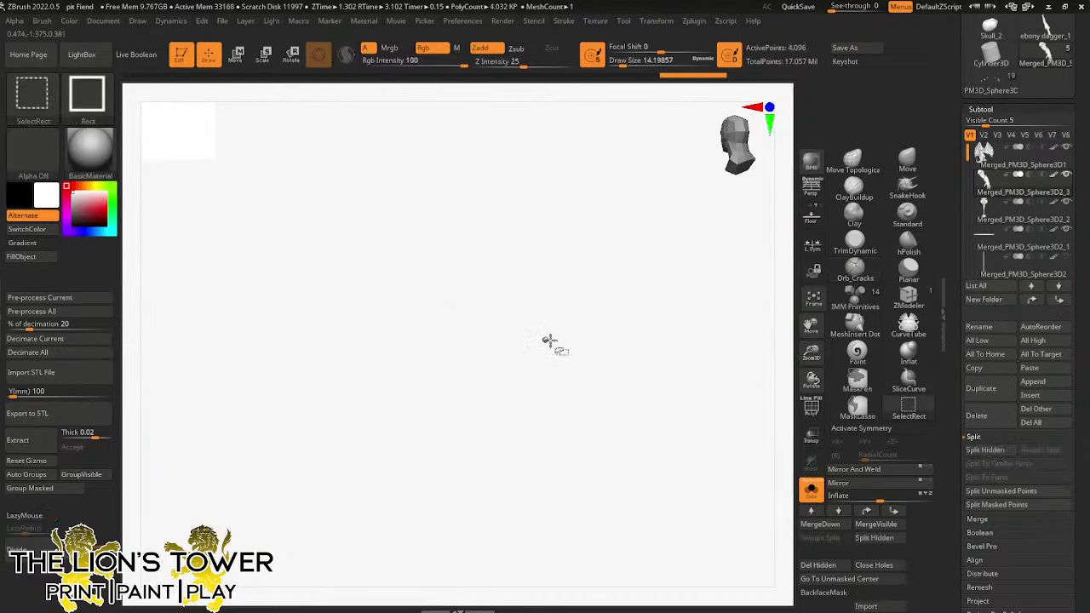
left_click(553, 343, "ctrl+shift")
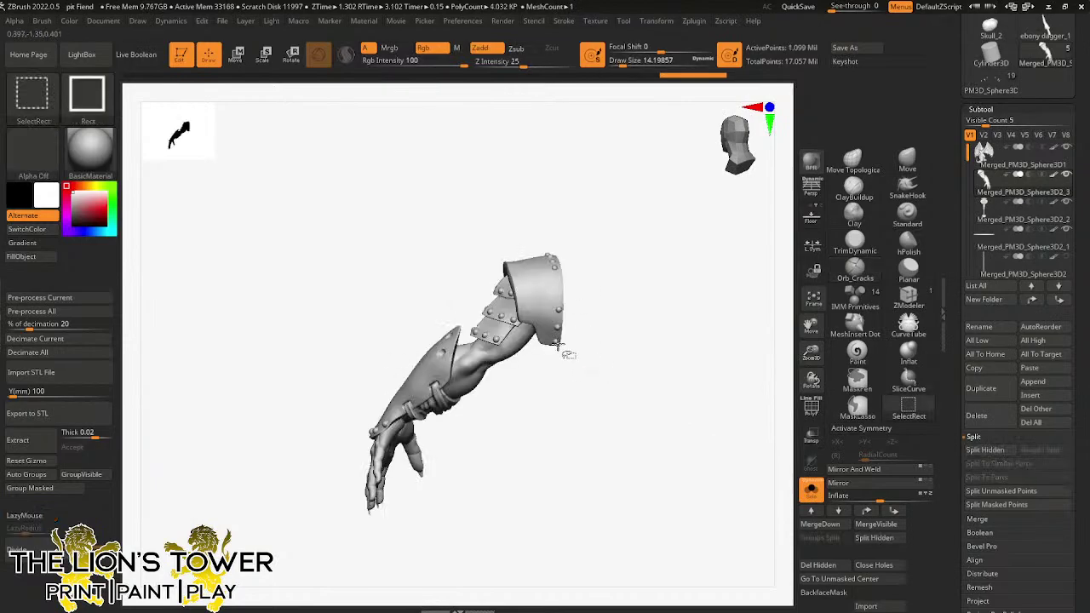
left_click(557, 261, "ctrl+shift")
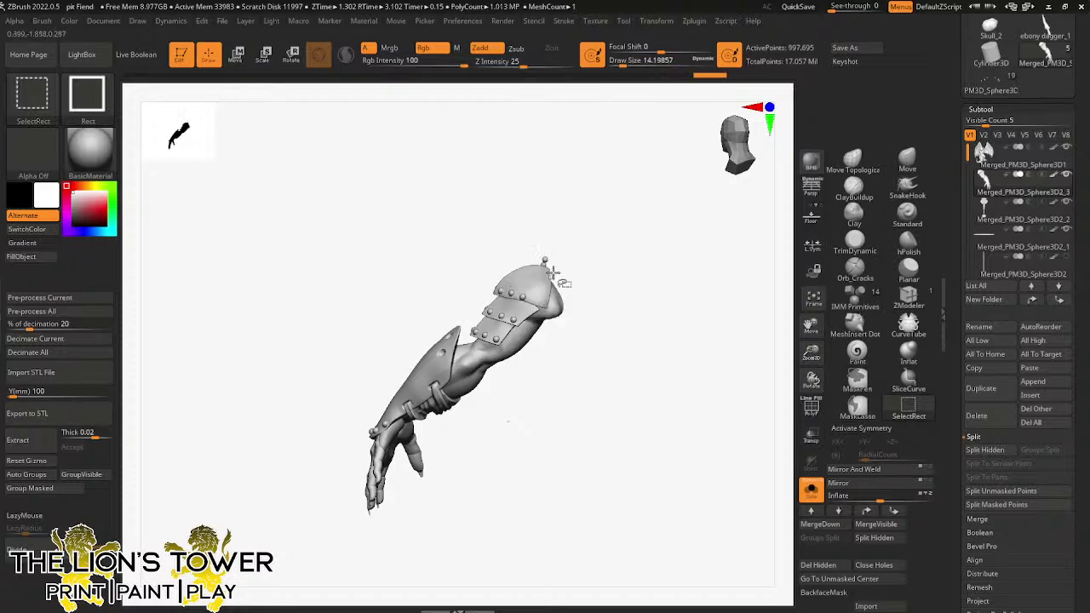
left_click_drag(571, 248, 586, 252)
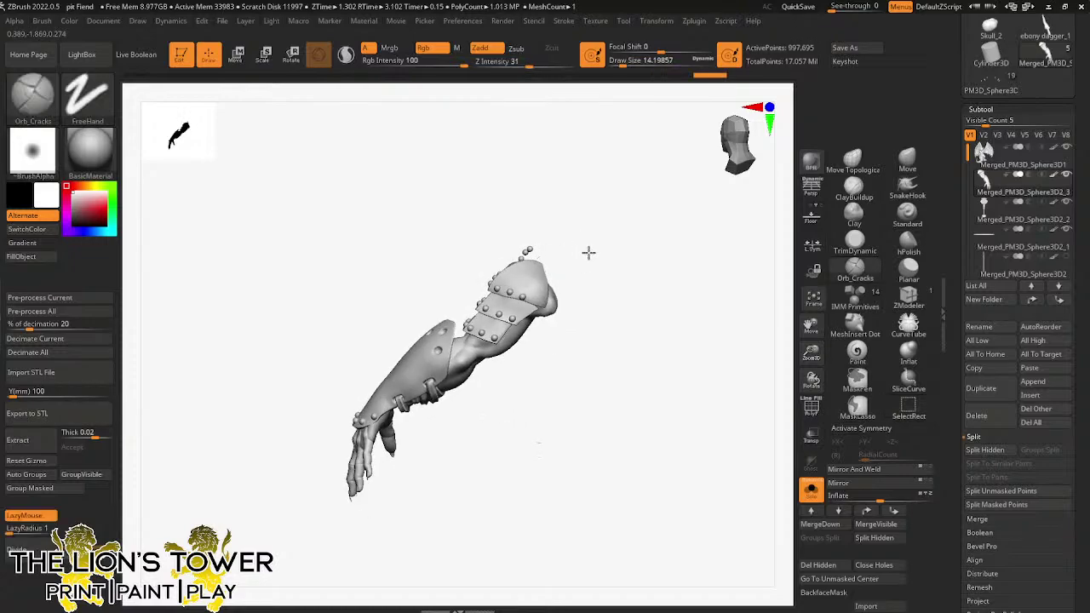
- Hide the outer shoulder plate's leftover rivets, undoing the hiding of the arm's inner upper plate
left_click(534, 274, "ctrl+shift")
left_click_drag(567, 251, 567, 321)
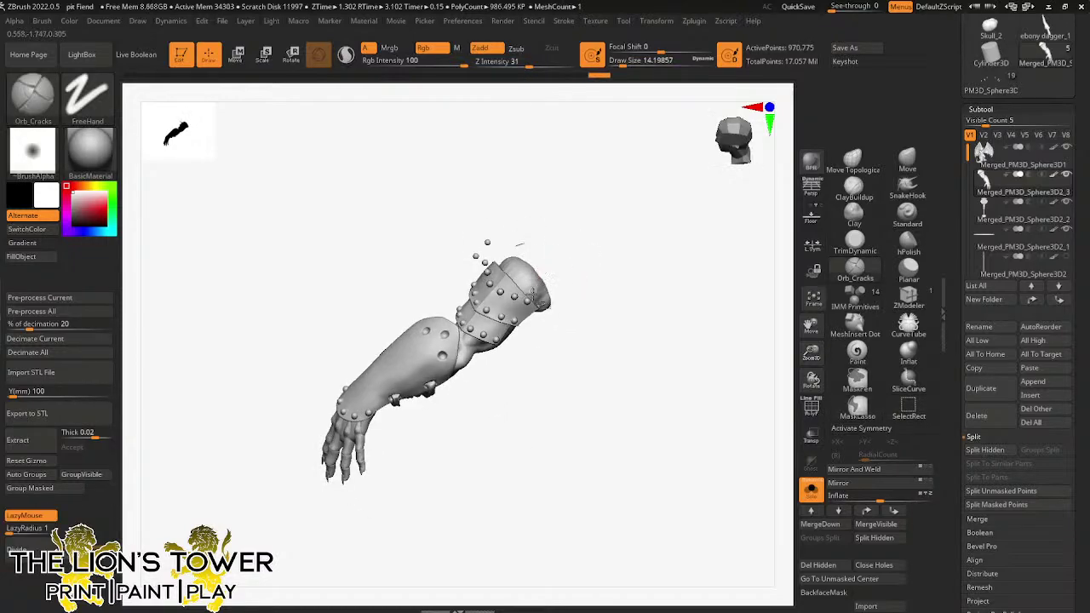
left_click(538, 296, "ctrl+shift")
key("ctrl+z")
key("ctrl+z")
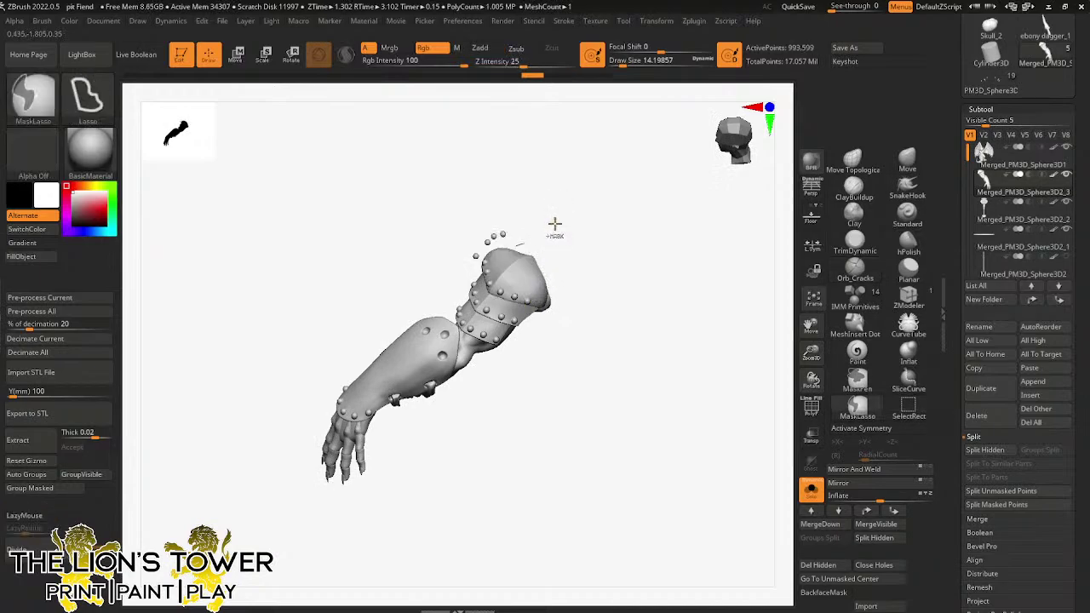
left_click_drag(555, 223, 586, 240)
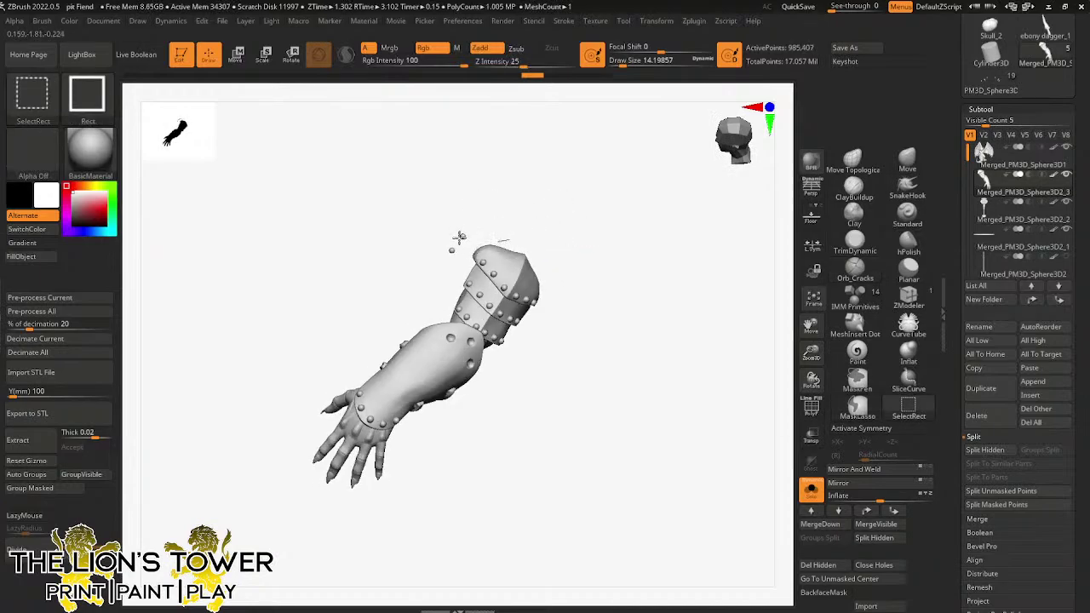
left_click(452, 250, "ctrl+alt+shift")
left_click_drag(601, 222, 639, 224)
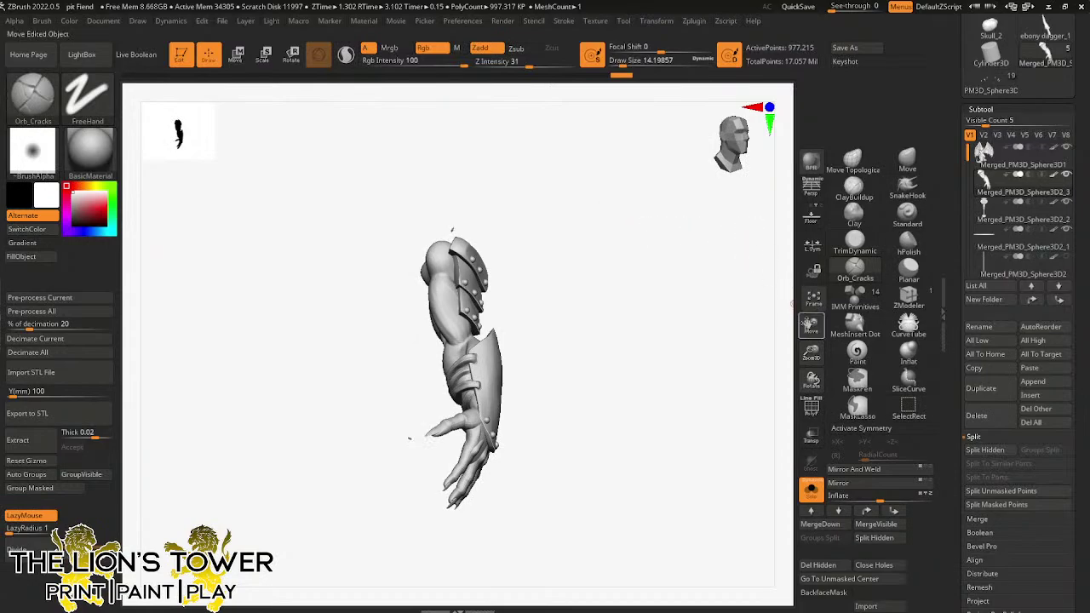
- Invert the visibility to isolate the riveted shoulder plate, and mask the rest of the arm so only that plate stays unmasked
left_click_drag(811, 352, 812, 426)
left_click_drag(811, 326, 859, 482)
mouse_move(653, 355)
left_mouse_down()
mouse_move(677, 381)
mouse_move(652, 369)
mouse_move(669, 360)
left_mouse_up()
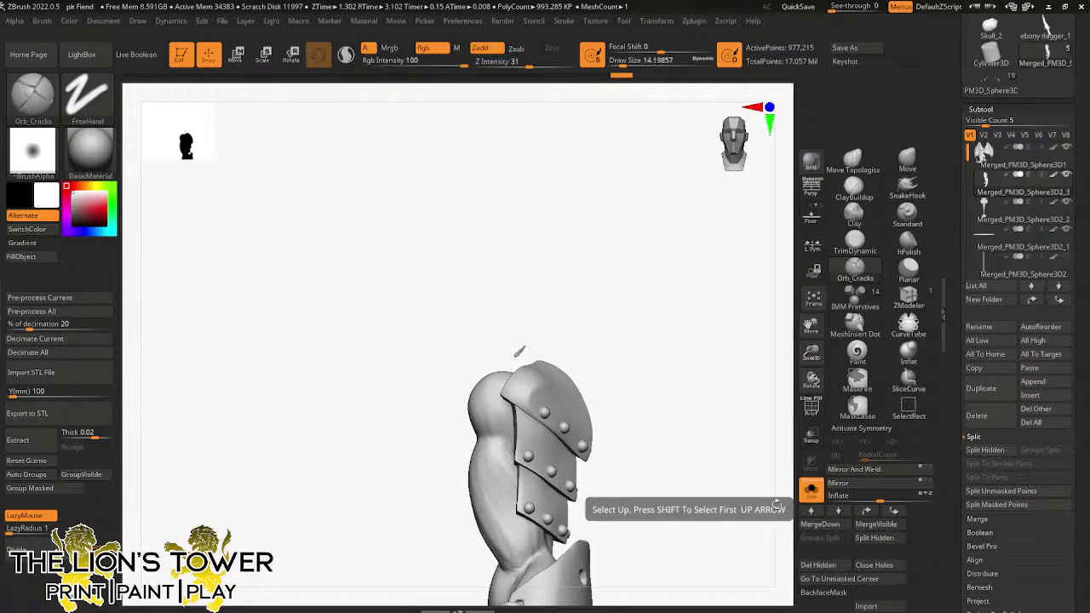
left_click(703, 426, "ctrl+shift")
left_click_drag(704, 424, 723, 437)
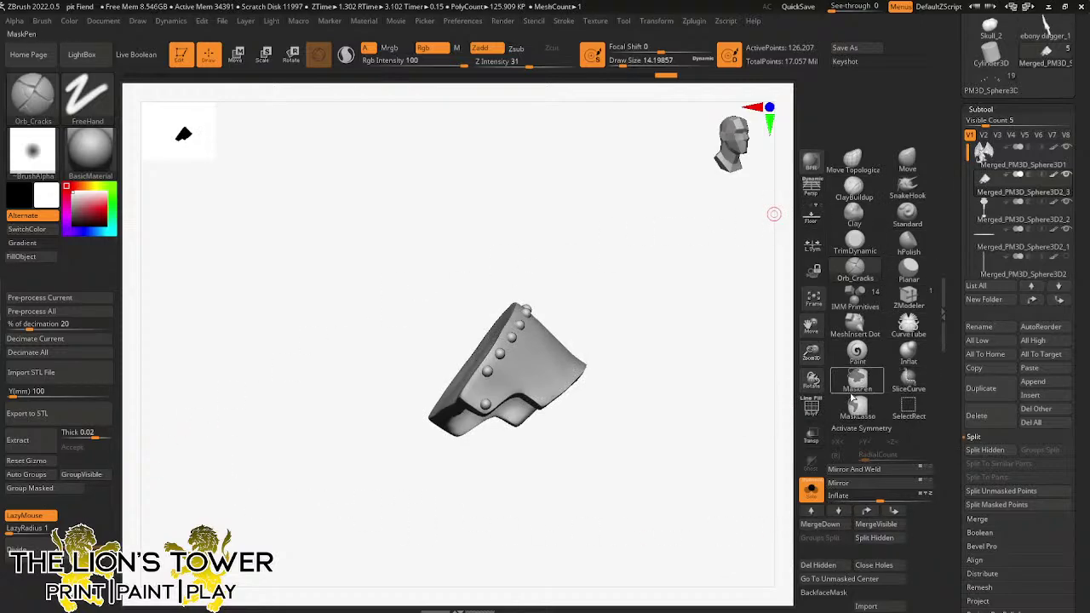
left_click(854, 323)
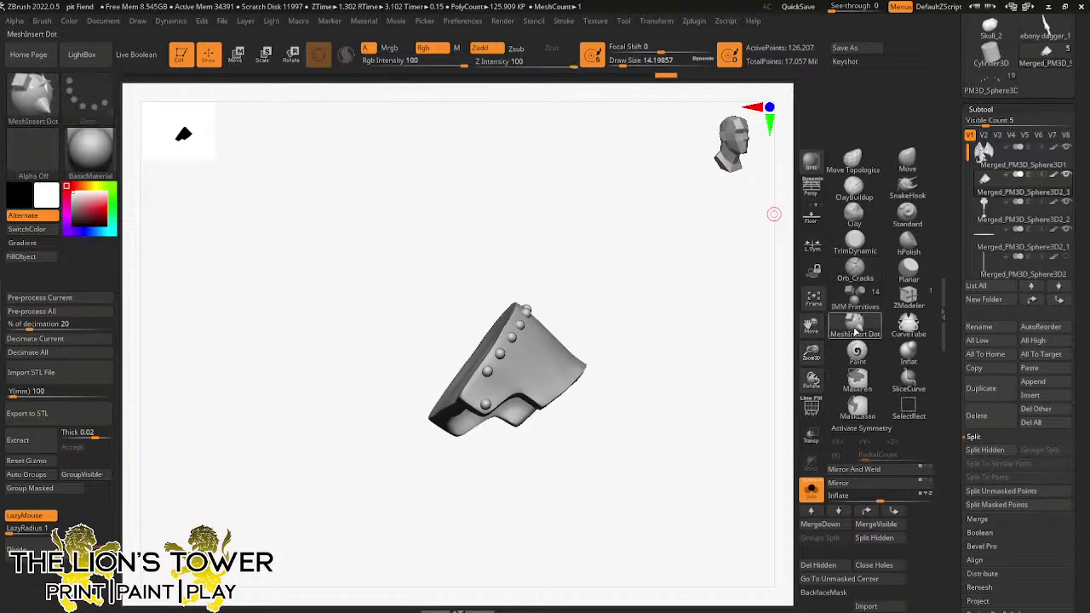
left_click(730, 368, "ctrl+shift")
left_click(730, 367, "ctrl")
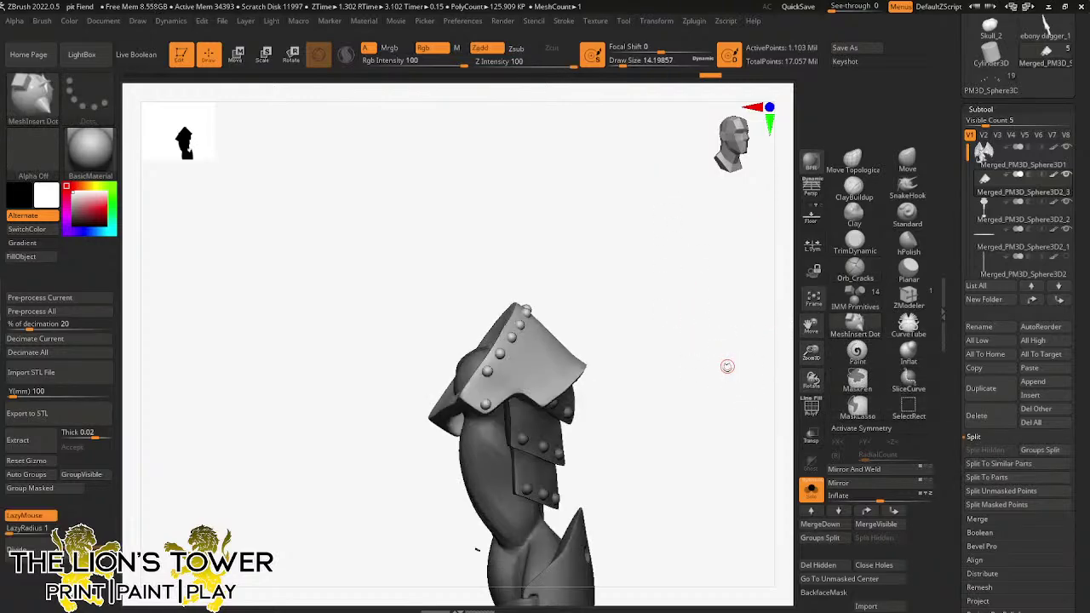
- Insert additional rivets in the gaps along the shoulder plate's upper edge with the MeshInsert Dot brush at draw size about 11.7
left_click_drag(707, 372, 691, 378)
left_click(621, 62)
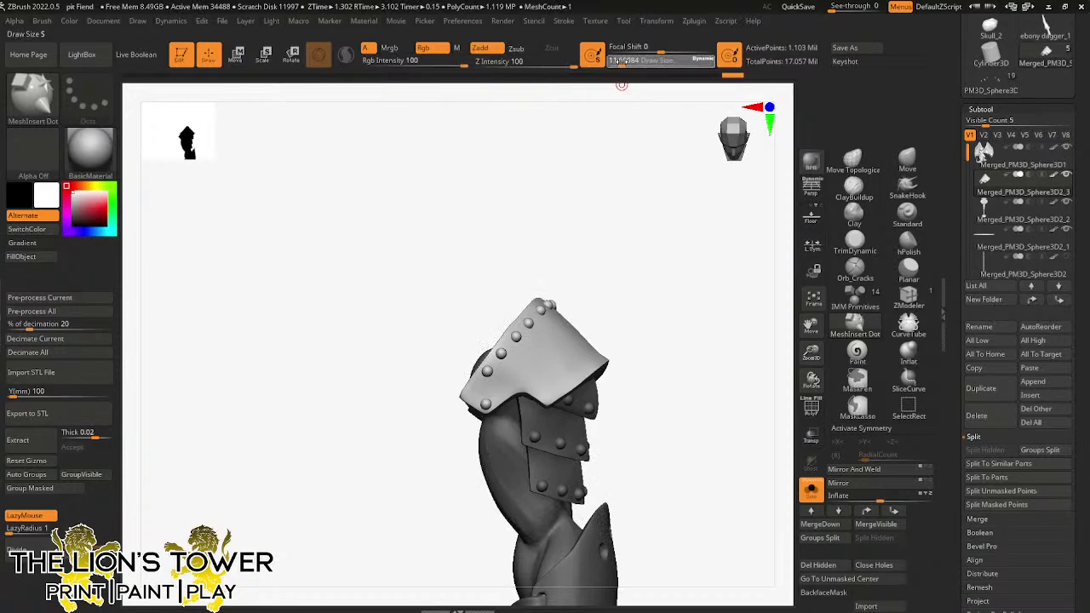
left_click(474, 391)
left_click(474, 392, "ctrl+shift")
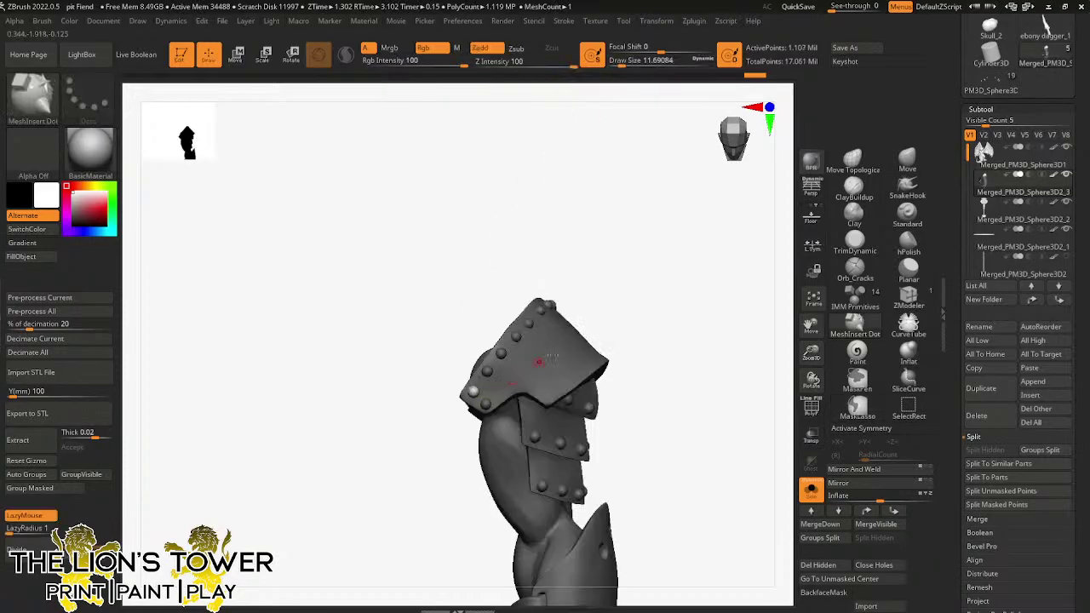
left_click_drag(693, 273, 552, 338)
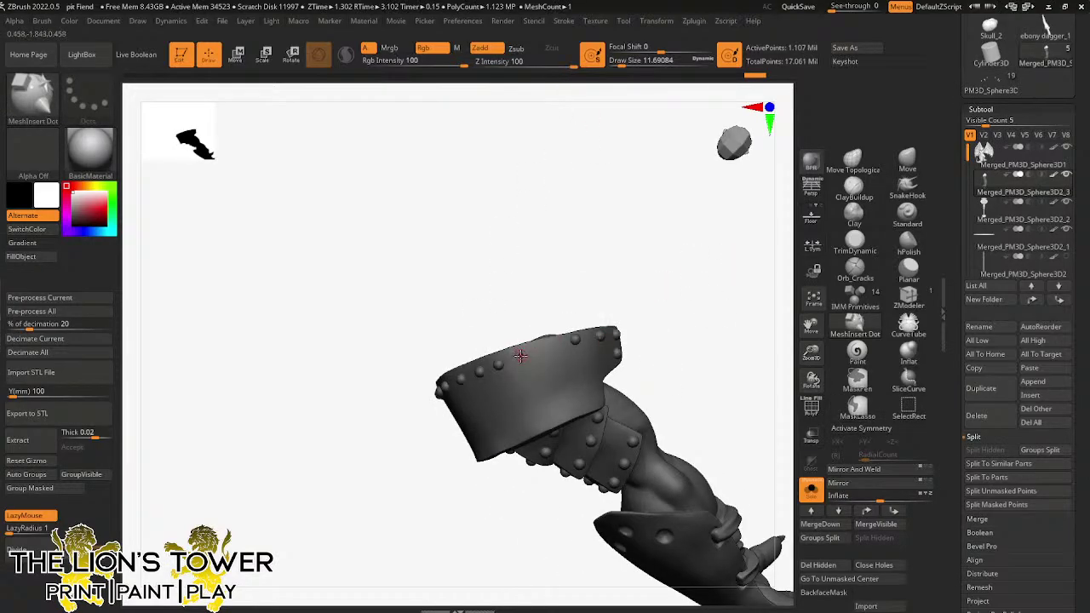
left_click(548, 348)
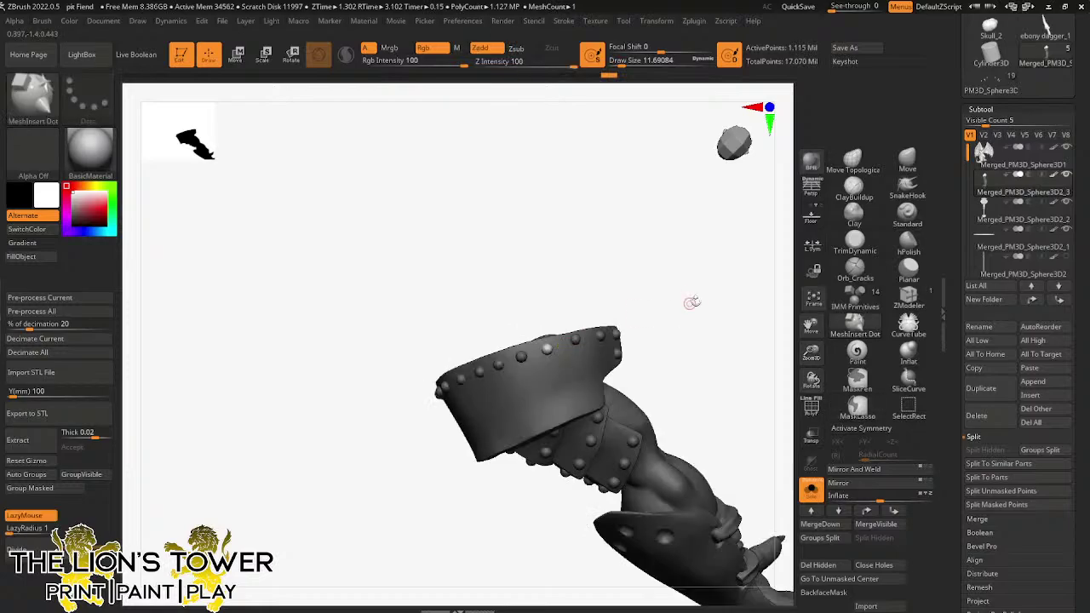
mouse_move(691, 302)
left_mouse_down()
mouse_move(671, 301)
mouse_move(686, 353)
mouse_move(673, 275)
mouse_move(678, 313)
mouse_move(703, 289)
mouse_move(713, 308)
left_mouse_up()
- Hide the stray mesh pieces around the arm and the shoulder plate's inner side, and delete the hidden geometry
mouse_move(810, 350)
left_mouse_down()
mouse_move(777, 325)
mouse_move(732, 256)
mouse_move(716, 297)
mouse_move(746, 289)
mouse_move(724, 309)
mouse_move(735, 333)
left_mouse_up()
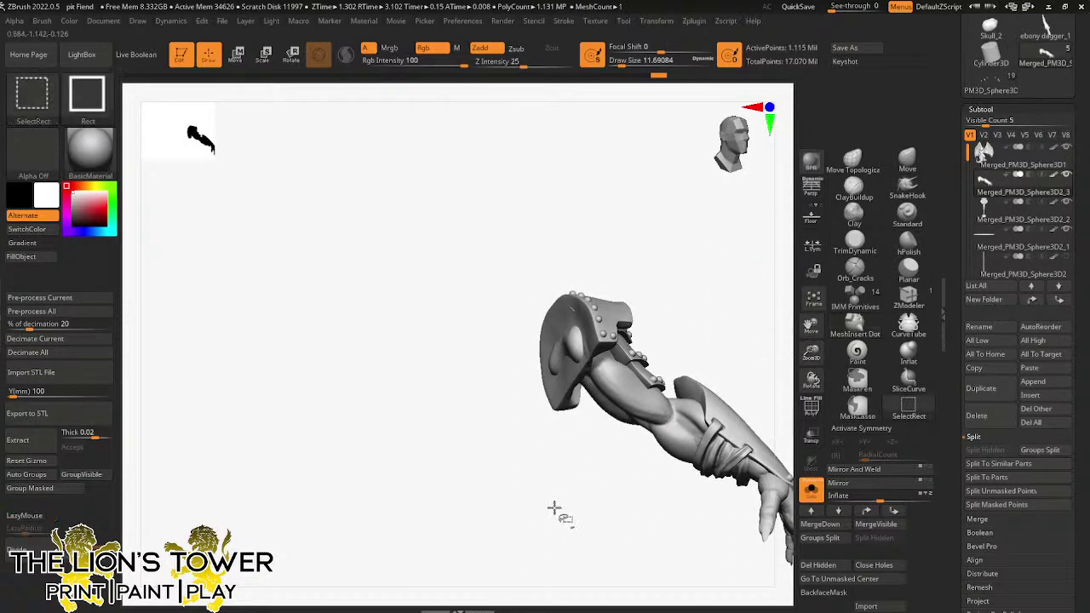
left_click_drag(555, 508, 598, 543, "ctrl+shift")
left_click(632, 503, "ctrl+shift")
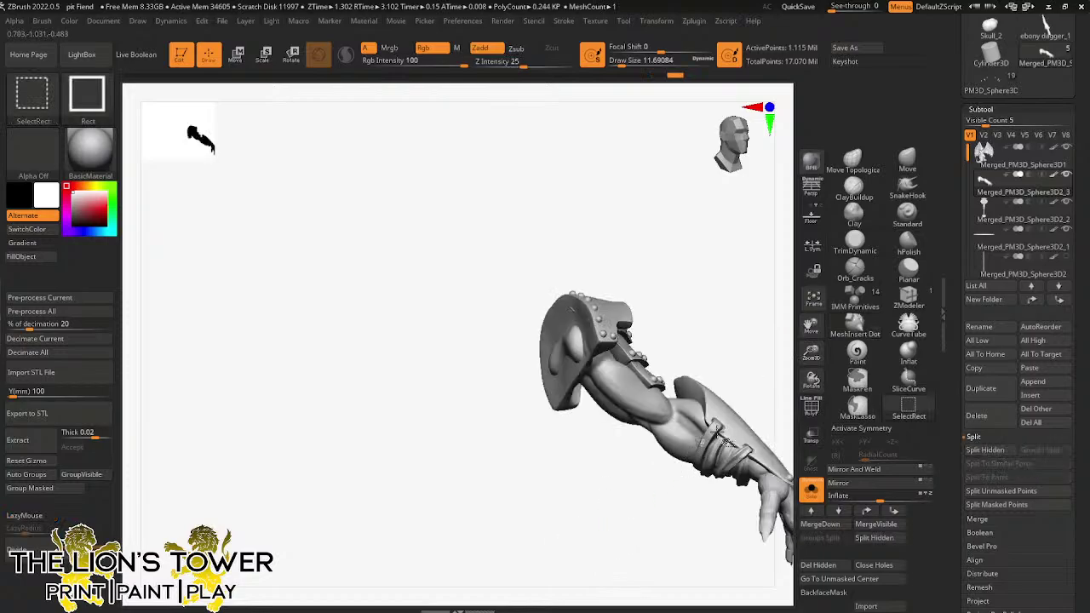
left_click(819, 523)
left_click_drag(749, 255, 720, 323)
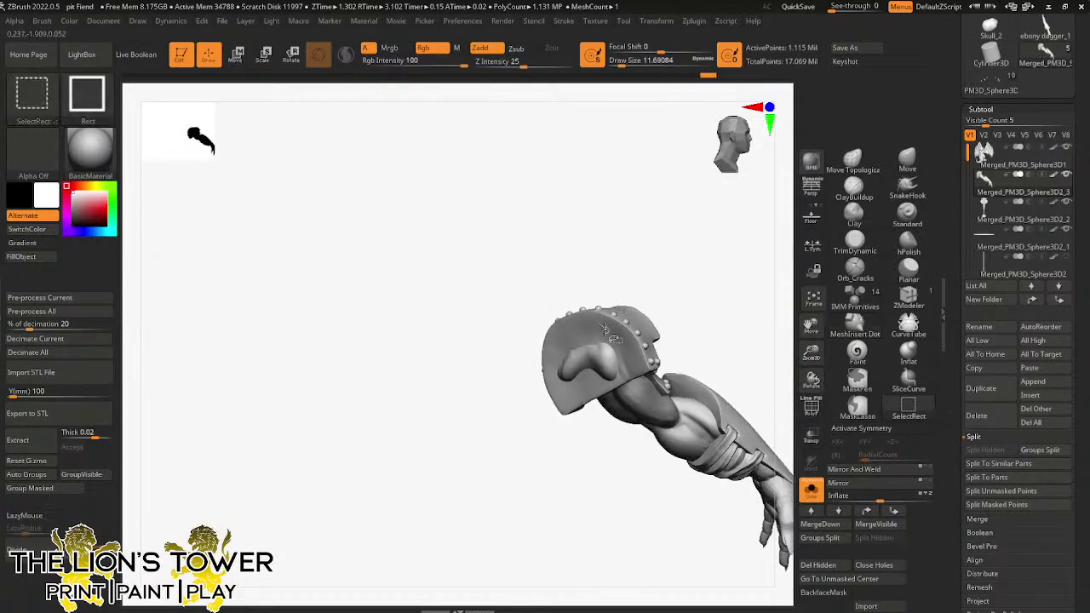
left_click(603, 329, "ctrl+shift")
left_click(604, 329, "ctrl+shift")
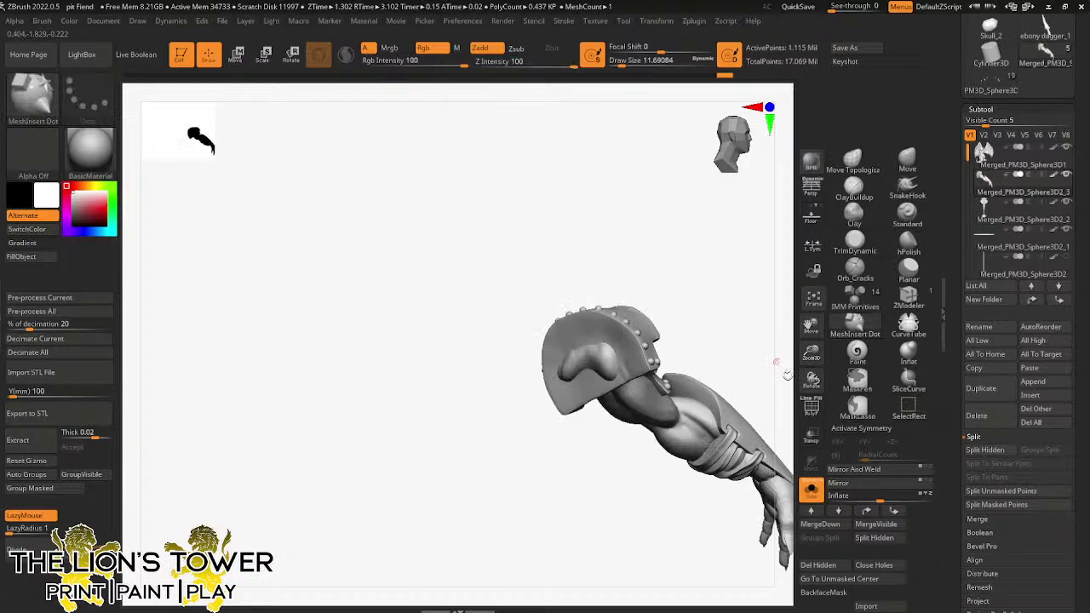
left_click(830, 565)
- Isolate the shoulder plate from the rest of the arm and expose its hollow inner side
left_click_drag(747, 338, 713, 280)
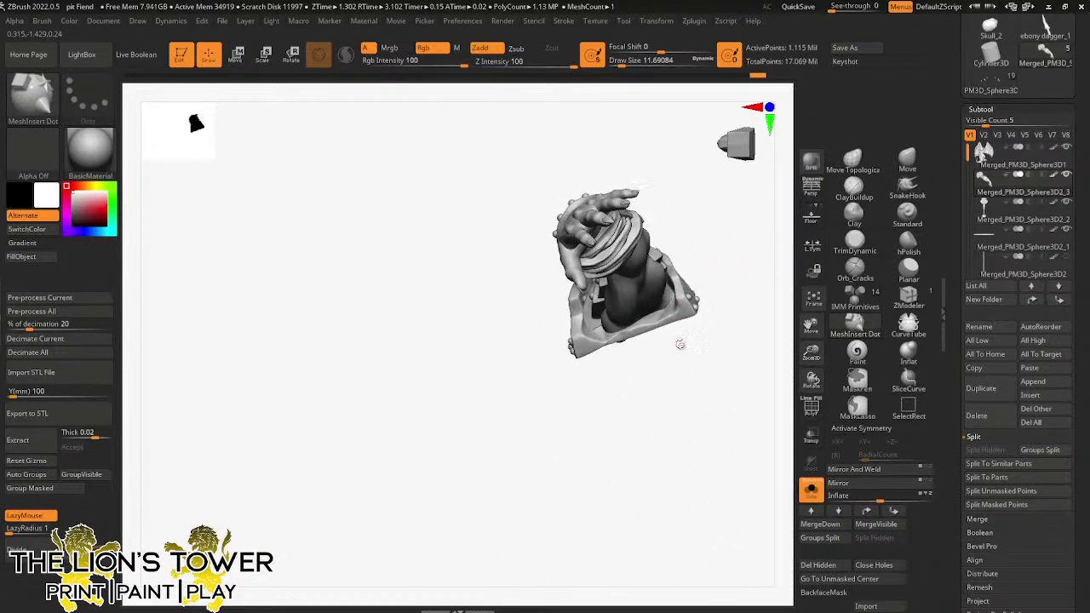
left_click_drag(684, 342, 708, 277)
left_click(644, 313, "ctrl+shift")
left_click_drag(710, 348, 723, 315)
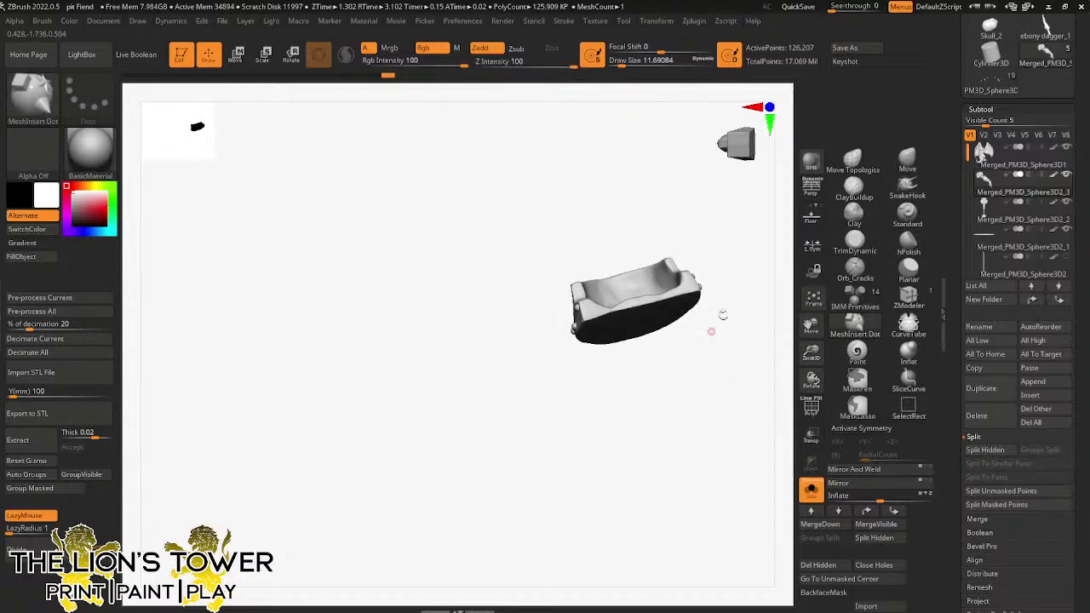
- With Sculptris Pro on, thicken the shoulder plate's thin inner rim using ClayBuildup at draw size about 39, and smooth the added clay
left_click(850, 192)
mouse_move(812, 353)
left_mouse_down()
mouse_move(764, 406)
mouse_move(741, 394)
left_mouse_up()
left_click(346, 56)
mouse_move(547, 204)
left_mouse_down()
mouse_move(557, 326)
mouse_move(681, 294)
left_mouse_up()
left_click(631, 65)
left_click_drag(724, 352, 704, 358)
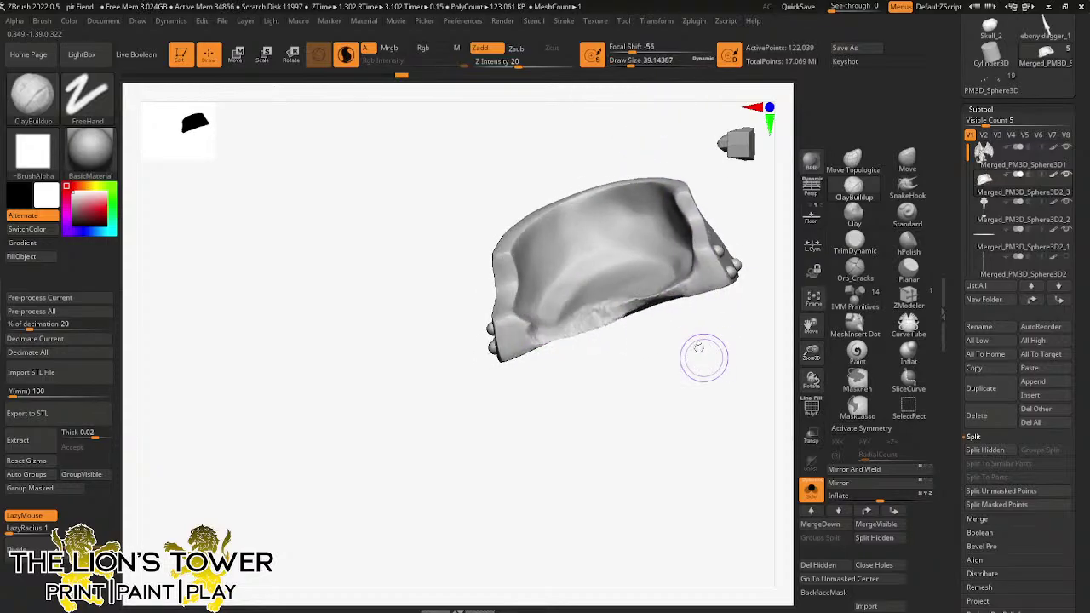
mouse_move(699, 288)
left_mouse_down()
mouse_move(694, 274)
mouse_move(744, 321)
mouse_move(741, 288)
mouse_move(740, 303)
left_mouse_up()
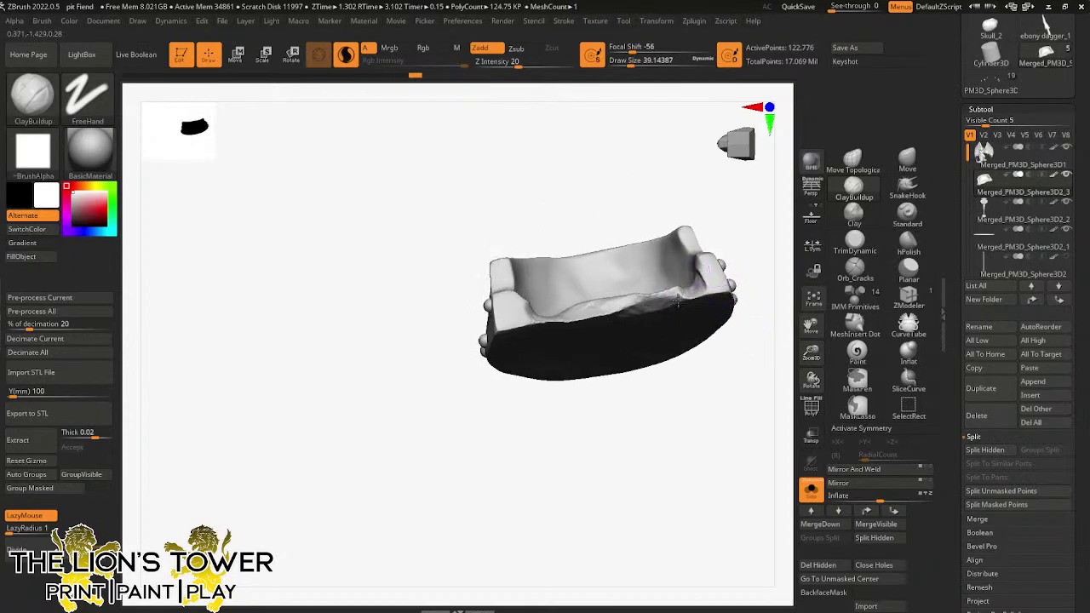
left_click_drag(678, 288, 692, 296)
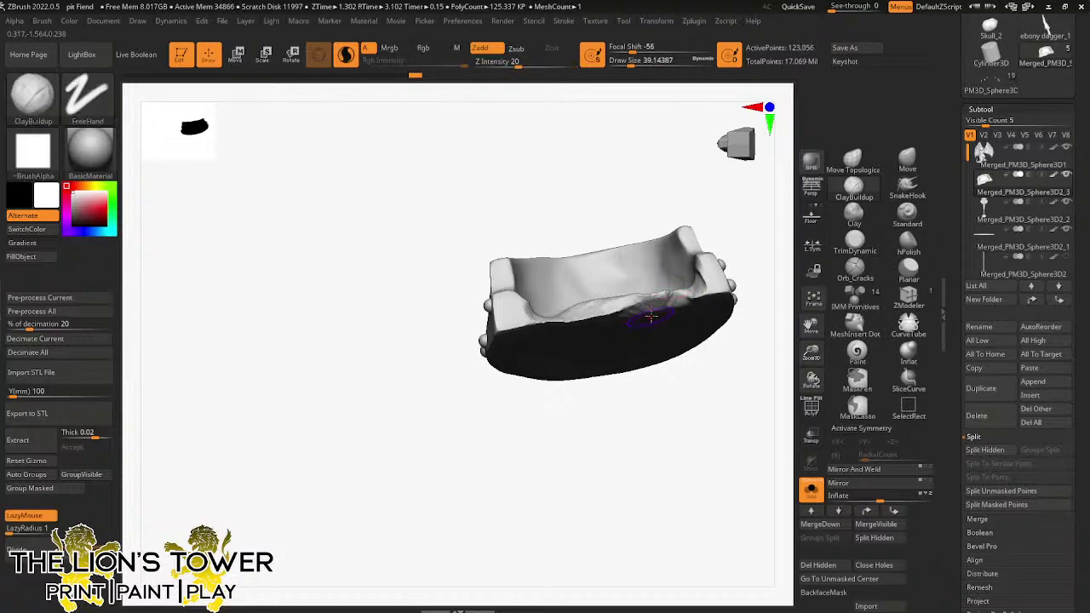
key("shift")
left_click_drag(553, 322, 608, 311, "shift")
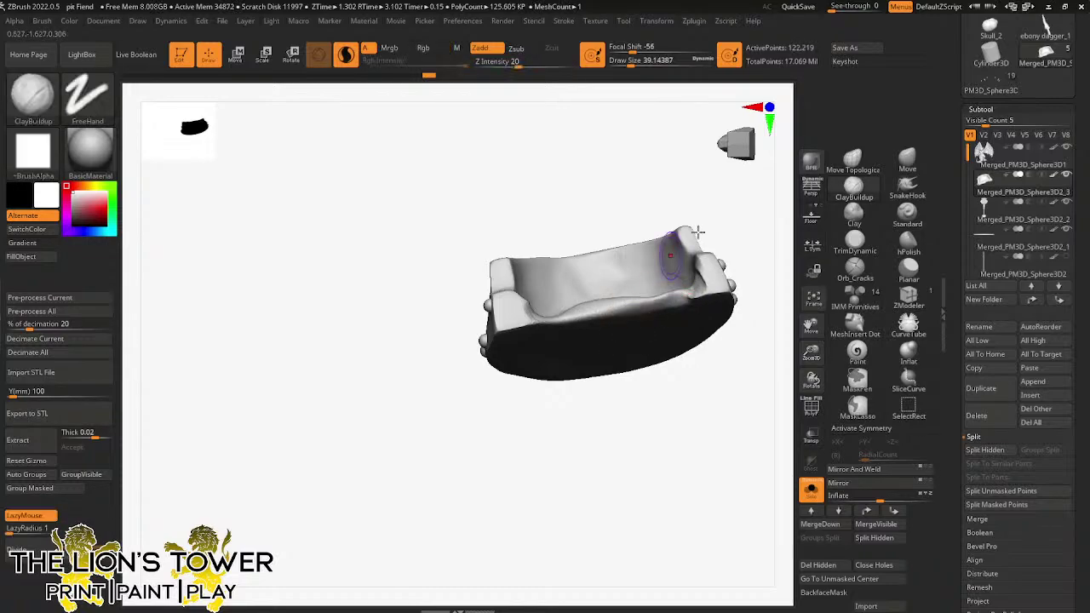
- Build up more clay along the middle of the plate's inner rim and into one end corner, and smooth it
left_click_drag(694, 235, 724, 241)
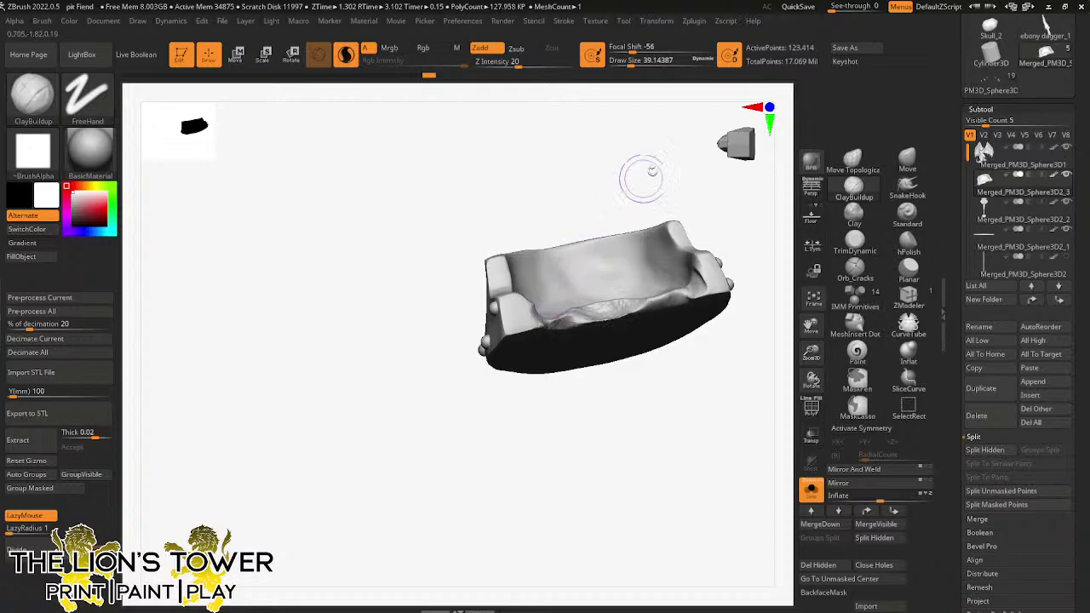
left_click_drag(640, 175, 528, 321)
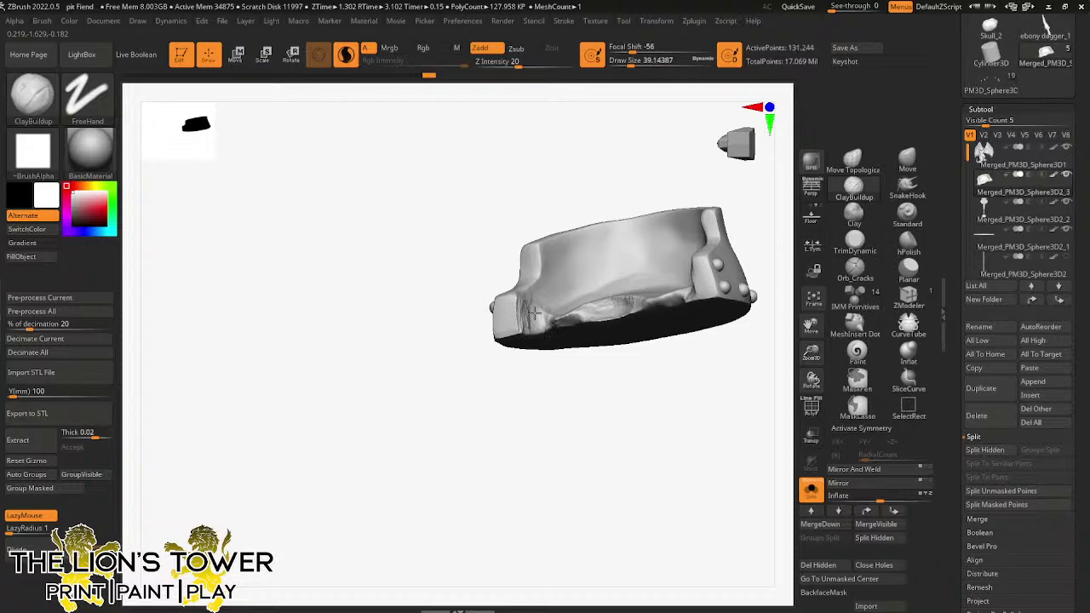
left_click_drag(565, 320, 569, 316)
mouse_move(590, 407)
left_mouse_down()
mouse_move(598, 416)
mouse_move(592, 393)
left_mouse_up()
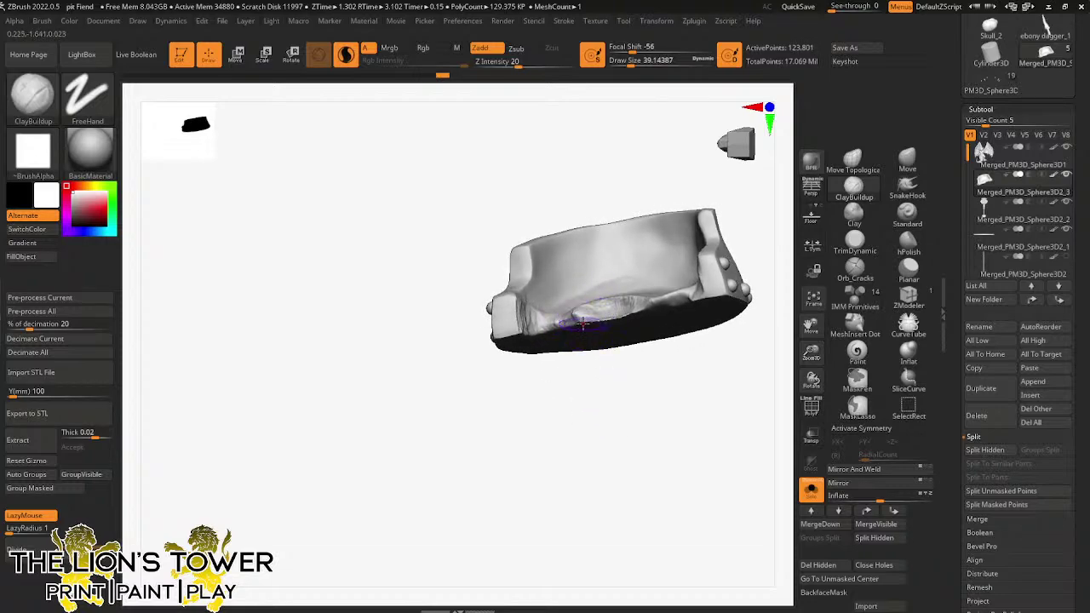
mouse_move(584, 306)
left_mouse_down()
mouse_move(627, 307)
mouse_move(596, 317)
mouse_move(640, 307)
left_mouse_up()
left_click_drag(644, 351, 661, 356)
left_click_drag(689, 295, 697, 291)
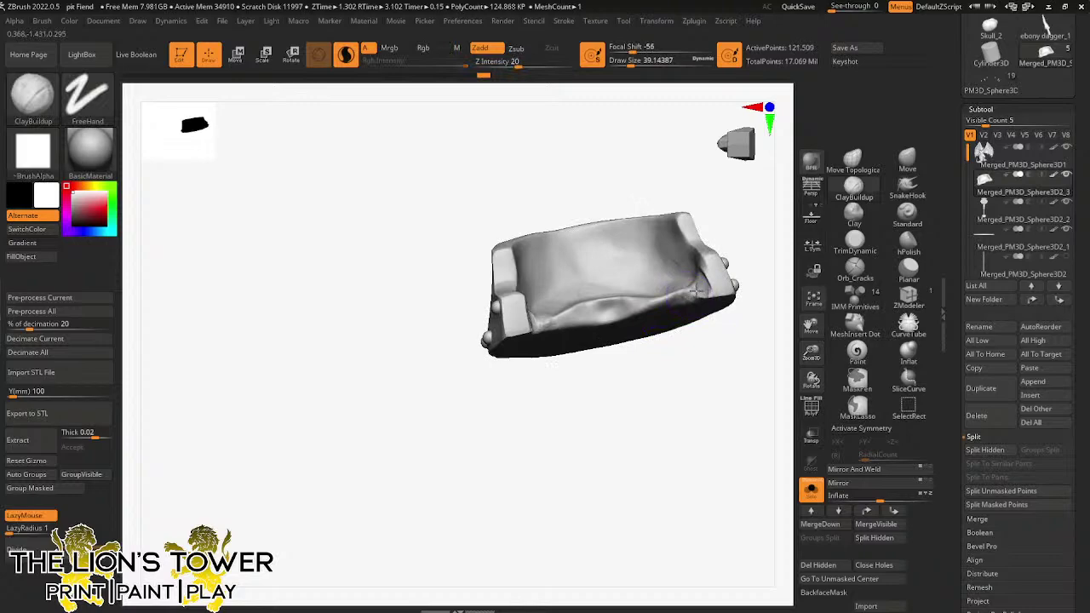
- Fill the opposite end corner of the plate's inner rim with ClayBuildup and smooth the strokes into the surrounding surface
left_click_drag(724, 344, 725, 361)
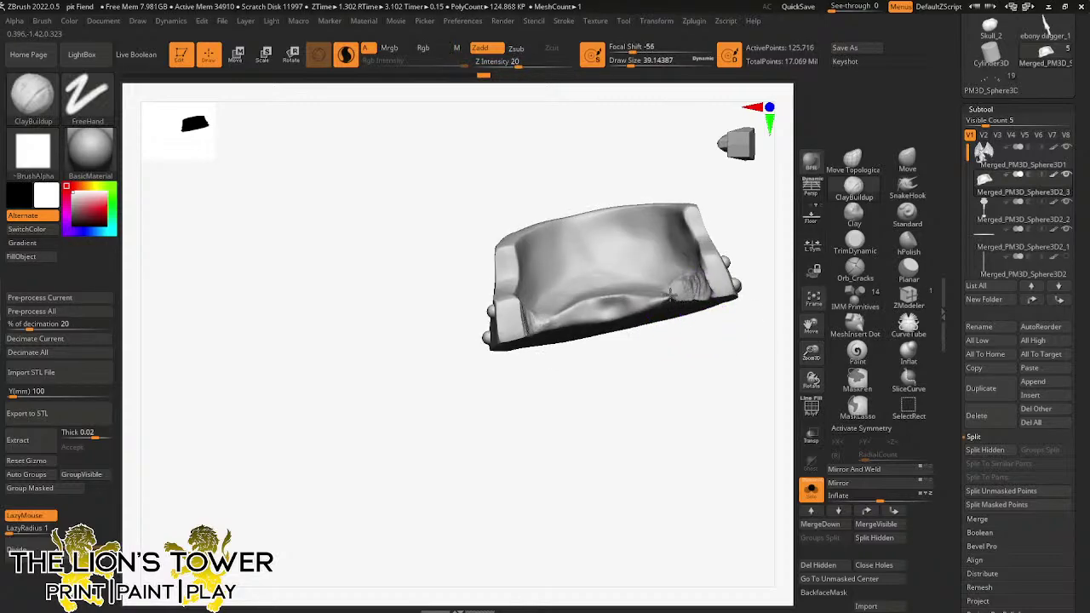
key("shift")
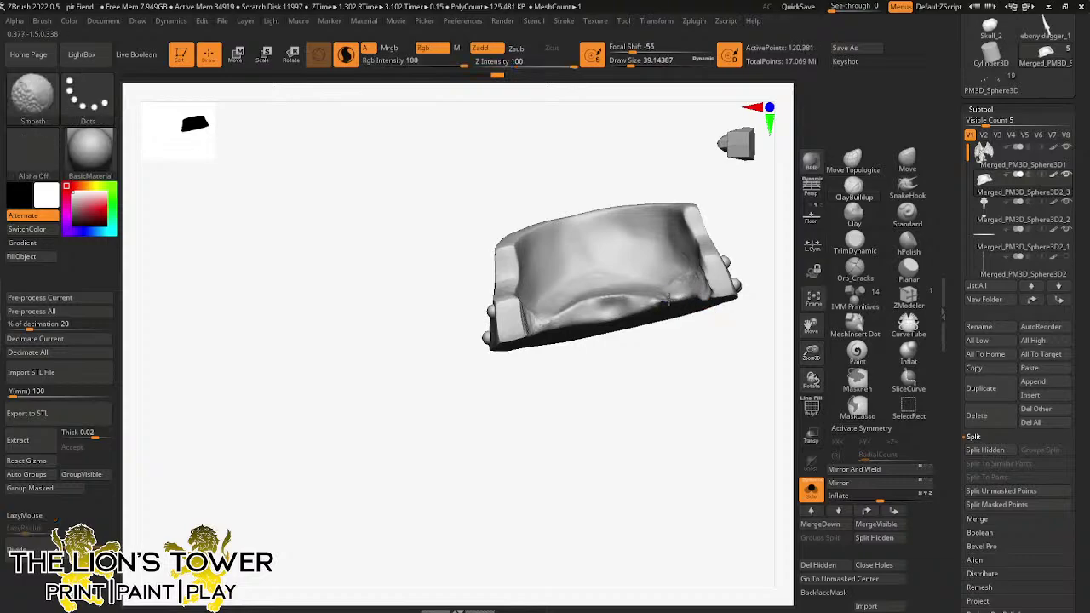
mouse_move(715, 328)
left_mouse_down()
mouse_move(743, 300)
mouse_move(710, 259)
left_mouse_up()
mouse_move(756, 281)
left_mouse_down()
mouse_move(755, 251)
mouse_move(647, 243)
left_mouse_up()
- Flatten the plate's inner surface beside the end tab with the hPolish brush at draw size about 25
left_click_drag(770, 200, 709, 275)
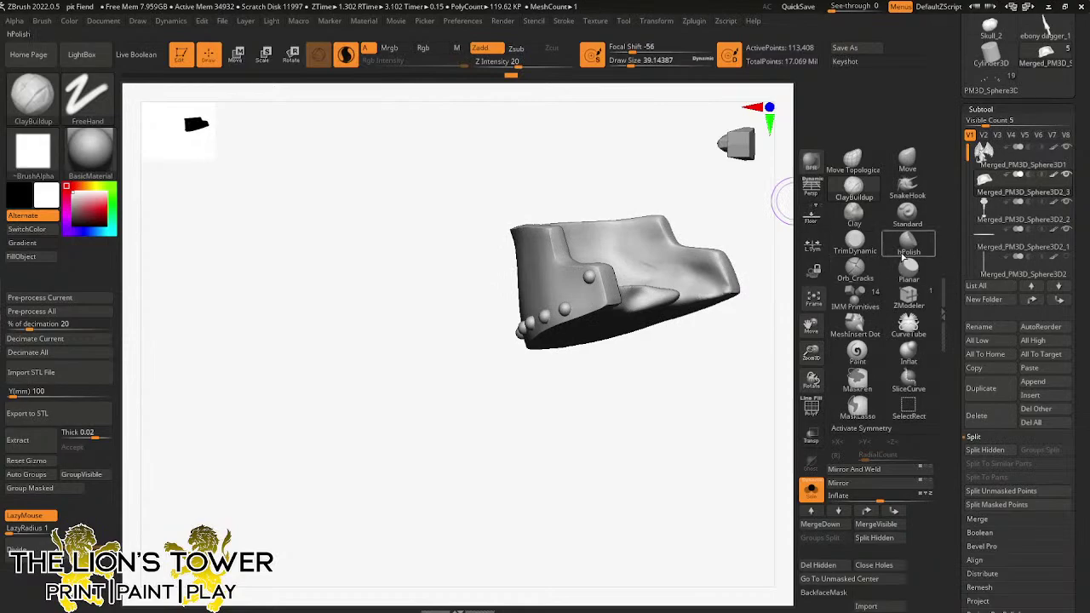
key("shift")
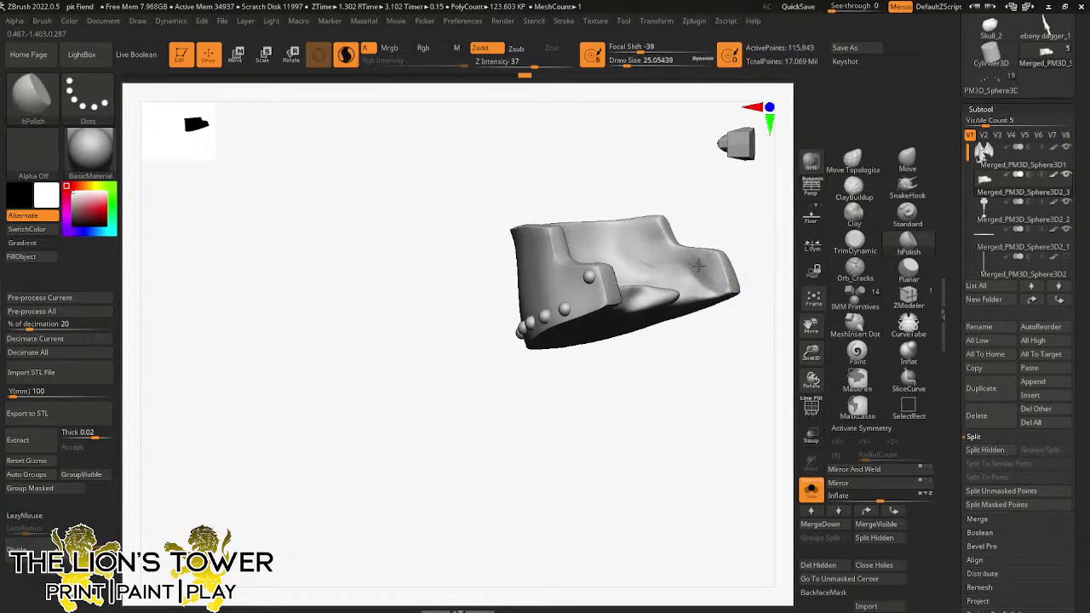
left_click_drag(749, 269, 713, 198)
- Add clay across the raised lip and corners on the shoulder plate's underside with ClayBuildup at draw size about 39
left_click(854, 189)
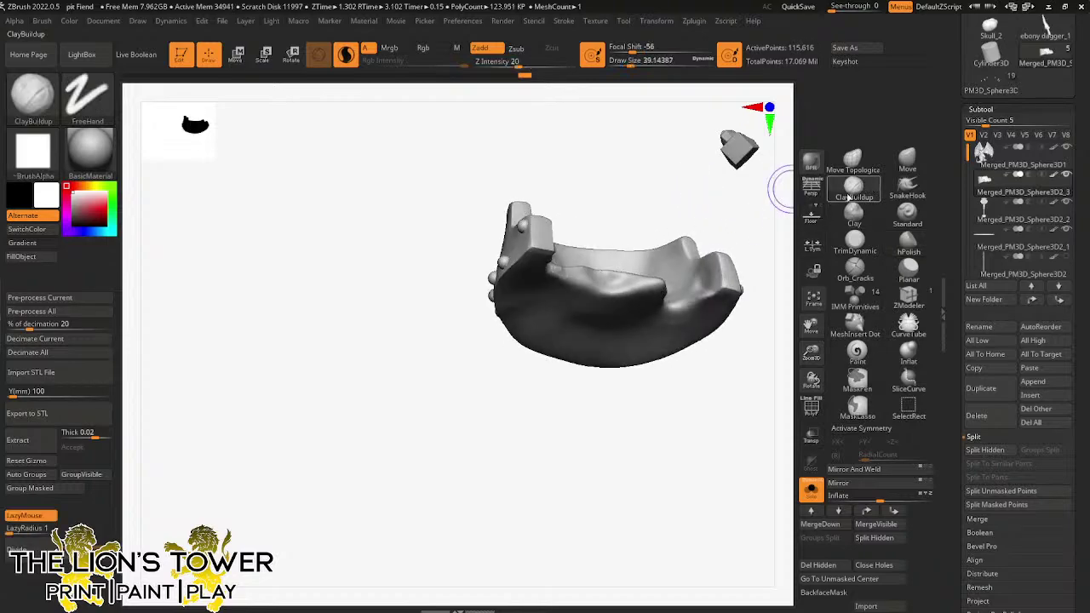
left_click_drag(778, 188, 702, 234)
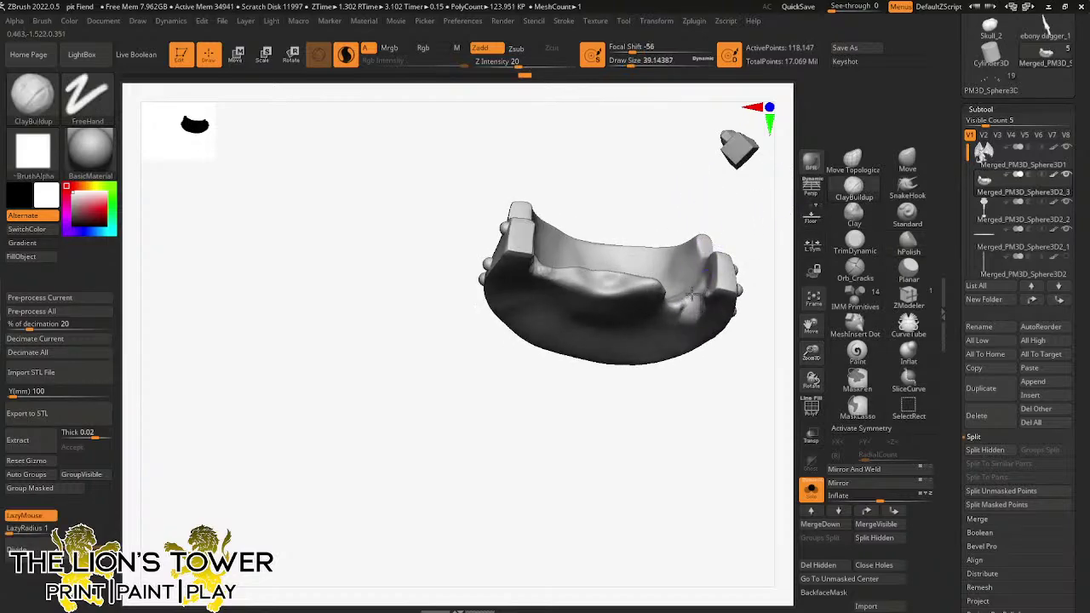
left_click_drag(647, 290, 536, 284)
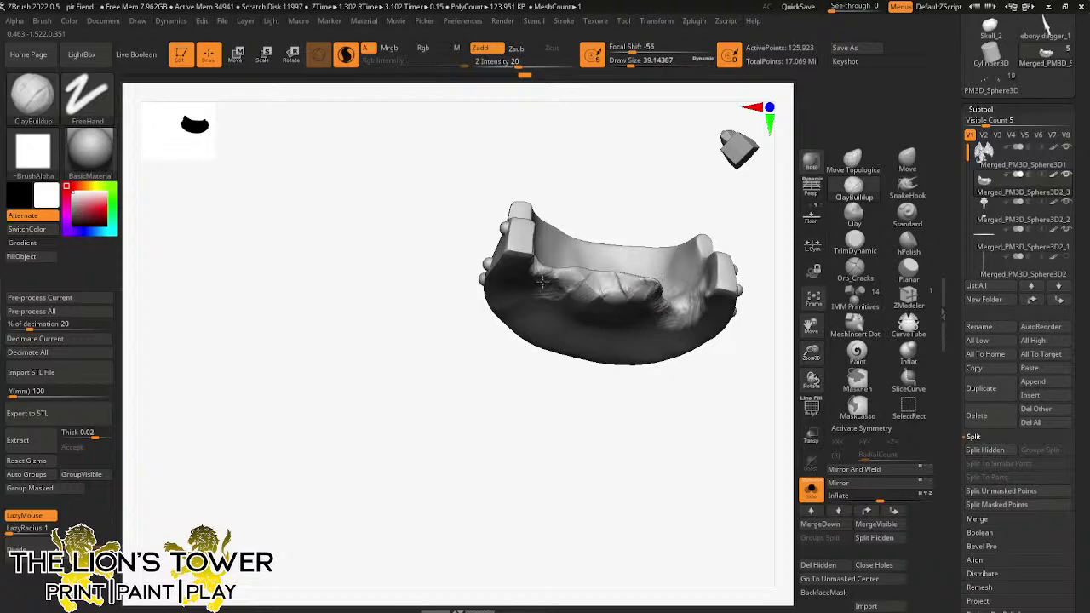
- Build up clay along the inner lower rim of the isolated shoulder plate with the ClayBuildup brush
left_click_drag(553, 194, 576, 163)
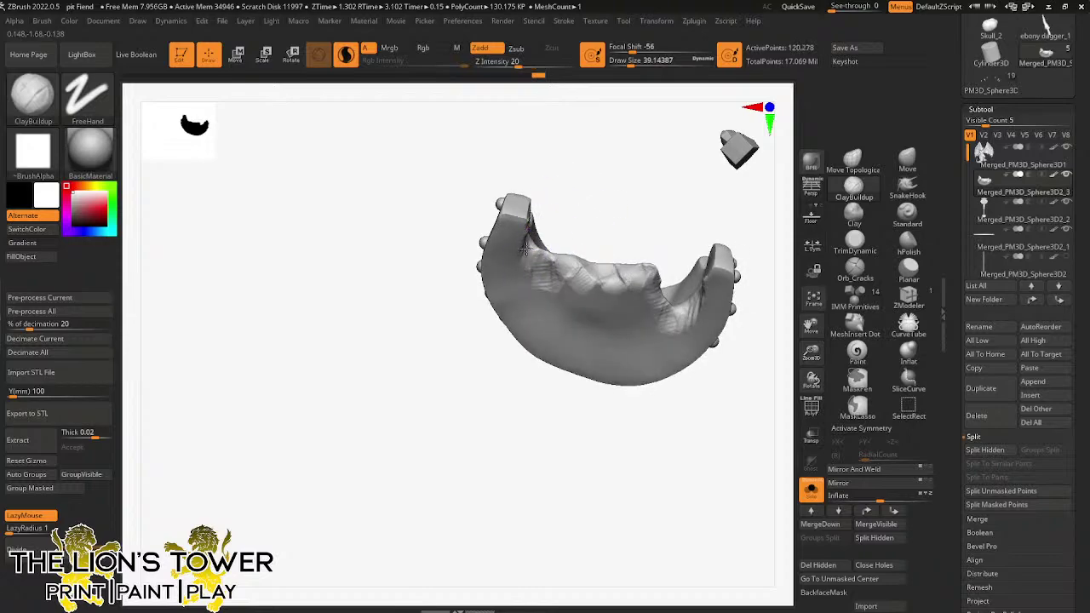
mouse_move(525, 288)
left_mouse_down()
mouse_move(573, 330)
mouse_move(601, 338)
mouse_move(657, 312)
mouse_move(632, 347)
left_mouse_up()
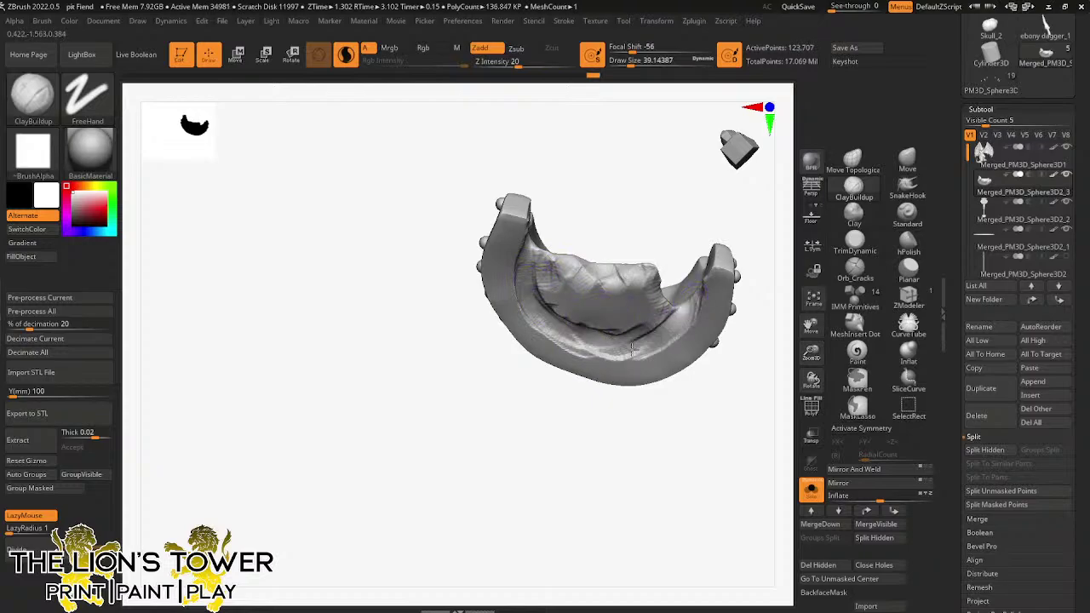
mouse_move(690, 301)
left_mouse_down()
mouse_move(615, 347)
mouse_move(639, 337)
left_mouse_up()
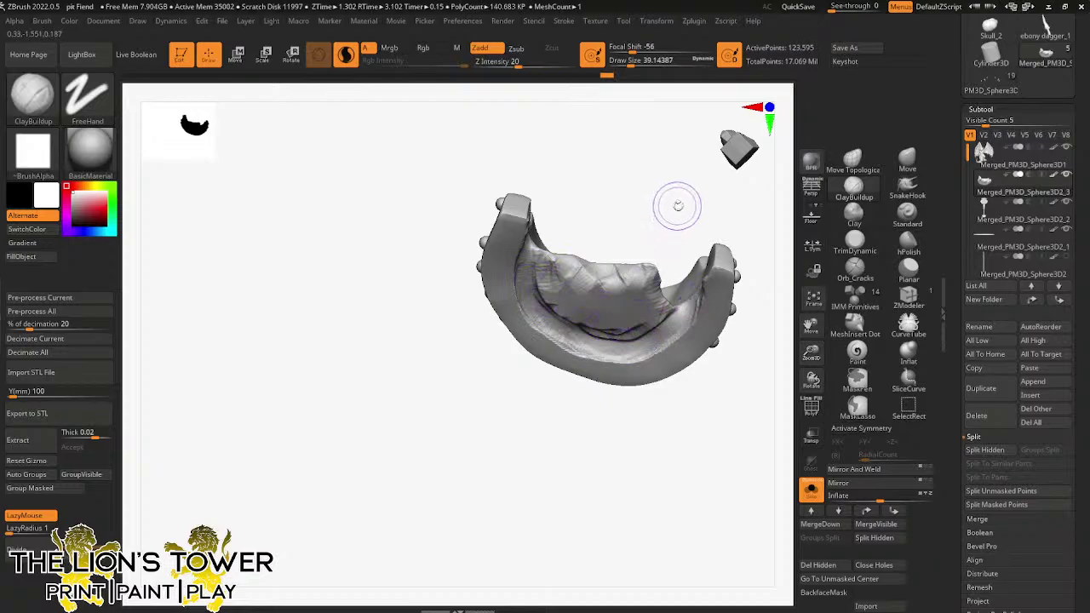
mouse_move(678, 206)
left_mouse_down()
mouse_move(667, 275)
mouse_move(611, 267)
mouse_move(647, 285)
mouse_move(607, 270)
left_mouse_up()
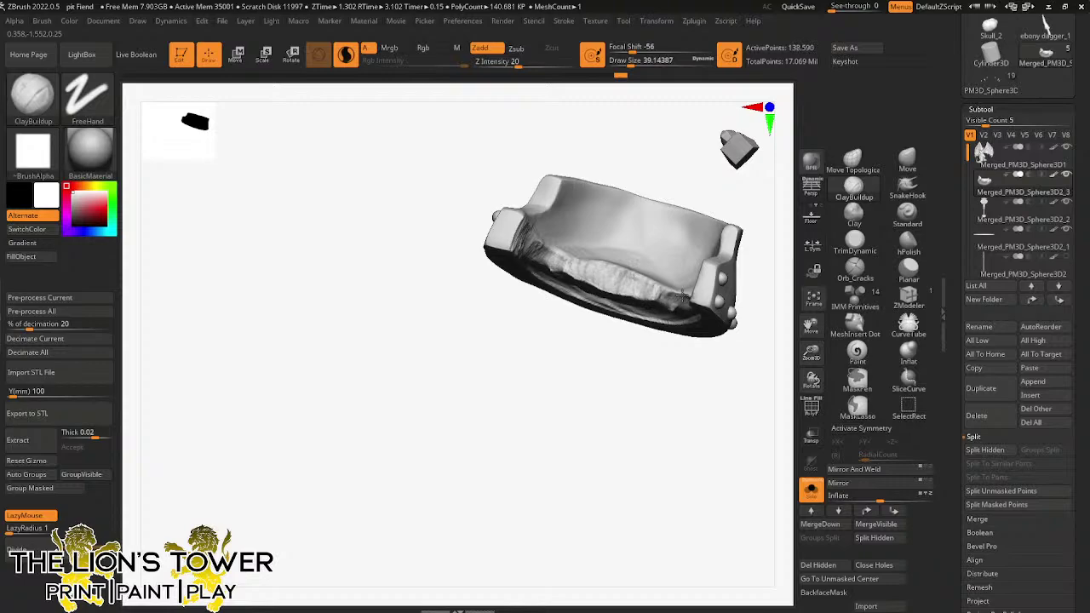
left_click_drag(647, 288, 620, 277)
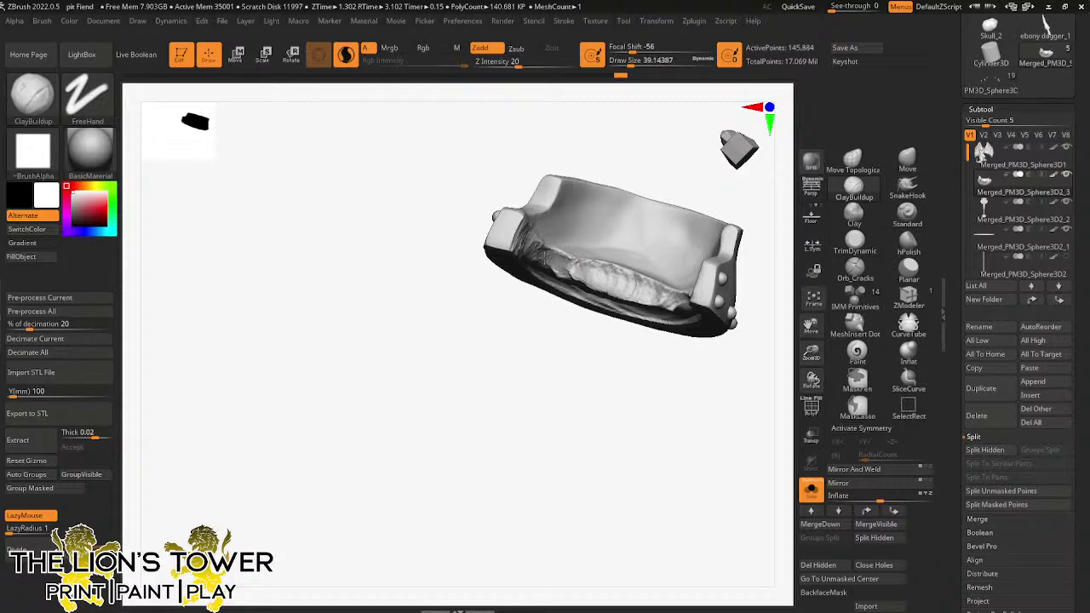
left_click_drag(543, 257, 545, 250)
- Smooth the rough clay ridge along the inside of the shoulder plate, from one end to the other
left_click_drag(667, 164, 672, 158)
left_click_drag(610, 301, 545, 242, "shift")
left_click_drag(669, 200, 608, 214)
left_click_drag(609, 317, 626, 333, "shift")
left_click_drag(634, 204, 693, 255)
left_click_drag(688, 349, 694, 344, "shift")
- Fill the inner corners near both ends of the shoulder plate with ClayBuildup strokes and blend them smooth
right_click_drag(654, 349, 676, 243)
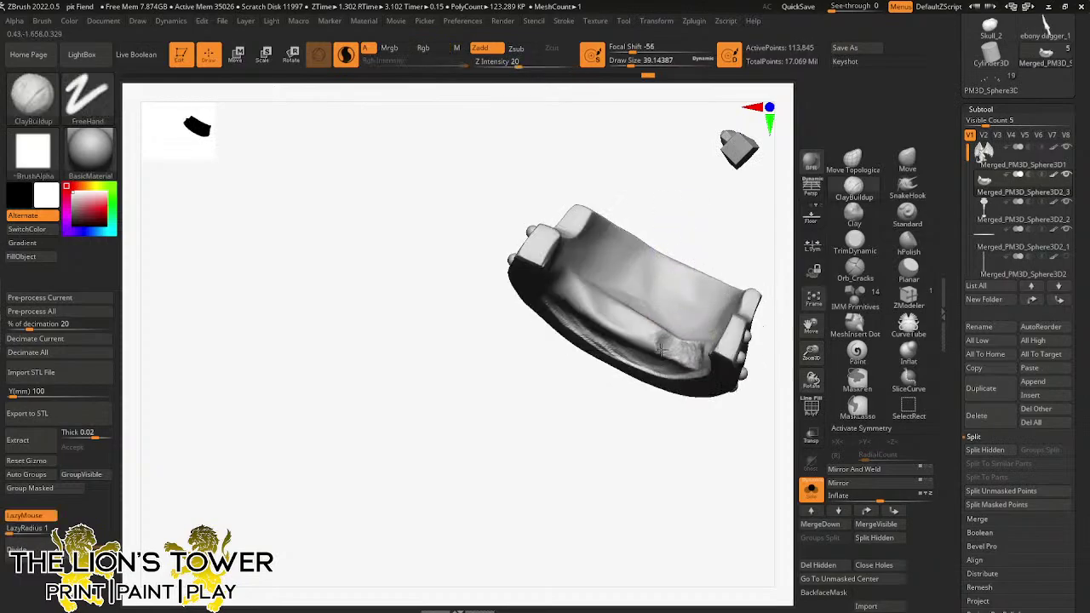
mouse_move(656, 338)
left_mouse_down()
mouse_move(569, 288)
mouse_move(579, 281)
mouse_move(620, 335)
mouse_move(664, 325)
left_mouse_up()
right_click_drag(664, 325, 636, 308)
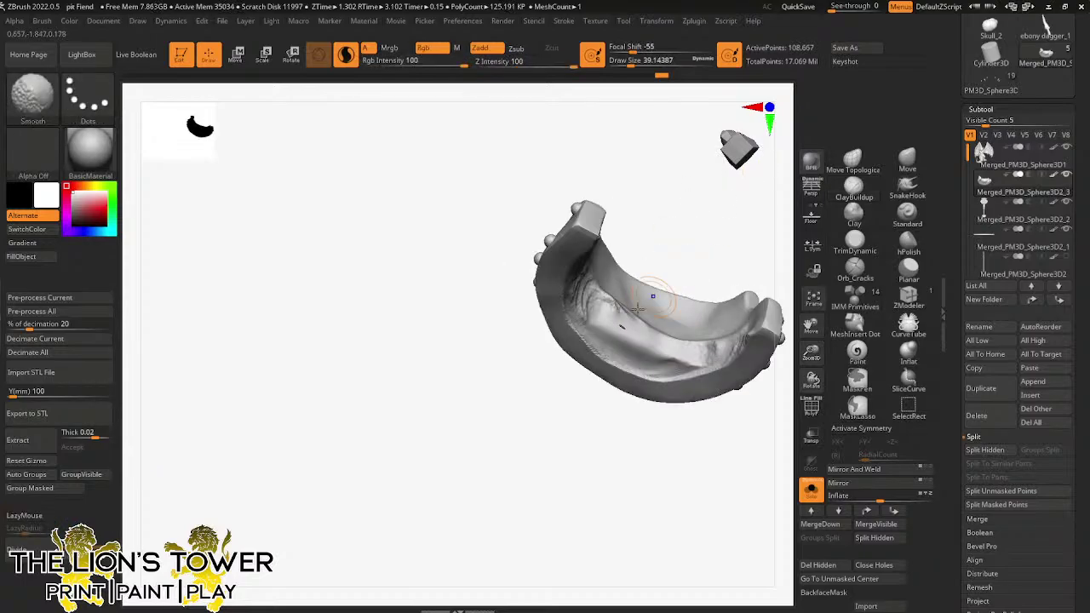
right_click_drag(649, 255, 636, 297)
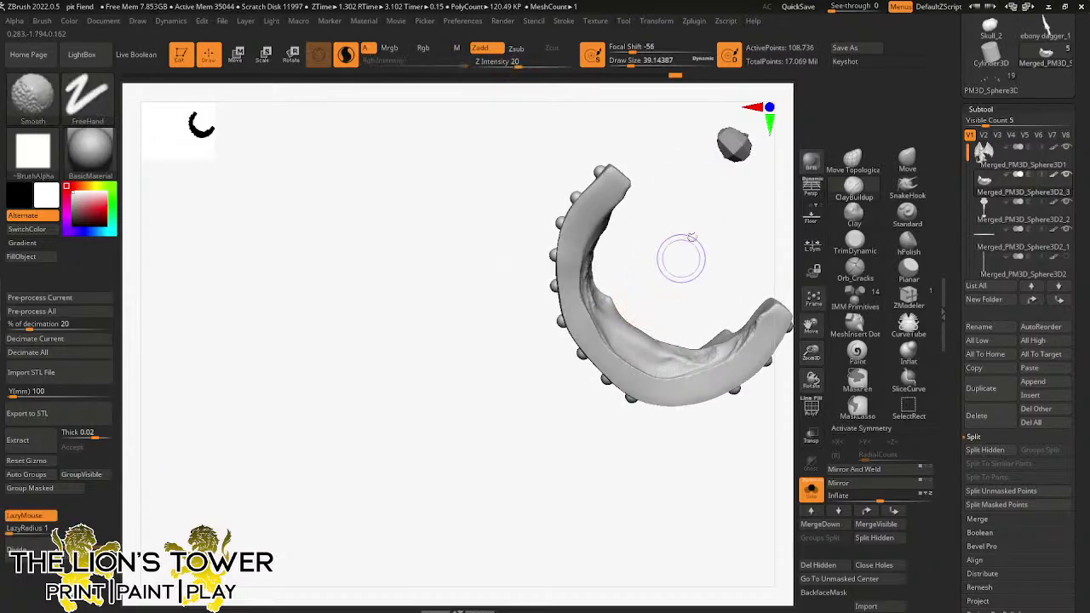
mouse_move(681, 258)
right_mouse_down()
mouse_move(691, 334)
mouse_move(627, 230)
right_mouse_up()
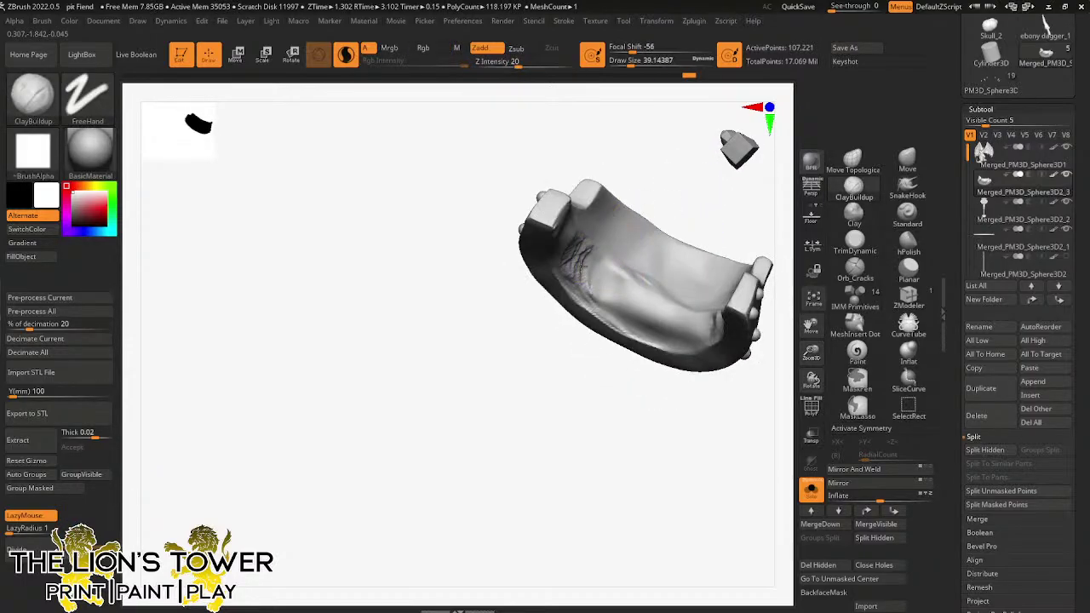
left_click_drag(611, 253, 676, 321)
right_click_drag(707, 258, 703, 308)
mouse_move(698, 310)
left_mouse_down()
mouse_move(681, 308)
mouse_move(705, 288)
mouse_move(722, 316)
mouse_move(627, 299)
mouse_move(621, 272)
left_mouse_up()
- Unhide the rest of the arm subtool around the shoulder plate
mouse_move(668, 351)
left_mouse_down()
mouse_move(620, 386)
mouse_move(644, 452)
mouse_move(673, 451)
left_mouse_up()
left_click(616, 383, "ctrl")
left_click(606, 396, "ctrl+shift")
key("ctrl+z")
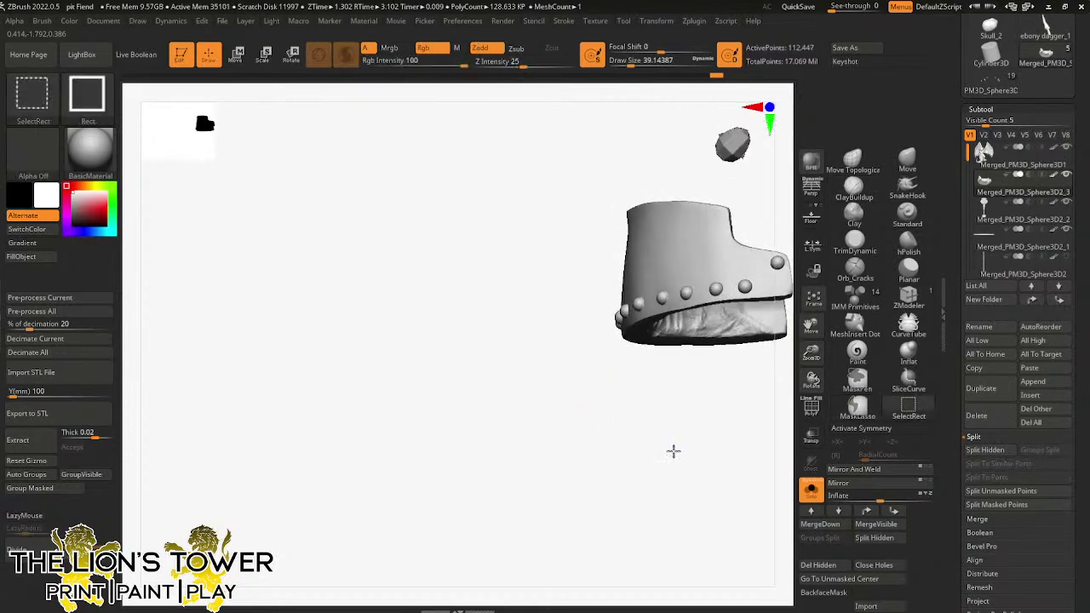
left_click(674, 451, "ctrl+shift")
left_click_drag(811, 325, 702, 346)
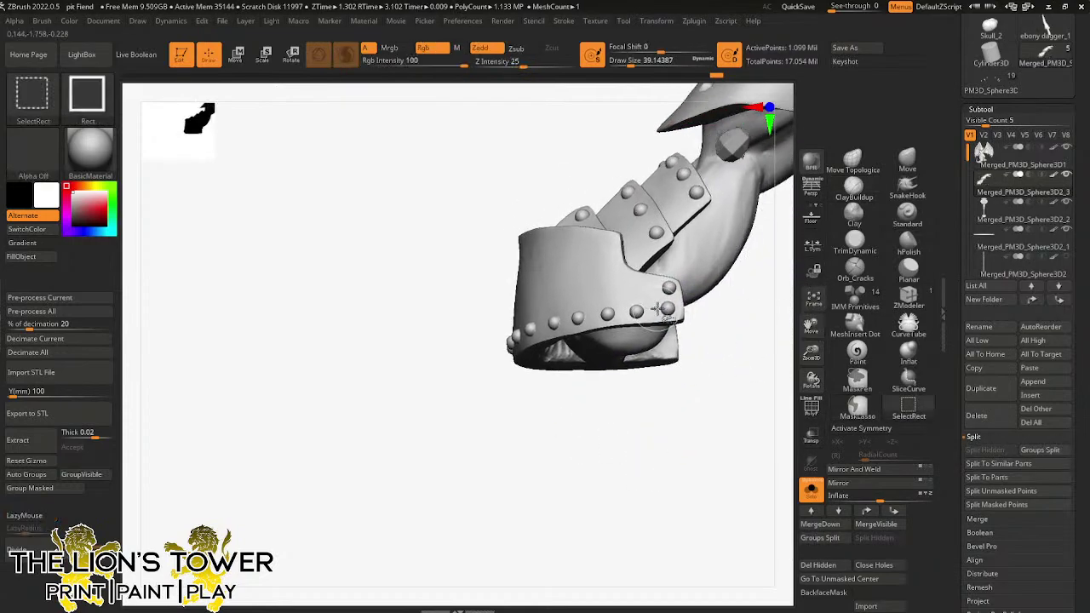
- Isolate the large shoulder plate with its rivets, make it one polygroup, and show the whole arm again
left_click(667, 308, "ctrl+shift")
left_click(667, 308, "ctrl+shift")
right_click_drag(656, 311, 428, 355)
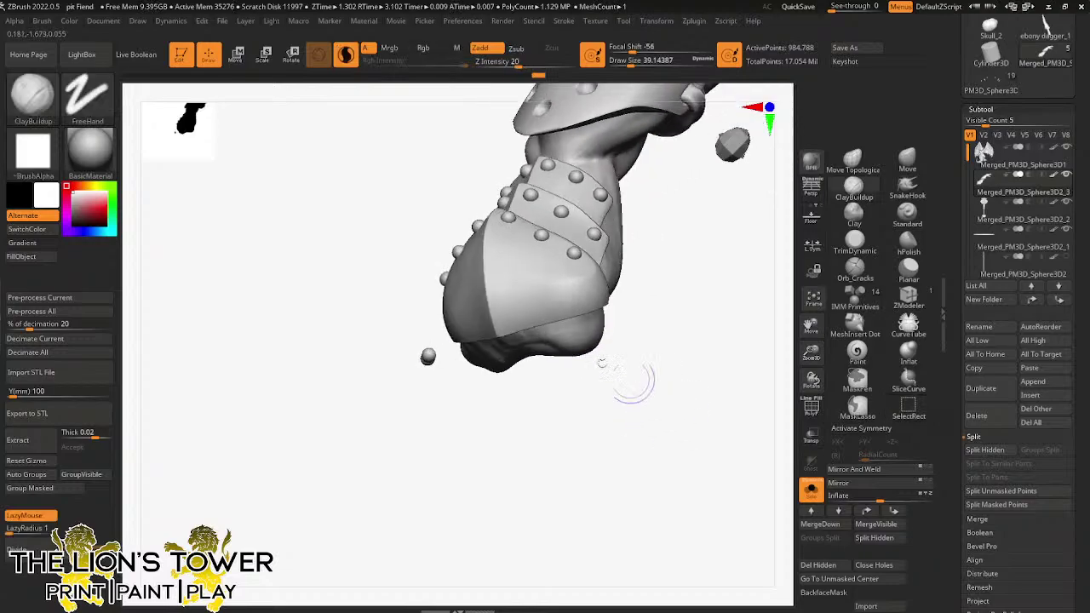
left_click_drag(630, 403, 664, 441, "ctrl+shift")
left_click(81, 474)
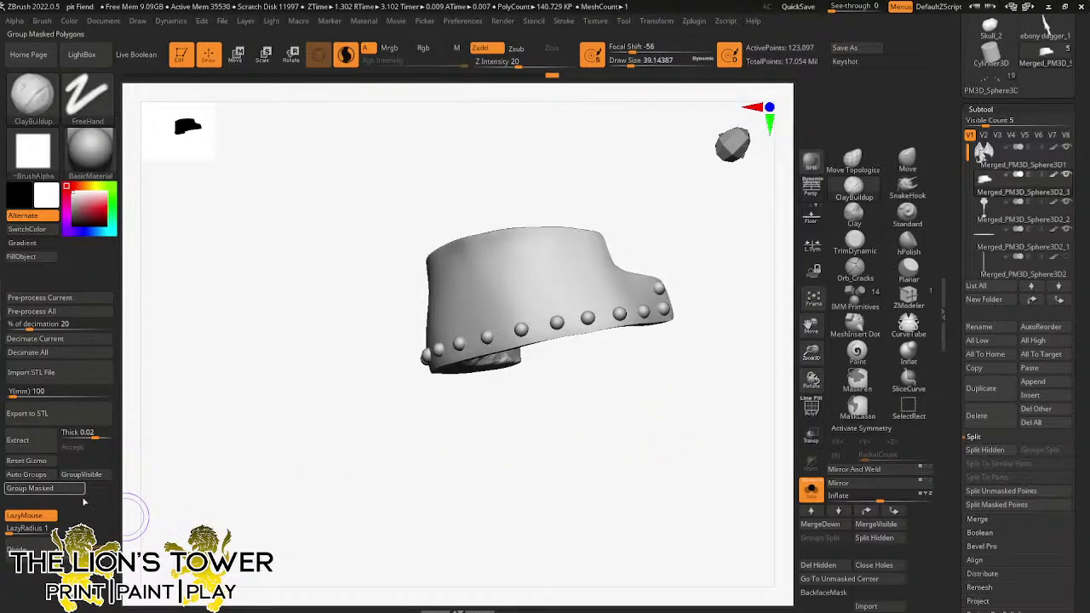
left_click(714, 414, "ctrl+shift")
left_click(743, 378, "ctrl")
left_click(730, 344, "ctrl")
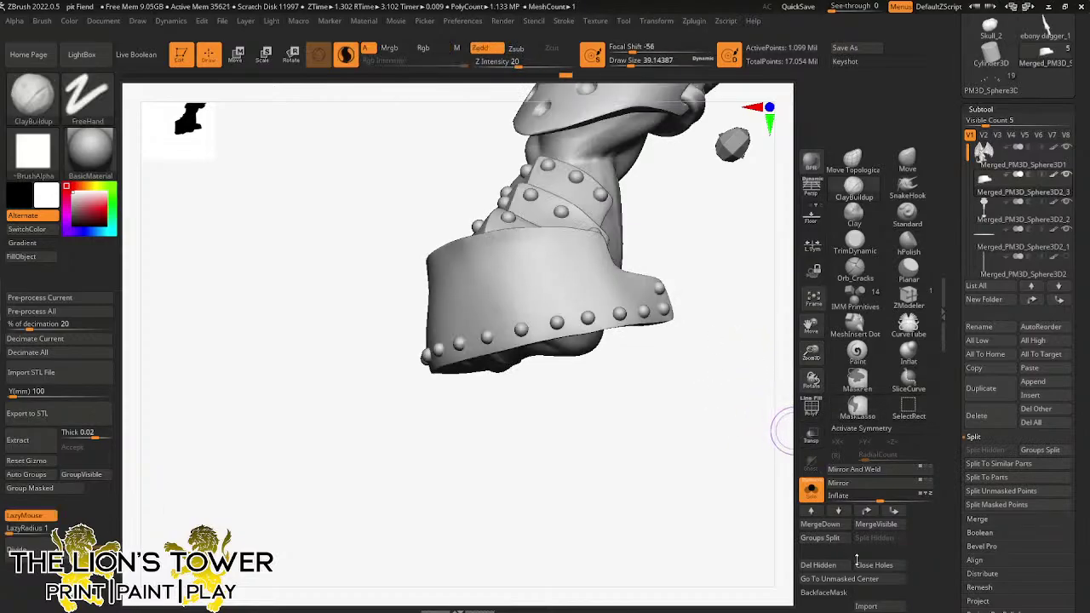
- Isolate the rounded armor plate beneath the shoulder plate with its rivets and make them one polygroup
left_click_drag(726, 274, 721, 345)
left_click(524, 270, "ctrl+shift")
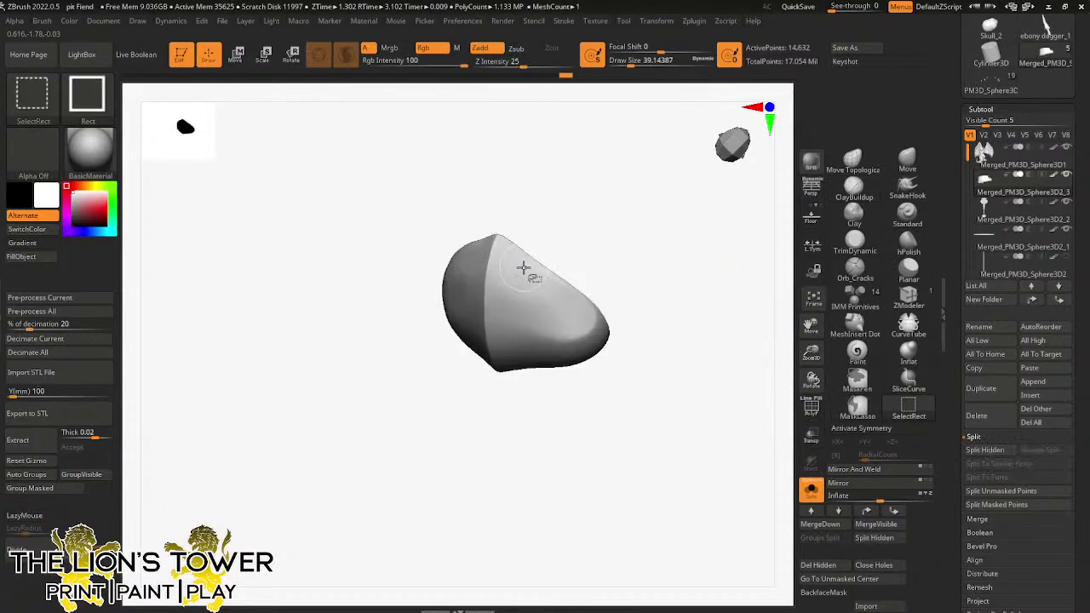
left_click(517, 284, "ctrl+shift")
left_click_drag(664, 241, 669, 327)
left_click(575, 285, "ctrl+shift")
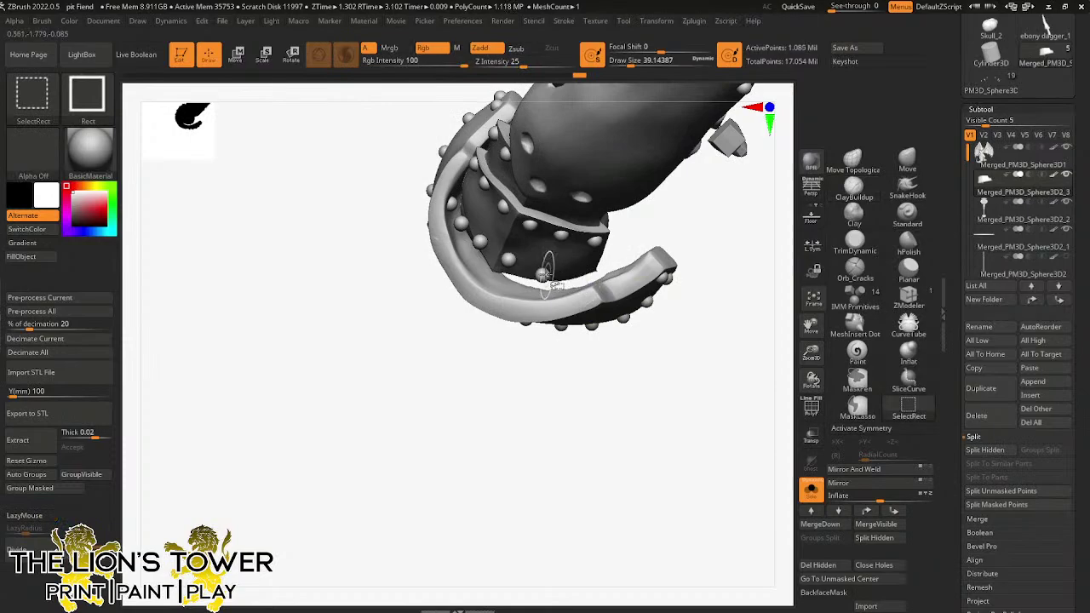
left_click(543, 274, "ctrl+shift")
left_click(508, 259, "ctrl+shift")
left_click(480, 241, "ctrl+shift")
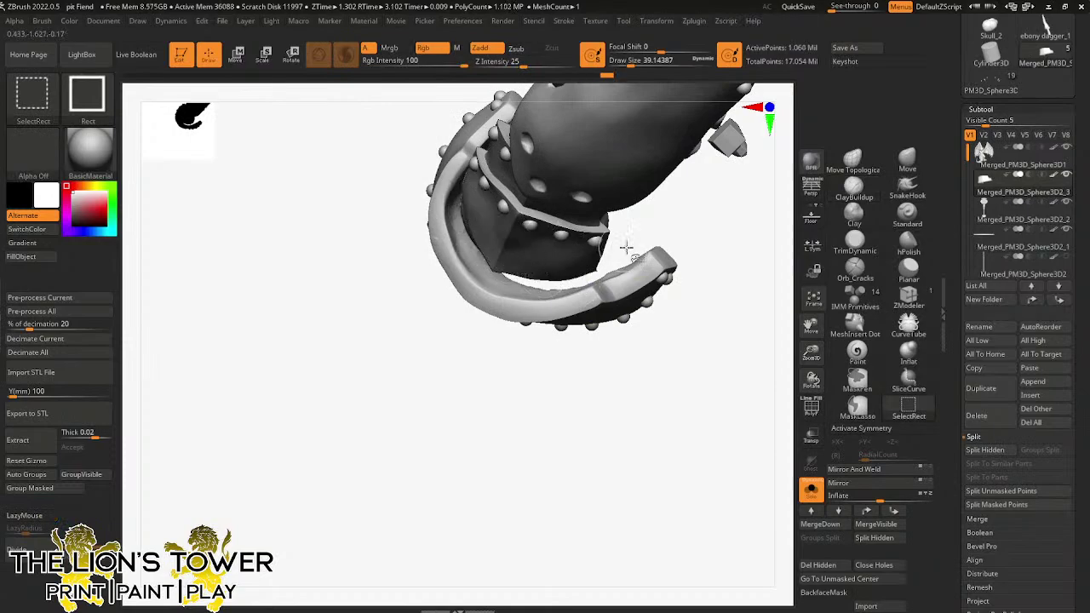
mouse_move(696, 213)
left_mouse_down("ctrl+shift")
mouse_move(748, 271)
mouse_move(695, 216)
mouse_move(679, 230)
mouse_move(664, 338)
left_mouse_up("ctrl+shift")
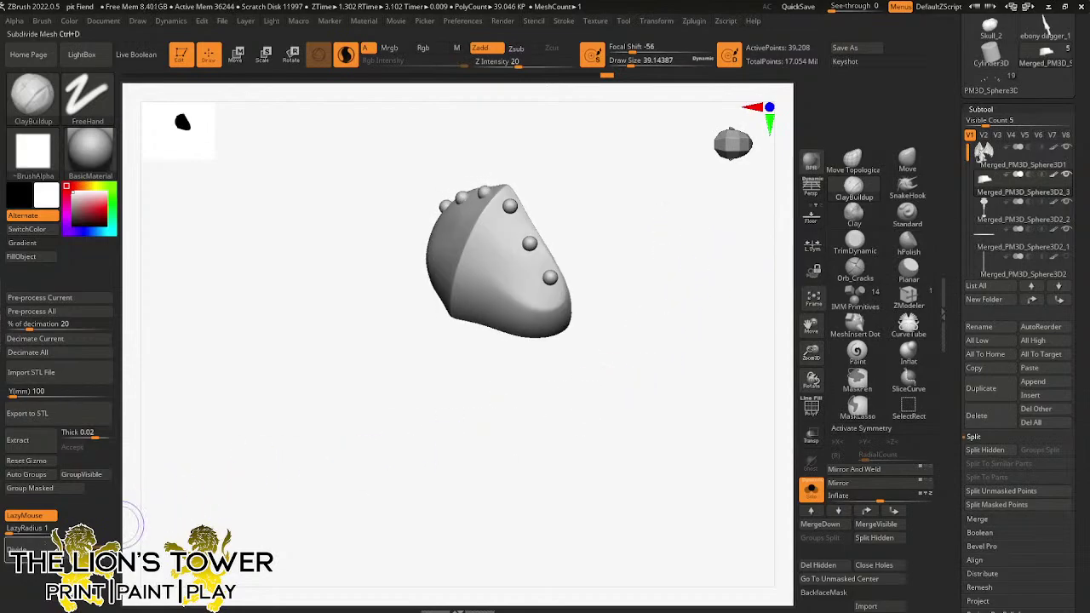
key("ctrl+shift")
left_click_drag(674, 292, 680, 282, "ctrl+shift")
- Isolate the middle upper-arm plate with its rivets, make it one polygroup, and unhide the arm
left_click_drag(680, 282, 670, 313)
left_click(651, 294, "ctrl+shift")
left_click(557, 281, "ctrl+shift")
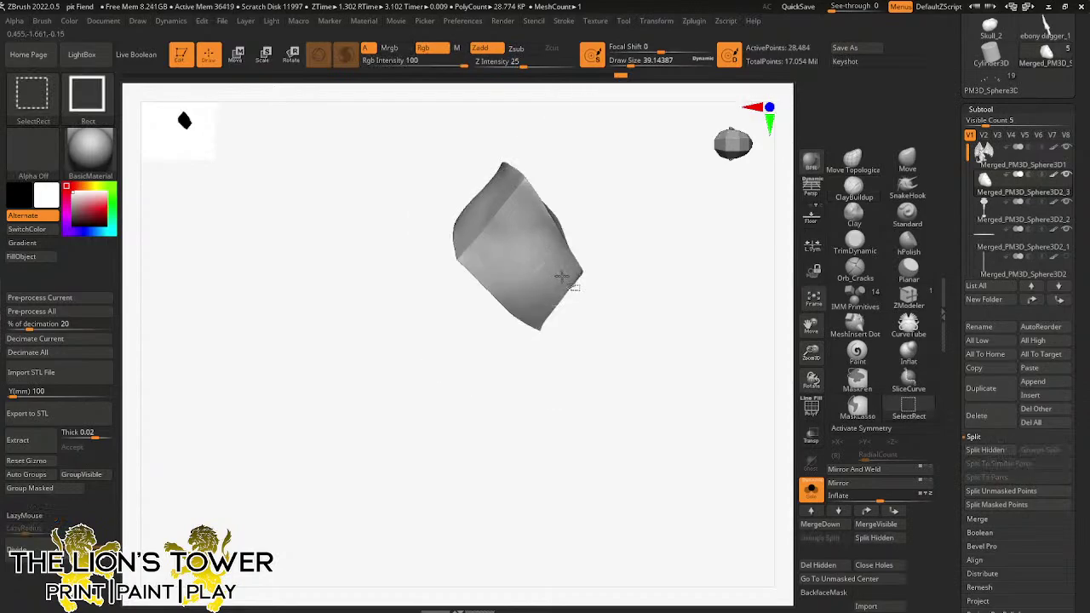
left_click(562, 281, "ctrl+shift")
left_click(511, 181, "ctrl+shift")
left_click(500, 175, "ctrl+shift")
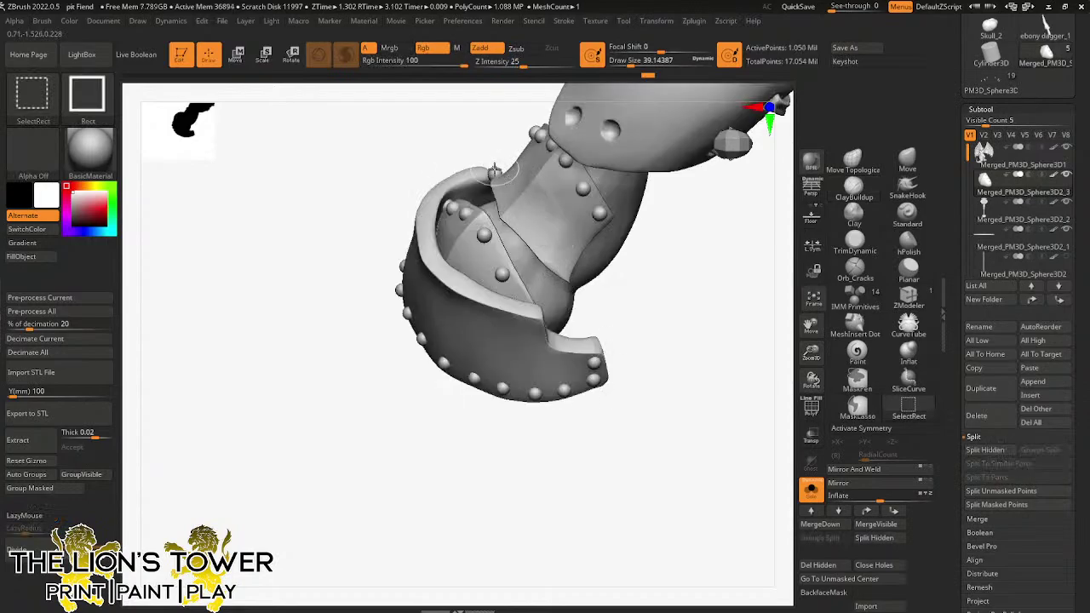
left_click(493, 173, "ctrl+shift")
left_click_drag(631, 307, 677, 298)
left_click_drag(676, 291, 696, 338, "ctrl+shift")
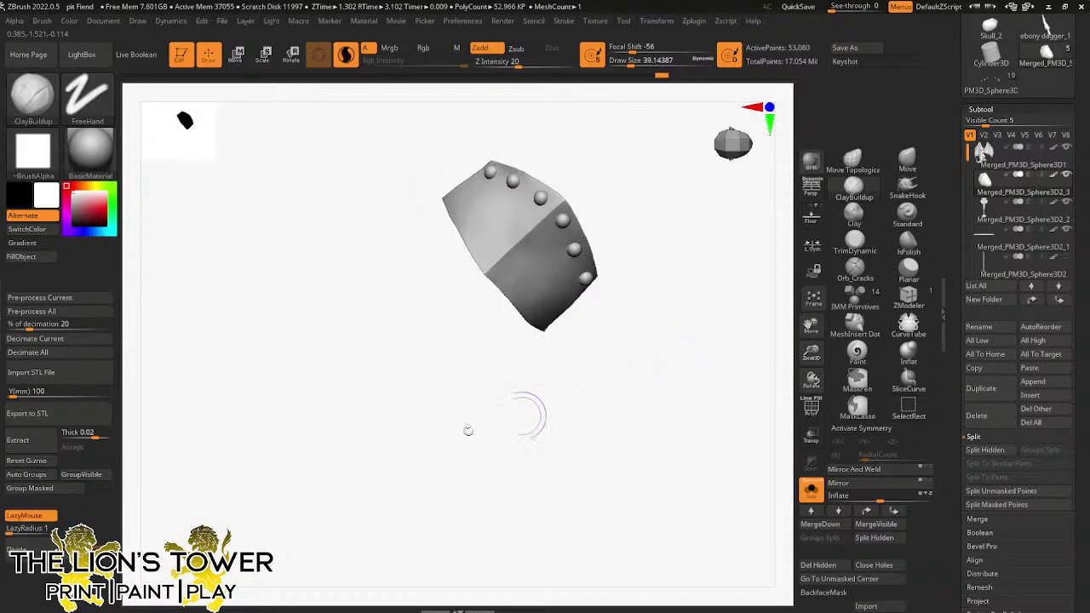
left_click(732, 282, "ctrl+shift")
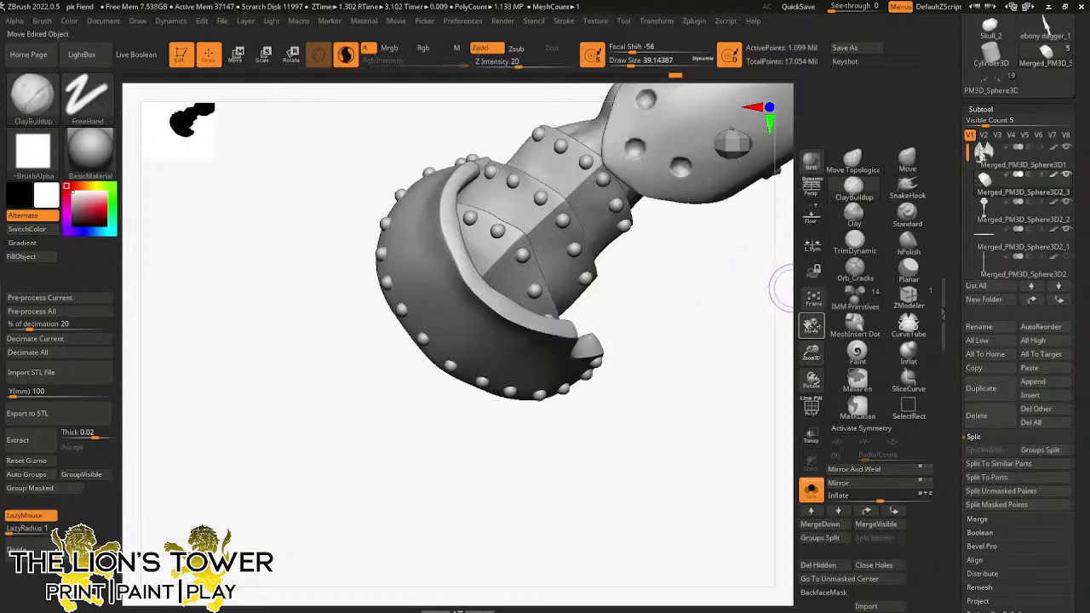
- Isolate the upper-arm plate nearest the elbow with its rivets, make it one polygroup, and unhide the arm
left_click_drag(783, 289, 734, 410)
left_click(590, 364, "ctrl+shift")
left_click(594, 364, "ctrl+shift")
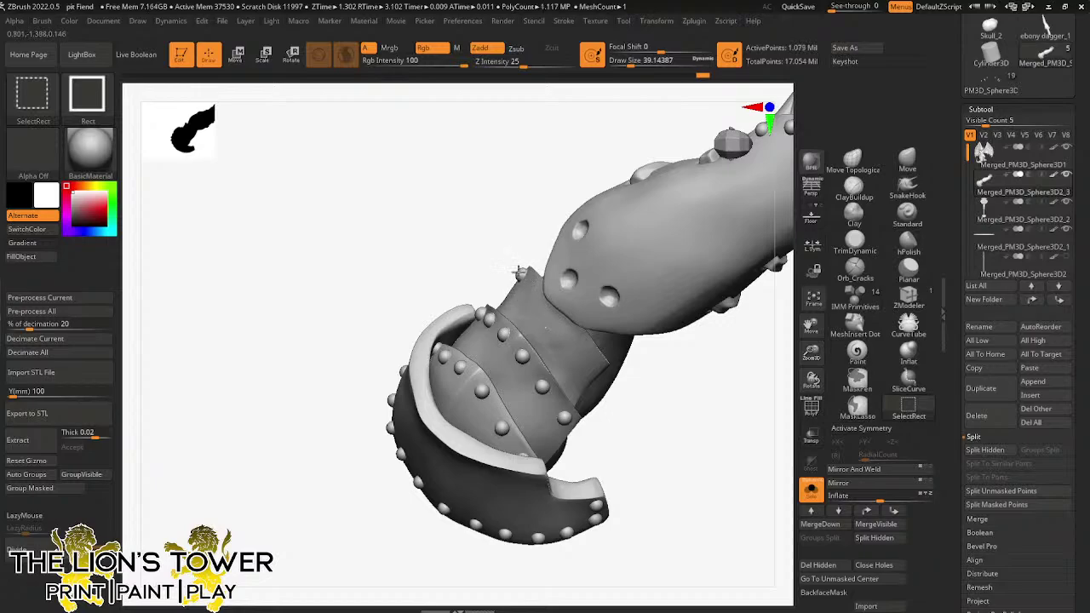
left_click_drag(625, 414, 648, 426)
left_click(539, 397, "ctrl+shift")
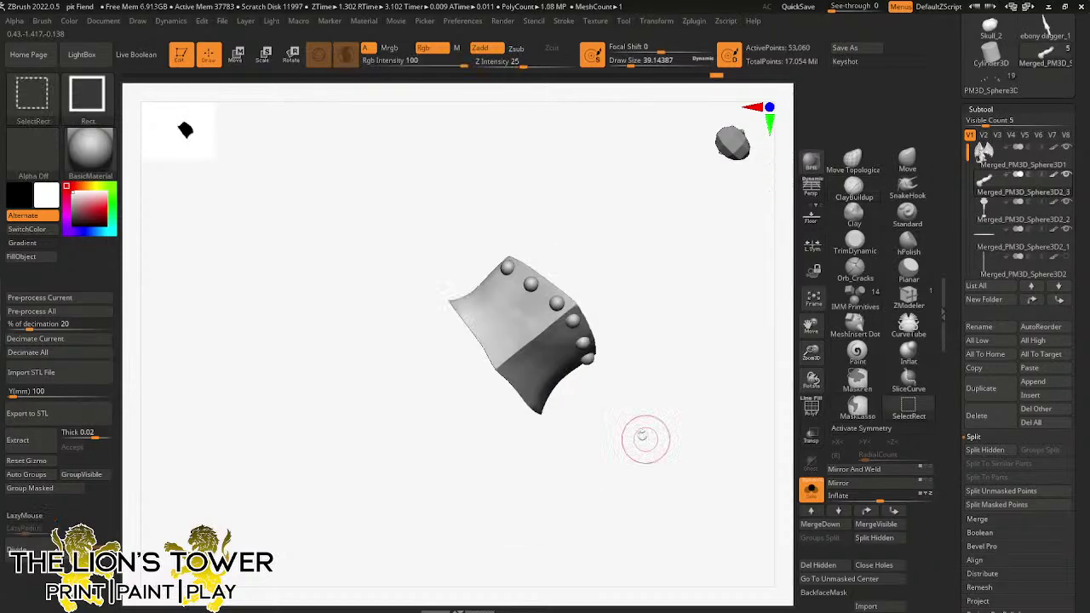
left_click(37, 490)
left_click(555, 467, "ctrl+shift")
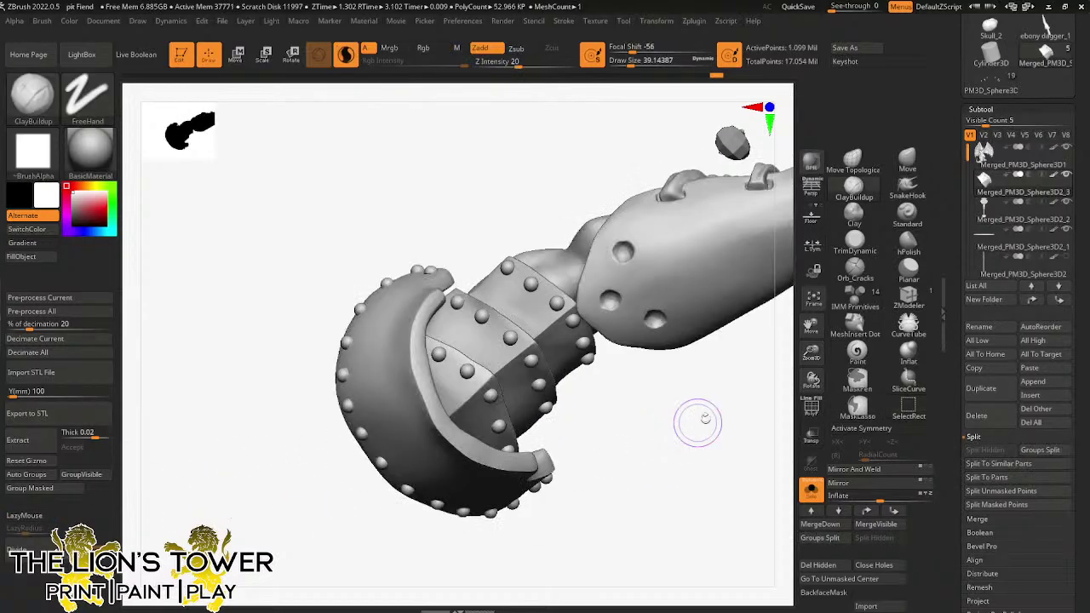
- Hide the forearm bracer and the rivets around its wrist edge
left_click_drag(783, 382, 691, 437)
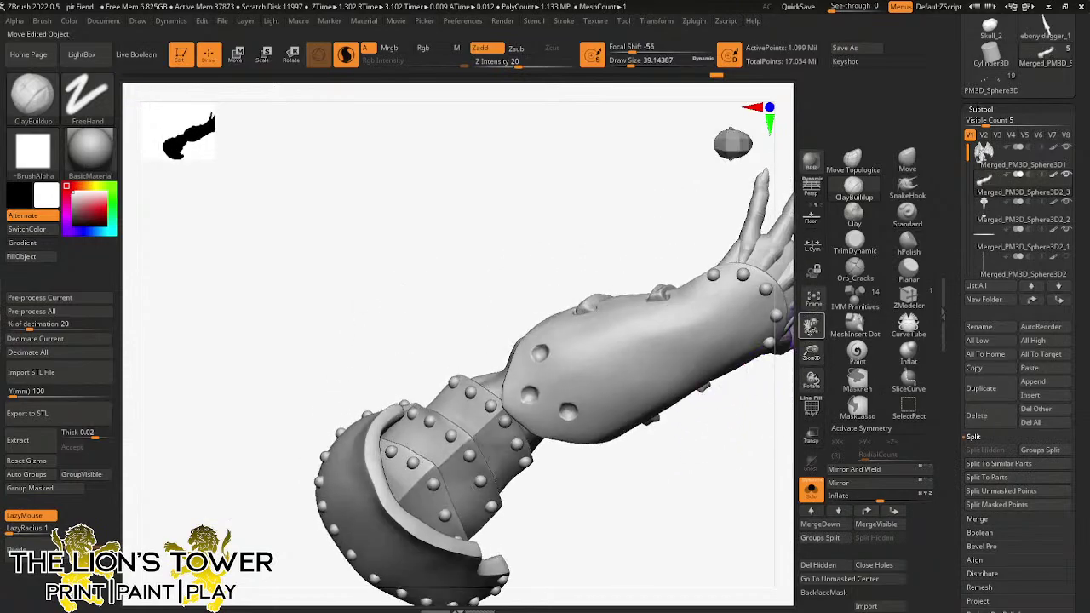
left_click_drag(811, 326, 740, 380)
left_click(670, 410, "ctrl+shift")
left_click(691, 405, "ctrl+shift")
left_click(693, 399, "ctrl+shift")
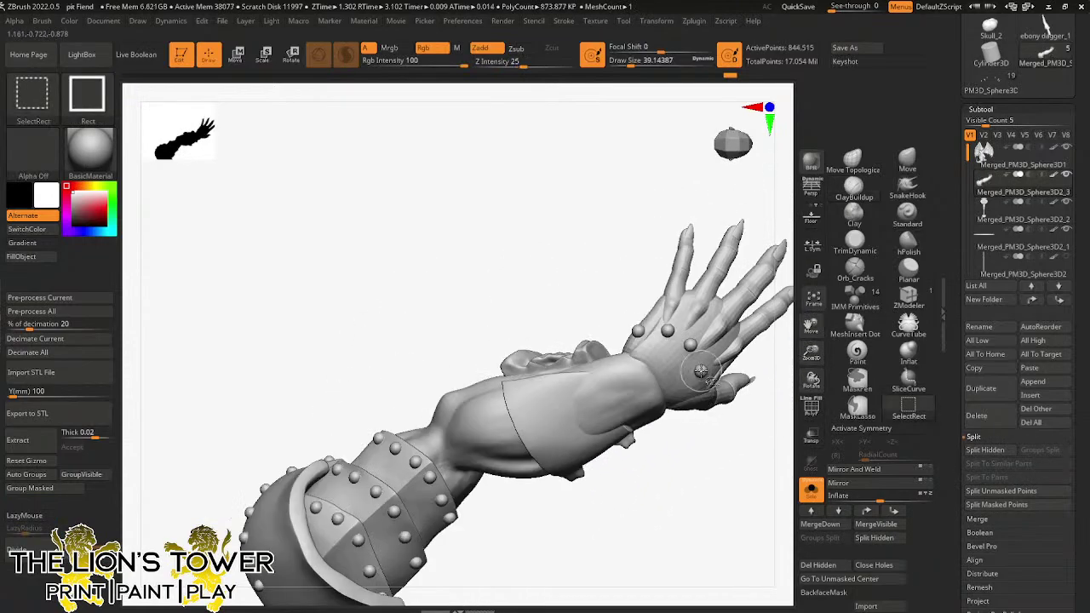
left_click(701, 372, "ctrl+shift")
left_click(692, 346, "ctrl+shift")
left_click(667, 332, "ctrl+shift")
left_click(640, 331, "ctrl+shift")
- Use the hidden bracer parts and an inverted mask to group the bracer, rivets and straps into one polygroup, then clear the mask
left_click_drag(670, 449, 593, 474)
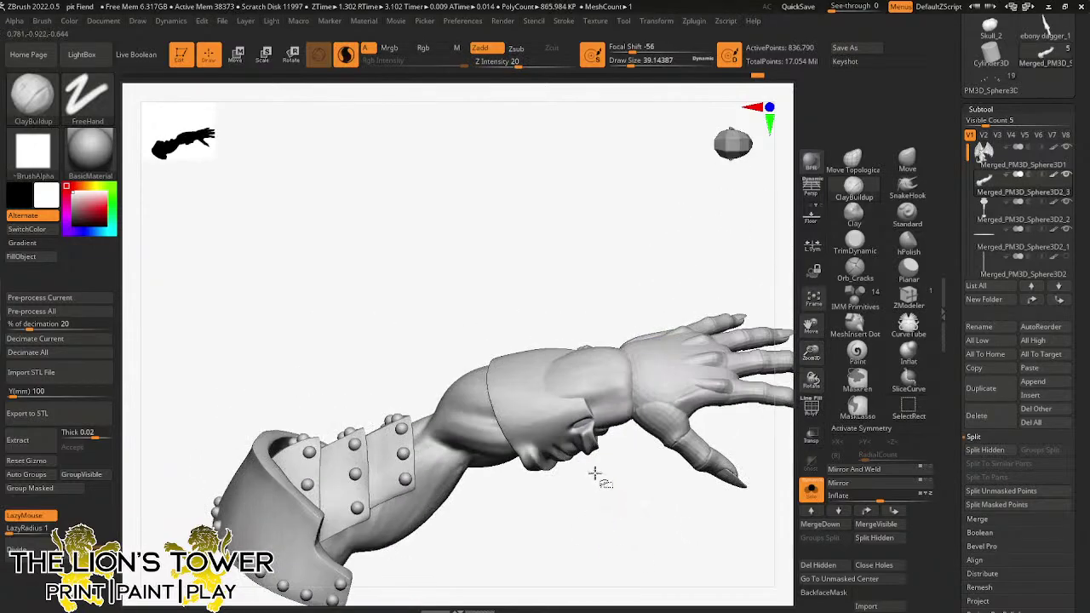
left_click(588, 441, "ctrl+shift")
left_click(606, 488, "ctrl")
left_click(606, 488, "ctrl+shift")
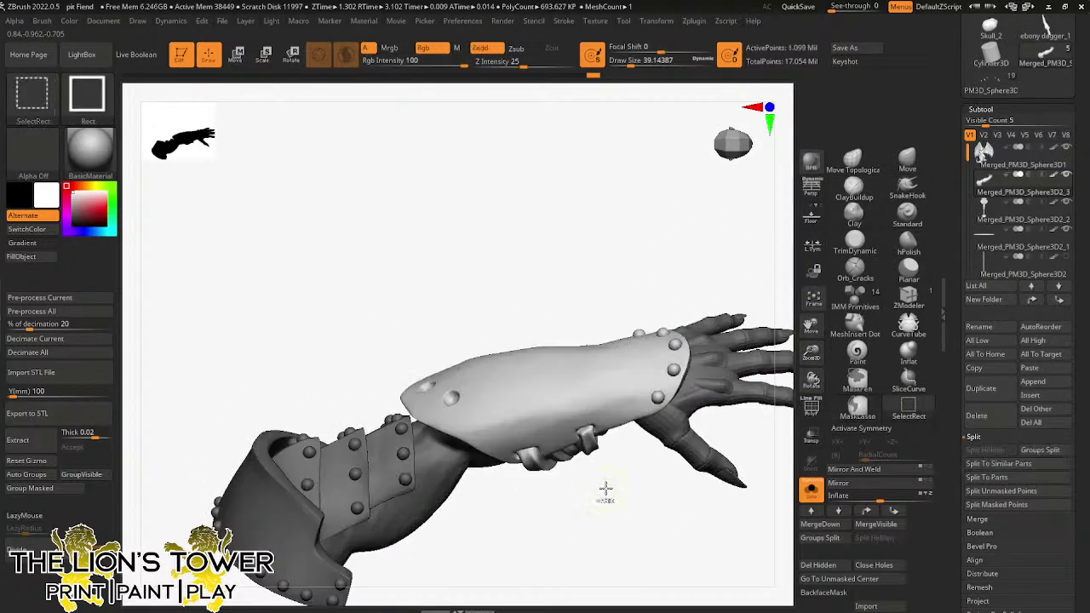
left_click(32, 488)
left_click(164, 514, "ctrl")
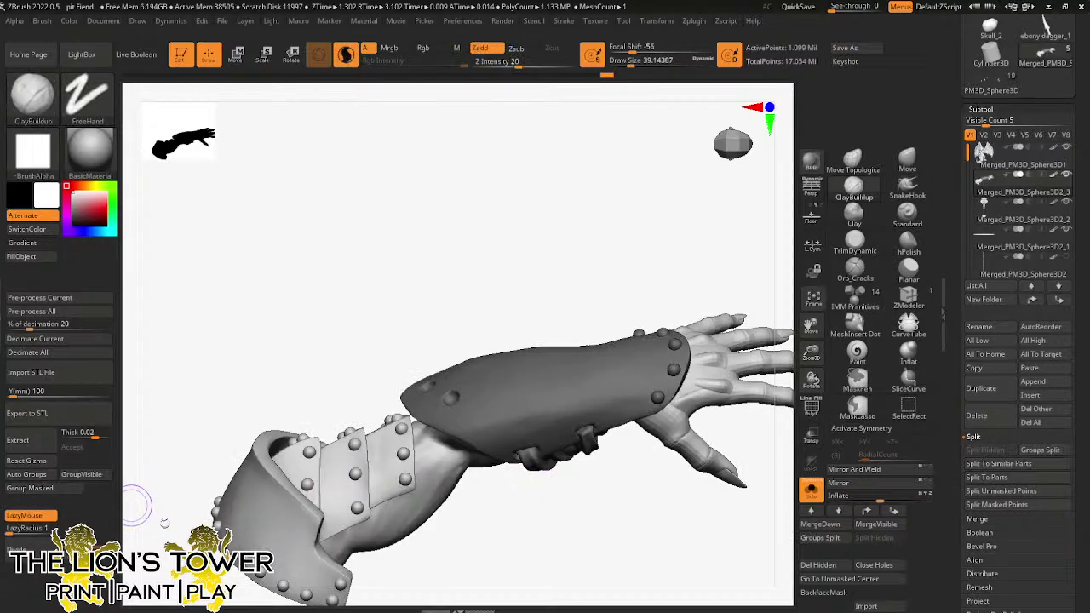
left_click(662, 523, "ctrl")
left_click_drag(664, 525, 677, 536, "ctrl")
- Inspect the underside of the arm and turn off Solo mode to show the full figure
mouse_move(675, 528)
left_mouse_down()
mouse_move(673, 380)
mouse_move(706, 286)
left_mouse_up()
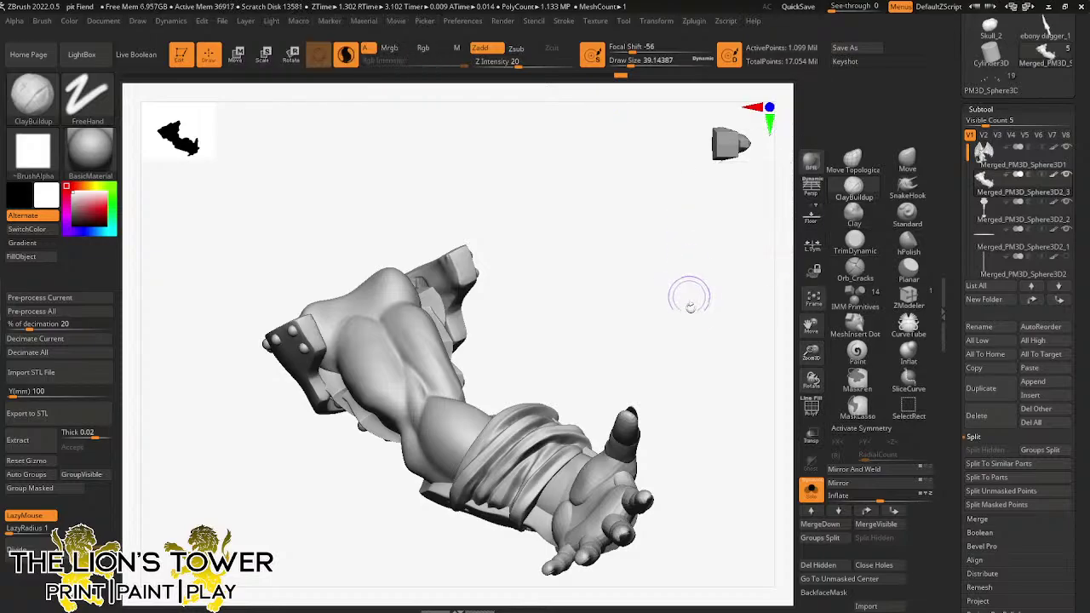
left_click_drag(688, 294, 775, 385)
left_click_drag(811, 352, 811, 326)
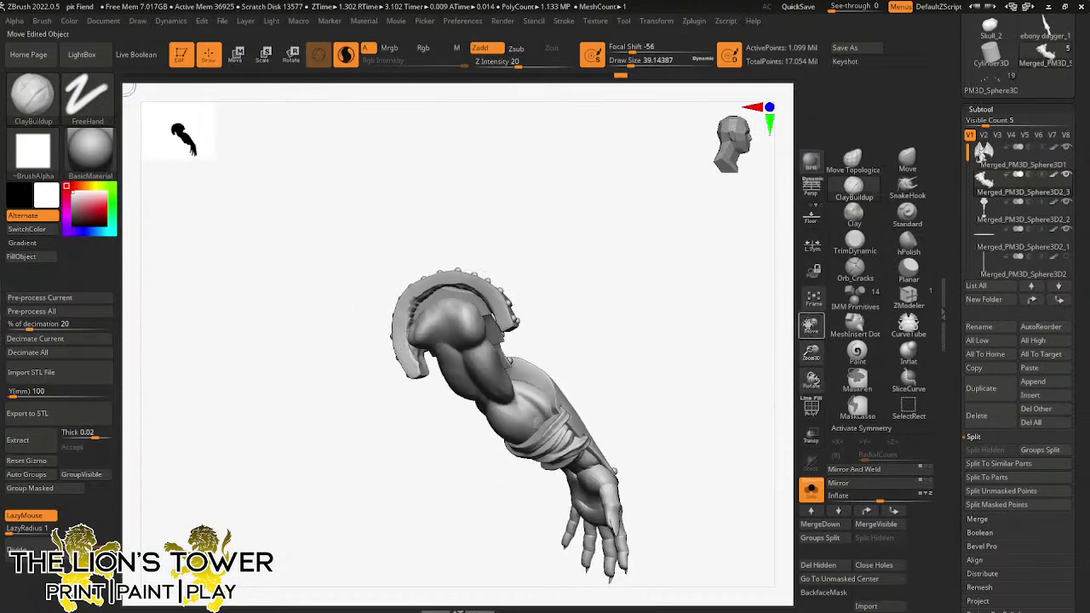
left_click(811, 490)
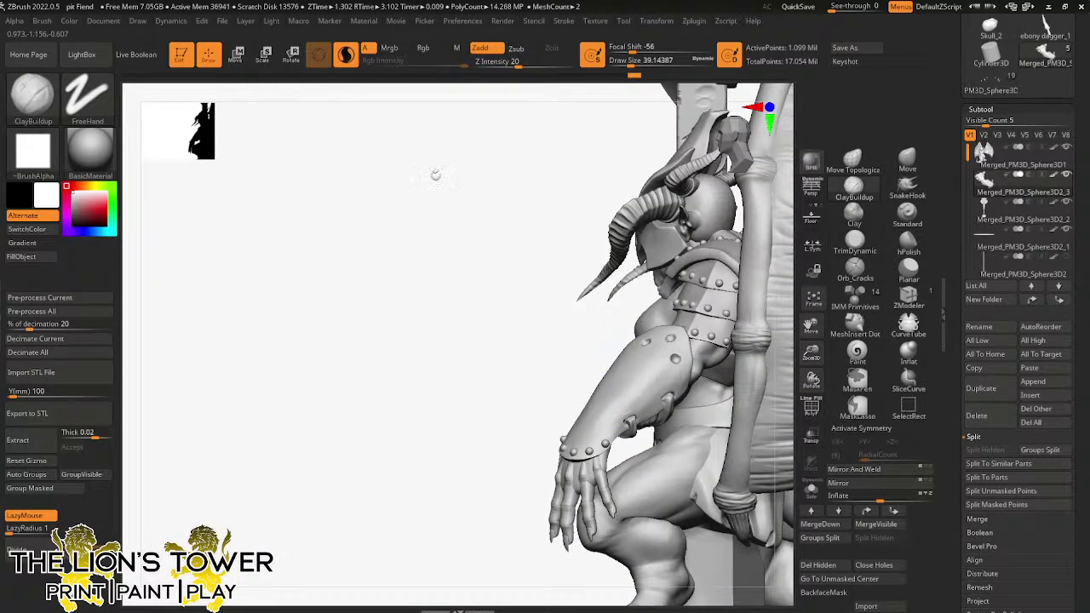
- Unlock and reorient the rotation gizmo at the shoulder, and rotate the whole arm forward about 40 degrees
key("w")
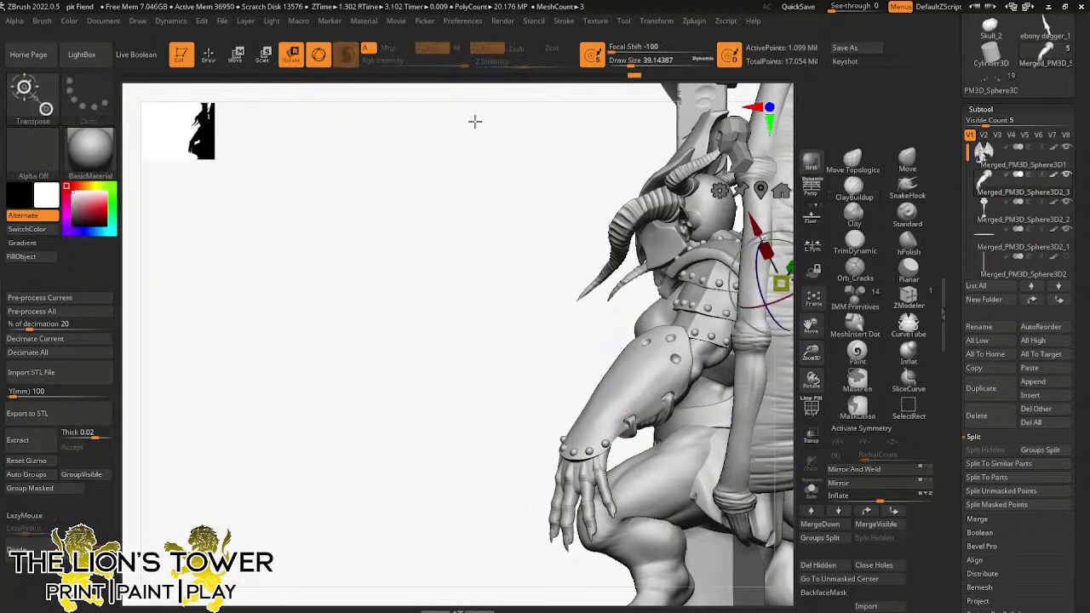
mouse_move(811, 359)
left_mouse_down()
mouse_move(823, 380)
mouse_move(811, 366)
left_mouse_up()
left_click_drag(812, 327, 808, 409)
left_click_drag(654, 218, 587, 217)
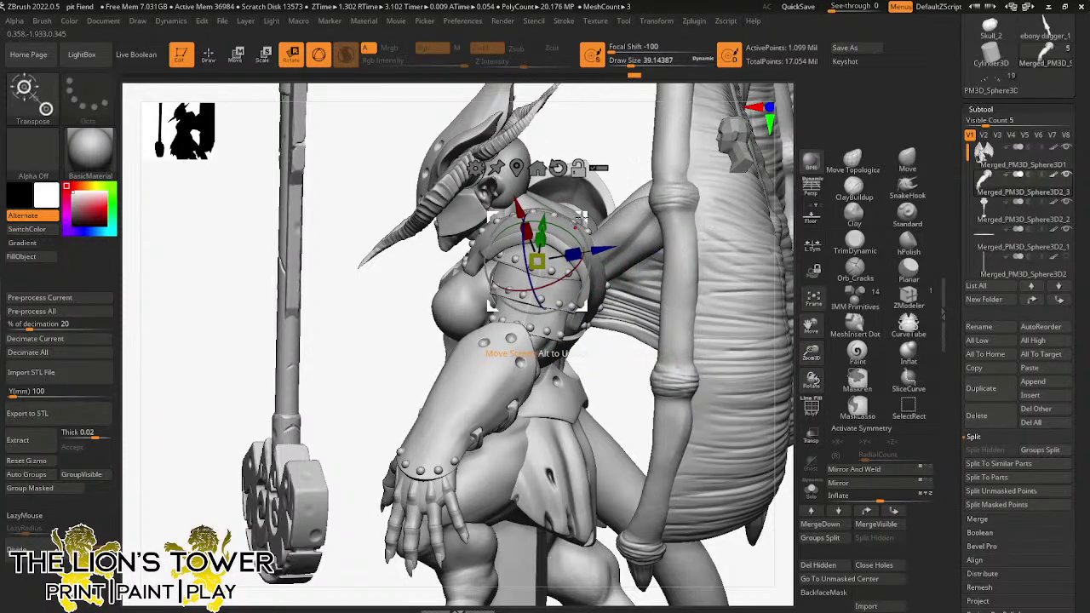
left_click(578, 170)
left_click_drag(619, 146, 558, 147)
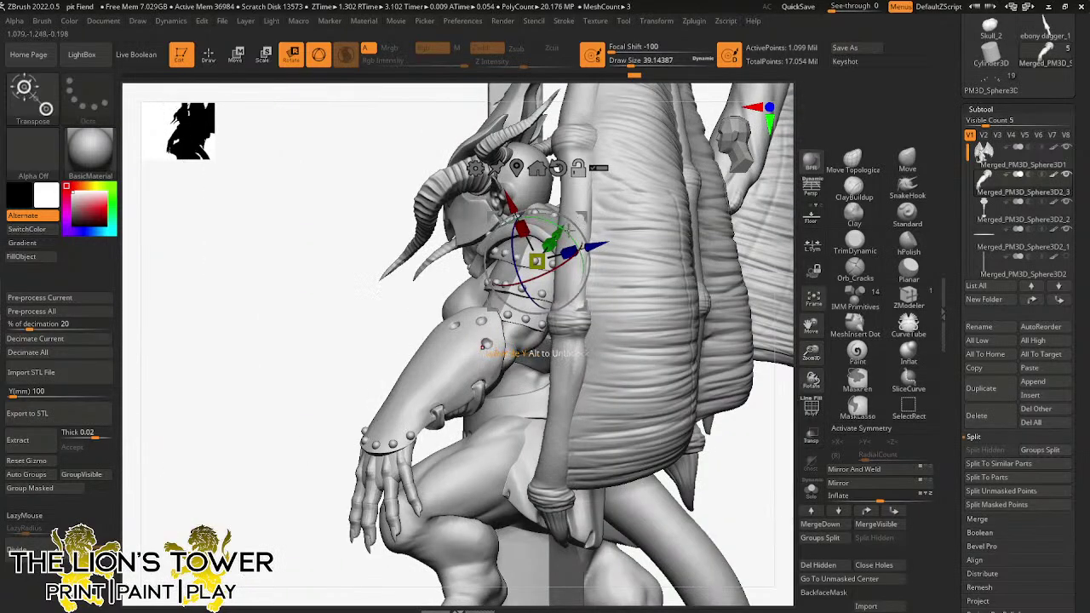
left_click_drag(573, 225, 582, 265)
left_click(578, 170)
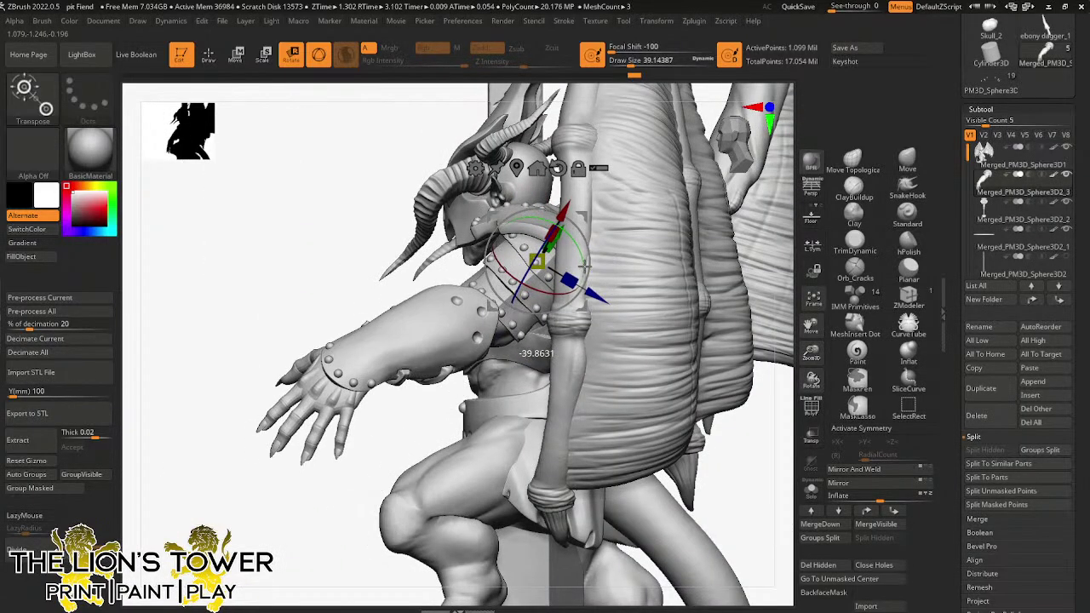
- Fine-tune the raised arm's rotation about the shoulder, checking its pose from the front of the figure
left_click_drag(760, 402, 870, 451)
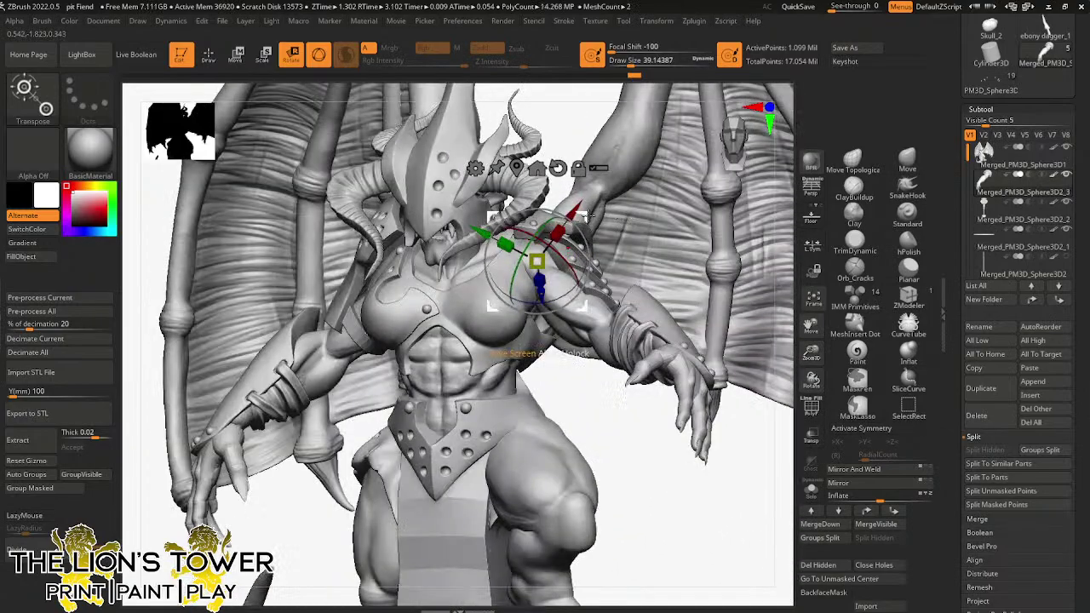
left_click_drag(584, 213, 589, 228)
mouse_move(678, 499)
left_mouse_down()
mouse_move(704, 503)
mouse_move(679, 485)
left_mouse_up()
left_click_drag(807, 327, 780, 330)
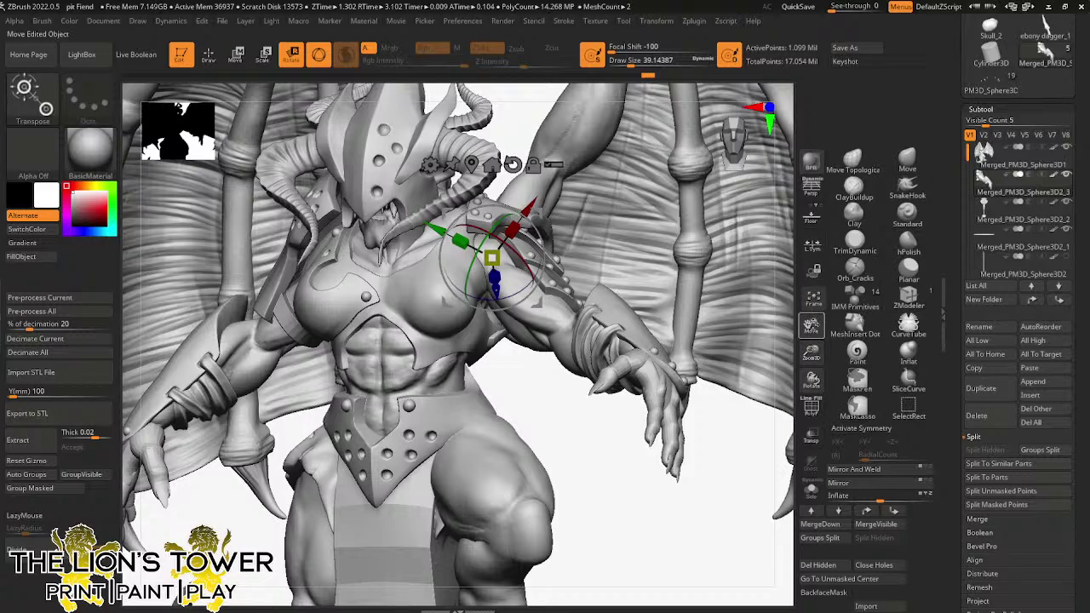
left_click_drag(811, 327, 771, 324)
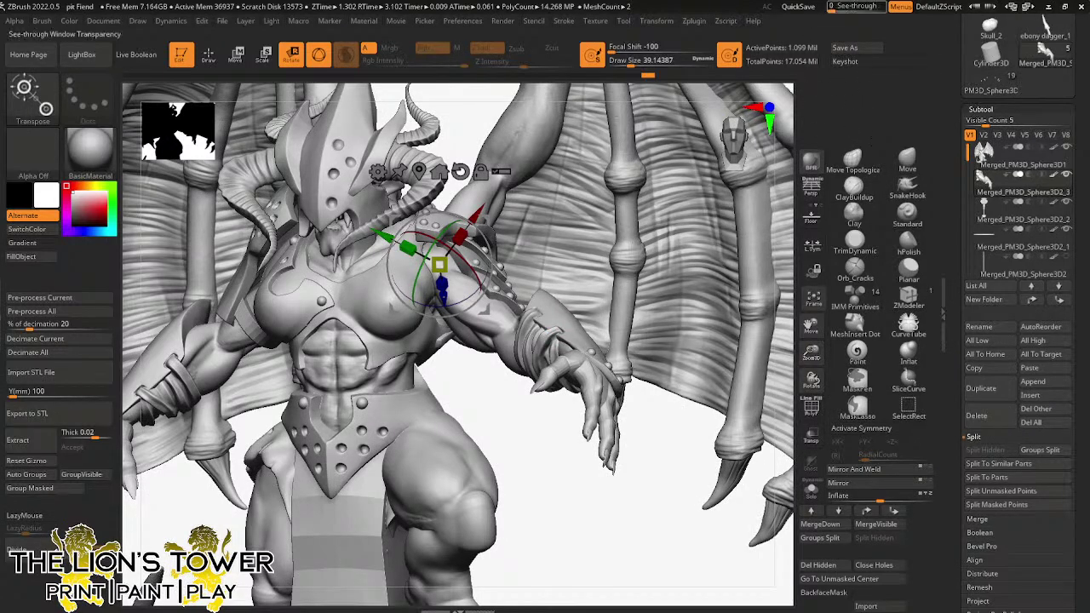
left_click_drag(669, 449, 713, 450)
- Return to drawing mode, clear the mask from the arm, and hide the forearm bracer with its straps
left_click(208, 56)
left_click(601, 461, "ctrl")
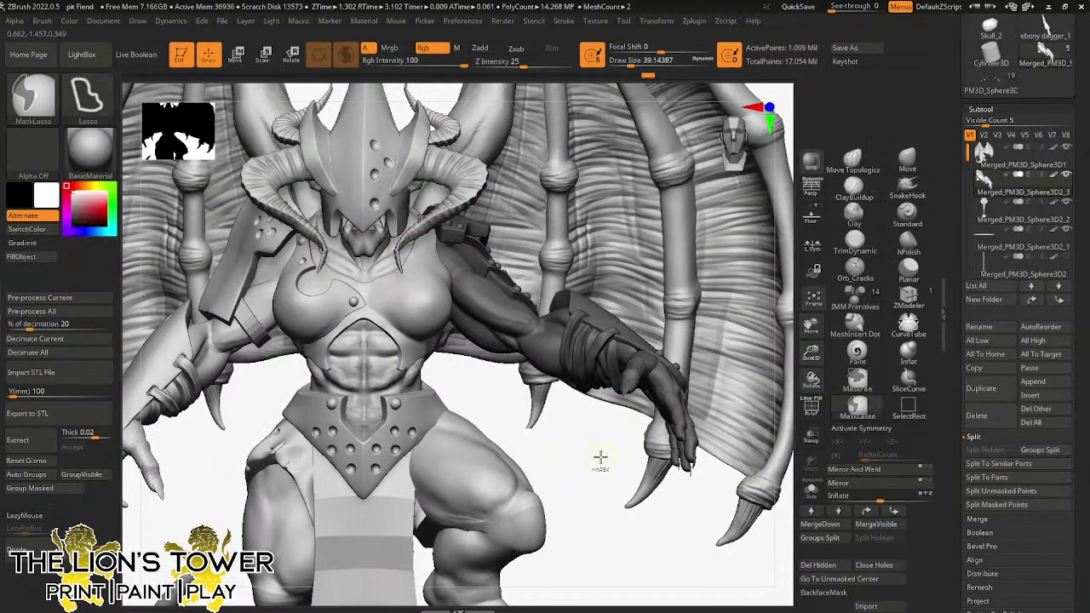
left_click(601, 461, "ctrl")
left_click(602, 351, "ctrl+shift")
left_click(600, 349, "ctrl+shift")
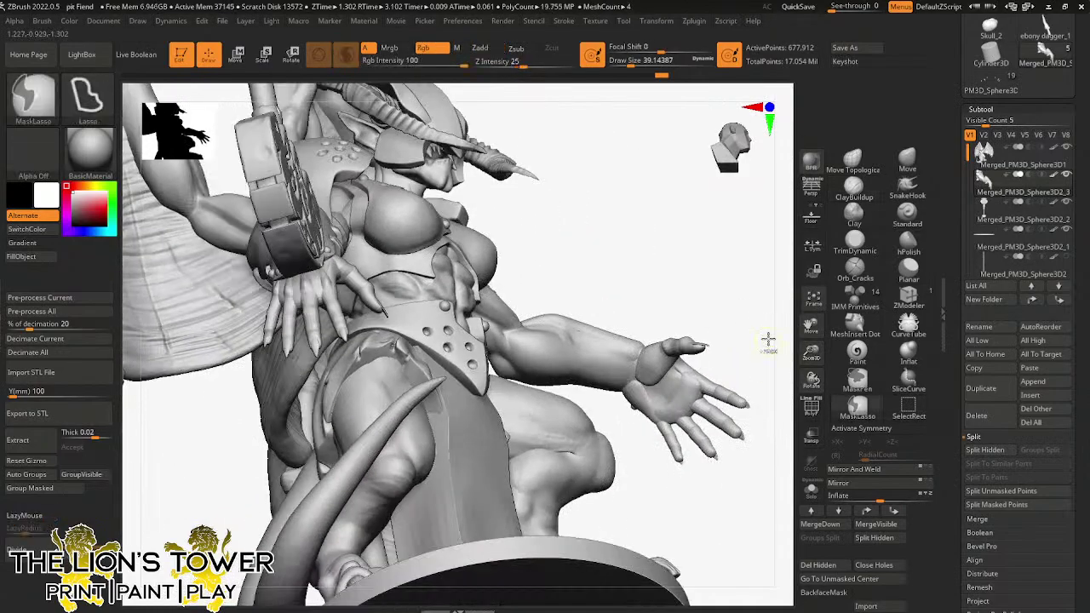
- Try to hide the hand beyond the wrist with a selection rectangle and by picking its polygroup
mouse_move(766, 340)
left_mouse_down("ctrl+shift")
mouse_move(763, 432)
mouse_move(651, 477)
left_mouse_up("ctrl+shift")
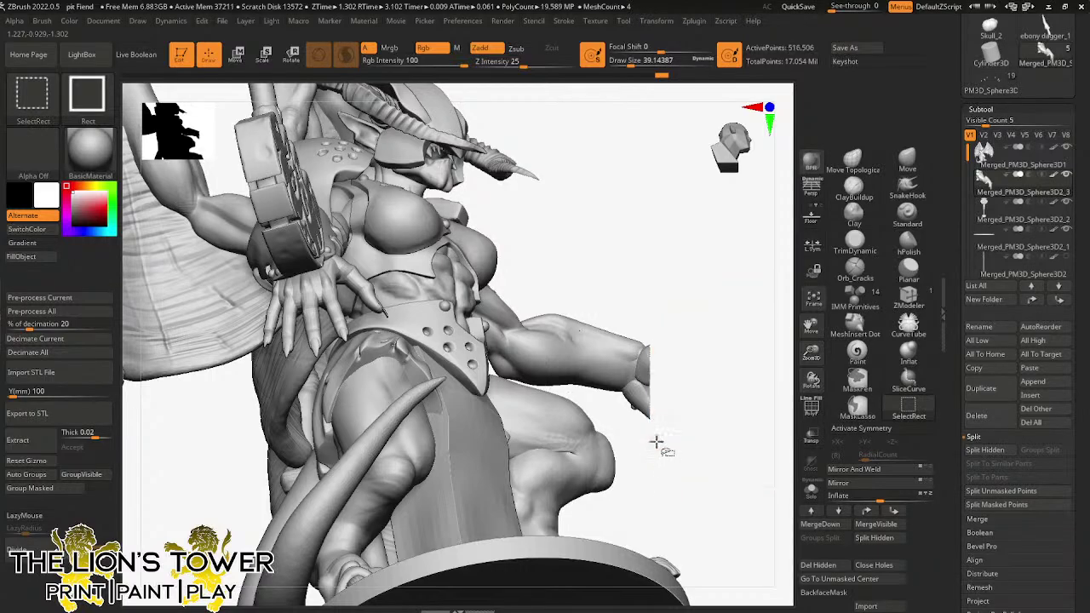
left_click(643, 400, "ctrl+alt+shift")
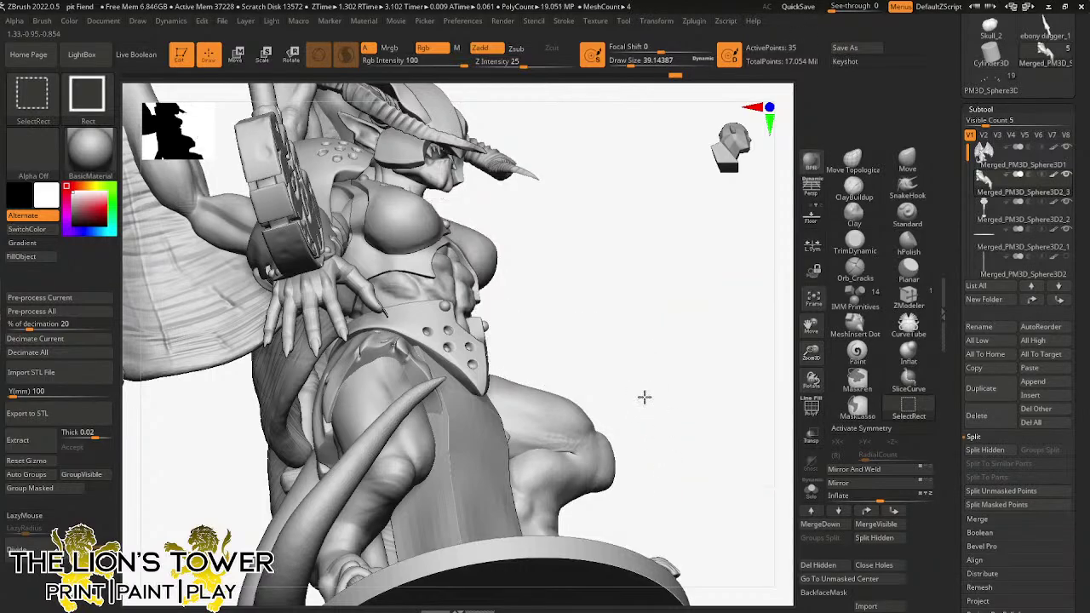
left_click(644, 397, "ctrl+shift")
key("ctrl+z")
left_click(670, 410, "ctrl+shift")
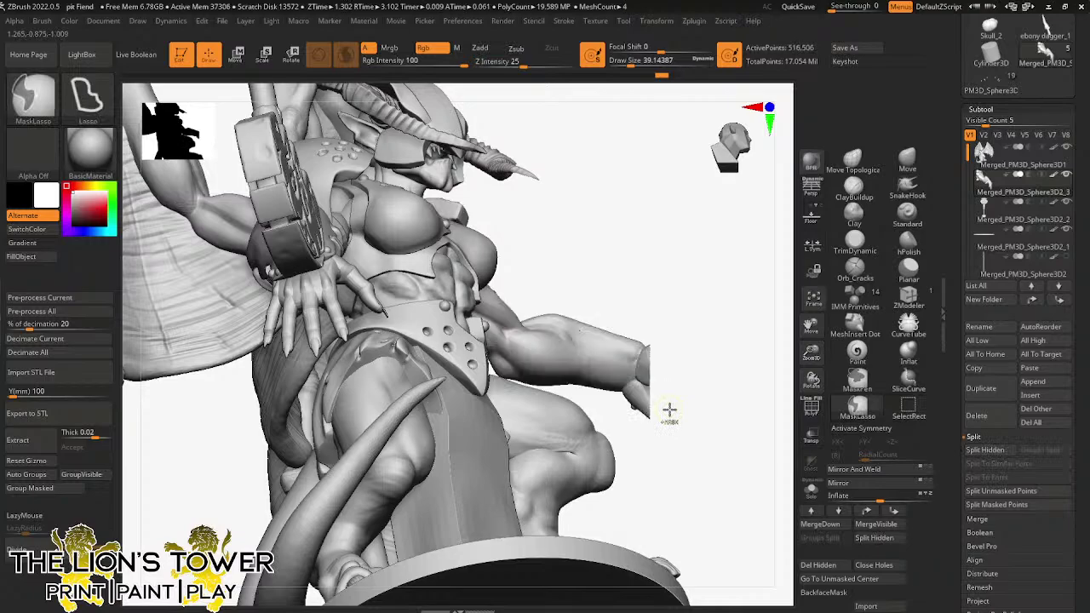
left_click(647, 402, "ctrl+alt+shift")
left_click(648, 396, "ctrl+shift")
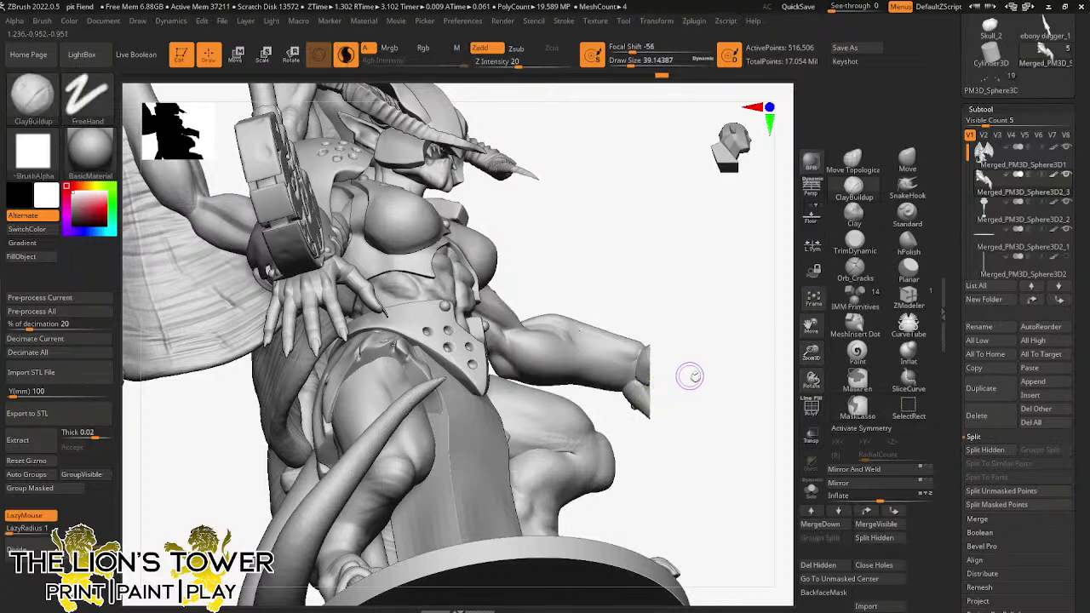
- Turn on the polyframe display and auto-group the visible arm parts
left_click(812, 407)
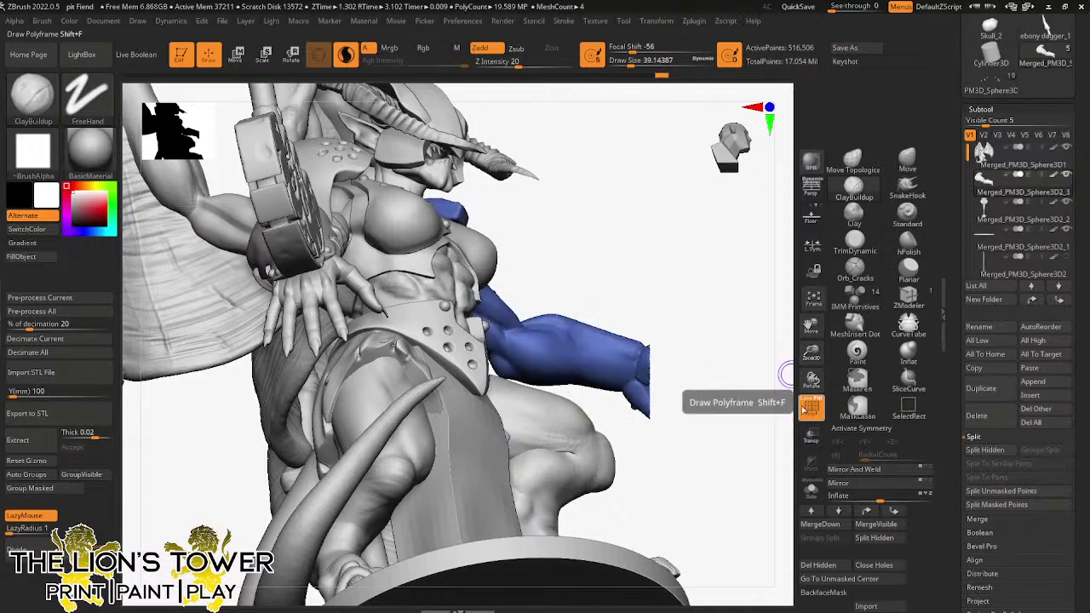
left_click(26, 474)
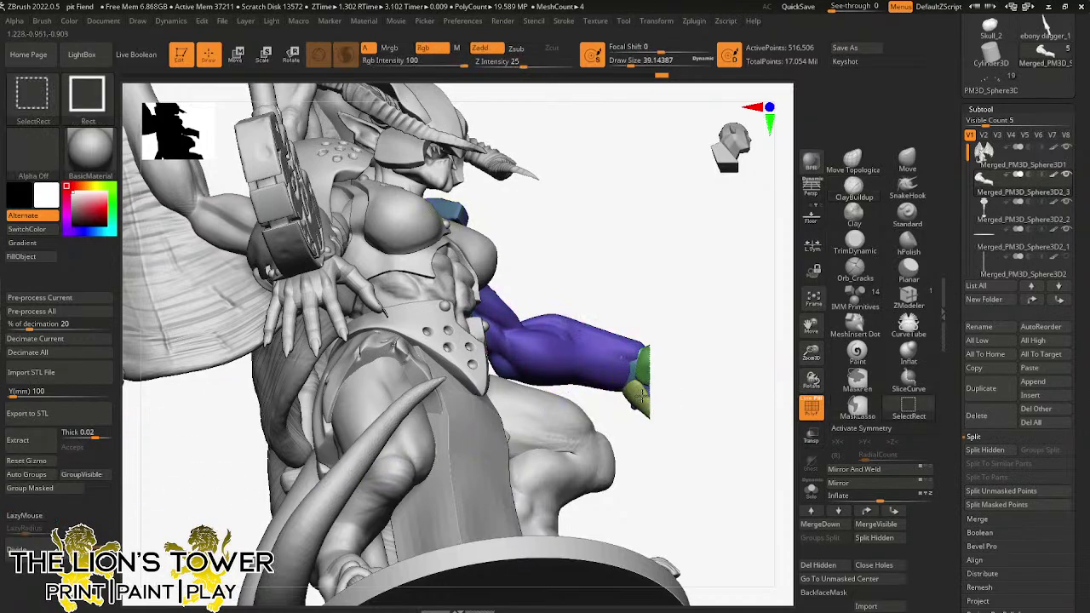
- Hide the leftover hand and wrist pieces and isolate the forearm bracer, straps and hand
left_click(644, 373, "ctrl+shift")
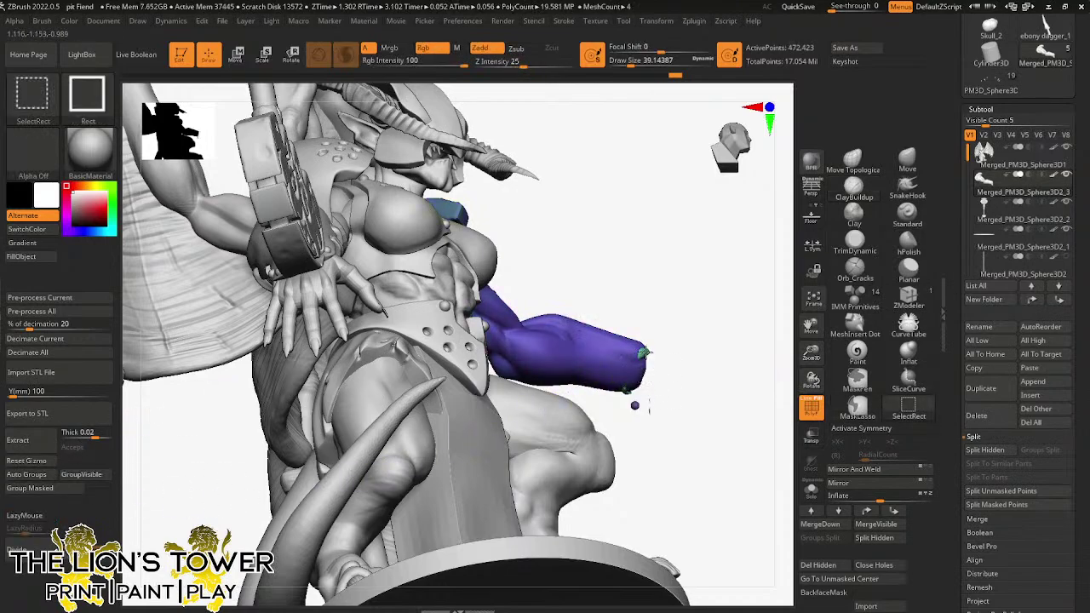
left_click(643, 353, "ctrl+shift")
left_click(629, 389, "ctrl+shift")
mouse_move(670, 390)
left_mouse_down()
mouse_move(661, 411)
mouse_move(710, 357)
mouse_move(730, 400)
mouse_move(724, 340)
left_mouse_up()
left_click(645, 394, "ctrl+alt+shift")
left_click(712, 360, "ctrl+shift")
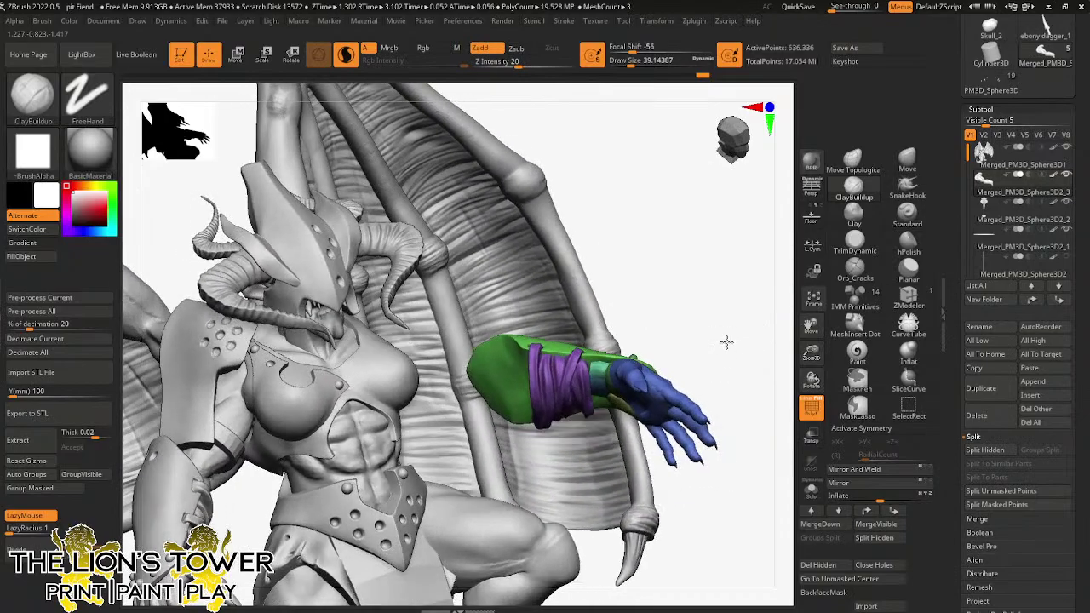
- Make the isolated bracer, straps and hand one polygroup and unhide the rest of the arm
left_click(53, 490)
left_click(811, 490)
mouse_move(777, 407)
left_mouse_down()
mouse_move(754, 377)
mouse_move(755, 432)
left_mouse_up()
left_click(811, 490)
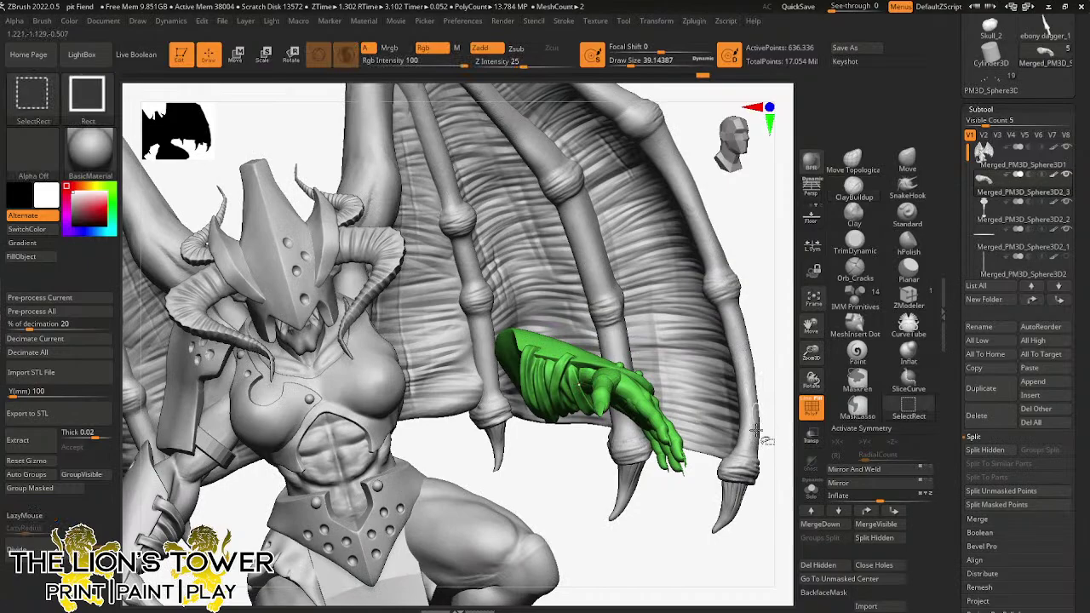
left_click(695, 515, "ctrl+shift")
mouse_move(695, 519)
left_mouse_down()
mouse_move(787, 348)
mouse_move(749, 409)
mouse_move(691, 332)
mouse_move(649, 320)
left_mouse_up()
- Reset the rotation gizmo's orientation on the arm, and try to isolate and hide the forearm polygroup
left_click(288, 55)
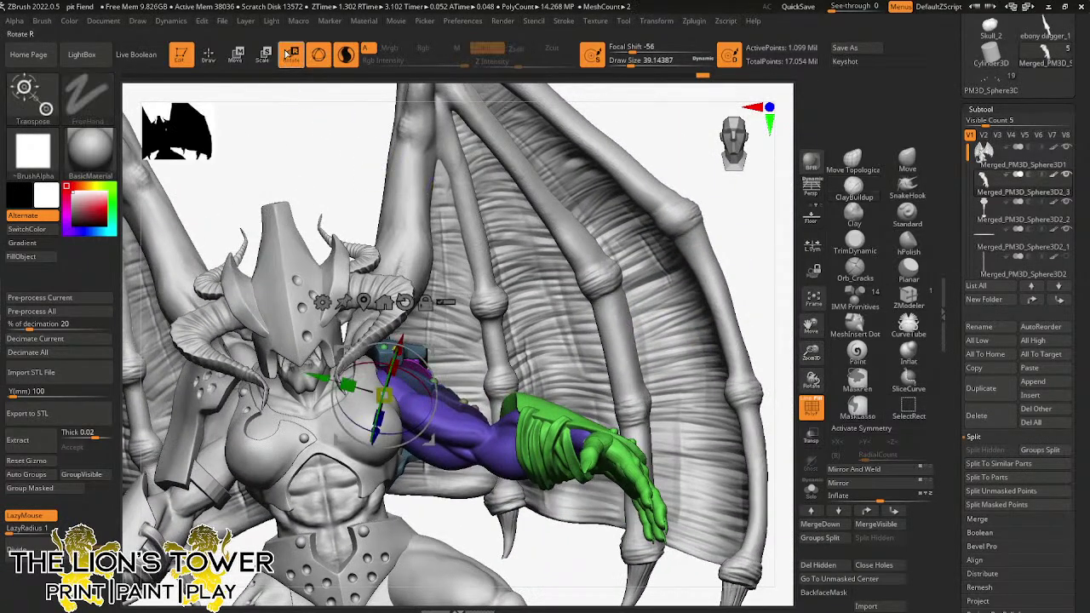
left_click(406, 302)
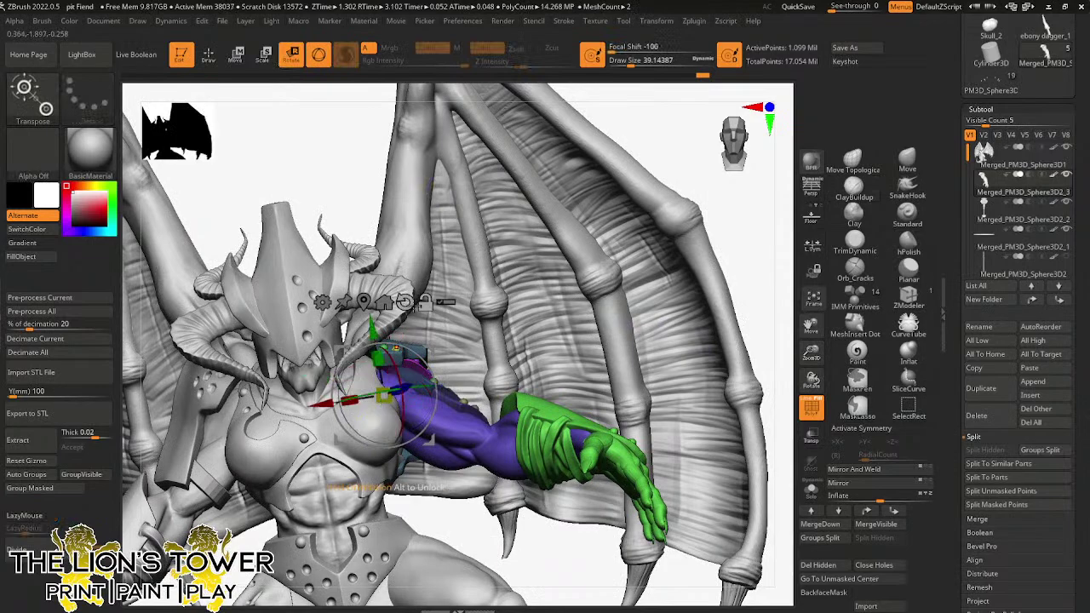
left_click(384, 302)
left_click(615, 456, "ctrl+shift")
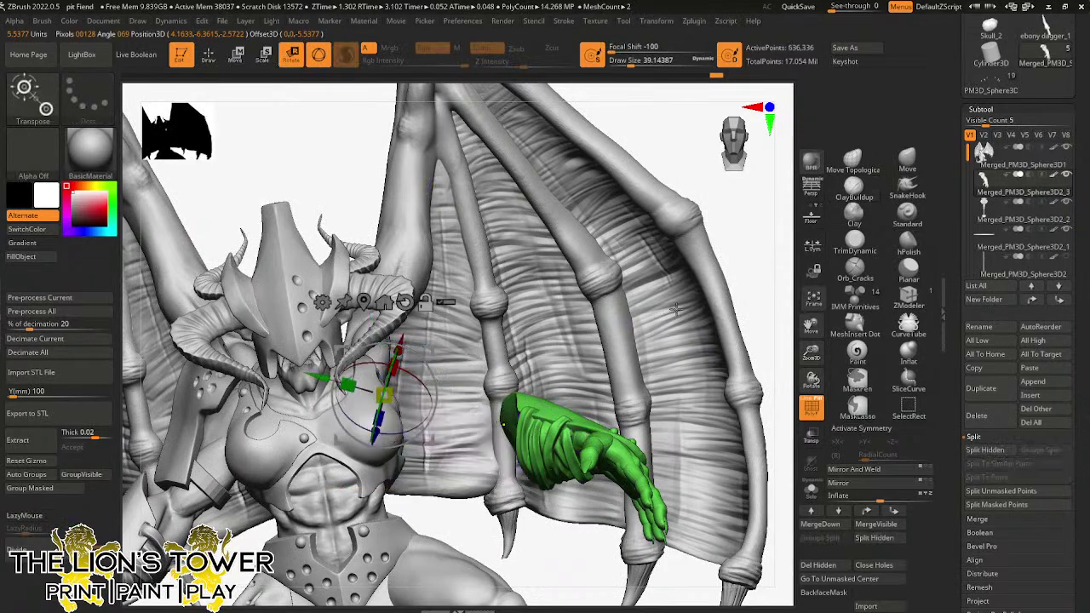
left_click(716, 281, "ctrl")
left_click_drag(717, 282, 737, 272, "ctrl+shift")
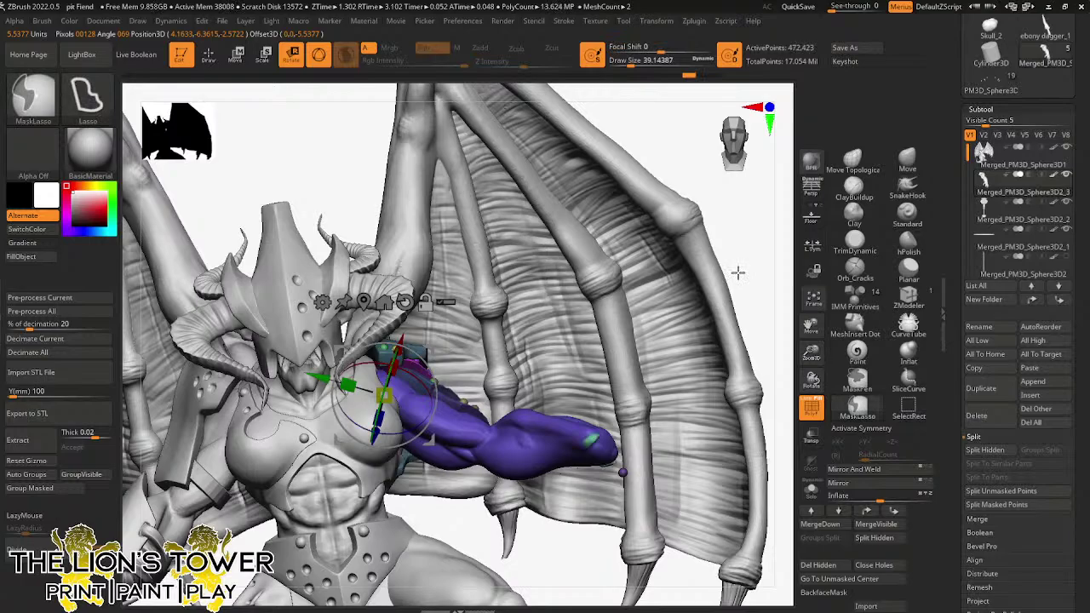
- Undo the forearm regrouping and unhide the complete arm
key("ctrl+z")
key("ctrl+z")
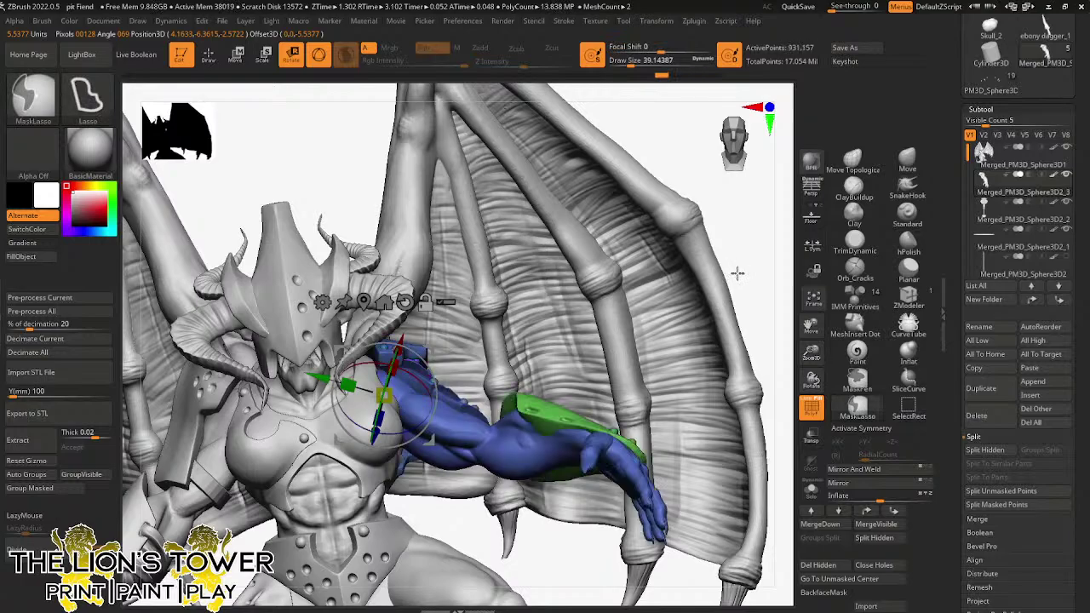
mouse_move(762, 276)
left_mouse_down()
mouse_move(760, 310)
mouse_move(756, 280)
left_mouse_up()
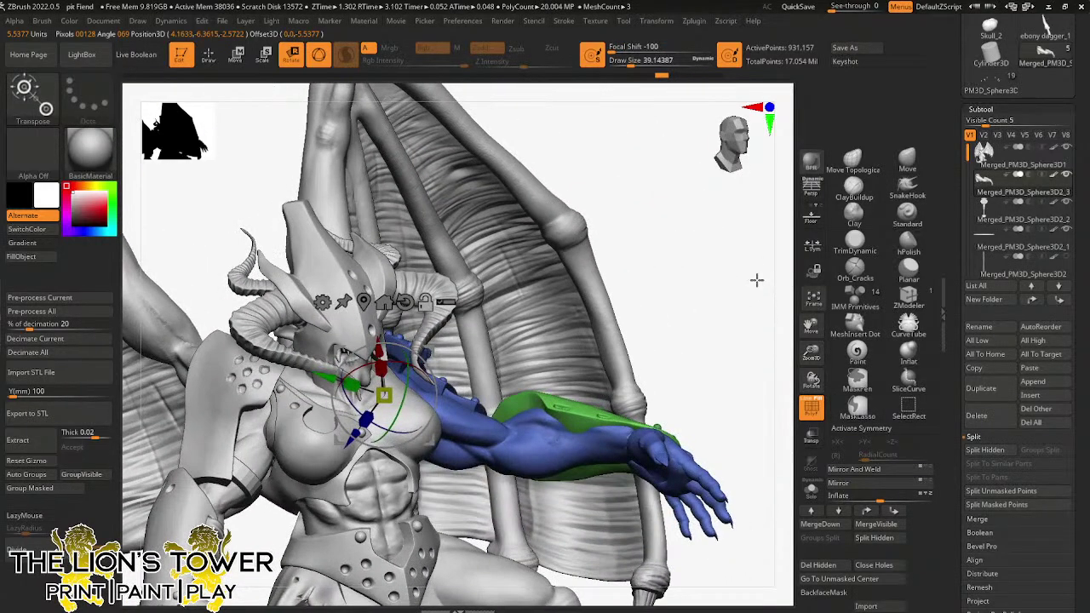
left_click(734, 310, "ctrl+shift")
left_click_drag(724, 326, 760, 296)
mouse_move(696, 355)
left_mouse_down()
mouse_move(670, 377)
mouse_move(575, 404)
mouse_move(589, 397)
left_mouse_up()
- Hide the bracer, its wrist rivets and straps piece by piece, and invert visibility to isolate them
left_click(202, 54)
key("ctrl+shift")
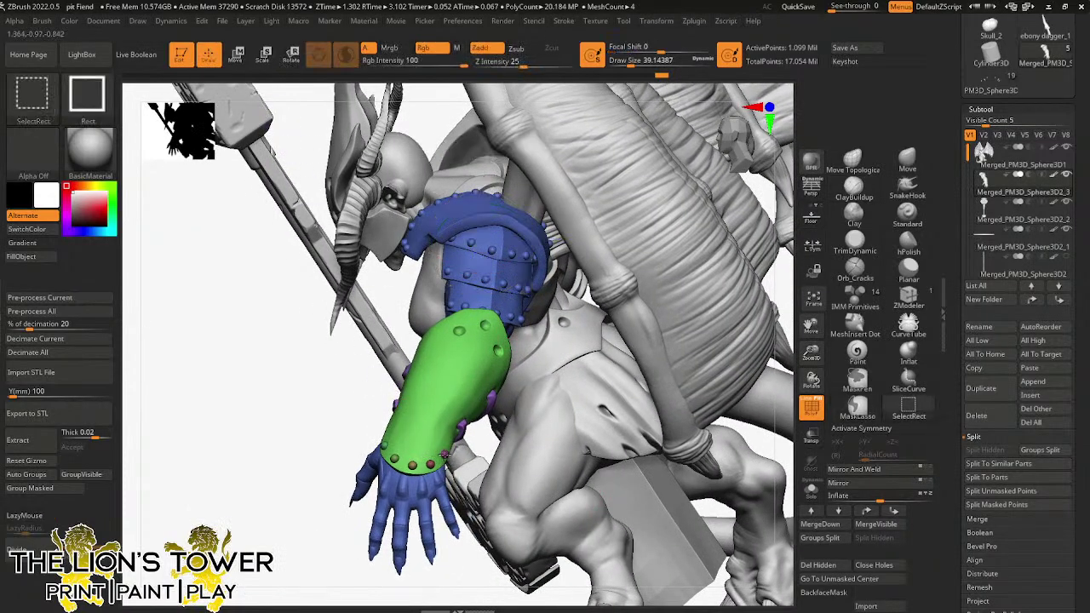
left_click(443, 453, "ctrl+shift")
left_click(443, 454, "ctrl+shift")
left_click(431, 464, "ctrl+shift")
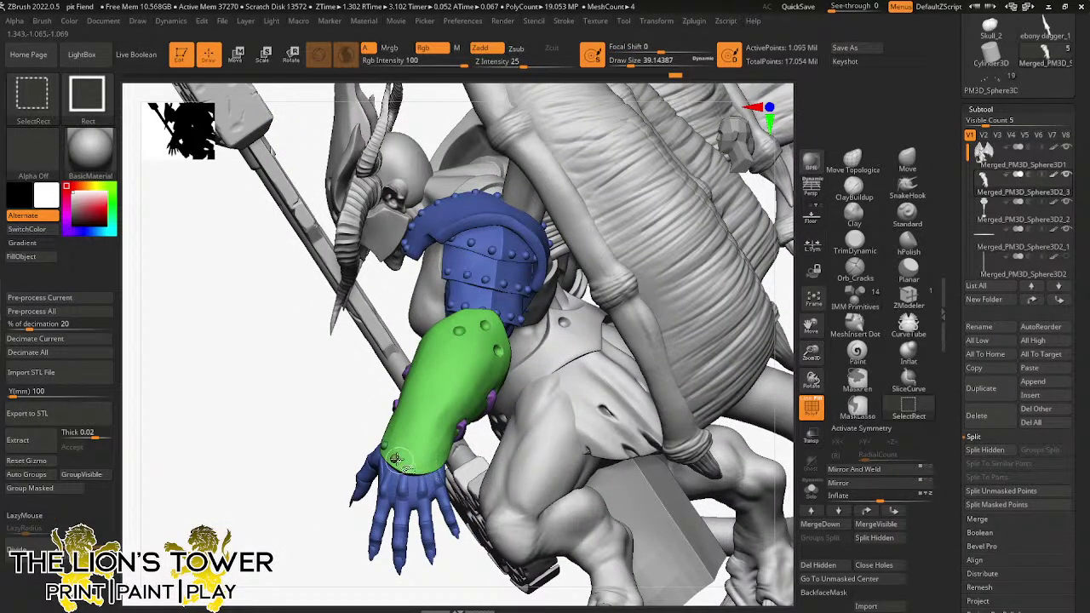
left_click(443, 435, "ctrl+shift")
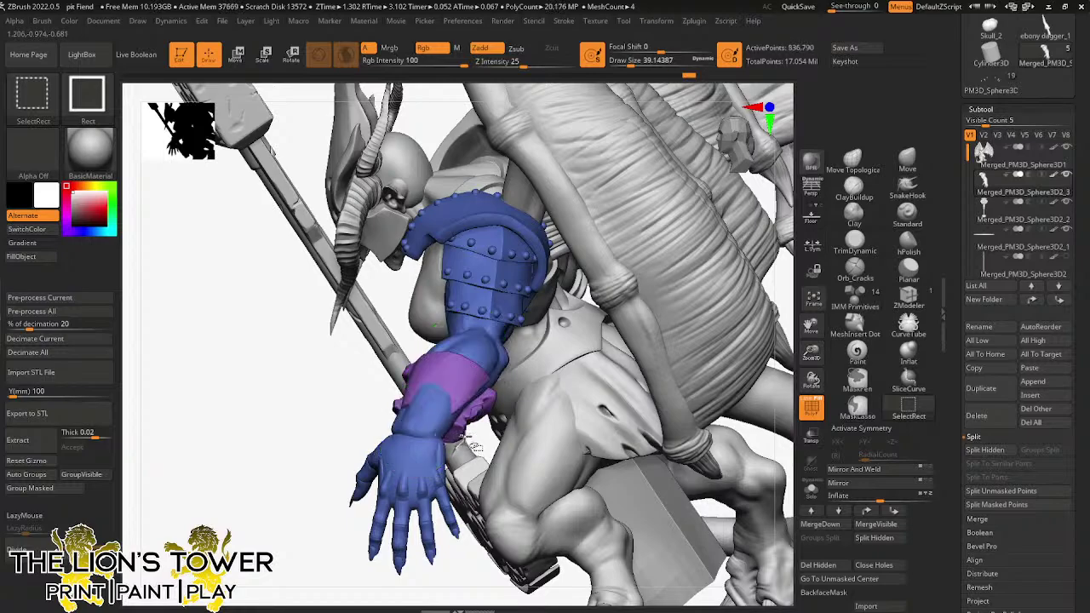
left_click(465, 436, "ctrl+shift")
left_click_drag(288, 461, 298, 492, "ctrl+shift")
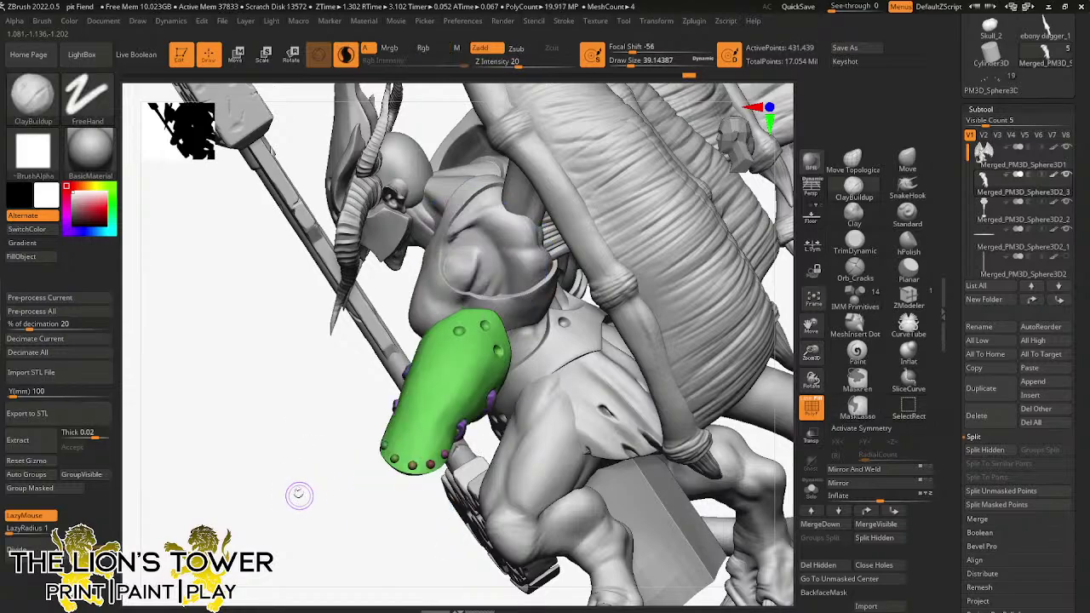
- Undo the bracer isolation and the arm rotation
key("ctrl+z")
key("ctrl+z")
key("ctrl+z")
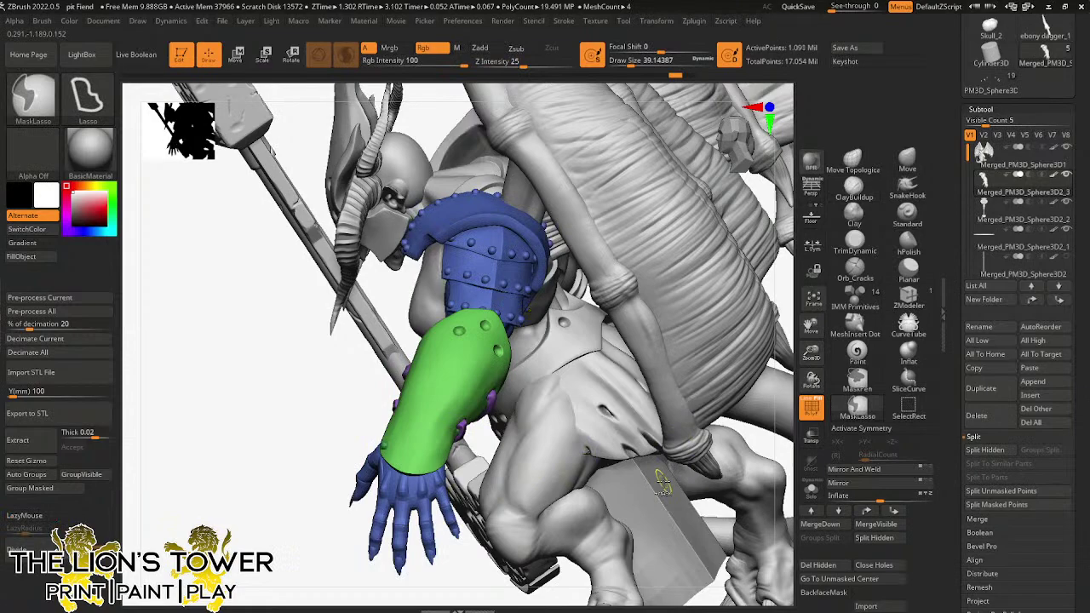
key("ctrl+z")
key("ctrl+z")
key("ctrl+z")
key("ctrl+z")
key("ctrl+z")
key("ctrl+z")
key("ctrl+z")
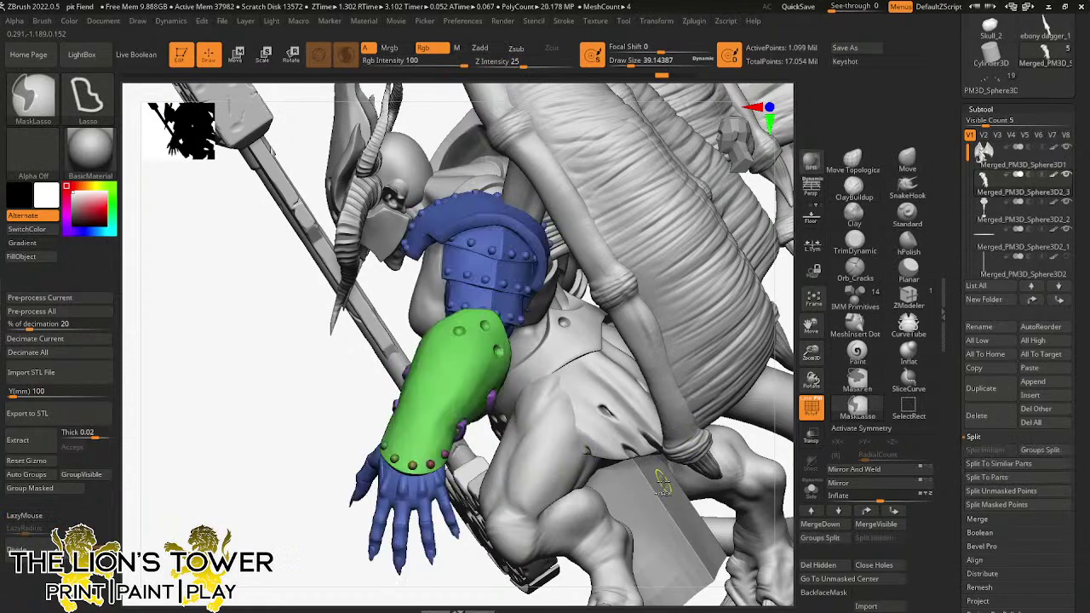
key("ctrl+z")
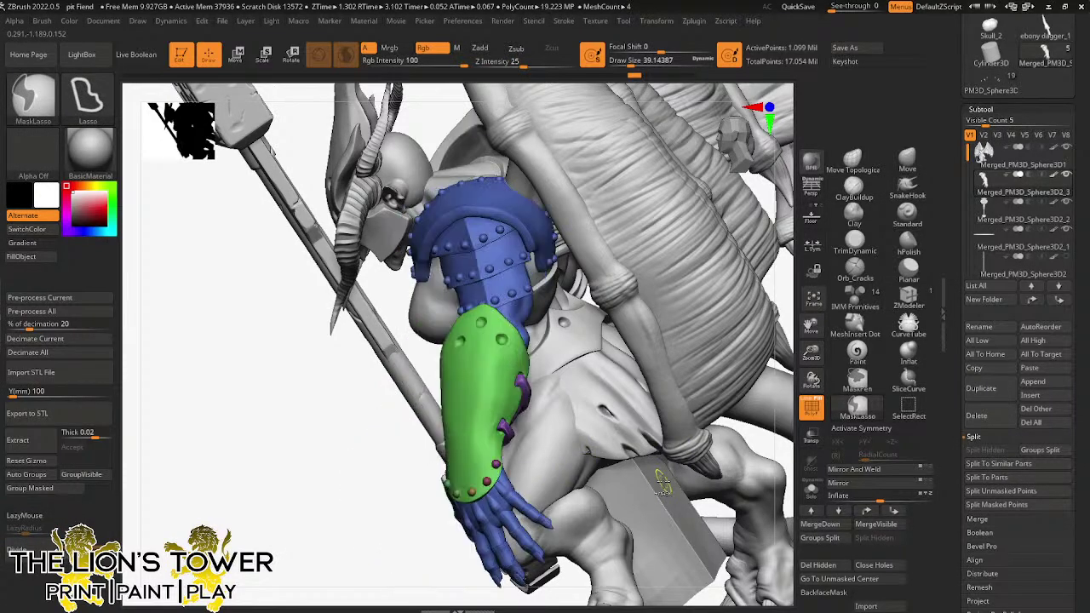
- Compare the poses with undo and redo, and undo back to the isolated bracer, rivets and straps before their grouping
key("ctrl+shift+z")
key("ctrl+z")
key("ctrl+shift+z")
key("ctrl+z")
key("ctrl+shift+z")
key("ctrl+z")
key("ctrl+z")
key("ctrl+z")
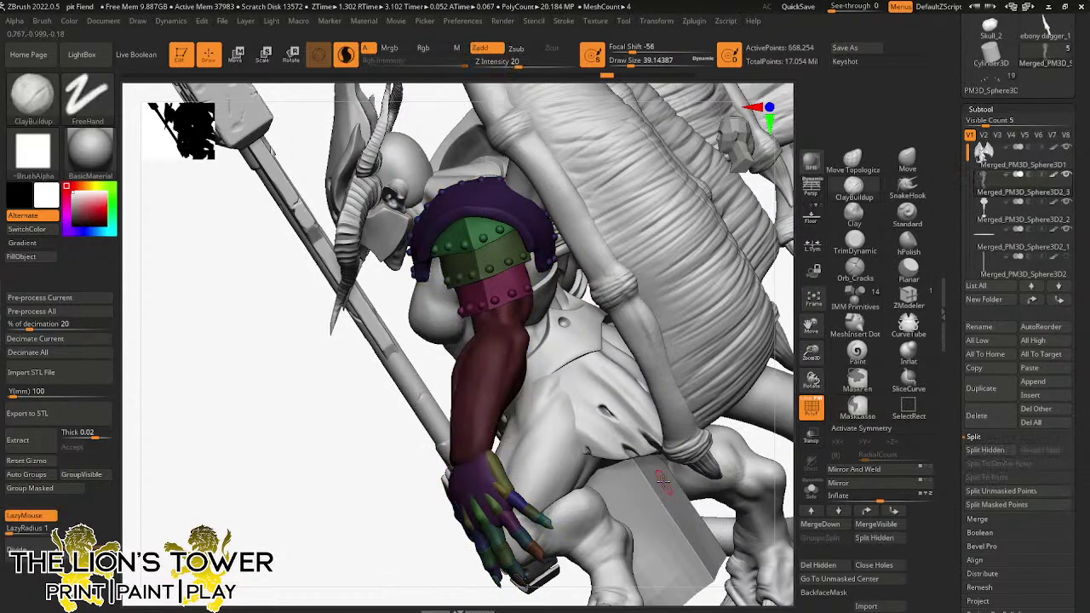
key("ctrl+z")
- Make the visible bracer, rivets and straps one polygroup and unhide the rest of the arm
mouse_move(604, 361)
left_mouse_down()
mouse_move(625, 406)
mouse_move(653, 397)
left_mouse_up()
left_click(627, 449)
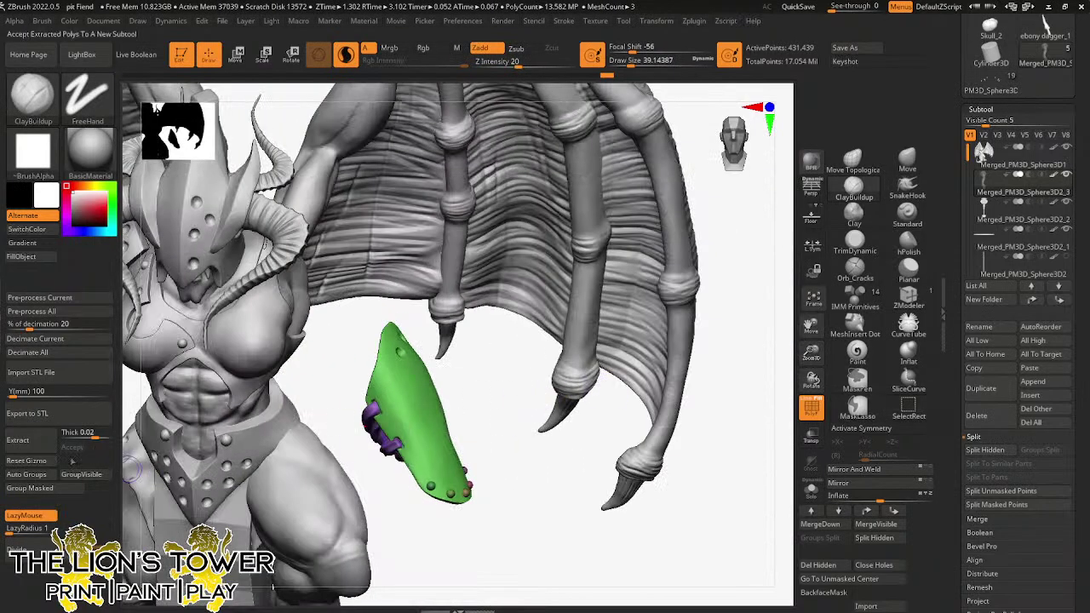
left_click(81, 474)
left_click(562, 480, "ctrl+shift")
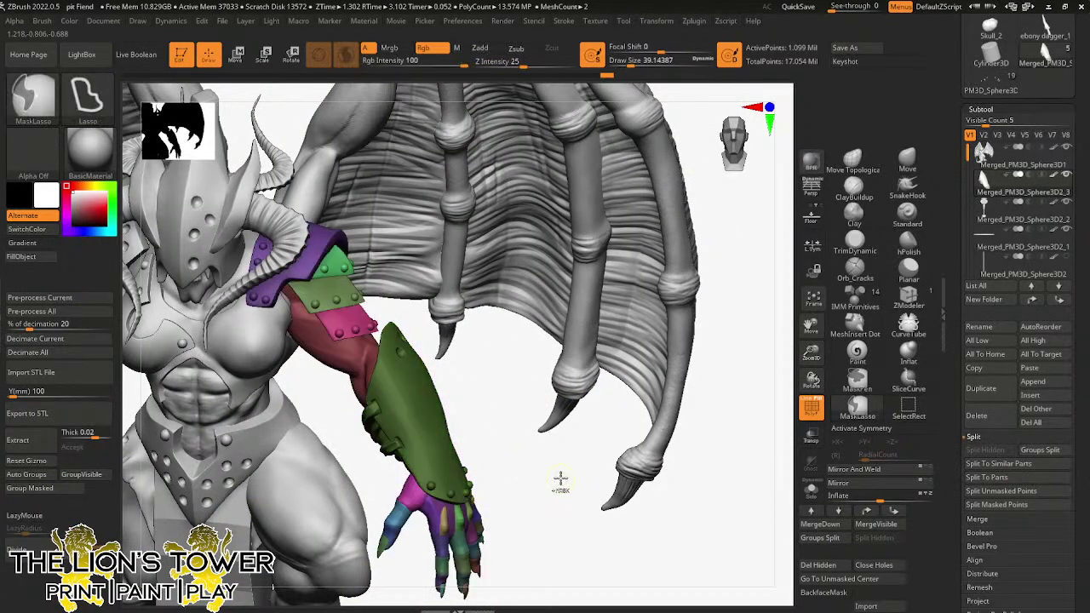
left_click_drag(567, 495, 605, 492)
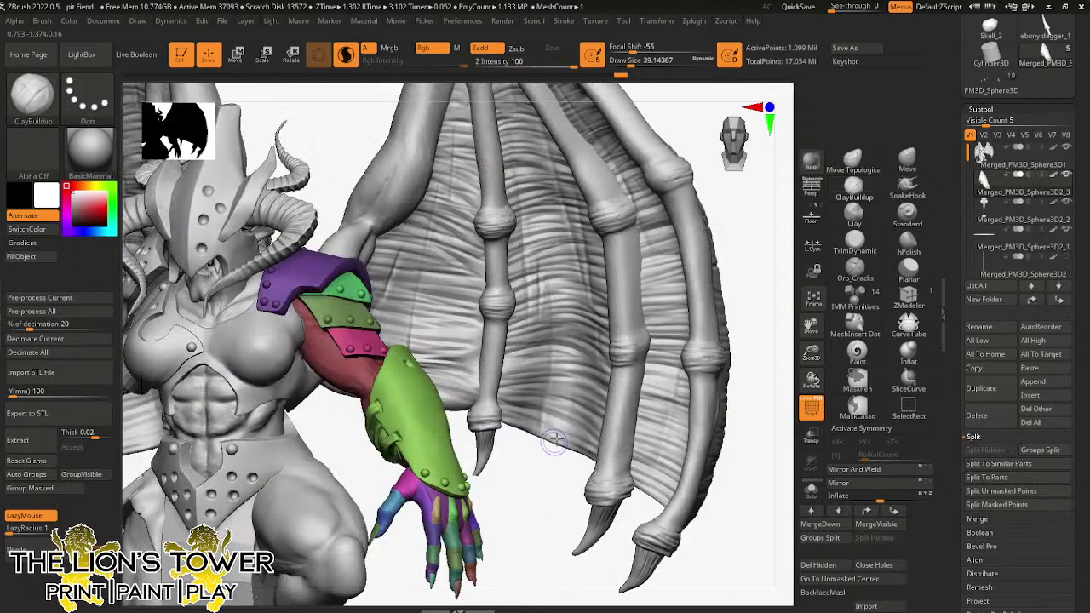
- Place the rotation pivot at the shoulder and swing the whole armored arm up and forward
left_click_drag(560, 538, 458, 527)
key("r")
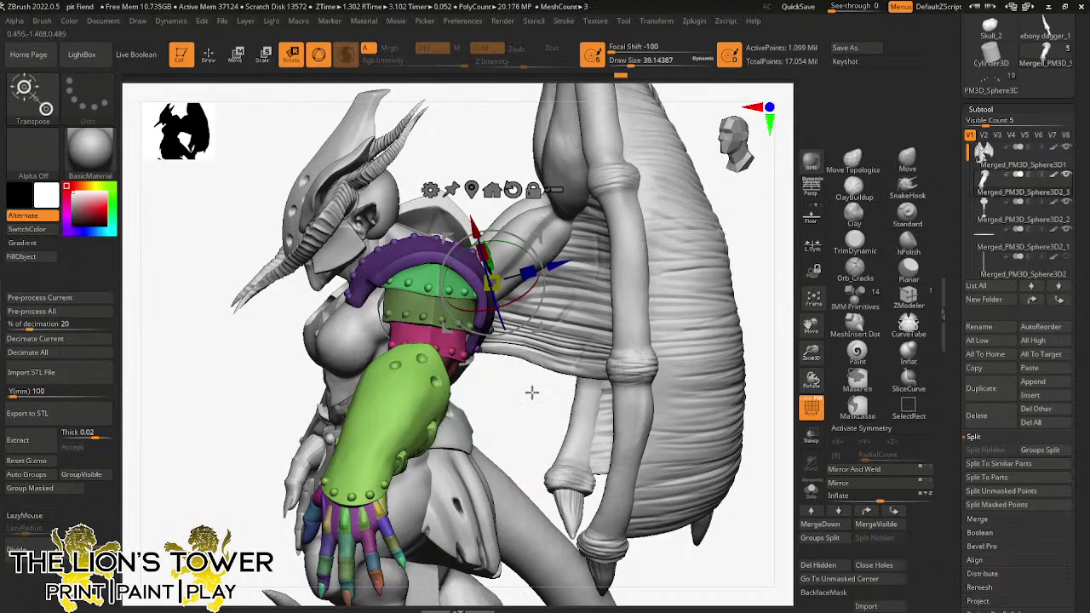
left_click_drag(531, 392, 469, 251)
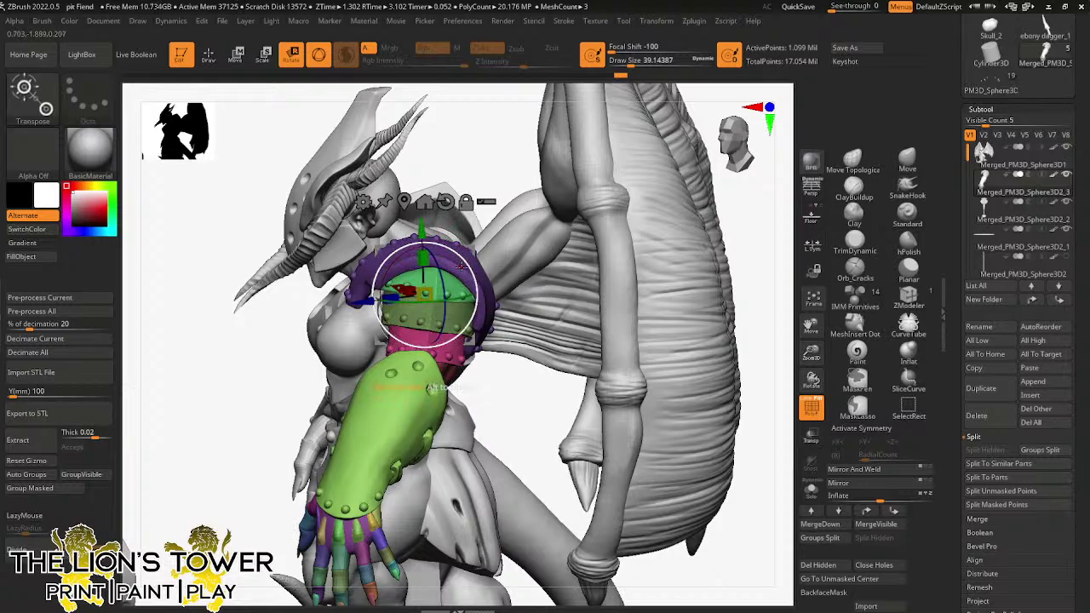
left_click_drag(460, 259, 474, 300)
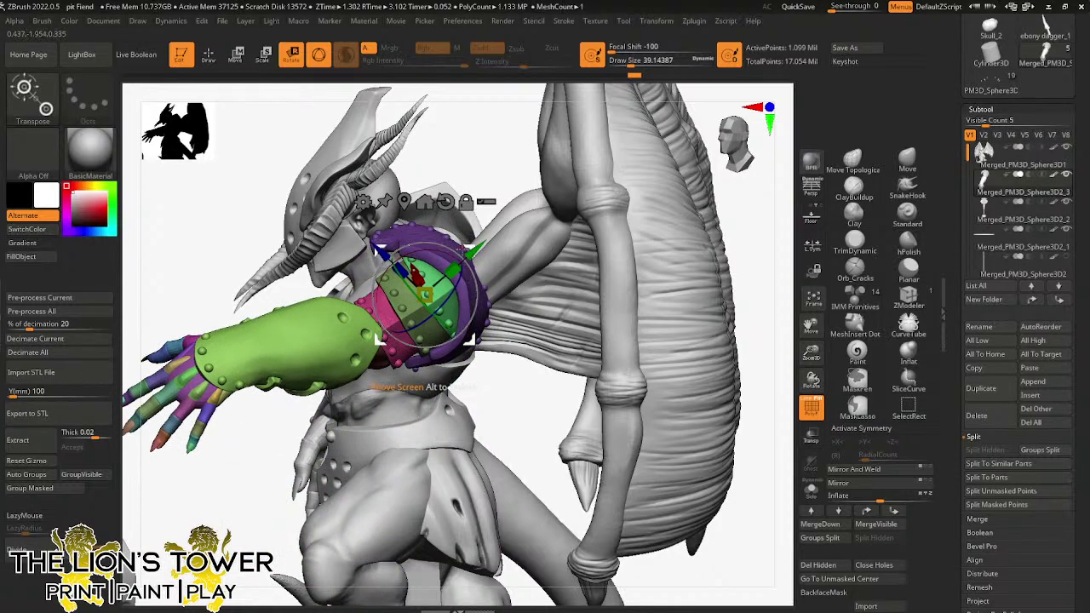
left_click_drag(467, 246, 474, 268)
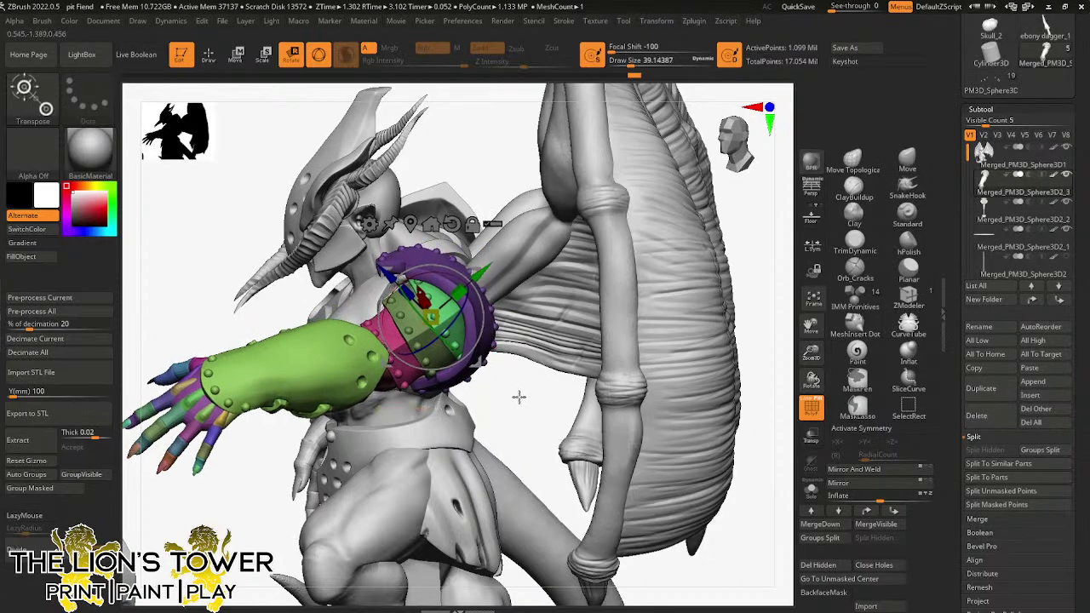
left_click_drag(521, 398, 588, 385)
left_click_drag(451, 349, 486, 327)
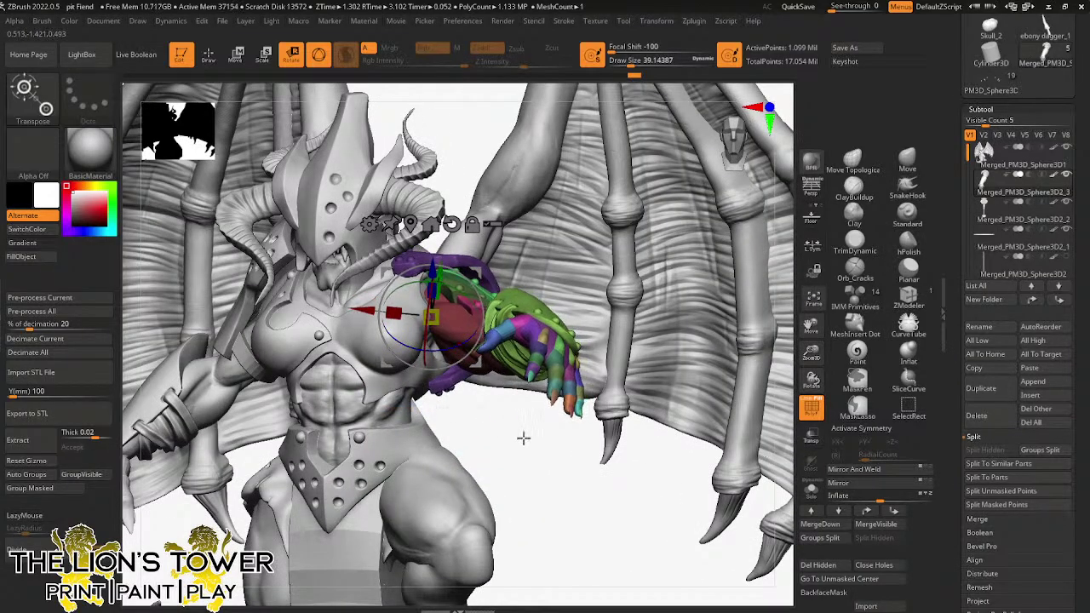
- Rotate the raised arm outward from the chest about the shoulder pivot
left_click_drag(523, 438, 572, 432)
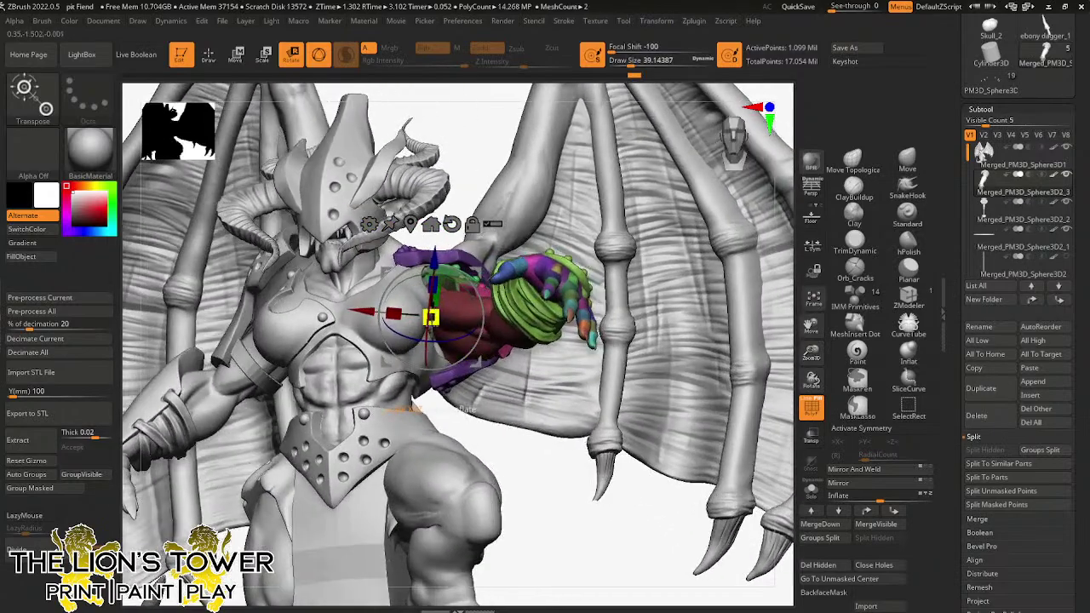
left_click_drag(425, 338, 428, 302)
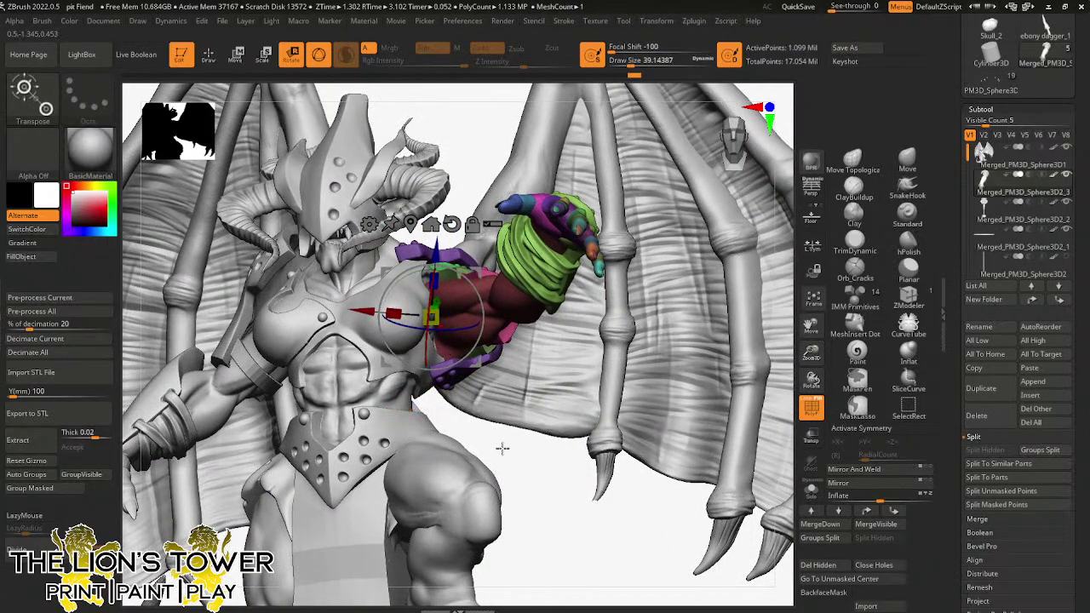
left_click_drag(503, 448, 549, 442)
left_click_drag(480, 306, 481, 318)
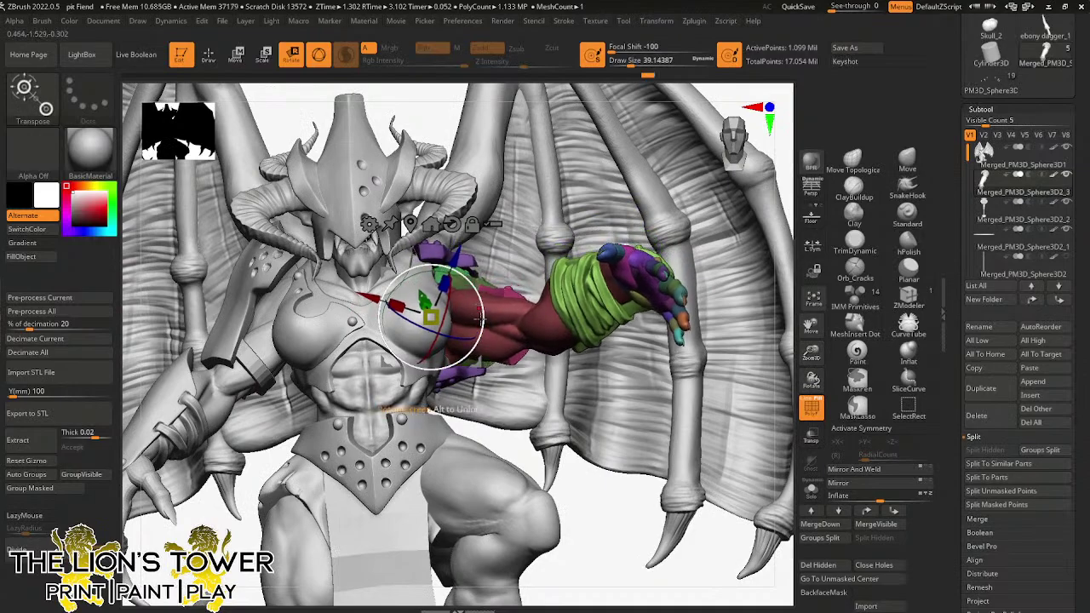
- Lower the arm from the shoulder so it extends diagonally down and away from the torso
key("q")
mouse_move(508, 450)
left_mouse_down()
mouse_move(339, 440)
mouse_move(336, 426)
mouse_move(326, 455)
mouse_move(425, 455)
left_mouse_up()
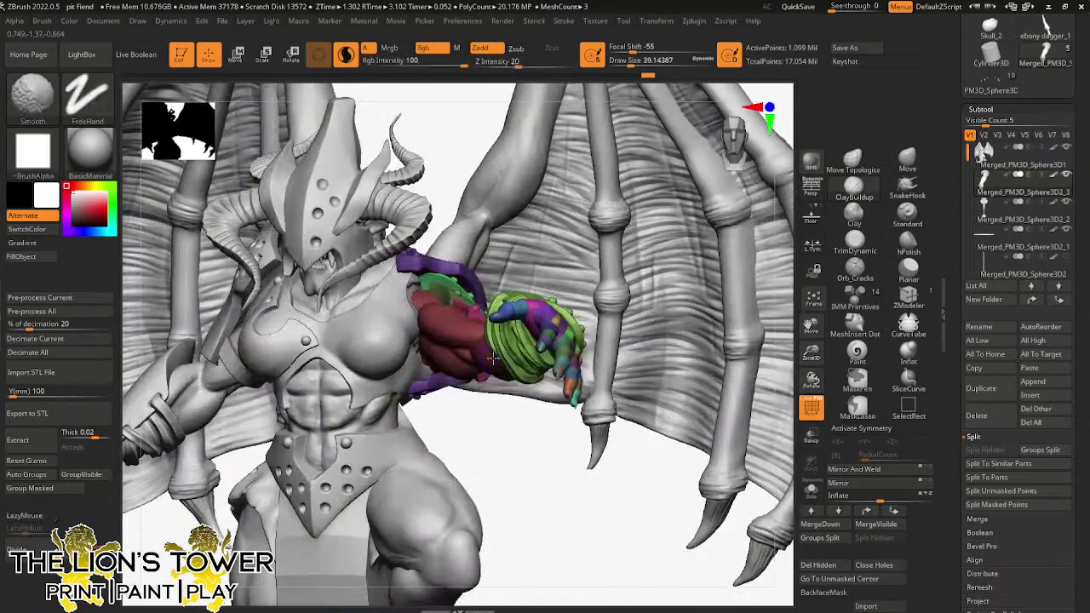
mouse_move(564, 496)
left_mouse_down()
mouse_move(574, 474)
mouse_move(563, 497)
left_mouse_up()
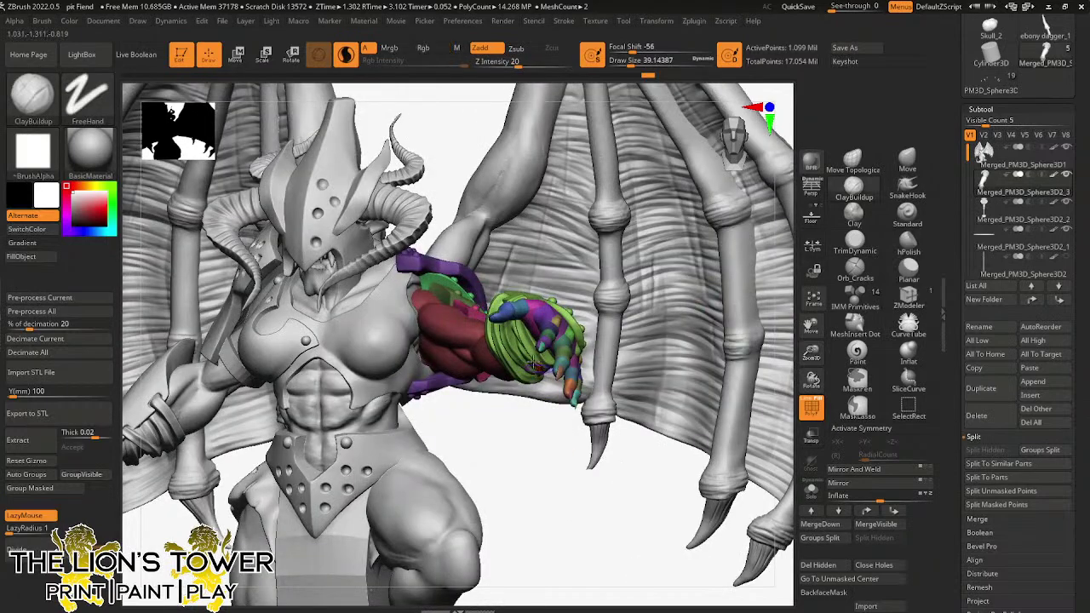
left_click(291, 55)
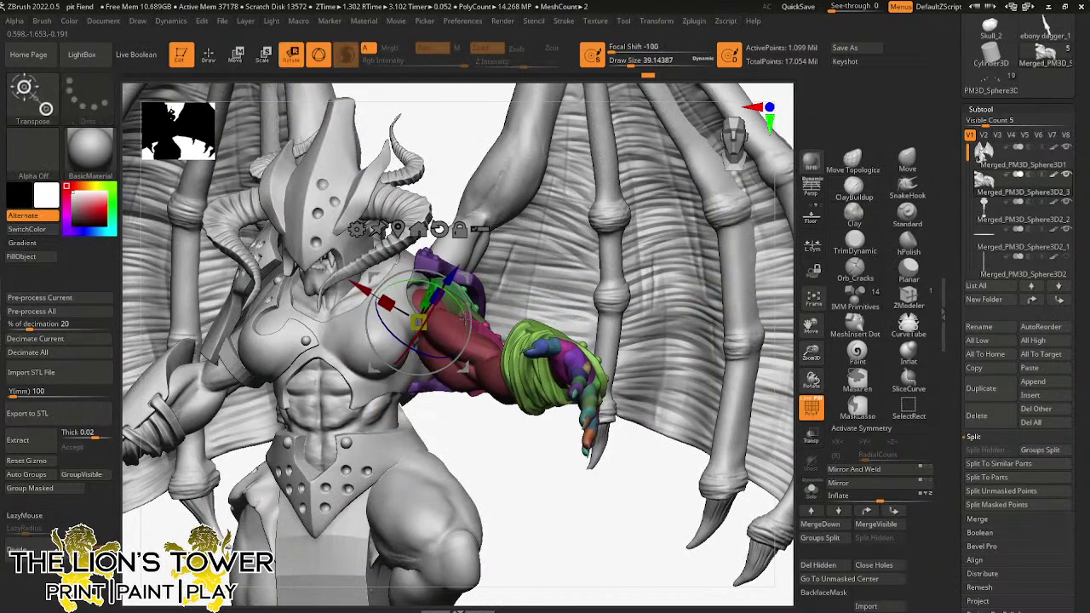
left_click_drag(427, 335, 444, 273)
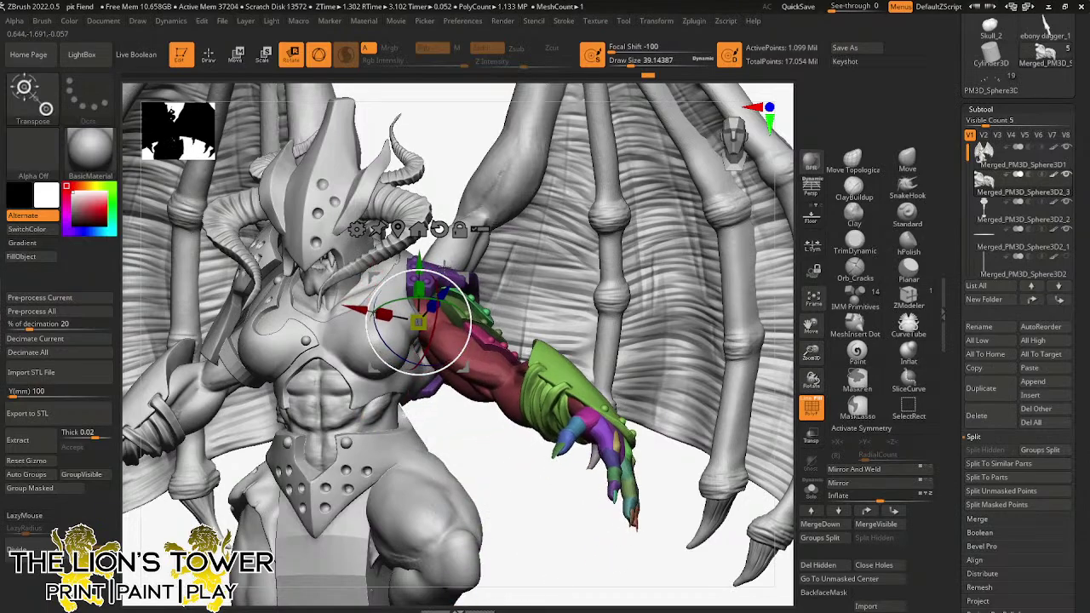
left_click_drag(503, 480, 487, 495)
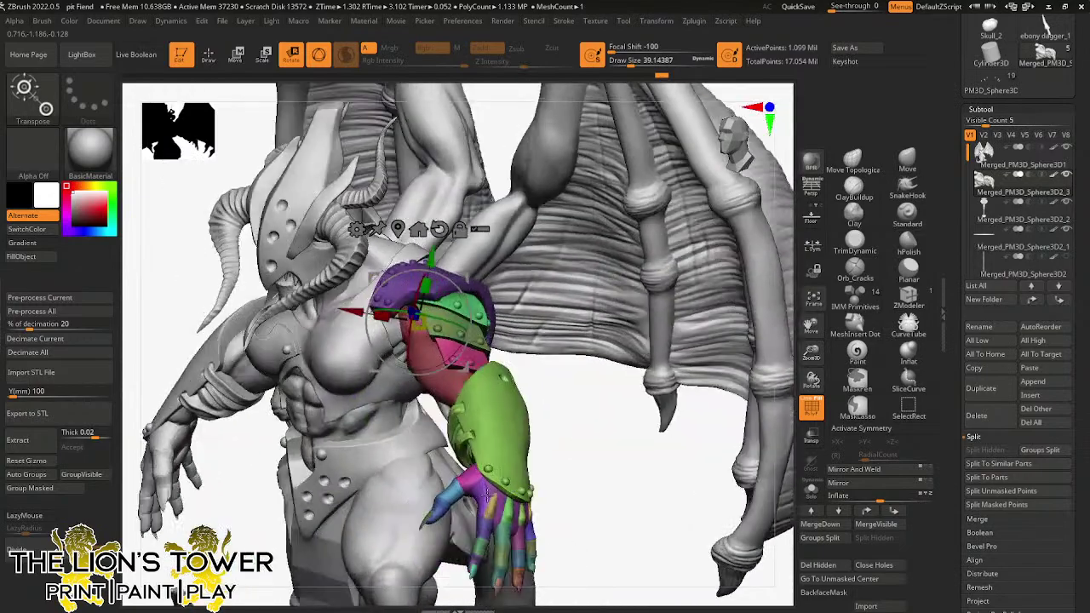
right_click_drag(485, 494, 549, 379)
right_click_drag(582, 547, 473, 385)
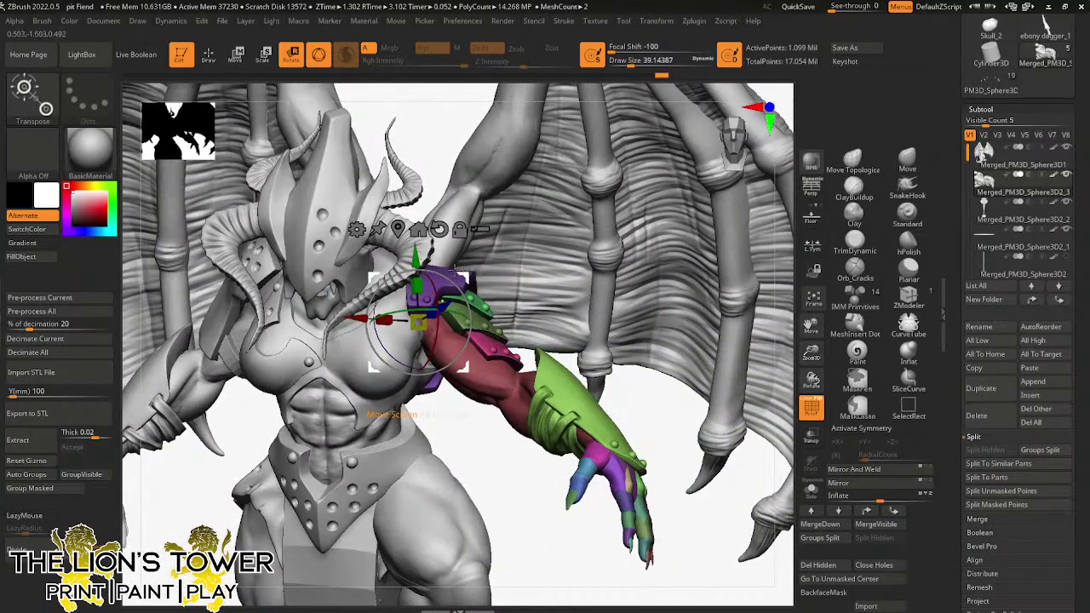
left_click_drag(448, 268, 449, 270)
- Rotate the large purple shoulder plate over the shoulder while the rest of the arm is masked
right_click_drag(536, 336, 500, 191)
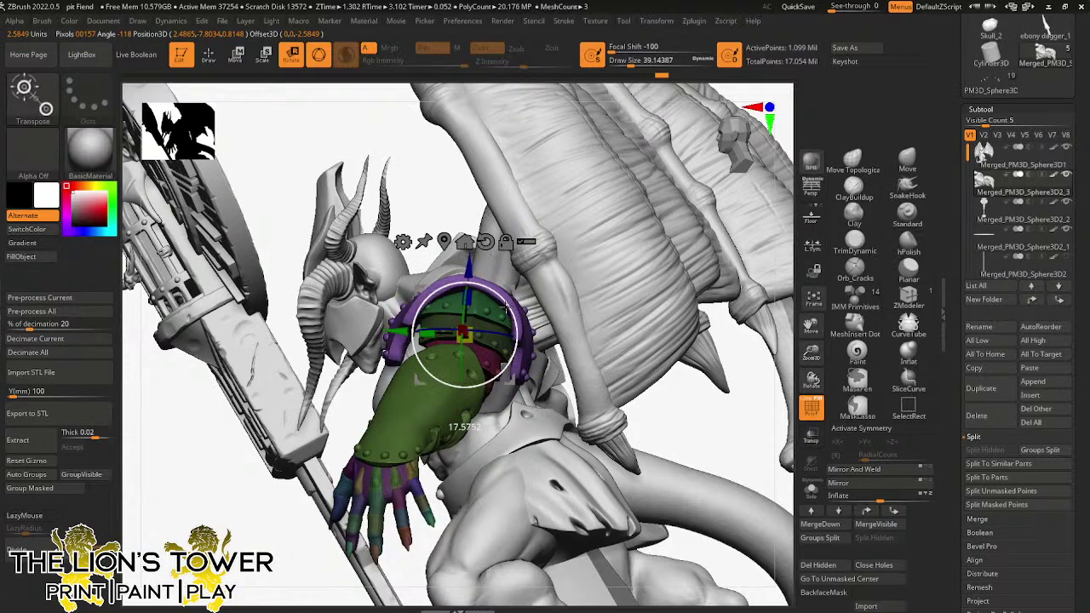
left_click_drag(654, 395, 498, 277)
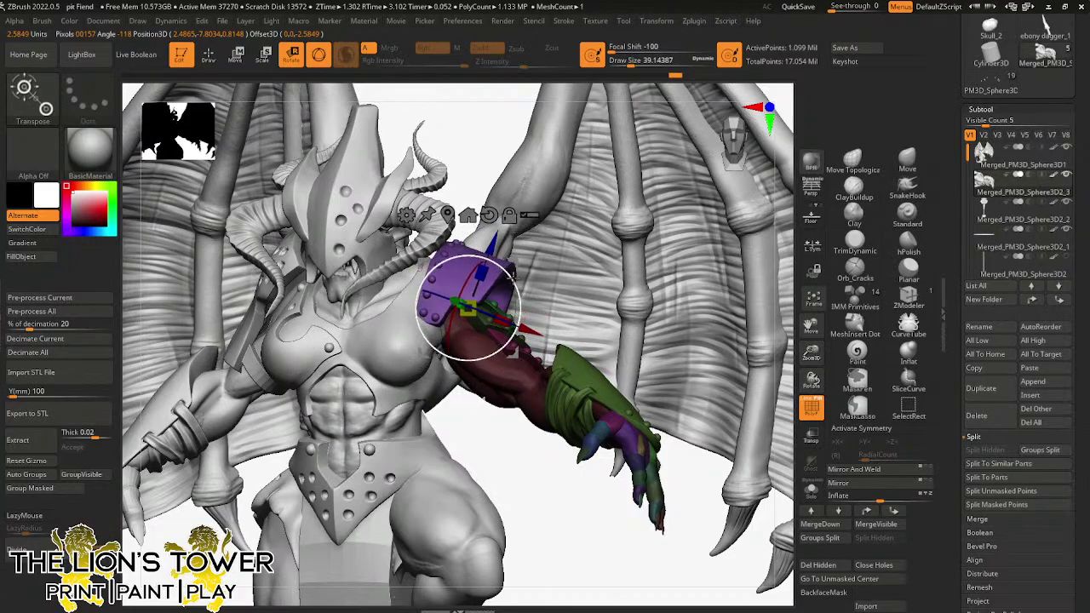
left_click_drag(576, 503, 511, 481)
mouse_move(514, 277)
left_mouse_down()
mouse_move(521, 292)
mouse_move(540, 190)
mouse_move(537, 201)
mouse_move(572, 194)
mouse_move(686, 215)
left_mouse_up()
- Choose the Move brush and make the arm subtool active again for fitting the shoulder plate
left_click(911, 160)
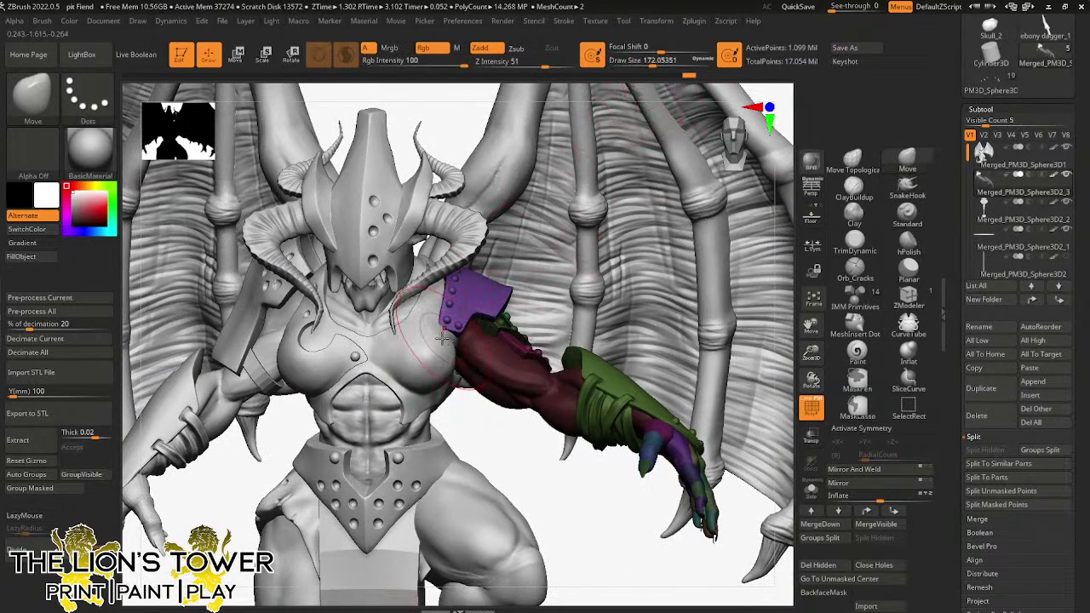
left_click(436, 336, "alt")
left_click(469, 294, "alt")
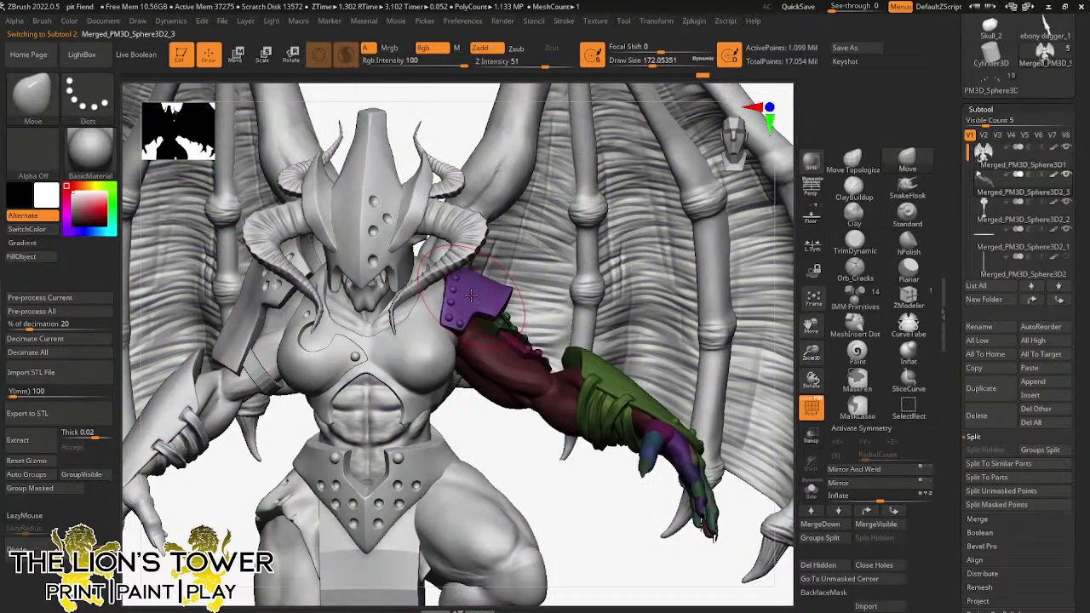
left_click_drag(515, 444, 482, 416)
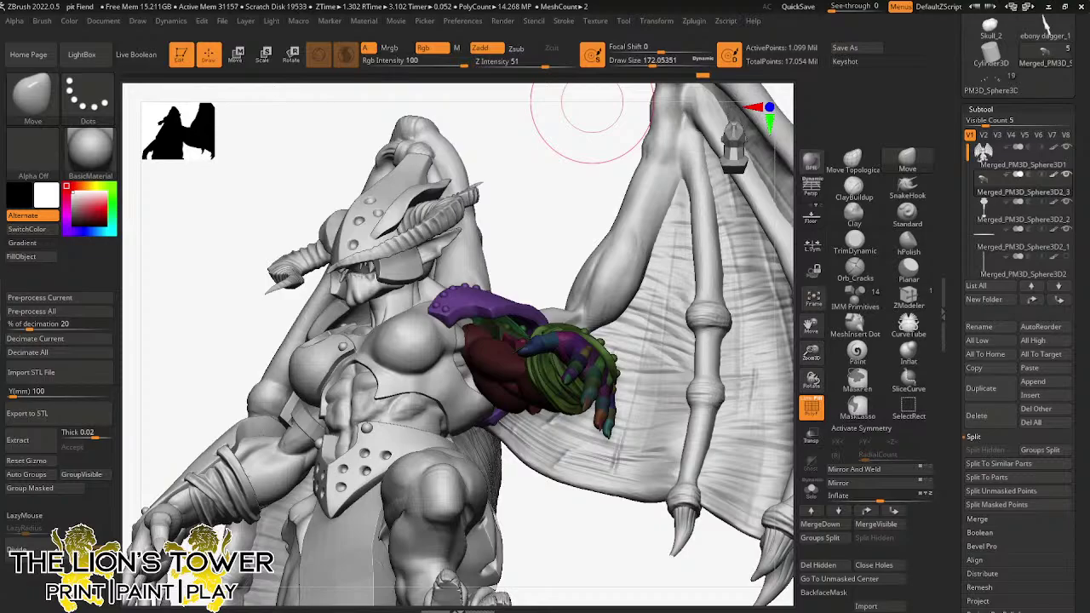
- Mask the upper arm and its plates with a lasso, leaving the forearm, bracer and hand free
mouse_move(584, 540)
left_mouse_down()
mouse_move(631, 562)
mouse_move(638, 584)
mouse_move(628, 555)
left_mouse_up()
mouse_move(743, 522)
left_mouse_down("ctrl")
mouse_move(750, 556)
mouse_move(758, 392)
mouse_move(624, 289)
mouse_move(562, 291)
mouse_move(542, 406)
left_mouse_up("ctrl")
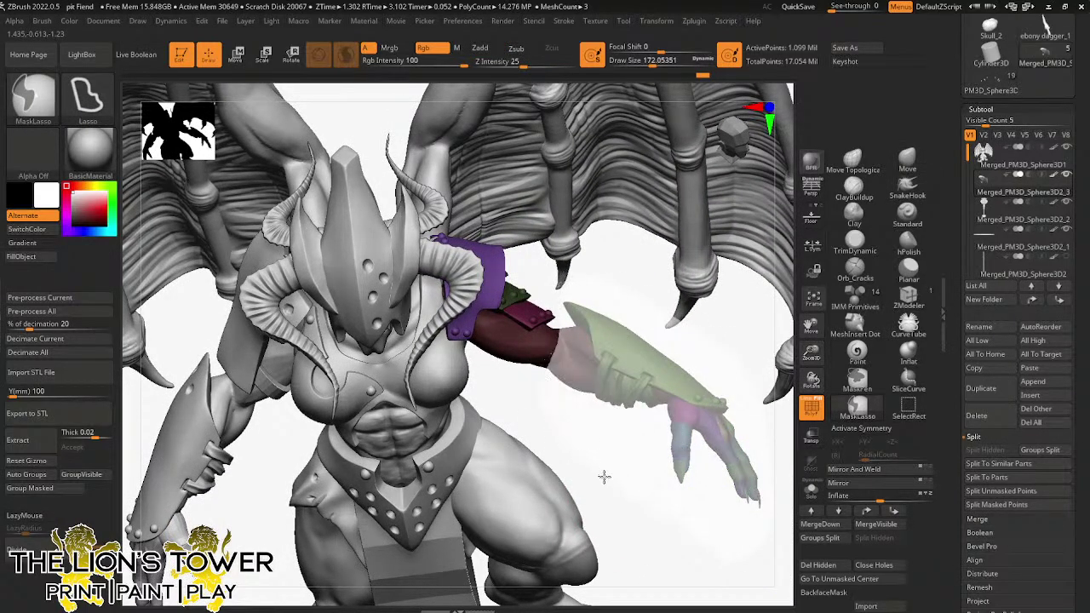
left_click_drag(766, 548, 734, 529, "ctrl+alt")
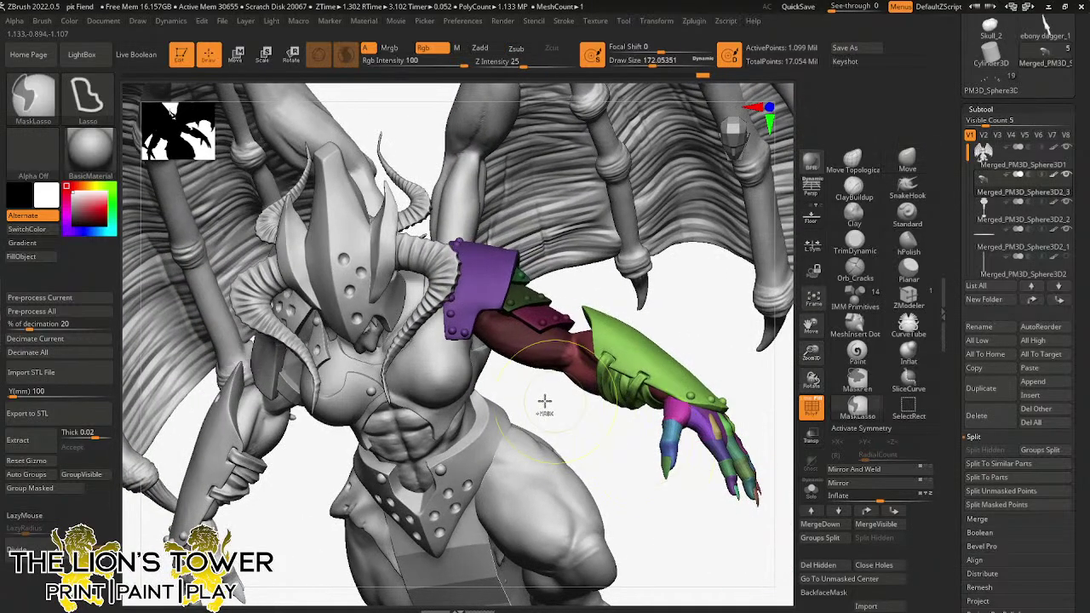
mouse_move(540, 403)
left_mouse_down("ctrl")
mouse_move(525, 180)
mouse_move(424, 474)
mouse_move(451, 478)
left_mouse_up("ctrl")
- Place the rotation pivot at the elbow and bend the unmasked forearm and hand toward the front
left_click_drag(764, 356, 805, 256)
key("r")
left_click_drag(711, 282, 696, 247)
left_click(482, 264)
left_click_drag(493, 314, 591, 356)
left_click_drag(707, 298, 703, 275)
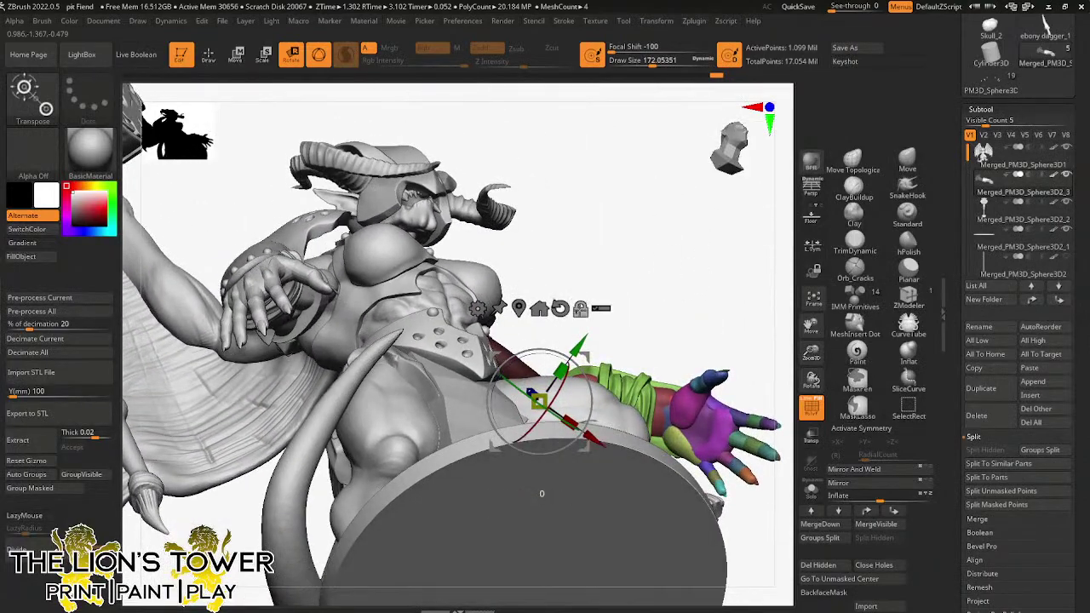
left_click_drag(542, 356, 503, 372)
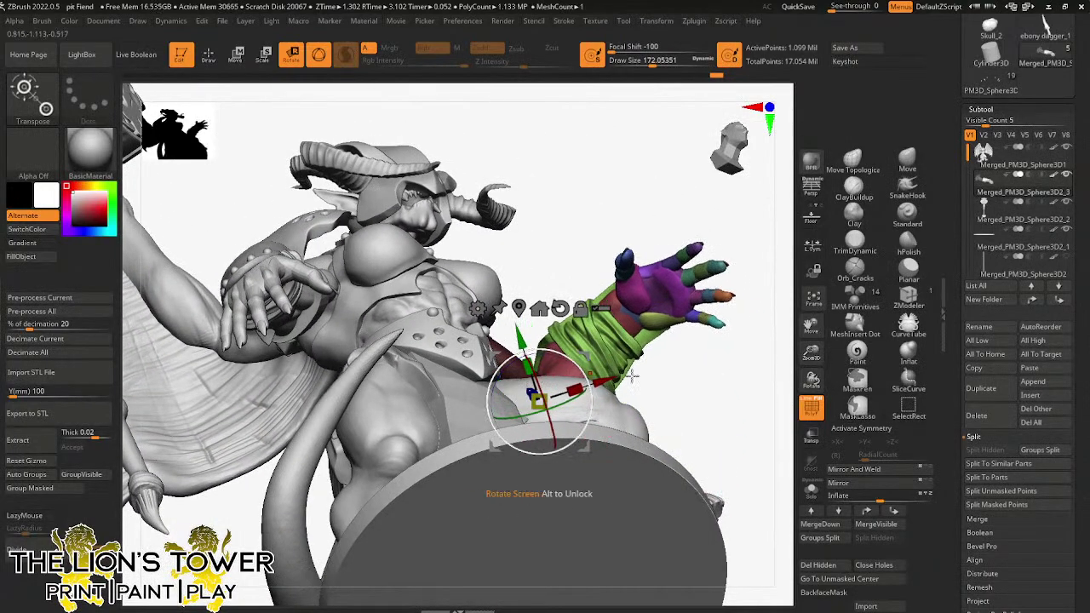
left_click_drag(731, 397, 682, 460)
left_click_drag(555, 418, 583, 416)
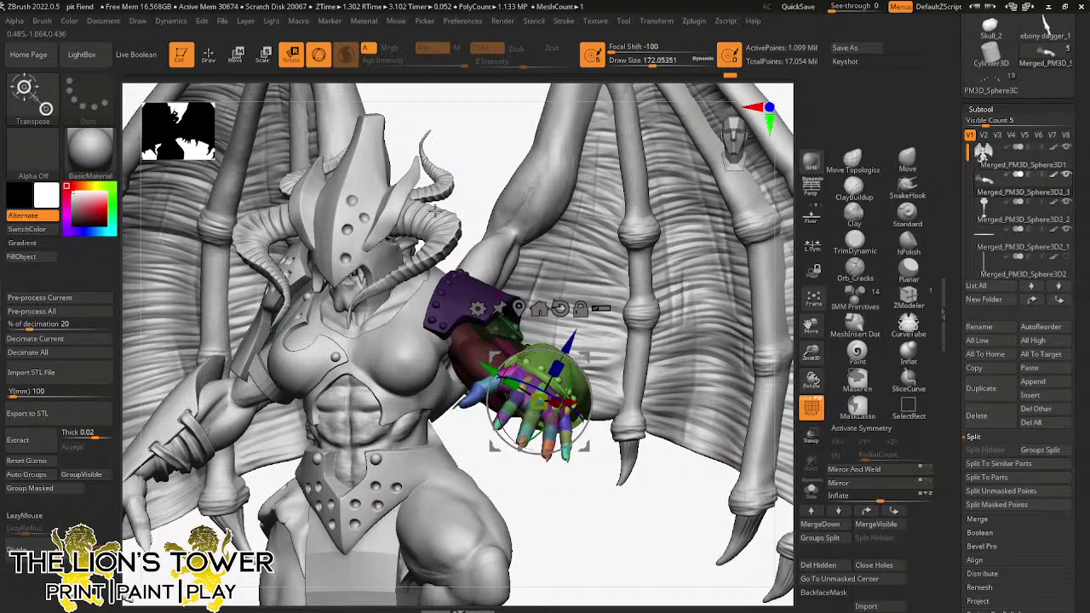
- Isolate the arm skin polygroup, adjust its mask, and unhide the rest of the arm
left_click(208, 54)
left_click_drag(581, 513, 673, 522)
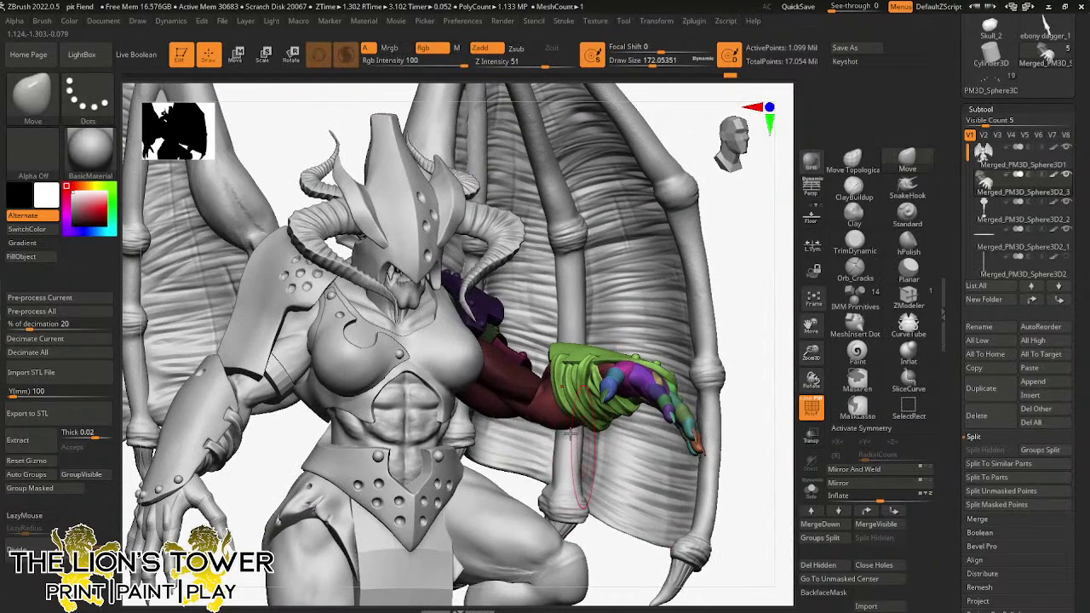
left_click(551, 415, "ctrl+shift")
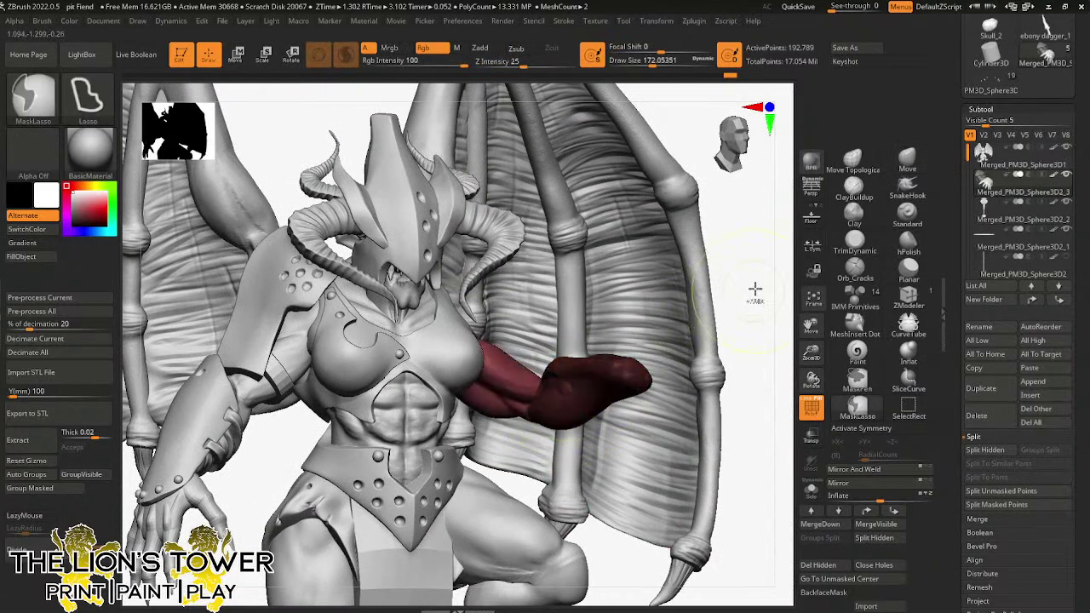
mouse_move(755, 290)
left_mouse_down("ctrl")
mouse_move(447, 161)
mouse_move(696, 517)
mouse_move(754, 332)
left_mouse_up("ctrl")
left_click(755, 332, "ctrl+shift")
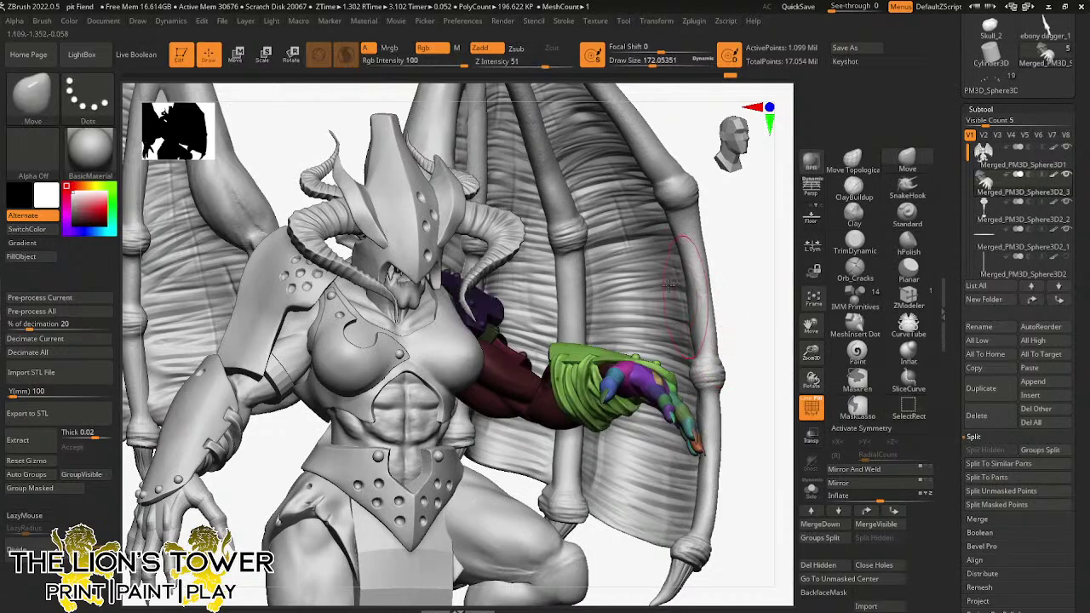
- Reposition the pivot at the elbow and twist the forearm so the palm faces up
key("r")
left_click_drag(734, 285, 777, 326)
left_click_drag(657, 338, 704, 309)
left_click_drag(593, 328, 579, 369, "alt")
mouse_move(653, 371)
left_mouse_down()
mouse_move(717, 438)
mouse_move(665, 407)
mouse_move(650, 369)
left_mouse_up()
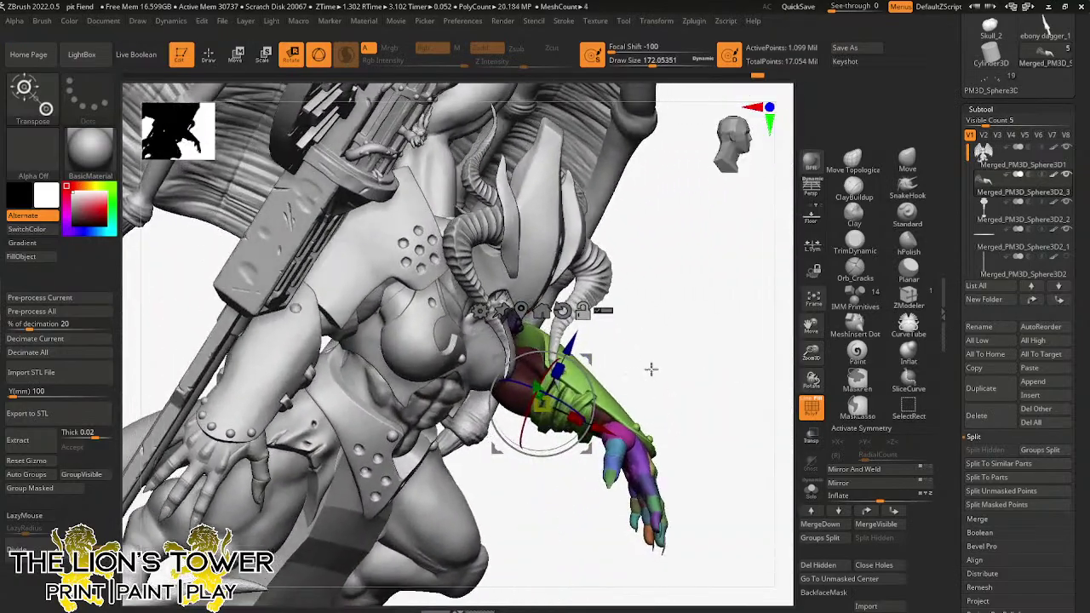
mouse_move(703, 316)
left_mouse_down()
mouse_move(727, 348)
mouse_move(662, 269)
mouse_move(681, 327)
left_mouse_up()
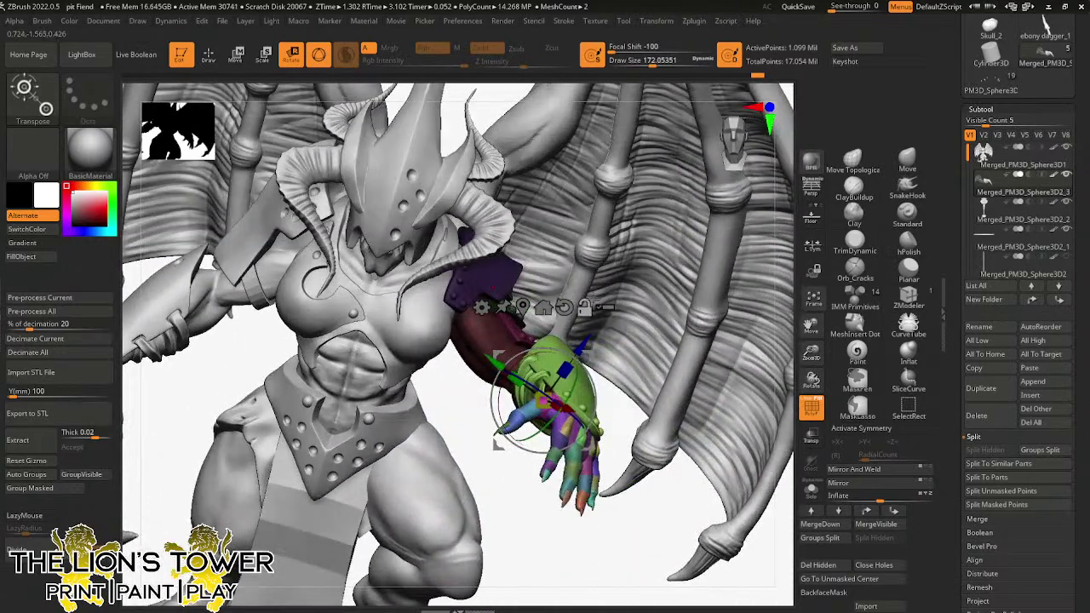
left_click_drag(515, 364, 576, 338)
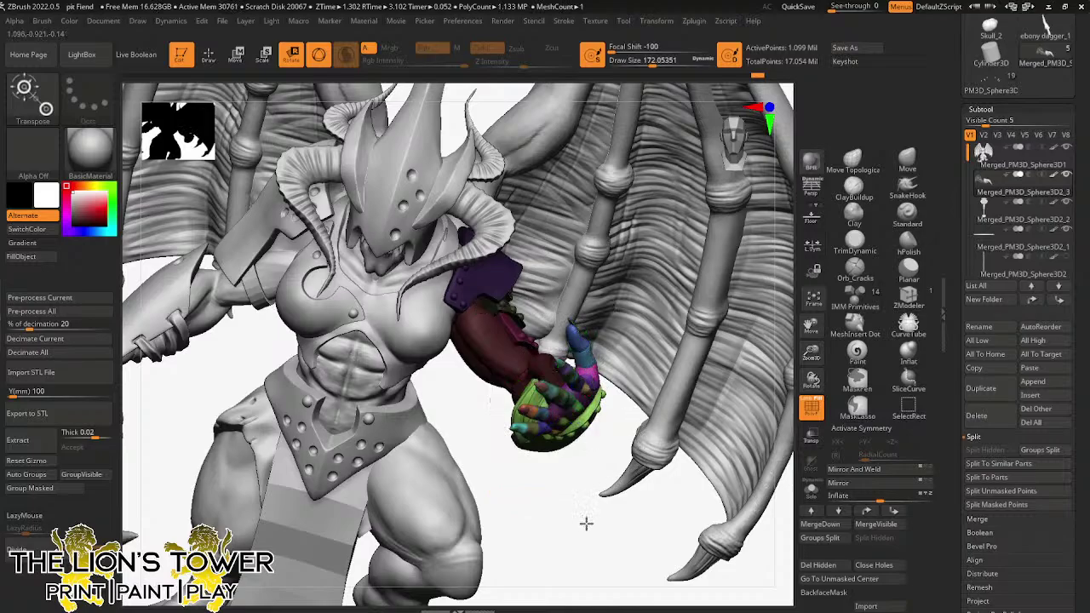
- Refine the elbow bend and tilt of the palm-up forearm from several angles
mouse_move(584, 520)
left_mouse_down()
mouse_move(603, 500)
mouse_move(592, 477)
left_mouse_up()
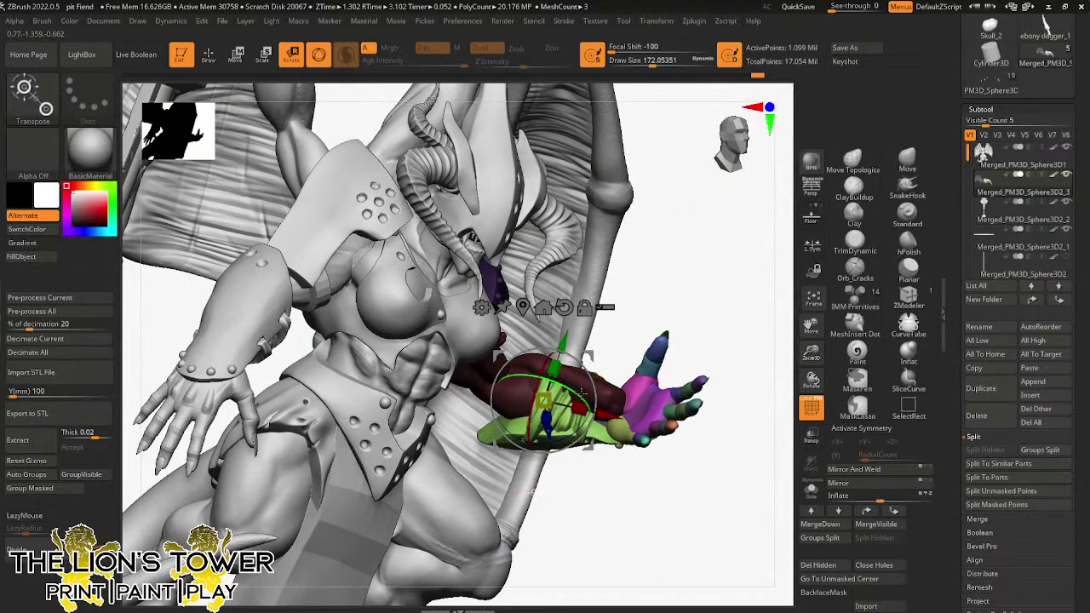
left_click_drag(582, 393, 591, 349)
mouse_move(647, 504)
left_mouse_down()
mouse_move(620, 529)
mouse_move(620, 378)
mouse_move(644, 341)
mouse_move(584, 328)
left_mouse_up()
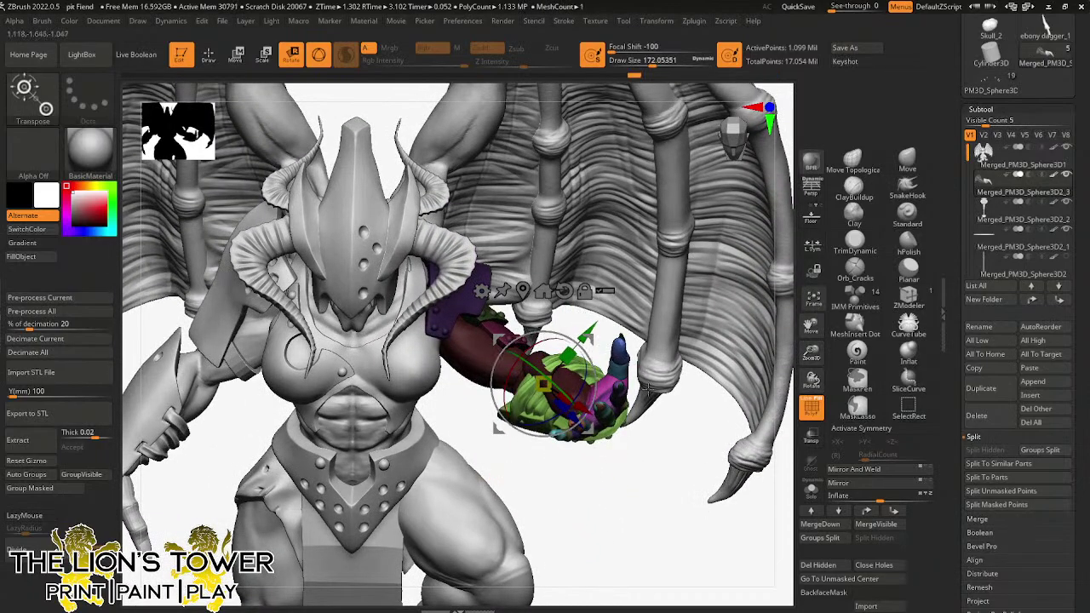
mouse_move(639, 497)
left_mouse_down()
mouse_move(724, 531)
mouse_move(670, 433)
mouse_move(691, 403)
left_mouse_up()
left_click_drag(585, 354, 591, 333)
- Adjust the shape of the posed forearm around the wraps with the Move brush at a draw size of about 124
mouse_move(709, 443)
left_mouse_down()
mouse_move(681, 463)
mouse_move(673, 505)
mouse_move(713, 471)
mouse_move(774, 357)
mouse_move(696, 353)
mouse_move(720, 292)
mouse_move(708, 290)
mouse_move(706, 218)
mouse_move(722, 193)
mouse_move(720, 164)
left_mouse_up()
key("ctrl")
left_click(907, 160)
mouse_move(751, 213)
left_mouse_down()
mouse_move(689, 221)
mouse_move(720, 208)
left_mouse_up()
left_click(656, 65)
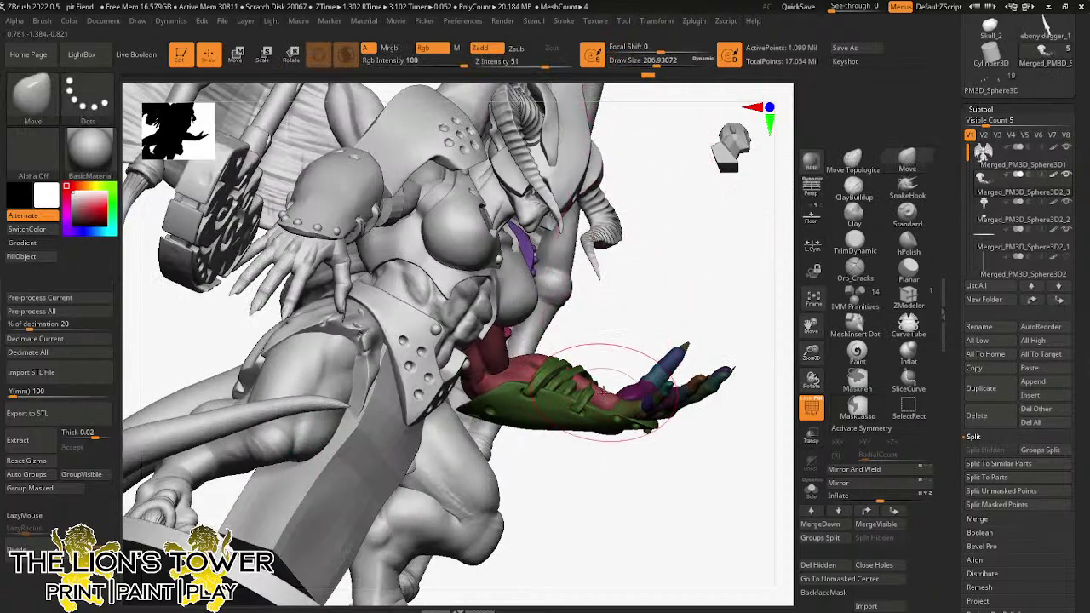
left_click_drag(662, 304, 649, 294)
left_click(647, 65)
left_click_drag(678, 237, 608, 359)
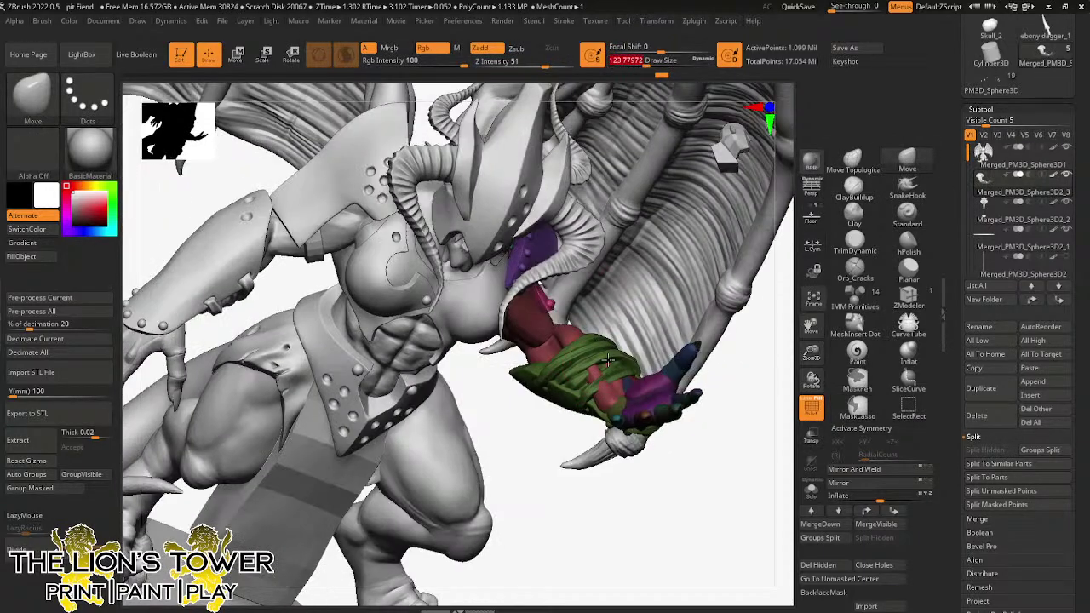
left_click_drag(707, 430, 588, 380)
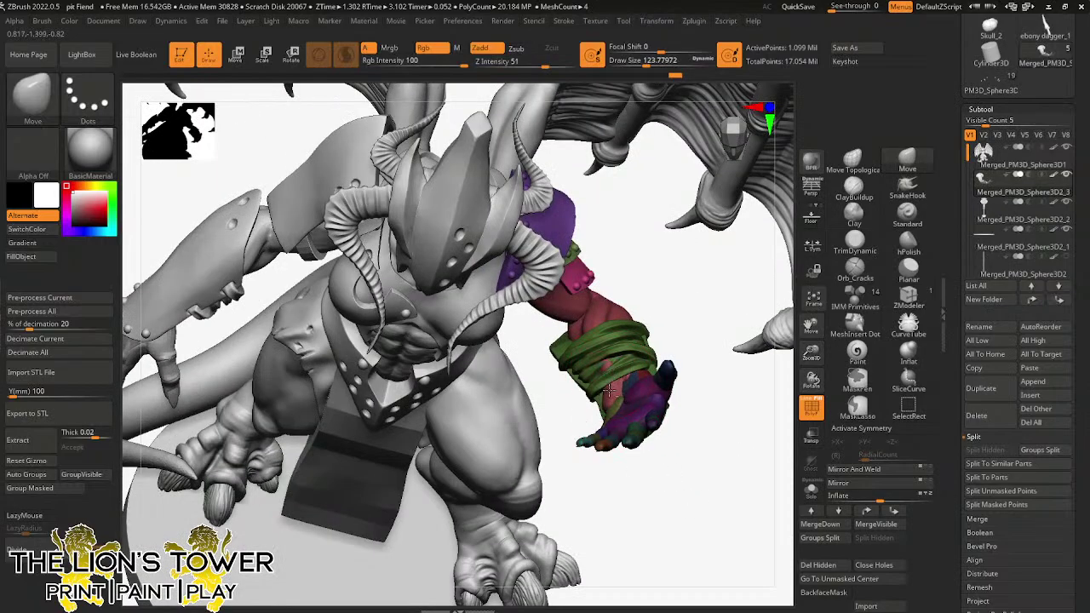
left_click_drag(701, 292, 660, 307)
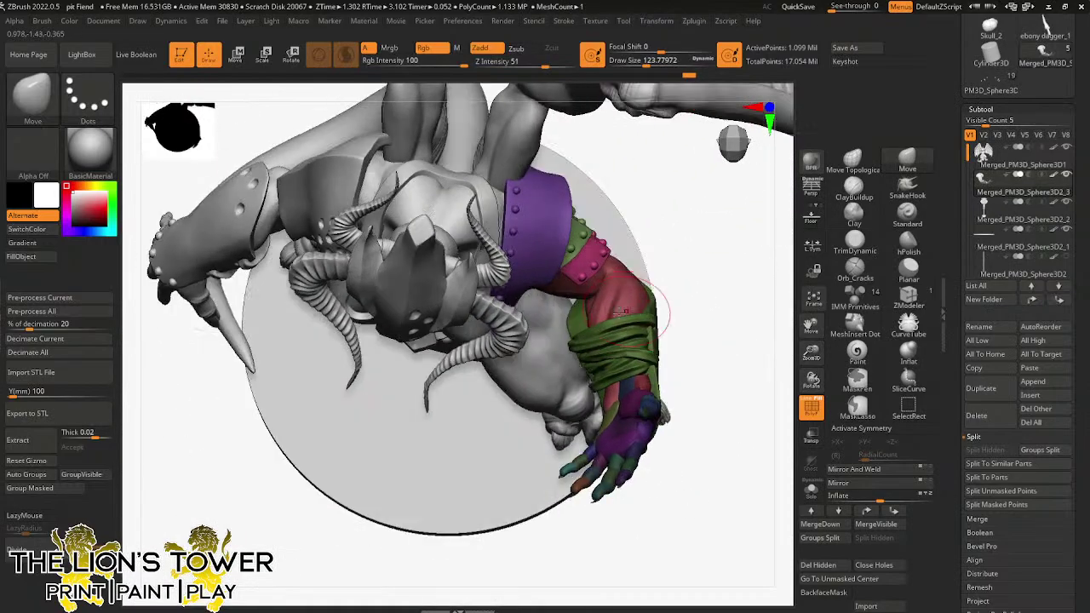
- Isolate the arm skin polygroup and build up and smooth the bent elbow with ClayBuildup at draw size about 62
left_click(656, 304, "ctrl+shift")
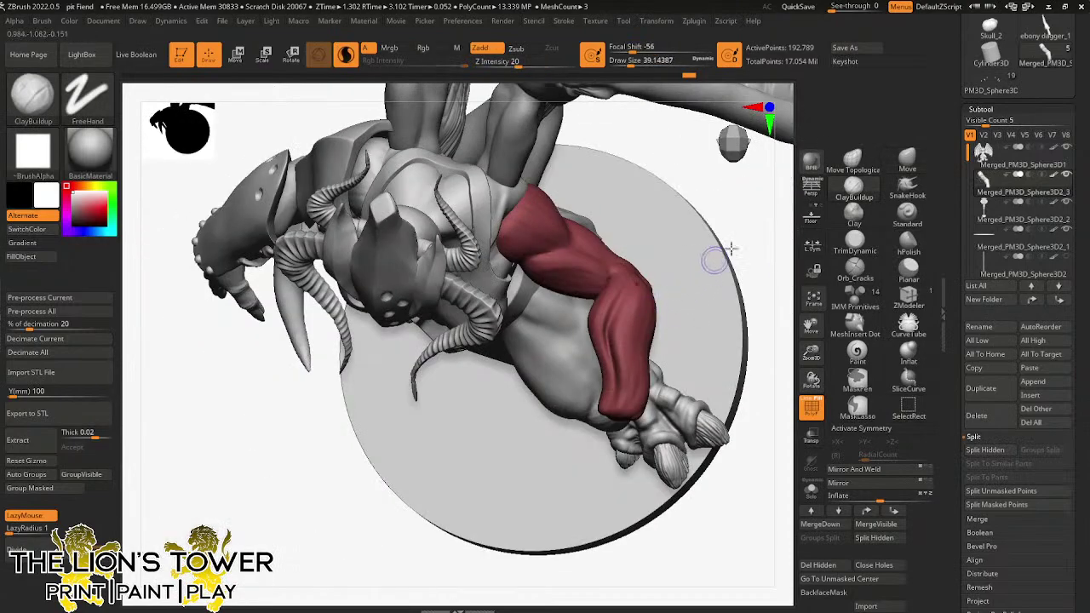
left_click_drag(731, 248, 702, 209)
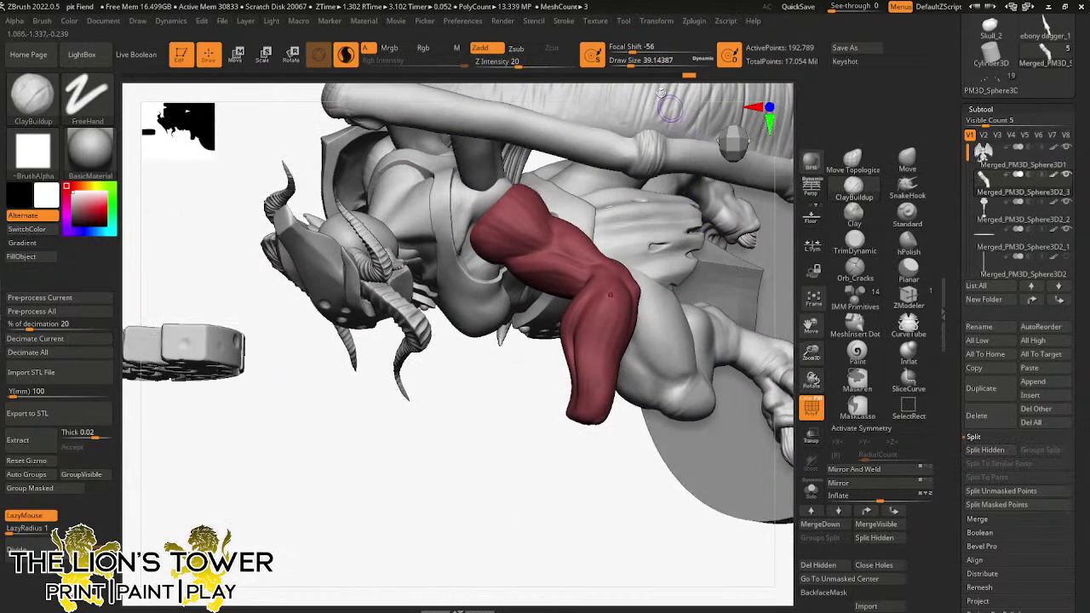
left_click_drag(630, 64, 642, 64)
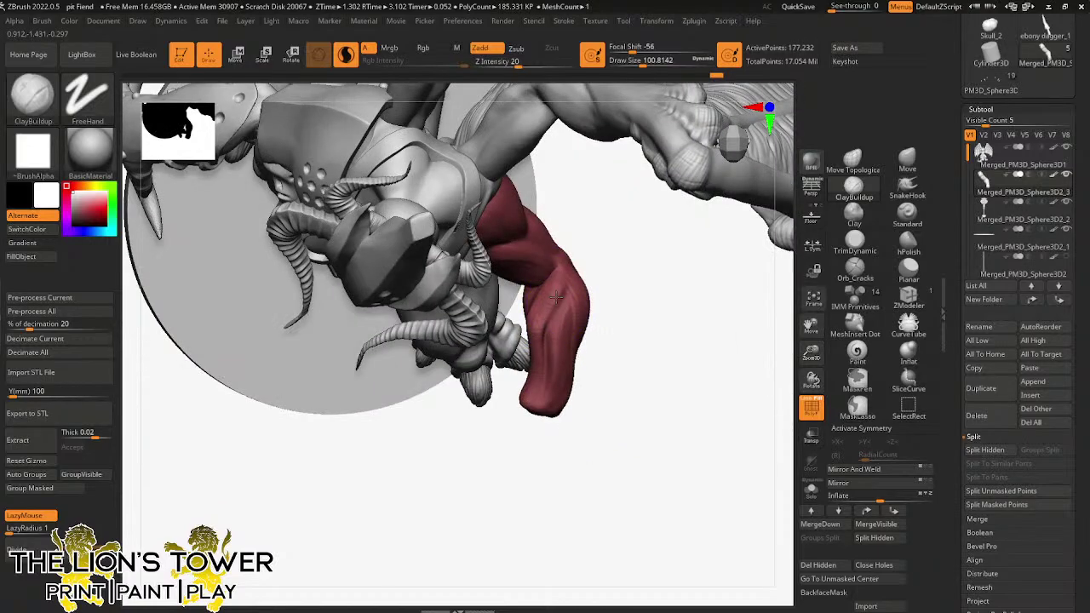
key("shift")
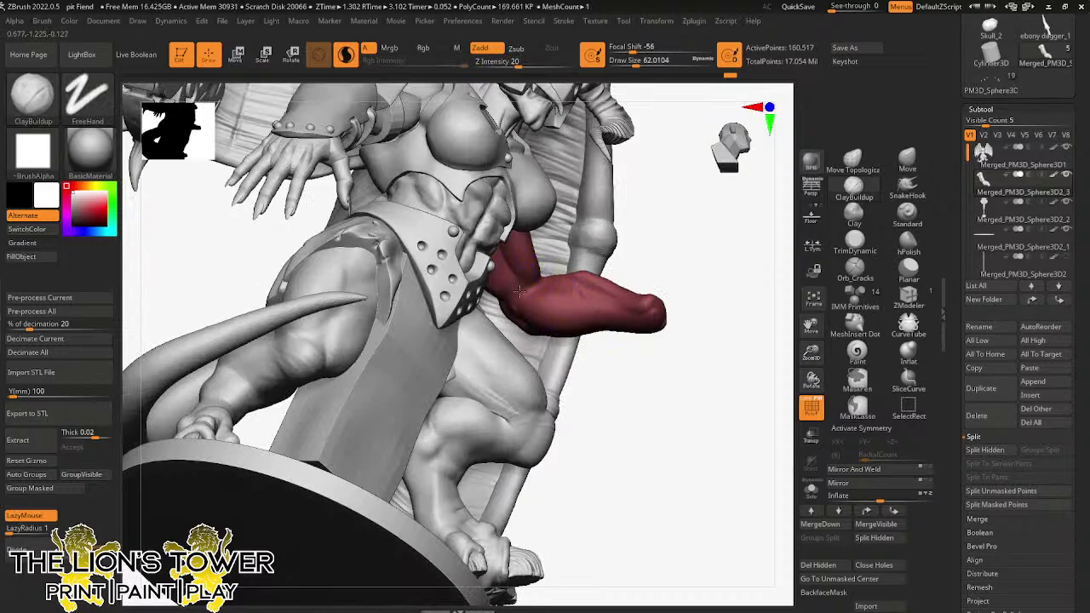
mouse_move(520, 291)
left_mouse_down()
mouse_move(514, 281)
mouse_move(548, 307)
mouse_move(566, 285)
left_mouse_up()
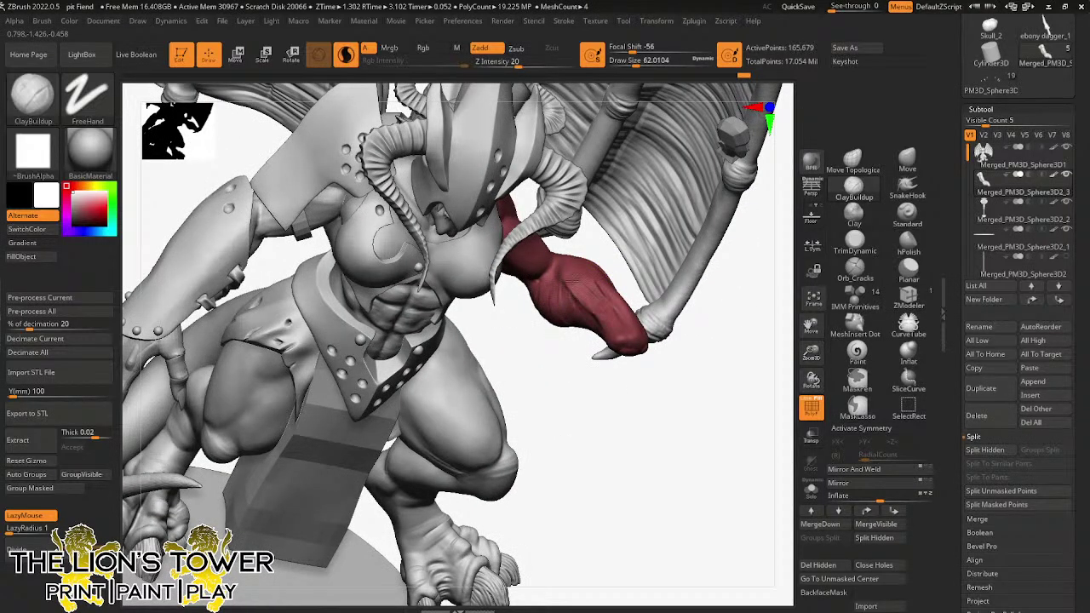
key("shift")
mouse_move(588, 283)
left_mouse_down("shift")
mouse_move(593, 312)
mouse_move(542, 303)
left_mouse_up("shift")
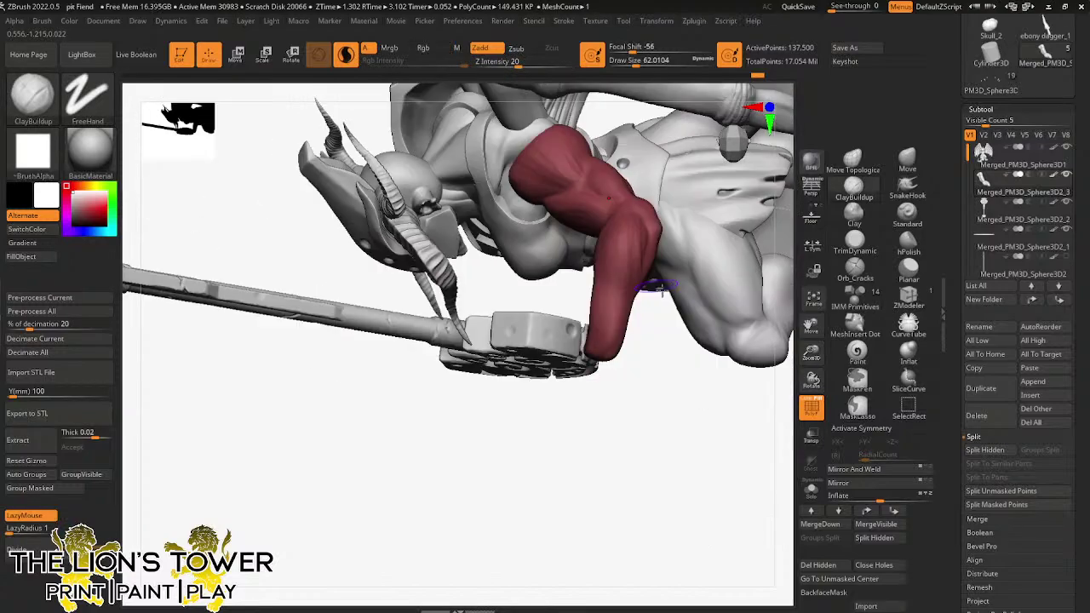
- Smooth and fill the upper arm and the underside of the elbow, blending them into the forearm
key("shift")
left_click_drag(578, 217, 571, 197, "shift")
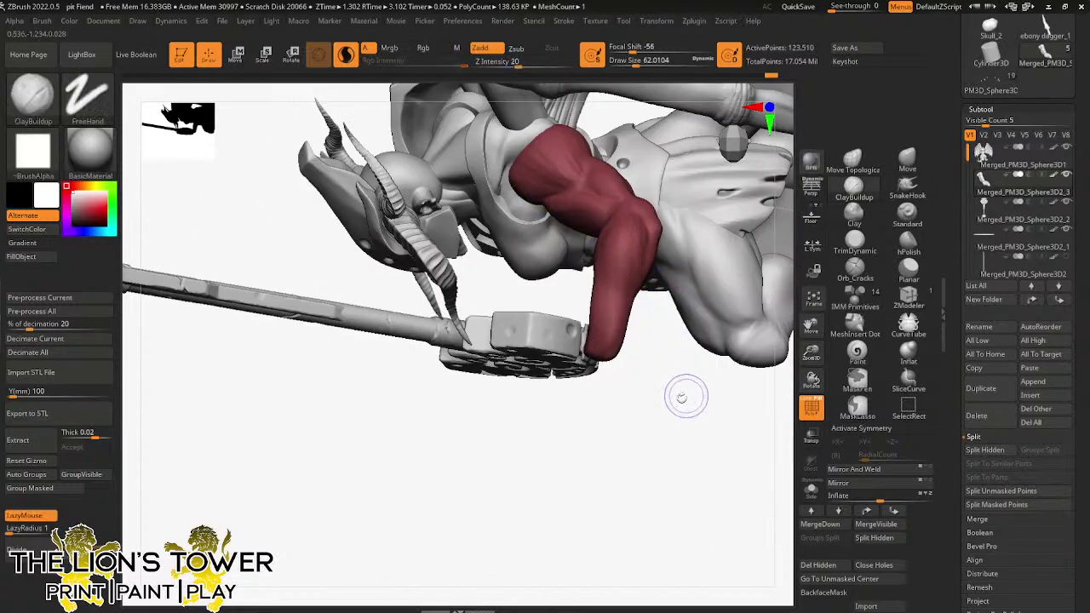
left_click_drag(684, 397, 563, 274)
left_click_drag(549, 220, 564, 235, "shift")
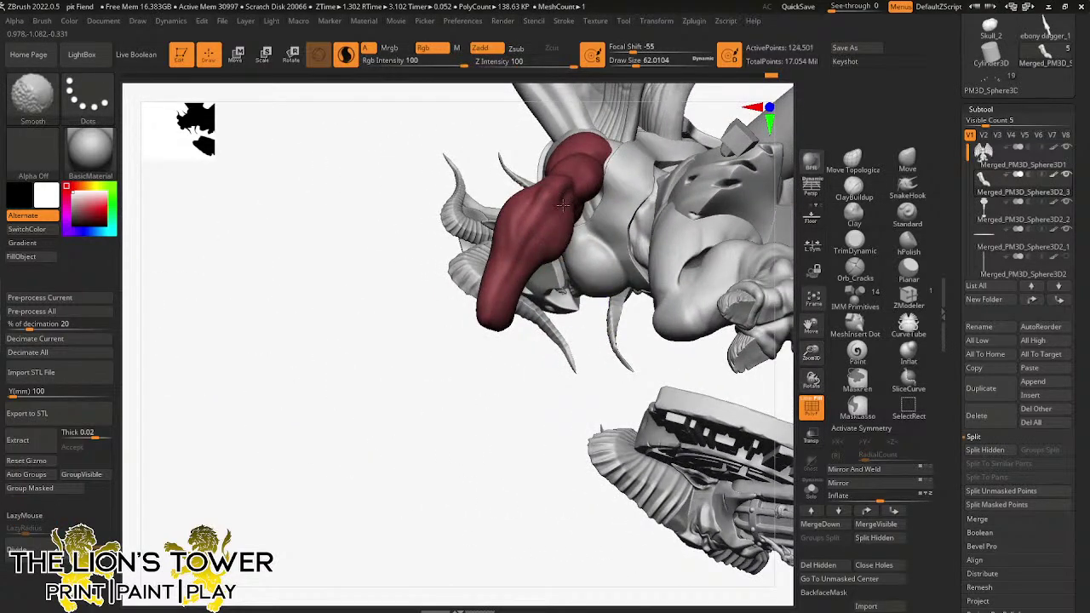
left_click_drag(596, 349, 588, 459)
left_click_drag(584, 269, 555, 185)
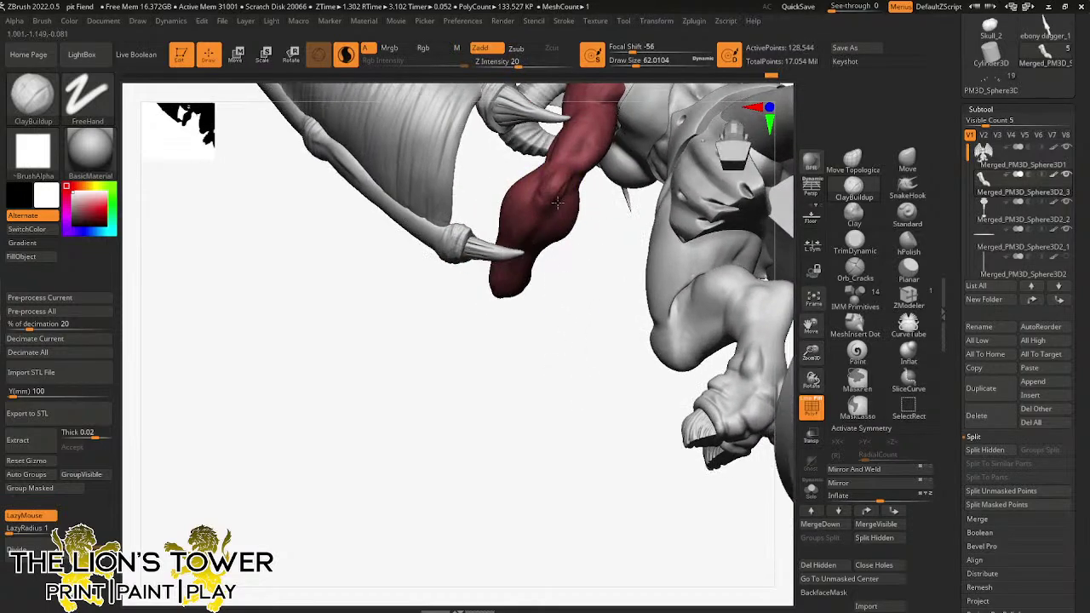
key("shift")
left_click_drag(578, 286, 689, 224)
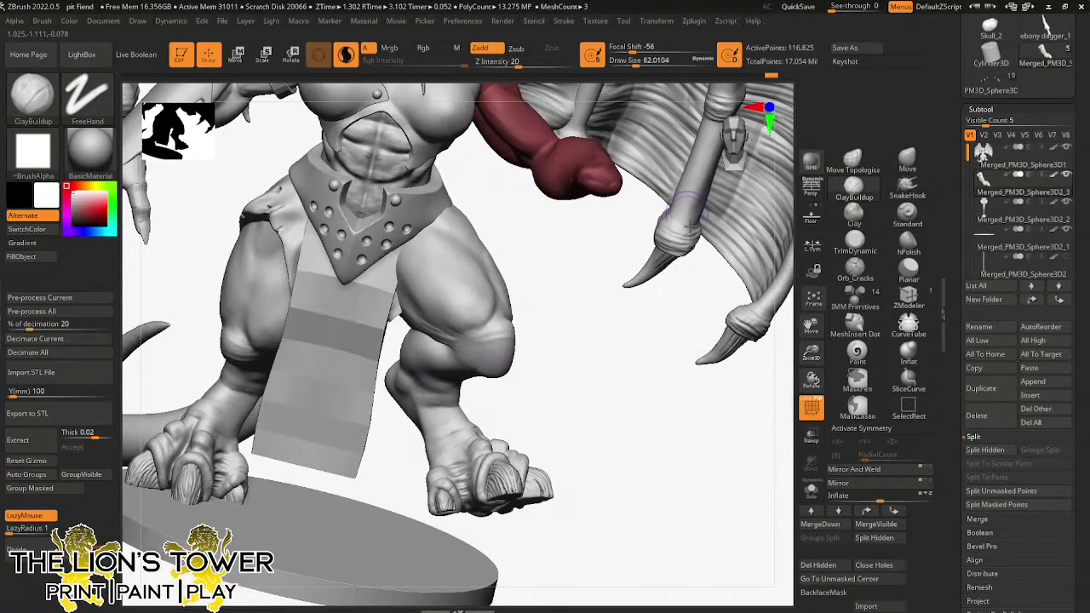
- Unhide the armor, wraps and hand of the arm subtool and clear its mask
left_click(721, 418, "ctrl+shift")
left_click_drag(810, 351, 758, 461)
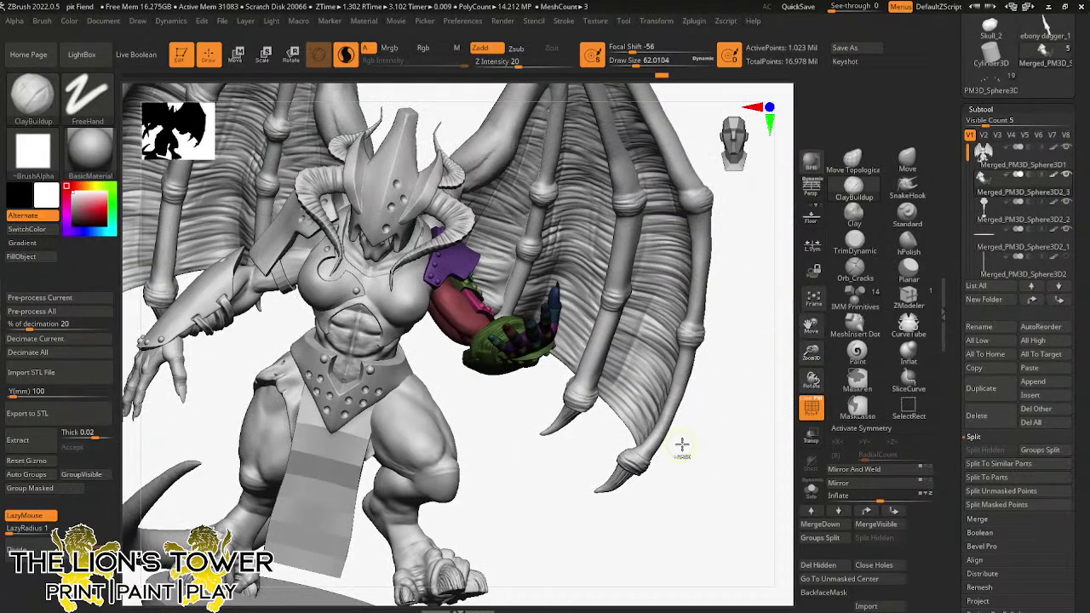
left_click(729, 373, "ctrl")
left_click_drag(729, 373, 814, 371, "ctrl")
left_click_drag(811, 327, 854, 434)
left_click_drag(517, 519, 487, 513)
- Make the main body subtool active and close its open holes
left_click(459, 292, "alt")
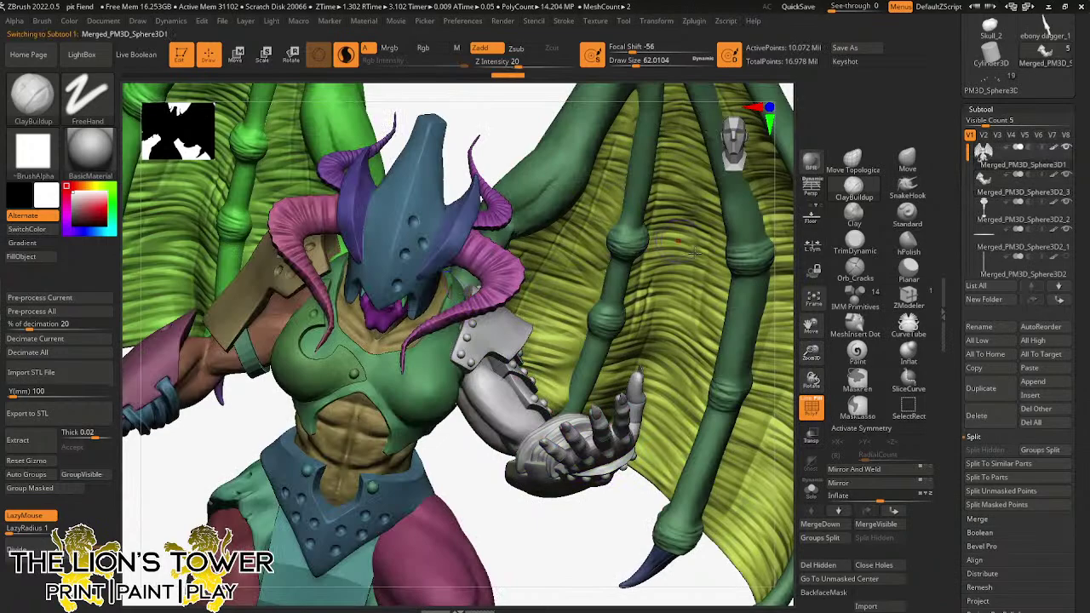
left_click(879, 564)
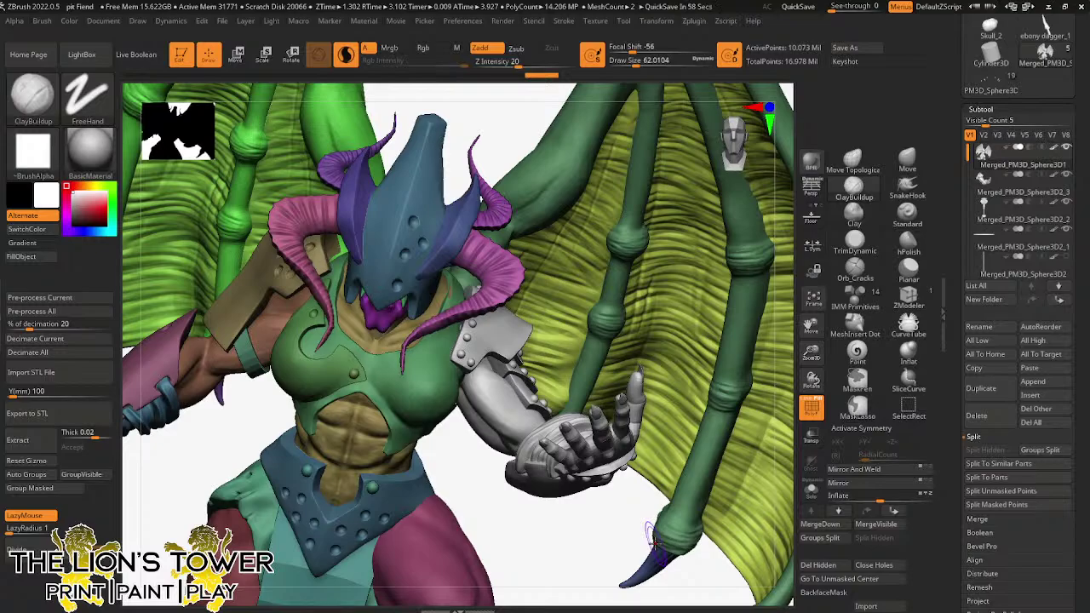
left_click_drag(630, 513, 645, 517)
- Save the project over the existing pit Fiend.zpr in the SCULPTS folder
key("ctrl+s")
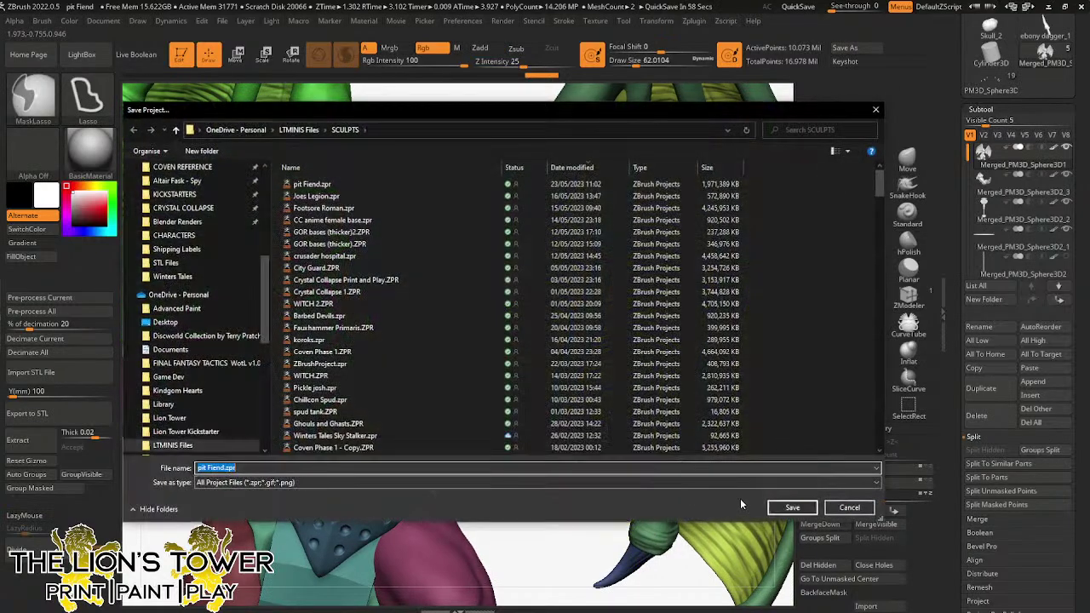
left_click(792, 507)
left_click(576, 304)
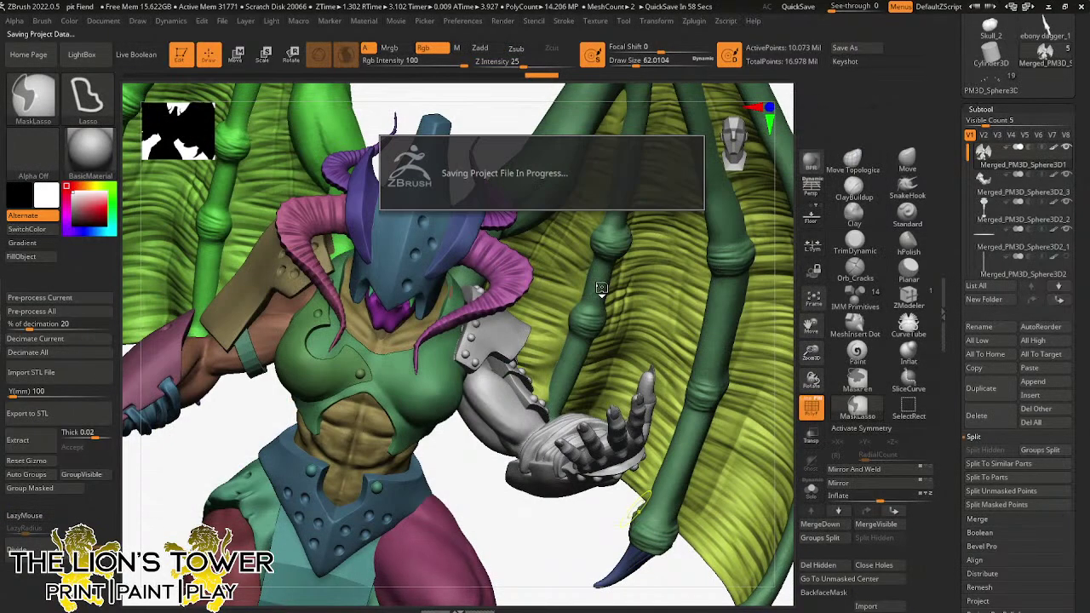
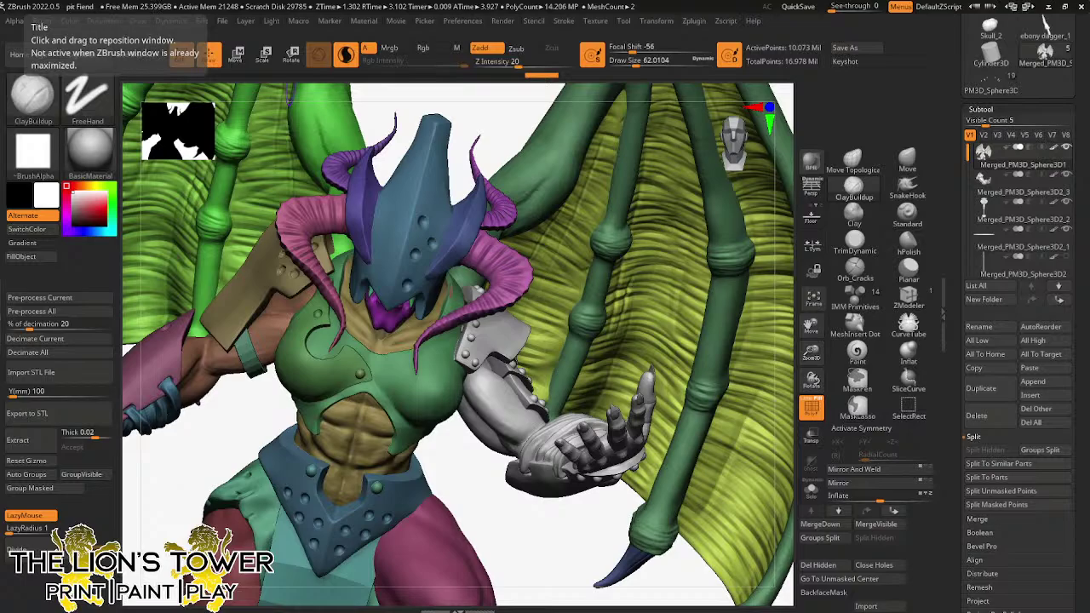
- Save the offered JPG picture to the Downloads folder
key("ctrl+shift+s")
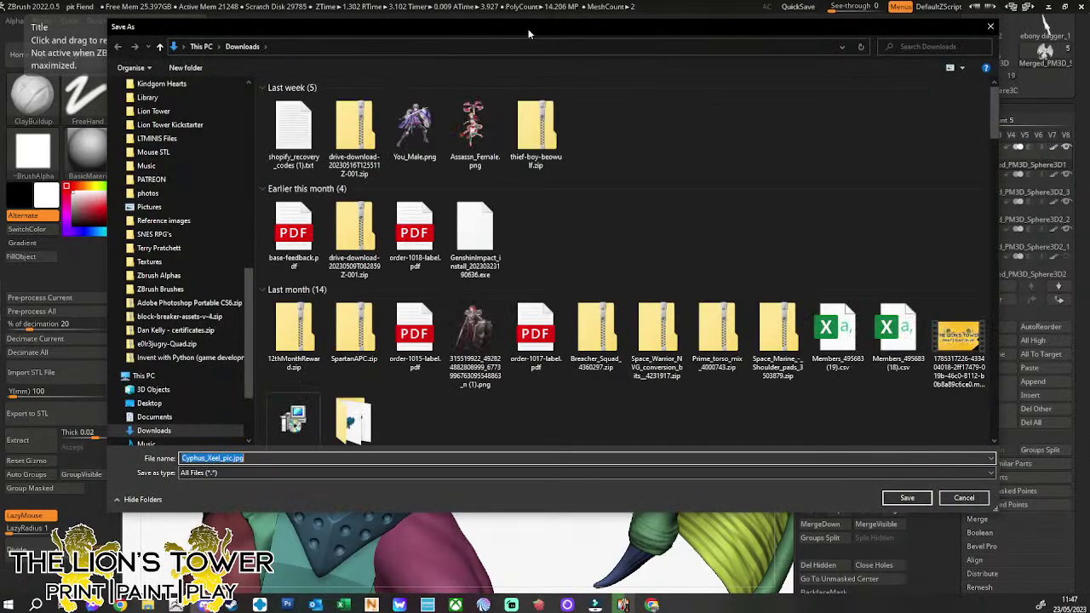
key("Return")
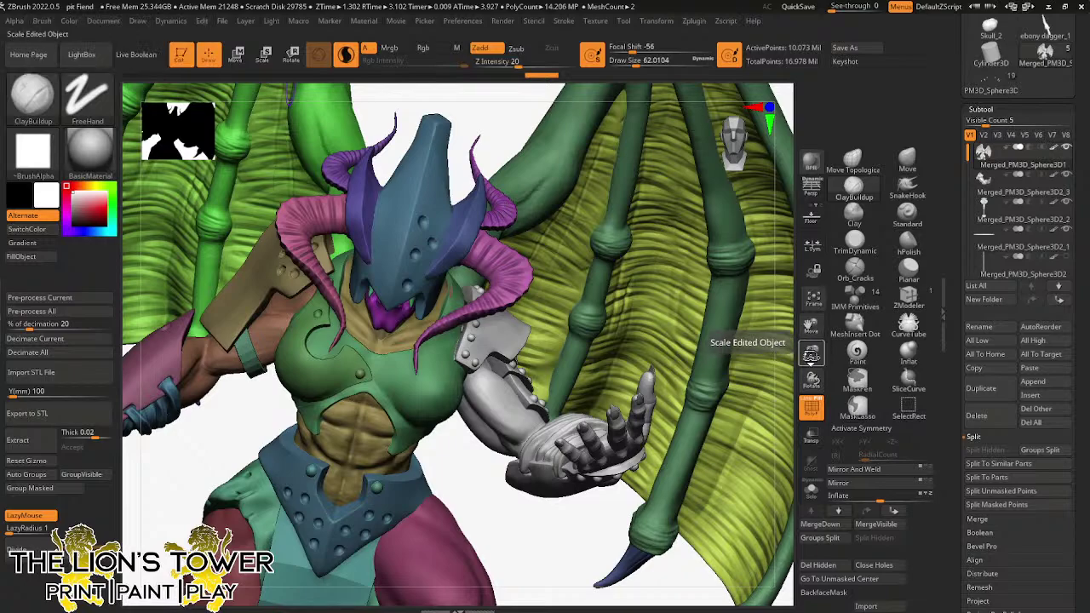
- Isolate the helmet's central front plate, then invert the visibility so only that plate is hidden
key("f")
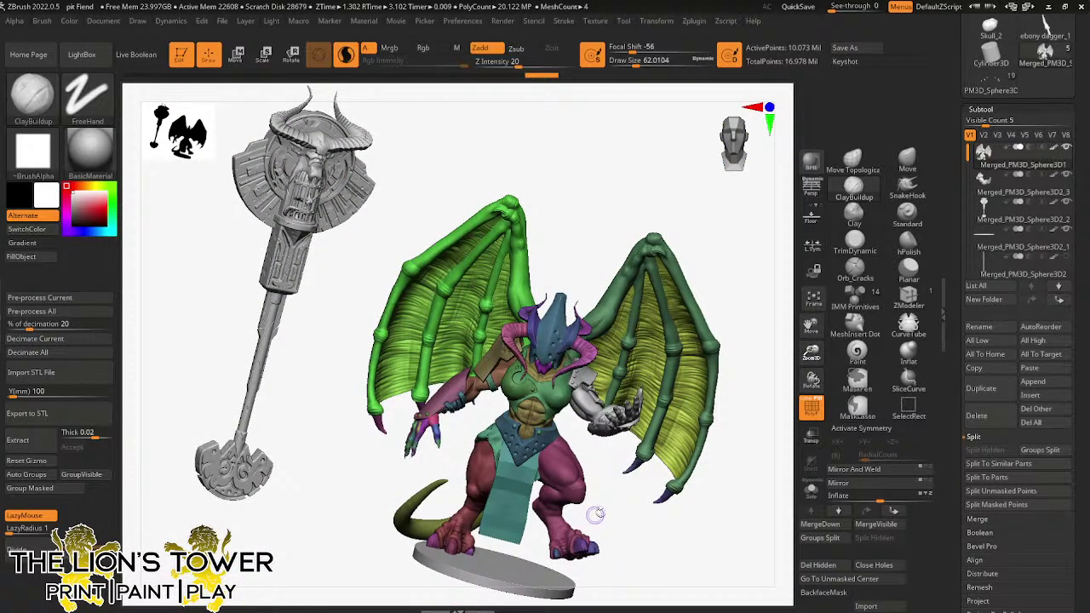
key("f")
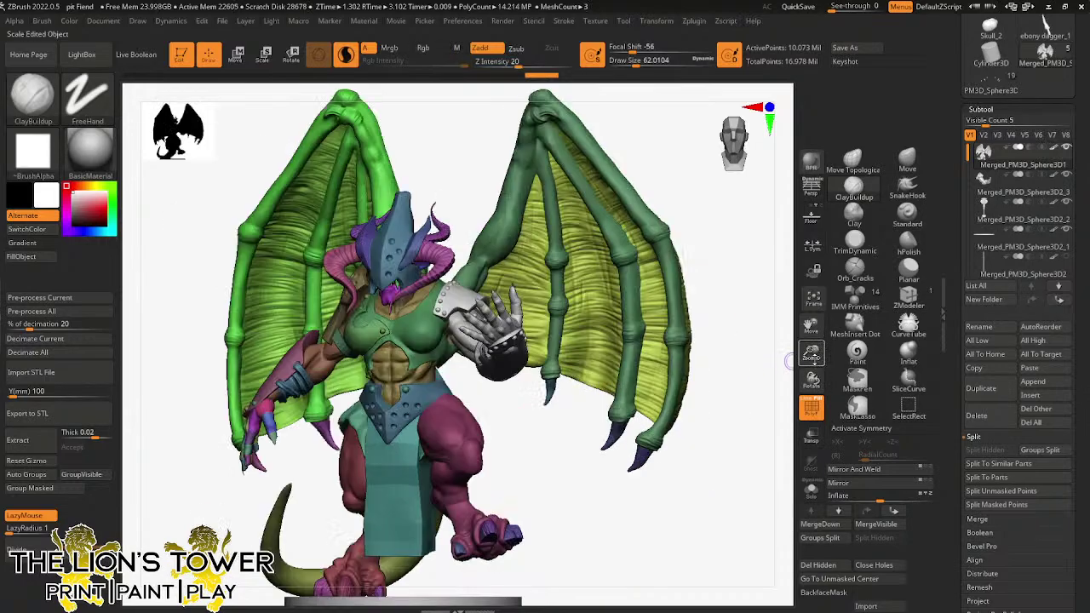
mouse_move(812, 353)
left_mouse_down()
mouse_move(811, 393)
mouse_move(811, 380)
left_mouse_up()
mouse_move(811, 326)
left_mouse_down()
mouse_move(858, 338)
mouse_move(908, 374)
left_mouse_up()
left_click(541, 212, "ctrl")
left_click(549, 240, "ctrl")
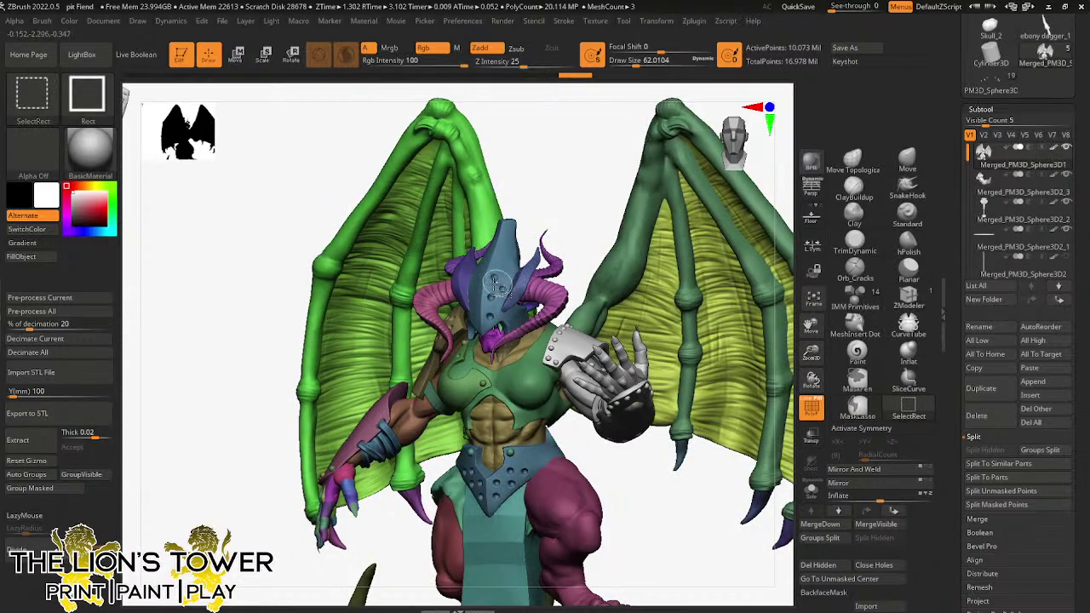
left_click(468, 284, "ctrl+shift")
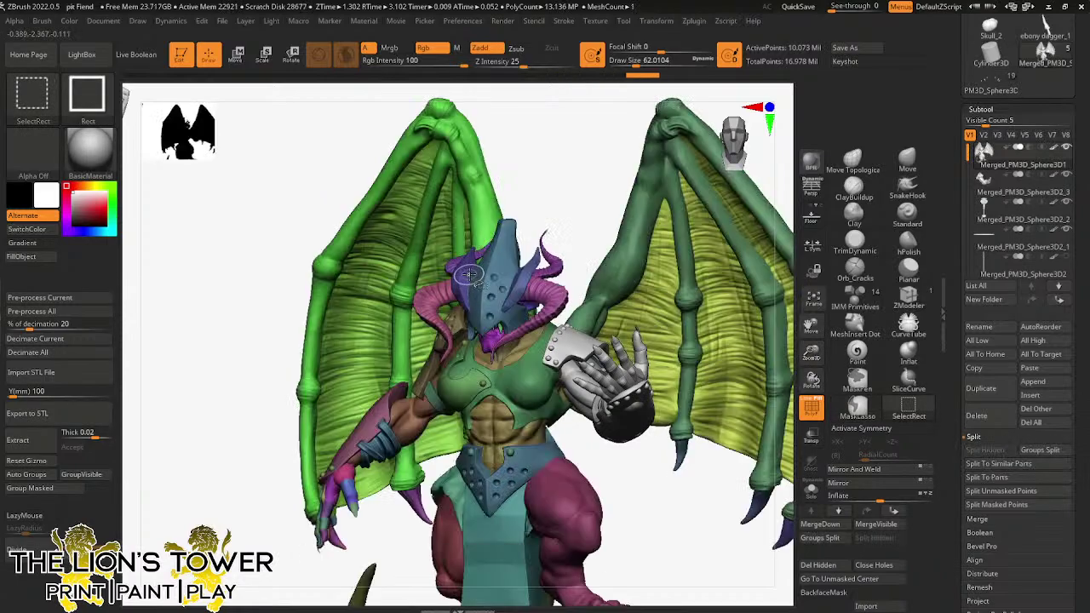
left_click(476, 284, "ctrl+shift")
left_click(474, 276, "ctrl+shift")
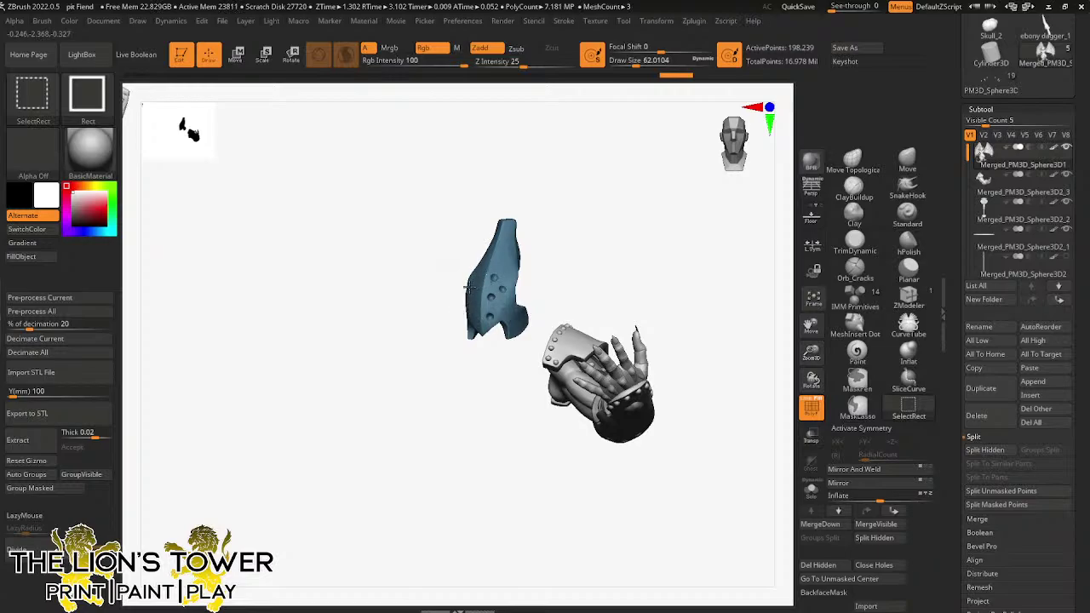
left_click(464, 282, "ctrl+shift")
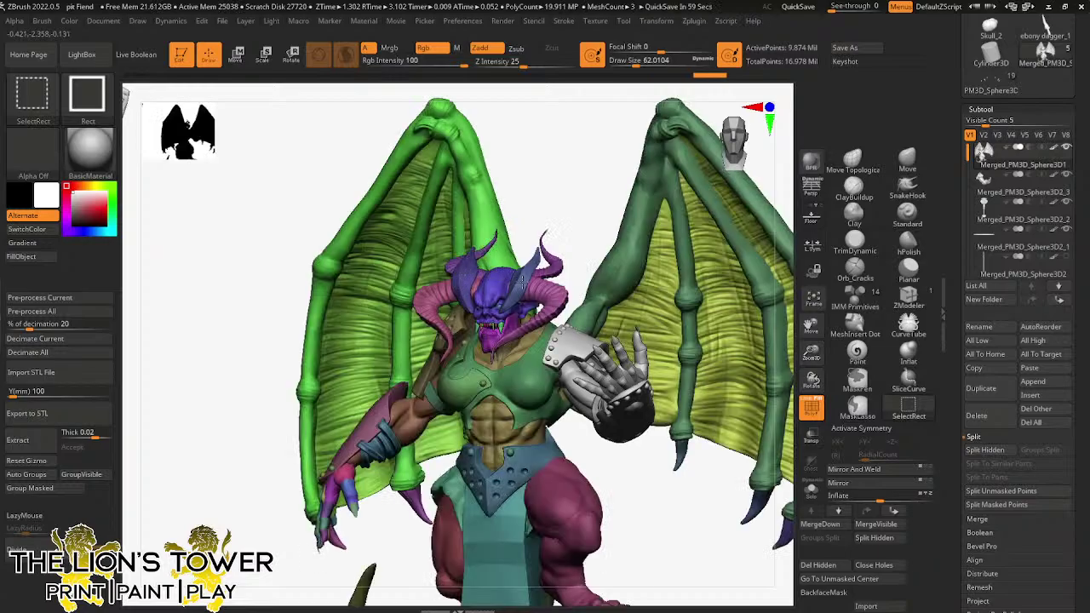
- Hide both helmet side plates and all the horns so the bare head is exposed
left_click(465, 275, "ctrl+shift")
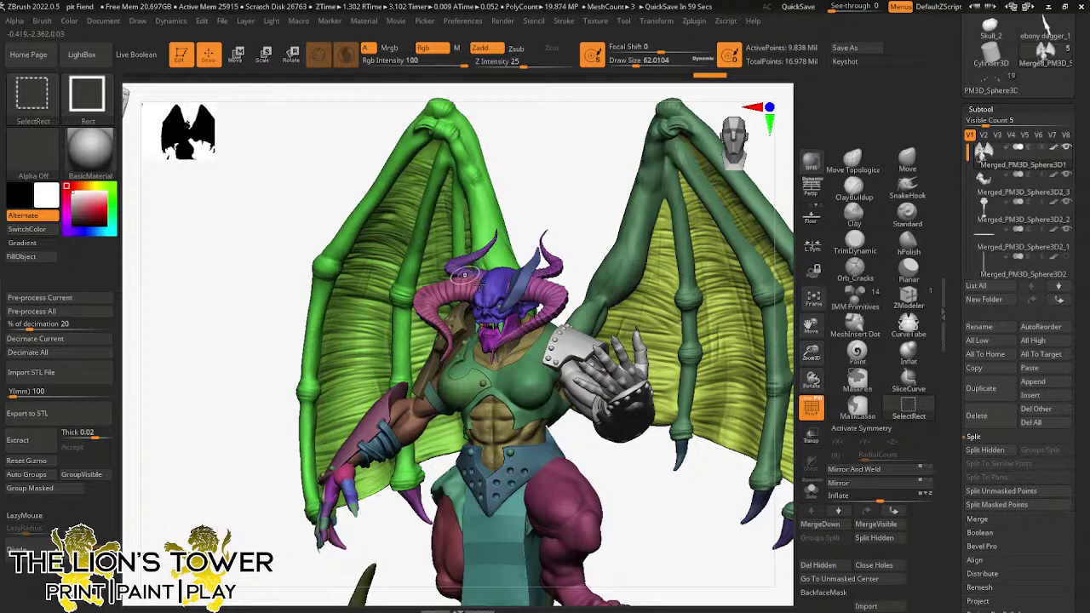
left_click(530, 271, "ctrl+alt+shift")
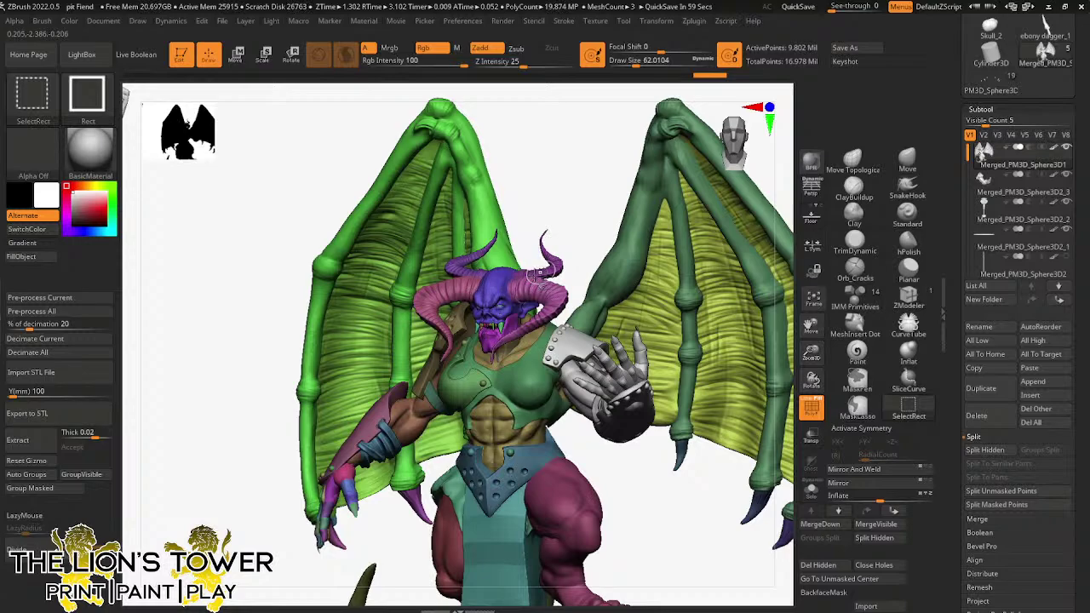
left_click(521, 266, "ctrl+alt+shift")
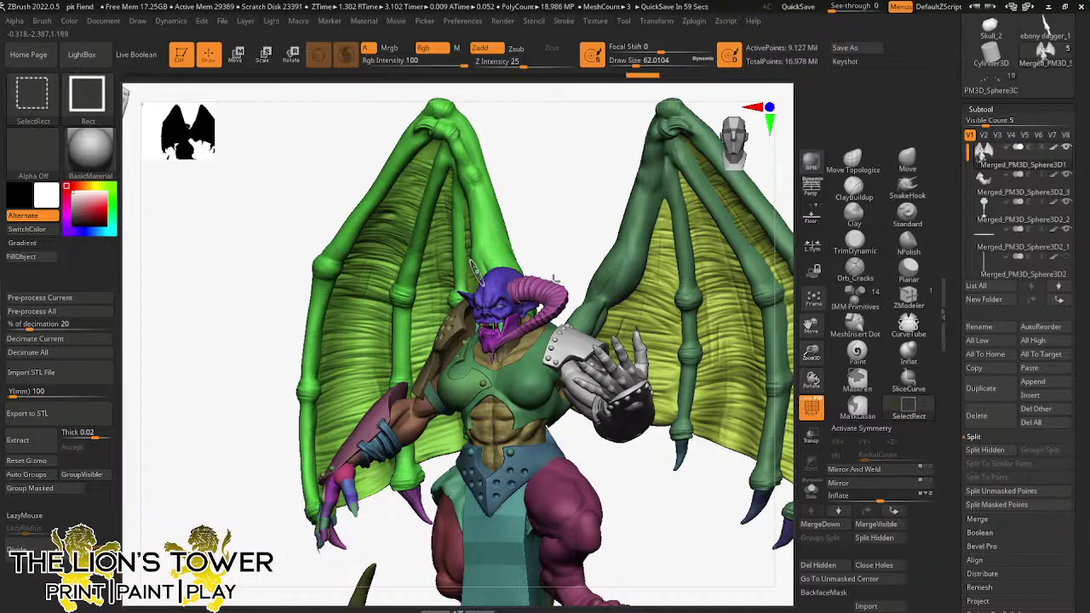
left_click(538, 305, "ctrl+alt+shift")
- Hide the remaining head and jaw parts, then invert the visibility to isolate the complete head with helmet and horns
mouse_move(795, 326)
left_mouse_down()
mouse_move(770, 325)
mouse_move(776, 408)
left_mouse_up()
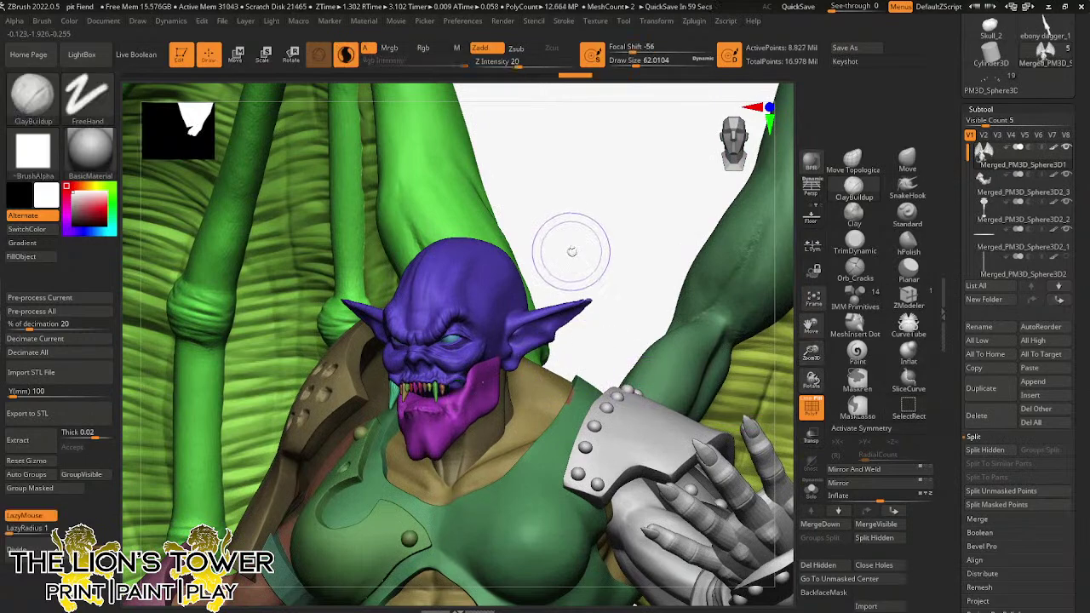
mouse_move(567, 250)
left_mouse_down()
mouse_move(582, 242)
mouse_move(486, 234)
left_mouse_up()
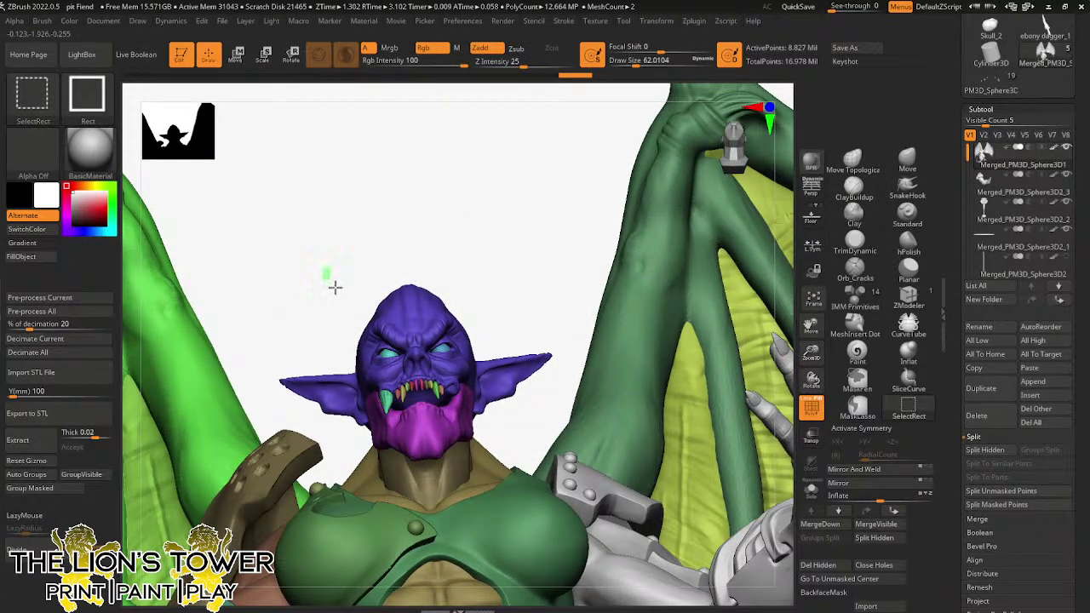
mouse_move(322, 268)
left_mouse_down("ctrl+shift")
mouse_move(497, 395)
mouse_move(500, 413)
mouse_move(515, 375)
left_mouse_up("ctrl+shift")
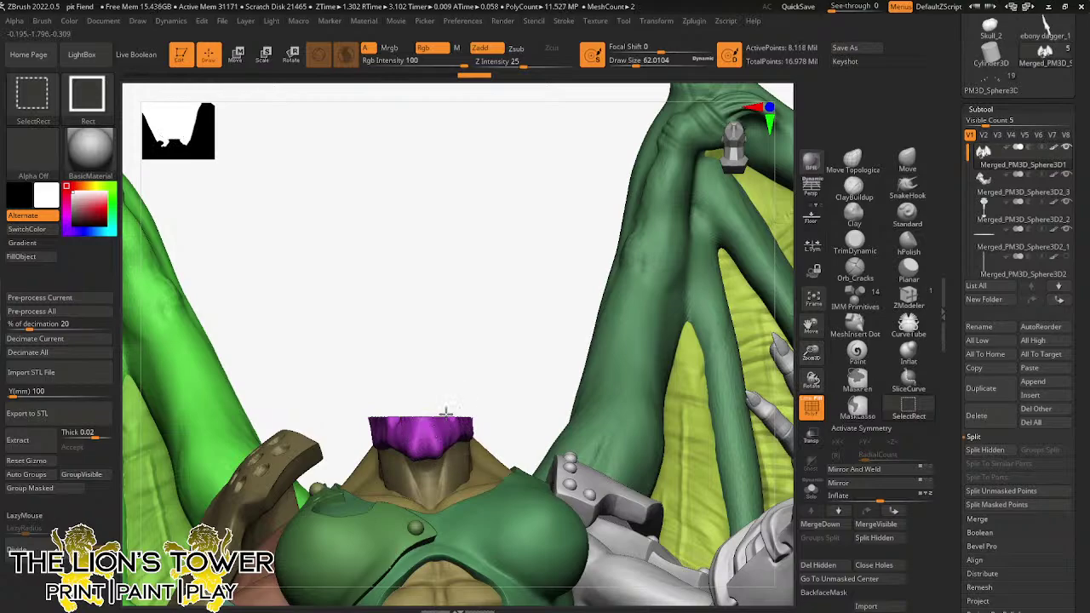
left_click_drag(518, 316, 554, 305)
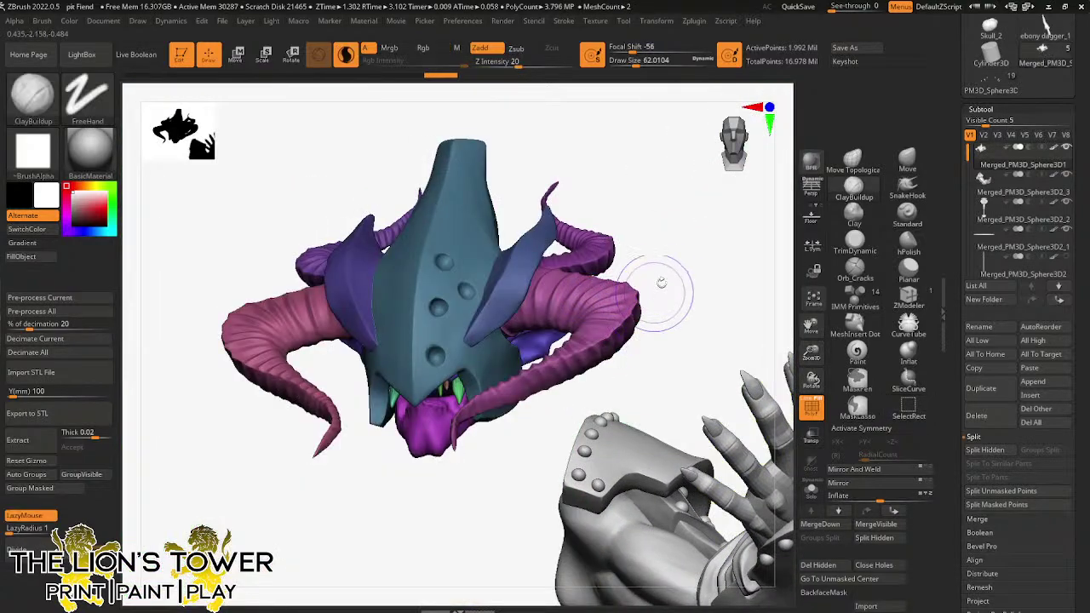
- Hide the bare skull and the connecting neck pieces of the isolated head, then invert the visibility to show them with the body
mouse_move(645, 280)
left_mouse_down()
mouse_move(584, 227)
mouse_move(651, 244)
mouse_move(628, 197)
mouse_move(572, 209)
mouse_move(599, 221)
mouse_move(608, 268)
left_mouse_up()
left_click(431, 280, "ctrl+shift")
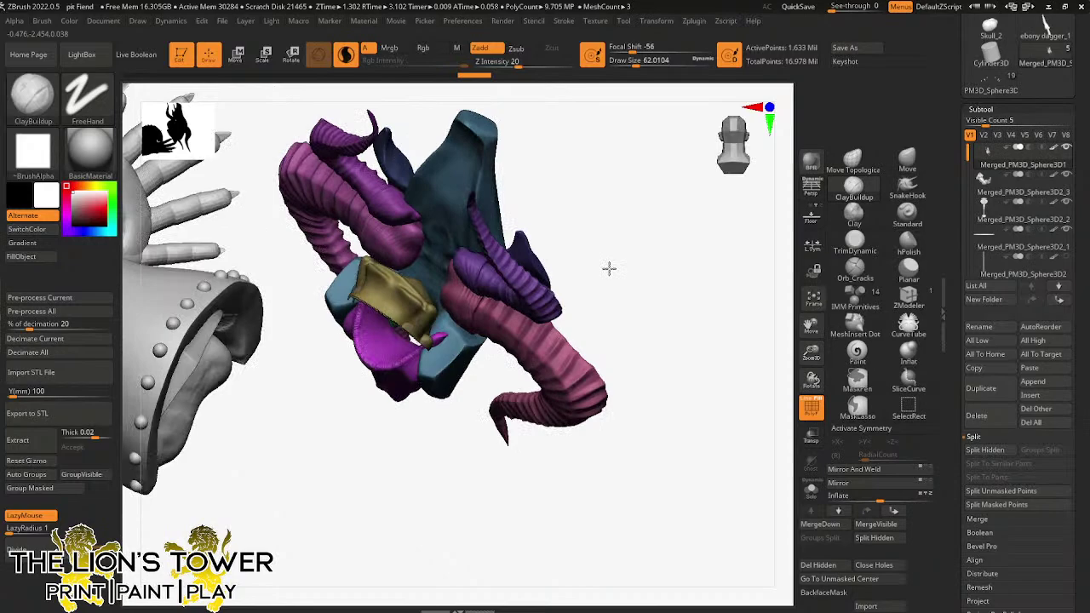
left_click(417, 313, "ctrl+alt+shift")
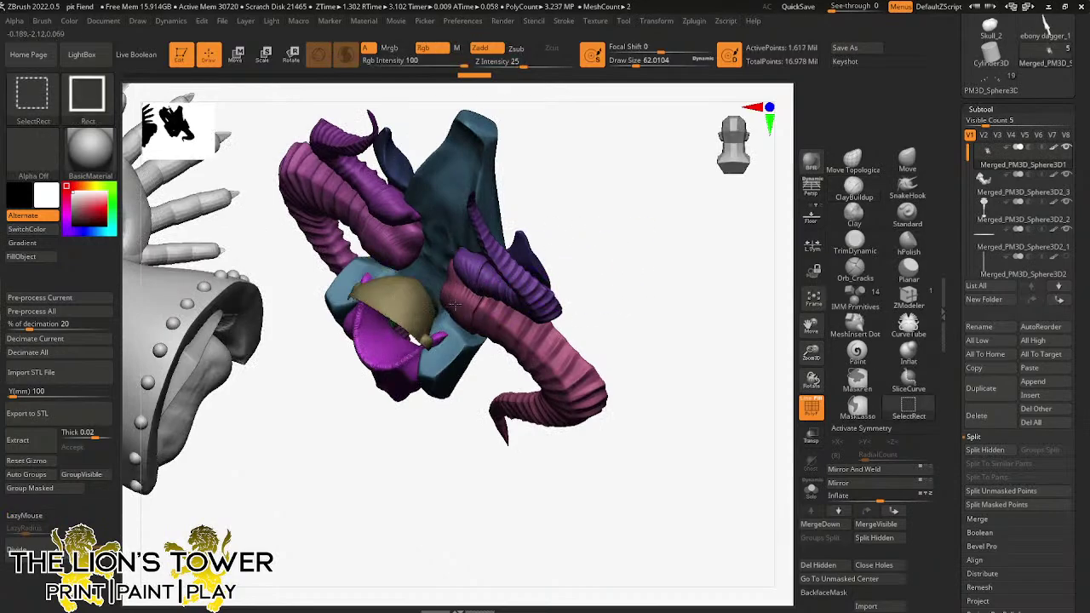
left_click(424, 309, "ctrl+alt+shift")
left_click_drag(586, 238, 629, 273)
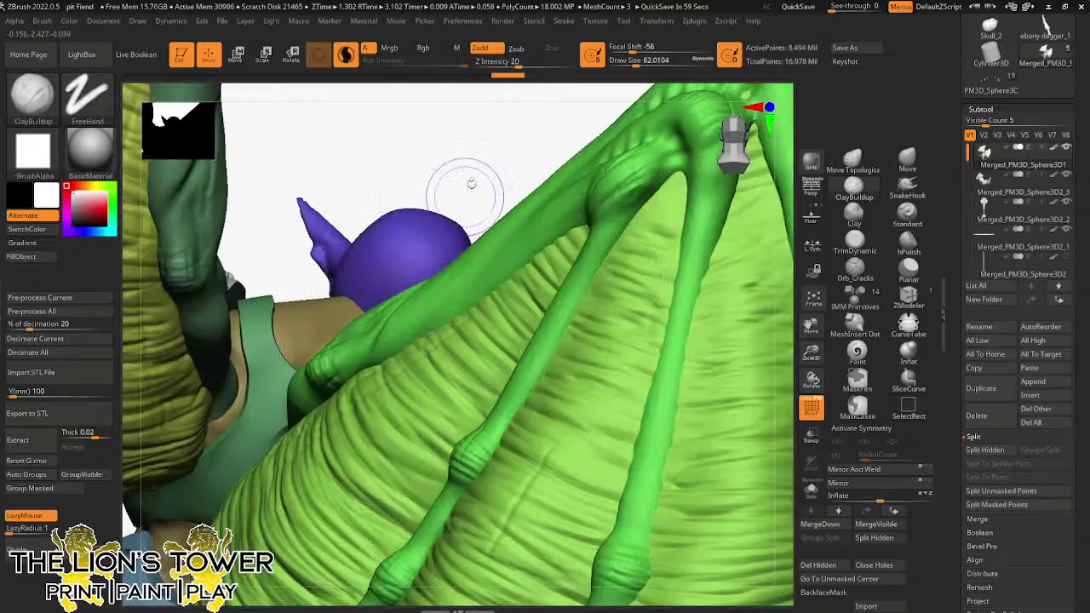
- Hide the skull and remaining brown head piece, mask the visible body, and restore the full model with only the head unmasked
mouse_move(468, 189)
left_mouse_down()
mouse_move(481, 201)
mouse_move(452, 201)
mouse_move(593, 202)
mouse_move(554, 311)
left_mouse_up()
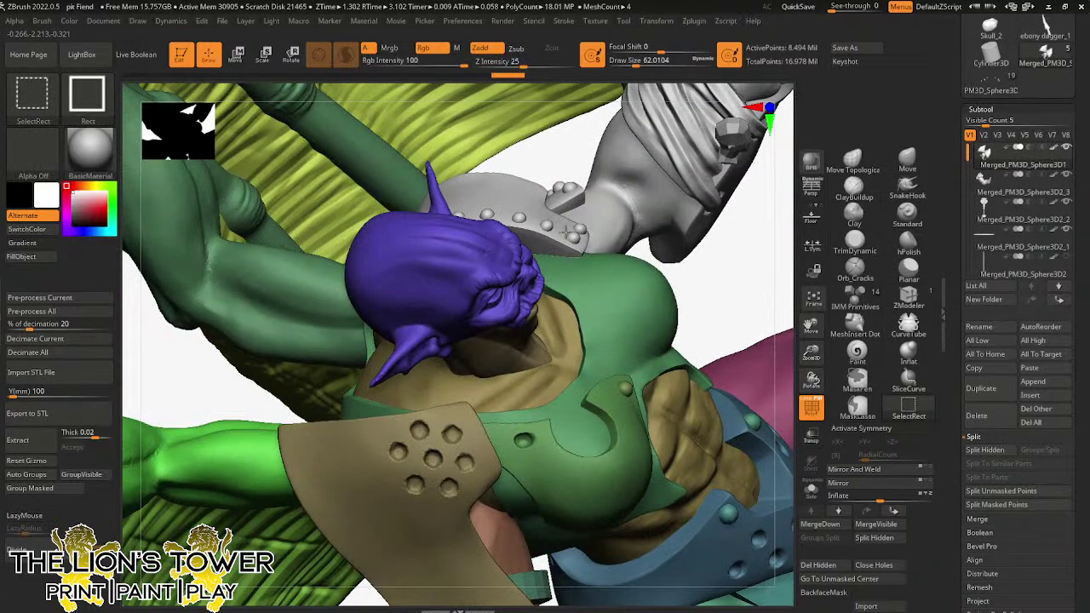
left_click(527, 298, "ctrl+alt+shift")
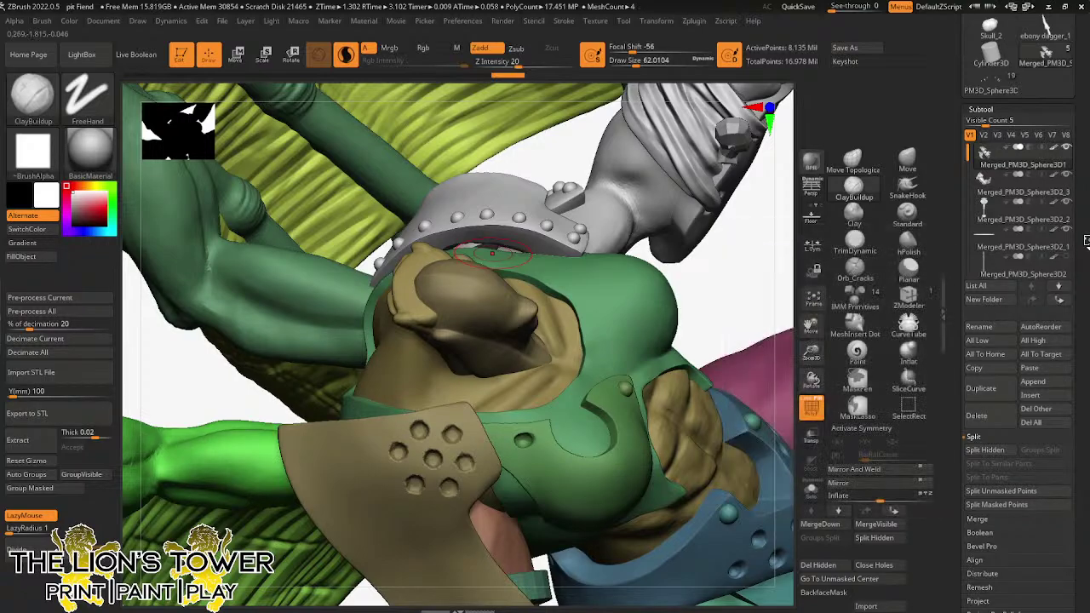
left_click_drag(811, 353, 758, 273)
mouse_move(664, 226)
left_mouse_down()
mouse_move(731, 211)
mouse_move(703, 261)
left_mouse_up()
mouse_move(673, 309)
left_mouse_down()
mouse_move(656, 281)
mouse_move(681, 313)
mouse_move(678, 265)
mouse_move(460, 327)
left_mouse_up()
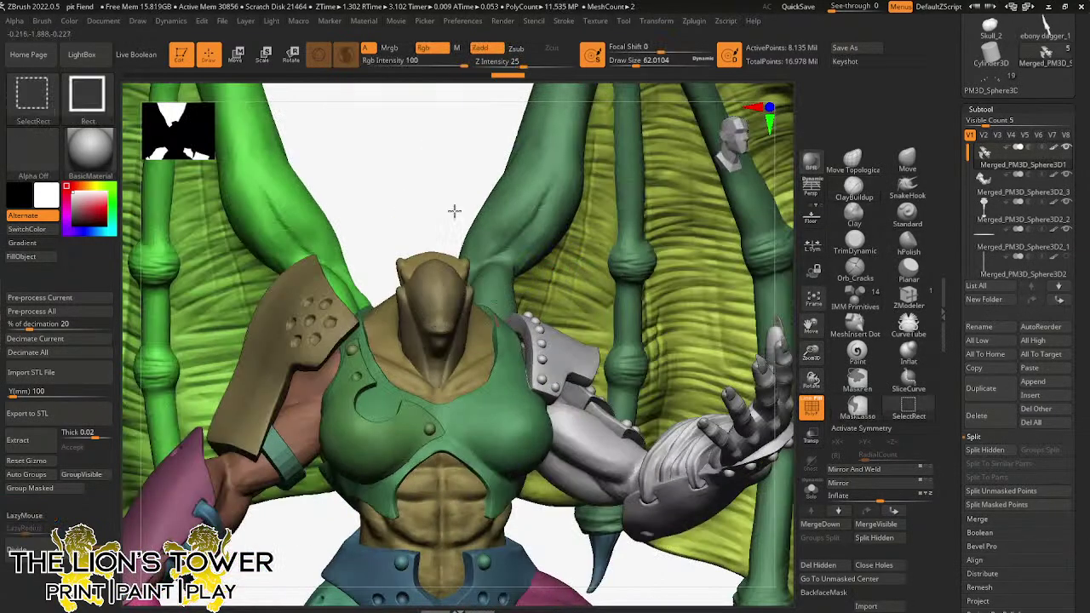
left_click(438, 173, "ctrl+shift")
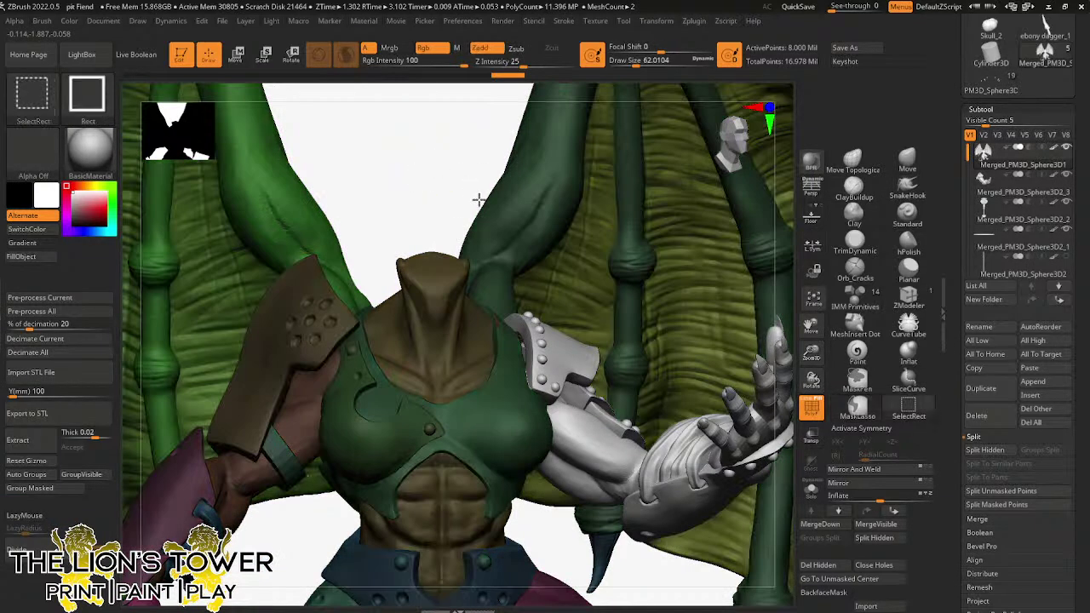
left_click(434, 171, "ctrl+shift")
- Centre the transform gizmo on the unmasked head and place its pivot at the base of the head
key("r")
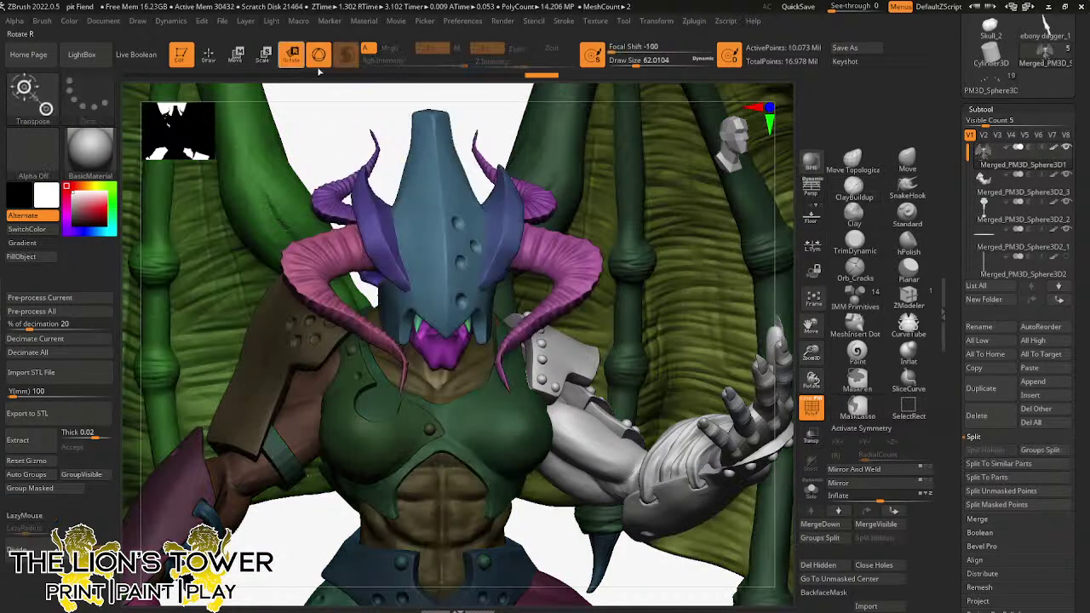
left_click_drag(786, 281, 761, 299, "alt")
left_click_drag(766, 258, 402, 89)
key("e")
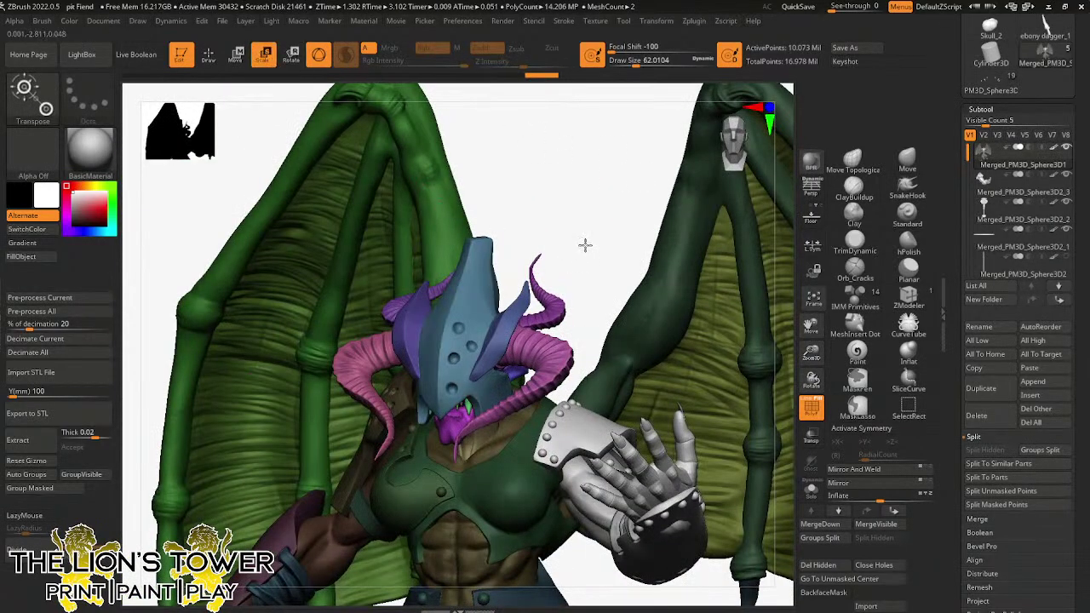
left_click(848, 579)
left_click_drag(593, 276, 692, 257)
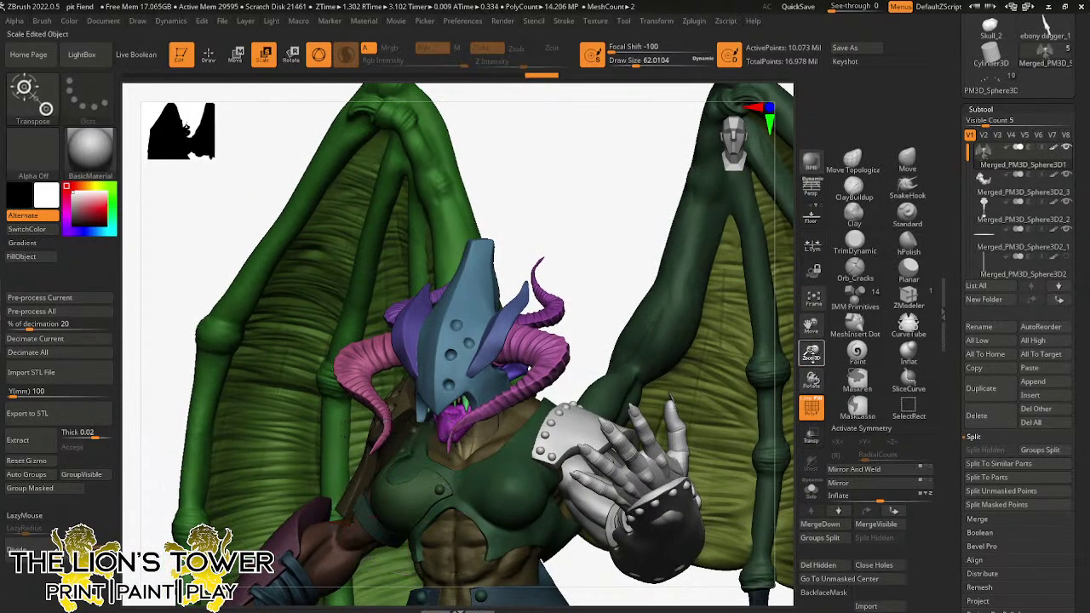
key("f")
left_click_drag(707, 331, 777, 325)
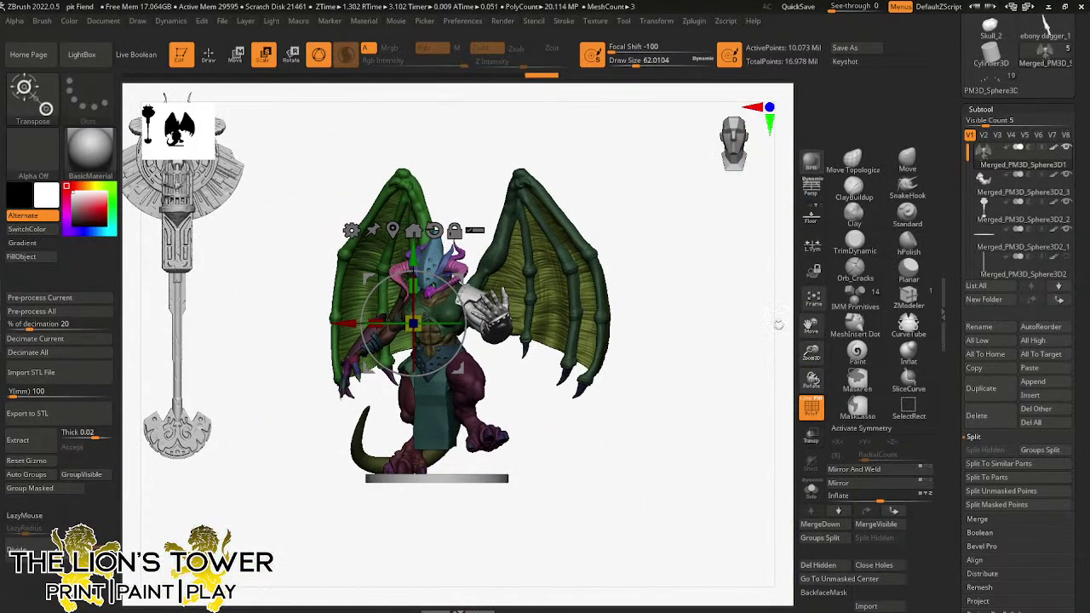
left_click_drag(815, 358, 459, 227)
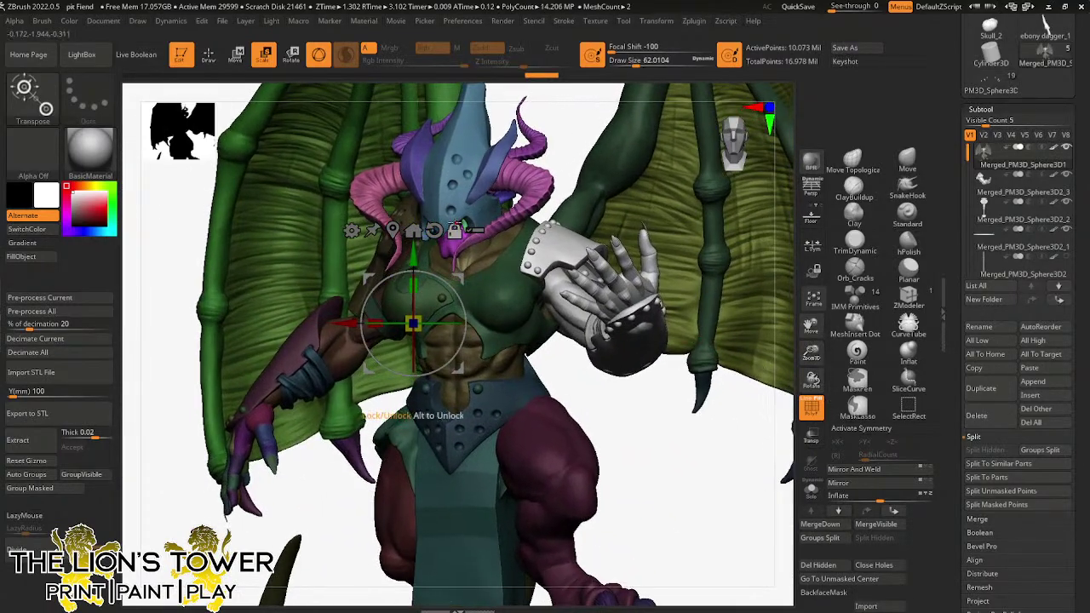
left_click_drag(413, 255, 482, 155)
- Rotate the helmeted head on the neck with the gizmo, turning it about 23 degrees and adjusting its tilt from several sides
left_click_drag(547, 117, 583, 63)
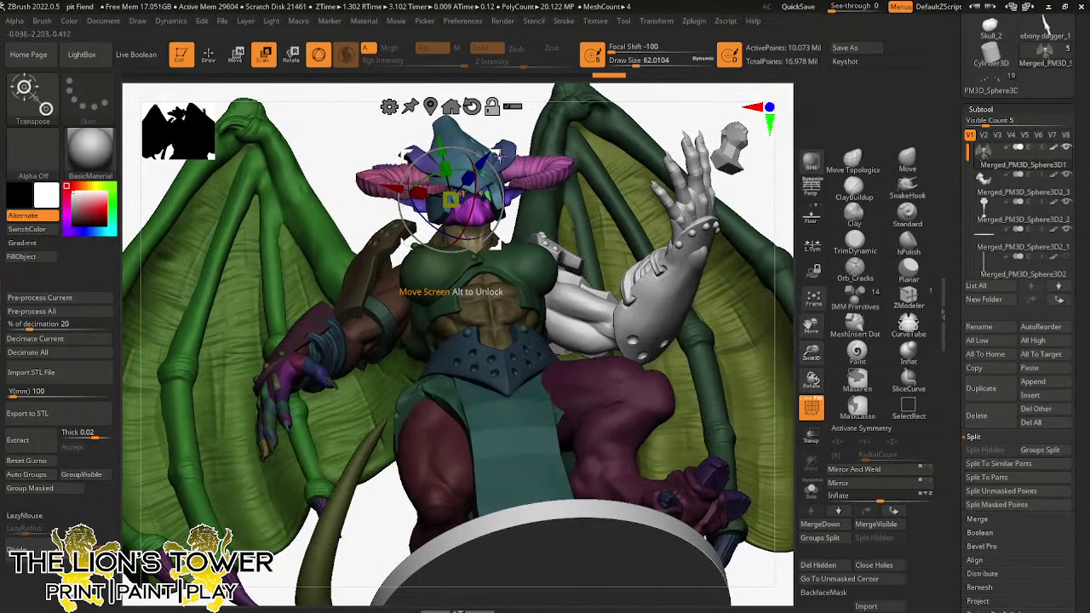
left_click_drag(494, 157, 512, 184)
left_click_drag(521, 109, 536, 292)
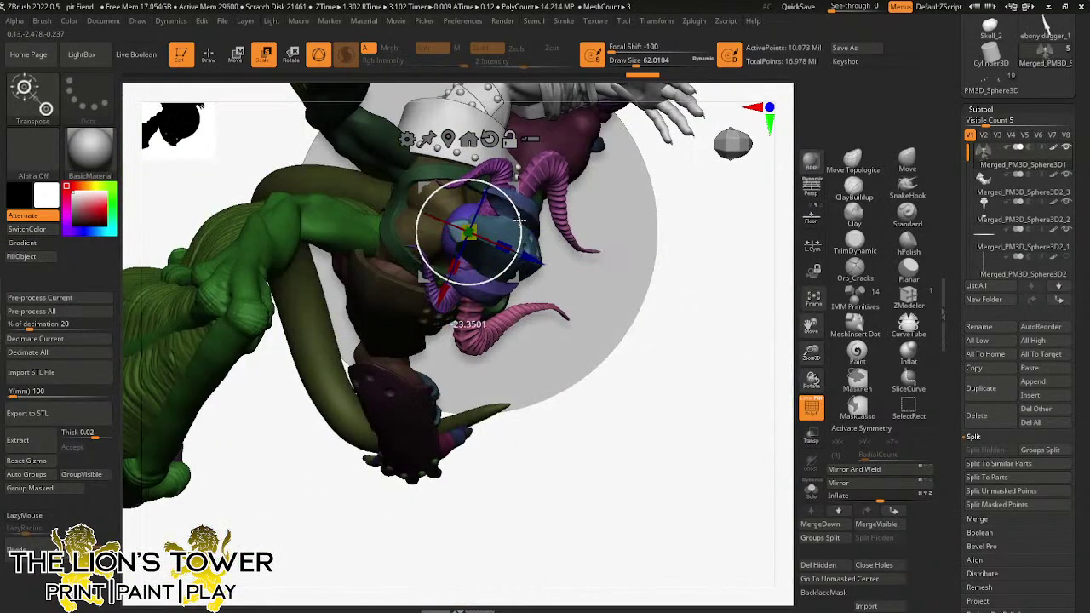
left_click_drag(696, 412, 677, 238)
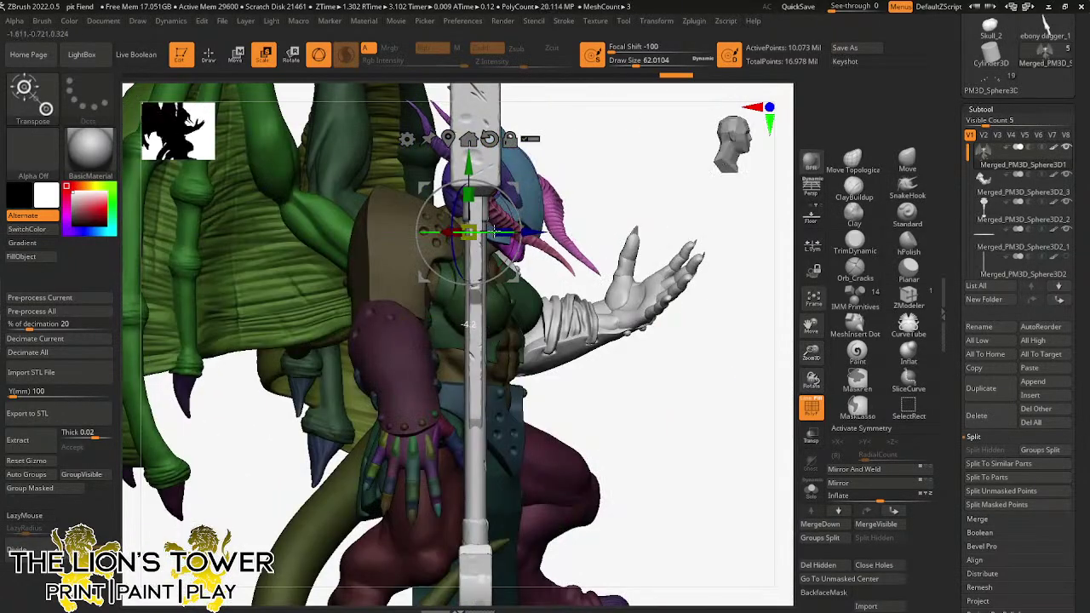
left_click_drag(642, 192, 492, 193)
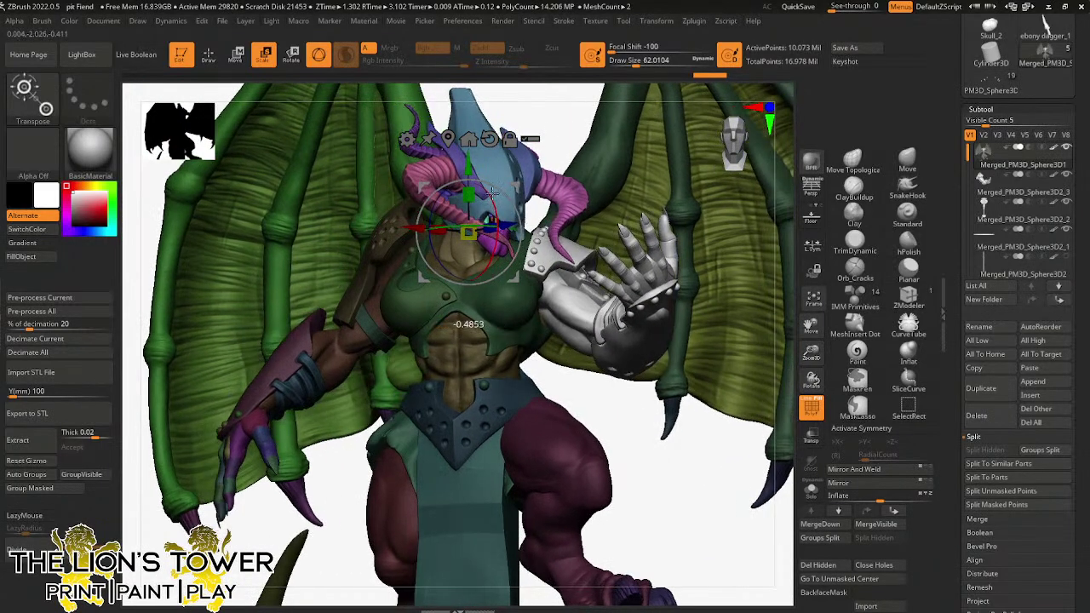
left_click_drag(553, 123, 639, 200)
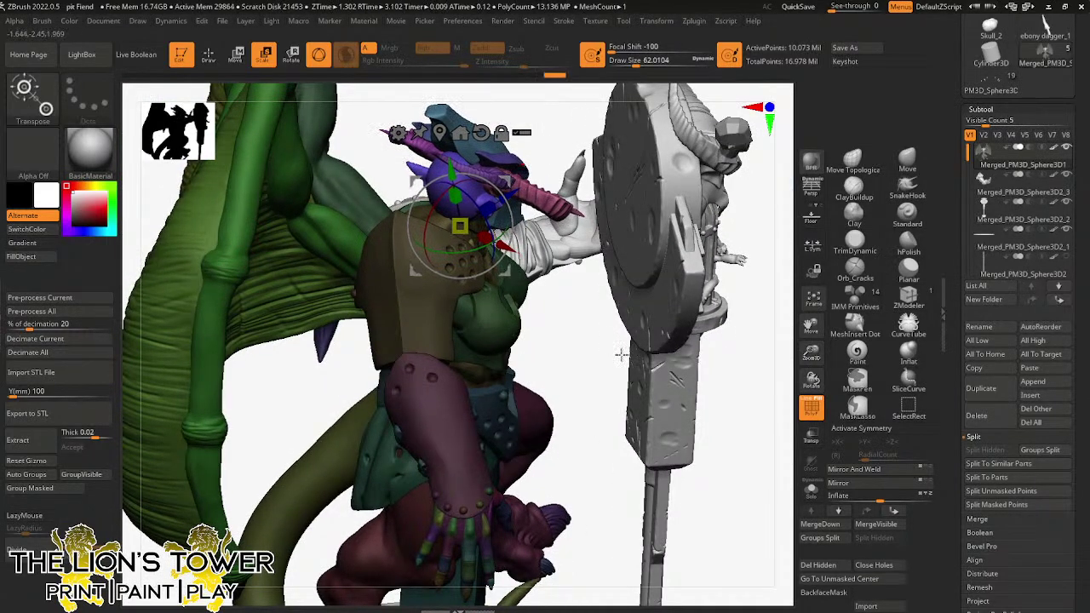
left_click_drag(594, 345, 504, 179)
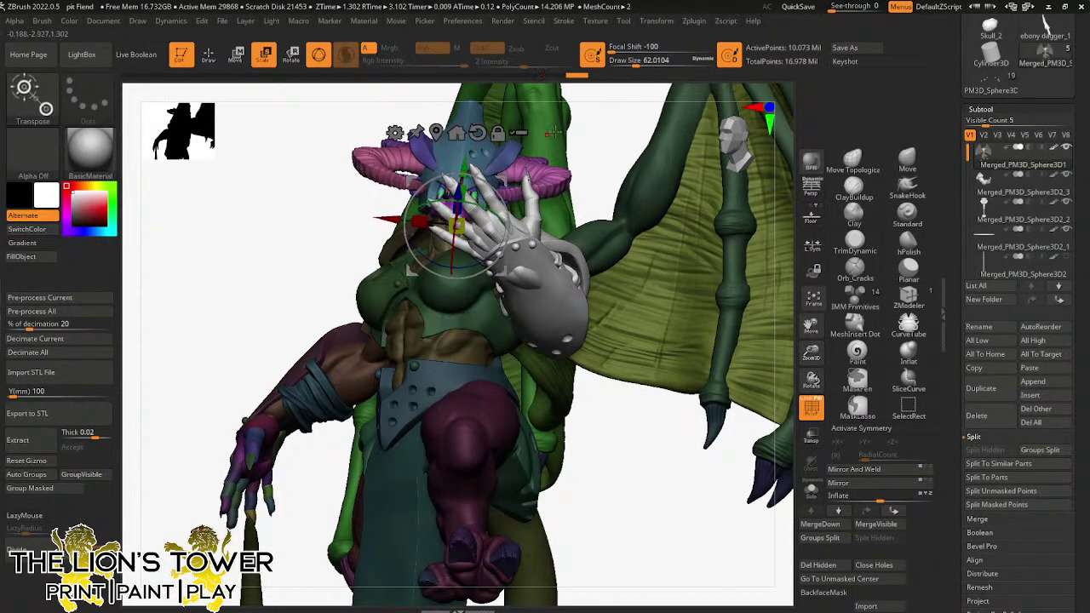
mouse_move(600, 128)
left_mouse_down()
mouse_move(625, 187)
mouse_move(711, 217)
left_mouse_up()
- Adjust the neck under the turned head with the Move and Move Topological brushes at a draw size of about 167
left_click(209, 55)
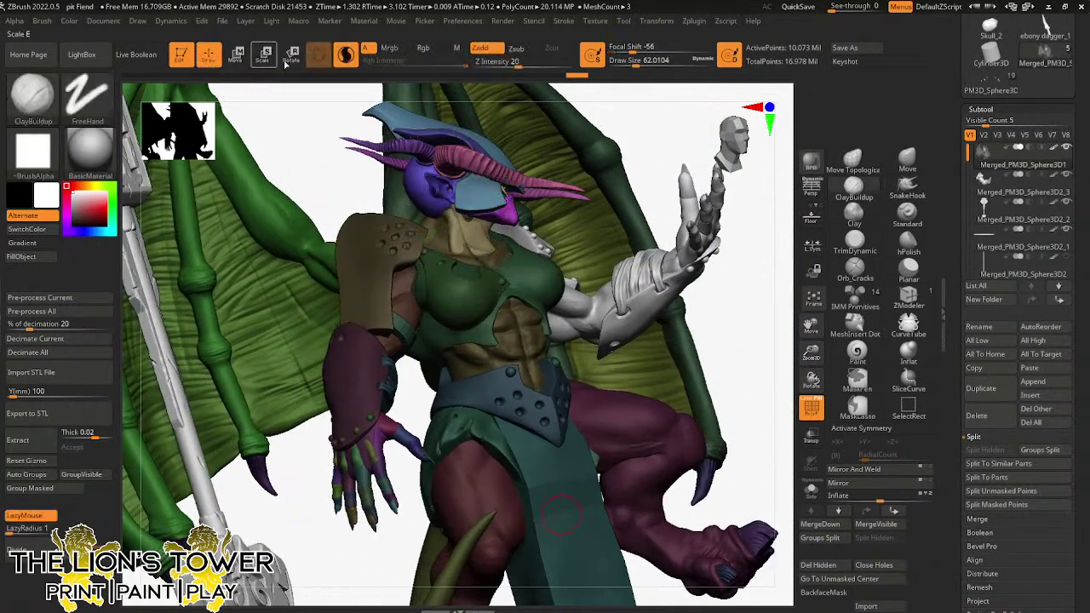
left_click(907, 159)
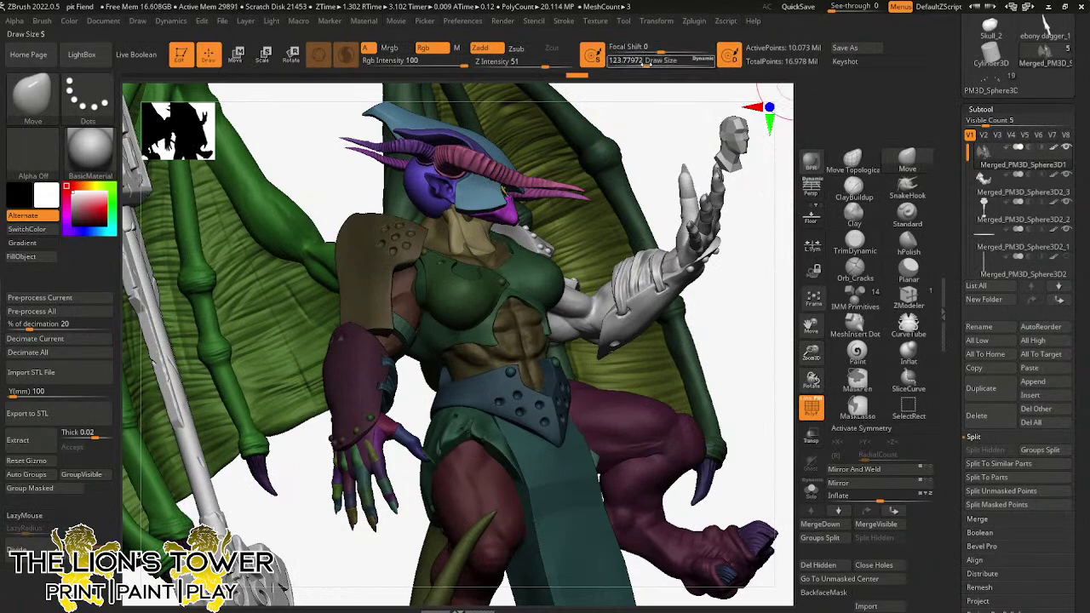
left_click_drag(651, 66, 652, 66)
left_click_drag(642, 156, 659, 167)
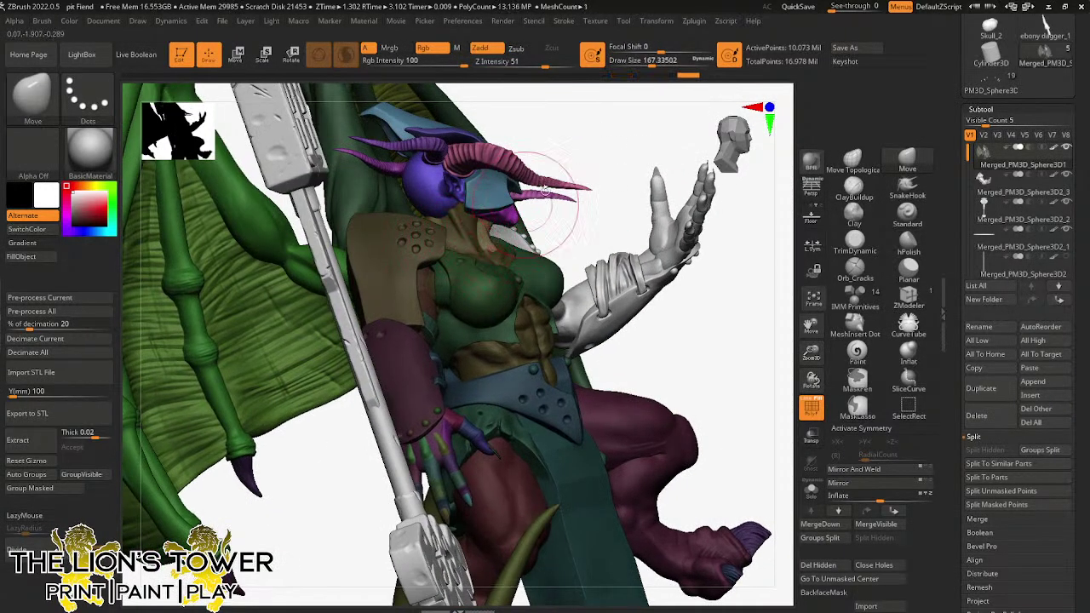
left_click_drag(543, 189, 507, 230)
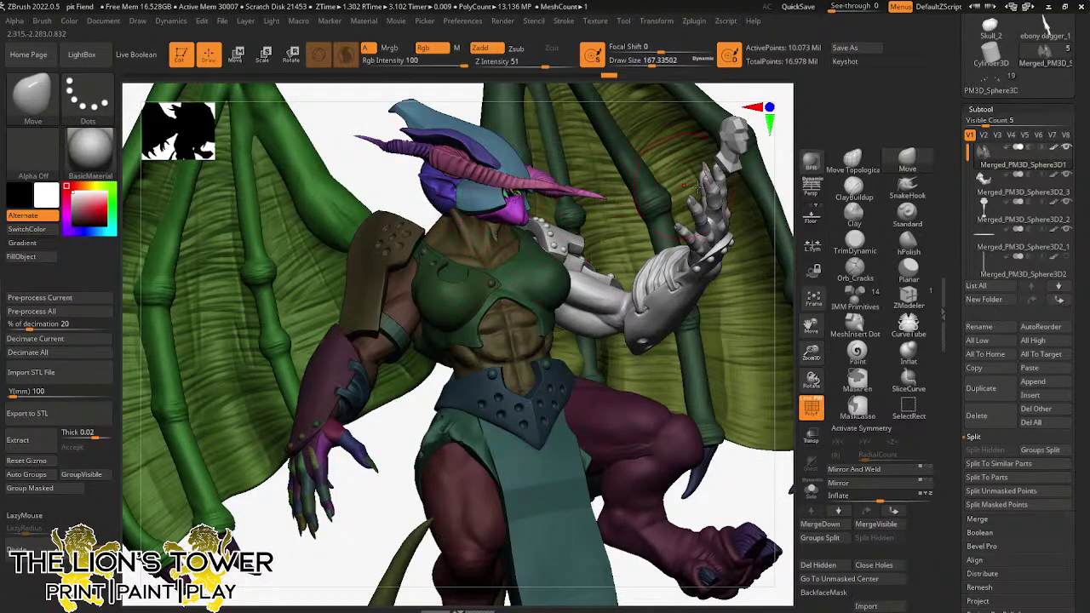
mouse_move(781, 203)
left_mouse_down()
mouse_move(753, 181)
mouse_move(744, 153)
mouse_move(785, 152)
mouse_move(739, 164)
left_mouse_up()
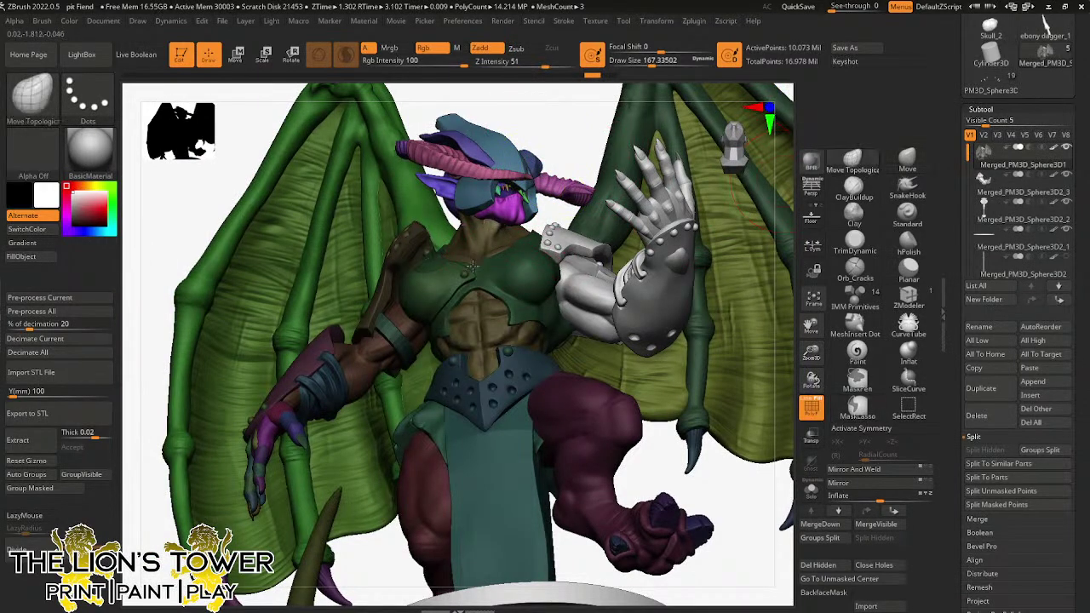
right_click_drag(473, 266, 480, 228)
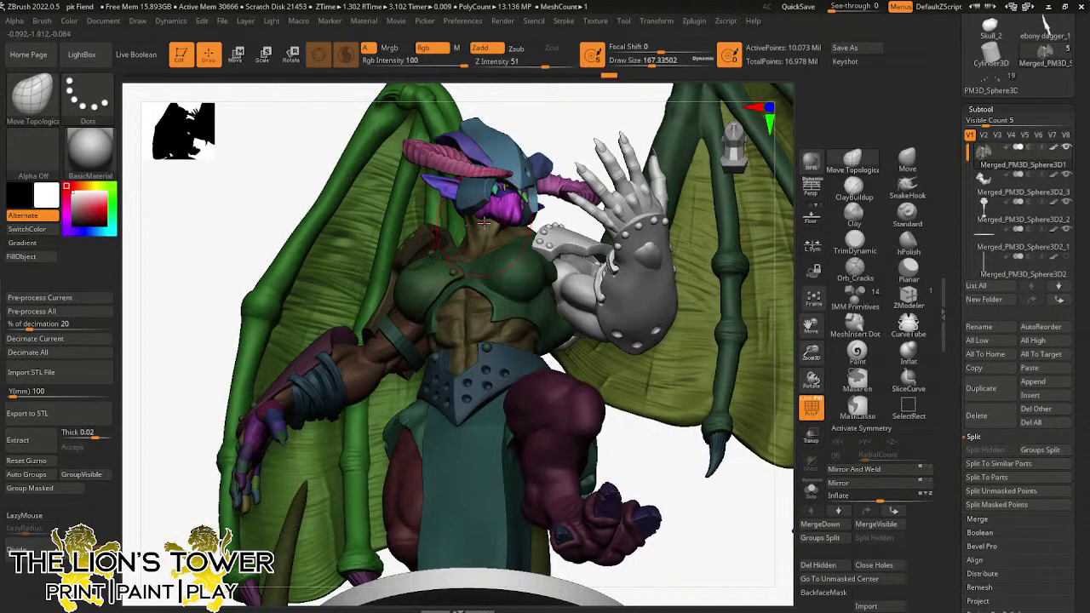
left_click_drag(563, 125, 519, 98)
- Shift the unmasked head slightly along the gizmo's Z axis to seat it on the neck
left_click(266, 52)
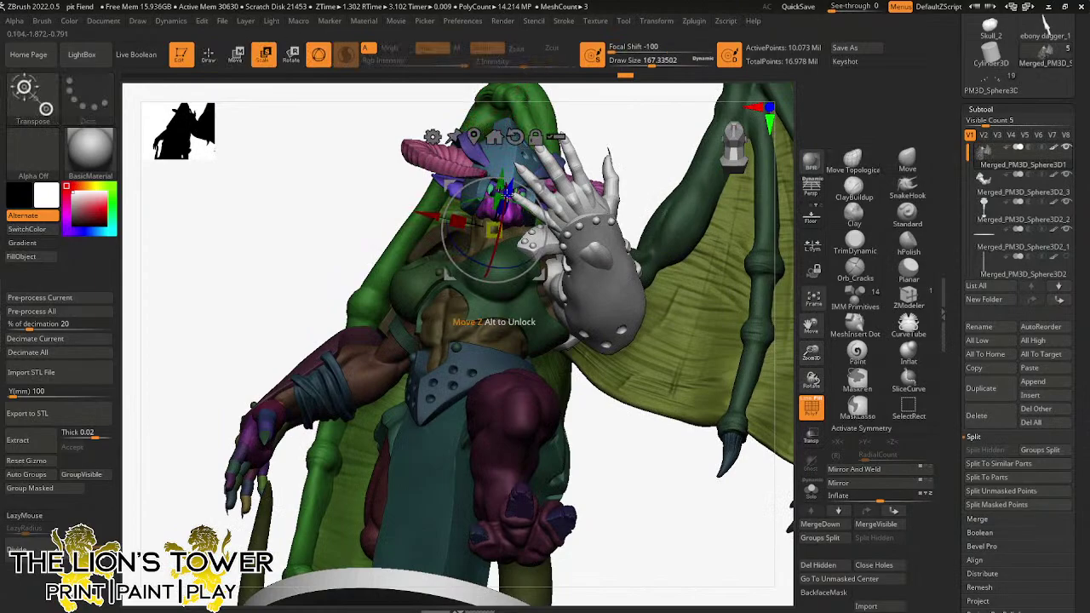
mouse_move(589, 131)
right_mouse_down()
mouse_move(679, 110)
mouse_move(672, 117)
right_mouse_up()
key("q")
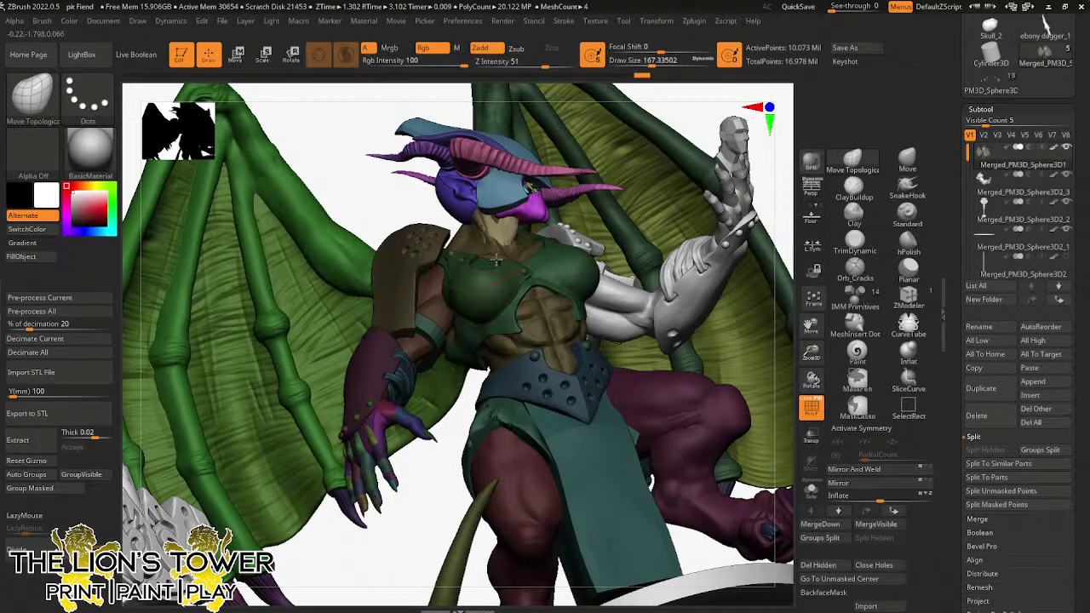
- Set the draw size to about 39 and isolate the magenta lower jaw where it pokes through the neck
left_click_drag(664, 116, 751, 128)
left_click_drag(812, 352, 811, 416)
left_click_drag(811, 352, 809, 285)
left_click_drag(690, 265, 594, 254)
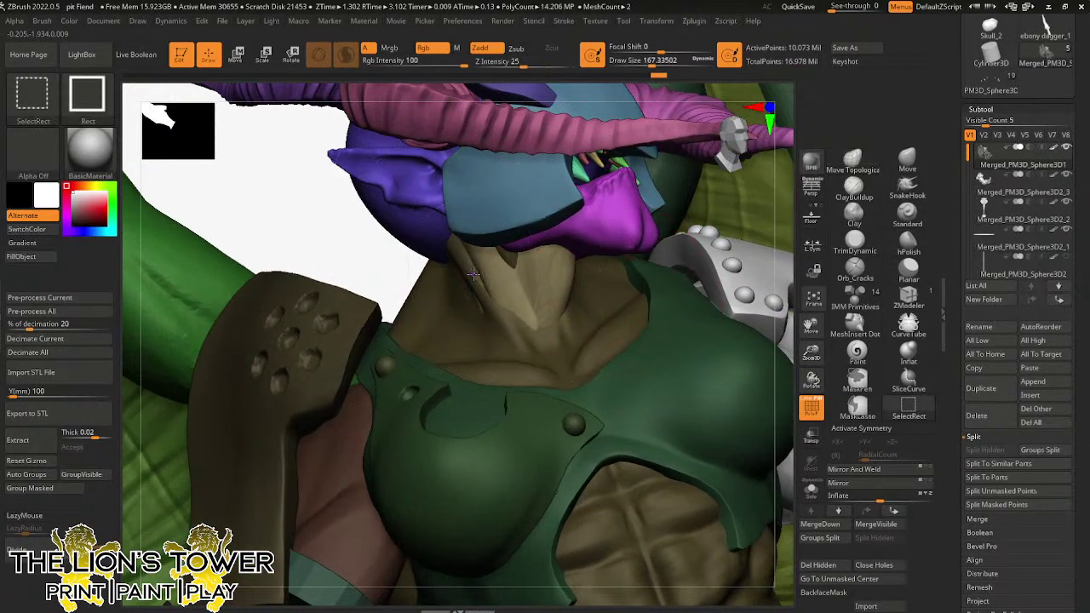
left_click(474, 281, "ctrl+shift")
left_click(445, 348, "ctrl+shift")
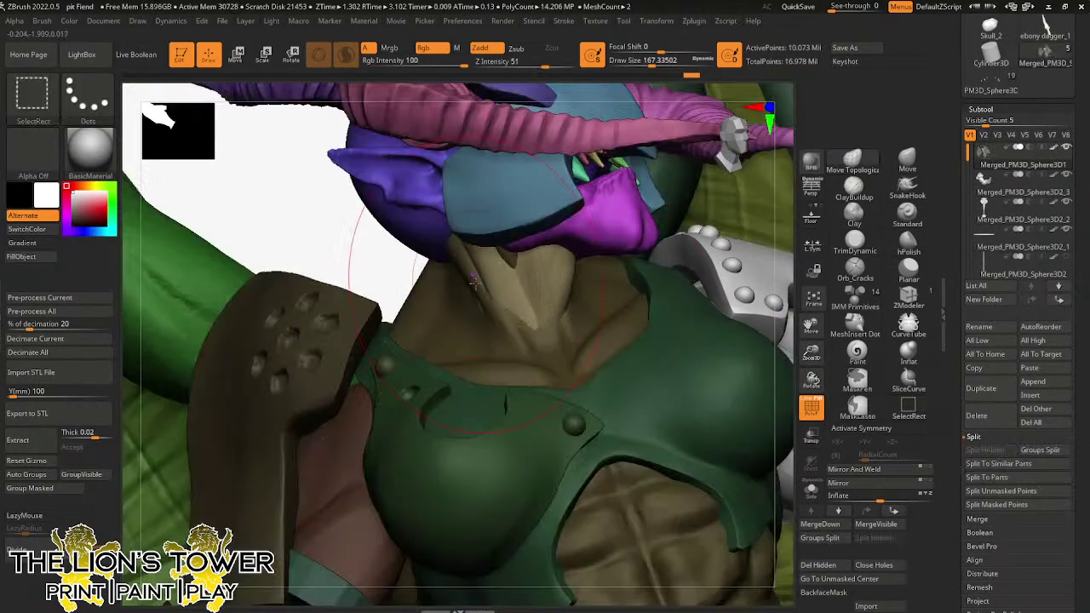
left_click(631, 63)
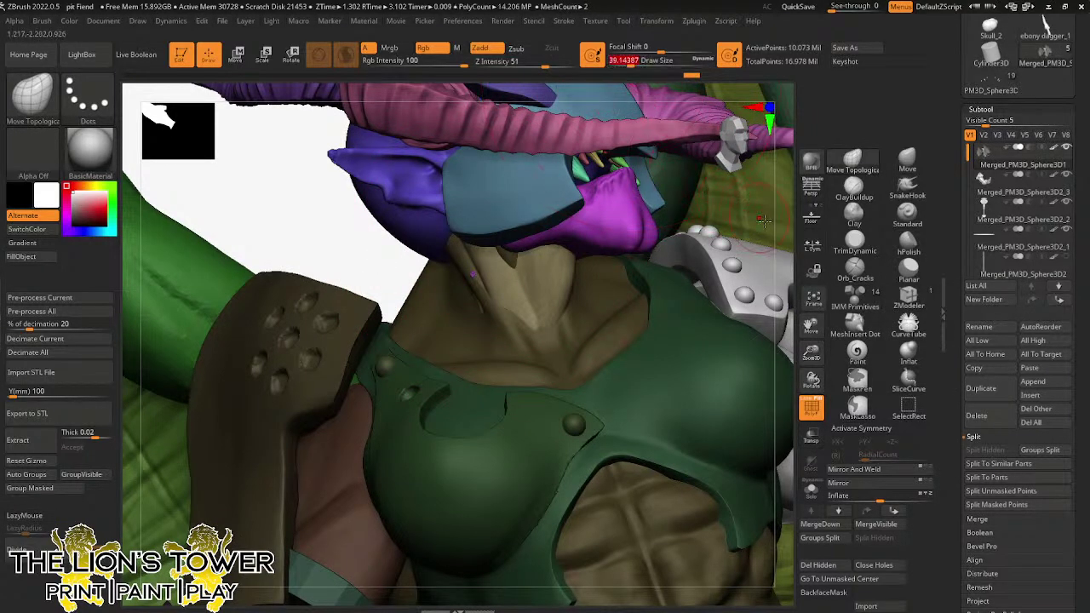
left_click_drag(812, 351, 811, 400)
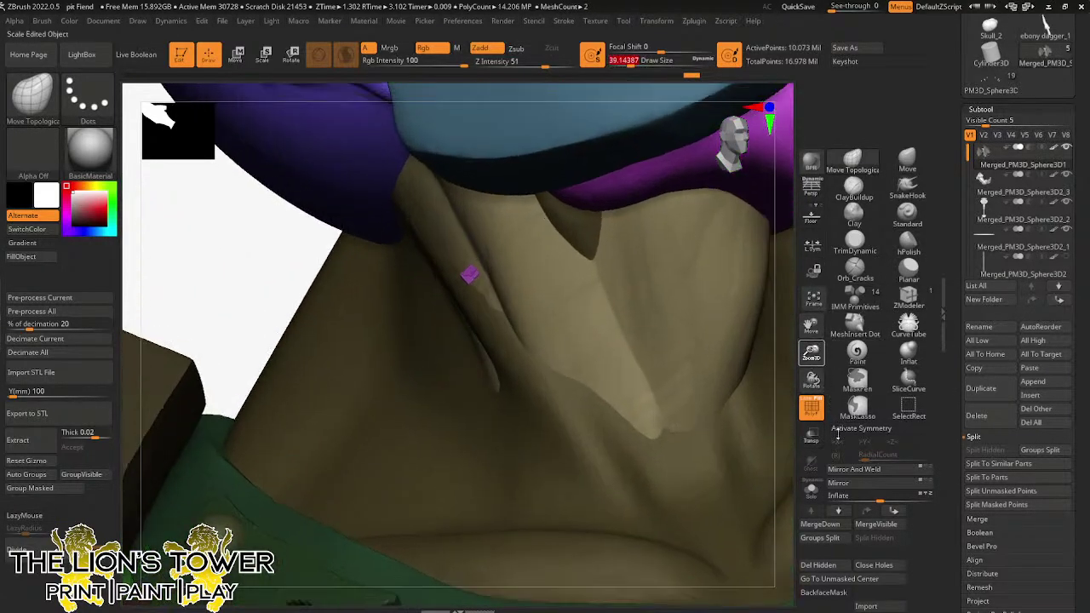
left_click(469, 277, "ctrl+shift")
- Smooth the jagged rear edge of the isolated lower jaw where it meets the neck
left_click_drag(488, 302, 459, 315)
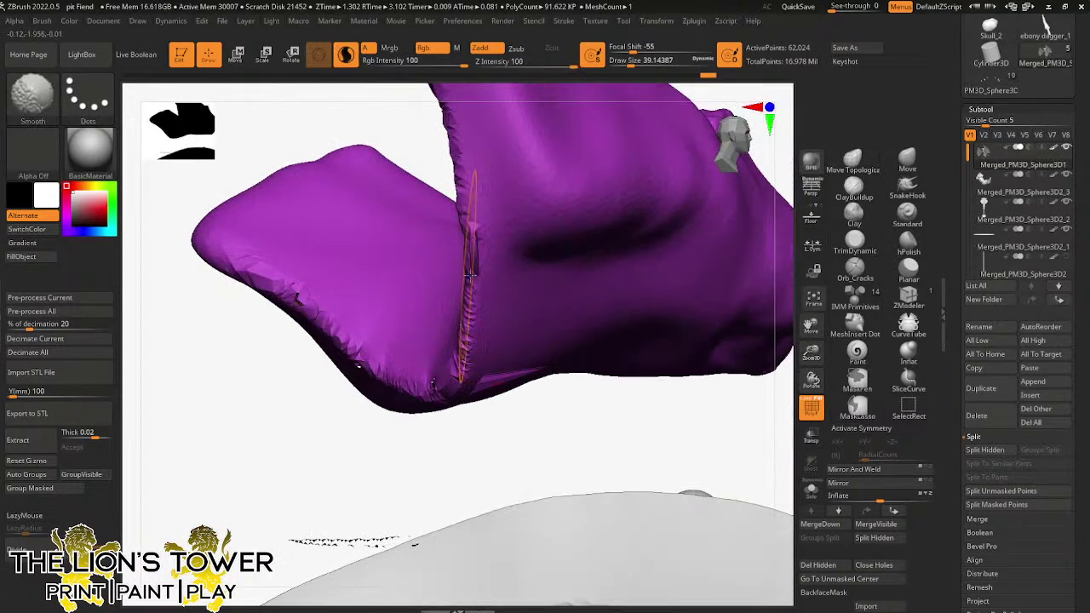
left_click_drag(463, 374, 465, 189, "shift")
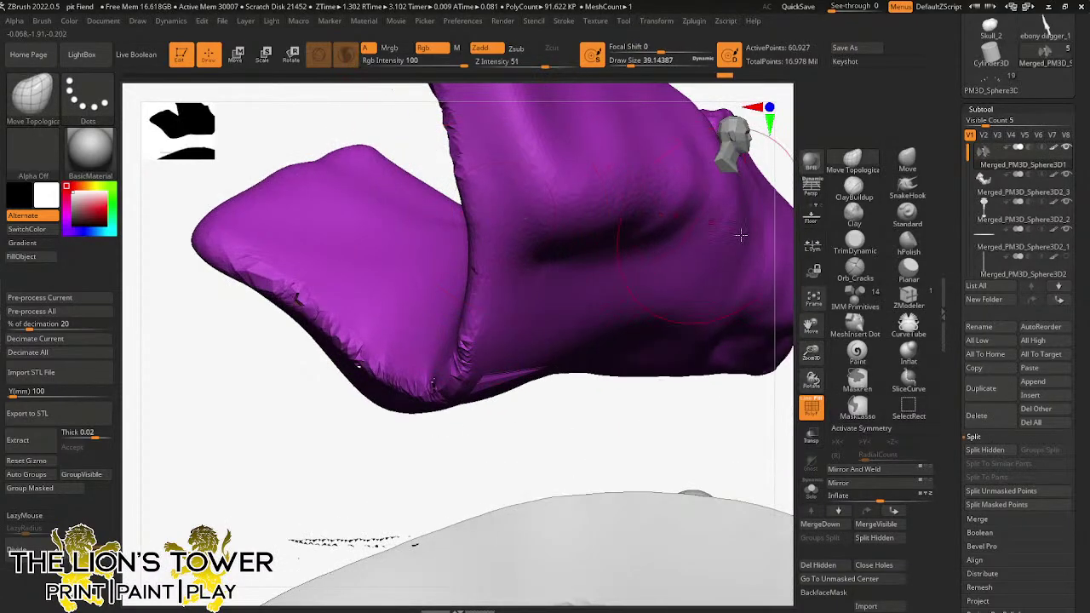
left_click_drag(811, 351, 811, 330)
mouse_move(681, 281)
left_mouse_down()
mouse_move(713, 301)
mouse_move(698, 310)
mouse_move(658, 269)
mouse_move(490, 277)
mouse_move(468, 300)
left_mouse_up()
left_click(475, 308, "shift")
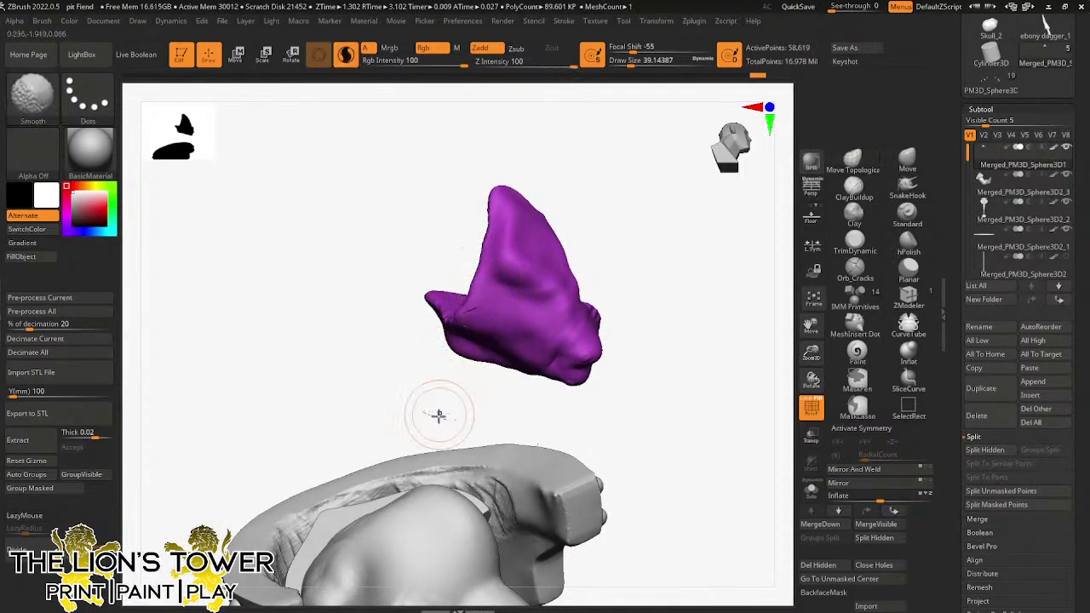
- Remove the stray fragments beside the lower jaw and bring the rest of the model back into view
mouse_move(446, 414)
left_mouse_down()
mouse_move(516, 433)
mouse_move(640, 418)
mouse_move(651, 358)
mouse_move(604, 365)
left_mouse_up()
key("ctrl+shift")
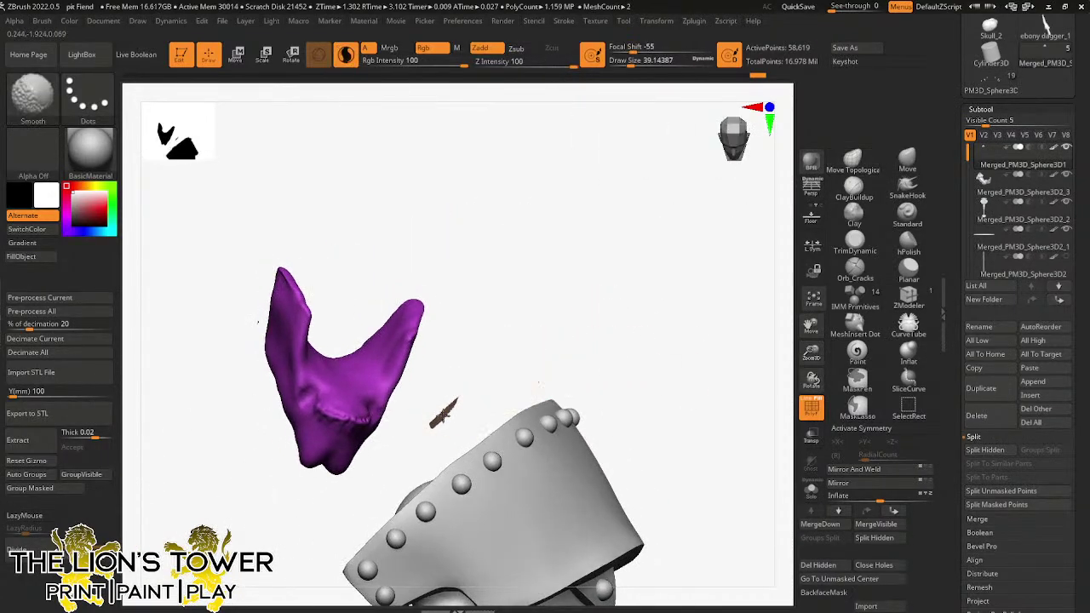
left_click(644, 326, "ctrl+shift")
left_click_drag(652, 219, 649, 177)
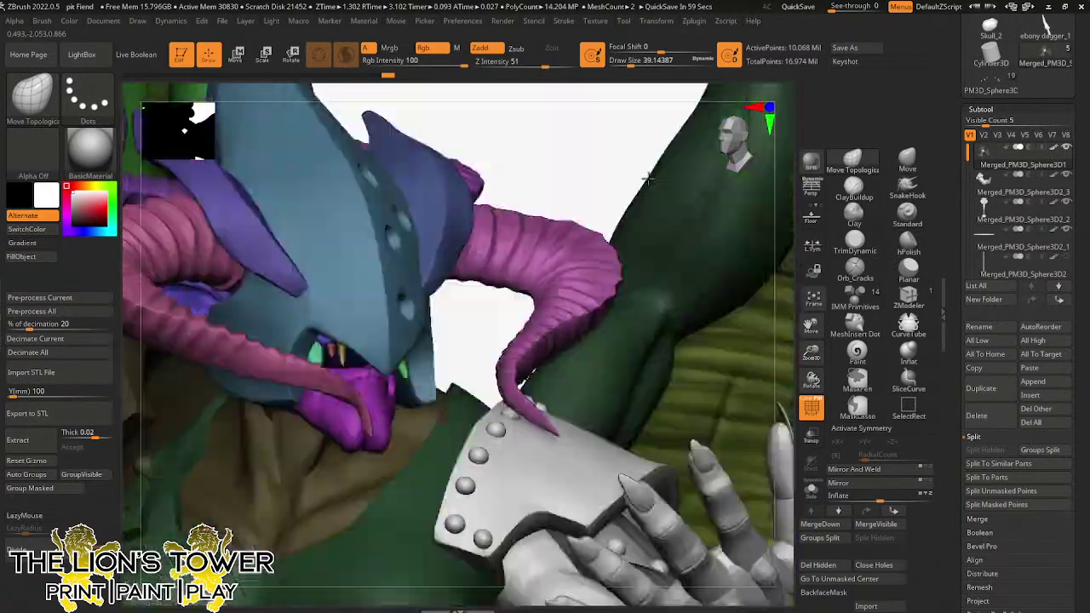
- Mask off everything except the magenta lower jaw and place the transform gizmo on it
mouse_move(809, 351)
left_mouse_down()
mouse_move(798, 277)
mouse_move(743, 225)
mouse_move(737, 243)
mouse_move(723, 229)
mouse_move(740, 258)
mouse_move(727, 251)
left_mouse_up()
key("shift")
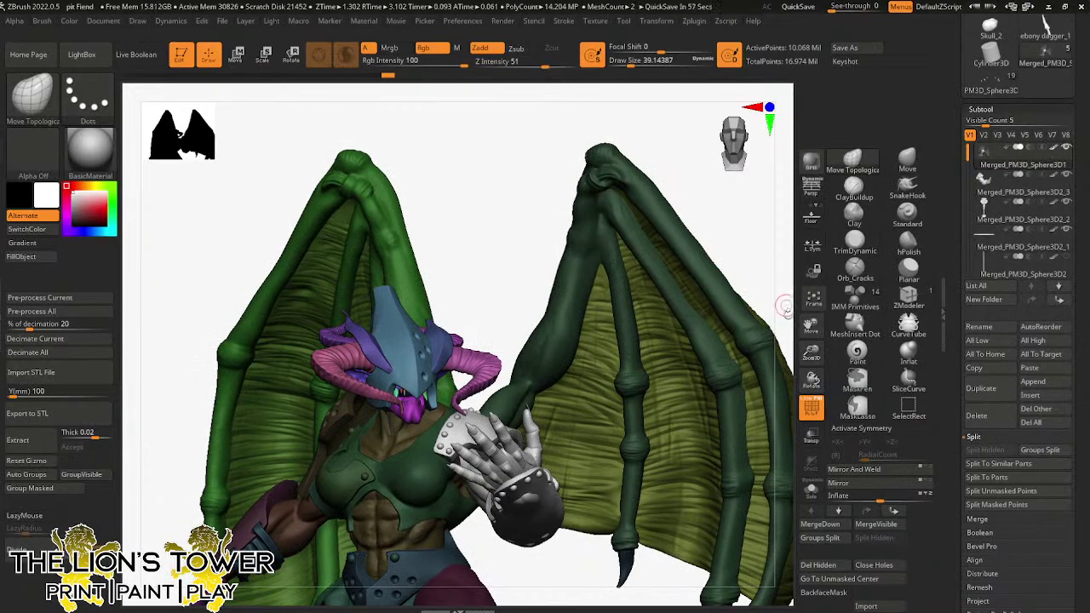
mouse_move(758, 267)
left_mouse_down()
mouse_move(756, 236)
mouse_move(762, 247)
left_mouse_up()
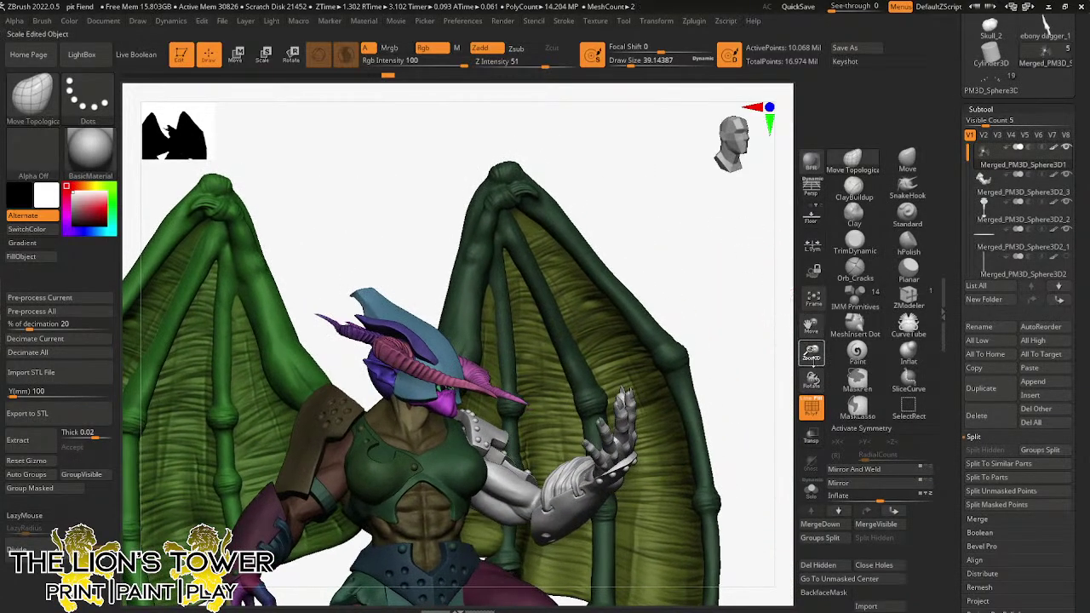
left_click_drag(812, 364, 813, 400)
left_click_drag(810, 327, 883, 213)
left_click(236, 55)
left_click(525, 317, "ctrl")
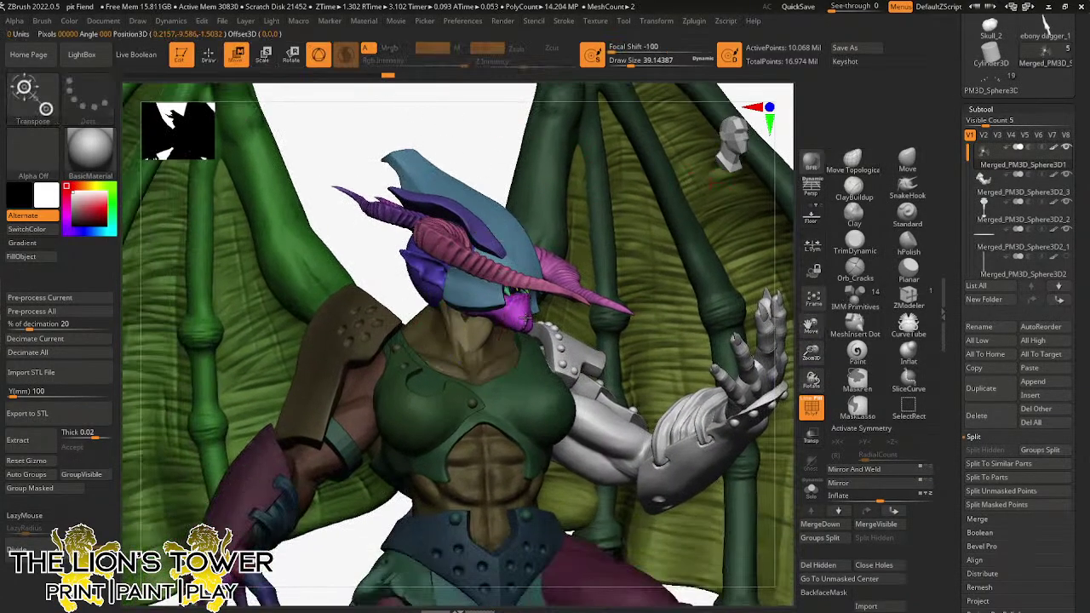
left_click(524, 313, "ctrl")
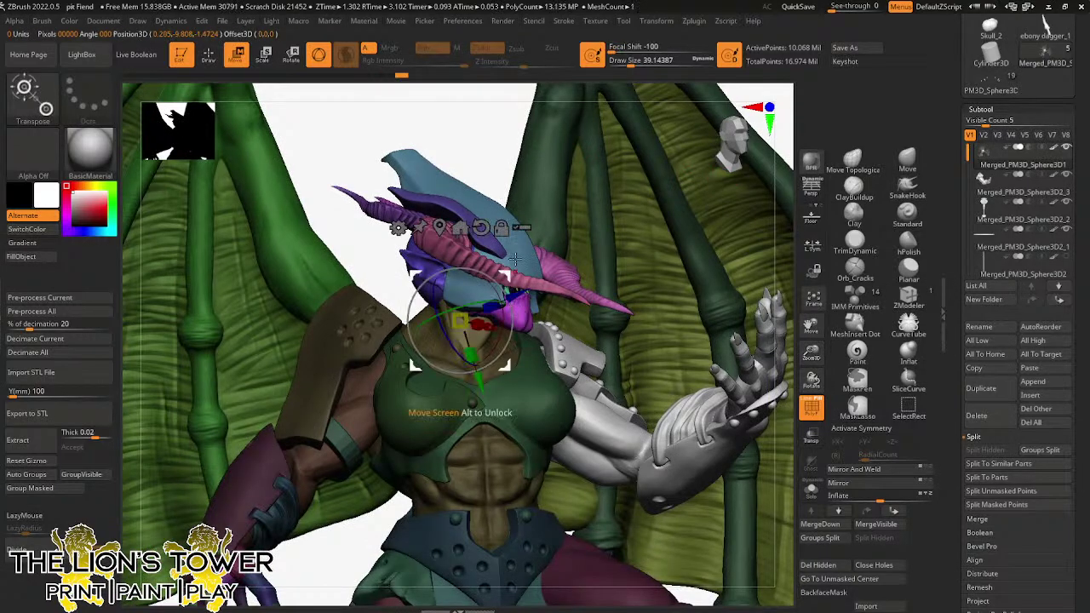
left_click(570, 277, "ctrl")
left_click(505, 316, "ctrl")
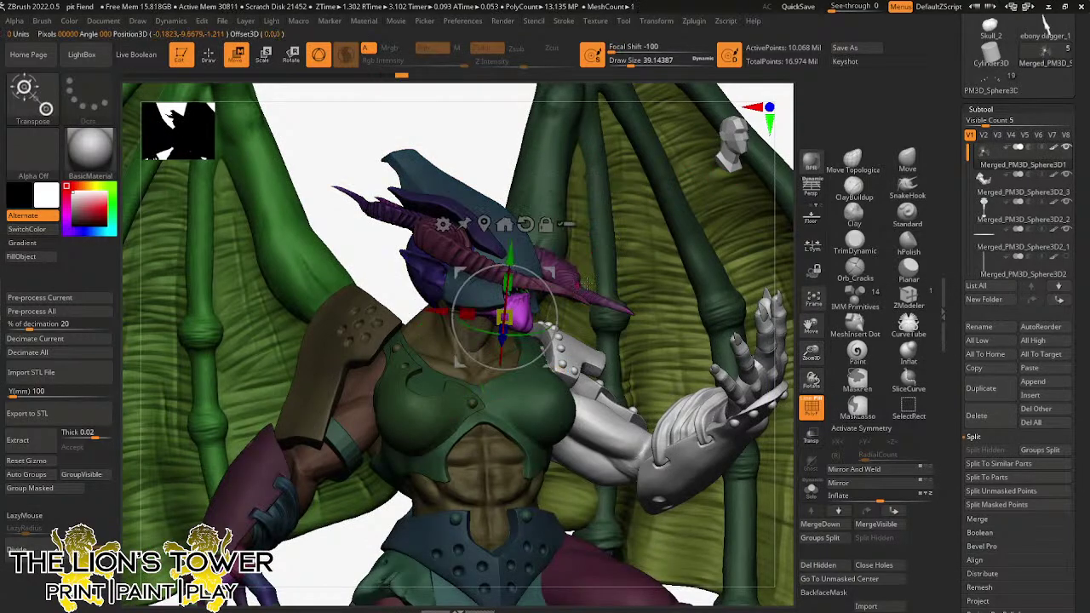
- Rotate the unmasked lower jaw about -8.66 degrees with the gizmo to align it with the tilted head
left_click_drag(809, 380, 753, 368)
left_click_drag(742, 309, 563, 291)
left_click_drag(464, 335, 409, 294)
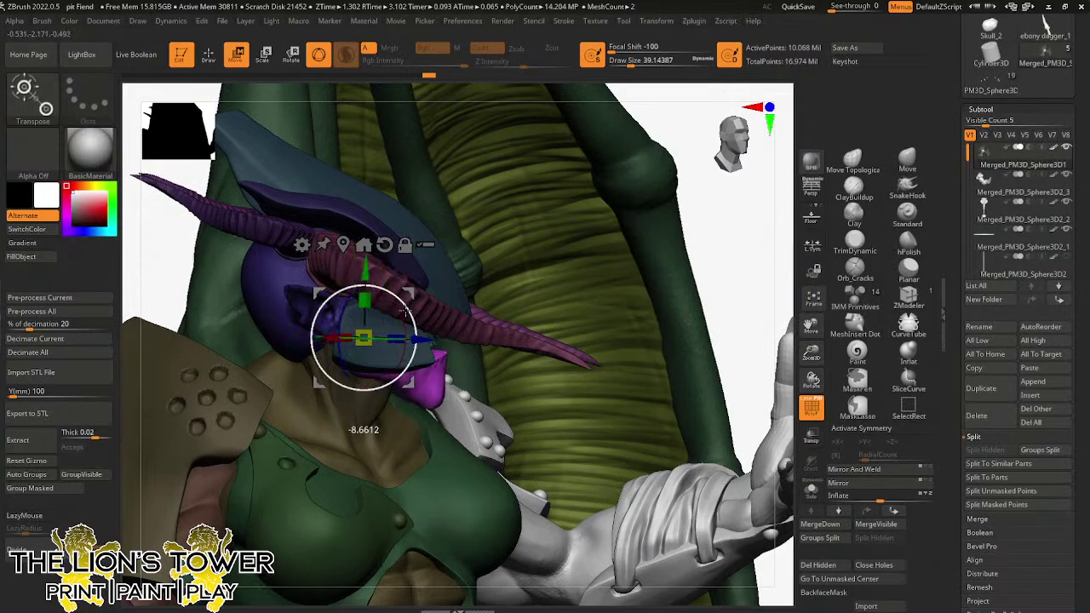
mouse_move(744, 268)
left_mouse_down()
mouse_move(730, 280)
mouse_move(697, 273)
mouse_move(746, 261)
left_mouse_up()
left_click_drag(811, 352, 647, 262)
left_click(825, 317)
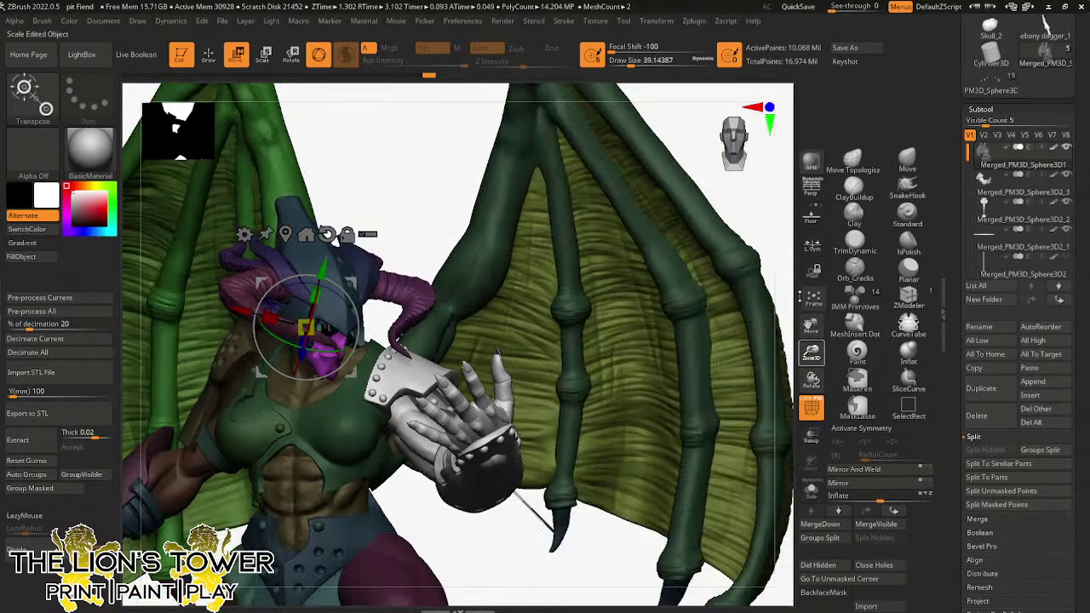
- Clear the mask, leave only the wing claw with the stray sliver unmasked, and smooth the sliver down
key("ctrl")
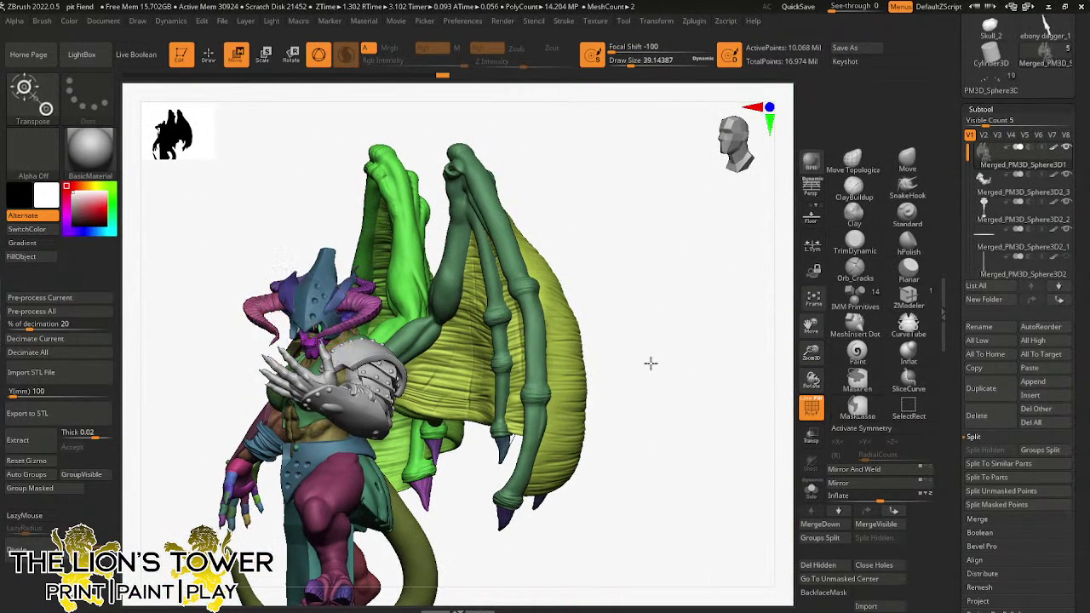
left_click_drag(664, 336, 698, 390)
left_click(312, 418, "ctrl")
left_click_drag(811, 352, 877, 468)
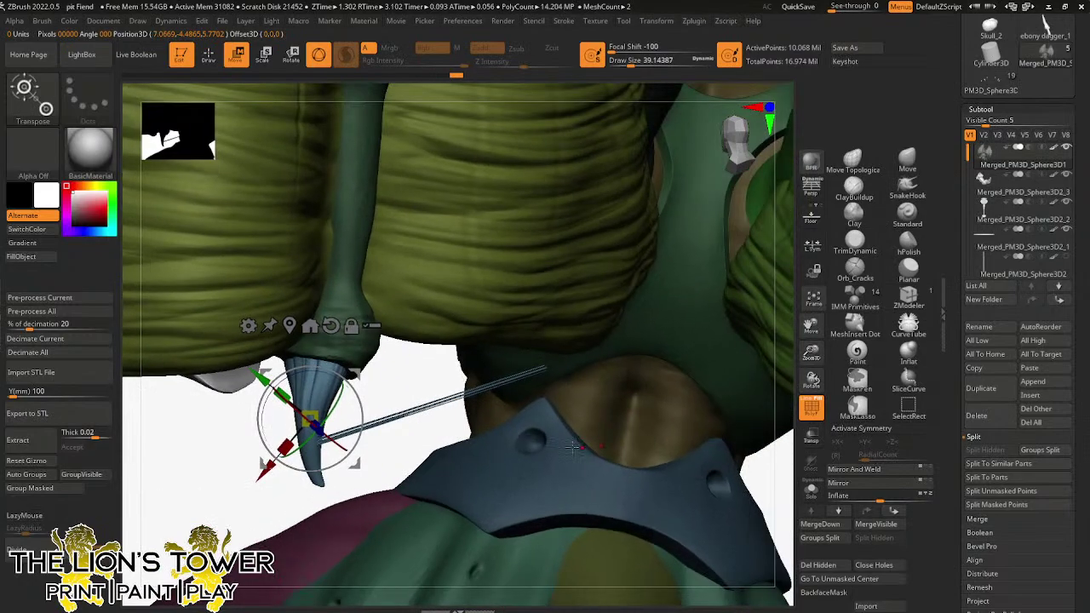
left_click_drag(409, 448, 376, 346)
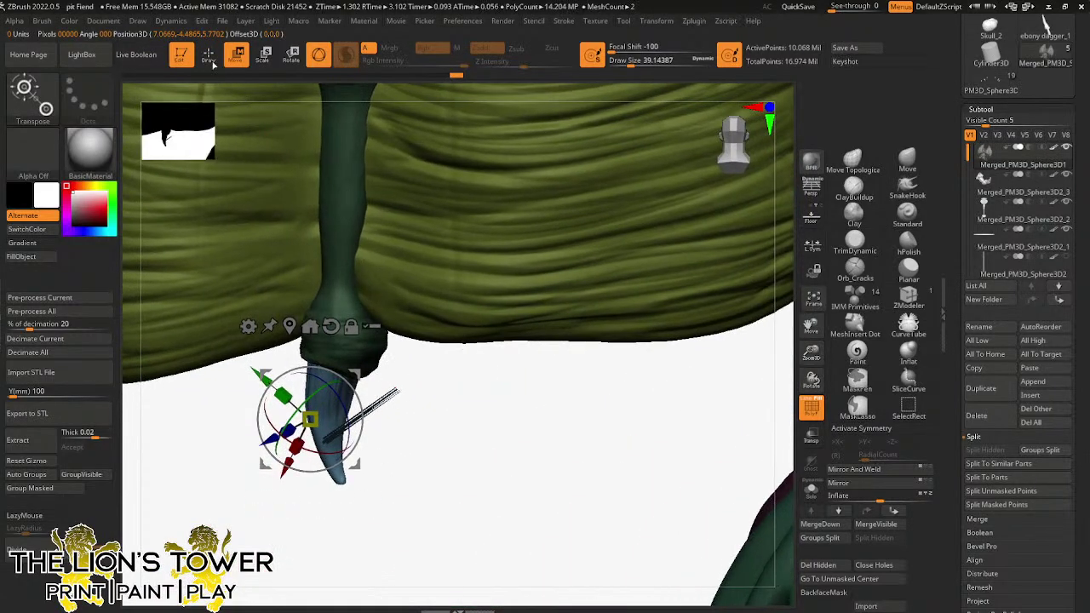
key("q")
left_click_drag(414, 418, 437, 428)
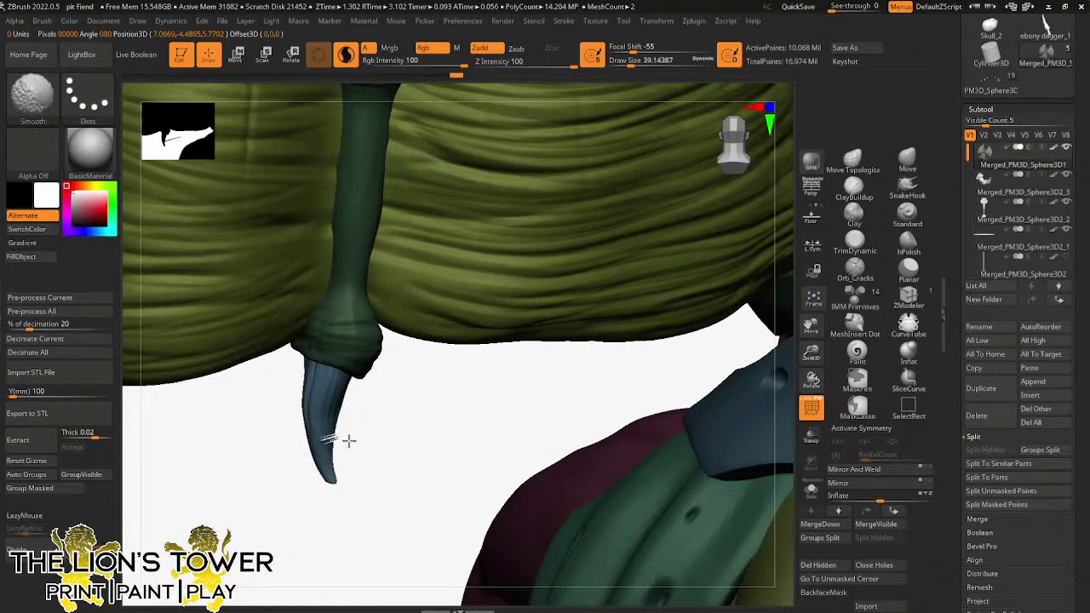
- Switch to the Move Topological brush, reduce the draw size to about 13, and smooth the remaining nicks on the wing claw
key("b")
key("m")
key("t")
left_click_drag(811, 352, 881, 400)
left_click_drag(811, 328, 1021, 255)
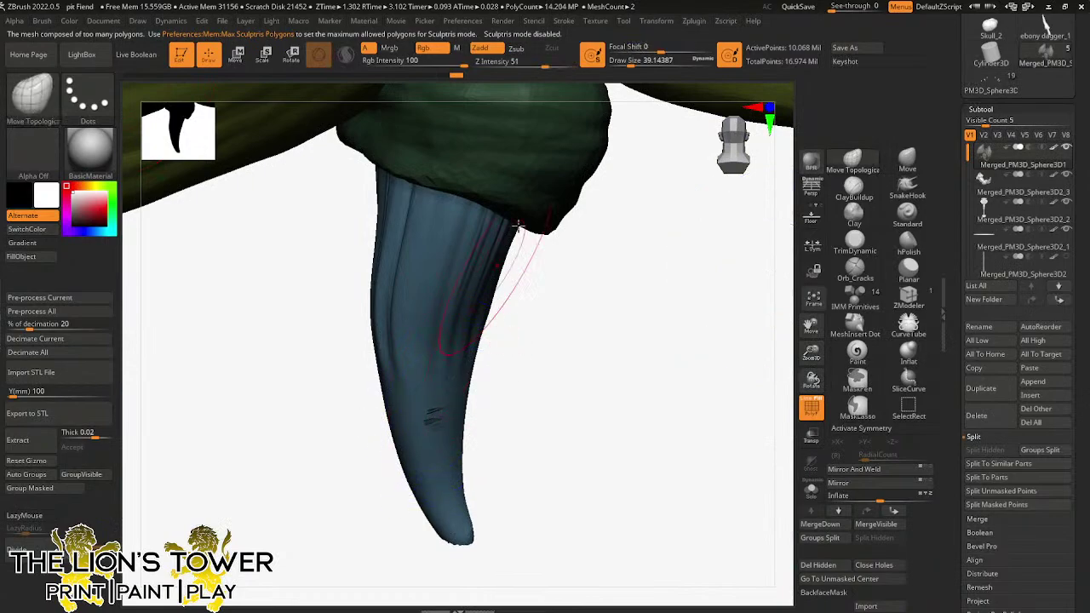
key("shift")
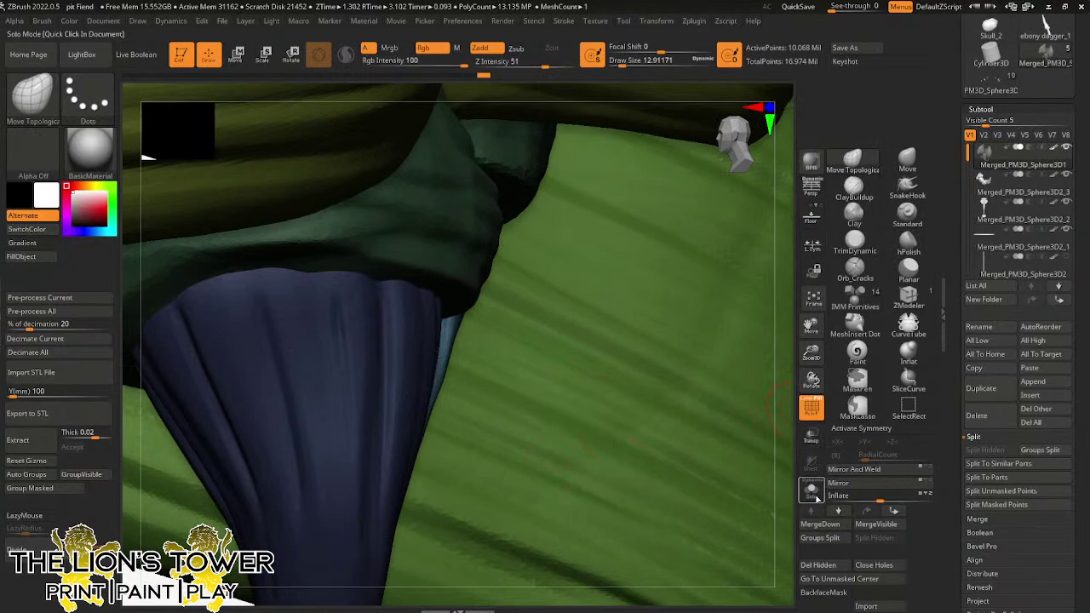
- Solo the body subtool, rebuild its polygroups with Auto Groups, and isolate the damaged wing claw
left_click(809, 491)
left_click_drag(809, 349, 806, 264)
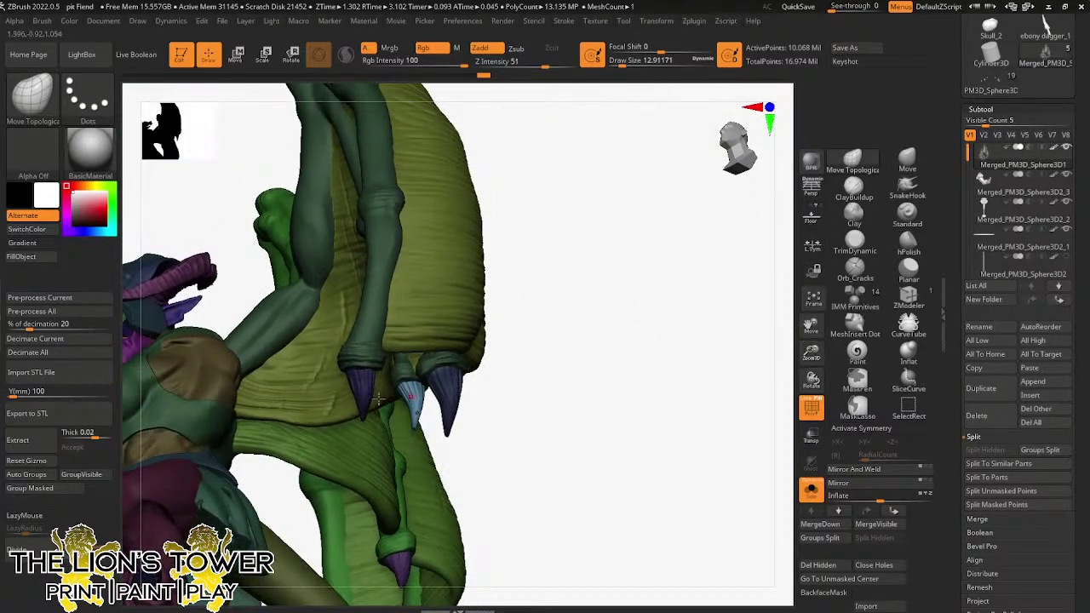
left_click(34, 476)
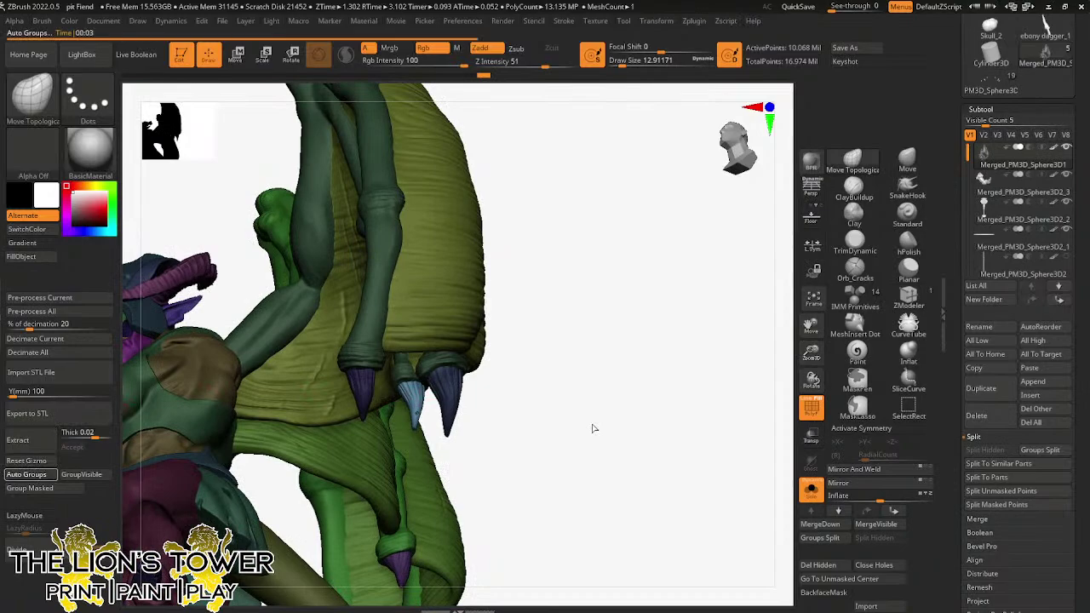
left_click_drag(811, 351, 754, 344)
left_click(411, 410, "ctrl+shift")
- Smooth the damaged area of the isolated claw, then unhide the rest of the body and close the mesh holes
key("shift")
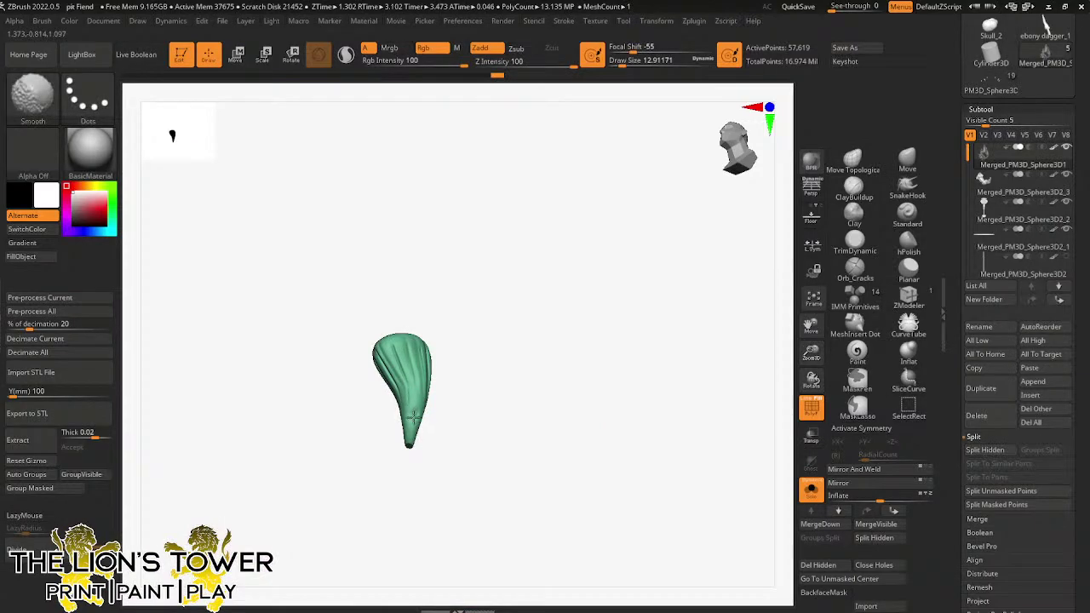
mouse_move(492, 409)
left_mouse_down()
mouse_move(503, 409)
mouse_move(447, 426)
mouse_move(542, 383)
left_mouse_up()
key("shift")
key("ctrl+shift")
left_click(550, 390, "ctrl+shift")
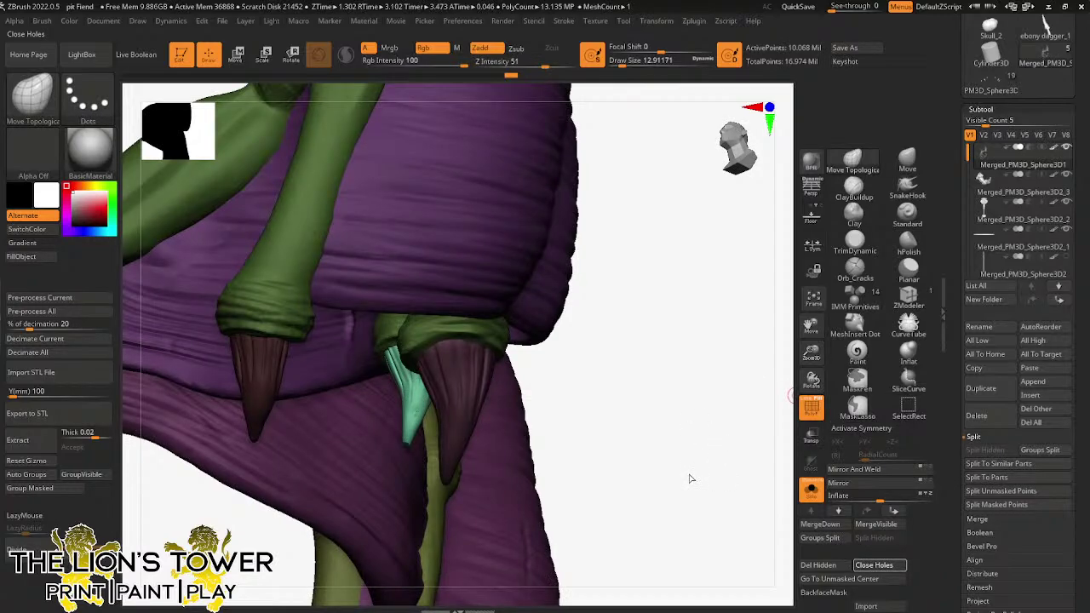
left_click_drag(691, 479, 613, 439)
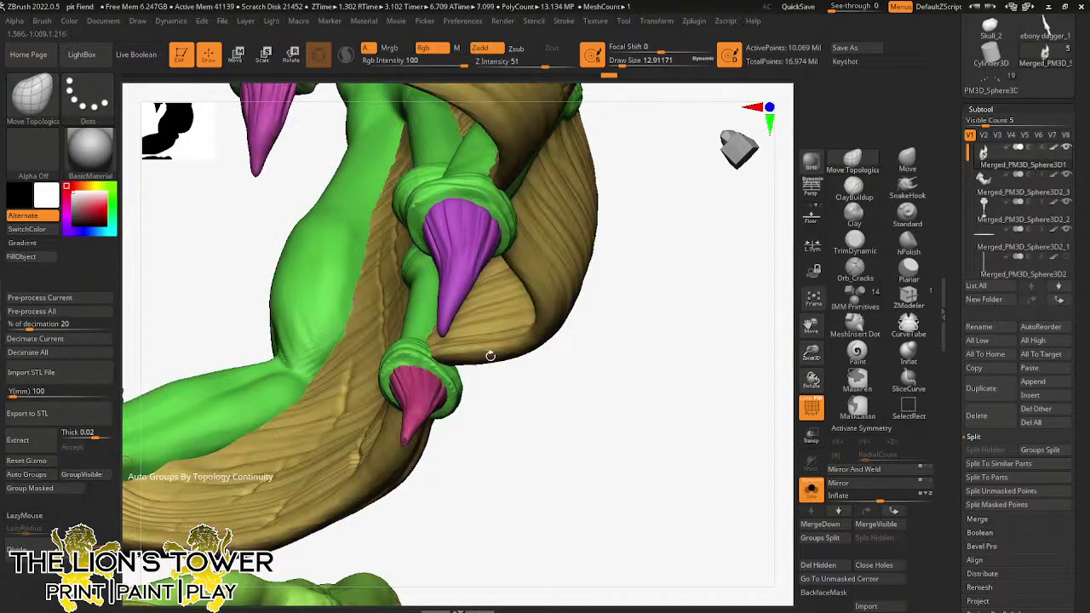
- Isolate the repaired wing claw again, smooth its tip and sides, and bring the rest of the body back
key("ctrl+shift")
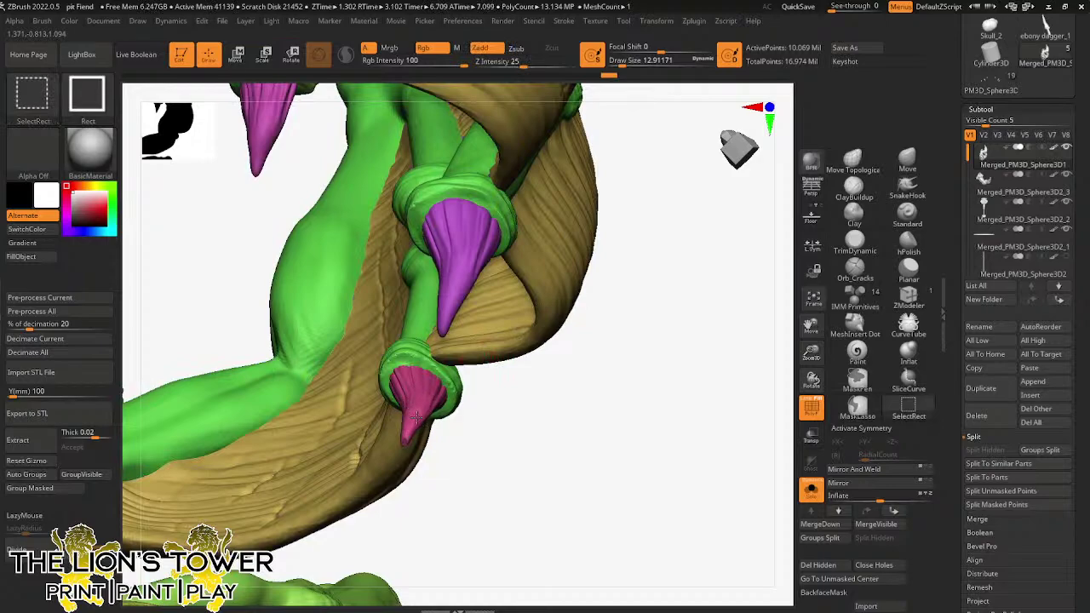
left_click(416, 417, "ctrl+shift")
left_click_drag(460, 442, 411, 440)
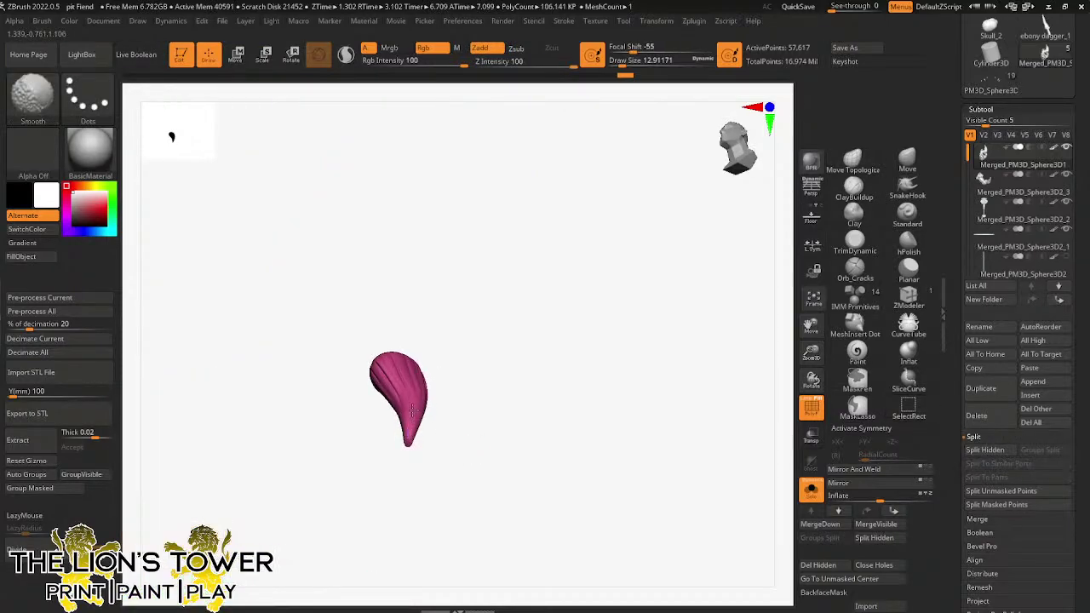
left_click_drag(418, 390, 452, 414)
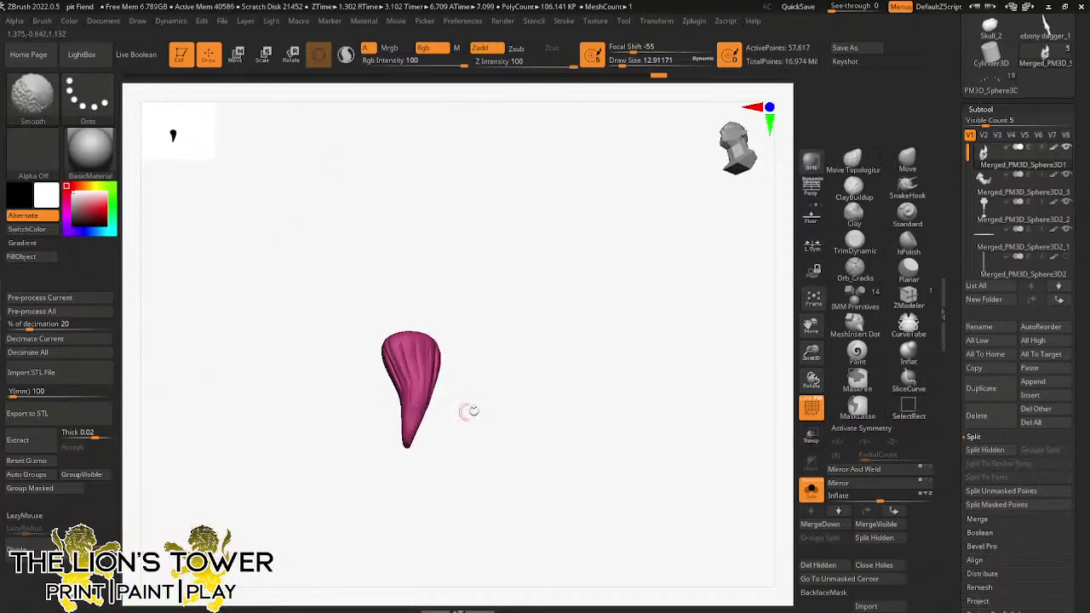
key("ctrl+shift")
left_click(542, 309, "ctrl+shift")
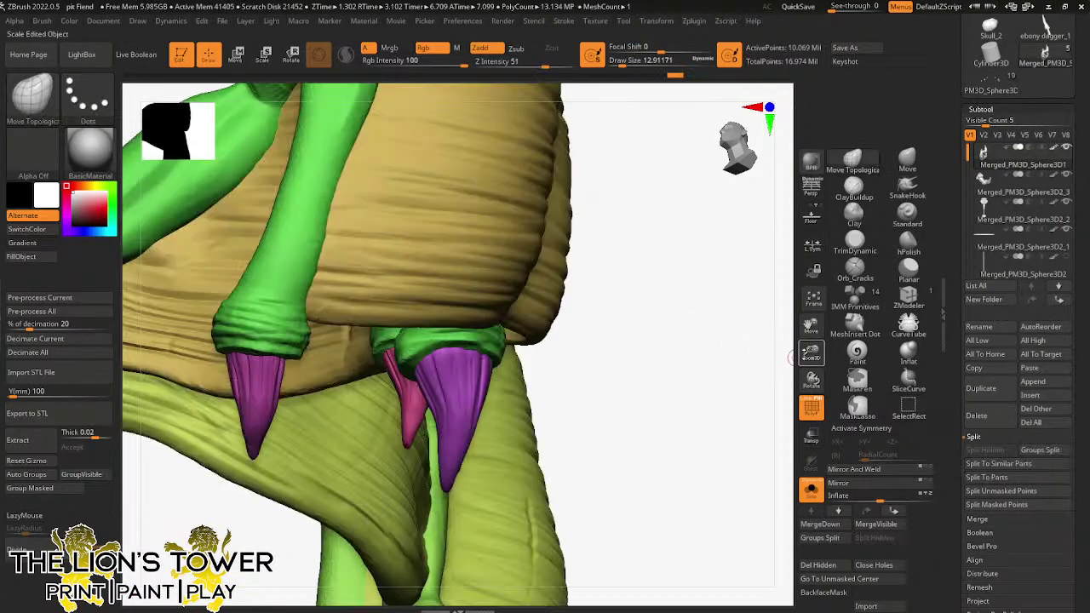
- Set the draw size to about 116 and adjust the wing's finger bones with Move Topological
left_click_drag(729, 375, 744, 323)
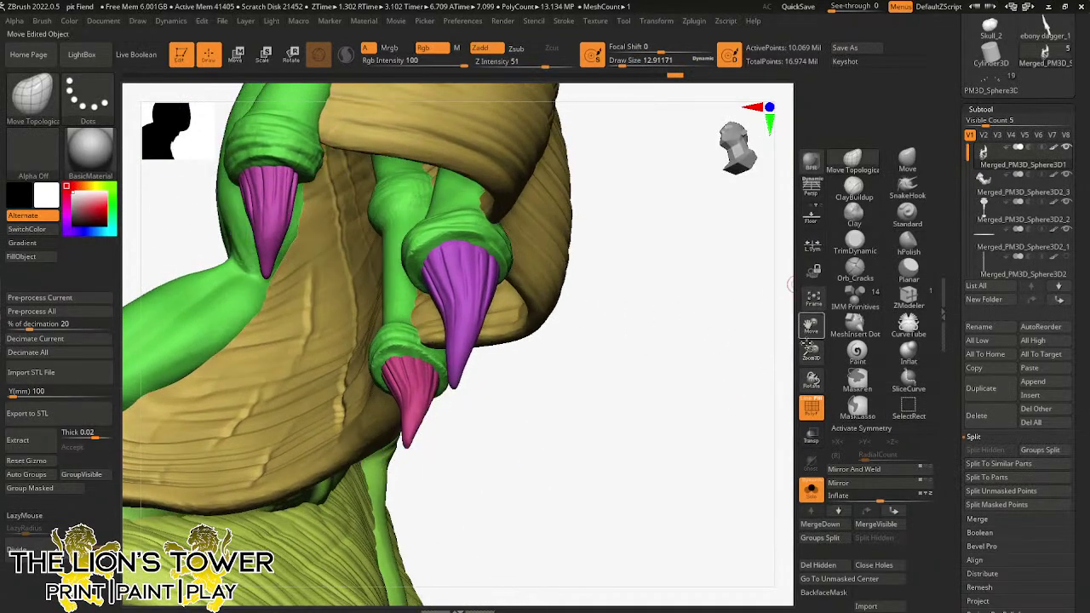
left_click_drag(811, 351, 811, 319)
left_click(664, 342, "ctrl")
left_click_drag(671, 360, 669, 396)
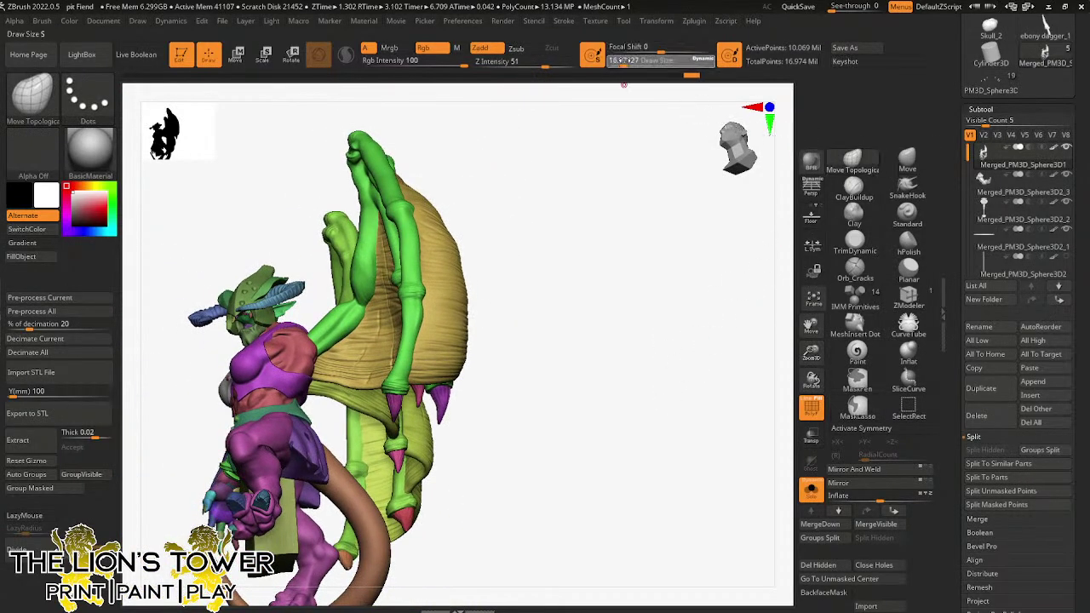
left_click_drag(636, 61, 641, 62)
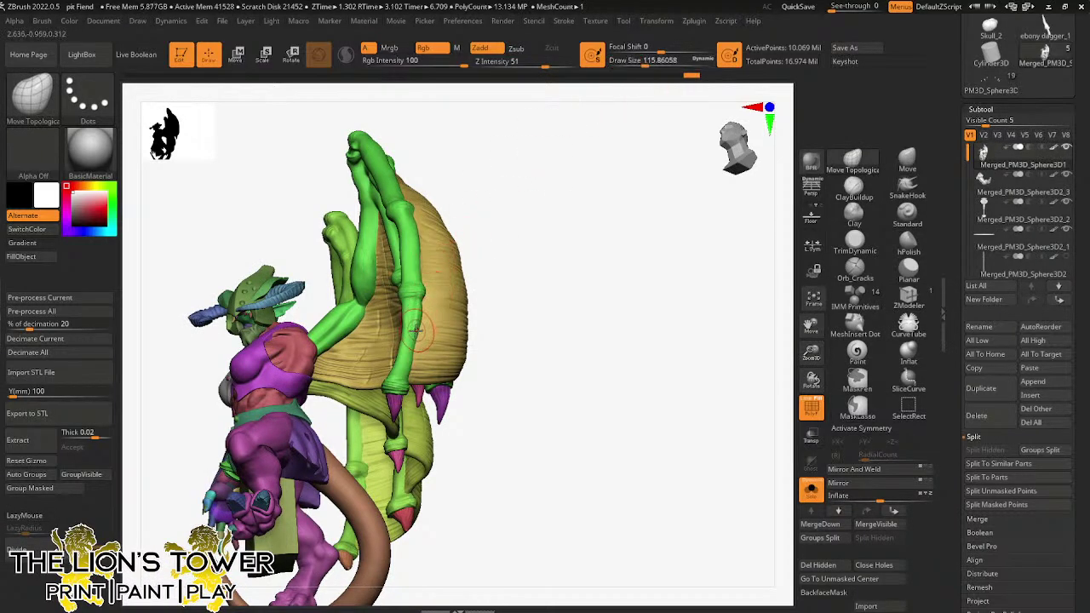
left_click_drag(499, 219, 552, 221)
left_click(813, 298)
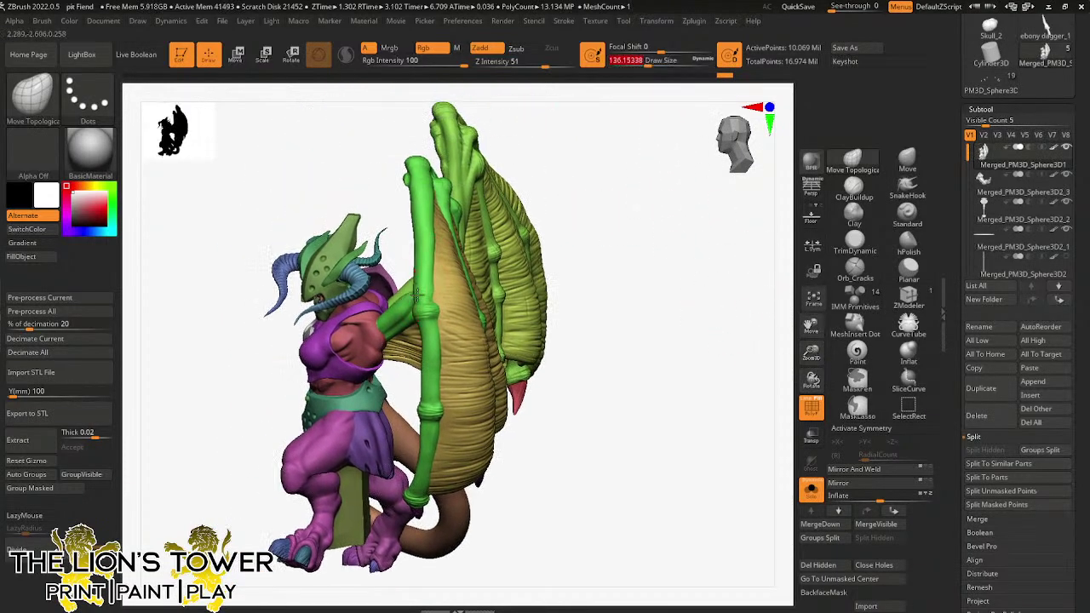
- Raise the draw size to about 207 and reshape the curve of both wings with Move Topological
left_click_drag(647, 64, 655, 64)
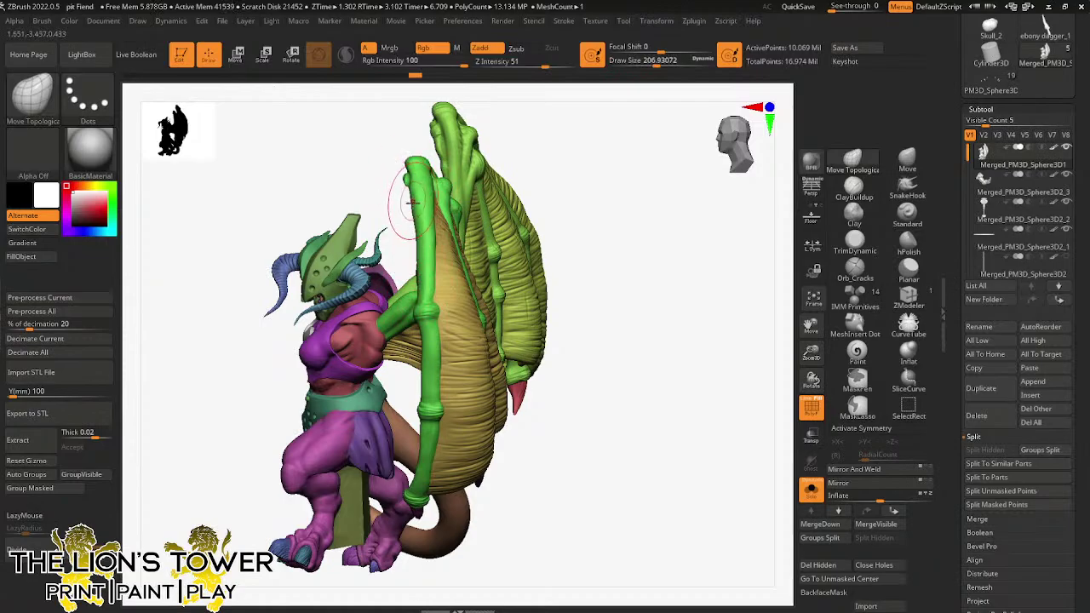
mouse_move(569, 151)
left_mouse_down()
mouse_move(557, 141)
mouse_move(499, 153)
mouse_move(426, 205)
left_mouse_up()
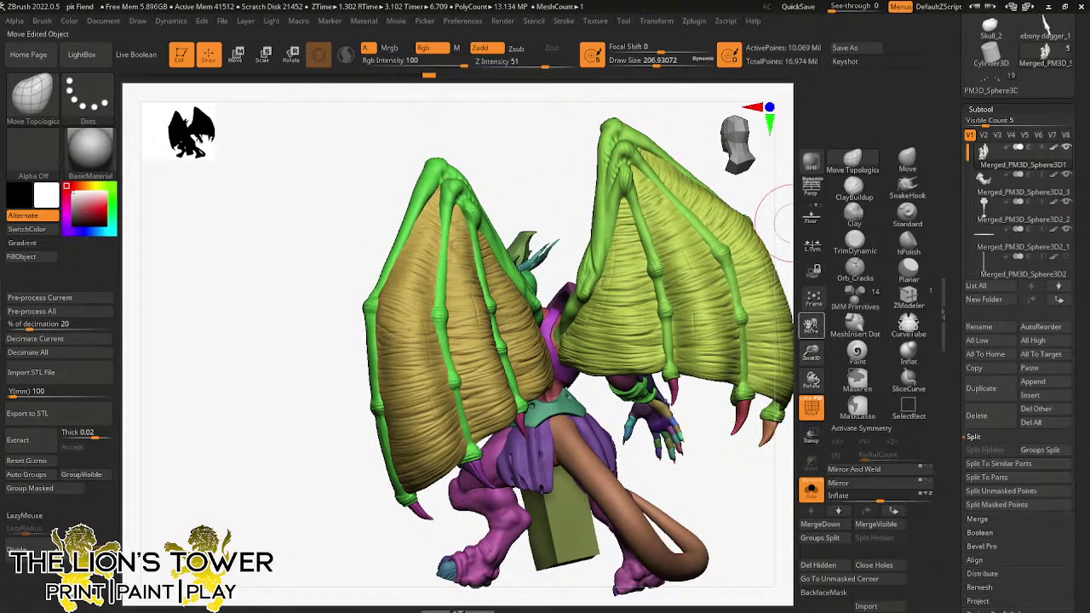
mouse_move(775, 189)
left_mouse_down()
mouse_move(706, 310)
mouse_move(670, 321)
mouse_move(583, 286)
left_mouse_up()
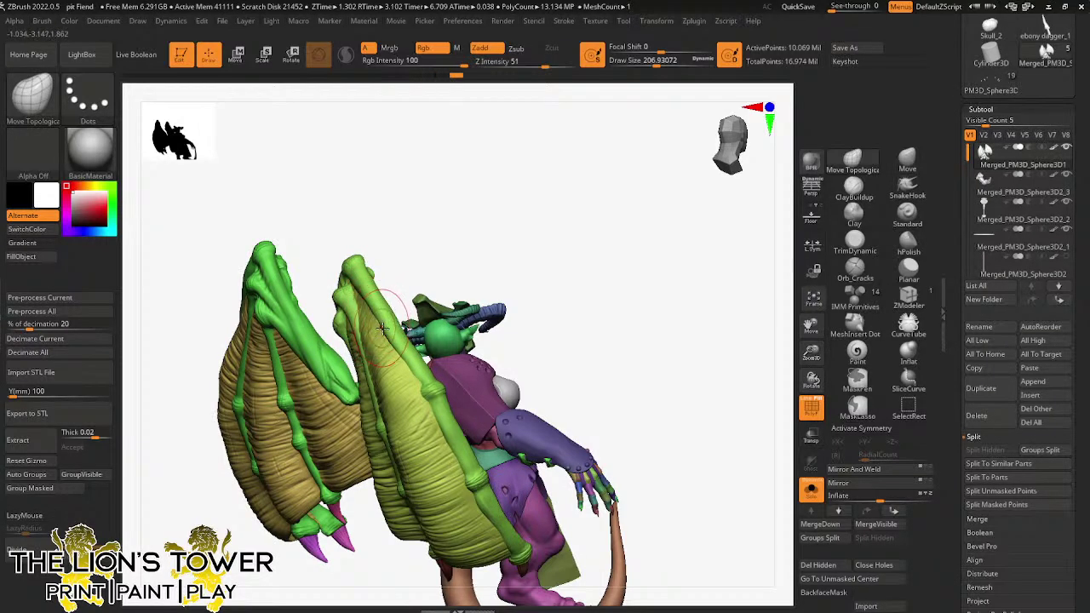
left_click_drag(424, 255, 466, 198)
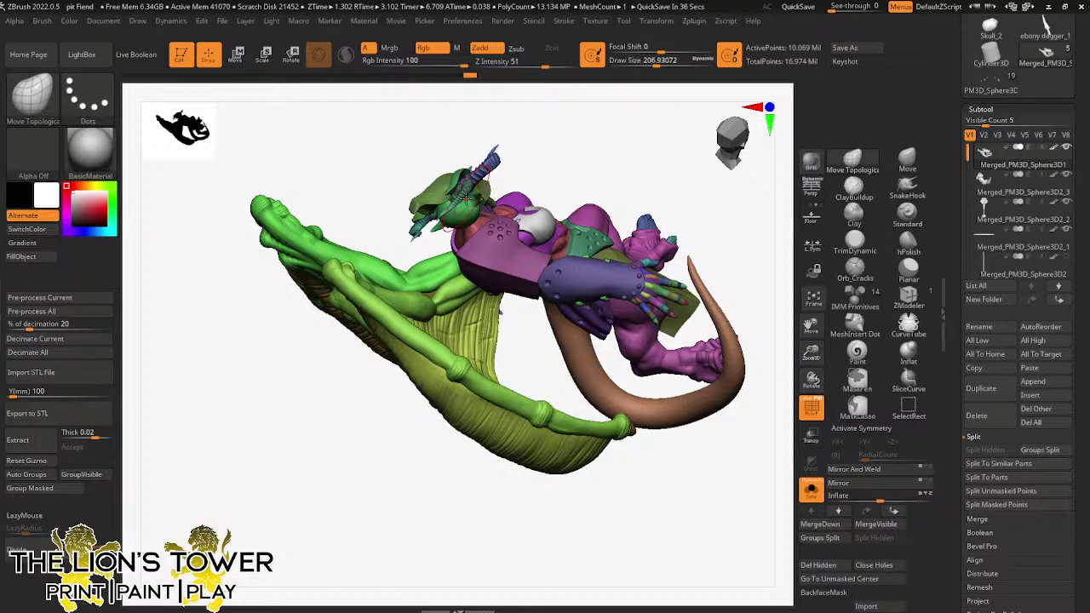
mouse_move(755, 277)
left_mouse_down()
mouse_move(728, 336)
mouse_move(712, 346)
mouse_move(686, 428)
mouse_move(725, 436)
mouse_move(809, 298)
mouse_move(805, 326)
left_mouse_up()
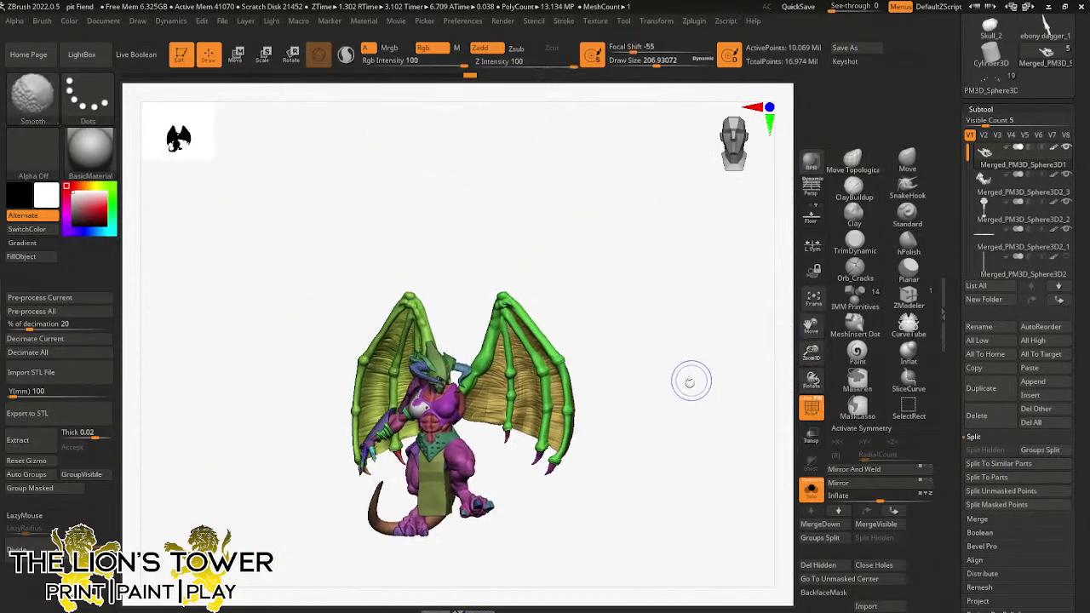
- Clear any mask on the body and leave solo mode to show the other subtools
left_click(685, 386, "ctrl")
left_click(693, 400, "ctrl")
left_click_drag(695, 404, 747, 373)
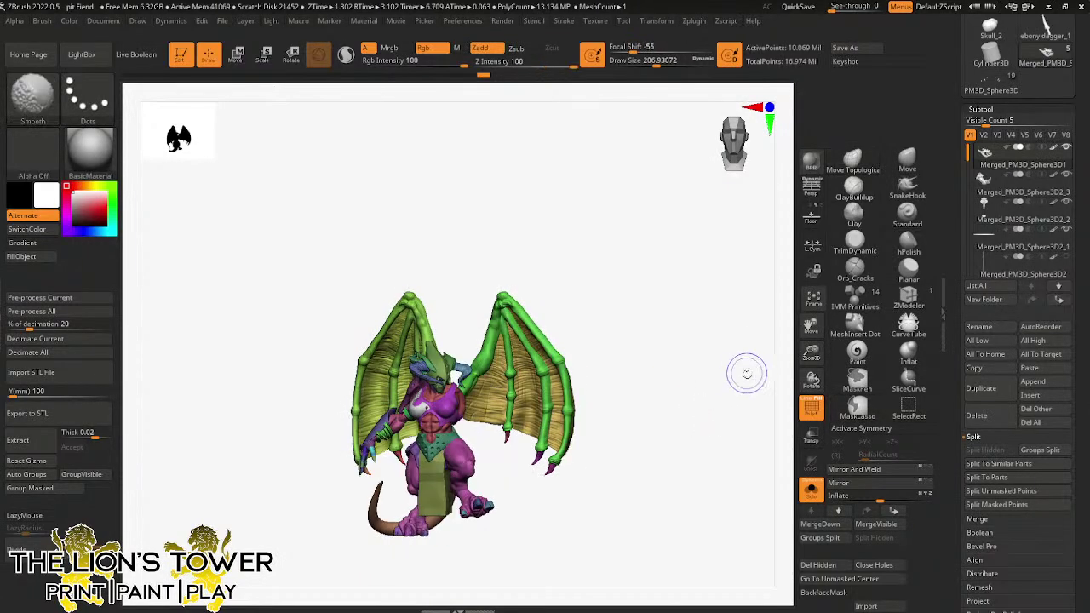
left_click(810, 487)
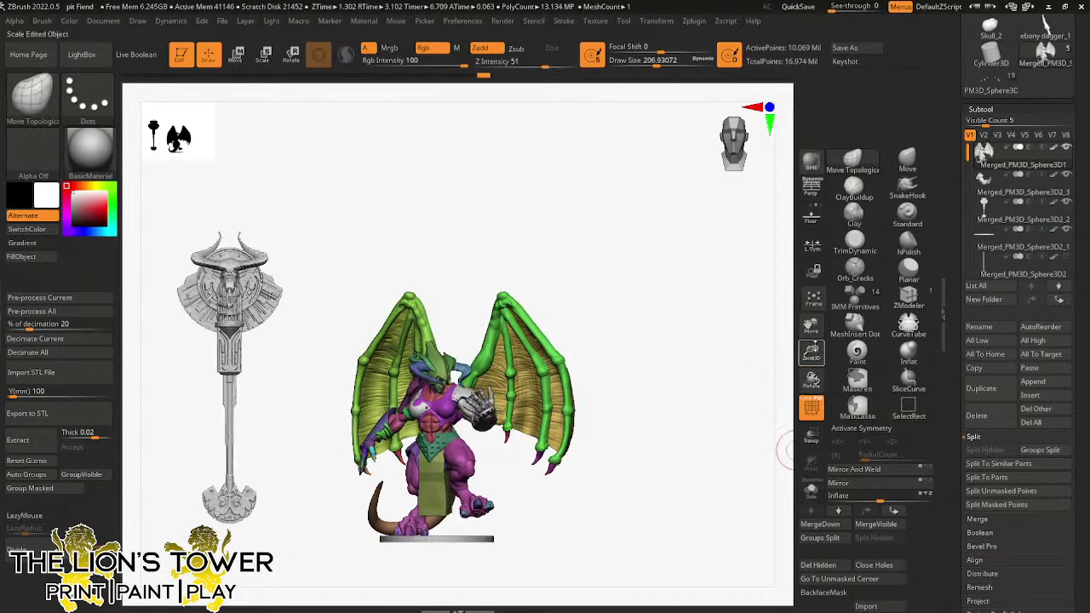
- Isolate the polygroup of the leg standing on the base and reduce the draw size to about 68
left_click_drag(815, 347, 816, 415)
mouse_move(811, 326)
left_mouse_down()
mouse_move(841, 171)
mouse_move(842, 84)
left_mouse_up()
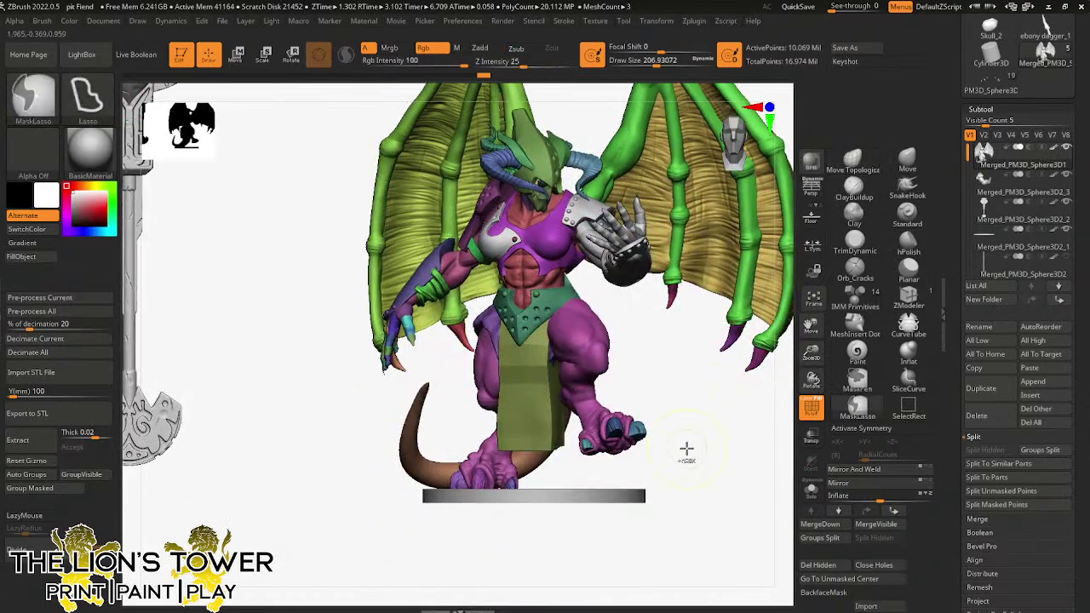
left_click(688, 424, "ctrl")
left_click(691, 423, "ctrl")
mouse_move(690, 424)
left_mouse_down()
mouse_move(722, 433)
mouse_move(613, 418)
mouse_move(681, 421)
mouse_move(689, 401)
mouse_move(565, 383)
mouse_move(589, 391)
mouse_move(640, 371)
left_mouse_up()
left_click(366, 374, "ctrl+shift")
left_click_drag(812, 355, 823, 329)
left_click_drag(734, 365, 734, 339)
left_click_drag(656, 63, 637, 64)
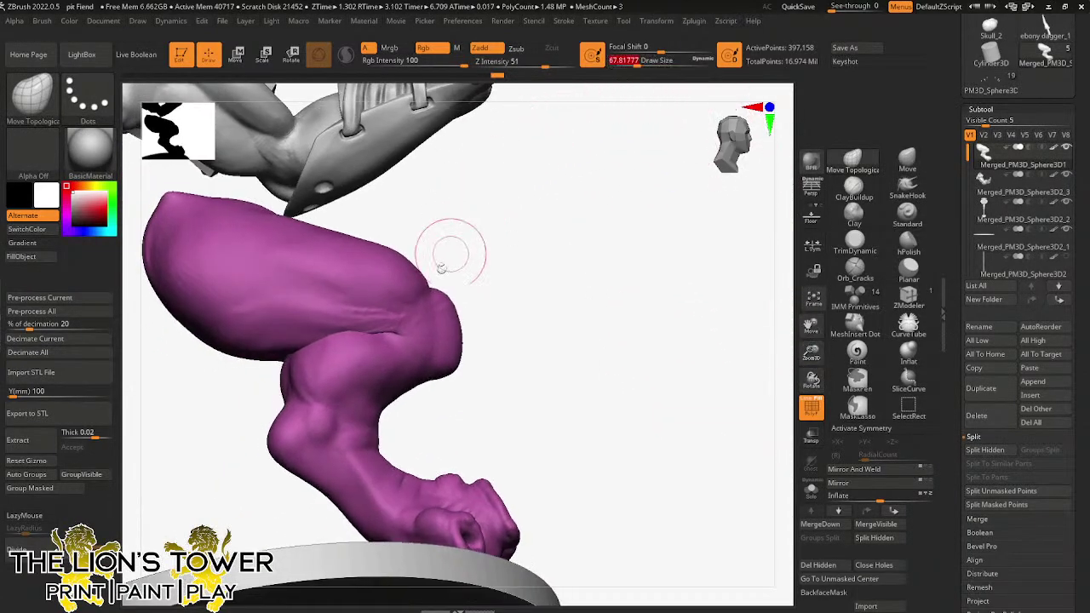
- Smooth the crease between the thigh and calf of the isolated leg
key("shift")
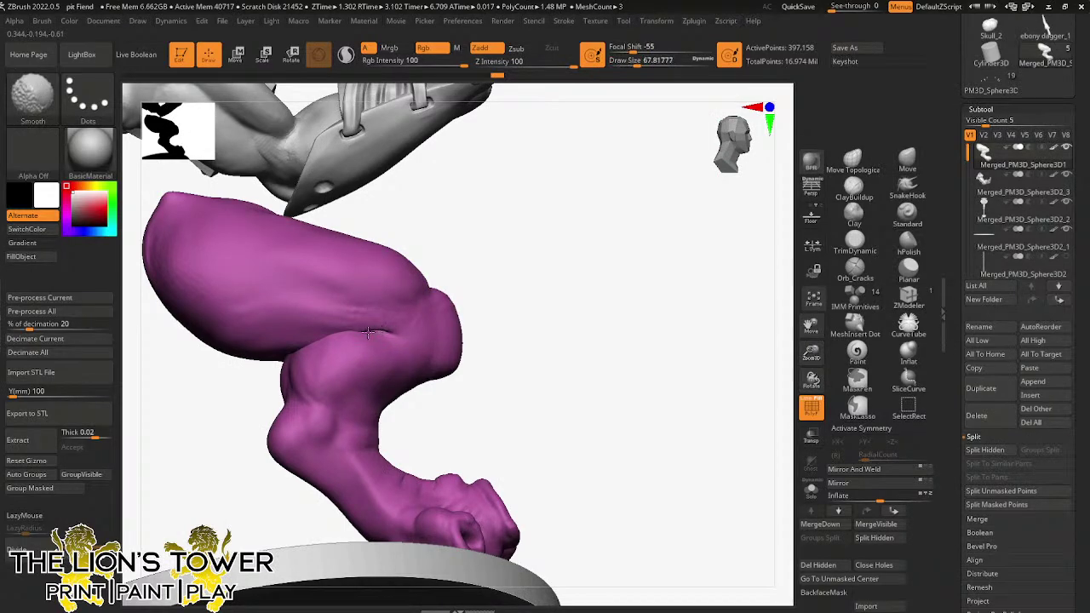
left_click_drag(317, 343, 332, 339, "shift")
left_click_drag(502, 256, 489, 200)
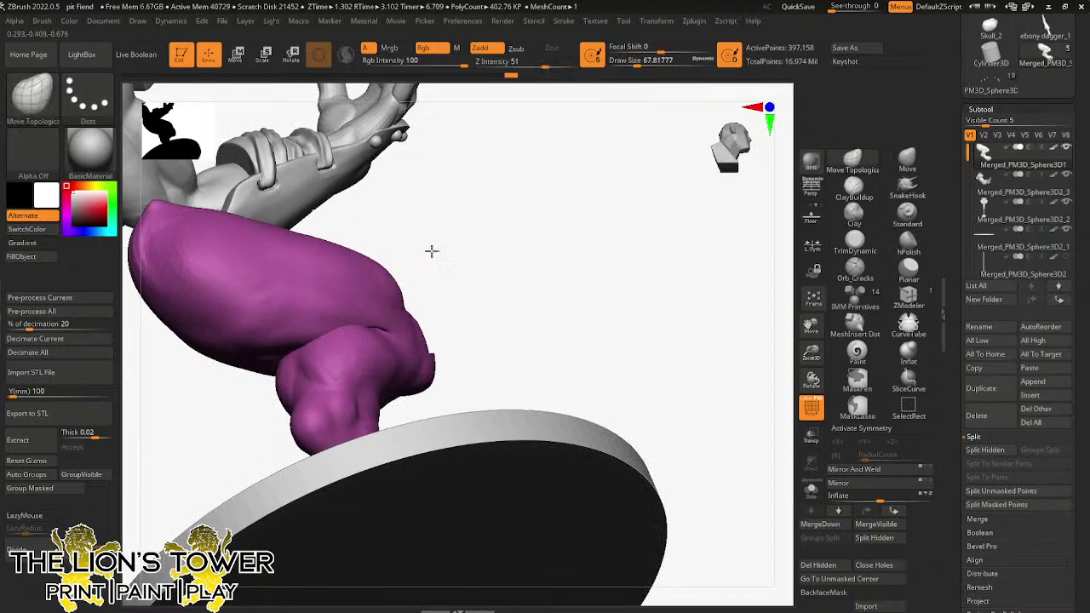
left_click_drag(433, 251, 340, 289, "shift")
left_click_drag(290, 388, 296, 401, "shift")
left_click_drag(351, 197, 322, 260)
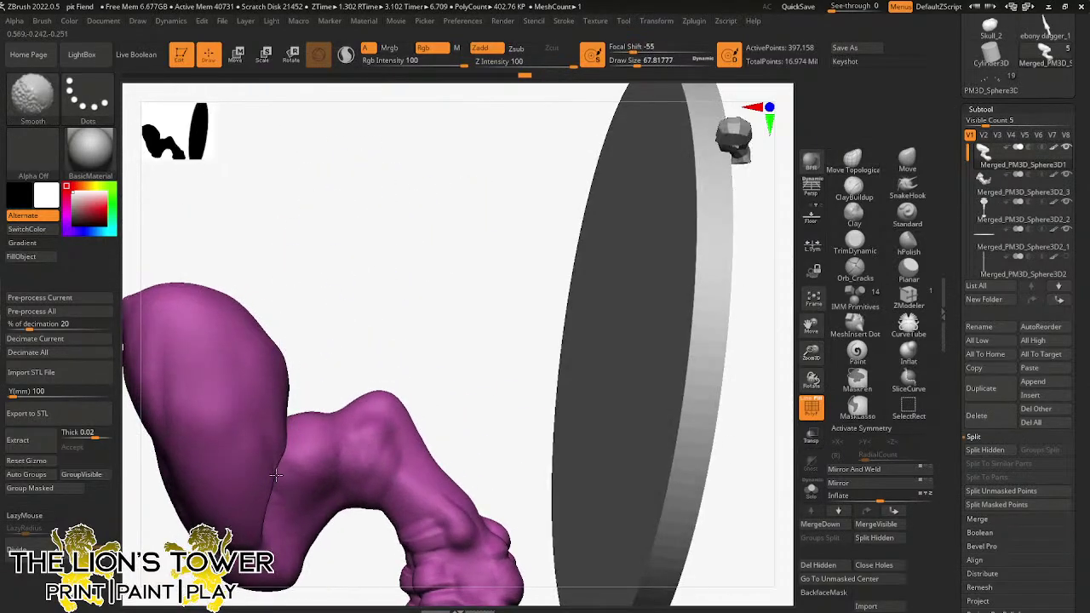
left_click_drag(260, 511, 272, 428)
left_click_drag(268, 502, 271, 492, "shift")
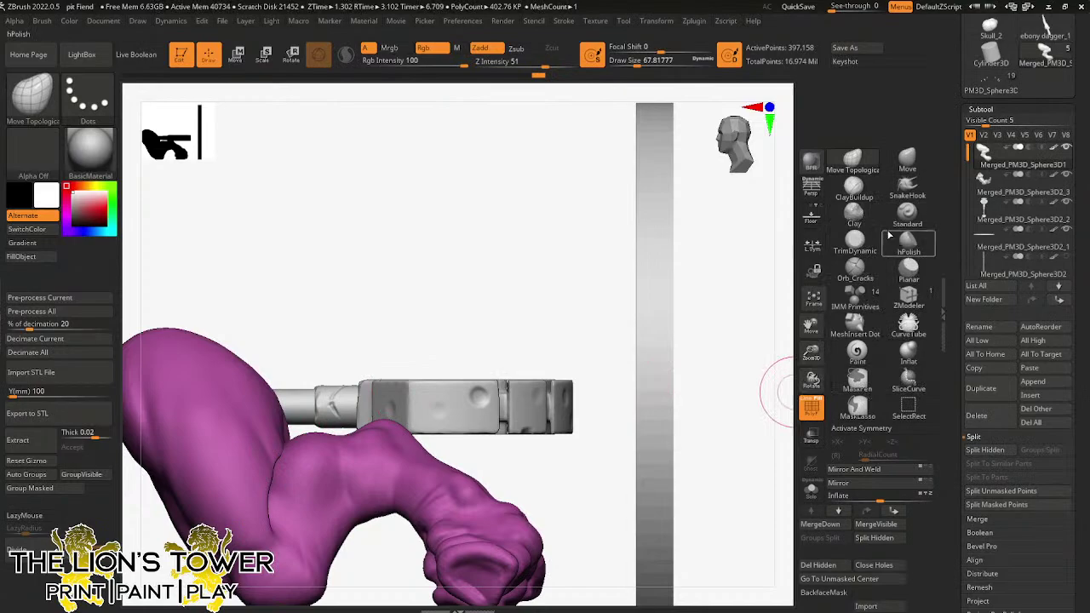
- Switch to the Inflat brush at a draw size of about 65, build up the fold behind the knee and smooth it
left_click(909, 351)
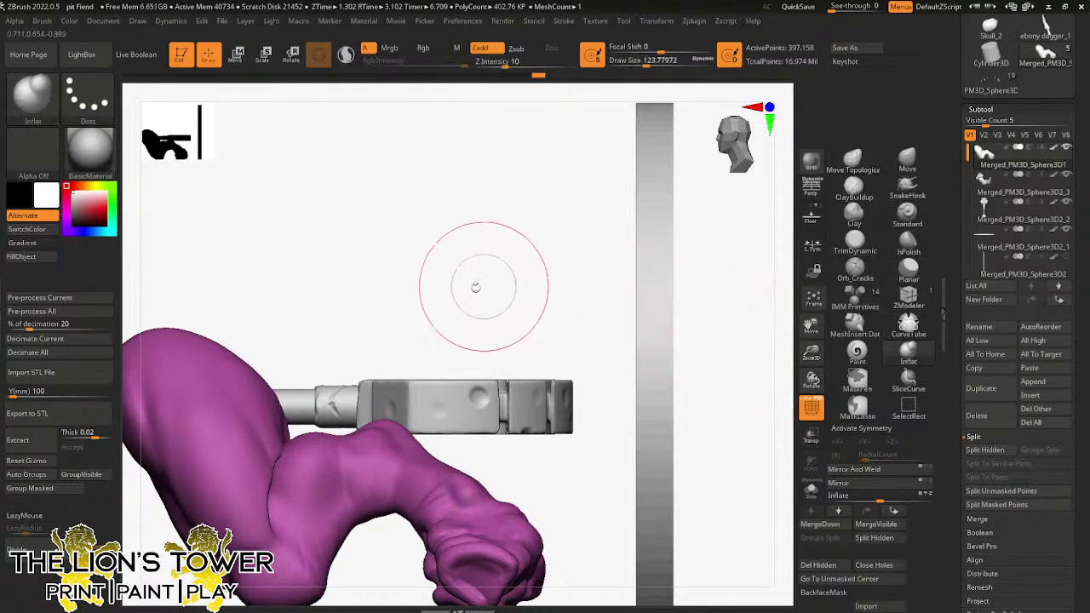
left_click_drag(443, 300, 410, 310)
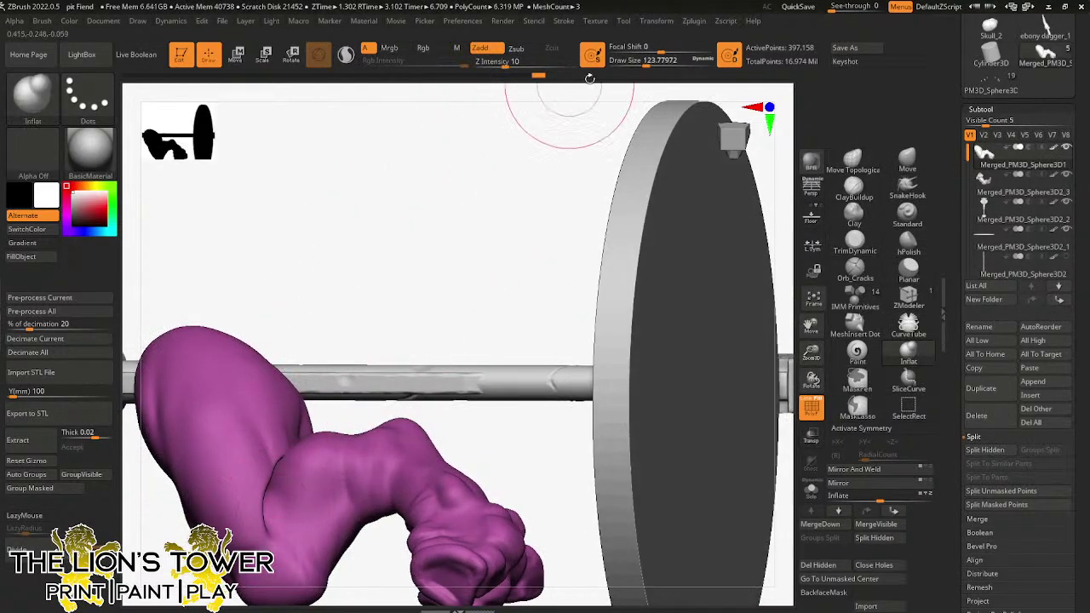
left_click_drag(646, 63, 636, 63)
left_click_drag(399, 262, 327, 353)
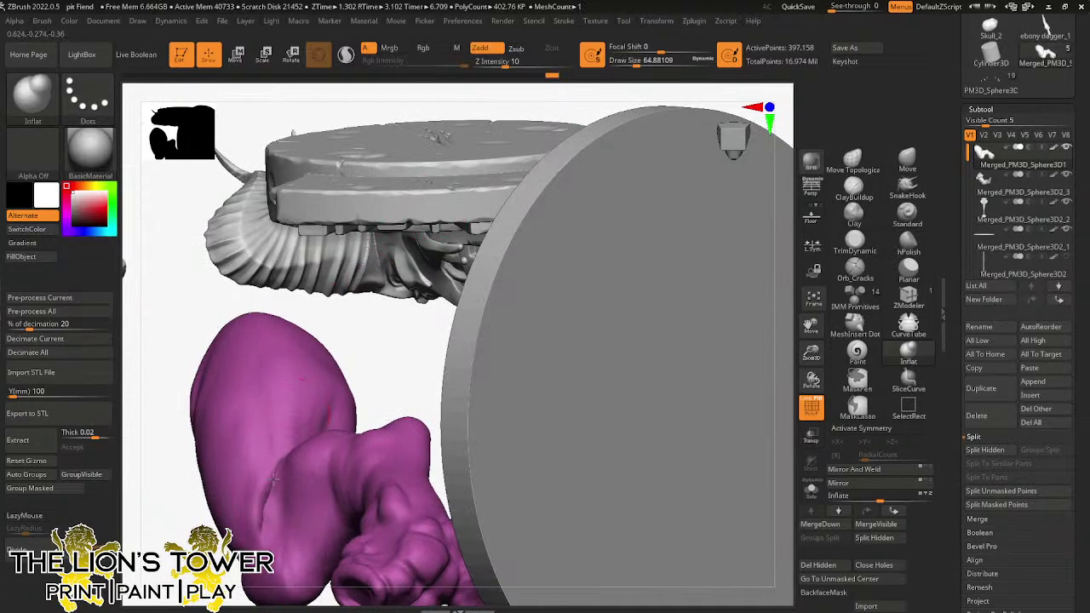
left_click_drag(374, 356, 287, 469)
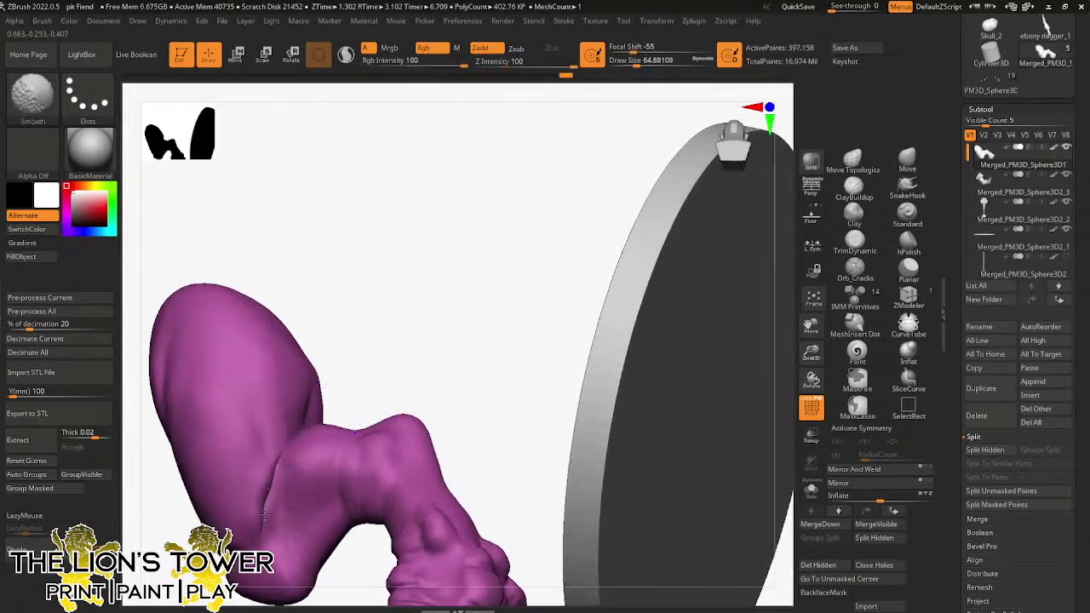
mouse_move(357, 357)
left_mouse_down()
mouse_move(408, 312)
mouse_move(345, 426)
left_mouse_up()
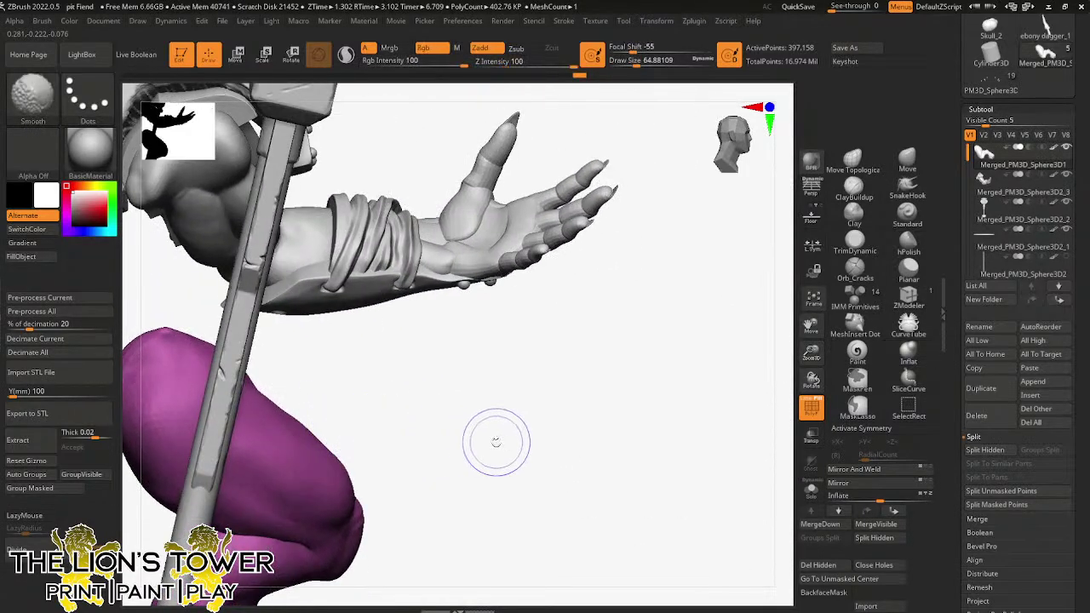
- Unhide the remaining polygroups of the body
left_click_drag(495, 442, 486, 441)
mouse_move(777, 326)
left_mouse_down()
mouse_move(689, 314)
mouse_move(692, 335)
mouse_move(673, 338)
mouse_move(664, 323)
mouse_move(681, 340)
mouse_move(737, 341)
mouse_move(672, 353)
mouse_move(646, 341)
left_mouse_up()
left_click(692, 333, "ctrl+shift")
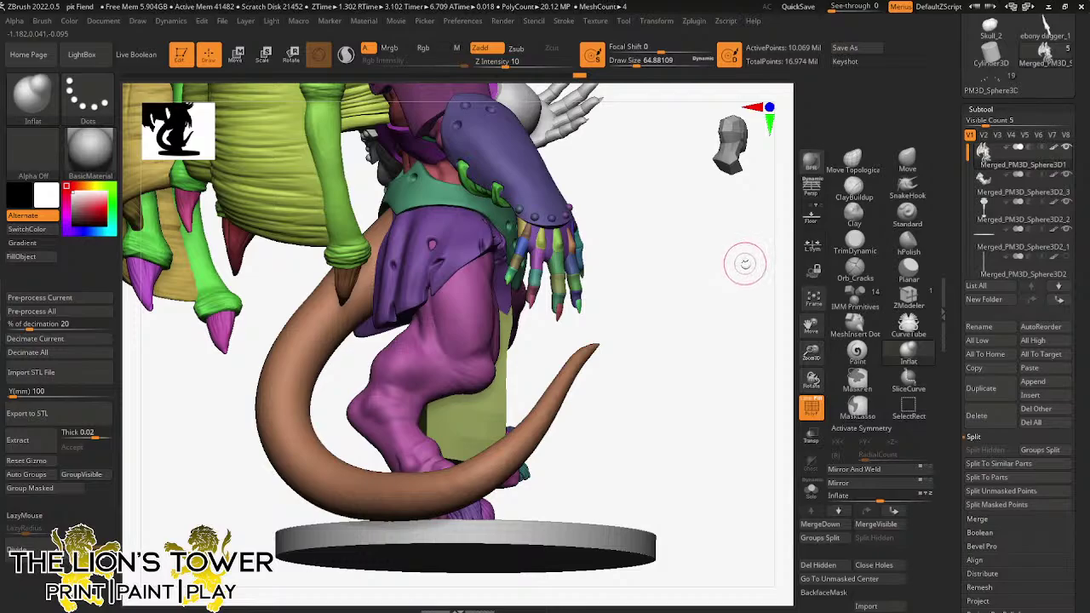
- Examine the full figure's pose from the front, the side and below
left_click_drag(784, 308, 503, 329)
left_click_drag(810, 354, 803, 337)
left_click_drag(812, 326, 860, 312)
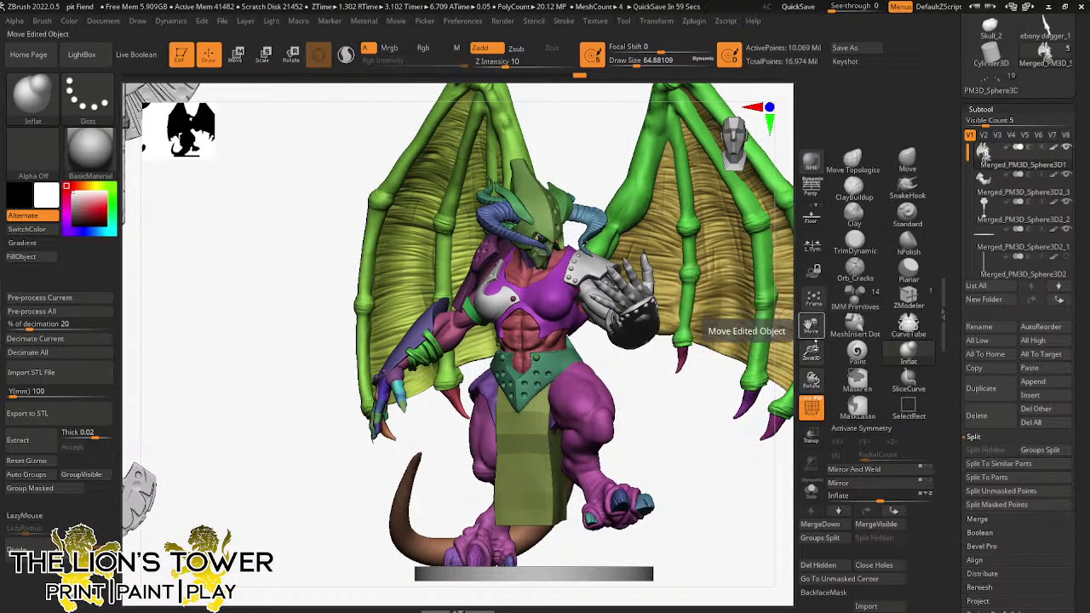
left_click_drag(811, 351, 813, 373)
left_click(683, 397, "ctrl")
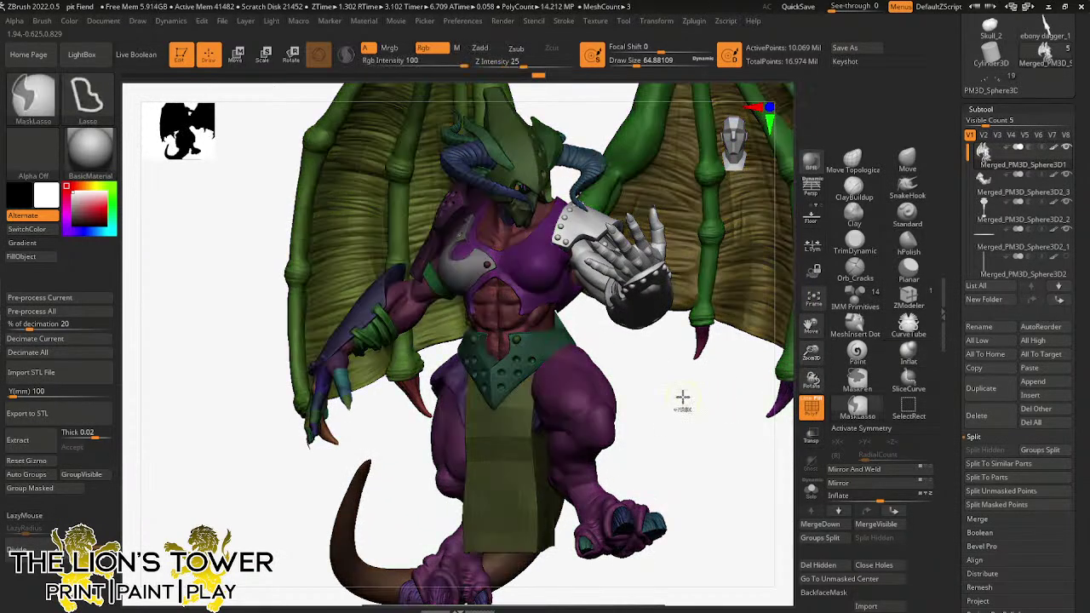
left_click(698, 424, "ctrl")
mouse_move(699, 424)
left_mouse_down()
mouse_move(686, 390)
mouse_move(720, 324)
left_mouse_up()
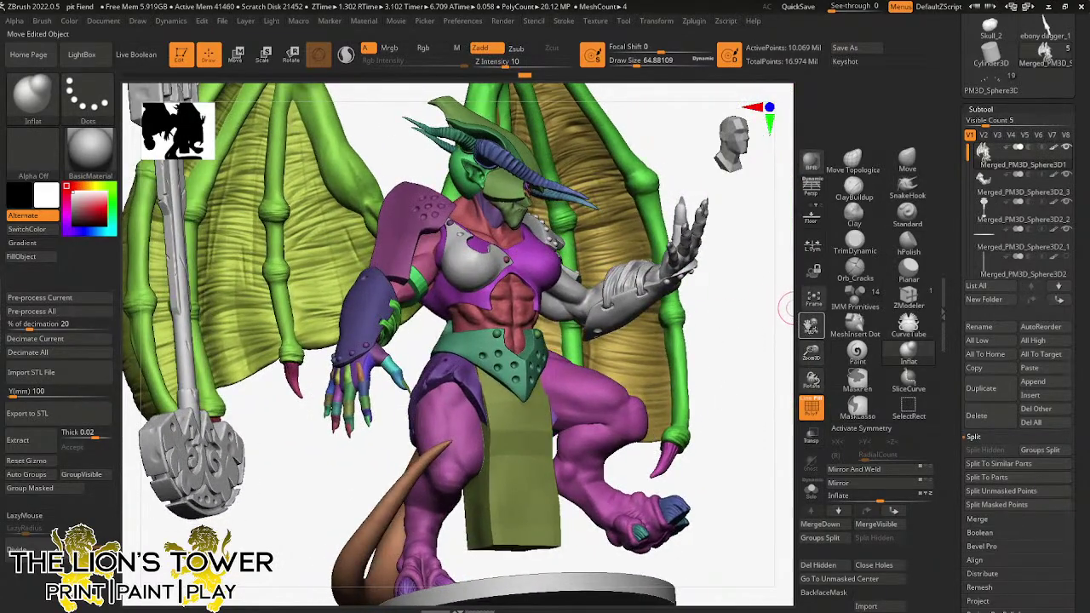
left_click_drag(785, 308, 738, 327)
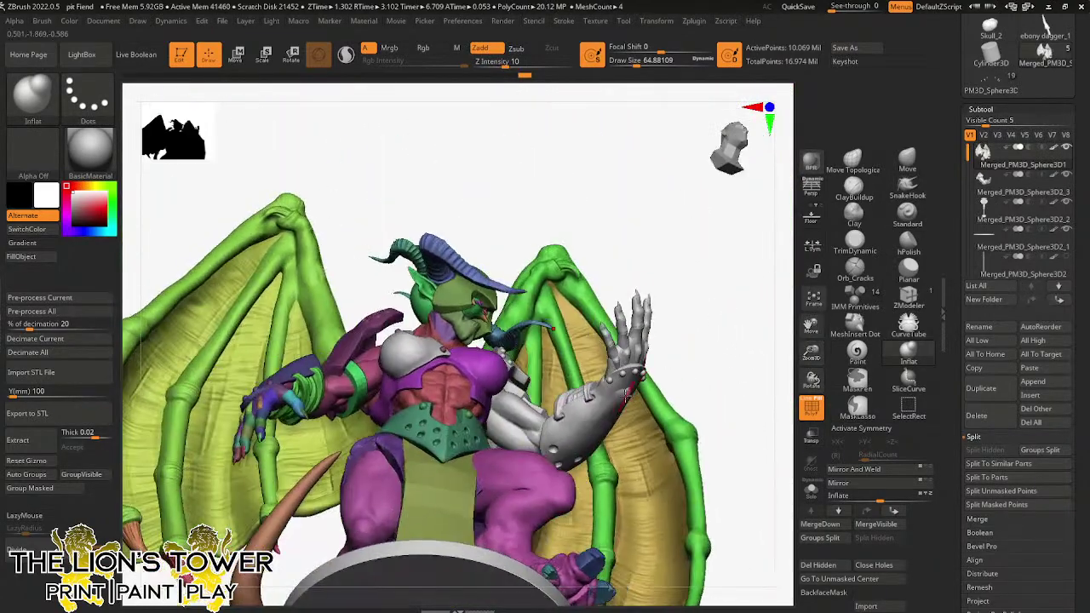
- Make the raised arm the active subtool and set the Move Topological brush to a draw size of about 128
left_click(626, 396, "alt")
left_click(854, 161)
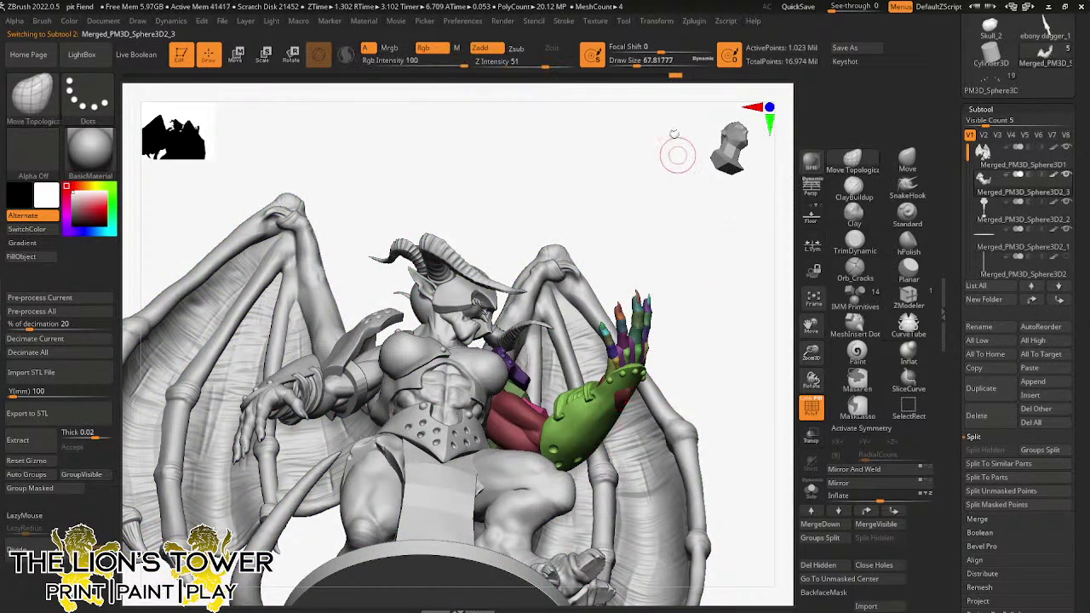
left_click_drag(645, 61, 648, 62)
left_click_drag(717, 256, 668, 362)
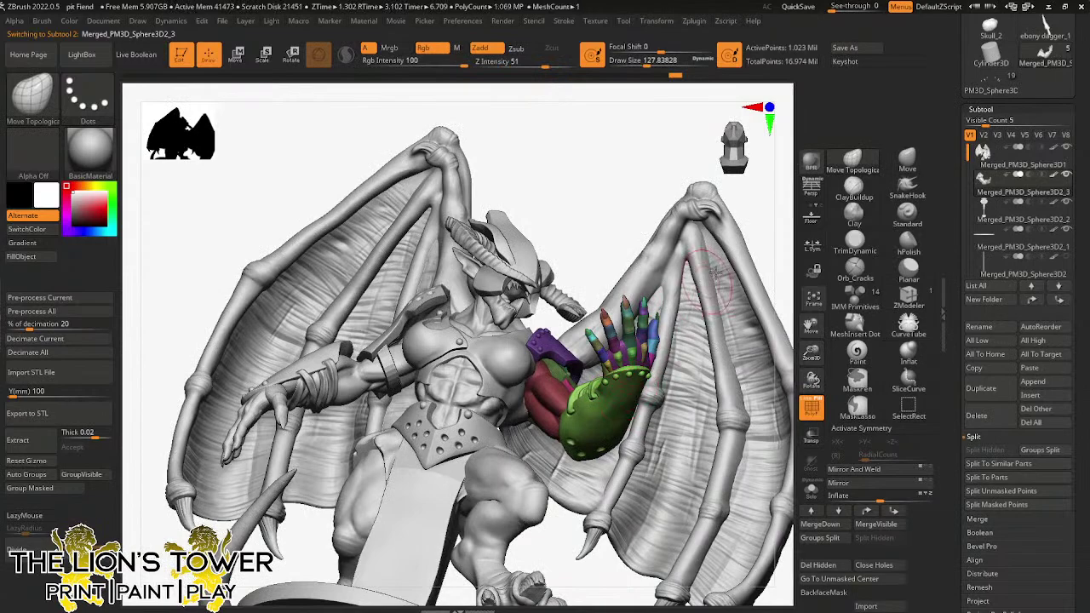
mouse_move(767, 274)
left_mouse_down()
mouse_move(811, 350)
mouse_move(774, 343)
left_mouse_up()
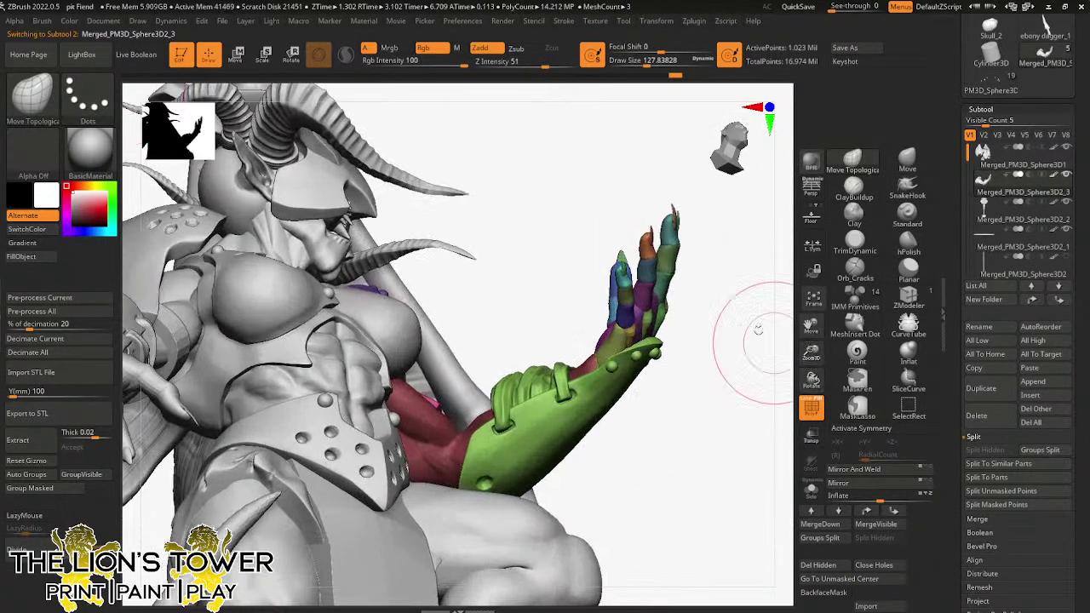
- Mask the raised arm except for its little finger and rotate that finger at its base joint
left_click(624, 314, "ctrl+shift")
left_click(624, 303, "ctrl+shift")
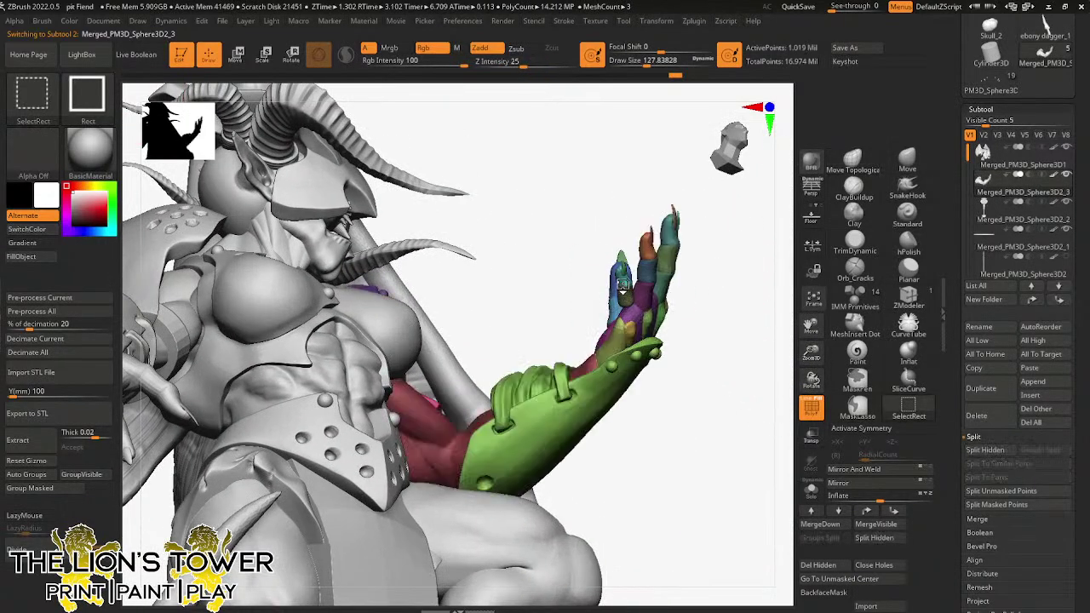
left_click(707, 291, "ctrl+shift")
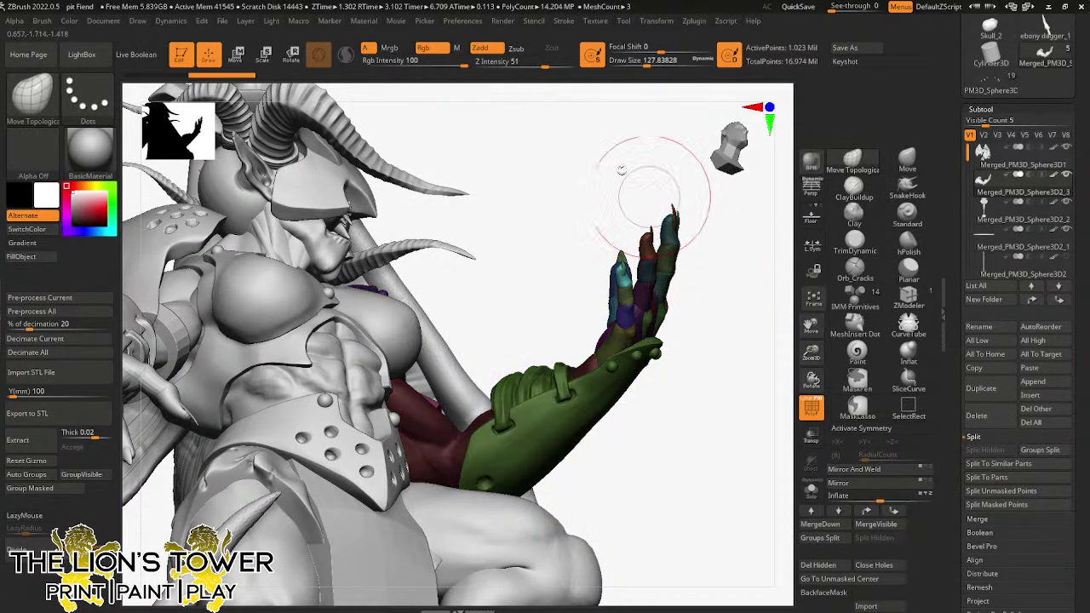
left_click(292, 55)
left_click_drag(555, 258, 588, 303)
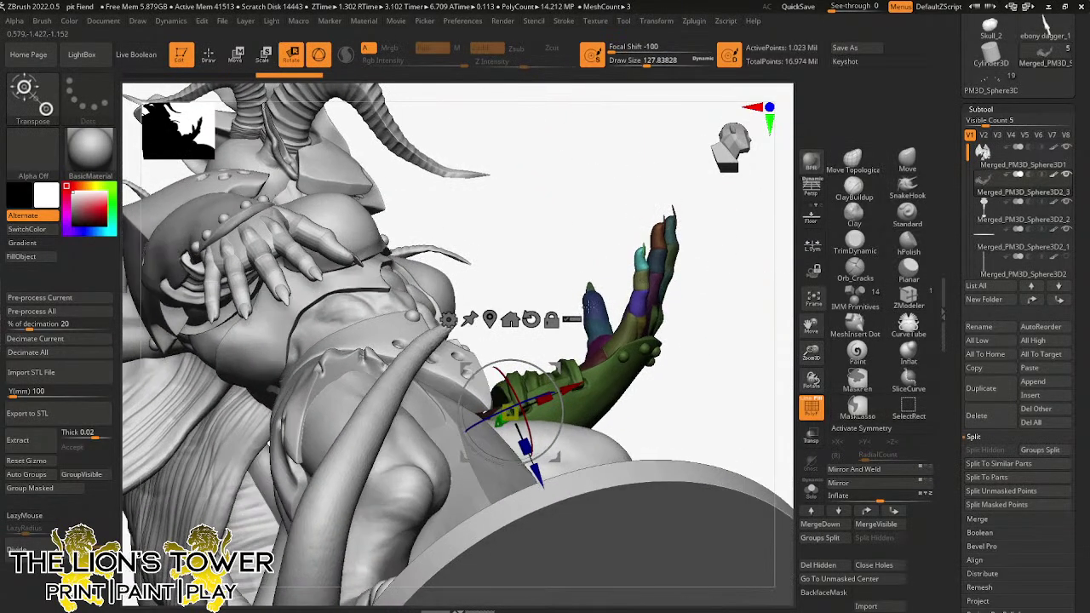
left_click_drag(560, 364, 663, 293, "alt")
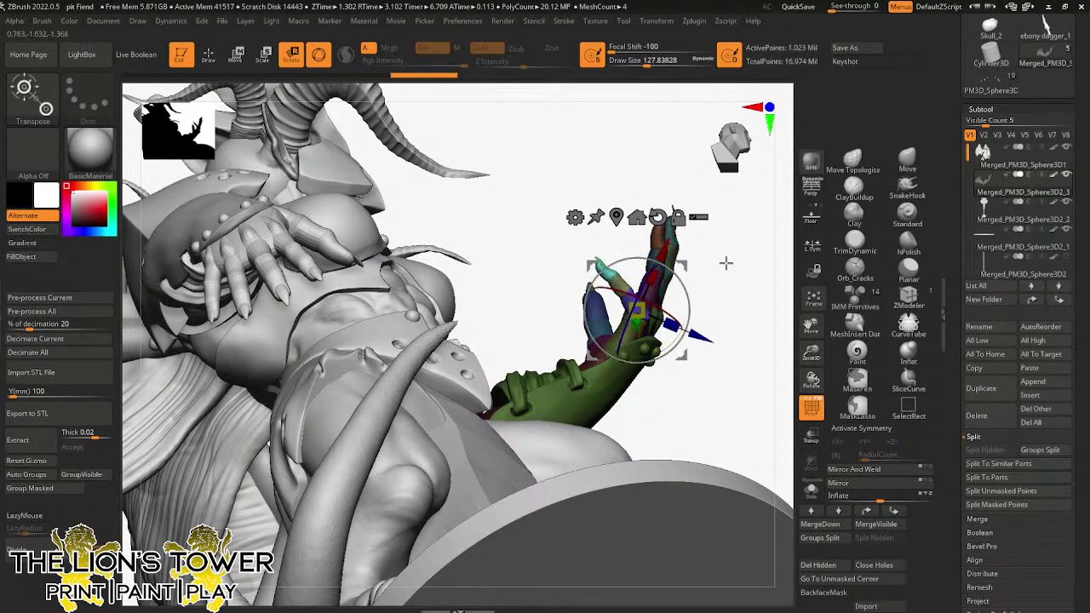
left_click_drag(726, 263, 681, 292)
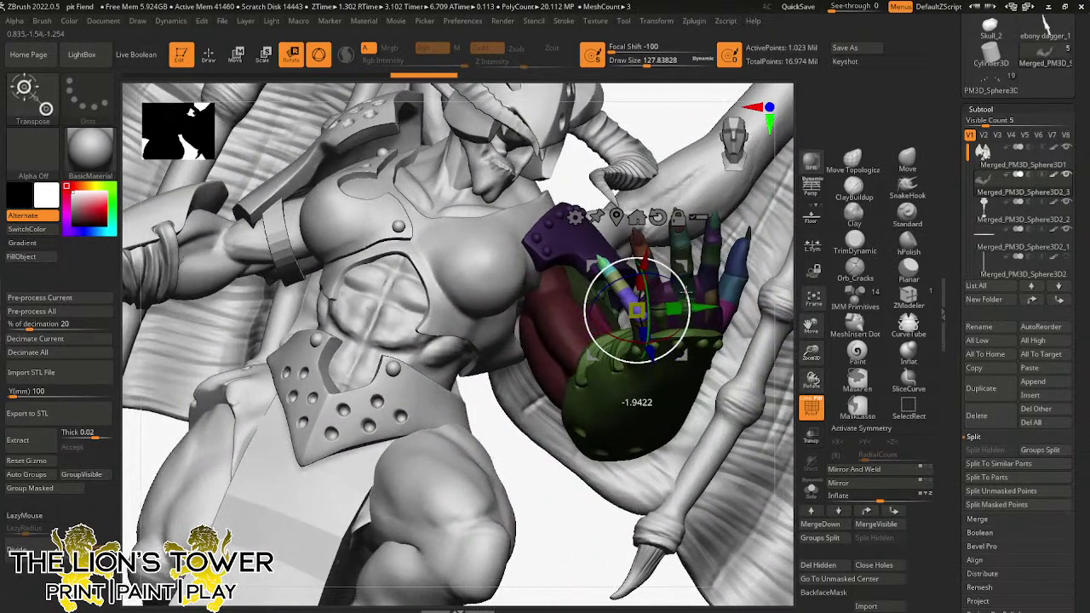
left_click_drag(552, 537, 561, 338)
- Add the little finger's base segment to the mask and bend the two outer segments inward
left_click(220, 56)
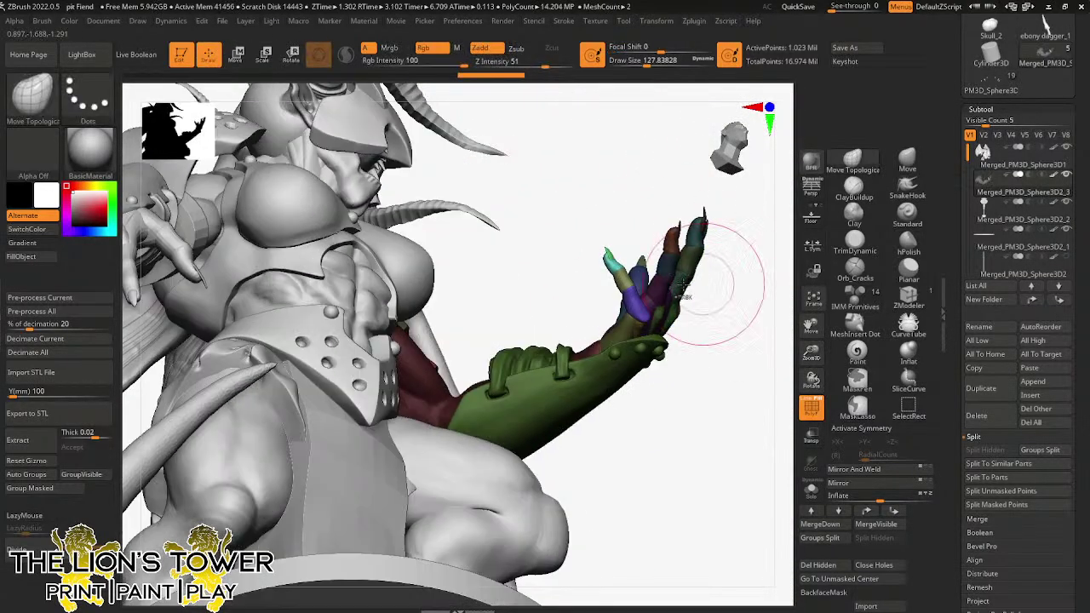
left_click(701, 308, "ctrl+shift")
left_click(702, 309, "ctrl+shift")
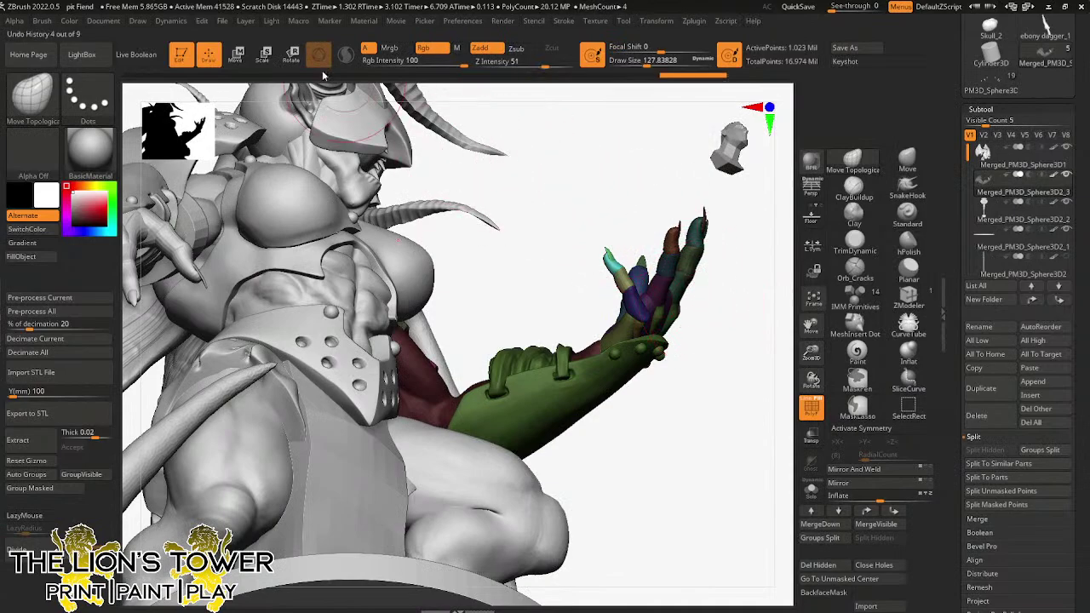
left_click(291, 55)
left_click_drag(703, 334, 764, 279)
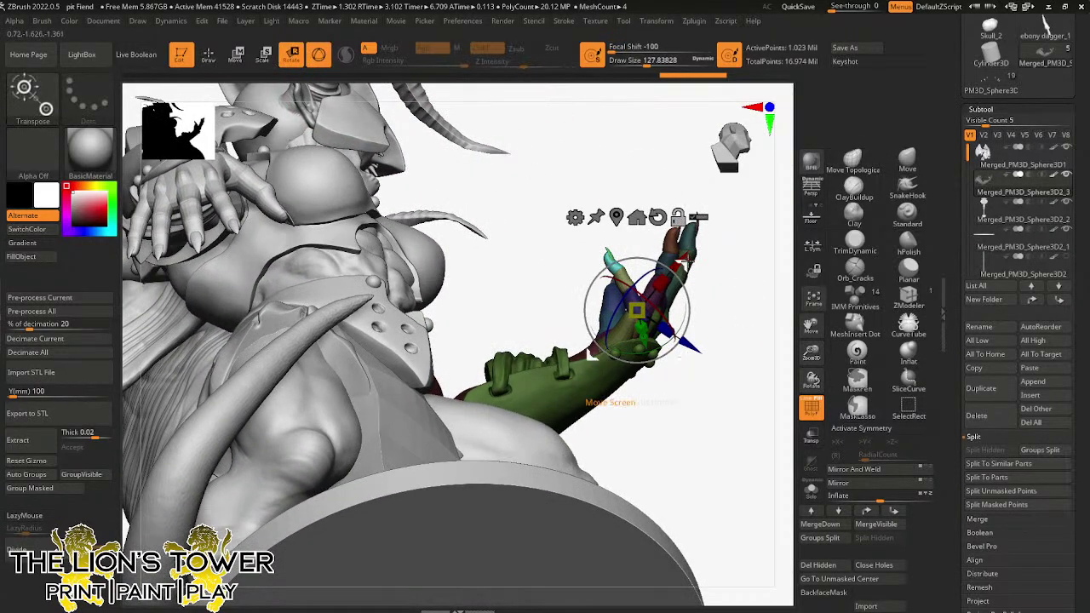
left_click_drag(687, 263, 676, 246)
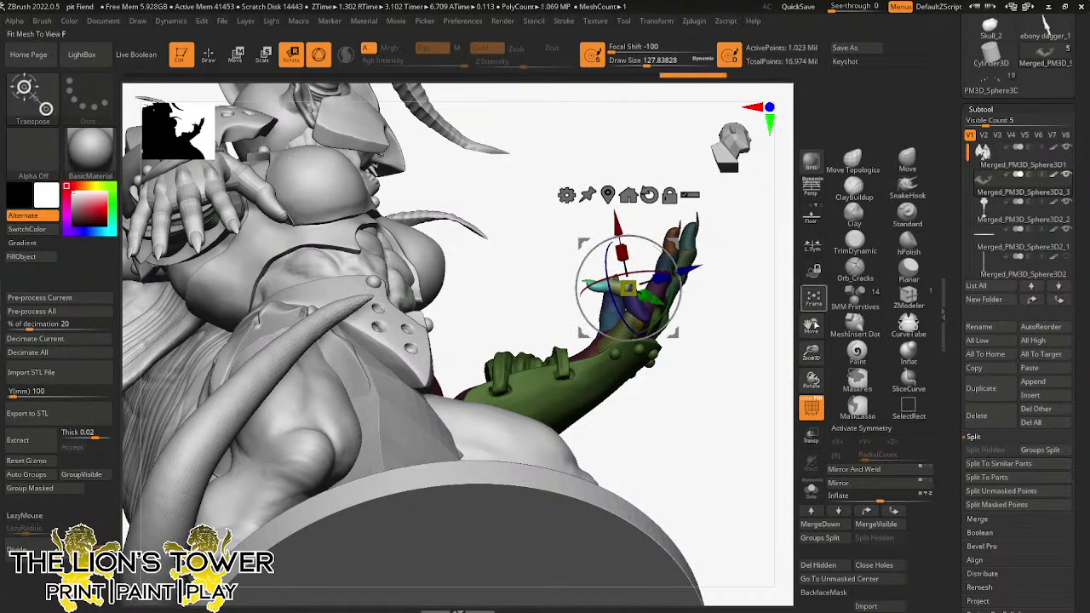
- Mask the little finger's middle segment as well and curl the fingertip and claw downward
left_click_drag(812, 352, 813, 406)
left_click(209, 55)
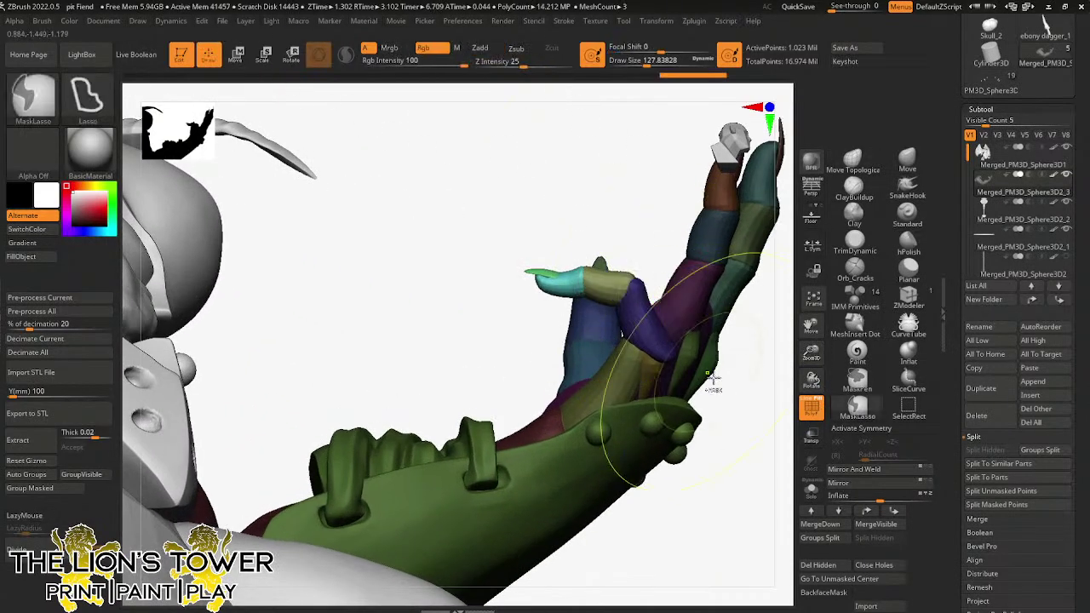
left_click(738, 359, "ctrl")
left_click_drag(576, 289, 555, 280, "ctrl+shift")
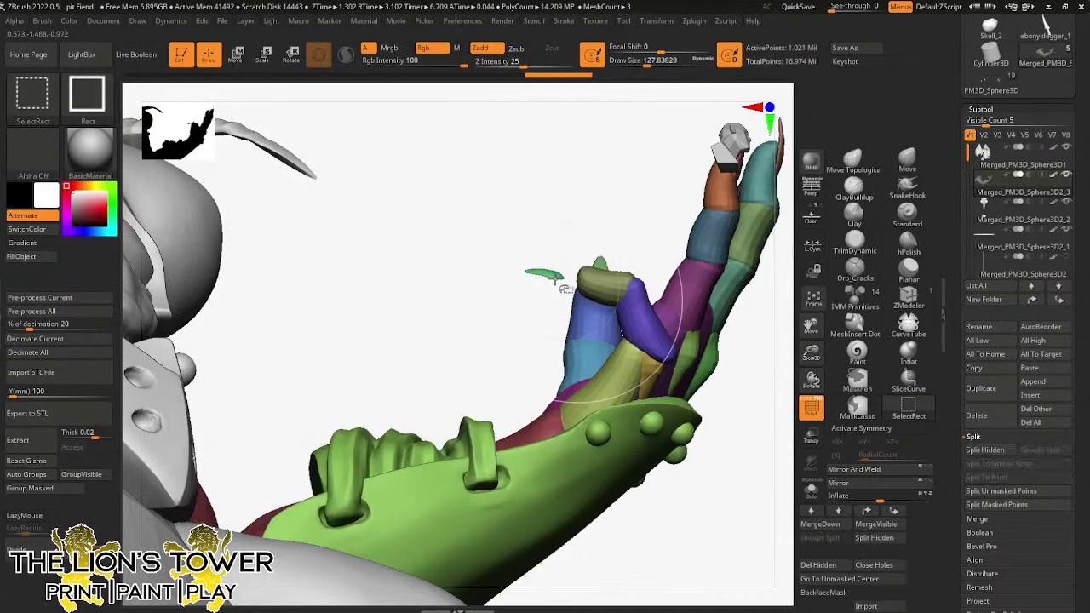
left_click(729, 376, "ctrl")
left_click(740, 363, "ctrl+shift")
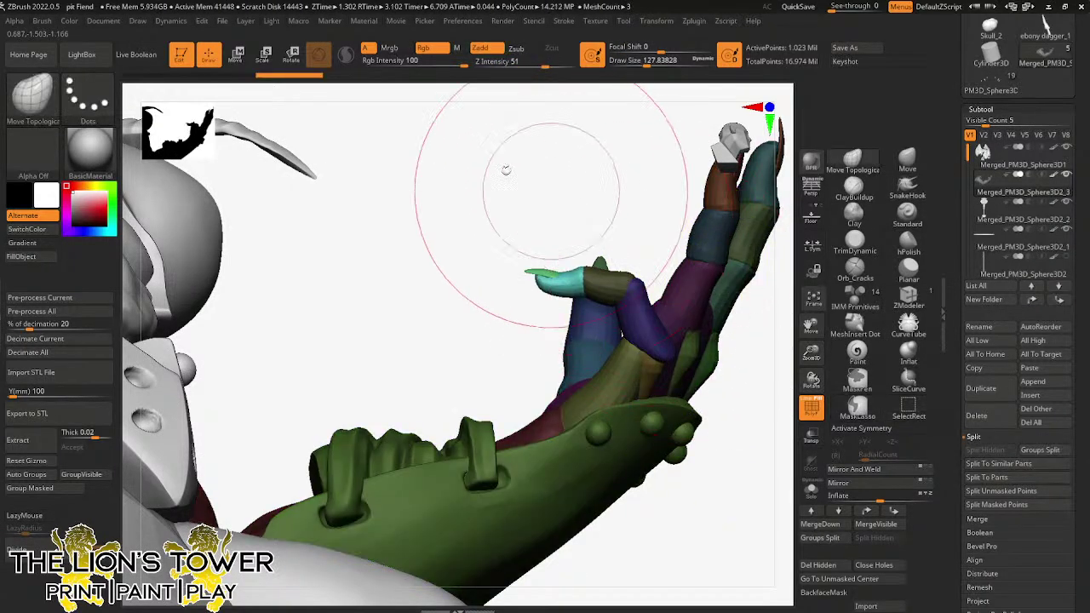
left_click(292, 55)
left_click_drag(675, 242, 633, 232)
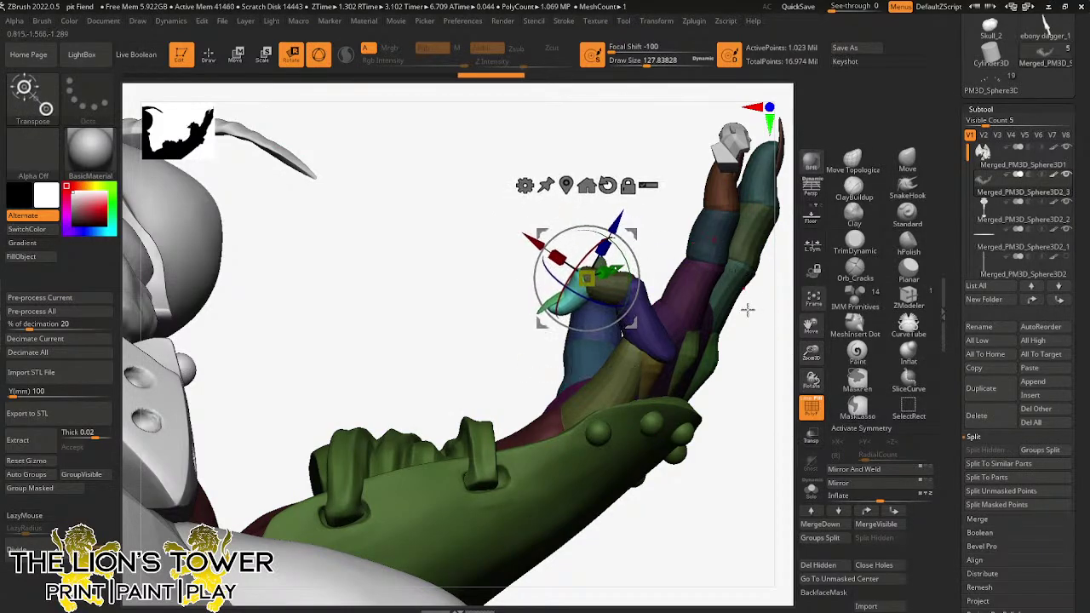
left_click_drag(759, 374, 763, 351)
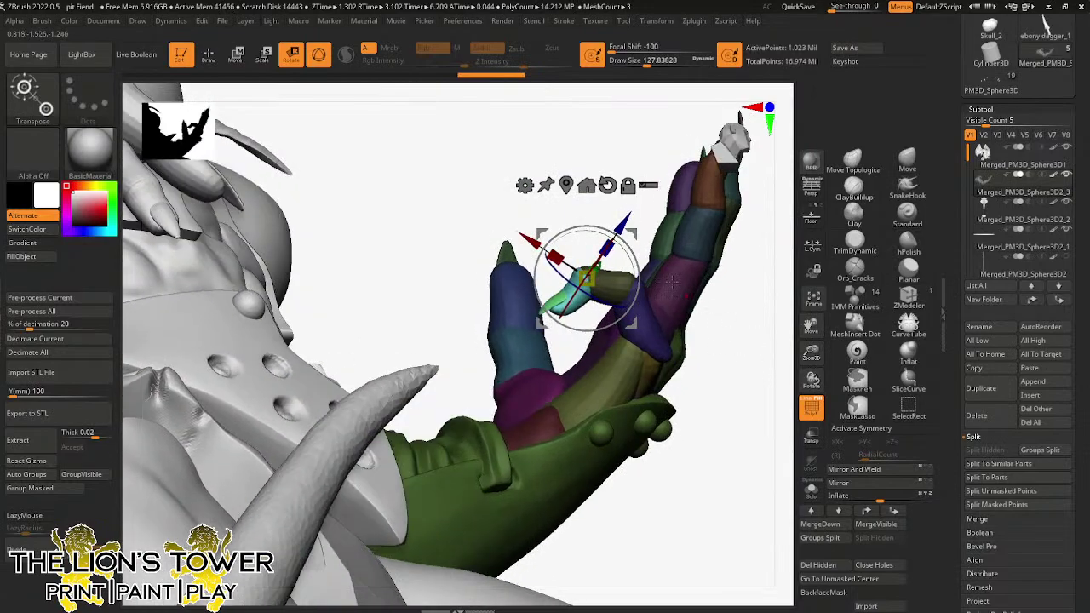
- Mask the arm except for the ring finger and rotate that finger toward the palm at its base joint
key("q")
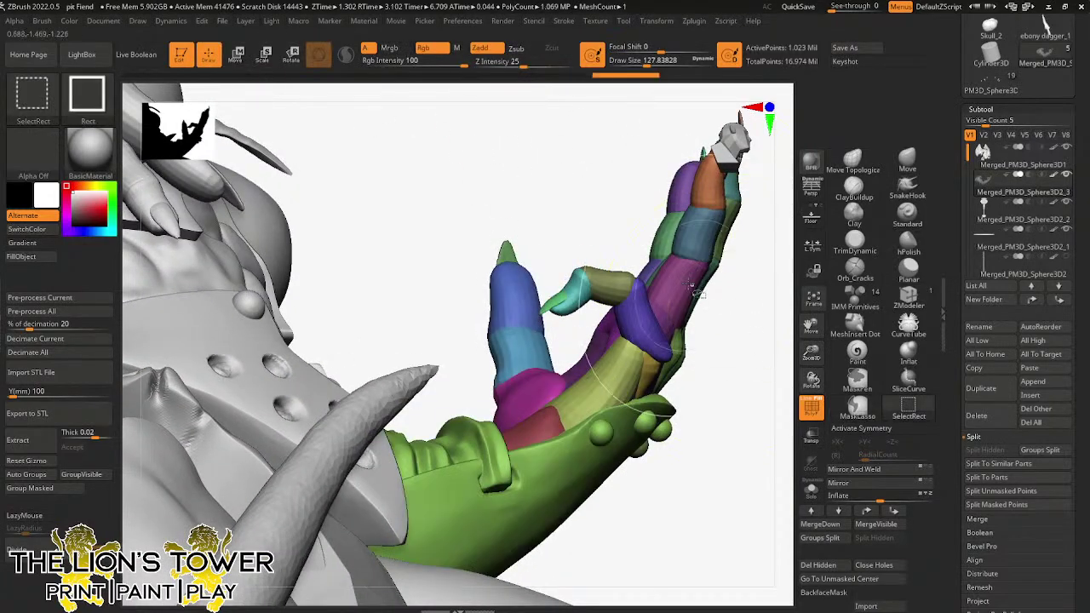
left_click(686, 277, "ctrl+shift")
left_click(707, 259, "ctrl+shift")
left_click_drag(781, 257, 698, 338)
left_click(706, 282, "ctrl")
left_click(706, 281, "ctrl+shift")
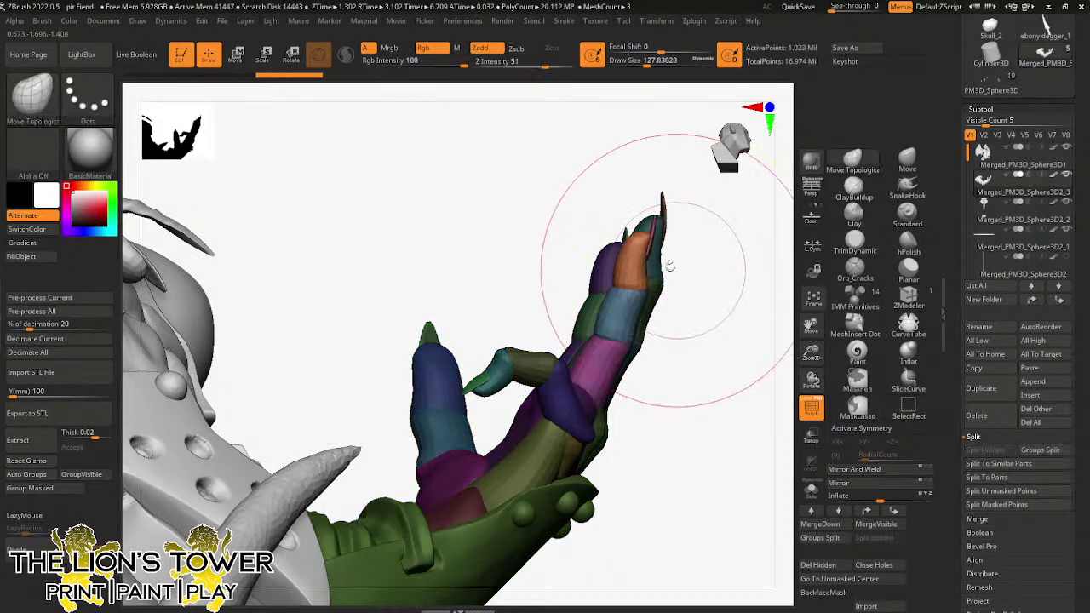
left_click(292, 55)
left_click_drag(554, 316, 633, 361, "alt")
mouse_move(688, 370)
left_mouse_down()
mouse_move(665, 360)
mouse_move(701, 355)
mouse_move(661, 337)
left_mouse_up()
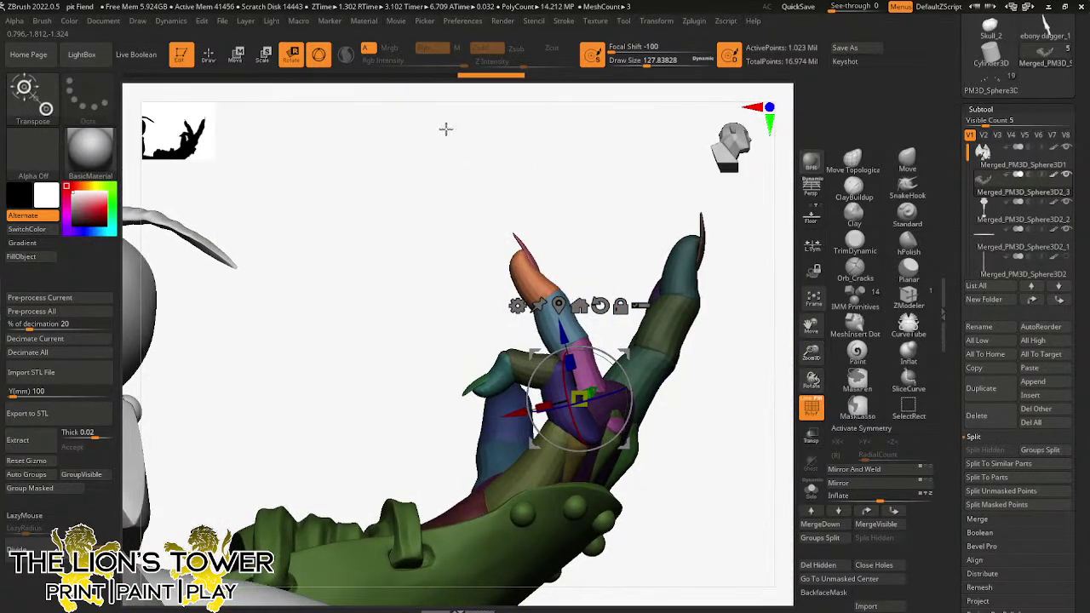
- Add the ring finger's base segment to the mask and bend its two outer segments toward the palm
left_click(209, 55)
left_click(588, 378, "ctrl+shift")
left_click(606, 317, "ctrl+shift")
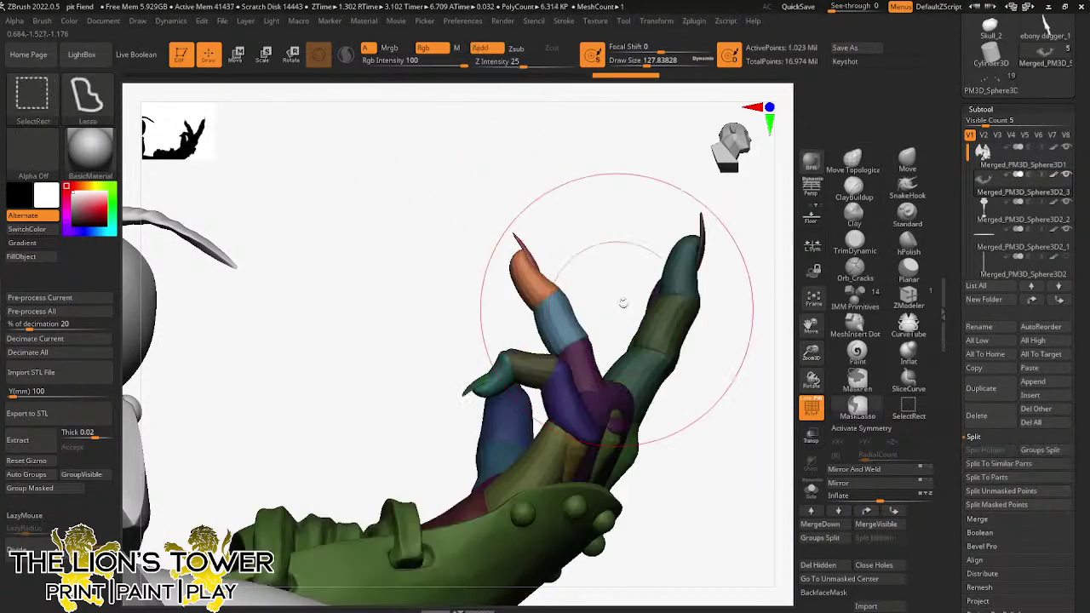
key("w")
mouse_move(694, 366)
left_mouse_down()
mouse_move(708, 406)
mouse_move(682, 378)
left_mouse_up()
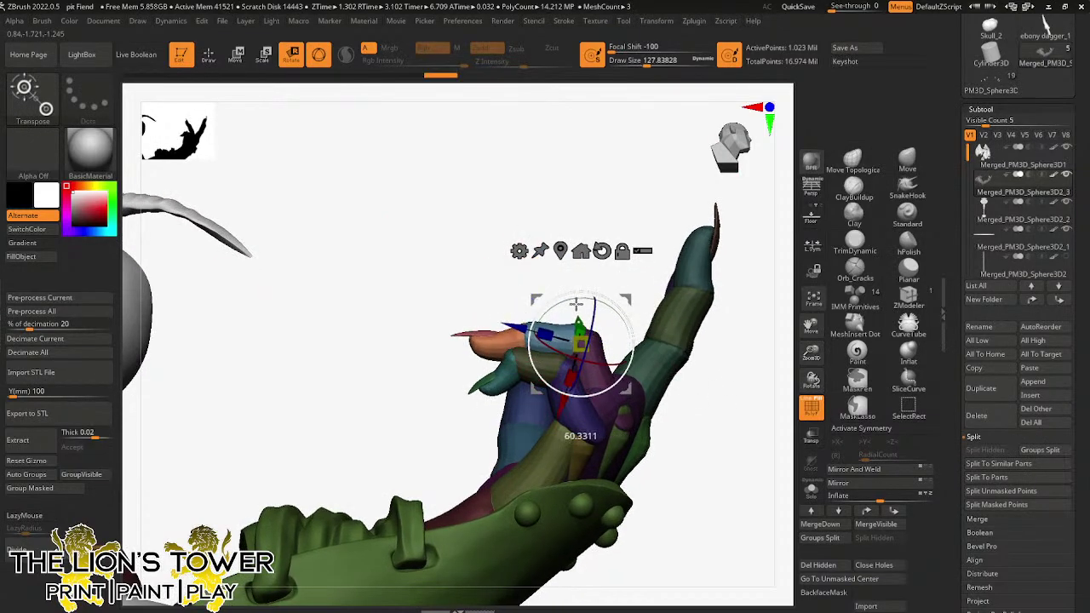
mouse_move(724, 343)
left_mouse_down()
mouse_move(747, 454)
mouse_move(706, 275)
mouse_move(376, 102)
left_mouse_up()
key("q")
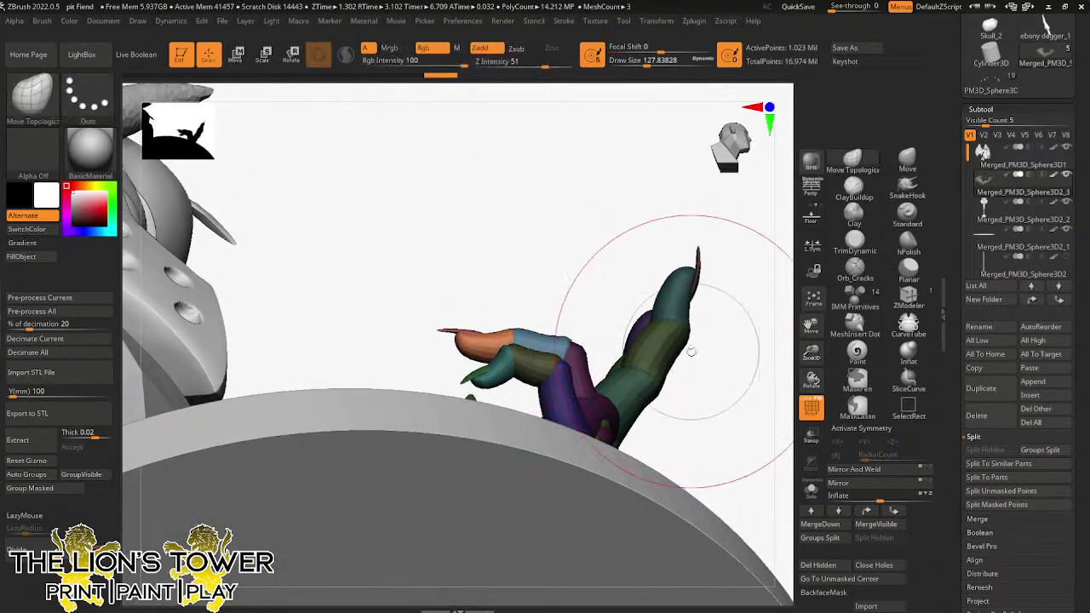
left_click(294, 53)
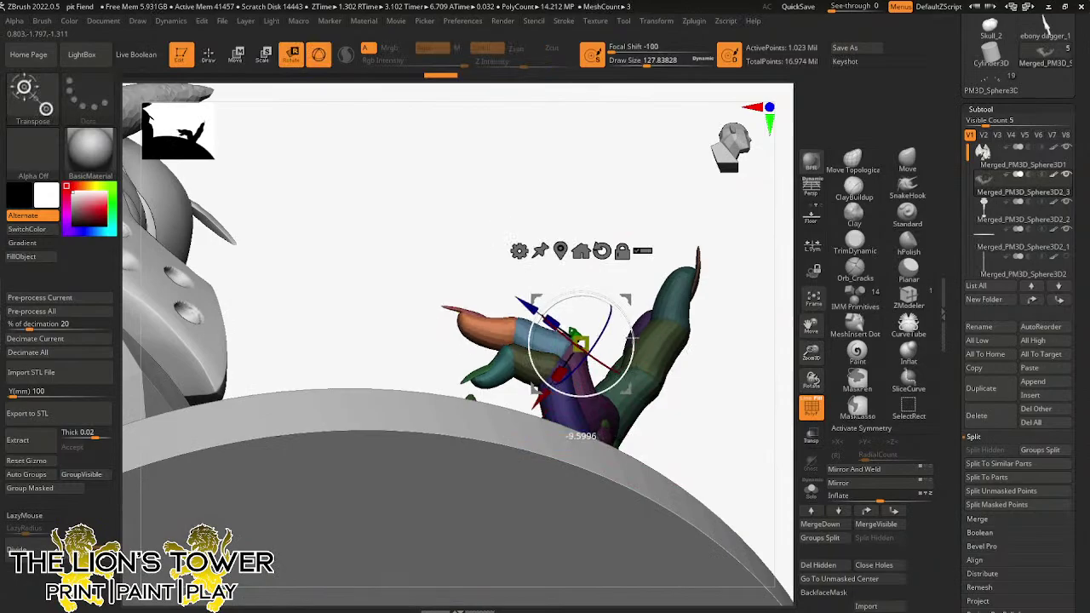
left_click_drag(634, 349, 632, 310)
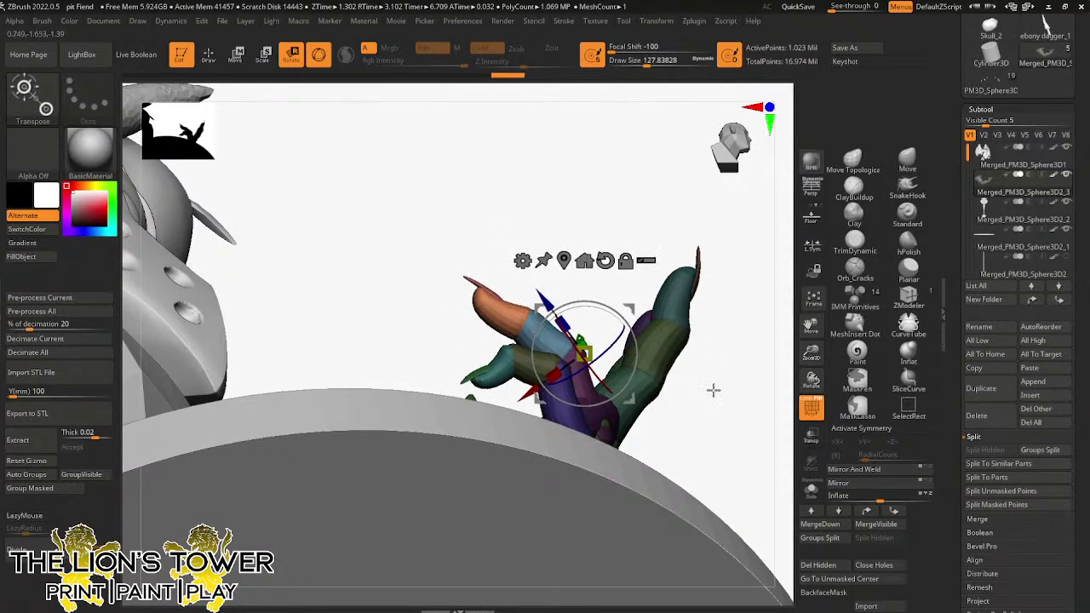
mouse_move(713, 390)
left_mouse_down()
mouse_move(709, 503)
mouse_move(735, 279)
mouse_move(736, 317)
mouse_move(732, 308)
left_mouse_up()
- Clear the mask, mask the arm except for the middle finger and rotate that finger toward the palm at its base joint
left_click(208, 54)
left_click_drag(730, 366, 746, 398, "ctrl")
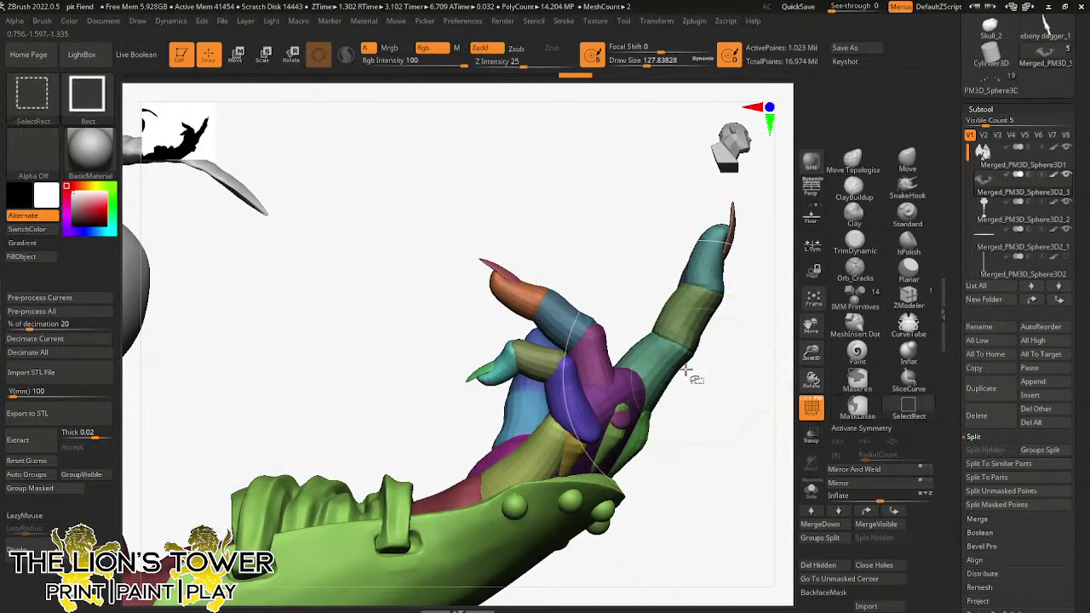
left_click(670, 364, "ctrl+shift")
left_click(670, 363, "ctrl+shift")
left_click(699, 322, "ctrl+shift")
left_click(716, 267, "ctrl+shift")
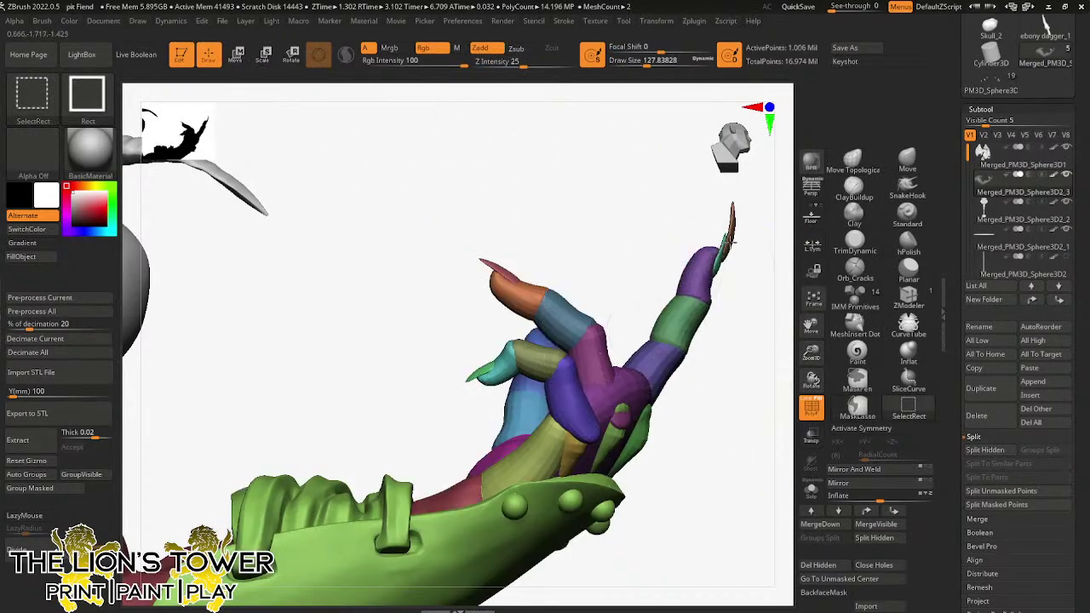
left_click(730, 301, "ctrl")
left_click(731, 300, "ctrl+shift")
left_click(291, 56)
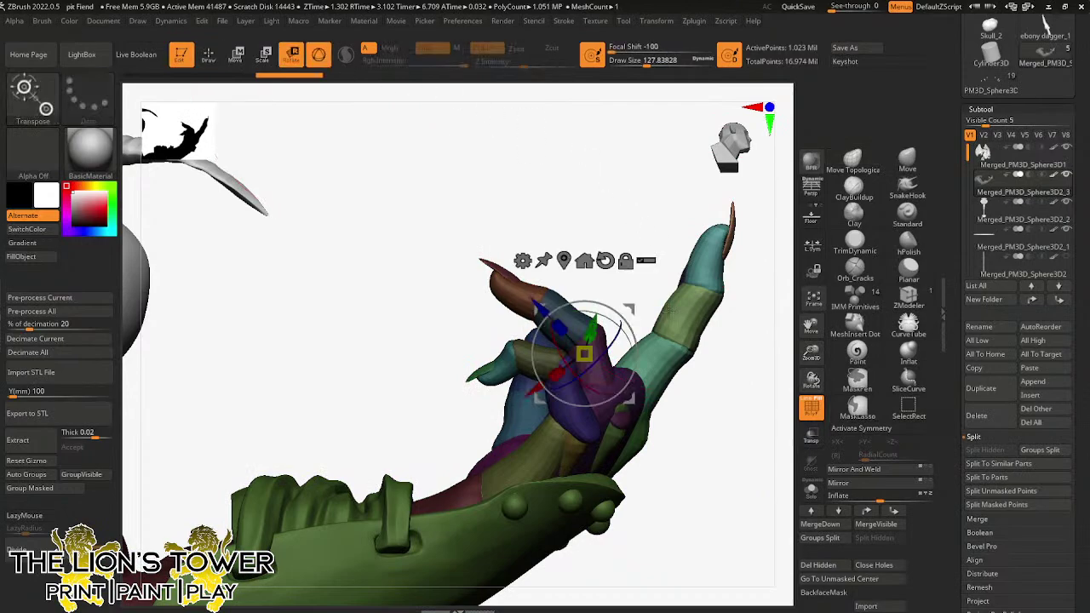
left_click_drag(628, 309, 676, 345)
left_click_drag(689, 342, 678, 346)
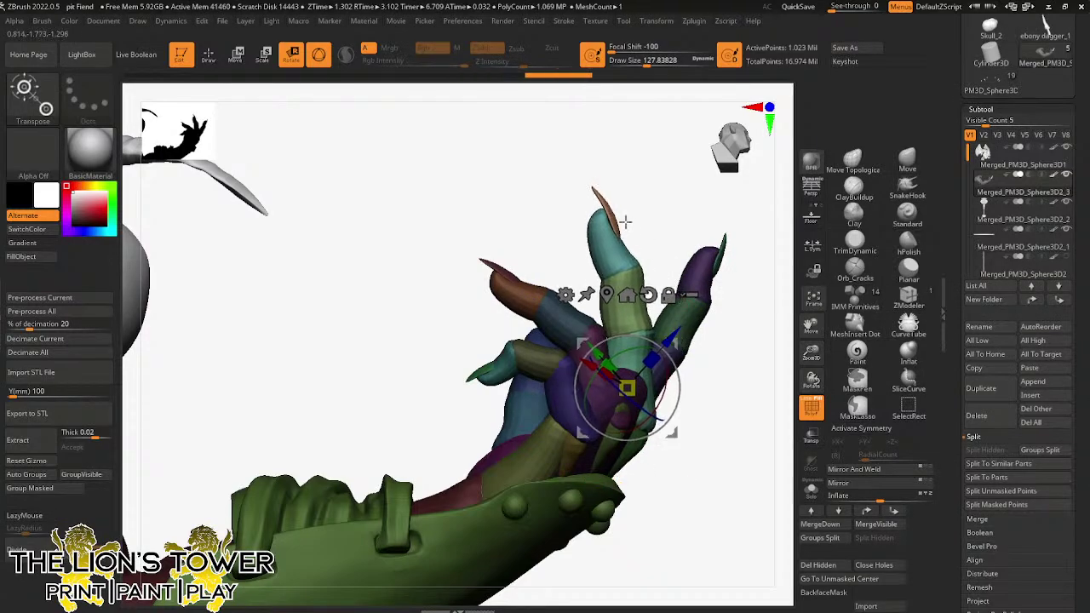
- Mask the middle finger's base segment as well, bend the outer segments inward and clear the mask
left_click(208, 54)
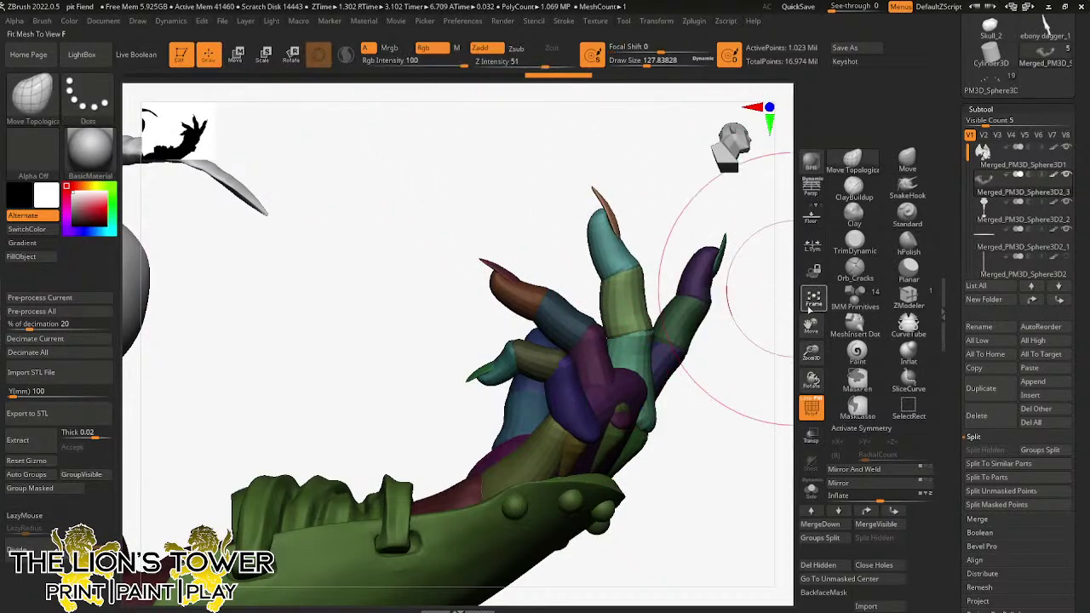
left_click_drag(754, 397, 709, 421, "alt")
left_click(625, 219, "ctrl")
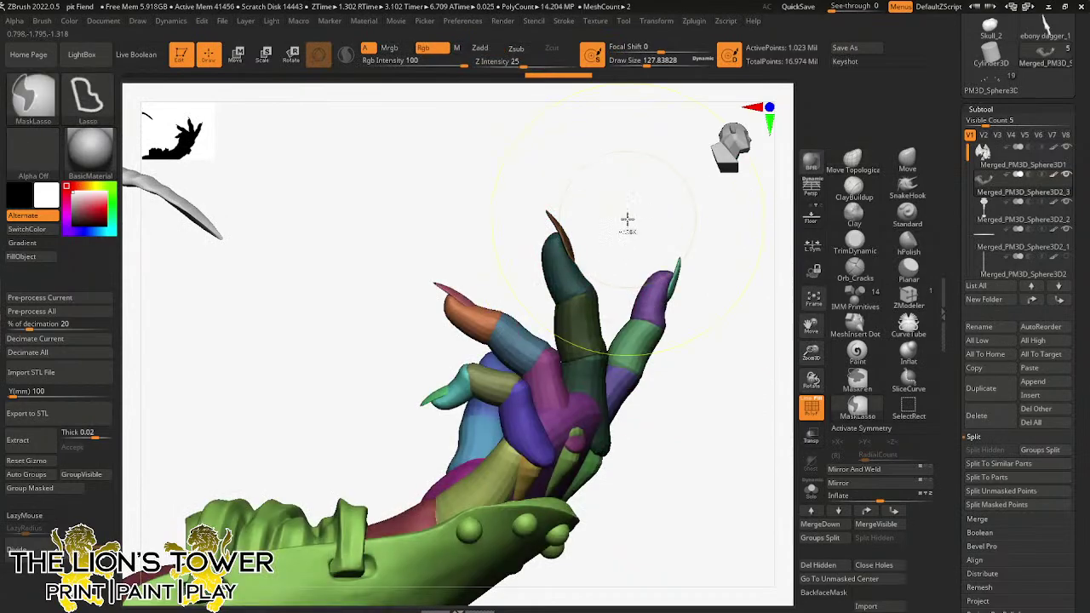
left_click(585, 322, "ctrl+alt+shift")
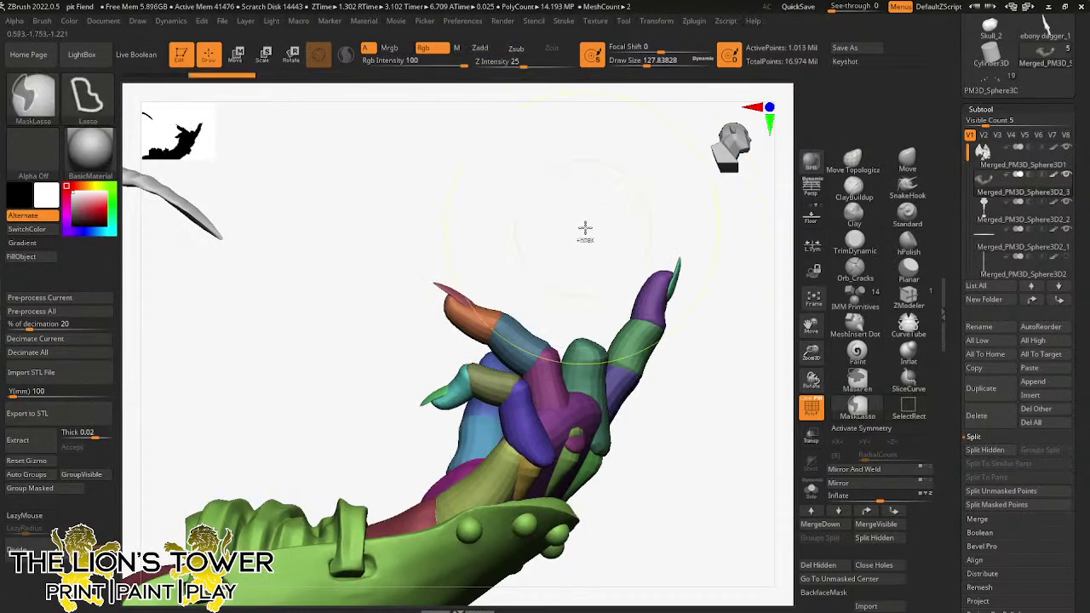
left_click(587, 229, "ctrl+shift")
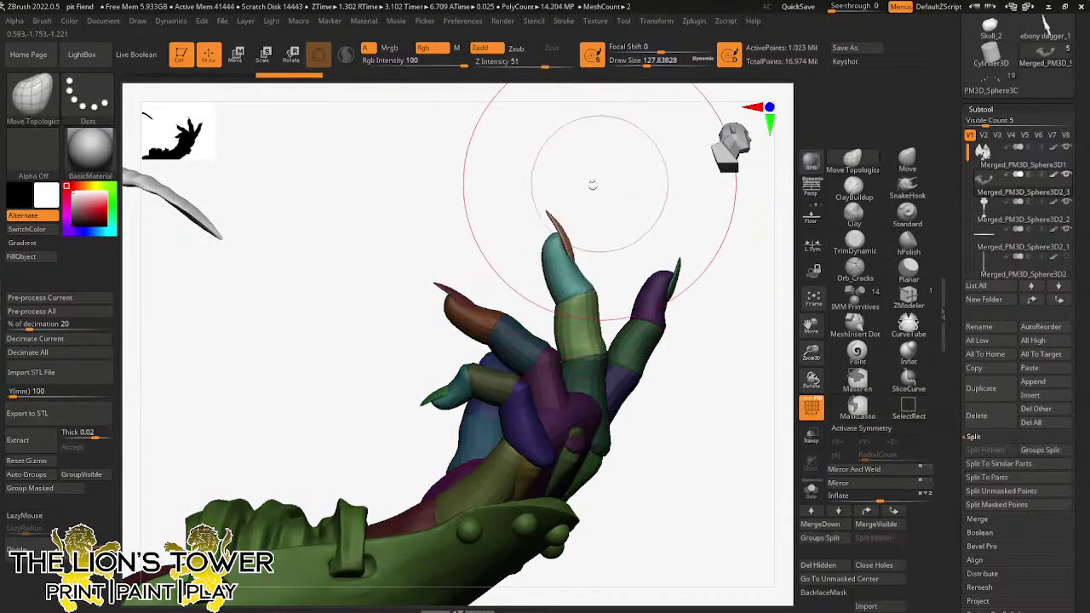
left_click(292, 56)
left_click_drag(630, 366, 628, 324, "alt")
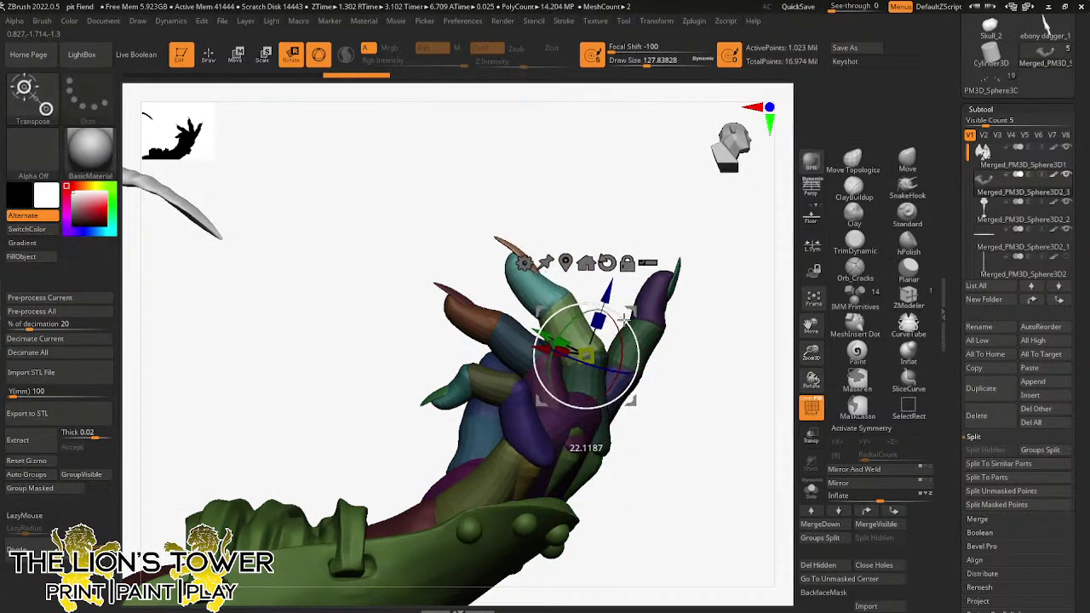
left_click_drag(622, 318, 623, 319)
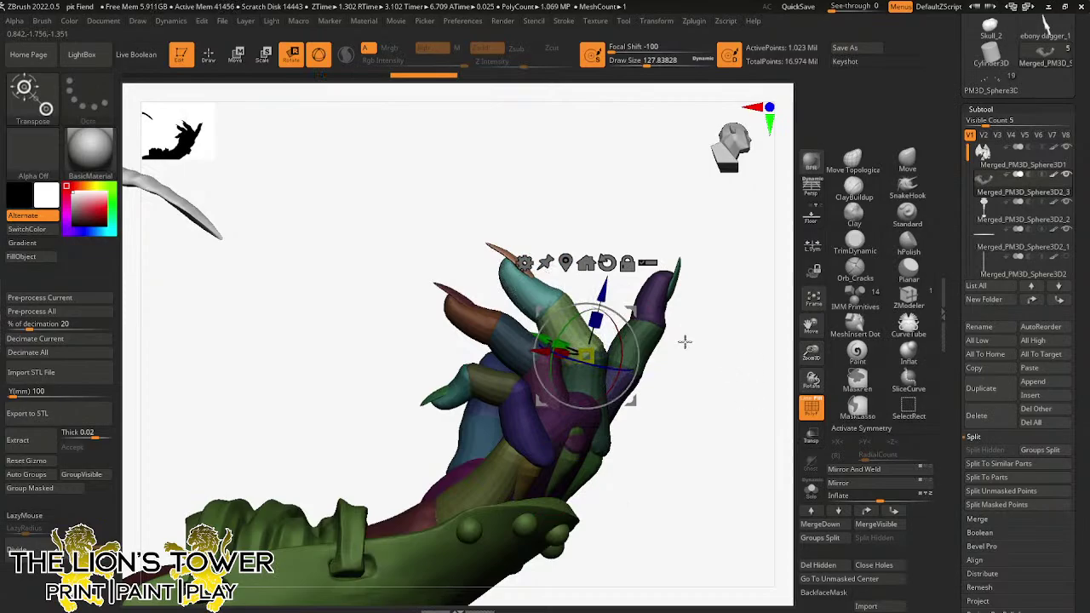
left_click_drag(685, 342, 805, 309, "ctrl")
- Examine the raised hand's curled fingers against the whole figure from the front and from a higher angle
mouse_move(804, 308)
left_mouse_down("alt")
mouse_move(715, 291)
mouse_move(749, 253)
mouse_move(769, 292)
mouse_move(753, 278)
mouse_move(773, 286)
mouse_move(713, 240)
mouse_move(713, 264)
mouse_move(716, 230)
left_mouse_up("alt")
key("q")
left_click(759, 263, "ctrl")
left_click(759, 264, "ctrl")
left_click_drag(730, 454, 661, 227)
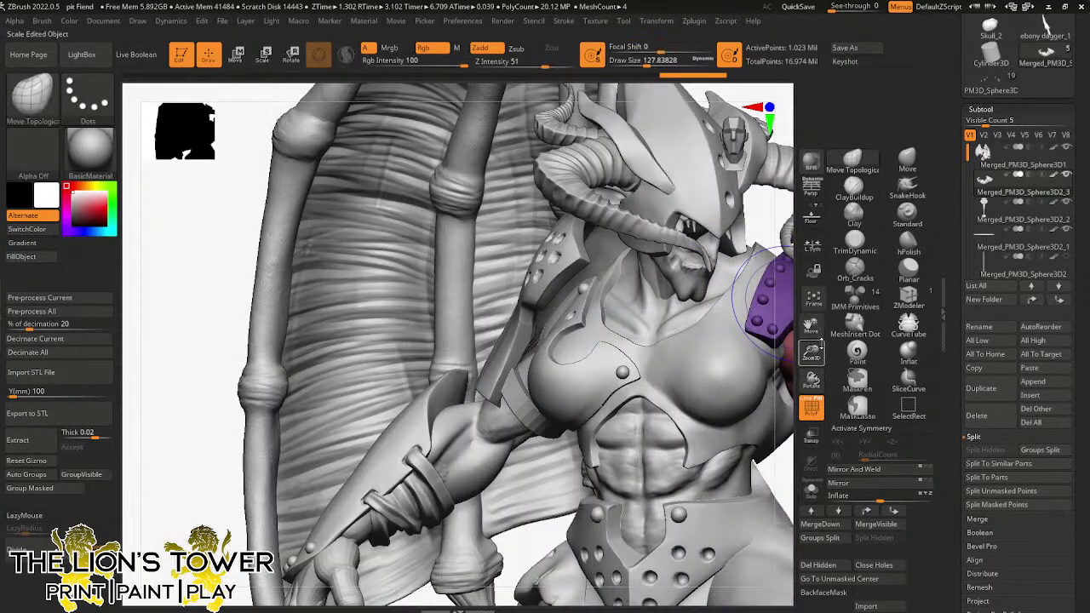
left_click_drag(811, 351, 809, 239)
left_click_drag(811, 326, 698, 332)
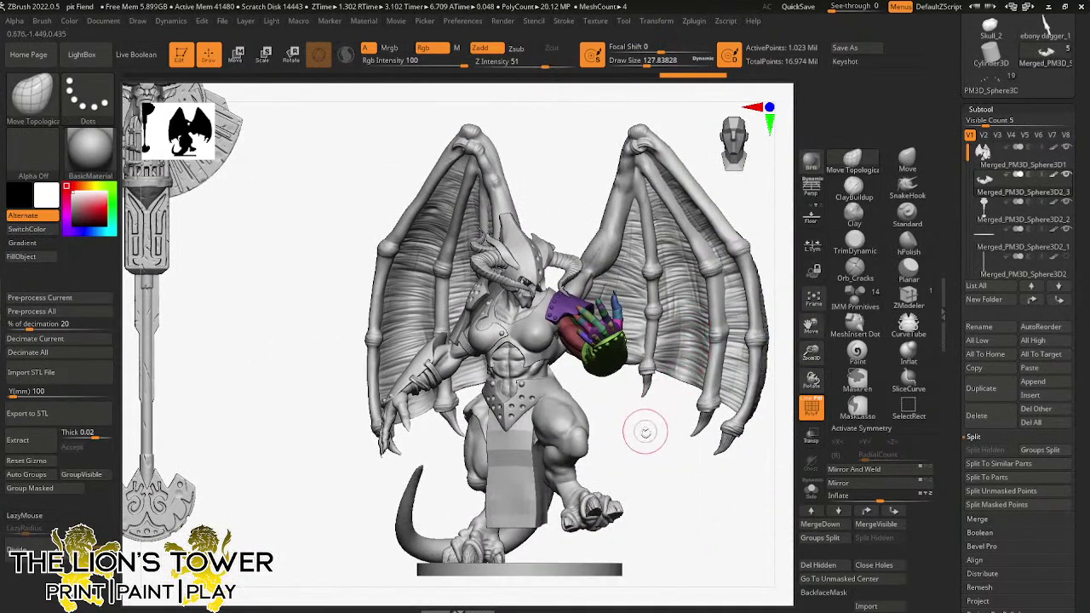
left_click_drag(577, 438, 652, 443)
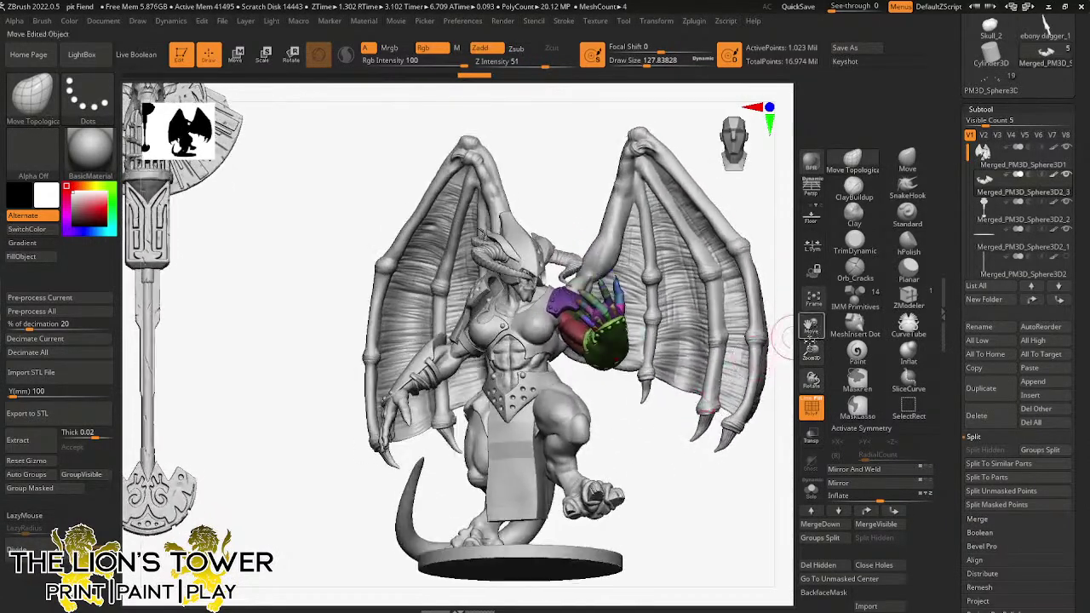
left_click_drag(810, 350, 811, 430)
- Mask the raised arm except for its index finger and rotate that finger slightly at its base joint
left_click(651, 298, "ctrl+shift")
left_click(650, 291, "ctrl+shift")
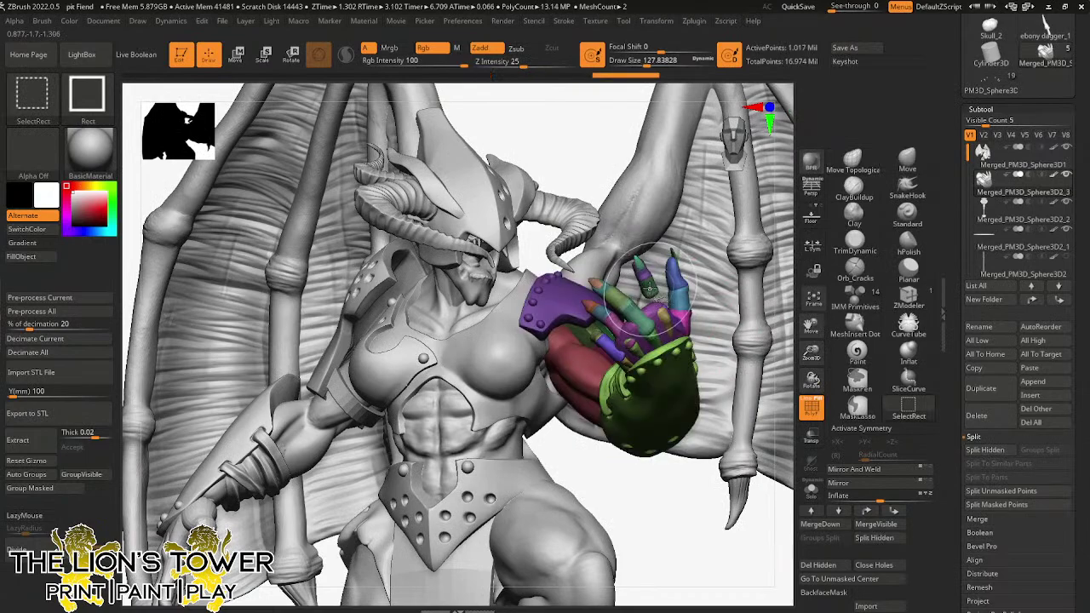
left_click(639, 264, "ctrl+shift")
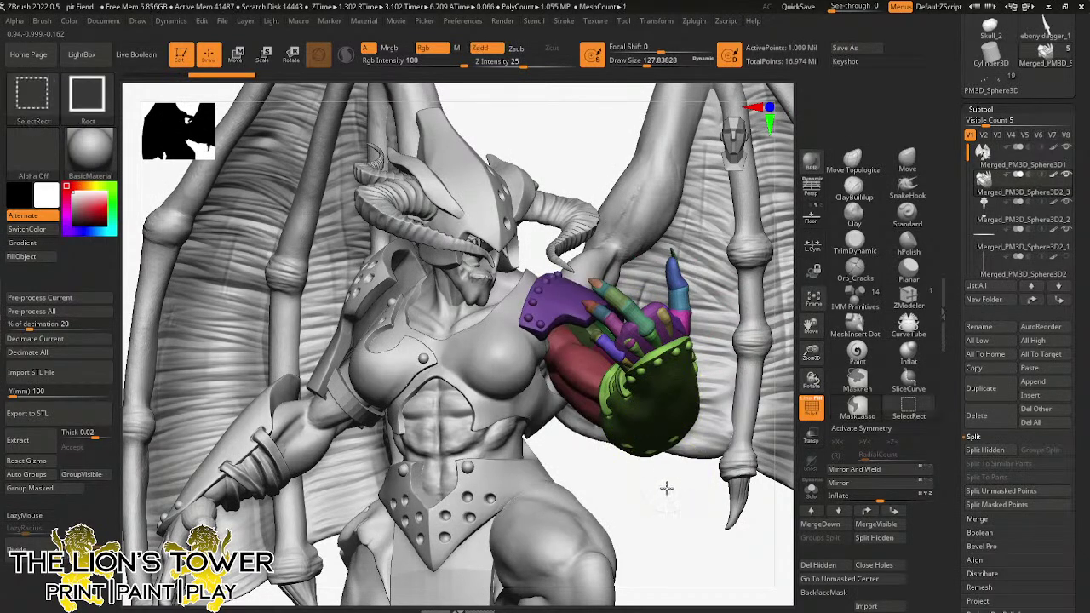
left_click(667, 489, "ctrl+shift")
key("ctrl+z")
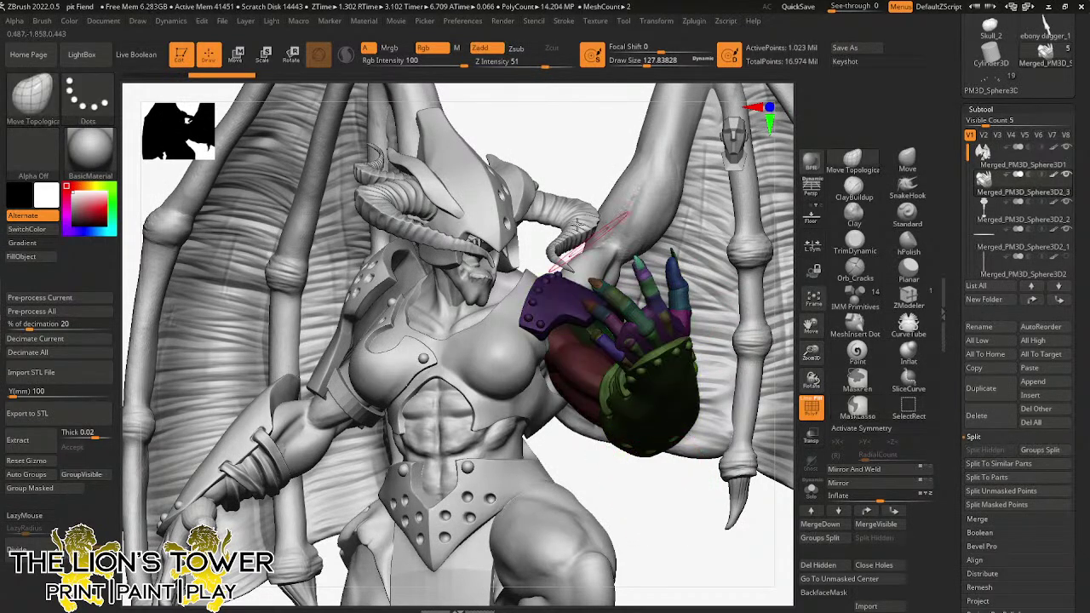
key("r")
left_click_drag(687, 490, 634, 502)
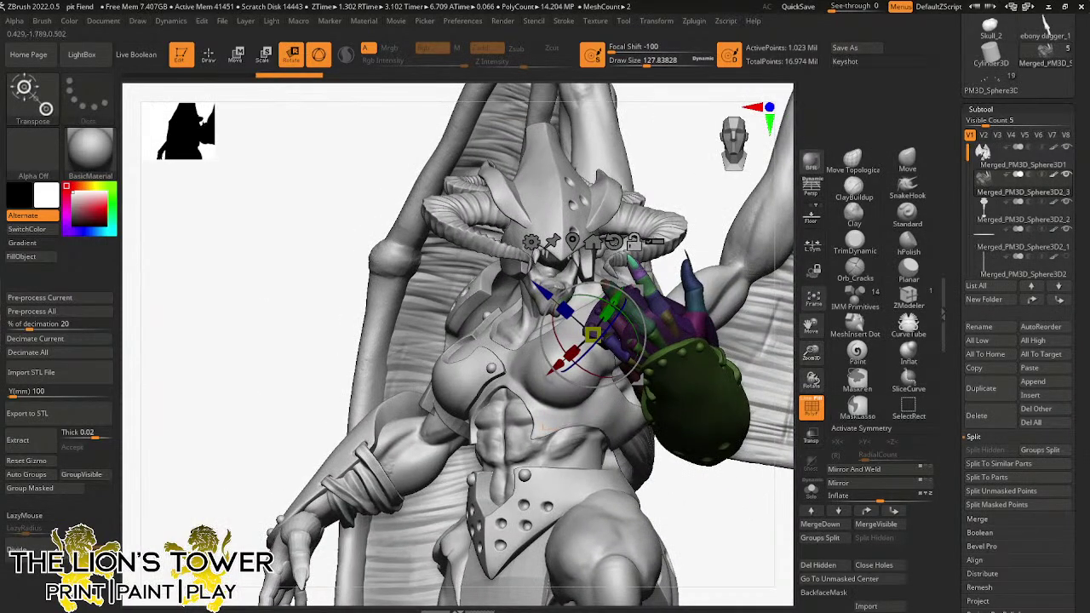
left_click_drag(706, 267, 710, 262, "alt")
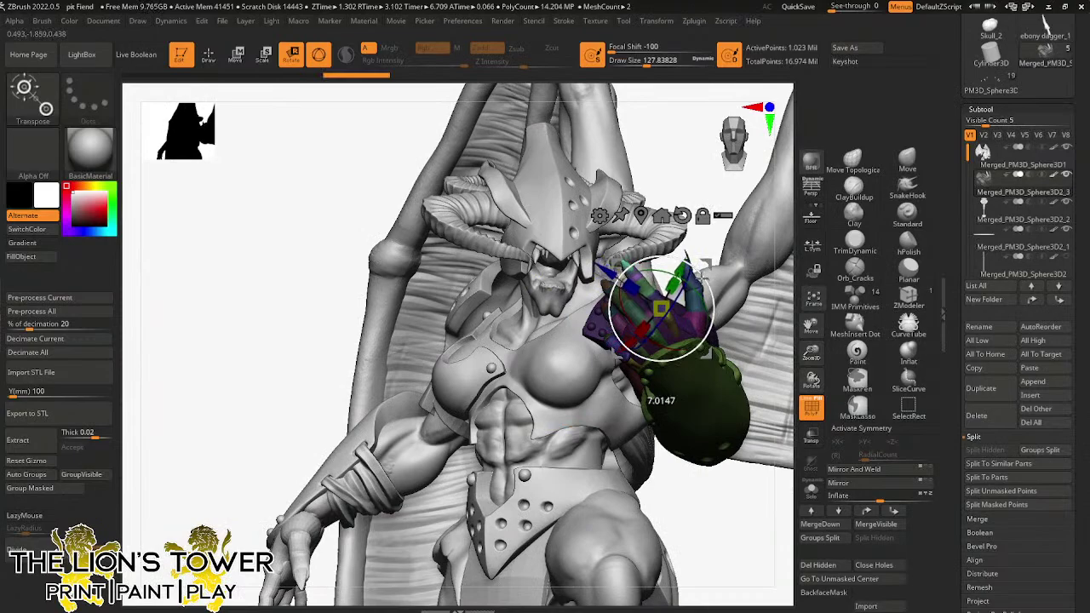
left_click_drag(700, 274, 699, 273)
- Examine the posed hand and raised arm from the side and front, and check the arm's skin polygroup in isolation
left_click_drag(686, 165, 743, 324)
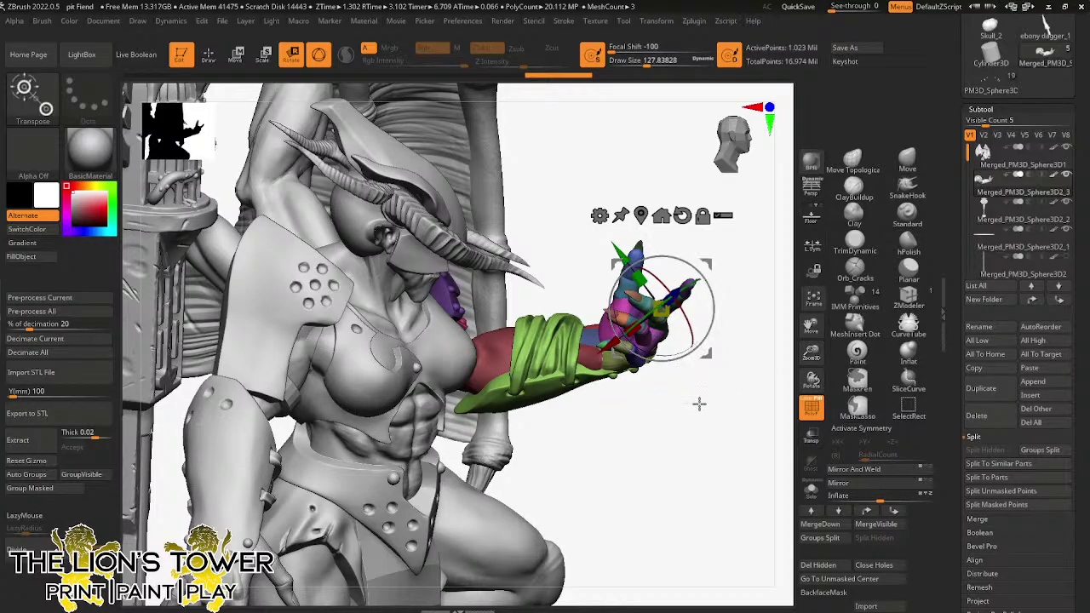
left_click_drag(696, 401, 732, 331)
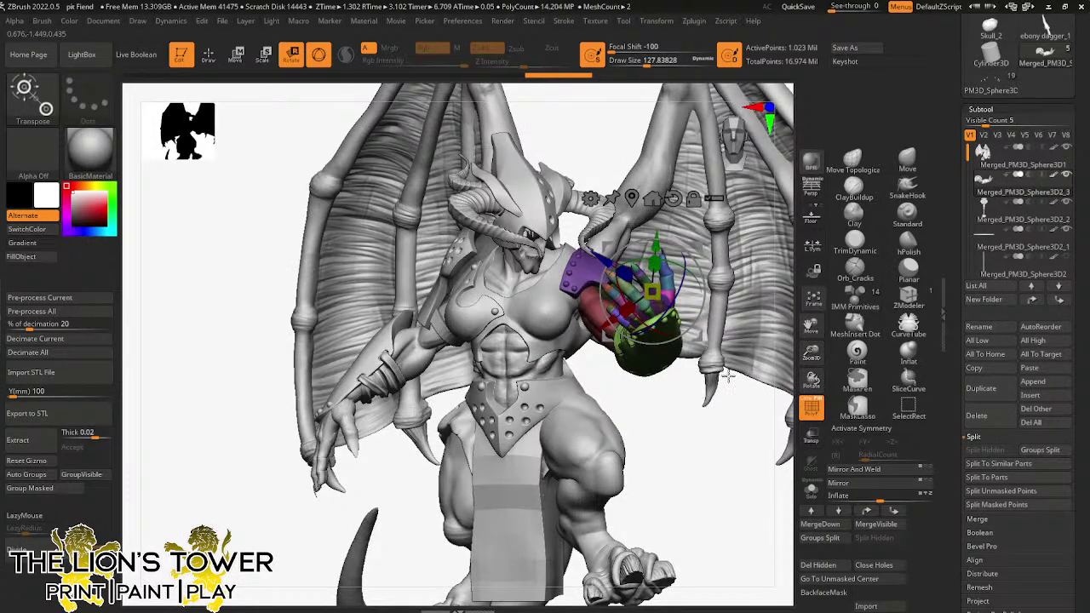
left_click_drag(715, 398, 691, 458, "alt")
mouse_move(819, 361)
left_mouse_down()
mouse_move(816, 414)
mouse_move(750, 405)
mouse_move(746, 431)
mouse_move(737, 428)
mouse_move(752, 350)
left_mouse_up()
left_click_drag(812, 354, 810, 300)
left_click_drag(699, 458, 699, 457)
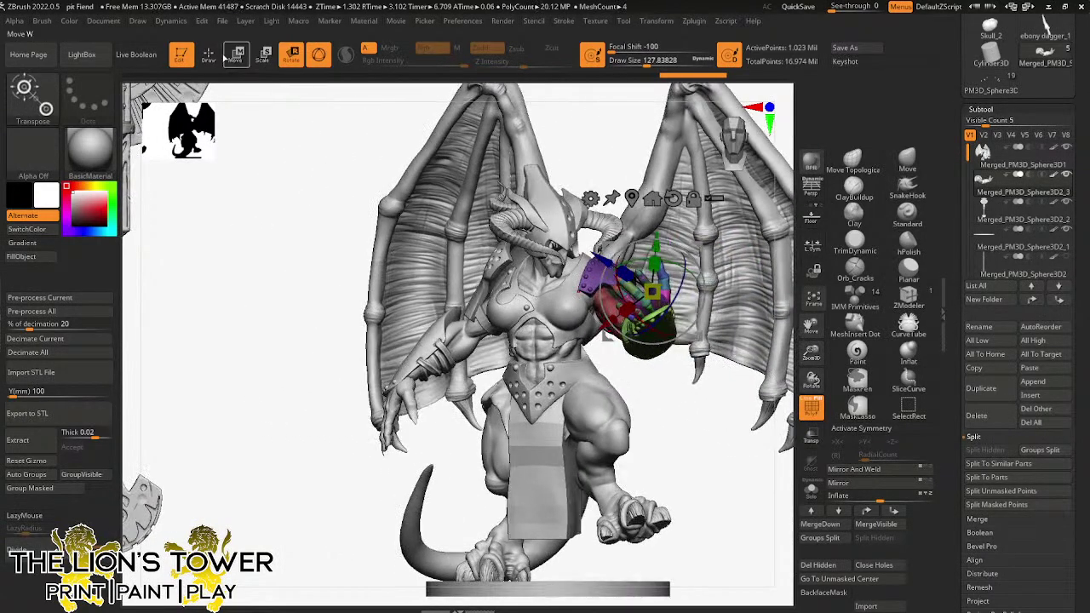
left_click(210, 56)
left_click(612, 306, "ctrl+shift")
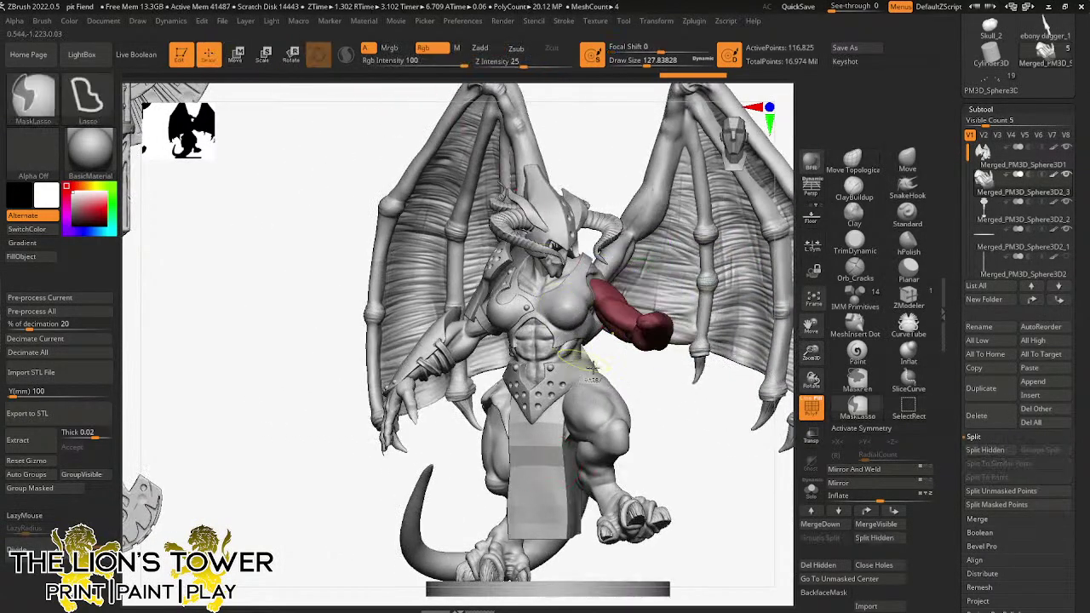
left_click(638, 376, "ctrl+shift")
- Switch to the body subtool and mask its legs, loincloth, tail and studded waist plate
left_click(595, 392, "alt")
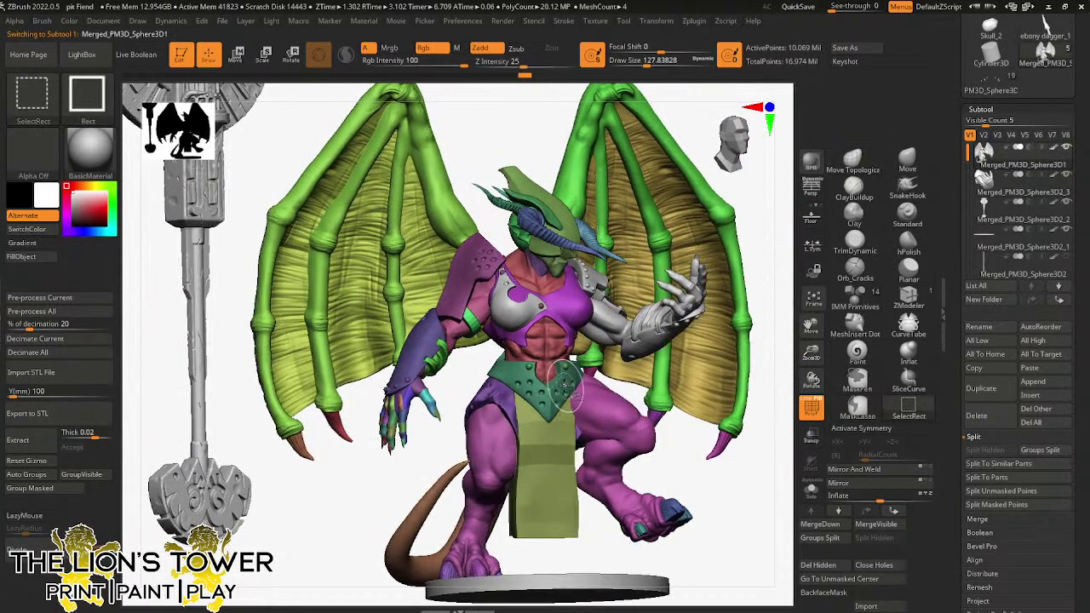
left_click(567, 384, "ctrl+shift")
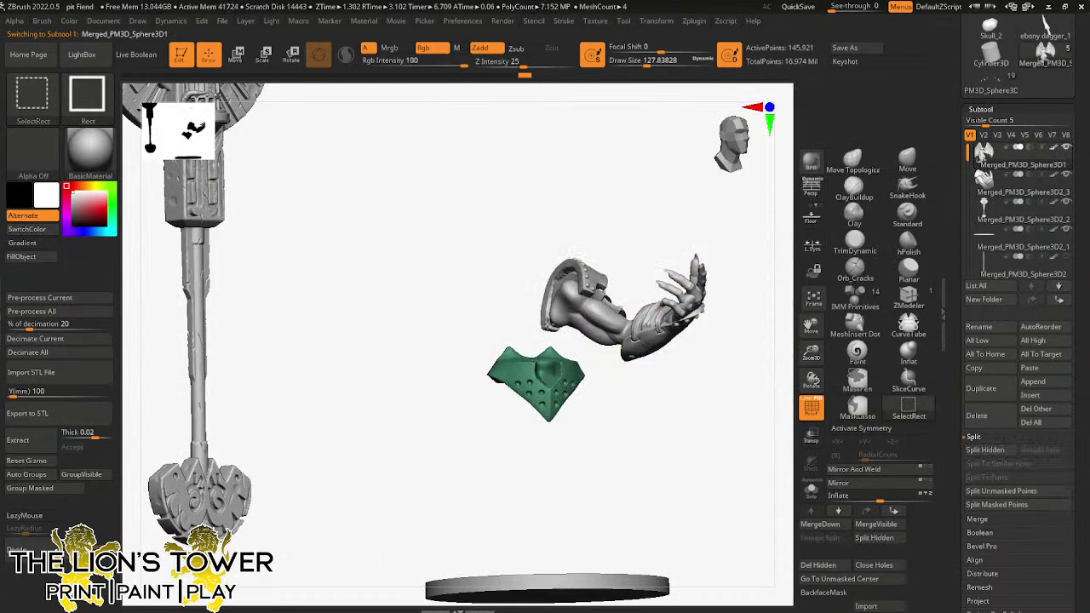
left_click(542, 372, "ctrl+shift")
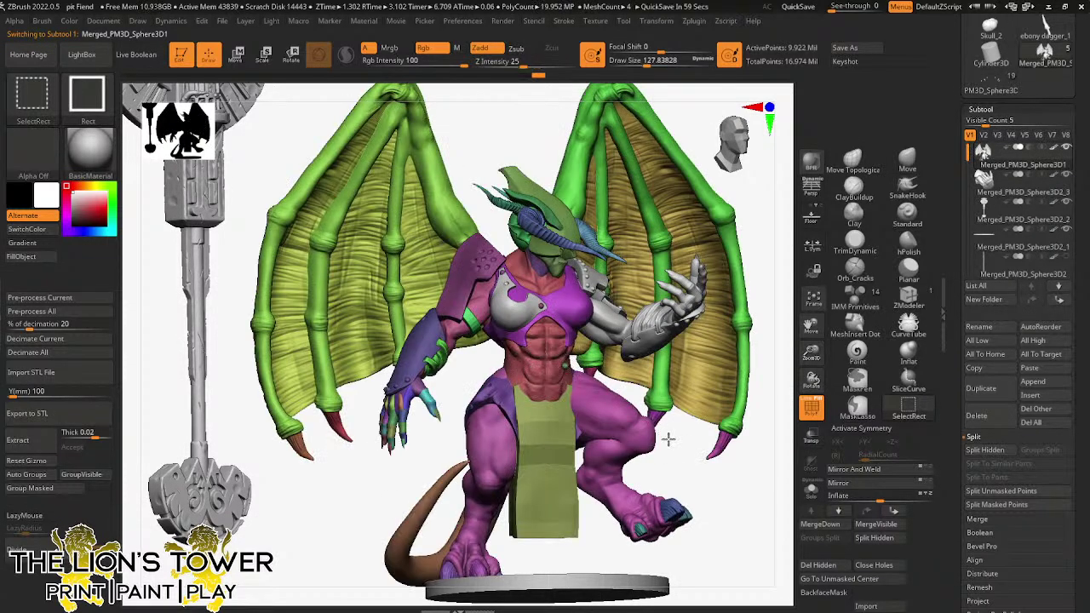
mouse_move(723, 493)
left_mouse_down()
mouse_move(707, 499)
mouse_move(722, 525)
left_mouse_up()
left_click_drag(722, 581, 709, 531, "ctrl")
mouse_move(671, 413)
left_mouse_down("ctrl")
mouse_move(594, 350)
mouse_move(426, 365)
mouse_move(379, 579)
mouse_move(705, 593)
mouse_move(718, 523)
left_mouse_up("ctrl")
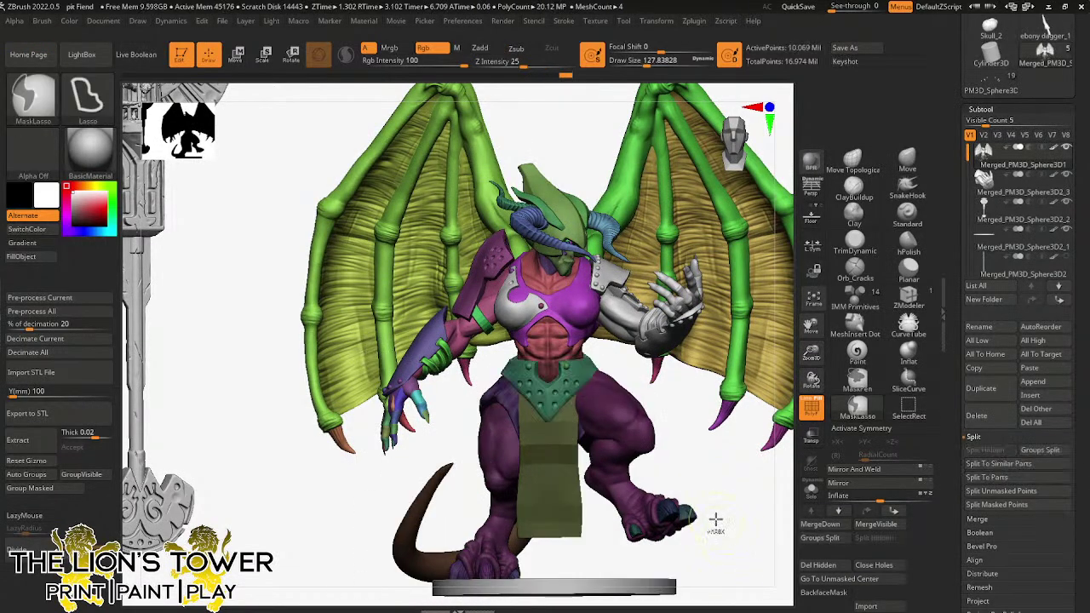
key("ctrl+z")
left_click_drag(729, 520, 728, 516, "ctrl+shift")
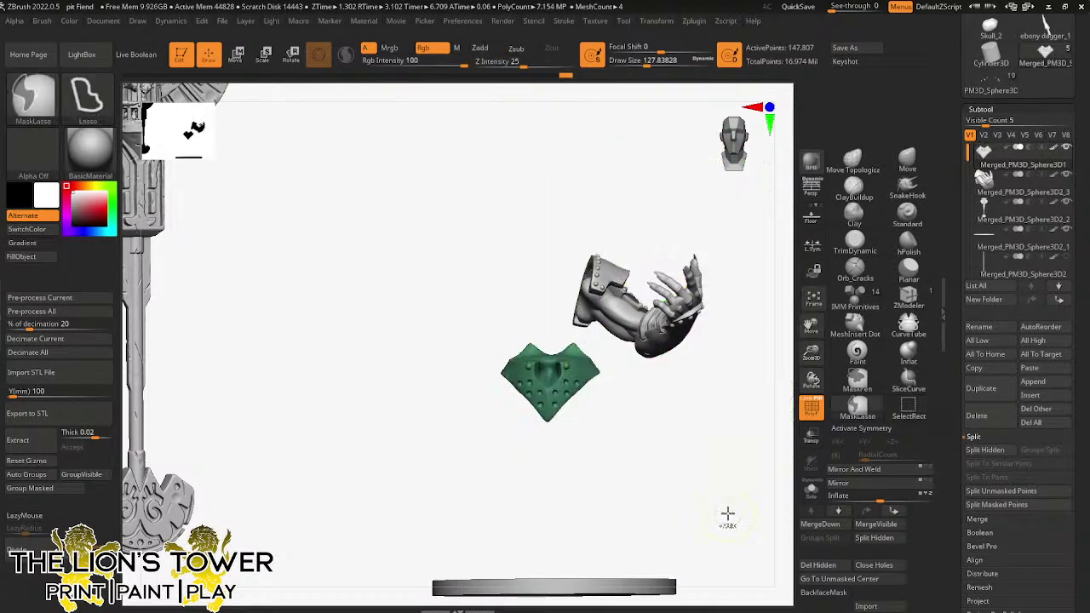
left_click(727, 514, "ctrl+shift")
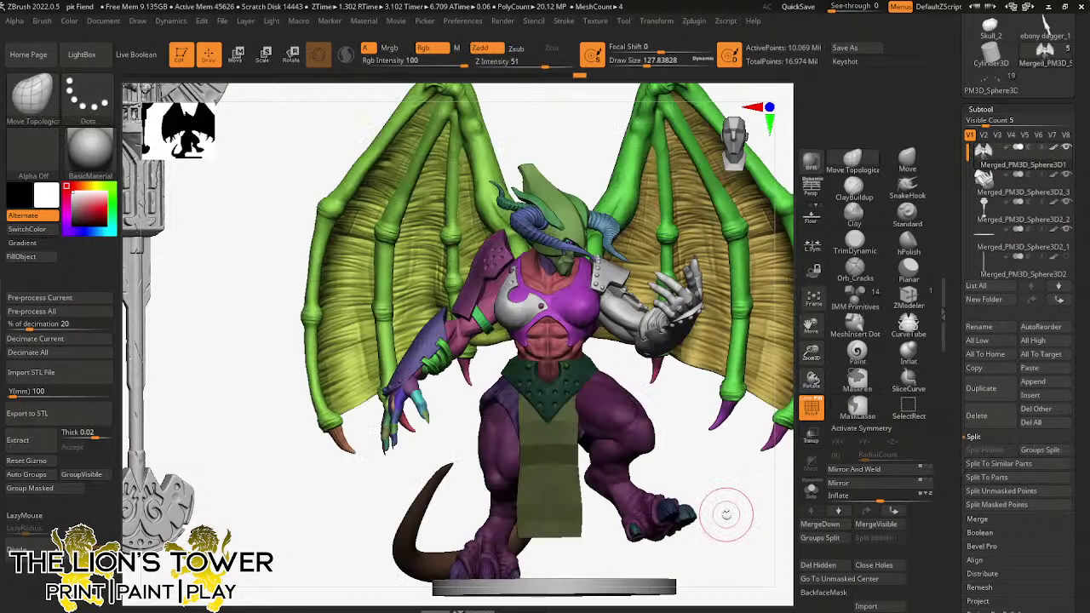
- Invert the mask so only the legs, loincloth, tail and waist plate are free, and place the rotation gizmo at the waist's centre
key("ctrl")
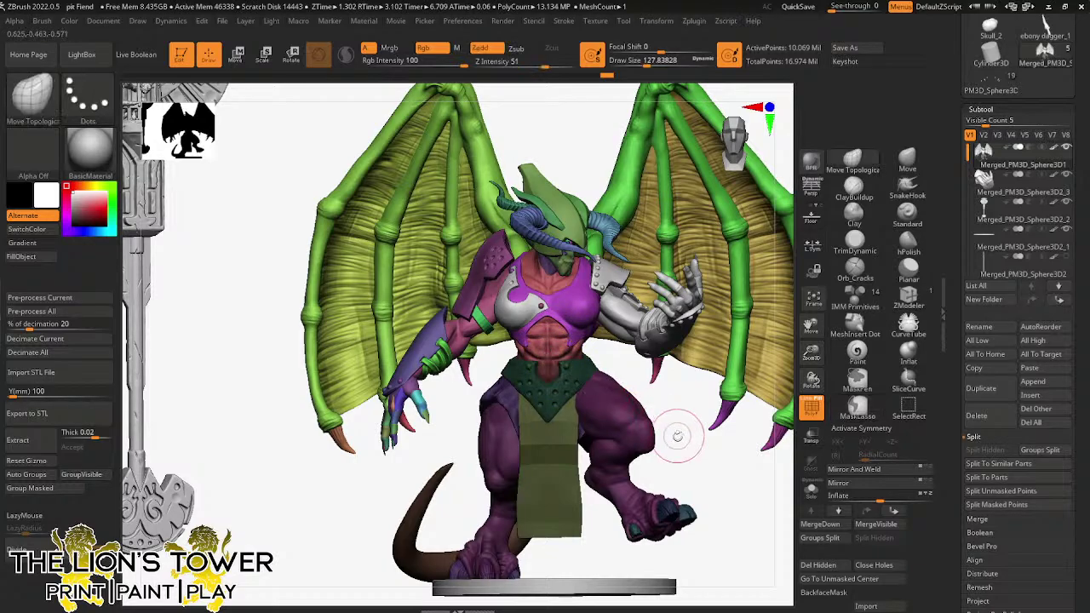
left_click(292, 54)
left_click(693, 473, "ctrl")
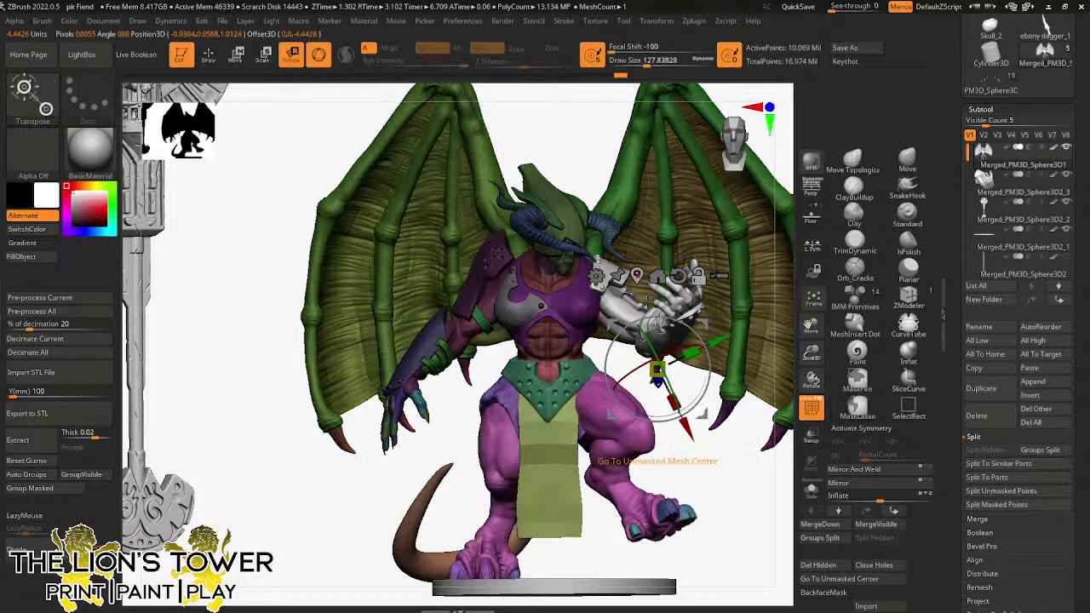
left_click(637, 276)
left_click_drag(535, 464, 547, 361, "alt")
left_click_drag(681, 448, 560, 319)
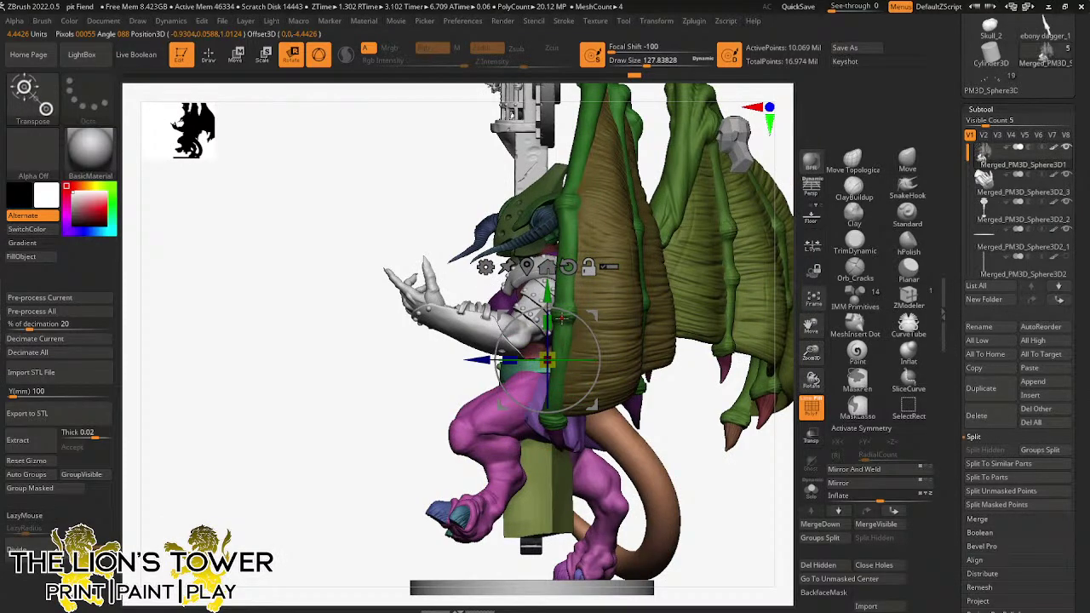
left_click_drag(687, 438, 649, 519)
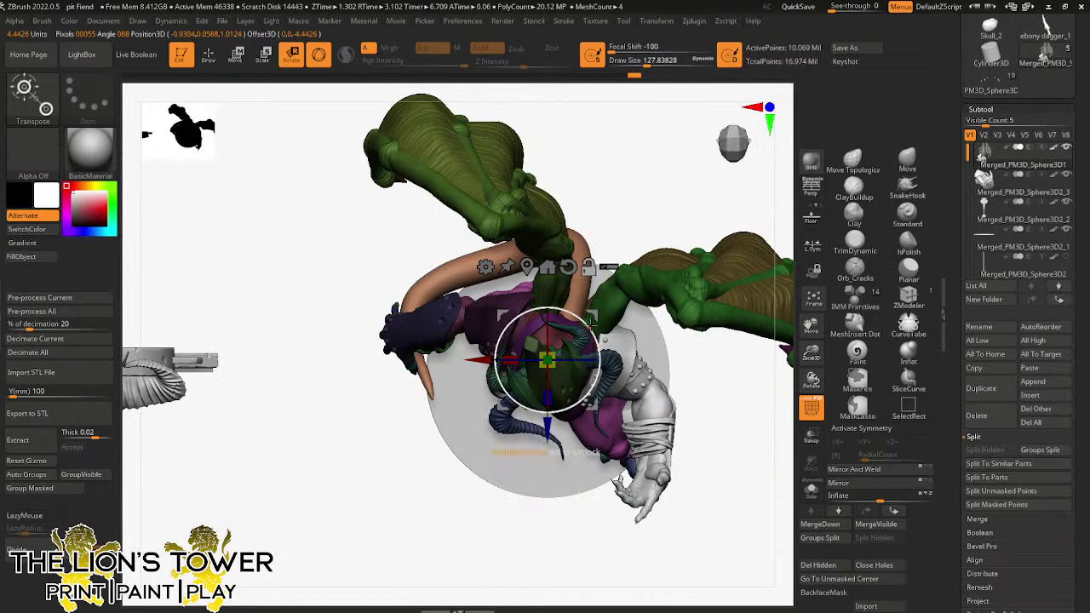
left_click_drag(593, 321, 589, 341, "alt")
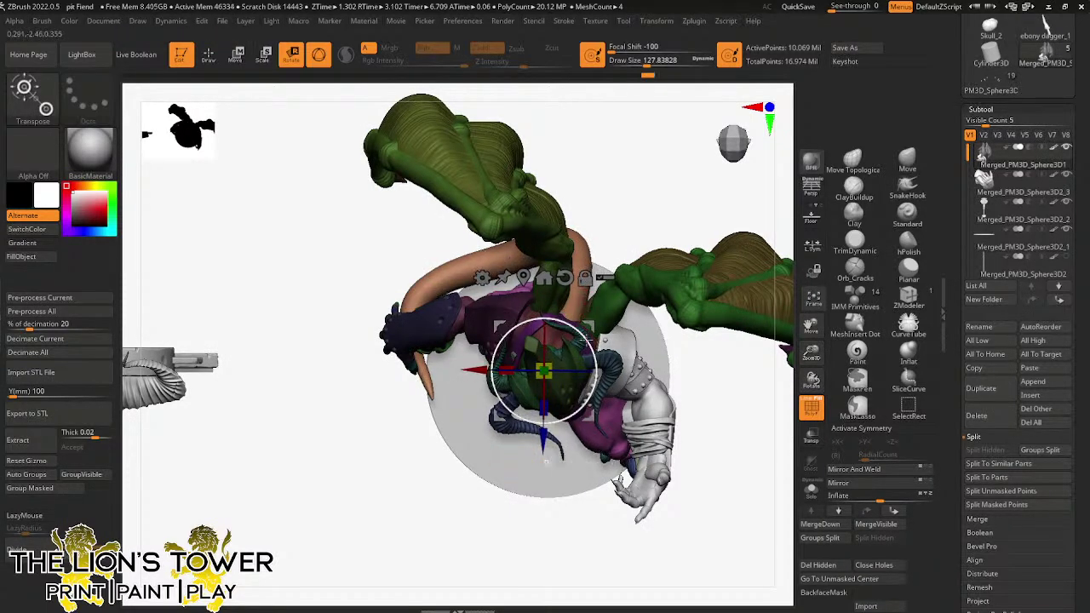
- Twist the unmasked lower body about its vertical axis so the raised leg points toward the front
left_click_drag(586, 339, 591, 362)
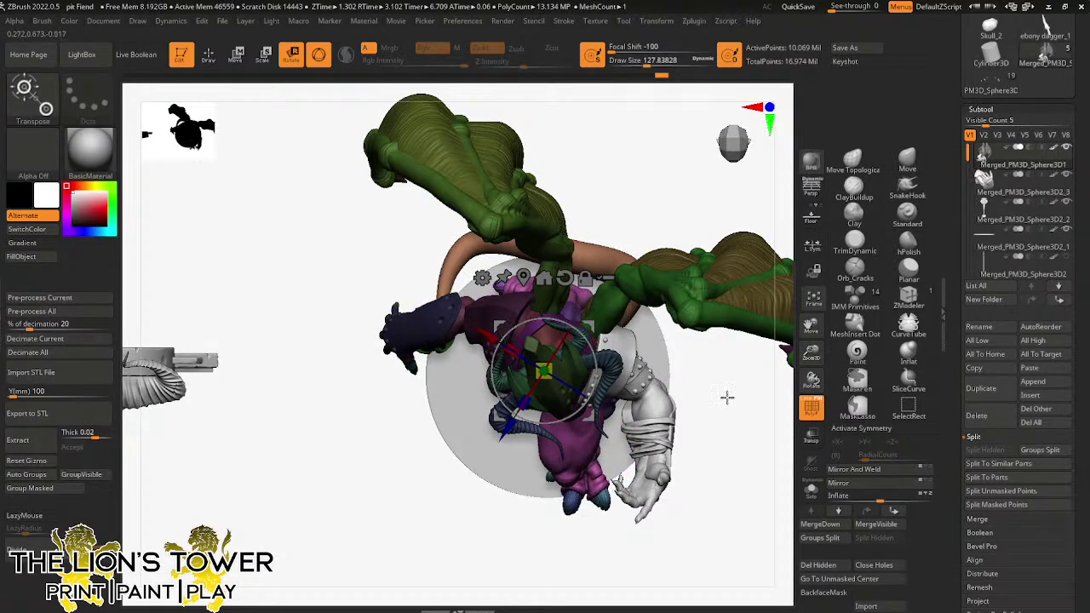
left_click_drag(726, 397, 615, 348)
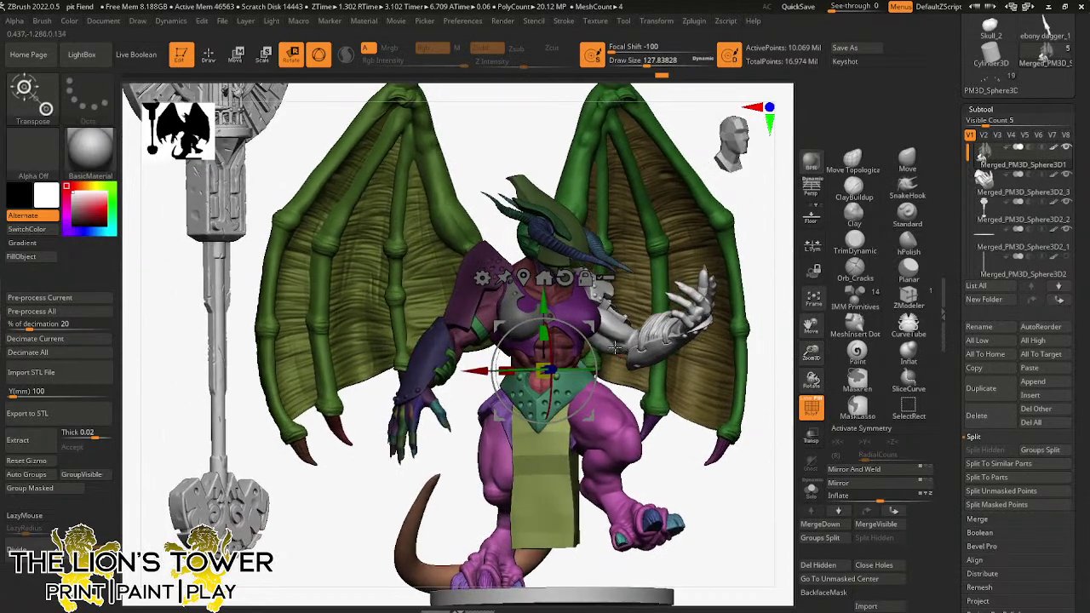
left_click_drag(672, 474, 726, 452)
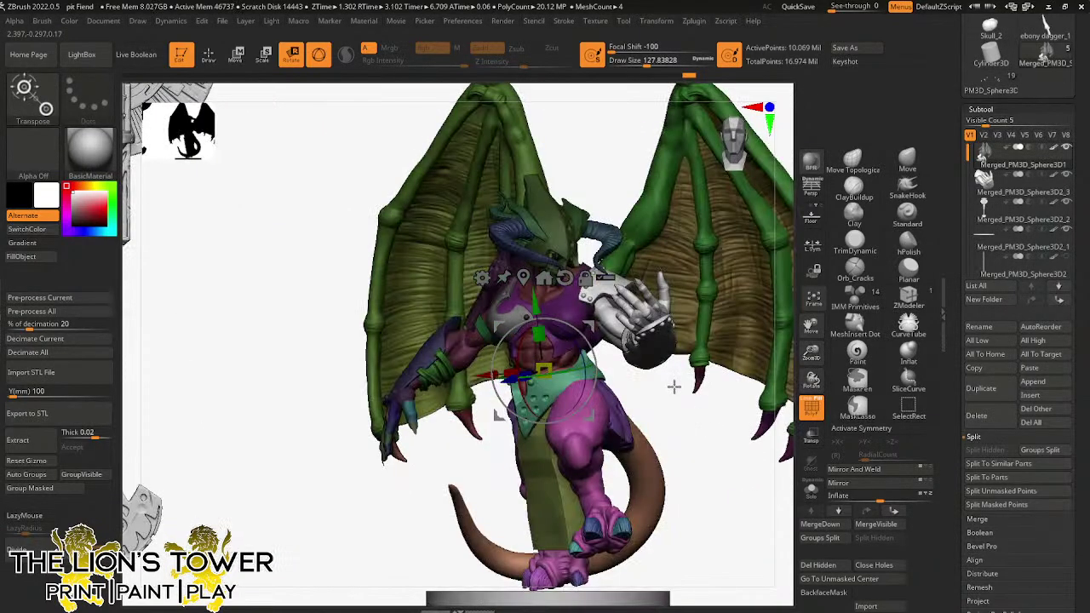
- Mask everything except the purple hip cloth, select the Move brush at a draw size of about 223, and solo the body subtool
key("ctrl")
mouse_move(681, 396)
left_mouse_down("ctrl")
mouse_move(690, 429)
mouse_move(716, 418)
mouse_move(693, 433)
mouse_move(593, 435)
left_mouse_up("ctrl")
left_click(593, 435, "ctrl")
left_click(908, 159)
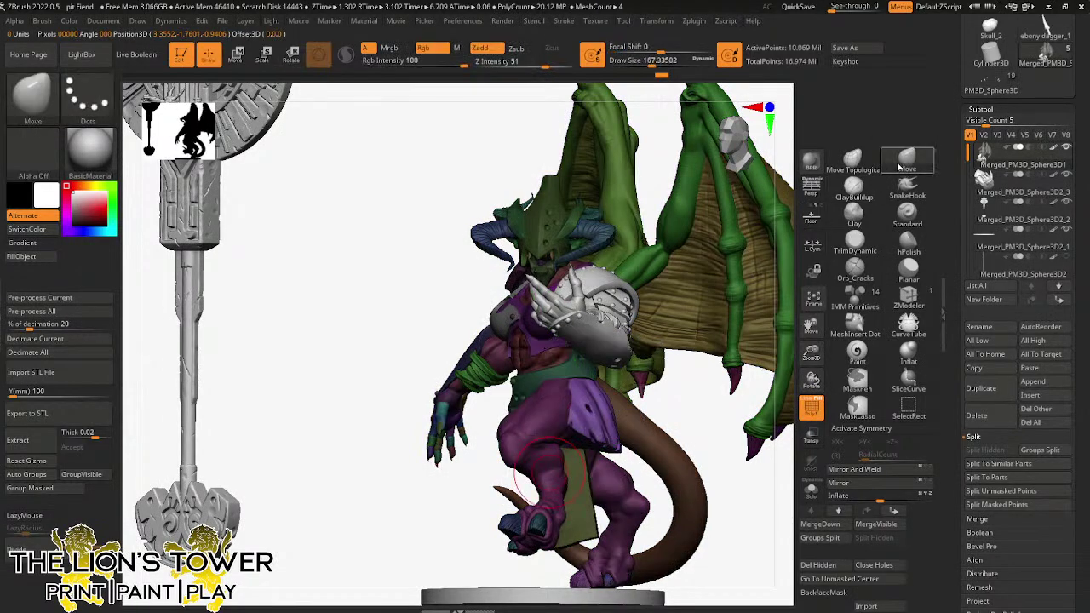
left_click_drag(647, 65, 658, 66)
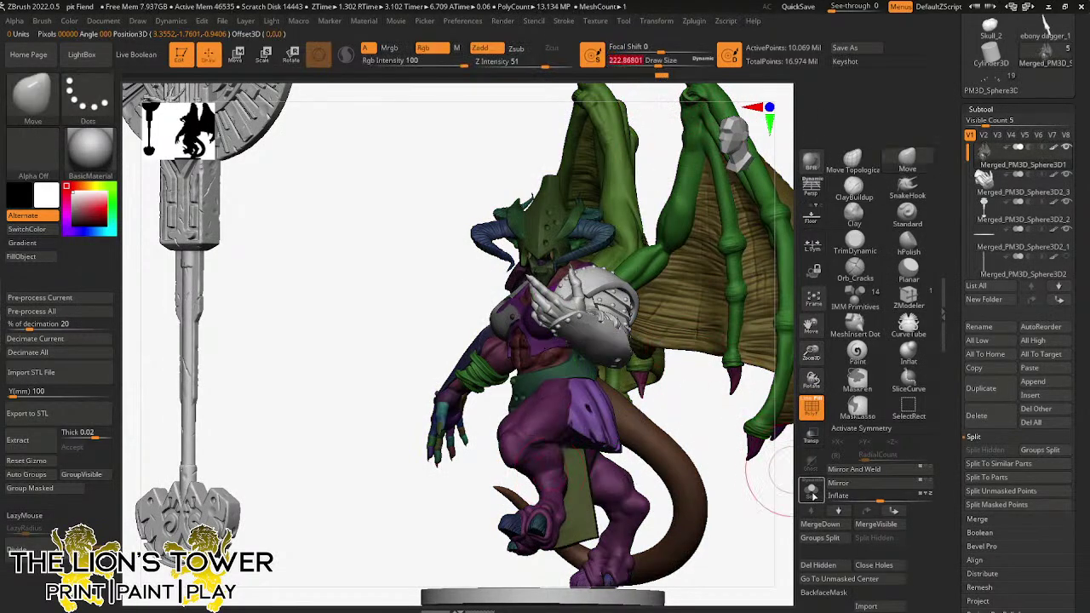
left_click(812, 492)
- Adjust the hip cloth around the raised thigh with the Move brush at draw sizes up to about 293, and clear the mask
left_click_drag(710, 418, 664, 421)
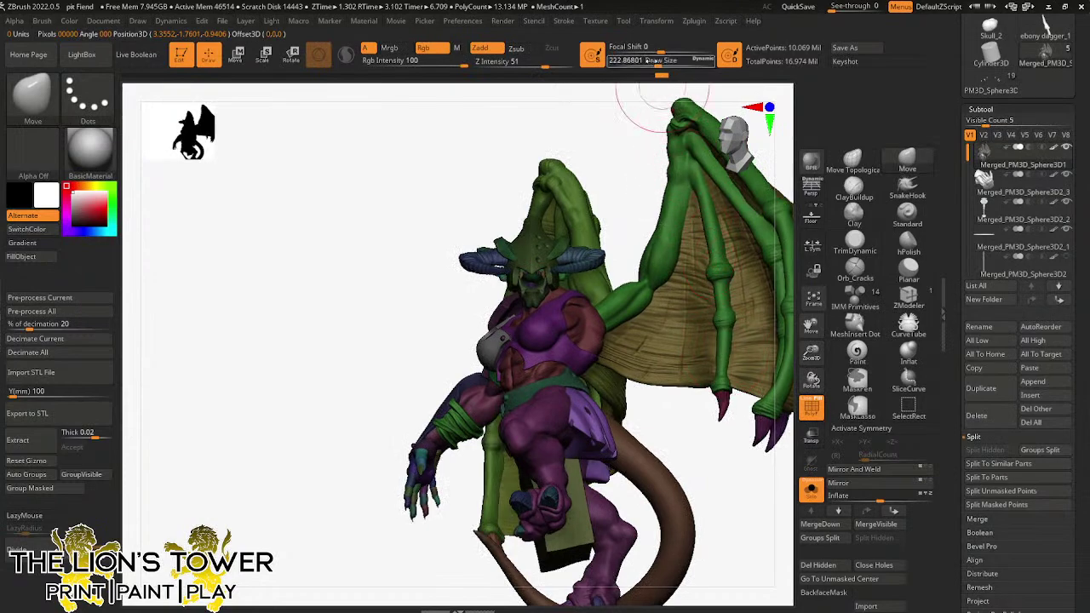
left_click_drag(653, 62, 660, 61)
left_click_drag(654, 419, 566, 394)
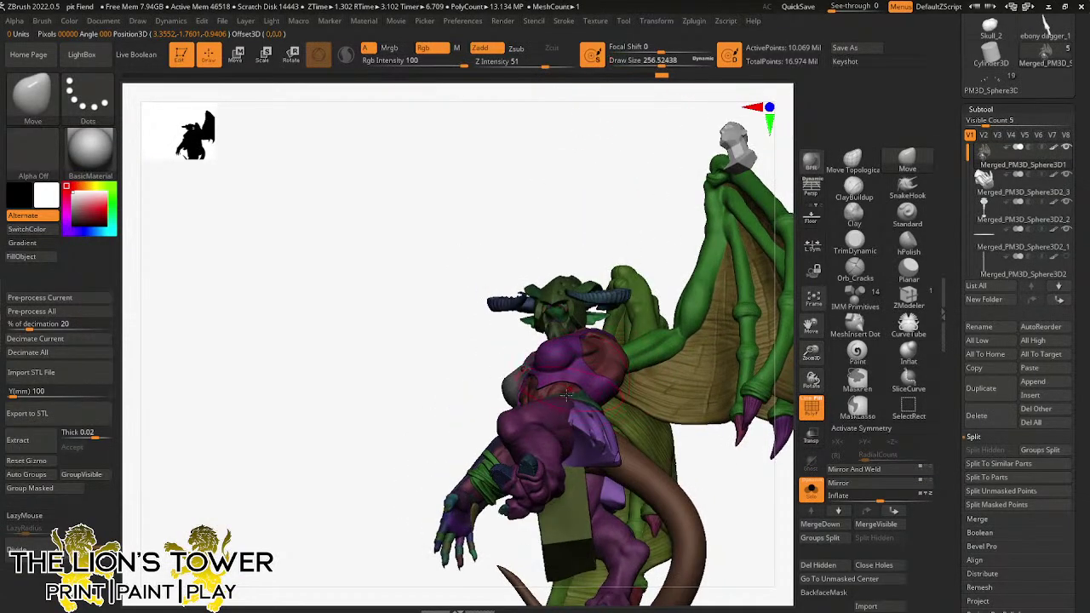
left_click_drag(660, 62, 665, 63)
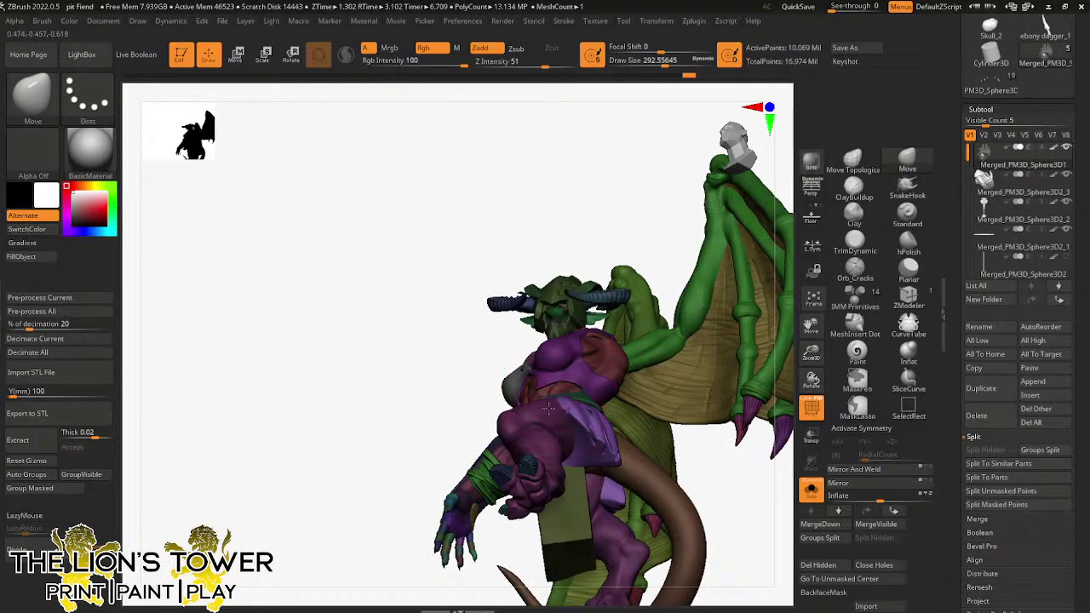
left_click_drag(591, 206, 521, 399)
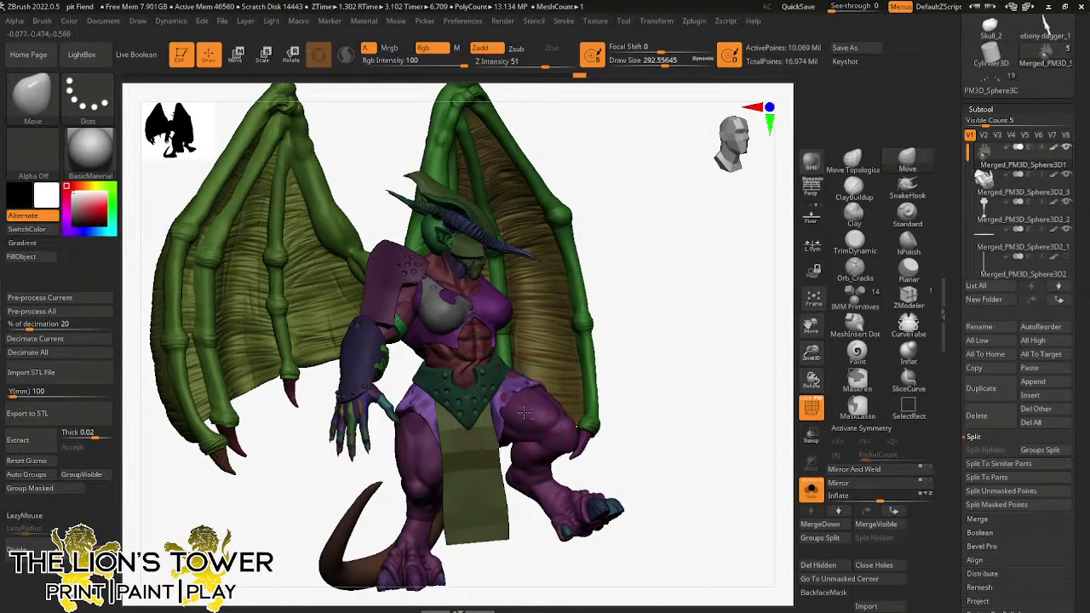
left_click_drag(628, 361, 565, 407)
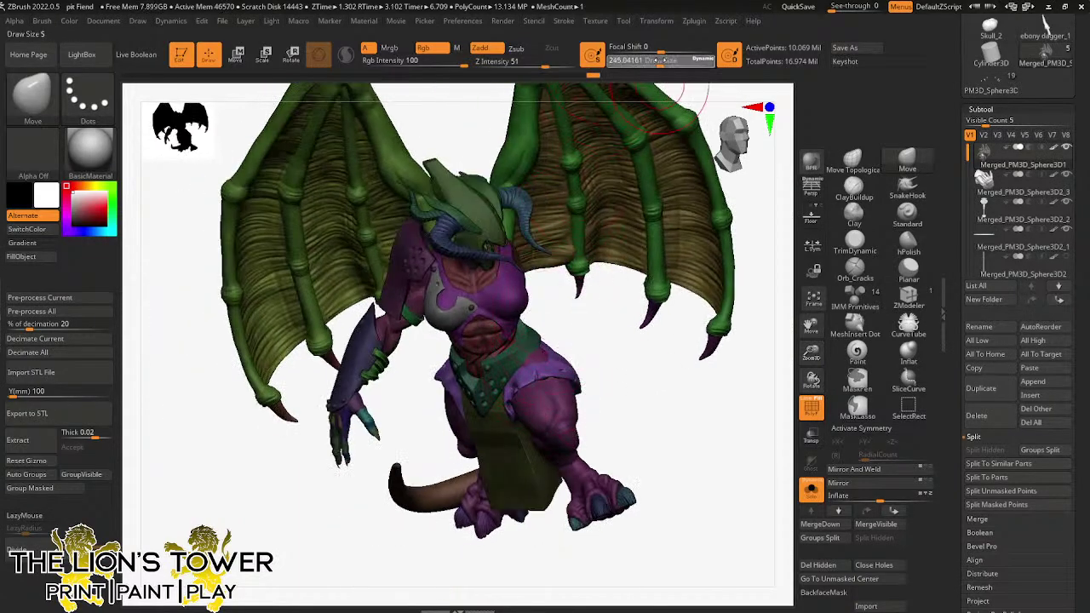
left_click(652, 65)
mouse_move(607, 370)
left_mouse_down()
mouse_move(546, 352)
mouse_move(658, 318)
left_mouse_up()
key("ctrl")
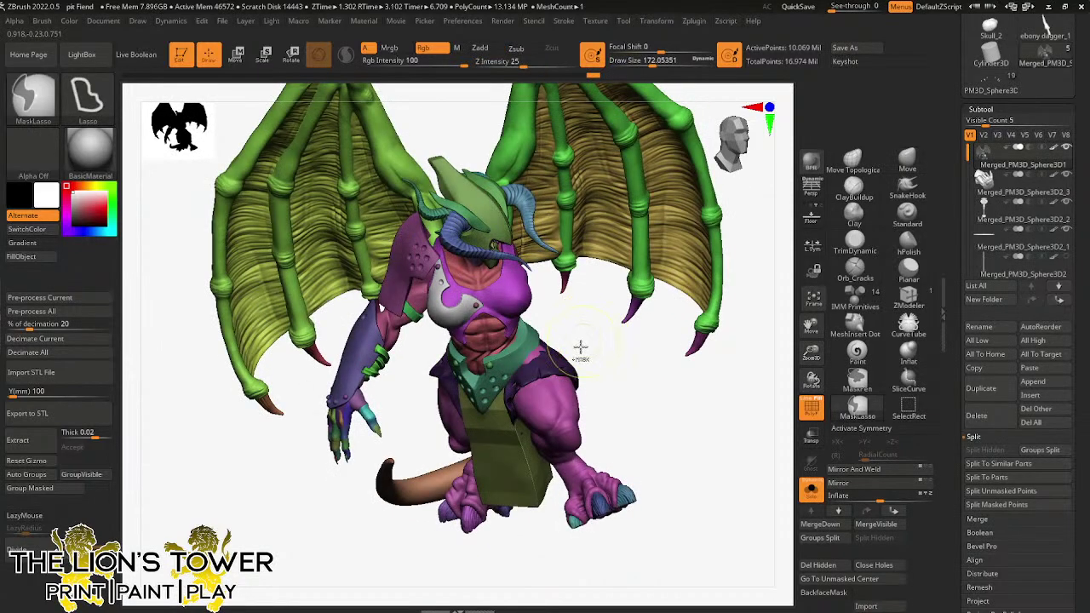
left_click(613, 372, "ctrl")
left_click(613, 372, "ctrl")
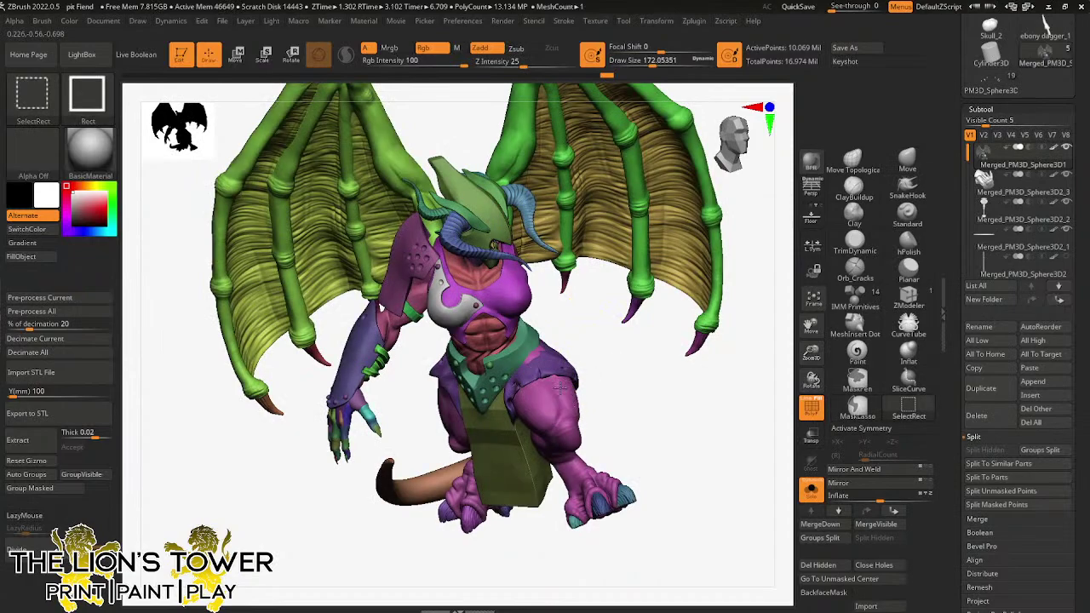
- Mask everything except the raised leg, nudge its upper thigh with the Move brush at about 187 draw size, and clear the mask
left_click(555, 406, "ctrl+shift")
left_click(597, 343, "ctrl")
left_click(598, 294, "ctrl+shift")
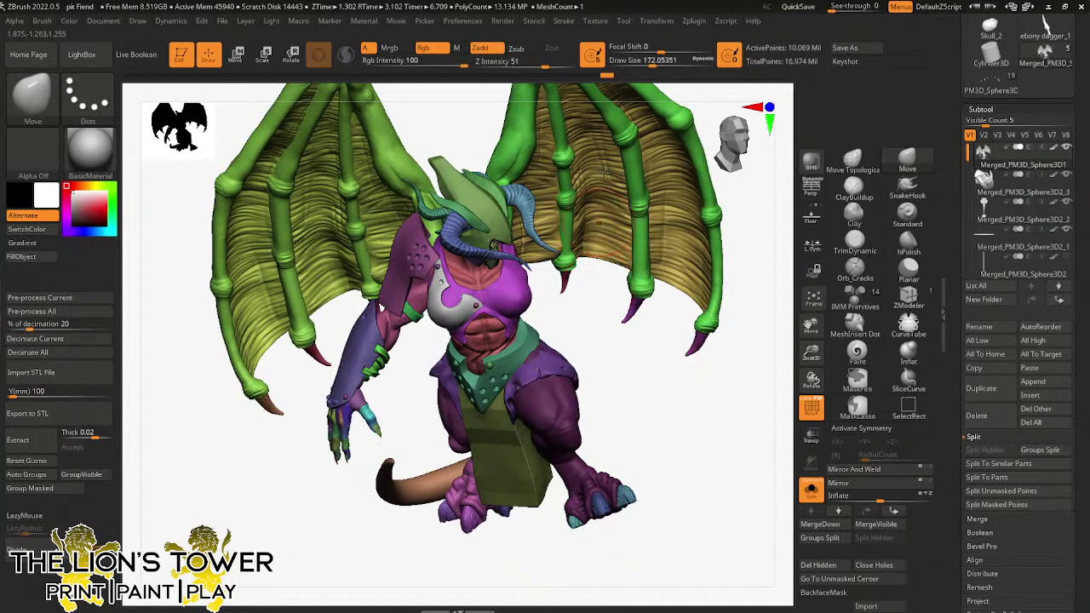
left_click_drag(651, 61, 654, 62)
left_click(606, 319, "ctrl")
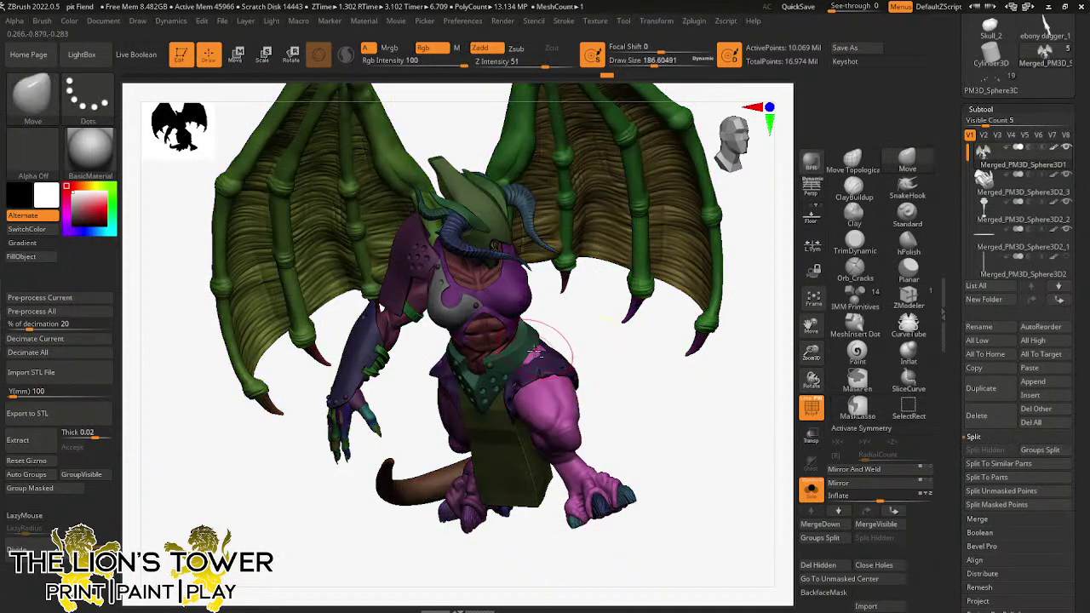
left_click_drag(574, 340, 588, 360)
left_click(595, 366, "ctrl")
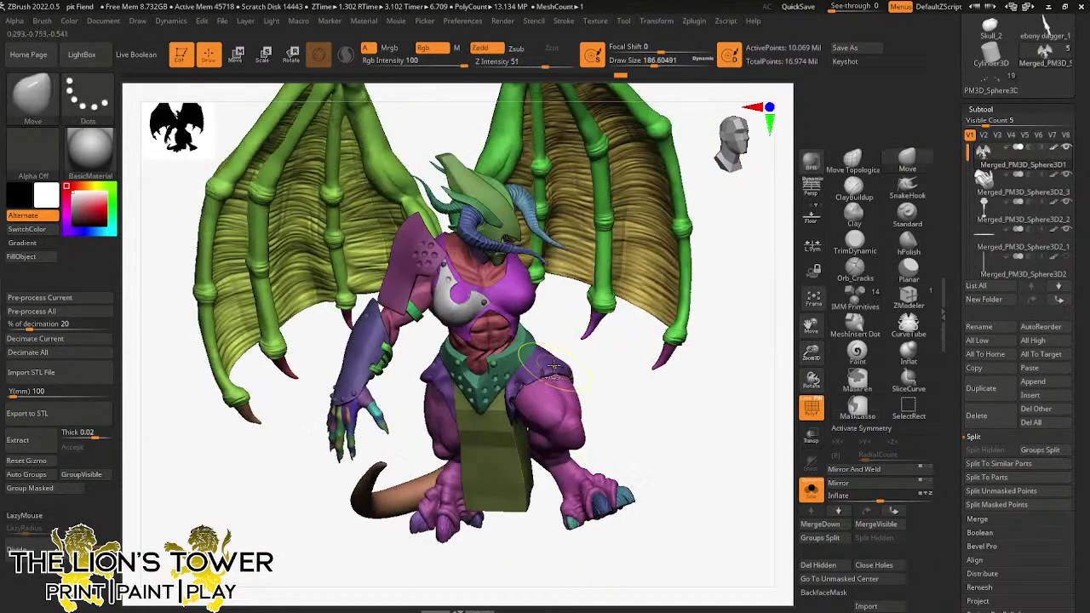
- Isolate and unmask only the purple hip cloth, reshape it over the raised thigh with the Move brush, and remove the mask
left_click(569, 356, "ctrl+shift")
left_click(577, 348, "ctrl")
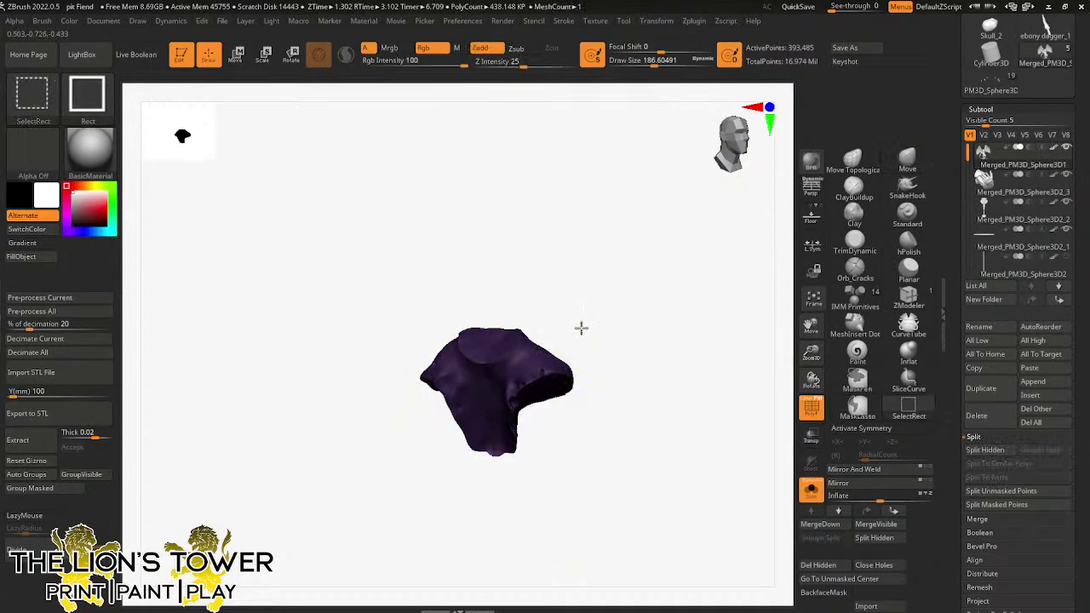
left_click(581, 328, "ctrl+shift")
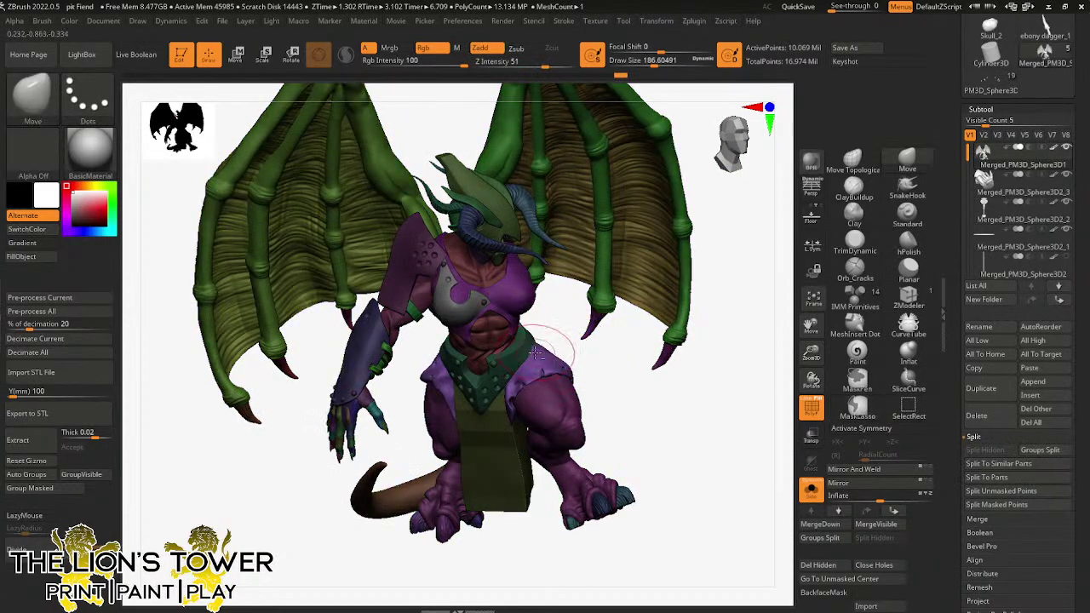
mouse_move(535, 351)
right_mouse_down()
mouse_move(477, 321)
mouse_move(540, 340)
mouse_move(638, 336)
right_mouse_up()
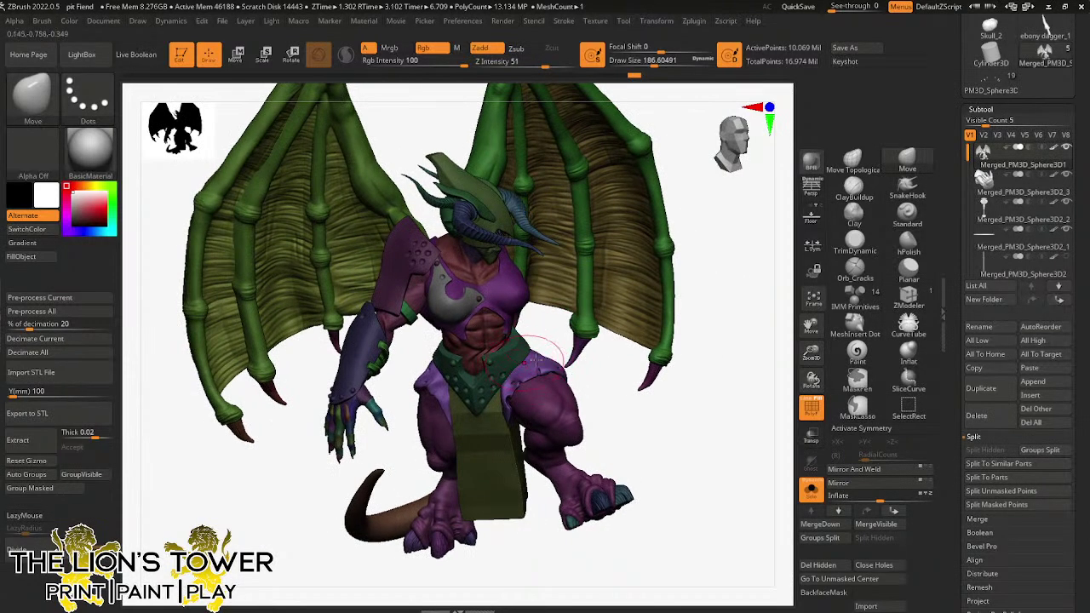
left_click(611, 396, "ctrl")
left_click_drag(613, 400, 620, 425, "ctrl")
right_click_drag(619, 423, 621, 391)
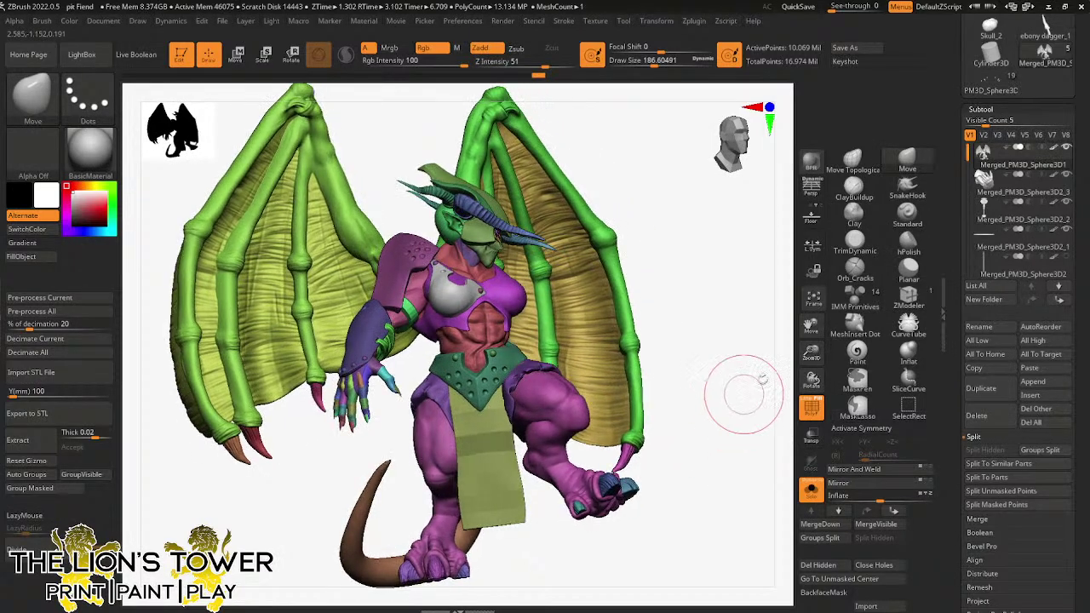
- Mask the whole body except the standing leg and its toes by hiding their polygroups, and bring the other subtools back into view
left_click_drag(812, 353, 831, 294)
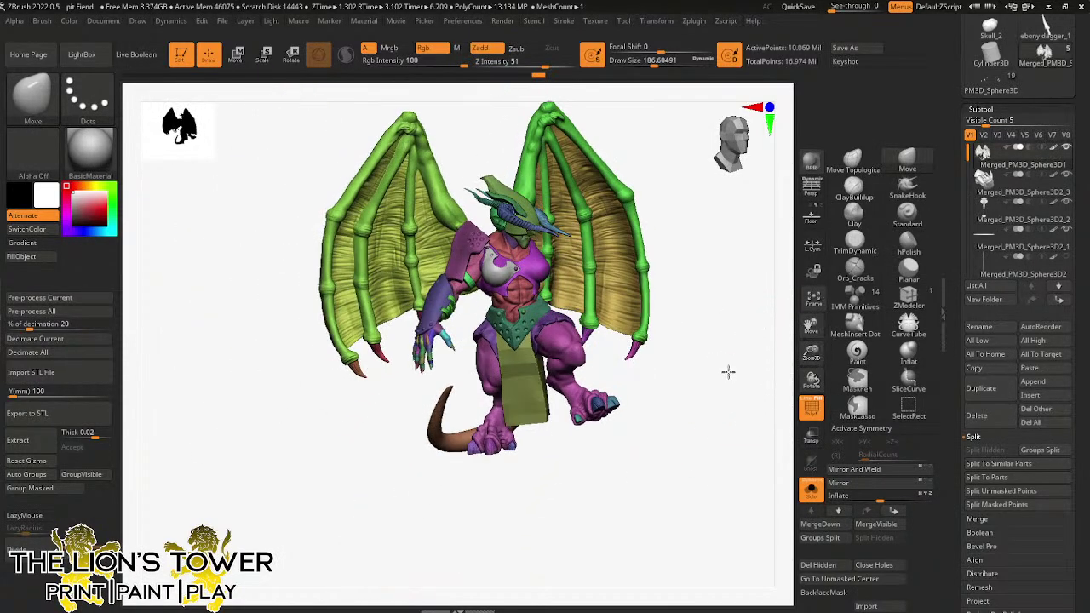
left_click_drag(727, 372, 754, 361)
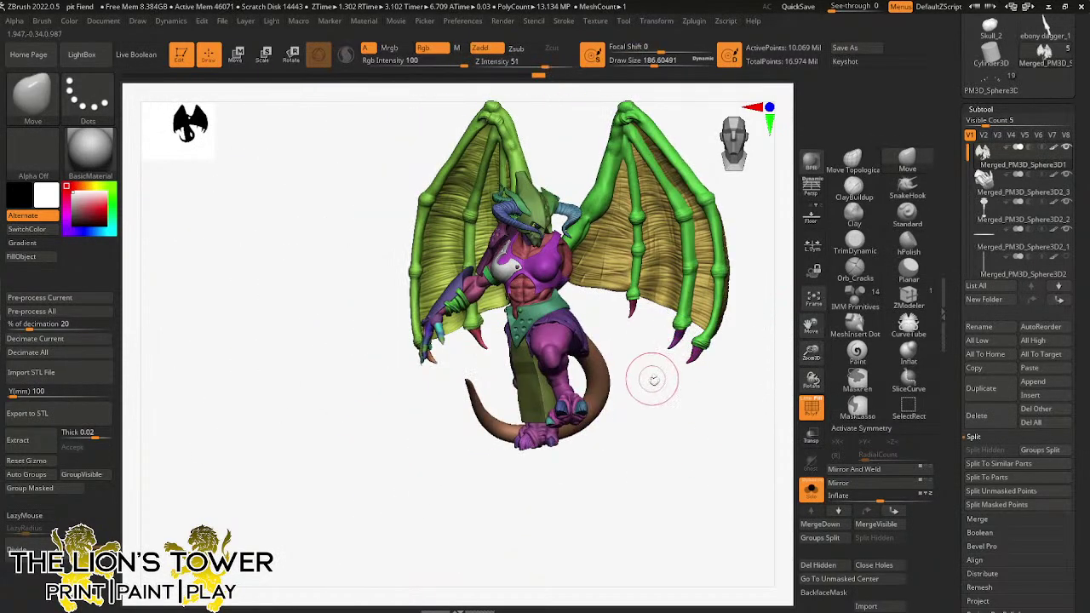
mouse_move(673, 385)
left_mouse_down()
mouse_move(740, 363)
mouse_move(706, 406)
mouse_move(699, 396)
mouse_move(686, 408)
left_mouse_up()
left_click_drag(811, 354, 812, 381)
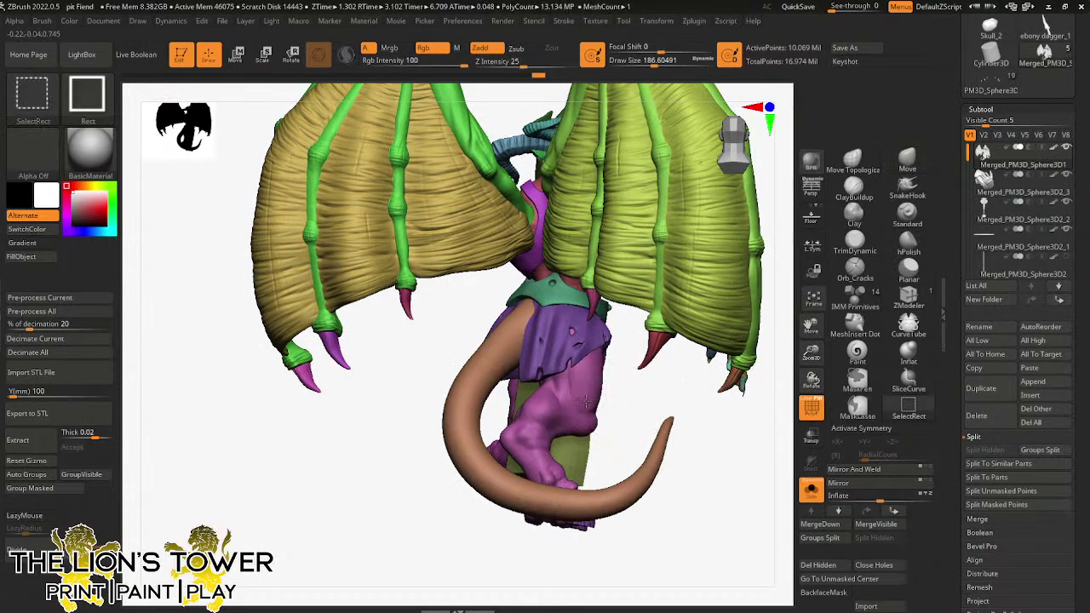
left_click(582, 404, "ctrl+shift")
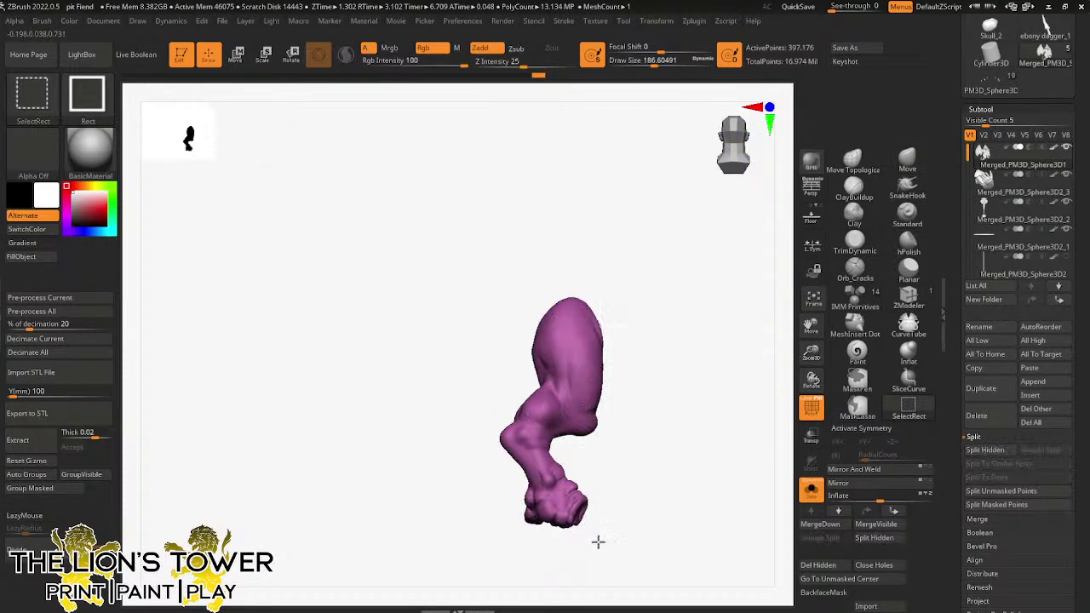
left_click(644, 542, "ctrl+shift")
left_click_drag(638, 545, 568, 529)
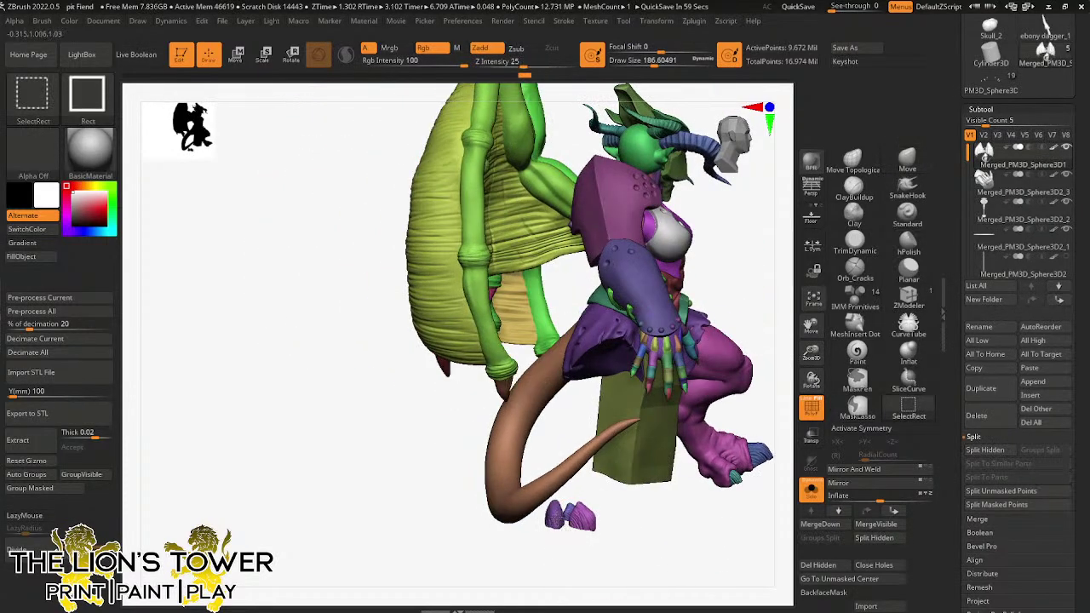
left_click(582, 517, "ctrl+shift")
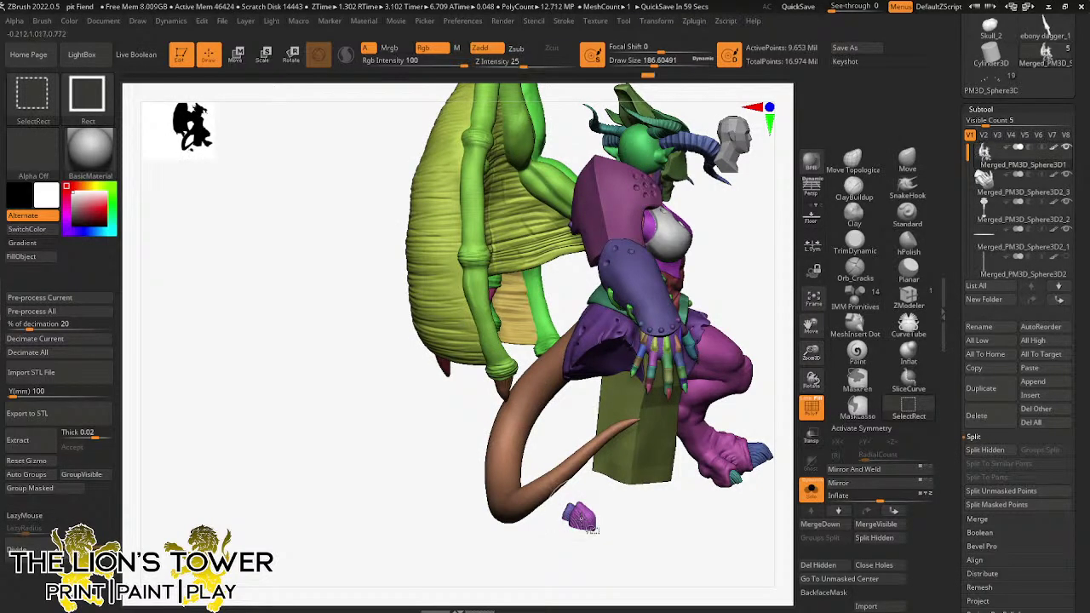
left_click(562, 508, "ctrl+shift")
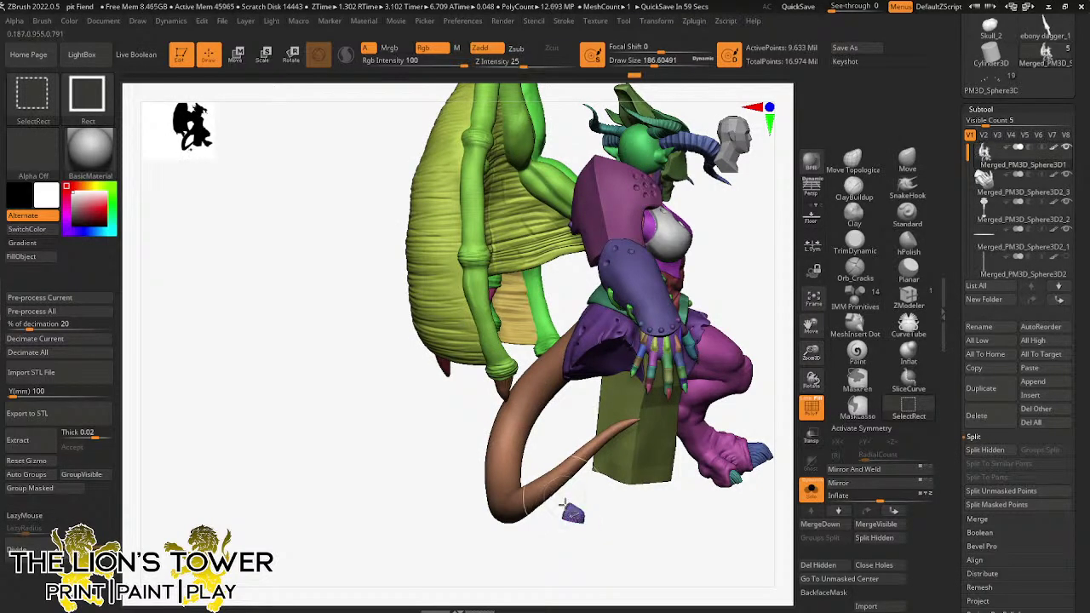
left_click(640, 531, "ctrl")
left_click(810, 493)
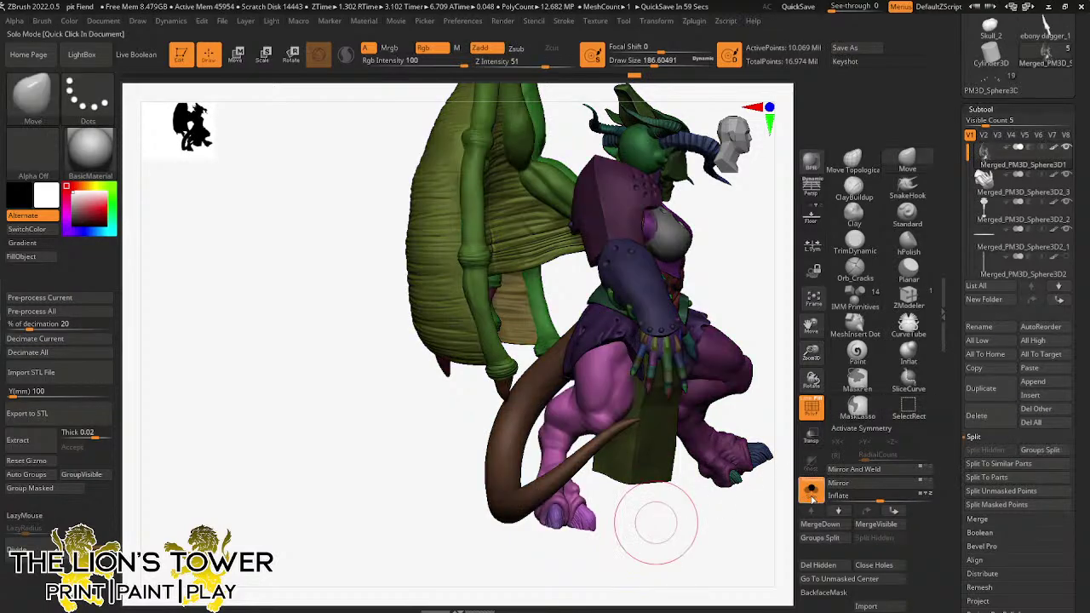
- Place the rotation gizmo at the standing leg's hip, swing the leg slightly forward, and clear the mask
key("r")
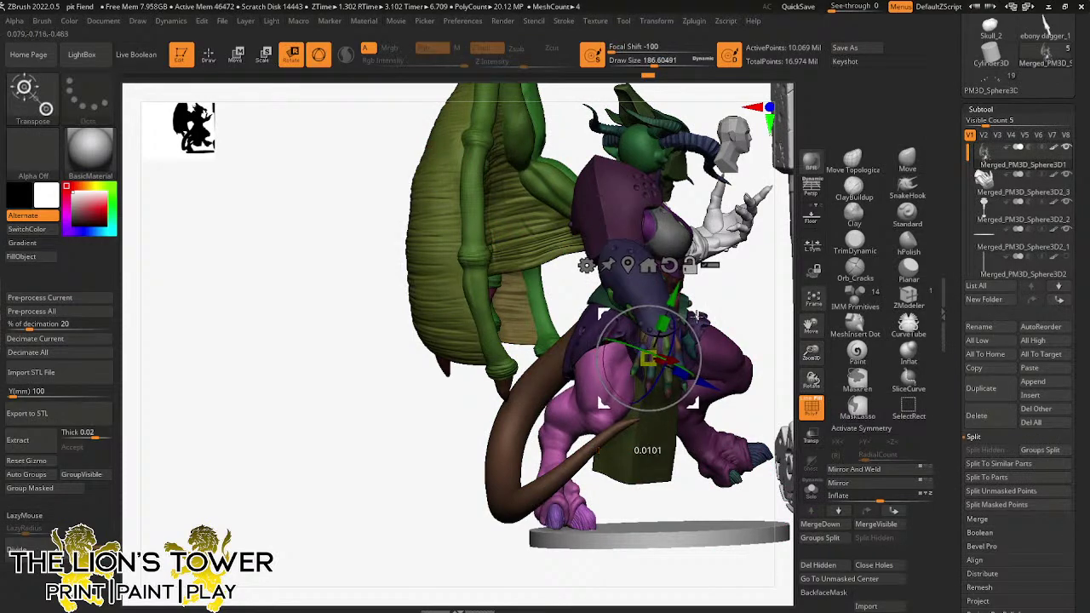
left_click_drag(698, 315, 649, 294, "alt")
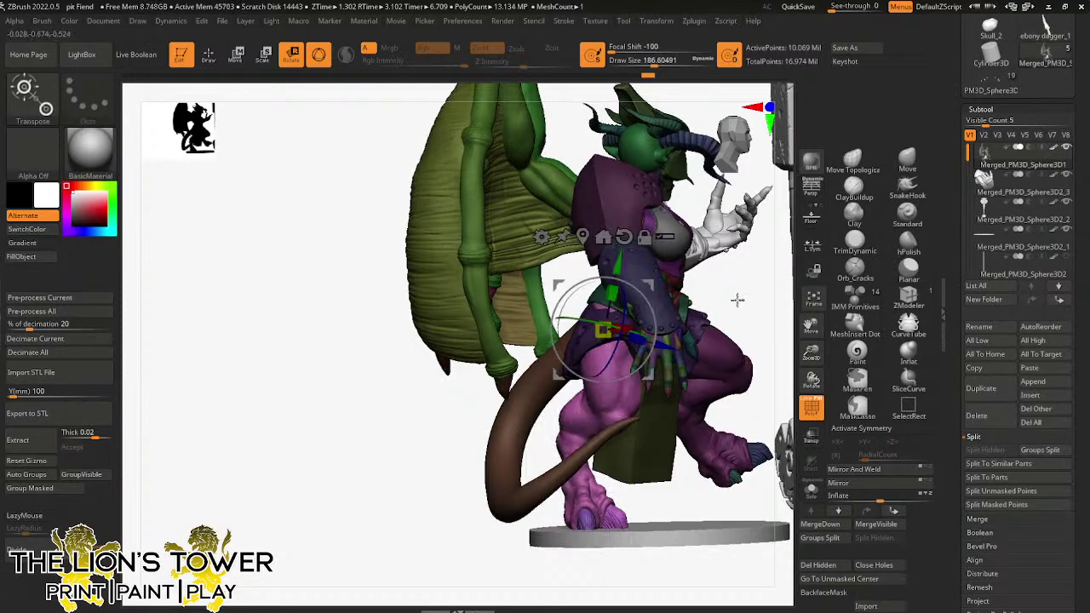
mouse_move(737, 299)
left_mouse_down()
mouse_move(715, 297)
mouse_move(742, 333)
mouse_move(773, 333)
mouse_move(752, 314)
mouse_move(754, 333)
mouse_move(742, 325)
left_mouse_up()
key("ctrl+z")
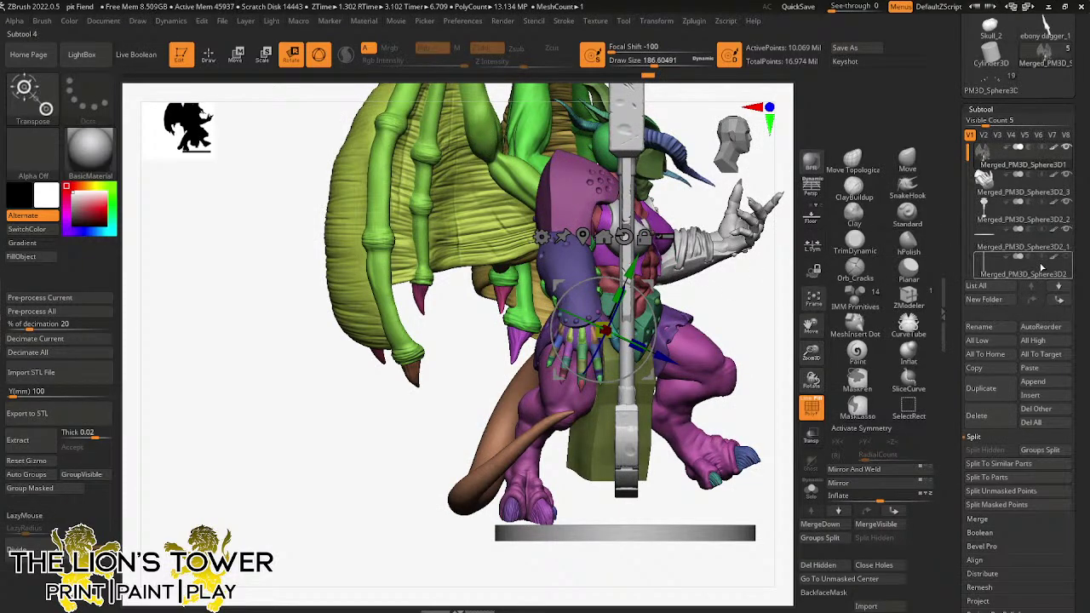
- Place the rotation gizmo at the pit fiend's standing foot and undo the small trial rotation
left_click_drag(811, 351, 768, 352)
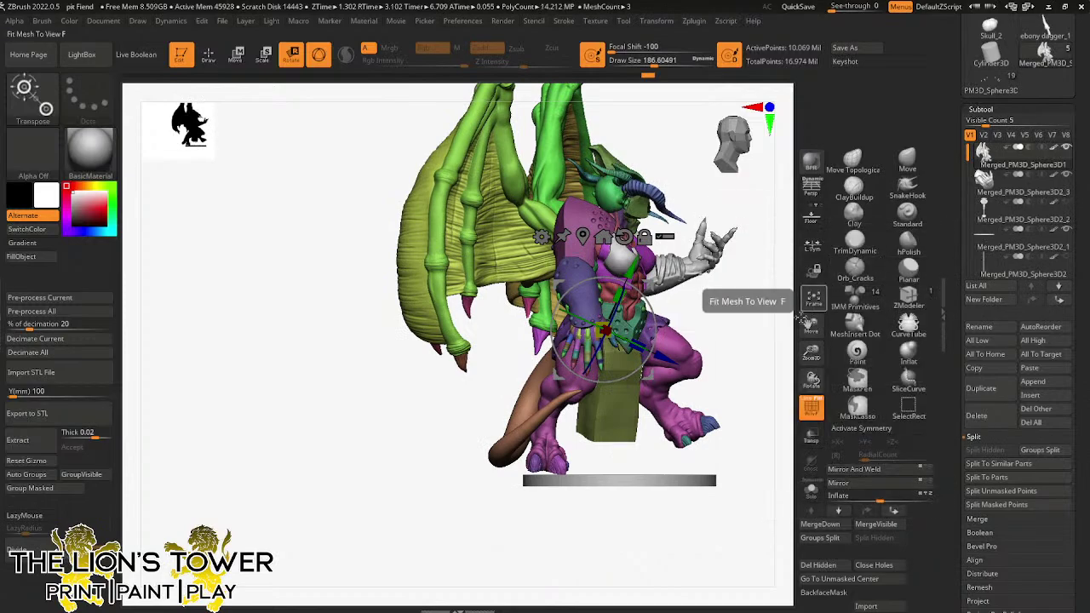
left_click_drag(800, 328, 828, 315)
left_click_drag(677, 270, 626, 410, "alt")
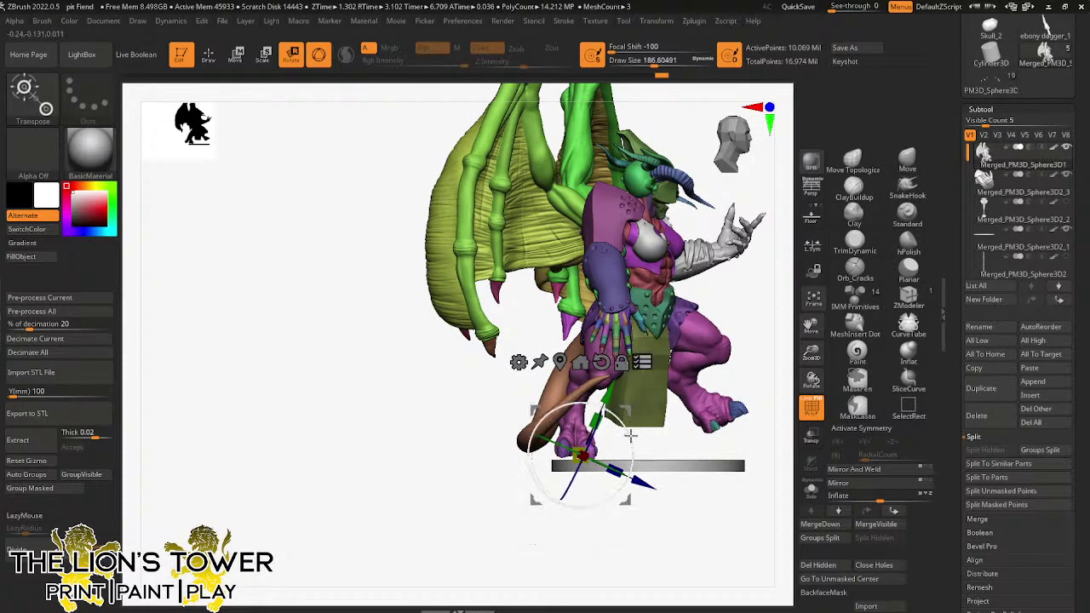
left_click_drag(628, 433, 628, 428)
key("ctrl")
key("ctrl+z")
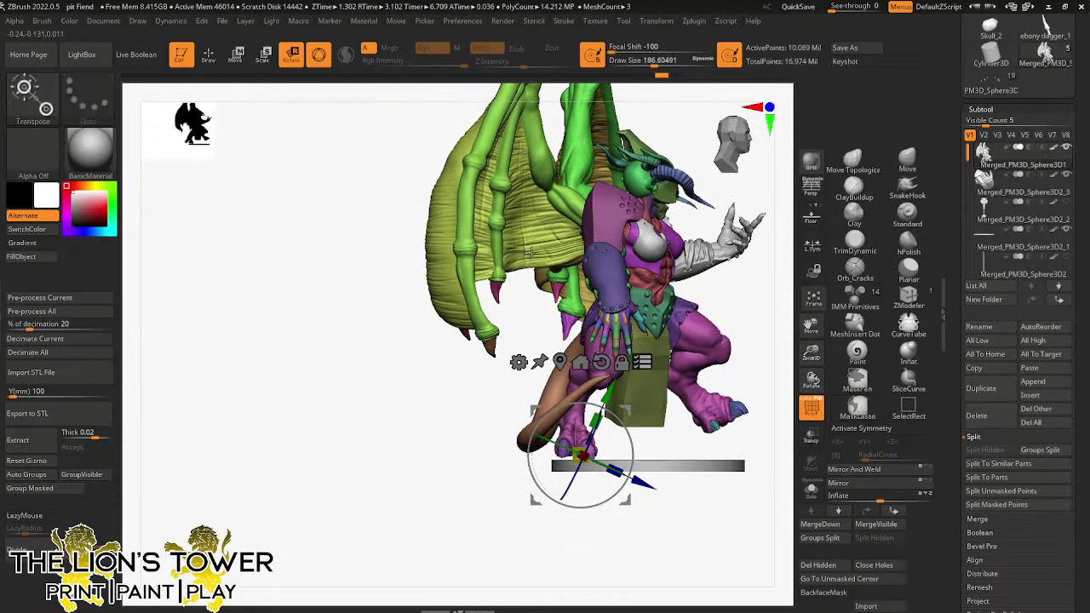
- Reselect the body subtool and tilt the whole figure around its standing foot to settle it over the base
key("q")
left_click(668, 456, "alt")
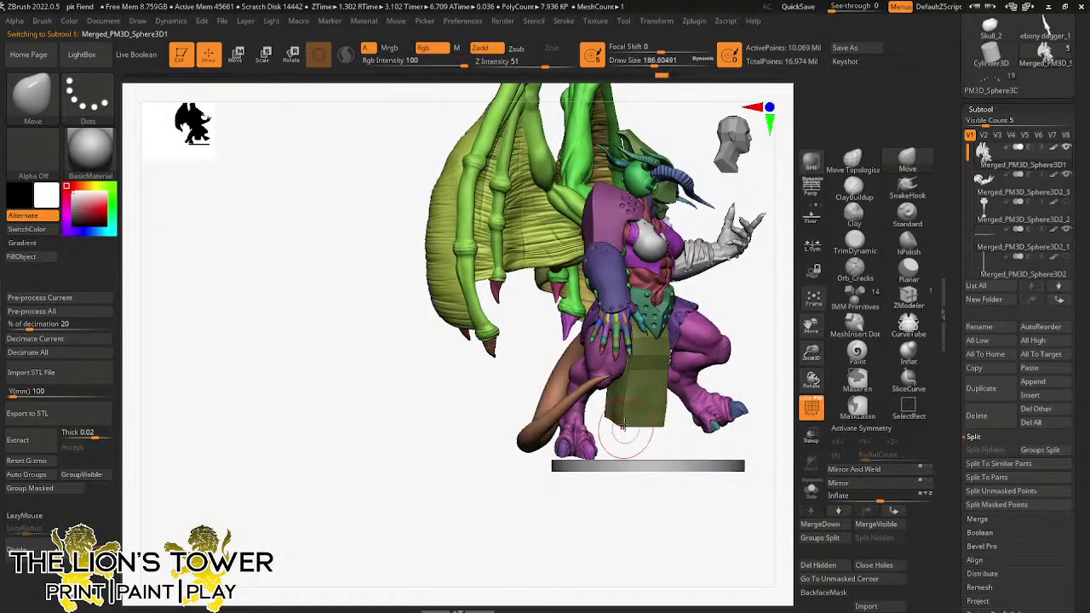
key("r")
left_click_drag(679, 444, 720, 429)
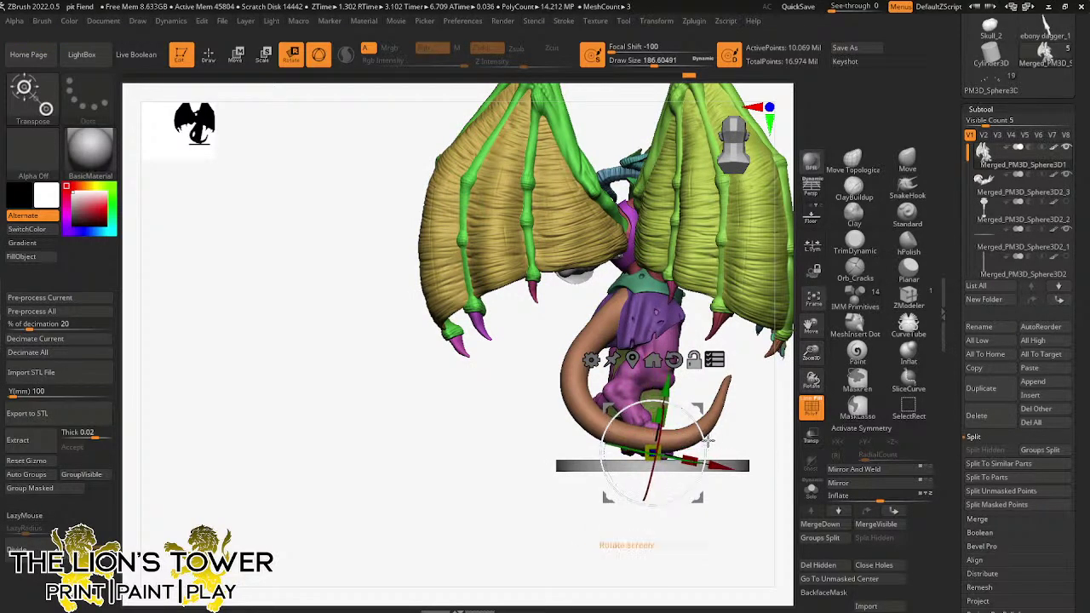
left_click_drag(707, 440, 712, 417)
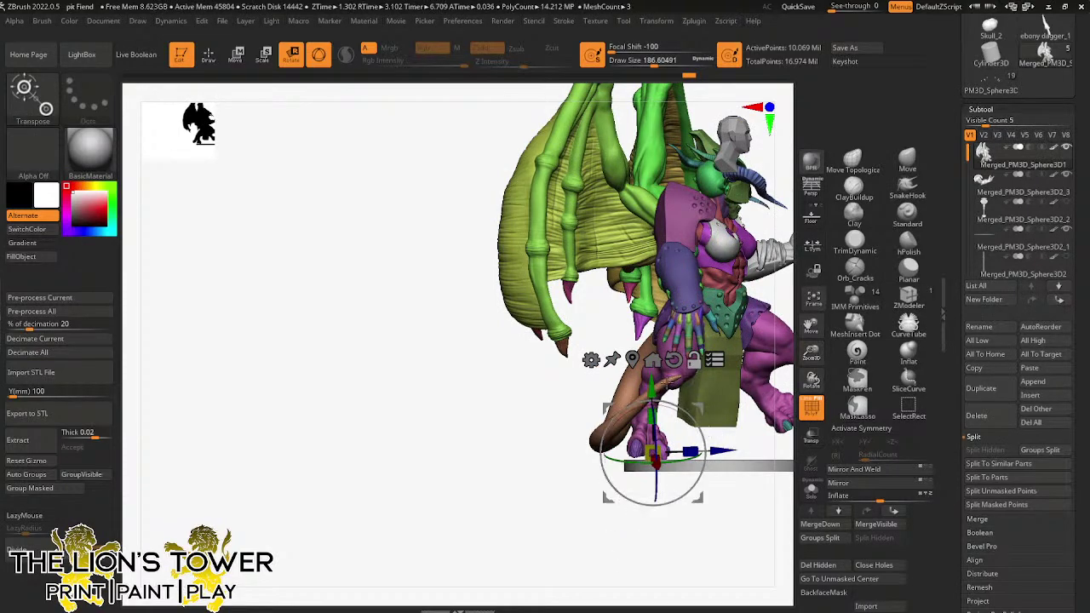
left_click_drag(686, 507, 689, 426)
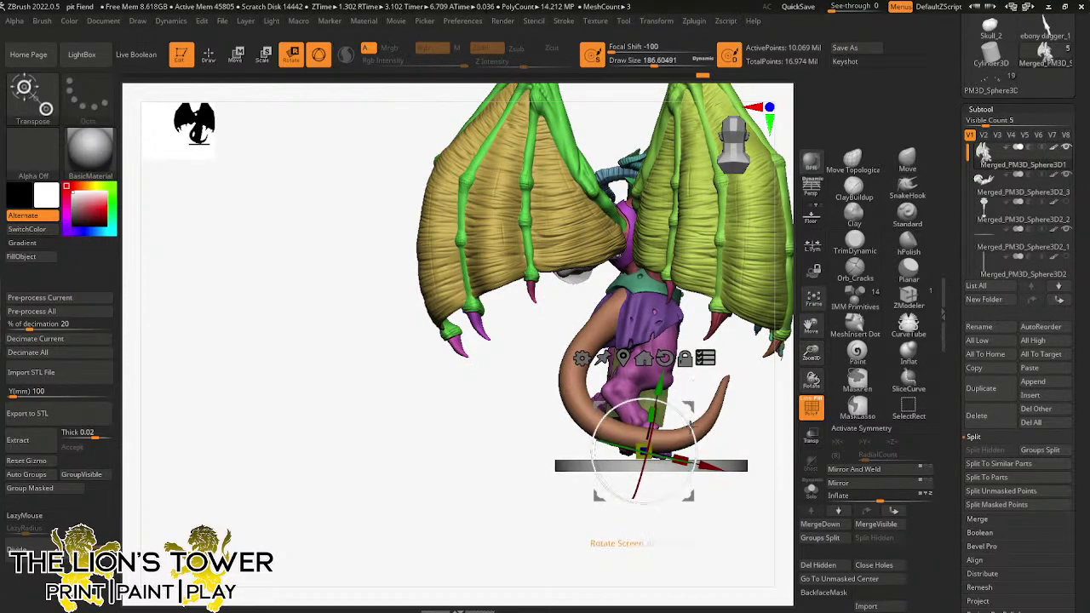
left_click_drag(694, 430, 706, 392)
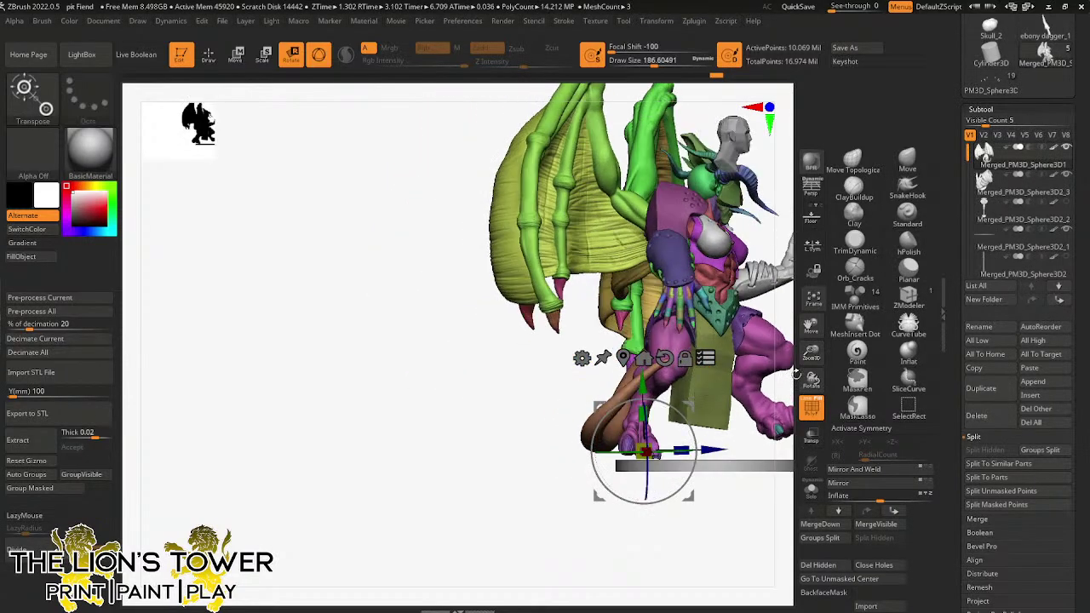
- Mask the lowered arm's hand and lower forearm with a lasso, and hide the purple forearm guard's polygroup
left_click_drag(810, 352, 799, 331)
left_click_drag(771, 370, 816, 376)
left_click_drag(692, 429, 749, 330)
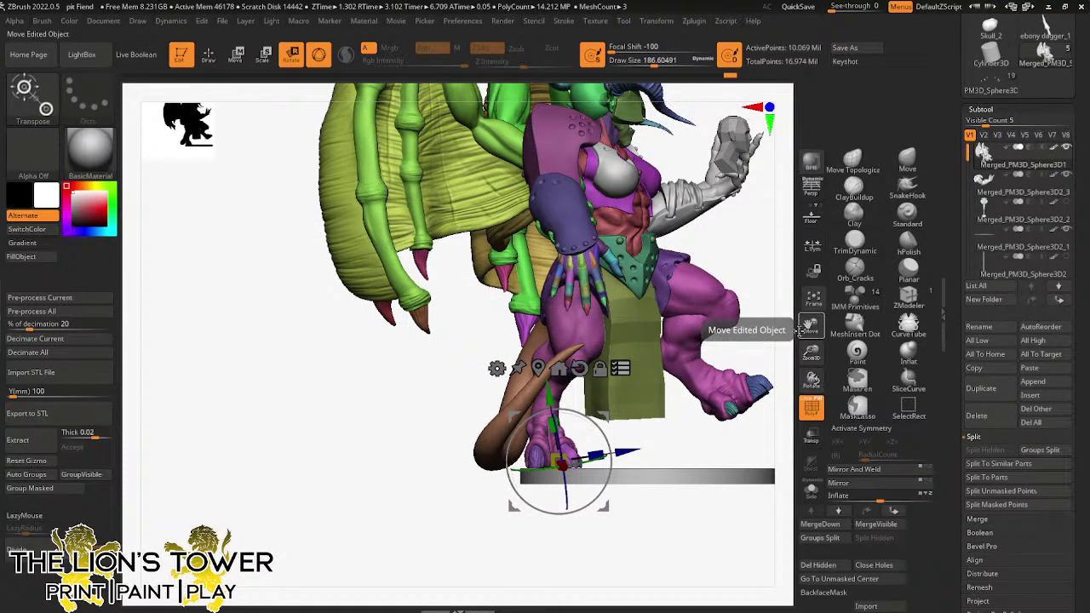
left_click_drag(799, 331, 746, 399)
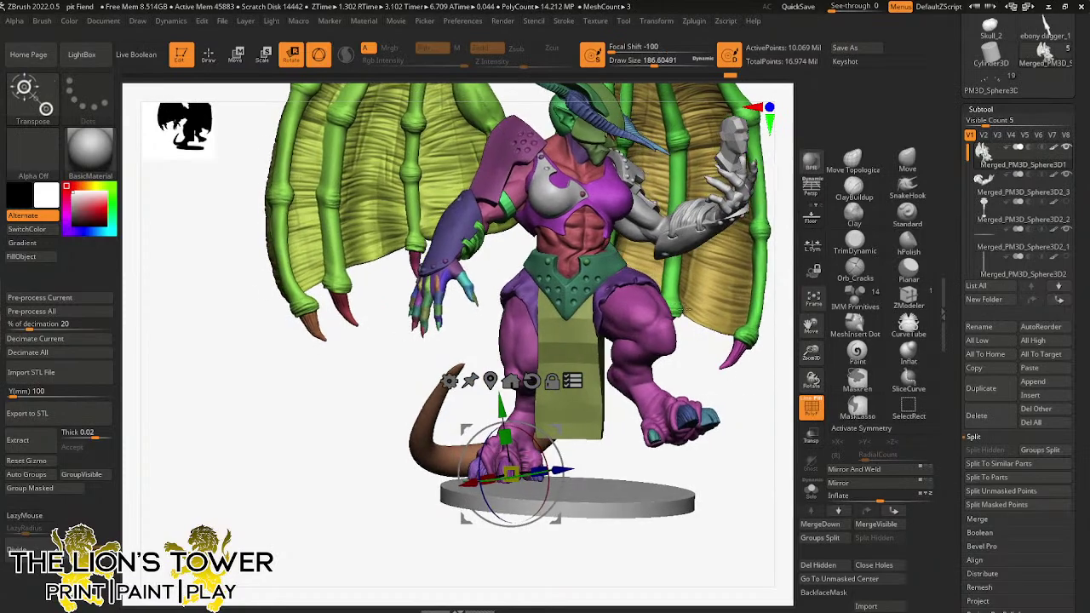
left_click(209, 56)
left_click_drag(479, 339, 466, 355)
key("ctrl")
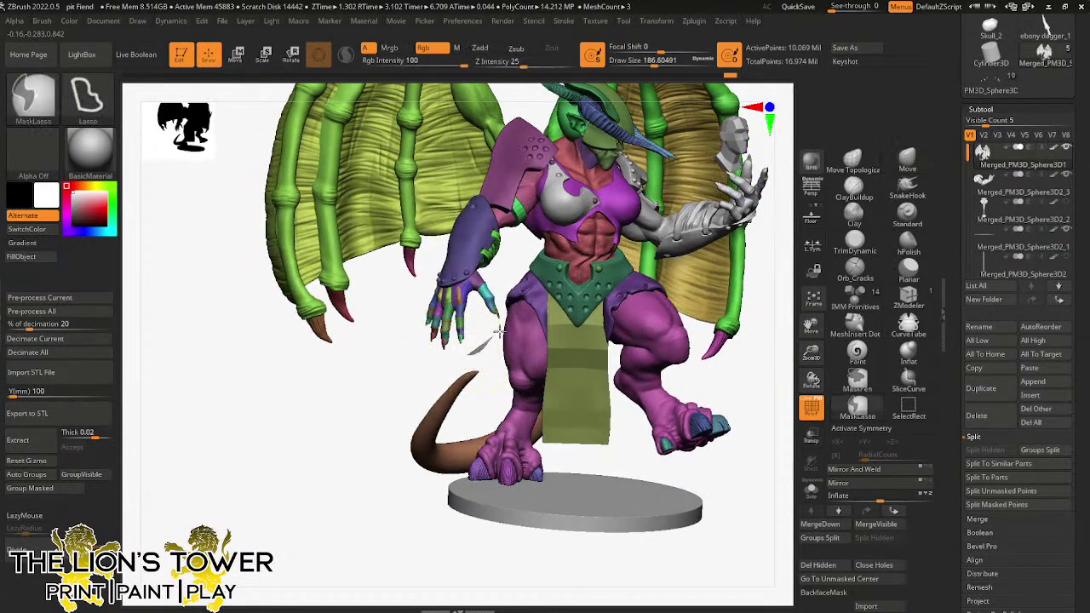
mouse_move(498, 320)
left_mouse_down("ctrl")
mouse_move(494, 273)
mouse_move(464, 238)
mouse_move(421, 268)
mouse_move(411, 334)
mouse_move(459, 362)
left_mouse_up("ctrl")
left_click(481, 225, "ctrl+shift")
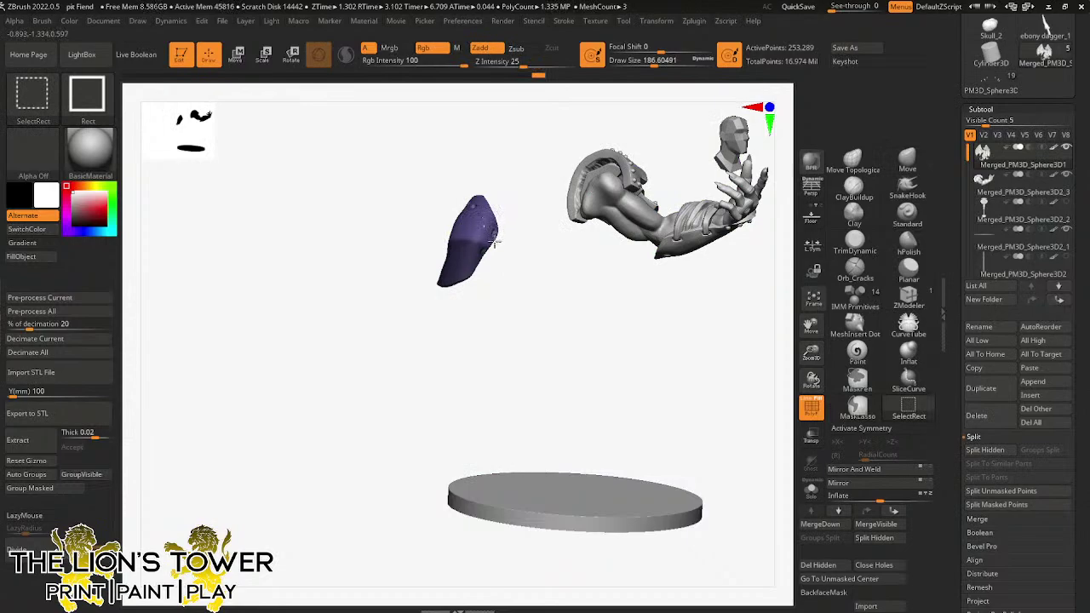
left_click(496, 244, "ctrl+shift")
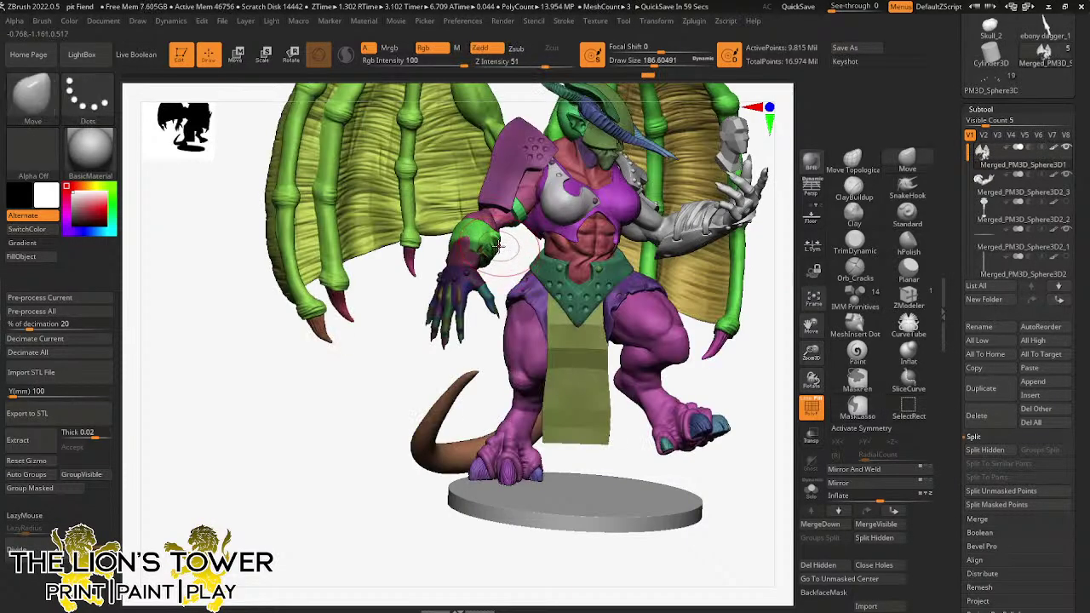
- Save the project as pit Fiend.zpr, replacing the existing file
key("ctrl+s")
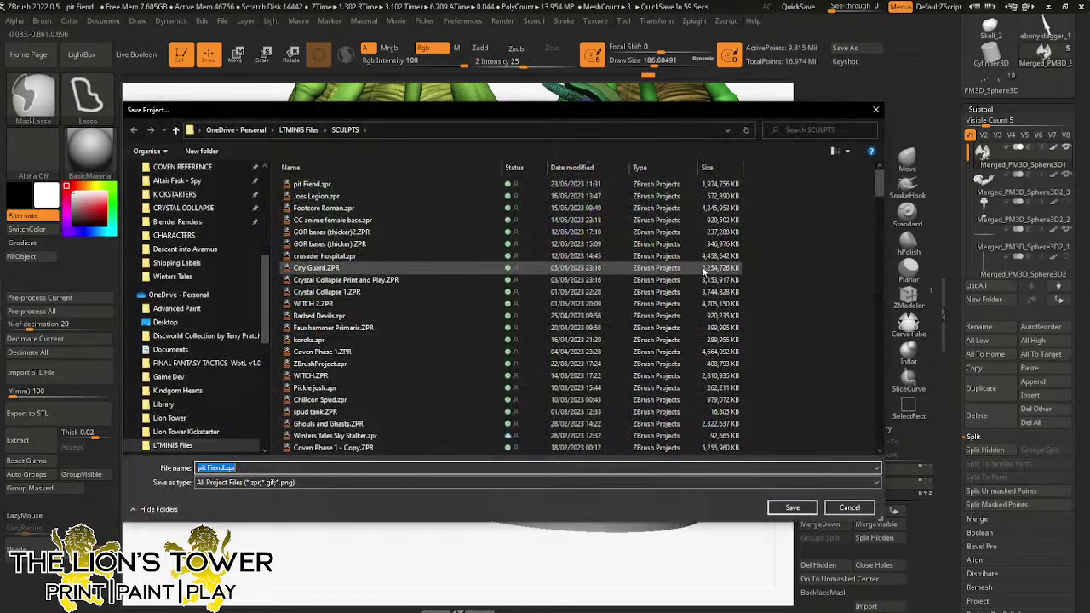
left_click(794, 508)
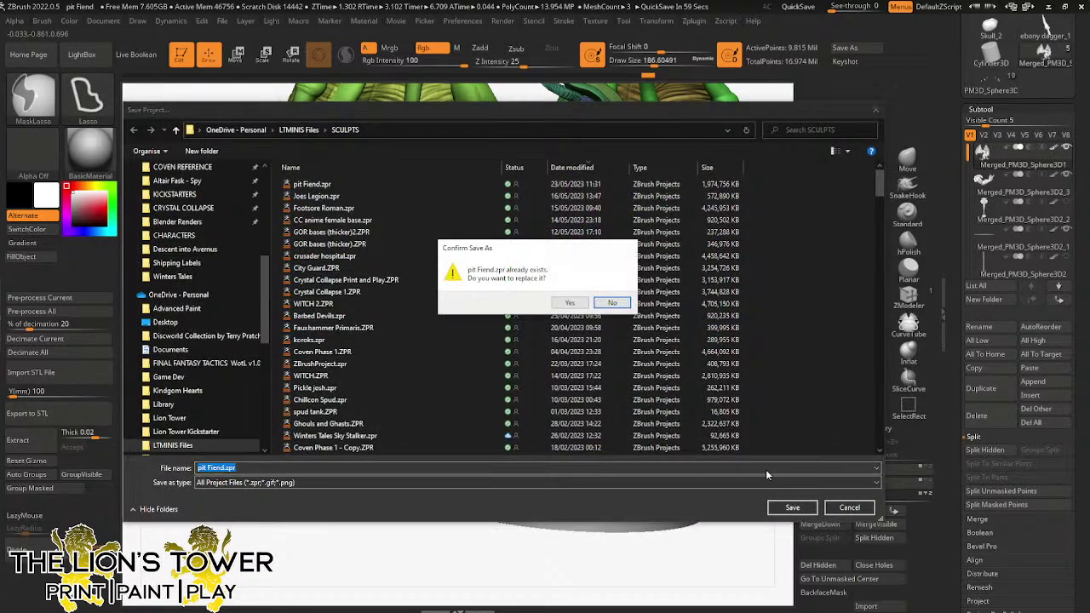
left_click(569, 302)
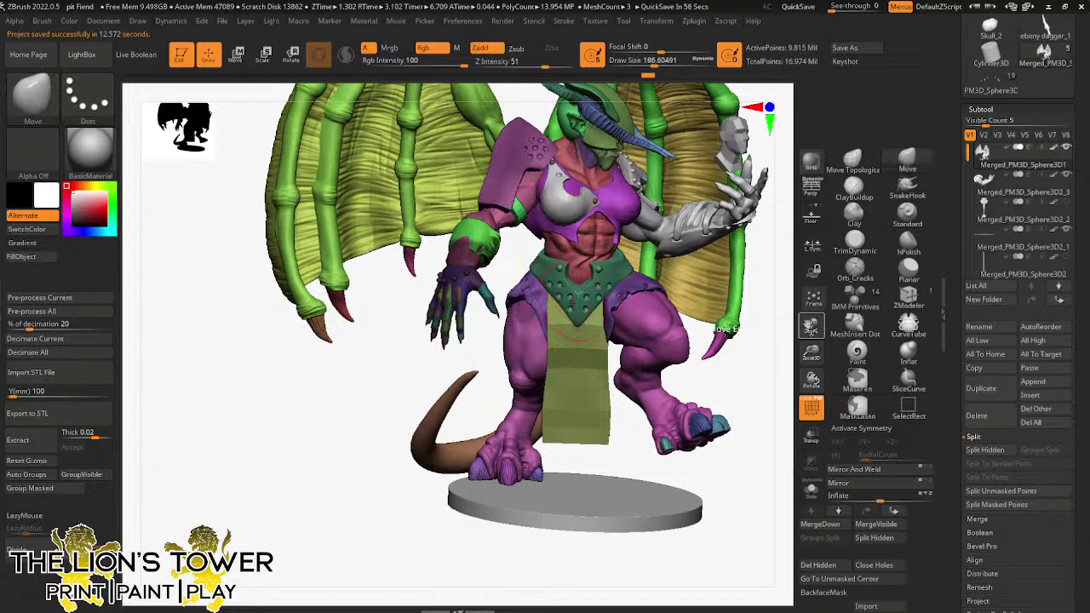
- Extend the lasso mask over the exposed forearm, and hide the bare arm, purple shoulder plate and green arm band polygroups
mouse_move(715, 329)
left_mouse_down()
mouse_move(773, 369)
mouse_move(730, 433)
mouse_move(705, 322)
left_mouse_up()
left_click_drag(497, 266, 494, 307)
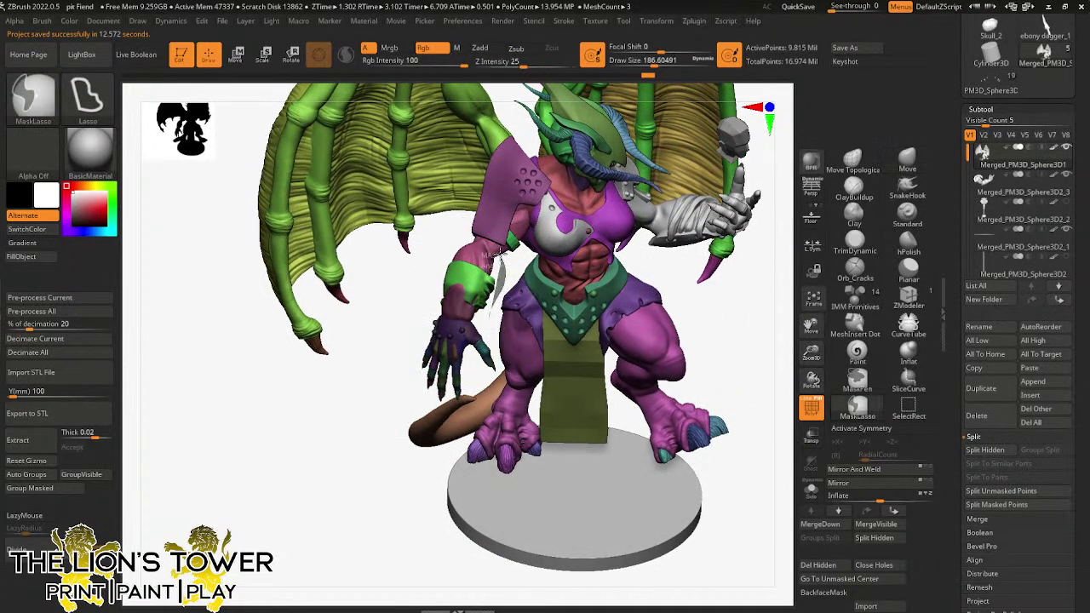
mouse_move(501, 253)
left_mouse_down("ctrl")
mouse_move(453, 246)
mouse_move(473, 318)
mouse_move(484, 315)
left_mouse_up("ctrl")
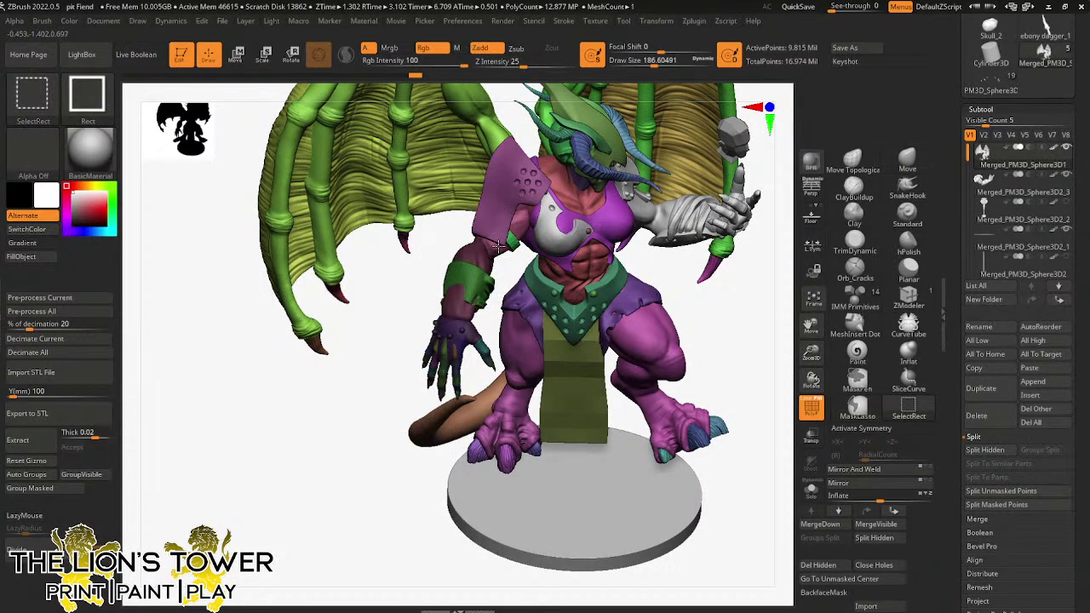
left_click(511, 227, "ctrl+shift")
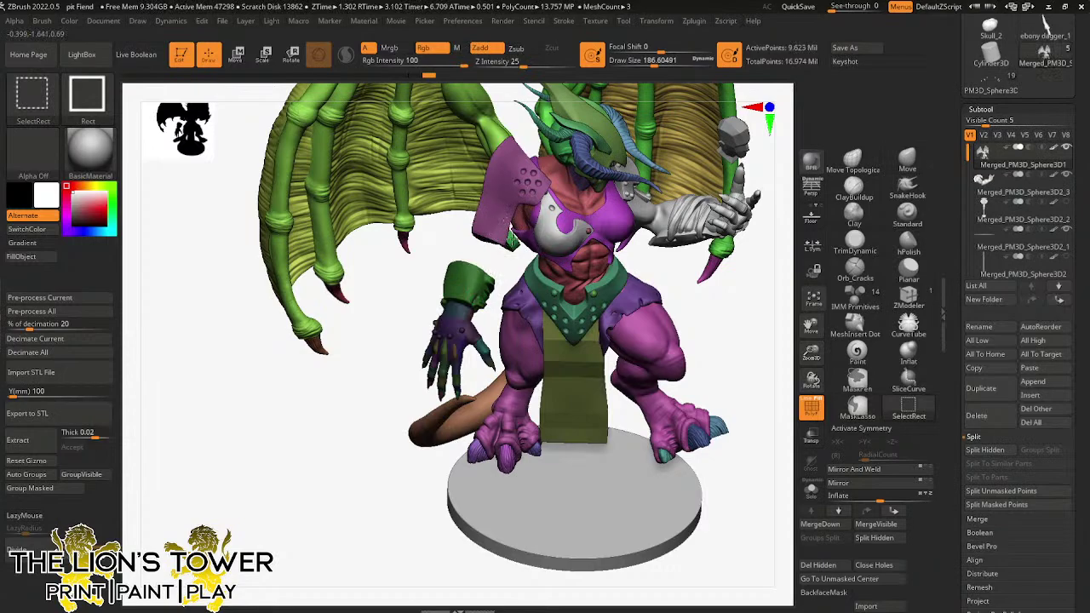
left_click(500, 190, "ctrl+alt+shift")
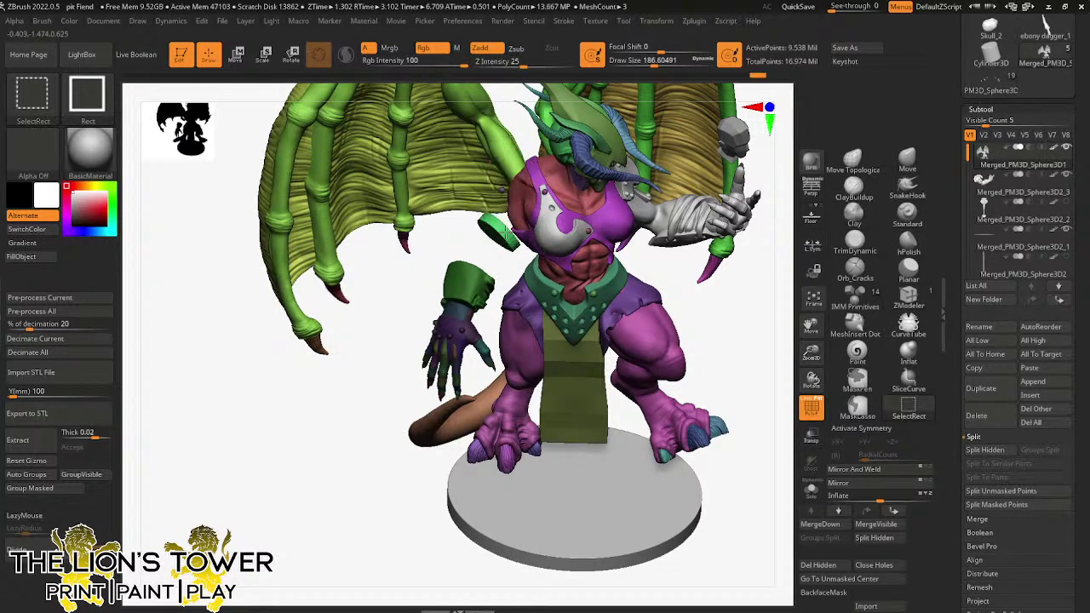
left_click(494, 226, "ctrl+alt+shift")
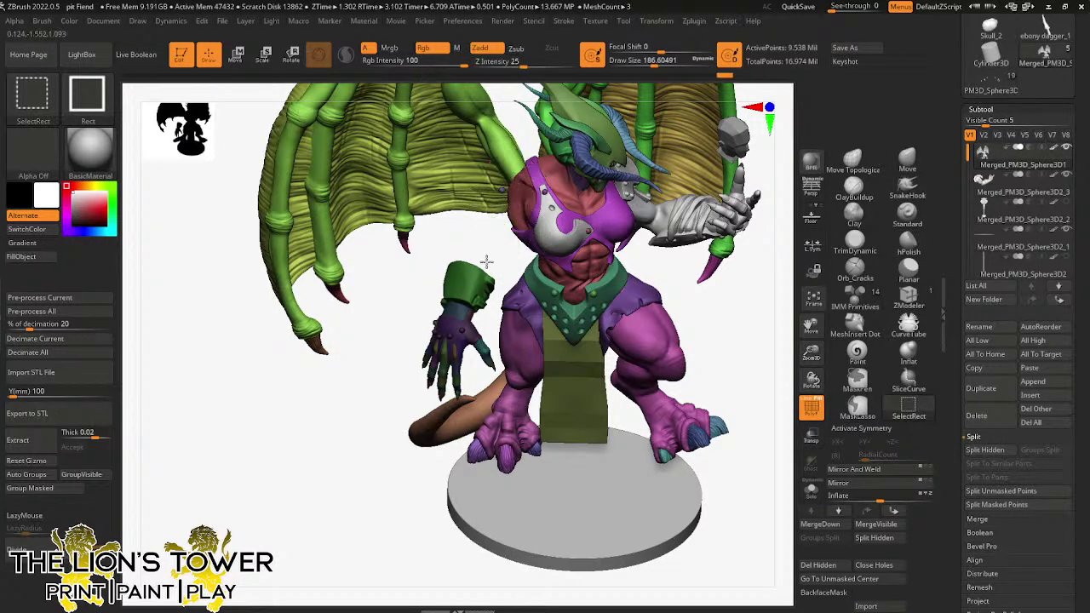
- Invert the visibility to isolate the hidden arm pieces, mask them all, and bring the whole figure back into view
left_click_drag(483, 249, 629, 279)
left_click_drag(751, 383, 742, 379, "ctrl+shift")
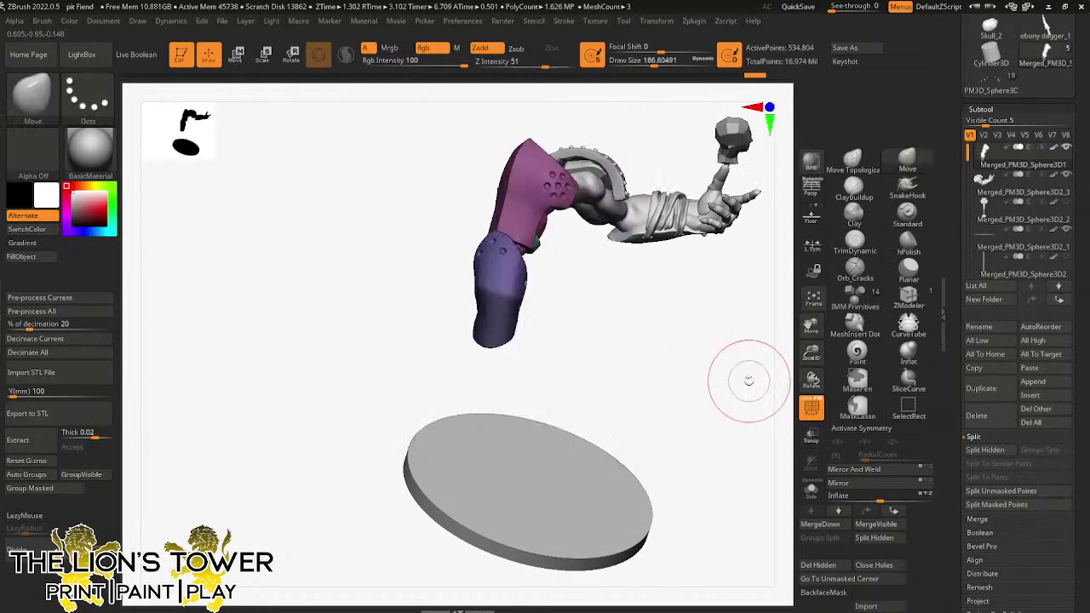
mouse_move(644, 384)
left_mouse_down()
mouse_move(582, 382)
mouse_move(604, 194)
mouse_move(384, 292)
mouse_move(545, 418)
left_mouse_up()
left_click(628, 368, "ctrl+shift")
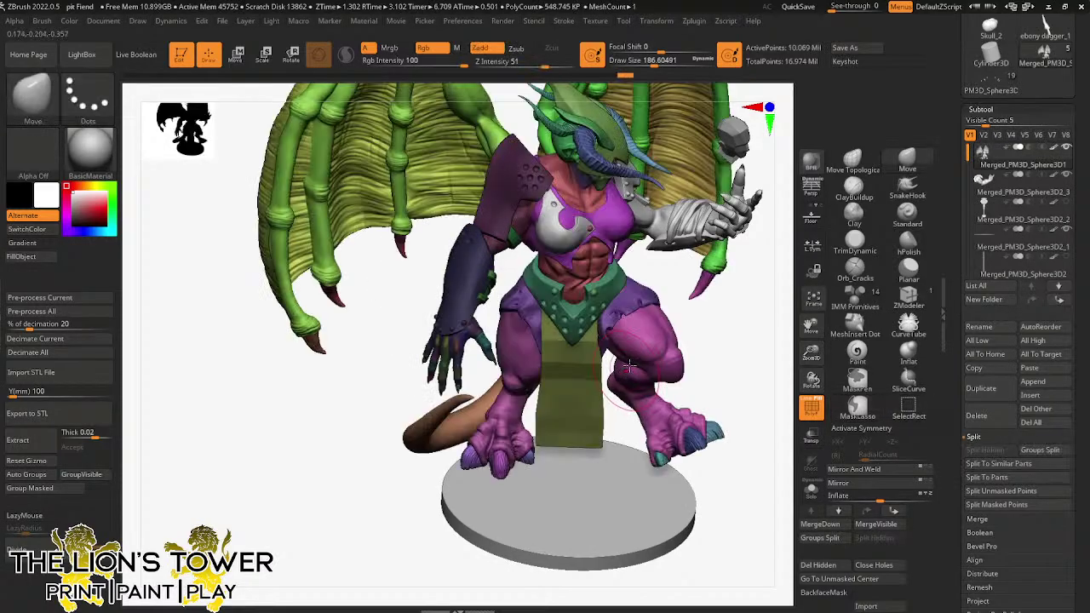
- Invert the mask so only the lowered arm stays editable, and place the unlocked rotation gizmo at its shoulder
mouse_move(724, 342)
left_mouse_down()
mouse_move(695, 330)
mouse_move(720, 339)
mouse_move(761, 319)
mouse_move(721, 316)
mouse_move(754, 330)
mouse_move(769, 318)
mouse_move(717, 293)
mouse_move(733, 281)
left_mouse_up()
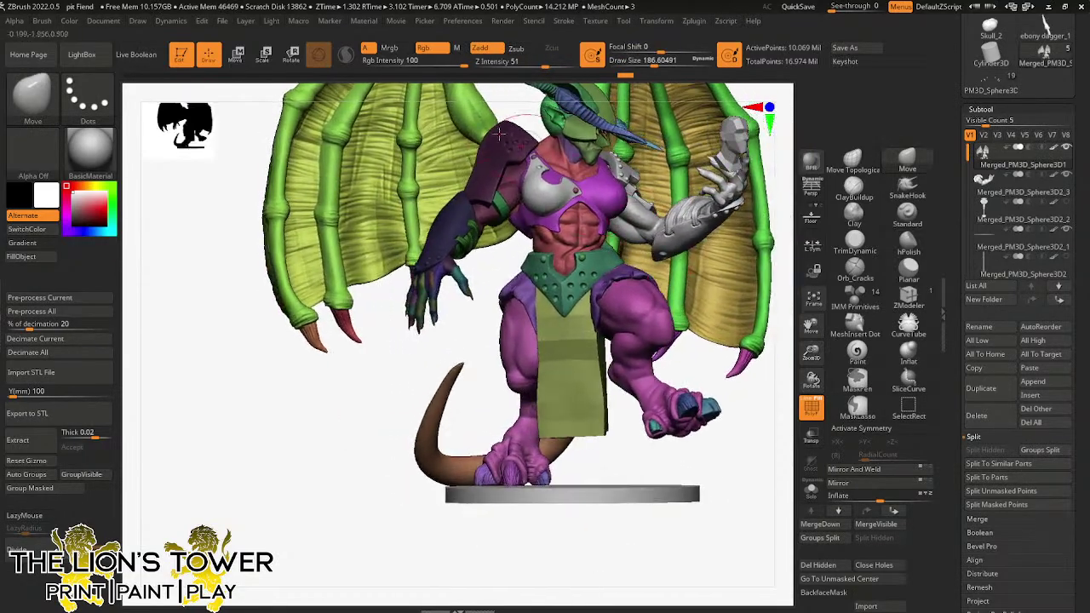
key("r")
left_click(736, 424, "ctrl")
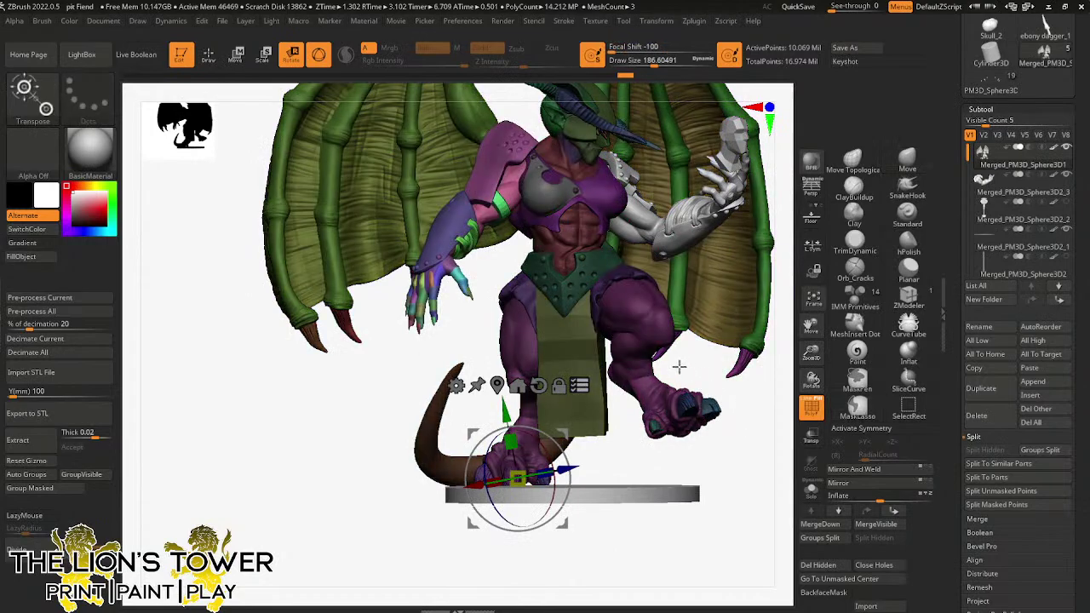
left_click_drag(614, 452, 579, 396)
left_click_drag(676, 371, 693, 381)
left_click_drag(811, 326, 800, 412)
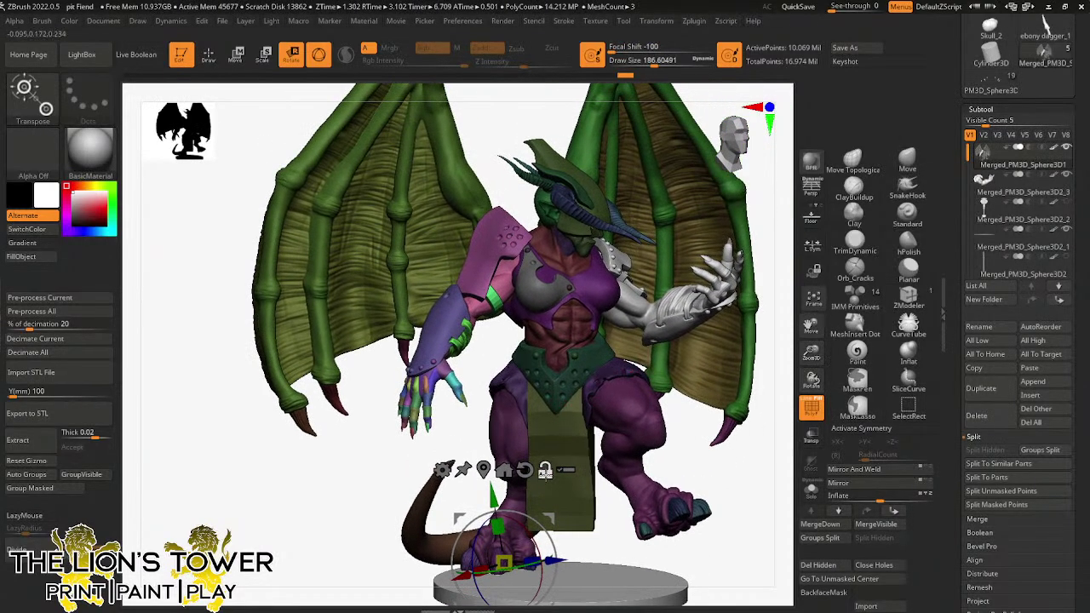
left_click_drag(549, 516, 563, 230, "alt")
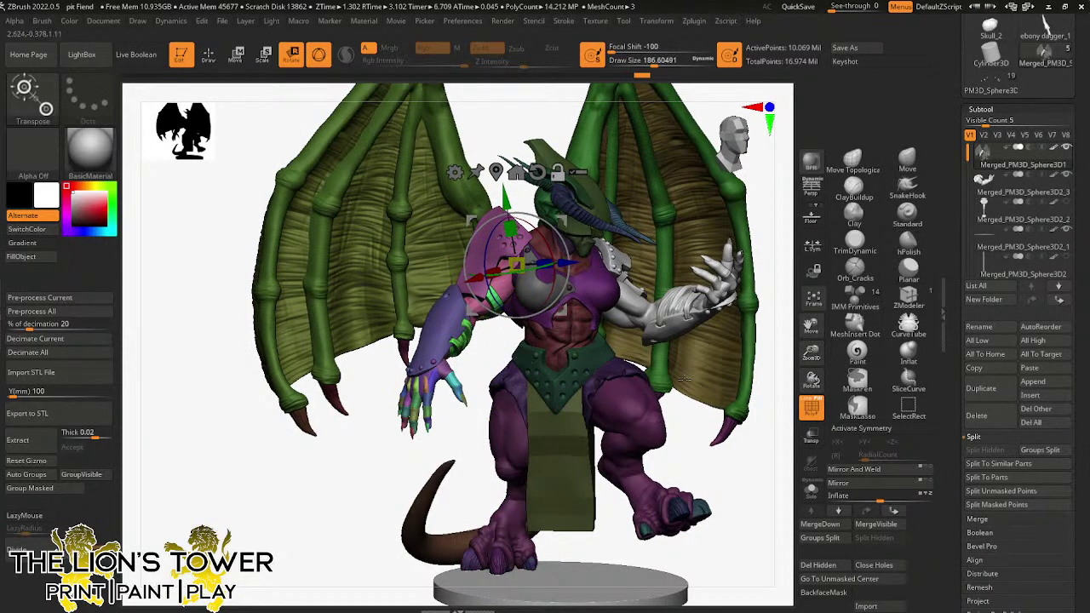
- Swing the unmasked arm backward about 31 degrees as seen from above, and tilt it slightly at the shoulder
left_click_drag(689, 430, 678, 435)
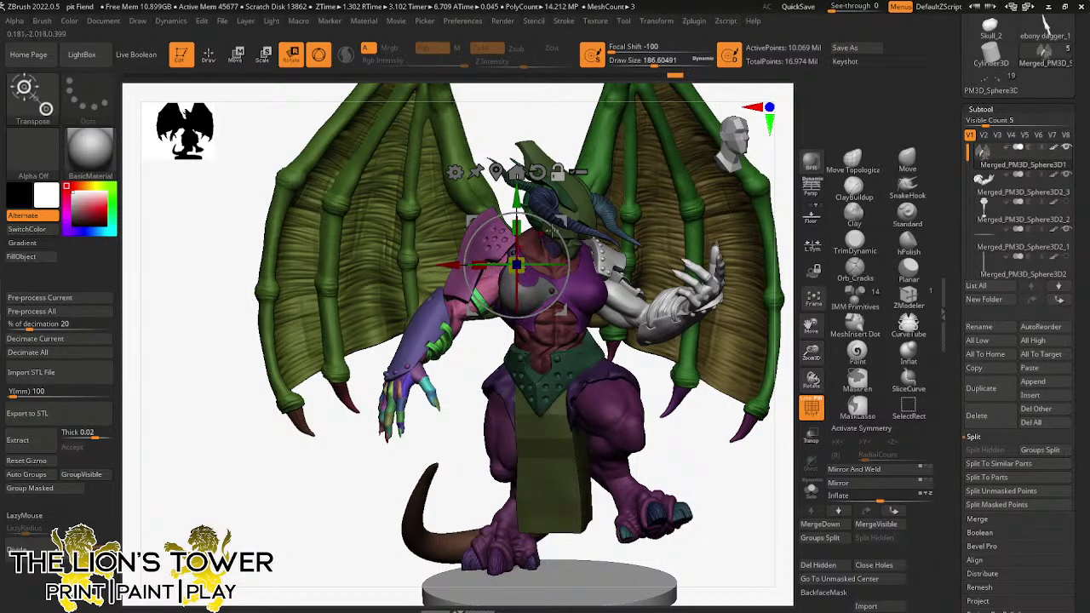
left_click_drag(652, 384, 639, 502)
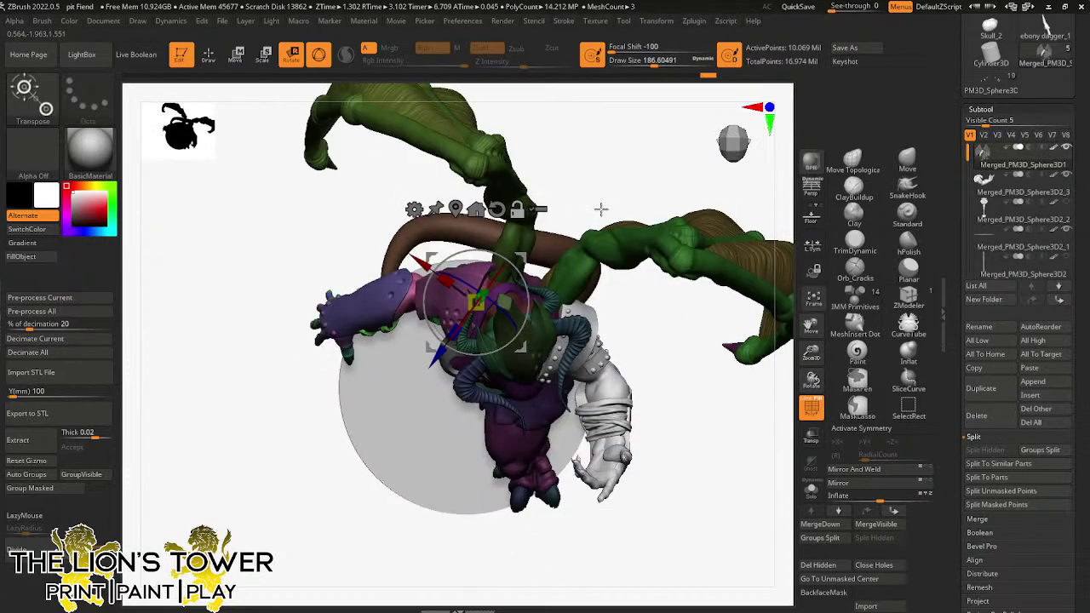
left_click_drag(496, 275, 510, 245)
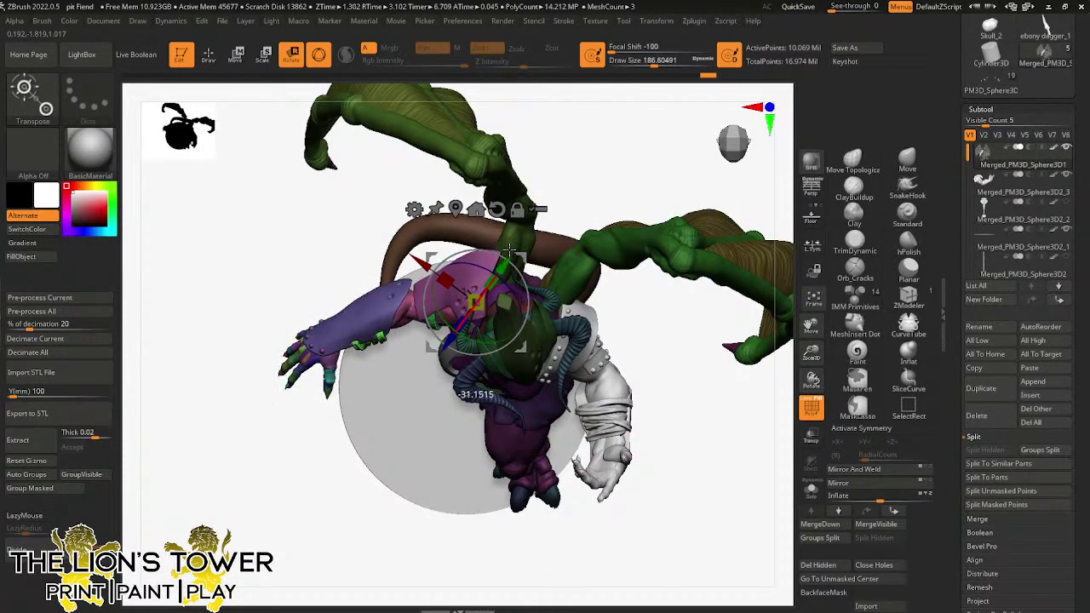
left_click_drag(590, 170, 571, 197)
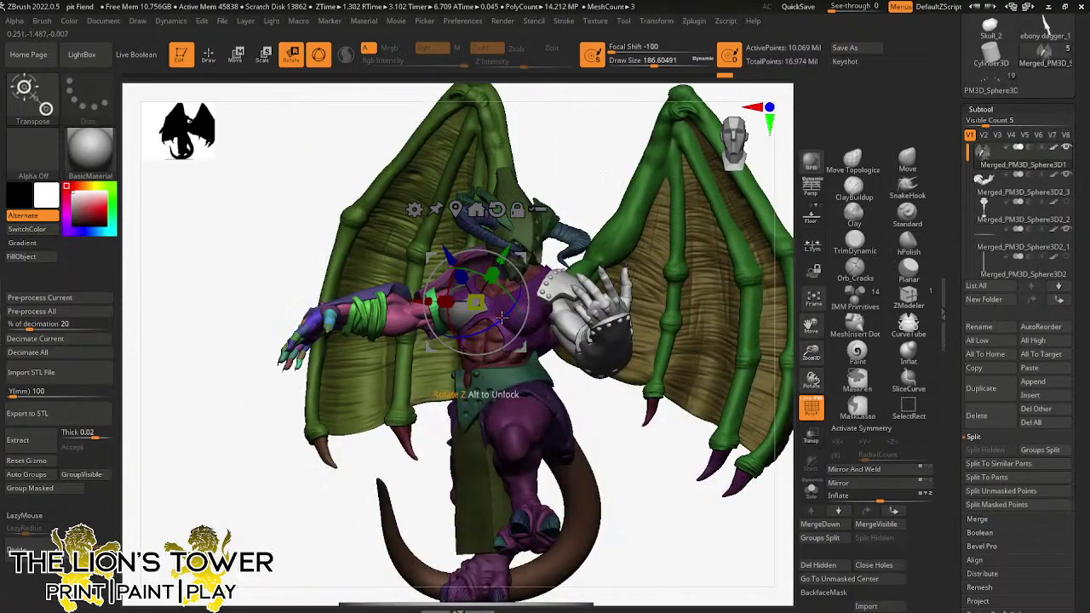
left_click_drag(492, 332, 502, 341)
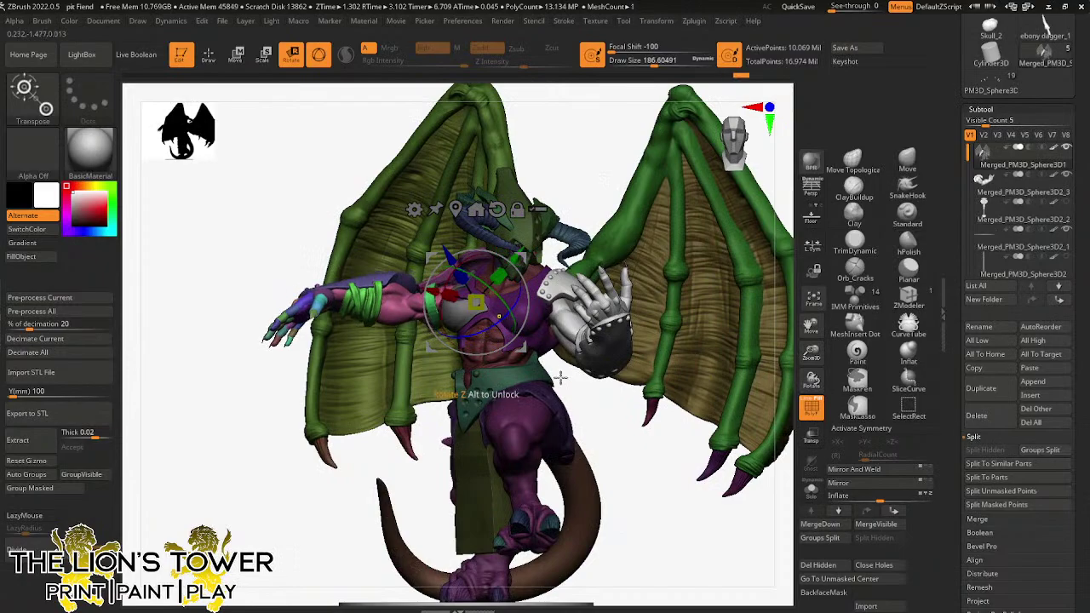
- Rotate the unmasked arm upward and outward at the shoulder from a front three-quarter view
key("ctrl")
mouse_move(627, 479)
left_mouse_down()
mouse_move(704, 460)
mouse_move(596, 451)
left_mouse_up()
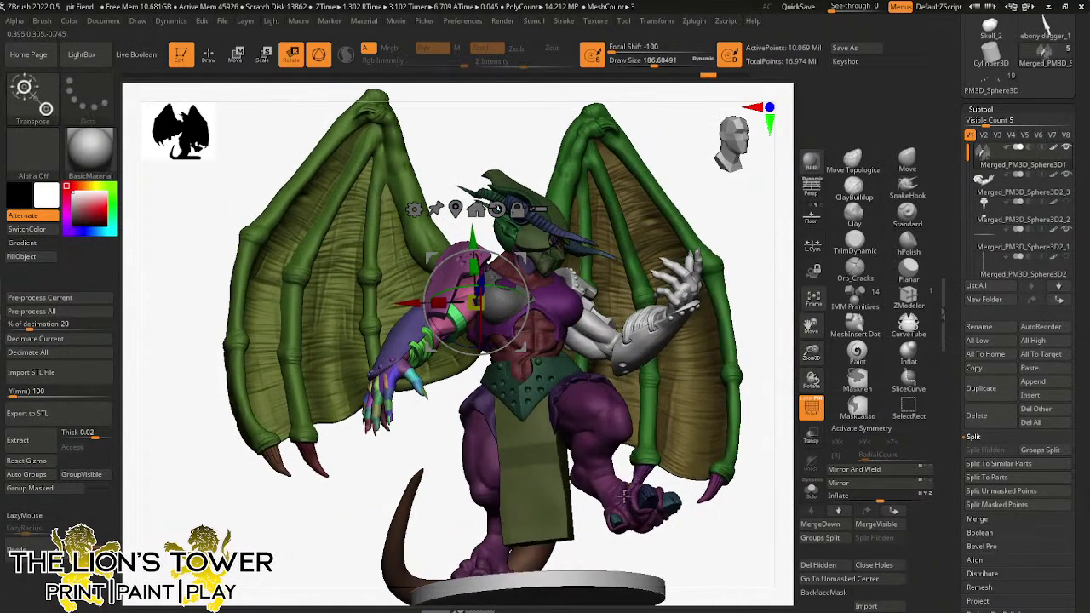
key("ctrl")
left_click_drag(490, 347, 460, 562, "ctrl")
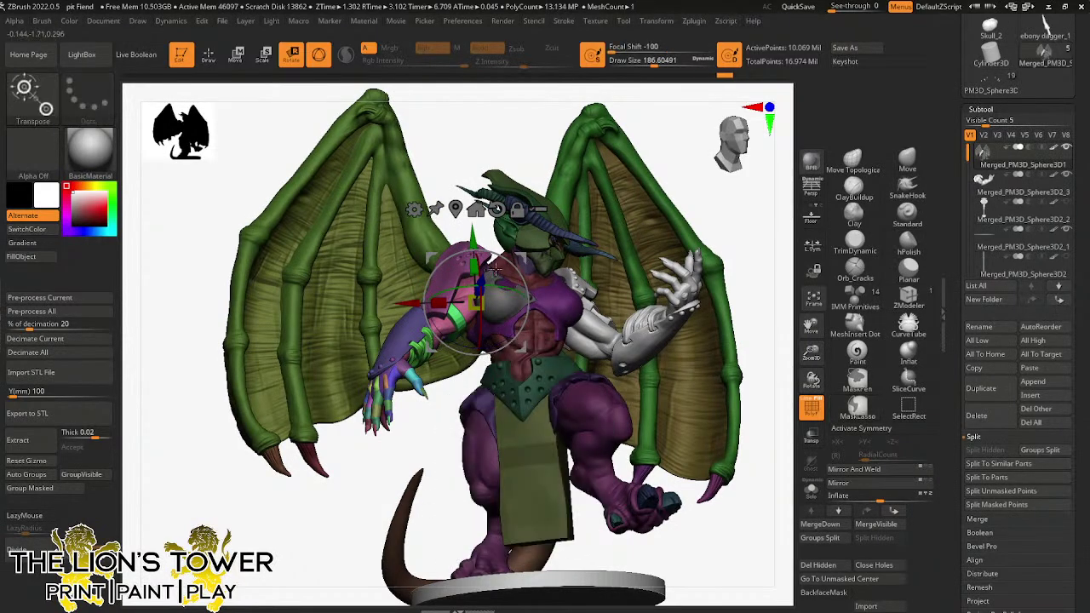
left_click_drag(512, 265, 533, 312)
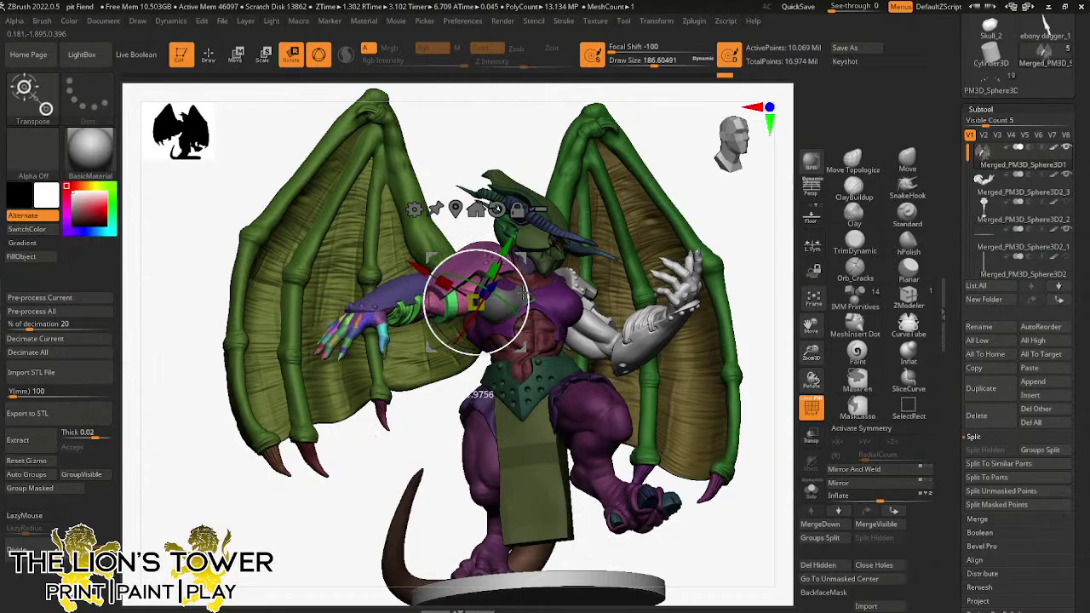
- Rotate the unmasked arm at the shoulder from front and side views so it slants downward and outward from the body
left_click_drag(522, 294, 517, 274)
left_click_drag(740, 233, 631, 223)
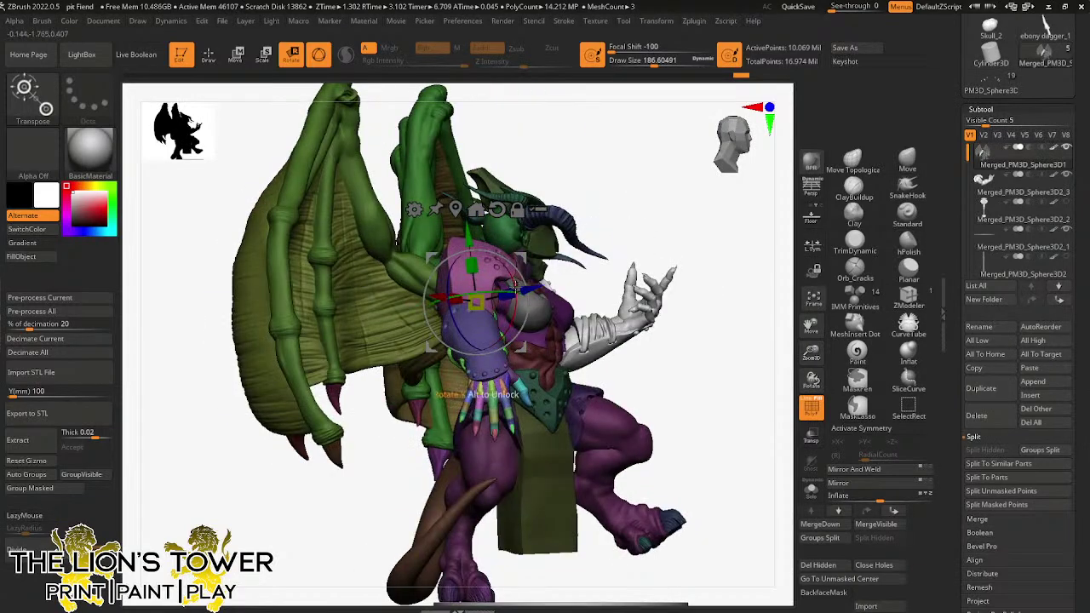
left_click_drag(514, 285, 462, 310)
left_click_drag(637, 200, 588, 197)
mouse_move(590, 160)
left_mouse_down()
mouse_move(628, 158)
mouse_move(601, 160)
left_mouse_up()
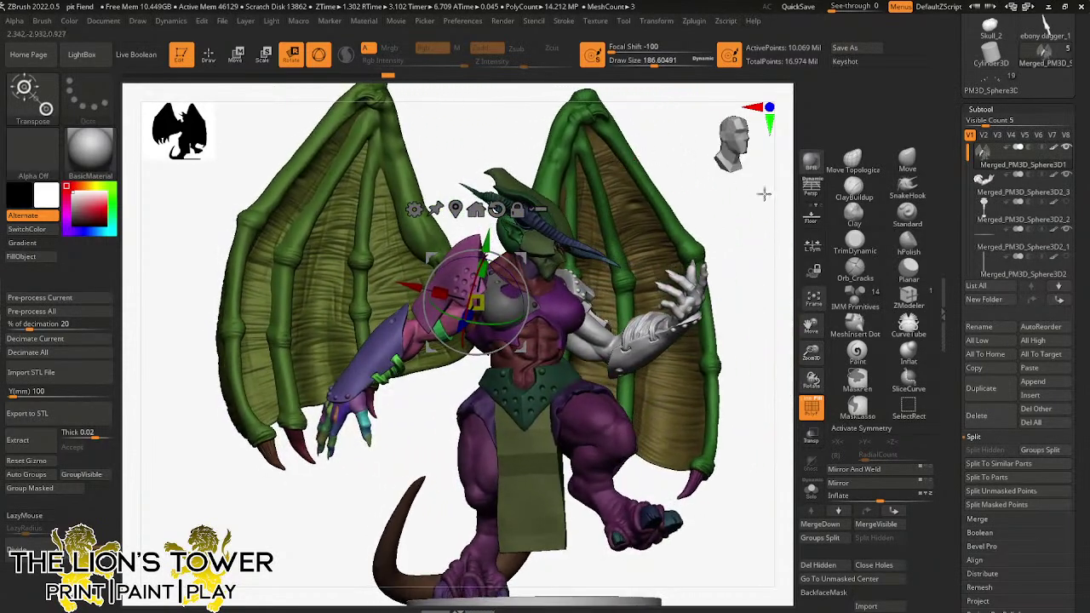
- Lasso-mask the shoulder and upper arm, and move the unlocked gizmo down to the forearm
left_click_drag(456, 193, 415, 290, "ctrl")
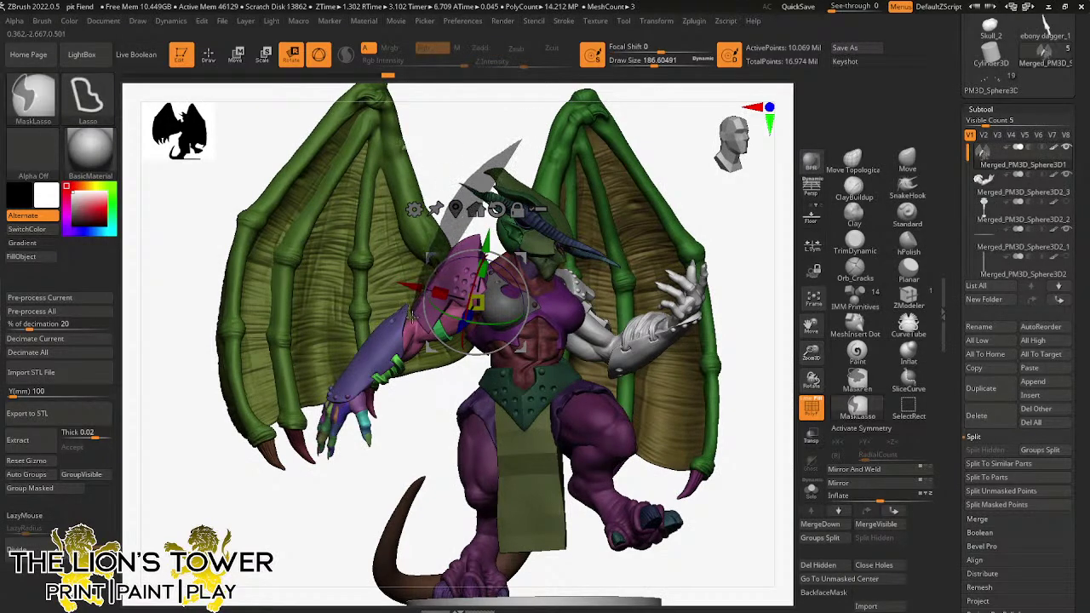
mouse_move(442, 368)
left_mouse_down("ctrl")
mouse_move(600, 289)
mouse_move(521, 241)
mouse_move(510, 269)
mouse_move(463, 289)
left_mouse_up("ctrl")
left_click(518, 210)
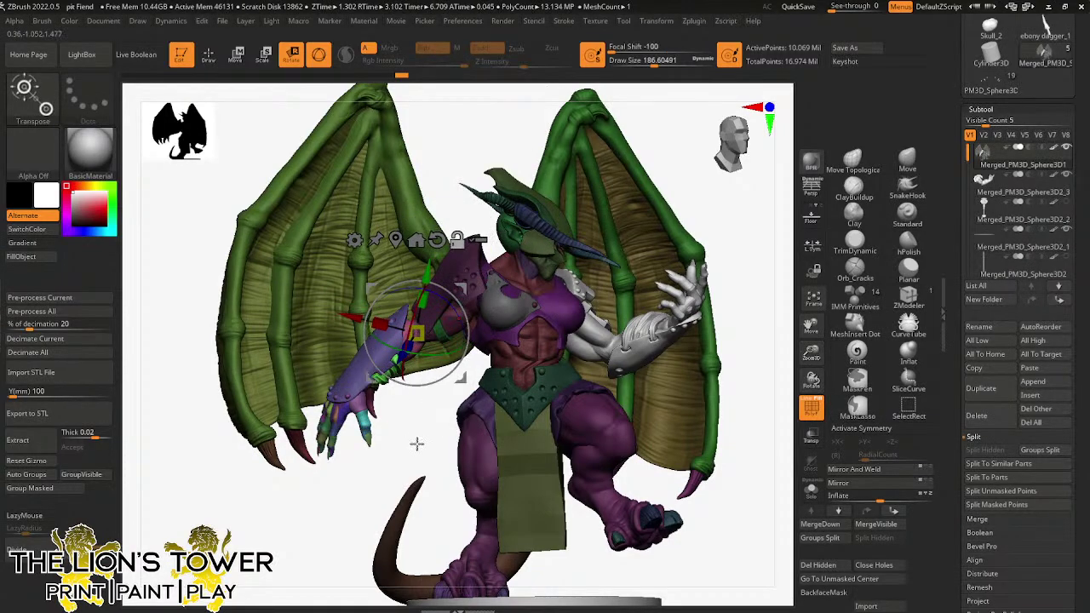
- Set the gizmo's pivot at the elbow and swing the unmasked forearm forward about 45 degrees
left_click_drag(417, 445, 607, 332)
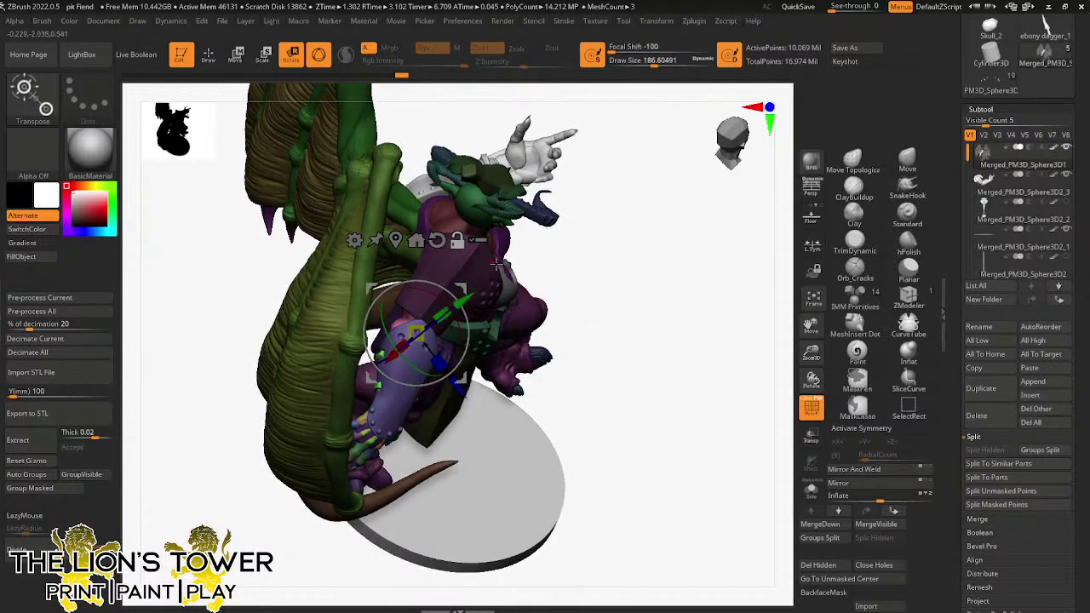
left_click_drag(463, 283, 454, 282)
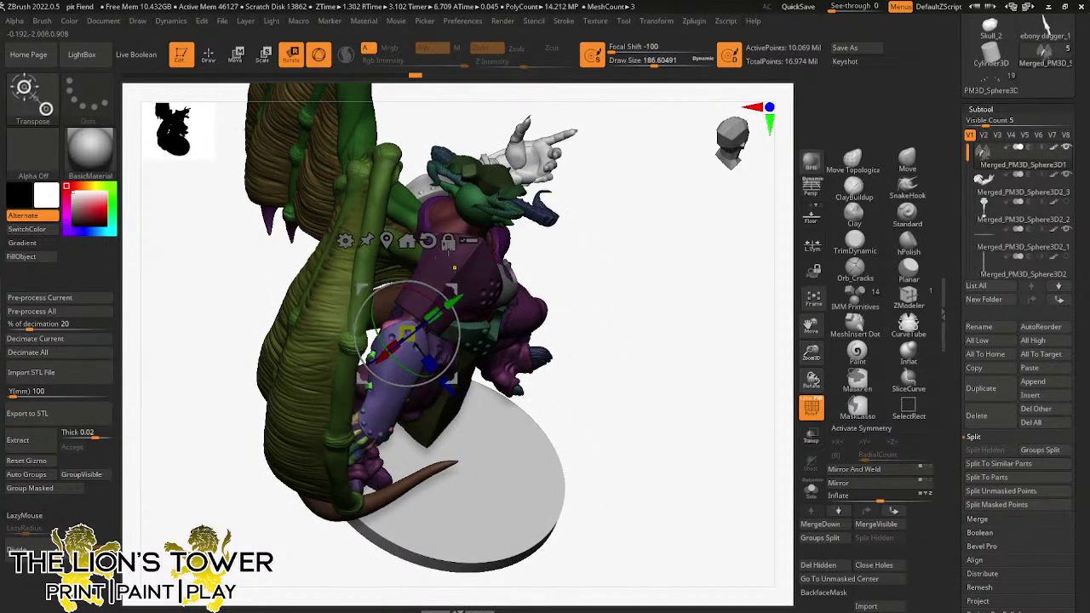
key("ctrl+z")
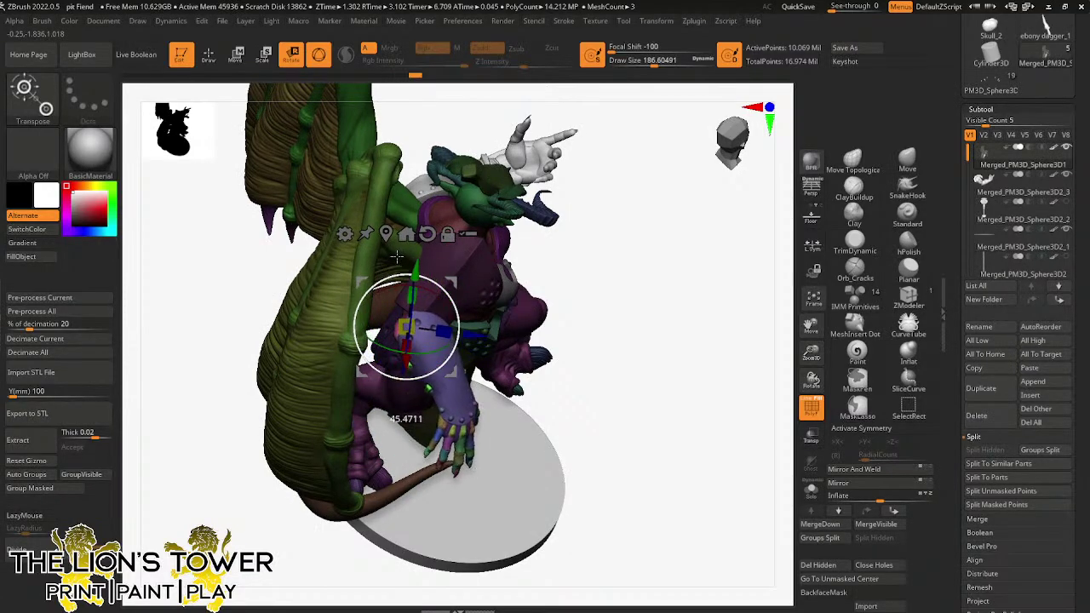
left_click_drag(618, 253, 570, 170)
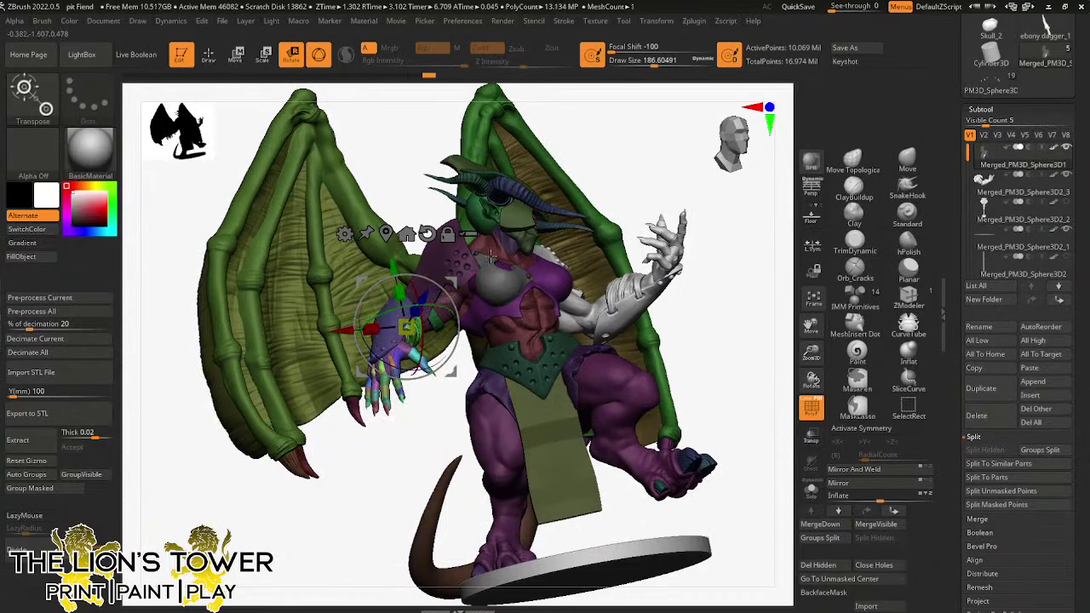
left_click_drag(629, 149, 630, 228)
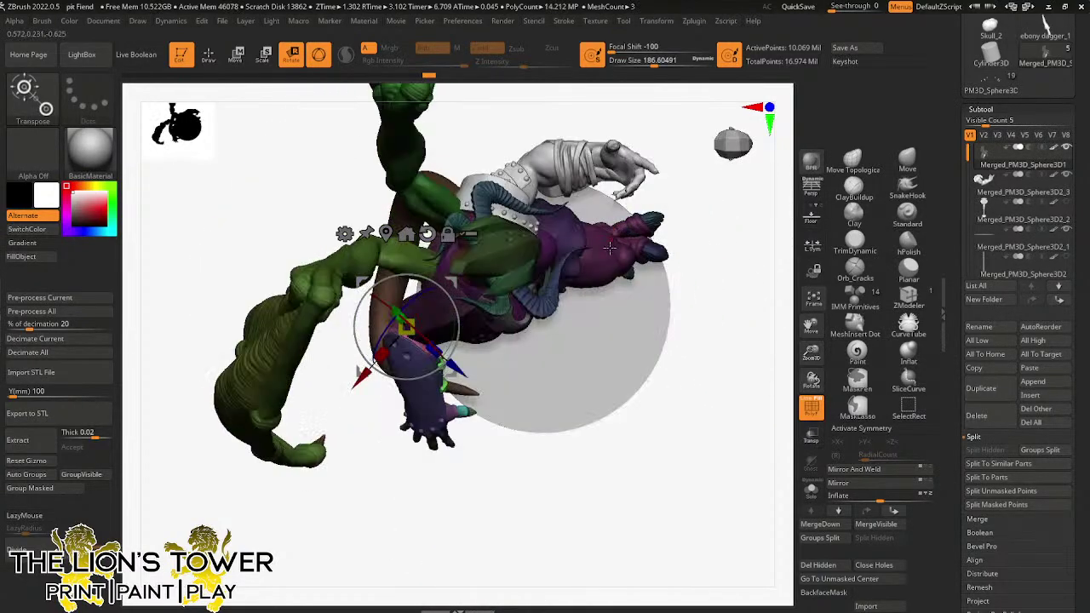
mouse_move(587, 499)
left_mouse_down()
mouse_move(601, 384)
mouse_move(583, 375)
mouse_move(584, 361)
mouse_move(630, 355)
mouse_move(528, 349)
left_mouse_up()
- Isolate the lowered arm's muscle piece, mask it completely, and show the whole figure again
key("q")
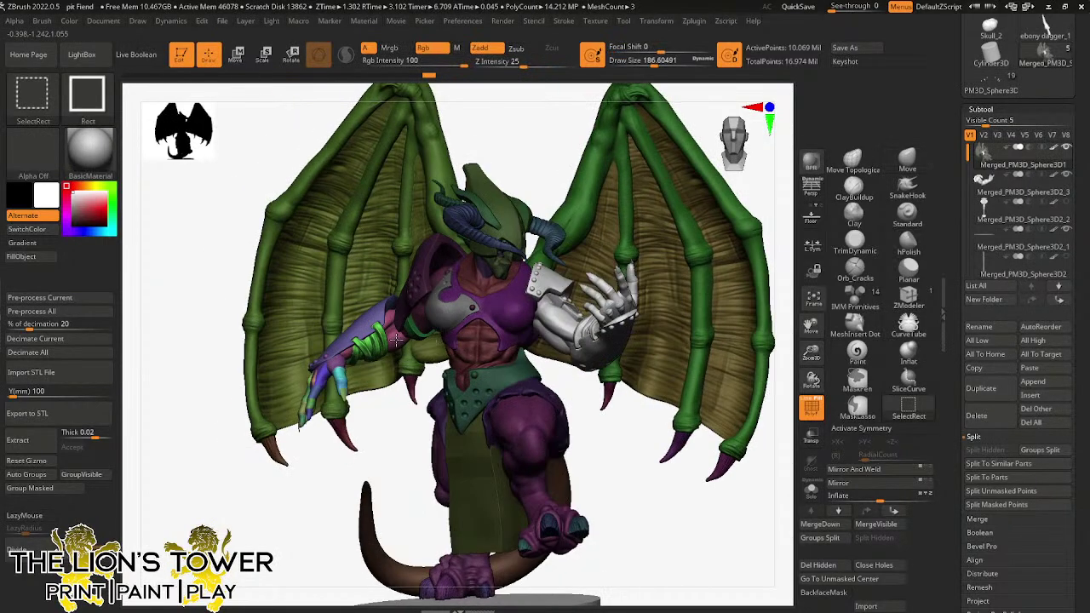
left_click(425, 321, "ctrl+shift")
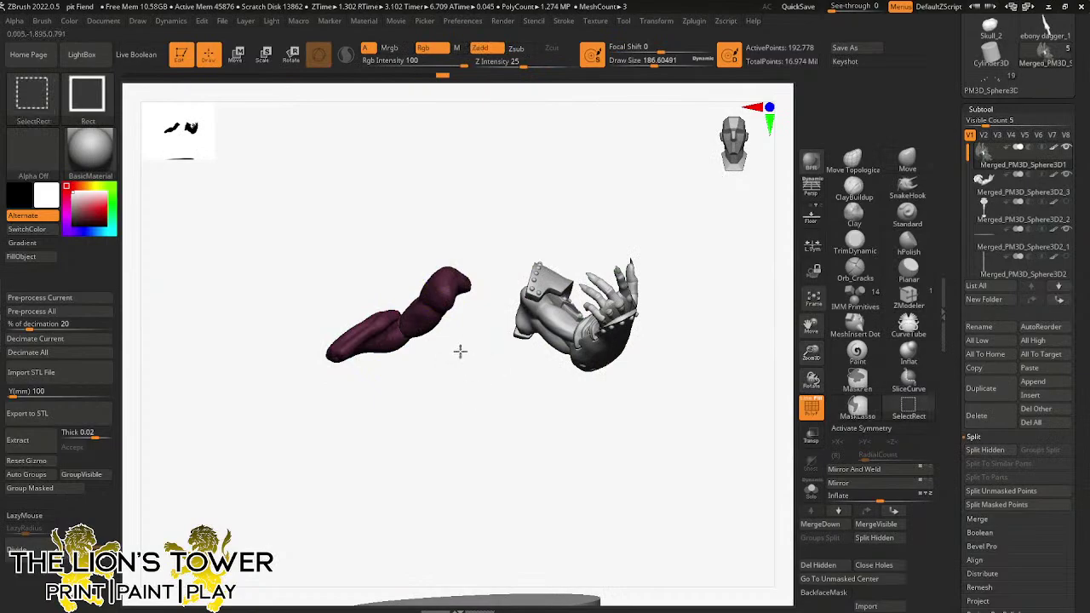
left_click(364, 180, "ctrl+shift")
- Place the rotation gizmo on the forearm and twist the unmasked bracer, wraps and hand around it from a low angle
left_click(291, 55)
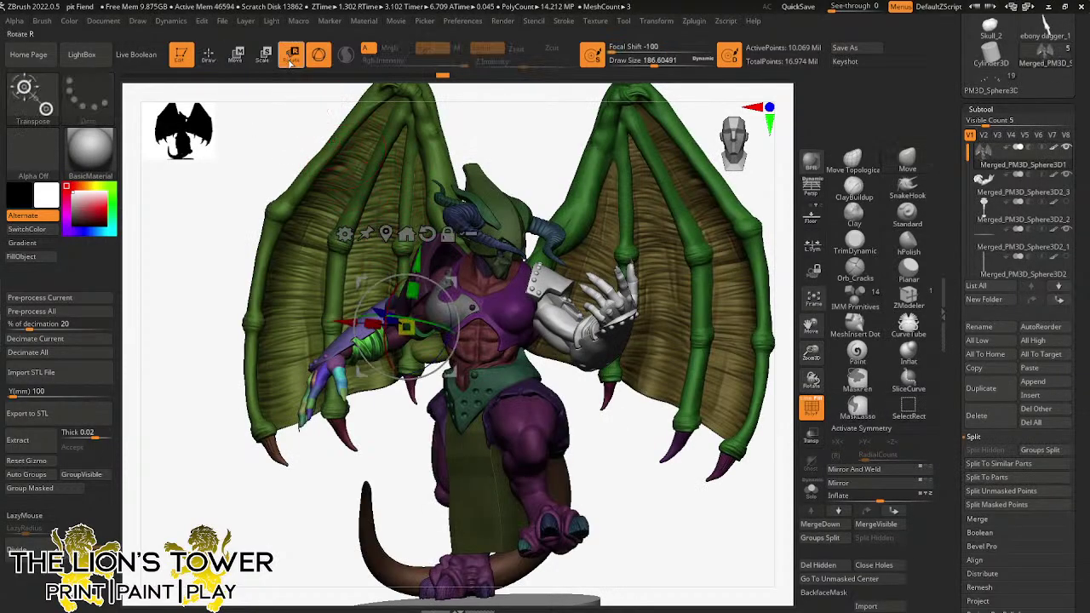
left_click(447, 234)
left_click_drag(500, 179, 511, 115)
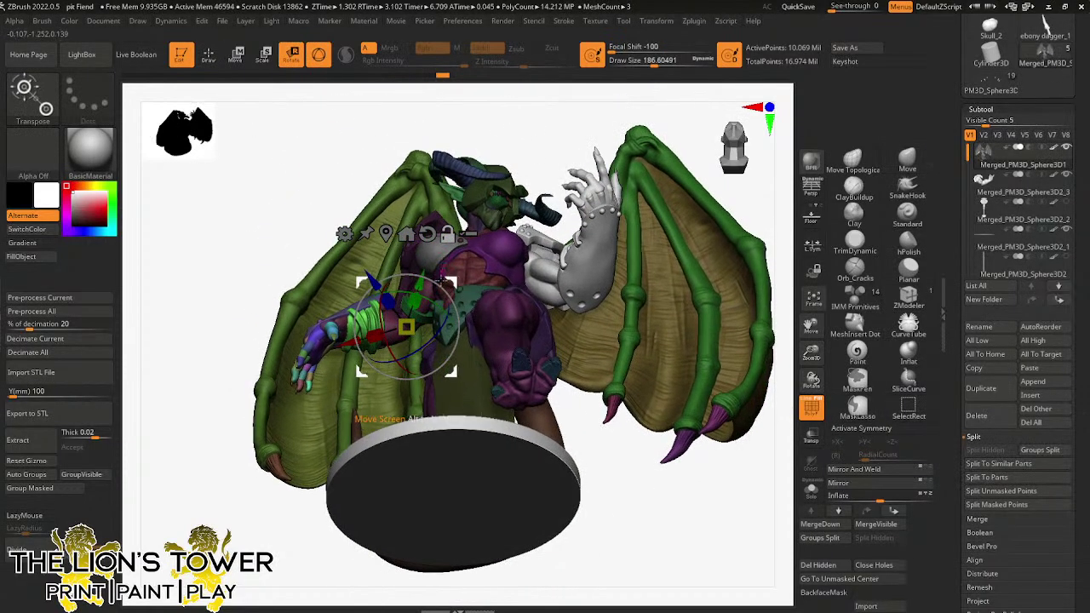
left_click_drag(443, 282, 420, 281)
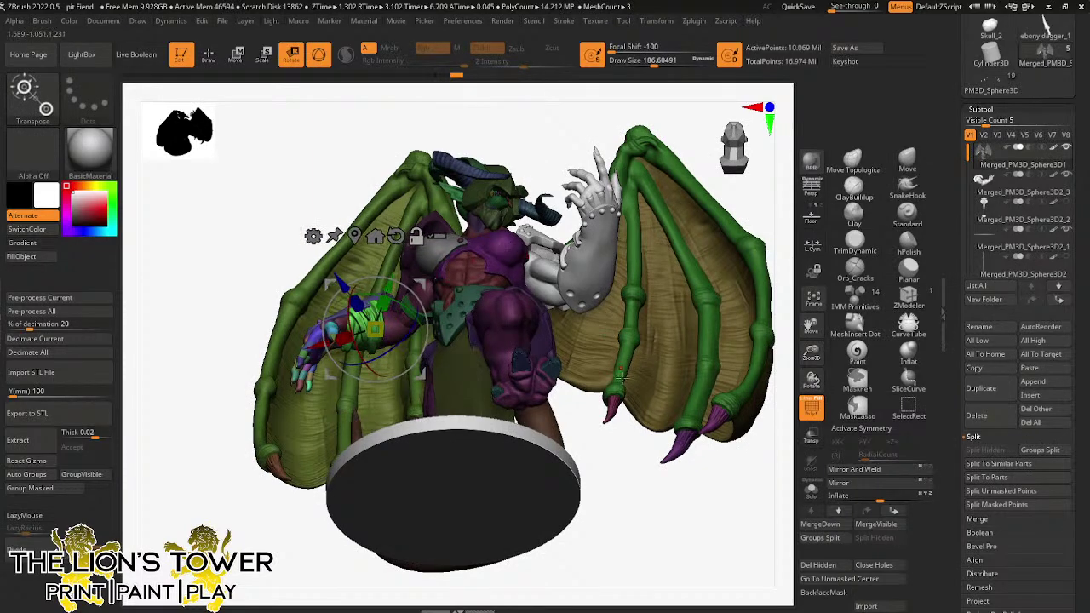
left_click_drag(624, 479, 658, 458)
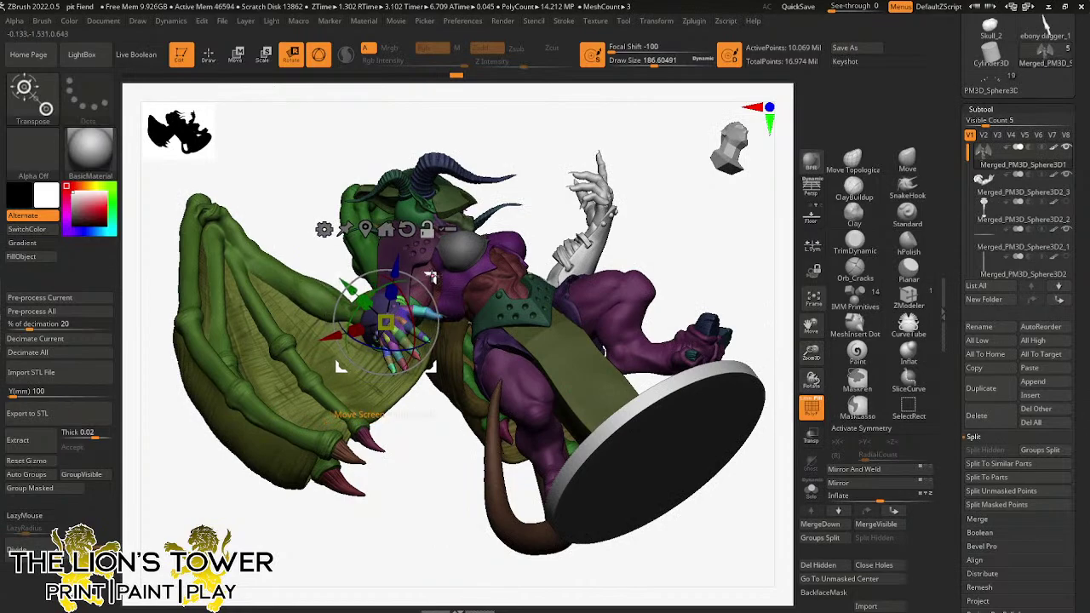
left_click_drag(387, 349, 430, 308)
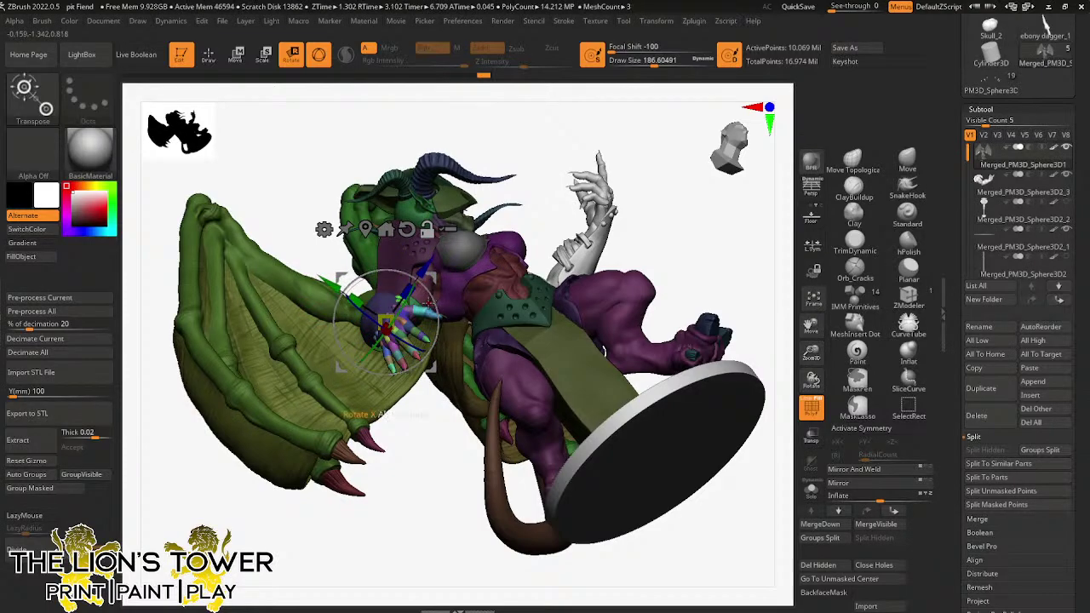
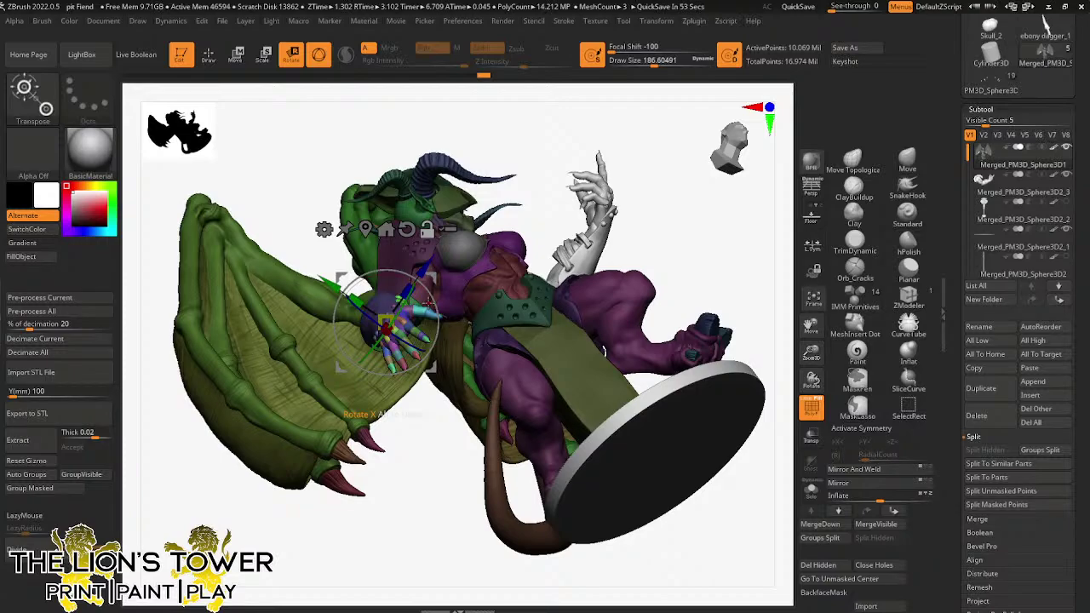
- Turn the unmasked bracer, wraps and hand further from a close-up view, and check their fit against the arm
left_click_drag(811, 351, 810, 330)
left_click_drag(811, 325, 729, 327)
left_click_drag(667, 258, 745, 260)
left_click_drag(811, 361, 739, 354)
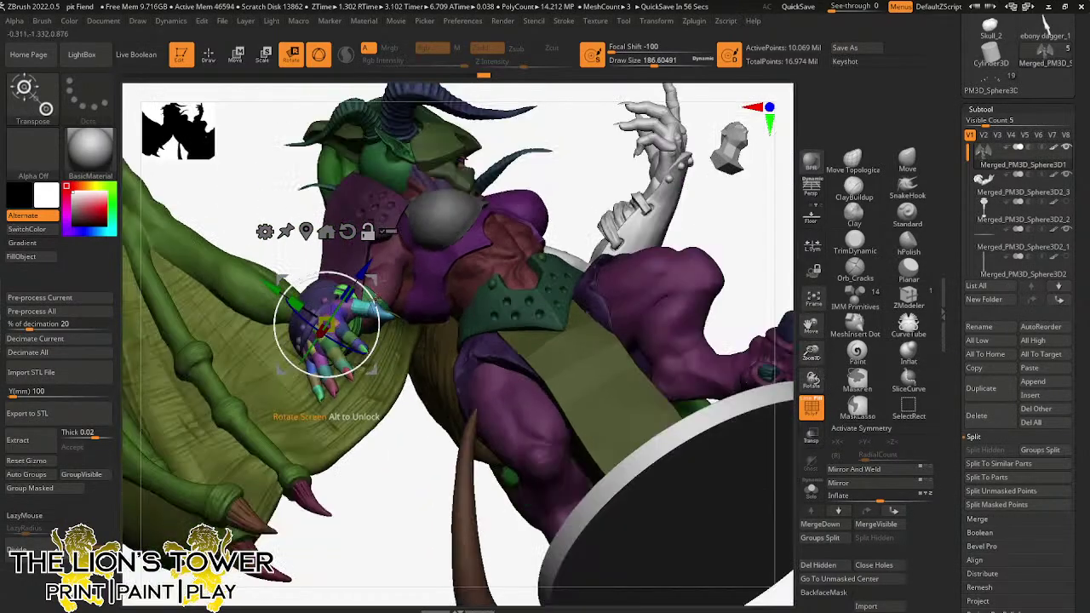
mouse_move(369, 298)
left_mouse_down()
mouse_move(373, 309)
mouse_move(366, 296)
left_mouse_up()
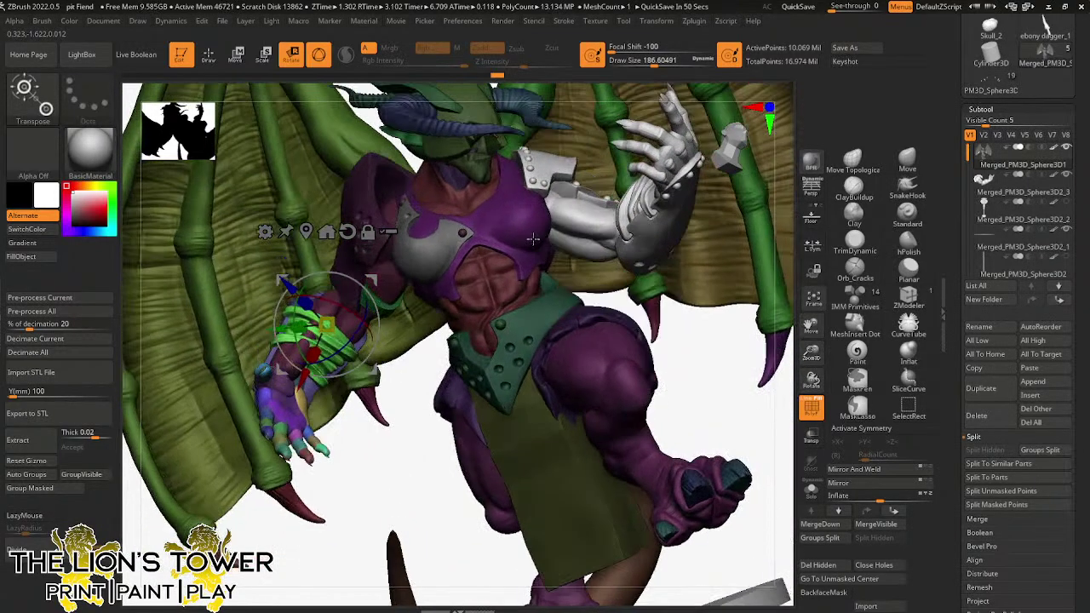
right_click_drag(533, 240, 626, 336)
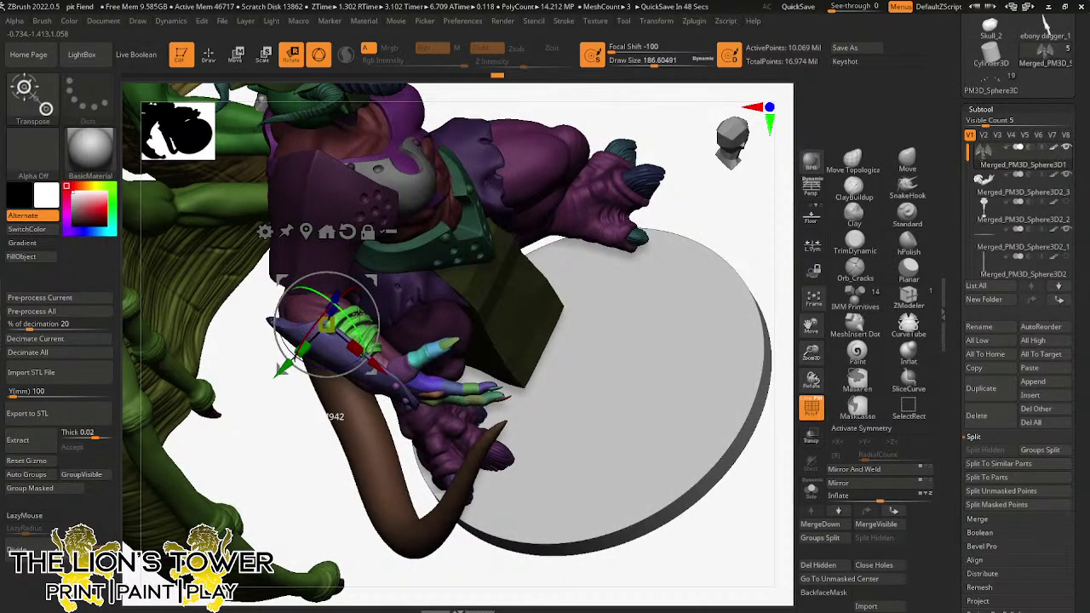
mouse_move(710, 214)
left_mouse_down()
mouse_move(722, 246)
mouse_move(749, 241)
left_mouse_up()
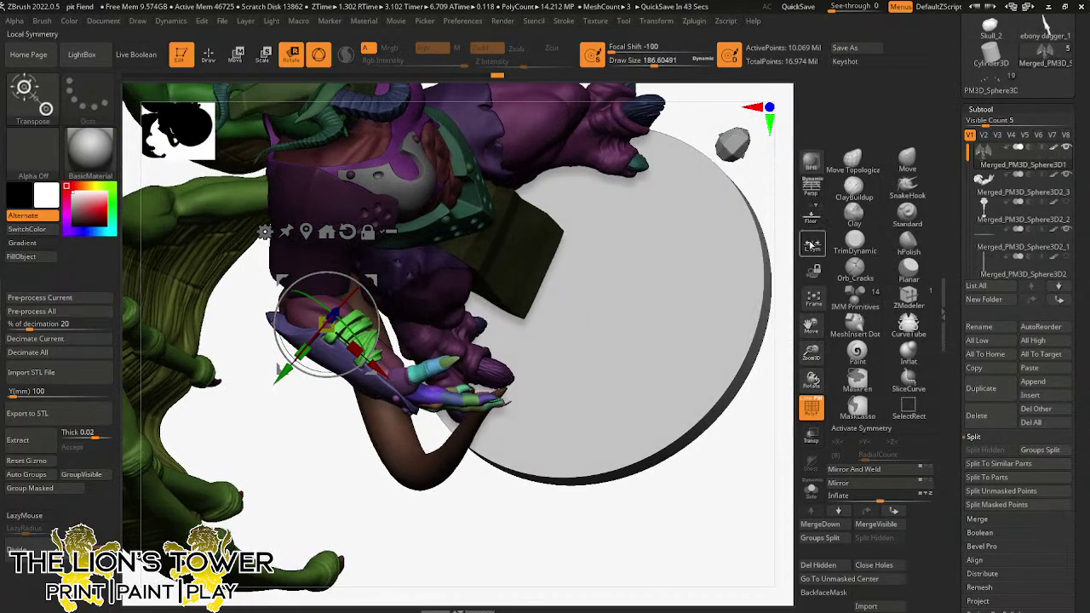
- Invert the mask to protect the bracer, wraps and hand, and choose the Move Topological brush with a draw size of about 172
key("q")
left_click_drag(775, 201, 707, 272)
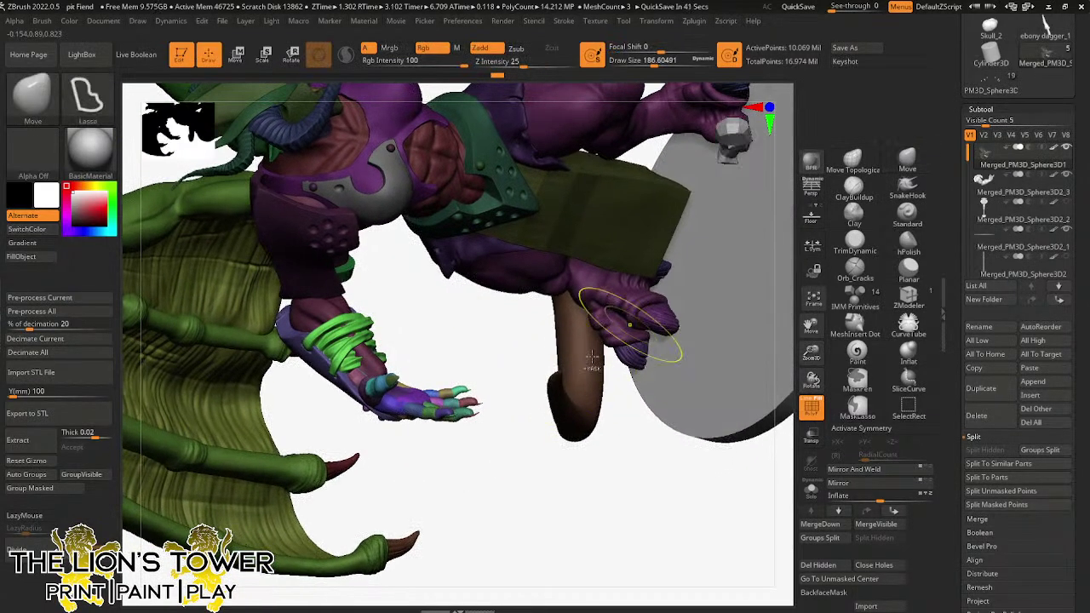
left_click(504, 470, "ctrl")
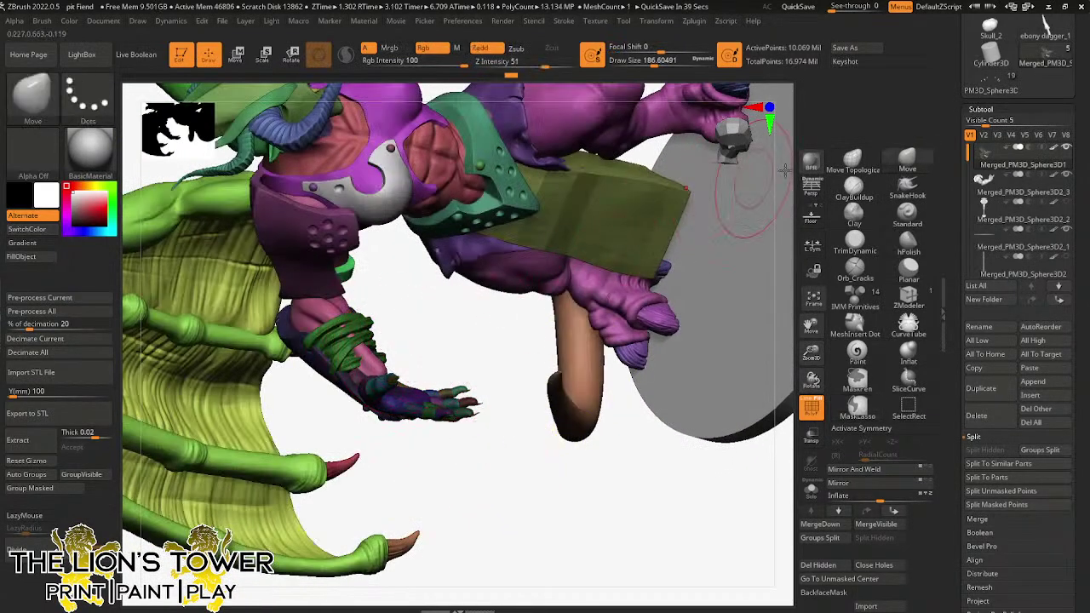
left_click(852, 160)
left_click(645, 60)
left_click_drag(644, 60, 661, 62)
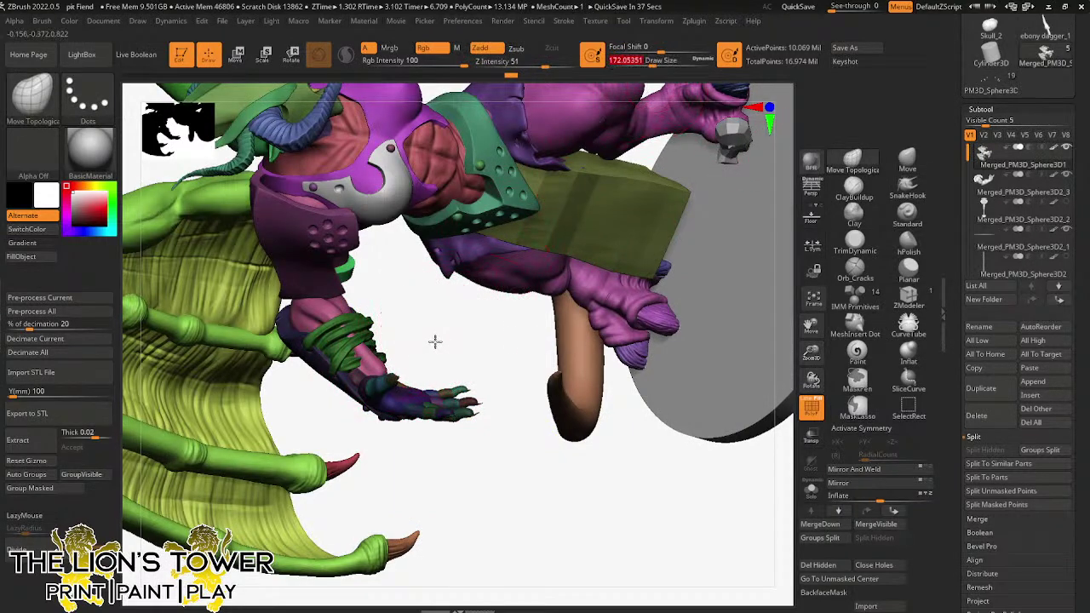
- Reshape the forearm muscle with Move Topological strokes from several angles so it fits inside the bracer and wraps
left_click_drag(433, 341, 383, 341)
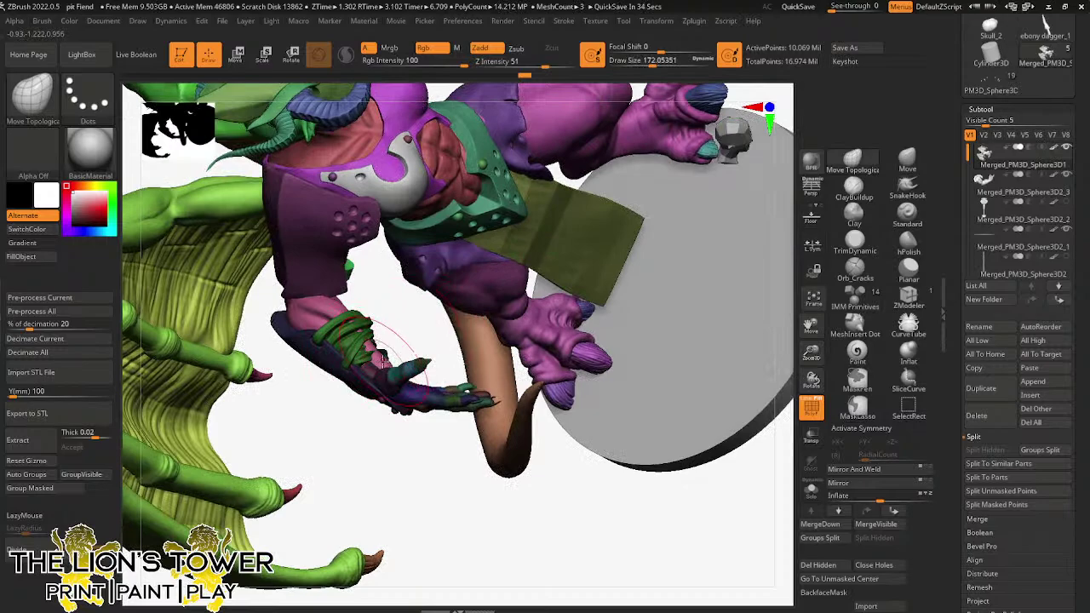
mouse_move(401, 316)
left_mouse_down()
mouse_move(379, 375)
mouse_move(385, 364)
left_mouse_up()
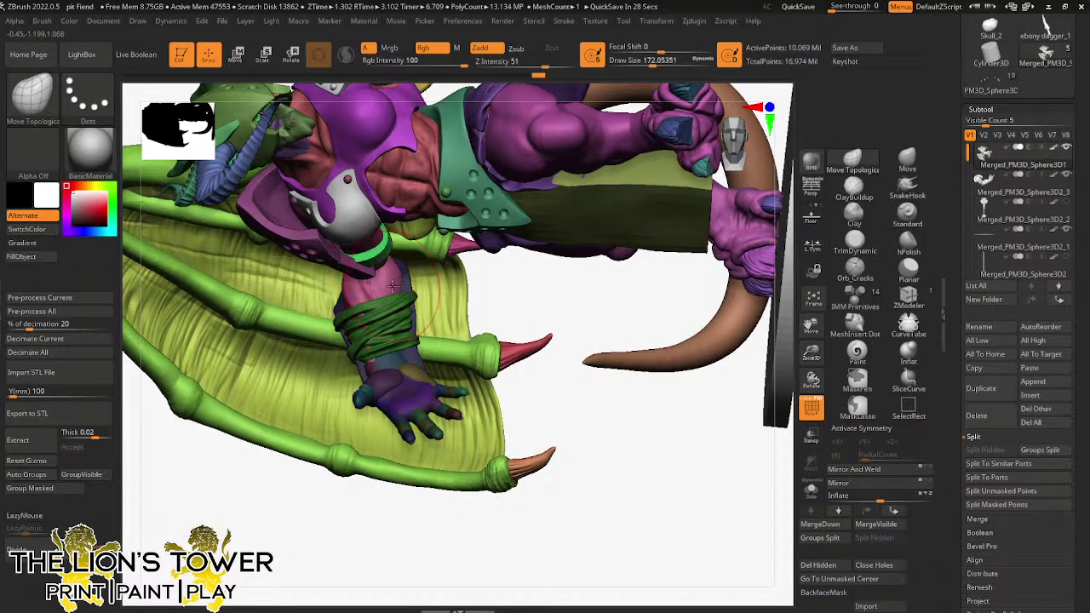
left_click_drag(492, 291, 488, 281)
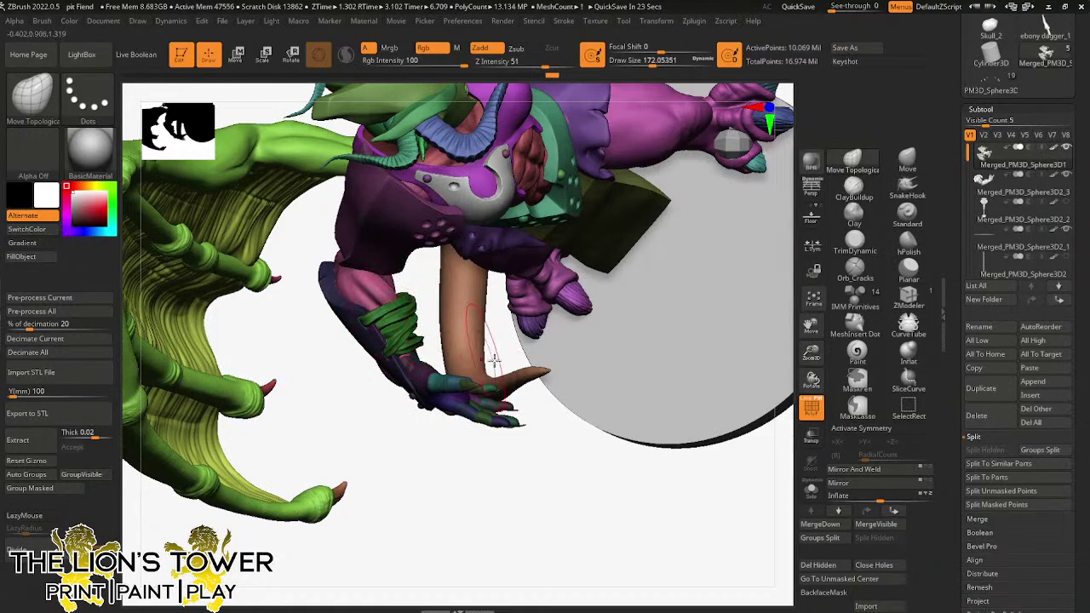
right_click_drag(537, 418, 604, 238)
right_click_drag(718, 503, 477, 374)
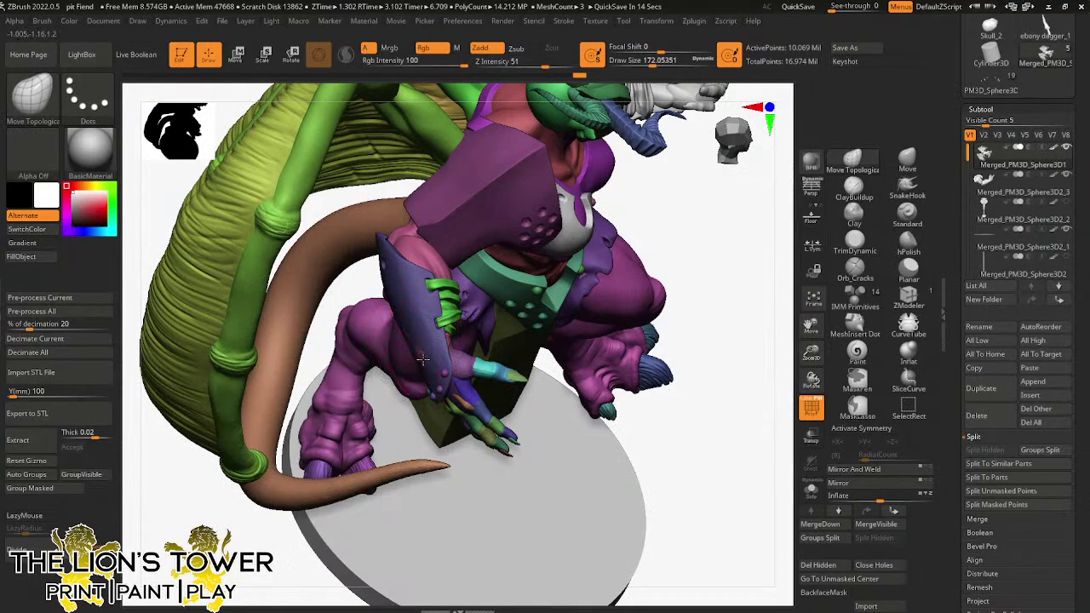
right_click_drag(596, 445, 421, 321)
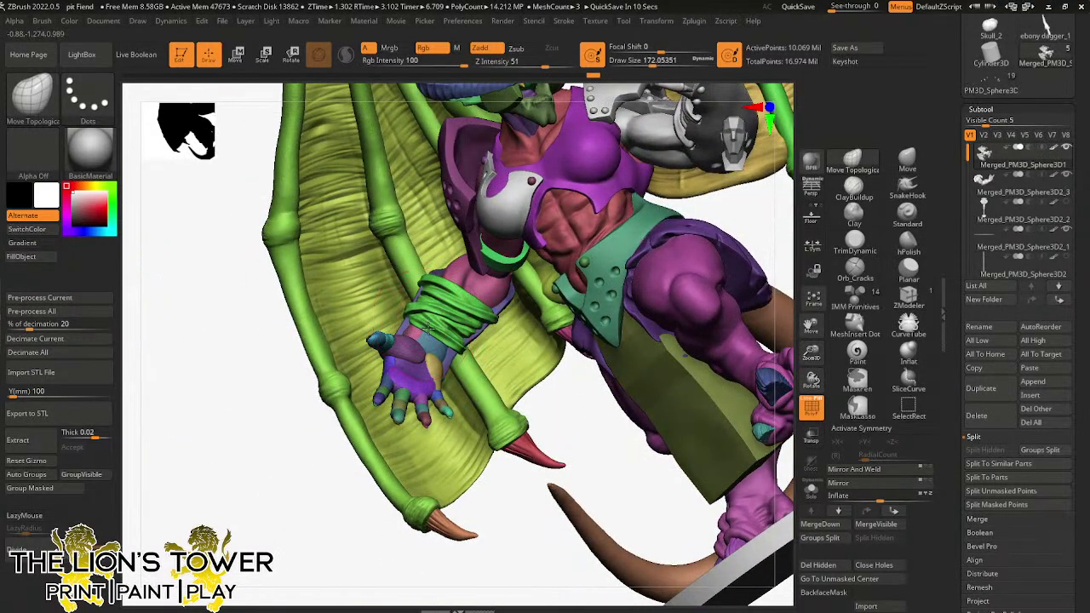
- Set the brush draw size to about 101
left_click(643, 62)
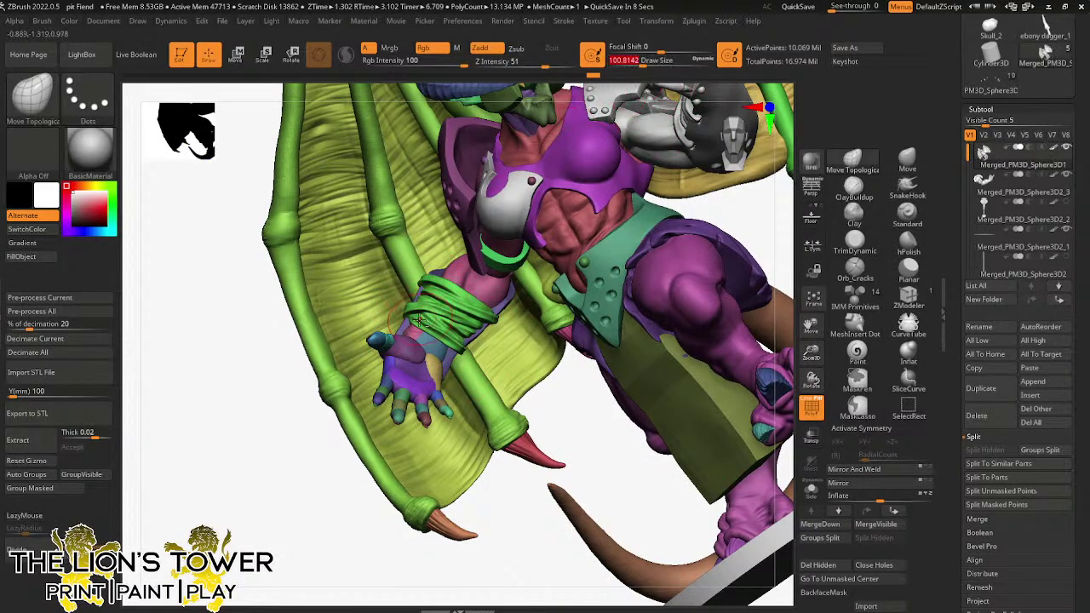
right_click_drag(528, 392, 486, 321)
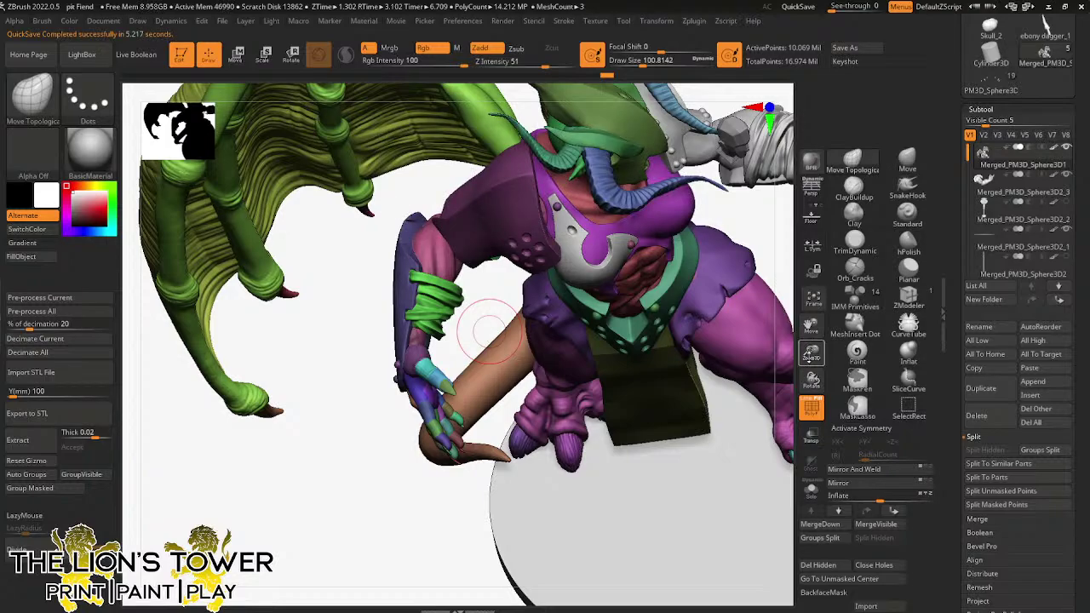
left_click_drag(811, 353, 779, 329)
left_click_drag(747, 258, 722, 305, "shift")
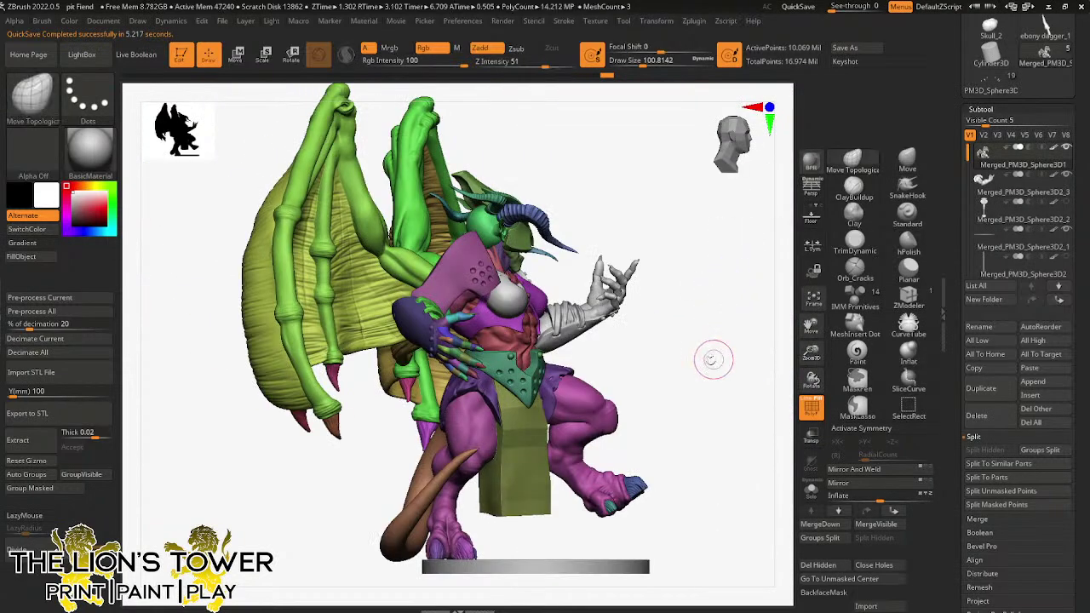
mouse_move(712, 360)
left_mouse_down()
mouse_move(694, 361)
mouse_move(722, 335)
mouse_move(698, 352)
mouse_move(536, 251)
left_mouse_up()
- Show the horned mace subtool, make it the active one and centre the transform gizmo on it
left_click(1065, 202)
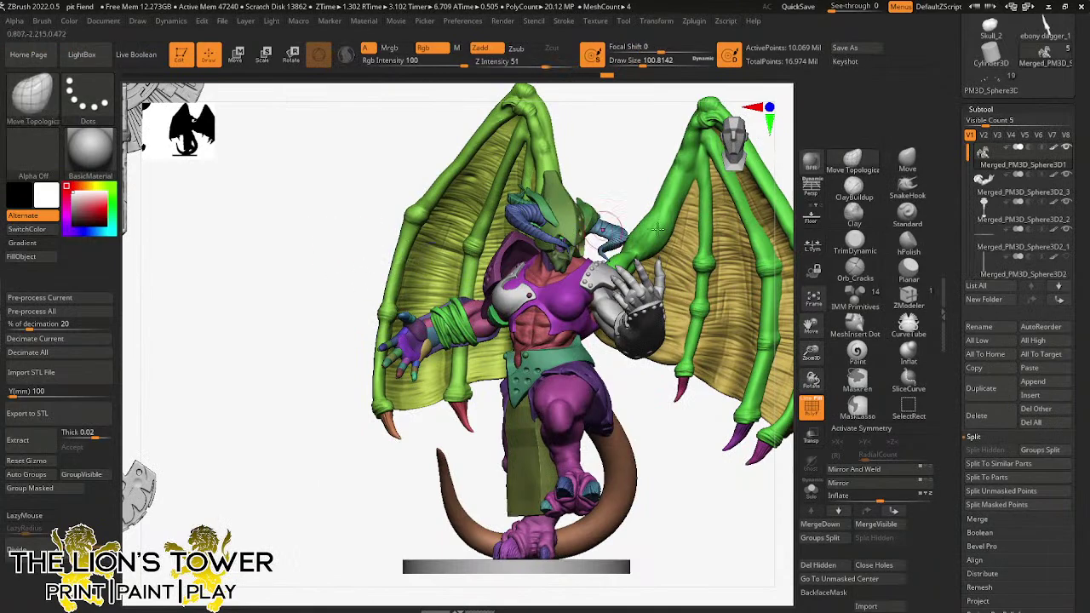
left_click_drag(812, 351, 810, 328)
left_click_drag(811, 326, 948, 358)
key("e")
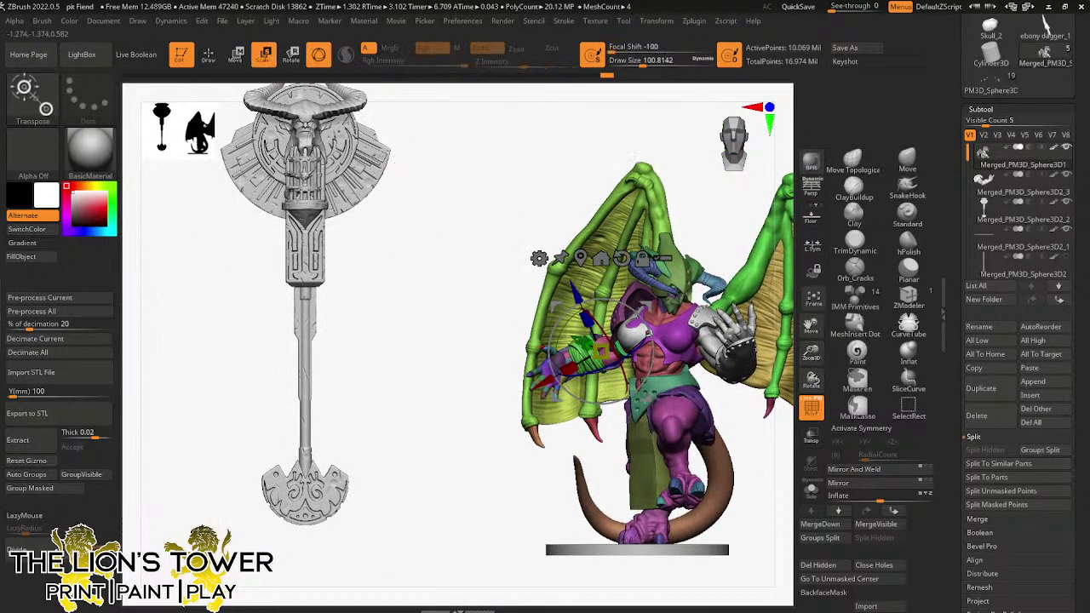
left_click(315, 160, "alt")
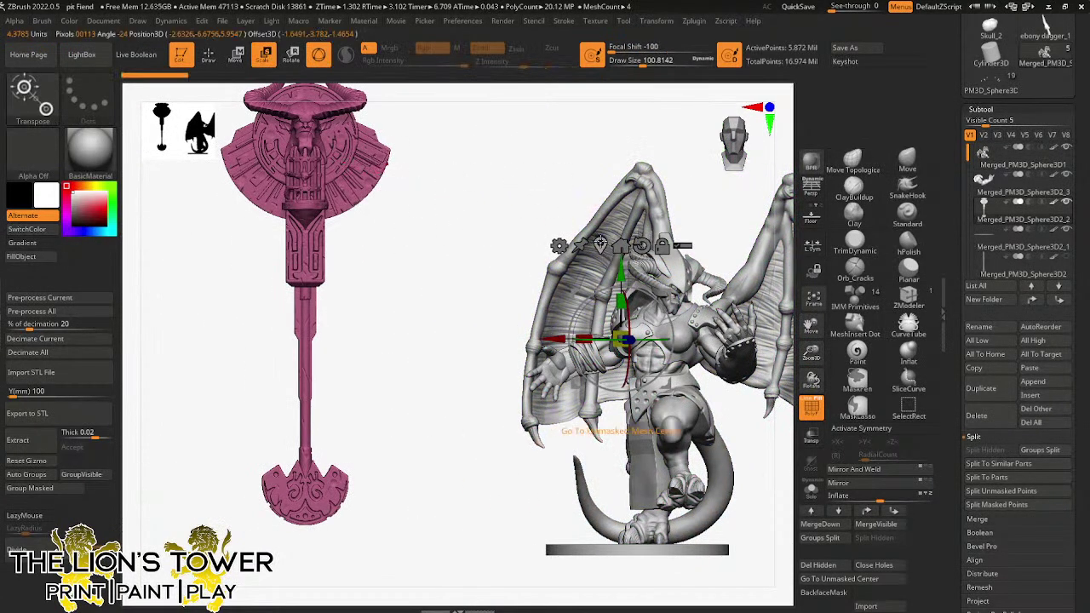
left_click(601, 245)
- Move the mace over to the demon's outstretched open hand and tilt it slightly
left_click_drag(355, 242, 611, 264)
left_click_drag(753, 431, 644, 344)
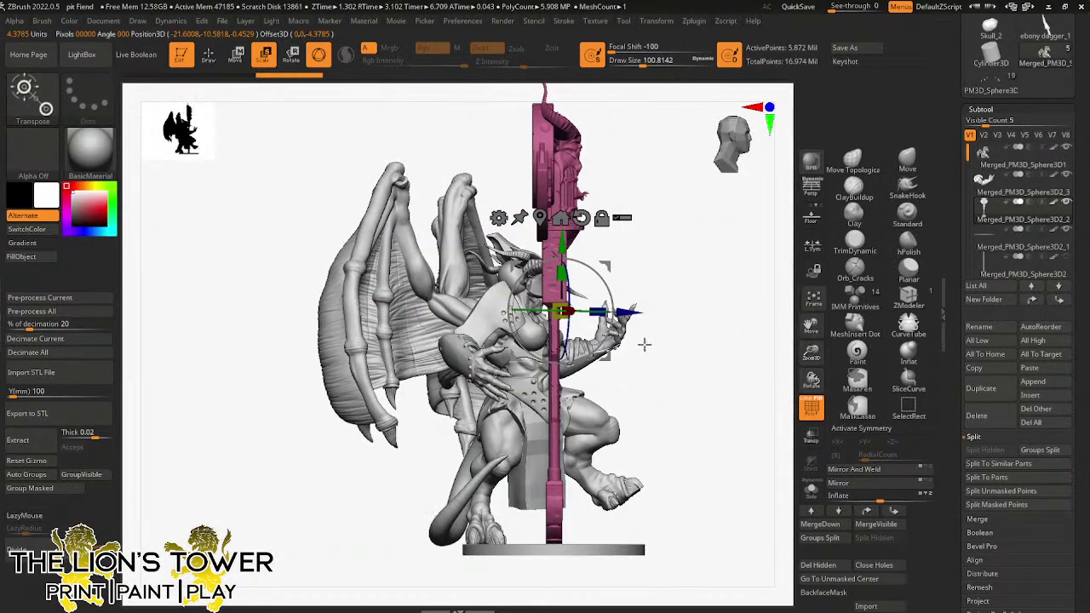
left_click_drag(693, 269, 693, 400)
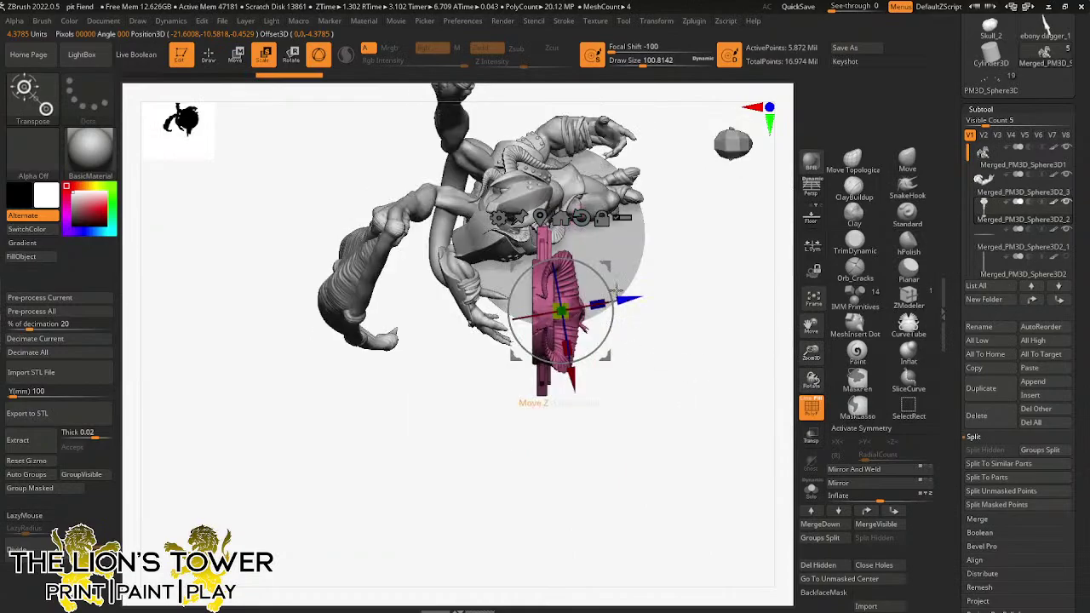
left_click_drag(710, 322, 564, 261)
left_click_drag(545, 271, 580, 255)
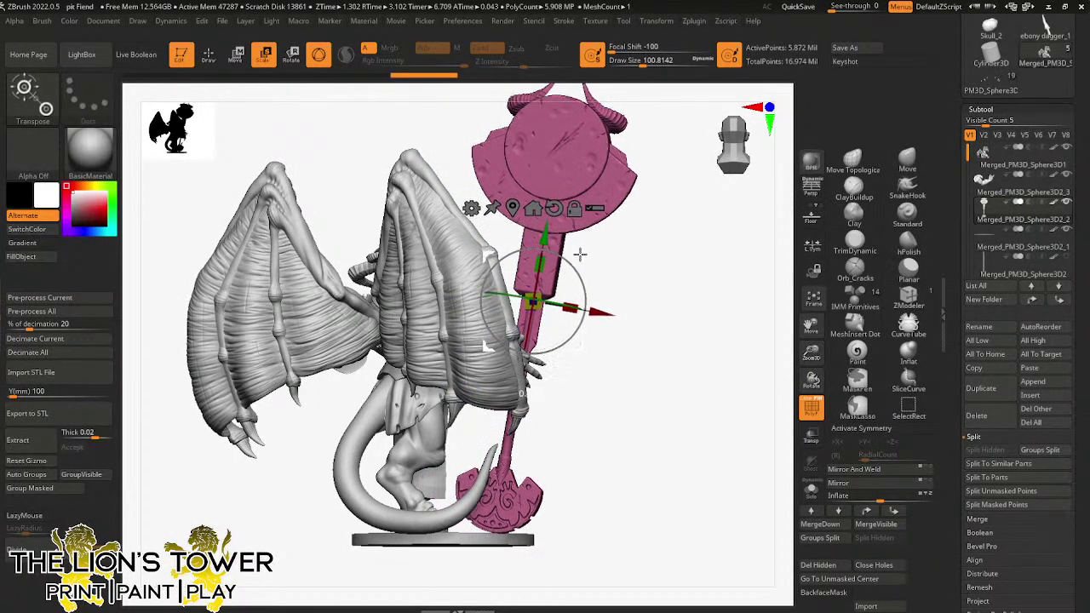
- Unlock the mace's gizmo and move its pivot down the shaft to the height of the demon's hand
left_click_drag(698, 362, 616, 362)
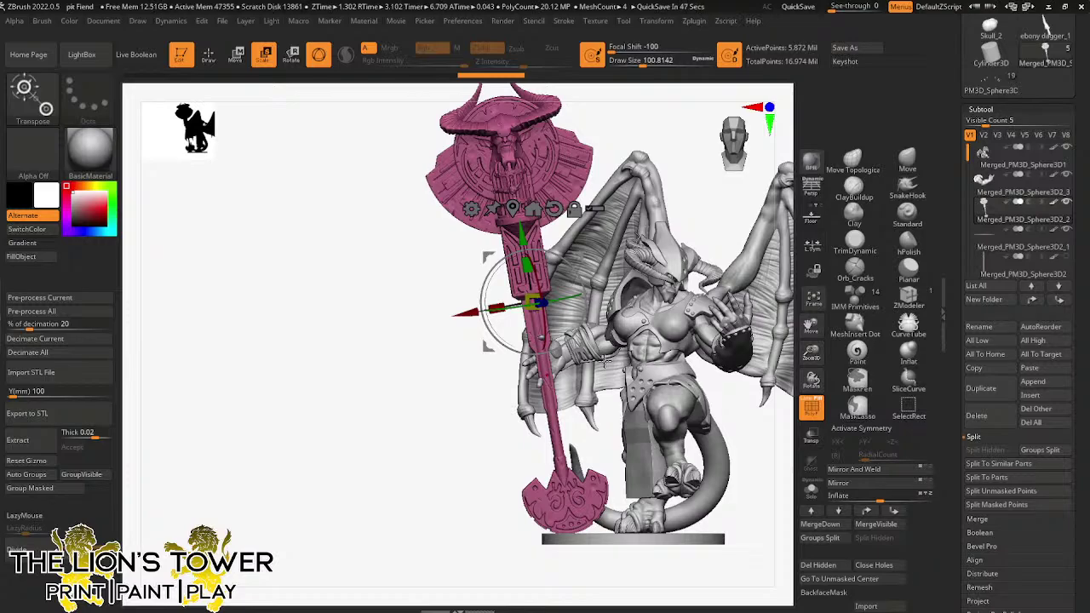
left_click_drag(810, 351, 810, 373)
left_click_drag(810, 327, 762, 293)
left_click(512, 153)
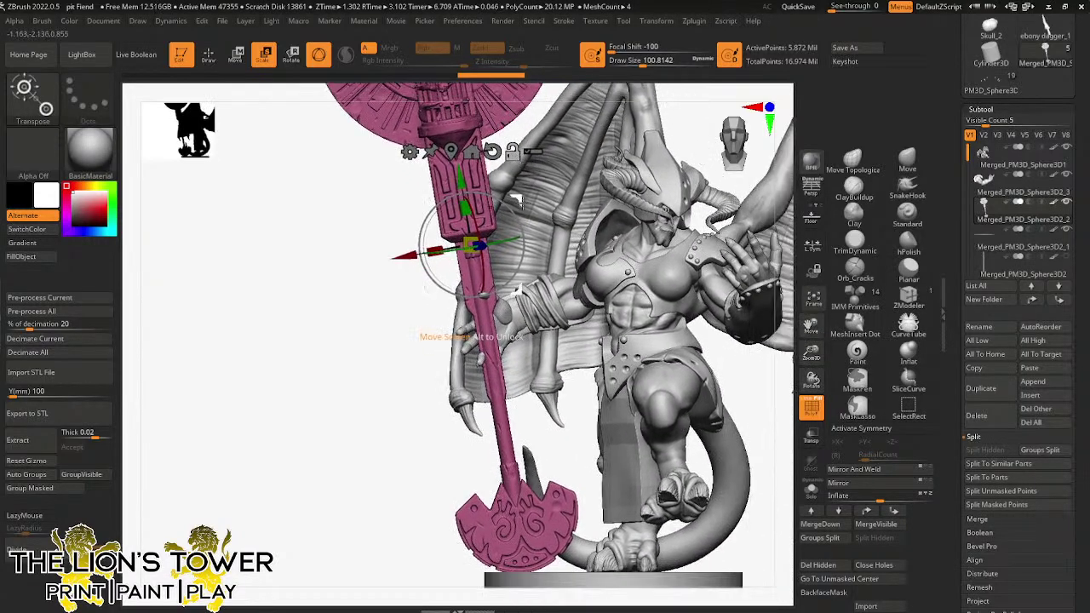
left_click_drag(482, 194, 524, 323, "alt")
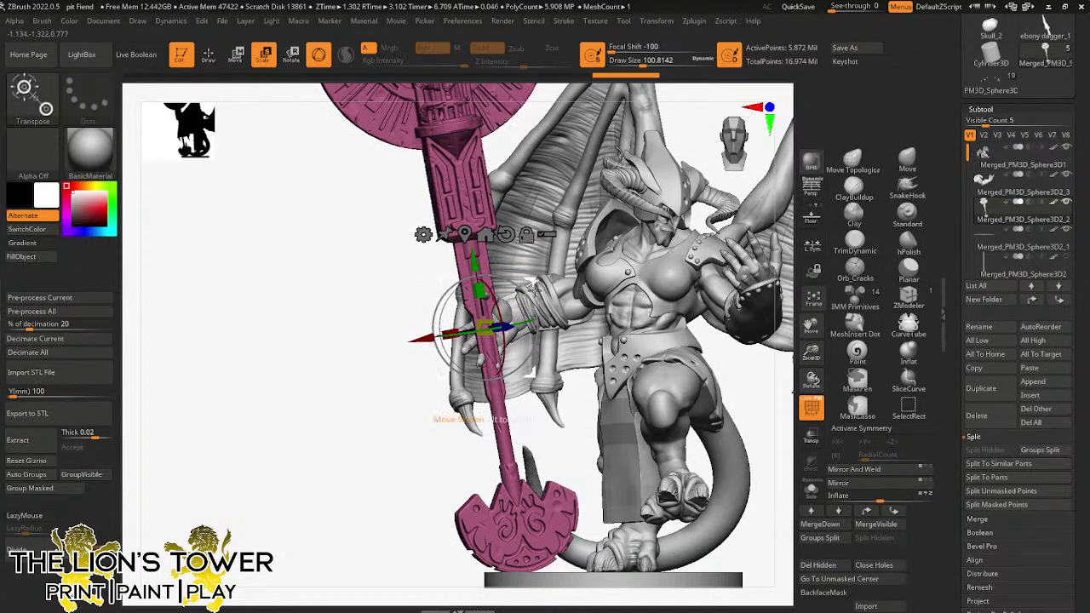
- Isolate the demon body subtool in Solo mode and hide the thumb and finger polygroups of the outstretched hand
left_click(508, 310, "alt")
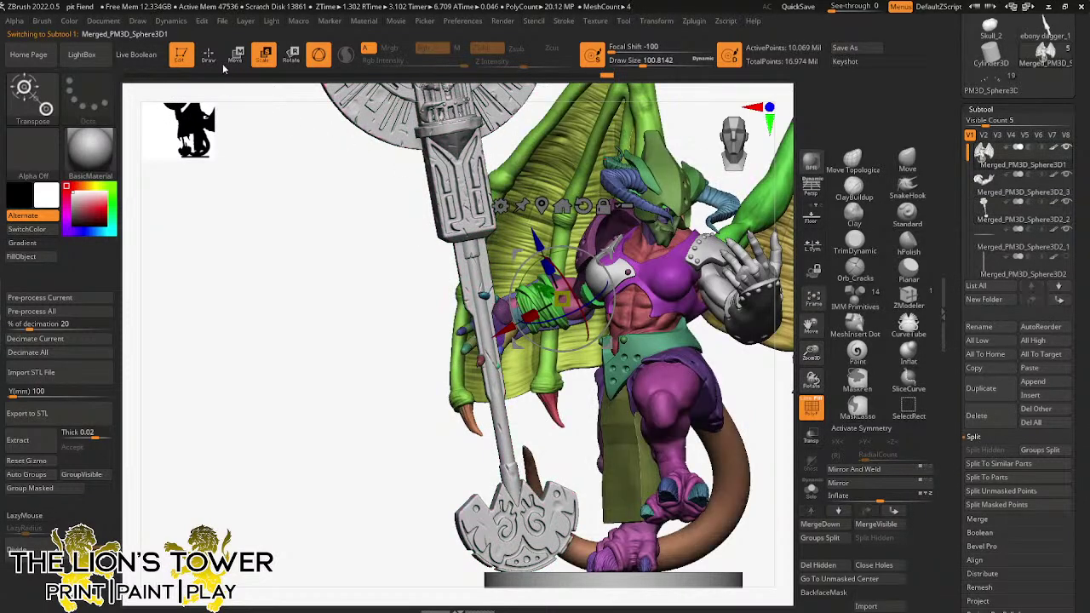
left_click(208, 55)
left_click(810, 487)
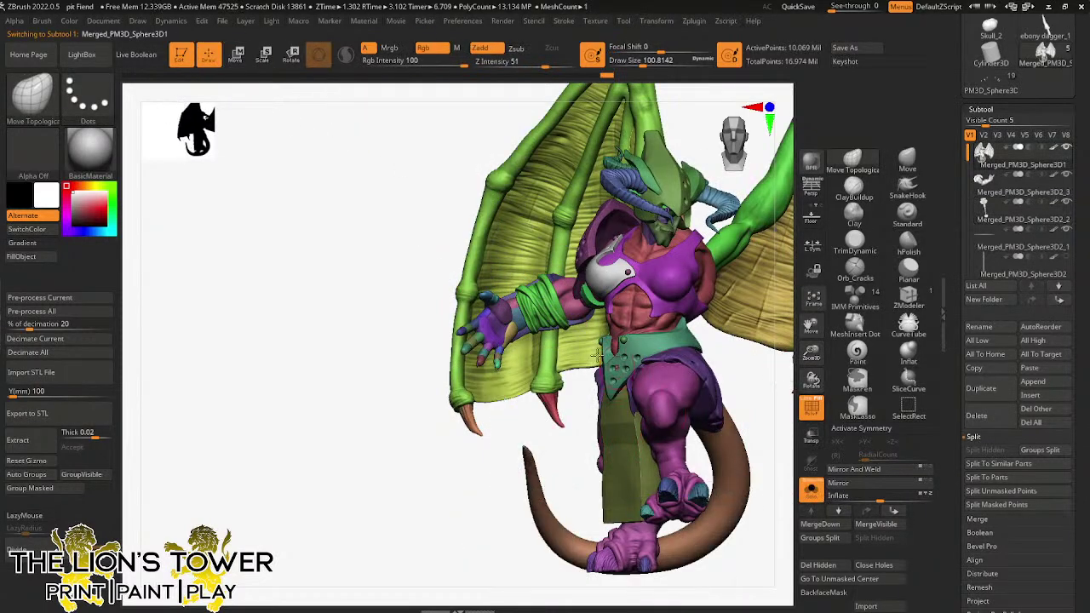
left_click(487, 300, "ctrl+shift")
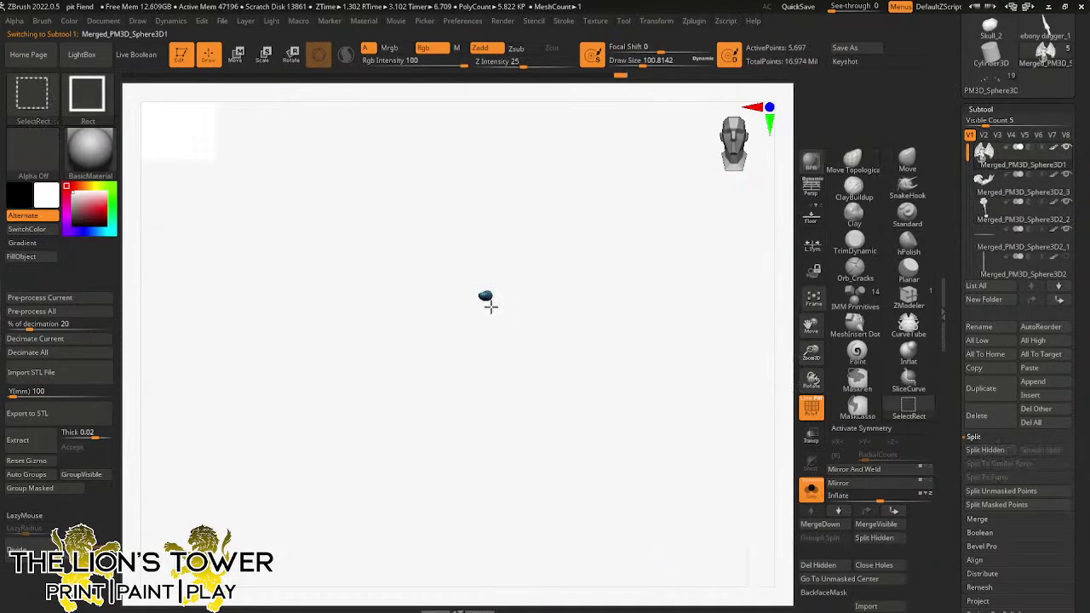
left_click(486, 298, "ctrl+shift")
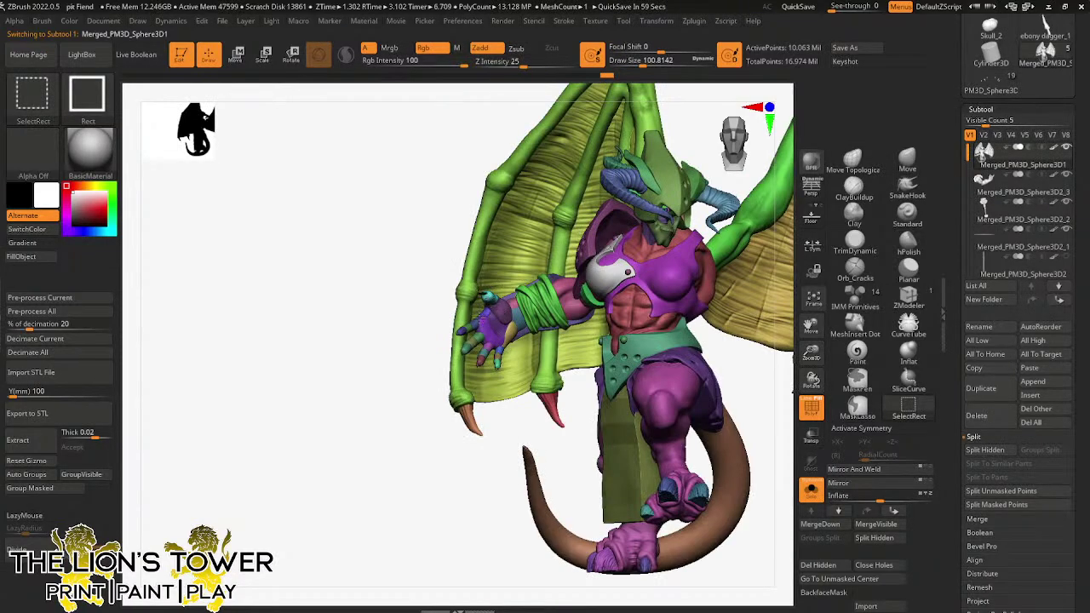
left_click(483, 292, "ctrl+shift")
left_click(469, 330, "ctrl+shift")
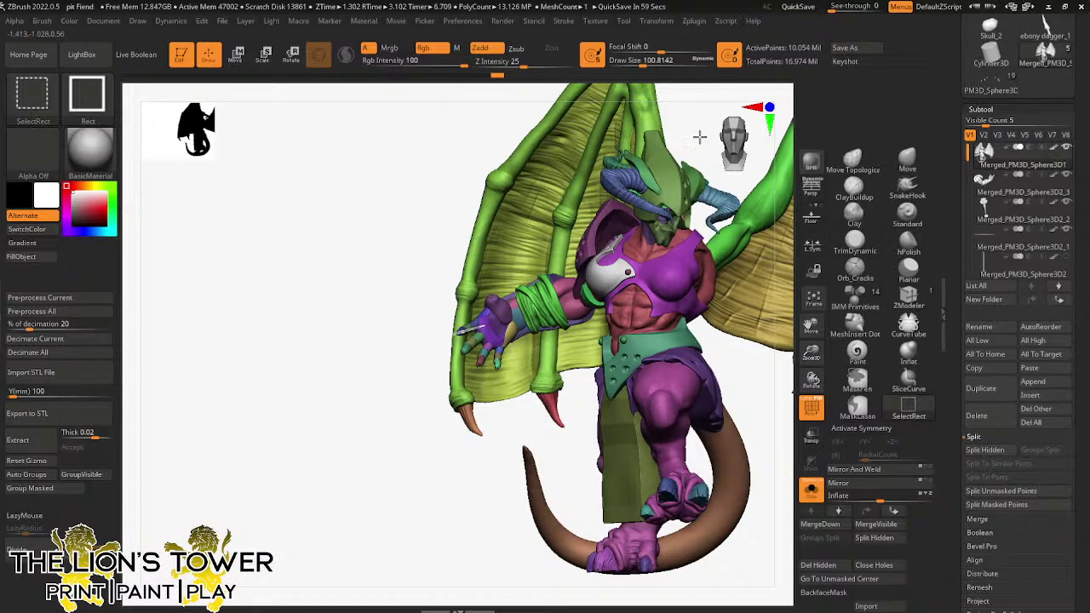
left_click_drag(457, 333, 477, 324, "ctrl+shift")
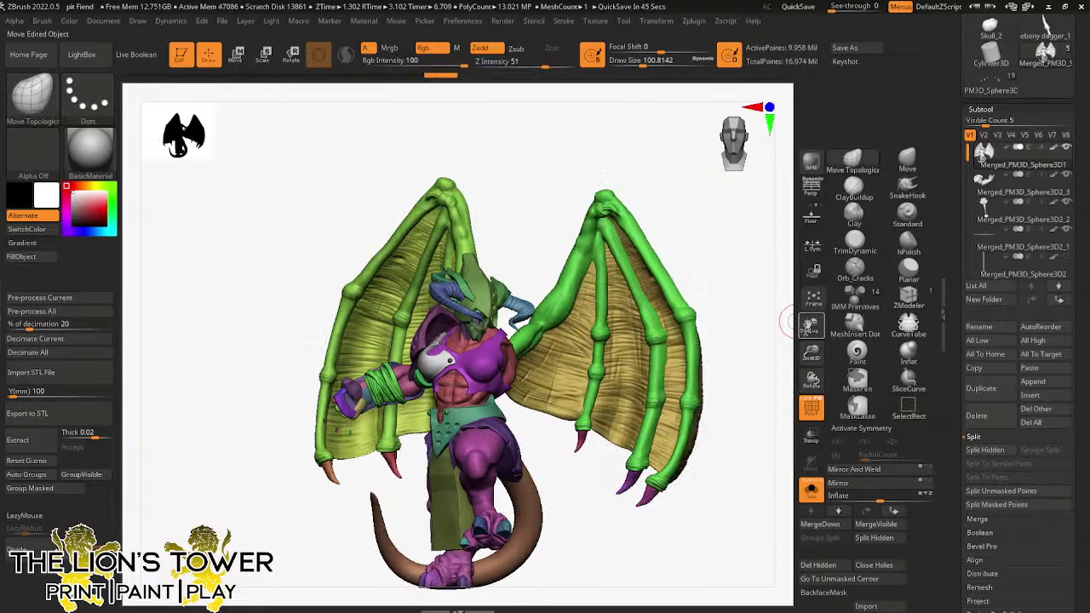
- Save the project as pit Fiend.zpr in the SCULPTS folder, overwriting the existing file
left_click_drag(811, 353, 821, 385)
left_click_drag(811, 327, 810, 323)
key("ctrl+s")
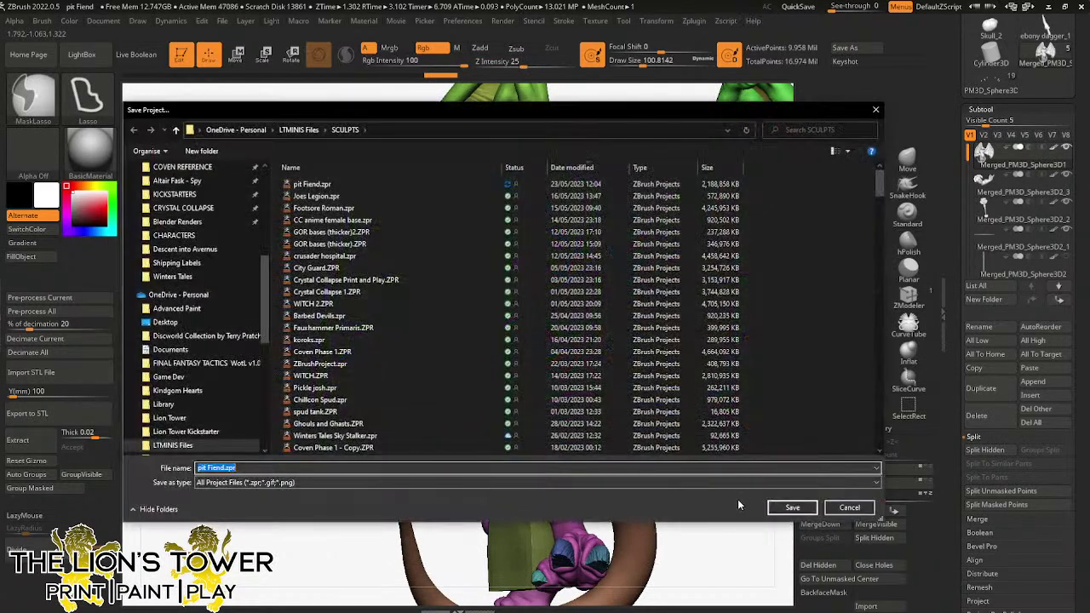
left_click(792, 507)
left_click(581, 304)
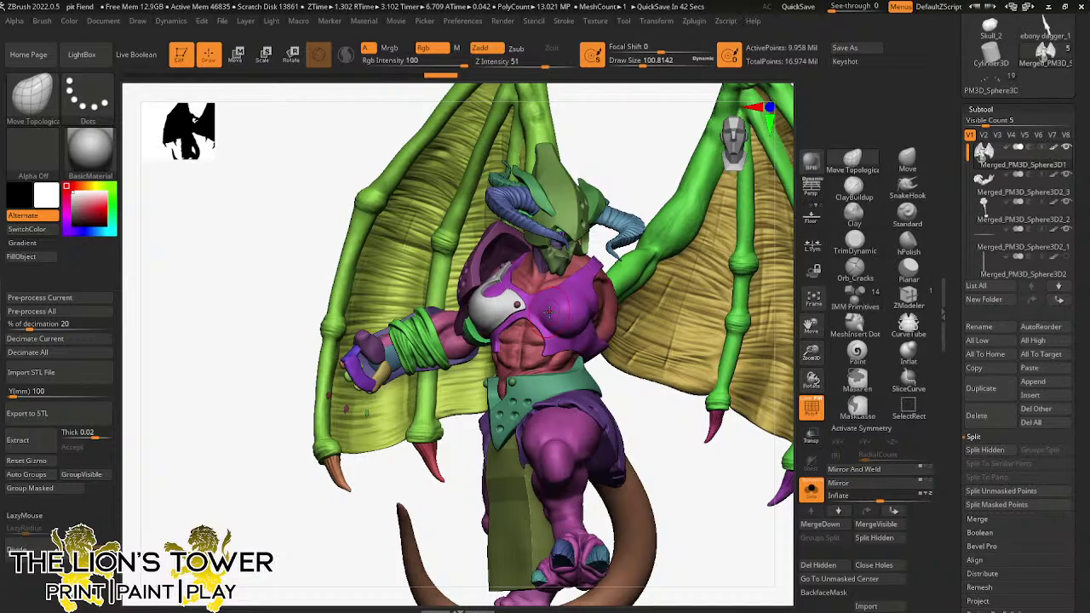
- Hide the remaining palm, wrist and fingertip polygroups of the outstretched hand
key("ctrl+shift")
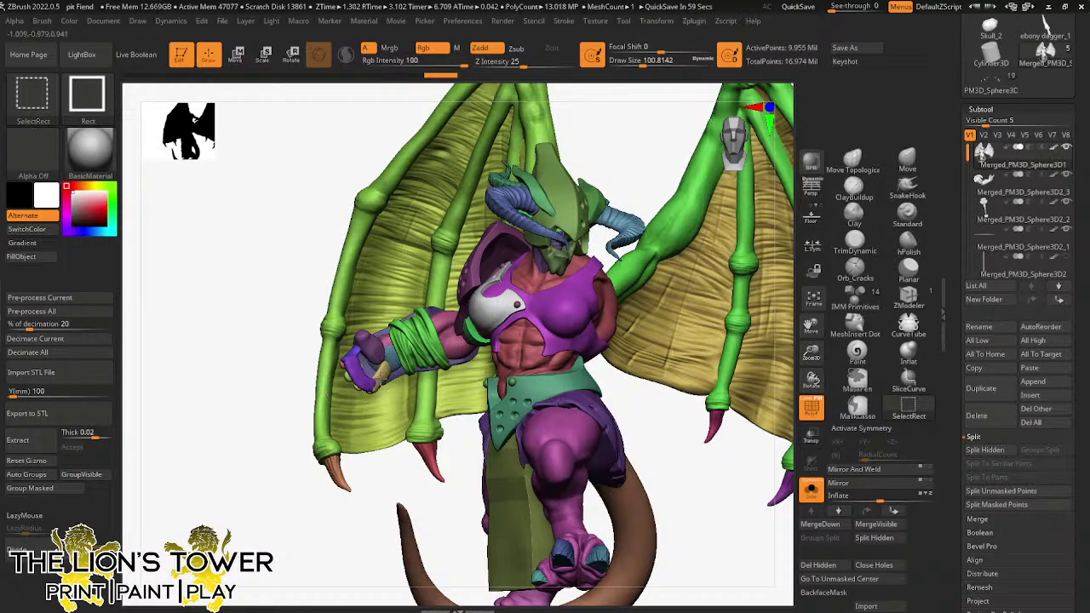
left_click(380, 372, "ctrl+shift")
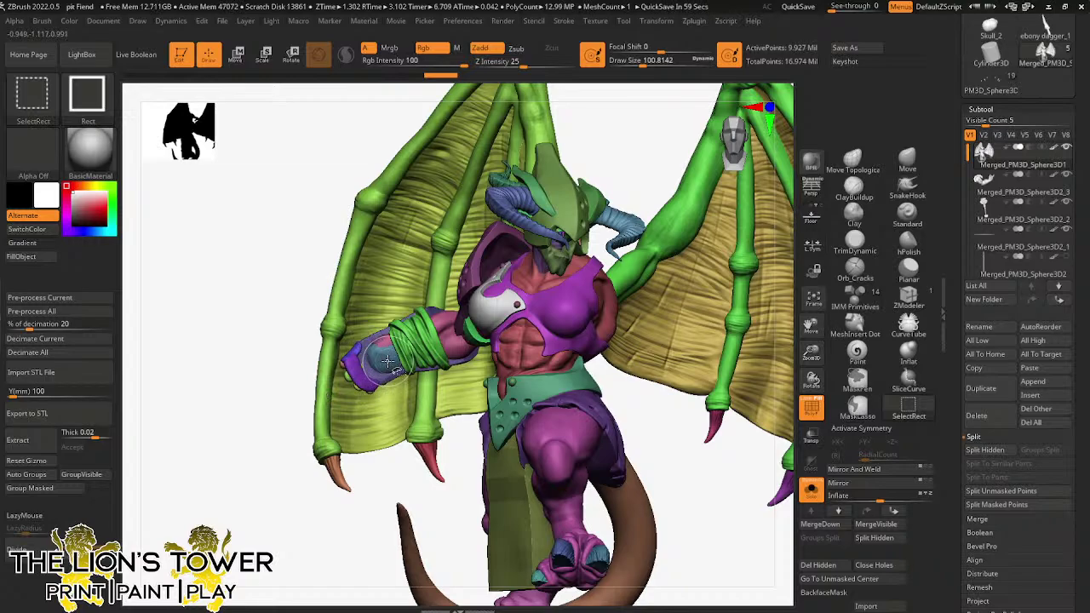
left_click(383, 362, "ctrl+alt+shift")
left_click(351, 366, "ctrl+alt+shift")
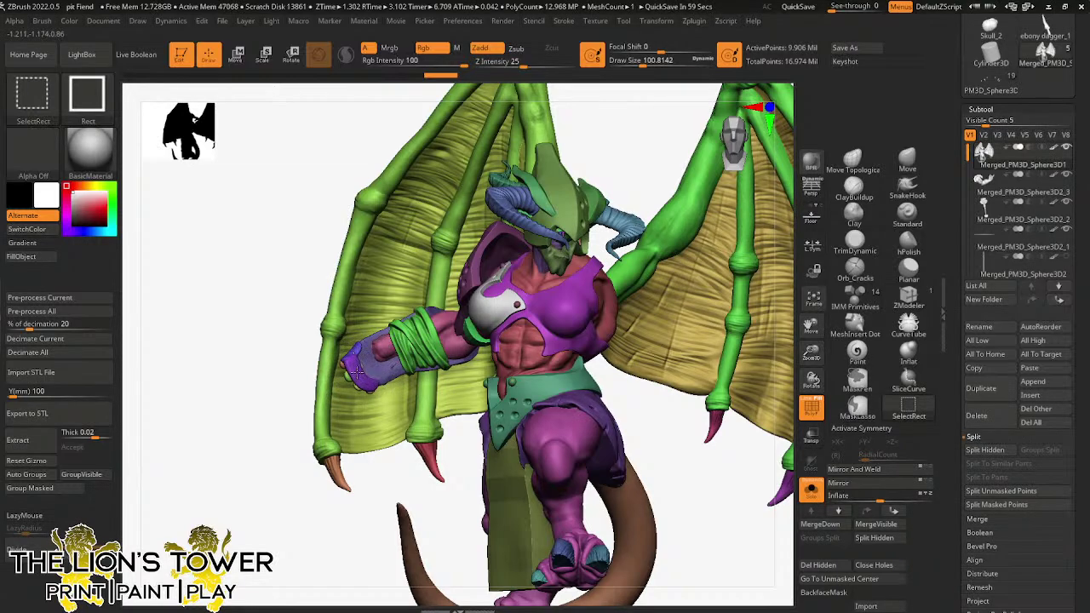
left_click(356, 373, "ctrl+alt+shift")
left_click(351, 366, "ctrl+alt+shift")
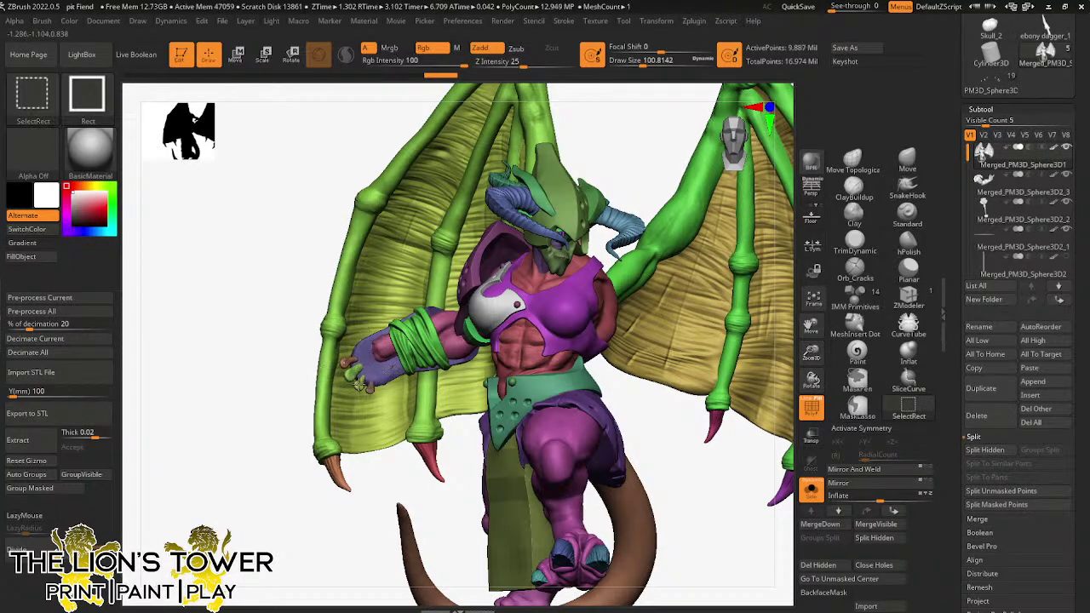
left_click(361, 388, "ctrl+alt+shift")
left_click(368, 387, "ctrl+alt+shift")
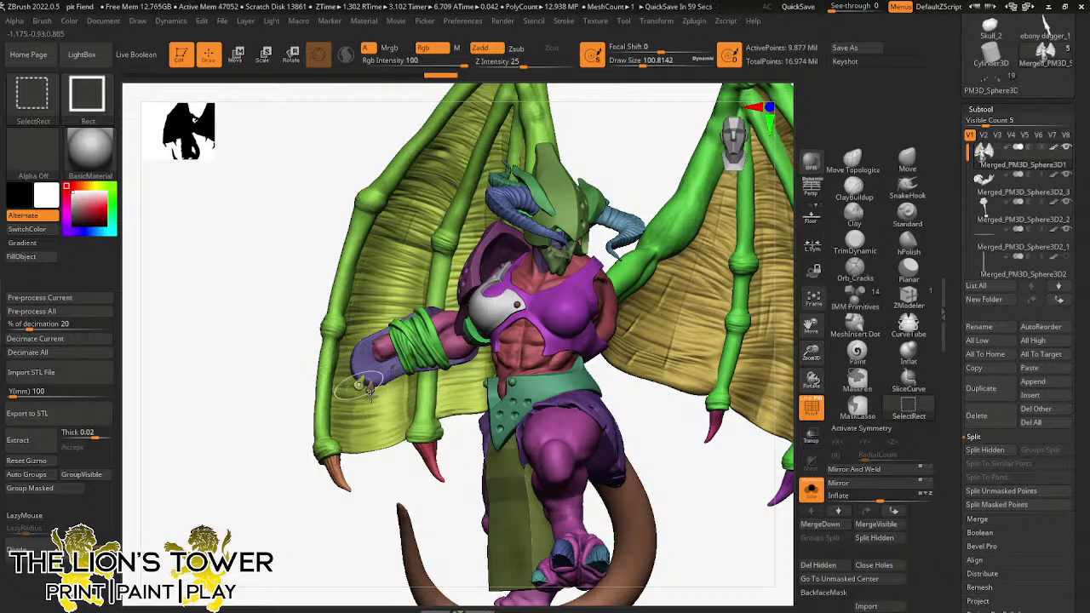
left_click(366, 385, "ctrl+alt+shift")
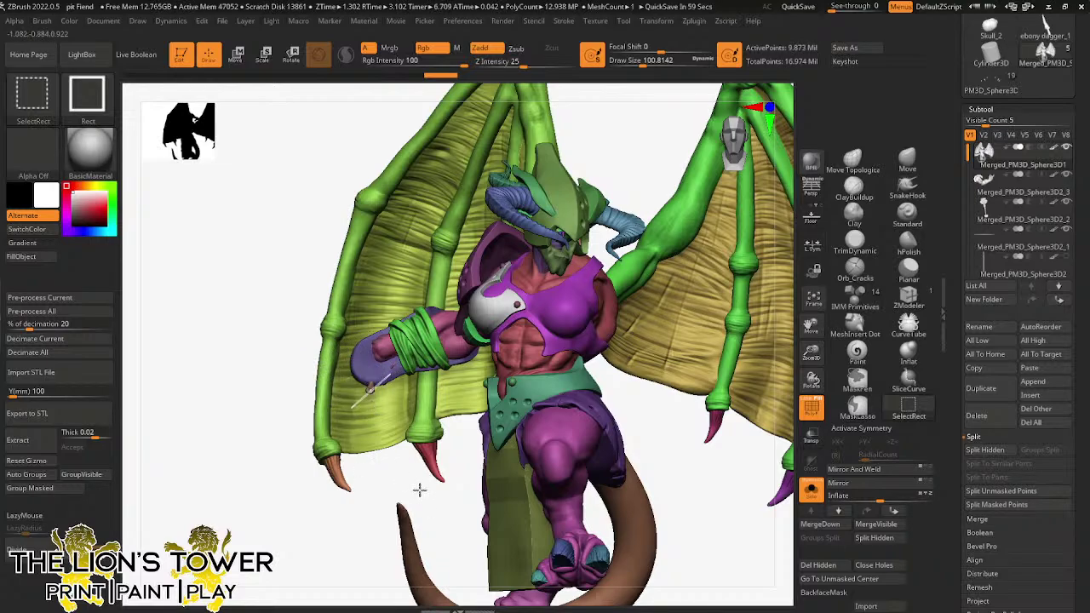
- Mask the whole visible body, unhide the unmasked hand, and rotate it about a pivot at the wrist
left_click(392, 475, "ctrl")
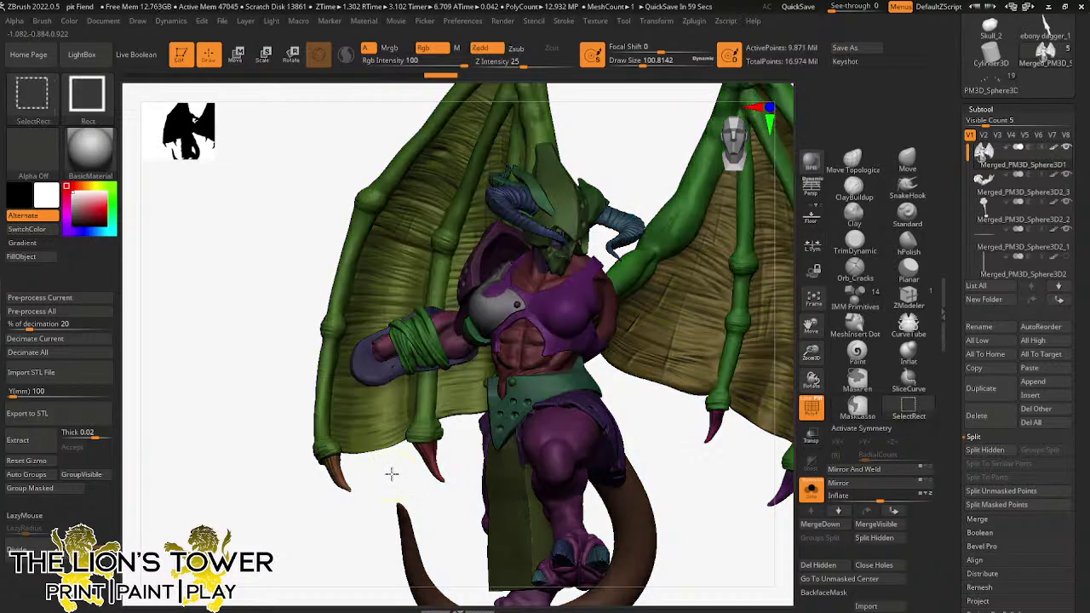
left_click(391, 474, "ctrl+shift")
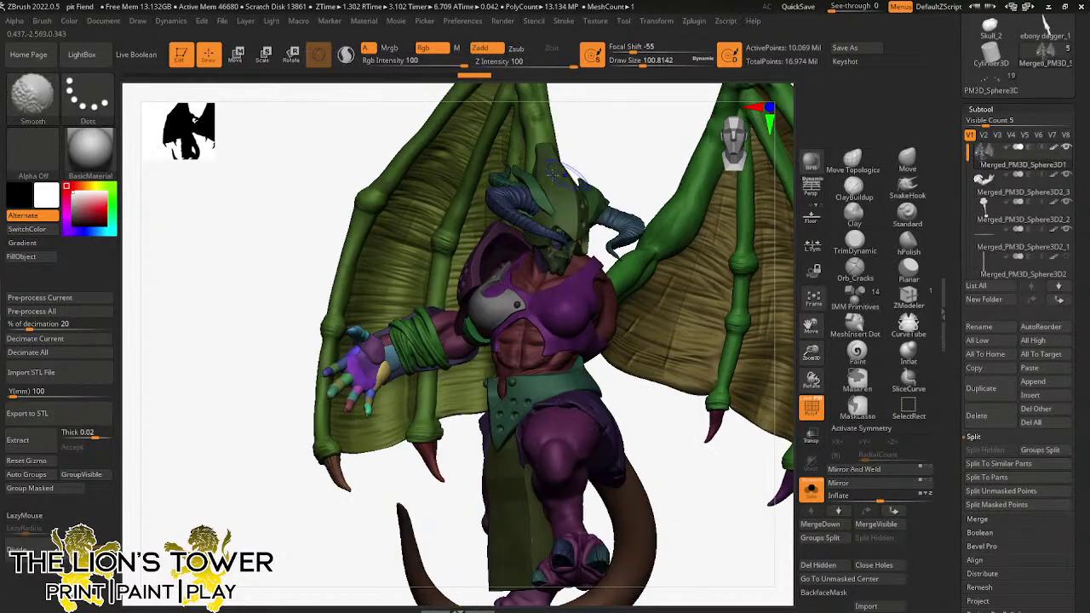
left_click(291, 58)
left_click(390, 353)
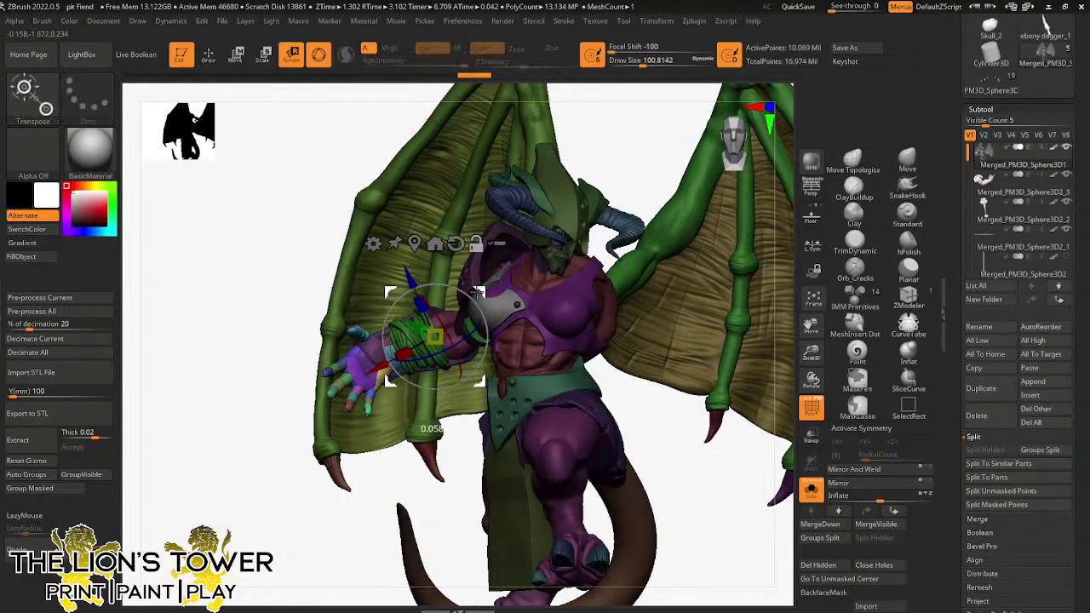
left_click_drag(435, 309, 438, 328, "alt")
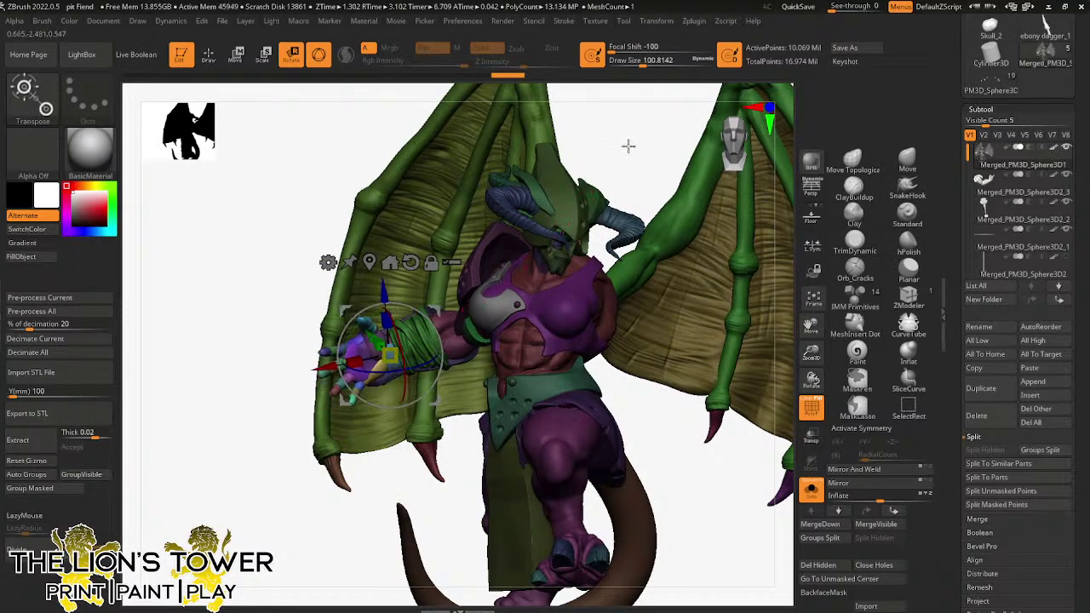
mouse_move(628, 146)
left_mouse_down()
mouse_move(682, 132)
mouse_move(652, 185)
mouse_move(659, 173)
mouse_move(593, 223)
mouse_move(405, 327)
left_mouse_up()
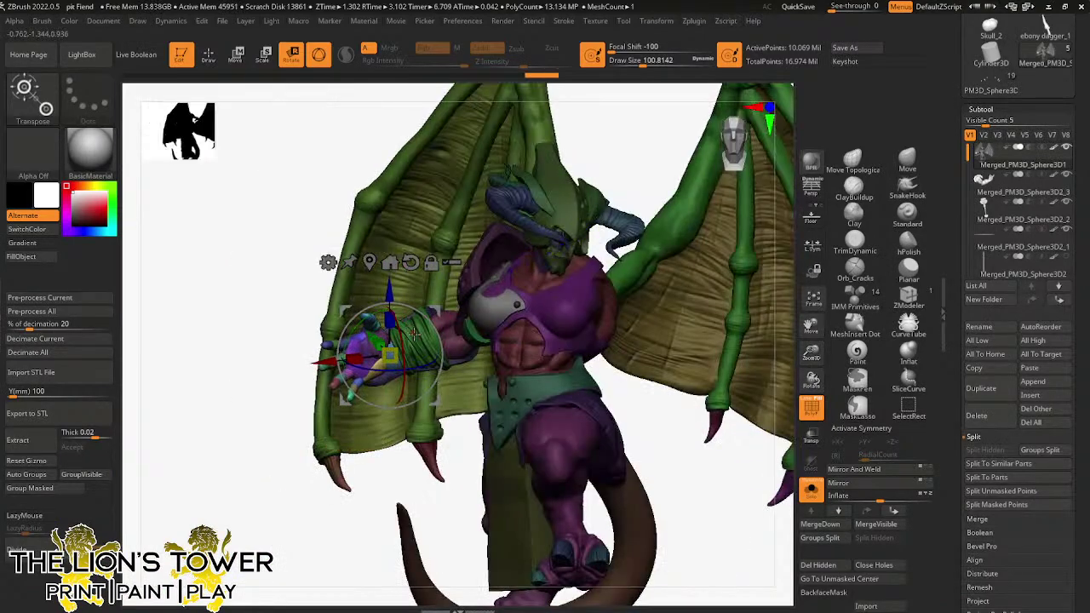
- Keep the body masked and split the unmasked hand off into its own subtool
left_click_drag(812, 352, 813, 369)
left_click_drag(811, 326, 815, 258)
left_click_drag(727, 353, 716, 443)
left_click(458, 318, "ctrl")
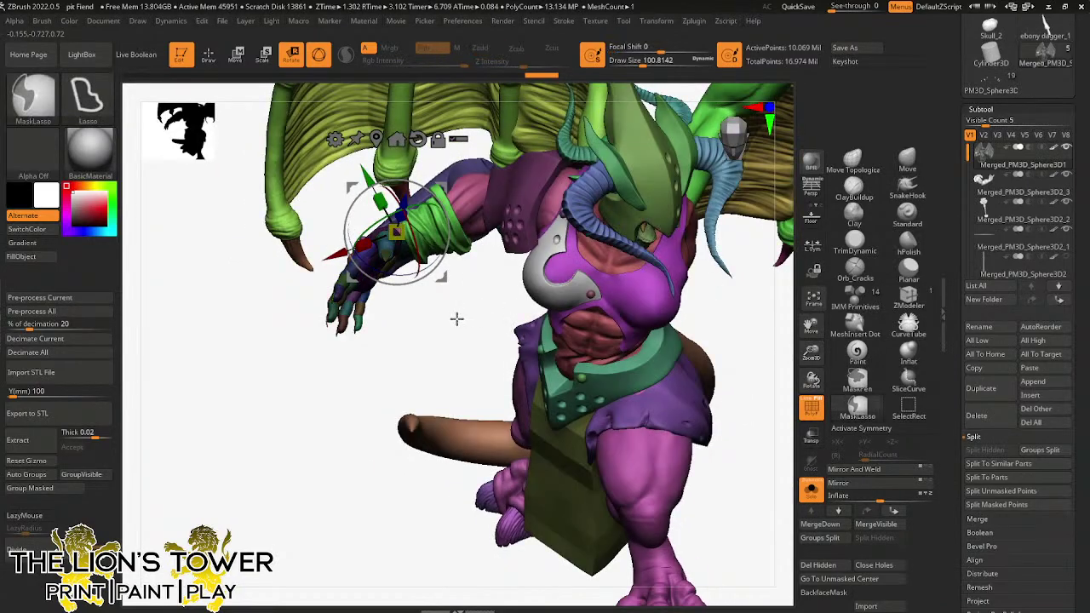
left_click_drag(462, 319, 477, 334, "ctrl")
key("ctrl+z")
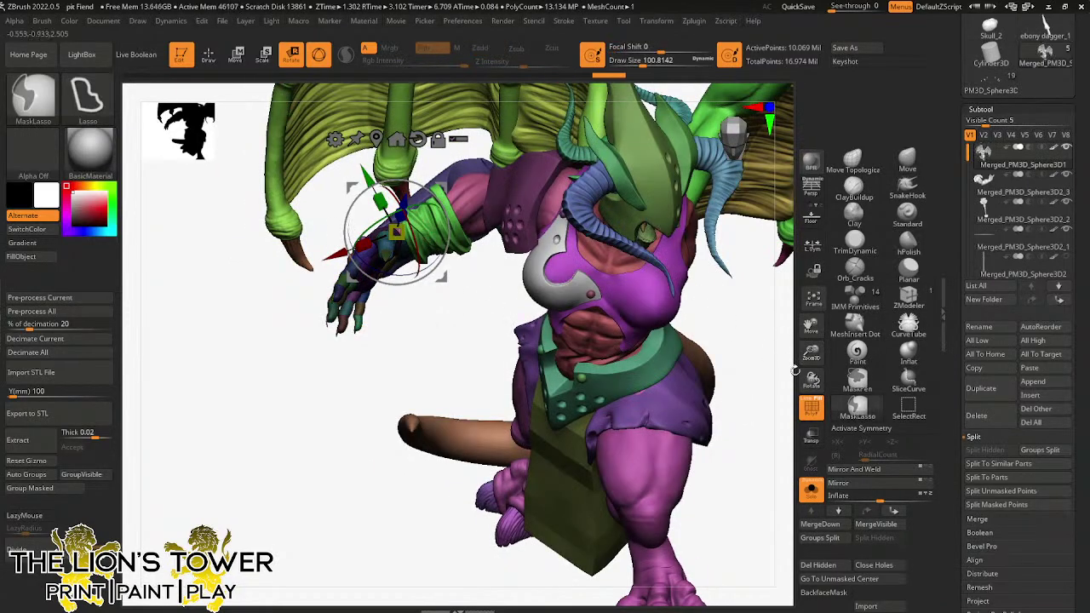
left_click(785, 369, "ctrl")
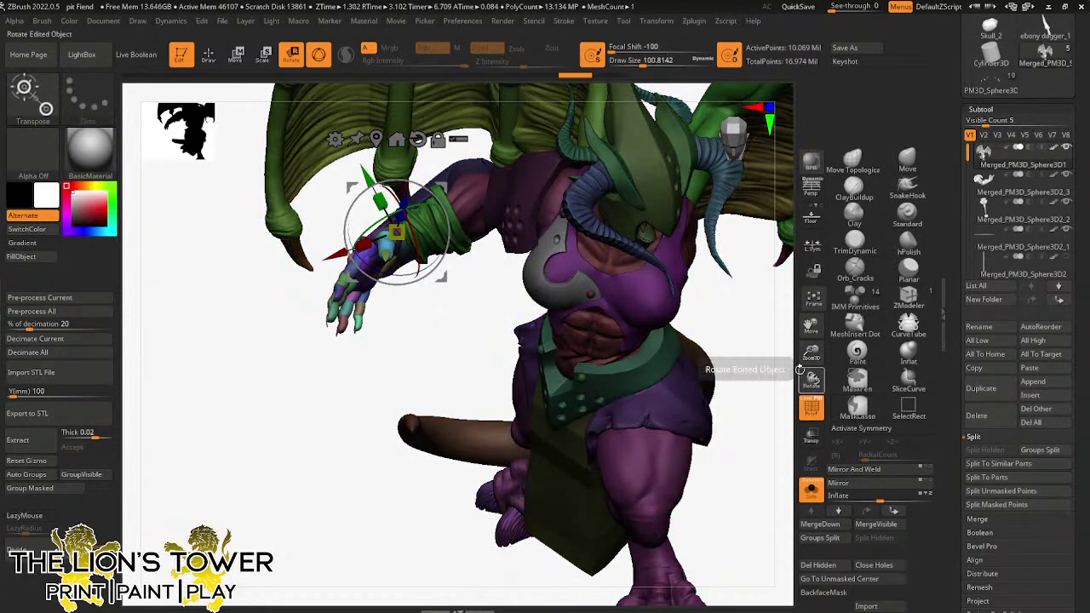
left_click(1003, 490)
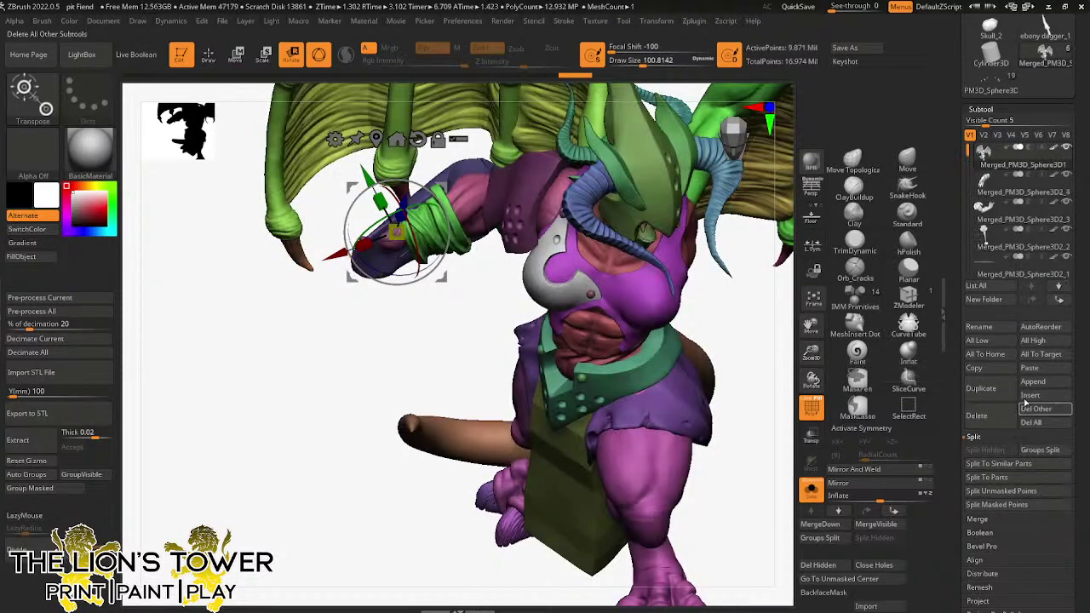
- Make the separated hand the active subtool and clear its mask, leaving the whole hand editable
mouse_move(1010, 256)
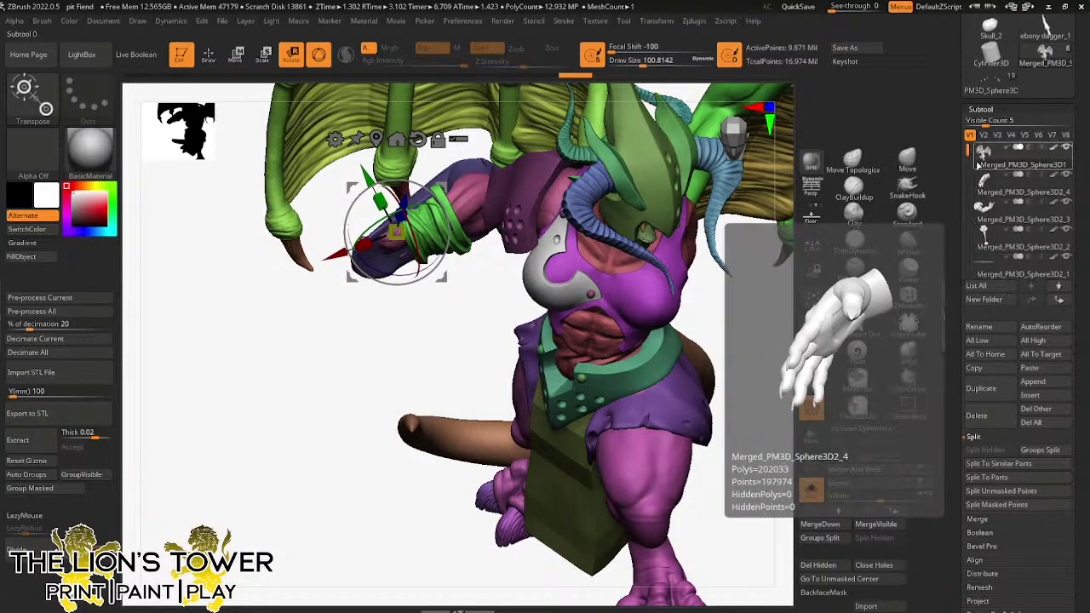
mouse_move(968, 155)
left_mouse_down()
mouse_move(969, 192)
mouse_move(967, 146)
left_mouse_up()
left_click(990, 190)
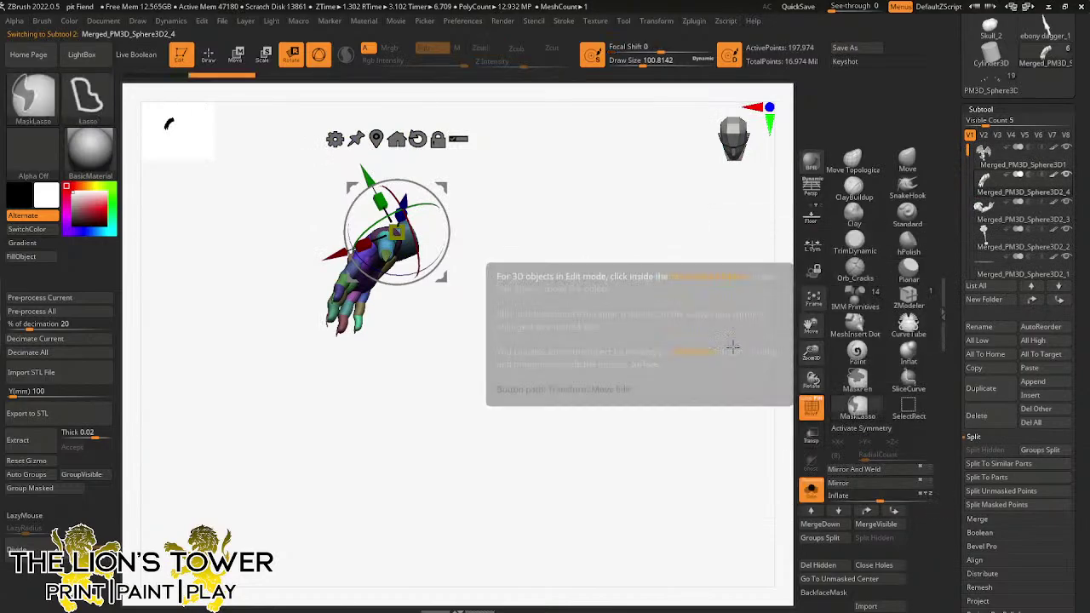
left_click_drag(811, 353, 773, 344)
mouse_move(602, 319)
left_mouse_down("alt")
mouse_move(670, 367)
mouse_move(635, 341)
left_mouse_up("alt")
left_click(646, 370, "ctrl")
left_click(661, 397, "ctrl")
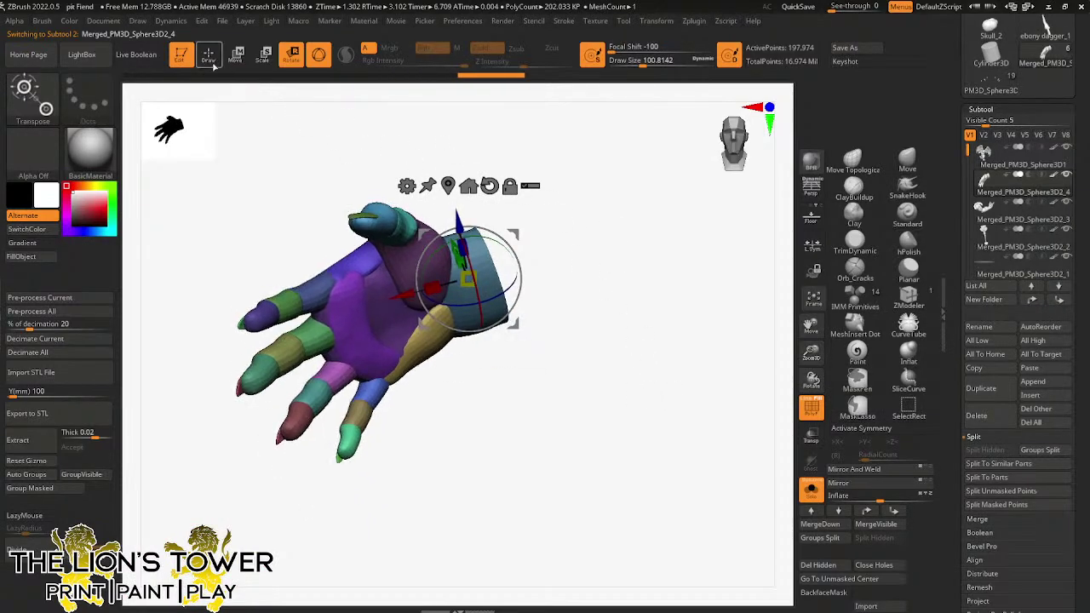
key("q")
key("ctrl")
left_click(578, 285, "ctrl")
left_click(579, 306, "ctrl")
left_click_drag(579, 309, 613, 258)
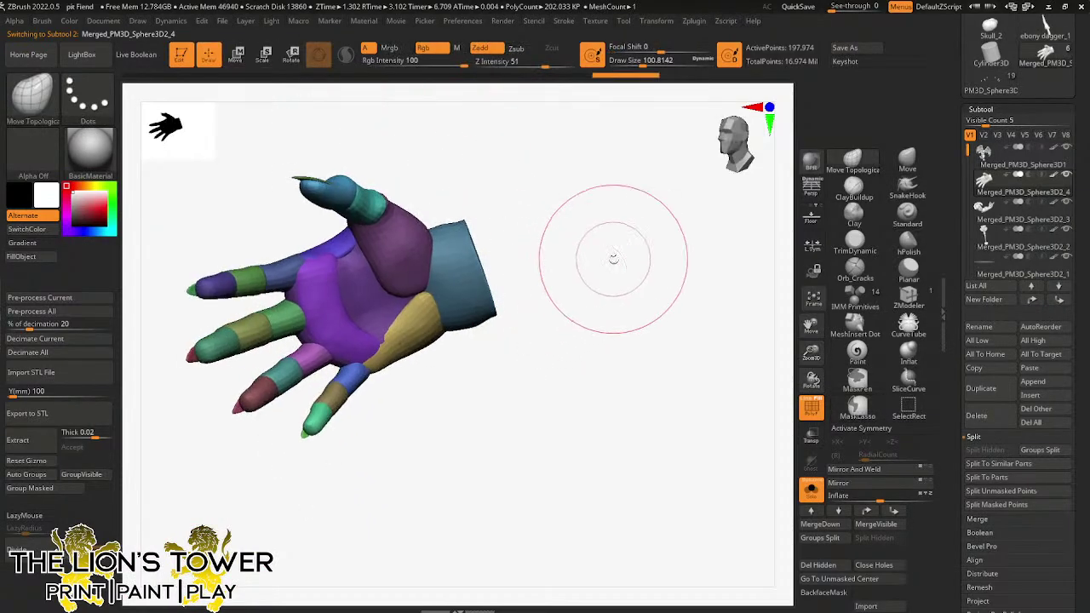
left_click_drag(808, 325, 920, 295)
left_click_drag(656, 363, 633, 389)
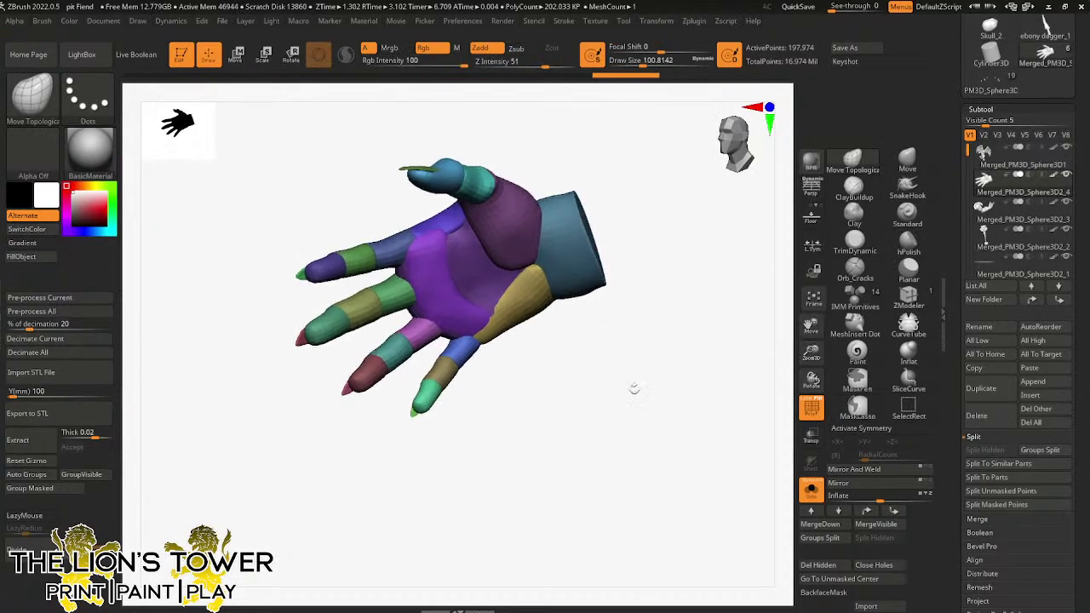
- Turn off solo display and bring the full figure with the mace beside the hand into view
left_click(814, 496)
left_click_drag(535, 417, 673, 365)
left_click_drag(811, 328, 713, 410)
left_click_drag(811, 354, 775, 259)
left_click_drag(811, 353, 792, 286)
left_click_drag(811, 327, 784, 332)
left_click_drag(713, 347, 688, 364)
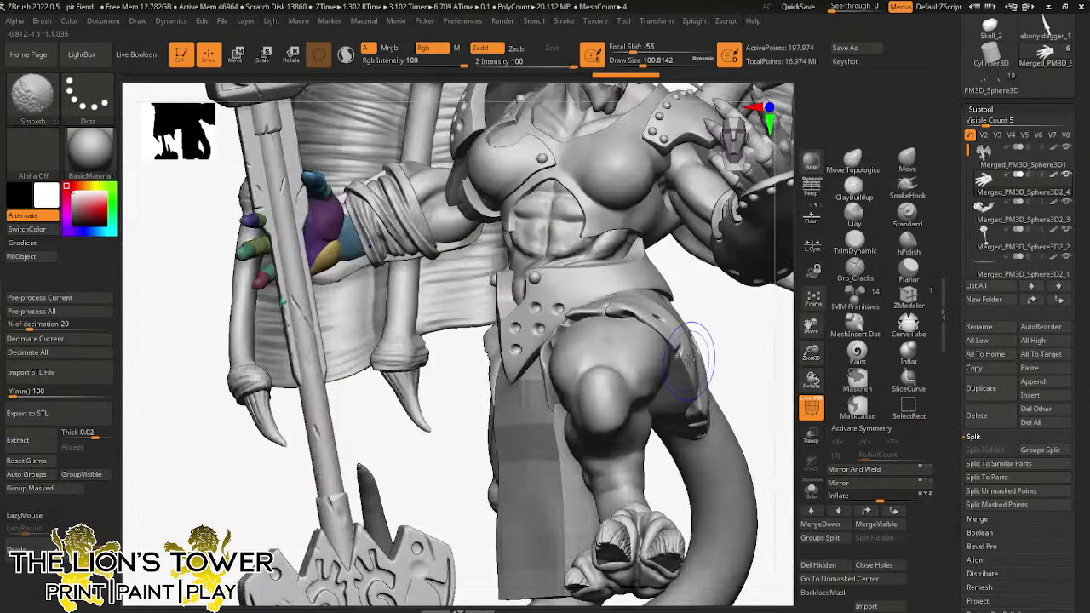
left_click_drag(810, 352, 857, 372)
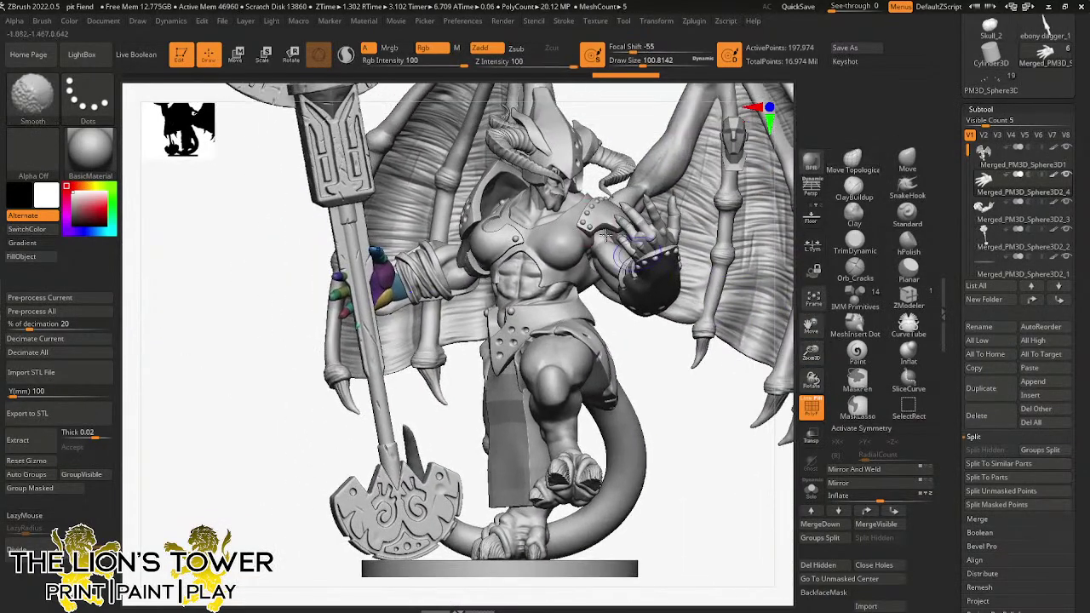
- Select the mace subtool, shift it toward the palm, and tilt it slightly so the shaft lines up with the hand
key("e")
left_click(393, 440, "alt")
left_click_drag(464, 410, 373, 443)
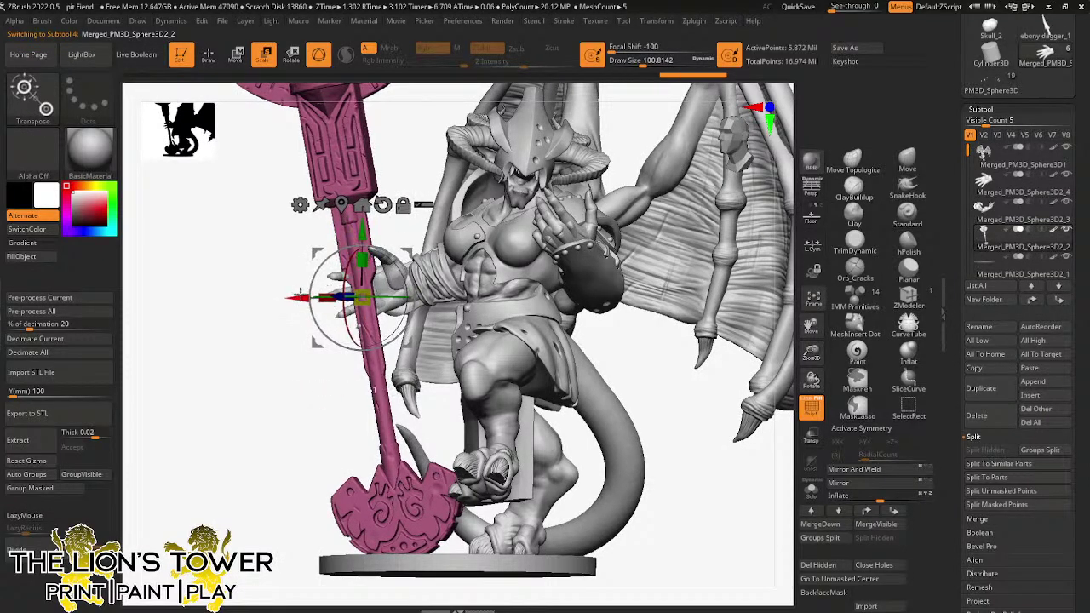
left_click_drag(319, 297, 322, 298)
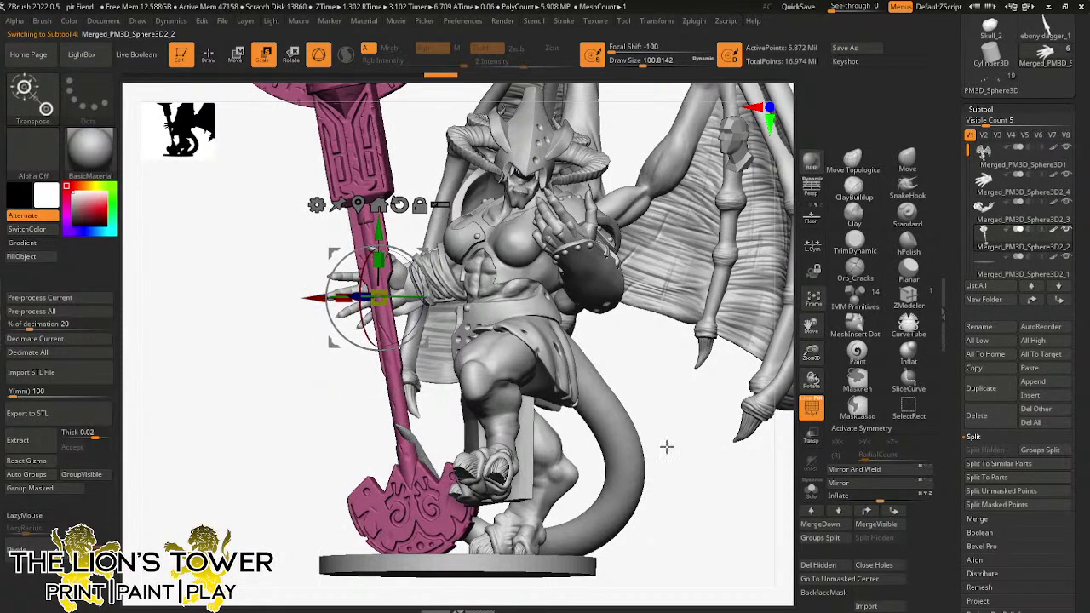
mouse_move(667, 447)
left_mouse_down()
mouse_move(693, 443)
mouse_move(670, 453)
left_mouse_up()
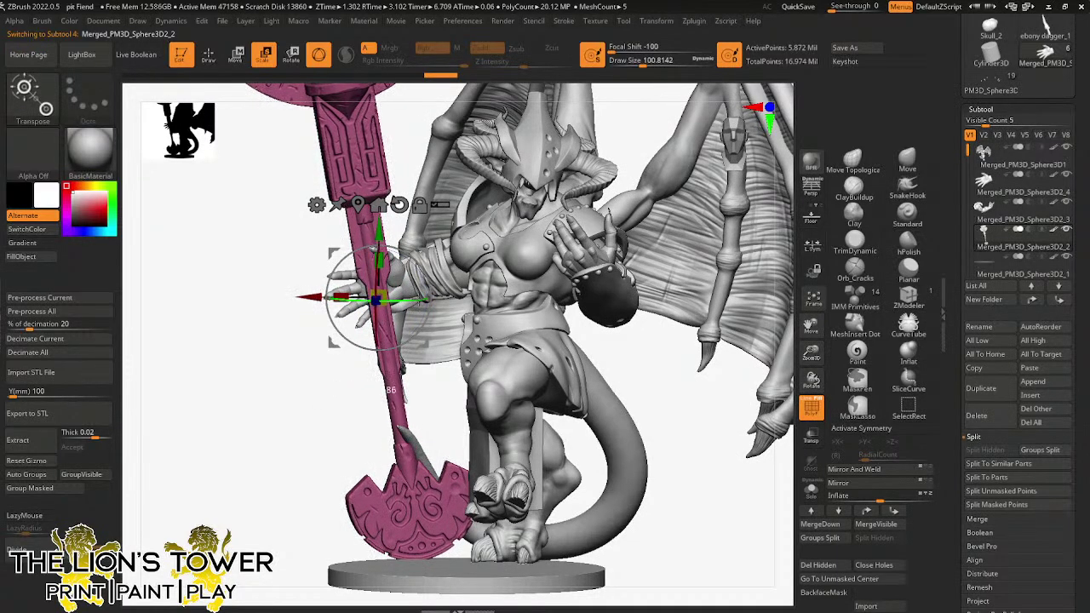
mouse_move(423, 271)
left_mouse_down()
mouse_move(418, 250)
mouse_move(415, 262)
left_mouse_up()
left_click_drag(640, 361, 658, 372)
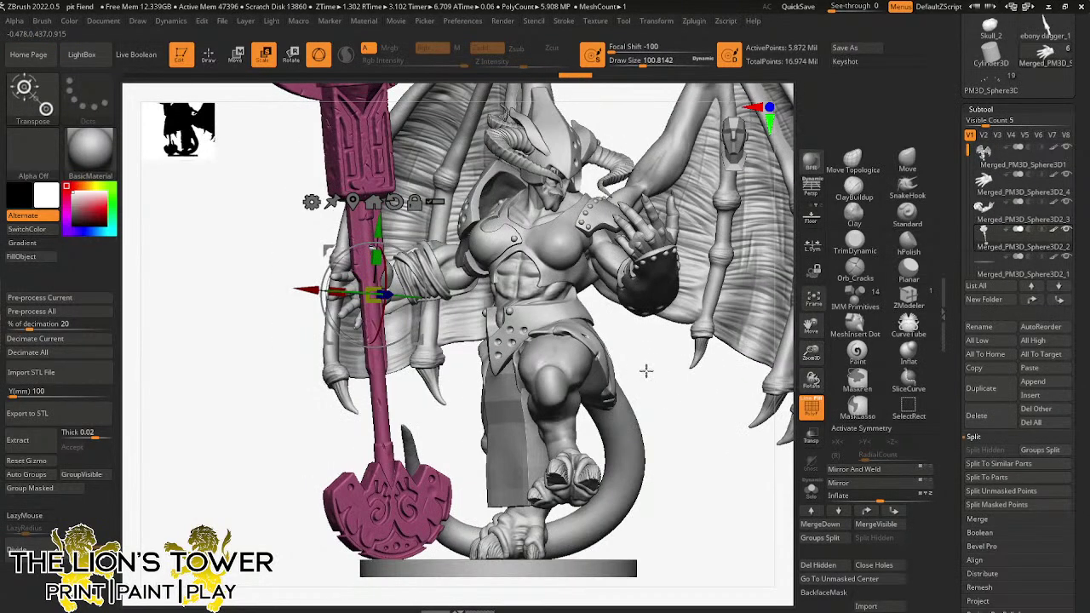
left_click_drag(418, 248, 418, 247)
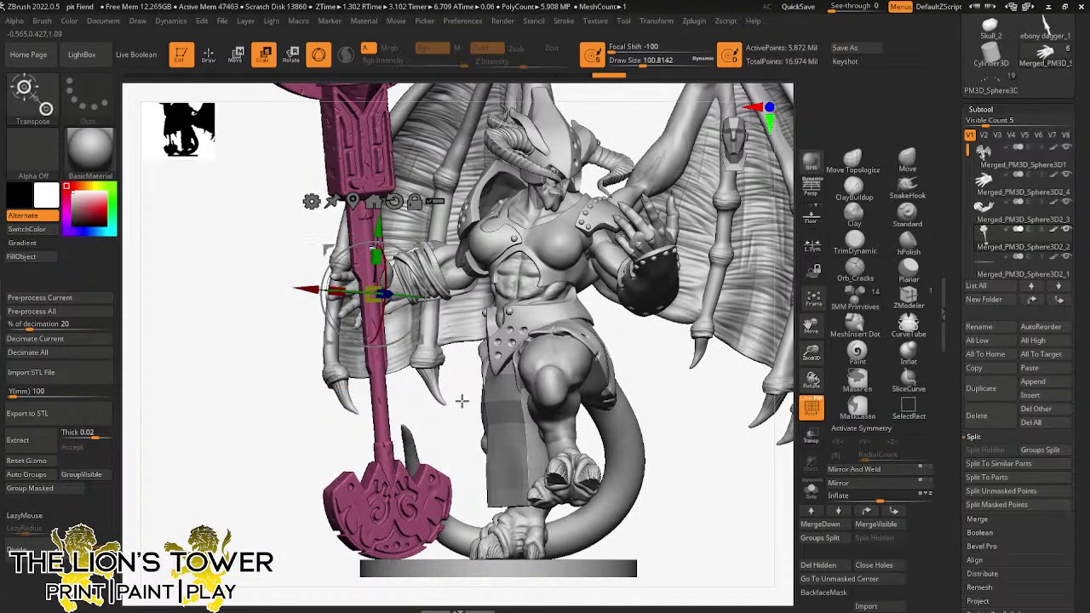
- Reselect the hand, hide the thumb polygroups, mask the rest of the hand, and unhide the thumb
left_click(394, 287, "alt")
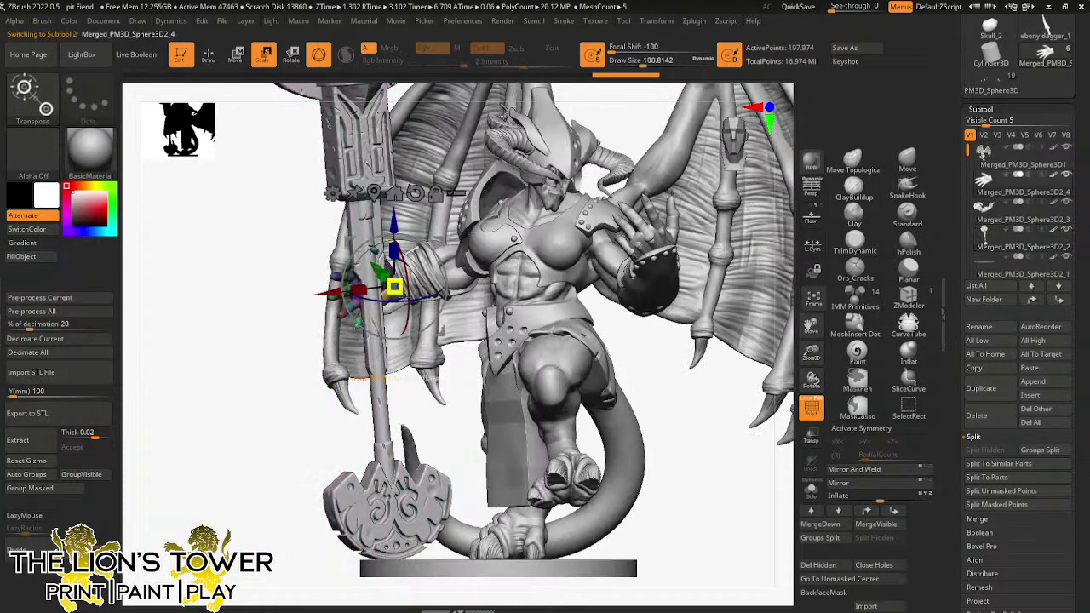
left_click_drag(472, 400, 663, 334)
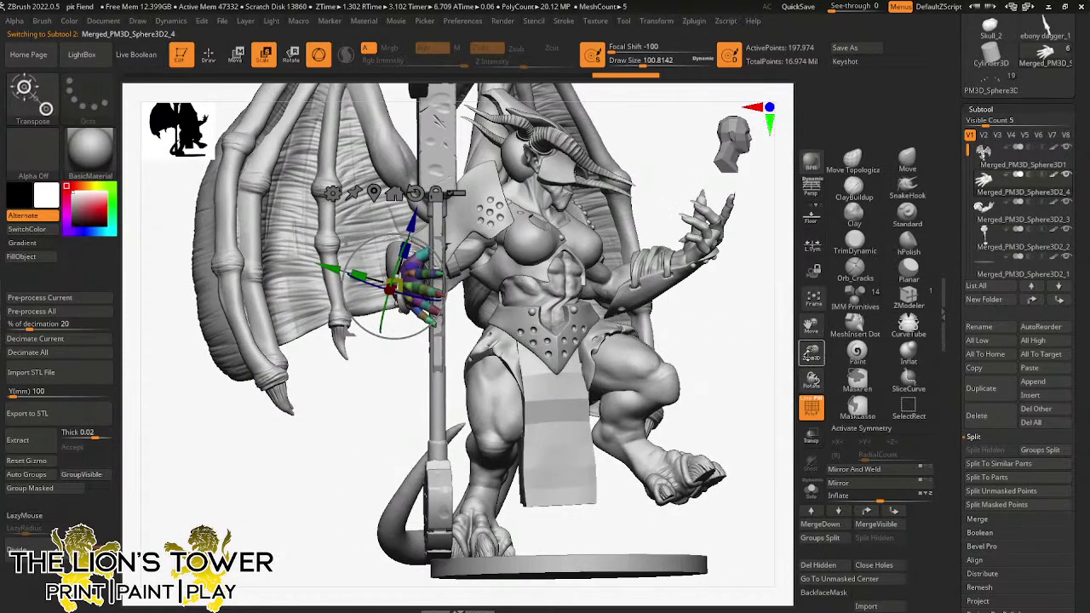
left_click_drag(811, 353, 766, 362)
mouse_move(500, 349)
left_mouse_down()
mouse_move(498, 434)
mouse_move(492, 367)
left_mouse_up()
left_click(209, 56)
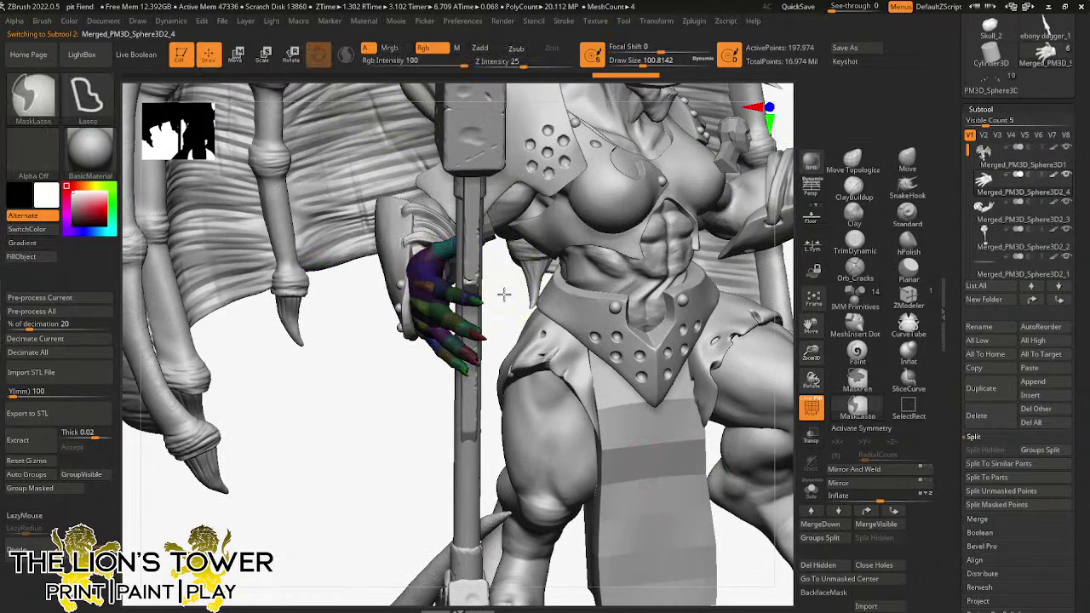
left_click(430, 262, "ctrl+shift")
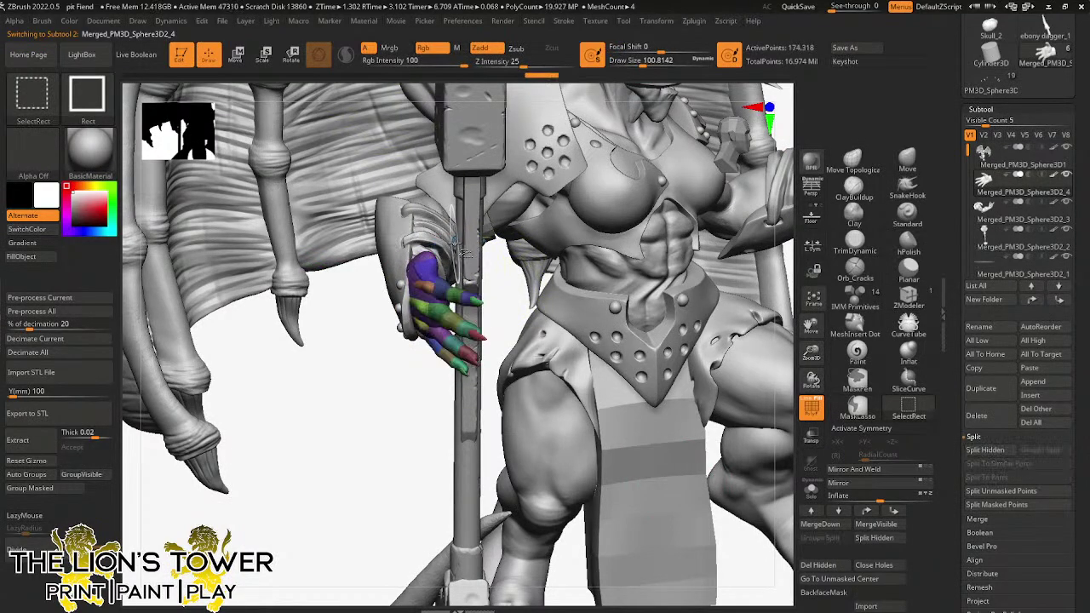
key("ctrl")
left_click(490, 242, "ctrl+shift")
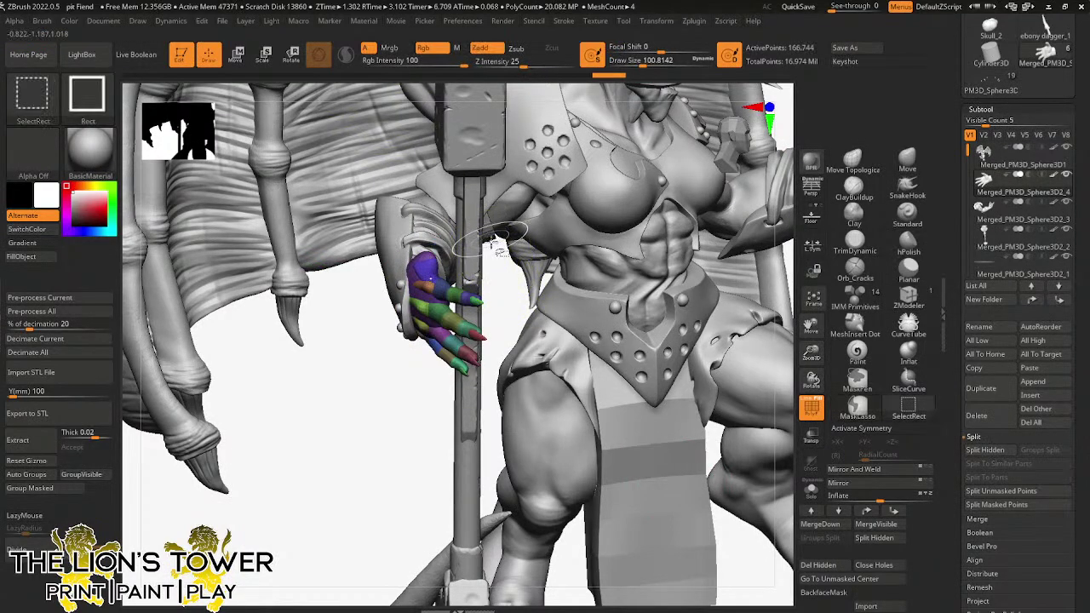
left_click(502, 277, "ctrl")
left_click(502, 280, "ctrl+shift")
key("r")
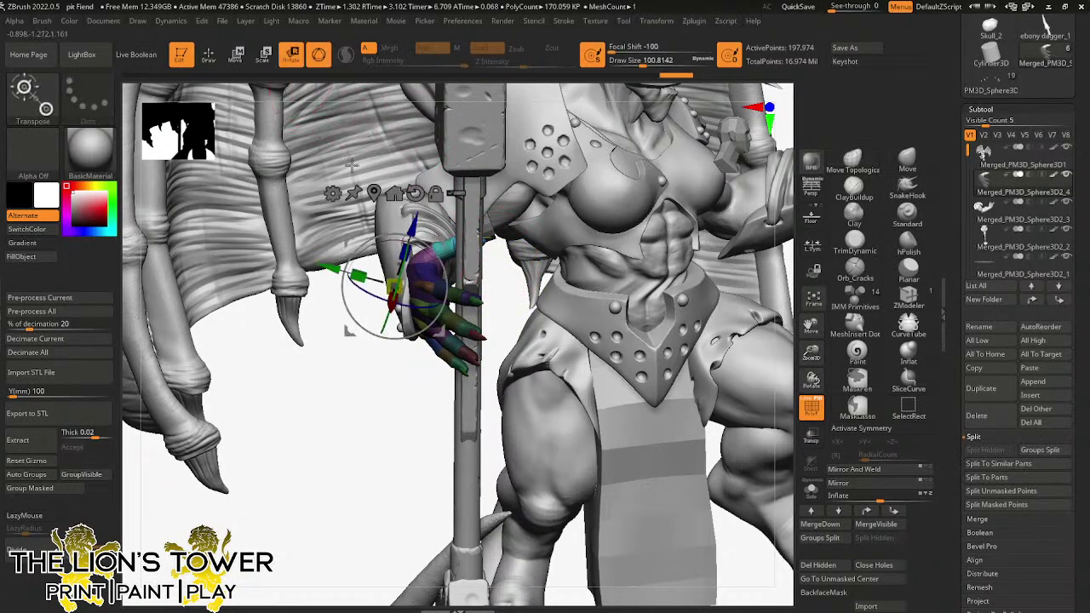
- Rotate the unmasked thumb at its base so it reaches around the mace shaft
left_click_drag(403, 413, 393, 386)
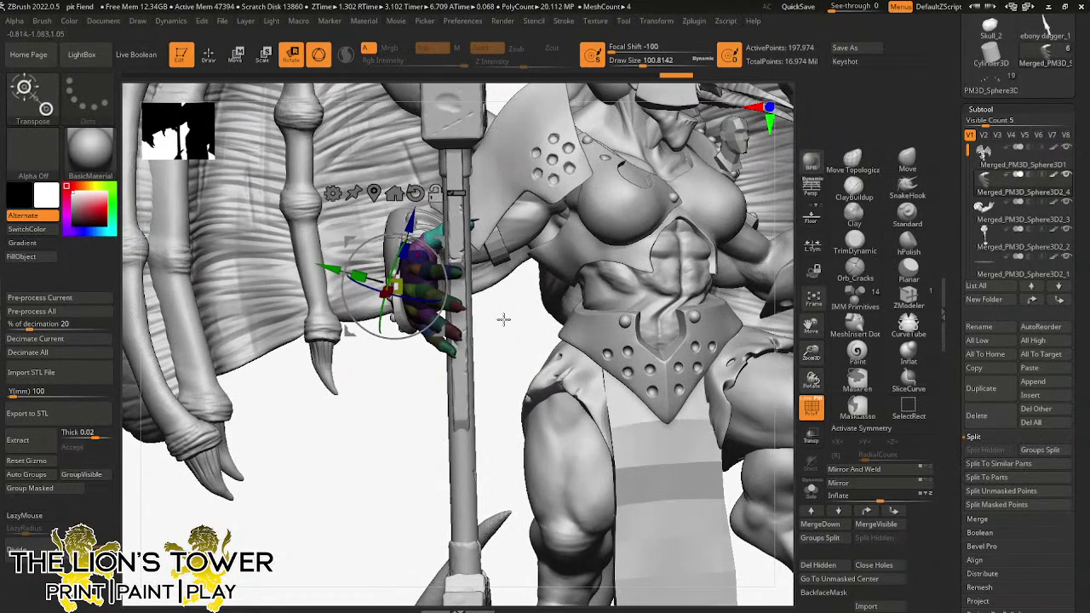
left_click_drag(503, 320, 503, 306)
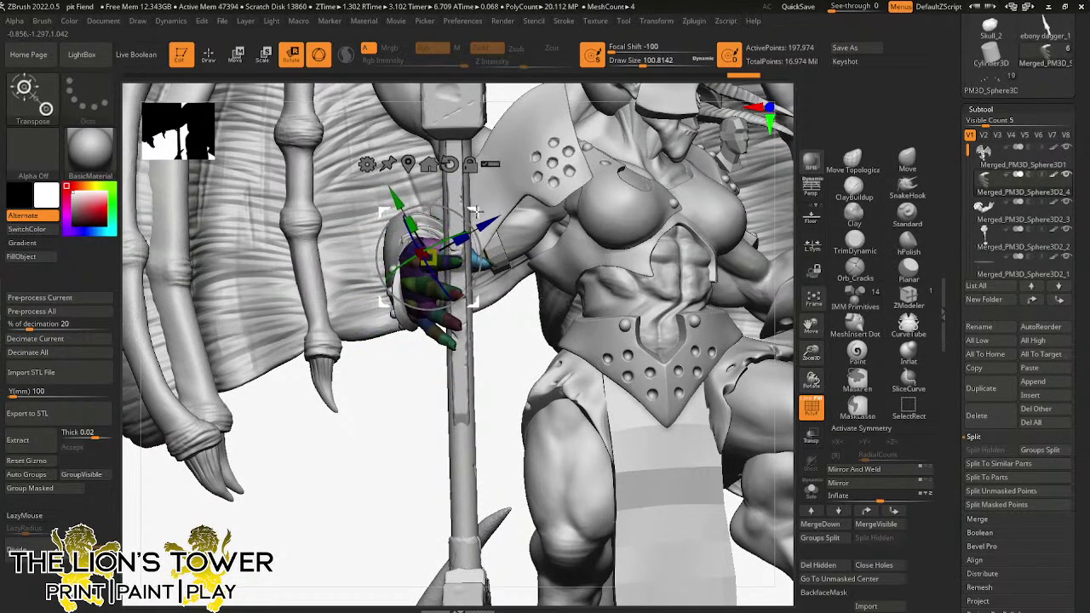
left_click_drag(516, 333, 382, 349)
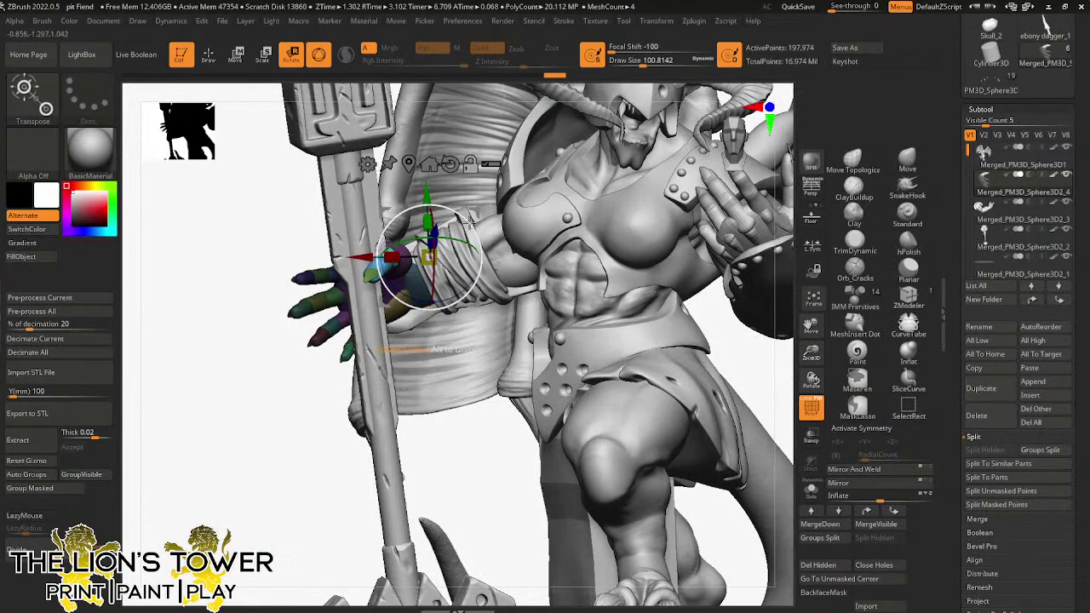
- Isolate the thumb's base polygroup, add it to the mask, and restore the rest of the hand for rotating
left_click(209, 55)
left_click(398, 258, "ctrl+shift")
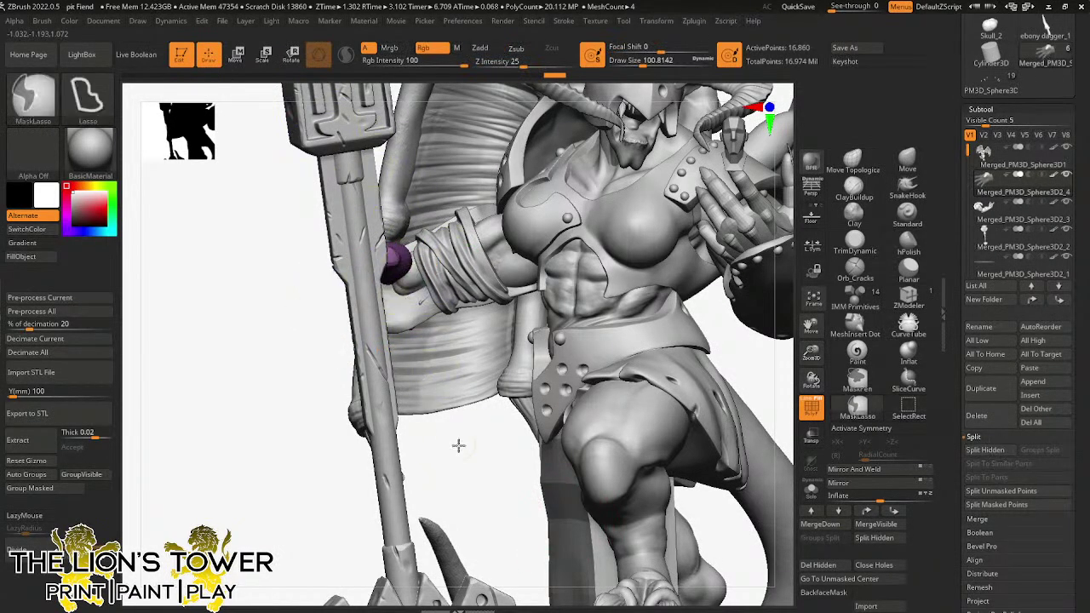
left_click(458, 449, "ctrl+shift")
left_click(293, 54)
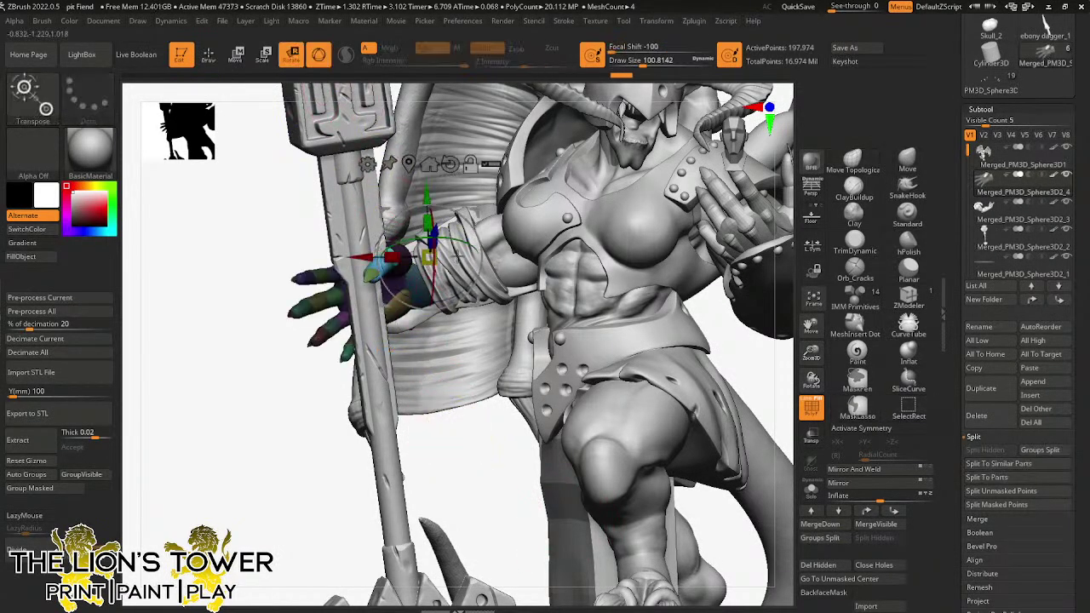
- Rotate the unmasked outer thumb segments about their joint to curl them around the mace shaft
left_click_drag(473, 463, 439, 455)
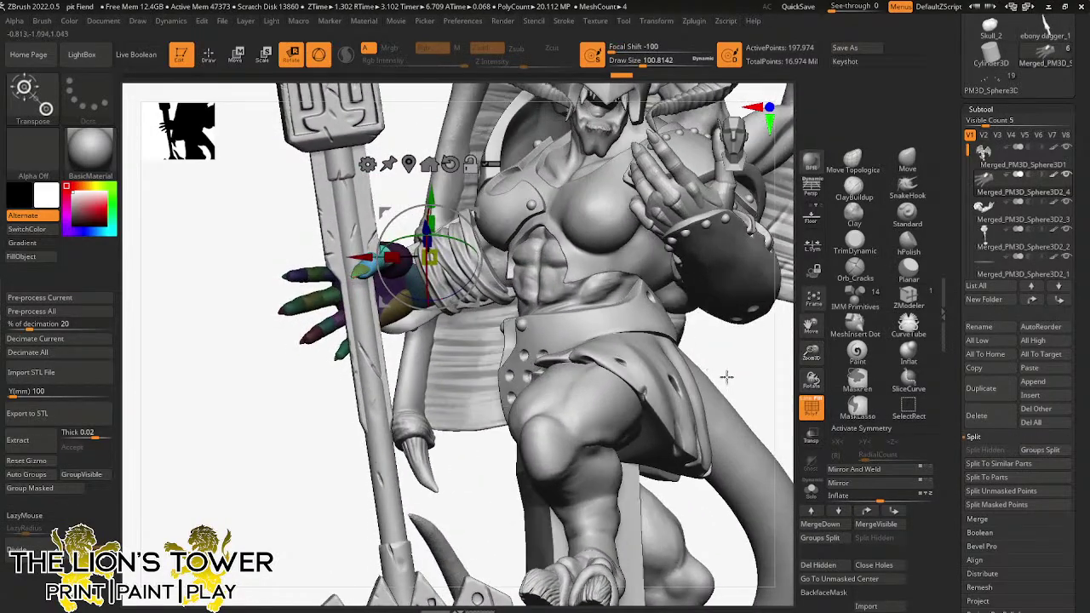
left_click_drag(811, 354, 806, 385)
mouse_move(453, 482)
left_mouse_down()
mouse_move(413, 480)
mouse_move(433, 478)
left_mouse_up()
left_click_drag(477, 212, 419, 207, "alt")
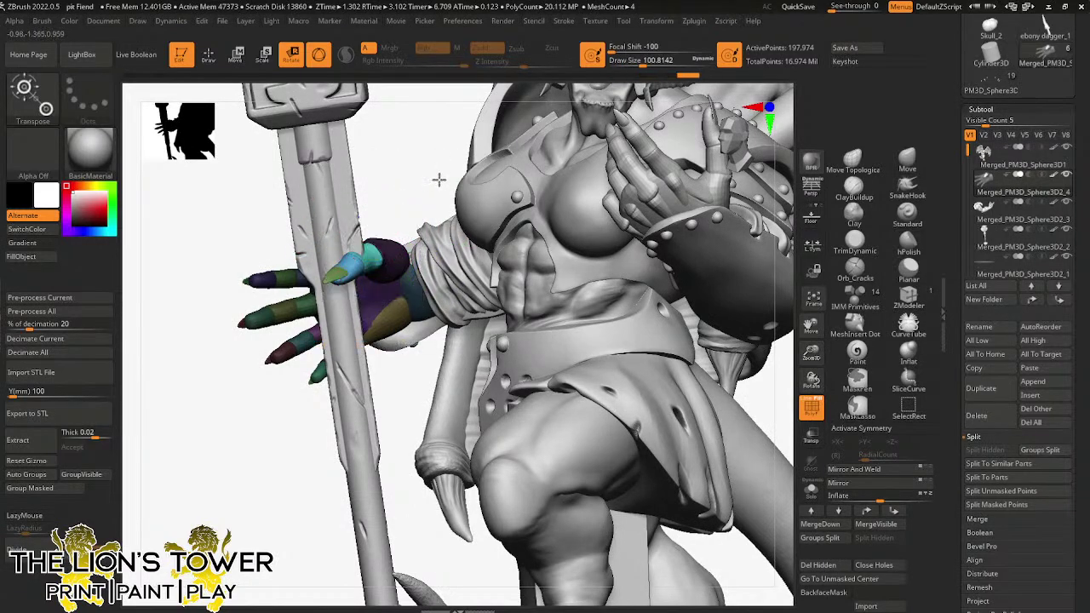
left_click_drag(440, 178, 435, 205)
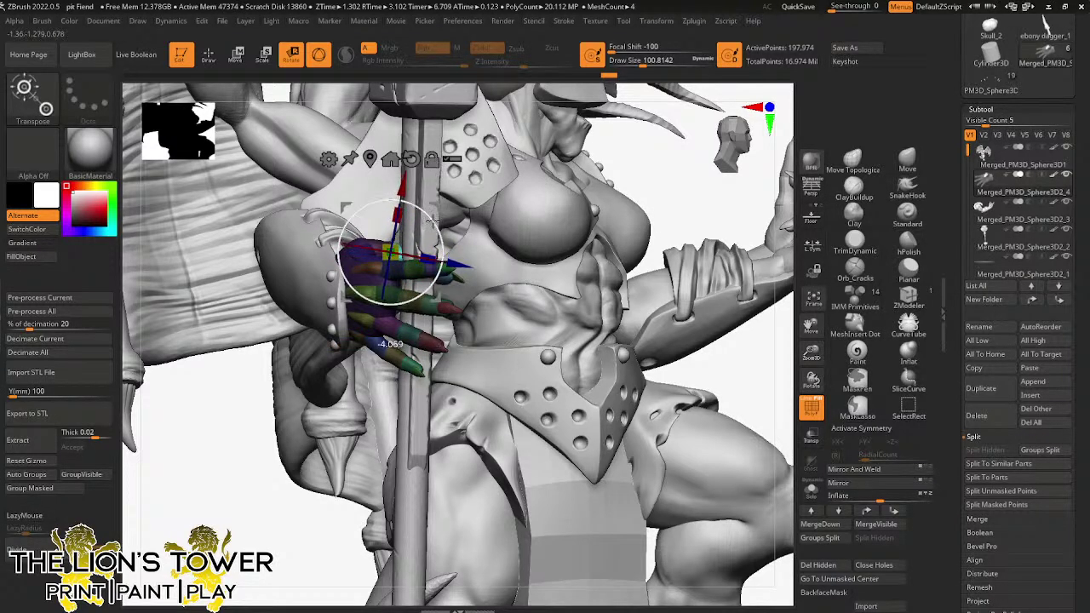
left_click_drag(648, 170, 496, 184)
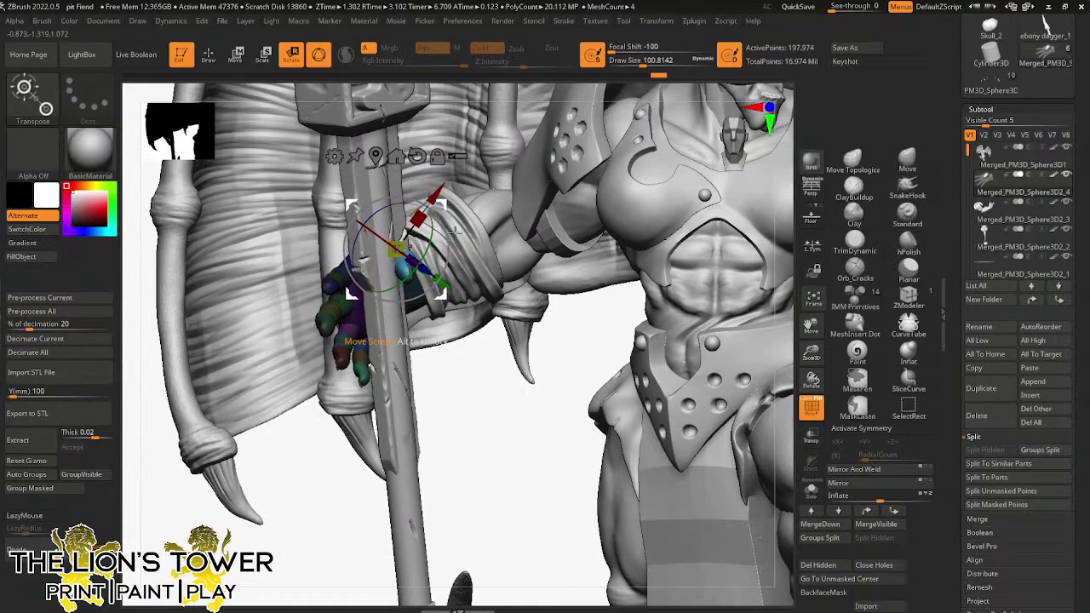
right_click_drag(455, 231, 464, 353)
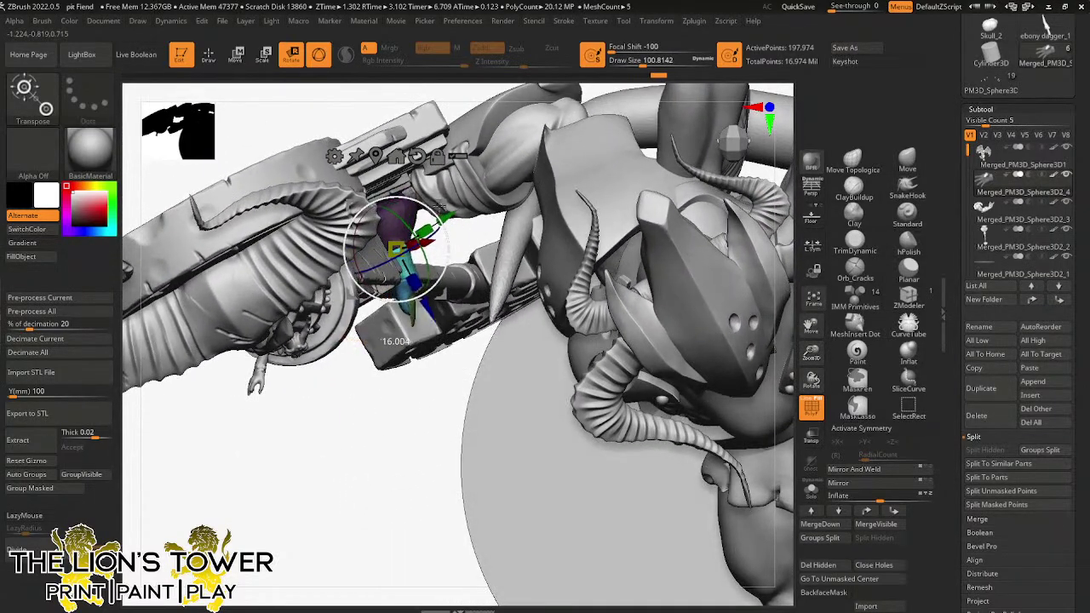
- Isolate and mask the thumb's middle polygroup, then unhide the hand so only the thumb tip remains unmasked
left_click(209, 55)
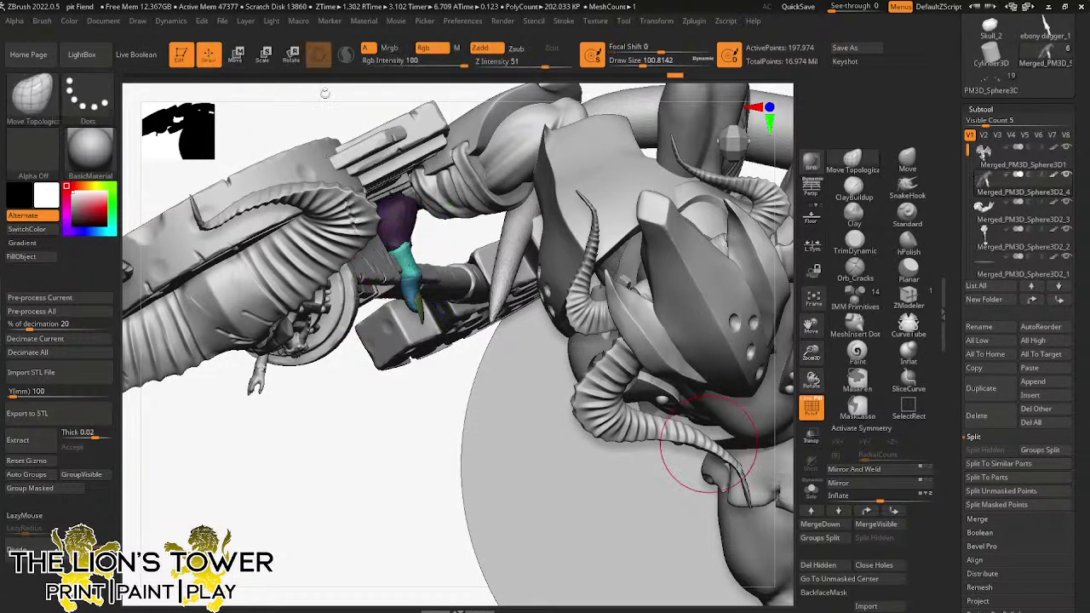
left_click(907, 407)
left_click(406, 258, "ctrl+shift")
left_click(432, 240, "ctrl")
left_click(434, 241, "ctrl+shift")
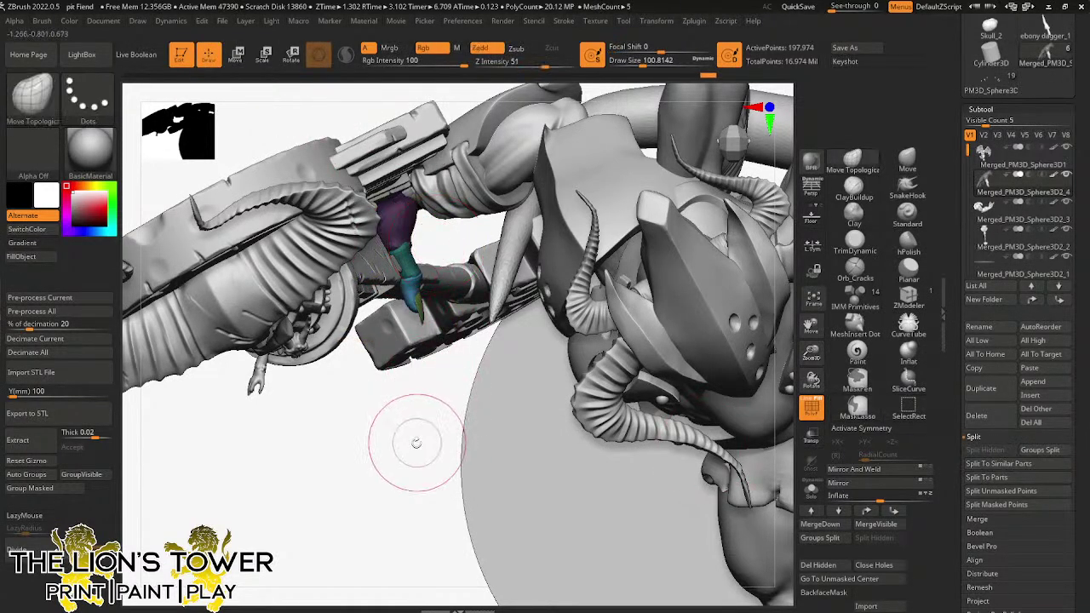
- Rotate the unmasked thumb tip inward at its last joint to bend it around the shaft
mouse_move(417, 442)
right_mouse_down()
mouse_move(412, 358)
mouse_move(427, 307)
right_mouse_up()
left_click(292, 55)
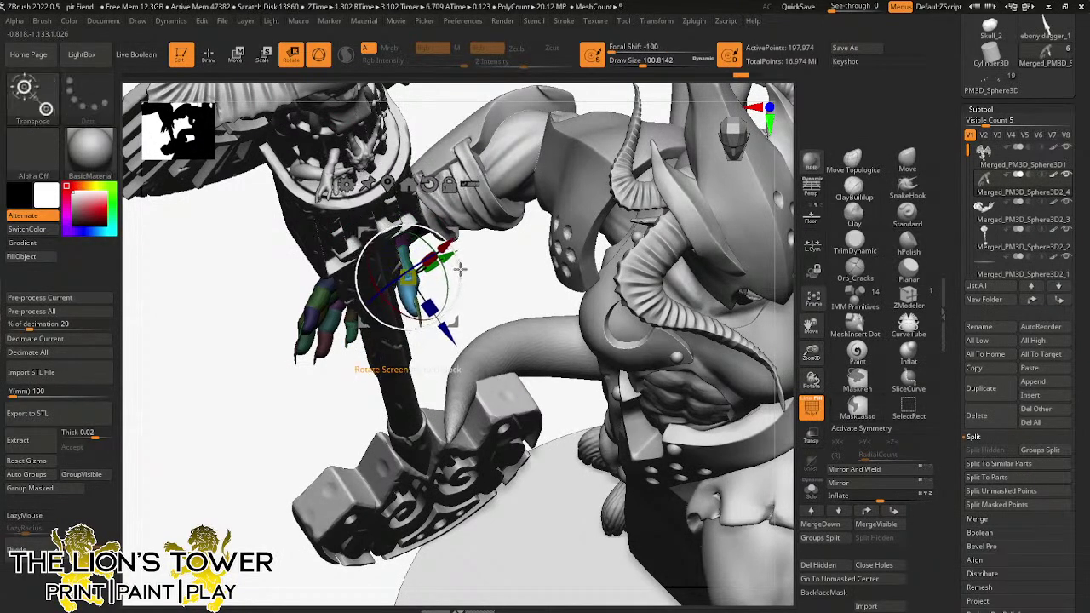
right_click_drag(458, 342, 416, 370)
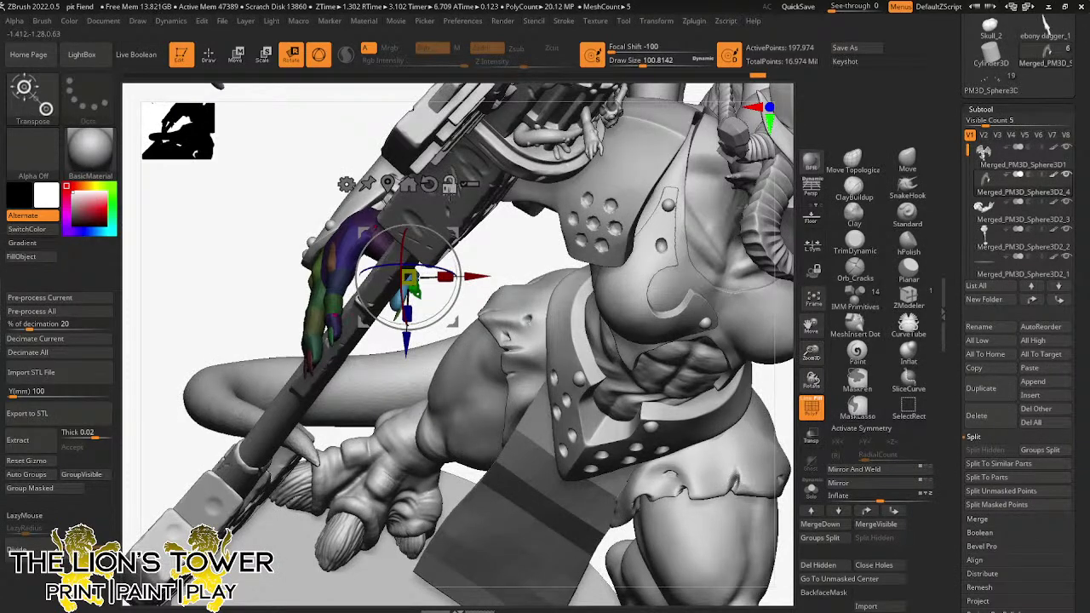
- Select the mace subtool, then rotate and move it so the shaft sits between the thumb and fingers
left_click(434, 254, "alt")
left_click_drag(374, 360, 342, 347)
key("ctrl+z")
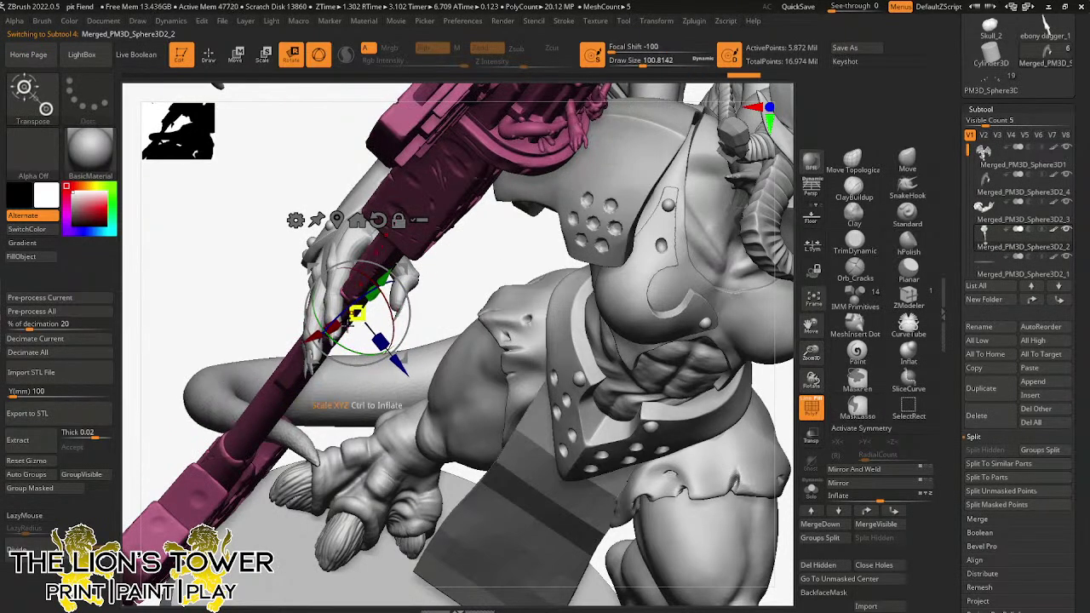
left_click_drag(373, 353, 336, 341)
left_click_drag(383, 295, 393, 296)
left_click_drag(464, 264, 556, 223)
left_click_drag(812, 345, 696, 332)
left_click_drag(647, 436, 568, 333)
mouse_move(403, 267)
left_mouse_down()
mouse_move(418, 260)
mouse_move(409, 307)
mouse_move(422, 378)
mouse_move(407, 387)
left_mouse_up()
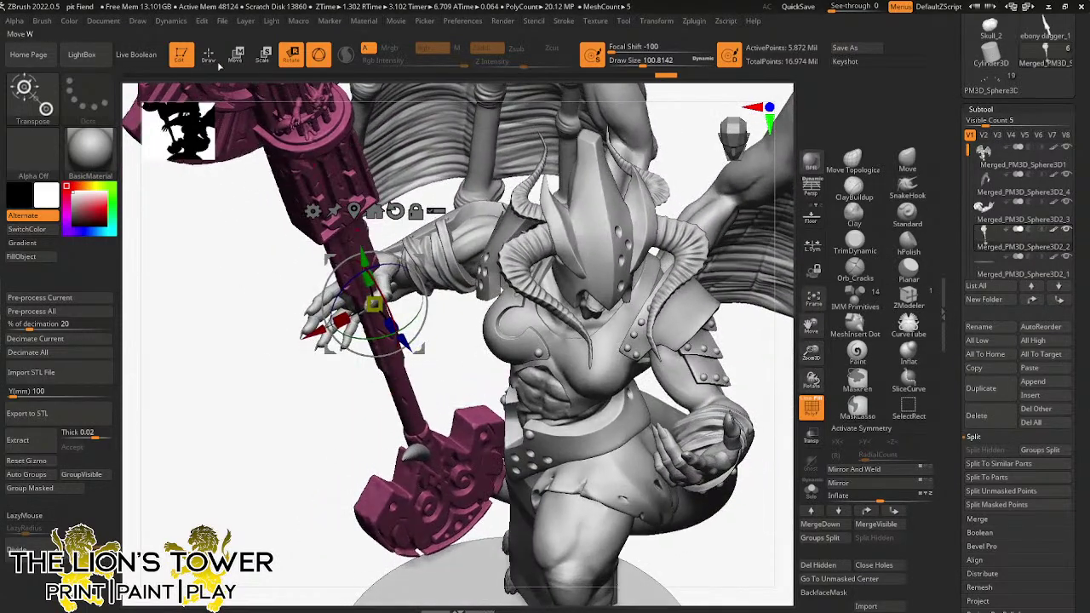
- Select the hand subtool and use its polygroups to mask the hand so only the thumb and its base stay unmasked
key("q")
left_click(412, 318, "ctrl")
left_click(412, 319, "ctrl")
left_click(383, 285, "alt")
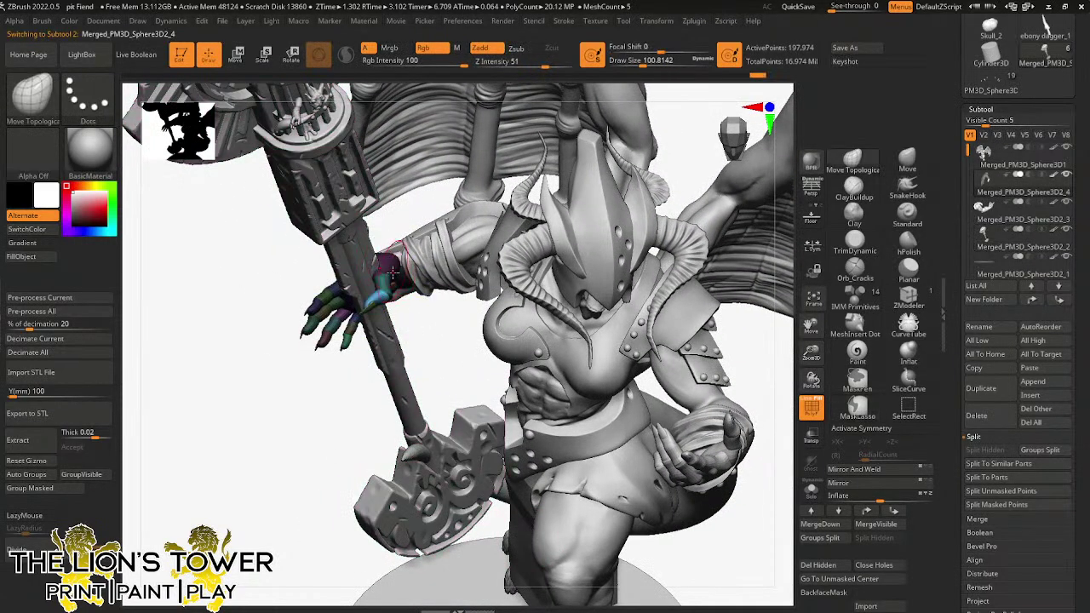
left_click_drag(412, 315, 414, 356)
left_click(392, 292, "ctrl+shift")
left_click(405, 297, "ctrl")
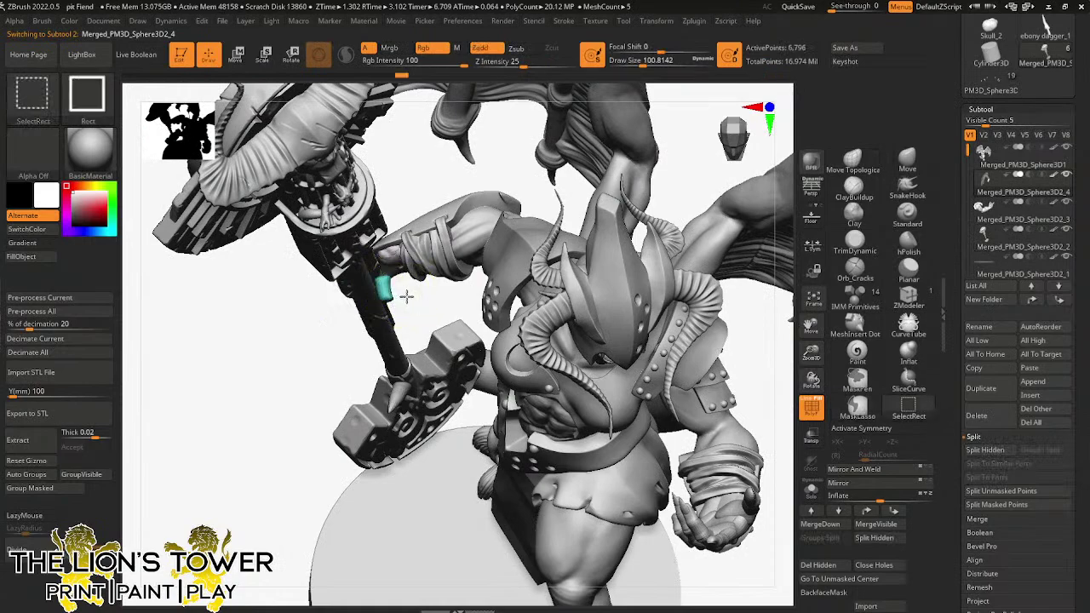
left_click(406, 297, "ctrl+shift")
left_click(388, 268, "ctrl+shift")
left_click(406, 295, "ctrl")
left_click(411, 290, "ctrl+shift")
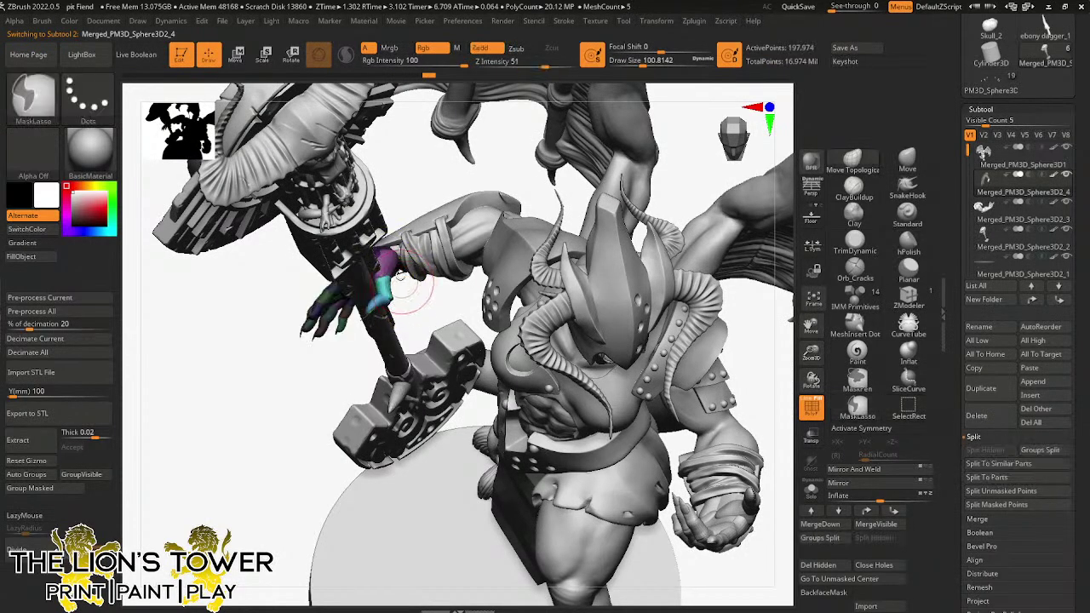
- Isolate and mask the thumb's base polygroup, then unhide the hand so only the outer thumb segments remain unmasked
left_click(290, 56)
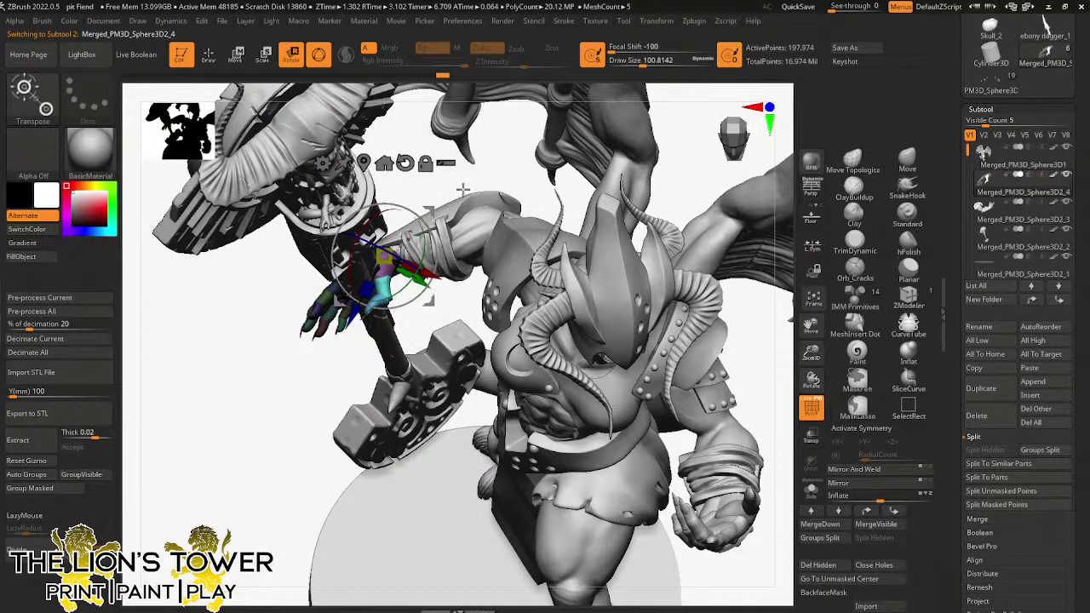
mouse_move(462, 189)
left_mouse_down()
mouse_move(407, 217)
mouse_move(387, 298)
left_mouse_up()
key("q")
left_click(391, 273, "ctrl+shift")
left_click(401, 215, "ctrl+shift")
- Rotate and move the unmasked outer thumb segments at their joint so the thumb rests against the mace shaft
left_click(290, 55)
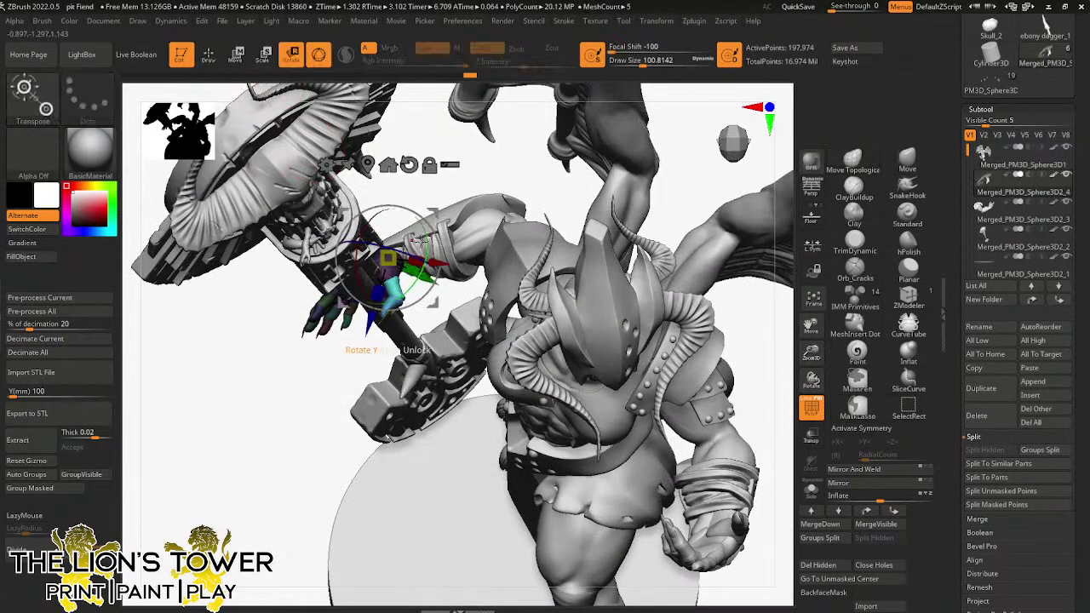
left_click_drag(439, 218, 441, 229)
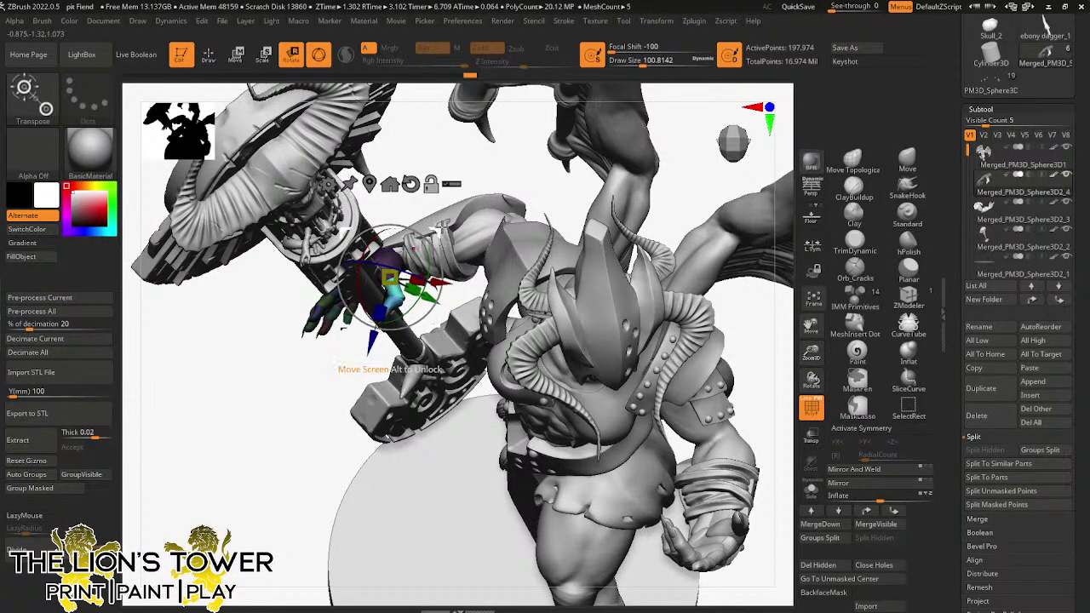
left_click_drag(505, 163, 504, 211)
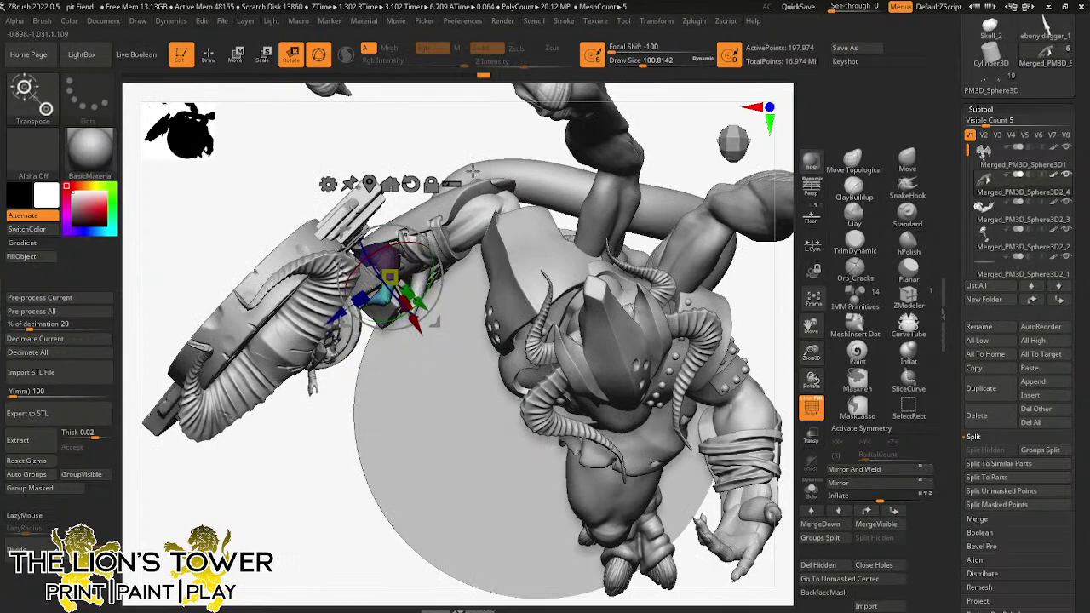
left_click_drag(473, 171, 416, 272)
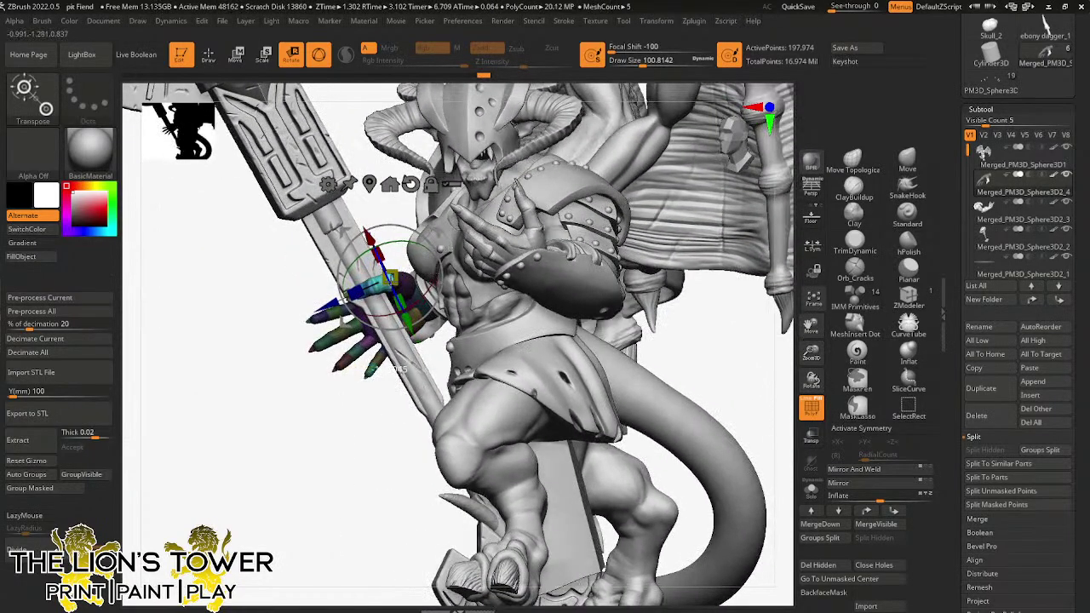
left_click_drag(811, 351, 811, 435)
left_click_drag(378, 508, 436, 265)
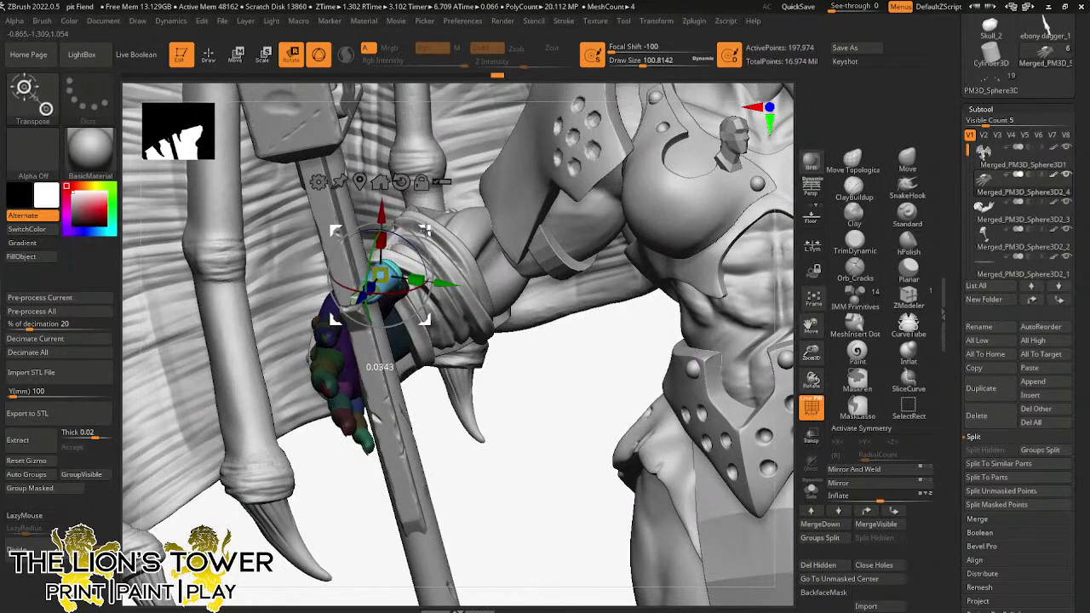
left_click_drag(528, 386, 506, 359)
right_click_drag(506, 359, 468, 349)
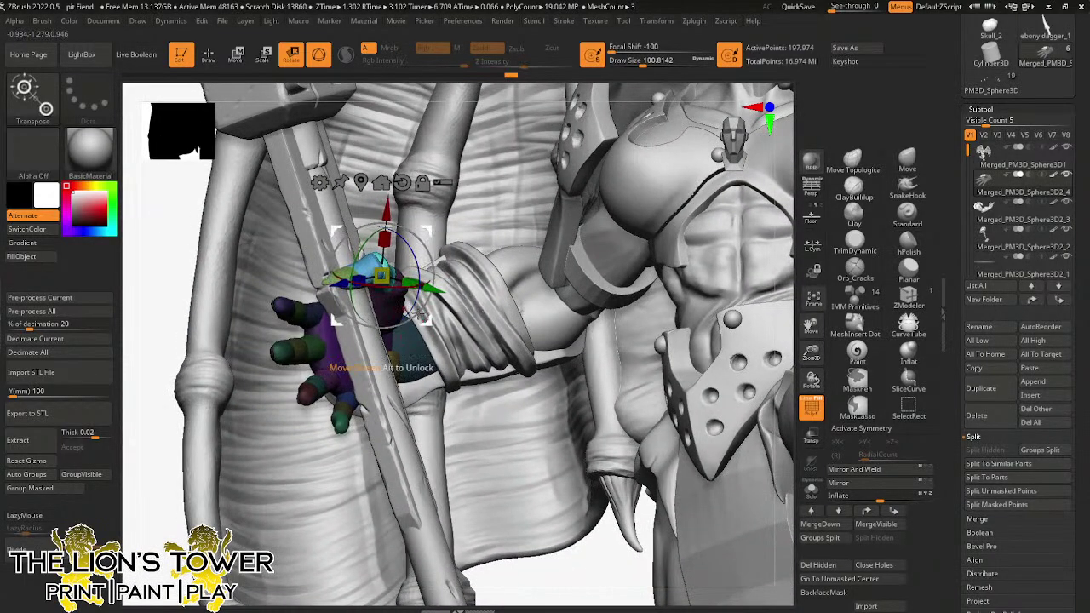
- Reshape the thumb with the Move Topological brush at a draw size of about 87, and clear the hand's mask
left_click(397, 307, "alt")
left_click(853, 160)
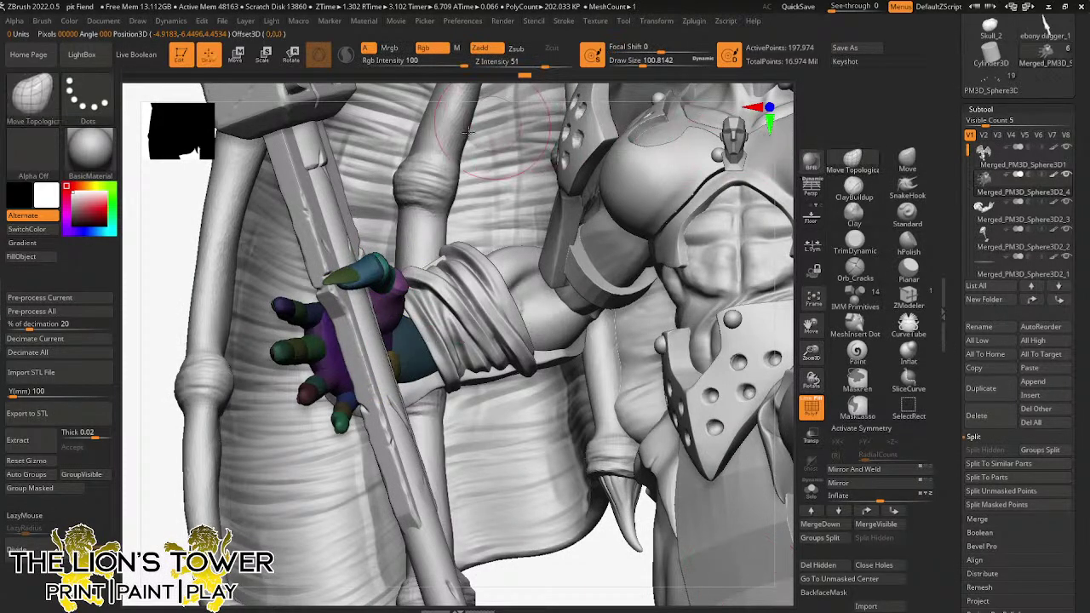
left_click(640, 64)
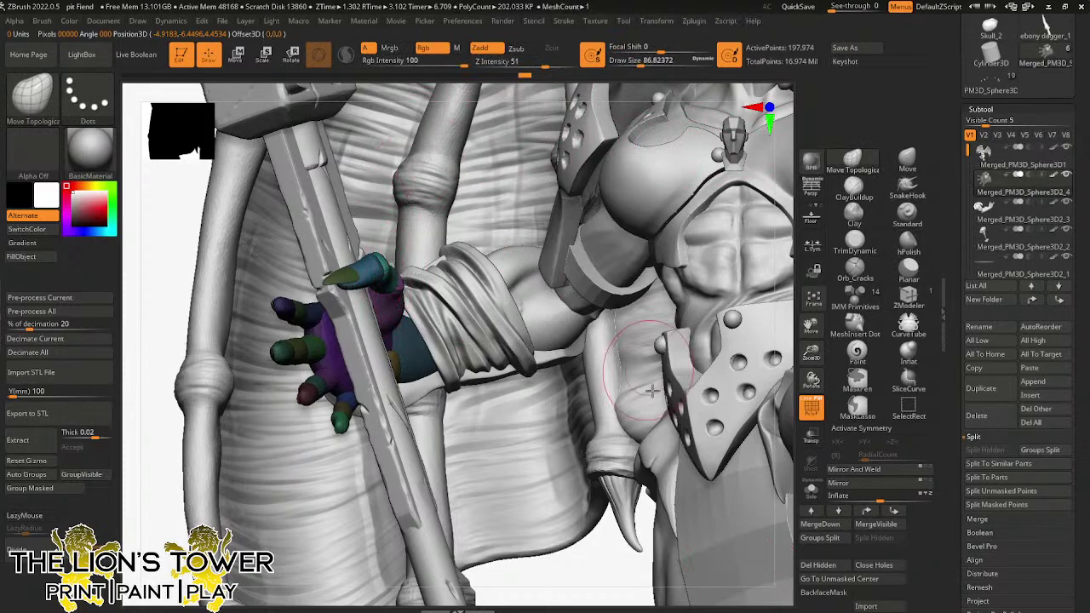
left_click_drag(601, 583, 566, 545)
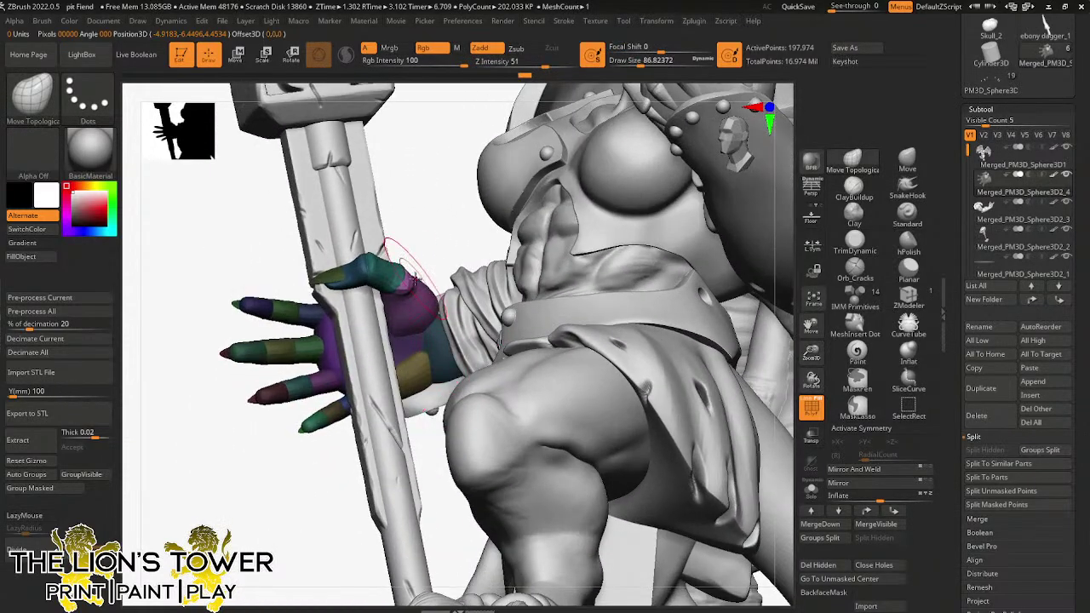
mouse_move(428, 260)
right_mouse_down()
mouse_move(418, 244)
mouse_move(434, 245)
mouse_move(464, 191)
mouse_move(415, 196)
right_mouse_up()
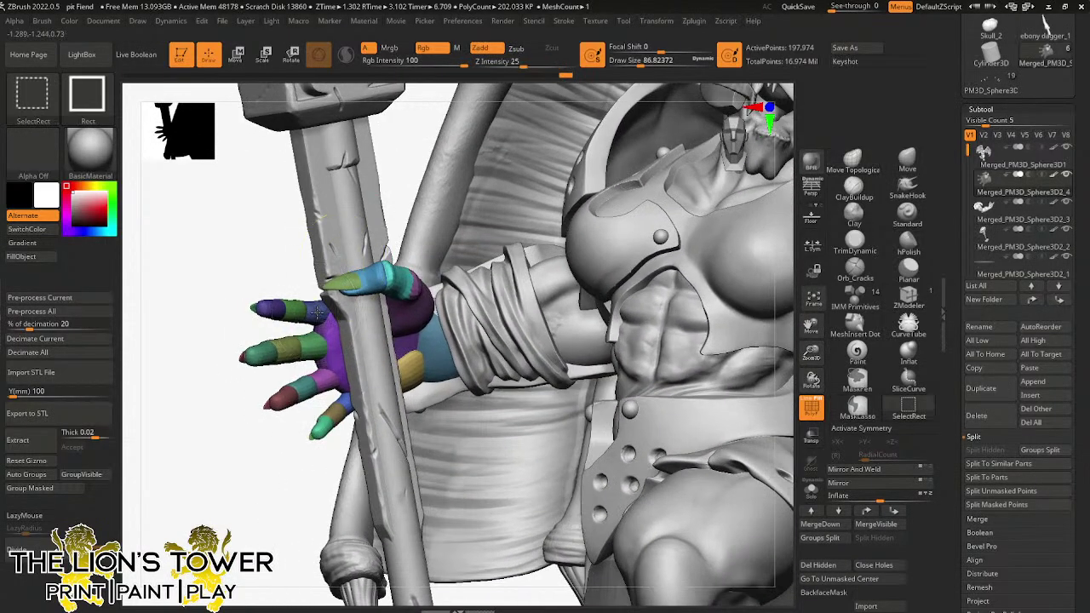
- Hide the index finger's polygroups, mask the rest of the hand, and unhide the finger so it alone is unmasked
left_click(293, 310, "ctrl+shift")
left_click(294, 310, "ctrl+shift")
left_click(258, 307, "ctrl+shift")
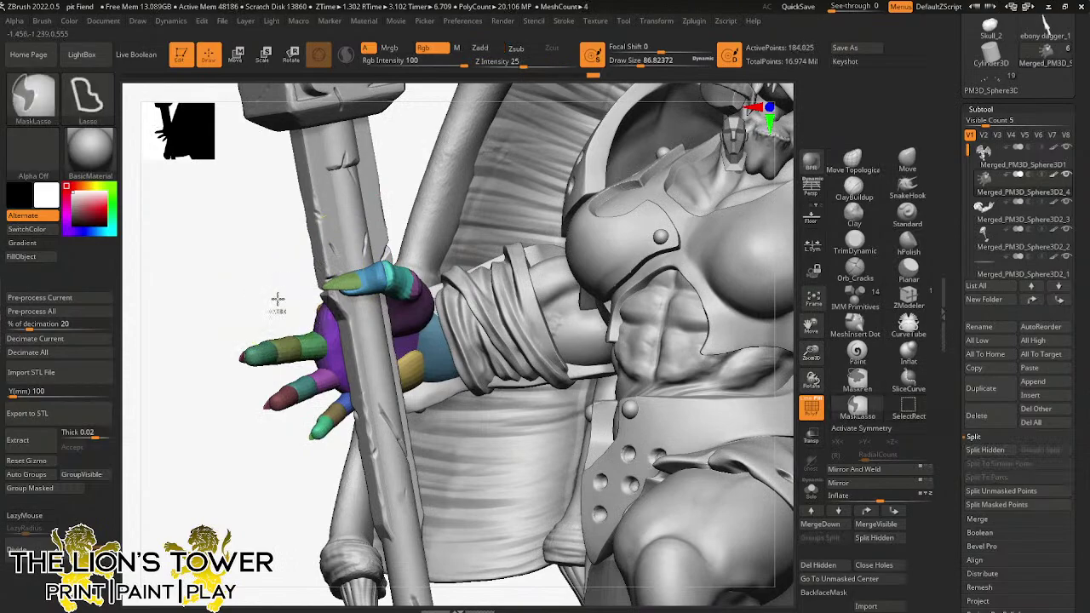
left_click(278, 299, "ctrl")
left_click(279, 297, "ctrl+shift")
right_click_drag(397, 181, 315, 191)
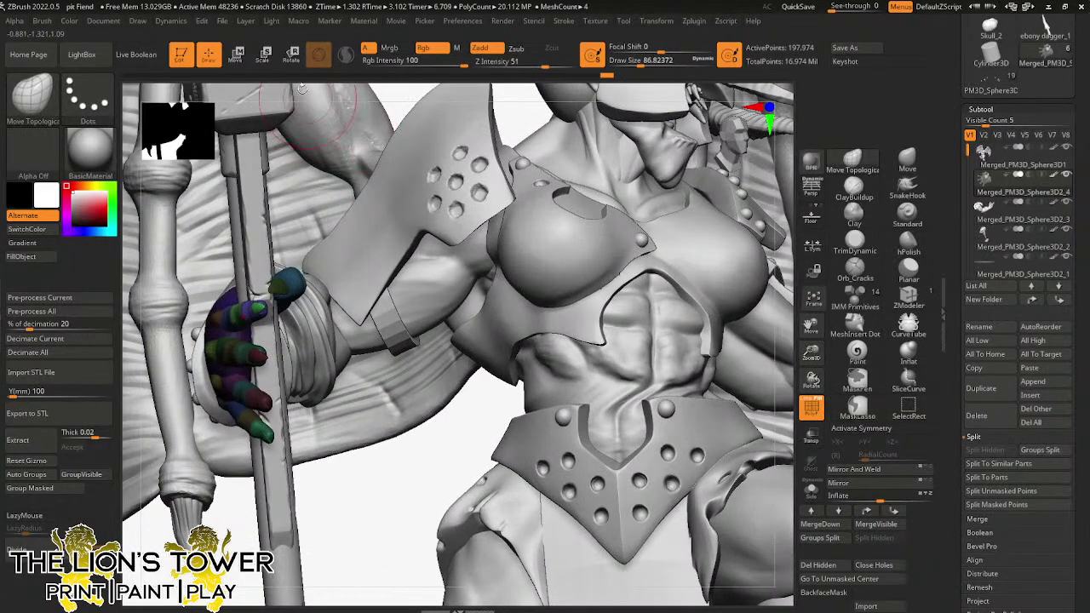
- Place the gizmo at the index finger's knuckle and rotate the finger to align it across the mace shaft
key("r")
left_click_drag(323, 278, 274, 273, "alt")
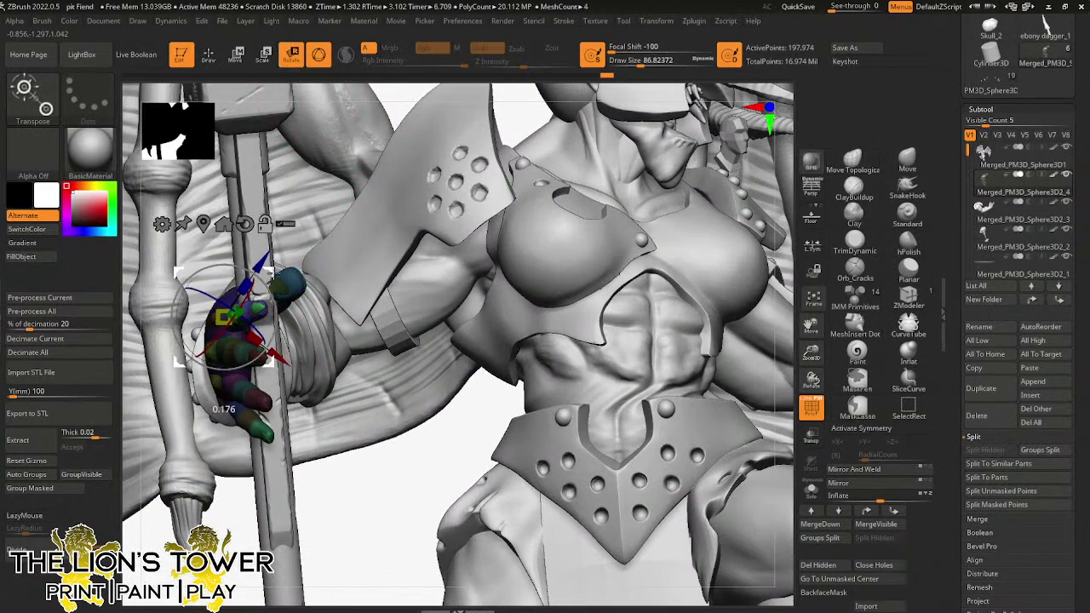
left_click(247, 226, "alt")
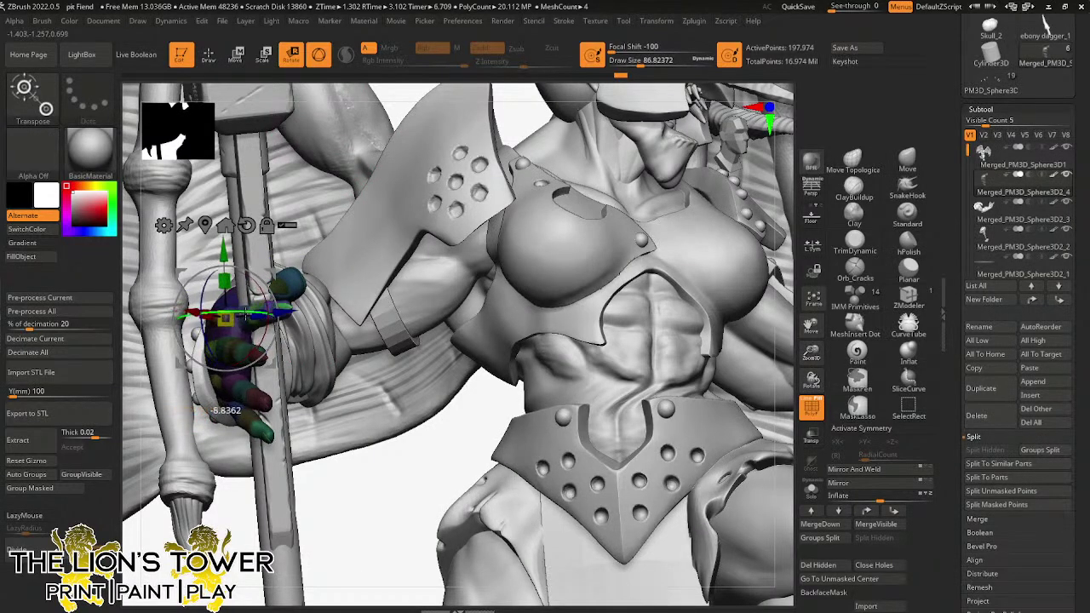
left_click_drag(245, 313, 265, 315)
mouse_move(375, 474)
left_mouse_down()
mouse_move(413, 469)
mouse_move(383, 469)
left_mouse_up()
mouse_move(539, 180)
left_mouse_down()
mouse_move(550, 178)
mouse_move(540, 173)
left_mouse_up()
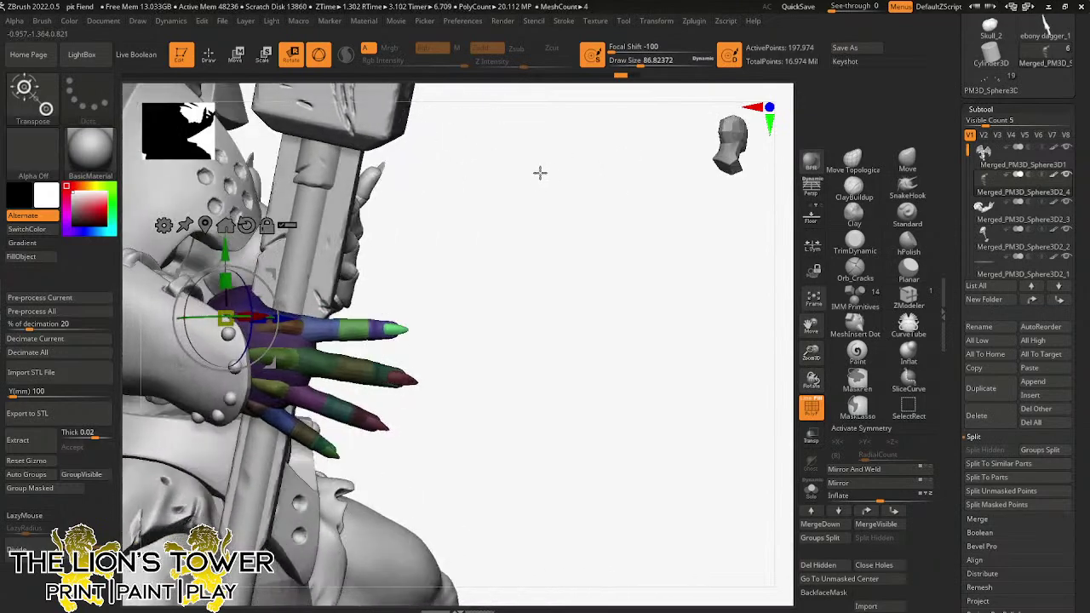
left_click_drag(271, 275, 347, 287)
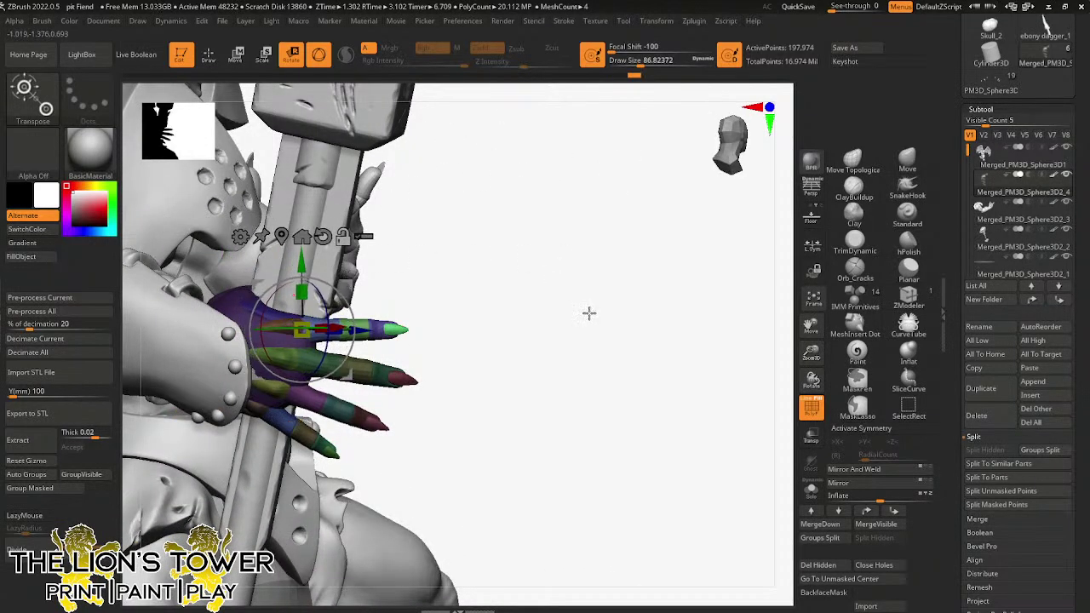
- Try to bend the unmasked index finger around the mace shaft from its first joint, and undo the rotations
left_click_drag(589, 313, 573, 321)
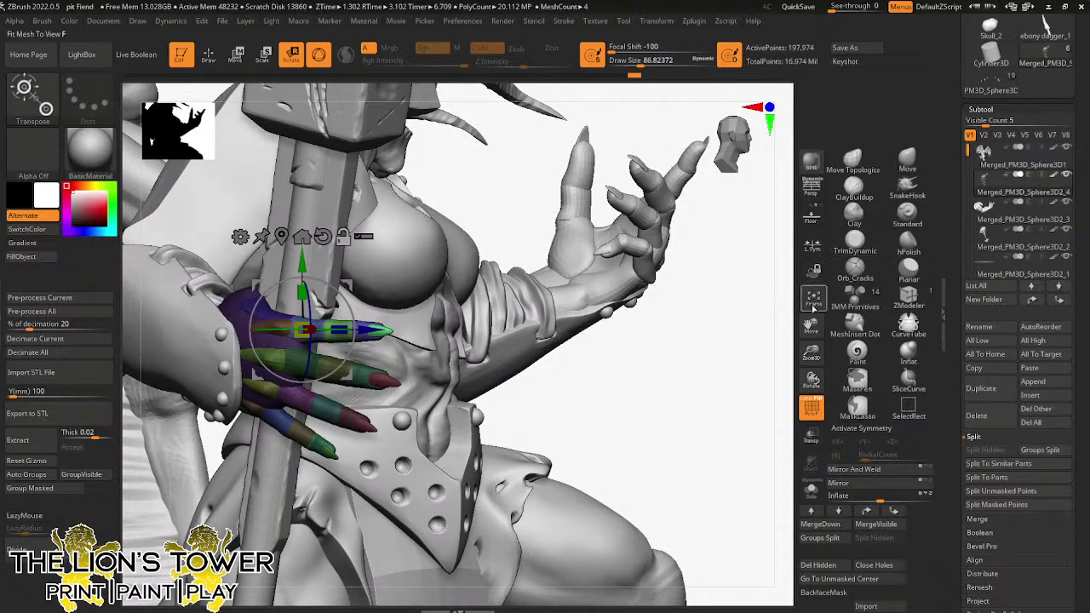
left_click_drag(811, 326, 850, 314)
left_click_drag(702, 373, 720, 374)
left_click_drag(383, 260, 400, 346)
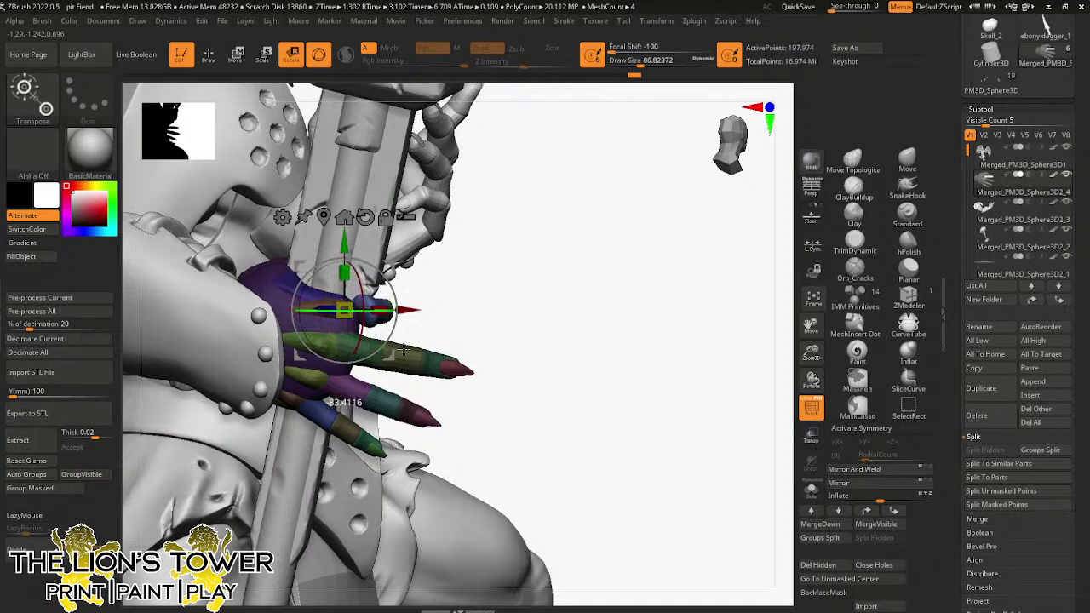
right_click_drag(418, 331, 573, 279)
left_click_drag(392, 289, 395, 308)
left_click_drag(390, 266, 369, 263)
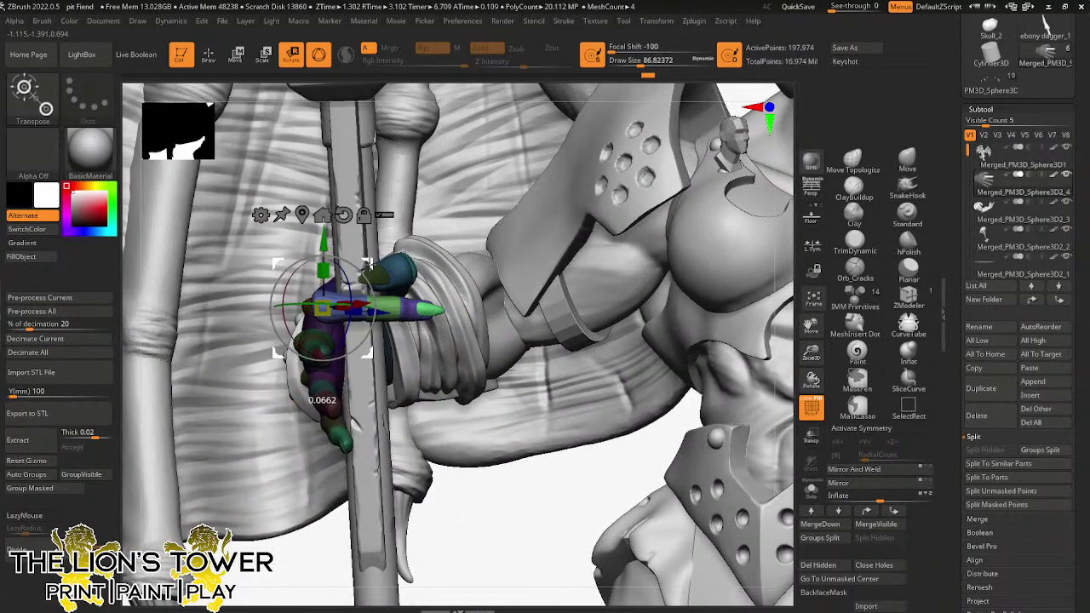
right_click_drag(467, 475, 486, 286)
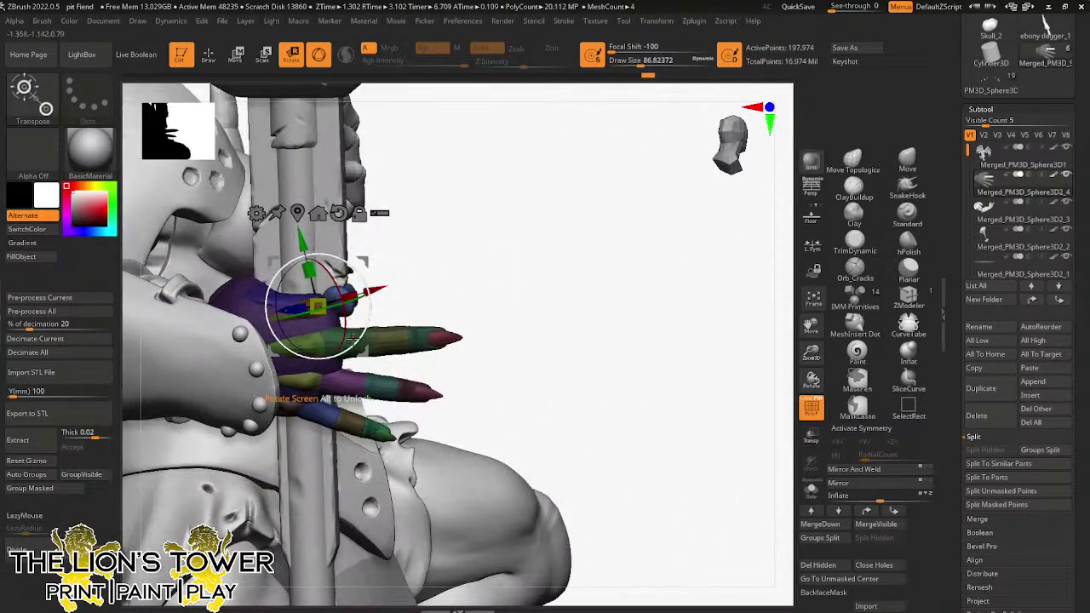
left_click_drag(354, 351, 339, 361, "alt")
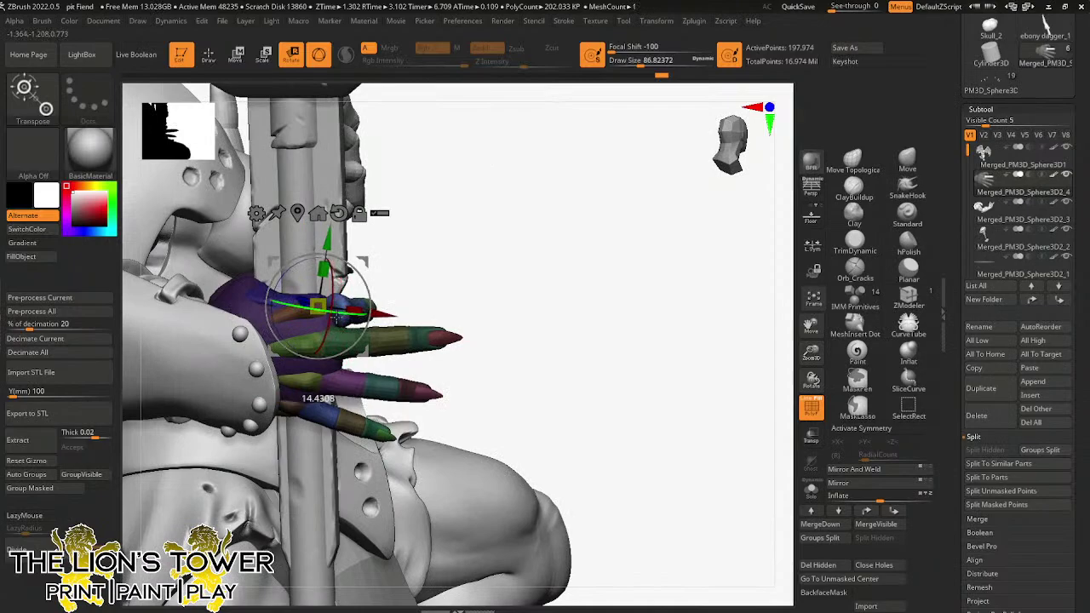
right_click_drag(513, 234, 494, 261)
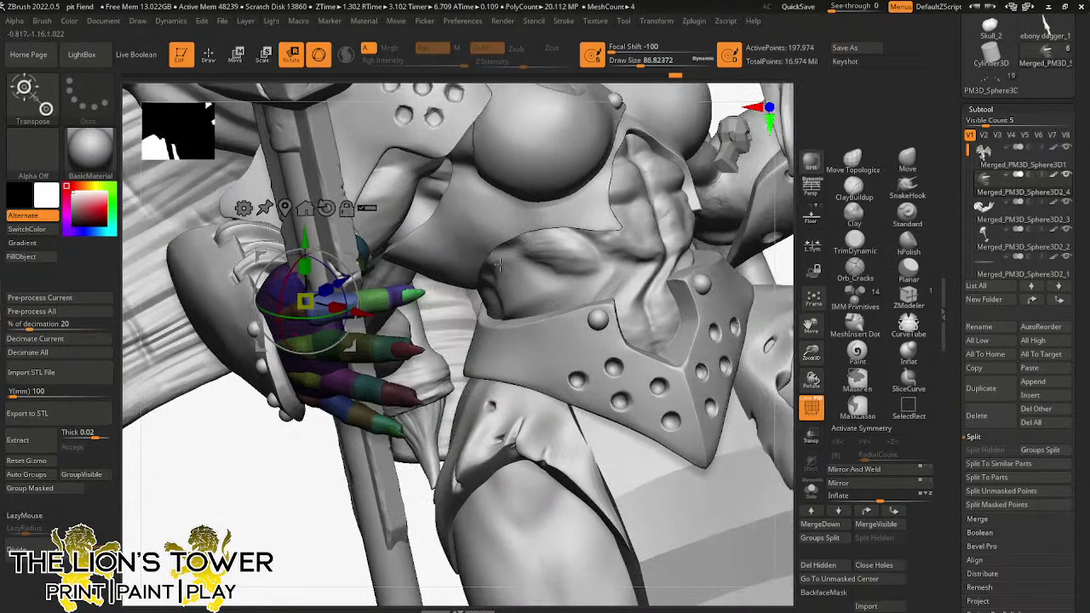
right_click_drag(301, 501, 319, 464)
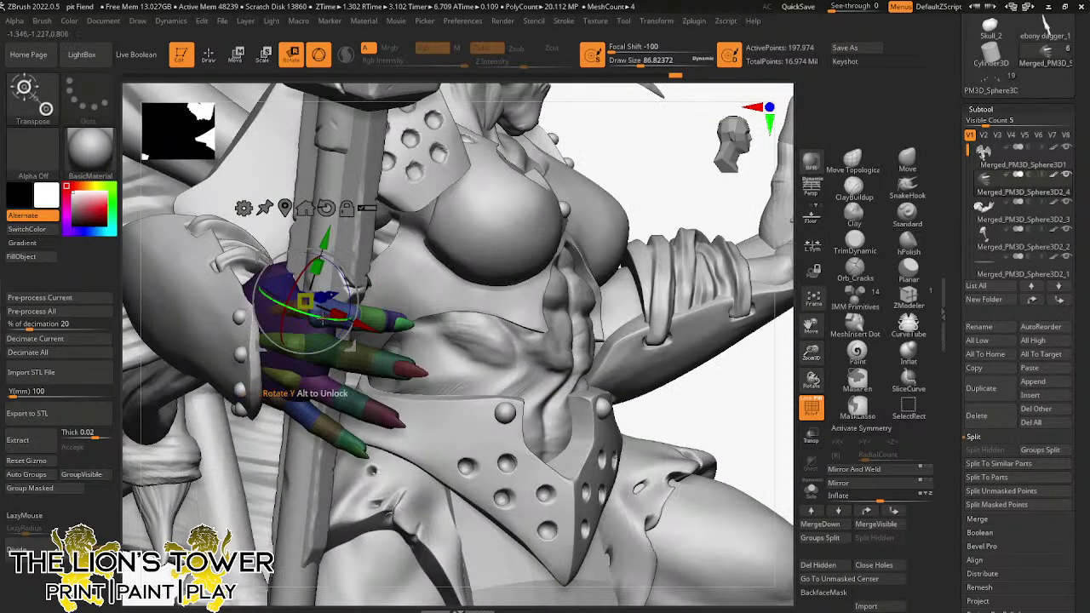
right_click_drag(468, 228, 432, 261)
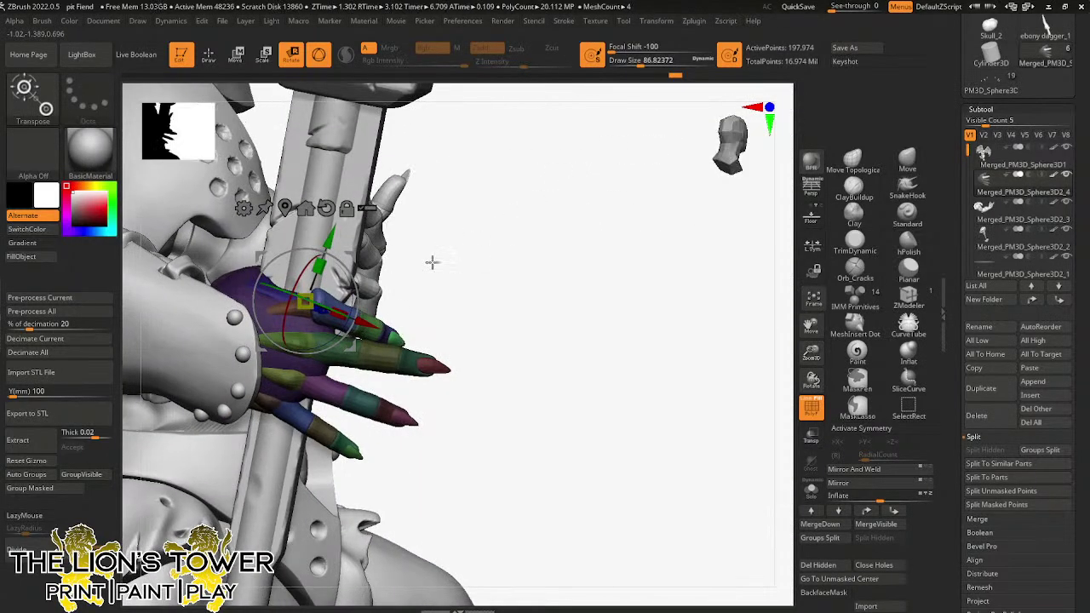
key("ctrl")
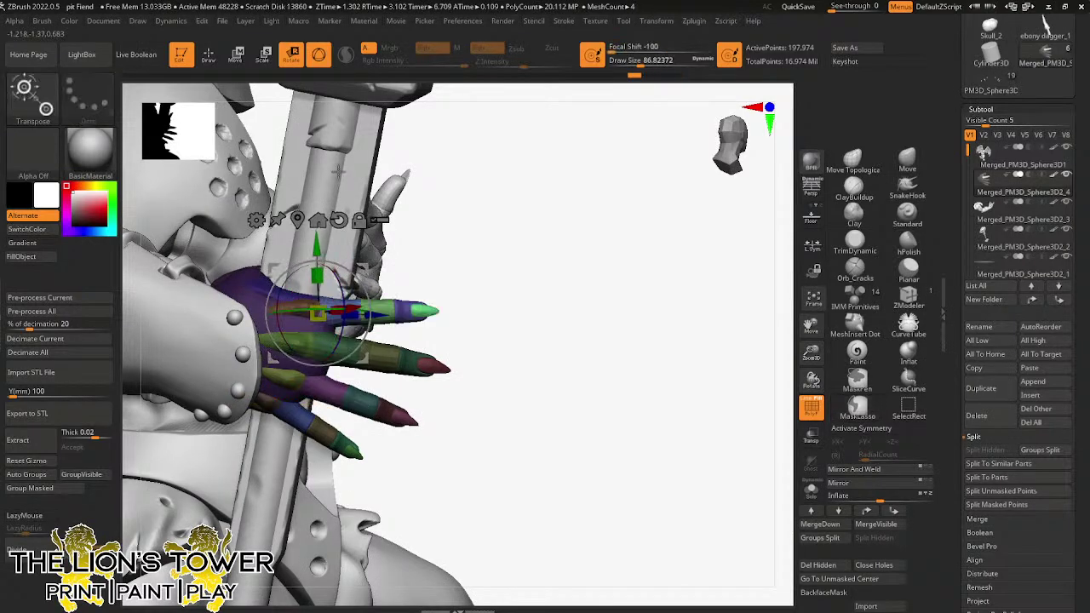
- Isolate and mask the index finger's lower segment, then unhide the hand so only the outer finger segments remain unmasked
key("q")
left_click(355, 311, "ctrl+shift")
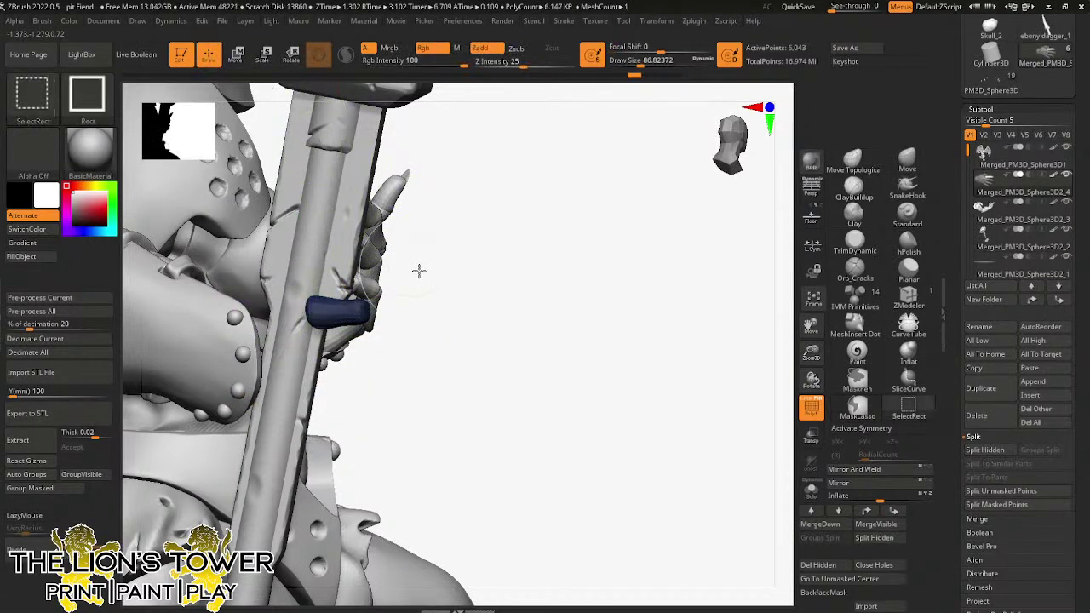
left_click(418, 264, "ctrl+shift")
key("w")
- Rotate and shift the unmasked outer index finger segments at their joint to bend them around the front of the shaft
left_click_drag(483, 288, 498, 252)
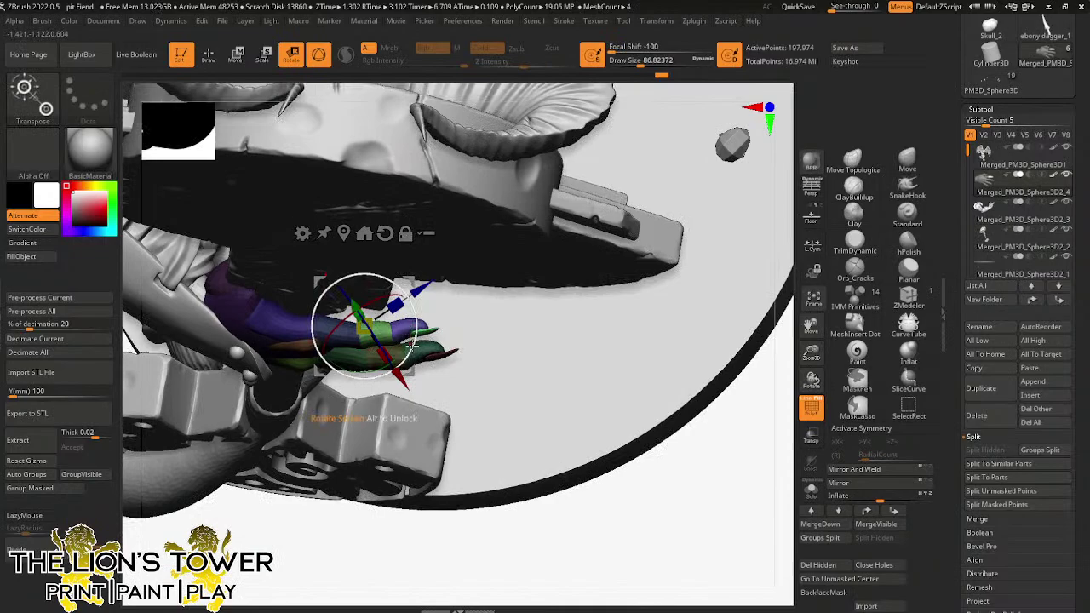
left_click_drag(533, 528, 471, 256)
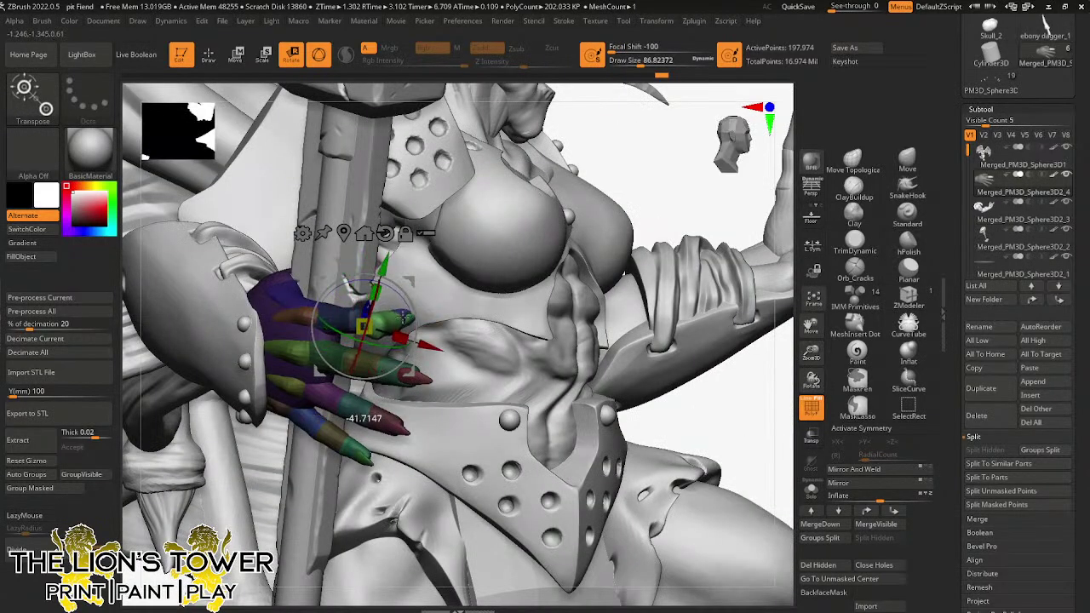
left_click_drag(403, 318, 408, 285)
left_click_drag(662, 182, 511, 191)
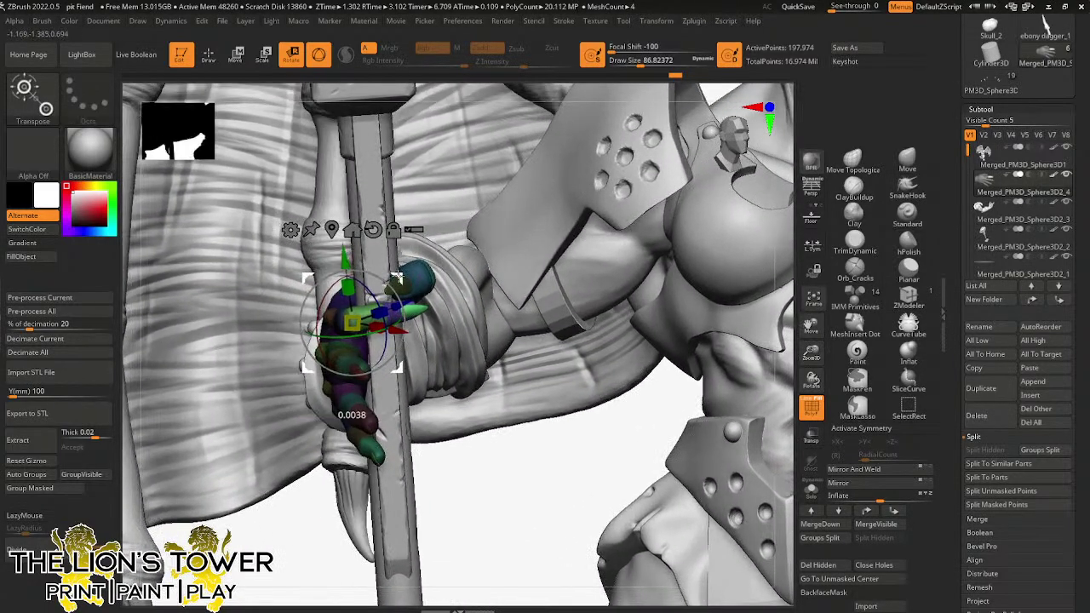
left_click_drag(480, 489, 416, 271)
left_click_drag(237, 212, 612, 466)
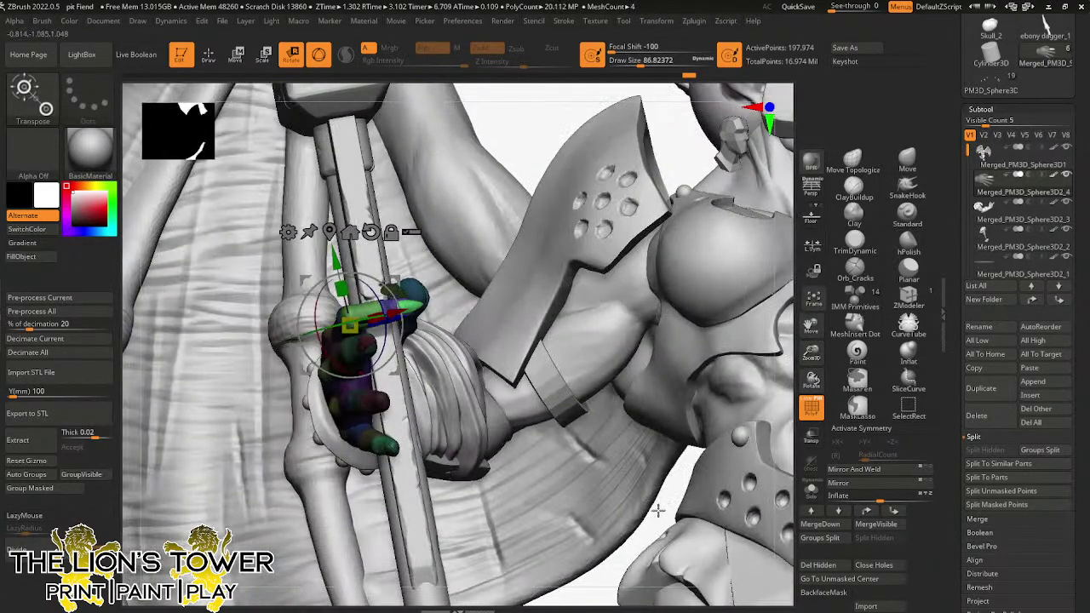
- Select the horned mace and shift it so its shaft sits closer to the inside of the curled fingers
left_click_drag(658, 511, 579, 502)
left_click(405, 373, "alt")
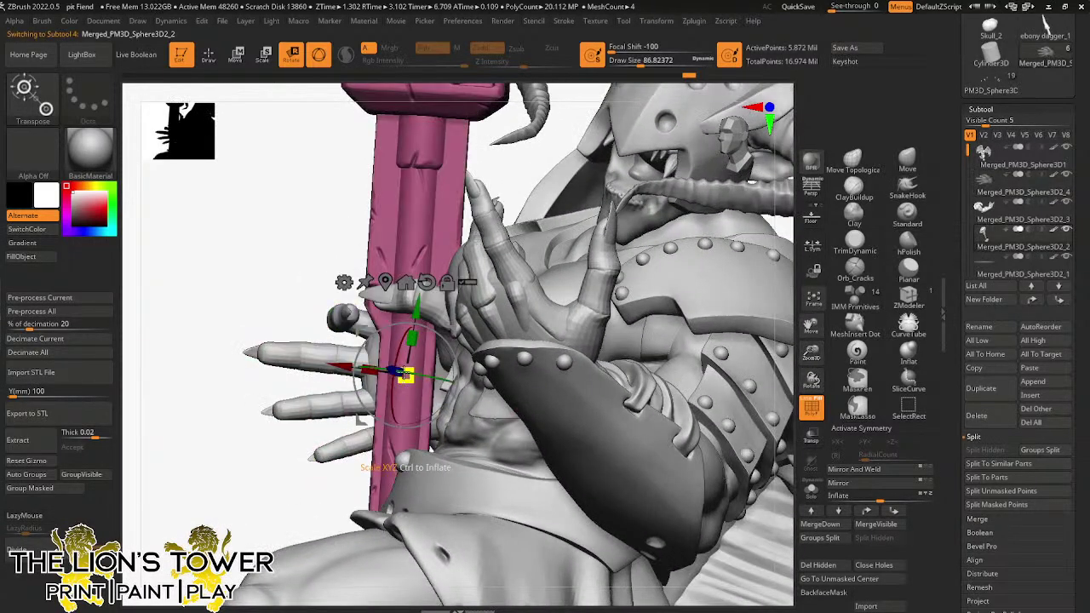
left_click_drag(453, 330, 428, 321)
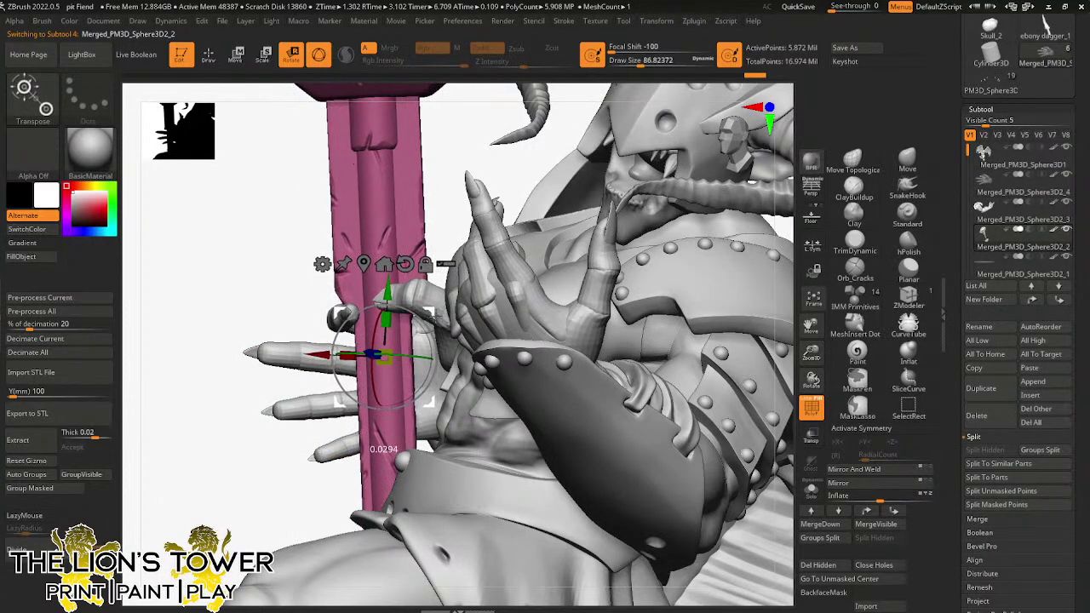
- Examine the mace's placement against the hand, base and whole figure from several angles
right_click_drag(432, 210, 779, 383)
right_click_drag(778, 383, 761, 218, "alt")
right_click_drag(703, 421, 768, 417)
right_click_drag(811, 334, 789, 410, "ctrl")
right_click_drag(789, 410, 733, 358, "alt")
left_click_drag(732, 357, 709, 349)
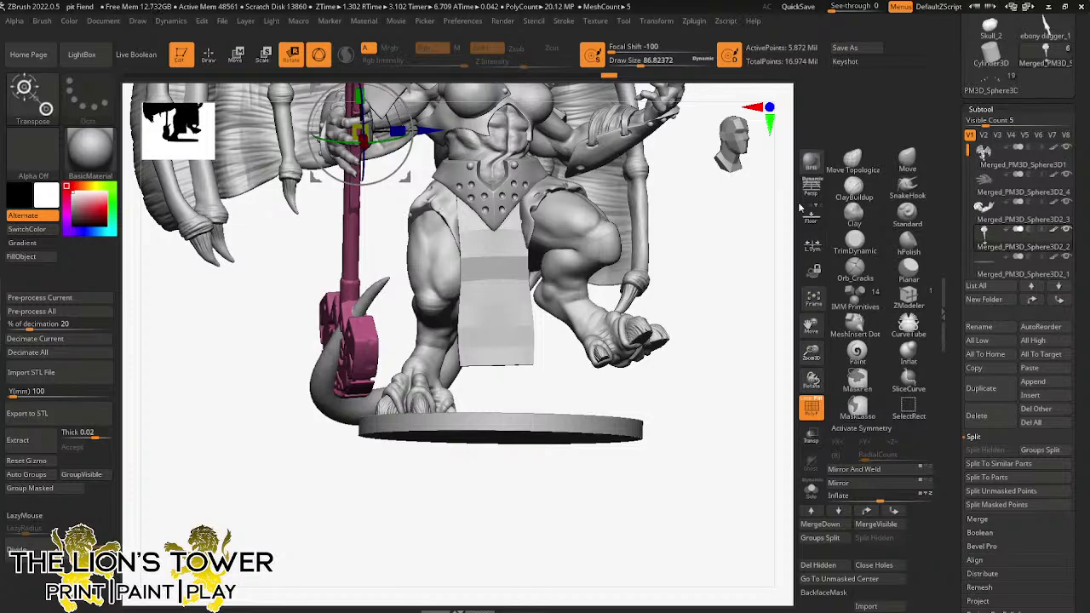
left_click_drag(811, 352, 812, 327)
left_click_drag(707, 303, 745, 312)
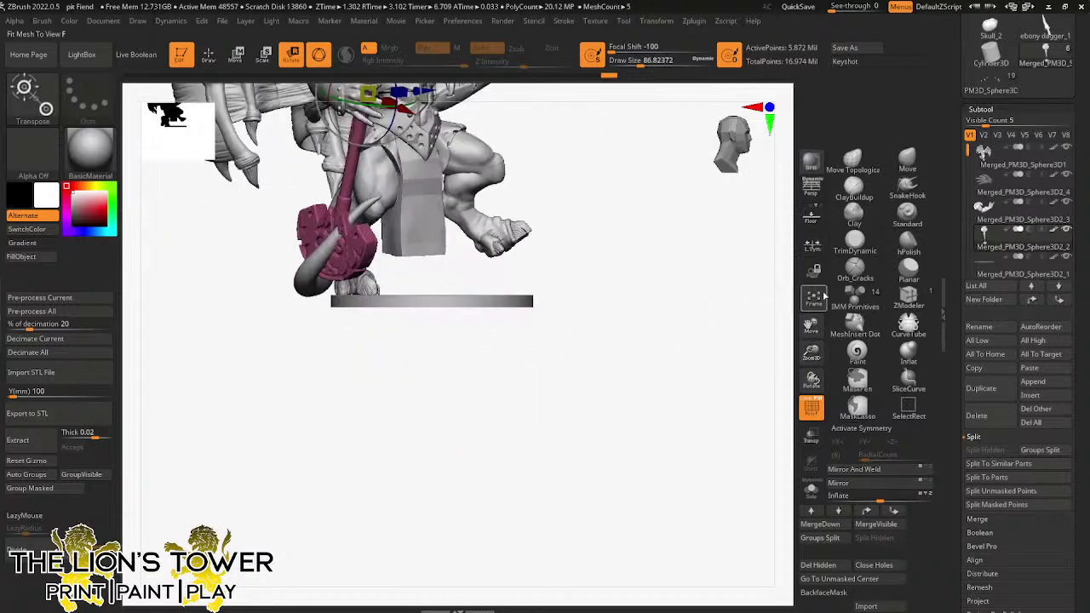
left_click_drag(811, 327, 889, 373)
left_click_drag(729, 340, 757, 301)
left_click_drag(810, 326, 658, 356)
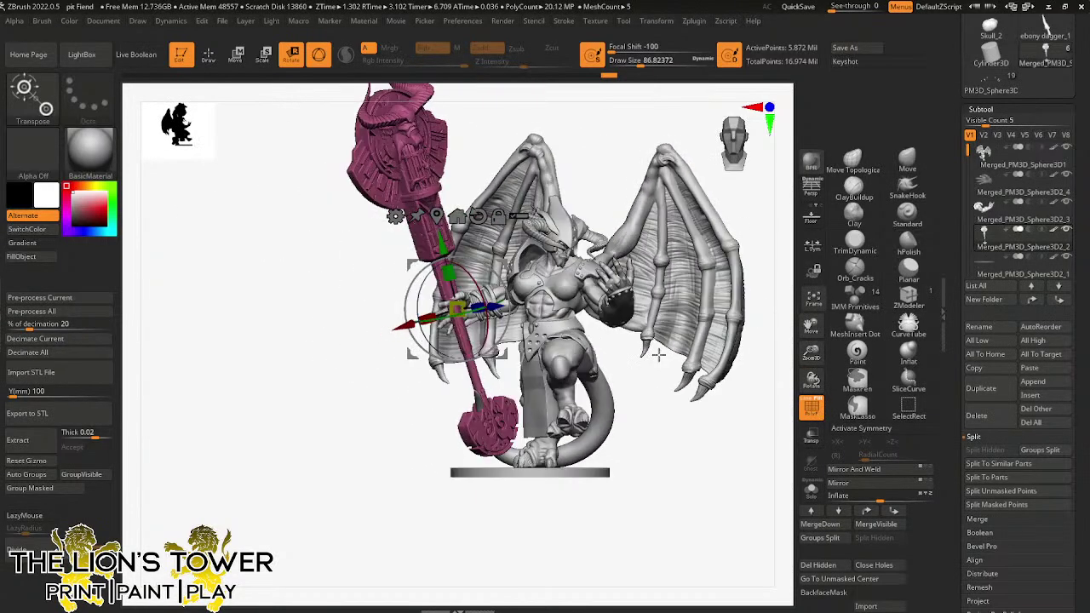
left_click_drag(652, 397, 636, 367)
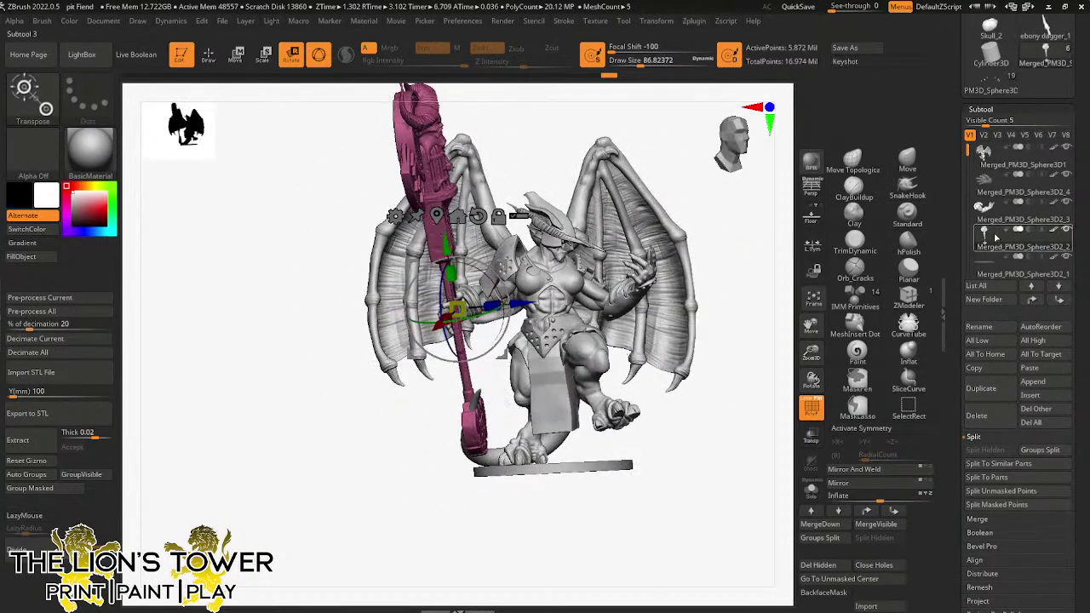
left_click_drag(812, 353, 781, 416)
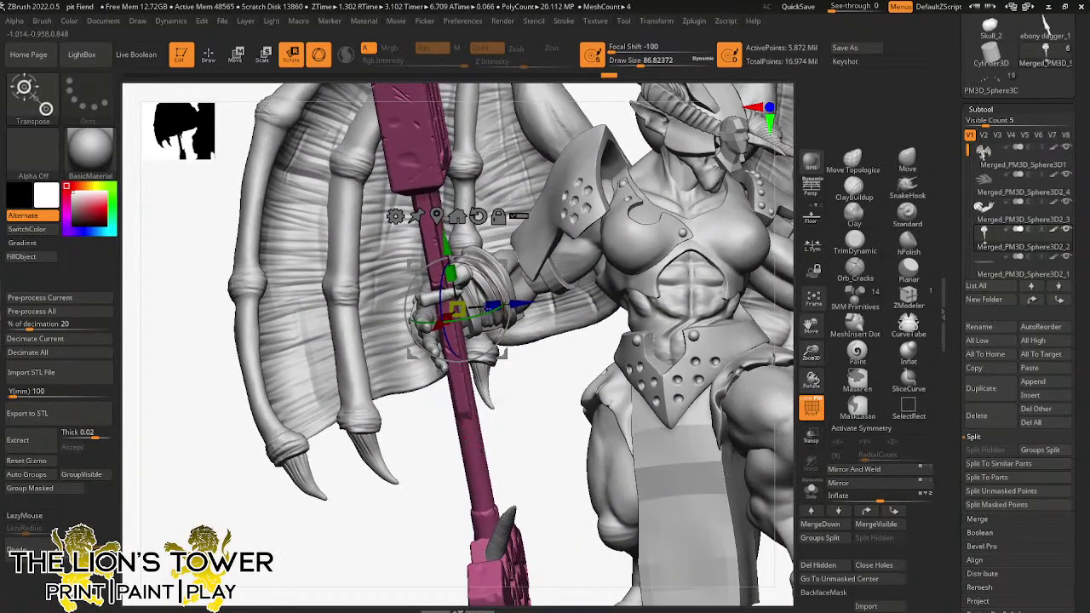
- Slide the mace down through the hand and tilt its shaft to align it with the grip
left_click_drag(445, 237, 455, 295)
left_click_drag(550, 411, 414, 414)
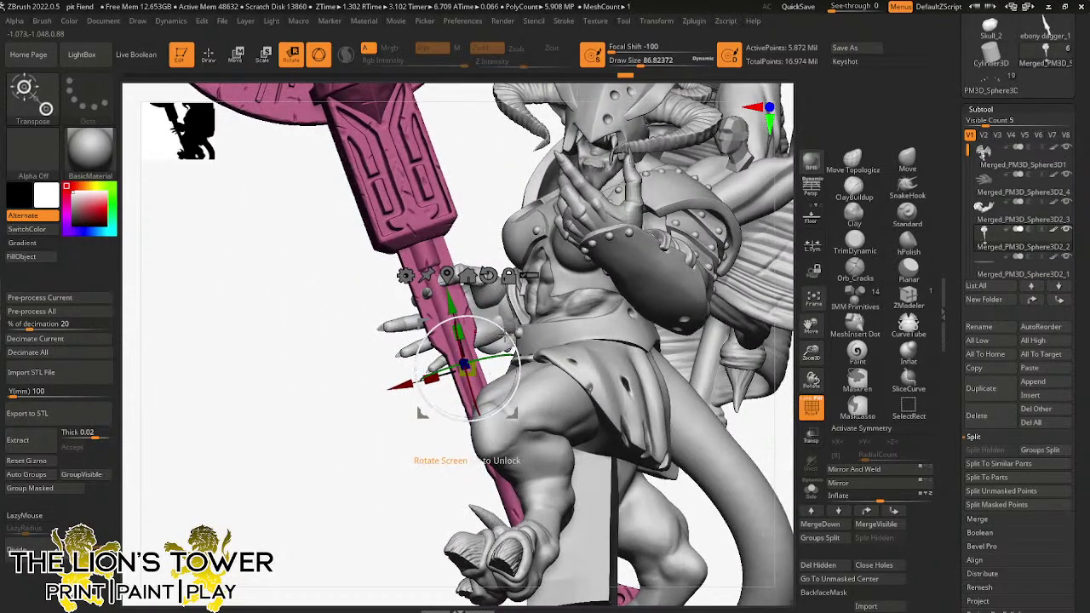
left_click_drag(507, 338, 531, 324)
left_click_drag(486, 245, 496, 223)
mouse_move(453, 298)
left_mouse_down()
mouse_move(461, 320)
mouse_move(457, 310)
left_mouse_up()
- Select the hand, mask everything except the thumb's end, and adjust the thumb's end against the mace shaft
left_click(455, 270, "alt")
left_click_drag(355, 449, 327, 467)
left_click(209, 56)
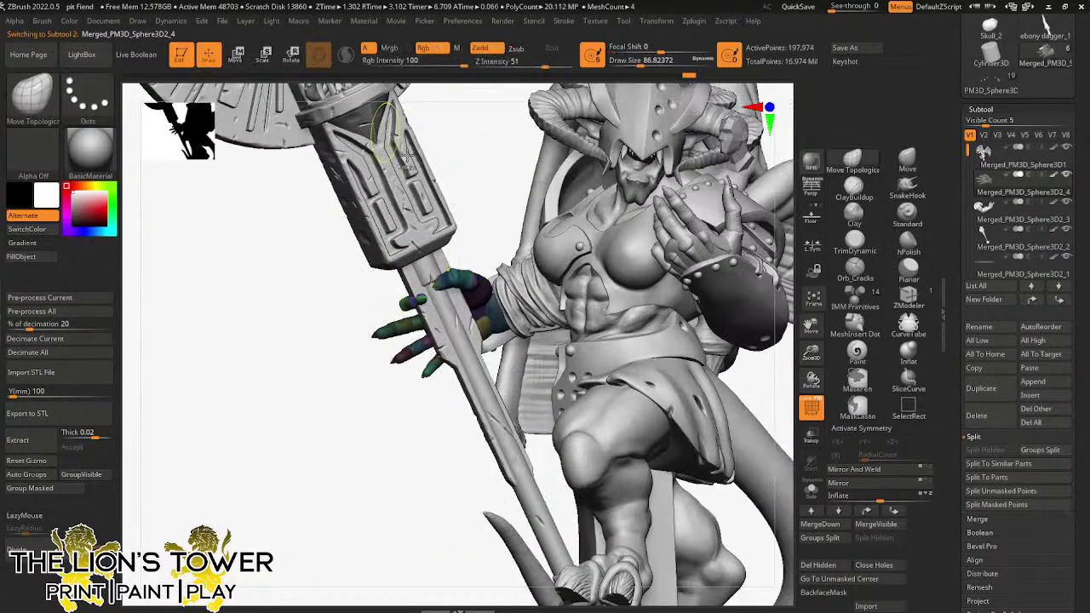
left_click(436, 284, "ctrl+shift")
left_click(467, 241, "ctrl")
left_click(468, 238, "ctrl+shift")
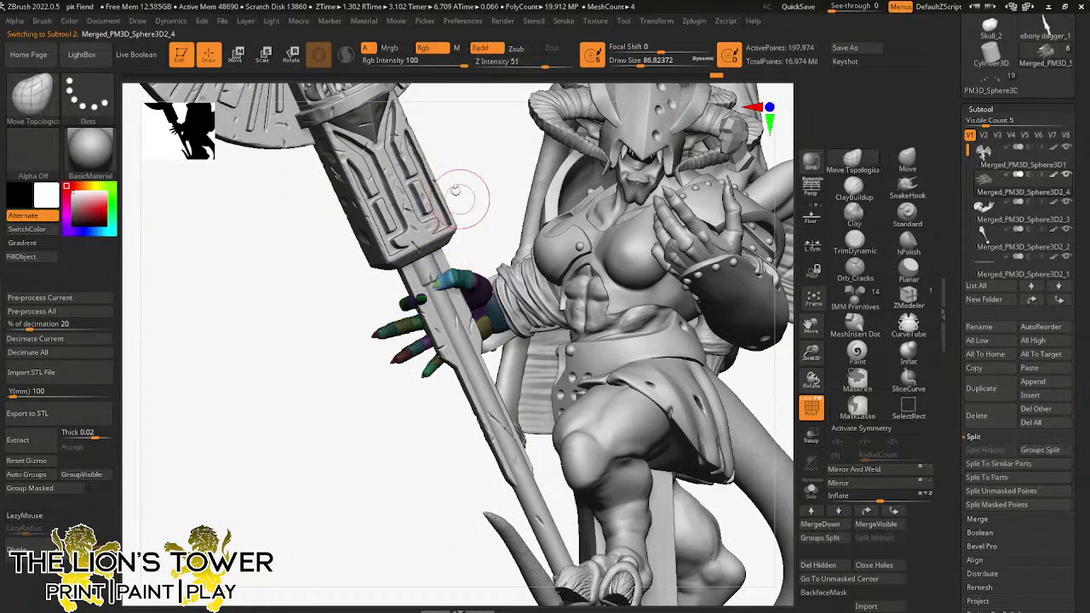
key("e")
left_click_drag(458, 257, 489, 233)
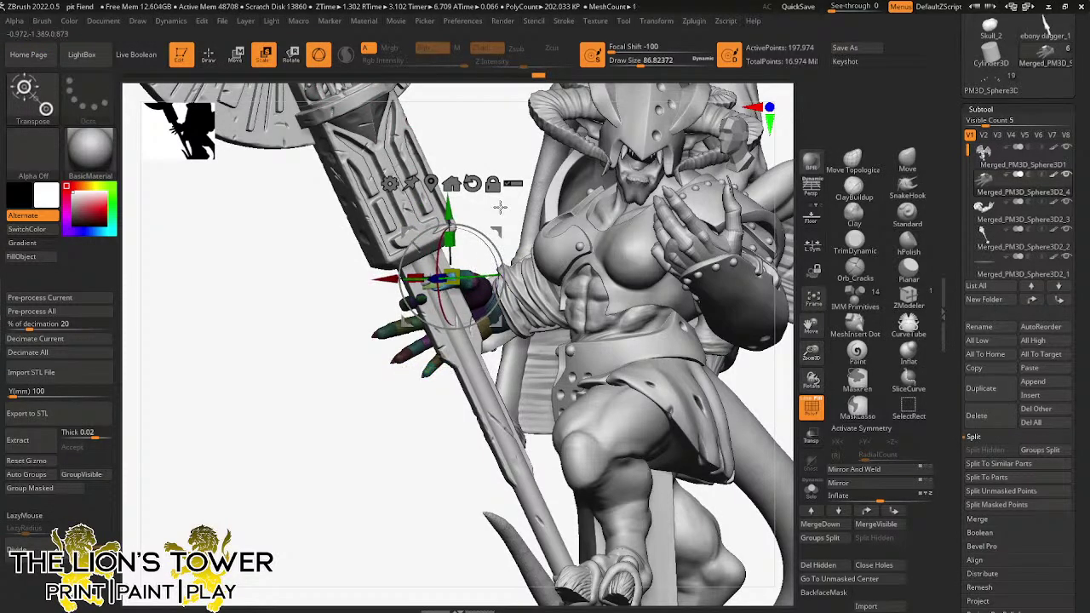
mouse_move(501, 208)
left_mouse_down()
mouse_move(514, 162)
mouse_move(498, 154)
left_mouse_up()
key("ctrl")
left_click_drag(376, 397, 351, 175)
- Mask the hand so only the index finger's outer segments stay unmasked, and ready them for rotation
left_click(209, 55)
left_click_drag(472, 145, 481, 255)
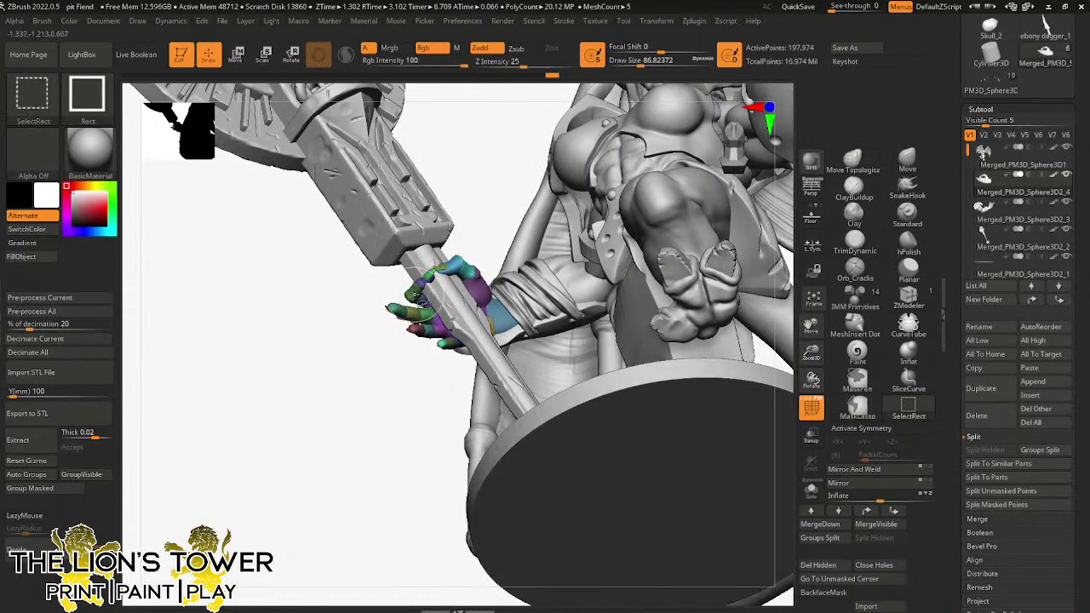
left_click(415, 290, "ctrl+shift")
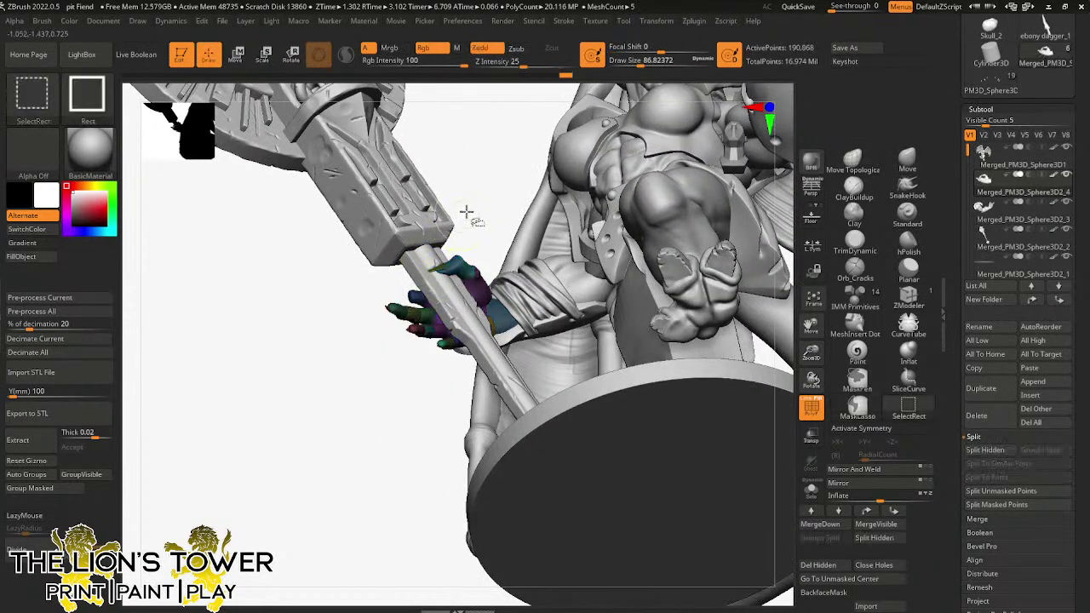
mouse_move(462, 214)
left_mouse_down()
mouse_move(486, 190)
mouse_move(418, 113)
left_mouse_up()
left_click(291, 57)
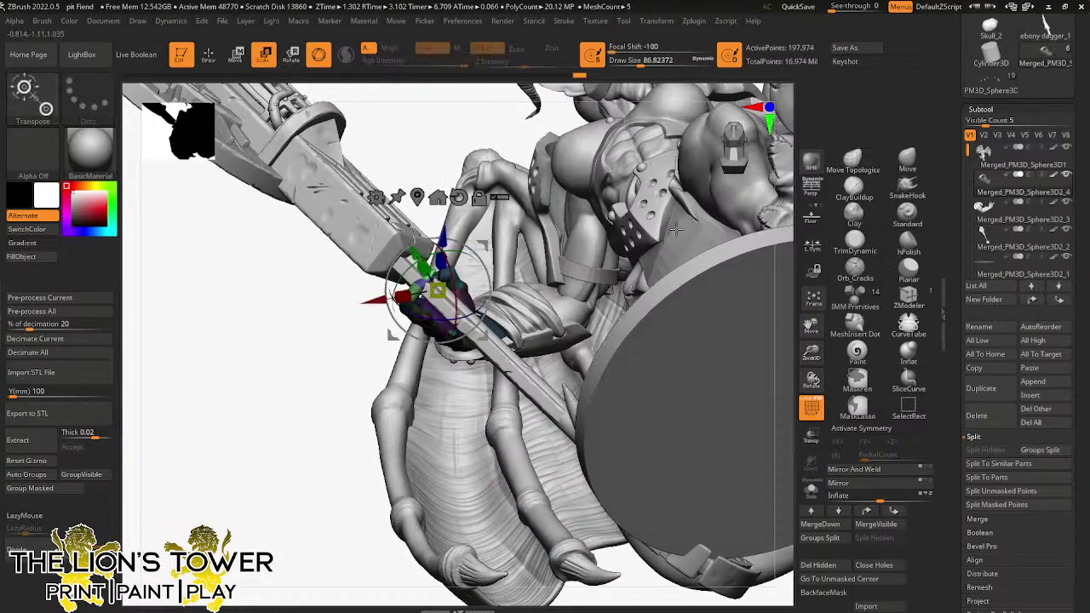
- Place the gizmo at the index finger's middle joint, then rotate and shift its outer segments over the shaft
right_click_drag(676, 228, 547, 236, "ctrl")
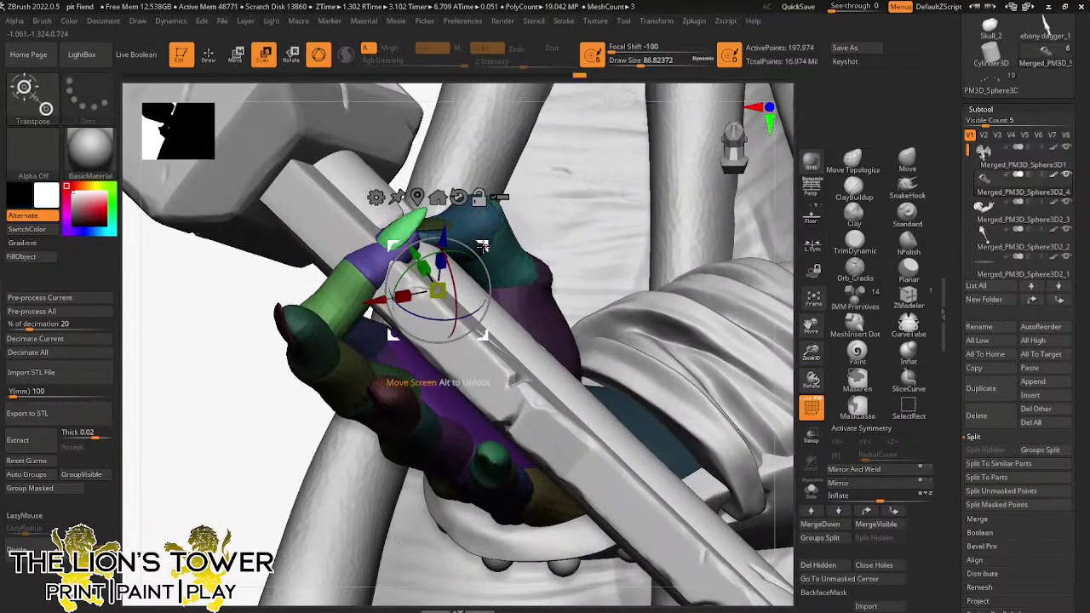
left_click_drag(483, 246, 375, 280, "alt")
right_click_drag(289, 243, 374, 279)
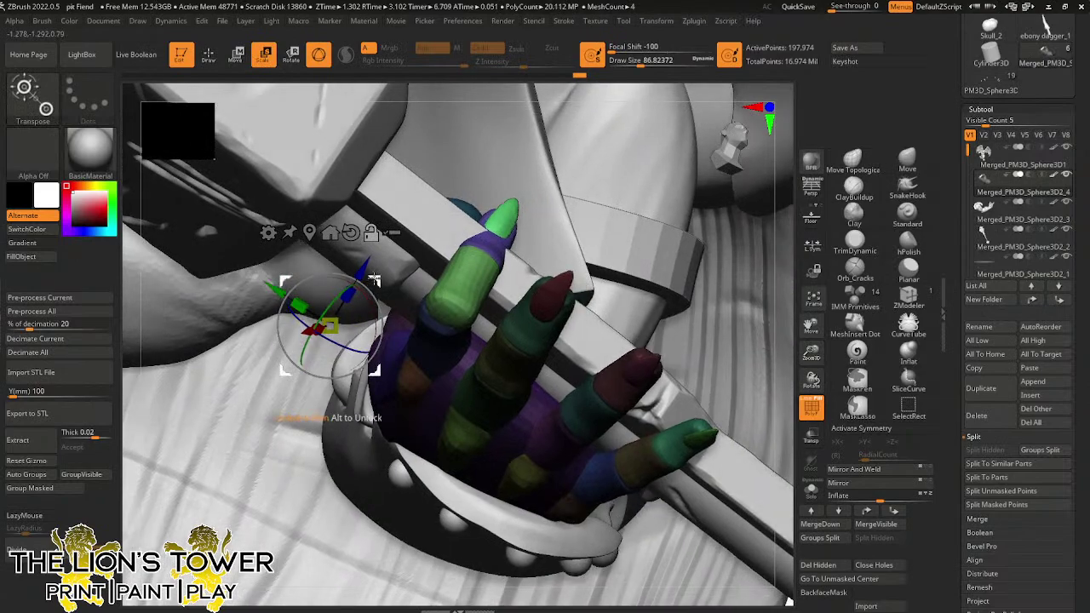
left_click_drag(373, 279, 491, 271, "alt")
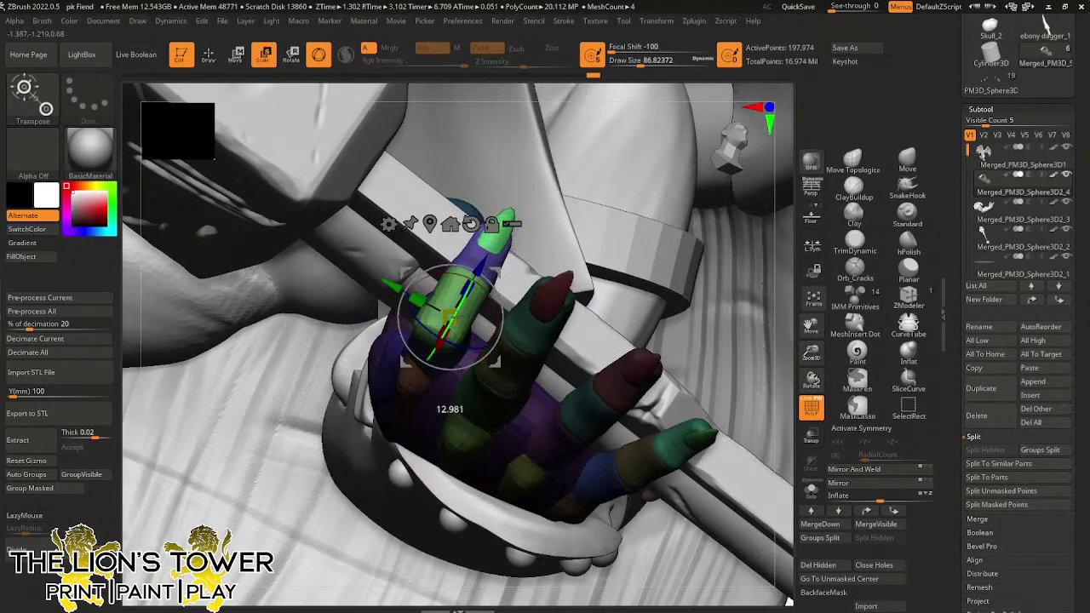
left_click_drag(491, 280, 535, 248)
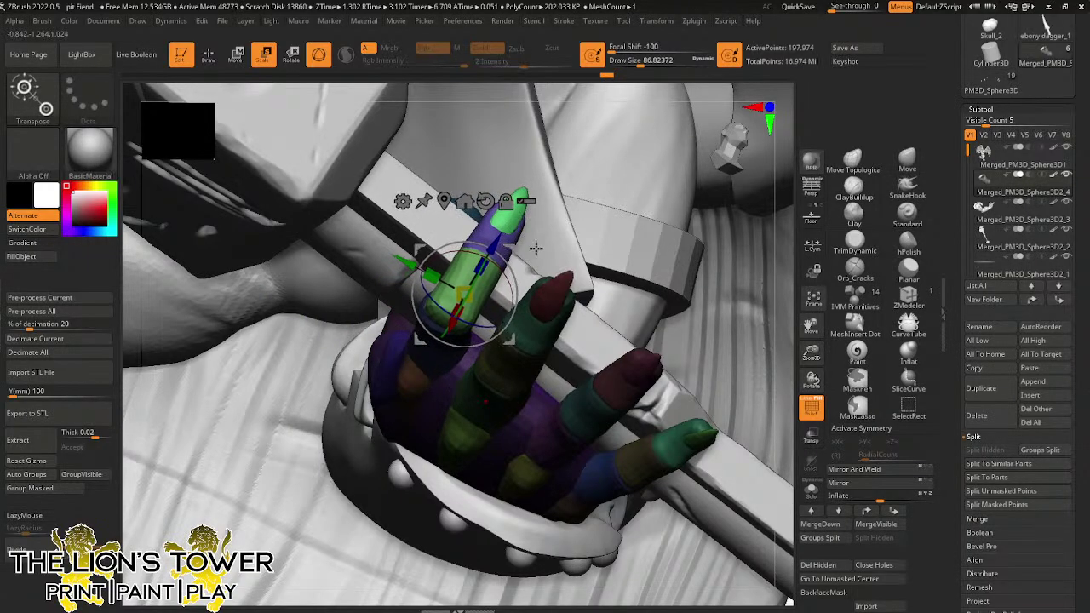
- Isolate the index finger's lower segment, lasso a mask around its base, then unhide the hand with only that finger free
left_click_drag(813, 379, 792, 366)
mouse_move(570, 219)
left_mouse_down()
mouse_move(584, 187)
mouse_move(634, 189)
mouse_move(606, 188)
left_mouse_up()
left_click(210, 55)
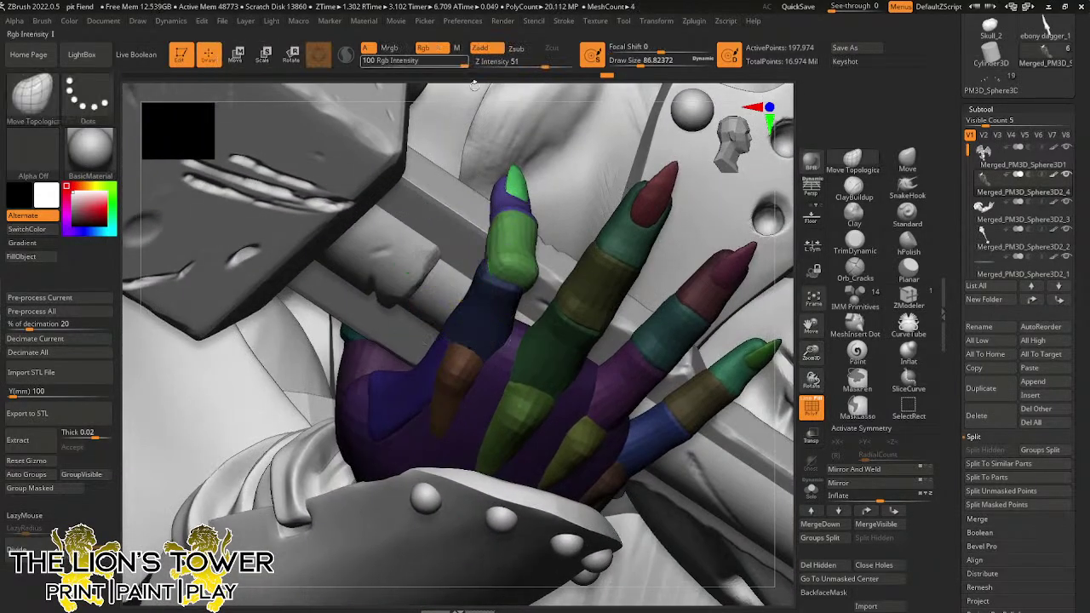
left_click(486, 316, "ctrl+shift")
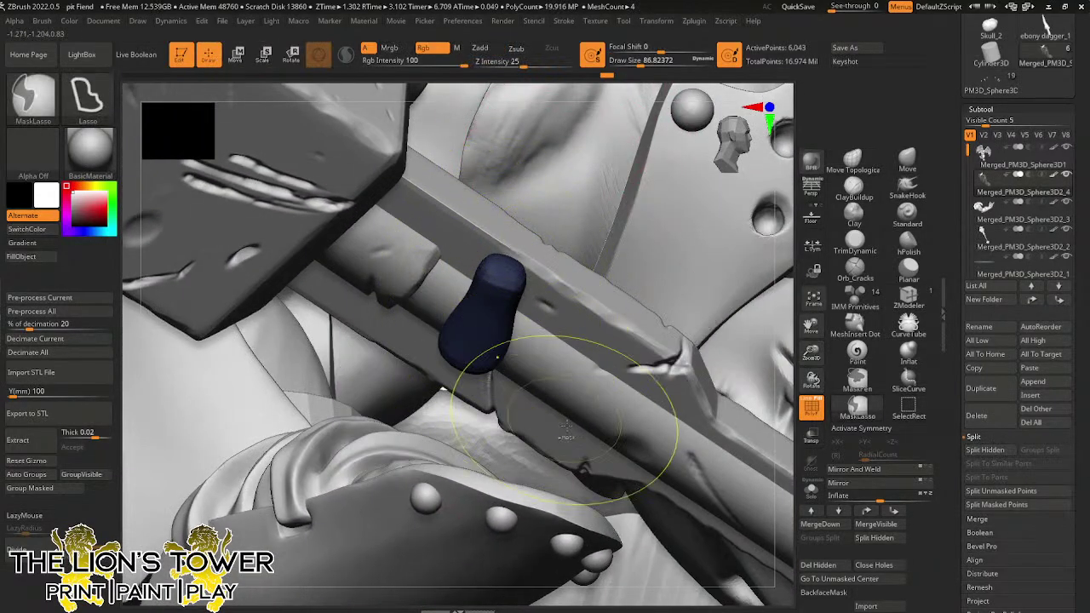
left_click_drag(521, 308, 442, 390, "ctrl")
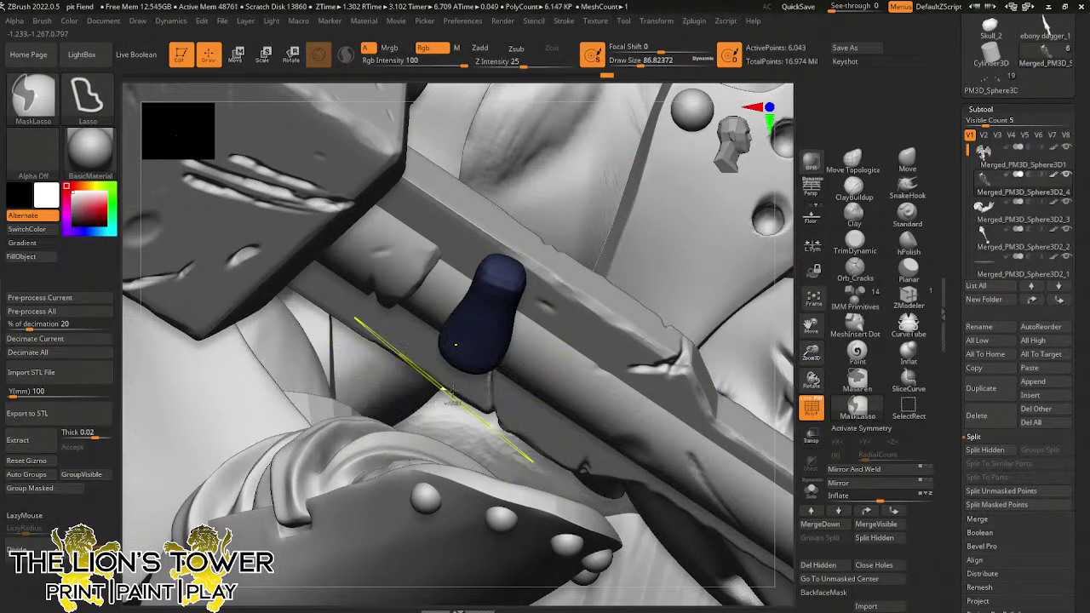
left_click_drag(811, 353, 703, 383)
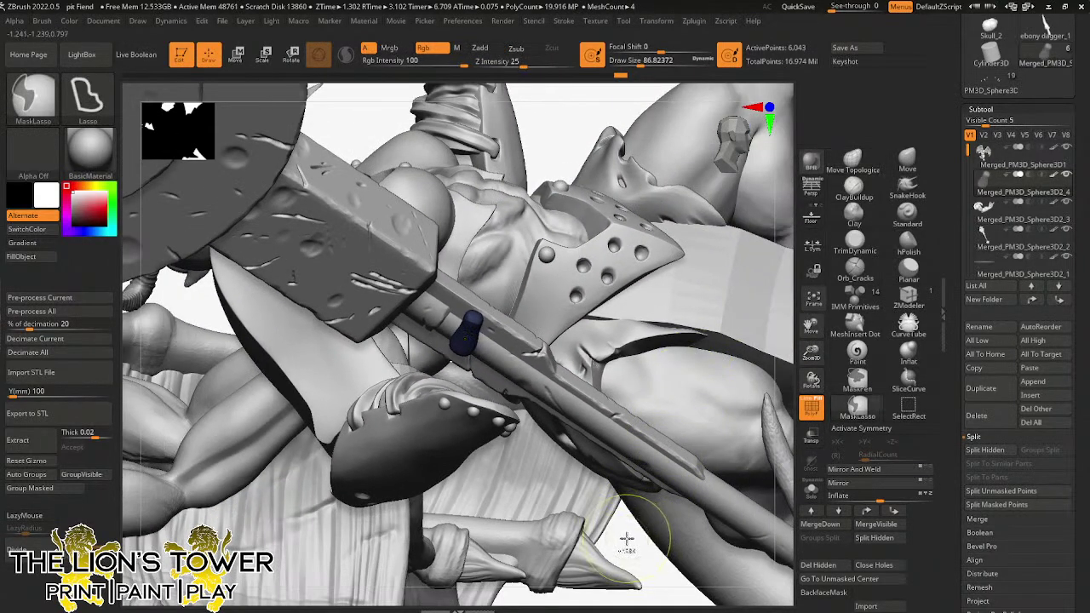
left_click(627, 538, "ctrl+shift")
left_click(626, 538, "ctrl")
left_click(291, 54)
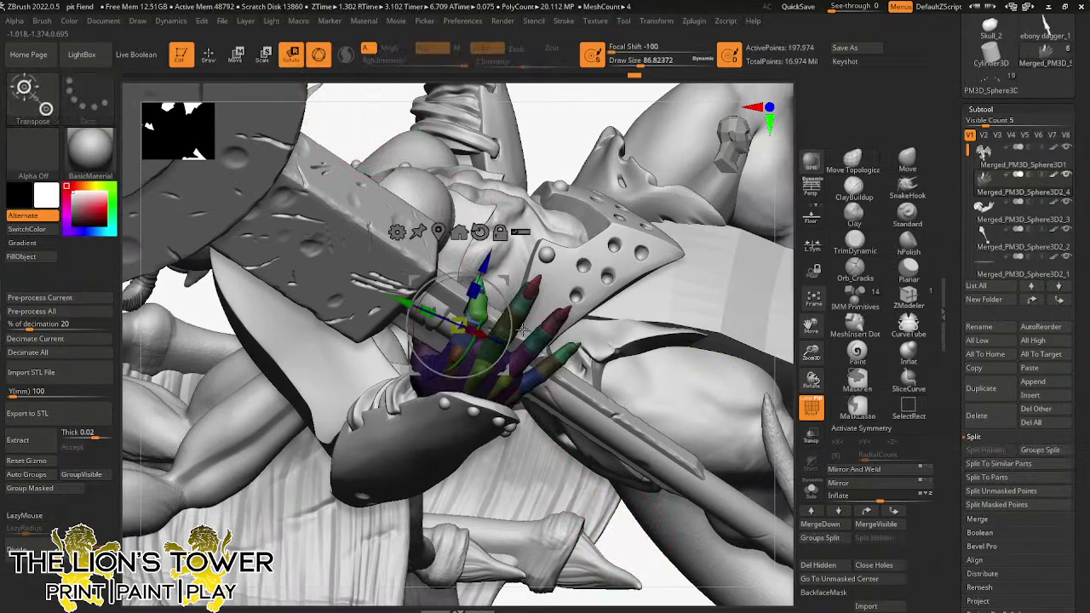
- Rotate and shift the unmasked part of the index finger from several angles to fit it around the shaft
key("q")
left_click_drag(625, 540, 602, 464)
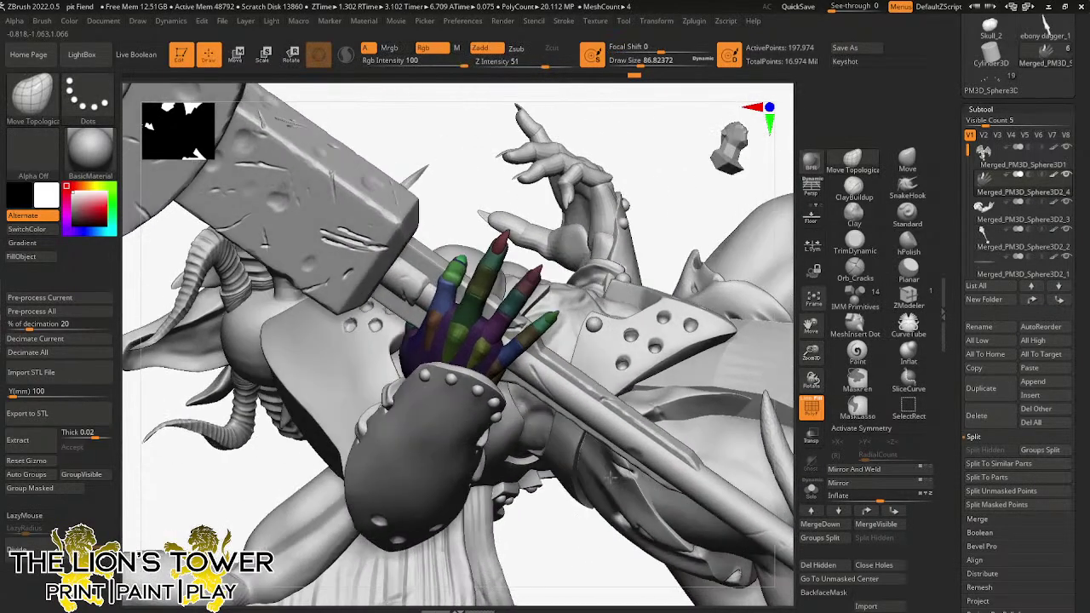
key("r")
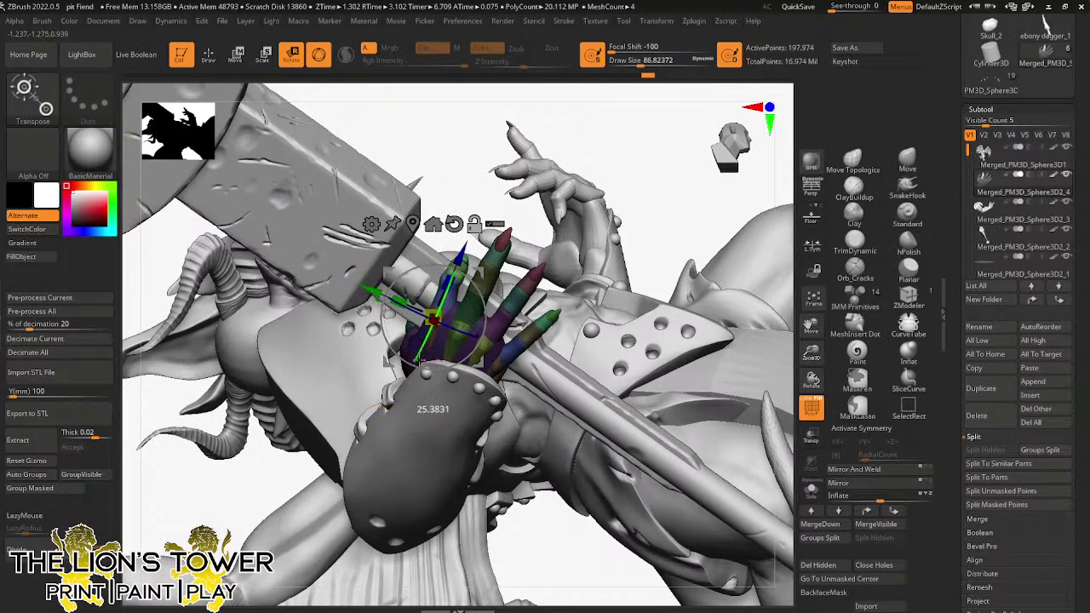
left_click_drag(622, 165, 600, 249)
left_click_drag(478, 273, 475, 289, "alt")
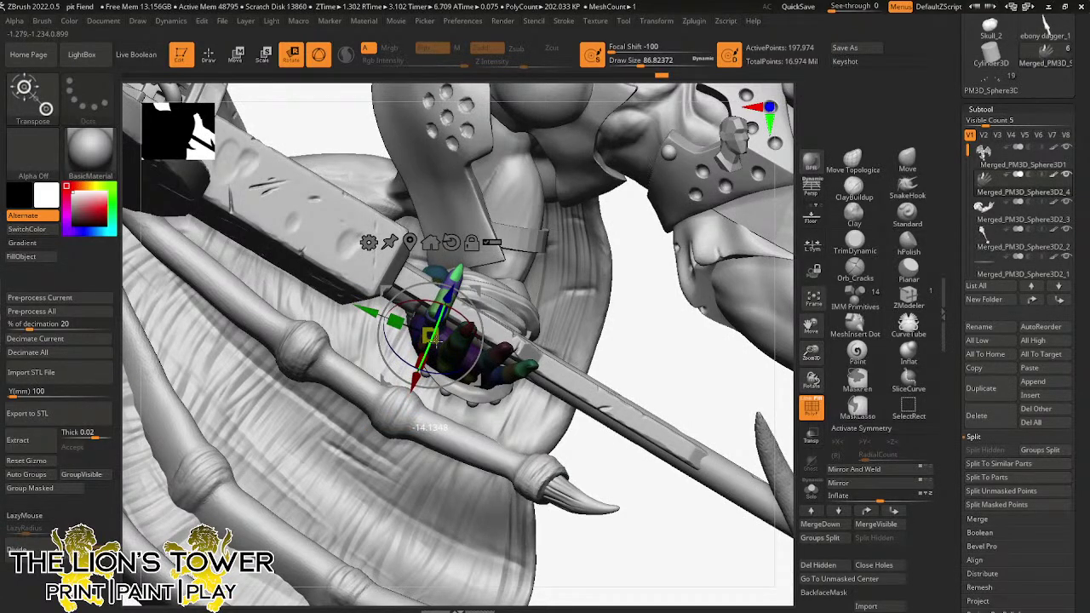
left_click_drag(638, 331, 503, 232)
left_click_drag(460, 280, 470, 260, "alt")
mouse_move(566, 201)
left_mouse_down()
mouse_move(516, 207)
mouse_move(567, 196)
left_mouse_up()
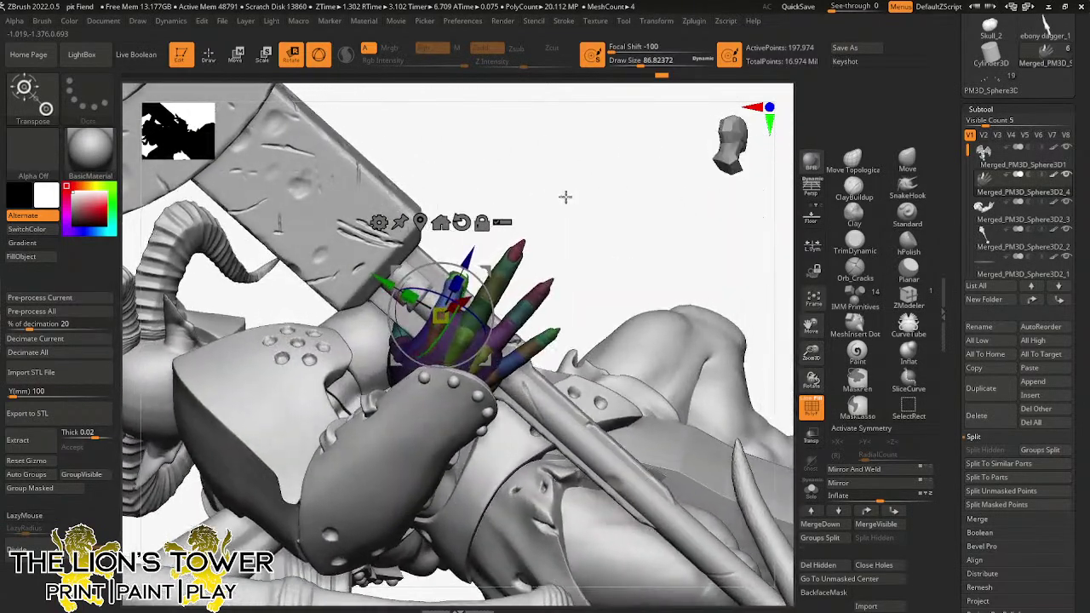
- Clear the index finger's mask, hide the middle finger's segments to mask the rest of the hand, and unhide them unmasked
key("q")
left_click(601, 206, "ctrl")
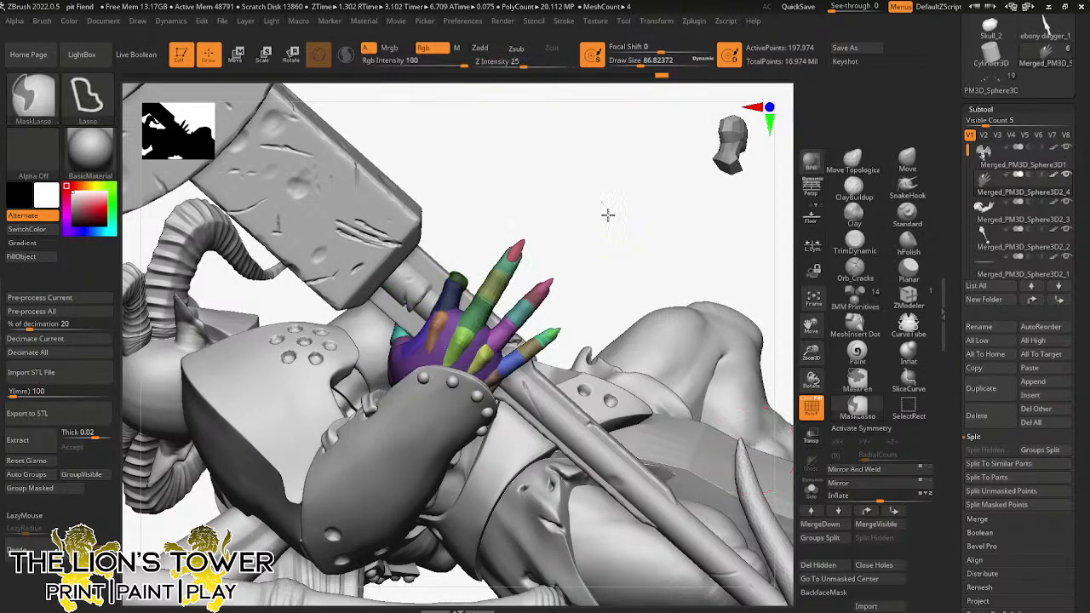
left_click(504, 274, "ctrl+shift")
left_click(504, 274, "ctrl+shift")
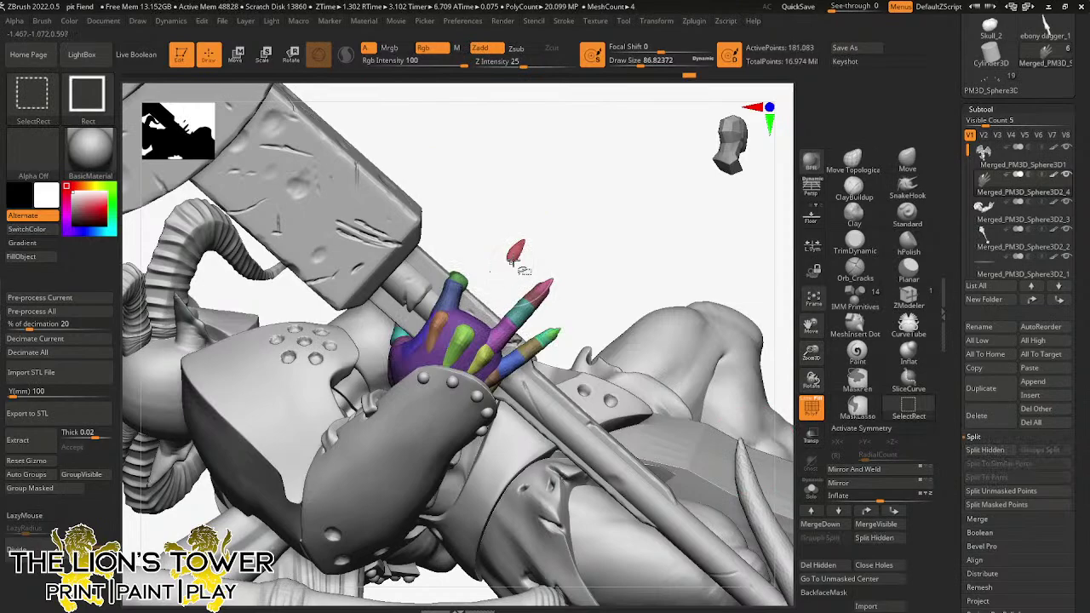
left_click(514, 261, "ctrl+shift")
left_click(538, 246, "ctrl")
left_click(535, 245, "ctrl+shift")
left_click(291, 55)
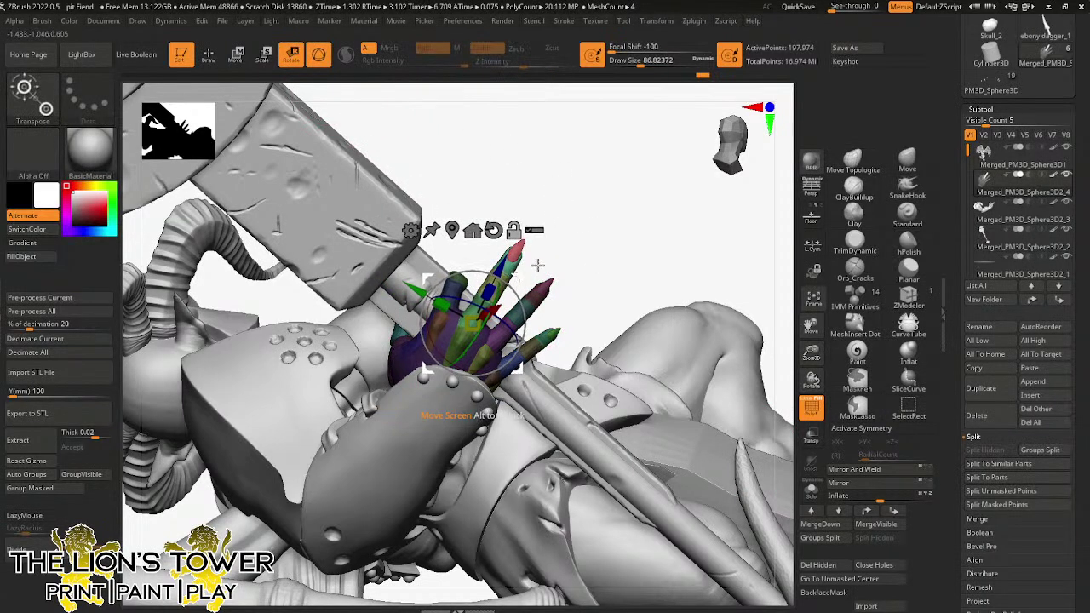
- Place the gizmo near the middle finger's knuckle and rotate the whole finger towards the mace shaft
mouse_move(537, 265)
left_mouse_down()
mouse_move(547, 244)
mouse_move(527, 213)
mouse_move(525, 269)
left_mouse_up()
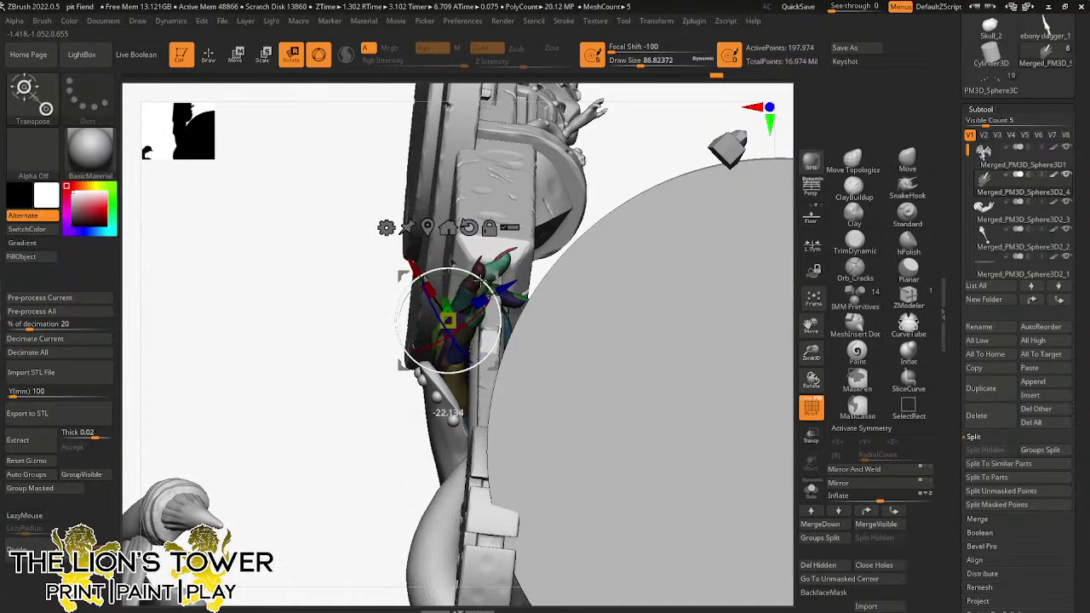
left_click_drag(479, 279, 482, 283)
mouse_move(634, 128)
left_mouse_down()
mouse_move(647, 175)
mouse_move(628, 193)
mouse_move(645, 202)
mouse_move(584, 195)
mouse_move(584, 172)
mouse_move(553, 160)
left_mouse_up()
- Place the gizmo at the middle finger's outer joint and bend its outer segments around the shaft
left_click(209, 54)
mouse_move(584, 223)
left_mouse_down()
mouse_move(621, 232)
mouse_move(573, 205)
mouse_move(572, 246)
mouse_move(554, 252)
left_mouse_up()
left_click(292, 56)
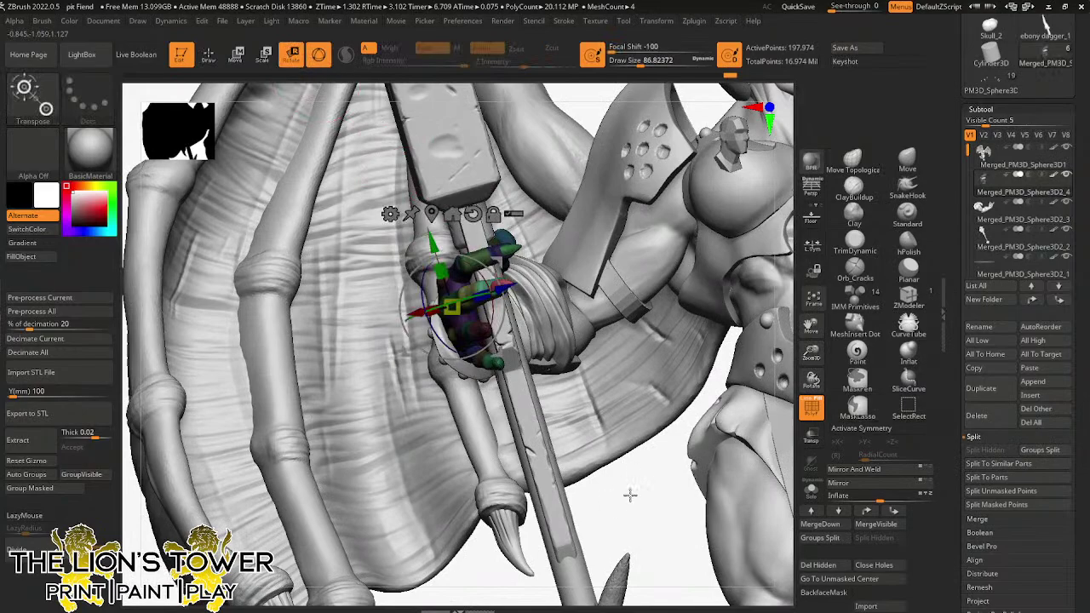
left_click_drag(630, 494, 508, 275)
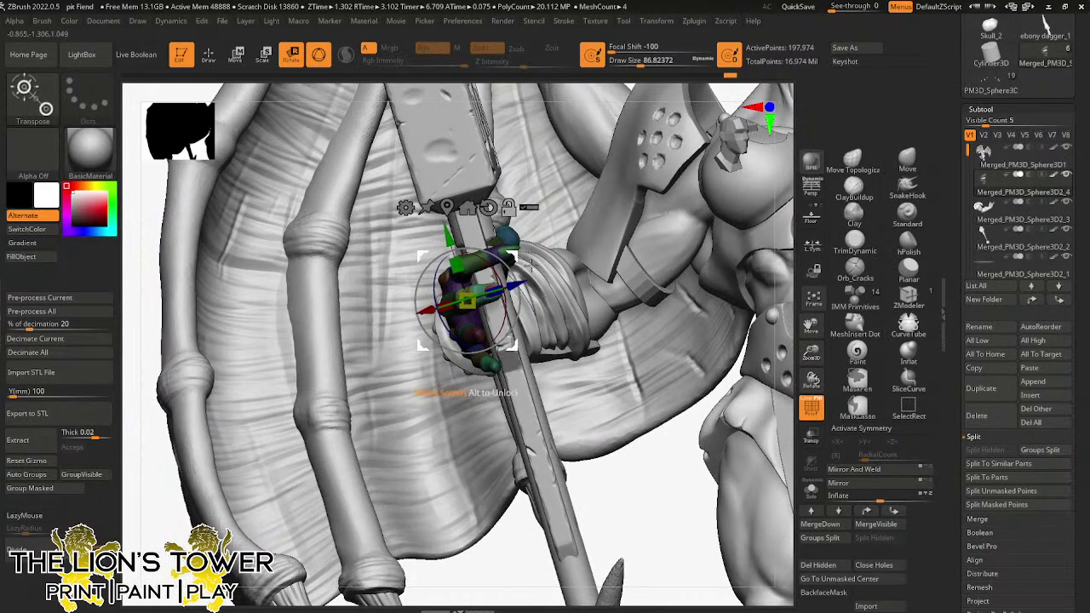
left_click_drag(625, 486, 688, 492)
left_click_drag(511, 257, 537, 254, "alt")
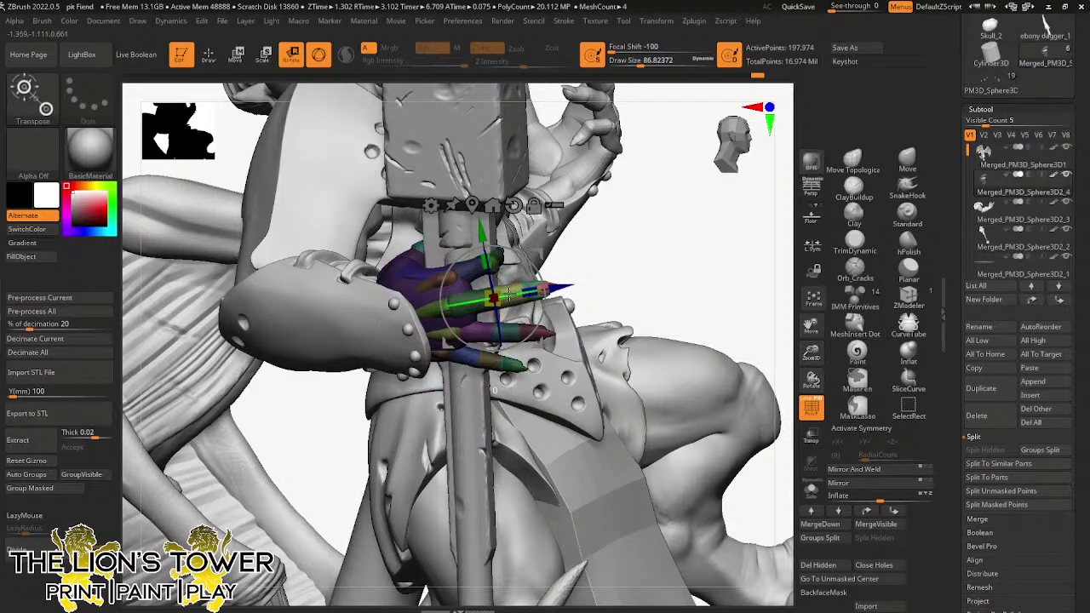
left_click_drag(562, 281, 536, 289)
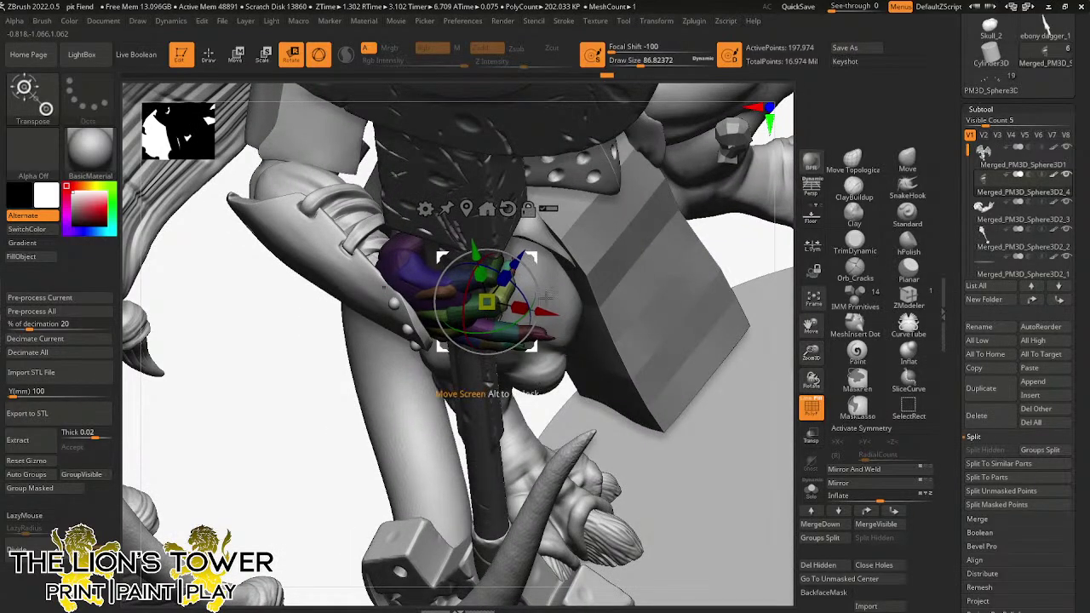
- Rotate the middle finger's unmasked outer segments further around the mace shaft
left_click_drag(550, 404, 434, 379)
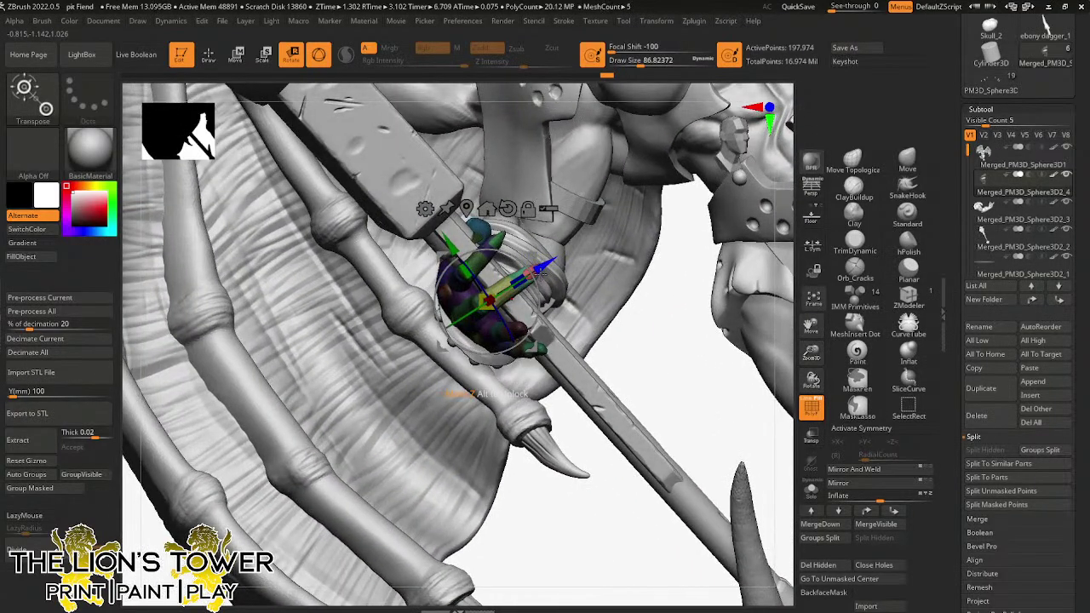
left_click_drag(535, 257, 529, 259)
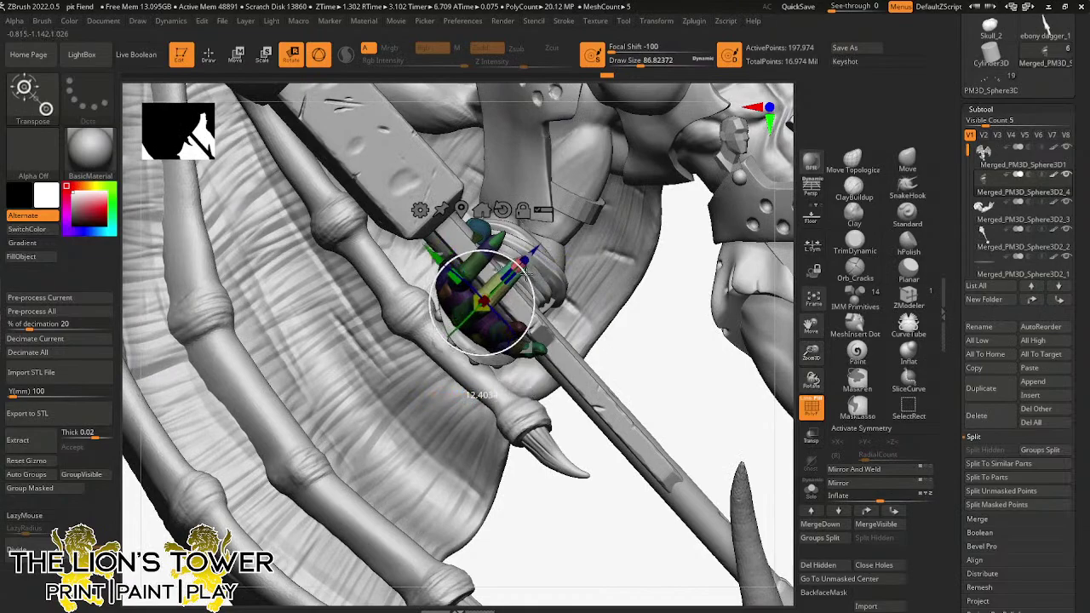
left_click_drag(639, 367, 539, 253)
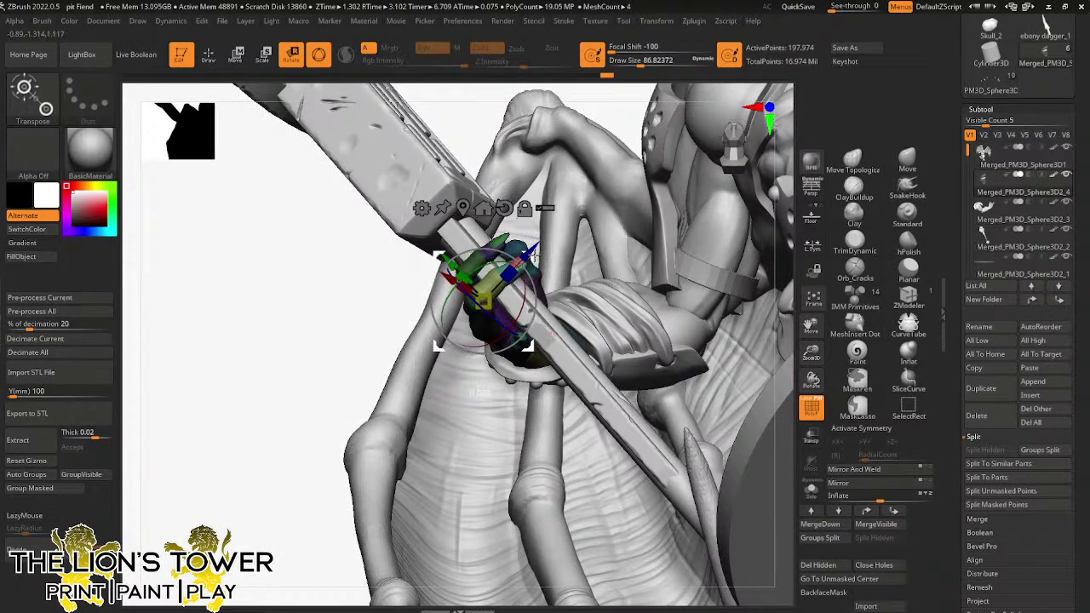
- Isolate and mask the middle finger's segment next to the bend, and rotate the unmasked end of the finger around the shaft
left_click(235, 60)
left_click(209, 57)
left_click(496, 281, "ctrl+shift")
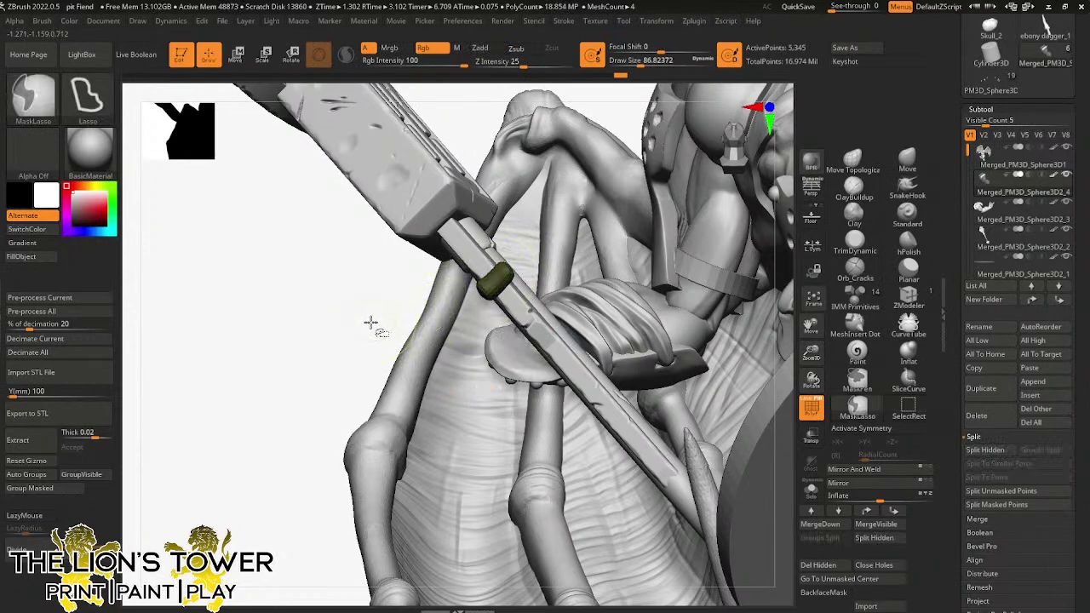
left_click(370, 323, "ctrl+shift")
left_click(291, 57)
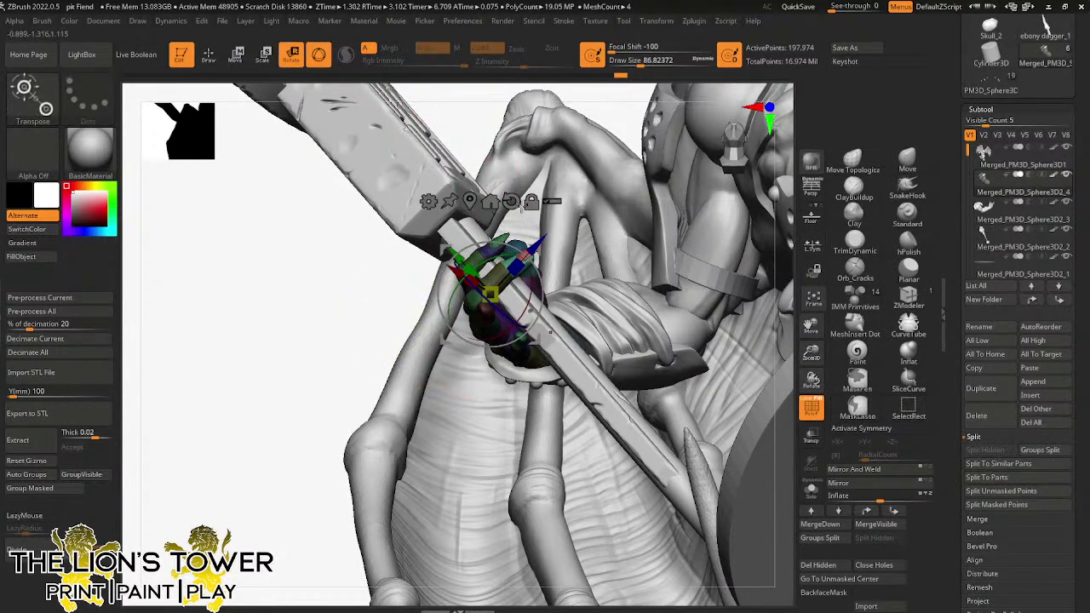
left_click_drag(426, 303, 399, 405)
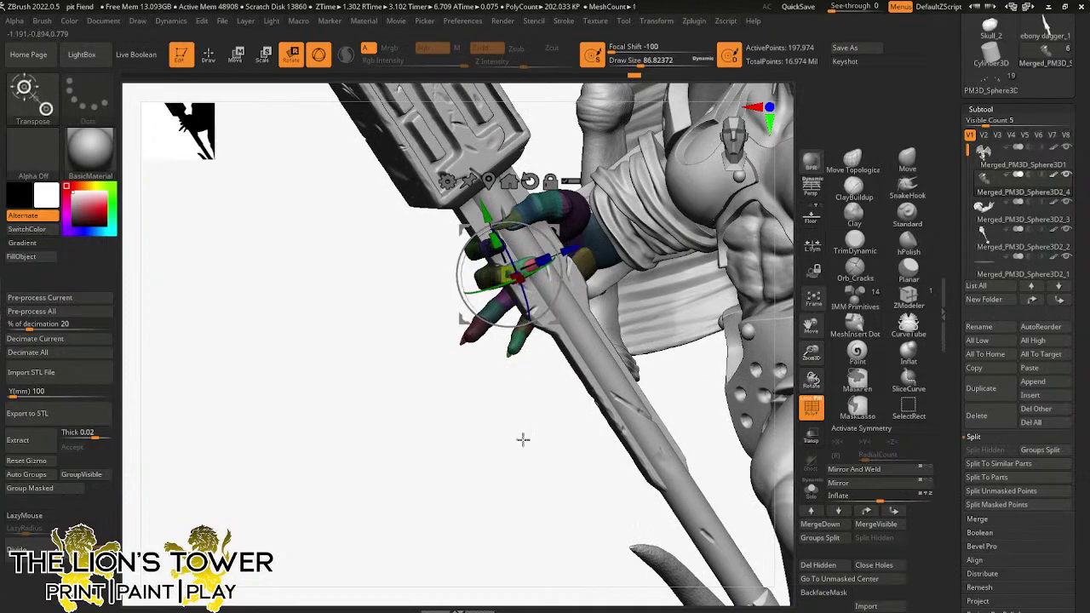
left_click_drag(523, 439, 628, 393)
- Place the gizmo at the middle finger's base and fine-tune the finger's angle against the shaft
left_click(443, 307, "alt")
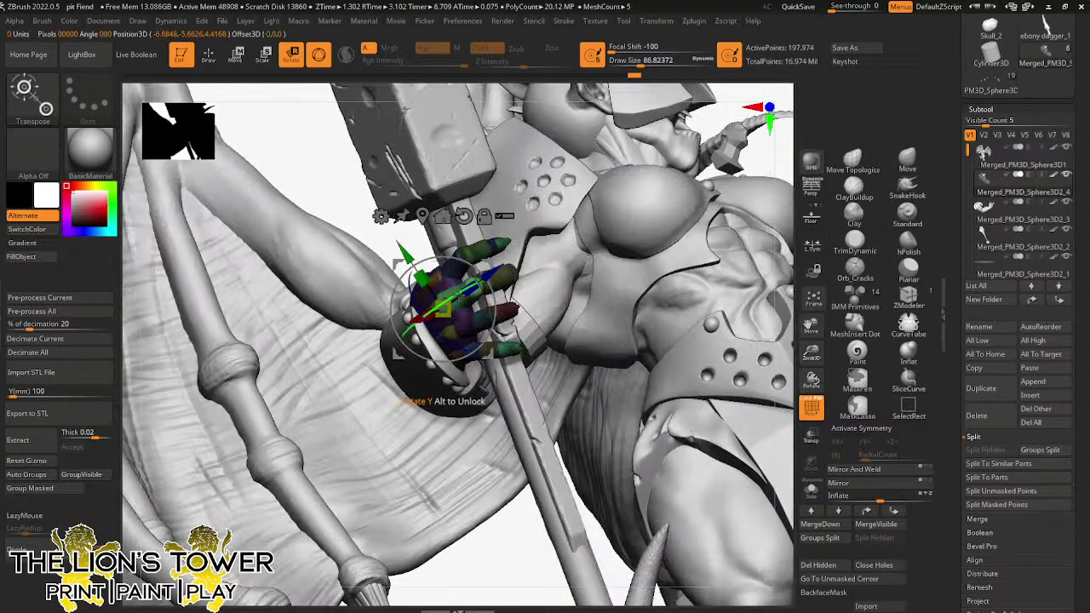
mouse_move(525, 519)
left_mouse_down()
mouse_move(515, 549)
mouse_move(496, 540)
left_mouse_up()
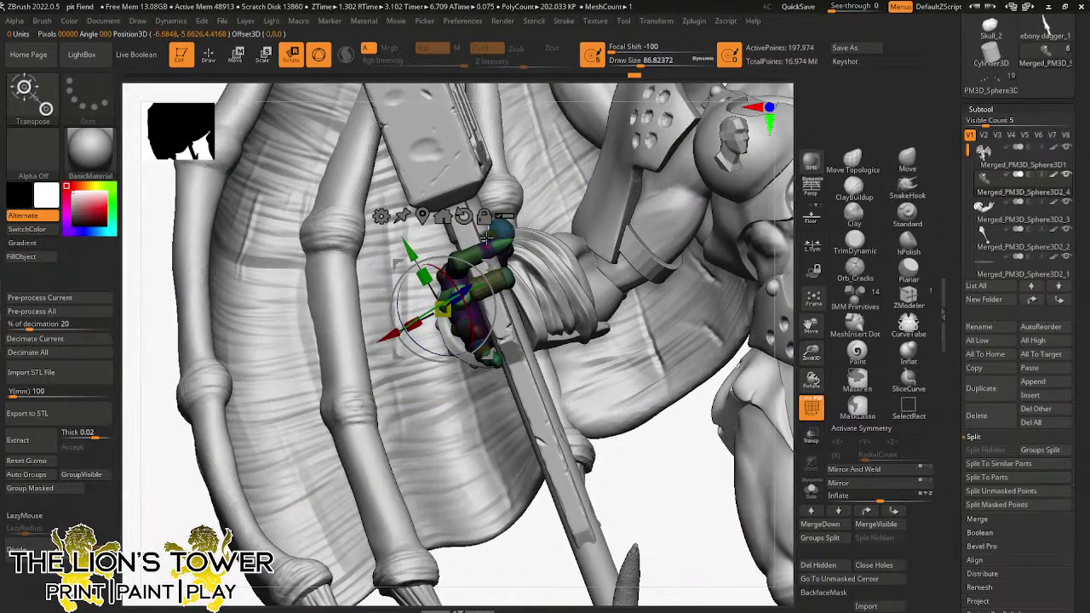
key("q")
key("e")
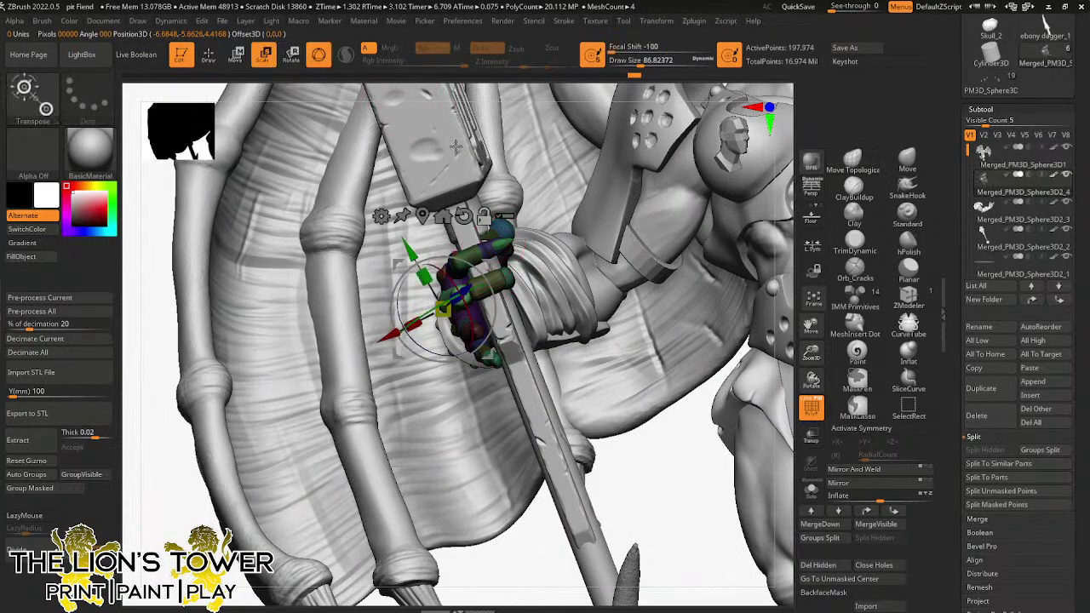
left_click_drag(485, 268, 492, 261)
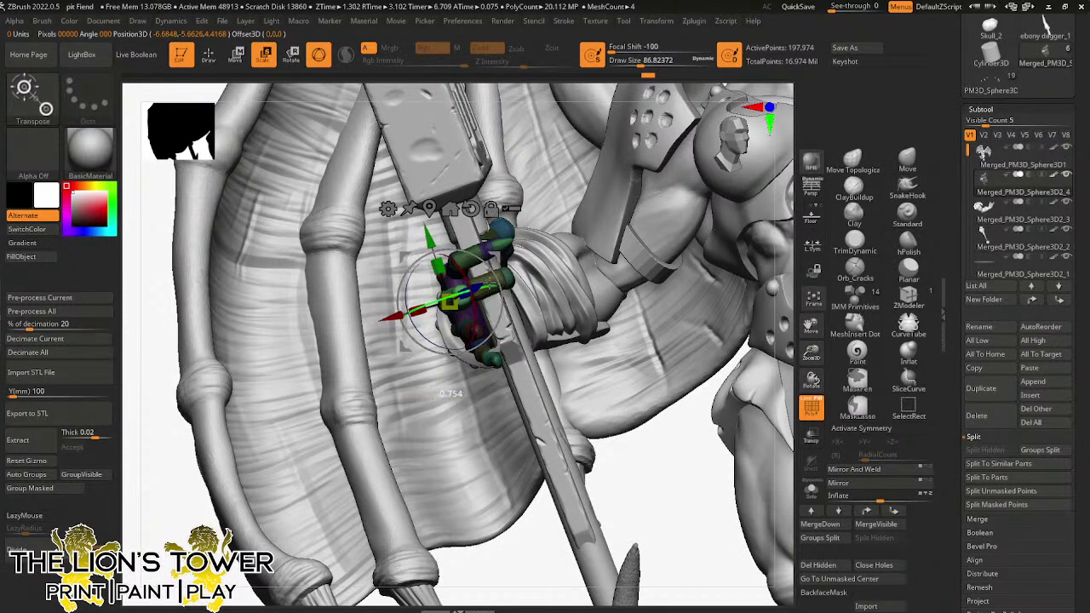
mouse_move(612, 459)
left_mouse_down()
mouse_move(733, 311)
mouse_move(732, 281)
left_mouse_up()
- Hide the ring finger's segments, mask the rest of the hand, and unhide the finger unmasked
key("q")
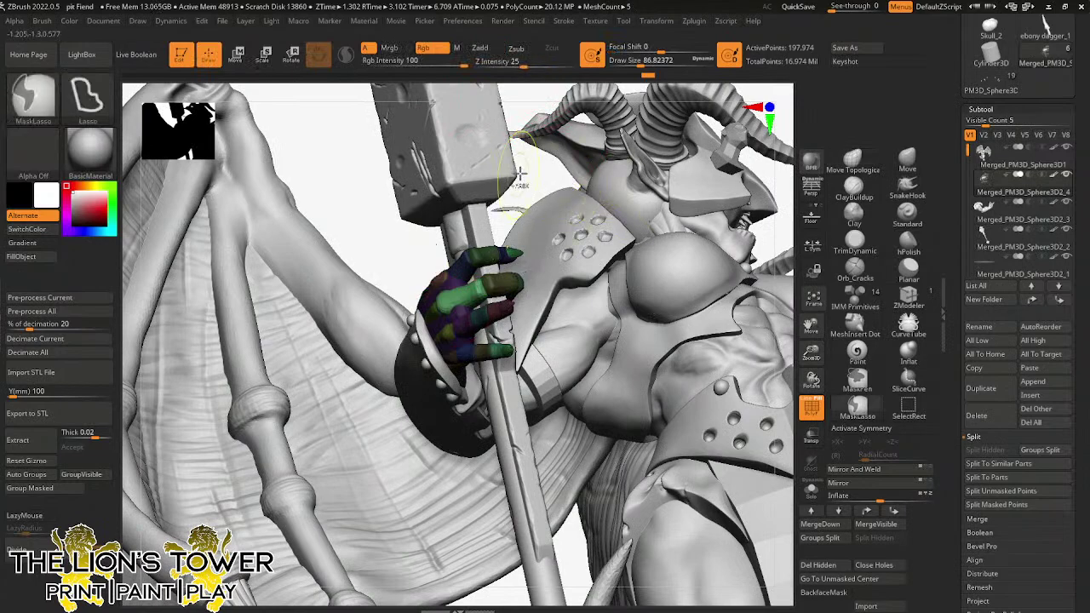
left_click(464, 326, "ctrl+shift")
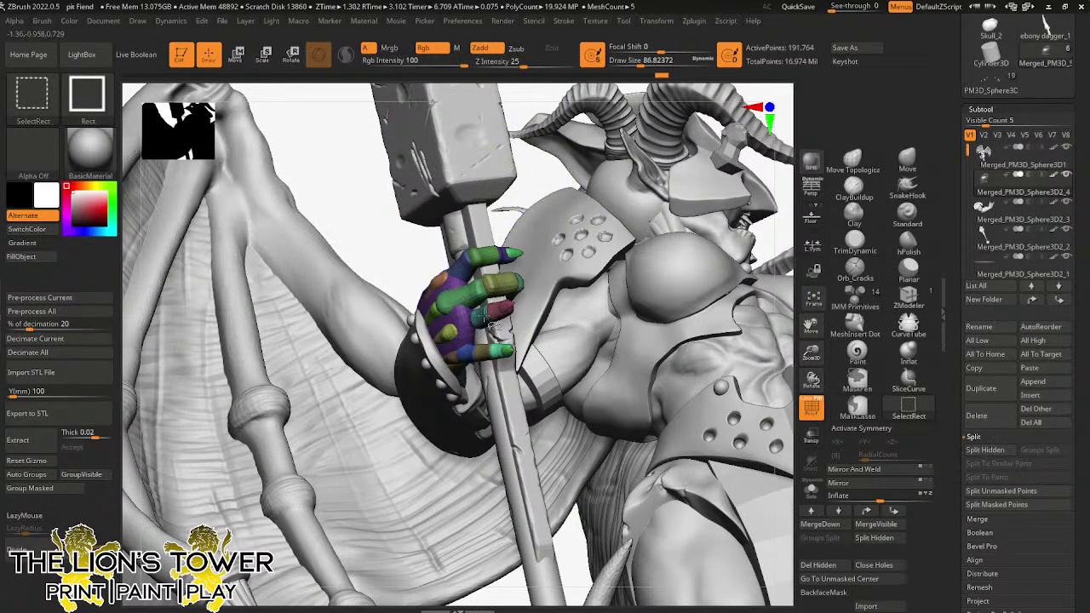
left_click(504, 306, "ctrl+shift")
left_click(534, 161, "ctrl")
left_click(535, 162, "ctrl+shift")
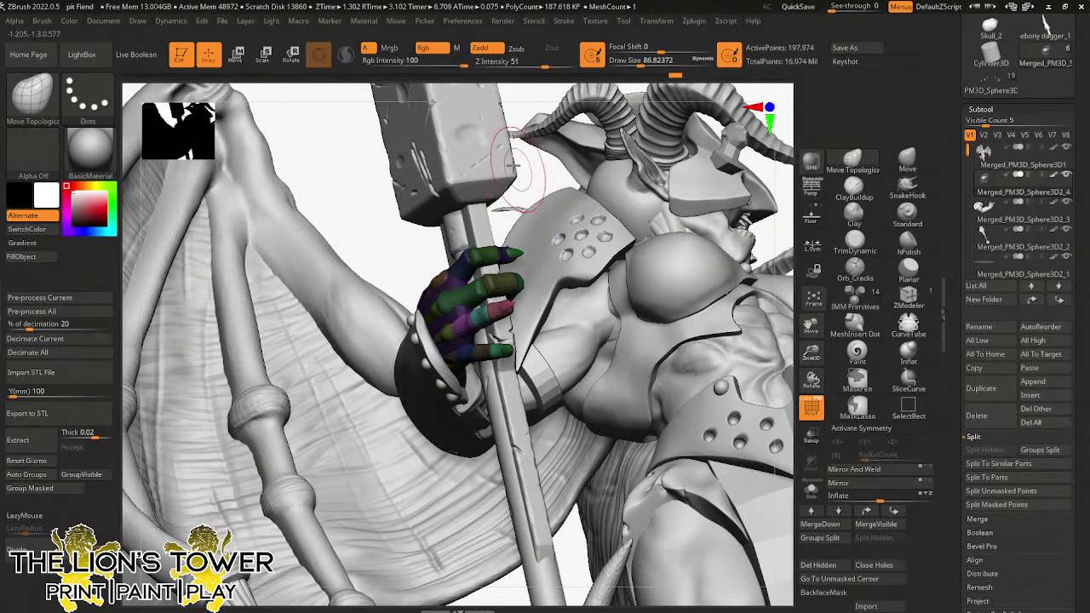
- Place the gizmo near the ring finger's knuckle and rotate the whole finger towards the mace shaft
left_click(290, 52)
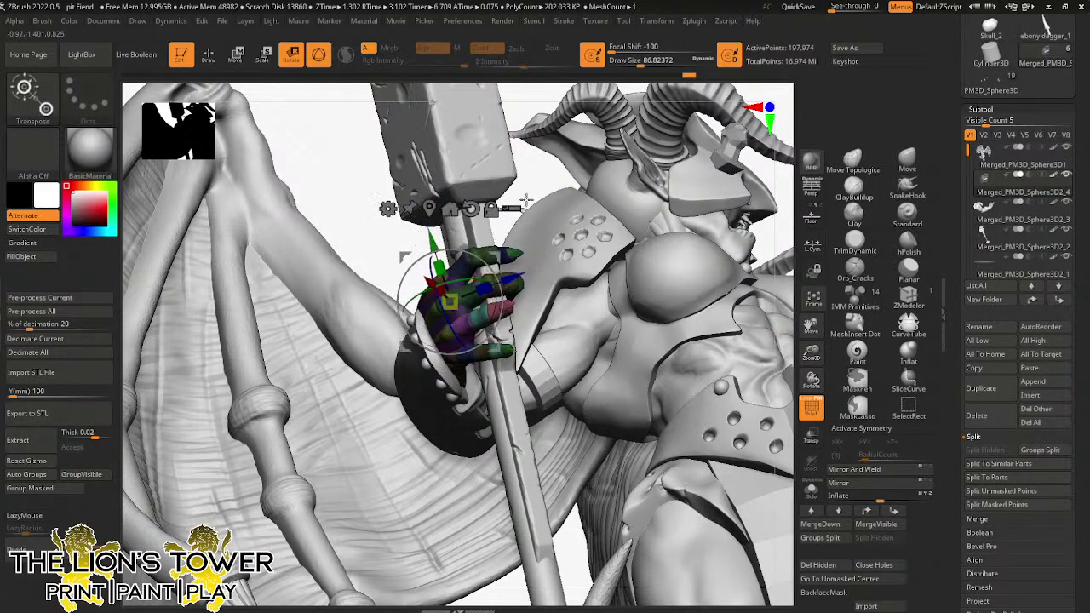
left_click_drag(526, 201, 491, 208)
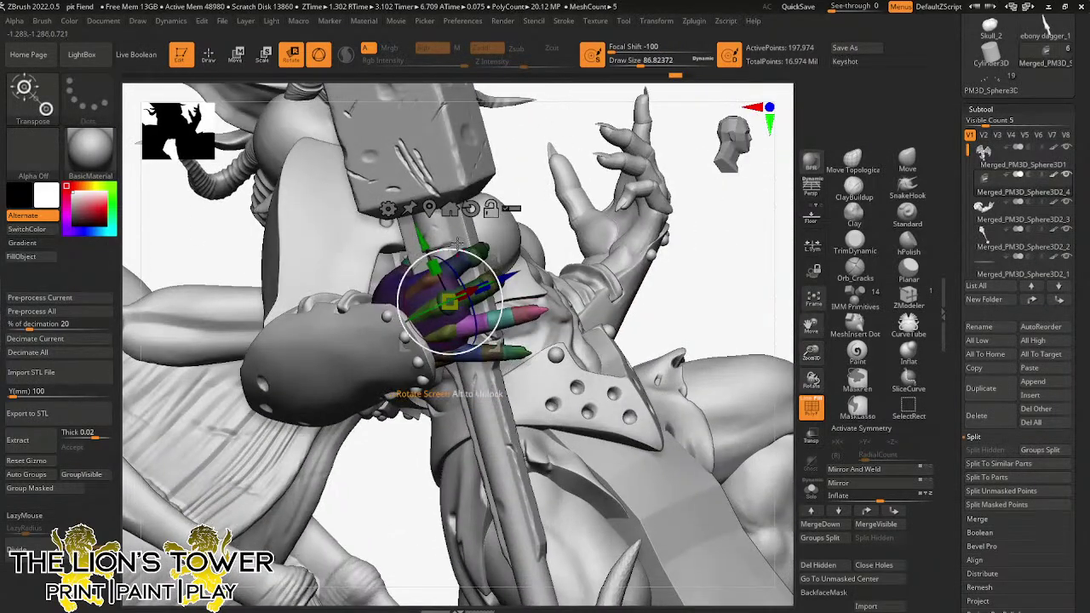
left_click_drag(495, 255, 502, 281)
left_click_drag(524, 240, 472, 305)
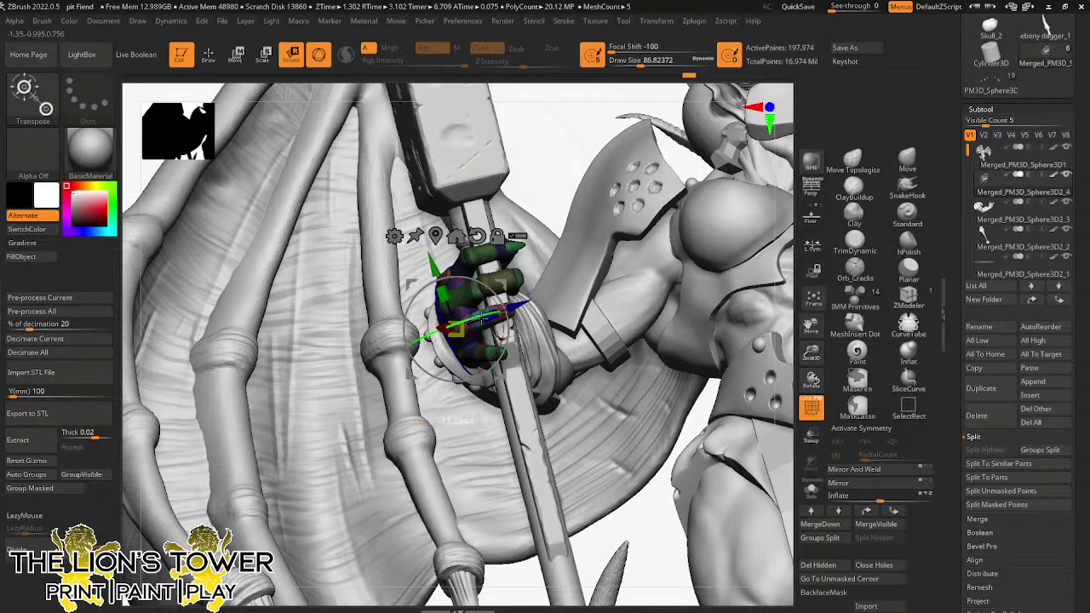
- Mask the ring finger's base segment and bend its outer segments around the shaft from the outer joint
left_click_drag(556, 112, 329, 123)
left_click(209, 54)
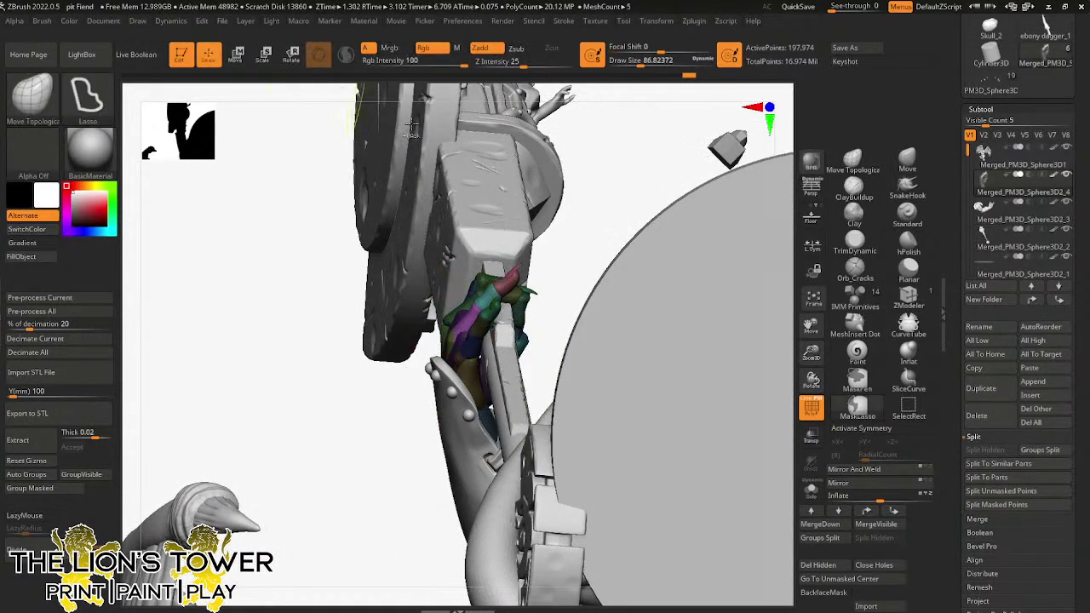
left_click(468, 315, "ctrl+shift")
left_click(553, 248, "ctrl")
left_click(291, 55)
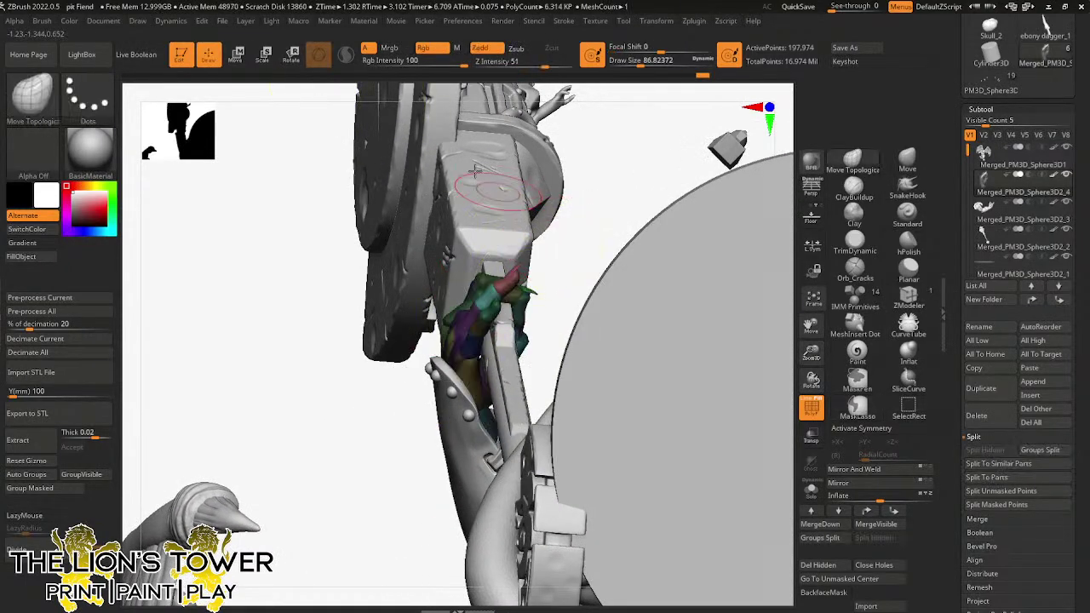
left_click_drag(501, 285, 529, 264)
left_click_drag(580, 225, 596, 332)
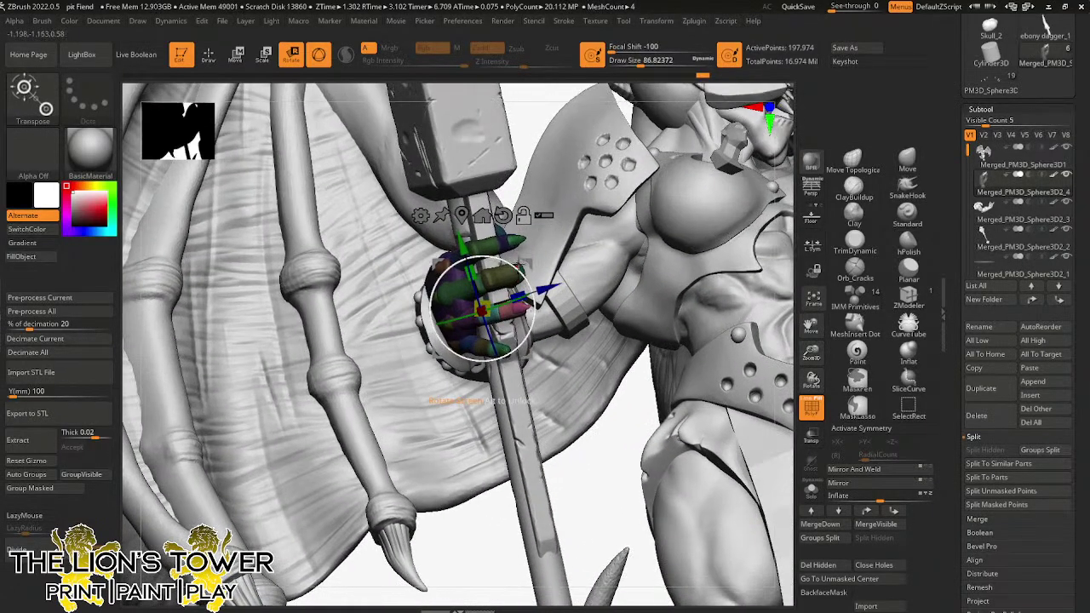
left_click_drag(504, 296, 502, 313)
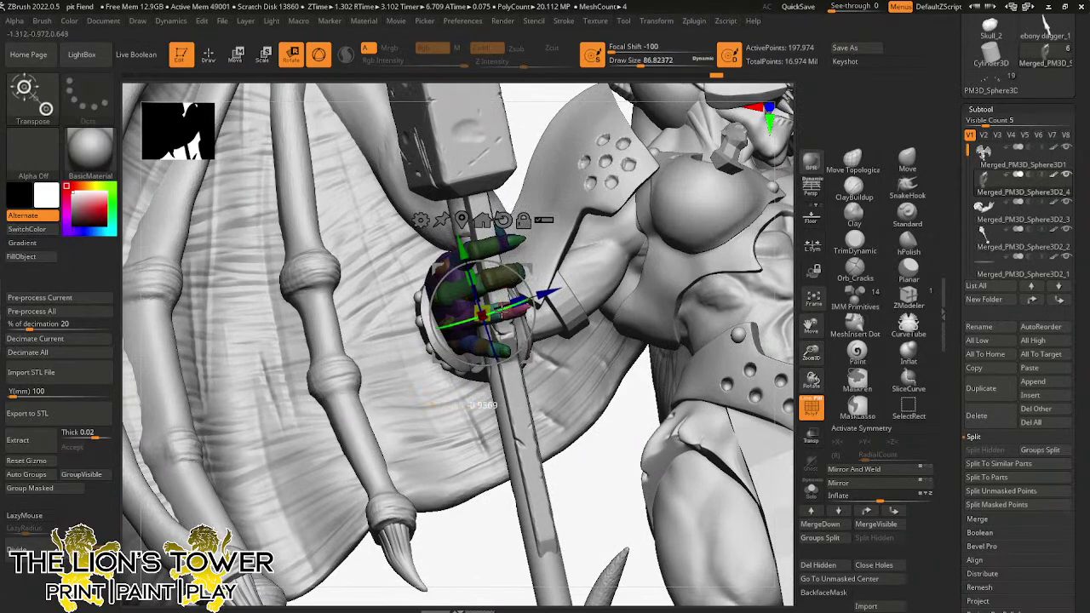
- Isolate and mask the ring finger's middle segment, and rotate the fingertip inwards around the shaft
left_click_drag(591, 462, 575, 375)
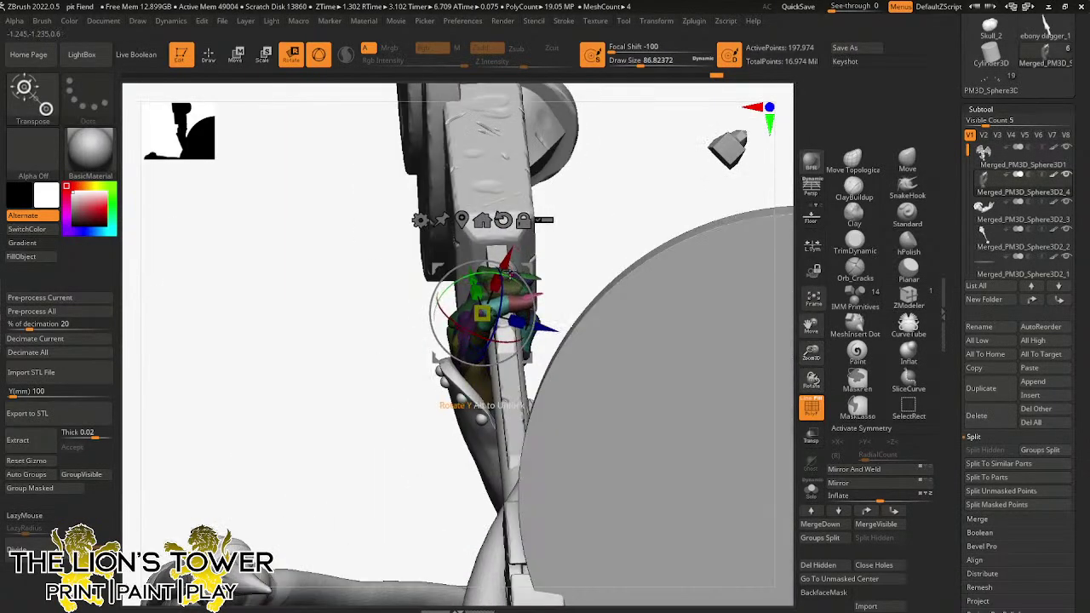
key("q")
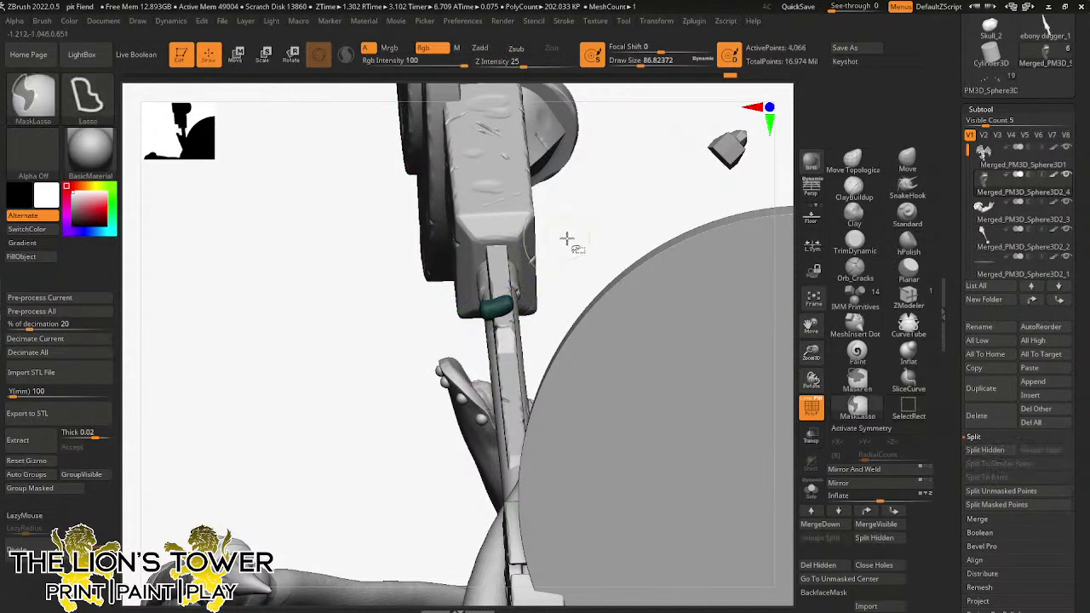
key("r")
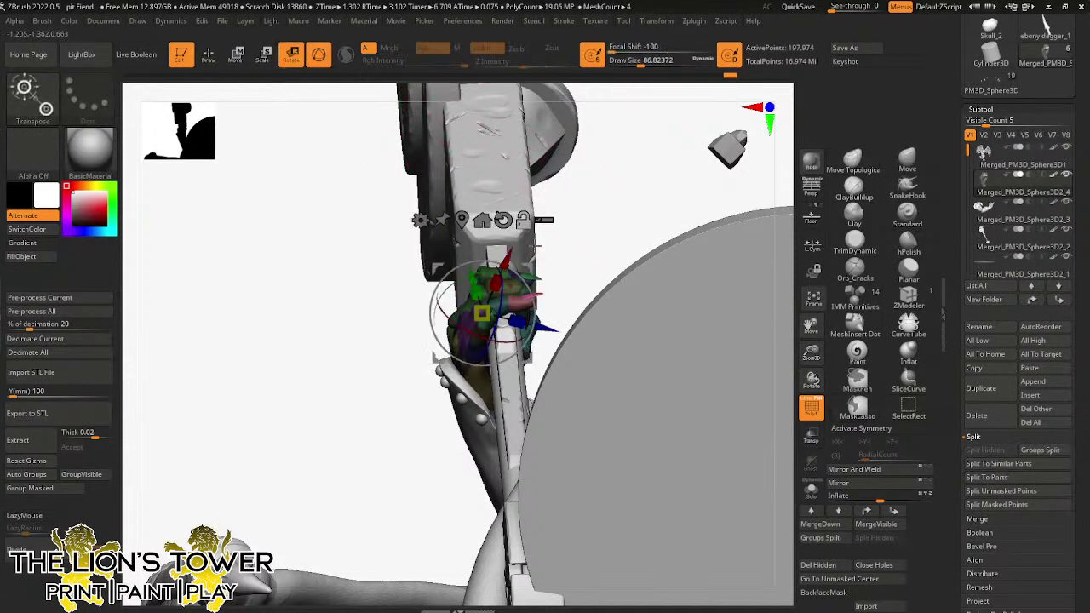
left_click_drag(532, 266, 552, 260)
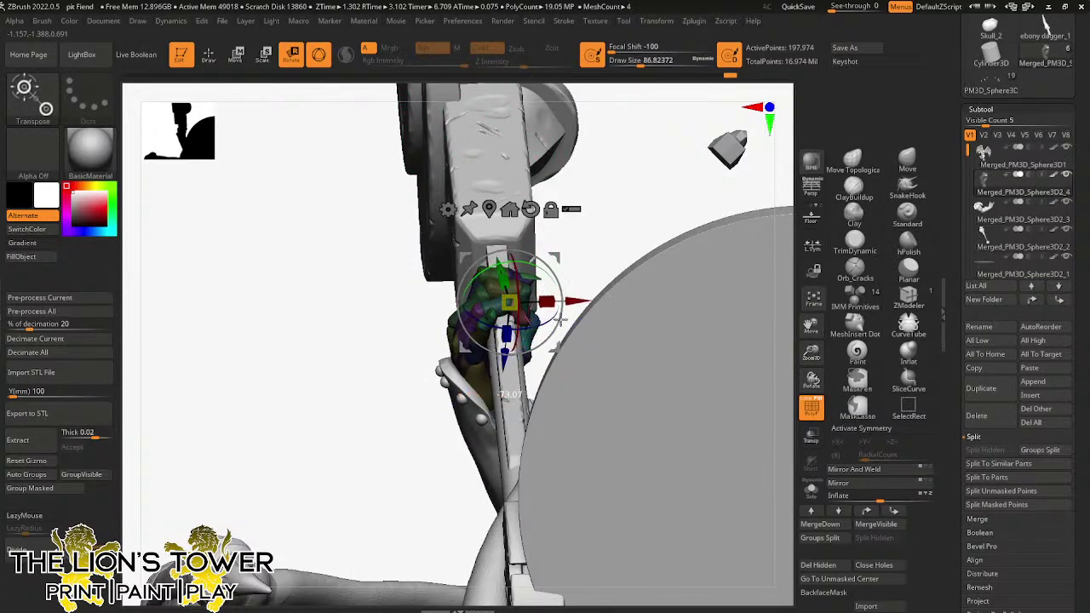
- Switch the masking from the ring finger to the little finger, keeping it unmasked, and rotate it towards the shaft
mouse_move(622, 205)
left_mouse_down()
mouse_move(519, 213)
mouse_move(630, 224)
mouse_move(588, 166)
left_mouse_up()
left_click(209, 55)
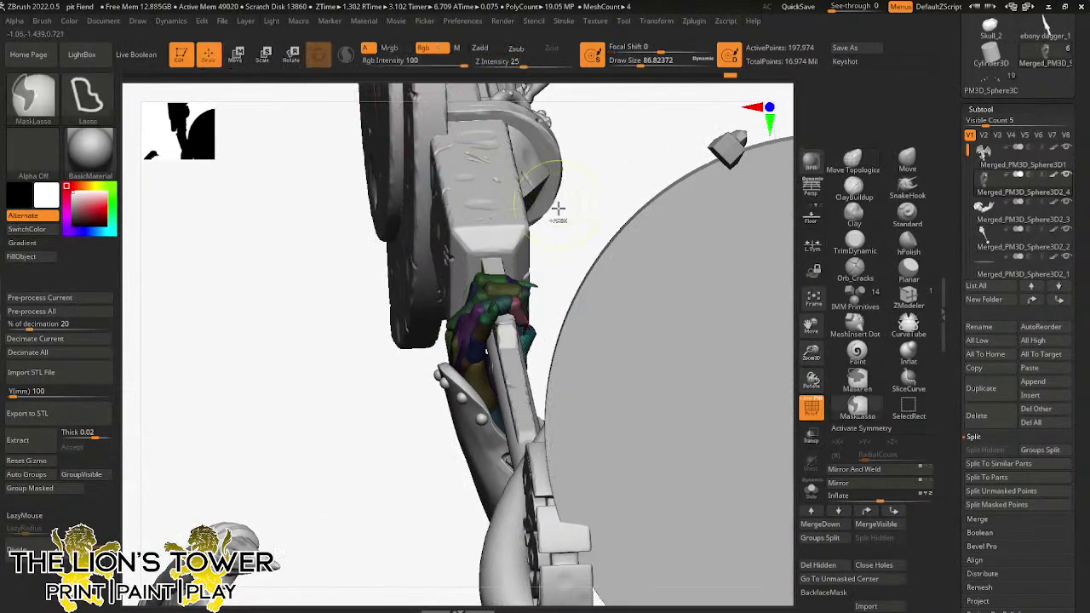
left_click(475, 349, "ctrl+shift")
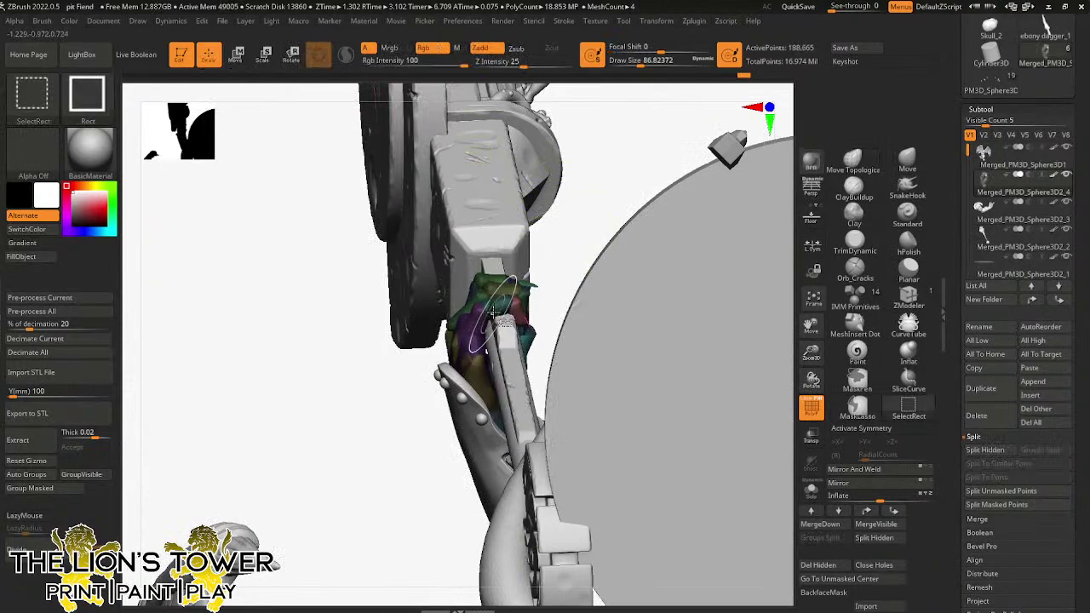
left_click(492, 313, "ctrl+shift")
left_click(560, 241, "ctrl")
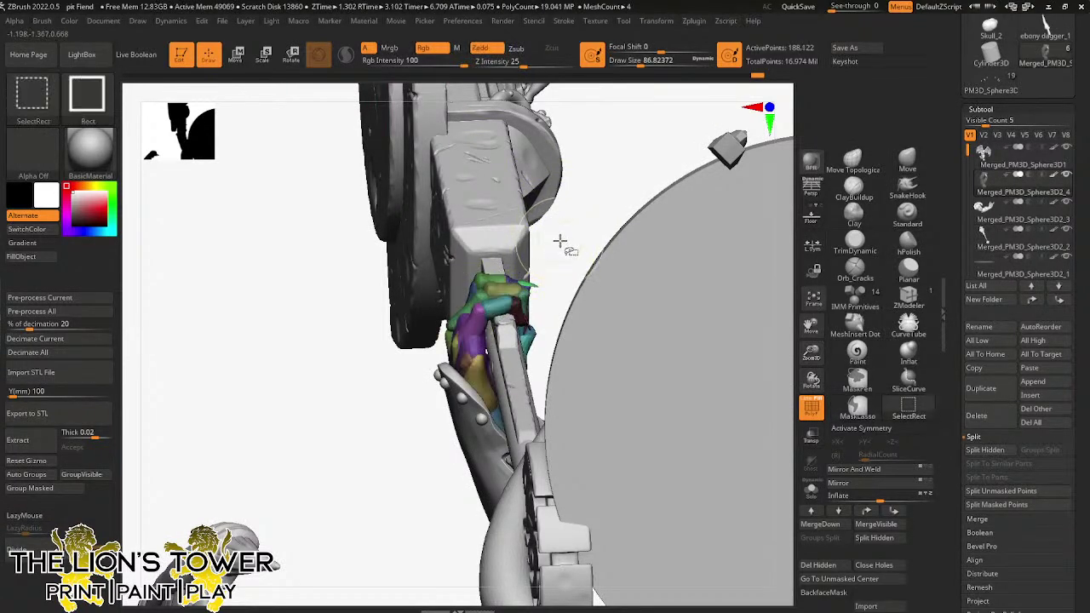
left_click(292, 55)
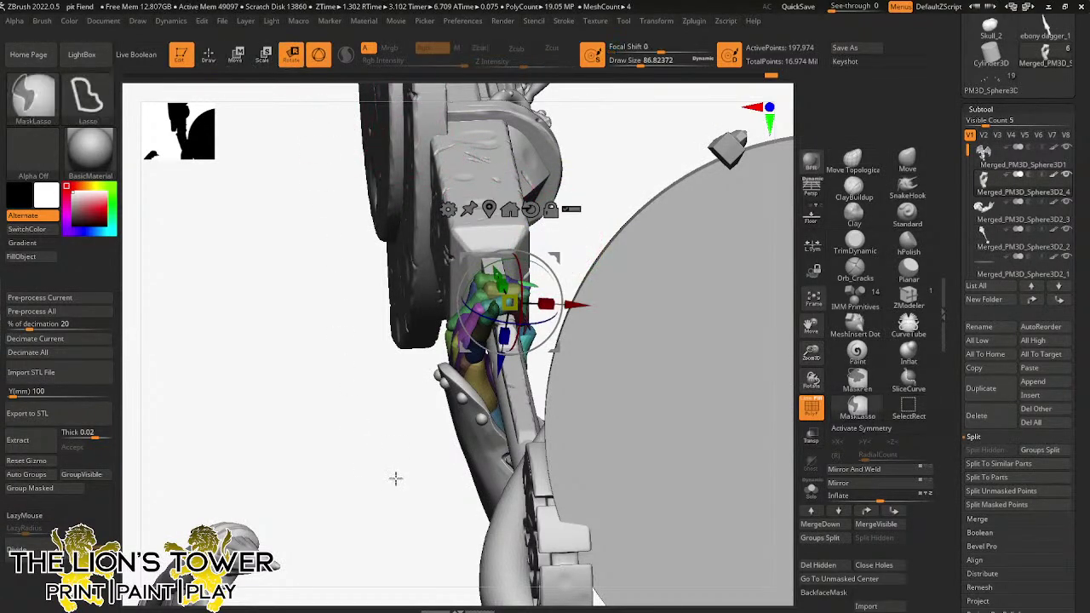
mouse_move(596, 192)
left_mouse_down()
mouse_move(593, 161)
mouse_move(566, 184)
mouse_move(529, 293)
mouse_move(551, 271)
mouse_move(530, 286)
left_mouse_up()
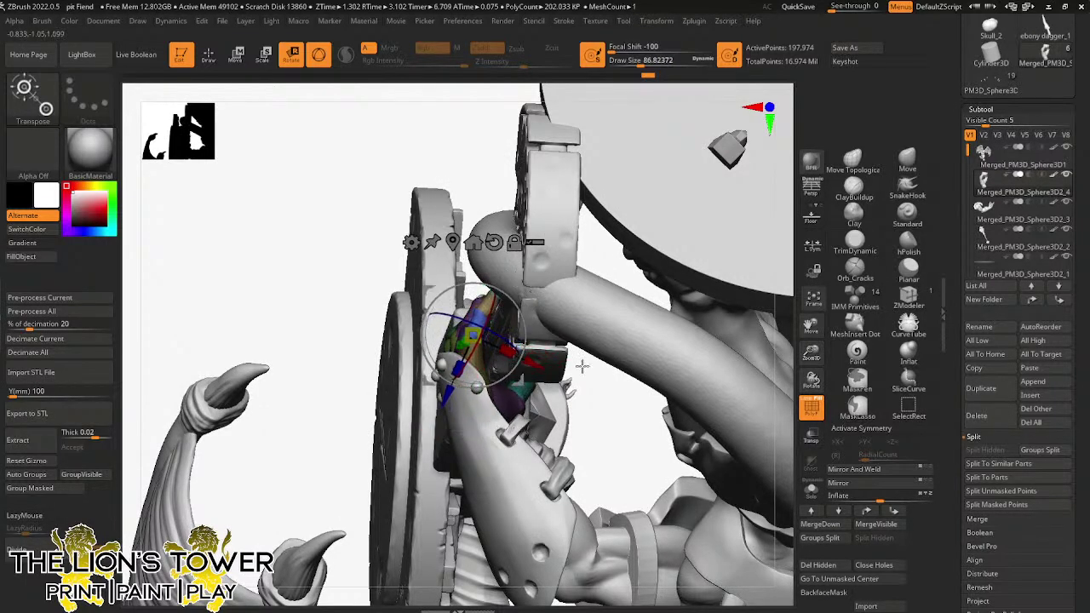
left_click_drag(588, 380, 516, 380)
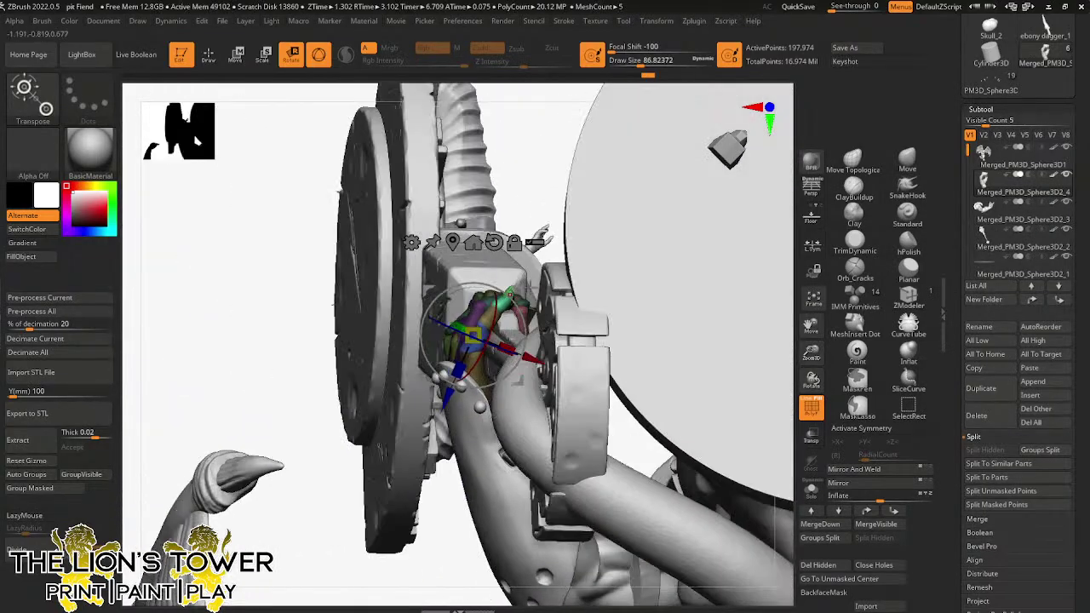
- Mask everything except the little finger's tip, place the gizmo at its joint, and rotate the tip around the shaft
left_click(208, 54)
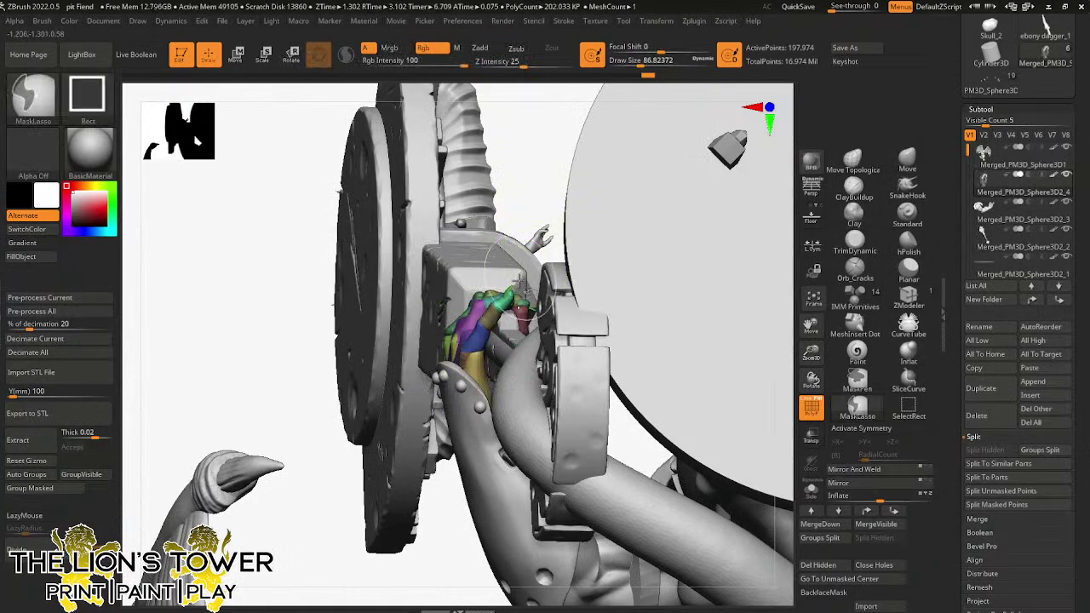
left_click(511, 308, "ctrl+shift")
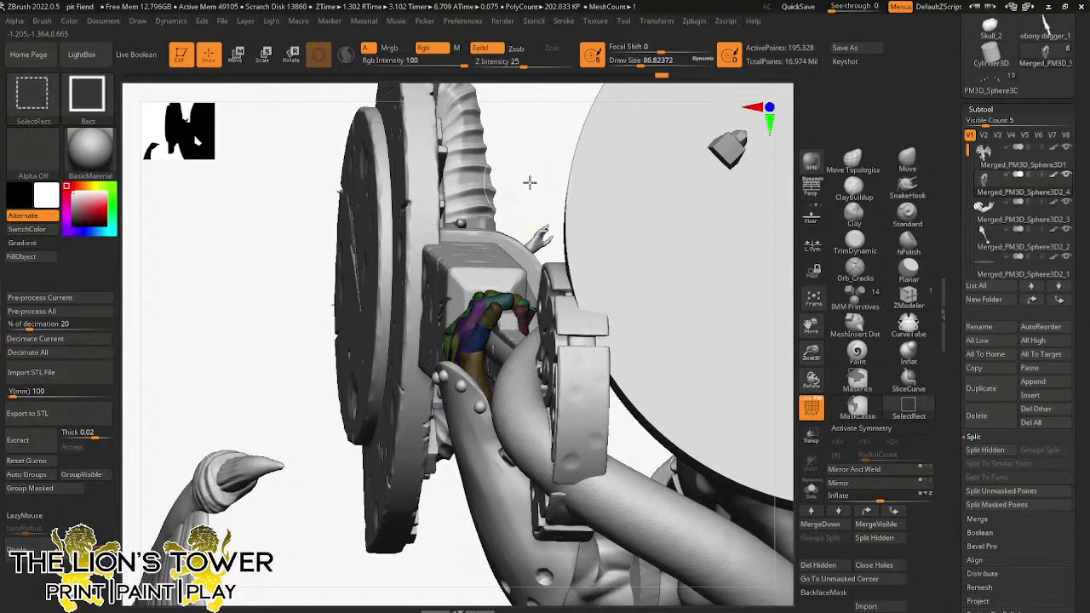
left_click(290, 56)
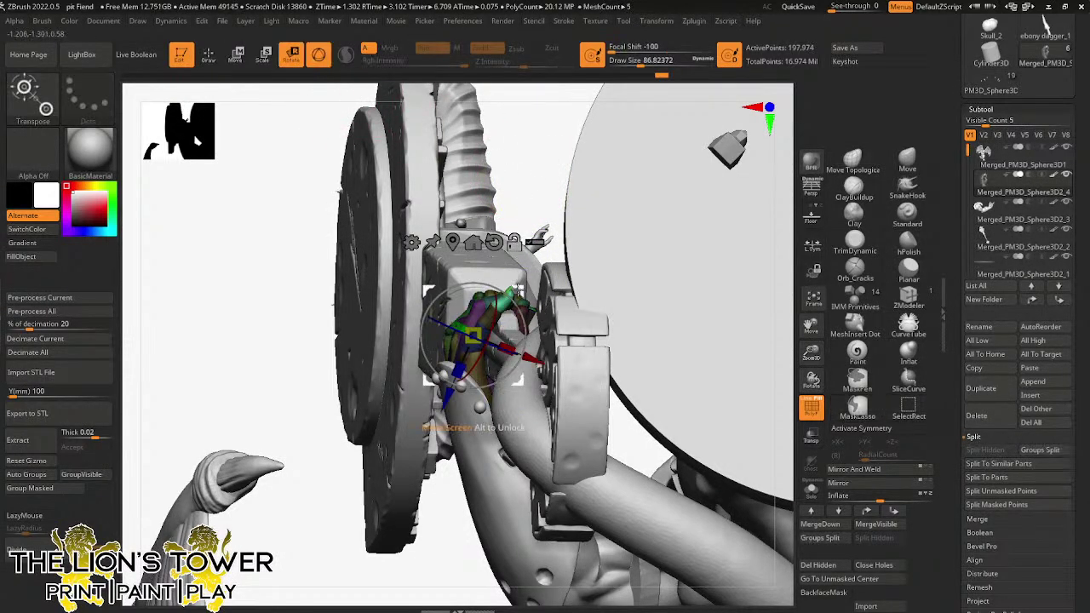
left_click_drag(519, 293, 543, 268)
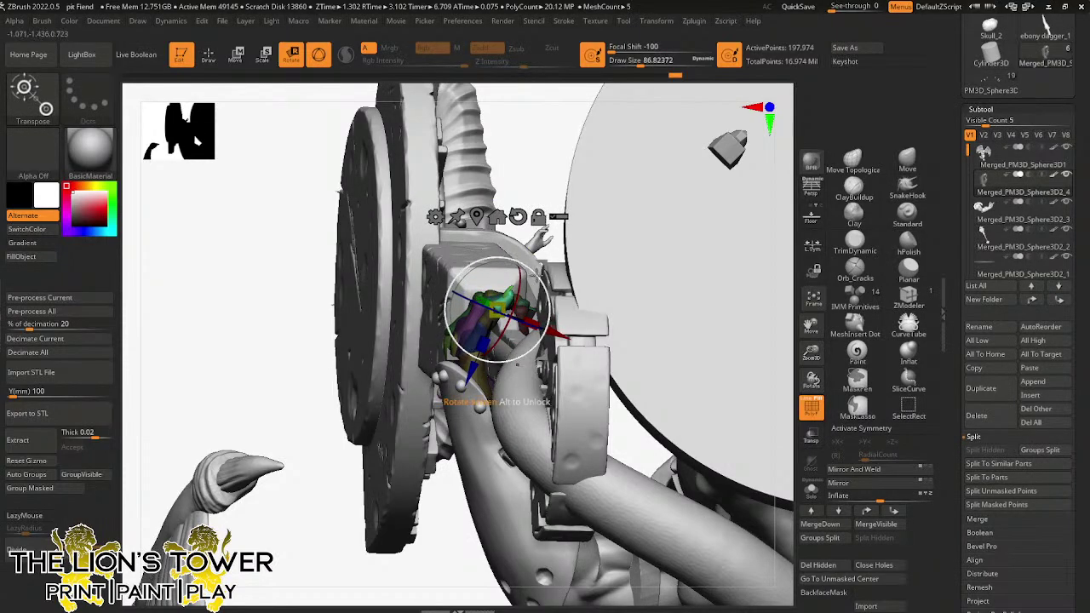
left_click_drag(539, 181, 548, 287)
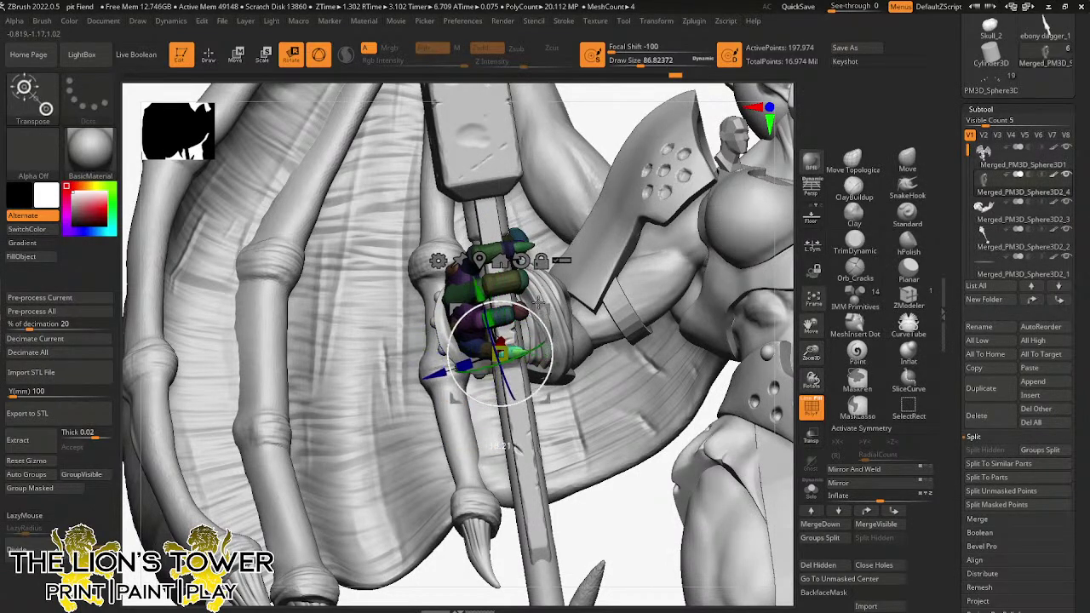
- Mask everything except the ring finger's tip, centre the gizmo on it, and rotate the tip against the shaft
mouse_move(589, 526)
left_mouse_down()
mouse_move(604, 518)
mouse_move(601, 319)
mouse_move(637, 225)
mouse_move(634, 254)
mouse_move(613, 212)
left_mouse_up()
left_click(208, 56)
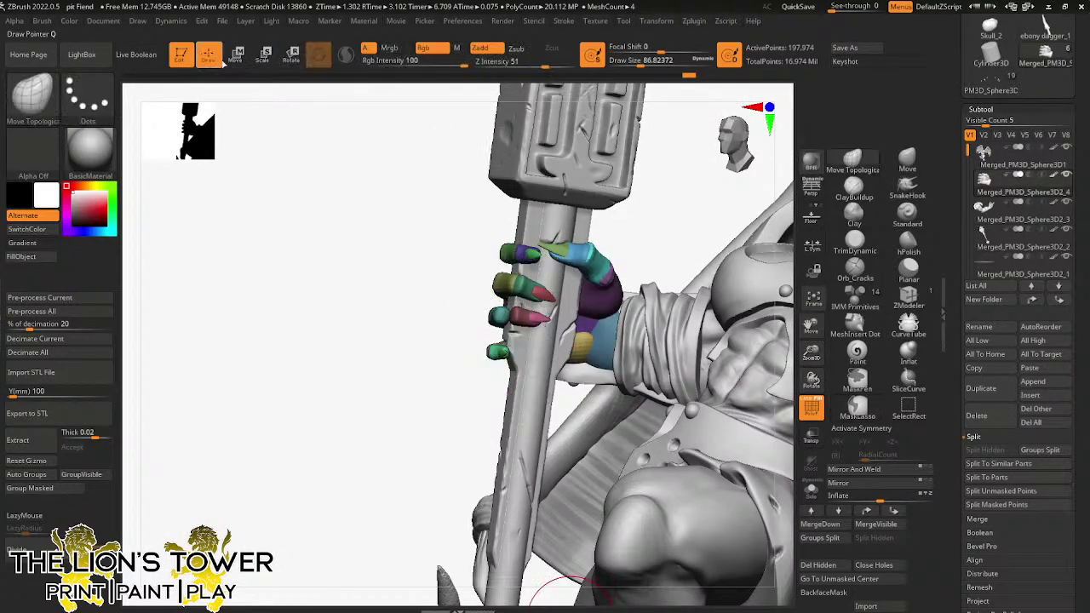
left_click(521, 316, "ctrl+alt+shift")
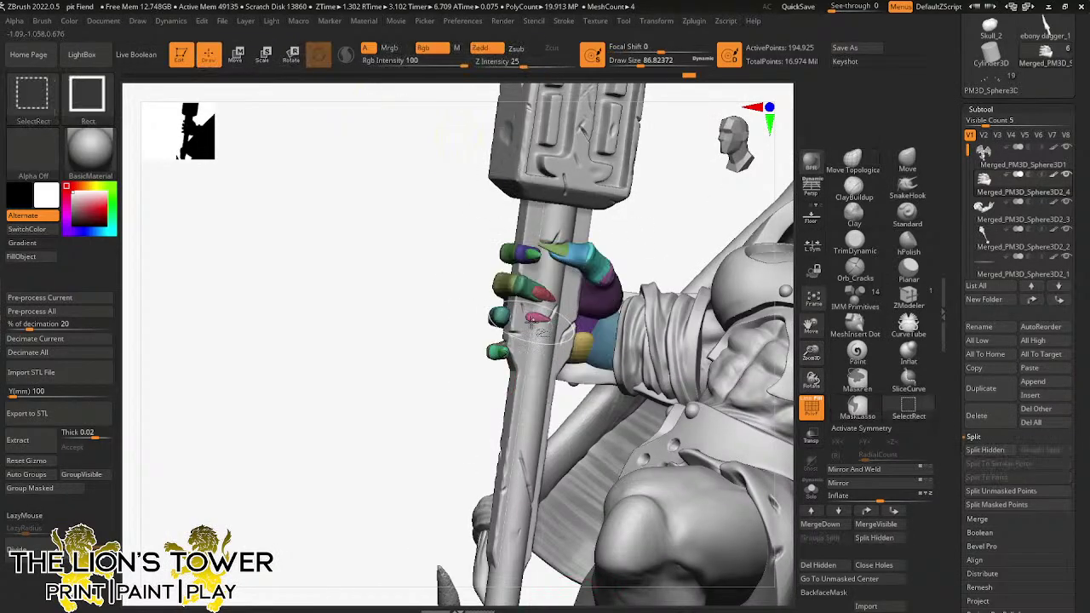
left_click(639, 234, "ctrl+shift")
key("r")
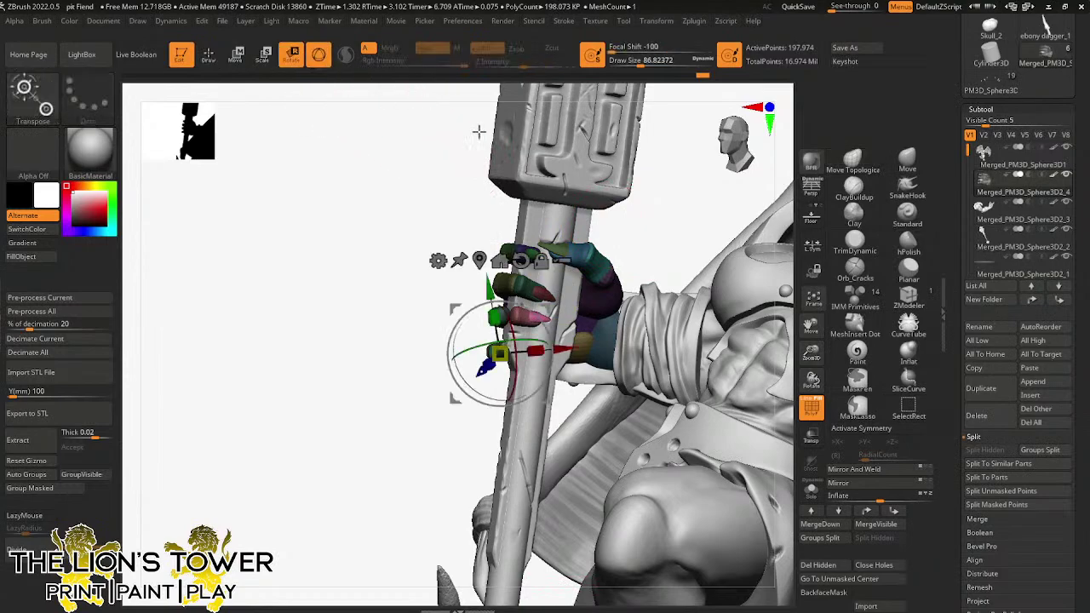
left_click(479, 261)
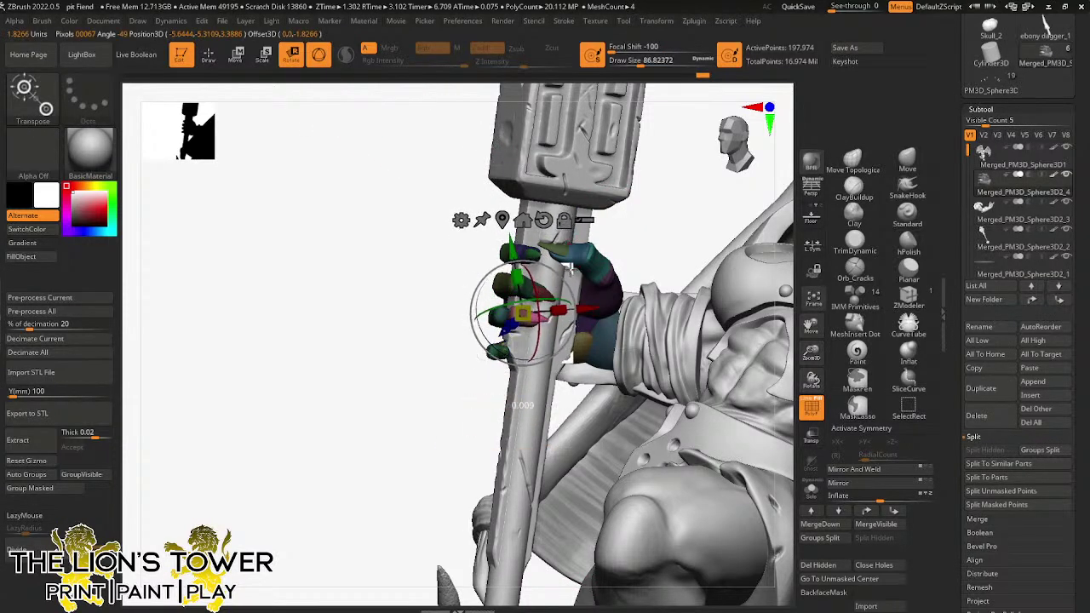
mouse_move(563, 266)
left_mouse_down()
mouse_move(644, 212)
mouse_move(673, 171)
mouse_move(527, 289)
mouse_move(588, 239)
mouse_move(545, 255)
mouse_move(574, 247)
mouse_move(561, 264)
mouse_move(578, 231)
mouse_move(601, 223)
left_mouse_up()
key("q")
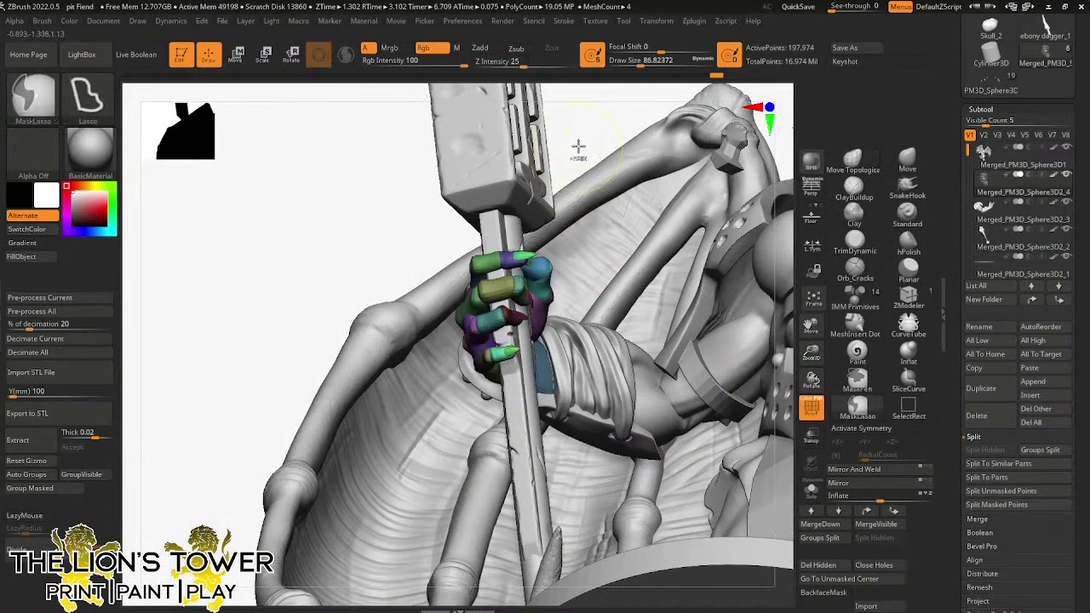
- Examine the hand's grip on the mace shaft from several sides, with the Move brush ready at a draw size of about 90
mouse_move(578, 146)
left_mouse_down()
mouse_move(570, 131)
mouse_move(608, 238)
mouse_move(580, 238)
mouse_move(667, 280)
mouse_move(604, 505)
mouse_move(565, 433)
left_mouse_up()
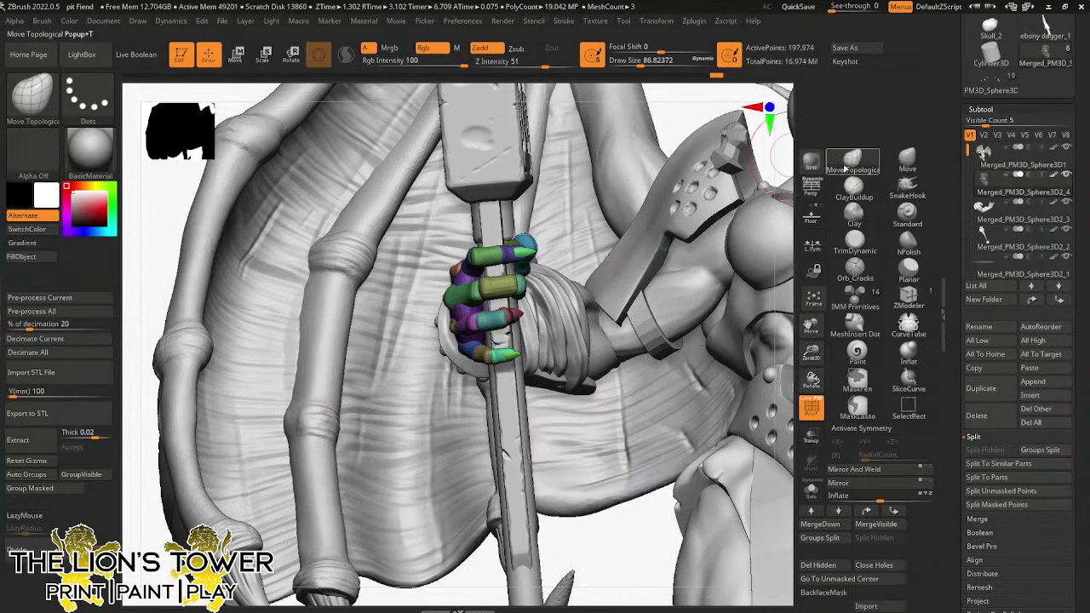
left_click(907, 160)
left_click_drag(651, 66, 636, 65)
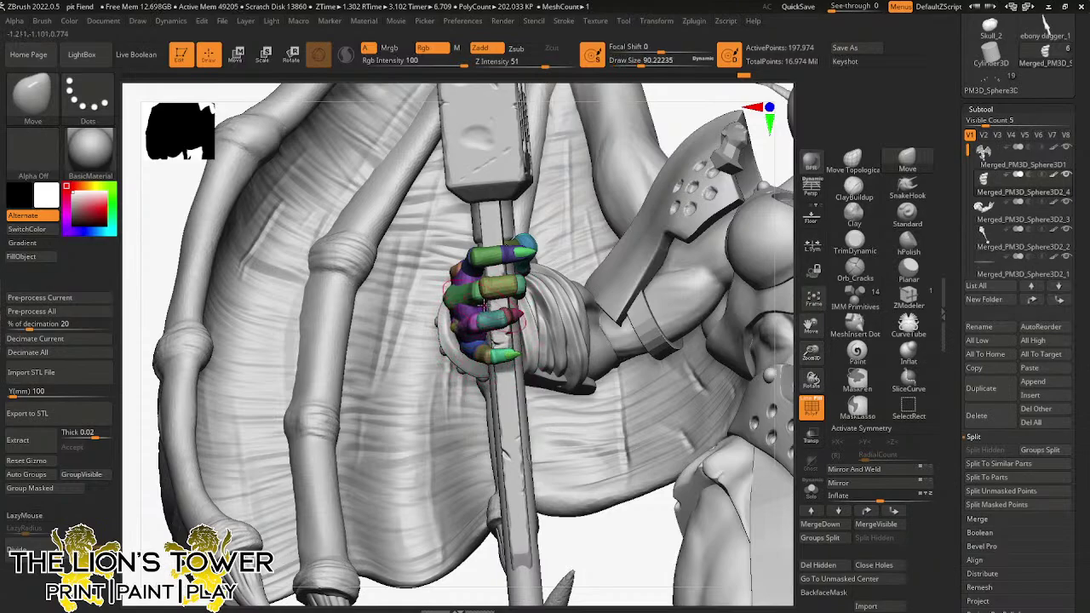
left_click_drag(580, 542, 661, 168)
mouse_move(660, 168)
right_mouse_down()
mouse_move(656, 204)
mouse_move(657, 175)
right_mouse_up()
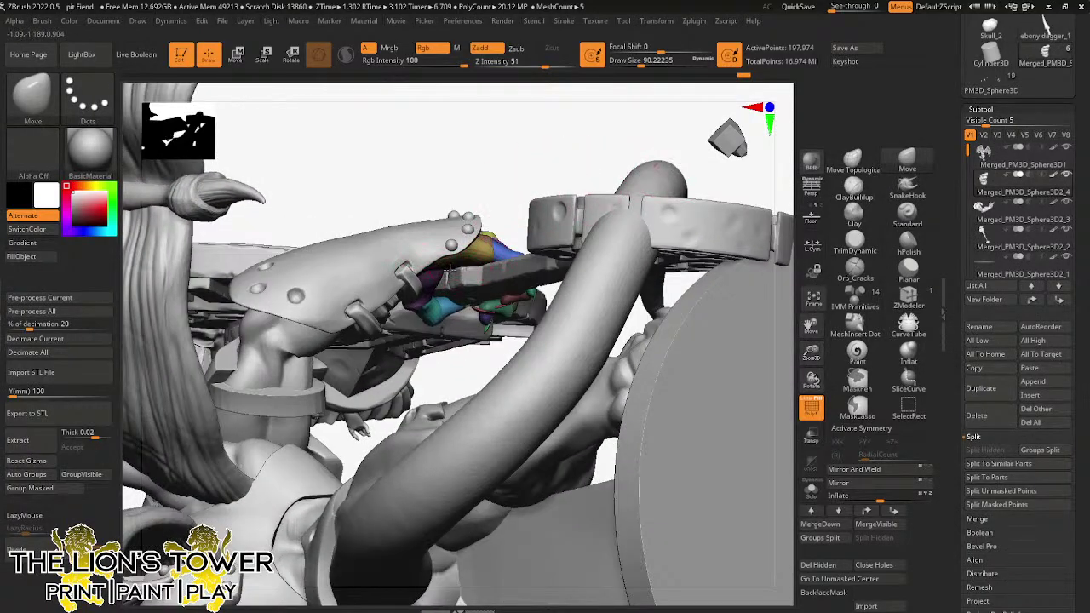
mouse_move(497, 196)
right_mouse_down()
mouse_move(511, 182)
mouse_move(462, 246)
mouse_move(384, 297)
right_mouse_up()
right_click_drag(461, 223, 474, 207)
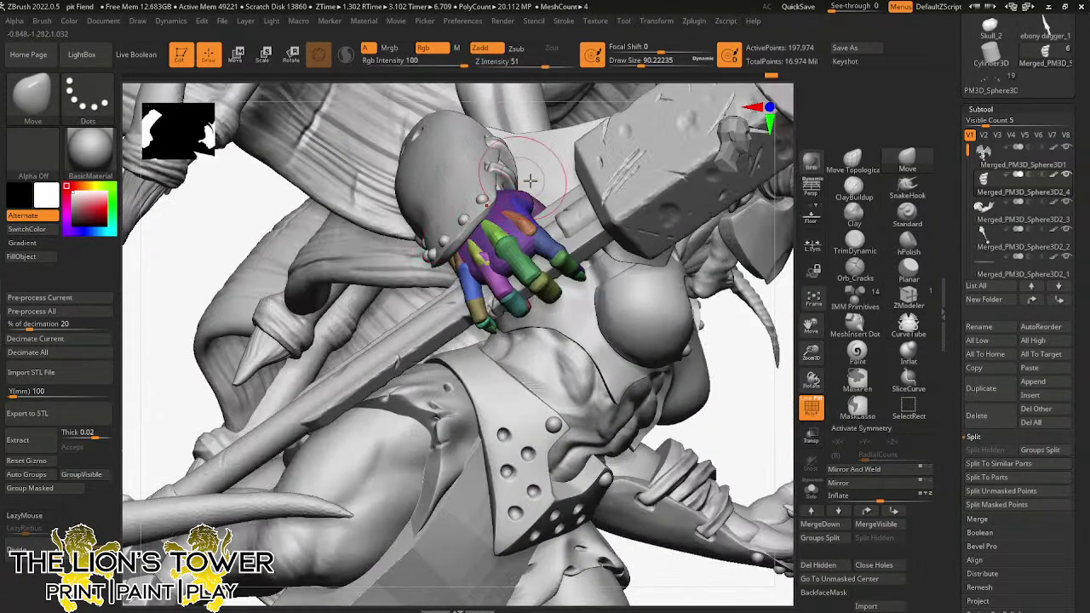
right_click_drag(729, 389, 542, 188)
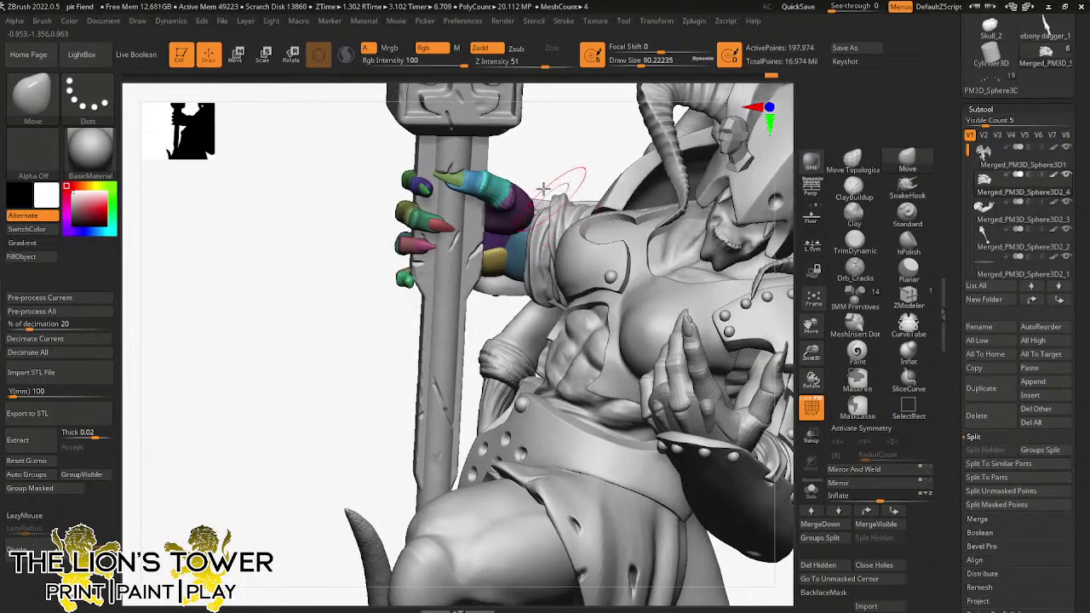
- Mask all but the thumb's outer segments, place the gizmo at their joint, and move and rotate them around the shaft
left_click(908, 407)
left_click(455, 174, "ctrl+shift")
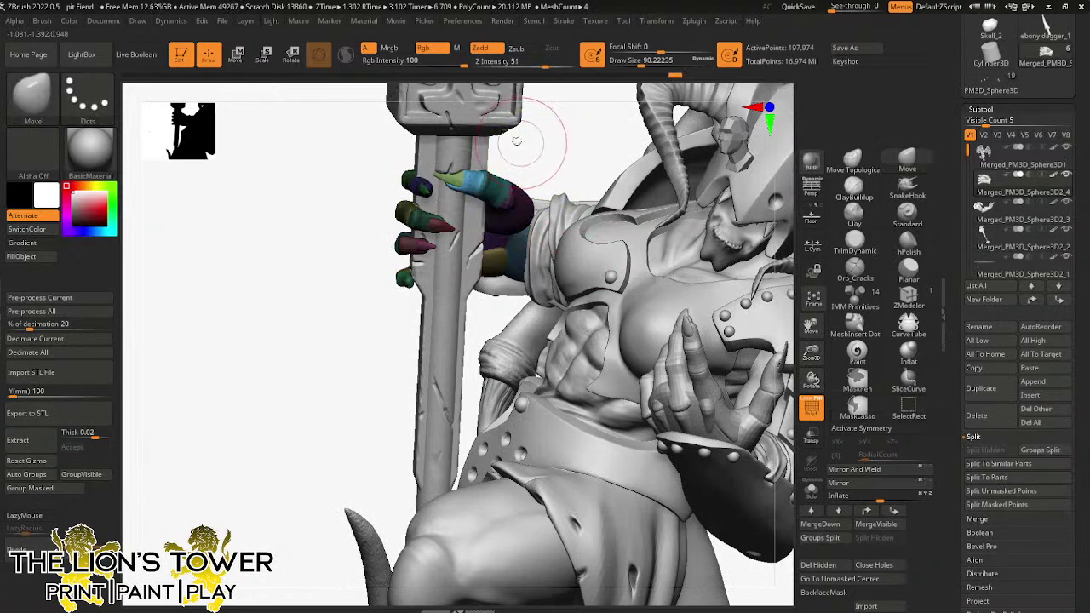
key("r")
left_click_drag(460, 197, 522, 136, "alt")
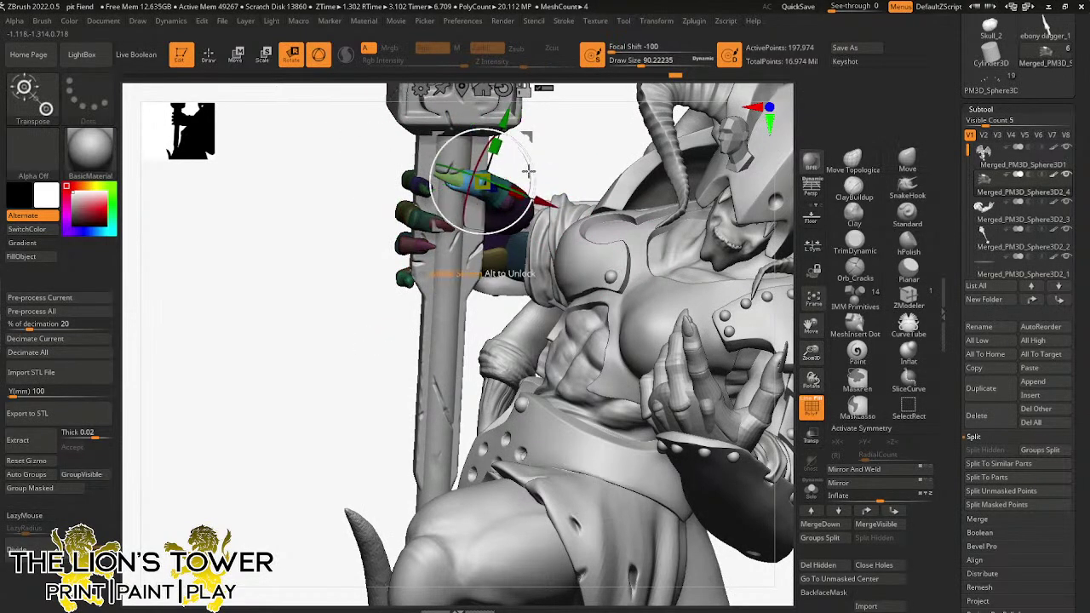
left_click_drag(514, 186, 514, 186)
mouse_move(514, 186)
right_mouse_down()
mouse_move(568, 155)
mouse_move(597, 75)
right_mouse_up()
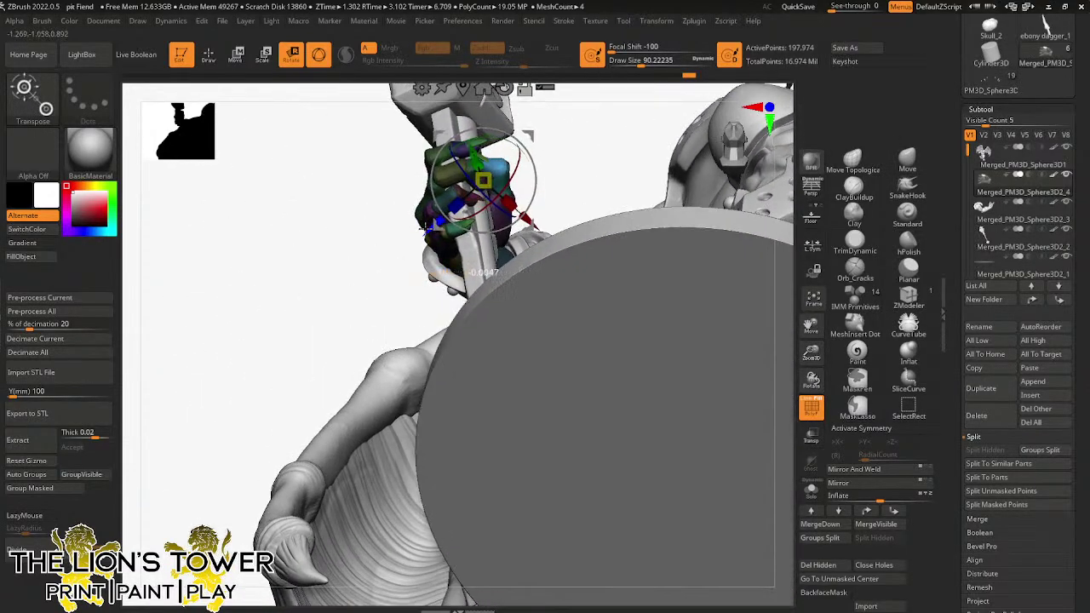
left_click_drag(423, 228, 445, 214)
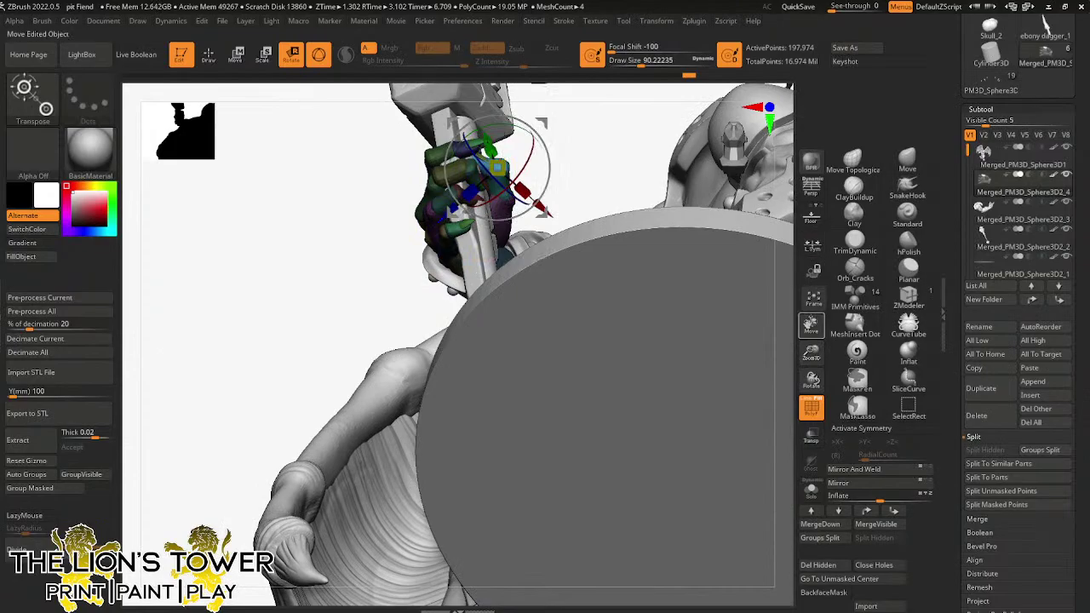
left_click_drag(810, 326, 755, 454)
left_click_drag(487, 281, 472, 260)
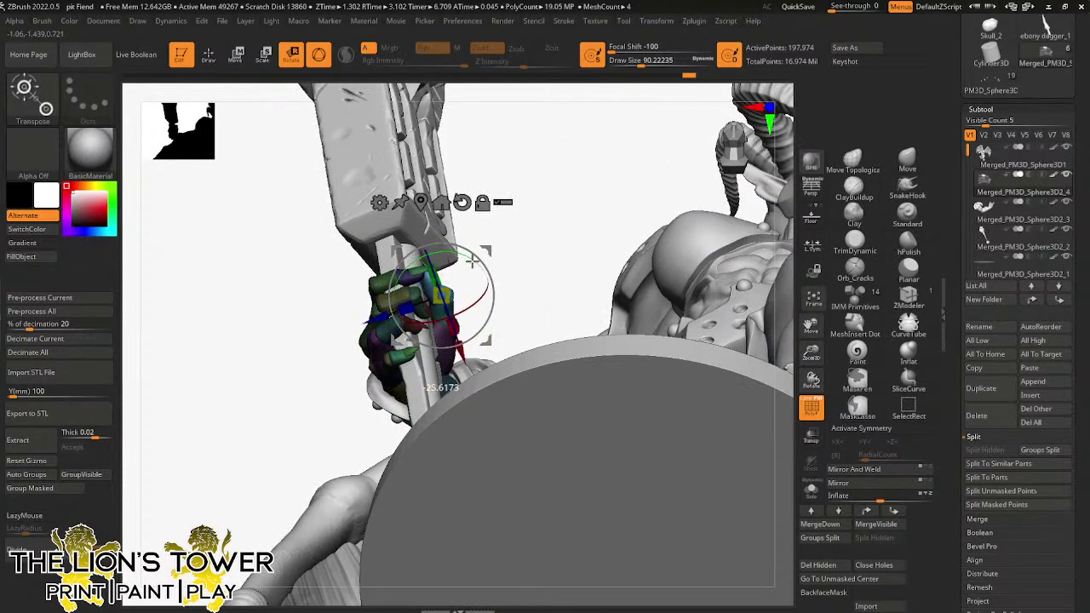
left_click_drag(517, 227, 488, 271)
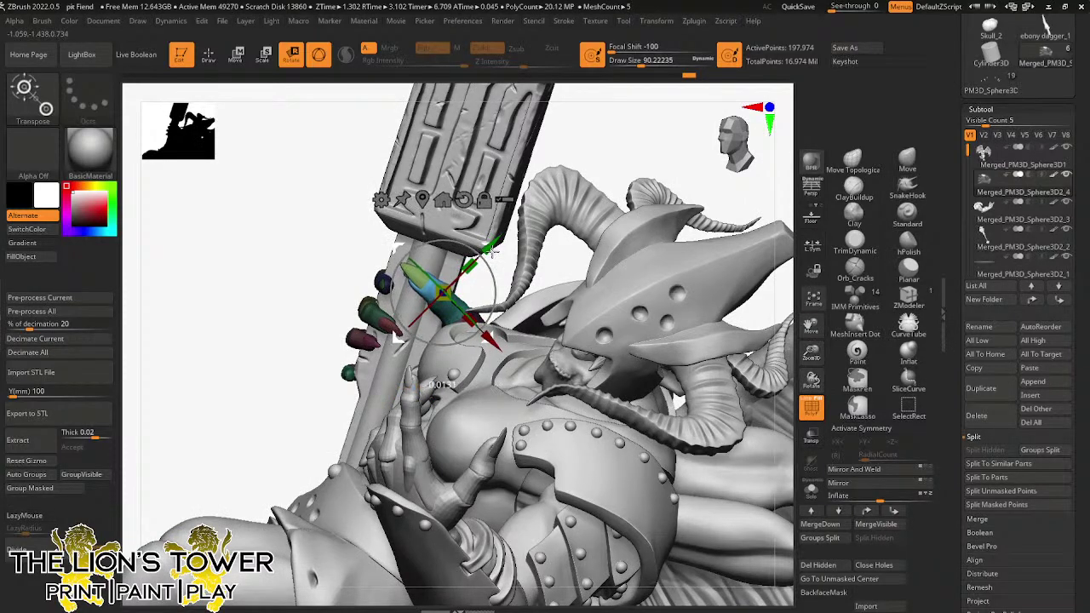
mouse_move(603, 137)
left_mouse_down()
mouse_move(603, 199)
mouse_move(611, 176)
mouse_move(599, 202)
mouse_move(613, 187)
left_mouse_up()
- Switch to the Move Topological brush and clear the mask from the posed hand
left_click(852, 159)
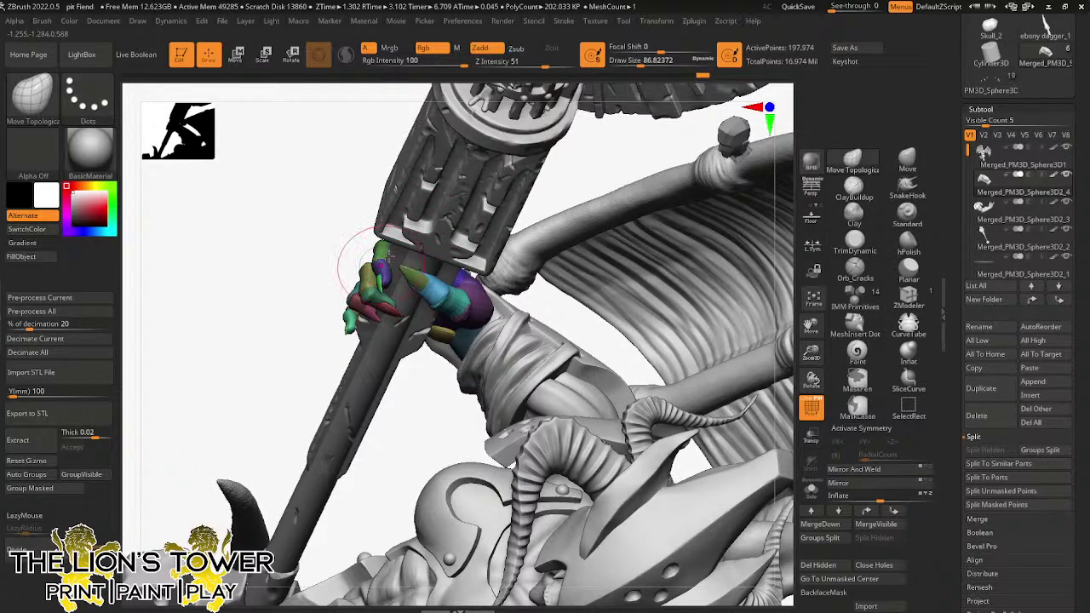
left_click_drag(605, 166, 681, 228)
left_click(726, 304, "ctrl")
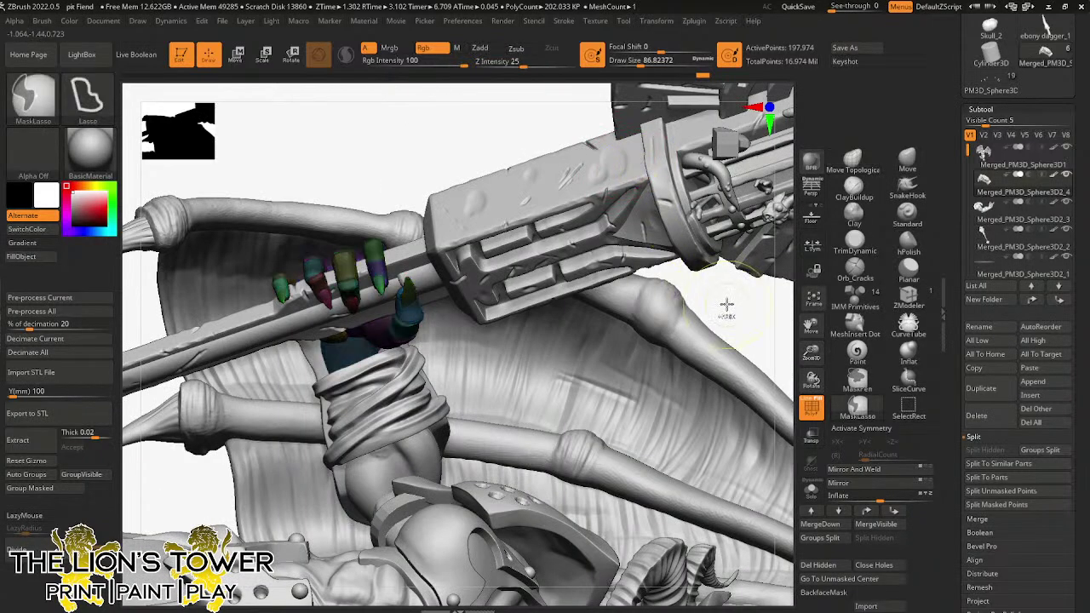
left_click(726, 304, "ctrl")
mouse_move(784, 328)
left_mouse_down("alt")
mouse_move(782, 280)
mouse_move(714, 345)
left_mouse_up("alt")
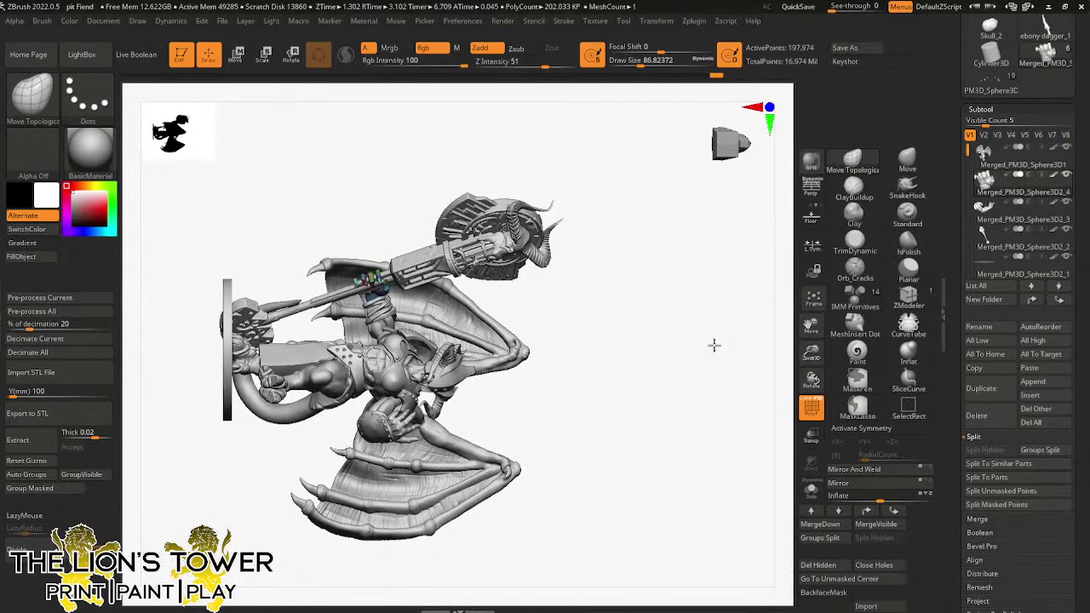
right_click_drag(714, 345, 748, 286)
- Select the body subtool and hide the upper arm and wrist wraps of the arm holding the mace
left_click(995, 218)
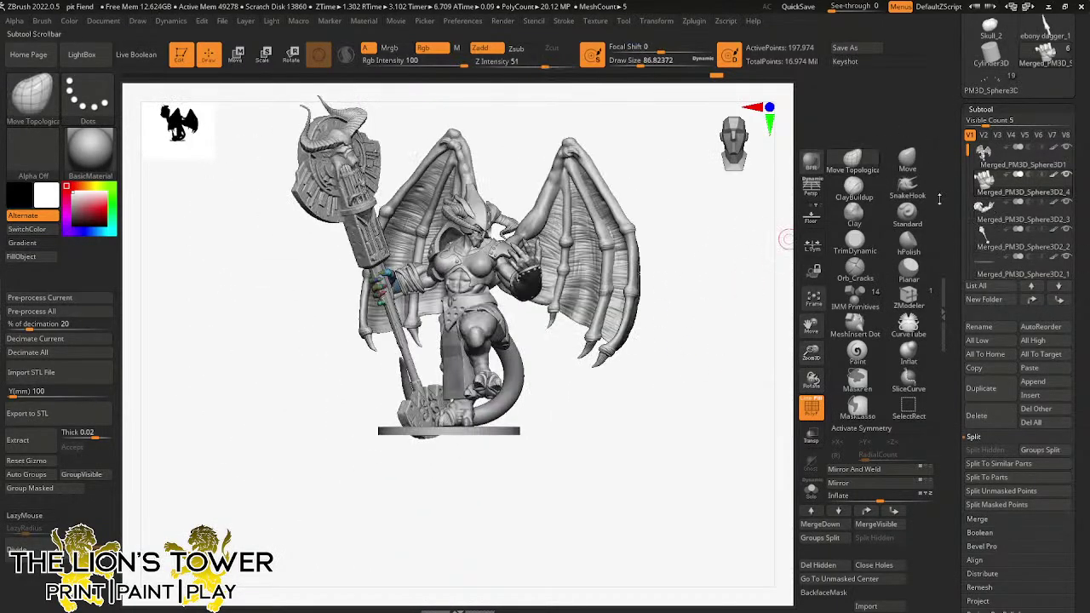
key("shift+f")
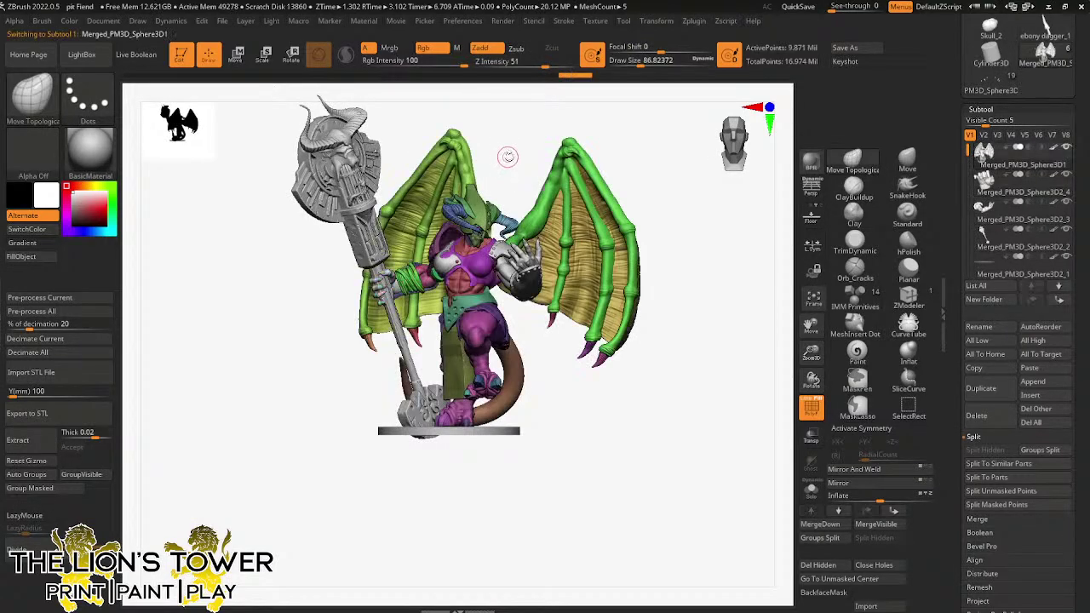
left_click(442, 242, "ctrl+shift")
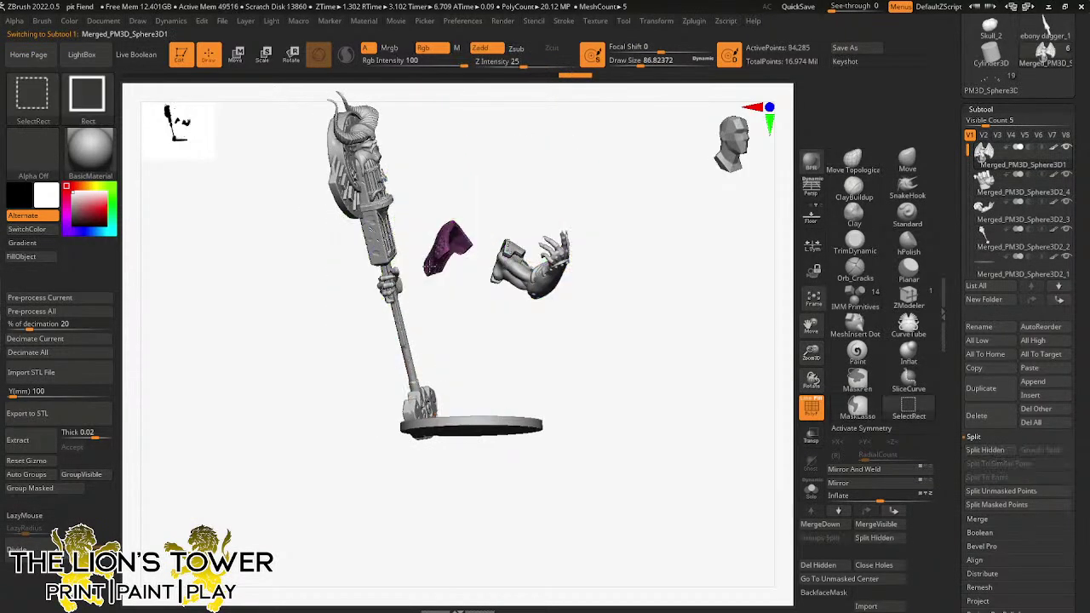
left_click(434, 275, "ctrl+shift")
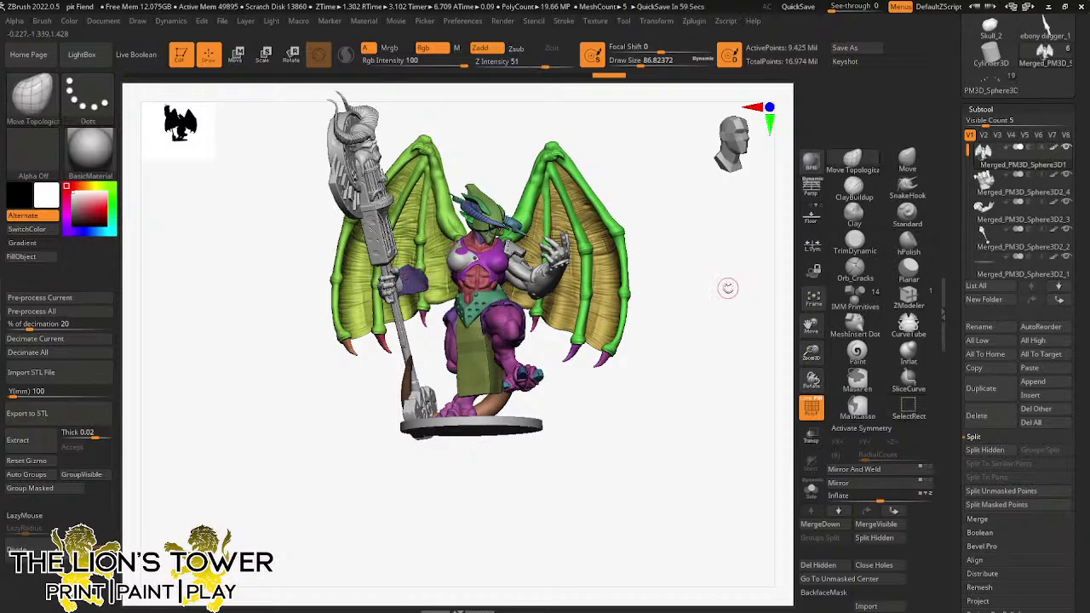
- Hide the mace arm's forearm guard and its remaining rivets on the body subtool
mouse_move(811, 350)
left_mouse_down()
mouse_move(723, 509)
mouse_move(651, 494)
left_mouse_up()
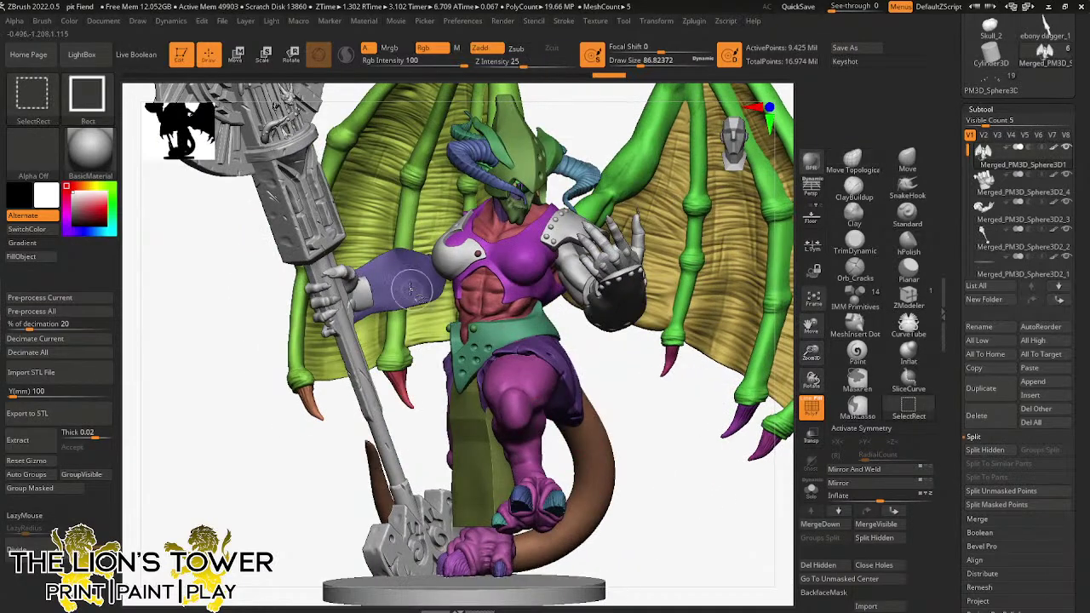
left_click(422, 372, "ctrl+alt+shift")
left_click_drag(425, 388, 470, 309)
key("ctrl+shift")
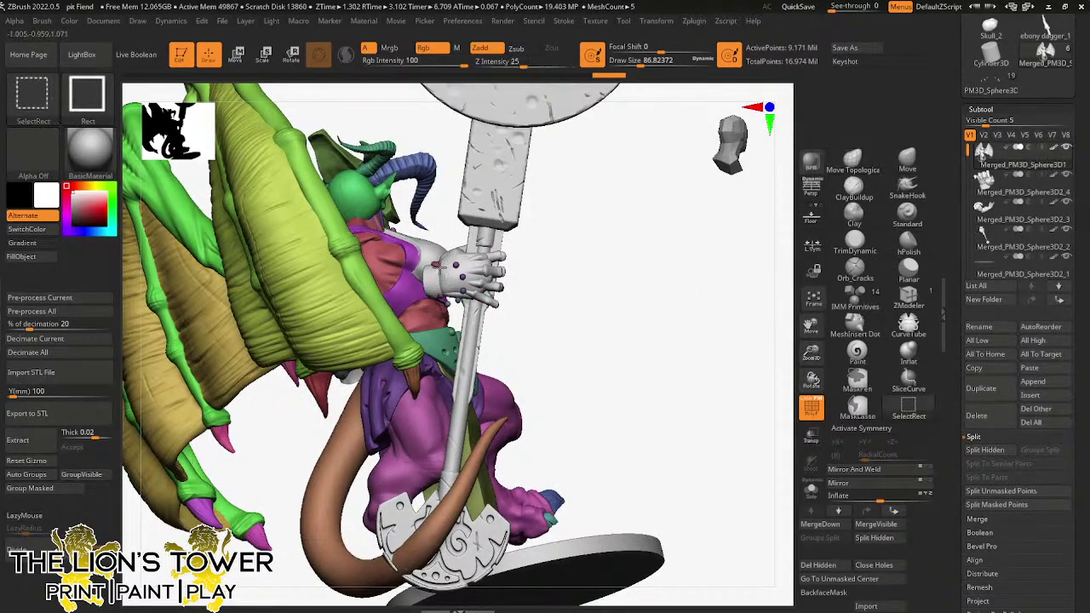
left_click(443, 301, "ctrl+shift")
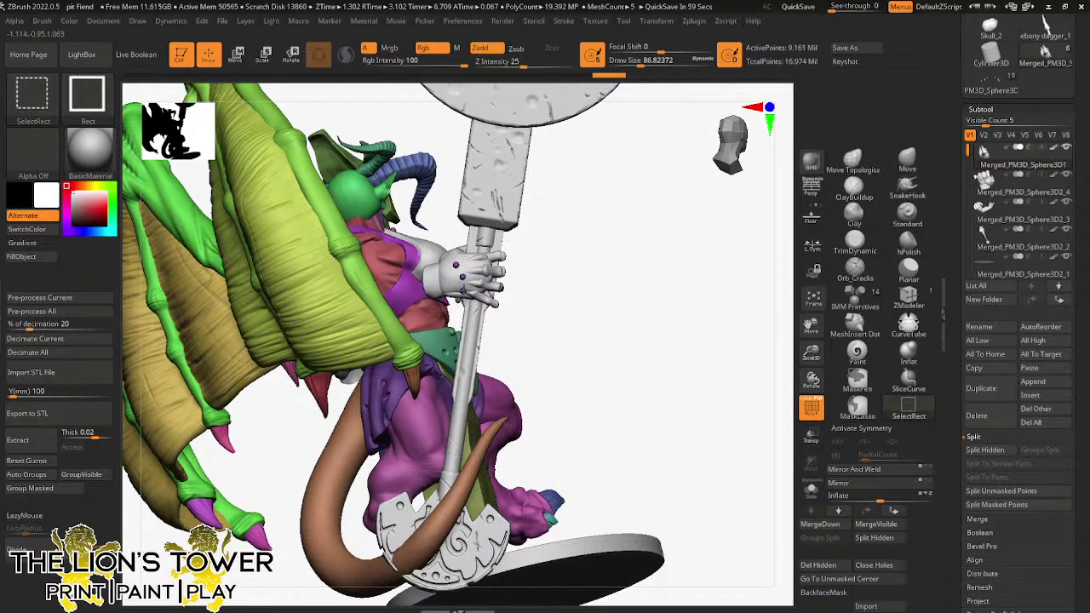
left_click(460, 291, "ctrl+alt+shift")
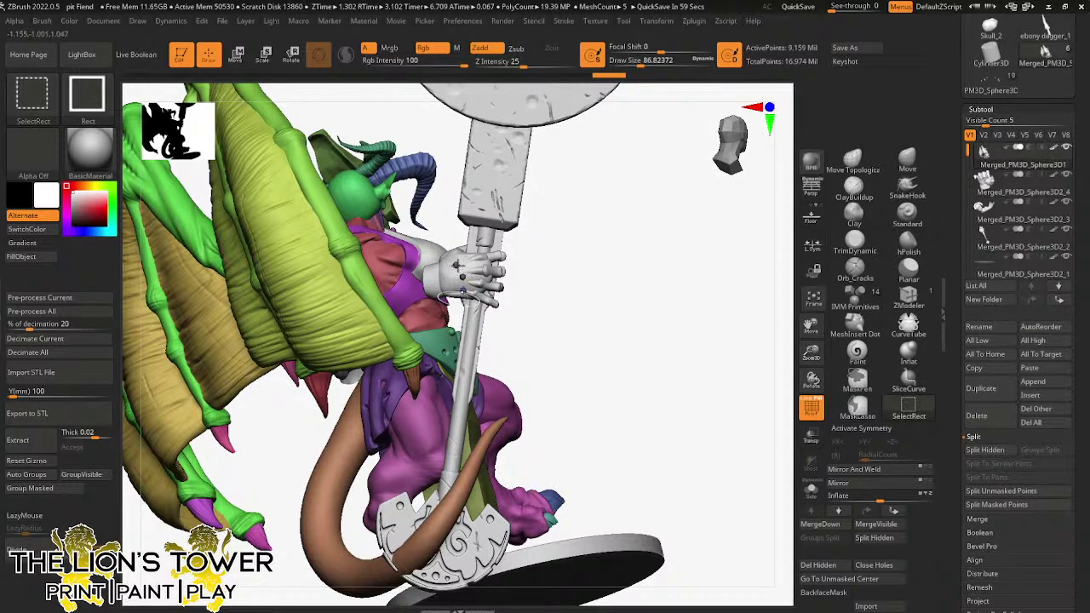
left_click(462, 291, "ctrl+alt+shift")
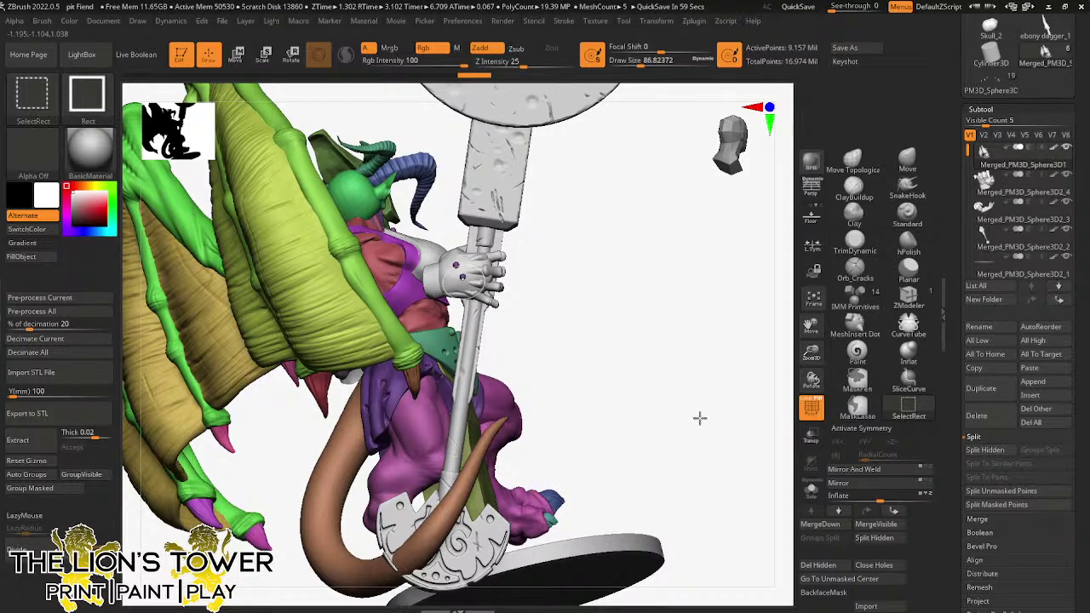
key("ctrl+z")
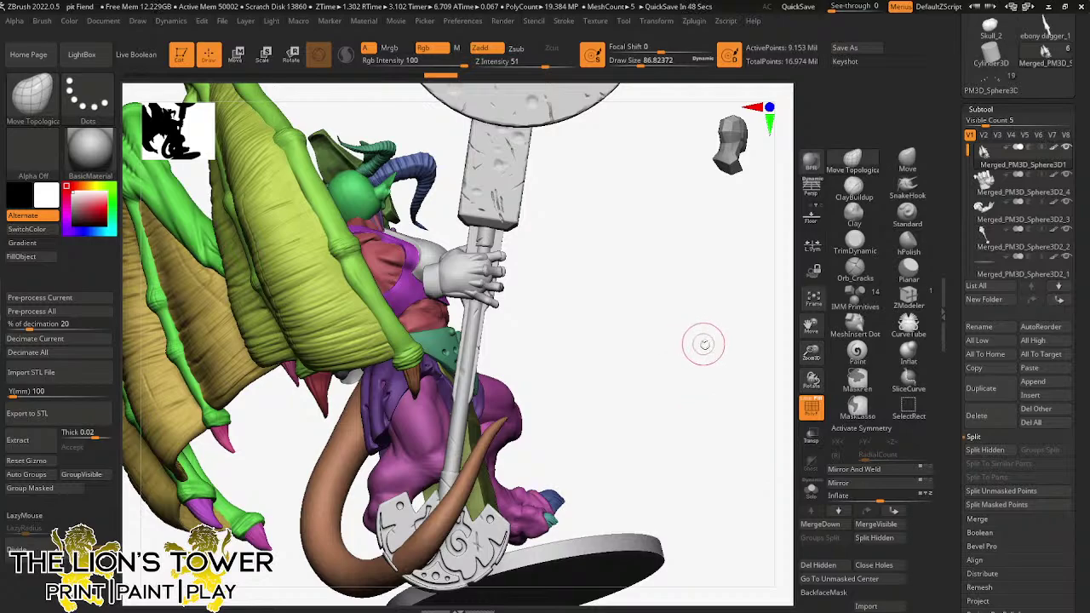
- Split the hidden arm parts into their own subtool and merge that subtool down into the hand's subtool
left_click_drag(737, 355, 718, 360)
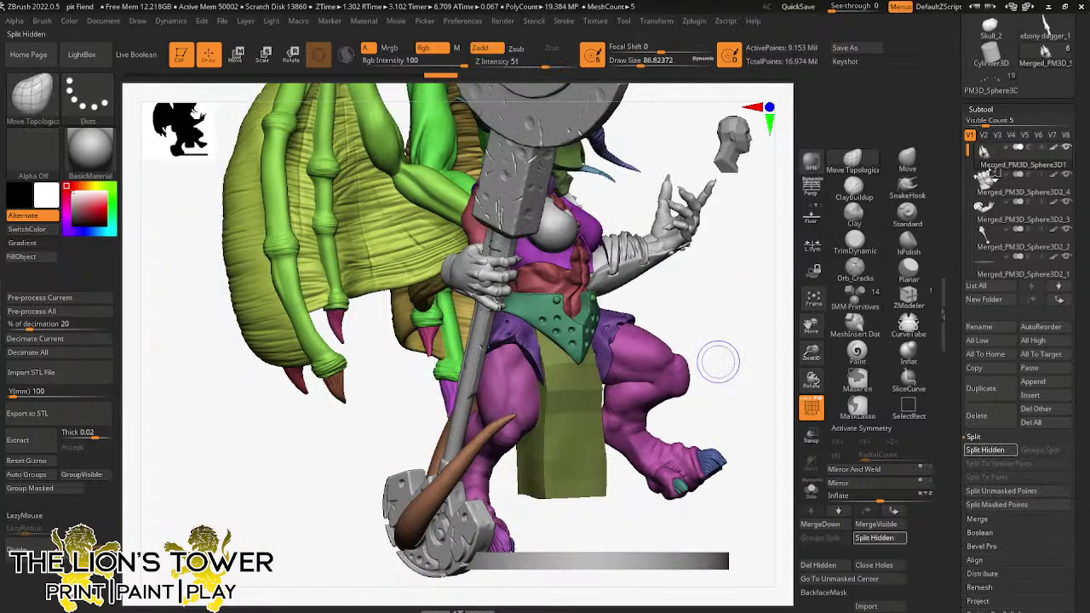
mouse_move(995, 189)
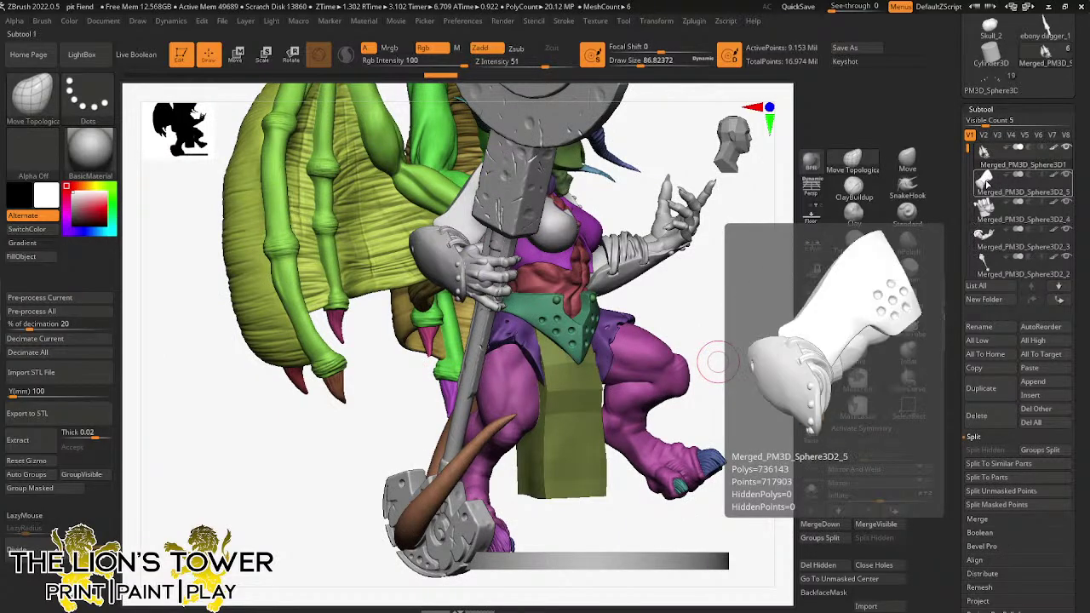
left_click(995, 192)
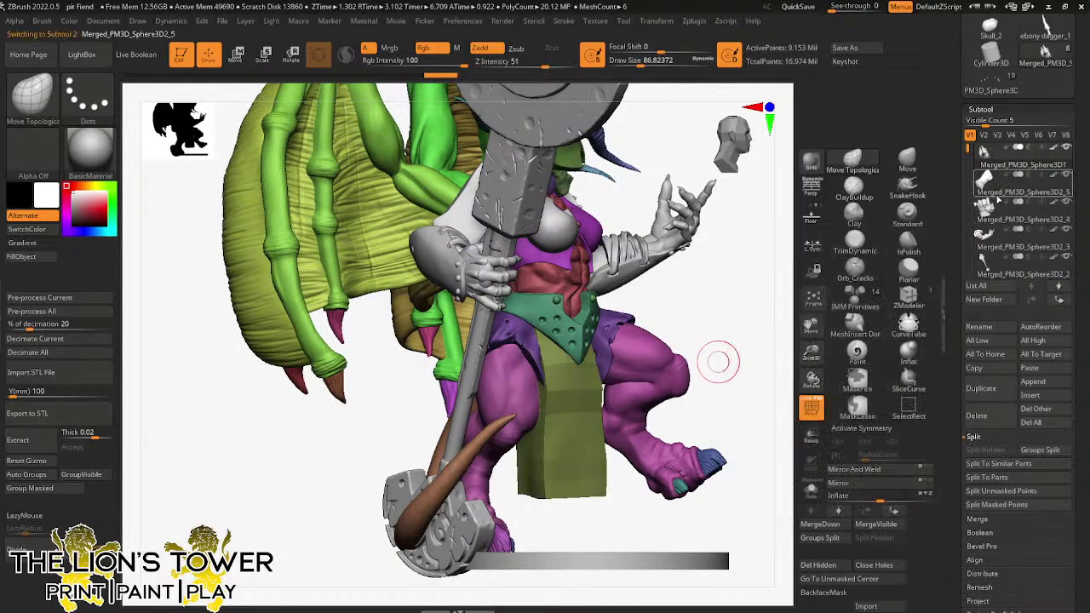
left_click(977, 519)
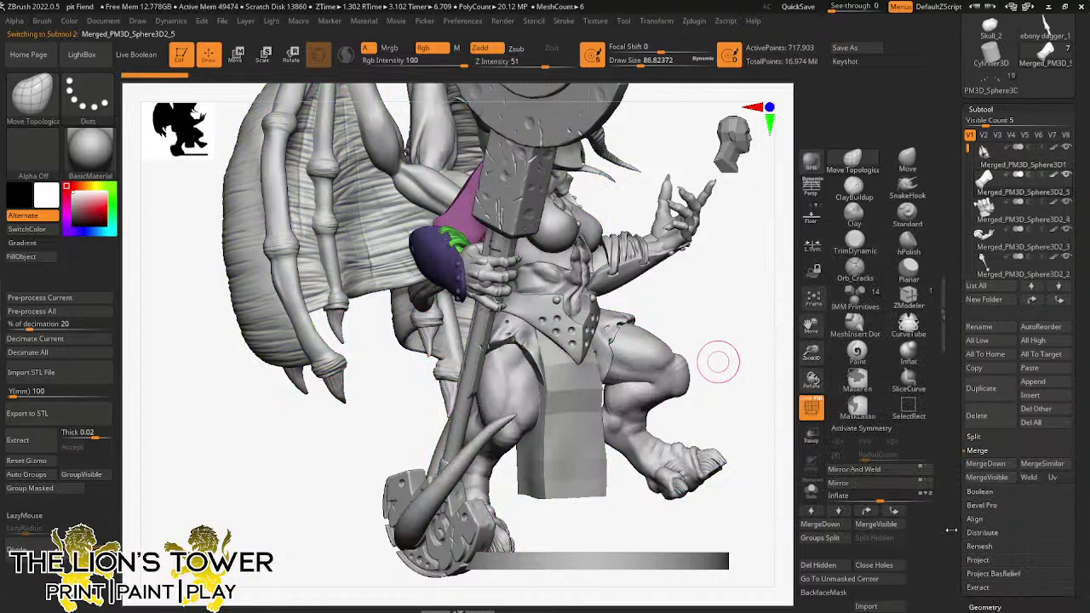
left_click(981, 465)
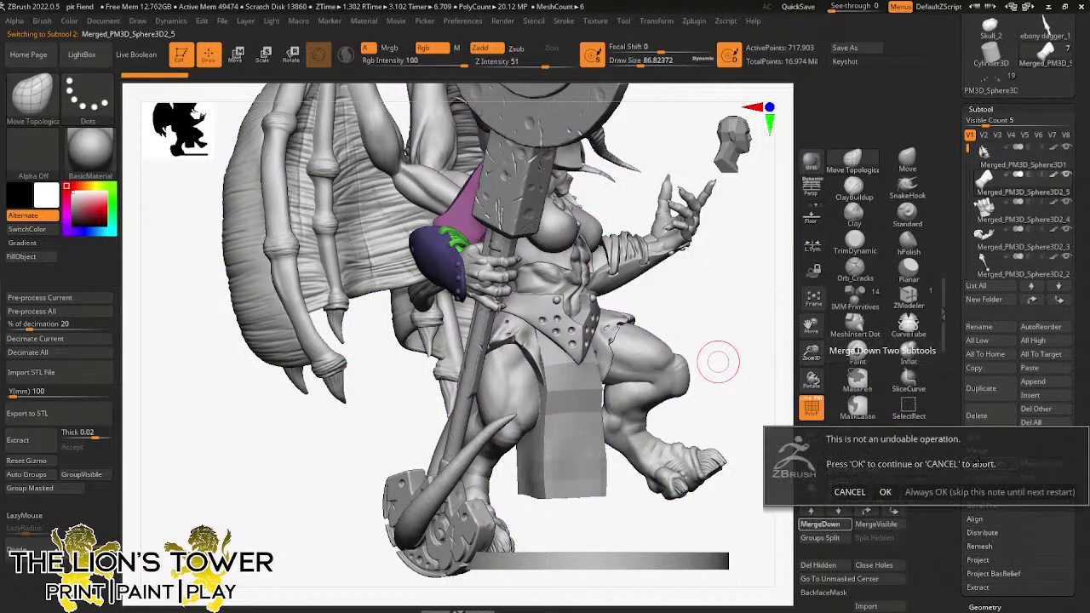
left_click(885, 491)
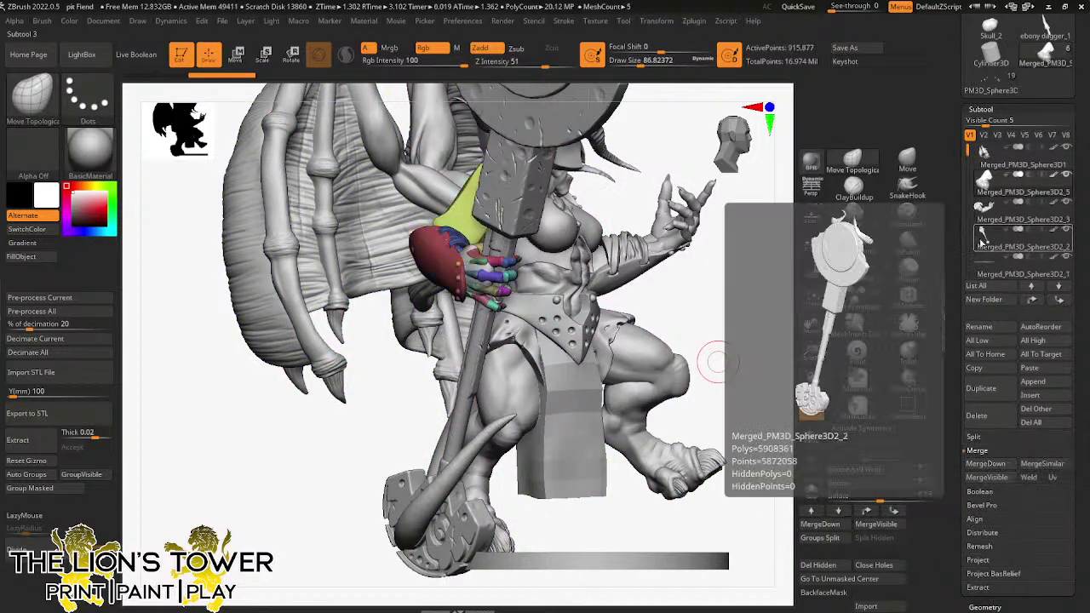
- Move the mace subtool directly below the arm subtool in the list and merge the arm down into it
left_click(1031, 287)
left_click(1019, 192)
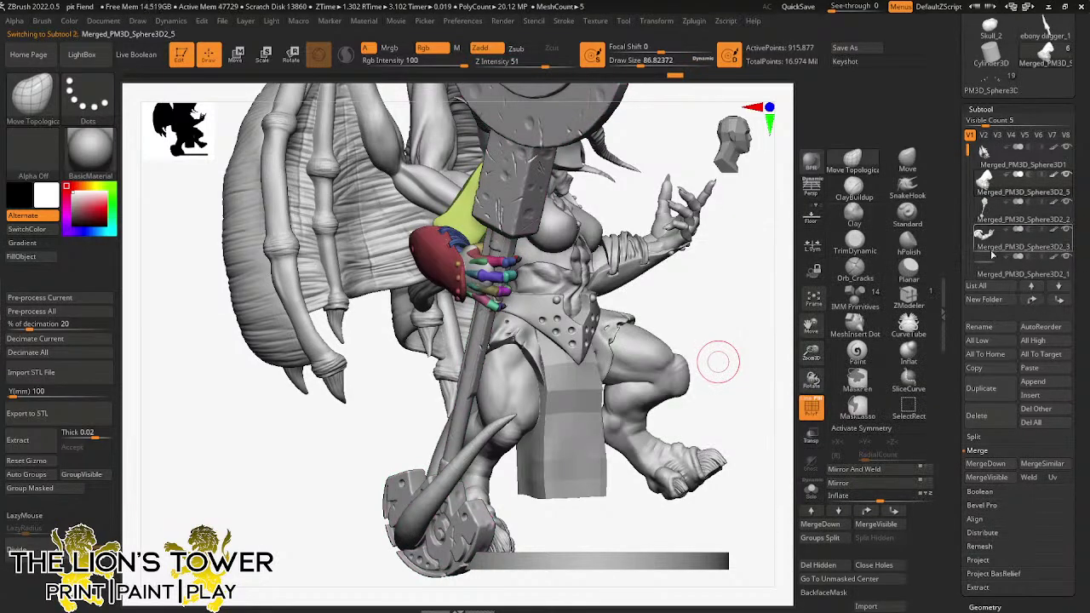
left_click(974, 466)
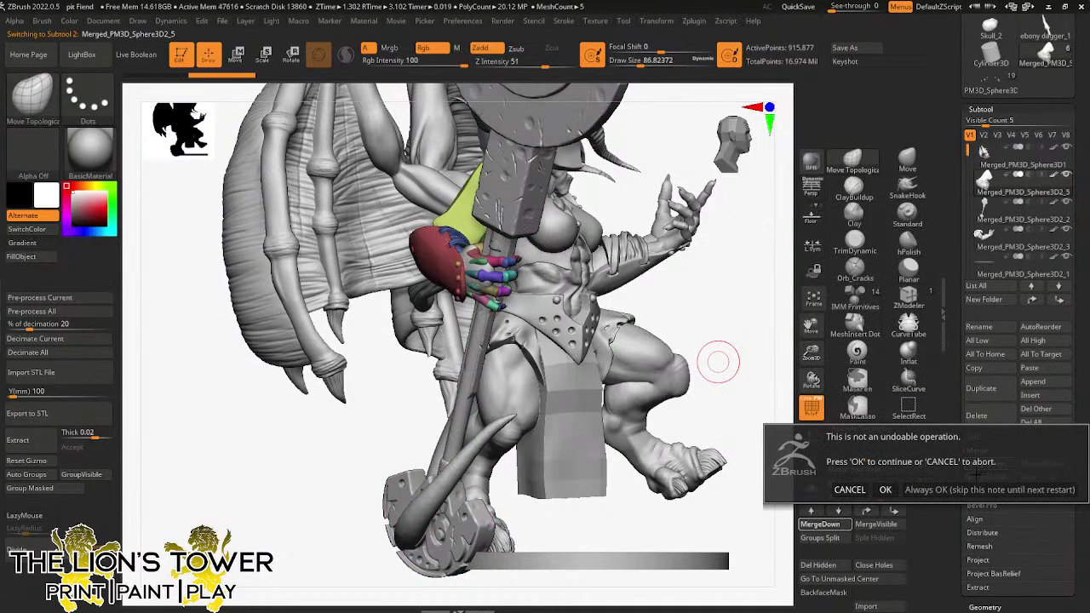
left_click(888, 491)
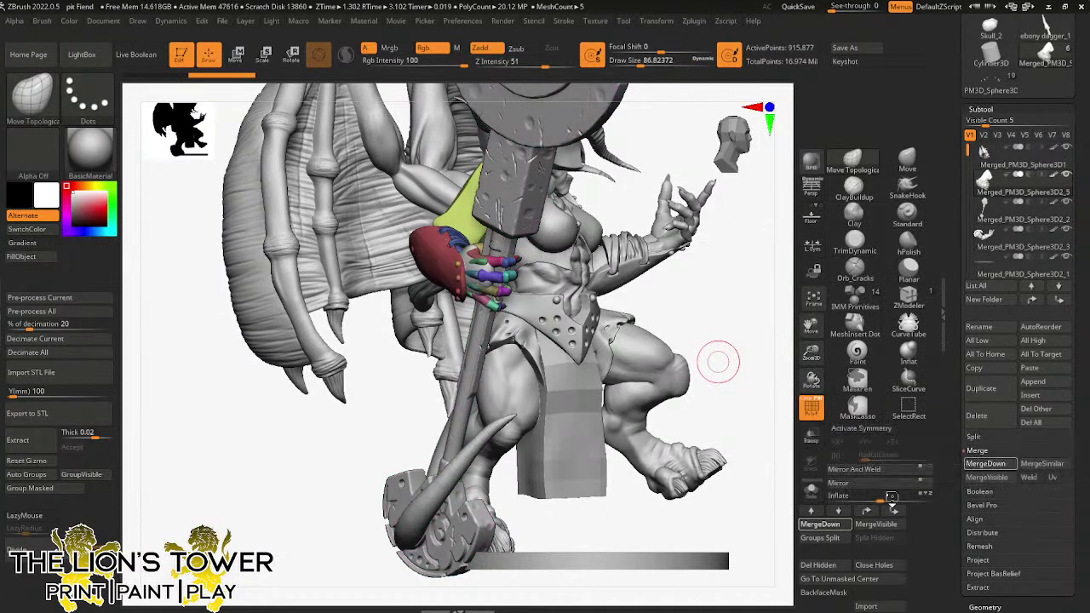
- Clear the mask, place the transform gizmo at the shoulder, and rotate the merged arm and mace until the shaft stands nearly upright
left_click(714, 300, "ctrl")
left_click_drag(714, 300, 689, 248, "ctrl")
key("r")
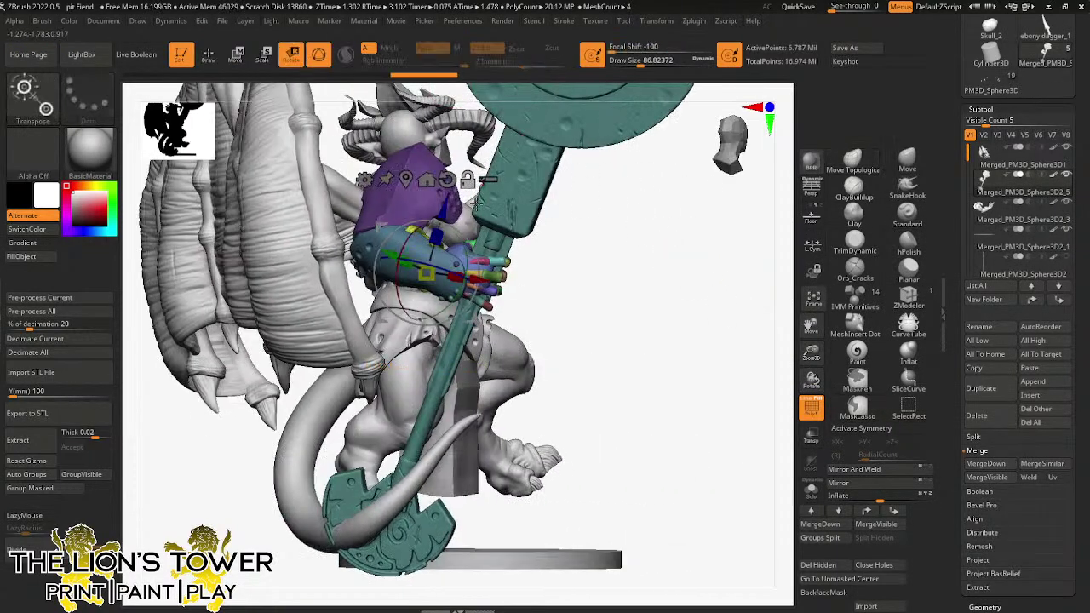
left_click_drag(470, 225, 454, 144, "alt")
mouse_move(559, 250)
left_mouse_down()
mouse_move(598, 326)
mouse_move(591, 331)
mouse_move(594, 294)
mouse_move(572, 263)
left_mouse_up()
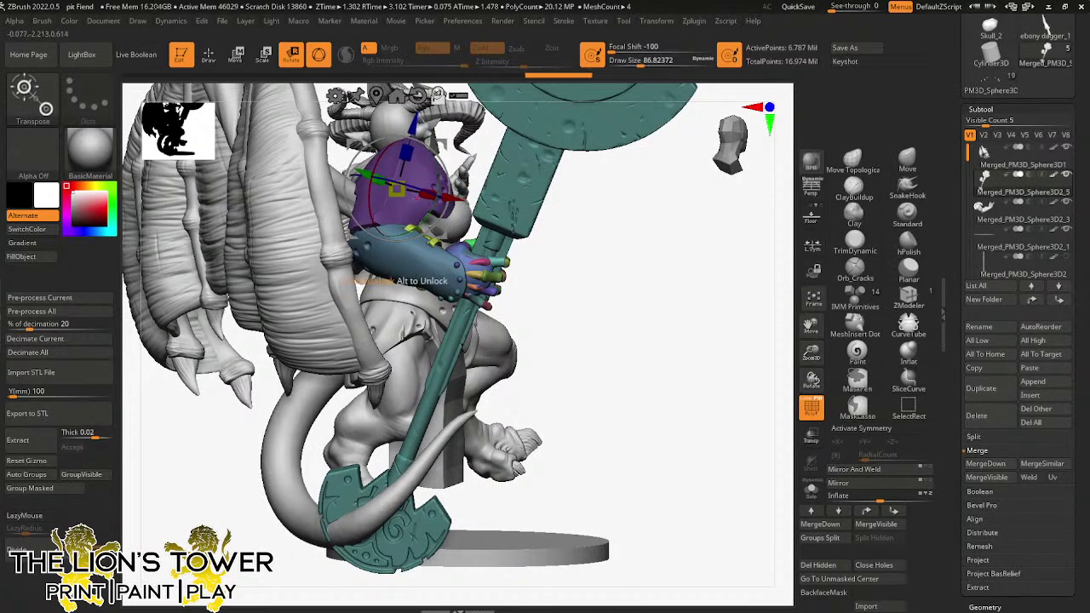
left_click_drag(441, 153, 426, 131)
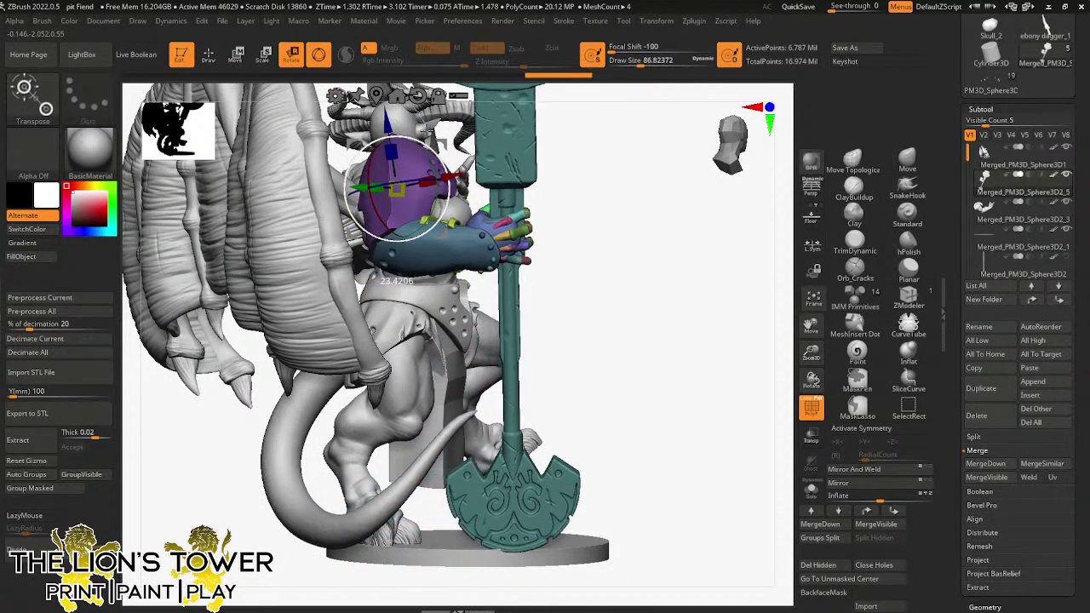
left_click_drag(451, 175, 435, 121)
left_click_drag(643, 248, 615, 267)
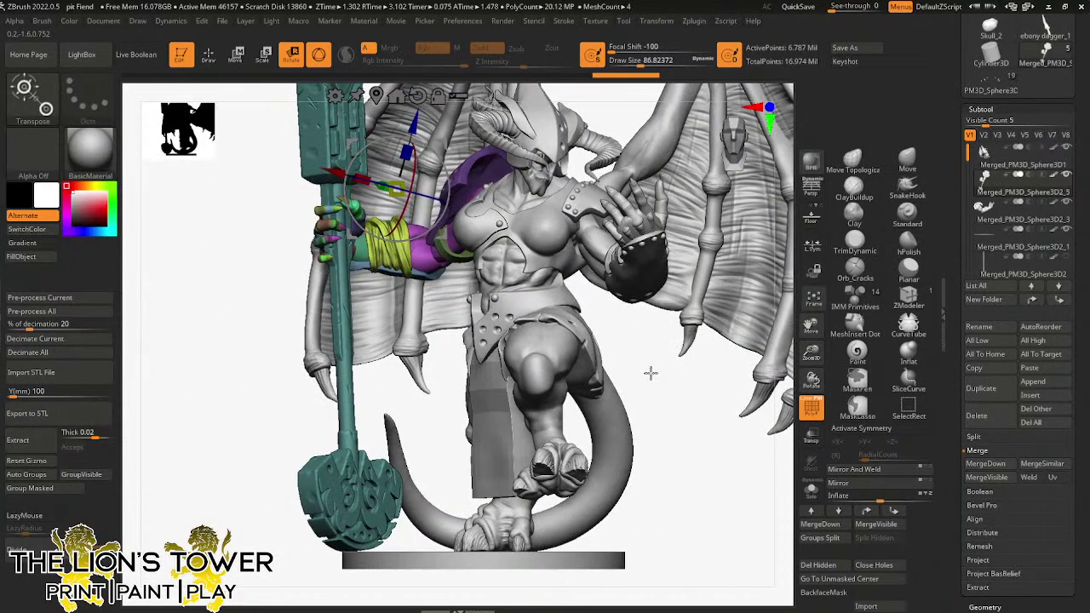
- Examine the rotated arm and mace against the body from above, the side and the front
left_click_drag(811, 353, 827, 394)
left_click_drag(637, 438, 681, 429)
left_click_drag(700, 390, 558, 383)
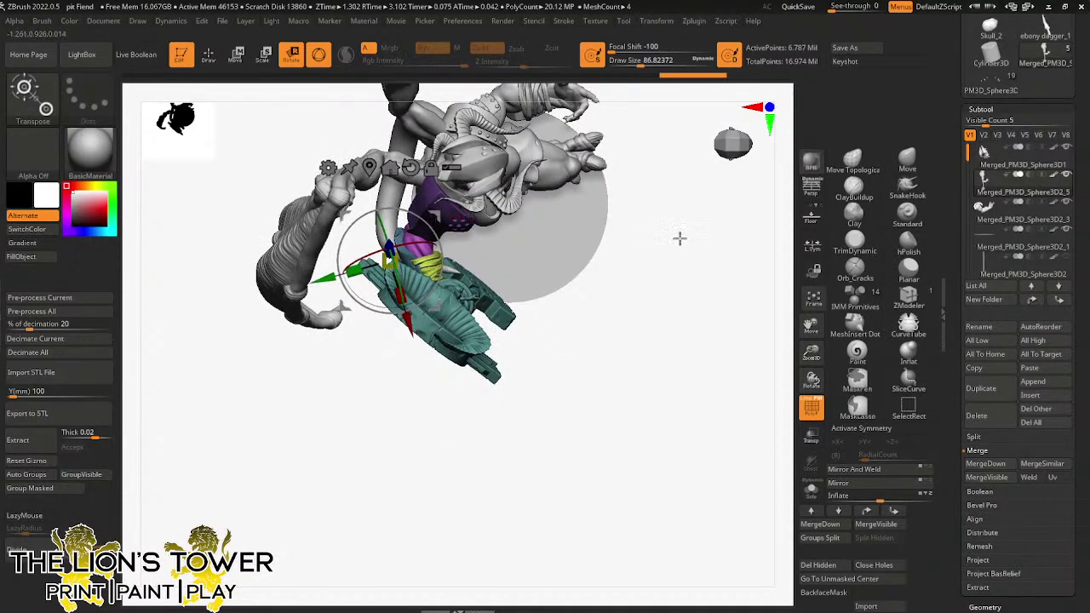
left_click_drag(678, 236, 665, 209)
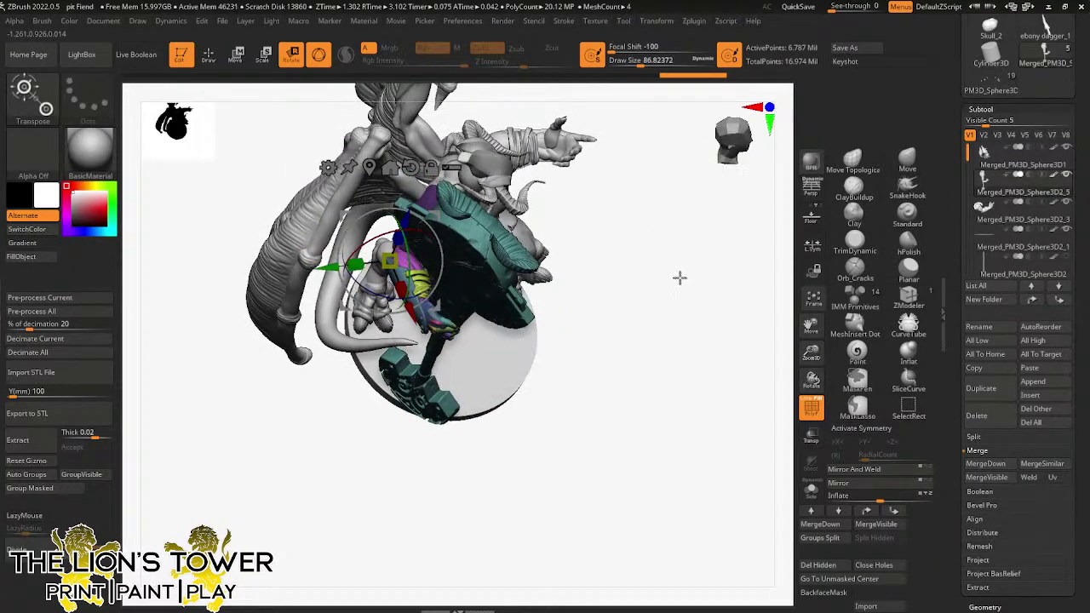
left_click_drag(680, 277, 669, 234)
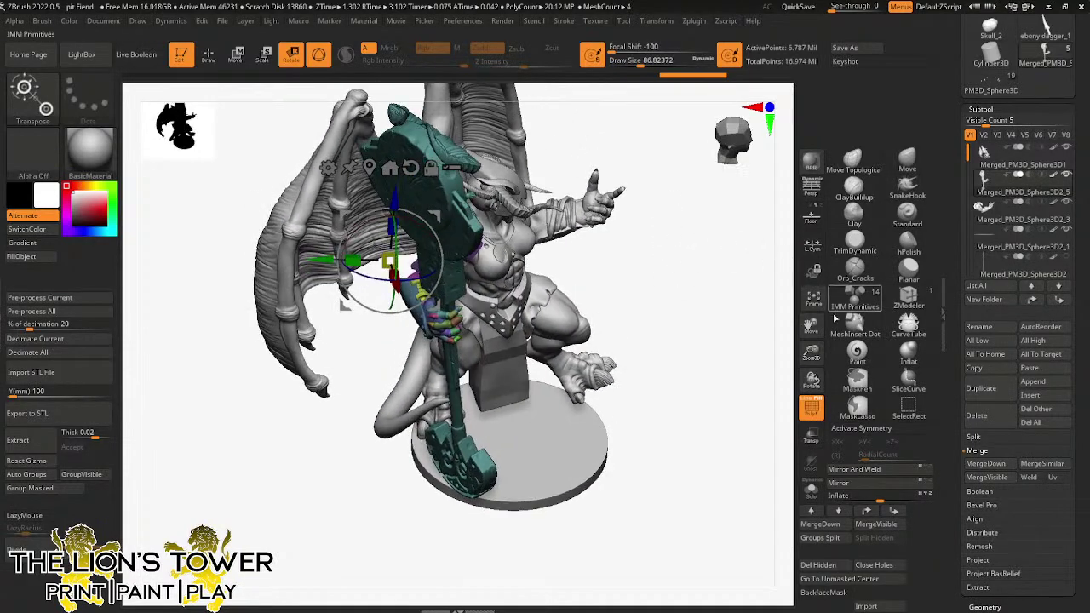
left_click_drag(812, 354, 841, 369)
left_click_drag(730, 348, 785, 319)
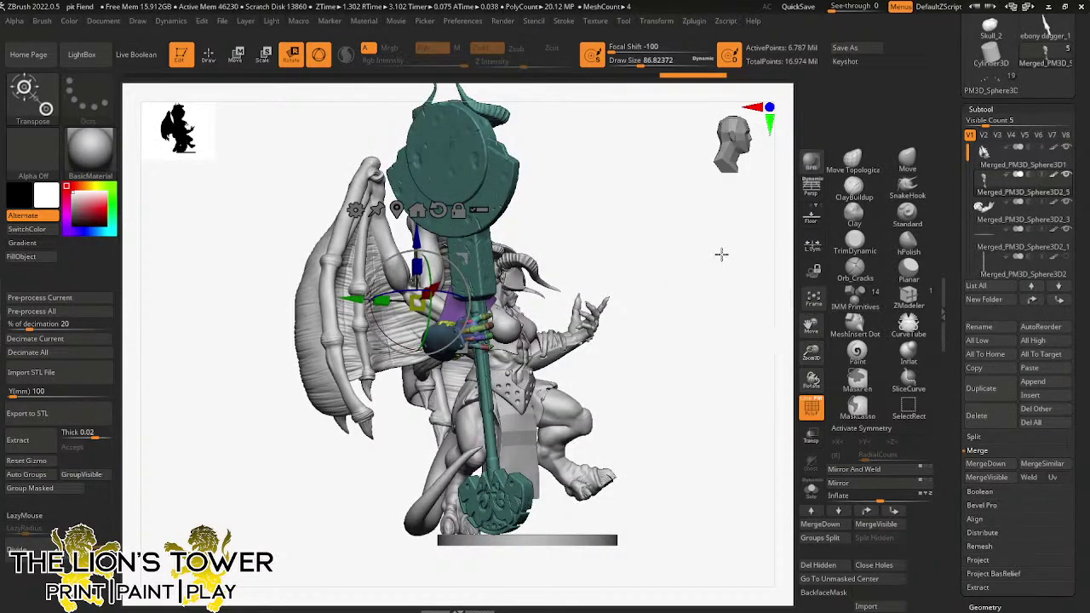
mouse_move(721, 253)
left_mouse_down()
mouse_move(727, 332)
mouse_move(713, 323)
mouse_move(720, 332)
mouse_move(710, 333)
mouse_move(752, 321)
mouse_move(764, 335)
mouse_move(722, 343)
mouse_move(741, 352)
mouse_move(706, 355)
left_mouse_up()
key("w")
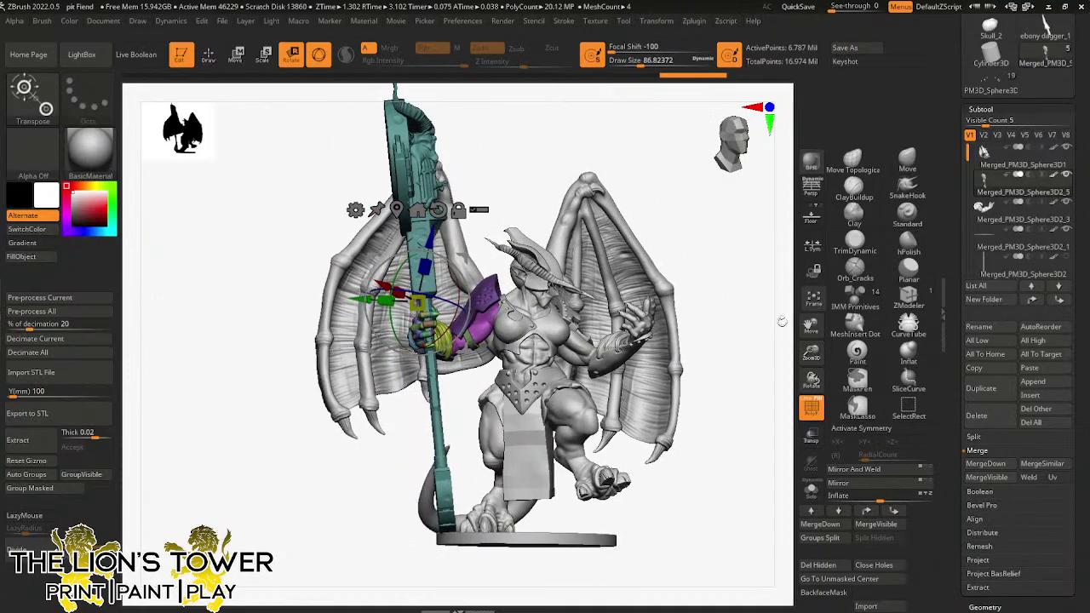
left_click_drag(811, 353, 813, 390)
mouse_move(536, 464)
left_mouse_down()
mouse_move(550, 456)
mouse_move(510, 480)
mouse_move(549, 464)
mouse_move(516, 460)
left_mouse_up()
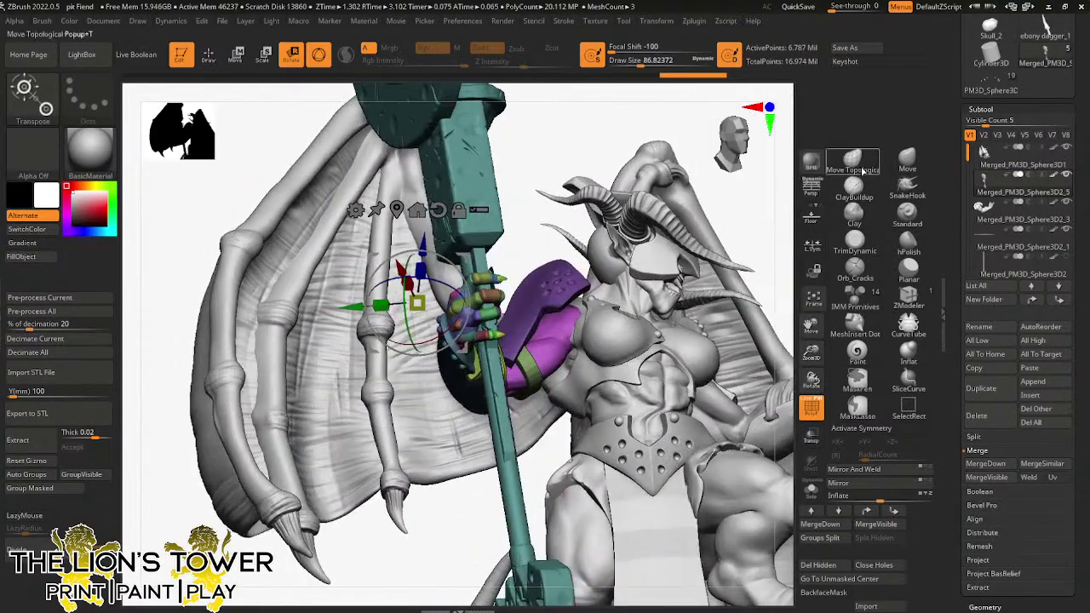
- Switch to the Move Topological brush and set its draw size to about 182
left_click(853, 161)
left_click_drag(640, 63, 654, 63)
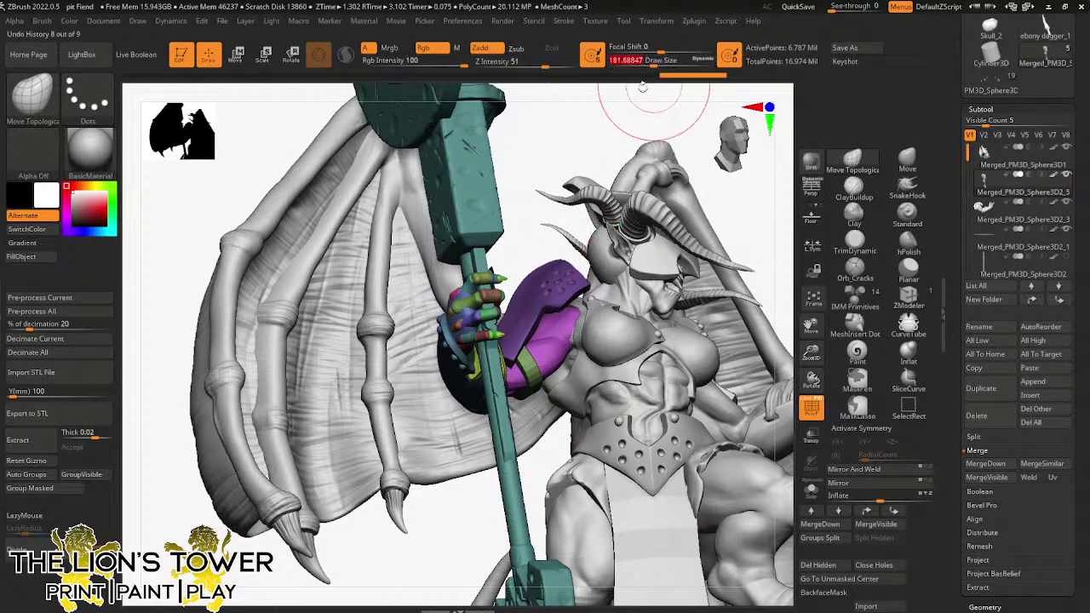
left_click_drag(545, 180, 527, 179)
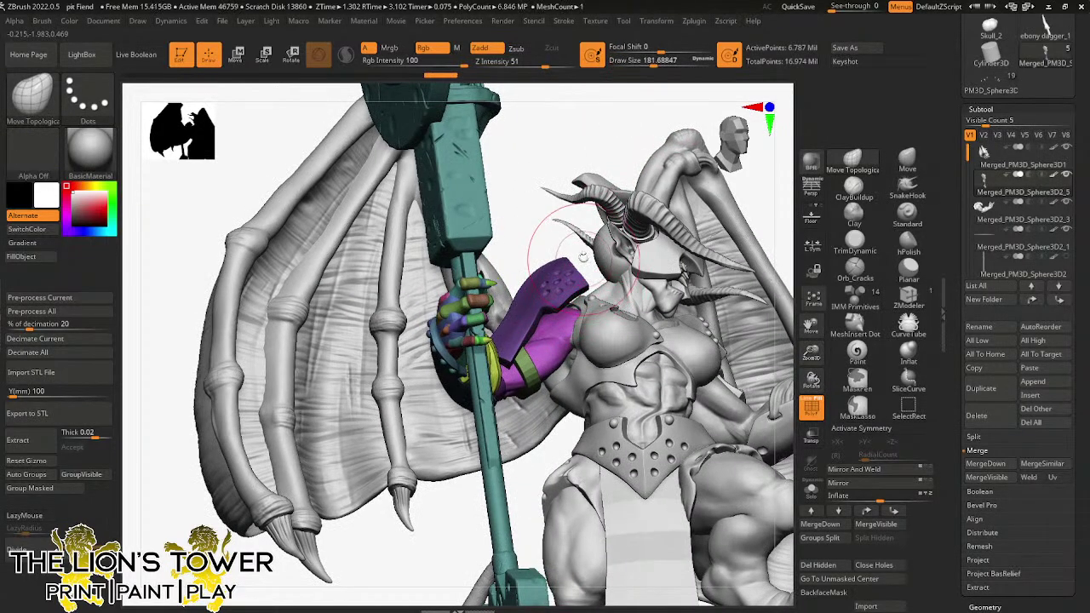
left_click_drag(583, 257, 609, 264)
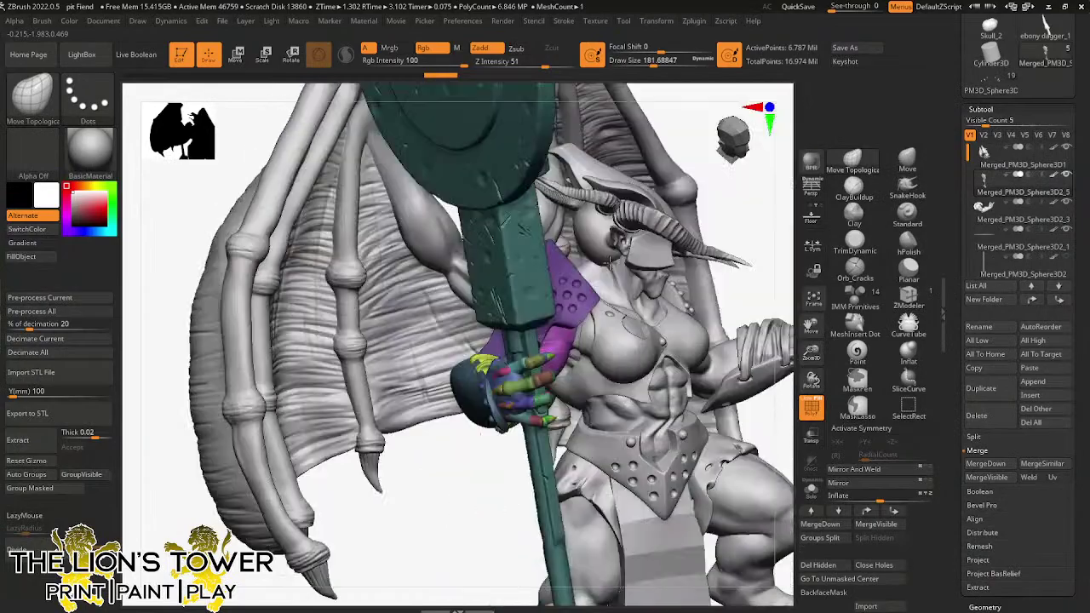
- Hide the shoulder guard and the elbow strap on the mace arm and delete the hidden geometry
right_click_drag(609, 264, 700, 429)
mouse_move(749, 332)
right_mouse_down()
mouse_move(754, 287)
mouse_move(705, 345)
mouse_move(711, 335)
mouse_move(681, 344)
mouse_move(562, 321)
right_mouse_up()
key("ctrl+shift")
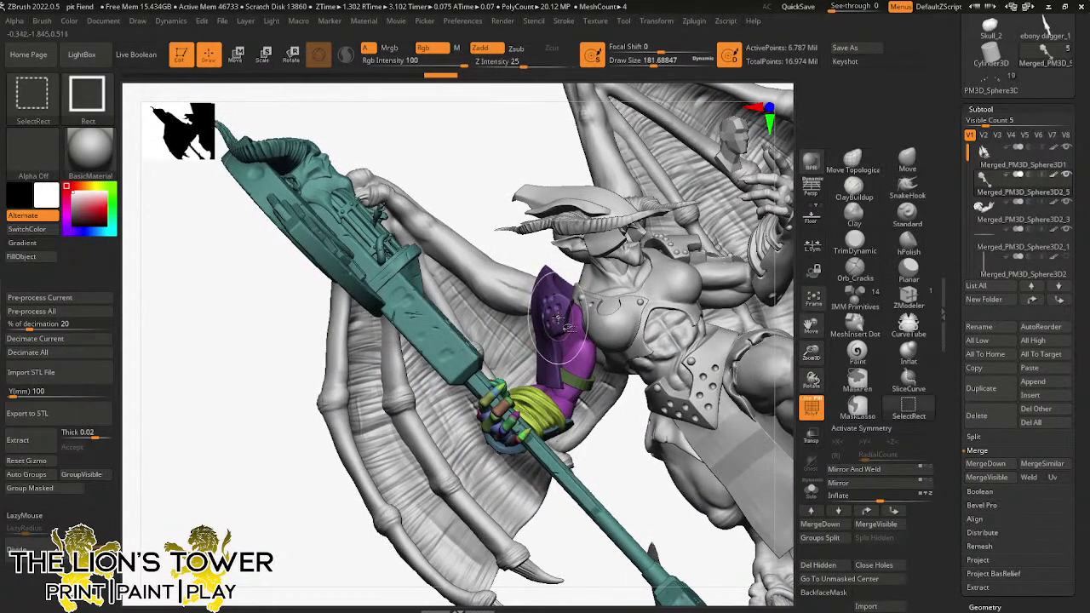
left_click(557, 320, "ctrl+shift")
left_click(572, 365, "ctrl+shift")
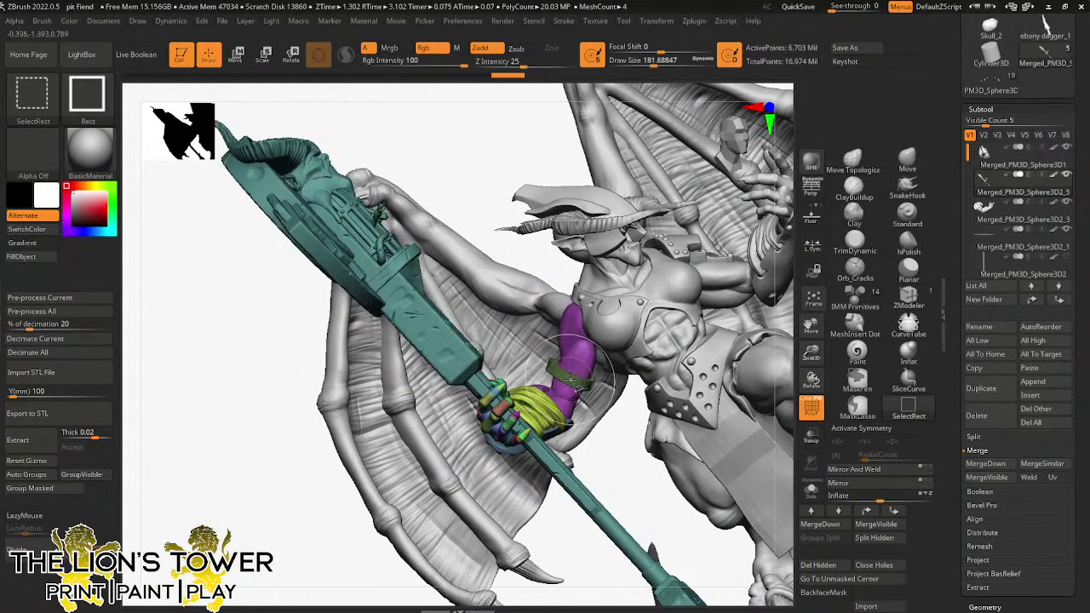
mouse_move(480, 455)
right_mouse_down()
mouse_move(763, 368)
mouse_move(712, 464)
mouse_move(723, 482)
right_mouse_up()
left_click_drag(720, 478, 724, 478)
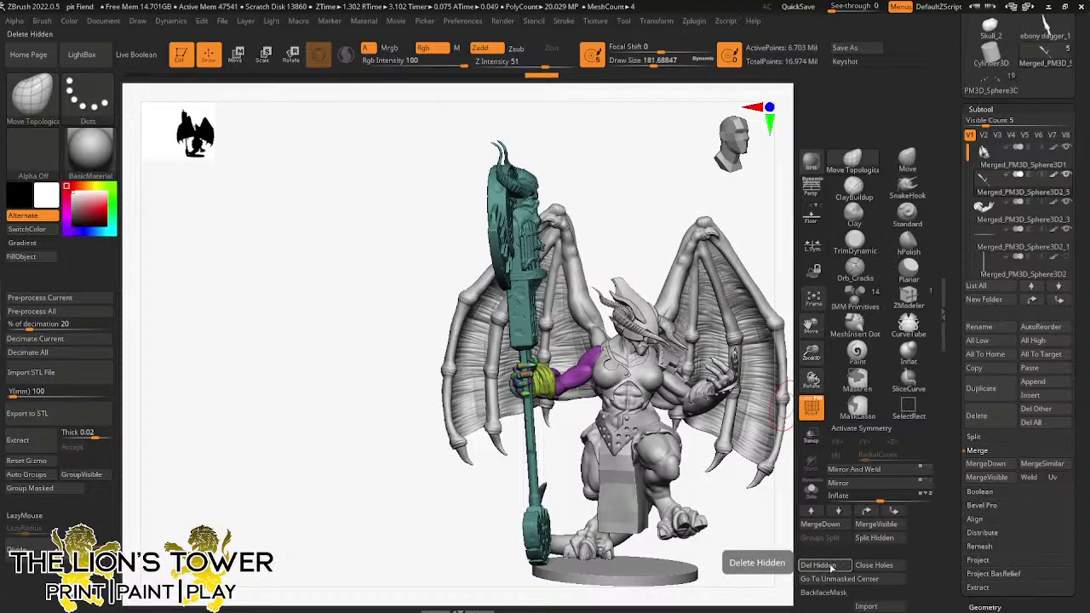
left_click(831, 567)
- Examine the whole figure from several angles to judge the mace arm's pose and the overall silhouette
left_click_drag(811, 351, 815, 402)
left_click_drag(713, 227, 742, 251)
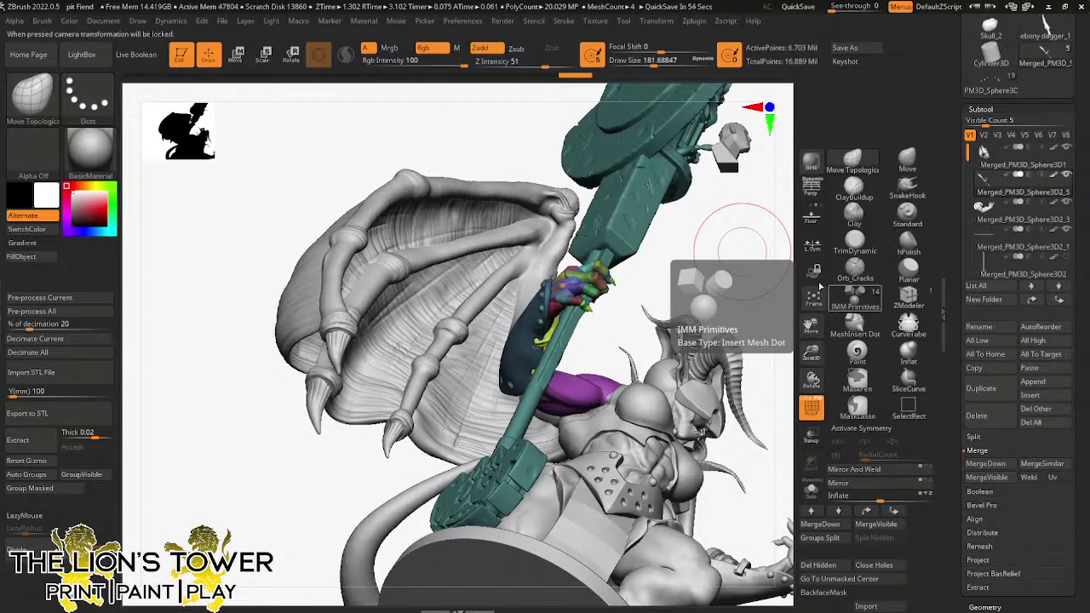
left_click_drag(810, 351, 792, 334)
mouse_move(769, 337)
left_mouse_down()
mouse_move(730, 351)
mouse_move(735, 277)
left_mouse_up()
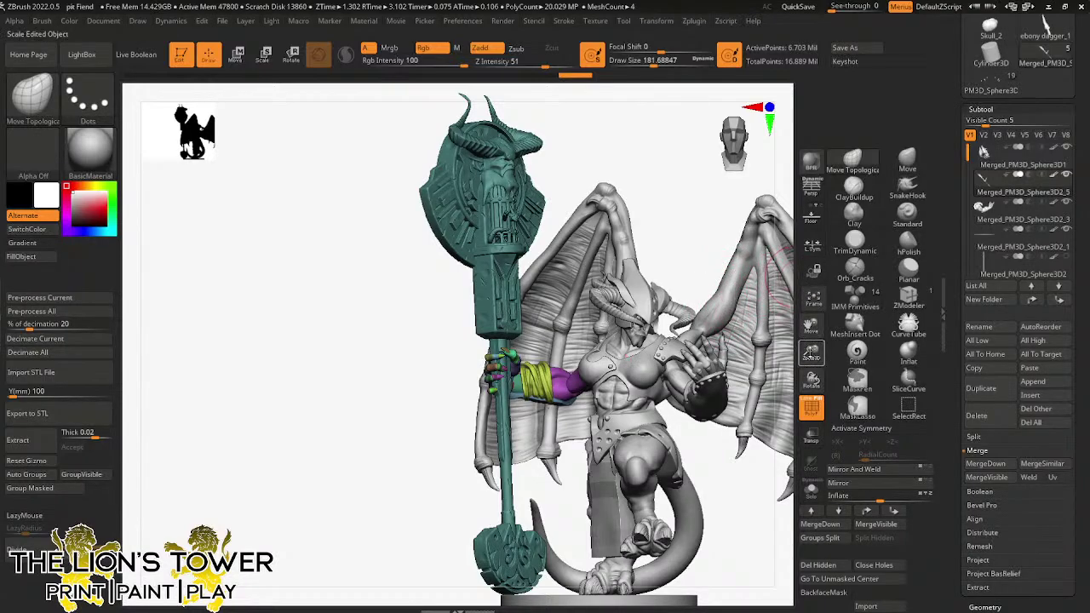
left_click_drag(811, 353, 810, 328)
mouse_move(810, 325)
left_mouse_down()
mouse_move(765, 327)
mouse_move(747, 312)
left_mouse_up()
left_click(750, 257, "ctrl")
left_click(751, 257, "ctrl")
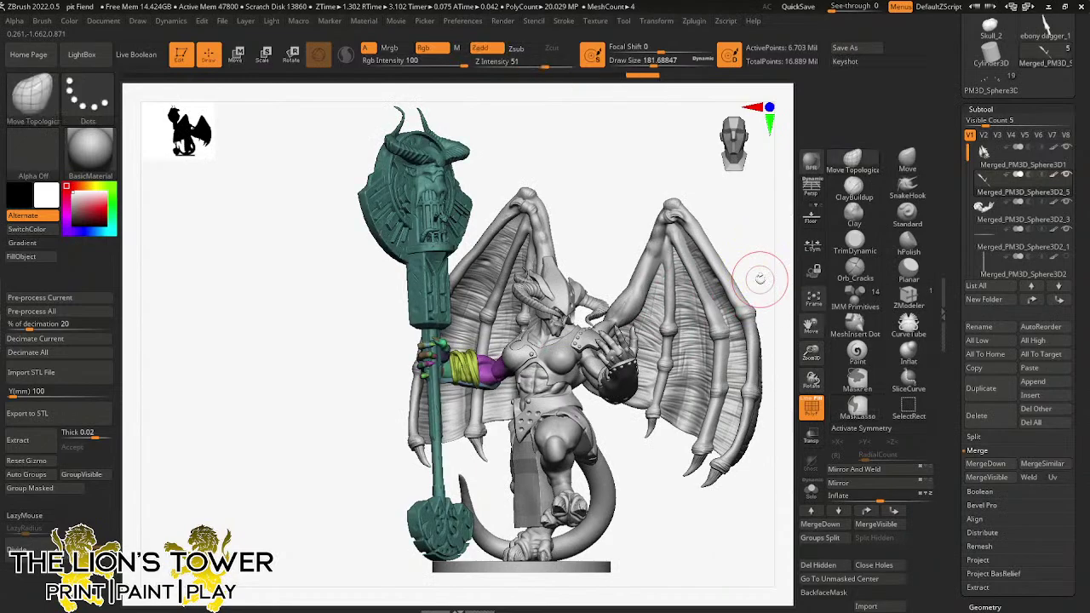
left_click_drag(812, 349, 811, 368)
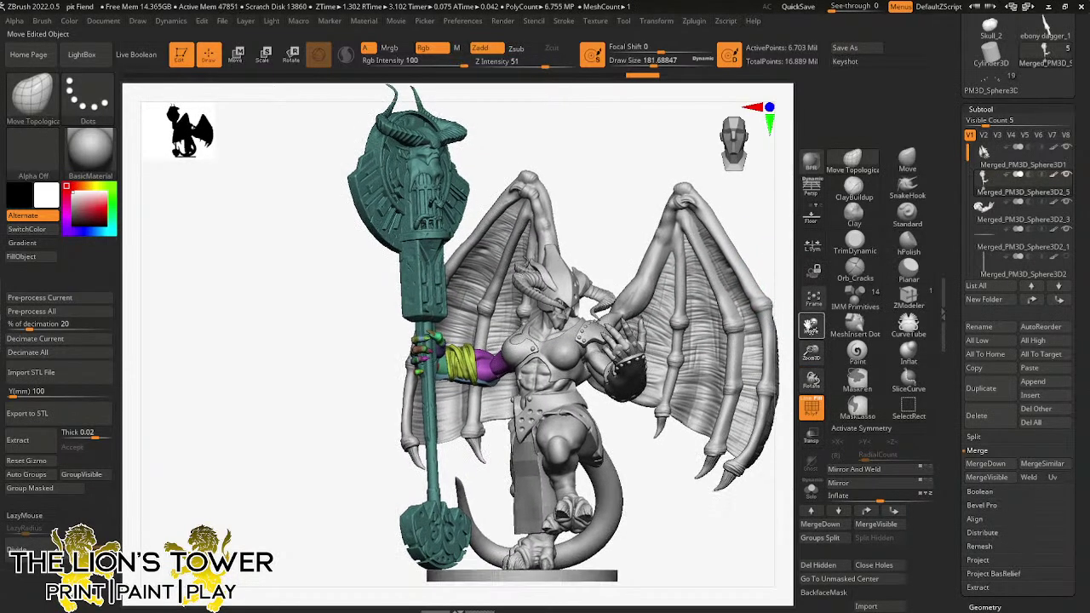
left_click_drag(812, 325, 803, 350)
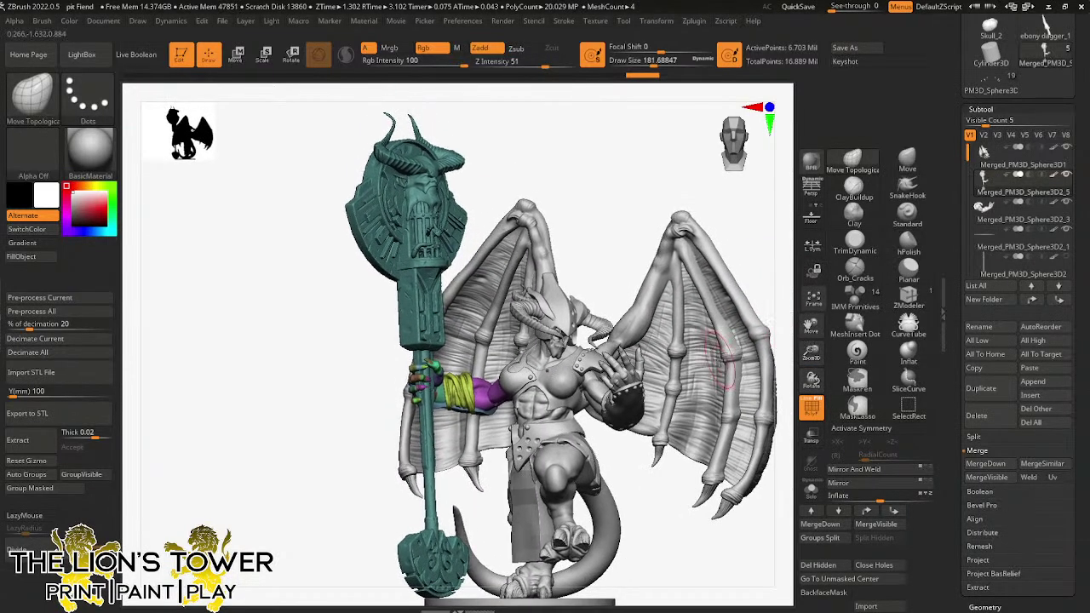
left_click_drag(753, 248, 759, 250)
right_click_drag(760, 248, 757, 246)
left_click_drag(810, 347, 808, 335)
mouse_move(747, 319)
left_mouse_down()
mouse_move(723, 331)
mouse_move(700, 316)
left_mouse_up()
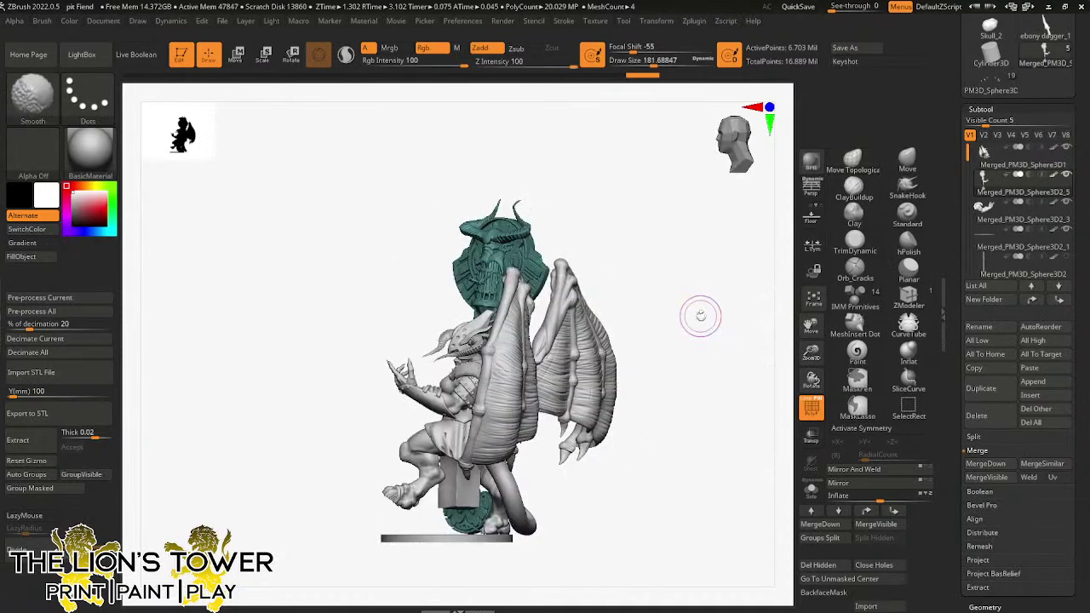
mouse_move(700, 316)
right_mouse_down("shift")
mouse_move(769, 297)
mouse_move(784, 275)
right_mouse_up("shift")
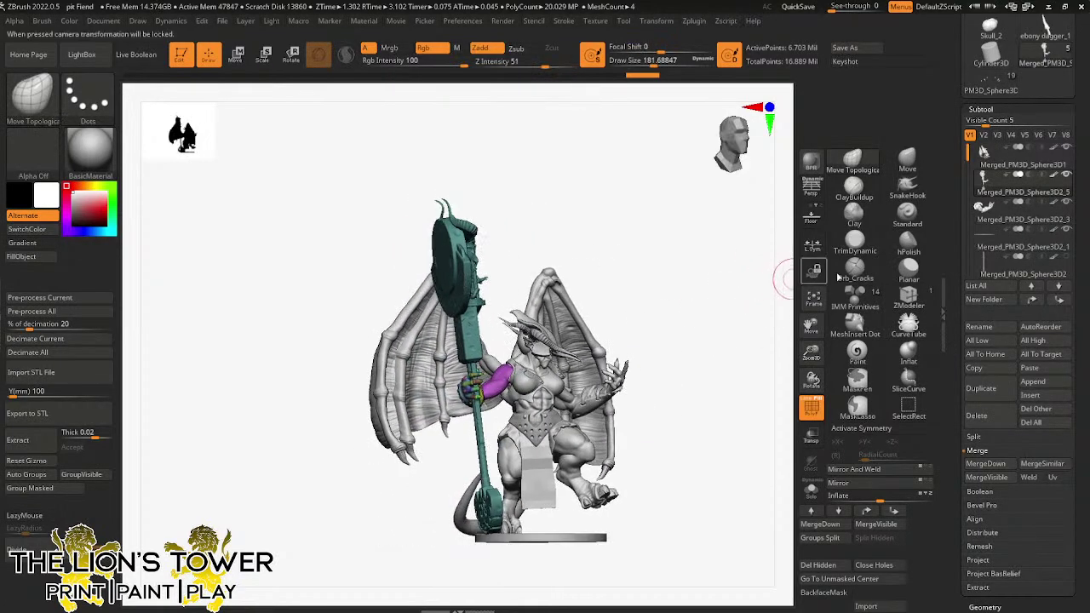
- Append a cube as a new subtool, select it, and lower it slightly onto the round base
left_click(1037, 382)
left_click(378, 399)
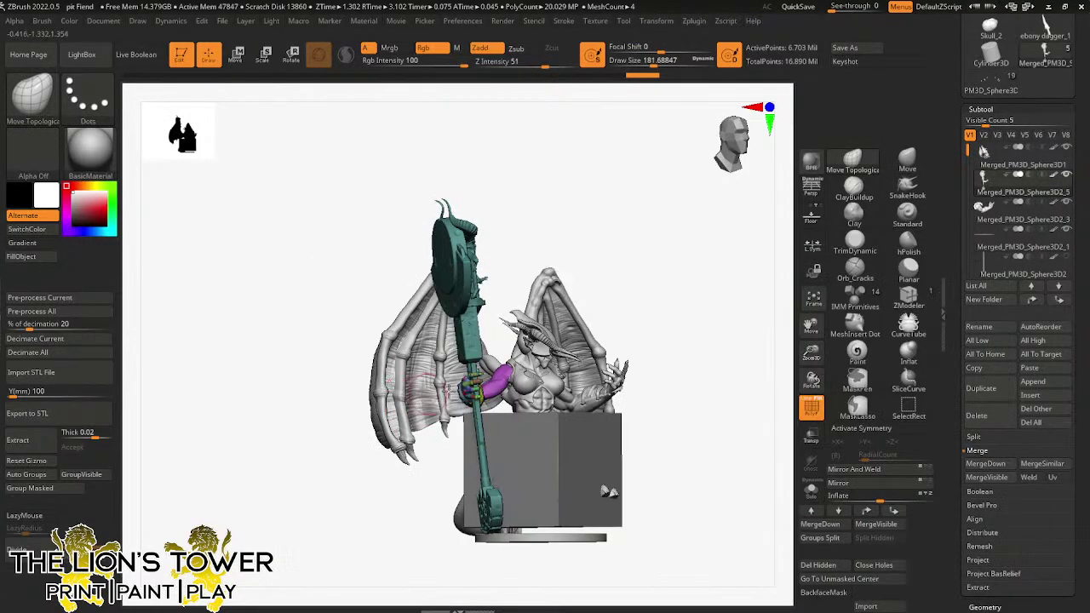
left_click(581, 456, "alt")
key("w")
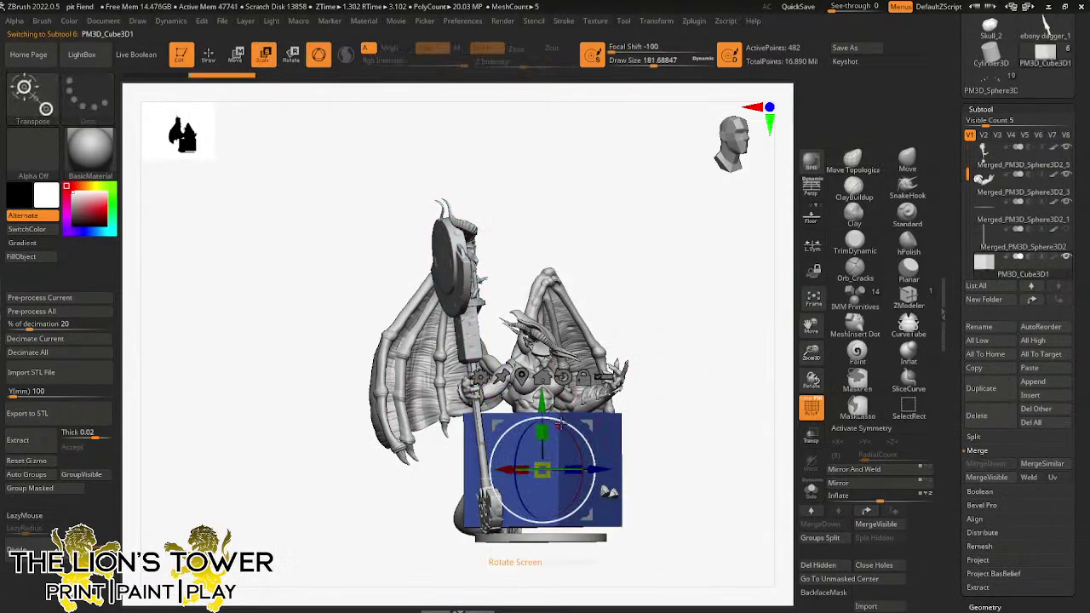
left_click_drag(541, 400, 541, 407)
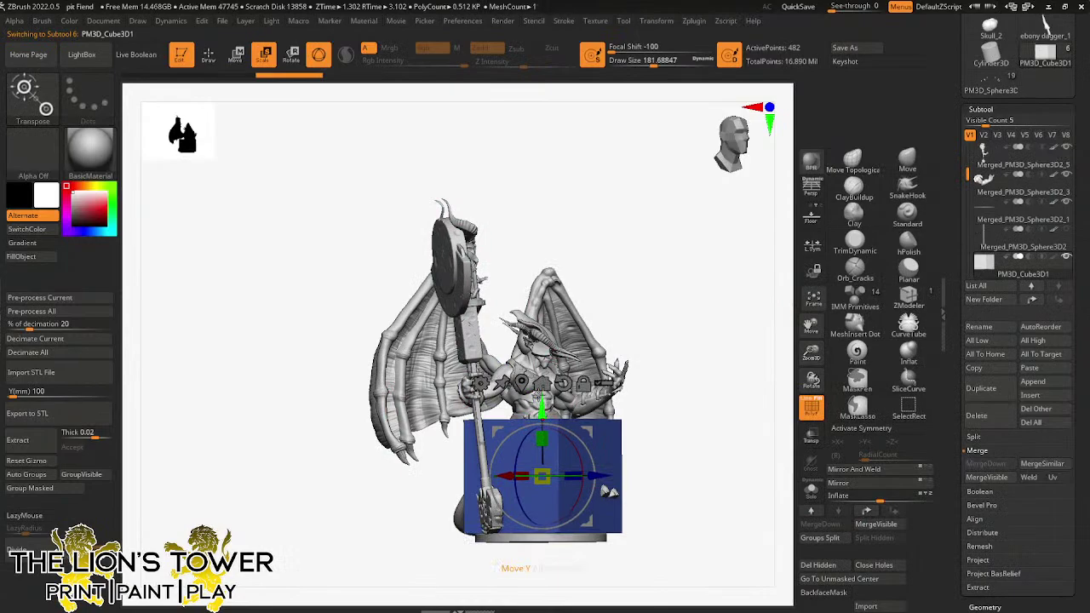
- Choose the TrimDynamic brush and DynaMesh the cube at resolution 128
left_click(855, 186)
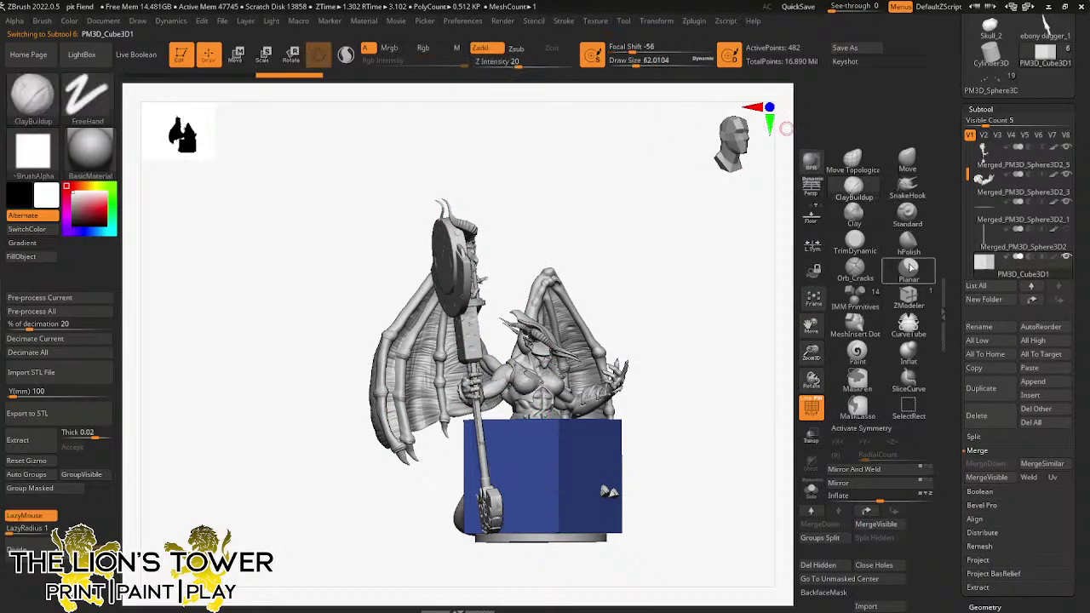
left_click(855, 241)
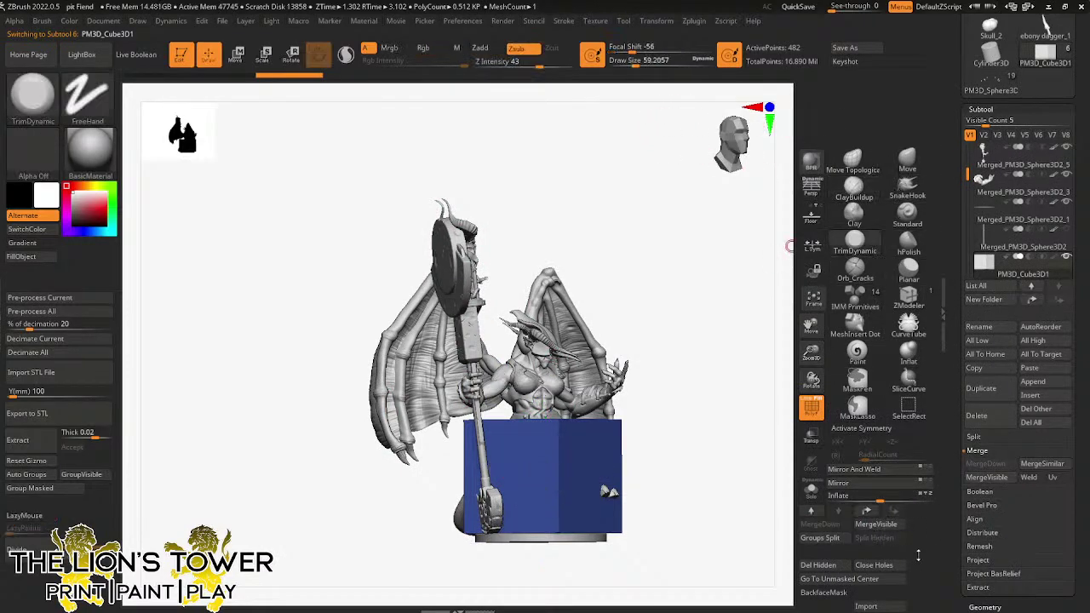
left_click_drag(917, 551, 915, 446, "ctrl")
left_click(826, 535)
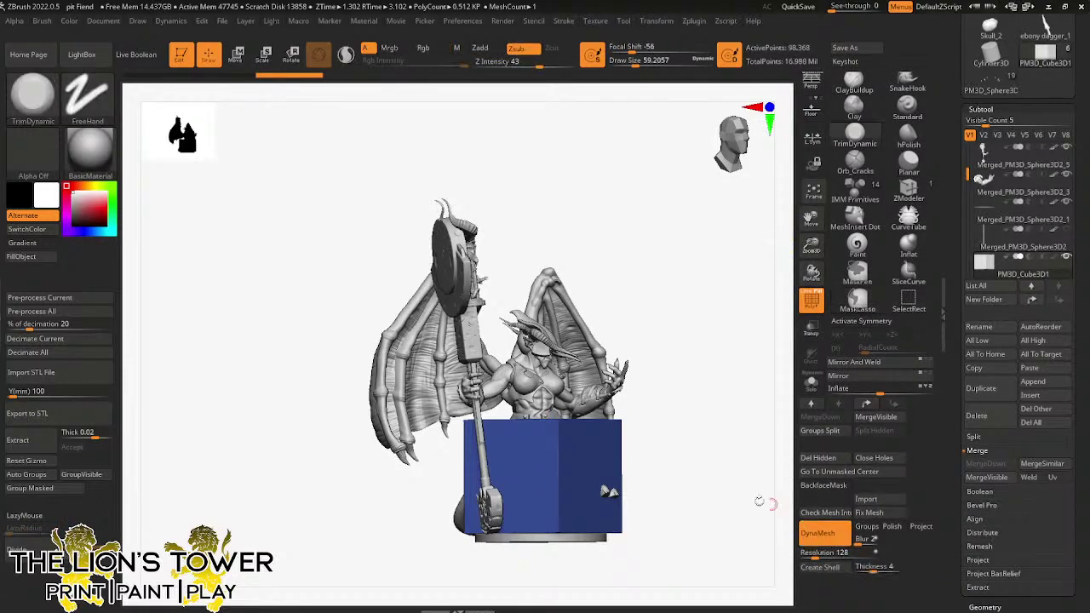
- Enlarge the brush to a draw size of about 372 and trim the cube's upper corners and edges into rocky facets
left_click_drag(635, 65, 658, 65)
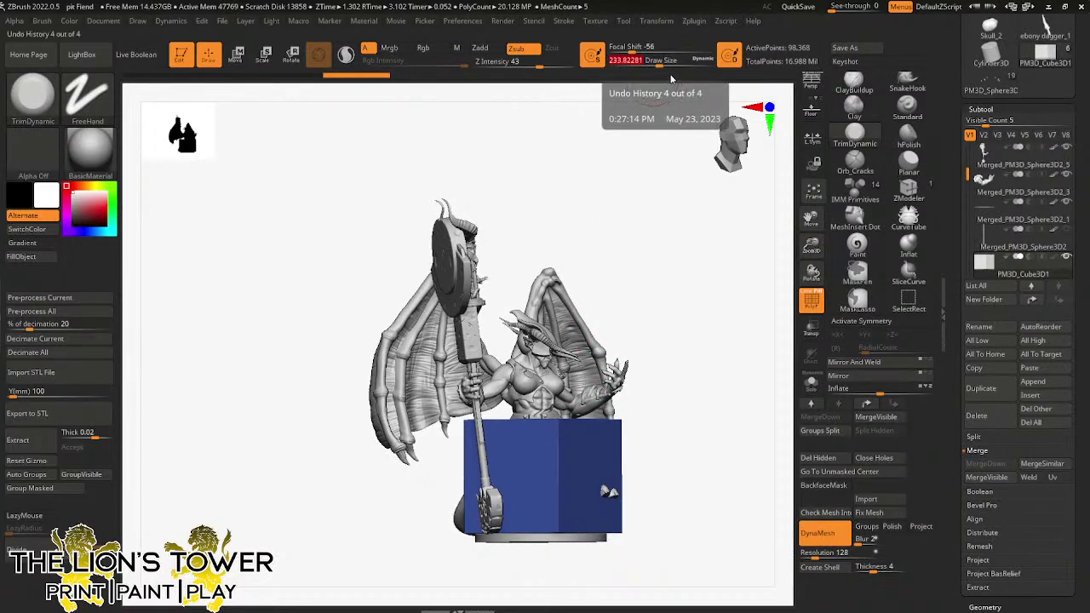
key("bracketright")
key("bracketright")
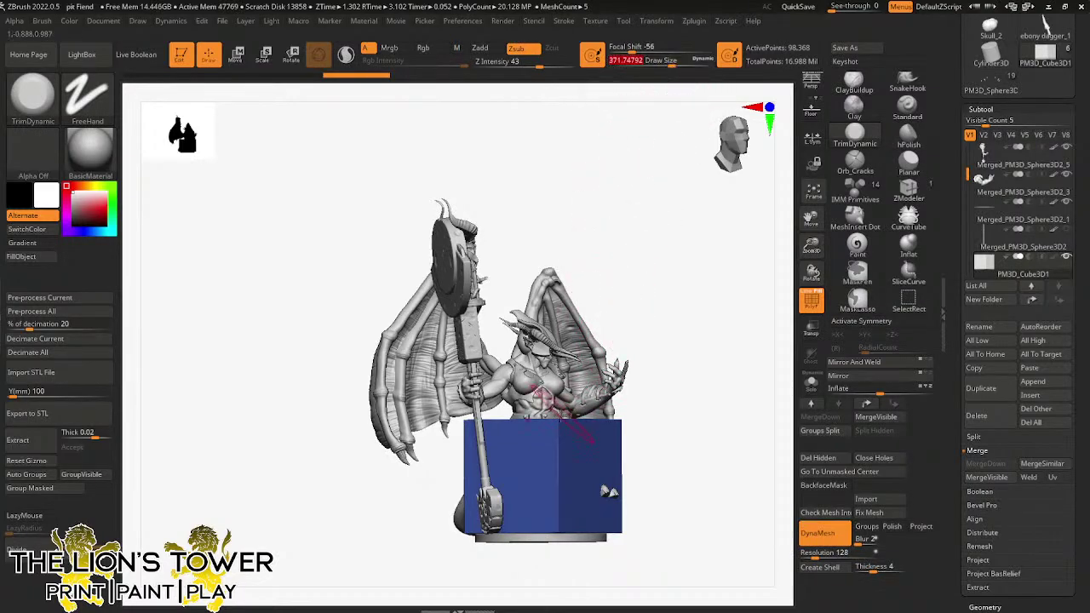
left_click_drag(561, 426, 547, 431)
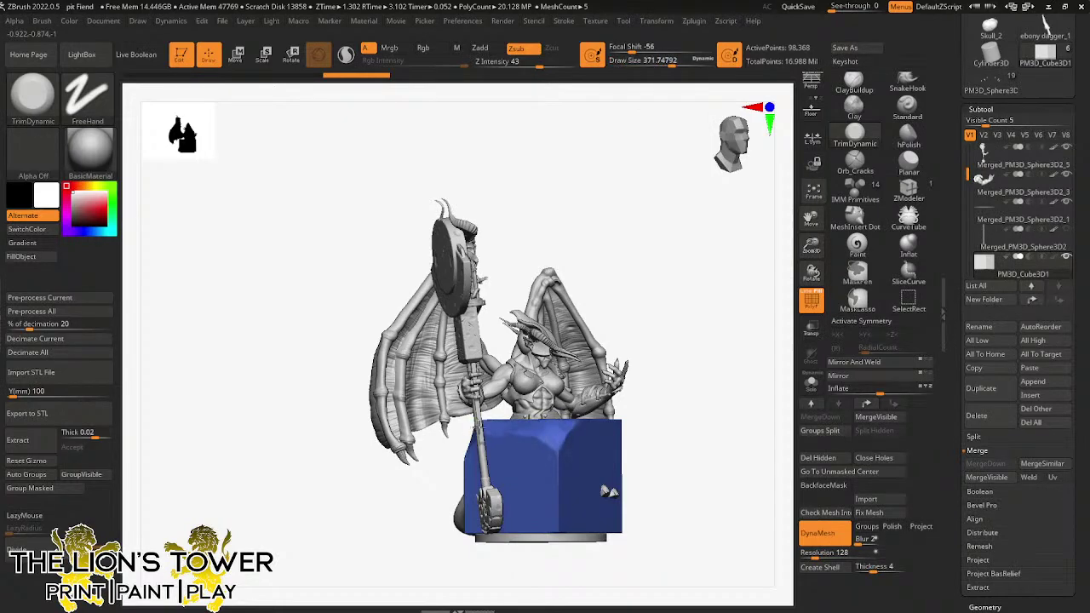
left_click_drag(645, 280, 596, 317)
left_click_drag(524, 409, 531, 391)
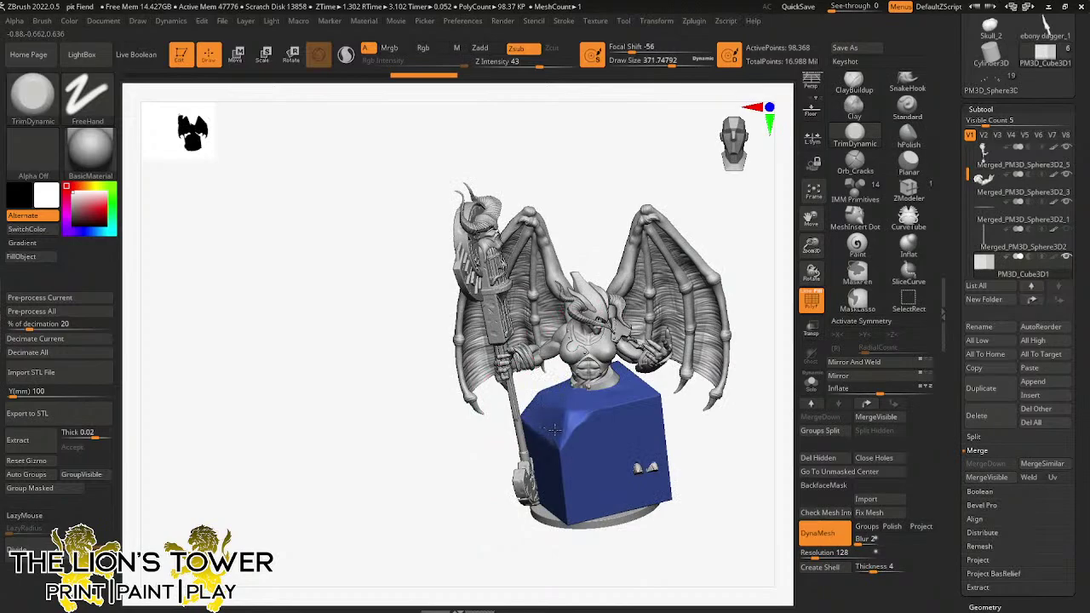
mouse_move(572, 414)
left_mouse_down()
mouse_move(558, 423)
mouse_move(637, 404)
mouse_move(581, 438)
left_mouse_up()
mouse_move(626, 389)
left_mouse_down()
mouse_move(646, 392)
mouse_move(635, 374)
mouse_move(626, 397)
mouse_move(649, 413)
mouse_move(621, 438)
mouse_move(647, 436)
mouse_move(626, 430)
mouse_move(571, 456)
mouse_move(566, 507)
mouse_move(604, 453)
mouse_move(596, 422)
mouse_move(551, 451)
mouse_move(542, 430)
left_mouse_up()
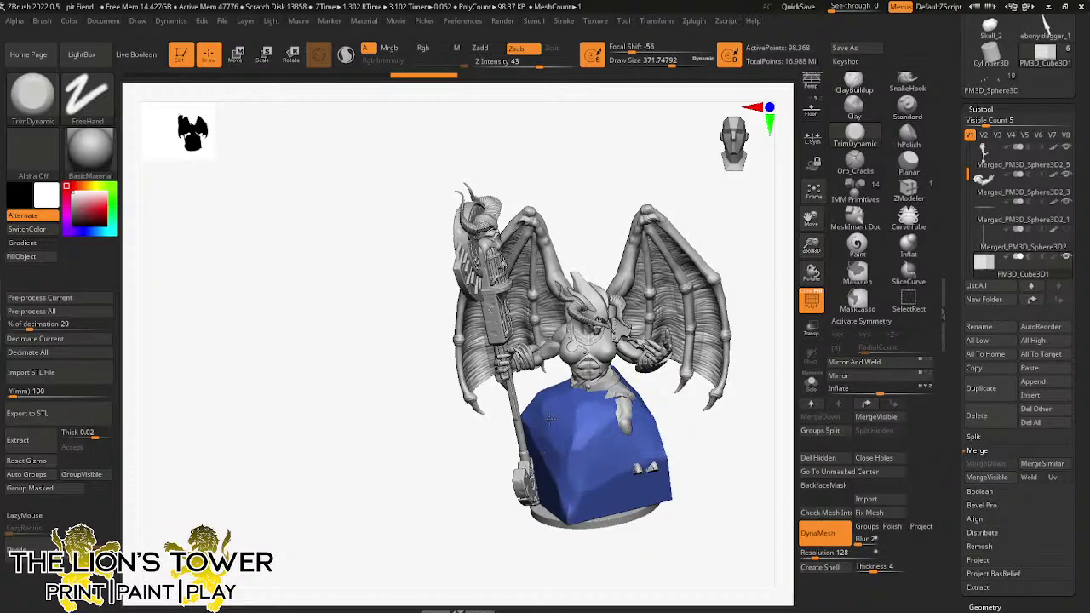
left_click_drag(548, 394, 545, 398)
- Trim the rock's mace side and front down to the base, rounding off the remaining cube edges
left_click_drag(408, 409, 587, 407)
mouse_move(521, 417)
left_mouse_down()
mouse_move(517, 443)
mouse_move(550, 431)
mouse_move(545, 441)
mouse_move(598, 499)
mouse_move(509, 492)
mouse_move(514, 424)
left_mouse_up()
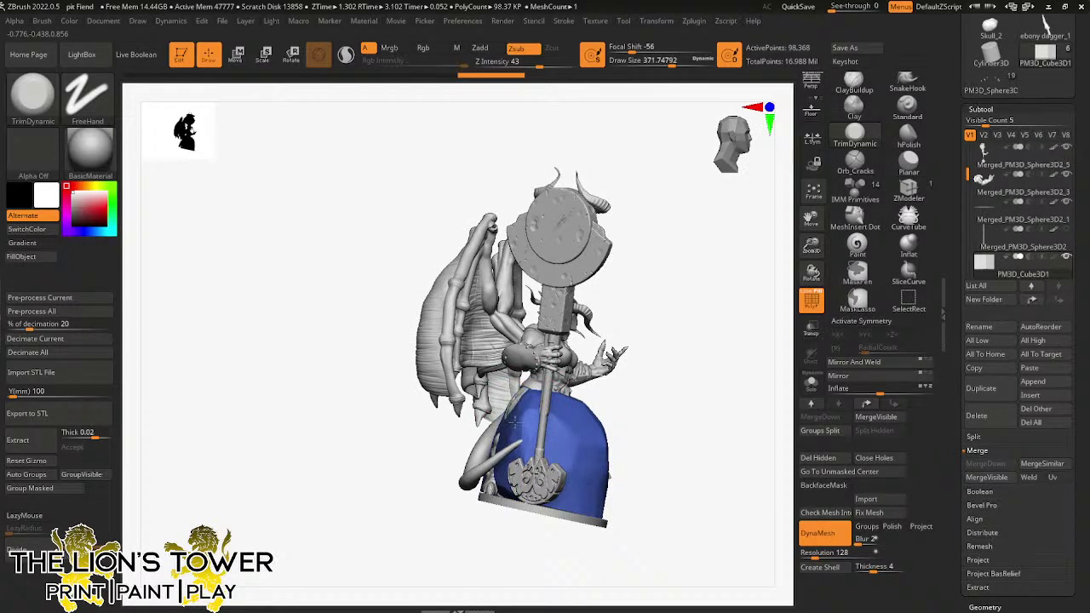
left_click_drag(515, 422, 502, 431)
left_click_drag(648, 383, 552, 402)
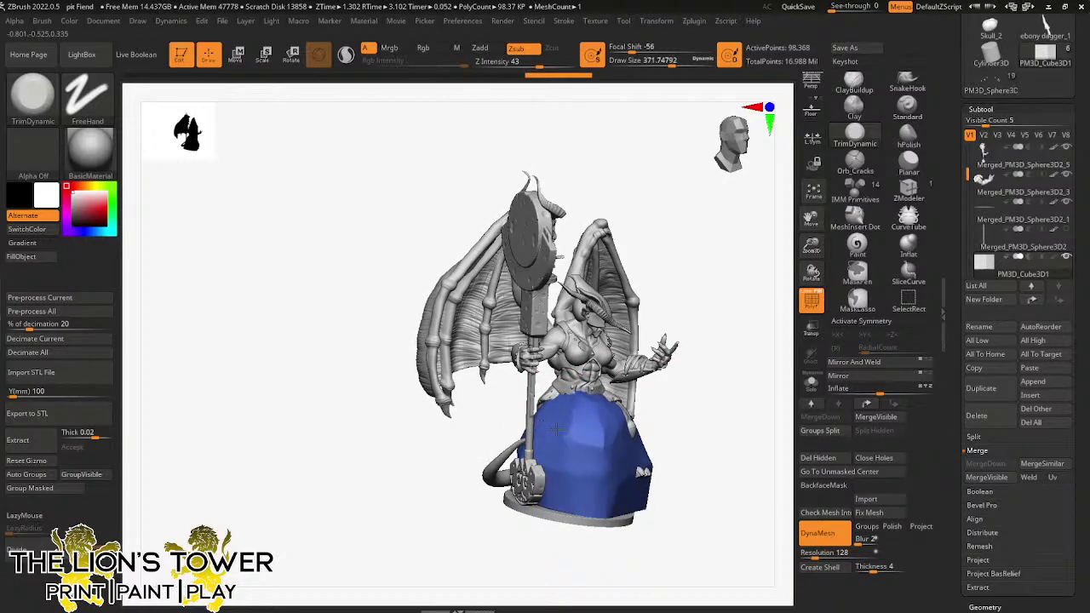
mouse_move(684, 408)
left_mouse_down()
mouse_move(596, 404)
mouse_move(597, 436)
mouse_move(563, 437)
left_mouse_up()
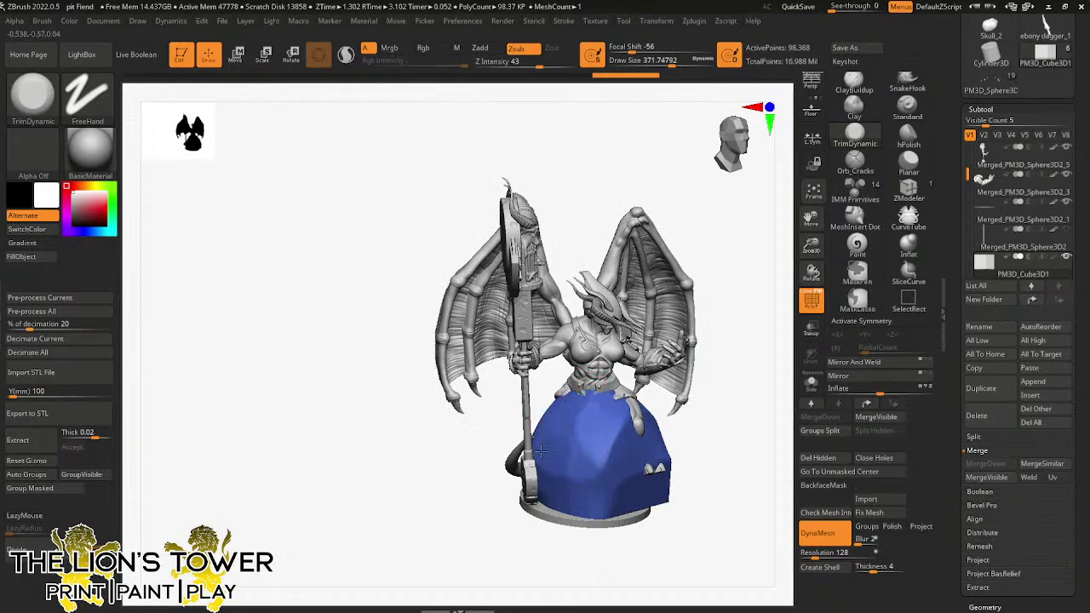
left_click_drag(720, 407, 632, 411)
mouse_move(600, 435)
left_mouse_down()
mouse_move(589, 461)
mouse_move(557, 472)
mouse_move(589, 500)
mouse_move(579, 496)
mouse_move(611, 471)
mouse_move(642, 479)
left_mouse_up()
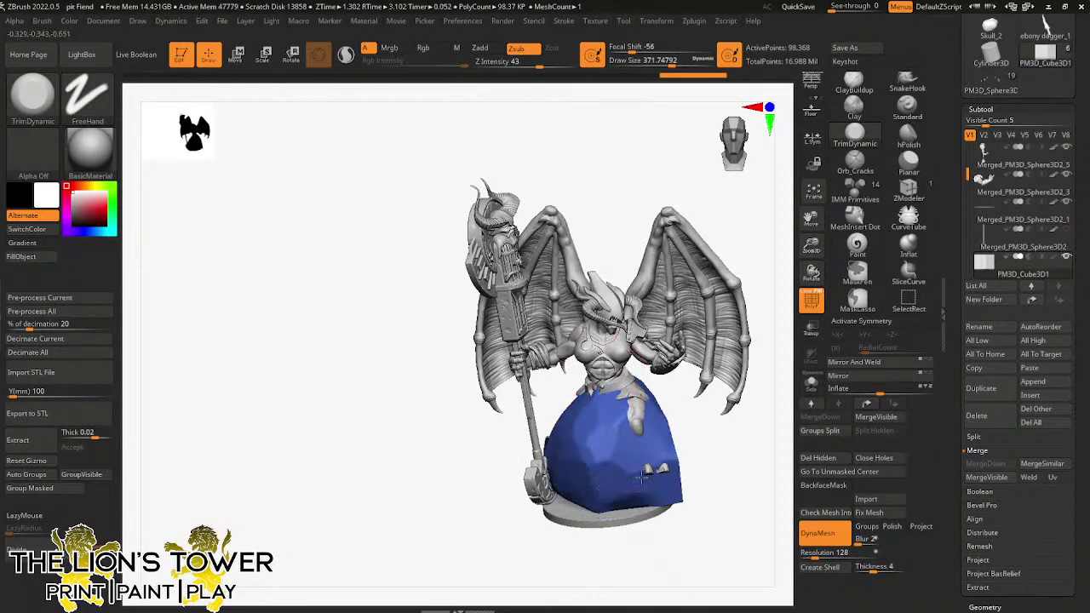
- Trim the rock's side below the open-handed arm, cutting the protruding corner back inside the tail
right_click_drag(642, 477, 690, 490)
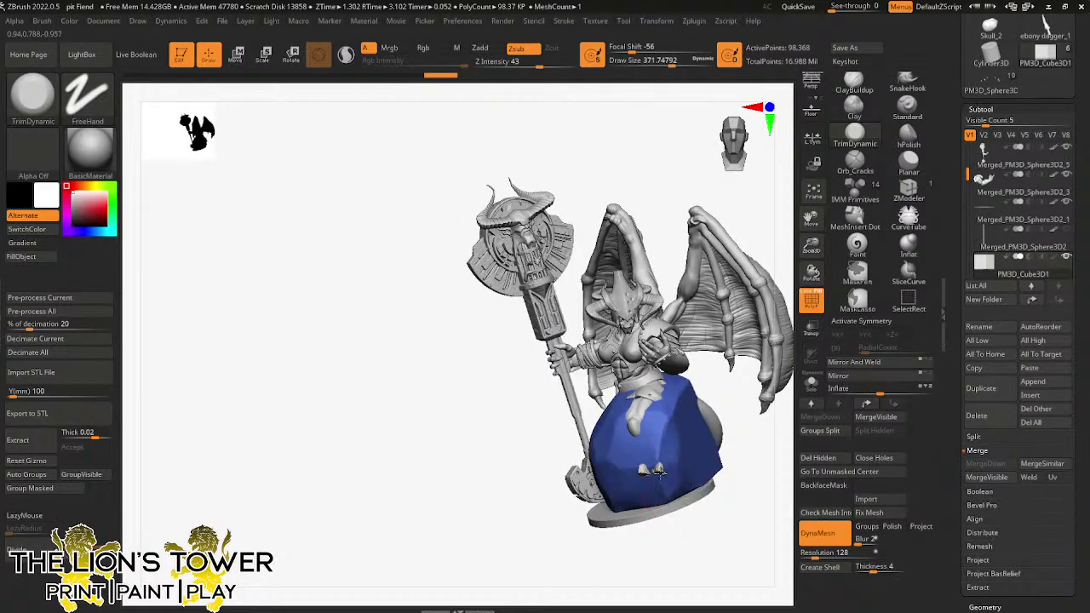
right_click_drag(677, 407, 711, 400)
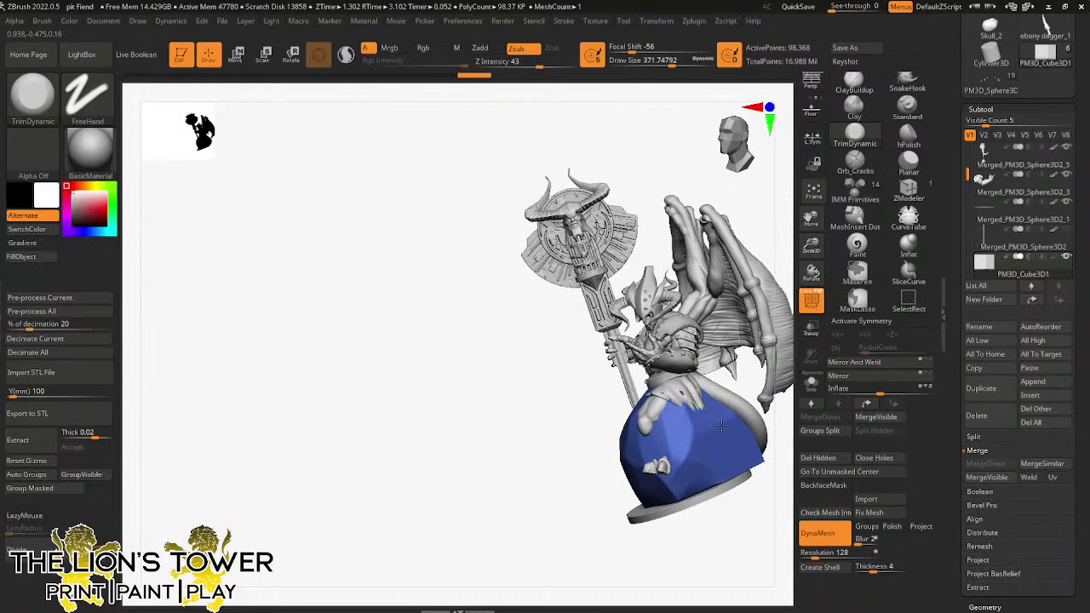
left_click_drag(746, 446, 726, 416)
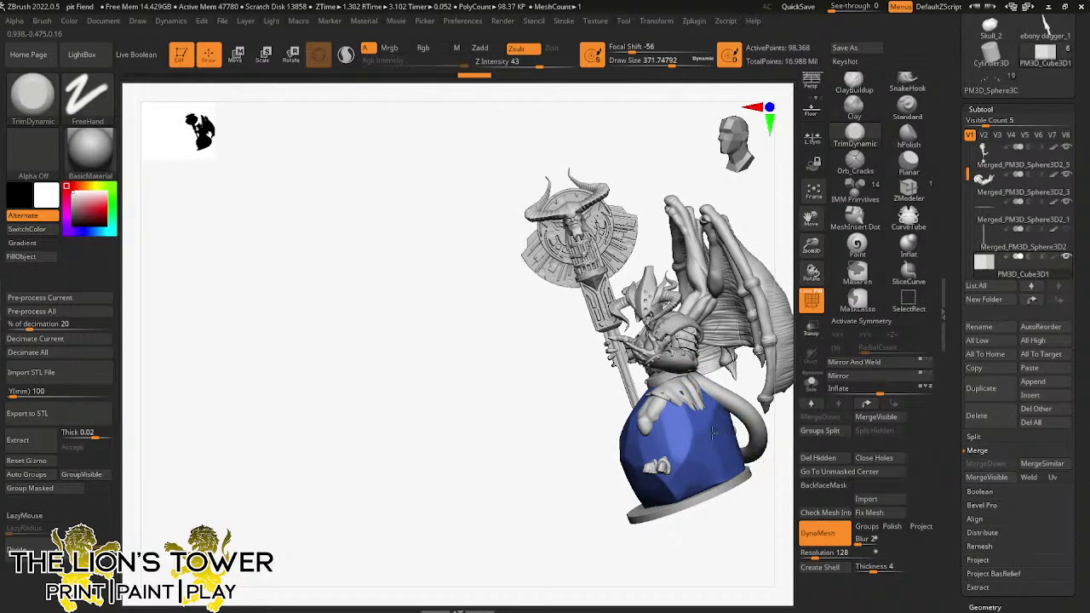
left_click_drag(718, 473, 720, 449)
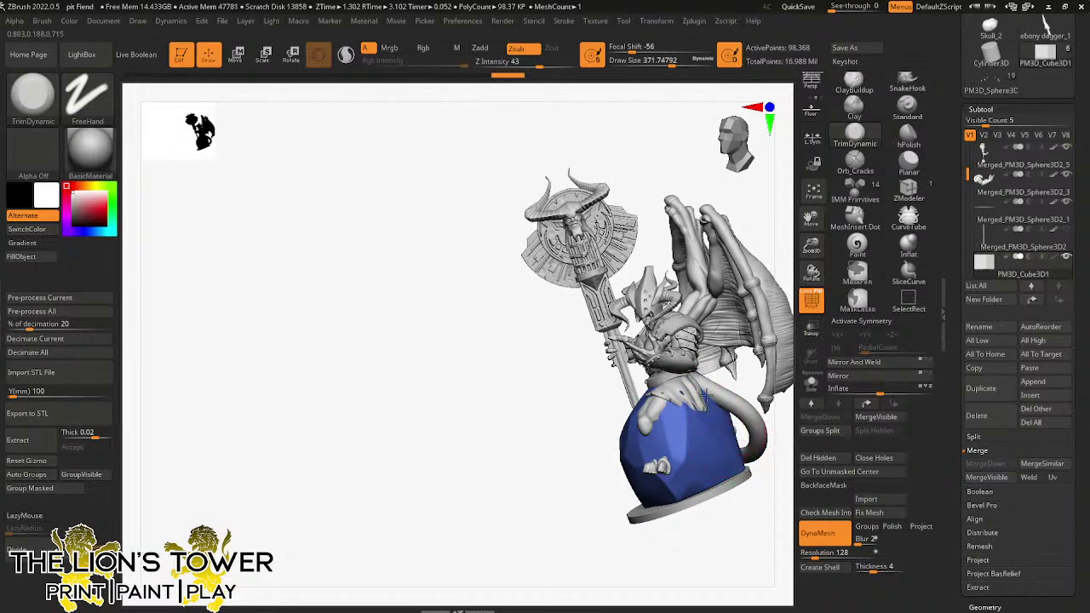
- Trim the back of the rock beneath the tail and its lower edges along the round base
right_click_drag(741, 243, 628, 375)
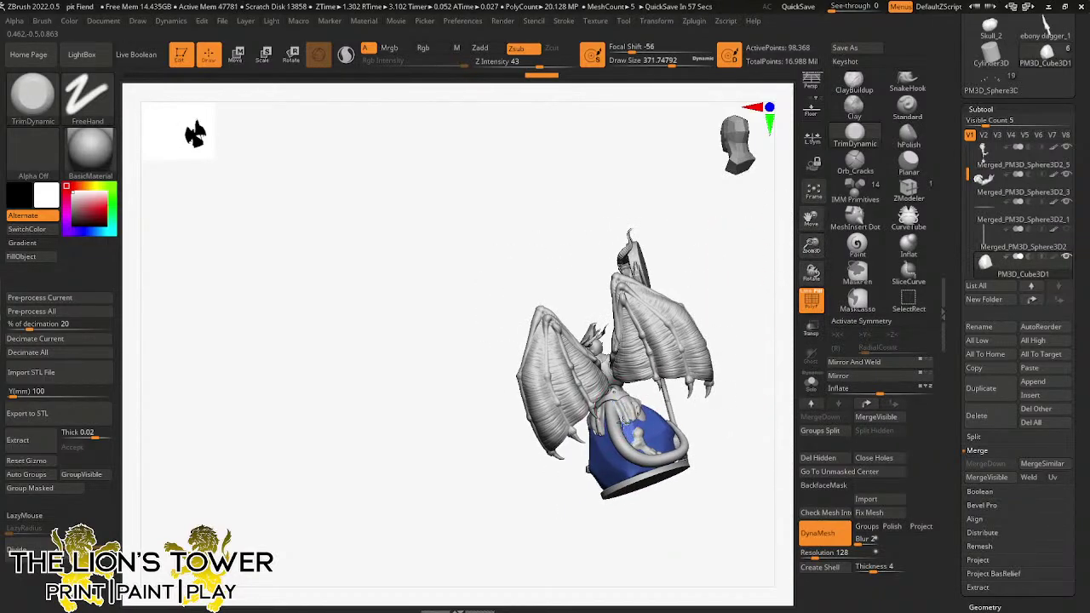
left_click_drag(626, 422, 635, 427)
right_click_drag(740, 329, 617, 441)
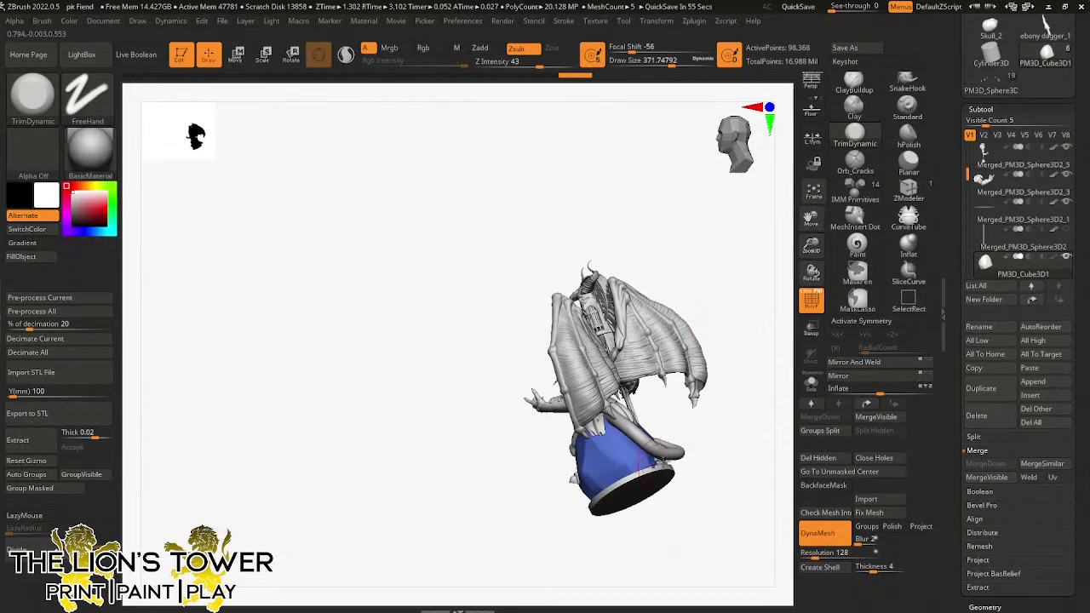
left_click_drag(645, 468, 617, 478)
right_click_drag(587, 478, 653, 481)
left_click_drag(632, 468, 607, 483)
mouse_move(587, 490)
right_mouse_down()
mouse_move(637, 501)
mouse_move(601, 452)
mouse_move(630, 425)
right_mouse_up()
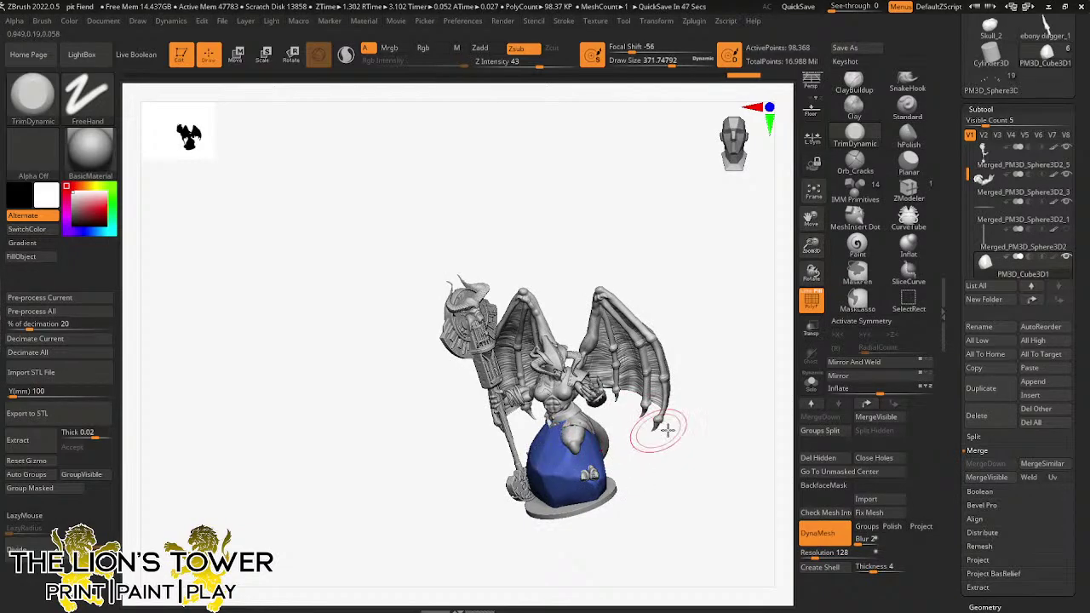
- Trim the rock's upper surface on the mace side, around the figure's hip and leg
right_click_drag(656, 434, 546, 474)
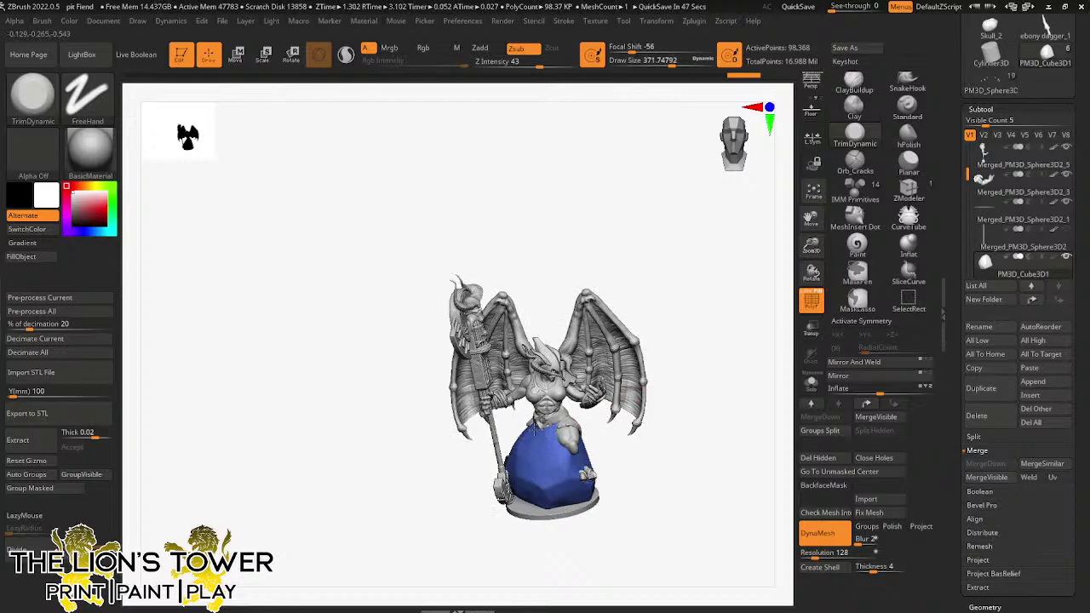
left_click_drag(810, 245, 811, 255)
left_click_drag(811, 224, 831, 174)
right_click_drag(701, 411, 738, 413)
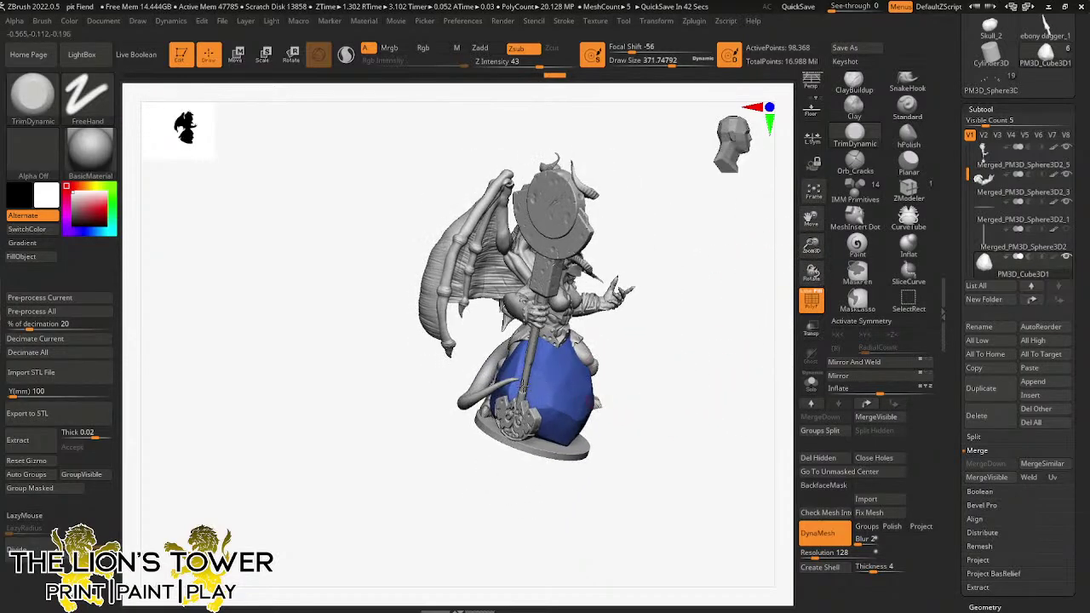
mouse_move(515, 366)
right_mouse_down()
mouse_move(640, 363)
mouse_move(509, 368)
right_mouse_up()
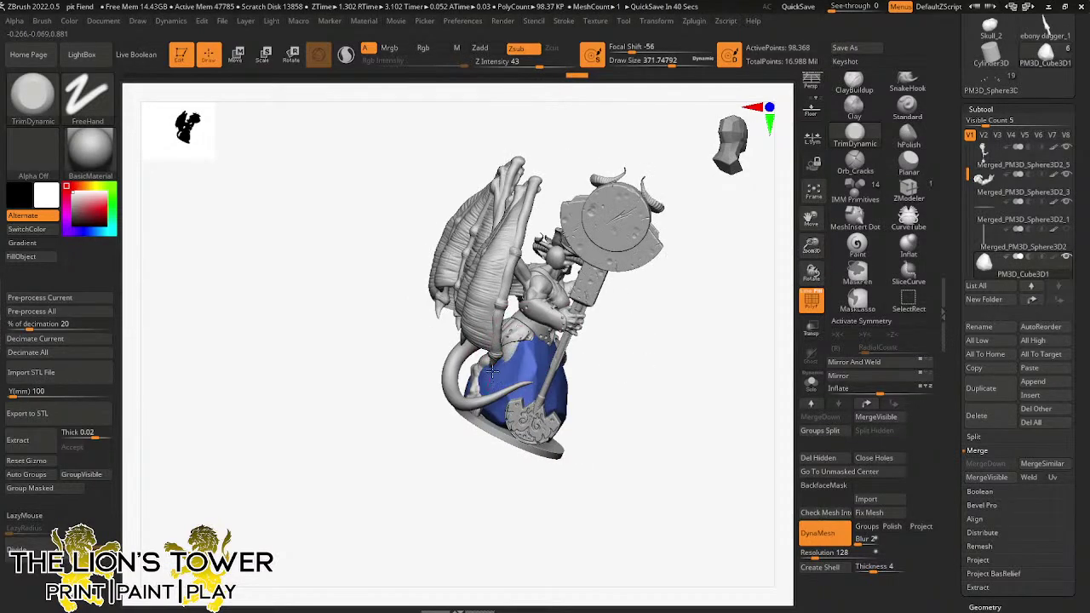
mouse_move(492, 372)
left_mouse_down()
mouse_move(530, 362)
mouse_move(538, 371)
left_mouse_up()
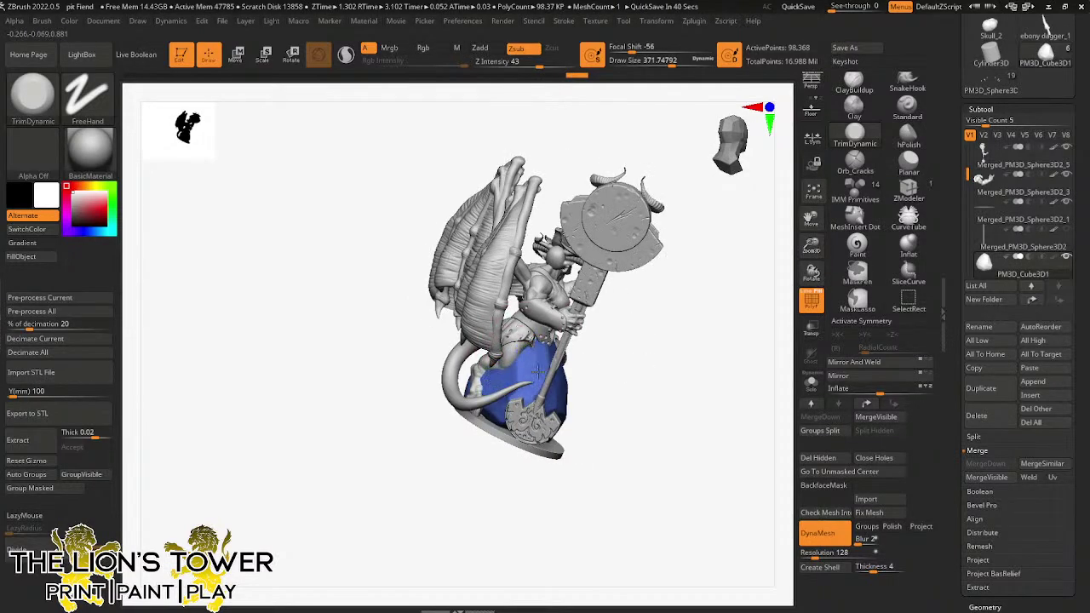
- Flatten the rock's upper front below the waist to expose the figure's thighs
right_click_drag(625, 382, 553, 373)
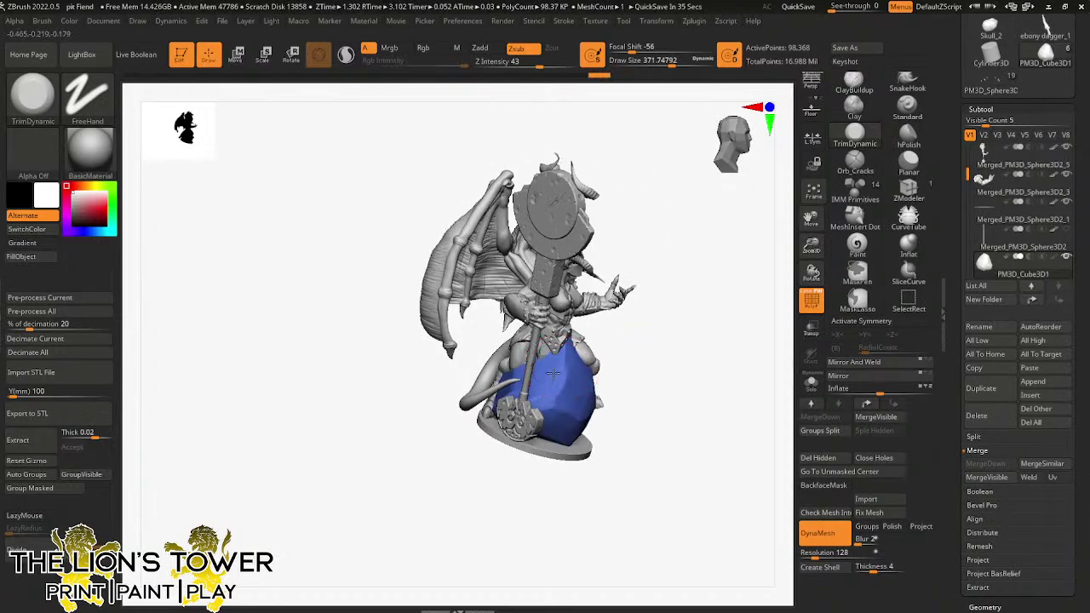
left_click_drag(542, 382, 566, 371)
left_click_drag(657, 337, 607, 350)
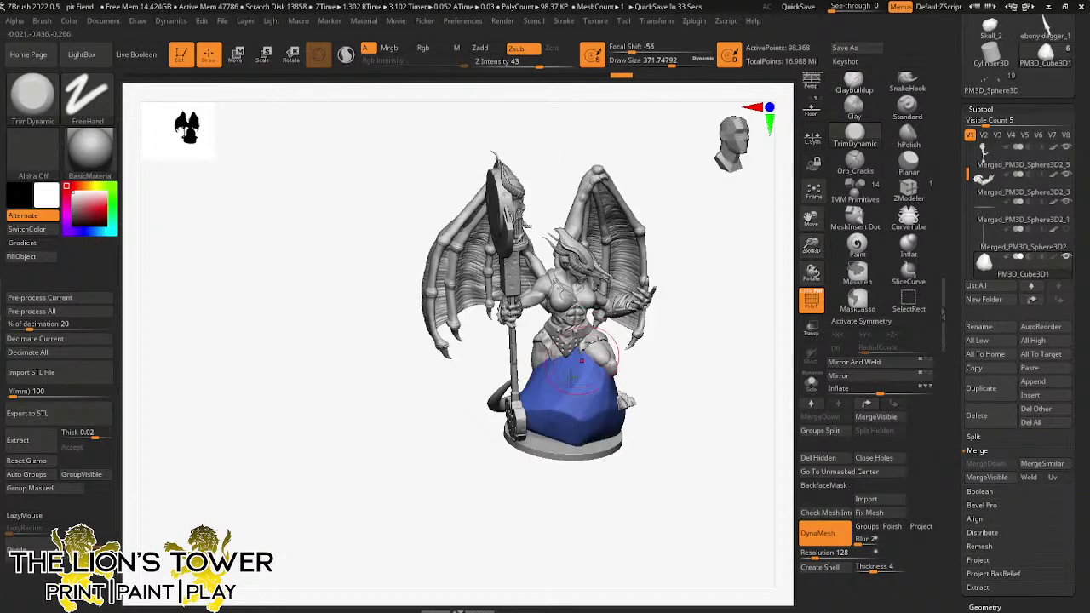
mouse_move(536, 400)
left_mouse_down()
mouse_move(552, 419)
mouse_move(546, 409)
mouse_move(582, 412)
mouse_move(601, 377)
left_mouse_up()
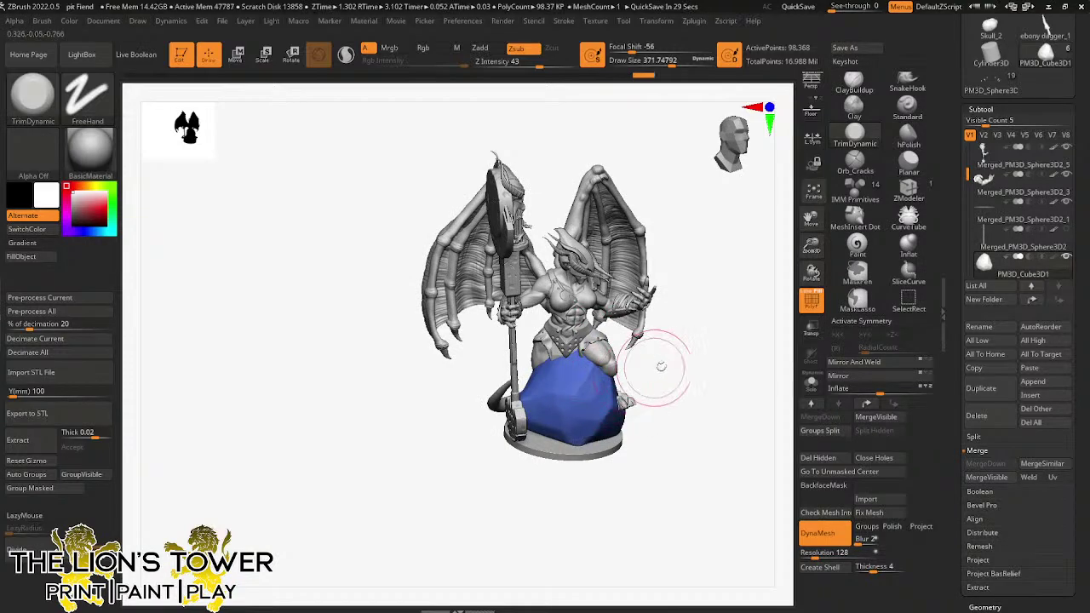
right_click_drag(657, 365, 596, 368)
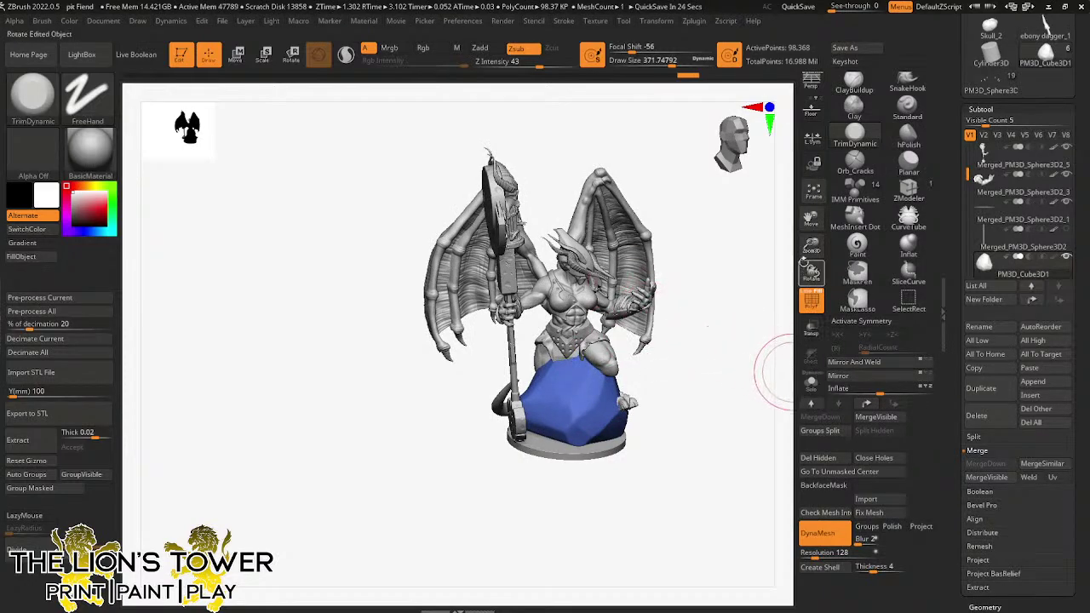
- Set the draw size to about 293 and refine the facets on the rock's front, mace side and tail side
left_click_drag(809, 249, 811, 272)
left_click(665, 63)
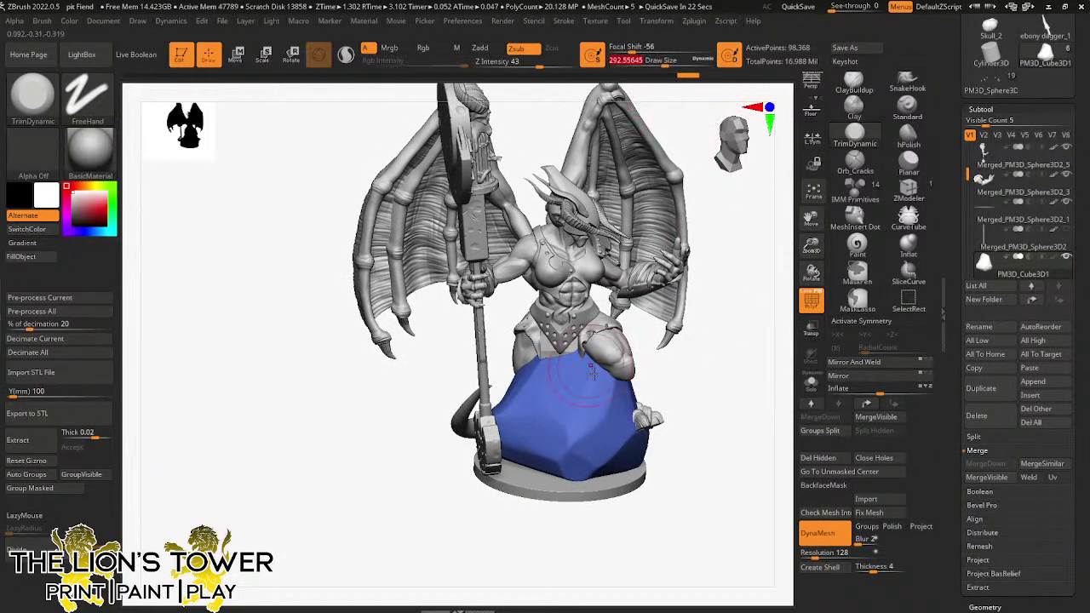
mouse_move(551, 373)
left_mouse_down()
mouse_move(527, 374)
mouse_move(535, 379)
mouse_move(508, 416)
left_mouse_up()
left_click_drag(720, 383, 647, 385)
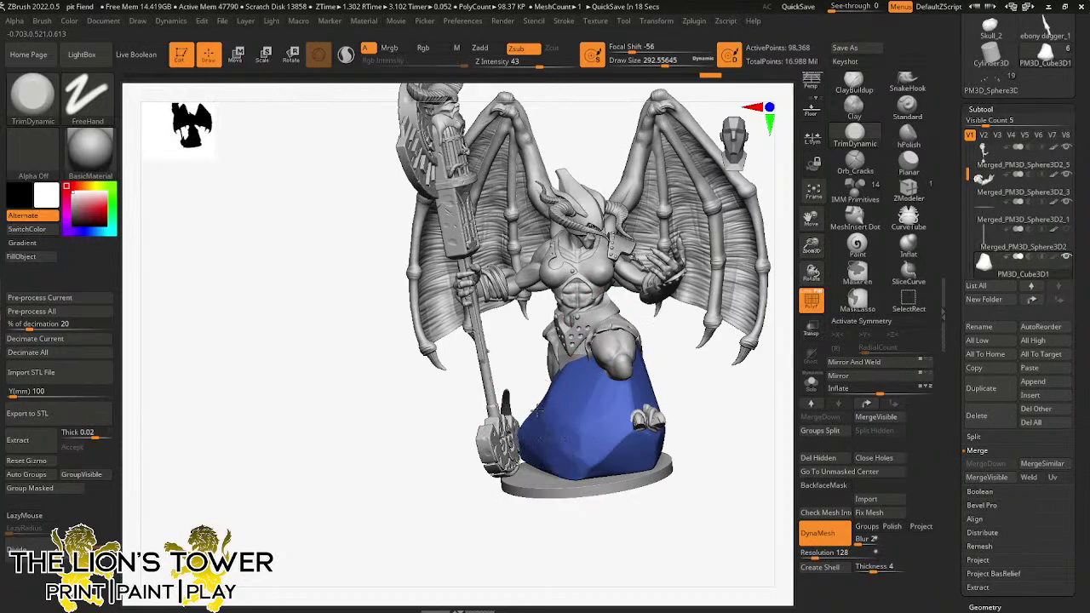
left_click_drag(523, 386, 536, 446)
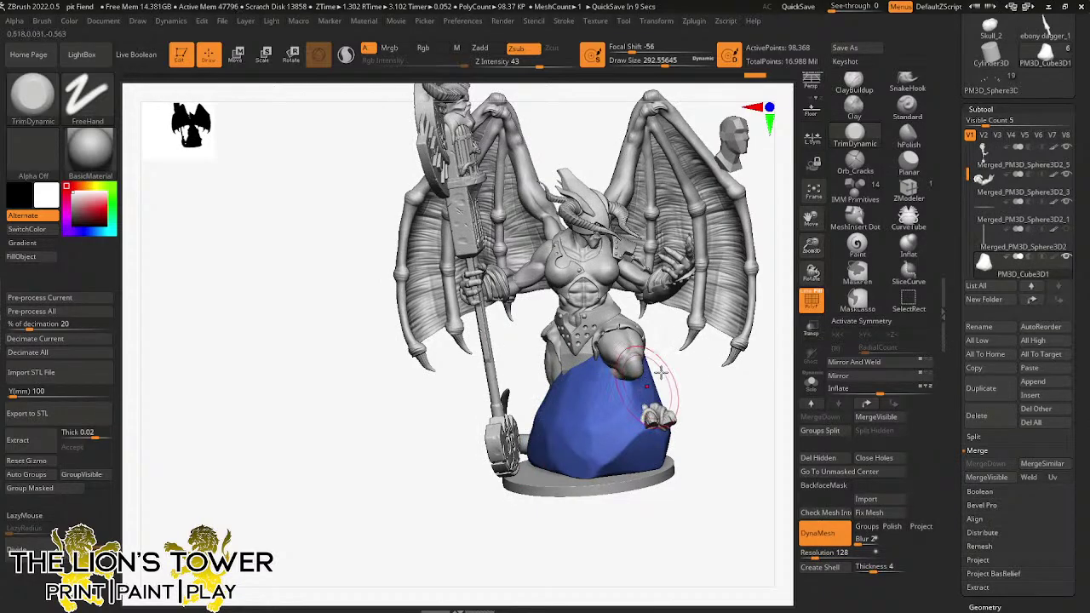
mouse_move(733, 362)
left_mouse_down()
mouse_move(695, 357)
mouse_move(659, 377)
mouse_move(644, 356)
mouse_move(539, 342)
left_mouse_up()
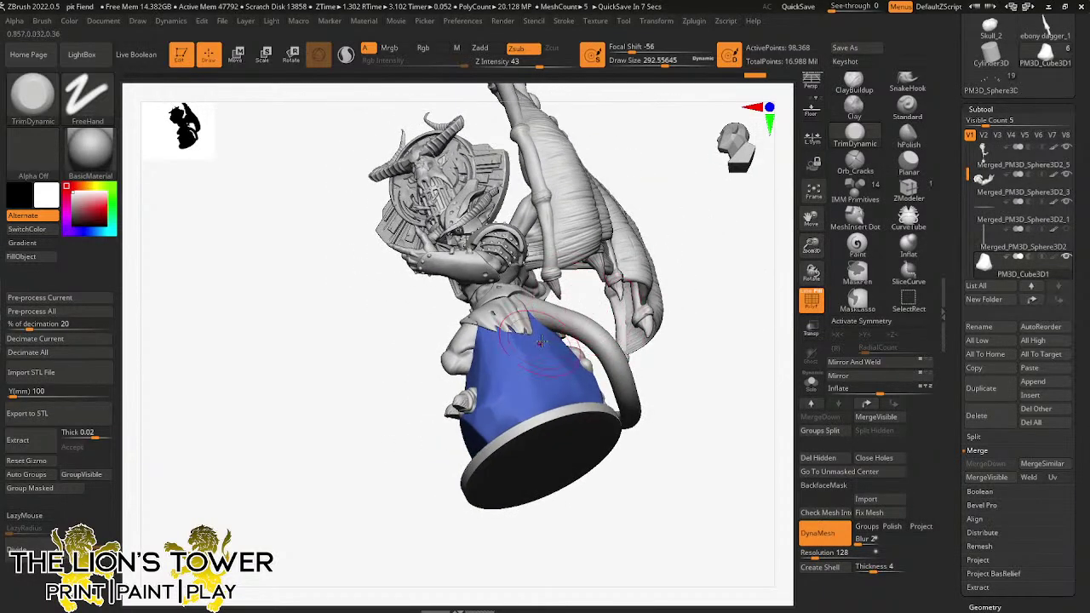
left_click_drag(593, 396, 575, 391)
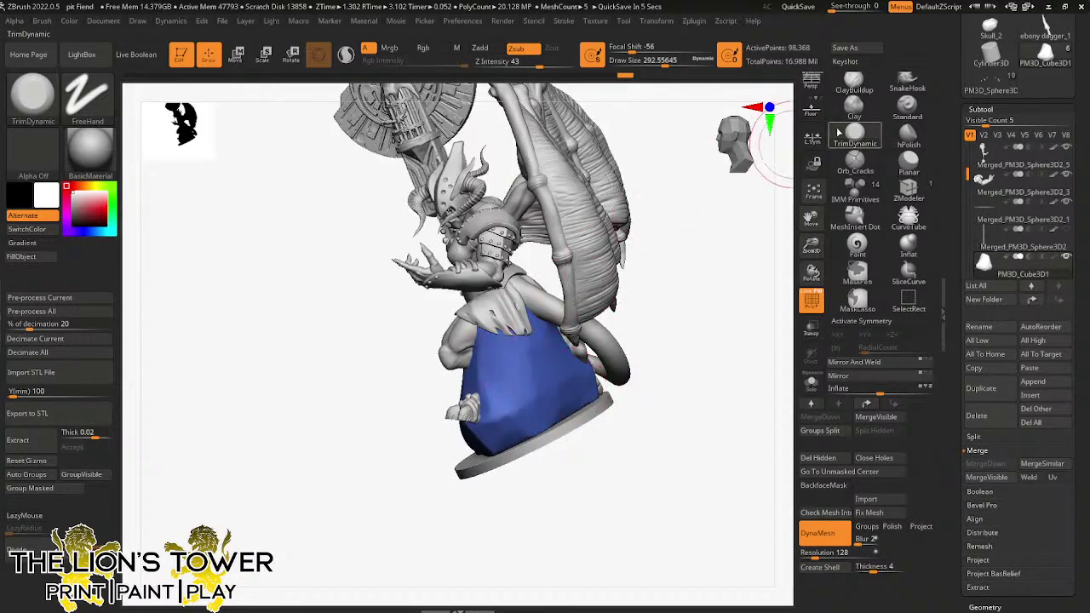
- Isolate the rock with Solo and save the project, replacing the existing pit Fiend.zpr file
left_click(854, 104)
left_click(813, 389)
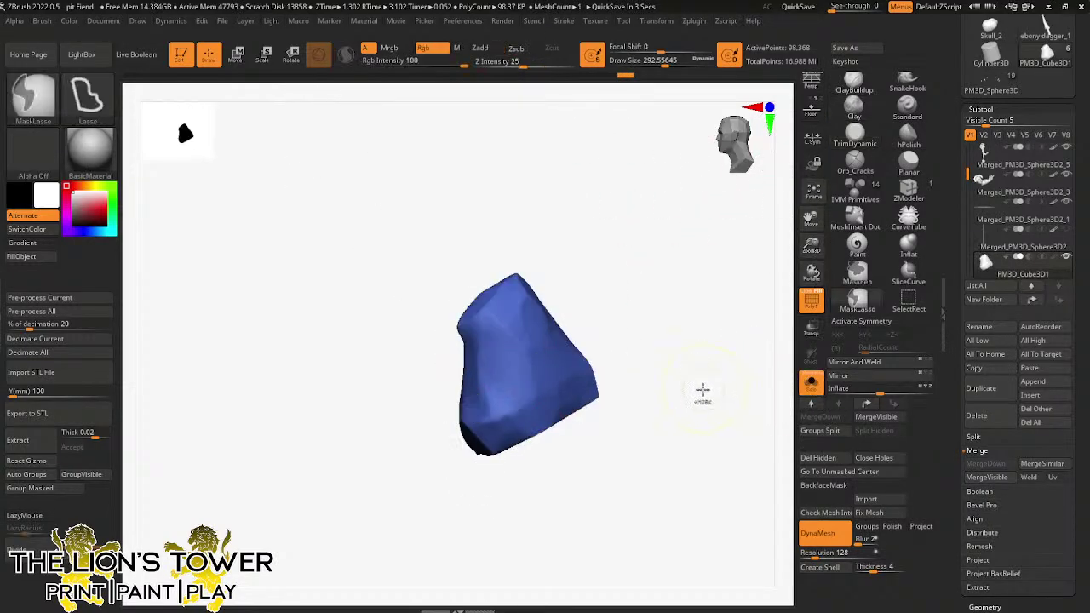
key("ctrl+s")
left_click(792, 508)
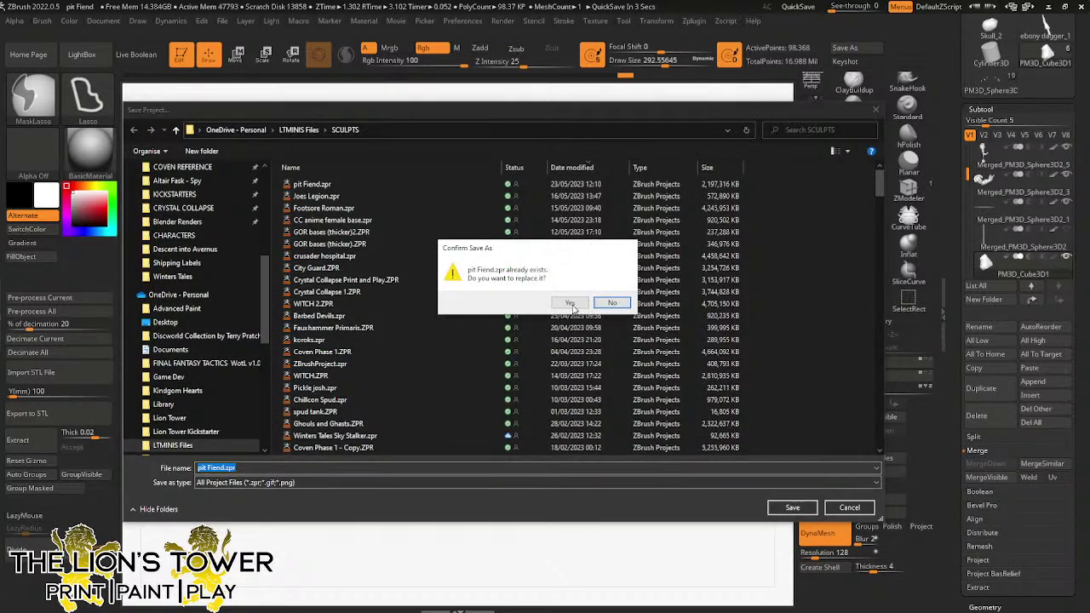
left_click(567, 308)
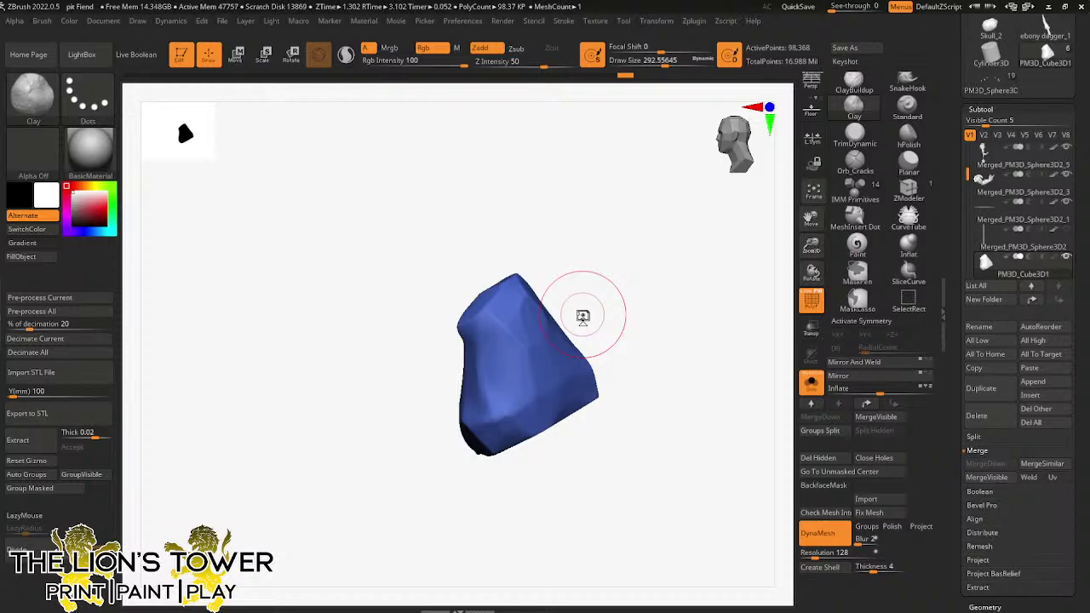
- Flatten the isolated rock's pointed peak into broad facets with the TrimDynamic brush
left_click_drag(693, 365, 706, 383)
left_click(854, 135)
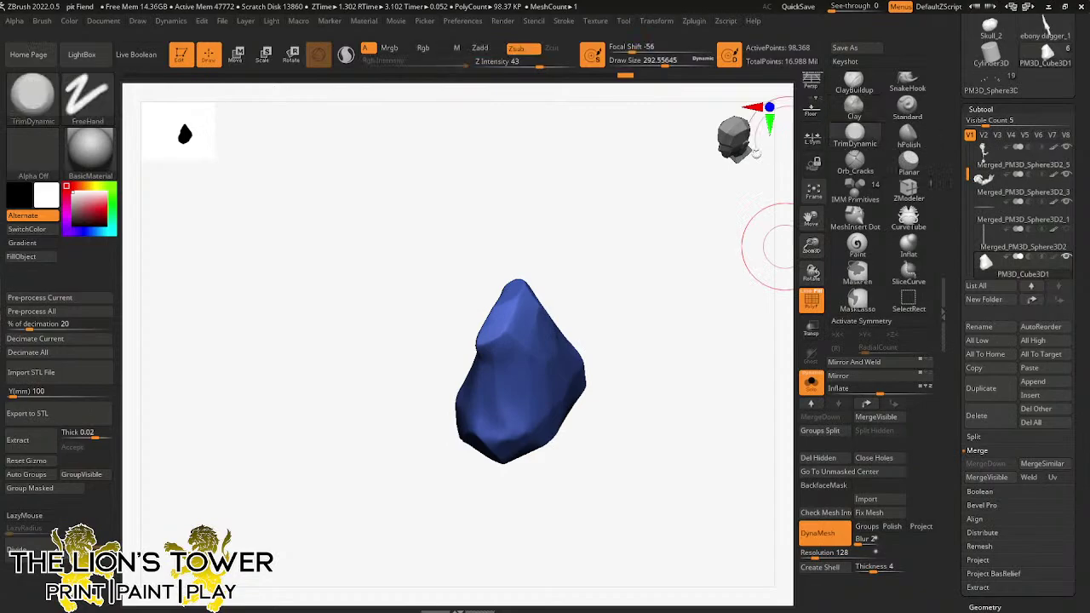
mouse_move(522, 305)
left_mouse_down()
mouse_move(492, 336)
mouse_move(517, 305)
mouse_move(511, 342)
mouse_move(499, 333)
mouse_move(487, 375)
mouse_move(532, 328)
mouse_move(528, 296)
mouse_move(489, 378)
mouse_move(539, 366)
mouse_move(541, 381)
mouse_move(491, 340)
mouse_move(489, 399)
mouse_move(508, 352)
mouse_move(521, 368)
mouse_move(545, 357)
mouse_move(532, 337)
mouse_move(540, 345)
left_mouse_up()
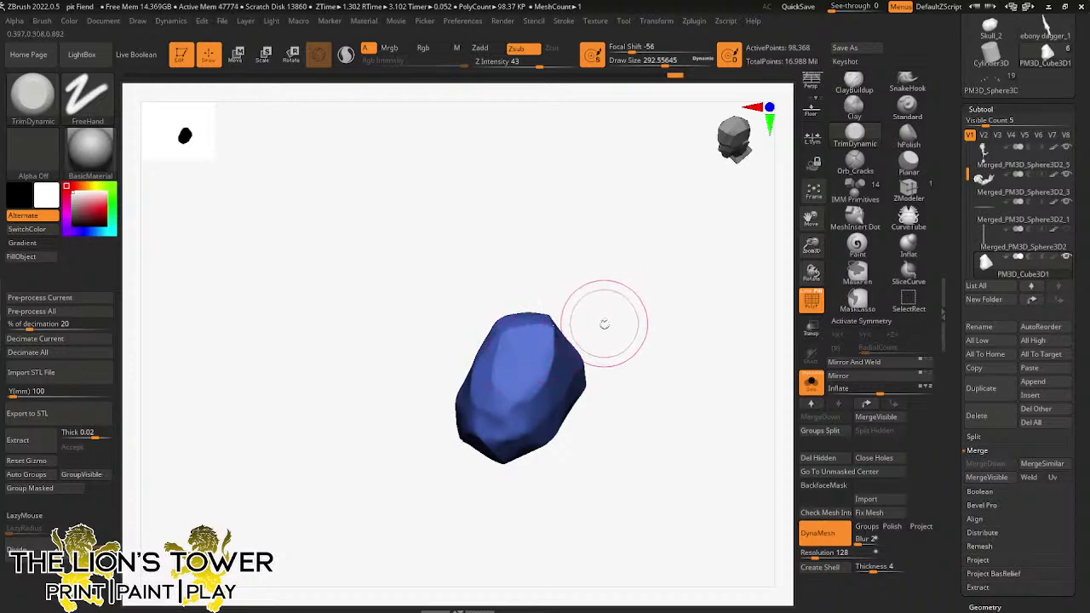
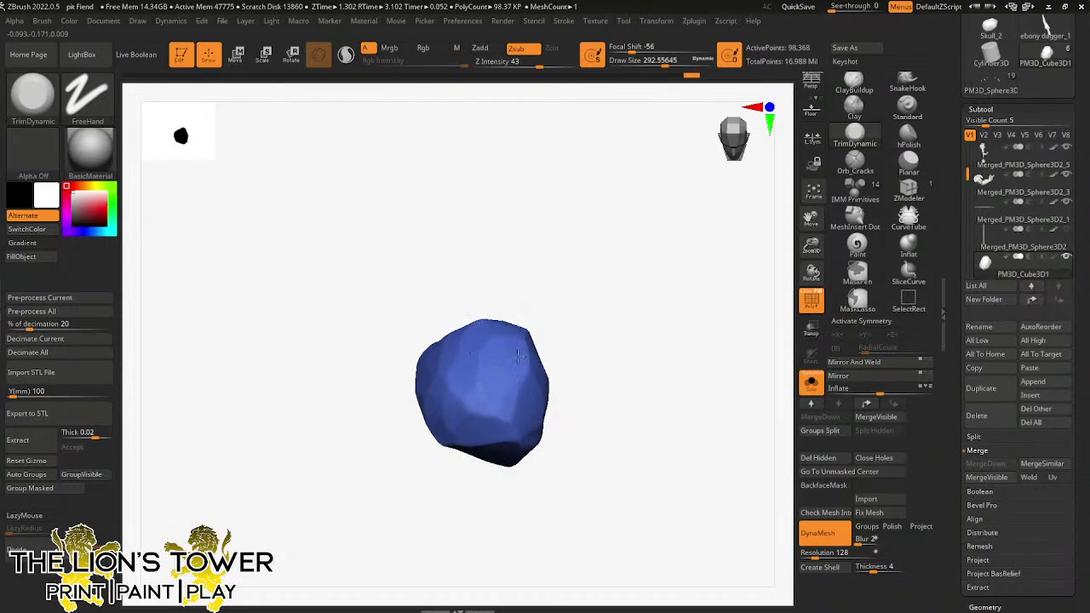
- Flatten the rock's upper side into broad facets with TrimDynamic, checking its shape against the full figure
left_click_drag(520, 357, 526, 380)
left_click(810, 383)
mouse_move(689, 417)
left_mouse_down()
mouse_move(603, 394)
mouse_move(660, 396)
left_mouse_up()
left_click(811, 382)
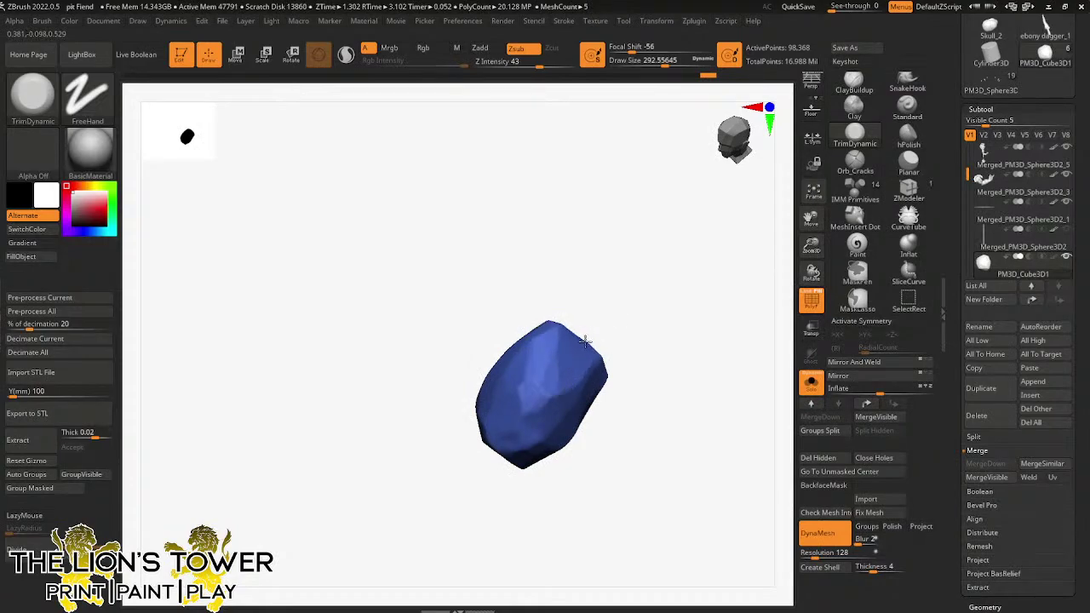
left_click_drag(603, 331, 561, 374)
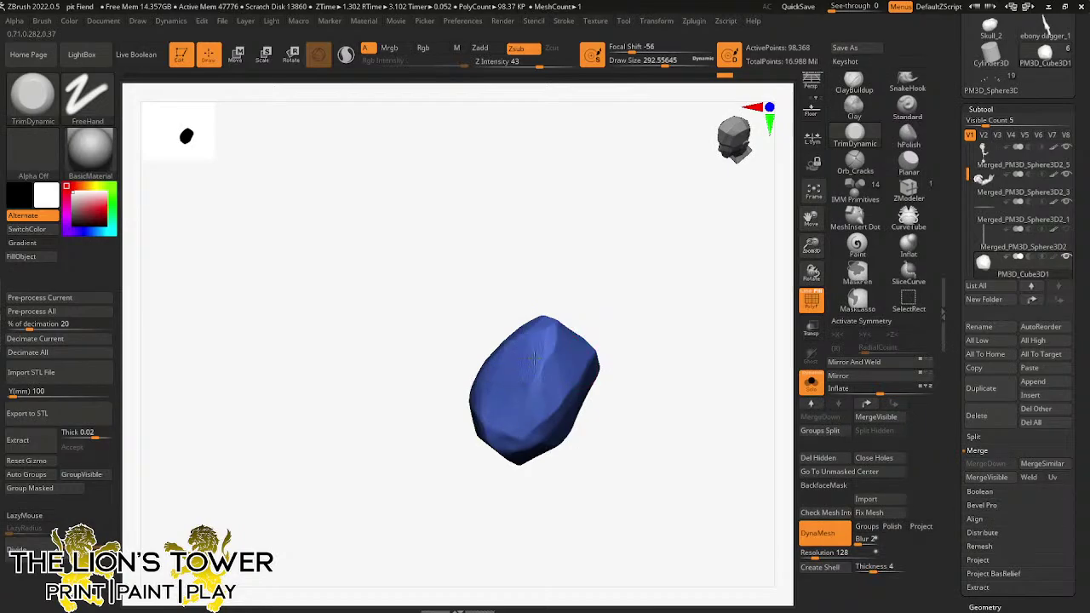
mouse_move(652, 263)
left_mouse_down()
mouse_move(533, 370)
mouse_move(569, 322)
mouse_move(545, 341)
left_mouse_up()
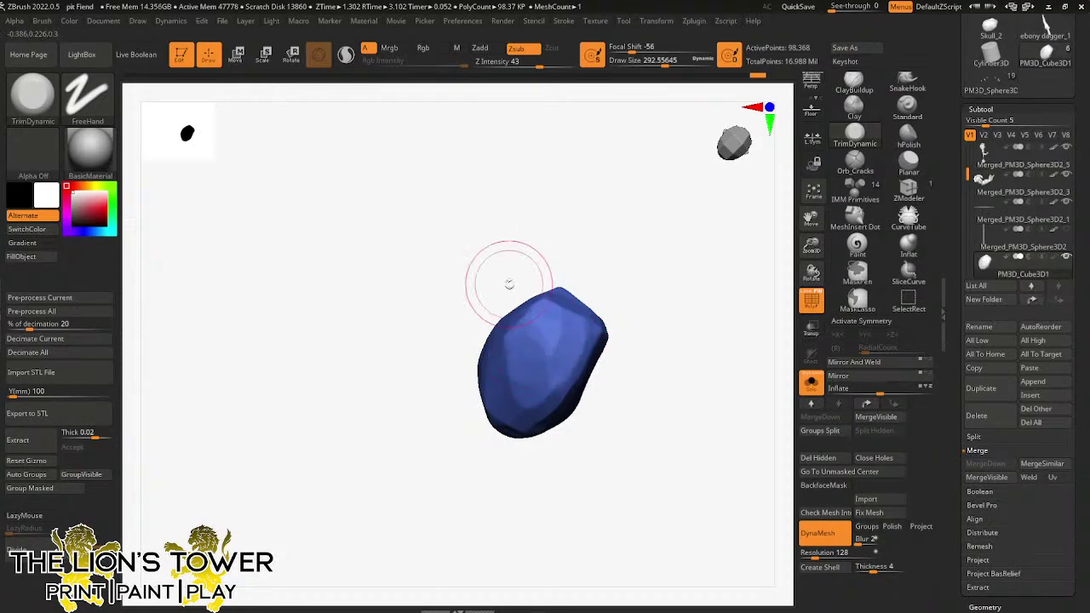
- Trim the facets around the isolated rock's top and show the whole figure to check its fit
left_click_drag(509, 284, 616, 316)
left_click_drag(498, 335, 543, 294)
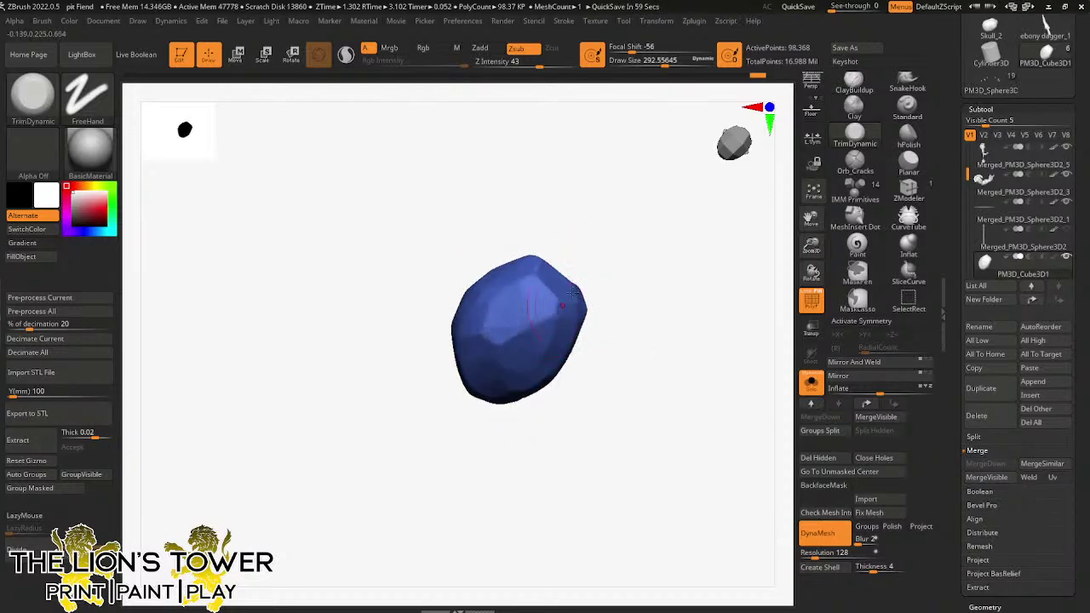
mouse_move(624, 328)
left_mouse_down("shift")
mouse_move(635, 236)
mouse_move(632, 287)
left_mouse_up("shift")
left_click(811, 383)
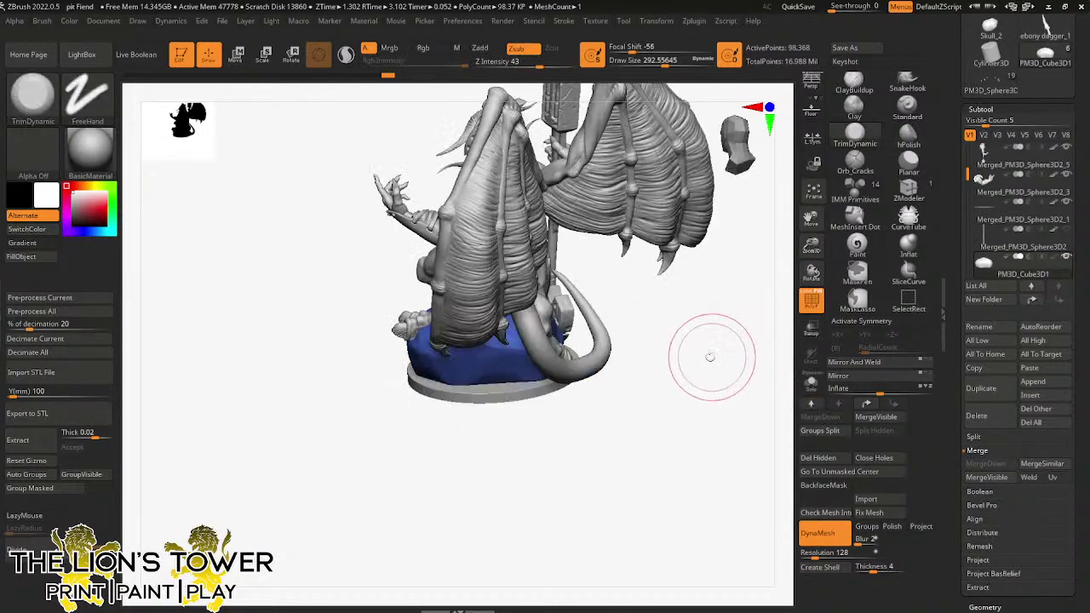
mouse_move(708, 355)
left_mouse_down()
mouse_move(679, 343)
mouse_move(735, 311)
mouse_move(722, 321)
mouse_move(775, 213)
left_mouse_up()
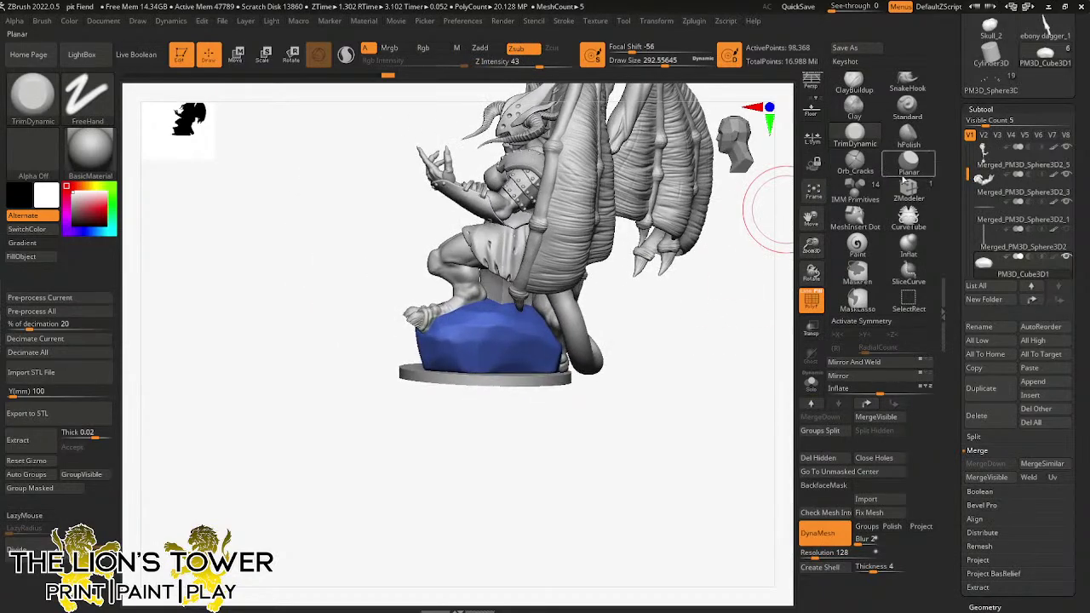
- Isolate the rock and set up the ClayBuildup brush with Sculptris Pro on and a draw size of about 251
left_click(811, 382)
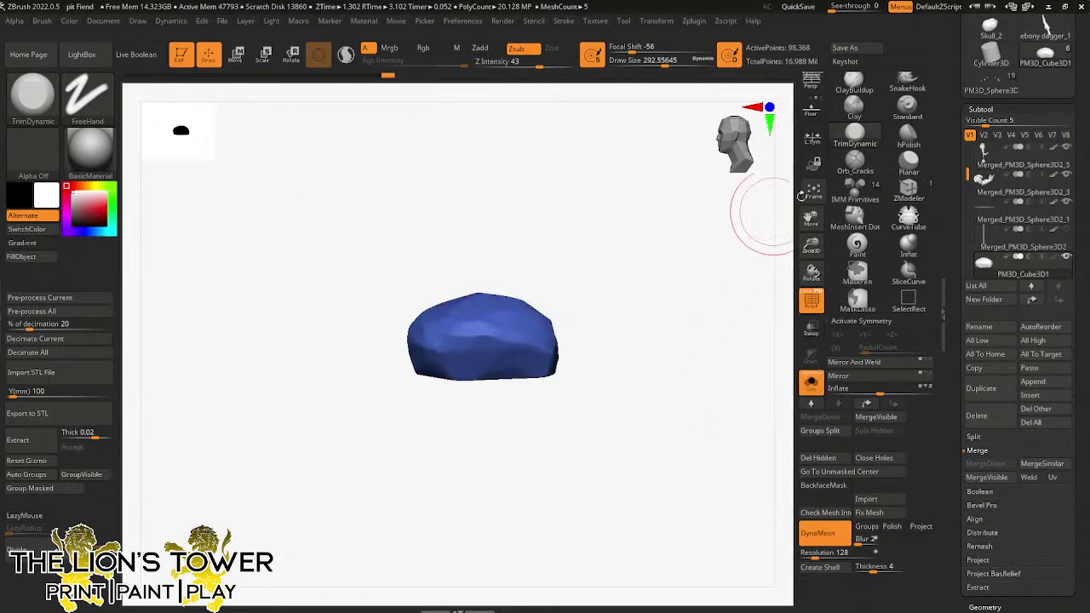
left_click(853, 85)
left_click_drag(636, 63, 653, 63)
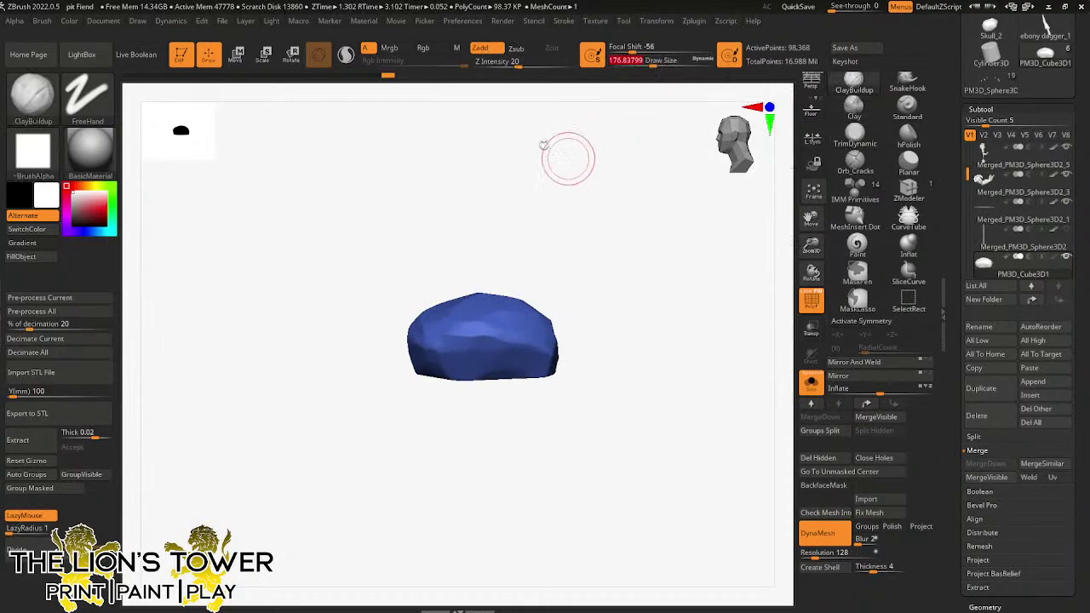
left_click(346, 55)
left_click_drag(499, 196, 479, 252)
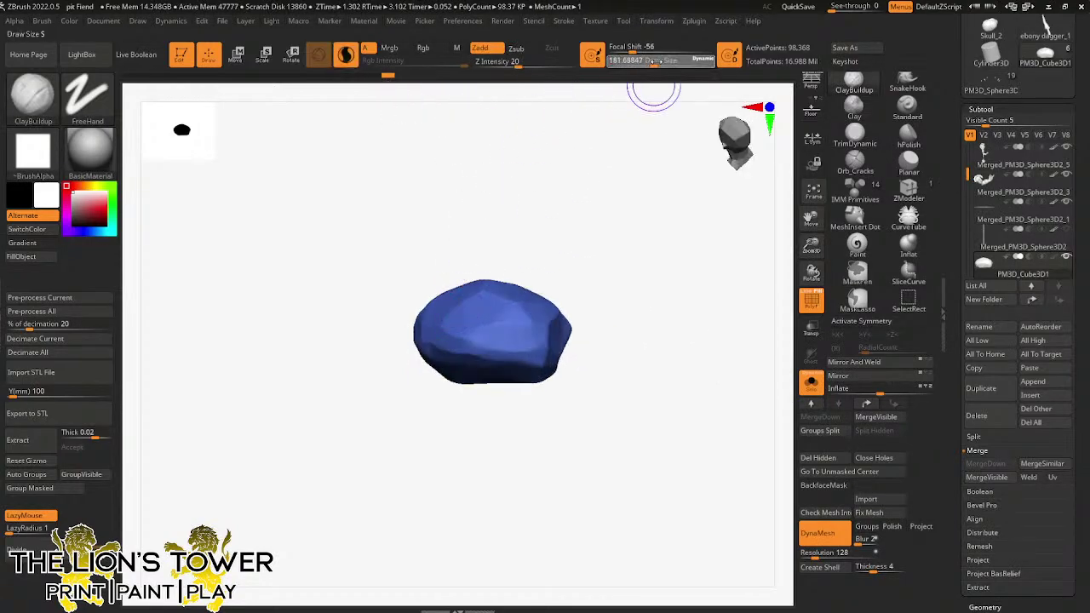
key("bracketright")
- Sculpt rough, streaky stone layers across the isolated rock's top and sides with ClayBuildup
mouse_move(437, 317)
left_mouse_down()
mouse_move(453, 337)
mouse_move(469, 324)
mouse_move(489, 336)
mouse_move(461, 358)
mouse_move(555, 360)
mouse_move(562, 320)
mouse_move(501, 313)
mouse_move(480, 277)
mouse_move(500, 319)
left_mouse_up()
right_click_drag(535, 280, 534, 309)
mouse_move(534, 309)
left_mouse_down("alt")
mouse_move(540, 298)
mouse_move(555, 310)
mouse_move(543, 330)
left_mouse_up("alt")
left_click_drag(594, 264, 615, 269)
mouse_move(547, 265)
left_mouse_down("shift")
mouse_move(555, 292)
mouse_move(602, 259)
left_mouse_up("shift")
left_click_drag(571, 285, 555, 263)
left_click_drag(589, 190, 608, 194)
left_click_drag(511, 245, 496, 243)
left_click_drag(544, 216, 534, 213)
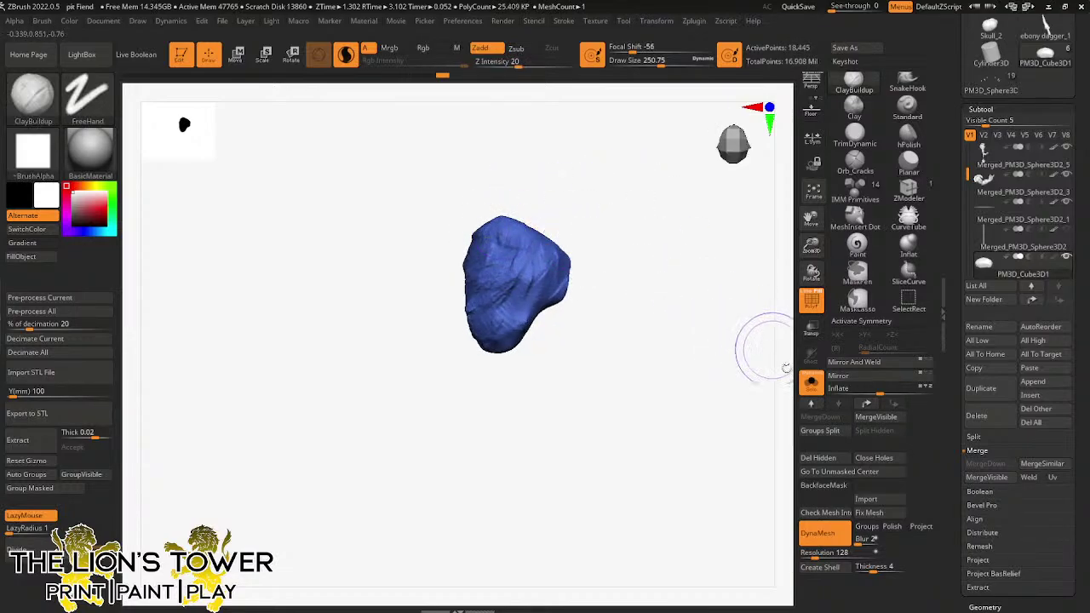
- Show the full figure and reshape the rock's front around the hanging loincloth with ClayBuildup
left_click(811, 381)
left_click_drag(715, 332, 510, 262)
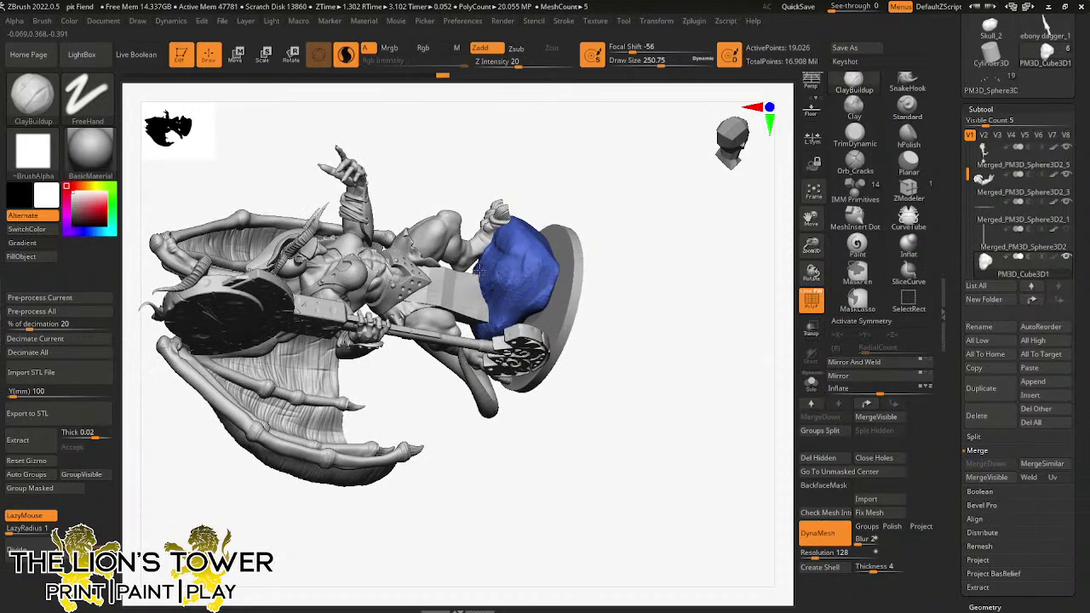
left_click_drag(488, 301, 503, 288)
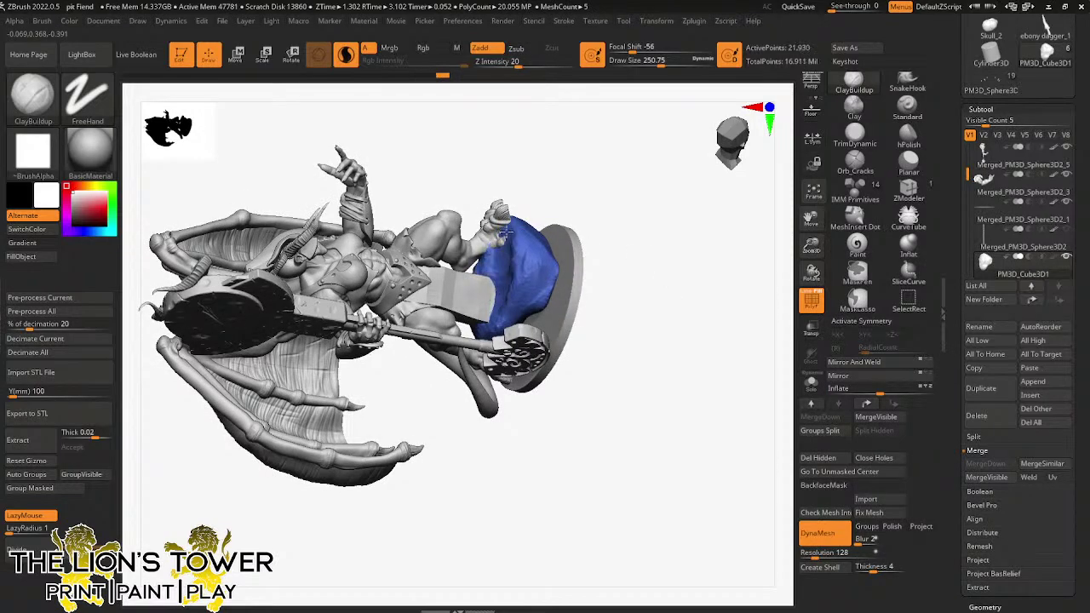
left_click_drag(520, 270, 536, 280)
mouse_move(607, 244)
left_mouse_down("ctrl")
mouse_move(591, 202)
mouse_move(567, 223)
left_mouse_up("ctrl")
left_click_drag(536, 277, 549, 284)
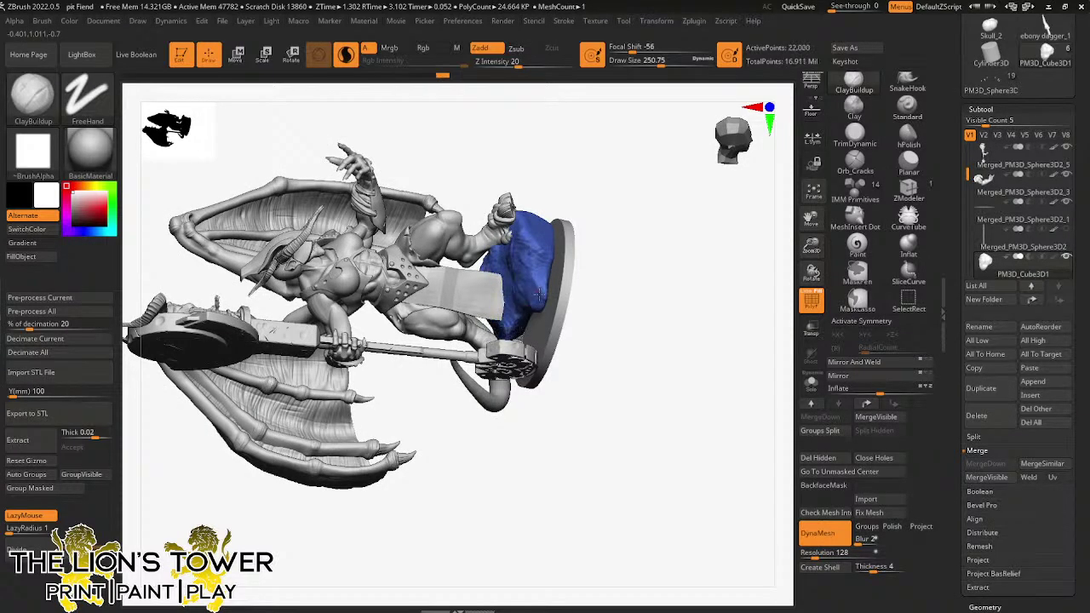
- Rework the rock's outer side beneath the figure's raised foot with ClayBuildup
left_click_drag(588, 213, 545, 341)
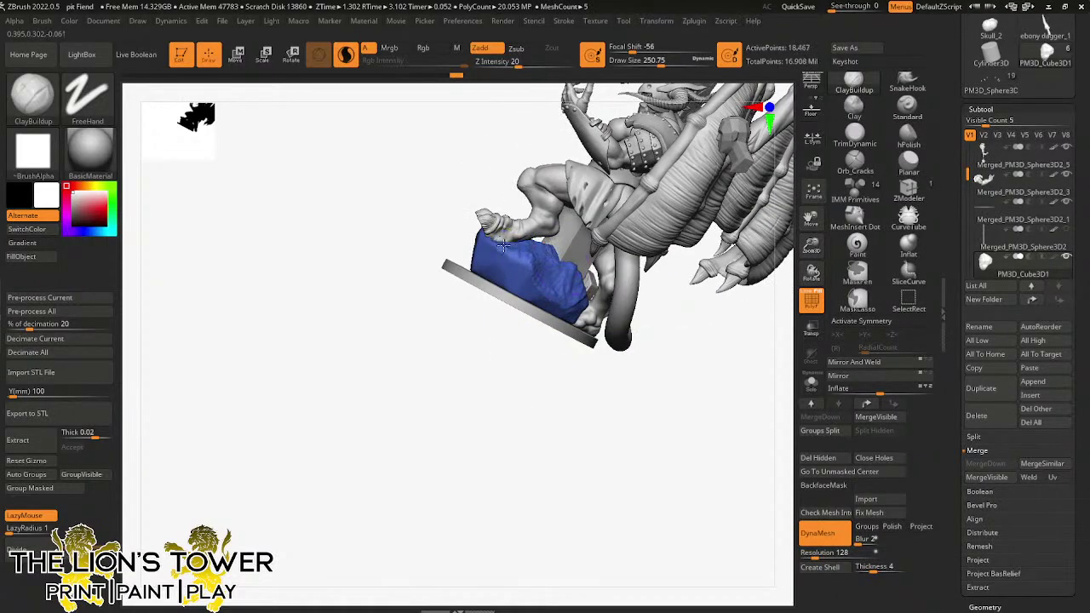
left_click_drag(479, 352, 552, 264)
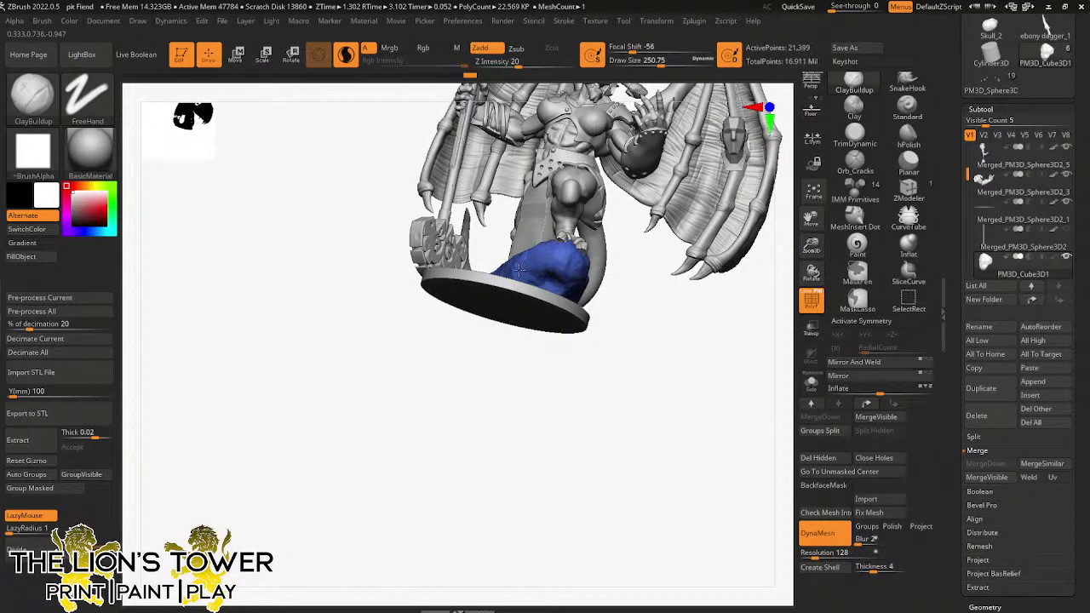
left_click_drag(638, 309, 568, 283)
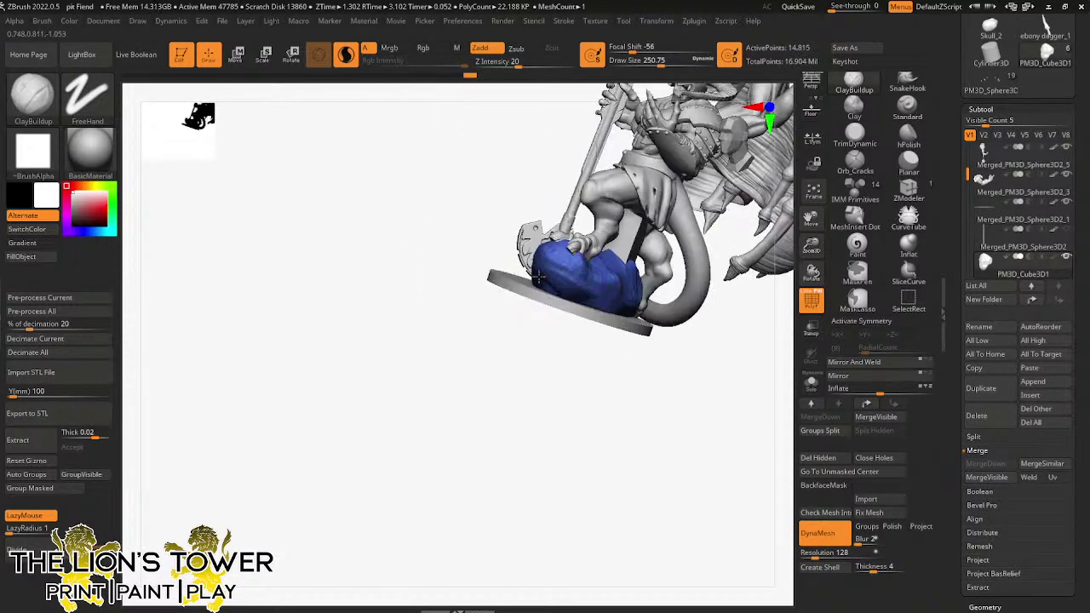
left_click_drag(568, 349, 562, 290)
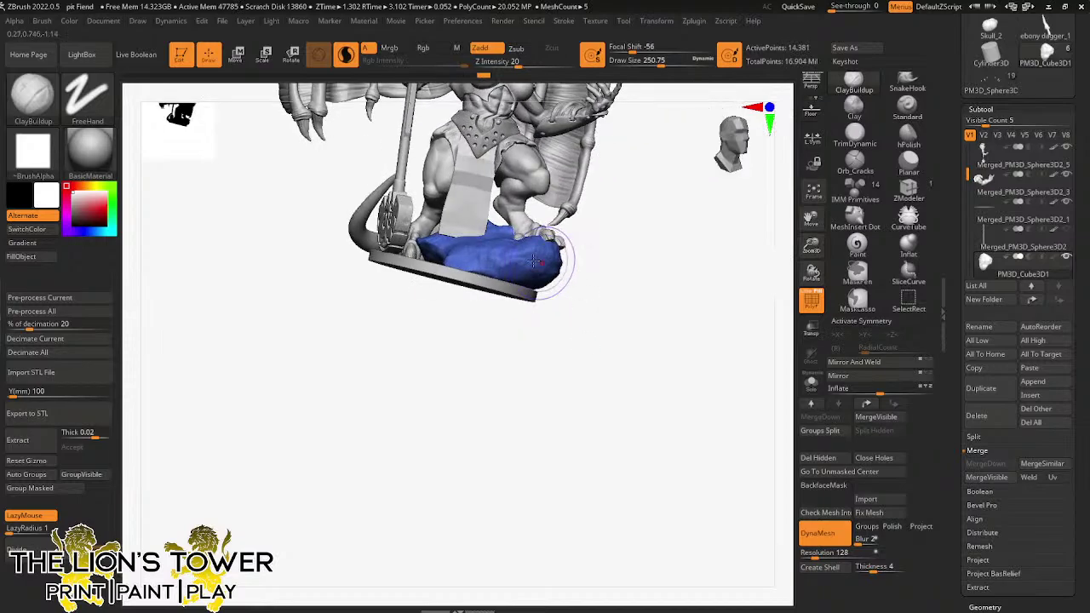
- Roughen the rock's front face, the surface around the raised foot's toes, and the wing side with ClayBuildup
left_click_drag(481, 270, 464, 277)
left_click_drag(547, 300, 579, 322)
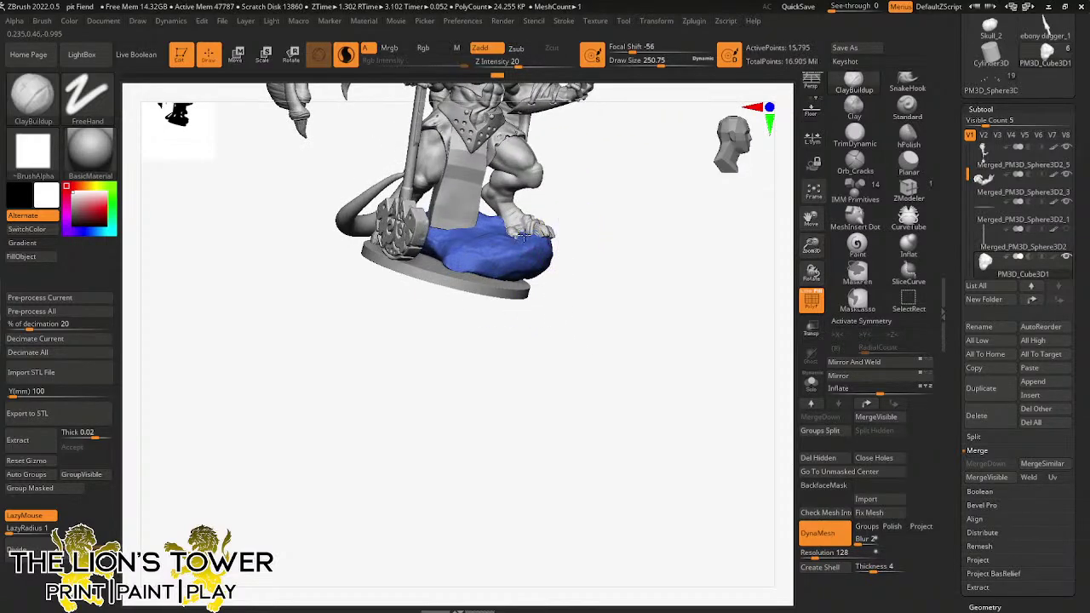
left_click_drag(542, 239, 538, 228)
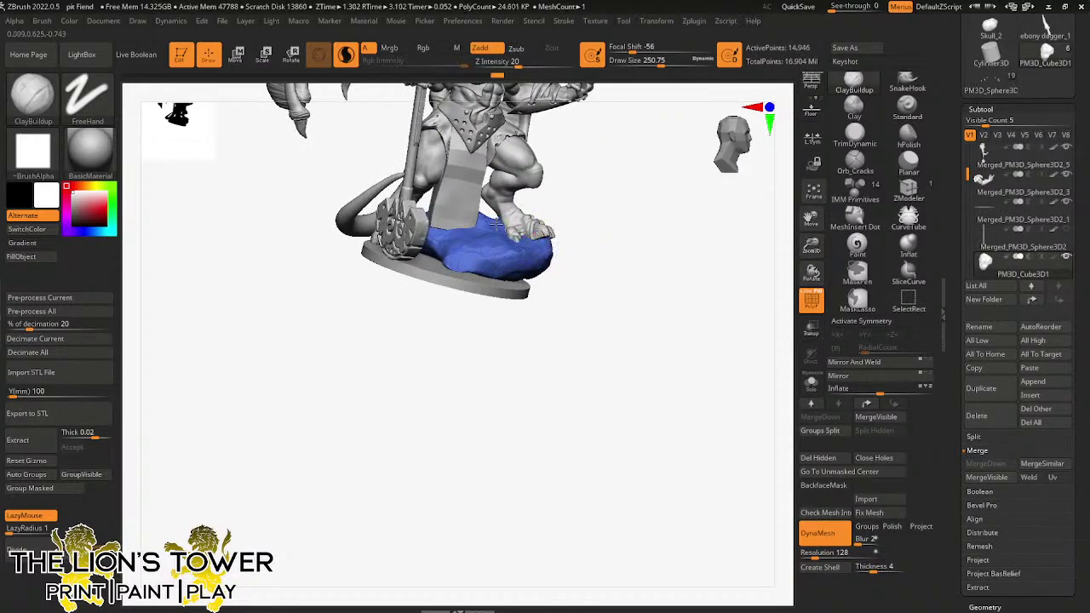
left_click_drag(472, 220, 548, 214)
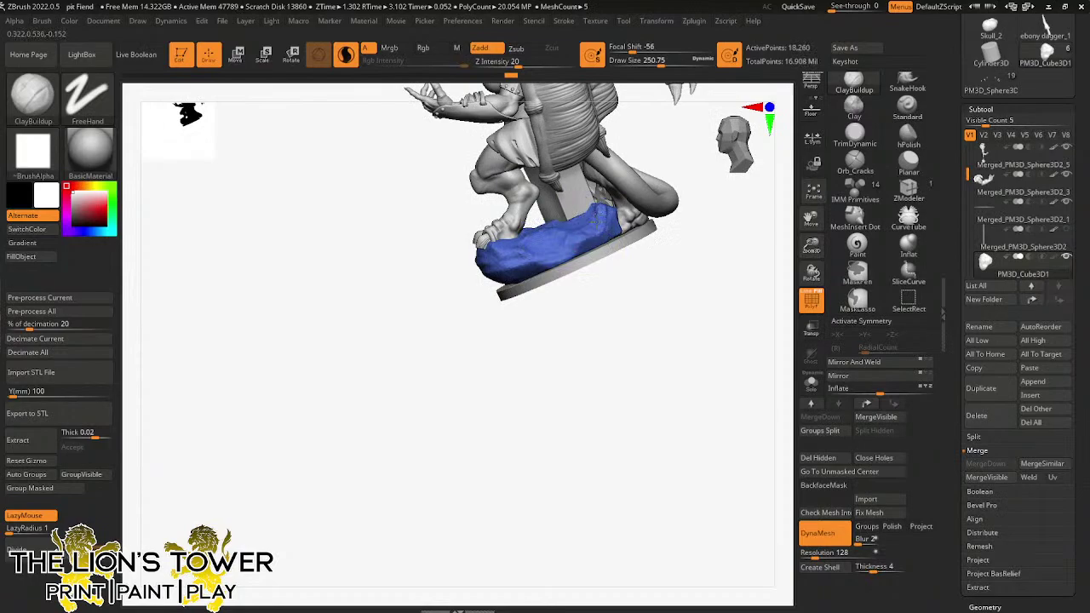
left_click_drag(588, 228, 558, 239)
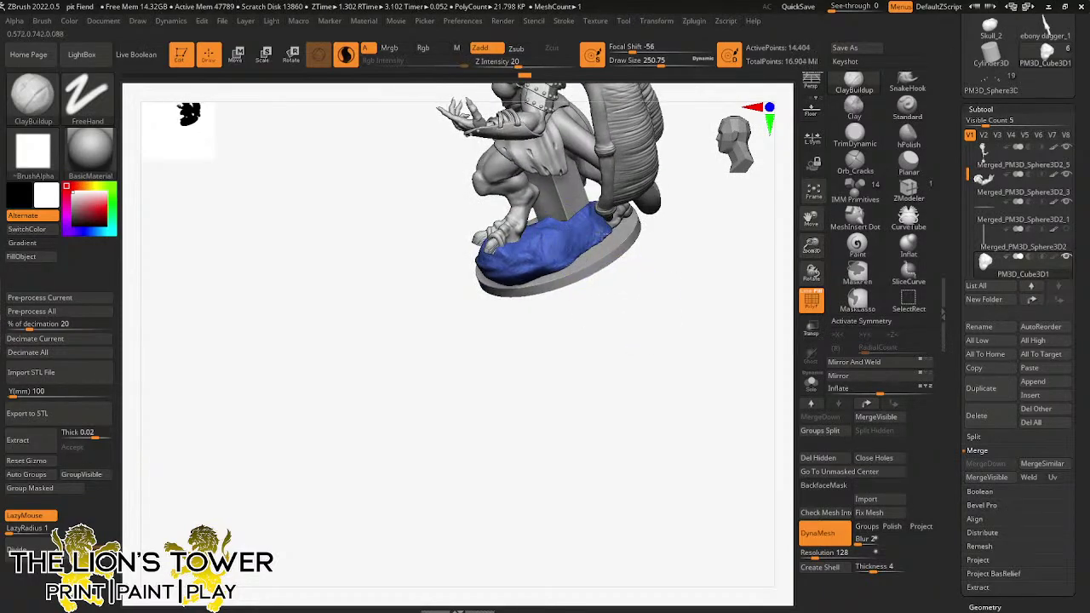
- Pull the rock's lower edge down onto the round base using the Move brush at a draw size of about 197
mouse_move(810, 271)
left_mouse_down()
mouse_move(720, 238)
mouse_move(810, 271)
mouse_move(804, 285)
left_mouse_up()
left_click_drag(652, 302, 617, 307)
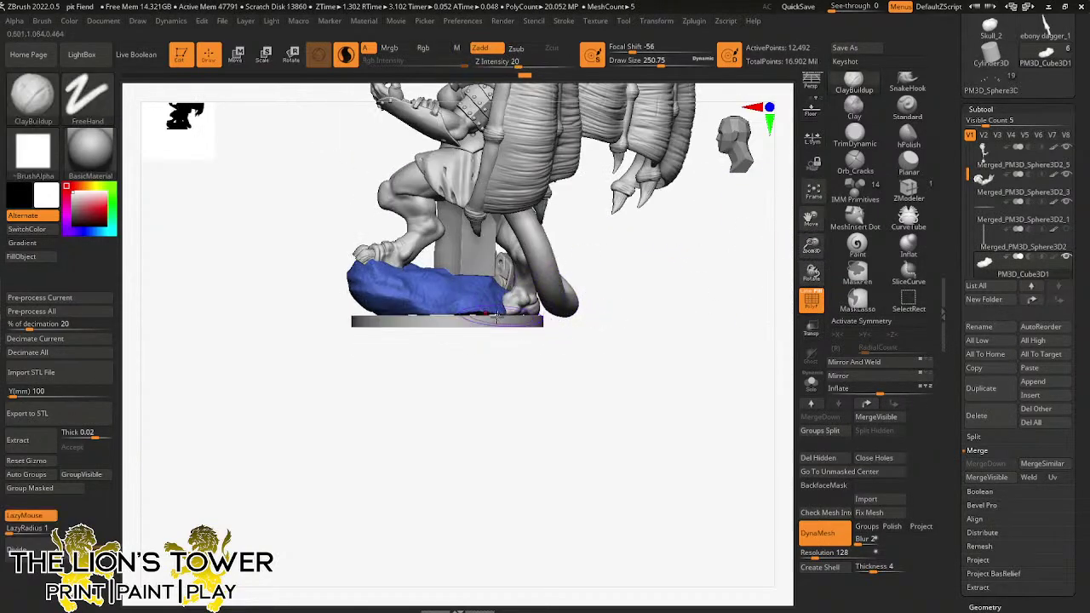
left_click_drag(936, 119, 935, 201)
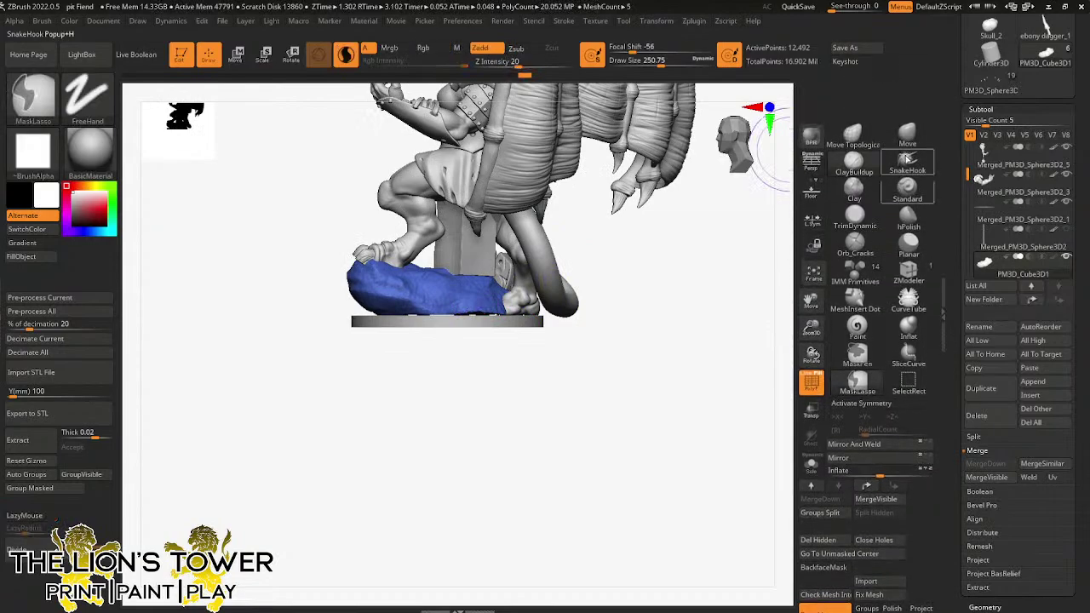
left_click(908, 135)
left_click(648, 64)
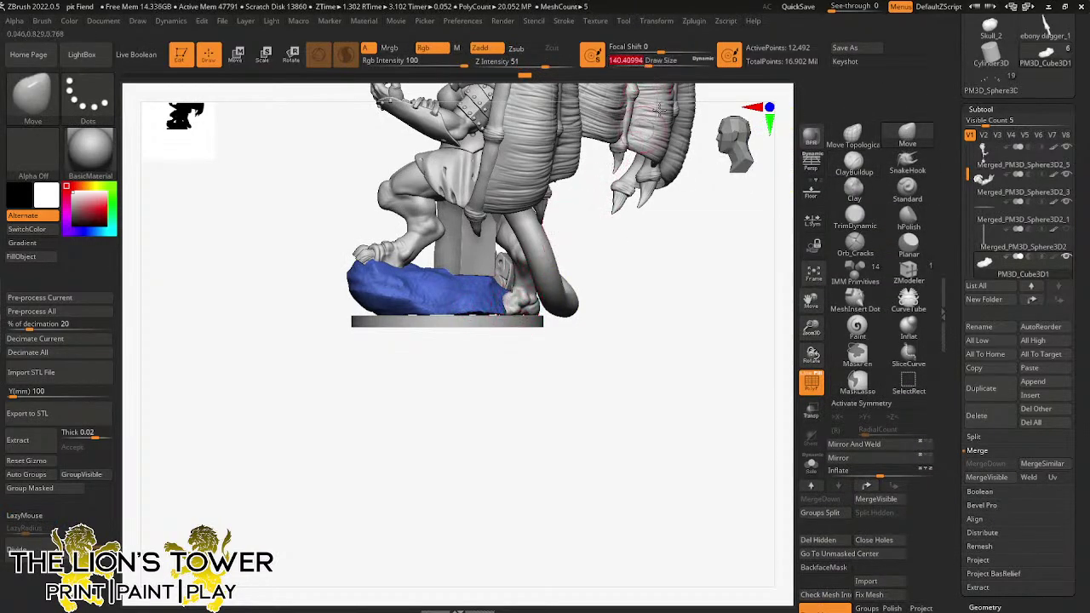
key("bracketright")
key("bracketright")
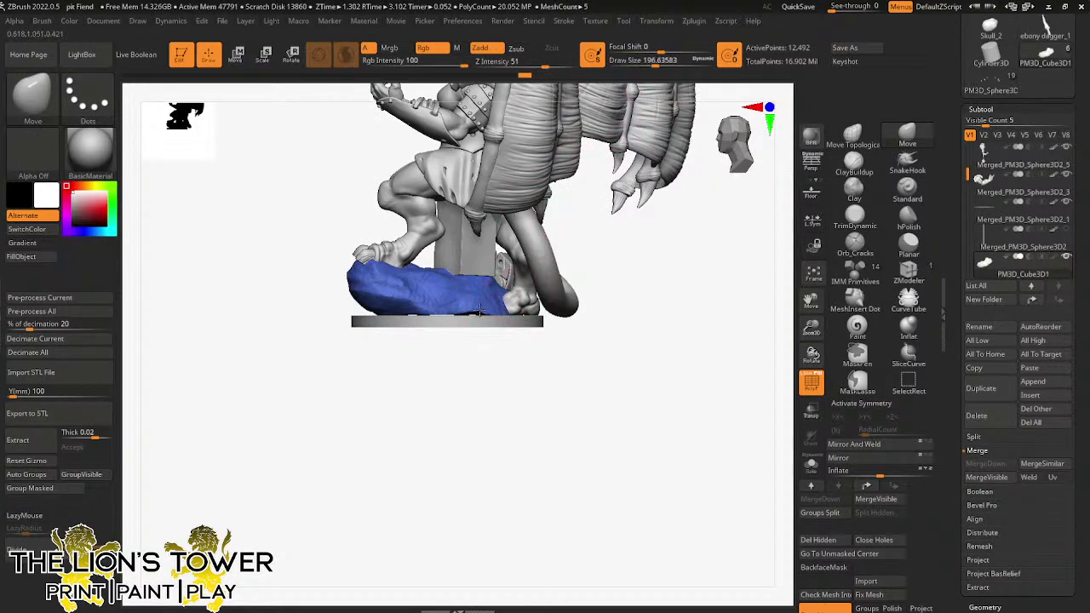
mouse_move(403, 341)
left_mouse_down()
mouse_move(496, 370)
mouse_move(462, 336)
mouse_move(395, 336)
left_mouse_up()
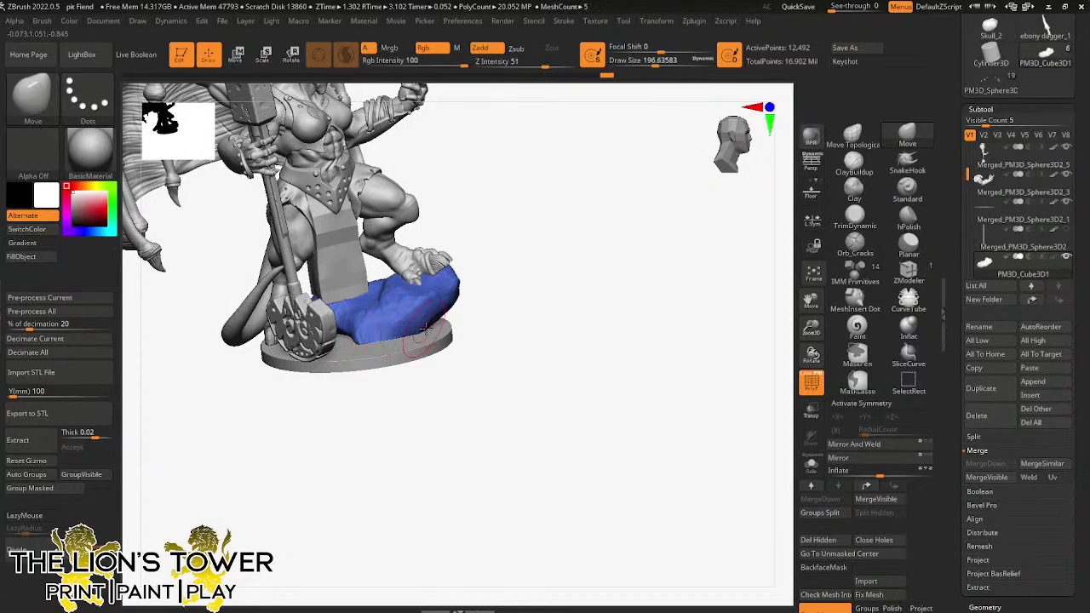
left_click_drag(502, 311, 347, 322)
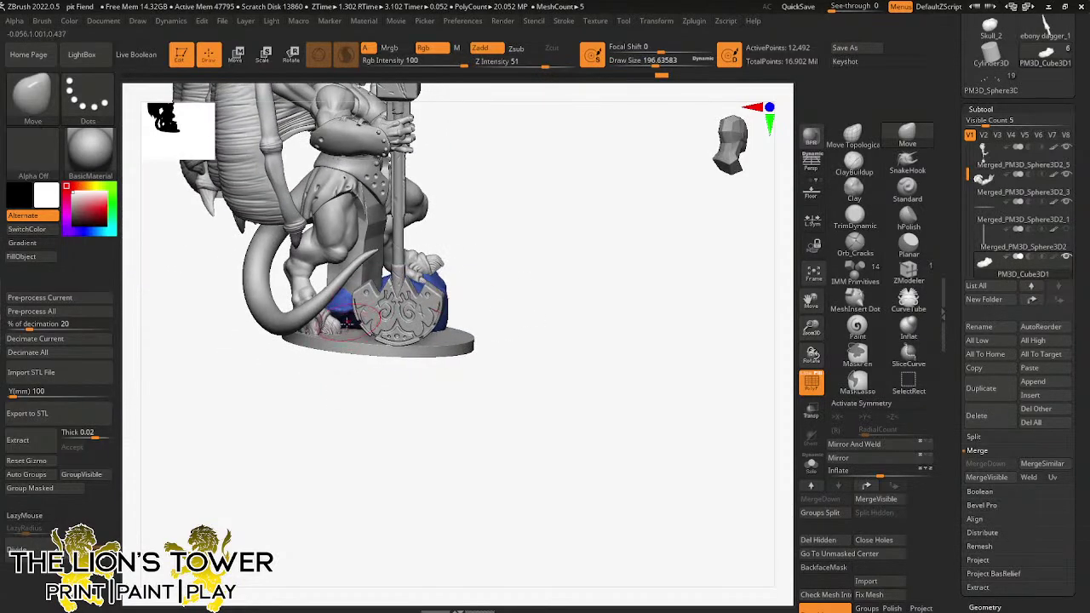
left_click_drag(523, 307, 557, 321)
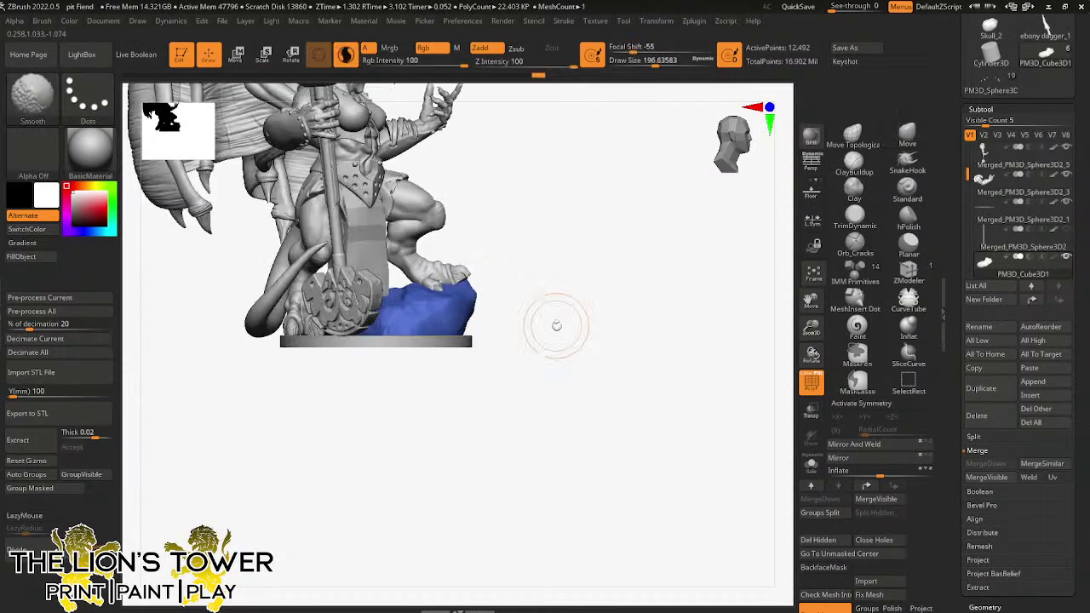
mouse_move(575, 281)
left_mouse_down()
mouse_move(547, 295)
mouse_move(570, 276)
mouse_move(345, 281)
left_mouse_up()
- Build up the rock's surface beneath and beside the front loincloth with the ClayBuildup brush
left_click(854, 163)
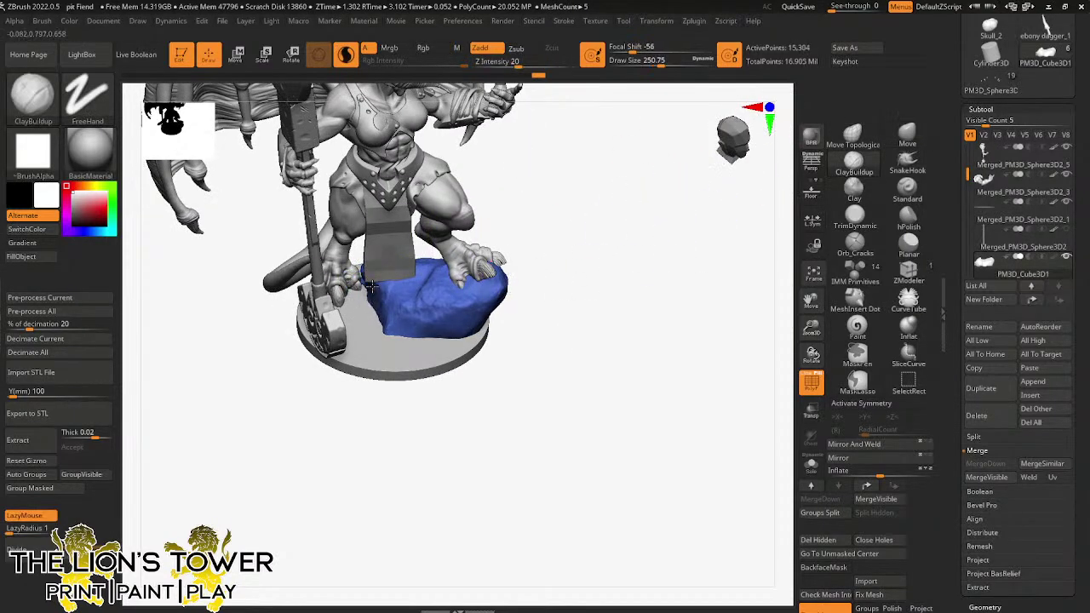
left_click_drag(373, 244, 384, 281)
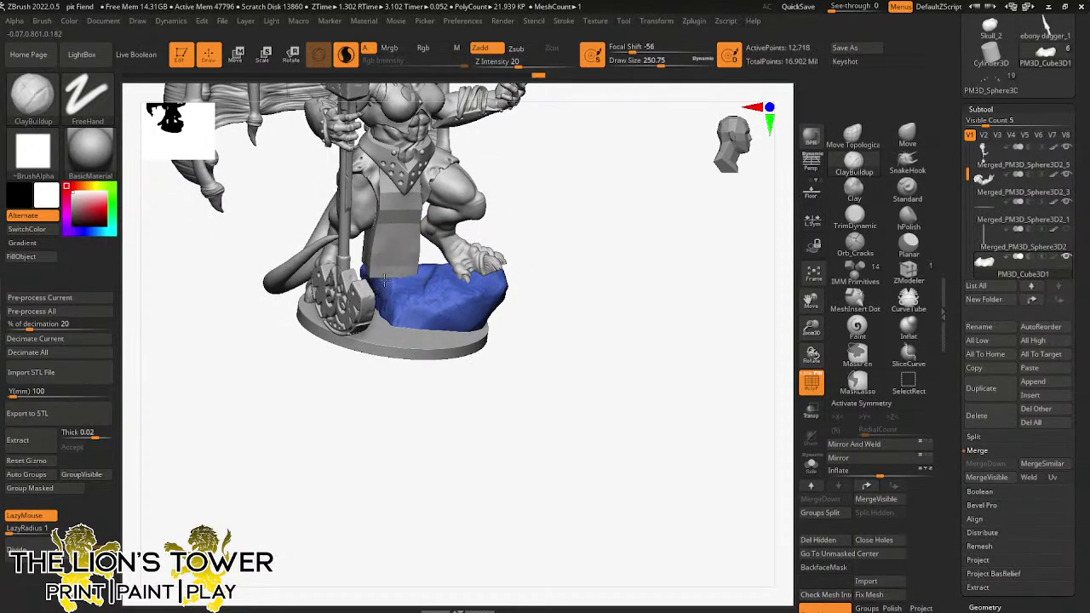
left_click_drag(539, 207, 410, 298)
left_click_drag(538, 250, 493, 267)
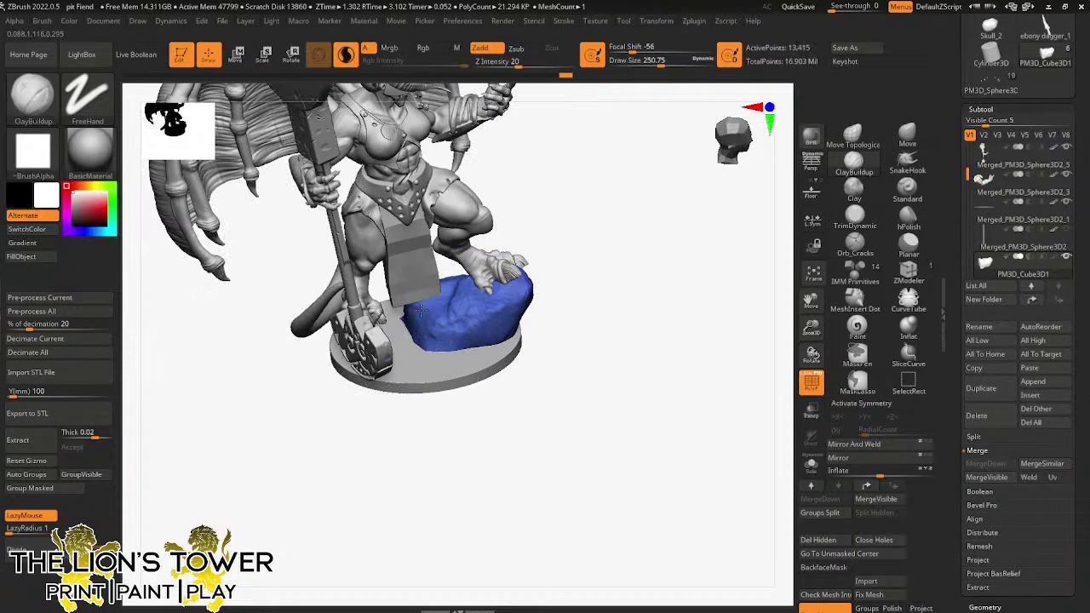
left_click_drag(558, 266, 608, 245)
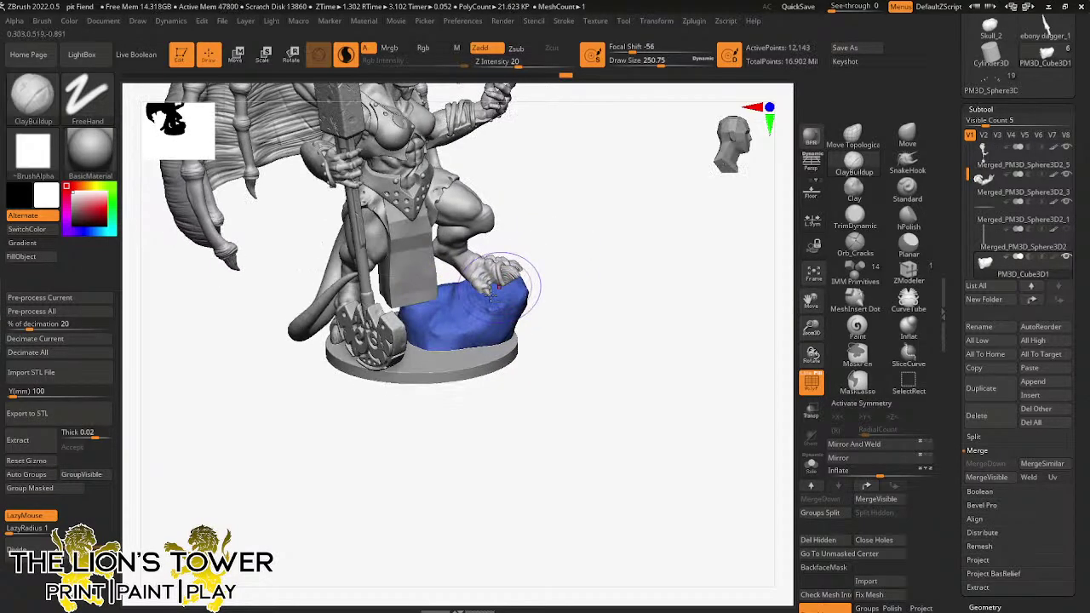
- Shape the rock's top surface between the loincloth and the raised foot with ClayBuildup
left_click_drag(537, 272, 451, 290)
left_click_drag(554, 246, 500, 309)
left_click_drag(549, 256, 467, 300)
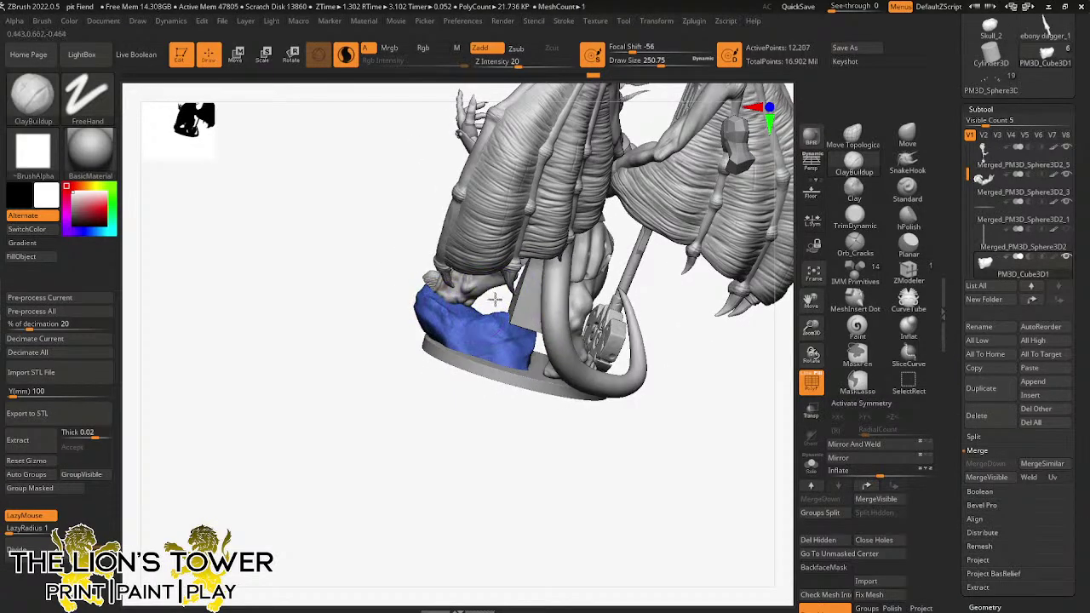
- Sculpt the rear of the rock below the wings and beside the tail with ClayBuildup
left_click_drag(494, 298, 545, 314)
left_click_drag(496, 318, 500, 335)
left_click_drag(525, 425, 558, 433)
left_click_drag(498, 307, 499, 314)
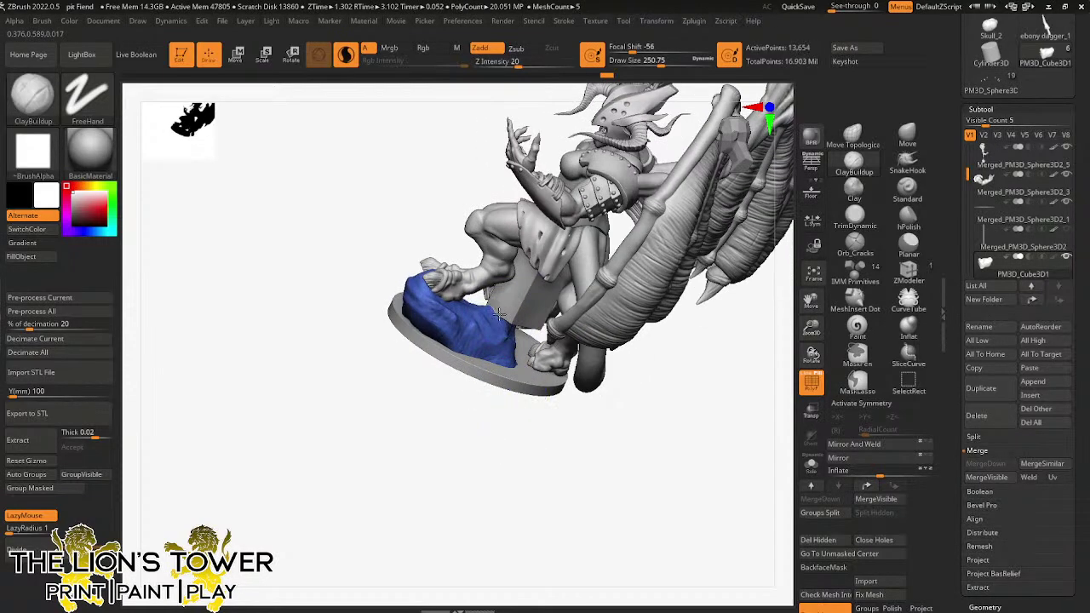
left_click_drag(533, 438, 511, 392)
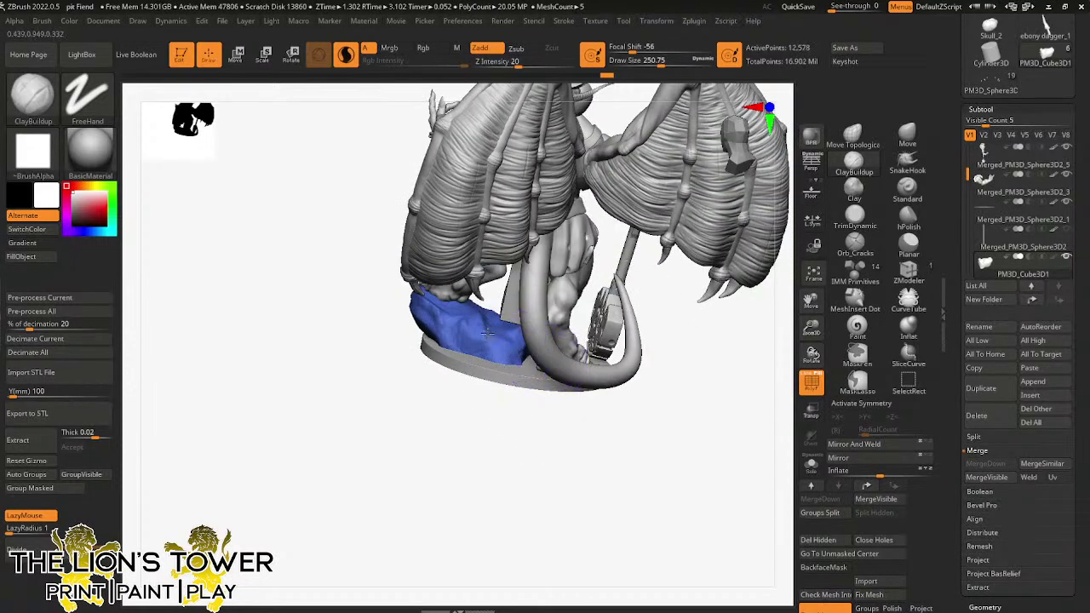
- Isolate the rock and smooth the rough sculpted areas on its sides and upper edge
mouse_move(711, 369)
left_mouse_down()
mouse_move(690, 366)
mouse_move(675, 419)
left_mouse_up()
left_click(811, 464)
left_click_drag(511, 293, 516, 320, "shift")
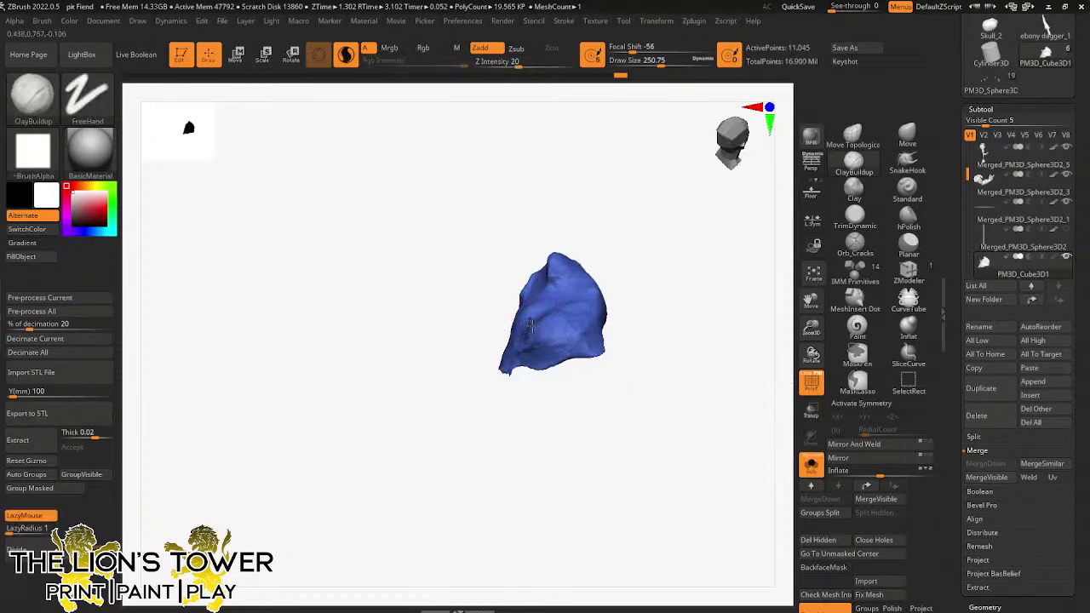
left_click_drag(669, 321, 571, 231)
mouse_move(528, 306)
left_mouse_down()
mouse_move(576, 358)
mouse_move(560, 313)
mouse_move(537, 308)
mouse_move(569, 324)
left_mouse_up()
mouse_move(633, 291)
left_mouse_down()
mouse_move(698, 320)
mouse_move(673, 270)
mouse_move(703, 302)
left_mouse_up()
mouse_move(545, 290)
left_mouse_down("shift")
mouse_move(531, 304)
mouse_move(525, 285)
left_mouse_up("shift")
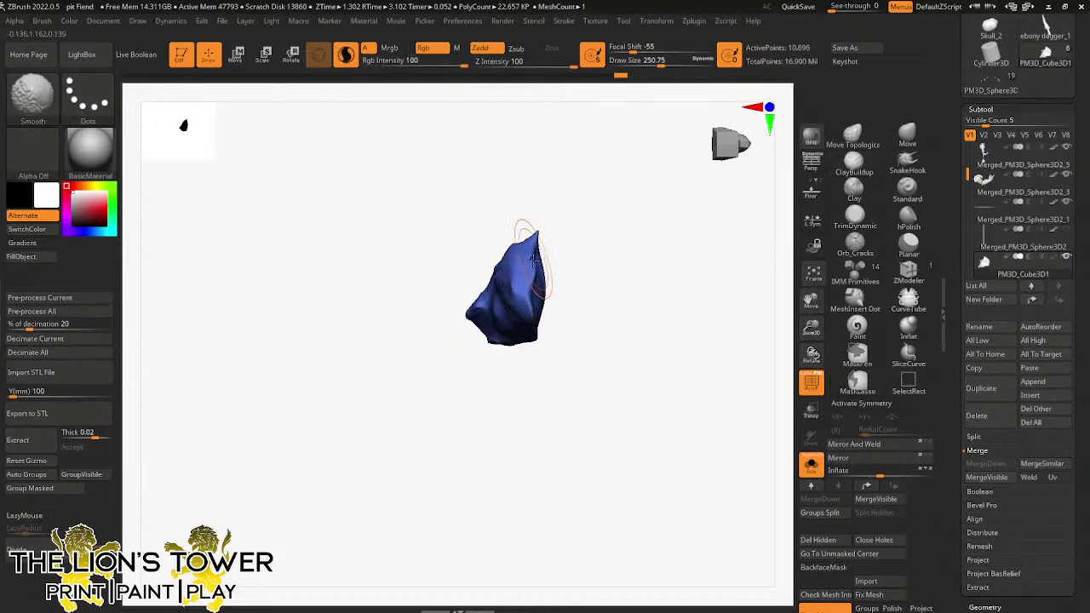
mouse_move(645, 231)
left_mouse_down()
mouse_move(645, 378)
mouse_move(664, 319)
mouse_move(730, 231)
left_mouse_up()
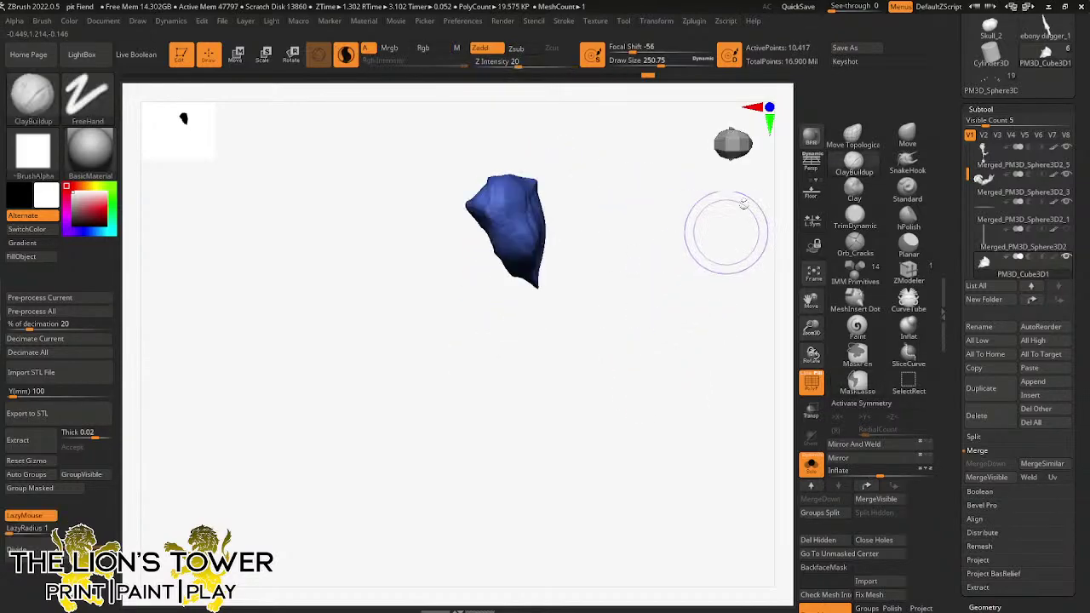
- Remesh the rock with DynaMesh at a resolution of 872 with Polish enabled
left_click_drag(956, 564, 970, 481)
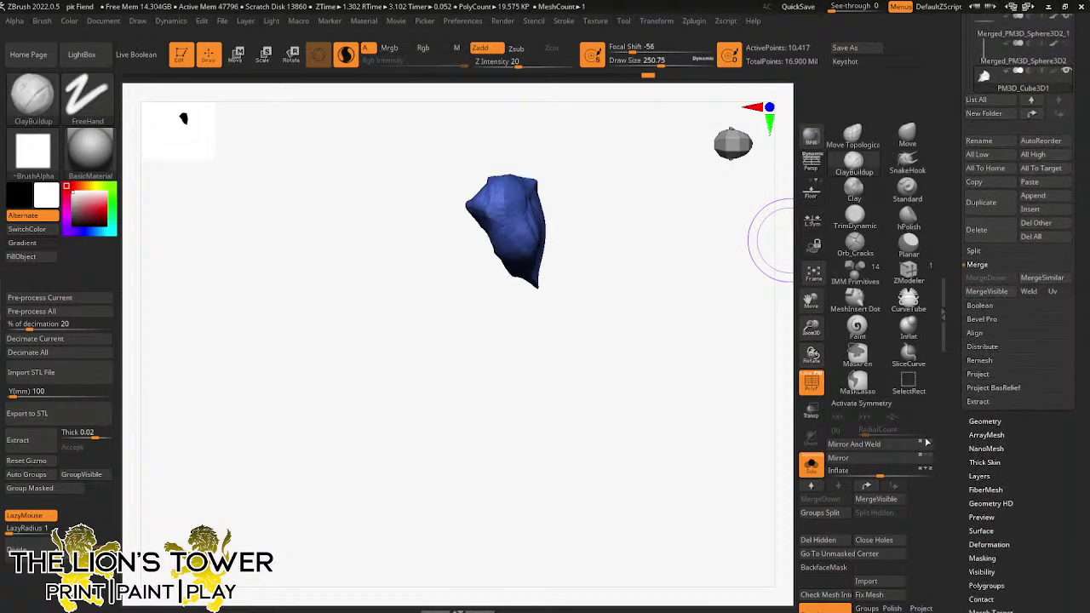
key("ctrl")
scroll(851, 383, "down", 3)
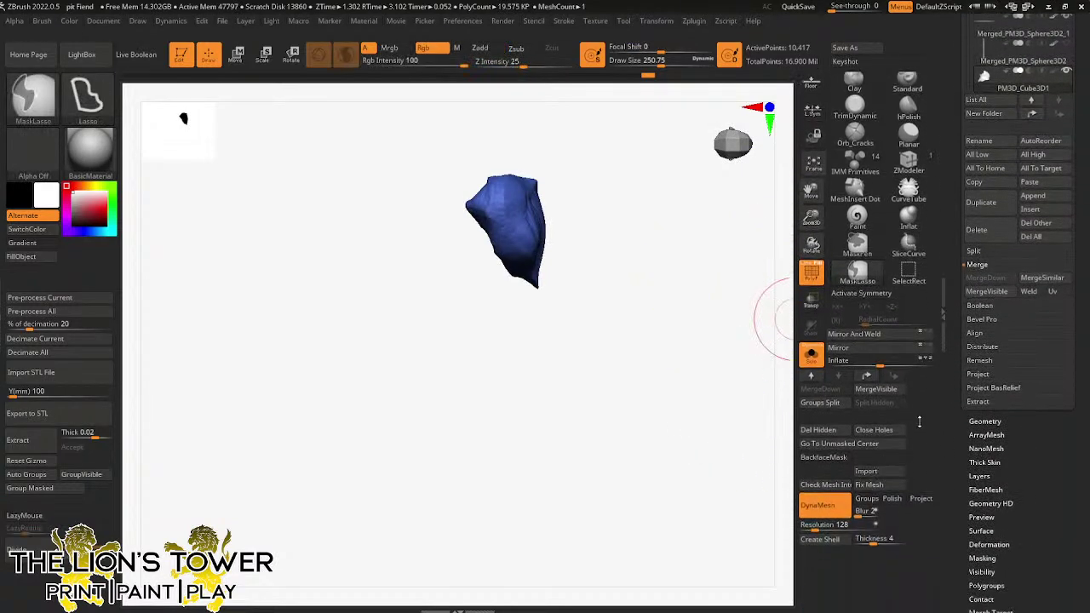
left_click_drag(830, 494, 836, 495)
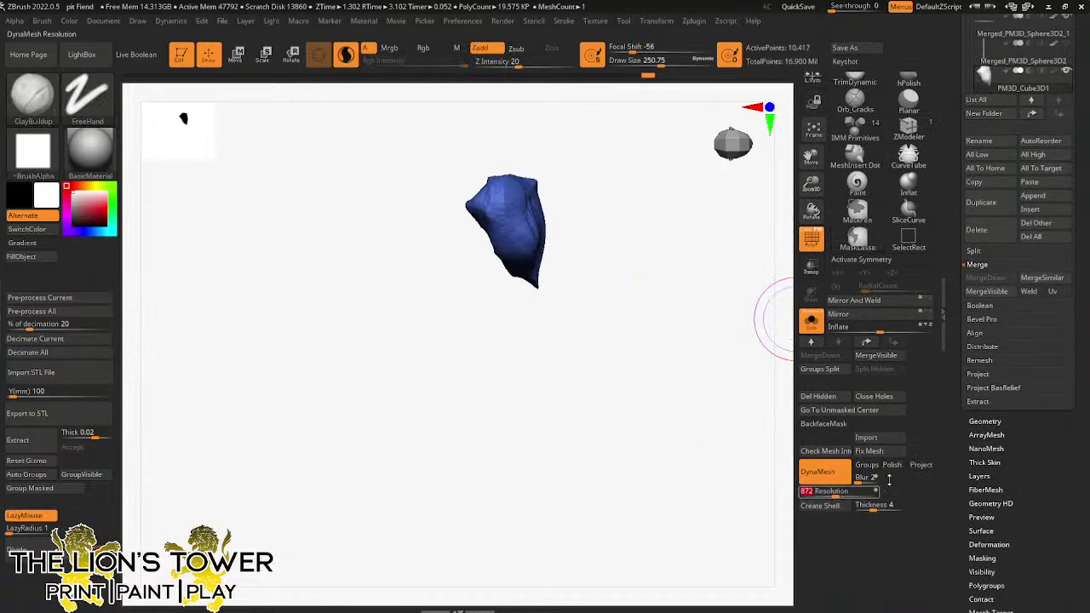
left_click(892, 466)
key("ctrl")
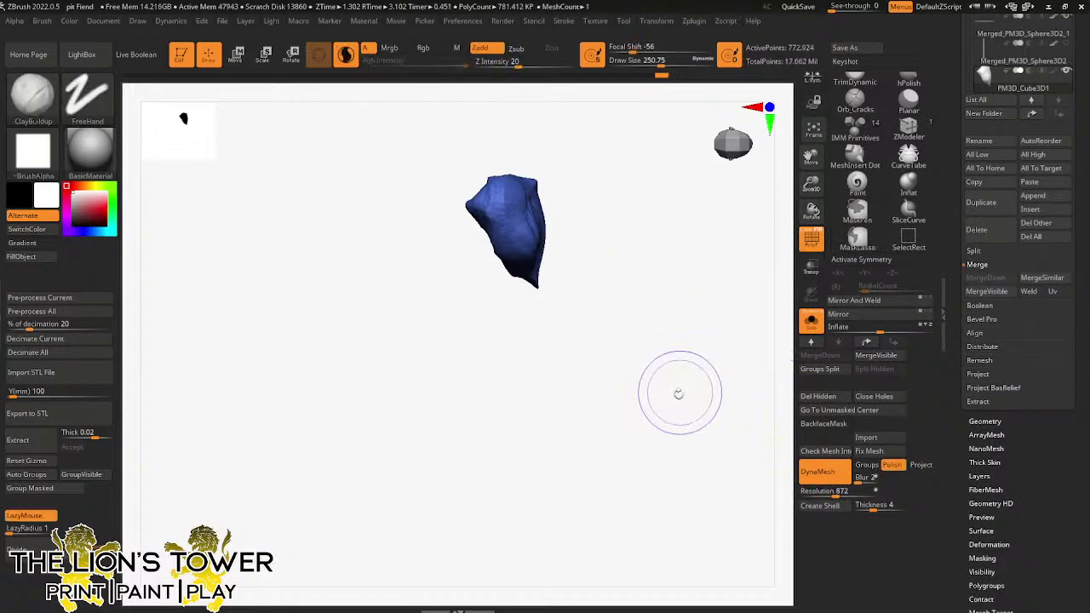
mouse_move(677, 396)
left_mouse_down()
mouse_move(703, 332)
mouse_move(754, 264)
left_mouse_up()
- Examine the remeshed rock from several sides, both isolated and together with the figure and base
mouse_move(716, 352)
left_mouse_down()
mouse_move(711, 261)
mouse_move(729, 378)
left_mouse_up()
left_click(811, 322)
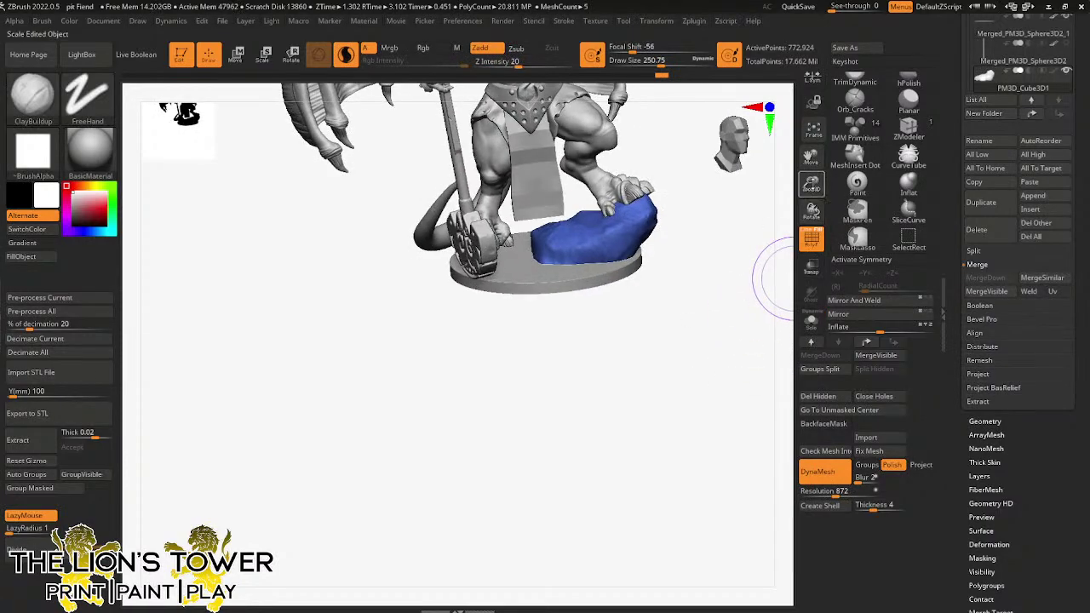
left_click_drag(810, 185, 861, 129)
left_click(812, 319)
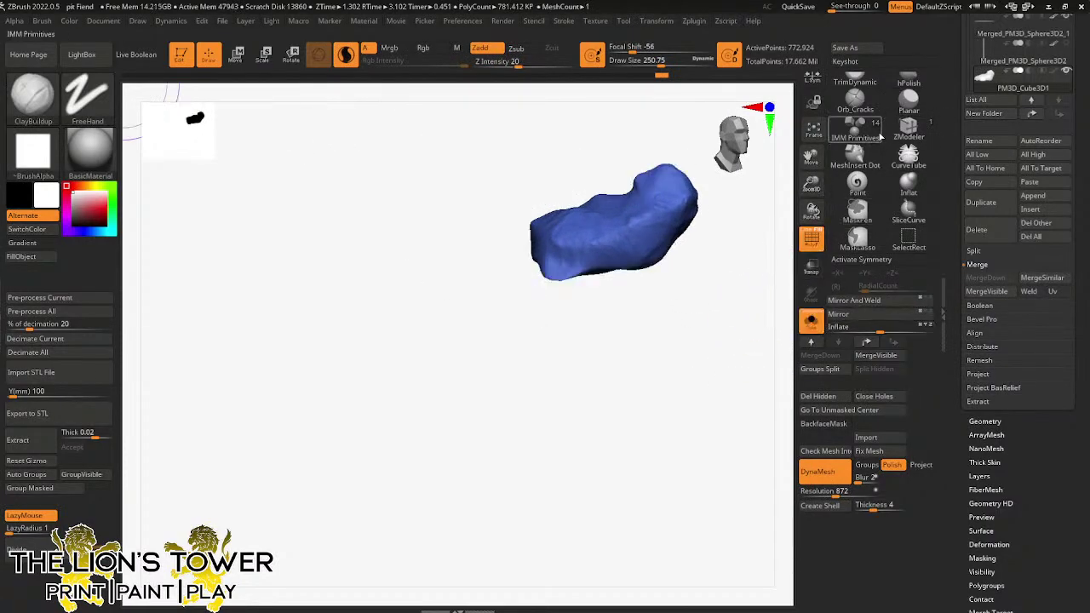
left_click_drag(770, 187, 647, 183)
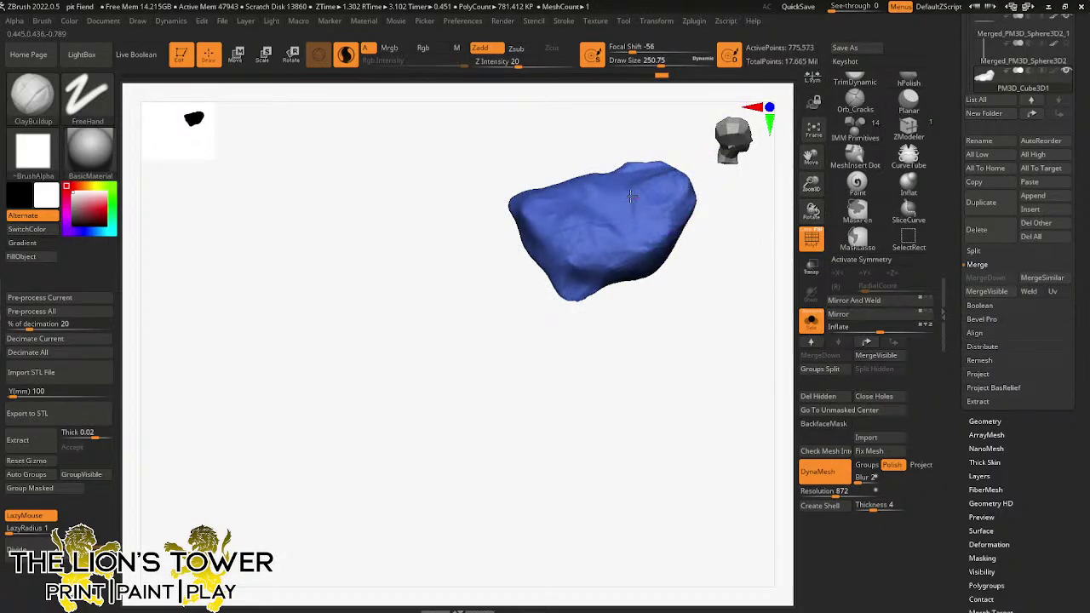
mouse_move(631, 196)
left_mouse_down()
mouse_move(735, 268)
mouse_move(778, 316)
mouse_move(713, 329)
mouse_move(762, 136)
left_mouse_up()
left_click(812, 319)
key("ctrl")
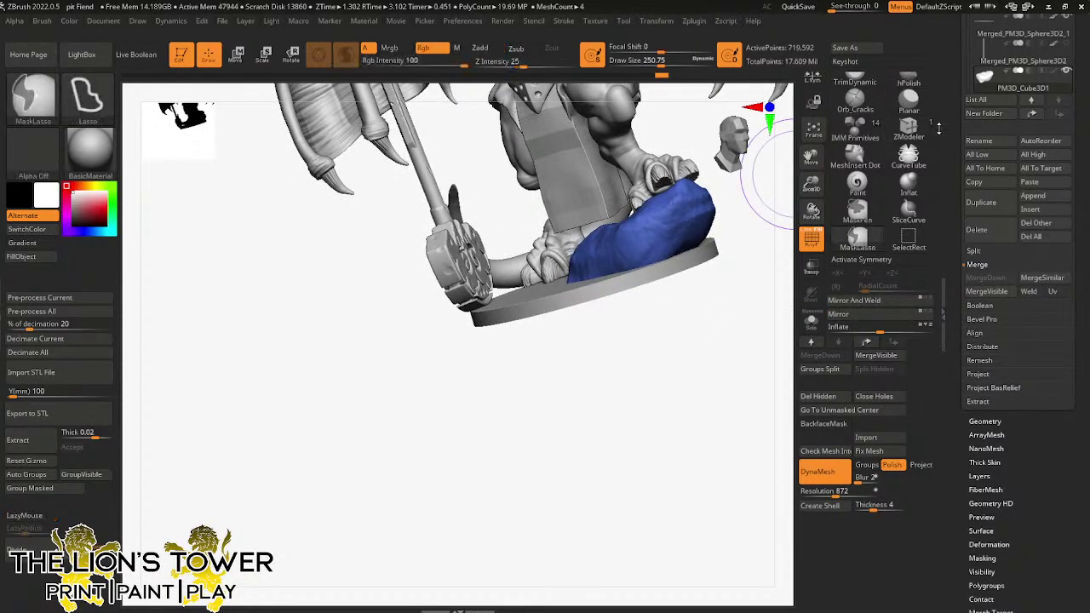
- Reshape the rock under the raised foot and along the round base with the Move brush at a draw size of about 177
scroll(936, 127, "up", 3)
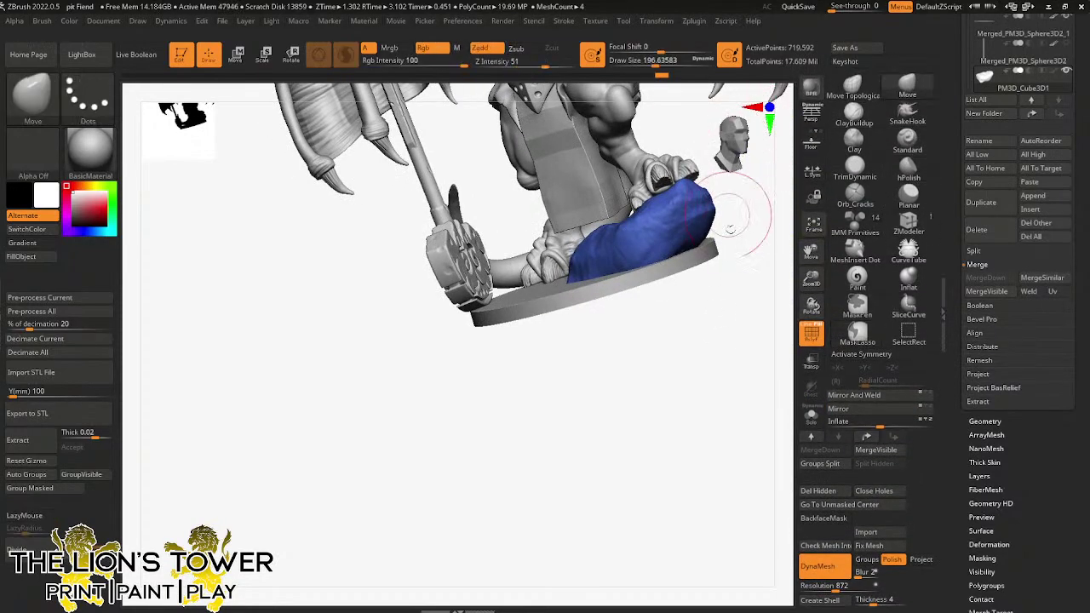
left_click_drag(673, 62, 654, 63)
mouse_move(677, 318)
left_mouse_down()
mouse_move(714, 213)
mouse_move(768, 258)
mouse_move(745, 224)
mouse_move(715, 223)
mouse_move(692, 179)
mouse_move(658, 195)
mouse_move(766, 220)
mouse_move(724, 285)
left_mouse_up()
mouse_move(683, 252)
left_mouse_down()
mouse_move(667, 241)
mouse_move(735, 278)
mouse_move(630, 347)
left_mouse_up()
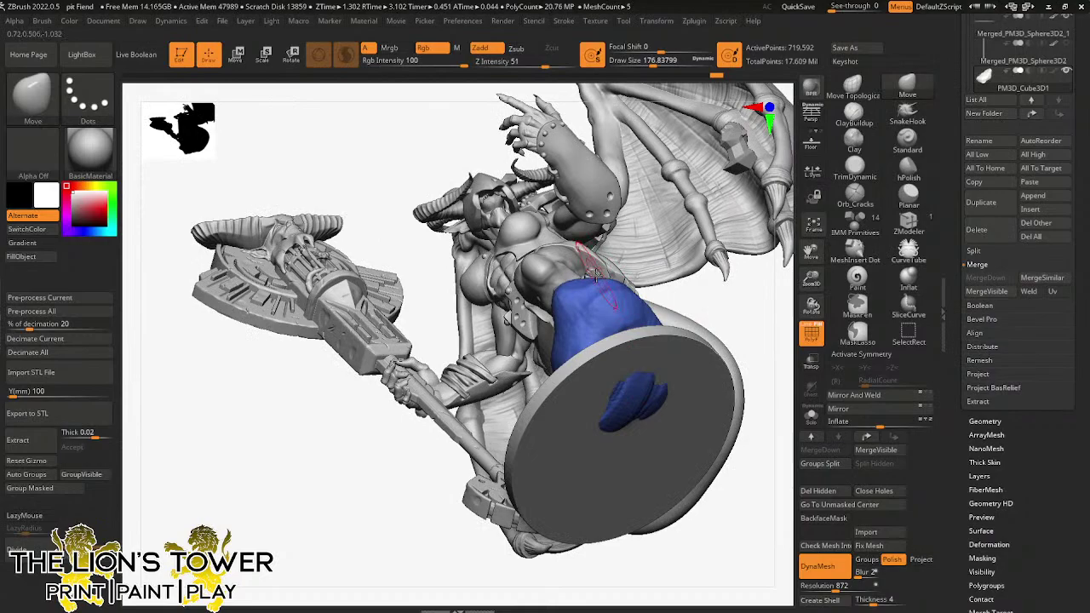
mouse_move(682, 271)
left_mouse_down()
mouse_move(755, 340)
mouse_move(724, 292)
mouse_move(673, 247)
mouse_move(649, 333)
mouse_move(698, 338)
mouse_move(579, 282)
left_mouse_up()
left_click_drag(623, 364, 693, 219)
left_click_drag(801, 269, 765, 316)
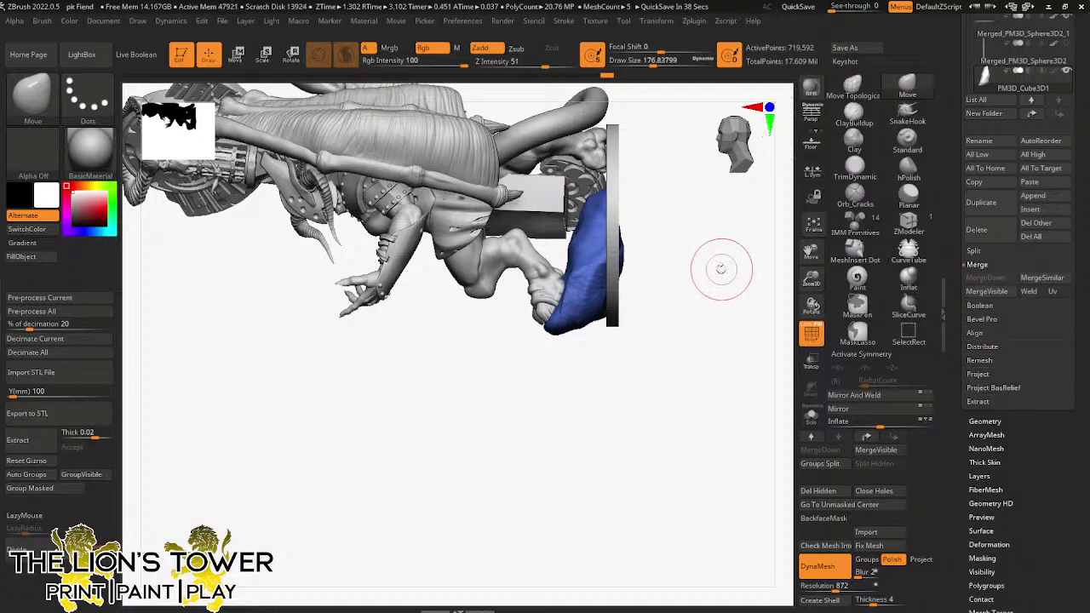
mouse_move(720, 269)
left_mouse_down()
mouse_move(688, 287)
mouse_move(729, 266)
left_mouse_up()
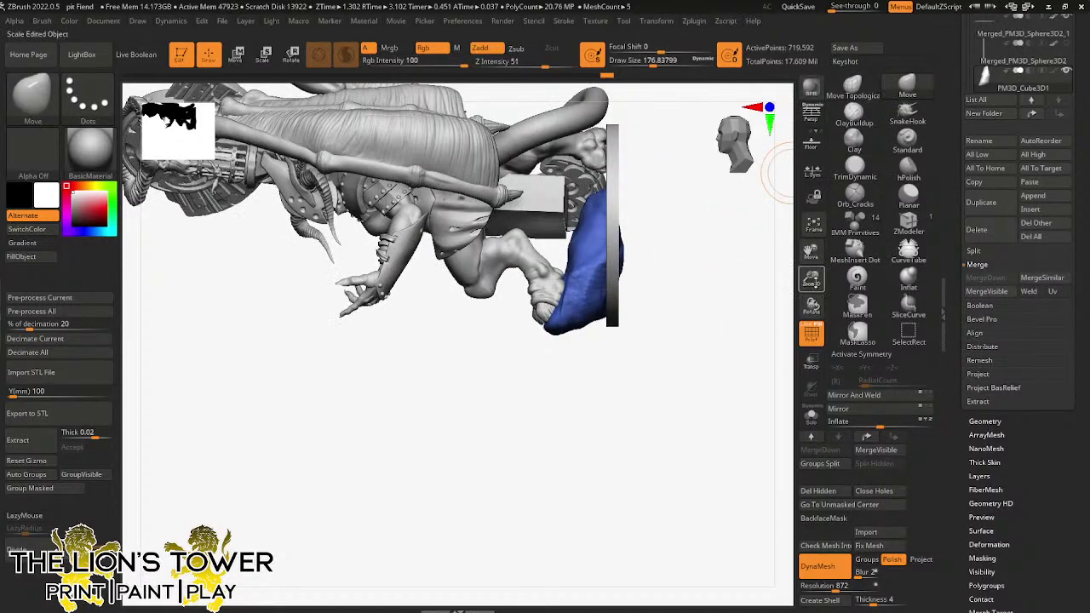
left_click_drag(812, 279, 813, 259)
key("shift")
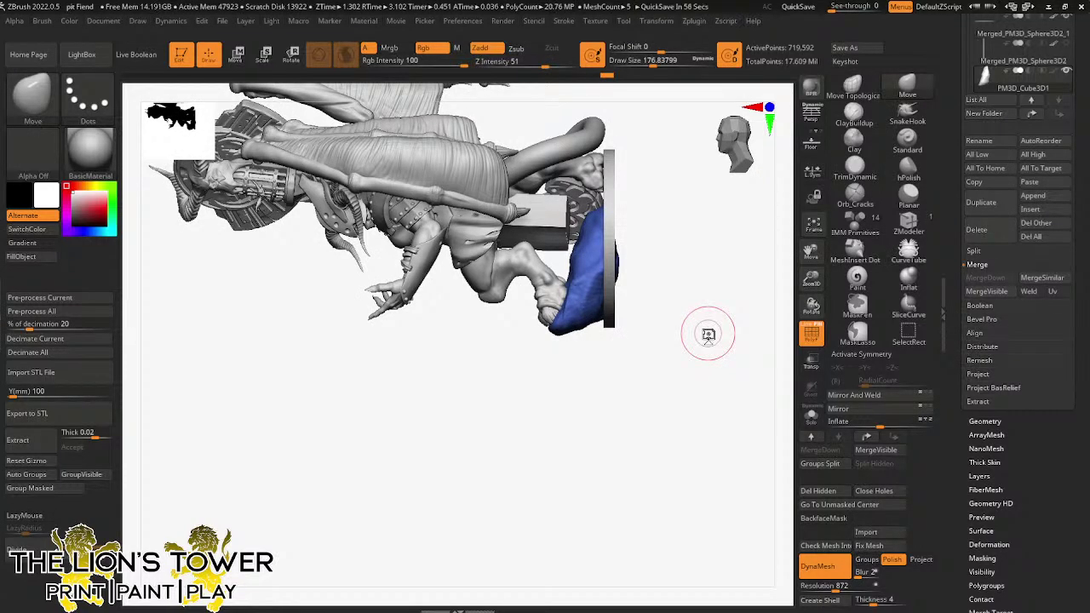
mouse_move(708, 334)
left_mouse_down()
mouse_move(701, 258)
mouse_move(706, 285)
mouse_move(720, 275)
left_mouse_up()
mouse_move(729, 332)
left_mouse_down()
mouse_move(745, 334)
mouse_move(769, 273)
mouse_move(842, 266)
mouse_move(729, 371)
mouse_move(718, 348)
left_mouse_up()
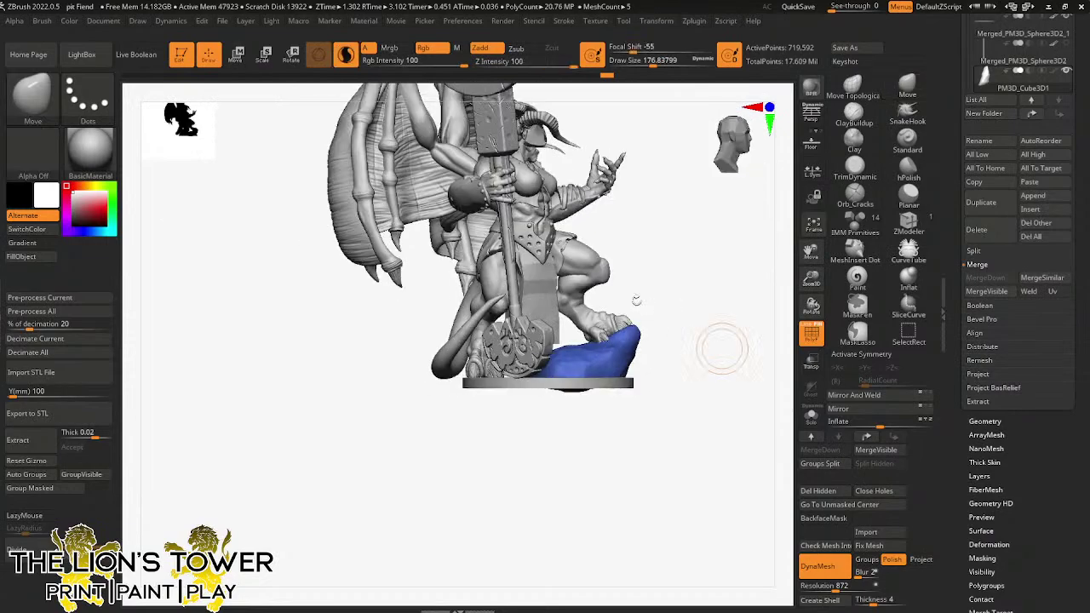
- Isolate the front loincloth's polygroup on the body subtool and smooth its blocky surface and edges
left_click(543, 292, "alt")
left_click_drag(668, 234, 626, 260)
left_click(669, 229, "ctrl")
left_click(669, 229, "ctrl")
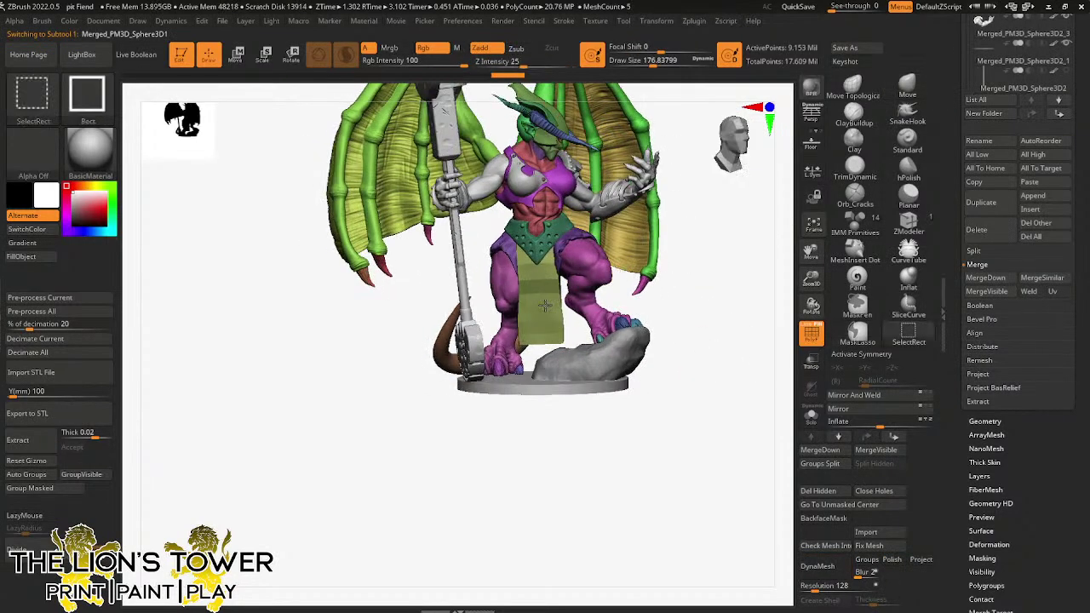
left_click(547, 294, "ctrl+shift")
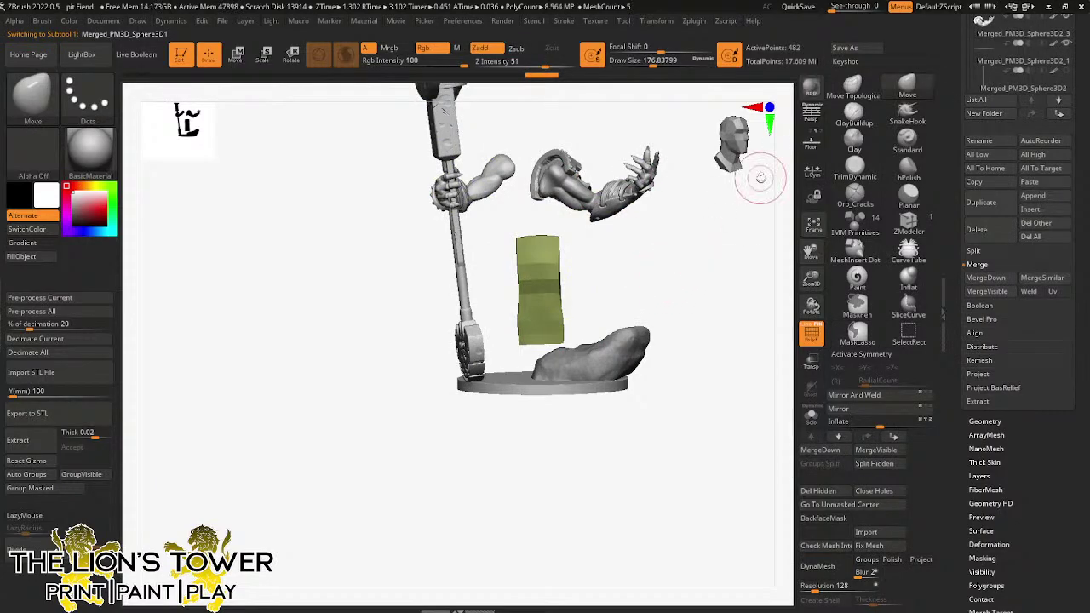
key("shift")
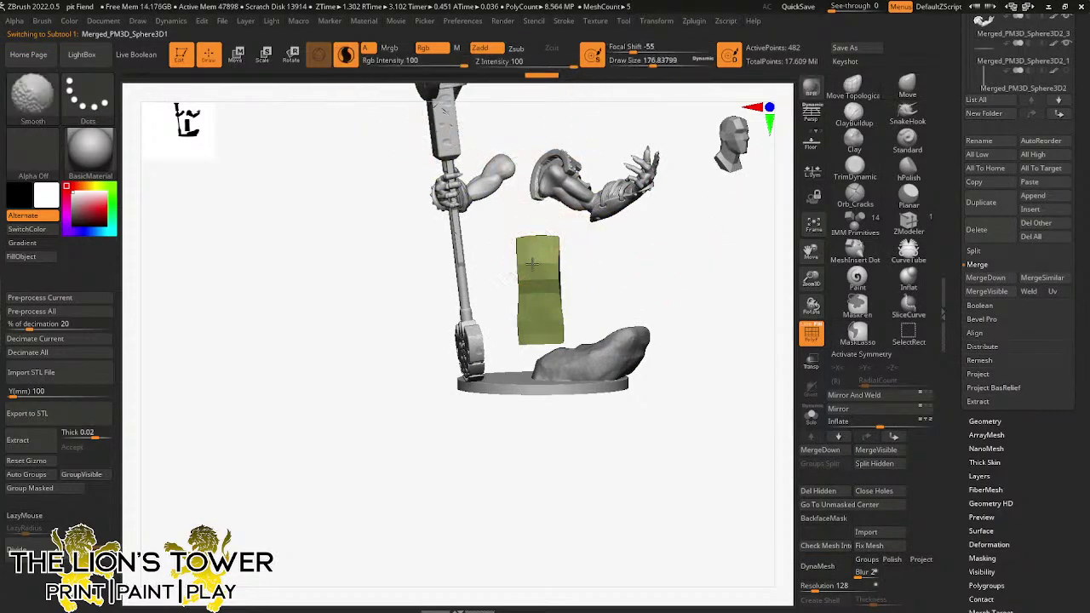
left_click_drag(542, 317, 545, 337, "shift")
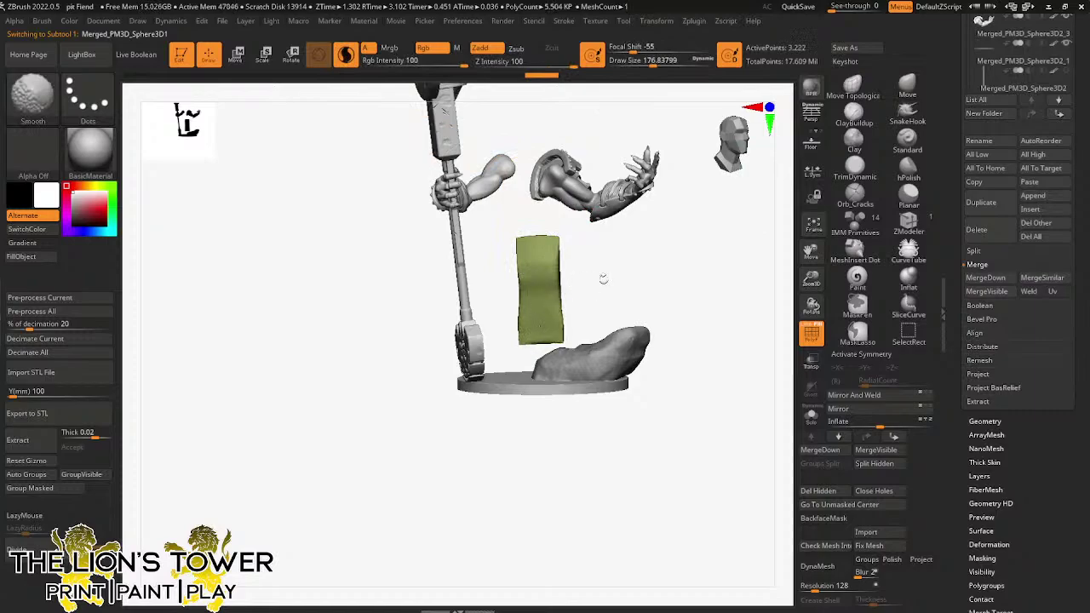
mouse_move(603, 278)
left_mouse_down()
mouse_move(569, 282)
mouse_move(555, 299)
left_mouse_up()
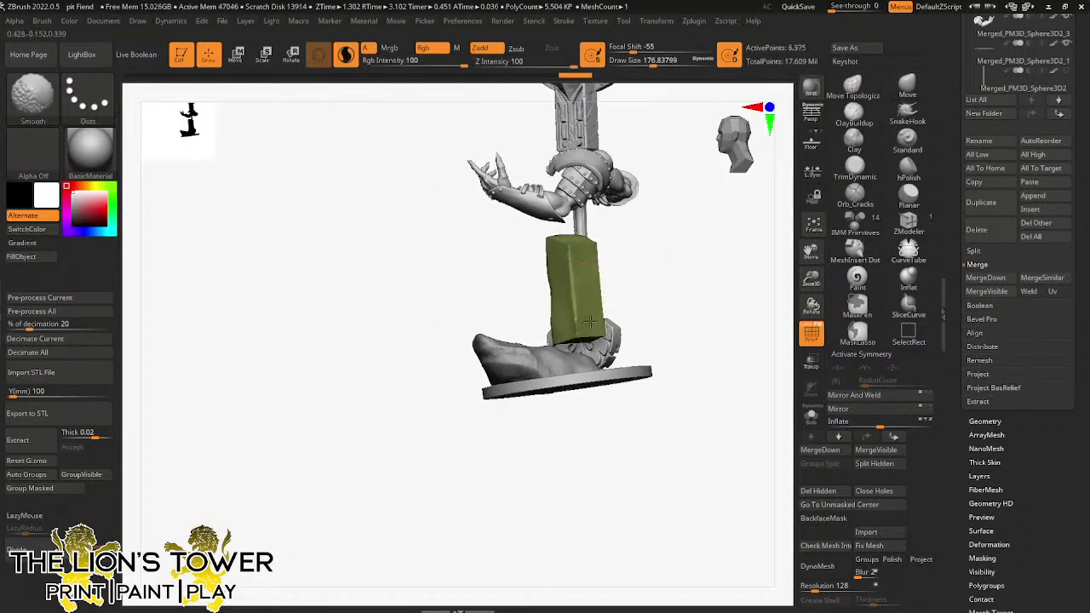
mouse_move(662, 264)
left_mouse_down()
mouse_move(619, 259)
mouse_move(602, 326)
mouse_move(598, 308)
left_mouse_up()
- Flatten the side of the loincloth with the TrimDynamic brush
left_click(854, 170)
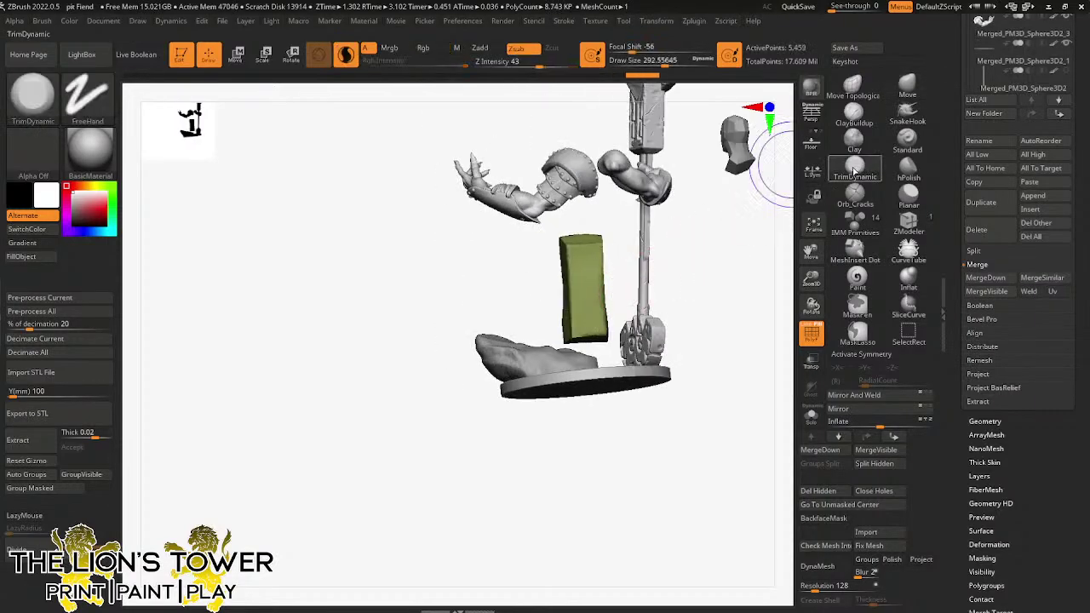
mouse_move(725, 288)
left_mouse_down()
mouse_move(693, 309)
mouse_move(654, 291)
left_mouse_up()
mouse_move(577, 326)
left_mouse_down()
mouse_move(593, 317)
mouse_move(599, 331)
mouse_move(592, 298)
mouse_move(608, 288)
mouse_move(585, 317)
mouse_move(594, 303)
mouse_move(601, 323)
mouse_move(602, 259)
mouse_move(628, 228)
mouse_move(582, 255)
left_mouse_up()
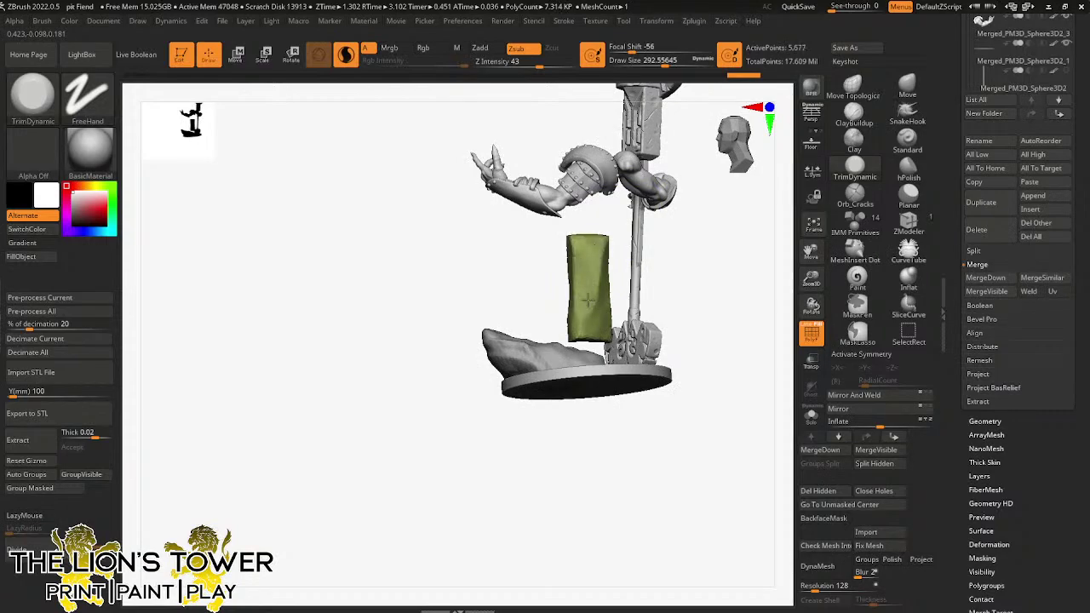
mouse_move(583, 306)
left_mouse_down()
mouse_move(586, 328)
mouse_move(602, 260)
mouse_move(622, 243)
mouse_move(593, 264)
left_mouse_up()
- Refine the loincloth's flattened side and its edges with TrimDynamic at a draw size of about 192
left_click_drag(665, 63, 655, 64)
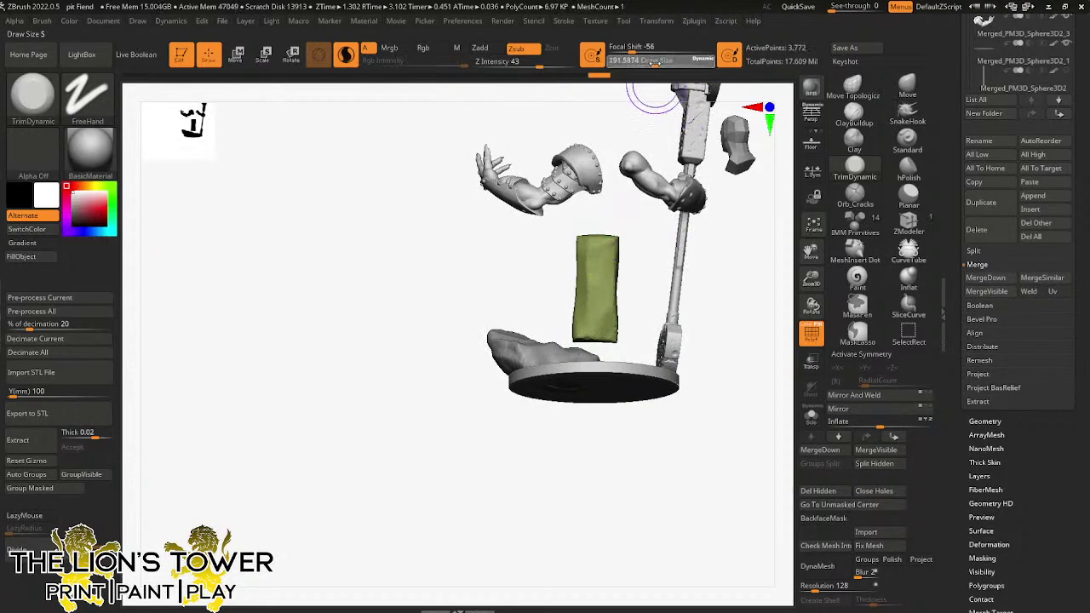
mouse_move(811, 278)
left_mouse_down()
mouse_move(809, 298)
mouse_move(645, 224)
left_mouse_up()
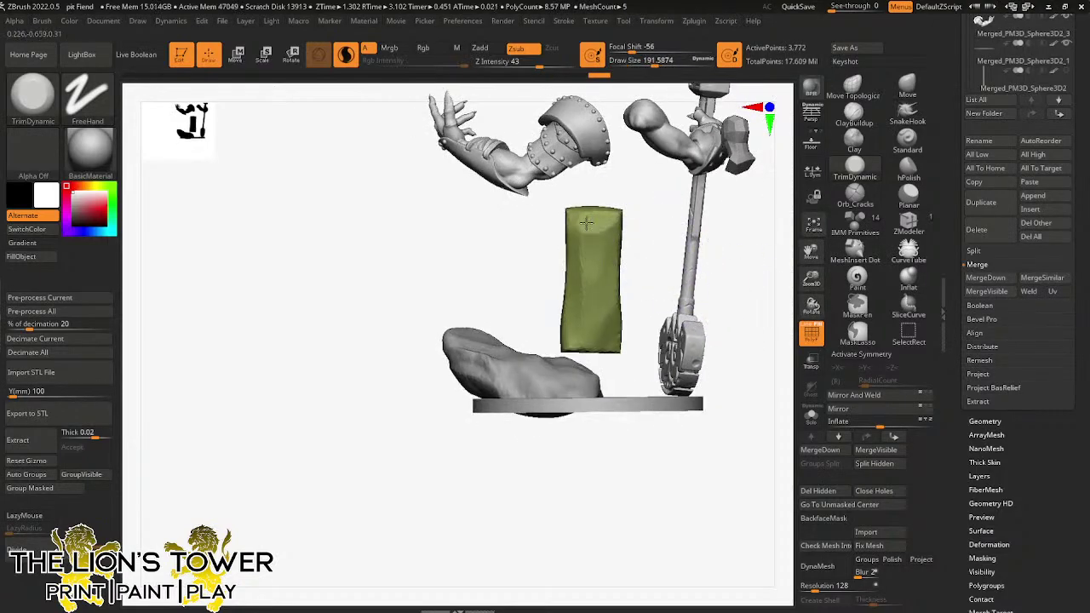
left_click_drag(582, 256, 586, 265)
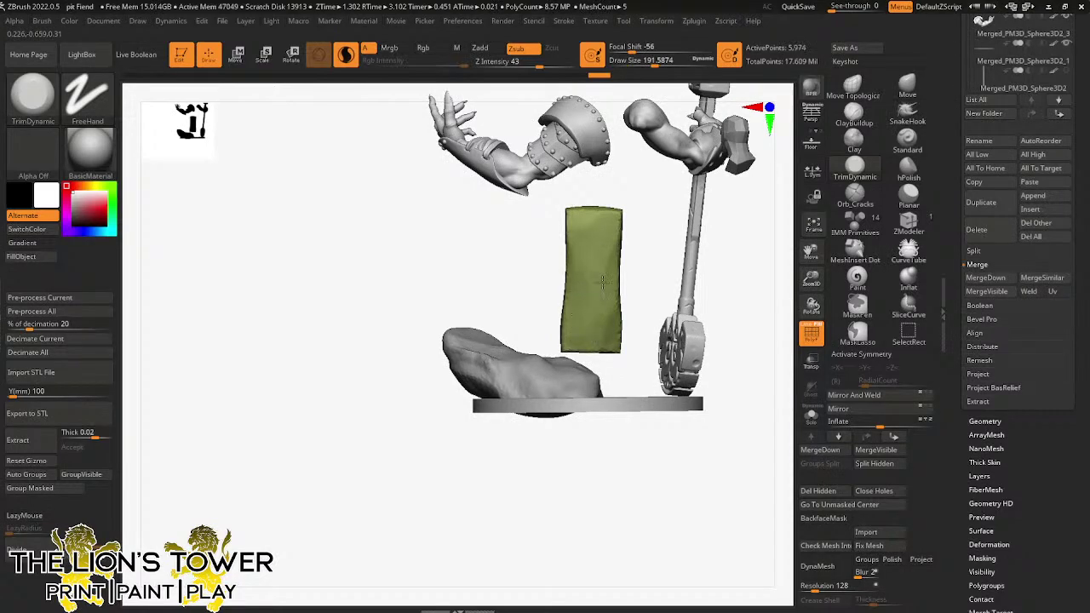
mouse_move(637, 218)
left_mouse_down()
mouse_move(663, 226)
mouse_move(690, 264)
mouse_move(576, 249)
mouse_move(591, 240)
left_mouse_up()
mouse_move(655, 243)
left_mouse_down()
mouse_move(601, 209)
mouse_move(587, 262)
mouse_move(596, 282)
mouse_move(604, 244)
left_mouse_up()
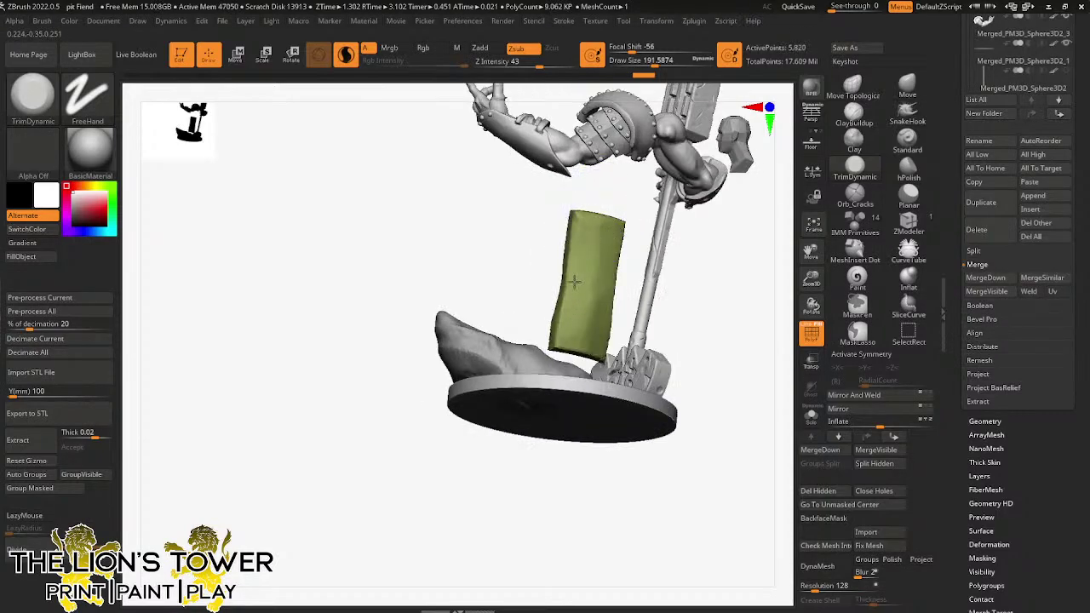
mouse_move(668, 291)
left_mouse_down()
mouse_move(735, 343)
mouse_move(706, 336)
mouse_move(675, 290)
left_mouse_up()
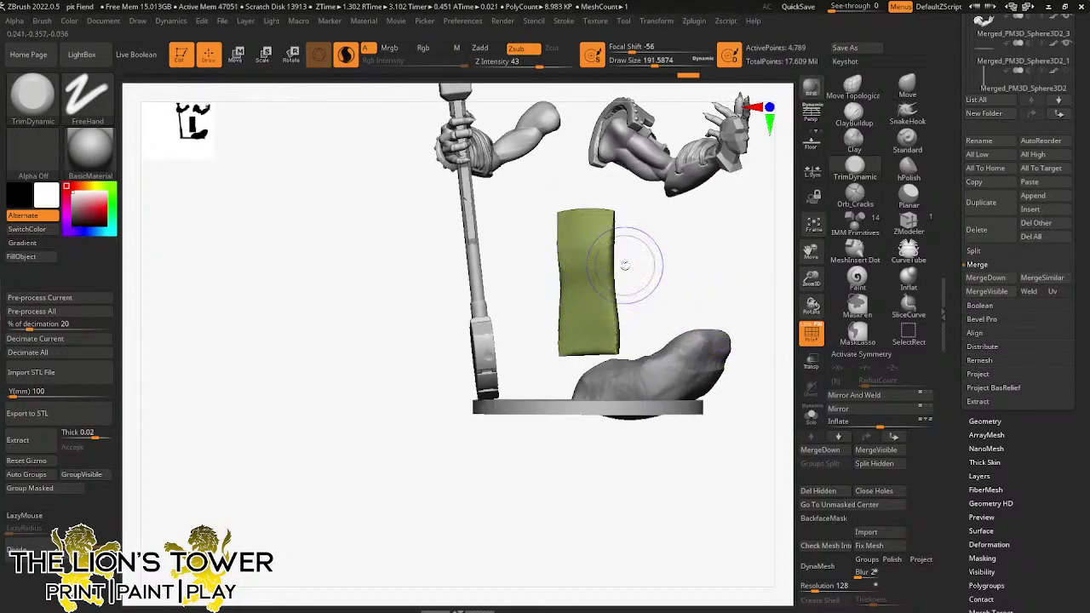
- Choose the Orb_Cracks brush and split the hidden body geometry from the loincloth into a separate subtool
key("ctrl")
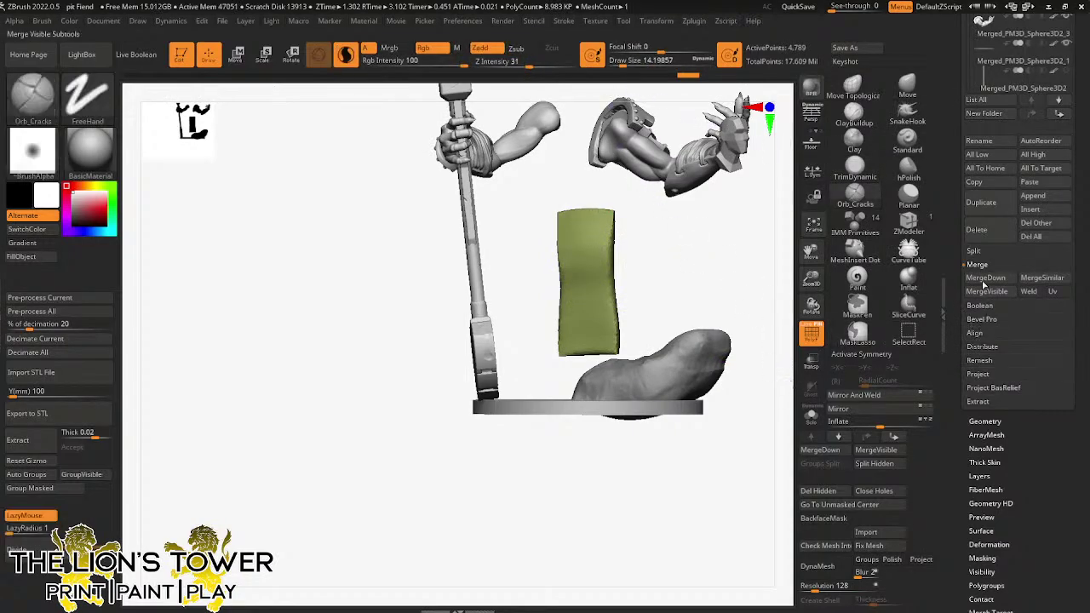
left_click(973, 250)
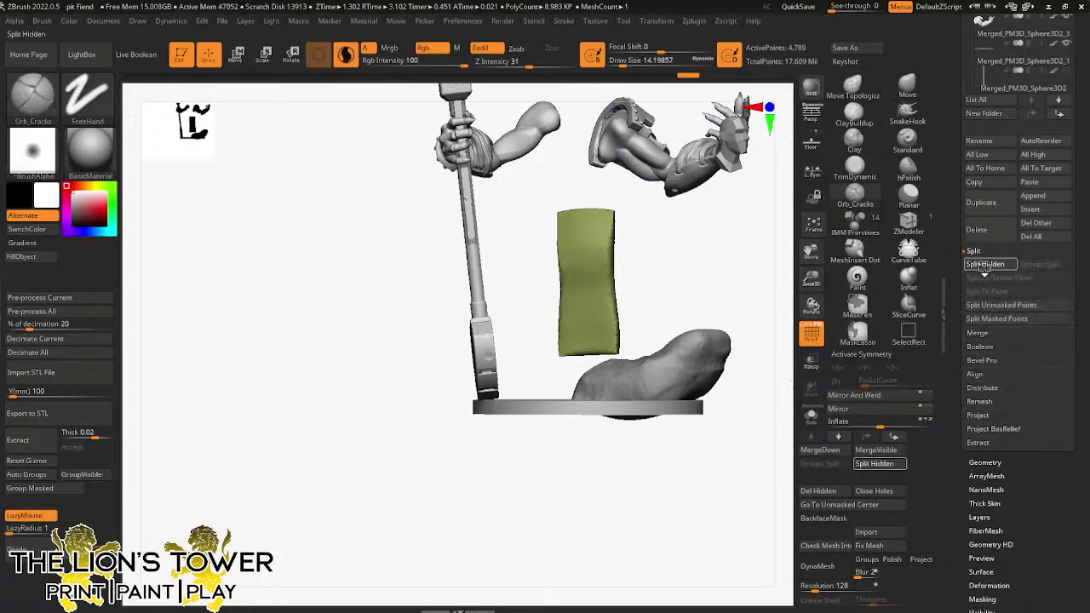
left_click(985, 264)
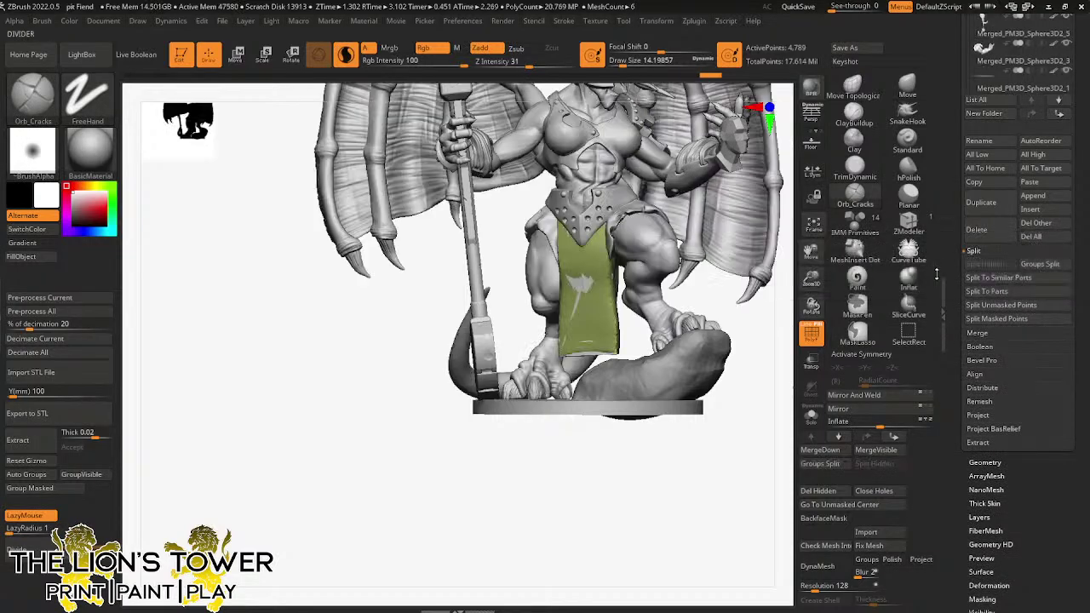
- Make the figure's body the active subtool and isolate it from the other parts
left_click_drag(749, 333, 755, 343)
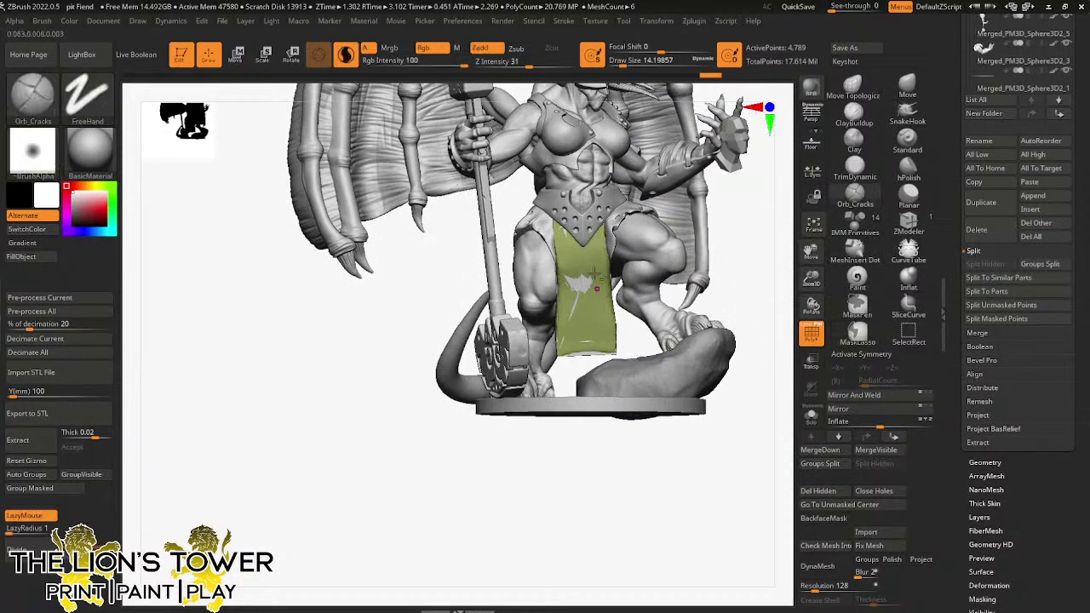
left_click(637, 247, "alt")
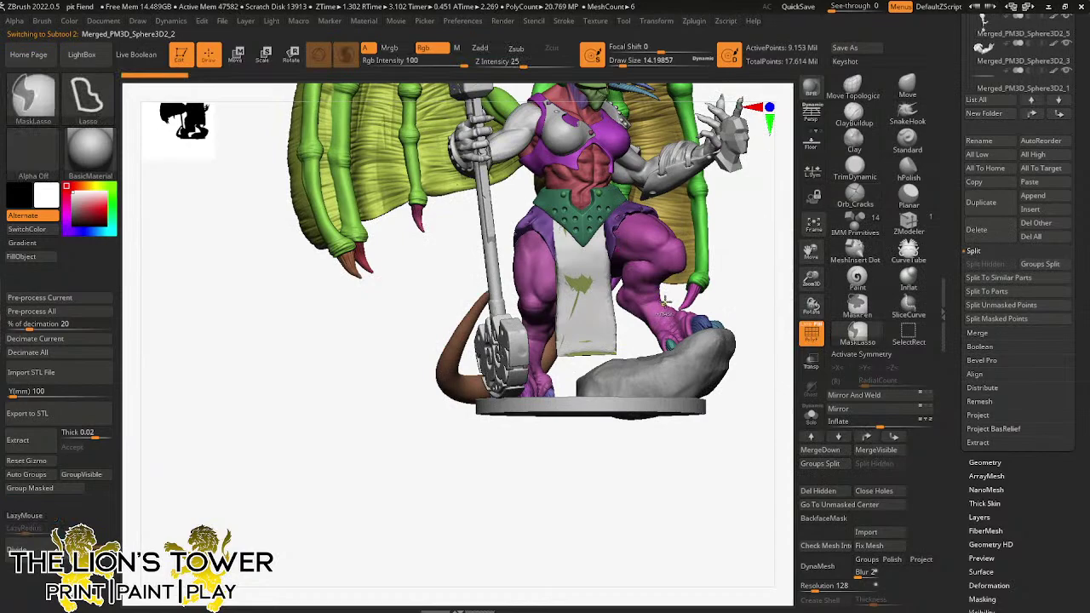
key("ctrl")
left_click(811, 414)
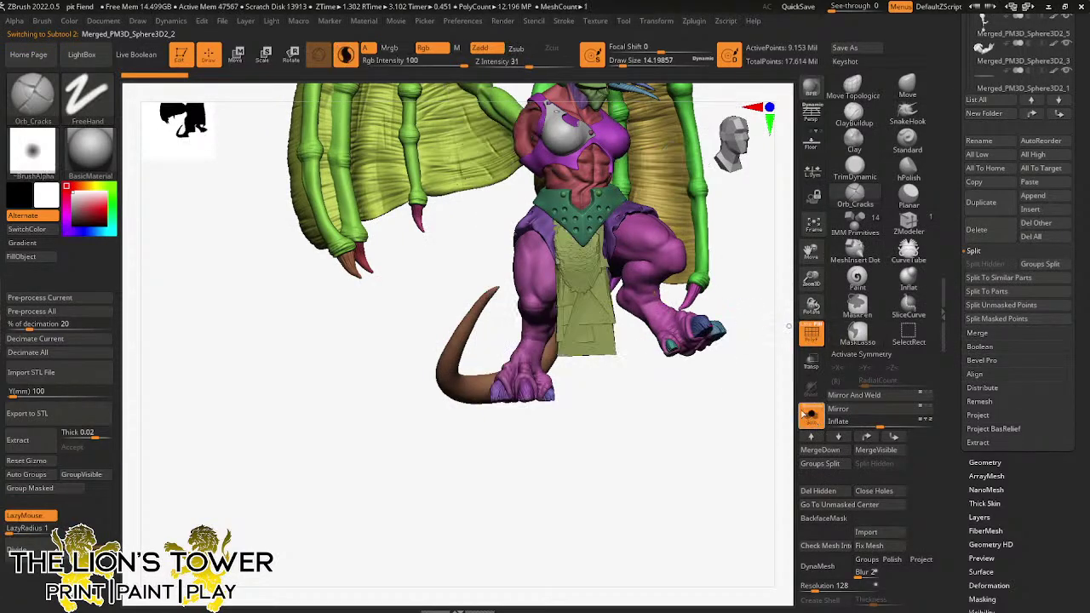
- Delete the old loincloth polygroup from the isolated body mesh and show all the figure's parts again
key("ctrl+shift")
left_click(585, 278, "ctrl+shift")
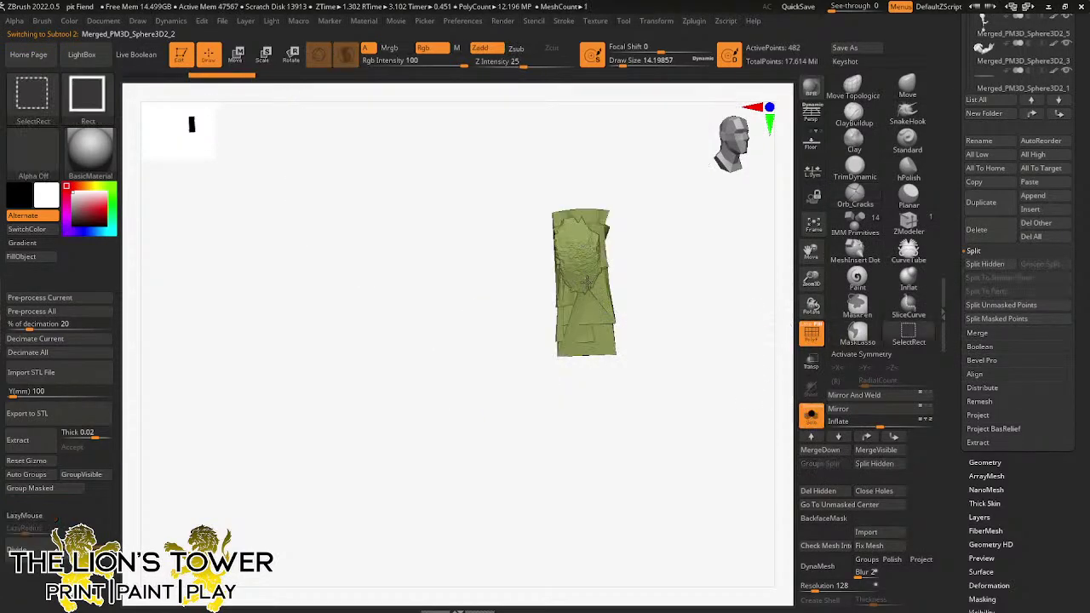
left_click(709, 314, "ctrl+shift")
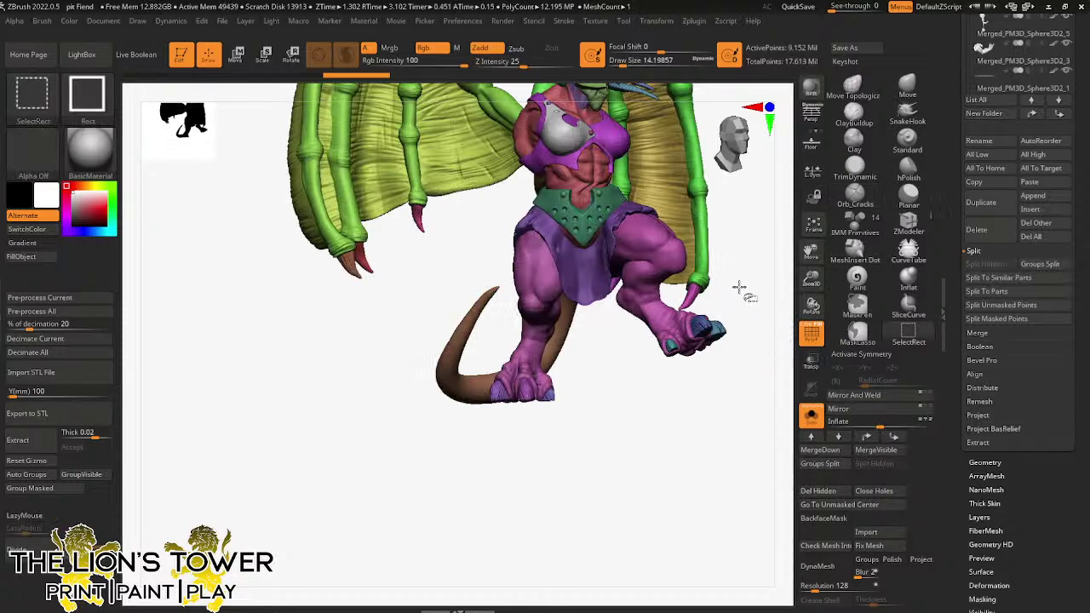
left_click_drag(811, 279, 809, 249)
mouse_move(809, 250)
left_mouse_down()
mouse_move(800, 320)
mouse_move(723, 319)
mouse_move(768, 413)
mouse_move(750, 393)
left_mouse_up()
left_click(811, 416)
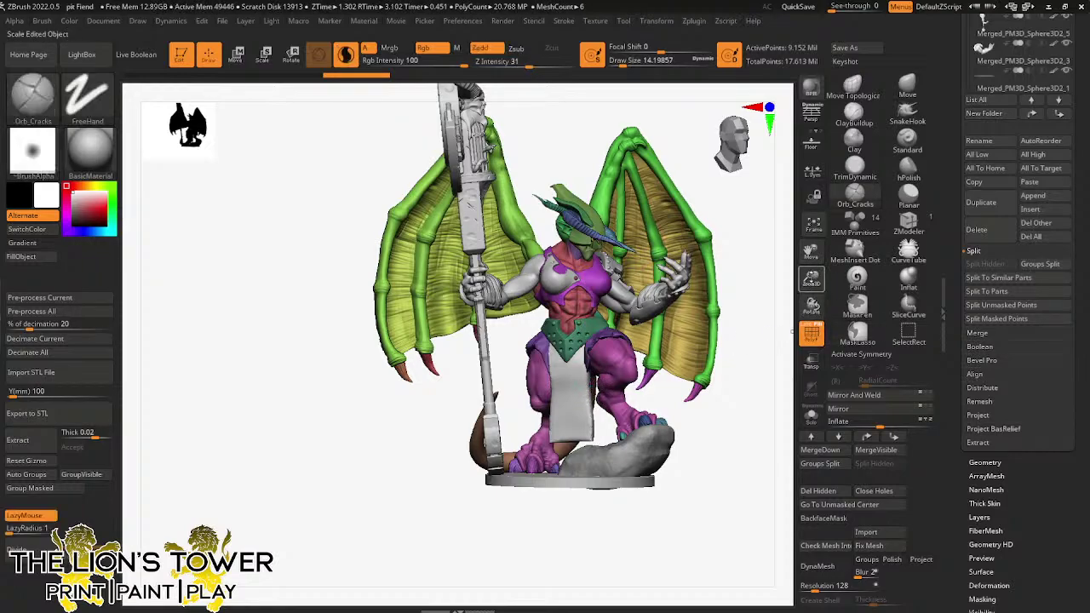
left_click_drag(813, 280, 813, 322)
left_click(578, 394, "ctrl+shift")
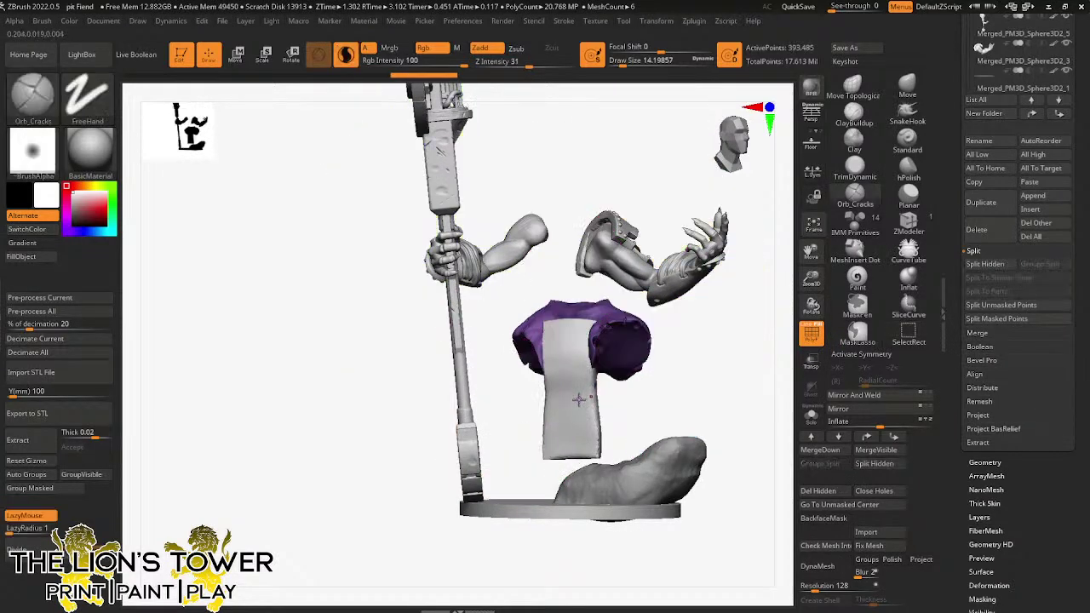
left_click(680, 380, "ctrl+shift")
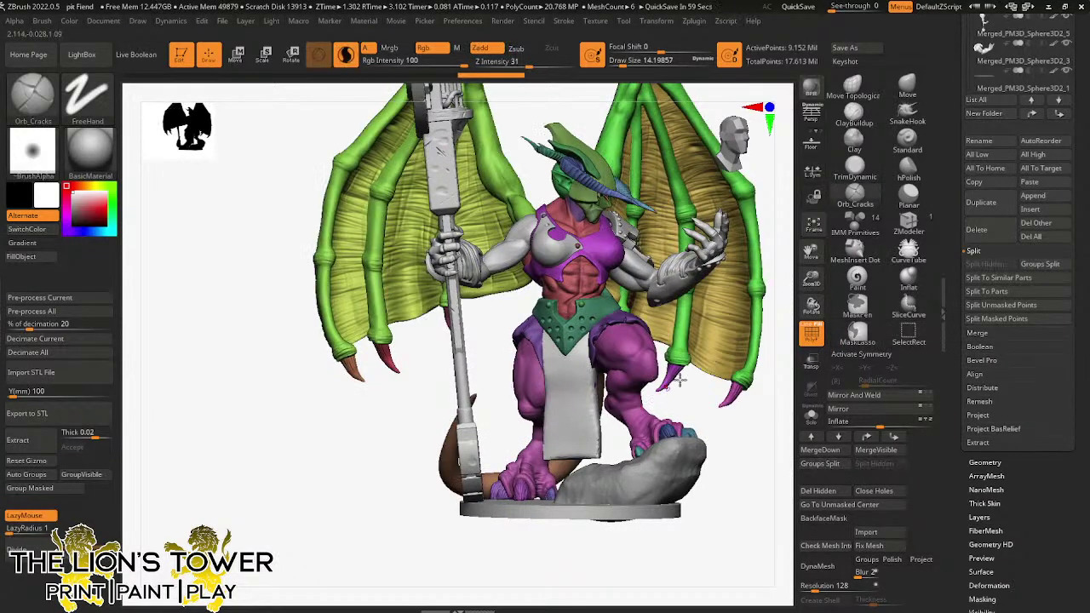
- Isolate the new front loincloth, choose the hPolish brush, and remesh the loincloth with DynaMesh at resolution 600 with Polish enabled
left_click(577, 416, "alt")
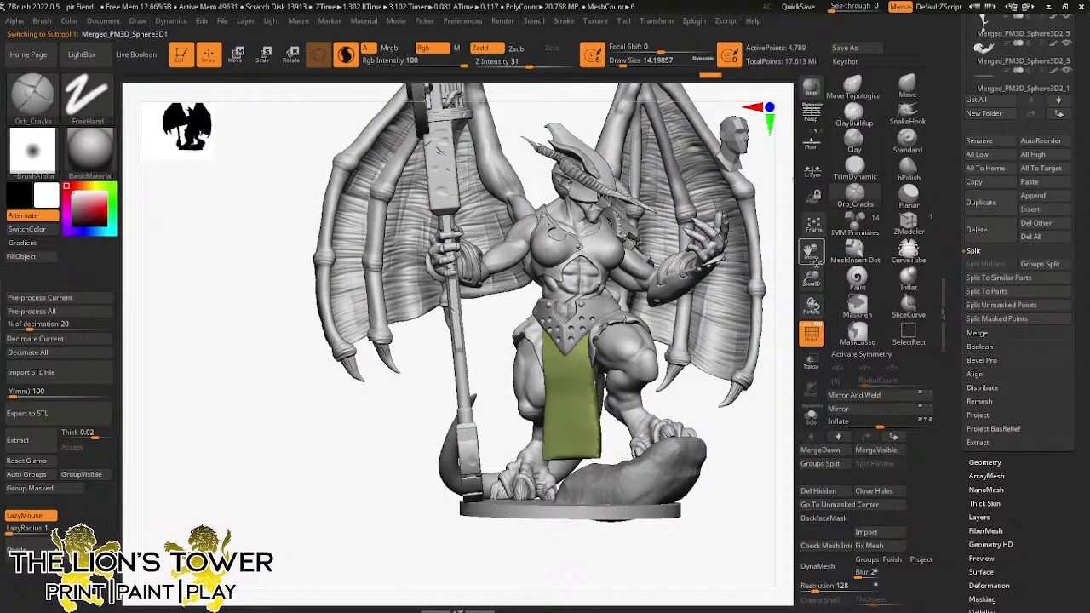
left_click_drag(811, 277, 811, 294)
mouse_move(712, 400)
left_mouse_down()
mouse_move(720, 394)
mouse_move(702, 399)
left_mouse_up()
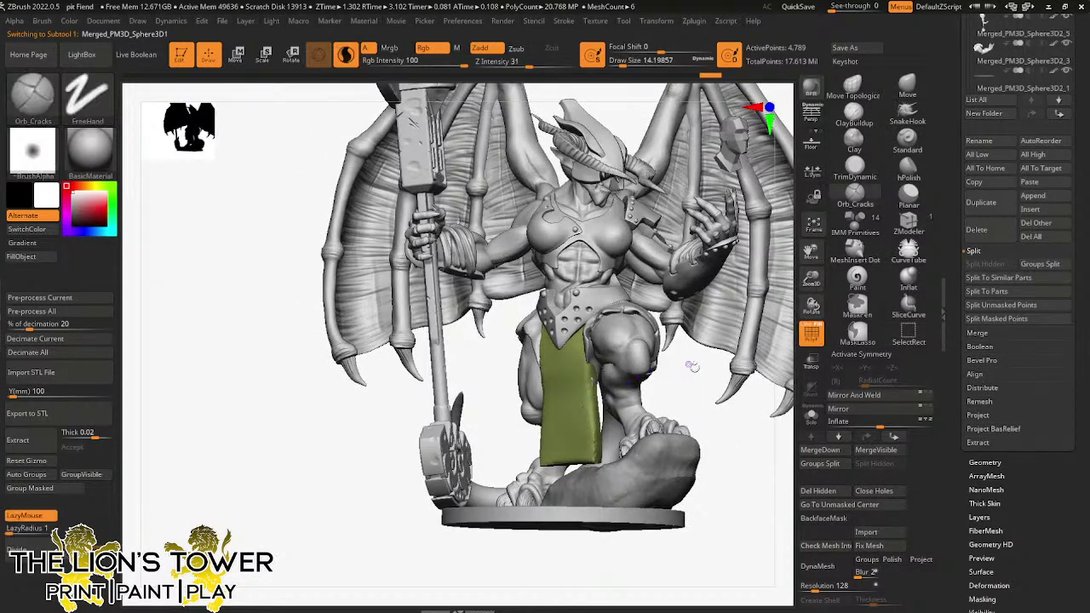
left_click(811, 417)
left_click(908, 167)
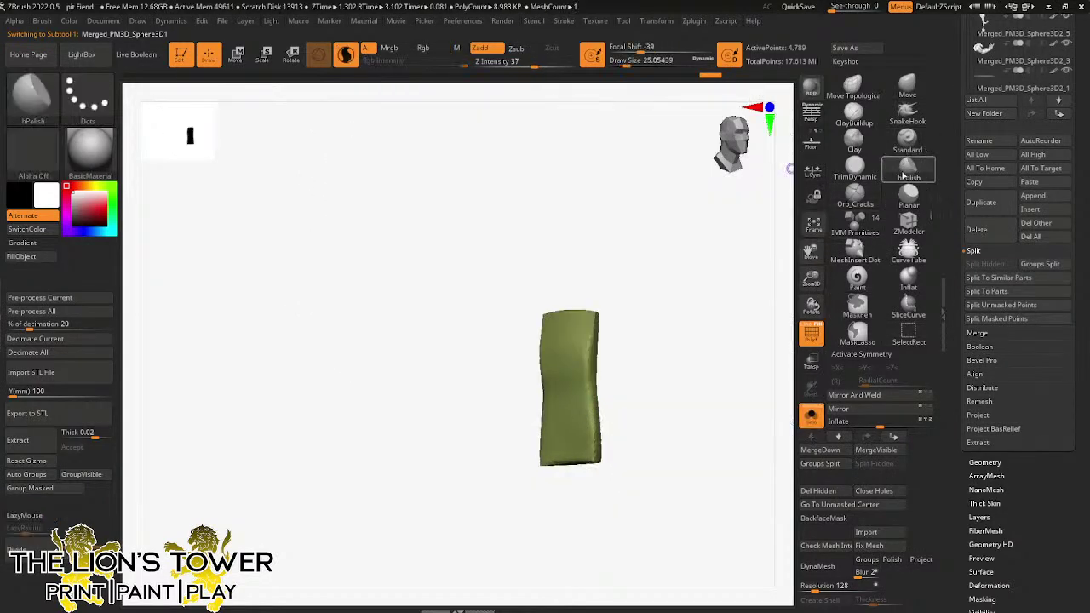
scroll(915, 482, "down", 2)
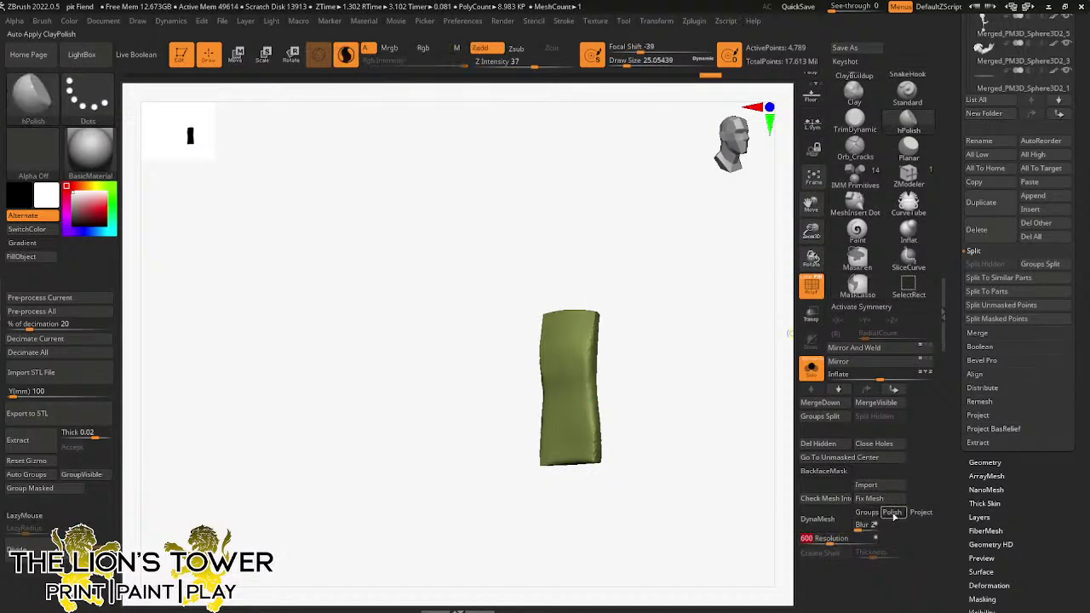
left_click(817, 519)
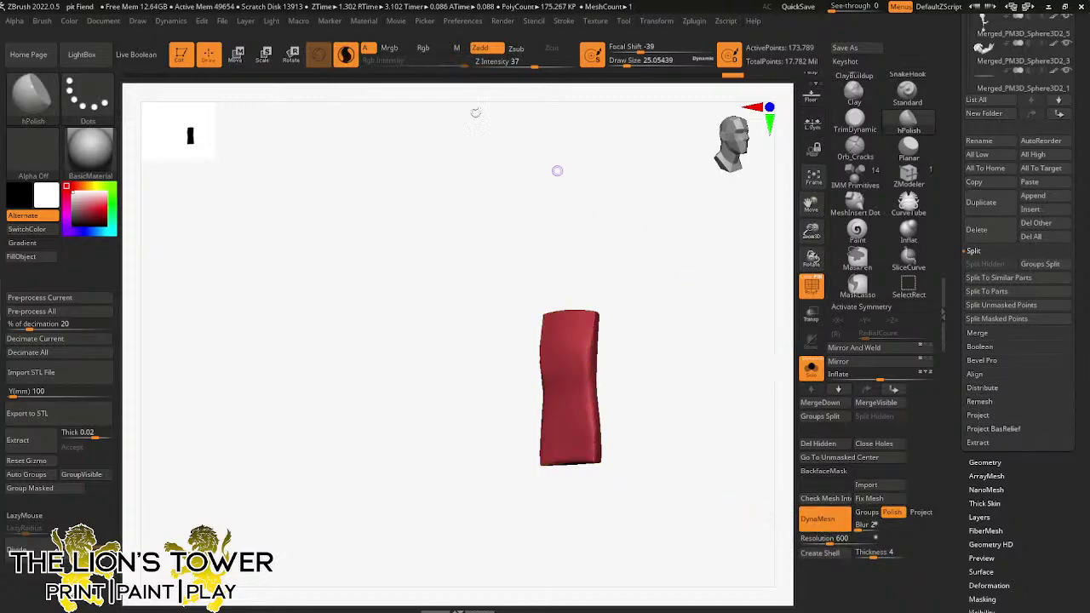
- Flatten the loincloth's side edges with hPolish at a draw size of about 136 and unhide the other parts
left_click_drag(562, 188, 610, 273)
left_click_drag(624, 60, 643, 61)
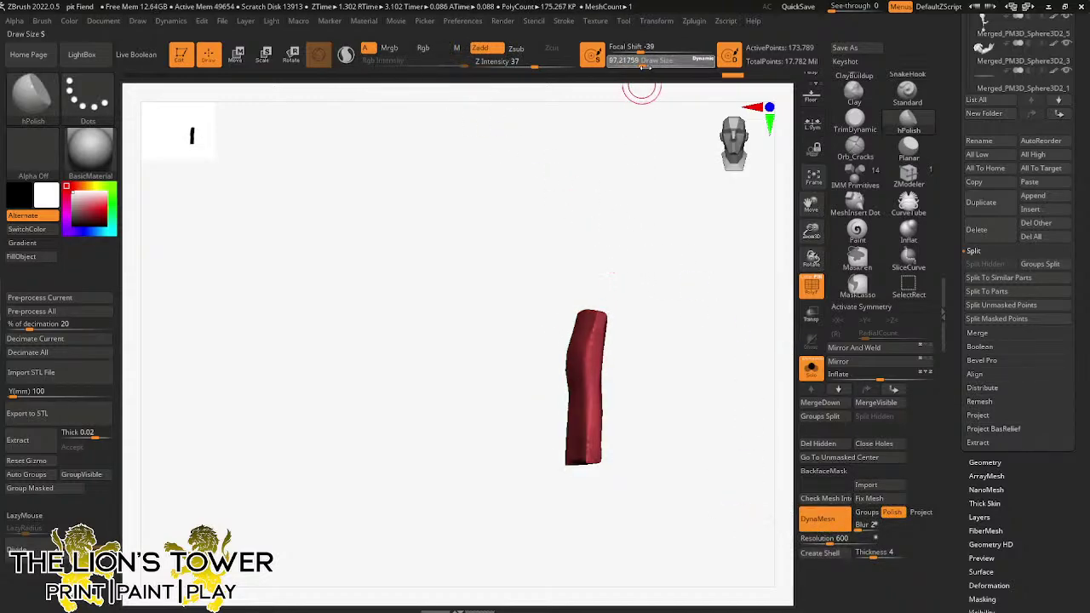
left_click_drag(596, 317, 586, 362)
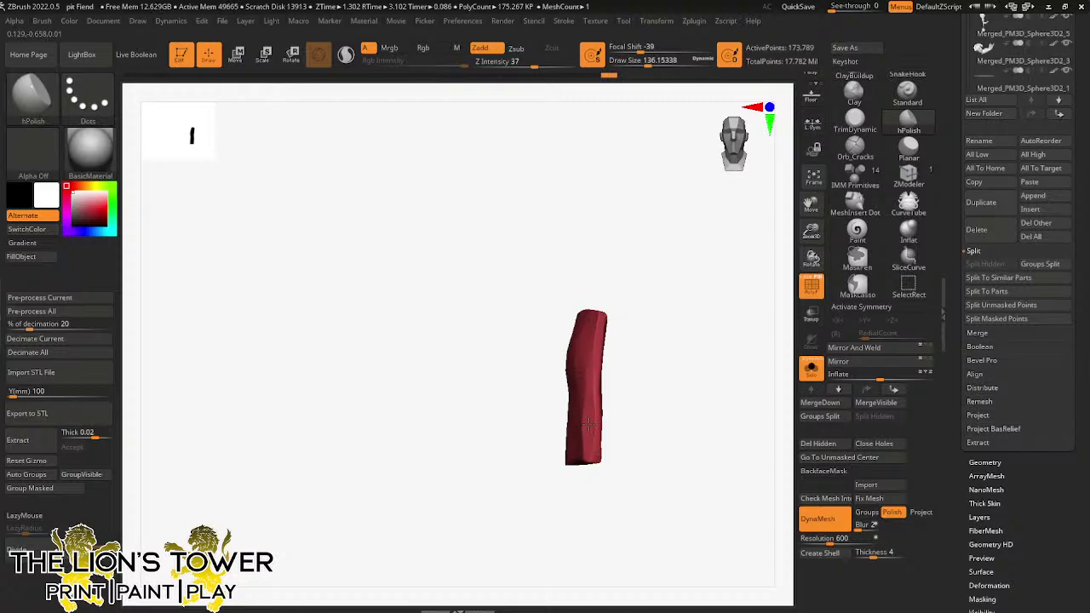
left_click_drag(585, 442, 584, 397)
mouse_move(639, 350)
left_mouse_down()
mouse_move(669, 340)
mouse_move(698, 353)
left_mouse_up()
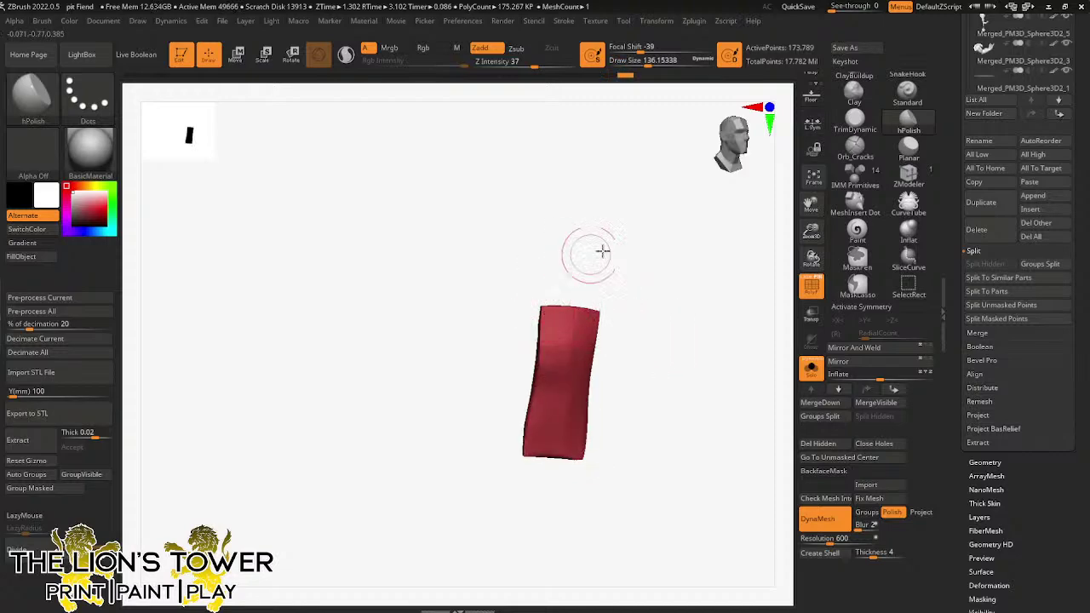
left_click_drag(602, 250, 614, 257)
left_click_drag(552, 359, 549, 328)
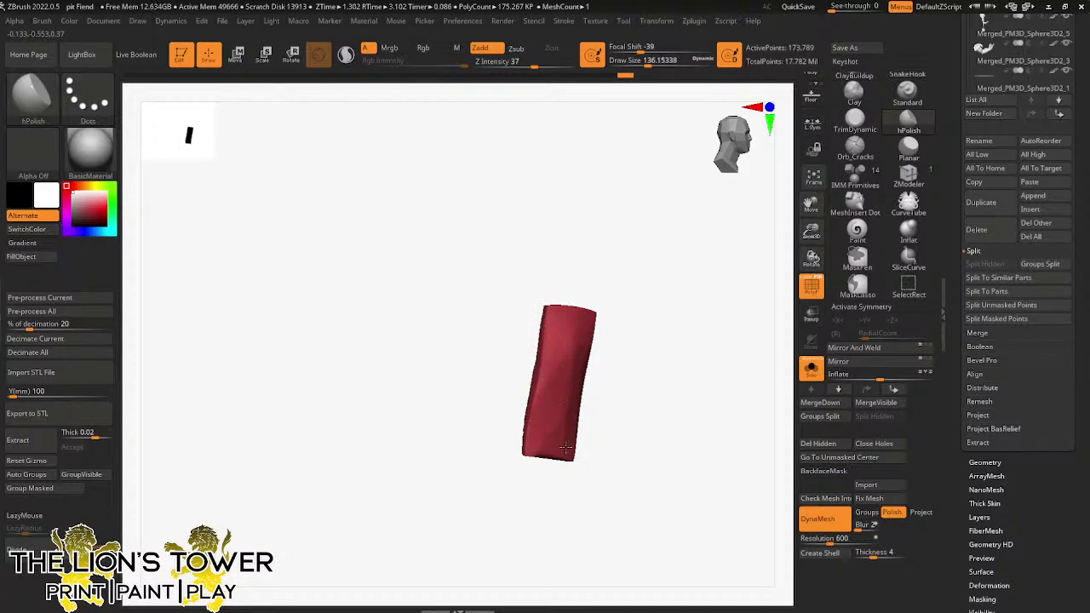
left_click(811, 368)
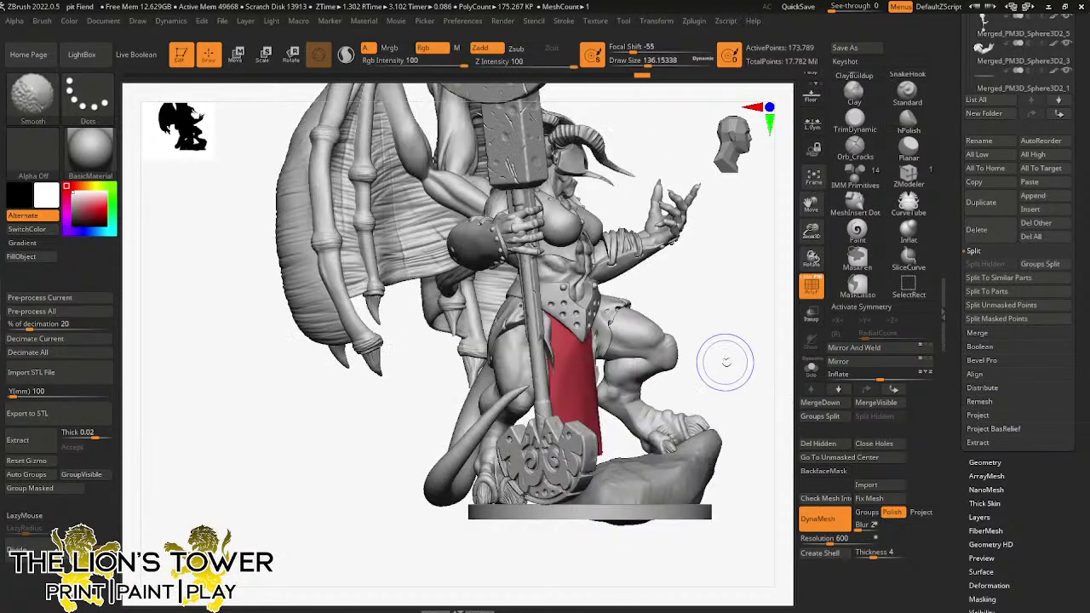
right_click_drag(725, 361, 673, 366)
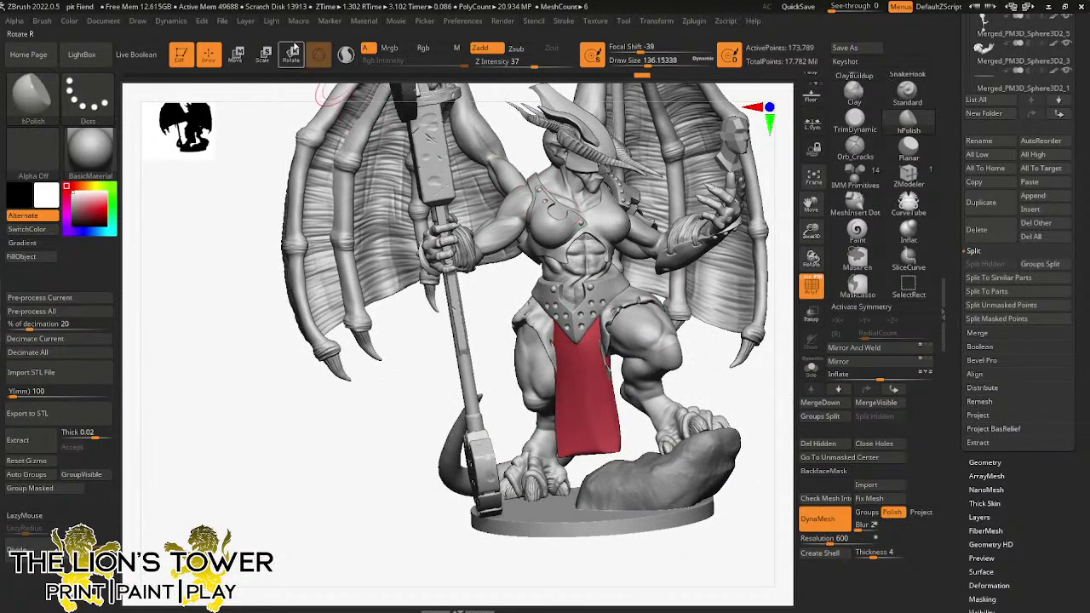
left_click(292, 51)
key("q")
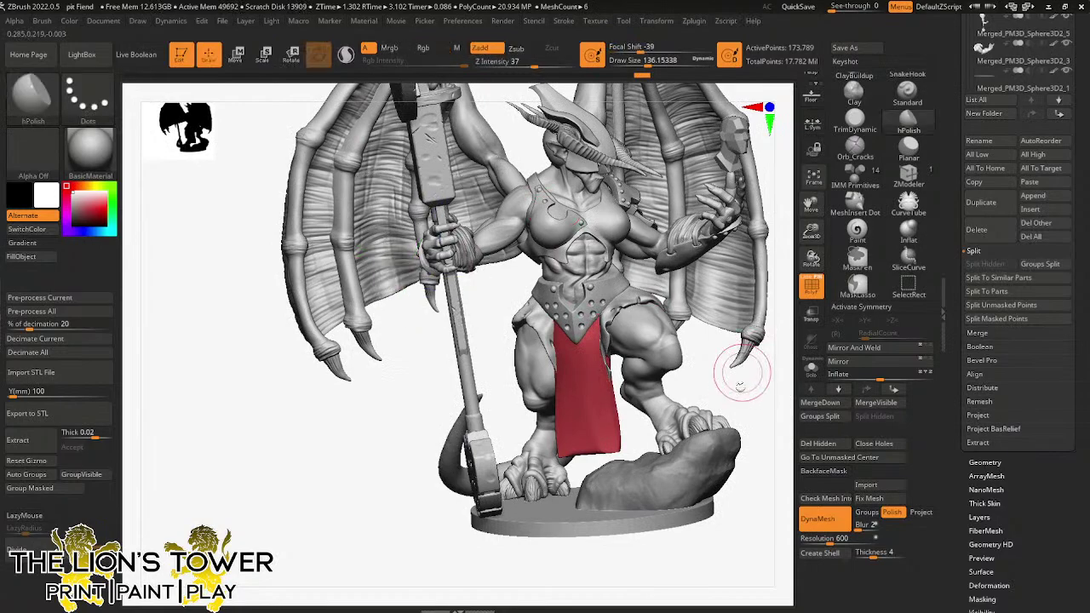
right_click_drag(738, 406, 742, 389)
left_click(657, 64)
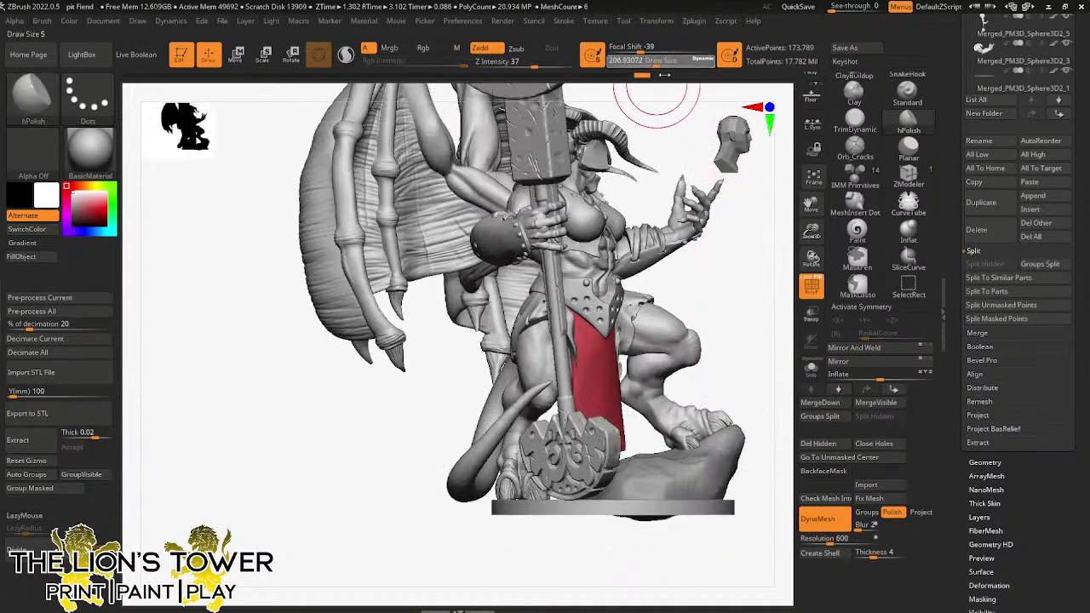
right_click_drag(724, 262, 677, 283)
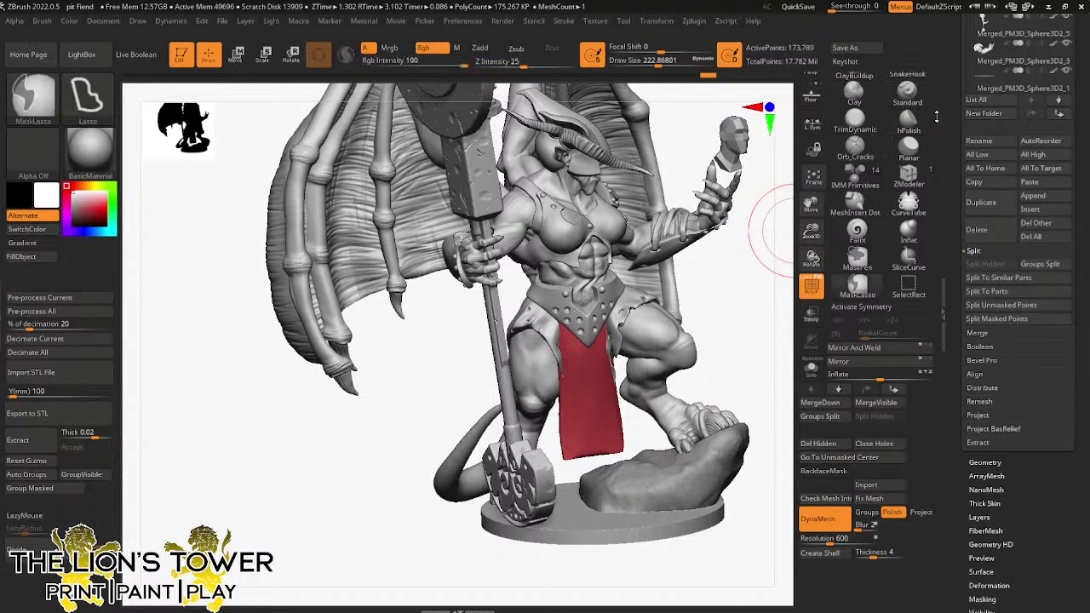
- Reshape the loincloth's sides and lower edge around the legs with the Move brush at a draw size of about 262
left_click_drag(938, 117, 938, 190)
left_click(907, 115)
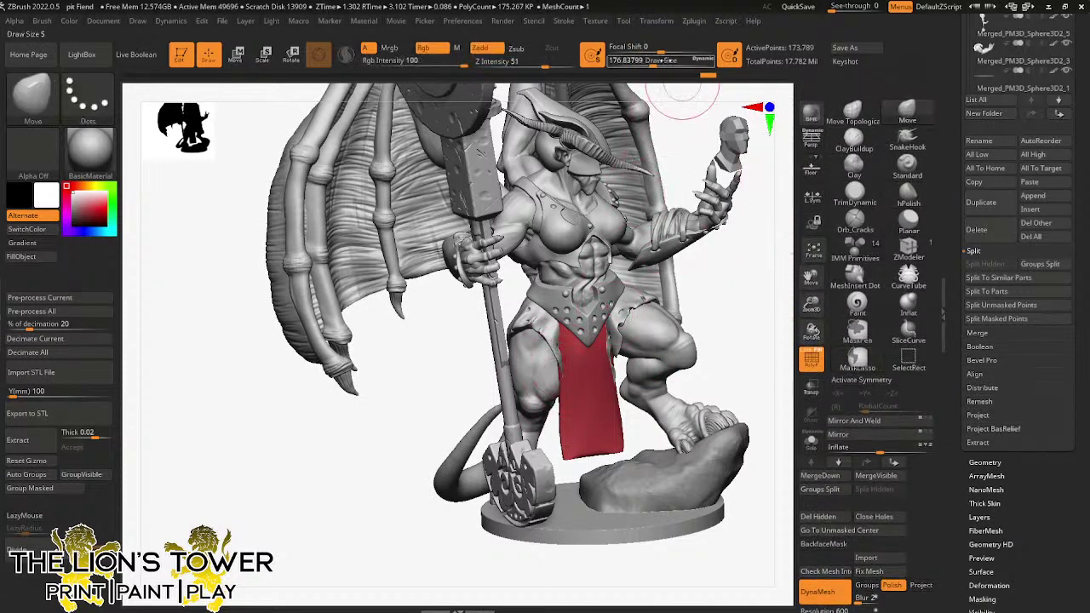
left_click(661, 64)
left_click_drag(553, 370, 559, 368)
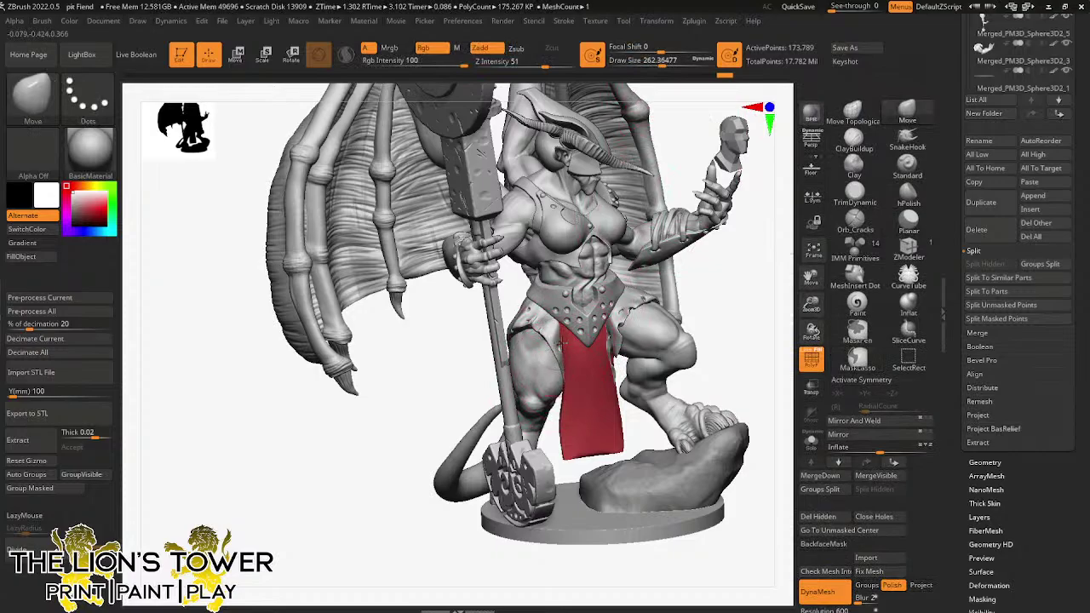
left_click_drag(770, 294, 660, 259)
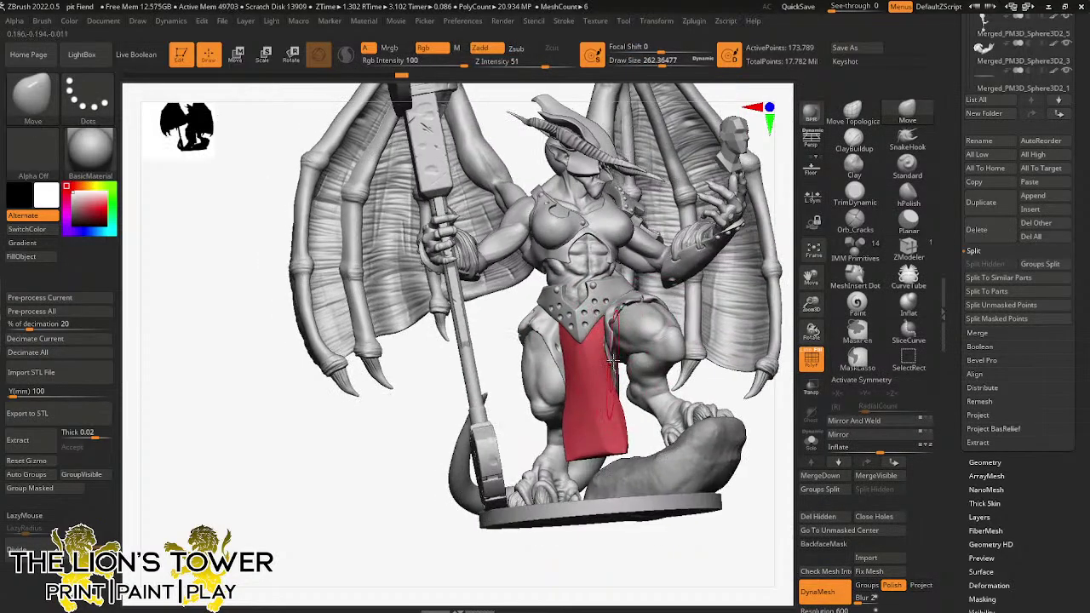
right_click_drag(748, 400, 607, 423)
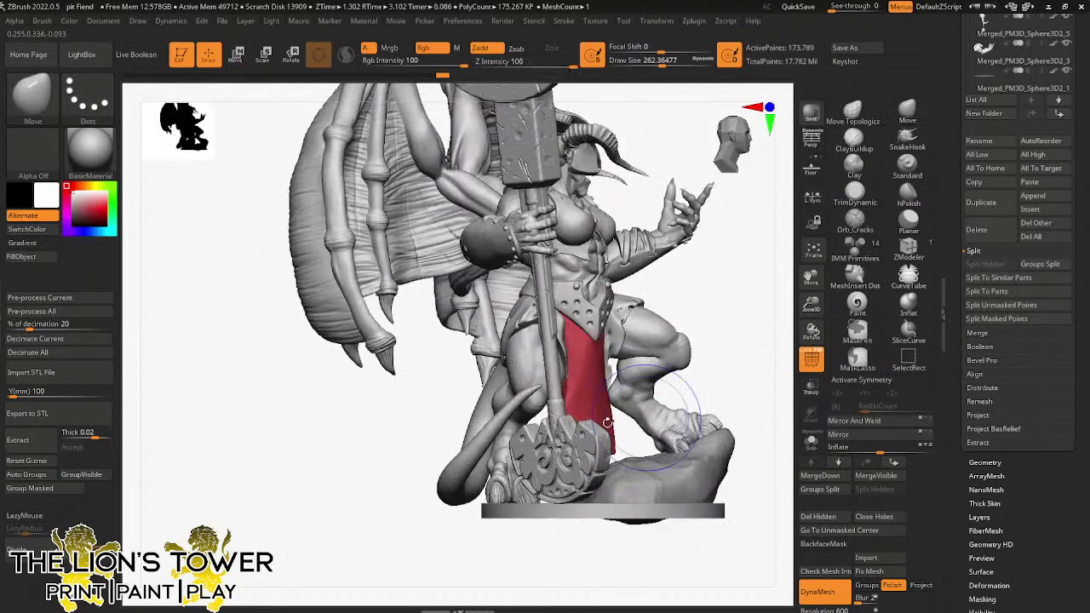
right_click_drag(778, 328, 555, 443)
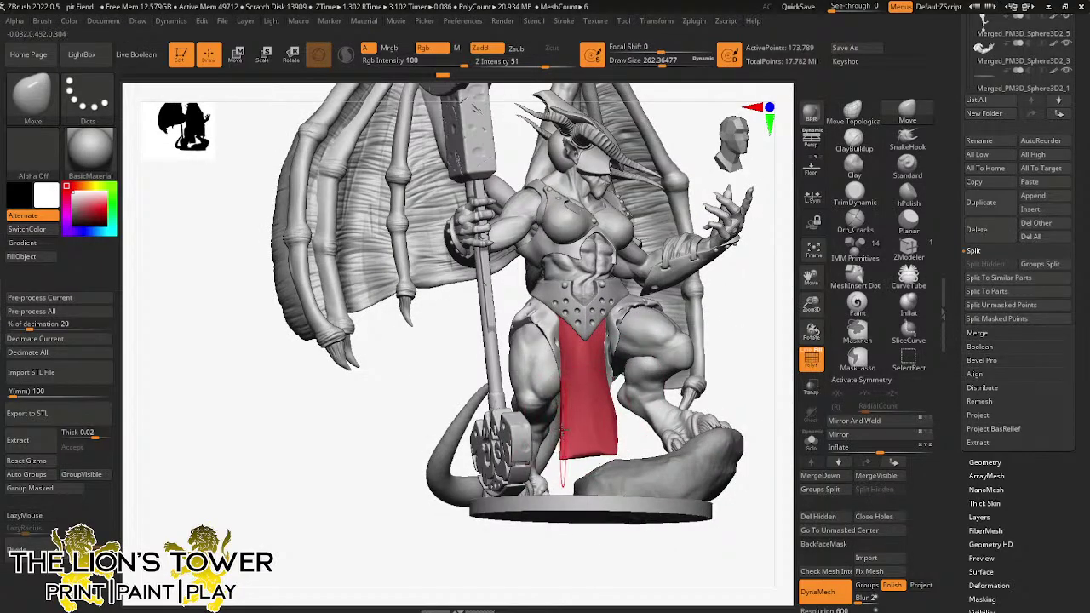
mouse_move(771, 362)
left_mouse_down()
mouse_move(730, 347)
mouse_move(761, 406)
mouse_move(787, 404)
mouse_move(761, 397)
mouse_move(749, 375)
left_mouse_up()
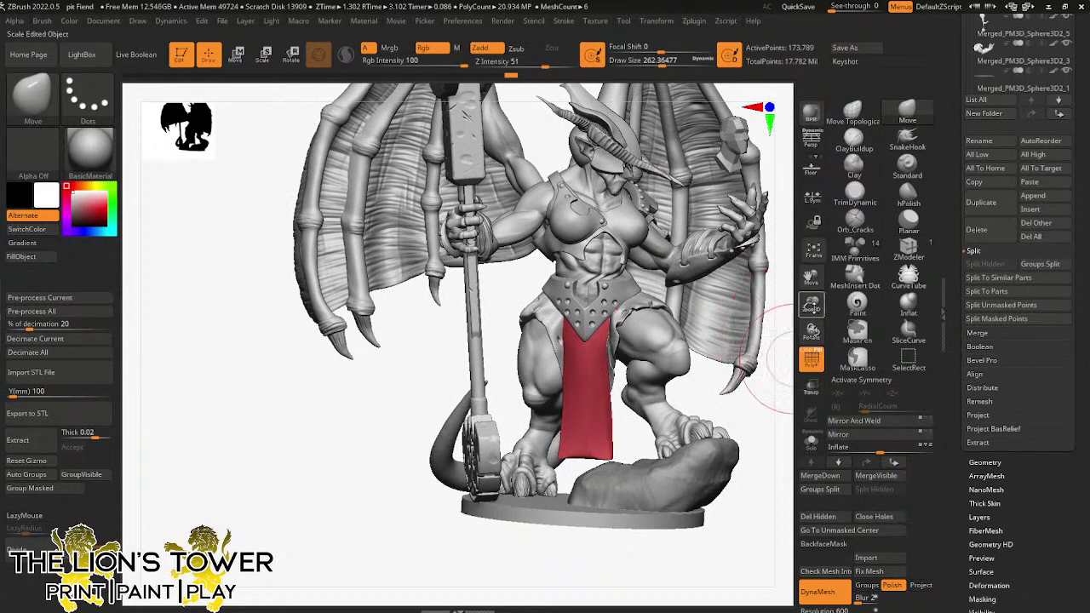
left_click_drag(812, 307, 809, 326)
mouse_move(742, 388)
left_mouse_down()
mouse_move(718, 386)
mouse_move(739, 324)
mouse_move(782, 364)
mouse_move(754, 372)
mouse_move(749, 360)
mouse_move(761, 360)
mouse_move(690, 98)
left_mouse_up()
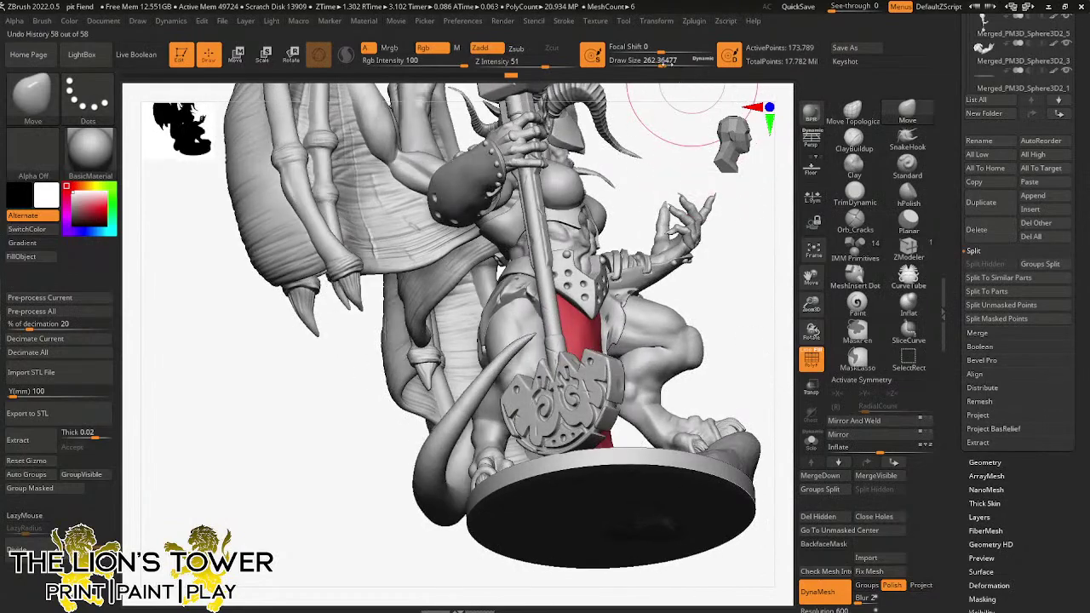
- Adjust the upper part of the loincloth beneath the belt with the Move brush at a draw size of about 207
left_click_drag(717, 182, 567, 300)
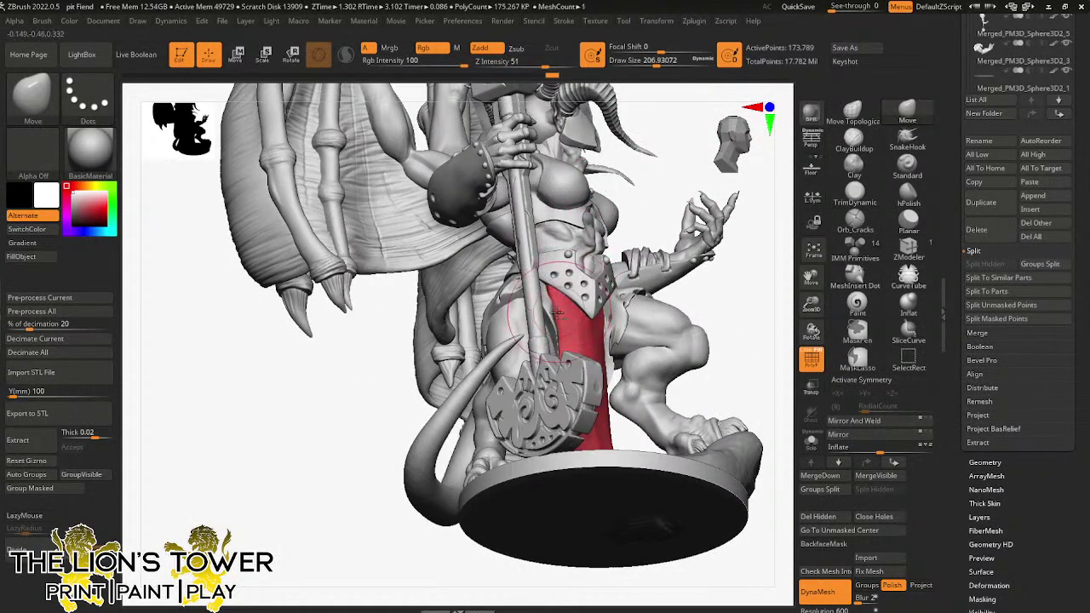
left_click_drag(708, 197, 678, 143)
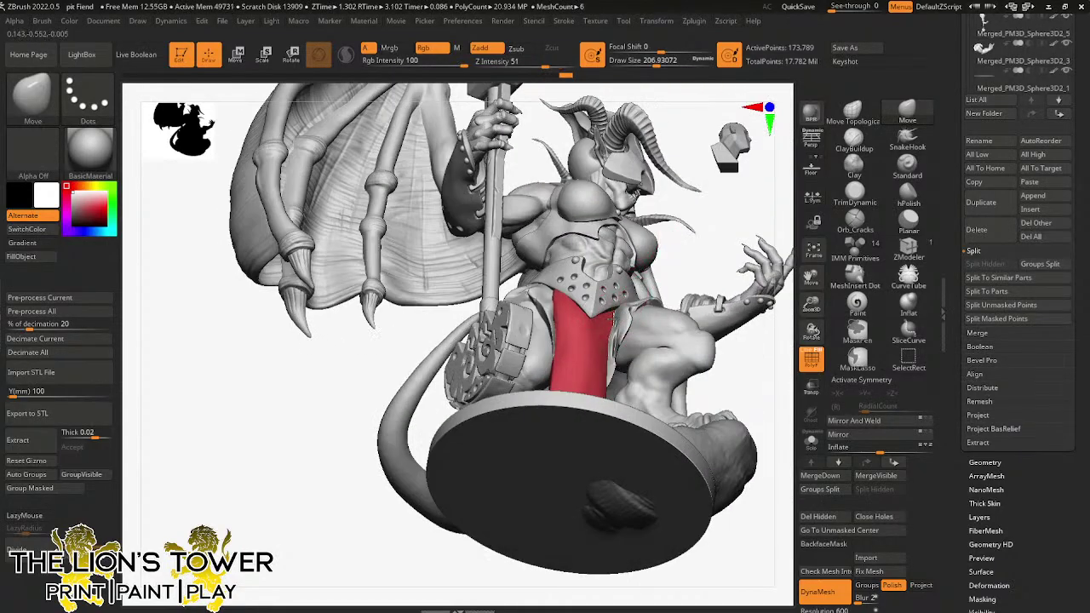
left_click_drag(703, 275, 703, 238)
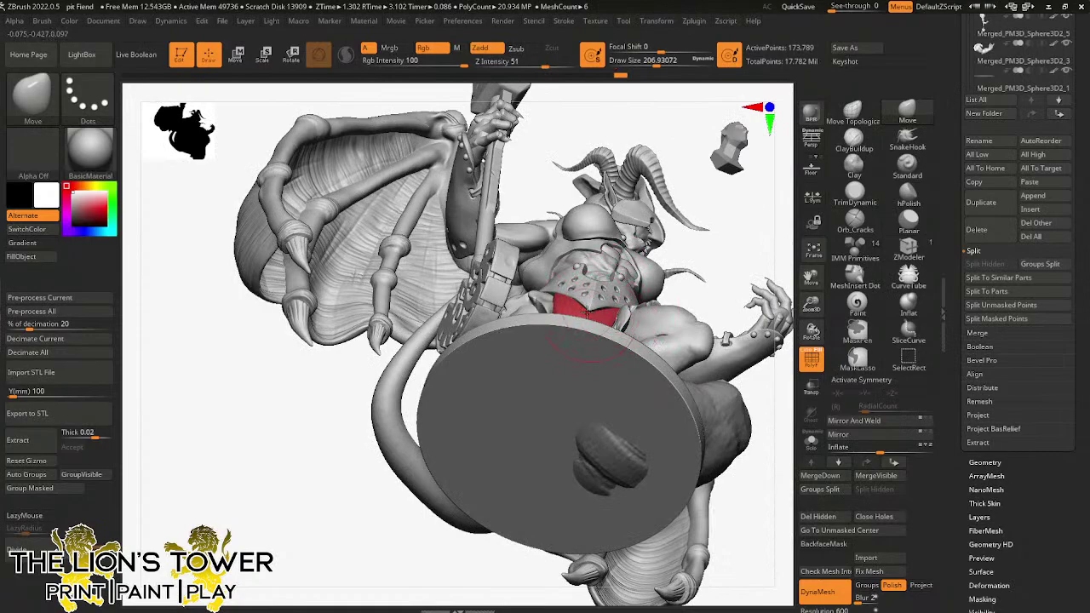
left_click_drag(587, 313, 569, 304)
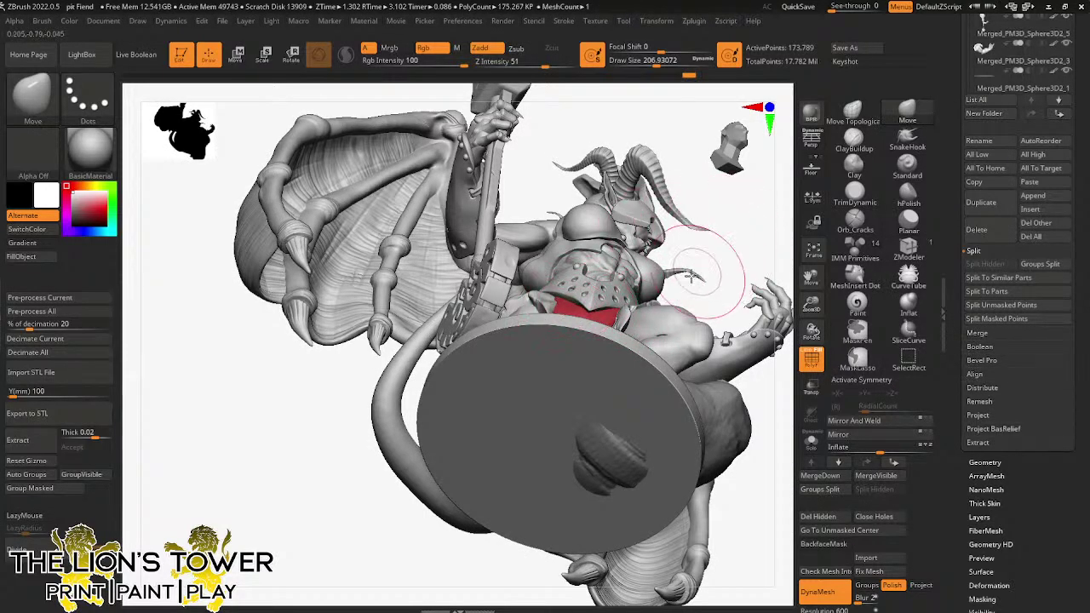
left_click_drag(712, 272, 707, 310)
left_click_drag(711, 273, 704, 367)
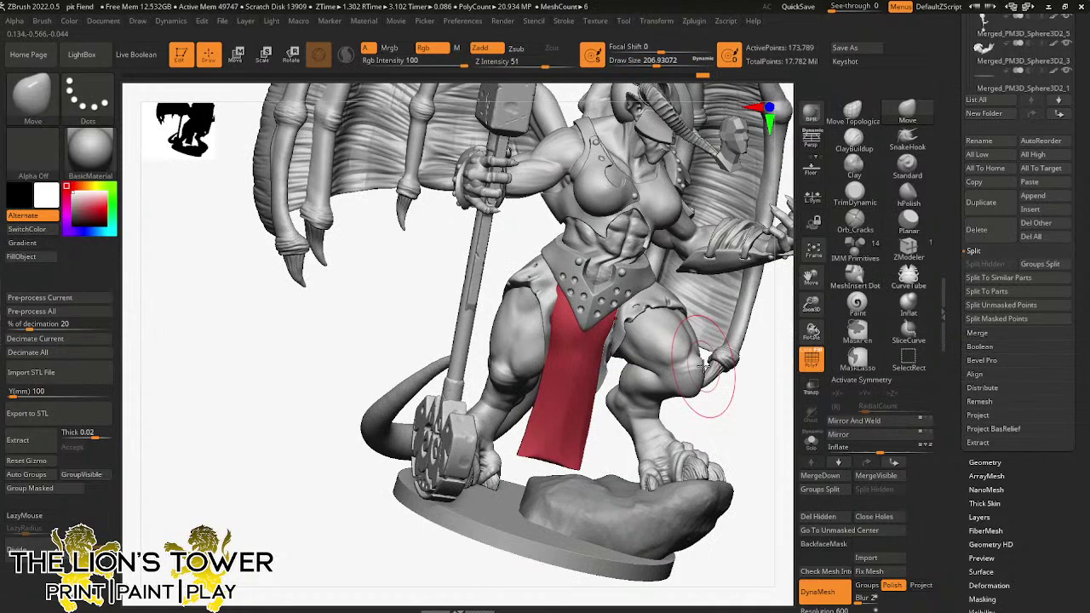
- Carve vertical folds down the front of the loincloth using Orb_Cracks at draw size about 145 and Z Intensity 17
left_click(854, 220)
left_click_drag(811, 305, 809, 279)
left_click_drag(750, 383, 652, 345, "alt")
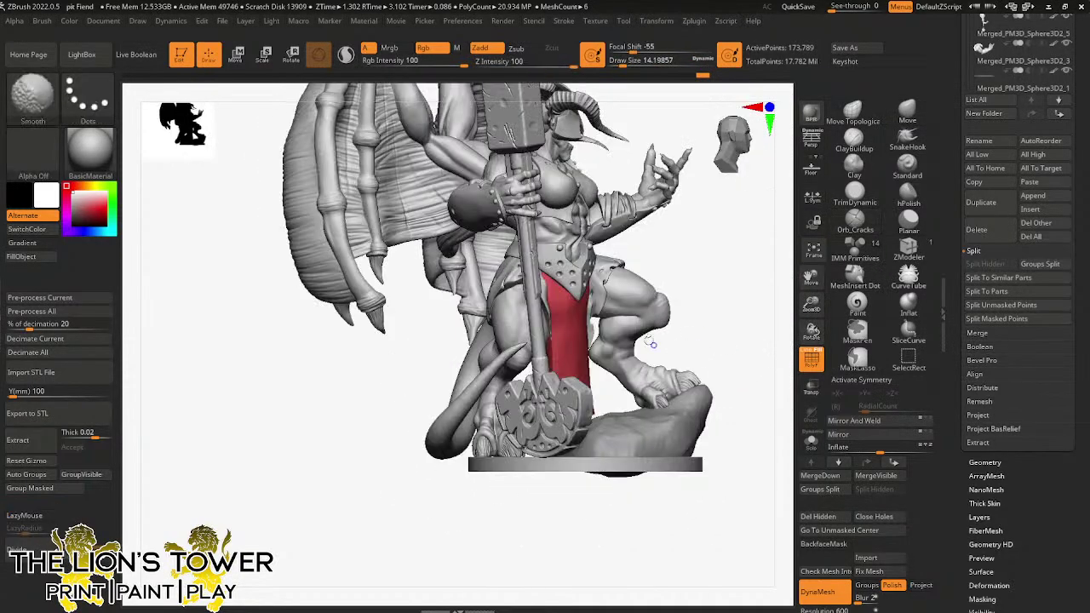
left_click_drag(703, 289, 670, 247, "shift")
left_click_drag(622, 63, 635, 63)
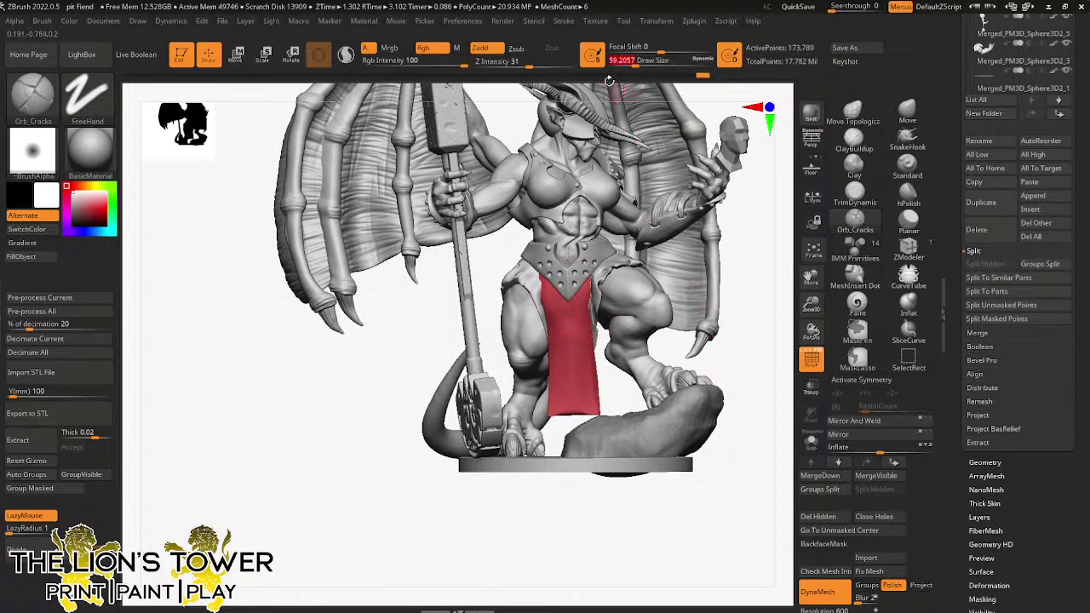
left_click_drag(527, 66, 514, 66)
left_click_drag(636, 66, 650, 66)
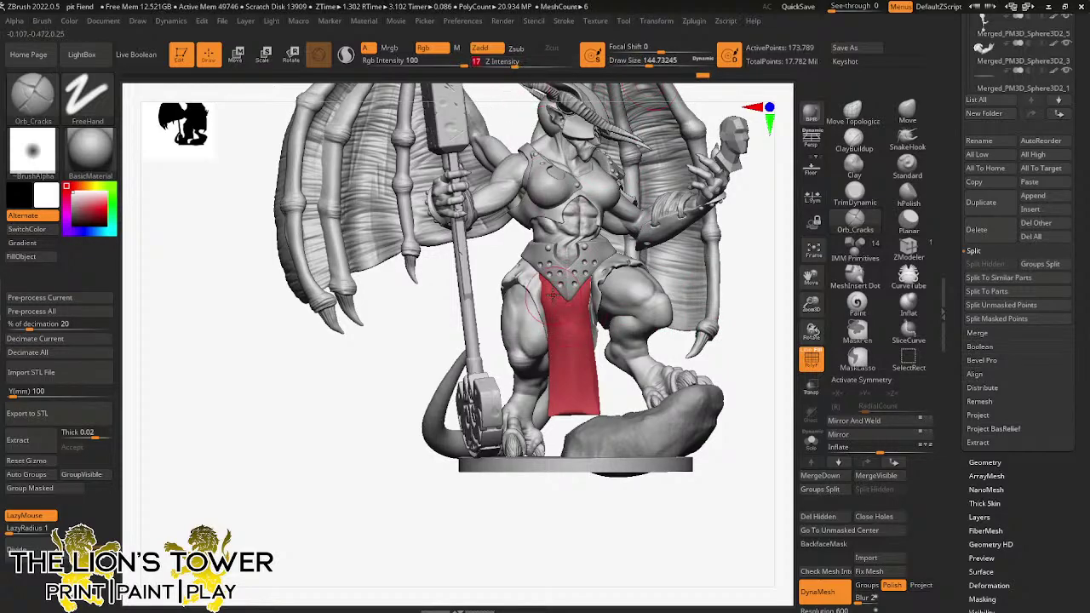
left_click_drag(553, 287, 563, 425)
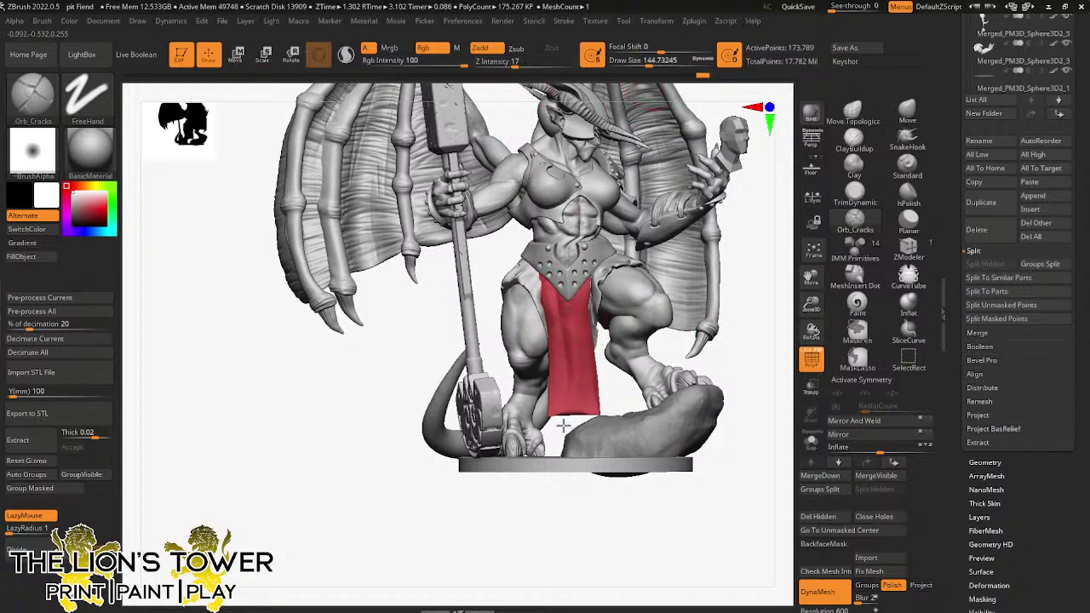
right_click_drag(583, 426, 566, 433)
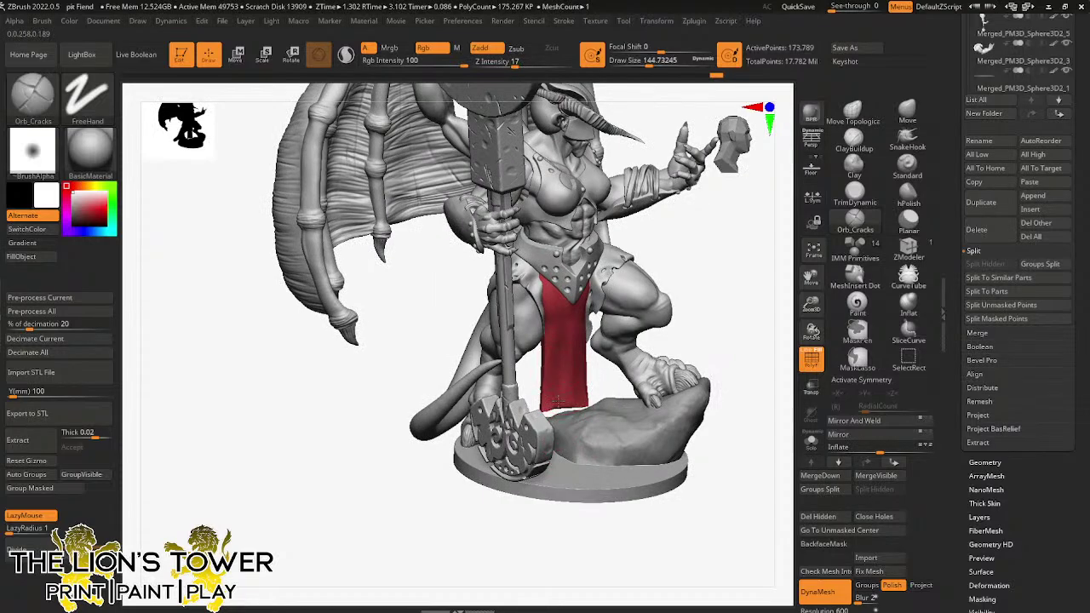
- Carve long vertical fold creases along the back of the isolated loincloth with Orb_Cracks, and show the whole figure again
left_click(810, 440)
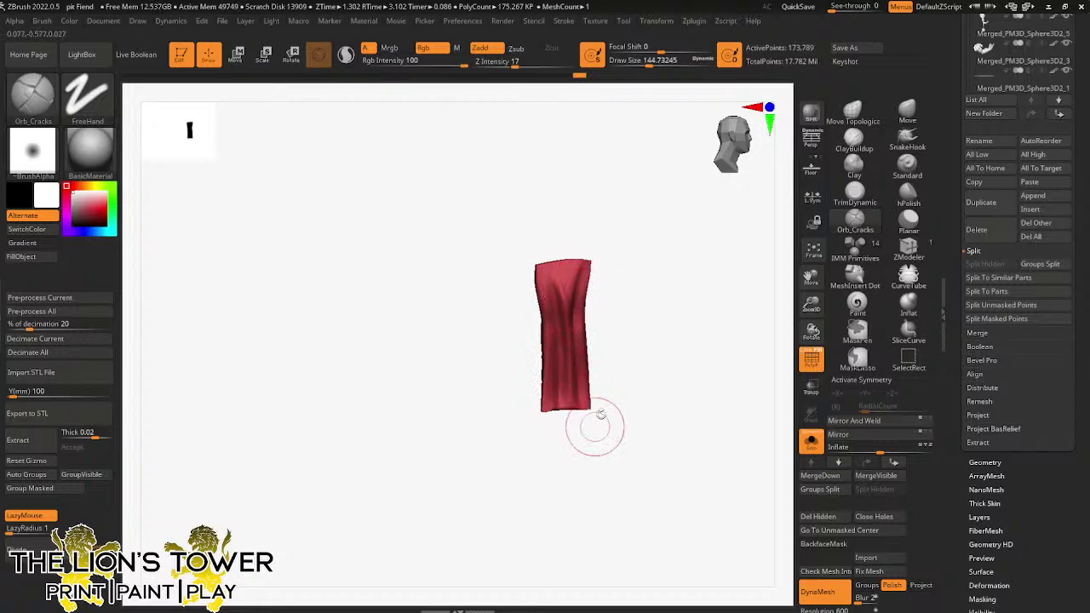
left_click_drag(599, 417, 638, 335)
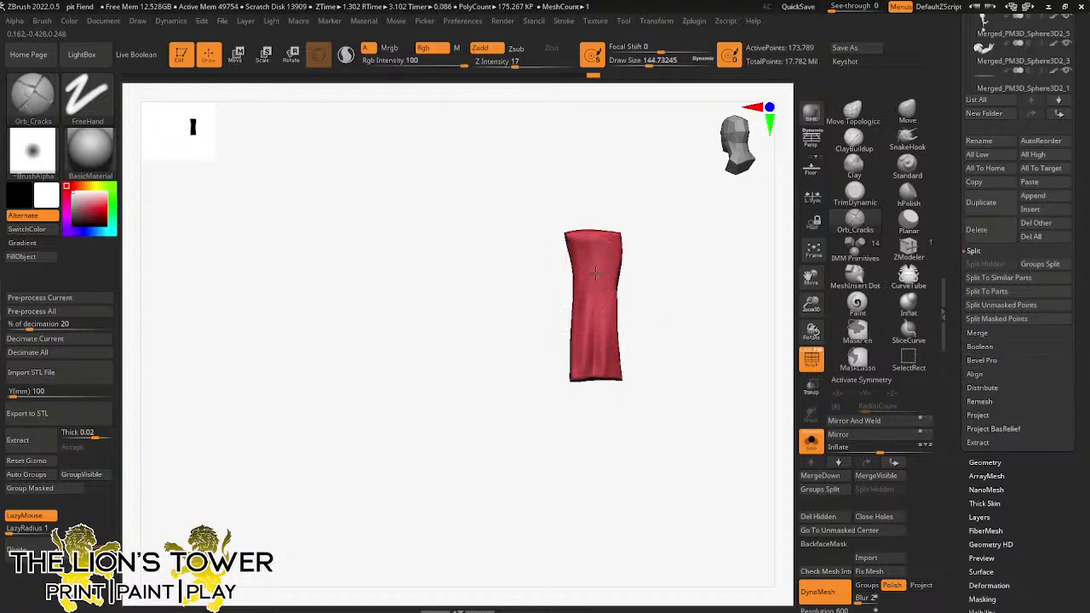
mouse_move(596, 403)
left_mouse_down()
mouse_move(647, 250)
mouse_move(642, 304)
mouse_move(606, 351)
mouse_move(609, 310)
left_mouse_up()
left_click_drag(610, 360, 612, 332)
left_click_drag(631, 240, 630, 299)
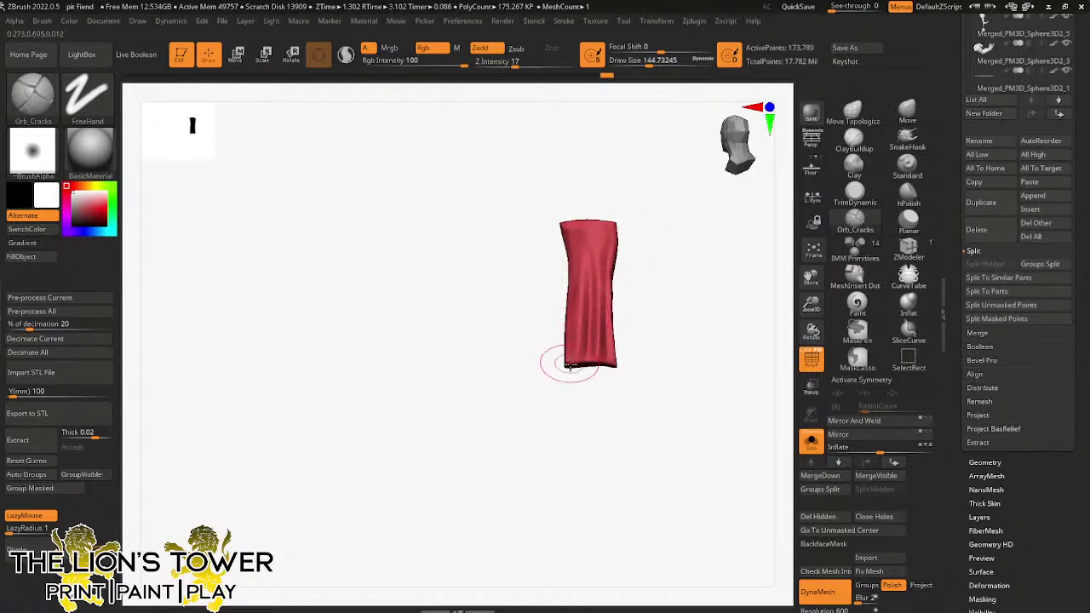
left_click_drag(570, 365, 576, 305)
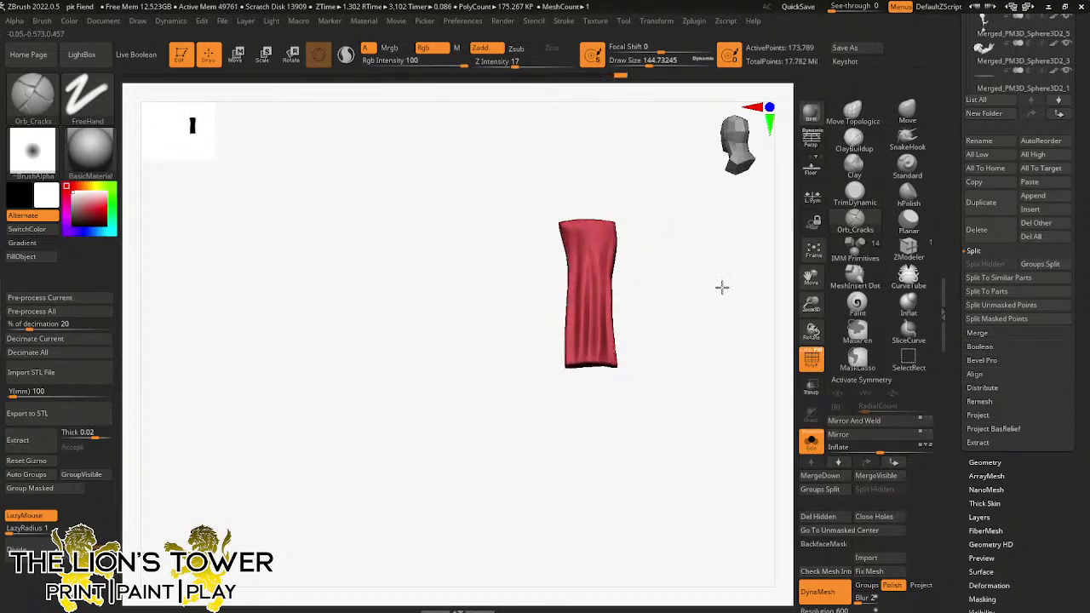
left_click_drag(721, 287, 681, 317)
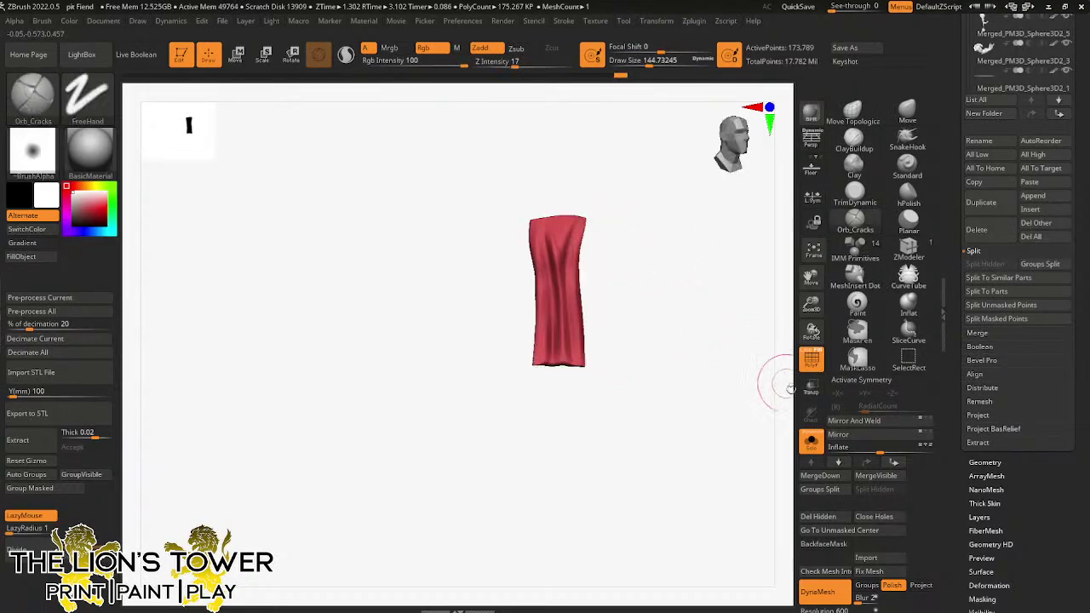
left_click(810, 447)
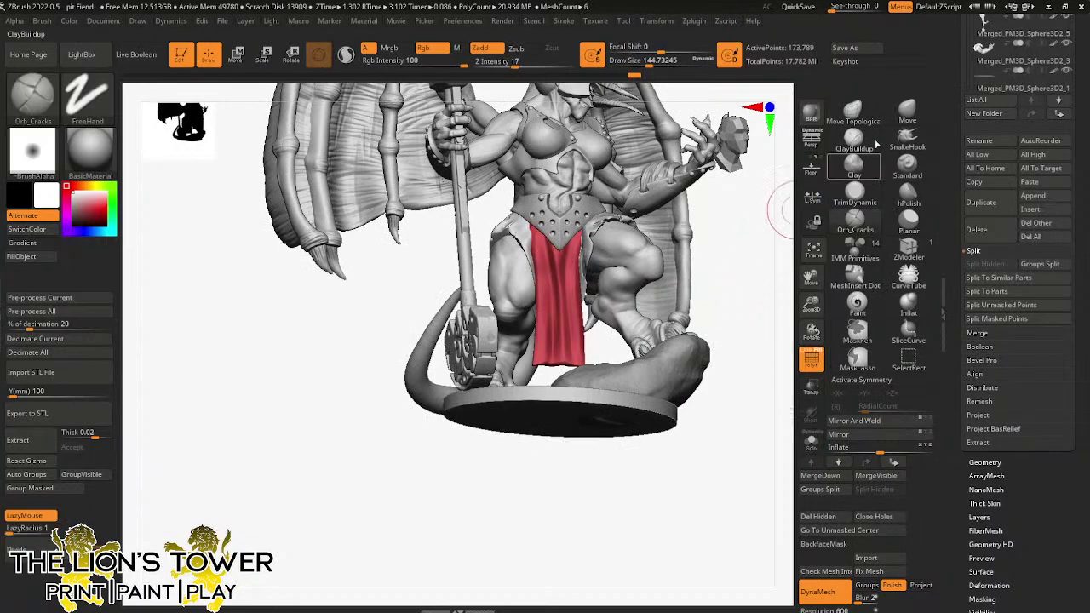
- Set the Move brush's draw size to about 124 and check the body subtool against the loincloth, ending with the loincloth selected
left_click_drag(655, 65, 645, 65)
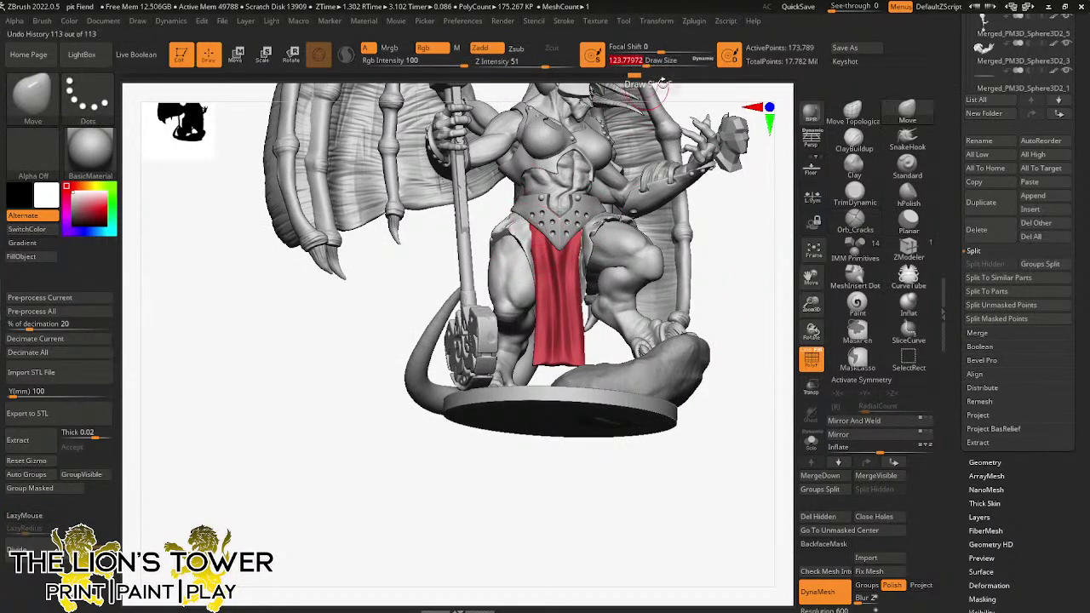
left_click_drag(719, 256, 742, 276)
left_click(528, 243, "alt")
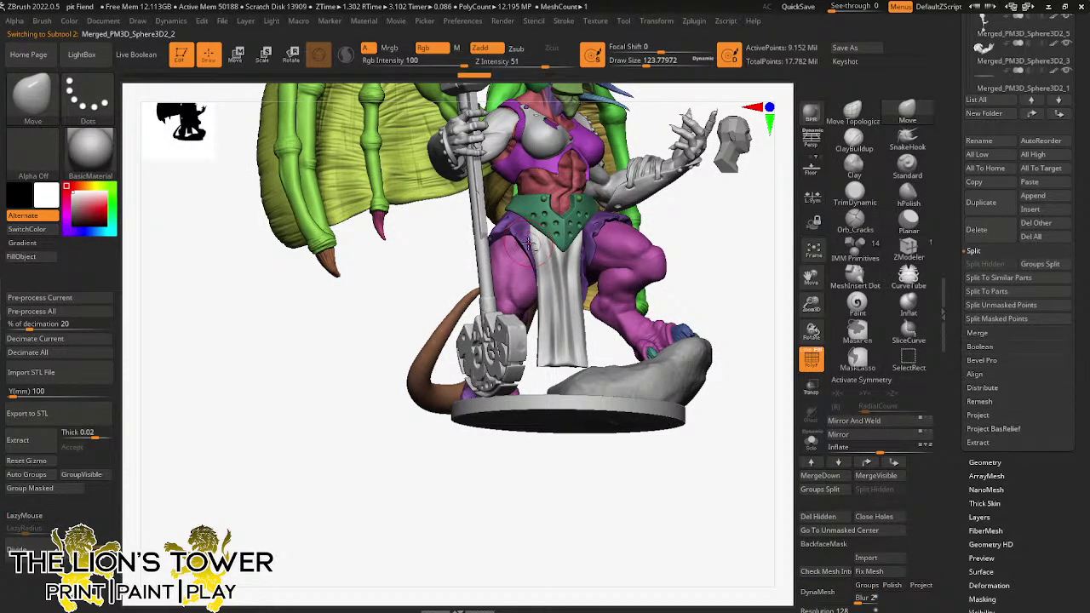
left_click(691, 239, "ctrl")
left_click(691, 239, "ctrl")
left_click_drag(690, 239, 632, 266)
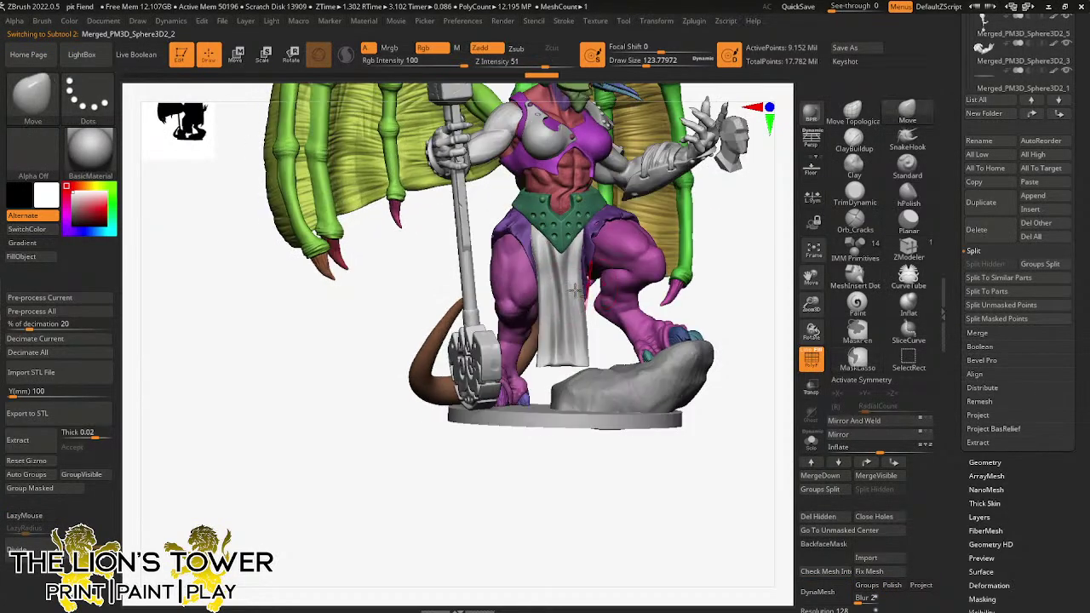
left_click(578, 295, "alt")
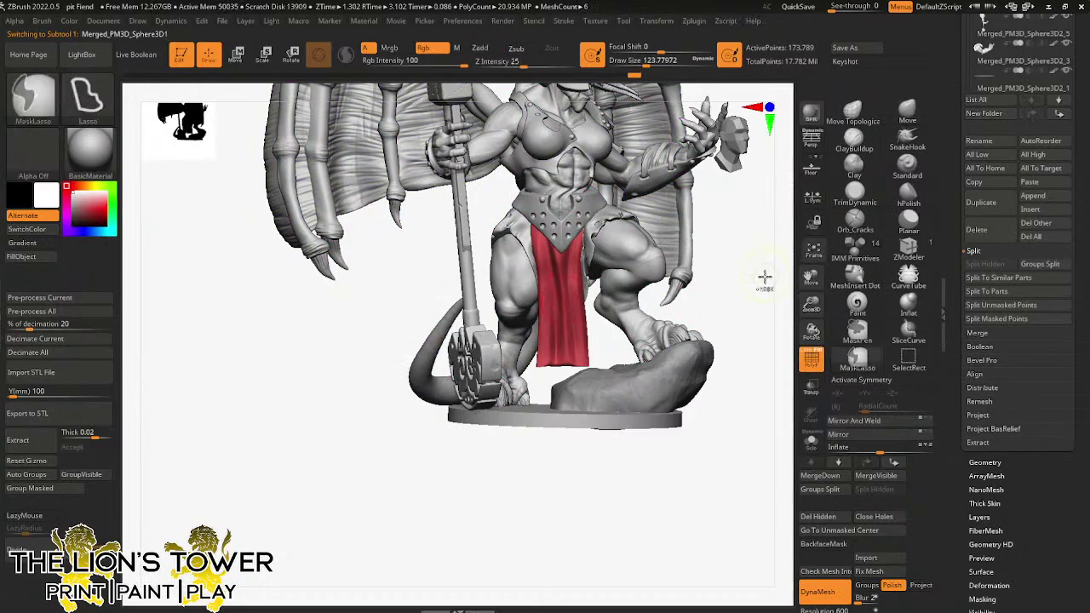
- Save the project as pit Fiend.zpr in the SCULPTS folder, replacing the existing file
key("ctrl+s")
left_click(794, 507)
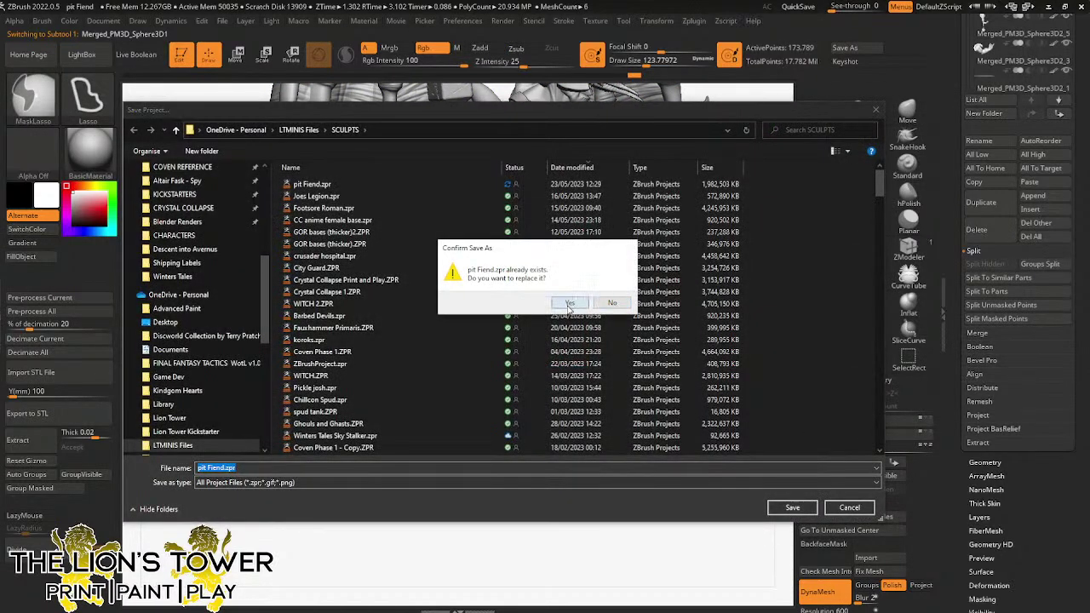
left_click(690, 302)
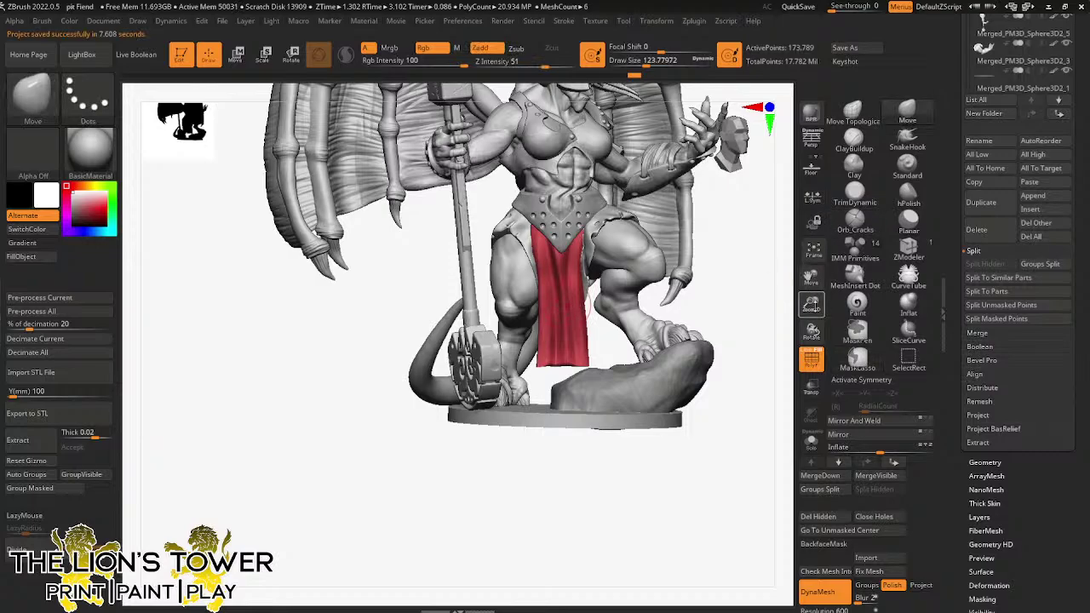
- Make the body the active subtool and isolate its torso polygroup
mouse_move(810, 304)
left_mouse_down()
mouse_move(810, 279)
mouse_move(818, 323)
left_mouse_up()
left_click(733, 323, "ctrl")
left_click(732, 323, "ctrl")
left_click_drag(746, 341, 708, 348)
left_click(578, 279, "alt")
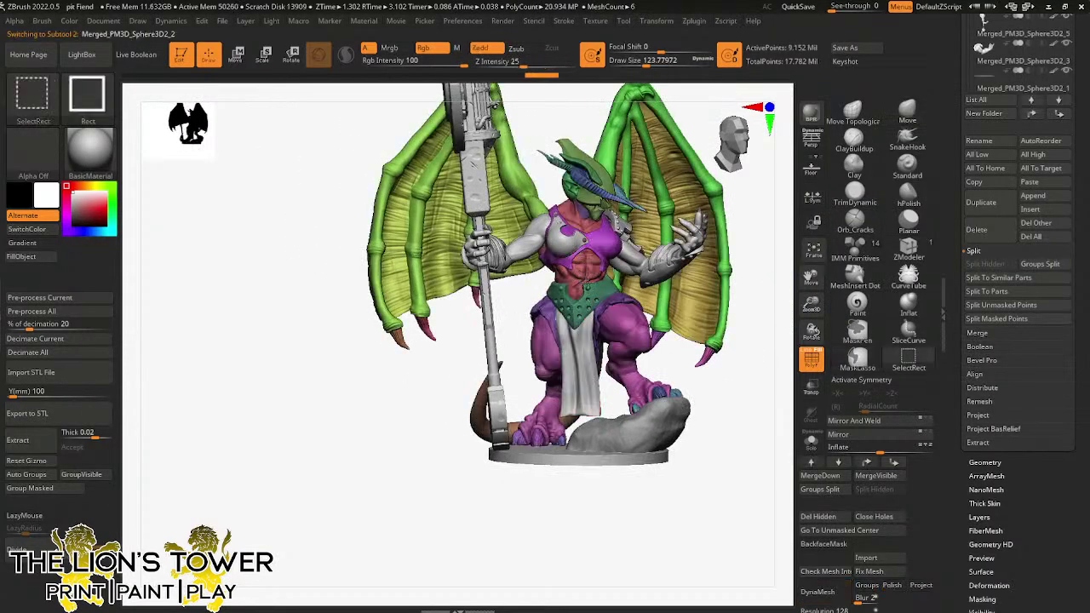
left_click(579, 279, "ctrl+shift")
- Set the ClayBuildup draw size to about 132 and adjust the abdomen's shape with the Move brush at about 124
left_click_drag(810, 305, 812, 340)
left_click(854, 142)
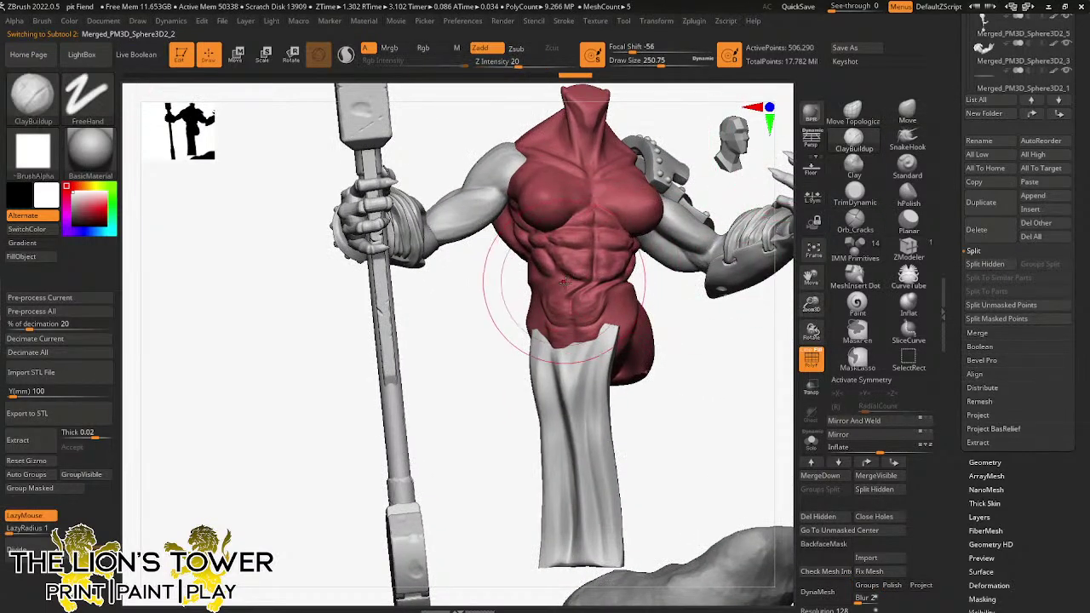
left_click_drag(660, 66, 647, 67)
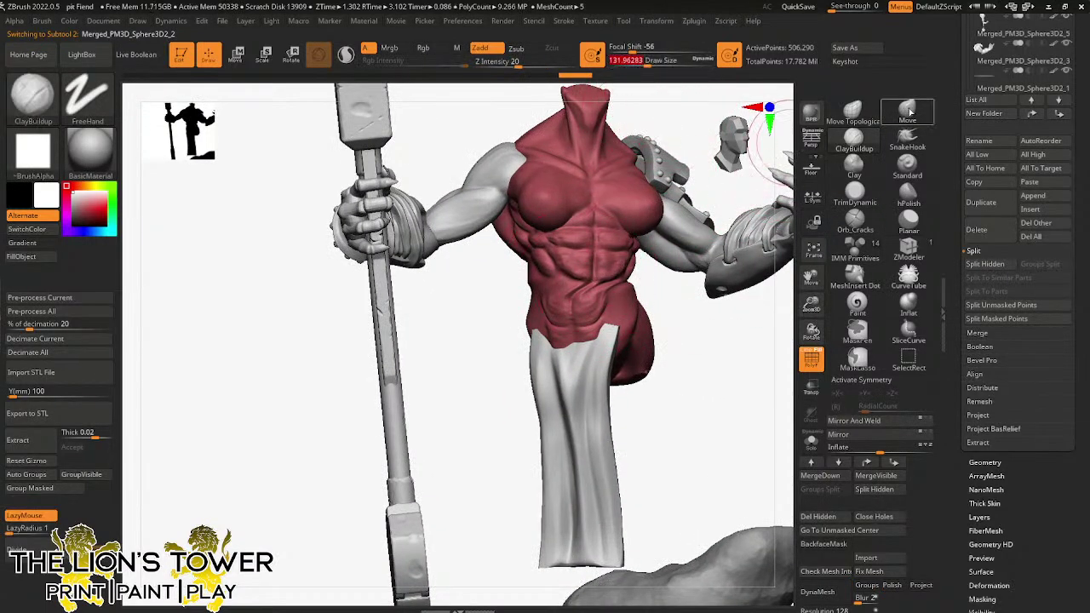
key("b")
key("m")
key("v")
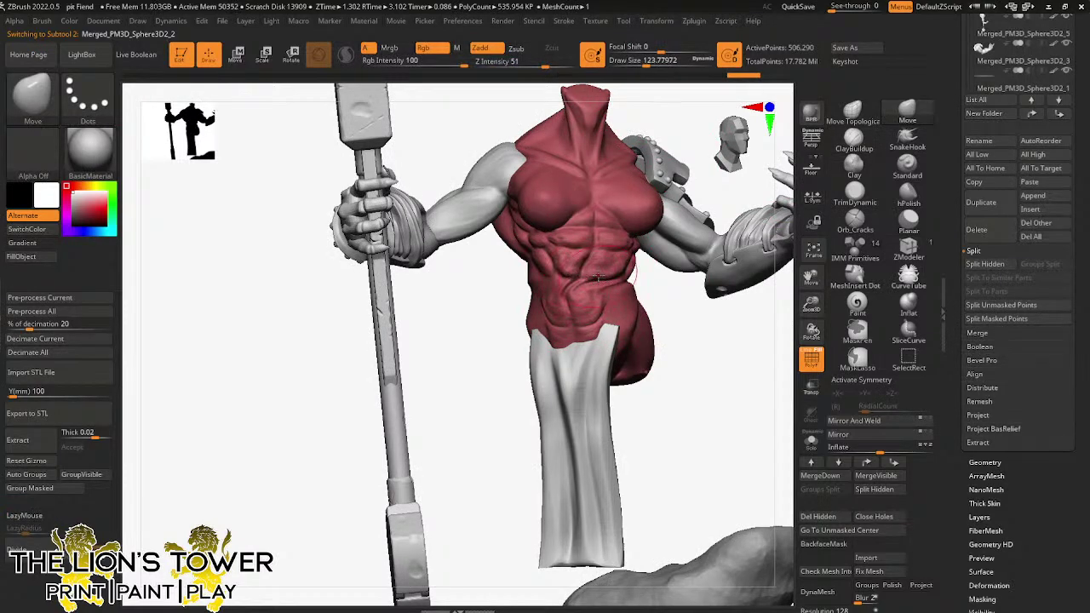
right_click_drag(641, 285, 550, 277)
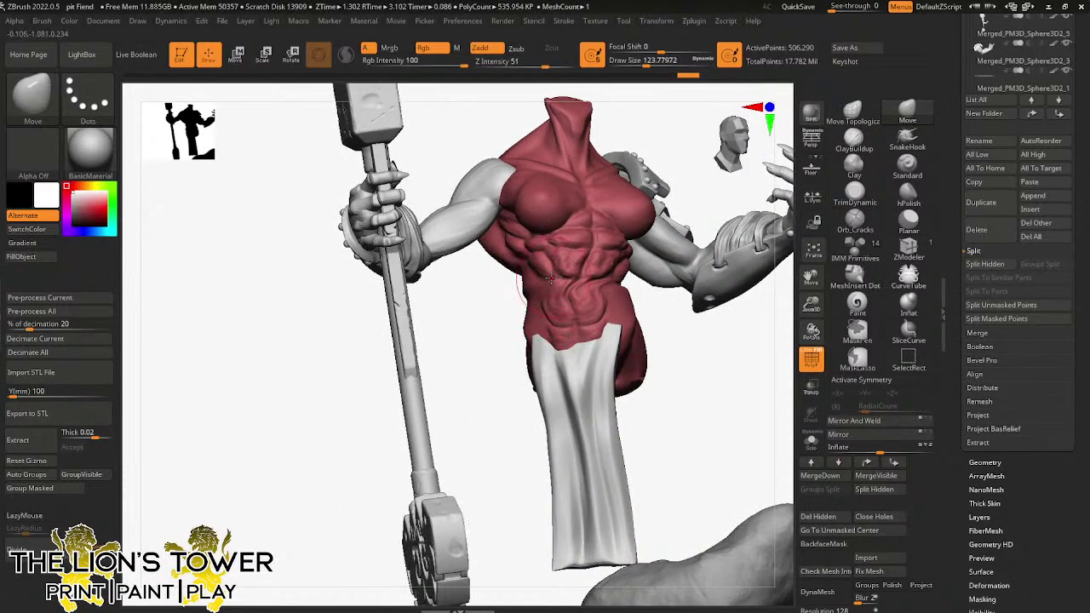
- Build up the figure's right lower abdominal muscle using ClayBuildup at draw size about 51 with Sculptris Pro enabled
left_click(854, 138)
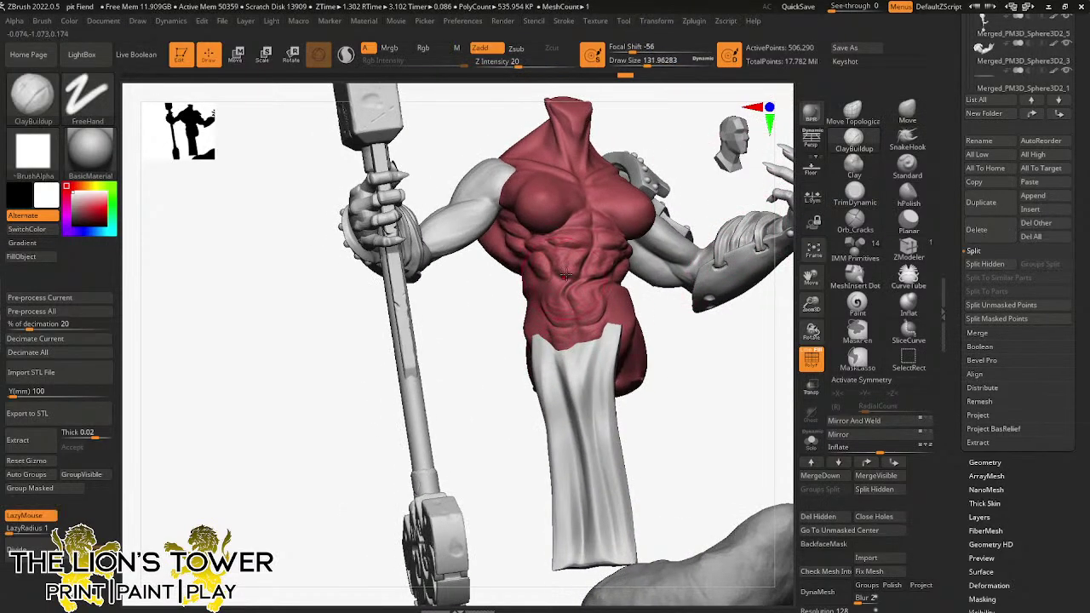
left_click_drag(811, 305, 809, 223)
left_click(638, 63)
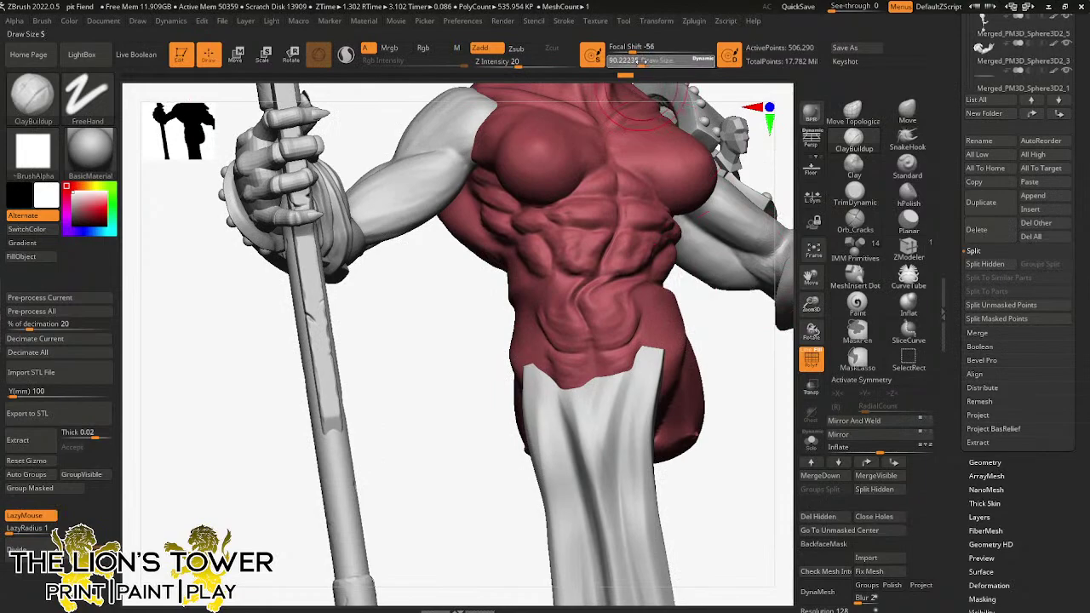
left_click_drag(570, 286, 584, 286)
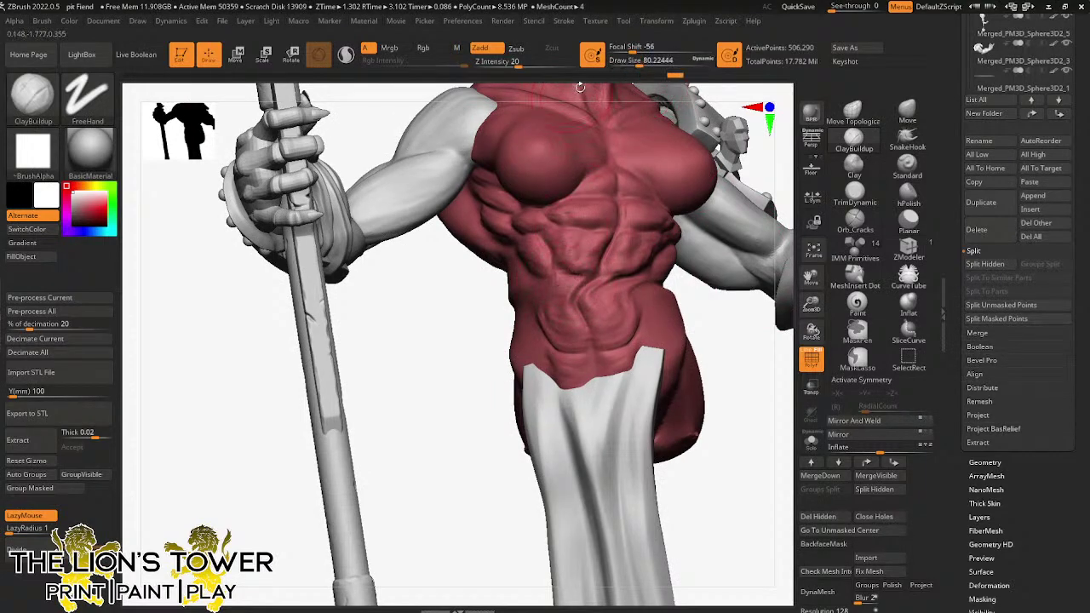
left_click(633, 63)
left_click(346, 55)
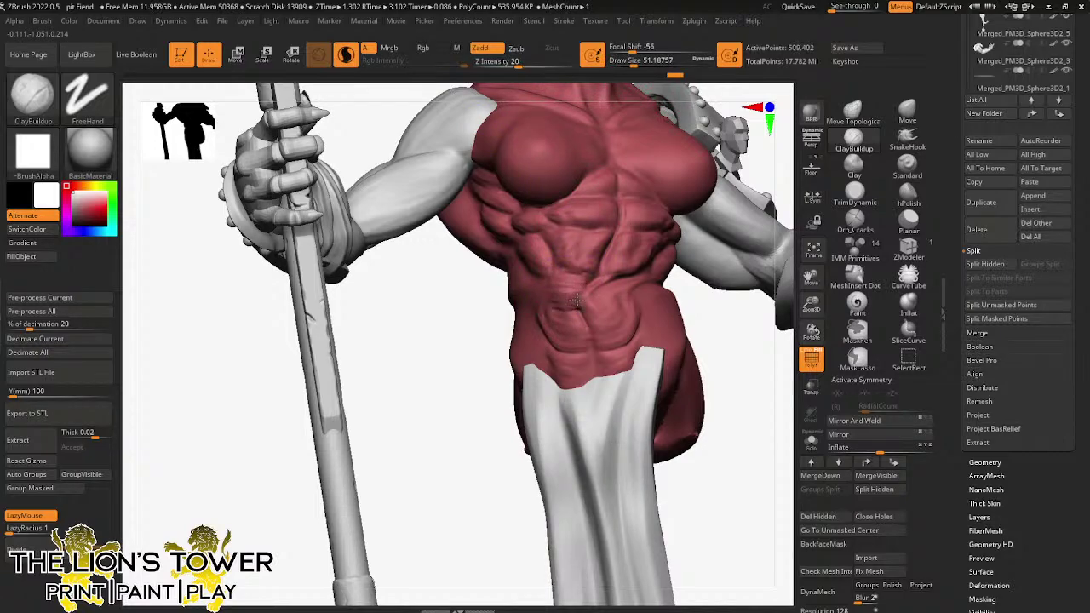
mouse_move(558, 308)
left_mouse_down()
mouse_move(569, 320)
mouse_move(602, 297)
left_mouse_up()
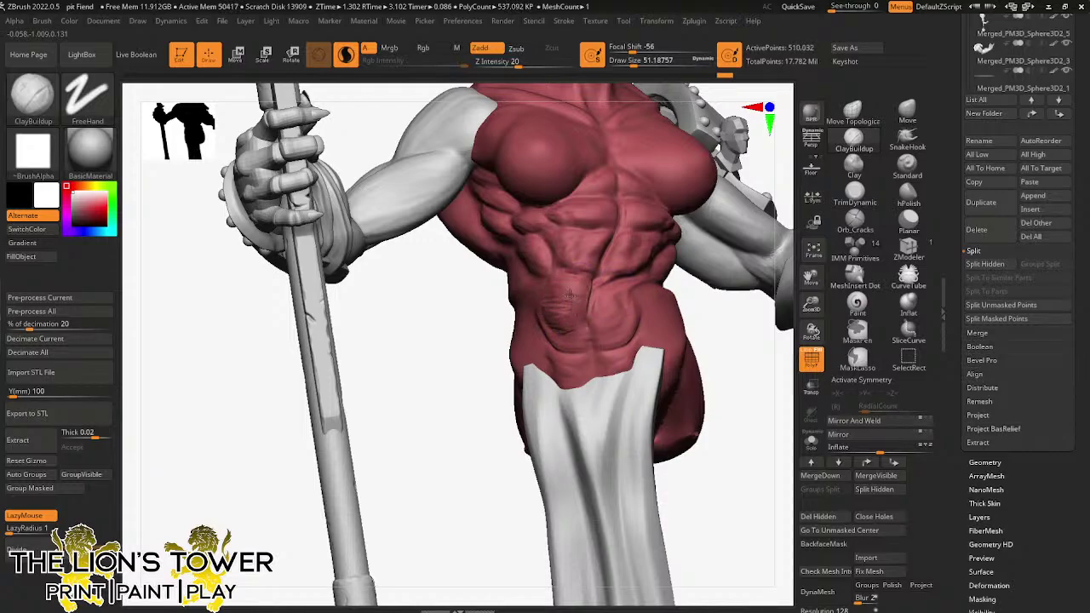
left_click_drag(563, 313, 626, 279)
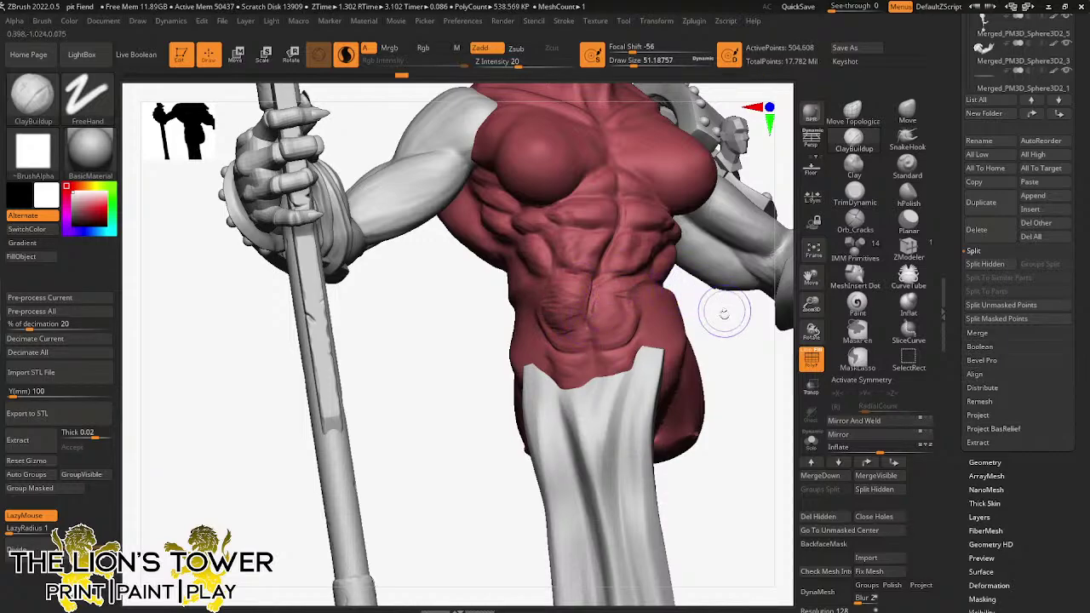
- Build up and smooth the abdominal muscles on both sides of the midline using ClayBuildup at draw size about 51
mouse_move(723, 314)
left_mouse_down()
mouse_move(617, 315)
mouse_move(615, 334)
left_mouse_up()
left_click_drag(744, 309, 768, 317)
left_click_drag(611, 330, 600, 330, "shift")
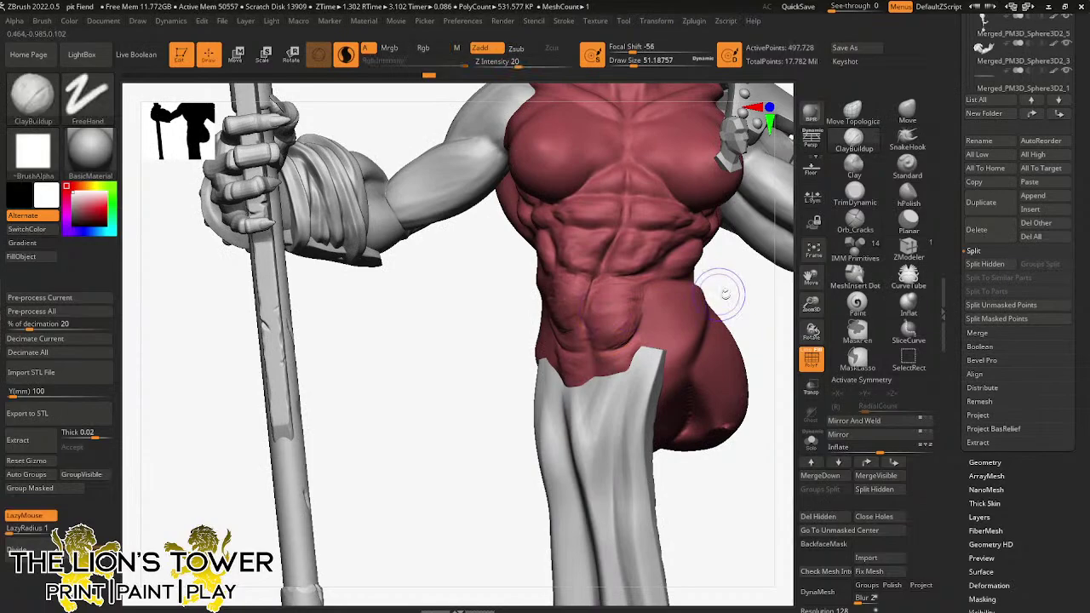
left_click_drag(724, 297, 576, 252)
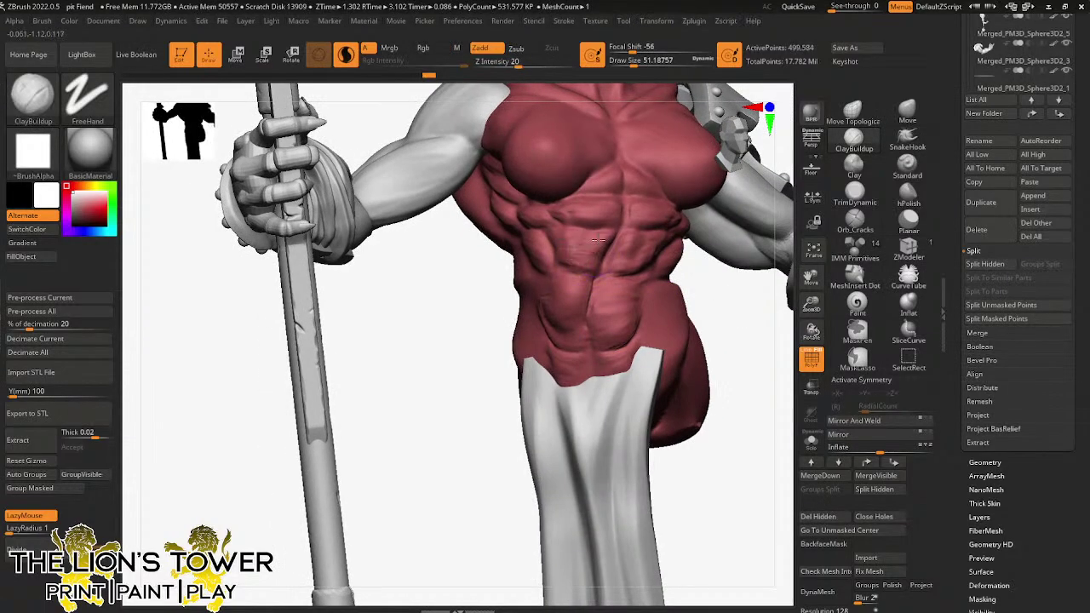
mouse_move(710, 282)
left_mouse_down()
mouse_move(626, 257)
mouse_move(659, 237)
mouse_move(625, 266)
left_mouse_up()
mouse_move(530, 326)
left_mouse_down()
mouse_move(506, 374)
mouse_move(577, 320)
mouse_move(624, 308)
left_mouse_up()
left_click_drag(491, 426, 600, 410)
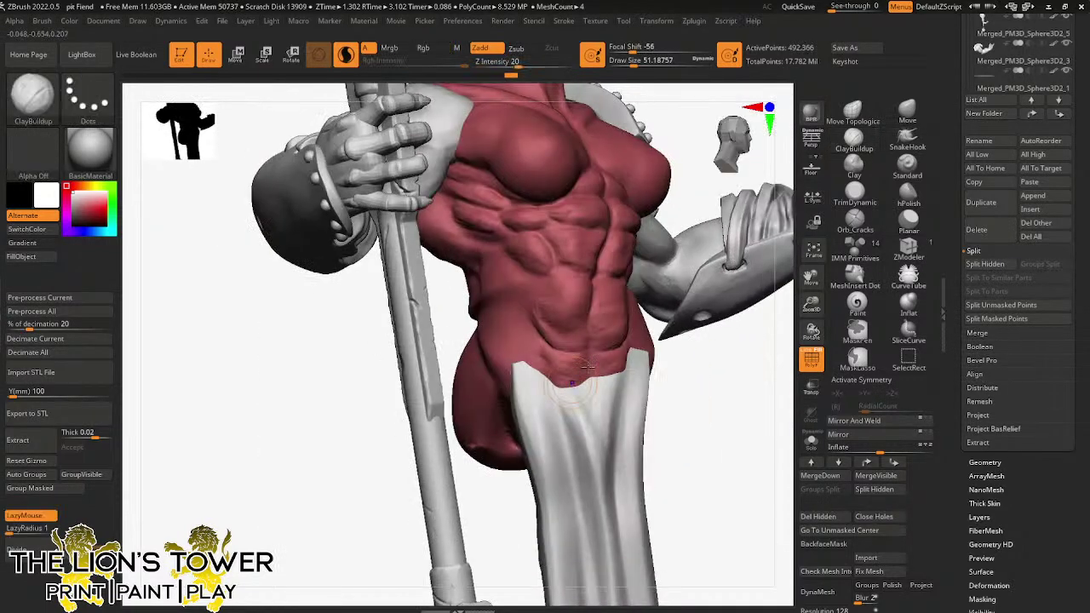
- Show only the torso in Solo mode and build up muscle strands beside the spine on the lower back with ClayBuildup
mouse_move(573, 339)
right_mouse_down()
mouse_move(689, 382)
mouse_move(718, 335)
mouse_move(743, 328)
mouse_move(671, 292)
mouse_move(739, 322)
mouse_move(787, 364)
right_mouse_up()
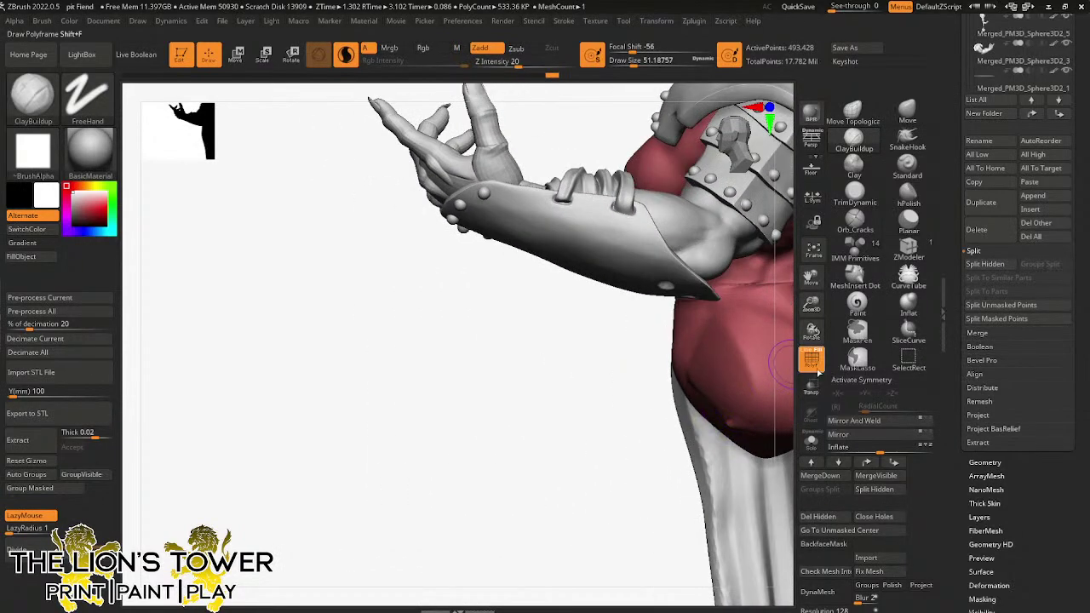
left_click(812, 440)
mouse_move(812, 277)
left_mouse_down()
mouse_move(783, 279)
mouse_move(713, 328)
left_mouse_up()
right_click_drag(715, 328, 771, 327)
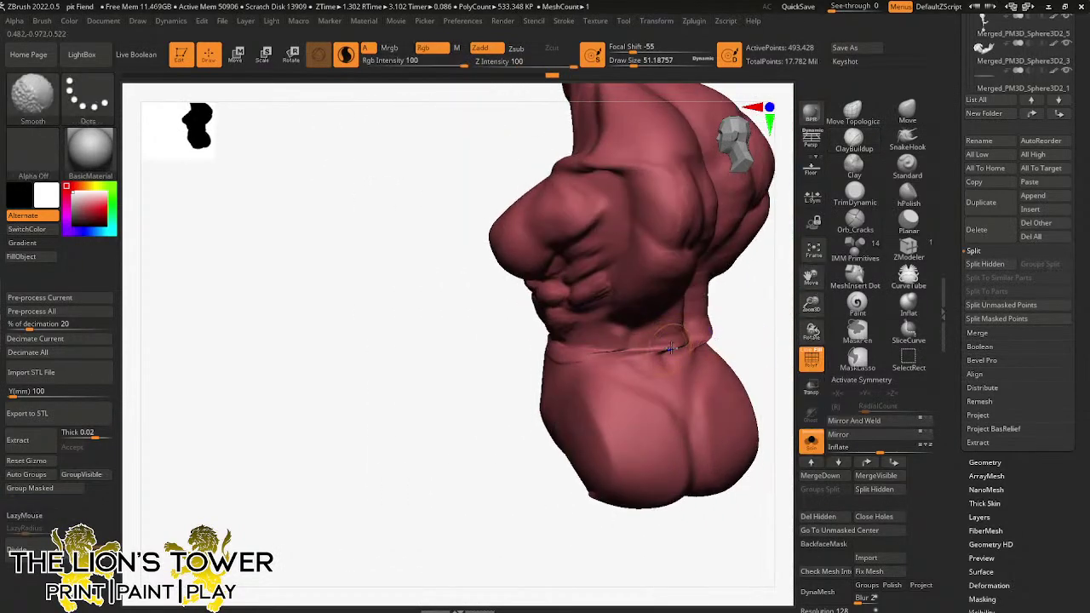
right_click_drag(703, 340, 715, 303)
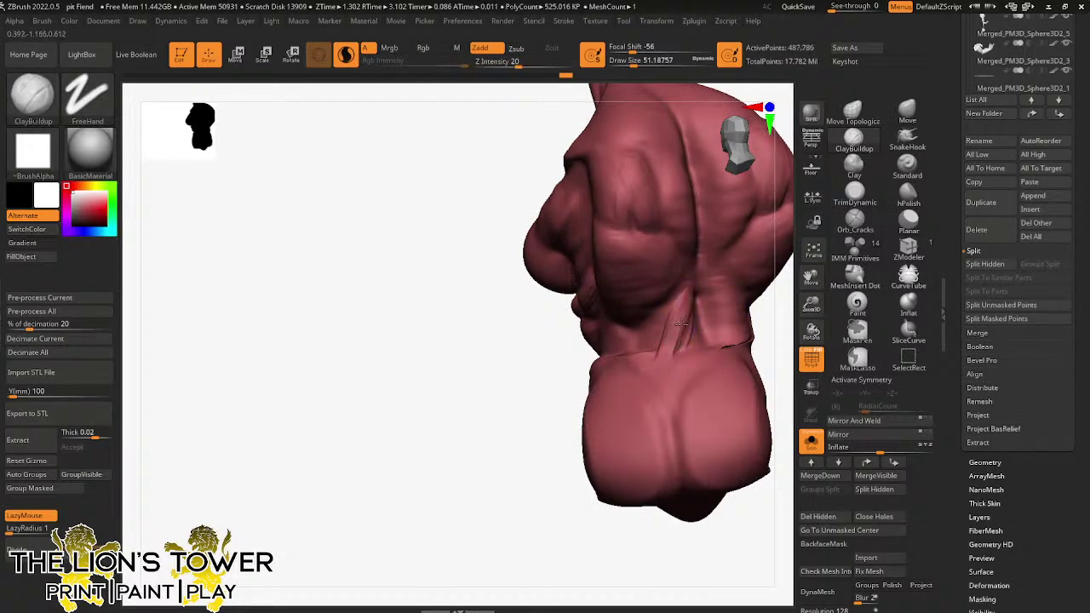
left_click_drag(681, 322, 706, 344)
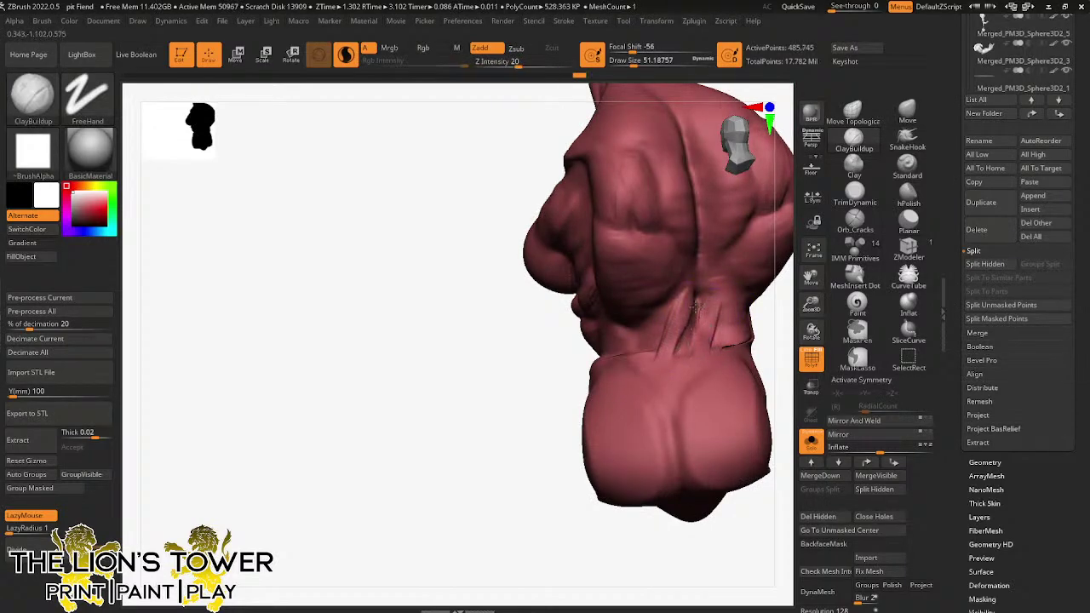
- Thicken the lower-back muscle on the figure's left side and smooth it into the waist
right_click_drag(682, 351, 690, 334)
key("shift")
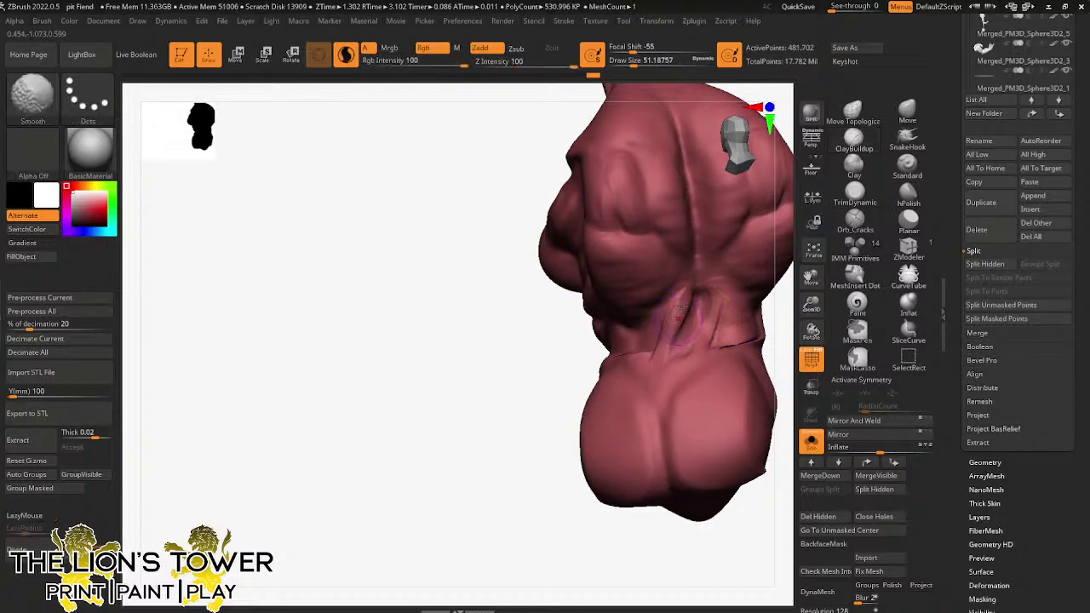
mouse_move(678, 318)
left_mouse_down()
mouse_move(685, 295)
mouse_move(640, 327)
left_mouse_up()
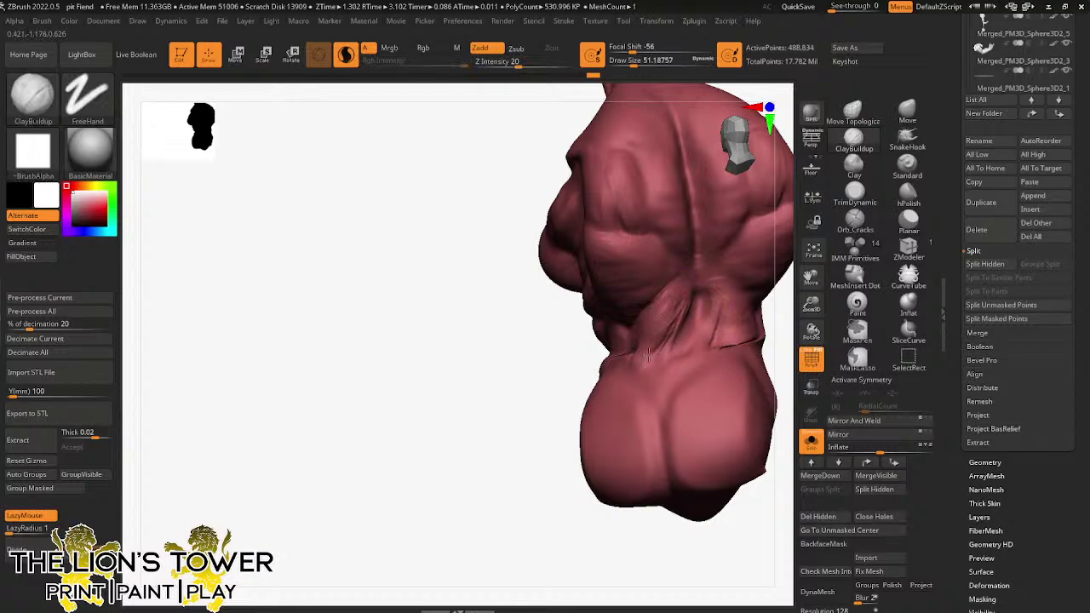
mouse_move(647, 356)
left_mouse_down("shift")
mouse_move(672, 320)
mouse_move(737, 343)
left_mouse_up("shift")
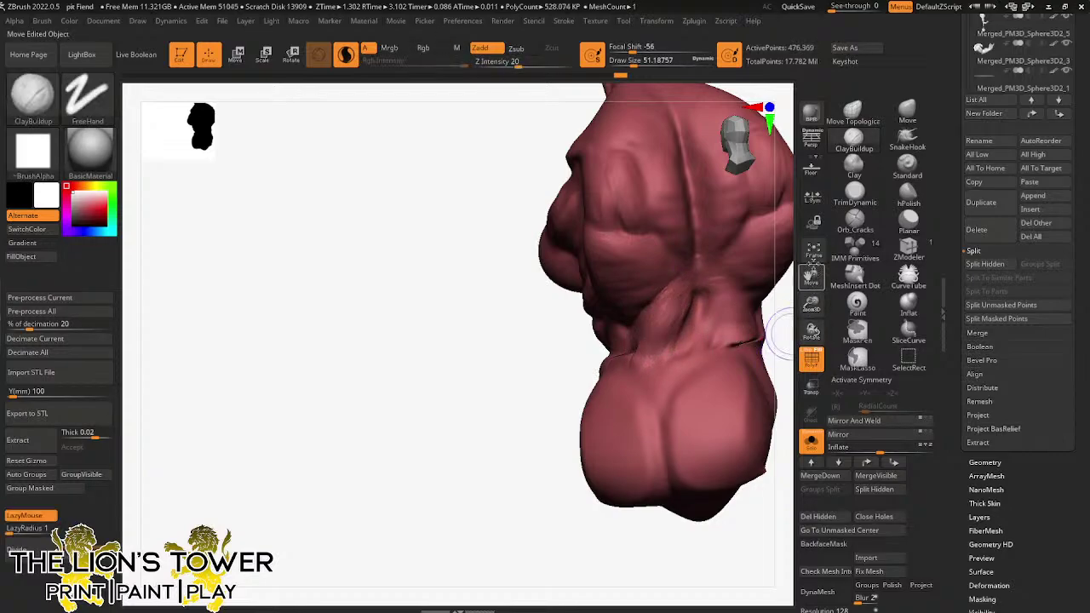
- Build up the lower-back muscle on the figure's right side and smooth its transition into the hip
left_click_drag(812, 279, 750, 277)
right_click_drag(750, 290, 721, 297)
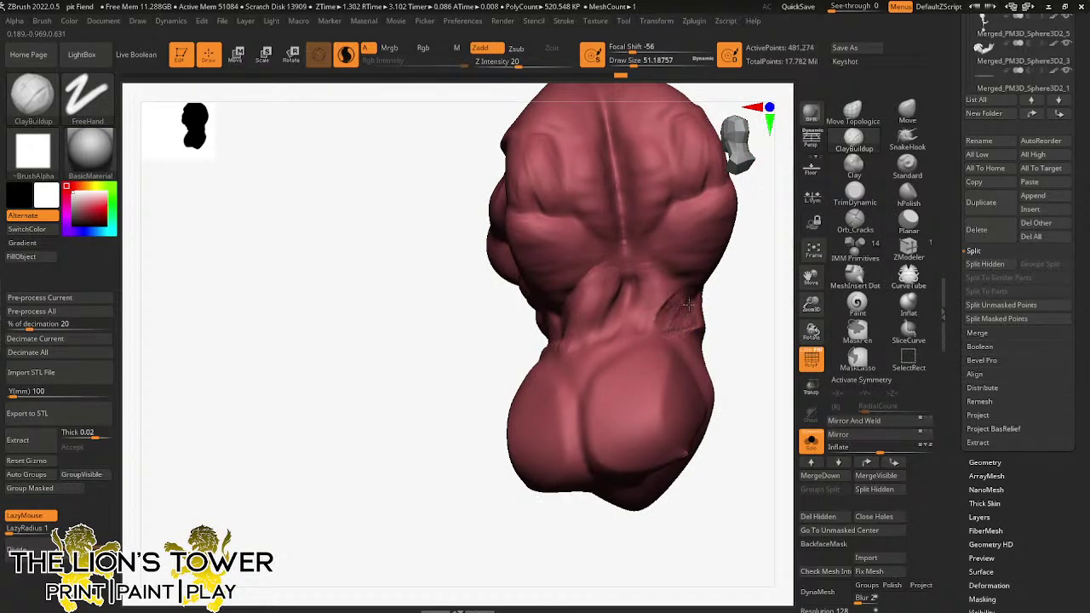
right_click_drag(688, 305, 697, 319)
key("shift")
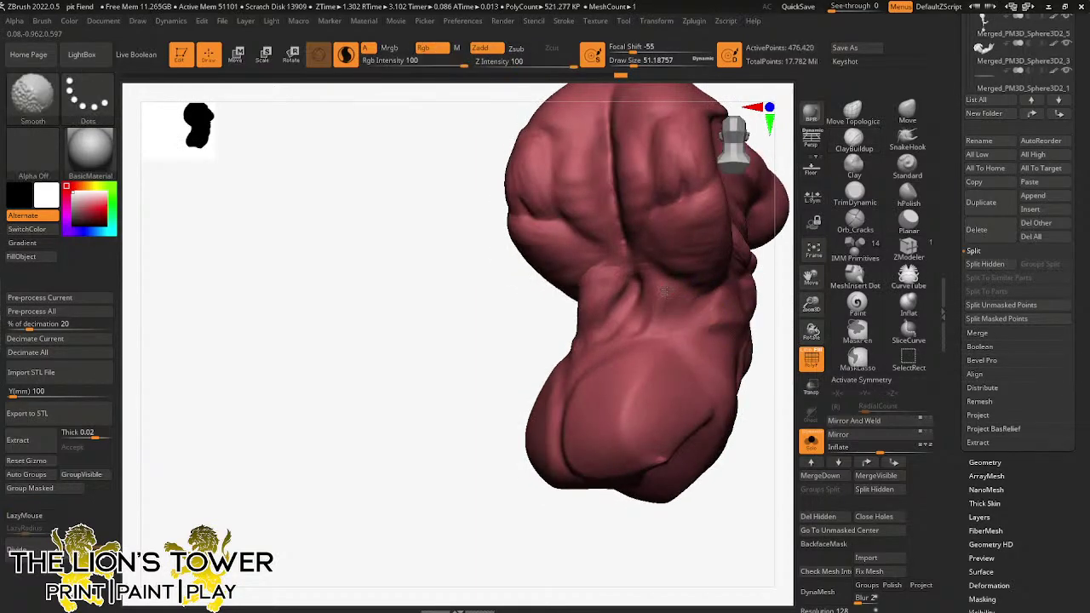
left_click_drag(663, 291, 666, 295, "shift")
mouse_move(665, 294)
right_mouse_down()
mouse_move(697, 297)
mouse_move(685, 300)
right_mouse_up()
- Smooth the lower-back muscles and add ClayBuildup strokes across the figure's left flank above the hip
left_click_drag(593, 296, 594, 314, "shift")
left_click_drag(726, 295, 772, 292)
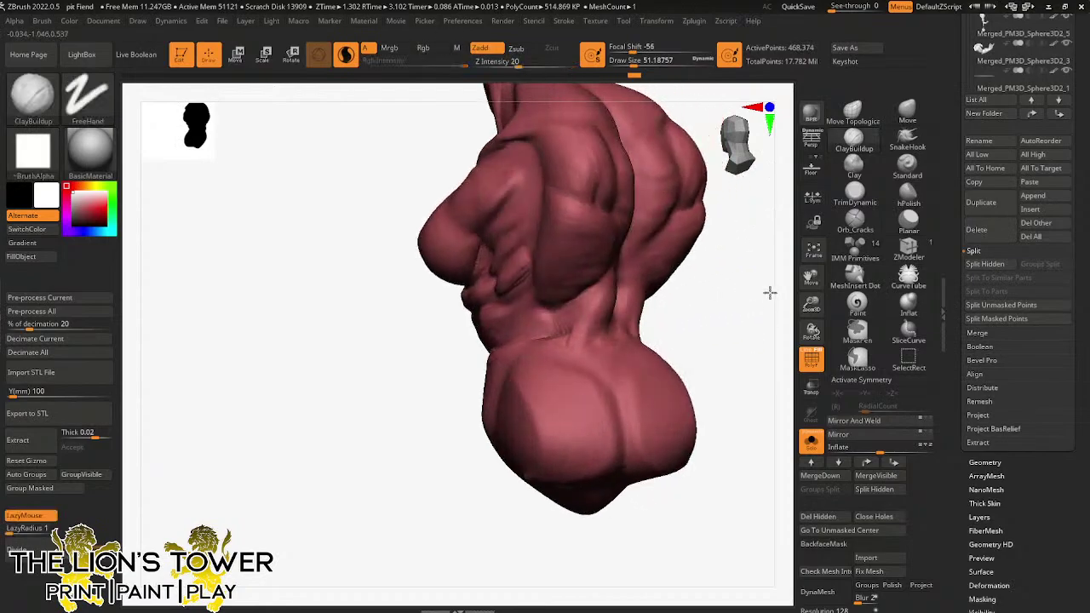
left_click_drag(608, 294, 601, 333, "shift")
left_click_drag(654, 299, 715, 301)
mouse_move(544, 334)
left_mouse_down()
mouse_move(572, 320)
mouse_move(541, 343)
mouse_move(547, 327)
mouse_move(499, 343)
left_mouse_up()
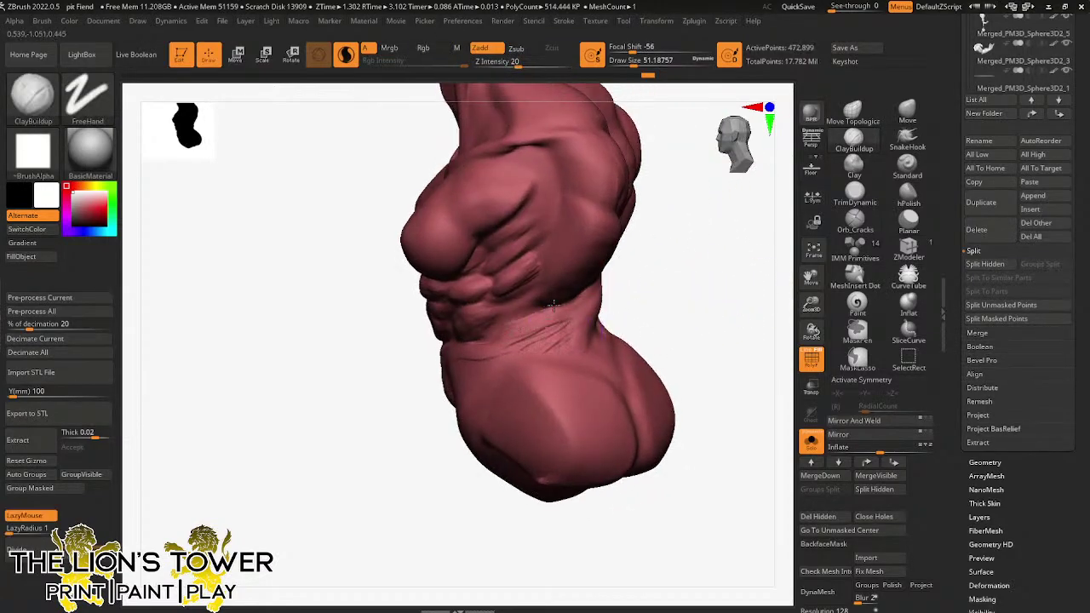
mouse_move(553, 306)
left_mouse_down()
mouse_move(501, 339)
mouse_move(565, 332)
left_mouse_up()
left_click_drag(626, 291, 677, 289)
mouse_move(567, 296)
left_mouse_down("shift")
mouse_move(508, 340)
mouse_move(562, 315)
left_mouse_up("shift")
- Shape the figure's left oblique between the ribs and hip with ClayBuildup and smooth the strokes
left_click_drag(628, 299, 665, 285)
left_click_drag(533, 329, 573, 310)
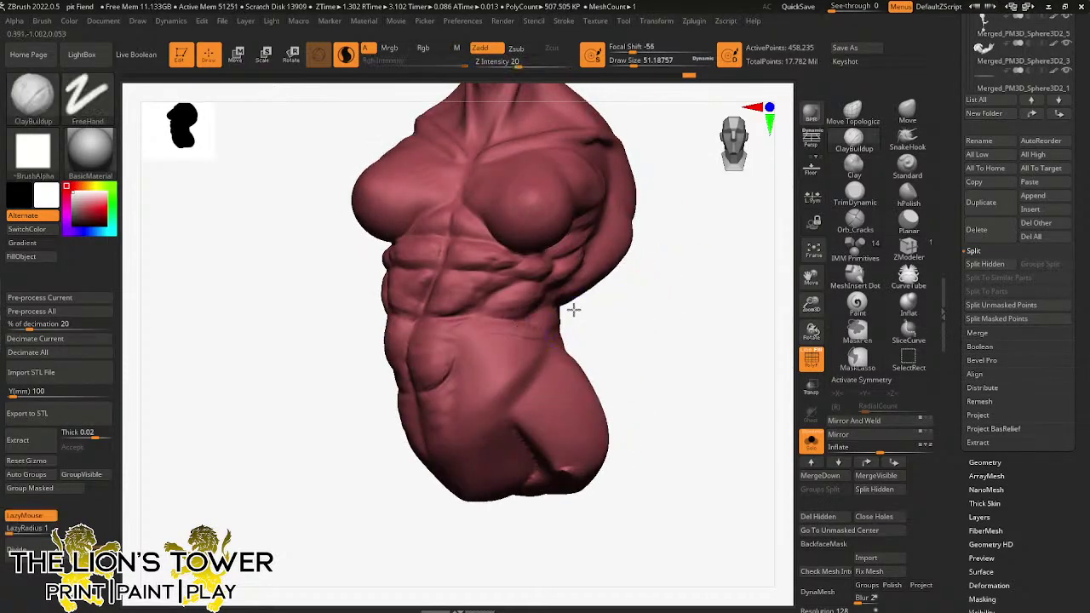
right_click_drag(601, 312, 548, 319)
key("shift")
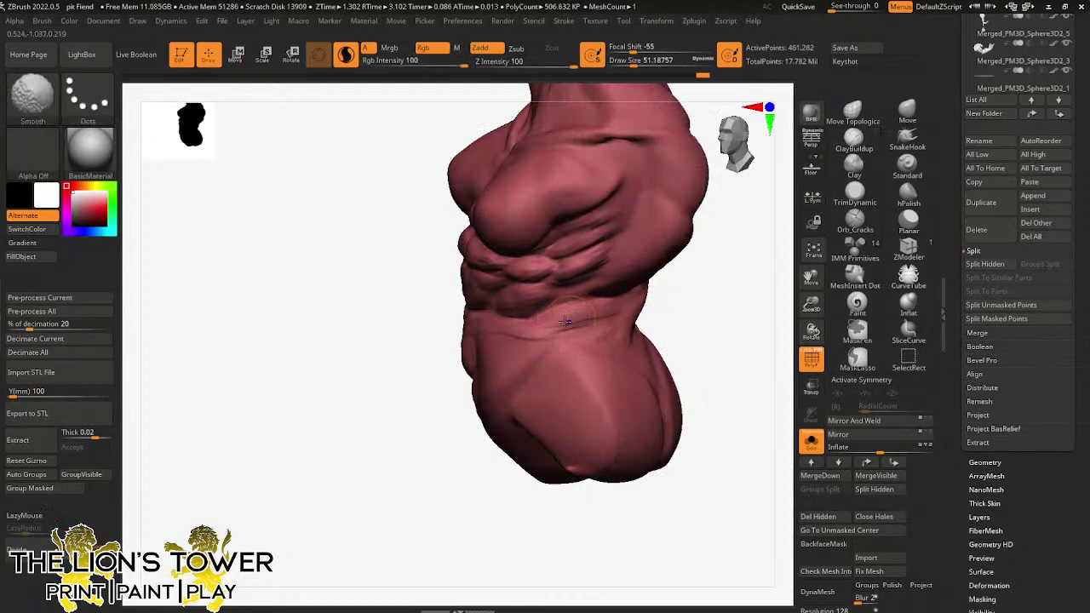
left_click_drag(565, 321, 593, 314, "shift")
mouse_move(652, 294)
left_mouse_down()
mouse_move(662, 293)
mouse_move(573, 295)
left_mouse_up()
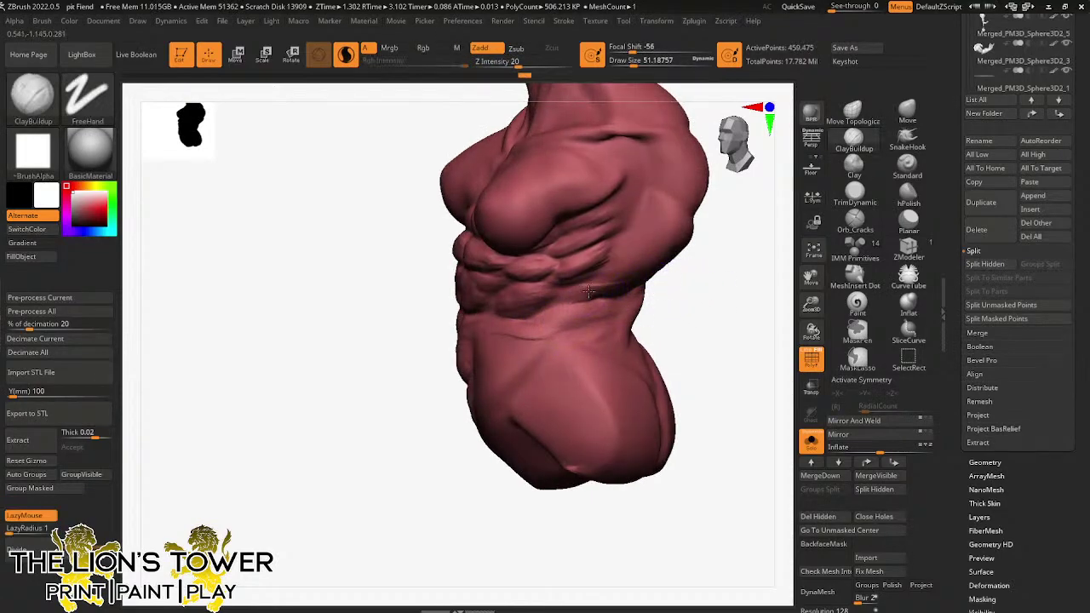
right_click_drag(588, 292, 622, 287)
key("shift")
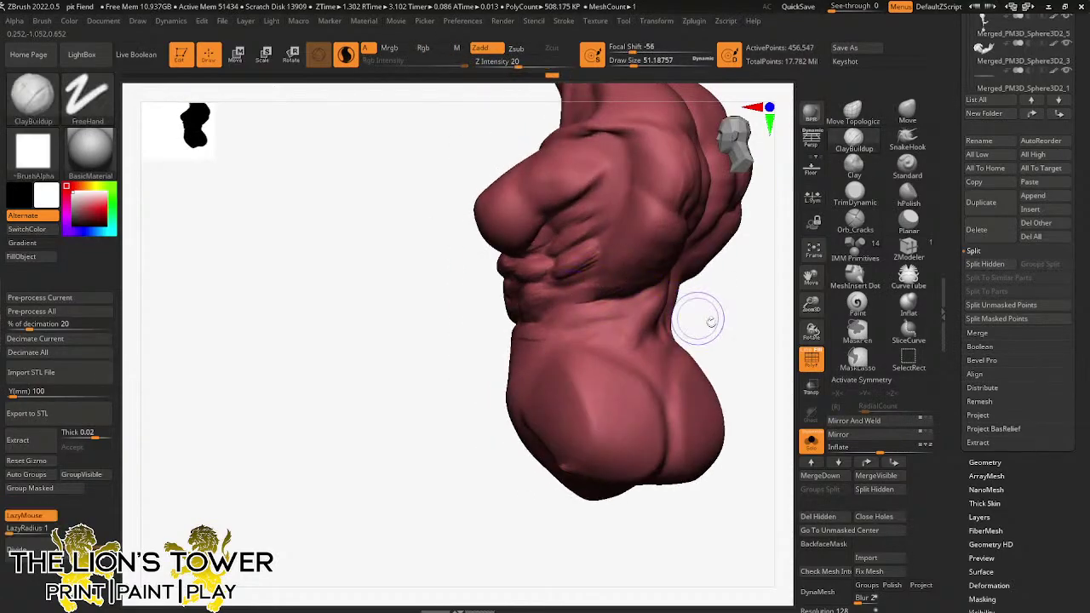
- Build up the oblique on the figure's right flank with ClayBuildup and smooth it into the waist
mouse_move(711, 321)
right_mouse_down()
mouse_move(729, 323)
mouse_move(732, 338)
mouse_move(716, 360)
mouse_move(517, 308)
mouse_move(538, 255)
right_mouse_up()
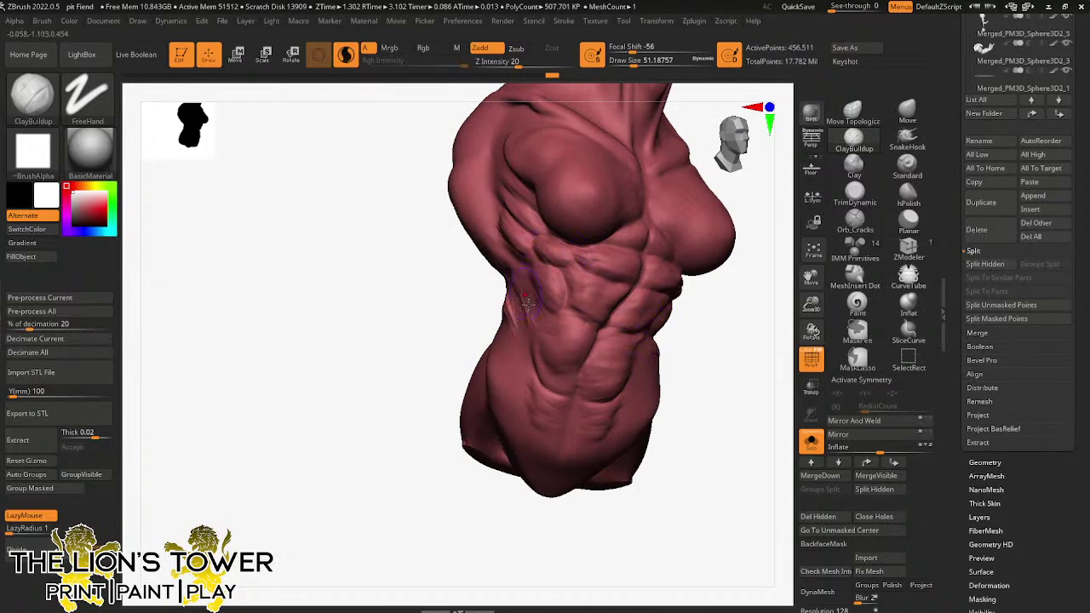
key("shift")
right_click_drag(462, 273, 519, 330)
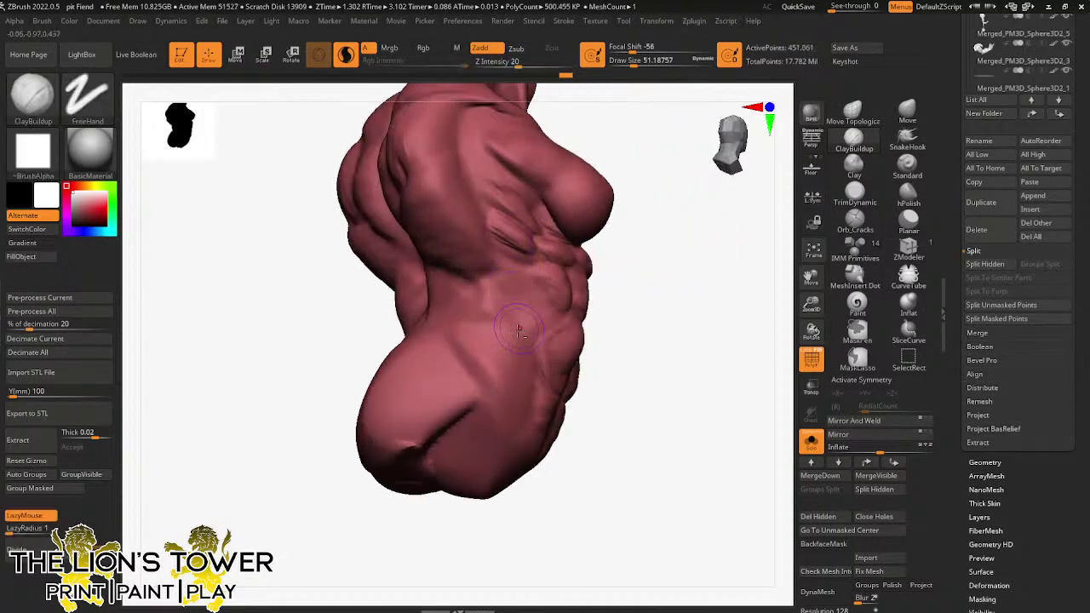
key("shift")
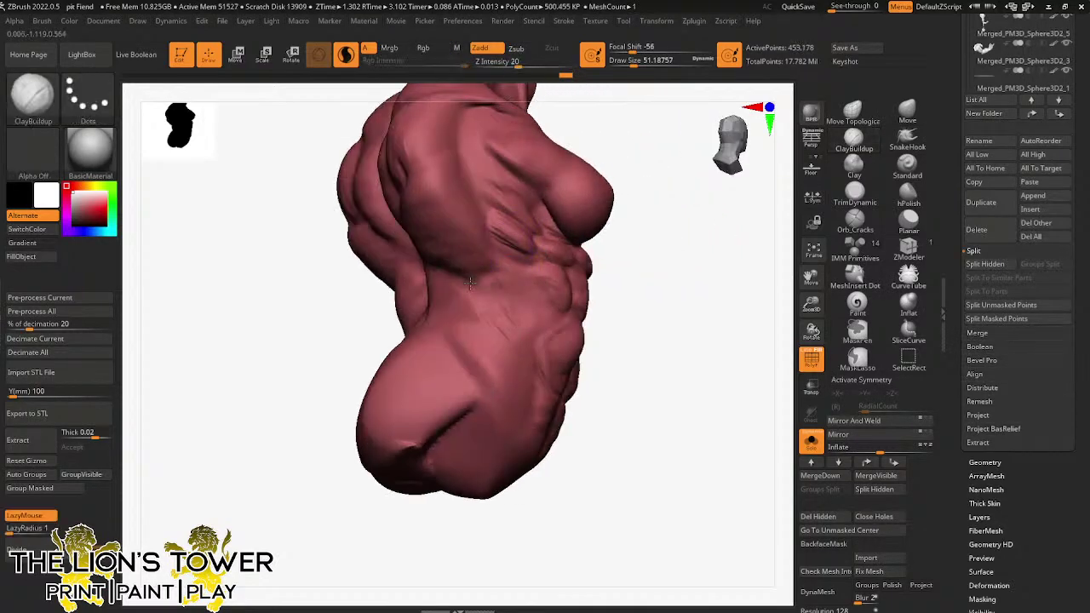
right_click_drag(499, 304, 599, 334)
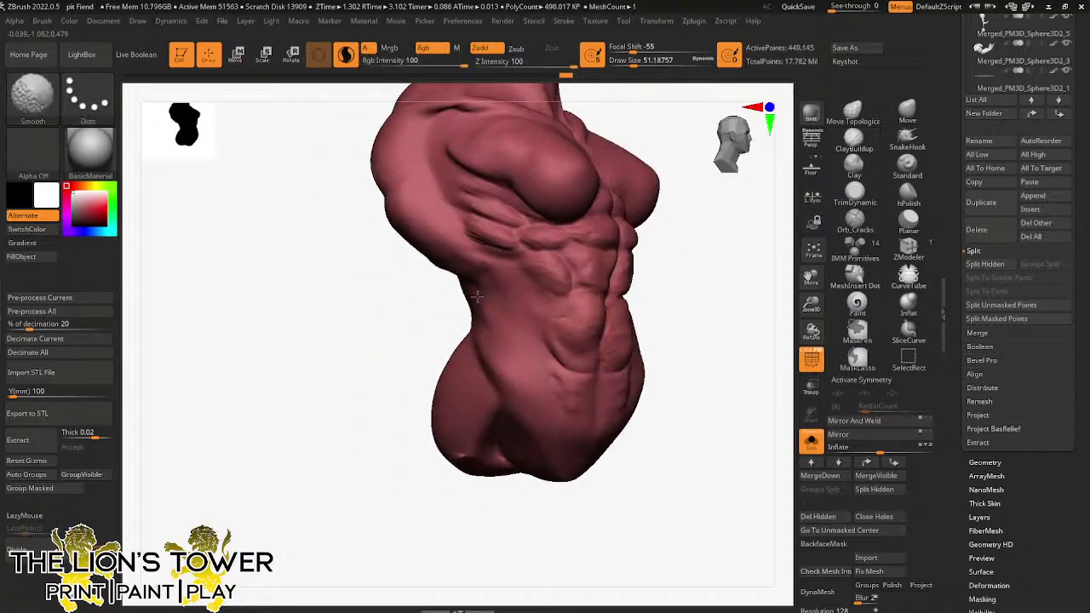
- Smooth the ends of the rib muscles on both sides of the torso
right_click_drag(698, 316, 696, 277)
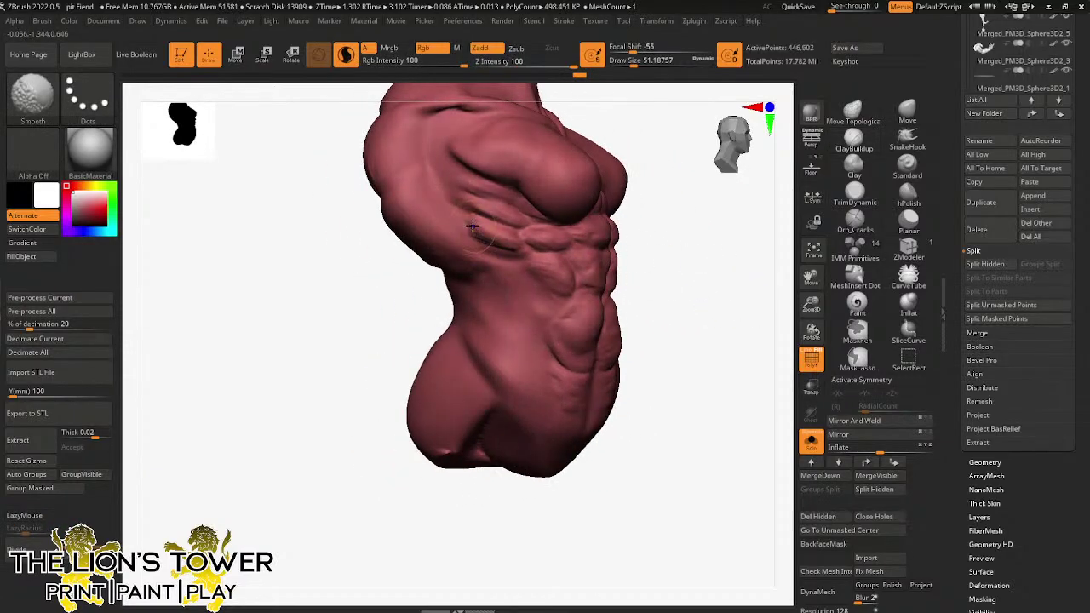
mouse_move(457, 181)
left_mouse_down()
mouse_move(723, 275)
mouse_move(630, 282)
mouse_move(482, 232)
left_mouse_up()
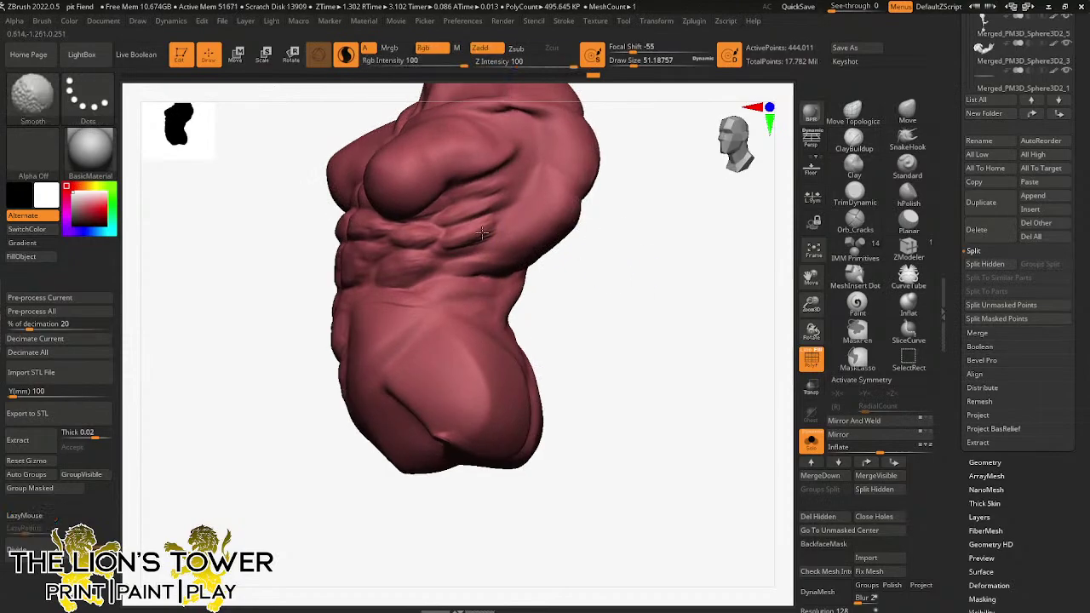
mouse_move(622, 314)
left_mouse_down()
mouse_move(685, 332)
mouse_move(563, 306)
mouse_move(644, 304)
mouse_move(723, 336)
left_mouse_up()
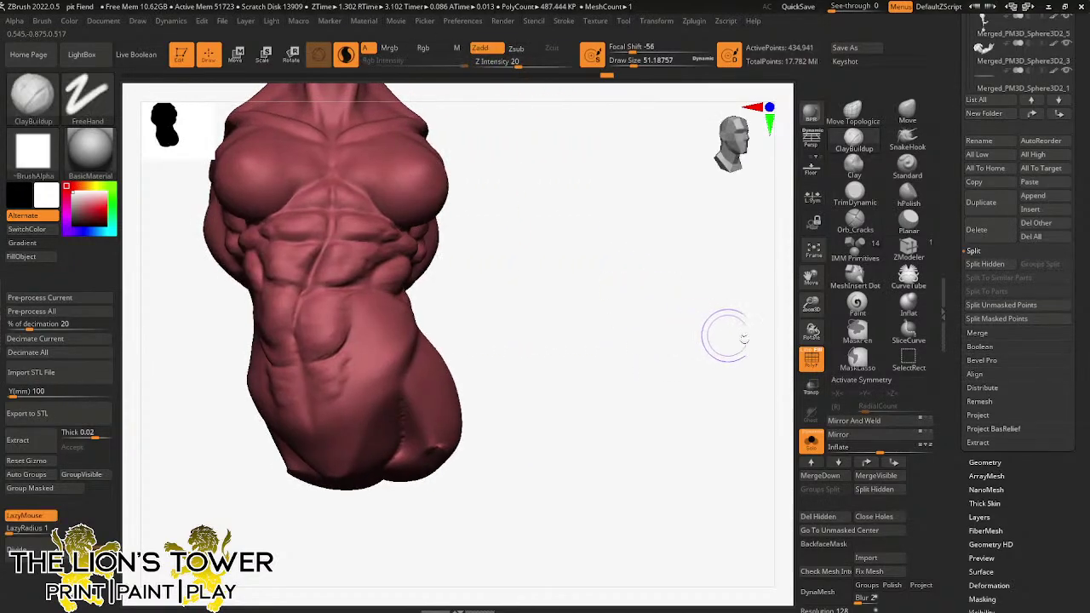
- Turn off Solo mode and unhide all the remaining polygroups of the body
left_click(811, 442)
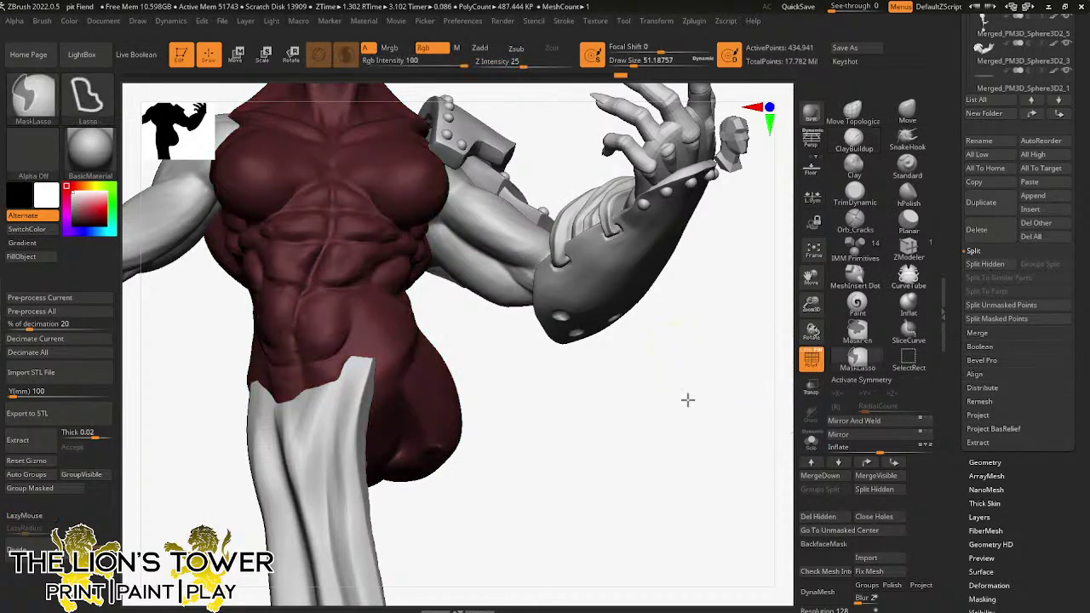
key("ctrl+shift")
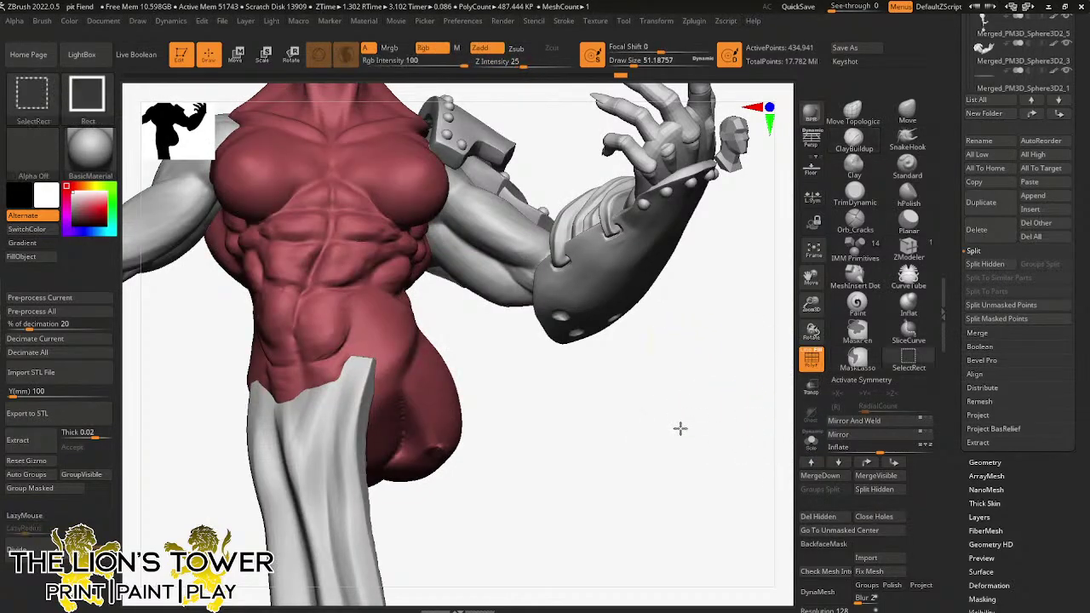
left_click(680, 432, "ctrl+shift")
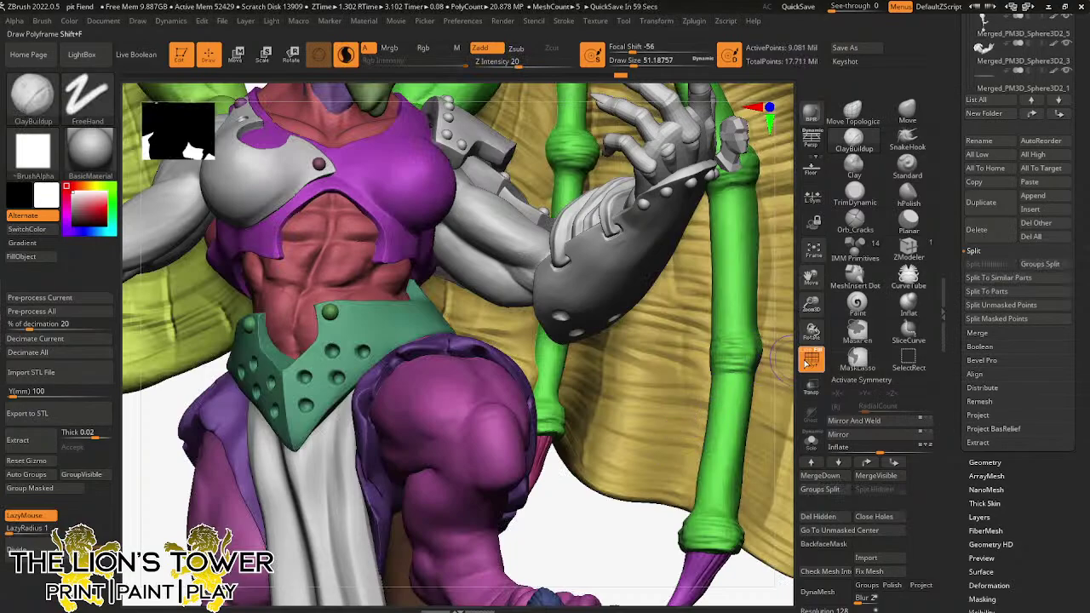
mouse_move(812, 317)
left_mouse_down()
mouse_move(811, 300)
mouse_move(810, 336)
left_mouse_up()
mouse_move(743, 358)
left_mouse_down()
mouse_move(749, 390)
mouse_move(713, 382)
left_mouse_up()
- Save the project again as pit Fiend.zpr in the SCULPTS folder, overwriting the existing file
key("ctrl+s")
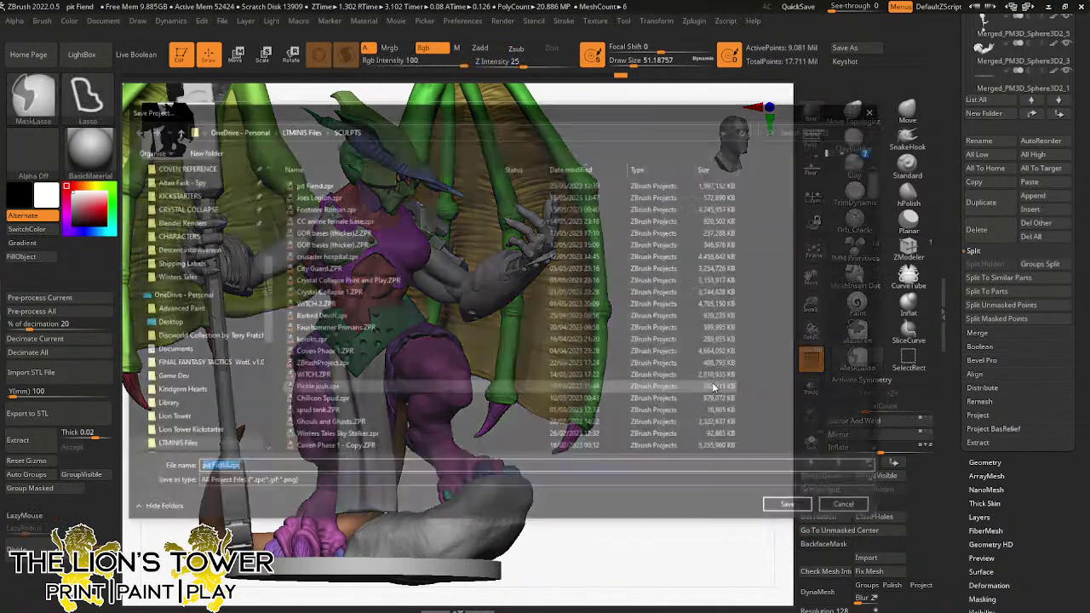
left_click(792, 508)
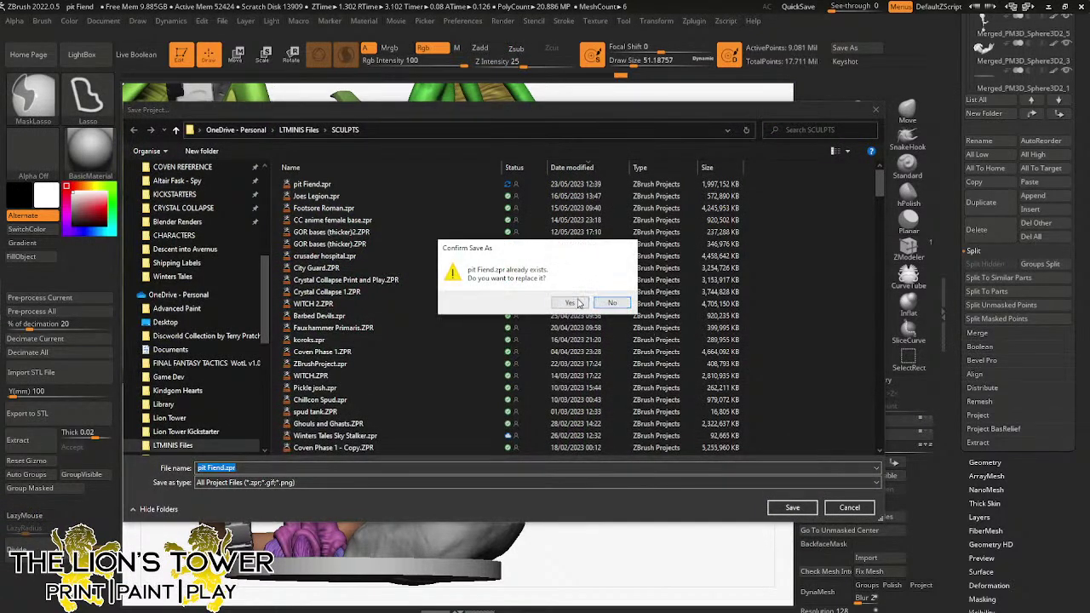
left_click(609, 304)
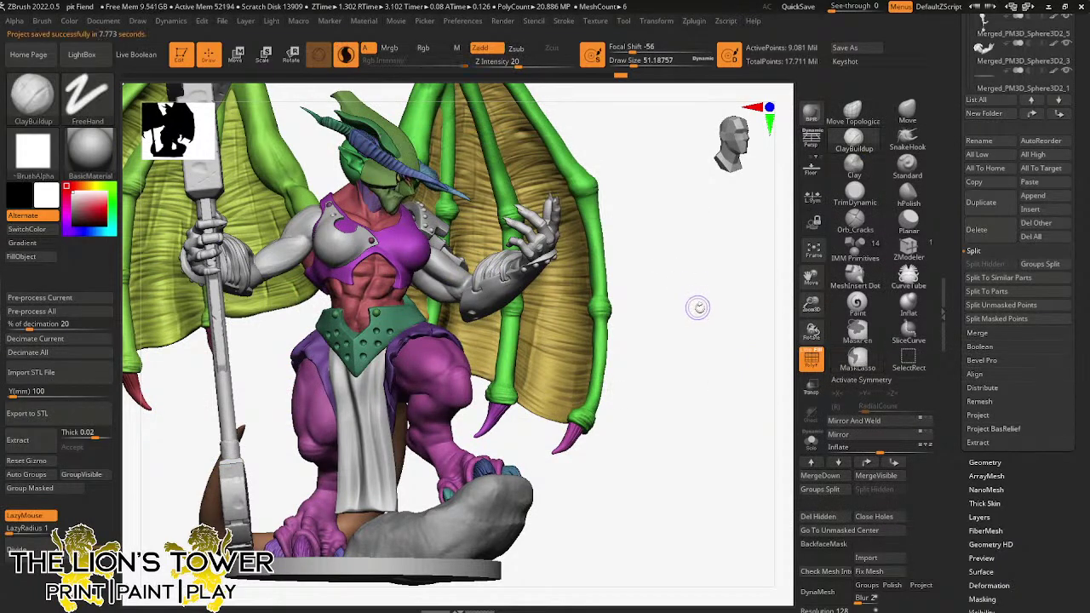
- Make the rock under the figure's raised foot the active subtool
mouse_move(812, 302)
left_mouse_down()
mouse_move(811, 257)
mouse_move(811, 298)
mouse_move(824, 290)
left_mouse_up()
key("f")
mouse_move(733, 334)
left_mouse_down()
mouse_move(726, 342)
mouse_move(740, 345)
mouse_move(810, 327)
mouse_move(810, 303)
mouse_move(754, 304)
mouse_move(673, 339)
mouse_move(728, 296)
mouse_move(717, 353)
mouse_move(699, 345)
mouse_move(727, 357)
mouse_move(747, 349)
mouse_move(498, 511)
mouse_move(538, 505)
left_mouse_up()
left_click(386, 545, "alt")
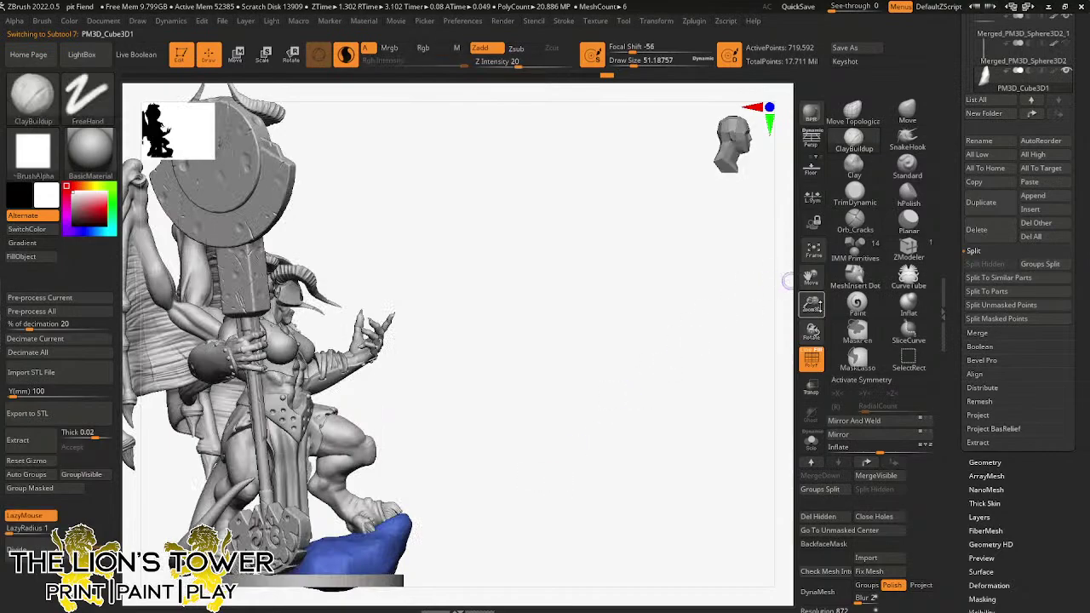
left_click_drag(815, 306, 813, 325)
left_click_drag(812, 278, 863, 291)
- Check the Skull_2 tool on the canvas and return to the pit fiend's PM3D_Cube3D1 tool
left_click_drag(954, 174, 954, 561)
left_click(992, 230)
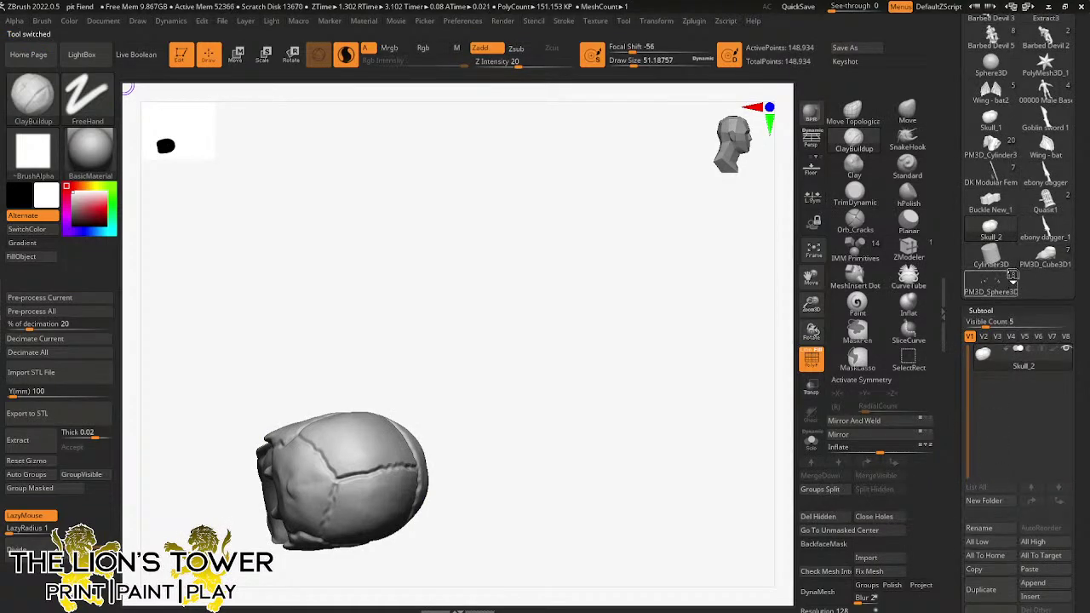
left_click(1012, 276)
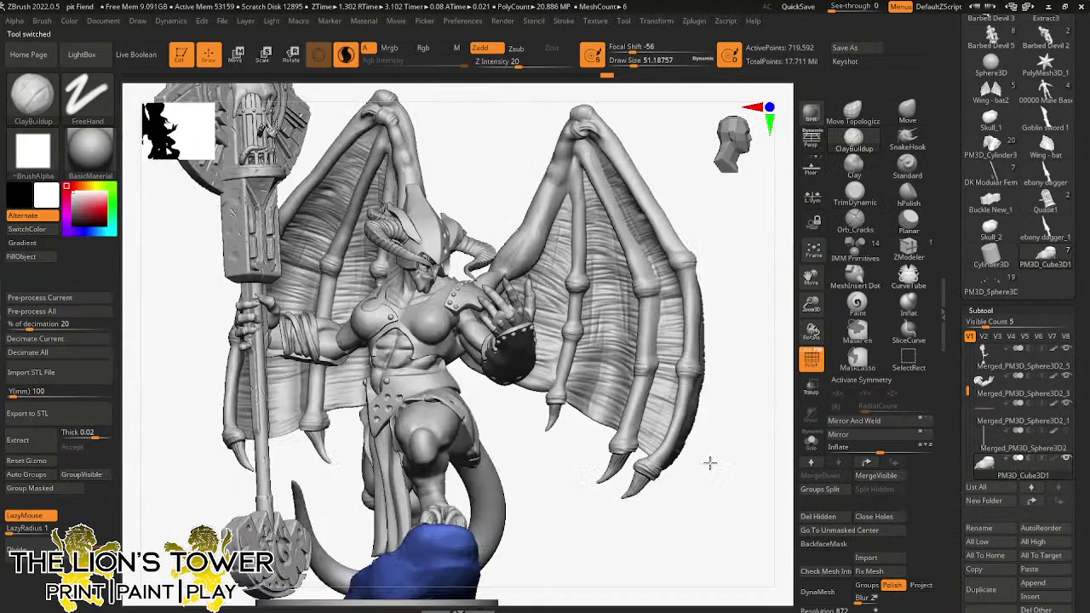
left_click_drag(787, 423, 788, 227, "alt")
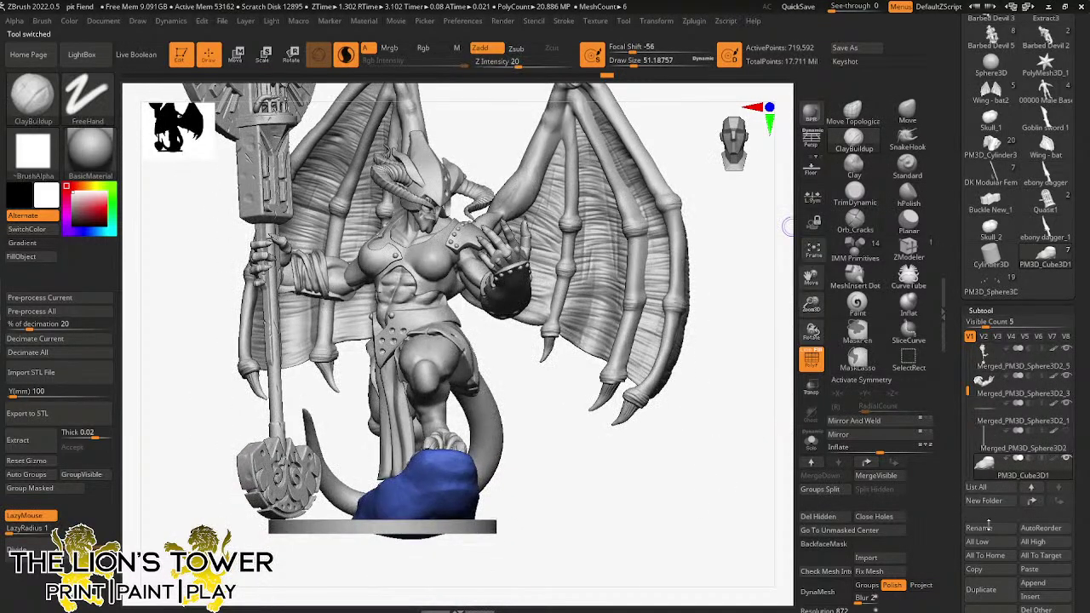
- Paste the copied skull into the pit fiend tool and copy the 00000 Male Base subtool over from the PM3D_Sphere3D tool
left_click(1030, 569)
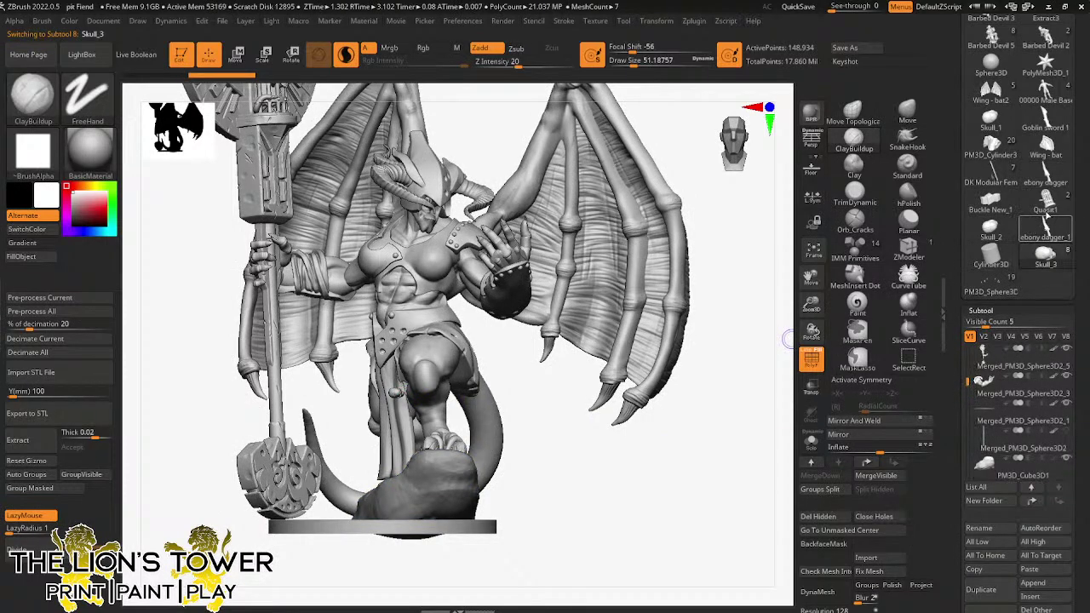
left_click(990, 279)
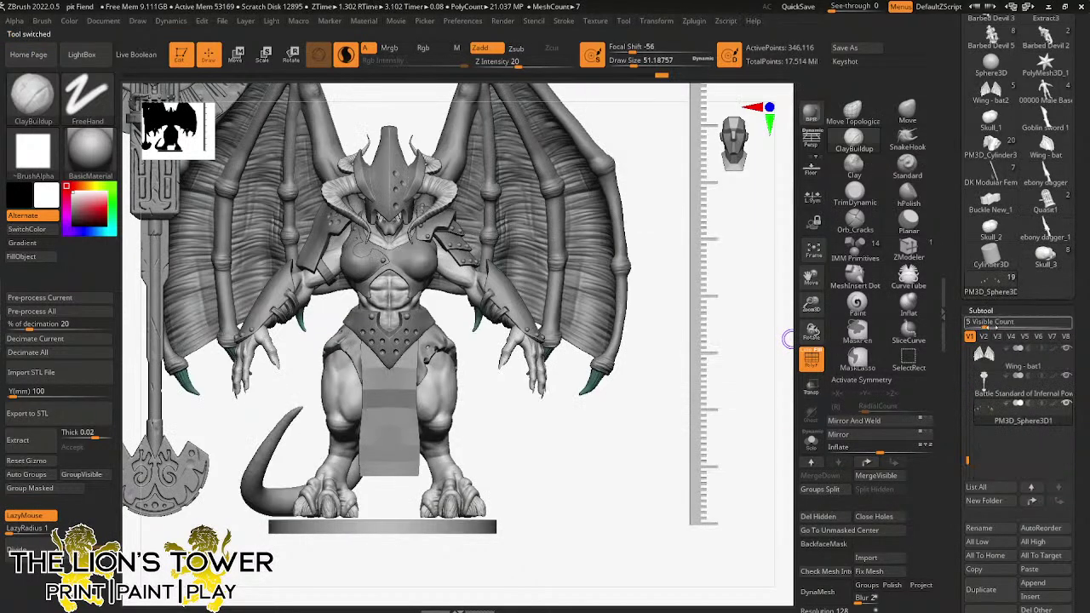
left_click_drag(968, 460, 968, 404)
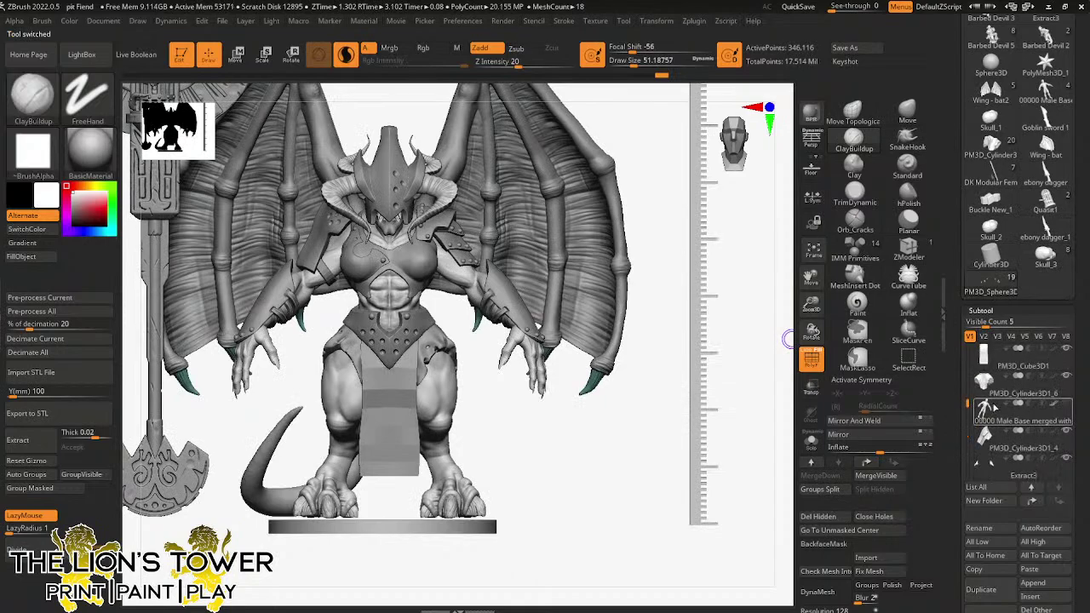
left_click(986, 416)
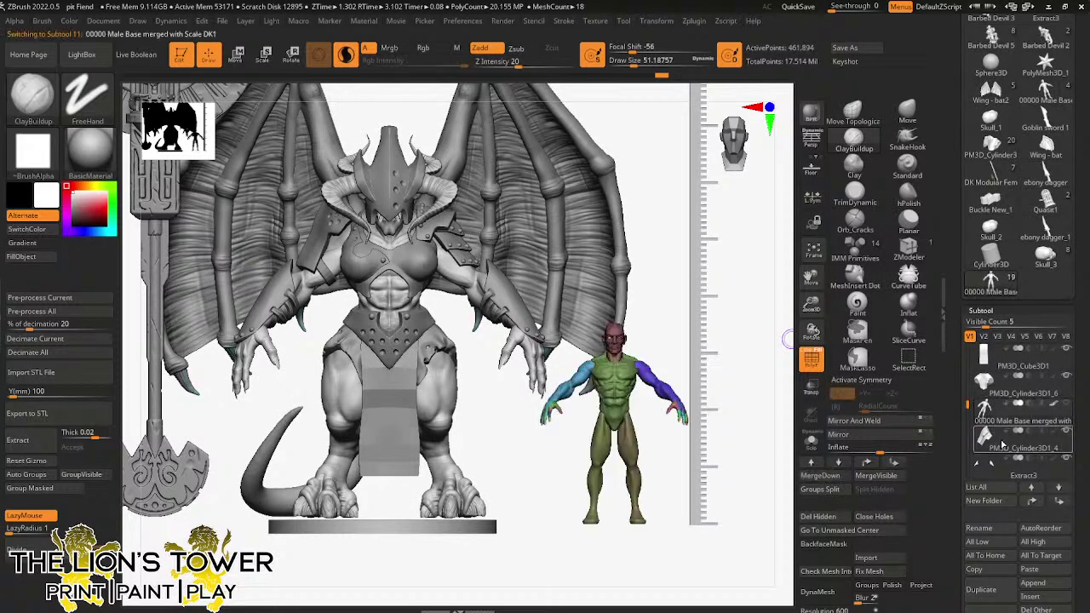
left_click(1044, 256)
left_click(1034, 570)
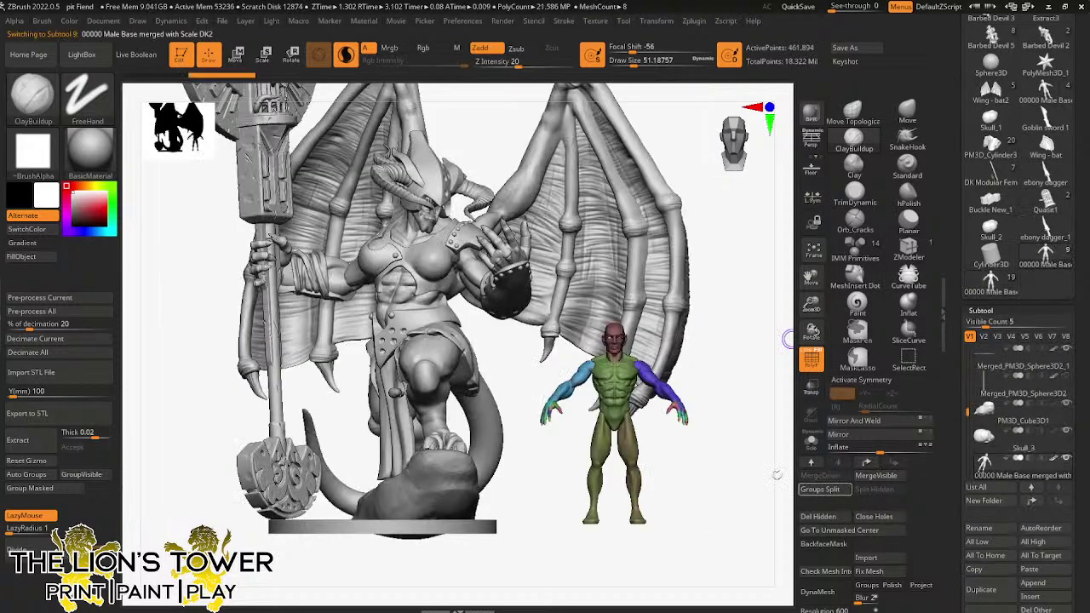
- Move the pasted skull beside the male base figure and rotate it upright to face the same way as the figure
left_click(399, 393, "alt")
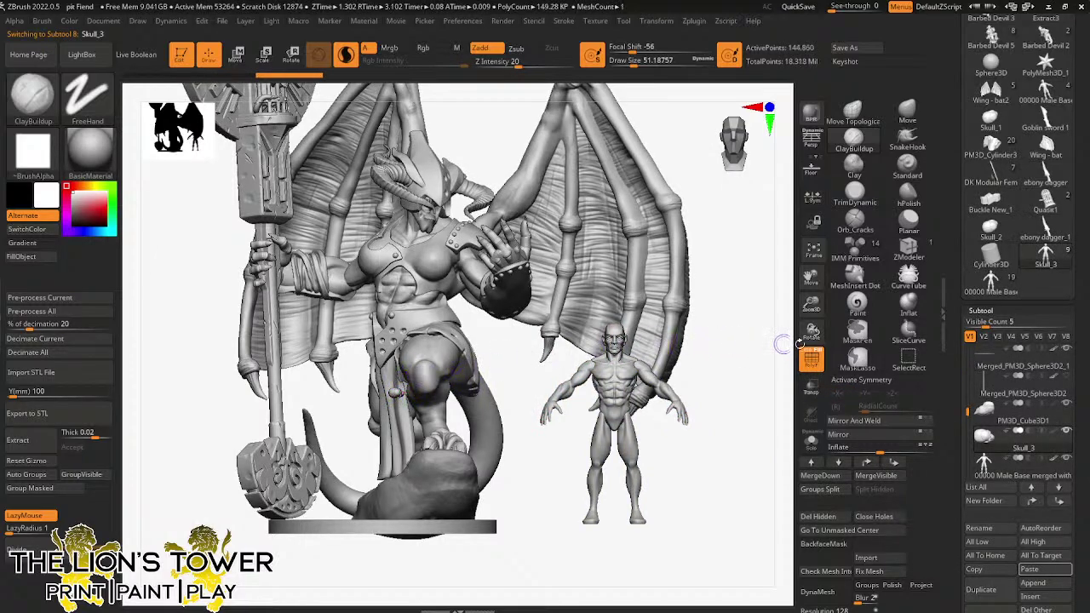
left_click(263, 57)
left_click(371, 315)
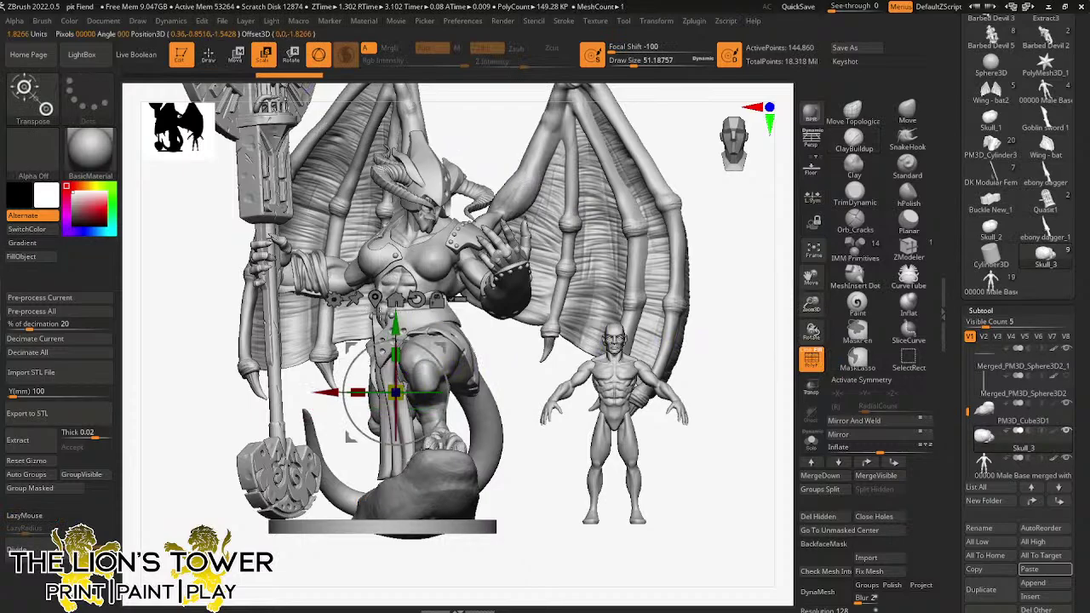
left_click_drag(438, 344, 735, 321)
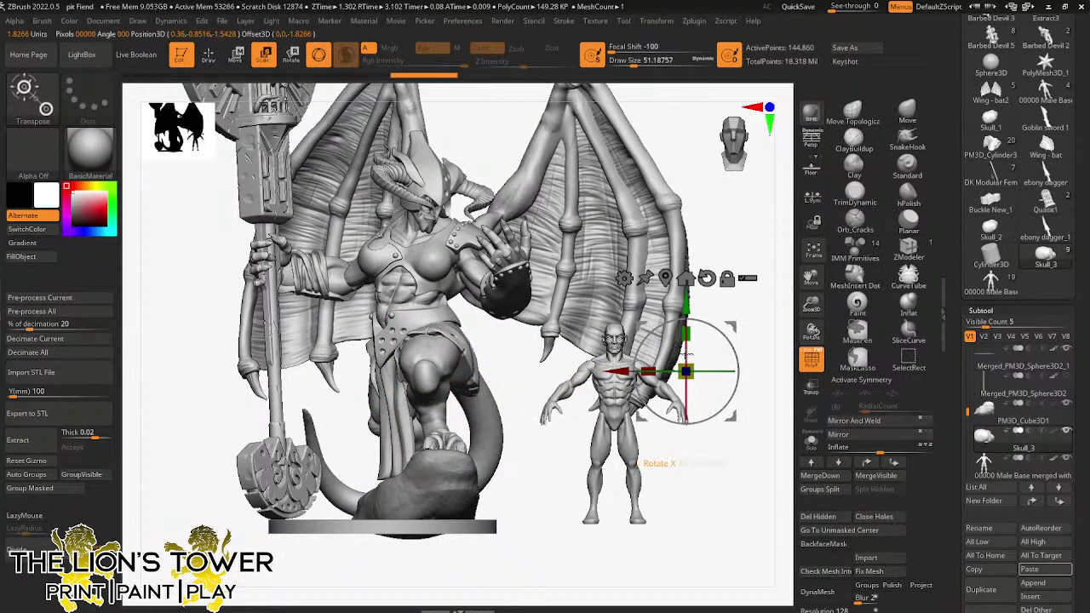
left_click_drag(688, 347, 702, 259)
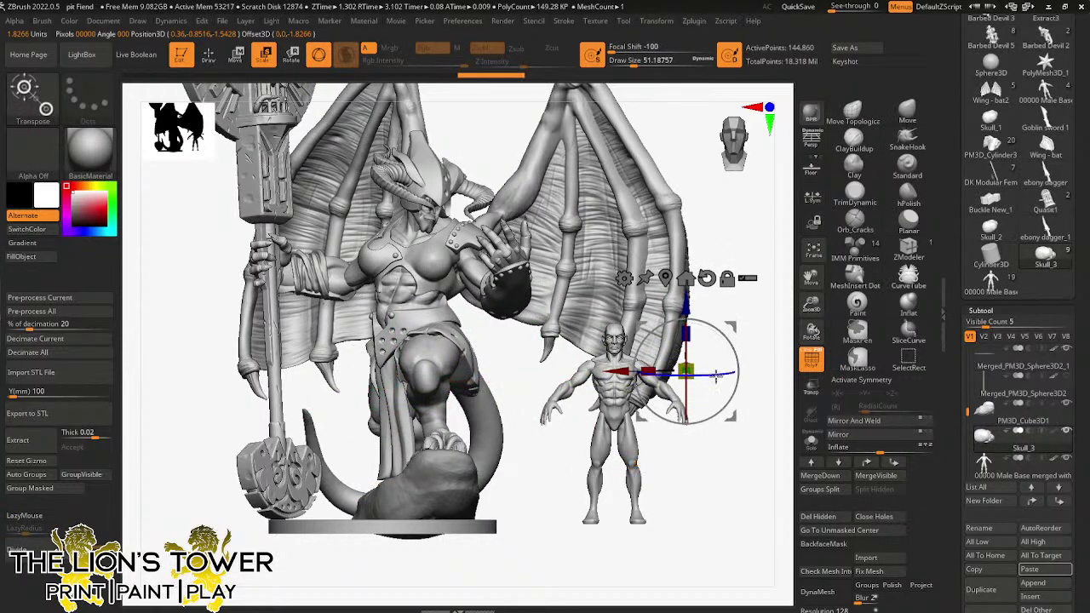
left_click_drag(716, 372, 690, 375)
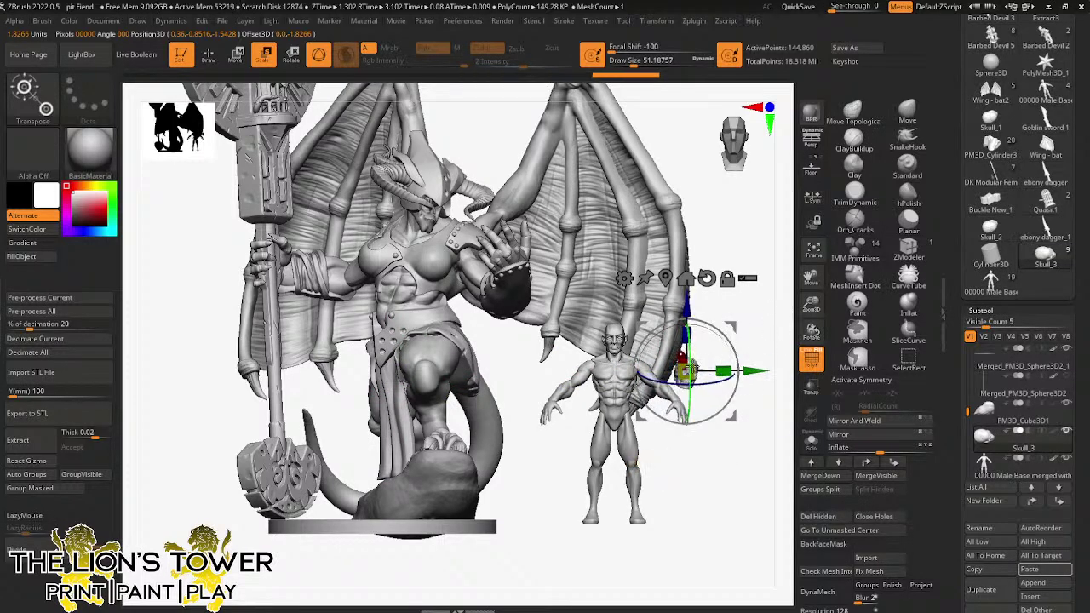
left_click_drag(732, 327, 674, 303)
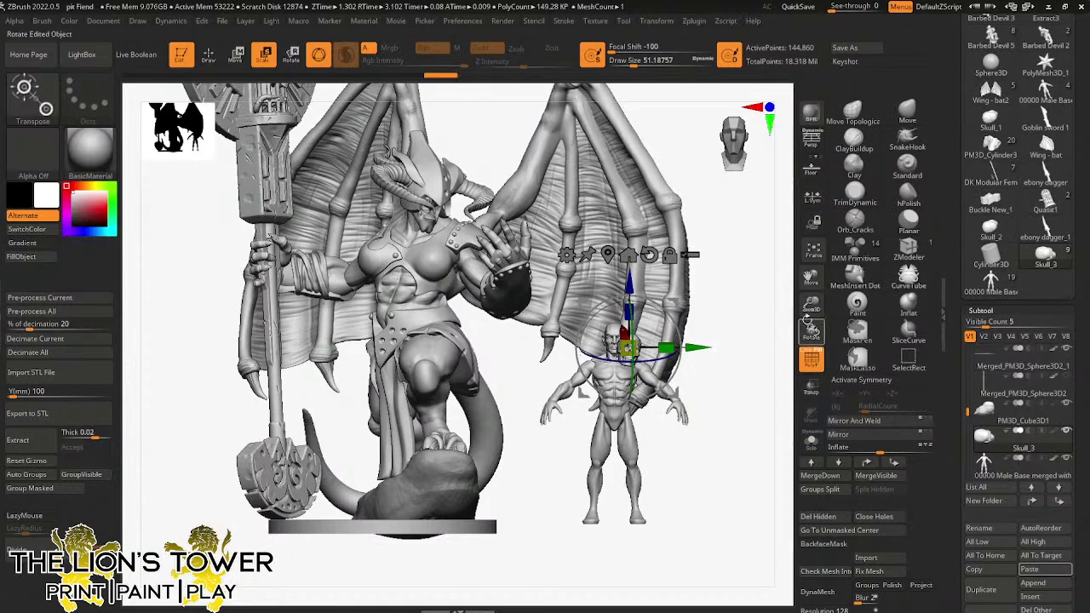
- Scale the skull to roughly human head size and position it over the male base figure's head
left_click_drag(812, 305, 812, 392)
left_click_drag(626, 348, 594, 315)
left_click_drag(632, 278, 628, 268)
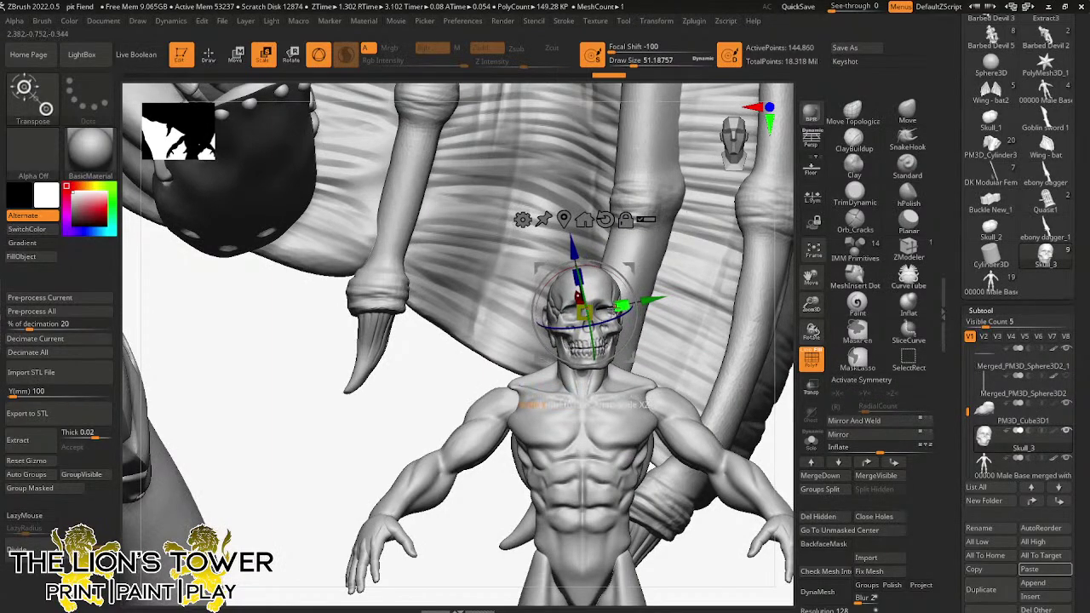
left_click_drag(611, 315, 610, 316)
left_click_drag(766, 458, 481, 391)
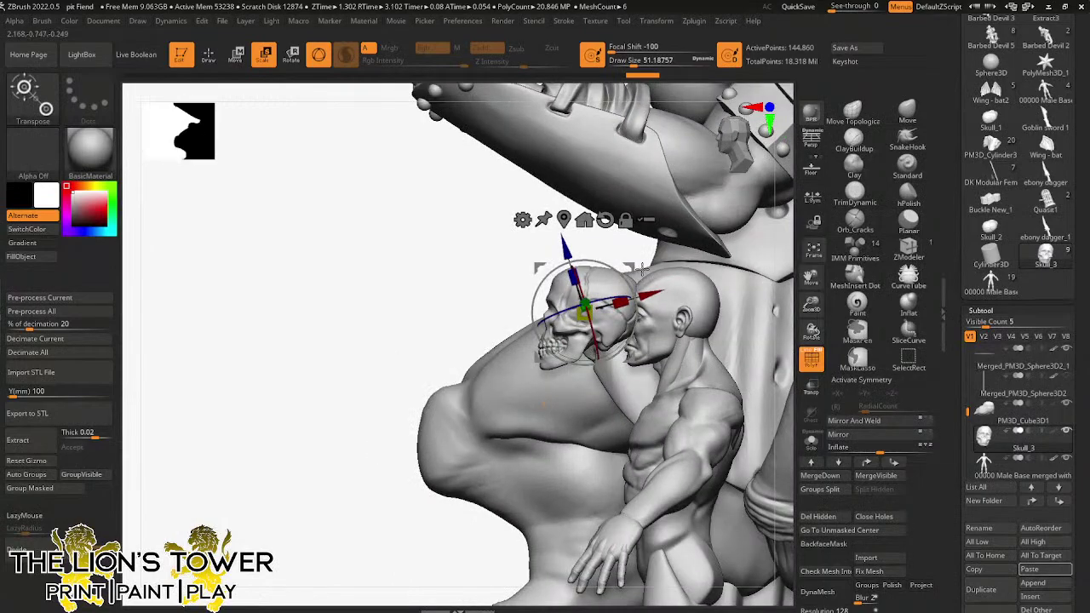
left_click_drag(630, 268, 711, 264)
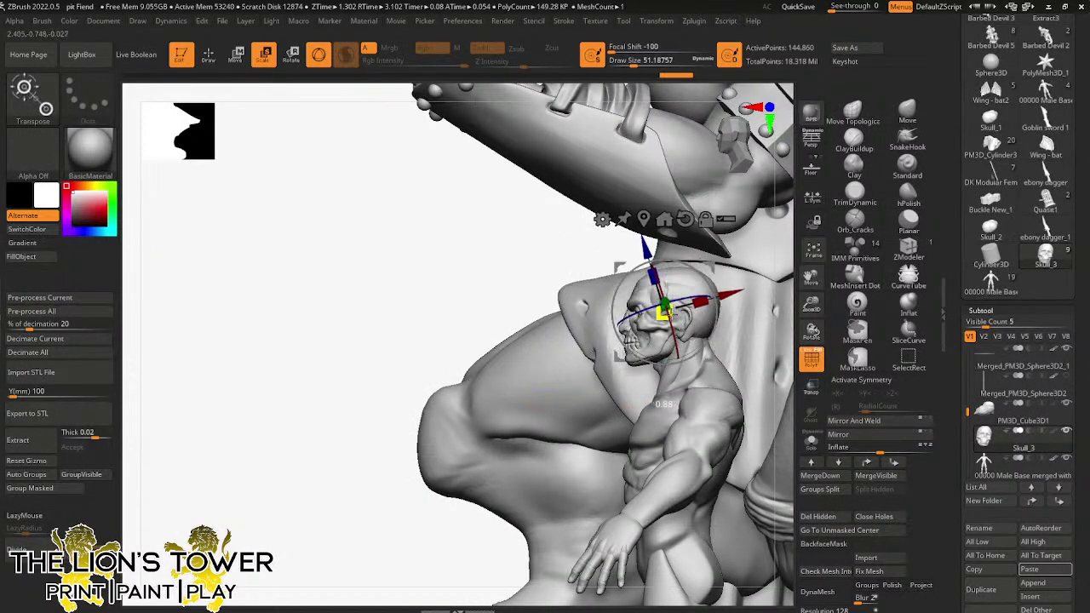
left_click_drag(706, 269, 711, 265)
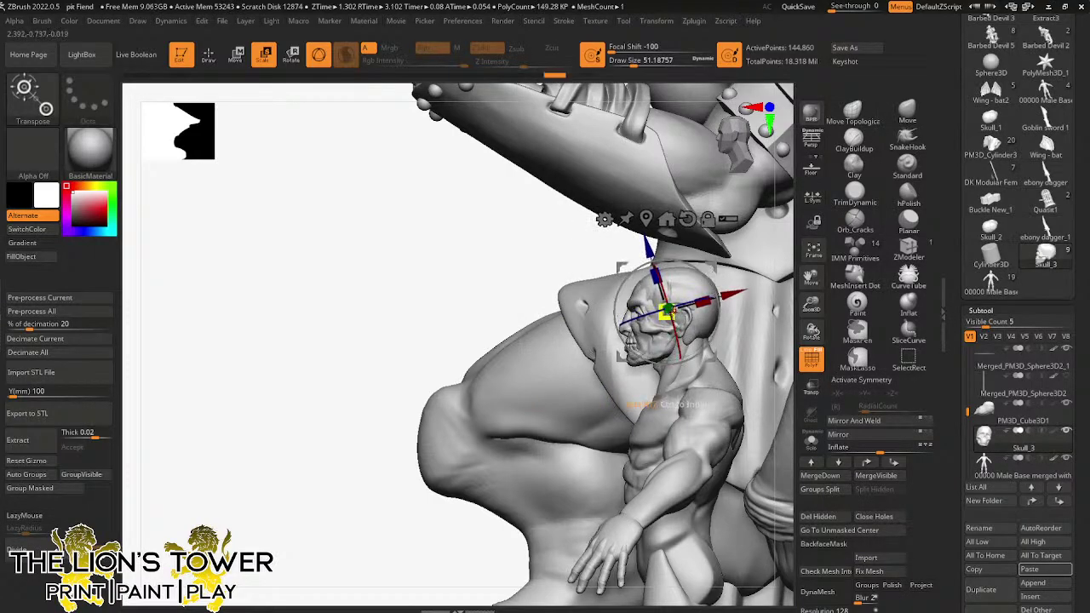
- Fine-tune the skull's size and placement against the male figure's head, comparing them from the front and side
left_click_drag(431, 558, 635, 528)
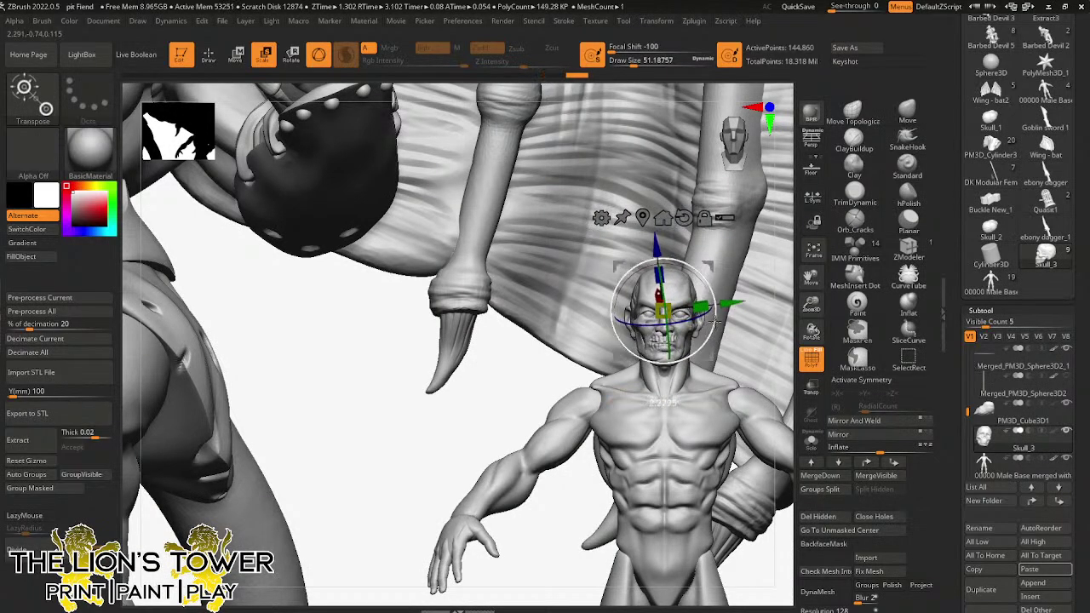
left_click_drag(515, 398, 438, 430)
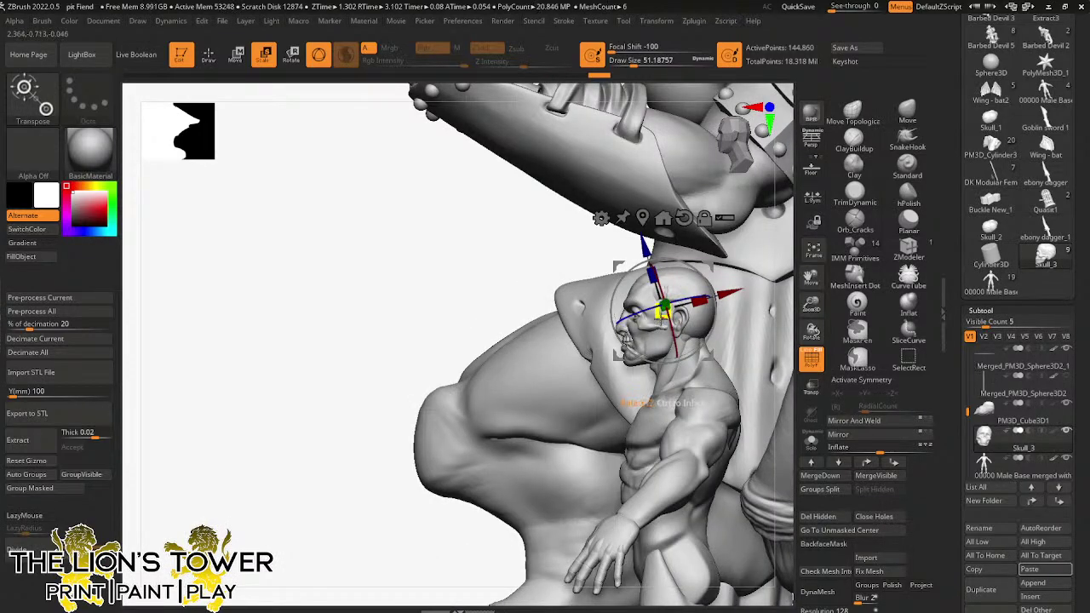
left_click_drag(710, 265, 710, 267)
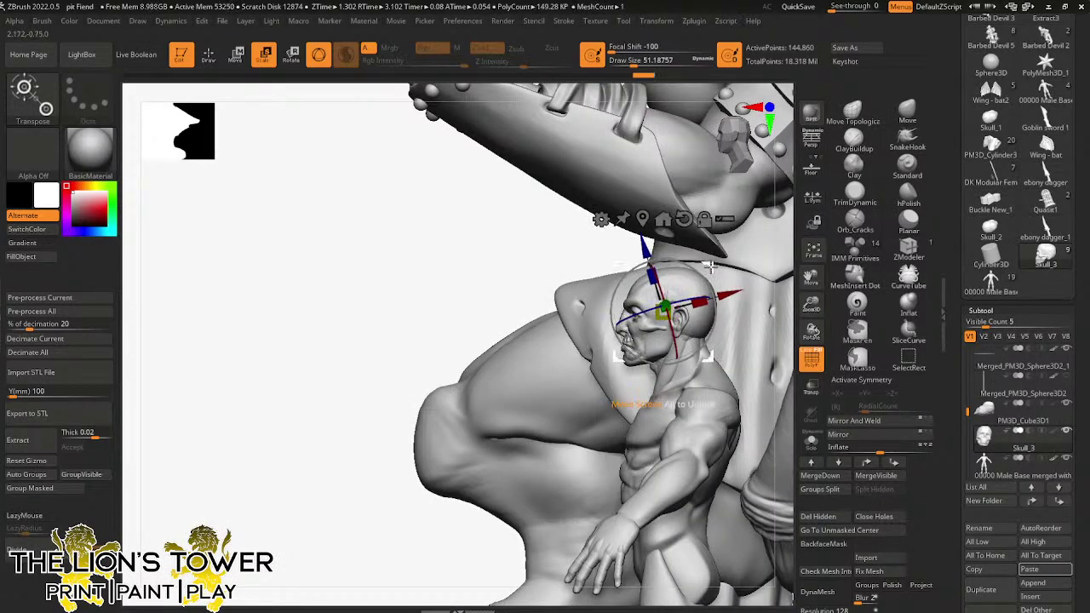
left_click_drag(811, 305, 791, 240)
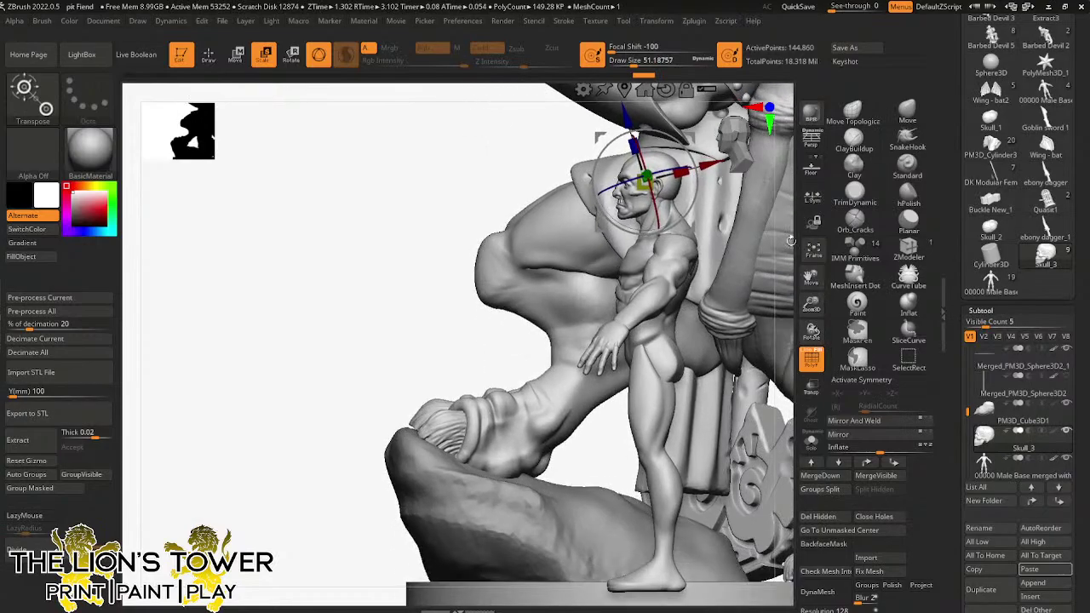
left_click_drag(468, 372, 625, 324)
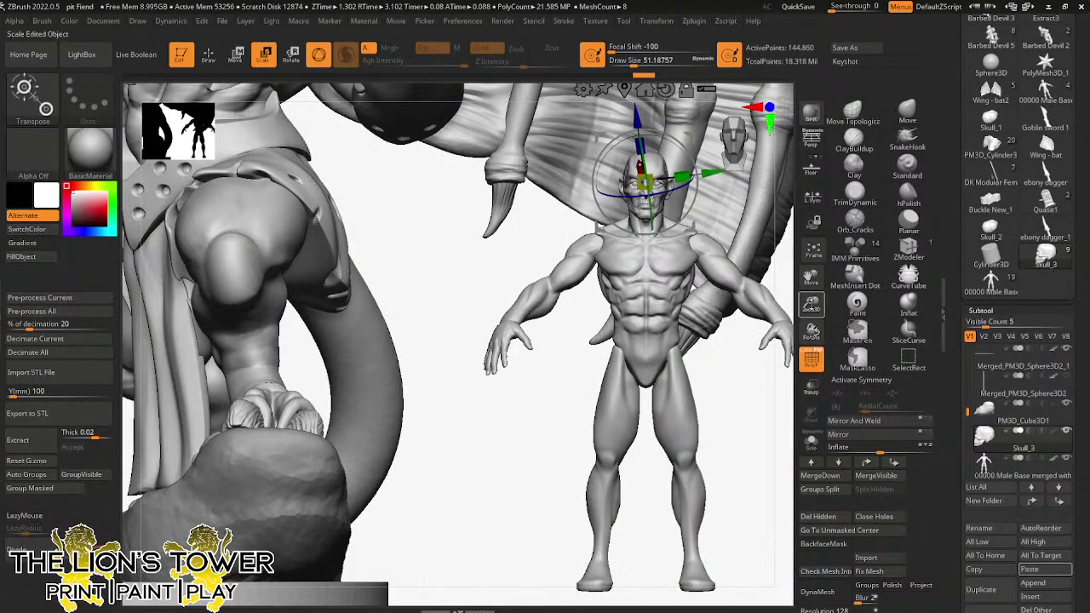
left_click_drag(810, 305, 830, 324)
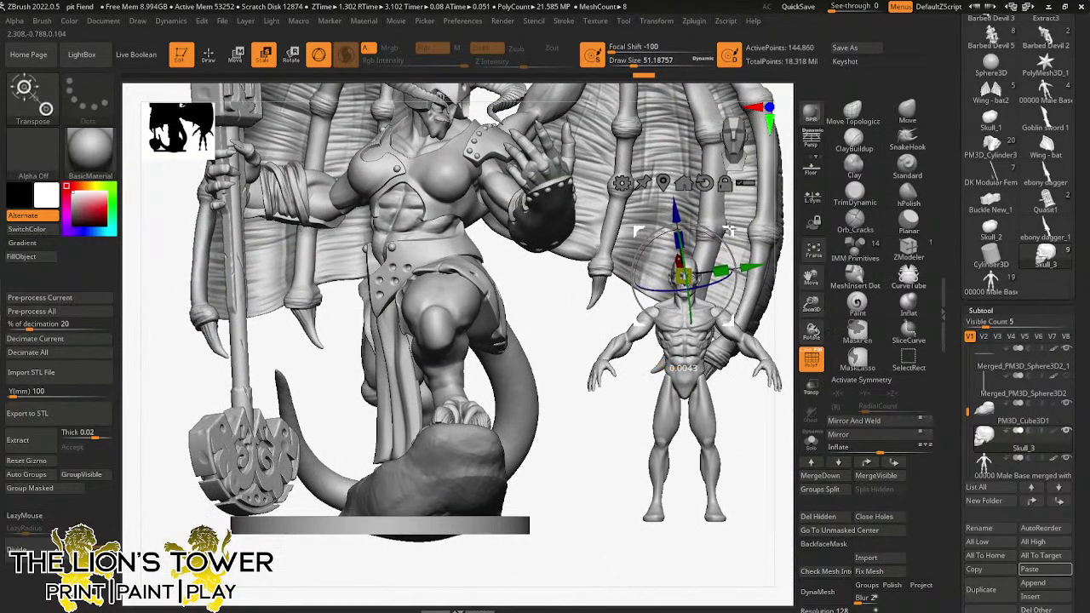
- Move the scaled skull down onto the base, at the foot of the rock beside the hammer head
left_click_drag(729, 231, 389, 449)
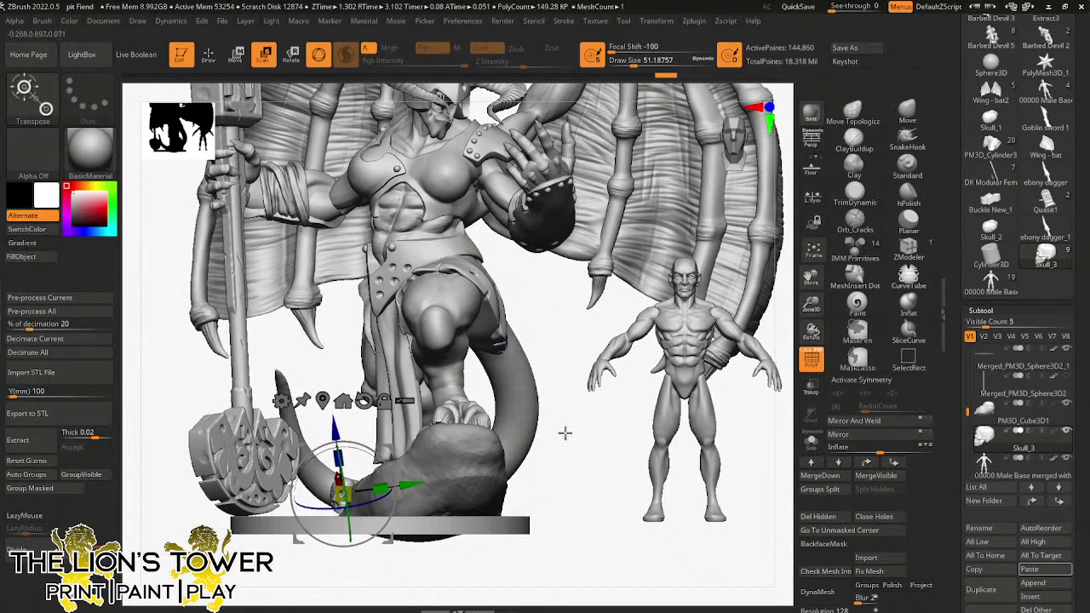
left_click_drag(565, 433, 606, 468)
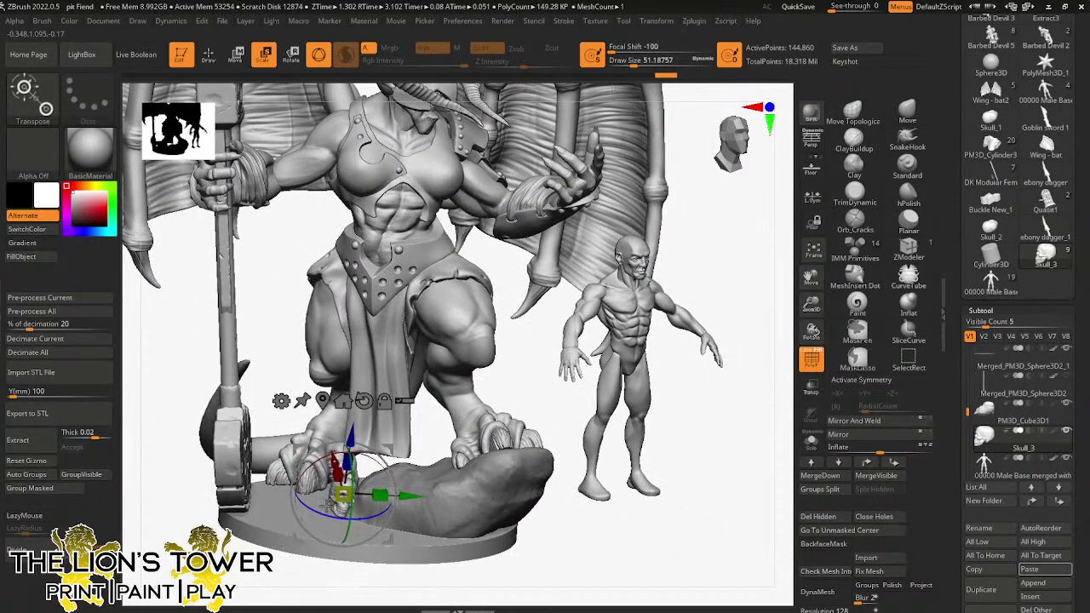
mouse_move(562, 527)
left_mouse_down()
mouse_move(610, 529)
mouse_move(612, 471)
mouse_move(389, 459)
left_mouse_up()
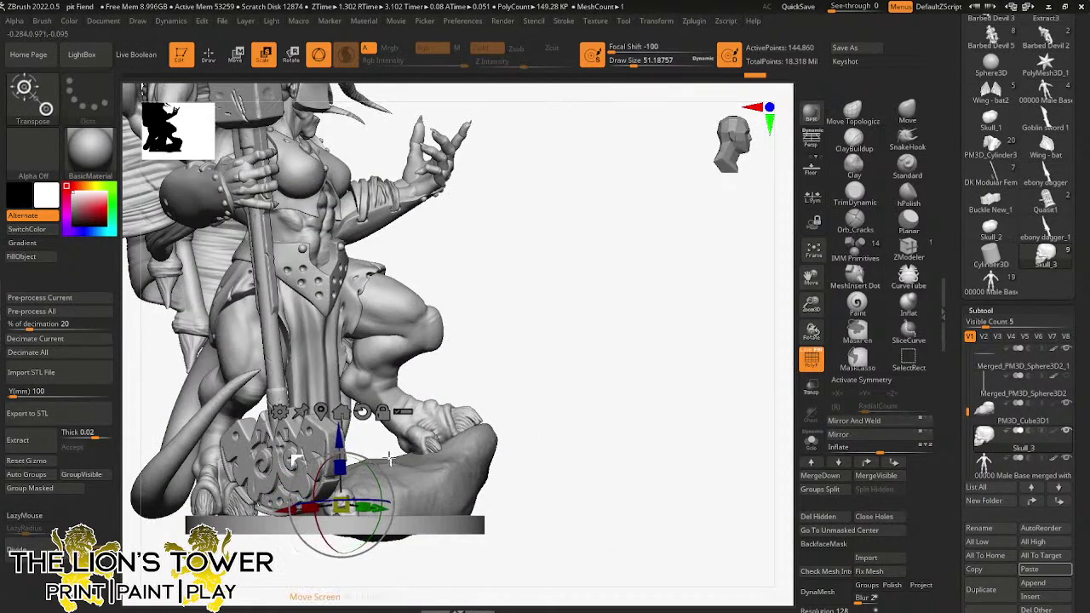
- Duplicate the skull within its subtool, then rotate the copy and set it against the lower edge of the rock near the hammer
mouse_move(558, 458)
left_mouse_down()
mouse_move(393, 458)
mouse_move(539, 440)
mouse_move(542, 506)
mouse_move(616, 537)
mouse_move(403, 436)
mouse_move(511, 462)
mouse_move(463, 464)
left_mouse_up()
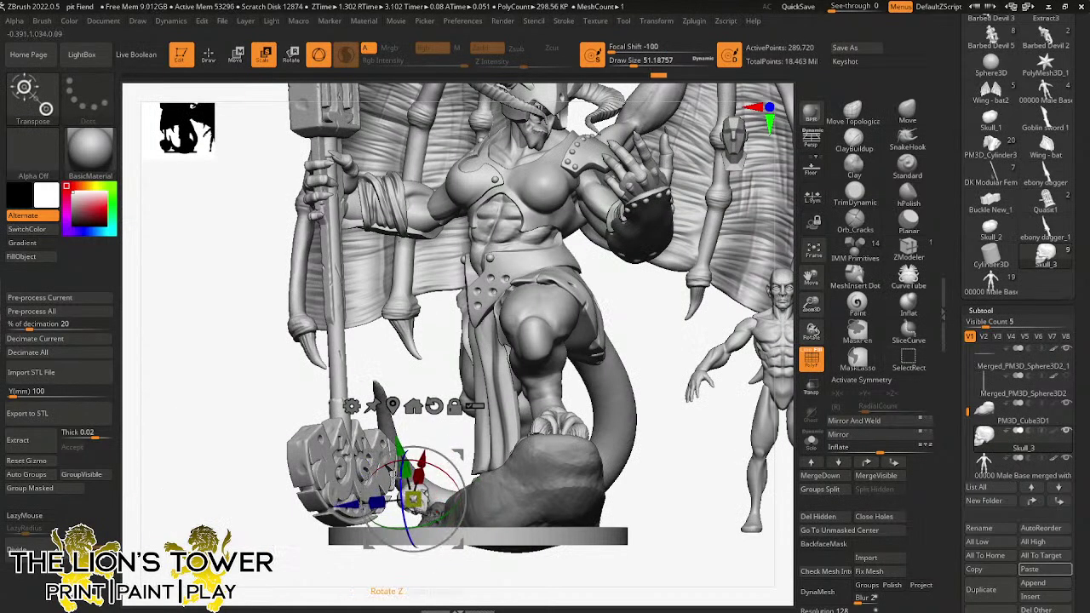
left_click_drag(461, 456, 472, 467)
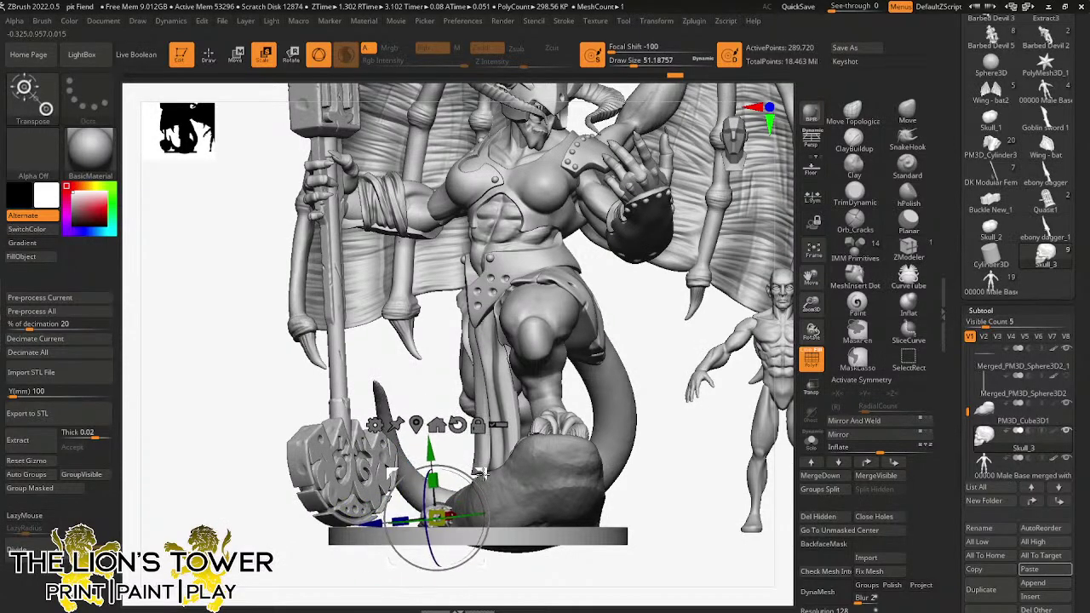
mouse_move(664, 483)
left_mouse_down()
mouse_move(670, 520)
mouse_move(628, 518)
mouse_move(503, 469)
left_mouse_up()
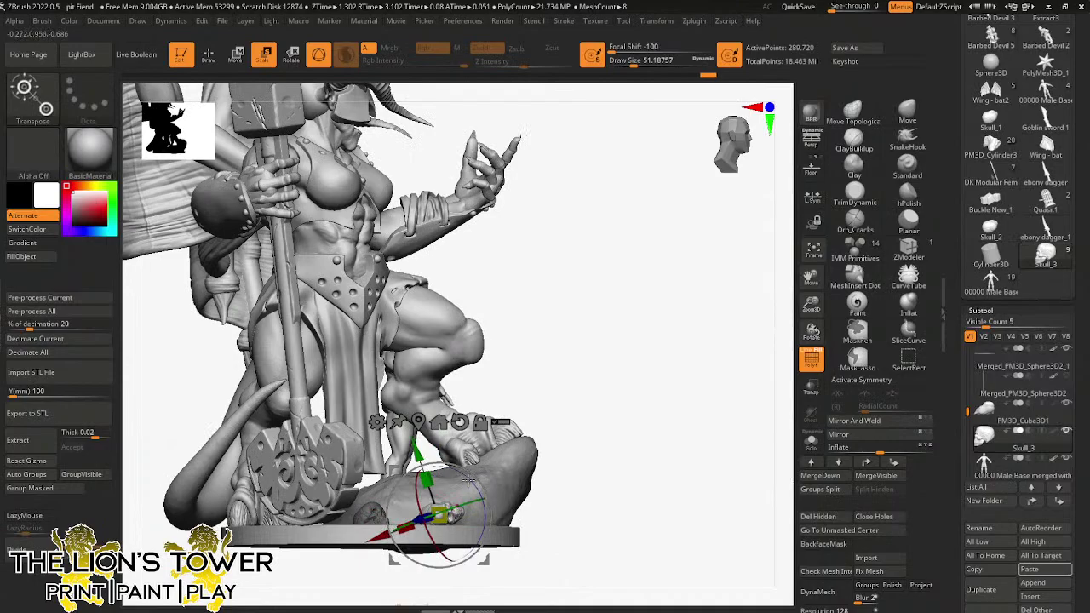
left_click_drag(812, 304, 811, 342)
left_click_drag(766, 356, 662, 438)
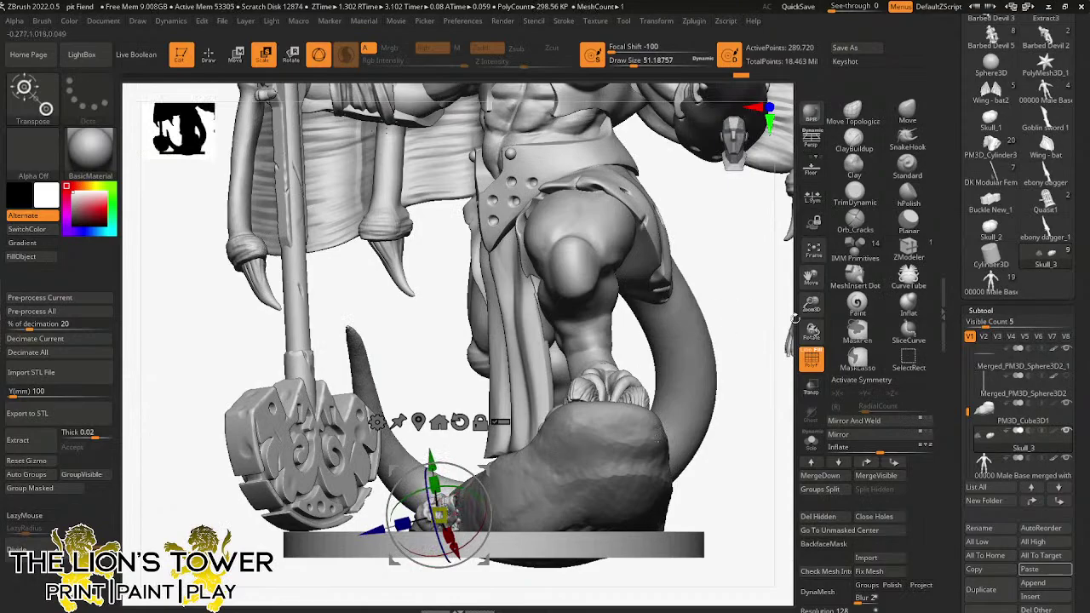
- Place a third copy of the skull against the opposite side of the rock and tilt it to rest on the base
left_click_drag(792, 316, 727, 516)
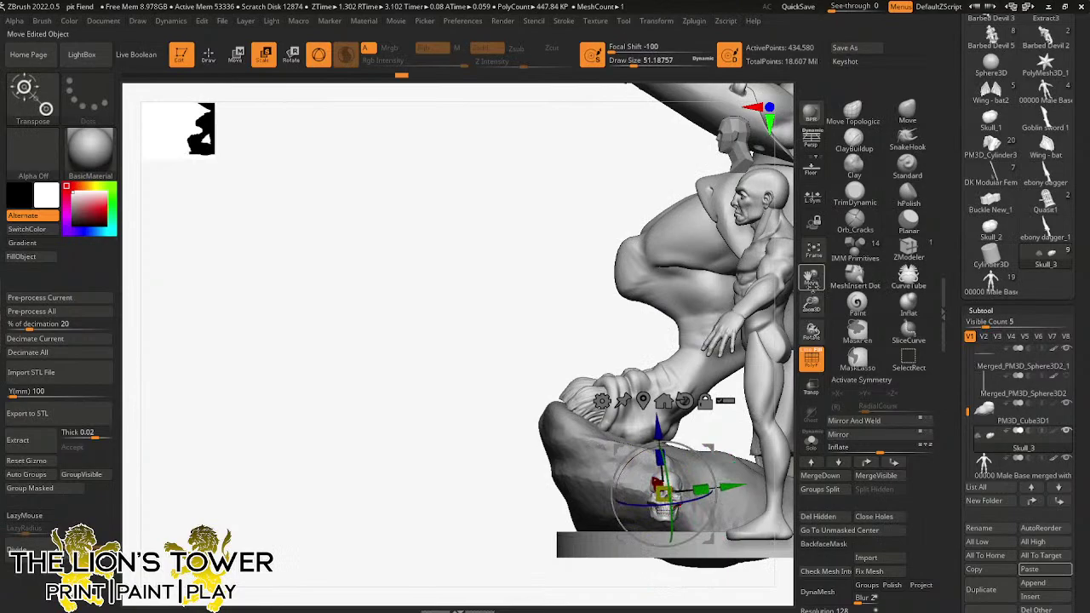
left_click_drag(811, 279, 599, 253)
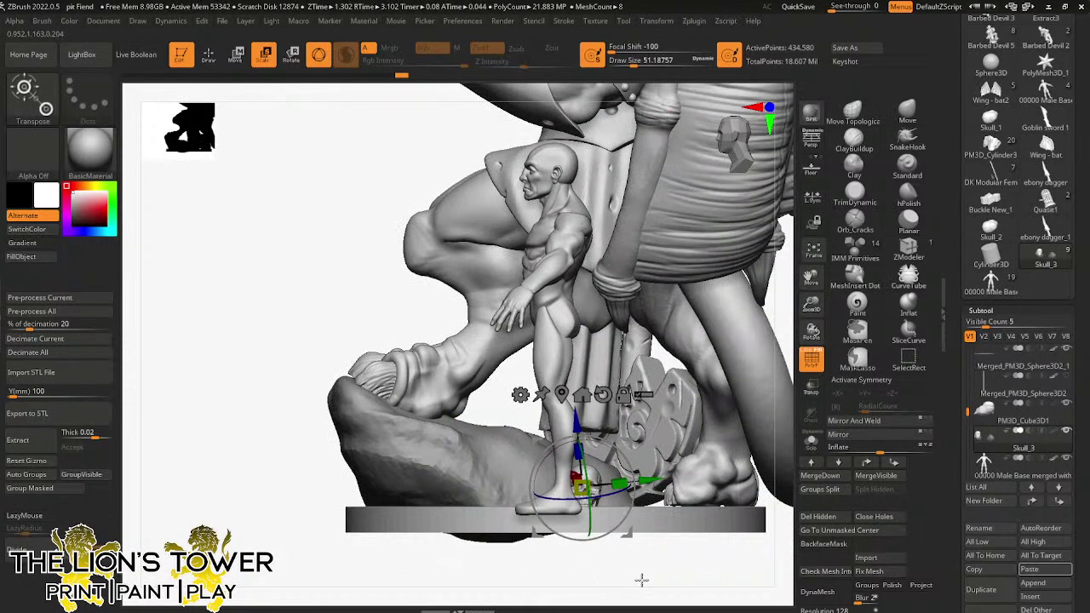
left_click_drag(640, 579, 553, 580)
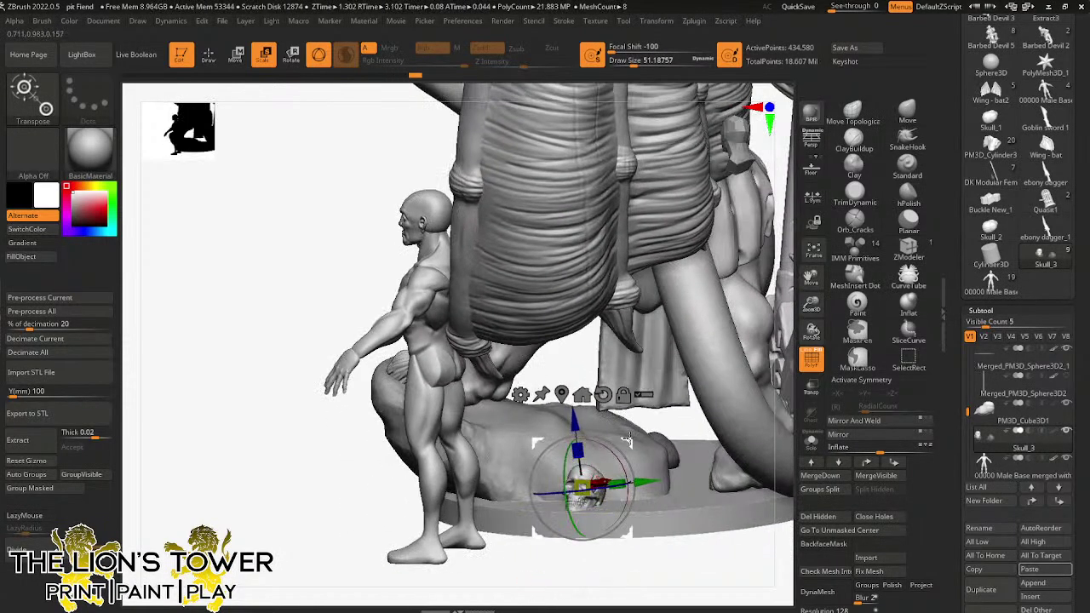
mouse_move(673, 577)
left_mouse_down()
mouse_move(683, 537)
mouse_move(673, 463)
mouse_move(672, 530)
mouse_move(610, 428)
left_mouse_up()
left_click_drag(523, 495, 516, 505)
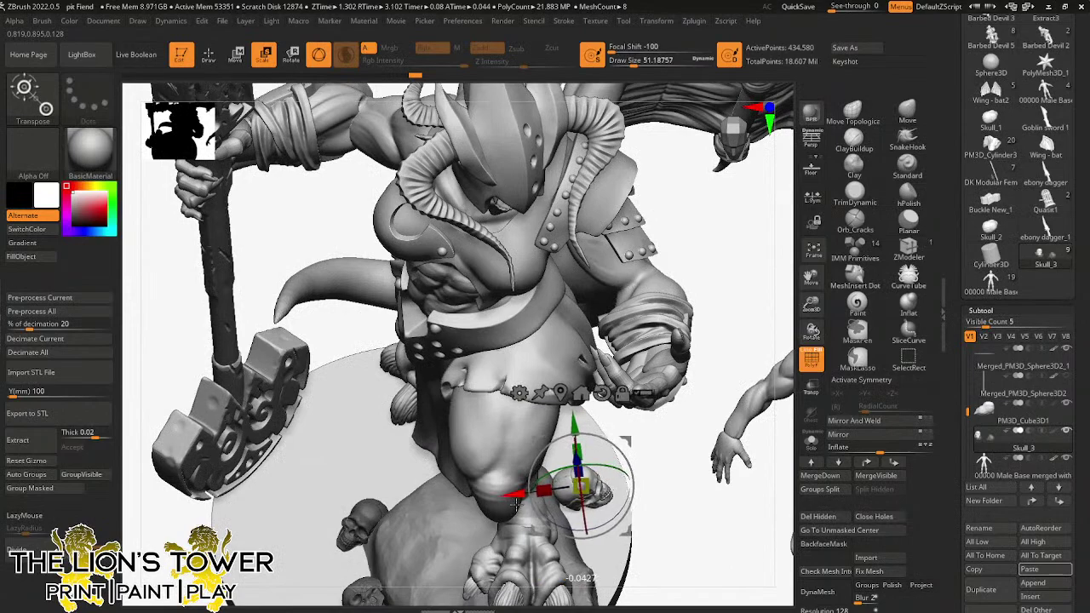
left_click_drag(616, 508, 596, 530)
left_click_drag(619, 433, 615, 439)
left_click_drag(676, 470, 649, 442)
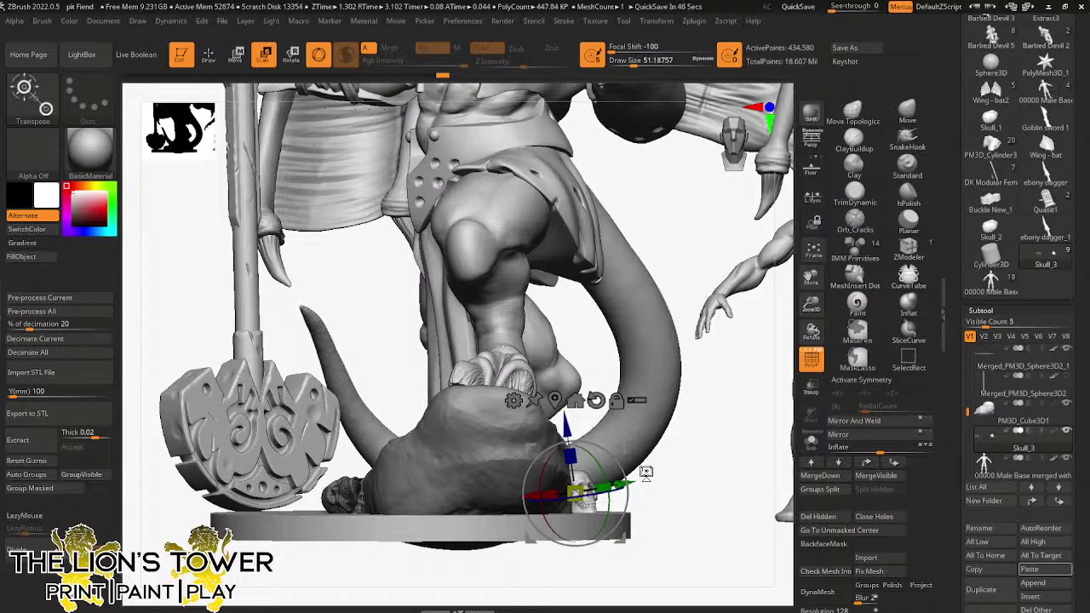
mouse_move(810, 328)
left_mouse_down()
mouse_move(697, 354)
mouse_move(684, 334)
mouse_move(668, 337)
left_mouse_up()
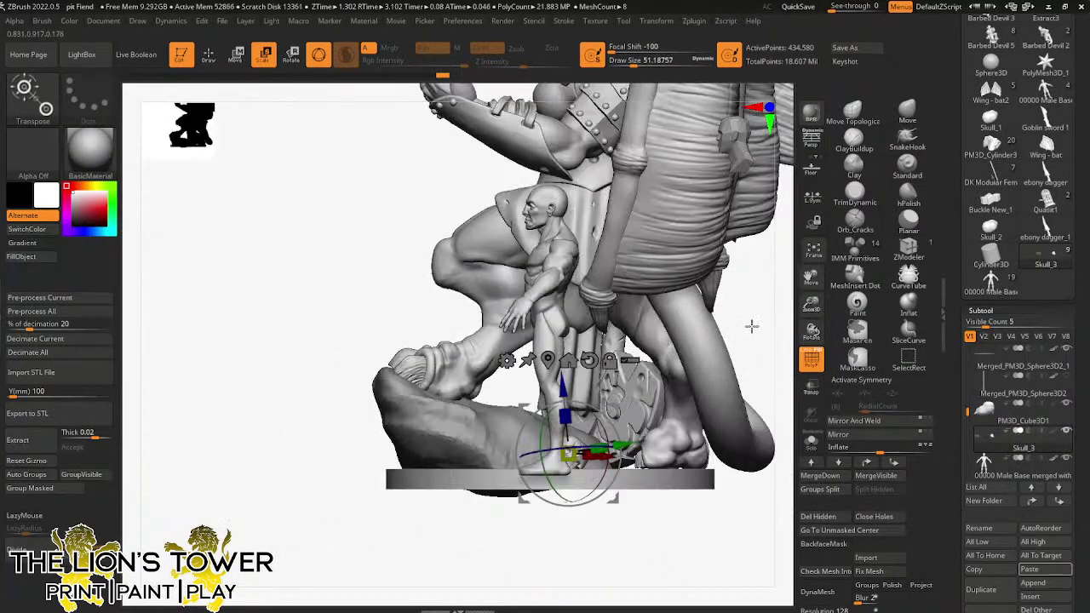
mouse_move(752, 326)
left_mouse_down()
mouse_move(691, 418)
mouse_move(729, 392)
mouse_move(761, 309)
mouse_move(796, 304)
left_mouse_up()
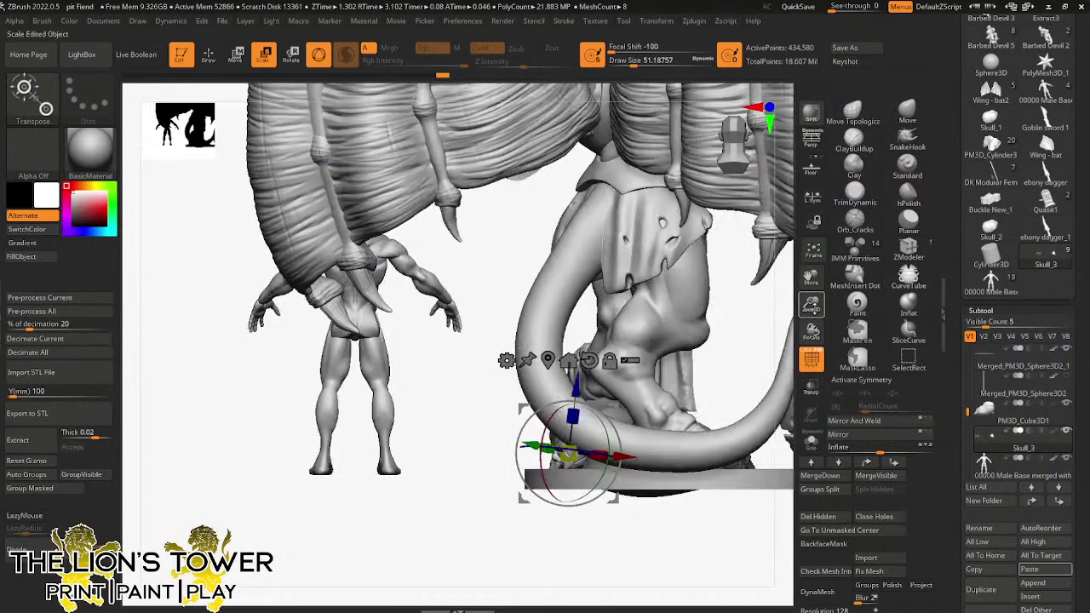
- Make the fiend's winged body the active subtool
left_click_drag(811, 306, 811, 281)
left_click_drag(771, 322, 835, 339)
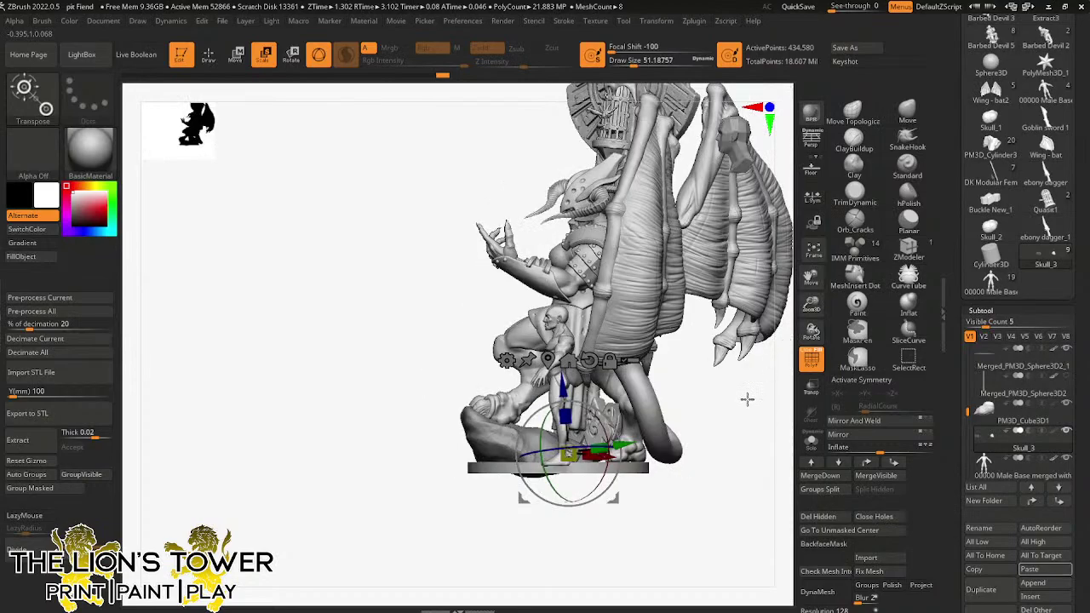
left_click_drag(747, 400, 634, 349)
left_click_drag(747, 355, 703, 368)
left_click(535, 343, "alt")
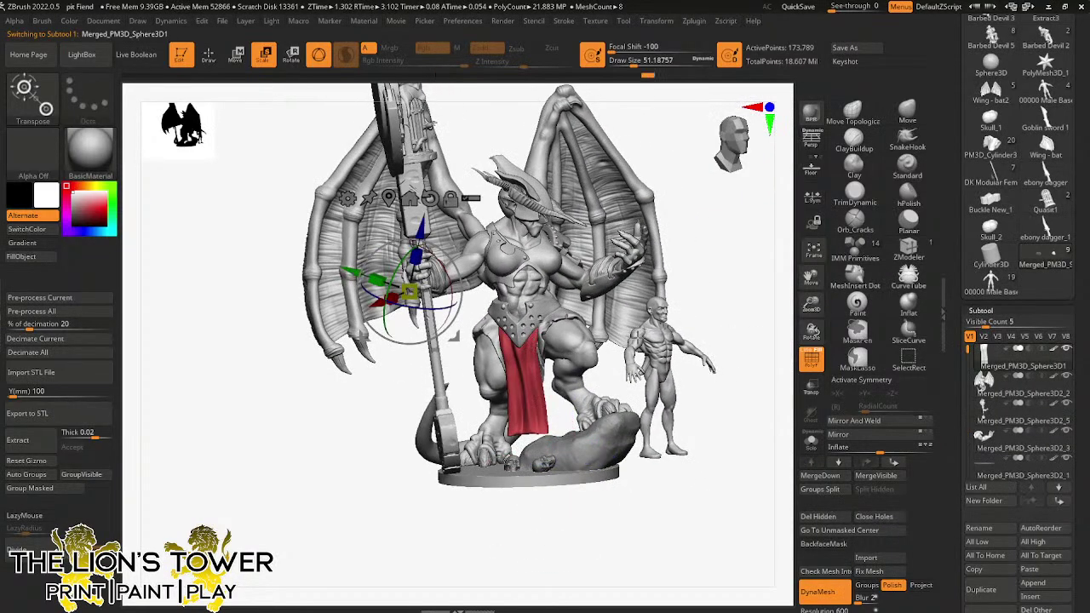
left_click(564, 312, "alt")
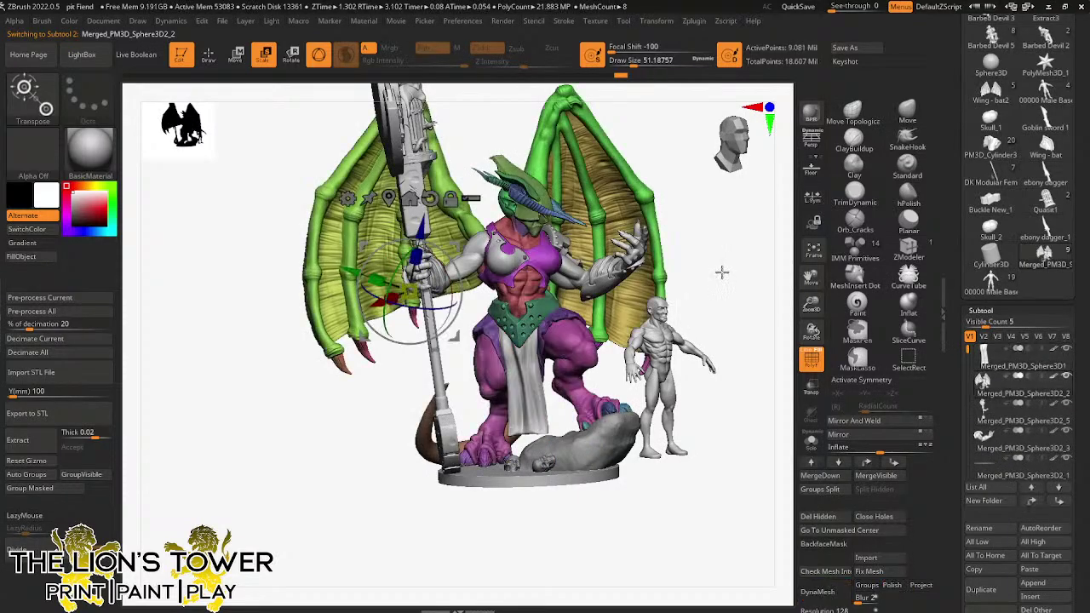
left_click(716, 266, "ctrl")
left_click(726, 287, "ctrl")
mouse_move(732, 282)
left_mouse_down()
mouse_move(650, 284)
mouse_move(696, 280)
left_mouse_up()
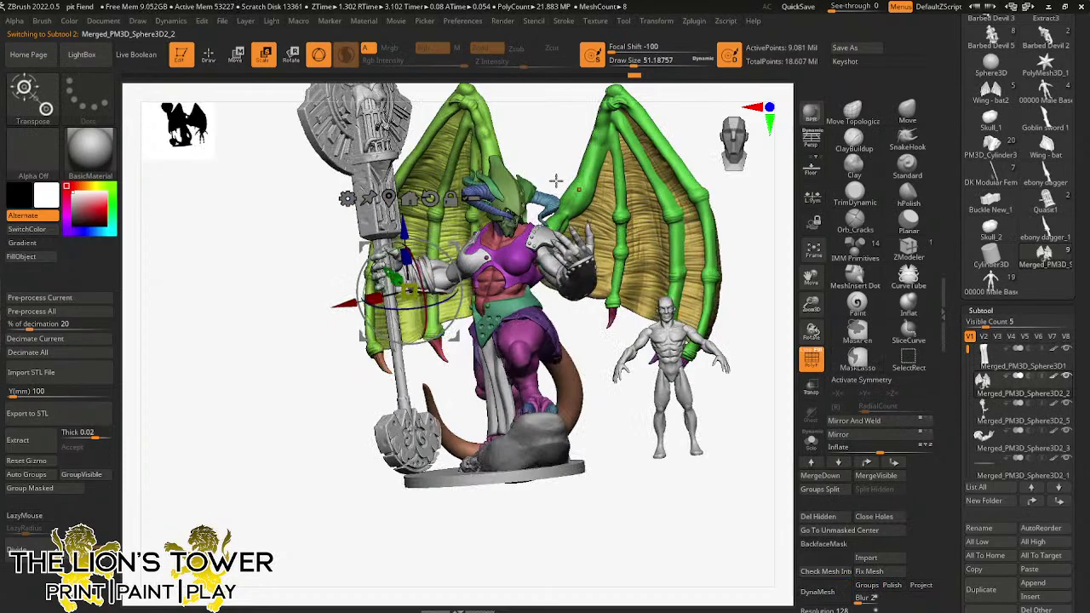
- Isolate the ragged waist cloth's polygroup, invert the visibility, and split the hidden cloth off the body into its own subtool
left_click(210, 56)
left_click_drag(581, 338, 504, 346)
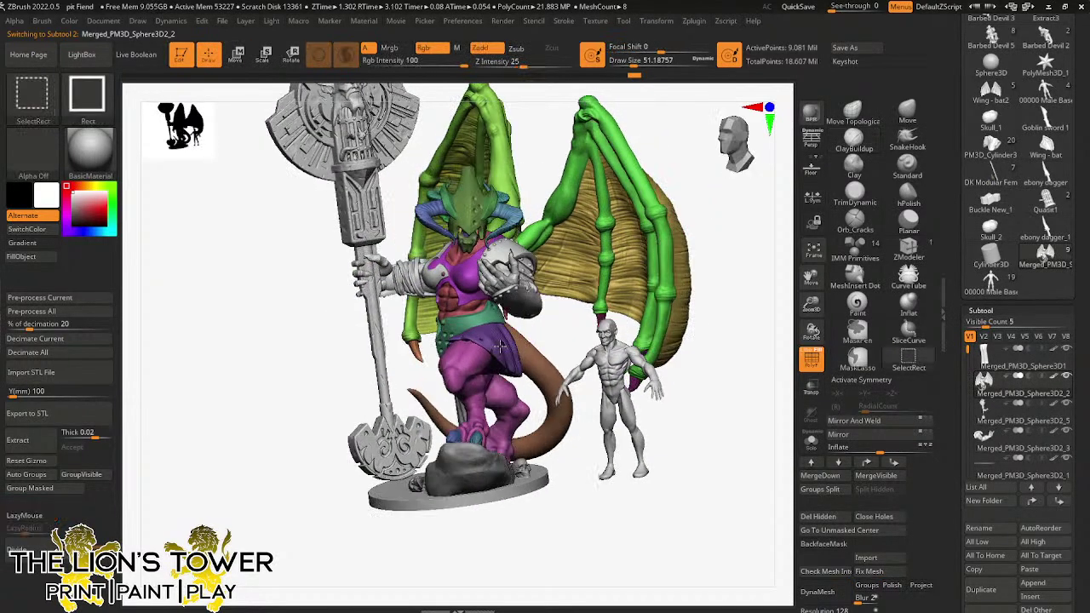
left_click(501, 345, "ctrl+shift")
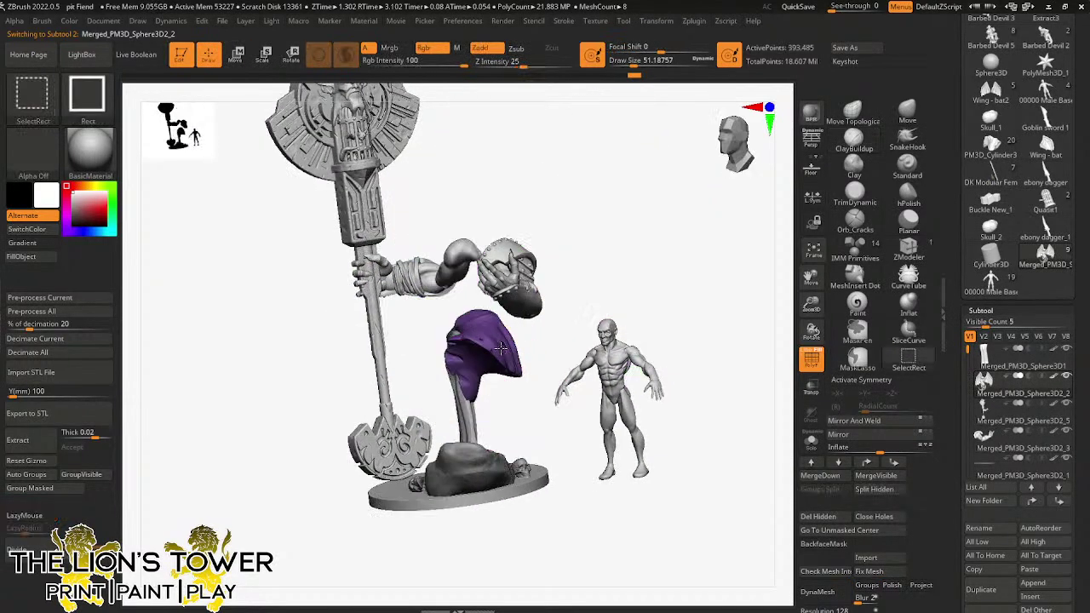
left_click(702, 301, "ctrl+shift")
mouse_move(706, 333)
left_mouse_down()
mouse_move(737, 324)
mouse_move(623, 332)
mouse_move(752, 326)
mouse_move(767, 235)
left_mouse_up()
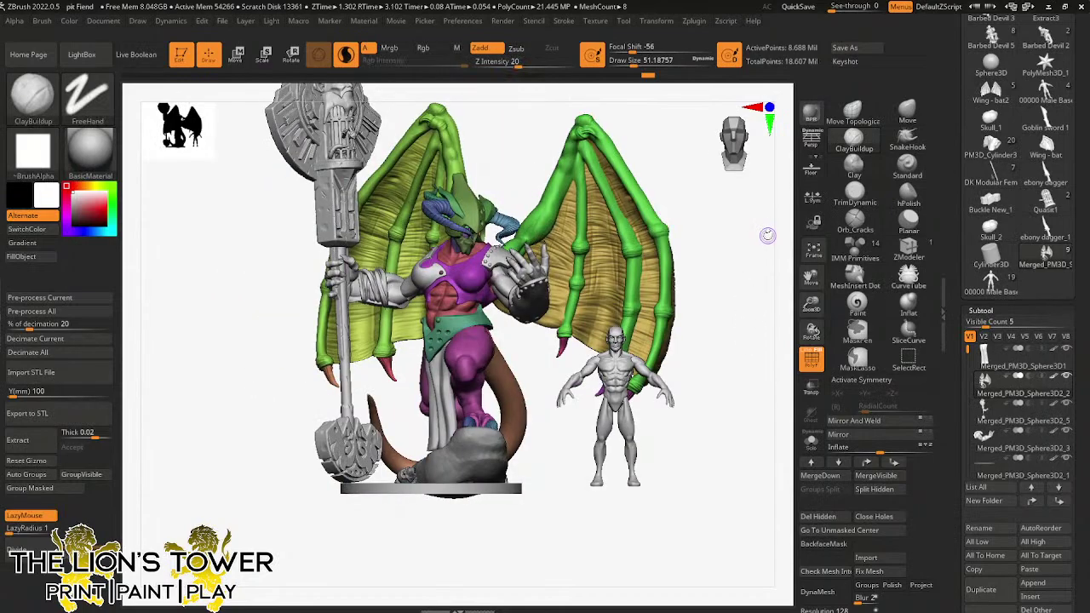
scroll(992, 519, "down", 3)
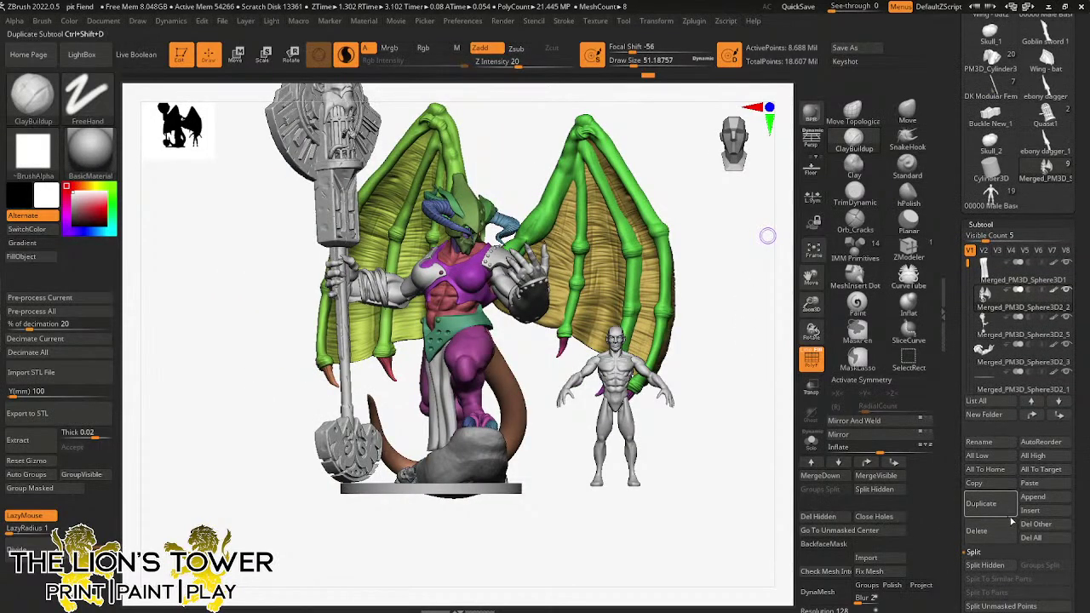
left_click(994, 565)
mouse_move(1024, 344)
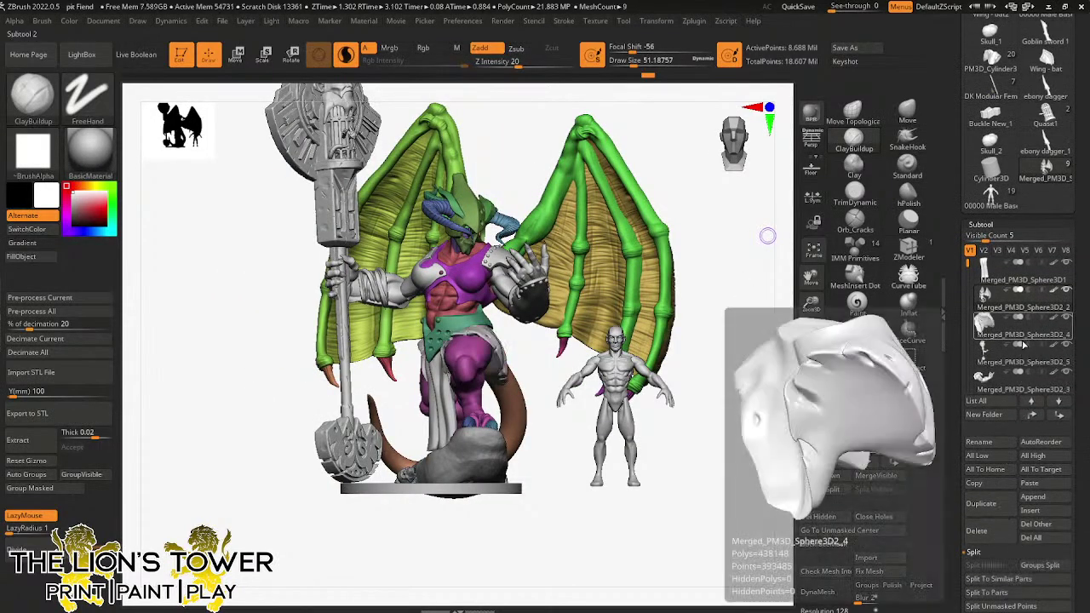
- Select the large rock under the fiend's raised foot and duplicate its subtool
left_click_drag(695, 443, 727, 429)
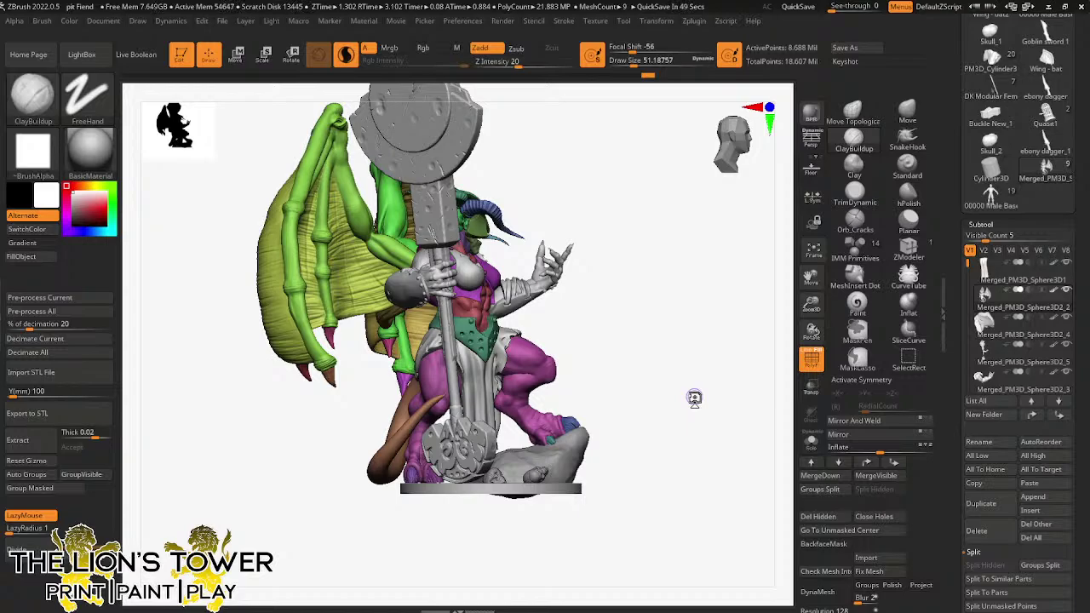
left_click_drag(694, 325, 718, 319)
left_click_drag(810, 305, 838, 258)
left_click_drag(748, 299, 745, 271, "shift")
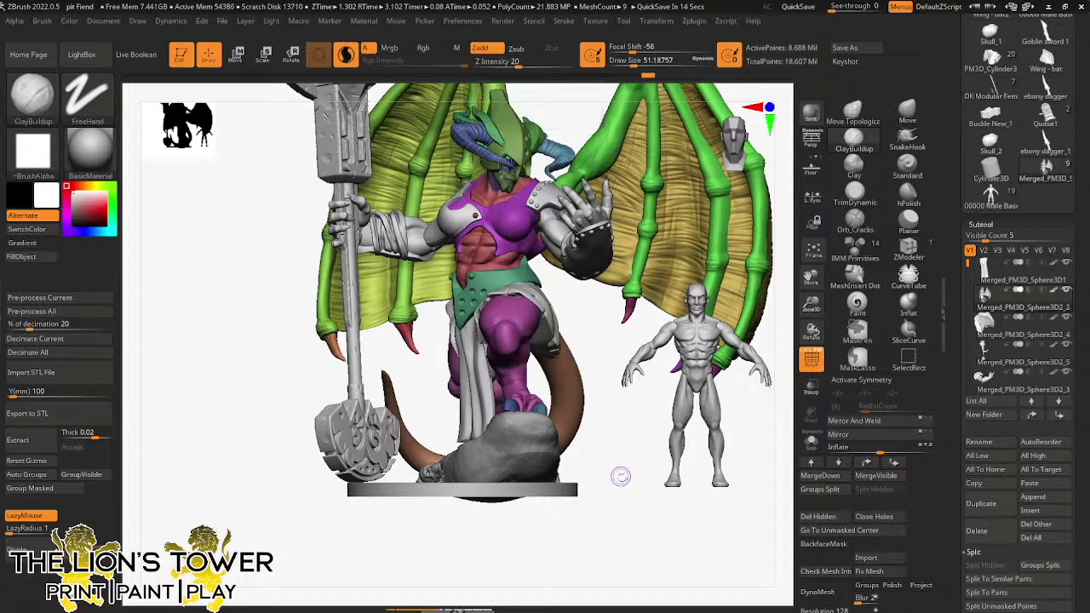
left_click_drag(620, 482, 579, 453)
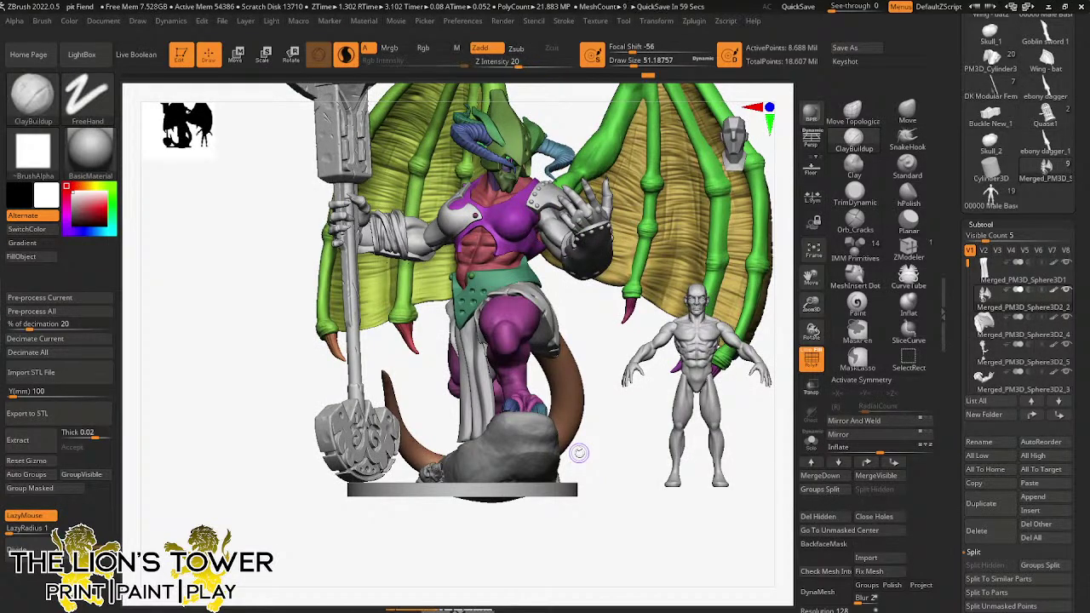
left_click(528, 451, "alt")
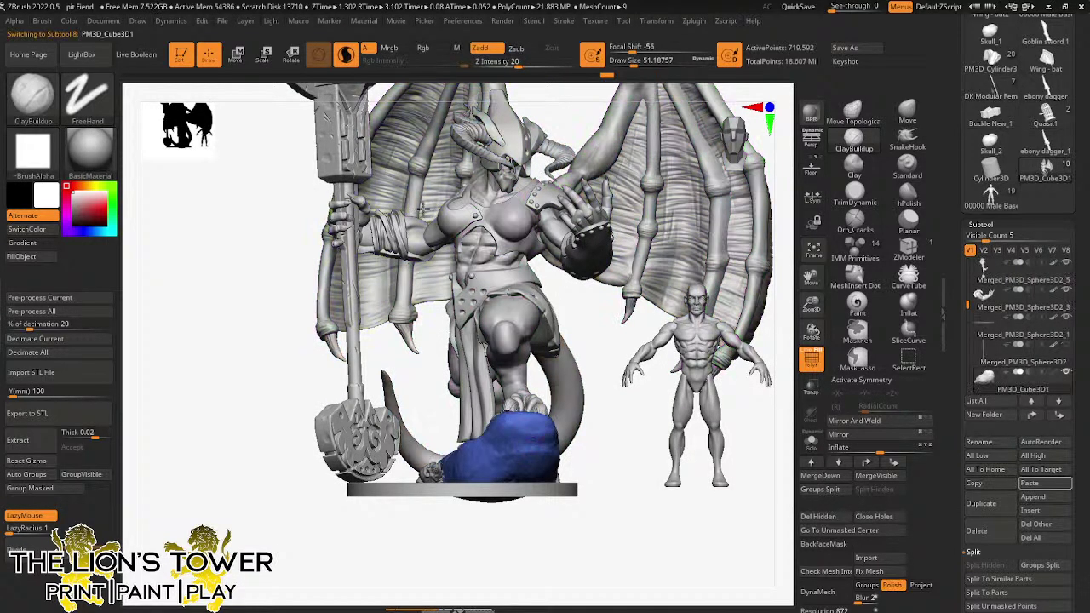
key("e")
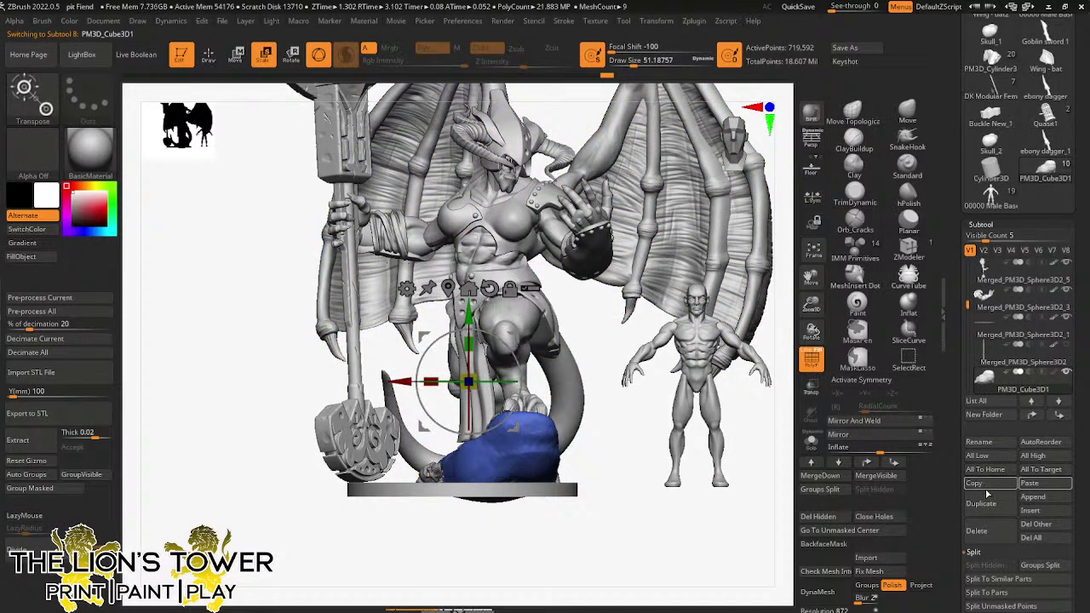
left_click(984, 504)
- Shrink the rock copy to a small stone, then rotate and settle it on the base between the skulls near the hammer head
right_click_drag(565, 384, 625, 564)
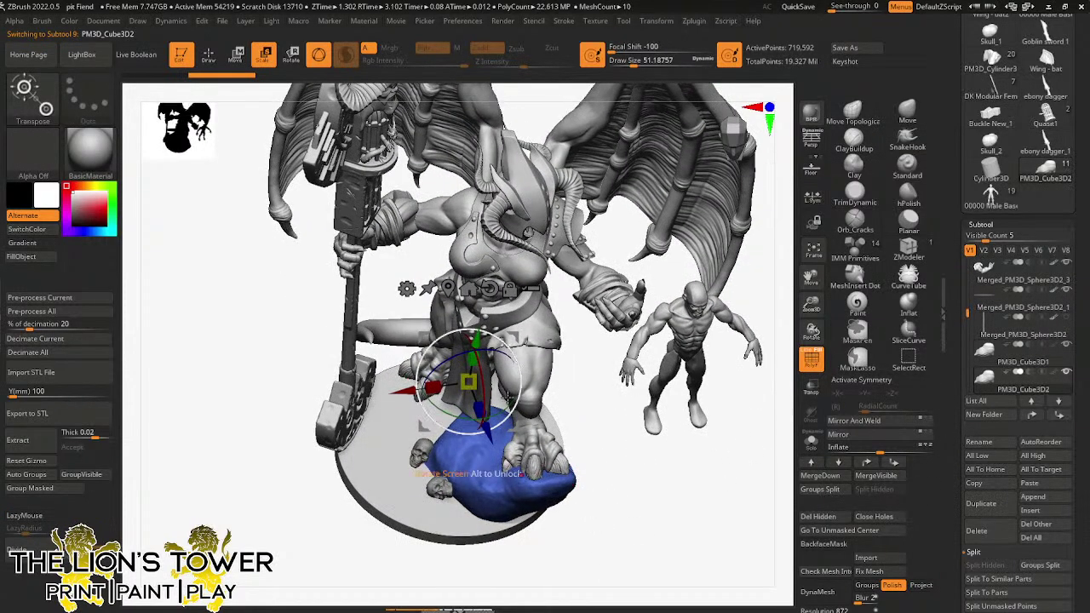
left_click_drag(473, 378, 436, 397)
left_click_drag(516, 337, 478, 368)
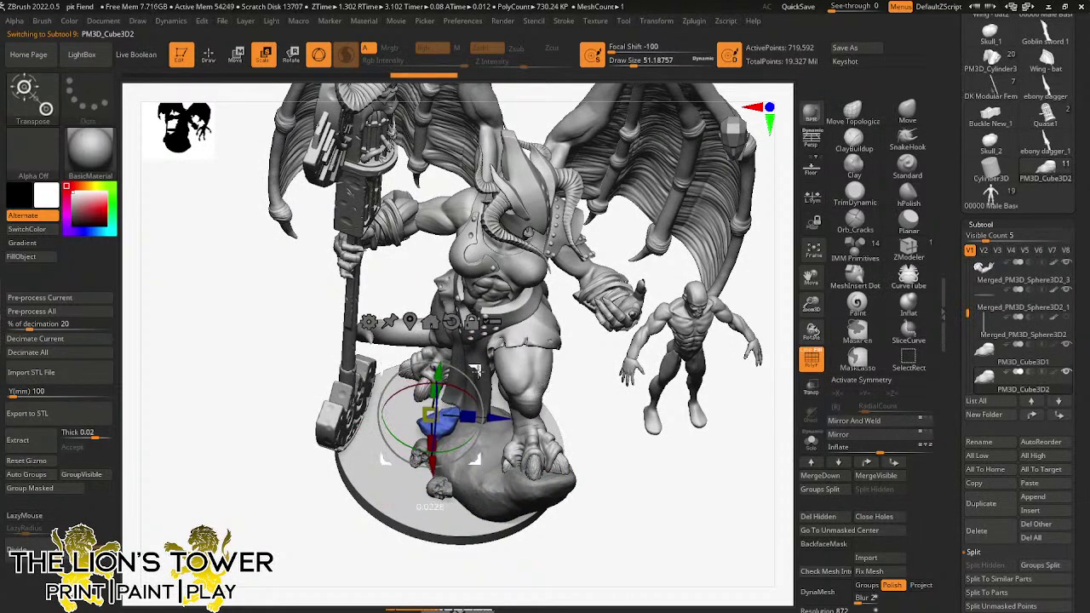
left_click_drag(575, 405, 563, 294)
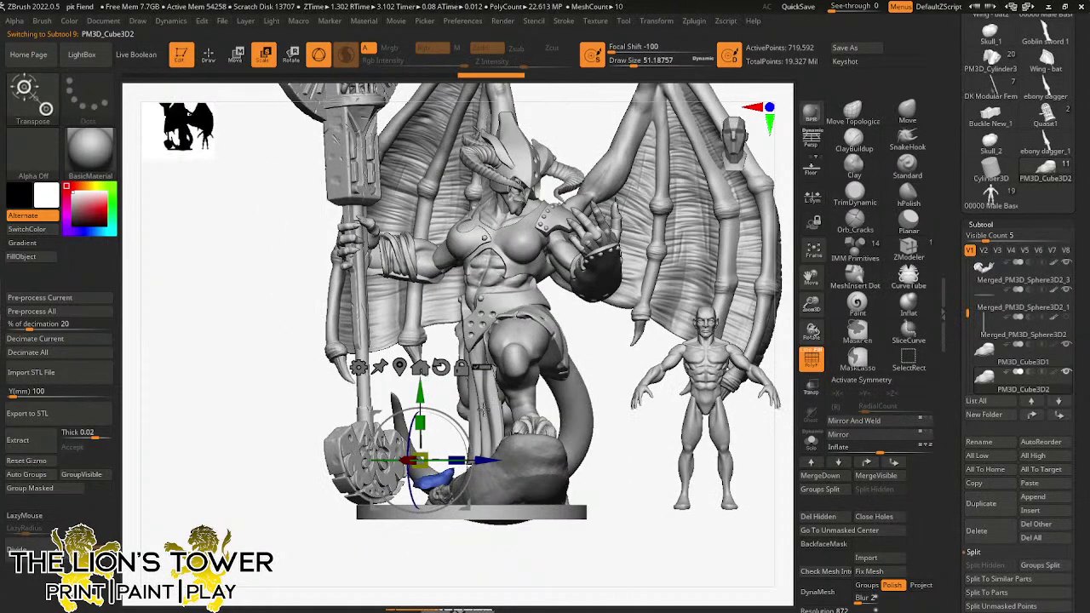
left_click_drag(419, 423, 420, 382)
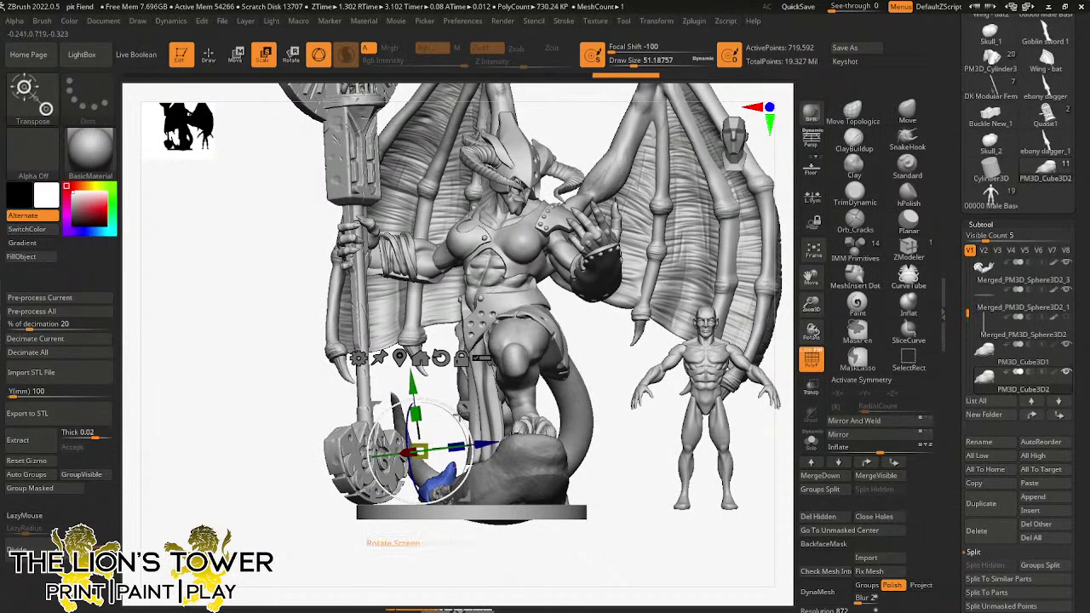
left_click_drag(618, 456, 501, 392)
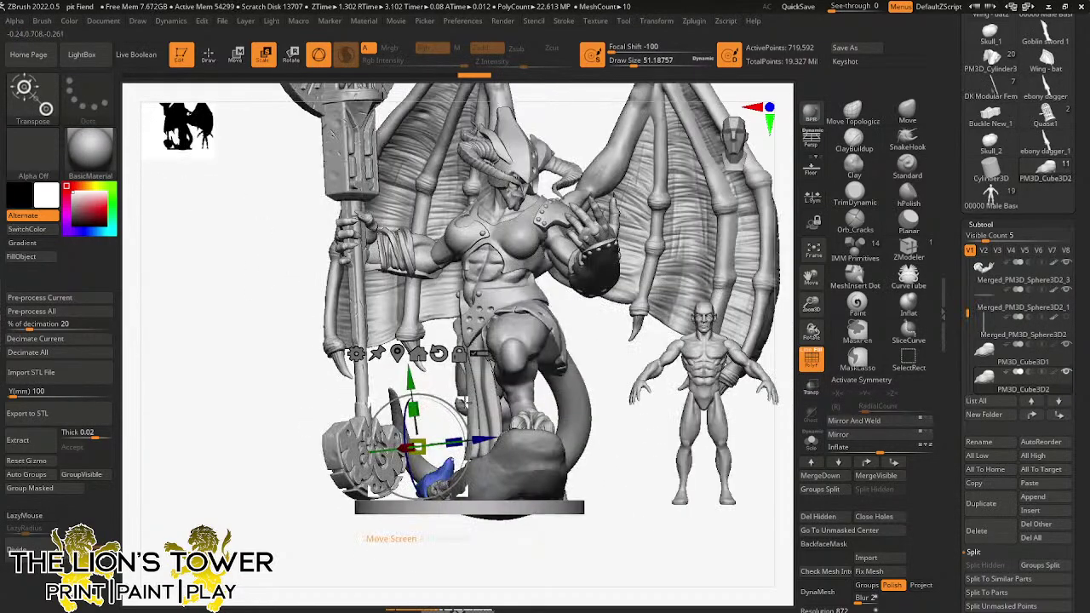
- Copy the small stone within its subtool and place the copy behind the single skull on the opposite side of the large rock
left_click_drag(484, 440, 611, 434, "ctrl")
left_click_drag(625, 486, 620, 571)
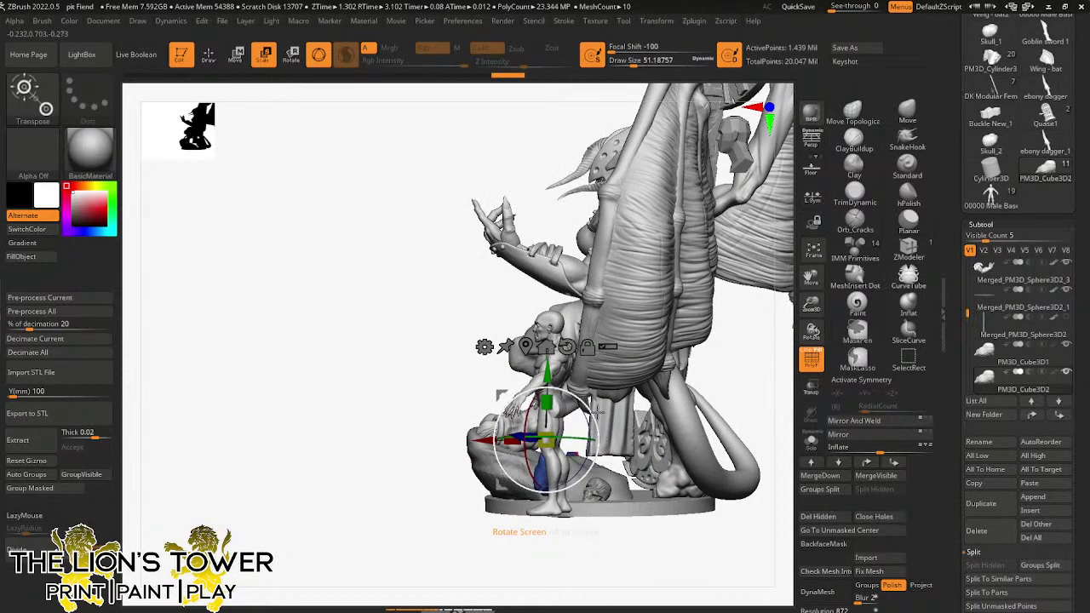
left_click_drag(590, 397, 667, 407)
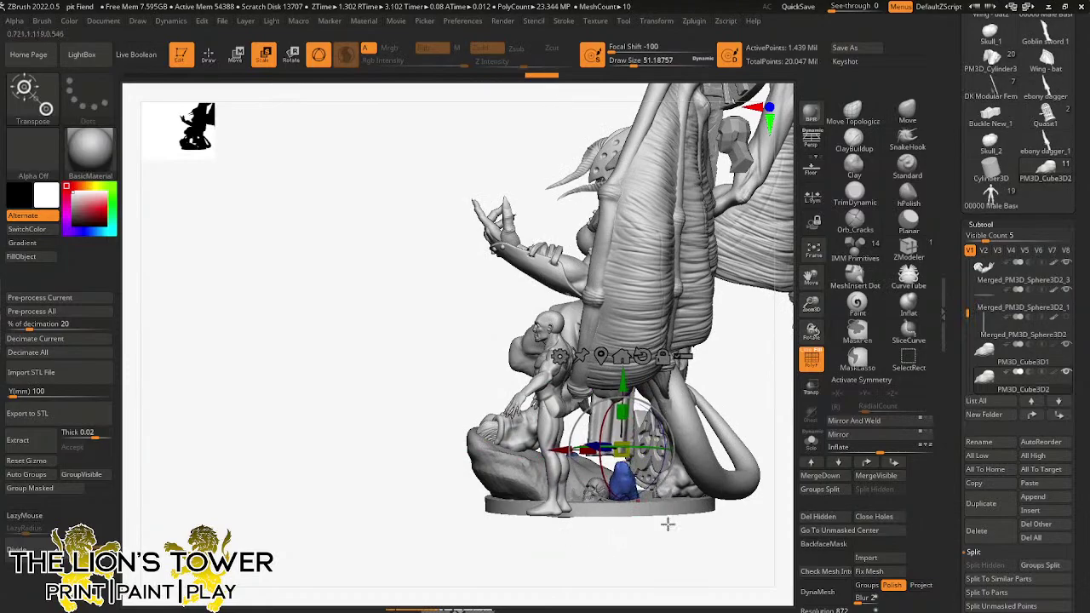
left_click_drag(669, 524, 713, 583)
left_click_drag(666, 404, 660, 405)
- Flatten the hammer-side stone with the TrimDynamic brush at draw size 112, remeshing it with DynaMesh
left_click(854, 195)
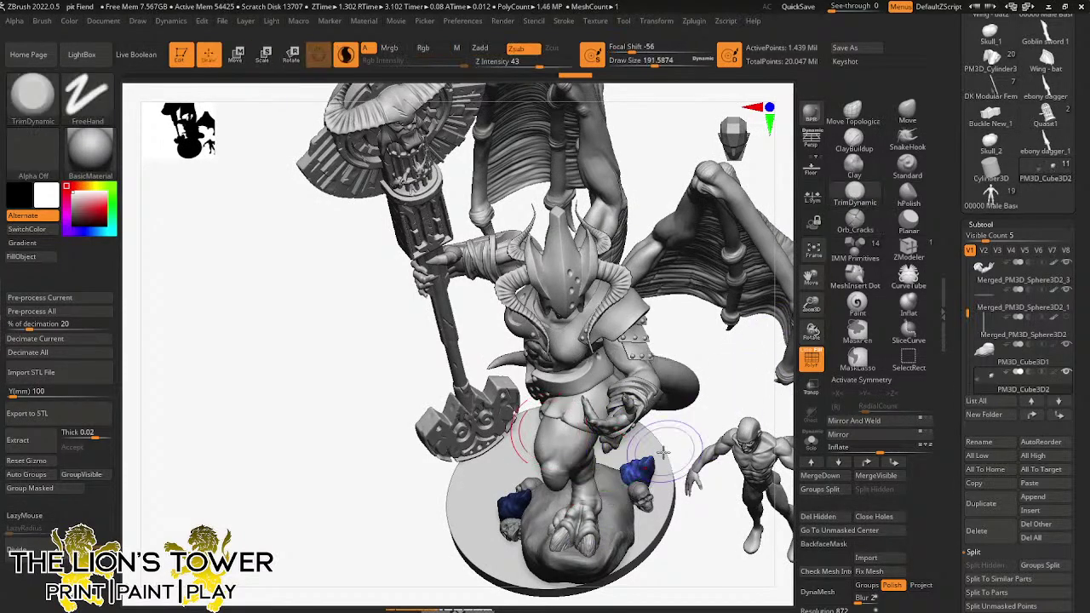
left_click(644, 62)
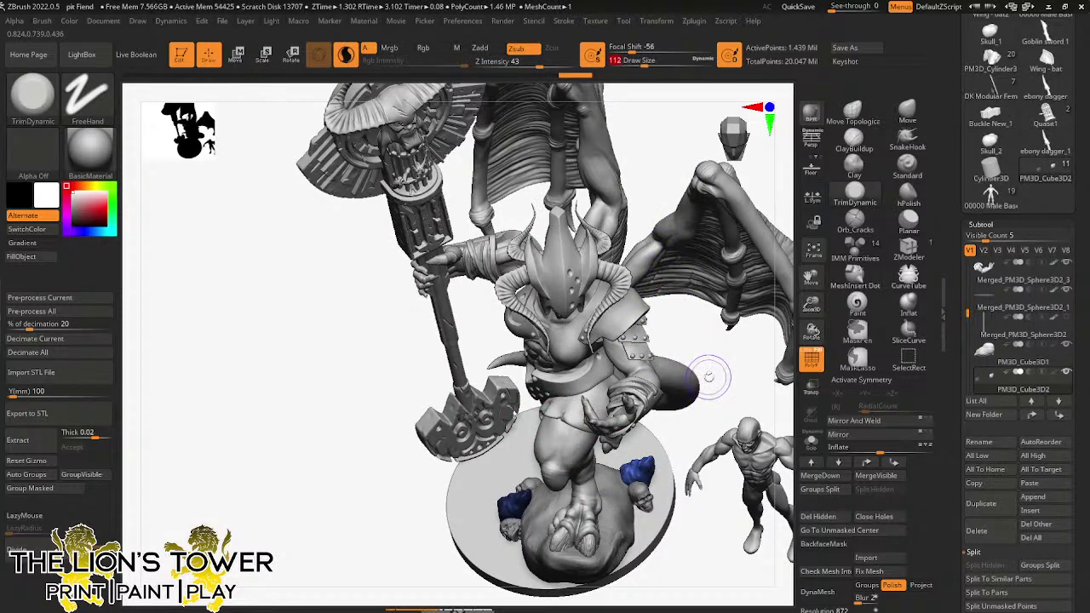
mouse_move(704, 376)
right_mouse_down()
mouse_move(722, 438)
mouse_move(648, 464)
mouse_move(698, 464)
mouse_move(596, 443)
right_mouse_up()
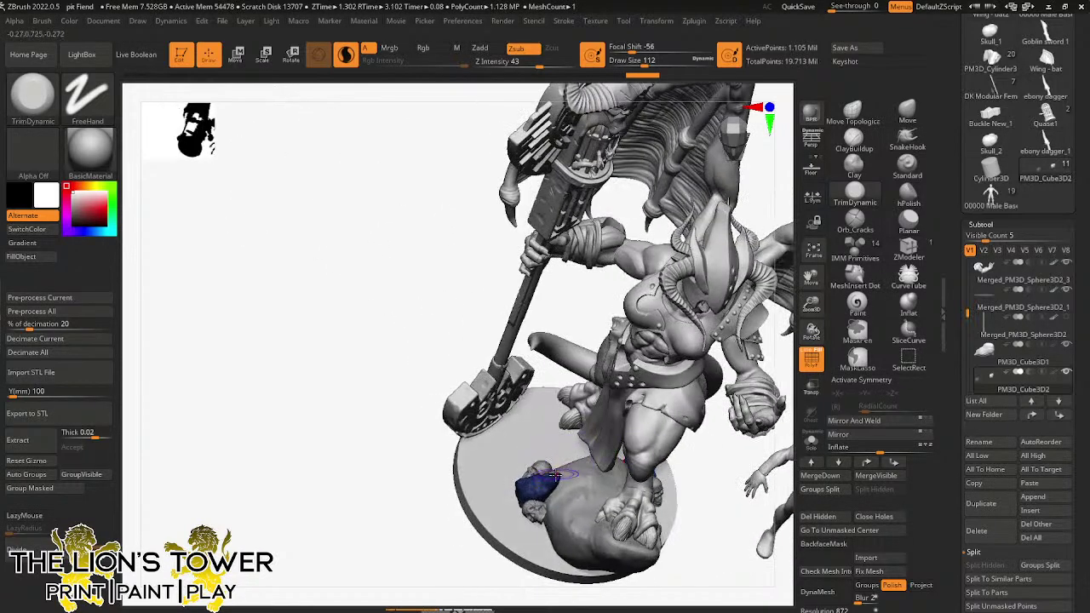
left_click(555, 321, "ctrl")
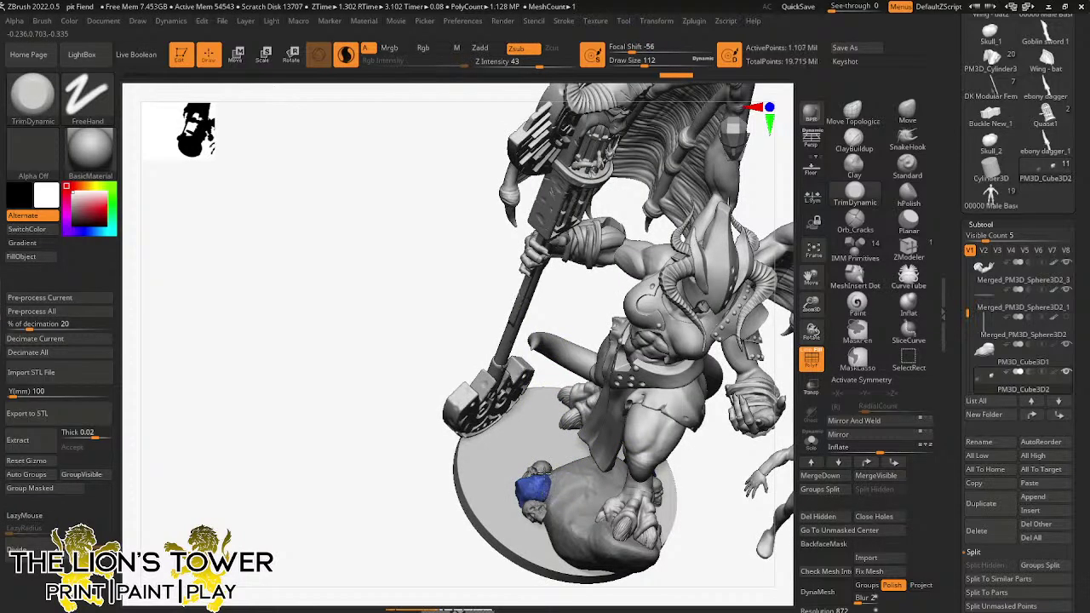
right_click_drag(574, 324, 557, 451)
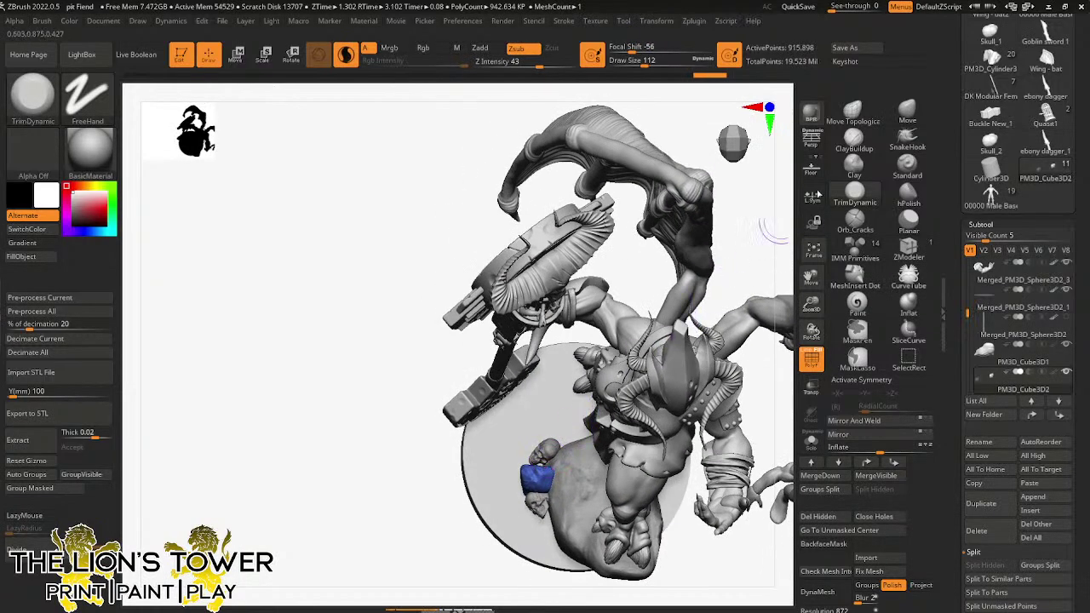
- Reshape the small stones with the Move brush so they fit around the skulls and the large rock
left_click(907, 110)
mouse_move(719, 276)
right_mouse_down()
mouse_move(555, 511)
mouse_move(541, 459)
right_mouse_up()
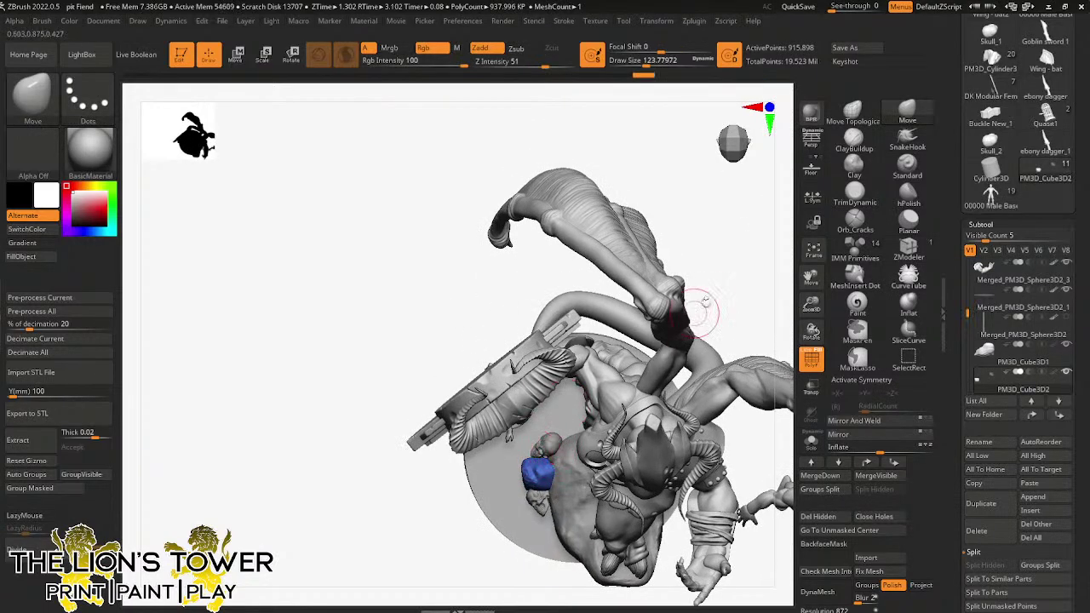
right_click_drag(701, 312, 538, 439)
right_click_drag(723, 409, 723, 309)
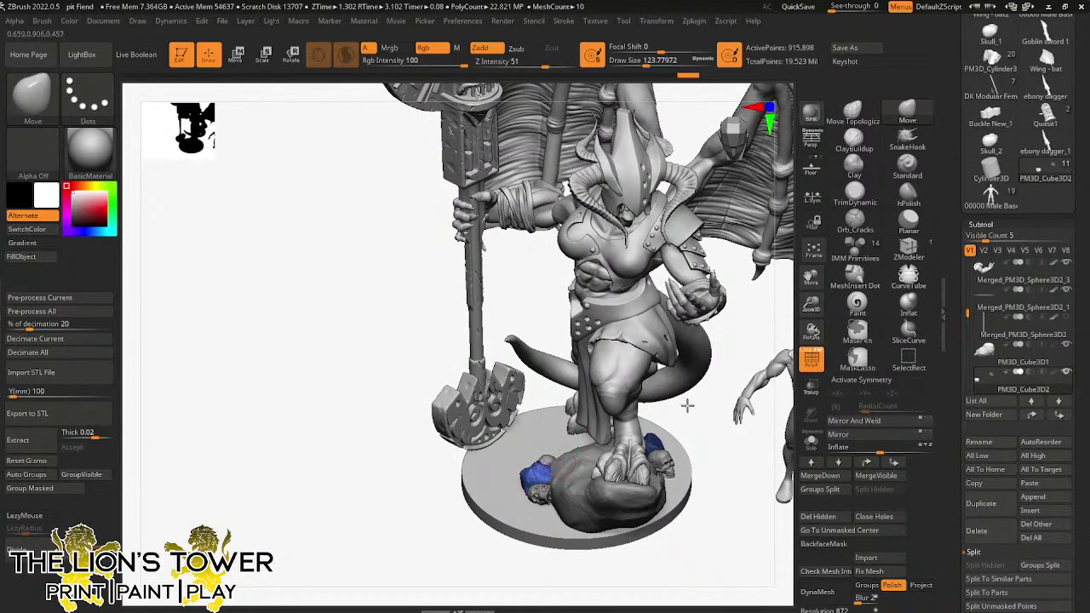
mouse_move(687, 405)
right_mouse_down()
mouse_move(691, 431)
mouse_move(687, 397)
right_mouse_up()
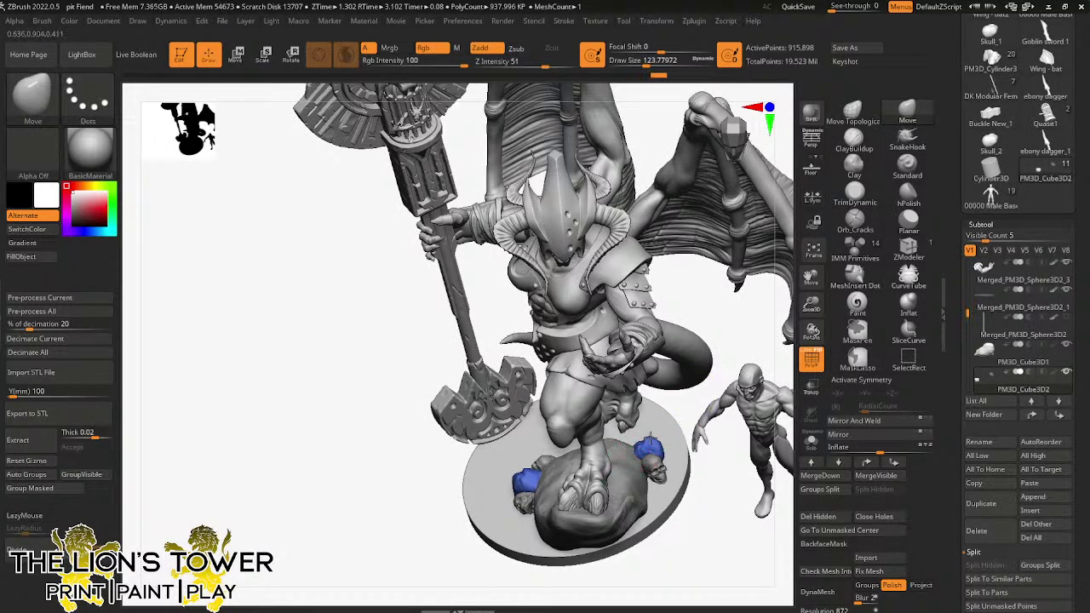
- Trim the stone beside the single skull with TrimDynamic, then adjust its lower edge against the base with the Move brush
left_click(855, 193)
right_click_drag(742, 322, 724, 356)
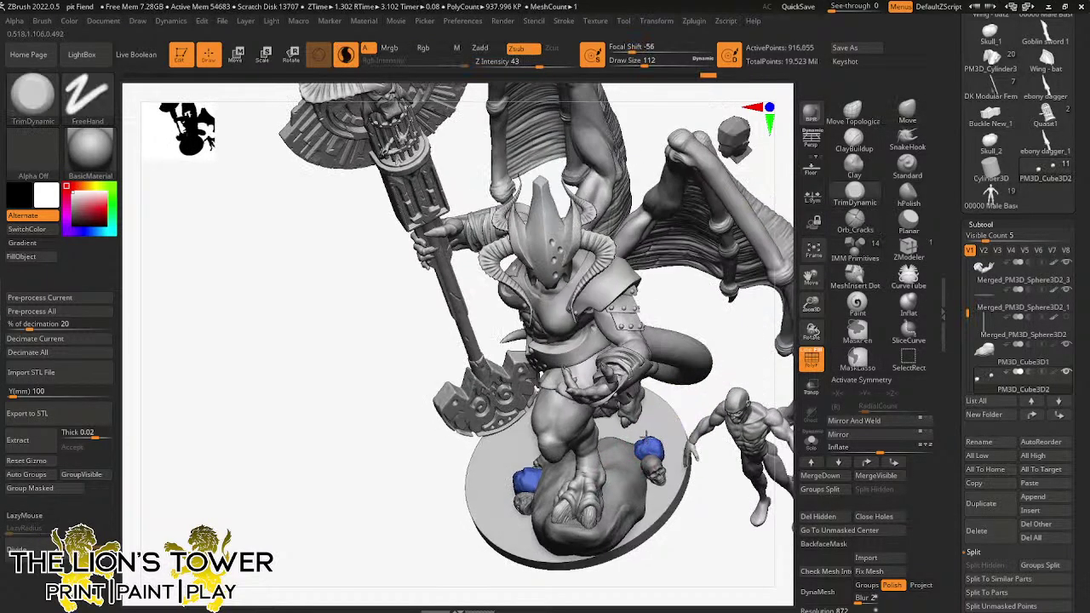
mouse_move(660, 432)
right_mouse_down()
mouse_move(730, 382)
mouse_move(616, 457)
mouse_move(723, 414)
right_mouse_up()
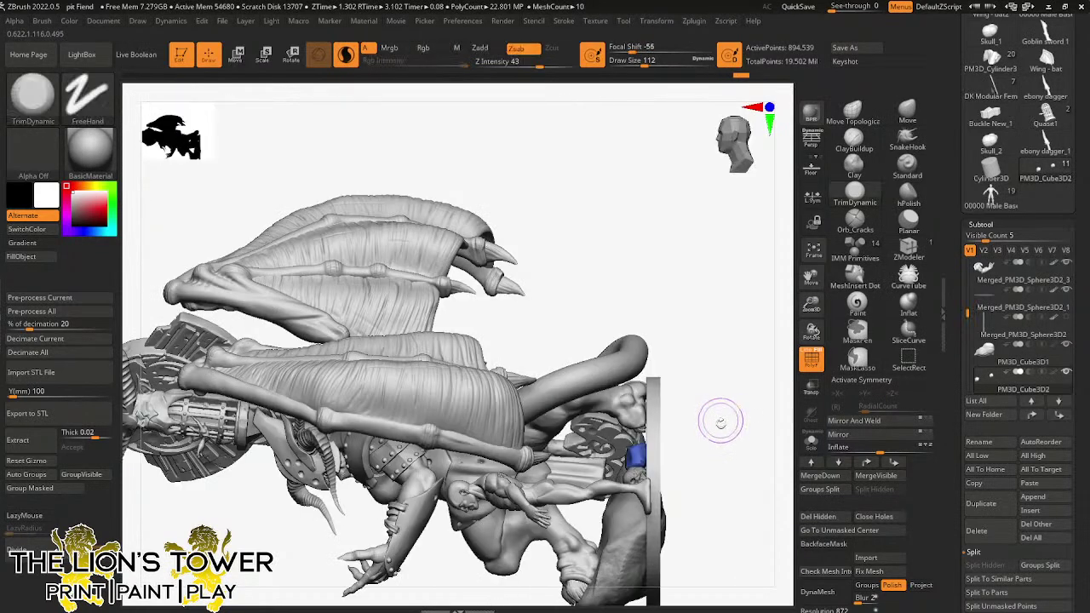
left_click(906, 109)
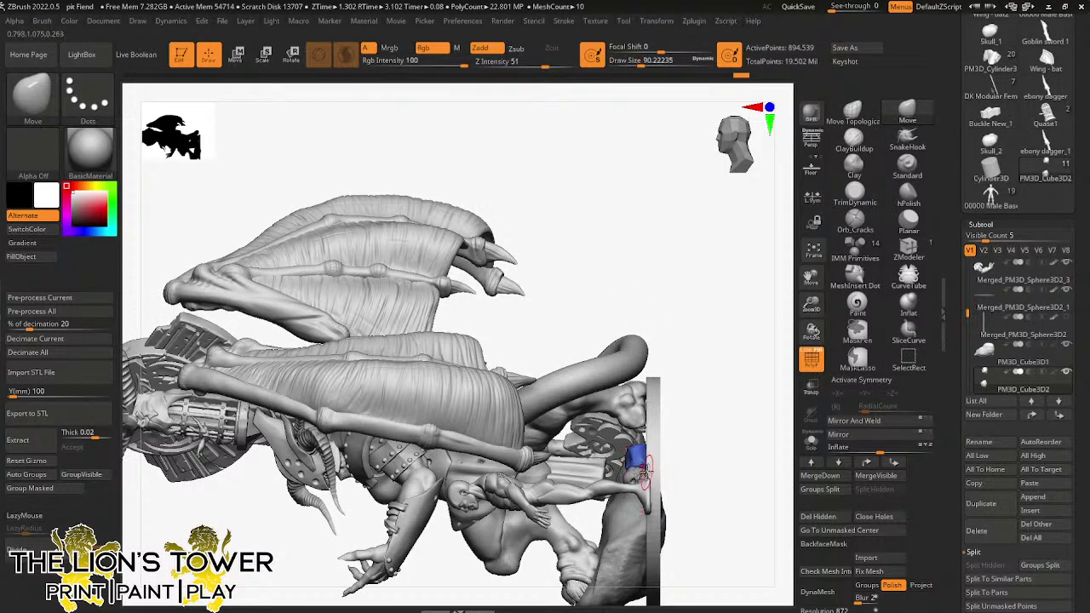
mouse_move(687, 451)
right_mouse_down()
mouse_move(715, 482)
mouse_move(674, 433)
mouse_move(706, 496)
mouse_move(688, 459)
mouse_move(729, 314)
mouse_move(681, 494)
mouse_move(641, 537)
mouse_move(645, 525)
right_mouse_up()
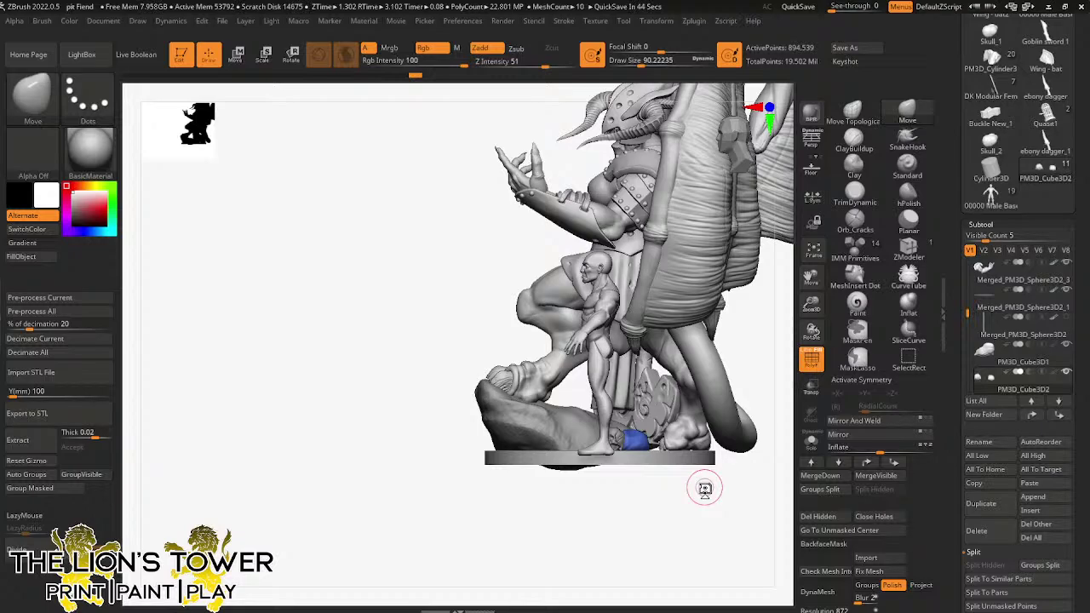
left_click_drag(810, 305, 808, 275)
left_click_drag(808, 274, 703, 264)
mouse_move(698, 414)
left_mouse_down()
mouse_move(667, 409)
mouse_move(660, 368)
left_mouse_up()
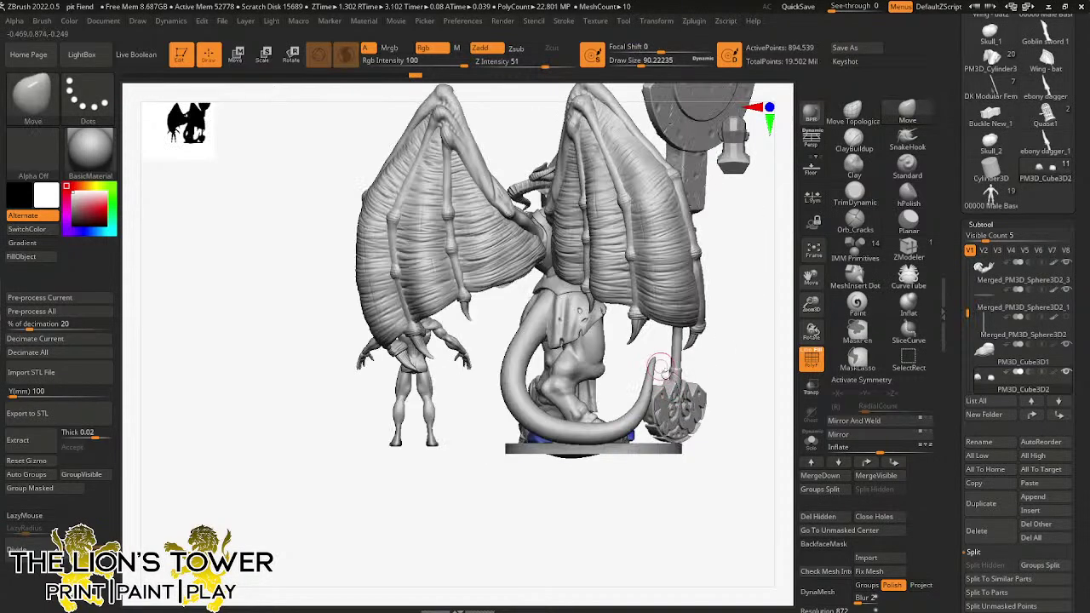
left_click_drag(731, 388, 706, 356)
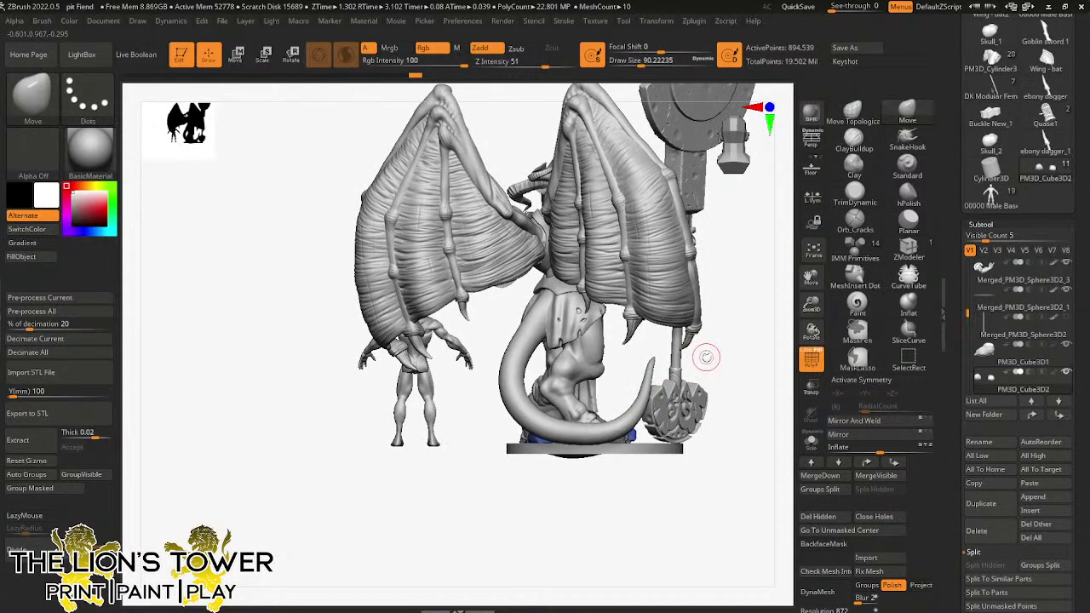
- Examine the miniature and its rock base from the front, back, sides and above
mouse_move(806, 311)
left_mouse_down()
mouse_move(767, 344)
mouse_move(679, 306)
mouse_move(677, 286)
mouse_move(711, 420)
left_mouse_up()
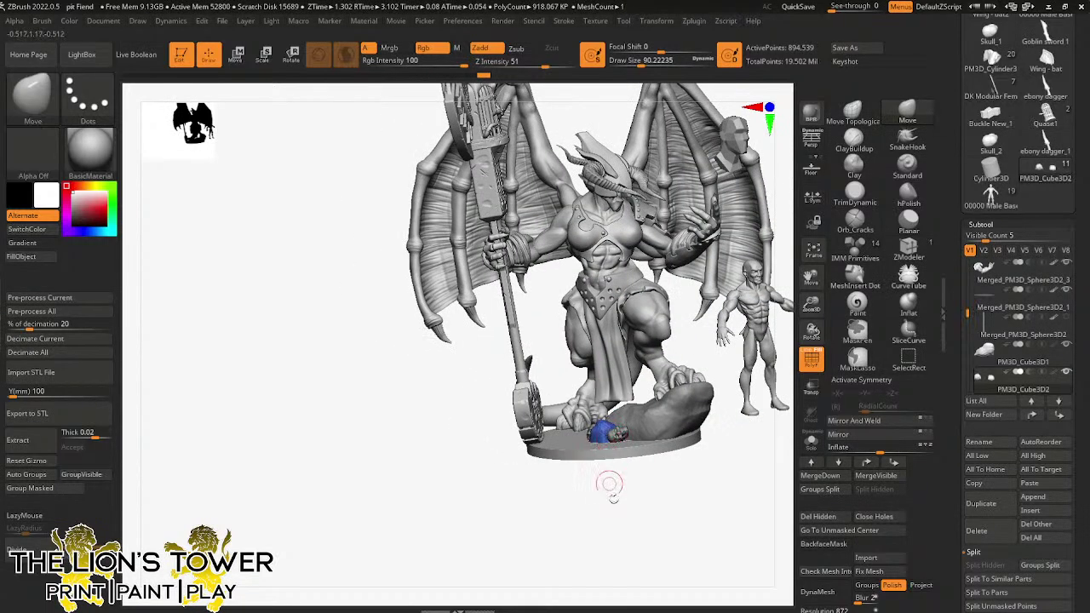
left_click_drag(609, 484, 608, 440)
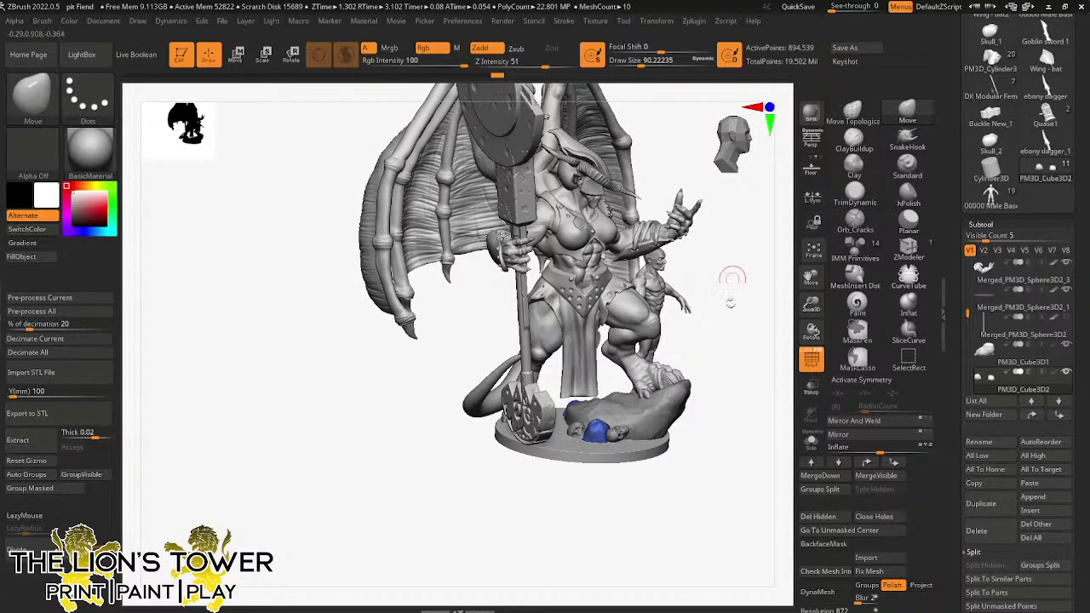
mouse_move(730, 302)
left_mouse_down()
mouse_move(729, 438)
mouse_move(637, 414)
mouse_move(684, 409)
mouse_move(673, 407)
left_mouse_up()
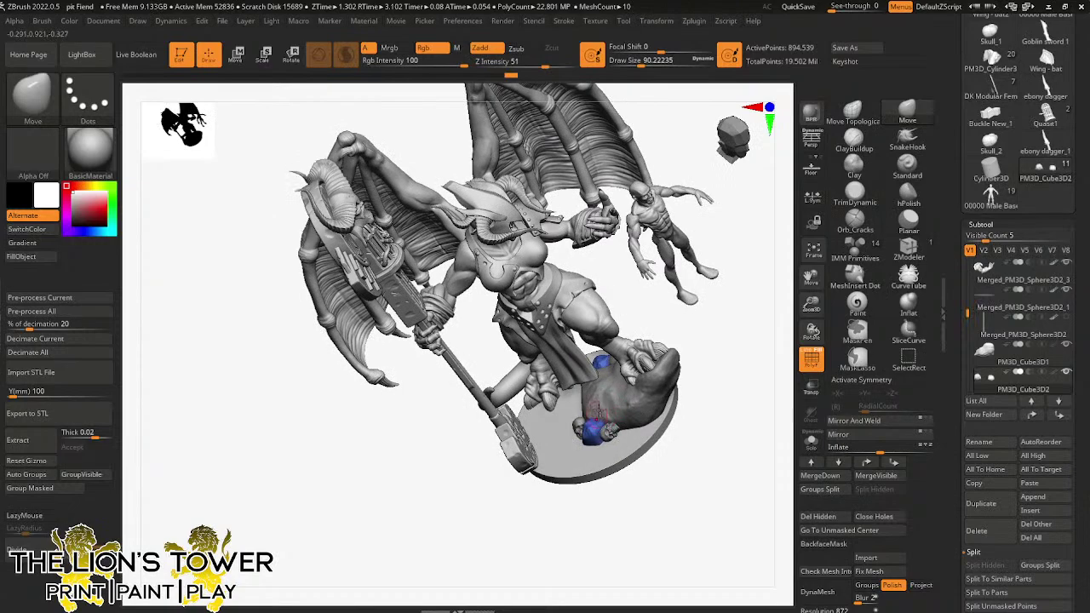
mouse_move(702, 355)
left_mouse_down()
mouse_move(724, 317)
mouse_move(718, 360)
mouse_move(694, 366)
left_mouse_up()
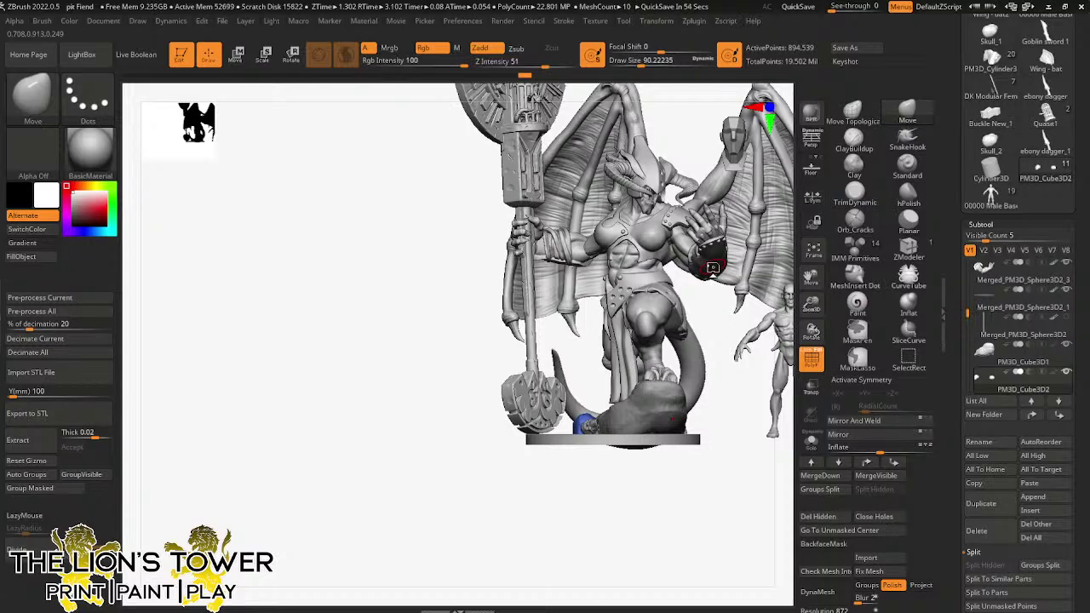
left_click_drag(810, 305, 713, 310)
mouse_move(679, 515)
left_mouse_down()
mouse_move(693, 528)
mouse_move(679, 484)
mouse_move(659, 474)
mouse_move(664, 486)
mouse_move(637, 530)
mouse_move(639, 484)
mouse_move(623, 497)
mouse_move(676, 405)
mouse_move(688, 475)
left_mouse_up()
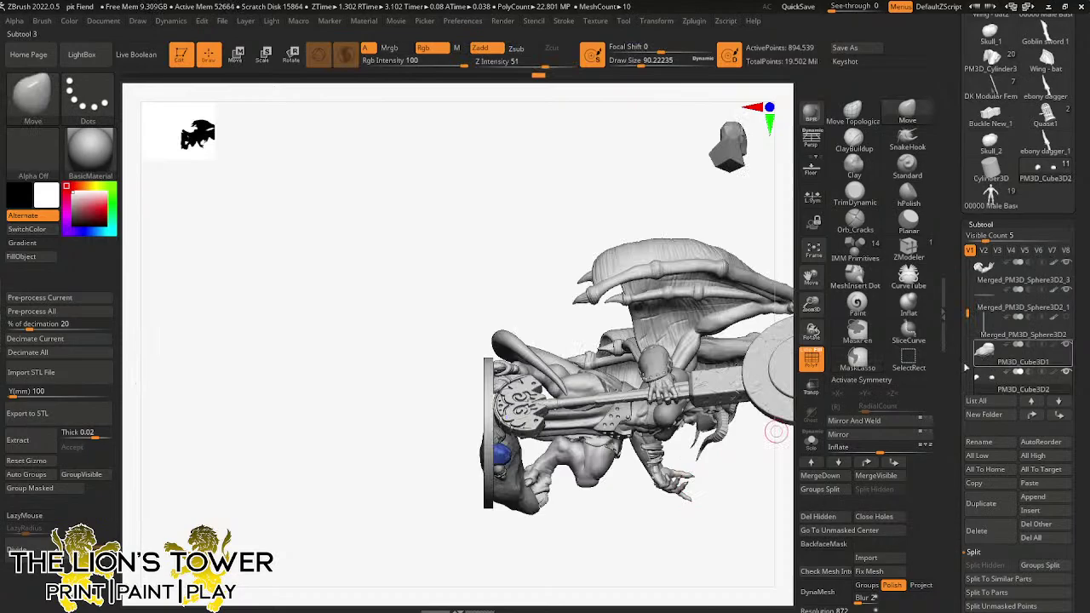
mouse_move(754, 499)
left_mouse_down()
mouse_move(647, 504)
mouse_move(655, 521)
mouse_move(641, 528)
mouse_move(631, 516)
mouse_move(681, 514)
mouse_move(647, 516)
mouse_move(624, 539)
mouse_move(622, 519)
mouse_move(673, 511)
mouse_move(812, 386)
left_mouse_up()
- Choose the Orb_Rock_Detail brush for the large rock and remesh the rock with DynaMesh
left_click(535, 492, "alt")
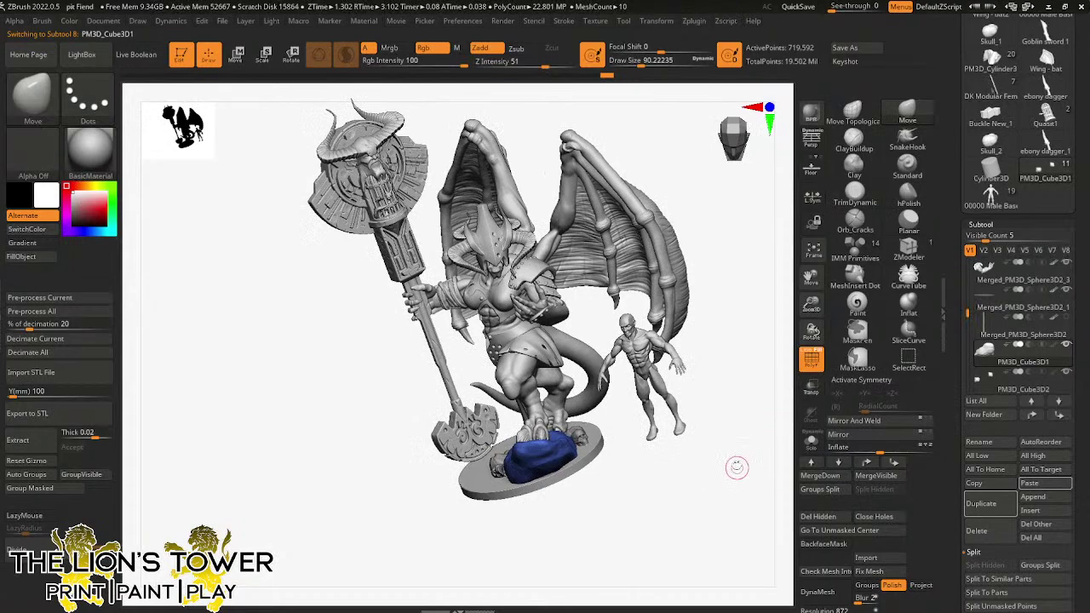
left_click(33, 98)
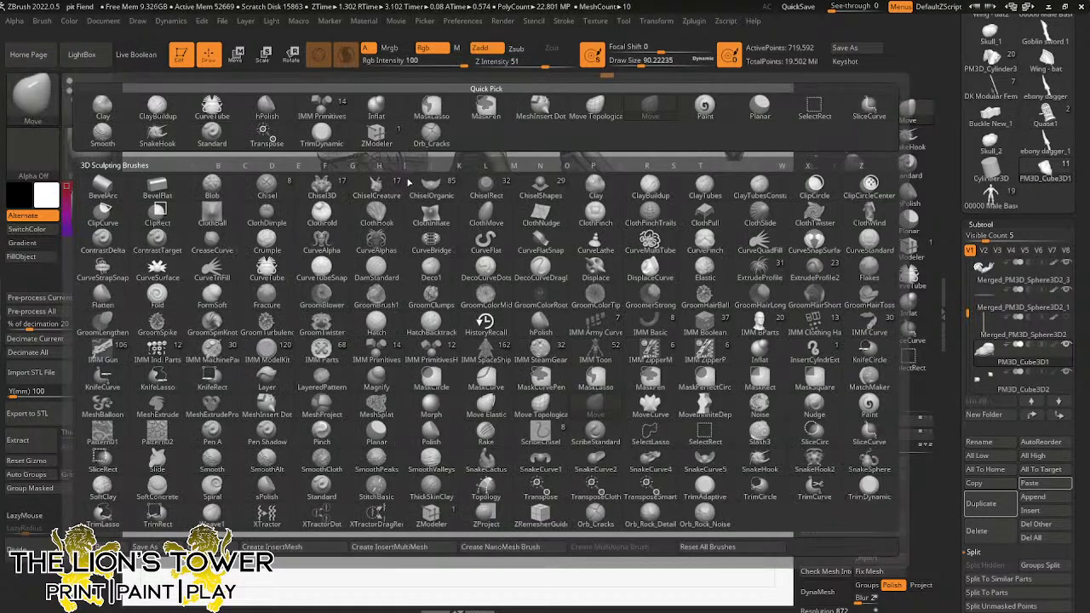
left_click(651, 515)
left_click_drag(638, 528, 543, 451)
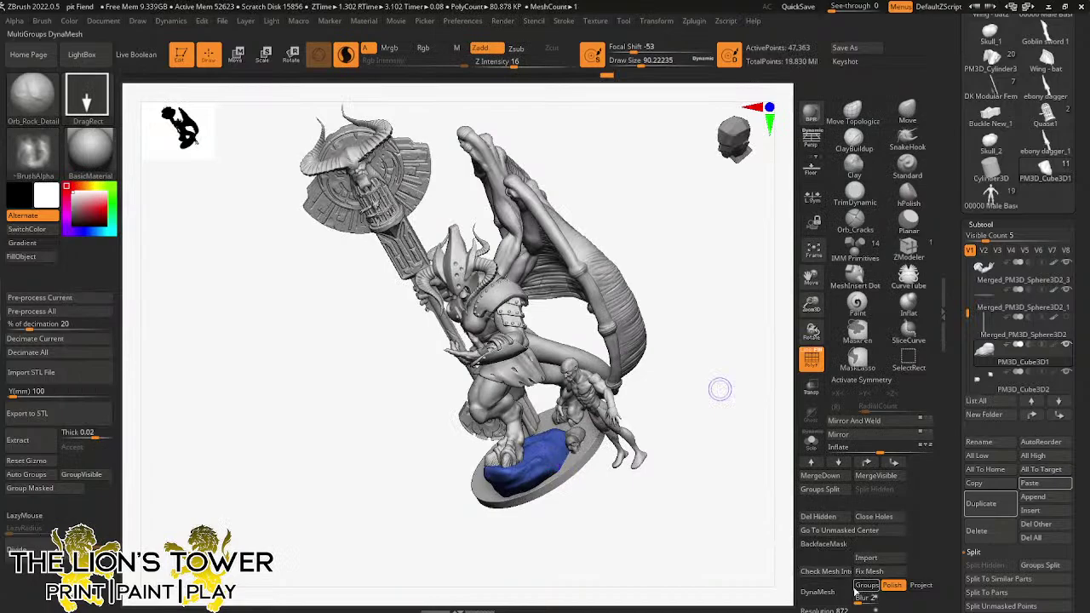
left_click(819, 592)
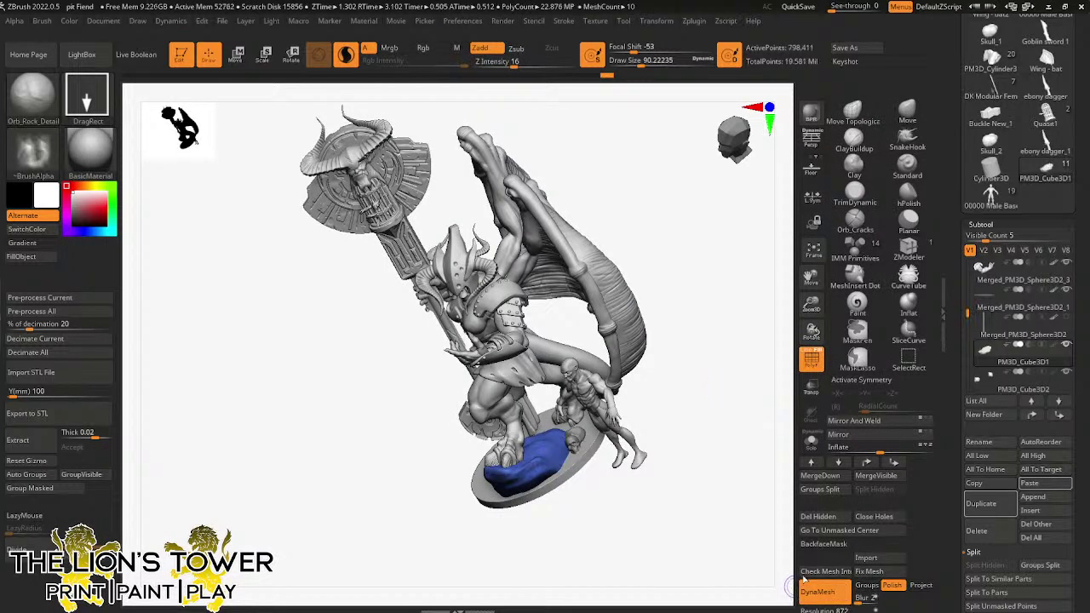
- Turn off Sculptris Pro and stamp rock texture over the large rock's top and front at Z Intensity 36
left_click_drag(700, 458, 541, 461)
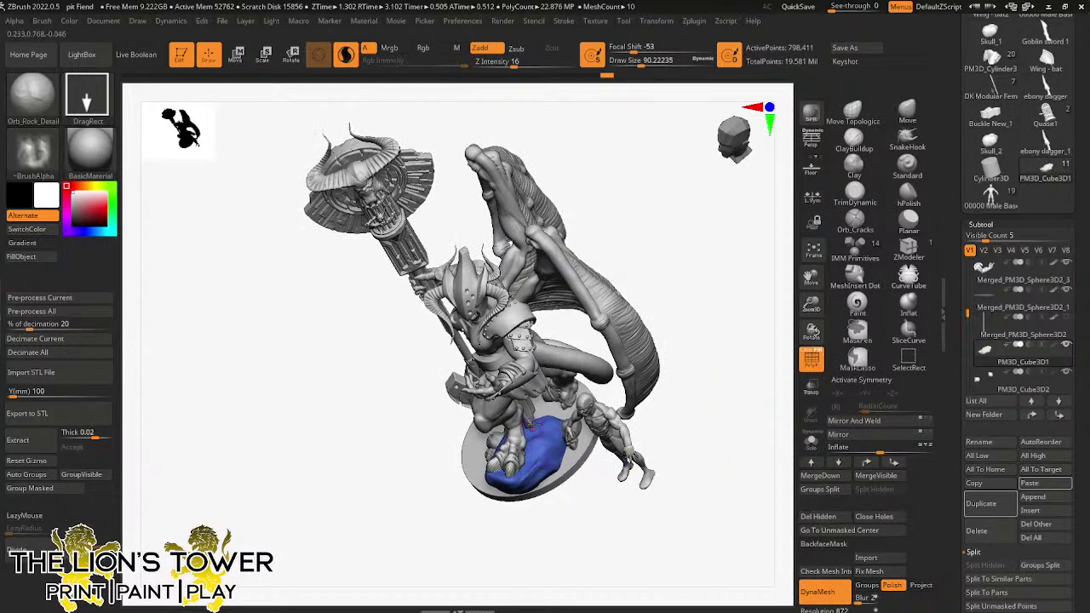
left_click(346, 54)
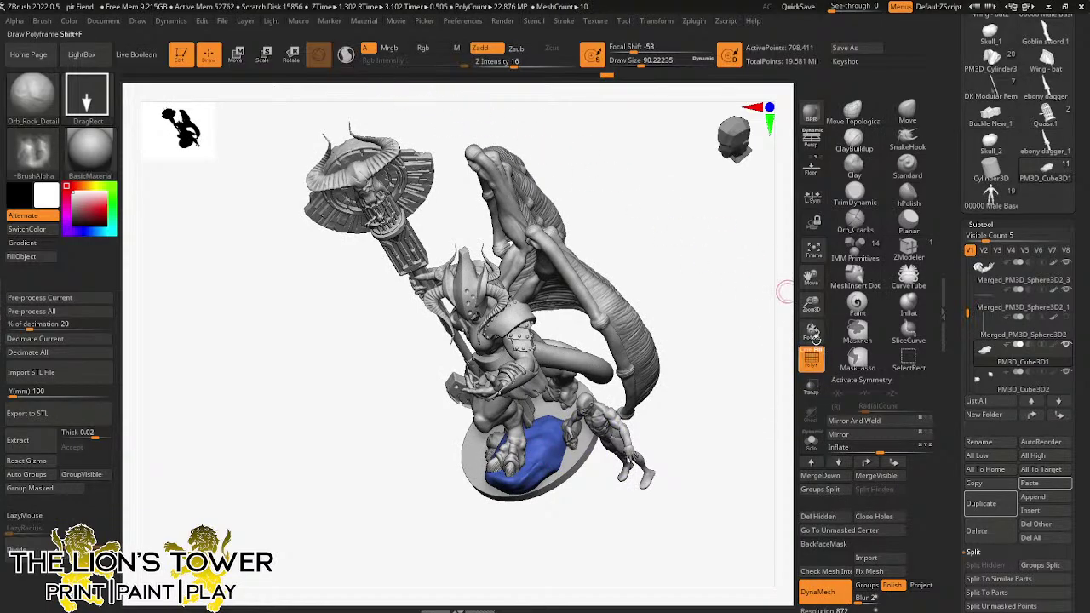
left_click_drag(811, 304, 759, 380)
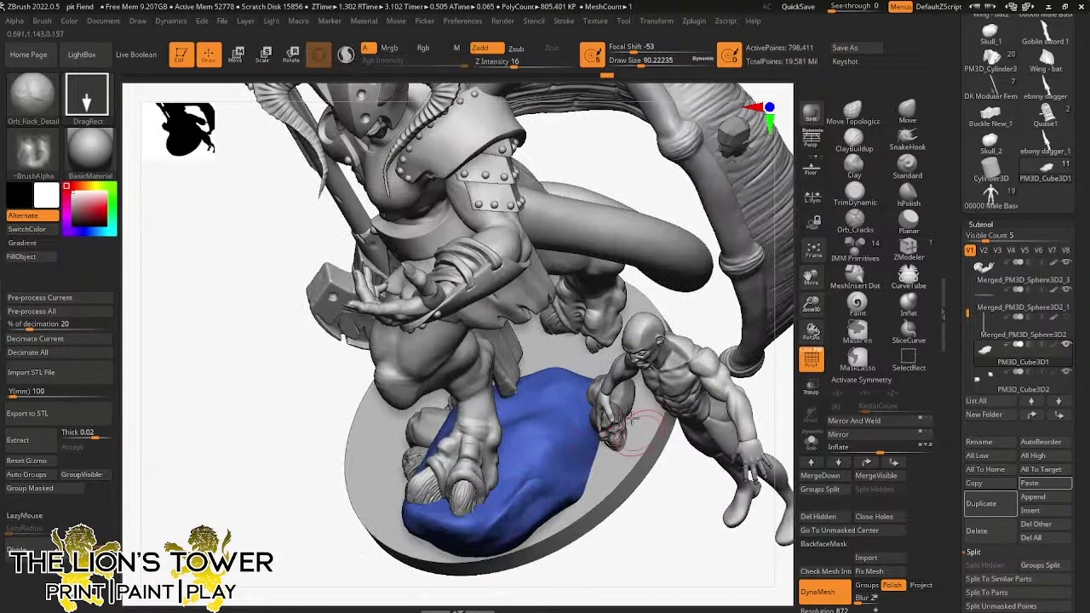
left_click(535, 65)
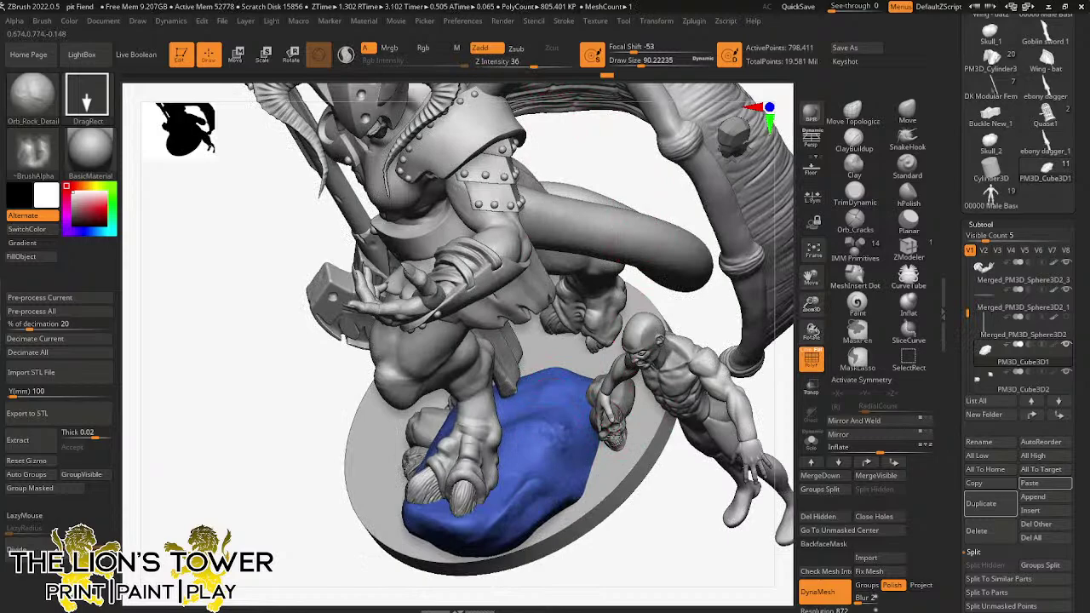
left_click_drag(552, 433, 518, 498)
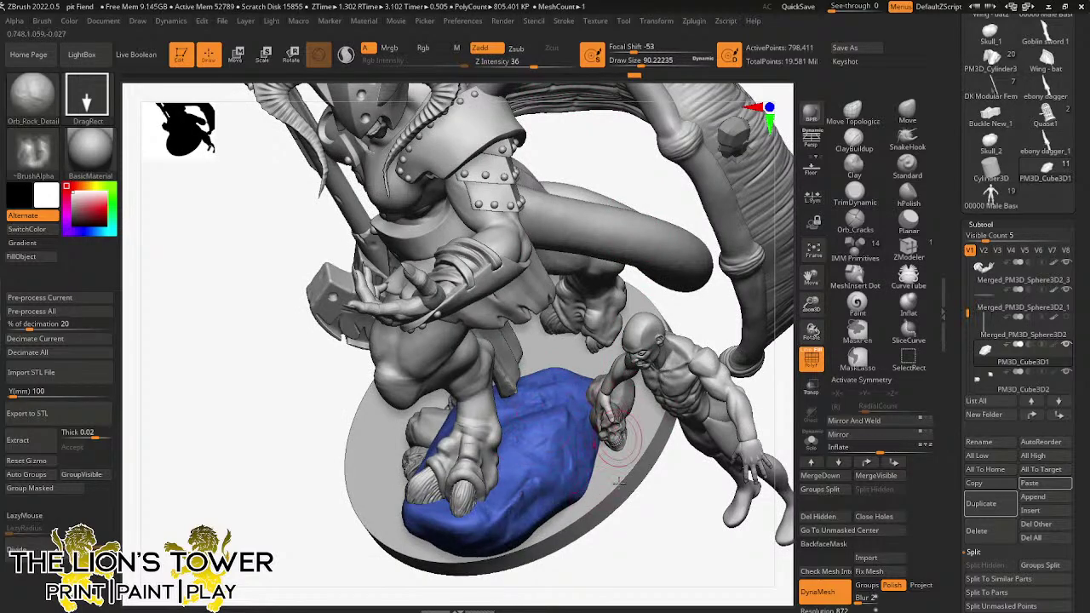
right_click_drag(619, 480, 550, 476)
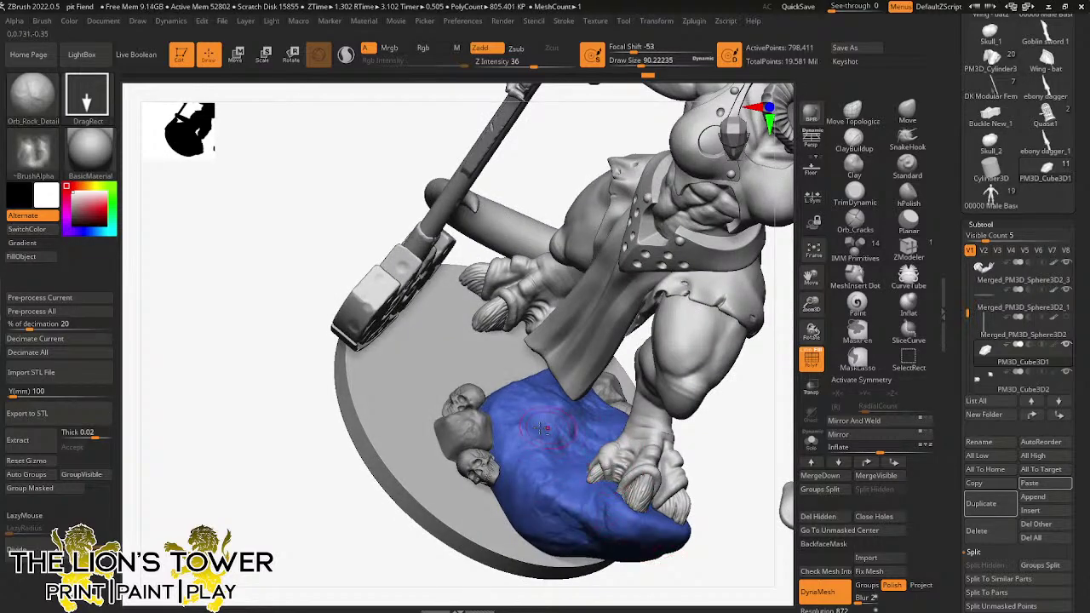
mouse_move(528, 503)
right_mouse_down()
mouse_move(725, 443)
mouse_move(599, 534)
right_mouse_up()
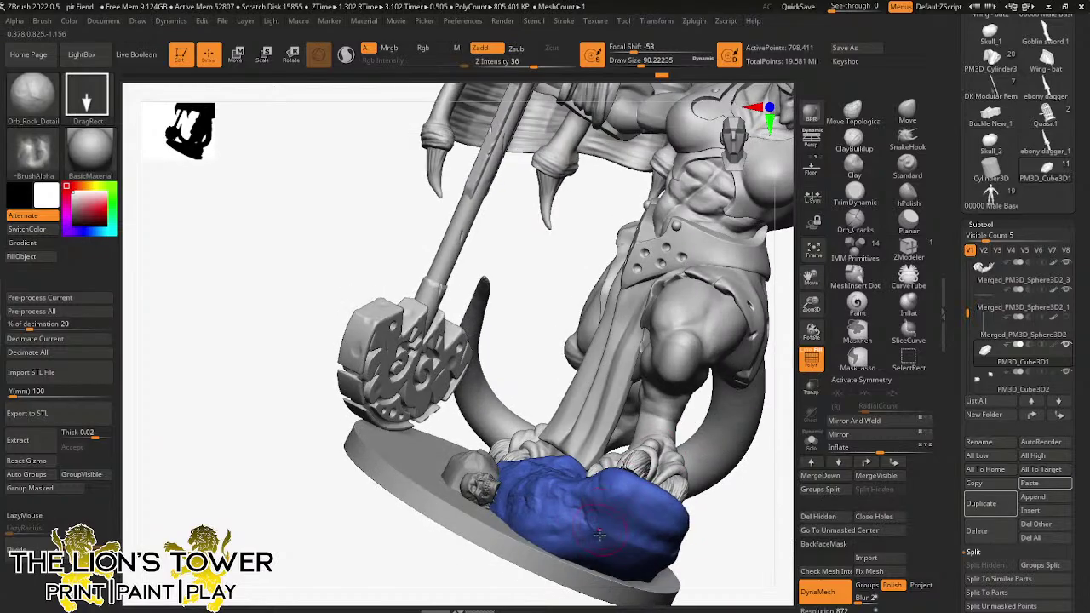
right_click_drag(720, 567, 716, 609)
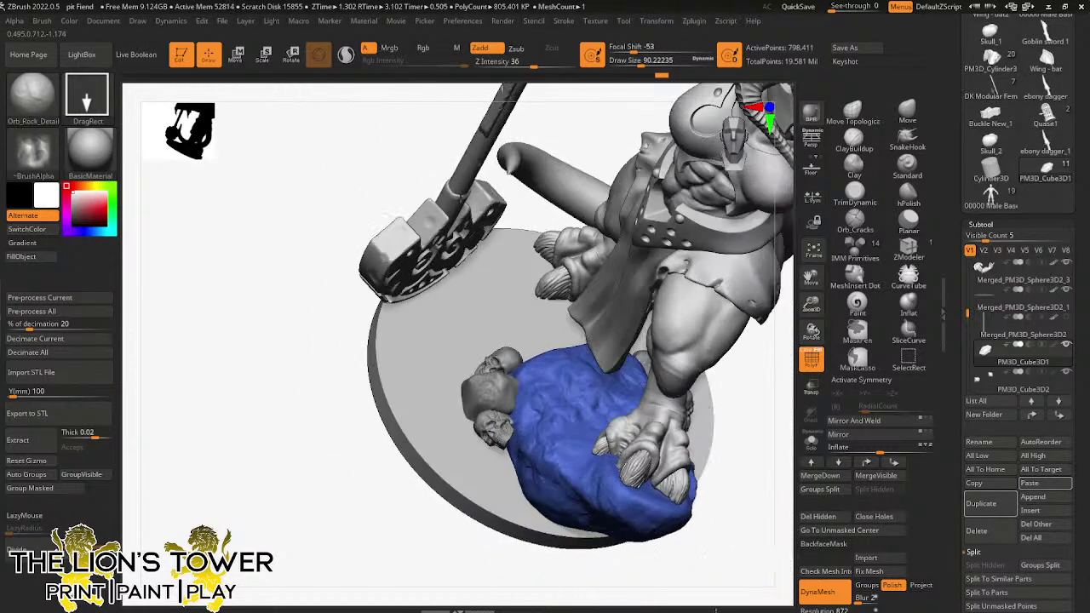
left_click_drag(730, 478, 752, 508)
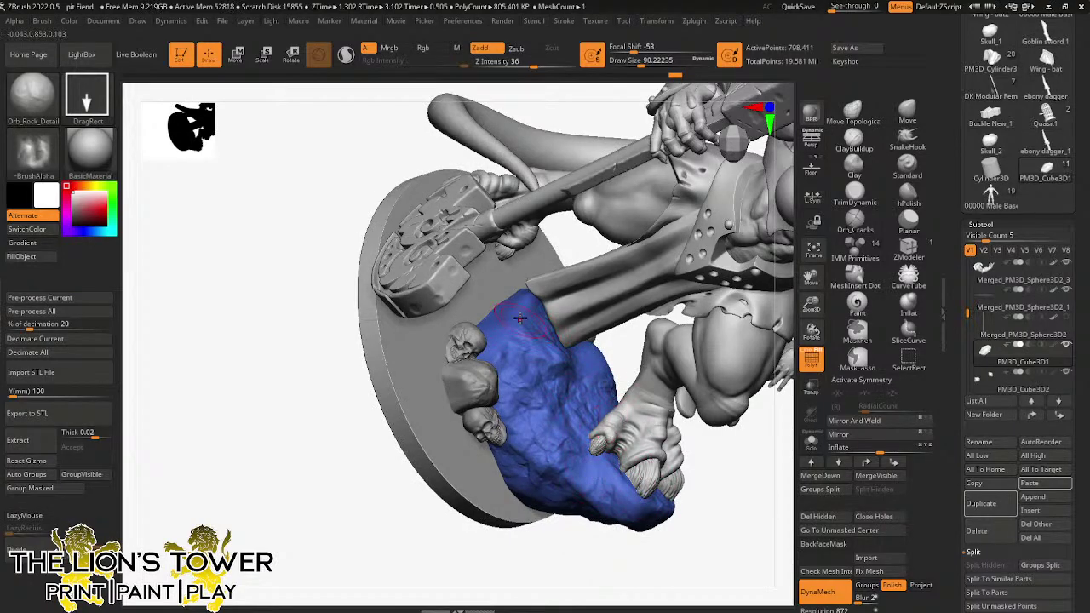
- Stamp the Orb_Rock_Detail texture onto the large rock's rear and outer sides, leaving the rock unmasked
mouse_move(644, 361)
right_mouse_down()
mouse_move(626, 376)
mouse_move(604, 370)
mouse_move(649, 375)
right_mouse_up()
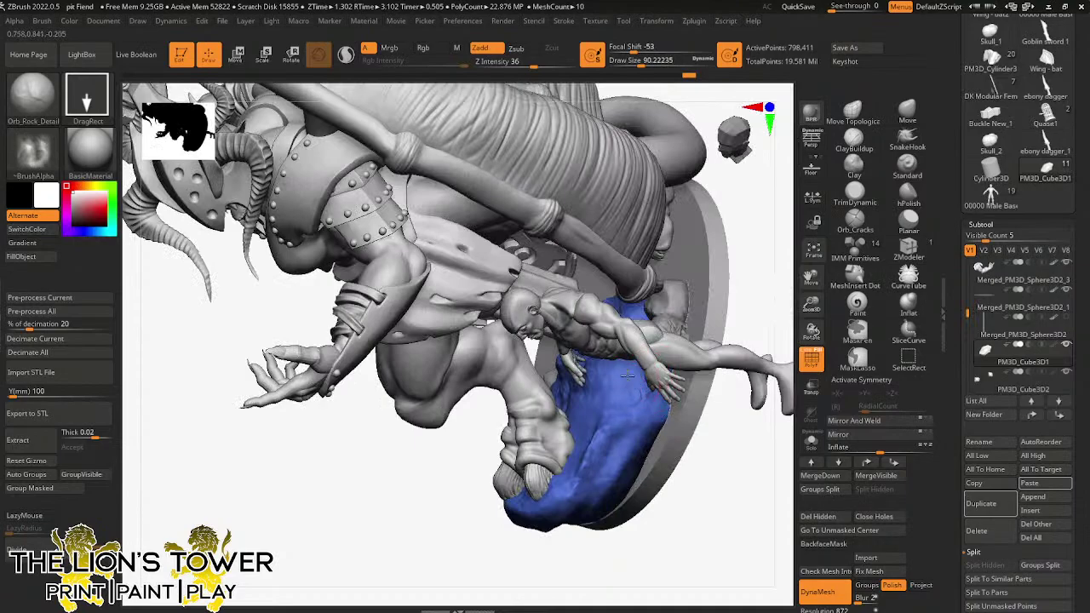
right_click_drag(740, 313, 637, 345)
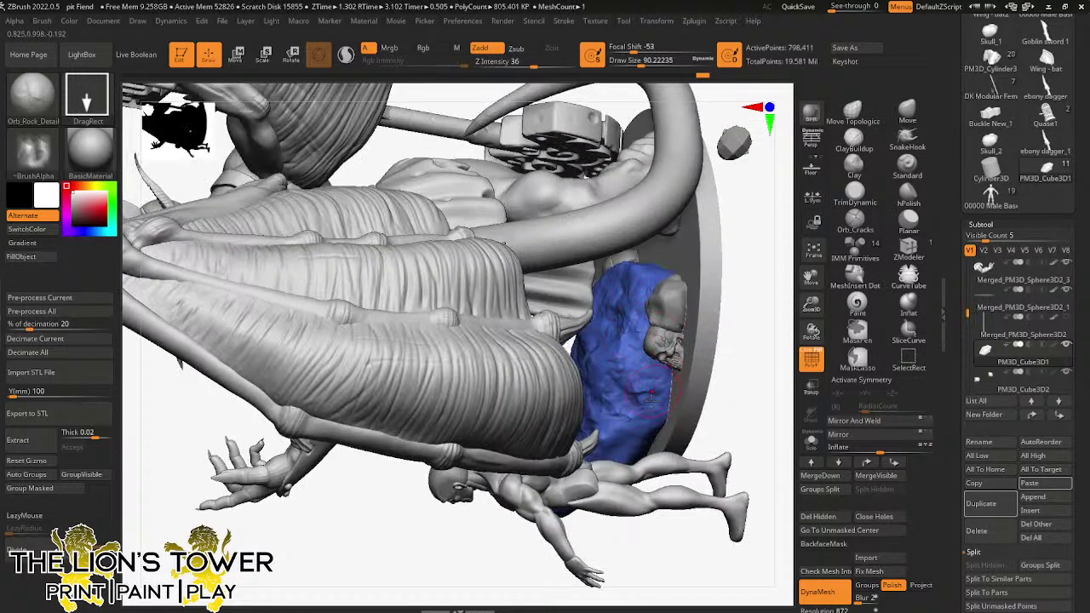
mouse_move(671, 412)
right_mouse_down()
mouse_move(741, 382)
mouse_move(630, 455)
mouse_move(730, 409)
right_mouse_up()
right_click_drag(608, 429, 739, 362)
left_click_drag(811, 276, 1045, 107)
left_click(687, 491, "ctrl")
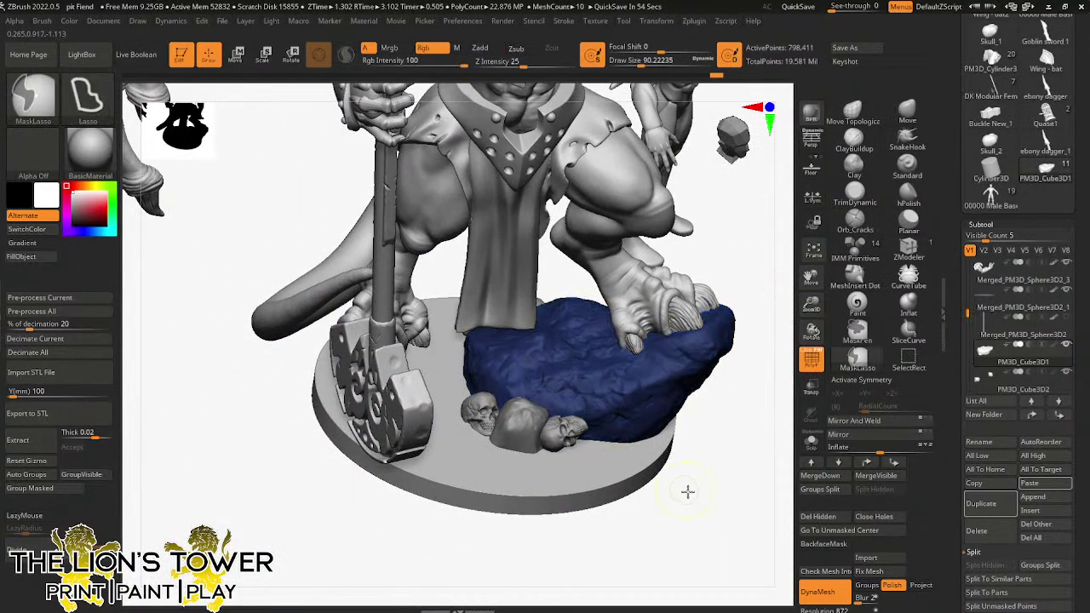
left_click(687, 491, "ctrl")
- Stamp Orb_Rock_Detail texture onto the small stones beside the skulls, remeshing their subtool with DynaMesh
left_click(523, 424, "alt")
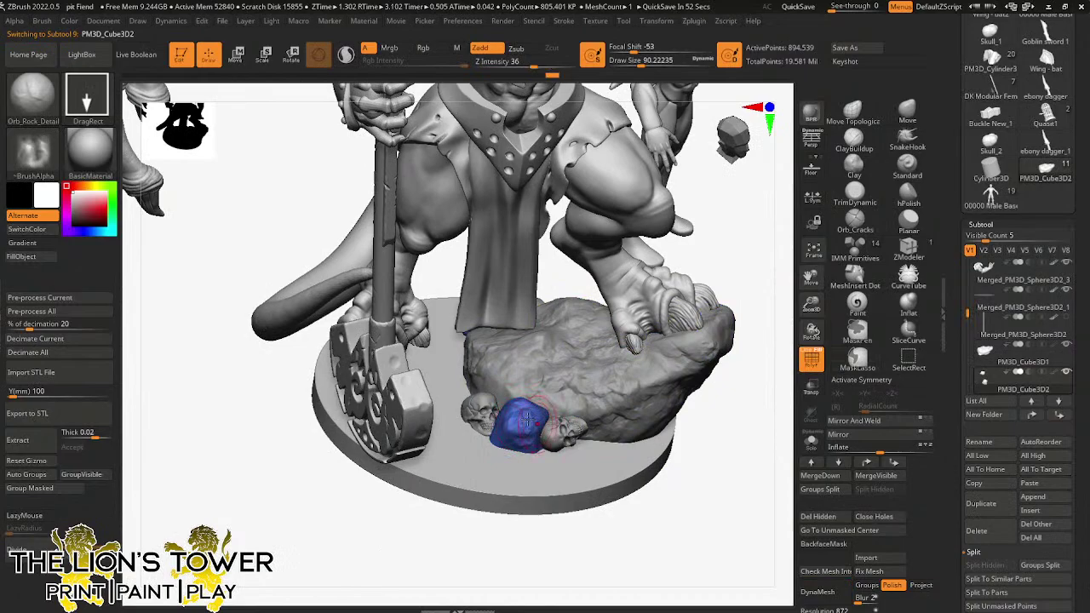
mouse_move(720, 413)
right_mouse_down()
mouse_move(727, 474)
mouse_move(673, 328)
right_mouse_up()
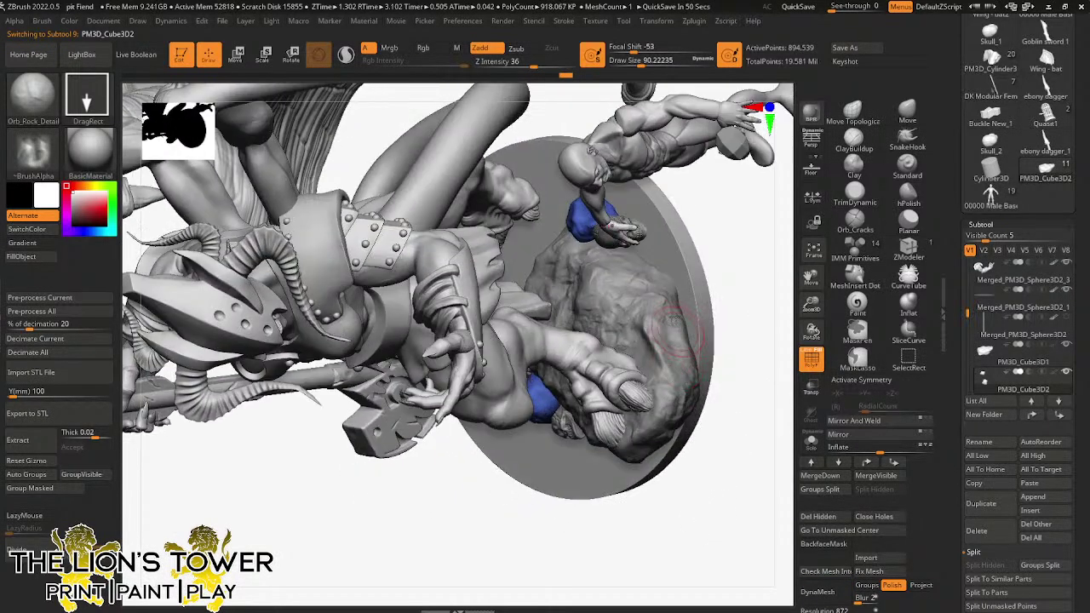
mouse_move(619, 280)
right_mouse_down()
mouse_move(729, 275)
mouse_move(604, 205)
right_mouse_up()
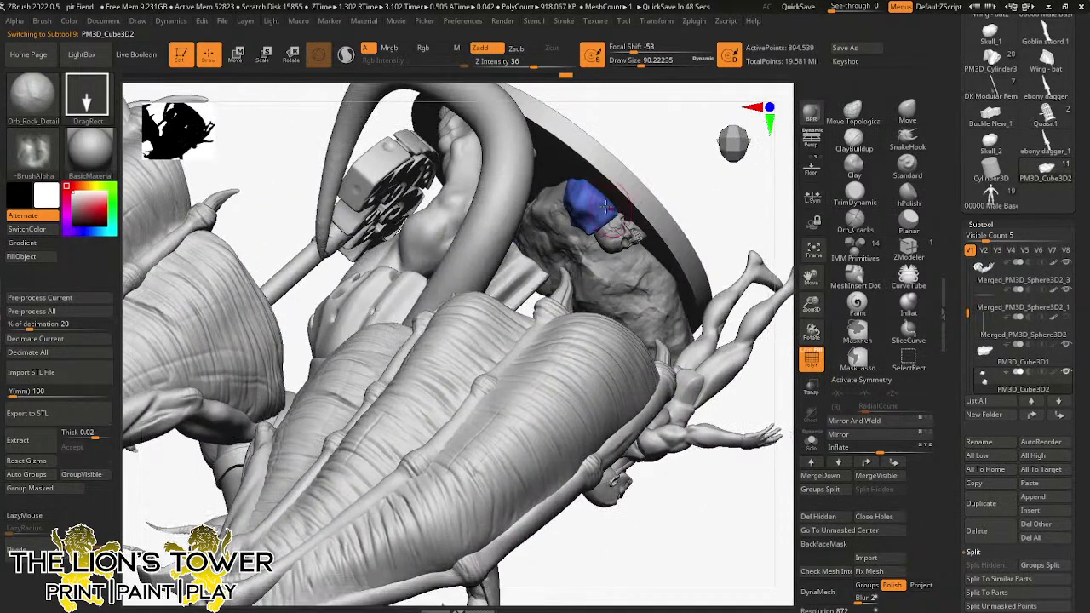
right_click_drag(673, 186, 596, 199)
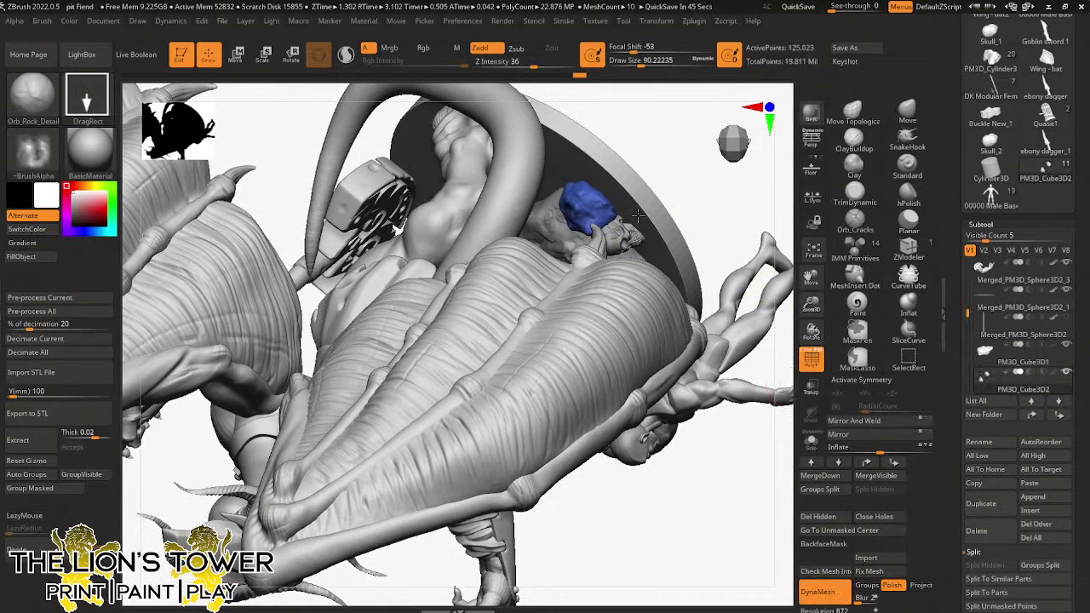
right_click_drag(638, 215, 536, 281)
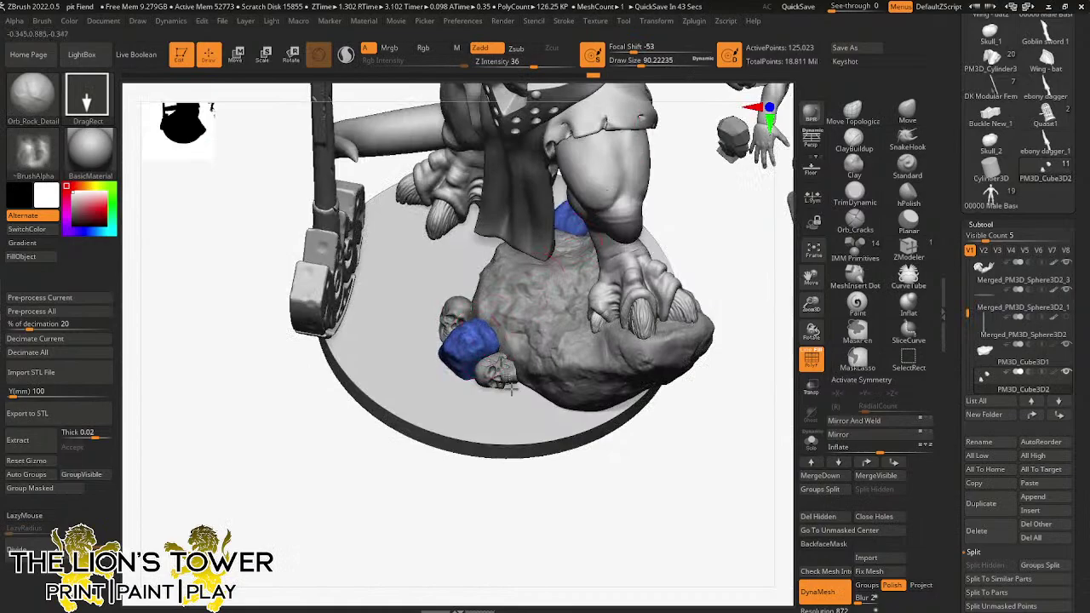
mouse_move(610, 520)
right_mouse_down()
mouse_move(627, 445)
mouse_move(633, 487)
right_mouse_up()
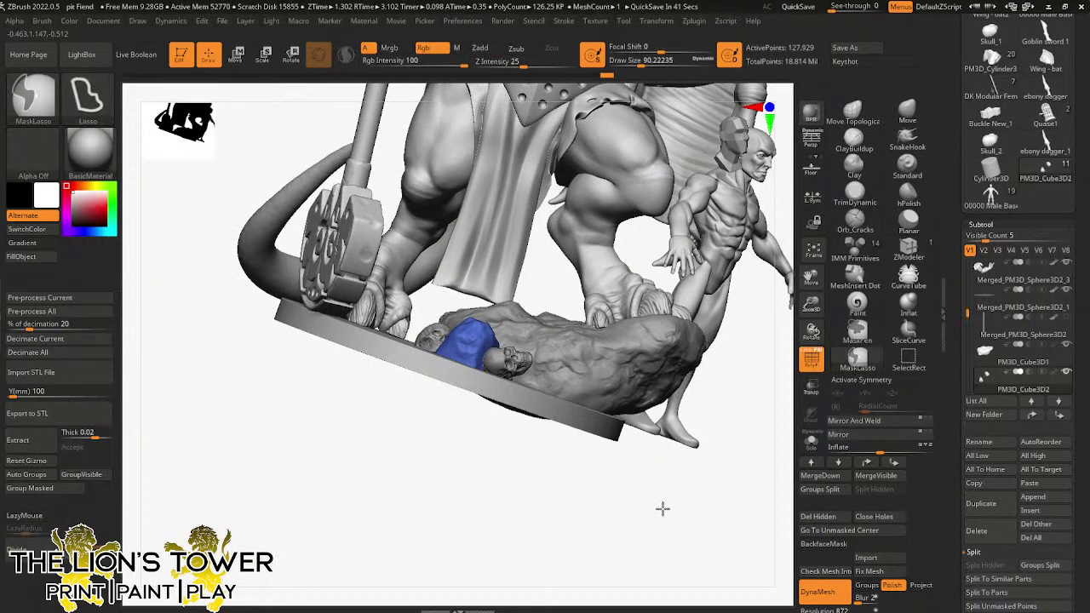
- Examine the textured base and the whole miniature from several angles beside the human scale figure
mouse_move(811, 305)
left_mouse_down()
mouse_move(812, 271)
mouse_move(747, 300)
left_mouse_up()
left_click_drag(726, 372, 698, 389)
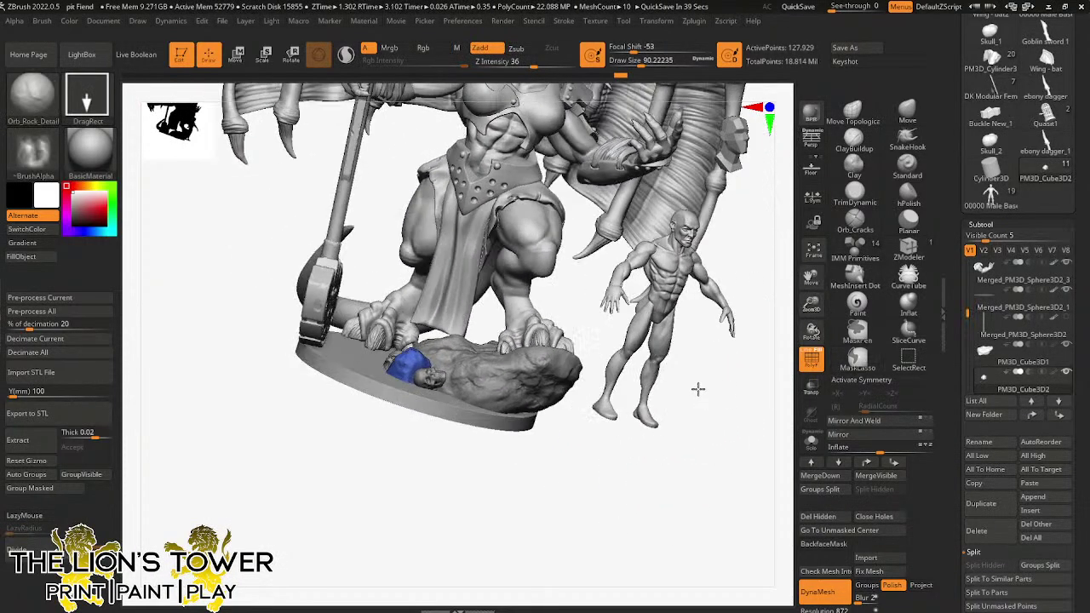
right_click_drag(697, 390, 688, 369, "shift")
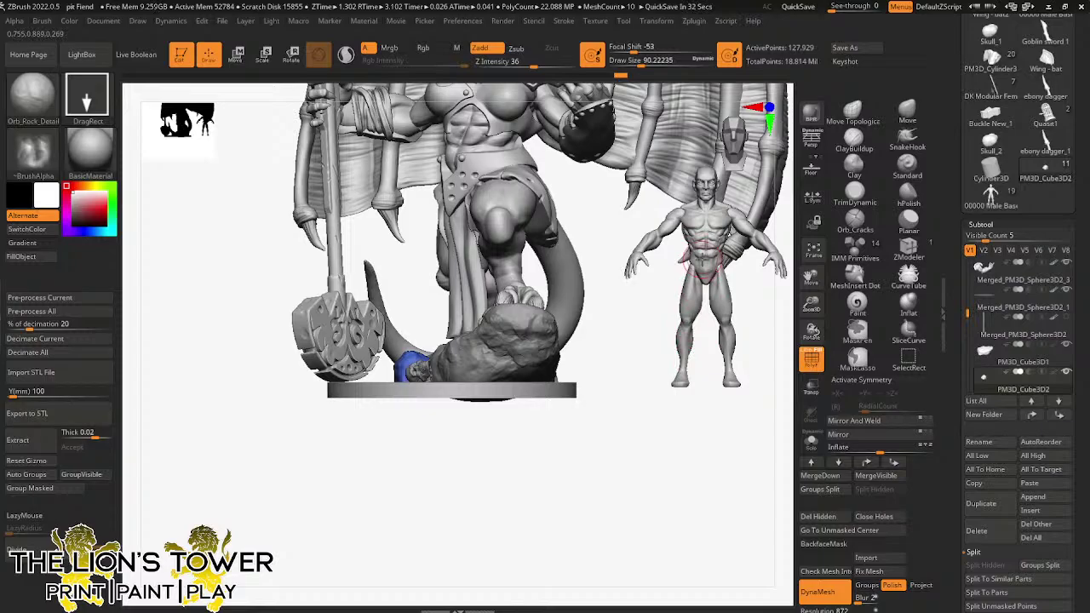
left_click_drag(811, 305, 805, 337)
mouse_move(666, 479)
left_mouse_down()
mouse_move(611, 487)
mouse_move(600, 465)
mouse_move(643, 463)
mouse_move(637, 452)
mouse_move(642, 479)
mouse_move(696, 479)
mouse_move(783, 358)
mouse_move(774, 311)
mouse_move(756, 366)
mouse_move(783, 270)
mouse_move(779, 214)
left_mouse_up()
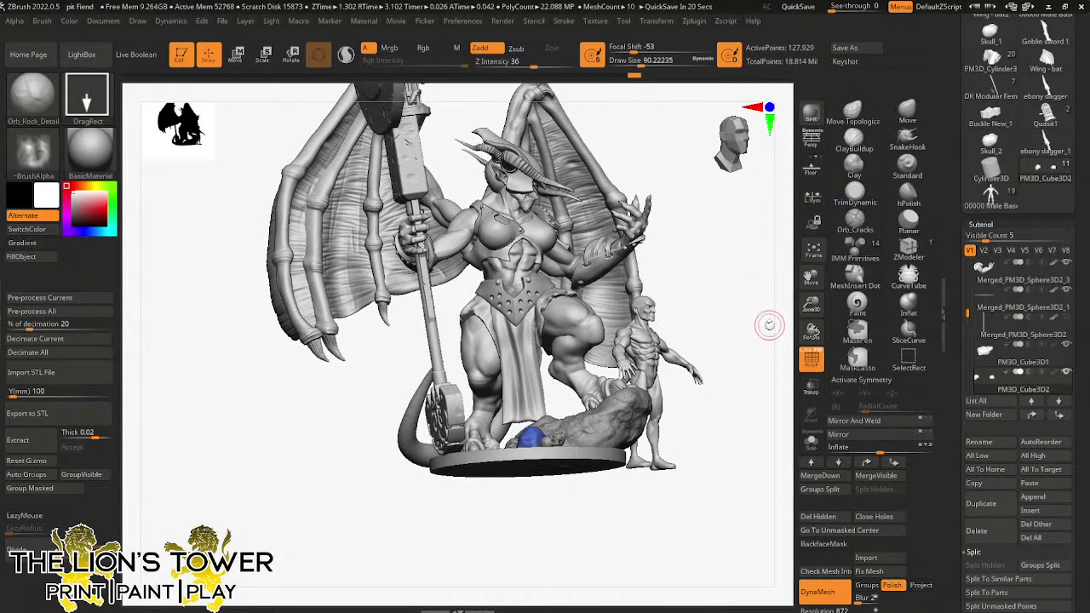
left_click_drag(764, 263, 752, 321)
- Switch to the body subtool with the Move brush and isolate the purple standing-leg polygroup
mouse_move(742, 380)
left_mouse_down()
mouse_move(615, 390)
mouse_move(686, 355)
mouse_move(409, 335)
left_mouse_up()
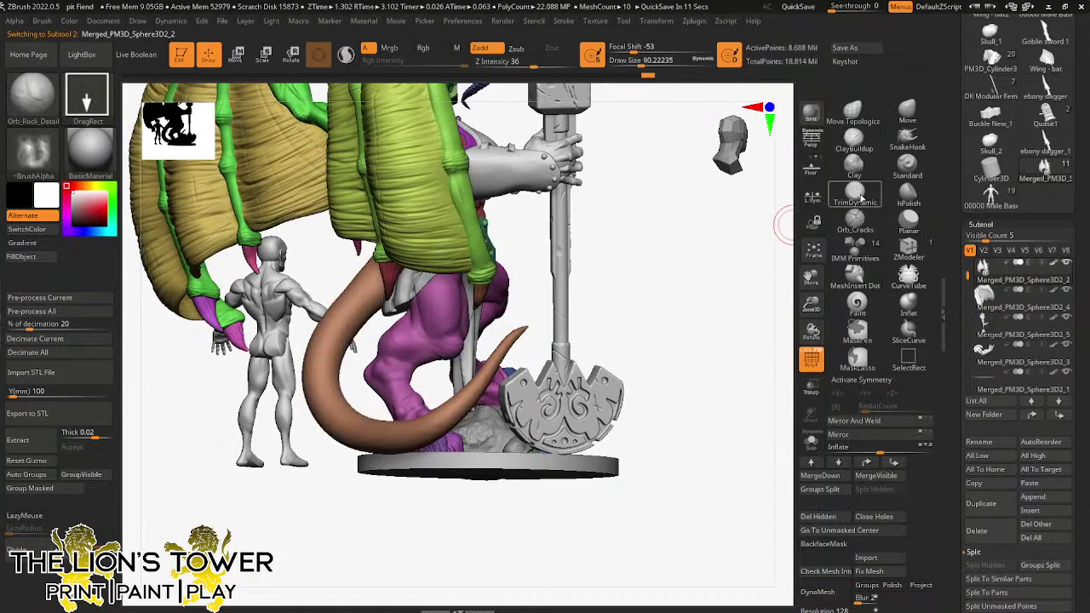
left_click(906, 111)
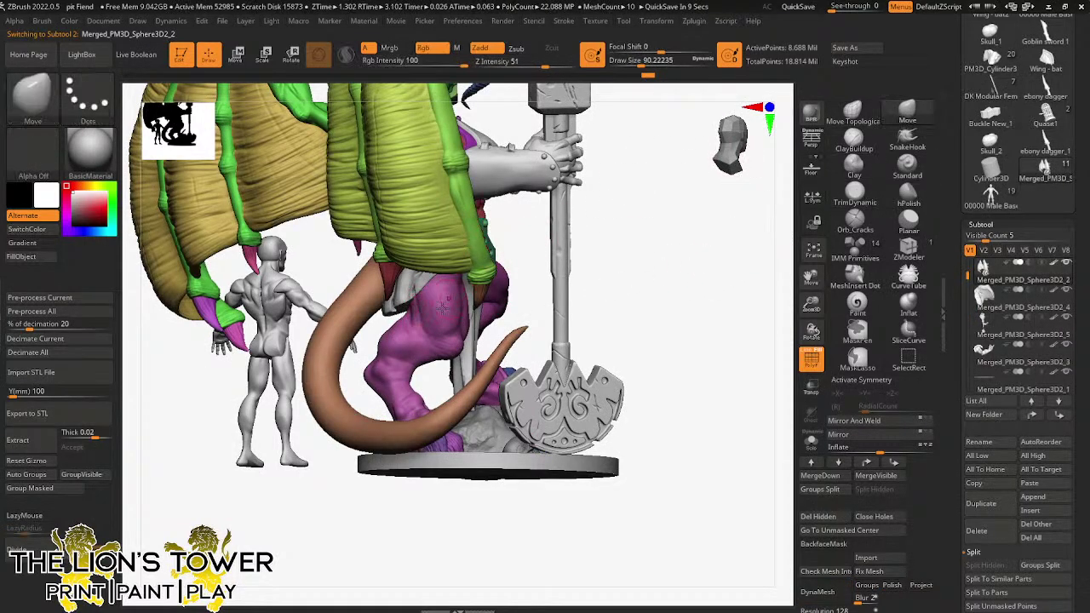
key("ctrl+shift")
key("ctrl+shift")
left_click(423, 332, "ctrl+shift")
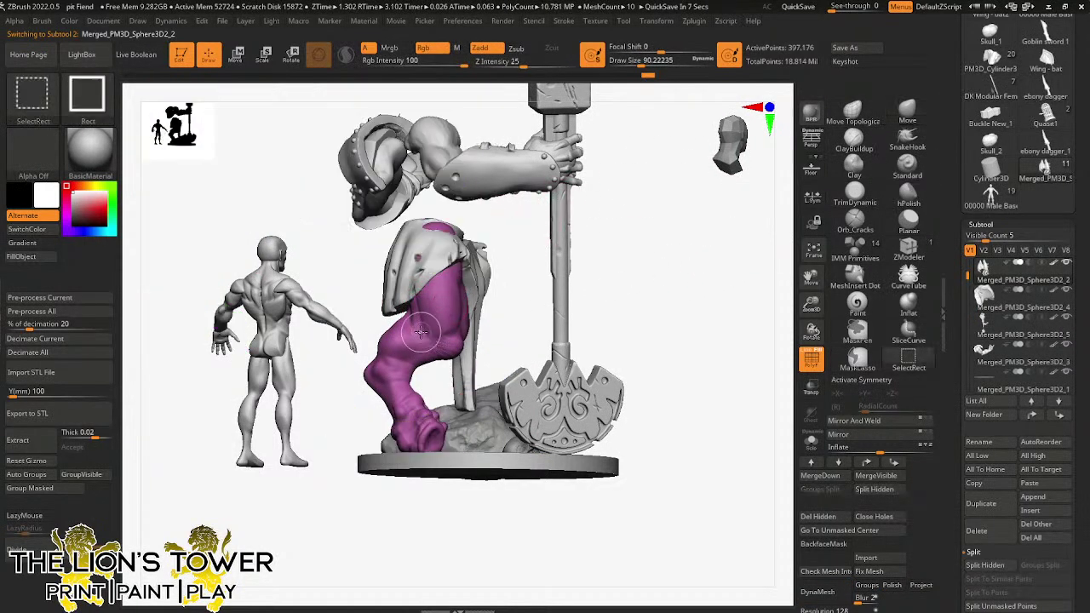
- Reshape the standing leg's thigh beneath the waist cloth with the Move brush at a draw size of about 158
left_click_drag(641, 63, 651, 63)
left_click_drag(631, 192, 613, 202)
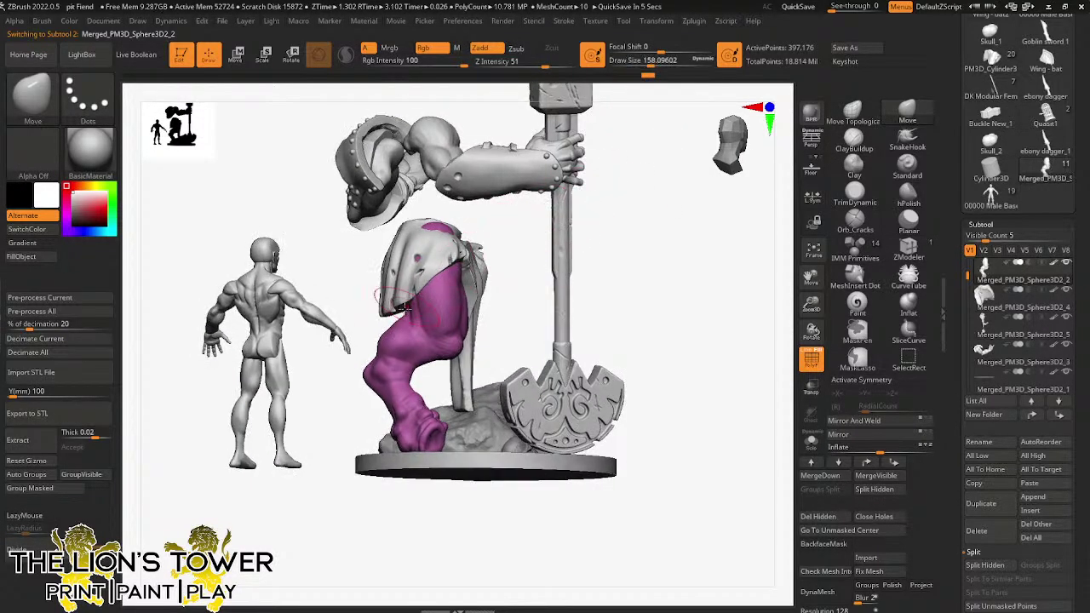
mouse_move(473, 247)
left_mouse_down()
mouse_move(511, 244)
mouse_move(396, 328)
left_mouse_up()
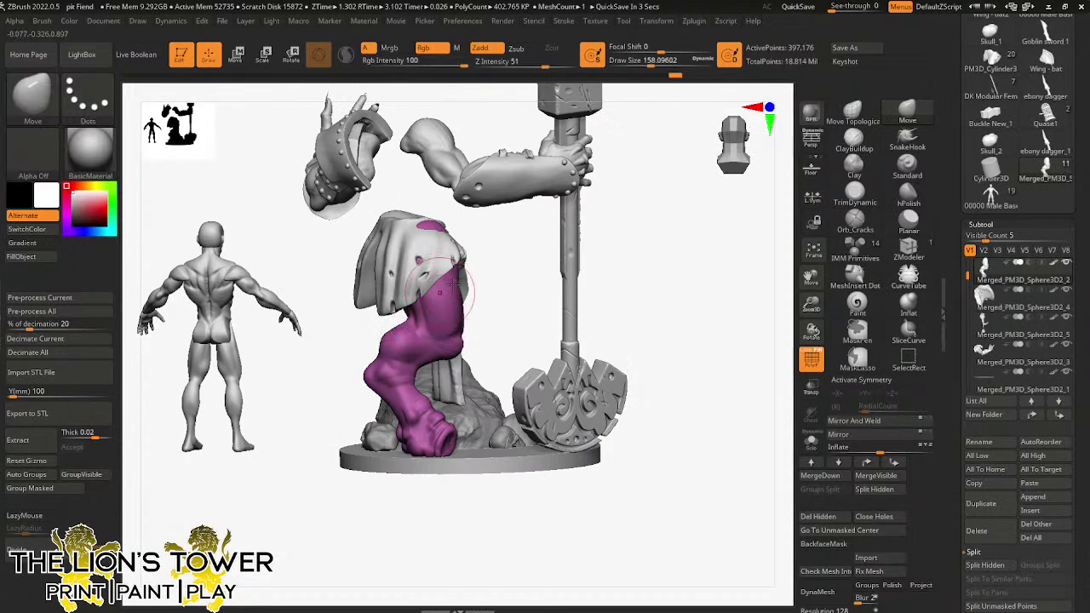
left_click_drag(440, 291, 381, 320)
key("Escape")
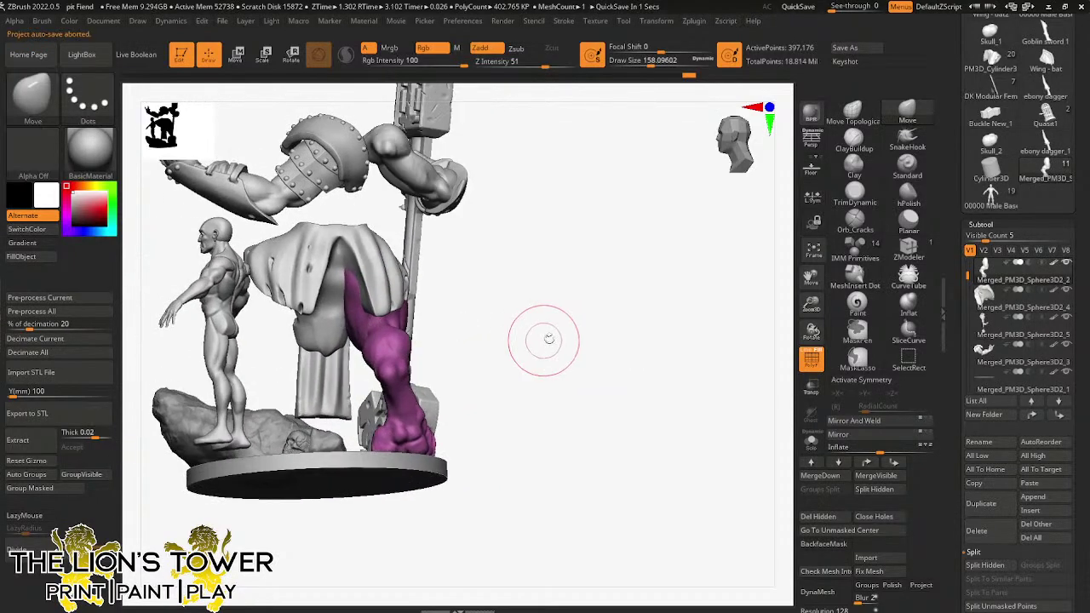
- Unhide all polygroups of the body subtool and clear its mask
key("ctrl+shift")
left_click(593, 340, "ctrl+shift")
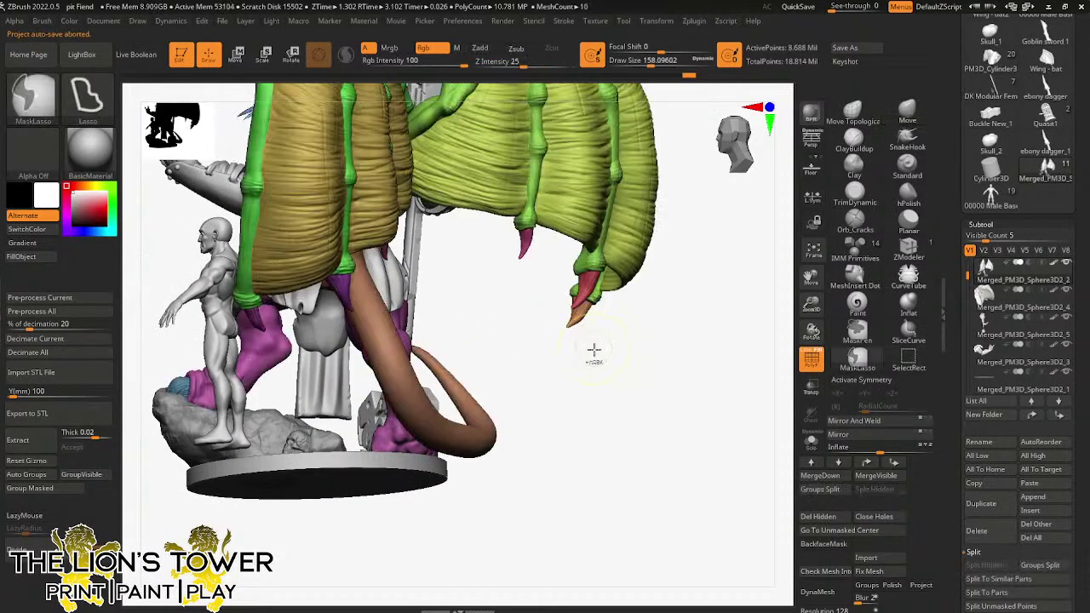
left_click(592, 353, "ctrl")
left_click_drag(591, 355, 738, 222, "ctrl")
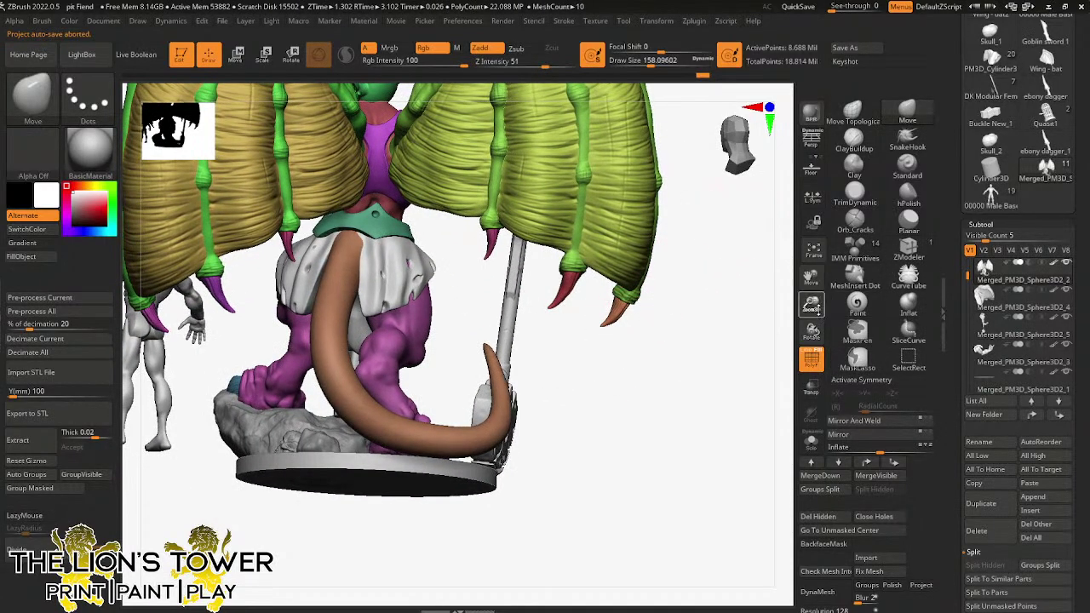
- Select the subtool of the raised clawed hand and its studded bracer and activate the Rotate gizmo
left_click_drag(779, 319, 754, 340)
left_click_drag(703, 403, 661, 397)
left_click_drag(812, 330, 720, 336)
left_click_drag(747, 300, 693, 272)
left_click(480, 263, "alt")
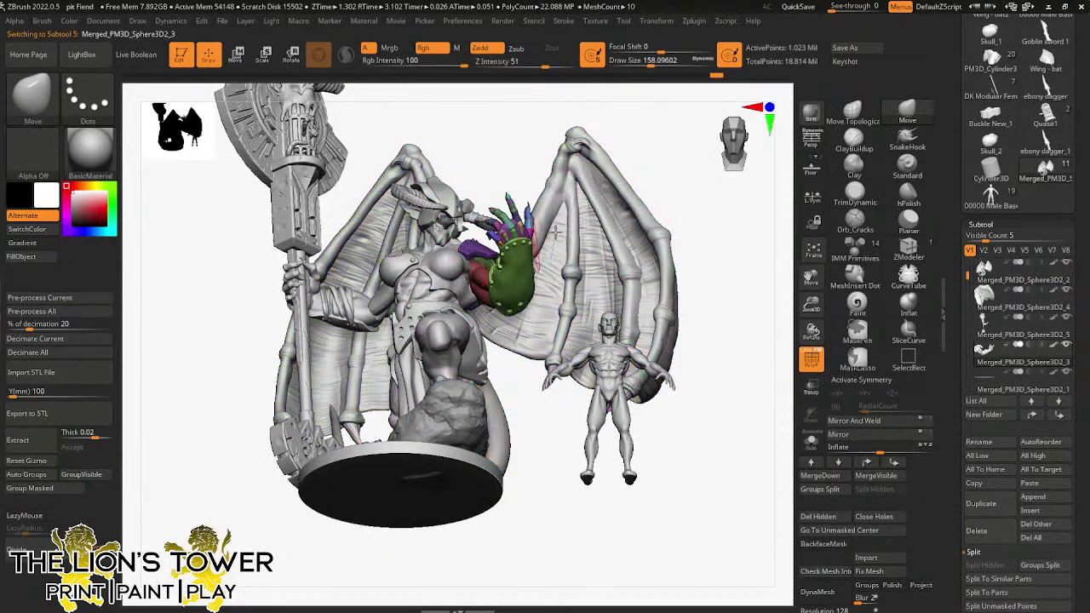
mouse_move(683, 213)
left_mouse_down()
mouse_move(693, 207)
mouse_move(673, 227)
mouse_move(662, 288)
mouse_move(686, 219)
mouse_move(677, 196)
left_mouse_up()
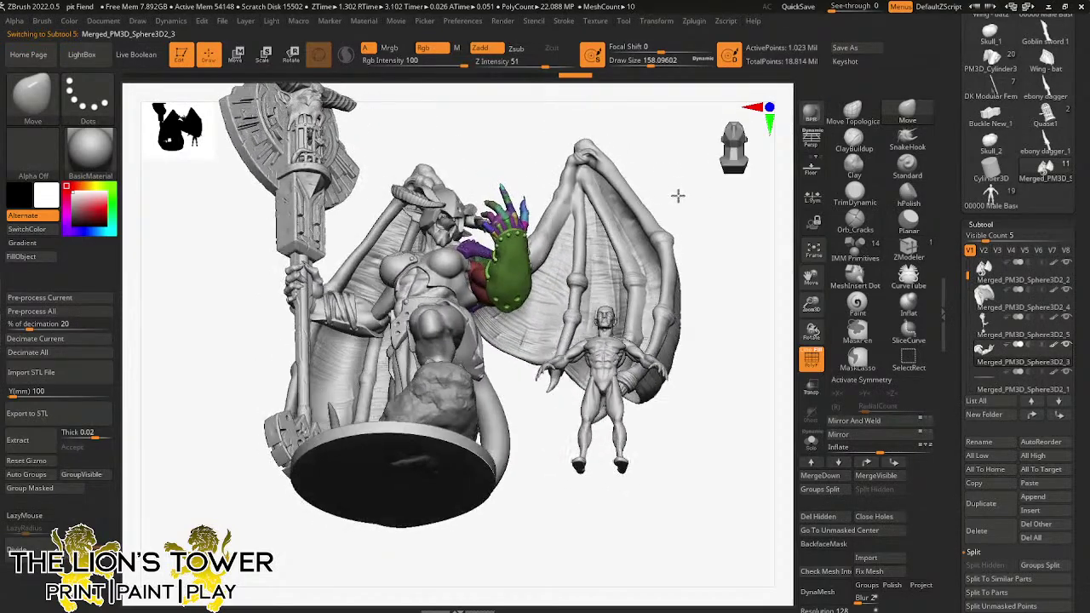
left_click(295, 58)
- Examine the whole miniature from the front and side beside the human scale figure
left_click_drag(650, 150, 678, 268)
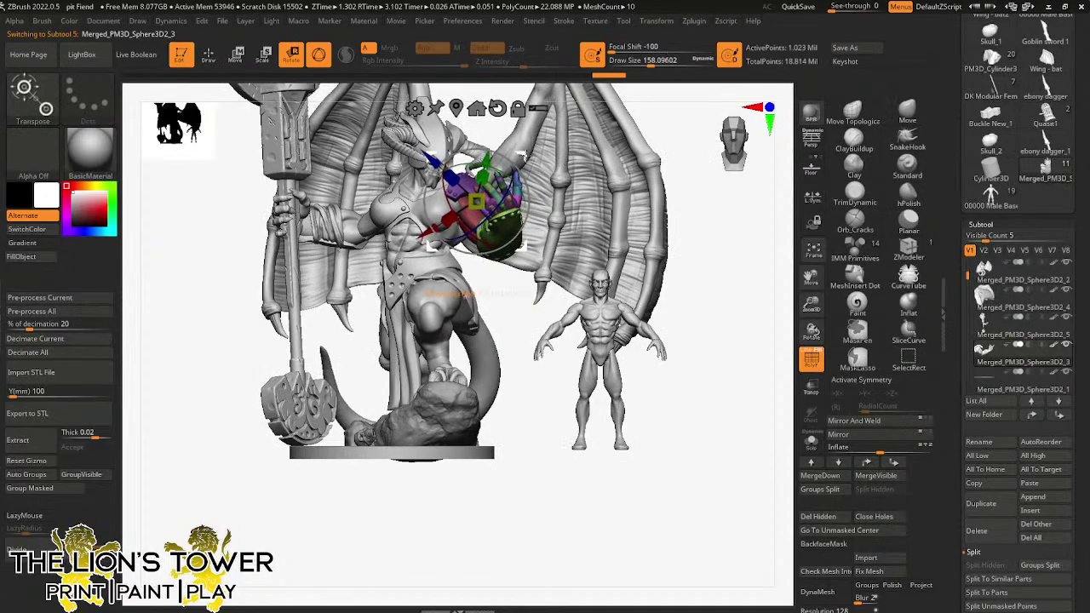
left_click_drag(714, 215, 783, 223)
left_click_drag(811, 304, 812, 345)
left_click_drag(816, 275, 807, 384)
left_click_drag(606, 228, 535, 446)
right_click_drag(533, 444, 545, 502)
left_click_drag(811, 304, 890, 201)
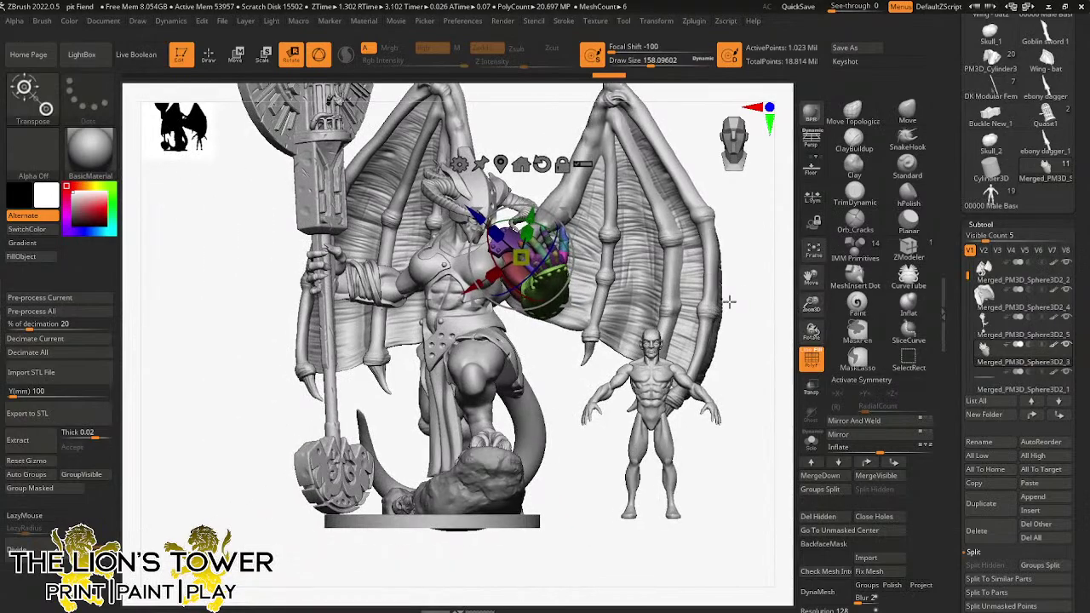
mouse_move(747, 373)
right_mouse_down()
mouse_move(766, 375)
mouse_move(757, 375)
right_mouse_up()
key("ctrl")
mouse_move(757, 374)
left_mouse_down()
mouse_move(750, 365)
mouse_move(729, 383)
mouse_move(757, 377)
mouse_move(742, 379)
mouse_move(752, 355)
mouse_move(744, 425)
mouse_move(760, 459)
mouse_move(796, 430)
mouse_move(763, 359)
mouse_move(744, 370)
mouse_move(769, 319)
mouse_move(752, 352)
mouse_move(754, 397)
mouse_move(737, 406)
left_mouse_up()
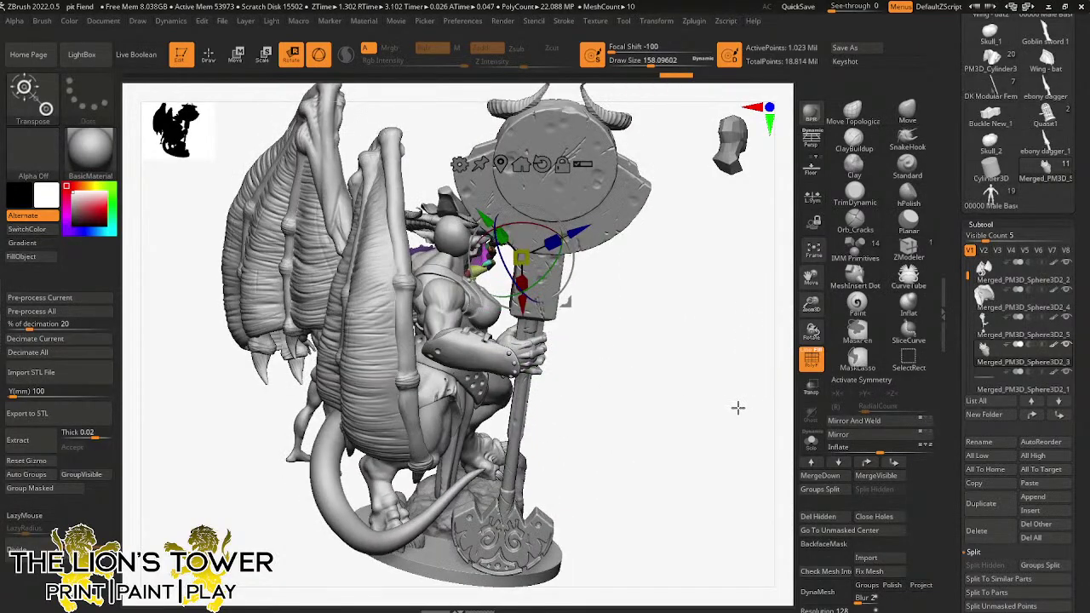
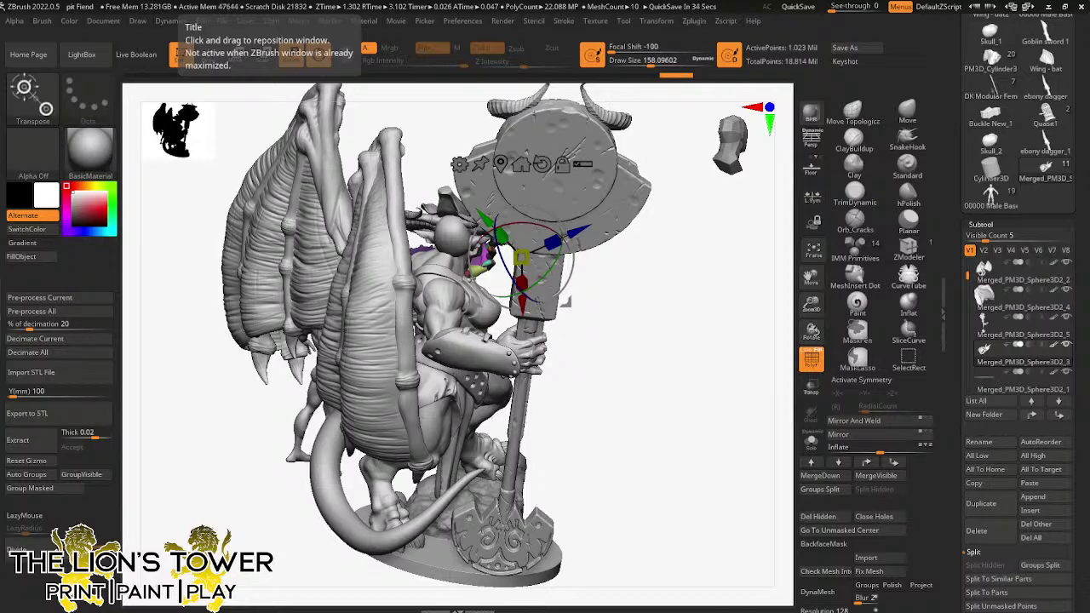
- Switch to the web browser, maximize it and look through the Heroes of the Dale Set product page
left_click_drag(457, 0, 454, 7)
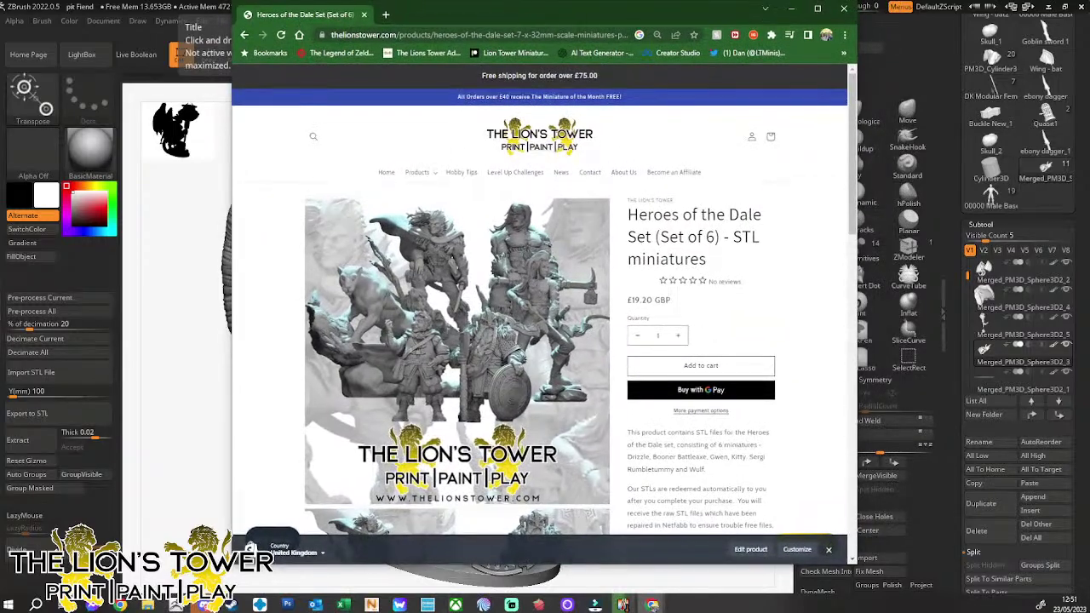
left_click(816, 9)
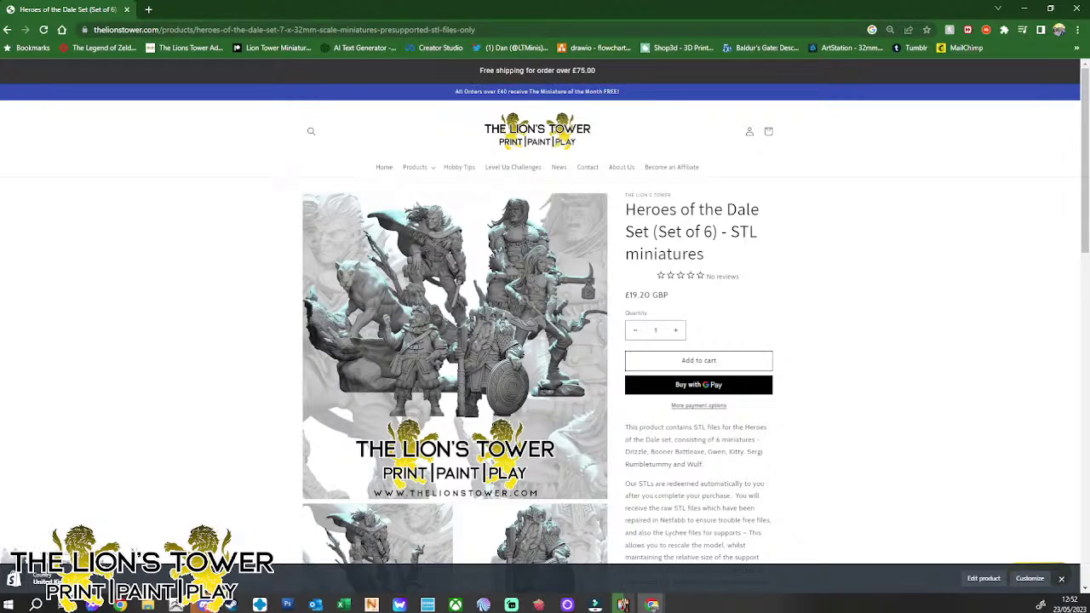
scroll(398, 279, "down", 9)
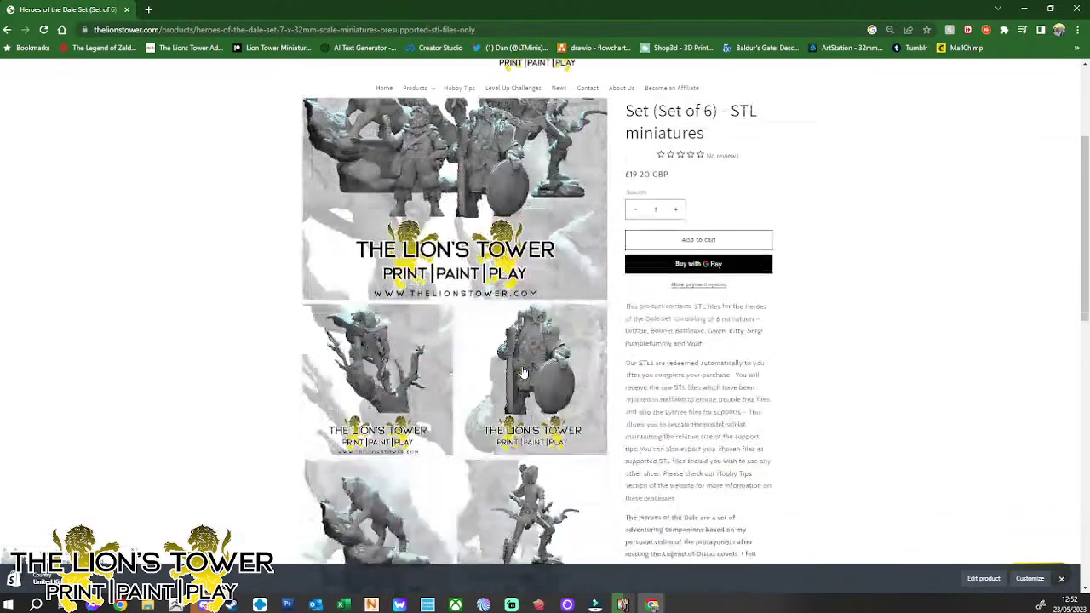
scroll(399, 279, "up", 7)
- Enlarge the product picture of the cloaked swordsman, inspect the figure and return to the product page
left_click(399, 279)
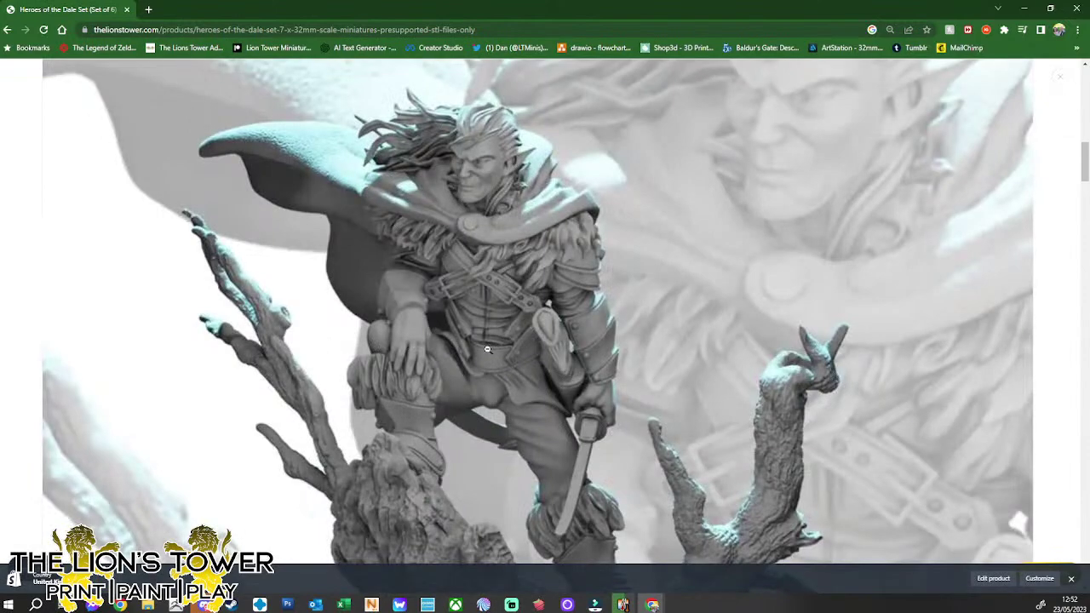
scroll(502, 346, "down", 3)
scroll(508, 342, "up", 2)
scroll(503, 342, "down", 1)
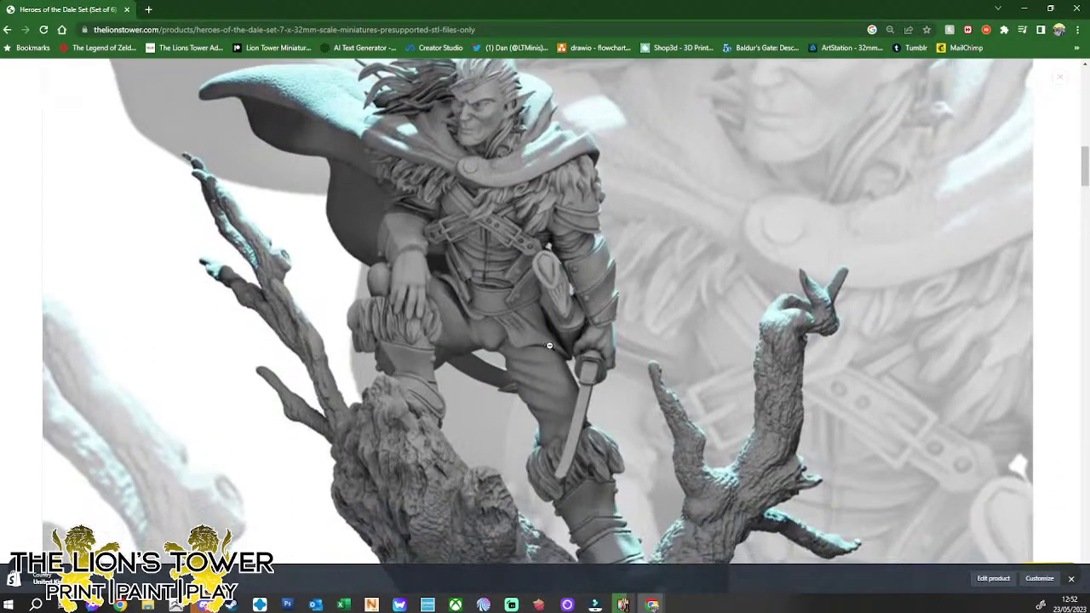
left_click(655, 272)
scroll(606, 358, "down", 1)
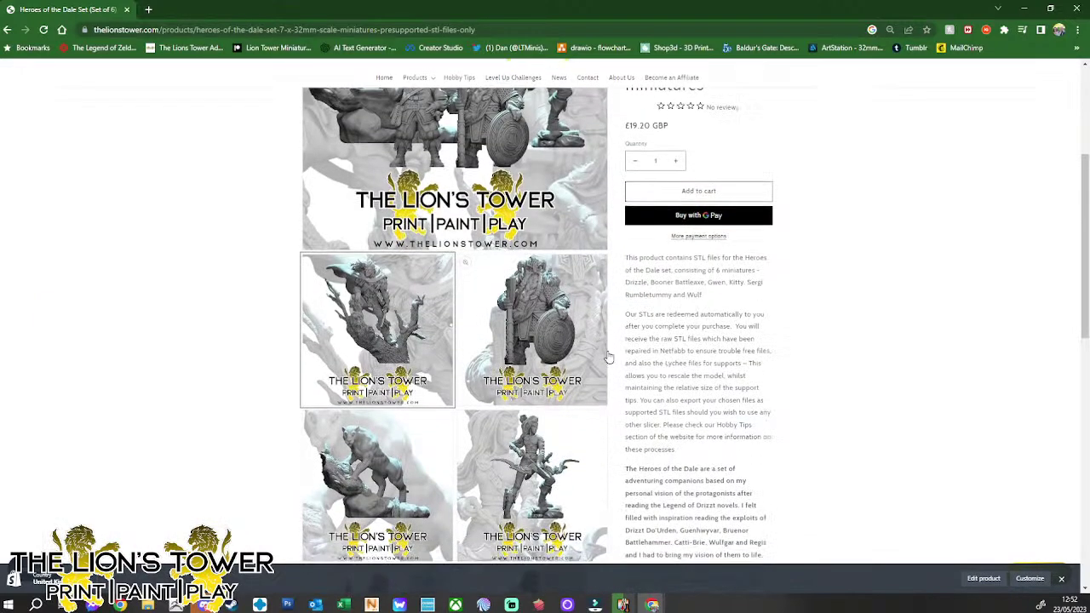
scroll(752, 212, "up", 4)
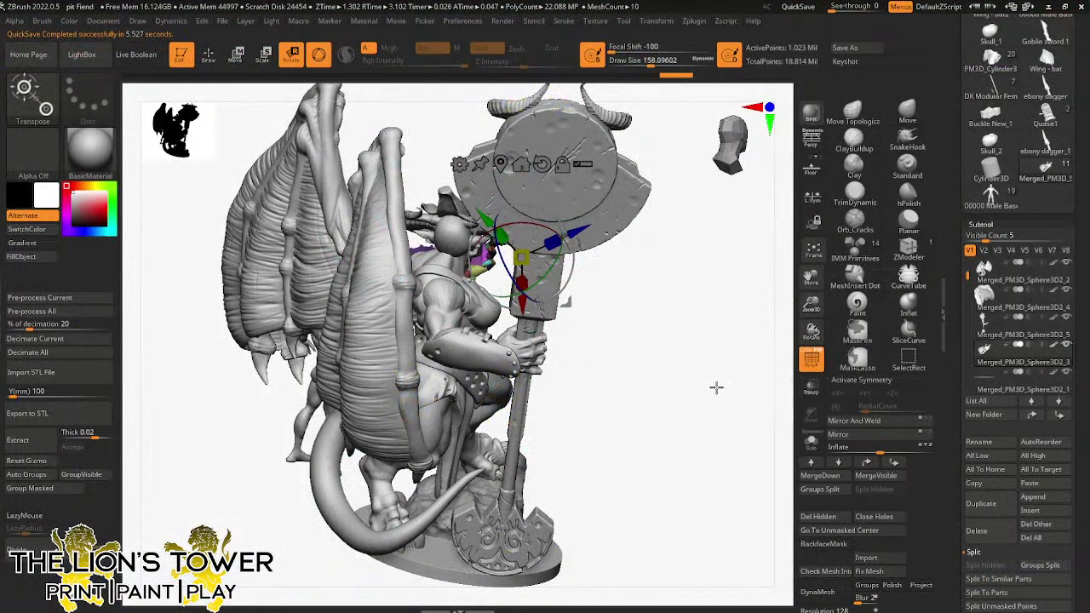
- Switch back to ZBrush and examine the miniature from the front, rear and side, selecting the body subtool
mouse_move(716, 387)
left_mouse_down()
mouse_move(657, 363)
mouse_move(711, 356)
left_mouse_up()
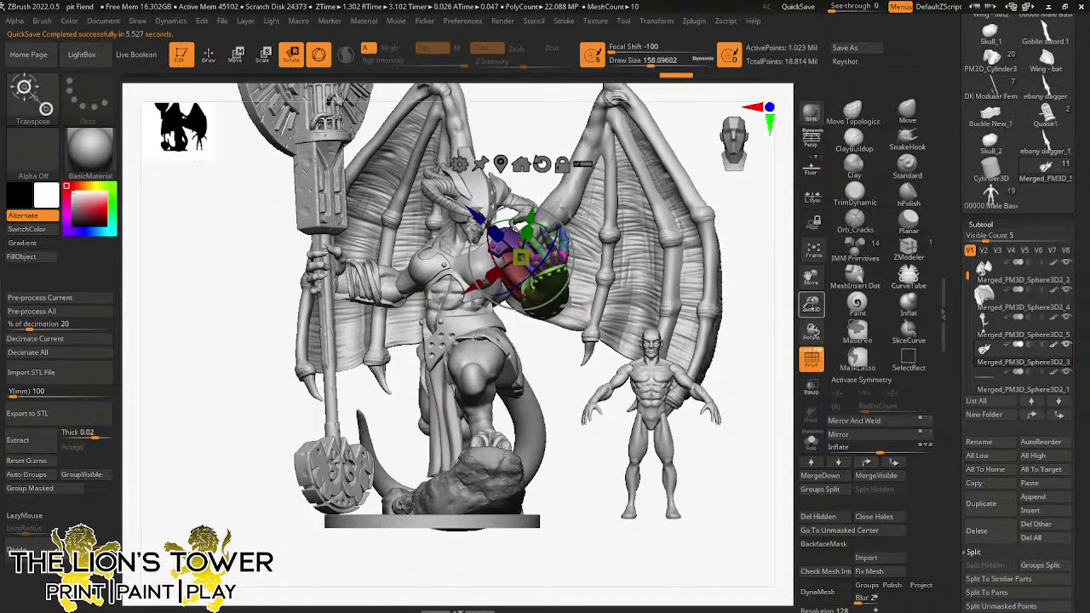
left_click_drag(810, 303, 813, 317)
mouse_move(811, 277)
left_mouse_down()
mouse_move(808, 249)
mouse_move(813, 304)
mouse_move(767, 335)
mouse_move(767, 268)
left_mouse_up()
left_click(755, 342, "ctrl")
left_click(755, 342, "ctrl")
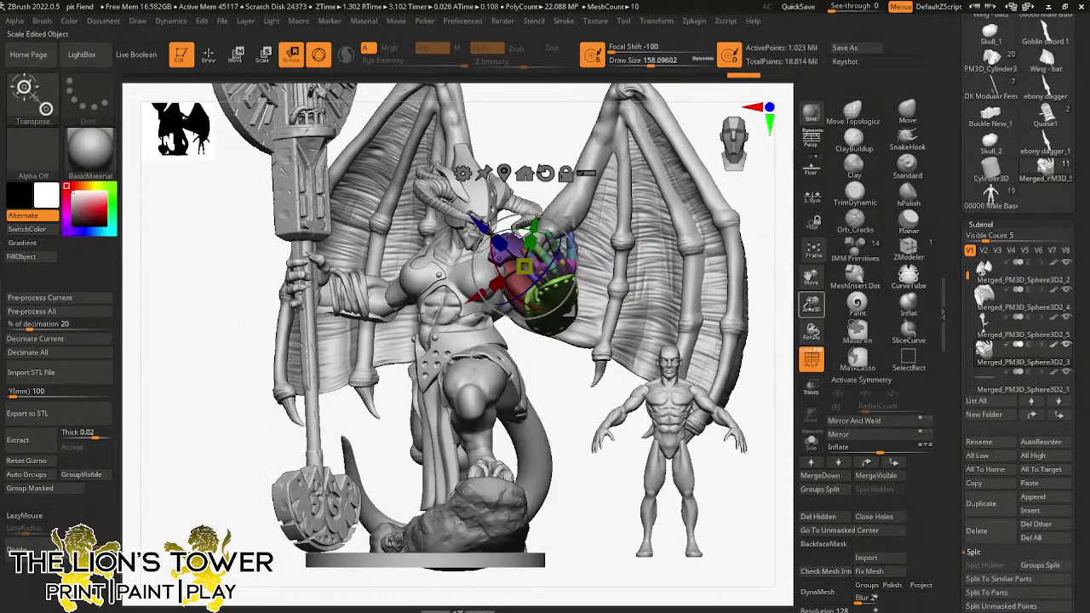
left_click_drag(811, 300, 841, 252)
mouse_move(650, 358)
left_mouse_down()
mouse_move(659, 362)
mouse_move(724, 309)
mouse_move(796, 291)
left_mouse_up()
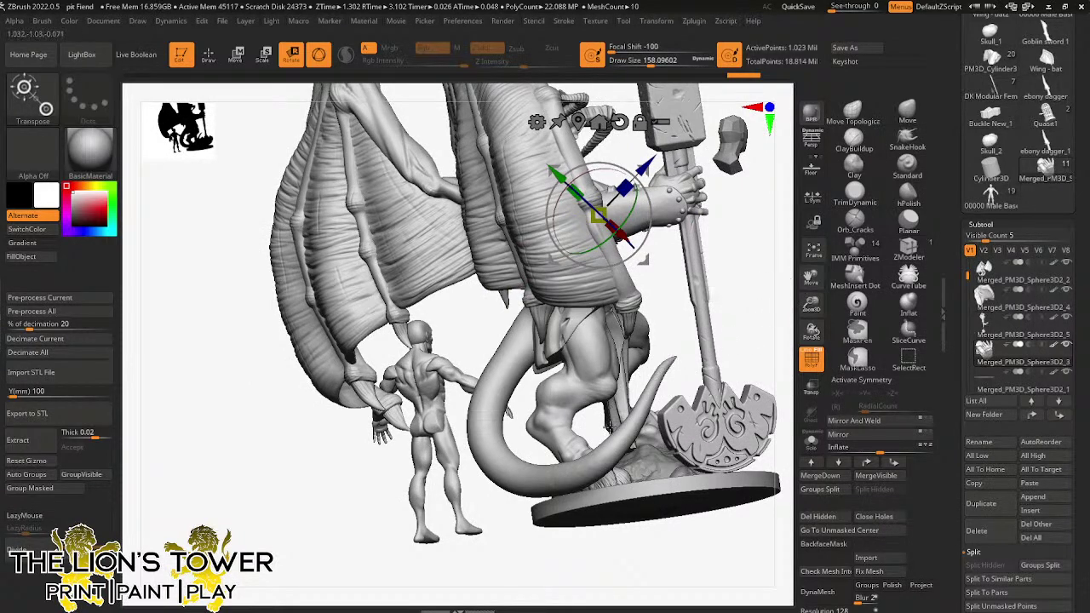
left_click_drag(816, 308, 812, 288)
left_click_drag(808, 283, 776, 255)
left_click_drag(749, 298, 688, 372)
left_click(723, 392, "alt")
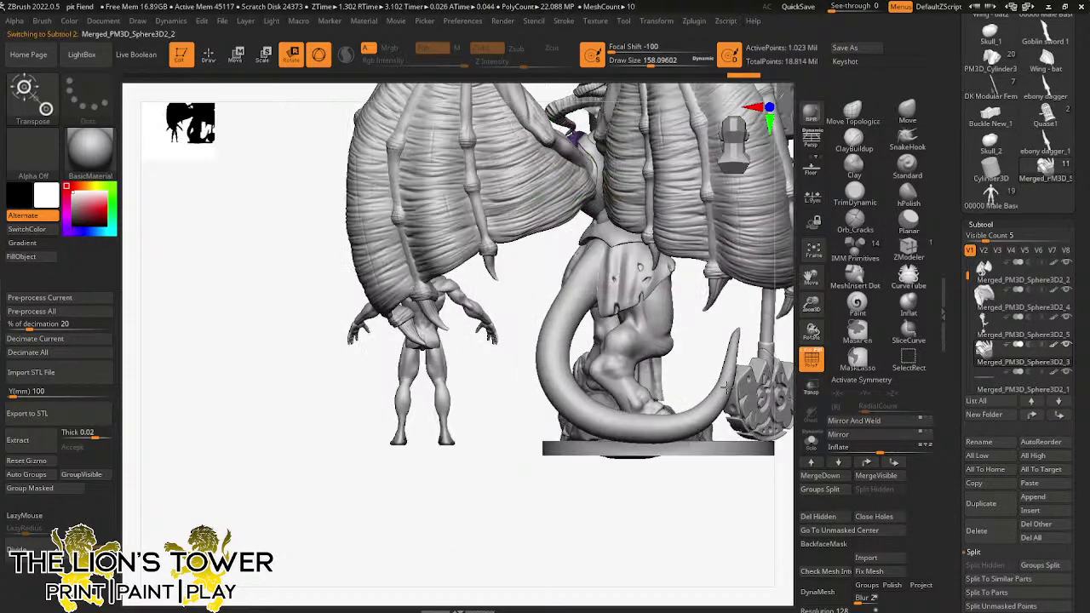
left_click_drag(724, 307, 770, 243)
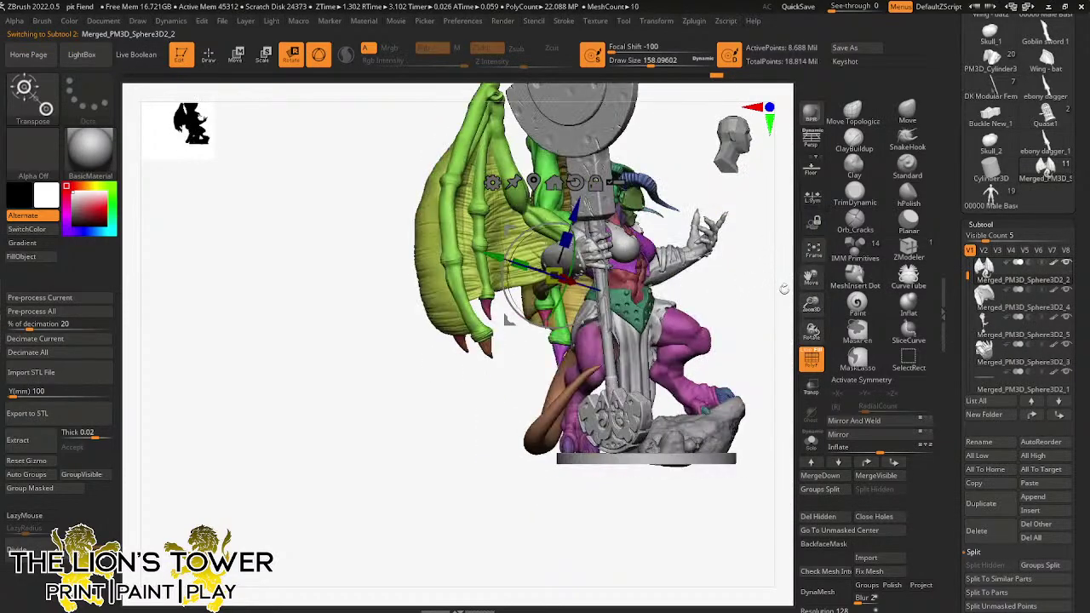
left_click_drag(766, 295, 752, 325)
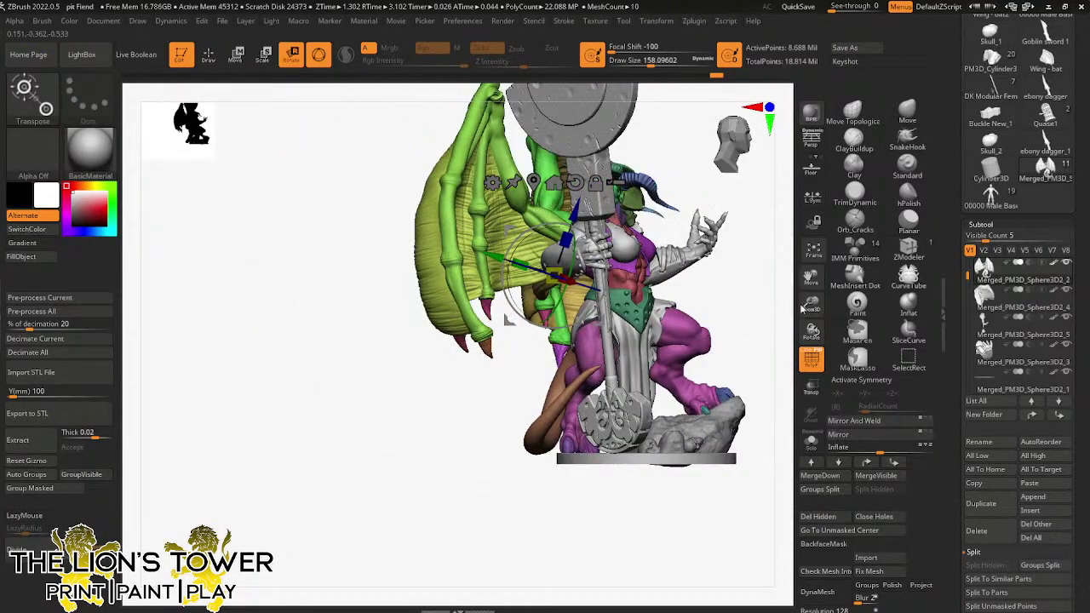
- Select the long cloth hanging from the front of the belt and isolate its subtool with Solo
left_click_drag(810, 276, 787, 349)
left_click_drag(808, 275, 664, 253)
left_click(599, 482, "alt")
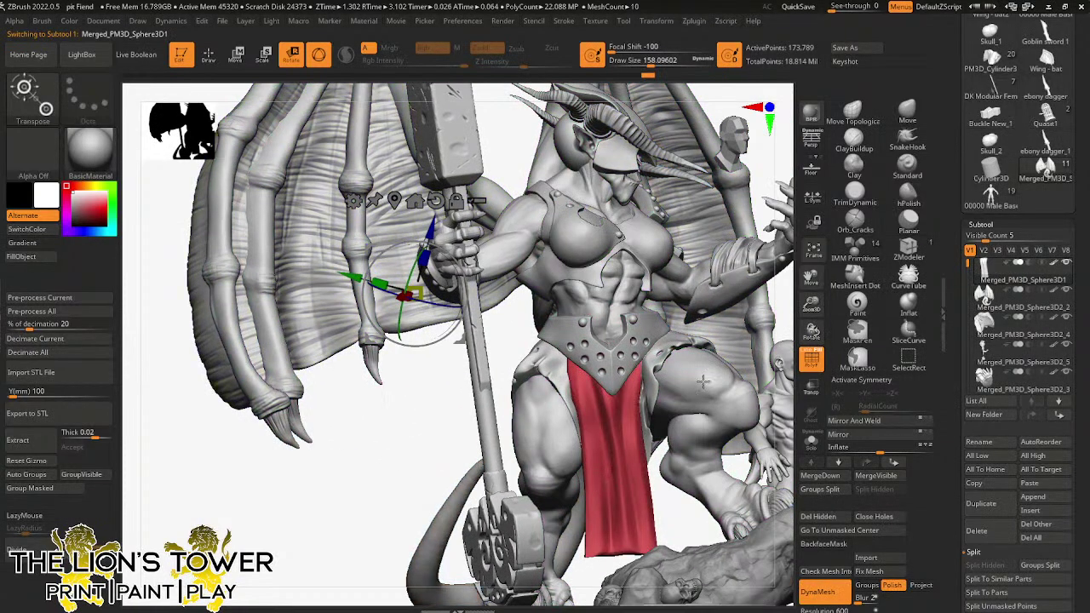
left_click(812, 441)
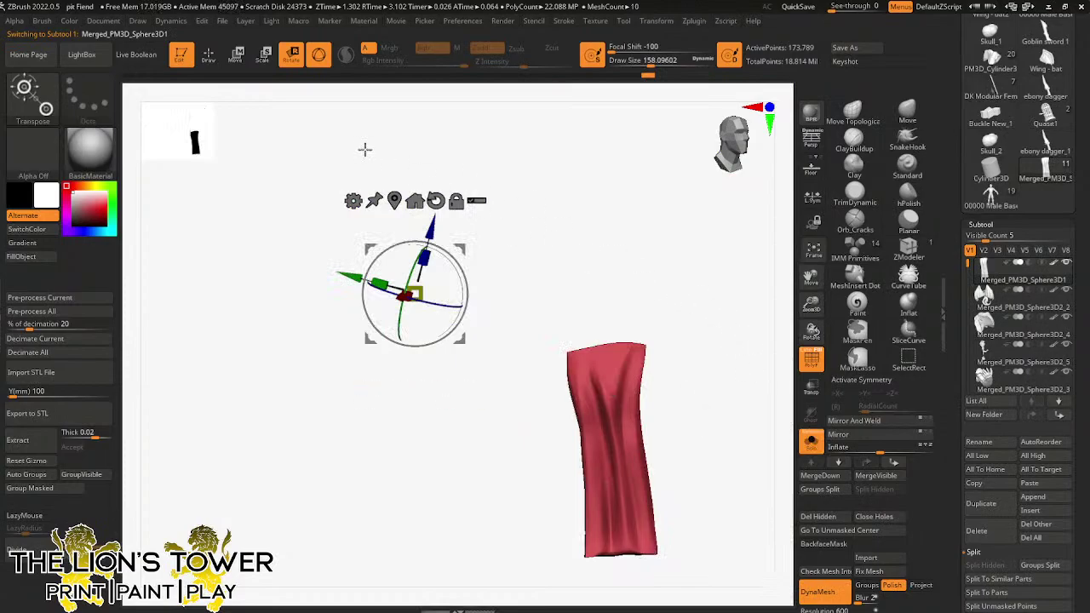
- Save the project as pit Fiend.zpr in the SCULPTS folder, replacing the existing file
key("ctrl+s")
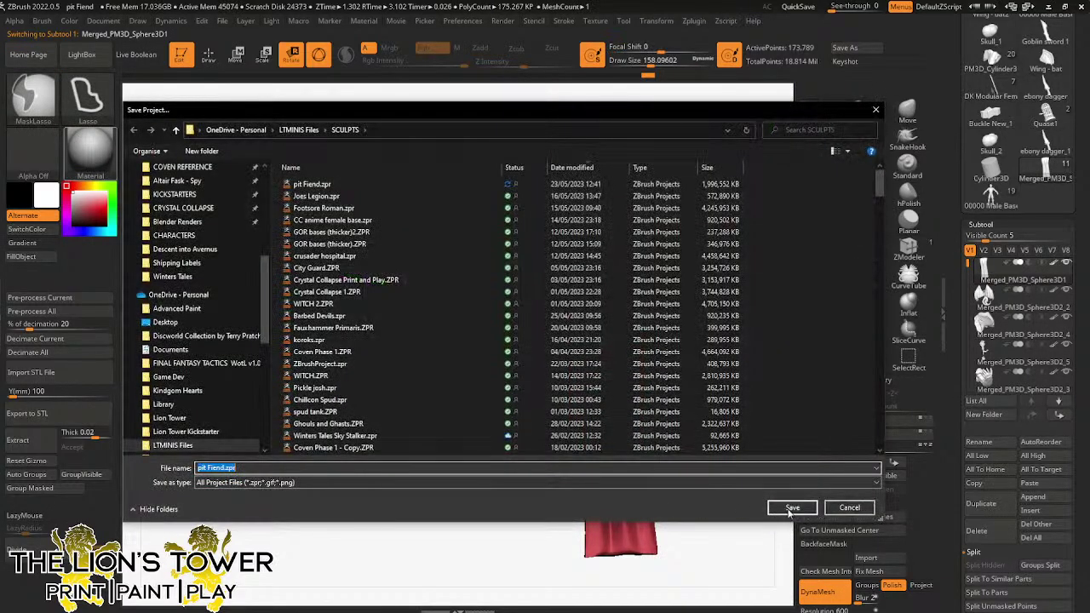
left_click(805, 507)
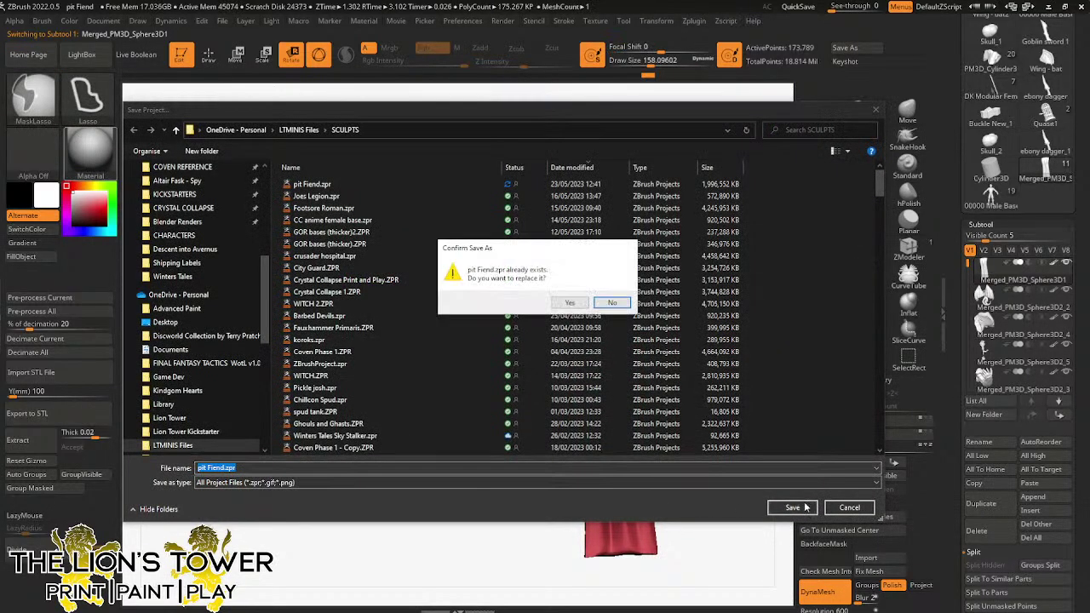
left_click(569, 303)
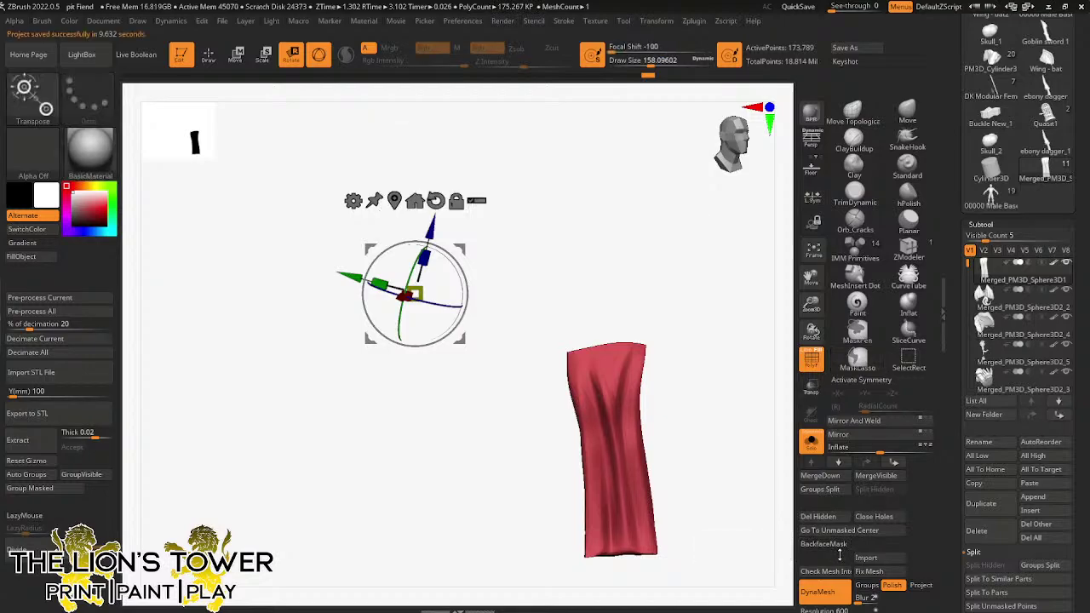
- Switch to Draw mode and look through the saved brush presets in the ZBrush Brushes folder
left_click(208, 53)
left_click(32, 97)
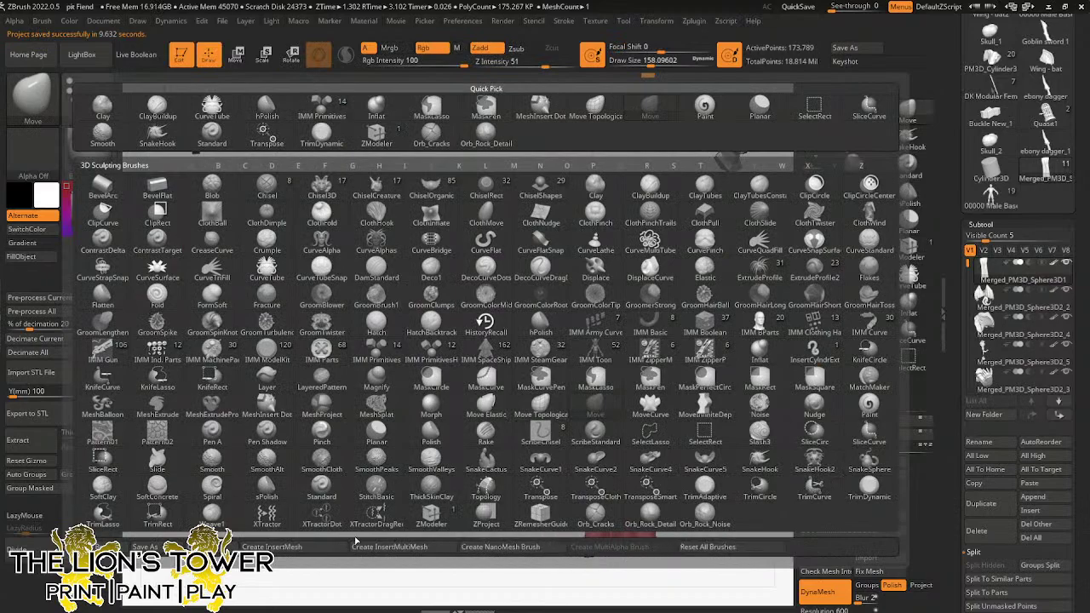
left_click(98, 547)
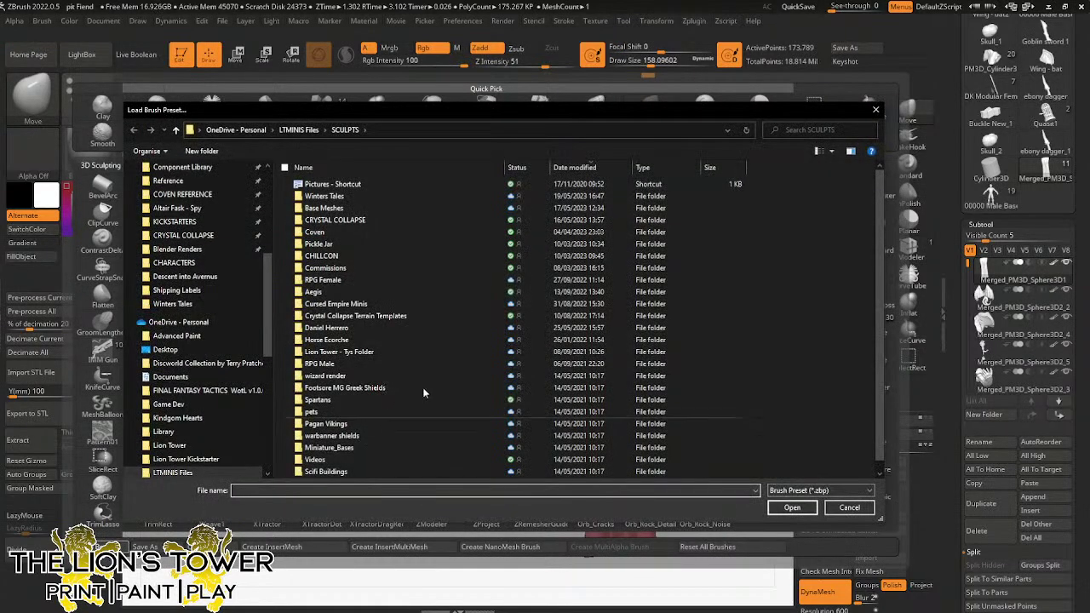
scroll(873, 221, "down", 2)
scroll(890, 204, "up", 2)
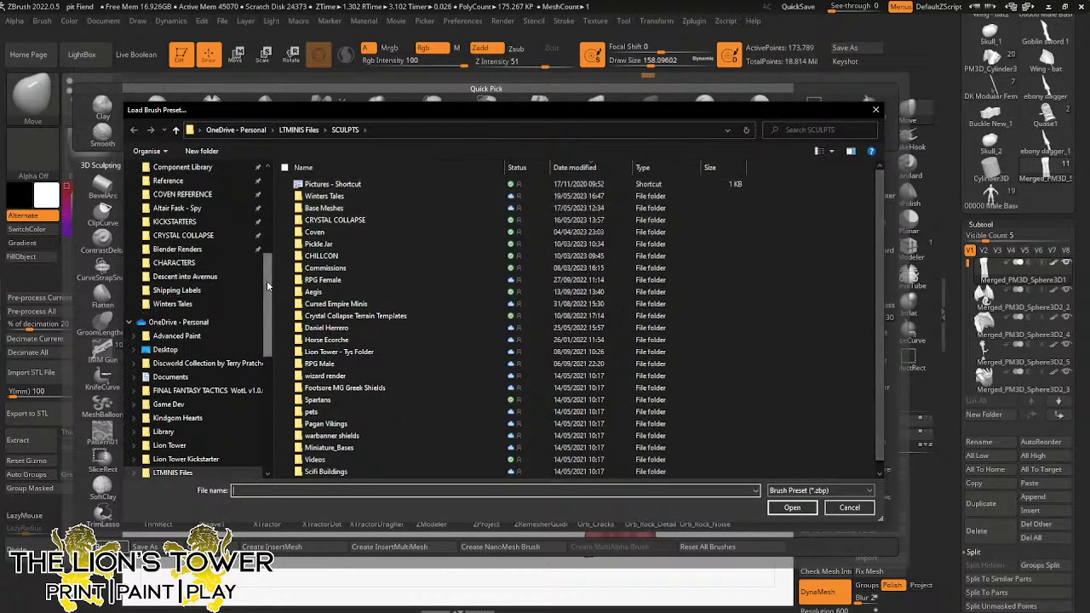
scroll(270, 337, "down", 4)
scroll(271, 357, "down", 2)
left_click(176, 331)
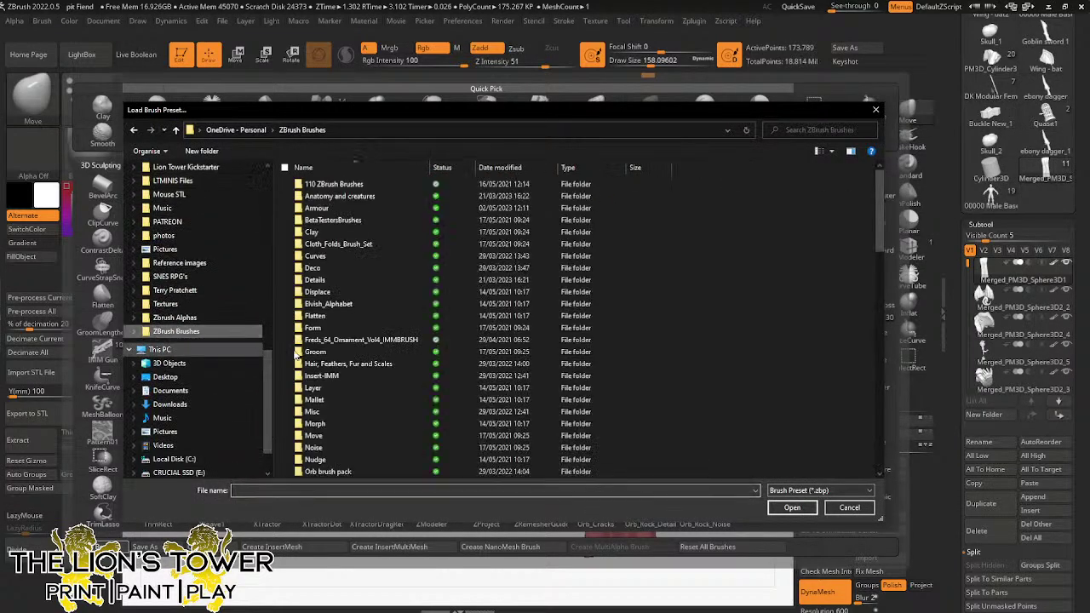
left_click_drag(880, 217, 877, 433)
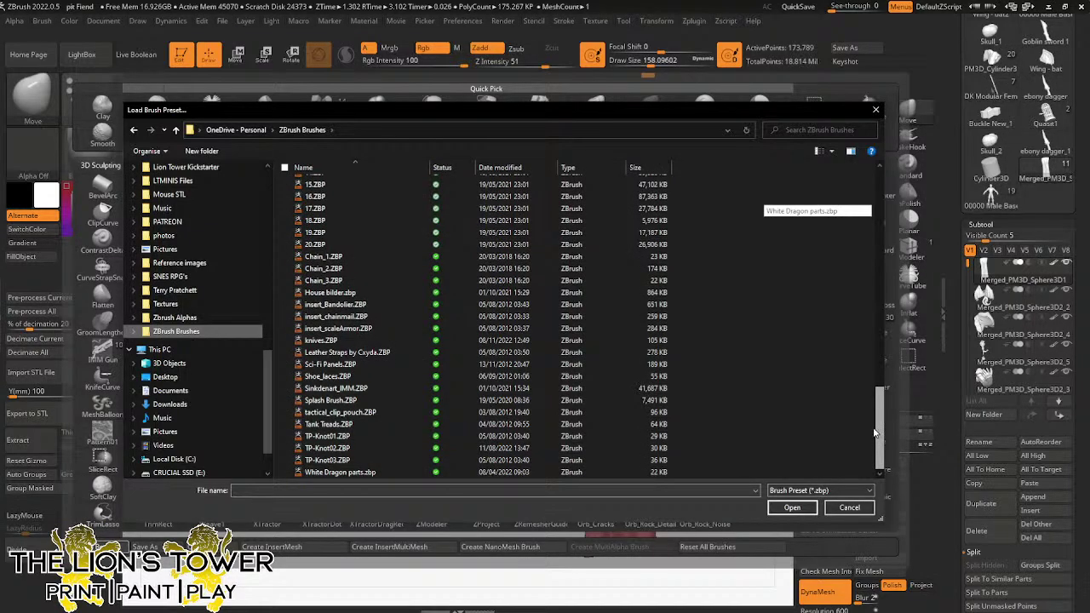
mouse_move(873, 430)
left_mouse_down()
mouse_move(852, 339)
mouse_move(869, 438)
left_mouse_up()
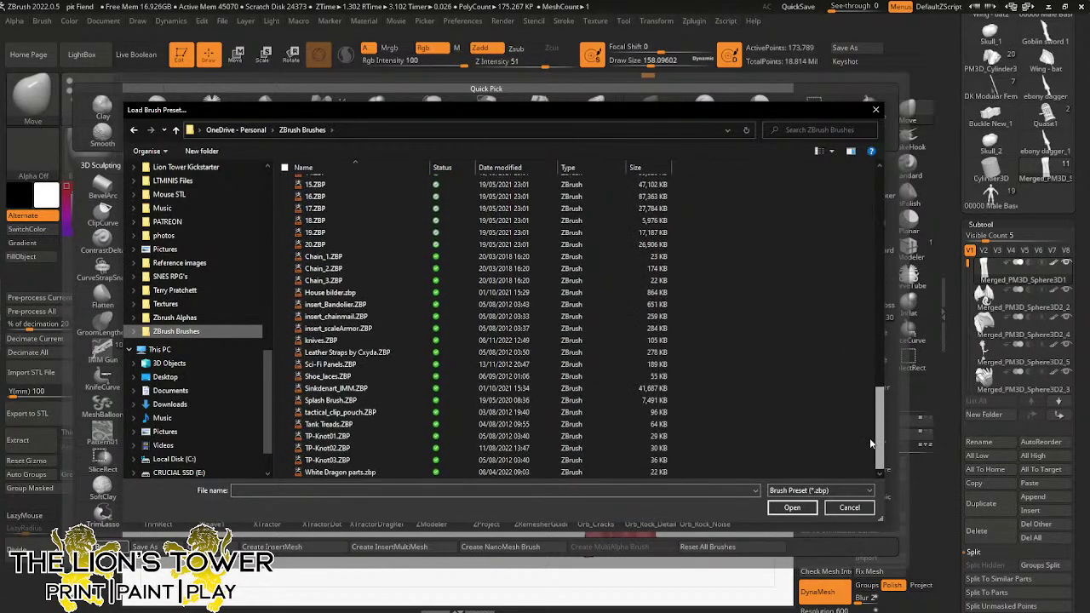
left_click(851, 508)
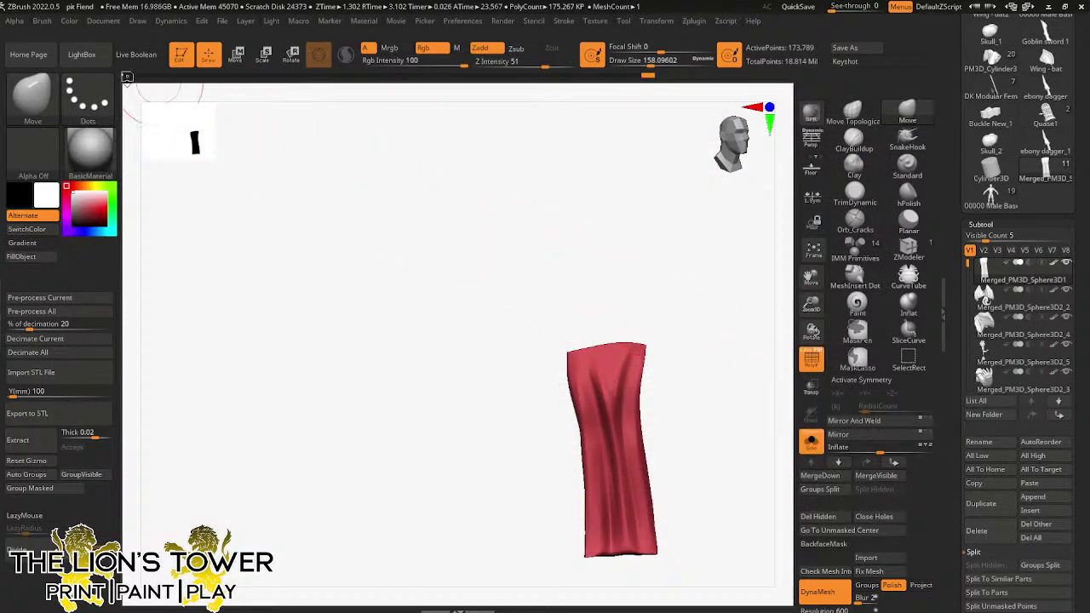
- Search the ZBrush Brushes folder once more, and the Zbrush Alphas folder, for a suitable brush preset without loading one
left_click(34, 95)
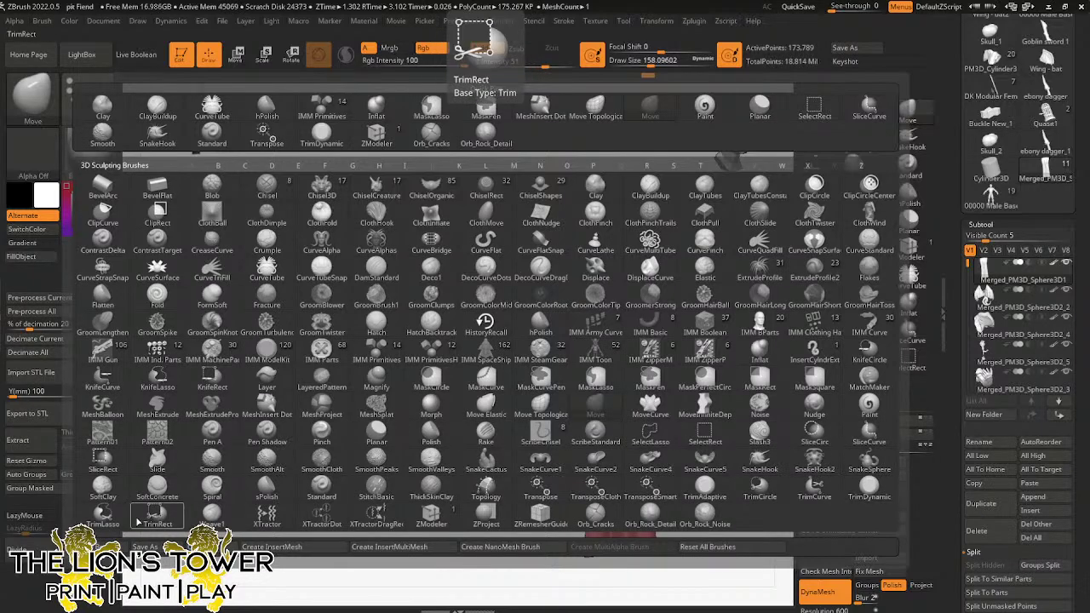
left_click(162, 521)
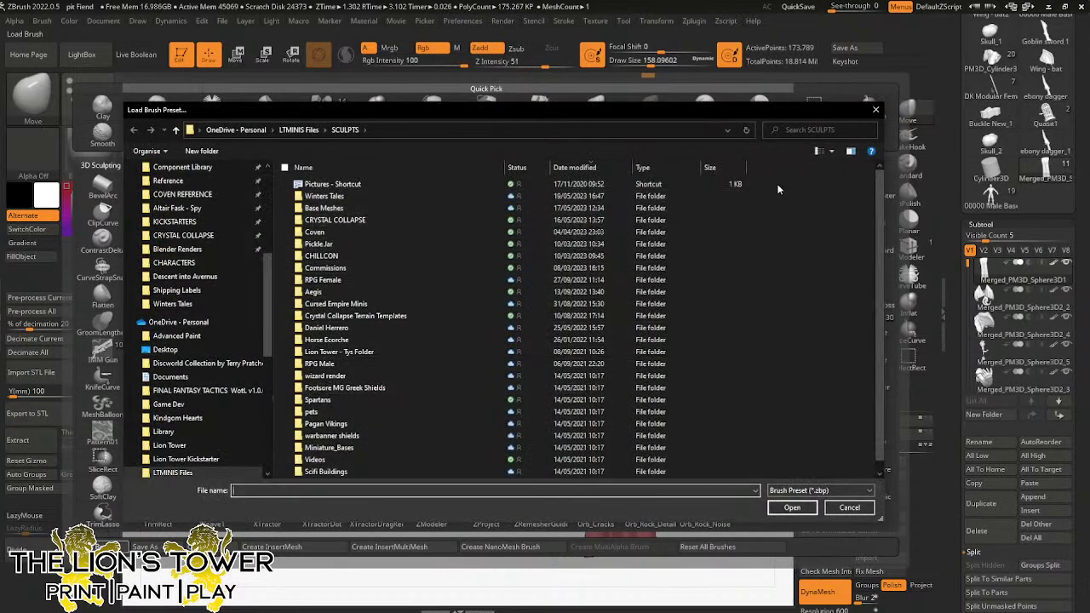
scroll(195, 366, "down", 6)
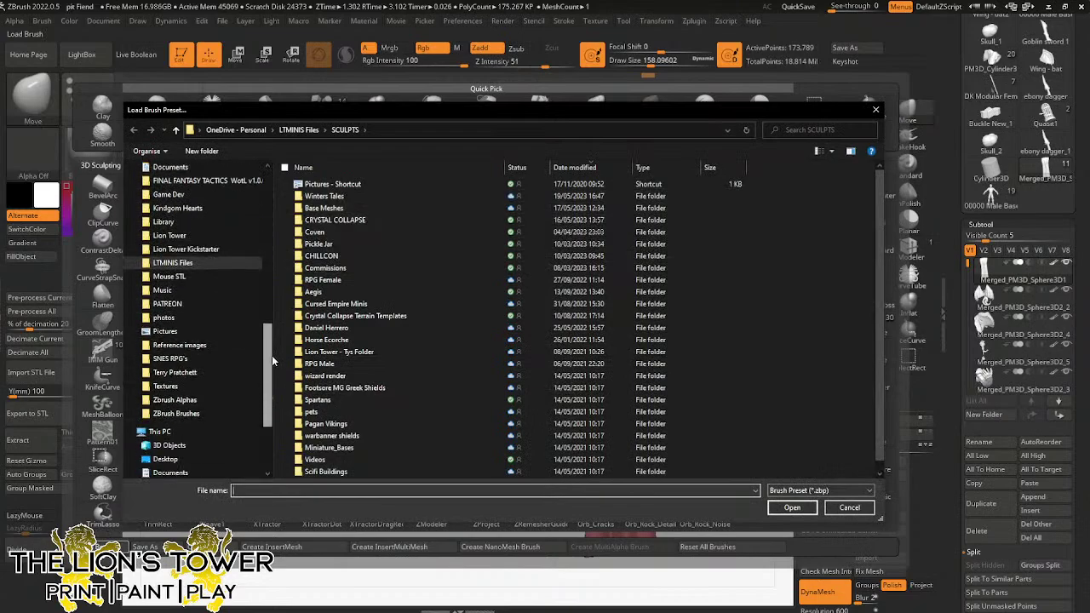
left_click(176, 386)
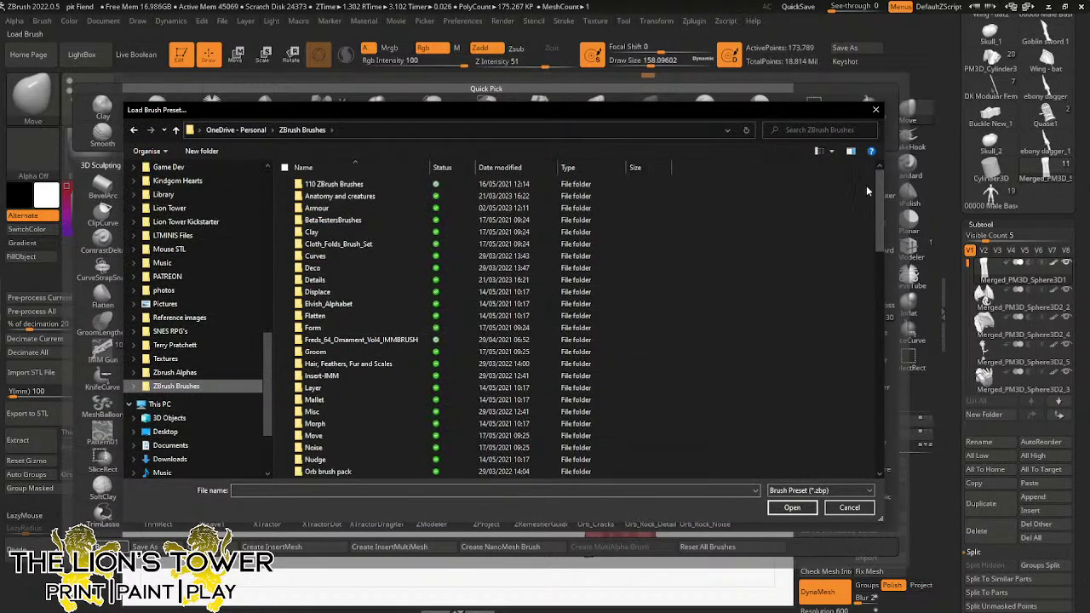
left_click_drag(881, 215, 869, 443)
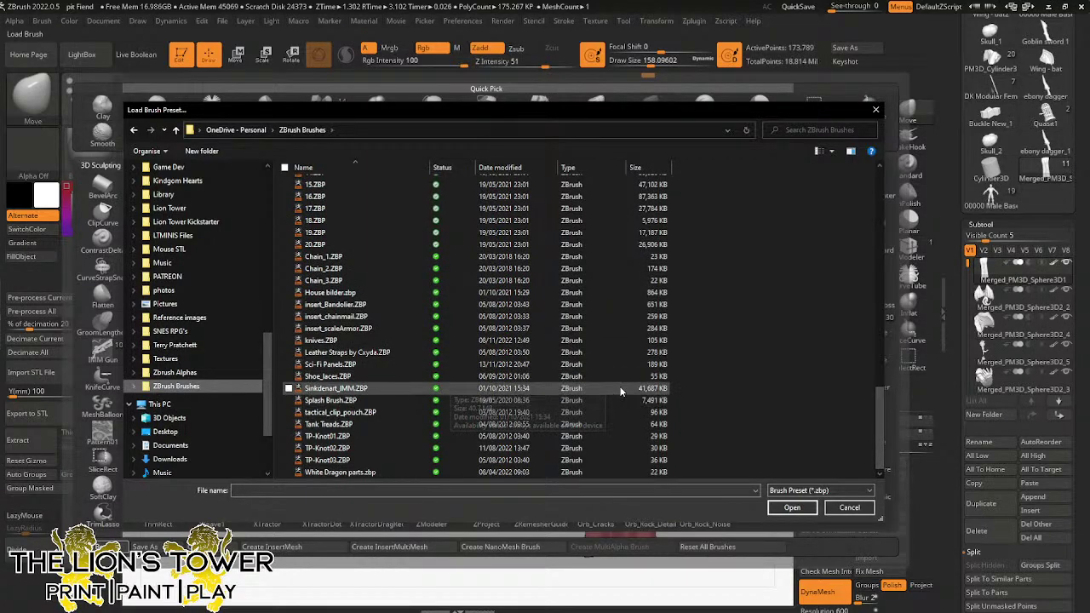
left_click(179, 372)
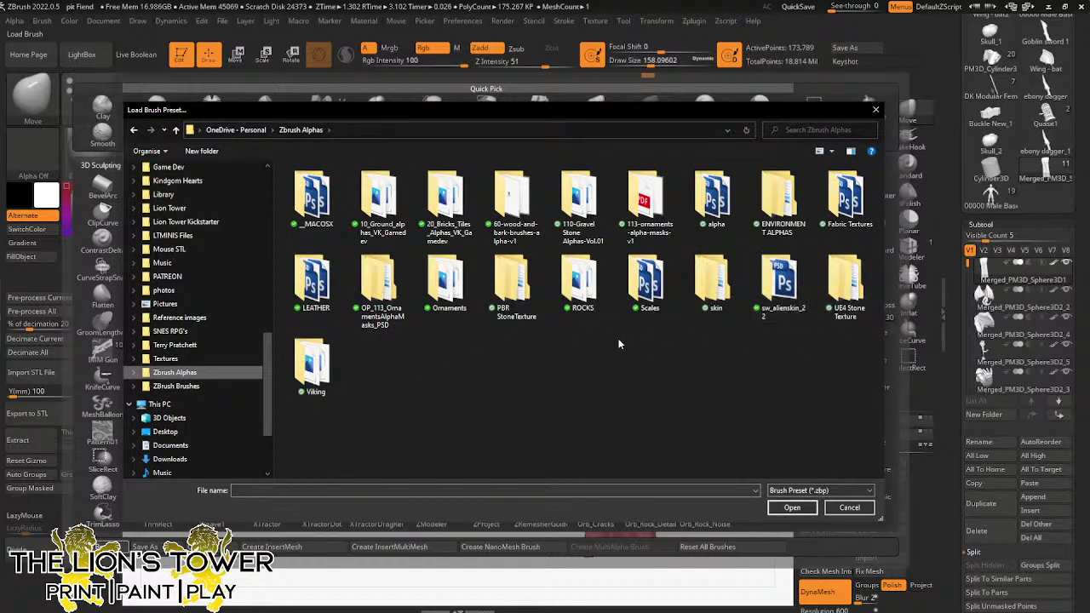
left_click(176, 386)
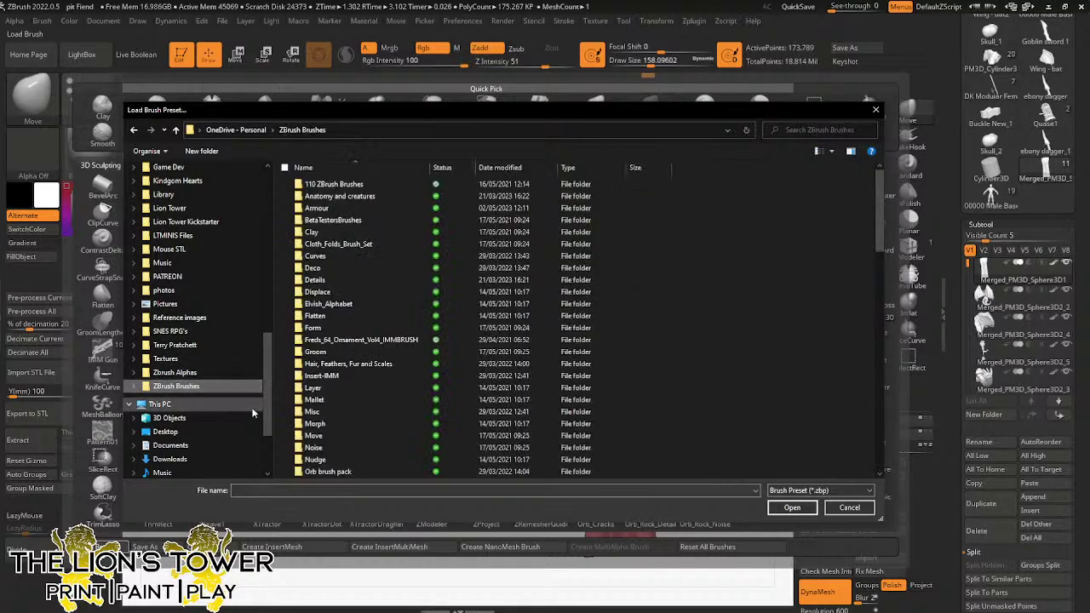
left_click(848, 507)
- Load the DK_Insert_chainmail_link brush from the Armour folder of the LightBox brush library
left_click(83, 56)
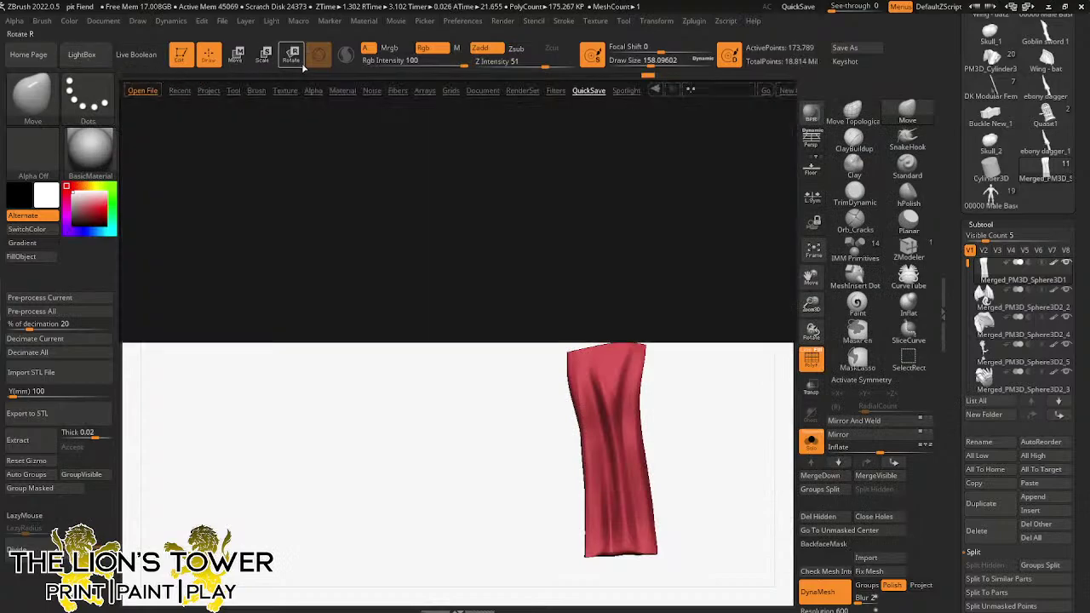
left_click(257, 91)
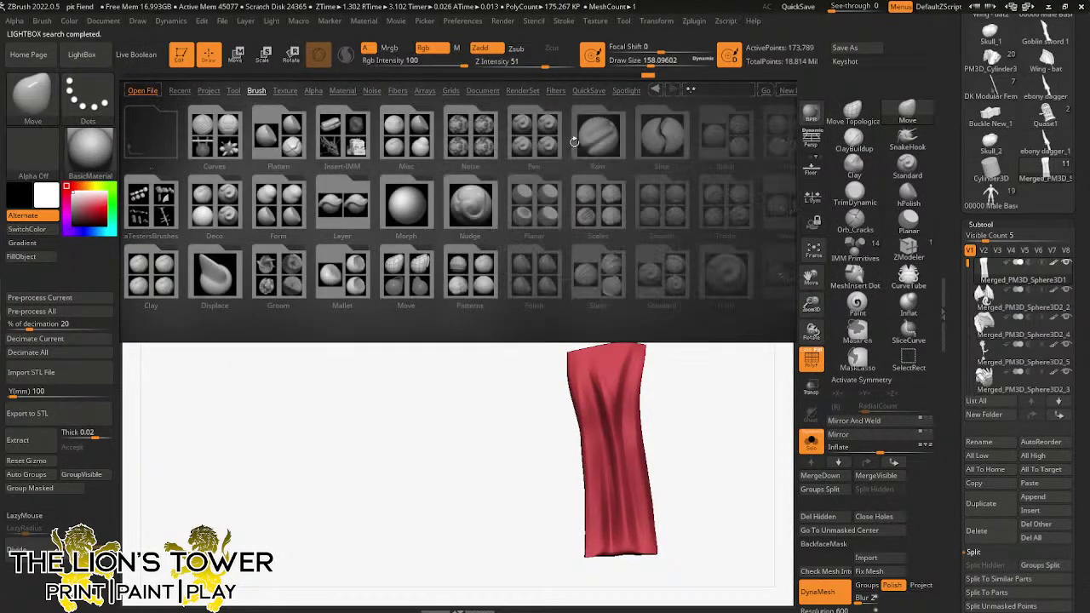
mouse_move(728, 316)
left_mouse_down()
mouse_move(601, 347)
mouse_move(745, 304)
mouse_move(630, 300)
left_mouse_up()
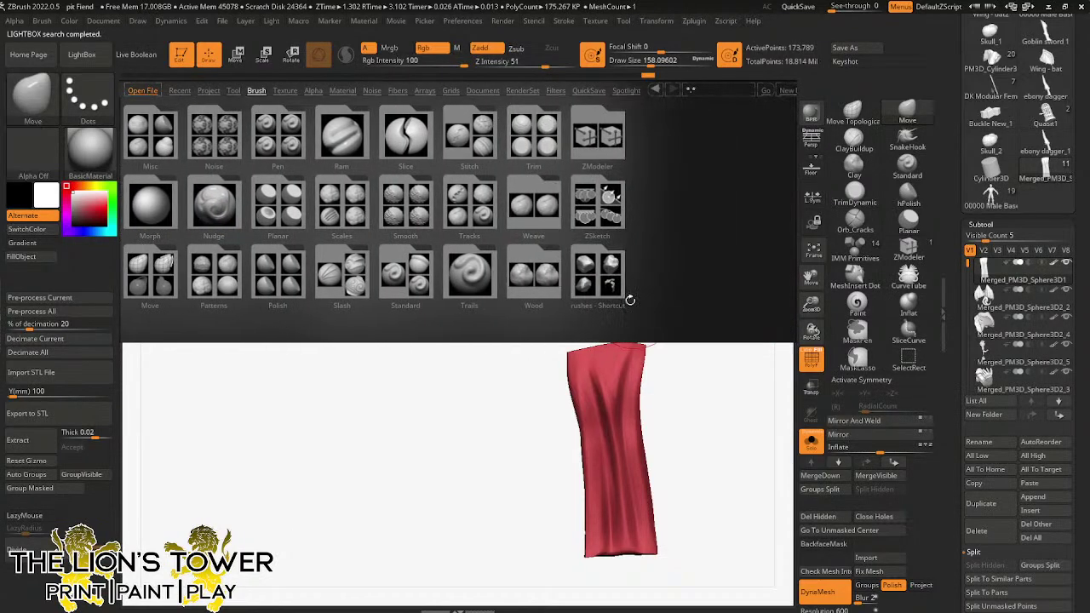
double_click(598, 271)
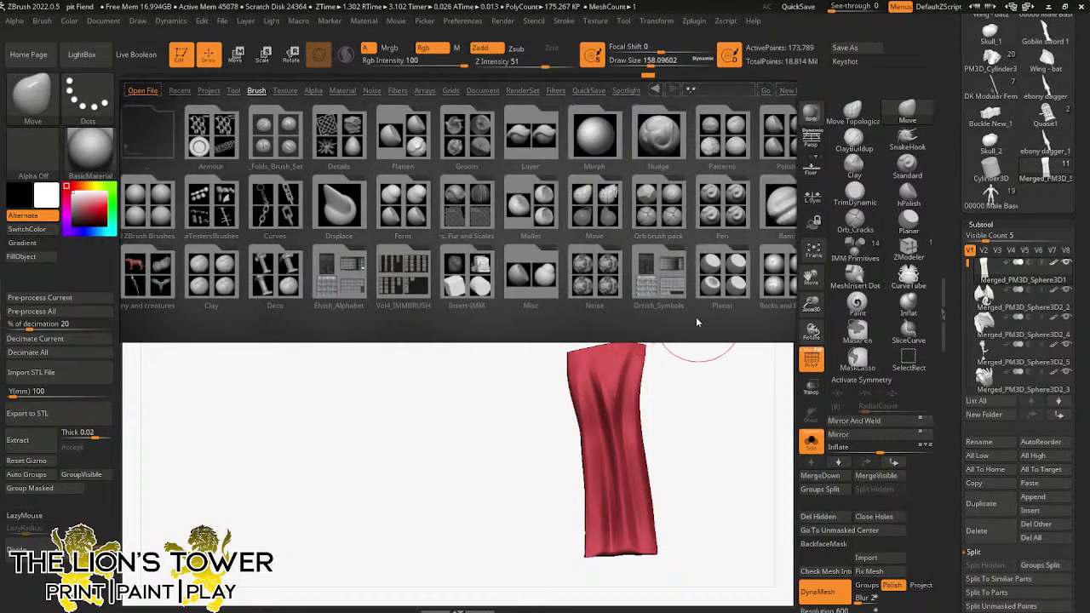
mouse_move(696, 316)
left_mouse_down()
mouse_move(611, 332)
mouse_move(486, 322)
mouse_move(224, 382)
left_mouse_up()
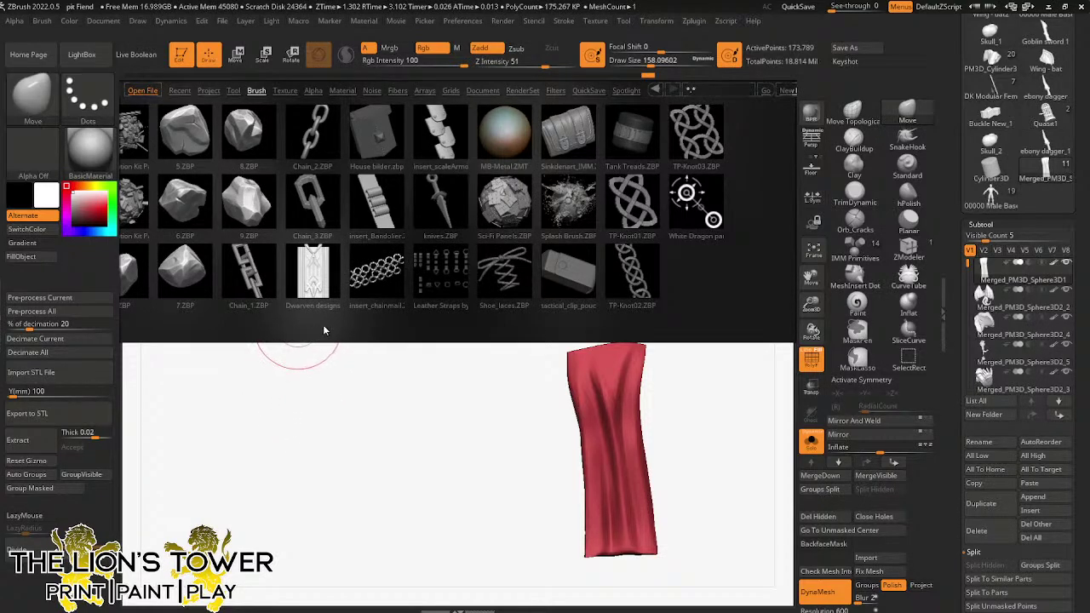
mouse_move(316, 311)
left_mouse_down()
mouse_move(607, 296)
mouse_move(815, 306)
left_mouse_up()
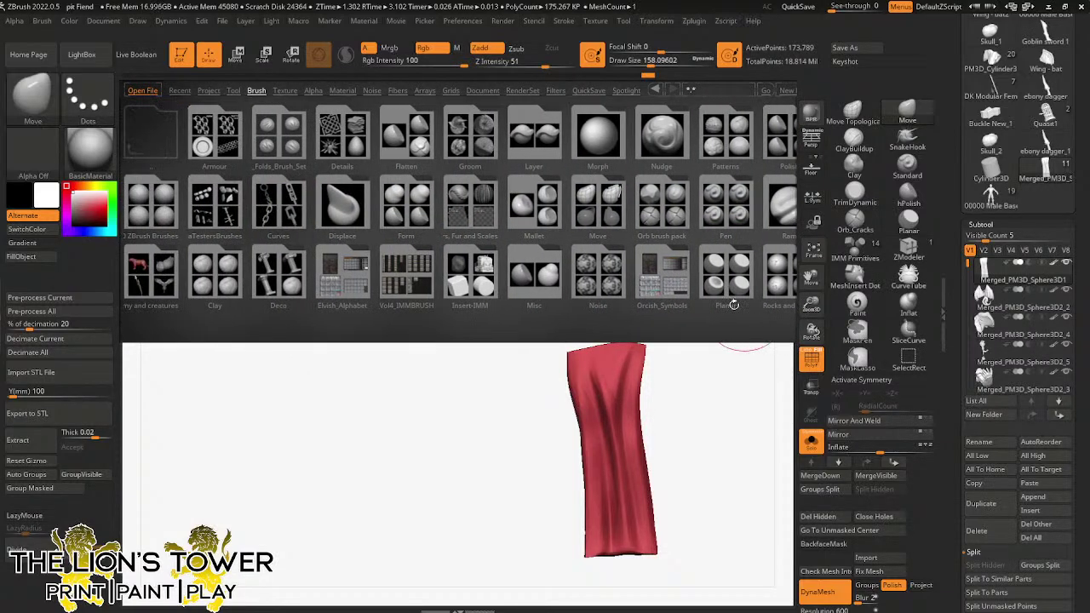
double_click(265, 202)
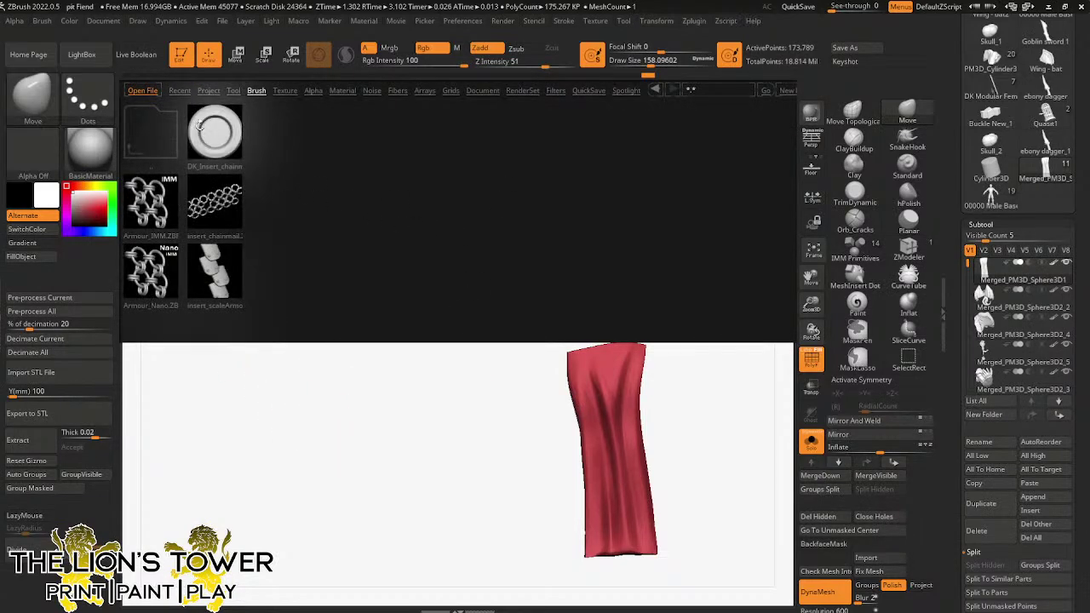
double_click(215, 134)
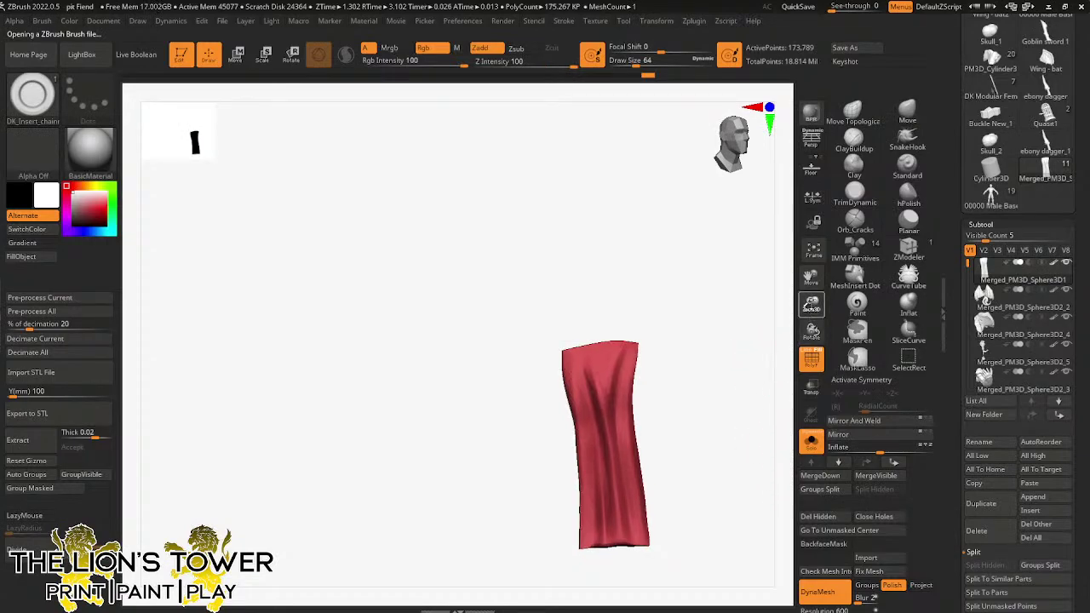
- Turn off Solo to show the whole miniature again, with the scale figure in view
left_click(810, 440)
left_click_drag(811, 277, 742, 256)
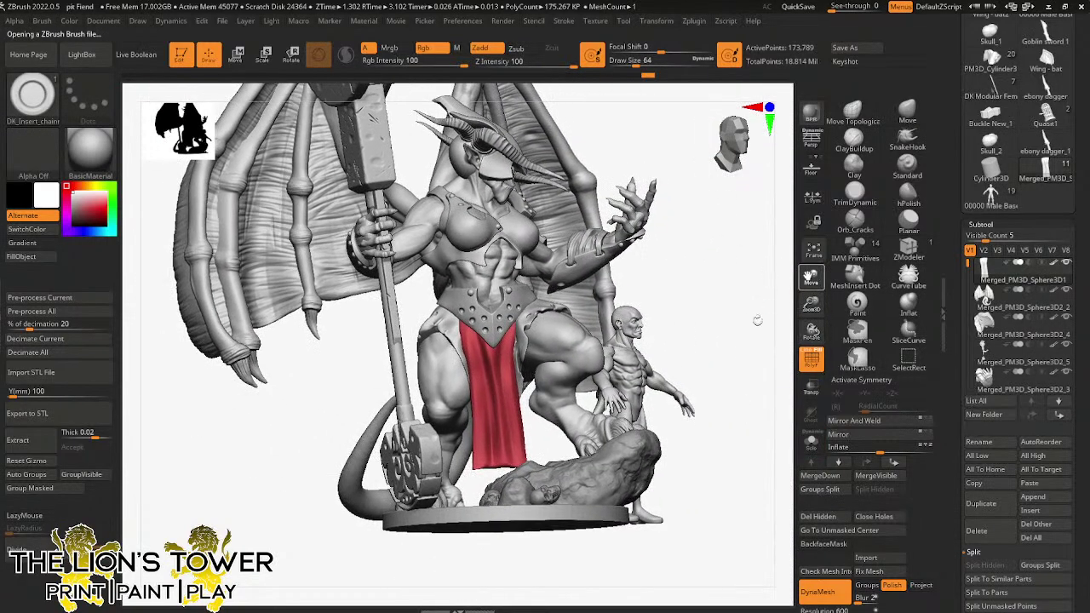
left_click_drag(756, 321, 676, 366)
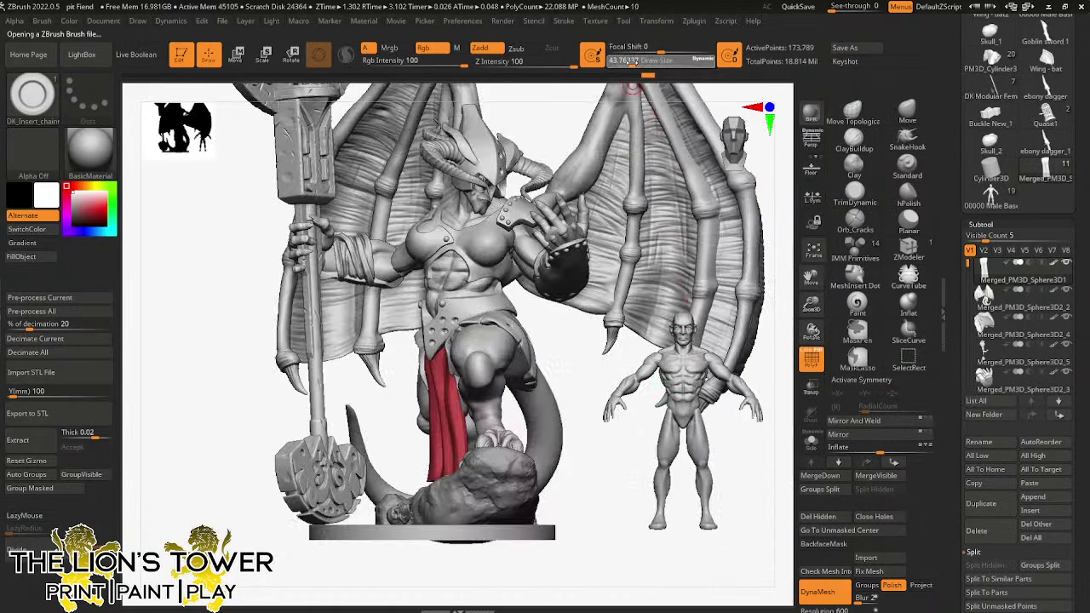
- Reduce the draw size to about 18 and try inserting a chainmail link on the scale figure's chest
left_click(628, 62)
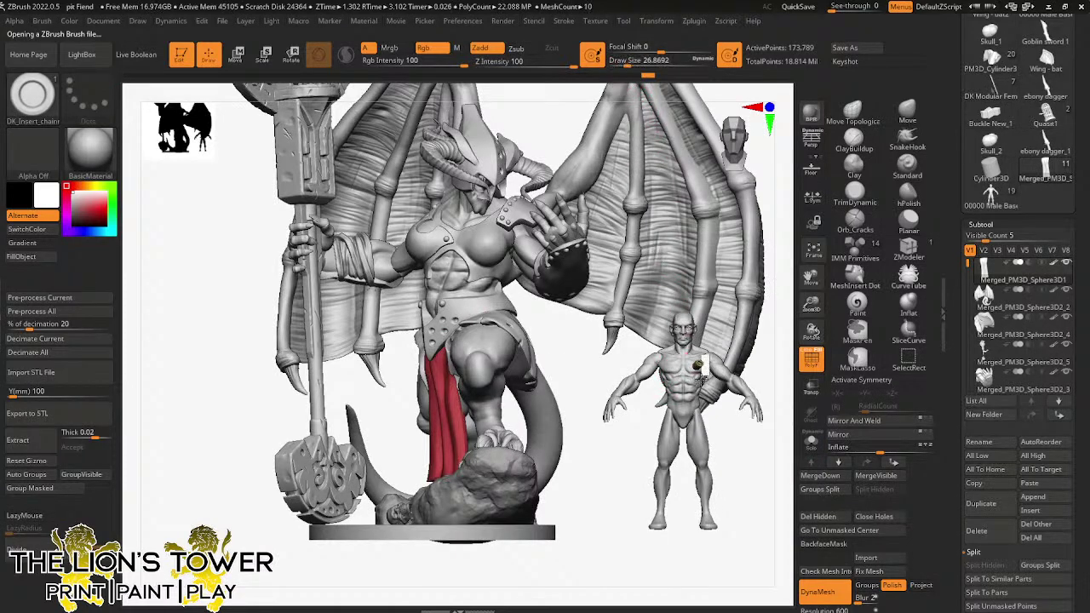
left_click_drag(701, 380, 702, 381)
left_click_drag(811, 304, 805, 343)
left_click_drag(810, 277, 730, 278)
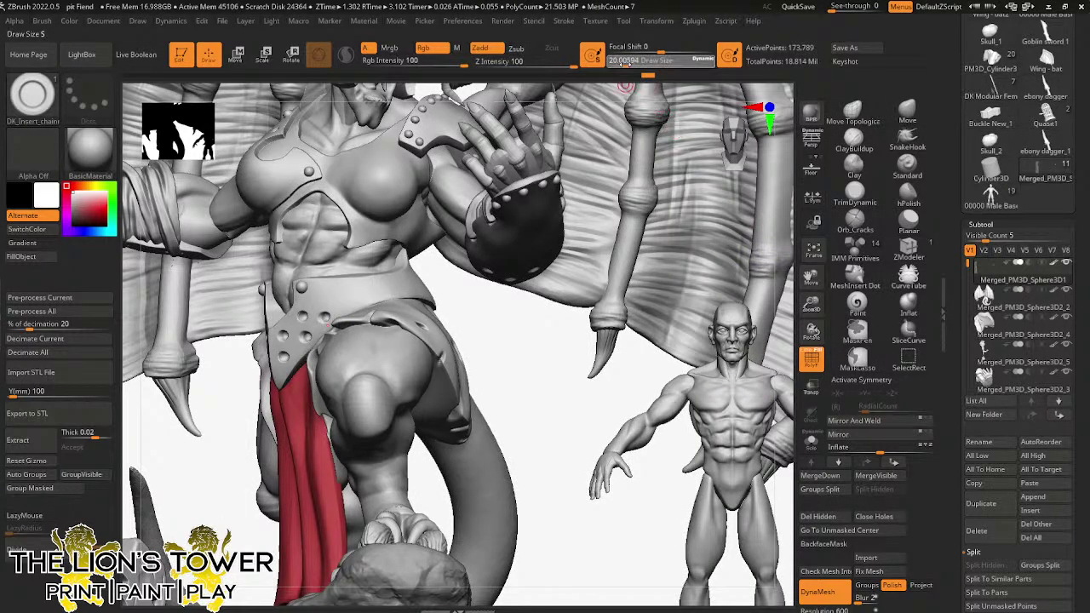
left_click_drag(625, 85, 620, 85)
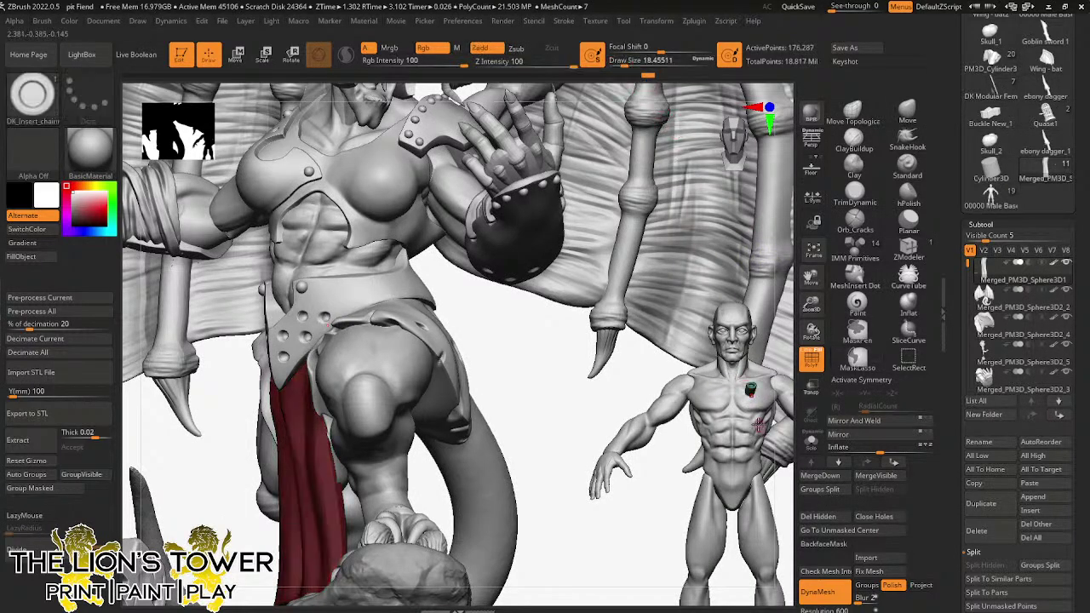
key("ctrl+z")
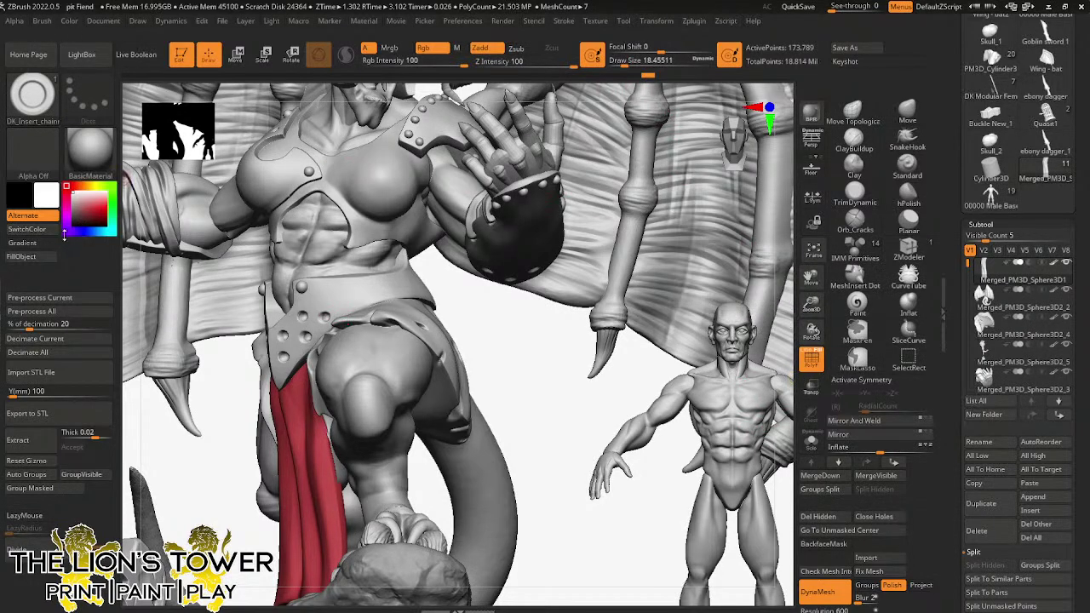
- Look through the brush settings and open the Depth section for the chainmail insert brush
left_click(94, 22)
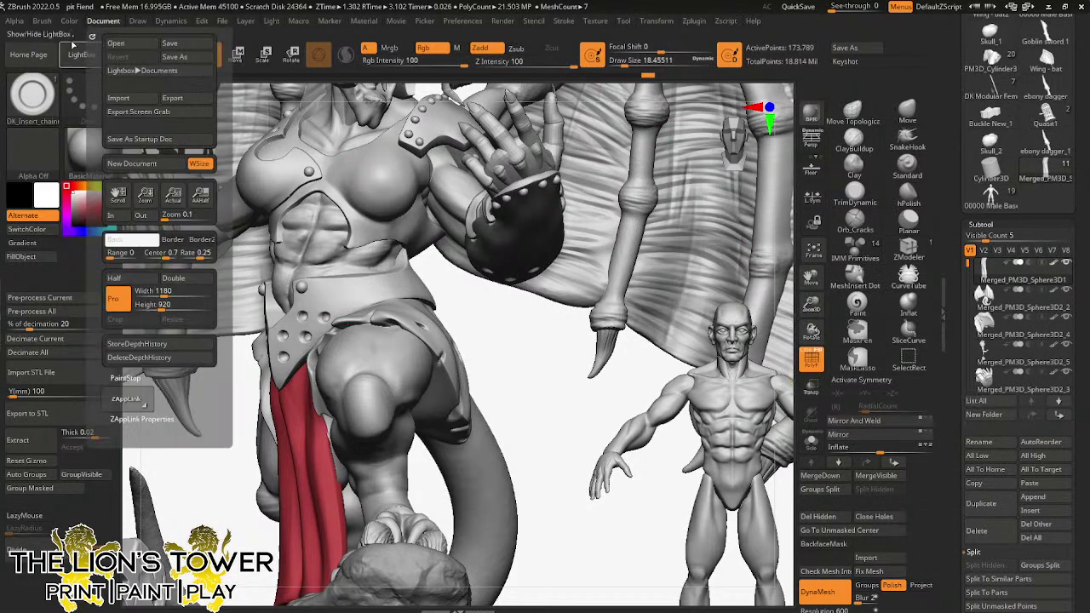
left_click(41, 20)
scroll(128, 477, "down", 5)
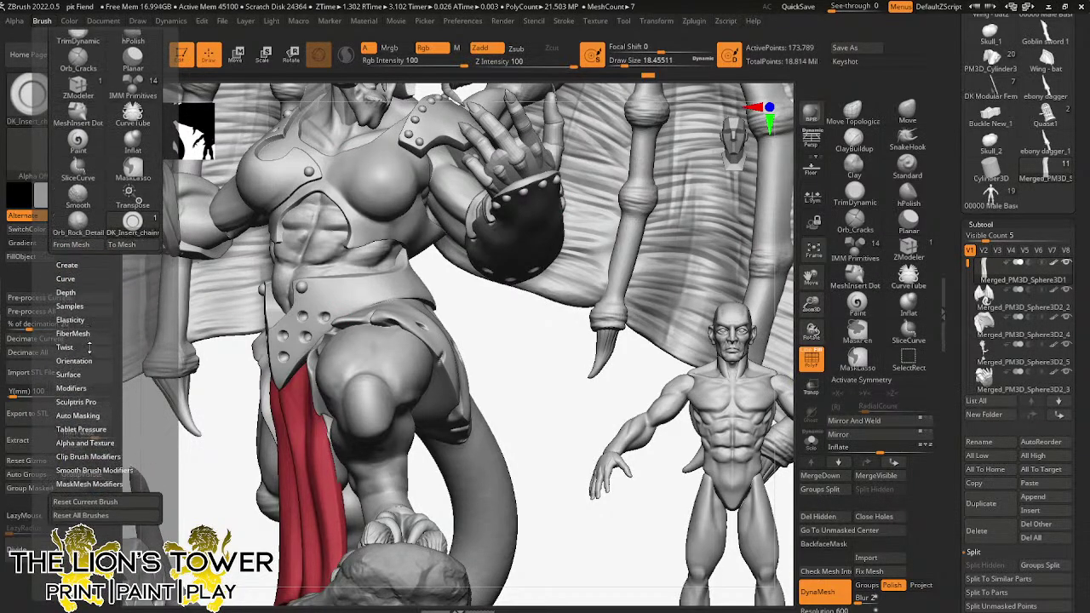
scroll(82, 413, "up", 5)
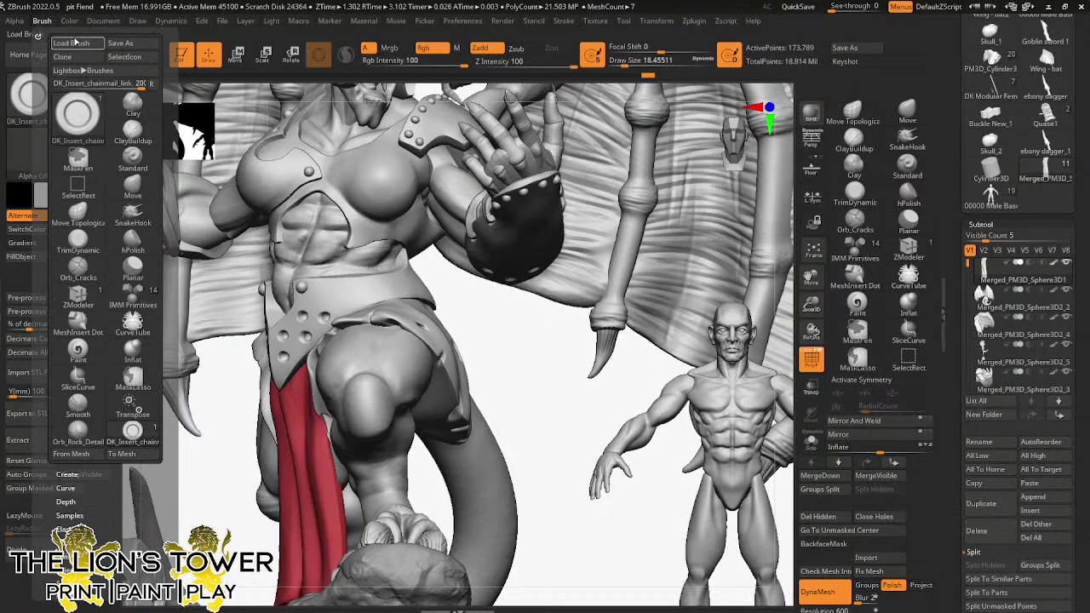
left_click(42, 23)
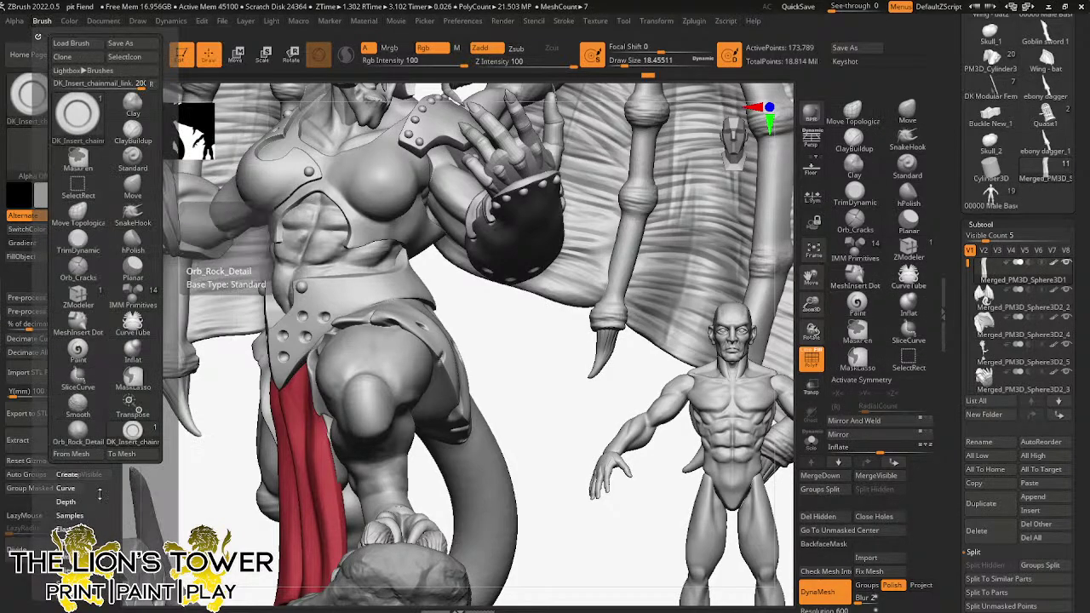
left_click(66, 501)
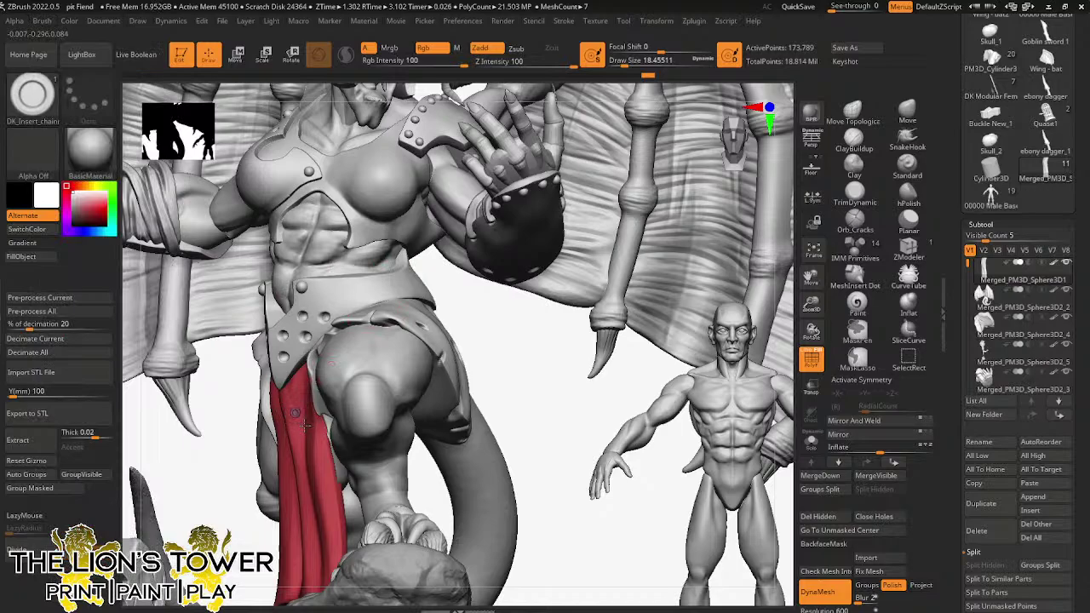
- Try inserting a small chainmail link on the upper part of the red front cloth
left_click_drag(303, 425, 305, 426)
left_click_drag(490, 349, 564, 333)
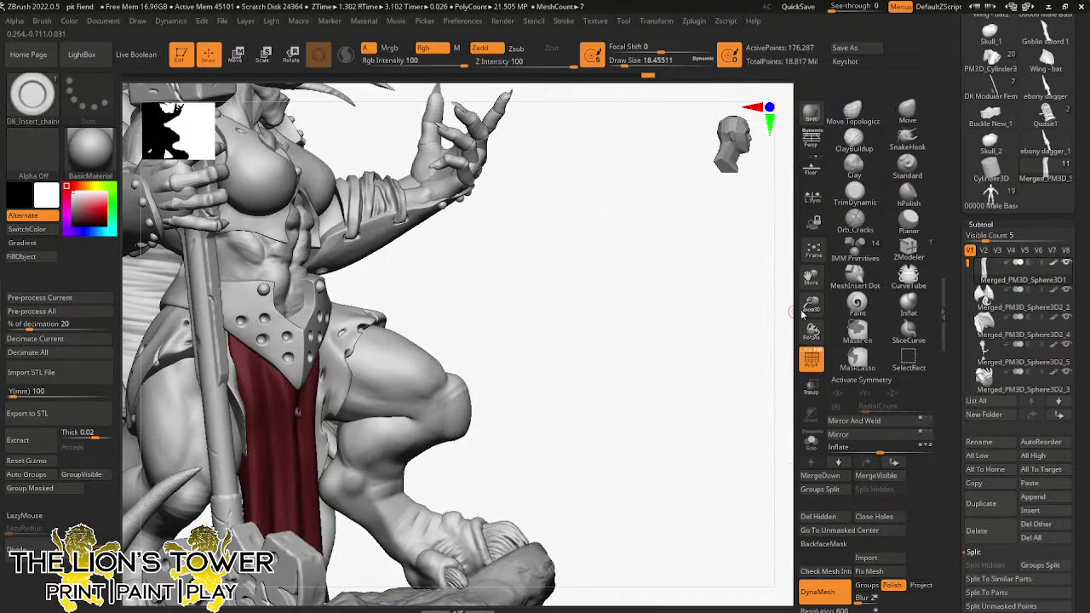
left_click_drag(806, 310, 812, 357)
left_click_drag(810, 279, 834, 110)
key("ctrl+z")
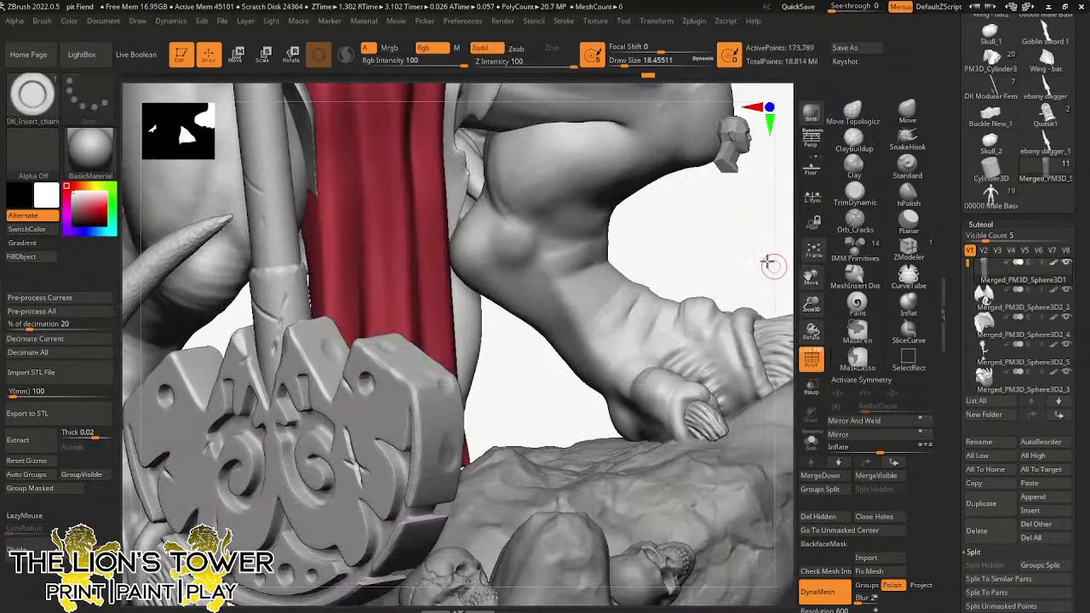
- Isolate the red front cloth and insert small overlapping chainmail links along its lower hem, from the right corner towards the middle
left_click(811, 439)
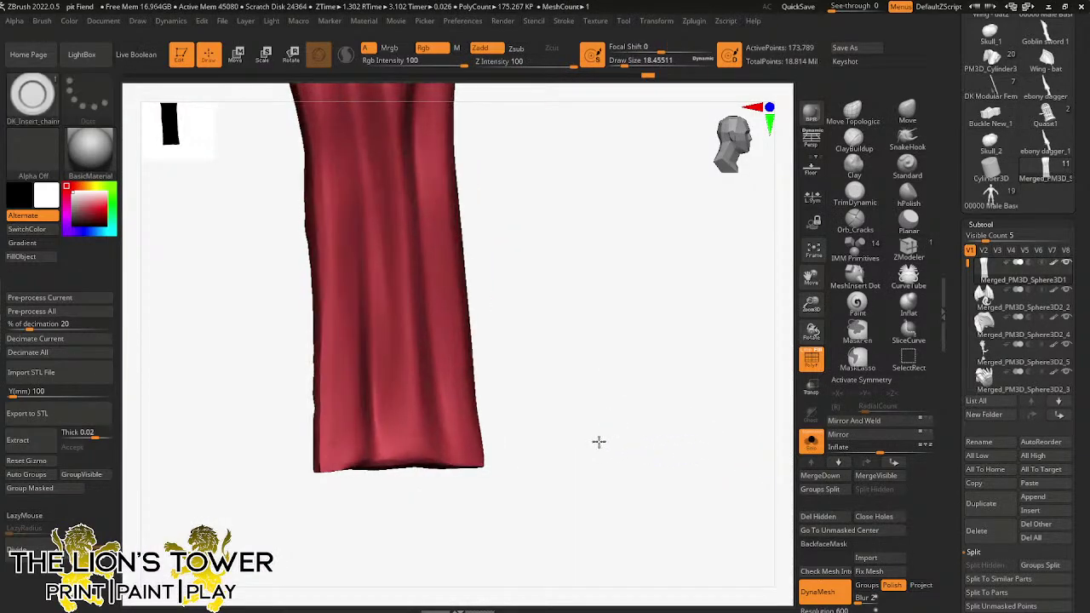
left_click_drag(598, 441, 596, 448)
left_click_drag(488, 441, 497, 474)
mouse_move(535, 440)
left_mouse_down()
mouse_move(555, 437)
mouse_move(502, 465)
mouse_move(503, 484)
left_mouse_up()
key("ctrl+z")
mouse_move(483, 446)
left_mouse_down()
mouse_move(492, 460)
mouse_move(456, 464)
mouse_move(438, 446)
mouse_move(443, 465)
mouse_move(435, 459)
left_mouse_up()
key("ctrl+z")
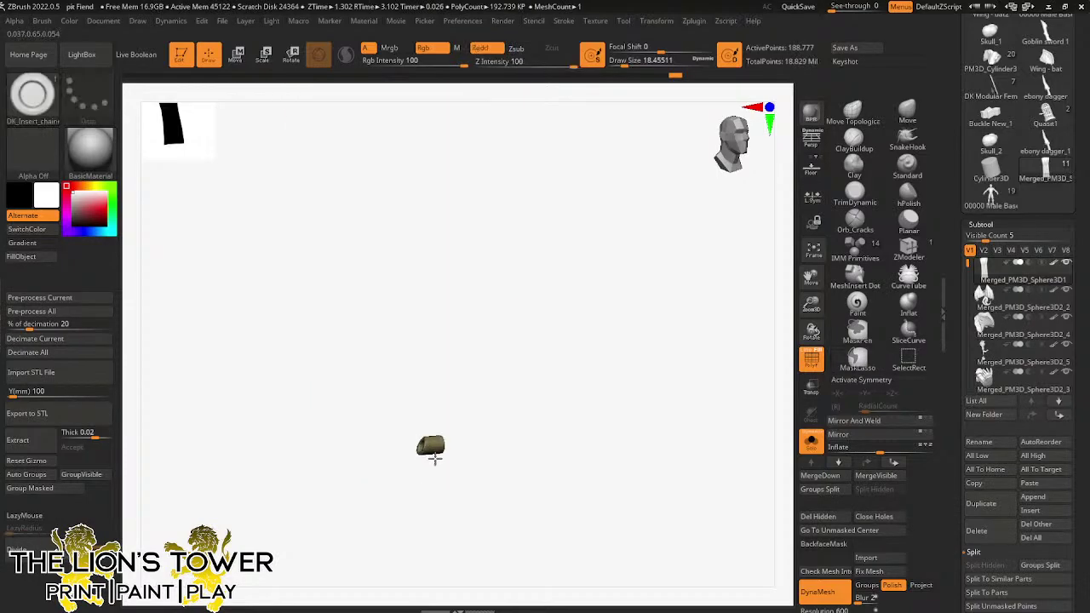
- Try to extend the hem row with two more overlapping links near the middle of the cloth
left_click(431, 448, "ctrl+shift")
left_click(432, 447, "ctrl+shift")
left_click(522, 391, "ctrl+shift")
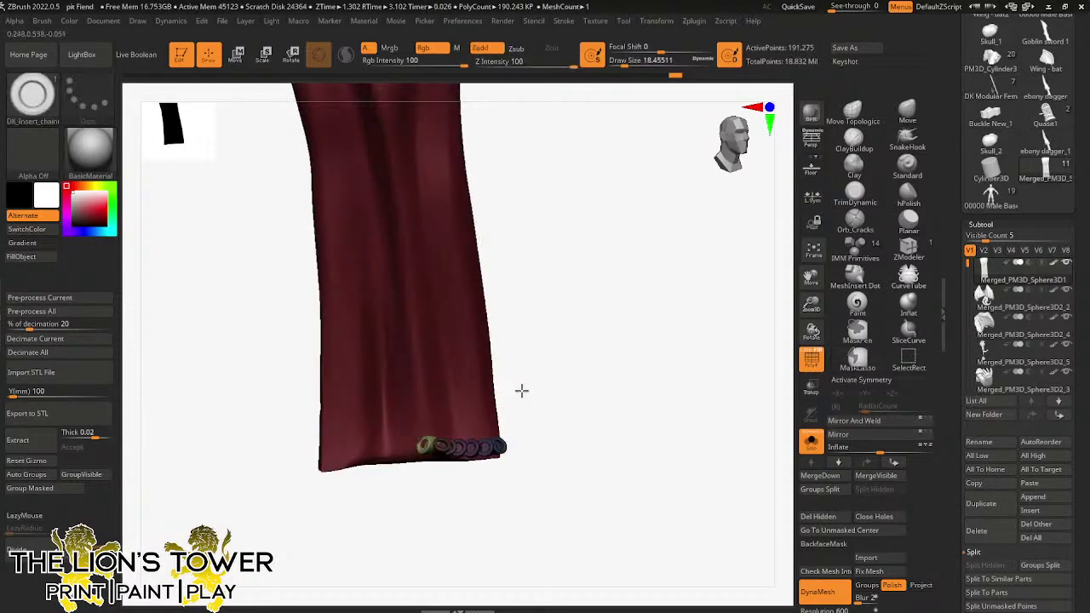
right_click_drag(522, 390, 464, 394)
key("ctrl+z")
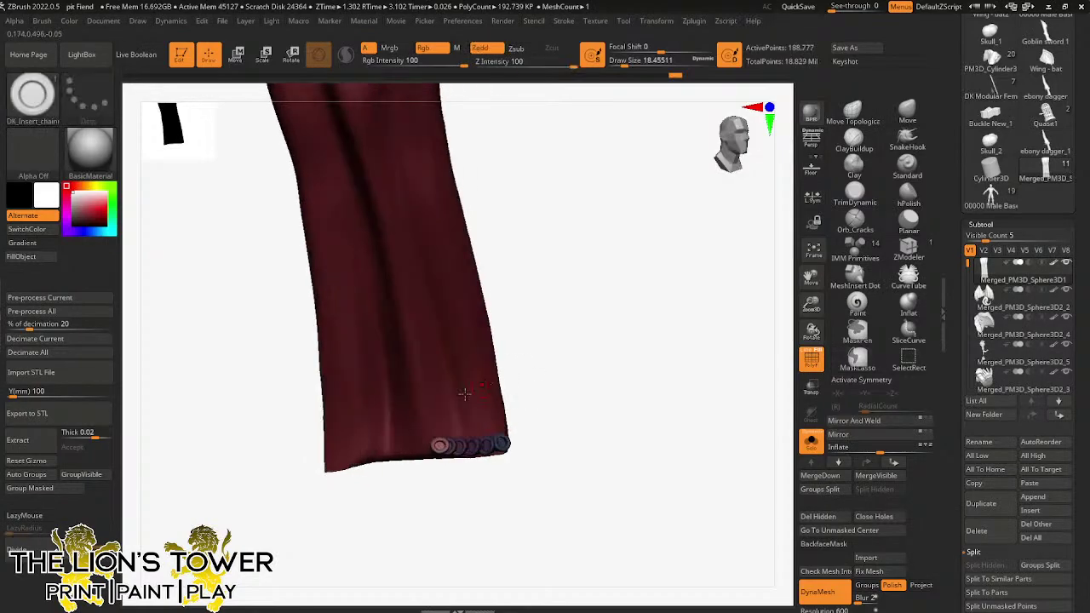
left_click(427, 448, "ctrl+shift")
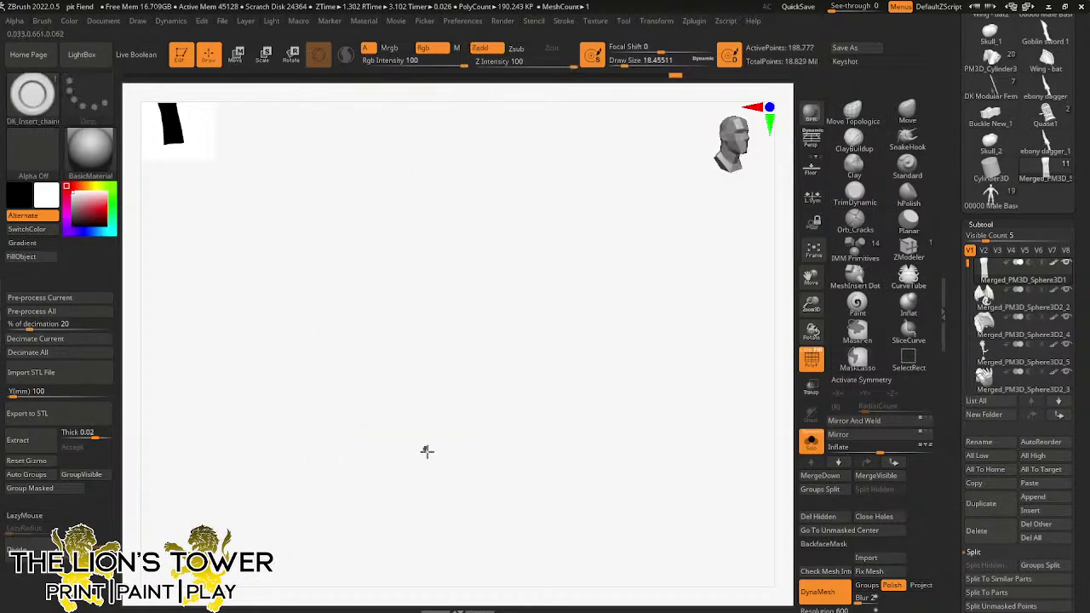
left_click(434, 473, "ctrl+shift")
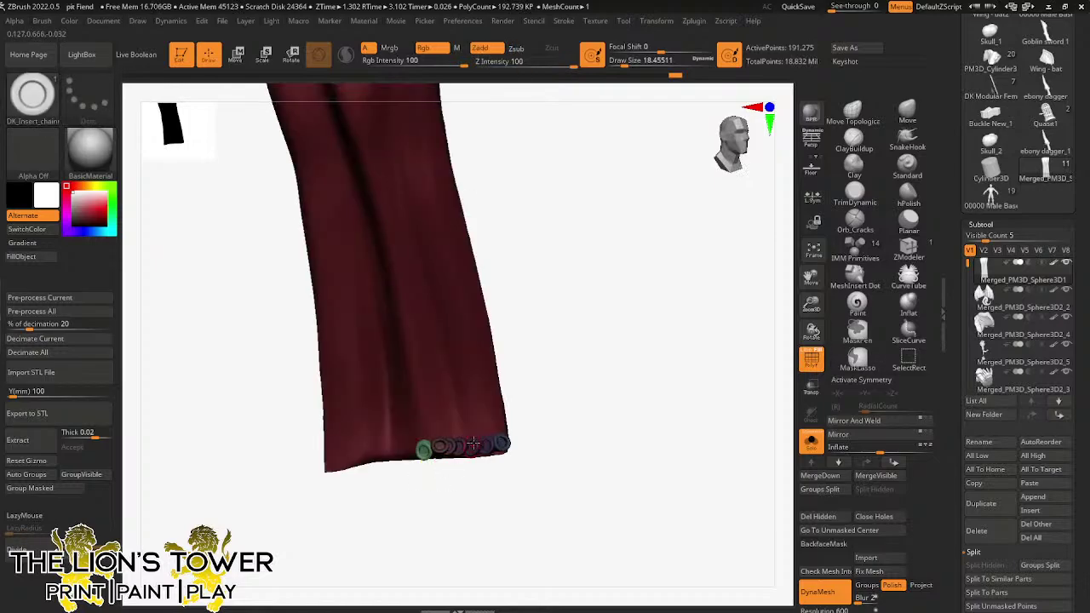
right_click_drag(501, 394, 538, 351)
left_click(425, 447, "ctrl+shift")
left_click(442, 463, "ctrl+shift")
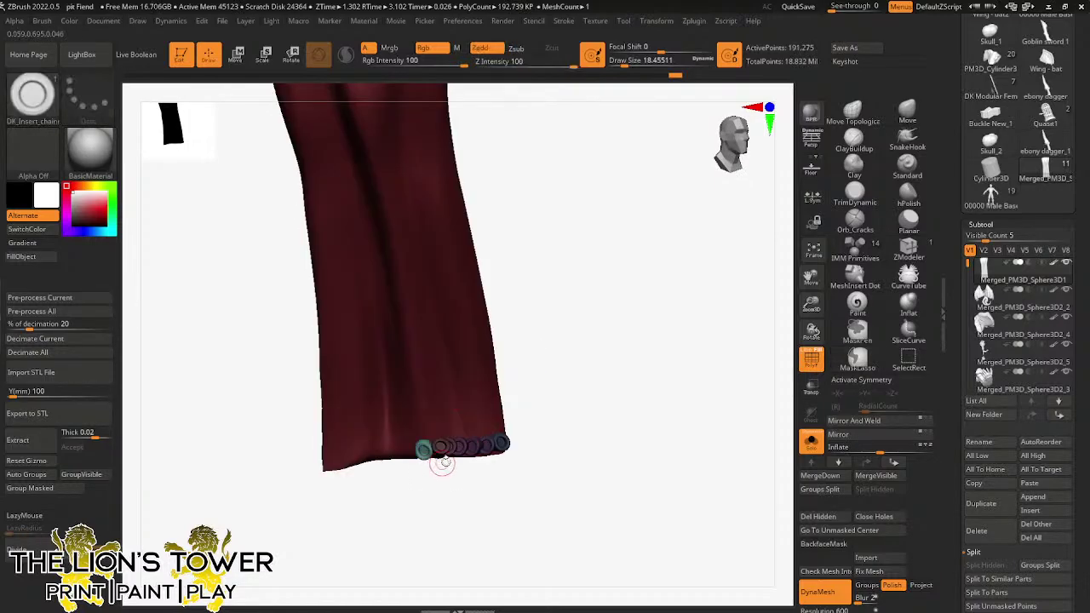
left_click(414, 456, "ctrl+shift")
left_click(416, 464, "ctrl+shift")
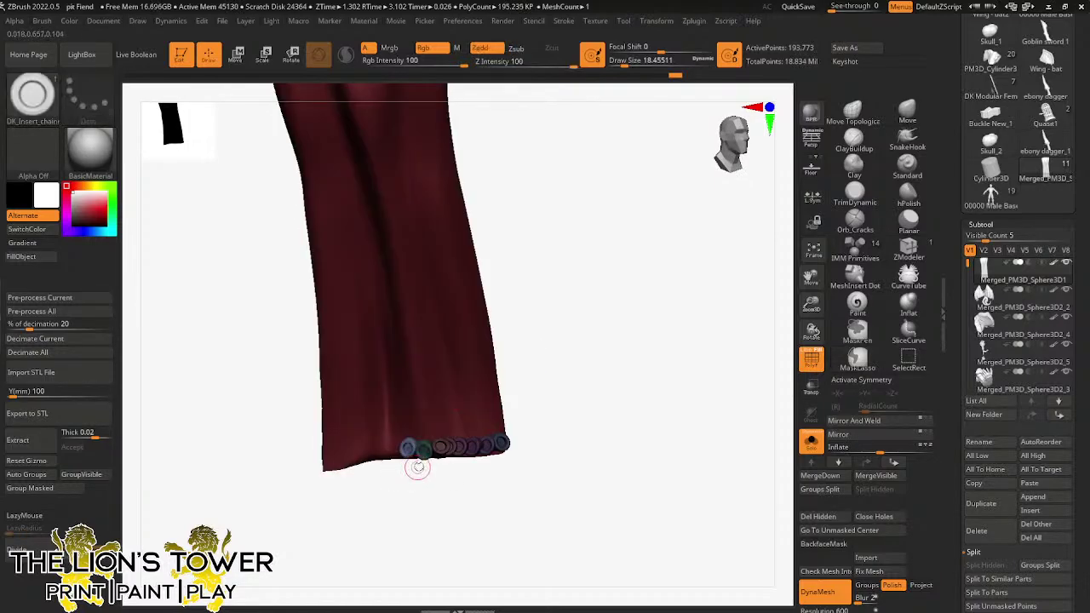
key("ctrl")
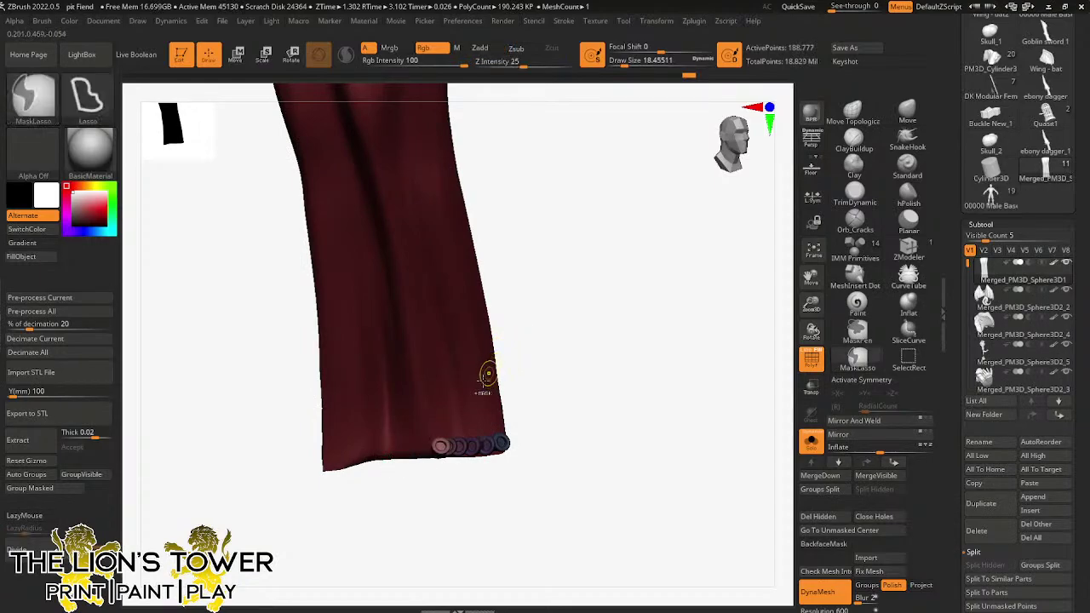
key("ctrl+z")
- Continue the hem row with overlapping chainmail links from the middle of the cloth to its left corner
left_click_drag(437, 446, 455, 487)
mouse_move(408, 448)
left_mouse_down()
mouse_move(409, 470)
mouse_move(385, 464)
mouse_move(370, 487)
mouse_move(374, 469)
mouse_move(360, 452)
left_mouse_up()
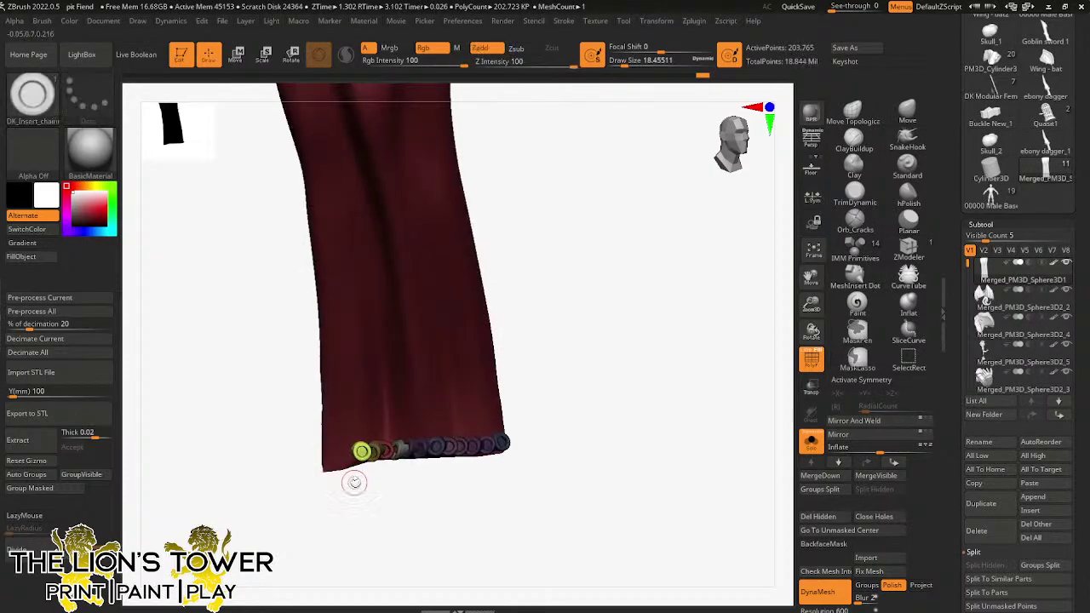
key("ctrl+z")
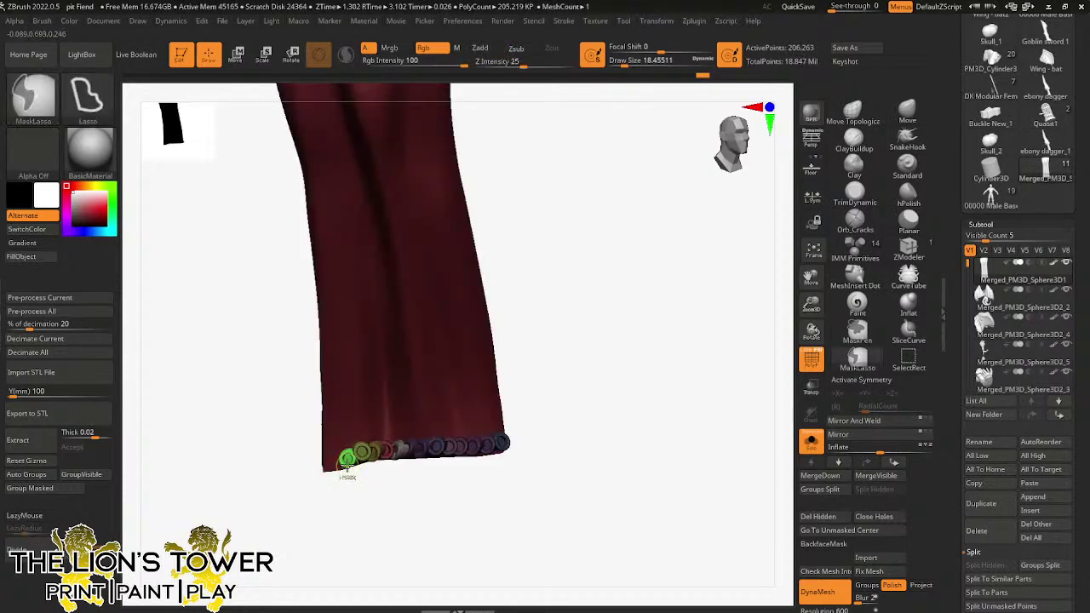
left_click_drag(359, 455, 337, 471)
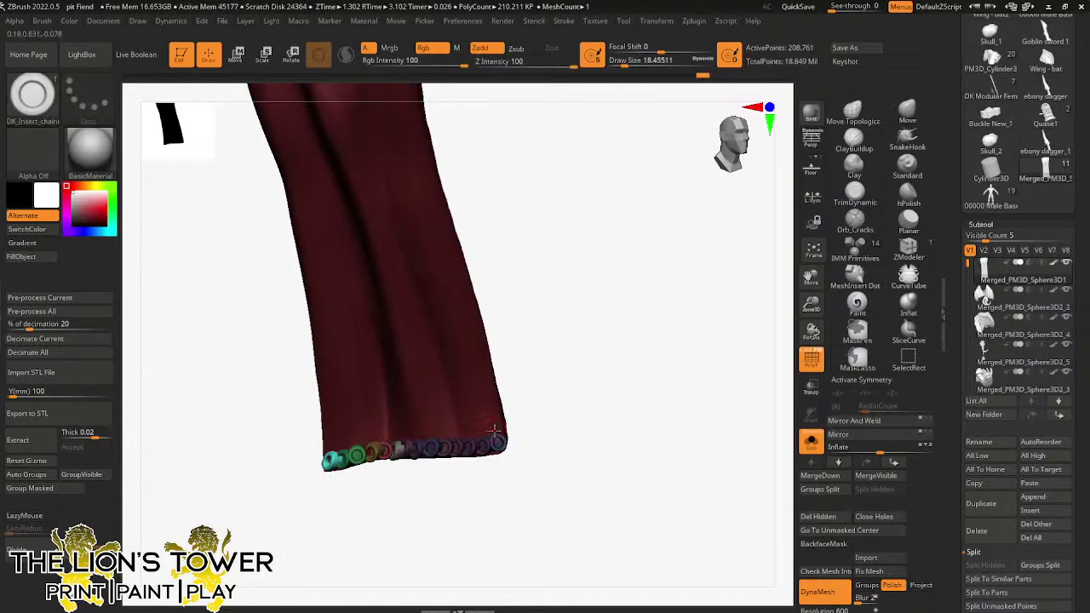
- Try starting a second row of chainmail links above the hem row from the cloth's right edge
left_click_drag(495, 430, 498, 441)
left_click_drag(531, 394, 555, 395)
left_click_drag(483, 431, 483, 443)
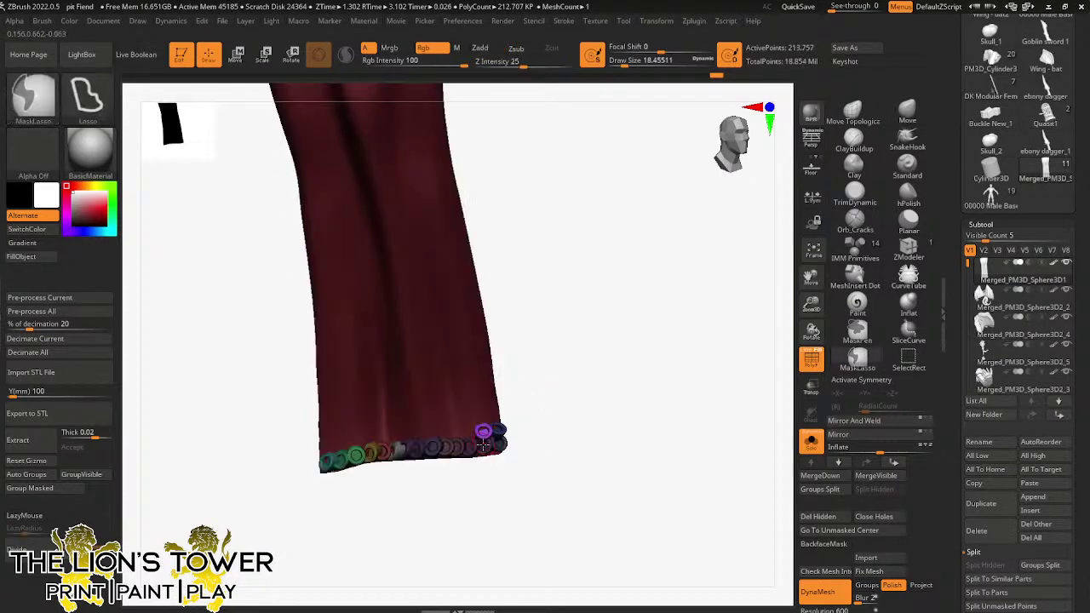
left_click_drag(532, 396, 554, 397)
left_click_drag(496, 430, 451, 444)
key("ctrl+z")
key("ctrl+z")
key("ctrl+z")
mouse_move(529, 403)
left_mouse_down()
mouse_move(569, 377)
mouse_move(559, 370)
mouse_move(542, 394)
mouse_move(547, 414)
left_mouse_up()
left_click_drag(443, 436, 437, 445)
key("ctrl+z")
key("ctrl+z")
key("ctrl+z")
key("ctrl+z")
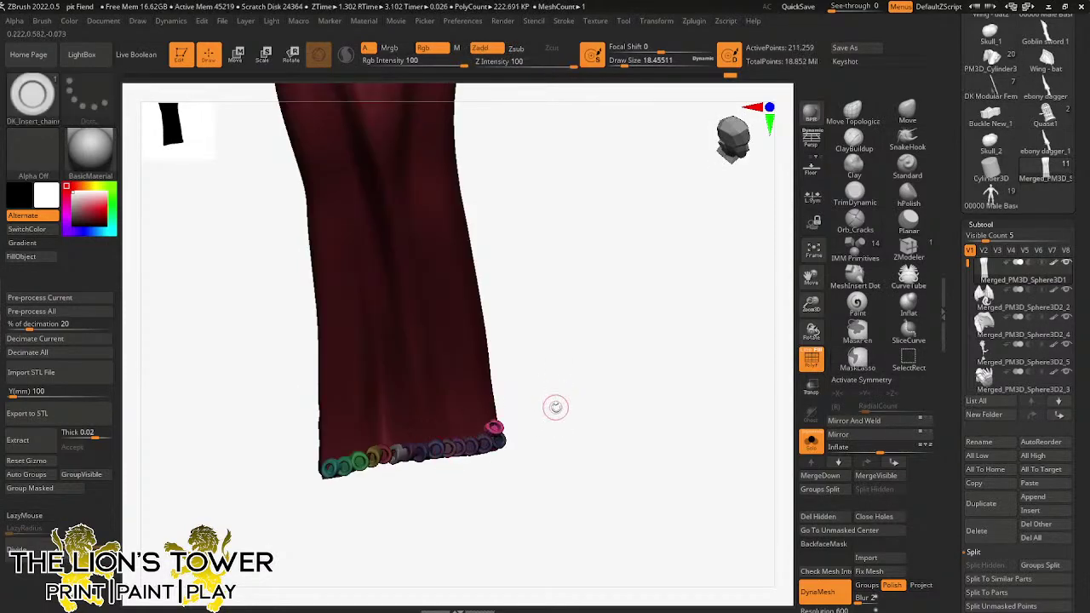
- Try running the second row of larger-spaced links from the right edge to mid-cloth, and undo it
left_click_drag(554, 409, 545, 390)
left_click_drag(497, 430, 491, 450)
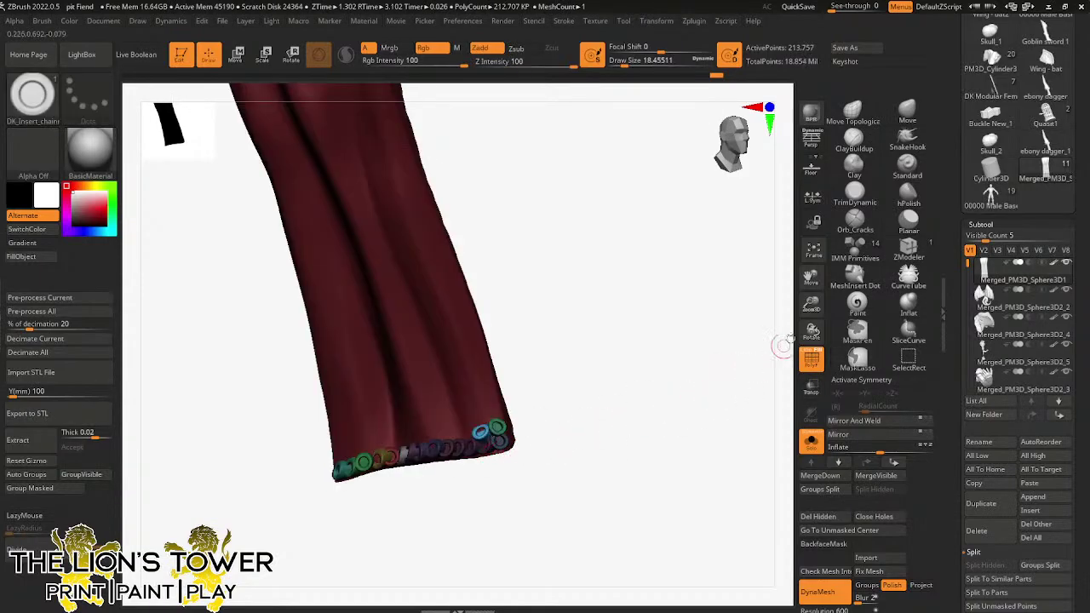
left_click_drag(812, 304, 962, 190)
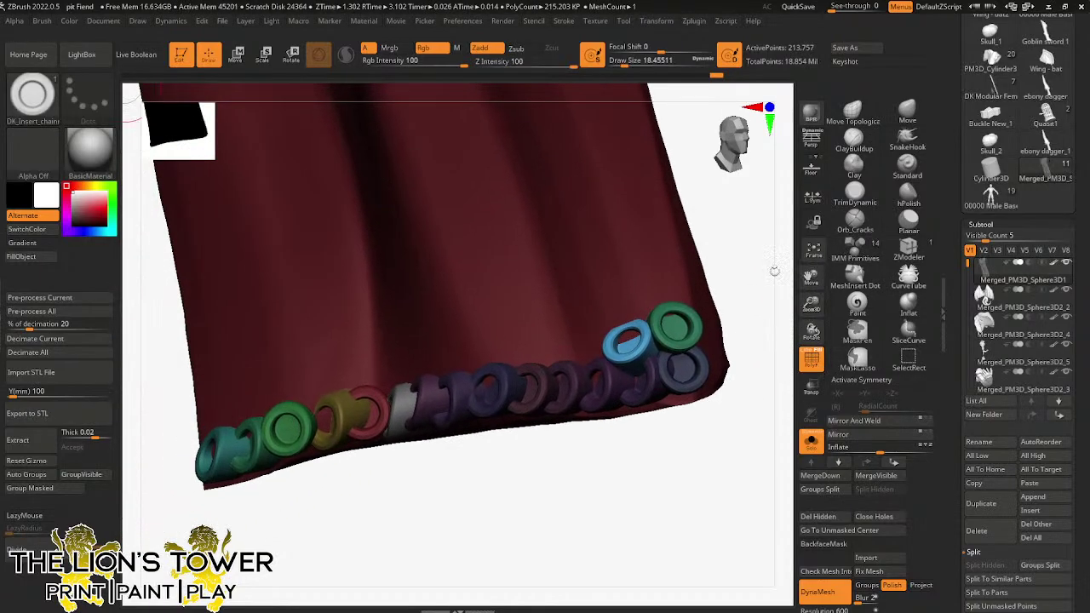
left_click_drag(589, 349, 464, 382)
mouse_move(507, 490)
left_mouse_down()
mouse_move(516, 494)
mouse_move(519, 469)
left_mouse_up()
left_click_drag(443, 367, 446, 393)
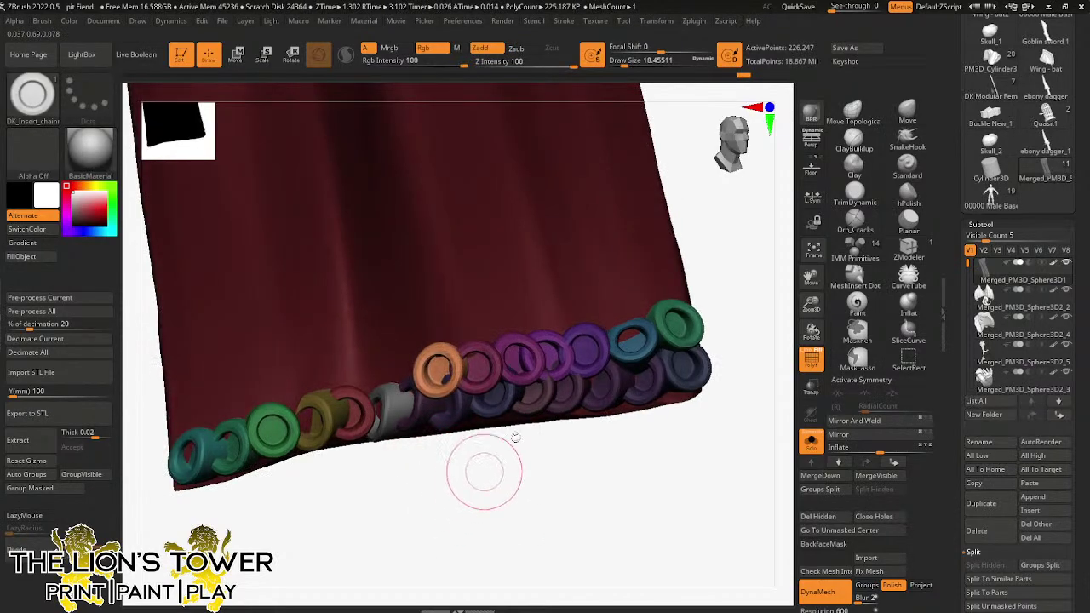
key("ctrl")
key("ctrl+z")
key("ctrl+z")
key("ctrl+z")
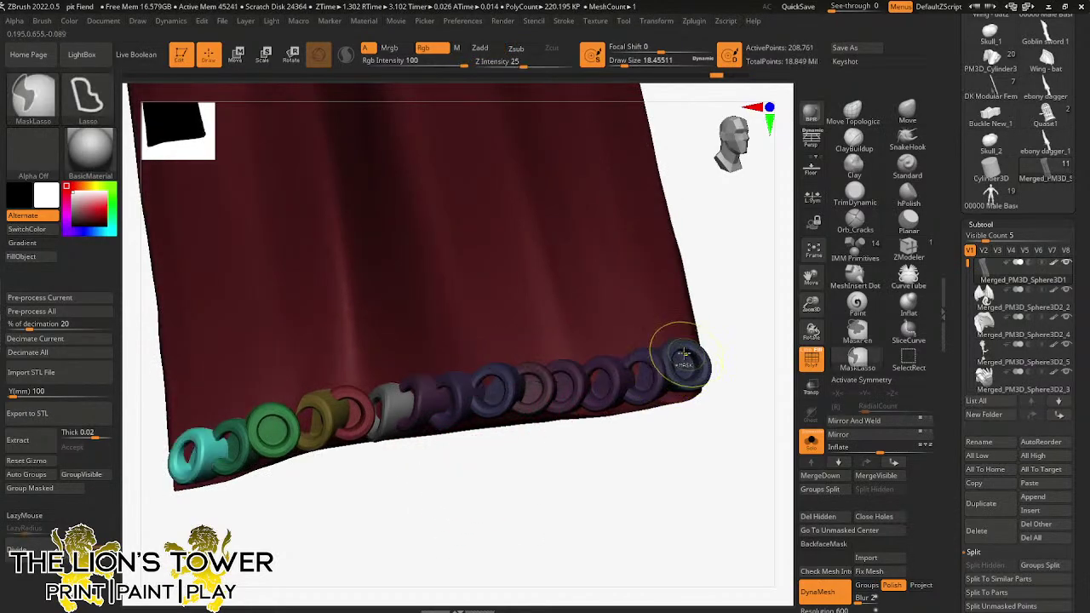
- Insert a second row of overlapping links above the hem row, from the cloth's right edge past the central fold
mouse_move(702, 308)
left_mouse_down()
mouse_move(712, 315)
mouse_move(674, 351)
mouse_move(506, 358)
left_mouse_up()
left_click_drag(512, 480, 501, 474)
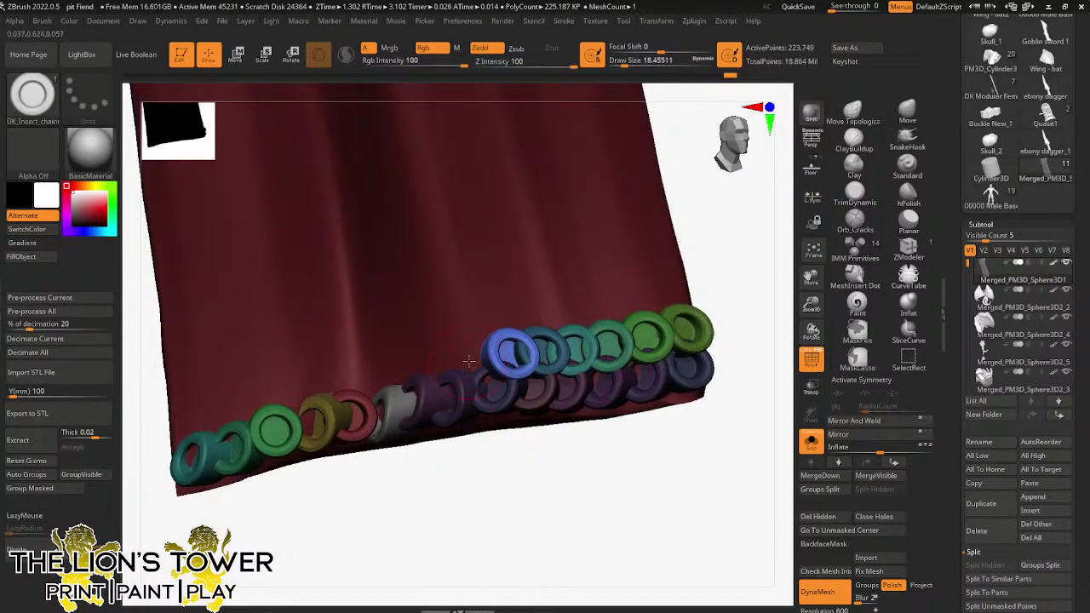
left_click_drag(474, 360, 475, 367)
left_click_drag(505, 496, 493, 478)
left_click_drag(441, 367, 443, 371)
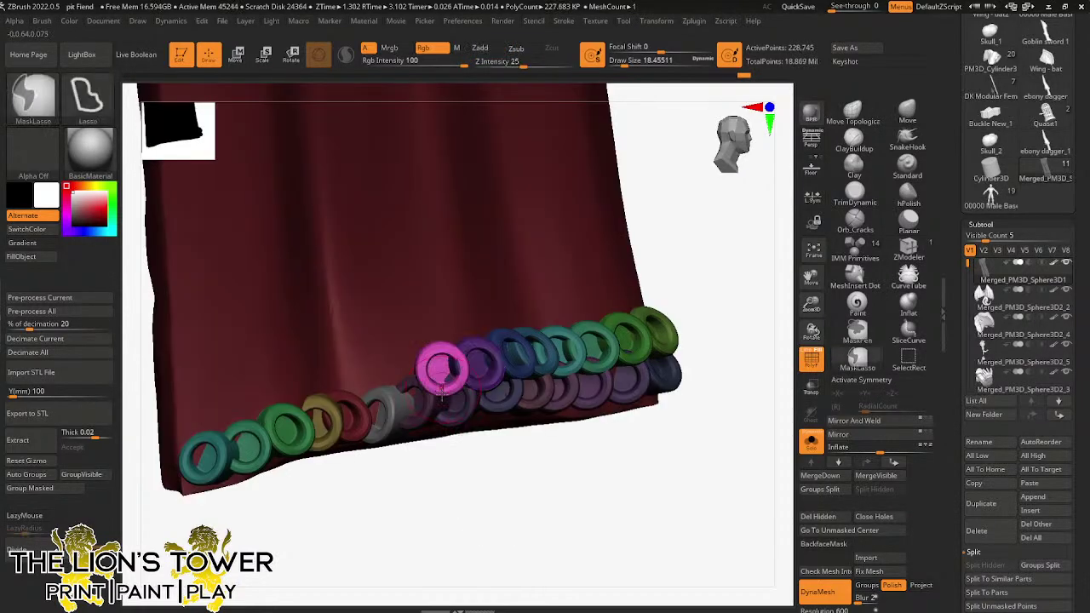
left_click_drag(527, 475, 474, 483)
left_click_drag(408, 368, 381, 385)
left_click_drag(419, 499, 376, 502)
left_click(346, 384)
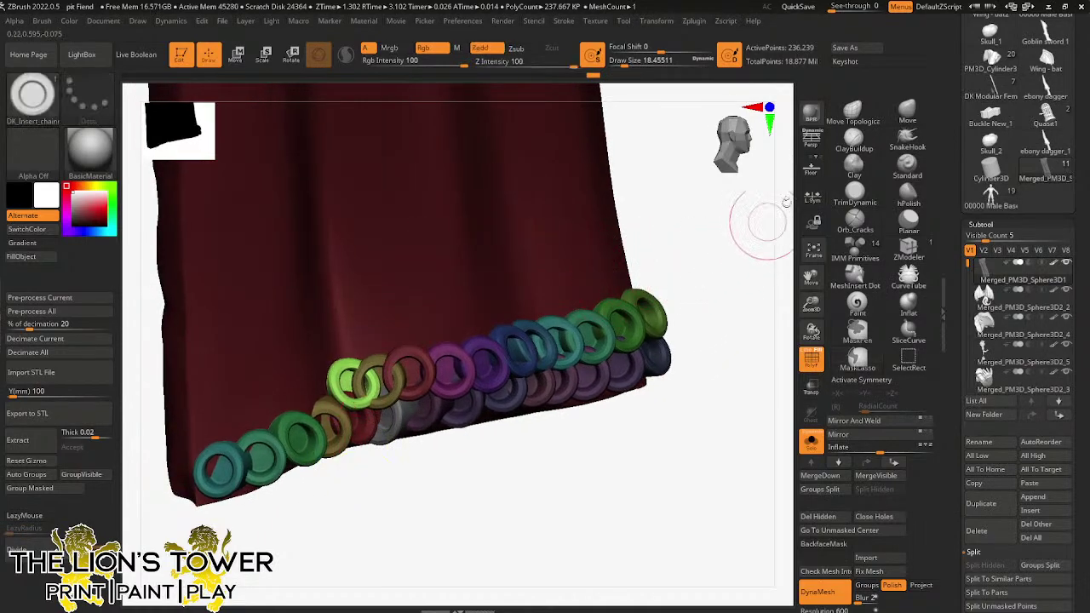
left_click(907, 109)
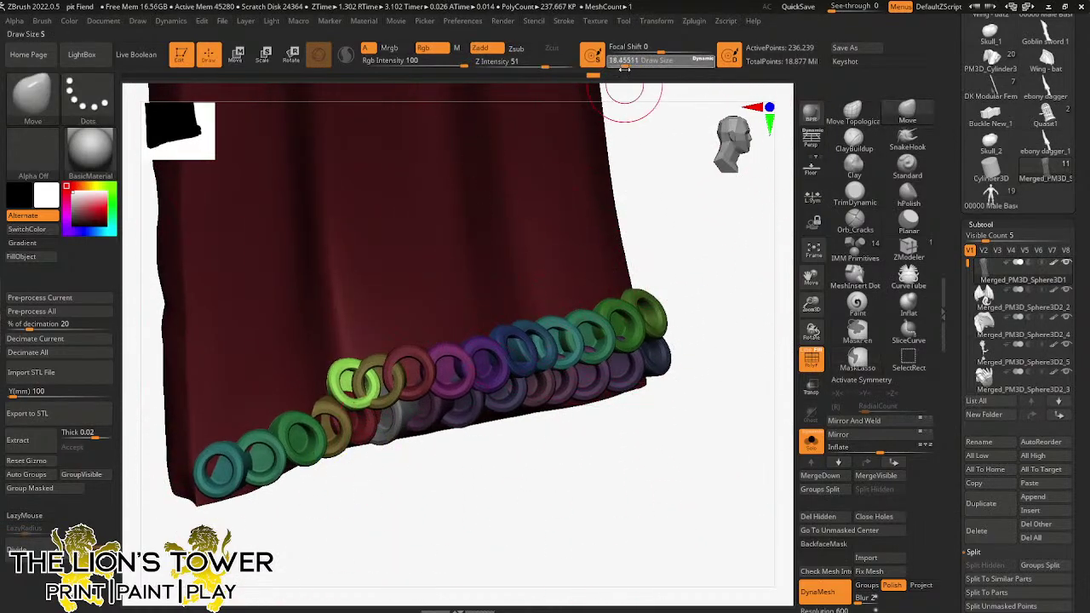
left_click_drag(625, 69, 631, 68)
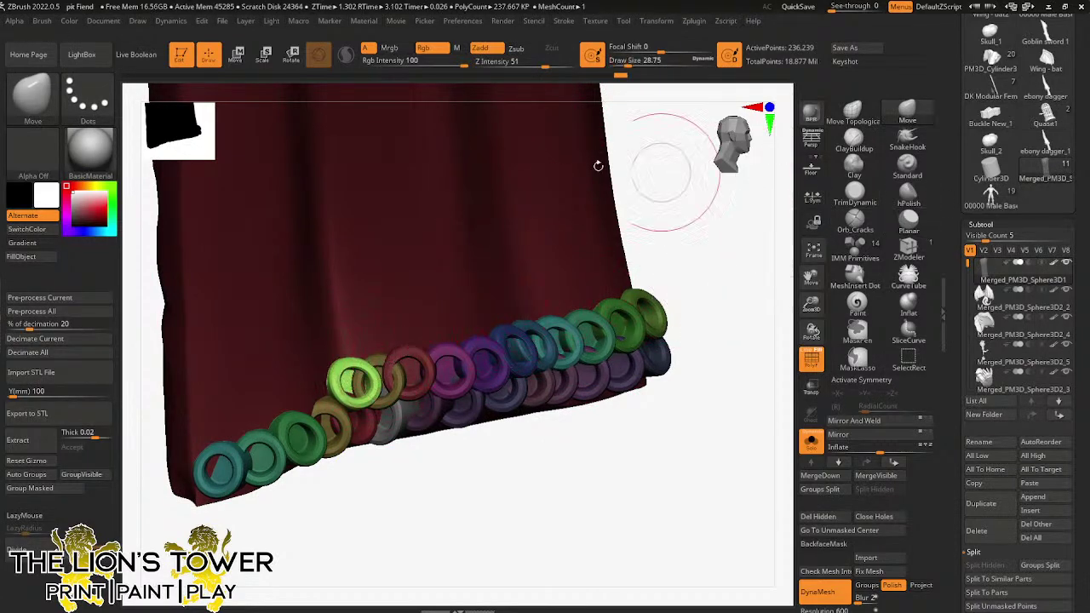
left_click(49, 100)
- Complete the second chainmail row with overlapping links up to the cloth's left edge, replacing the misplaced link
left_click(347, 379)
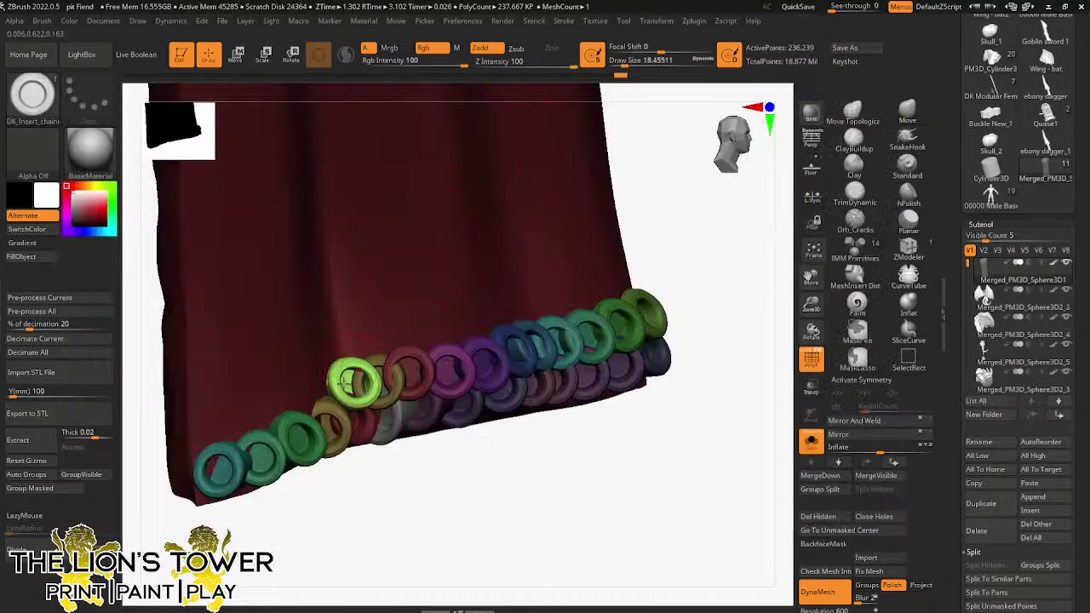
left_click_drag(313, 392, 334, 402)
left_click_drag(388, 548, 363, 552)
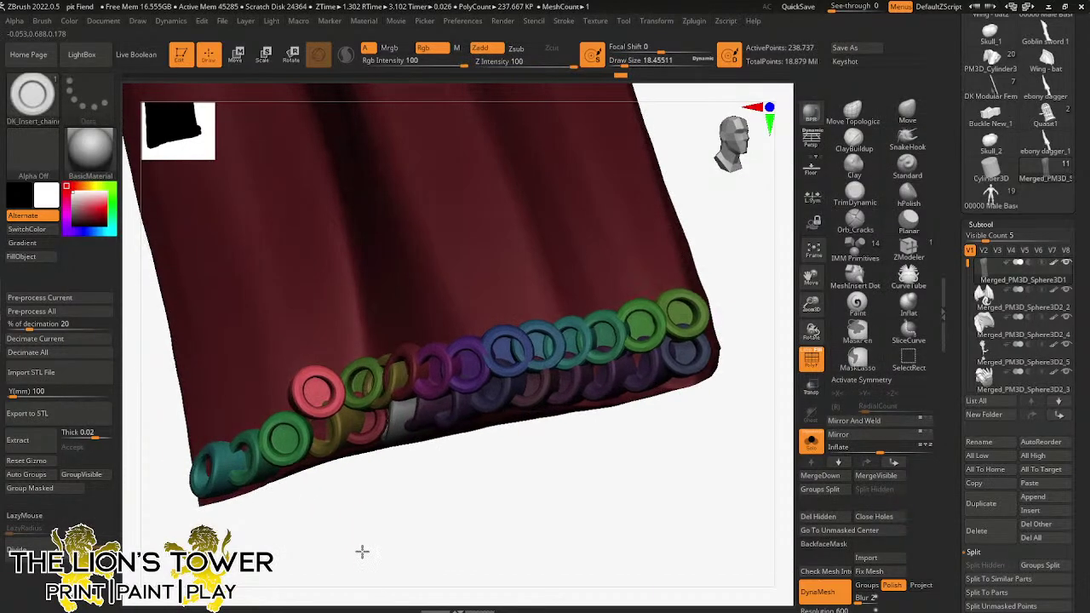
key("ctrl+z")
left_click_drag(339, 383, 263, 441)
left_click_drag(308, 551, 351, 553)
left_click_drag(229, 422, 206, 438)
- Start a third row of overlapping chainmail links above the second, from the cloth's right edge to the middle
right_click_drag(385, 469, 623, 362)
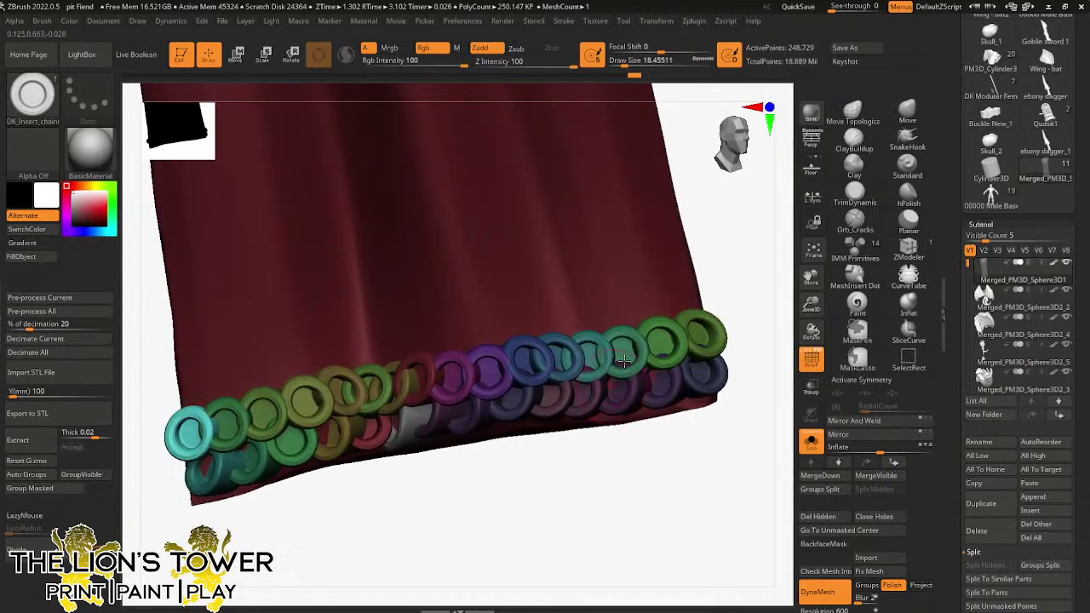
left_click_drag(679, 298, 570, 348)
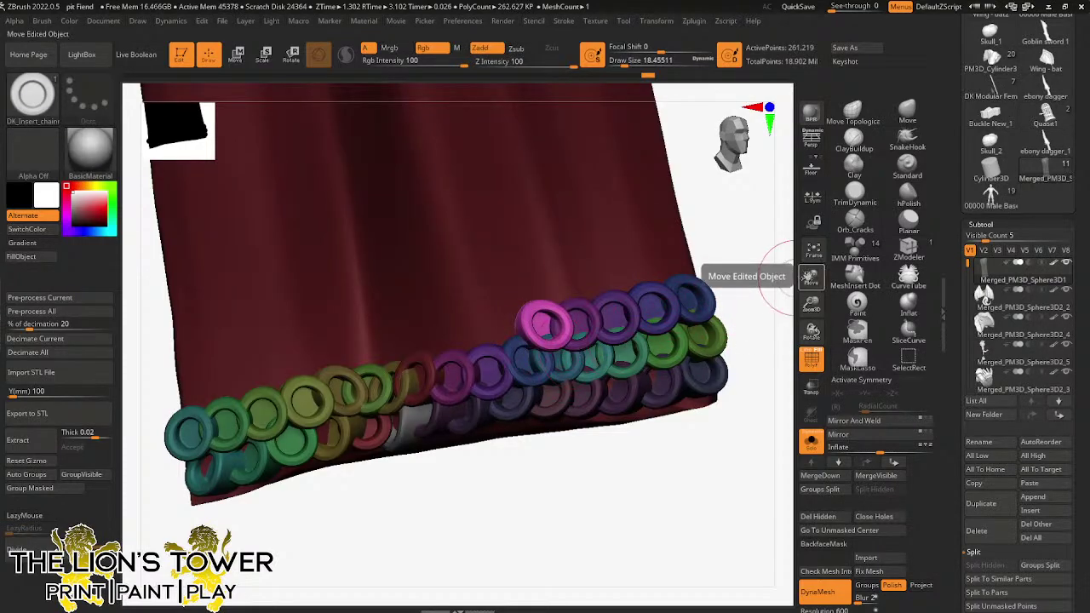
left_click_drag(807, 275, 844, 268)
left_click_drag(540, 321, 522, 369)
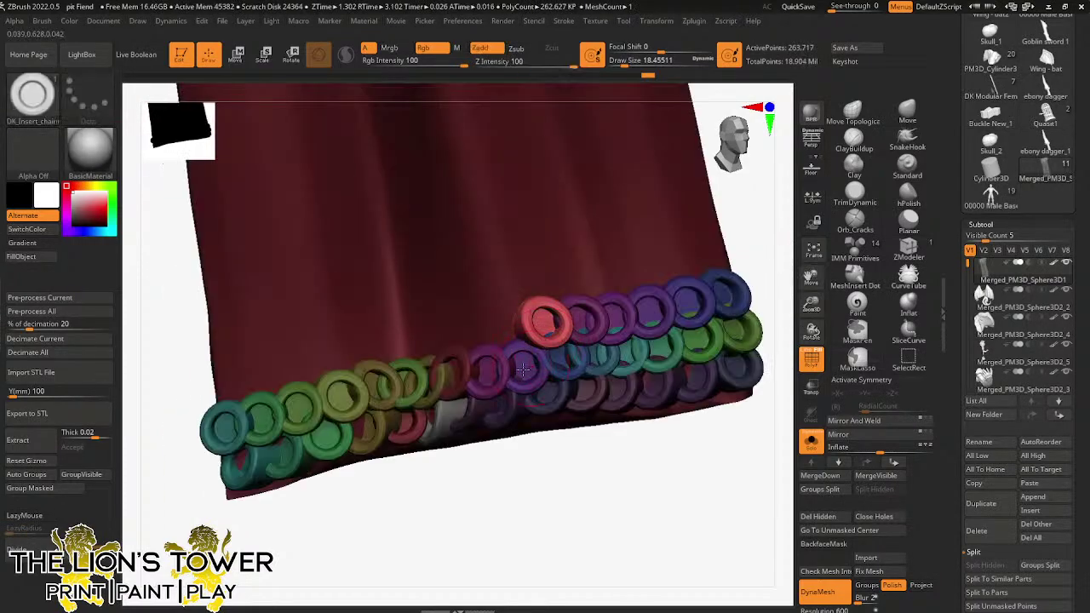
left_click_drag(505, 331, 504, 383)
left_click_drag(471, 341, 501, 456)
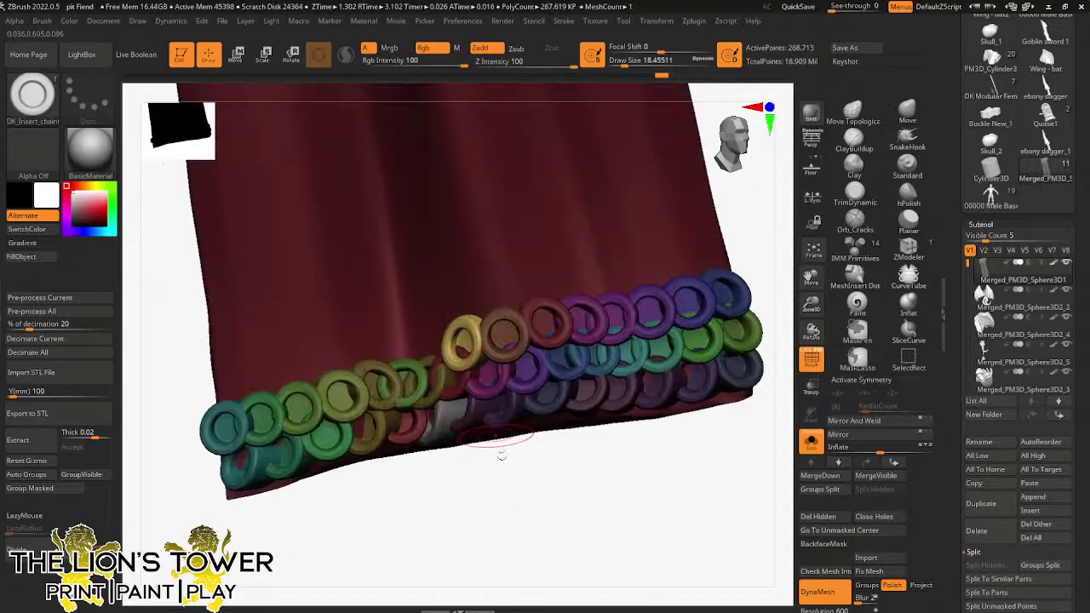
left_click_drag(511, 503, 498, 383)
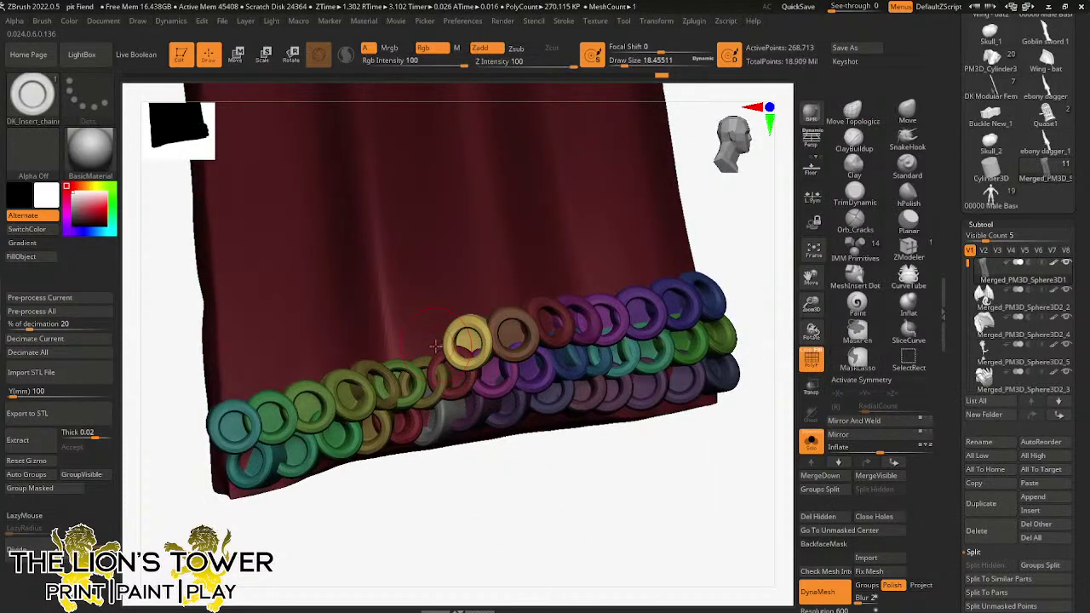
- Complete the third chainmail row from mid-cloth to the left edge, overlapping the row below and redoing the misplaced link
left_click_drag(432, 346, 444, 375)
left_click_drag(470, 546, 444, 519)
key("ctrl+z")
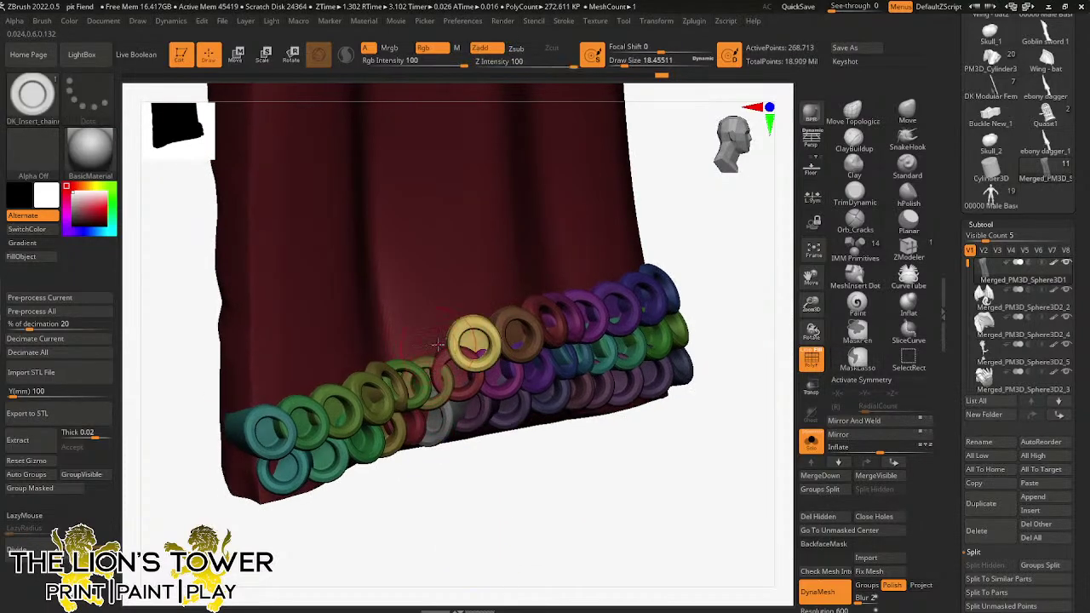
left_click_drag(438, 346, 439, 387)
left_click_drag(407, 352, 405, 393)
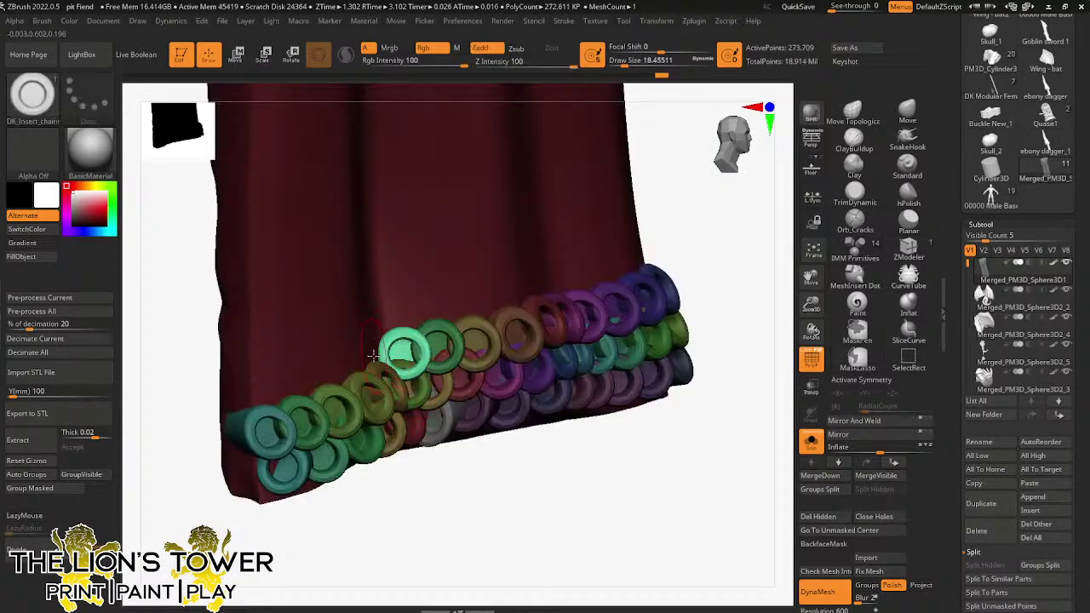
left_click_drag(388, 352, 395, 468)
left_click_drag(407, 542, 370, 532)
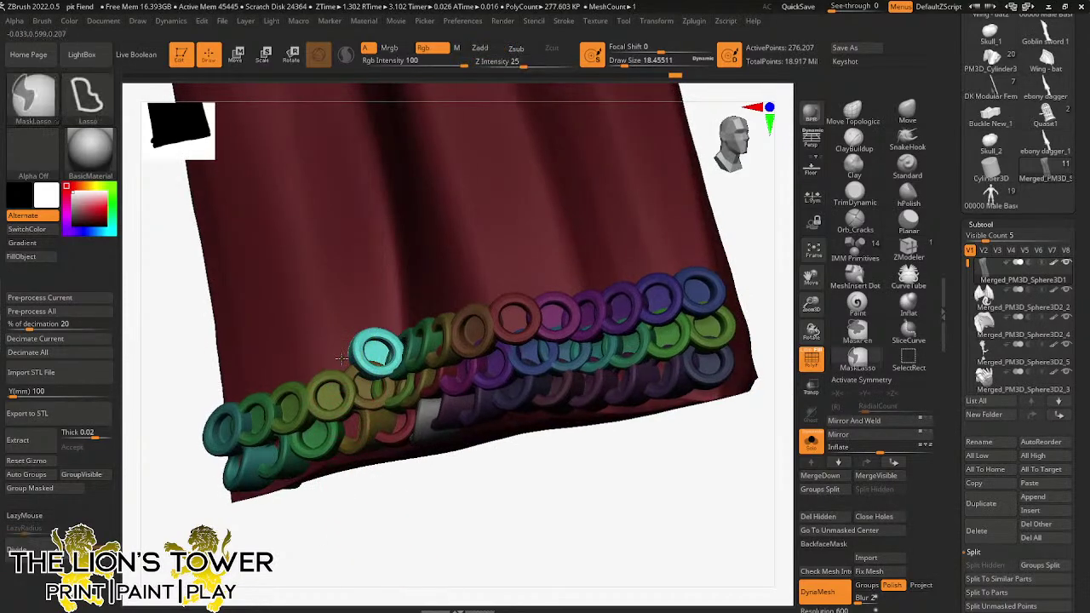
left_click_drag(341, 357, 318, 386)
left_click_drag(343, 536, 332, 469)
left_click_drag(277, 376, 235, 399)
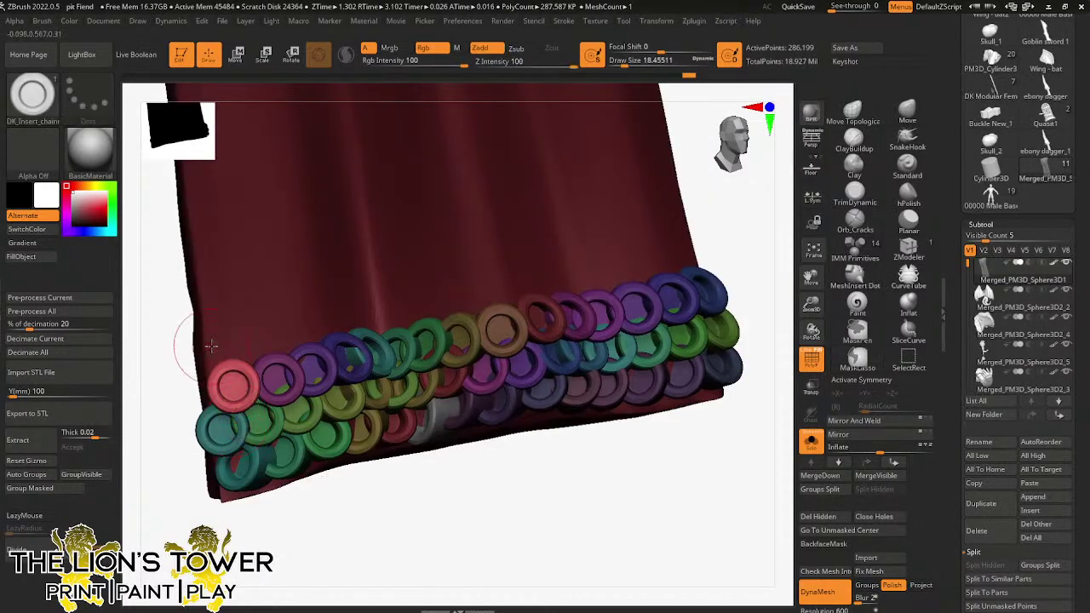
- Start a fourth row of overlapping chainmail links above the third, from the cloth's right edge to just past the middle
left_click_drag(691, 240, 555, 309)
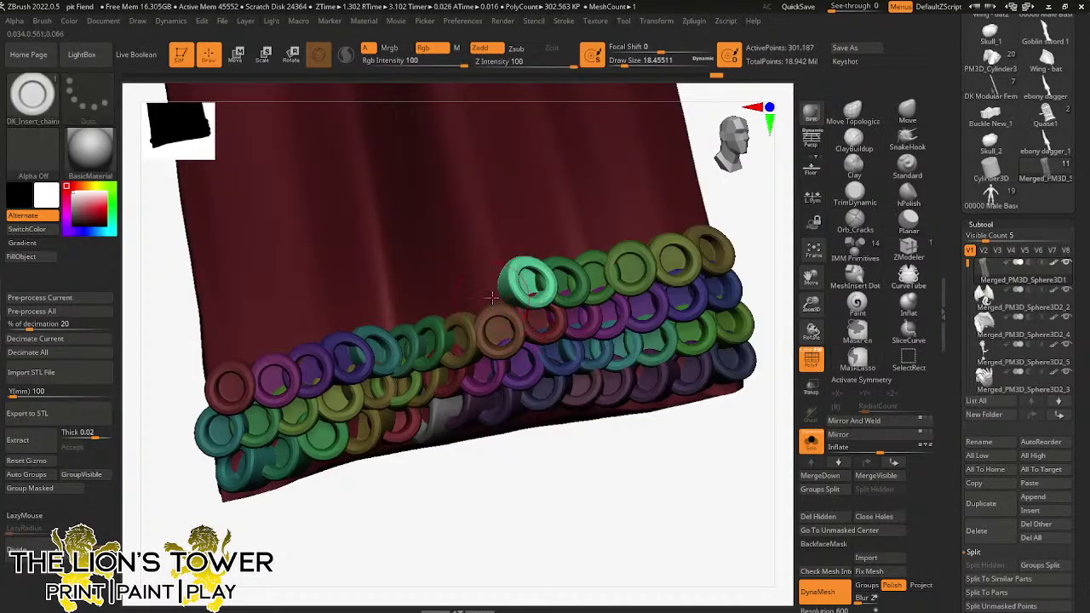
left_click_drag(487, 292, 487, 317)
left_click_drag(822, 279, 764, 298)
key("ctrl+z")
left_click_drag(426, 337, 434, 373)
left_click_drag(443, 504, 458, 522)
left_click_drag(386, 354, 391, 369)
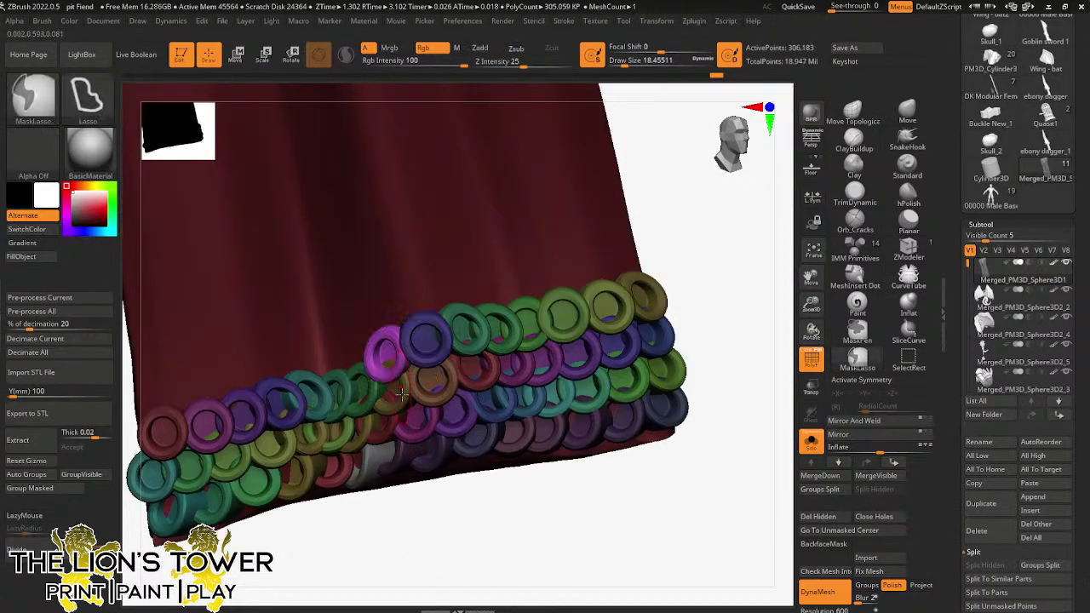
- Continue the fourth chainmail row across the central fold, replacing the misplaced links
left_click_drag(460, 545, 480, 562)
key("ctrl+z")
left_click_drag(397, 346, 312, 394)
left_click(374, 372, "ctrl+shift")
left_click(371, 375, "ctrl+shift")
left_click(335, 389, "ctrl+shift")
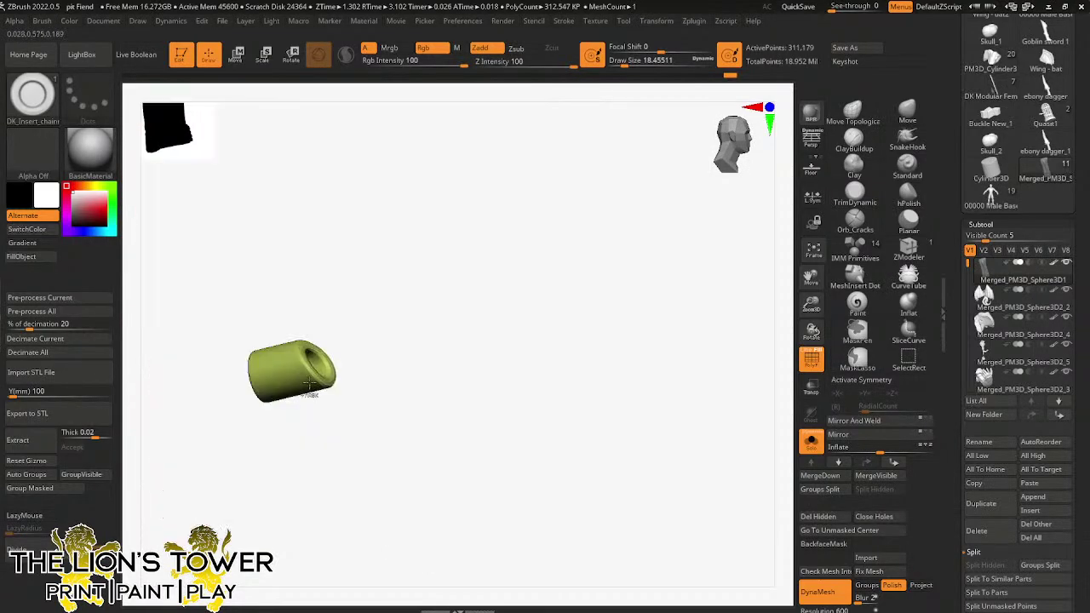
left_click(314, 398, "ctrl+shift")
left_click_drag(345, 523, 397, 525)
key("ctrl+z")
left_click_drag(293, 366, 293, 388)
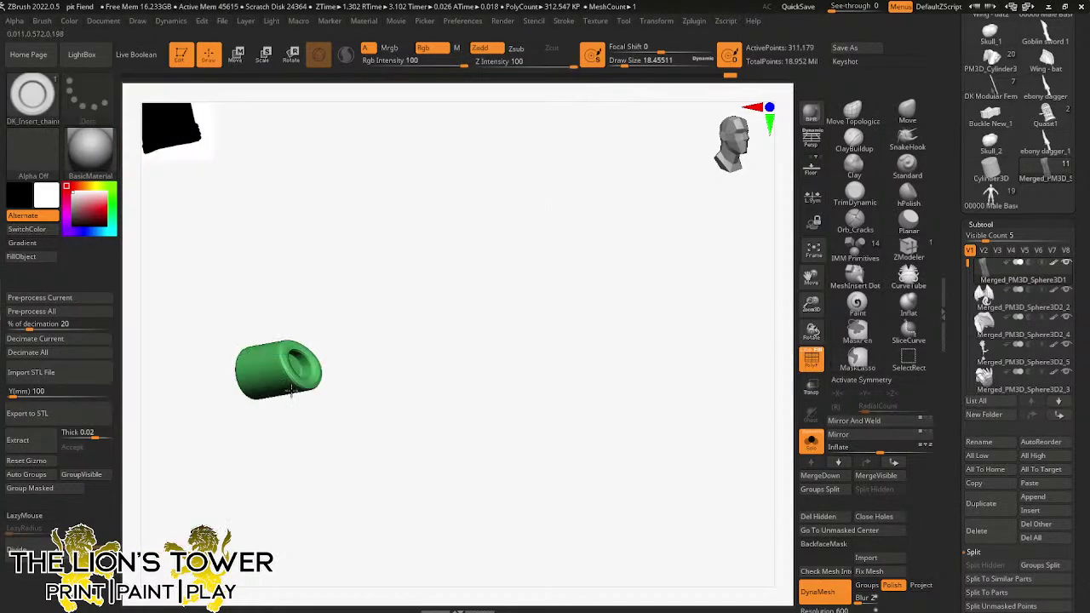
left_click(294, 395, "ctrl+shift")
left_click_drag(348, 574, 342, 584)
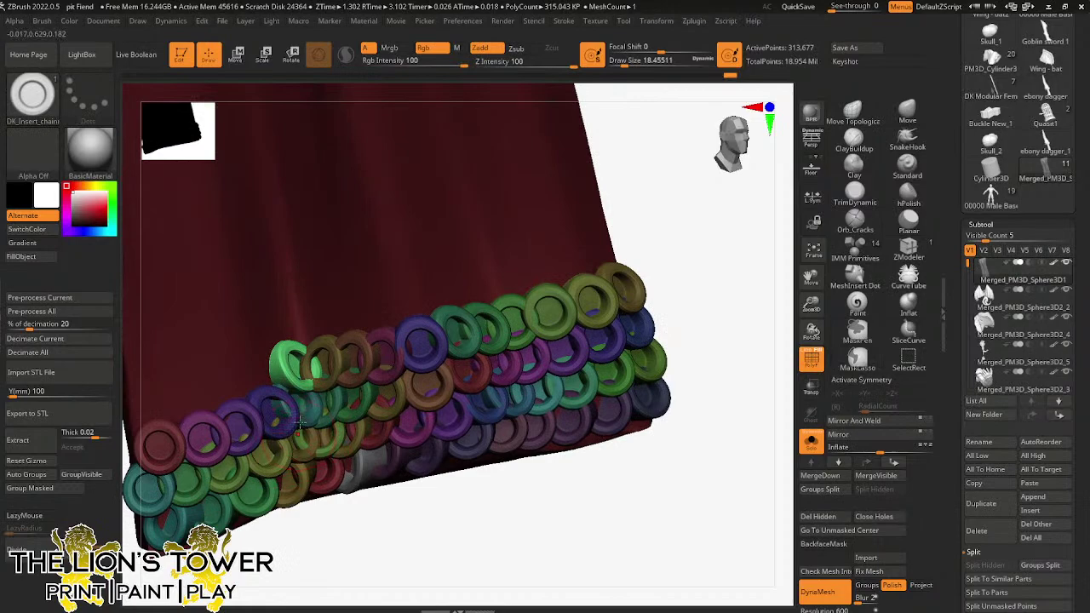
left_click(893, 113)
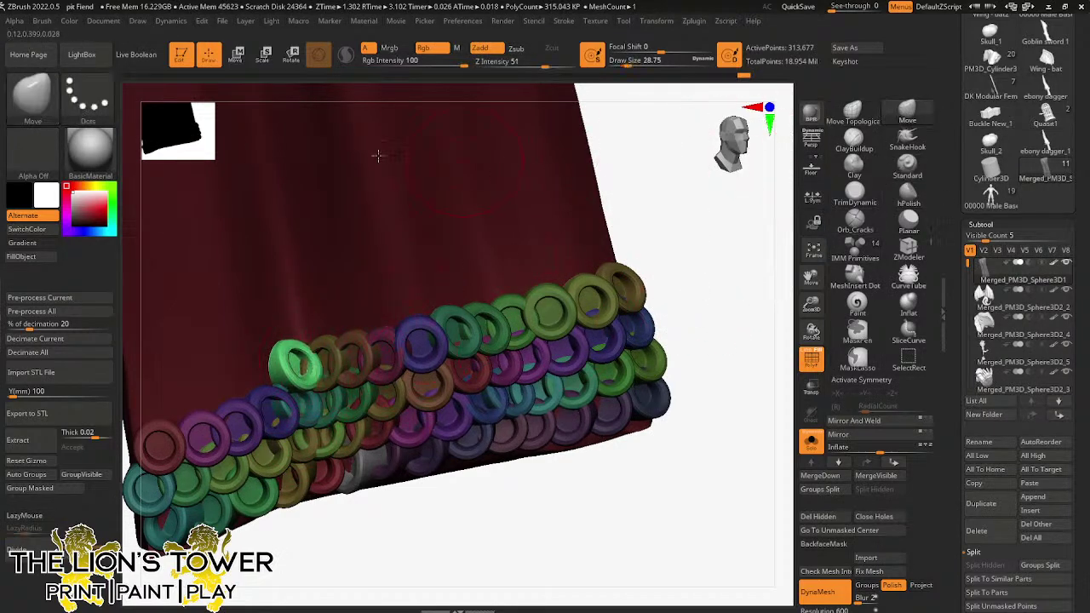
key("b")
left_click(564, 152)
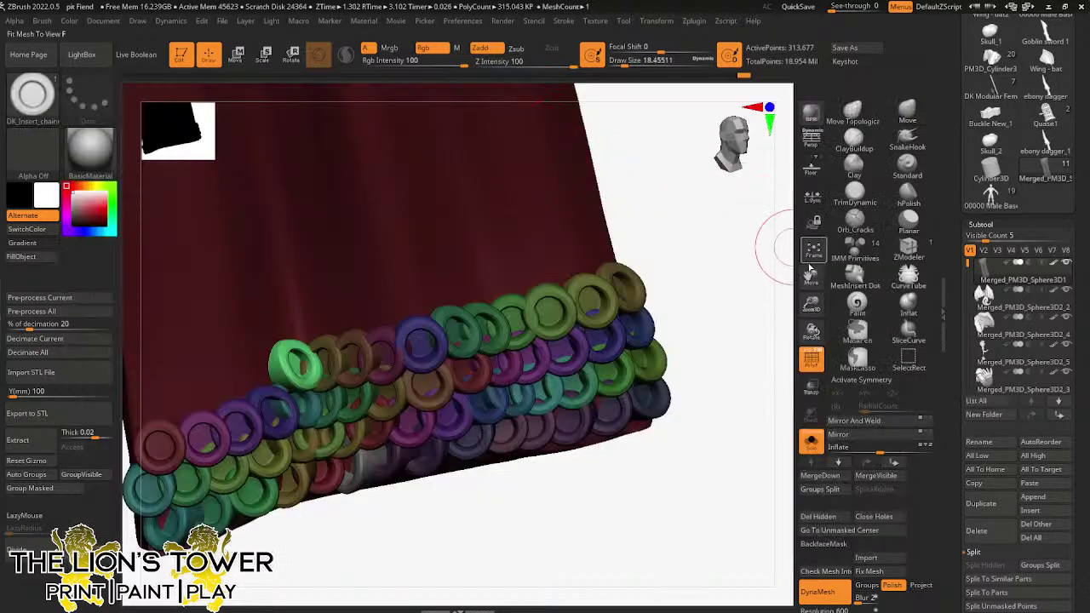
- Complete the fourth chainmail row with overlapping links from the central fold to the cloth's left edge
left_click_drag(811, 271, 882, 283)
left_click_drag(810, 332, 779, 368)
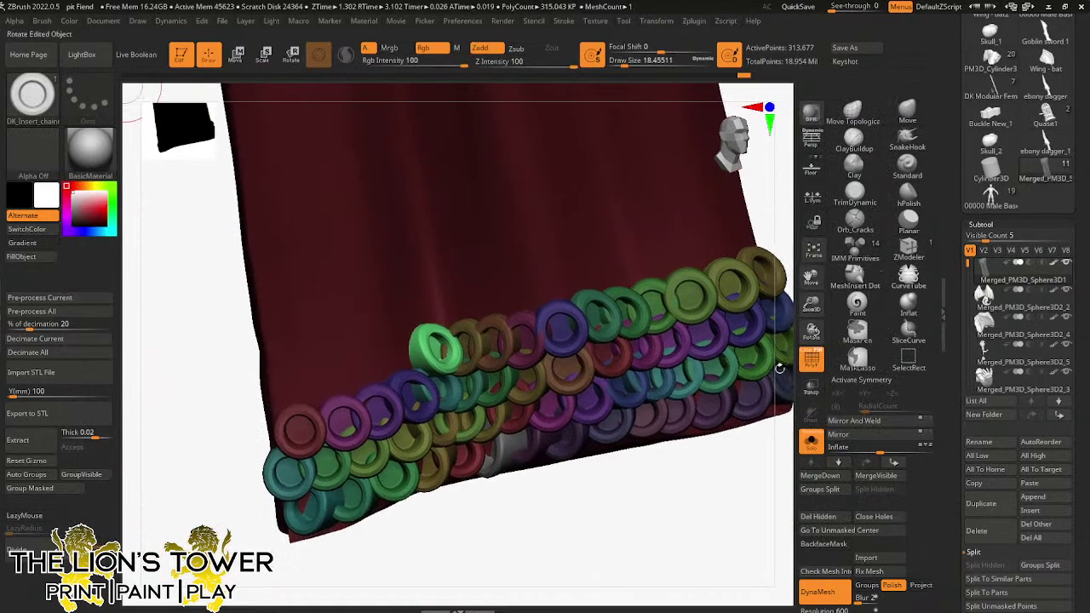
left_click_drag(641, 525, 628, 523)
left_click_drag(802, 282, 734, 245)
left_click_drag(533, 482, 502, 483)
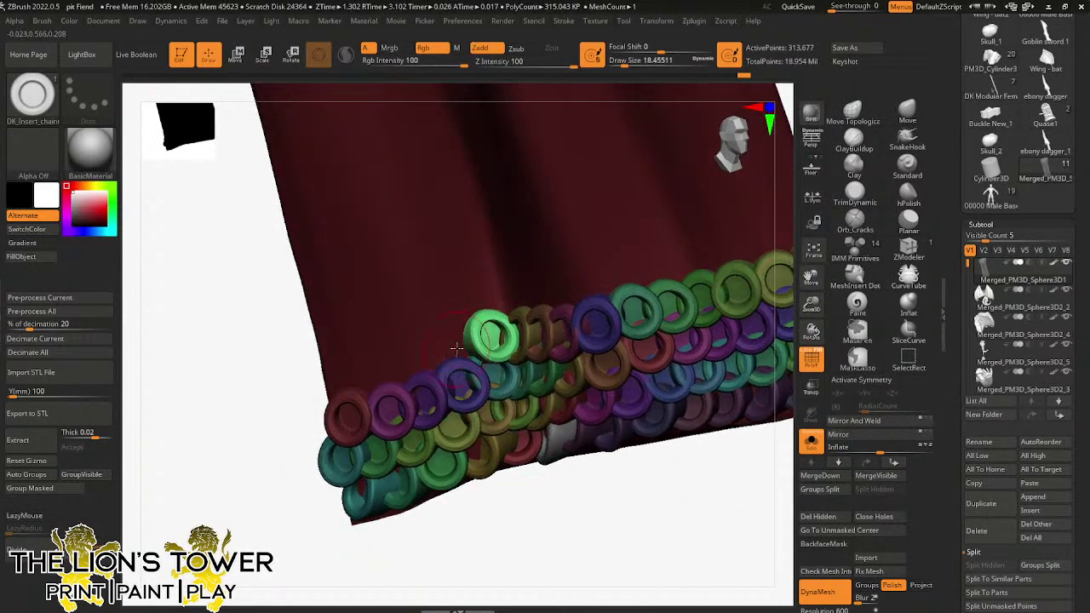
left_click_drag(459, 348, 391, 393)
left_click_drag(463, 531, 475, 509)
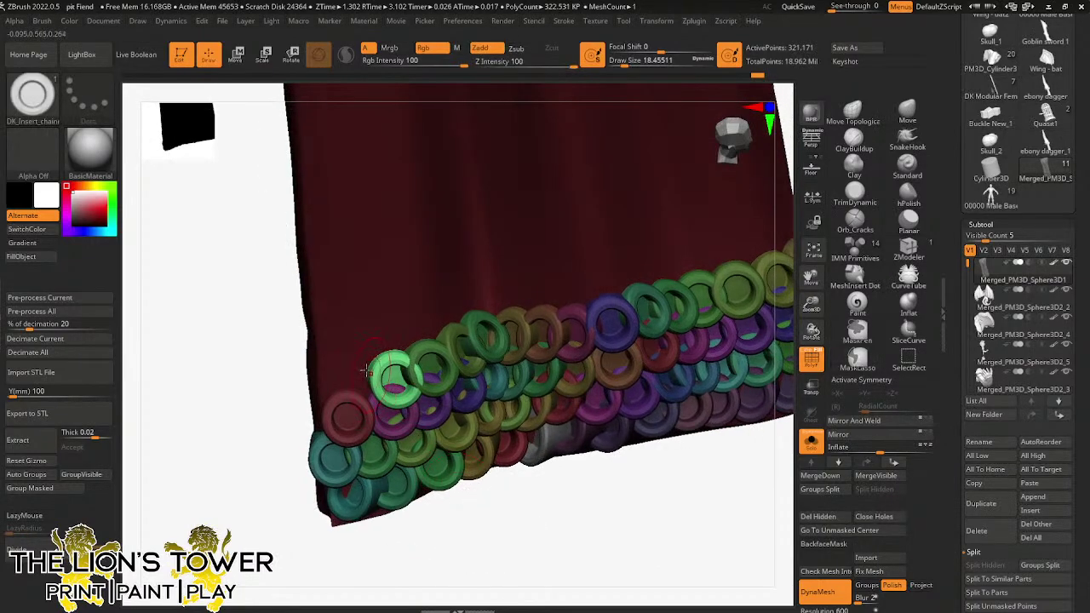
left_click_drag(357, 387, 353, 419)
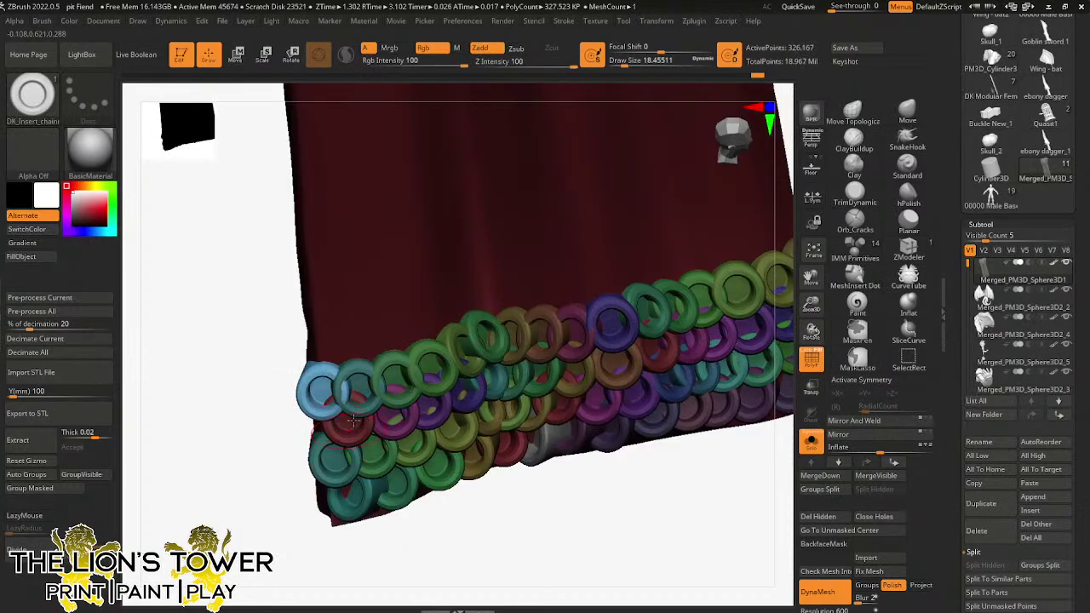
- Insert a fifth row of overlapping links above the fourth, from the cloth's right edge past the central fold, redoing misplaced links
left_click_drag(811, 278, 443, 412)
left_click(671, 343, "ctrl+shift")
left_click_drag(793, 284, 831, 262)
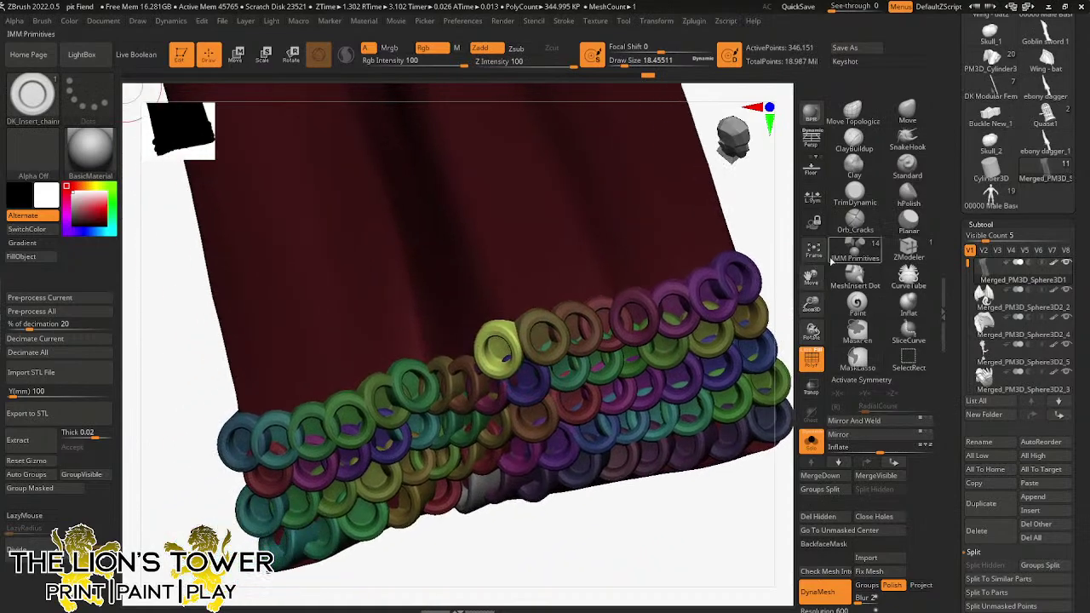
left_click_drag(662, 537, 649, 536)
key("ctrl+z")
left_click_drag(499, 345, 468, 368)
left_click_drag(546, 560, 575, 539)
key("ctrl+z")
left_click_drag(481, 351, 417, 371)
left_click_drag(587, 536, 517, 564)
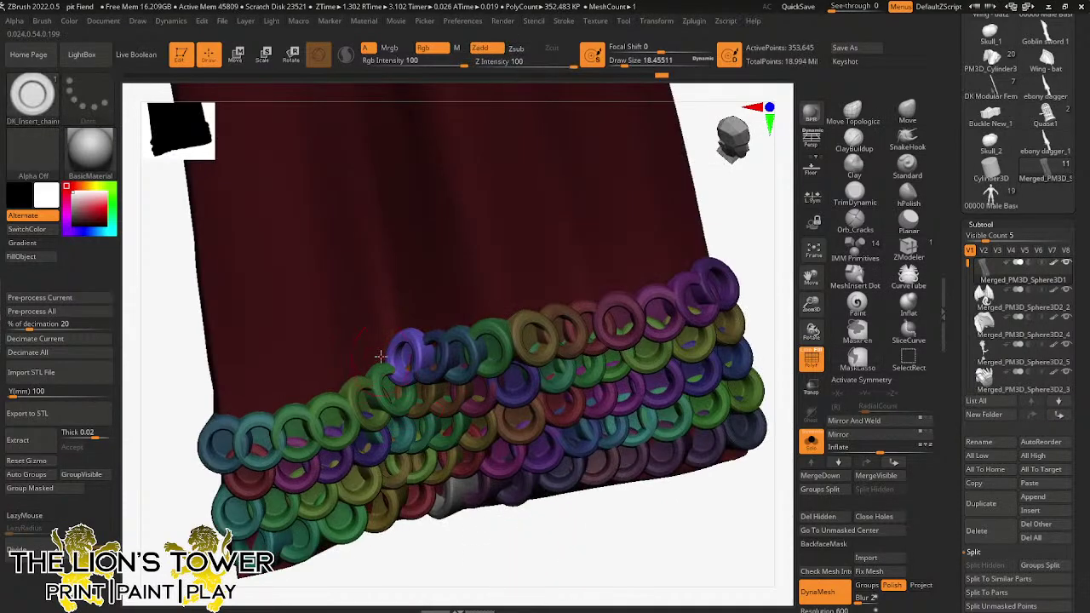
- Complete the fifth chainmail row to the cloth's left edge, replacing the misplaced link
left_click_drag(382, 358, 330, 408)
left_click_drag(443, 583, 479, 591)
left_click_drag(293, 396, 221, 434)
key("ctrl+z")
- Turn off Solo mode and examine the chainmail hem against the whole pit fiend and the scale figure
mouse_move(692, 272)
left_mouse_down()
mouse_move(749, 239)
mouse_move(773, 298)
mouse_move(804, 306)
mouse_move(714, 326)
left_mouse_up()
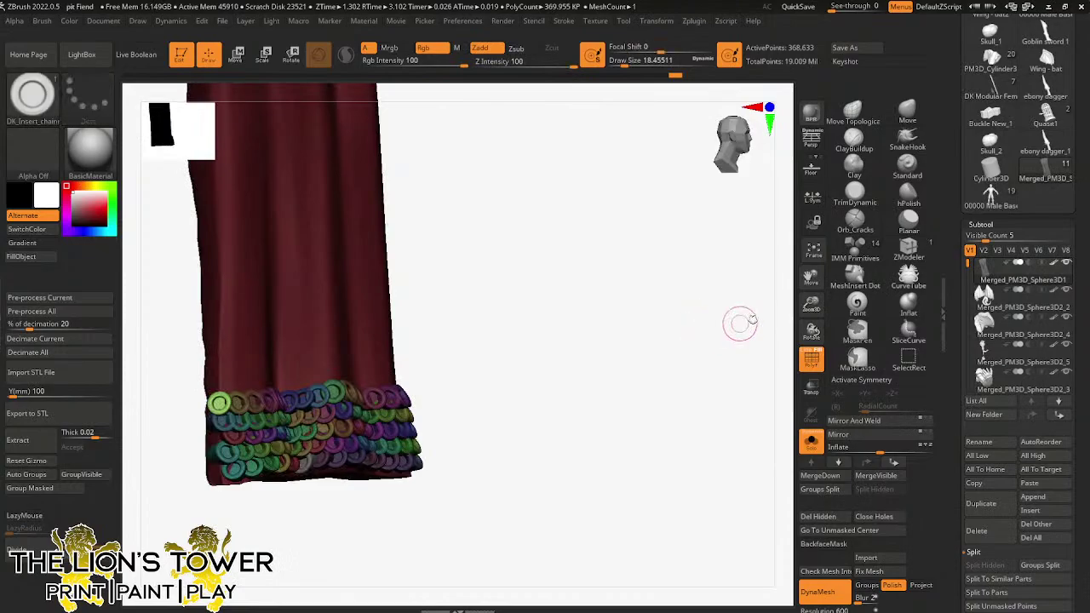
left_click_drag(789, 305, 807, 374)
left_click(811, 441)
left_click_drag(741, 387, 726, 375)
left_click_drag(810, 306, 799, 285)
mouse_move(693, 349)
left_mouse_down()
mouse_move(738, 369)
mouse_move(551, 339)
left_mouse_up()
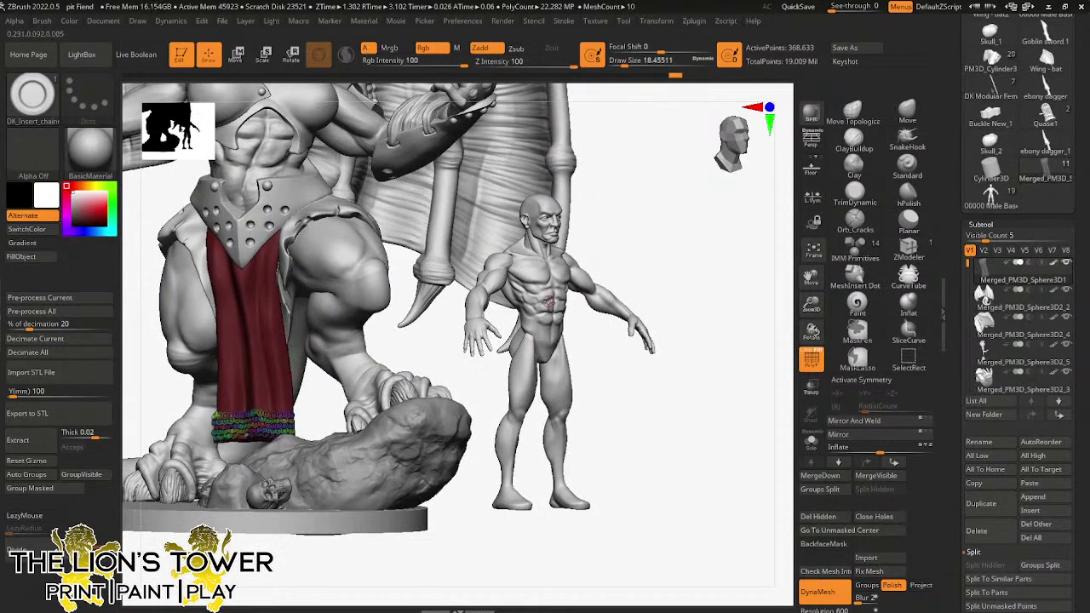
- Start a sixth row of overlapping chainmail links above the fifth, from the cloth's right edge to the middle
left_click_drag(811, 304, 811, 320)
left_click_drag(810, 277, 926, 274)
left_click_drag(811, 304, 811, 330)
left_click_drag(646, 388, 647, 395)
left_click_drag(811, 317, 811, 334)
mouse_move(763, 394)
left_mouse_down()
mouse_move(774, 392)
mouse_move(763, 380)
mouse_move(734, 393)
left_mouse_up()
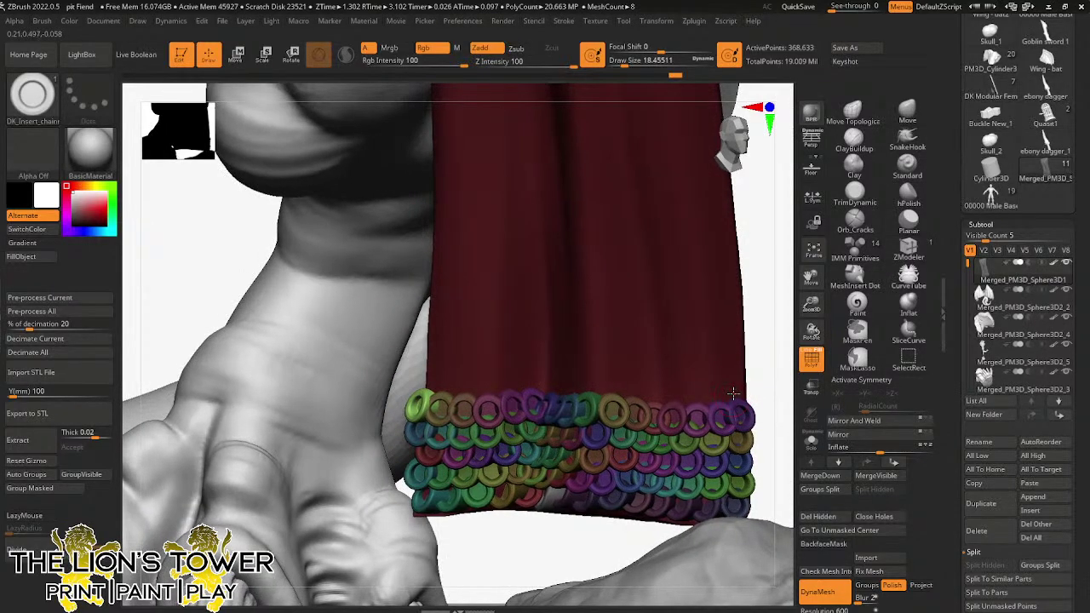
left_click(715, 394)
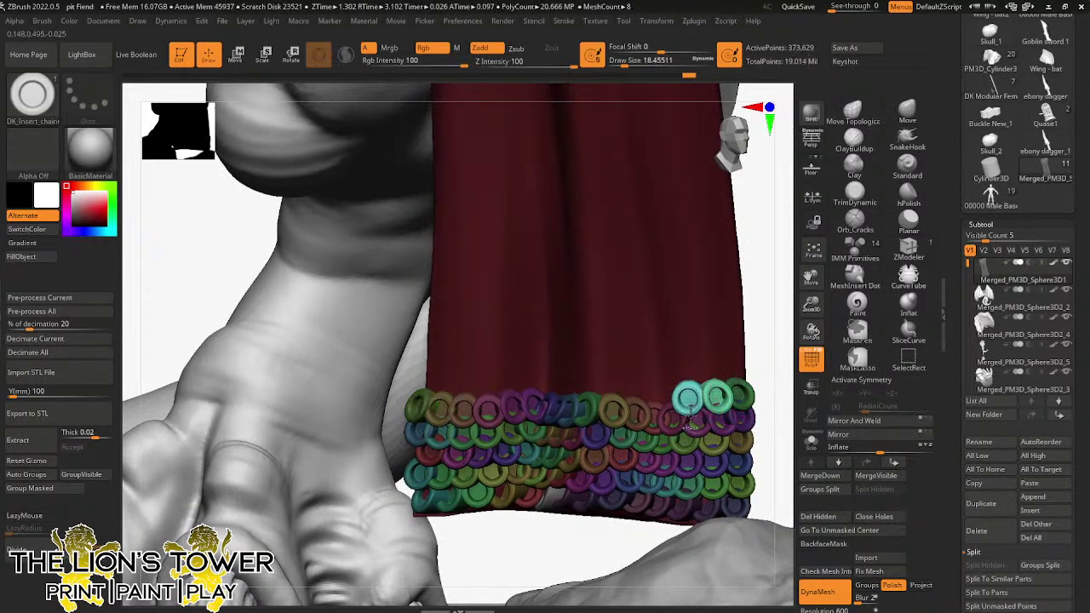
left_click_drag(763, 352, 658, 373)
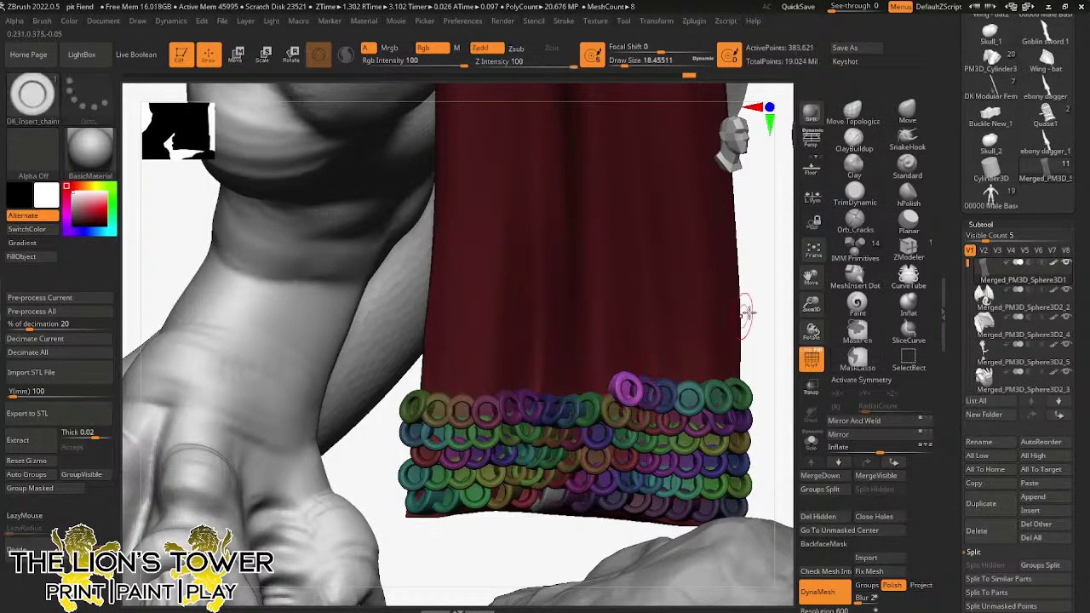
left_click_drag(746, 314, 601, 388)
left_click_drag(757, 347, 581, 381)
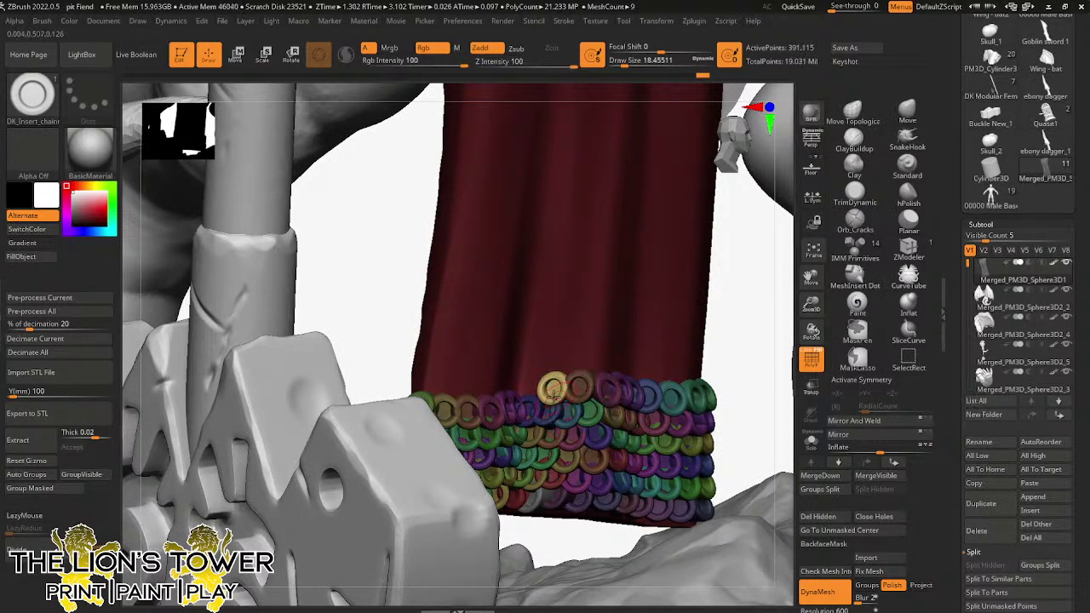
- Complete the sixth chainmail row across the central fold to the cloth's left edge, redoing the misplaced links
key("ctrl+z")
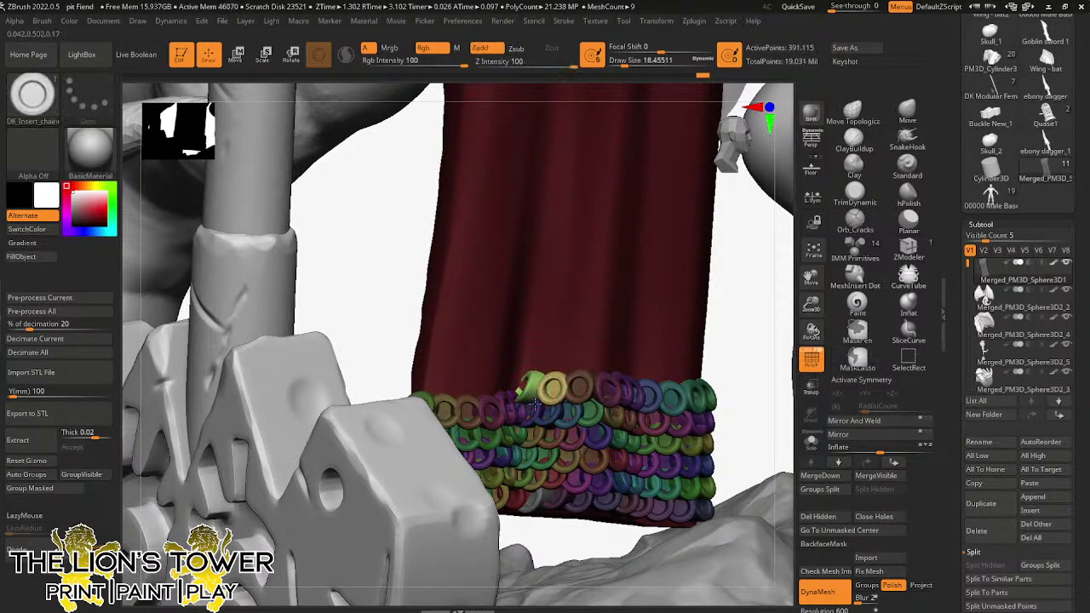
key("ctrl+z")
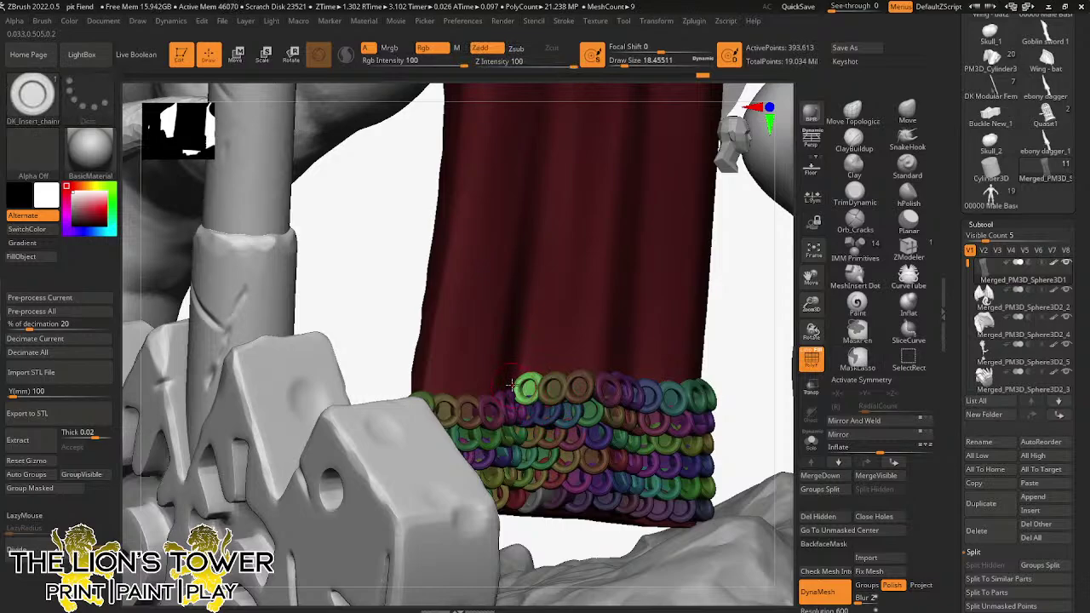
right_click_drag(692, 350, 523, 338)
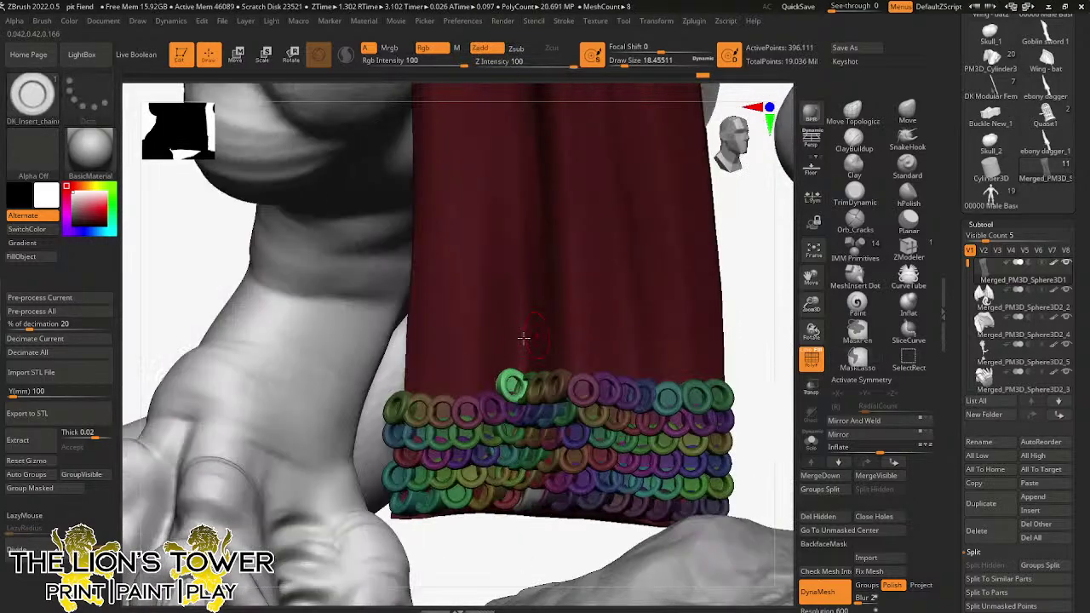
left_click(468, 387)
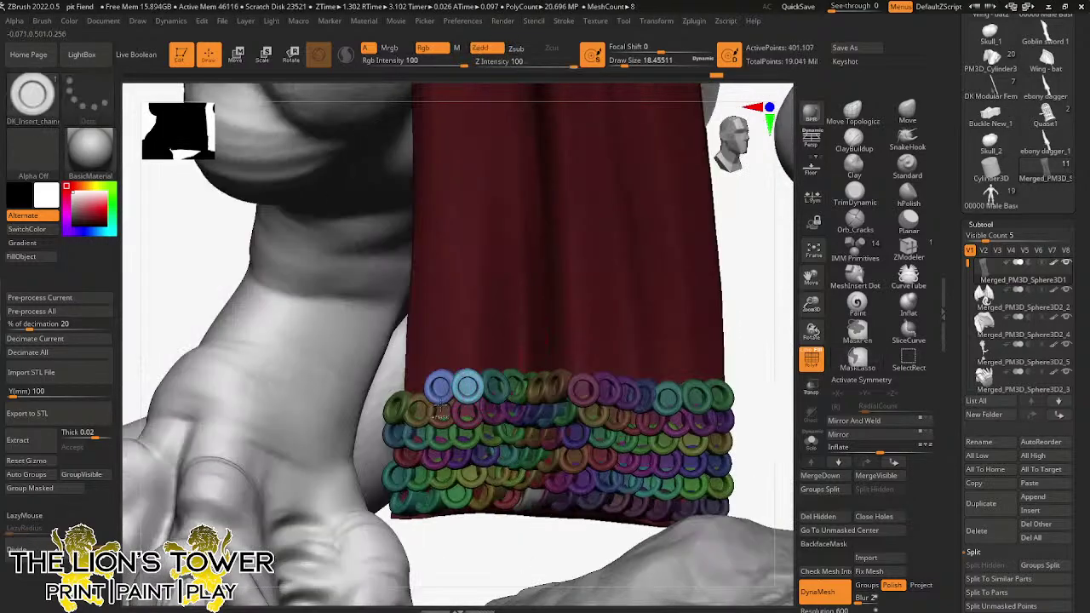
right_click_drag(461, 549, 545, 550)
key("ctrl+z")
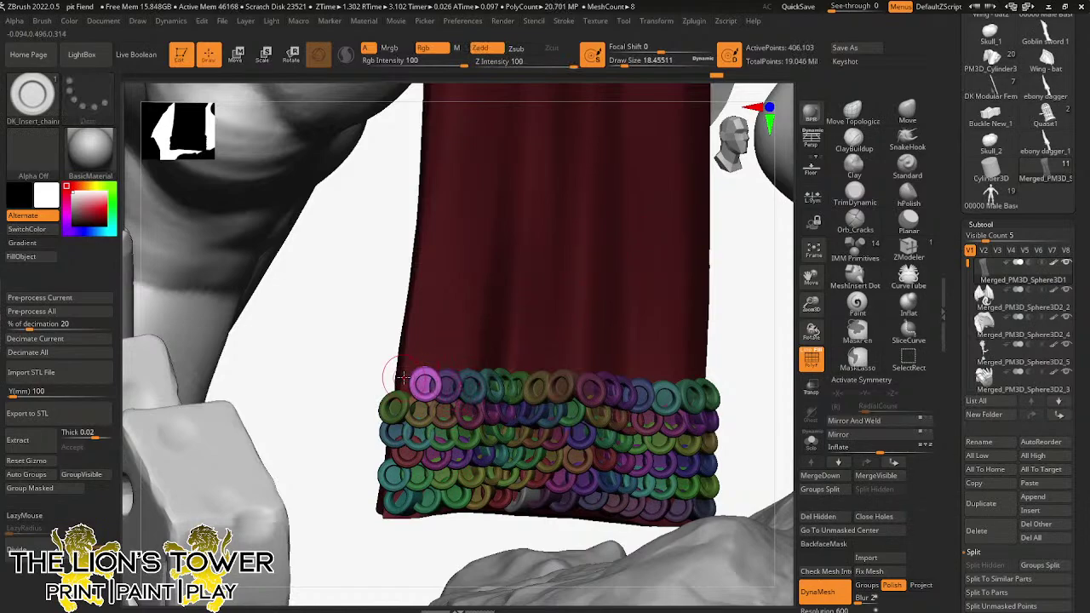
- Start a seventh row of overlapping links above the sixth, from the cloth's right edge to mid-cloth
mouse_move(635, 326)
right_mouse_down()
mouse_move(723, 352)
mouse_move(722, 366)
right_mouse_up()
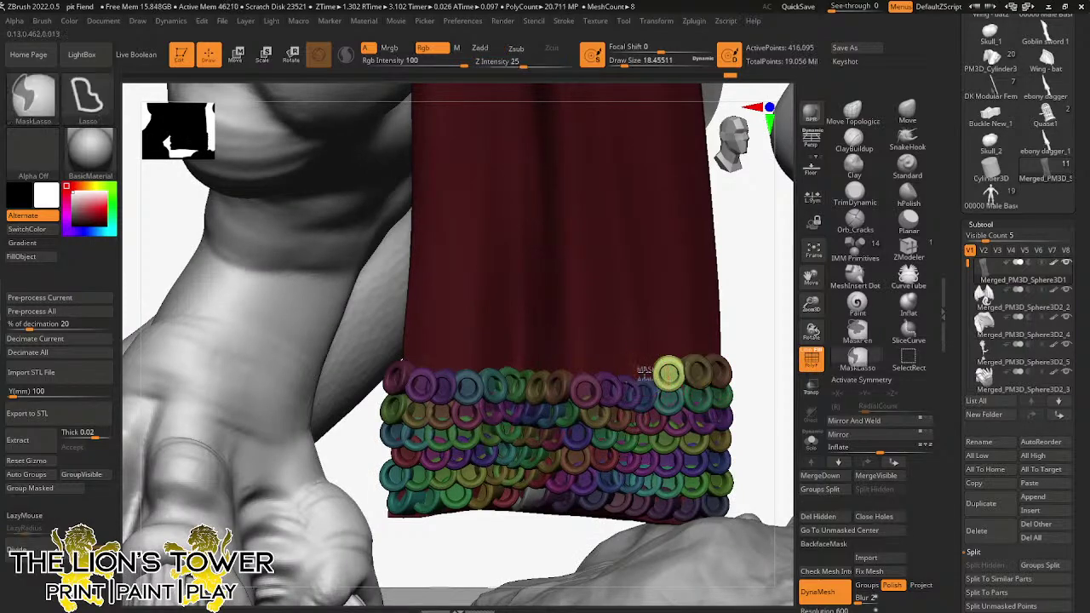
mouse_move(645, 393)
right_mouse_down()
mouse_move(764, 306)
mouse_move(651, 368)
right_mouse_up()
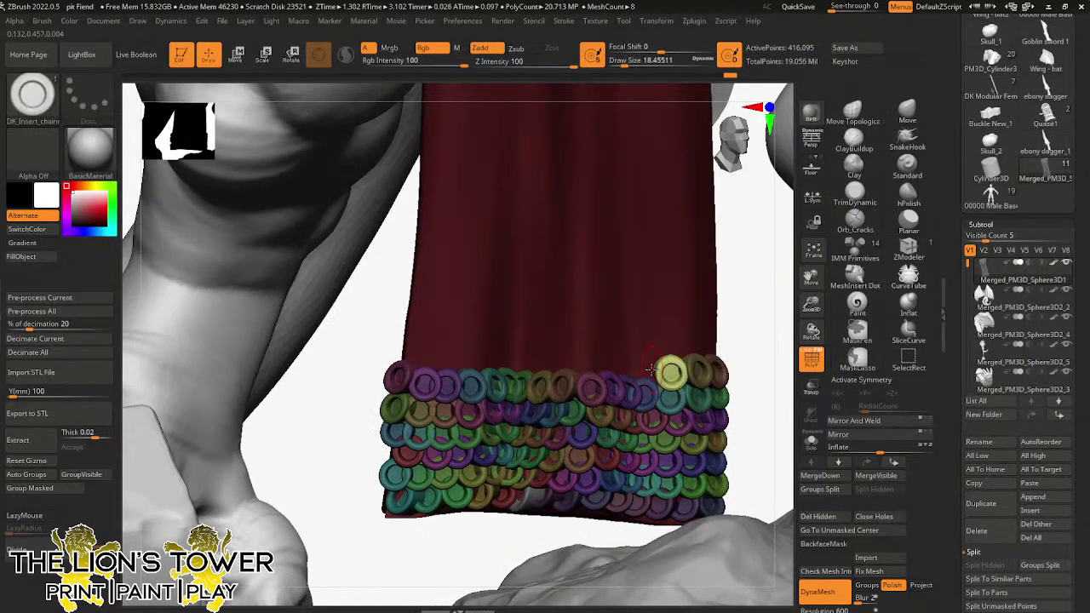
left_click_drag(755, 305, 715, 319)
left_click_drag(631, 365, 642, 376)
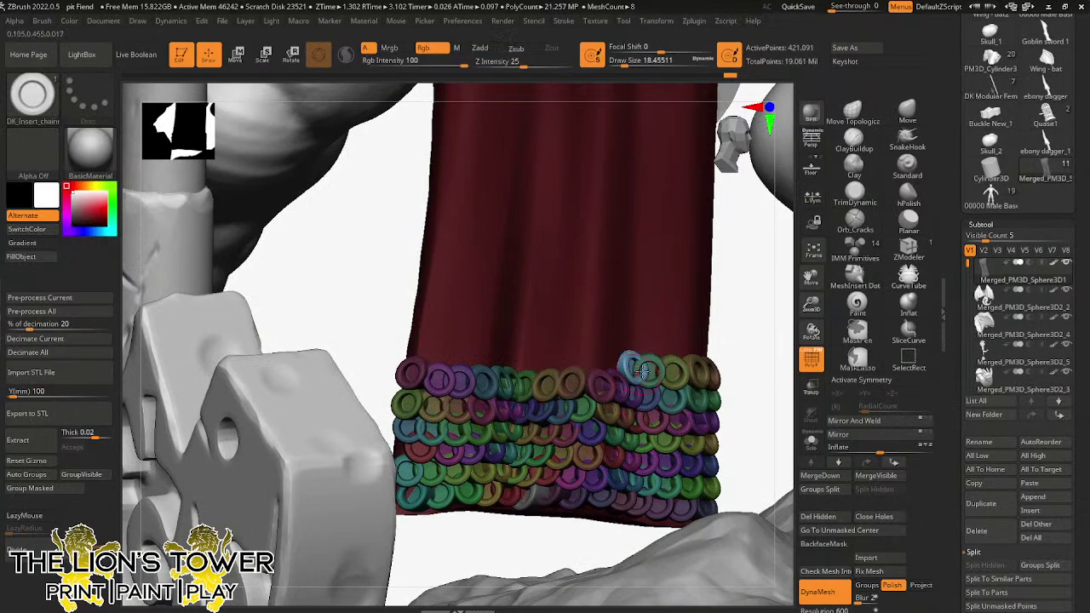
mouse_move(752, 306)
left_mouse_down()
mouse_move(766, 310)
mouse_move(740, 320)
left_mouse_up()
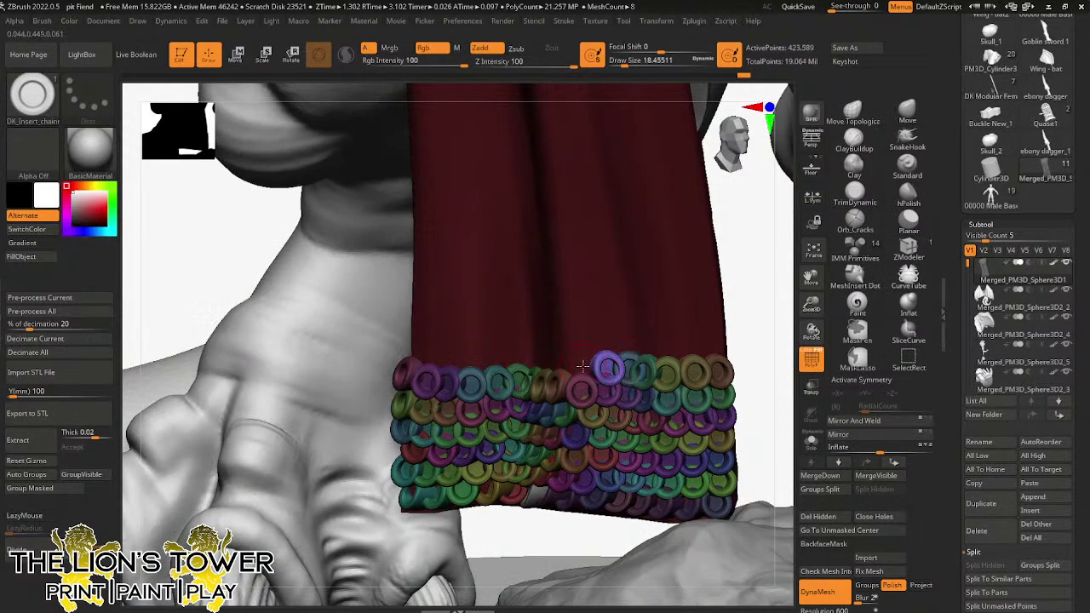
mouse_move(747, 283)
right_mouse_down()
mouse_move(638, 302)
mouse_move(558, 362)
right_mouse_up()
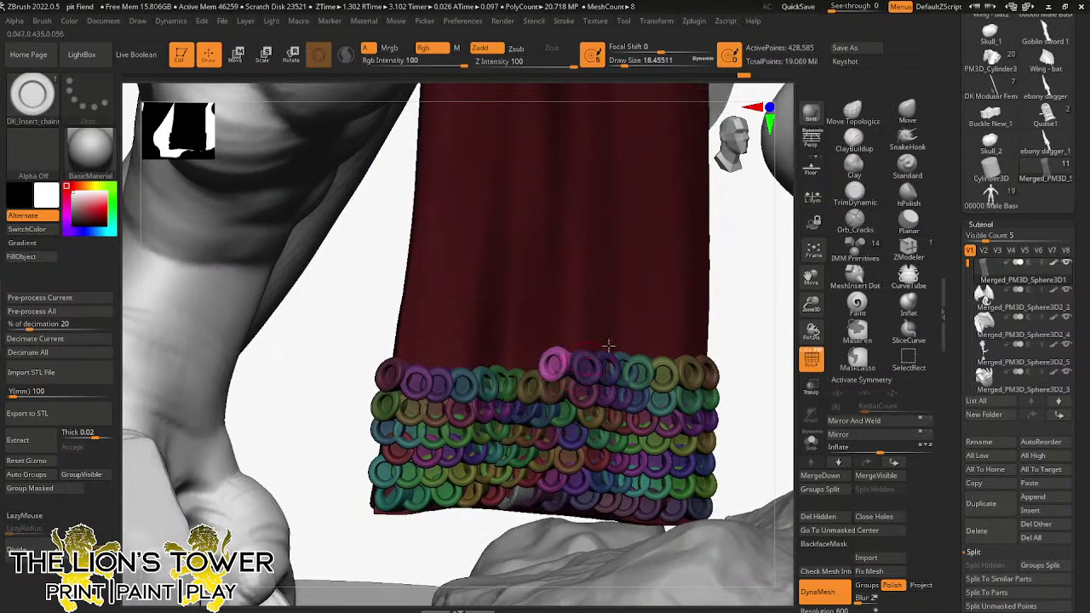
- Try to place the next seventh-row links at the central fold, and undo the misplaced ones
left_click_drag(765, 278, 712, 295)
key("ctrl+z")
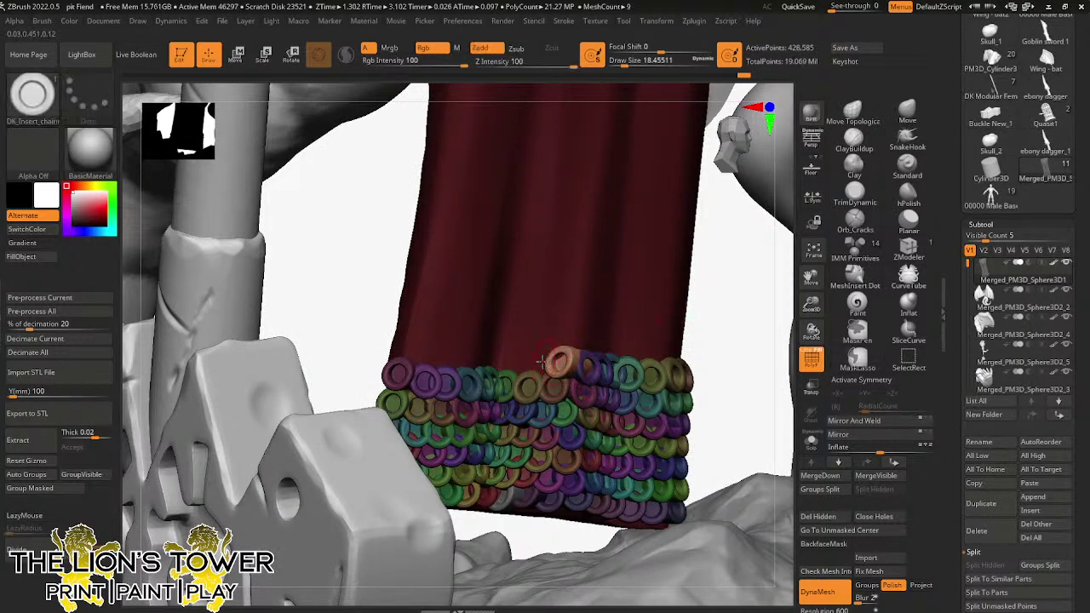
key("ctrl+z")
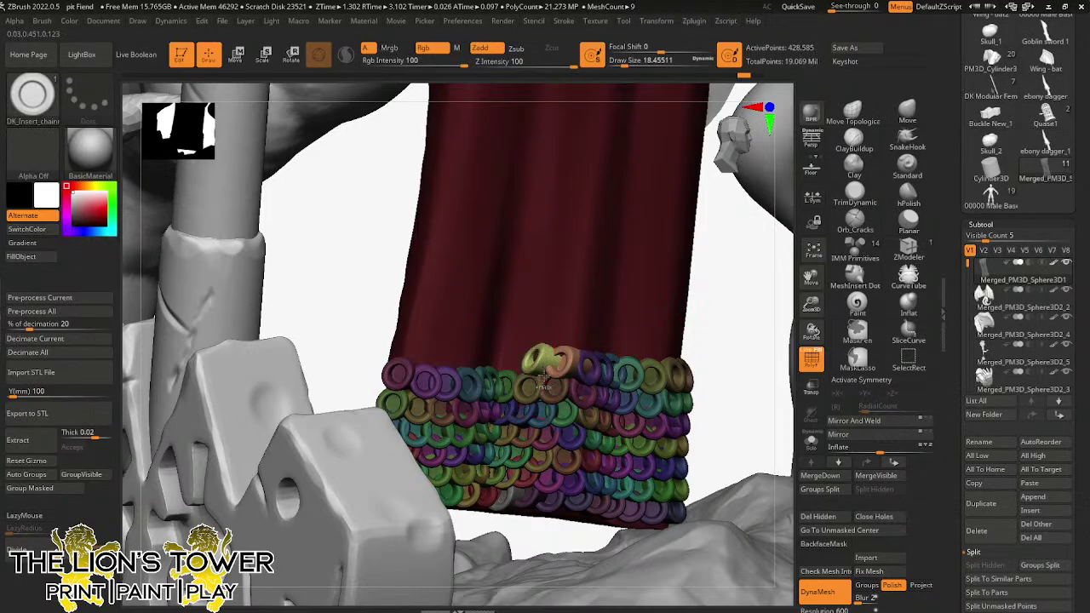
key("ctrl+z")
mouse_move(695, 322)
left_mouse_down()
mouse_move(722, 297)
mouse_move(673, 328)
mouse_move(687, 323)
left_mouse_up()
key("ctrl+z")
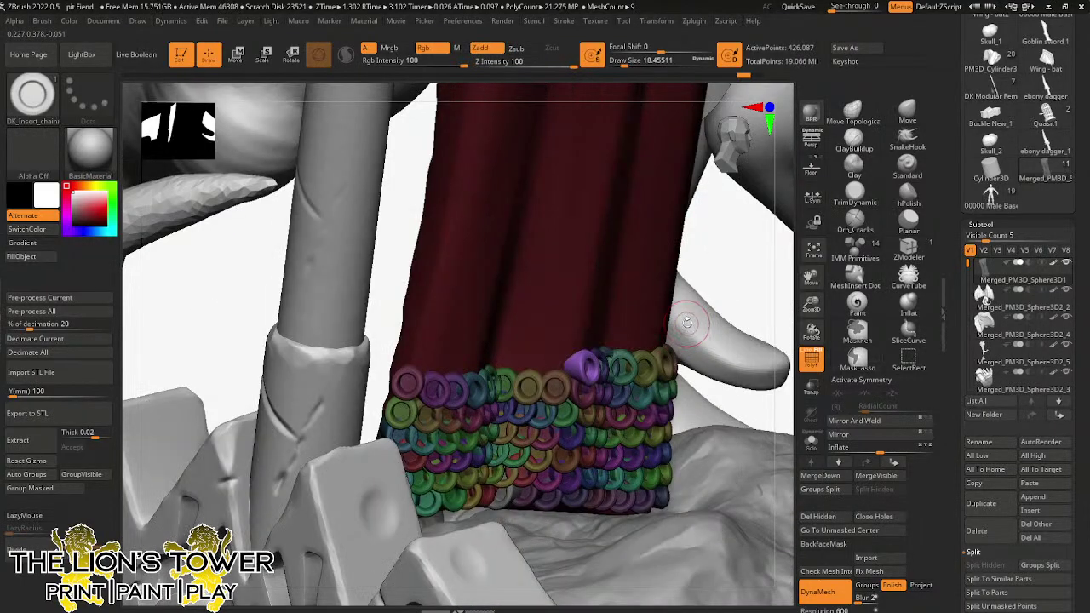
- Isolate the chainmail cloth and continue the seventh row of overlapping links across the central fold
left_click_drag(713, 390, 699, 359)
mouse_move(699, 358)
right_mouse_down()
mouse_move(778, 309)
mouse_move(758, 324)
mouse_move(750, 372)
mouse_move(744, 331)
mouse_move(779, 374)
right_mouse_up()
left_click(812, 448)
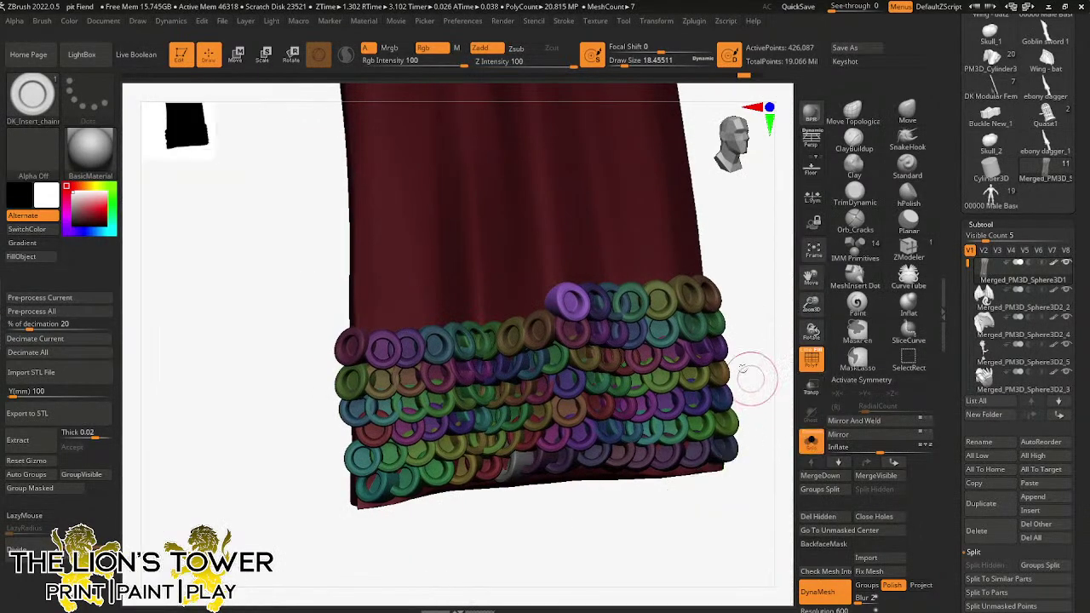
left_click_drag(538, 302, 550, 317)
left_click_drag(568, 510, 609, 504)
left_click_drag(514, 307, 465, 321)
left_click(516, 307, "ctrl+shift")
left_click_drag(477, 535, 530, 529)
left_click_drag(448, 318, 452, 332, "ctrl")
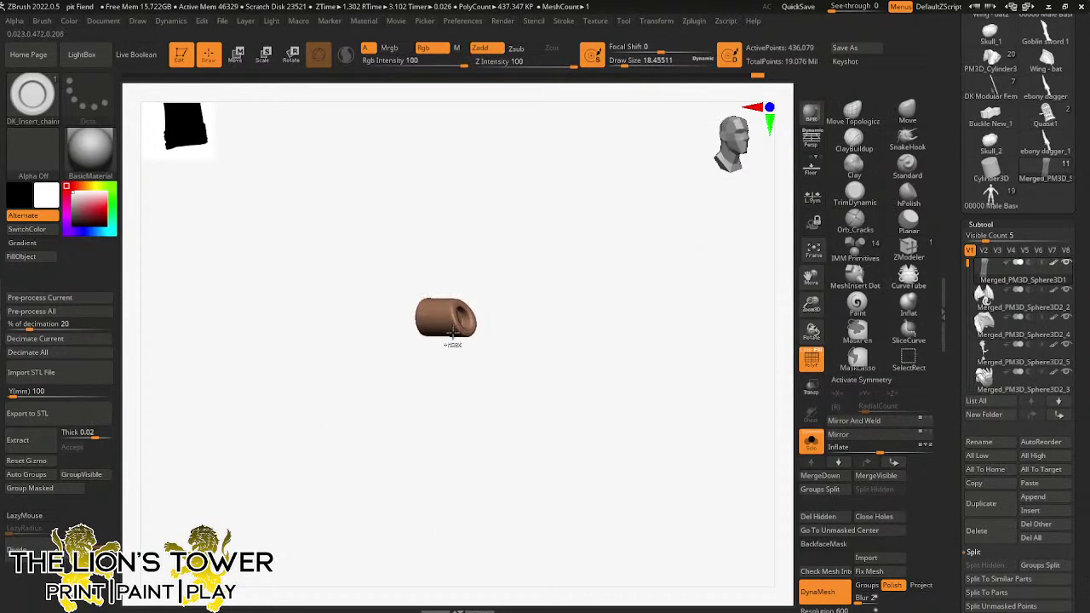
left_click(450, 521, "ctrl+shift")
- Complete the seventh chainmail row from the central fold to the cloth's left edge, redoing the misplaced link
left_click(425, 321)
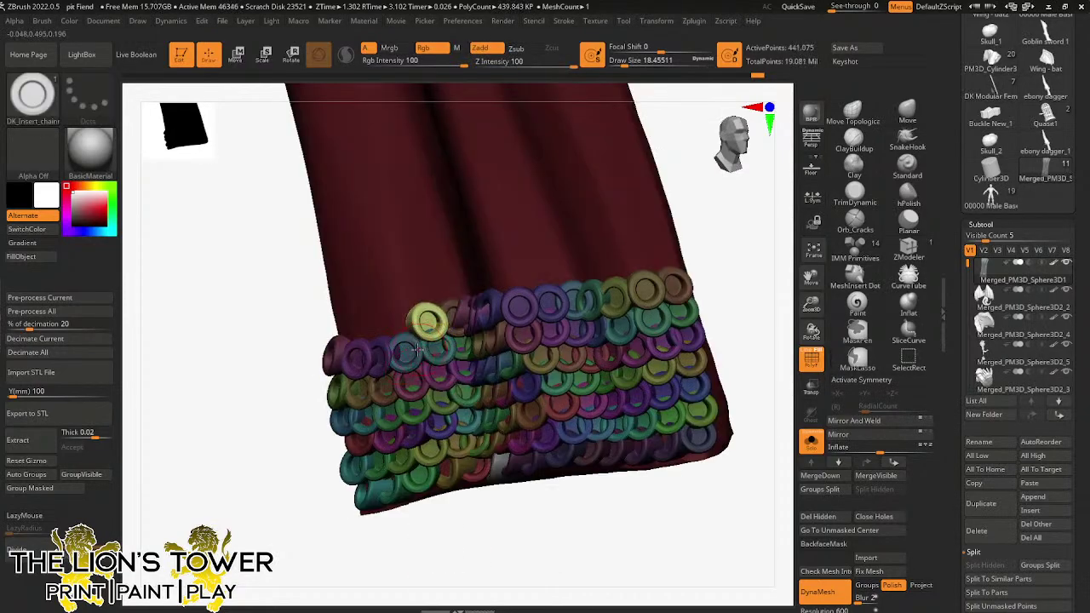
left_click(400, 326)
left_click(373, 328)
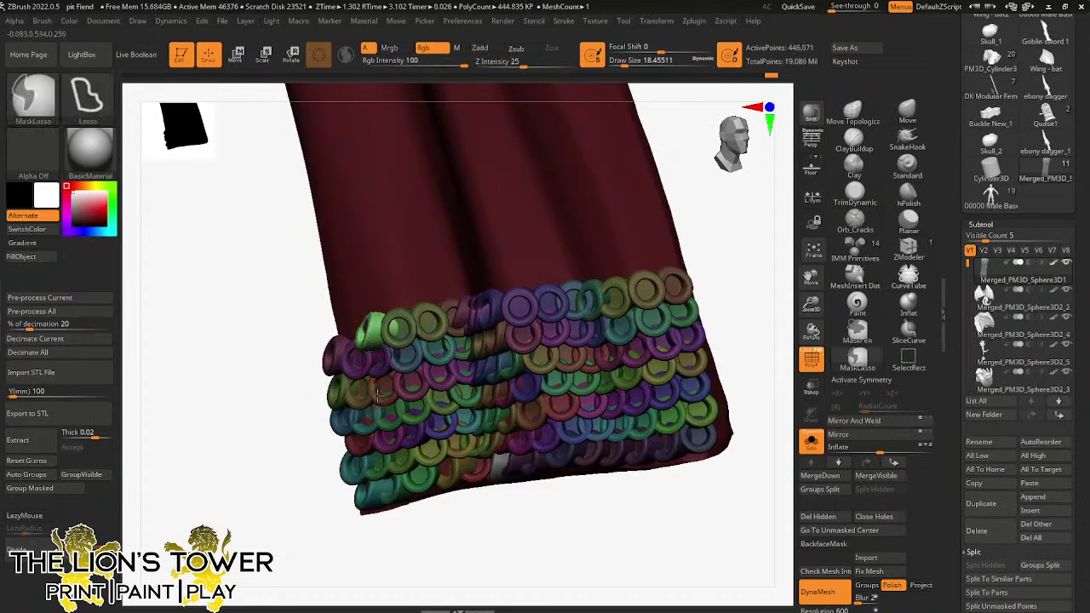
left_click_drag(494, 549, 450, 557)
key("ctrl+z")
left_click(379, 335)
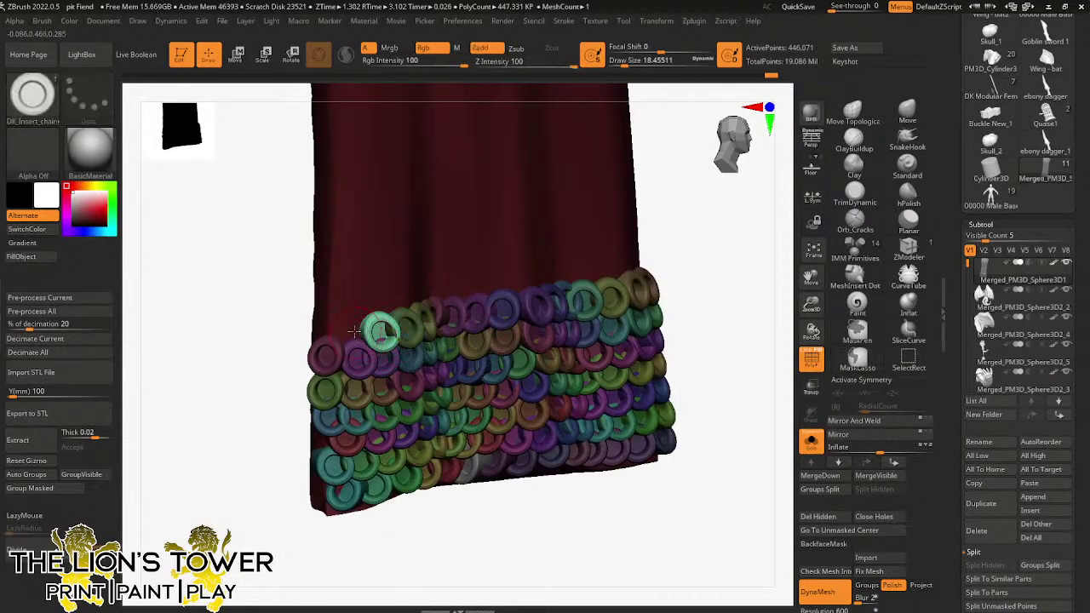
left_click(354, 333)
left_click(327, 329)
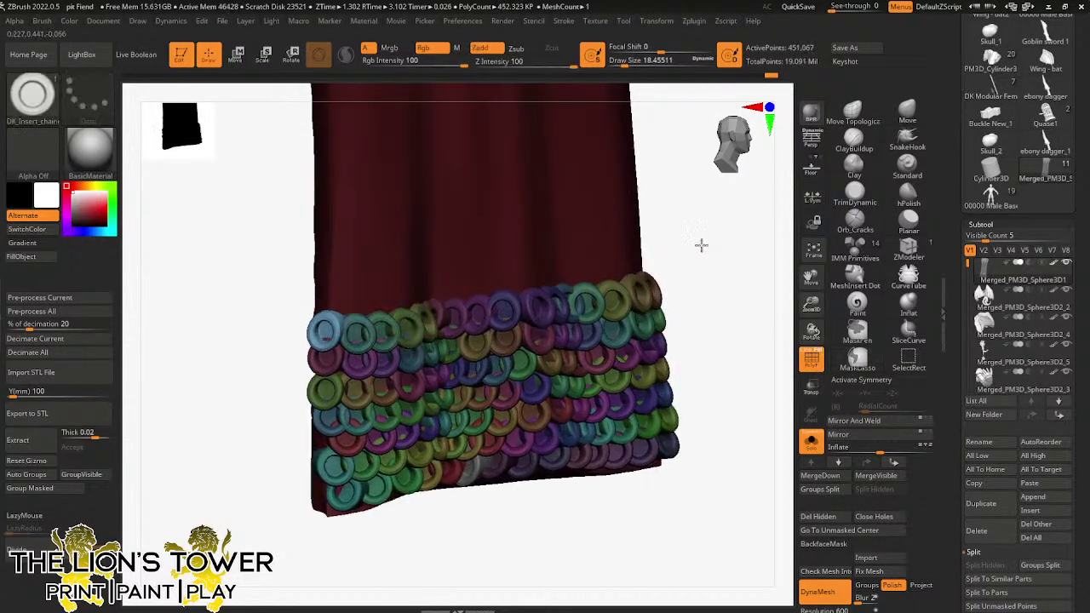
- Start an eighth row of overlapping links above the seventh from the cloth's right edge, redoing the misplaced link
right_click_drag(701, 245, 643, 245)
left_click(617, 272)
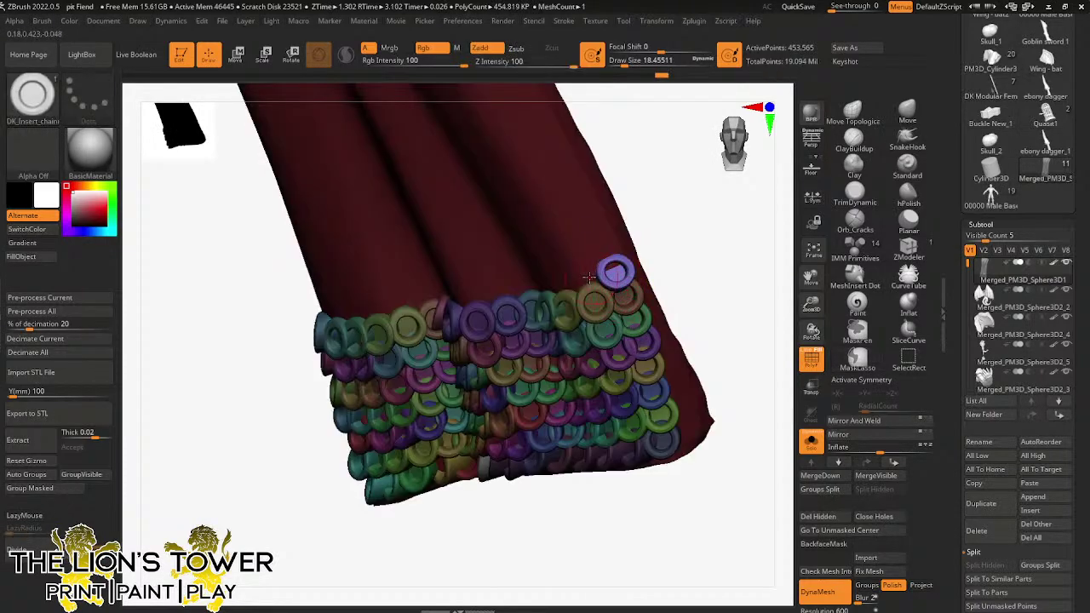
left_click(589, 276)
mouse_move(669, 241)
left_mouse_down()
mouse_move(708, 242)
mouse_move(633, 220)
mouse_move(659, 224)
left_mouse_up()
left_click(561, 286)
left_click(540, 290)
key("ctrl+z")
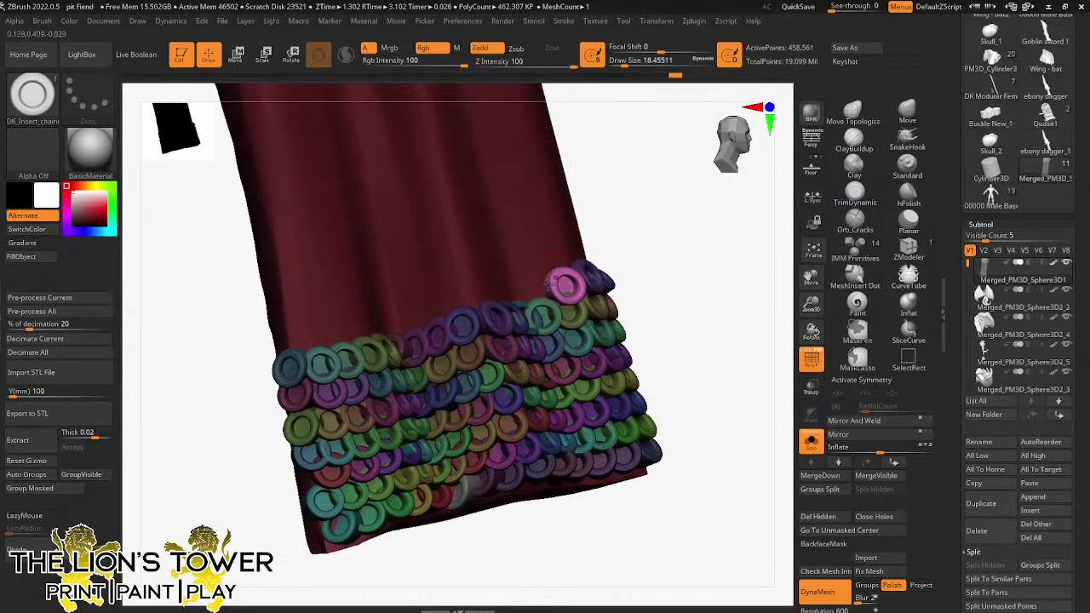
left_click(541, 289)
left_click(518, 292)
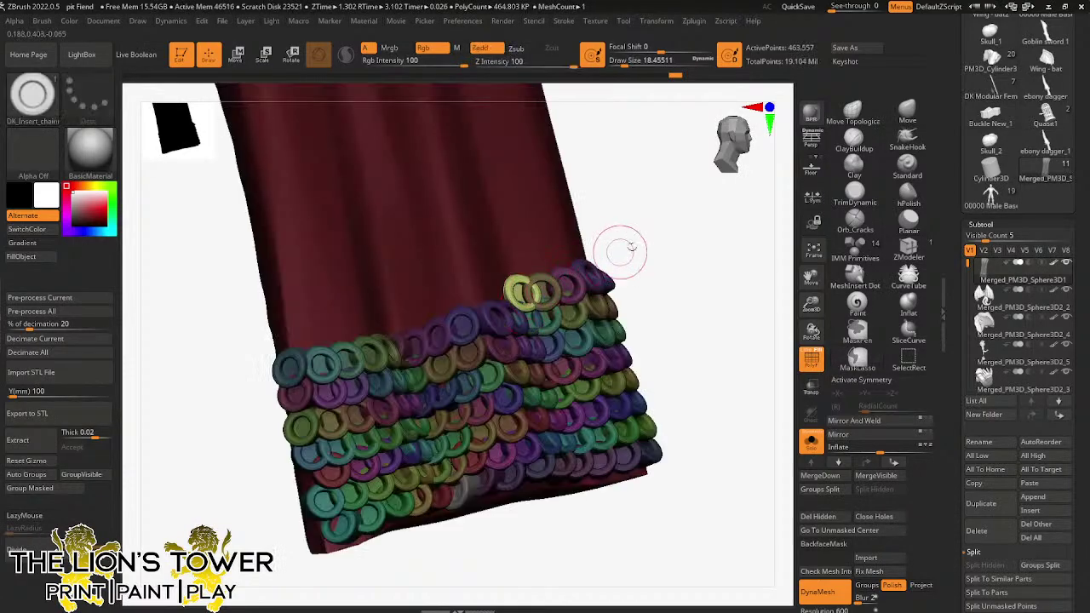
- Extend the eighth chainmail row to the central fold, replacing the tilted link
mouse_move(632, 247)
left_mouse_down()
mouse_move(606, 249)
mouse_move(640, 256)
left_mouse_up()
left_click(488, 297)
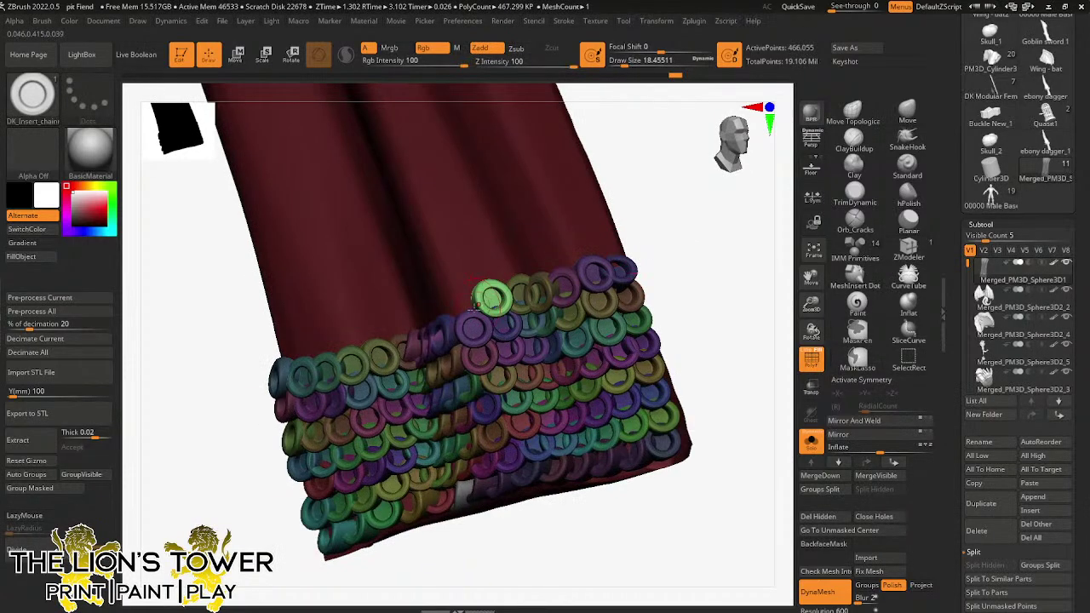
mouse_move(476, 305)
left_mouse_down()
mouse_move(463, 311)
mouse_move(464, 301)
left_mouse_up()
left_click_drag(625, 218, 678, 188)
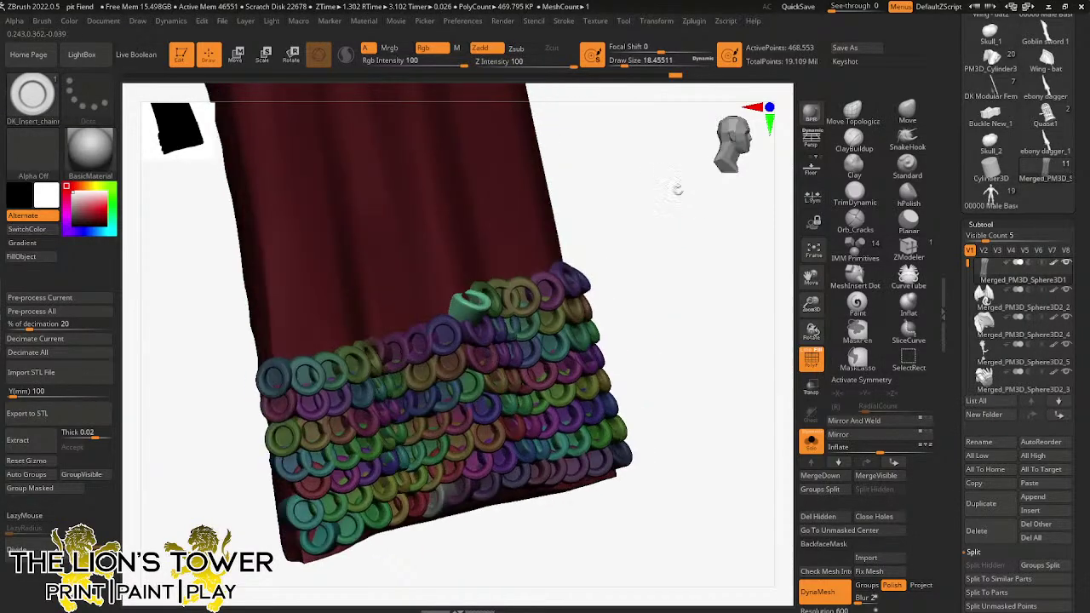
key("ctrl+z")
left_click_drag(460, 304, 474, 308)
left_click_drag(647, 240, 608, 240)
right_click_drag(608, 240, 434, 300)
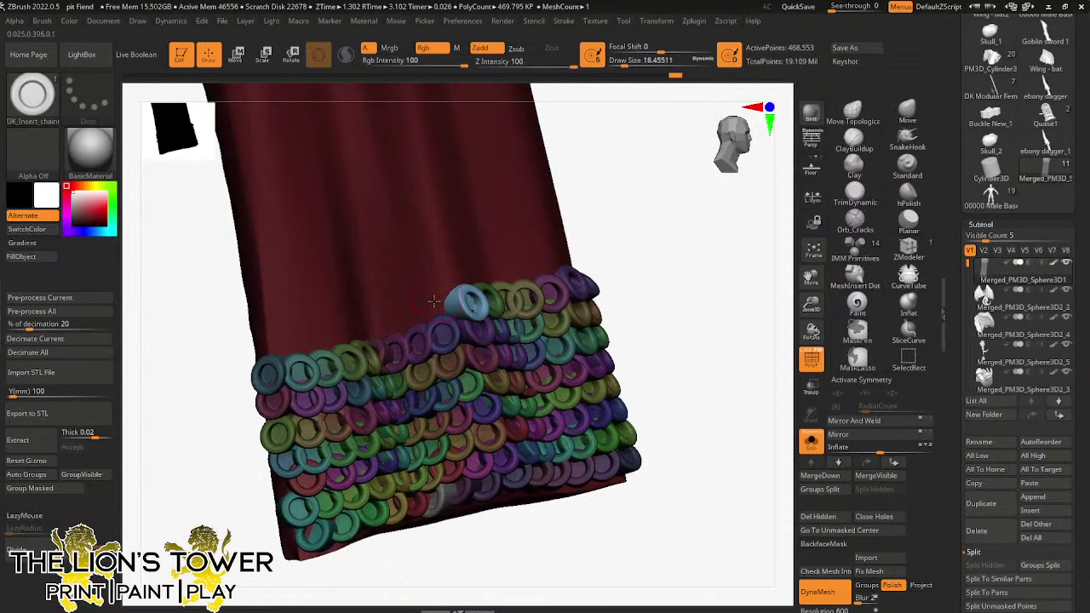
left_click_drag(440, 307, 440, 308)
- Complete the eighth chainmail row across the central fold to the cloth's left edge
right_click_drag(439, 308, 453, 264)
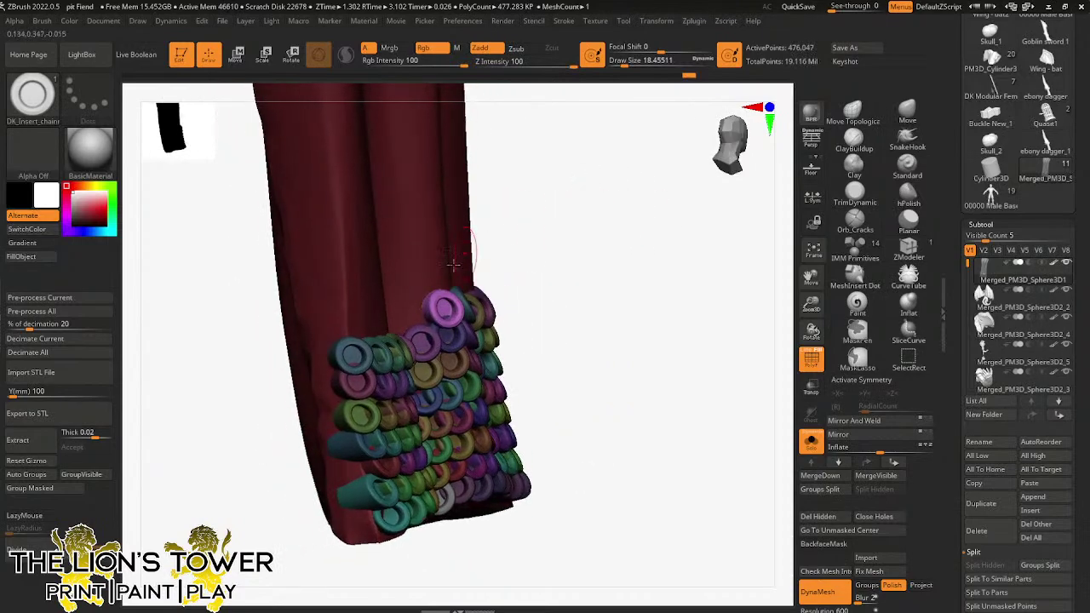
left_click_drag(419, 318, 422, 316)
left_click_drag(562, 258, 519, 262)
left_click_drag(392, 326, 394, 326)
mouse_move(717, 267)
right_mouse_down()
mouse_move(749, 258)
mouse_move(750, 270)
mouse_move(715, 276)
right_mouse_up()
left_click_drag(508, 287, 411, 329)
- Start a ninth row of overlapping links above the eighth from the cloth's right edge, redoing the misplaced links
left_click_drag(770, 228, 750, 246)
left_click_drag(695, 225, 650, 268)
left_click_drag(744, 223, 759, 200)
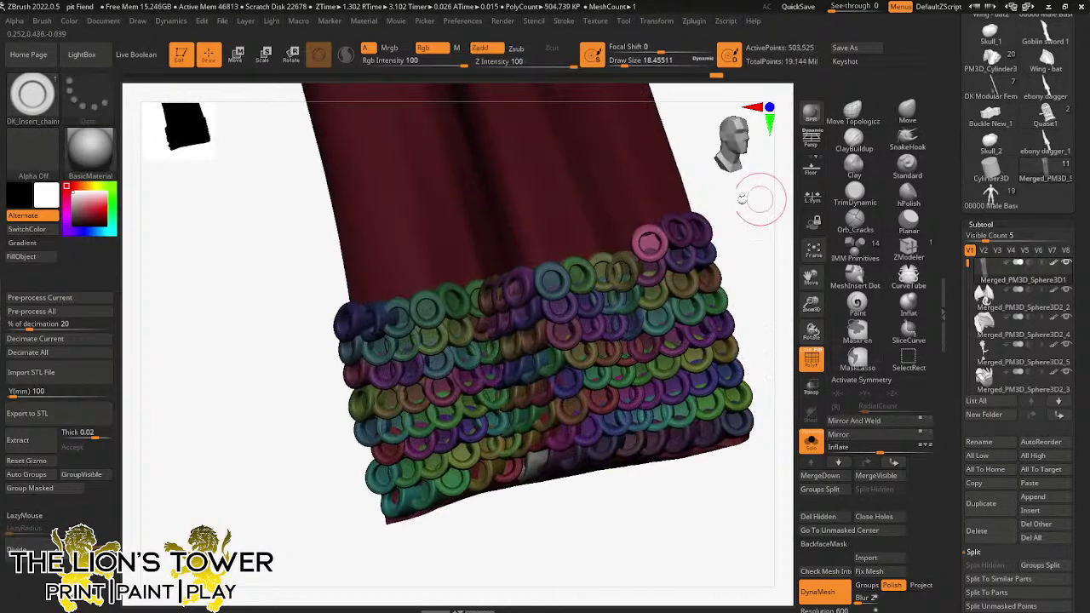
left_click_drag(624, 247, 627, 271)
left_click_drag(720, 219, 743, 215)
left_click_drag(598, 248, 589, 271)
key("ctrl+z")
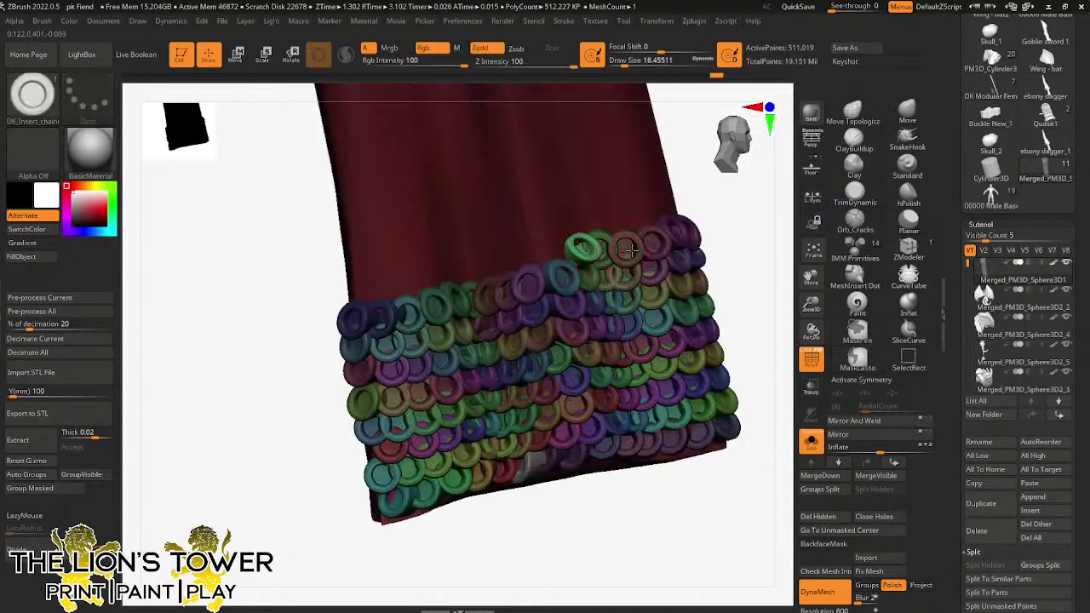
left_click_drag(698, 191, 714, 207)
key("ctrl+z")
left_click_drag(575, 250, 584, 271)
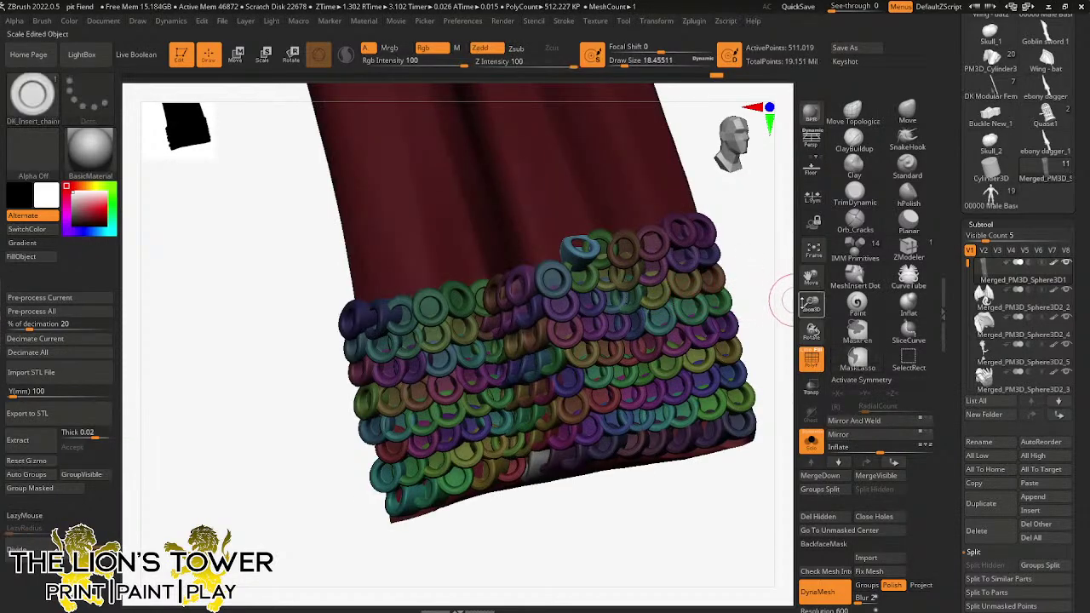
- Extend the ninth chainmail row with overlapping links up to the central fold
left_click_drag(802, 302, 804, 334)
mouse_move(544, 256)
left_mouse_down()
mouse_move(540, 279)
mouse_move(504, 267)
mouse_move(482, 281)
left_mouse_up()
key("ctrl")
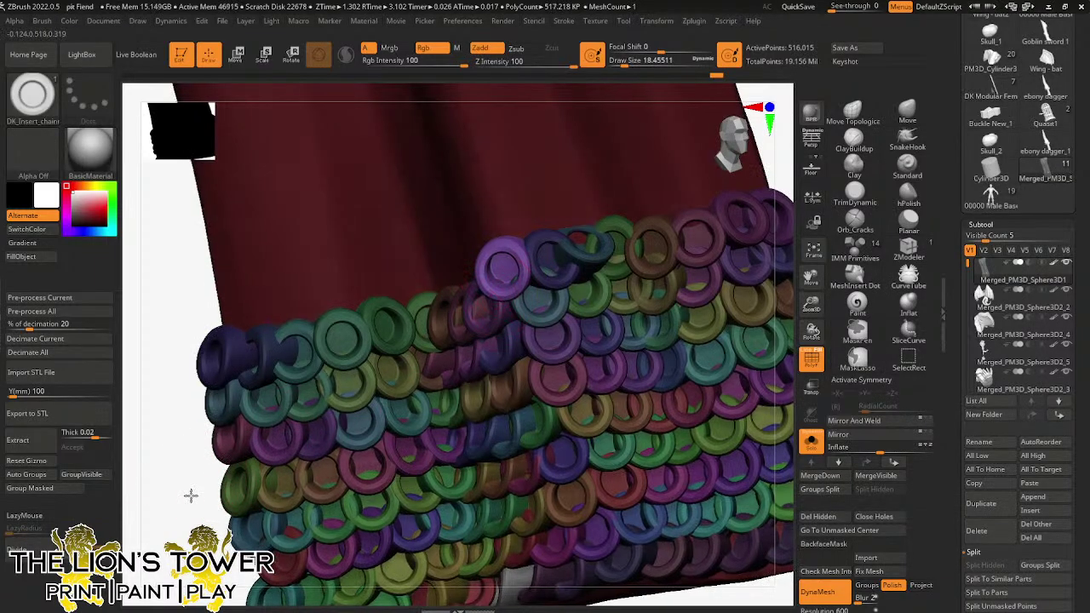
left_click_drag(190, 494, 223, 473)
left_click_drag(466, 269, 414, 295)
left_click_drag(679, 201, 705, 188)
left_click_drag(823, 297, 822, 315)
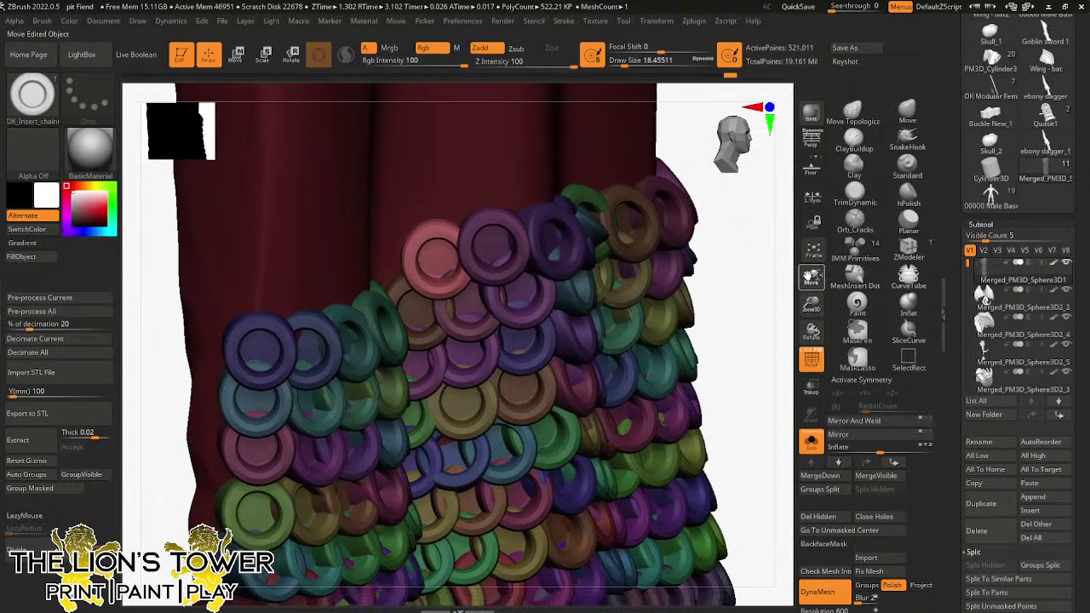
- Complete the ninth chainmail row from the central fold to the cloth's left edge
left_click_drag(811, 278, 835, 256)
left_click_drag(315, 418, 304, 420)
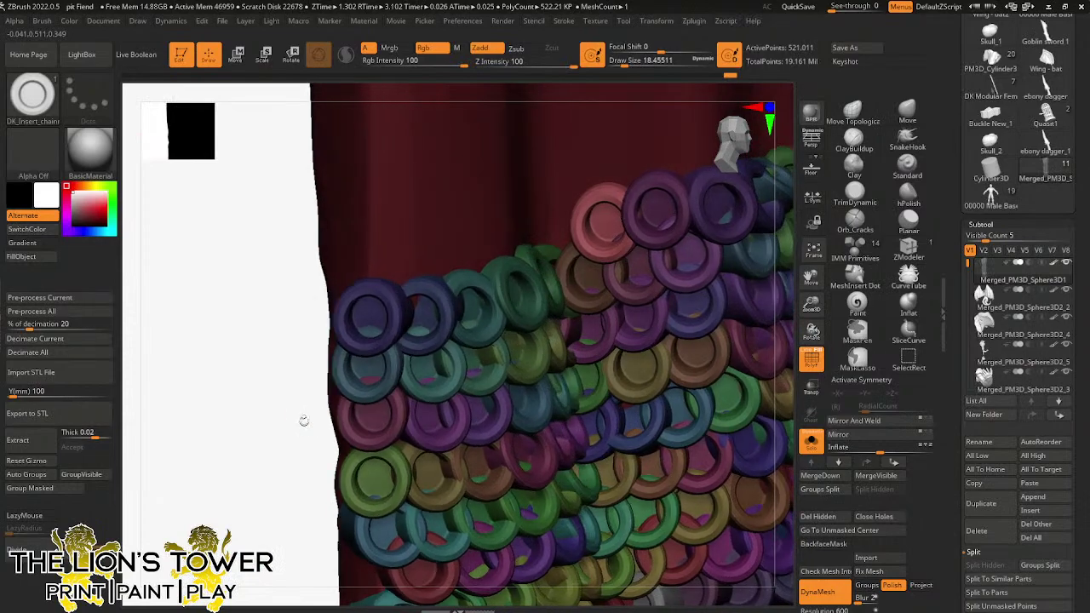
left_click_drag(562, 228, 514, 245)
left_click_drag(319, 404, 250, 437)
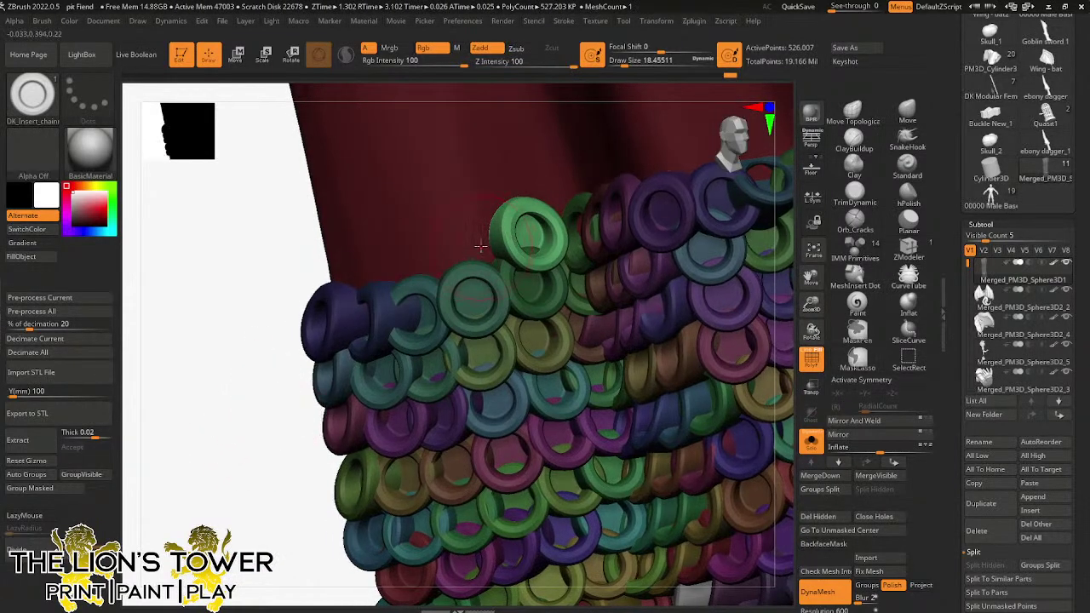
left_click_drag(484, 240, 430, 266)
left_click_drag(266, 443, 295, 407)
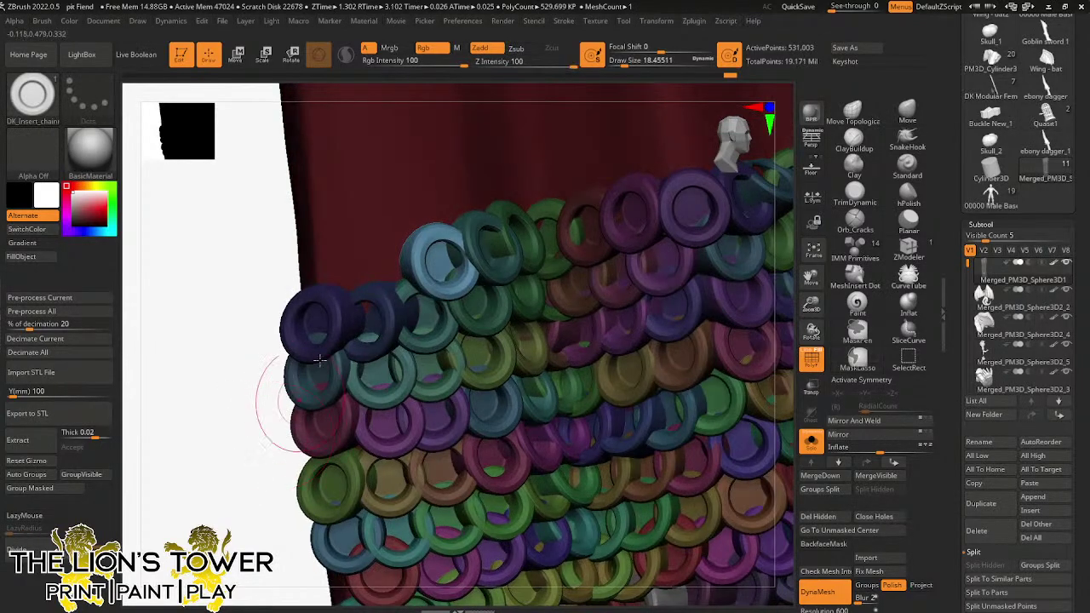
left_click_drag(390, 266, 384, 275)
left_click_drag(268, 401, 327, 396)
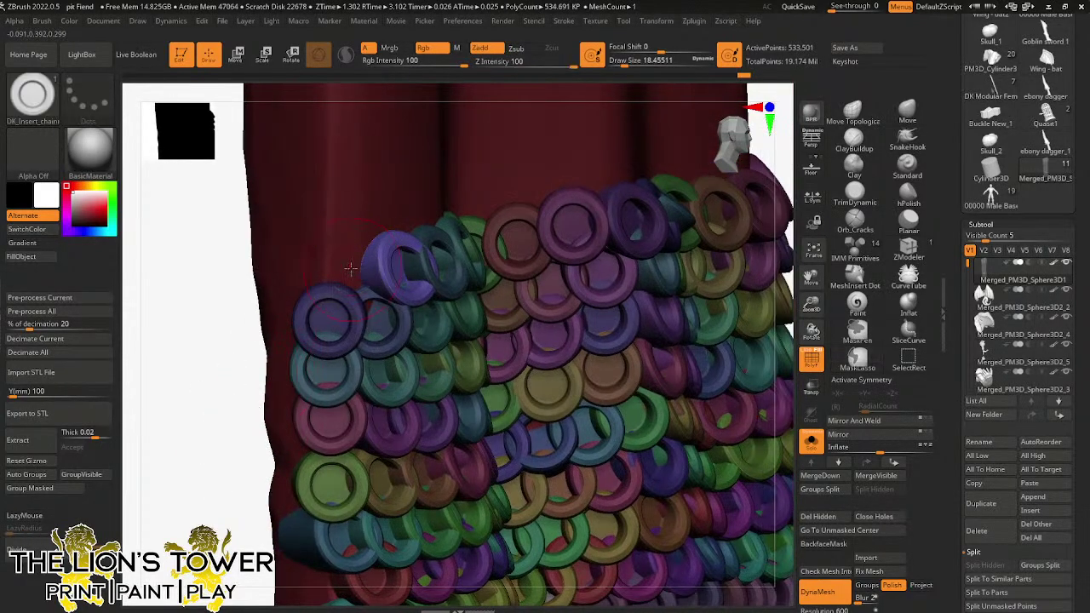
left_click_drag(361, 270, 357, 279)
- Start a tenth row of overlapping chainmail links above the ninth with four links from the cloth's right edge
left_click_drag(211, 357, 211, 311, "alt")
left_click_drag(742, 327, 675, 319)
left_click_drag(720, 276, 621, 389, "alt")
left_click_drag(709, 323, 662, 329)
left_click_drag(598, 372, 592, 383)
left_click_drag(684, 318, 695, 318)
left_click_drag(562, 391, 557, 402)
left_click_drag(689, 312, 753, 308)
left_click_drag(602, 372, 598, 381)
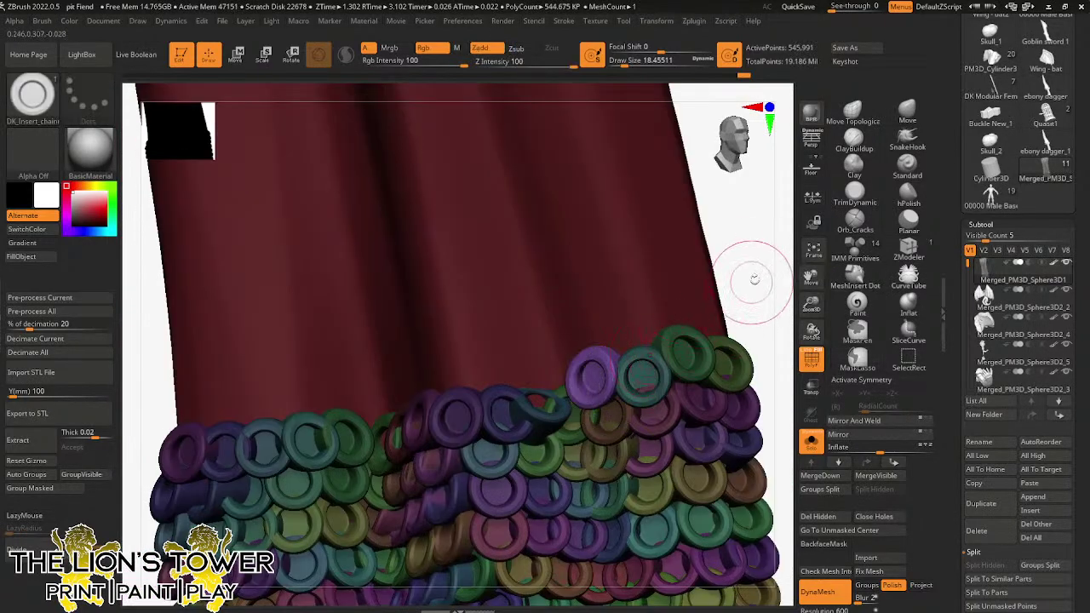
- Extend the tenth chainmail row with overlapping links across mid-cloth toward the central fold
left_click_drag(755, 280, 767, 283)
left_click_drag(561, 377, 550, 379)
left_click_drag(741, 280, 766, 276)
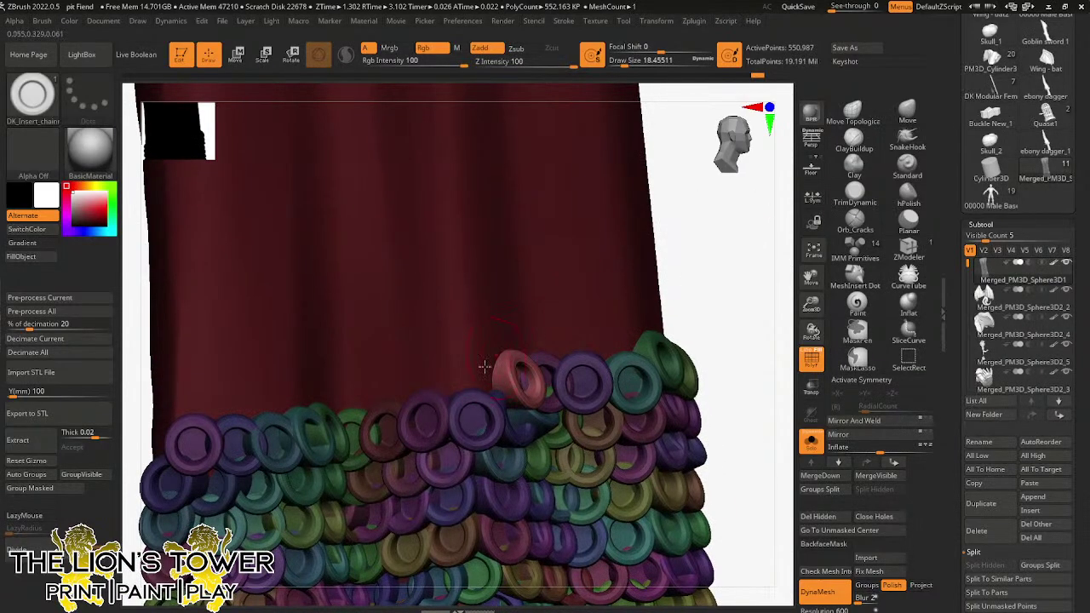
left_click_drag(480, 375, 482, 376)
left_click_drag(807, 276, 900, 255)
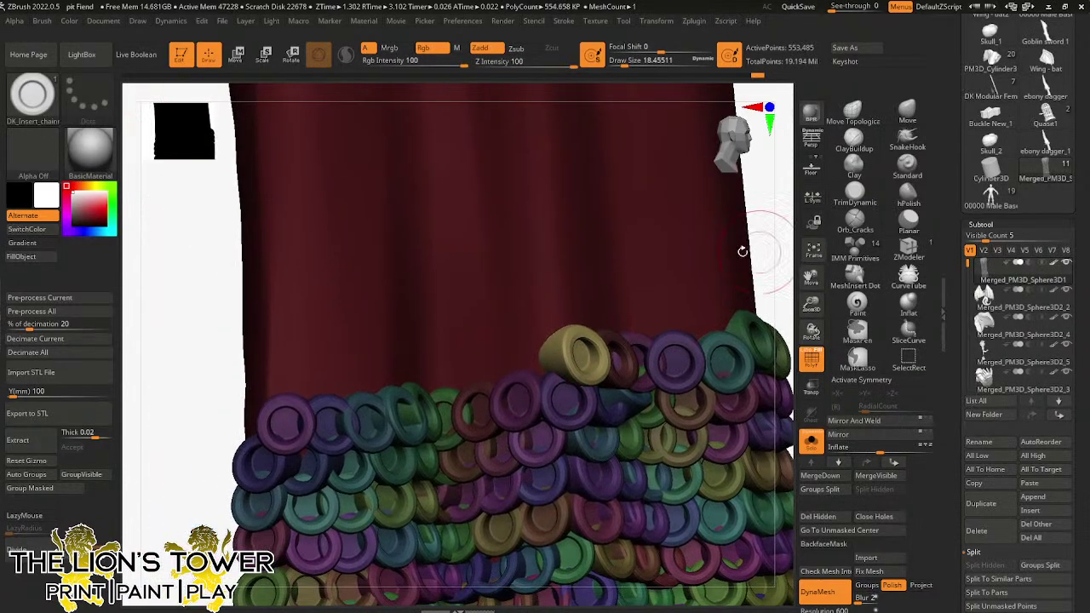
left_click_drag(530, 362, 531, 360)
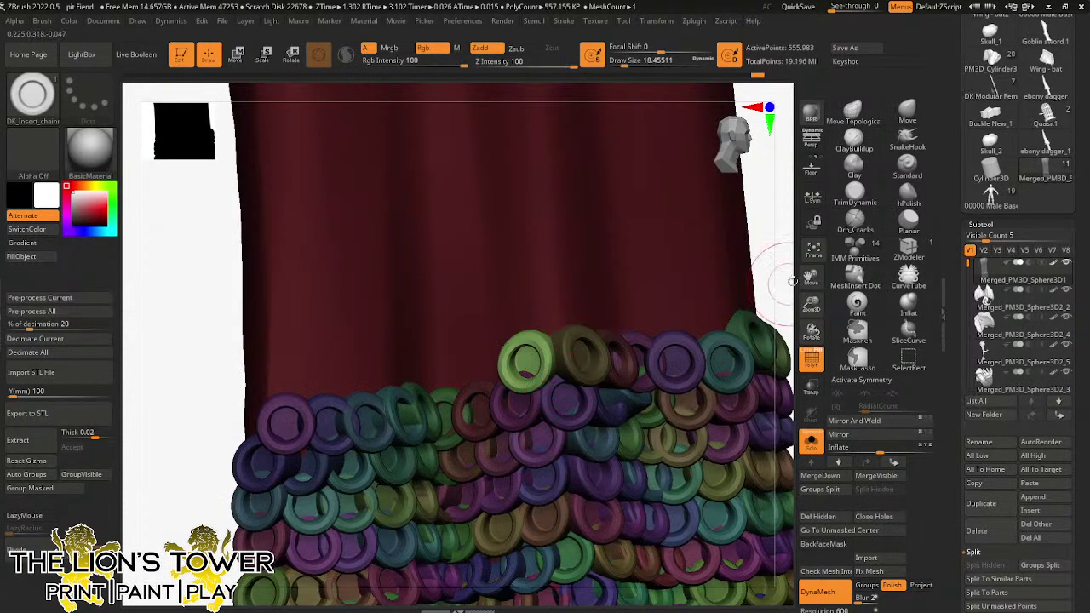
- Complete the tenth chainmail row across the central fold to the cloth's left edge
left_click_drag(810, 276, 824, 269)
left_click_drag(535, 347, 460, 366)
left_click_drag(280, 445, 254, 451)
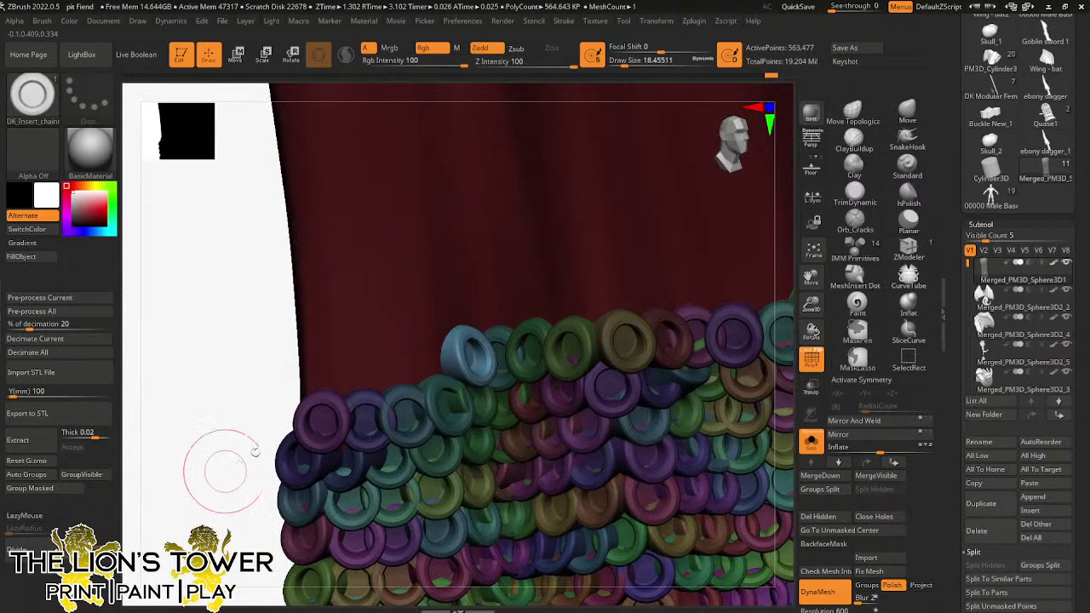
left_click_drag(432, 359, 434, 400)
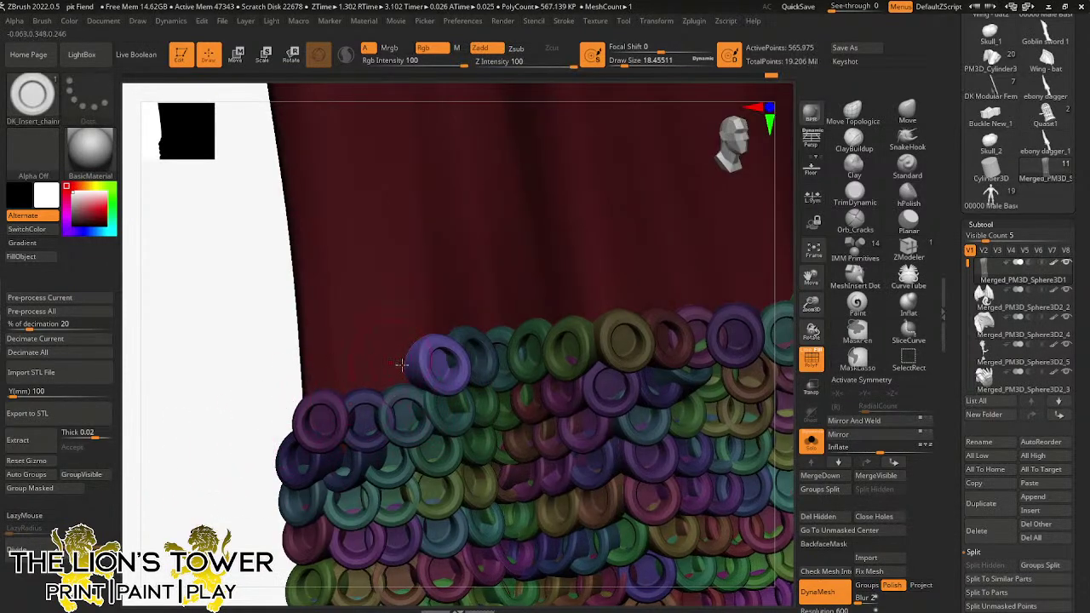
left_click_drag(397, 367, 404, 401)
left_click_drag(356, 373, 316, 403)
- Start an eleventh row of overlapping chainmail links above the tenth from the cloth's right edge
left_click_drag(790, 308, 571, 320)
left_click_drag(584, 364, 530, 398)
left_click_drag(603, 328, 650, 291)
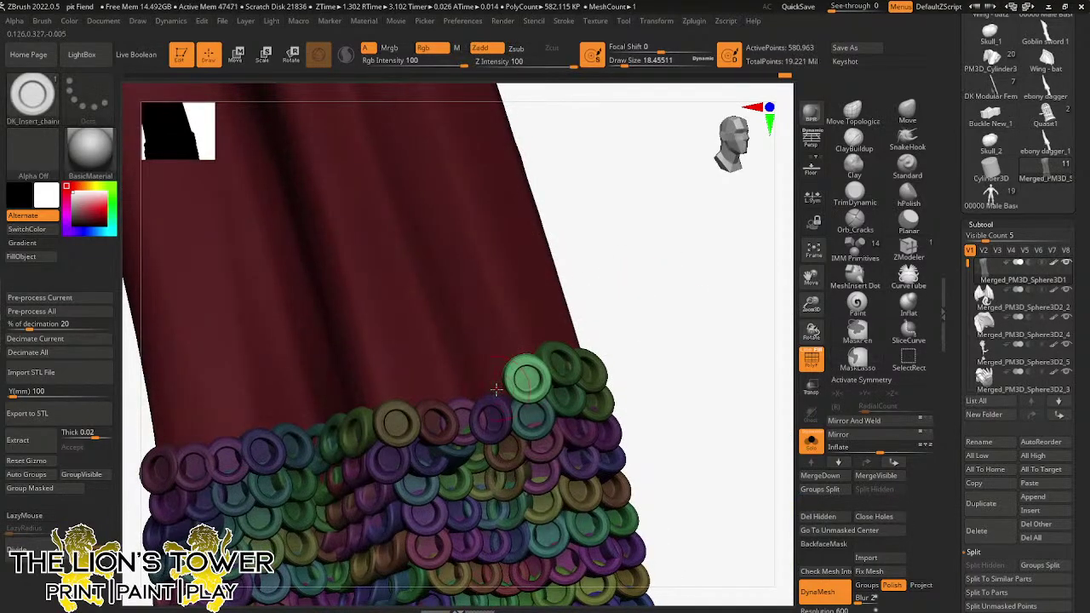
left_click_drag(498, 390, 502, 408)
left_click_drag(588, 322, 630, 301)
left_click_drag(473, 388, 475, 406)
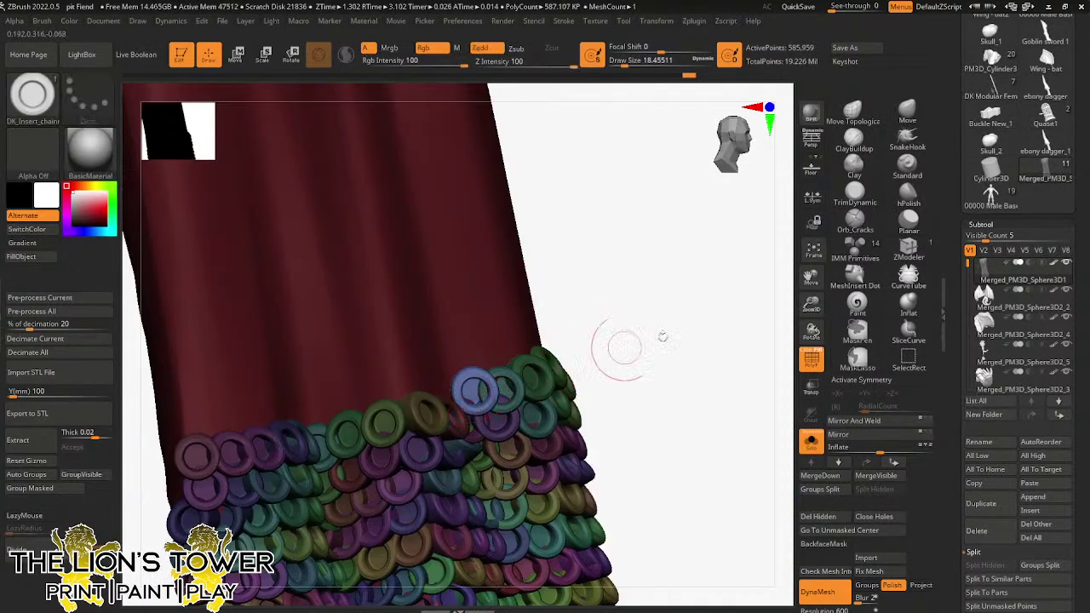
- Extend the eleventh chainmail row with overlapping links from mid-cloth into the central fold
left_click_drag(811, 304, 808, 318)
left_click_drag(600, 320, 677, 306, "alt")
left_click_drag(544, 371, 520, 389)
left_click_drag(690, 314, 683, 302)
left_click_drag(499, 370, 500, 387)
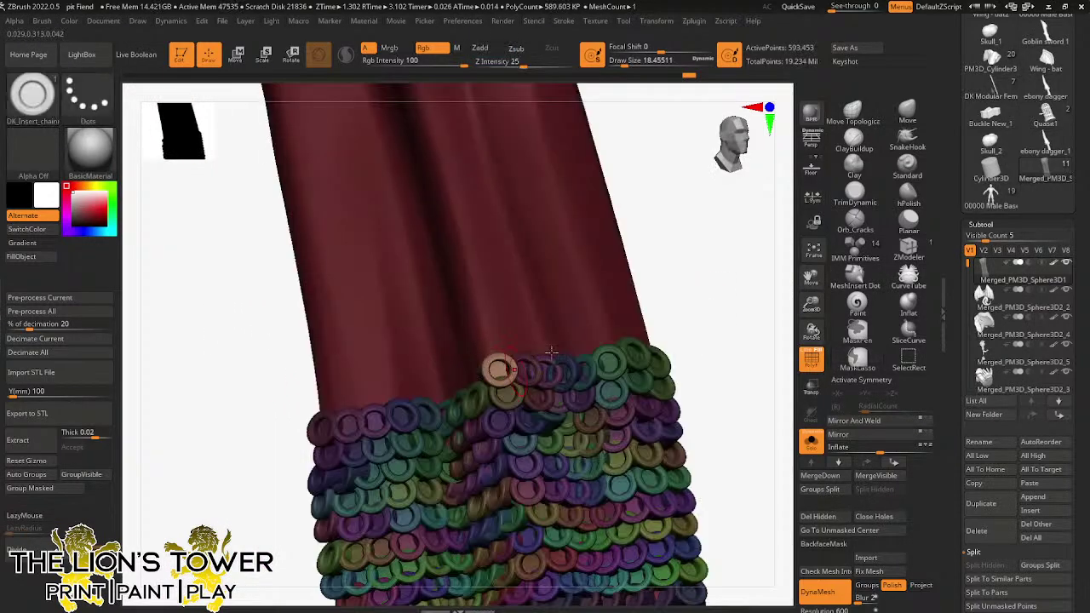
left_click_drag(650, 305, 589, 309)
left_click_drag(476, 361, 477, 378)
- Complete the eleventh chainmail row from the central fold to the cloth's left edge, redoing the misplaced link
left_click_drag(591, 318, 569, 320)
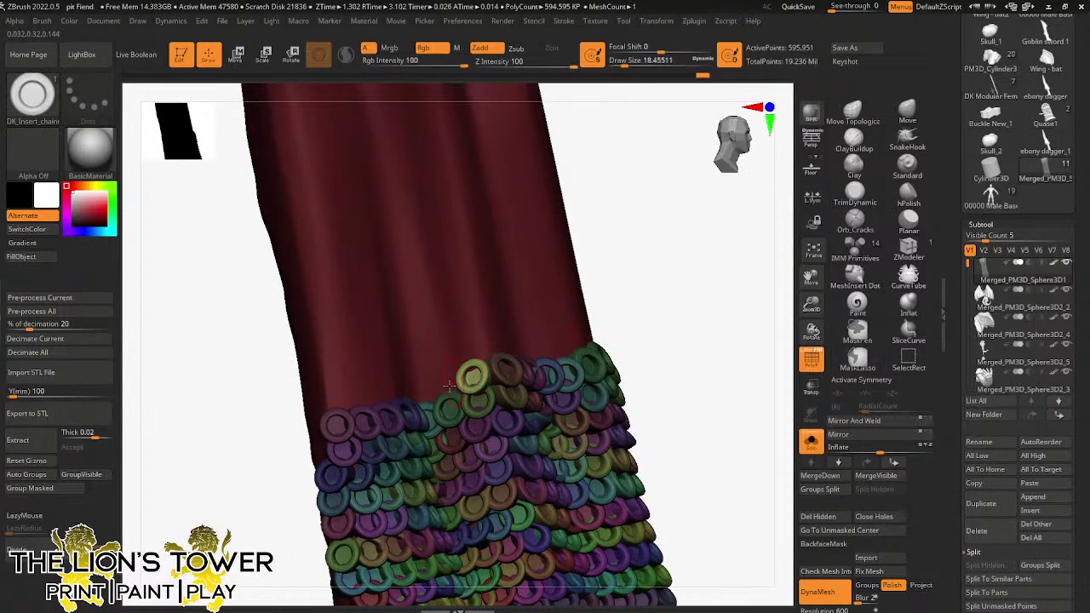
left_click_drag(457, 378, 447, 397)
key("ctrl+z")
left_click_drag(811, 304, 889, 244)
mouse_move(506, 352)
left_mouse_down()
mouse_move(506, 368)
mouse_move(487, 352)
mouse_move(487, 368)
left_mouse_up()
left_click_drag(676, 292, 646, 295)
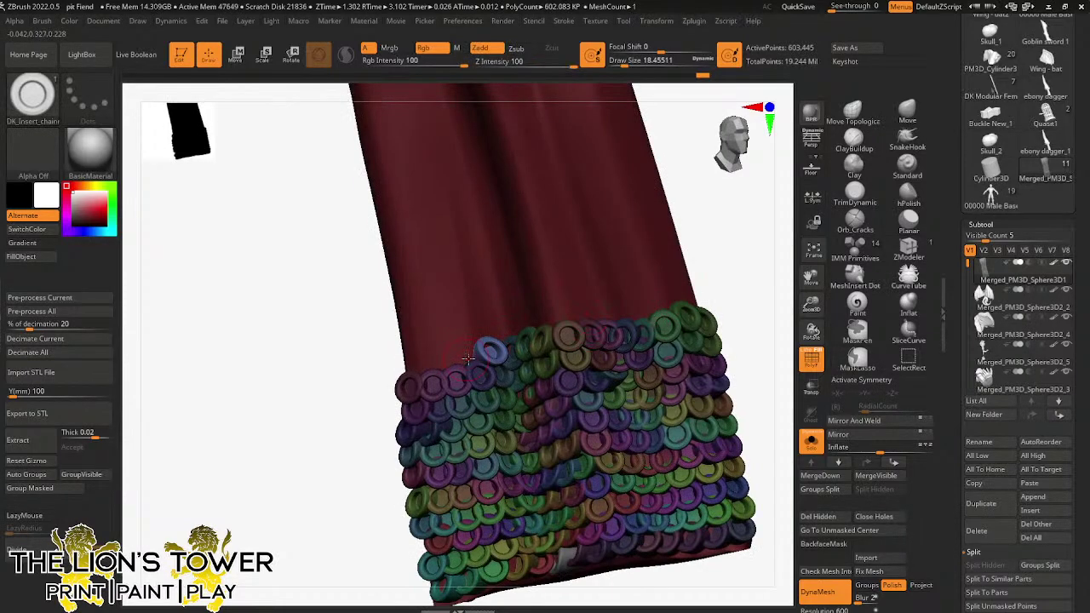
mouse_move(470, 353)
left_mouse_down()
mouse_move(470, 372)
mouse_move(430, 380)
left_mouse_up()
left_click_drag(344, 453, 375, 451)
left_click_drag(408, 371, 408, 383)
- Start a twelfth row of overlapping chainmail links above the eleventh from the cloth's right edge to mid-cloth, redoing one misplaced link
mouse_move(700, 291)
left_mouse_down()
mouse_move(677, 295)
mouse_move(716, 280)
mouse_move(673, 313)
mouse_move(626, 322)
left_mouse_up()
left_click_drag(712, 263, 693, 266)
left_click_drag(608, 316, 674, 295)
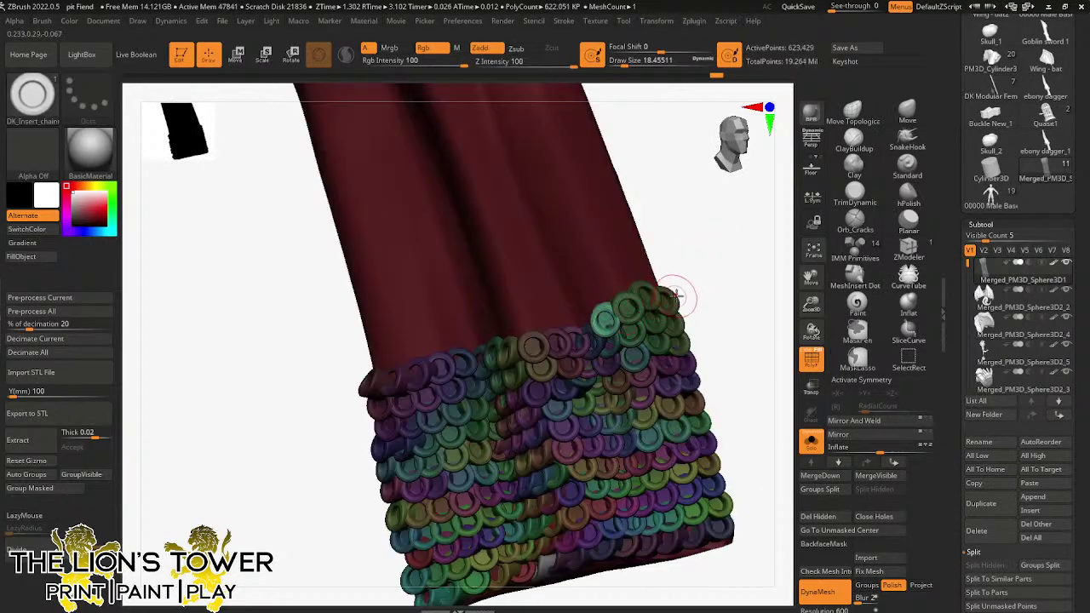
left_click_drag(586, 322, 586, 333)
left_click_drag(684, 261, 706, 260)
key("ctrl+z")
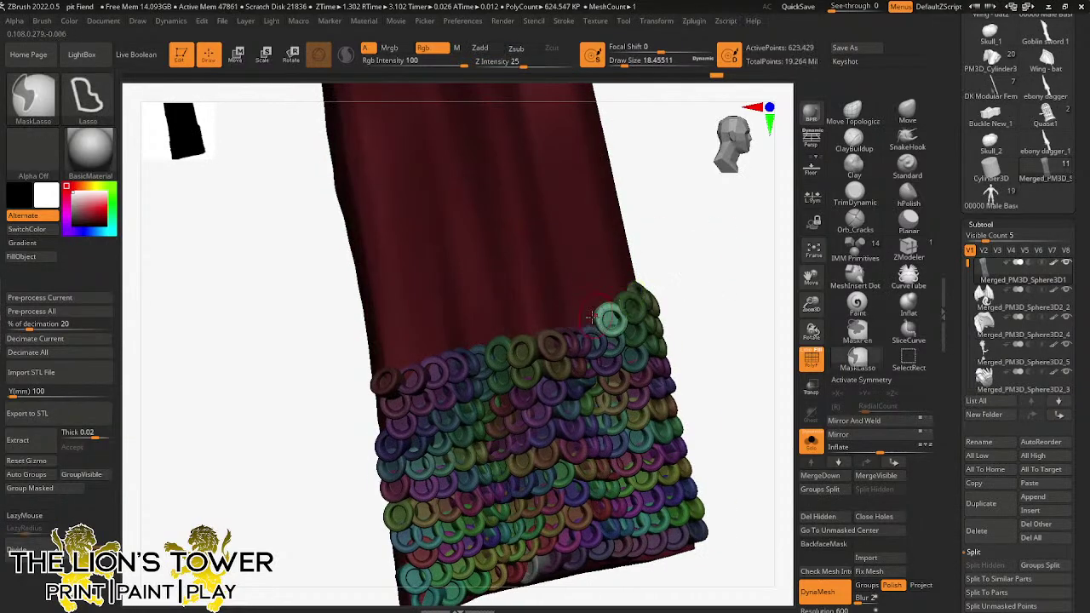
left_click_drag(587, 320, 565, 333)
left_click_drag(670, 268, 628, 272)
left_click_drag(553, 323, 552, 334)
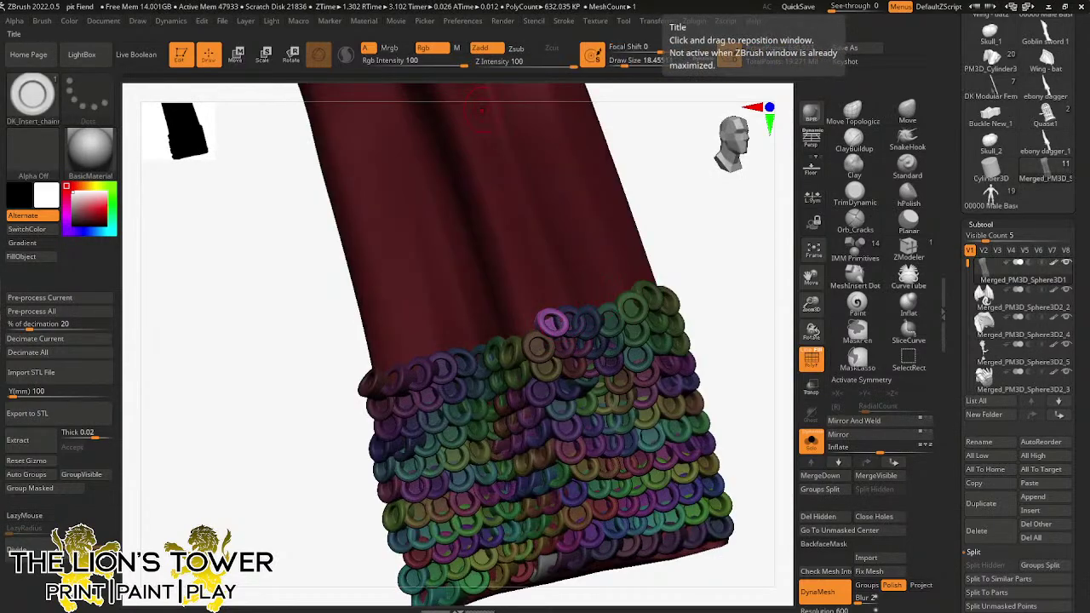
- Examine the chainmail progress on the whole figure from several distances, and isolate the cloth again
left_click(1048, 7)
left_click(593, 604)
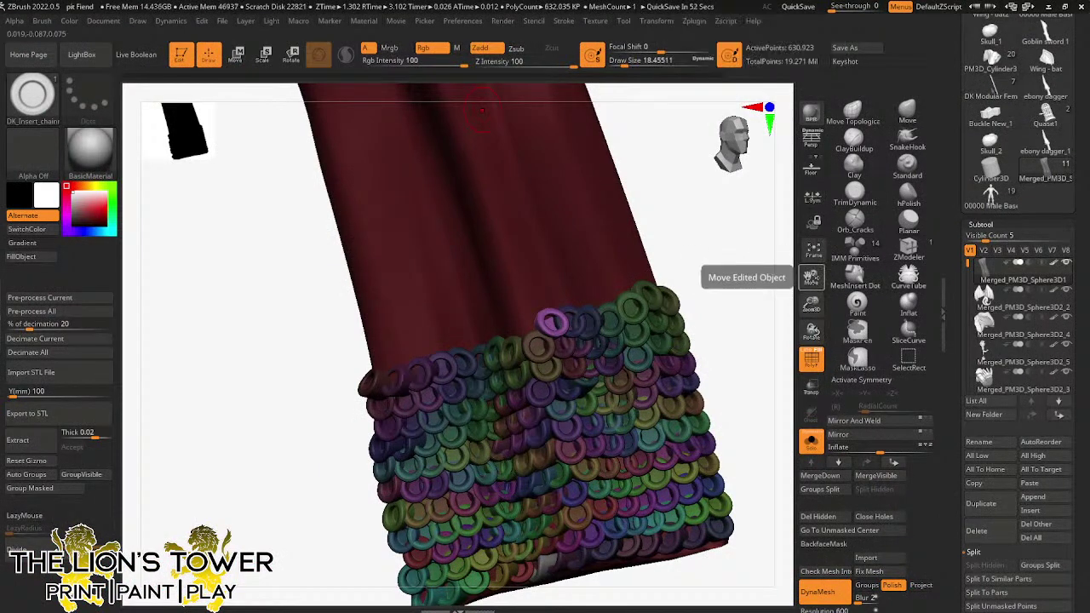
key("f")
left_click_drag(811, 309, 813, 343)
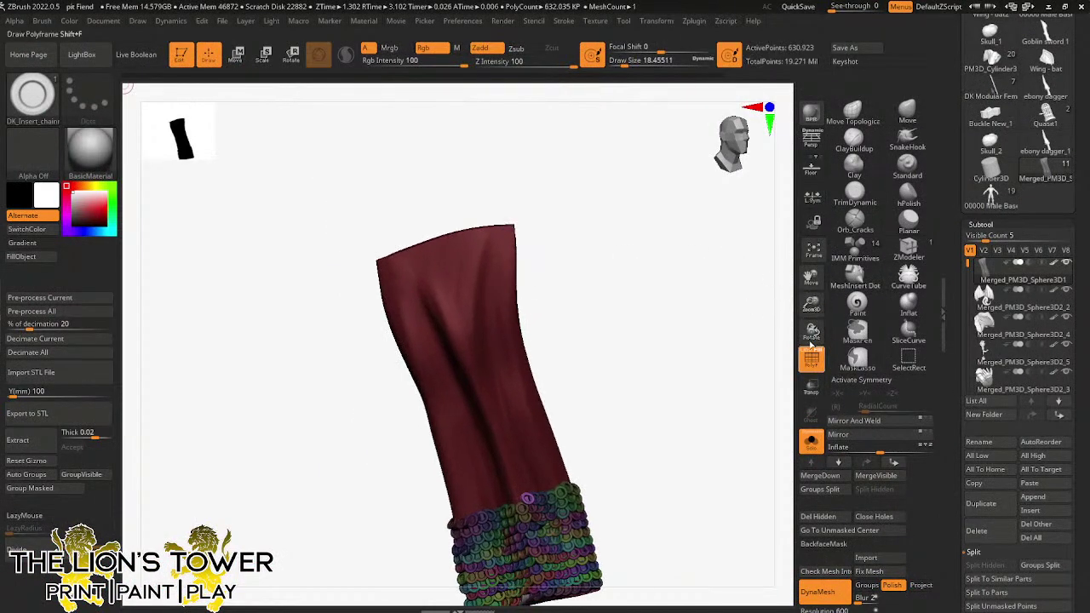
left_click(813, 444)
left_click_drag(740, 383, 744, 387, "ctrl")
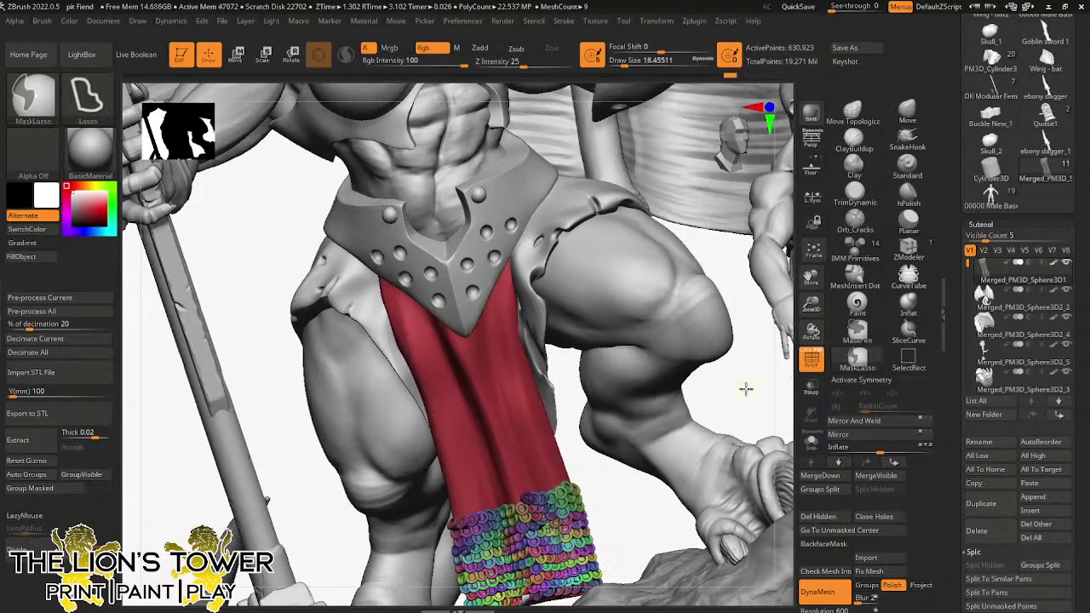
left_click_drag(812, 300, 805, 274)
left_click_drag(724, 285, 742, 335)
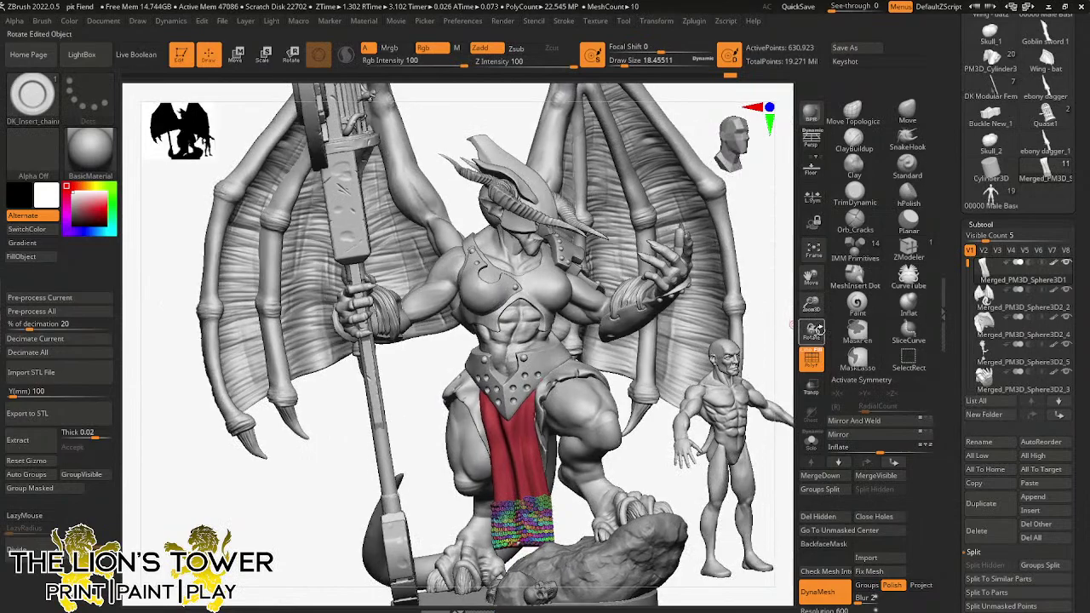
left_click_drag(815, 337, 815, 368)
left_click_drag(811, 277, 822, 214)
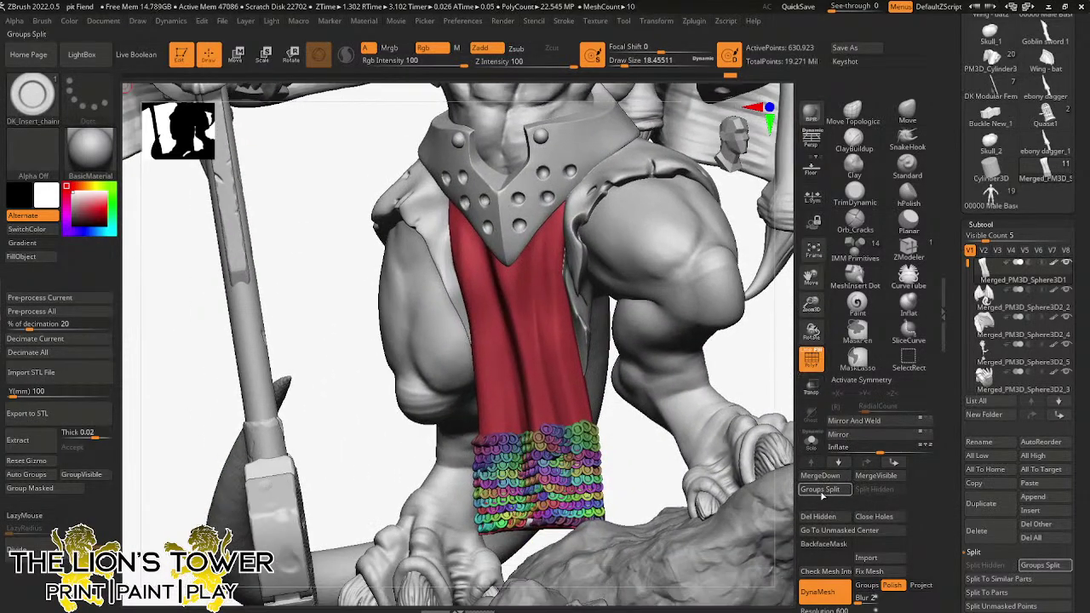
left_click(812, 444)
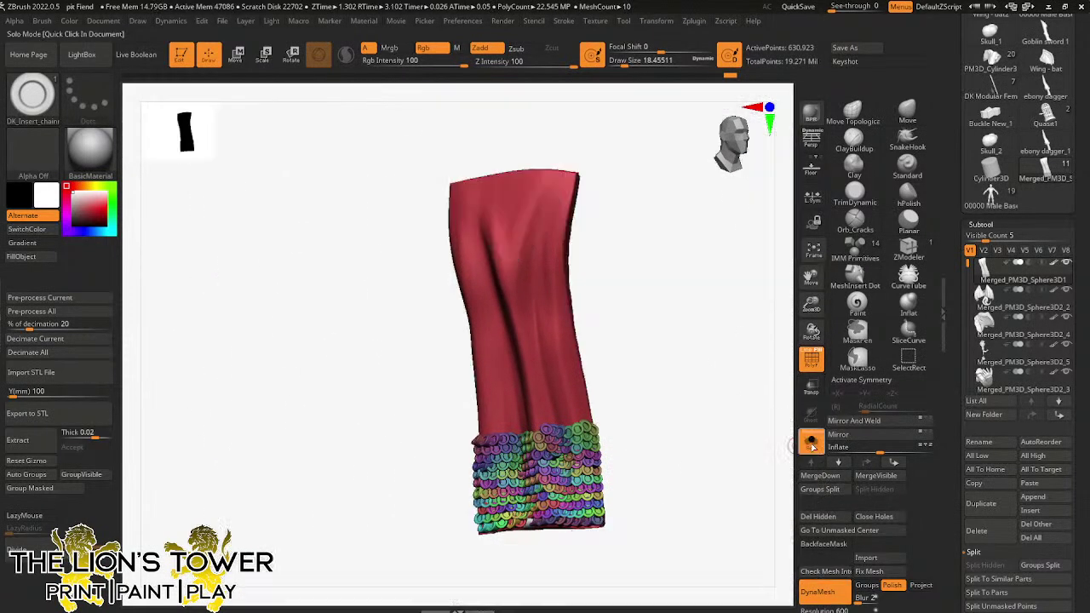
left_click_drag(812, 304, 770, 347)
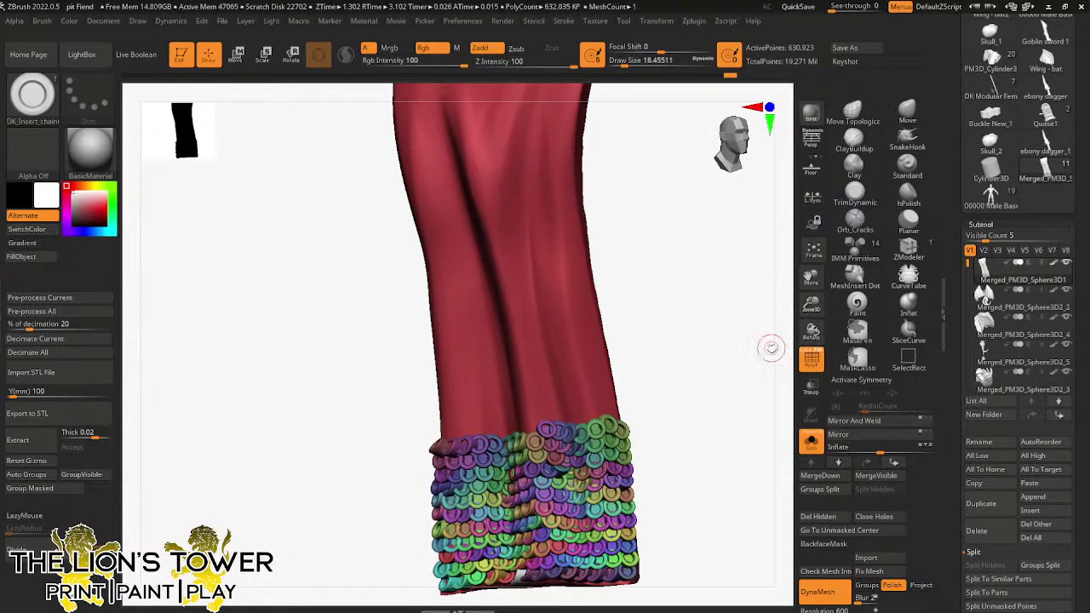
- Complete the twelfth chainmail row from mid-cloth across the central fold to the cloth's left edge
left_click_drag(655, 366, 678, 383)
left_click_drag(534, 428, 538, 435)
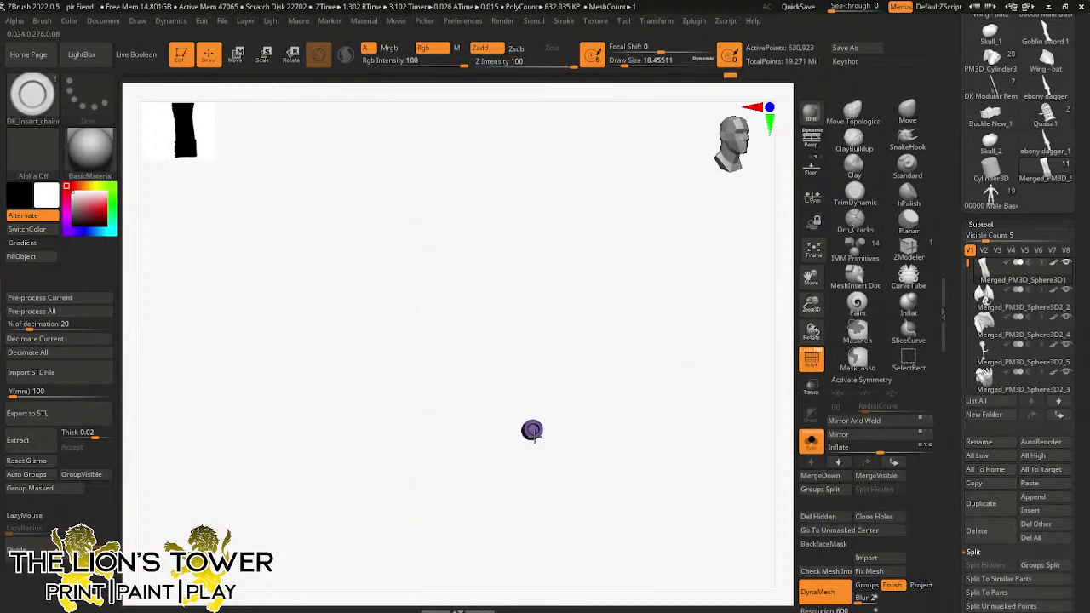
left_click_drag(812, 304, 786, 329)
left_click_drag(694, 366, 723, 369)
left_click_drag(504, 429, 434, 430)
left_click_drag(681, 349, 650, 342)
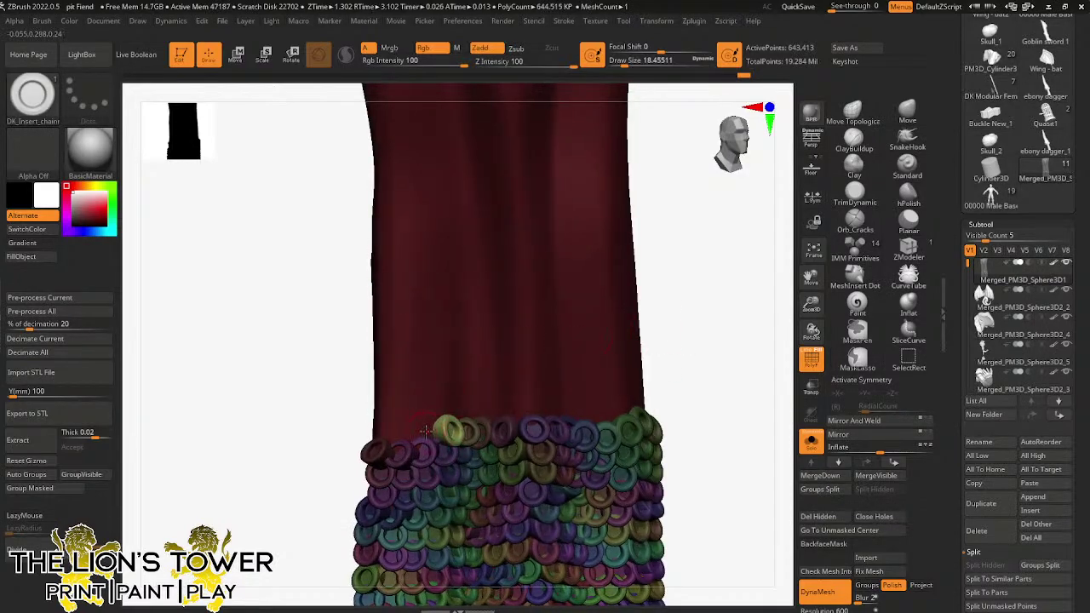
left_click_drag(426, 429, 386, 449)
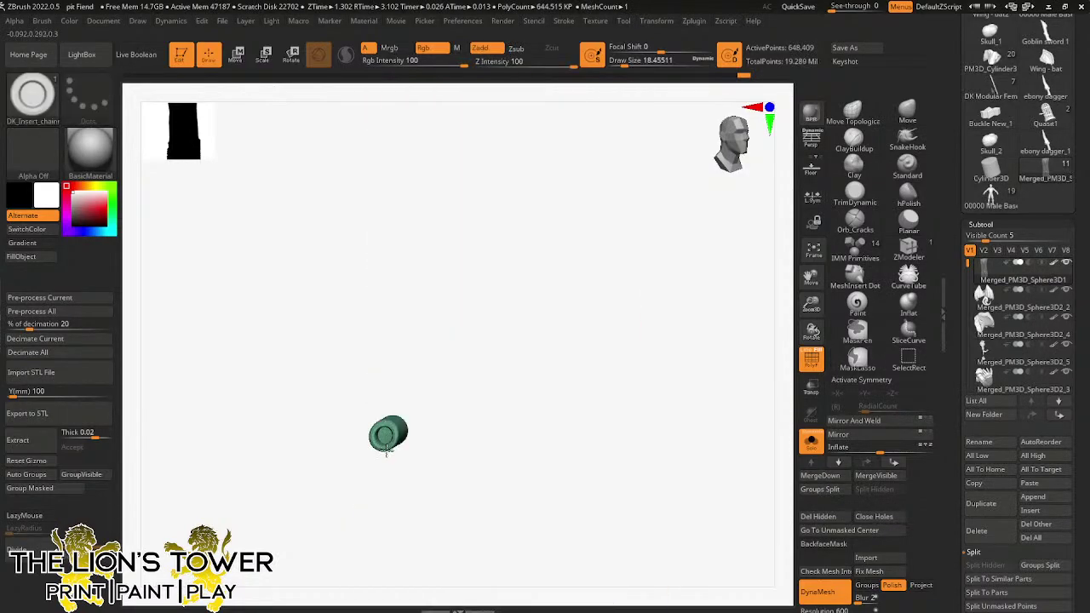
- Start a thirteenth row of overlapping chainmail links above the twelfth from the cloth's right edge to mid-cloth
left_click_drag(686, 360, 646, 366)
left_click(614, 399)
left_click_drag(574, 414, 576, 428)
left_click_drag(645, 343, 611, 367)
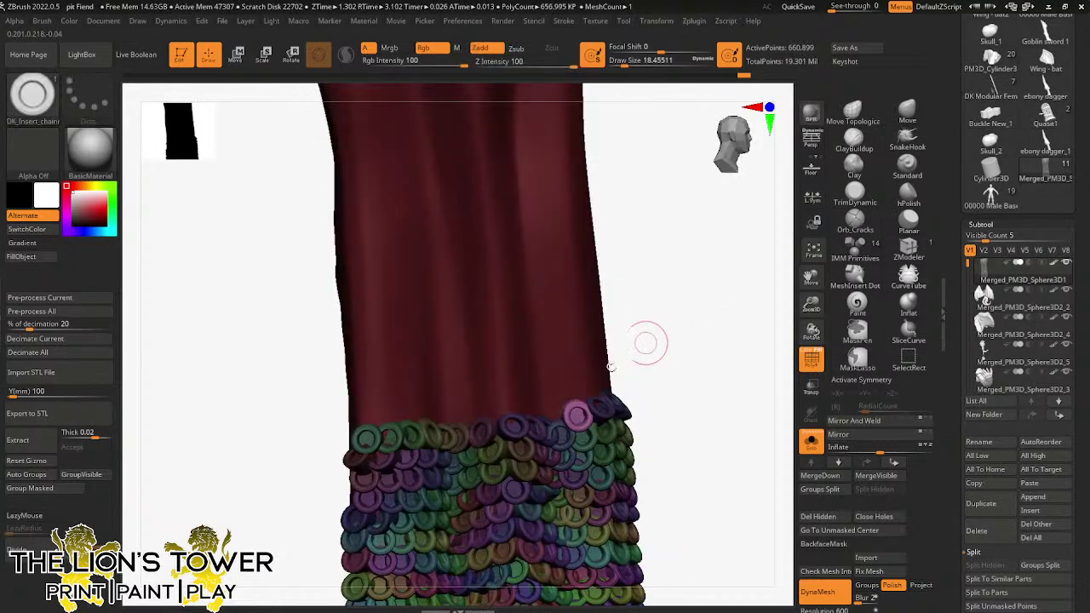
left_click_drag(557, 413, 559, 430)
left_click_drag(640, 348, 610, 368, "ctrl")
left_click_drag(541, 412, 542, 428)
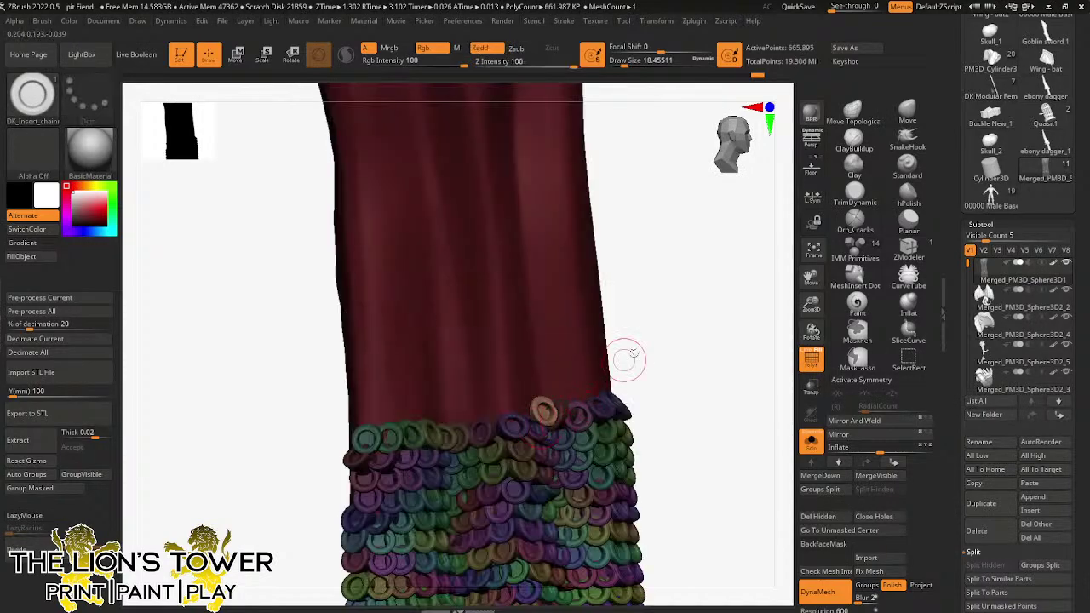
left_click_drag(644, 333, 615, 358)
- Complete the thirteenth chainmail row from mid-cloth through the central fold to the cloth's left edge
mouse_move(519, 411)
left_mouse_down()
mouse_move(520, 426)
mouse_move(504, 424)
left_mouse_up()
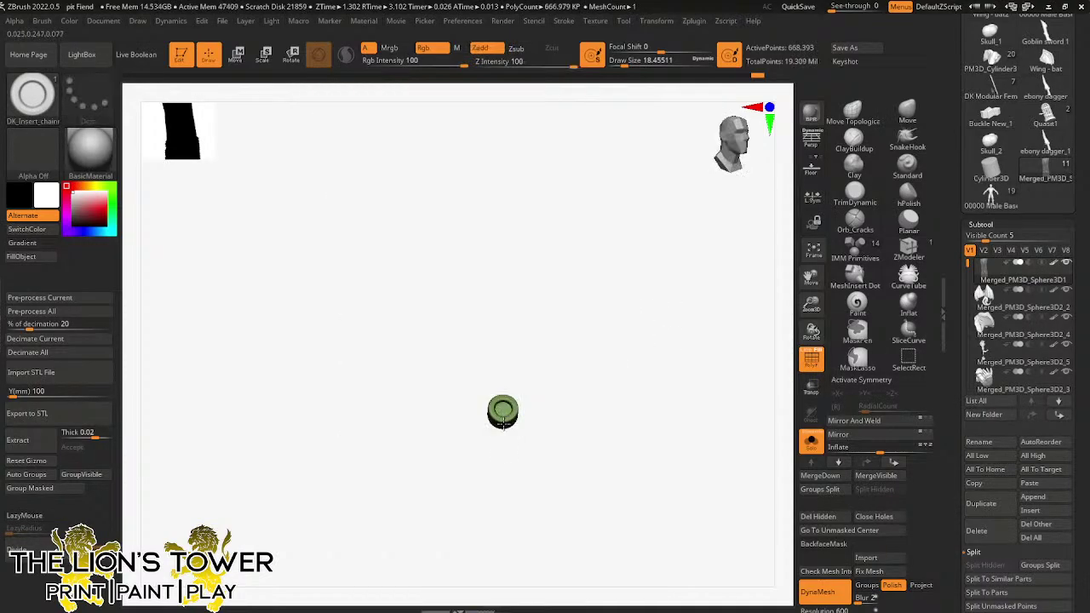
left_click(482, 414)
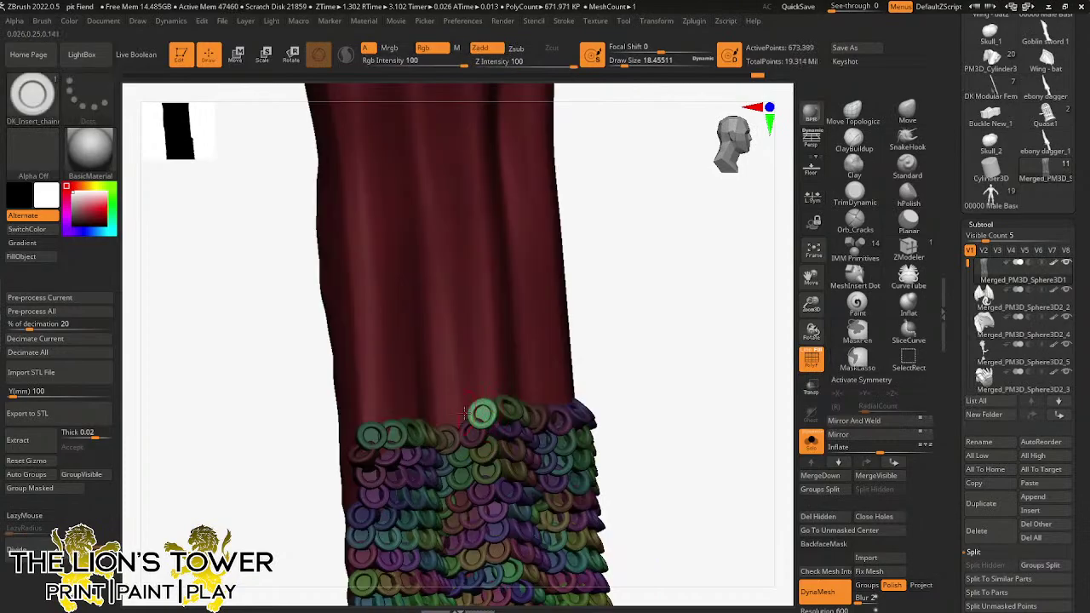
left_click(464, 413)
left_click(458, 417)
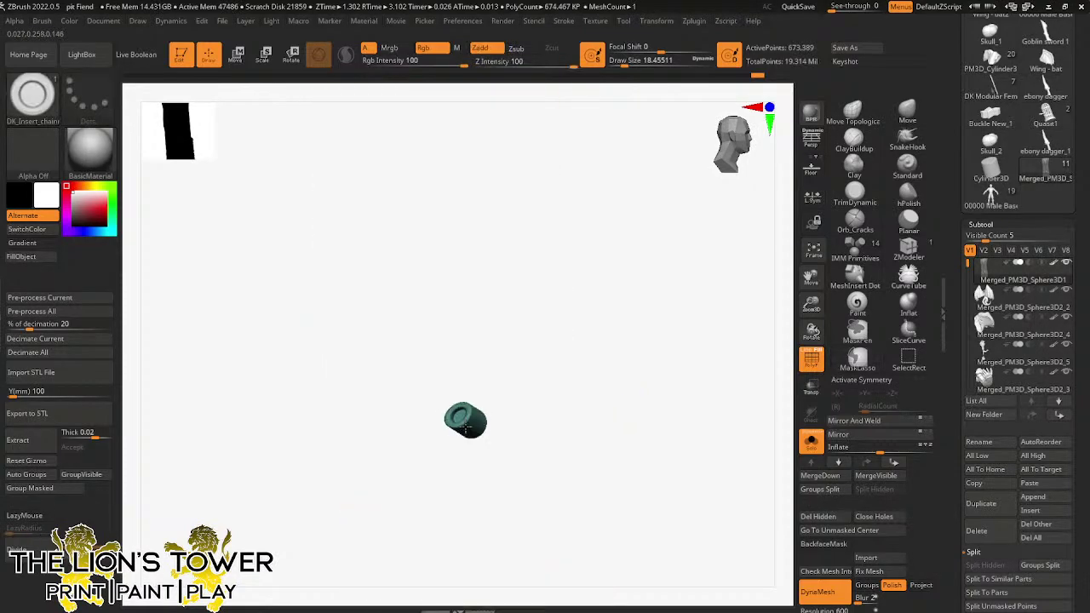
left_click_drag(811, 277, 893, 215)
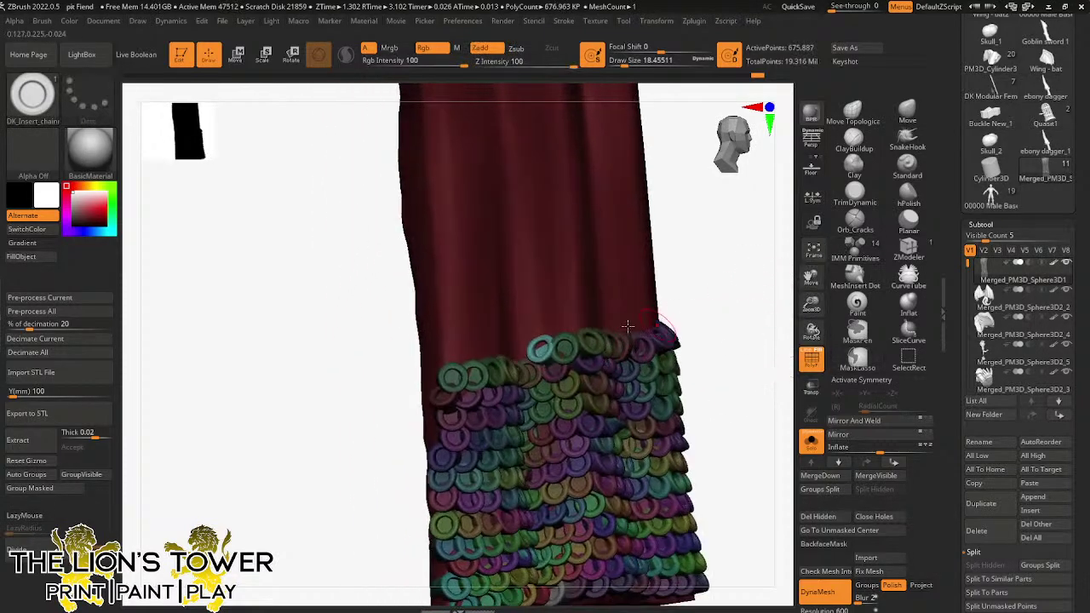
left_click(521, 350)
left_click_drag(739, 260, 686, 278)
mouse_move(498, 356)
left_mouse_down()
mouse_move(496, 371)
mouse_move(430, 371)
mouse_move(421, 382)
mouse_move(424, 366)
mouse_move(400, 377)
left_mouse_up()
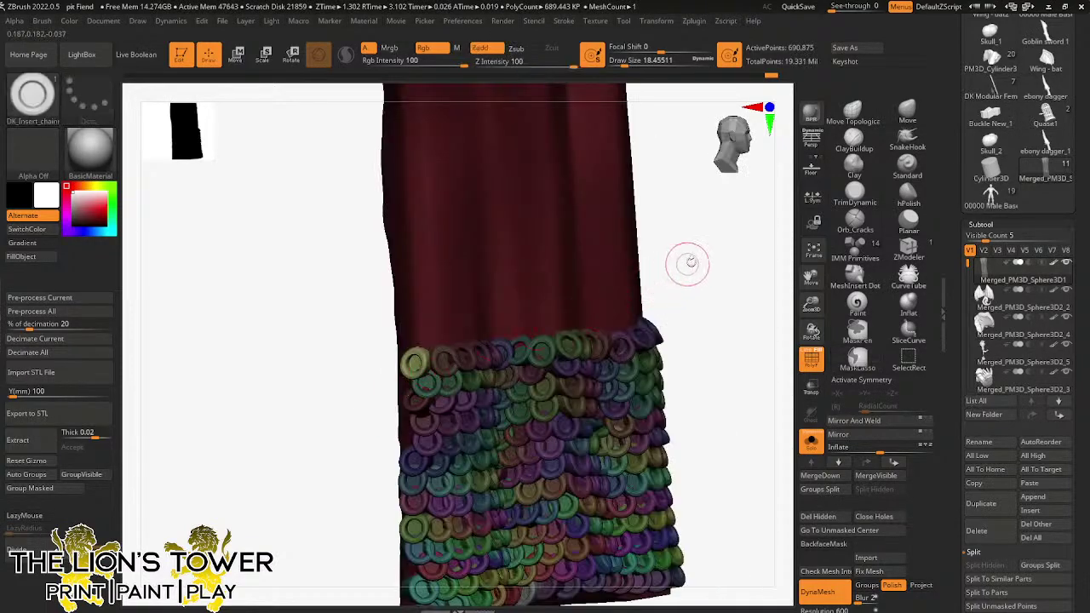
- Start a fourteenth row of overlapping chainmail links above the thirteenth from the cloth's right edge to mid-cloth
mouse_move(691, 260)
left_mouse_down()
mouse_move(659, 278)
mouse_move(691, 265)
left_mouse_up()
left_click_drag(668, 304, 622, 326)
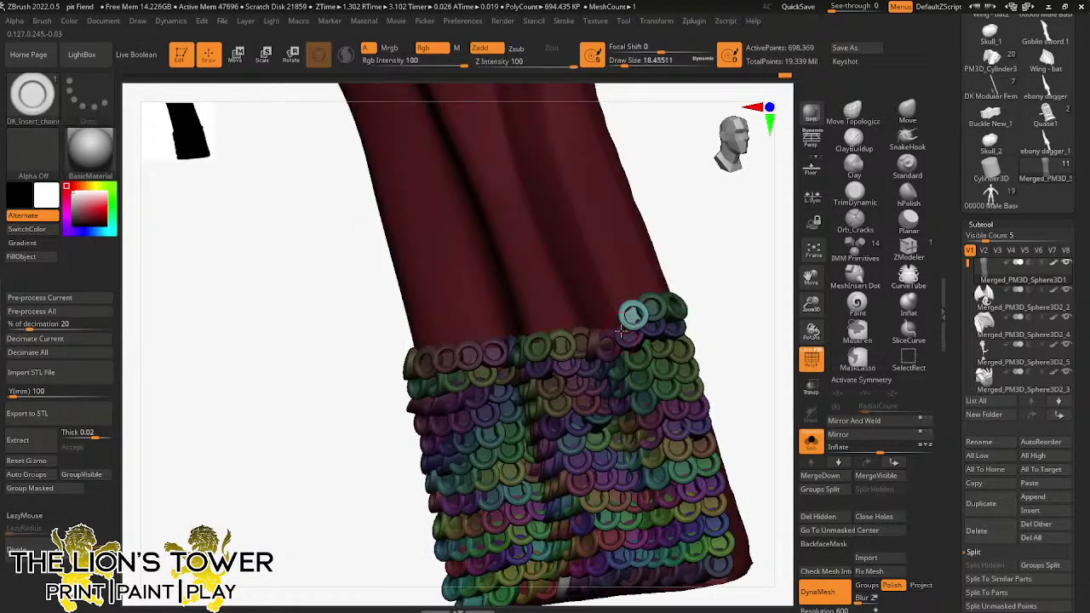
left_click_drag(694, 274, 728, 264)
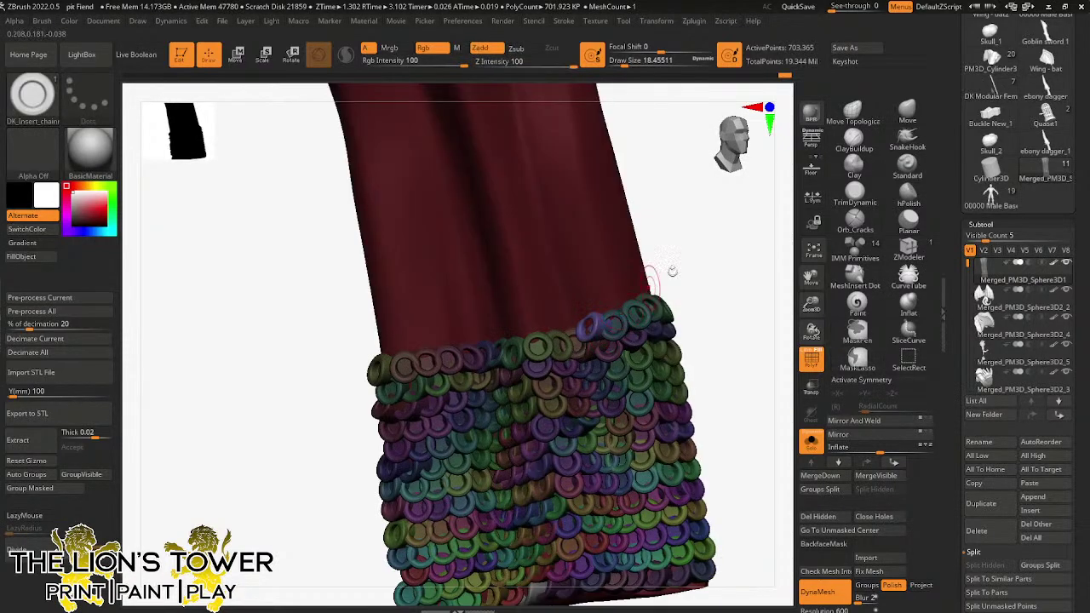
left_click_drag(670, 273, 691, 259)
left_click_drag(591, 326, 576, 325)
left_click_drag(669, 271, 647, 255)
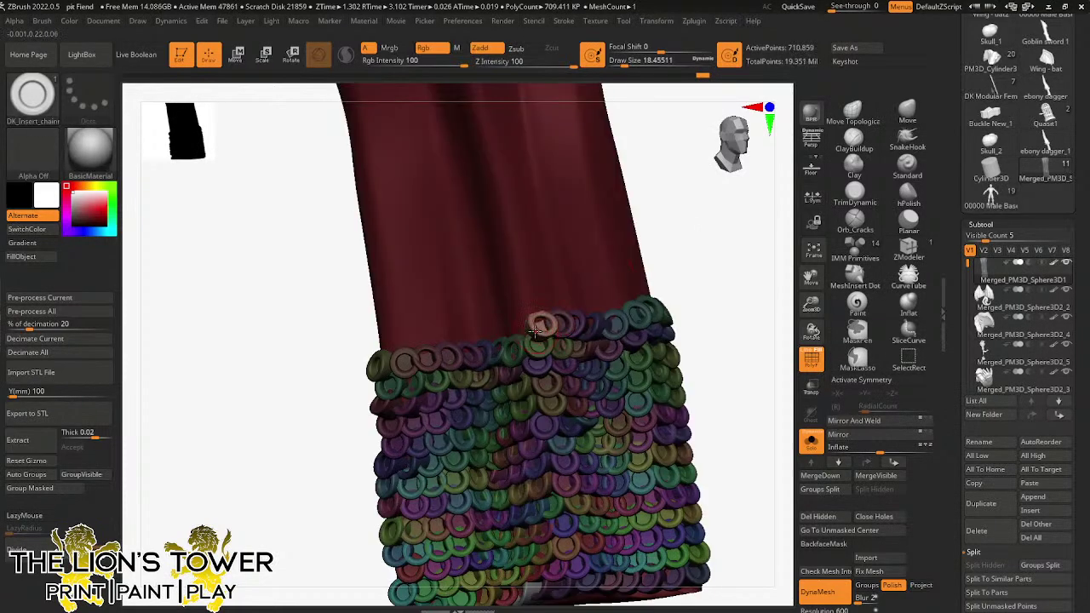
- Complete the fourteenth chainmail row from mid-cloth across the central fold to the cloth's left edge
left_click_drag(518, 329, 502, 332)
left_click_drag(679, 268, 657, 257)
left_click_drag(495, 334, 478, 338)
left_click(464, 335)
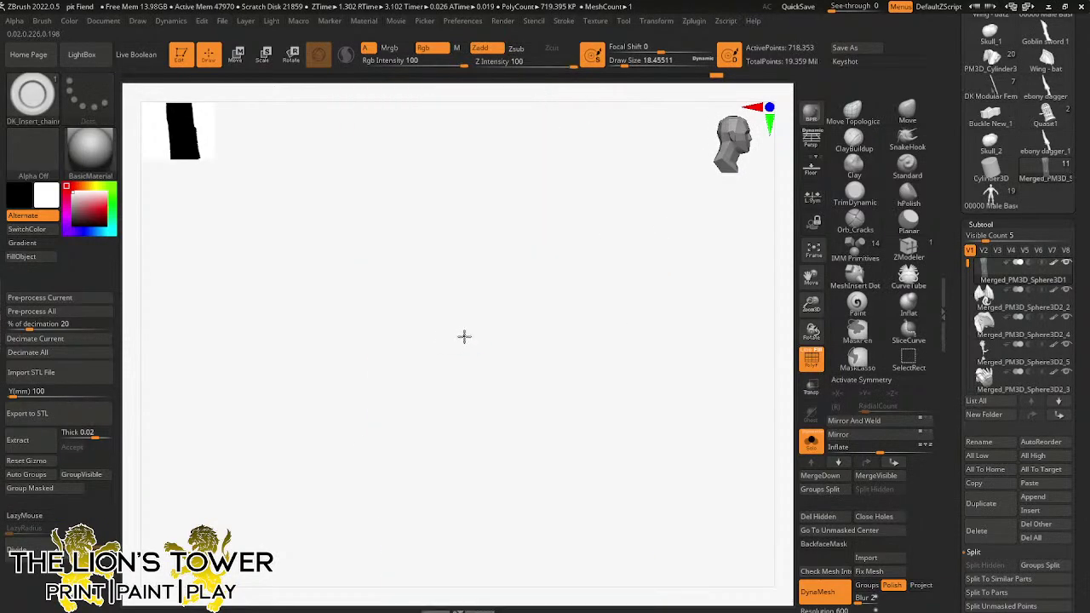
left_click_drag(641, 265, 513, 290)
left_click(441, 341)
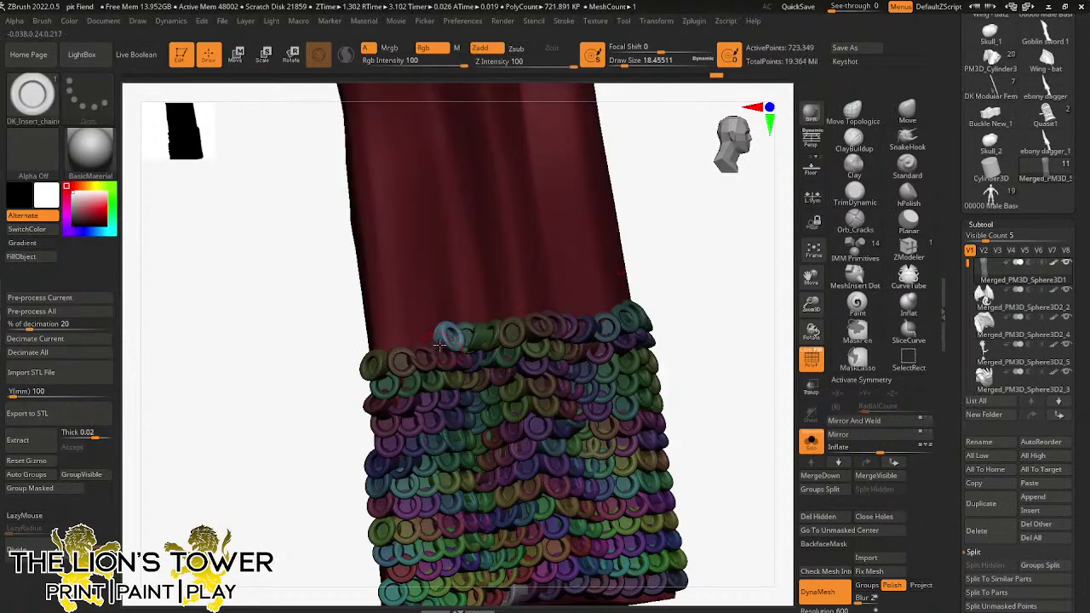
left_click(428, 338)
left_click(407, 341)
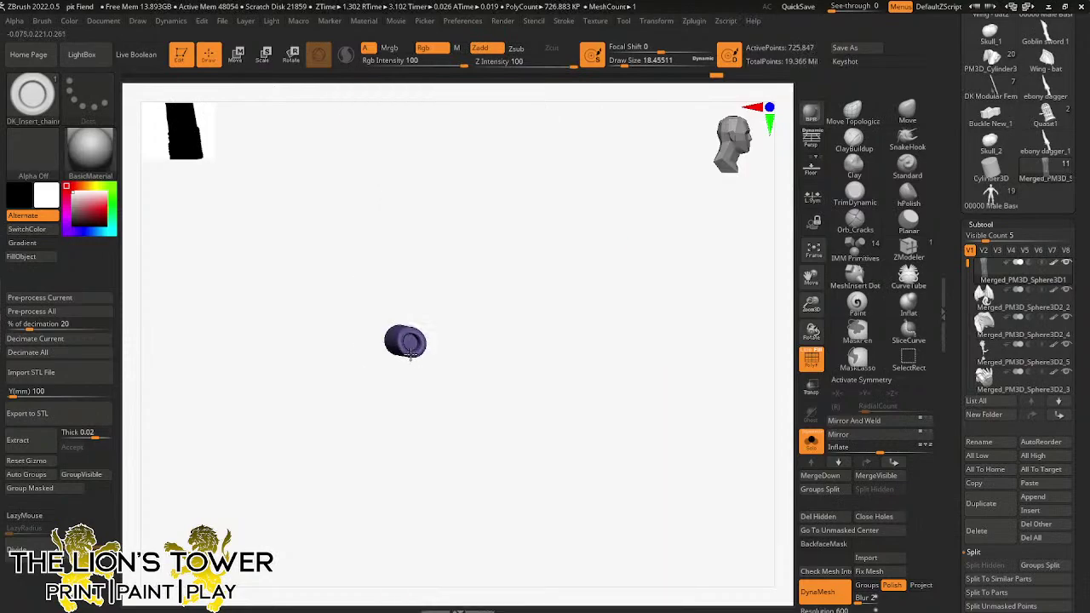
left_click(384, 342)
- Start a fifteenth row of overlapping chainmail links above the fourteenth from the cloth's right side towards mid-cloth
left_click_drag(691, 246, 666, 246)
mouse_move(576, 316)
left_mouse_down()
mouse_move(588, 322)
mouse_move(539, 312)
mouse_move(550, 322)
mouse_move(537, 309)
mouse_move(525, 330)
mouse_move(508, 317)
mouse_move(508, 330)
left_mouse_up()
key("ctrl")
key("ctrl")
- Extend the fifteenth chainmail row across the central fold towards the cloth's left edge, undoing and redoing the misplaced links
left_click_drag(642, 223, 666, 223)
mouse_move(486, 318)
left_mouse_down()
mouse_move(483, 332)
mouse_move(463, 332)
mouse_move(486, 318)
mouse_move(446, 330)
left_mouse_up()
key("ctrl+z")
key("ctrl+z")
left_click(481, 317)
right_click_drag(584, 240, 555, 240)
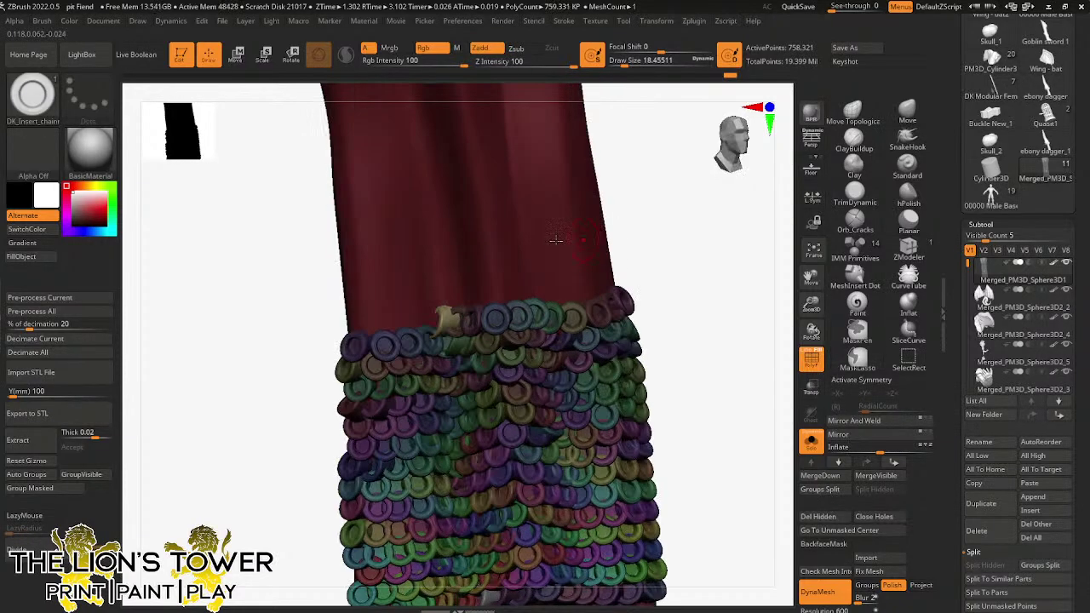
mouse_move(428, 321)
left_mouse_down()
mouse_move(431, 331)
mouse_move(398, 332)
left_mouse_up()
left_click_drag(806, 285, 928, 257)
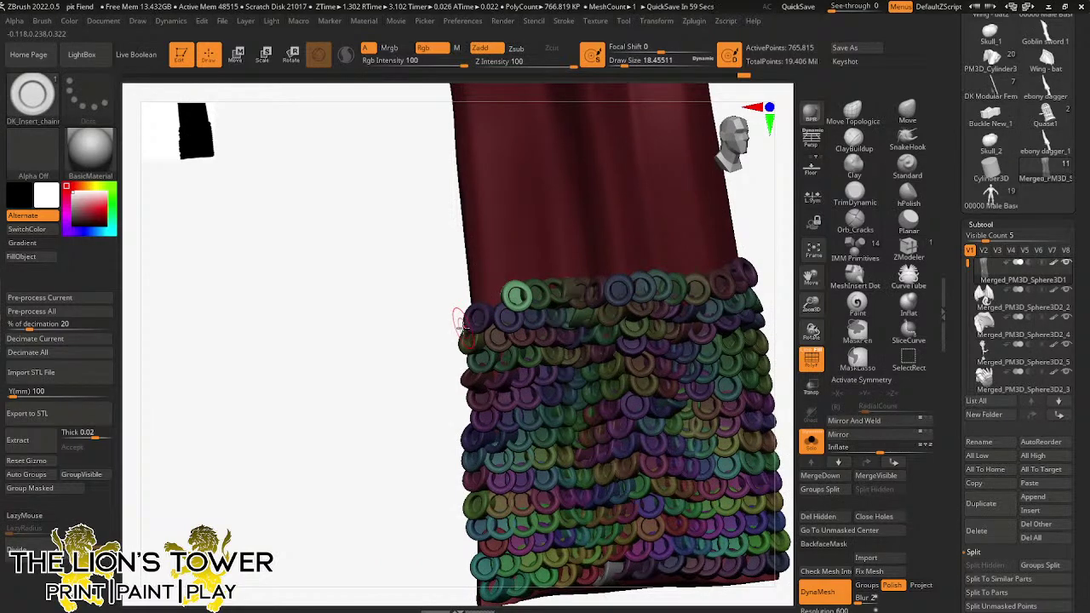
- Check the chainmail cloth against the full figure, and isolate the cloth again
left_click(811, 438)
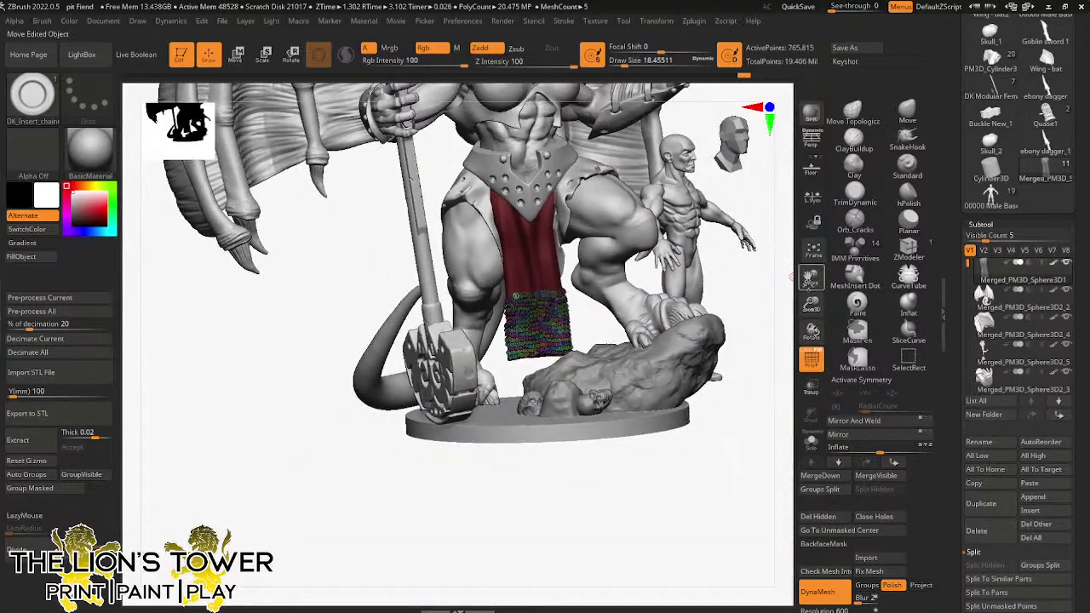
left_click_drag(808, 286, 798, 397)
left_click_drag(754, 289, 810, 301, "shift")
mouse_move(761, 331)
left_mouse_down()
mouse_move(700, 334)
mouse_move(775, 324)
left_mouse_up()
left_click_drag(808, 305, 737, 336)
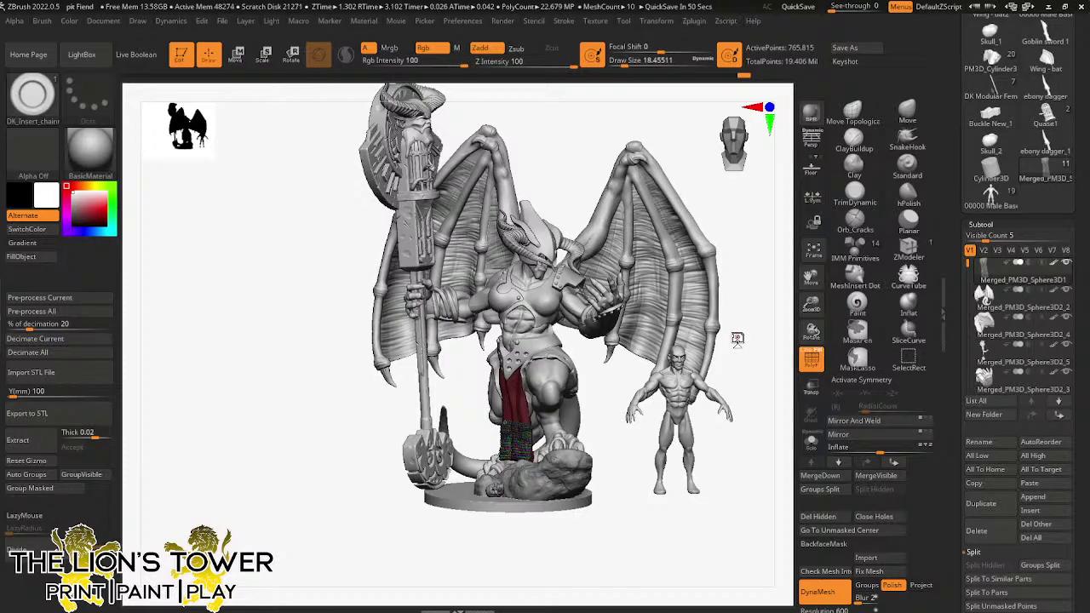
mouse_move(812, 298)
left_mouse_down()
mouse_move(813, 329)
mouse_move(764, 365)
mouse_move(792, 364)
left_mouse_up()
left_click(810, 444)
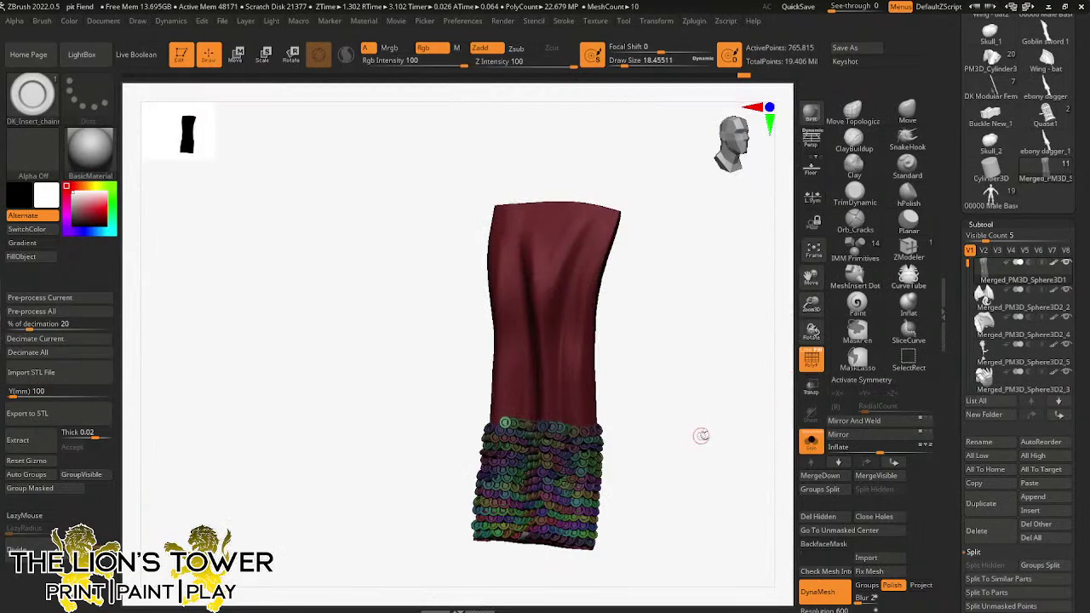
- Complete the fifteenth chainmail row at the cloth's left edge, redoing the misplaced end link
left_click_drag(812, 305, 812, 325)
left_click_drag(811, 278, 814, 252)
left_click_drag(715, 347, 746, 341)
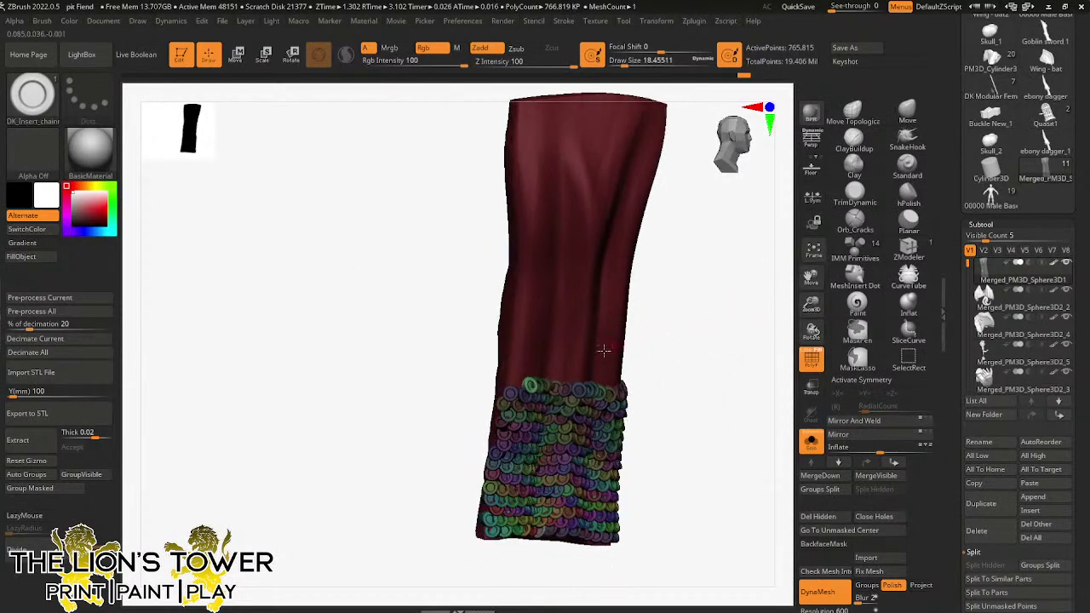
mouse_move(520, 384)
left_mouse_down()
mouse_move(521, 402)
mouse_move(553, 388)
mouse_move(508, 382)
mouse_move(517, 394)
left_mouse_up()
key("ctrl+z")
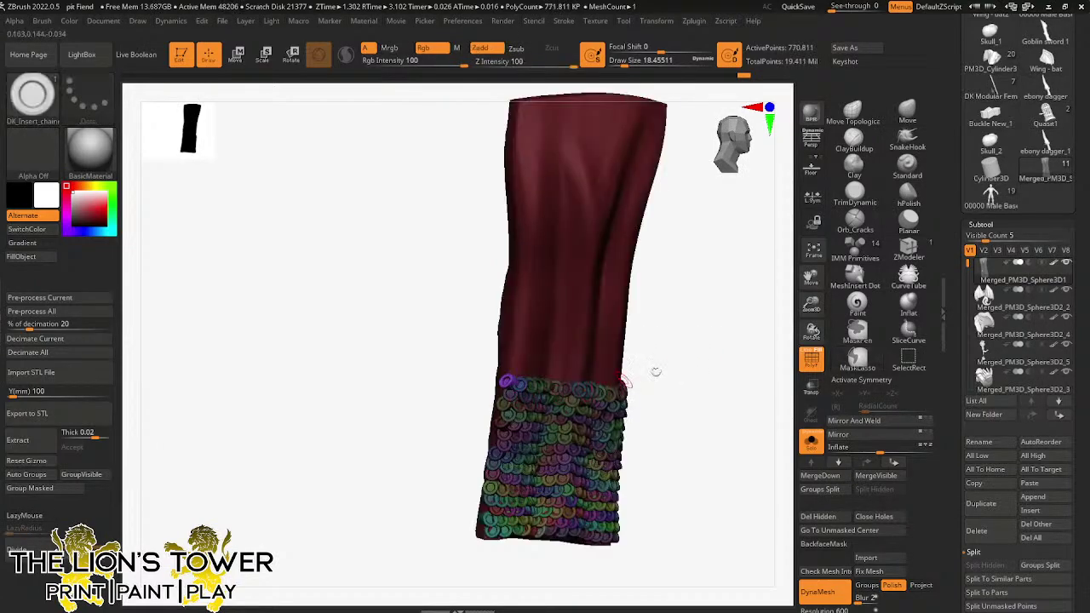
left_click_drag(657, 372, 509, 383)
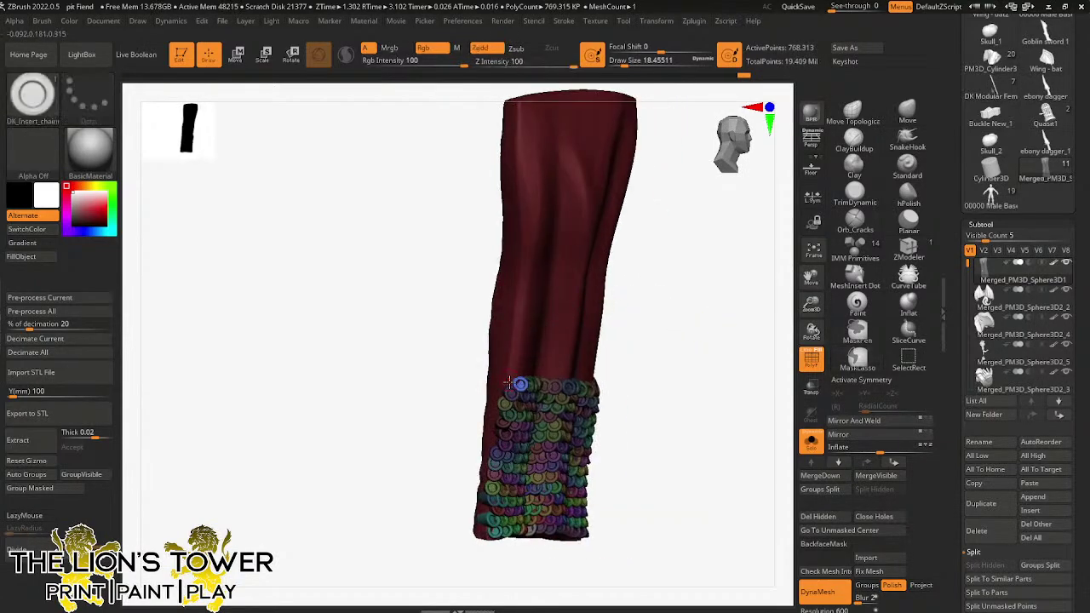
left_click_drag(649, 351, 608, 305)
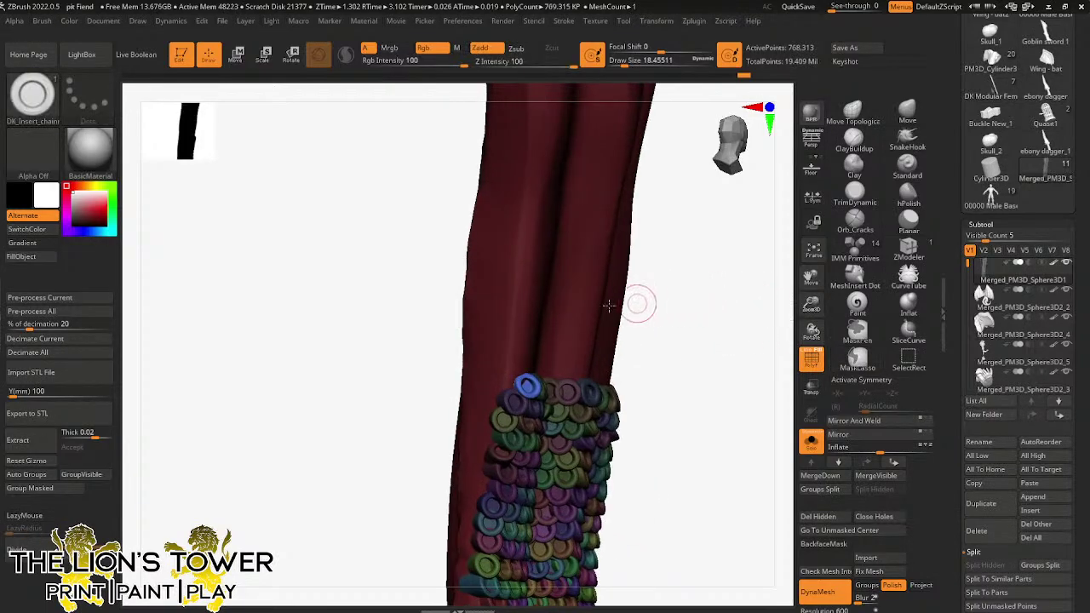
left_click_drag(506, 380, 516, 394)
- Start a sixteenth row of overlapping chainmail links above the fifteenth from the cloth's right edge towards mid-cloth
left_click_drag(641, 347, 734, 369)
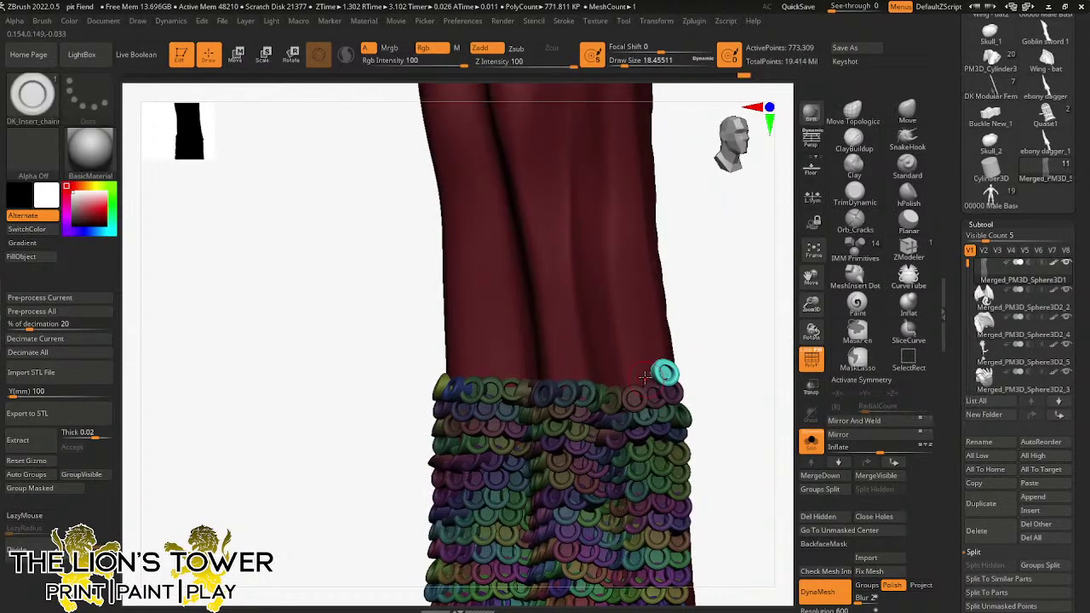
left_click_drag(645, 375, 628, 392)
left_click_drag(654, 344, 665, 340)
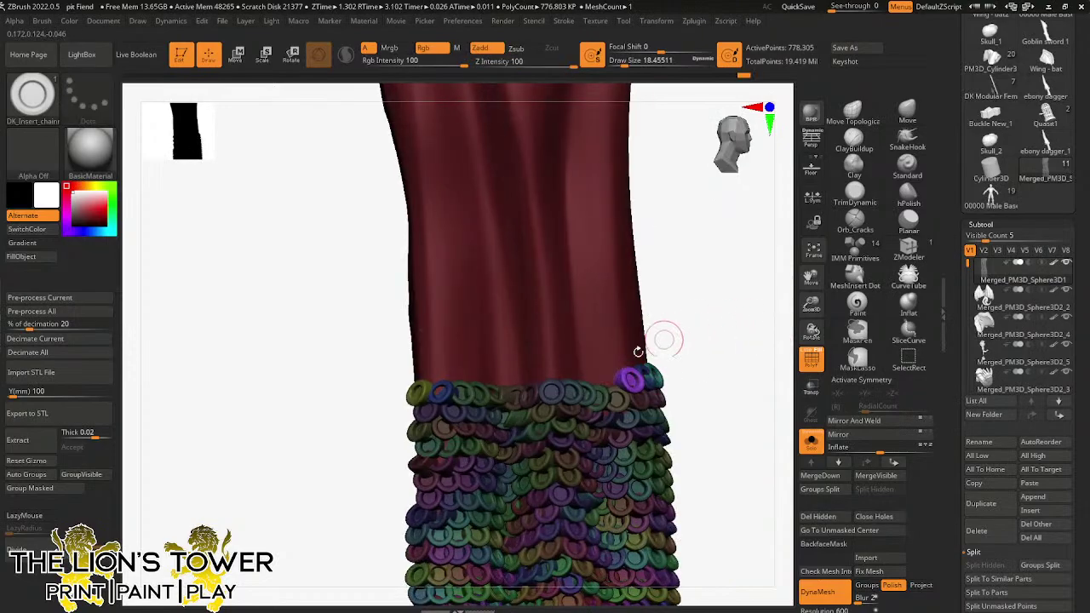
left_click_drag(609, 380, 609, 381)
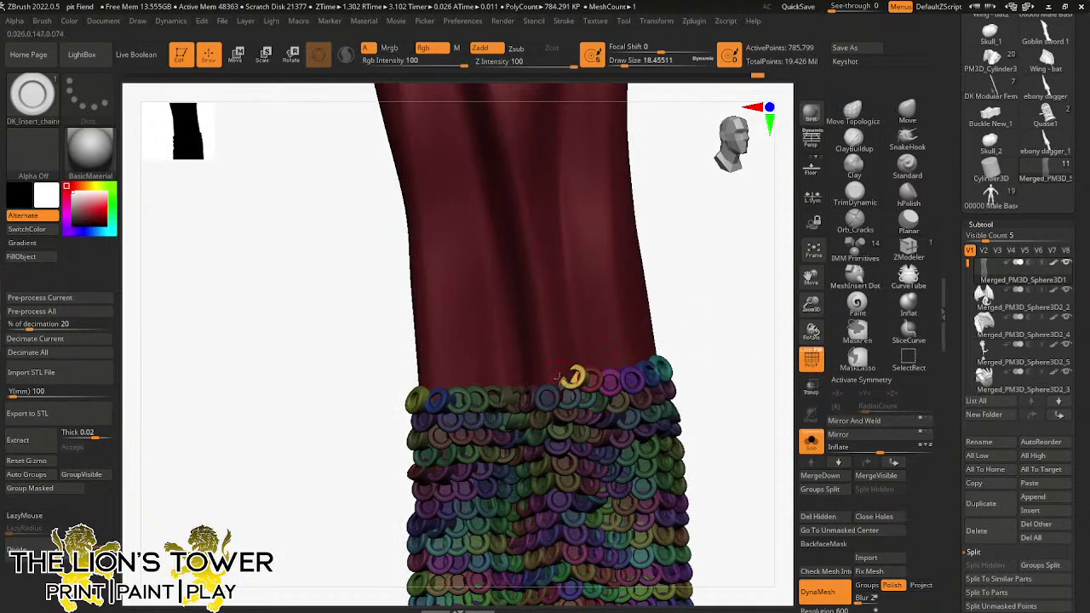
- Insert overlapping chainmail rings along the unfinished uppermost row, across the middle of the limb
key("ctrl")
left_click_drag(650, 320, 716, 294)
left_click_drag(543, 380, 542, 388)
left_click_drag(648, 328, 684, 323)
left_click_drag(521, 381, 521, 386)
key("ctrl")
left_click_drag(640, 334, 686, 327)
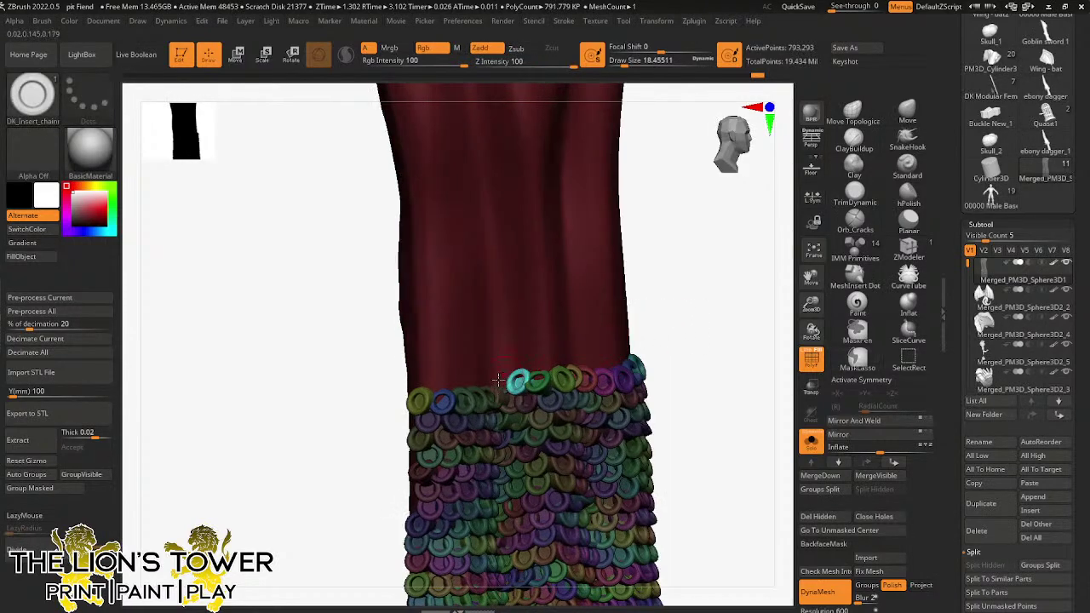
left_click_drag(501, 380, 481, 387)
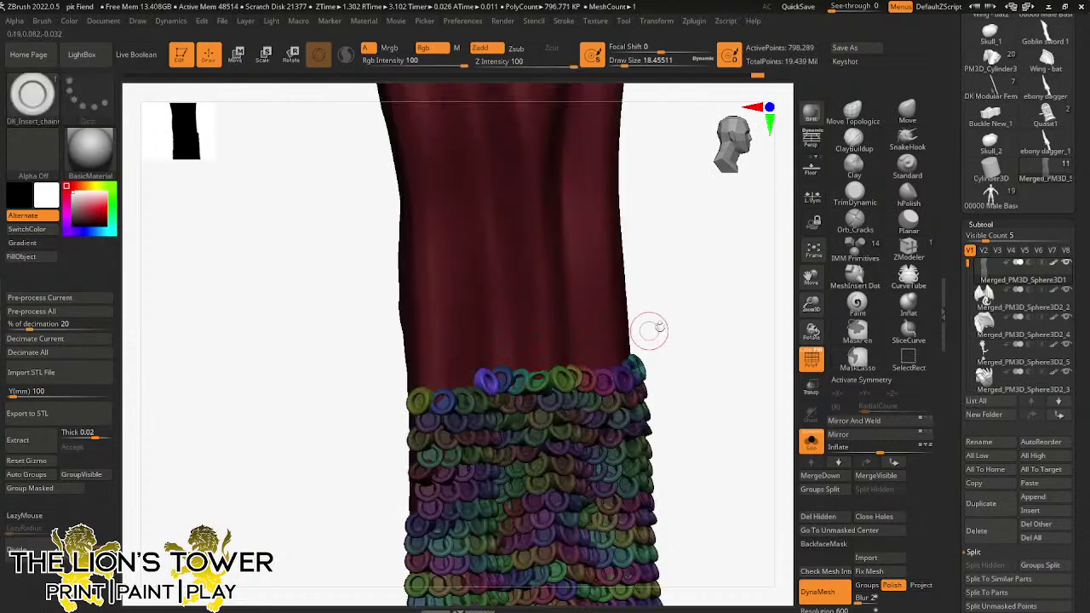
- Complete the uppermost row by inserting chainmail rings up to the limb's left edge
left_click_drag(650, 329, 700, 323)
left_click_drag(463, 382, 439, 390)
left_click_drag(678, 291, 708, 273)
left_click_drag(421, 384, 420, 390)
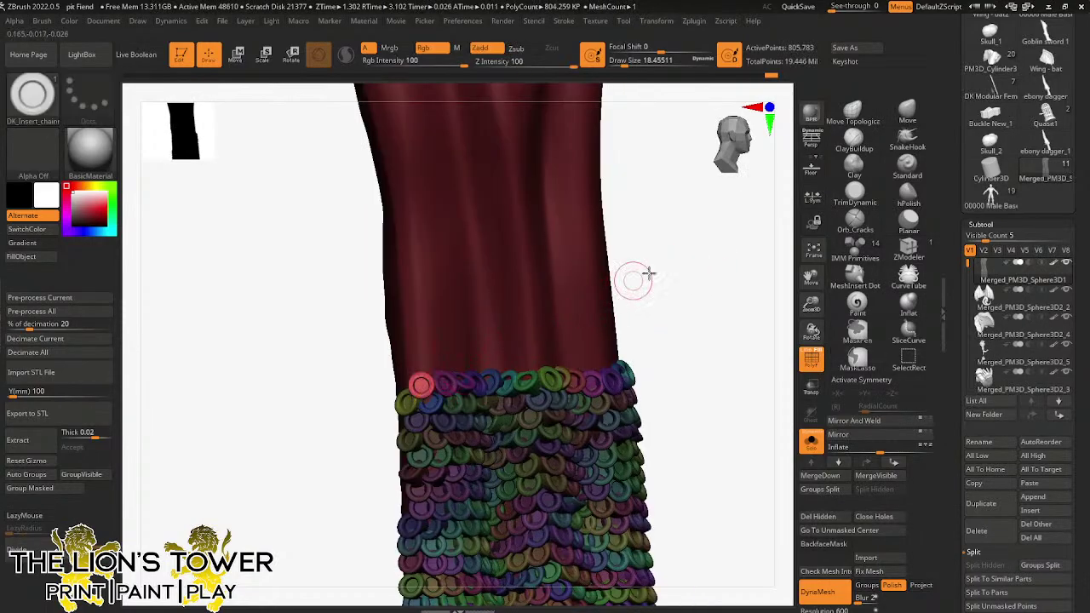
left_click_drag(649, 272, 715, 266)
left_click_drag(403, 383, 403, 395)
left_click_drag(596, 330, 485, 343)
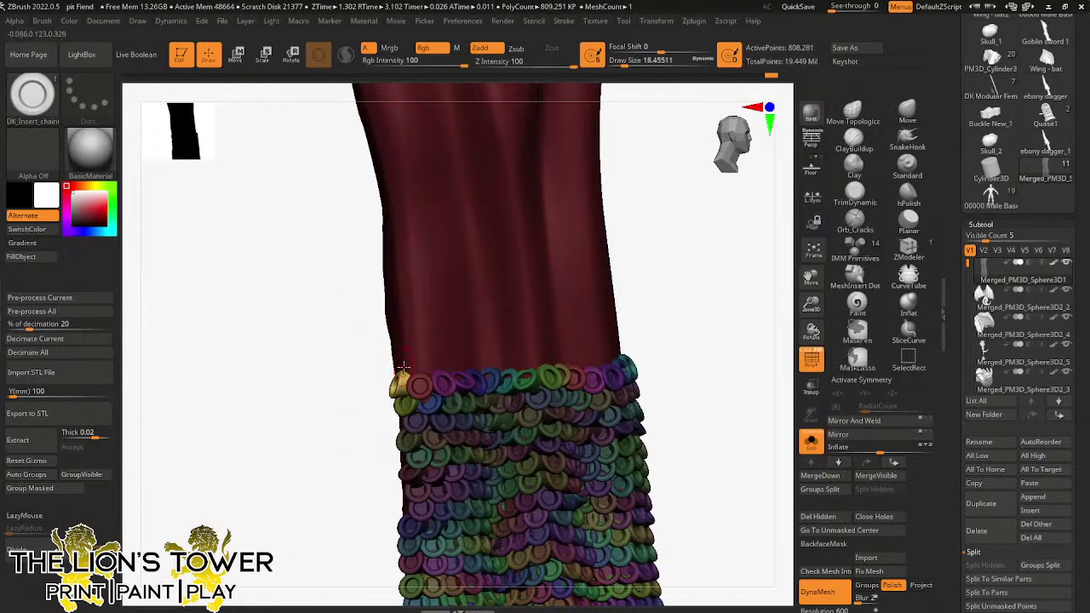
left_click_drag(409, 367, 407, 382)
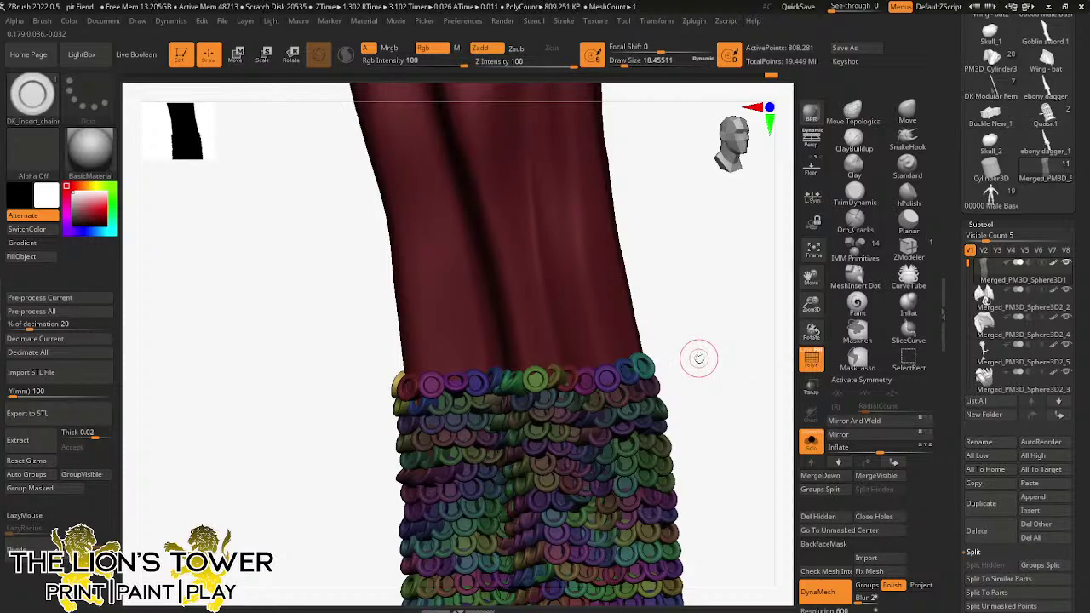
- Start another chainmail row above the finished one, inserting rings from the limb's right edge to its middle
left_click(631, 350)
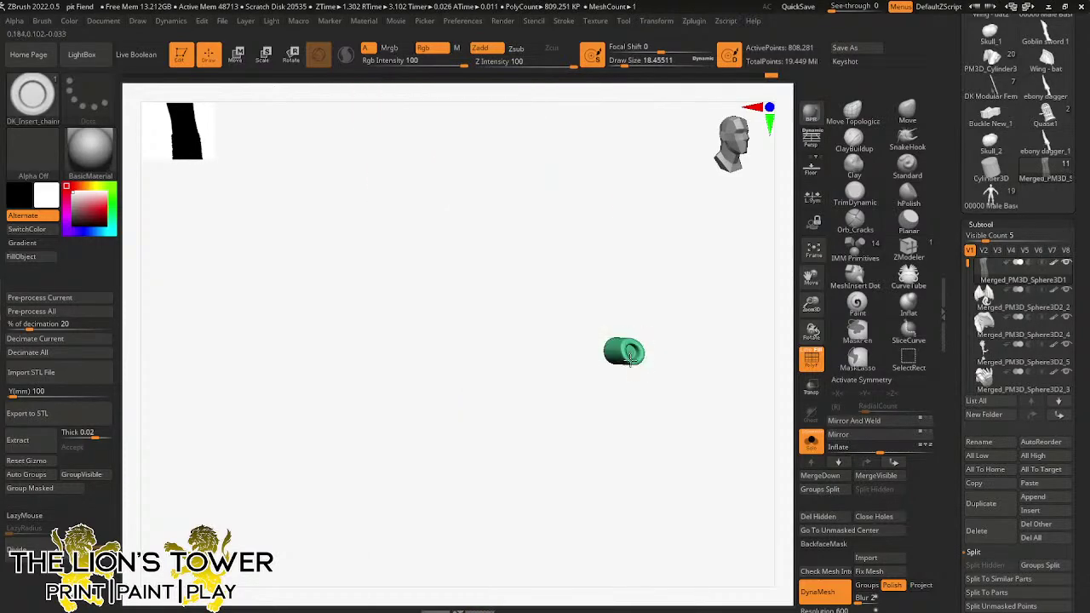
left_click(611, 357)
left_click(599, 365)
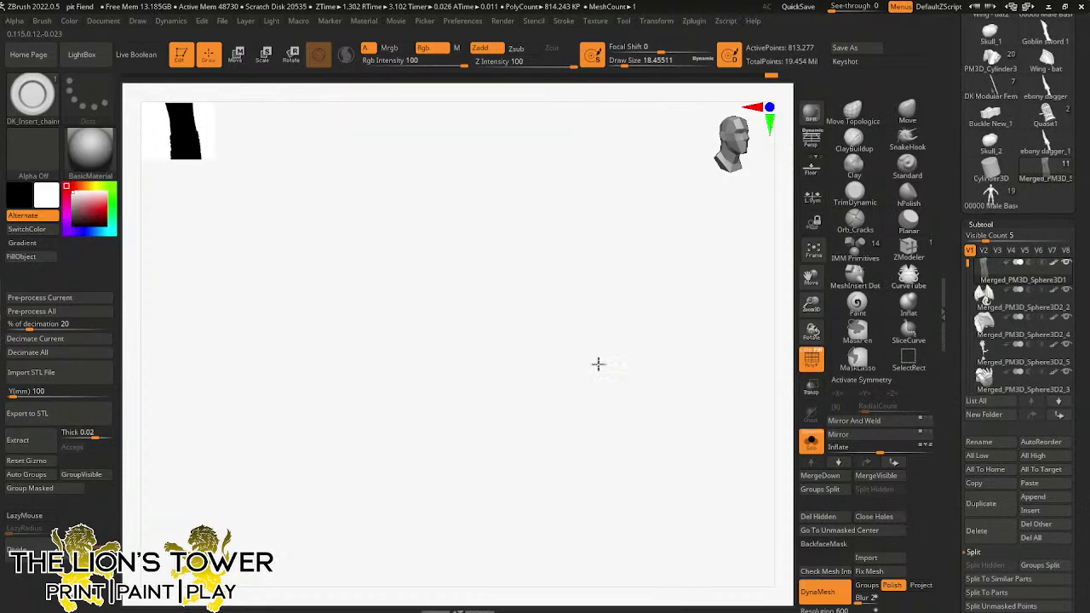
mouse_move(672, 368)
left_mouse_down()
mouse_move(723, 355)
mouse_move(567, 417)
left_mouse_up()
mouse_move(646, 372)
left_mouse_down()
mouse_move(659, 369)
mouse_move(645, 369)
left_mouse_up()
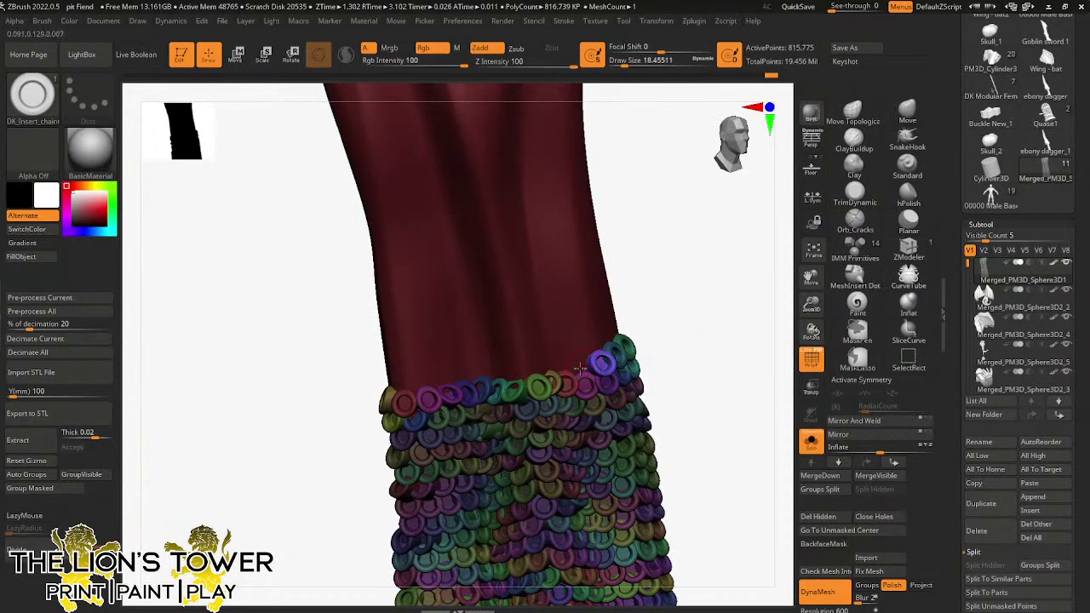
left_click(580, 369)
mouse_move(652, 306)
left_mouse_down()
mouse_move(623, 320)
mouse_move(669, 311)
mouse_move(640, 323)
left_mouse_up()
left_click(562, 372)
mouse_move(541, 372)
left_mouse_down()
mouse_move(547, 389)
mouse_move(529, 373)
mouse_move(510, 376)
left_mouse_up()
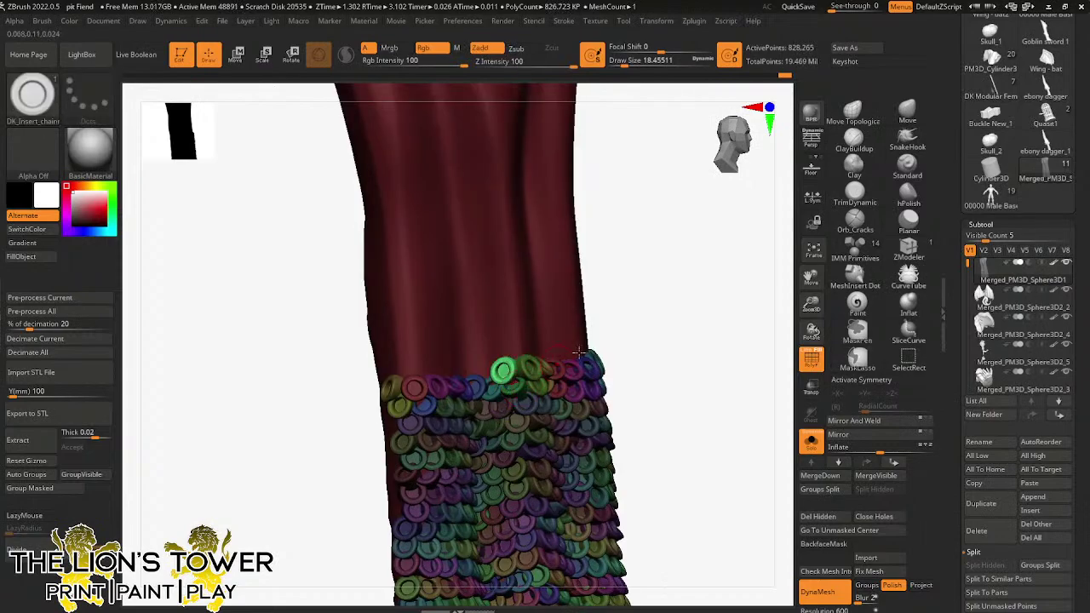
- Extend the new chainmail row past the limb's middle fold, re-placing a ring where needed
left_click_drag(672, 308, 640, 315)
left_click_drag(486, 371, 491, 378)
left_click_drag(729, 308, 754, 339)
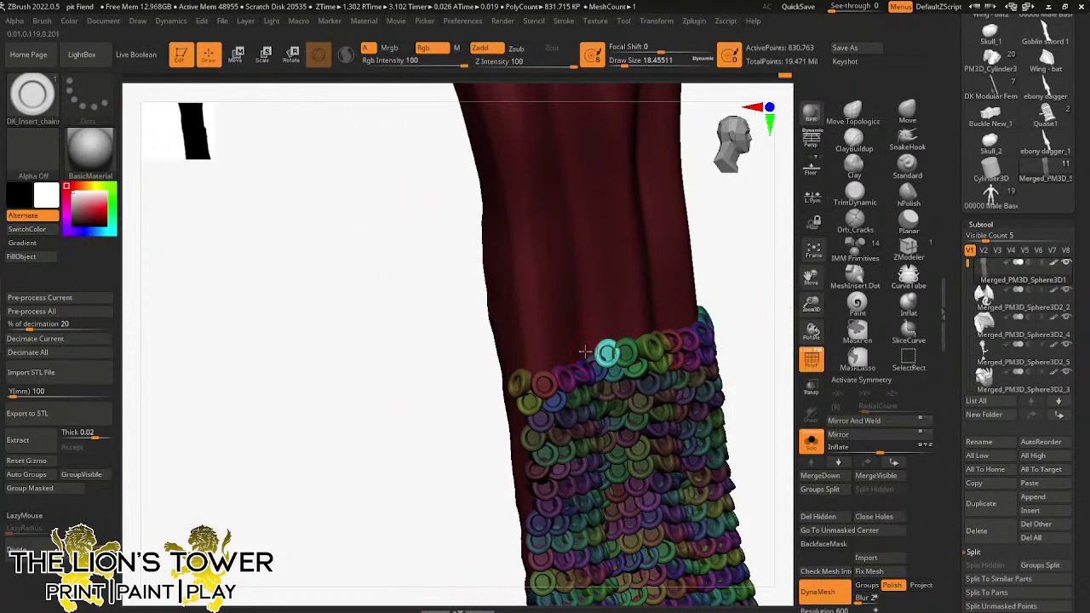
left_click_drag(586, 354, 597, 376)
left_click_drag(730, 302, 740, 305)
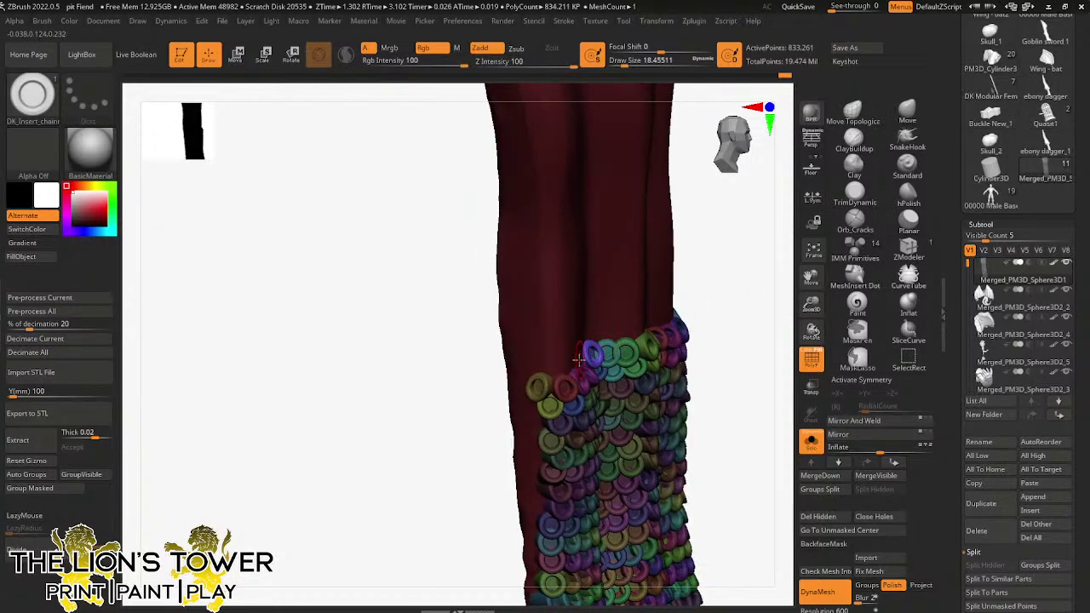
left_click(582, 366, "ctrl+shift")
left_click(581, 380, "ctrl+shift")
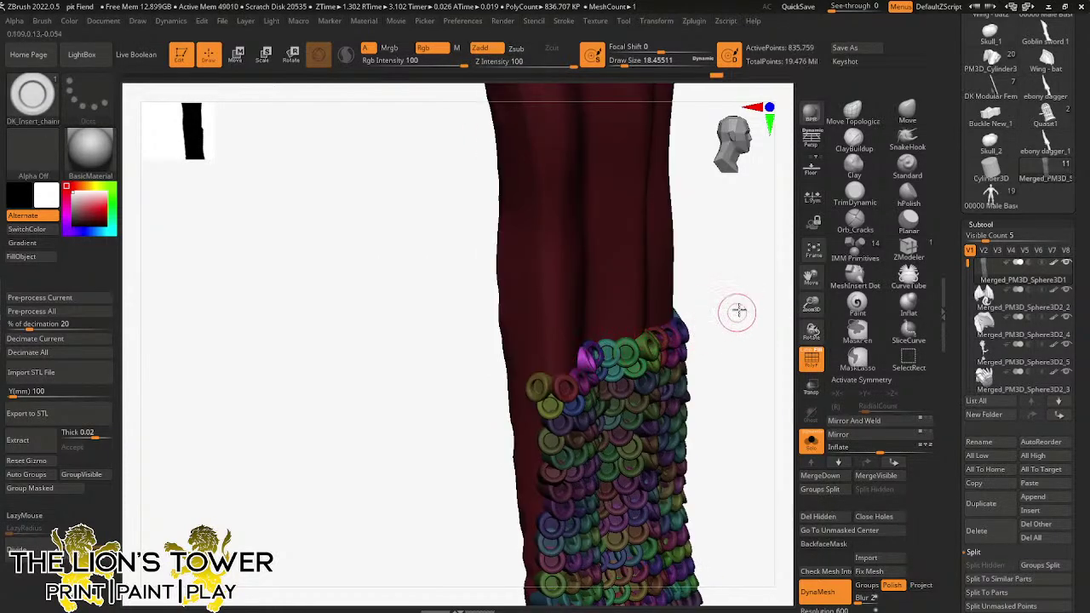
left_click_drag(737, 312, 693, 317)
key("ctrl+z")
left_click_drag(589, 355, 575, 387)
left_click_drag(483, 469, 506, 467)
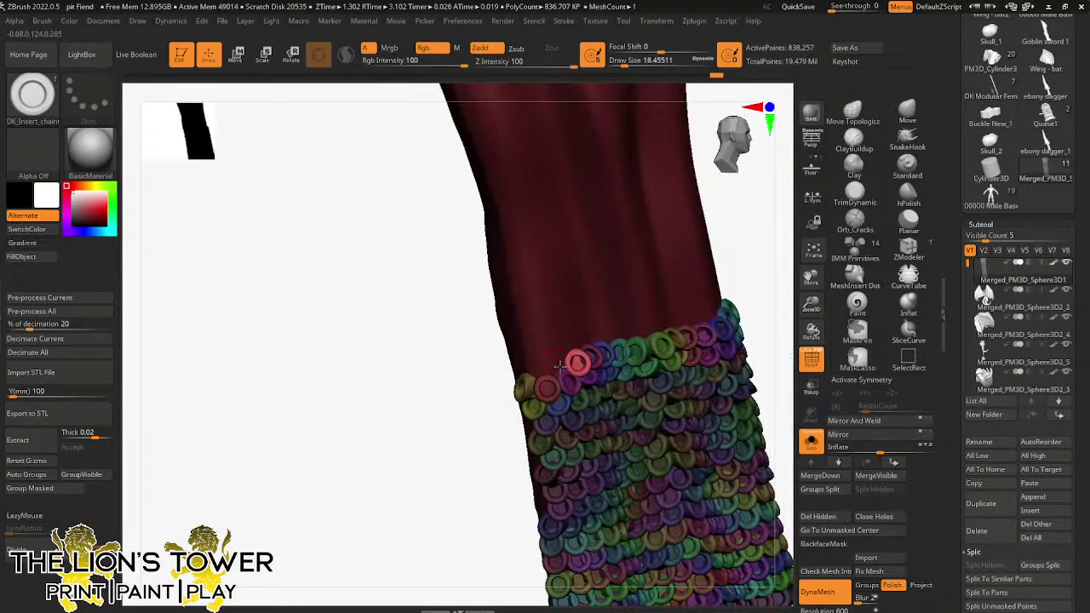
- Finish the new row with chainmail rings reaching the left edge of the limb
left_click_drag(576, 362, 569, 386)
left_click_drag(730, 283, 763, 293)
left_click_drag(543, 371, 549, 390)
left_click_drag(721, 284, 751, 287)
left_click_drag(535, 369, 539, 387)
left_click_drag(730, 306, 773, 315)
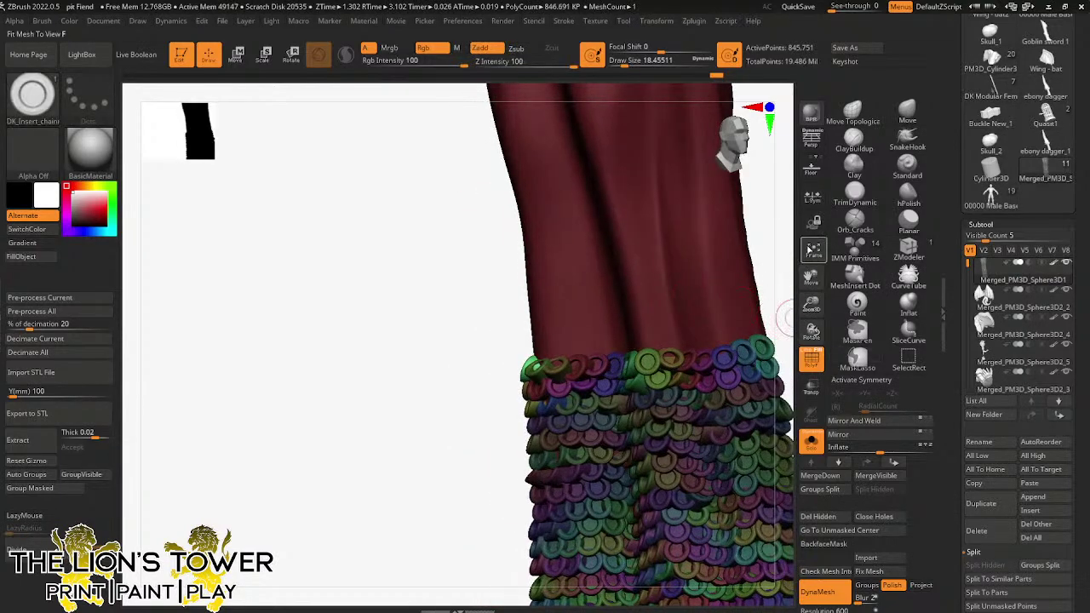
- Begin the next row up, overlapping chainmail rings from the limb's right edge towards its middle
left_click_drag(811, 278, 746, 336)
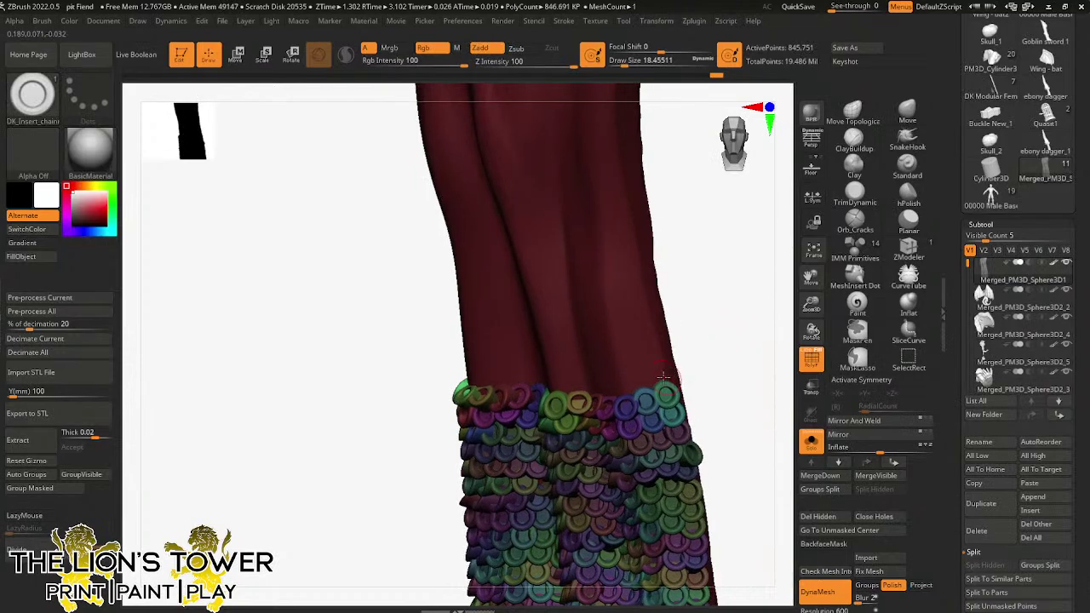
left_click_drag(664, 377, 667, 395)
left_click_drag(715, 341, 728, 357, "ctrl")
left_click_drag(724, 349, 753, 352)
left_click_drag(640, 381, 653, 396)
left_click_drag(720, 350, 705, 352)
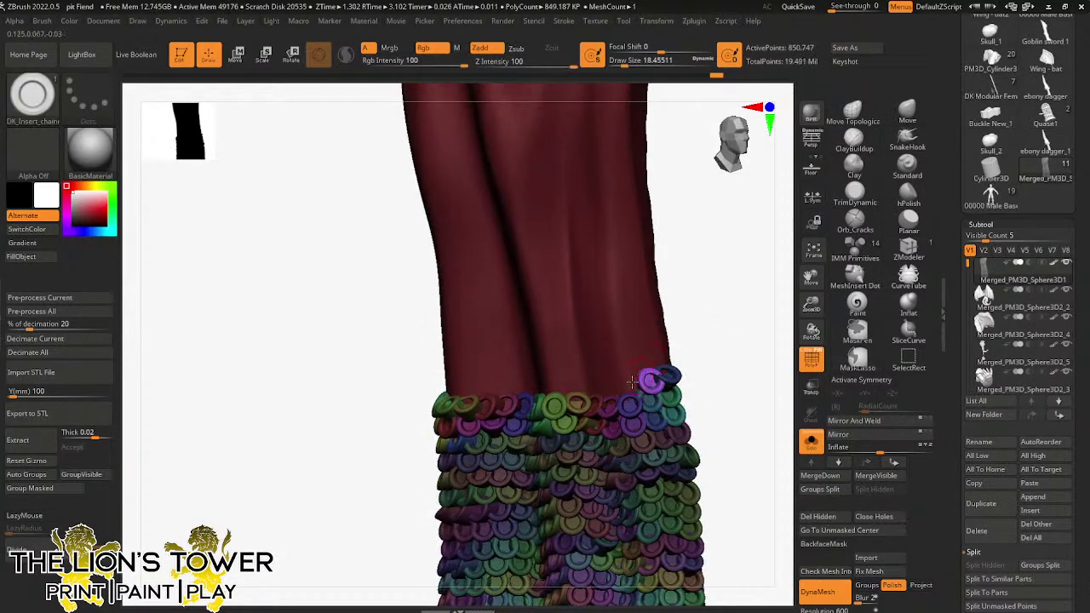
left_click_drag(632, 382, 644, 395)
left_click_drag(713, 332, 696, 360)
left_click_drag(782, 316, 717, 339)
left_click_drag(618, 377, 625, 395)
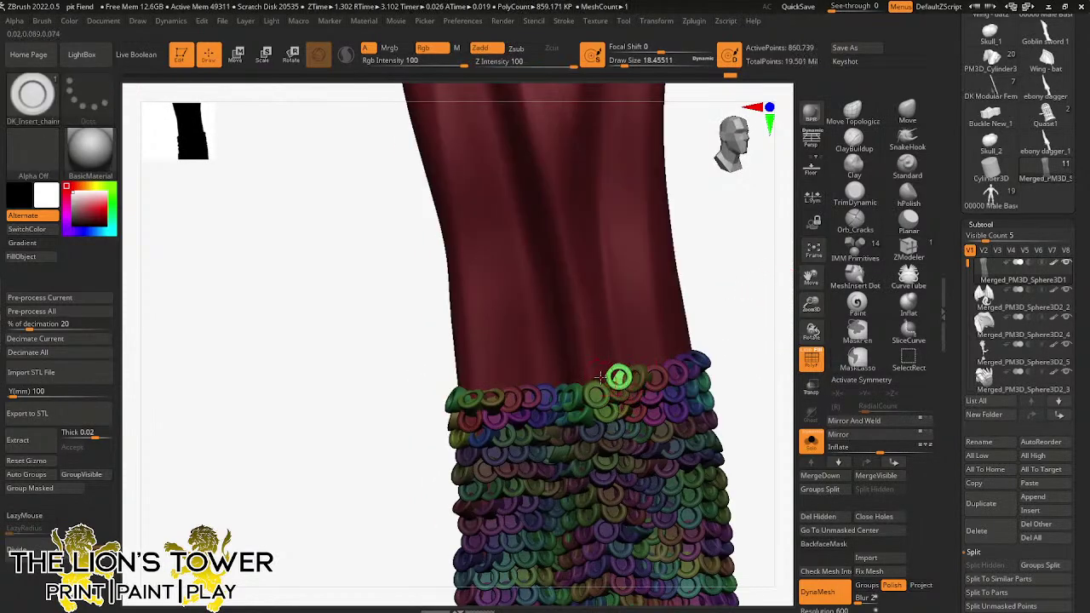
- Insert the remaining chainmail rings of this row across to the limb's left edge, re-placing the end ring
left_click(585, 390, "ctrl+shift")
left_click(670, 305, "ctrl+shift")
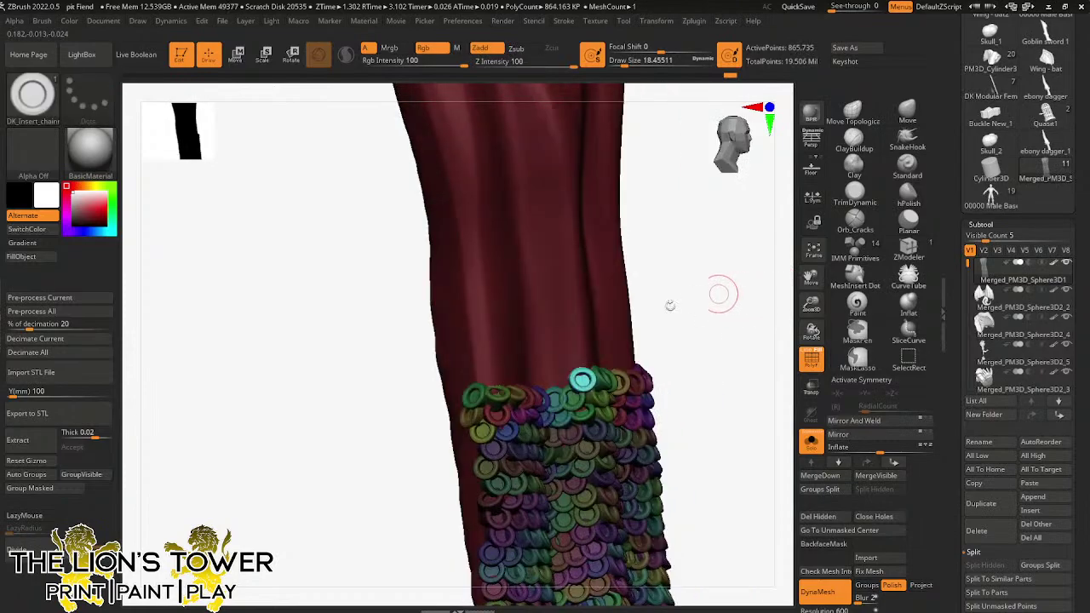
left_click_drag(681, 318, 543, 377)
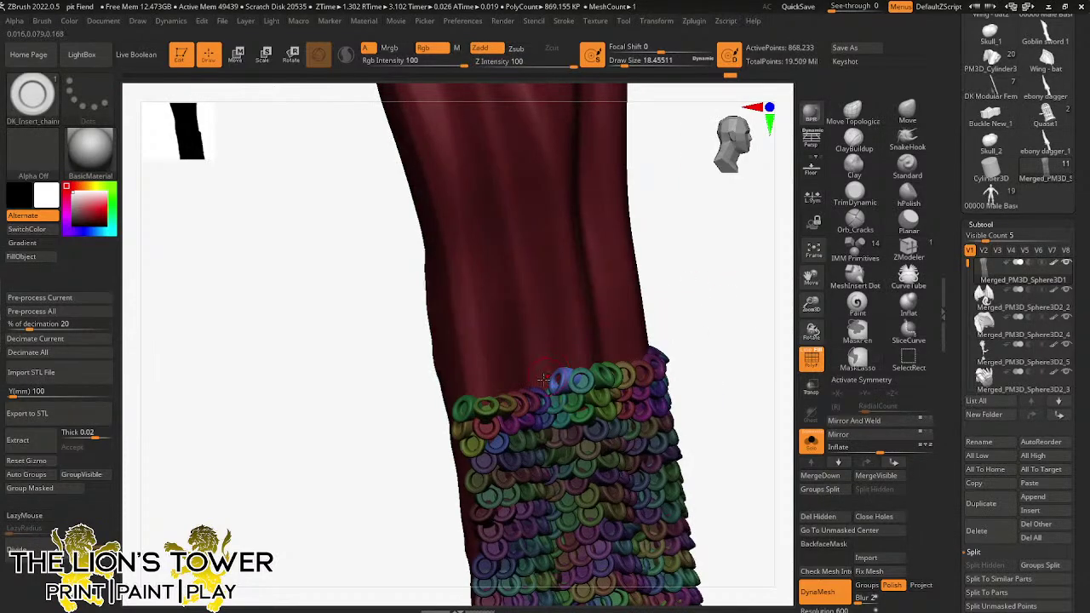
left_click_drag(694, 292, 523, 384)
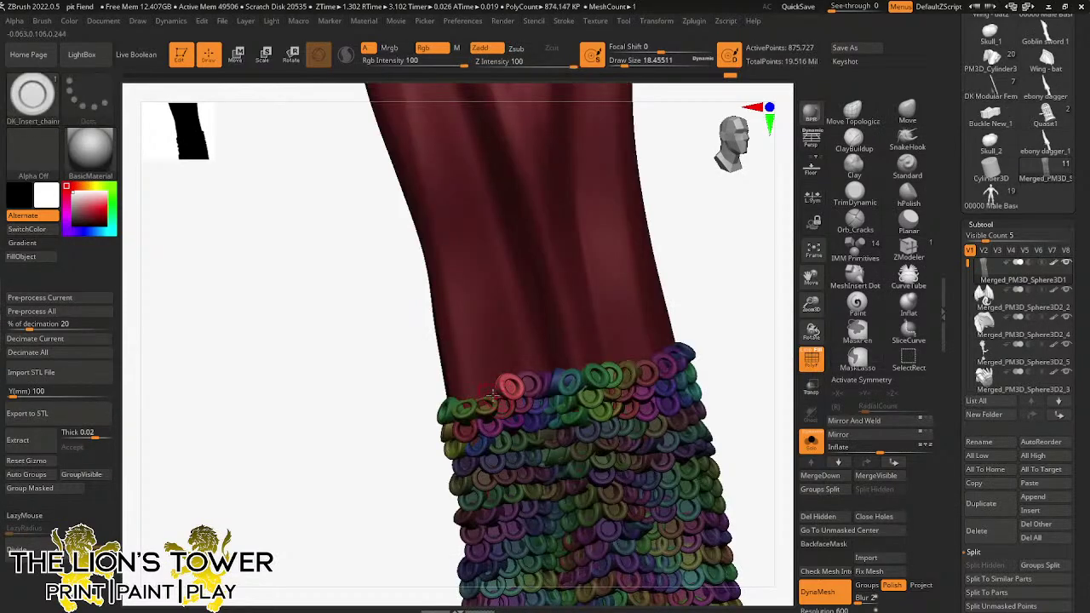
left_click_drag(698, 286, 567, 331)
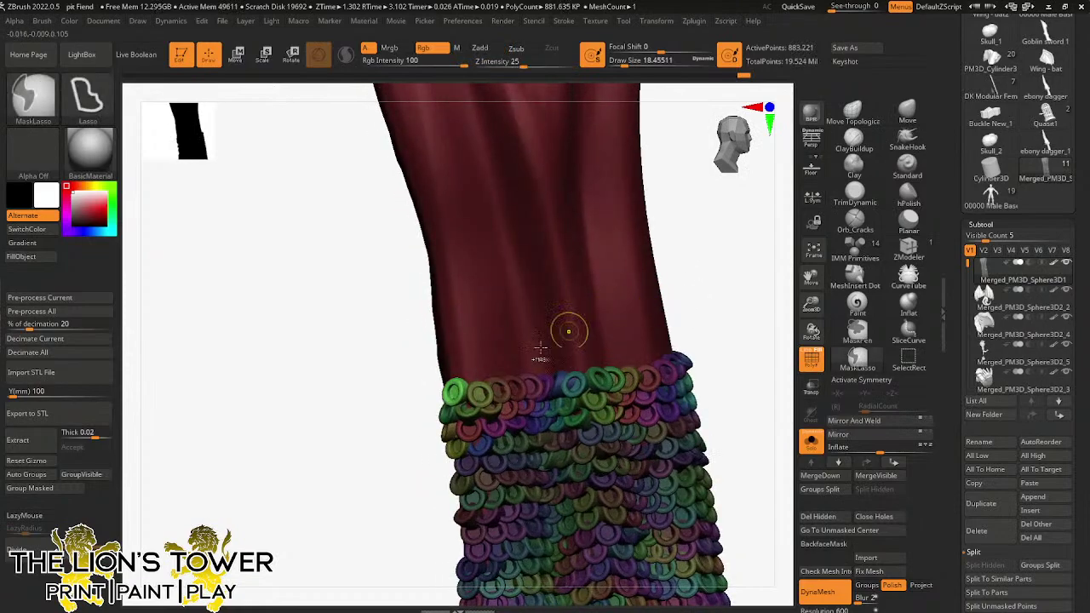
key("ctrl+z")
left_click_drag(457, 393, 470, 390)
- Start a further chainmail row above the last one, placing its first rings at the limb's right edge
left_click_drag(736, 294, 649, 366)
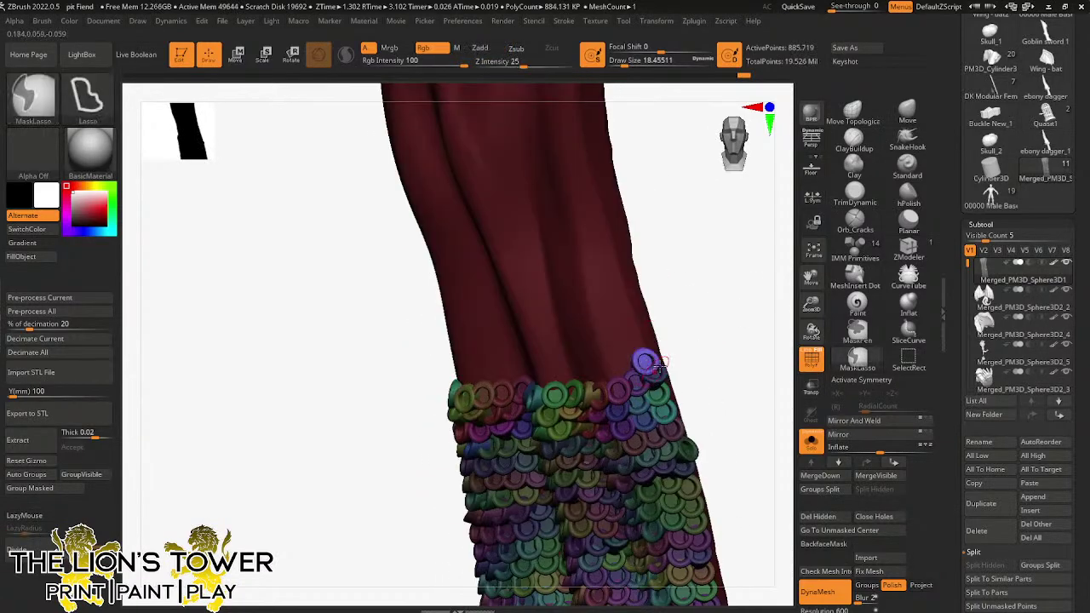
left_click_drag(705, 328, 723, 340, "ctrl")
left_click_drag(711, 332, 739, 327)
left_click_drag(628, 367, 612, 388)
left_click_drag(694, 312, 723, 315)
left_click_drag(588, 376, 596, 387)
left_click_drag(681, 328, 722, 330)
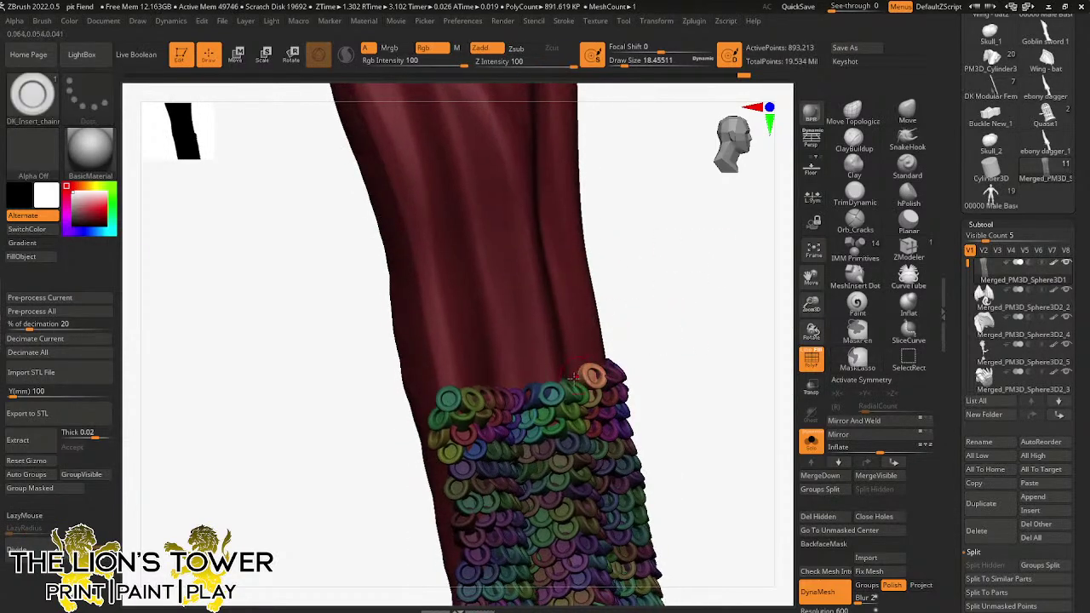
- Undo the misplaced ring, reinsert it, and add more chainmail rings towards the middle of the row
left_click_drag(563, 380, 568, 388)
left_click_drag(707, 353, 656, 363)
key("ctrl+z")
left_click(572, 375, "ctrl+shift")
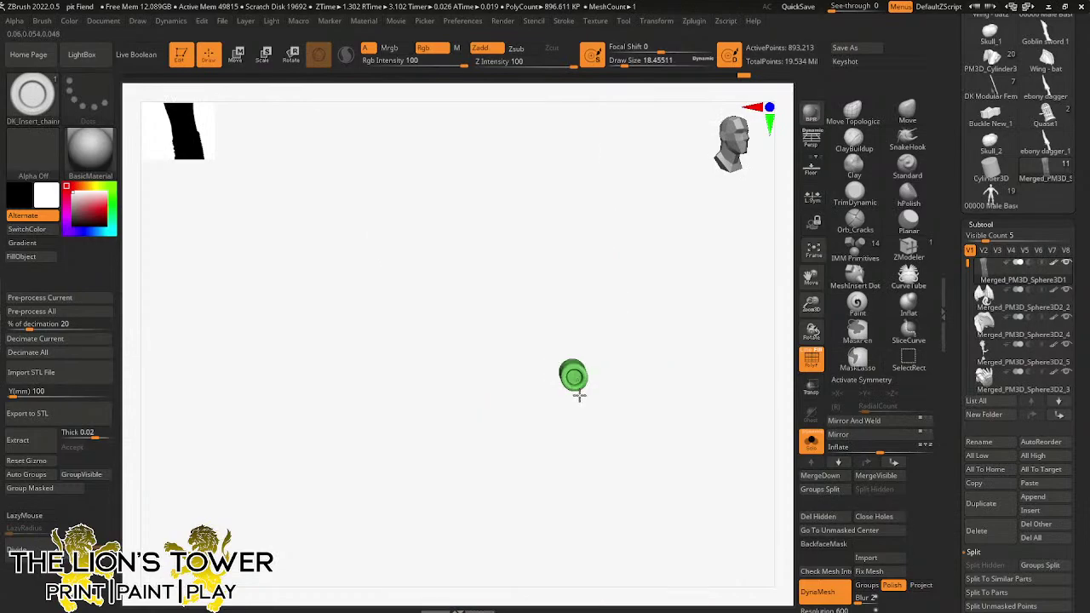
left_click(681, 318, "ctrl+shift")
left_click_drag(690, 315, 619, 324)
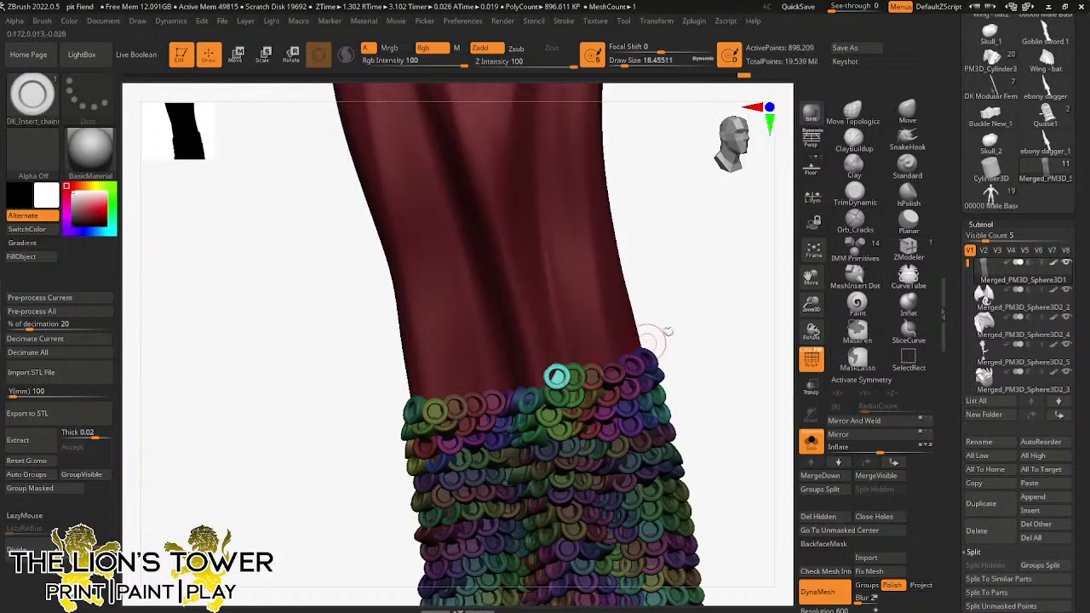
left_click(540, 380, "ctrl+shift")
left_click(681, 319, "ctrl+shift")
left_click_drag(681, 319, 734, 312)
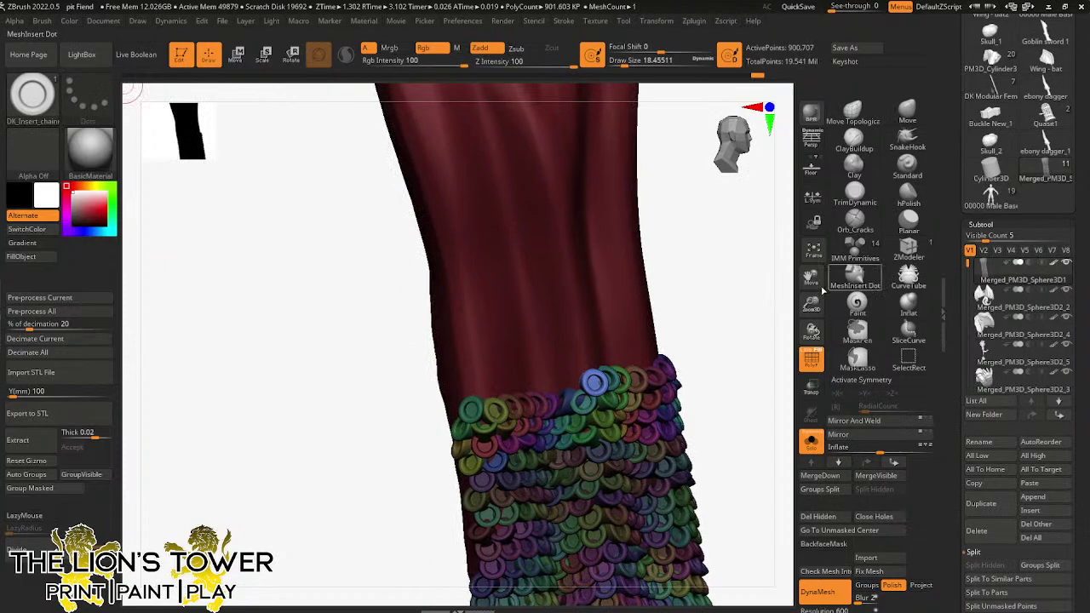
- Continue the row by inserting overlapping chainmail rings across the limb's central fold
left_click(574, 382, "ctrl+shift")
left_click(715, 318, "ctrl+shift")
left_click(558, 388, "ctrl+shift")
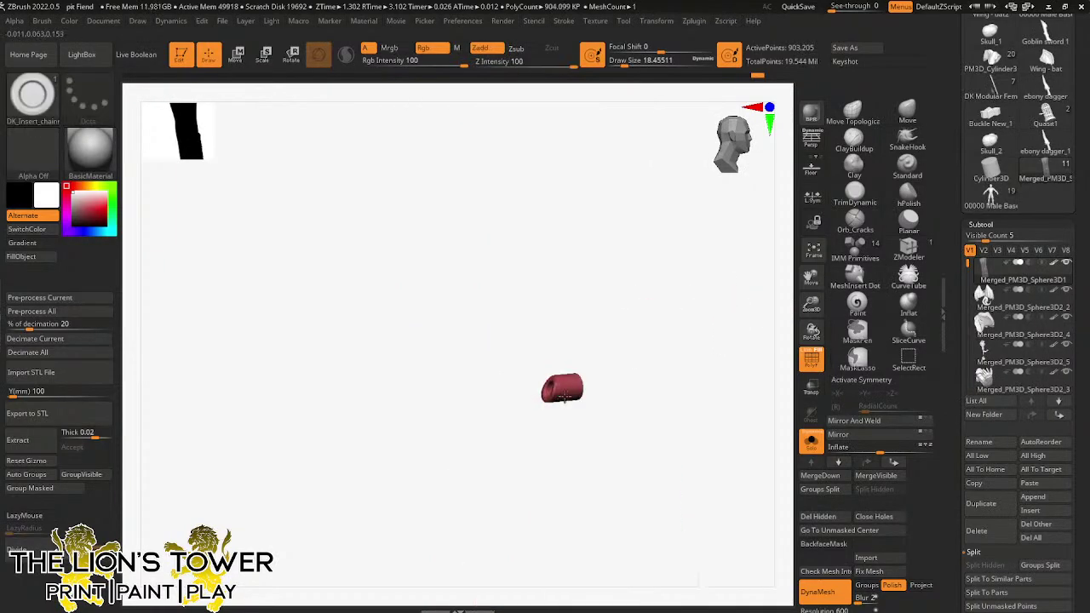
left_click(683, 314, "ctrl+shift")
left_click(561, 404, "ctrl+shift")
left_click(686, 327, "ctrl+shift")
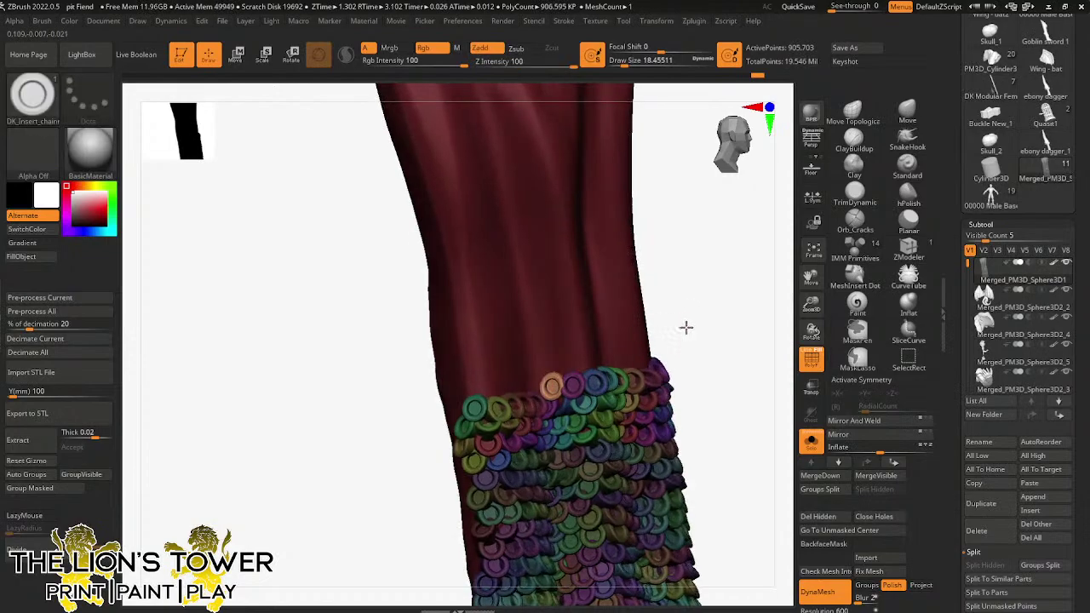
left_click(540, 388, "ctrl+shift")
left_click(697, 309, "ctrl+shift")
- Complete the row with chainmail rings over the remaining stretch to the limb's left edge
mouse_move(697, 309)
left_mouse_down("ctrl")
mouse_move(720, 334)
mouse_move(700, 330)
left_mouse_up("ctrl")
mouse_move(523, 385)
left_mouse_down()
mouse_move(528, 398)
mouse_move(512, 400)
left_mouse_up()
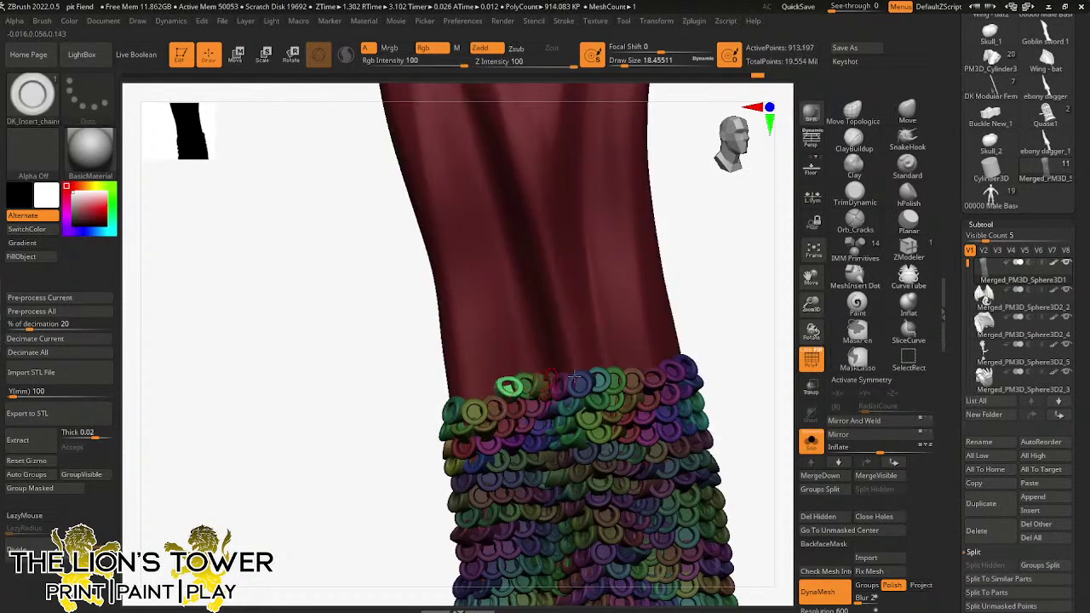
left_click_drag(710, 295, 676, 286)
left_click_drag(491, 389, 494, 401)
left_click_drag(809, 281, 885, 254)
left_click_drag(554, 377, 554, 378)
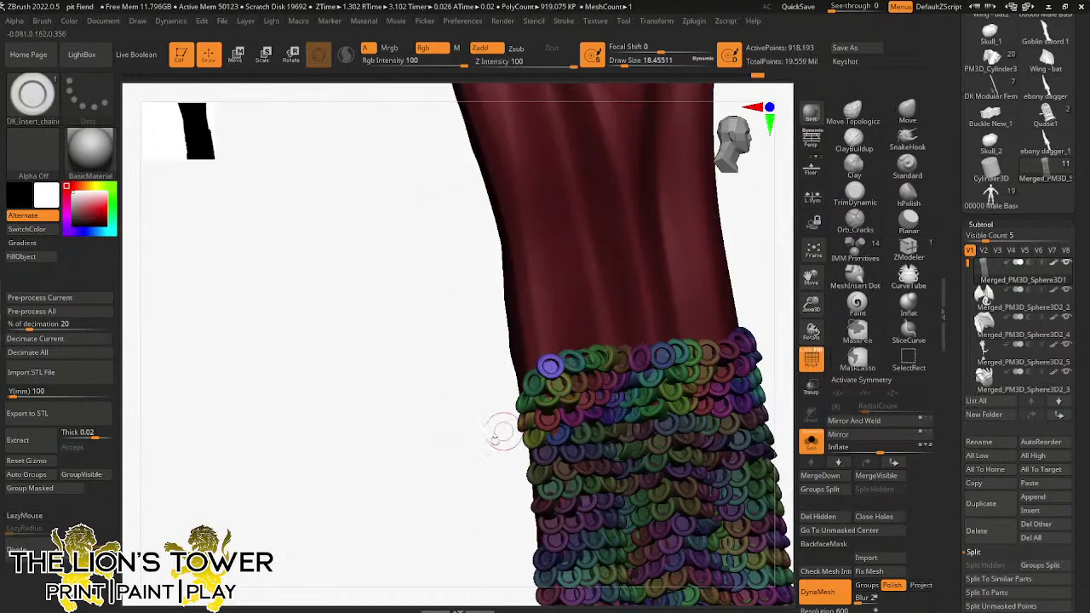
left_click_drag(499, 438, 549, 434)
left_click_drag(527, 366, 532, 378)
- Start one more row above the completed one, inserting chainmail rings inward from the limb's right edge
mouse_move(756, 298)
left_mouse_down()
mouse_move(766, 281)
mouse_move(778, 287)
mouse_move(729, 302)
mouse_move(736, 316)
mouse_move(676, 333)
mouse_move(649, 378)
mouse_move(670, 372)
mouse_move(660, 385)
left_mouse_up()
key("ctrl+z")
left_click_drag(713, 330, 723, 329)
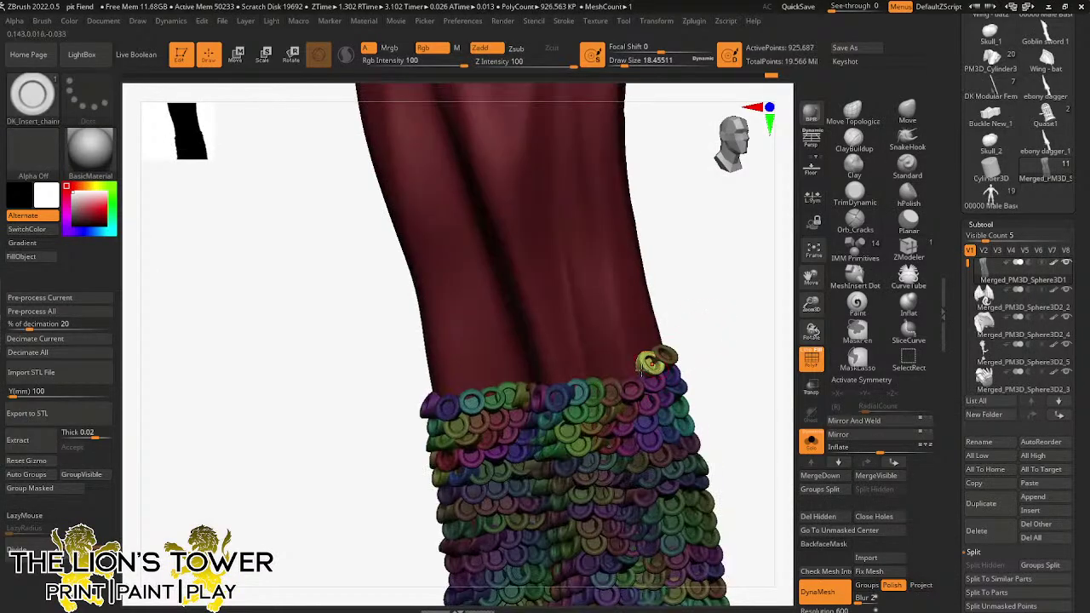
left_click_drag(629, 372, 636, 391)
left_click_drag(683, 319, 694, 318)
mouse_move(609, 373)
left_mouse_down()
mouse_move(610, 390)
mouse_move(579, 377)
mouse_move(591, 388)
left_mouse_up()
left_click_drag(688, 312, 700, 312)
left_click_drag(571, 373, 573, 390)
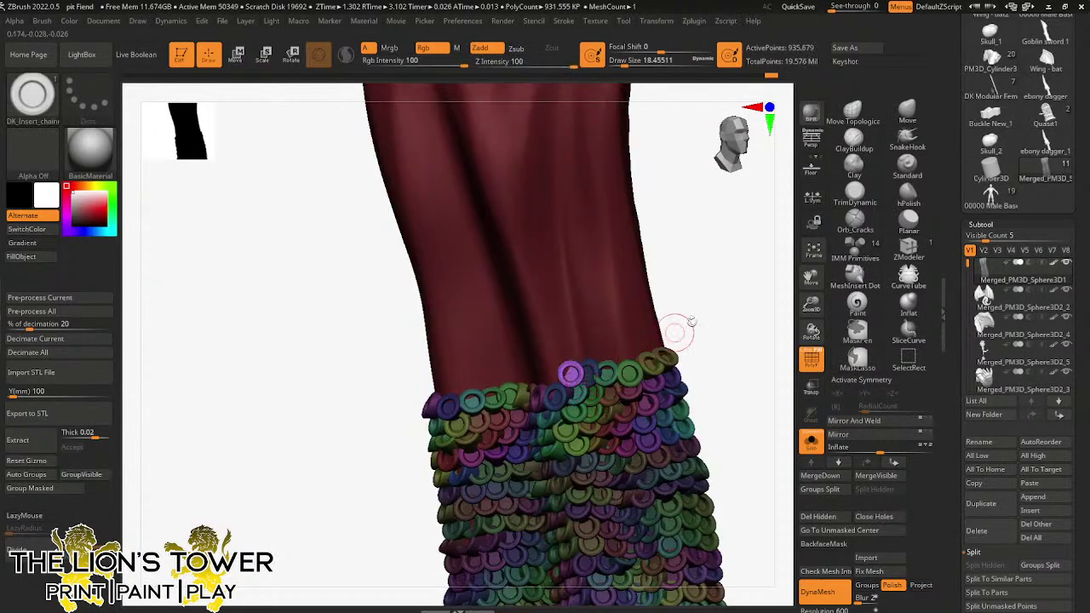
- Add two more chainmail rings to the newest row around the limb's central fold
left_click_drag(675, 332, 686, 331)
left_click_drag(554, 378, 557, 394)
left_click_drag(678, 319, 700, 314)
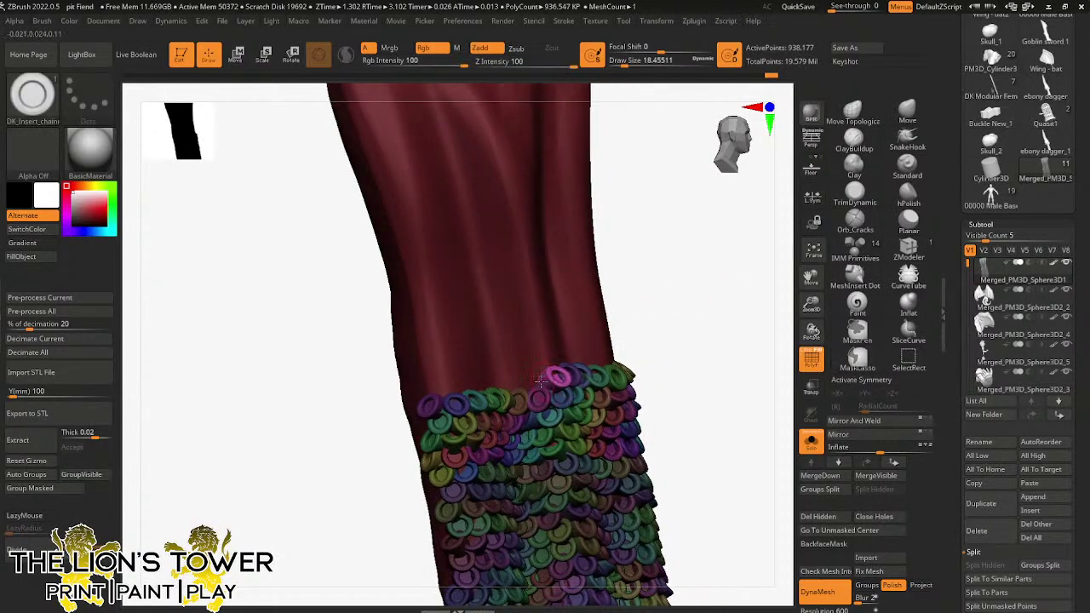
left_click_drag(532, 378, 535, 392)
left_click_drag(805, 286, 824, 282)
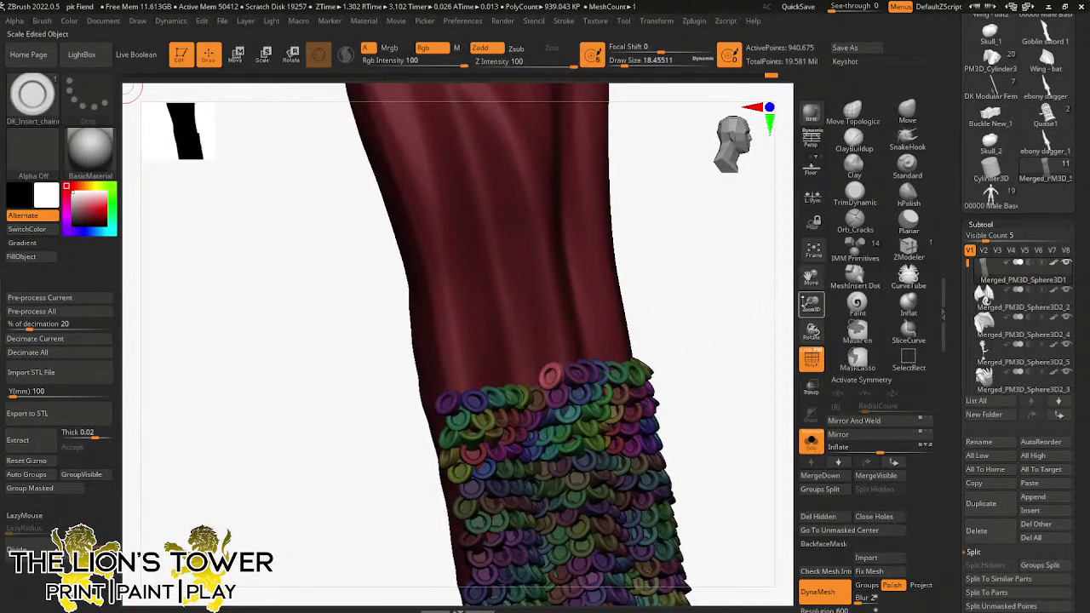
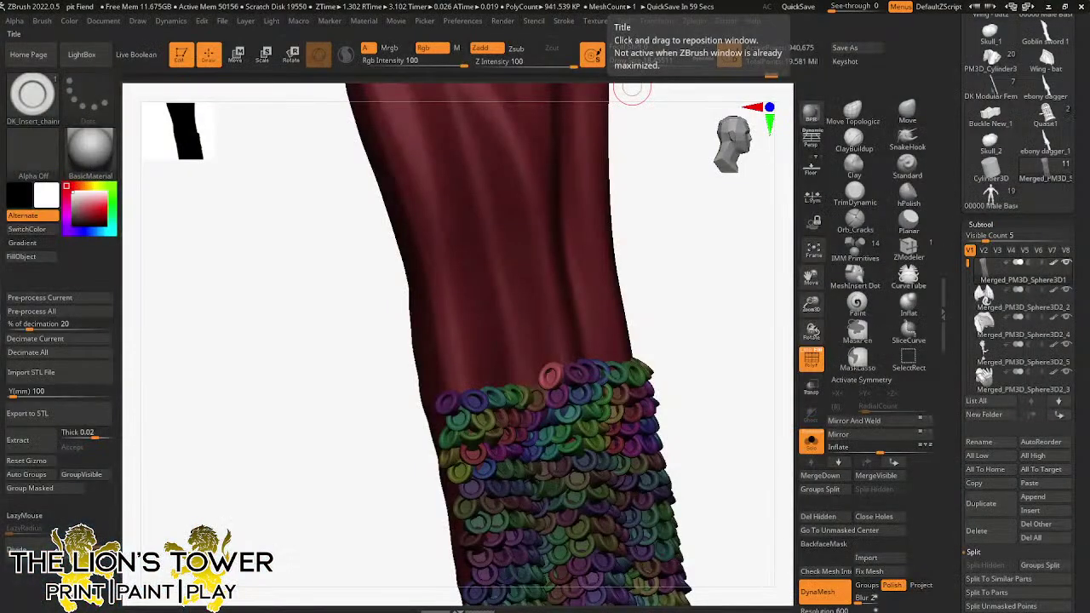
- Switch to the browser, open the STLs collection of The Lion's Tower store and filter it by the race Devil
left_click_drag(265, 0, 324, 13)
left_click(305, 378)
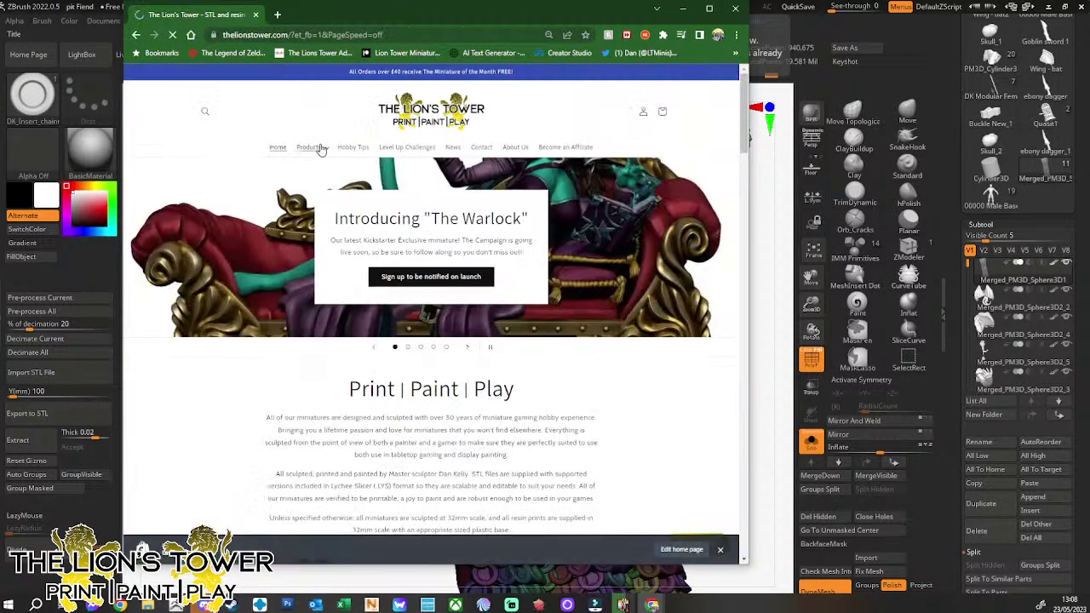
left_click(330, 150)
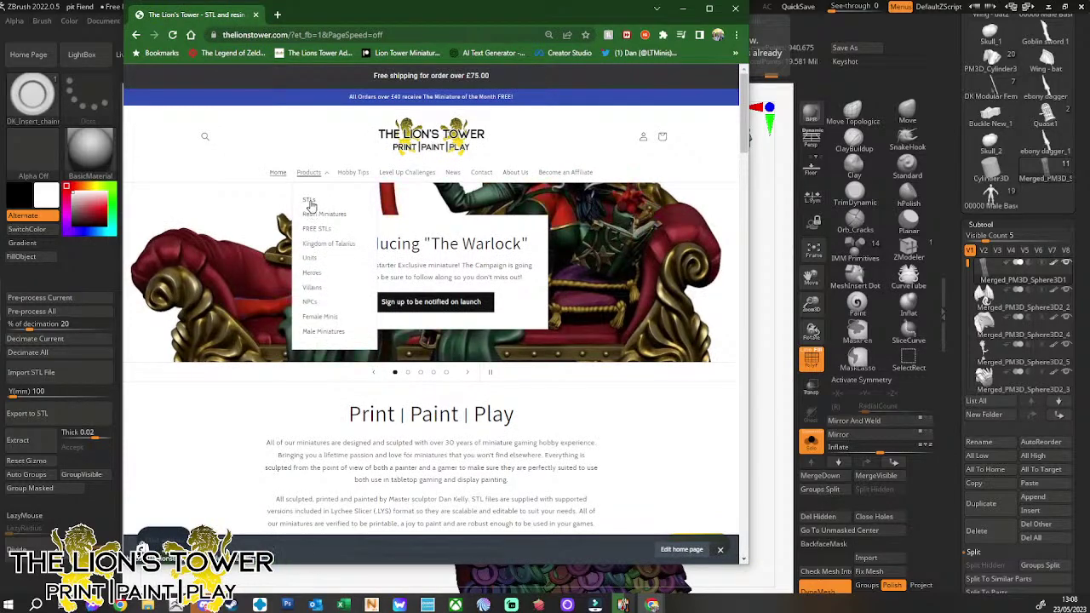
left_click(309, 204)
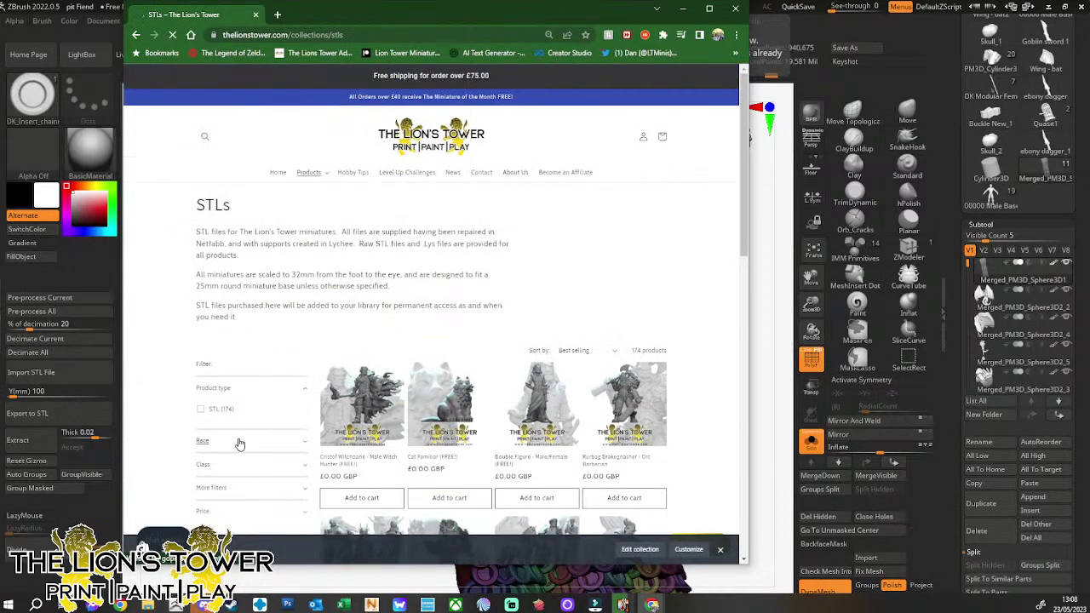
scroll(247, 441, "down", 1)
left_click(273, 384)
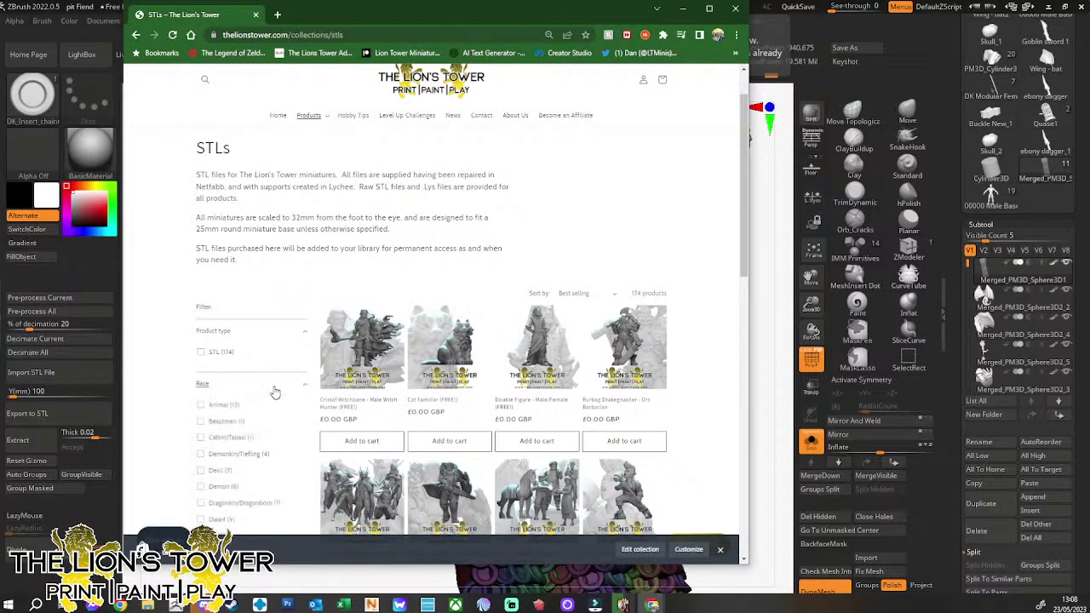
scroll(289, 480, "down", 1)
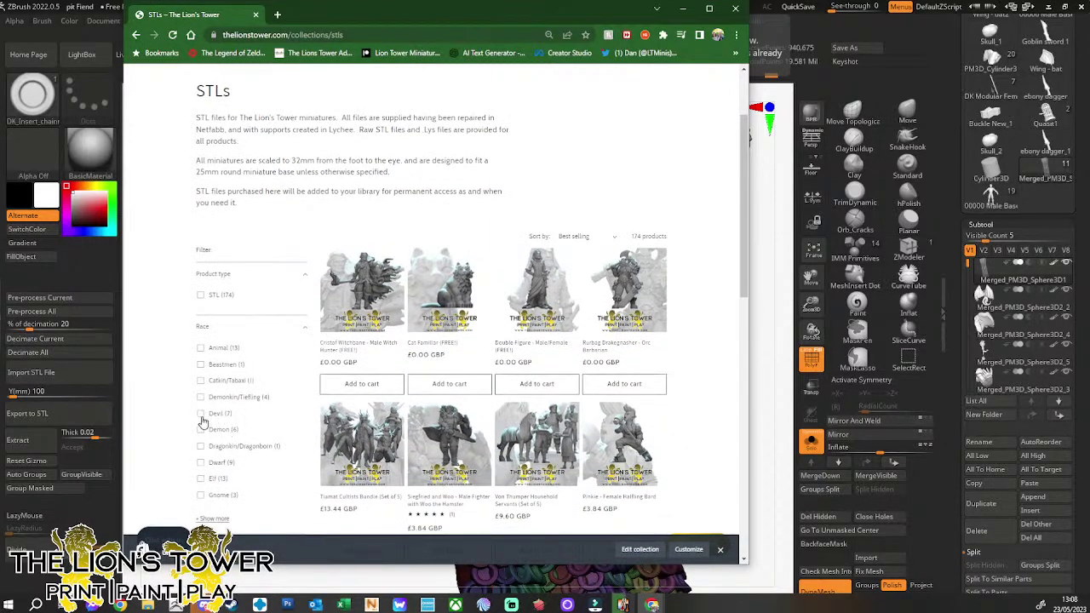
left_click(214, 415)
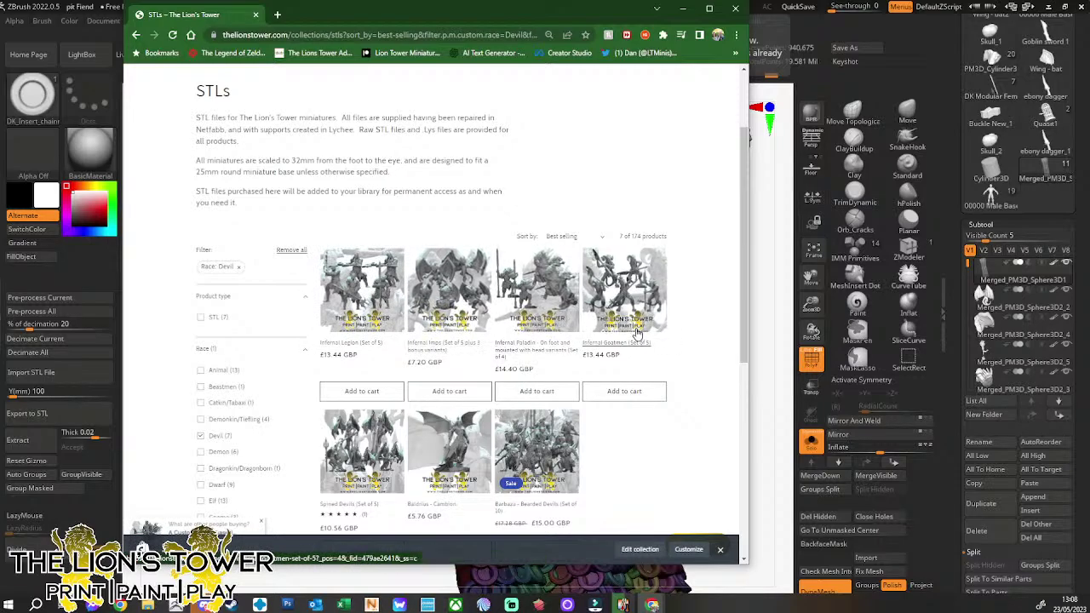
- Look through the devil miniatures, search the store for "barbed" and return to ZBrush
scroll(634, 366, "down", 2)
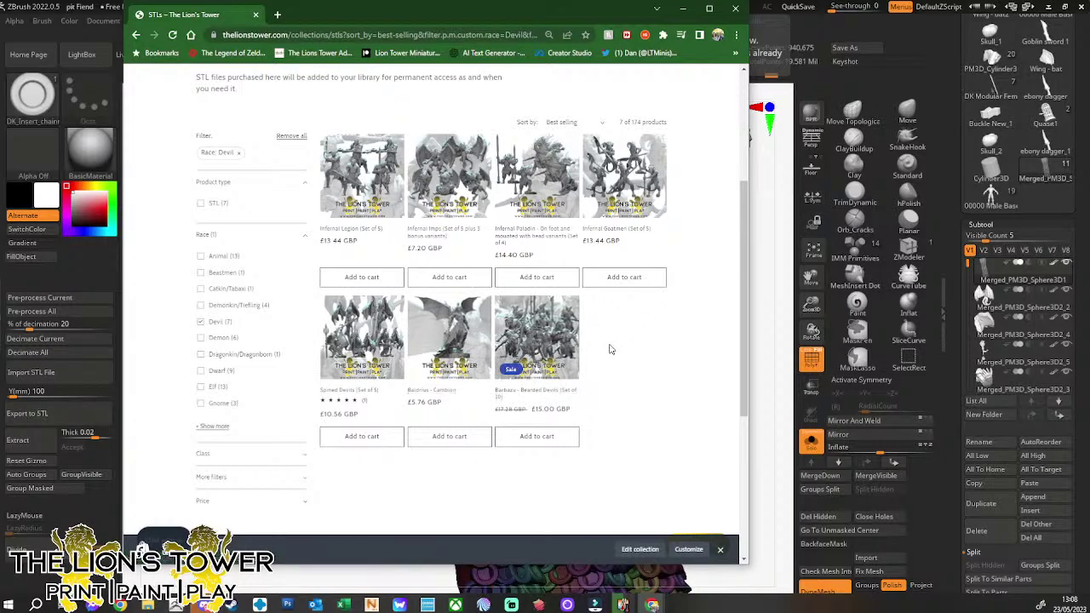
scroll(314, 339, "up", 3)
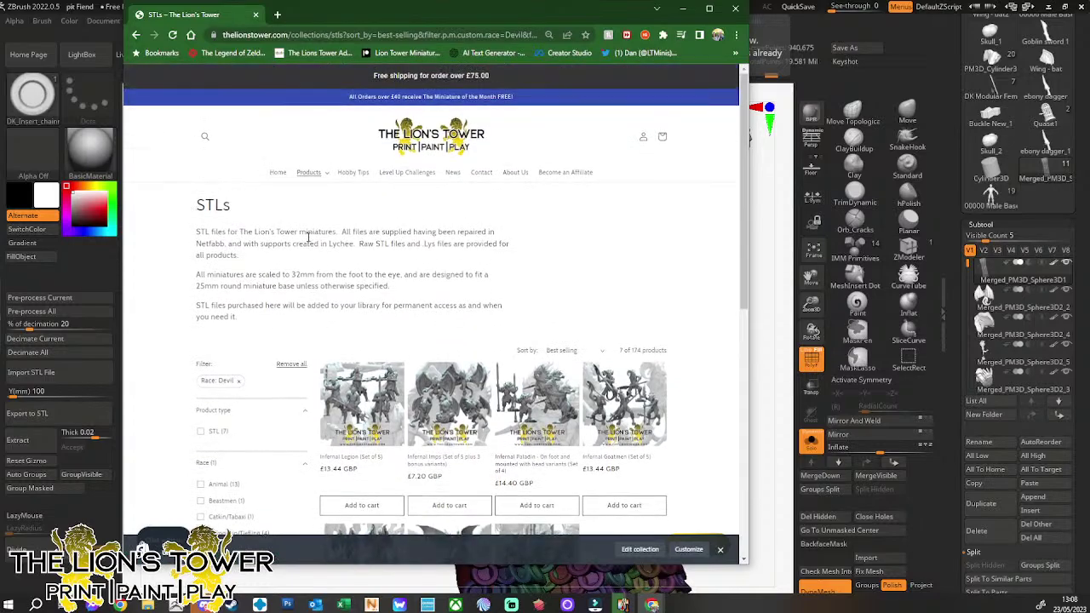
left_click(205, 139)
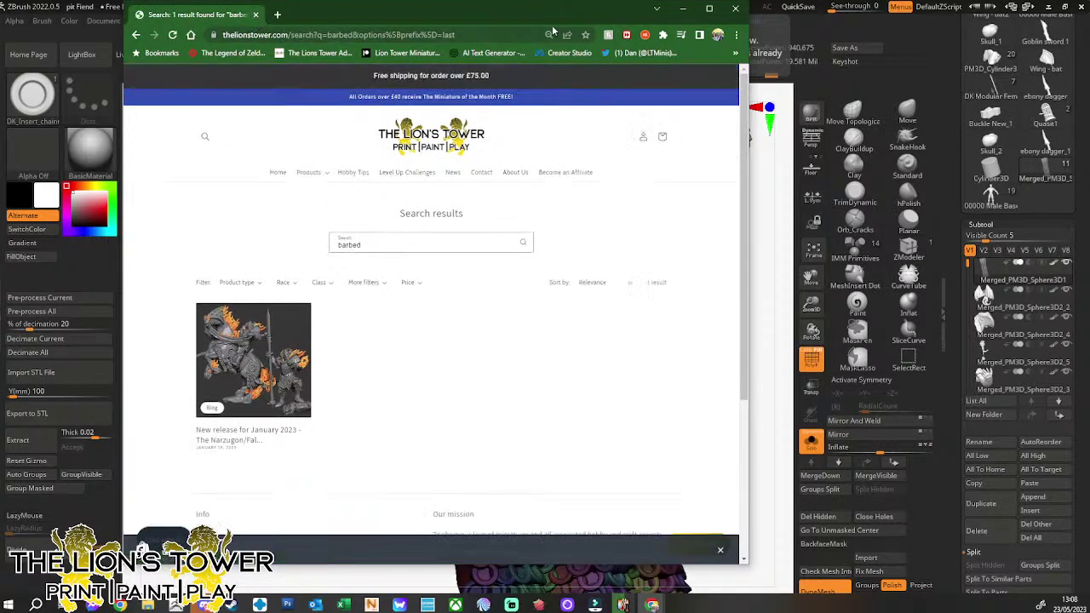
left_click(682, 11)
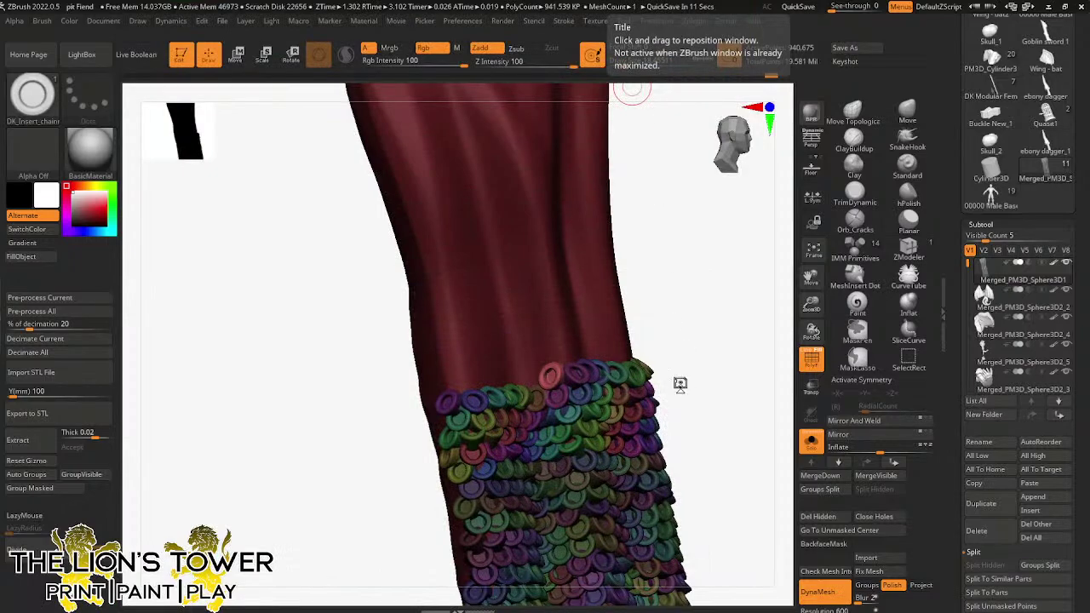
- Finish the unfinished top row by inserting overlapping chainmail rings from the central fold to the limb's left edge
left_click_drag(809, 306, 807, 278)
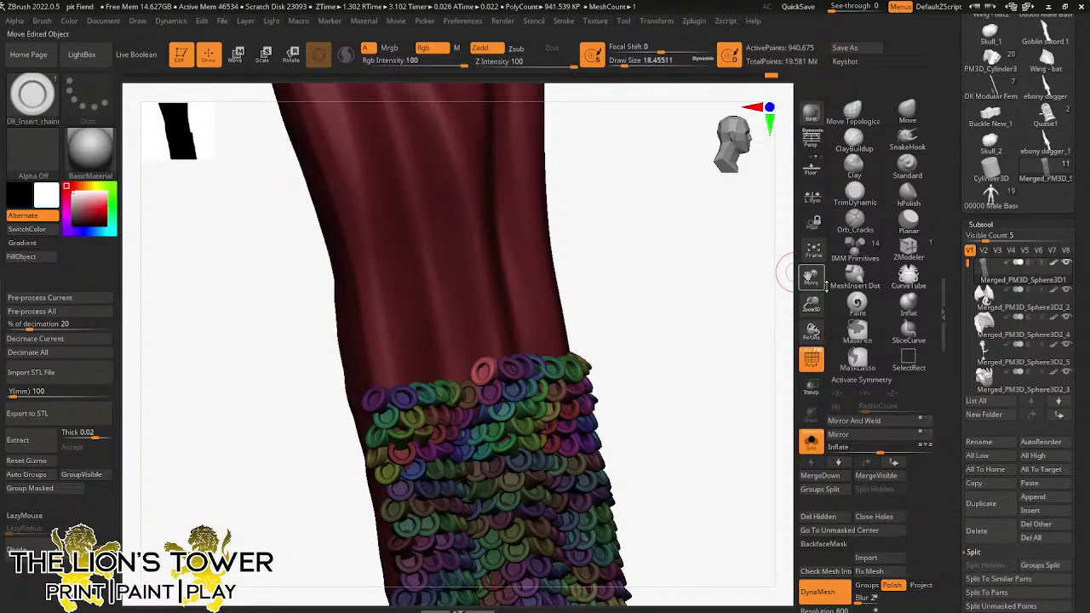
left_click_drag(810, 282, 865, 262)
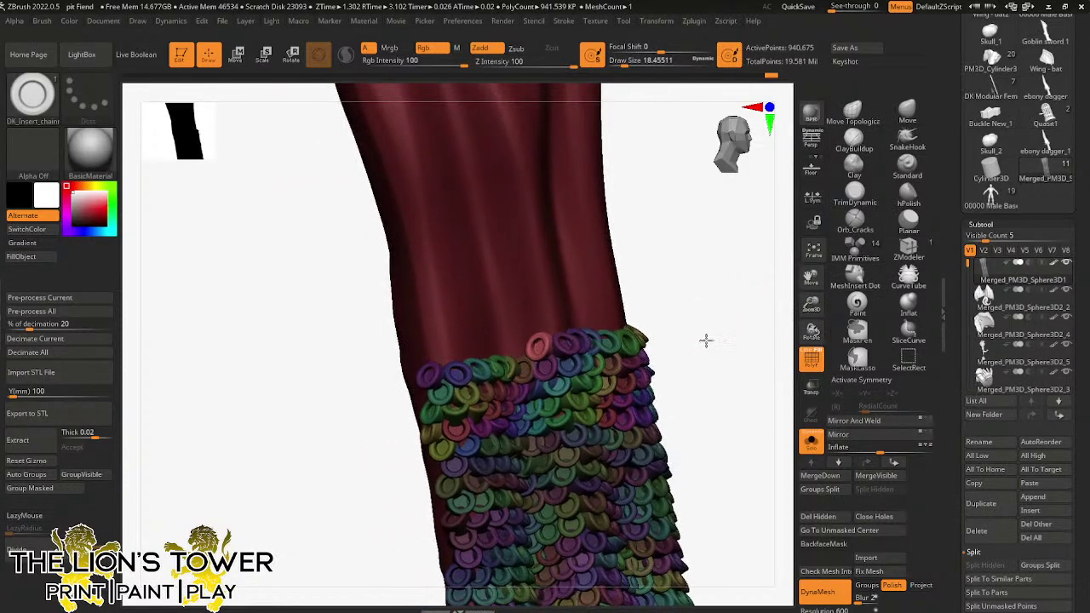
left_click(519, 354)
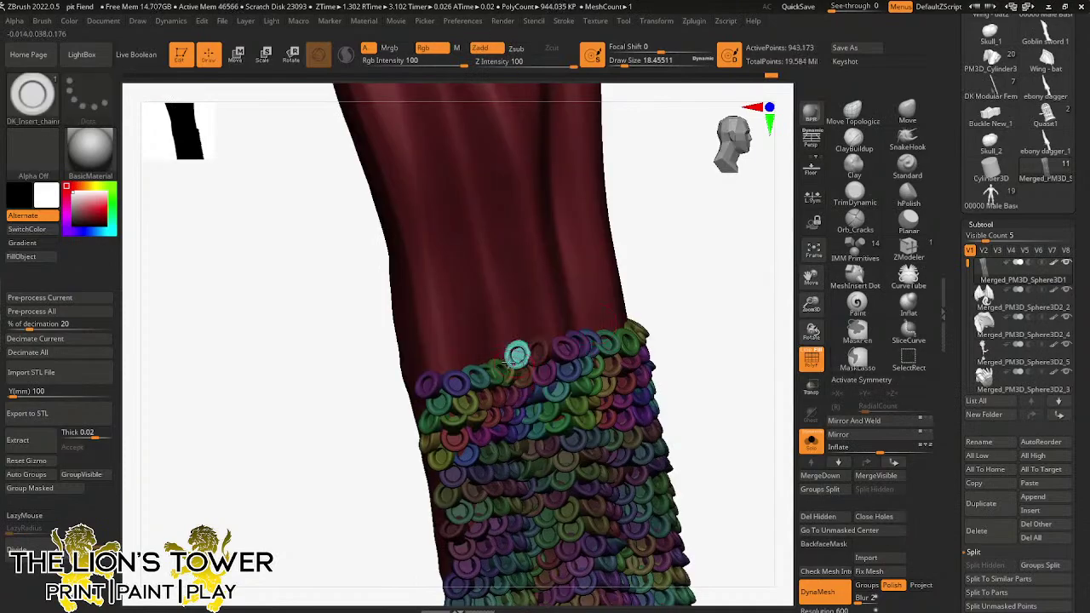
left_click_drag(518, 354, 626, 287)
left_click_drag(480, 359, 490, 377)
left_click_drag(631, 281, 685, 271)
left_click_drag(469, 359, 476, 375)
left_click_drag(690, 268, 627, 258)
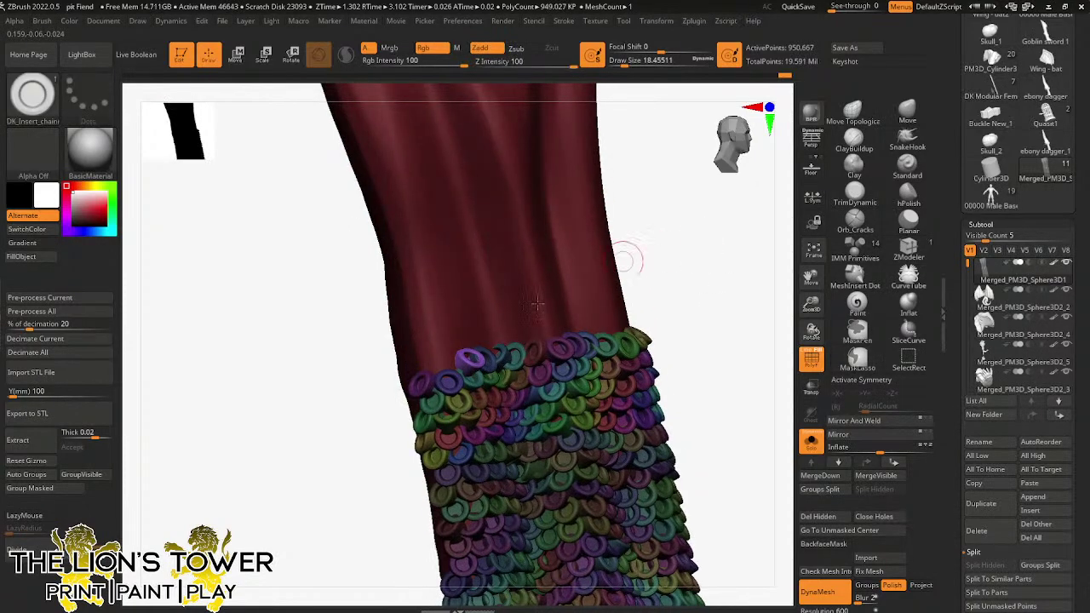
mouse_move(453, 362)
left_mouse_down()
mouse_move(459, 373)
mouse_move(433, 374)
mouse_move(662, 275)
left_mouse_up()
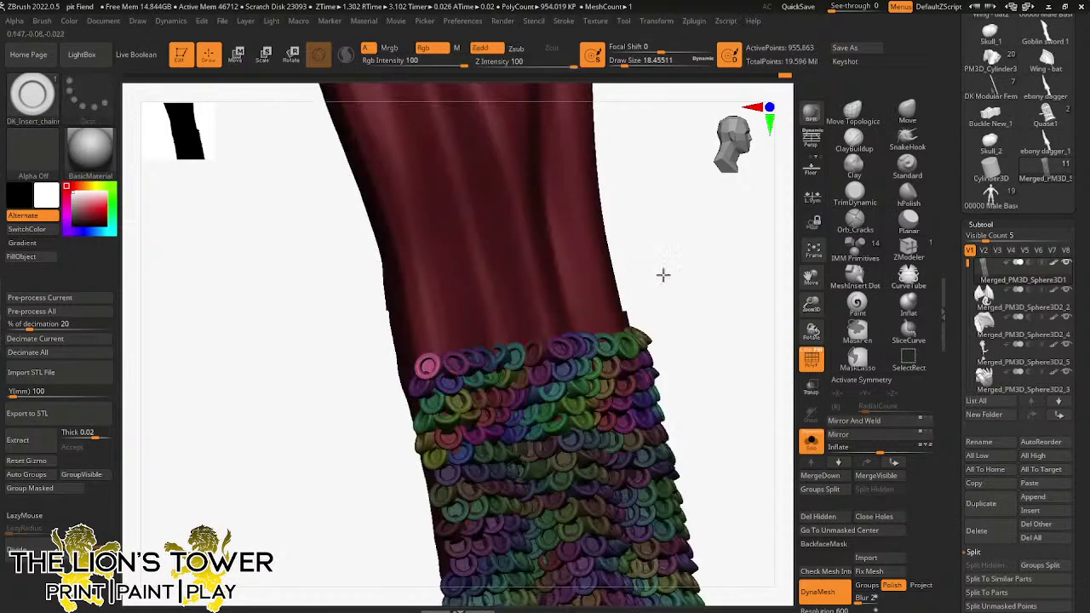
- Start a new row above the completed one, inserting chainmail rings from the limb's right edge into the central fold
mouse_move(758, 330)
left_mouse_down()
mouse_move(708, 349)
mouse_move(647, 335)
mouse_move(654, 350)
mouse_move(639, 362)
mouse_move(575, 356)
left_mouse_up()
left_click_drag(812, 277, 855, 251)
left_click_drag(600, 321, 602, 341)
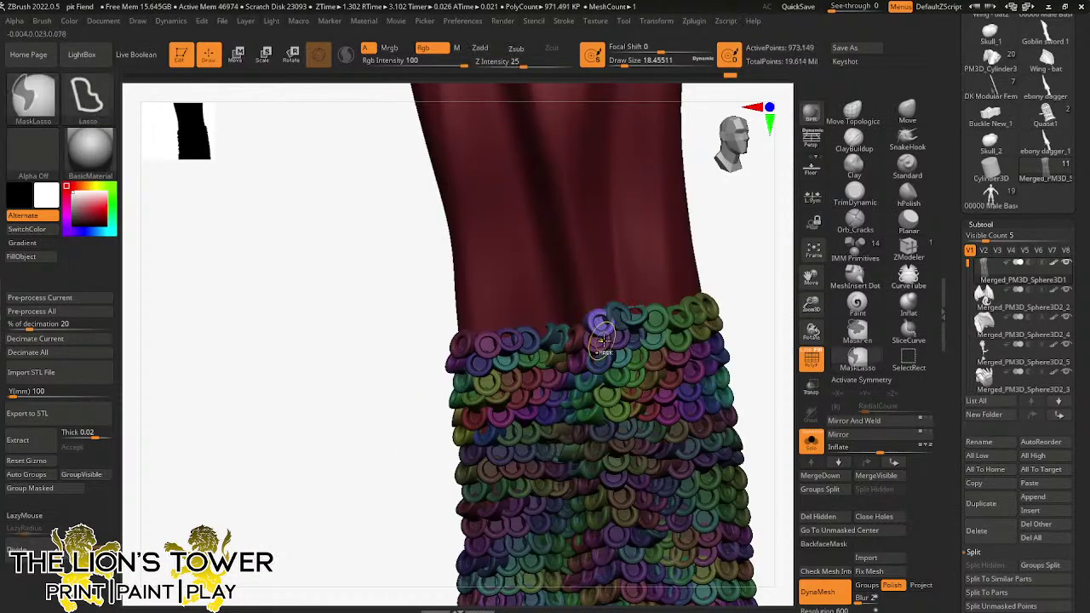
left_click_drag(705, 262, 720, 252)
left_click_drag(576, 320, 579, 339)
left_click_drag(688, 267, 726, 250)
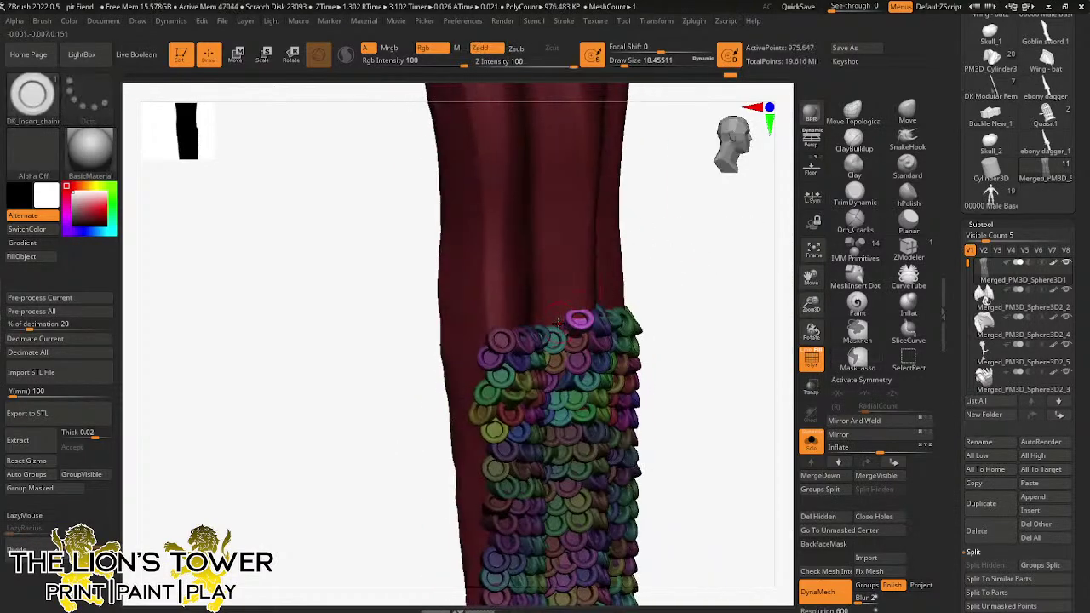
- Complete the row with overlapping chainmail rings from the central fold out to the limb's left edge
left_click_drag(660, 277, 705, 264)
left_click_drag(539, 319, 522, 338)
left_click(725, 253, "ctrl+shift")
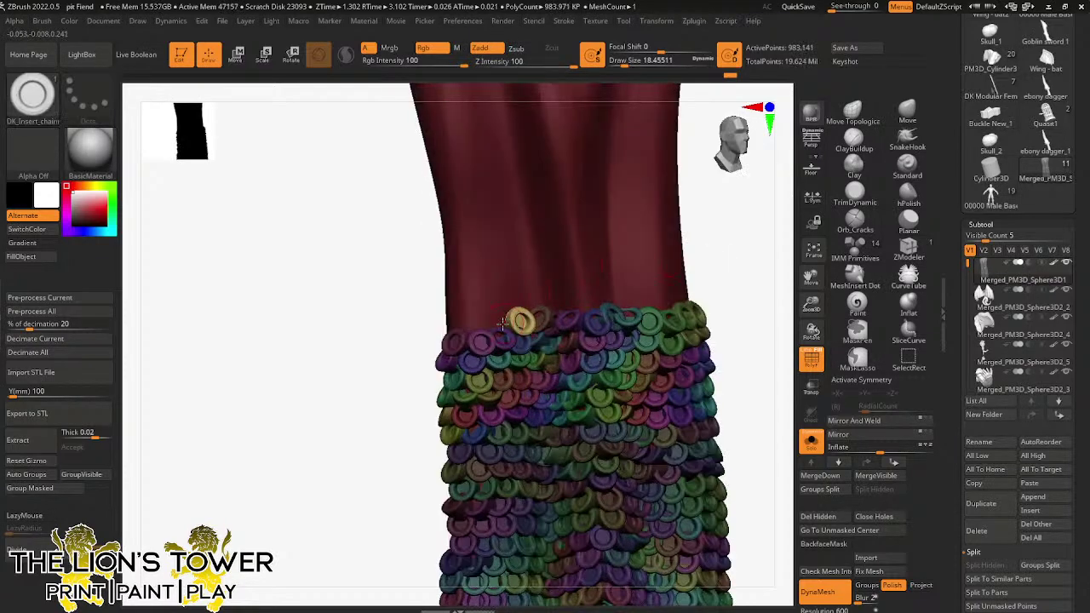
right_click_drag(481, 325, 431, 377)
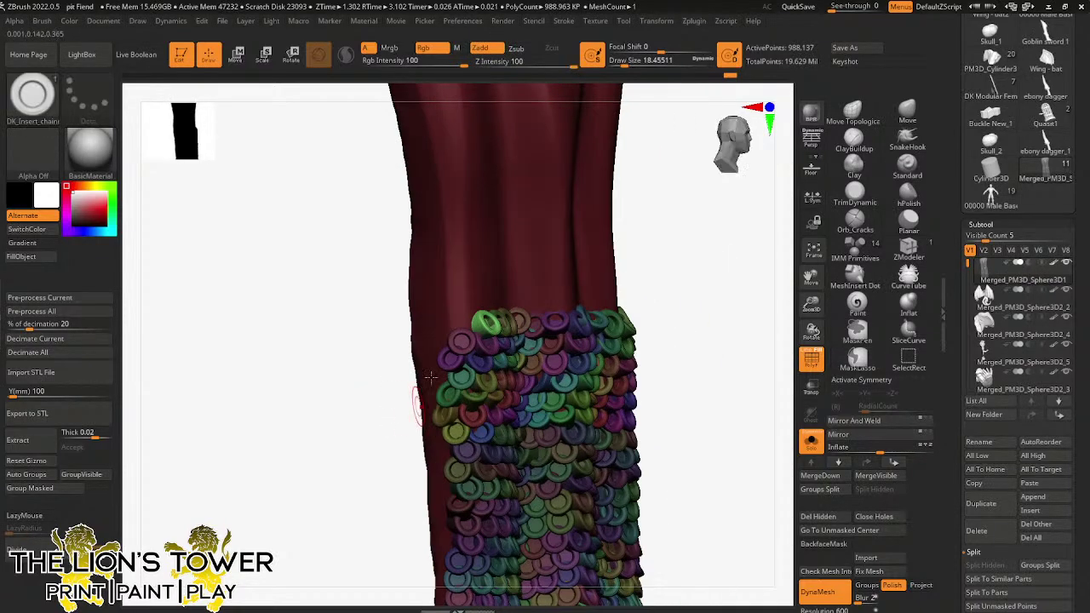
left_click_drag(465, 324, 470, 339)
mouse_move(691, 261)
left_mouse_down()
mouse_move(600, 268)
mouse_move(689, 266)
mouse_move(678, 269)
left_mouse_up()
left_click_drag(448, 341, 448, 343)
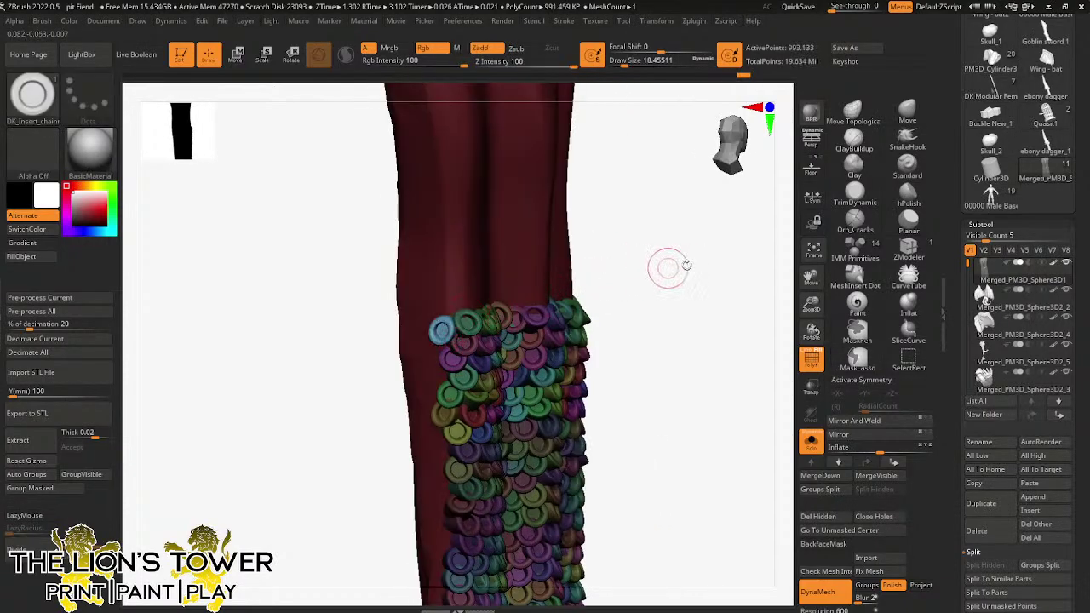
- Begin the next row up by inserting chainmail rings inward from the limb's right edge
left_click_drag(680, 266, 614, 305)
left_click_drag(722, 230, 679, 241)
left_click_drag(588, 297, 594, 305)
left_click_drag(692, 243, 665, 246)
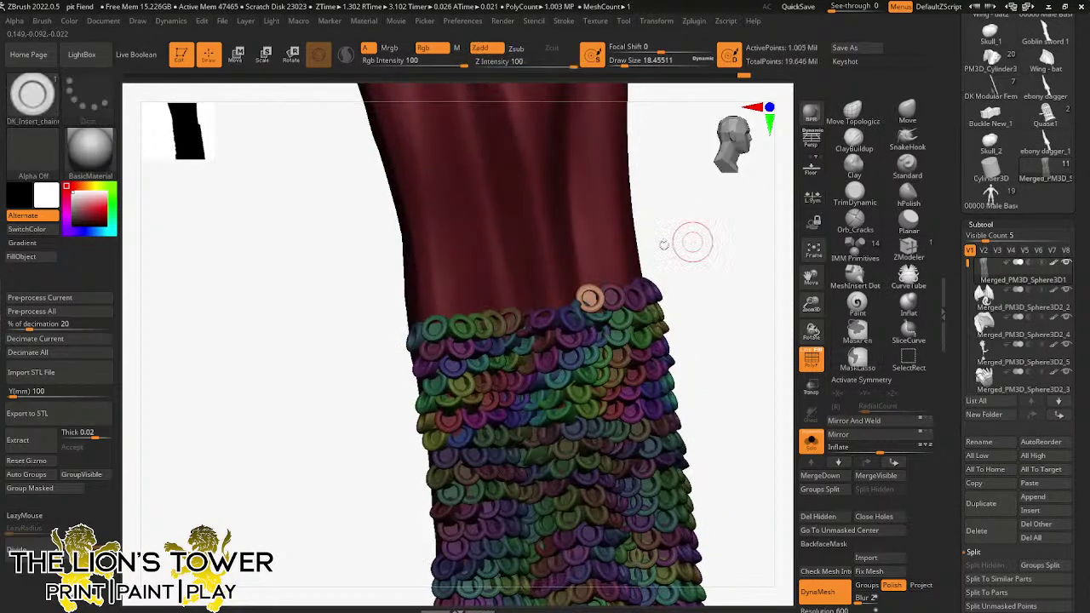
- Carry the row across the limb's central fold with chainmail rings, re-placing the misangled one and undoing the accidental isolation
left_click(577, 296, "ctrl+shift")
left_click(678, 265, "ctrl+shift")
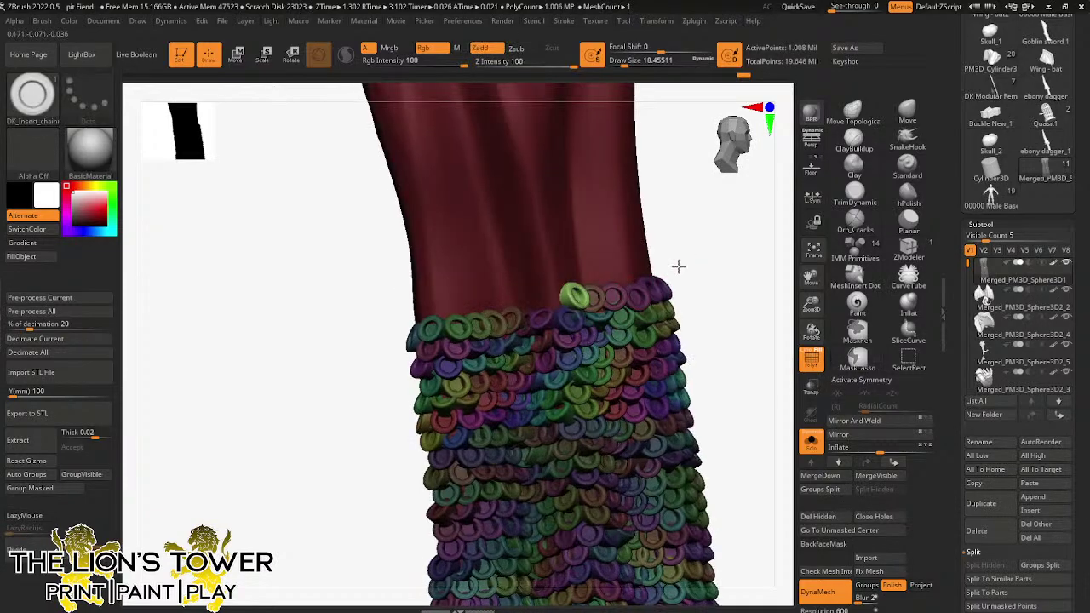
left_click(571, 299, "ctrl+shift")
left_click(566, 317, "ctrl+shift")
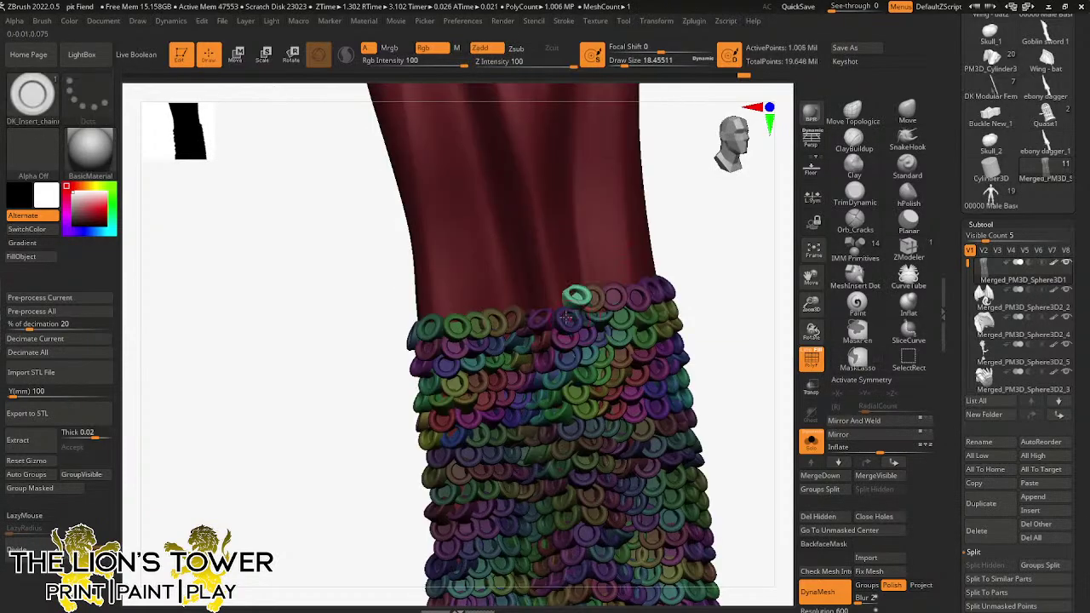
left_click_drag(558, 303, 563, 309)
left_click_drag(686, 253, 655, 257)
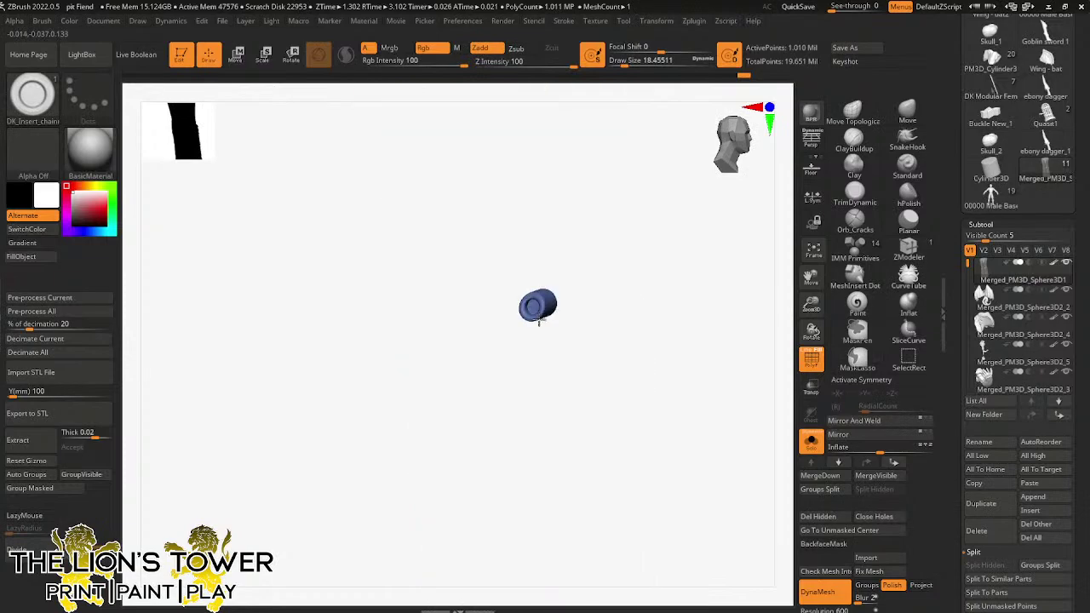
key("ctrl+z")
left_click_drag(534, 305, 523, 305)
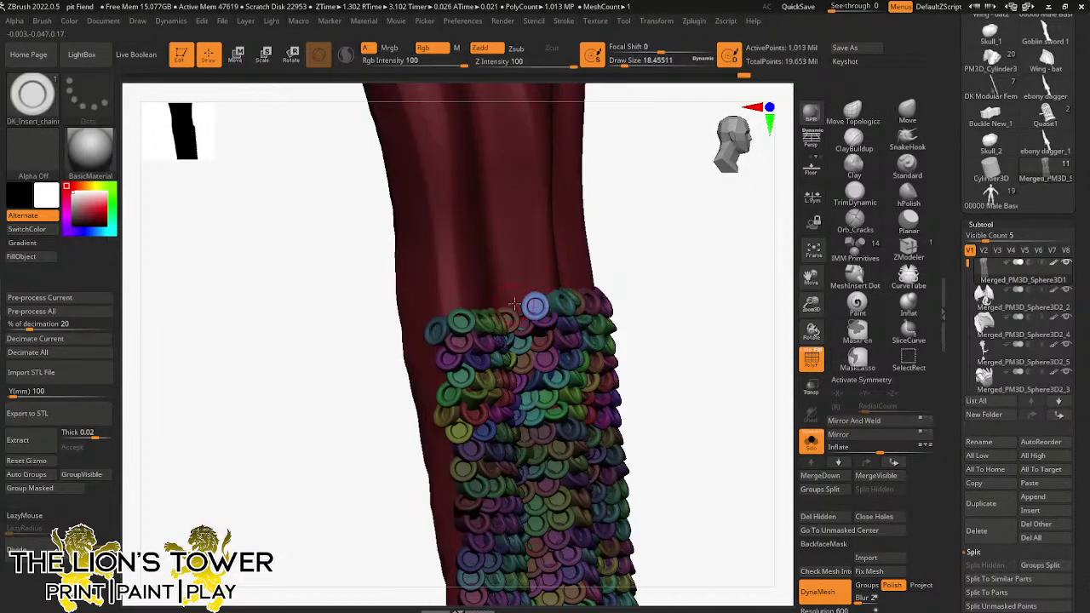
- Fill the rest of the row with chainmail rings up to the limb's left edge
left_click(466, 310, "ctrl+shift")
left_click_drag(467, 312, 428, 315)
left_click(428, 315, "ctrl+shift")
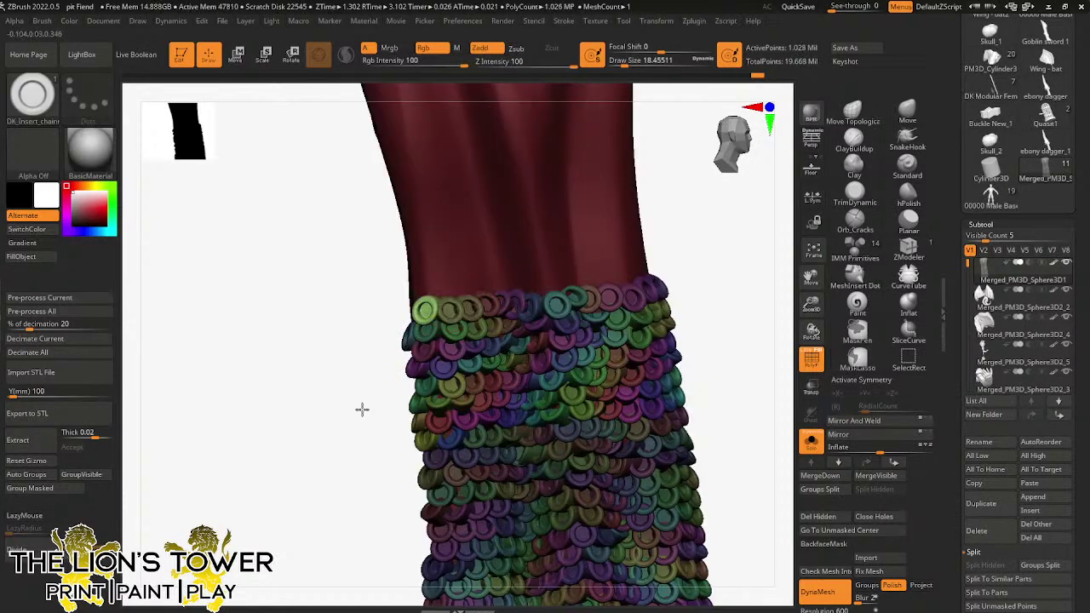
- Start another row above the finished one, inserting chainmail rings from the limb's right edge toward the central fold
left_click_drag(679, 247, 648, 254)
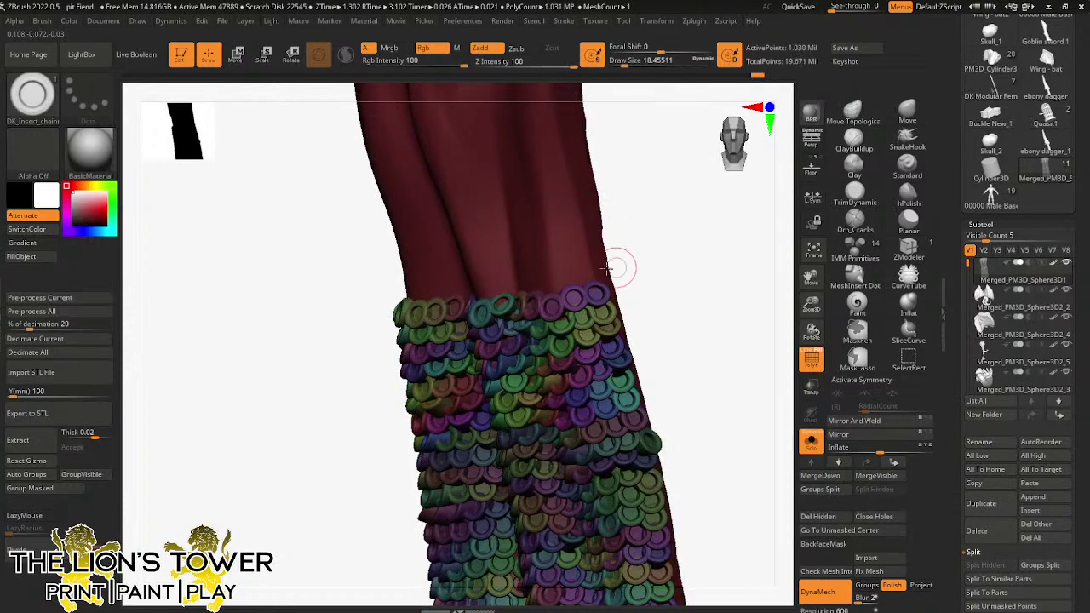
left_click_drag(587, 277, 571, 300)
left_click(570, 300, "ctrl+shift")
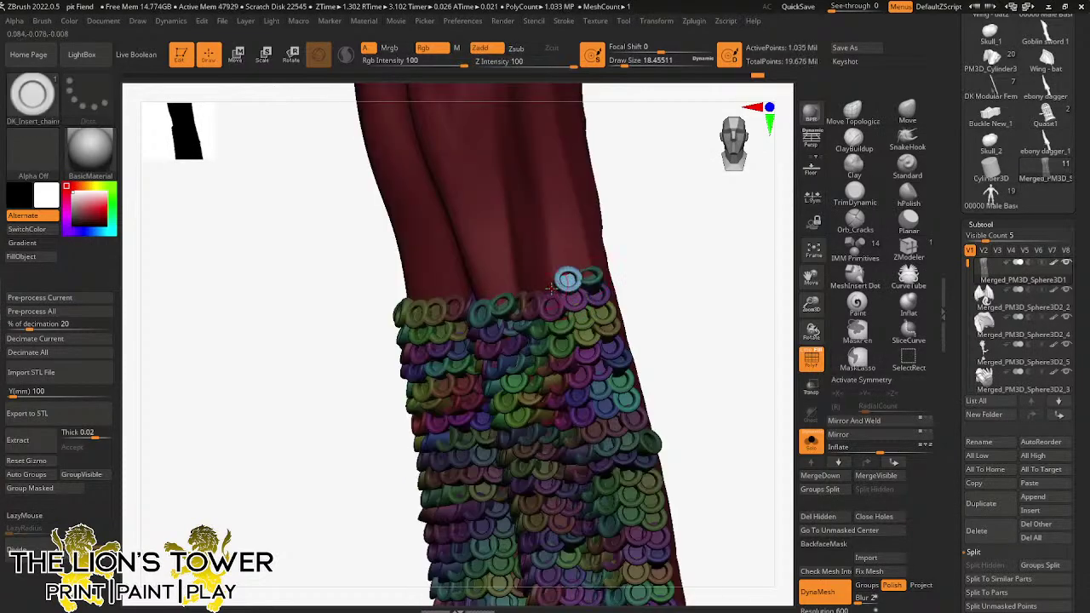
mouse_move(638, 244)
left_mouse_down()
mouse_move(662, 236)
mouse_move(640, 244)
left_mouse_up()
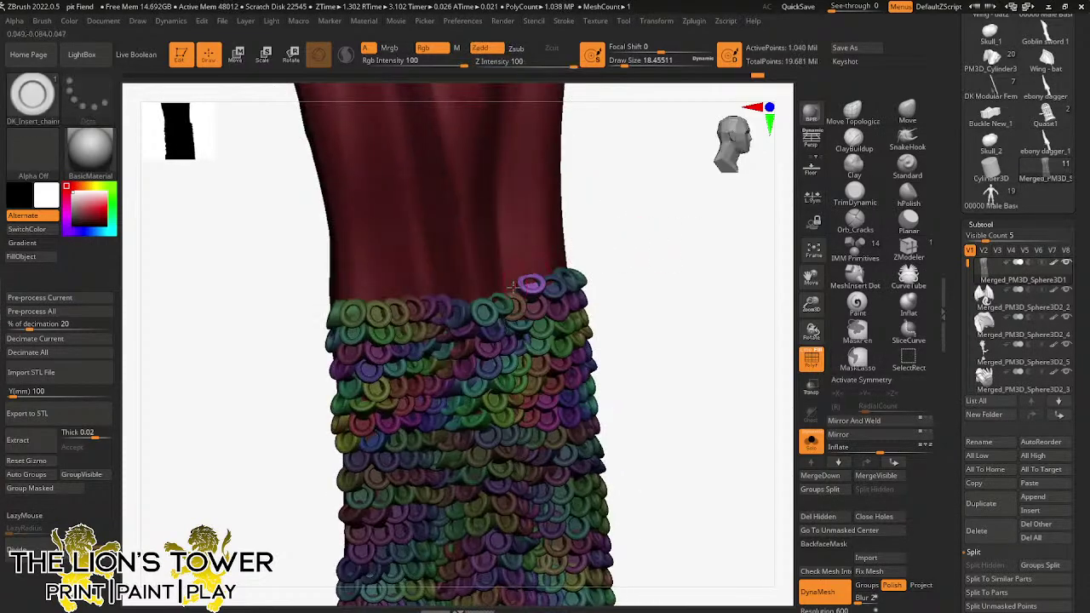
mouse_move(512, 283)
left_mouse_down()
mouse_move(512, 300)
mouse_move(457, 304)
left_mouse_up()
- Continue the row with chainmail rings past the central fold to the limb's left edge, undoing one misplaced ring
left_click_drag(806, 277, 860, 282)
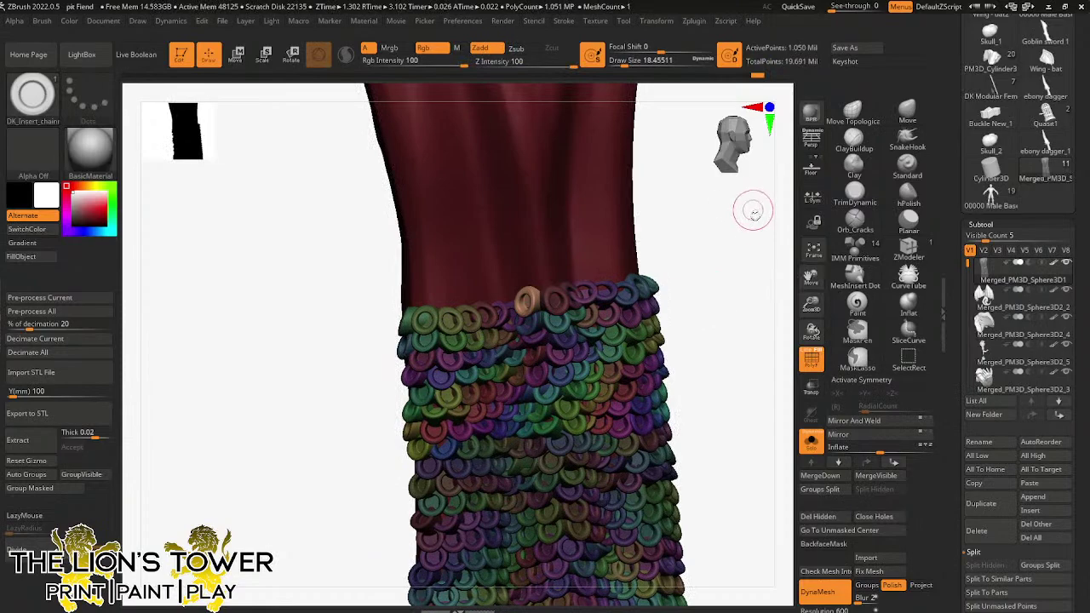
left_click_drag(806, 277, 812, 281)
left_click_drag(717, 273, 735, 270)
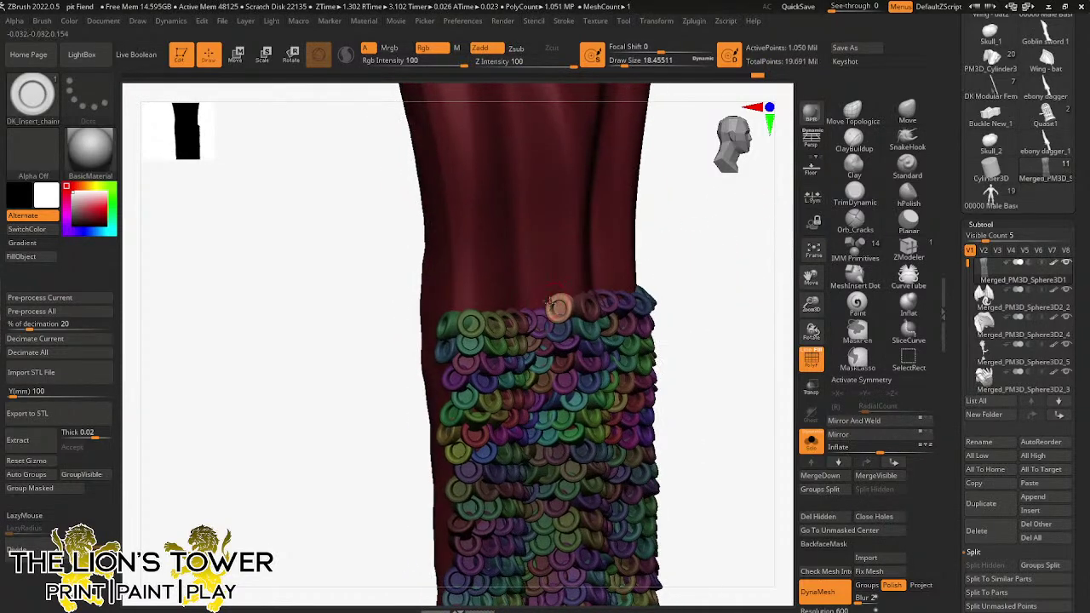
left_click_drag(539, 295, 486, 314)
key("ctrl+z")
left_click(505, 318, "ctrl+shift")
left_click_drag(685, 243, 706, 238)
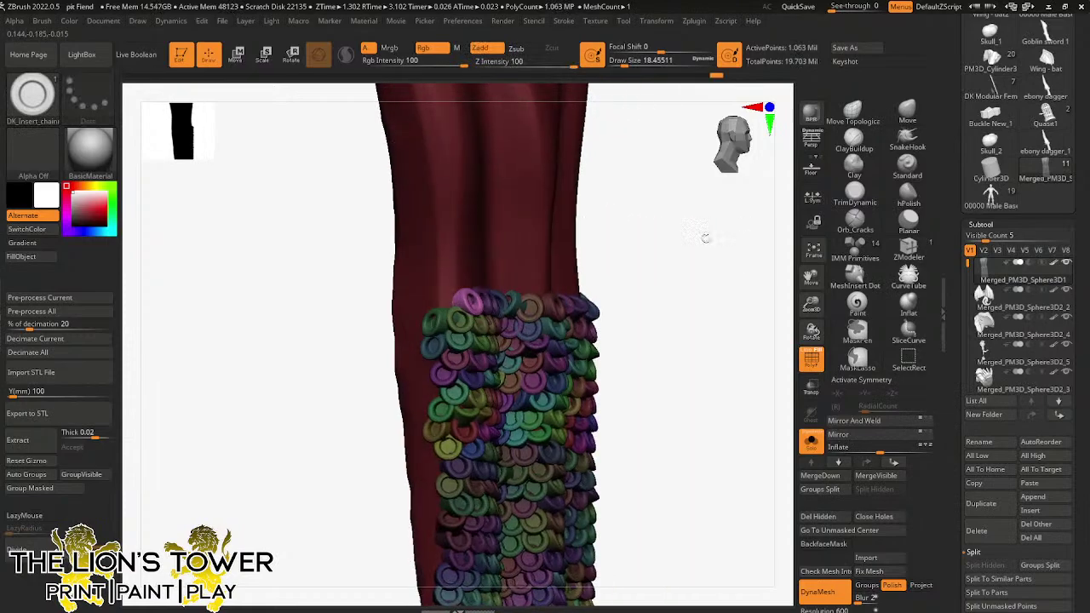
left_click_drag(445, 302, 462, 314)
- Start one more row on top, inserting overlapping chainmail rings inward from the limb's right edge
mouse_move(694, 268)
left_mouse_down()
mouse_move(654, 266)
mouse_move(688, 277)
left_mouse_up()
left_click_drag(628, 295, 596, 312)
left_click_drag(681, 248, 708, 246)
left_click_drag(574, 292, 570, 309)
left_click_drag(637, 258, 550, 303)
left_click_drag(640, 258, 630, 261)
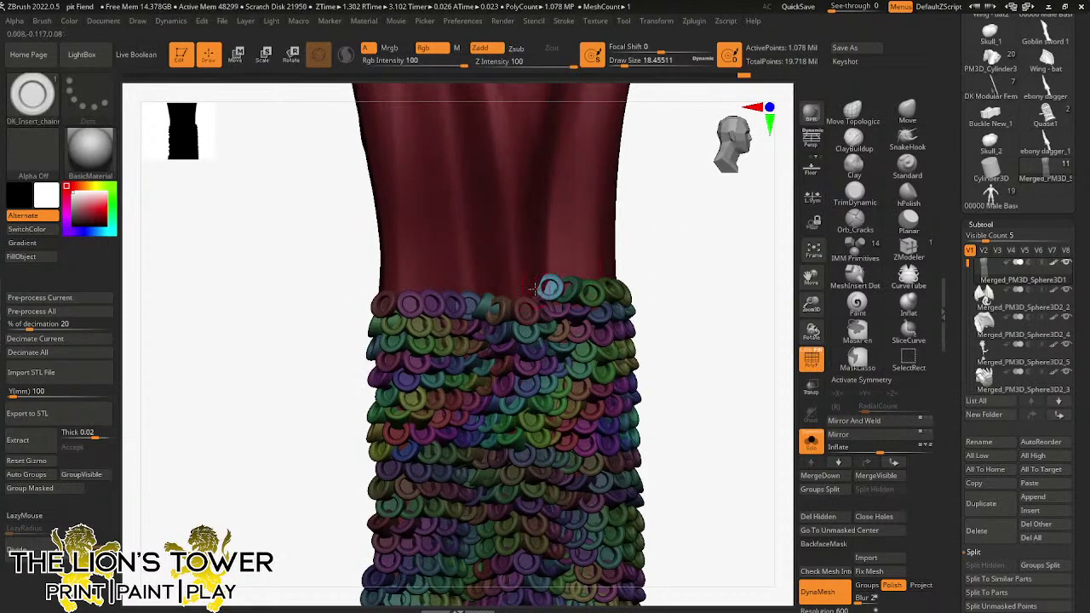
- Continue the current row with overlapping chainmail rings across the limb's central fold
left_click_drag(536, 289, 539, 302)
left_click_drag(647, 258, 668, 268)
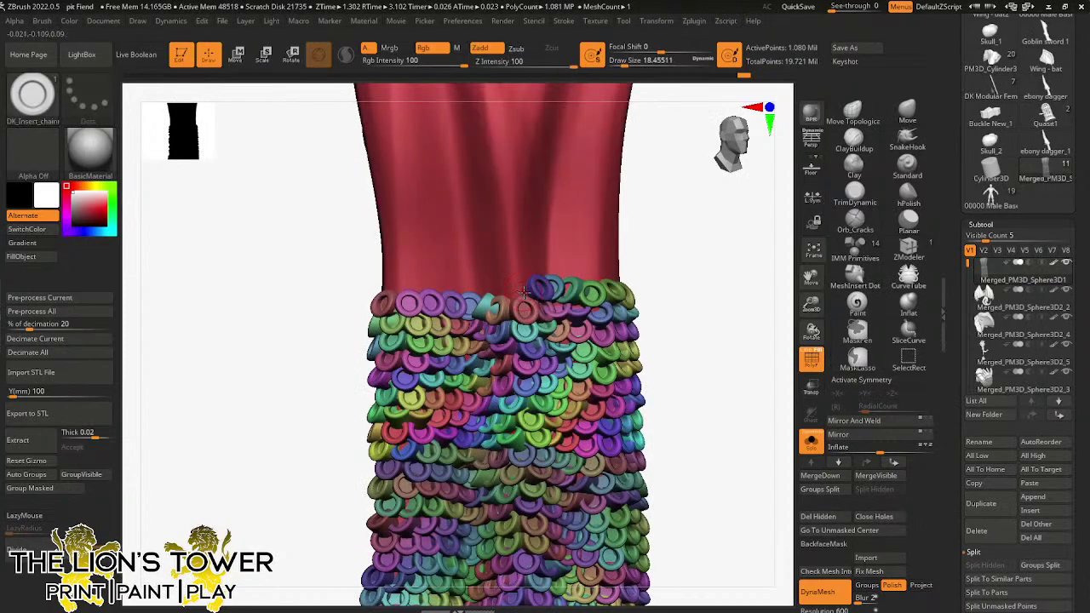
left_click(525, 291, "ctrl+shift")
left_click(526, 292, "ctrl+shift")
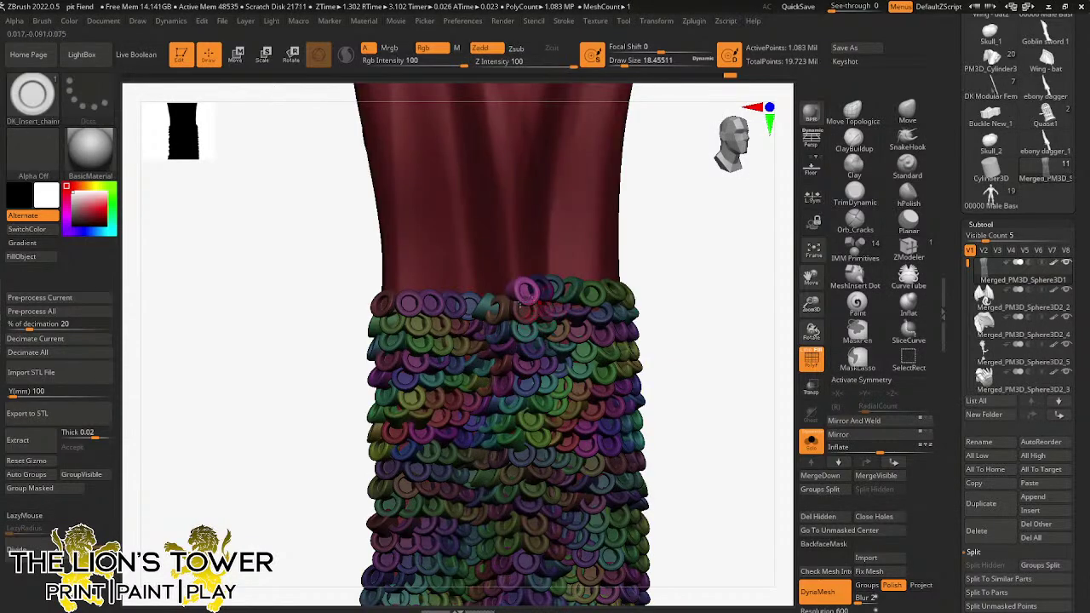
left_click_drag(501, 291, 503, 305)
left_click_drag(624, 258, 643, 247)
left_click_drag(485, 291, 487, 309)
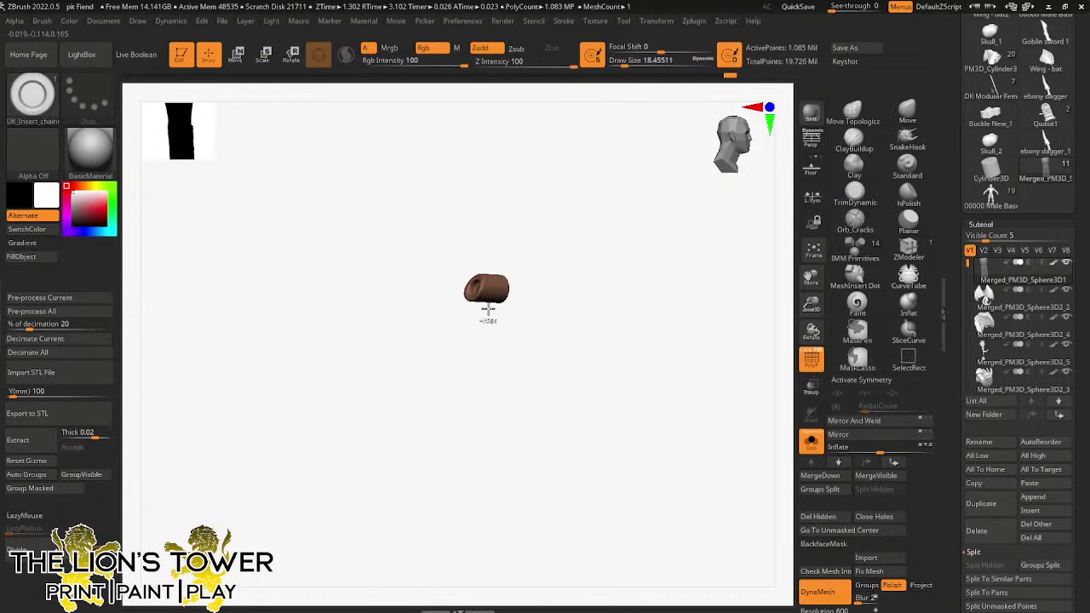
left_click_drag(655, 259, 641, 263)
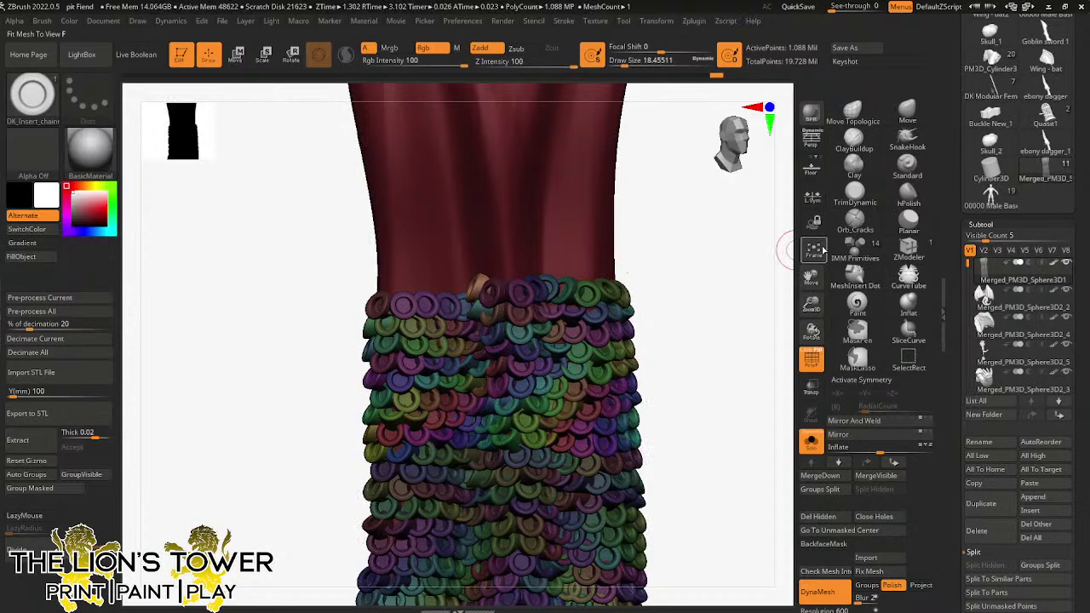
- Fill the remaining stretch of that row with chainmail rings out to the limb's left edge
left_click_drag(814, 278, 905, 279)
left_click_drag(774, 285, 765, 292)
left_click(531, 286)
left_click_drag(698, 252, 694, 239)
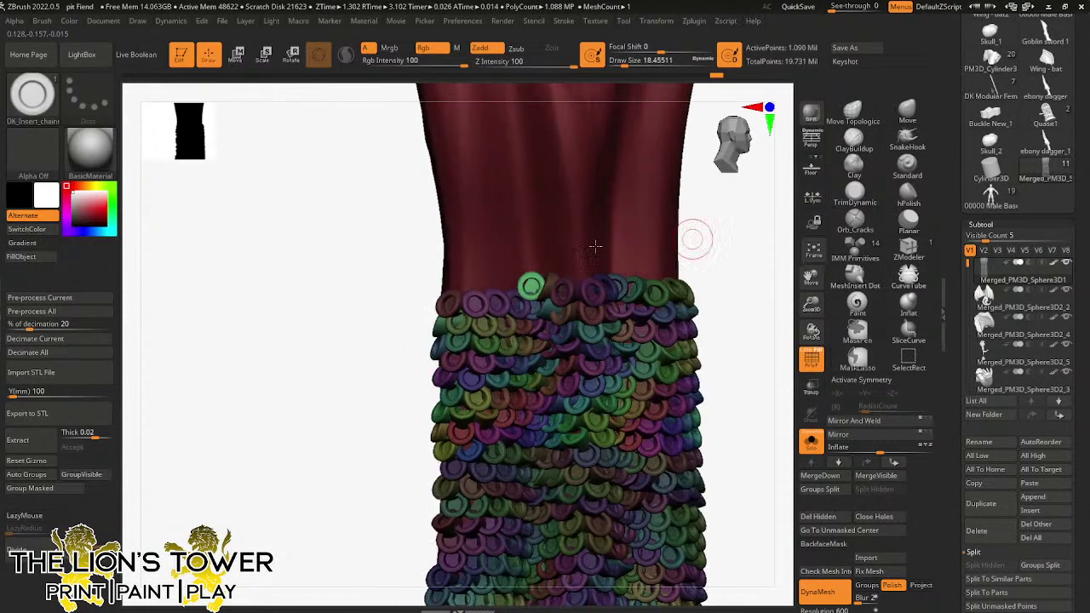
left_click(511, 287)
mouse_move(490, 287)
left_mouse_down()
mouse_move(496, 302)
mouse_move(460, 296)
left_mouse_up()
- Start a new row above, inserting chainmail rings inward from the limb's right edge and undoing one misplaced ring
left_click_drag(709, 261, 609, 290)
left_click_drag(696, 253, 720, 249)
left_click_drag(589, 273, 589, 288)
left_click_drag(700, 256, 717, 256)
mouse_move(572, 273)
left_mouse_down()
mouse_move(574, 291)
mouse_move(554, 293)
left_mouse_up()
key("ctrl+z")
left_click_drag(703, 262, 683, 259)
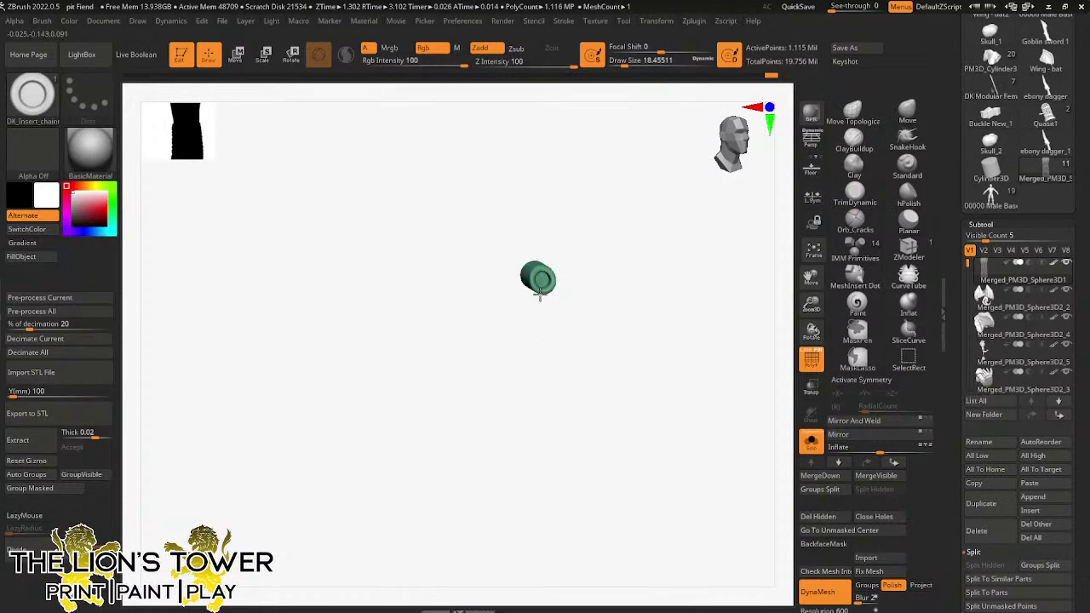
mouse_move(601, 264)
right_mouse_down()
mouse_move(669, 232)
mouse_move(707, 250)
right_mouse_up()
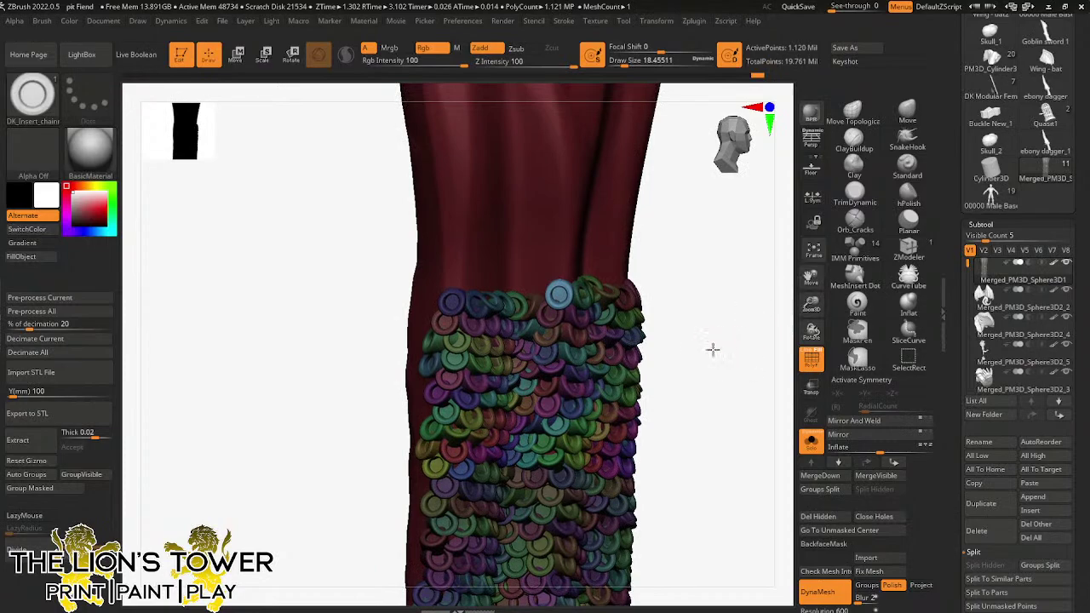
- Extend the new row with overlapping chainmail rings past the central fold
right_click_drag(713, 349, 704, 331)
left_click_drag(537, 290, 540, 306)
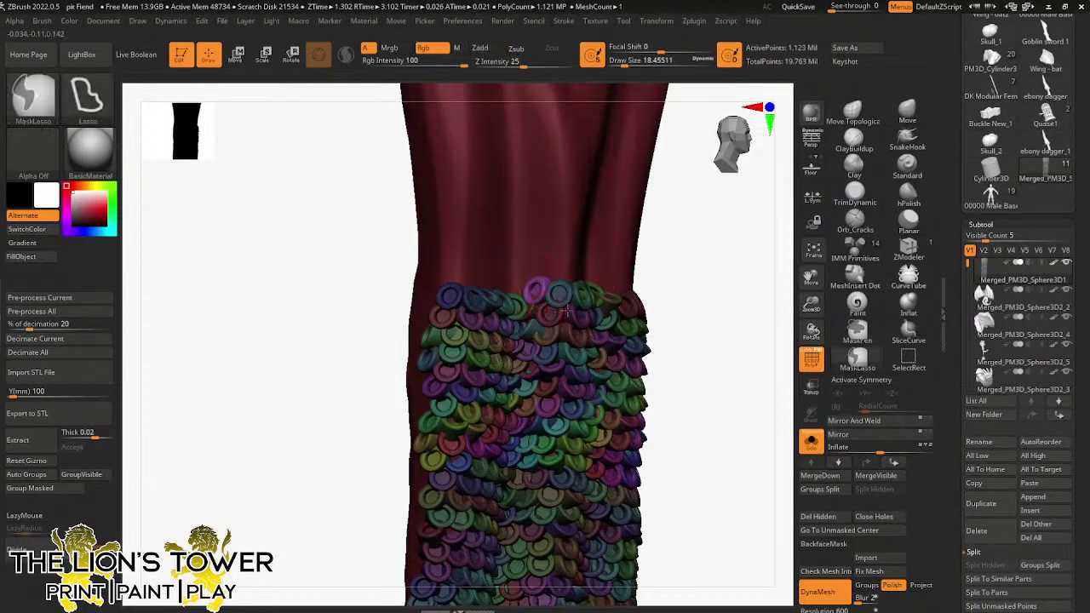
right_click_drag(657, 265, 601, 266)
left_click_drag(519, 289, 521, 304)
right_click_drag(664, 267, 637, 268)
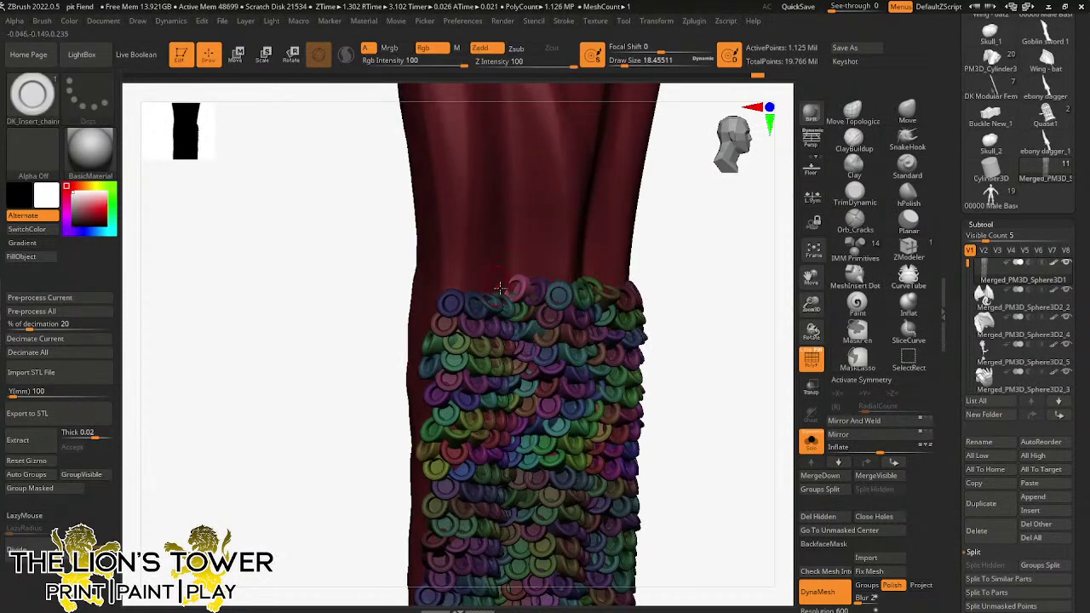
left_click_drag(504, 285, 506, 303)
right_click_drag(666, 277, 547, 305)
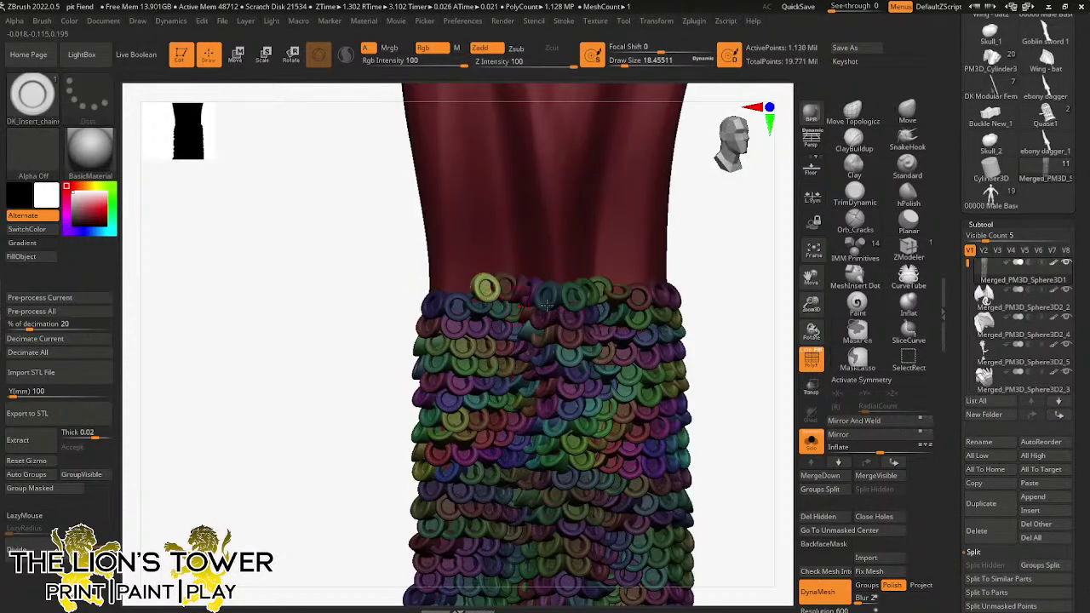
- Complete the row by inserting the last chainmail rings at the limb's left edge
right_click_drag(725, 280, 694, 272)
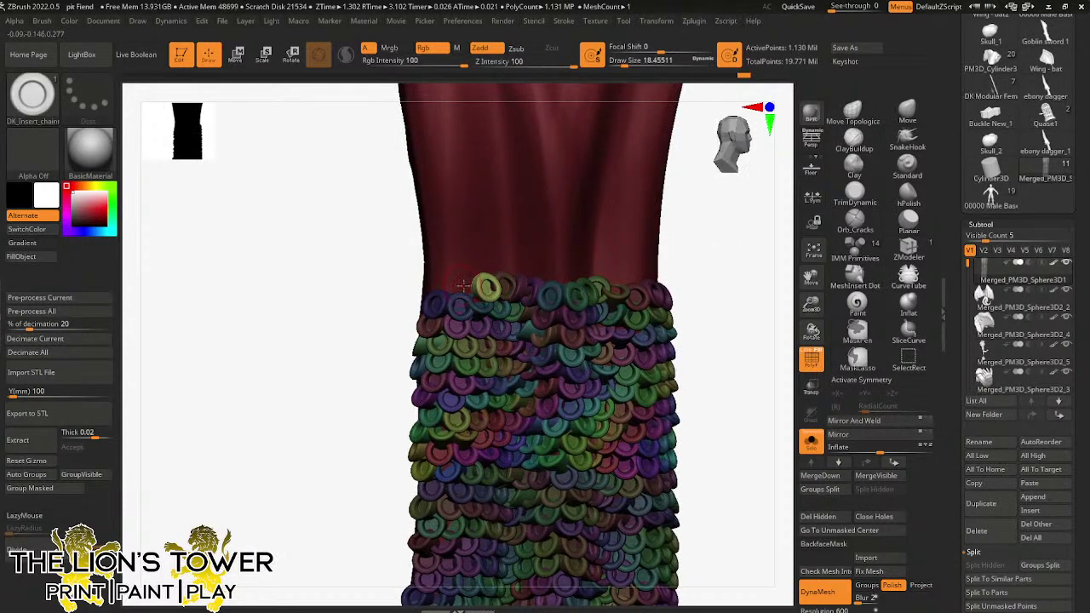
left_click_drag(469, 285, 444, 284)
left_click(443, 284, "ctrl+shift")
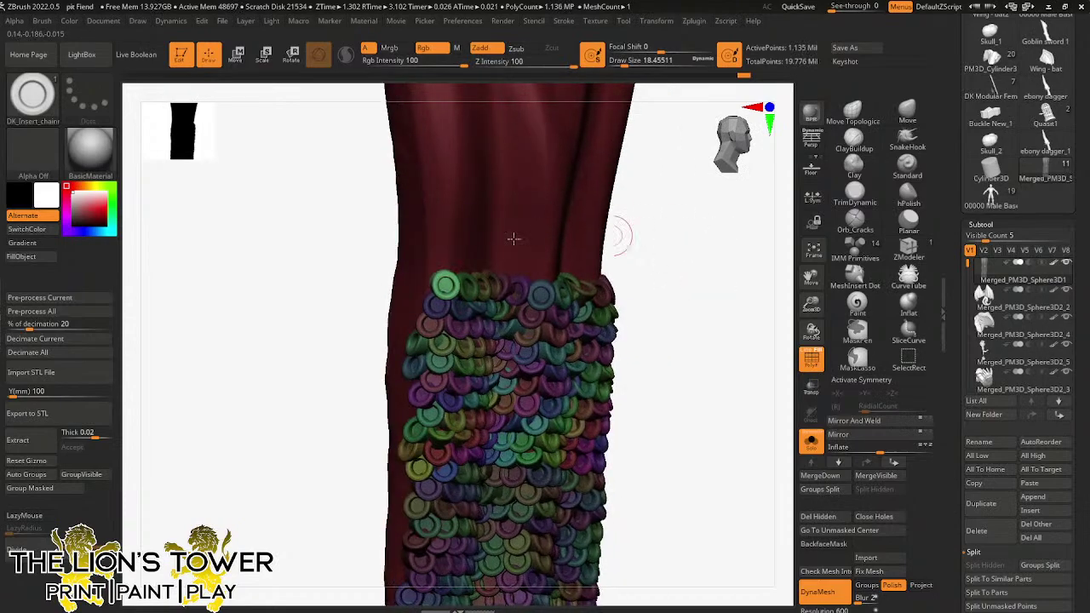
left_click_drag(704, 265, 701, 262)
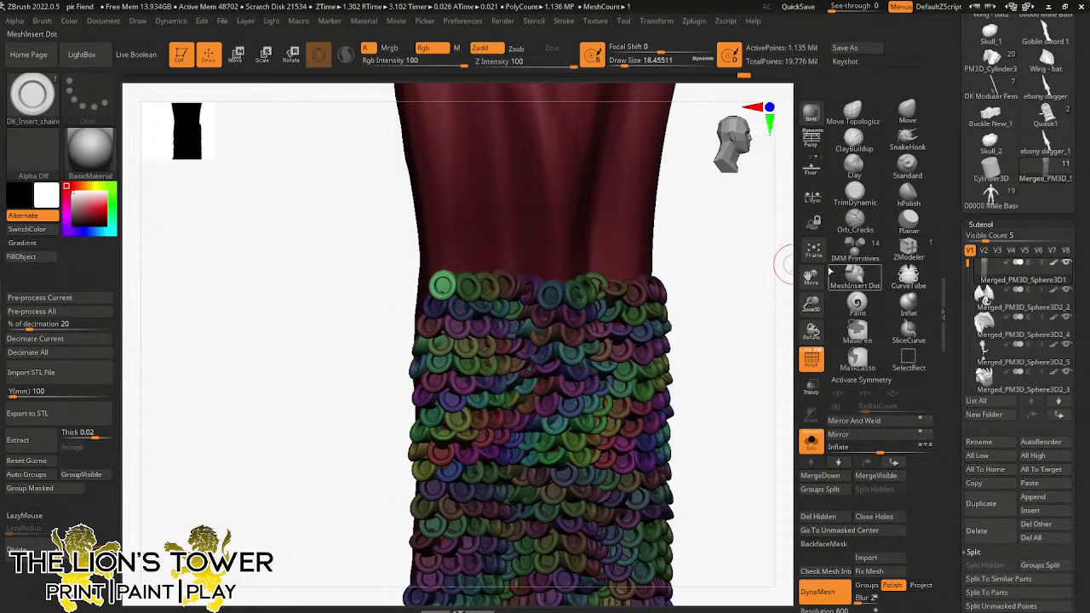
- Begin another row on top of the completed one, inserting chainmail rings from the limb's right edge toward the central fold
left_click_drag(809, 279, 633, 366)
mouse_move(693, 324)
left_mouse_down()
mouse_move(705, 332)
mouse_move(685, 324)
left_mouse_up()
left_click_drag(674, 323, 657, 324)
left_click_drag(593, 355, 592, 367)
left_click_drag(664, 298, 676, 307, "ctrl")
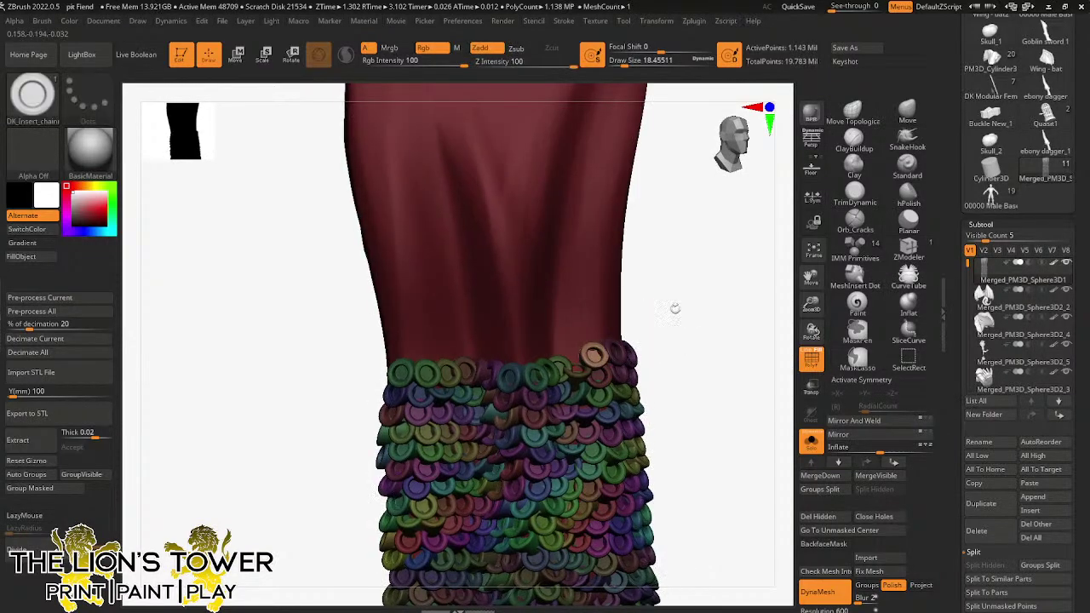
left_click_drag(572, 354, 573, 359)
right_click_drag(573, 358, 597, 322)
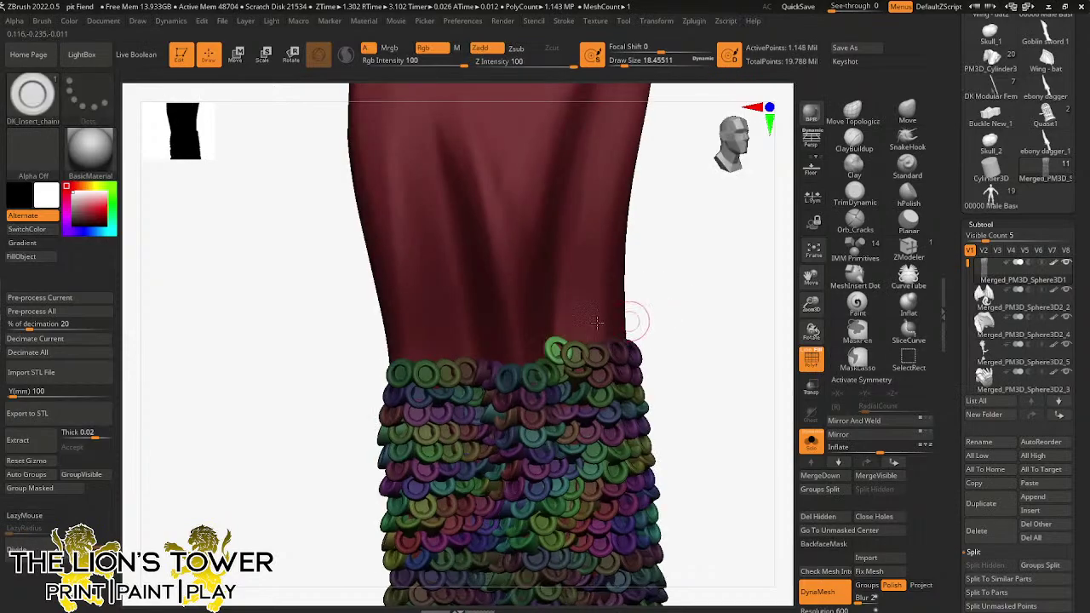
- Carry the row of chainmail rings over the central fold to the limb's left edge
mouse_move(540, 351)
right_mouse_down()
mouse_move(679, 309)
mouse_move(655, 320)
mouse_move(638, 312)
mouse_move(521, 355)
right_mouse_up()
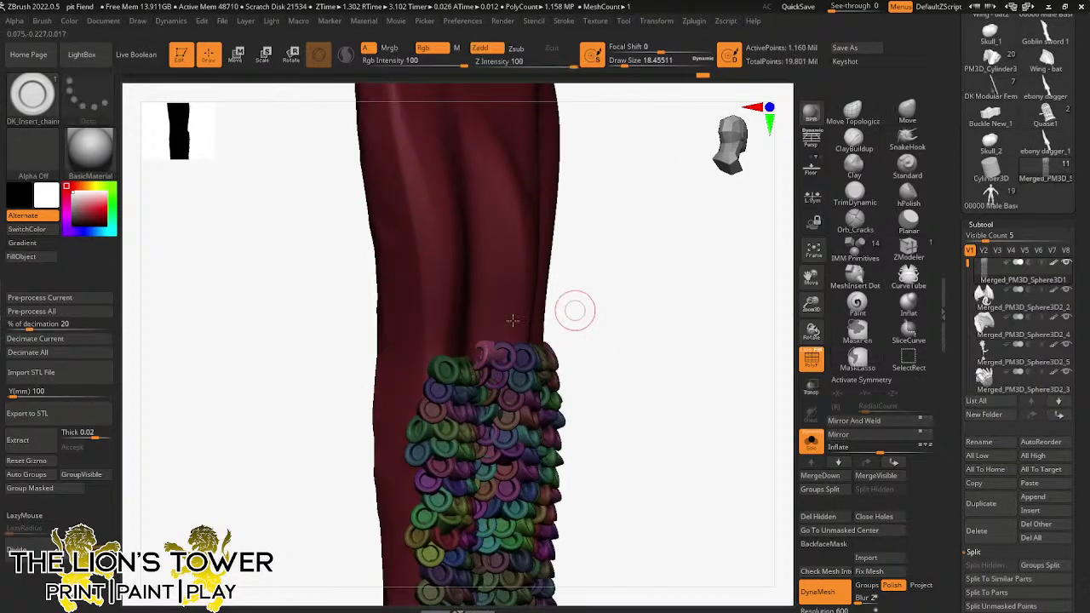
mouse_move(596, 315)
right_mouse_down()
mouse_move(435, 353)
mouse_move(590, 332)
right_mouse_up()
left_click_drag(418, 354, 391, 379)
right_click_drag(584, 344, 635, 319)
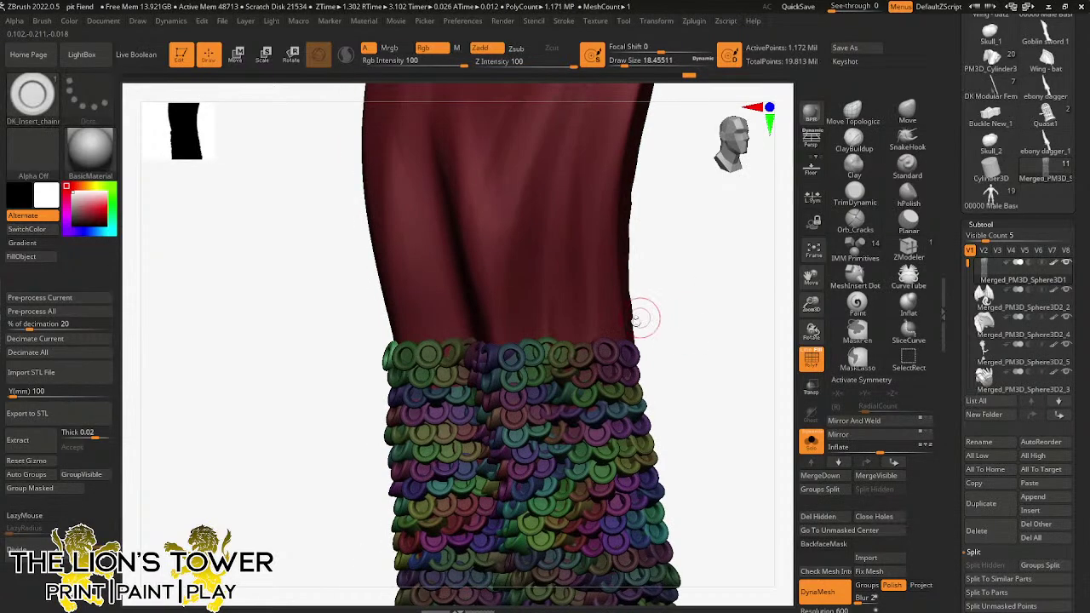
- Add the next row above, inserting overlapping chainmail rings from the limb's right edge across the central fold
left_click_drag(622, 334, 561, 352)
left_click_drag(650, 292, 667, 280)
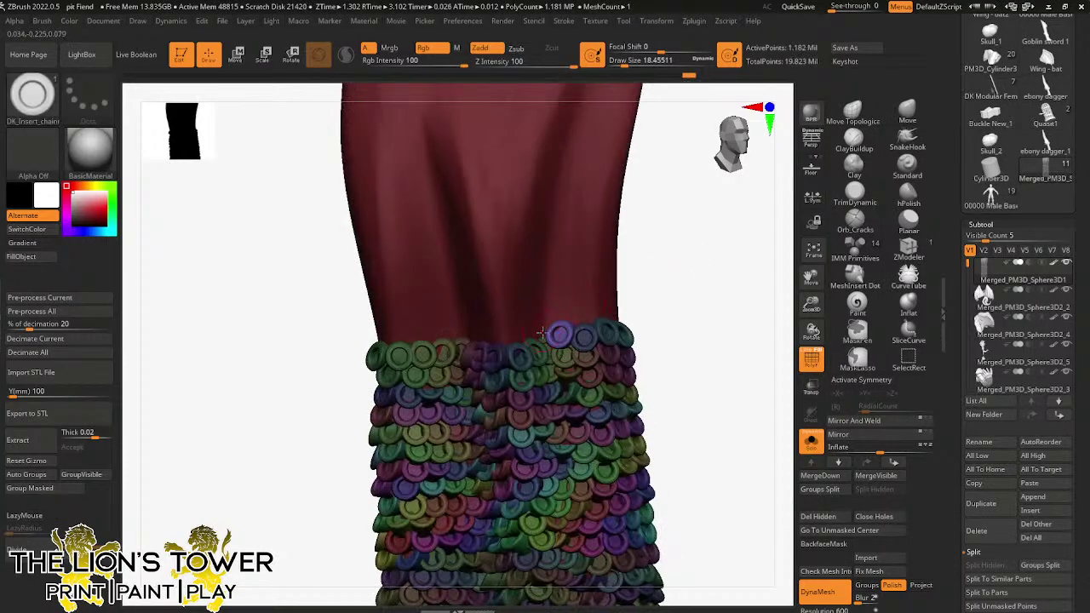
mouse_move(542, 331)
left_mouse_down()
mouse_move(539, 351)
mouse_move(514, 354)
left_mouse_up()
left_click_drag(635, 268, 596, 272)
left_click_drag(494, 337, 495, 349)
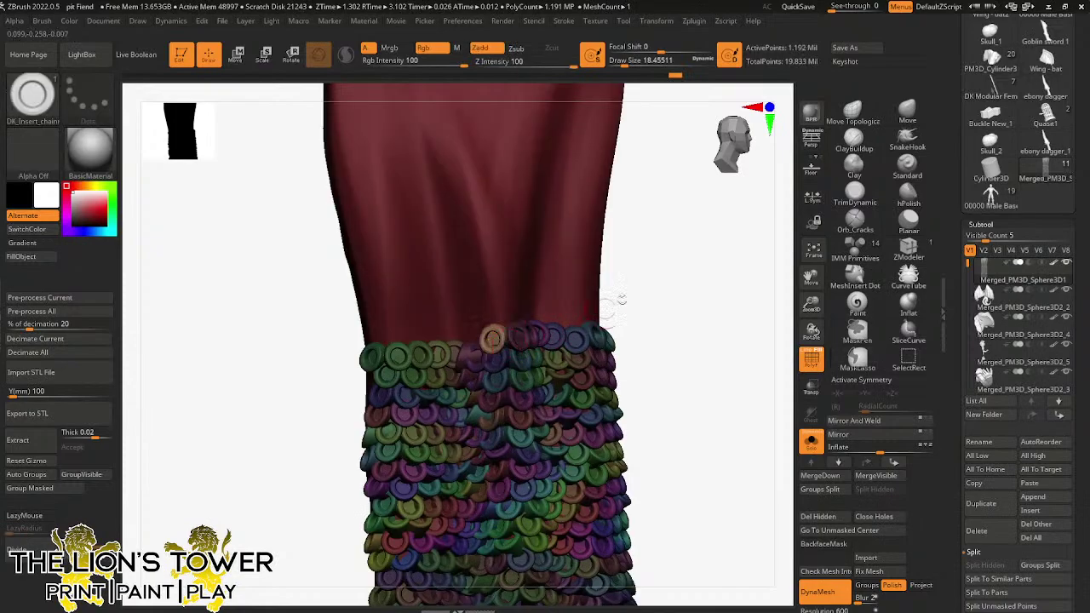
left_click_drag(615, 299, 656, 287)
left_click_drag(475, 336, 477, 349)
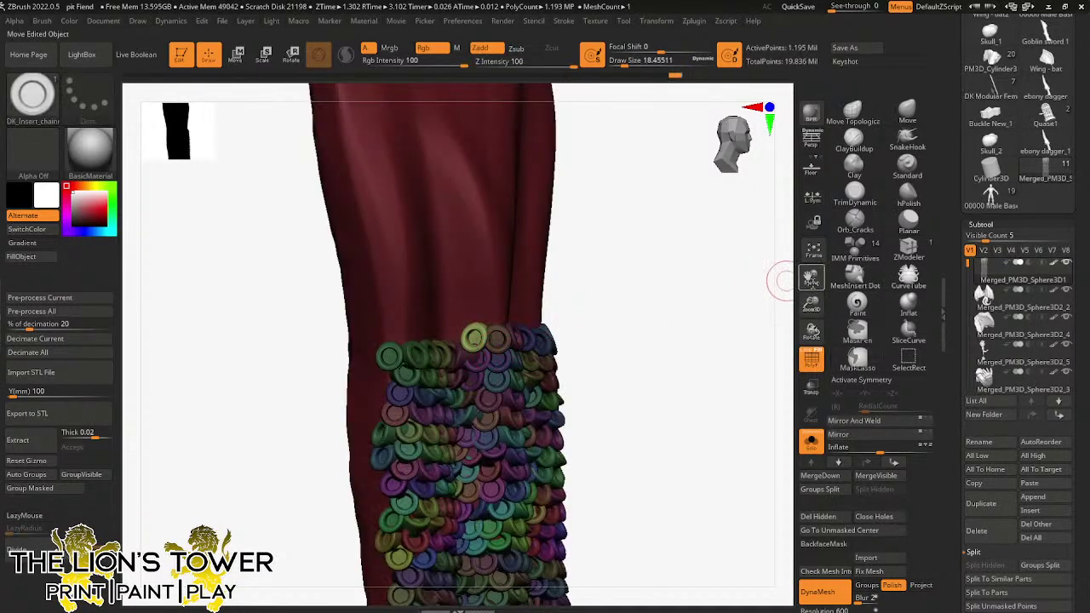
- Fill the rest of this row with chainmail rings from the central fold to the limb's left edge
left_click_drag(811, 279, 745, 296)
left_click_drag(569, 352, 572, 368)
left_click_drag(729, 287, 668, 294)
left_click_drag(550, 350, 551, 361)
left_click_drag(722, 305, 635, 310)
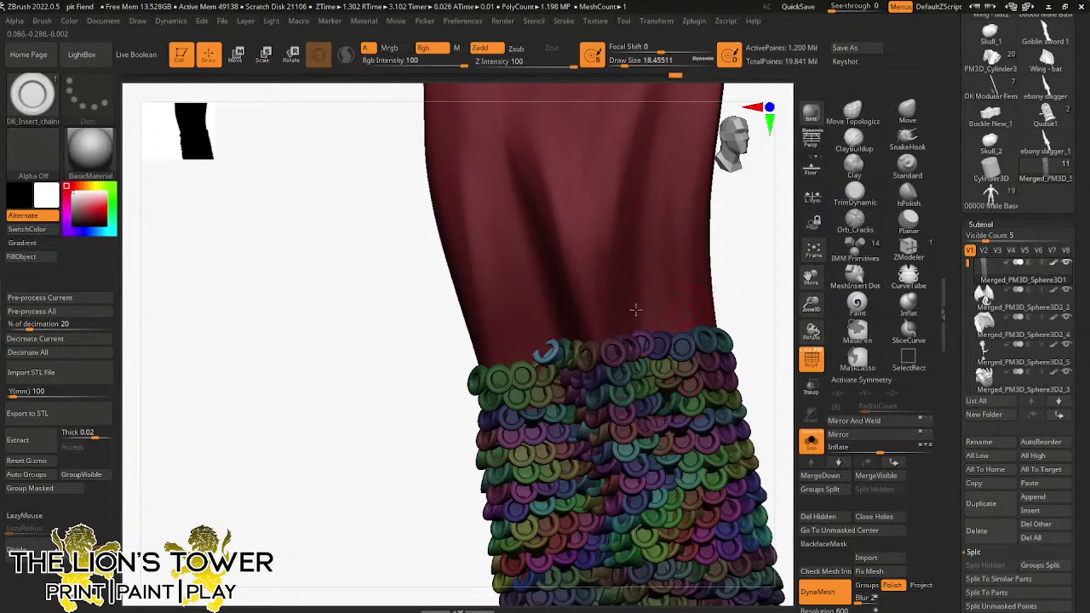
left_click(511, 357)
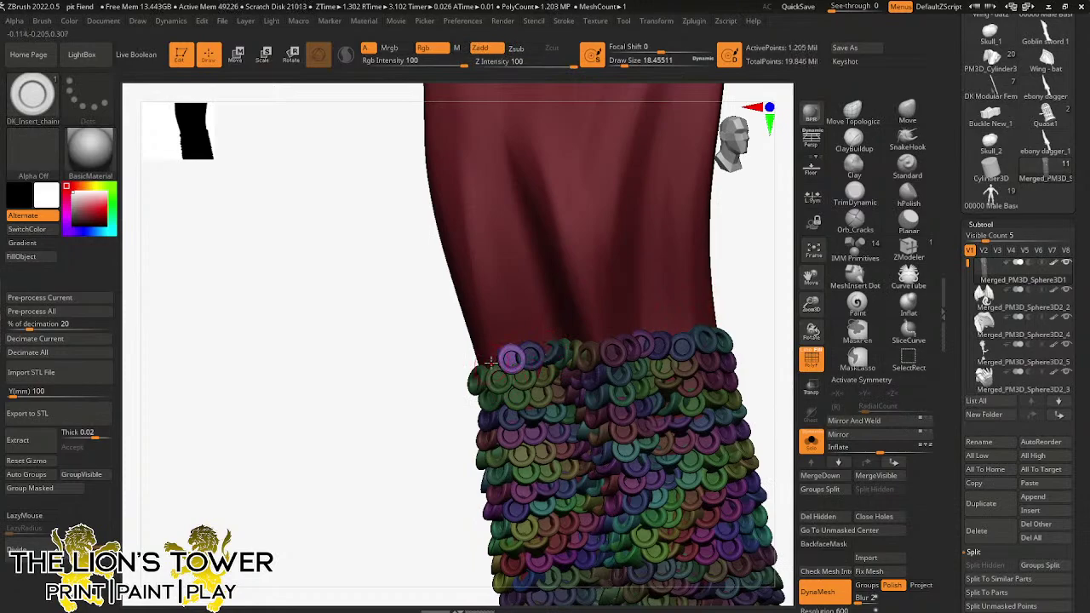
left_click_drag(491, 362, 474, 415)
left_click_drag(733, 267, 661, 265)
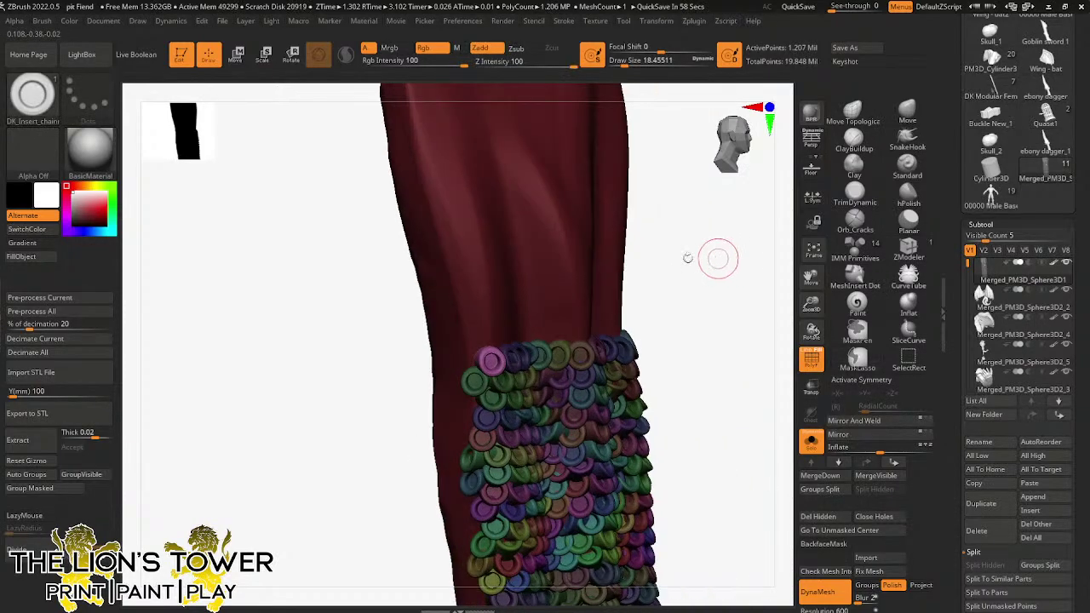
left_click_drag(470, 361, 464, 394)
- Start one more row higher up, inserting chainmail rings from the limb's right edge toward the central fold
left_click_drag(779, 299, 721, 307)
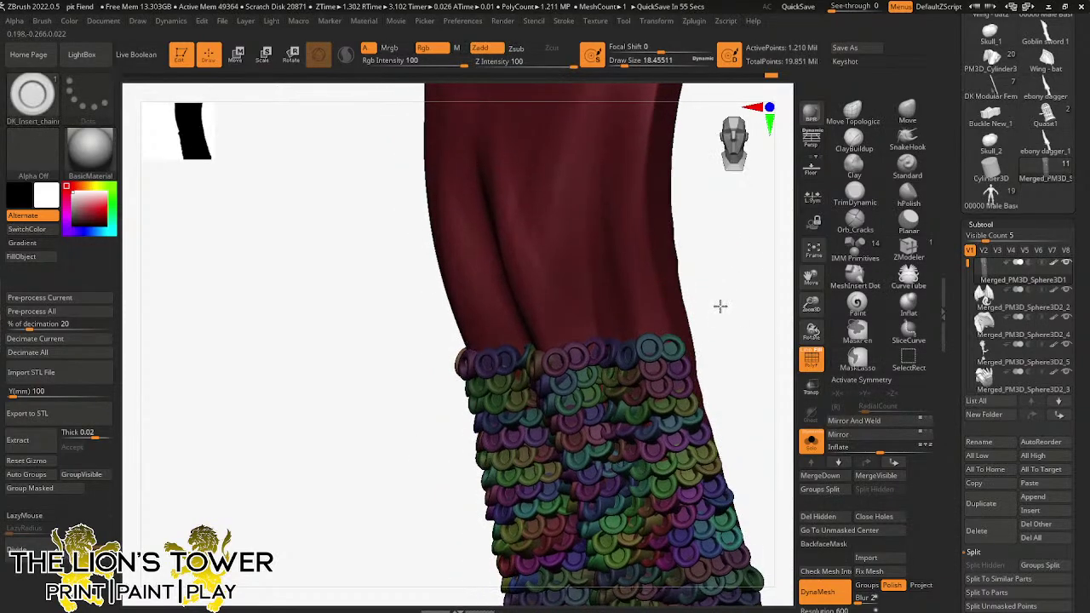
left_click_drag(659, 330, 664, 351)
left_click_drag(703, 320, 733, 318)
left_click_drag(647, 326, 642, 351)
left_click_drag(720, 304, 694, 305)
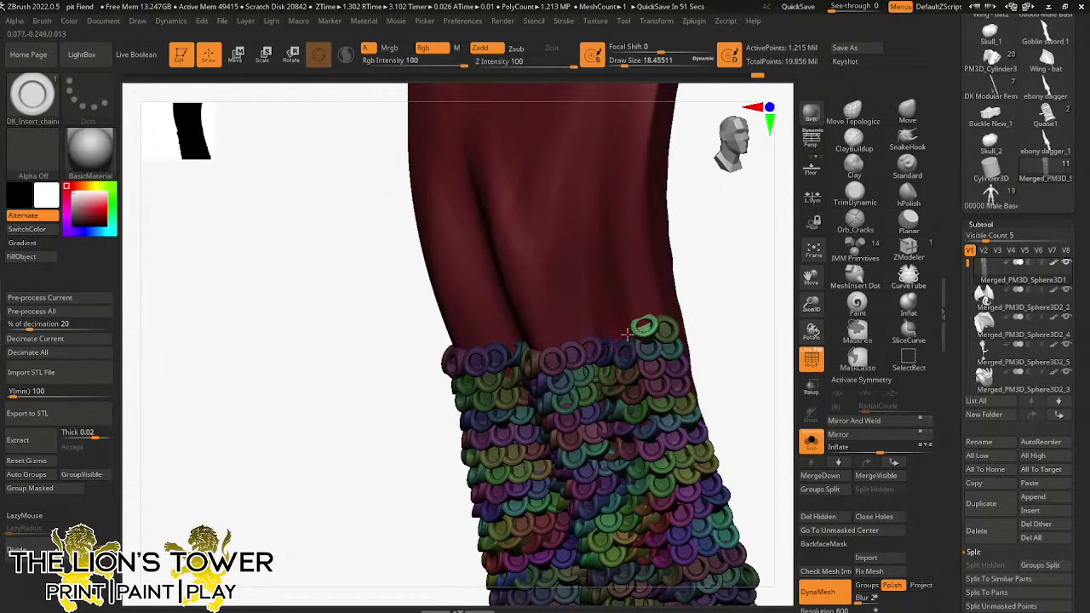
left_click_drag(629, 332, 627, 353)
left_click_drag(720, 294, 746, 293)
left_click_drag(611, 333, 614, 348)
left_click(710, 297, "ctrl+shift")
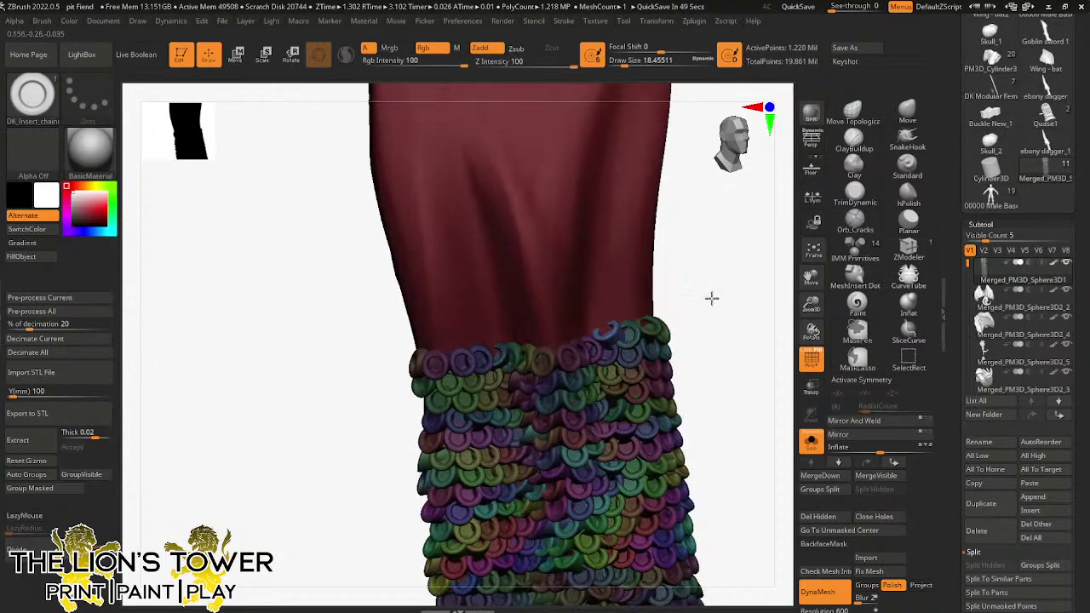
- Insert the next ring short of the central fold, undoing misplaced attempts and placing it again
left_click(572, 332)
key("ctrl+z")
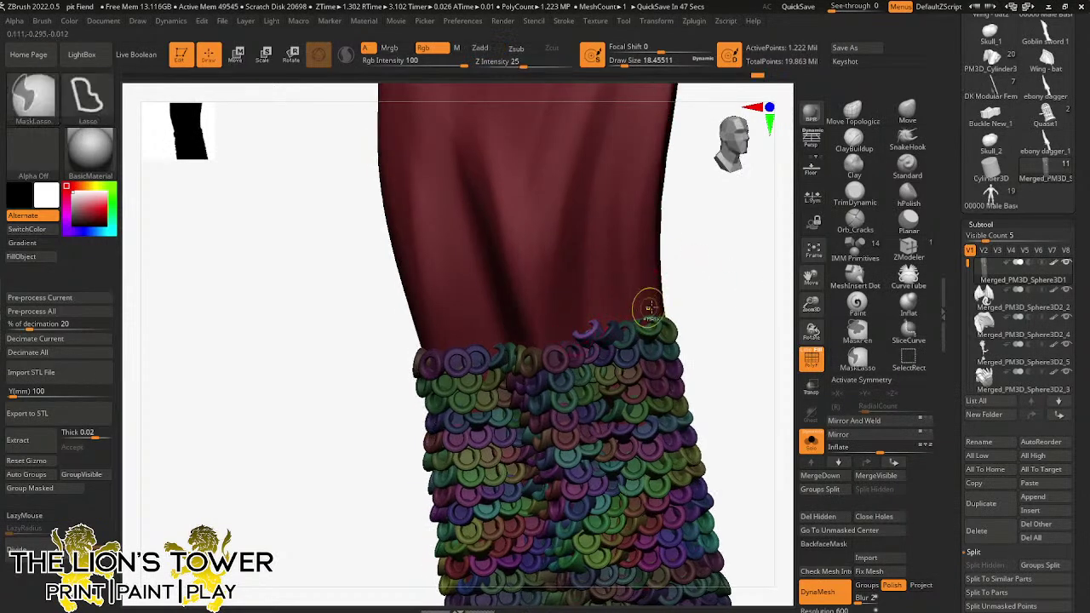
left_click_drag(606, 332, 594, 352)
key("ctrl+z")
left_click(594, 337, "ctrl+shift")
left_click(594, 351, "ctrl+shift")
left_click(594, 347, "ctrl+shift")
left_click_drag(695, 314, 649, 312)
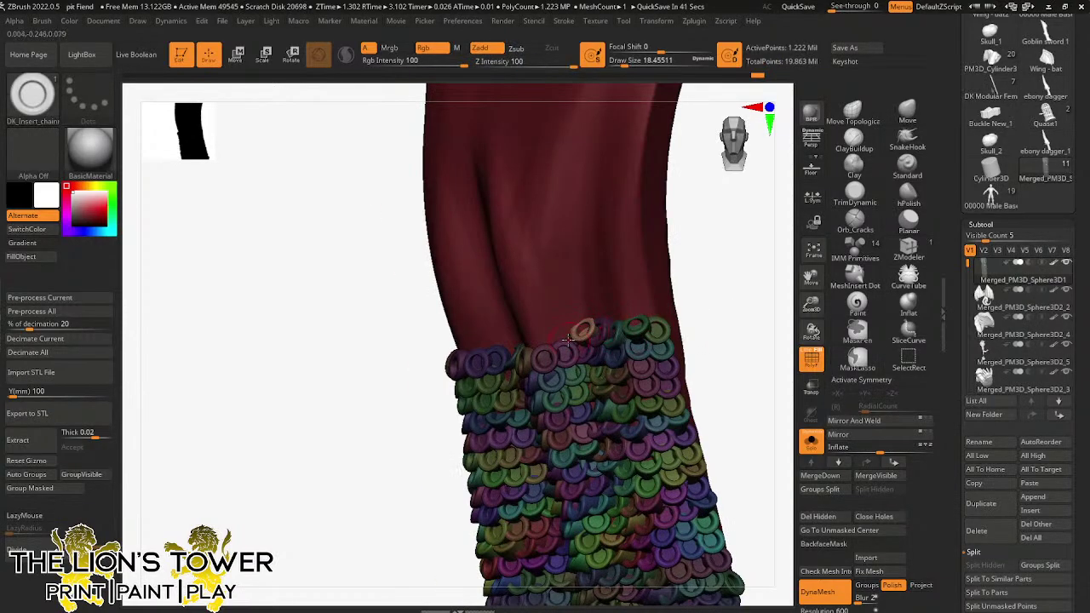
- Continue the row with chainmail rings over the central fold, undoing and reinserting one misplaced ring
left_click_drag(567, 332, 569, 352)
left_click_drag(707, 304, 730, 307)
left_click_drag(542, 337, 543, 353)
left_click_drag(716, 288, 754, 291)
key("ctrl+z")
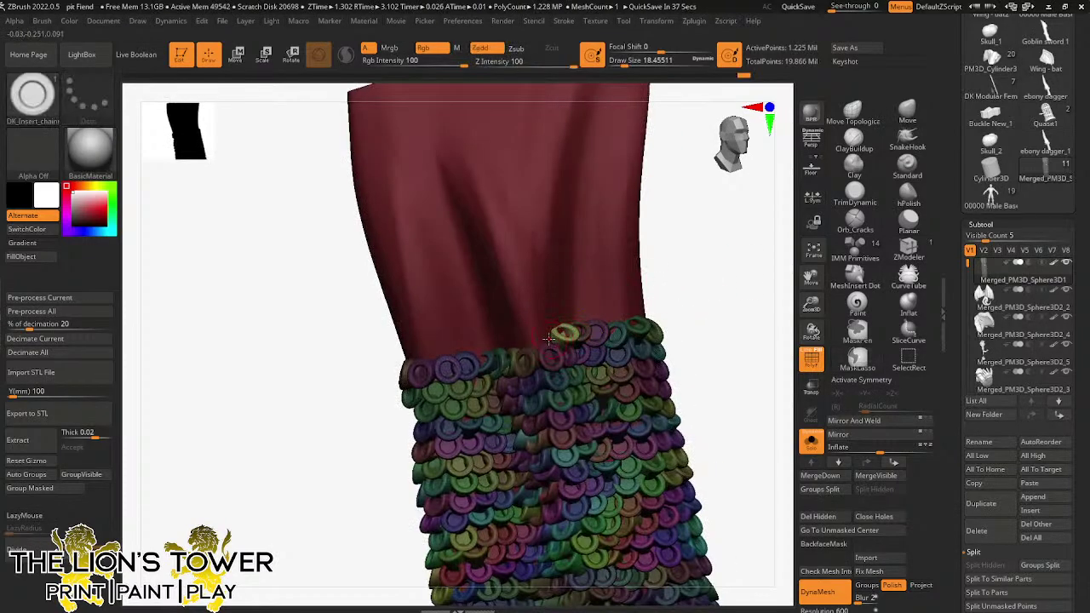
left_click_drag(548, 340, 564, 353)
left_click_drag(659, 305, 693, 300)
left_click_drag(538, 339, 542, 355)
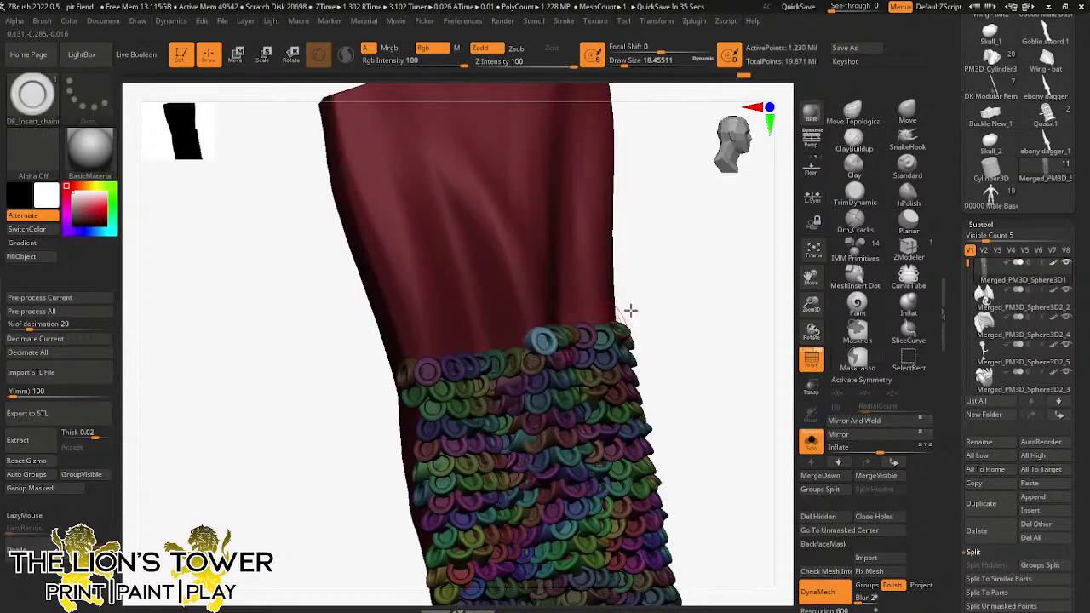
left_click_drag(633, 302, 659, 291)
left_click_drag(518, 342, 521, 356)
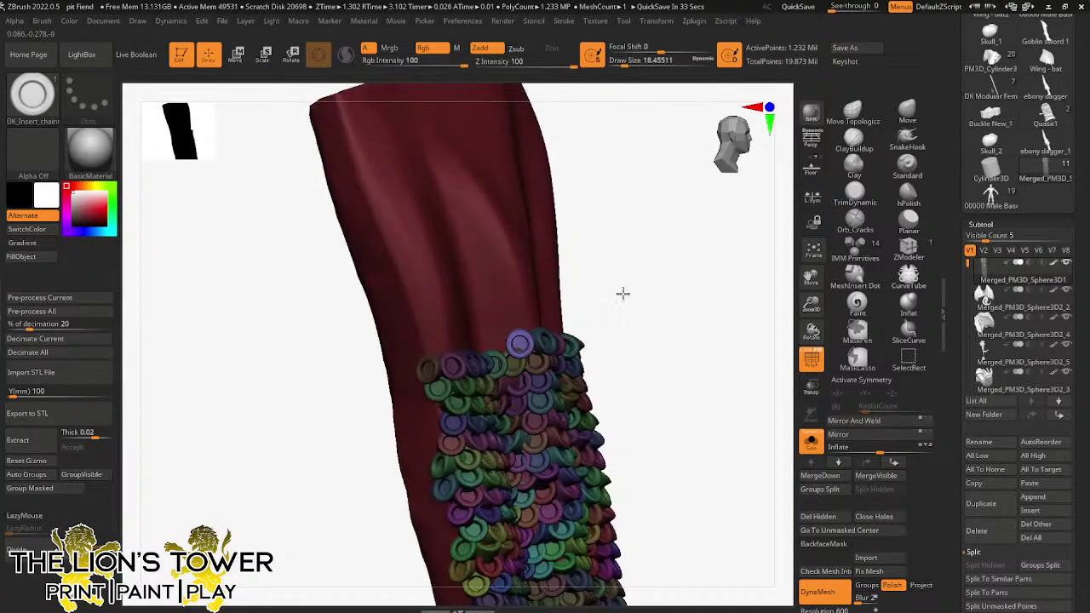
- Insert overlapping chainmail rings from the central fold toward the limb's left edge to fill out the row
left_click(483, 345, "ctrl+shift")
left_click(623, 278, "ctrl+shift")
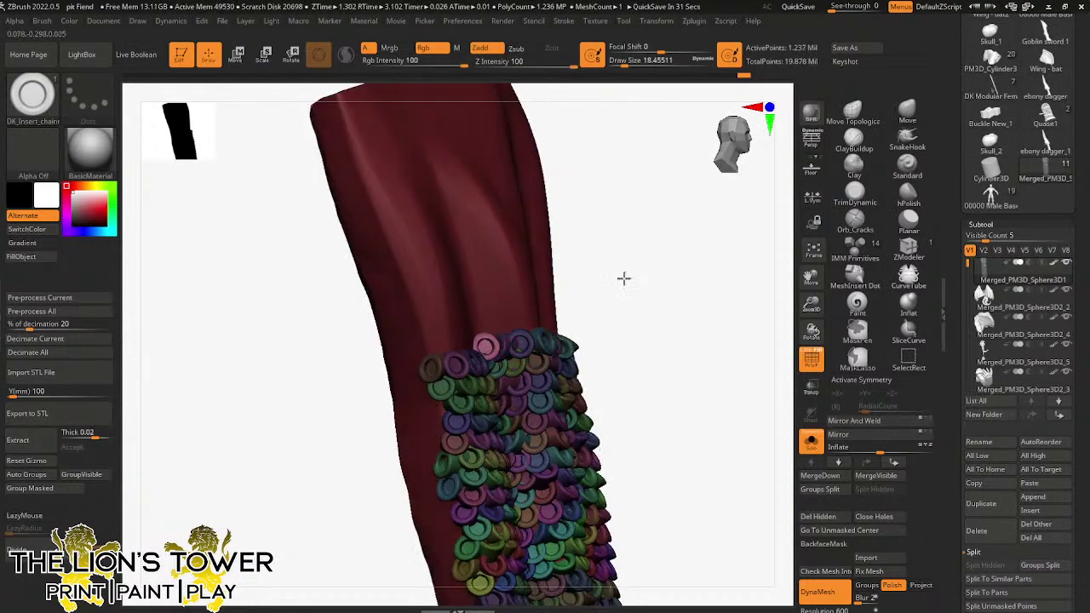
left_click_drag(624, 278, 658, 273)
left_click_drag(469, 342, 472, 353)
left_click_drag(640, 291, 671, 286)
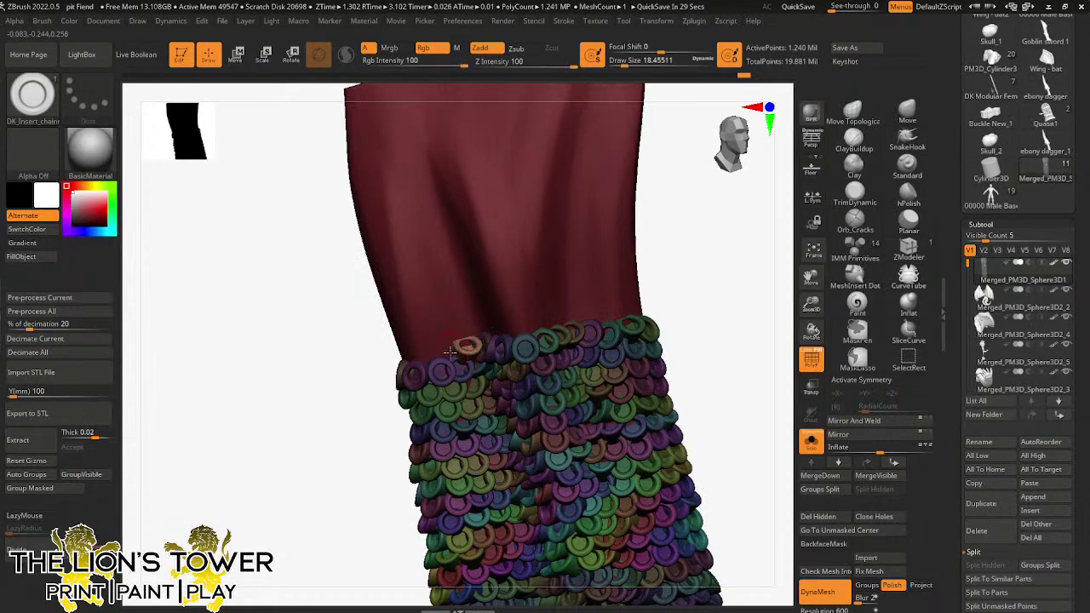
left_click(448, 351, "ctrl+shift")
left_click(686, 289, "ctrl+shift")
left_click(438, 354, "ctrl+shift")
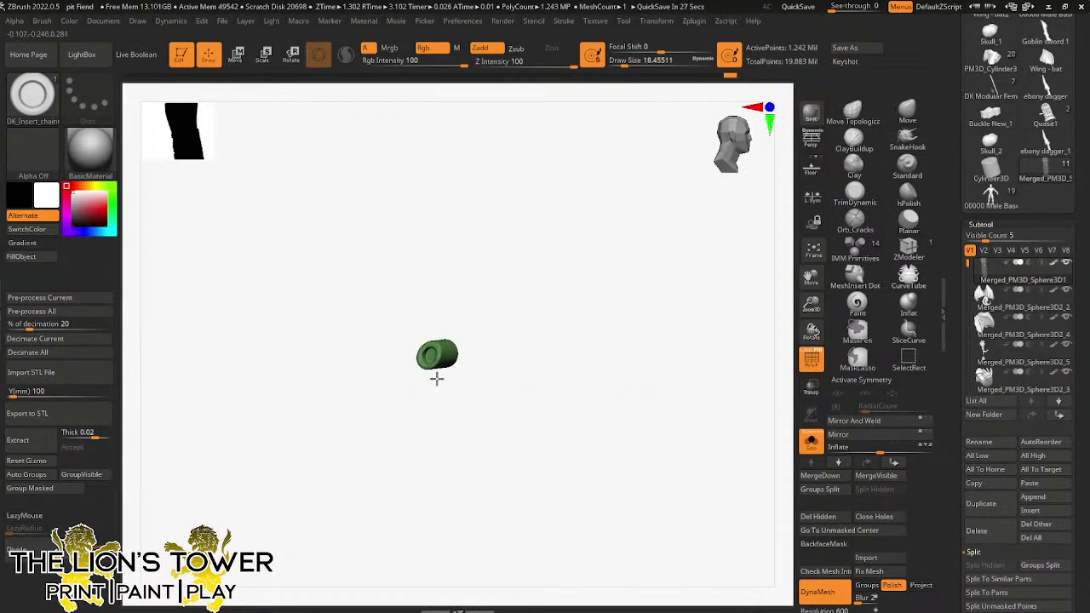
left_click(671, 253, "ctrl+shift")
left_click(418, 355, "ctrl+shift")
left_click(420, 355, "ctrl+shift")
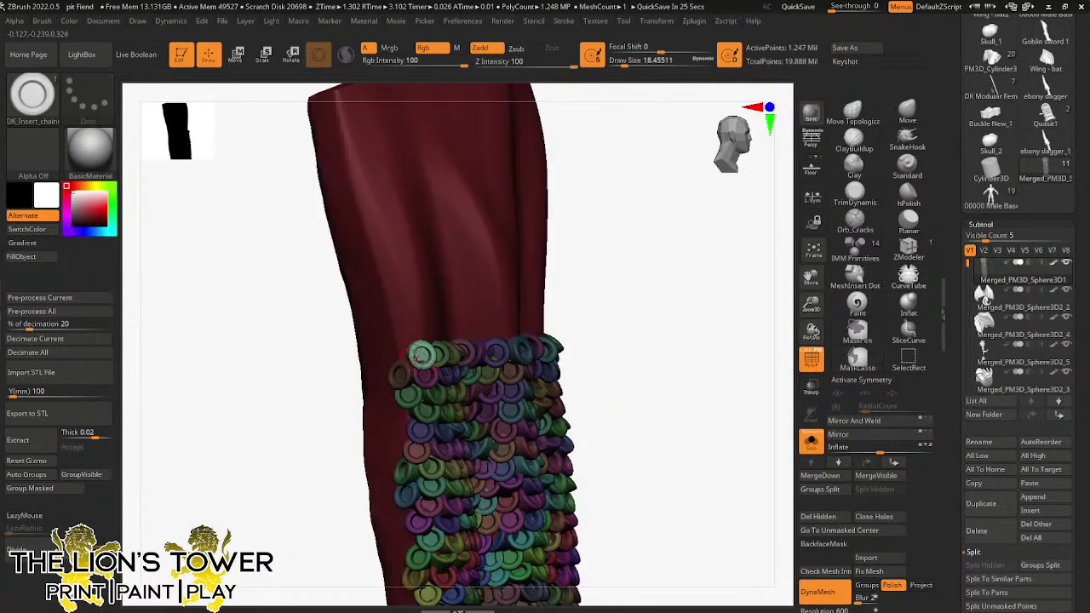
- Insert the last ring at the row's left edge and start a new chainmail row above at the limb's right edge
left_click(413, 356, "ctrl+shift")
left_click(494, 352, "ctrl+shift")
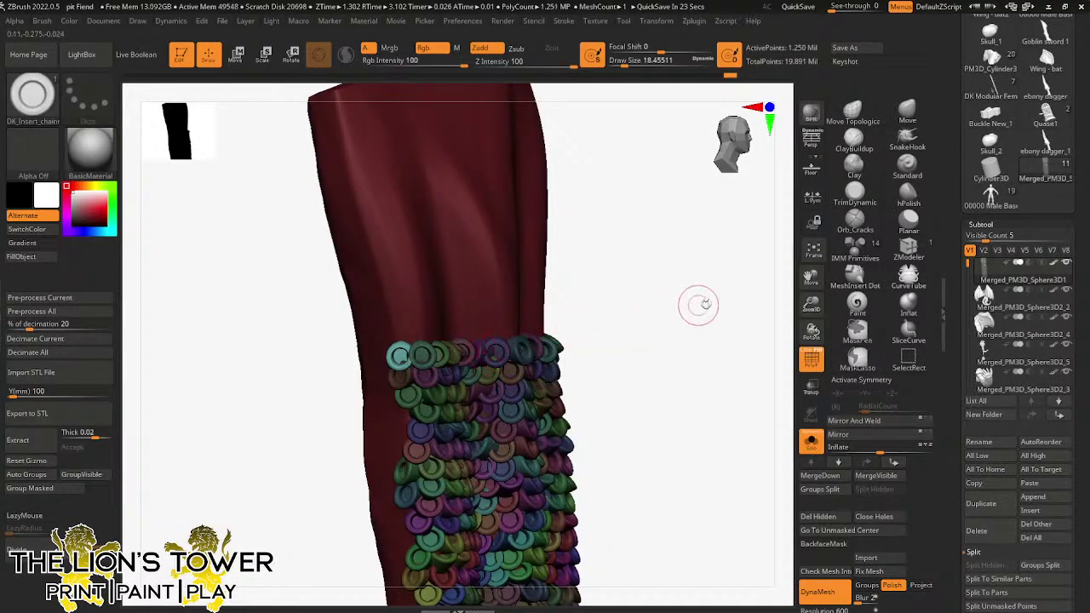
left_click_drag(809, 279, 808, 327)
left_click_drag(754, 364, 679, 351)
left_click(610, 384, "ctrl+shift")
left_click(608, 384, "ctrl+shift")
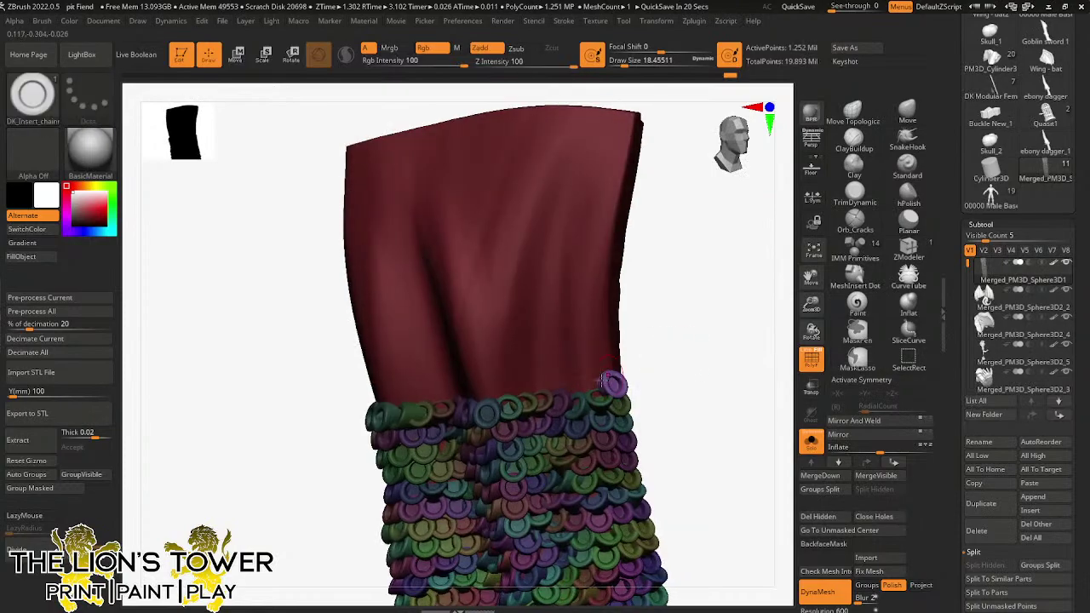
left_click(590, 385, "ctrl+shift")
left_click(591, 385, "ctrl+shift")
left_click(593, 385, "ctrl+shift")
left_click(652, 348, "ctrl+shift")
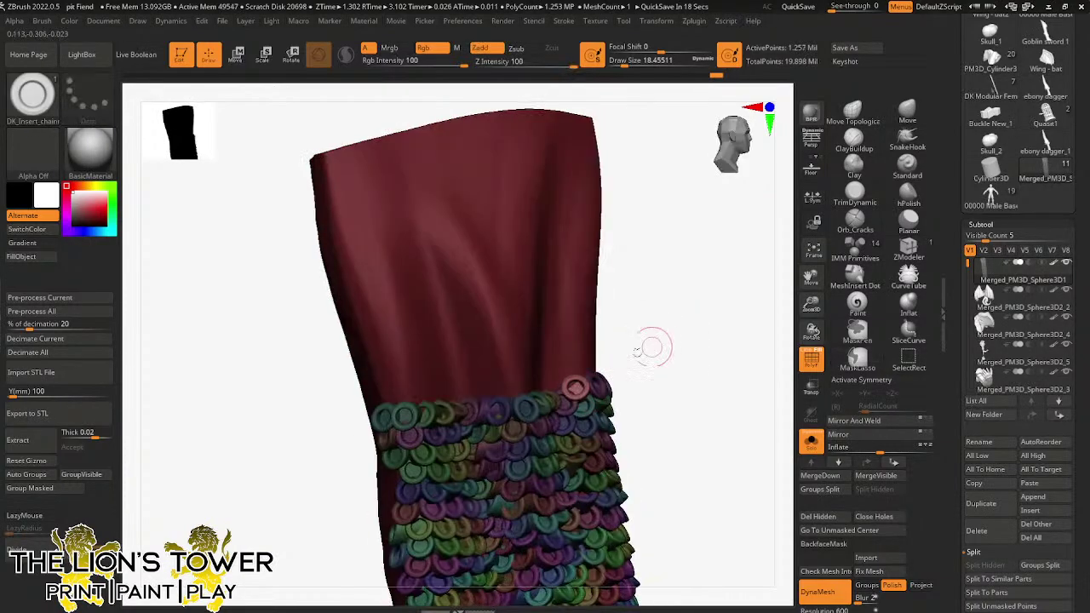
- Try to continue the new row with chainmail rings from the right edge toward the central fold
left_click(560, 389, "ctrl+shift")
left_click(555, 384, "ctrl+shift")
left_click(554, 384, "ctrl+shift")
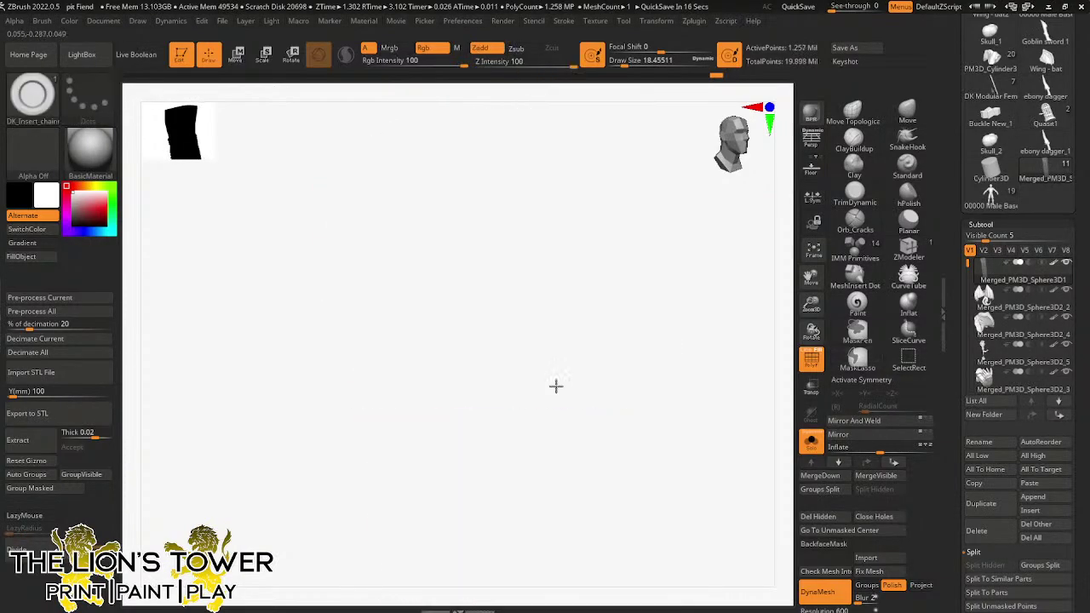
left_click(544, 385, "ctrl+shift")
left_click(538, 384, "ctrl+shift")
left_click(540, 400, "ctrl+shift")
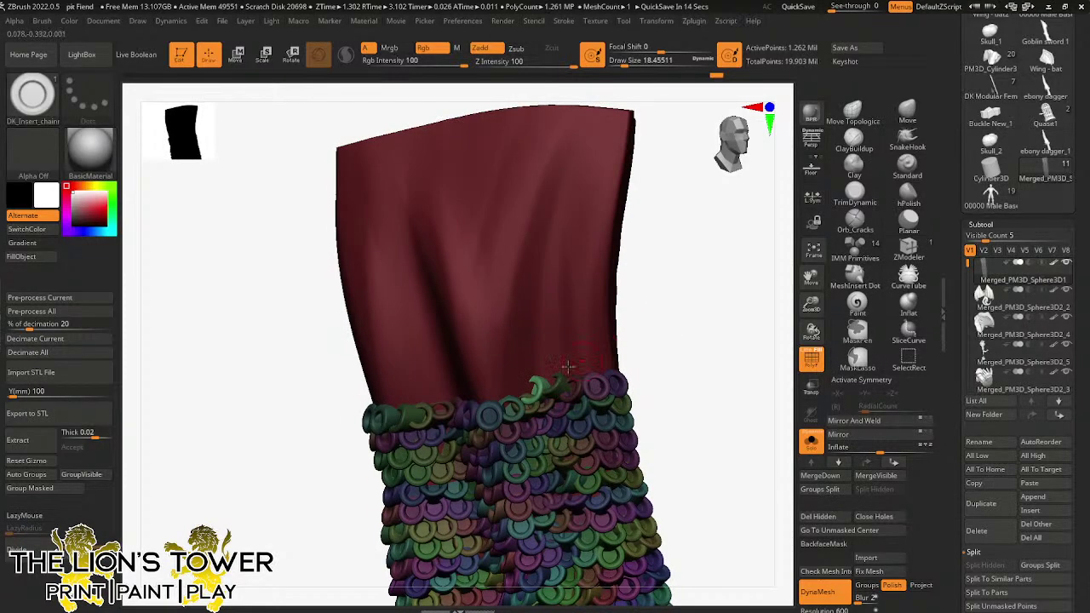
left_click(522, 388, "ctrl+shift")
left_click(666, 339, "ctrl+shift")
left_click_drag(667, 339, 555, 398)
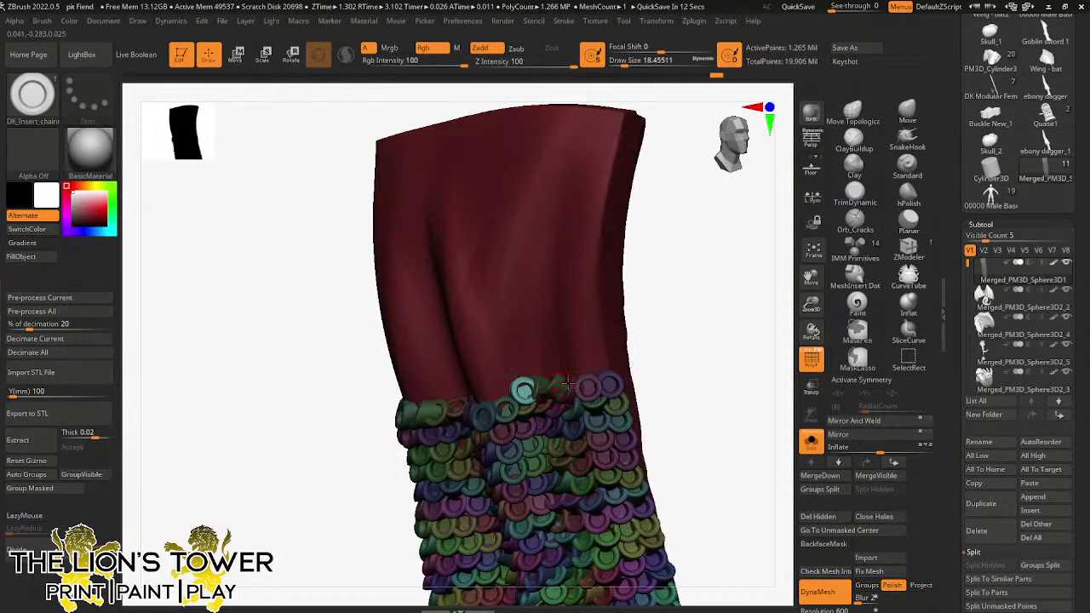
left_click_drag(659, 328, 661, 339)
- Insert overlapping chainmail rings from the right-edge rings up to and into the limb's central fold
left_click(552, 391, "ctrl+shift")
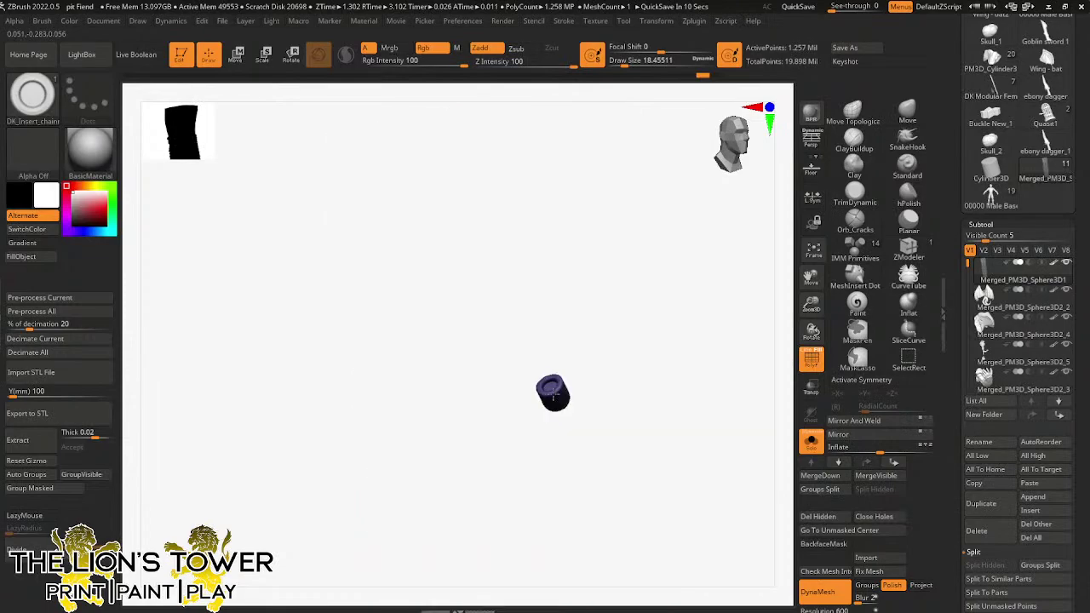
left_click(723, 348, "ctrl+shift")
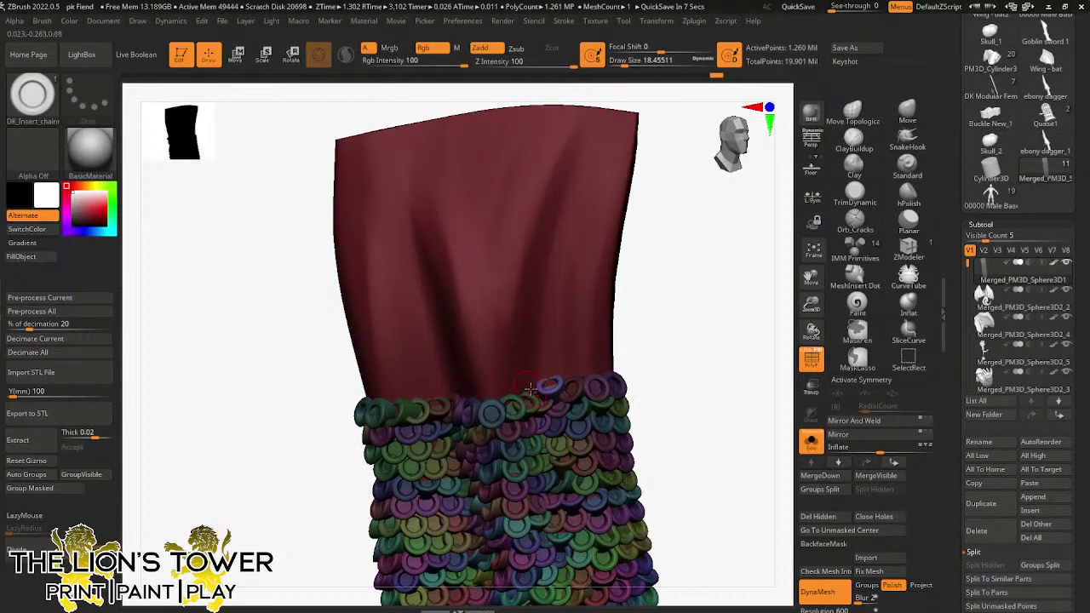
left_click_drag(530, 389, 540, 400)
left_click_drag(640, 352, 588, 370)
left_click_drag(528, 389, 509, 392)
left_click_drag(656, 353, 499, 389)
left_click(495, 394, "ctrl+shift")
left_click(662, 326, "ctrl+shift")
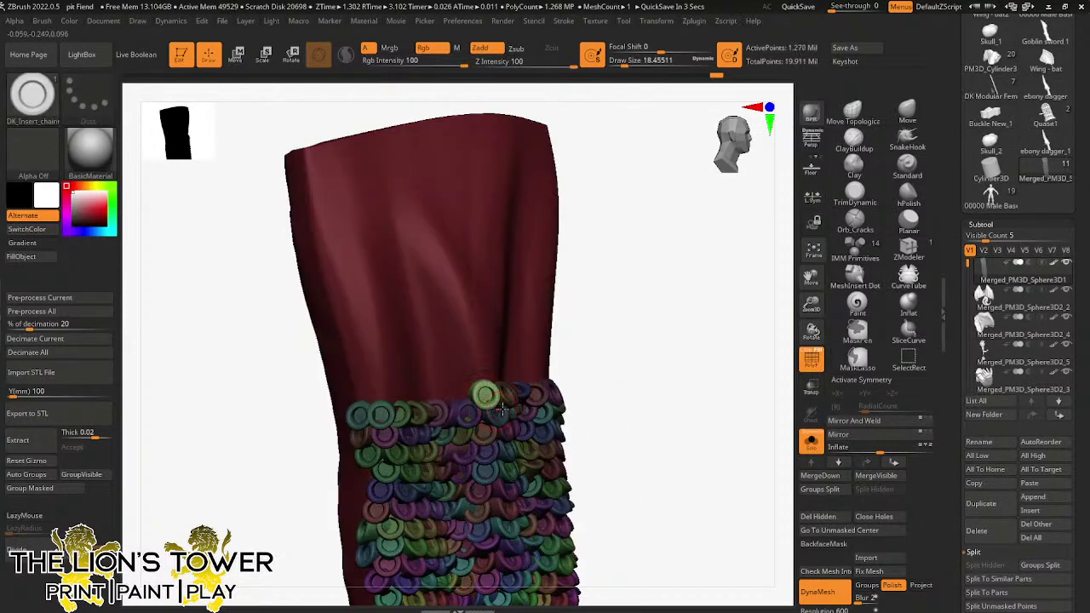
left_click_drag(633, 337, 538, 345)
left_click_drag(464, 395, 479, 407)
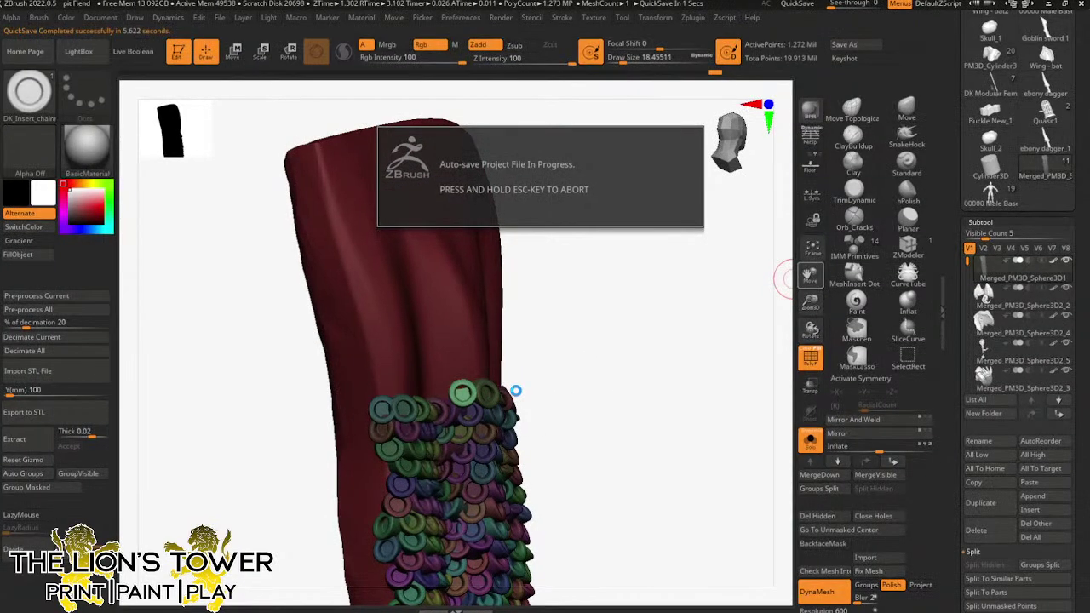
- Insert two more chainmail rings just past the central fold to carry the top row onward
left_click_drag(809, 304, 806, 275)
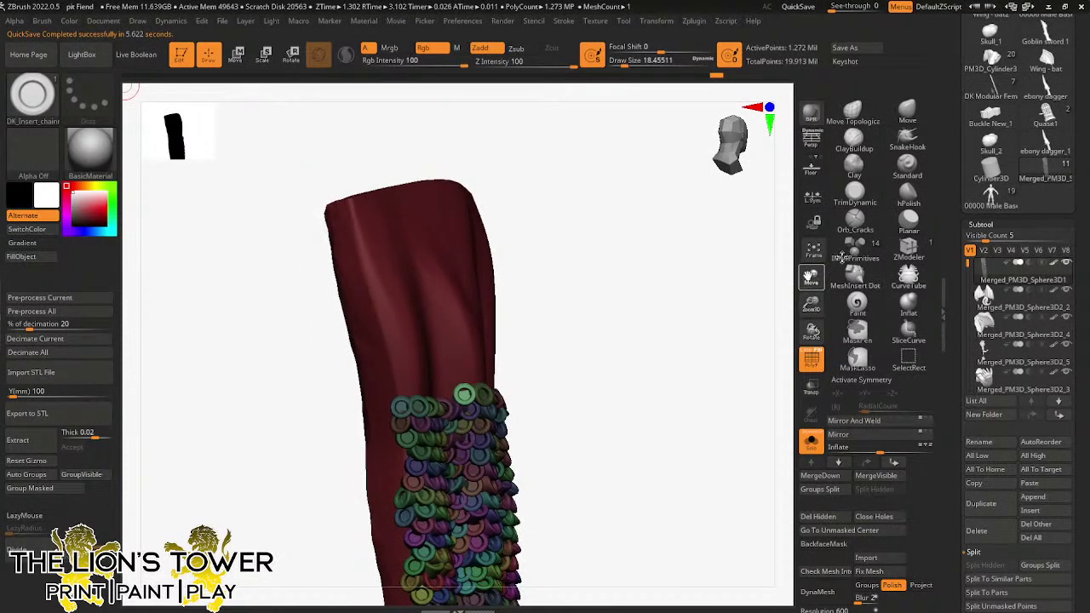
left_click(816, 249)
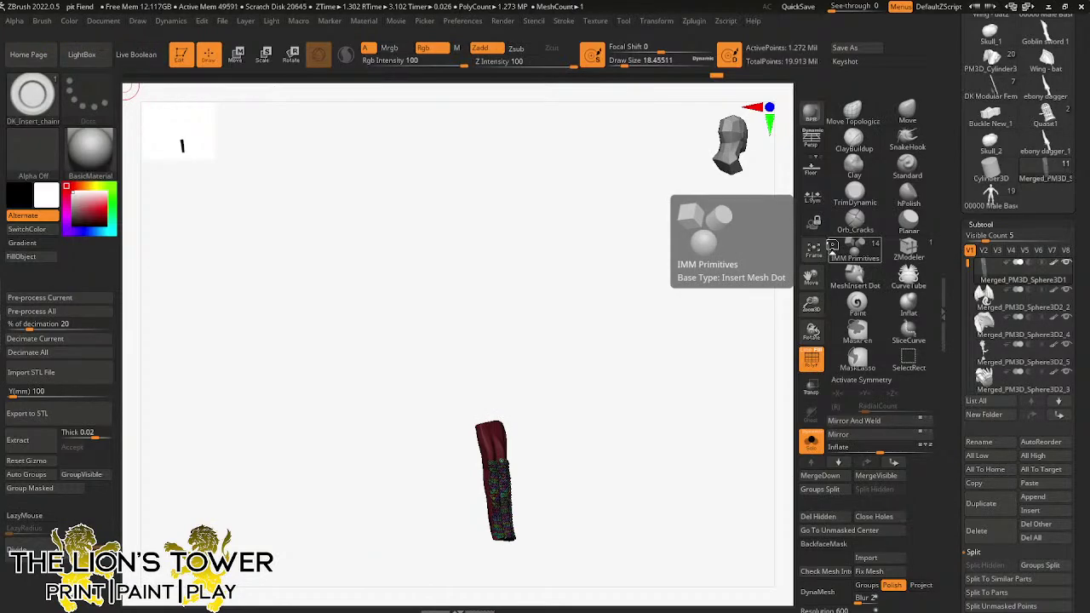
left_click_drag(810, 309, 837, 214)
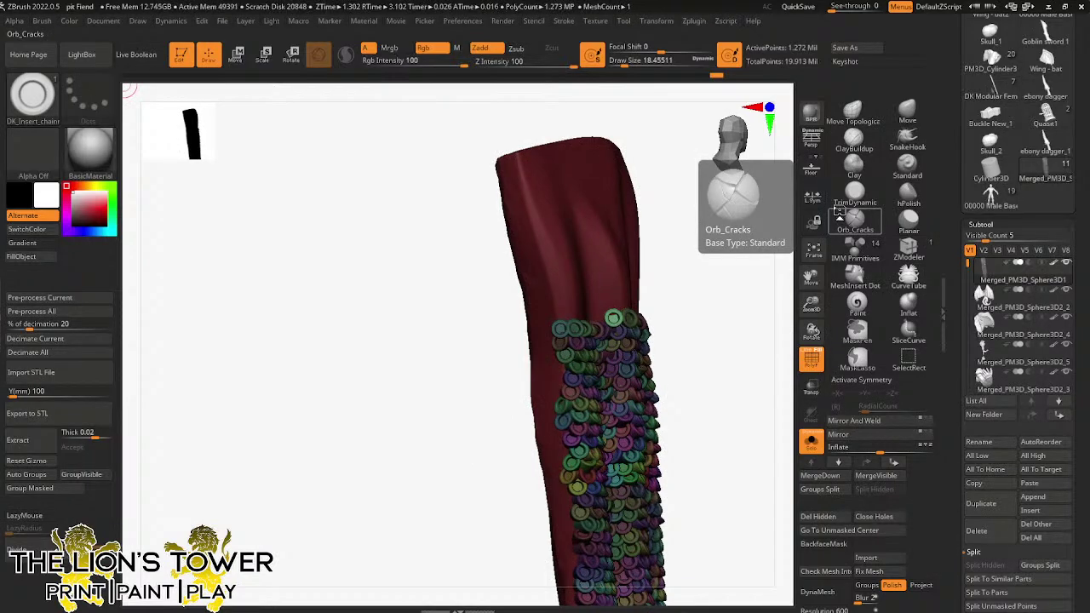
left_click_drag(810, 305, 809, 279)
left_click_drag(700, 333, 737, 345)
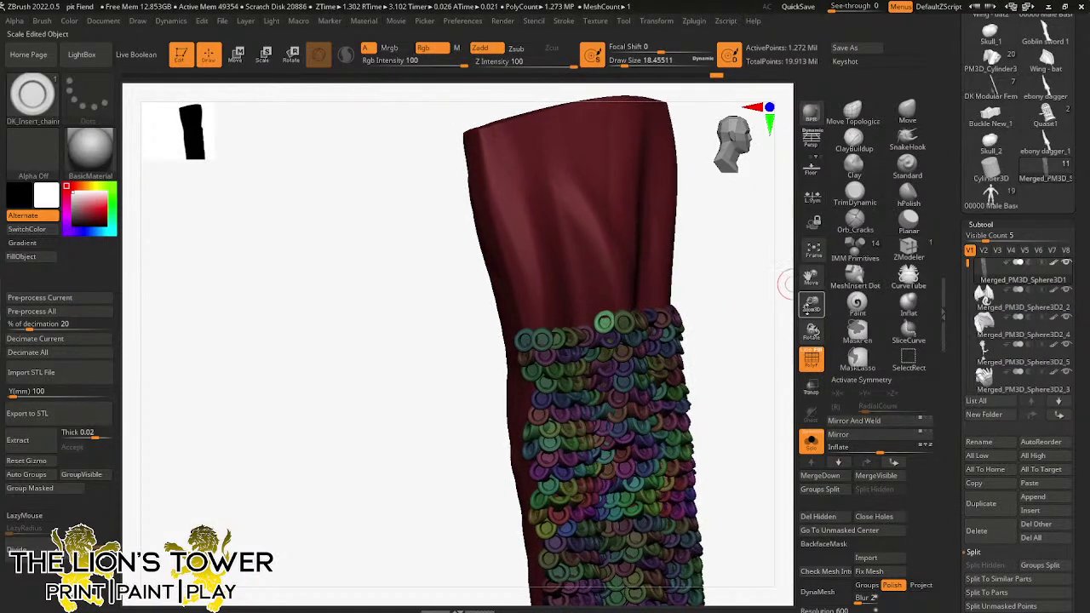
left_click_drag(808, 308, 807, 286)
left_click_drag(751, 325, 776, 330)
left_click_drag(585, 323, 601, 339)
left_click_drag(715, 310, 751, 317)
mouse_move(565, 323)
left_mouse_down()
mouse_move(579, 338)
mouse_move(561, 343)
left_mouse_up()
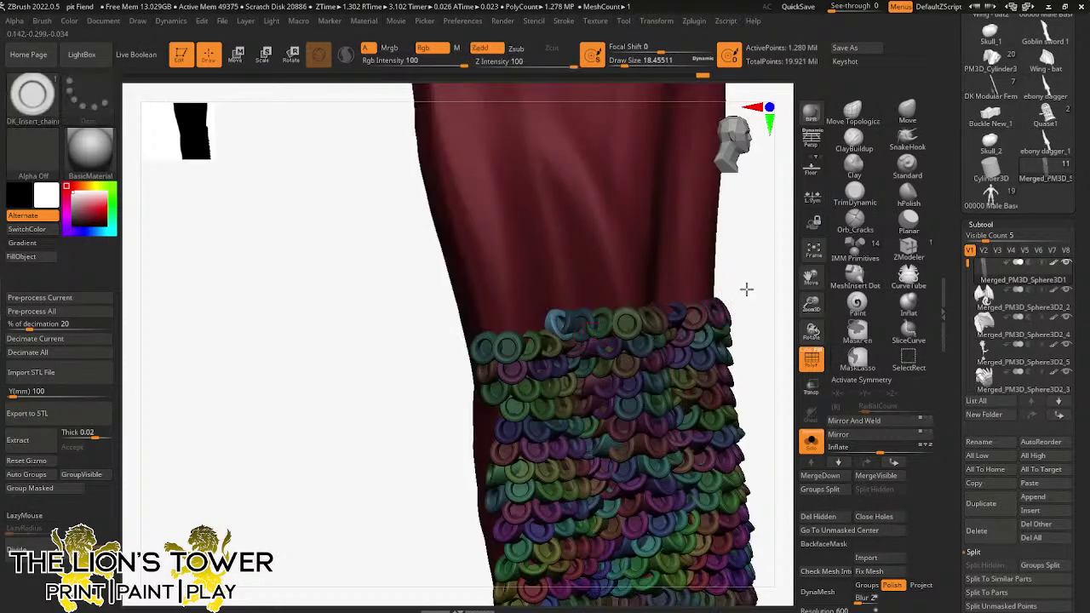
- Fill out the top row with overlapping chainmail rings as far as the limb's left edge
left_click_drag(747, 289, 778, 294)
left_click_drag(533, 325, 541, 344)
left_click_drag(444, 410, 475, 413)
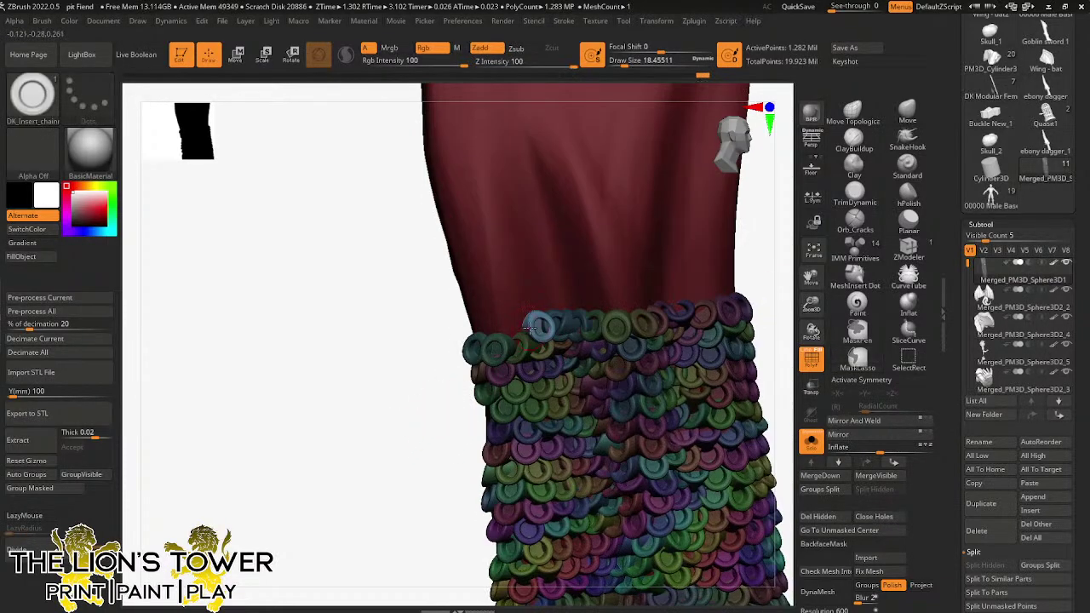
left_click_drag(515, 327, 522, 345)
left_click_drag(405, 456, 443, 458)
left_click_drag(505, 328, 487, 345)
- Start another row higher up, inserting overlapping chainmail rings inward from the limb's right edge
right_click_drag(752, 301, 729, 332)
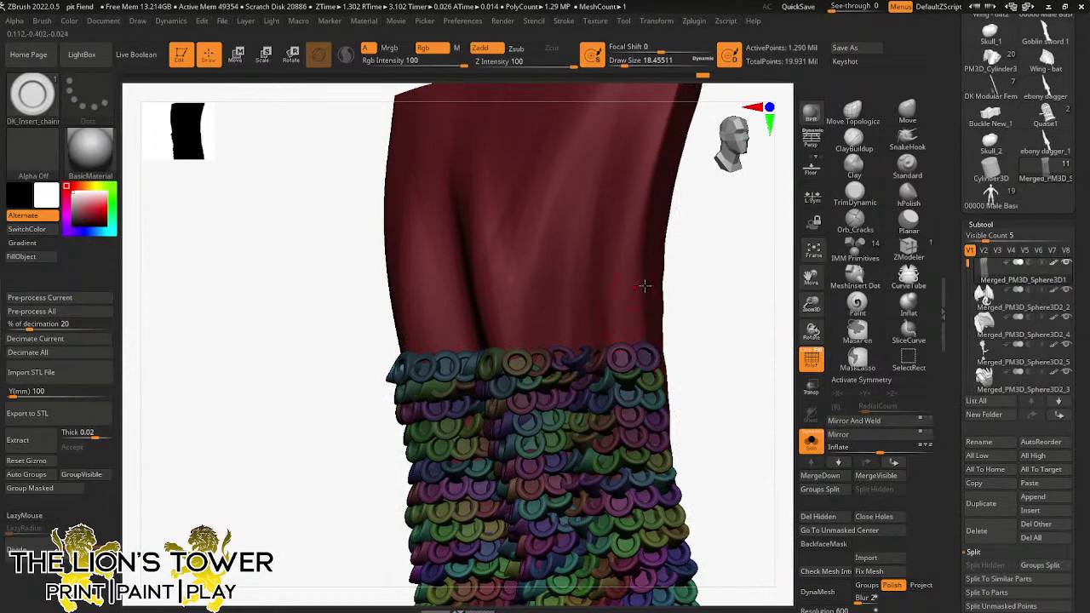
right_click_drag(644, 286, 659, 317)
right_click_drag(578, 352, 507, 360)
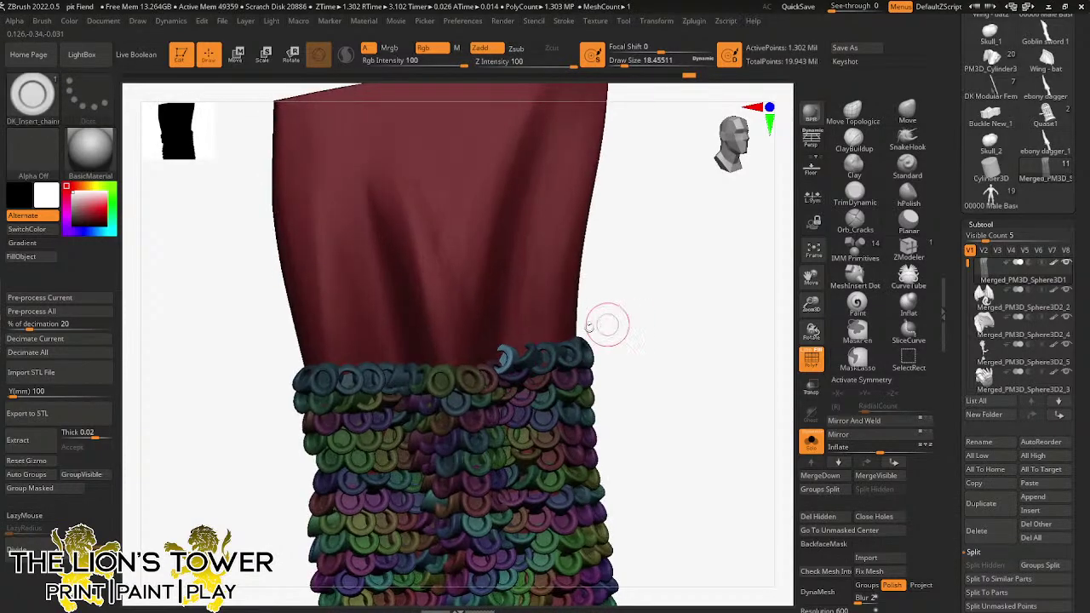
left_click_drag(618, 316, 649, 316)
left_click_drag(480, 356, 473, 361)
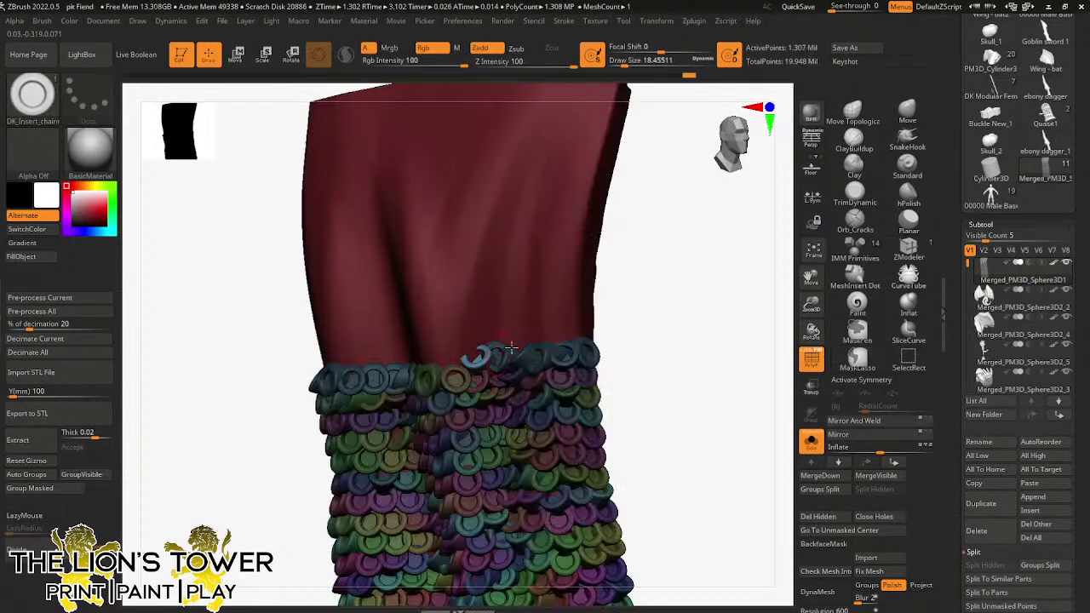
- Insert the next rings up to the central fold, undoing and reinserting the tilted last ring
left_click_drag(658, 297, 628, 300)
left_click_drag(461, 359, 463, 366)
left_click_drag(598, 318, 631, 311)
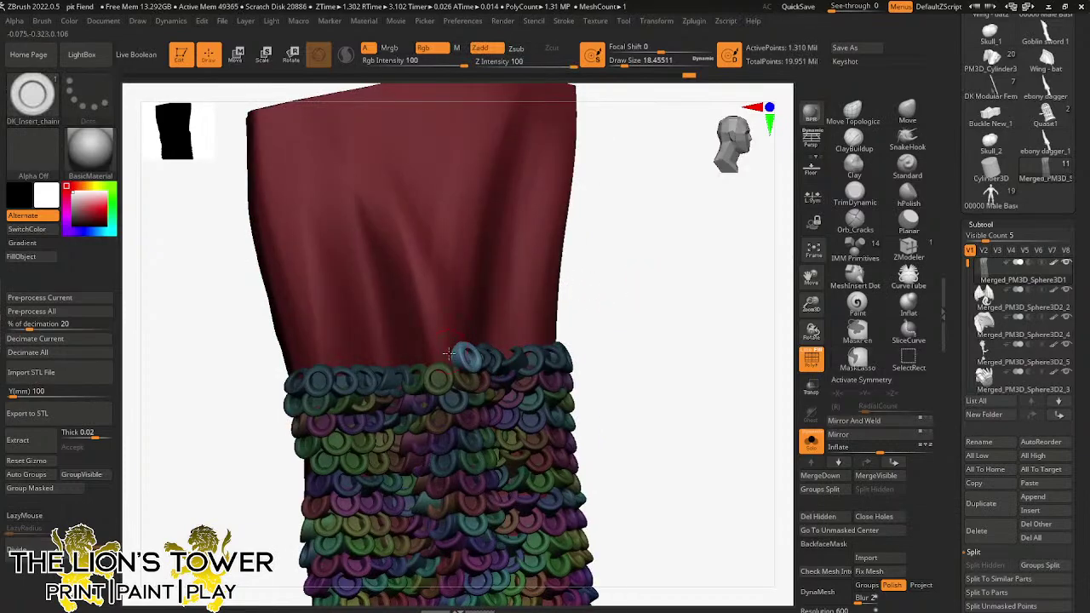
left_click_drag(450, 364, 455, 376)
left_click_drag(811, 279, 923, 299)
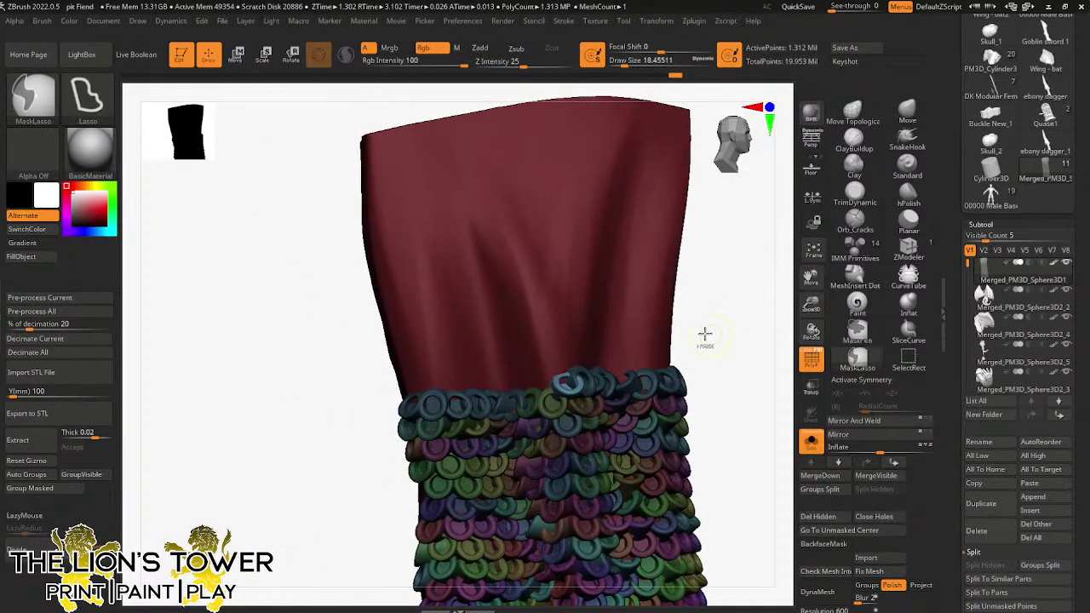
left_click_drag(565, 379, 568, 397)
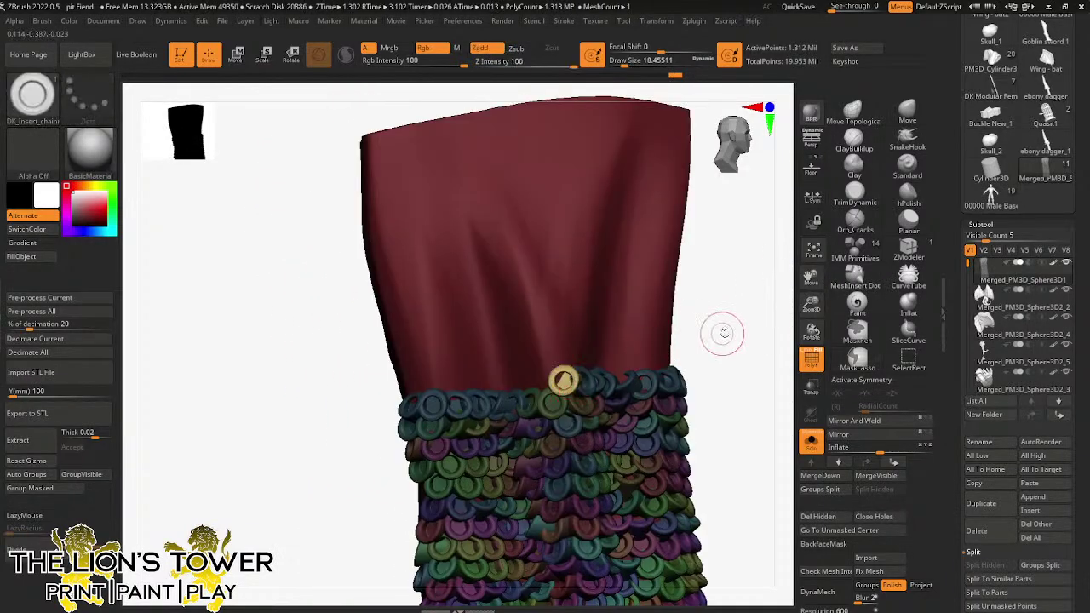
- Try to carry the row across the central fold with overlapping chainmail rings
right_click_drag(732, 345, 743, 343)
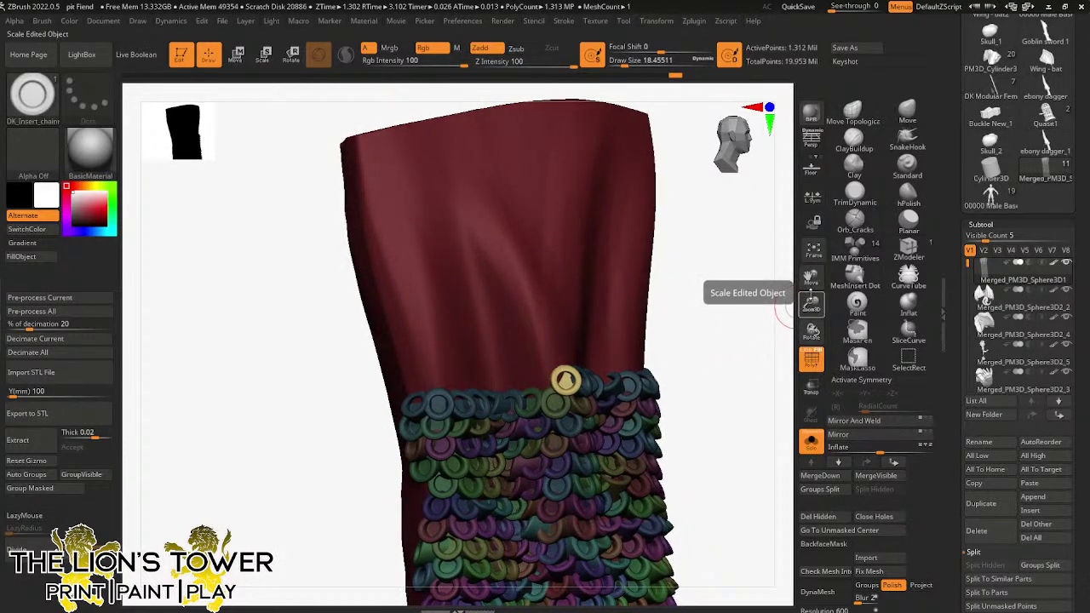
left_click_drag(814, 286, 860, 232)
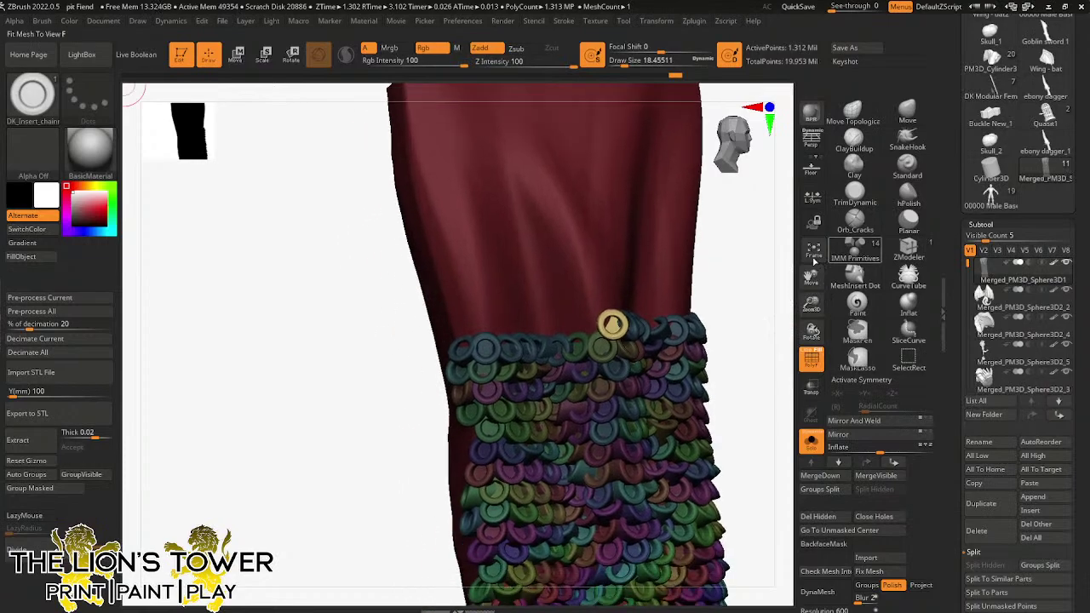
left_click_drag(759, 307, 759, 310)
right_click_drag(639, 255, 628, 258)
mouse_move(589, 322)
left_mouse_down()
mouse_move(590, 340)
mouse_move(572, 329)
left_mouse_up()
left_click(572, 330, "ctrl+shift")
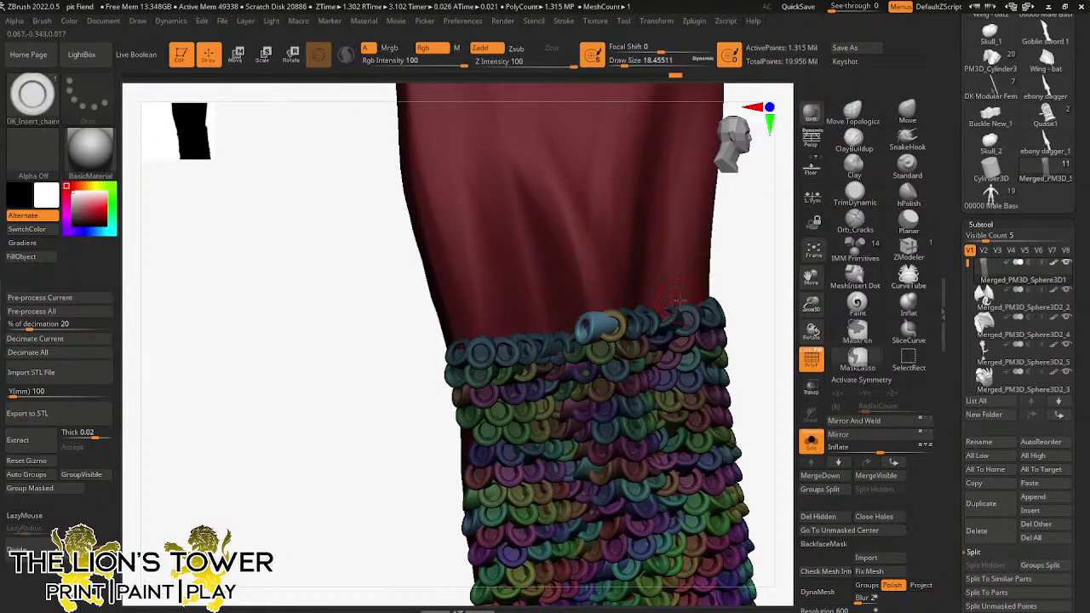
right_click_drag(677, 299, 659, 288)
mouse_move(585, 324)
left_mouse_down()
mouse_move(586, 340)
mouse_move(562, 345)
left_mouse_up()
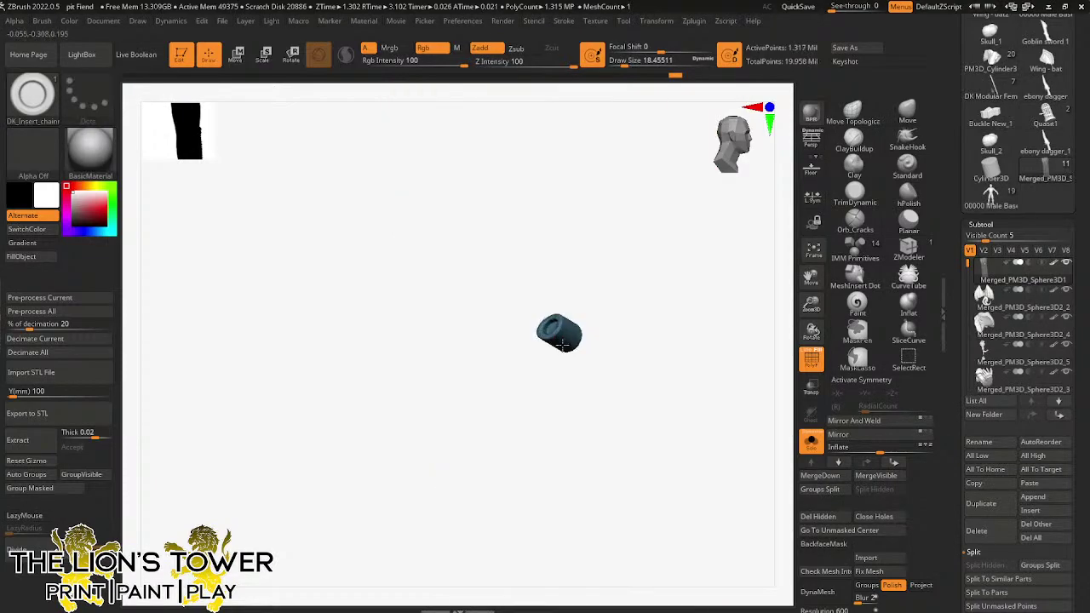
left_click(562, 343, "ctrl+shift")
left_click(536, 331, "ctrl+shift")
left_click(519, 332, "ctrl+shift")
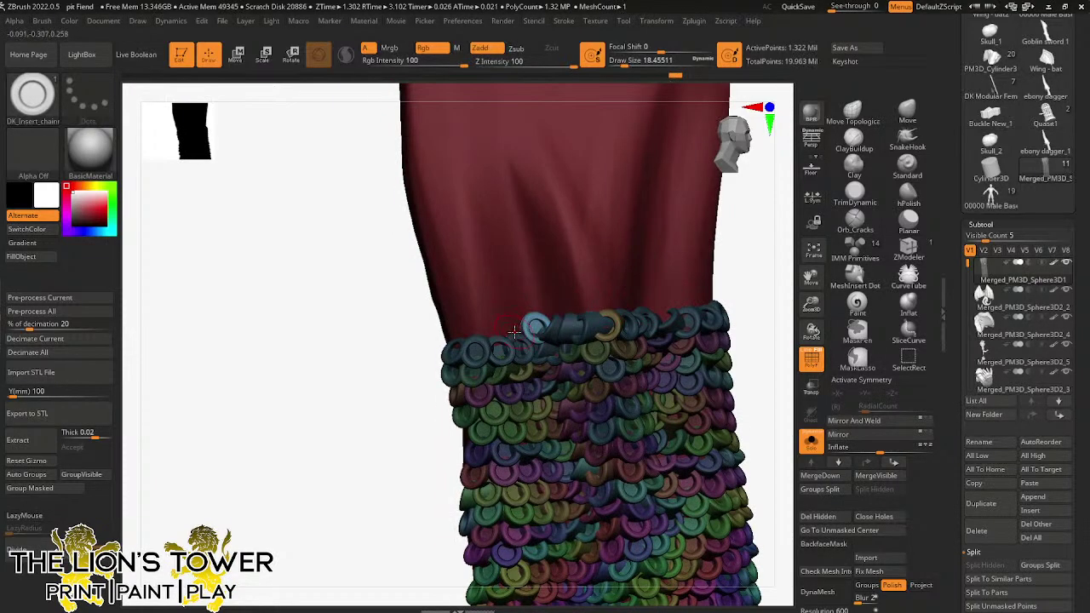
- Try to extend the row with chainmail rings to the limb's left edge
left_click(513, 331, "ctrl+shift")
left_click(507, 349, "ctrl+shift")
mouse_move(498, 329)
left_mouse_down()
mouse_move(501, 342)
mouse_move(480, 346)
left_mouse_up()
left_click_drag(719, 286, 619, 270)
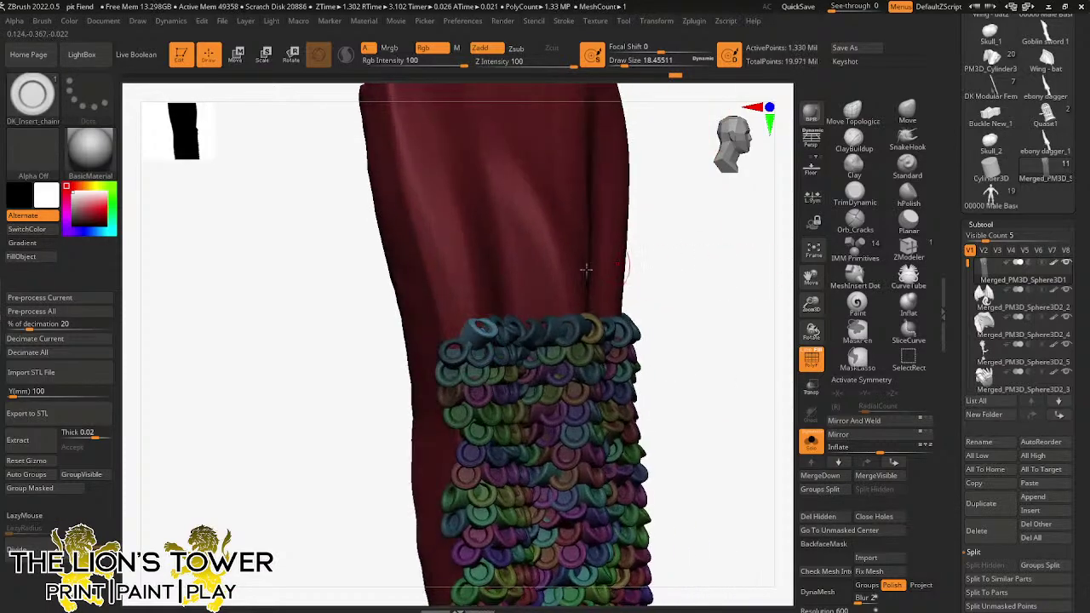
left_click(478, 340, "ctrl+shift")
left_click(458, 330, "ctrl+shift")
left_click(455, 330, "ctrl+shift")
left_click(437, 337, "ctrl+shift")
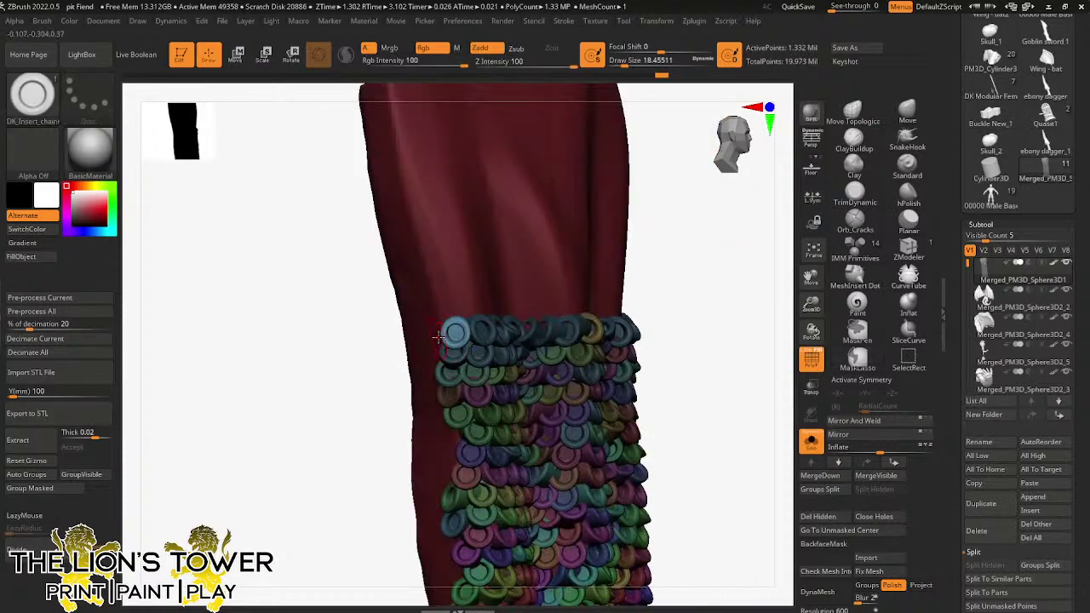
- Undo the chainmail rings inserted between the central fold and the limb's left edge
right_click_drag(688, 252, 521, 338)
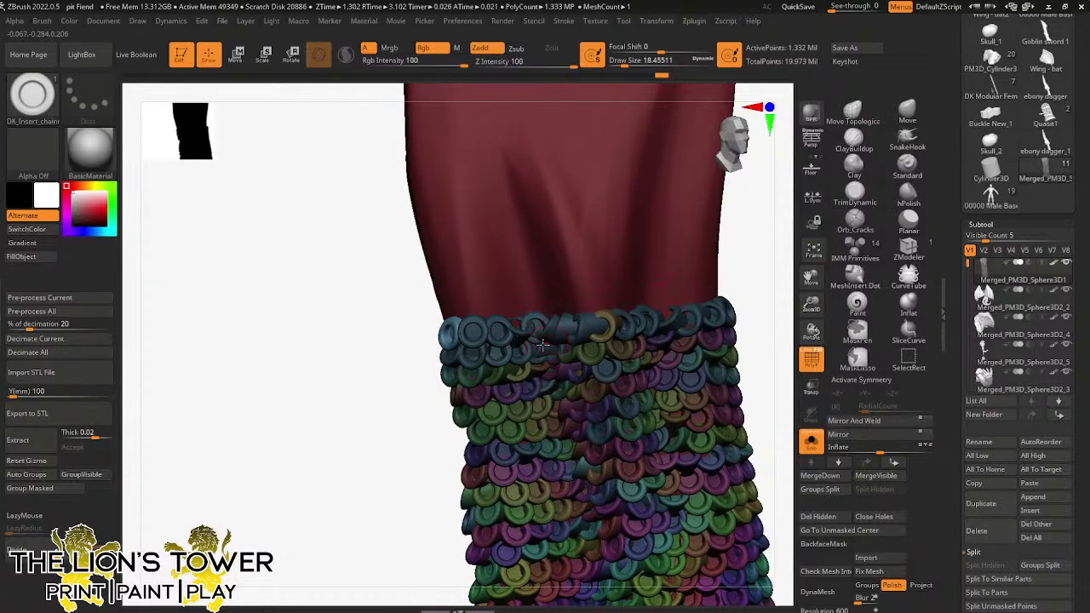
key("ctrl+z")
key("ctrl+z")
key("ctrl+z")
key("ctrl+z")
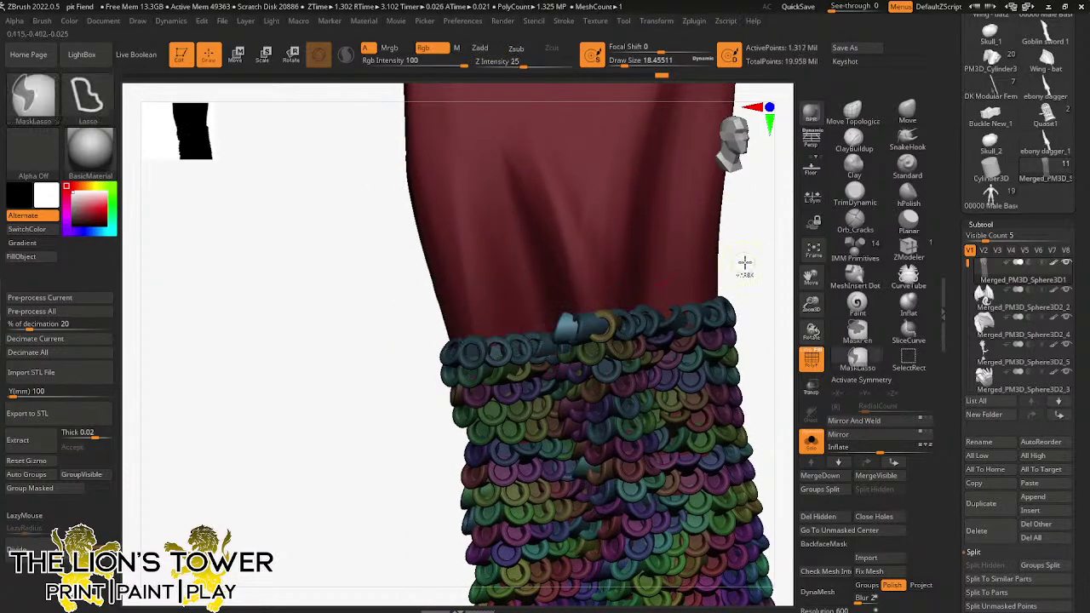
left_click_drag(745, 262, 771, 247)
key("ctrl+z")
left_click_drag(682, 281, 581, 331)
key("ctrl+z")
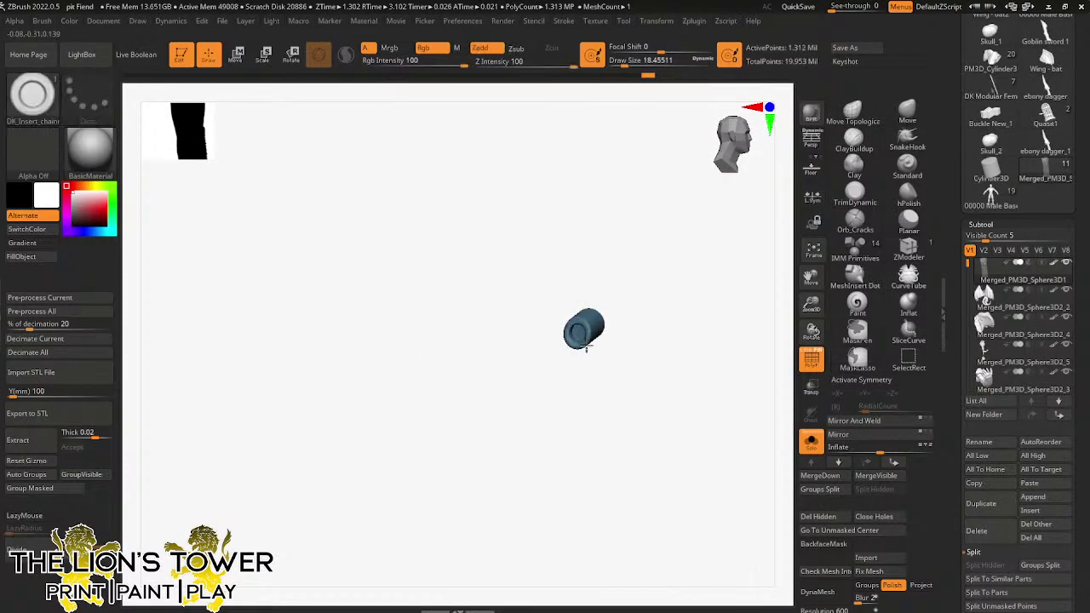
- Carry the current row of overlapping chainmail rings across the central fold, undoing a misplaced ring
left_click(582, 333, "ctrl+shift")
left_click_drag(705, 262, 729, 258)
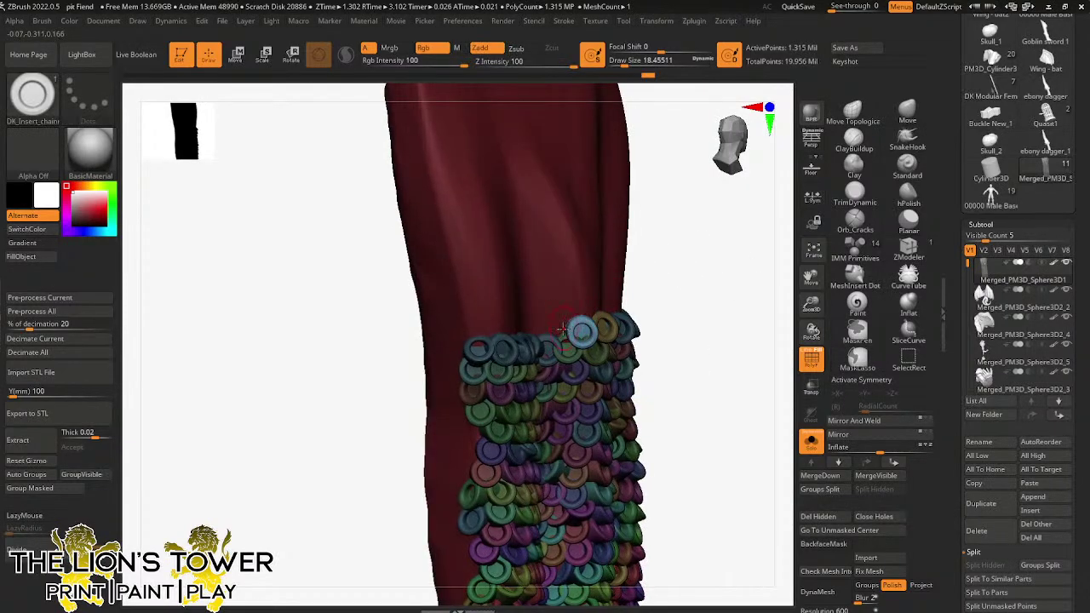
left_click_drag(560, 330, 527, 331)
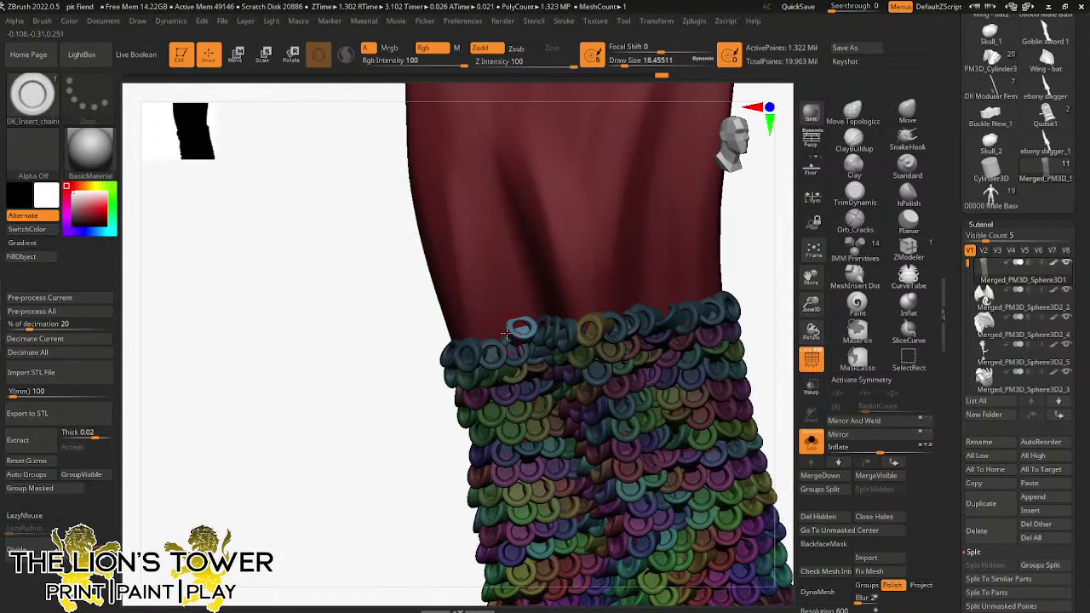
left_click_drag(506, 335, 478, 352)
key("ctrl+z")
left_click_drag(415, 417, 460, 415)
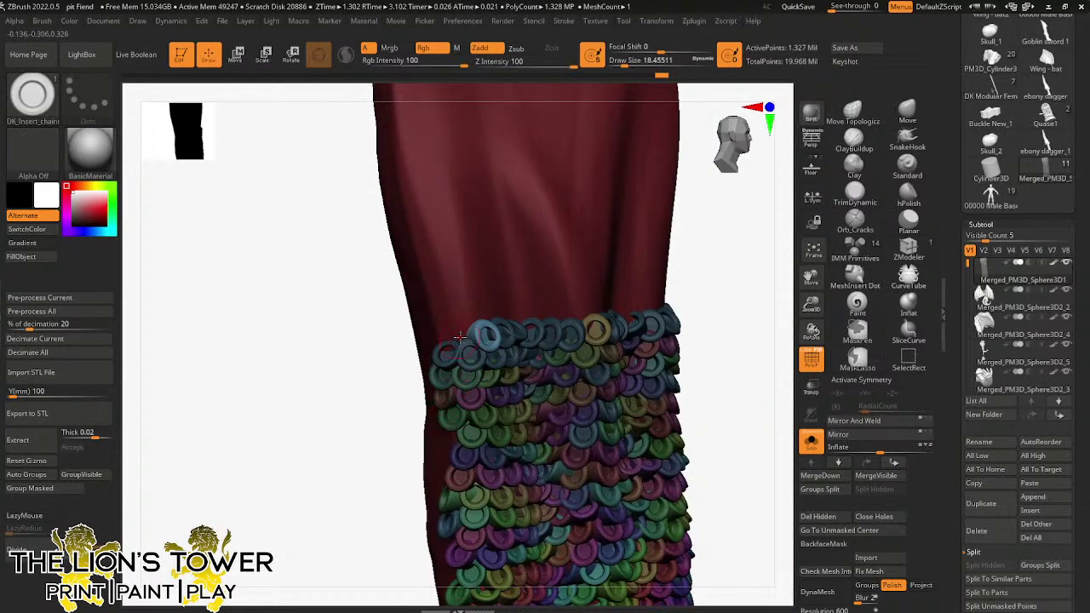
- Complete the row with overlapping chainmail rings up to the cloth panel's left edge
left_click_drag(460, 337, 436, 354)
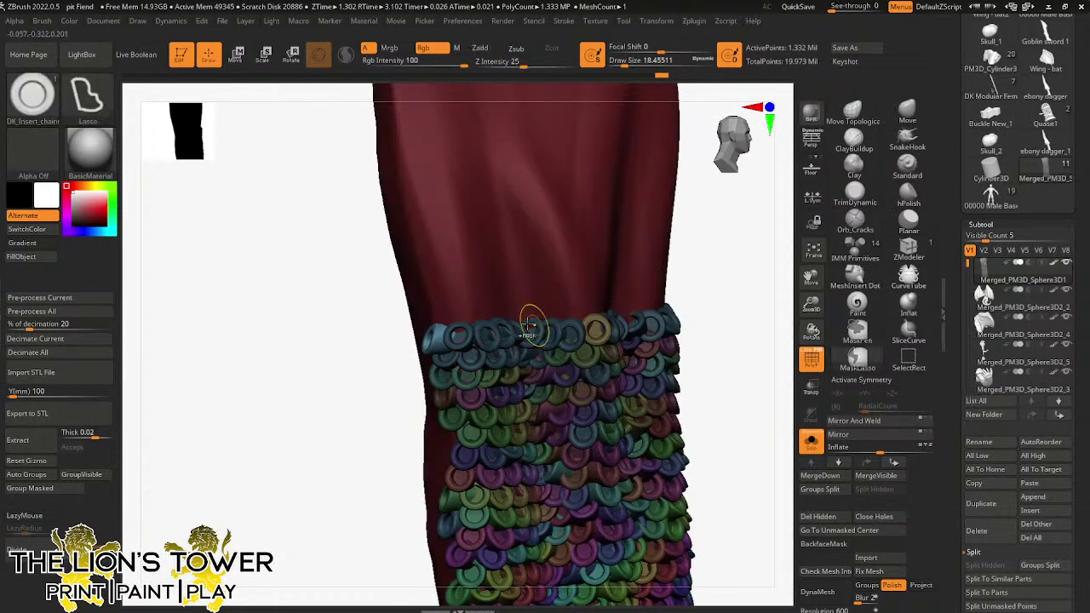
left_click_drag(392, 392, 444, 390)
left_click_drag(442, 336, 444, 353)
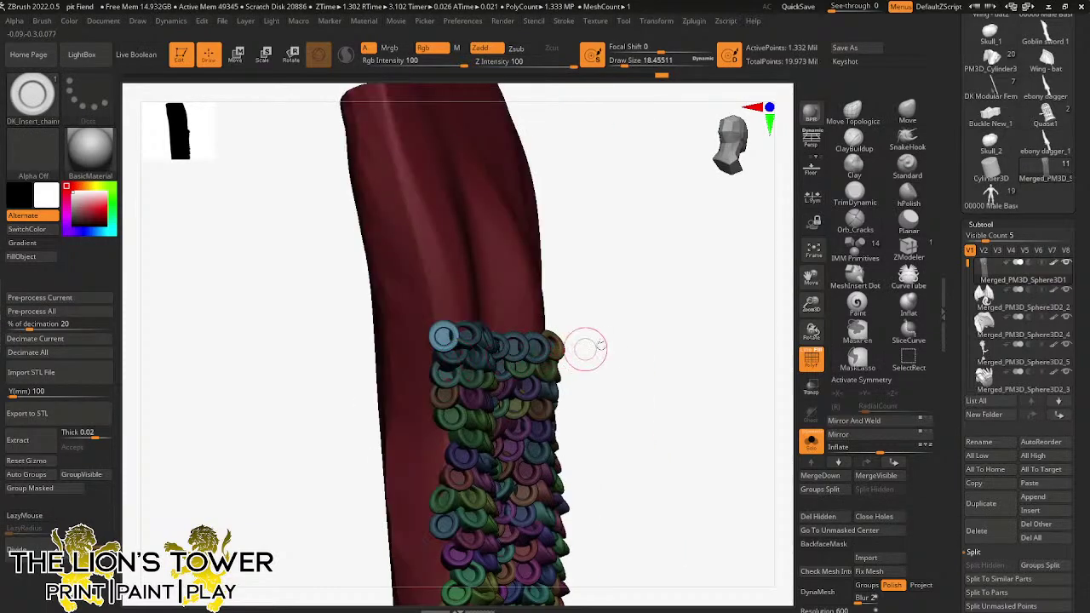
left_click_drag(681, 314, 659, 318)
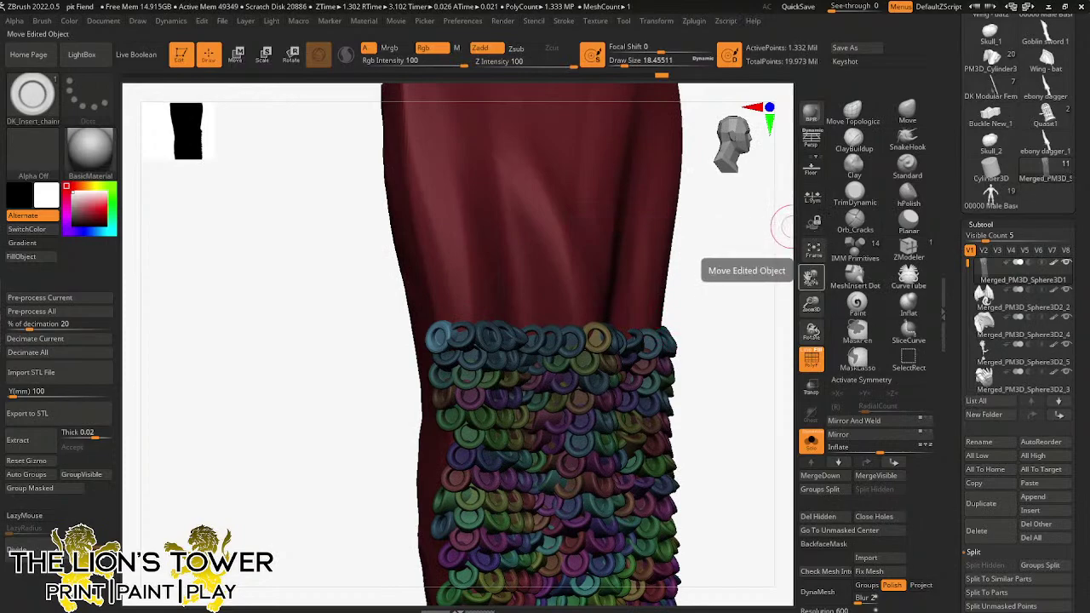
- Start a new row above the finished one, inserting overlapping chainmail rings inward from the panel's right edge
left_click_drag(810, 277, 791, 297)
left_click_drag(737, 338, 632, 362)
left_click_drag(722, 296, 742, 295)
left_click_drag(606, 342, 604, 358)
left_click_drag(724, 280, 705, 280)
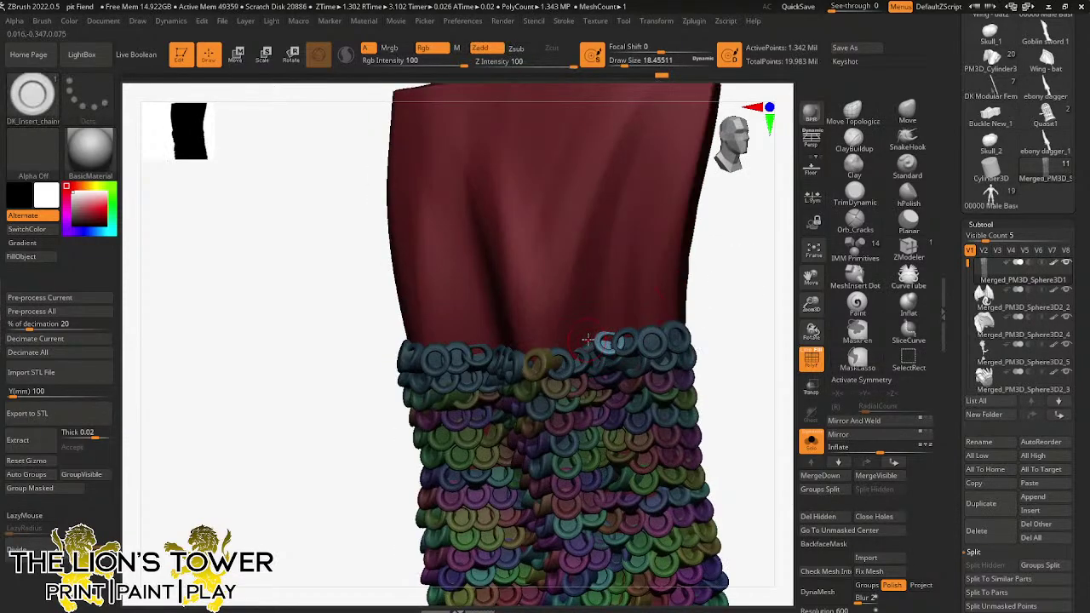
left_click_drag(588, 339, 569, 364)
- Extend the new row with overlapping rings from the panel's right half to the central fold
left_click(550, 343, "ctrl+shift")
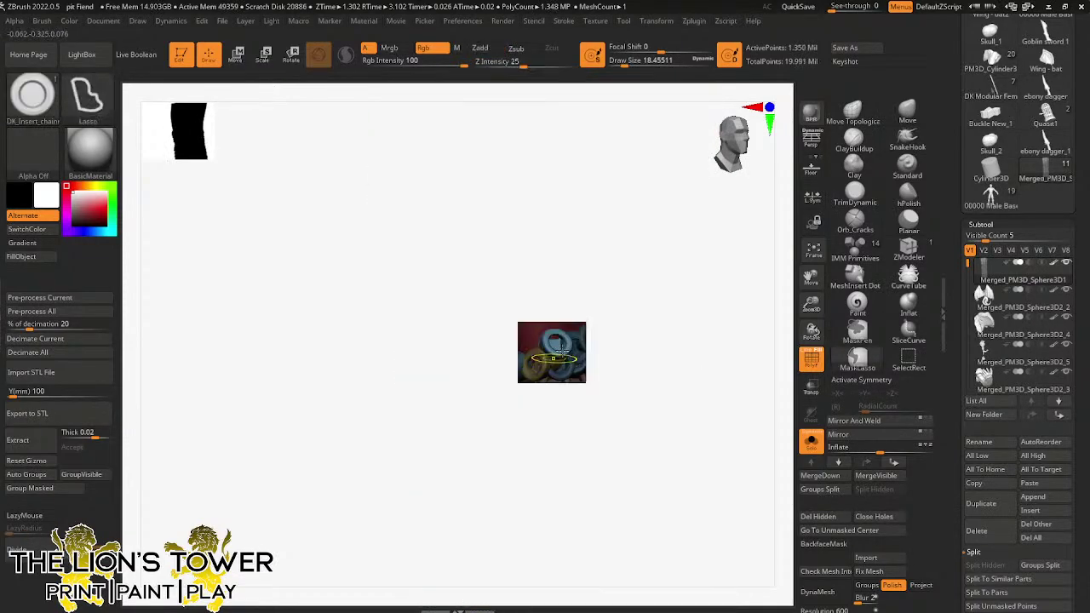
left_click(713, 284, "ctrl+shift")
left_click(533, 343, "ctrl+shift")
left_click(689, 283, "ctrl+shift")
left_click_drag(689, 284, 699, 271)
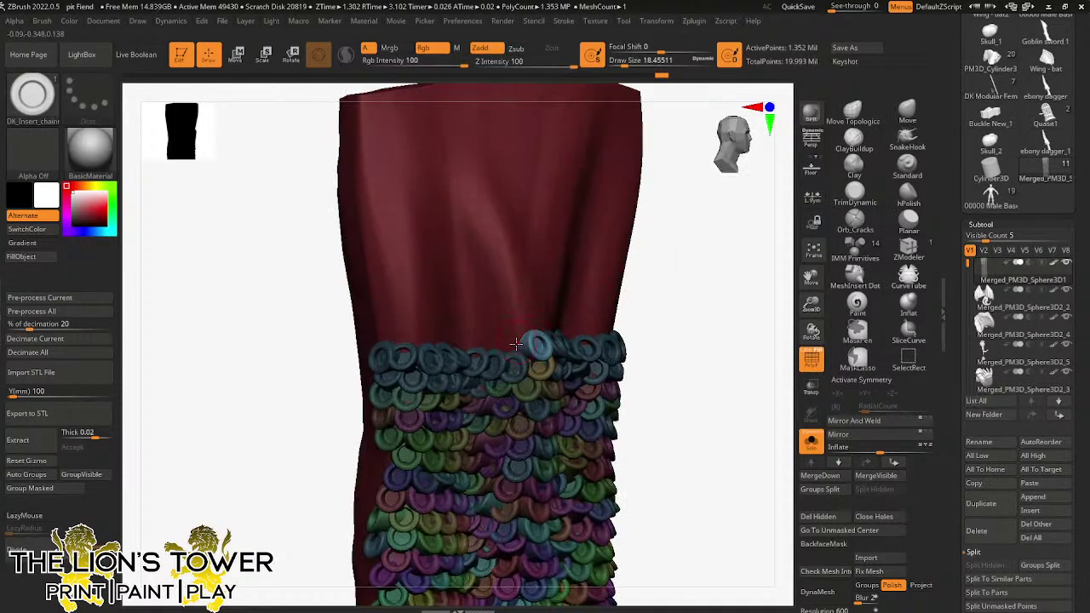
left_click_drag(517, 349, 518, 369)
left_click_drag(664, 286, 683, 285)
left_click_drag(493, 344, 496, 360)
- Insert overlapping chainmail rings through the central fold and onto the panel's left half
left_click(644, 318, "ctrl+shift")
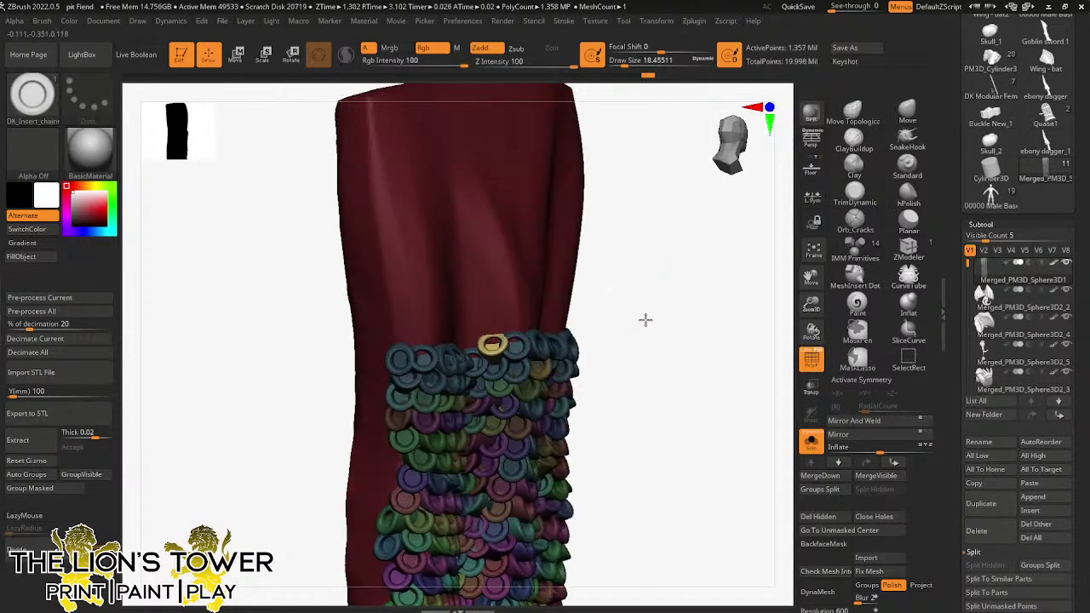
left_click_drag(696, 253, 689, 253)
key("ctrl+z")
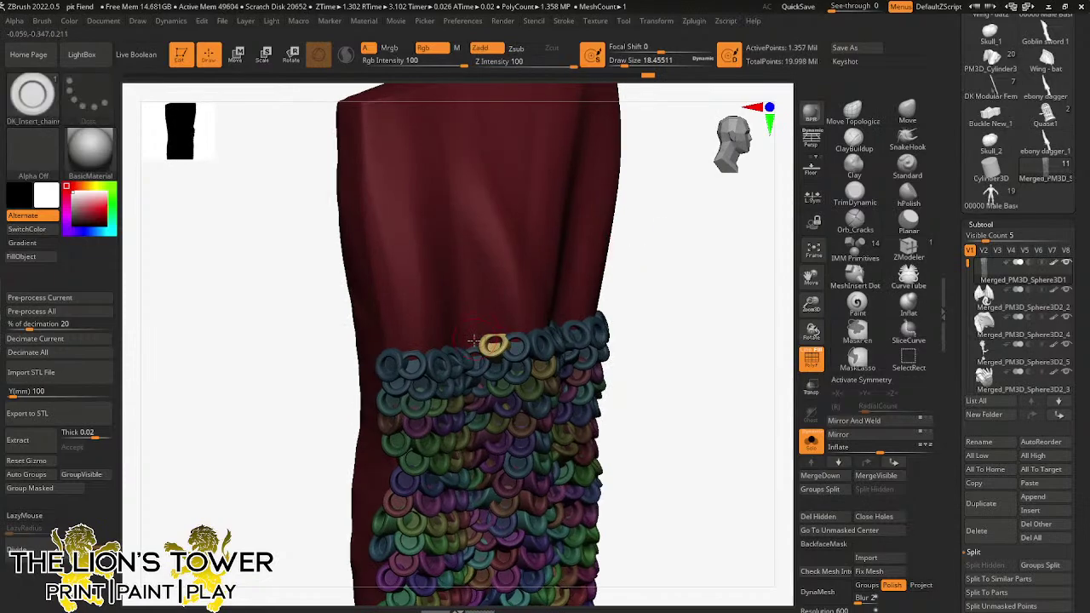
left_click_drag(472, 341, 474, 358)
left_click(675, 257, "ctrl+shift")
left_click_drag(674, 257, 651, 256)
left_click_drag(457, 342, 460, 361)
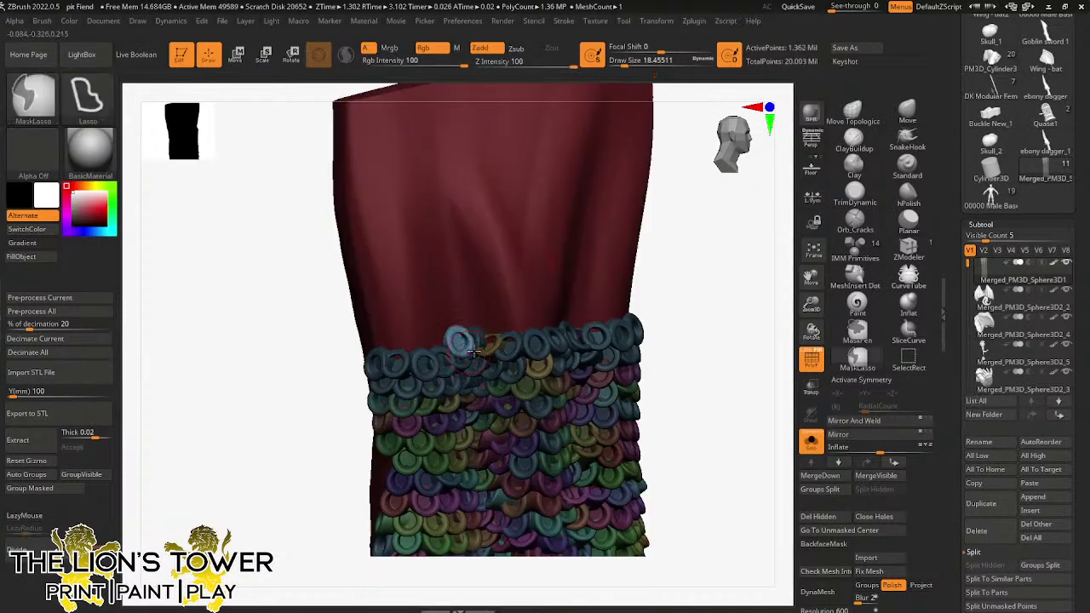
left_click_drag(662, 275, 636, 275)
left_click_drag(432, 340, 437, 365)
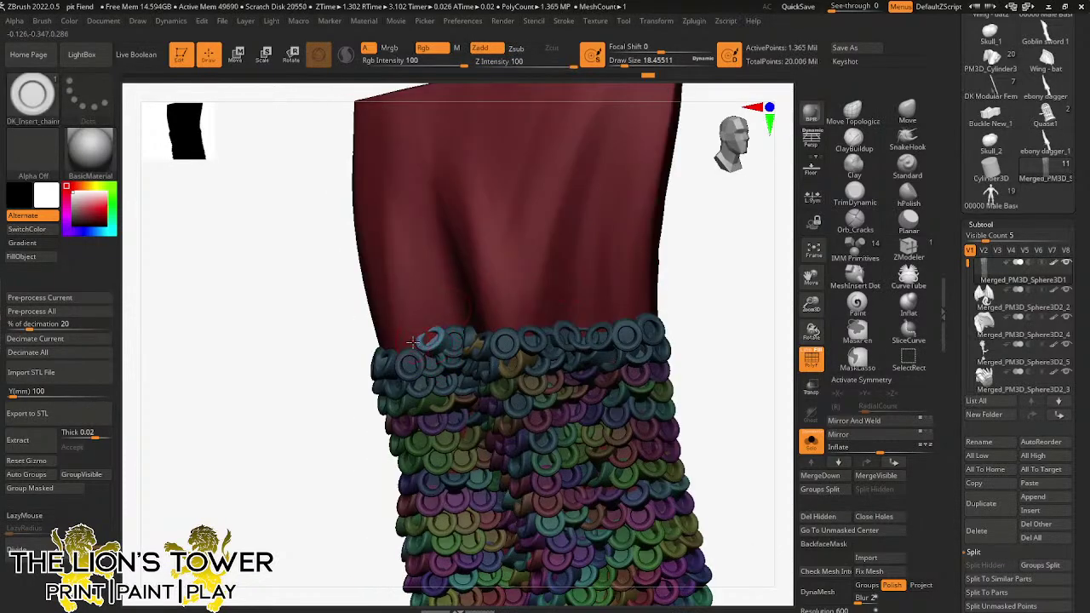
- Insert the row's last chainmail rings at the panel's left edge
left_click(412, 341, "ctrl+shift")
left_click(412, 350, "ctrl+shift")
left_click(414, 349, "ctrl+shift")
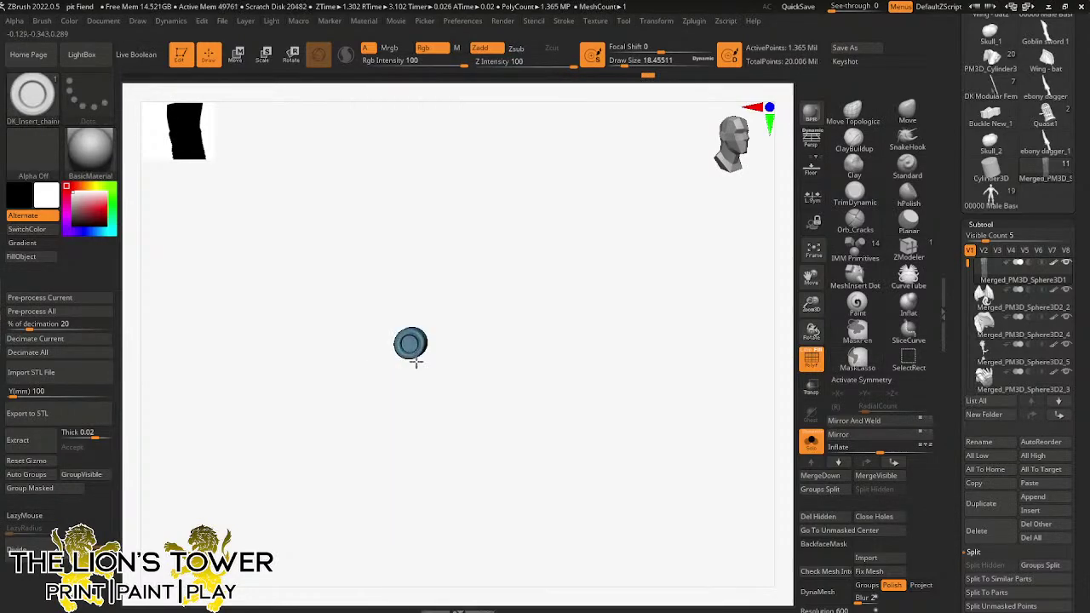
left_click(415, 361, "ctrl+shift")
left_click(400, 346, "ctrl+shift")
left_click(678, 290, "ctrl+shift")
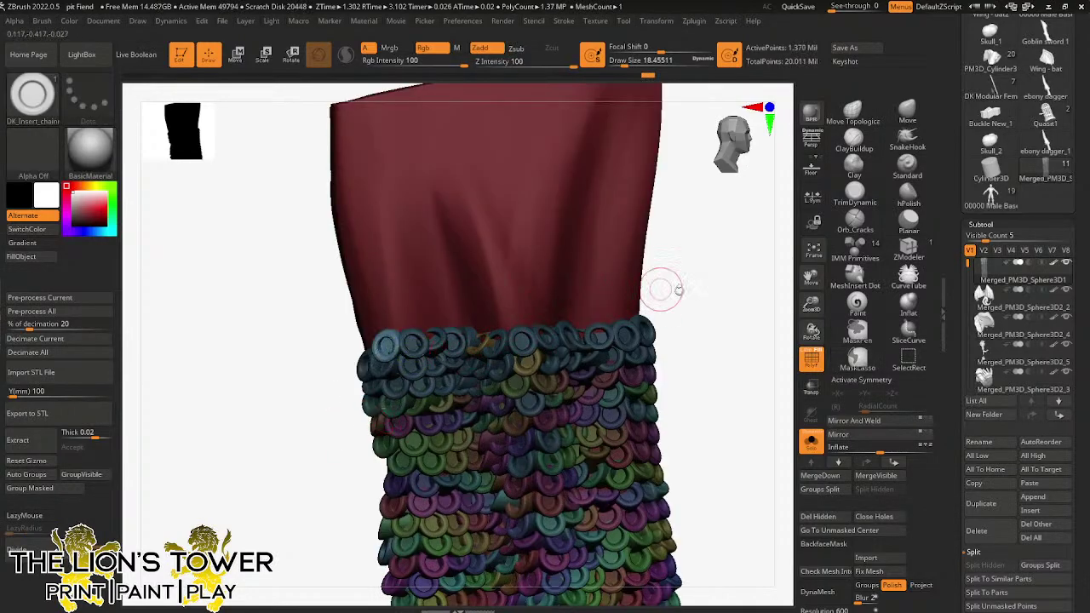
- Begin another row at the panel's right edge with overlapping chainmail rings, undoing the last ring inserted
left_click_drag(815, 282, 849, 280)
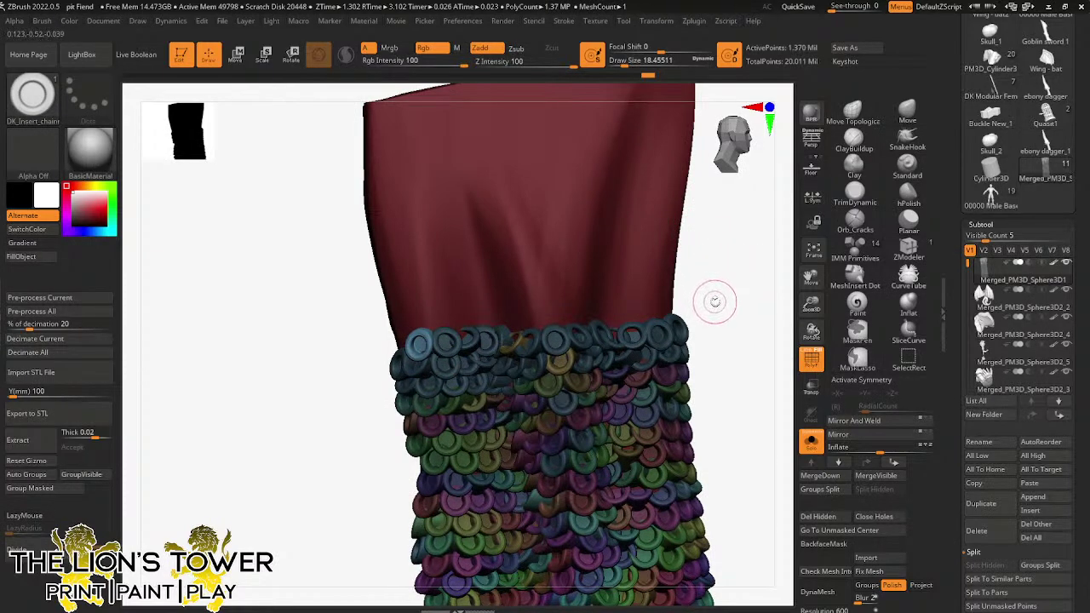
left_click_drag(716, 303, 466, 290)
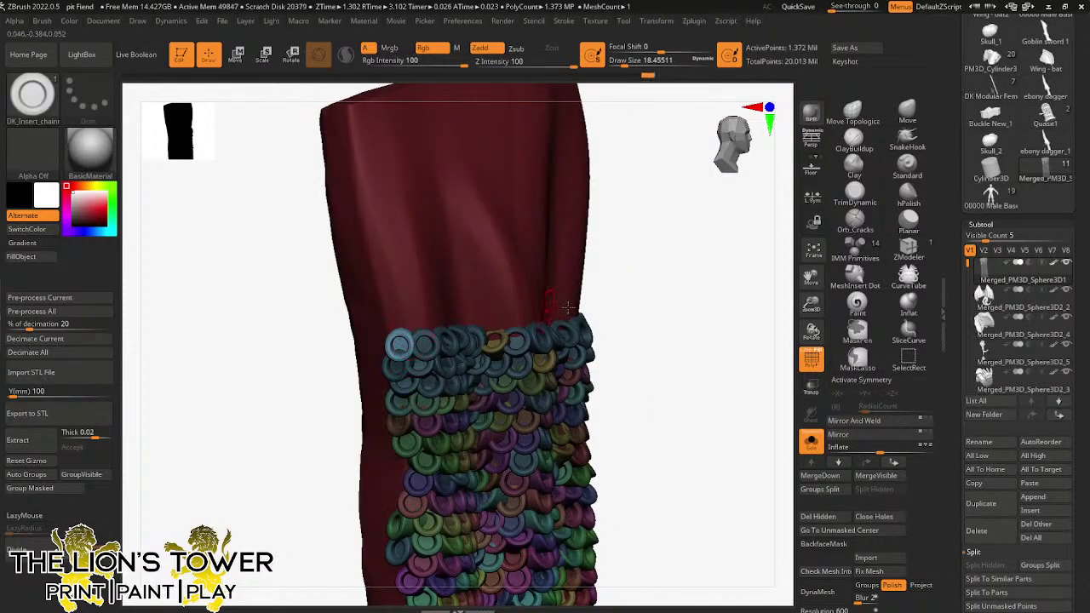
left_click_drag(689, 296, 667, 340)
left_click_drag(580, 349, 585, 369)
left_click_drag(641, 328, 659, 309)
left_click_drag(545, 355, 547, 376)
left_click_drag(623, 334, 651, 324)
left_click_drag(526, 357, 527, 373)
key("ctrl+z")
left_click_drag(615, 321, 643, 317, "ctrl")
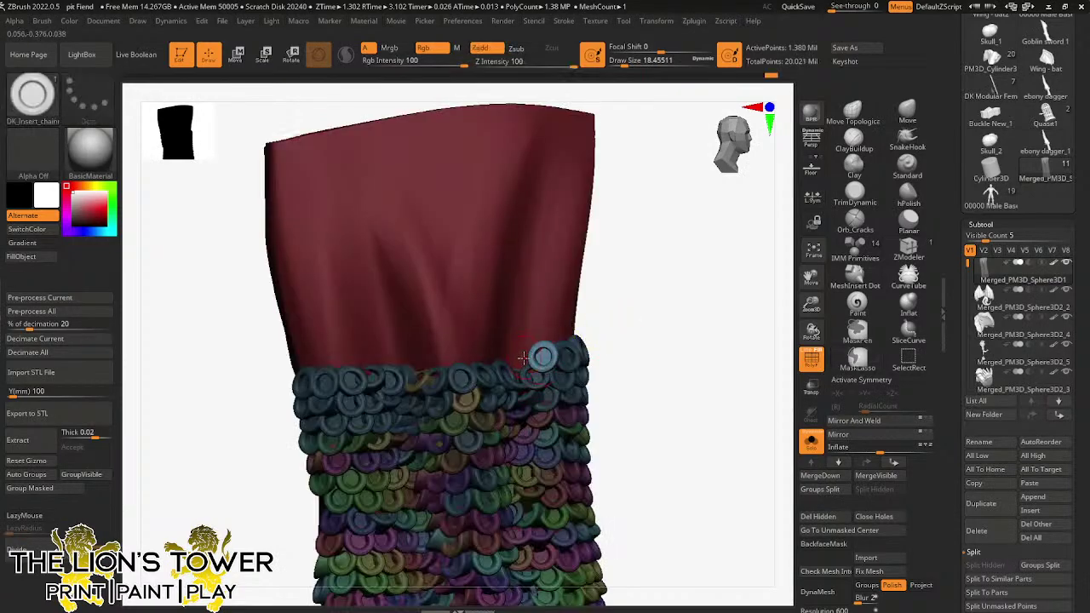
- Insert the next overlapping rings along the right half of the top row, correcting a misplaced ring
left_click_drag(528, 356, 526, 374)
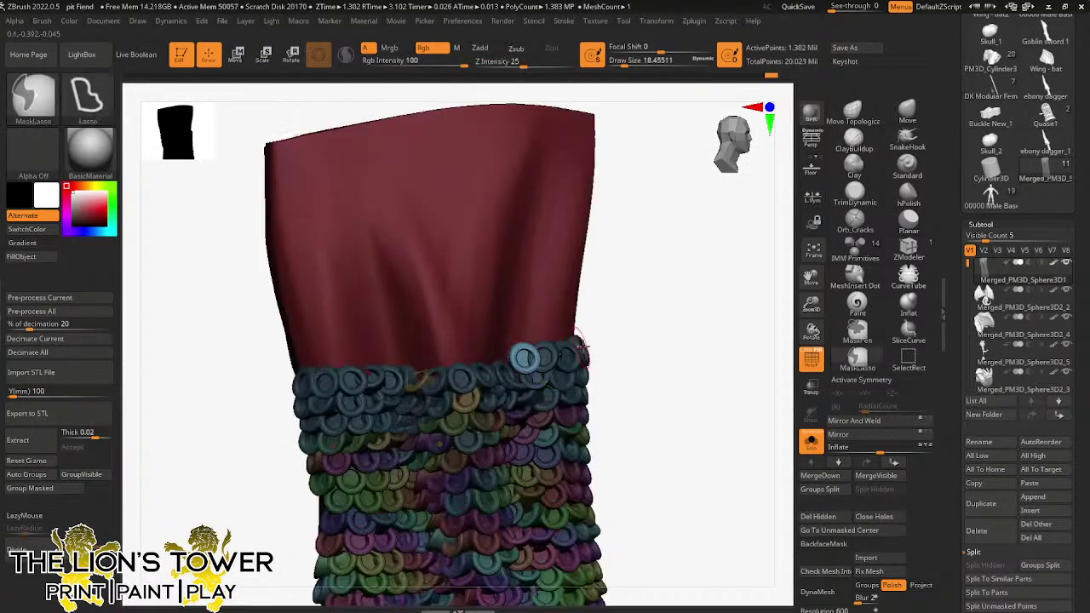
key("ctrl+z")
left_click_drag(617, 333, 644, 327)
left_click_drag(501, 357, 464, 358)
left_click_drag(807, 277, 874, 283)
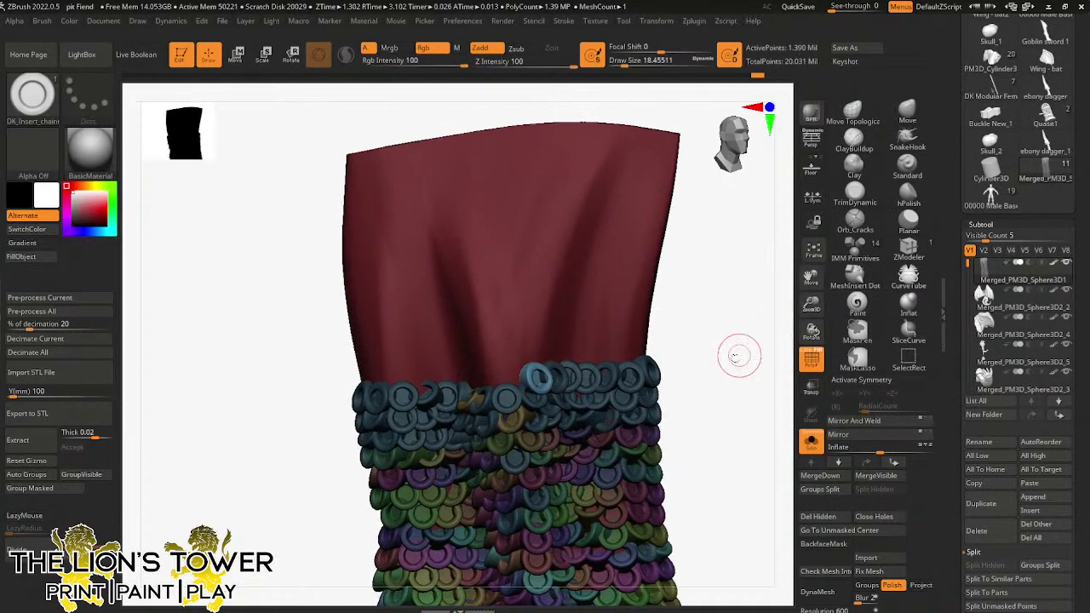
- Continue the top row with overlapping chainmail rings into the central fold
mouse_move(737, 355)
left_mouse_down()
mouse_move(738, 367)
mouse_move(701, 346)
mouse_move(724, 354)
left_mouse_up()
left_click_drag(518, 379, 521, 398)
left_click_drag(656, 328, 700, 332)
left_click_drag(497, 380, 501, 381)
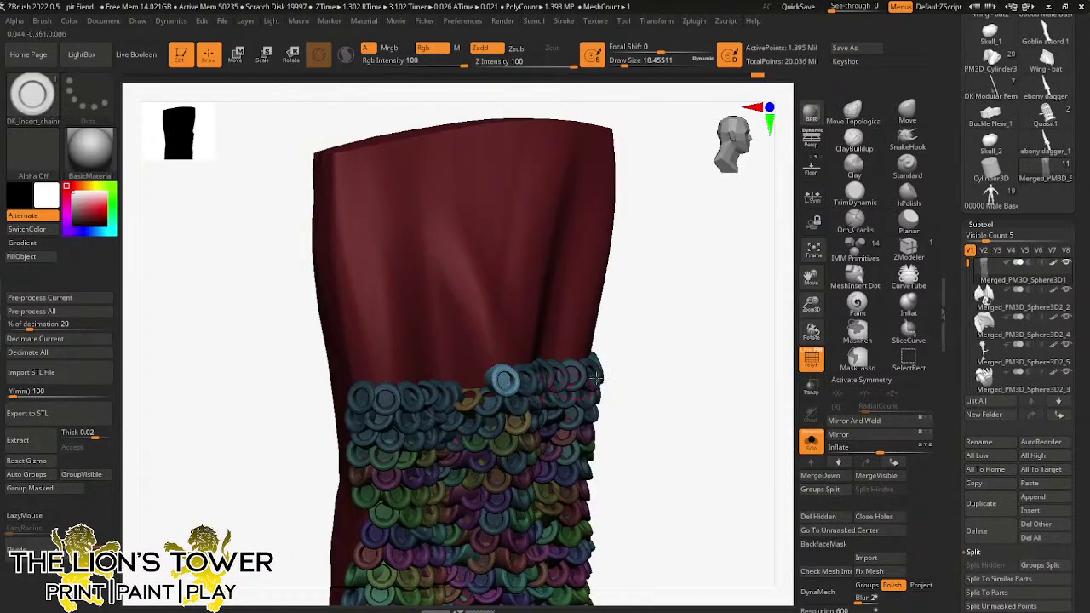
left_click_drag(652, 327, 681, 336)
left_click_drag(475, 383, 473, 388)
left_click_drag(637, 313, 609, 335)
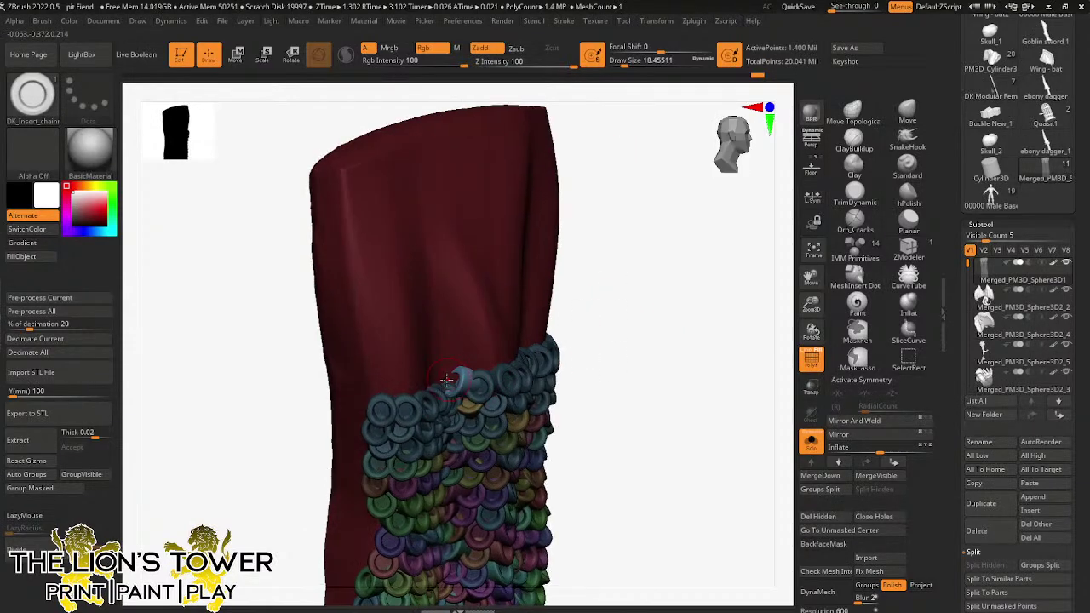
- Fill the top row from the central fold to the panel's left edge with overlapping chainmail rings
left_click_drag(446, 383, 445, 387)
left_click_drag(640, 308, 591, 323)
left_click_drag(418, 382, 410, 392)
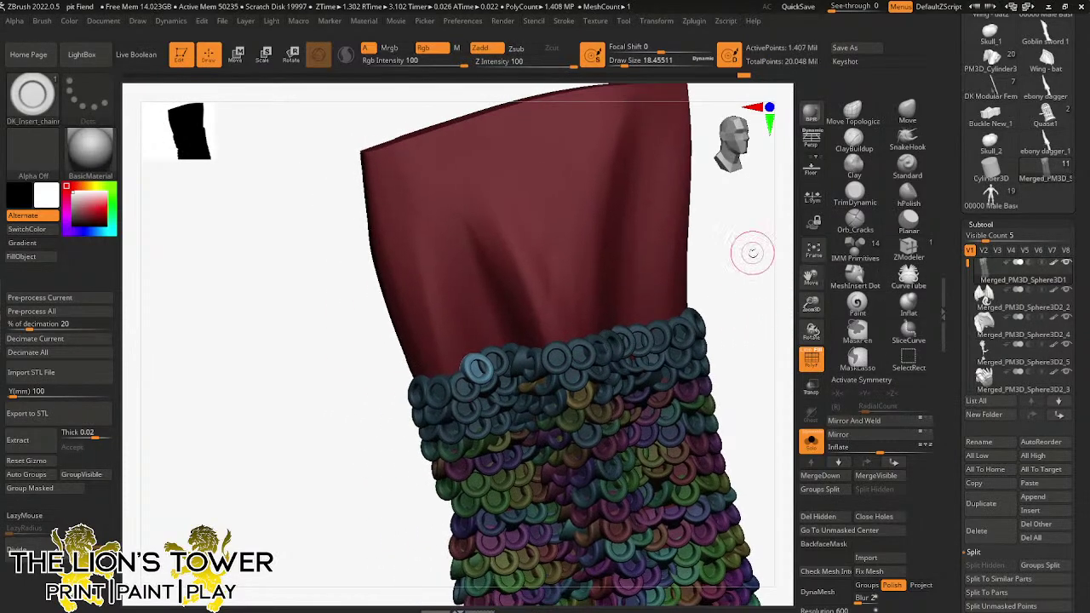
left_click_drag(752, 253, 706, 308)
left_click_drag(445, 397, 445, 397)
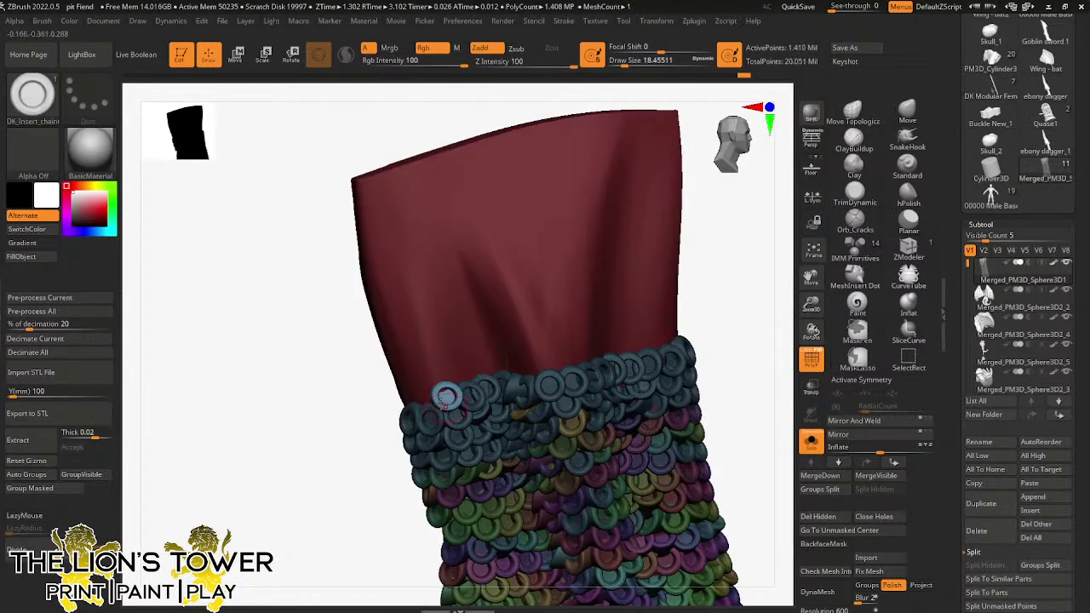
left_click_drag(386, 462, 432, 453)
left_click_drag(425, 404, 426, 407)
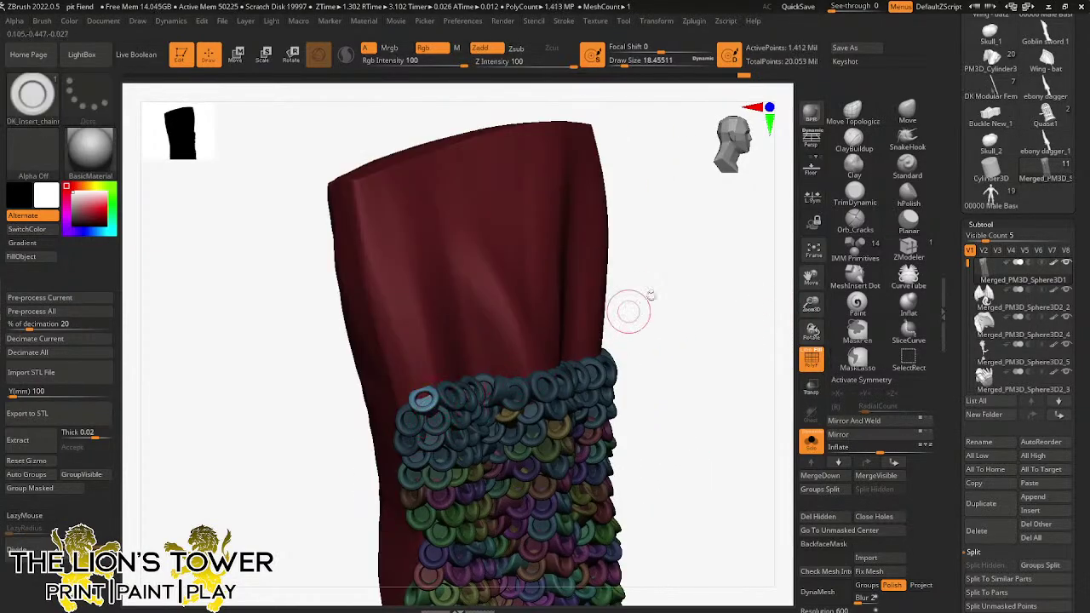
left_click_drag(630, 312, 668, 270)
left_click_drag(401, 400, 401, 400)
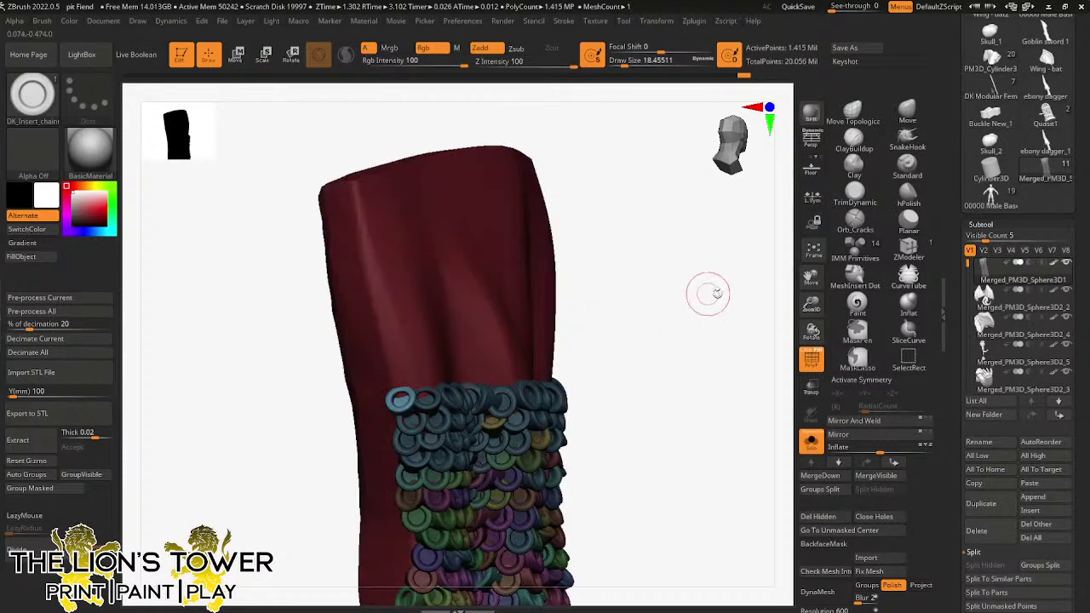
- Check the chainmail coverage against the full model and start the next row of rings at the panel's right edge
left_click_drag(717, 293, 683, 299)
left_click(810, 445)
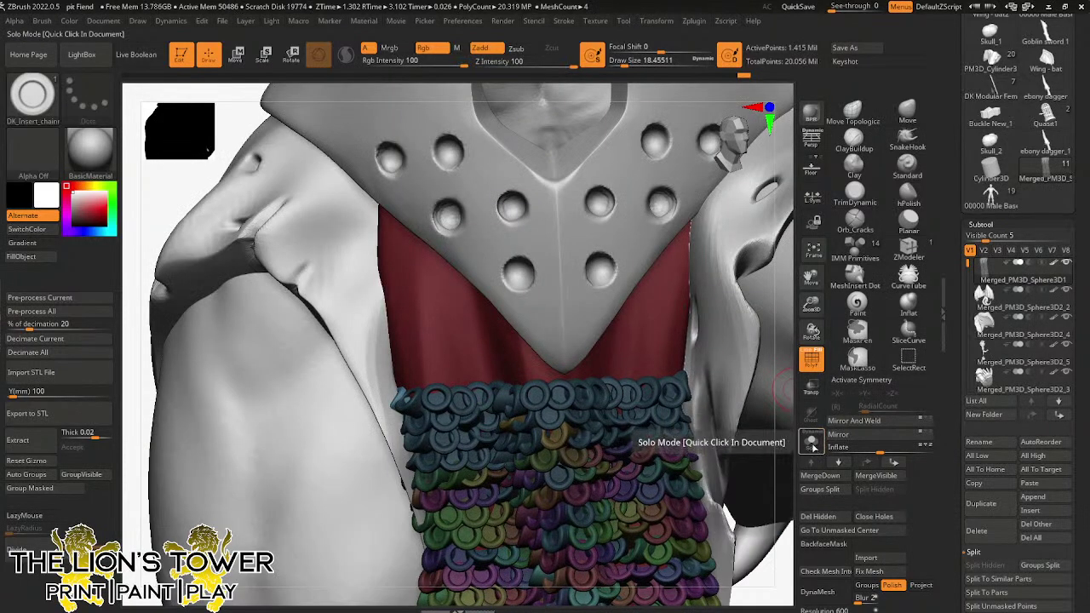
left_click(810, 444)
left_click_drag(730, 360, 633, 374)
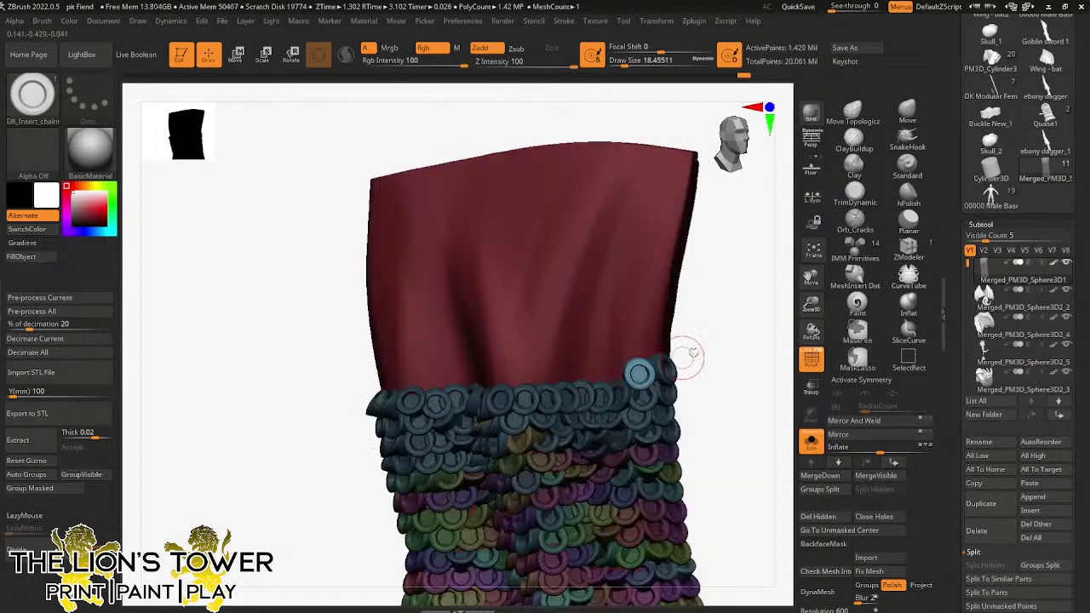
left_click_drag(693, 353, 724, 340)
left_click_drag(619, 375, 608, 406)
left_click_drag(667, 346, 644, 353)
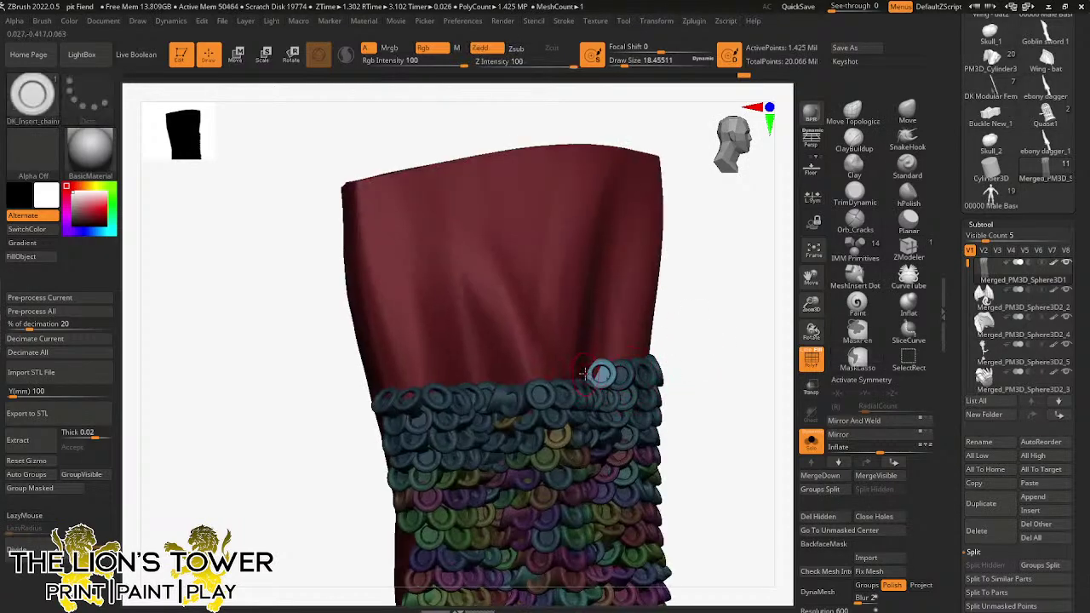
- Extend this row with evenly overlapping chainmail rings across the panel's right half
left_click_drag(584, 373, 585, 390)
left_click_drag(699, 329, 731, 327)
left_click_drag(568, 376, 569, 391)
left_click_drag(715, 348, 695, 351)
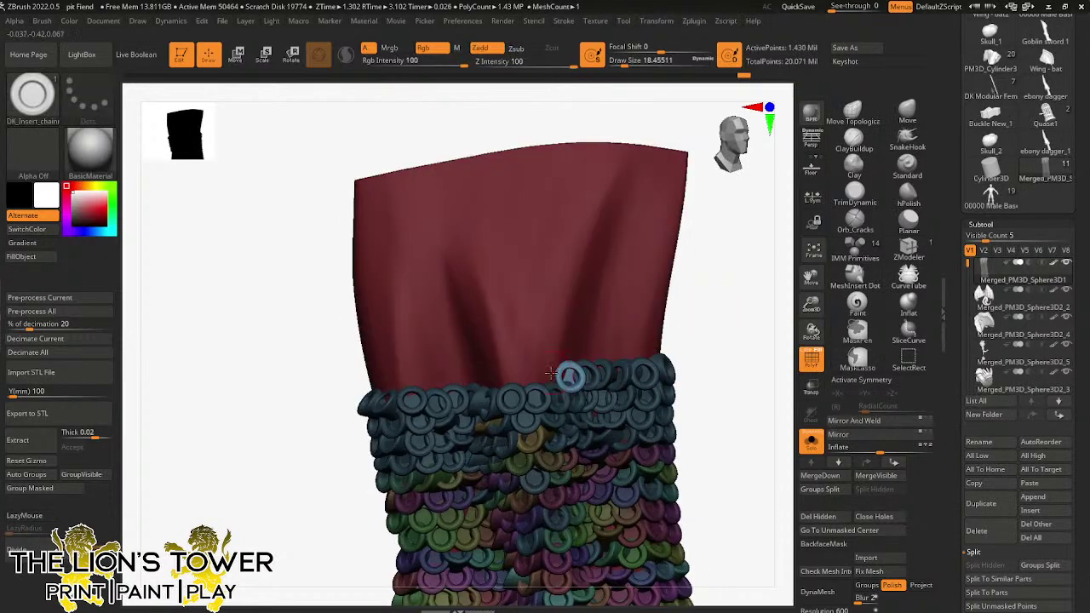
left_click_drag(552, 373, 554, 390)
left_click_drag(704, 341, 731, 342)
left_click_drag(539, 377, 549, 402)
- Insert two more overlapping chainmail rings to bring the row up to the central fold
left_click_drag(681, 349, 705, 349)
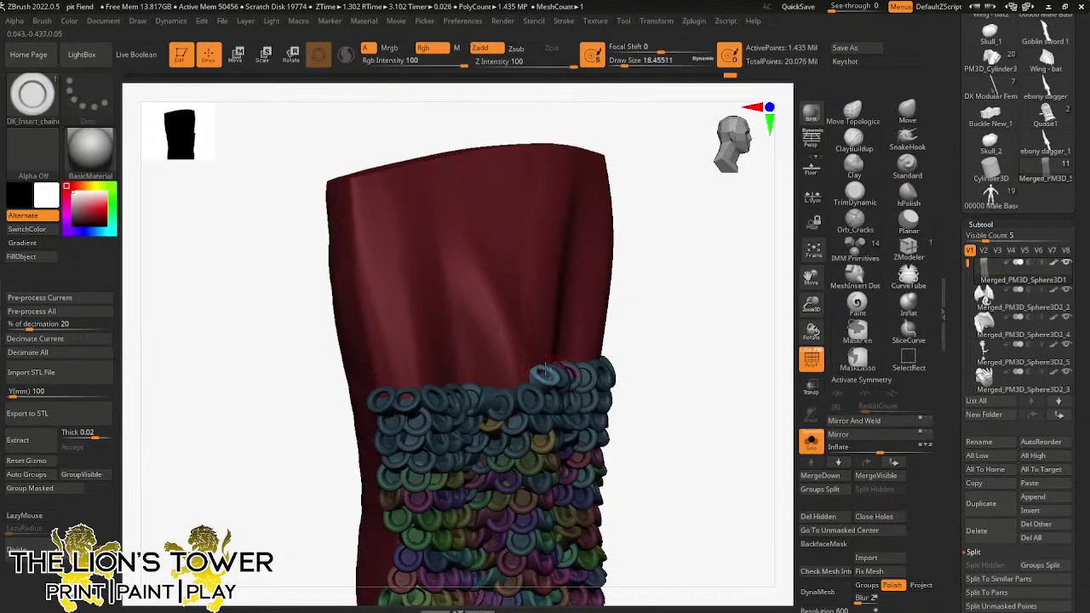
left_click_drag(526, 379, 533, 396)
left_click_drag(673, 345, 579, 348)
left_click_drag(511, 381, 514, 402)
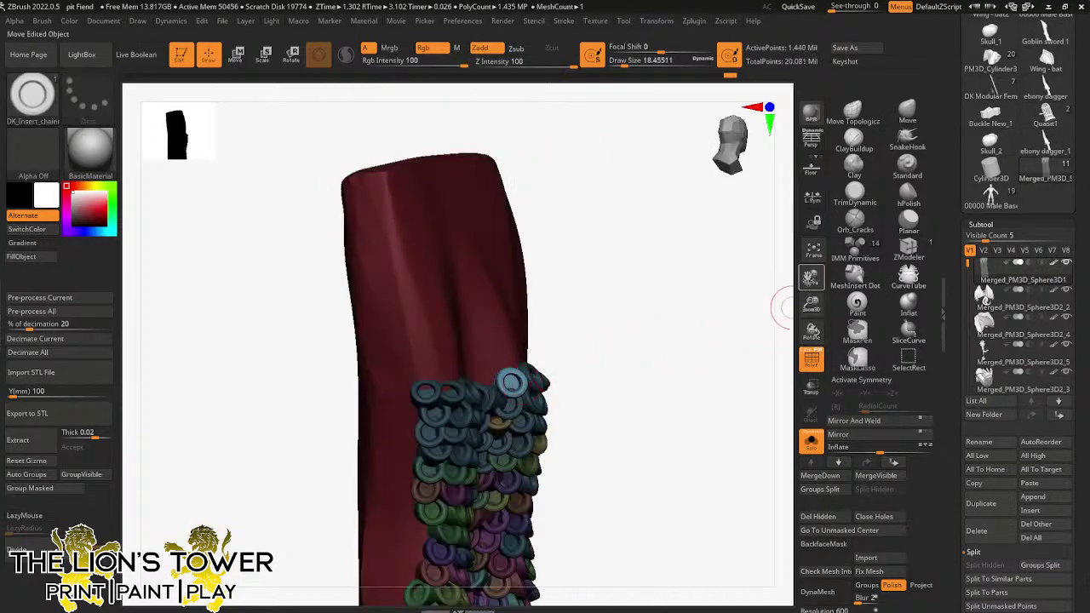
- Bridge the central fold with overlapping chainmail rings and continue the row onto the panel's left half
left_click_drag(809, 279, 914, 295)
left_click_drag(768, 322, 750, 334)
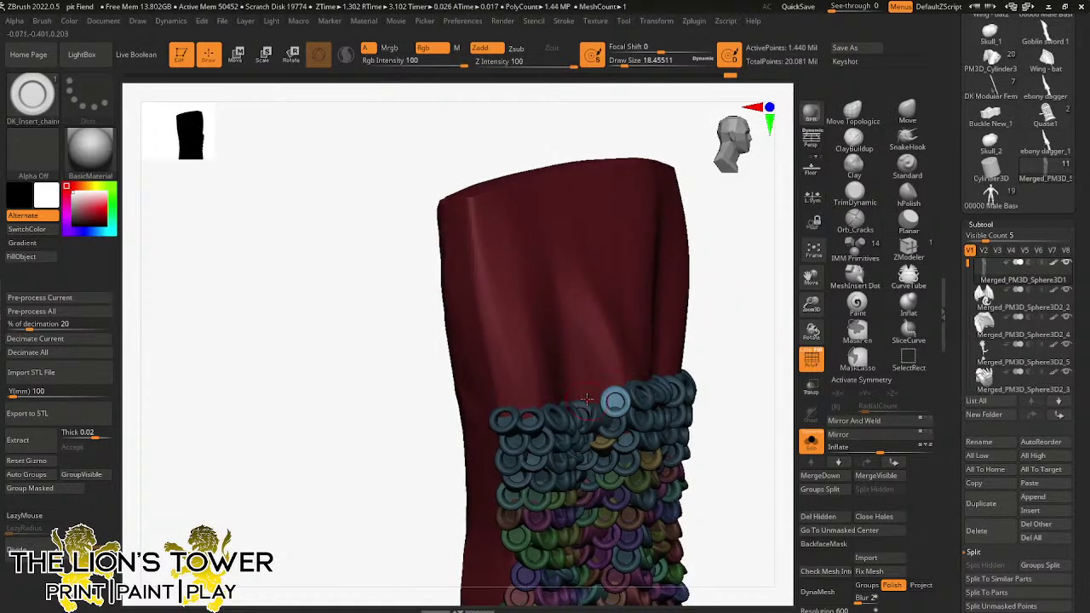
left_click_drag(593, 397, 694, 374)
left_click_drag(593, 396, 601, 414)
left_click_drag(750, 358, 729, 358)
left_click_drag(569, 397, 573, 408)
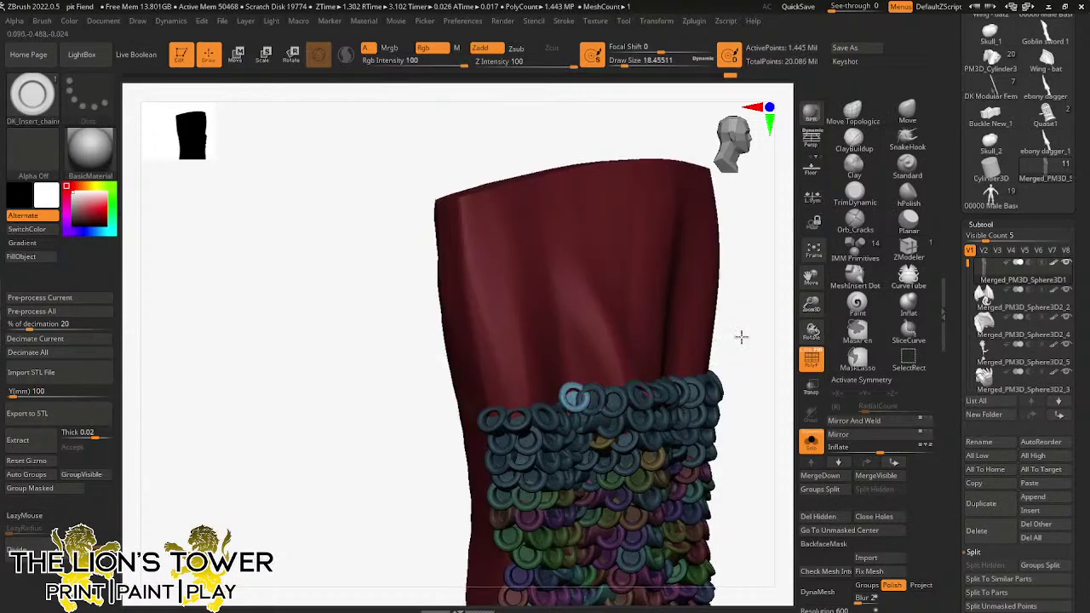
left_click_drag(740, 337, 720, 339)
left_click_drag(558, 397, 561, 407)
left_click_drag(428, 505, 427, 487)
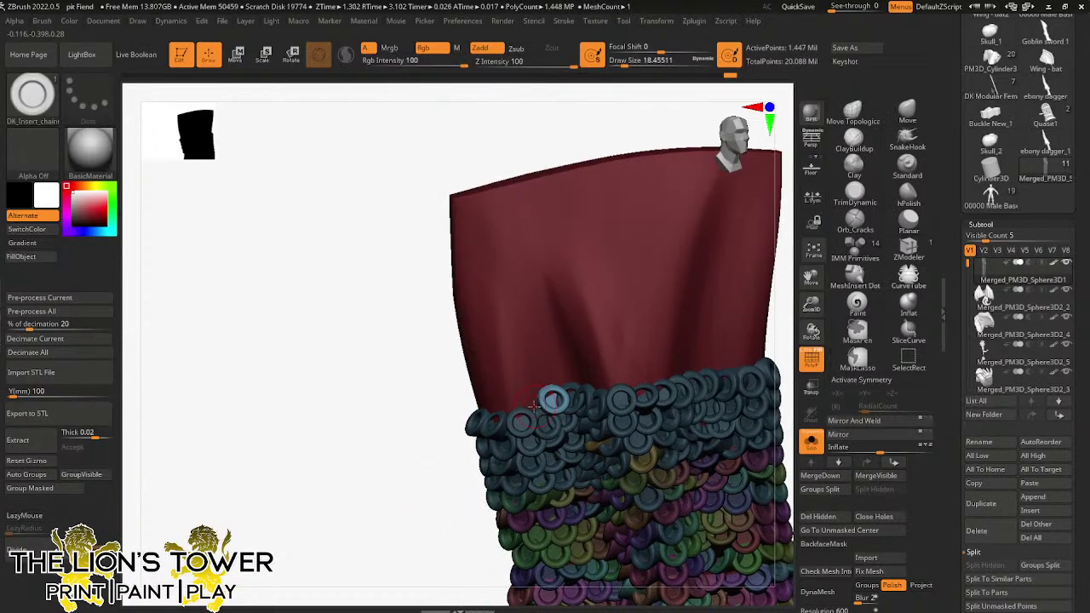
- Insert overlapping chainmail rings along the rest of the panel's left half, finishing the row at its left edge
left_click_drag(532, 400, 533, 432)
left_click_drag(418, 523, 400, 521)
left_click_drag(517, 404, 520, 421)
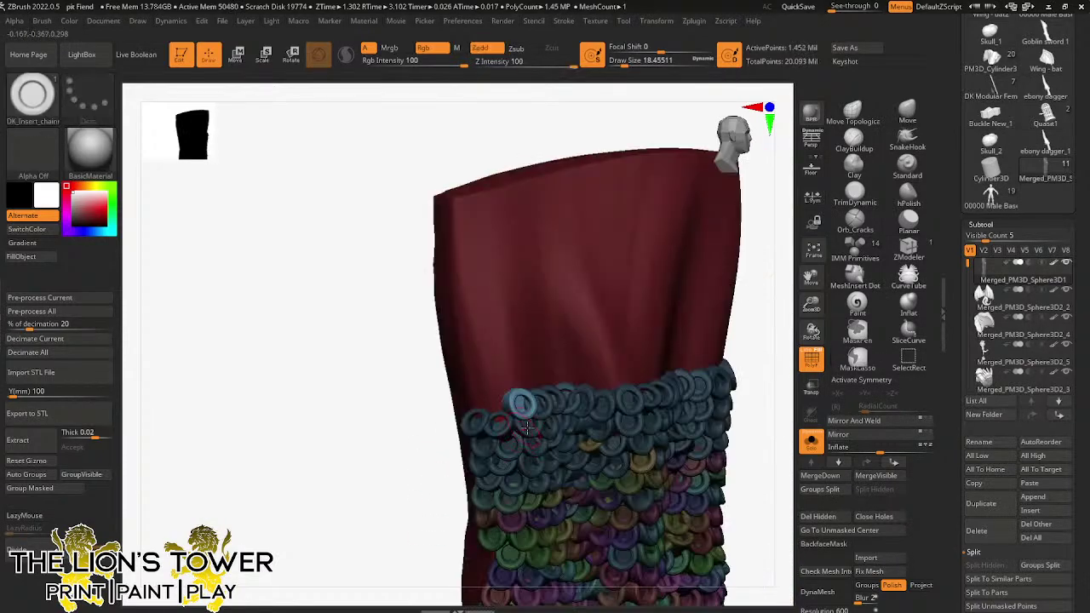
left_click_drag(770, 337, 745, 338)
left_click_drag(501, 409, 504, 427)
left_click_drag(760, 313, 720, 312)
left_click_drag(483, 407, 704, 326)
key("ctrl+z")
left_click(482, 406, "ctrl+shift")
left_click(481, 431, "ctrl+shift")
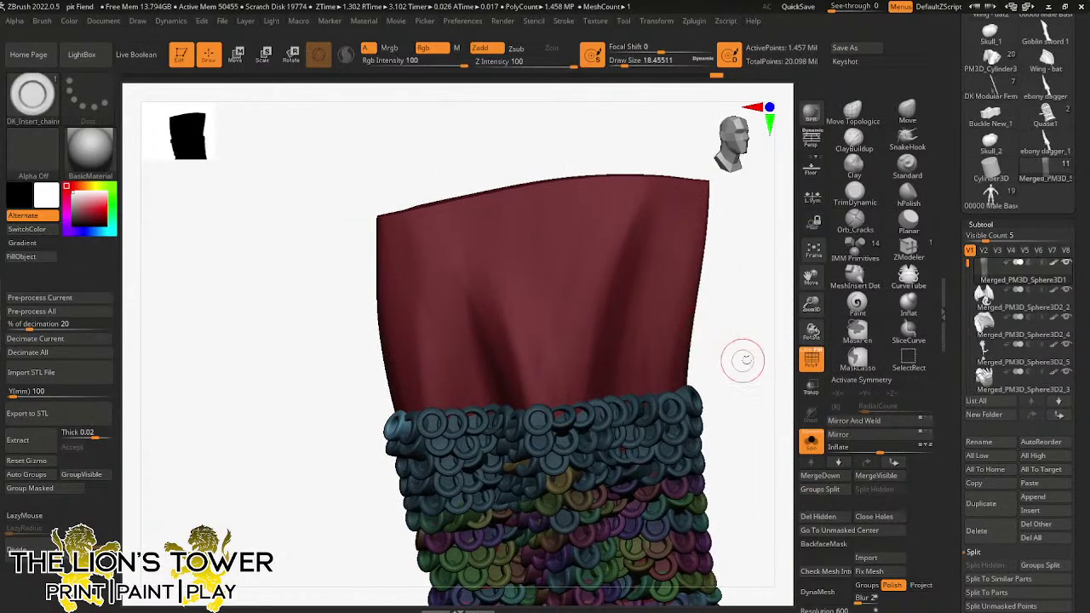
- Start the next chainmail row at the panel's right edge with five overlapping rings
left_click_drag(743, 359, 706, 372)
left_click(666, 387, "ctrl+shift")
left_click(726, 374, "ctrl+shift")
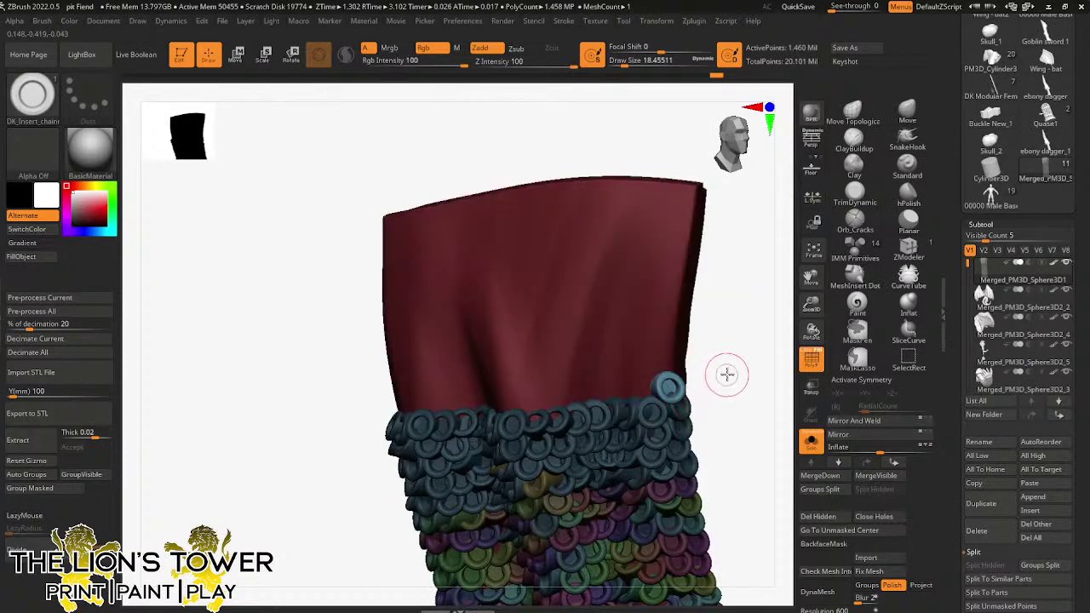
left_click_drag(646, 390, 743, 351)
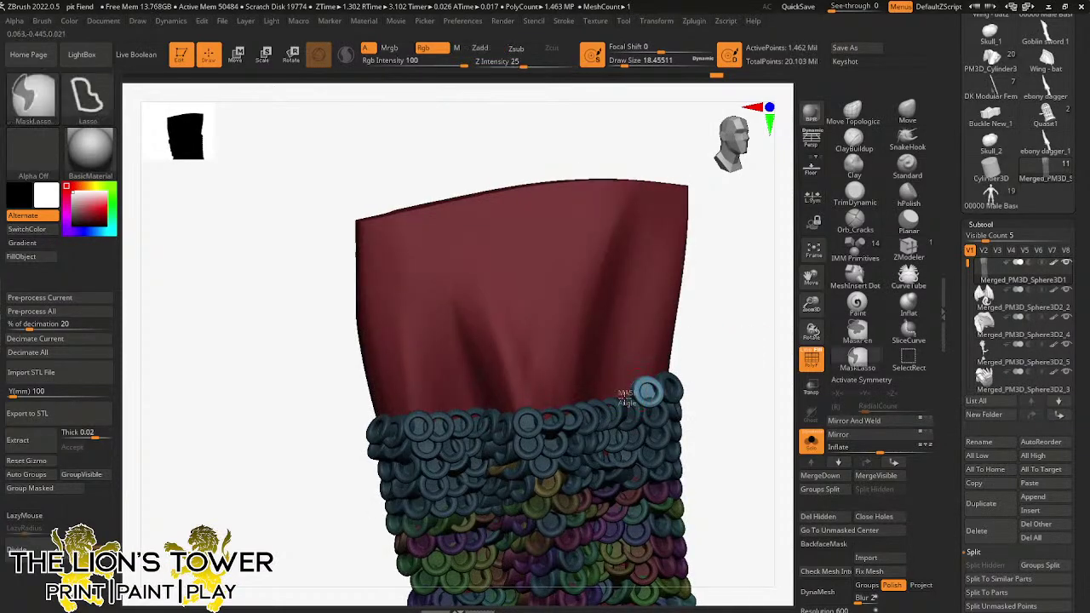
left_click_drag(623, 391, 628, 420)
left_click_drag(712, 373, 723, 369)
left_click_drag(608, 392, 608, 411)
left_click_drag(700, 354, 670, 361)
left_click(592, 394, "ctrl+shift")
left_click(707, 346, "ctrl+shift")
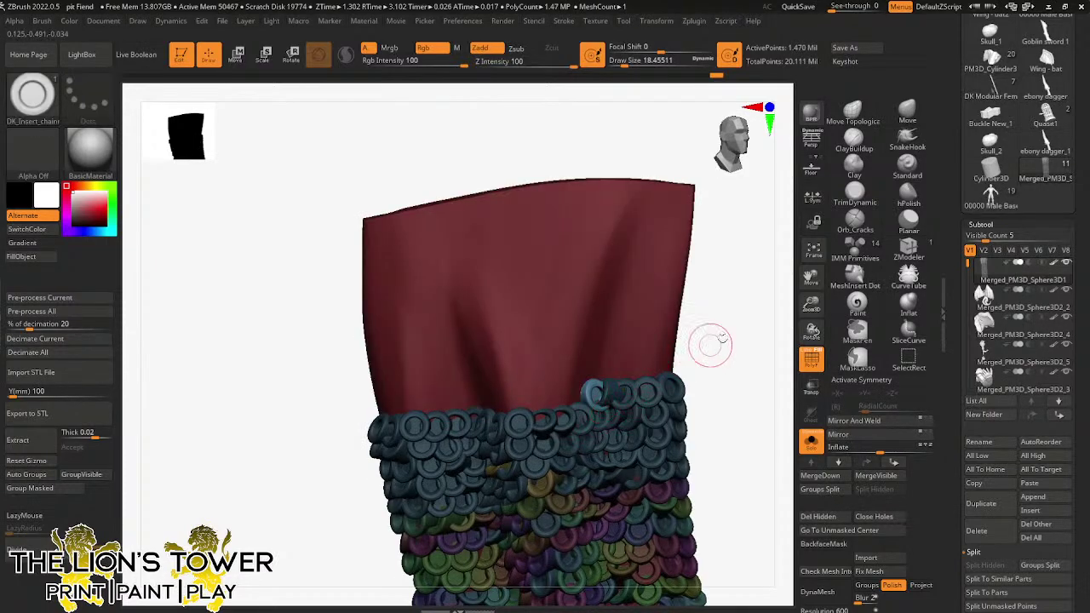
- Extend this row with overlapping chainmail rings from the right half into the central fold
left_click(588, 396, "ctrl+shift")
left_click(728, 342, "ctrl+shift")
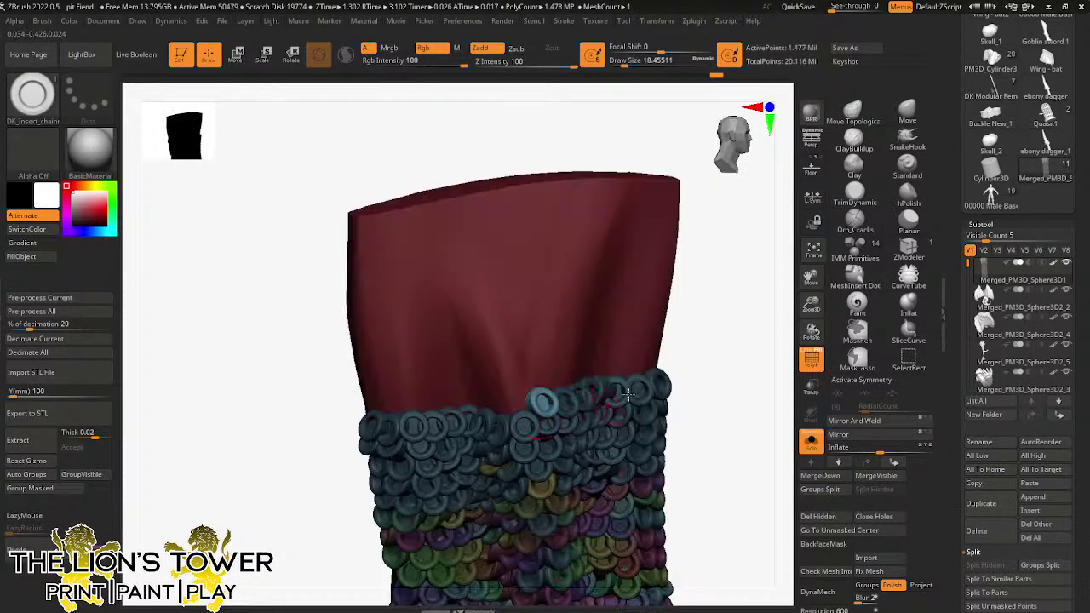
left_click(521, 408, "ctrl+shift")
left_click(691, 349, "ctrl+shift")
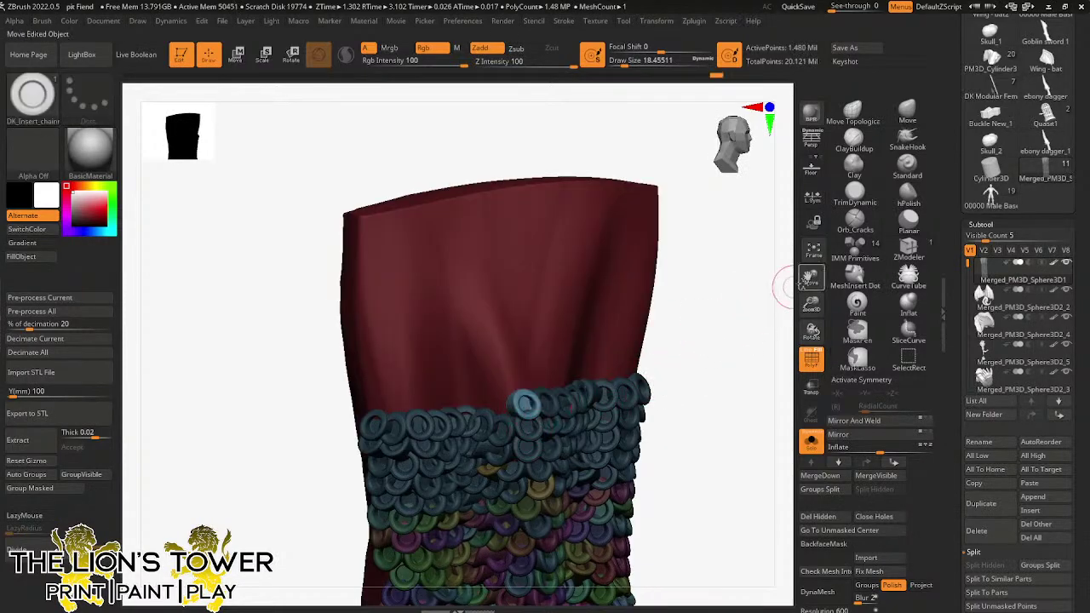
left_click(517, 417, "ctrl+shift")
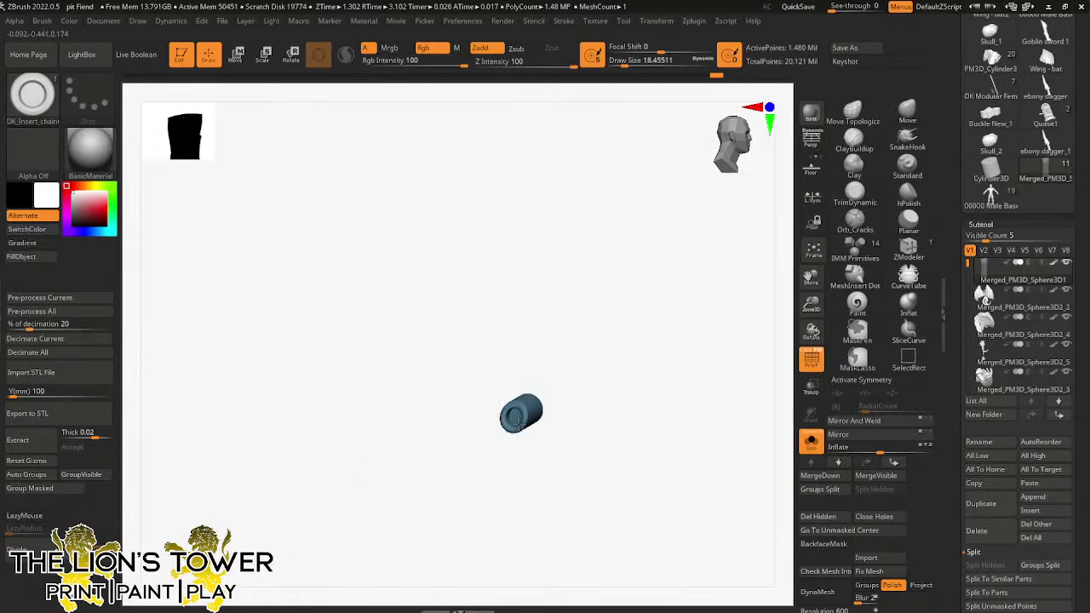
left_click(730, 353, "ctrl+shift")
left_click(511, 416, "ctrl+shift")
left_click(511, 403, "ctrl+shift")
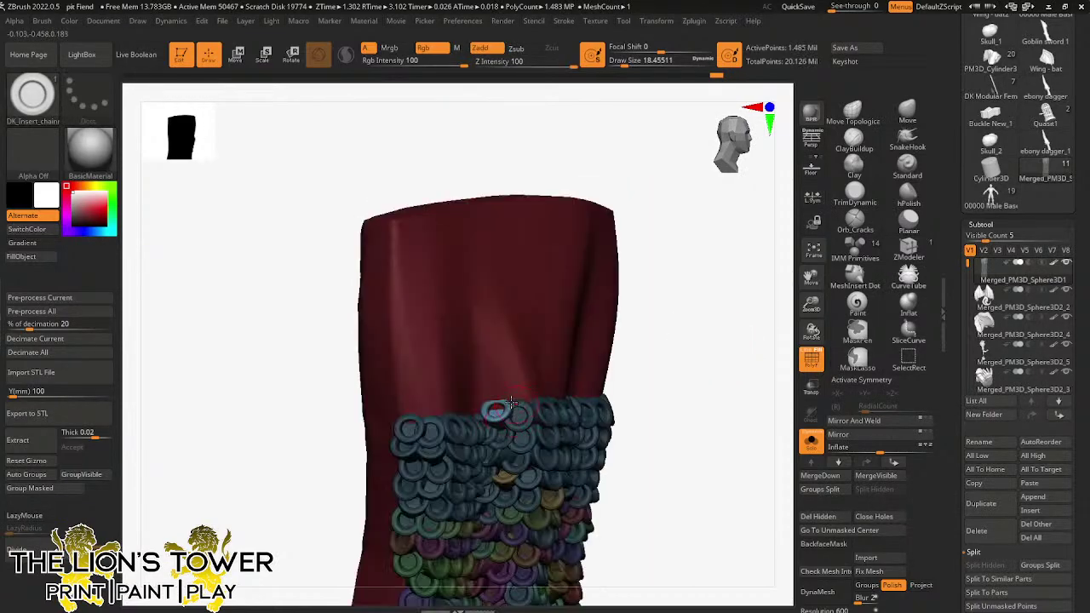
- Complete the row with overlapping rings from the central fold to the panel's left edge
left_click_drag(475, 411, 480, 427, "ctrl")
left_click_drag(622, 370, 571, 372)
mouse_move(457, 414)
left_mouse_down("ctrl")
mouse_move(462, 433)
mouse_move(437, 415)
mouse_move(397, 416)
mouse_move(397, 428)
mouse_move(374, 427)
mouse_move(375, 416)
mouse_move(376, 426)
left_mouse_up("ctrl")
left_click(436, 414, "ctrl+shift")
left_click(417, 416, "ctrl+shift")
left_click(423, 440, "ctrl+shift")
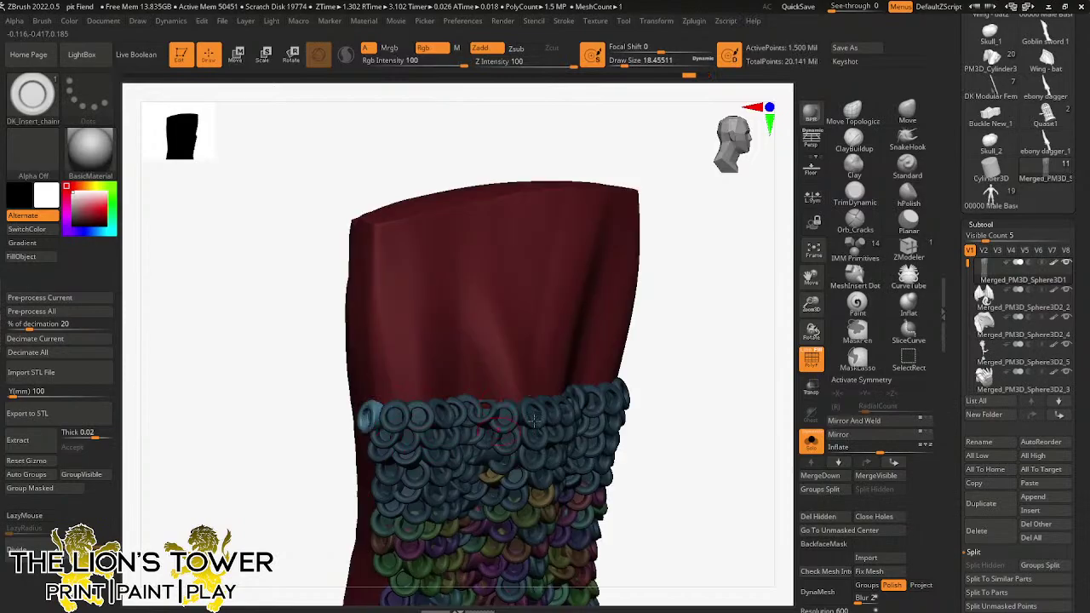
left_click_drag(708, 384, 624, 395)
left_click(637, 370, "ctrl+shift")
left_click(624, 378, "ctrl+shift")
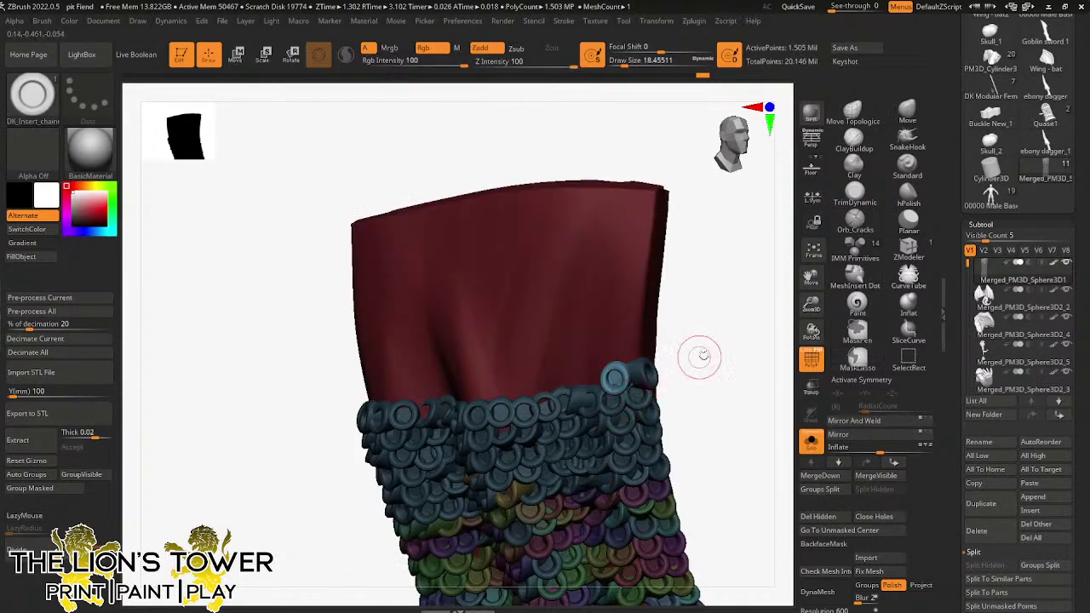
left_click_drag(702, 355, 695, 330)
key("ctrl+z")
- Begin the next row with three overlapping chainmail rings at the panel's right edge
left_click(637, 374, "ctrl+shift")
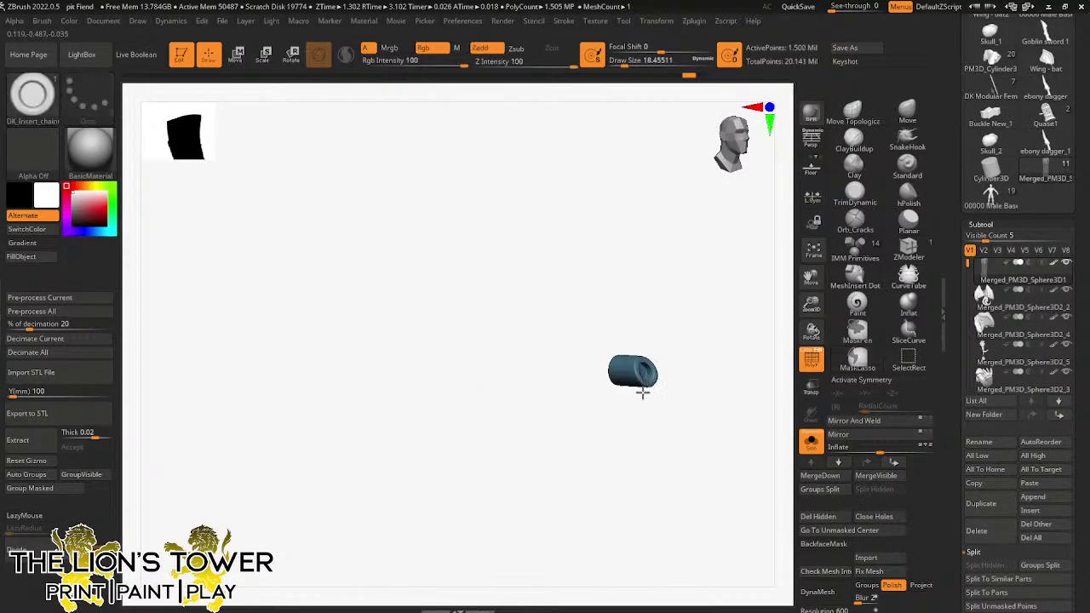
left_click(643, 386, "ctrl+shift")
left_click(621, 378, "ctrl+shift")
left_click(690, 367, "ctrl+shift")
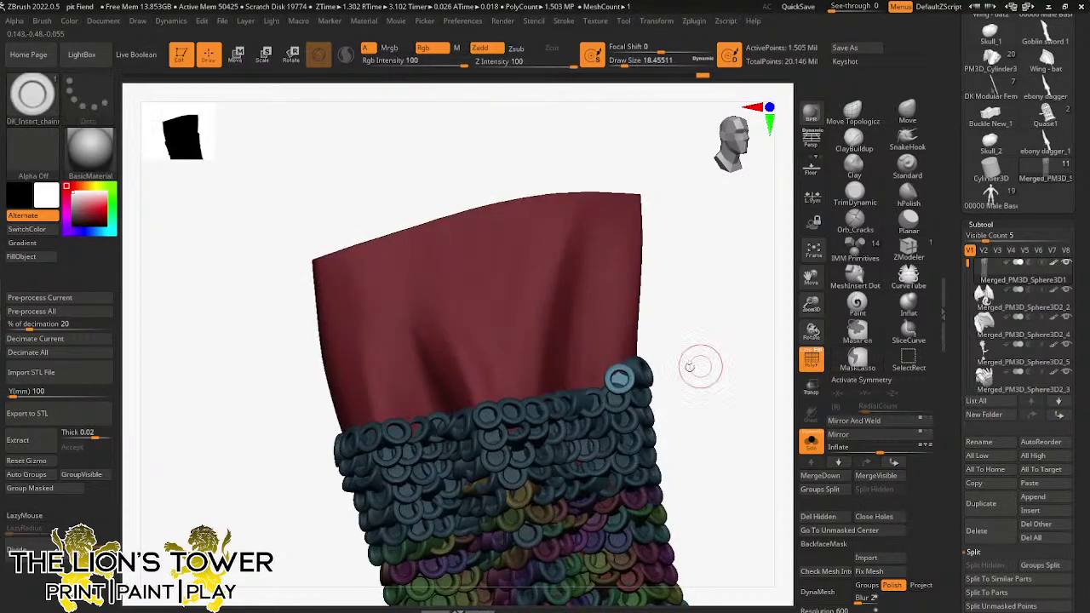
left_click_drag(601, 385, 606, 397)
left_click_drag(668, 359, 692, 361)
key("ctrl+z")
left_click_drag(597, 381, 606, 395)
left_click_drag(661, 369, 699, 347)
left_click(599, 383, "ctrl+shift")
left_click(705, 353, "ctrl+shift")
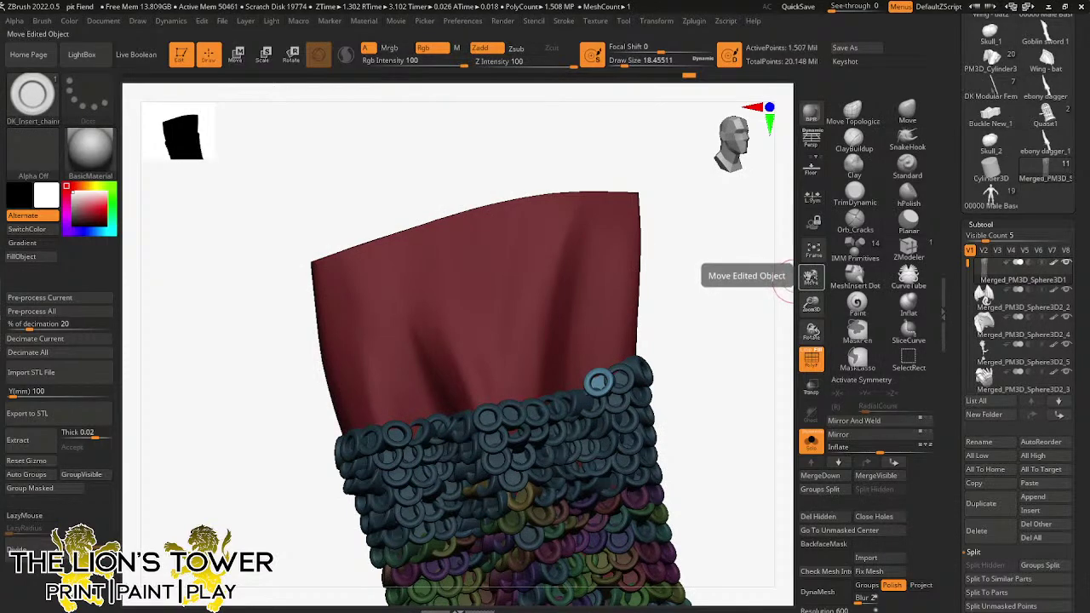
- Insert four more overlapping rings to carry the row across the panel's right half
left_click_drag(814, 304, 818, 253)
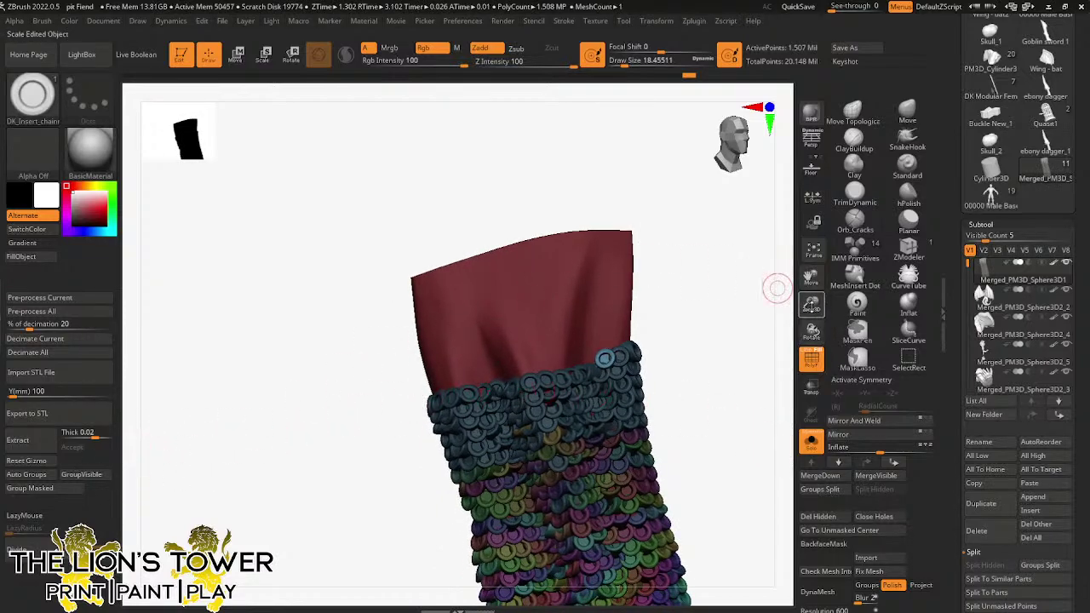
left_click_drag(811, 330, 804, 285)
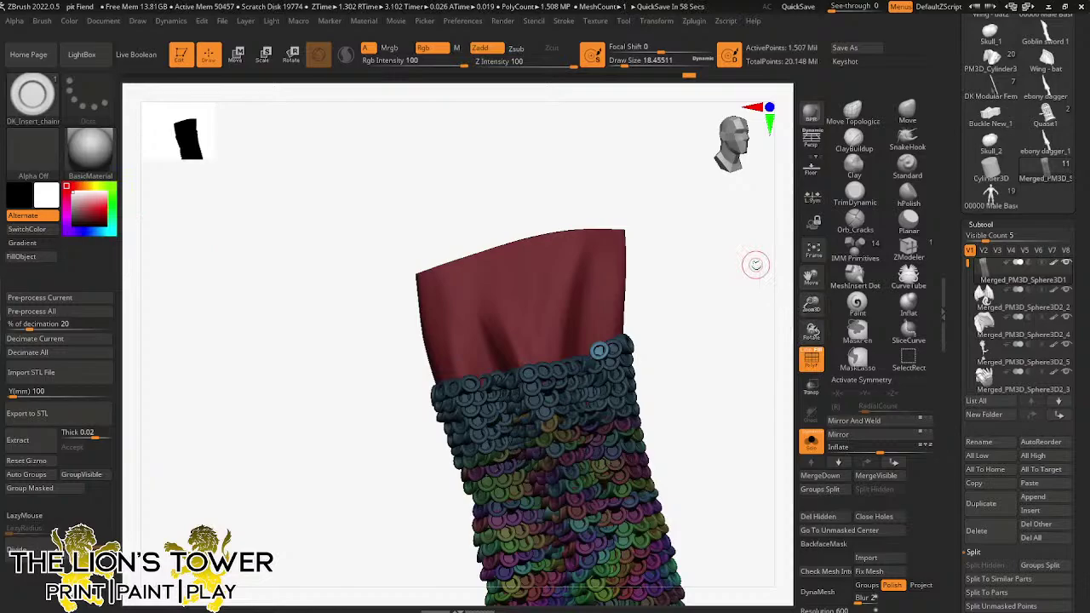
left_click_drag(813, 307, 804, 356)
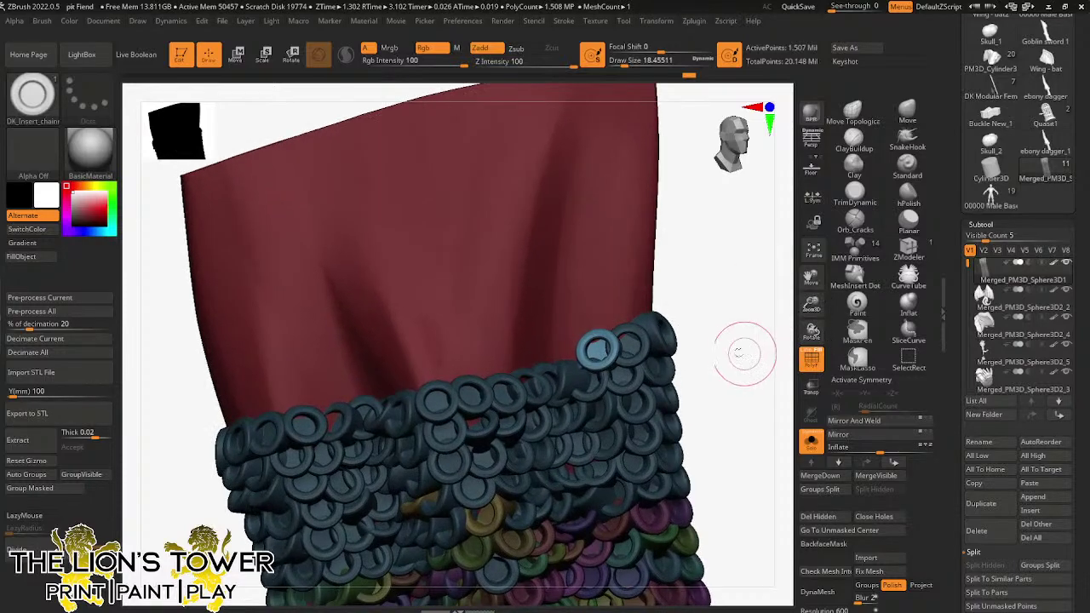
left_click(575, 354)
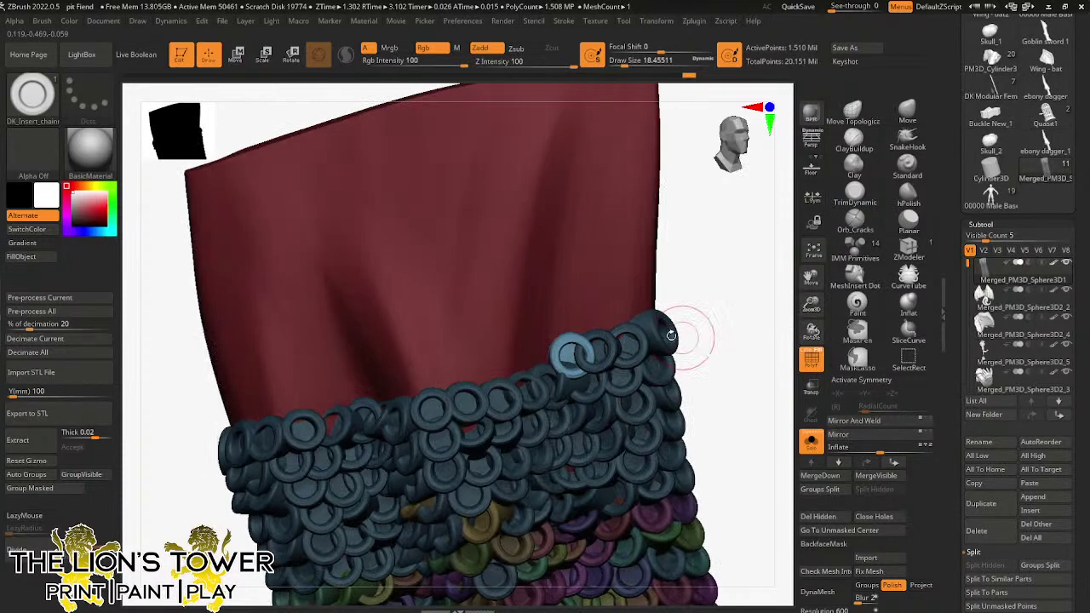
left_click(541, 359)
mouse_move(716, 305)
left_mouse_down()
mouse_move(711, 319)
mouse_move(702, 314)
left_mouse_up()
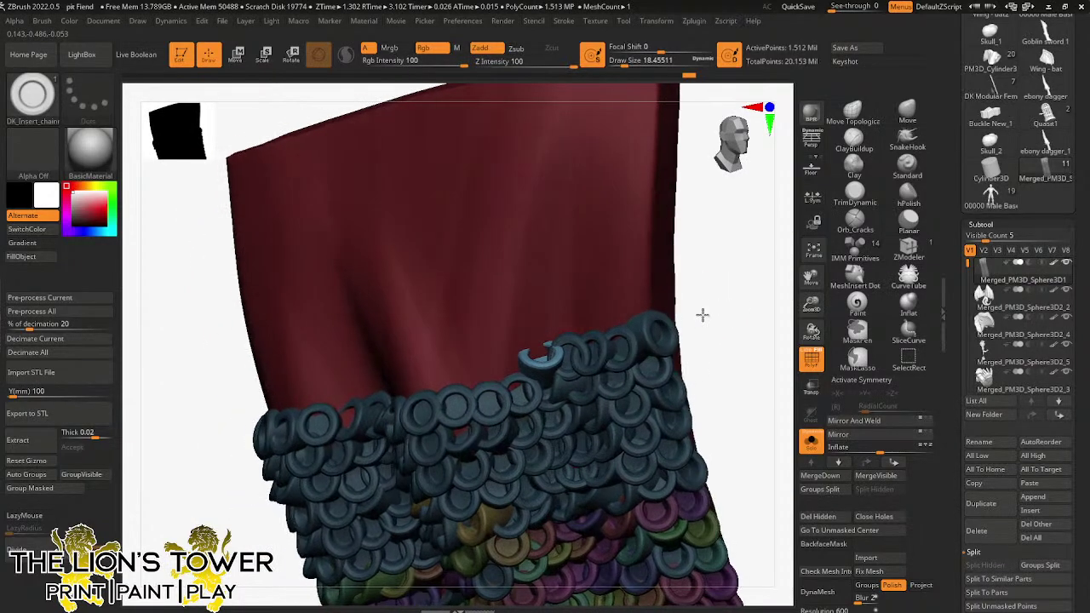
left_click(508, 365)
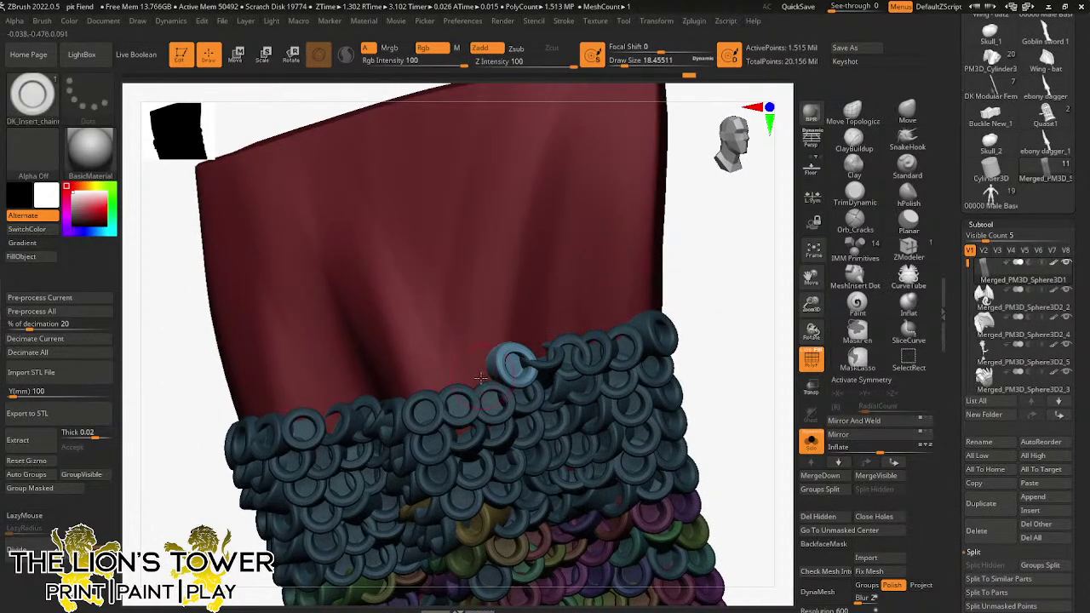
key("ctrl")
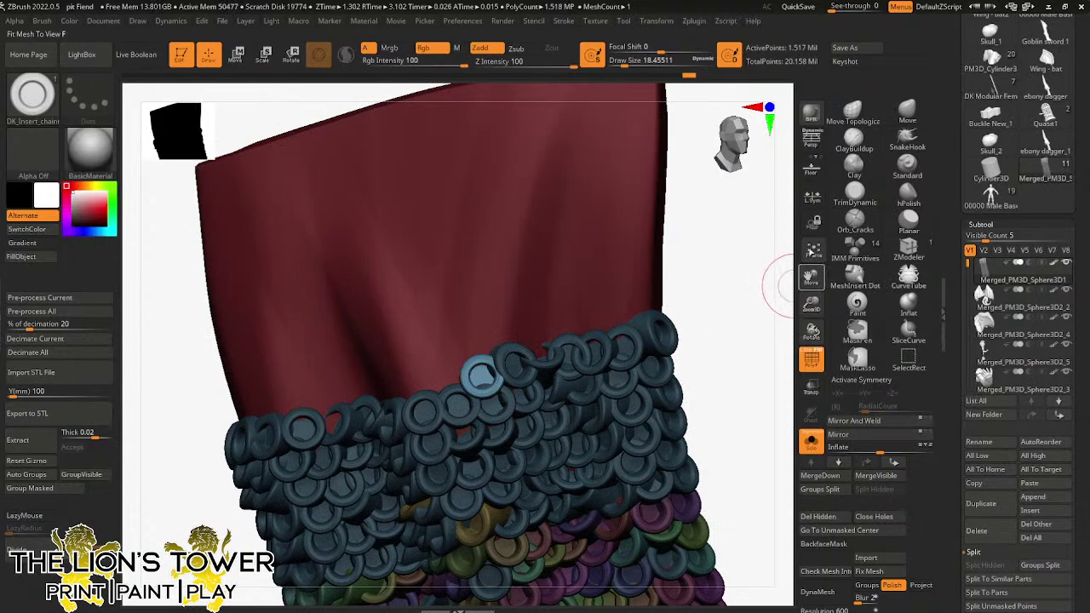
- Continue the row of overlapping chainmail rings through the central fold
left_click_drag(806, 272, 851, 244)
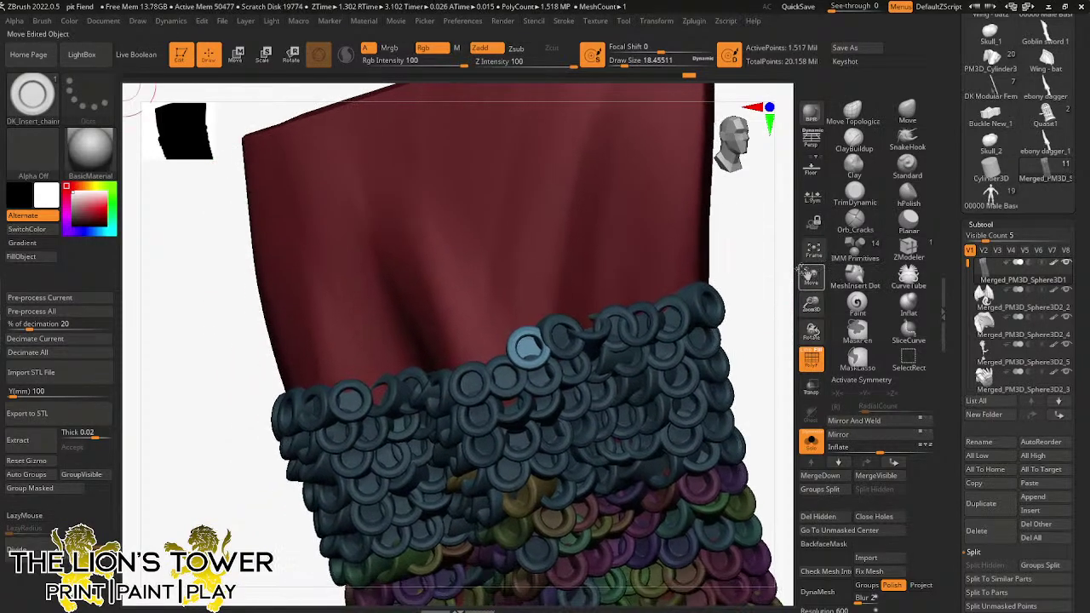
left_click_drag(777, 264, 766, 283)
mouse_move(505, 356)
left_mouse_down()
mouse_move(458, 371)
mouse_move(465, 392)
left_mouse_up()
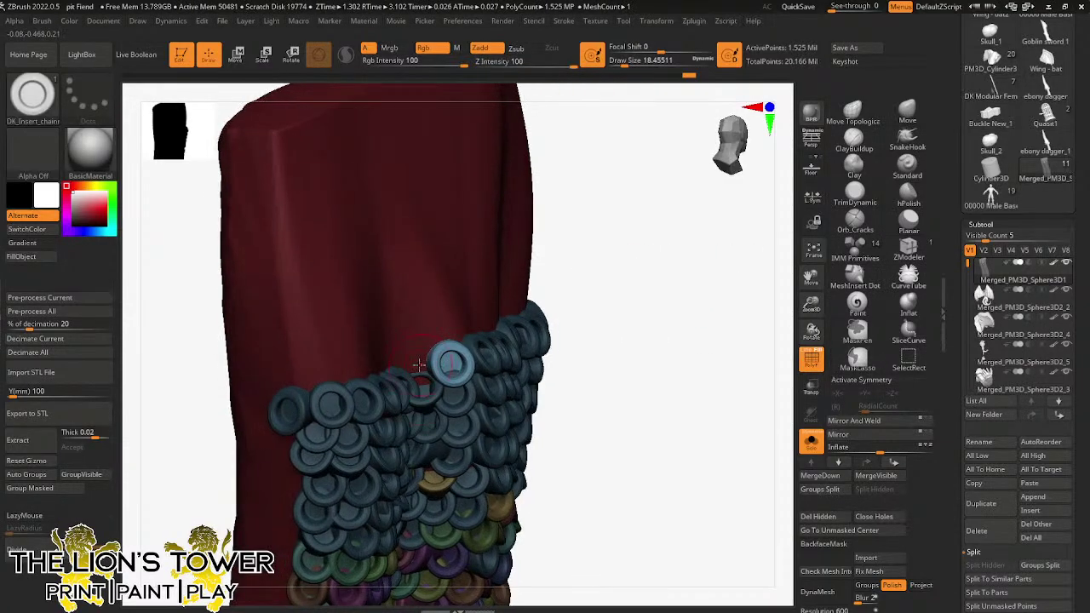
left_click_drag(419, 365, 421, 386)
left_click_drag(811, 277, 942, 259)
left_click_drag(811, 331, 918, 327)
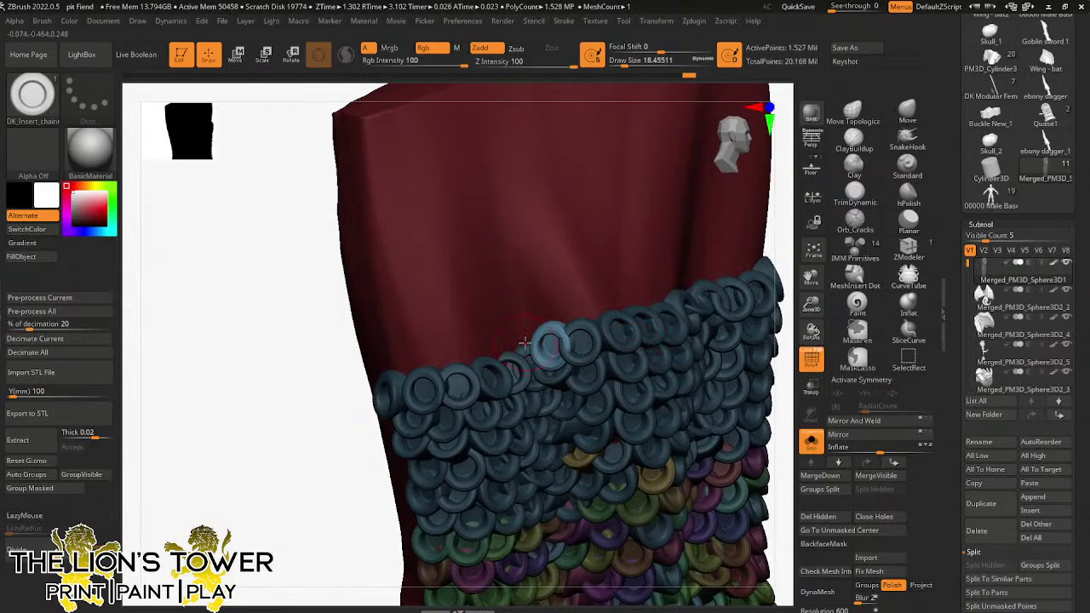
- Fill the row across the panel's left half with overlapping rings up to the left edge
left_click_drag(524, 343, 489, 370)
left_click_drag(364, 445, 387, 417)
left_click_drag(473, 349, 433, 380)
left_click_drag(335, 492, 374, 516)
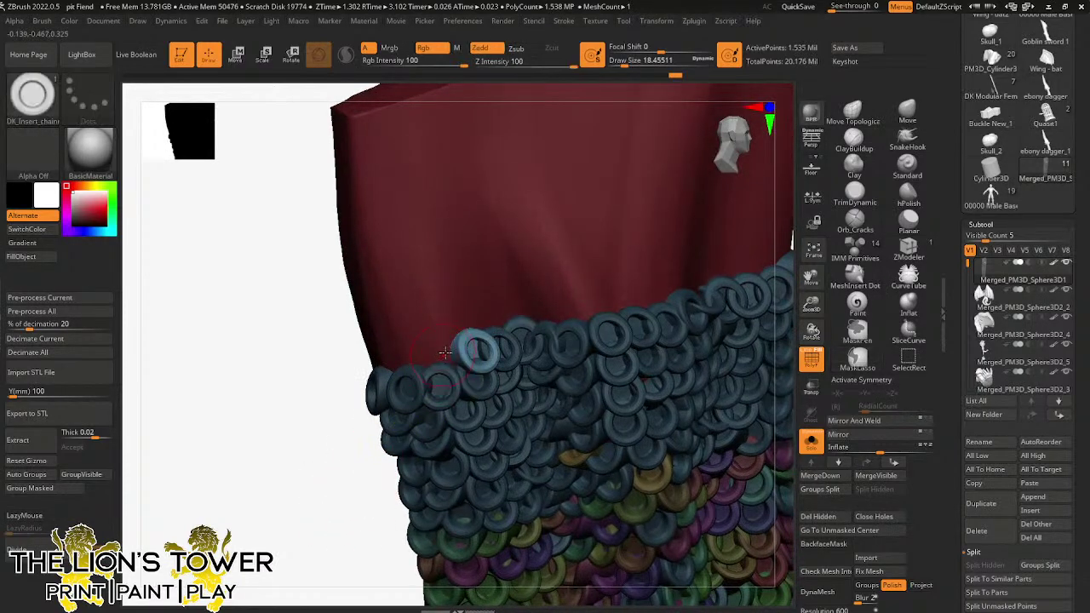
left_click_drag(444, 354, 445, 396)
left_click_drag(328, 482, 382, 477)
left_click_drag(410, 364, 412, 398)
left_click_drag(384, 359, 383, 393)
- Start another chainmail row above the finished one, placing overlapping rings inward from the panel's right edge
left_click_drag(728, 334, 568, 383)
left_click_drag(663, 333, 687, 332)
left_click_drag(540, 369, 540, 390)
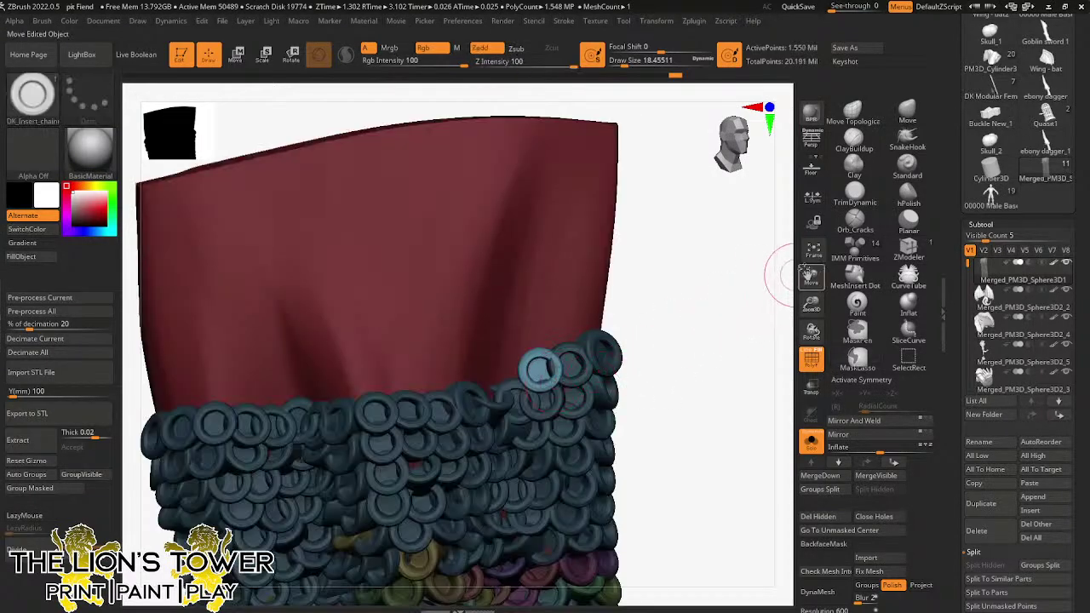
left_click_drag(807, 273, 860, 272)
left_click_drag(562, 370, 571, 391)
left_click_drag(653, 321, 674, 318)
- Add four more overlapping rings to this row, working across the right half toward the central fold
left_click_drag(537, 374, 538, 392)
left_click_drag(686, 340, 705, 339)
left_click_drag(516, 370, 518, 389)
left_click_drag(681, 332, 701, 331)
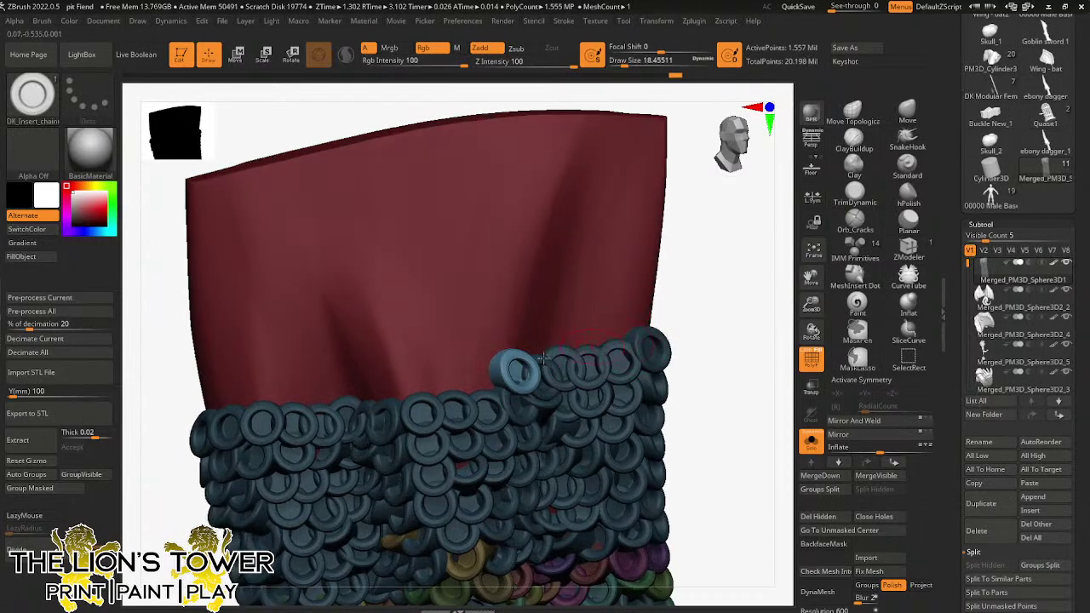
left_click_drag(483, 378, 485, 399)
left_click_drag(714, 300, 734, 298)
left_click_drag(460, 379, 464, 400)
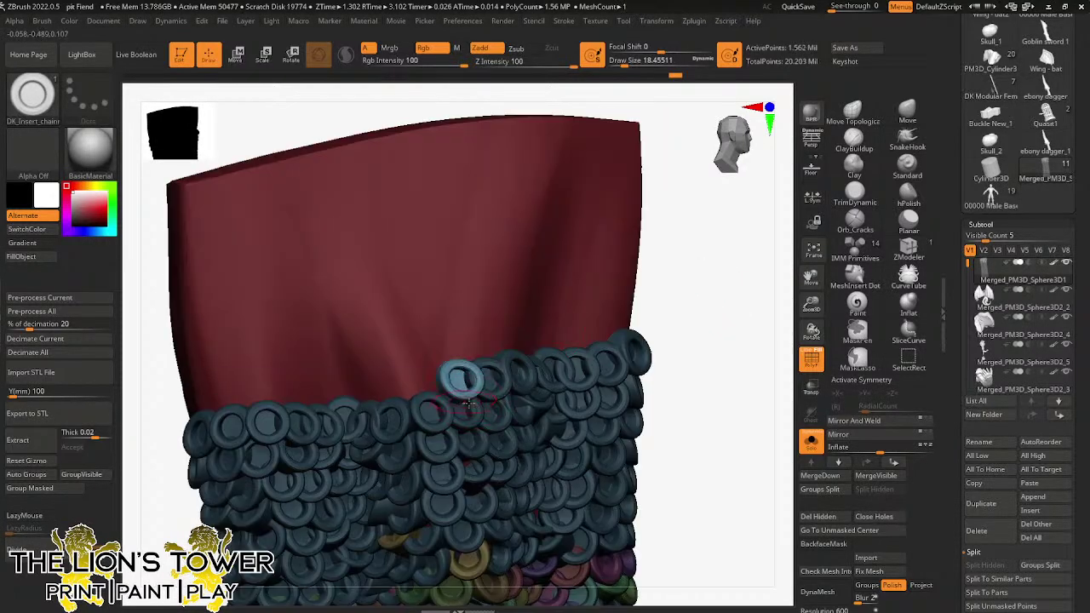
- Bridge the central fold with overlapping chainmail rings set against the row below
left_click_drag(810, 277, 851, 264)
left_click_drag(543, 356, 514, 394)
key("ctrl+z")
left_click_drag(259, 489, 272, 491)
left_click_drag(483, 359, 502, 386)
left_click_drag(714, 276, 752, 278)
left_click_drag(461, 358, 472, 390)
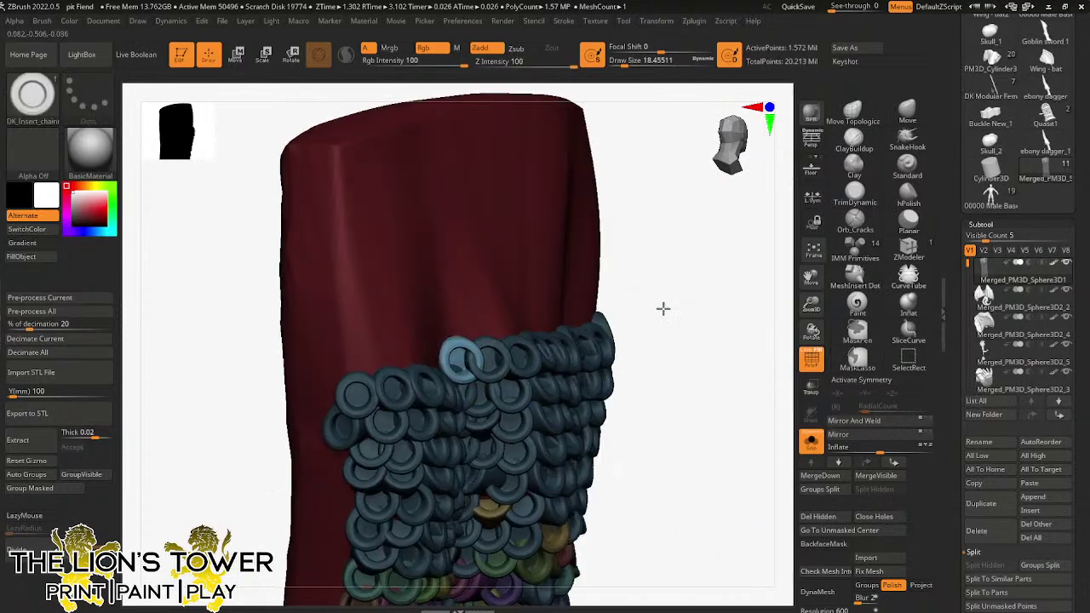
- Finish the row with overlapping rings across the panel's left half to its left edge
left_click_drag(663, 308, 621, 309)
left_click_drag(427, 358, 431, 388)
left_click_drag(731, 277, 709, 279)
left_click_drag(394, 360, 301, 369)
- Lay the next row of overlapping chainmail rings from the panel's right edge into the central fold
left_click_drag(701, 332, 423, 412)
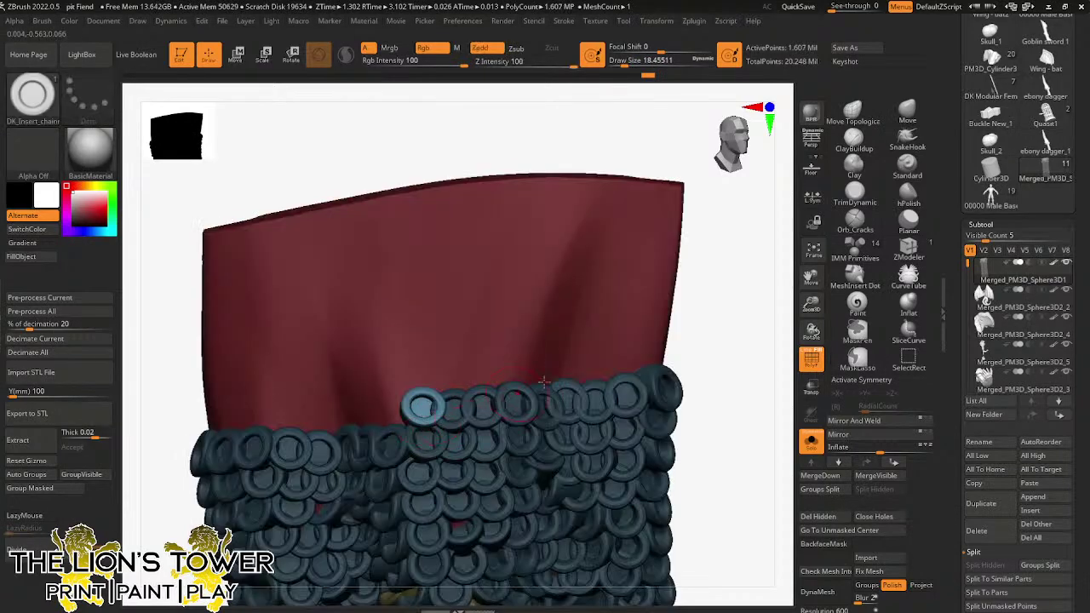
left_click_drag(809, 279, 847, 258)
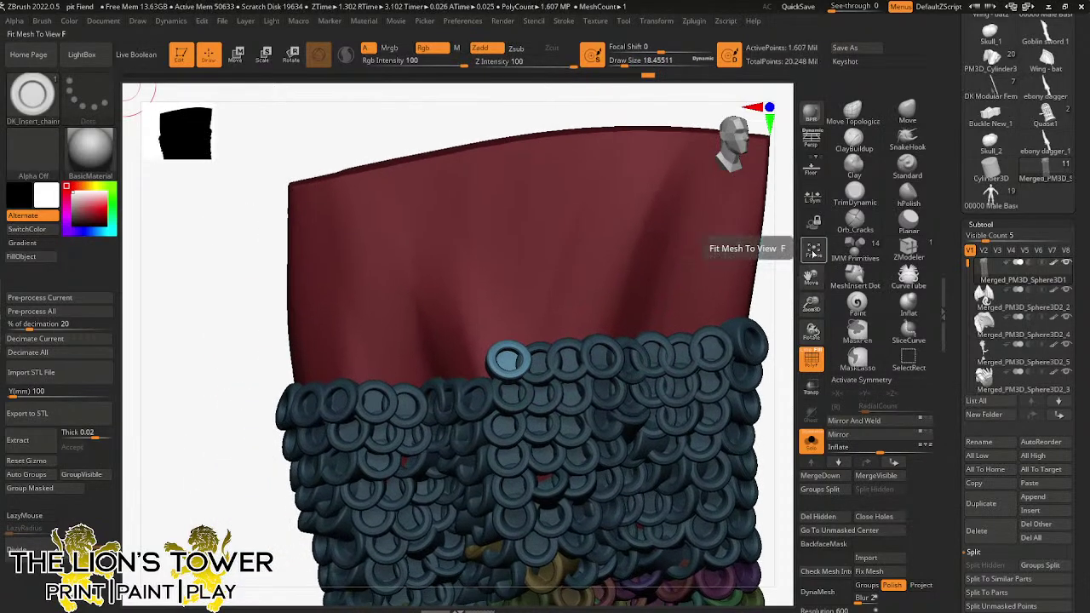
left_click_drag(769, 291, 794, 305)
left_click_drag(481, 373, 450, 371)
left_click_drag(743, 316, 419, 370)
left_click_drag(722, 301, 538, 296)
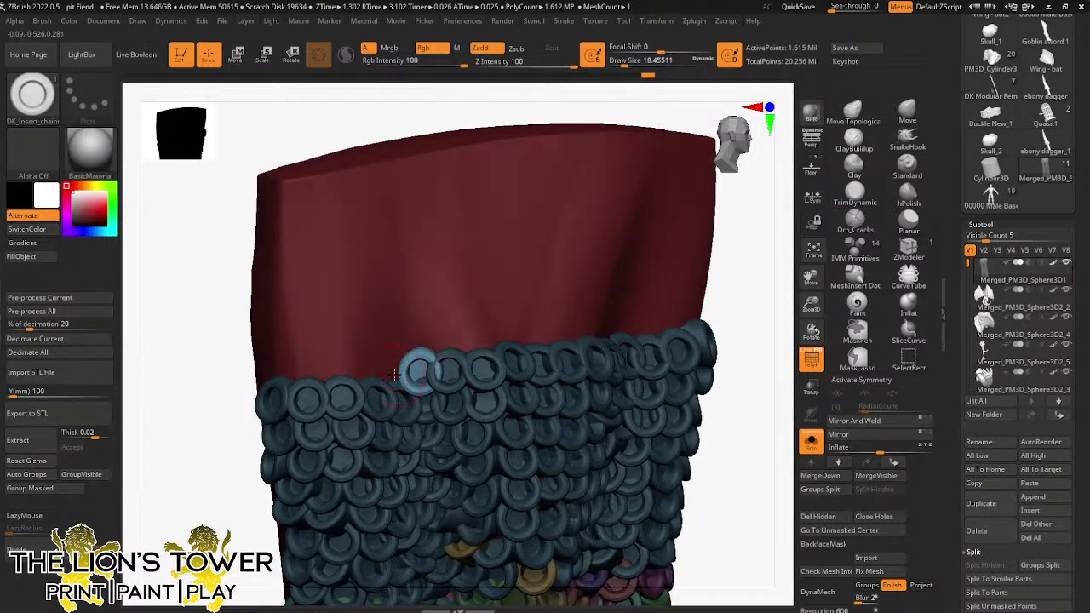
- Finish the current row with overlapping chainmail rings from the central fold to the panel's left edge
left_click_drag(393, 375, 391, 372)
left_click_drag(740, 307, 487, 306)
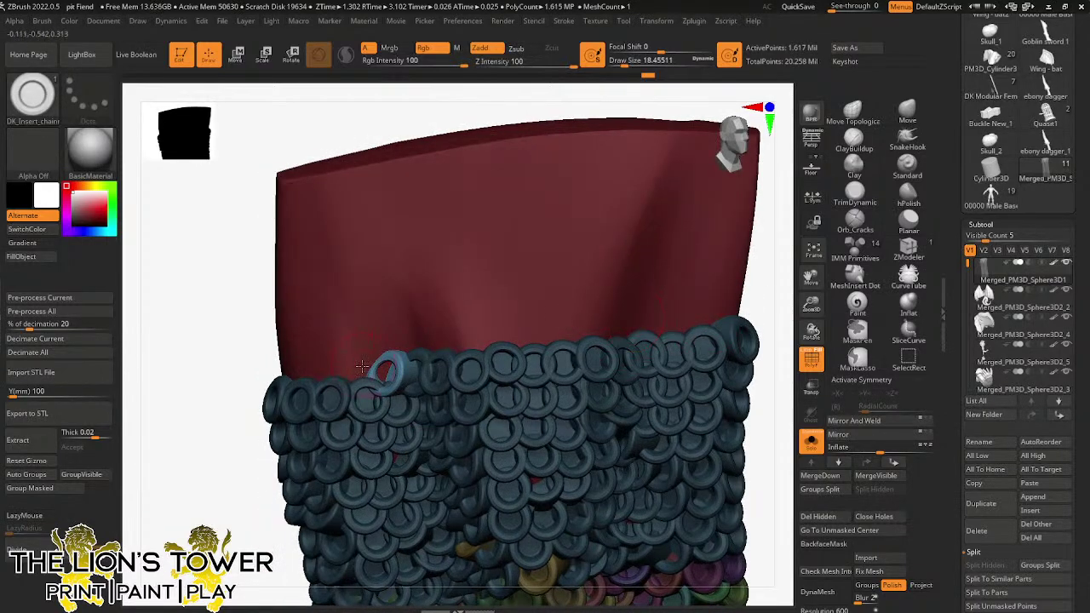
left_click_drag(362, 366, 350, 396)
left_click(335, 368)
key("ctrl")
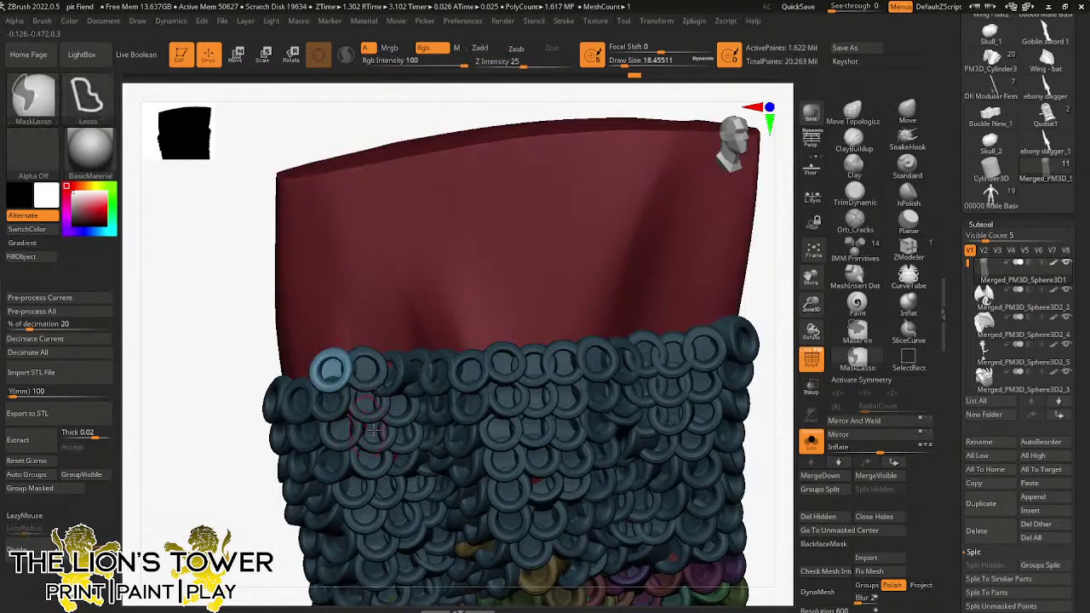
left_click_drag(747, 375, 724, 278)
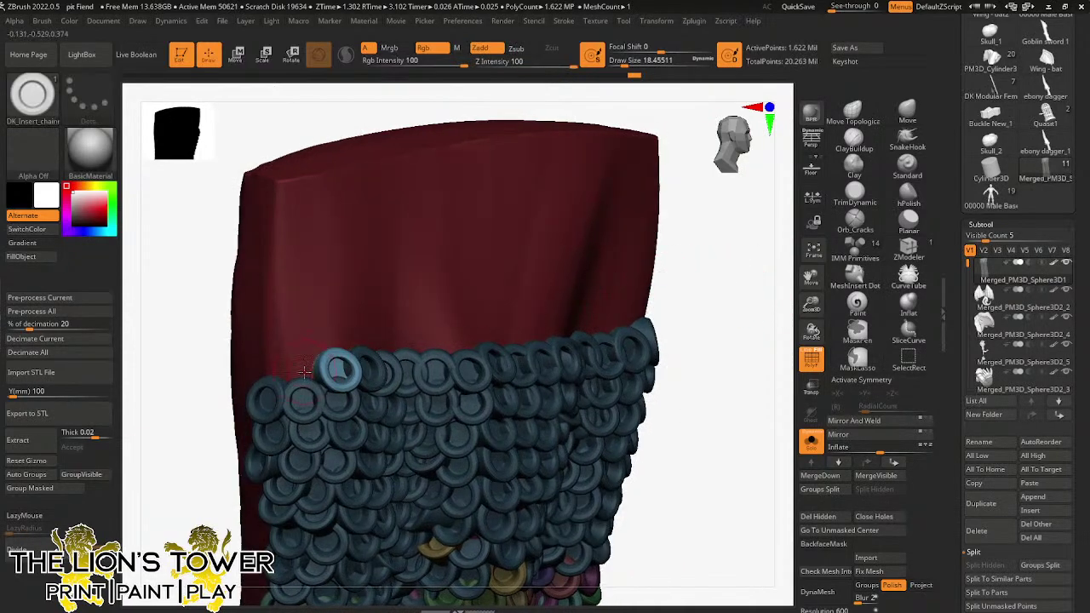
left_click_drag(306, 370, 272, 396)
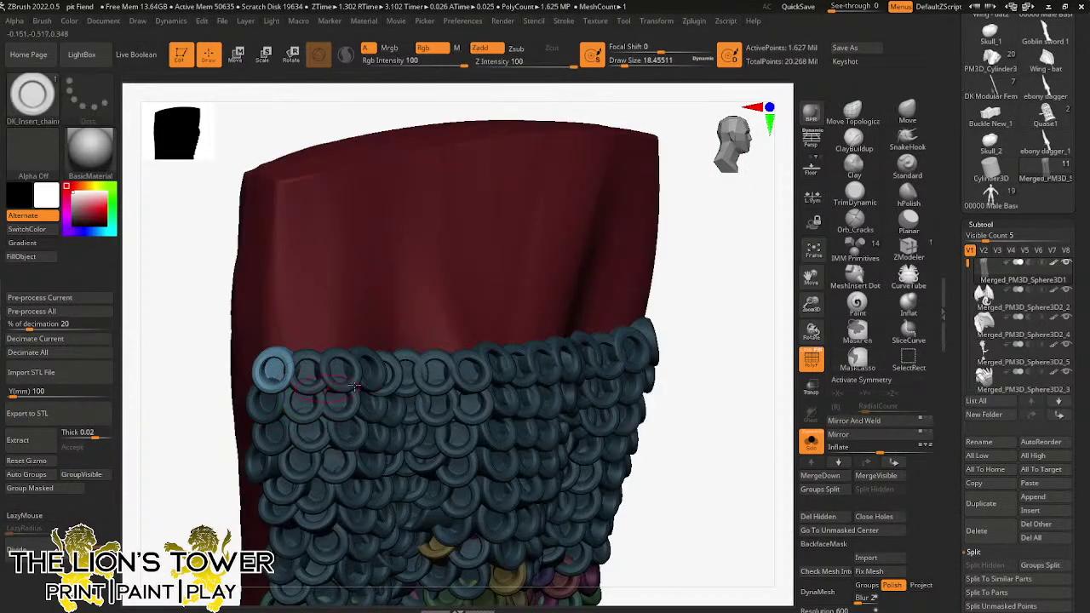
- Start the next row at the panel's right edge and lay overlapping rings across its right half
mouse_move(740, 357)
left_mouse_down()
mouse_move(777, 312)
mouse_move(766, 297)
mouse_move(730, 355)
mouse_move(697, 352)
left_mouse_up()
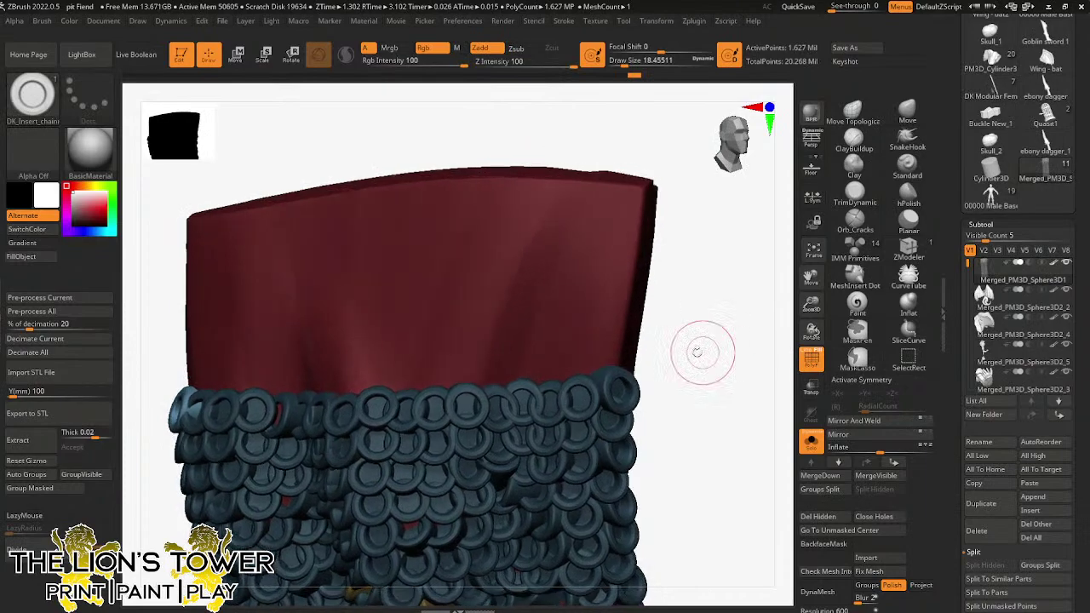
left_click_drag(614, 361, 665, 358)
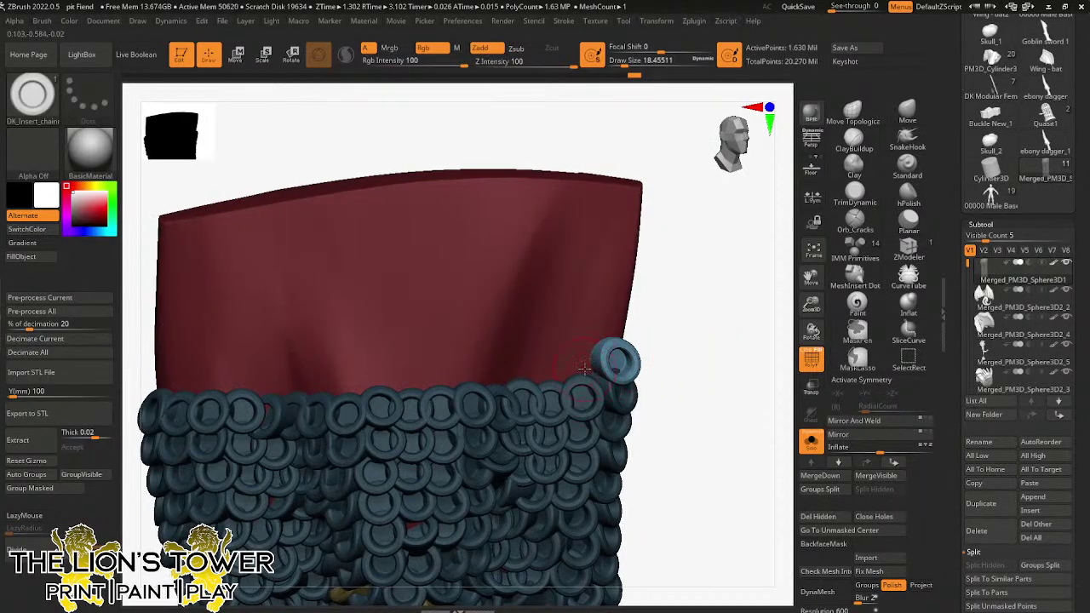
left_click_drag(584, 368, 608, 365)
left_click_drag(693, 329, 720, 331)
mouse_move(559, 372)
left_mouse_down()
mouse_move(582, 368)
mouse_move(530, 366)
mouse_move(536, 344)
mouse_move(538, 377)
left_mouse_up()
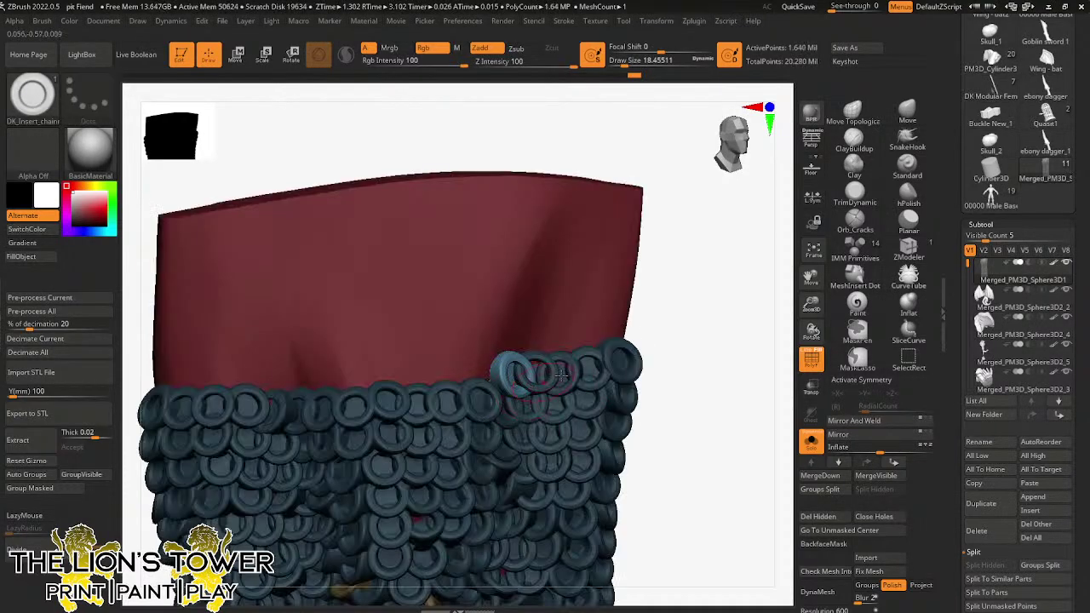
left_click_drag(695, 341, 683, 343)
left_click_drag(482, 376, 507, 374)
left_click_drag(683, 343, 694, 343)
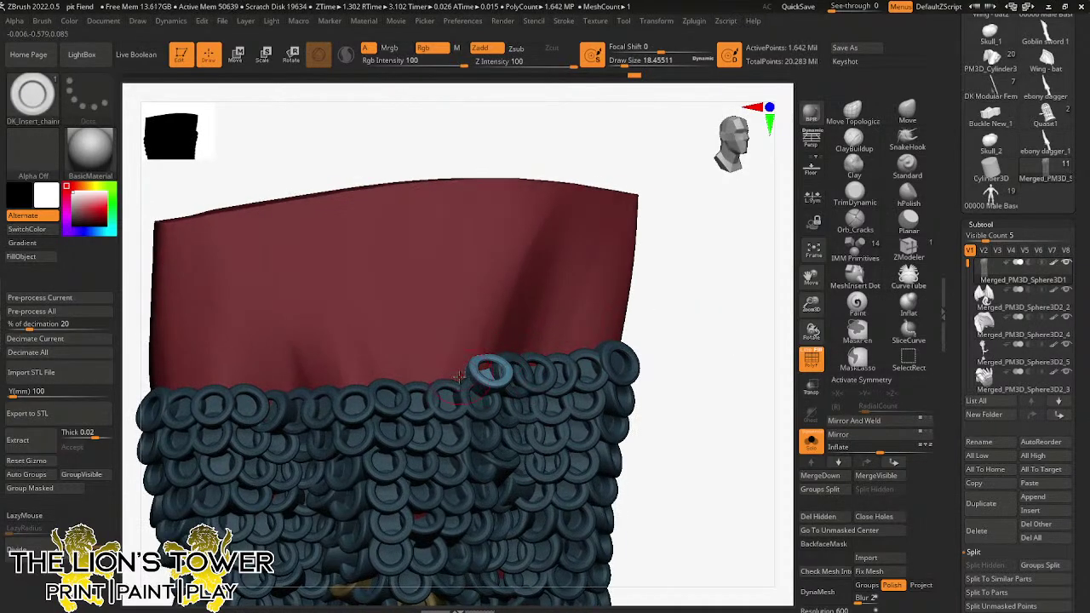
- Extend this row with overlapping chainmail rings across the middle of the panel toward its left half
left_click_drag(458, 375, 756, 340)
left_click_drag(416, 367, 417, 373)
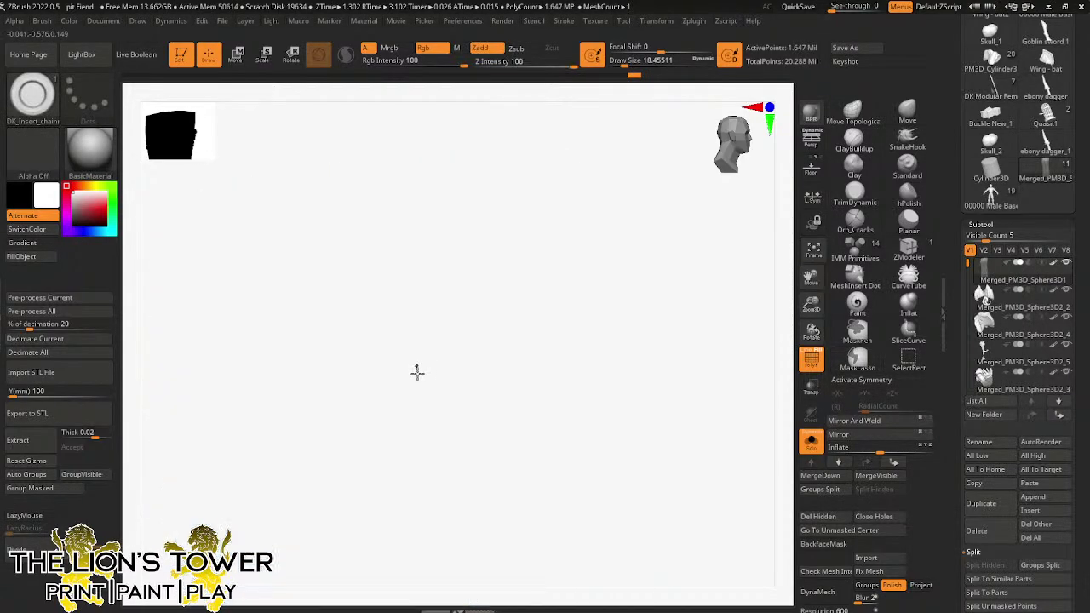
left_click(417, 372)
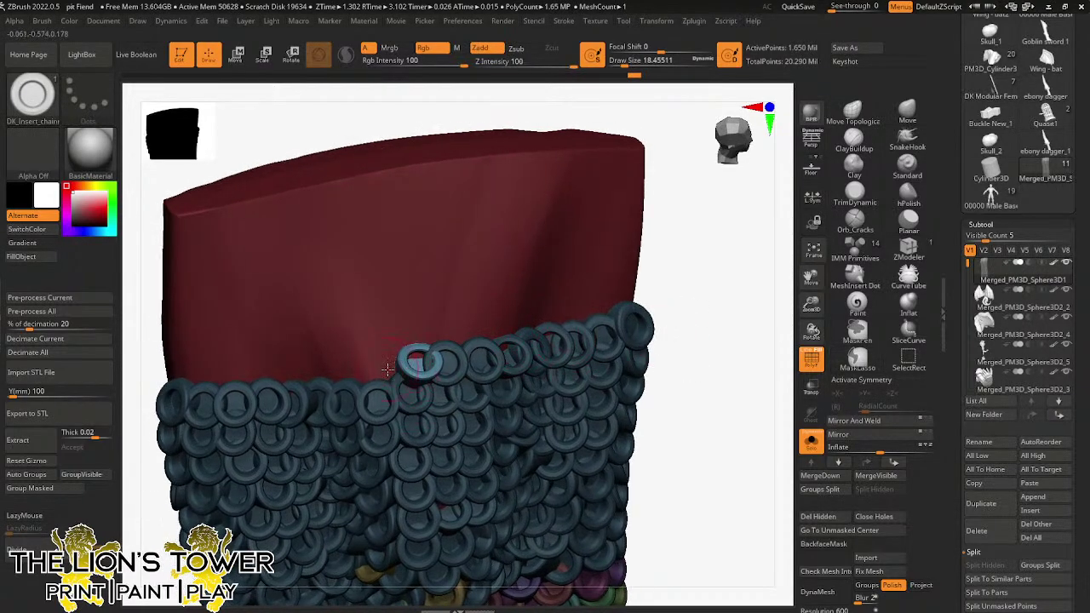
left_click(388, 369)
left_click_drag(714, 324, 728, 319)
left_click_drag(362, 372, 347, 398)
left_click_drag(775, 302, 716, 358)
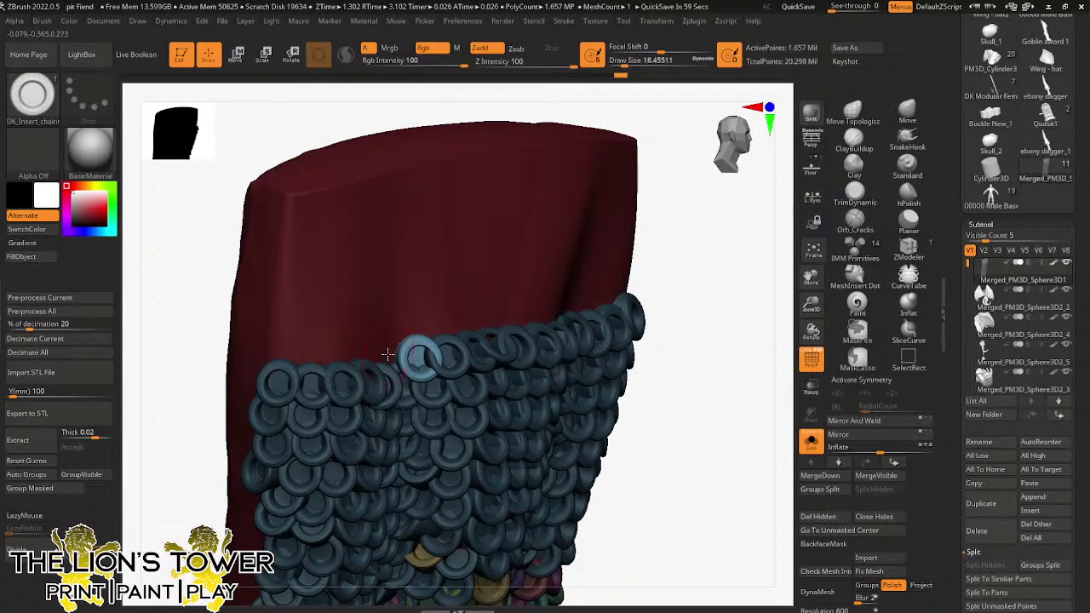
- Complete the row with overlapping rings over the left half, ending at the panel's left edge
left_click_drag(388, 353, 394, 376)
left_click_drag(681, 370, 558, 358)
left_click_drag(358, 356, 339, 378)
left_click_drag(186, 479, 227, 477)
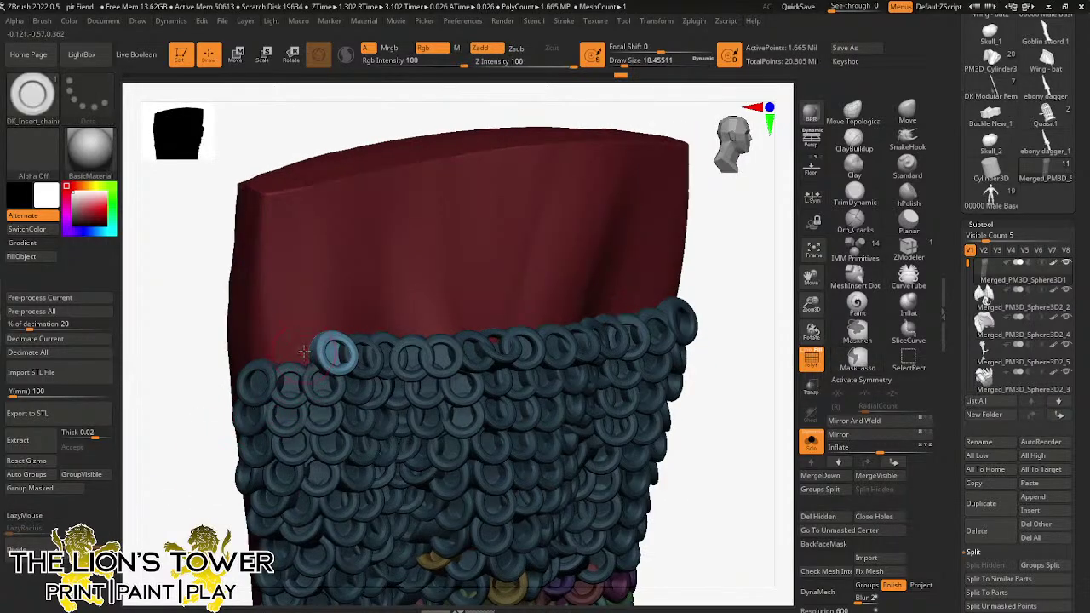
left_click_drag(303, 352, 278, 377)
right_click_drag(267, 407, 214, 431)
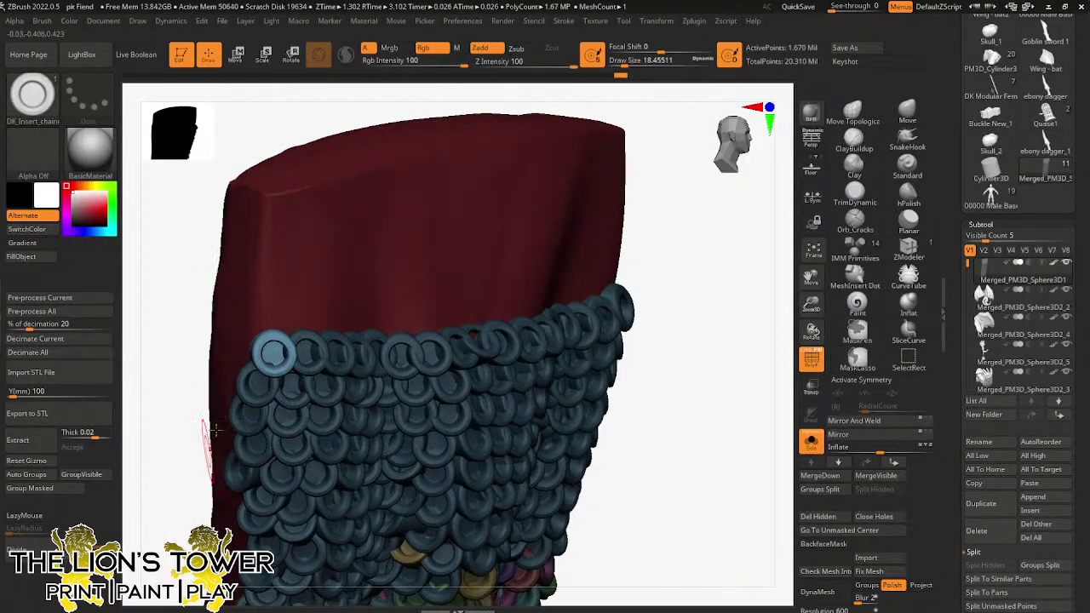
- Begin another row above, inserting overlapping chainmail rings from the panel's right edge toward the central fold
left_click_drag(745, 316, 755, 298)
left_click_drag(810, 277, 762, 342)
left_click_drag(749, 342, 741, 331)
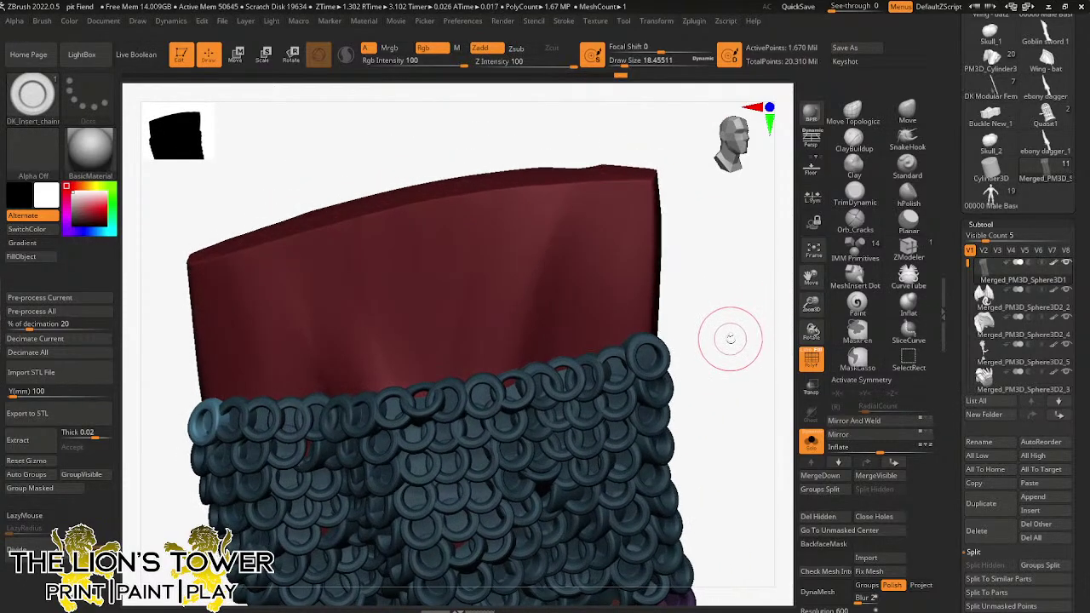
right_click_drag(727, 332, 693, 311)
left_click(639, 330)
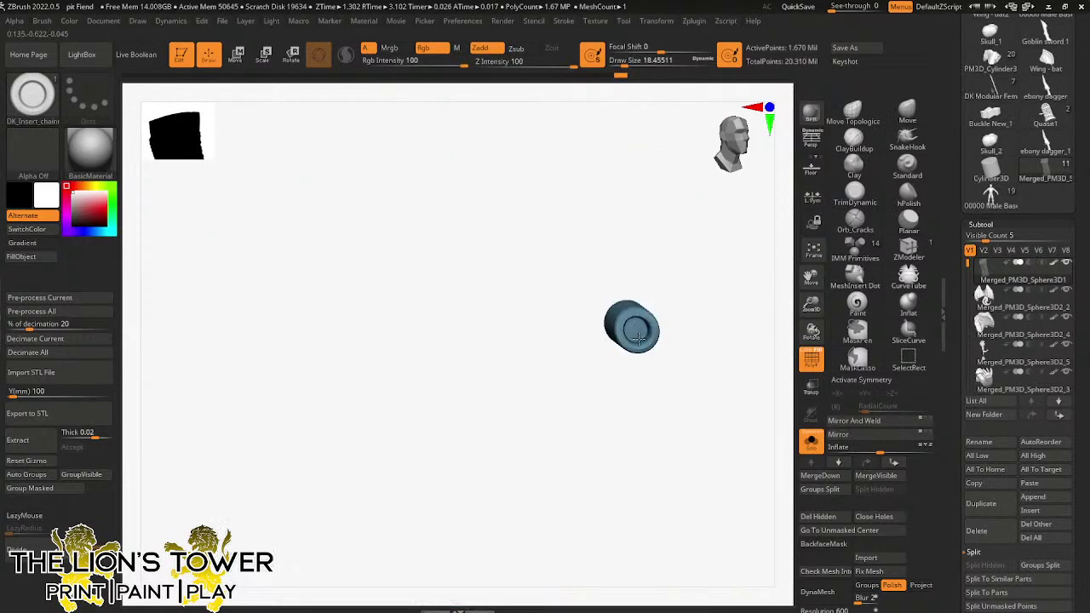
left_click_drag(703, 314, 709, 314)
left_click_drag(607, 339, 553, 349)
left_click(546, 346)
- Carry the row on with overlapping rings through the central fold, set against the row below
left_click(503, 372)
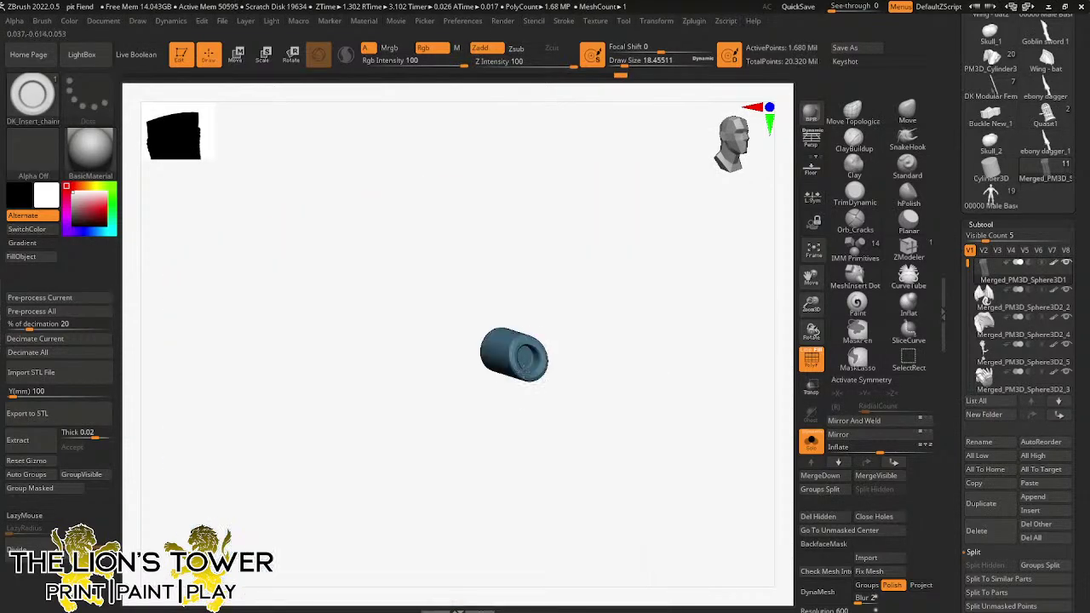
left_click(492, 366)
left_click(457, 369)
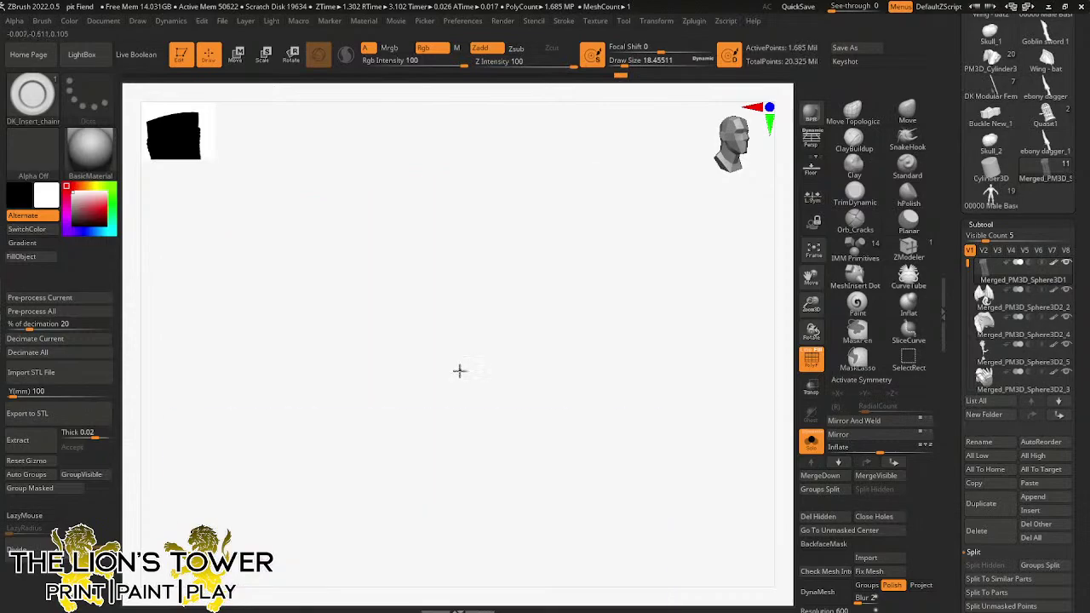
left_click_drag(427, 369, 432, 381)
left_click_drag(770, 286, 814, 258, "alt")
left_click_drag(723, 302, 733, 294)
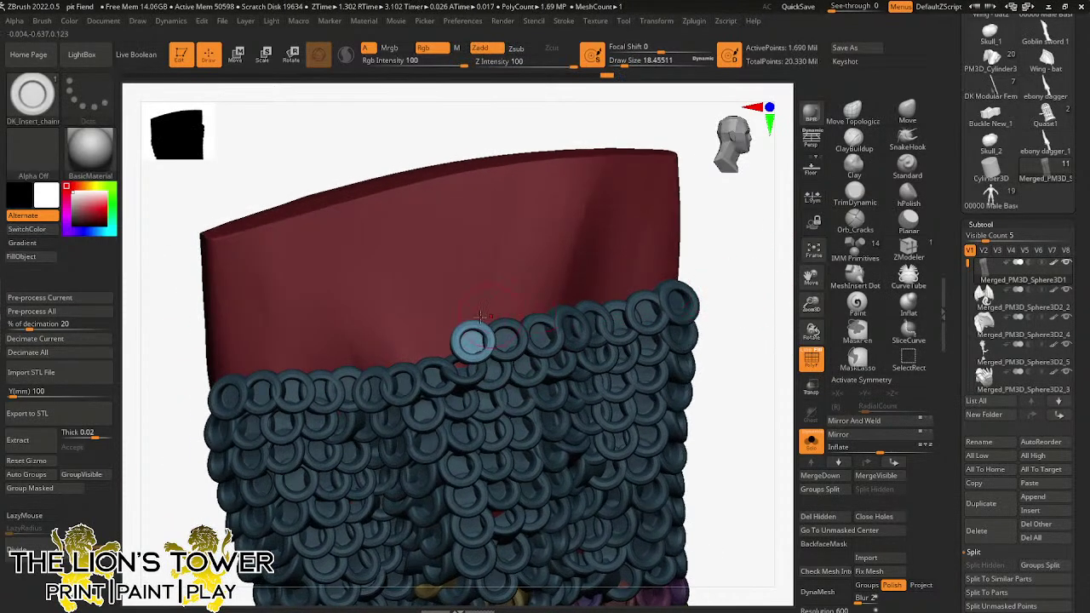
- Add more overlapping rings to this row, working from the panel's middle into its left half
left_click(443, 349)
left_click_drag(811, 281, 831, 261)
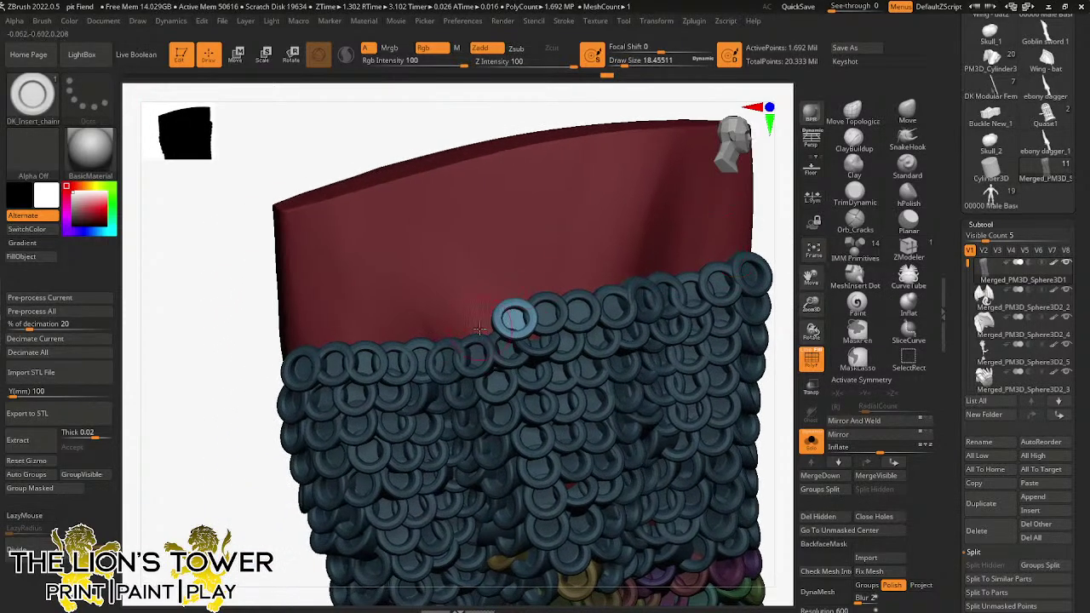
left_click_drag(478, 325, 491, 364)
left_click_drag(269, 528, 287, 522)
left_click_drag(445, 330, 398, 365)
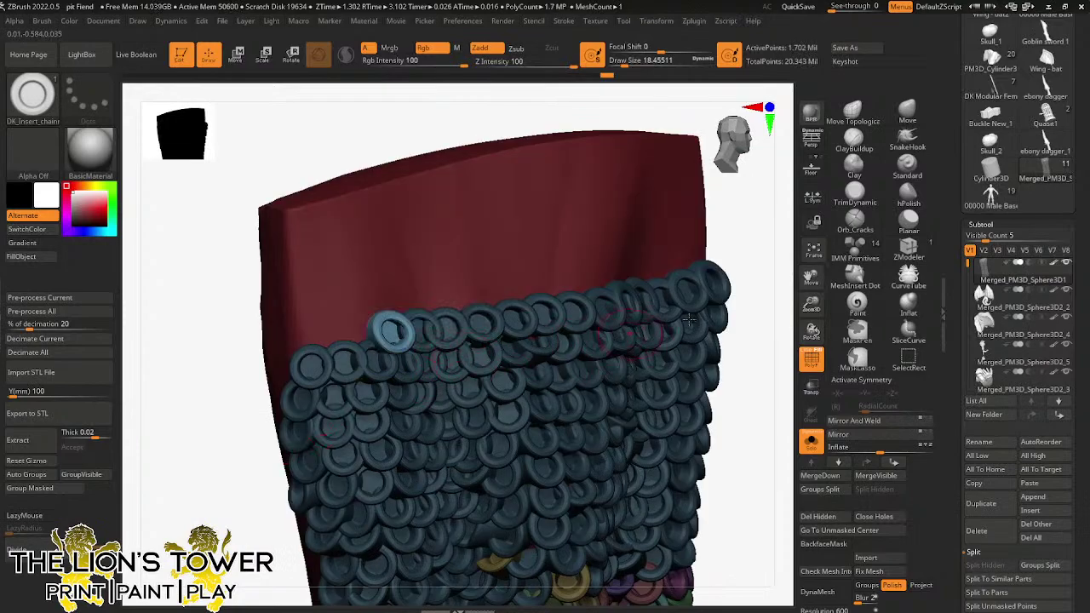
- Close the row with three overlapping rings up to the panel's left edge
left_click_drag(811, 304, 800, 158)
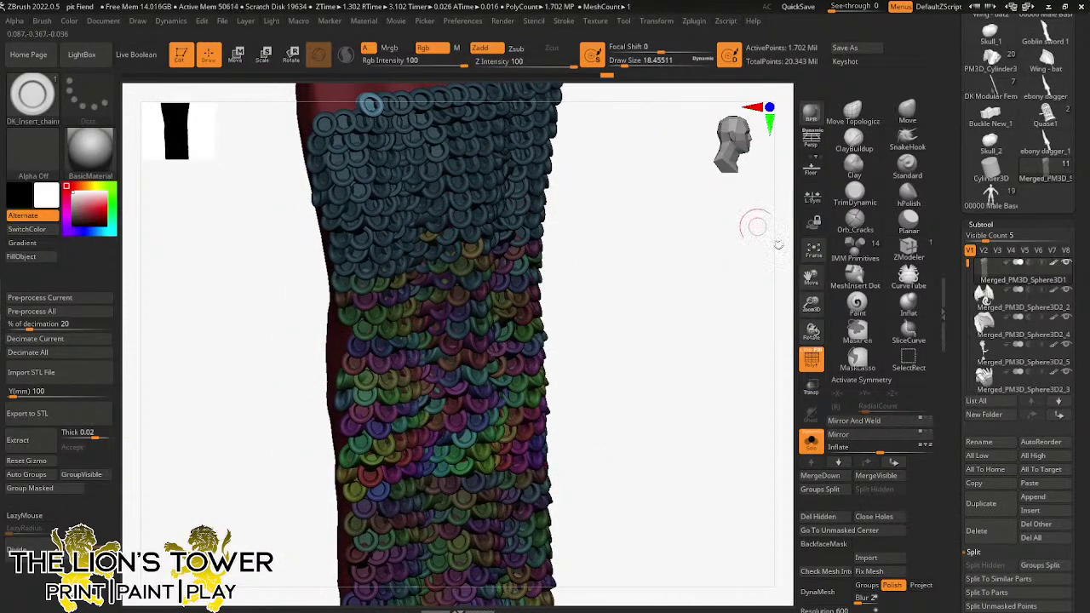
left_click_drag(757, 225, 708, 369)
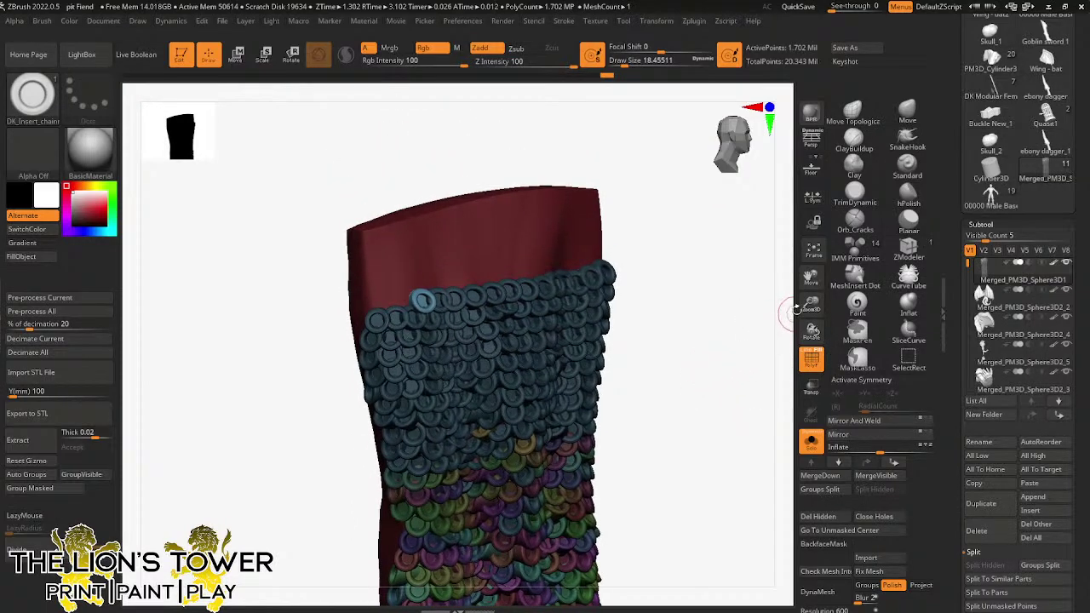
mouse_move(794, 313)
left_mouse_down("alt")
mouse_move(813, 379)
mouse_move(776, 317)
left_mouse_up("alt")
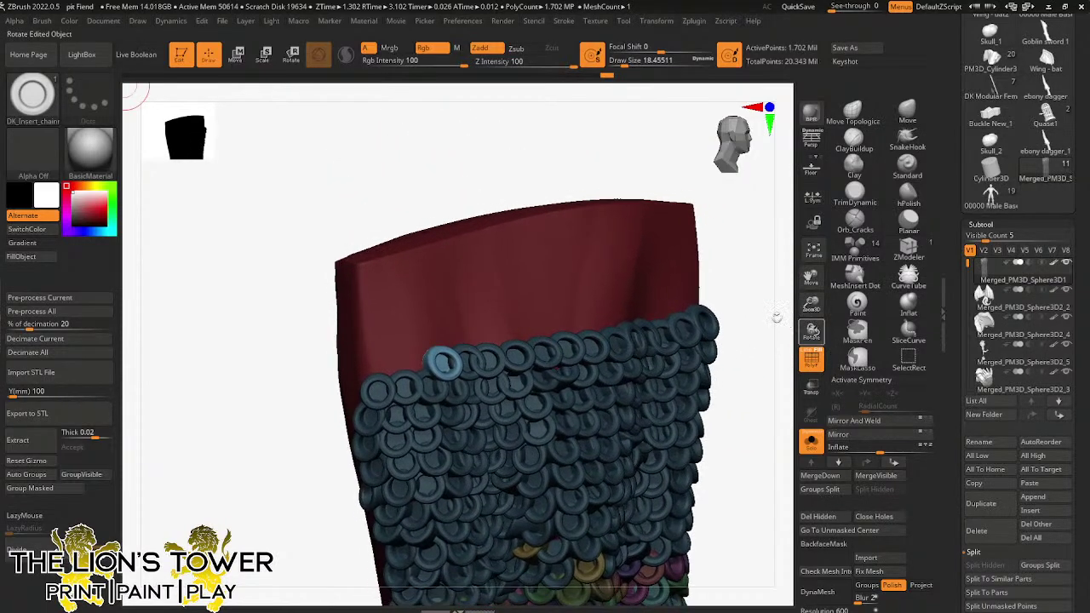
left_click(415, 363)
left_click(390, 366)
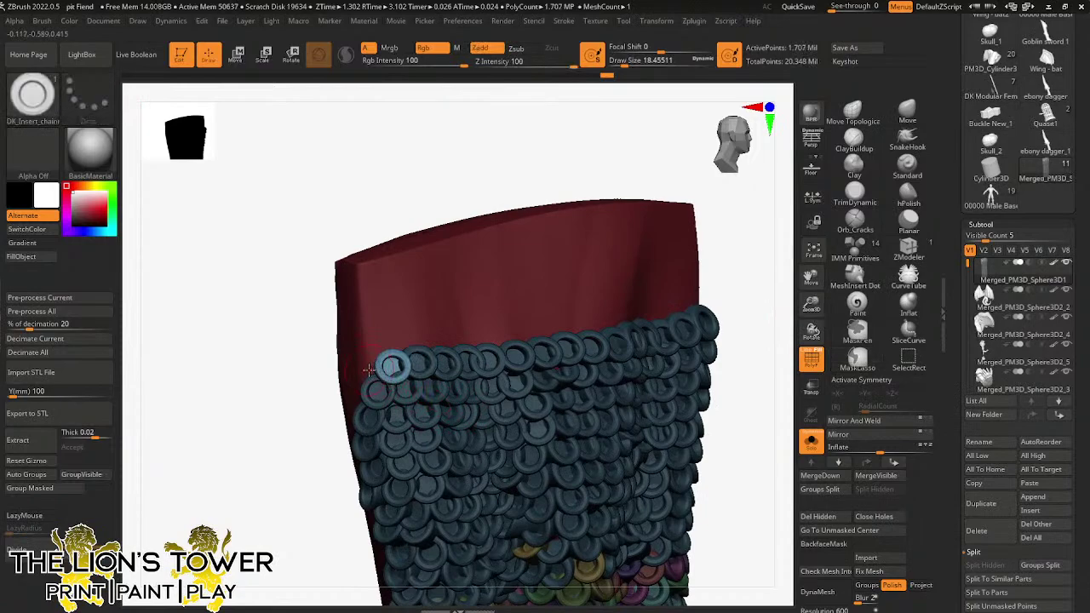
left_click(367, 367)
- Lay the next row of overlapping rings from the right edge past the central fold, undoing misplaced rings
mouse_move(747, 271)
left_mouse_down()
mouse_move(729, 312)
mouse_move(681, 332)
mouse_move(747, 267)
left_mouse_up()
mouse_move(654, 311)
left_mouse_down()
mouse_move(660, 334)
mouse_move(613, 347)
mouse_move(576, 338)
mouse_move(588, 366)
left_mouse_up()
key("ctrl+z")
left_click_drag(584, 329, 486, 359)
key("ctrl+z")
left_click_drag(805, 298, 764, 277)
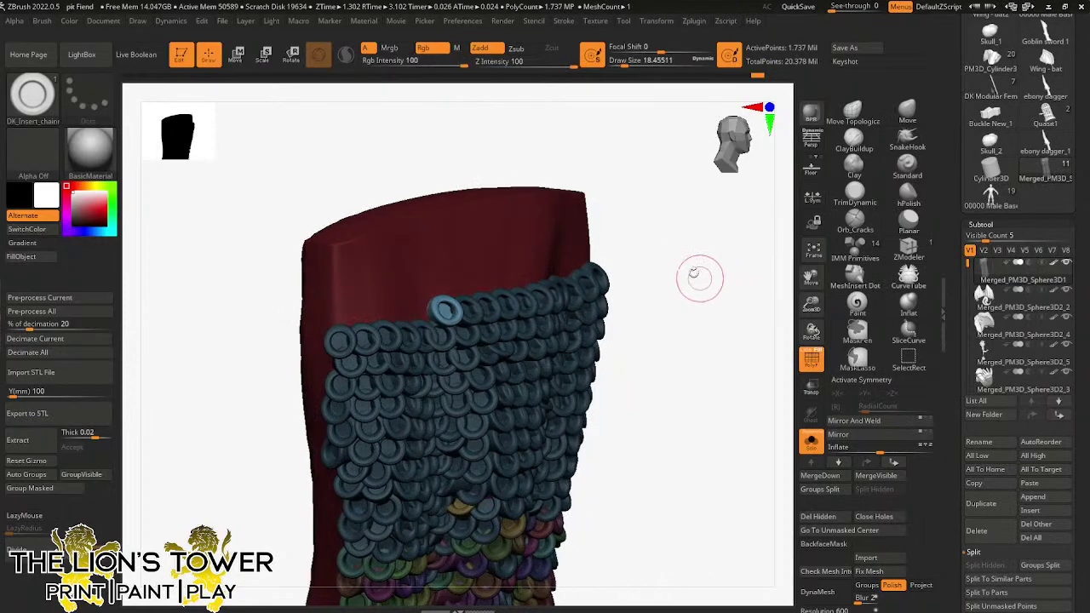
- Finish this row with overlapping chainmail rings over the remaining left part to the panel's left edge
left_click_drag(694, 281, 771, 263, "alt")
left_click_drag(510, 297, 505, 304)
left_click_drag(722, 304, 681, 309)
left_click_drag(484, 310, 437, 347)
left_click_drag(378, 354, 409, 349)
left_click_drag(417, 305, 417, 341)
left_click_drag(770, 339, 739, 336)
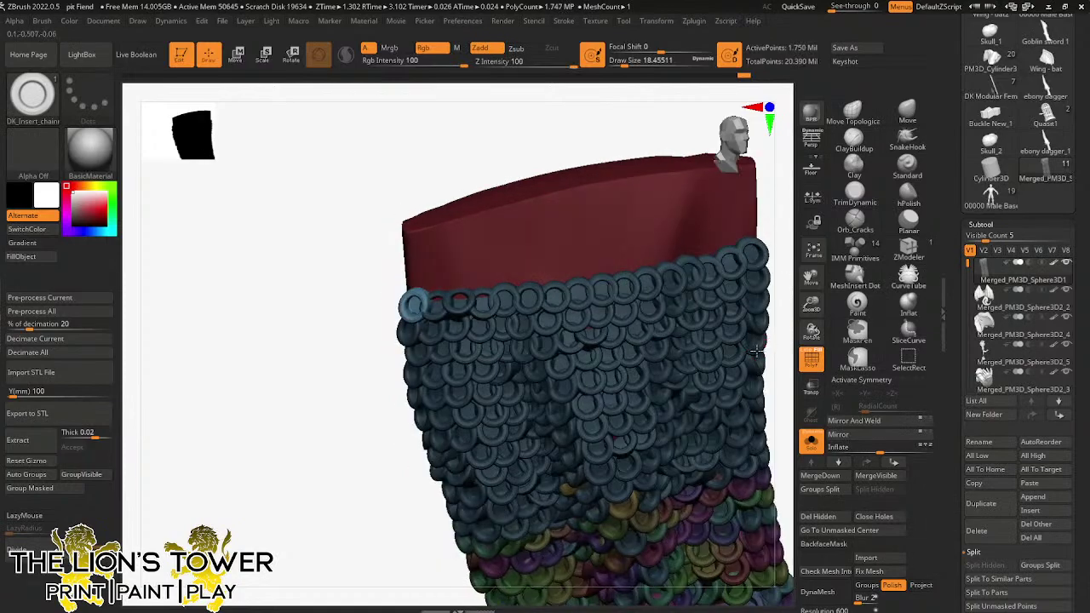
- Start a new row with overlapping rings at the panel's right edge, undoing a misplaced ring
left_click_drag(808, 281, 728, 317)
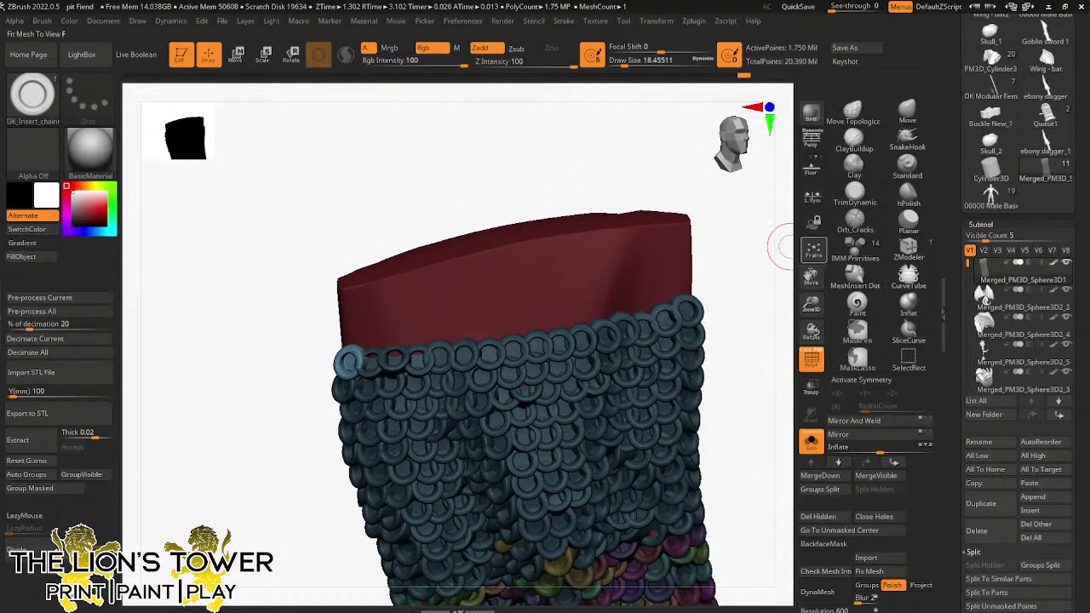
left_click_drag(776, 280, 737, 312)
left_click_drag(632, 299, 639, 324)
left_click_drag(698, 301, 696, 334)
left_click_drag(610, 312, 620, 332)
left_click_drag(694, 339, 679, 302)
key("ctrl+z")
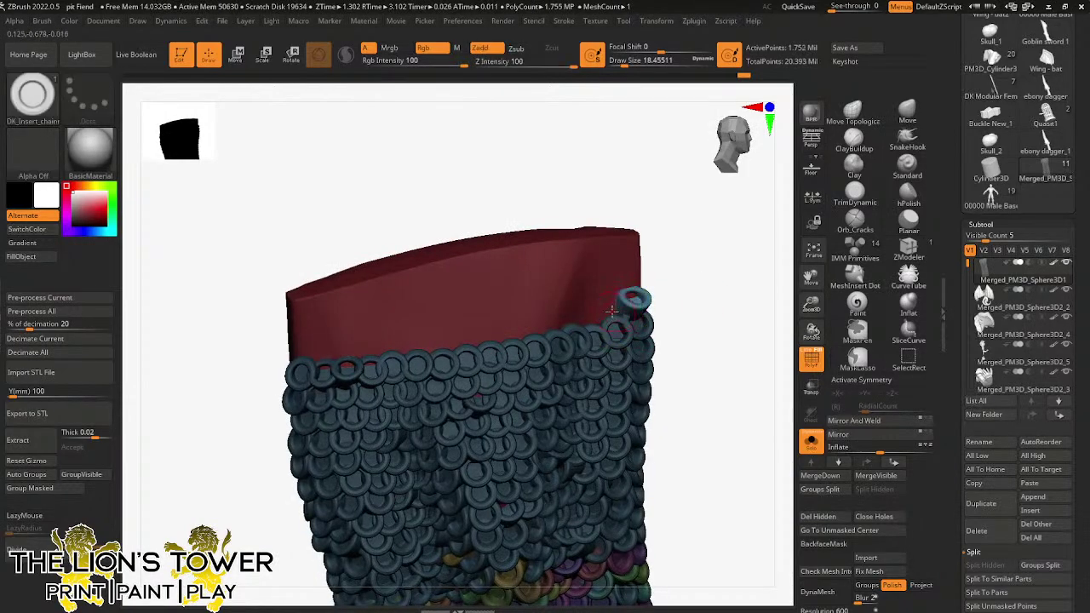
left_click_drag(610, 311, 619, 332)
- Continue the new row with overlapping rings through the right-hand fold to the panel's middle, undoing a misplaced ring
left_click_drag(693, 308, 672, 311)
left_click_drag(589, 316, 550, 323)
key("ctrl+z")
left_click_drag(673, 321, 703, 321)
left_click_drag(526, 325, 526, 325)
left_click_drag(691, 300, 656, 298)
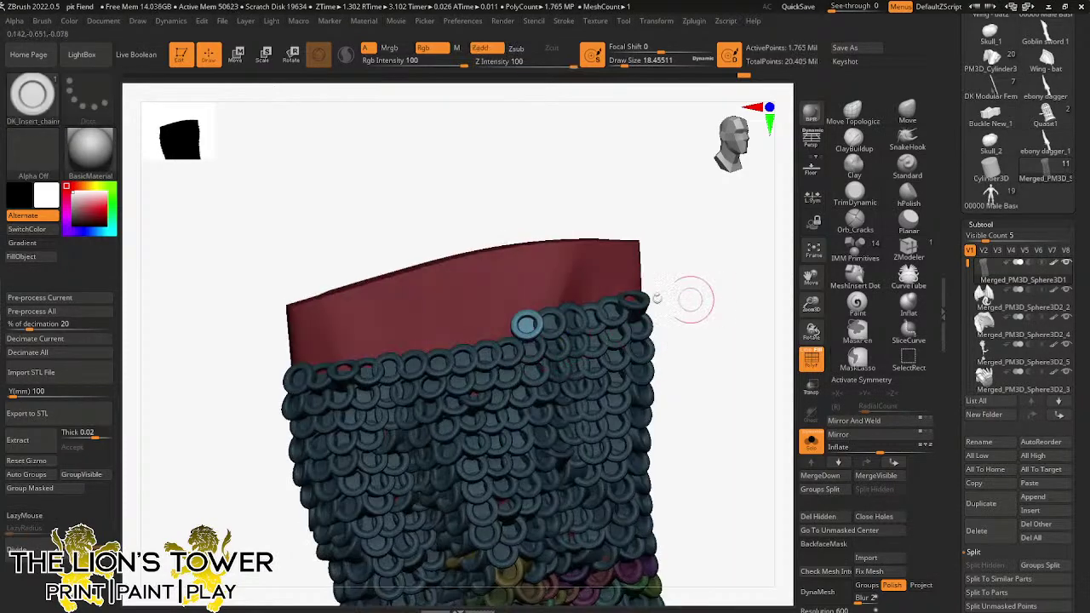
left_click(504, 332)
left_click_drag(807, 278, 859, 270)
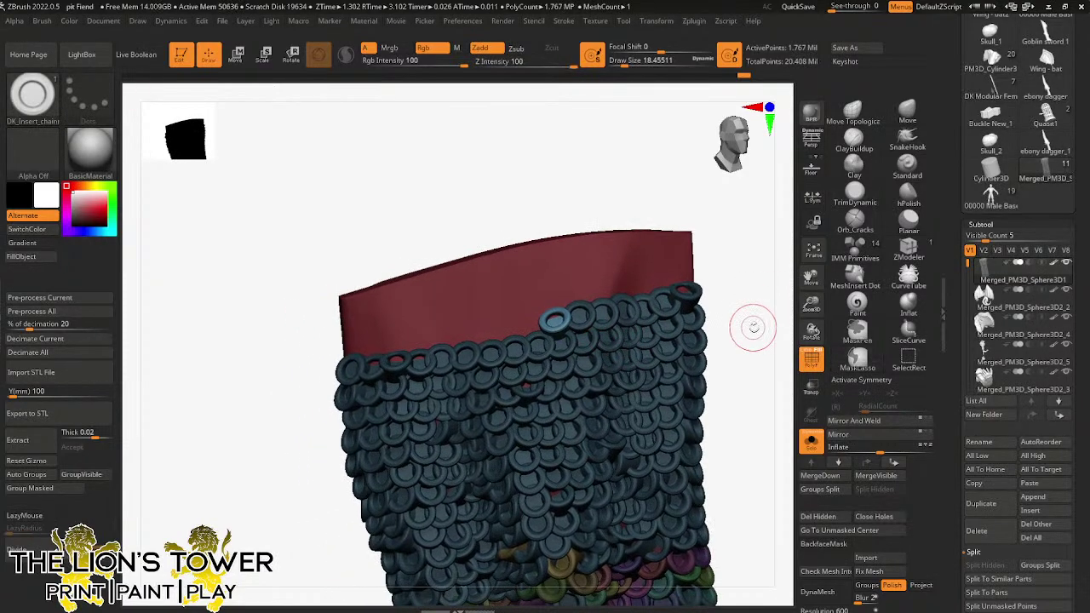
- Complete the current row with overlapping chainmail rings from the panel's middle to its left edge, undoing a misplaced ring
left_click_drag(754, 327, 764, 336)
left_click(533, 327)
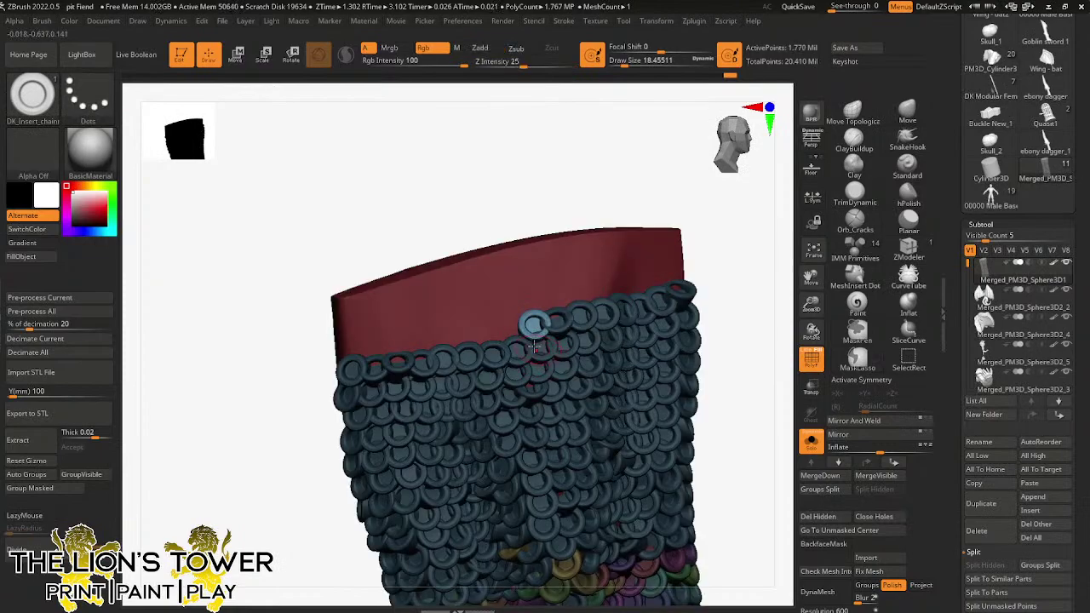
left_click(511, 332)
left_click(490, 337)
left_click(490, 337)
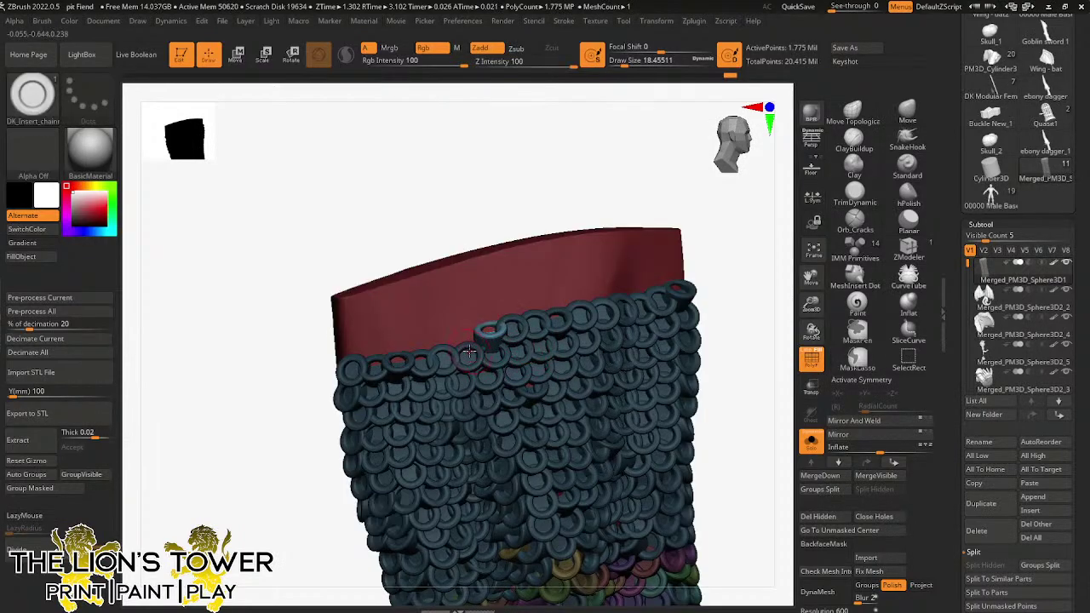
left_click(488, 332)
left_click(464, 346)
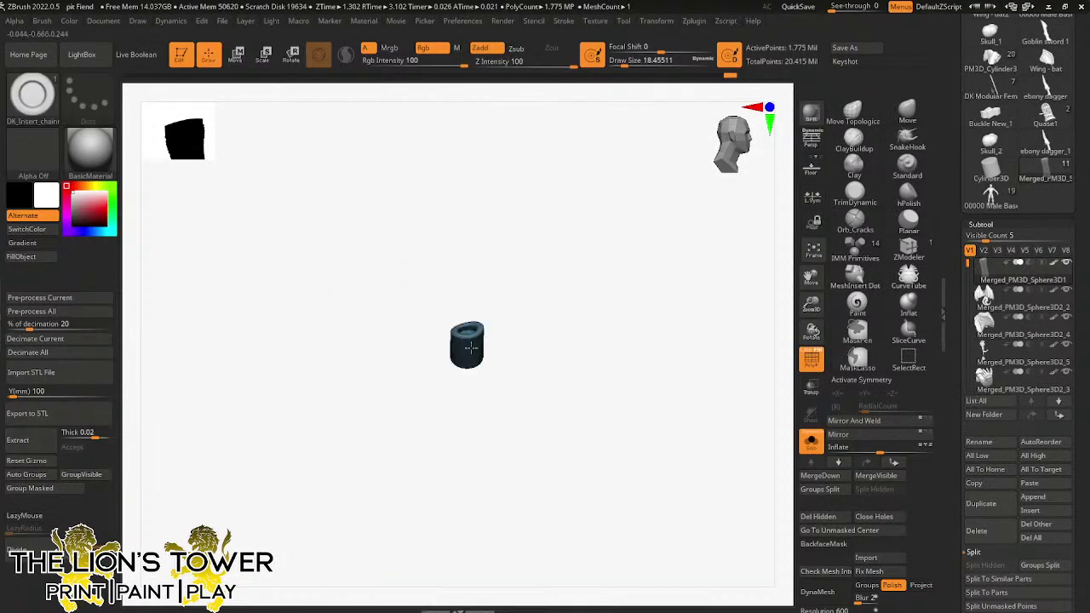
key("ctrl+z")
left_click_drag(465, 334, 455, 347)
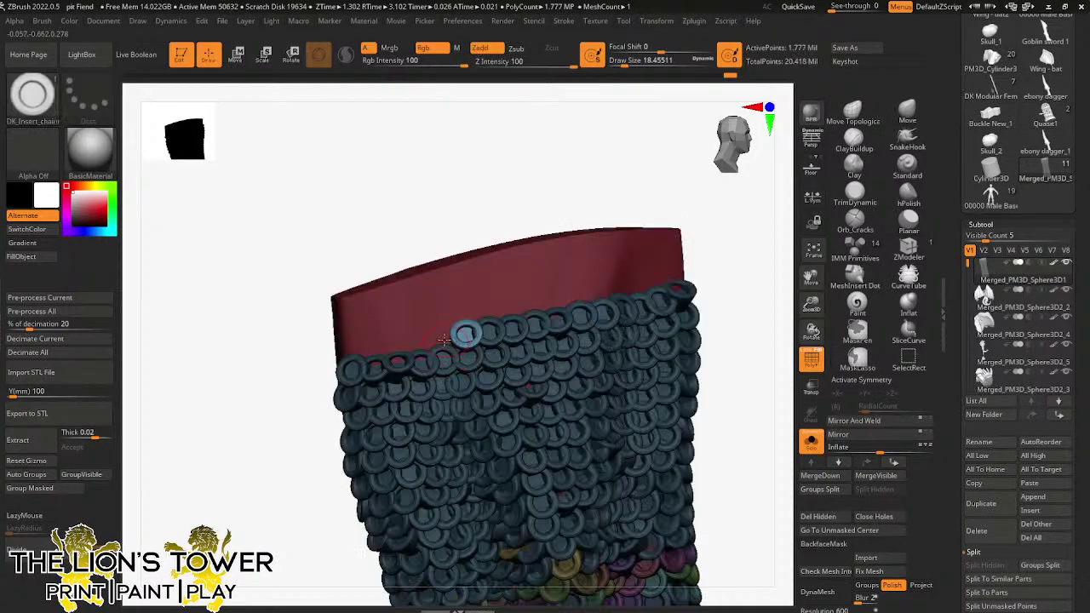
left_click(444, 338)
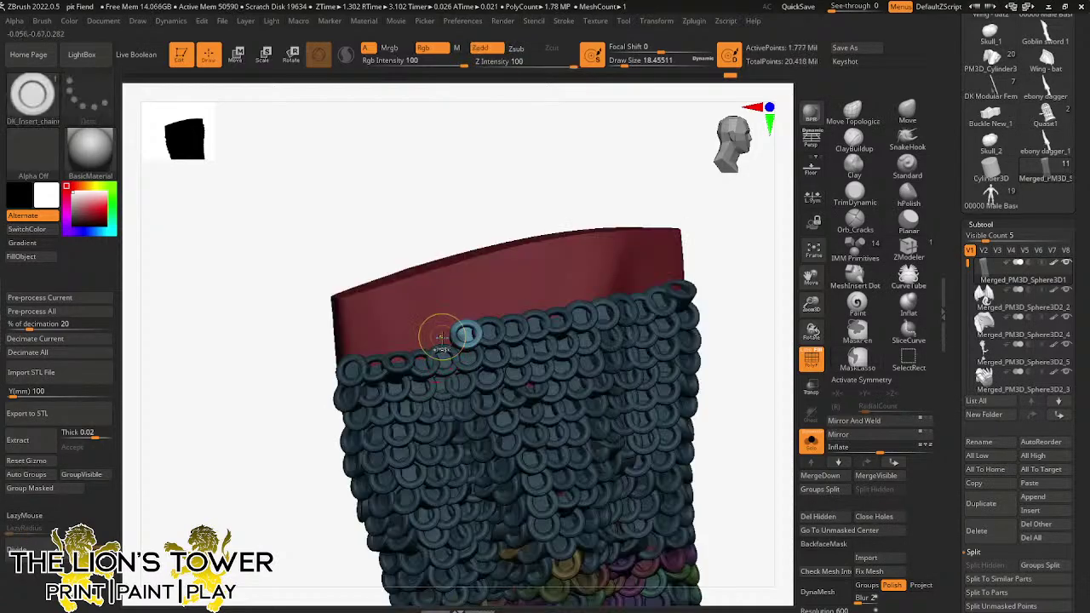
left_click_drag(443, 338, 375, 374)
left_click(352, 351)
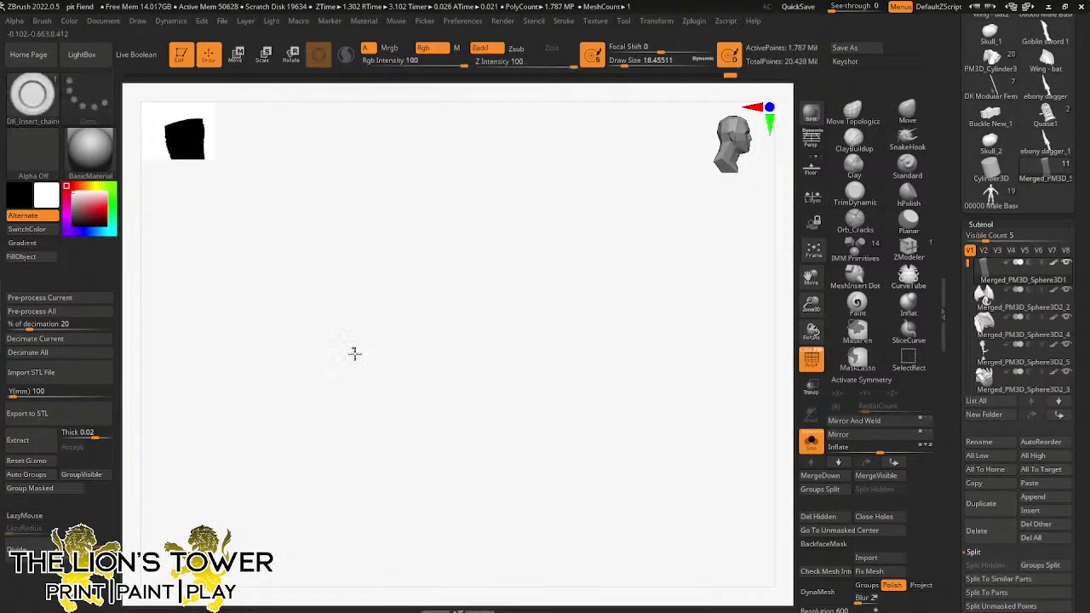
- Check the coverage beneath the belt armour and insert extra rings above the last row at the panel's left and right corners
left_click_drag(756, 258, 784, 296)
left_click(811, 442)
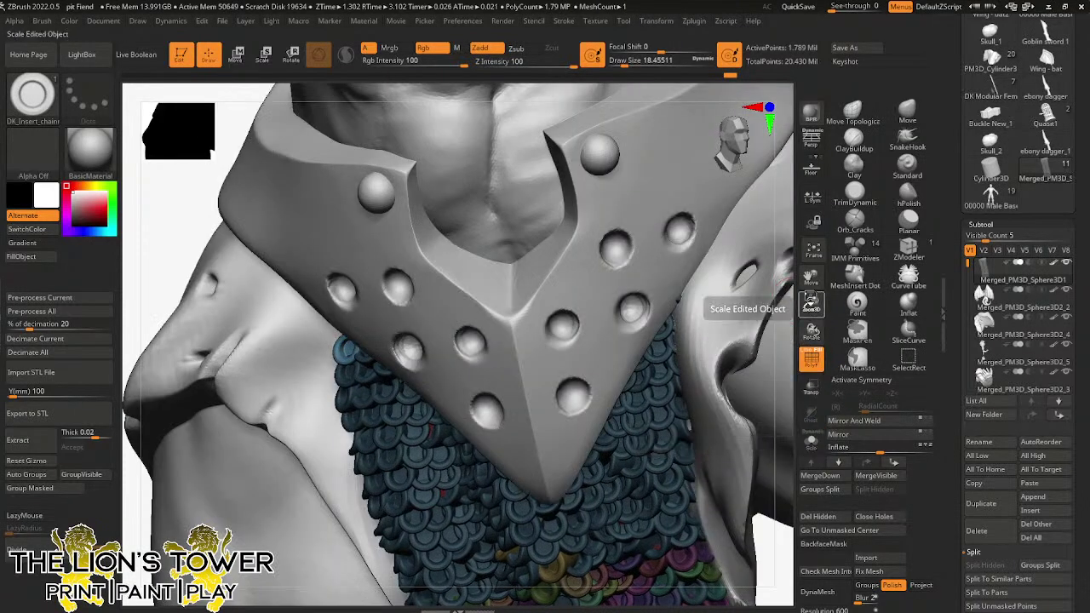
left_click_drag(810, 304, 782, 364)
left_click(811, 440)
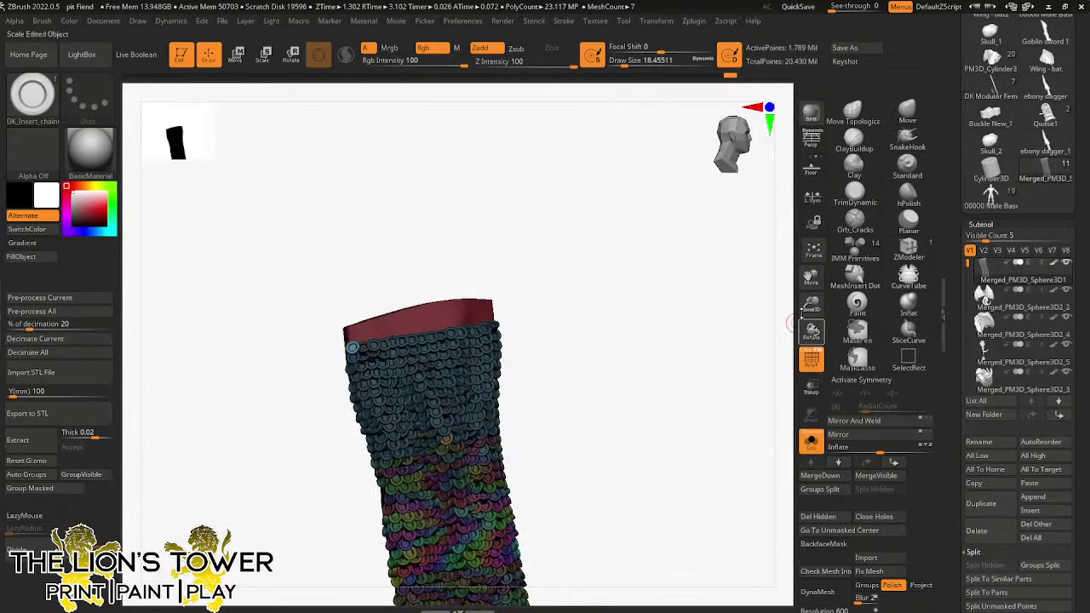
left_click_drag(810, 307, 805, 342)
left_click_drag(343, 328, 375, 347)
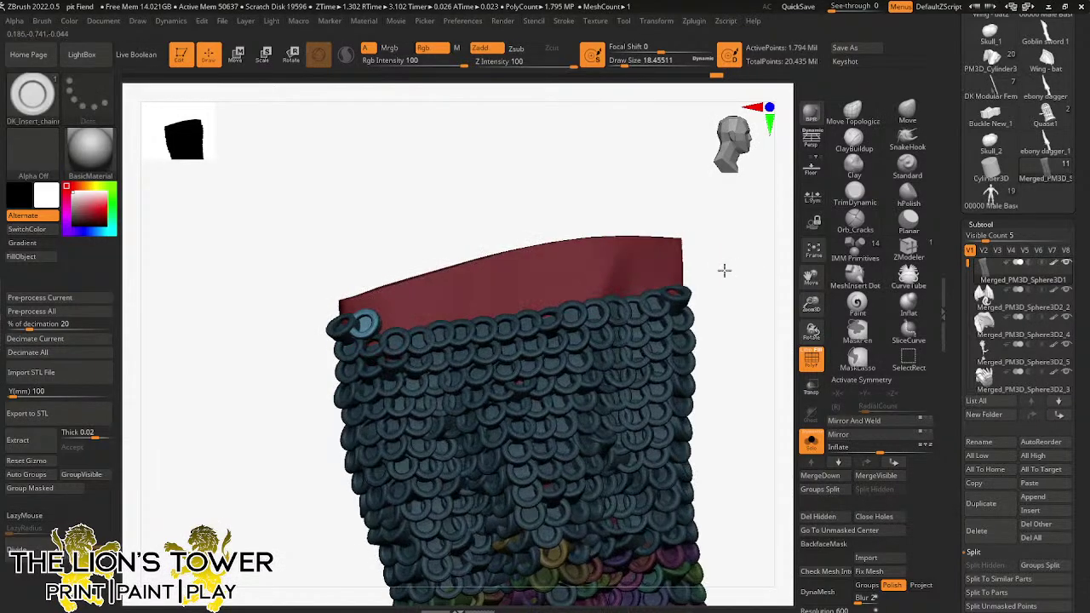
left_click_drag(658, 295, 666, 278)
left_click(665, 277)
left_click(642, 285)
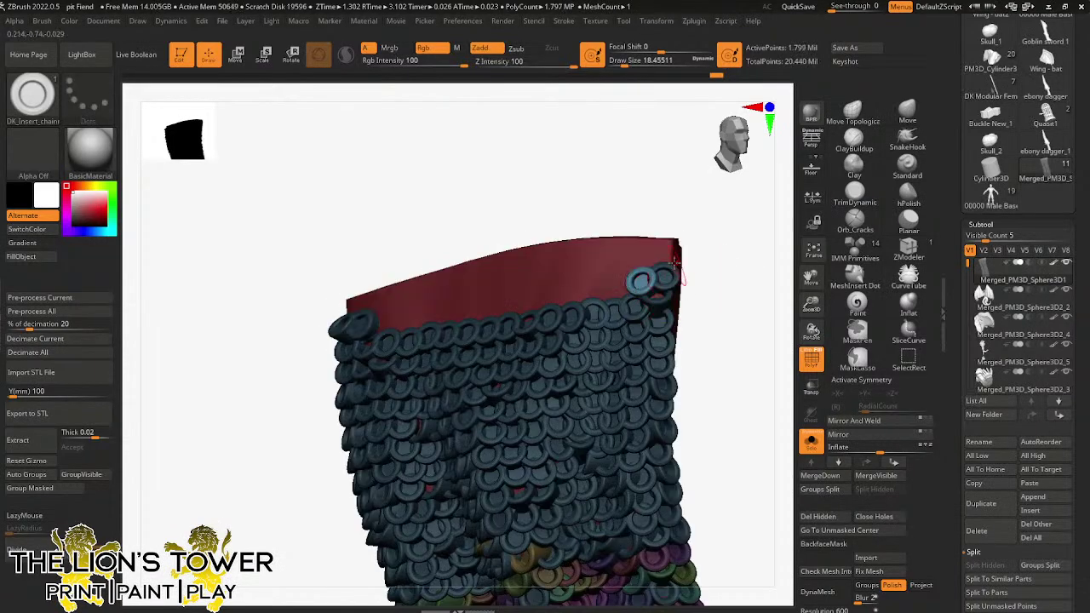
left_click(666, 261)
left_click(644, 261)
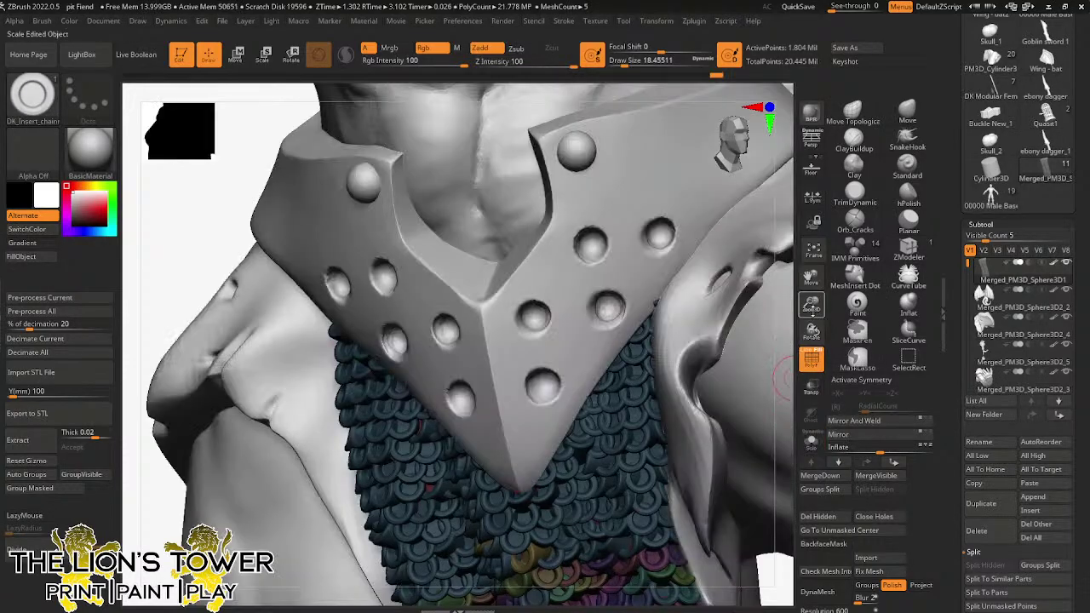
- Turn off the polyframe display and examine the chainmail panel on the full figure down to its bottom edge
left_click_drag(812, 303, 808, 326)
left_click_drag(703, 422, 686, 396)
right_click_drag(687, 396, 757, 276)
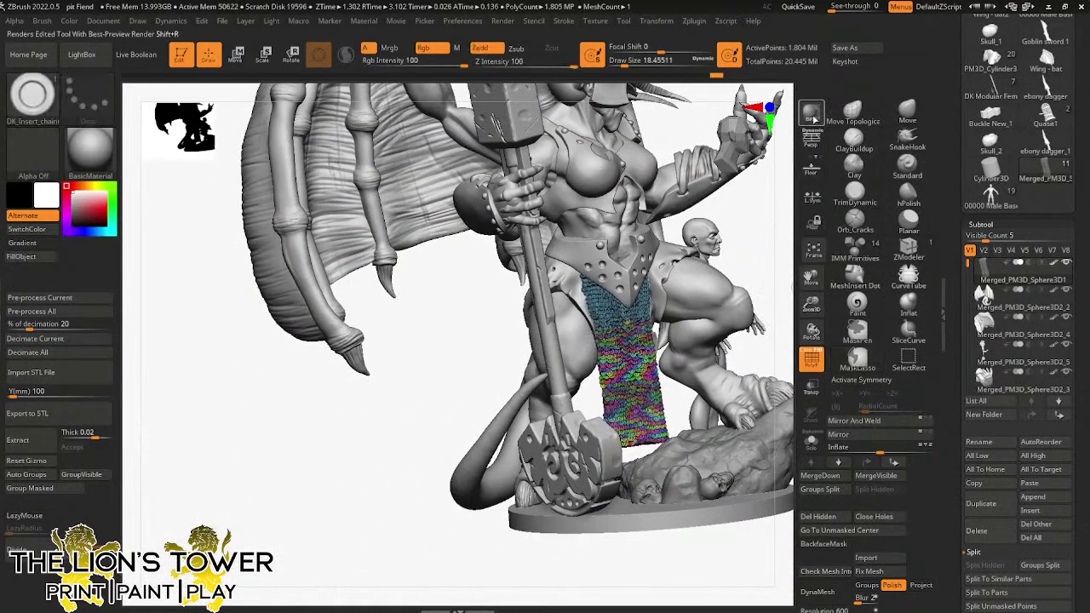
left_click_drag(811, 280, 751, 284)
left_click(812, 358)
mouse_move(750, 338)
right_mouse_down()
mouse_move(732, 343)
mouse_move(735, 325)
right_mouse_up()
left_click_drag(810, 305, 817, 341)
left_click_drag(810, 277, 804, 81)
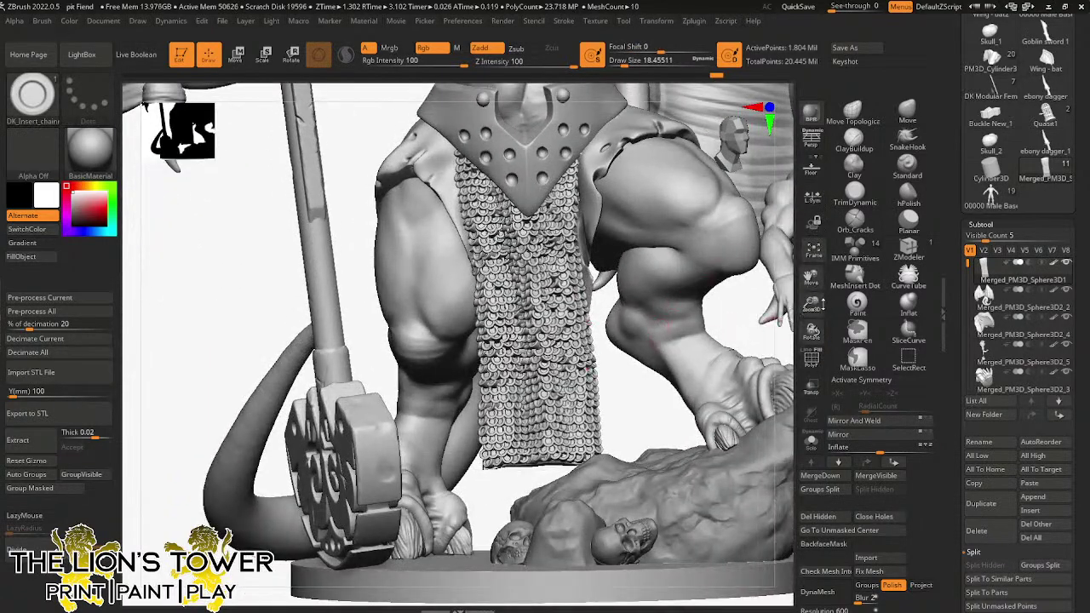
left_click_drag(810, 305, 810, 283)
left_click_drag(811, 277, 842, 181)
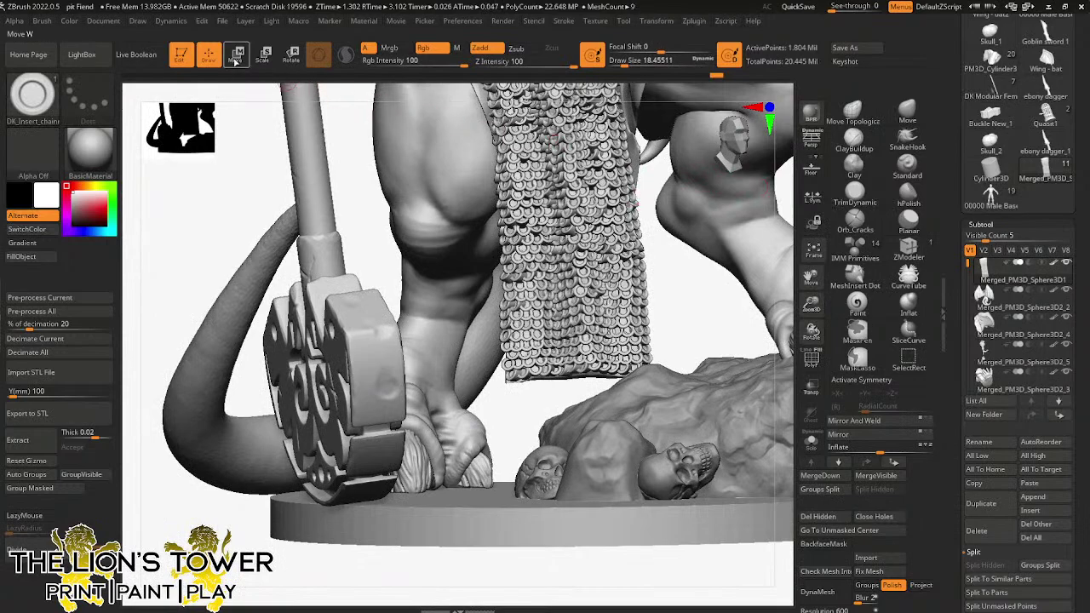
- Hide individual chainmail rings along the panel's bottom edge, from the left corner towards the middle
left_click(526, 373, "ctrl+shift")
left_click(527, 373, "ctrl+shift")
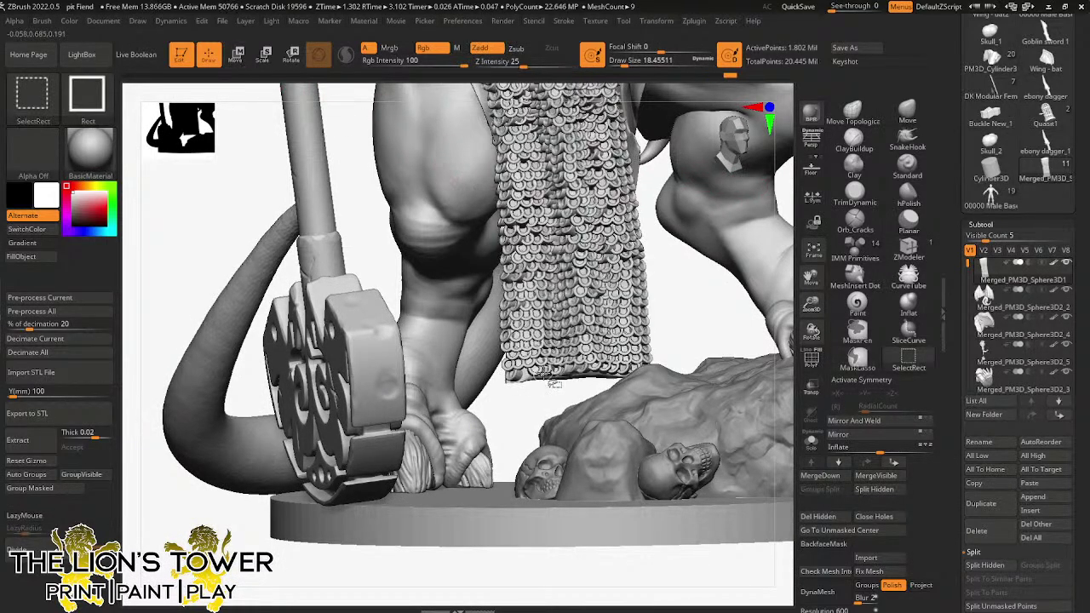
left_click(536, 373, "ctrl+shift")
left_click(538, 372, "ctrl+shift")
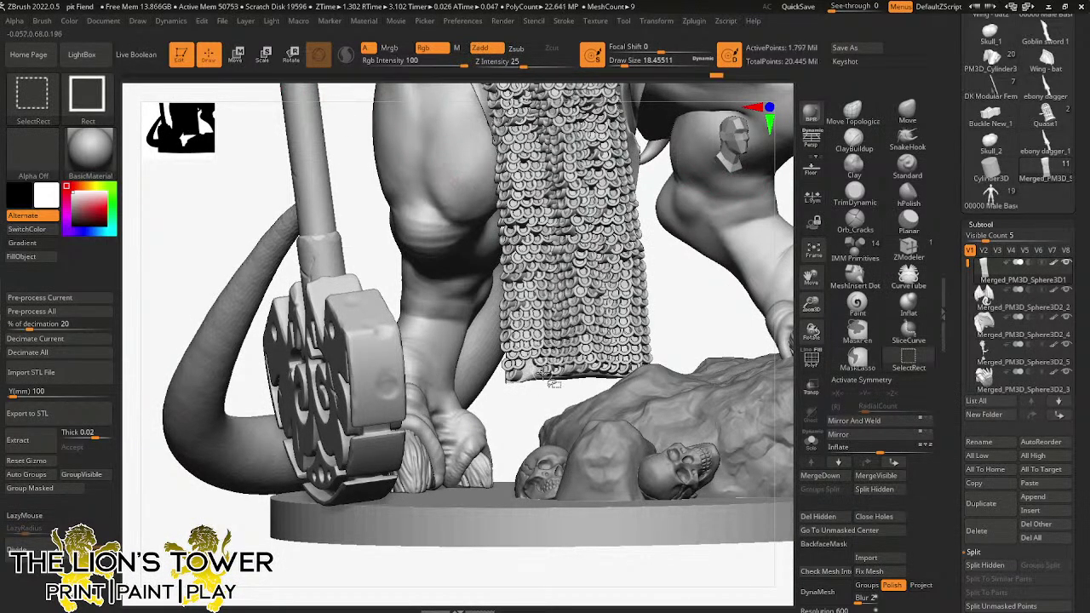
left_click(548, 372, "ctrl+shift")
left_click(561, 382, "ctrl+shift")
left_click(549, 365, "ctrl+shift")
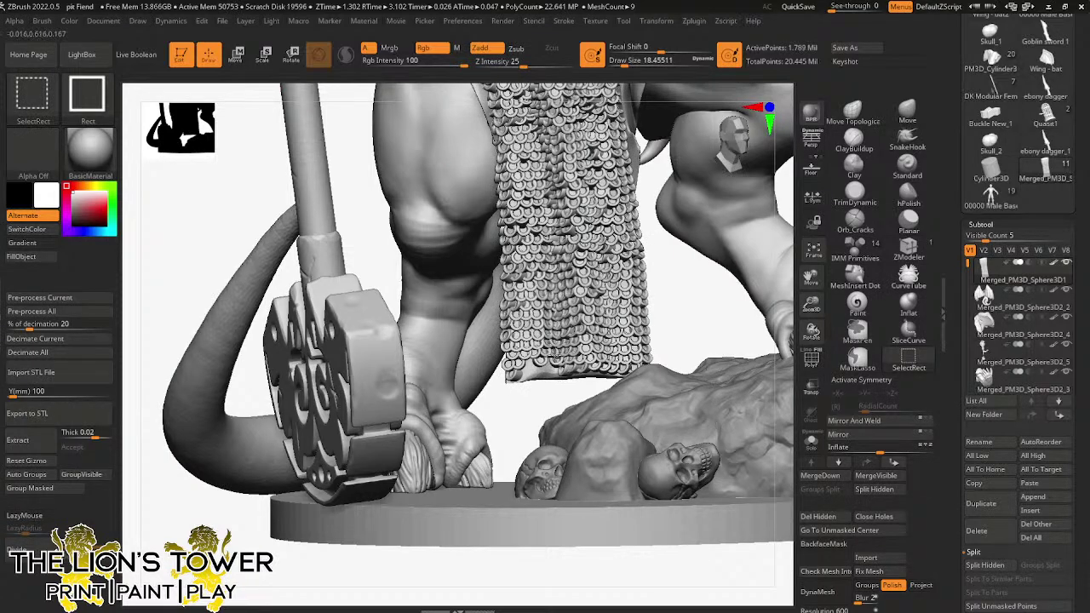
- Hide further rings around the central fold and along the right part of the bottom edge, undoing a wrong pick
left_click(583, 373, "ctrl+shift")
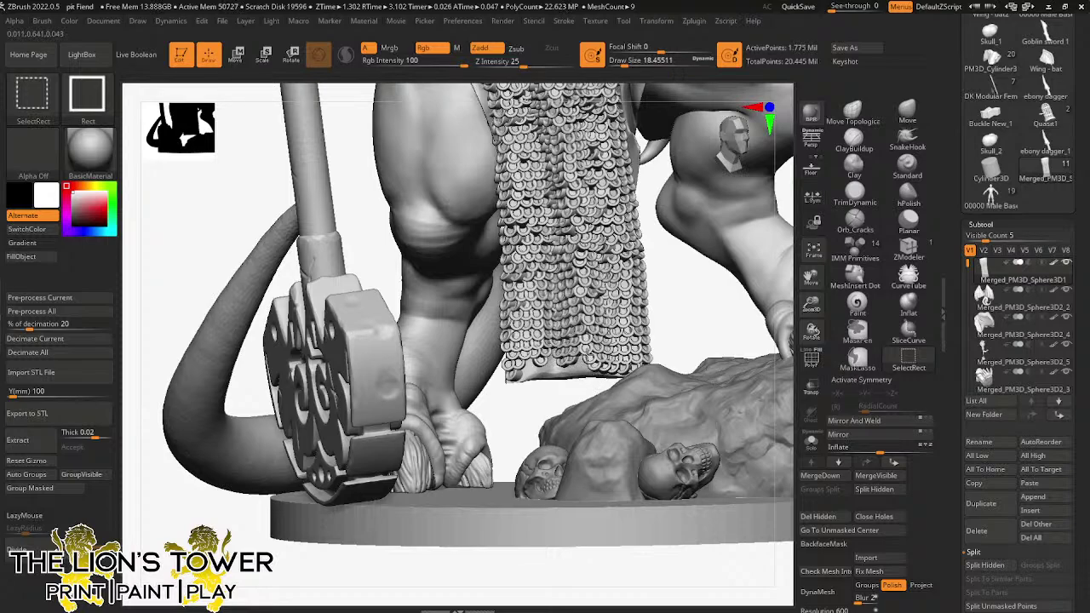
left_click(589, 348, "ctrl+shift")
left_click(588, 343, "ctrl+shift")
left_click(596, 355, "ctrl+shift")
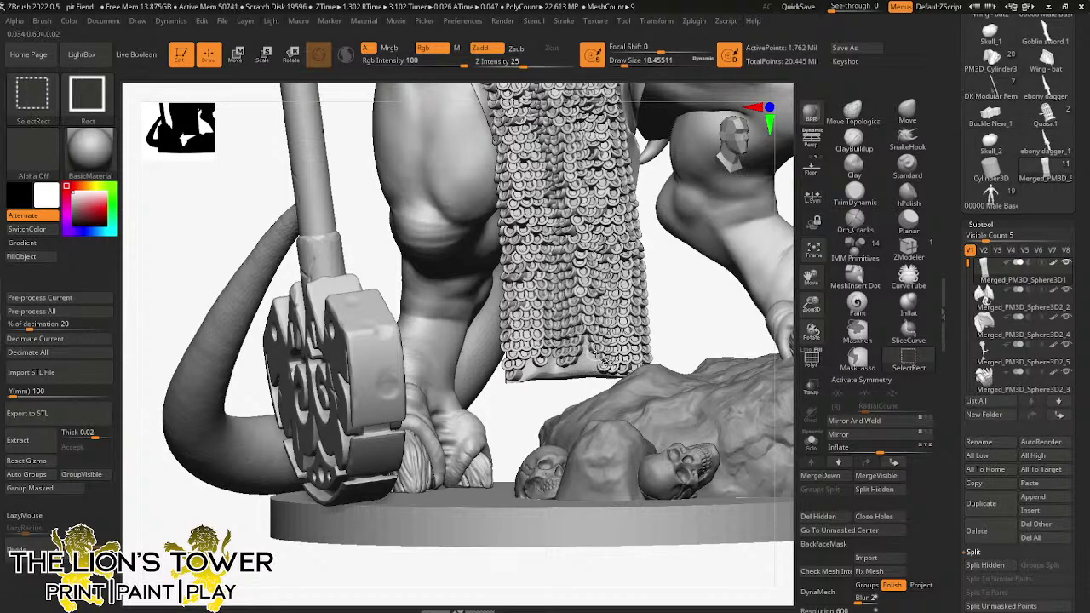
left_click(605, 364, "ctrl+shift")
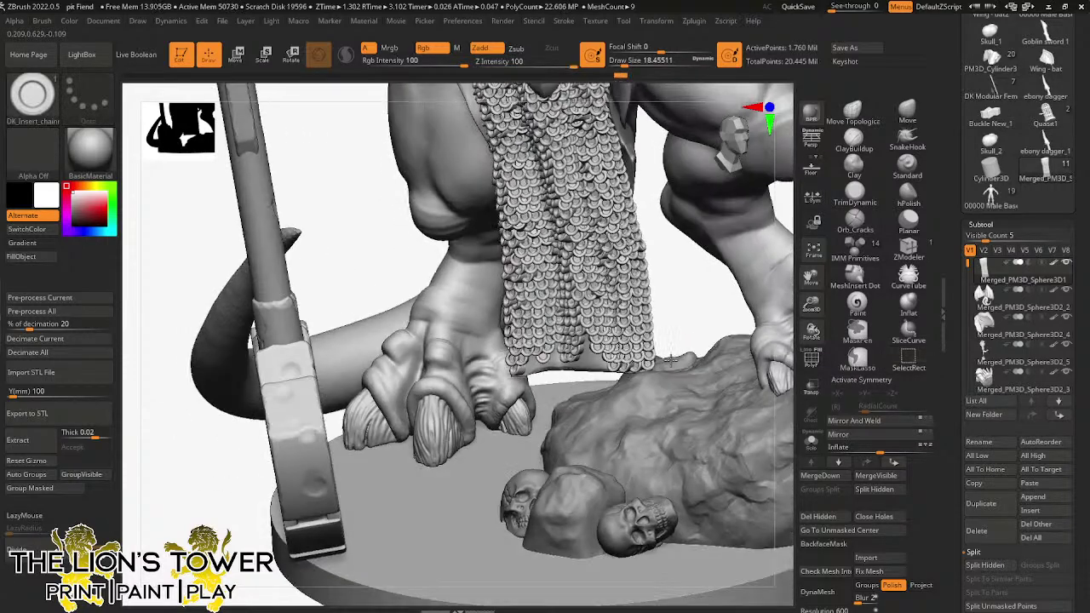
key("ctrl+z")
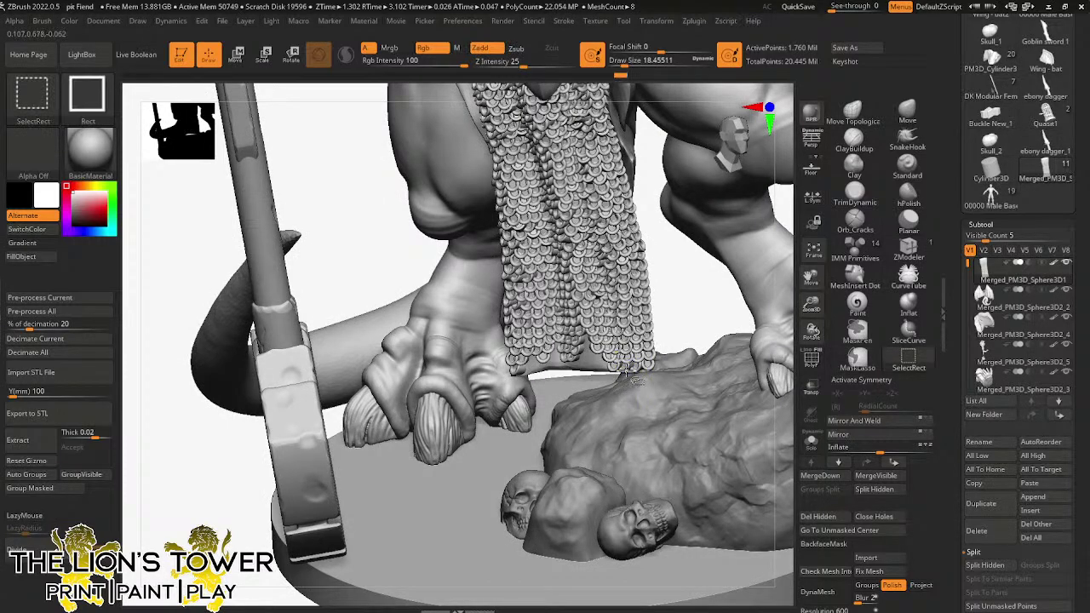
left_click(649, 371, "ctrl+shift")
- Inspect the ragged bottom edge of the chainmail from several angles and delete the hidden rings
mouse_move(674, 329)
left_mouse_down()
mouse_move(681, 306)
mouse_move(690, 316)
mouse_move(675, 318)
mouse_move(670, 280)
mouse_move(685, 285)
mouse_move(714, 255)
left_mouse_up()
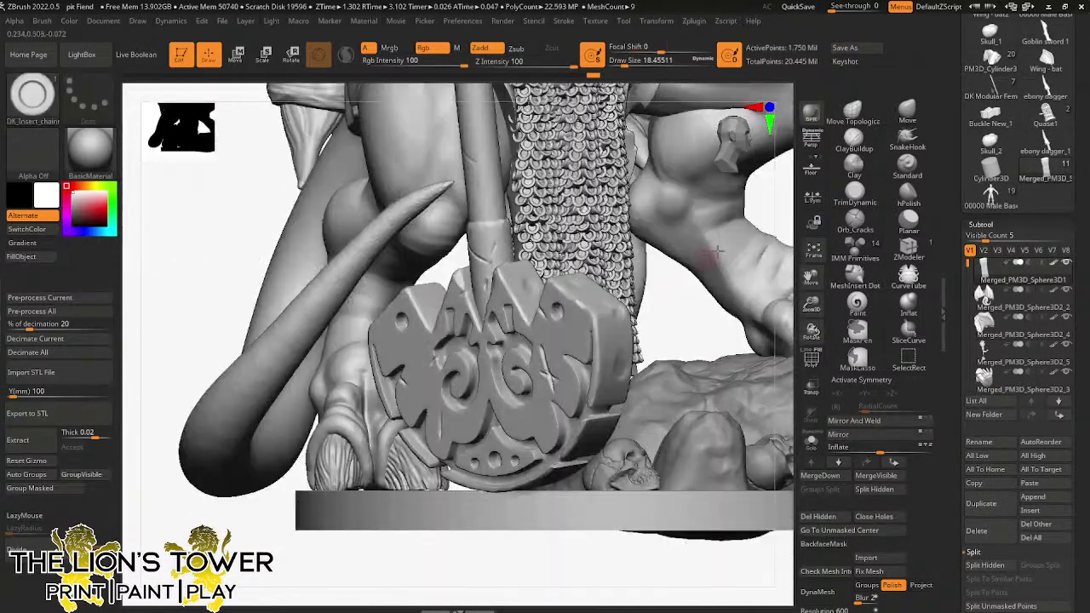
left_click_drag(811, 278, 808, 277)
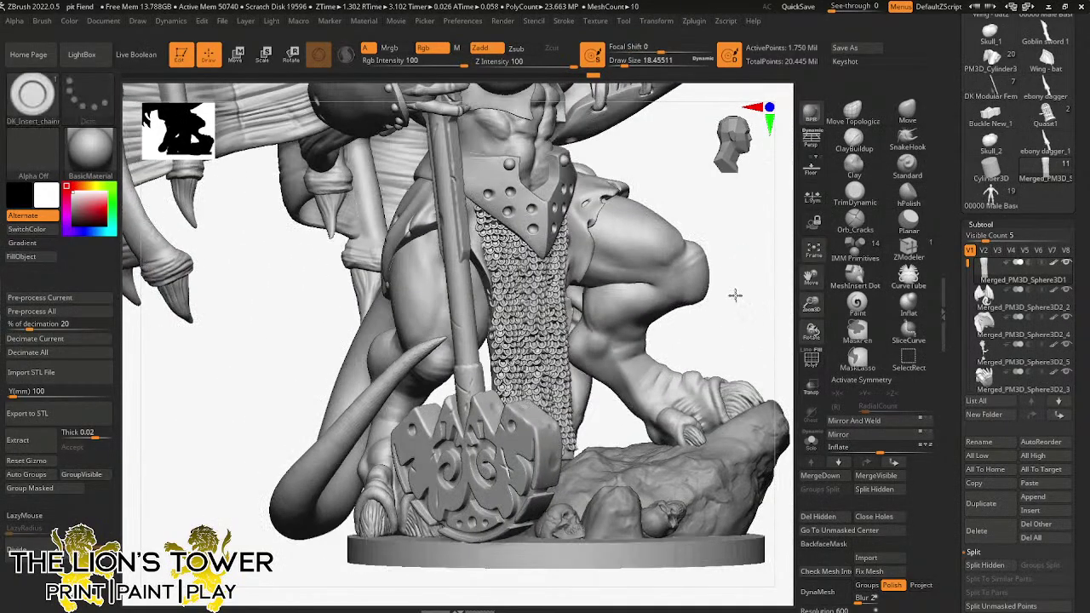
mouse_move(735, 295)
left_mouse_down()
mouse_move(717, 296)
mouse_move(729, 291)
left_mouse_up()
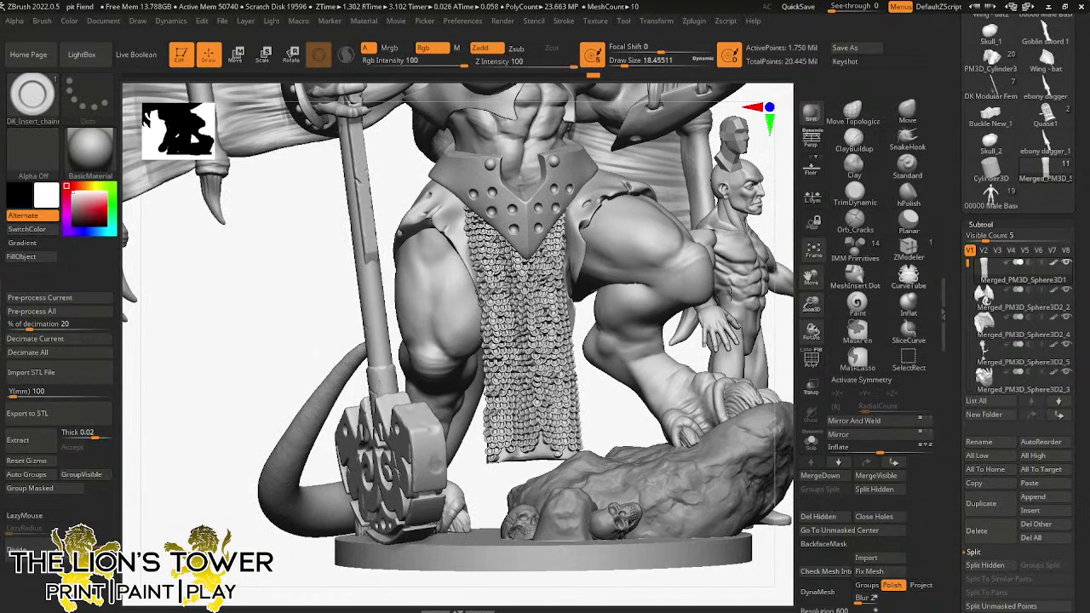
left_click_drag(810, 304, 810, 336)
left_click_drag(812, 276, 796, 224)
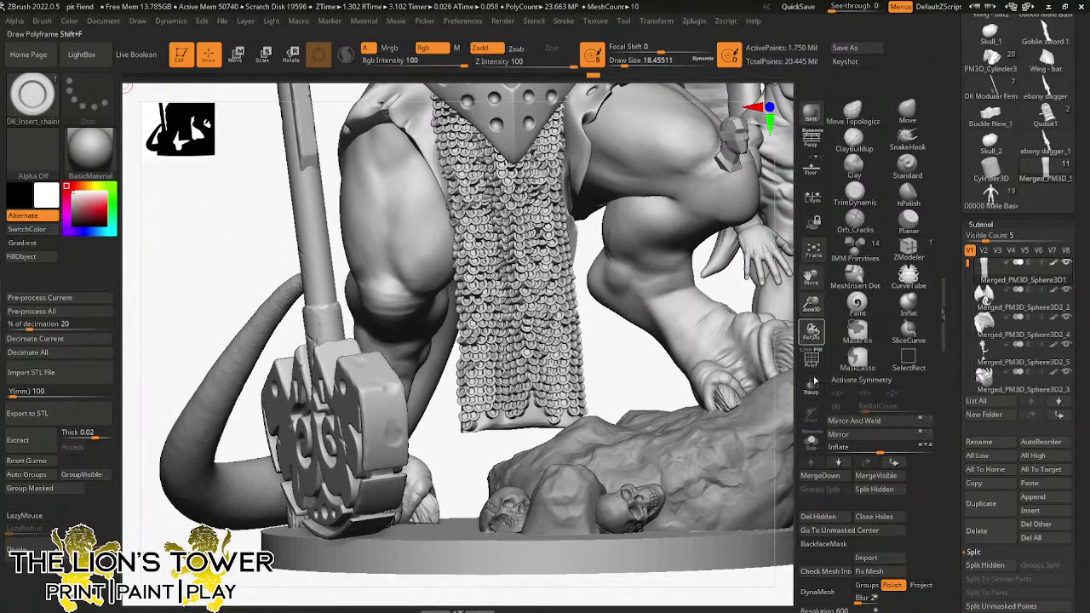
left_click(817, 516)
- Mask all the chainmail rings, leaving the cloth beneath unmasked, and isolate the panel with its underside in view
key("ctrl+shift")
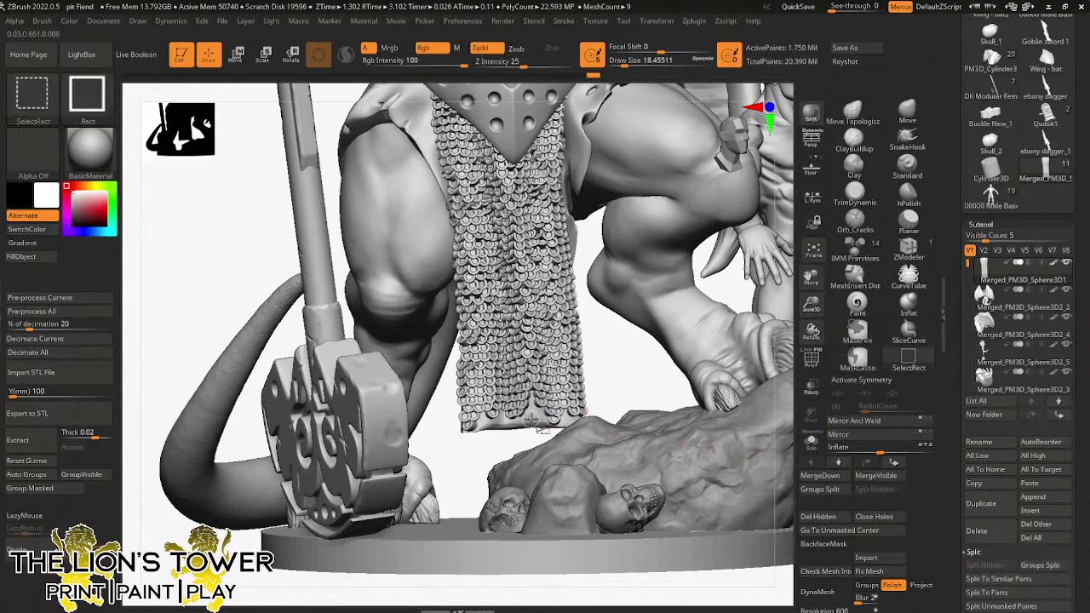
left_click(533, 423, "ctrl+shift")
left_click(612, 384, "ctrl")
left_click(611, 388, "ctrl+shift")
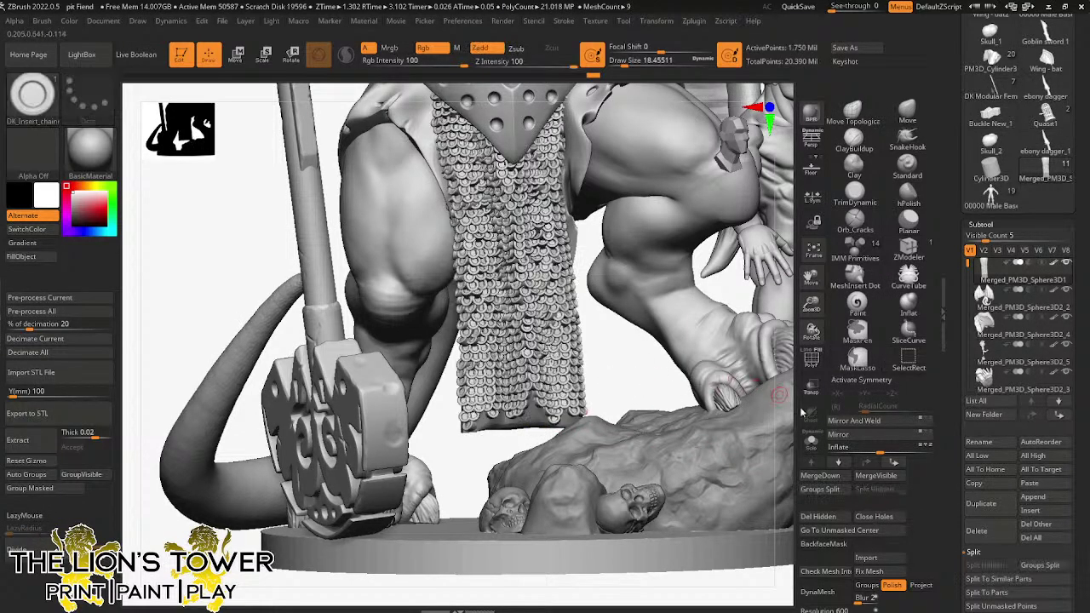
left_click(812, 439)
left_click_drag(684, 474, 685, 391)
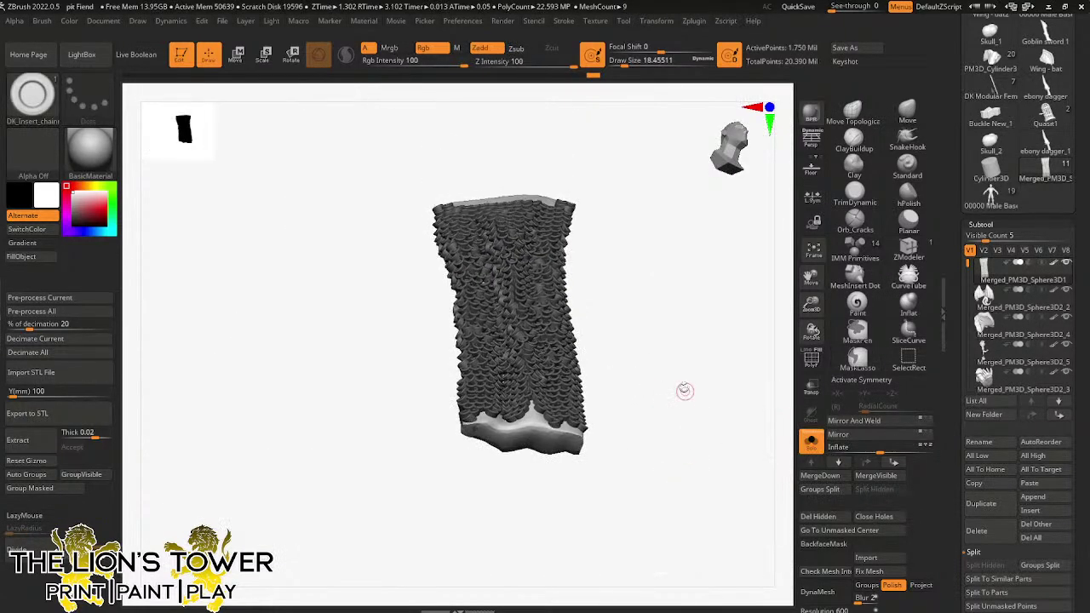
- Carve back the exposed cloth hem beneath the rings with the ClayBuildup brush, from its left end towards the middle
left_click(854, 141)
left_click_drag(811, 304, 811, 334)
left_click_drag(811, 277, 826, 225)
left_click_drag(811, 331, 739, 346)
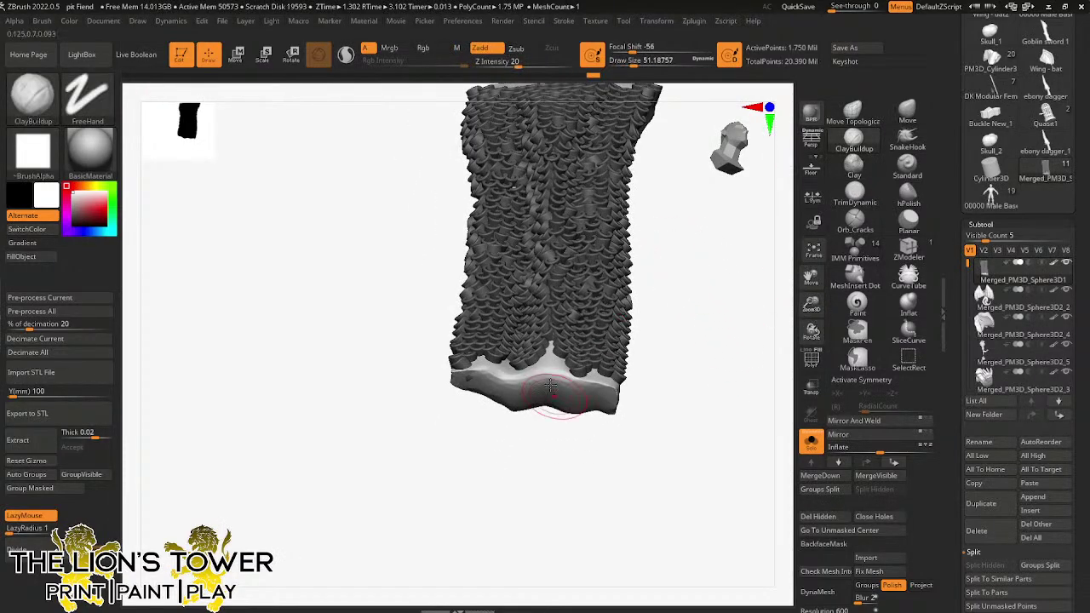
left_click_drag(529, 438, 571, 430)
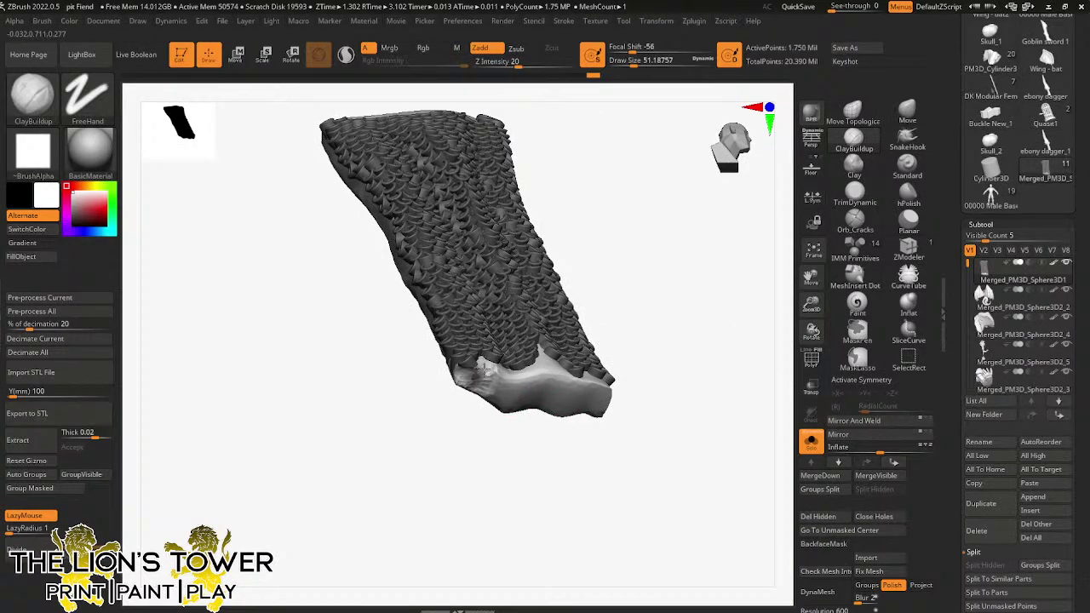
mouse_move(483, 372)
left_mouse_down()
mouse_move(490, 385)
mouse_move(514, 384)
mouse_move(508, 401)
mouse_move(528, 399)
mouse_move(525, 380)
left_mouse_up()
mouse_move(620, 298)
left_mouse_down()
mouse_move(642, 297)
mouse_move(599, 292)
left_mouse_up()
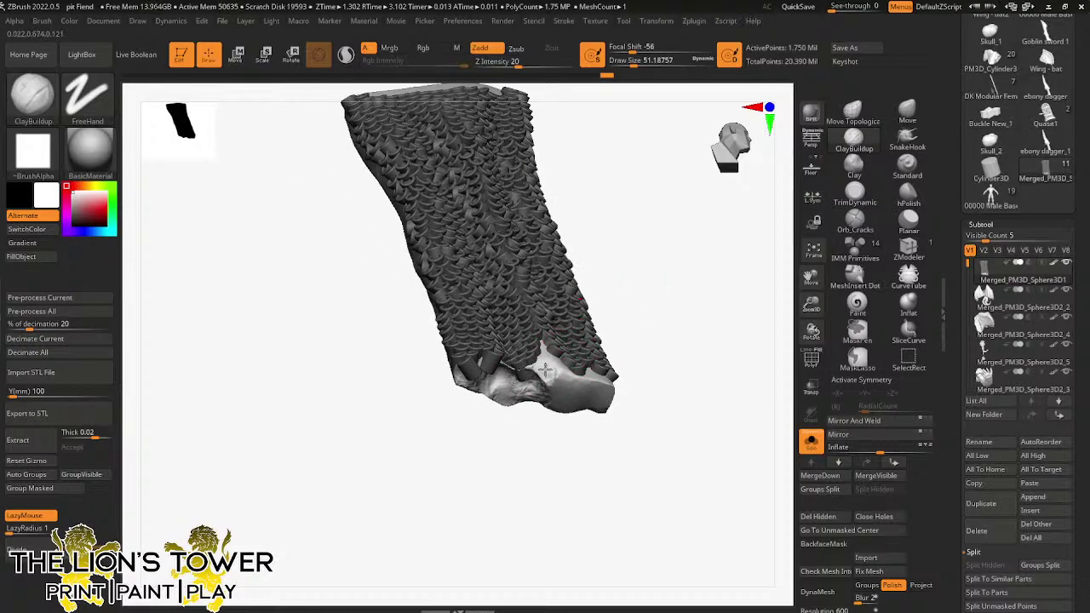
- Carve the middle of the exposed cloth hem with ClayBuildup and smooth the sculpted surface
left_click_drag(542, 372, 543, 385)
left_click_drag(647, 349, 647, 290)
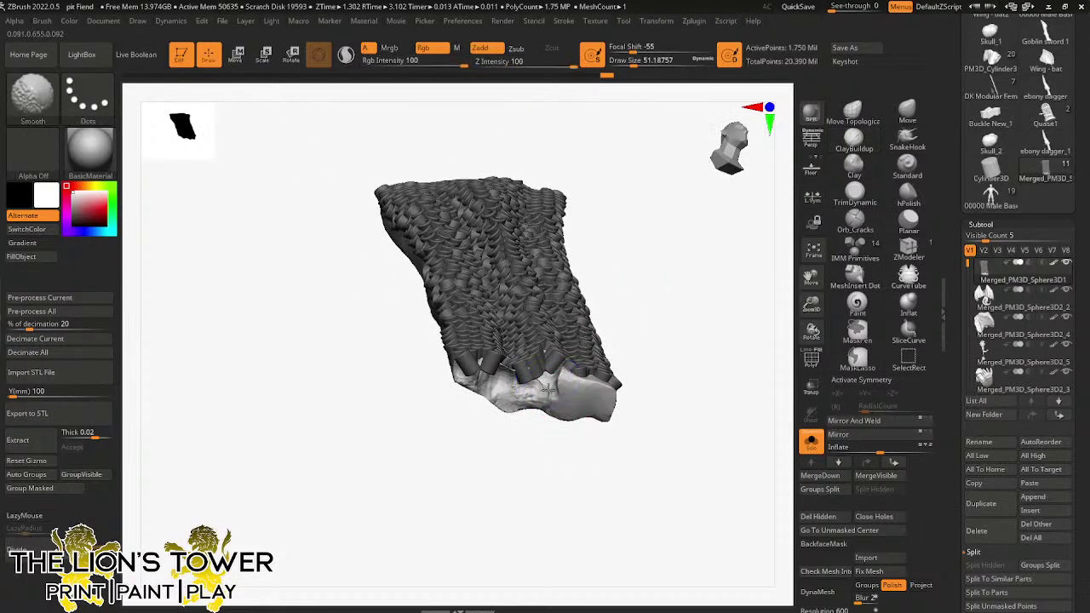
mouse_move(506, 392)
left_mouse_down("shift")
mouse_move(536, 388)
mouse_move(505, 375)
mouse_move(511, 387)
left_mouse_up("shift")
left_click_drag(640, 330, 632, 376)
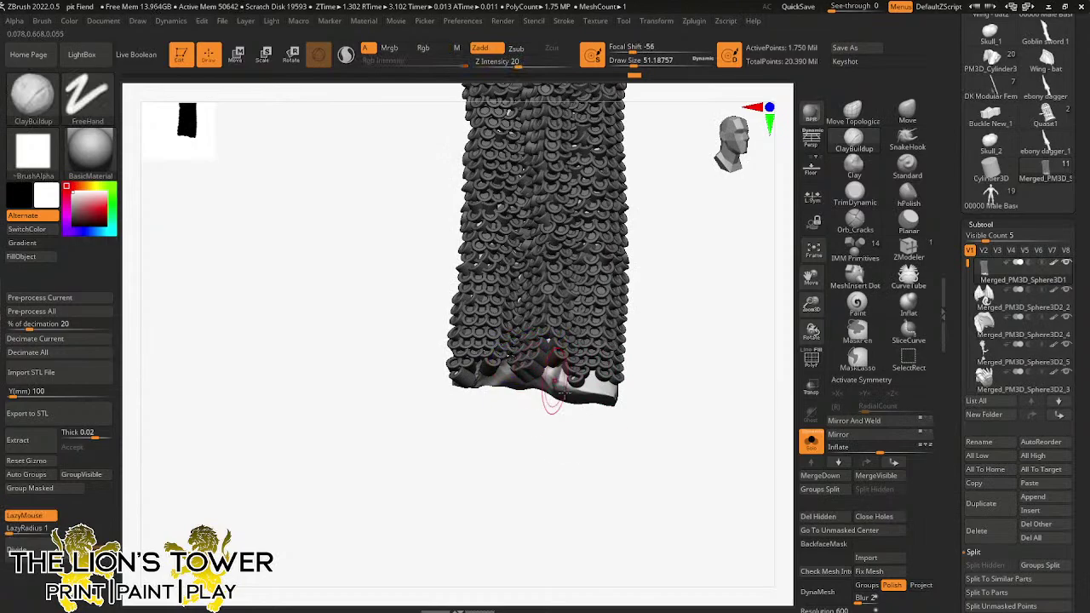
- Enable Sculptris Pro, then carve the right end of the exposed cloth hem with ClayBuildup and smooth it
left_click(346, 55)
left_click_drag(661, 360, 654, 304)
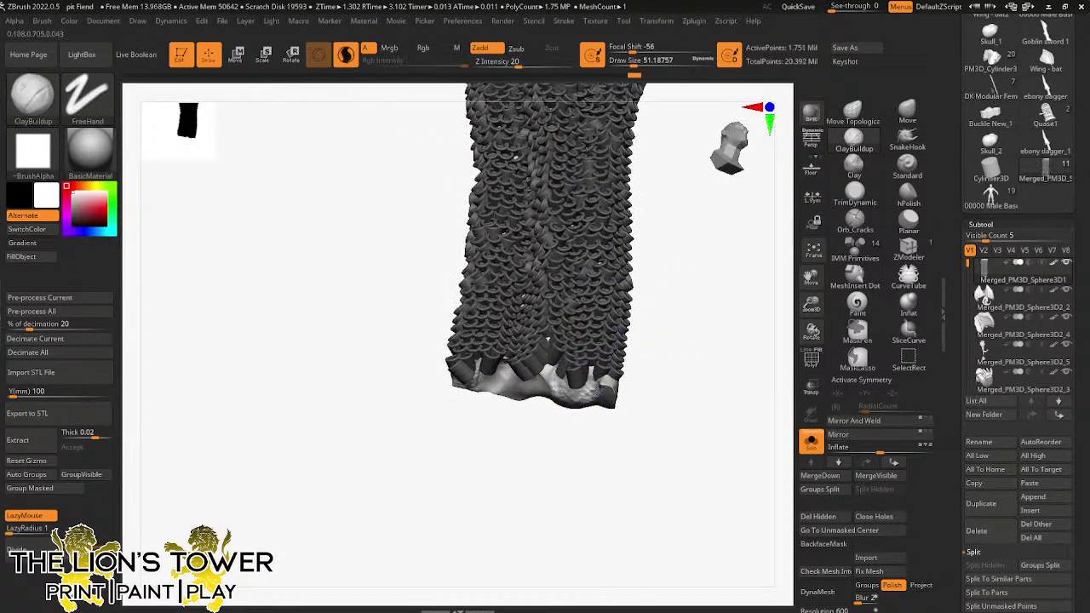
key("shift")
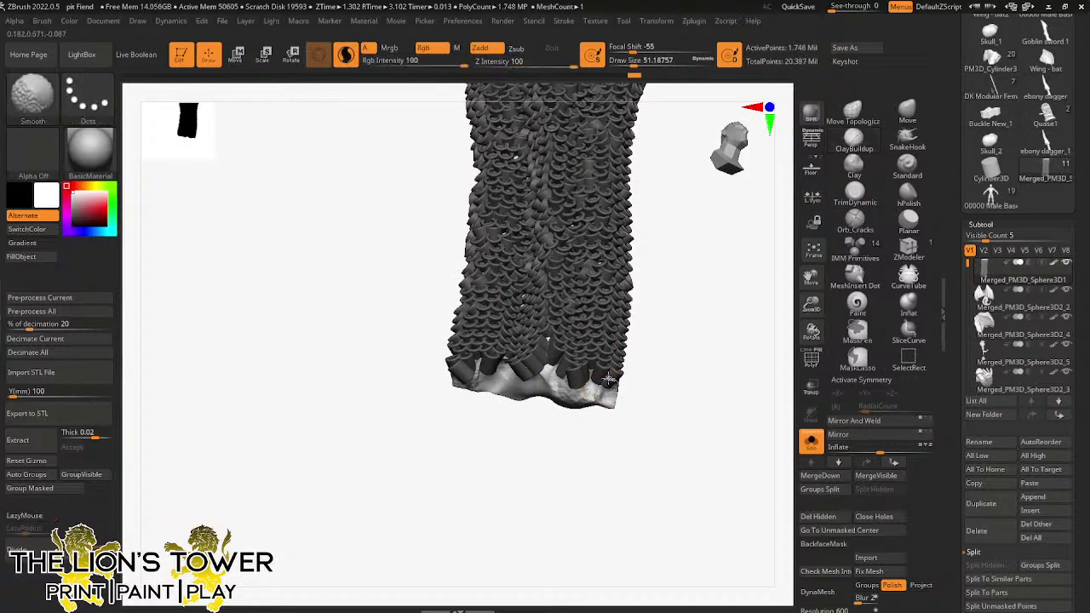
mouse_move(622, 434)
left_mouse_down()
mouse_move(601, 370)
mouse_move(576, 414)
left_mouse_up()
left_click_drag(615, 425, 605, 323)
left_click_drag(554, 396, 575, 397)
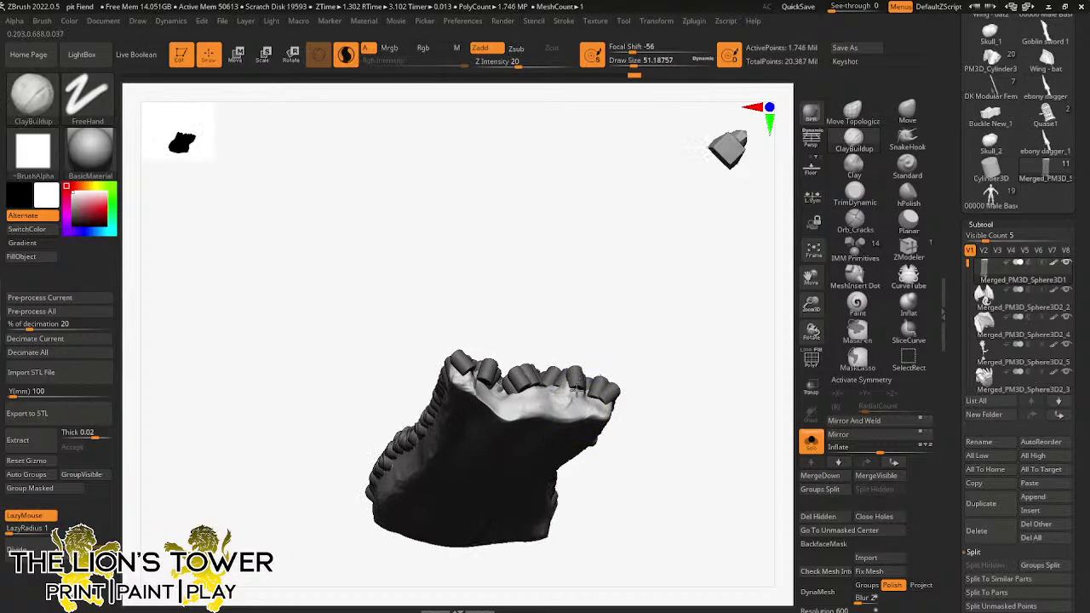
right_click_drag(621, 341, 583, 392)
key("shift")
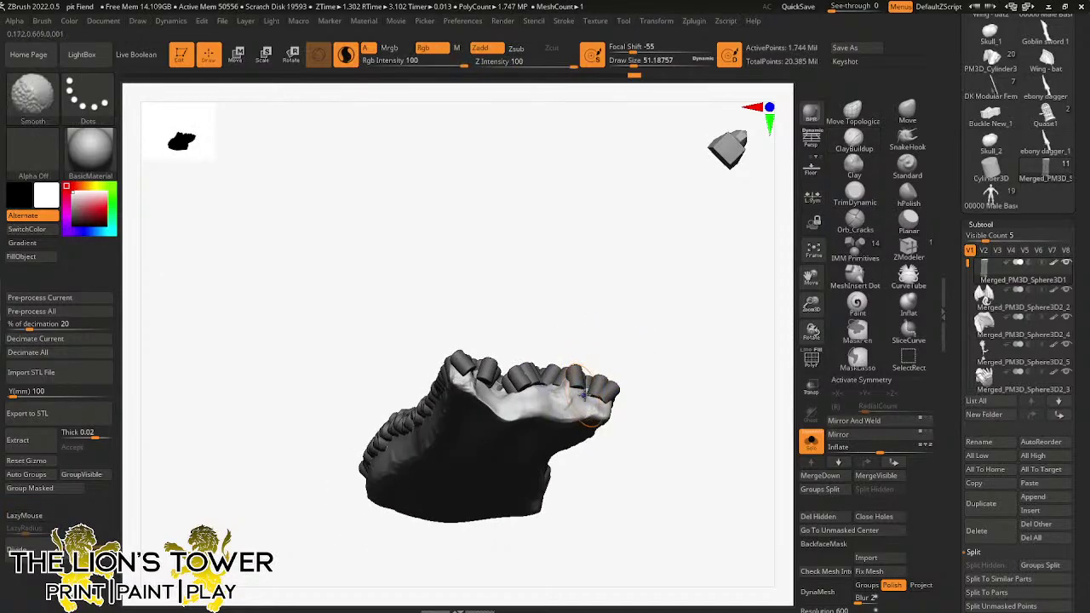
left_click_drag(562, 390, 584, 374, "shift")
left_click_drag(603, 353, 649, 315)
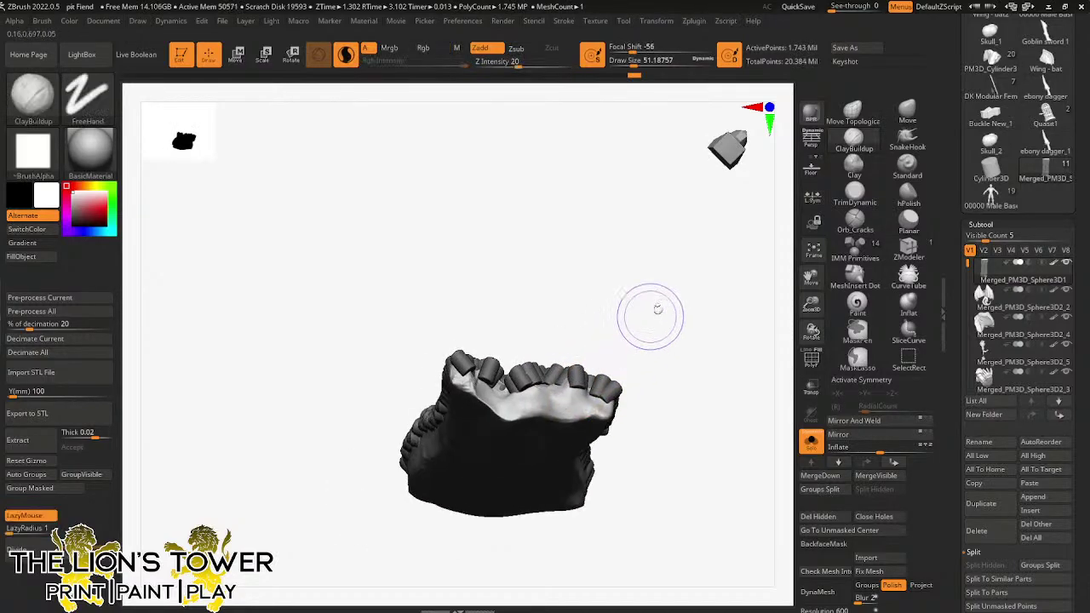
- Carve finer recesses into the cloth between the bottom rings using ClayBuildup at a draw size of about 25
left_click_drag(811, 304, 811, 336)
left_click_drag(634, 62, 627, 62)
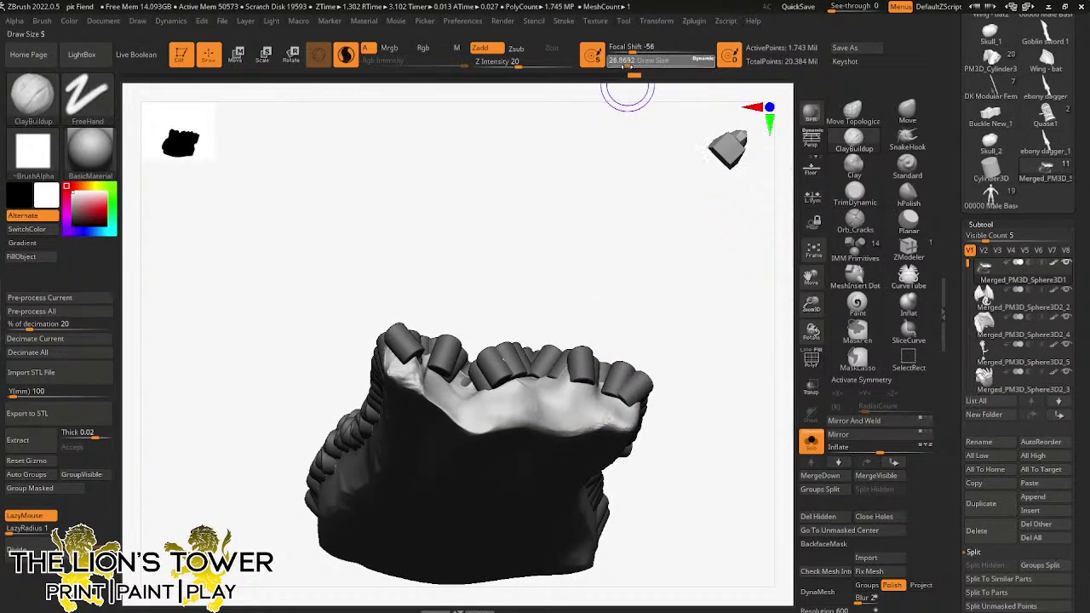
left_click_drag(694, 191, 667, 298)
mouse_move(594, 374)
right_mouse_down()
mouse_move(664, 253)
mouse_move(589, 384)
right_mouse_up()
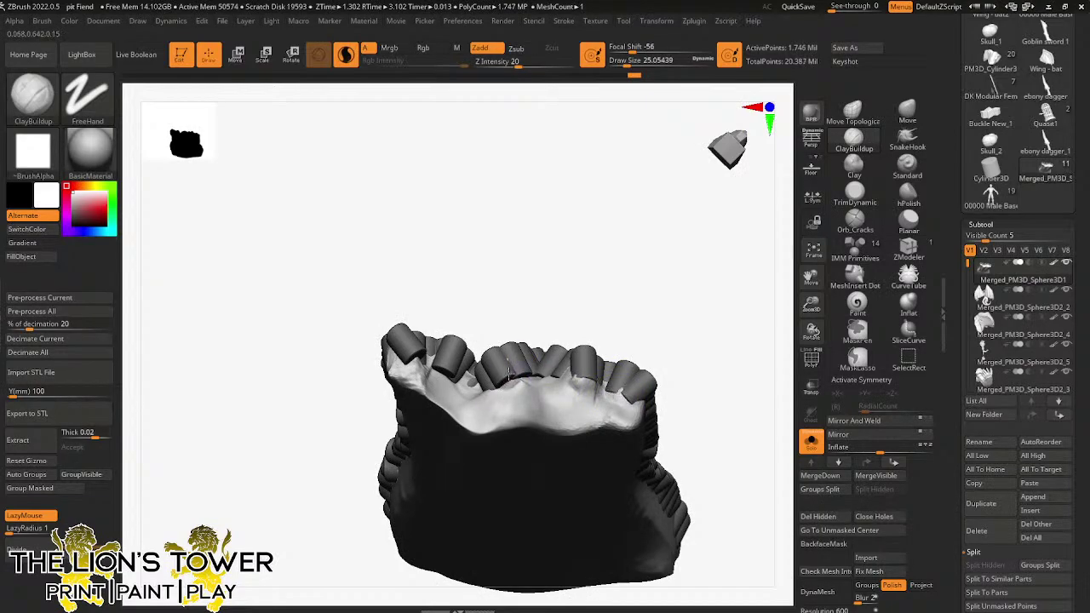
right_click_drag(534, 366, 456, 378)
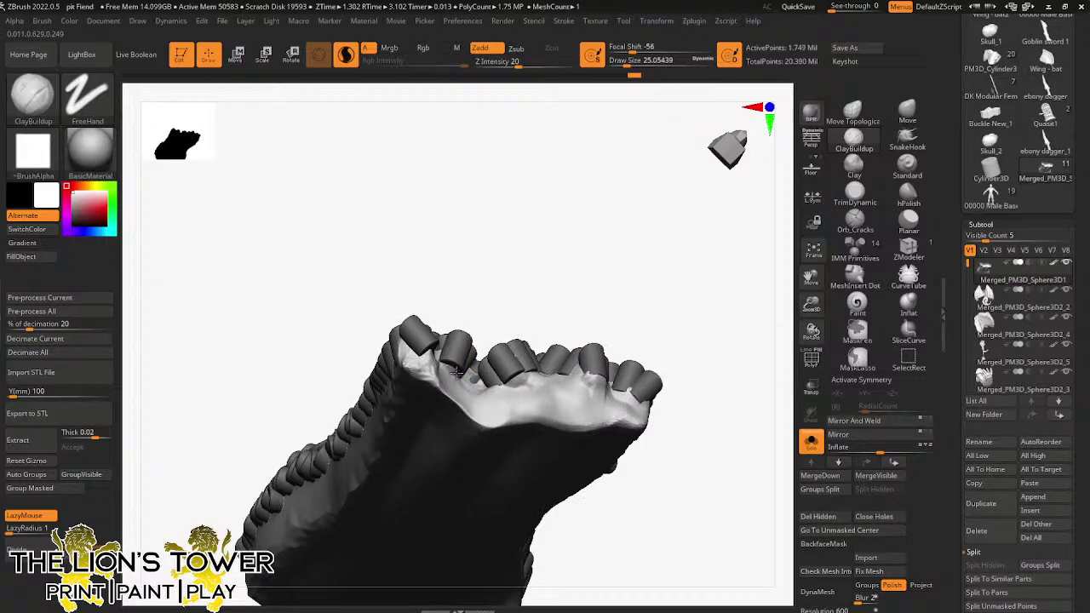
key("shift")
right_click_drag(428, 346, 409, 321)
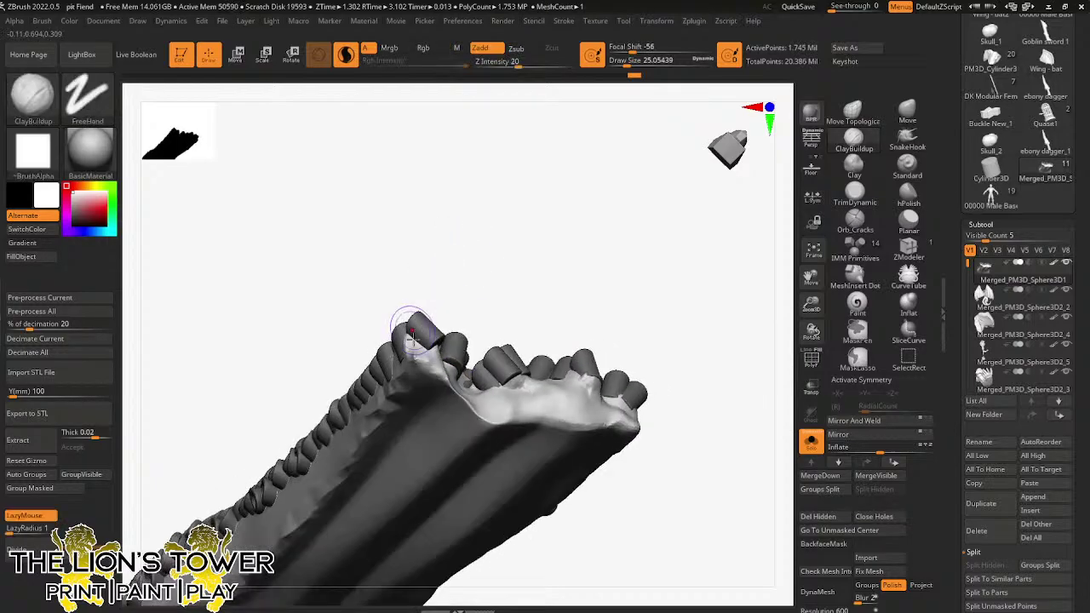
- Sculpt folds along the cloth's exposed side edge with ClayBuildup at a draw size of about 35 and smooth them
left_click(630, 62)
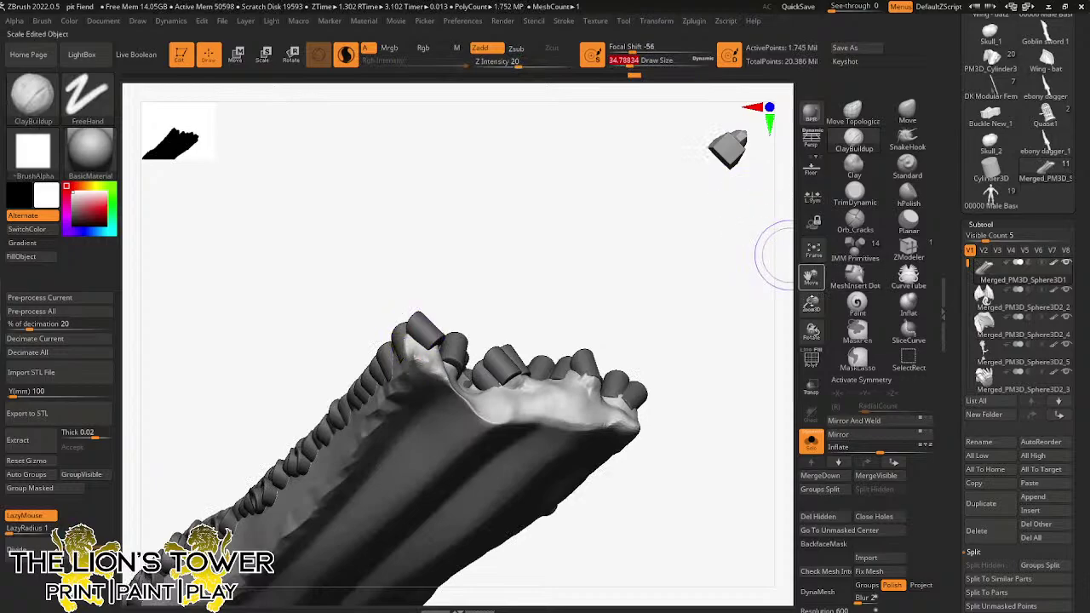
mouse_move(773, 243)
right_mouse_down()
mouse_move(728, 383)
mouse_move(660, 357)
right_mouse_up()
left_click_drag(659, 360, 478, 298)
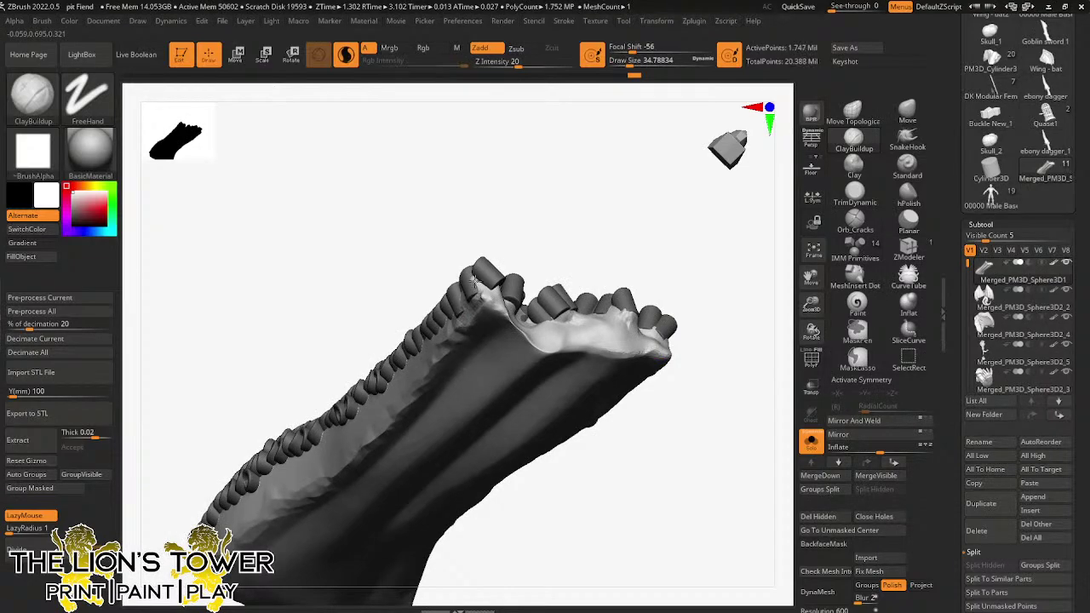
left_click_drag(431, 344, 394, 419)
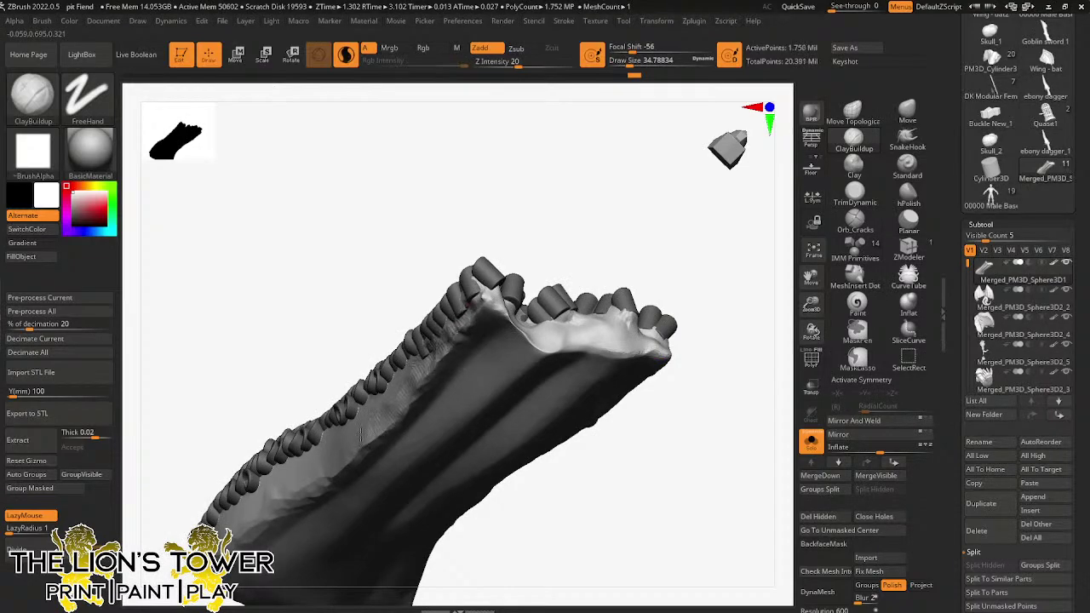
mouse_move(329, 456)
left_mouse_down()
mouse_move(269, 499)
mouse_move(290, 475)
mouse_move(299, 498)
mouse_move(292, 467)
left_mouse_up()
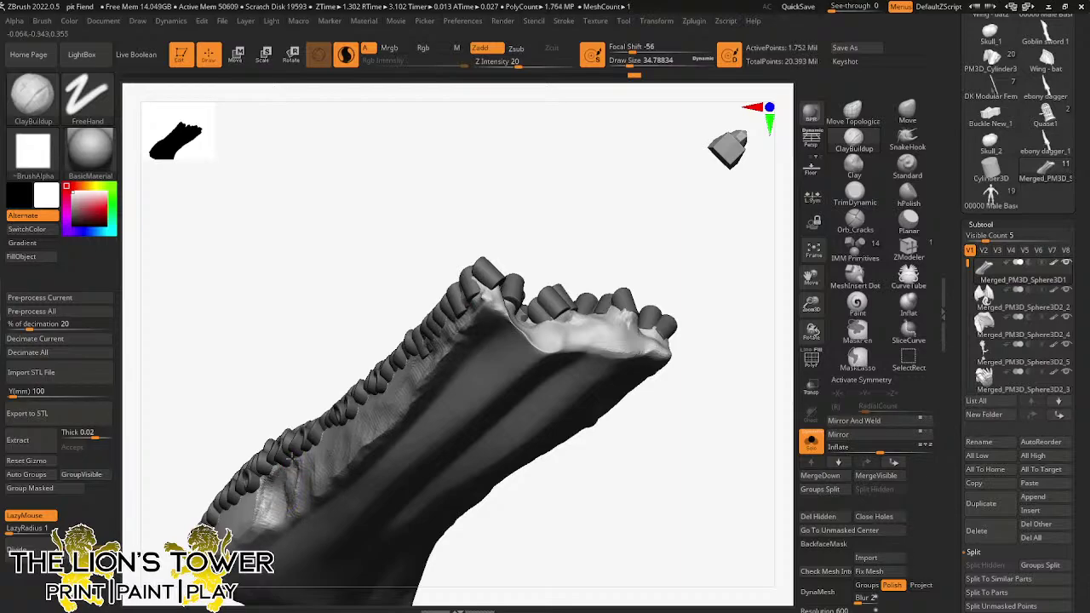
key("shift")
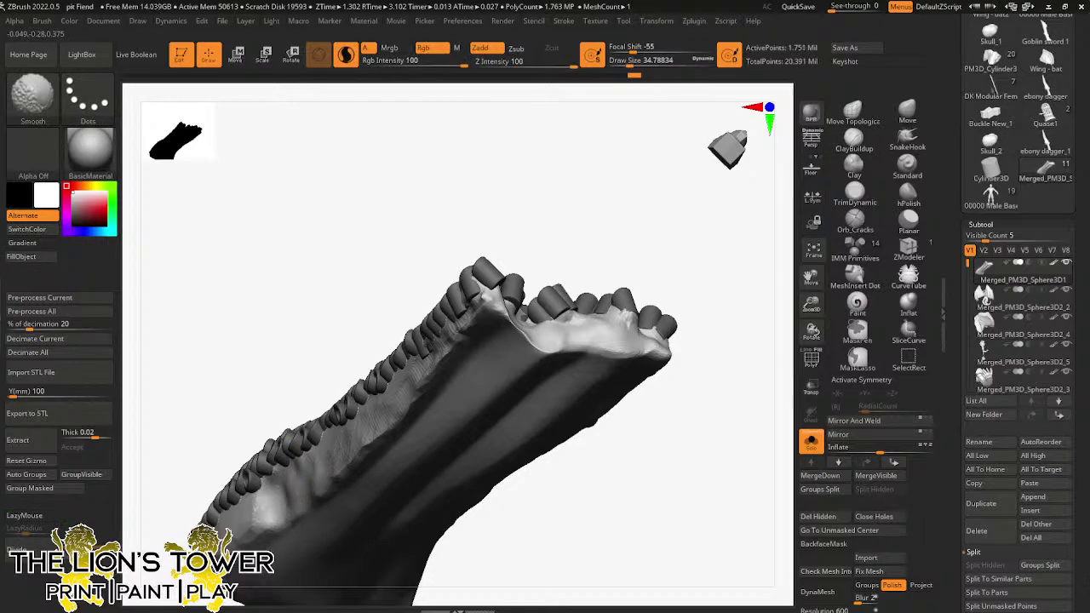
mouse_move(539, 400)
left_mouse_down()
mouse_move(640, 437)
mouse_move(664, 373)
left_mouse_up()
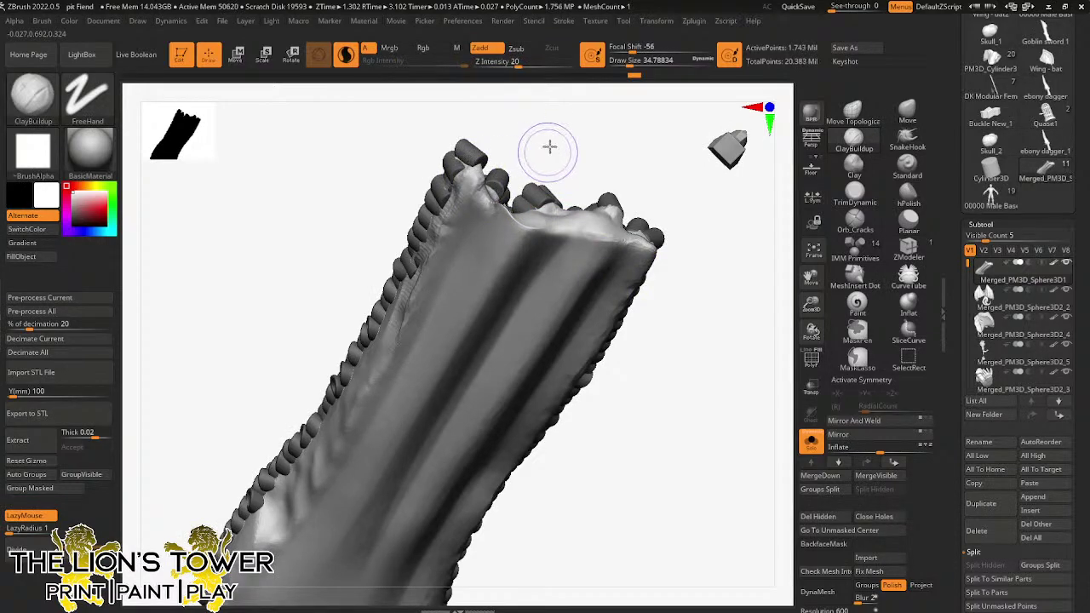
- Polish the side edge of the cloth's underside with hPolish at a draw size of about 25, with Sculptris Pro off
left_click_drag(549, 149, 517, 167)
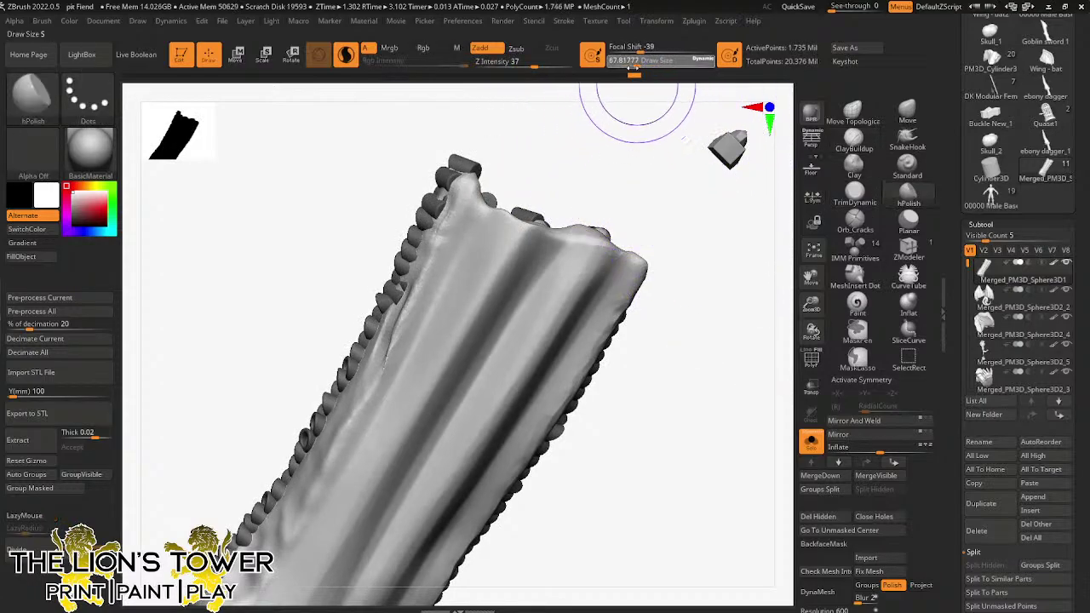
mouse_move(633, 68)
left_mouse_down()
mouse_move(442, 240)
mouse_move(401, 321)
left_mouse_up()
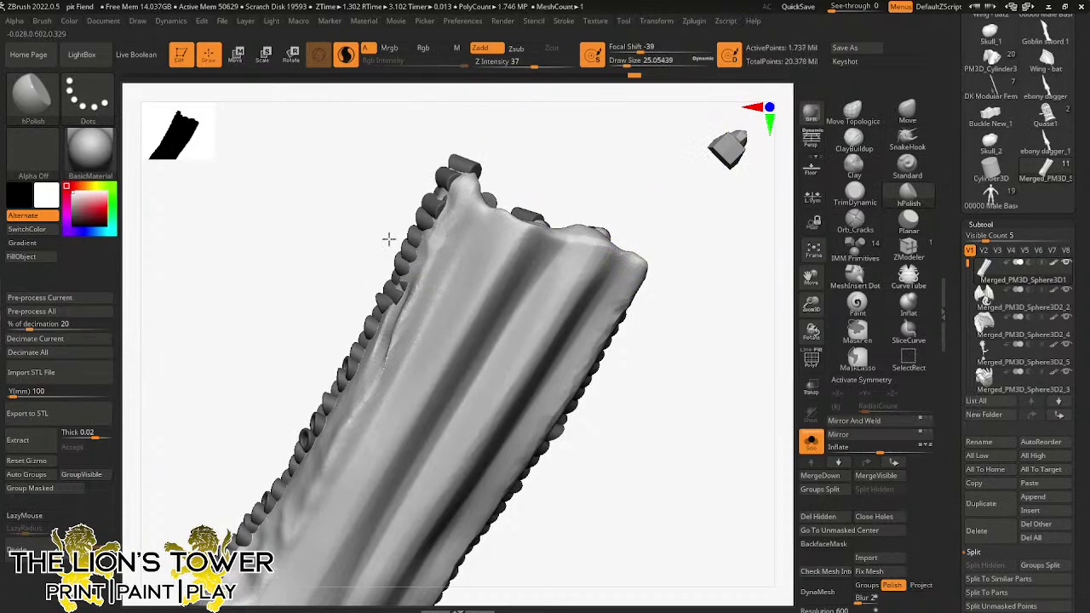
left_click(346, 53)
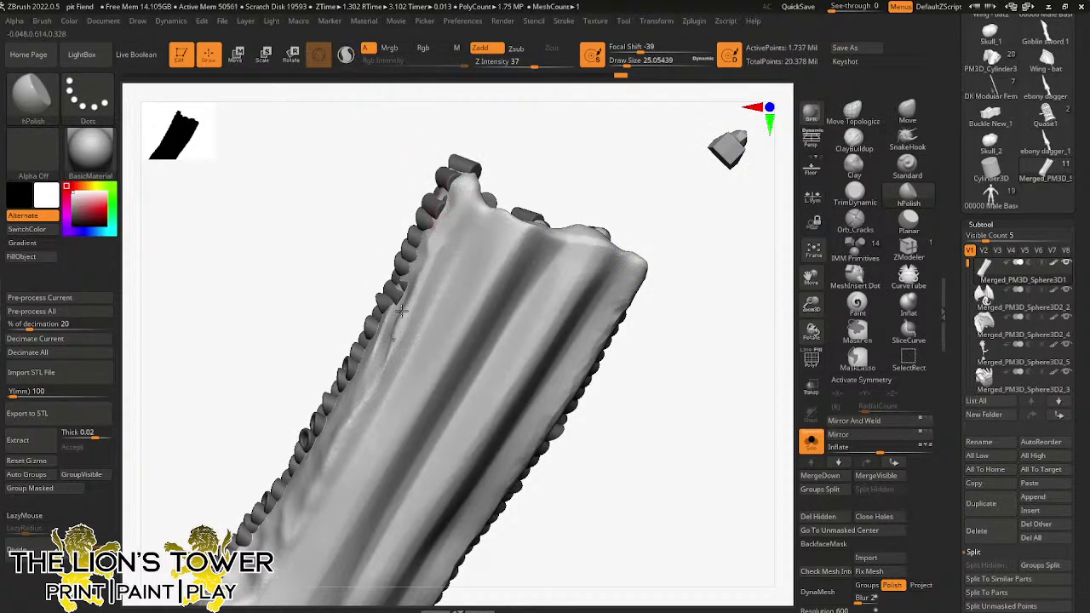
left_click_drag(559, 170, 567, 175)
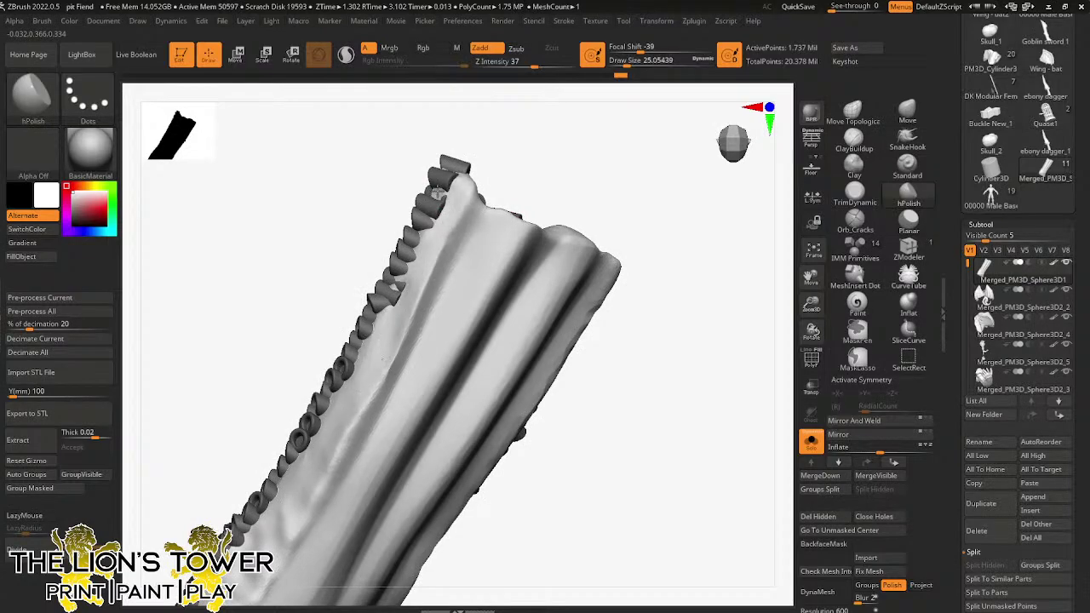
mouse_move(683, 258)
left_mouse_down()
mouse_move(686, 338)
mouse_move(676, 299)
mouse_move(571, 236)
mouse_move(585, 216)
left_mouse_up()
left_click_drag(623, 159, 593, 198)
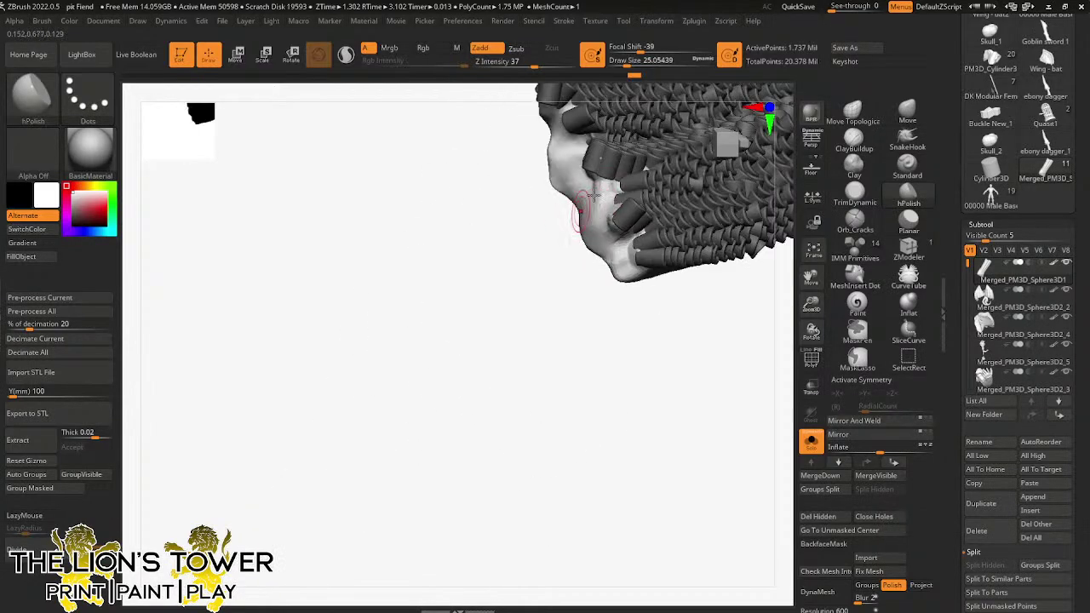
- Cut creases across the cloth hem with Orb_Cracks at a draw size of about 20, with Sculptris Pro on
left_click(855, 218)
mouse_move(677, 356)
left_mouse_down()
mouse_move(659, 365)
mouse_move(628, 344)
left_mouse_up()
left_click_drag(631, 64, 632, 65)
left_click(345, 55)
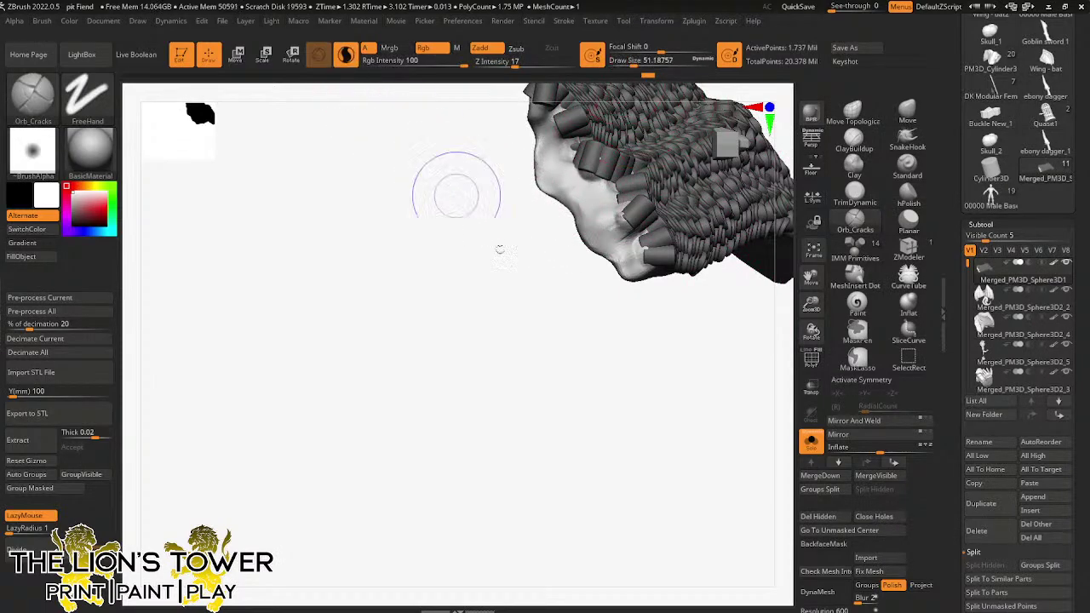
mouse_move(603, 191)
left_mouse_down()
mouse_move(563, 240)
mouse_move(618, 192)
mouse_move(583, 207)
left_mouse_up()
left_click_drag(633, 66, 625, 65)
mouse_move(511, 256)
left_mouse_down()
mouse_move(545, 292)
mouse_move(545, 272)
left_mouse_up()
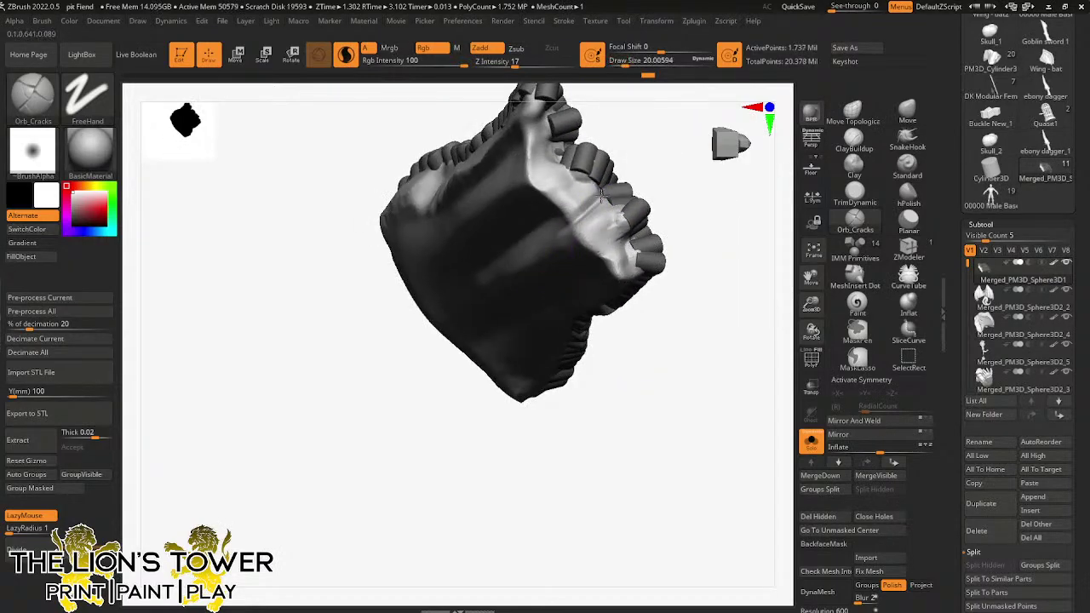
mouse_move(547, 246)
left_mouse_down()
mouse_move(621, 204)
mouse_move(610, 248)
left_mouse_up()
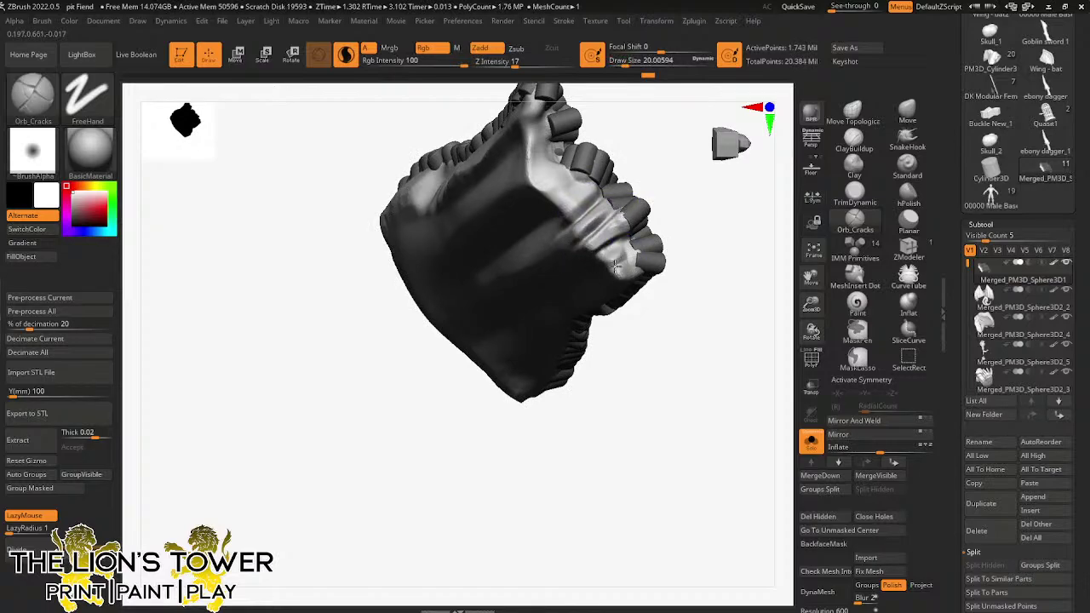
left_click_drag(639, 248, 615, 257)
- Deepen the creases towards the hem's other end with Orb_Cracks at Z Intensity 45 and LazyMouse off
mouse_move(674, 233)
left_mouse_down()
mouse_move(596, 166)
mouse_move(684, 212)
mouse_move(679, 151)
left_mouse_up()
mouse_move(553, 206)
left_mouse_down()
mouse_move(581, 173)
mouse_move(541, 198)
left_mouse_up()
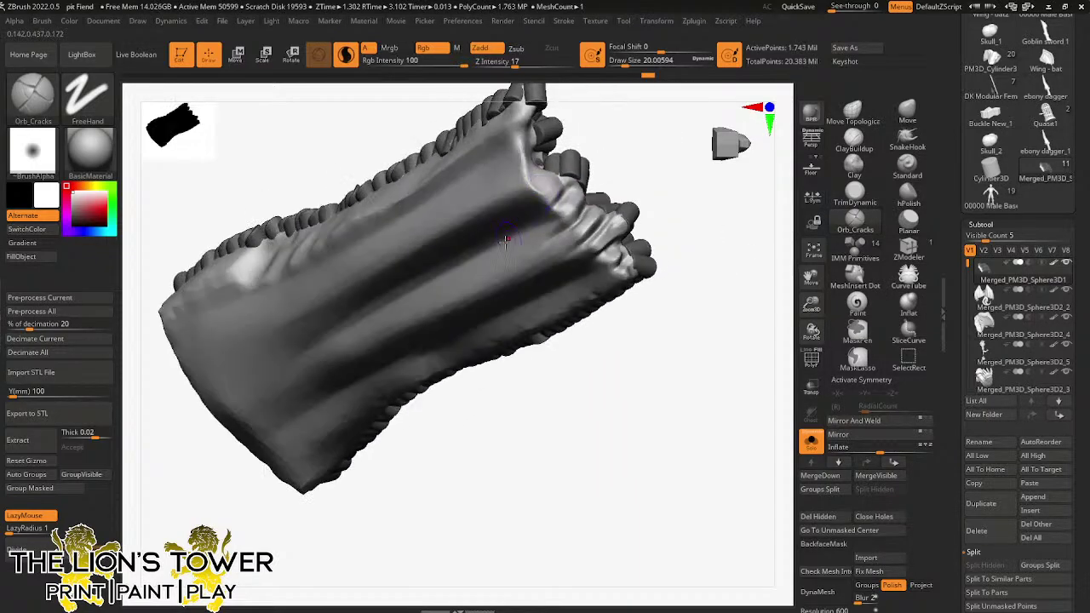
left_click_drag(630, 118, 564, 155)
mouse_move(502, 174)
left_mouse_down()
mouse_move(556, 156)
mouse_move(533, 155)
left_mouse_up()
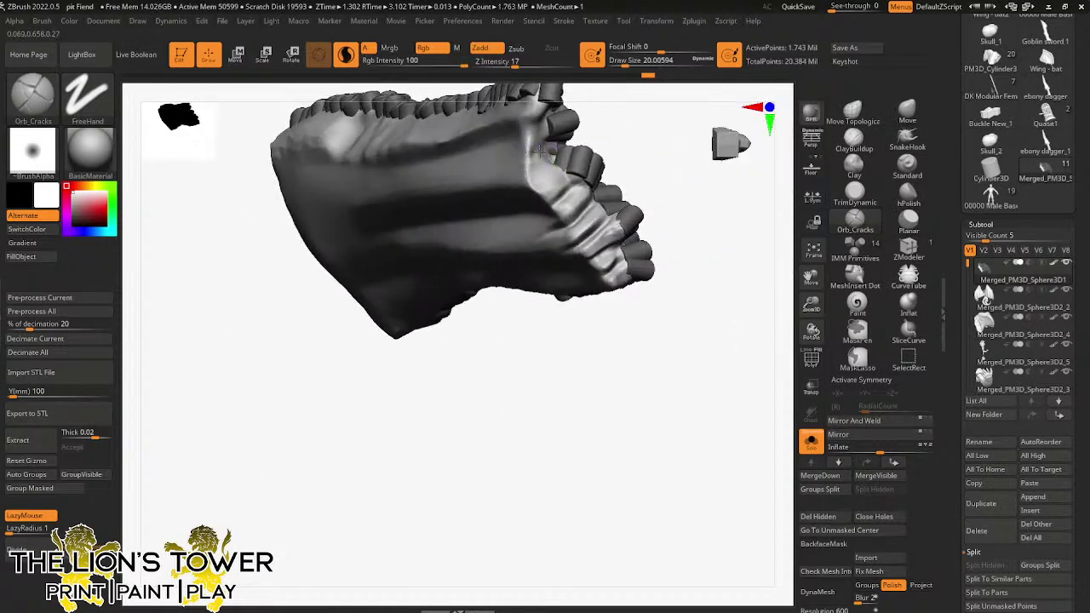
left_click_drag(512, 65, 541, 65)
mouse_move(614, 119)
left_mouse_down()
mouse_move(635, 129)
mouse_move(549, 150)
left_mouse_up()
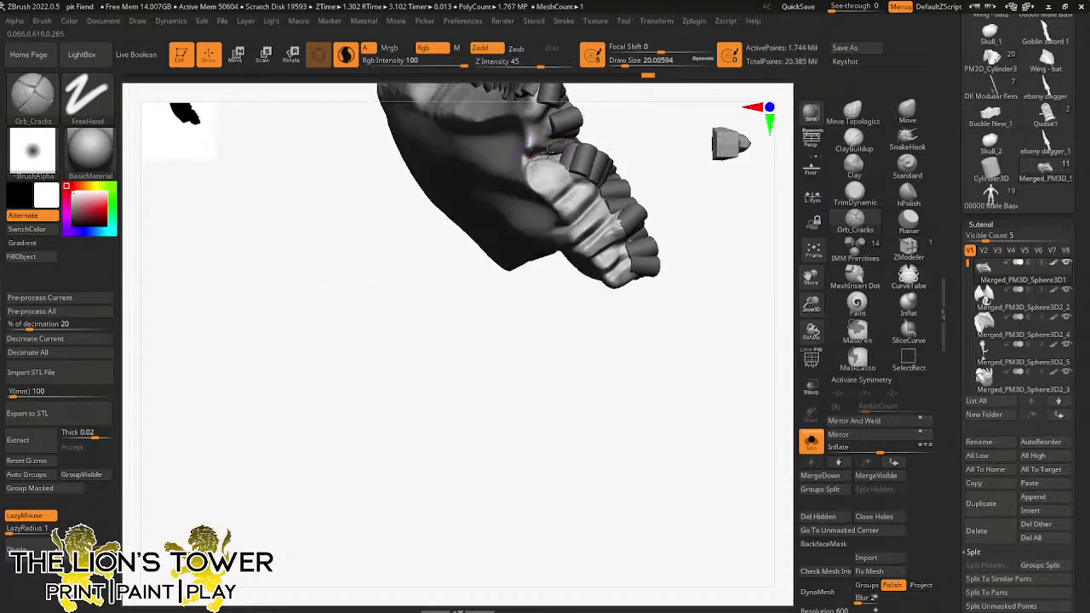
left_click(26, 516)
left_click_drag(669, 134, 527, 144)
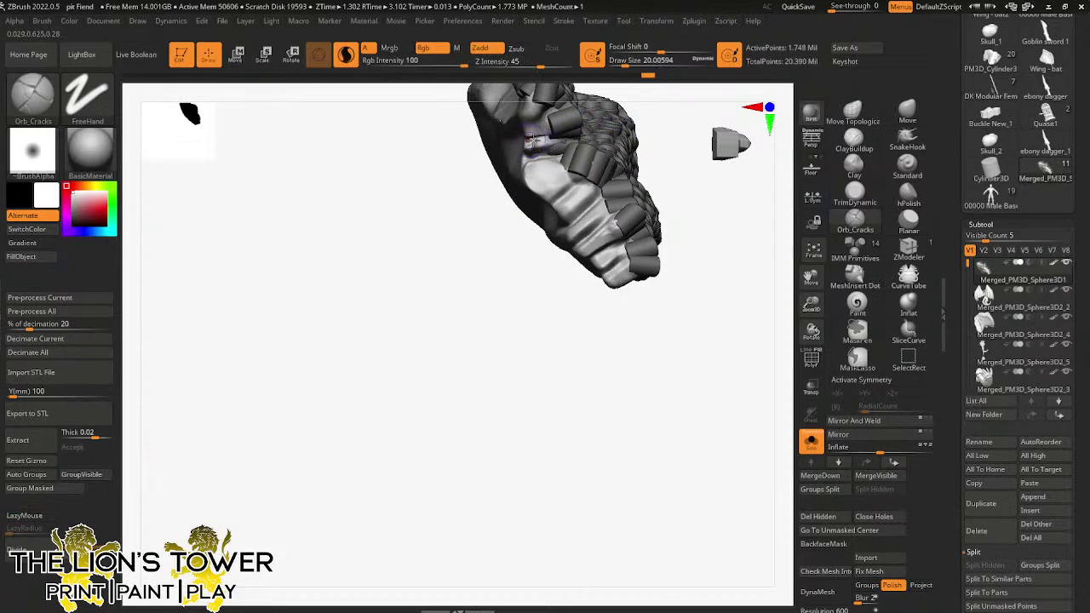
- Cut tears and small holes into the back of the cloth just above the hem with Orb_Cracks
key("shift")
mouse_move(572, 162)
right_mouse_down()
mouse_move(568, 196)
mouse_move(681, 145)
mouse_move(652, 190)
mouse_move(638, 116)
right_mouse_up()
left_click_drag(692, 168, 604, 190)
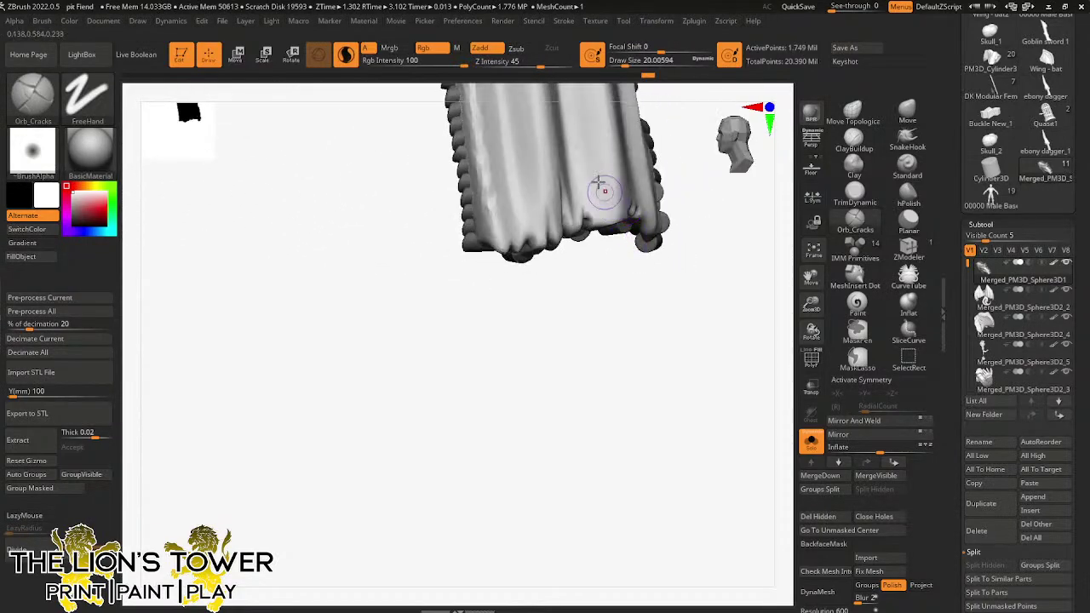
key("shift")
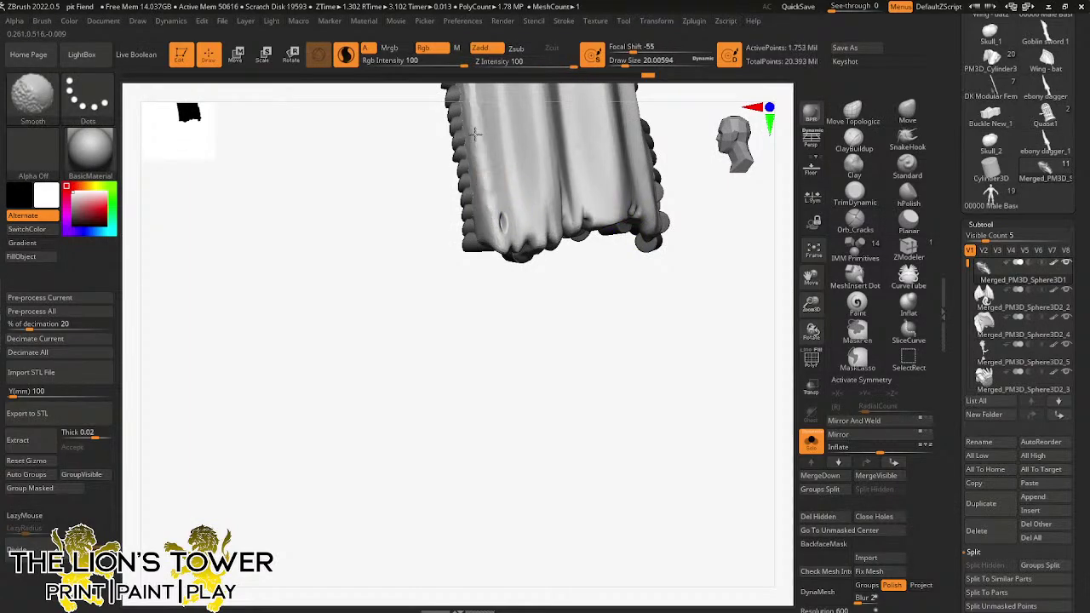
left_click_drag(548, 285, 522, 210)
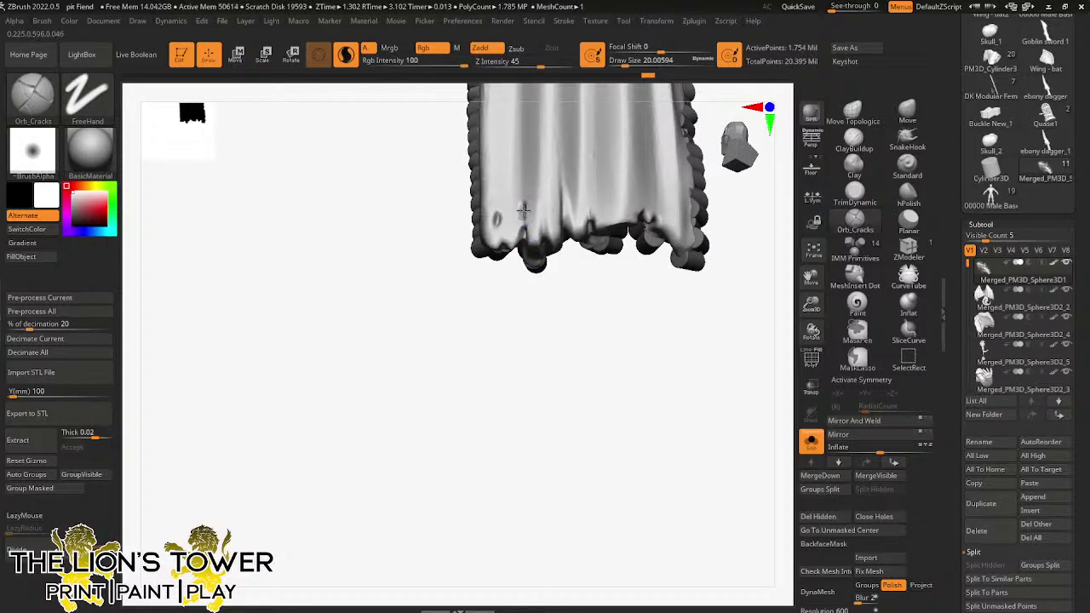
right_click_drag(522, 210, 536, 213)
mouse_move(542, 213)
left_mouse_down()
mouse_move(543, 233)
mouse_move(543, 215)
left_mouse_up()
left_click_drag(536, 246, 536, 229)
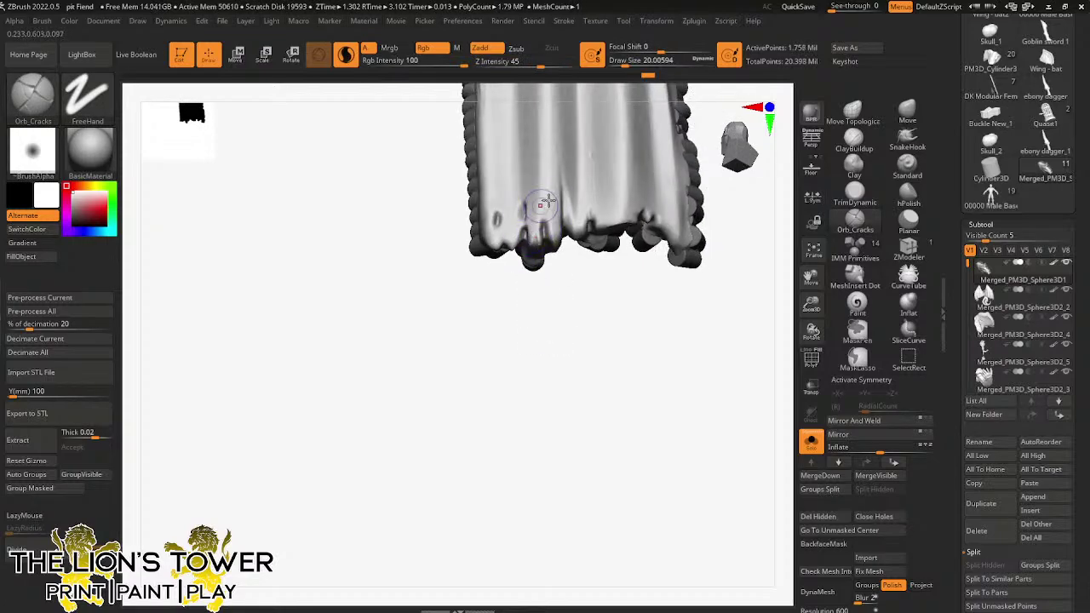
- Cut several small holes into the middle of the cloth's back above the hem with Orb_Cracks at a draw size of about 14
left_click(622, 62)
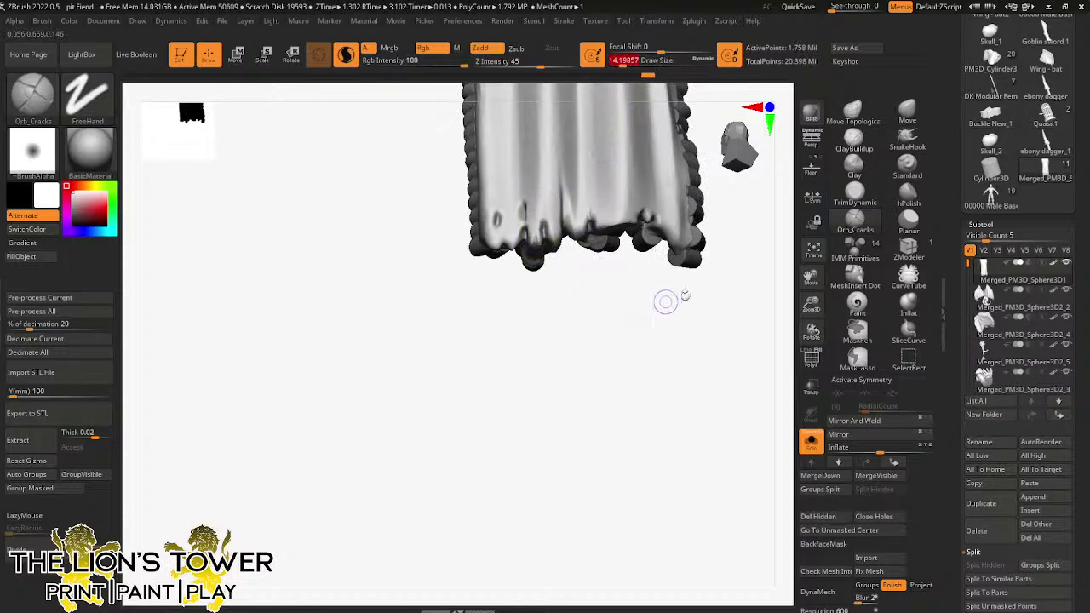
mouse_move(811, 277)
left_mouse_down()
mouse_move(800, 317)
mouse_move(756, 319)
left_mouse_up()
mouse_move(552, 326)
left_mouse_down()
mouse_move(550, 303)
mouse_move(542, 315)
mouse_move(568, 299)
left_mouse_up()
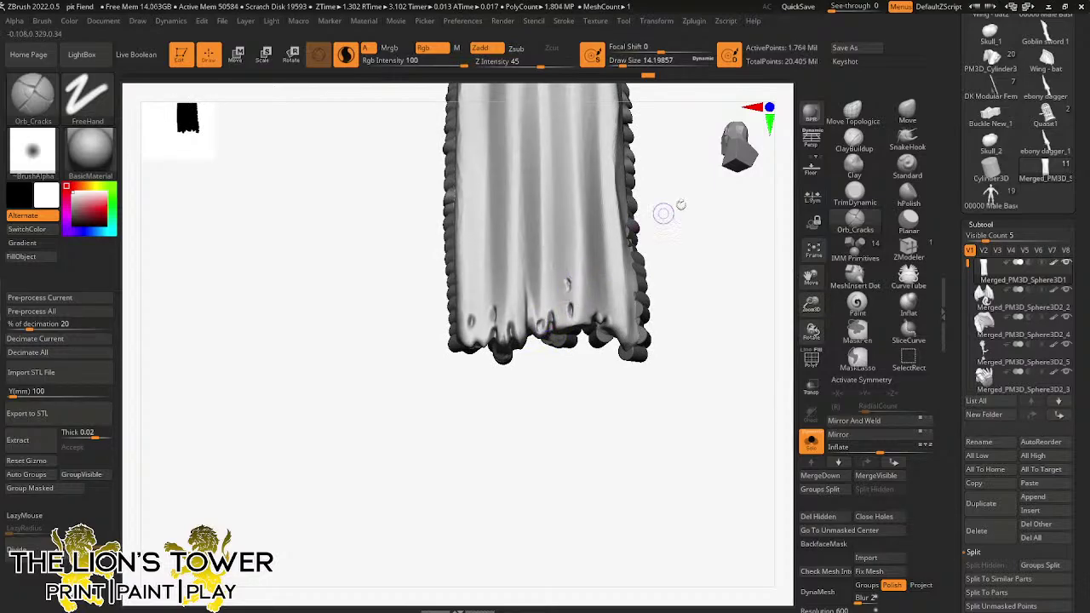
left_click_drag(664, 214, 622, 219)
left_click_drag(545, 287, 549, 282)
left_click_drag(666, 239, 654, 255)
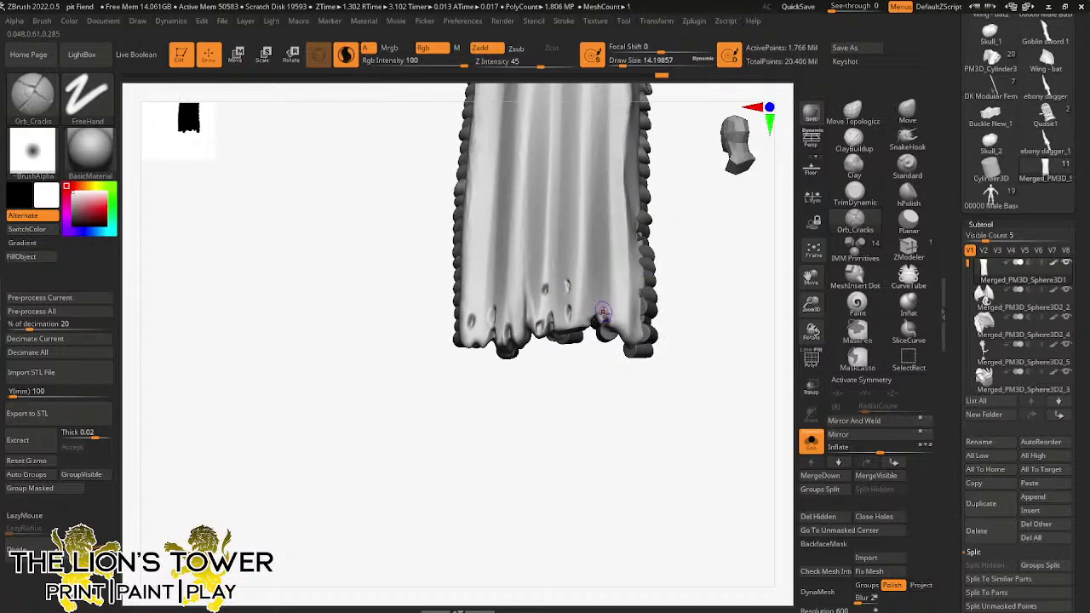
left_click_drag(596, 299, 599, 305)
- Notch the back hem near the side with the stray rings and add more small holes above it
left_click_drag(671, 252, 659, 269)
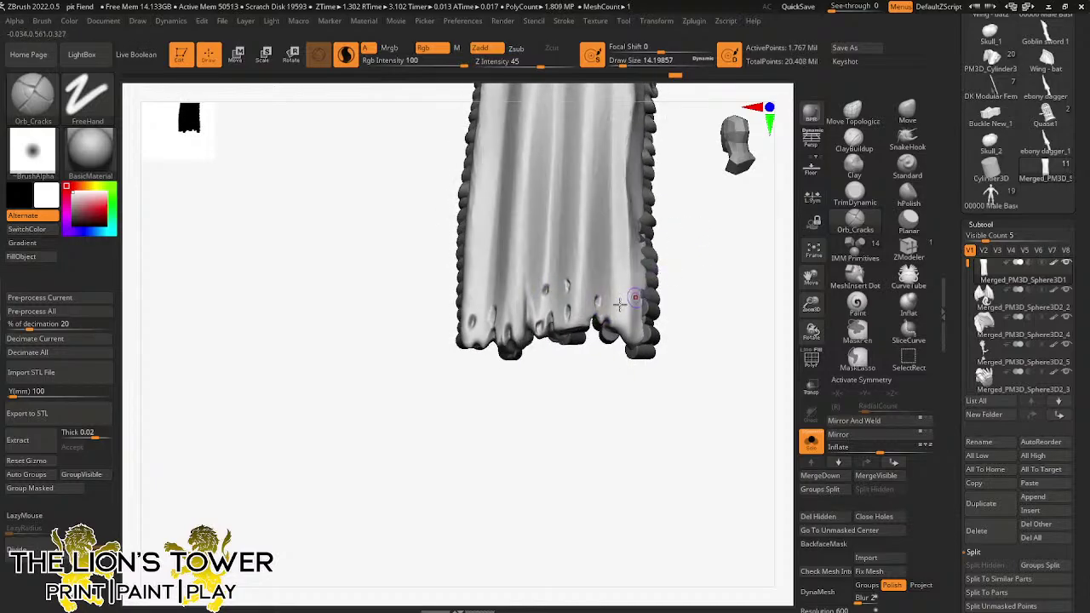
left_click_drag(622, 333, 640, 332)
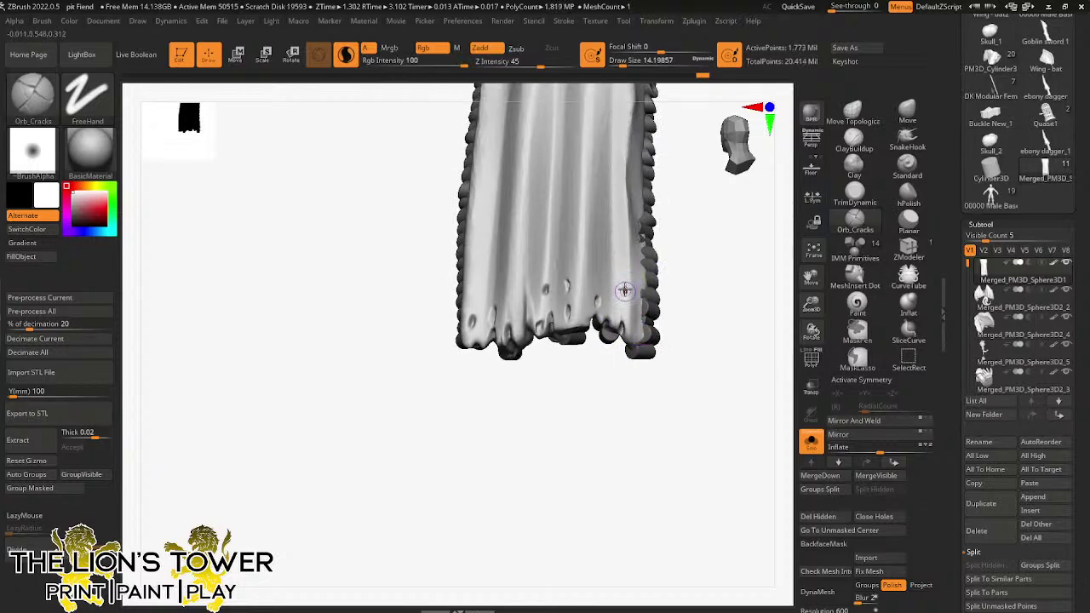
left_click_drag(626, 289, 624, 294)
left_click_drag(669, 254, 694, 245)
left_click_drag(548, 259, 549, 263)
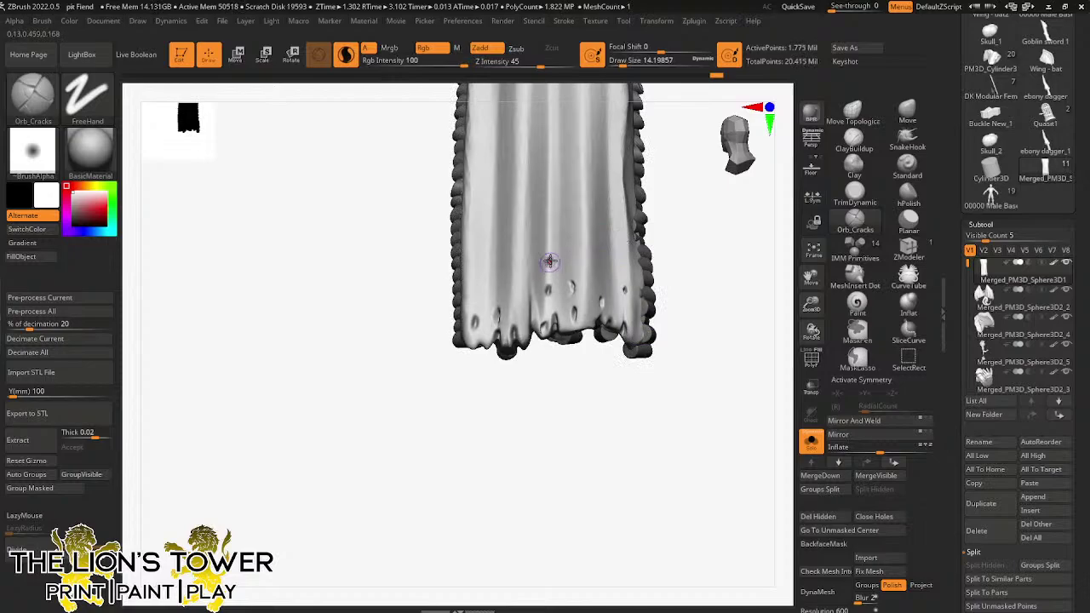
left_click_drag(587, 306, 585, 311)
- Cut extra holes and tears into the opposite corner of the back hem with Orb_Cracks
left_click_drag(789, 258, 679, 353, "alt")
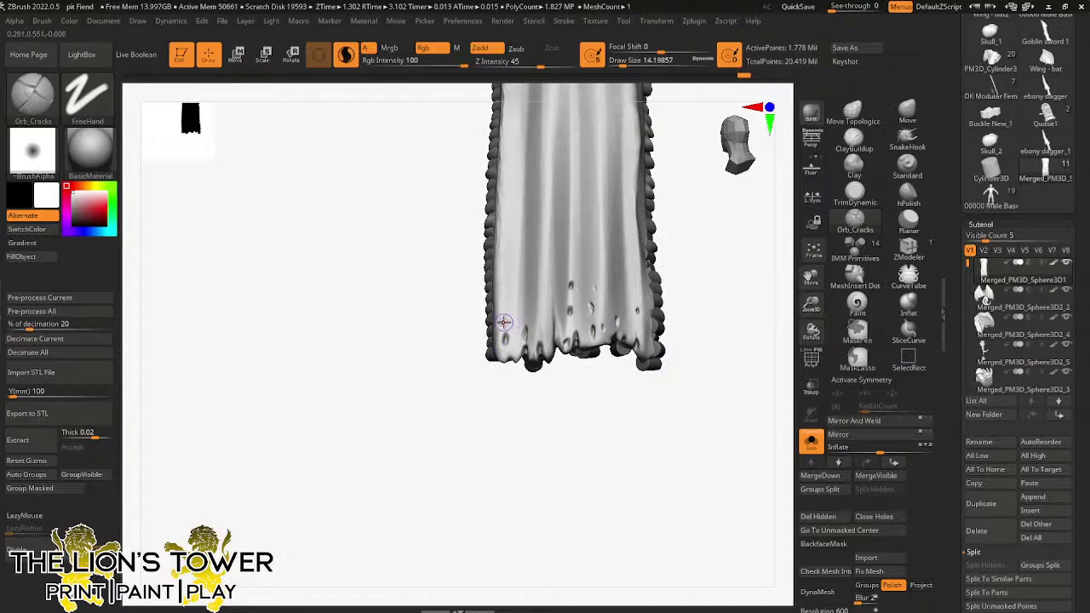
left_click_drag(513, 346, 519, 361)
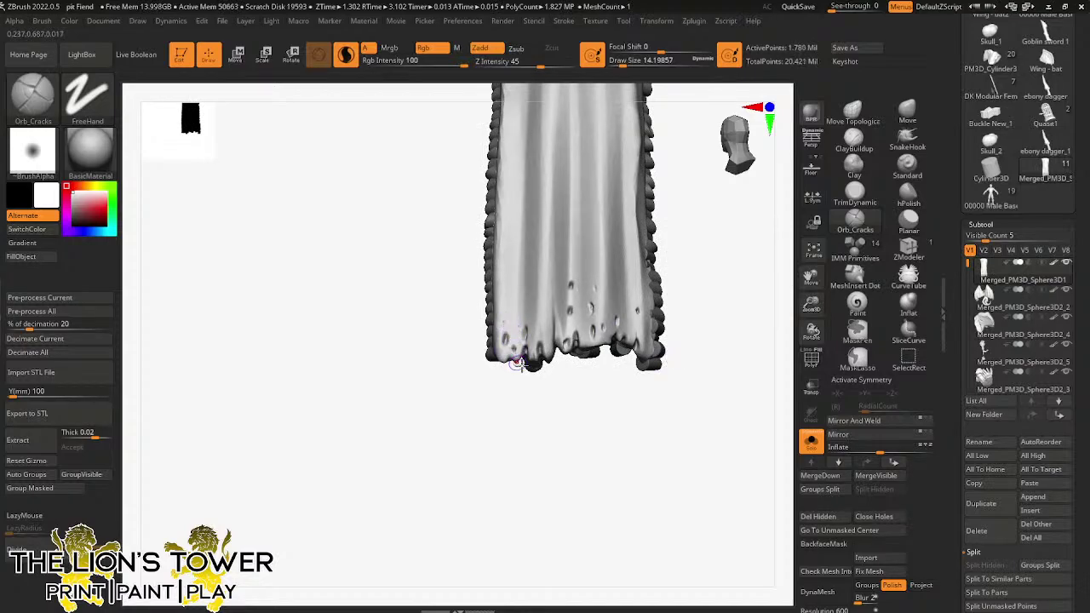
right_click_drag(519, 361, 533, 339)
mouse_move(534, 340)
left_mouse_down()
mouse_move(578, 414)
mouse_move(561, 377)
left_mouse_up()
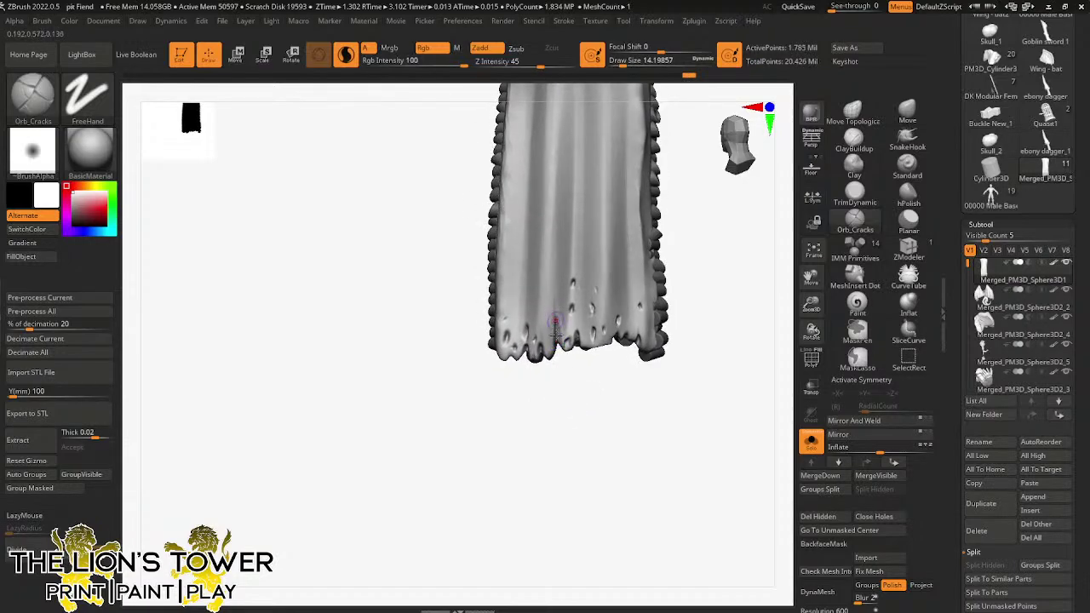
mouse_move(713, 233)
left_mouse_down()
mouse_move(805, 293)
mouse_move(726, 323)
mouse_move(672, 293)
left_mouse_up()
- Smooth the folds and side edge along the upper back of the cloth at a draw size of about 27
left_click(628, 63)
left_click_drag(652, 127, 668, 161)
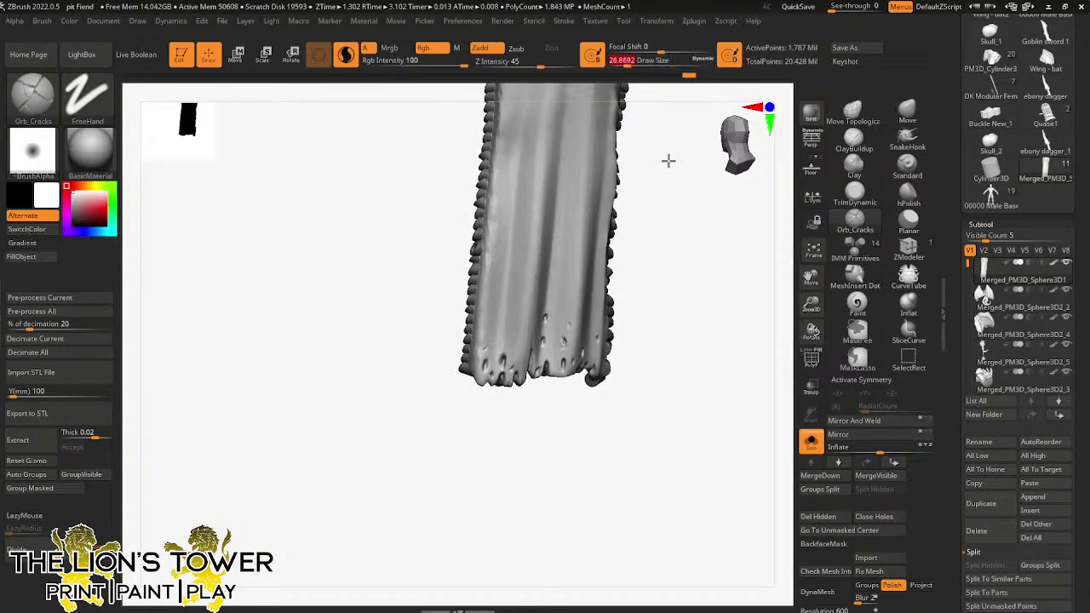
key("shift")
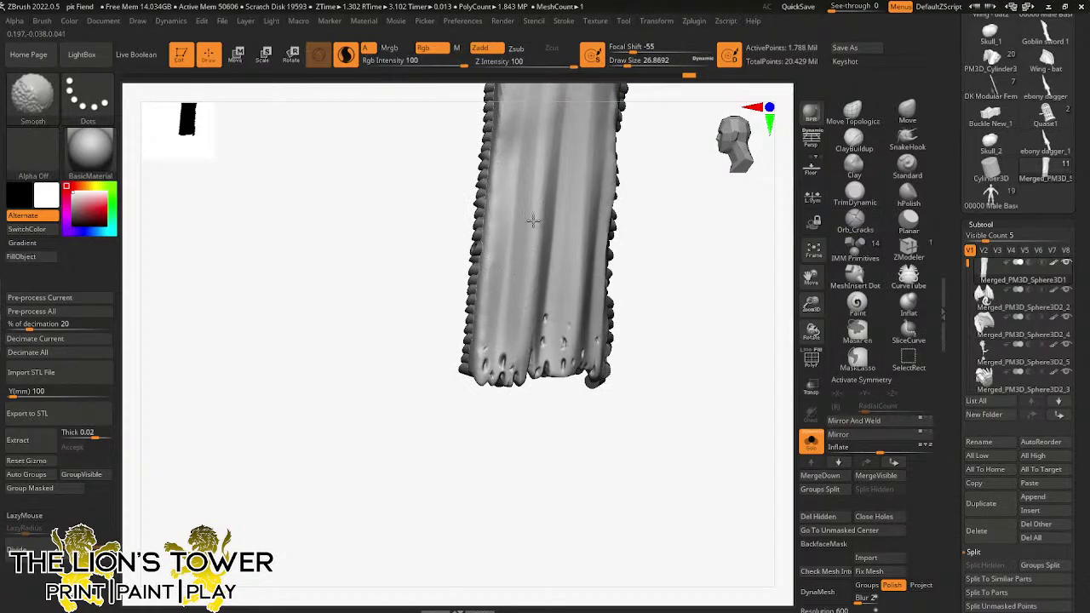
left_click_drag(590, 144, 615, 201, "shift")
mouse_move(788, 257)
left_mouse_down()
mouse_move(740, 280)
mouse_move(716, 277)
left_mouse_up()
left_click_drag(603, 183, 595, 198, "shift")
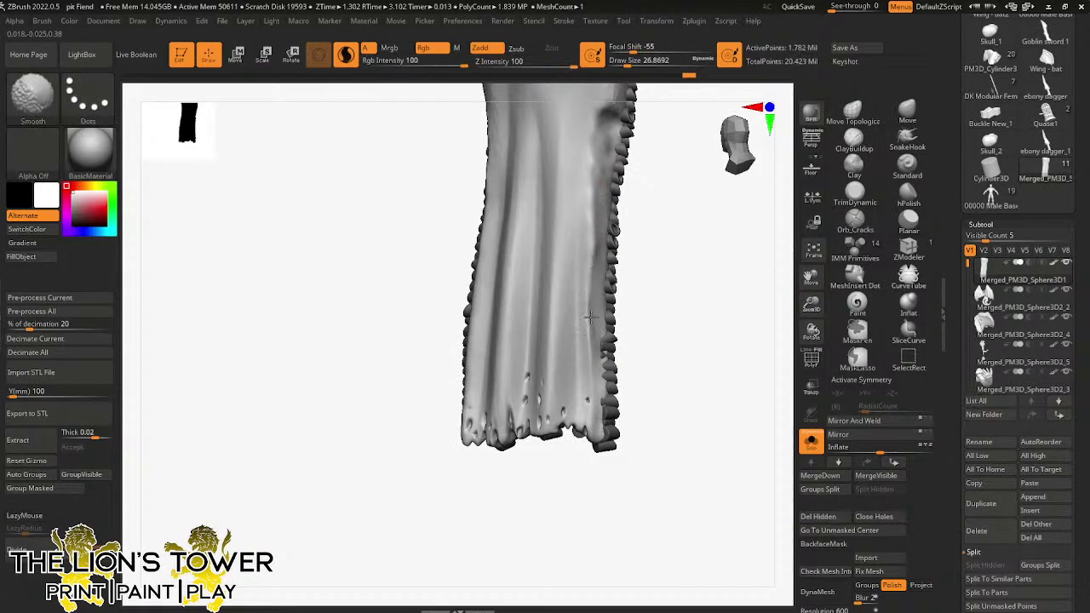
- Polish the long fold beside the cloth's side edge with hPolish at a draw size of about 25, undoing the stroke near the opposite edge
left_click(907, 194)
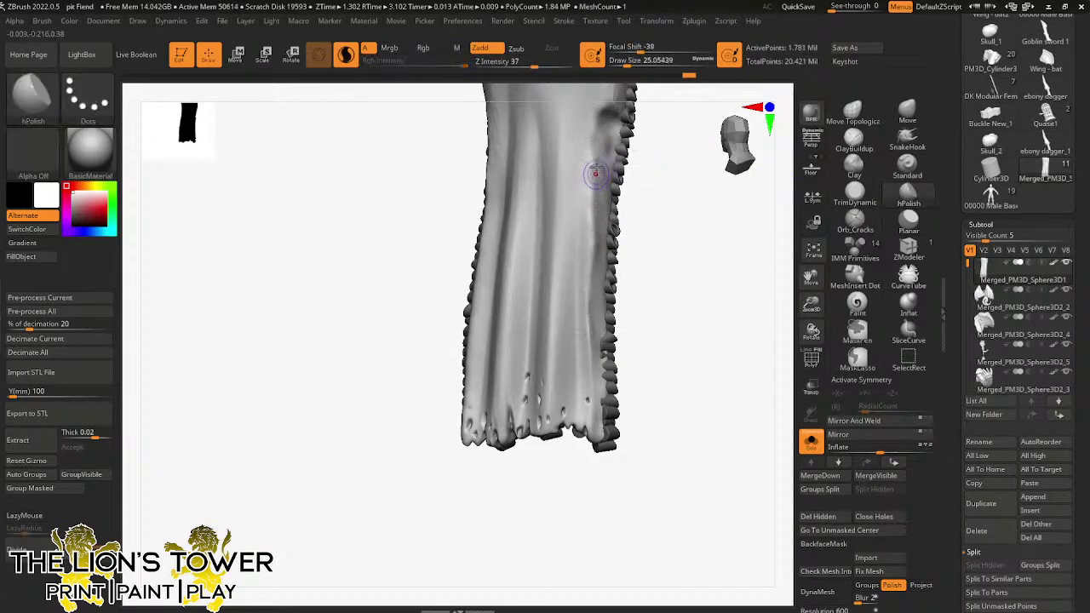
left_click_drag(595, 173, 593, 229)
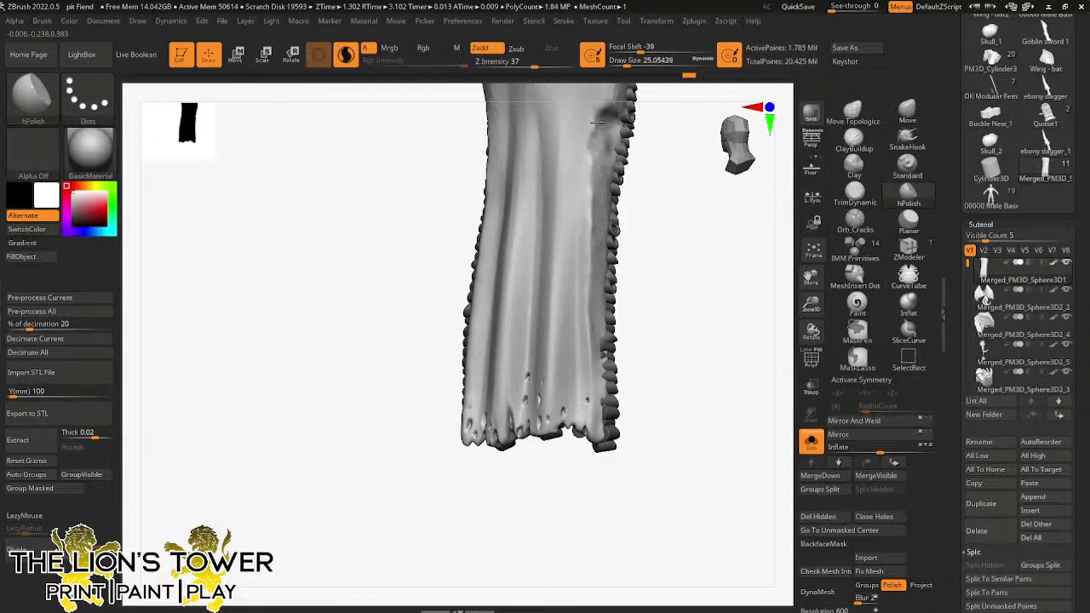
left_click_drag(810, 276, 794, 323)
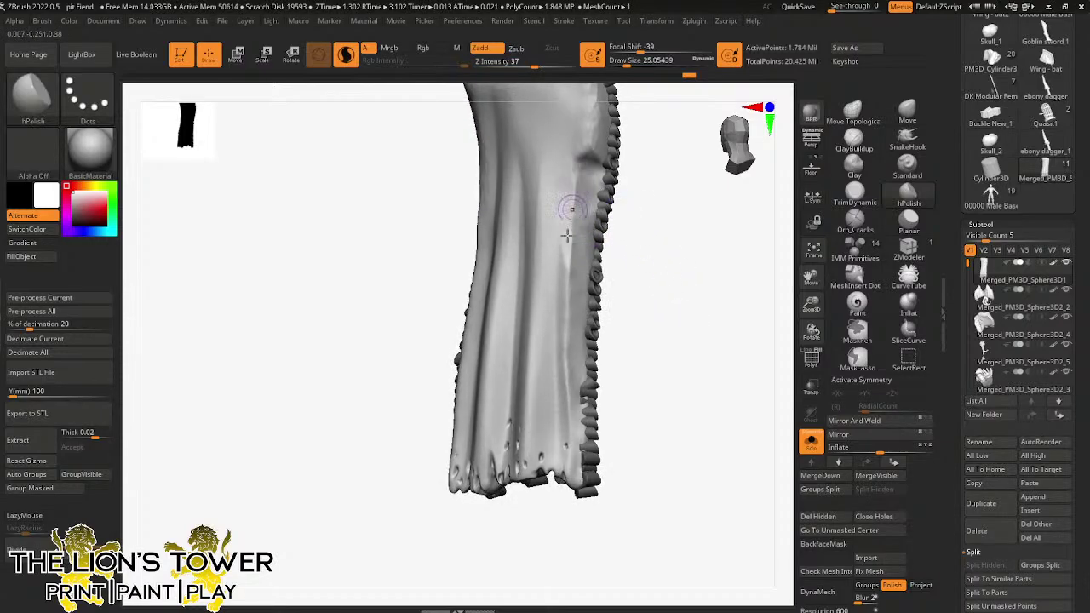
left_click_drag(567, 323, 556, 203)
left_click_drag(628, 192, 644, 192)
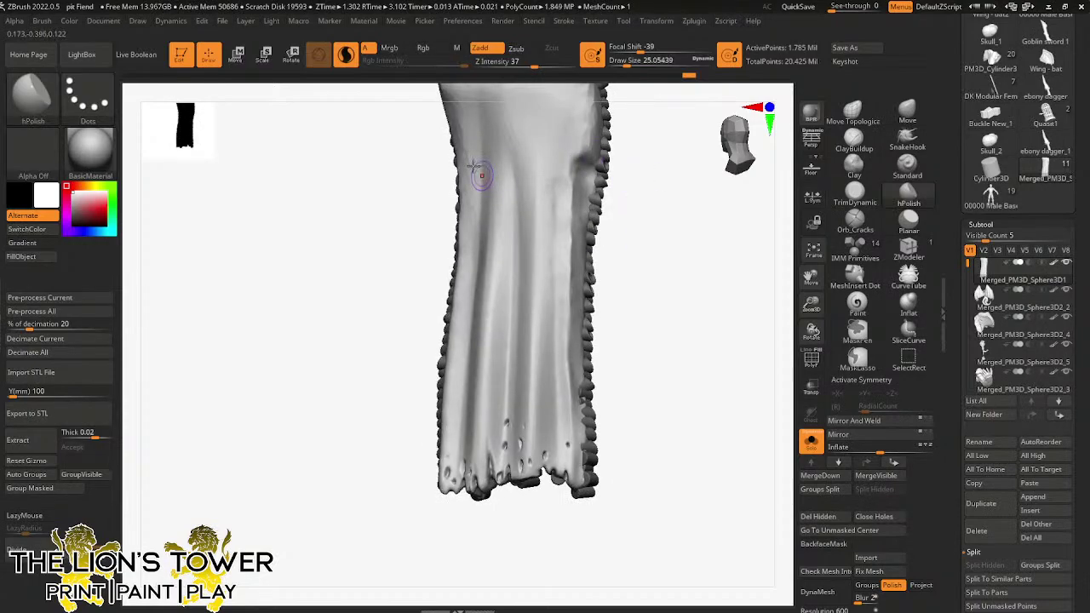
left_click_drag(471, 193, 466, 173)
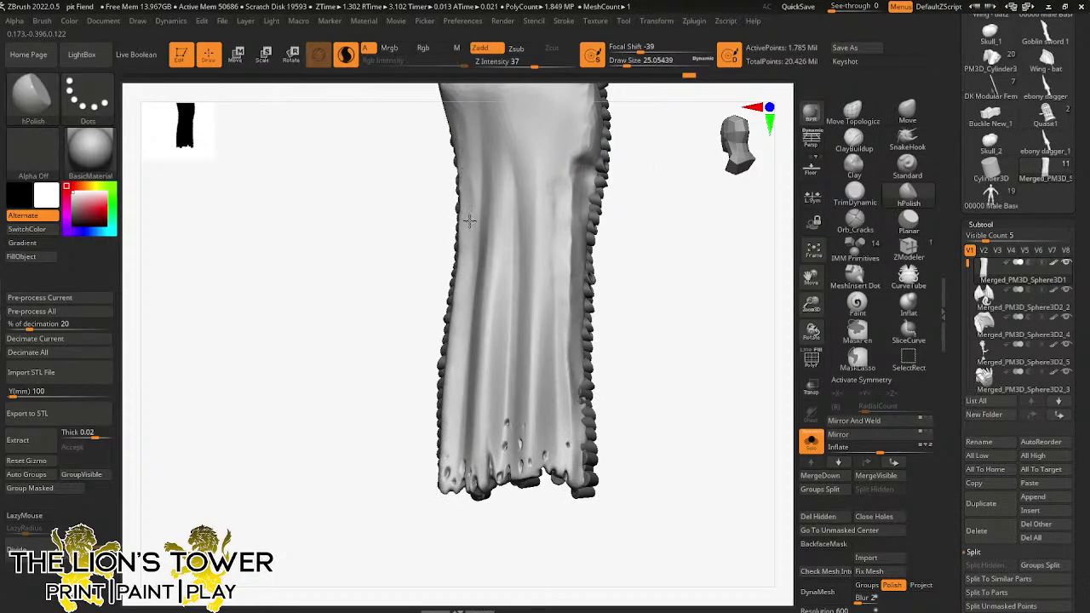
key("ctrl+z")
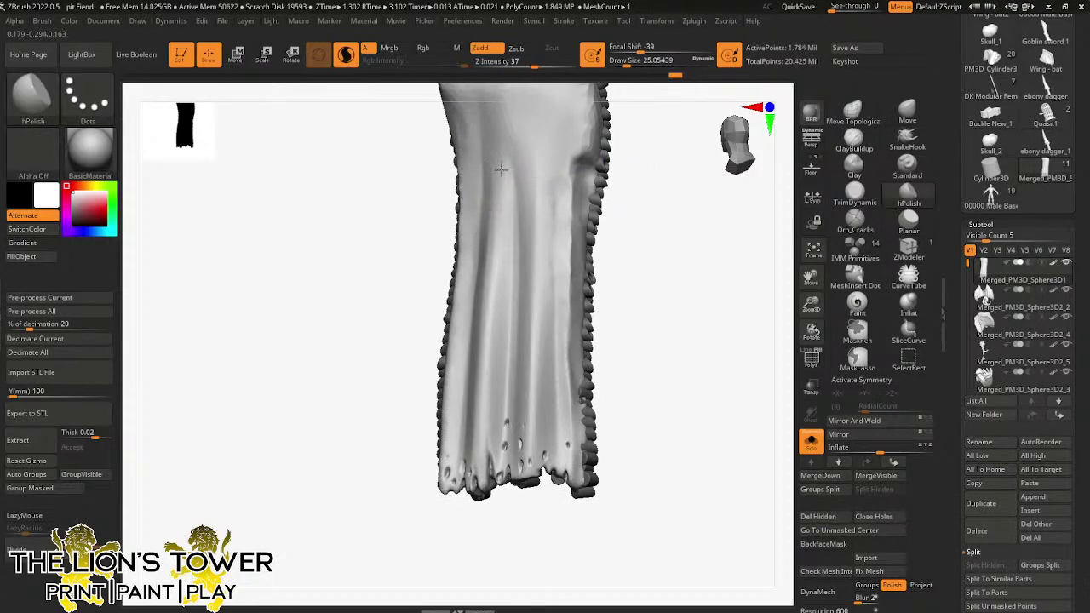
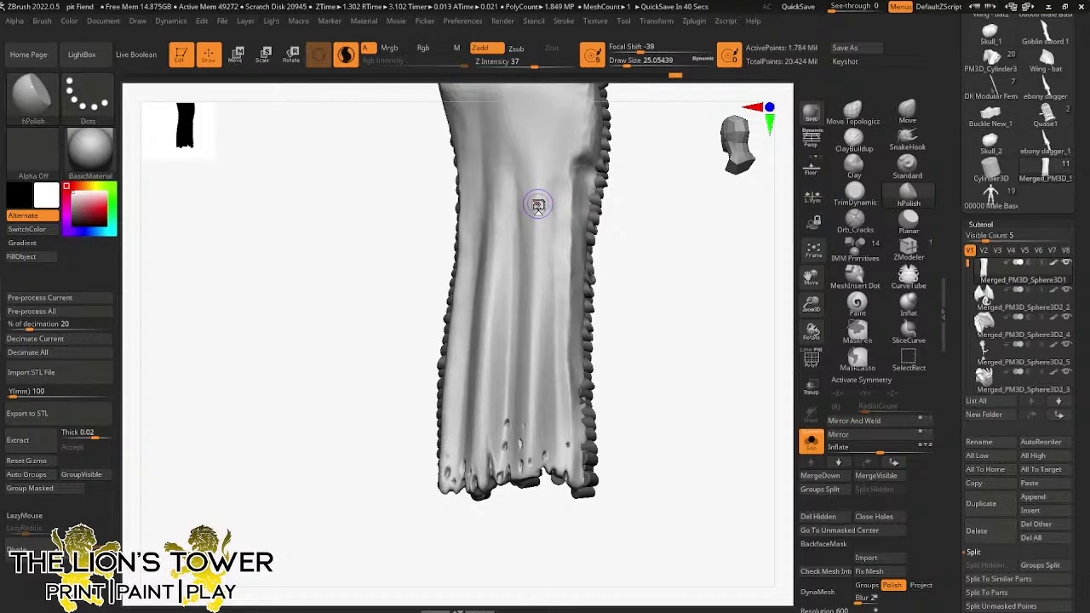
- Flatten the cloth's side edge up to the top corner with hPolish at a draw size of about 39
left_click_drag(537, 204, 725, 348)
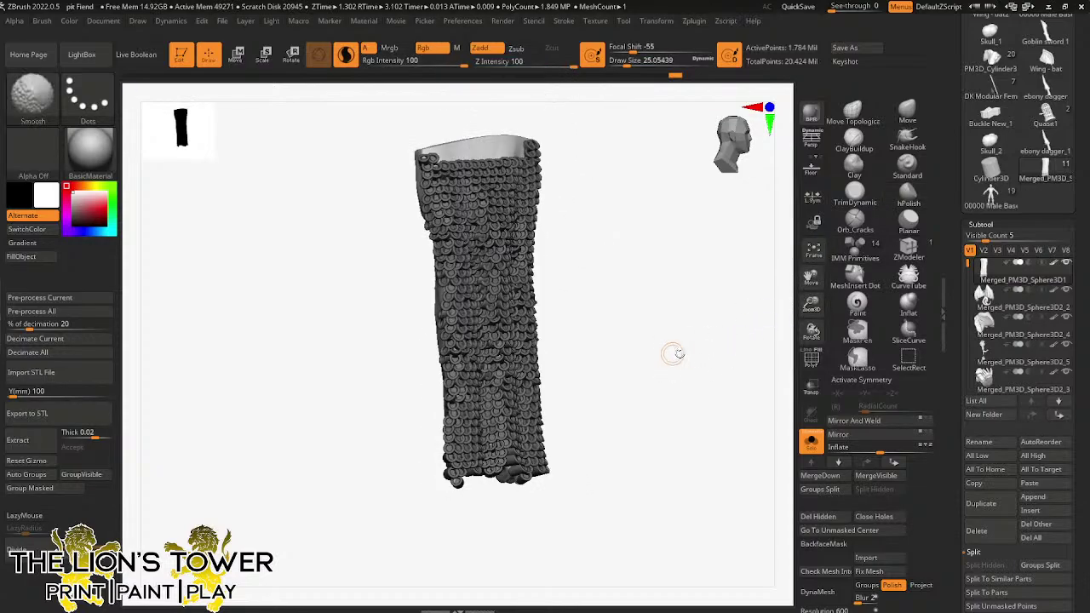
mouse_move(672, 353)
left_mouse_down()
mouse_move(744, 363)
mouse_move(723, 362)
left_mouse_up()
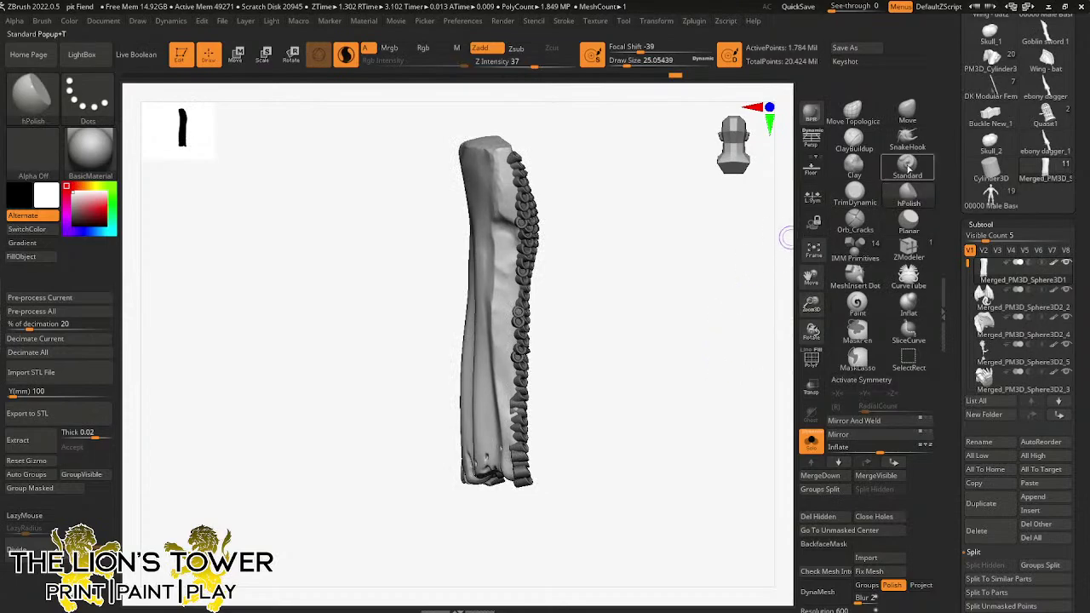
left_click(630, 65)
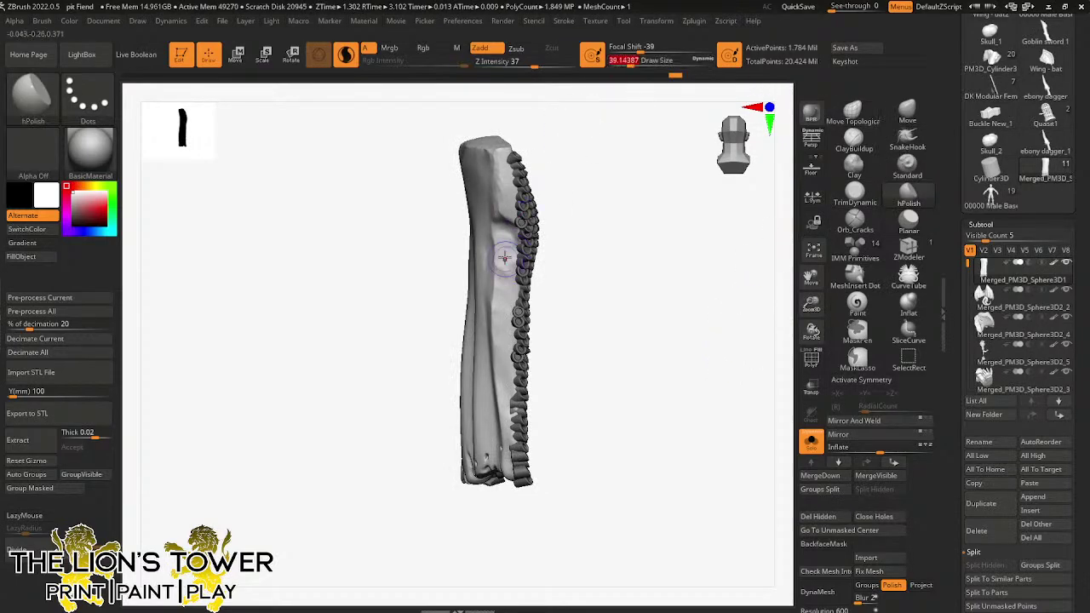
left_click_drag(505, 255, 502, 284)
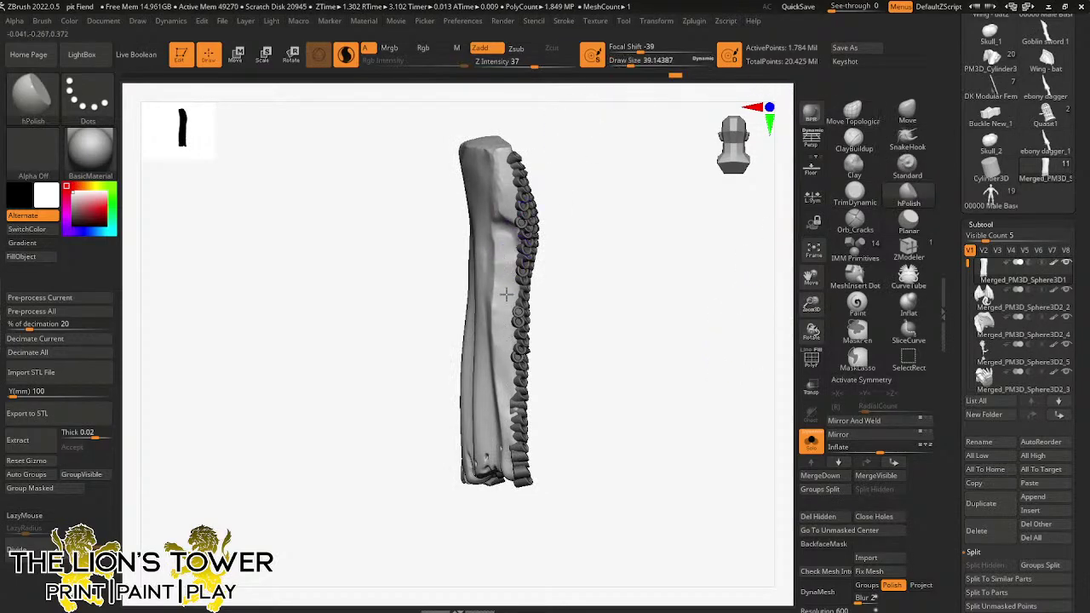
left_click_drag(558, 230, 601, 235)
left_click_drag(509, 252, 490, 235)
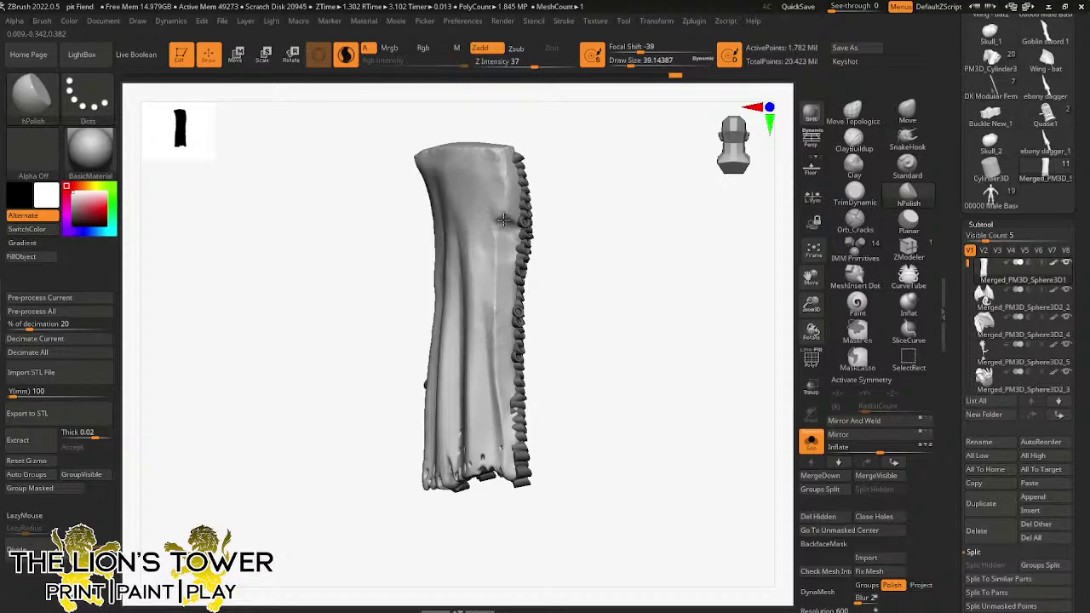
left_click_drag(504, 154, 507, 159)
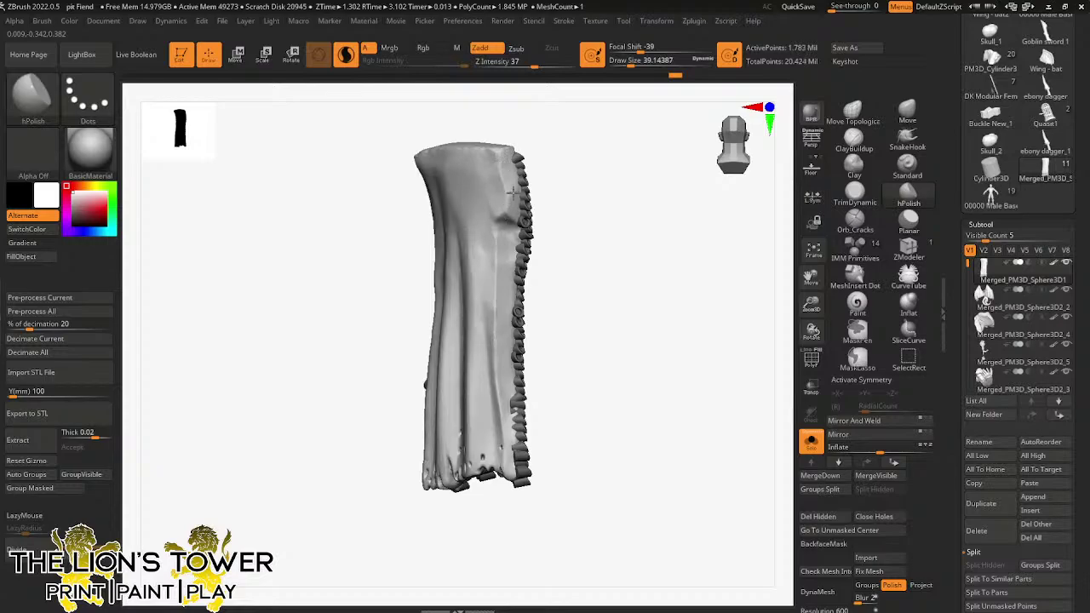
left_click_drag(532, 108, 510, 97)
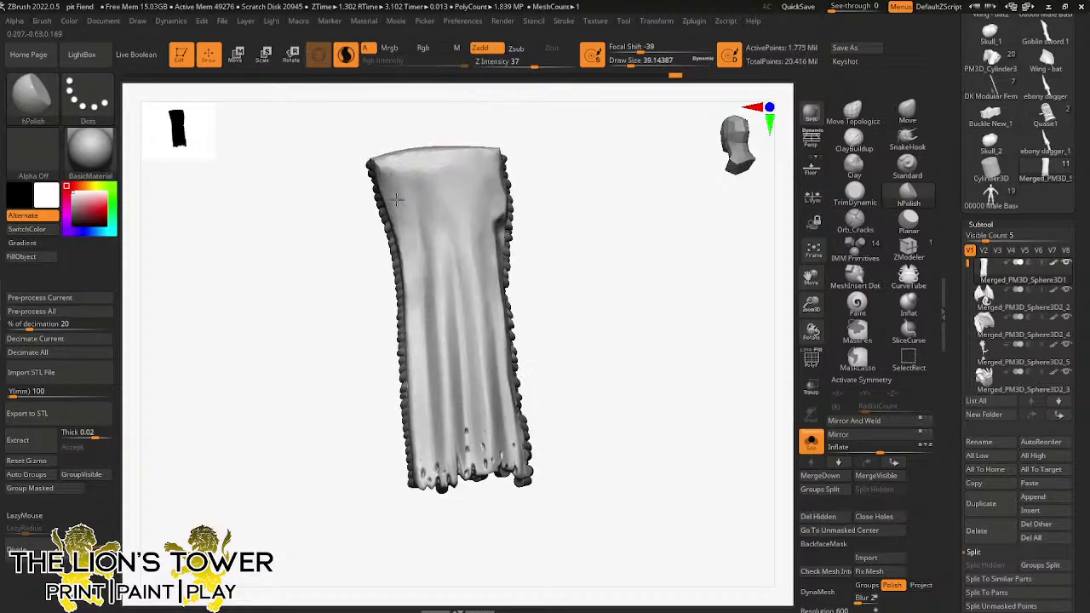
- Polish the cloth's opposite side edge near the top with hPolish, undoing unwanted strokes
key("ctrl+z")
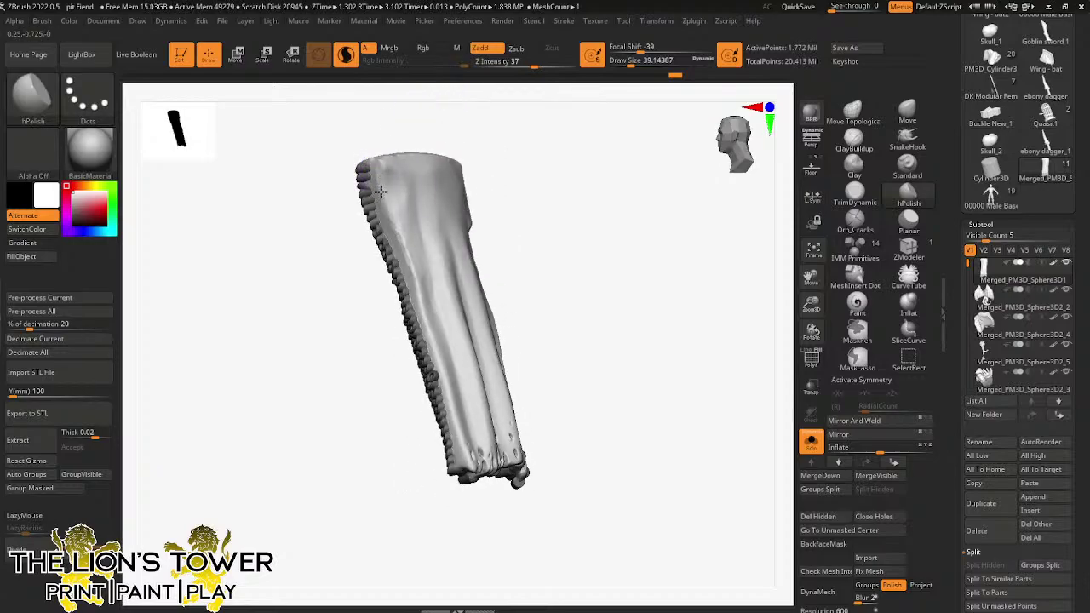
left_click(381, 192)
mouse_move(377, 179)
left_mouse_down()
mouse_move(381, 195)
mouse_move(381, 161)
left_mouse_up()
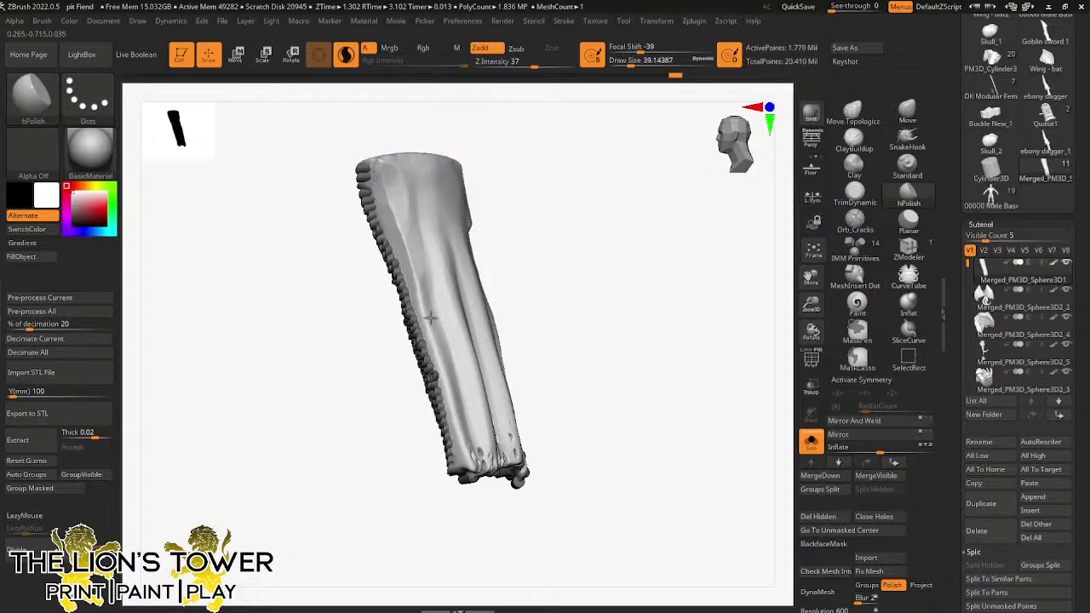
left_click_drag(430, 318, 421, 318)
key("ctrl+z")
mouse_move(624, 326)
left_mouse_down()
mouse_move(571, 343)
mouse_move(506, 333)
left_mouse_up()
key("ctrl+z")
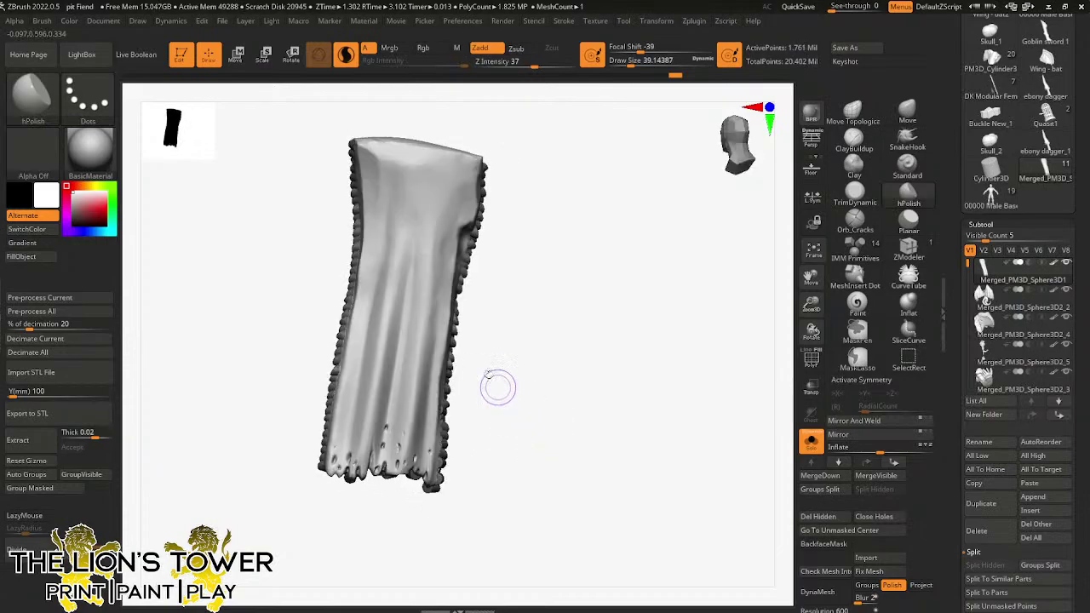
key("ctrl+z")
- Score the torn cloth at the hem below the rings with Orb_Cracks at a draw size of about 27, undoing the last stroke
left_click_drag(694, 336, 693, 263)
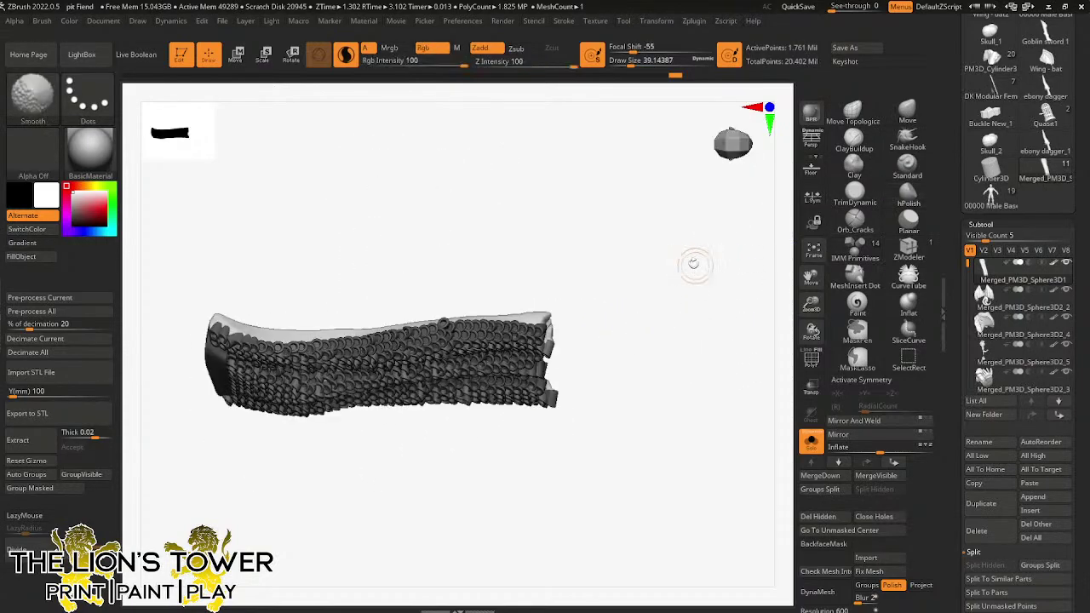
mouse_move(706, 335)
left_mouse_down()
mouse_move(700, 251)
mouse_move(686, 308)
left_mouse_up()
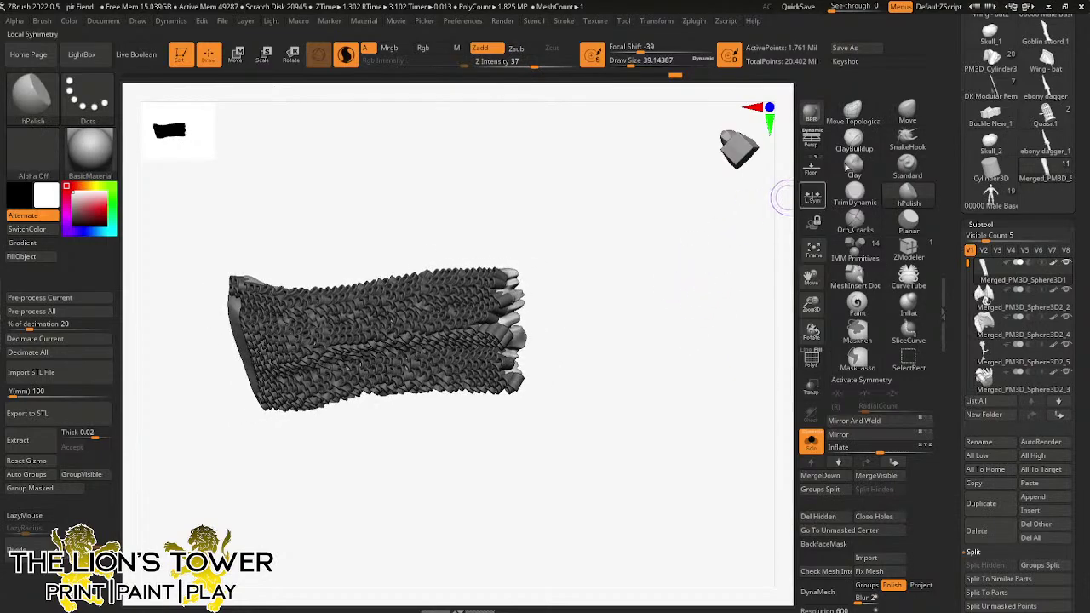
left_click(855, 219)
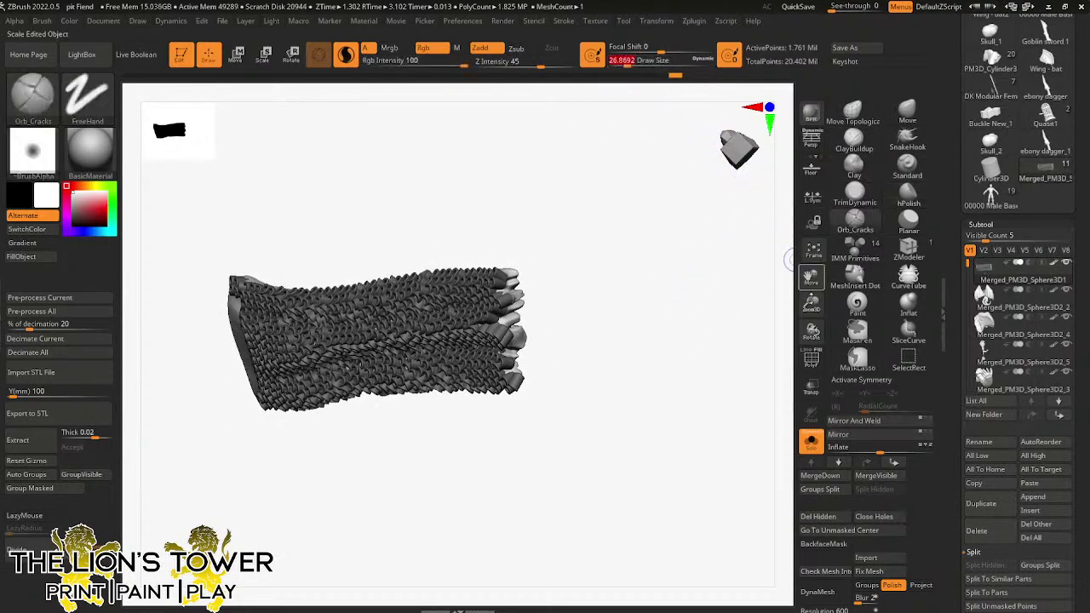
left_click_drag(810, 302, 587, 241)
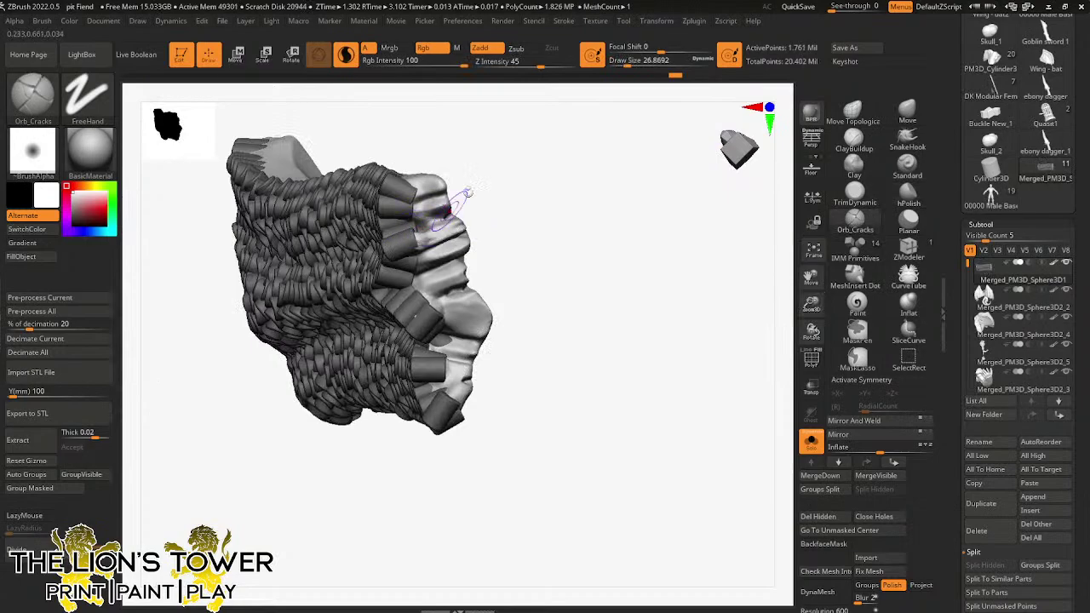
left_click_drag(450, 195, 475, 175)
mouse_move(535, 138)
left_mouse_down()
mouse_move(540, 231)
mouse_move(562, 230)
left_mouse_up()
key("ctrl+z")
- Punch two small holes into the folds on the back of the cloth, well above the torn hem
mouse_move(810, 303)
left_mouse_down()
mouse_move(804, 272)
mouse_move(945, 249)
left_mouse_up()
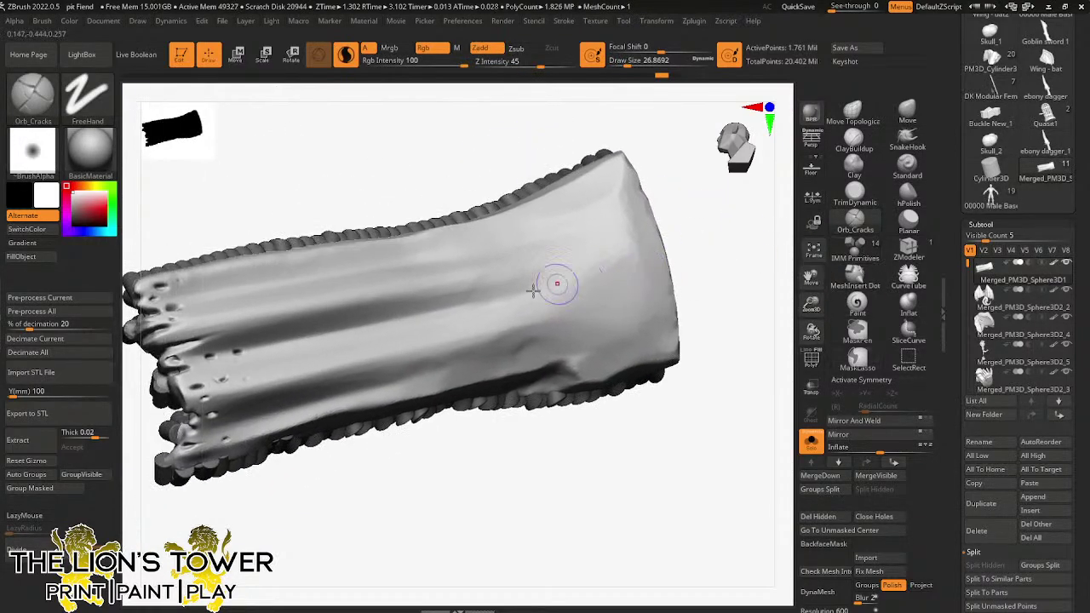
left_click(332, 315)
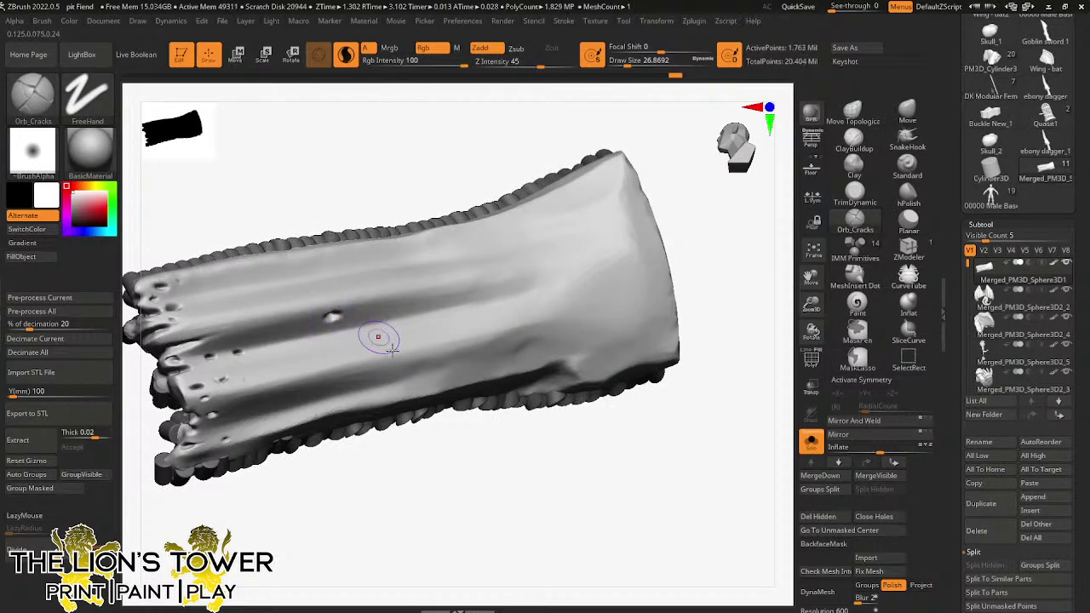
left_click_drag(557, 471, 718, 387)
- Pull the corner and middle tatters of the cloth's hem downward with the Move brush at a draw size of about 71
left_click_drag(811, 304, 883, 119)
mouse_move(753, 333)
left_mouse_down()
mouse_move(682, 340)
mouse_move(659, 374)
mouse_move(635, 376)
mouse_move(654, 360)
left_mouse_up()
left_click(907, 111)
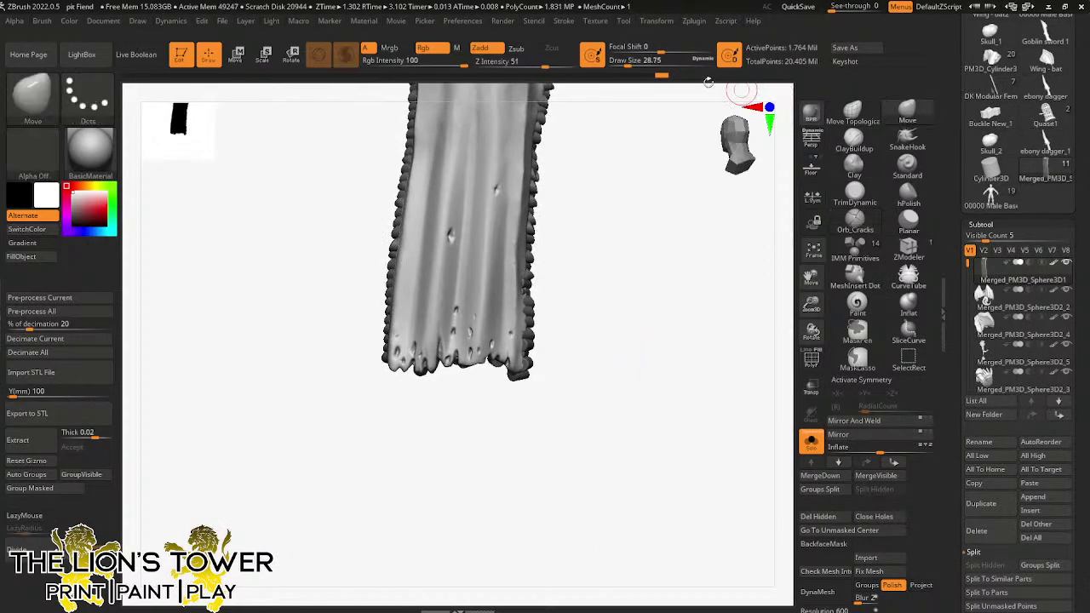
left_click(638, 64)
mouse_move(473, 364)
left_mouse_down()
mouse_move(472, 375)
mouse_move(509, 388)
left_mouse_up()
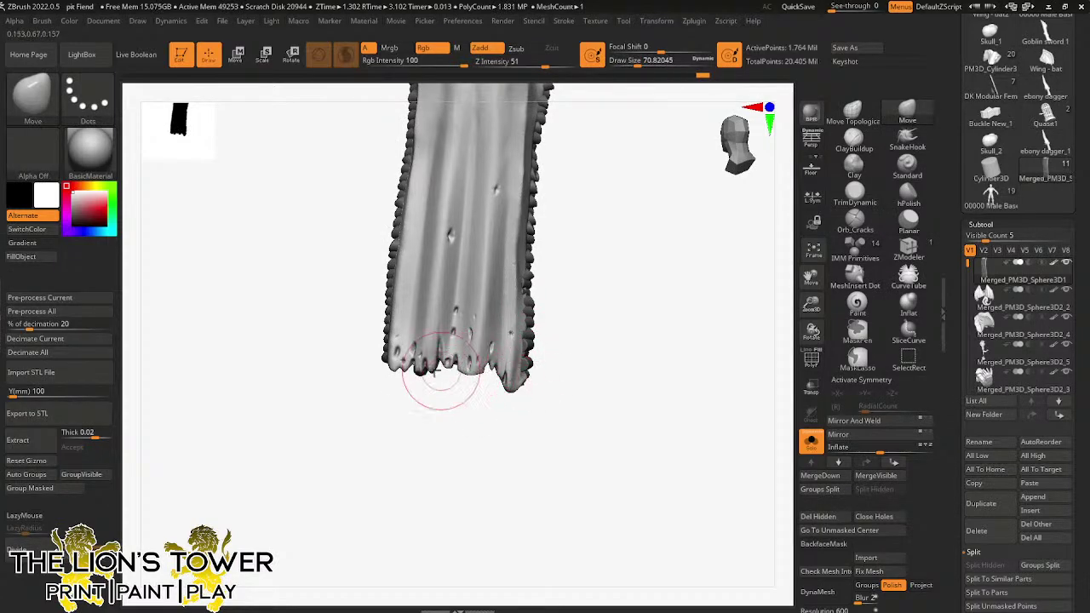
left_click_drag(426, 384, 576, 397)
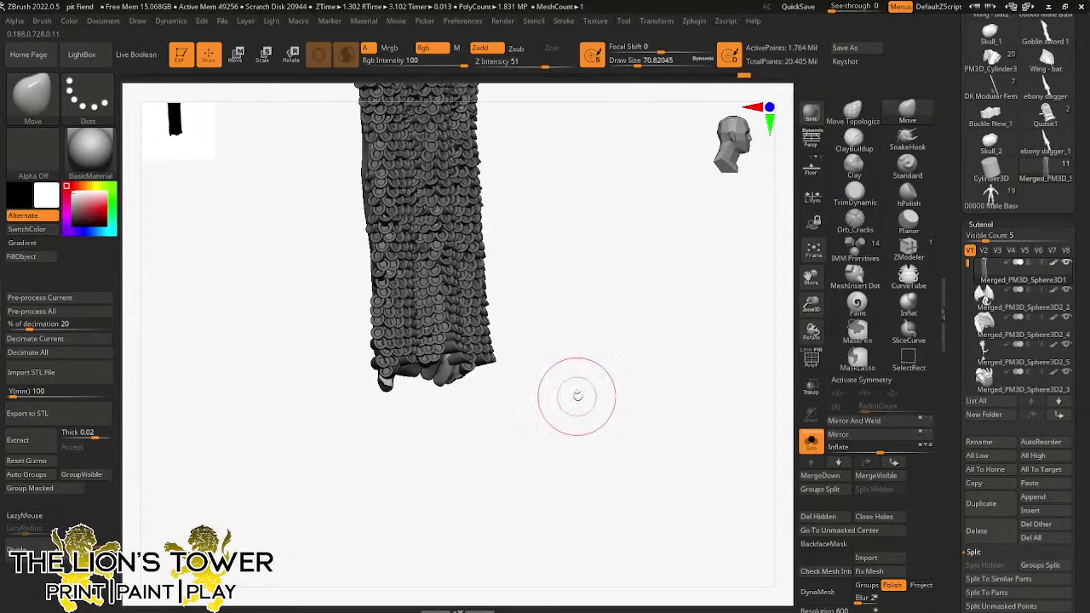
- Turn off solo display and examine the chainmail panel on the complete pit fiend from the front
left_click(577, 395, "ctrl")
left_click_drag(687, 382, 693, 413)
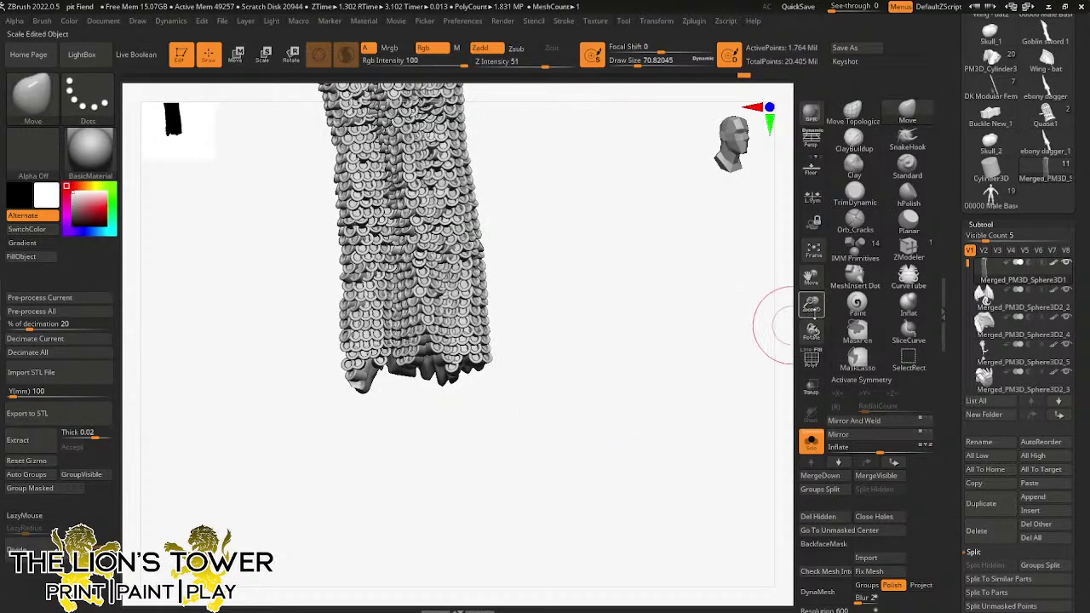
left_click_drag(811, 305, 811, 366)
left_click(811, 442)
left_click(736, 352, "ctrl")
left_click(736, 352, "ctrl")
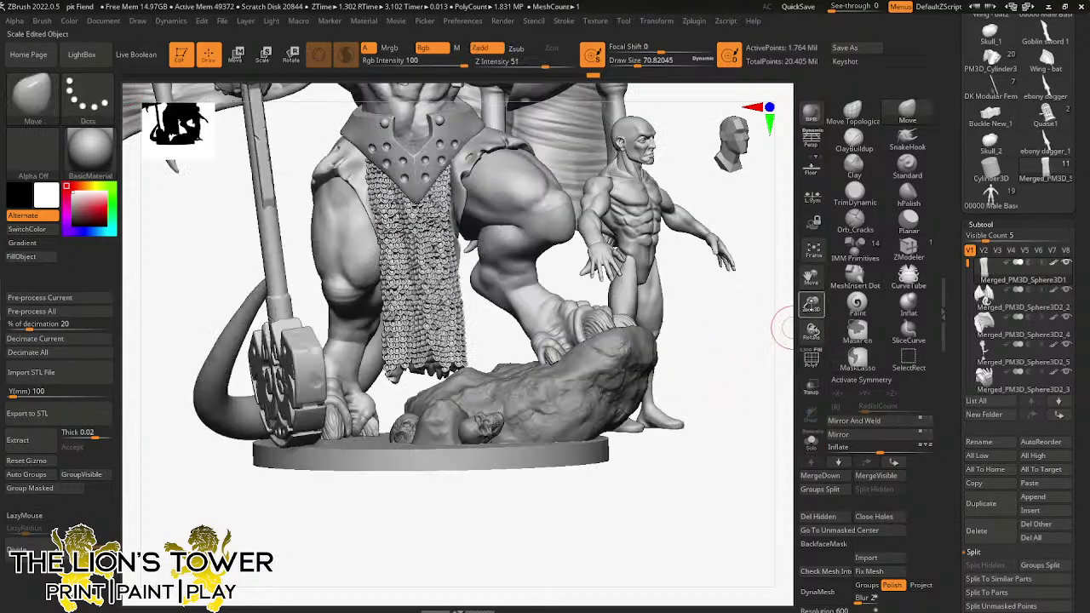
left_click_drag(810, 305, 807, 282)
left_click_drag(810, 277, 781, 352)
left_click_drag(760, 328, 660, 274)
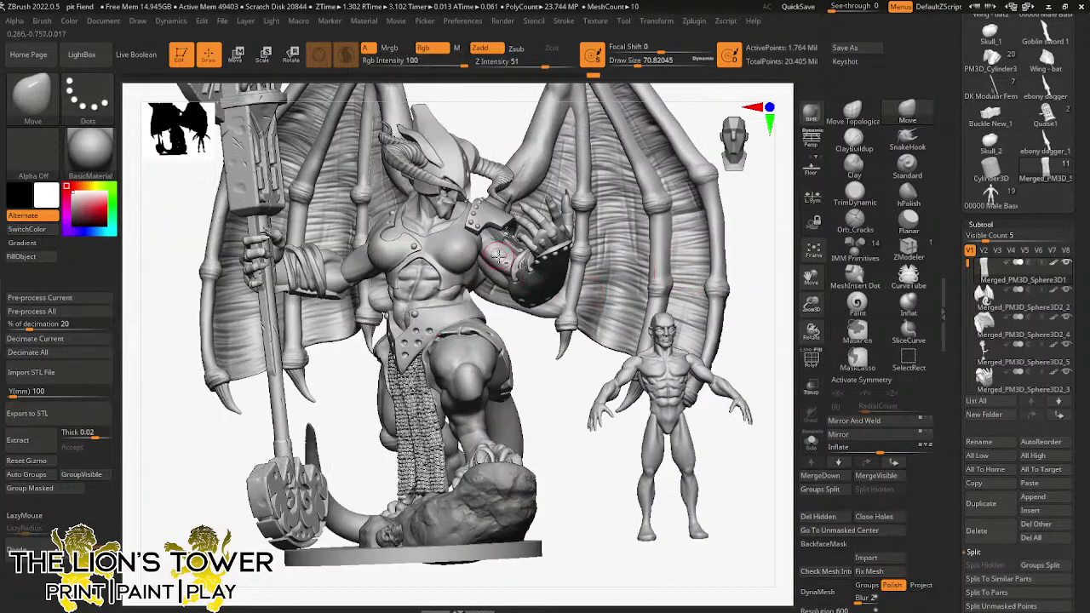
- Select the raised arm's subtool and save the project over the existing pit Fiend.zpr
left_click(500, 256, "alt")
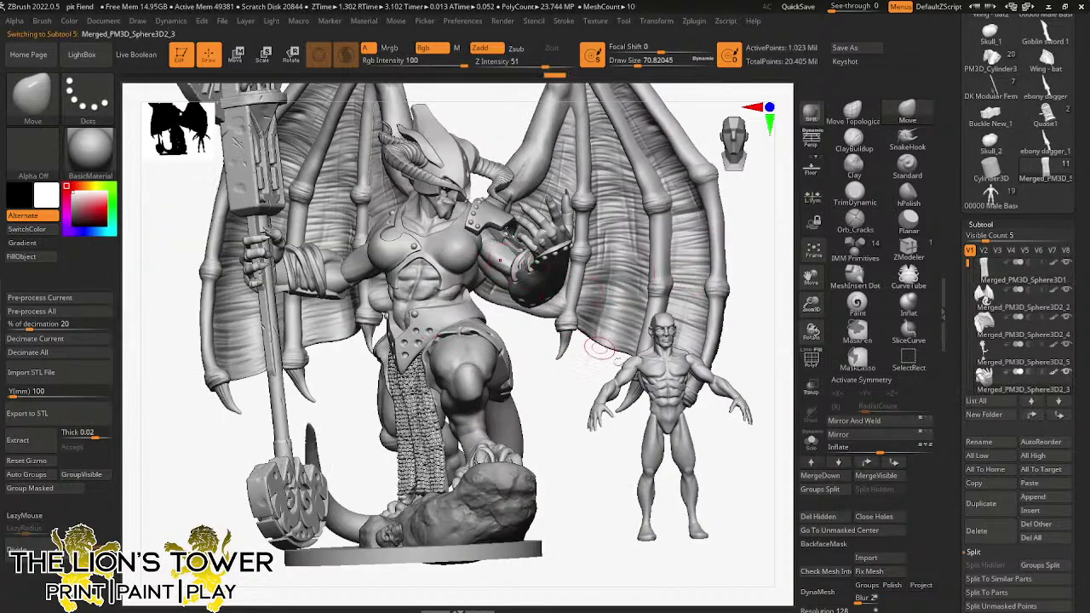
key("ctrl")
key("ctrl+s")
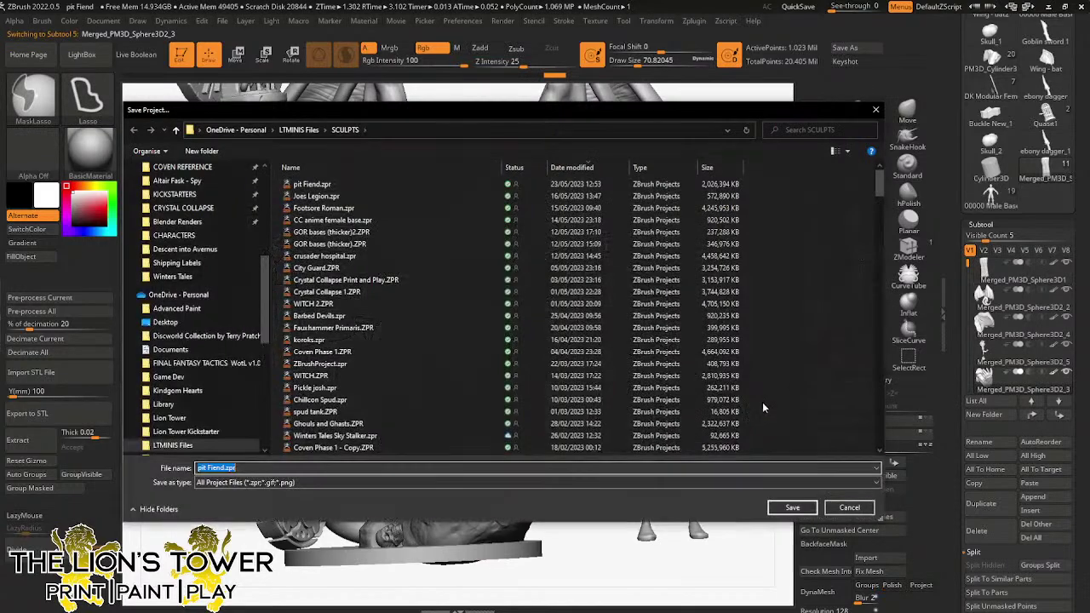
left_click(792, 509)
left_click(569, 301)
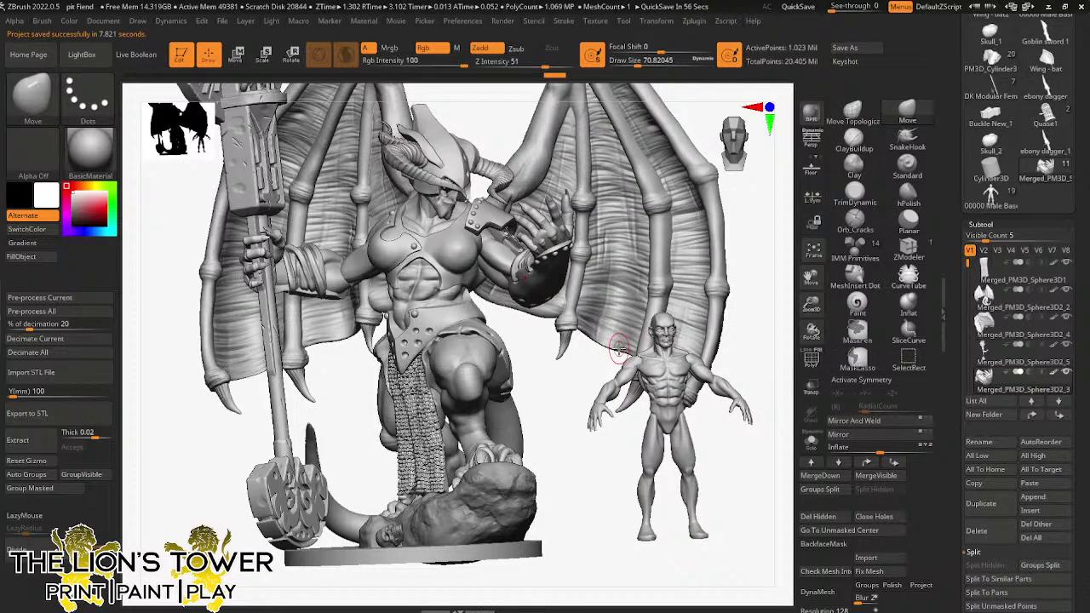
- Isolate and restore parts of the raised arm's subtool to check which pieces it contains
mouse_move(557, 372)
left_mouse_down()
mouse_move(599, 379)
mouse_move(647, 338)
left_mouse_up()
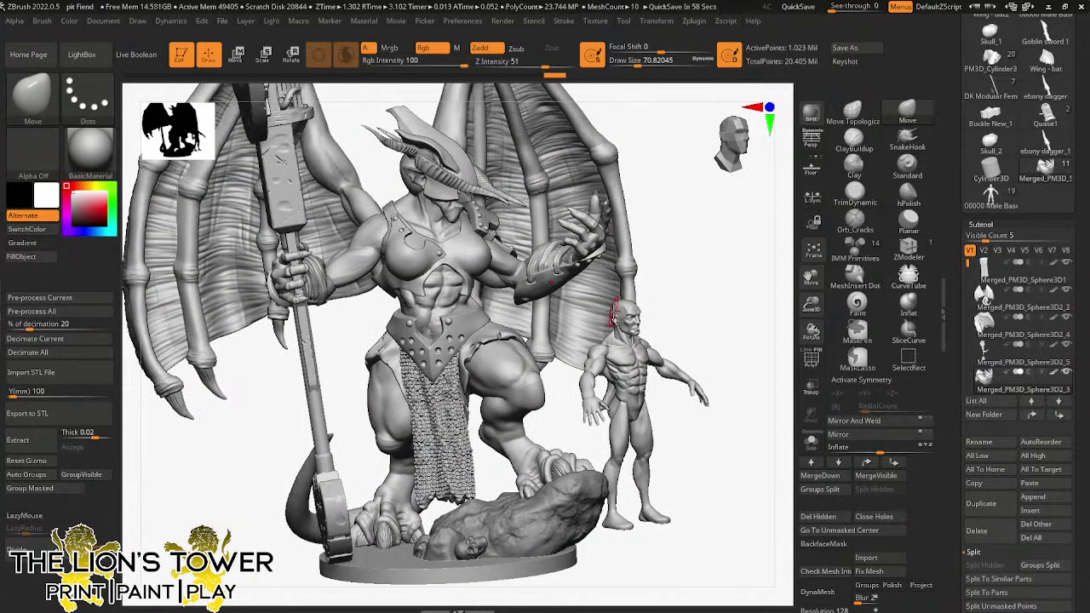
left_click_drag(742, 298, 699, 312, "alt")
left_click(553, 394, "ctrl+shift")
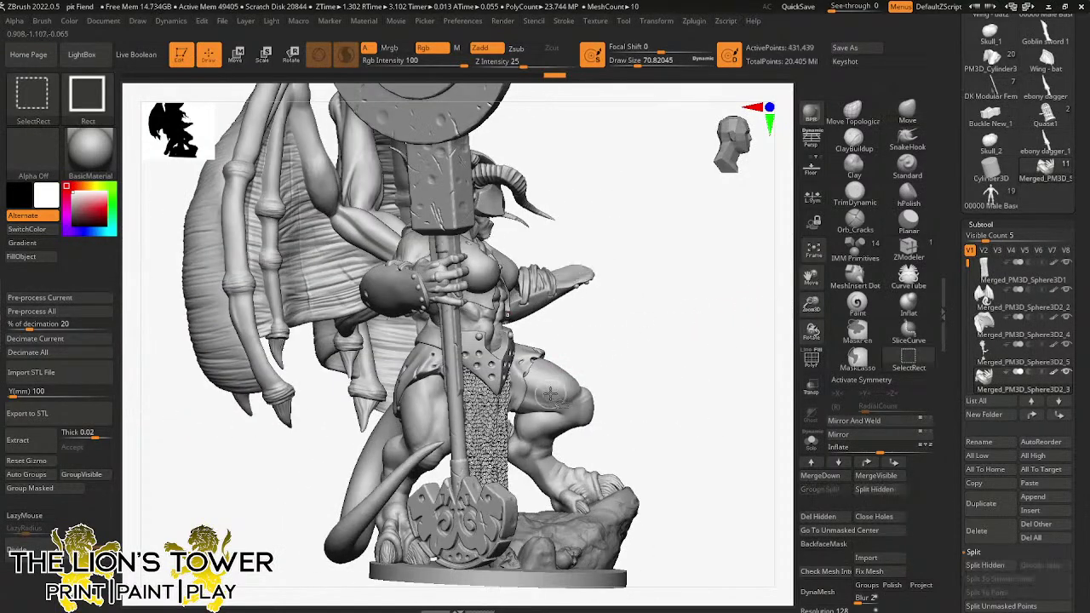
left_click(553, 394, "ctrl+shift")
left_click(682, 338, "ctrl+shift")
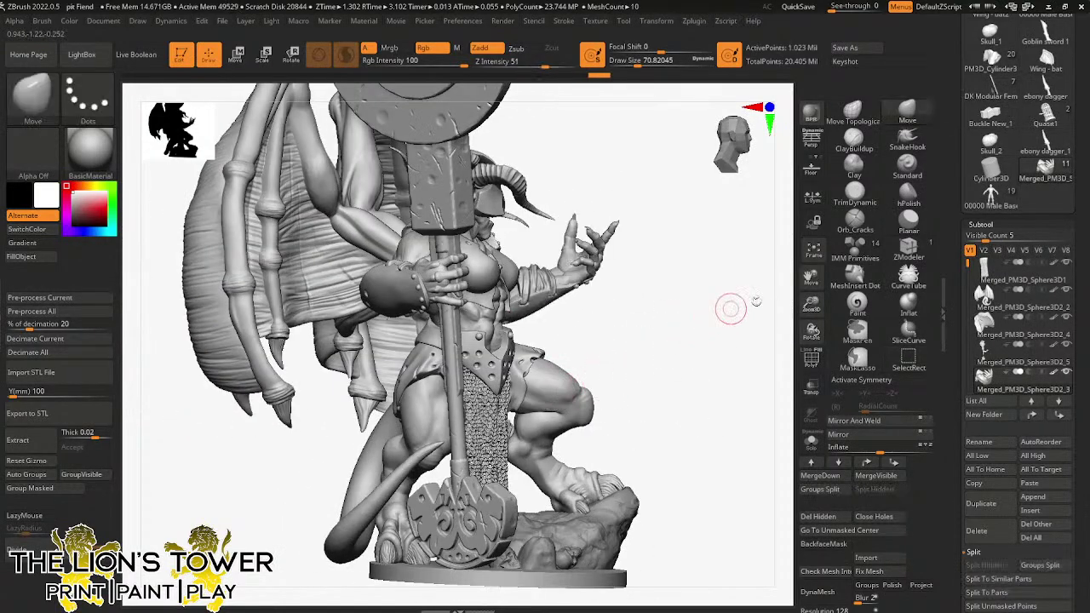
left_click(810, 443)
left_click(811, 443)
- Select the pit fiend's body subtool and move it down one place, directly above the hammer subtool
mouse_move(1003, 388)
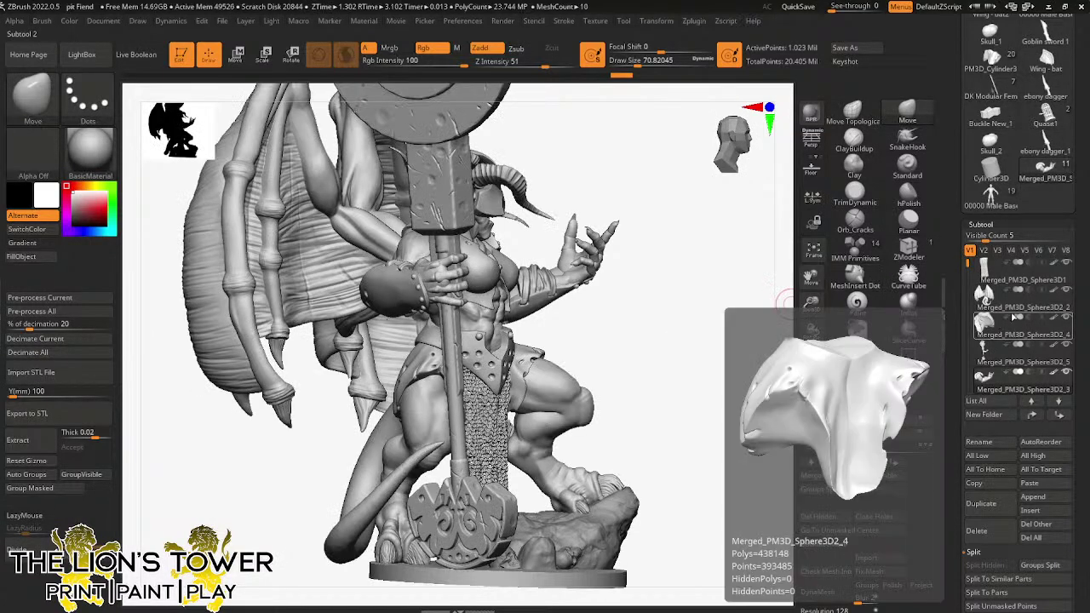
mouse_move(994, 364)
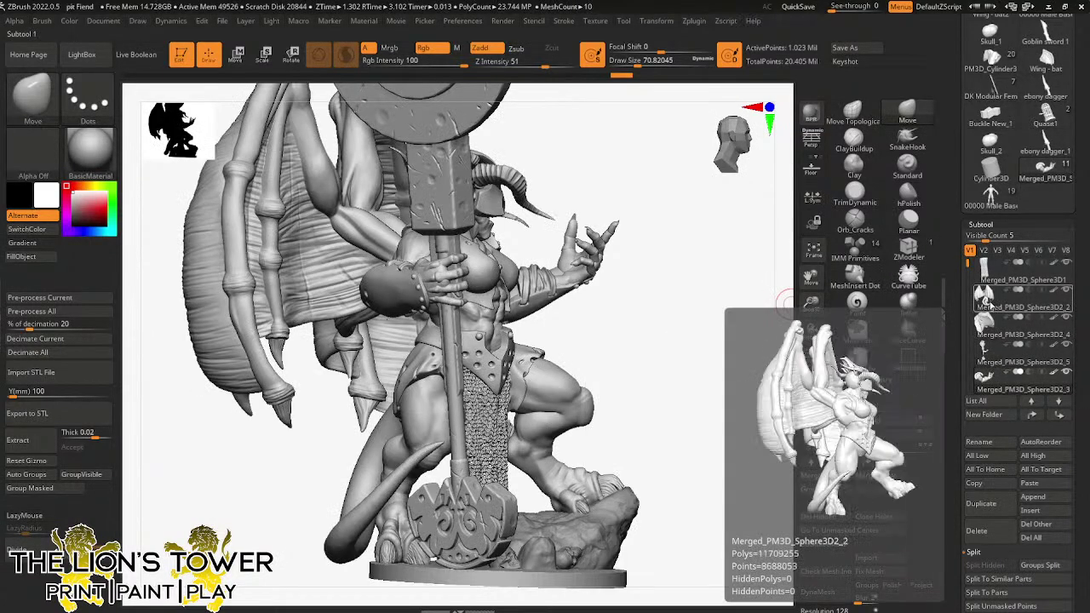
left_click(991, 305)
mouse_move(990, 335)
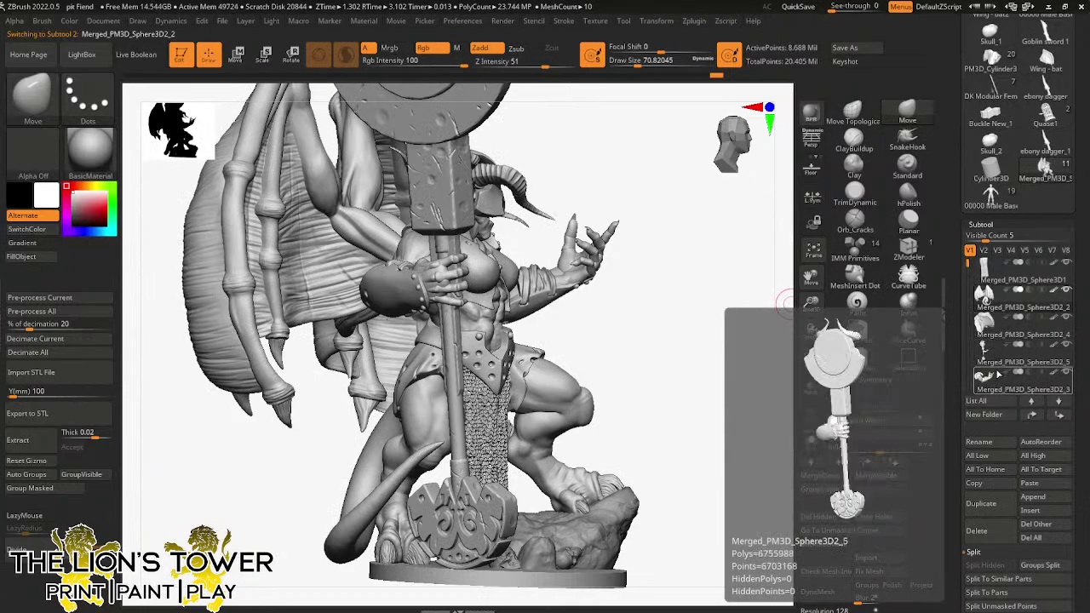
left_click(1059, 415)
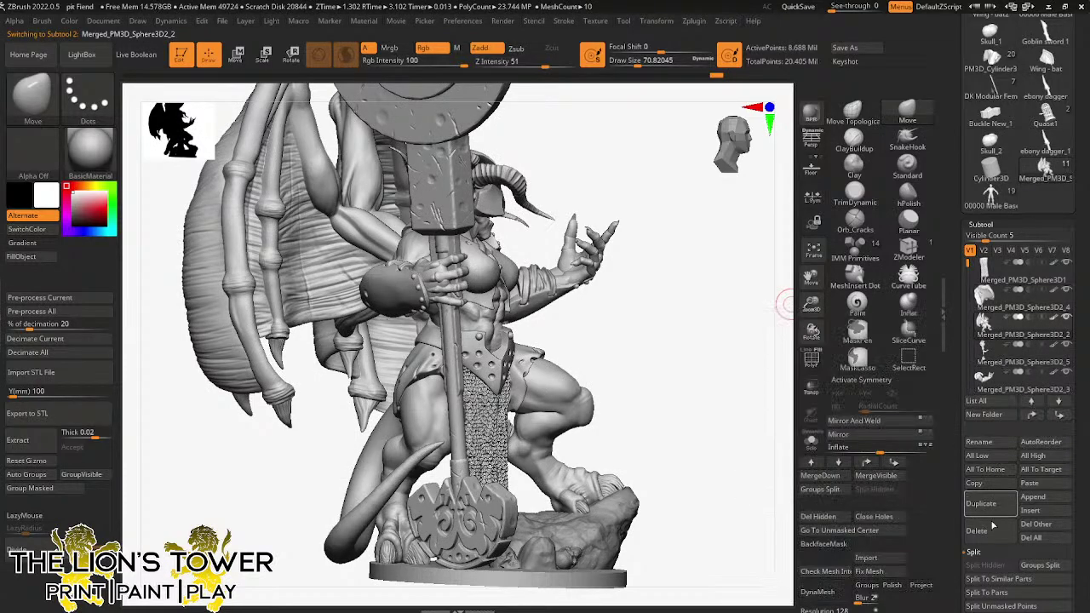
- Merge the body subtool down with the hammer subtool and the raised arm's subtool, accepting that each merge cannot be undone
left_click_drag(954, 529, 954, 423)
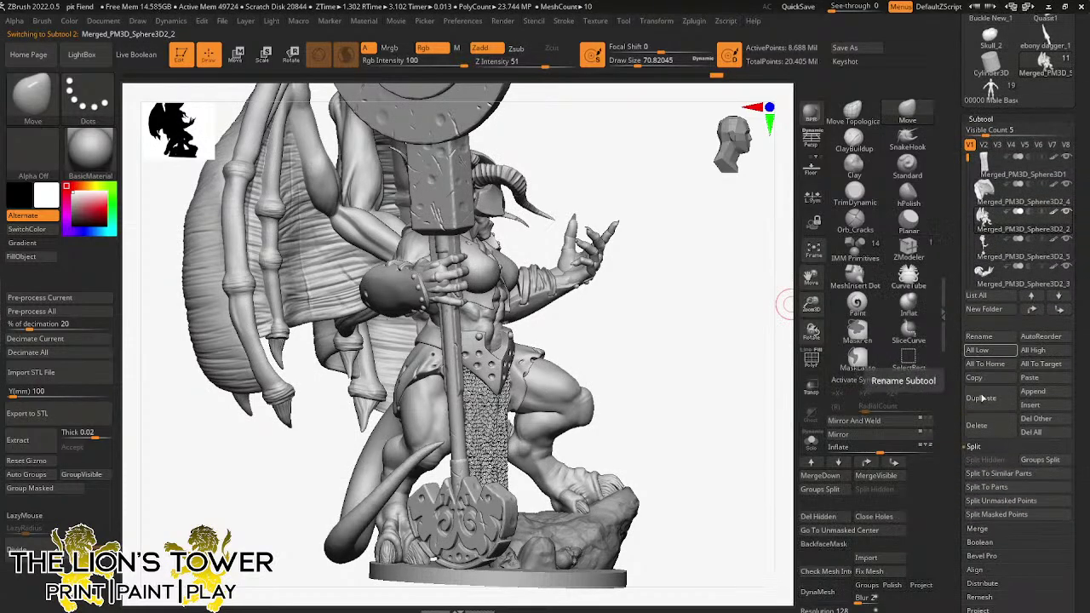
left_click(976, 528)
left_click(985, 473)
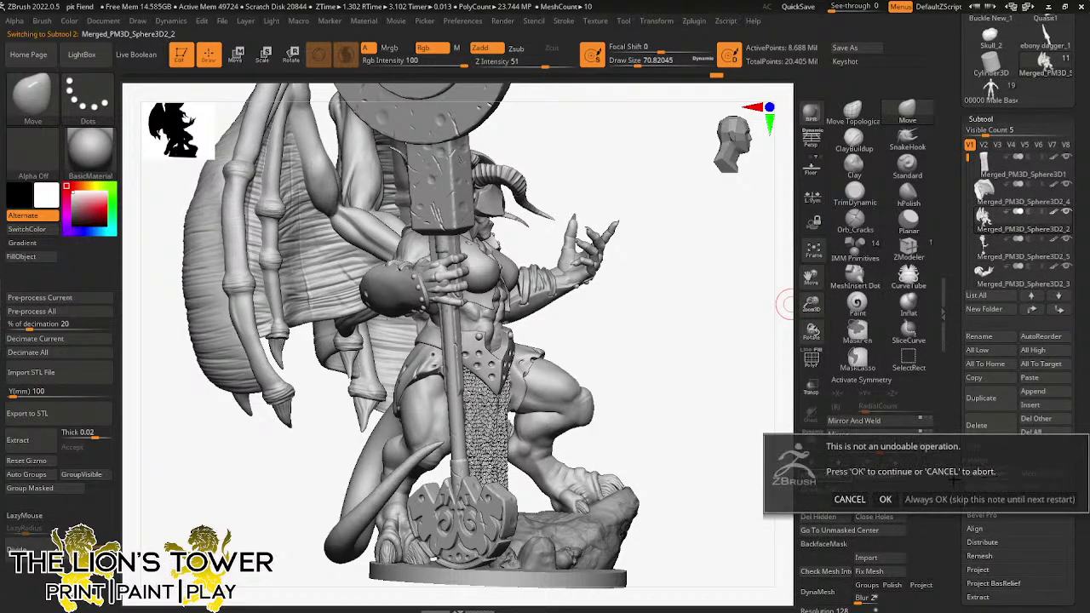
left_click(885, 498)
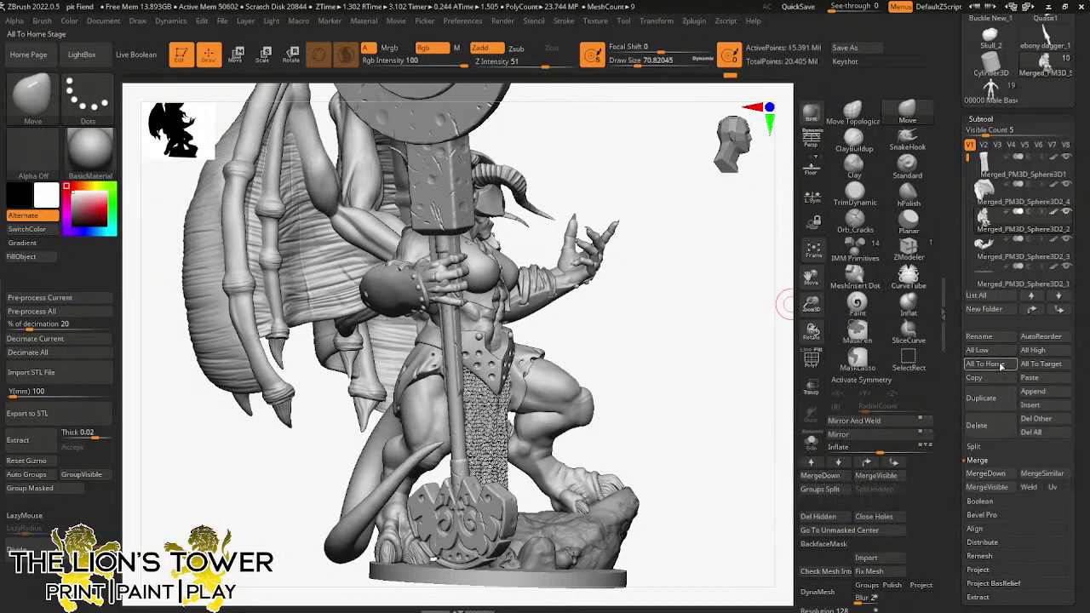
left_click(819, 475)
left_click(885, 502)
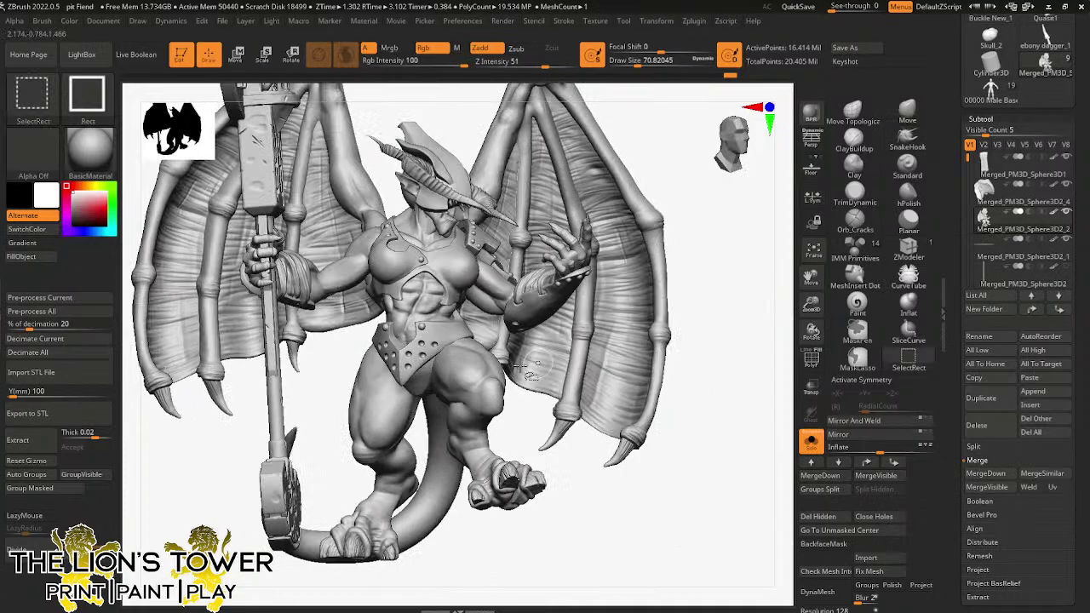
left_click(421, 385, "ctrl+shift")
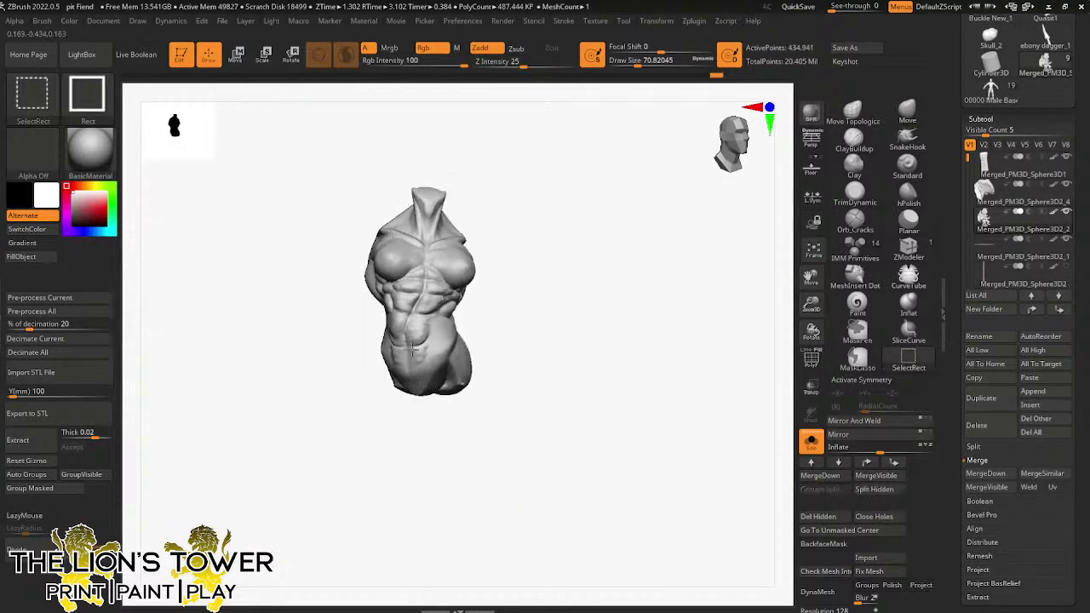
left_click(412, 350, "ctrl+shift")
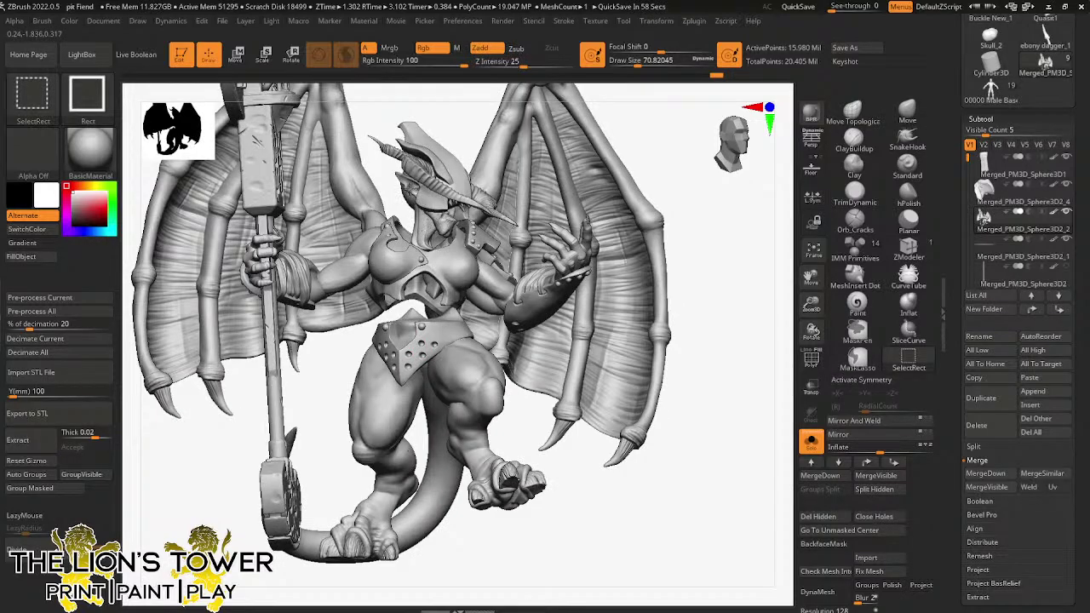
left_click(412, 189, "ctrl+alt+shift")
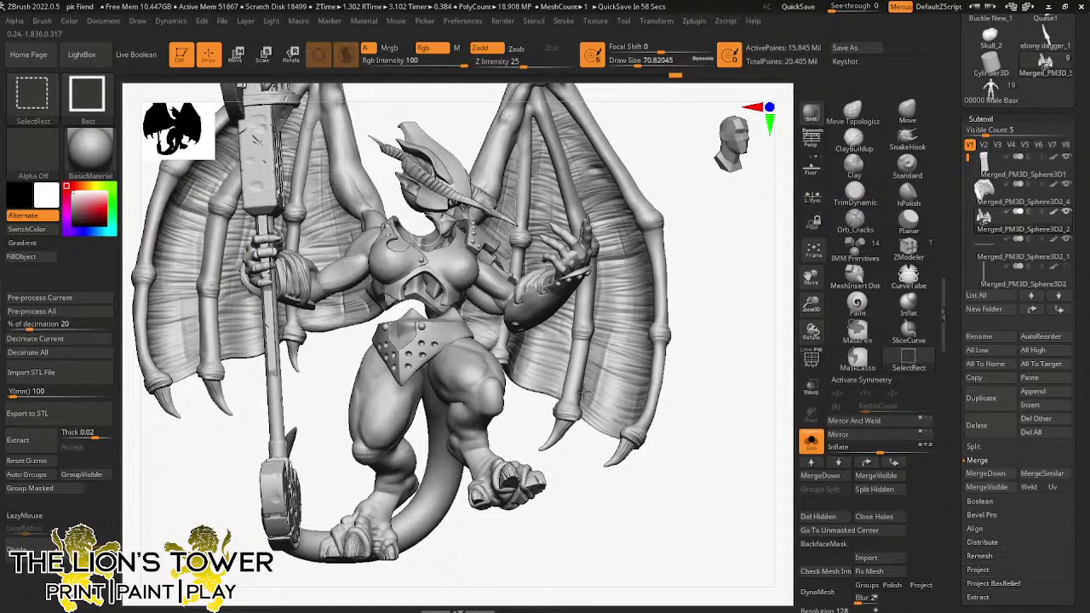
key("ctrl+z")
key("ctrl+z")
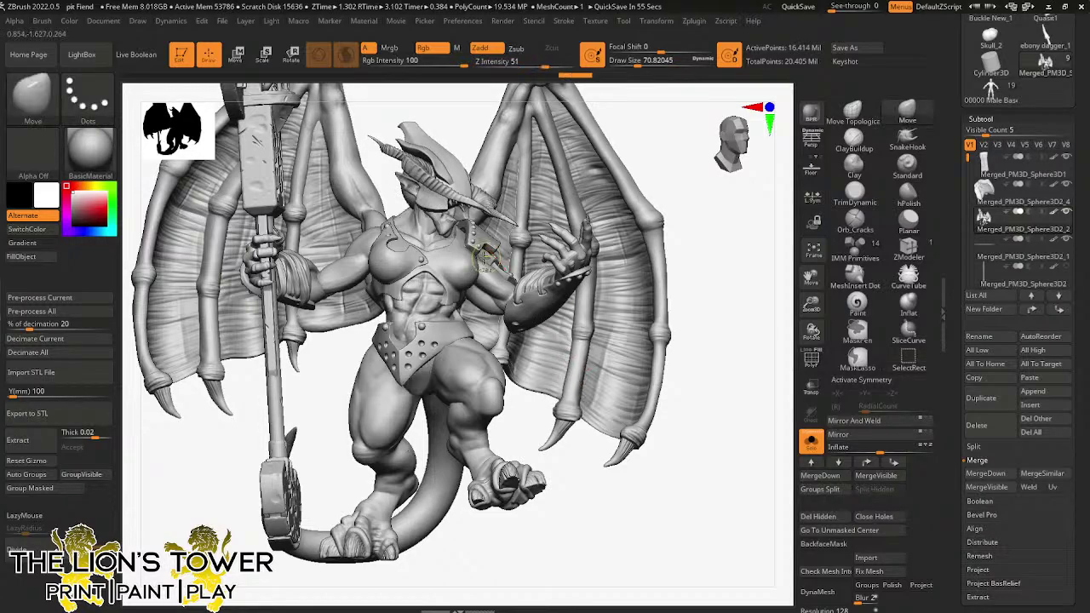
left_click(526, 271, "ctrl+shift")
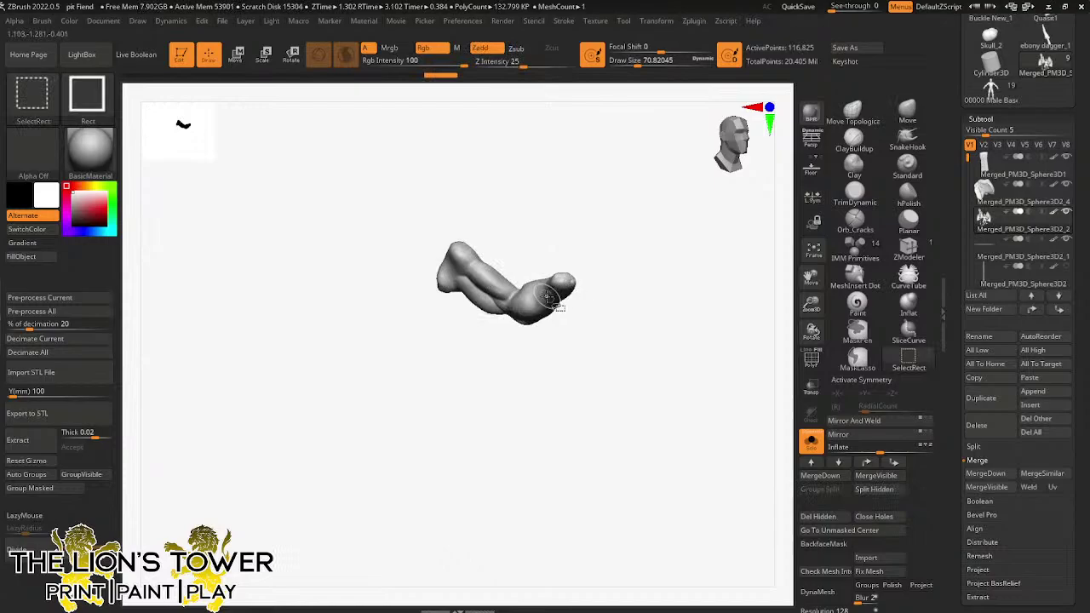
left_click(655, 420, "ctrl+shift")
key("ctrl+z")
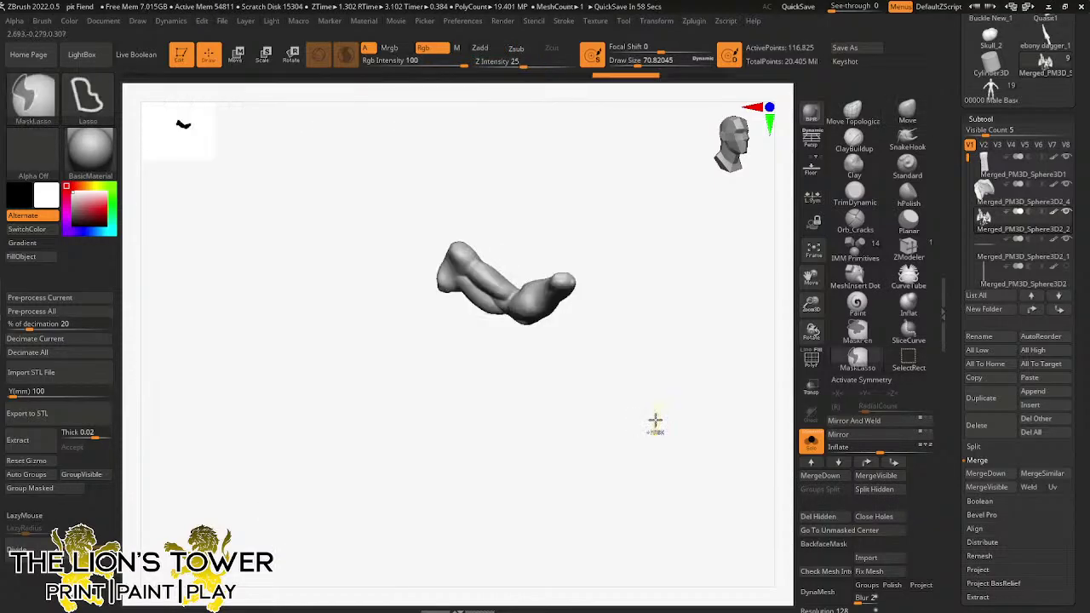
left_click(654, 419, "ctrl+shift")
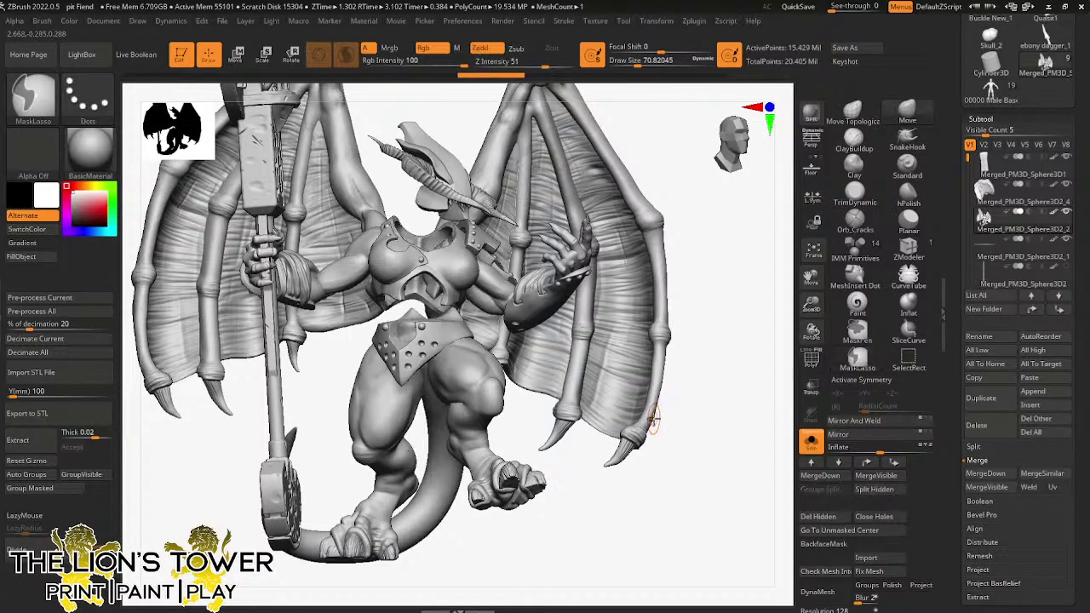
- Hide the polygroups of the pit fiend's bare torso, arms and legs, keeping the armour pieces visible
key("ctrl+shift")
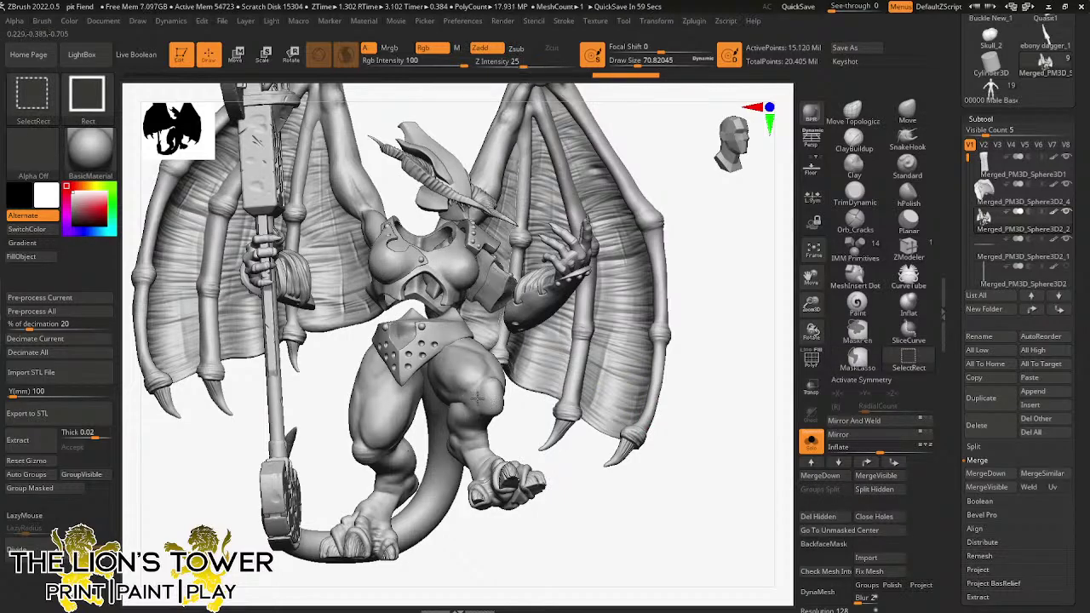
left_click(459, 379, "ctrl+alt+shift")
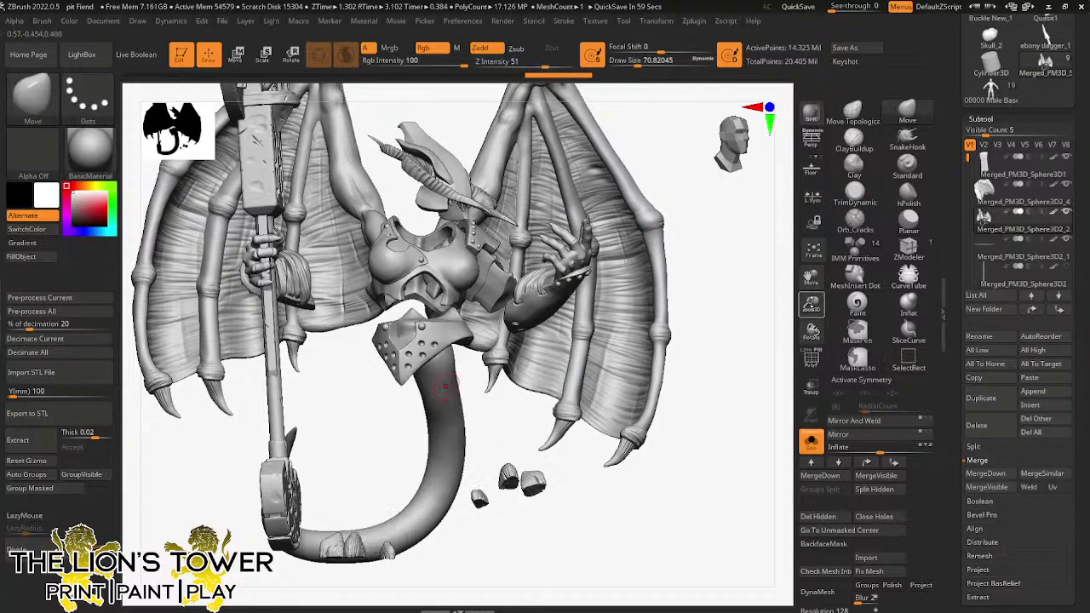
- Hide the polygroups of the horns around the pit fiend's head, one after another, and the tail
left_click_drag(812, 306, 813, 335)
left_click_drag(807, 272, 812, 348)
mouse_move(758, 311)
left_mouse_down()
mouse_move(781, 280)
mouse_move(722, 312)
mouse_move(707, 306)
left_mouse_up()
key("ctrl+shift")
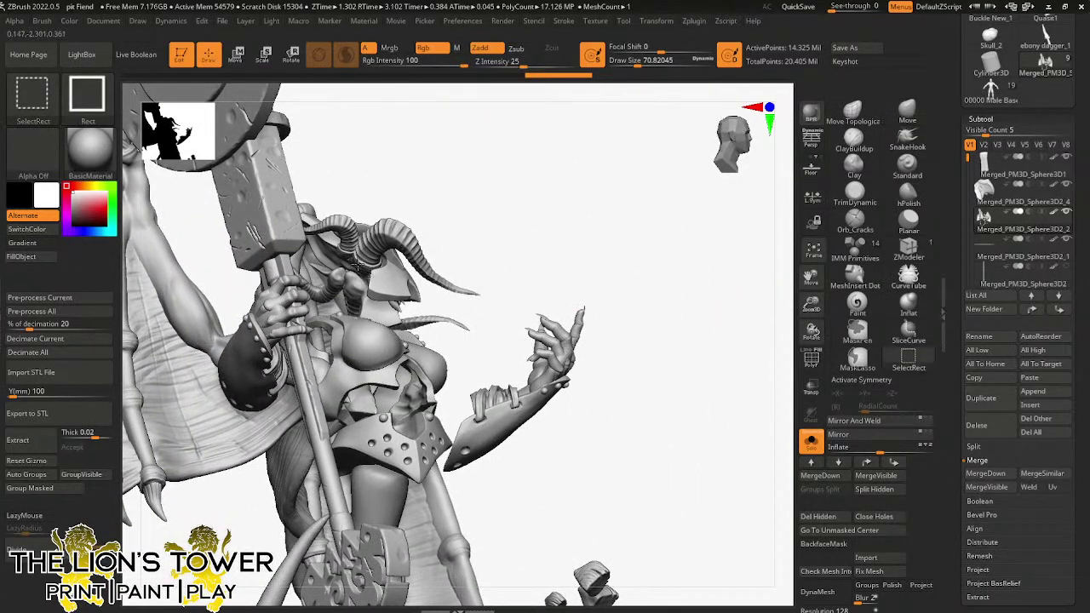
left_click(358, 264, "ctrl+shift")
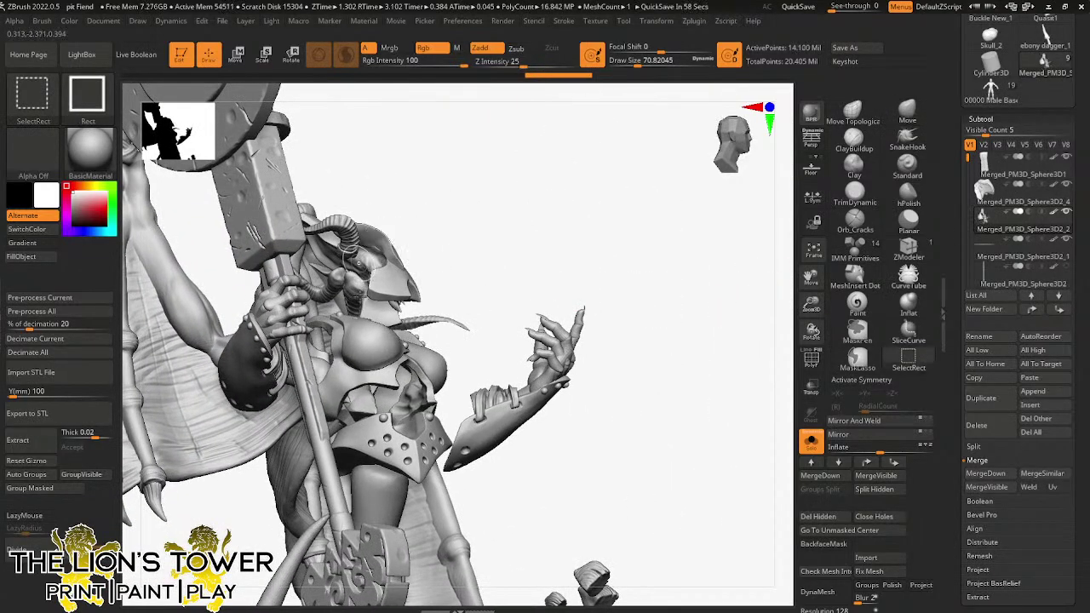
left_click(354, 284, "ctrl+alt+shift")
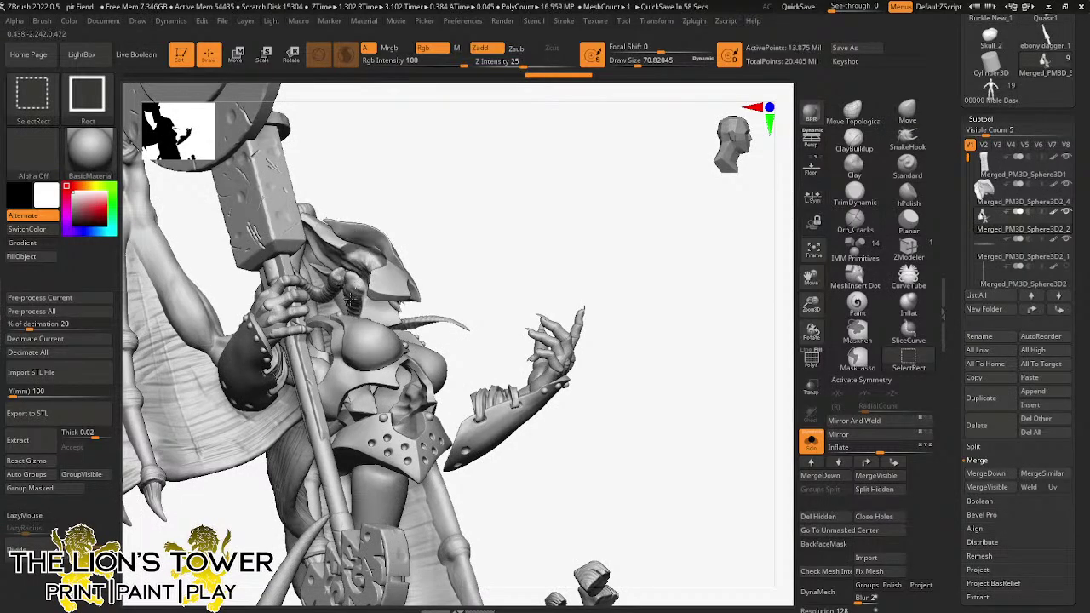
left_click(350, 300, "ctrl+alt+shift")
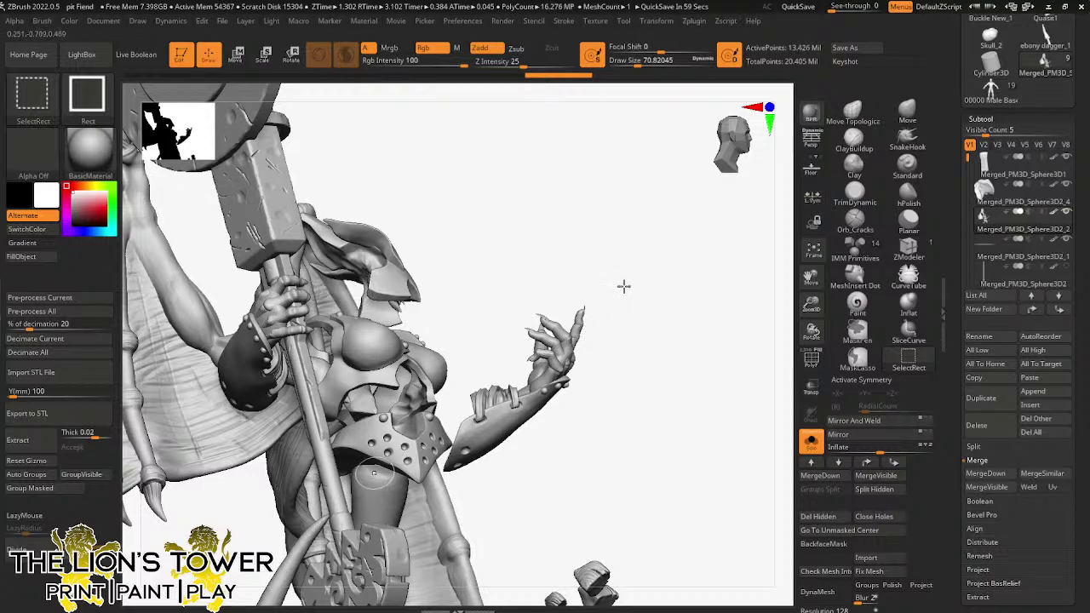
- Hide the skin polygroups of the open hand's thumb and palm above the bracer
left_click_drag(622, 286, 643, 314)
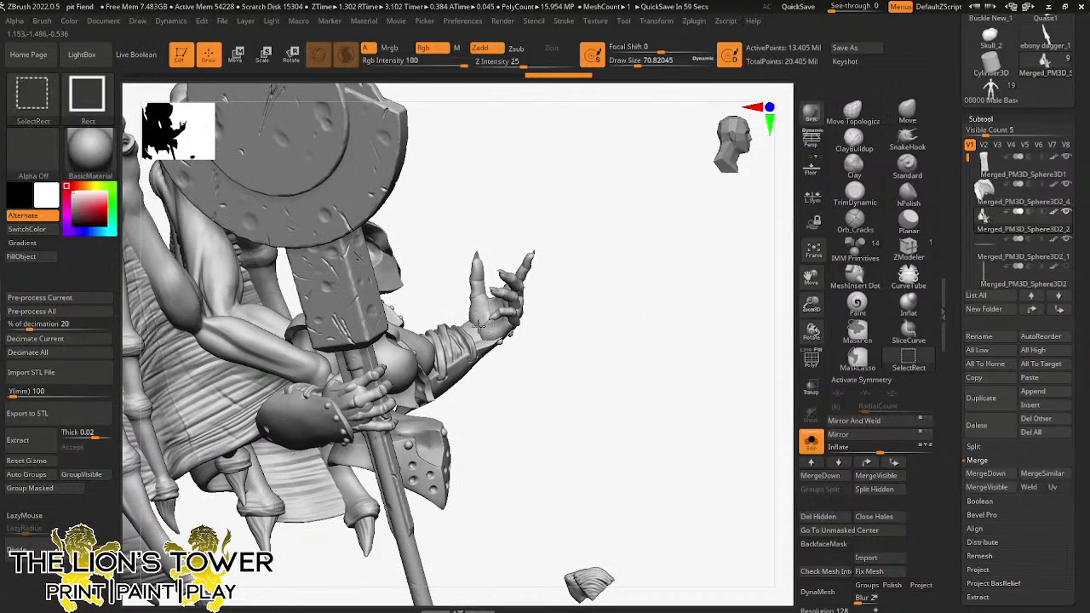
left_click(496, 328, "ctrl+shift")
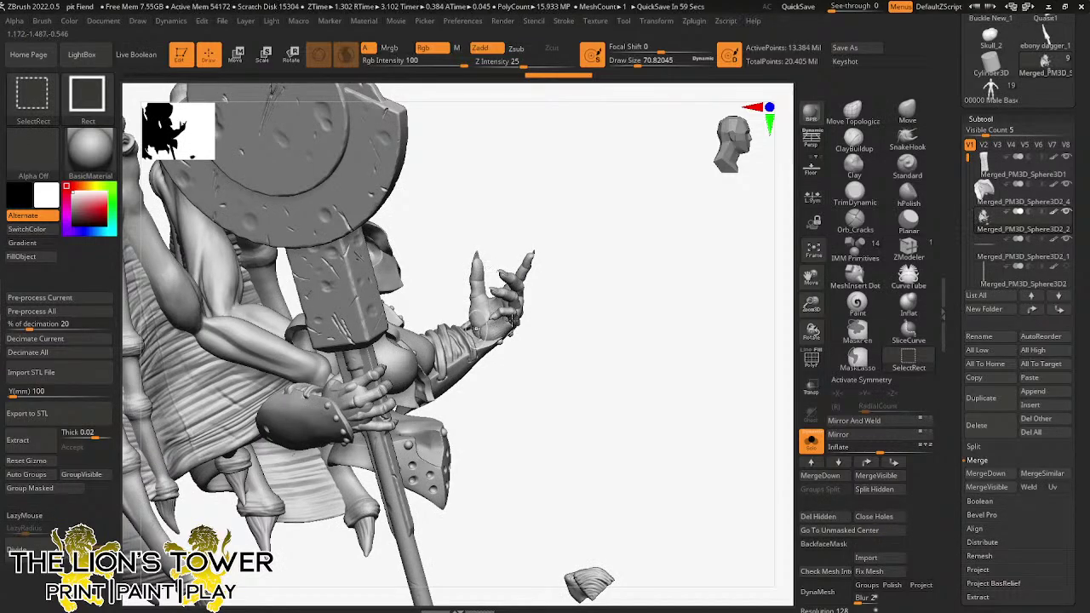
left_click(498, 324, "ctrl+alt+shift")
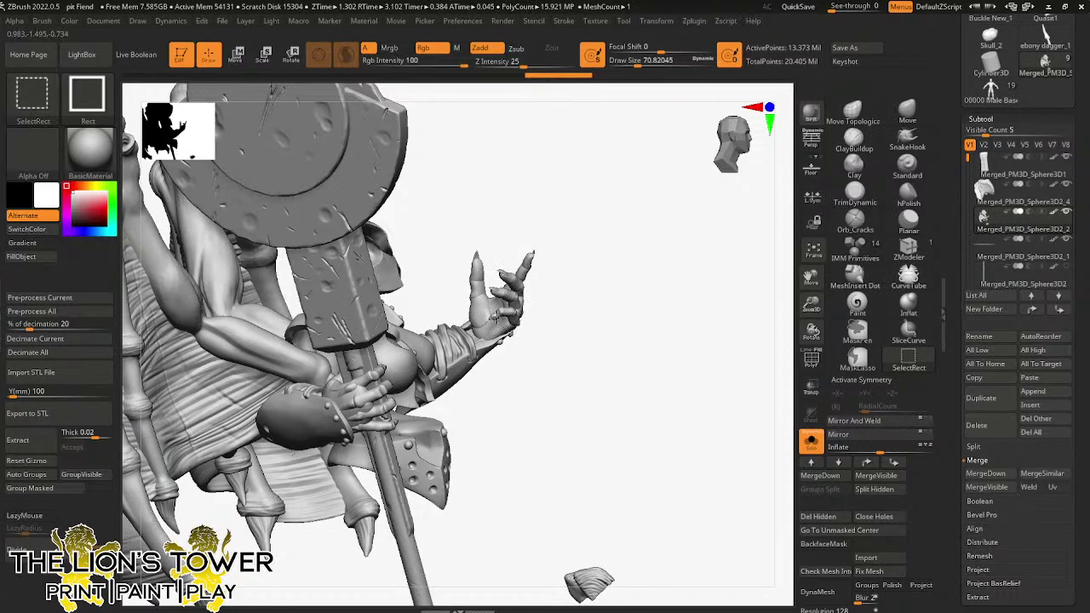
left_click(491, 322, "ctrl+alt+shift")
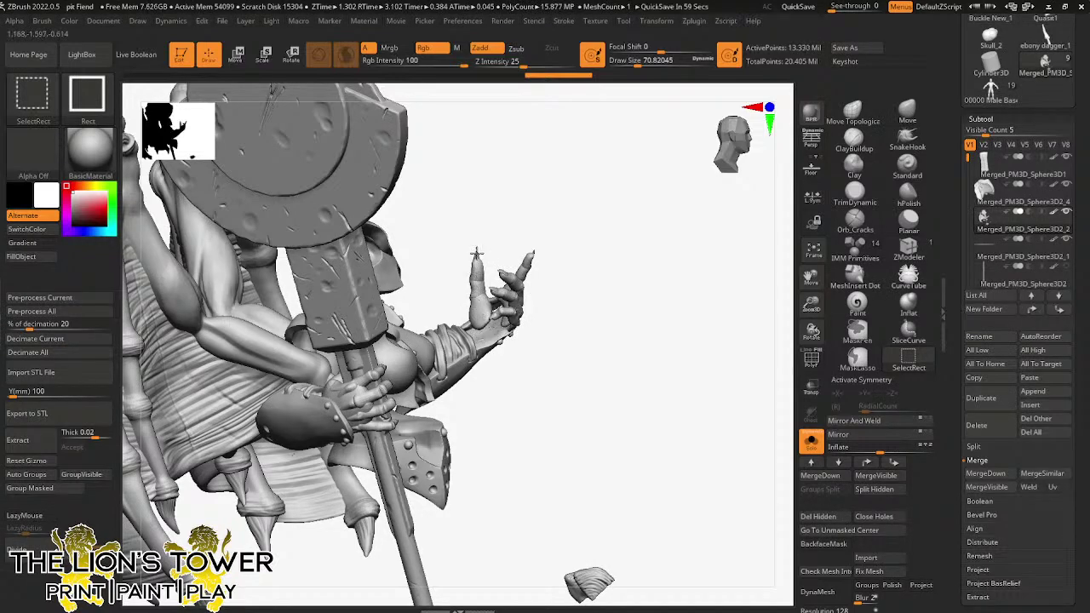
left_click(500, 308, "ctrl+alt+shift")
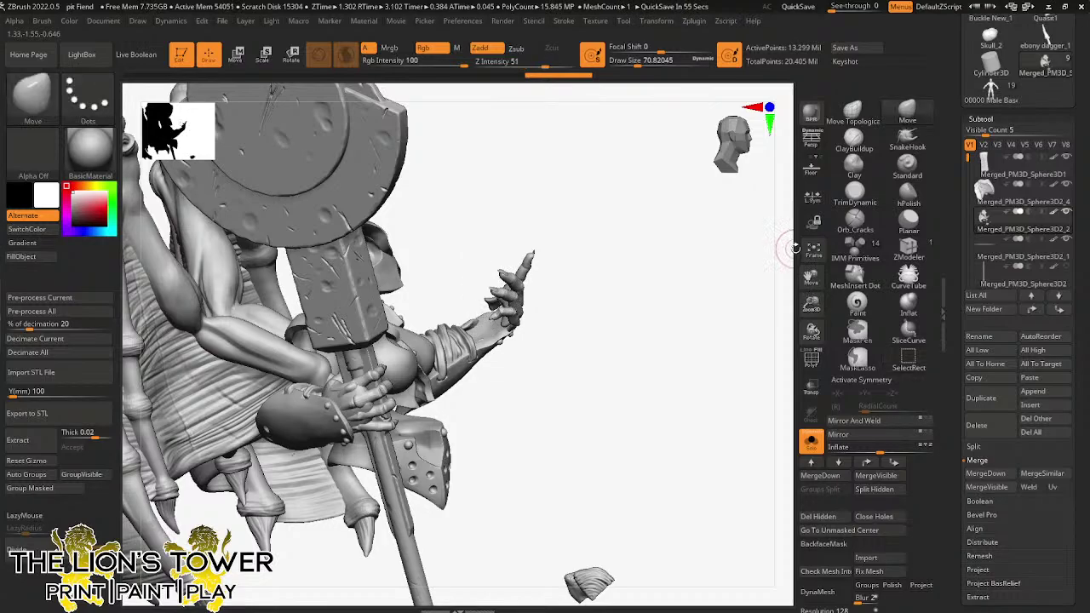
mouse_move(812, 304)
left_mouse_down()
mouse_move(717, 362)
mouse_move(647, 384)
mouse_move(469, 380)
left_mouse_up()
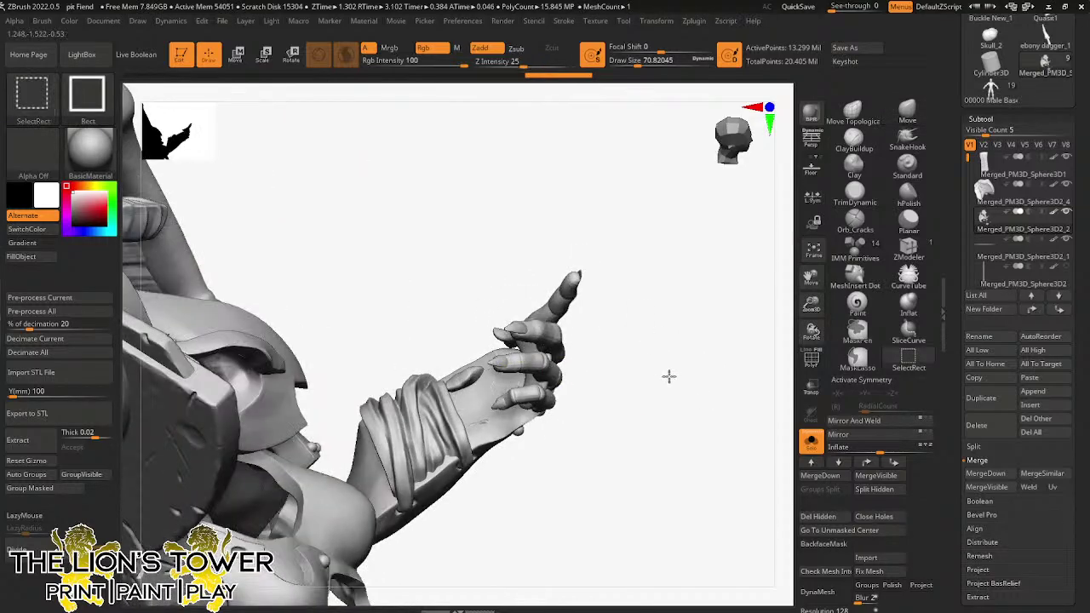
mouse_move(667, 379)
left_mouse_down()
mouse_move(664, 366)
mouse_move(572, 324)
mouse_move(537, 349)
left_mouse_up()
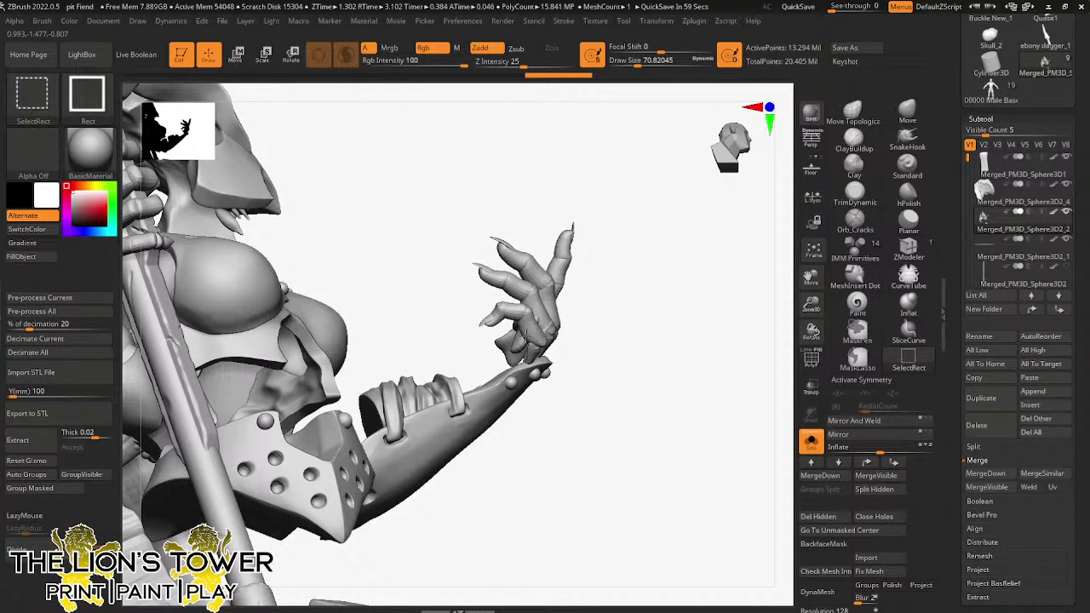
- Hide the raised open hand's polygroups piece by piece, covering the palm, thumb and all clawed fingers beyond the forearm guard
left_click(548, 326, "ctrl+shift")
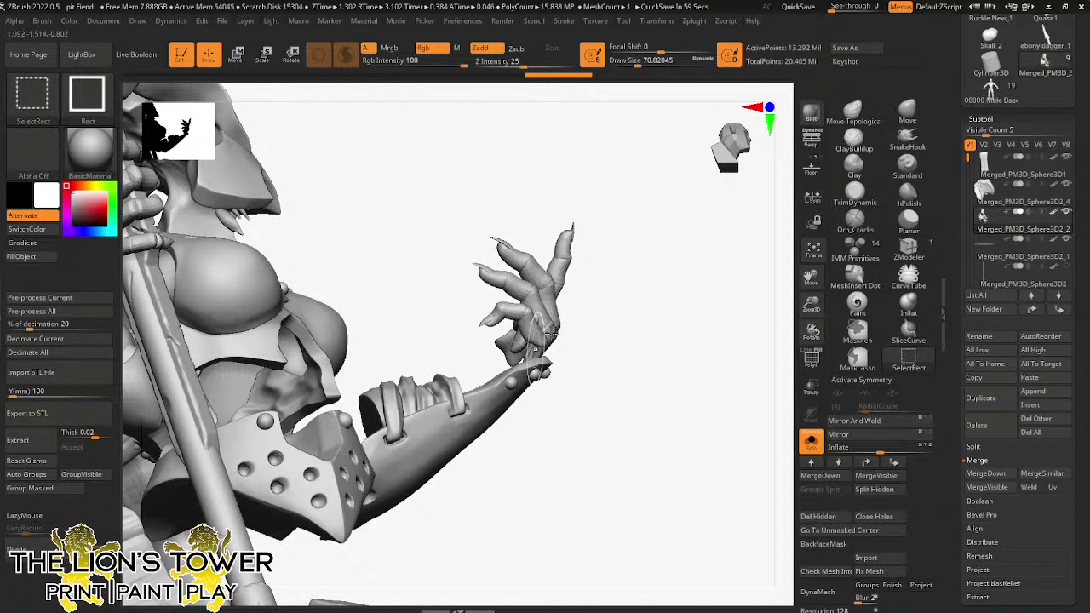
left_click(531, 305, "ctrl+alt+shift")
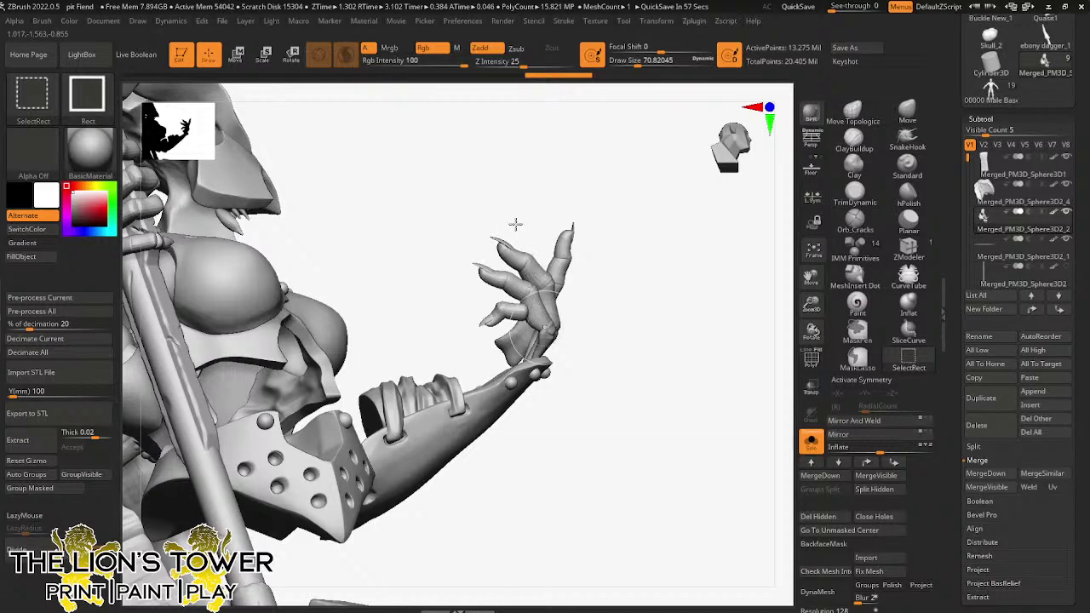
left_click(529, 331, "ctrl+alt+shift")
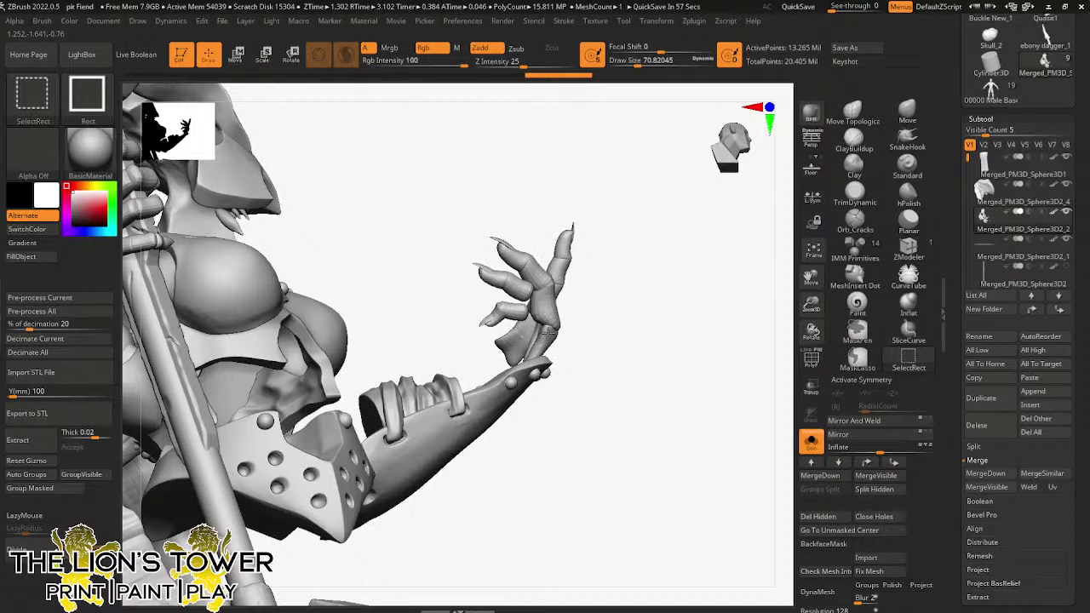
left_click(546, 333, "ctrl+alt+shift")
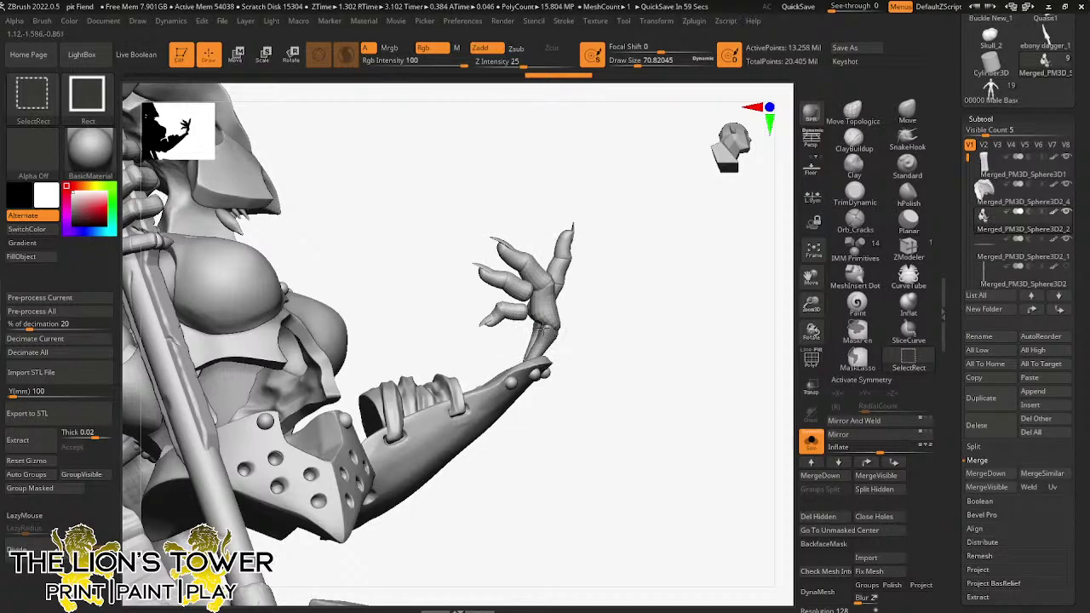
left_click(543, 318, "ctrl+alt+shift")
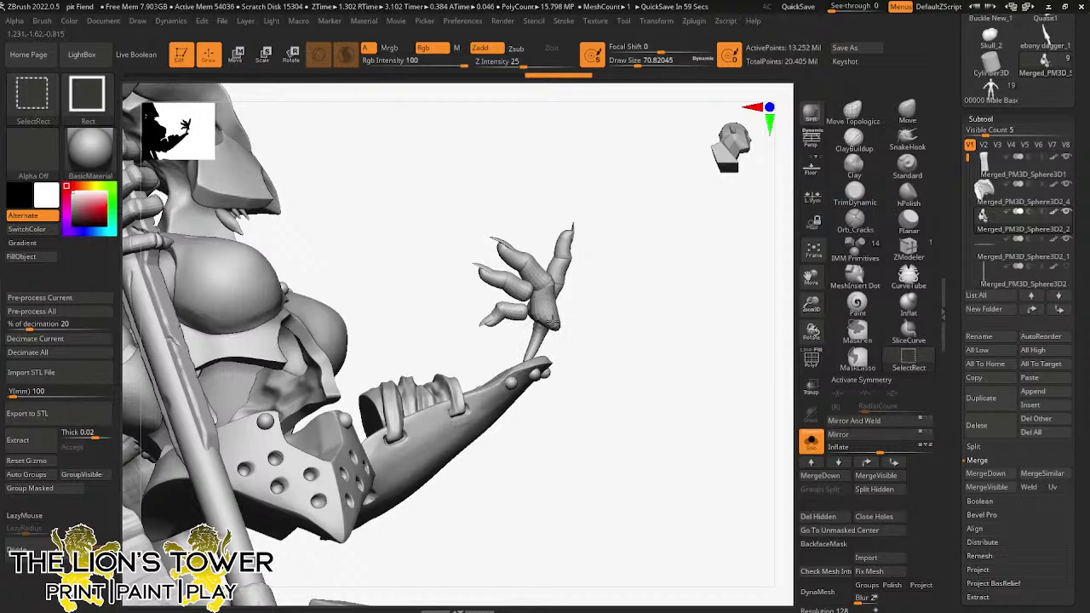
left_click(549, 310, "ctrl+alt+shift")
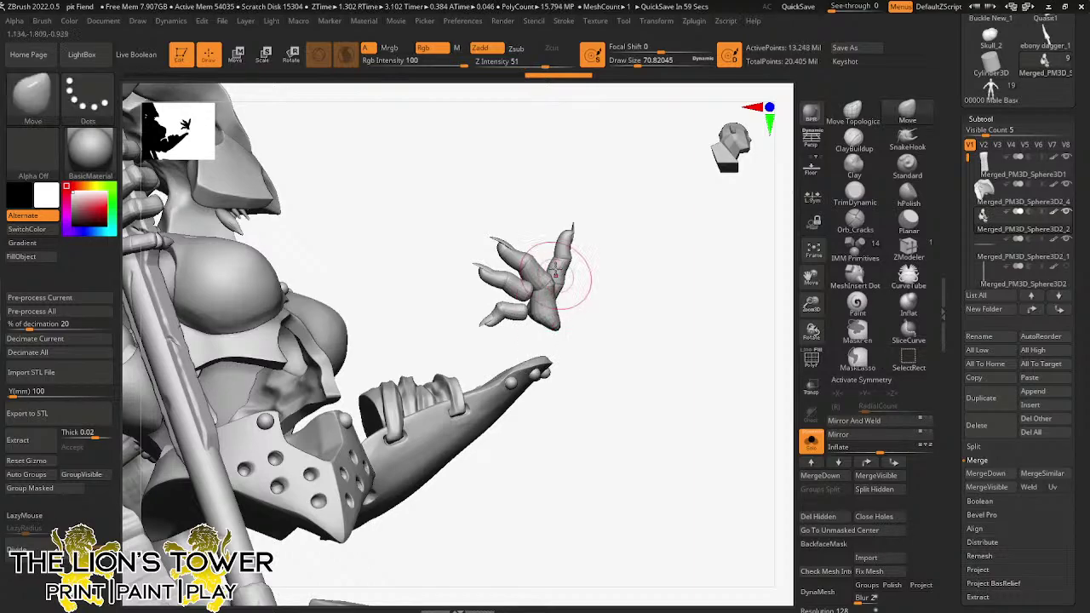
left_click_drag(457, 201, 607, 343, "ctrl+shift")
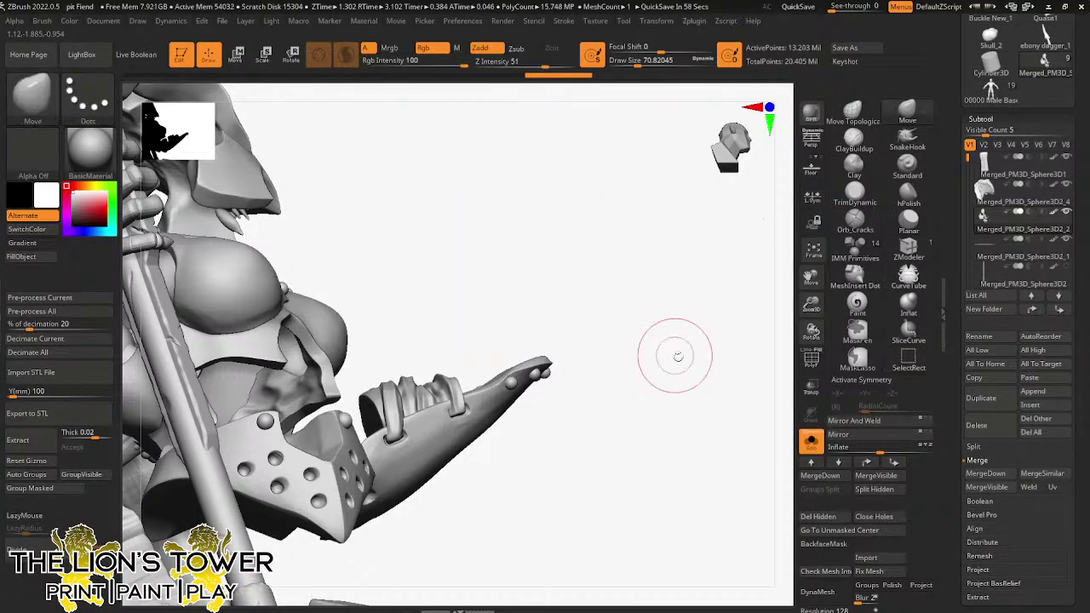
- Hide the thumb's tip, claw and base segments on the hand gripping the hammer shaft
left_click_drag(679, 364, 762, 308)
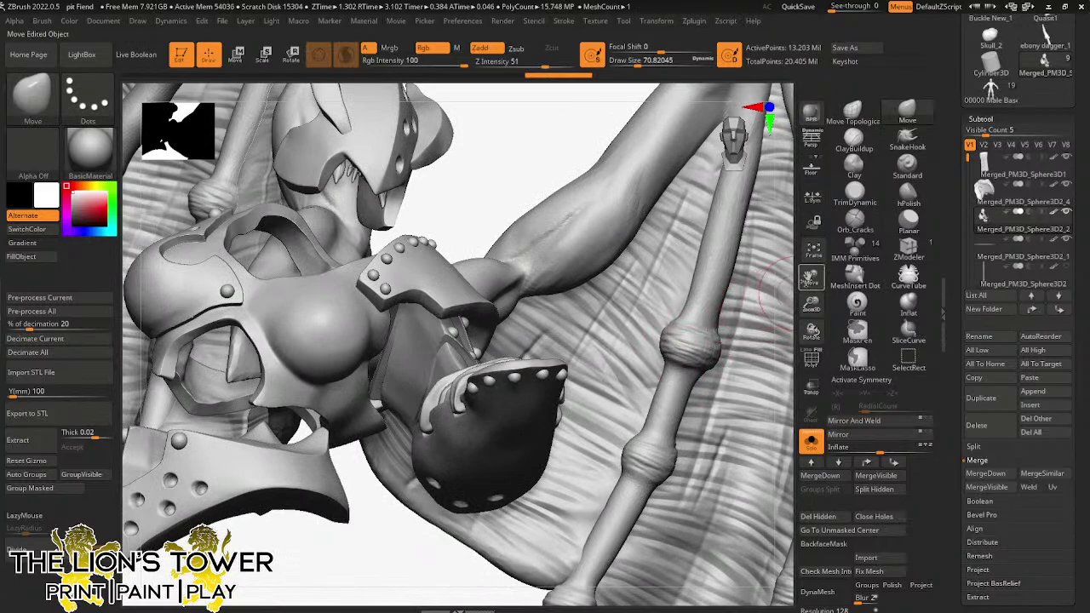
left_click_drag(811, 280, 1067, 385)
left_click_drag(811, 303, 811, 252)
mouse_move(811, 277)
left_mouse_down()
mouse_move(963, 257)
mouse_move(1028, 278)
left_mouse_up()
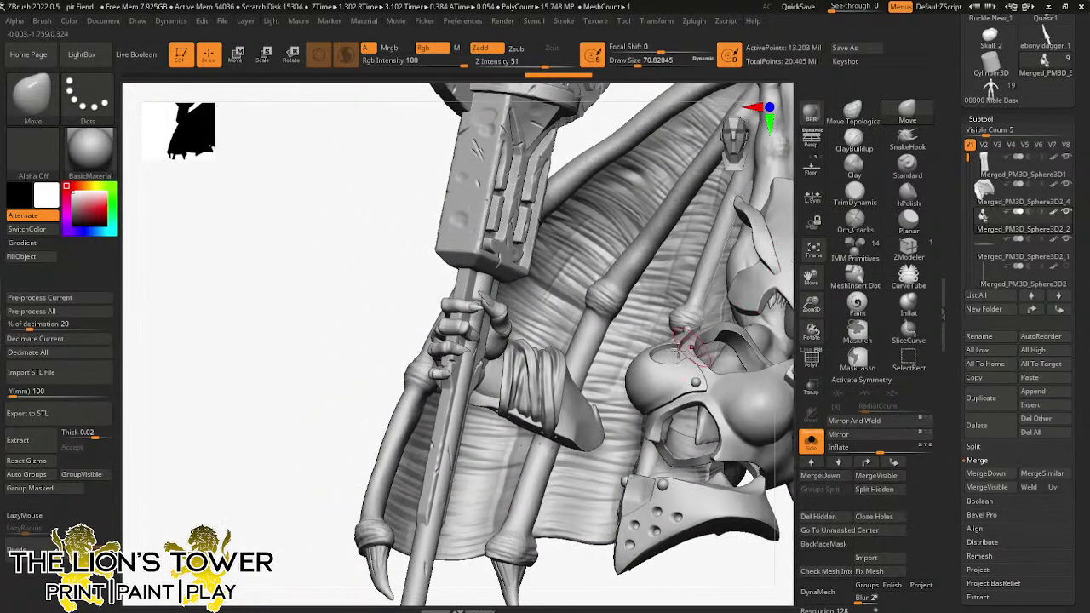
key("ctrl+shift")
left_click(501, 325, "ctrl+shift")
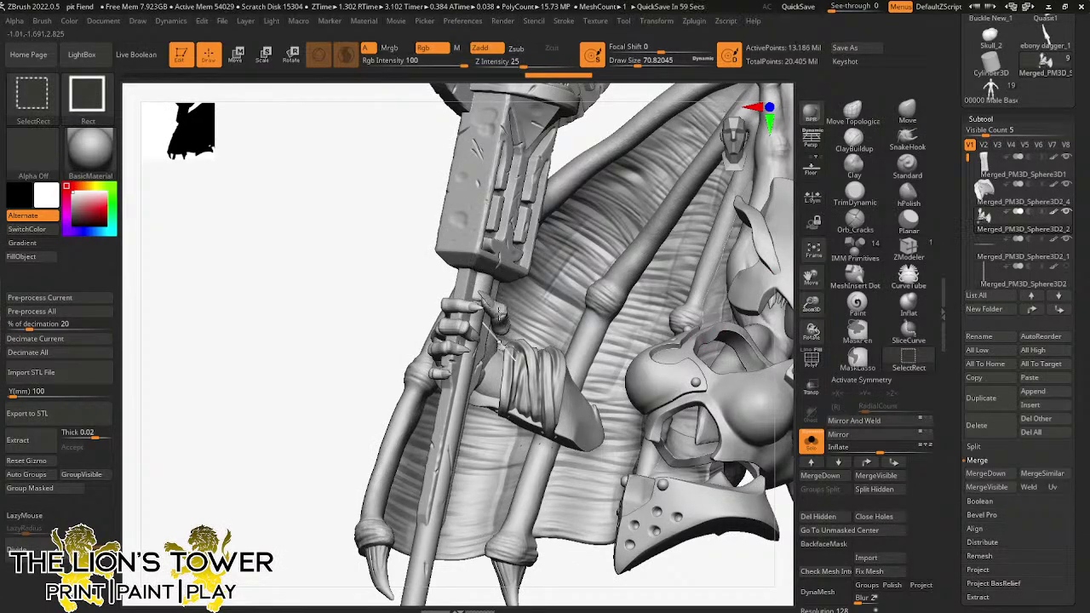
left_click(496, 312, "ctrl+shift")
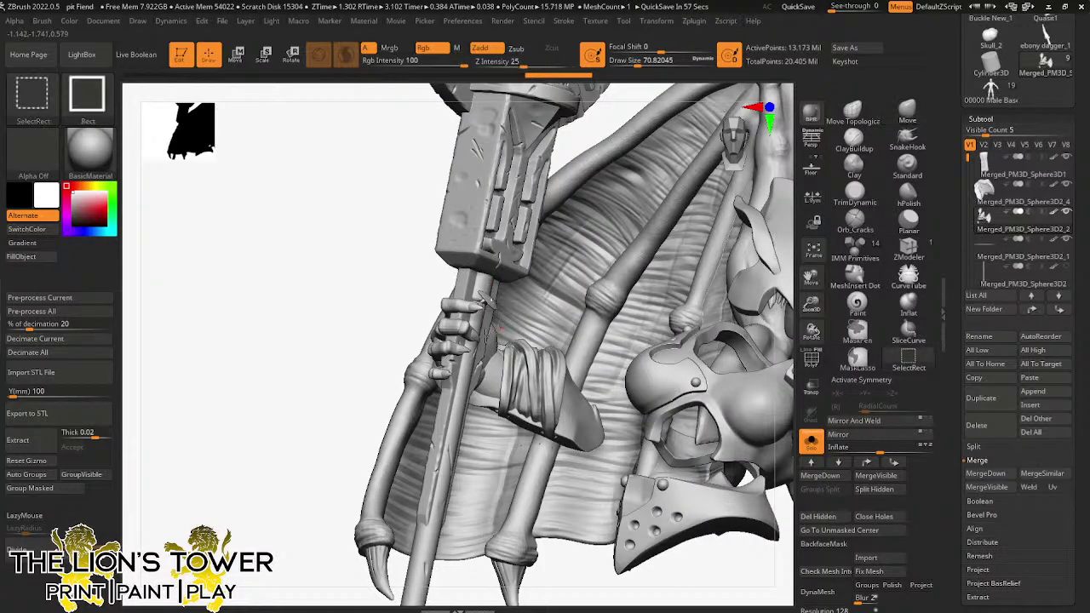
left_click(488, 338, "ctrl+shift")
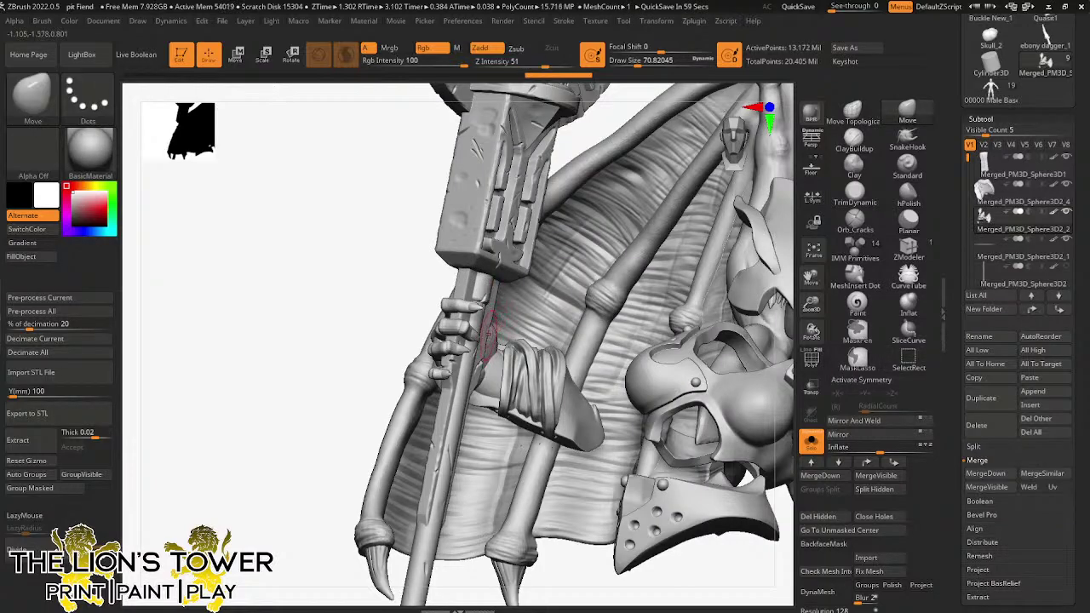
- Hide the fingertips and front finger segments wrapped around the hammer shaft on the gripping hand
key("ctrl+shift")
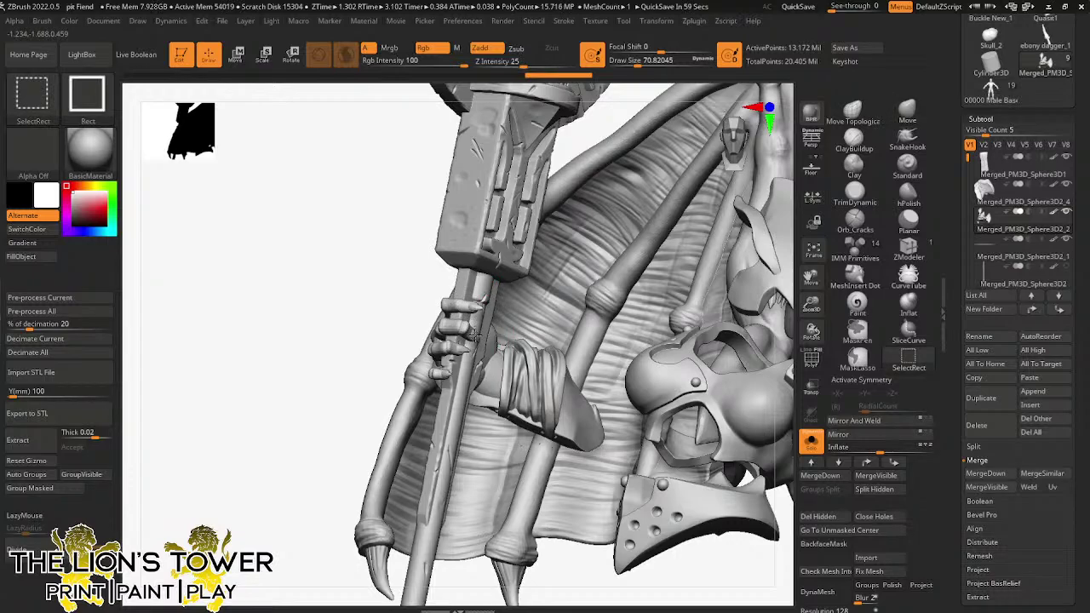
left_click(474, 335, "ctrl+shift")
left_click(458, 333, "ctrl+alt+shift")
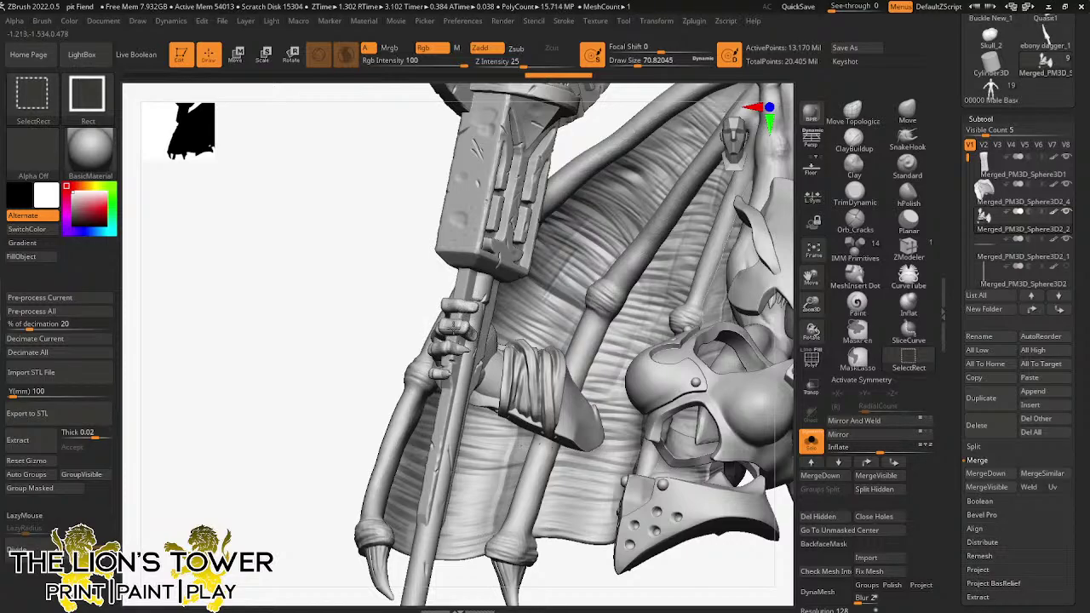
left_click(460, 332, "ctrl+alt+shift")
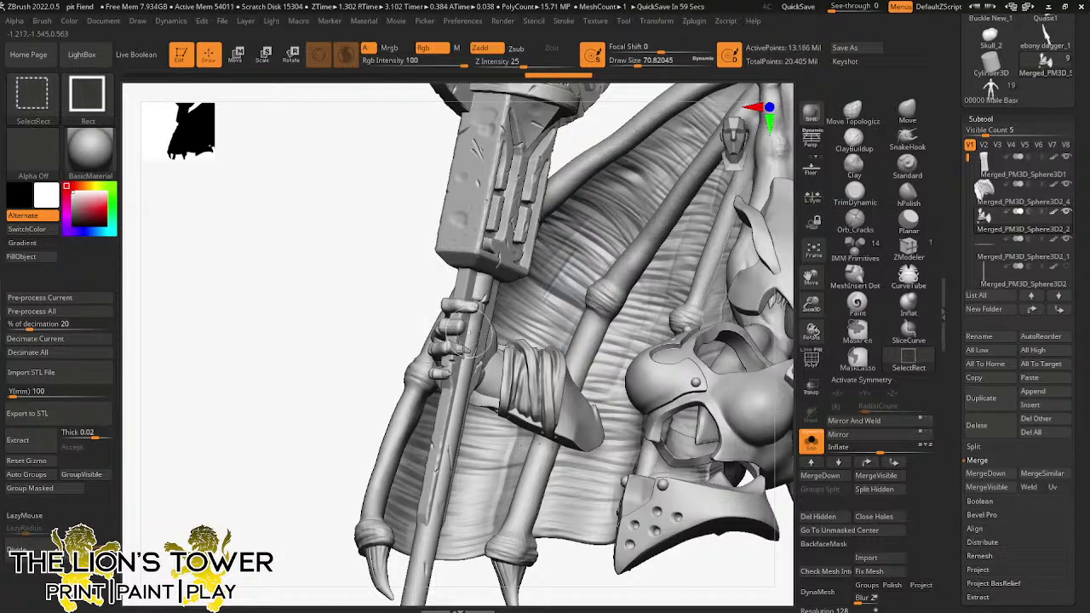
left_click(463, 349, "ctrl+shift")
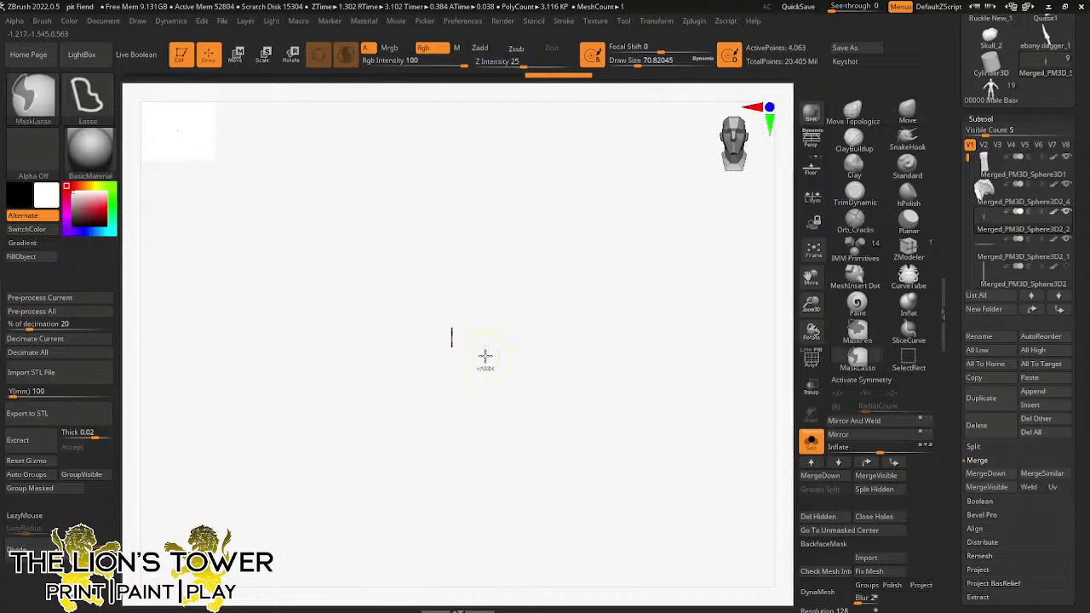
left_click_drag(485, 361, 484, 356, "ctrl+shift")
key("ctrl+shift")
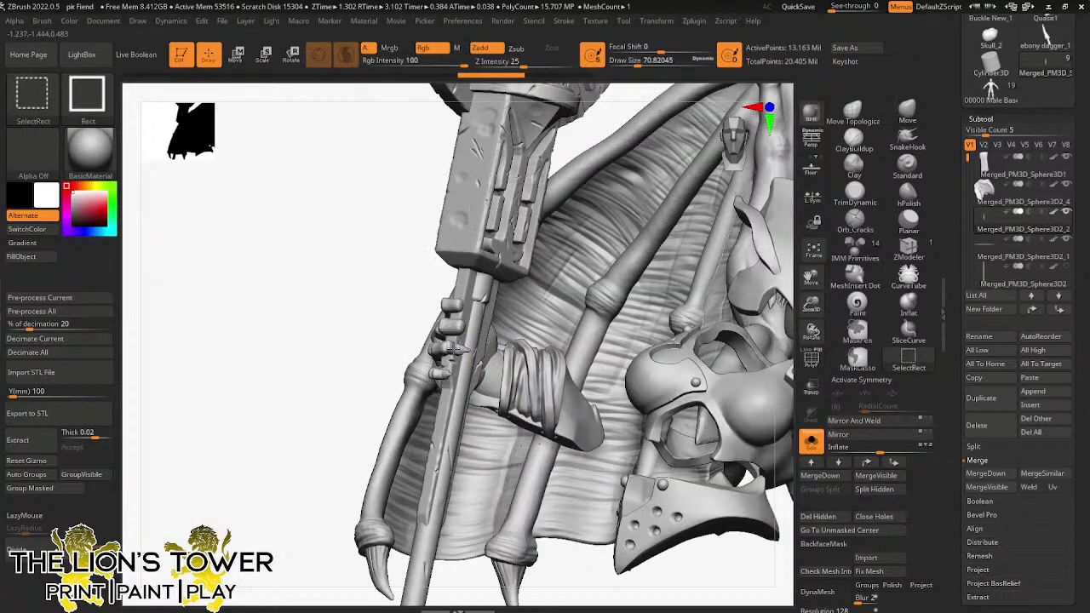
left_click(455, 350, "ctrl+alt+shift")
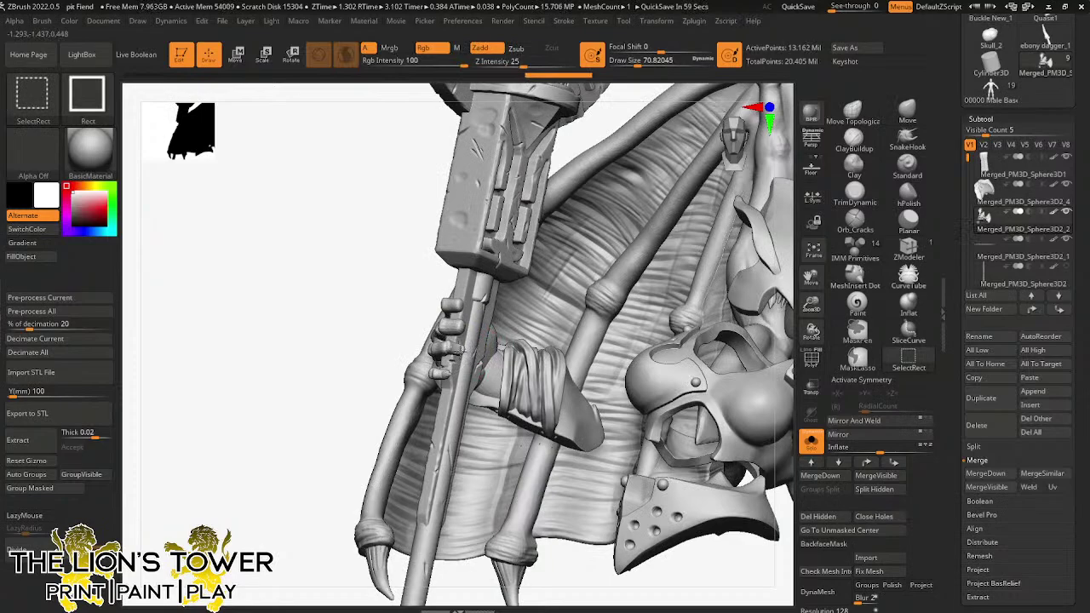
left_click(454, 349, "ctrl+alt+shift")
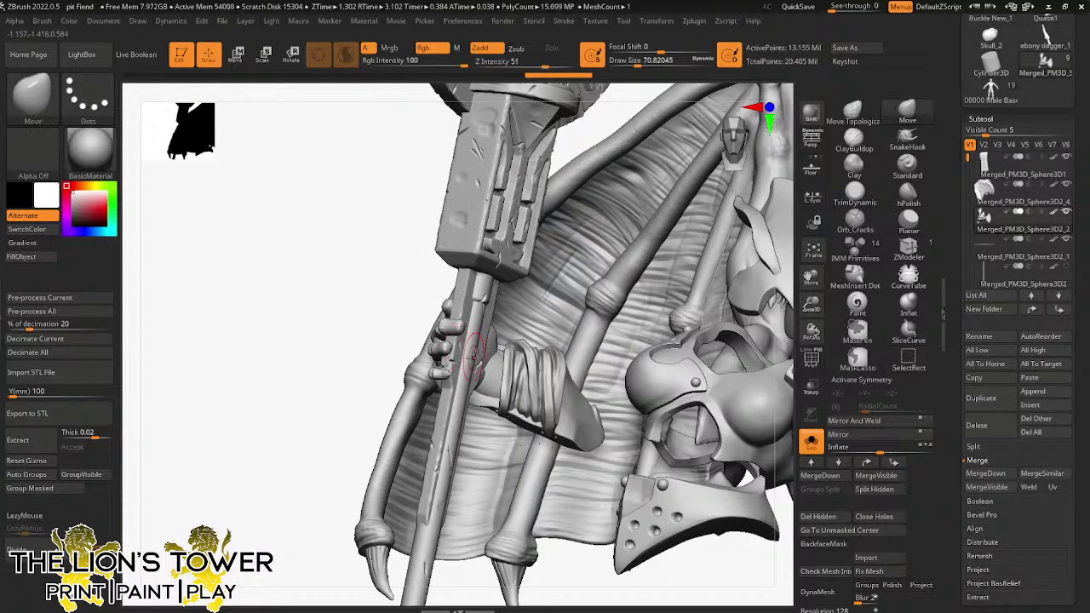
left_click(452, 306, "ctrl+alt+shift")
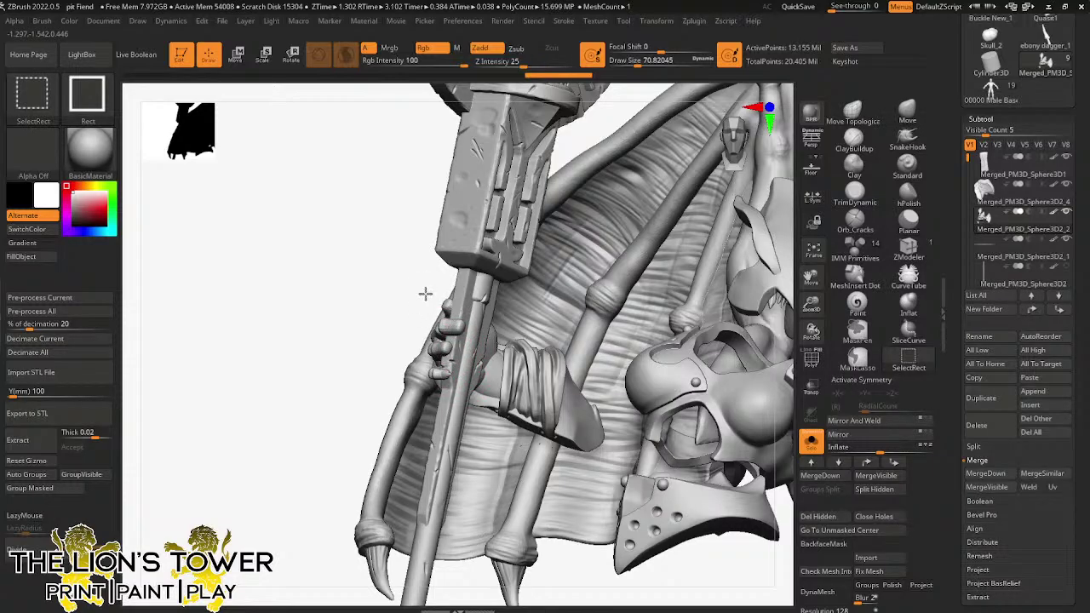
- Hide the lower fingers' tips and middle segments beside the hammer shaft on the gripping hand
left_click_drag(411, 276, 498, 289)
left_click(438, 347, "ctrl+alt+shift")
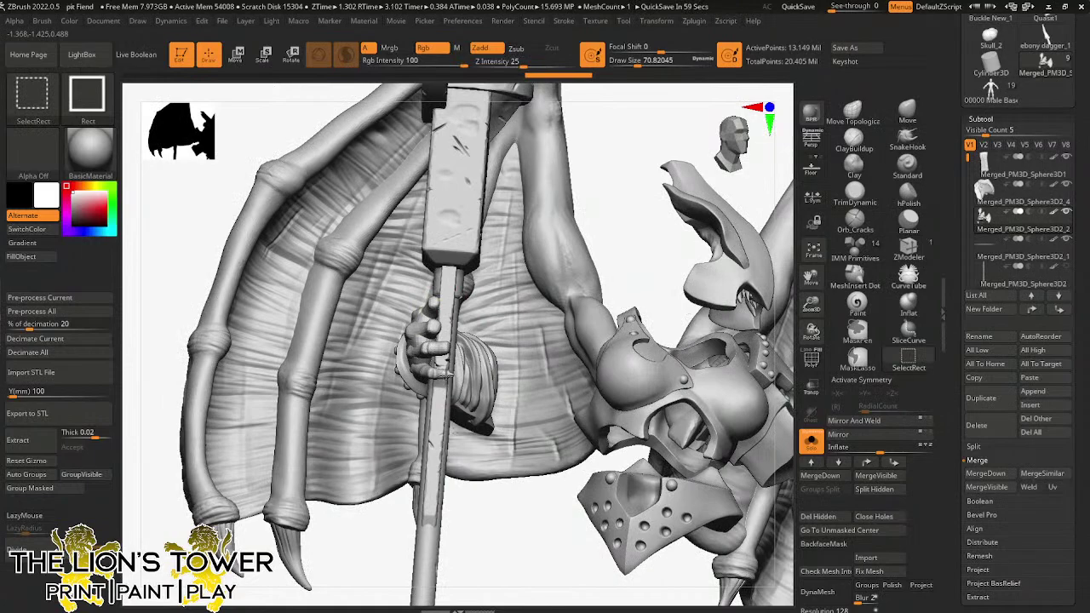
left_click(442, 350, "ctrl+shift")
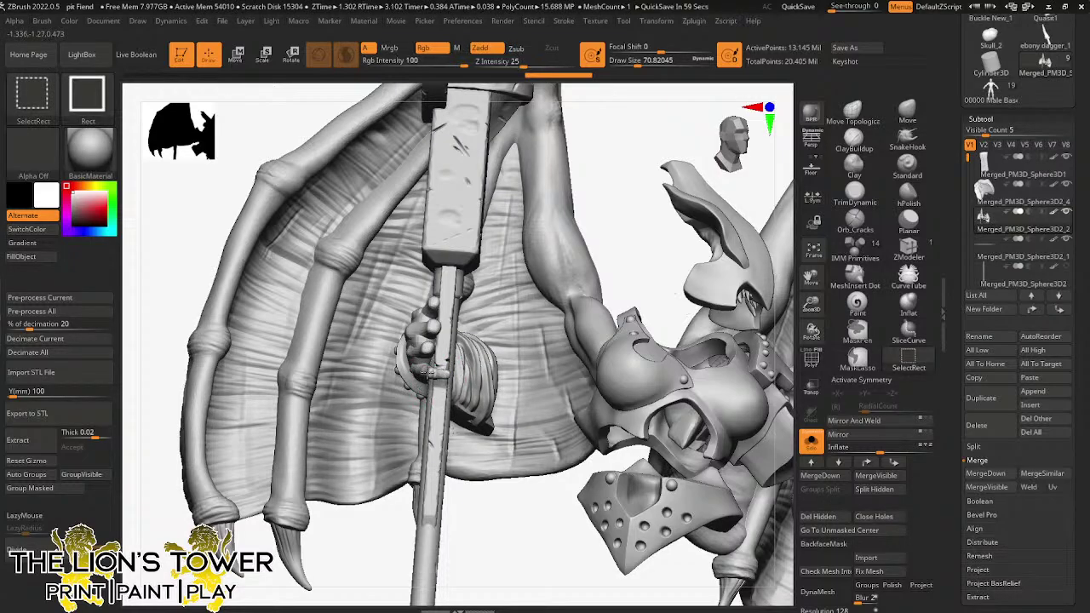
left_click(425, 366, "ctrl+alt+shift")
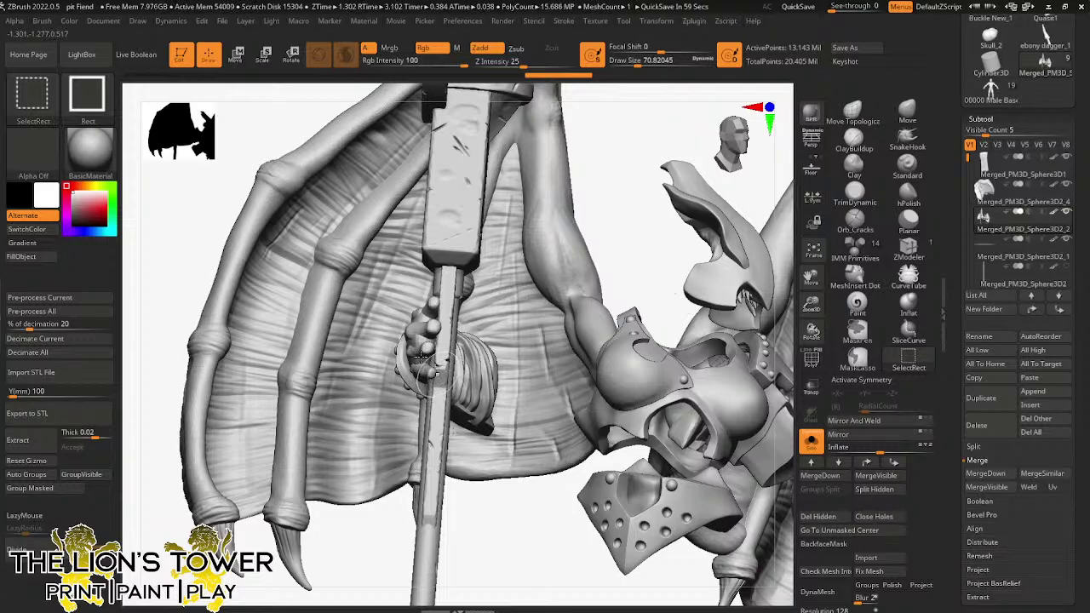
left_click(424, 356, "ctrl+alt+shift")
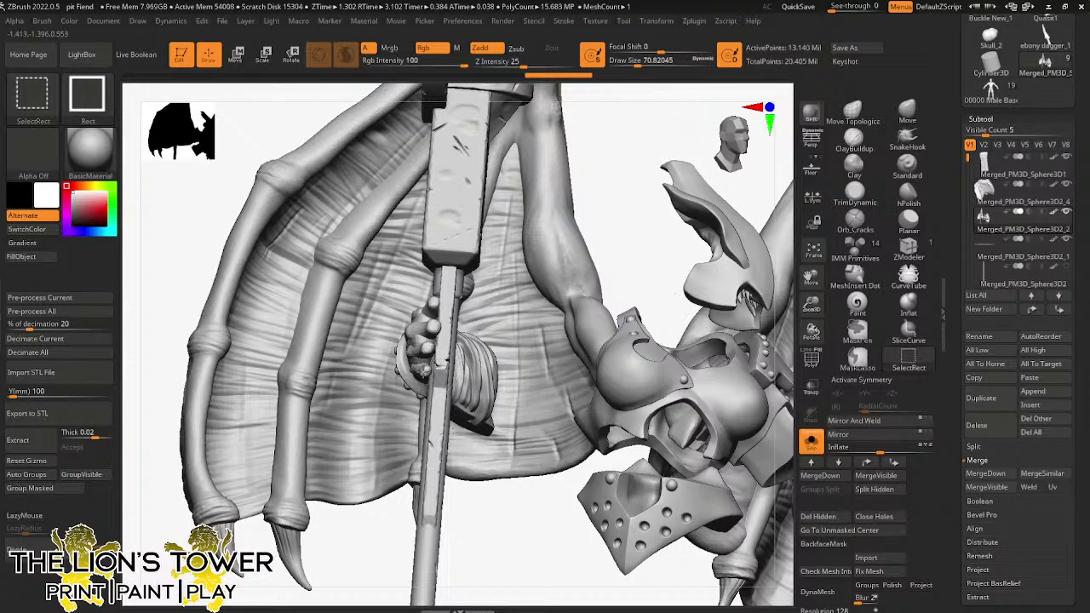
left_click(420, 367, "ctrl+alt+shift")
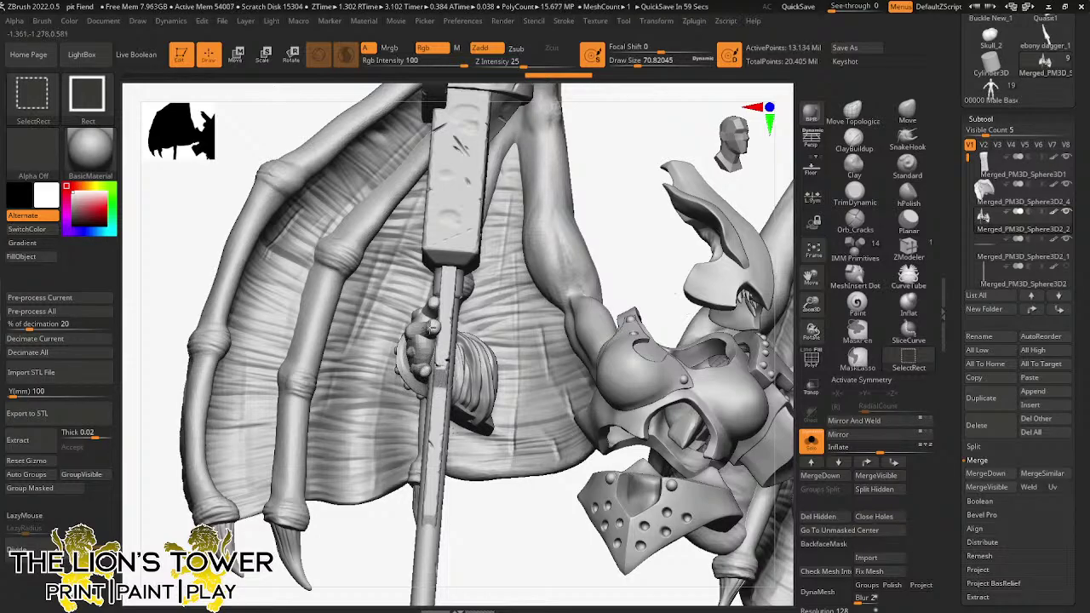
left_click(422, 370, "ctrl+alt+shift")
- Hide the gripping hand's remaining knuckle segments and the rounded back of the hand next to the studded forearm guard
left_click_drag(605, 231, 662, 236)
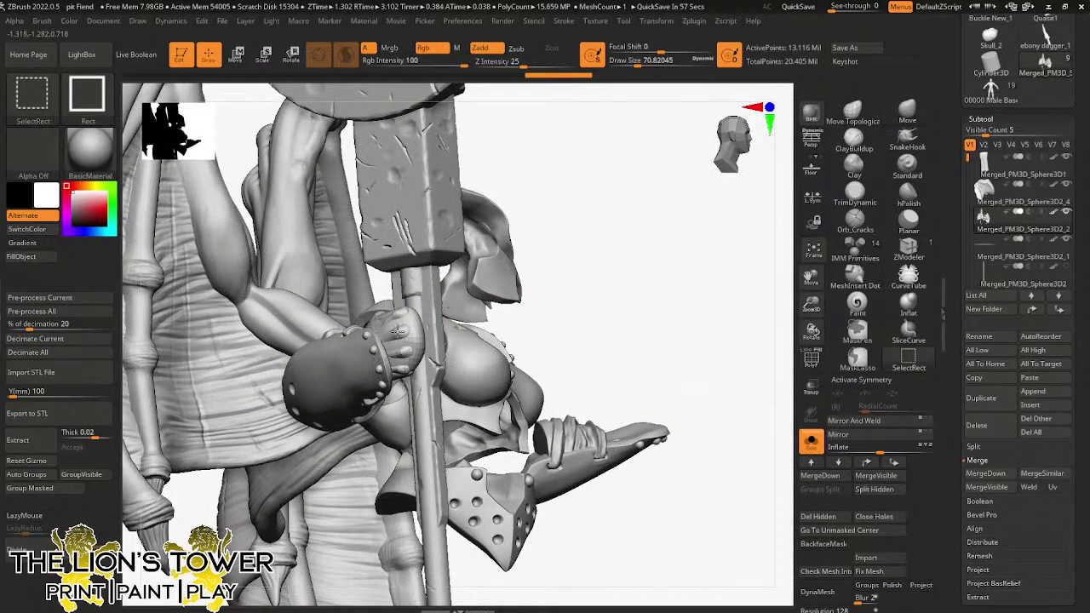
left_click(396, 341, "ctrl+shift")
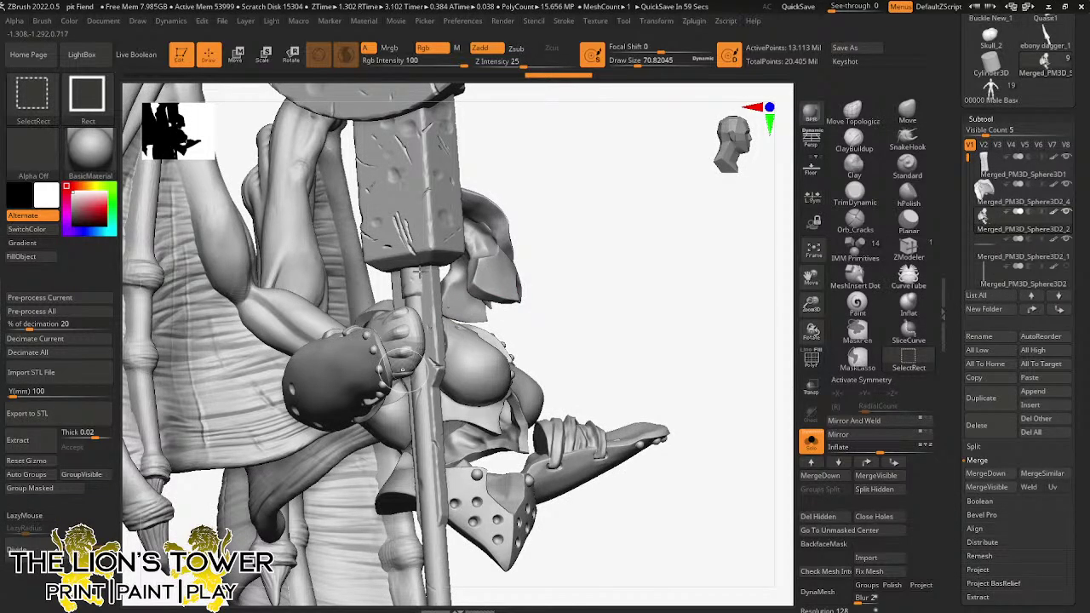
left_click(393, 364, "ctrl+shift")
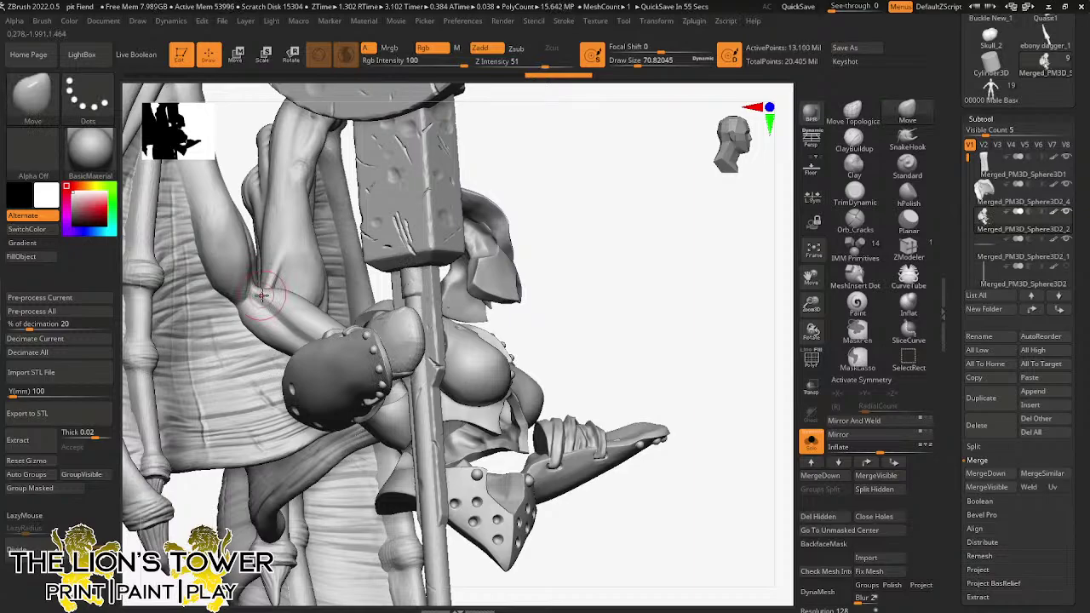
key("ctrl+shift")
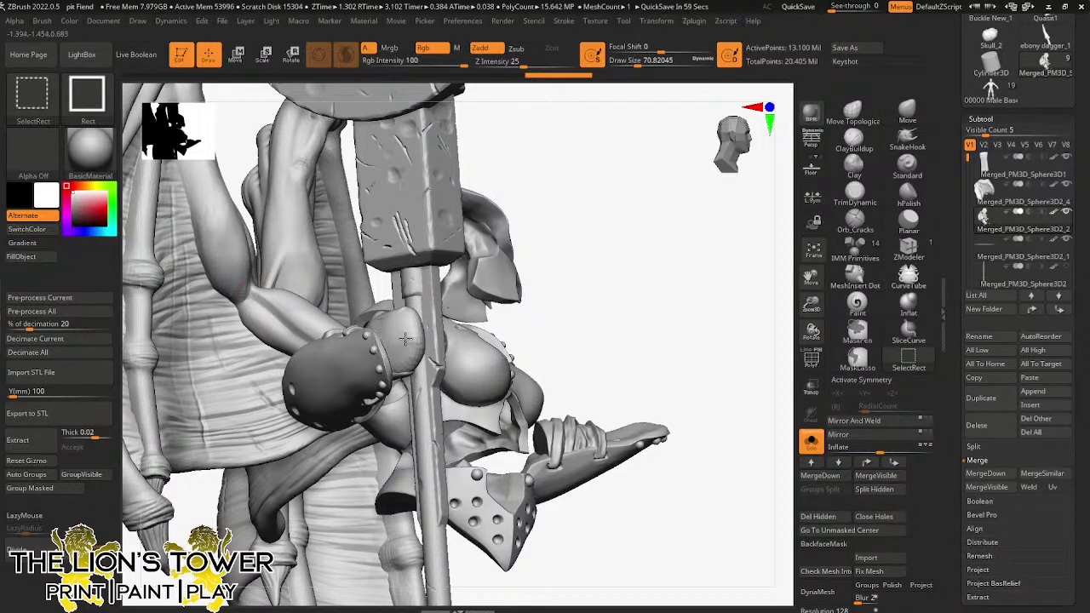
key("ctrl+shift")
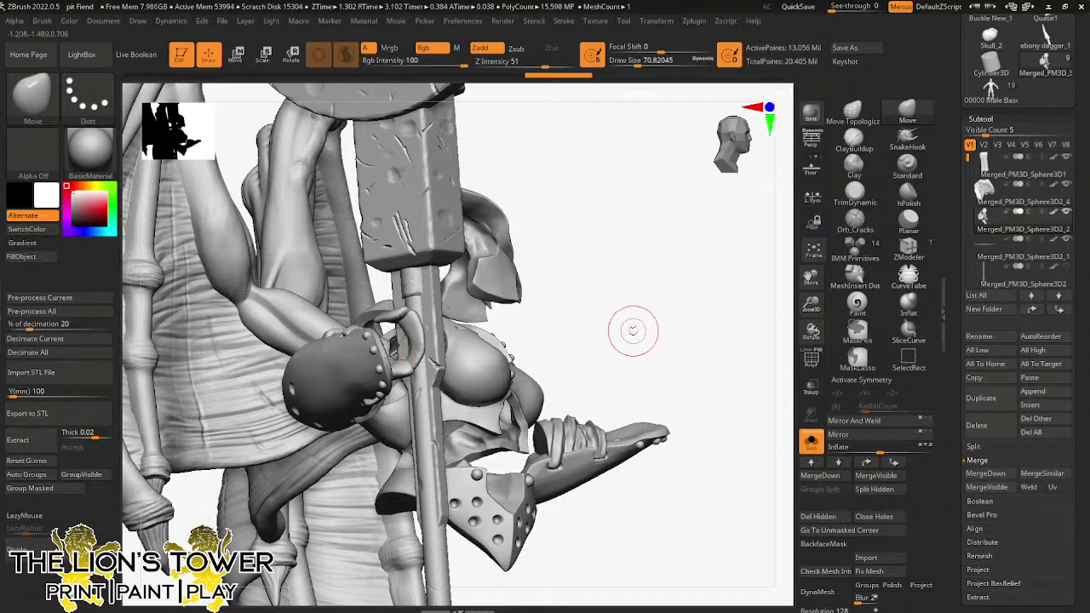
- Hide the remaining curled finger and claw pieces between the studded forearm guard and the hammer shaft
mouse_move(632, 341)
left_mouse_down()
mouse_move(637, 348)
mouse_move(584, 333)
mouse_move(647, 292)
mouse_move(523, 299)
left_mouse_up()
key("ctrl+shift")
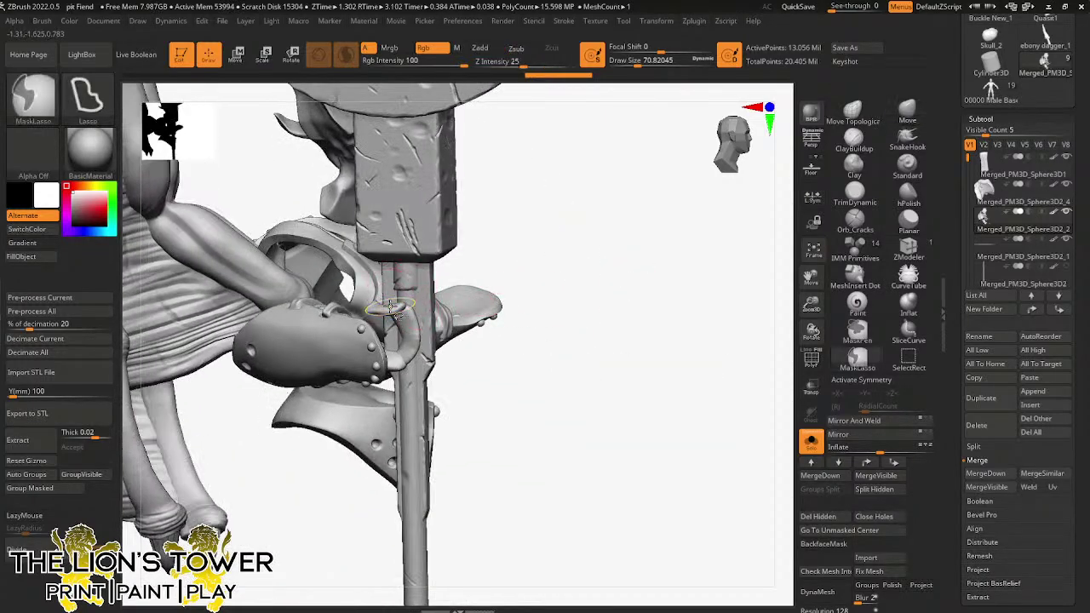
left_click(399, 308, "ctrl+shift")
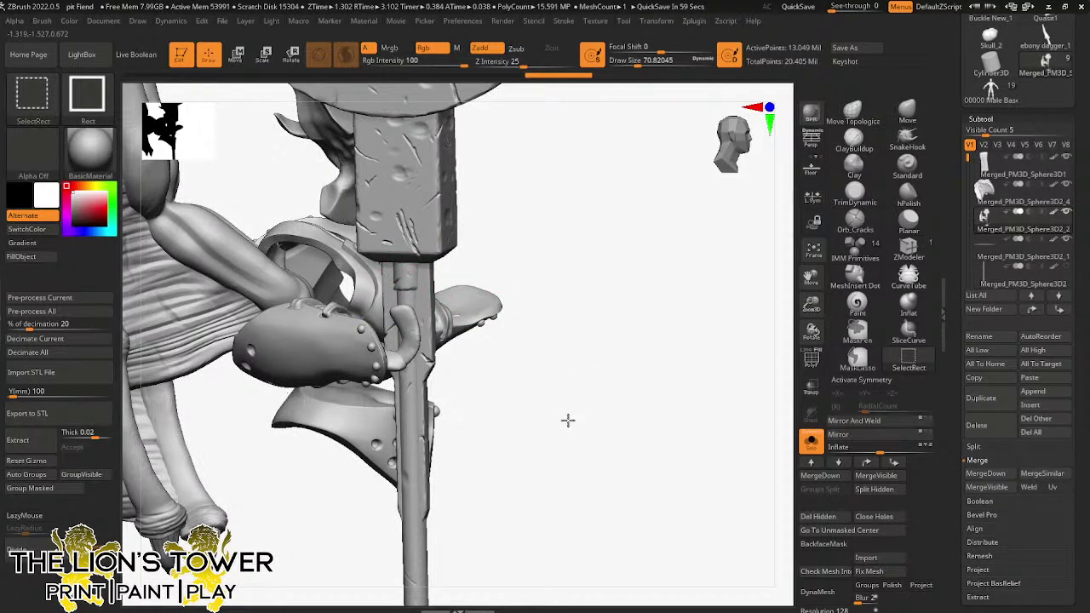
left_click(601, 355, "ctrl+shift")
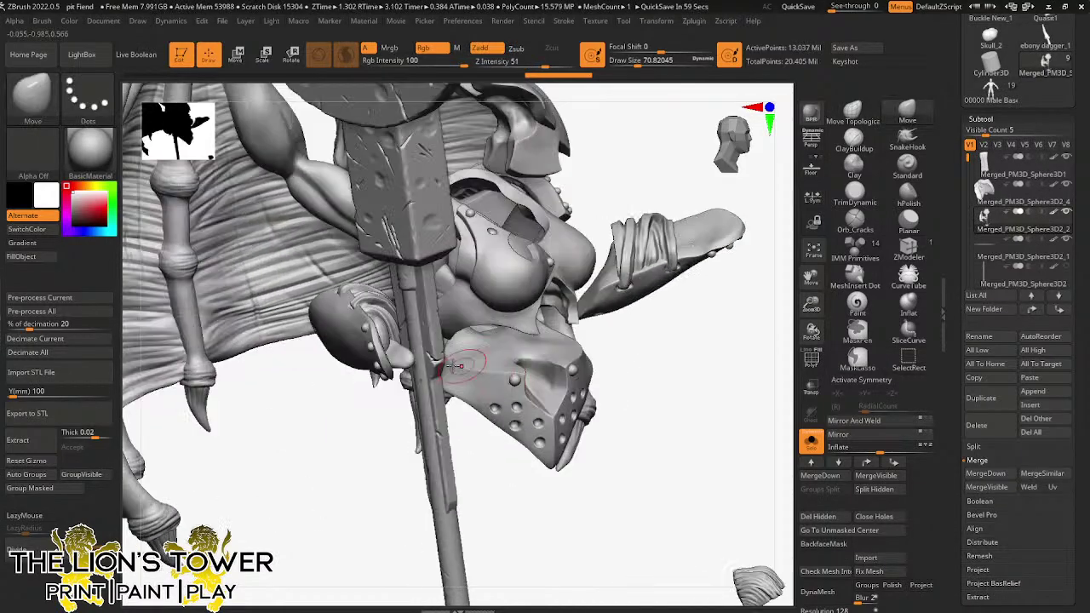
left_click(407, 361, "ctrl+shift")
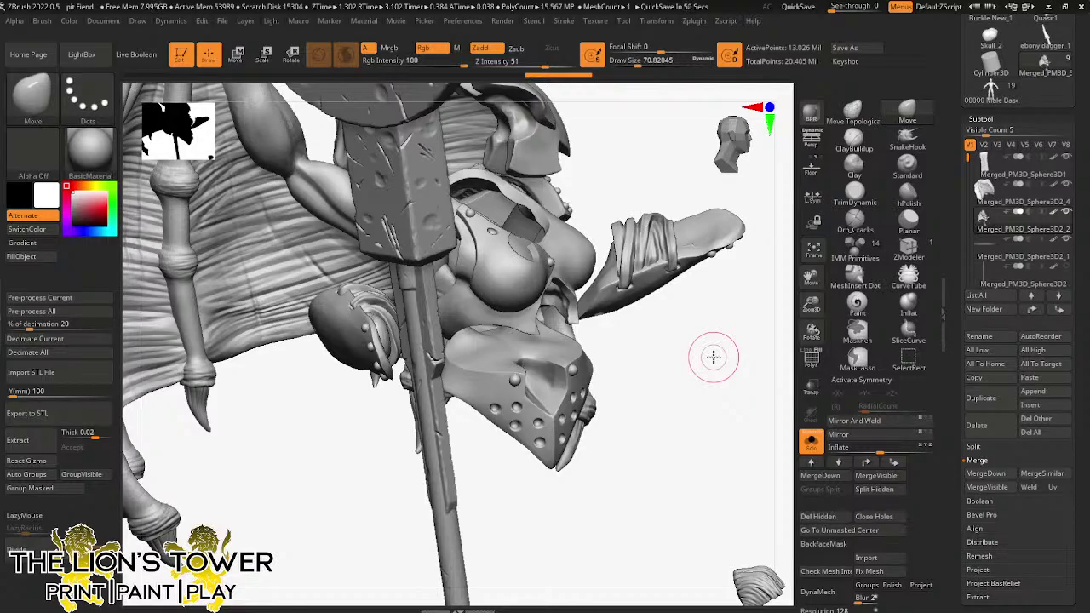
- Hide the leftover hand fragments and the small claw beside the wrapped forearm behind the hammer shaft
mouse_move(713, 333)
left_mouse_down()
mouse_move(647, 371)
mouse_move(441, 326)
left_mouse_up()
key("ctrl+shift")
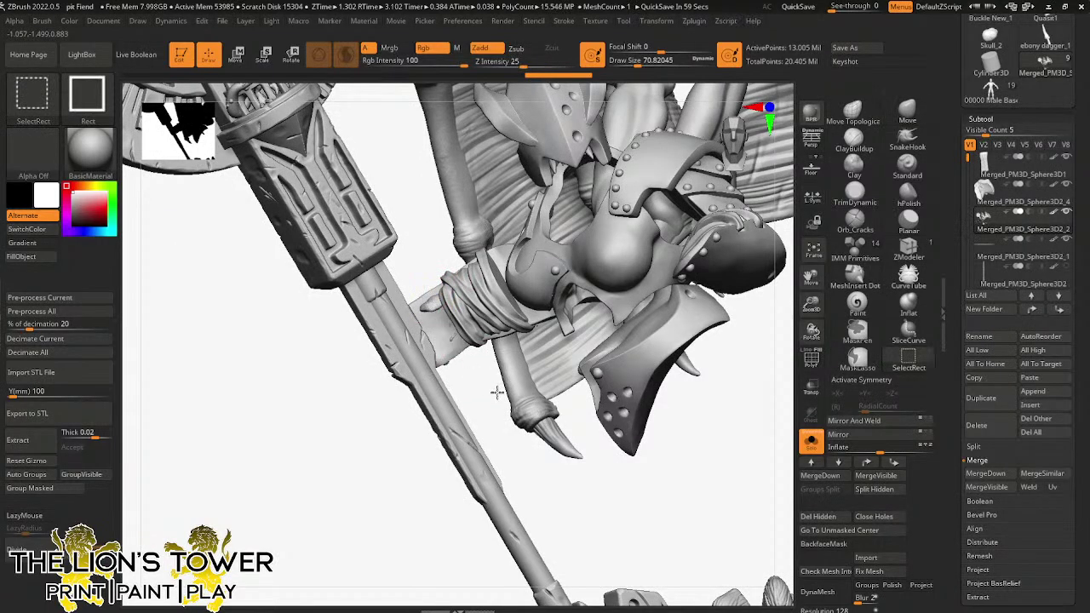
left_click(497, 392, "ctrl+alt+shift")
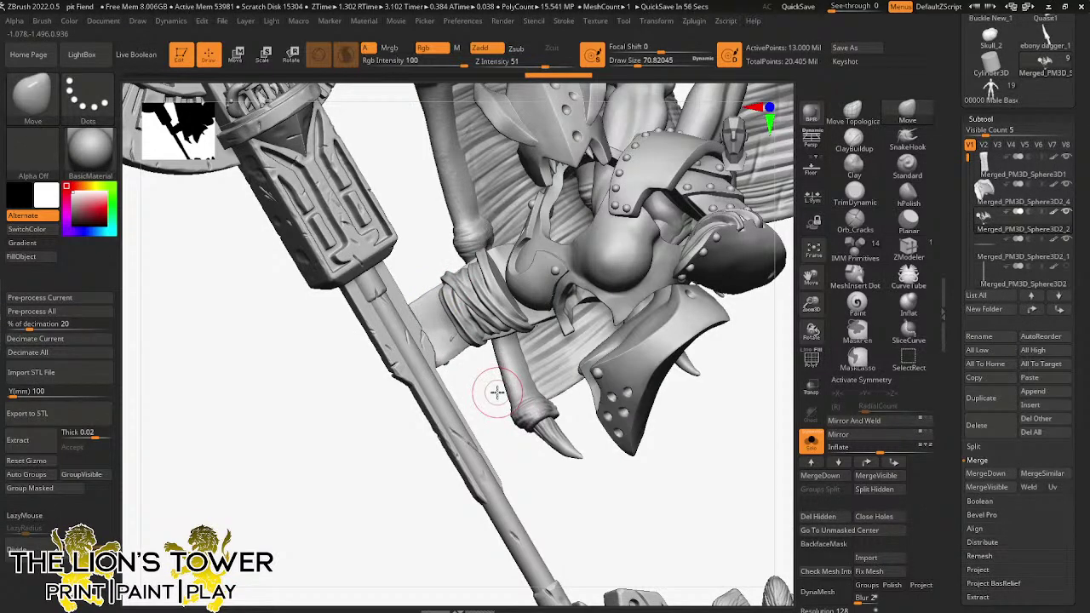
mouse_move(567, 468)
left_mouse_down()
mouse_move(616, 511)
mouse_move(804, 328)
mouse_move(797, 393)
left_mouse_up()
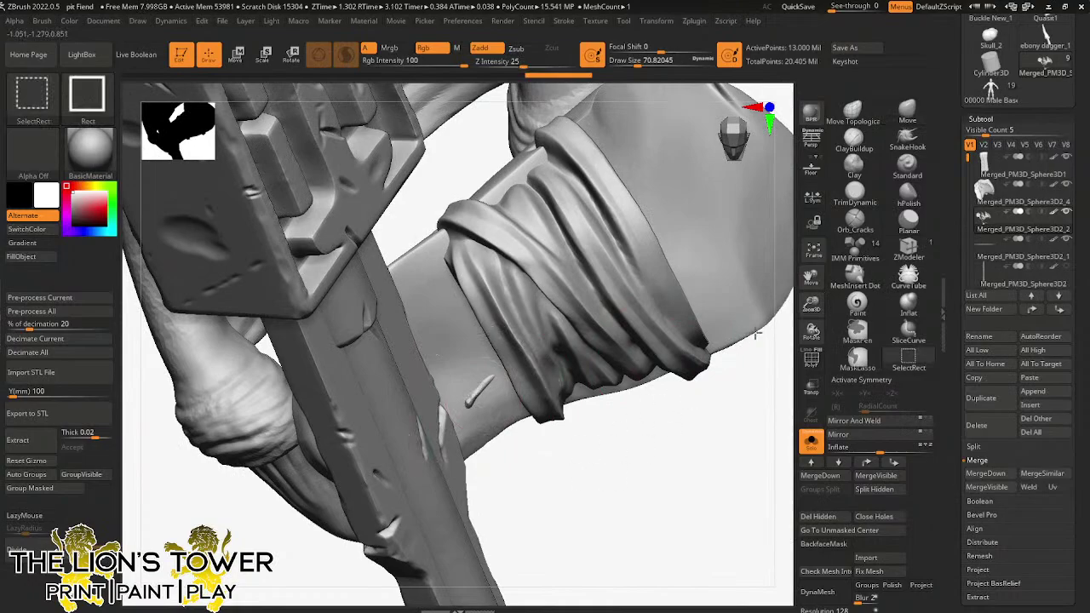
left_click_drag(803, 305, 690, 277)
left_click_drag(601, 484, 603, 457)
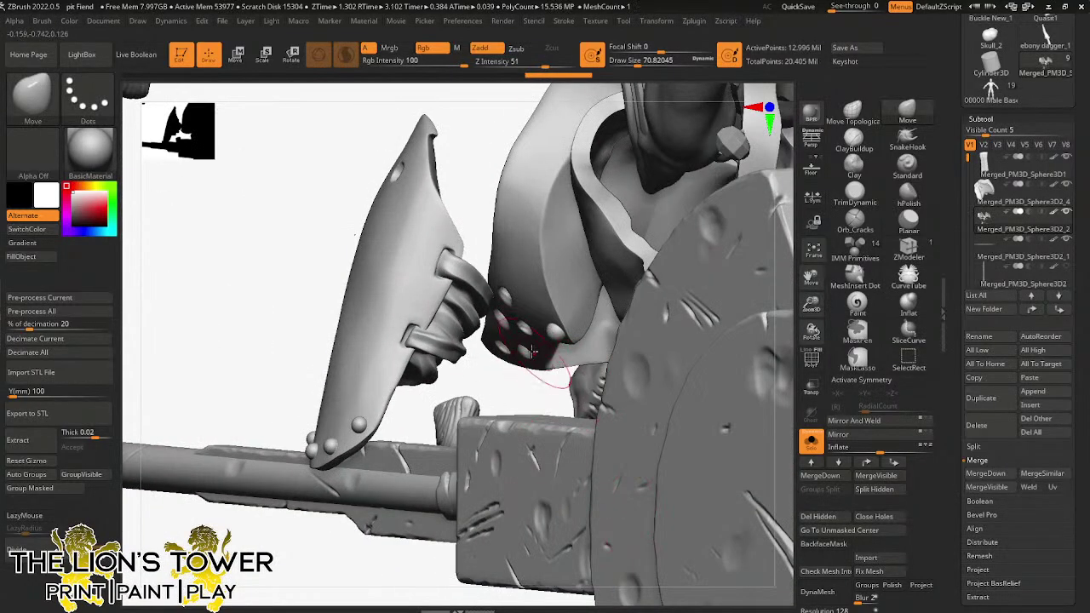
- Check the armour, wings and hammer for leftover hand pieces and split the hidden geometry into its own subtool
left_click_drag(514, 383, 574, 270)
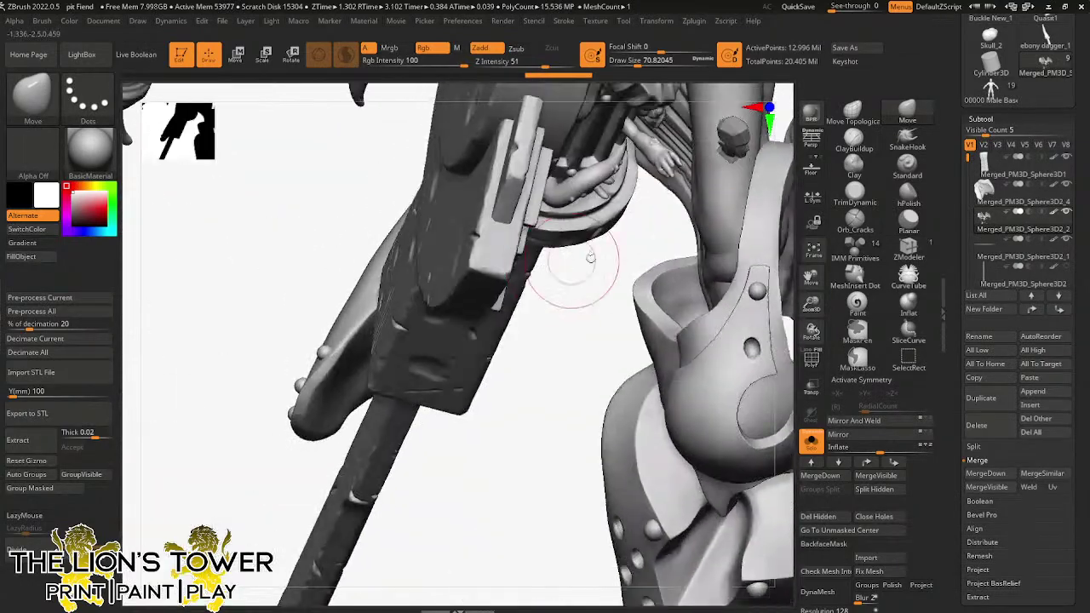
left_click_drag(811, 309, 810, 276)
mouse_move(809, 276)
left_mouse_down()
mouse_move(771, 271)
mouse_move(736, 361)
left_mouse_up()
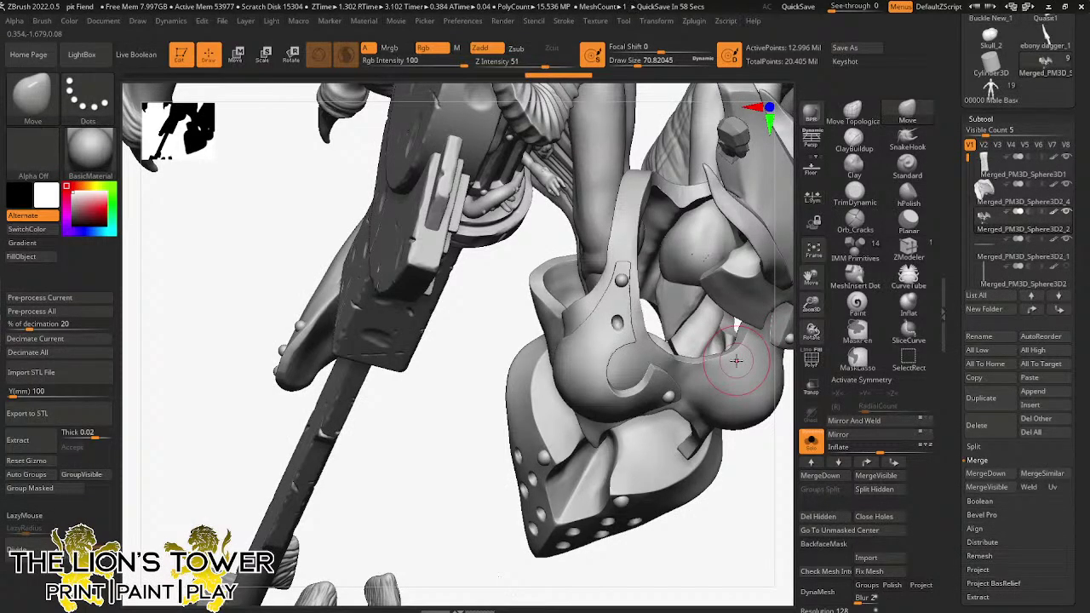
left_click_drag(810, 304, 770, 275)
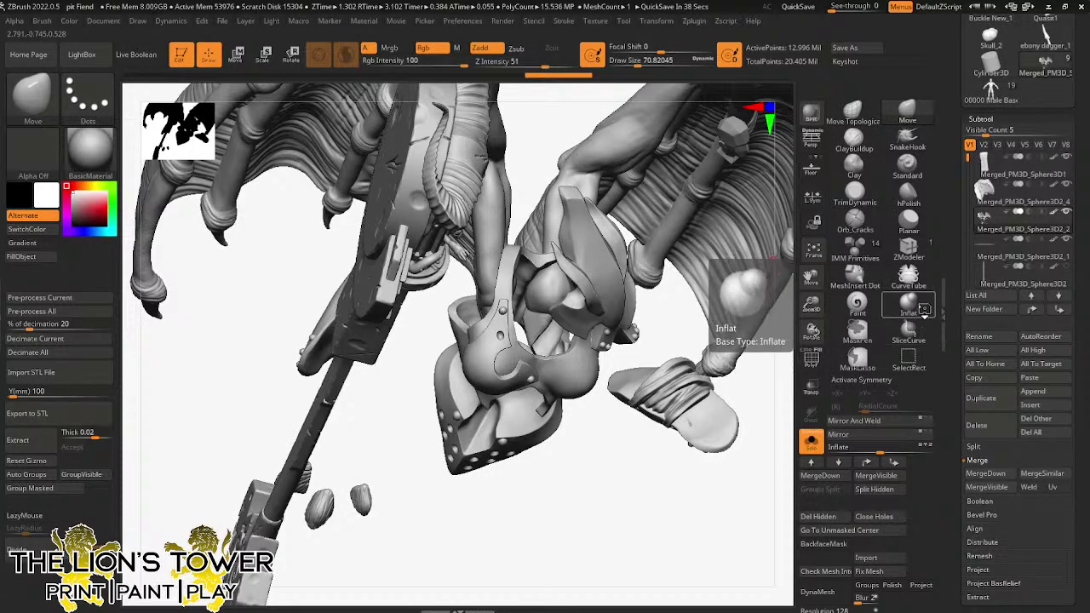
left_click_drag(770, 294, 677, 247)
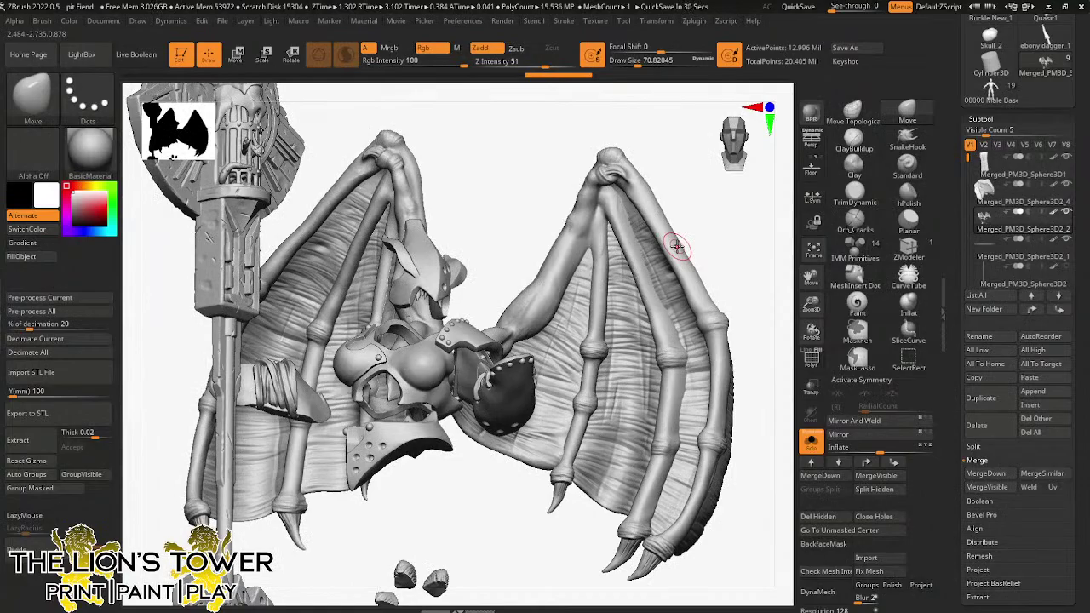
left_click_drag(676, 247, 797, 272)
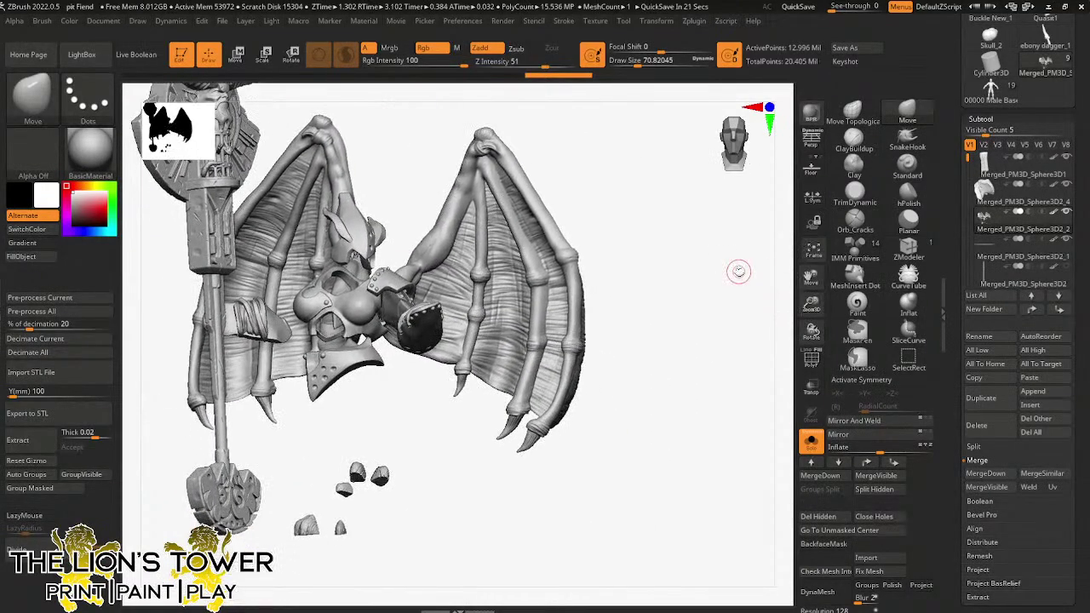
left_click(974, 446)
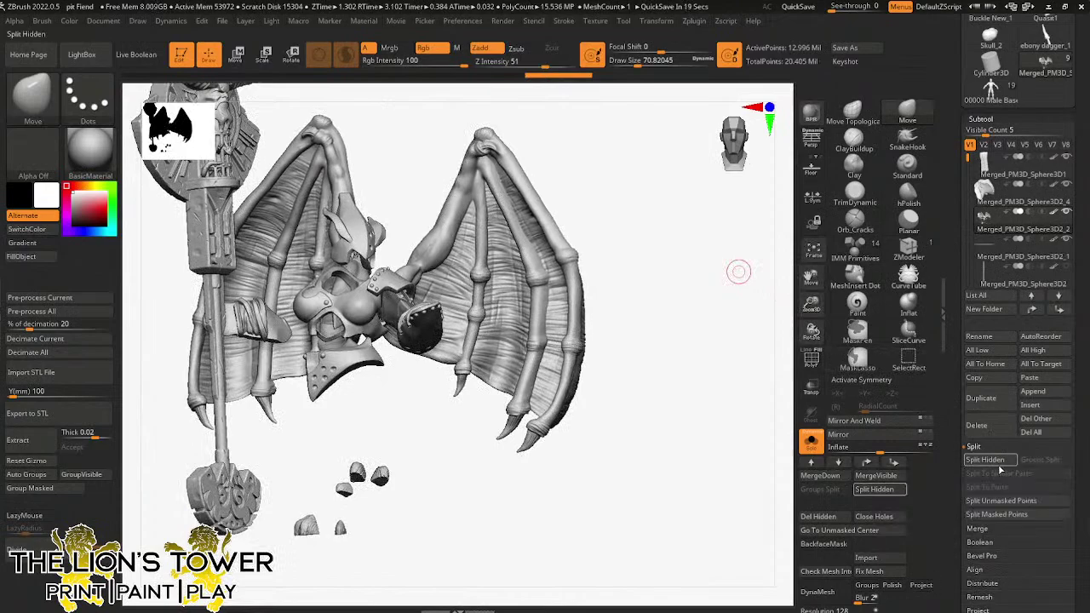
left_click(988, 460)
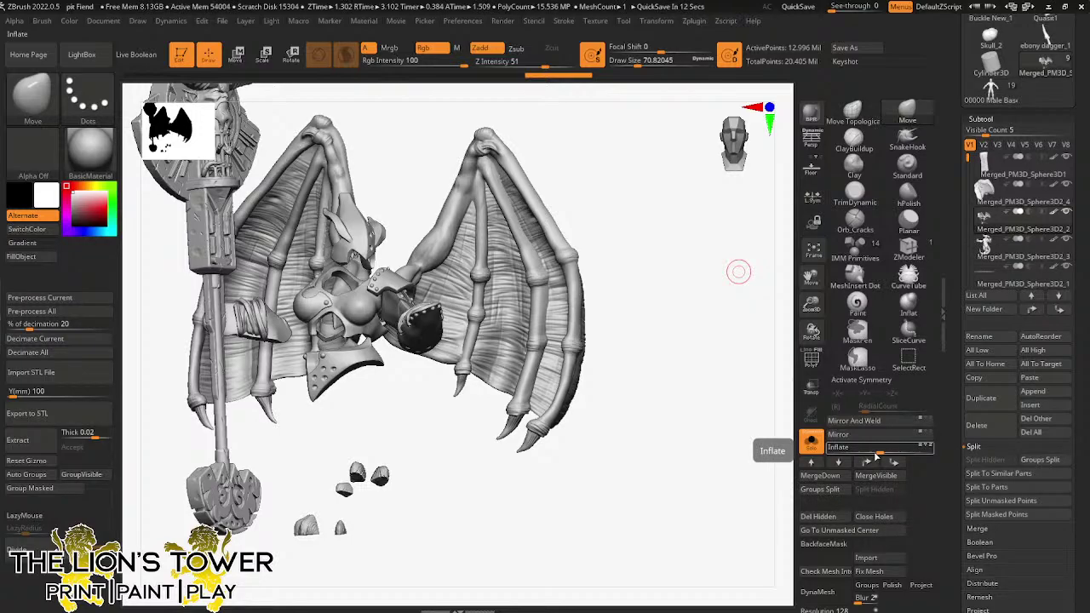
left_click_drag(812, 304, 811, 328)
left_click_drag(810, 276, 880, 298)
left_click(686, 344, "ctrl")
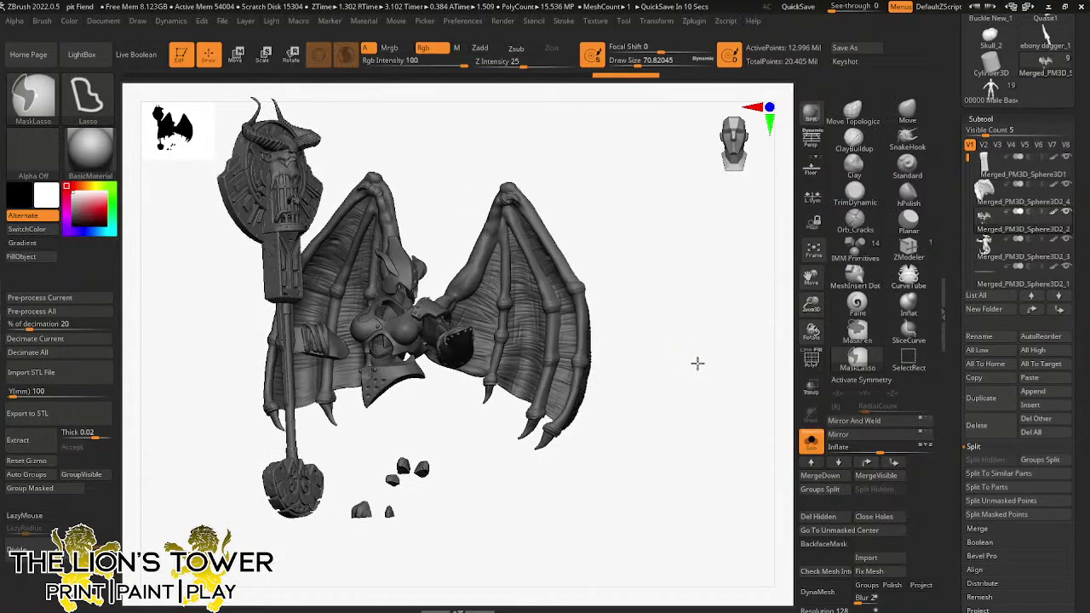
left_click(698, 364, "ctrl")
left_click_drag(715, 372, 596, 371)
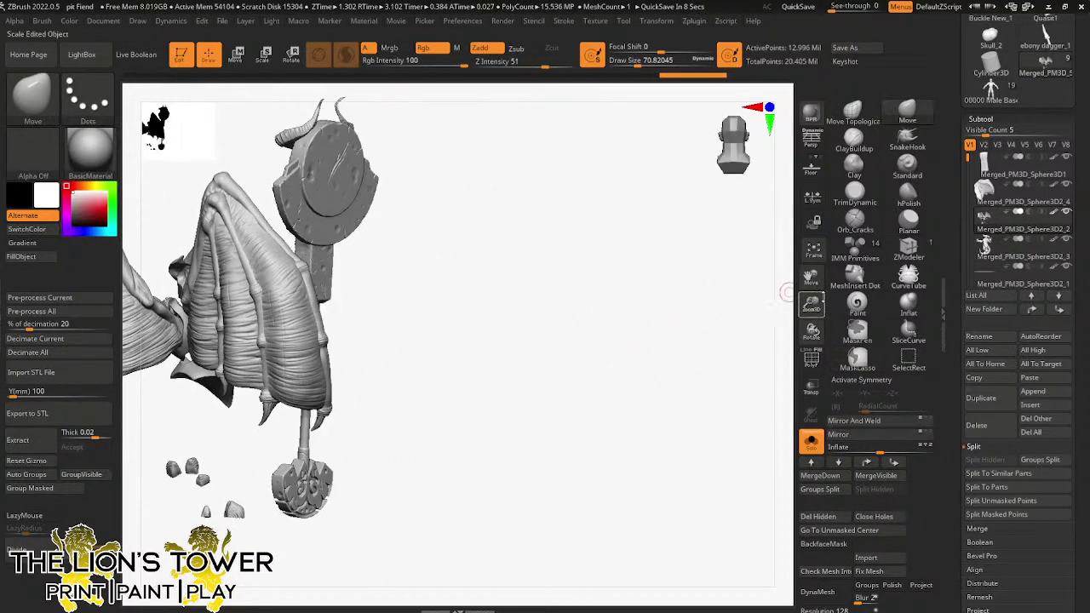
left_click_drag(785, 292, 729, 226)
left_click_drag(811, 304, 804, 338)
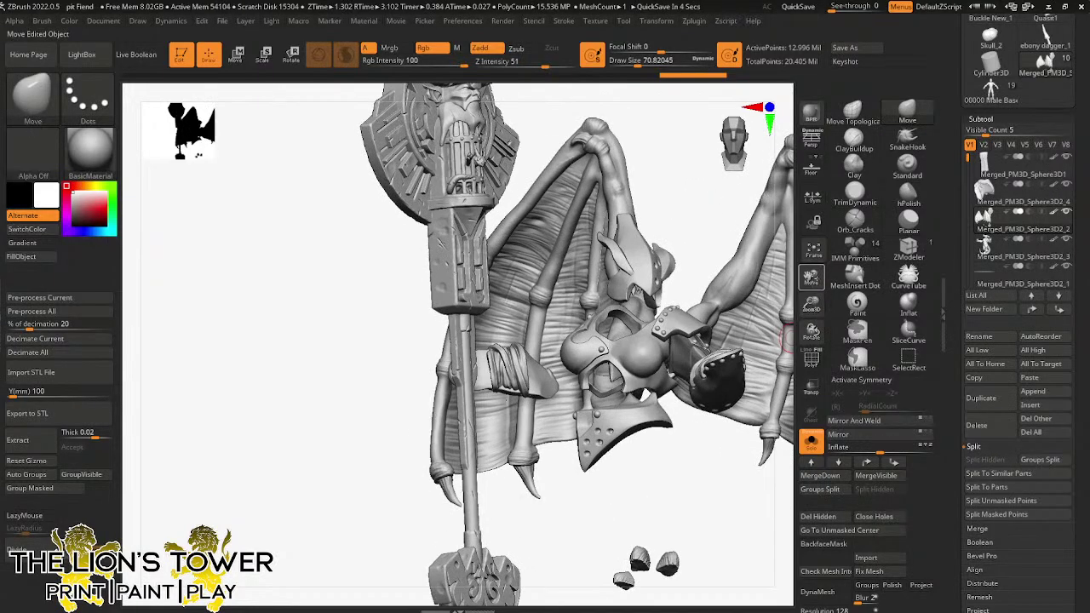
left_click_drag(811, 277, 694, 332)
left_click(608, 527, "ctrl")
left_click(625, 548, "ctrl")
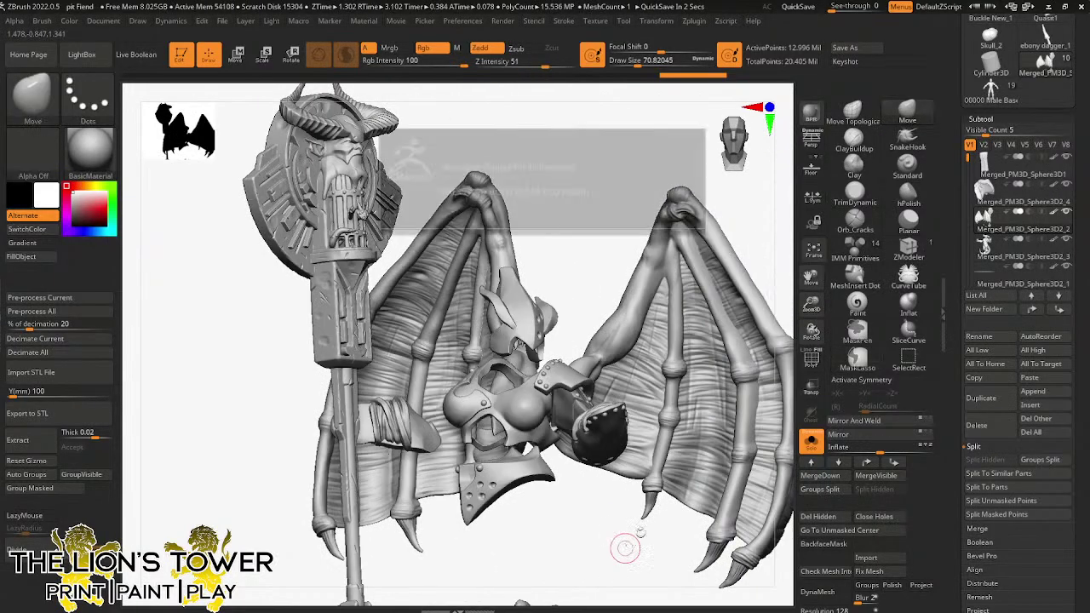
- Cancel the automatic save and save the project over the existing pit Fiend.zpr
key("Escape")
key("ctrl")
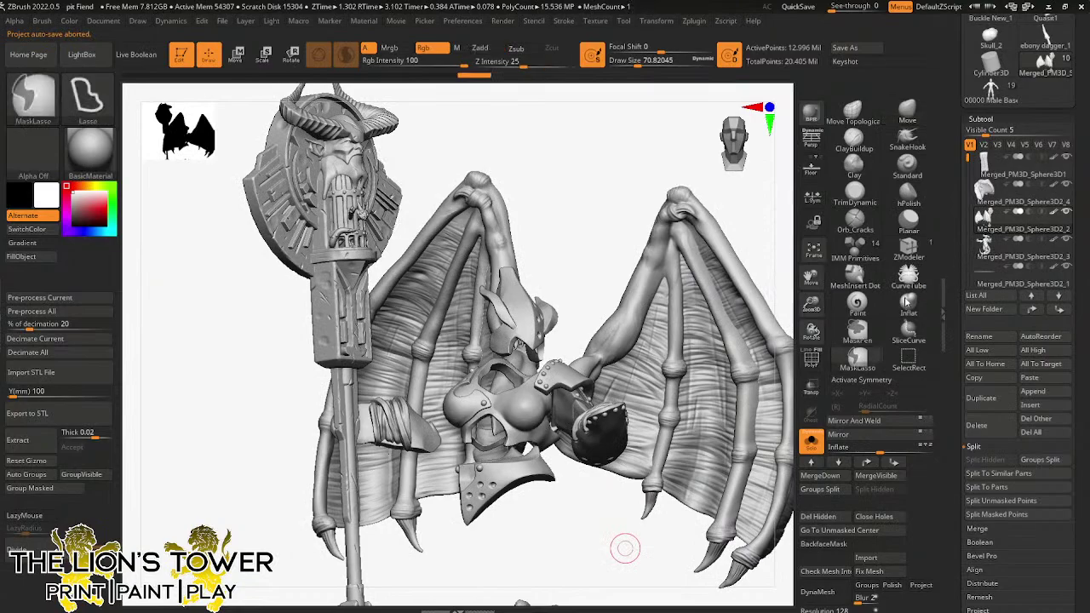
key("ctrl+s")
left_click(792, 507)
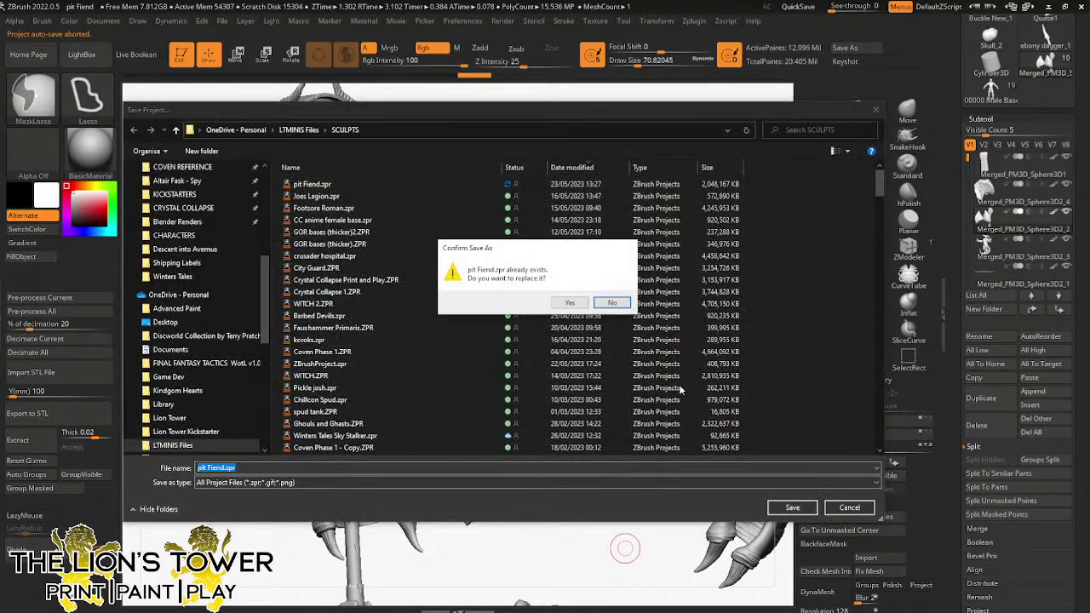
left_click(567, 304)
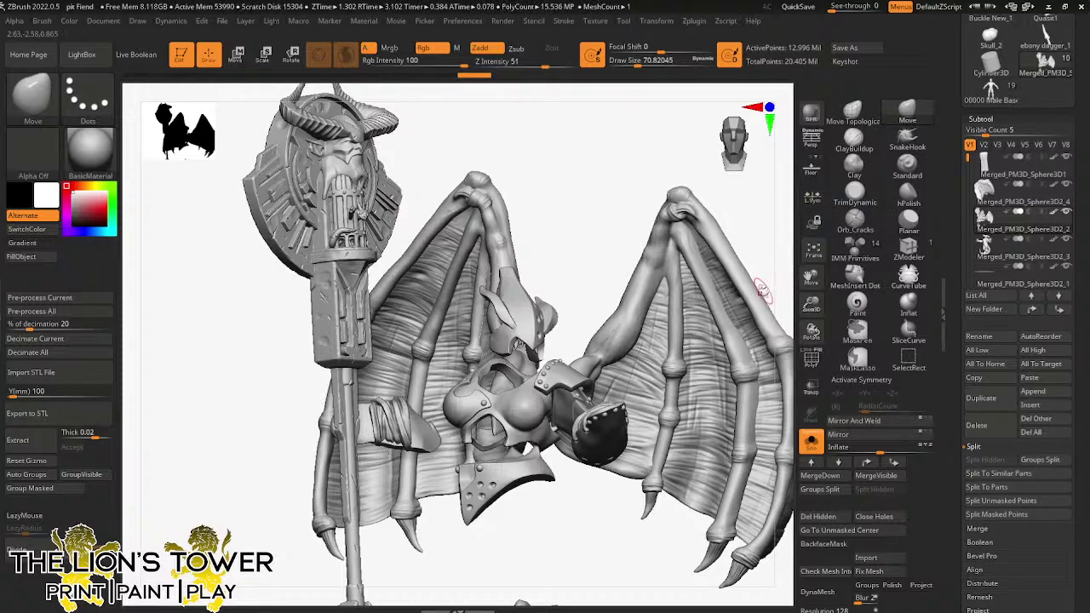
- Isolate the hammer's polygroup so only its horned head and shaft stay visible
right_click_drag(763, 292, 740, 314, "ctrl")
left_click(735, 320, "ctrl")
left_click(733, 367, "ctrl")
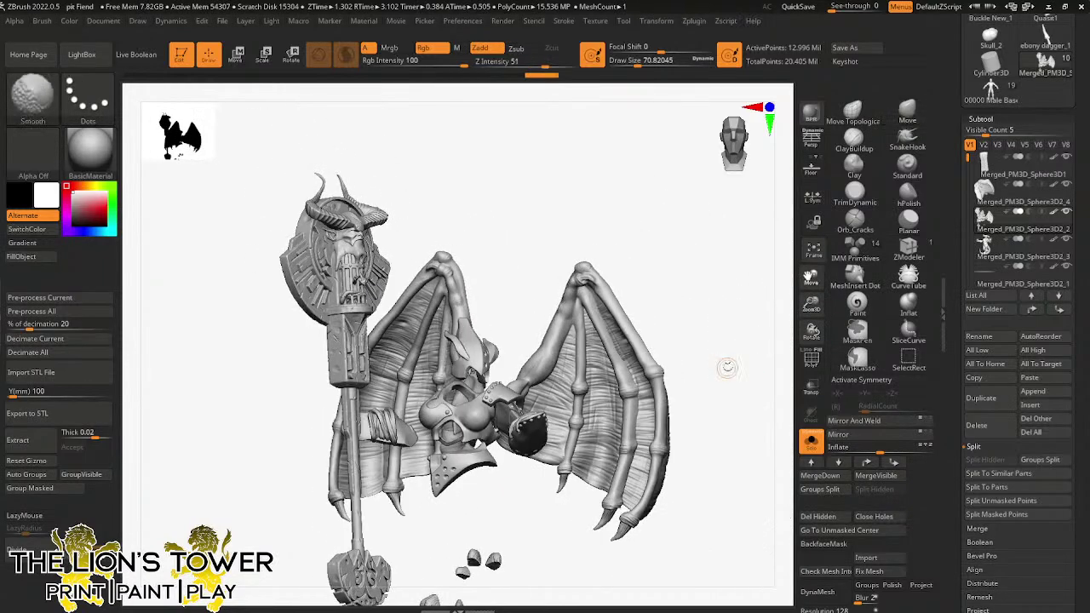
left_click(870, 175)
left_click_drag(738, 315, 746, 292)
left_click_drag(811, 304, 858, 332)
left_click_drag(812, 304, 808, 278)
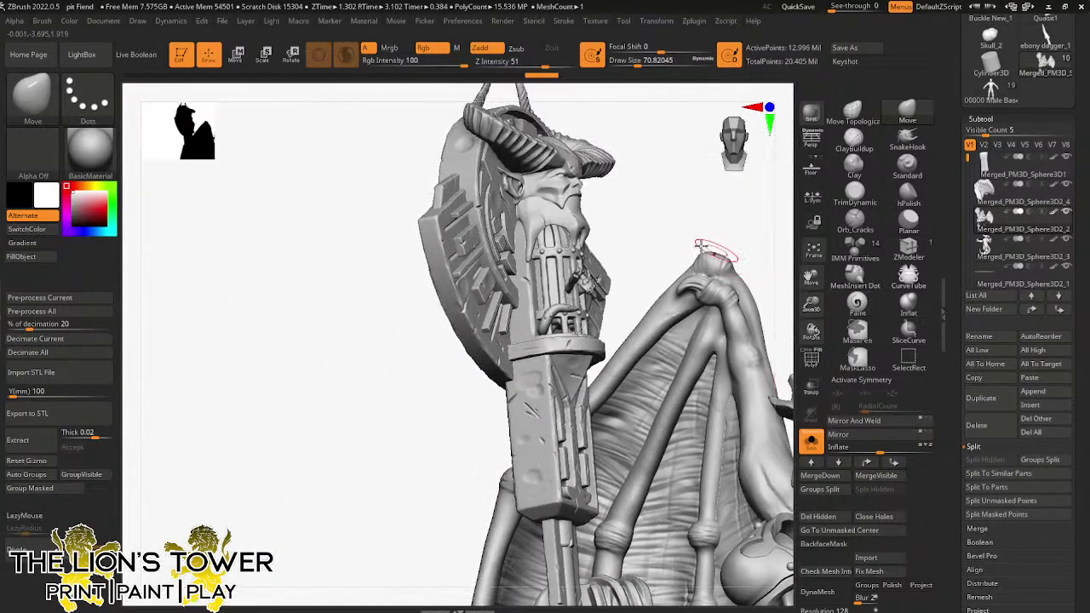
left_click_drag(712, 246, 617, 272)
mouse_move(664, 378)
left_mouse_down()
mouse_move(679, 389)
mouse_move(708, 374)
mouse_move(559, 255)
left_mouse_up()
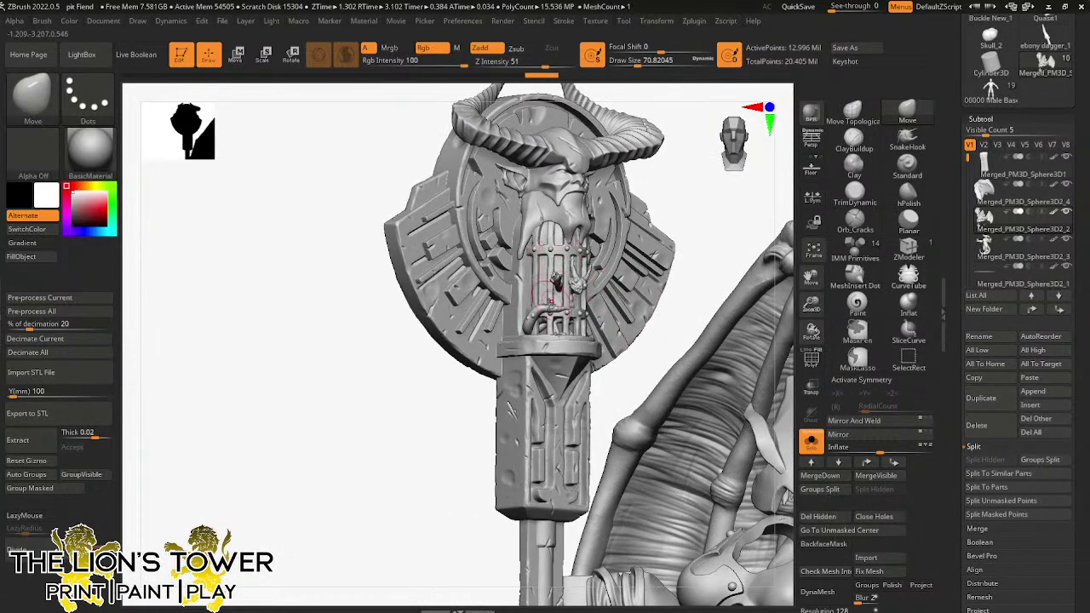
left_click(563, 407, "ctrl+shift")
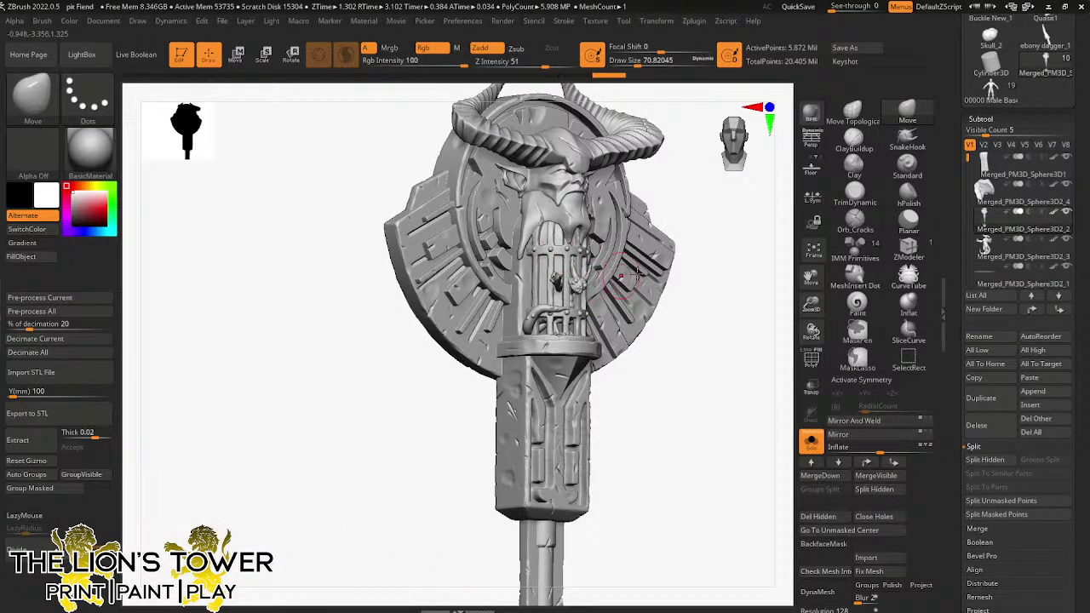
- Hide the cage bars and rings around the small figure on the hammer, and restore the full visibility
left_click(673, 205, "ctrl")
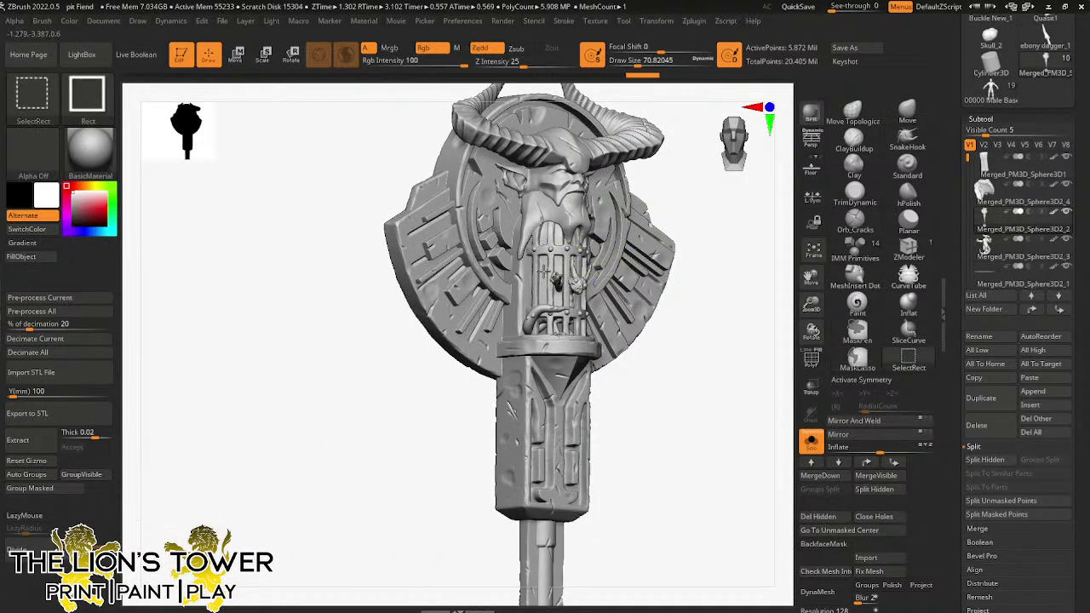
left_click(542, 272, "ctrl+shift")
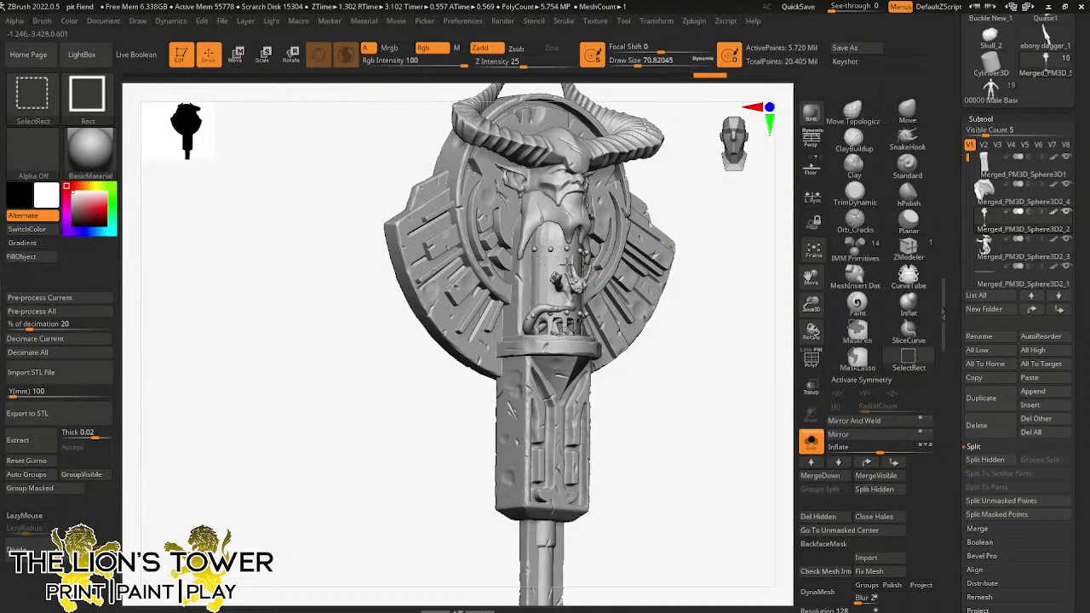
left_click(566, 265, "ctrl+shift")
mouse_move(693, 214)
left_mouse_down()
mouse_move(715, 214)
mouse_move(675, 217)
mouse_move(688, 345)
left_mouse_up()
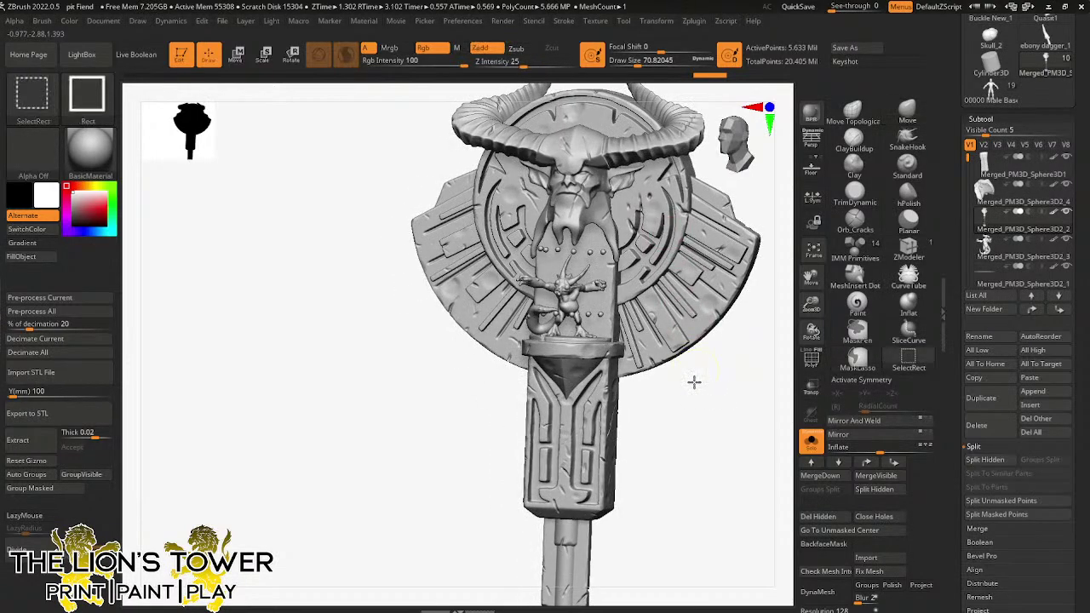
left_click(716, 369, "ctrl+shift")
- Isolate the domed cage on the hammer, examine its underside and invert the visibility
left_click_drag(656, 298, 669, 284, "ctrl+shift")
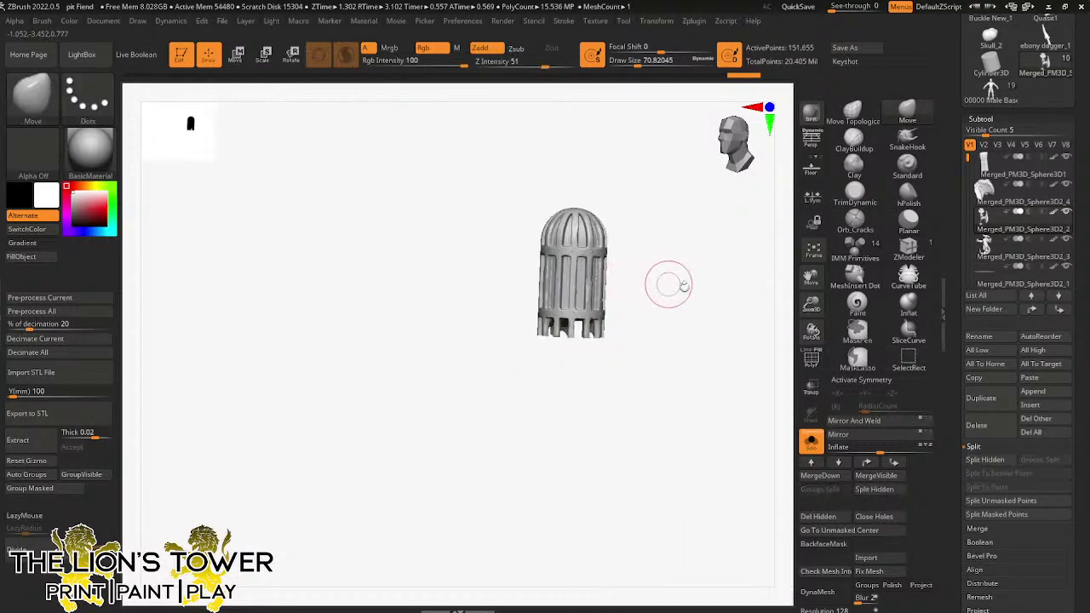
left_click_drag(766, 397, 755, 353)
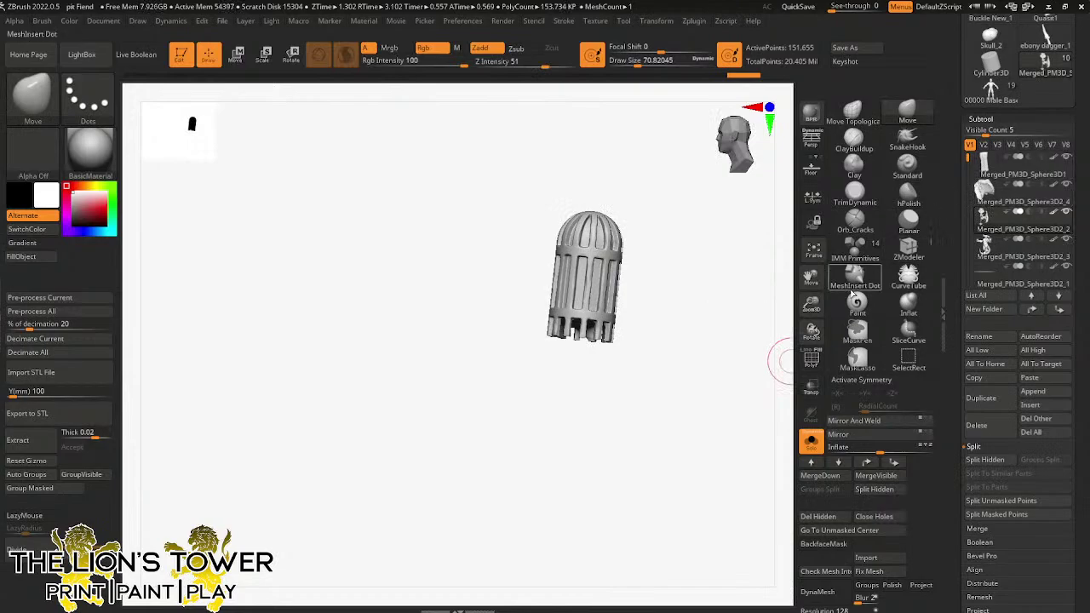
mouse_move(769, 372)
left_mouse_down()
mouse_move(723, 375)
mouse_move(735, 282)
left_mouse_up()
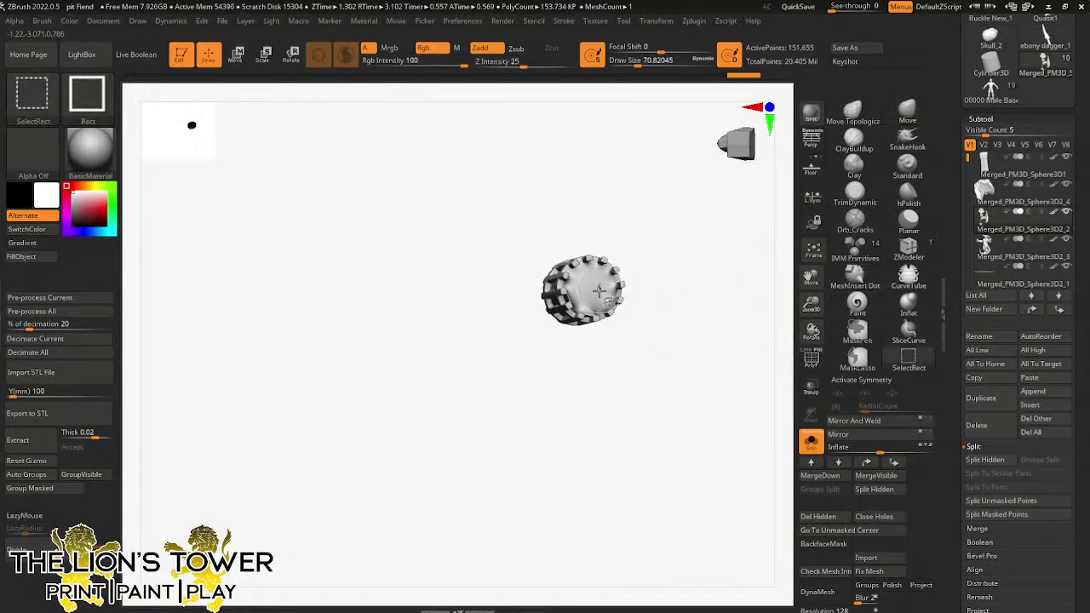
left_click(682, 295, "ctrl+shift")
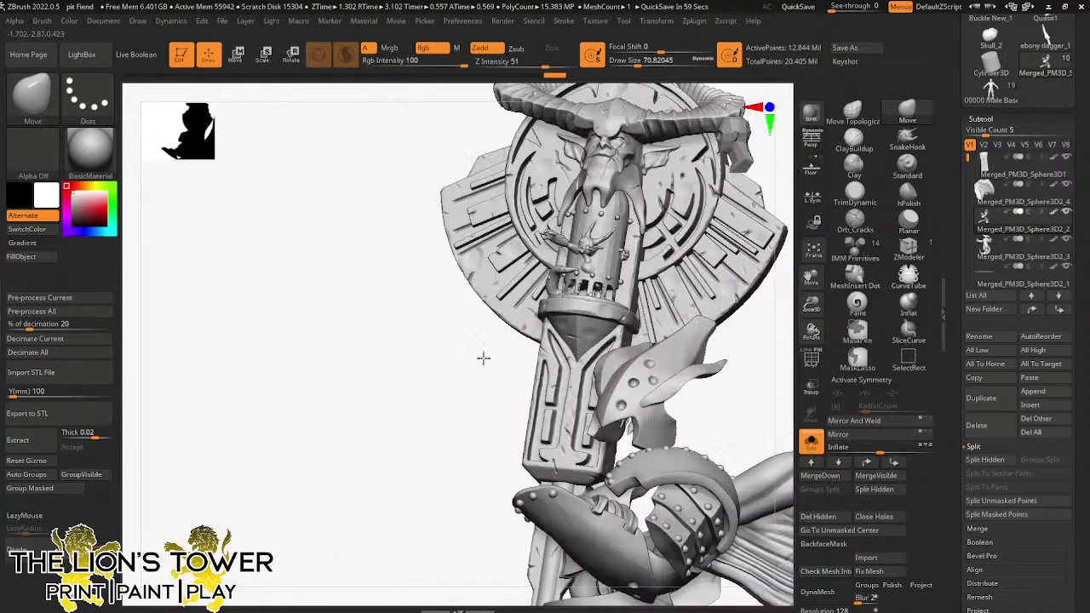
- Show the whole subtool again and isolate the domed cage below the hammer's horned face
left_click_drag(483, 358, 681, 339)
left_click(684, 385, "ctrl+shift")
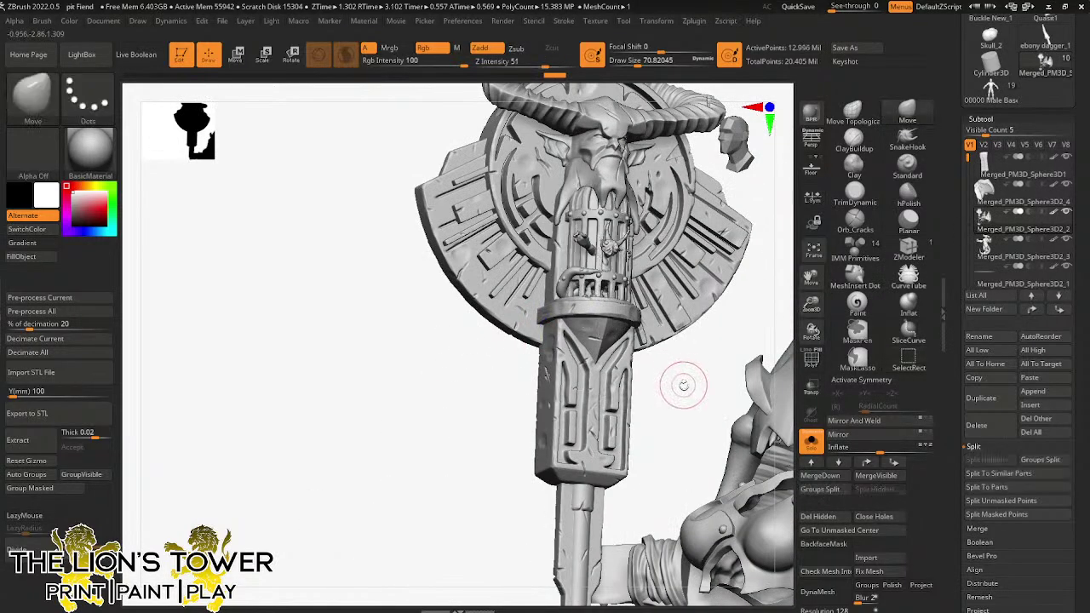
left_click_drag(684, 384, 659, 373)
left_click(584, 238, "ctrl+shift")
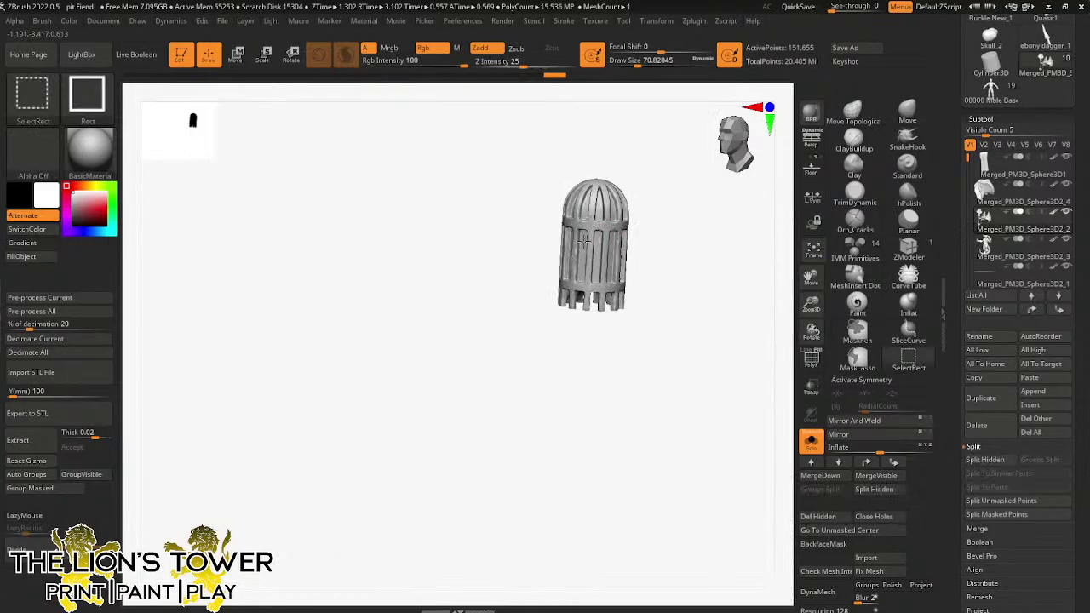
- Invert the visibility to examine the hammer without its domed cage, and show the whole subtool again
mouse_move(685, 369)
left_mouse_down("ctrl+shift")
mouse_move(693, 336)
mouse_move(664, 255)
mouse_move(694, 326)
mouse_move(694, 255)
left_mouse_up("ctrl+shift")
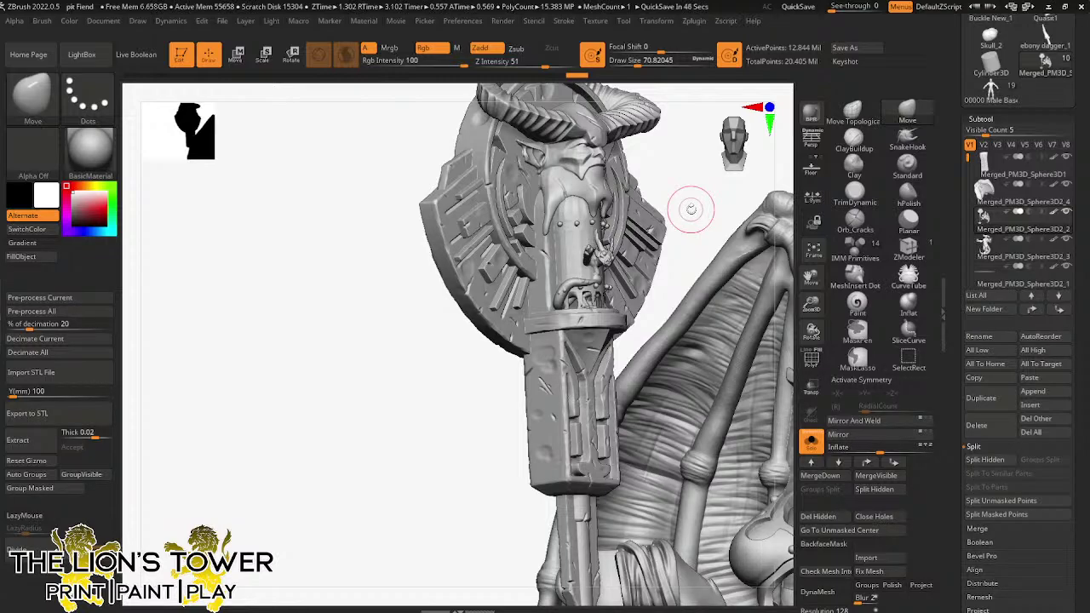
left_click_drag(691, 208, 712, 220)
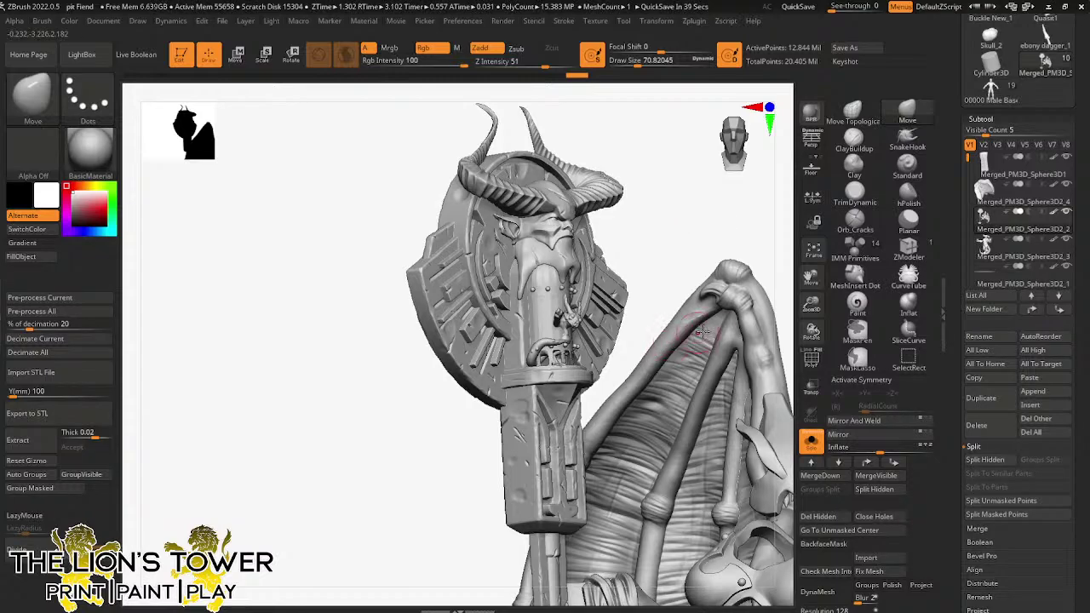
left_click_drag(811, 304, 769, 277)
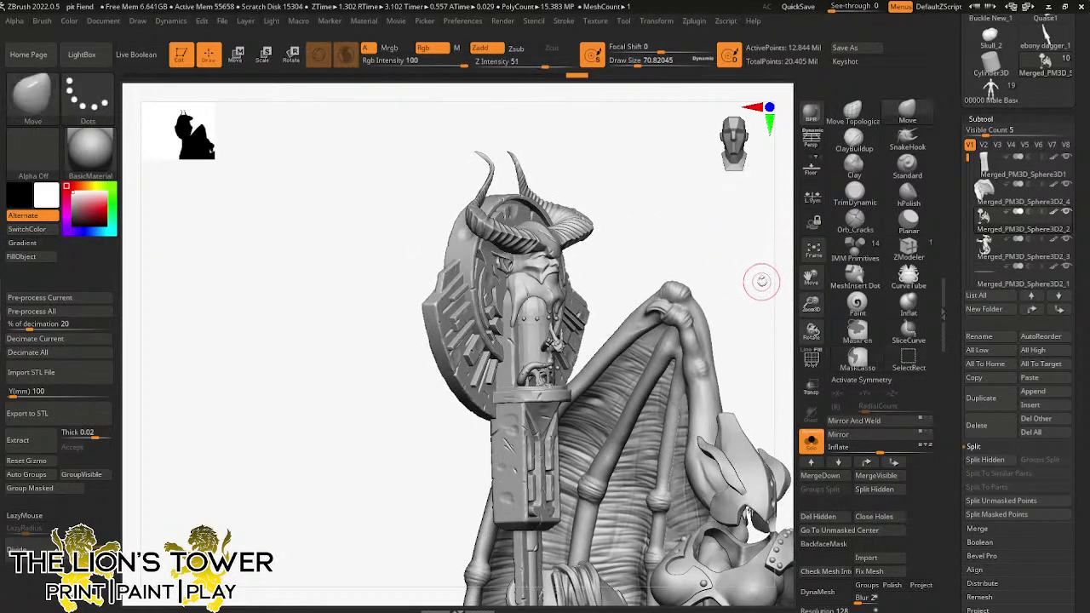
key("ctrl+shift")
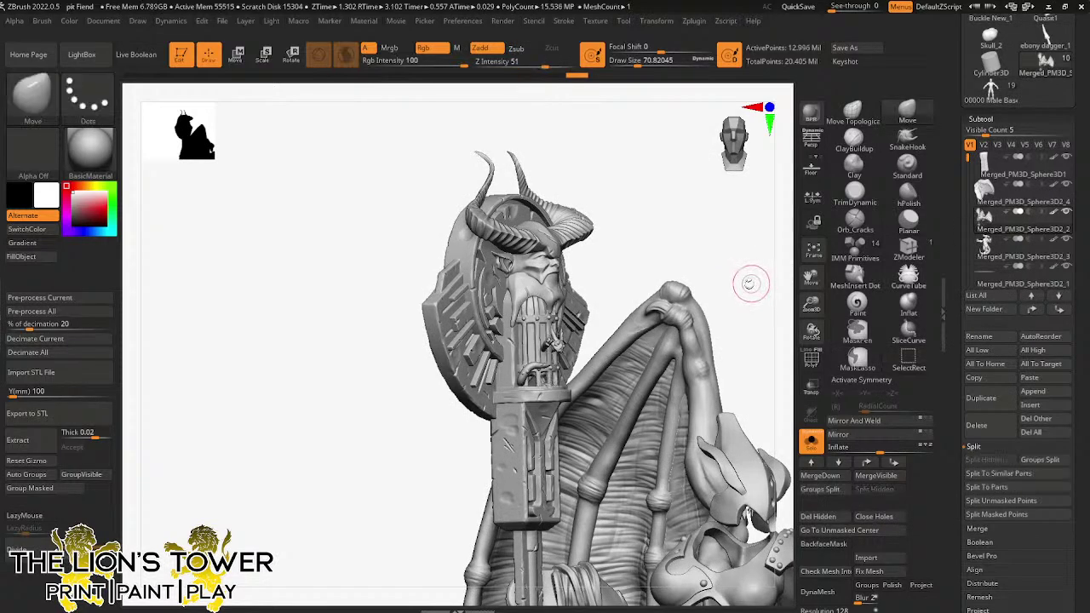
left_click_drag(755, 282, 757, 243)
- Switch to the Quasit1 tool and frame the caged creature in the view
left_click_drag(958, 190, 957, 459)
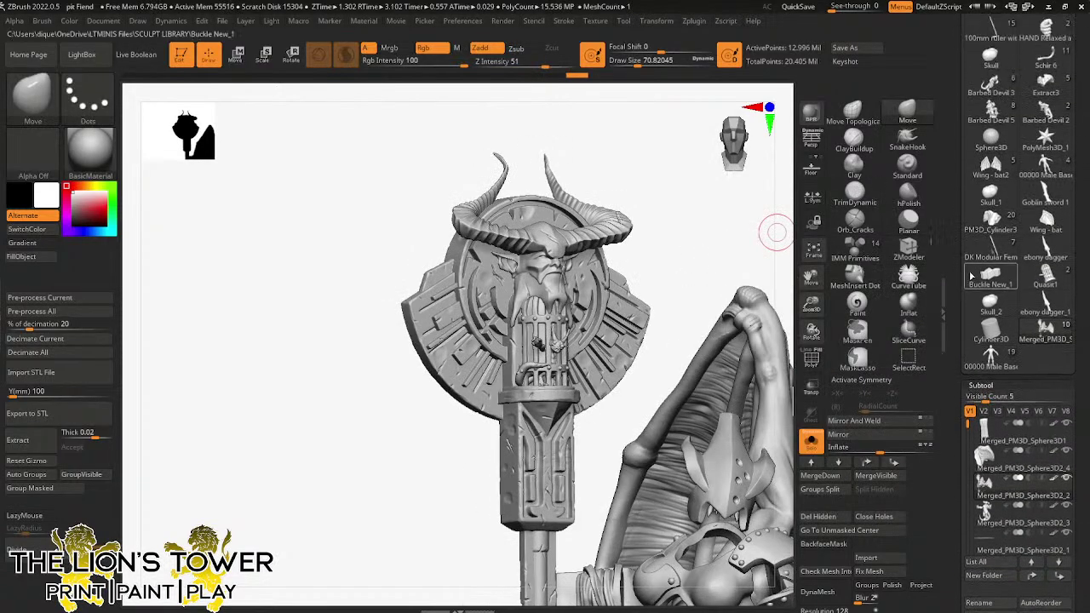
left_click_drag(956, 179, 956, 258)
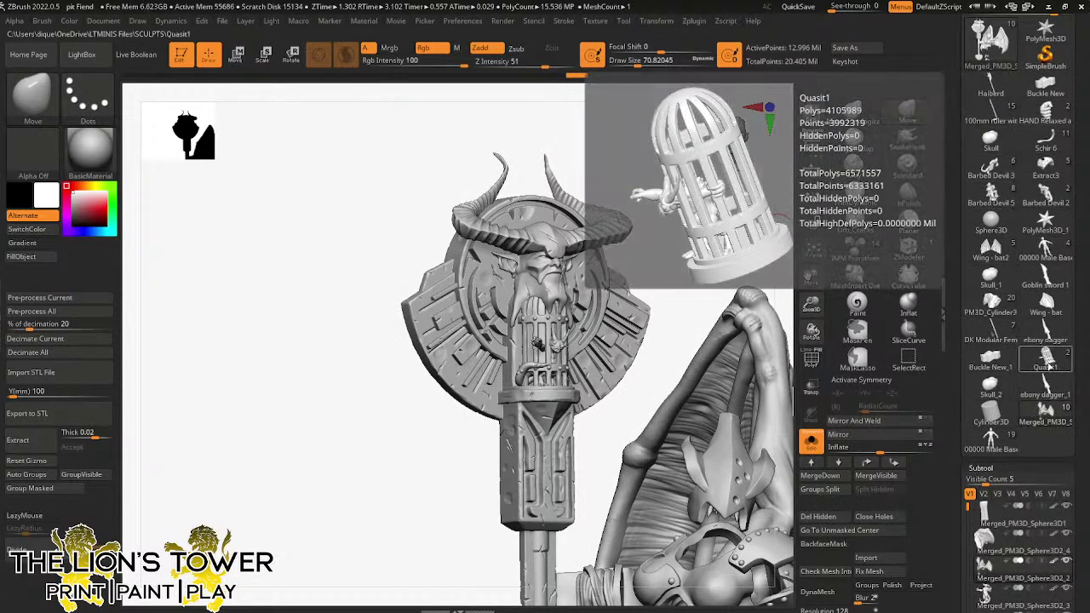
left_click(1051, 367)
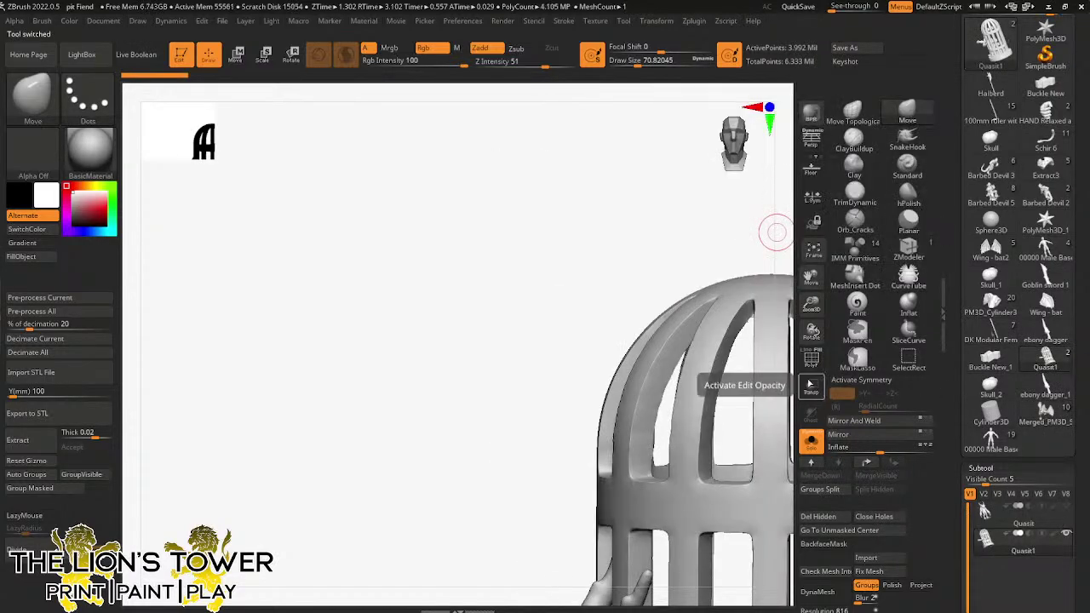
left_click_drag(812, 305, 788, 243)
mouse_move(809, 277)
left_mouse_down()
mouse_move(753, 191)
mouse_move(734, 51)
left_mouse_up()
mouse_move(745, 324)
left_mouse_down()
mouse_move(756, 341)
mouse_move(781, 331)
left_mouse_up()
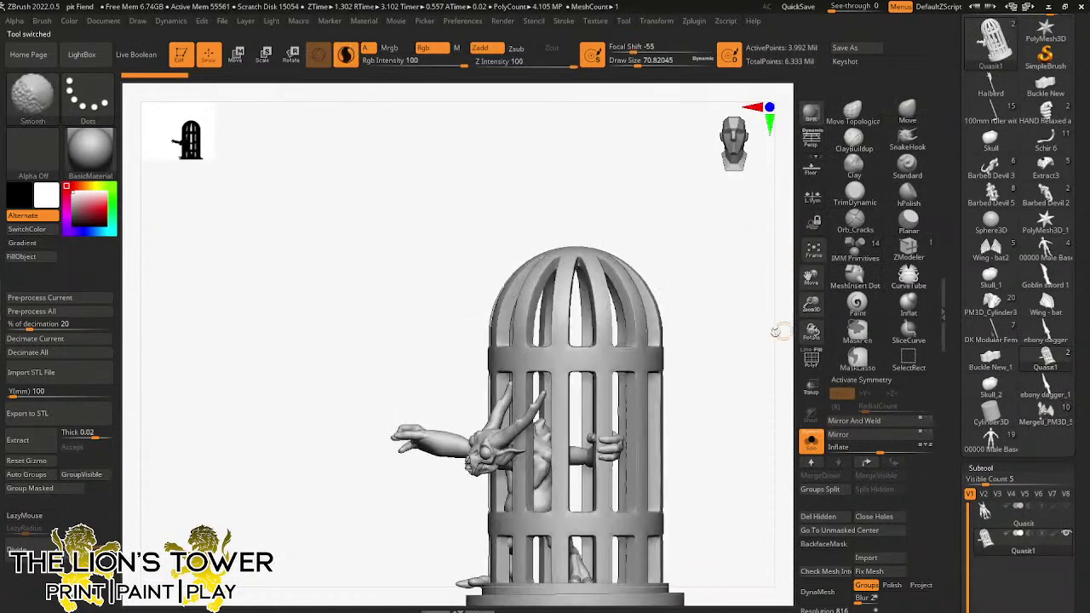
- Isolate the cage's domed bars and rings in the Quasit1 subtool, leaving the creature and the round base hidden
left_click(604, 405, "ctrl+shift")
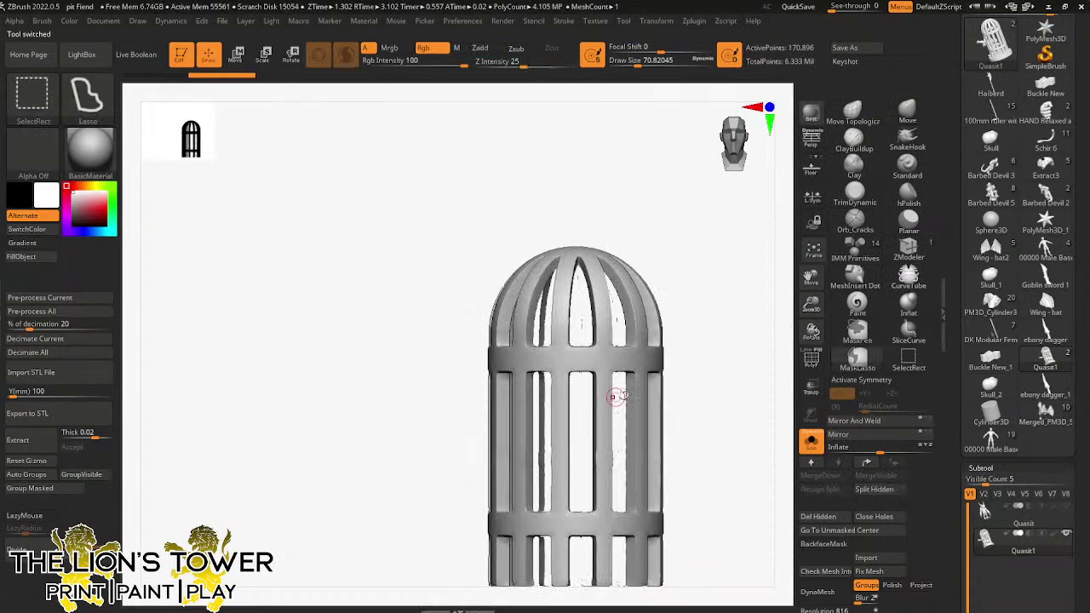
left_click(711, 357, "ctrl+shift")
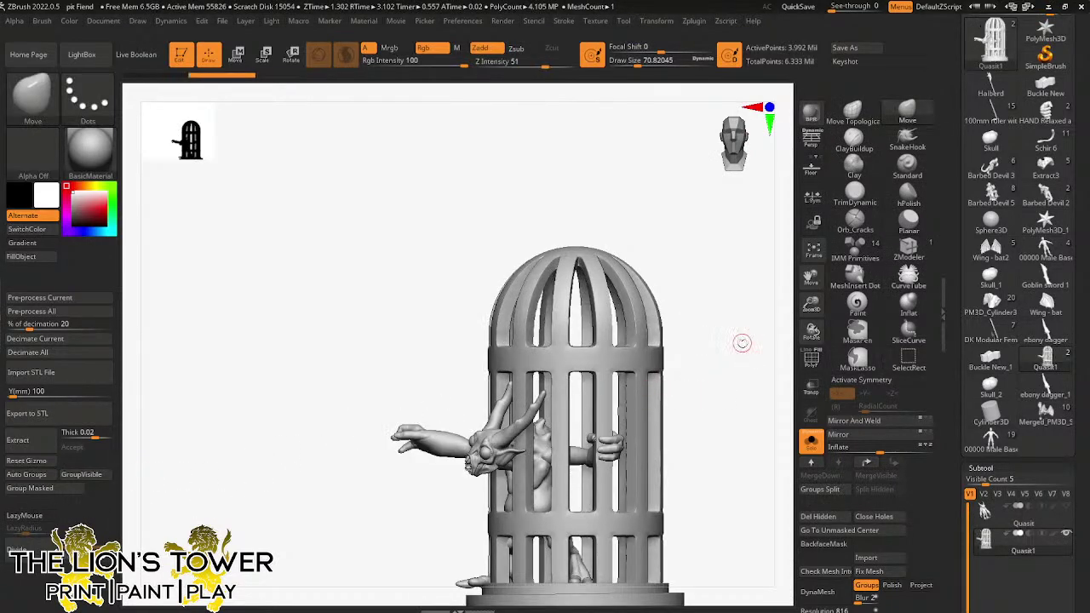
mouse_move(708, 284)
left_mouse_down()
mouse_move(752, 268)
mouse_move(732, 272)
mouse_move(708, 315)
mouse_move(611, 362)
left_mouse_up()
left_click(608, 357, "ctrl+shift")
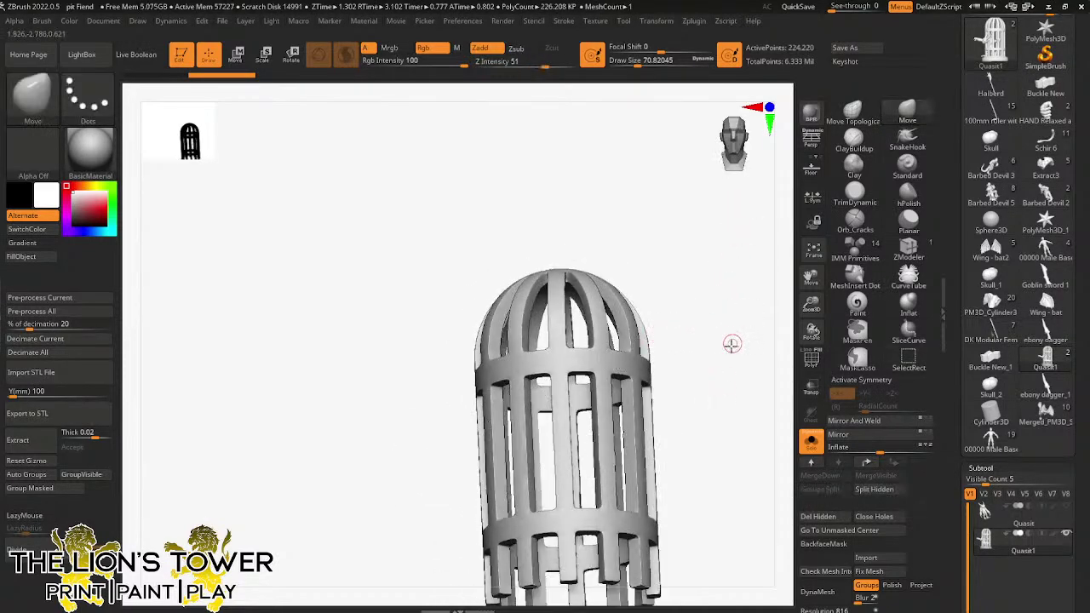
- Split the hidden creature and base off from the cage into their own subtool
left_click_drag(730, 343, 745, 348, "shift")
left_click_drag(810, 307, 785, 169)
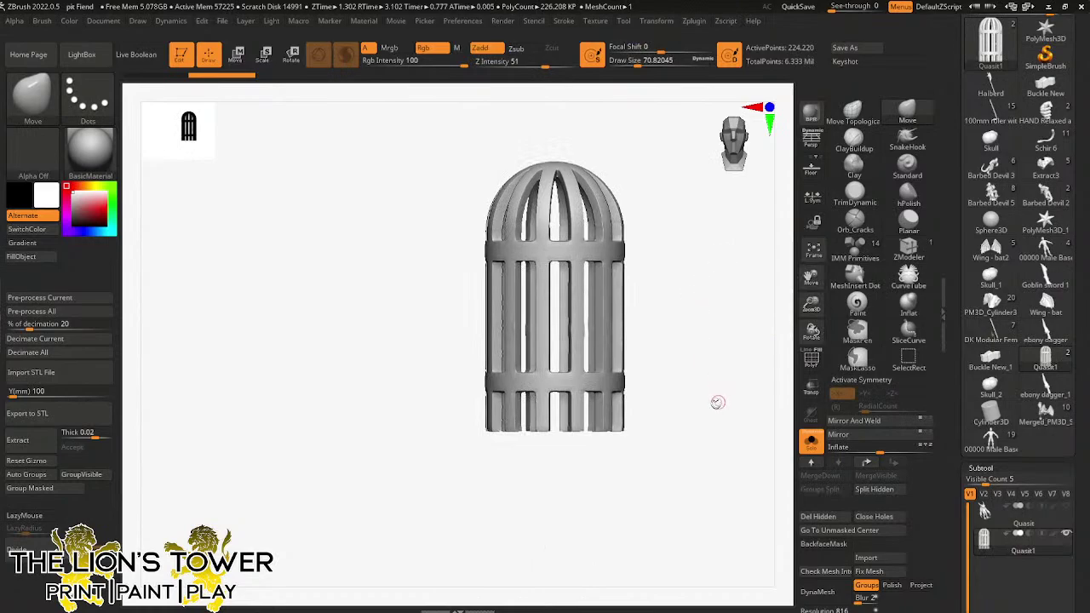
mouse_move(718, 401)
left_mouse_down()
mouse_move(730, 412)
mouse_move(715, 336)
mouse_move(718, 352)
mouse_move(752, 355)
left_mouse_up()
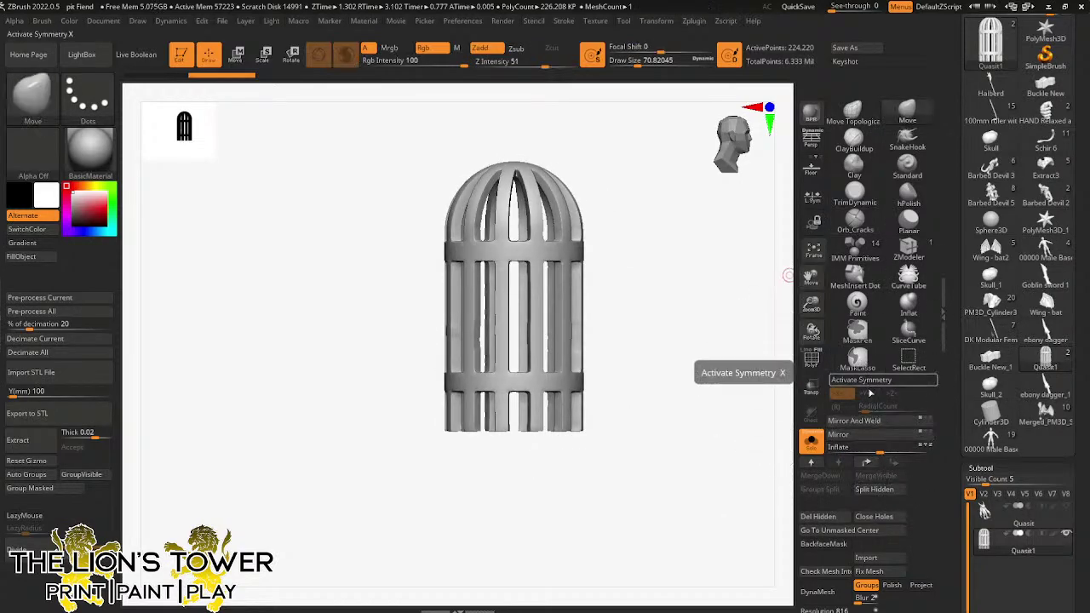
left_click(944, 455)
left_click_drag(953, 467, 950, 259)
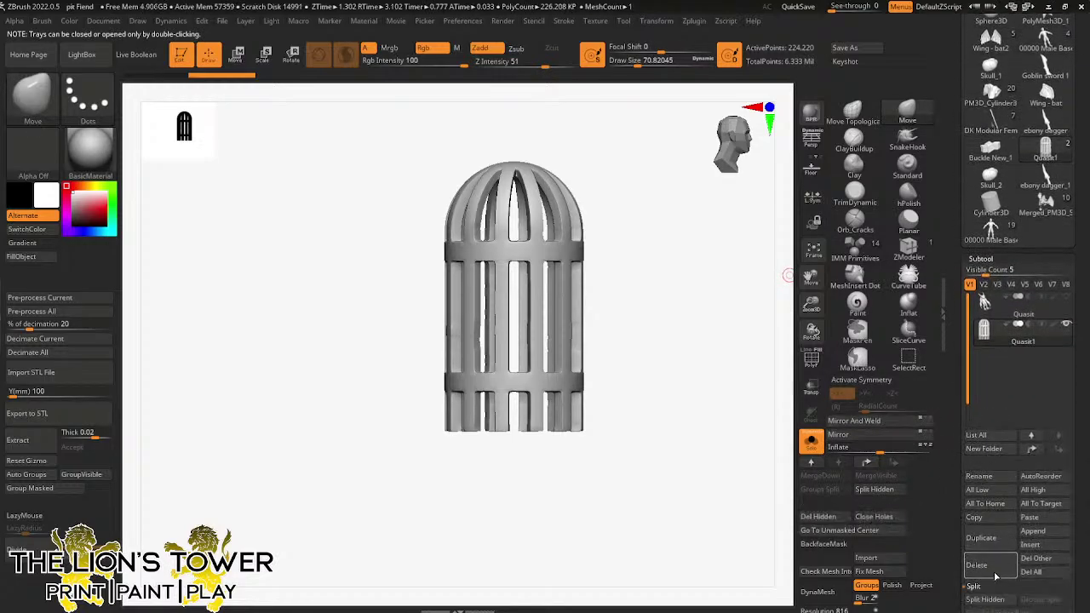
left_click(988, 600)
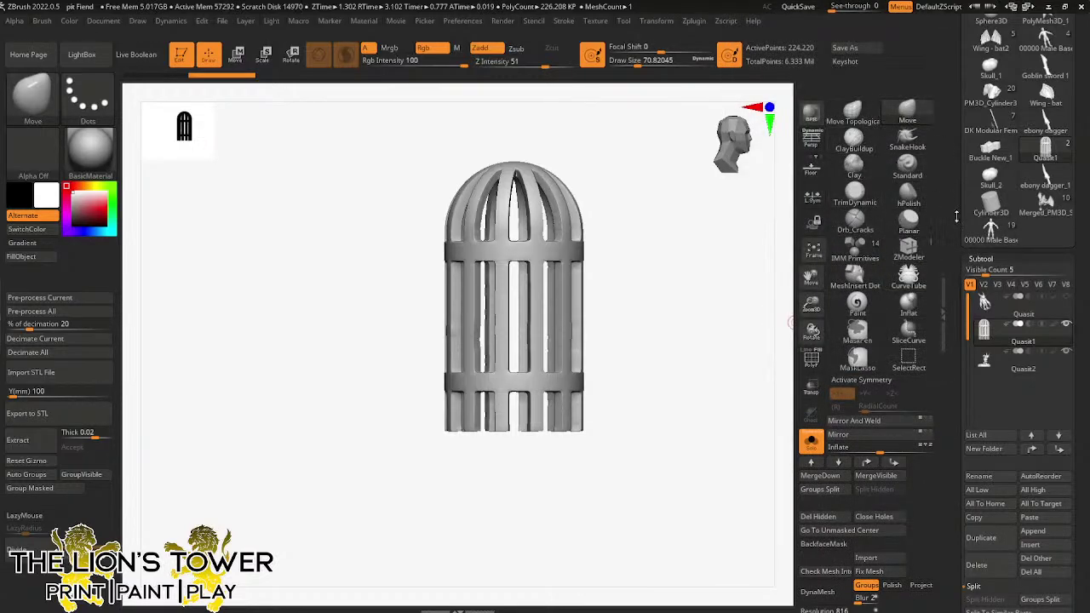
- Switch to the 00000 Male Base tool, show all its subtools and examine the winged fiend's hammer
mouse_move(954, 298)
left_mouse_down()
mouse_move(955, 245)
mouse_move(955, 288)
left_mouse_up()
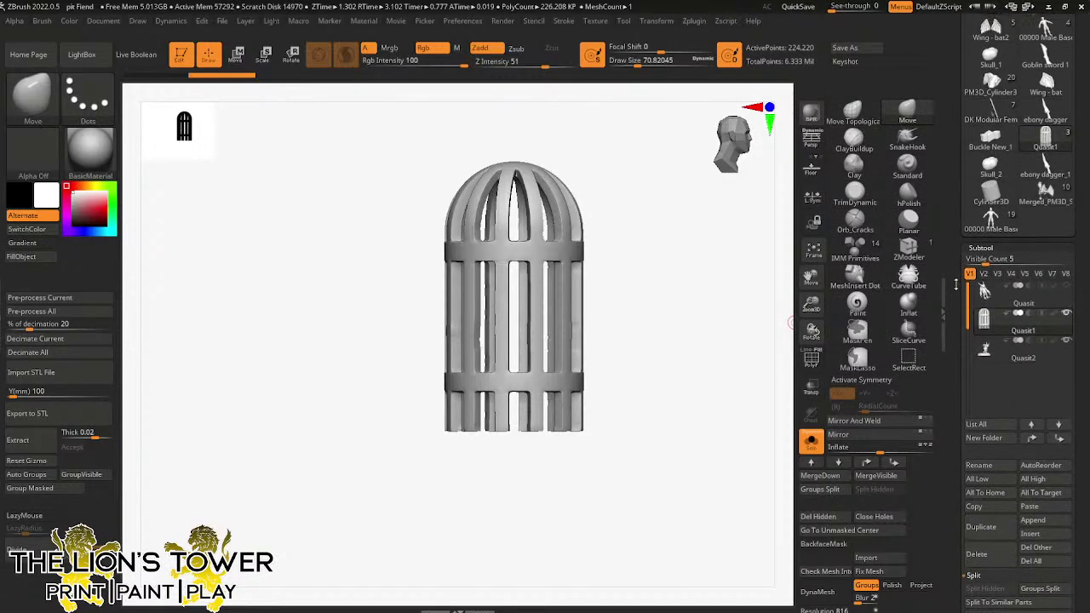
left_click(1049, 197)
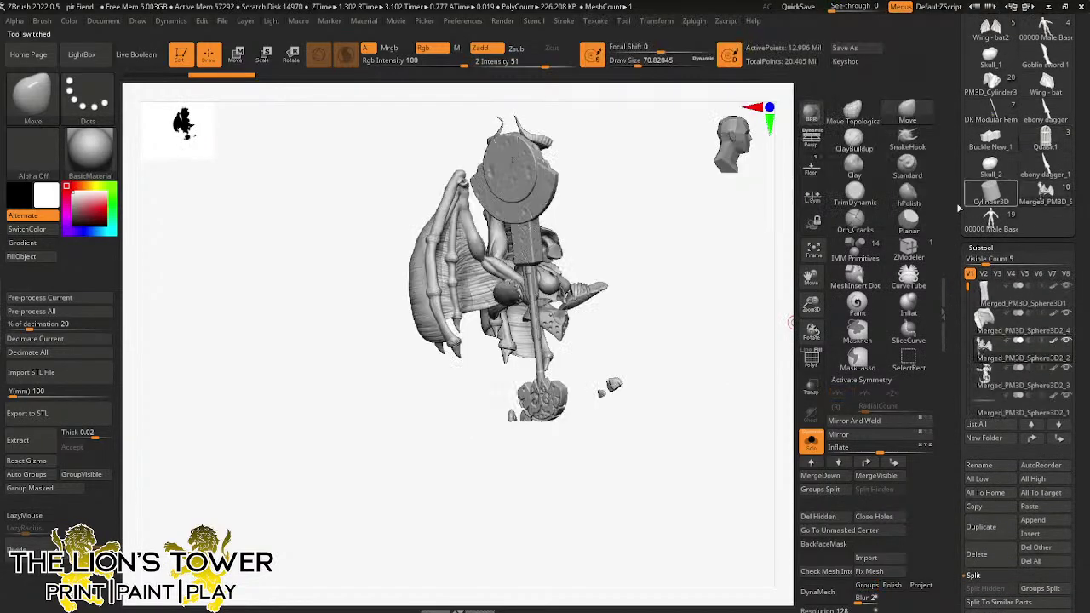
left_click_drag(742, 339, 696, 355, "shift")
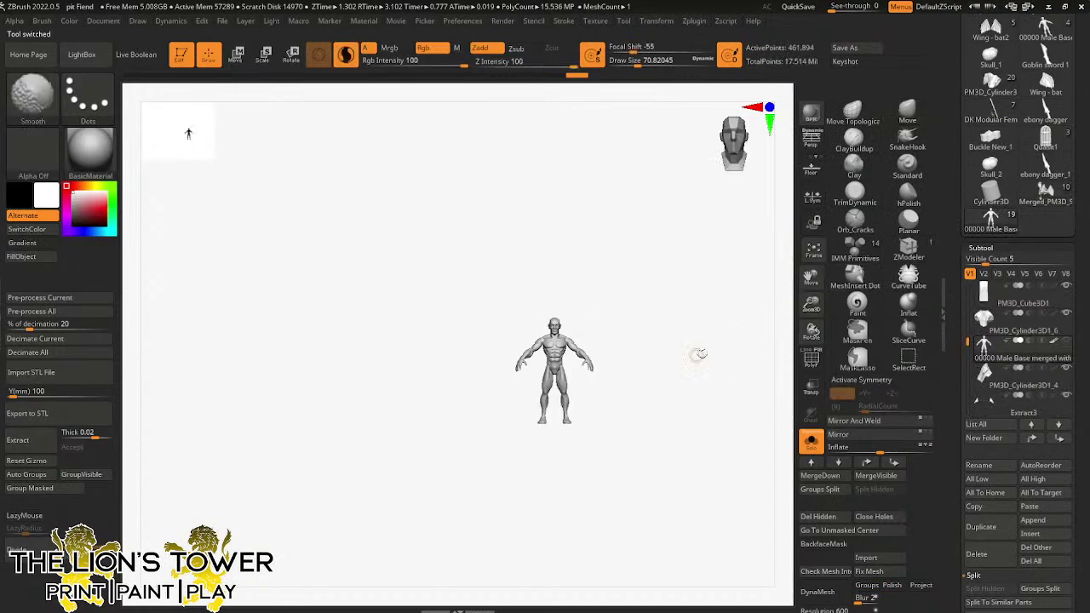
key("f")
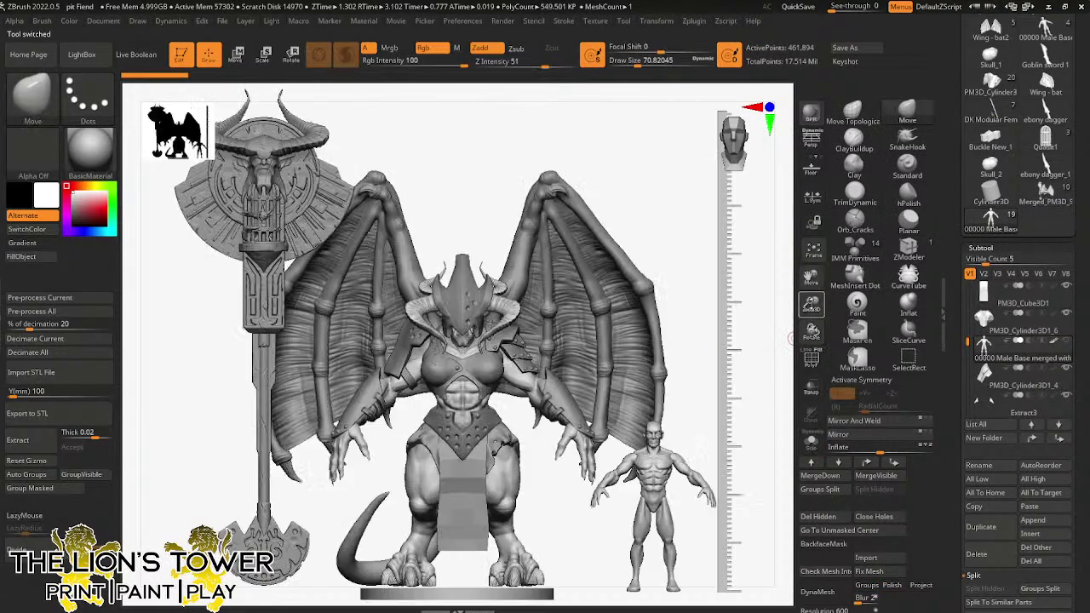
left_click_drag(812, 284, 1058, 341)
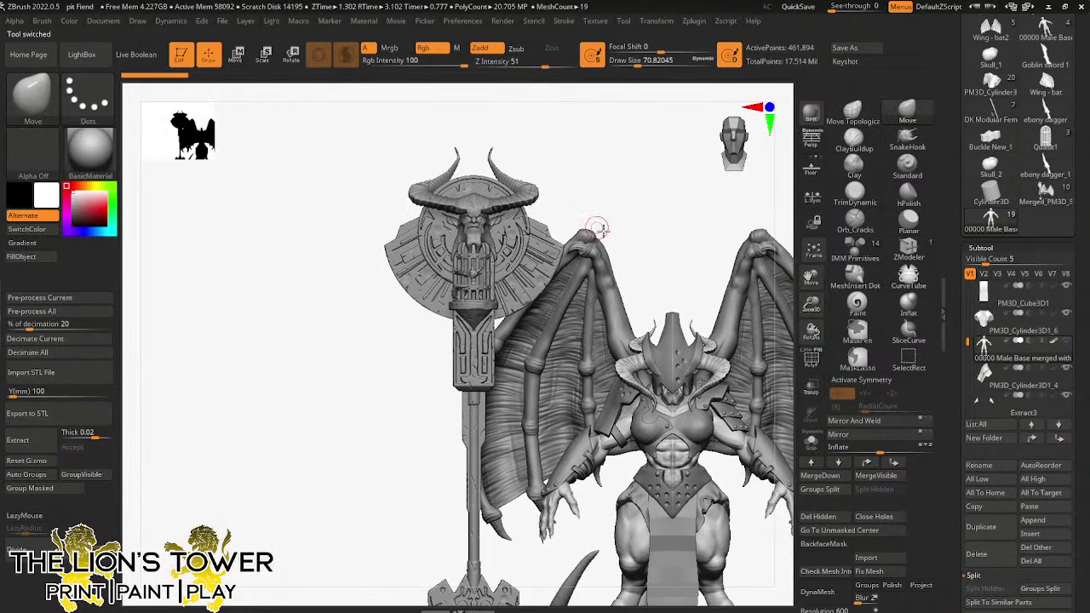
left_click_drag(598, 229, 649, 228)
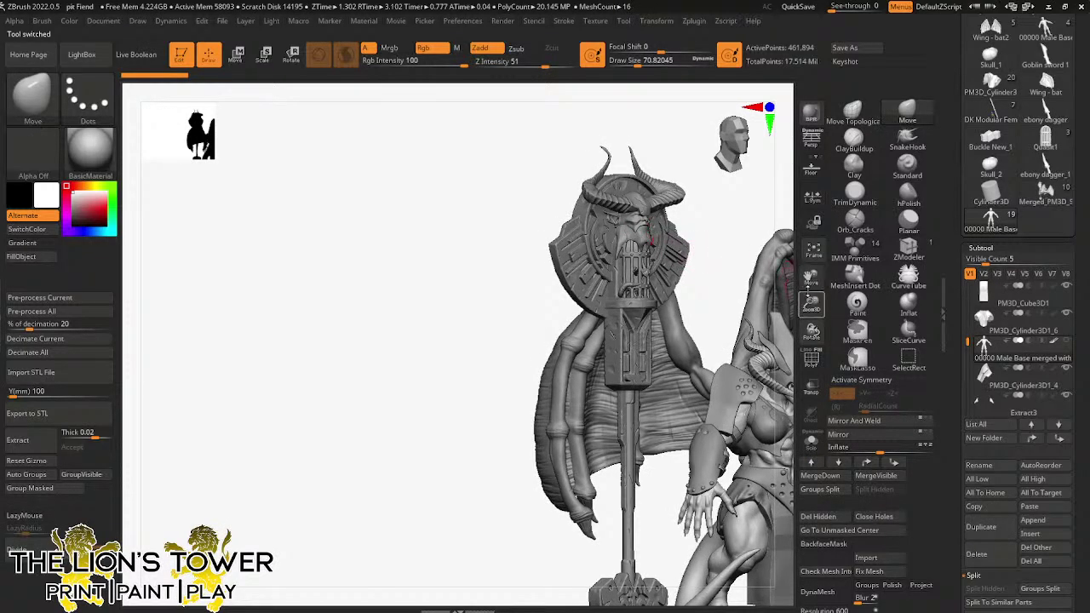
left_click_drag(735, 257, 690, 232)
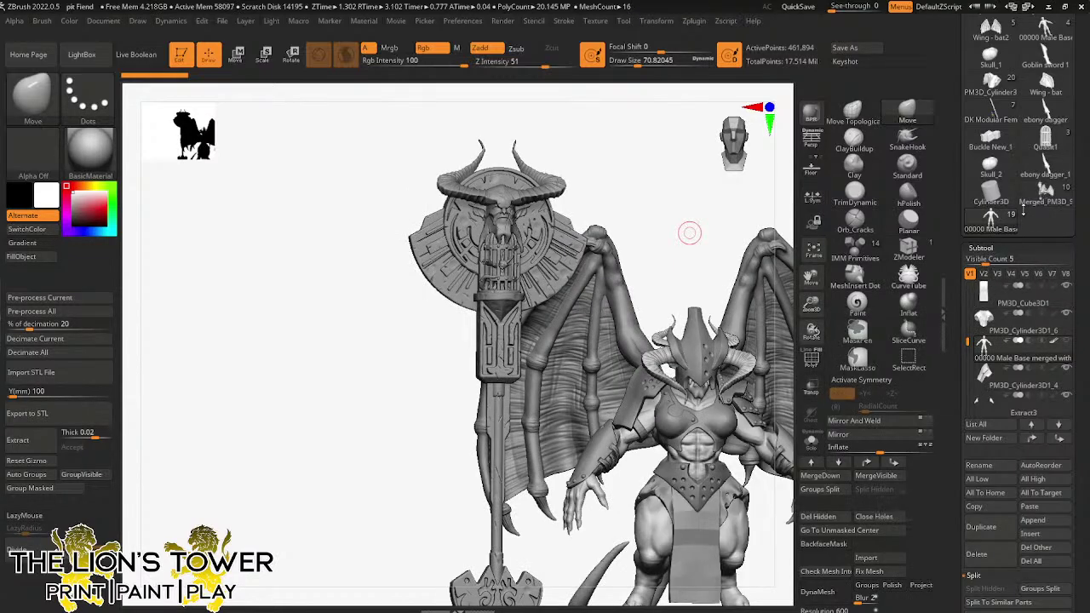
right_click_drag(734, 247, 706, 251, "alt")
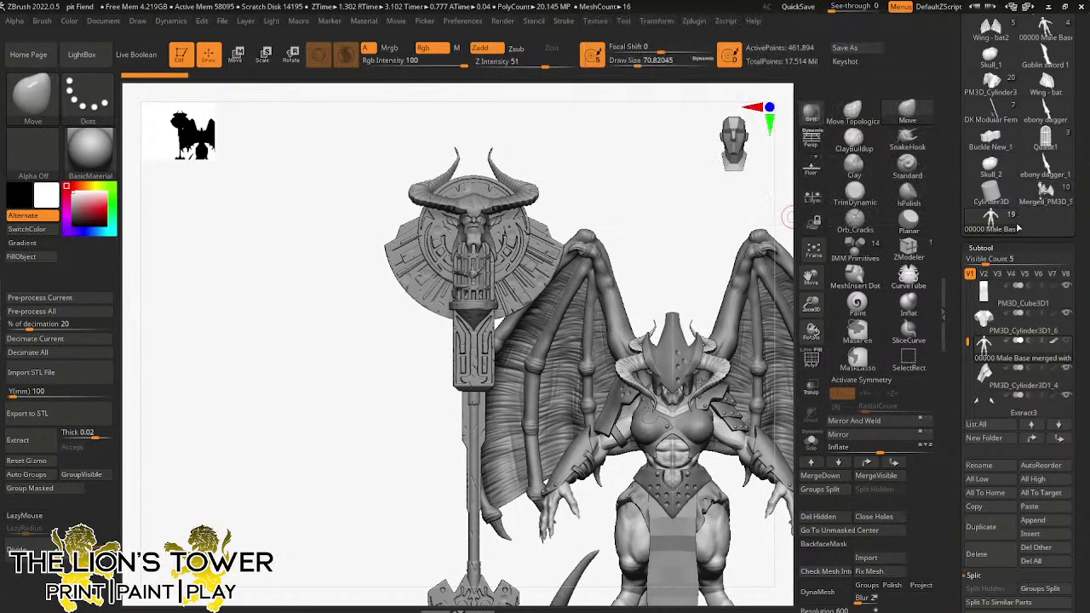
- Return to the posed fiend's Merged_PM3D tool and append a cylinder to its subtools
left_click(992, 223)
left_click(991, 194)
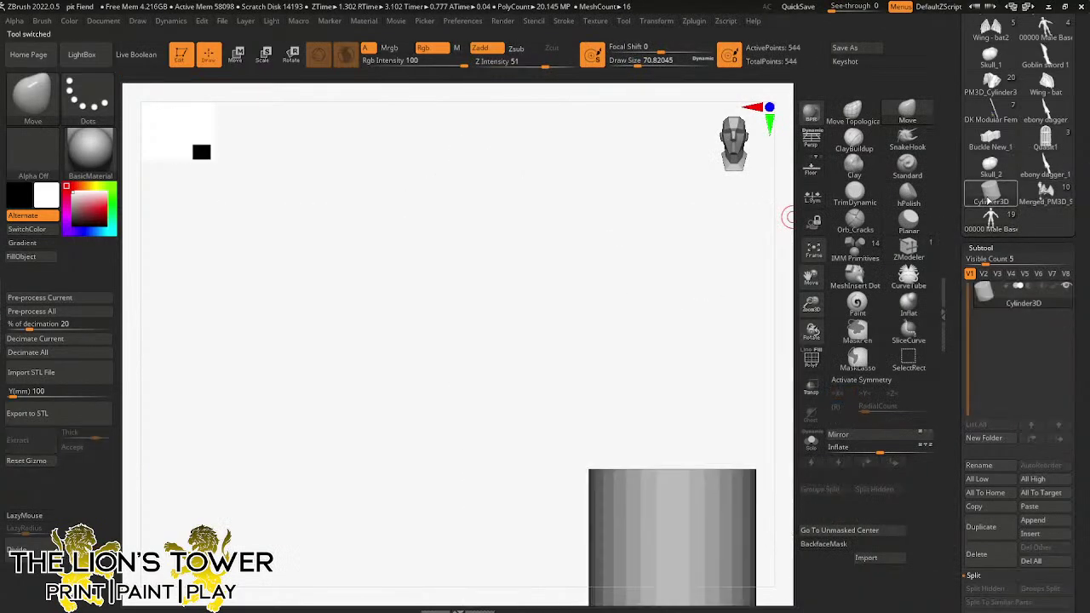
left_click(1044, 195)
left_click(1045, 140)
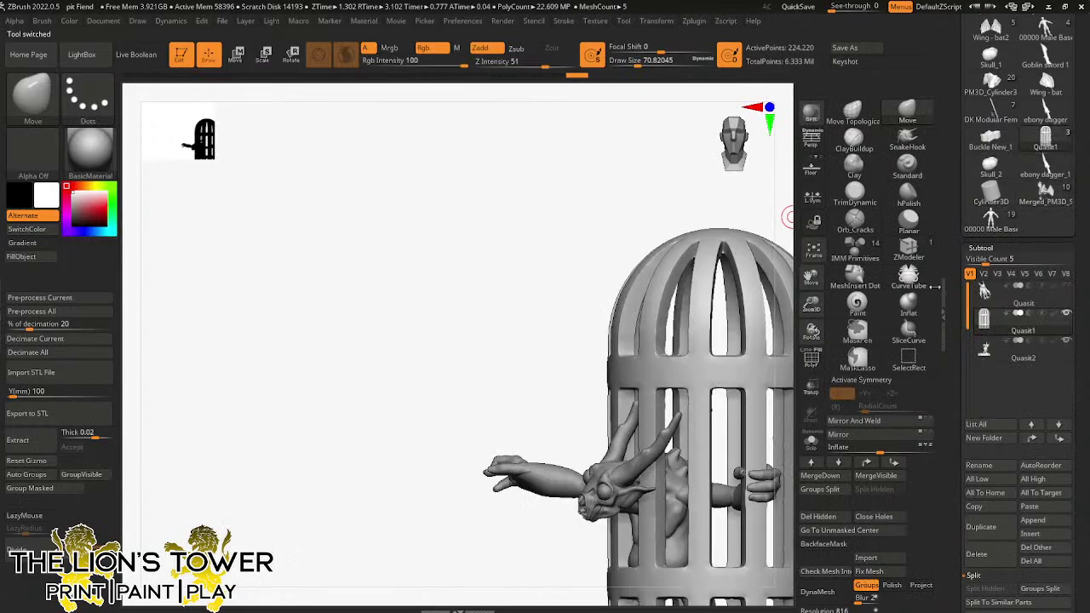
left_click(1044, 195)
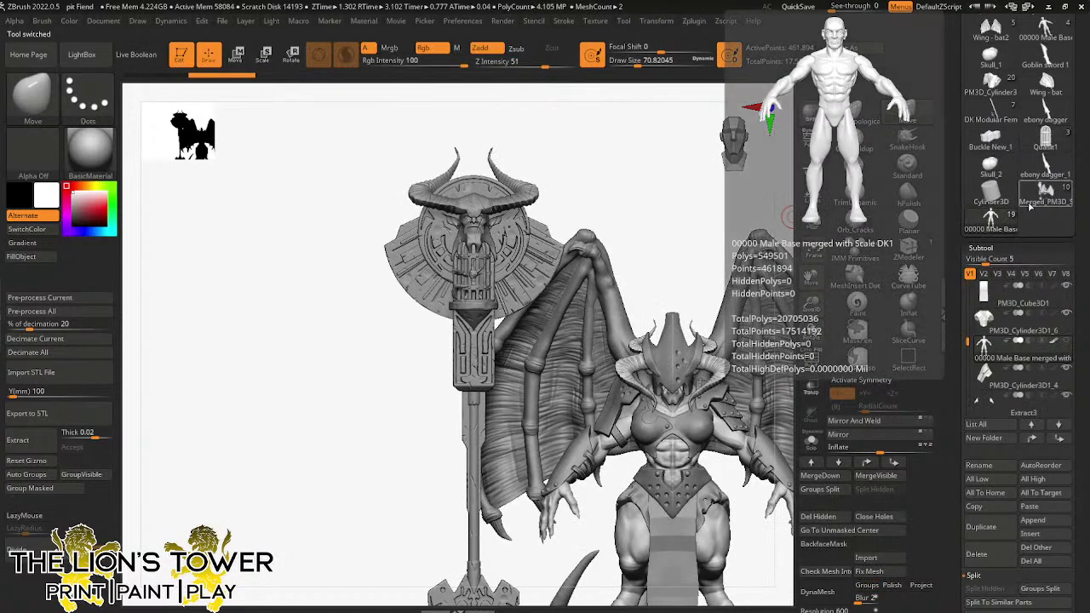
left_click_drag(717, 260, 758, 246)
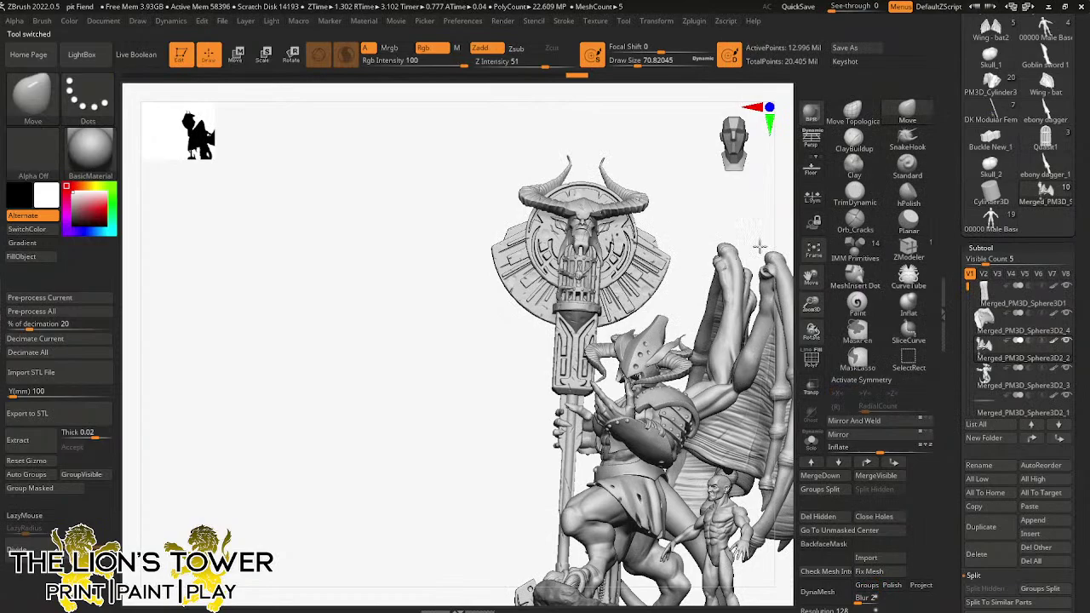
left_click(1032, 519)
left_click(430, 401)
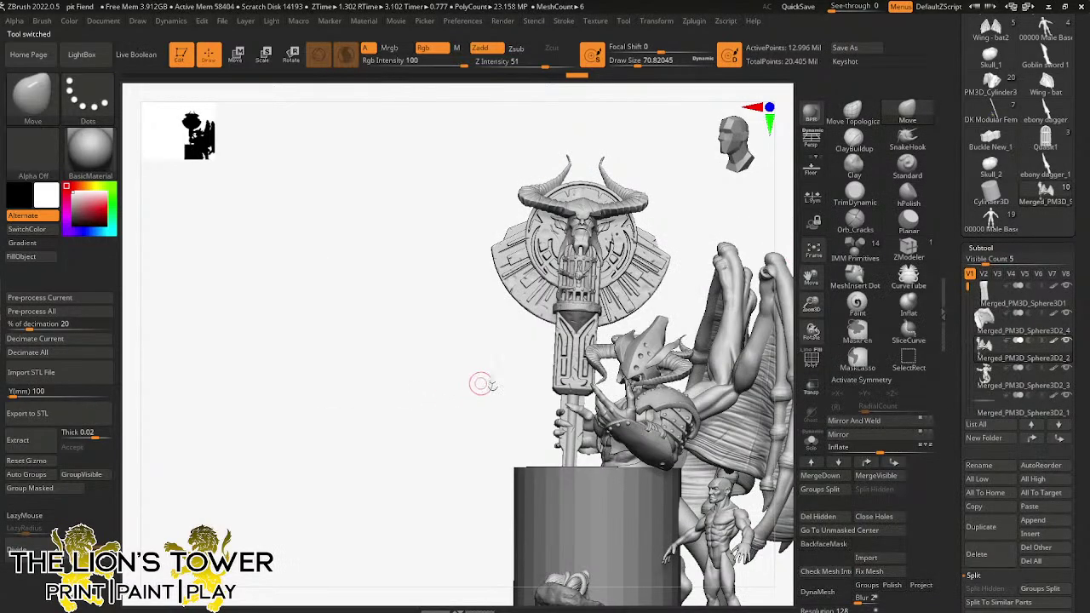
- Raise the appended cylinder to about the height of the hammer's cage and scale it down to roughly the cage's width
key("w")
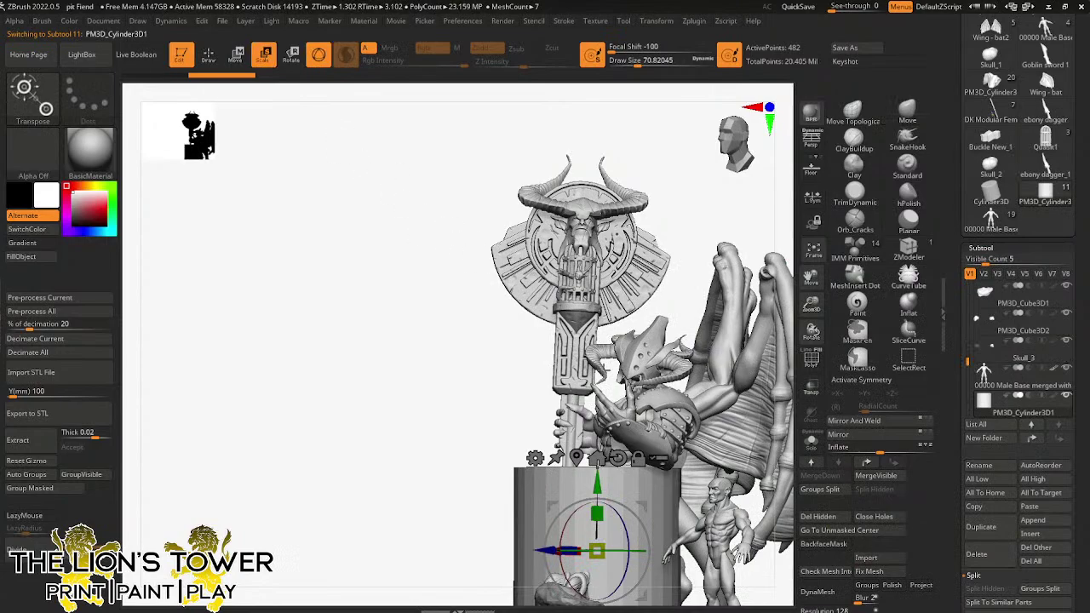
left_click_drag(597, 485, 598, 324)
left_click_drag(598, 391, 601, 443)
left_click_drag(597, 390, 578, 288)
left_click_drag(810, 304, 811, 375)
left_click_drag(579, 285, 578, 300)
left_click_drag(624, 263, 621, 245)
left_click_drag(733, 432, 778, 418)
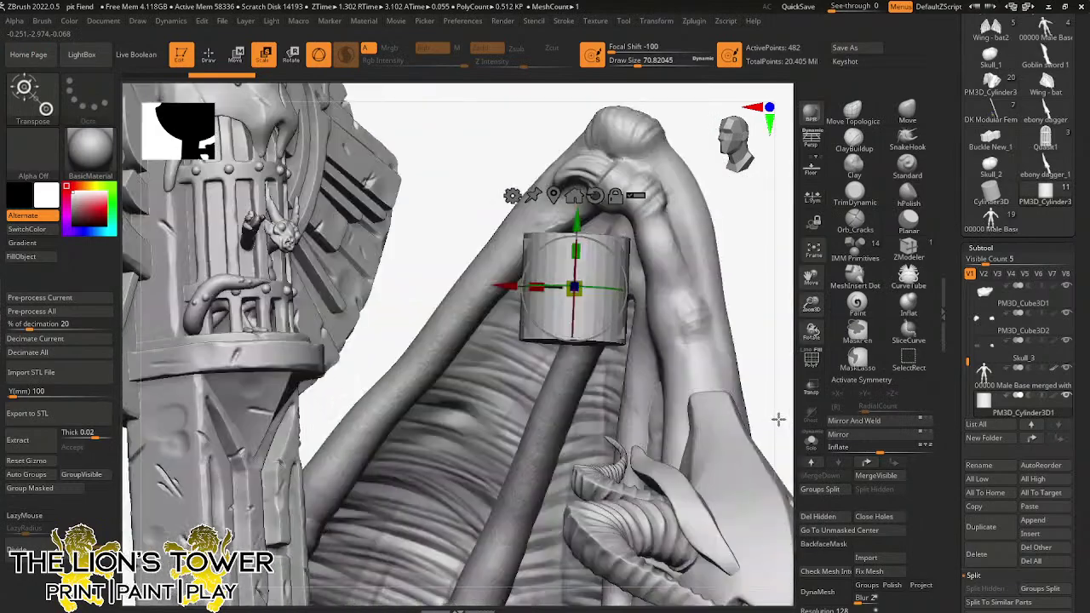
- Move the small cylinder from beside the wing into the hammer's cage
left_click_drag(813, 277, 1020, 350)
left_click_drag(728, 414, 376, 412)
left_click_drag(676, 218, 570, 289)
left_click_drag(496, 297, 642, 306)
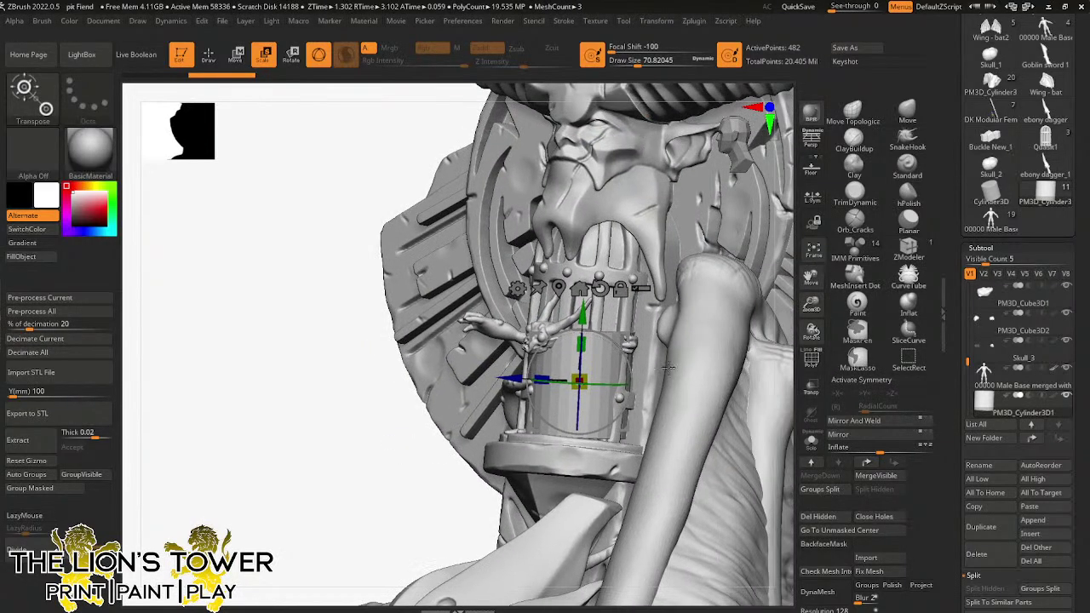
- Adjust the cylinder's depth and sideways position inside the hammer's cage and scale it slightly to fit within the bars
left_click_drag(368, 519, 475, 511)
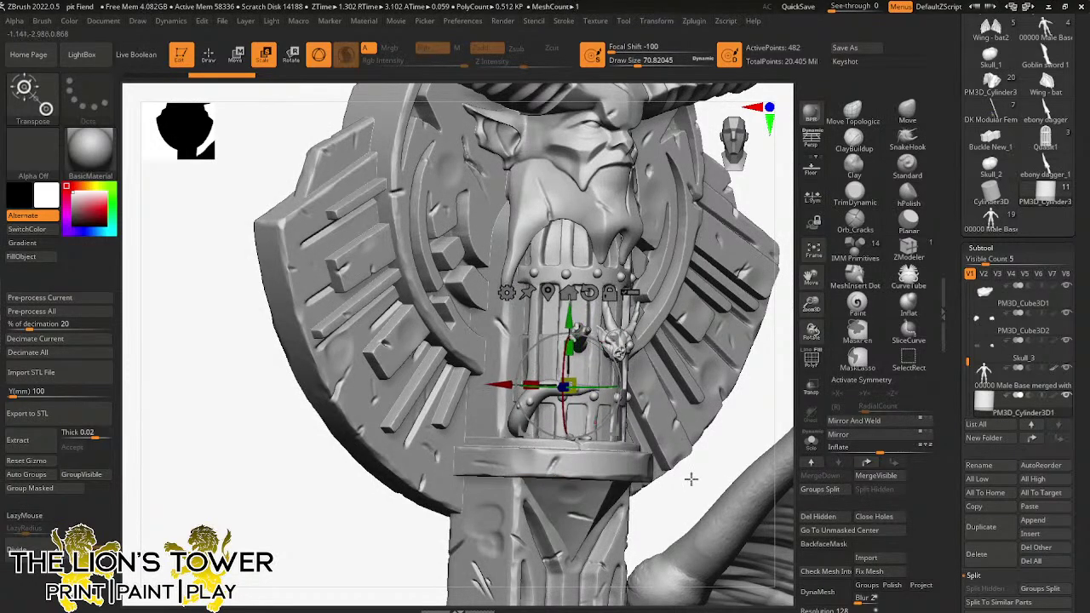
left_click_drag(691, 478, 581, 417)
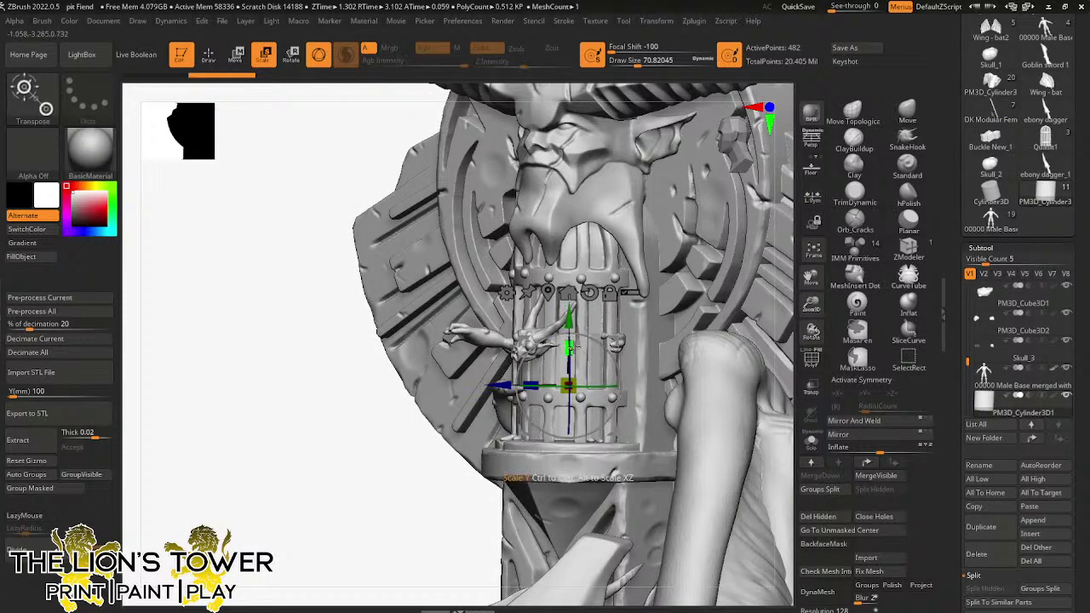
left_click_drag(503, 388, 507, 394)
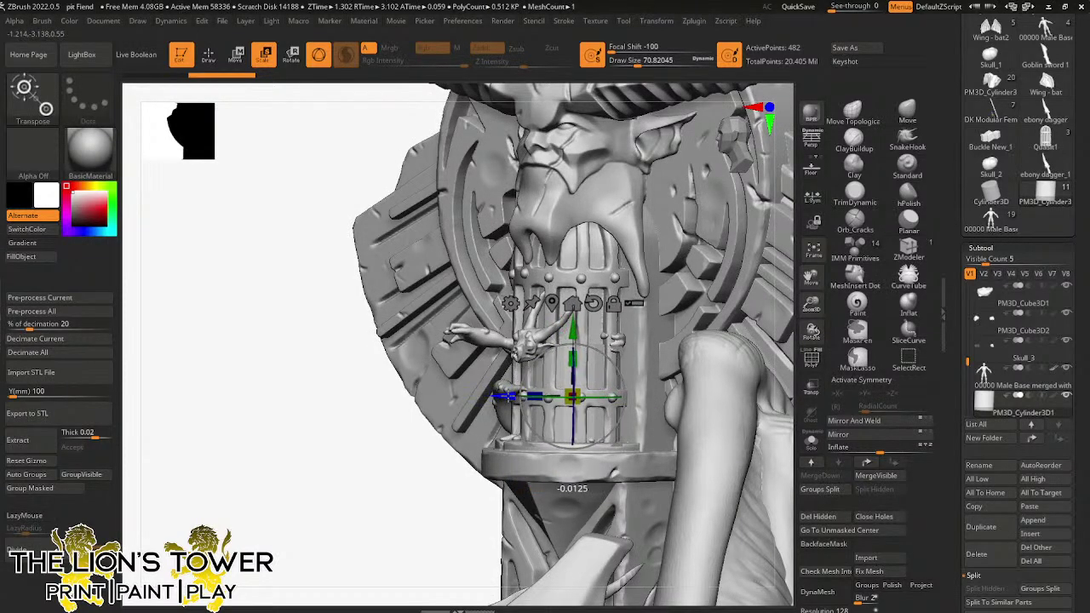
left_click_drag(402, 488, 461, 489)
left_click_drag(619, 349, 621, 350)
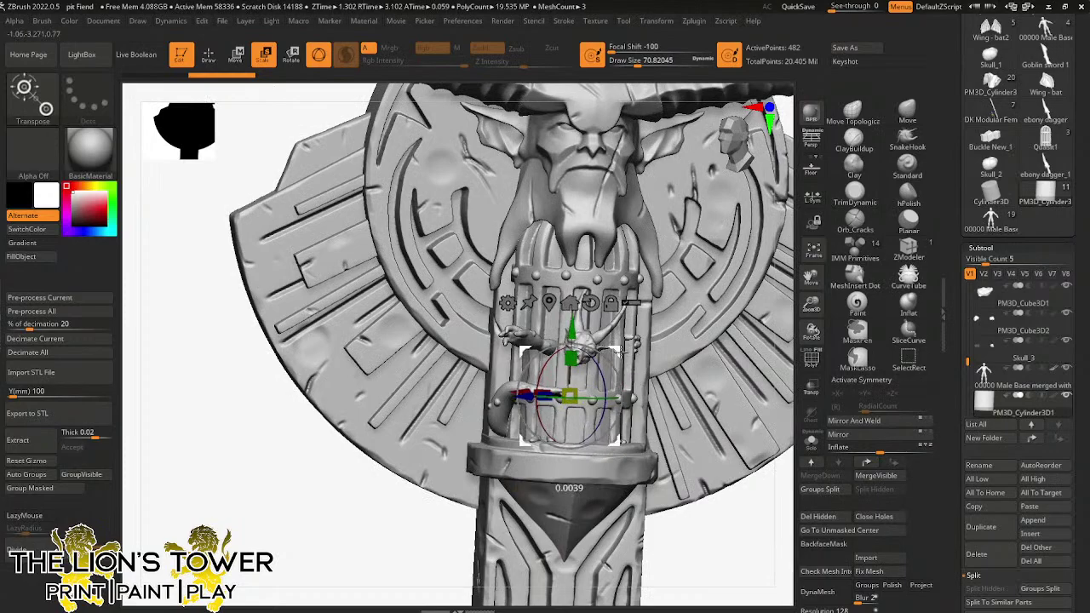
left_click_drag(699, 529, 566, 397)
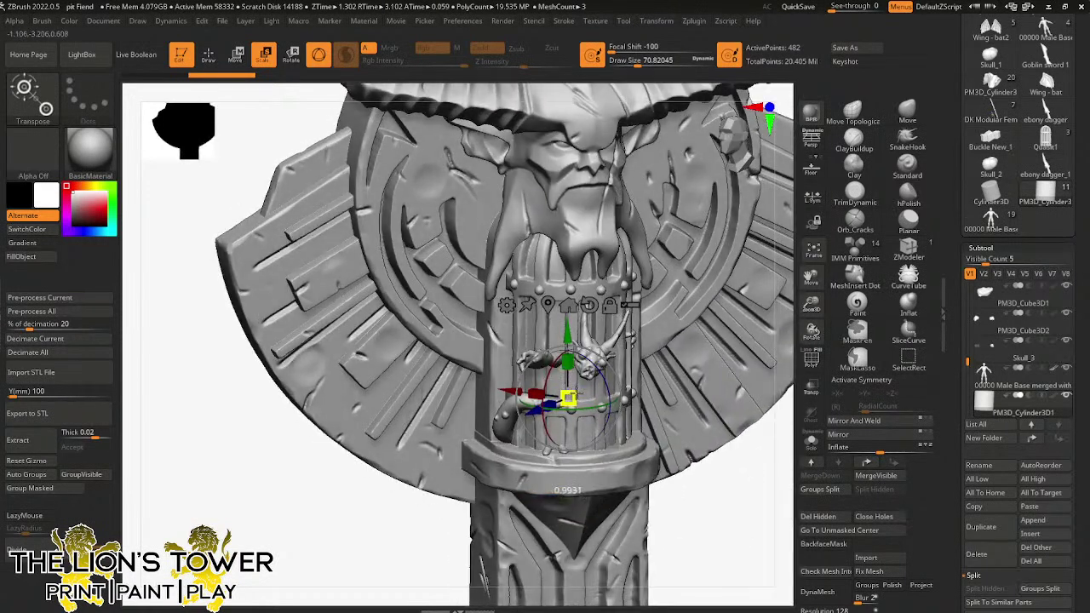
- Flatten and lower the cylinder onto the floor of the hammer's cage, and subdivide its mesh
mouse_move(713, 486)
left_mouse_down()
mouse_move(708, 433)
mouse_move(739, 438)
mouse_move(737, 453)
left_mouse_up()
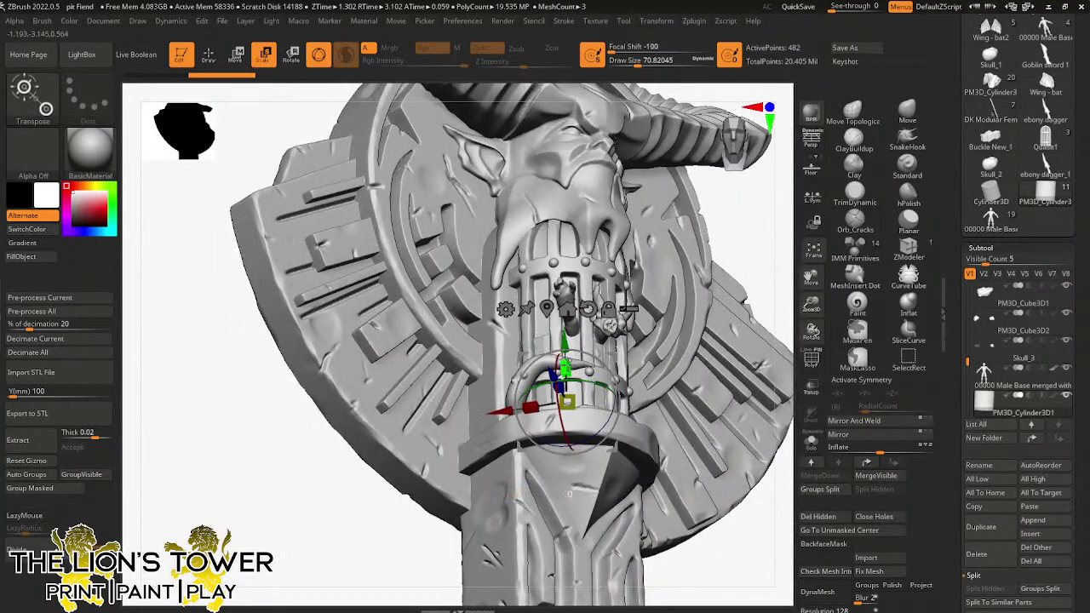
right_click_drag(610, 314, 659, 308)
left_click_drag(568, 335, 569, 354)
right_click_drag(681, 553, 707, 557)
left_click_drag(707, 556, 659, 530)
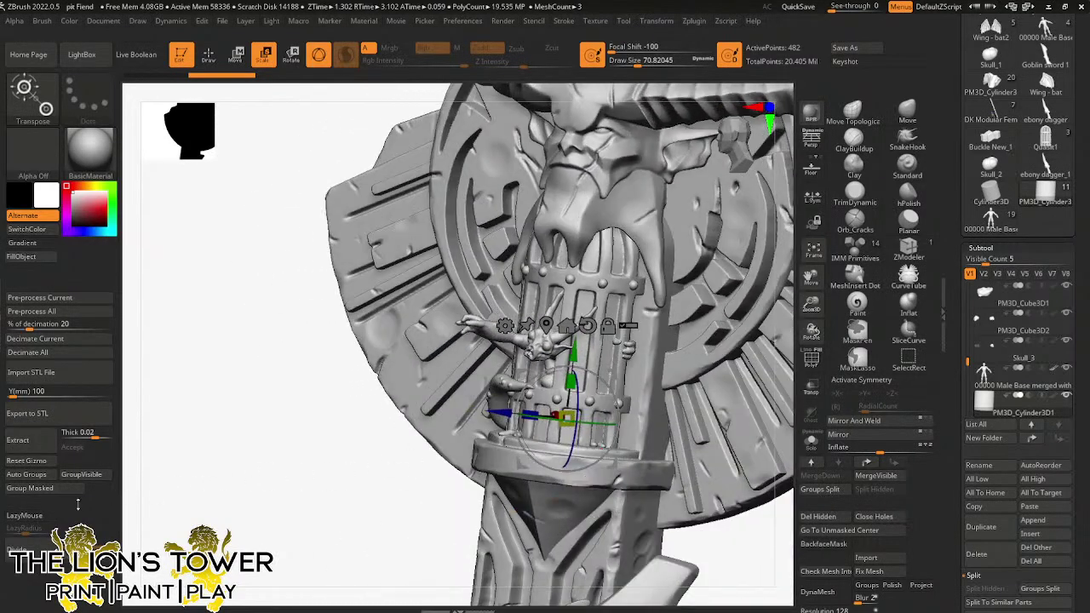
key("ctrl")
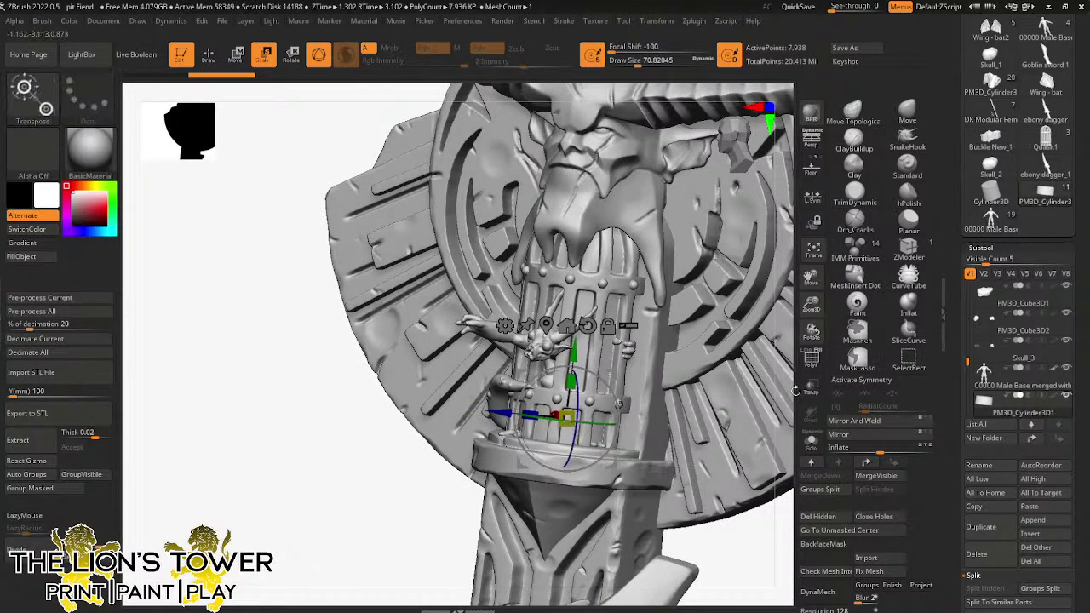
- Reorder the subtools so that PM3D_Cylinder3D1 sits directly beneath Merged_PM3D_Sphere3D2_2
left_click_drag(968, 363, 968, 308)
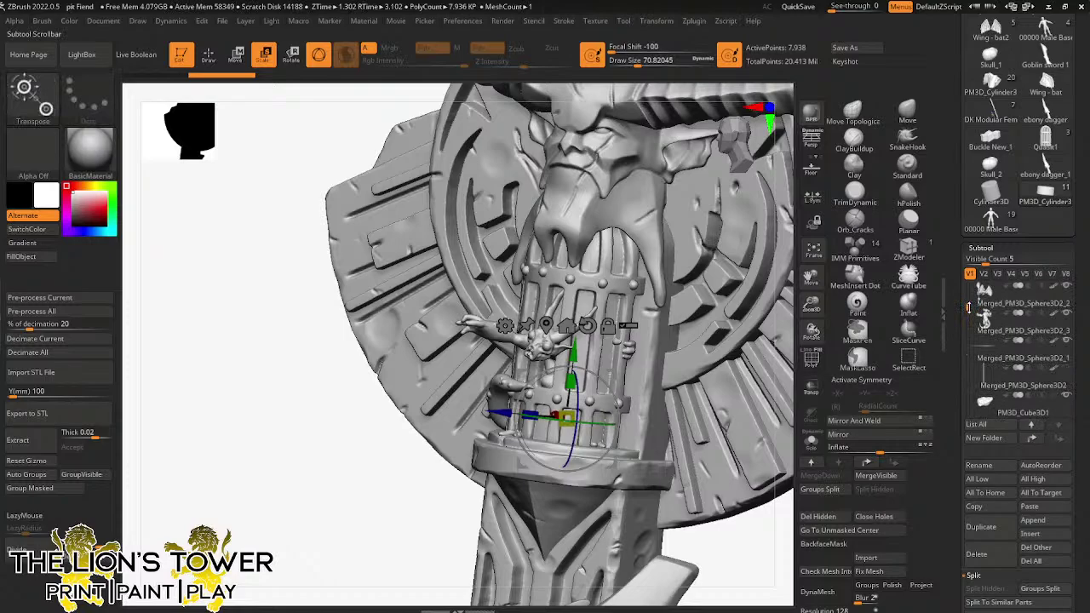
left_click(1036, 439)
left_click(1036, 439)
left_click(1037, 439)
left_click(1037, 439)
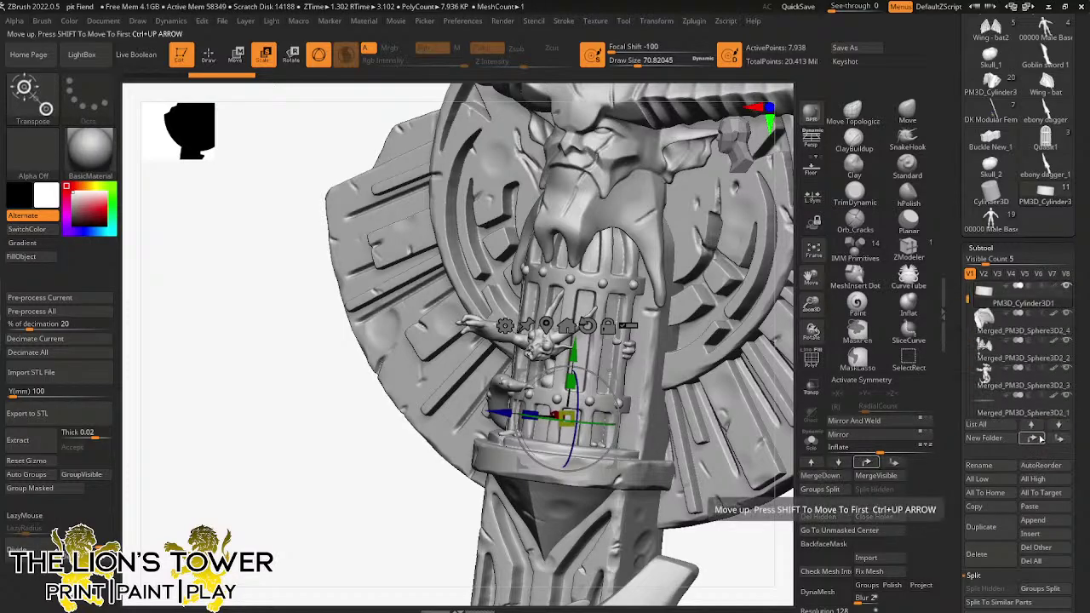
left_click(1060, 438)
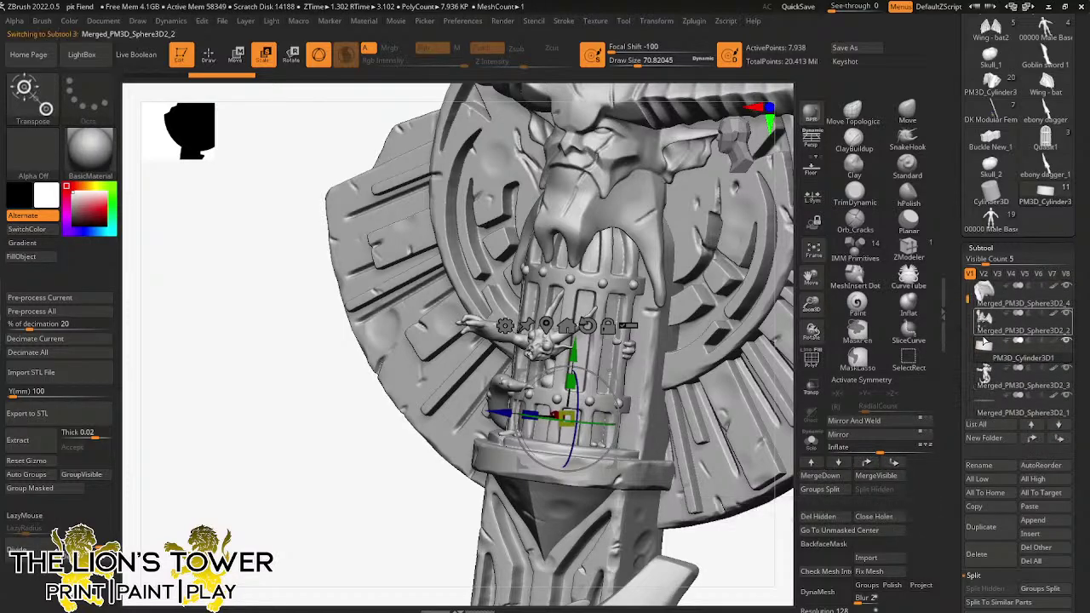
- Merge PM3D_Cylinder3D1 into the Merged_PM3D_Sphere3D2_2 subtool above it, accepting that the operation cannot be undone
left_click(985, 331)
scroll(952, 543, "down", 3)
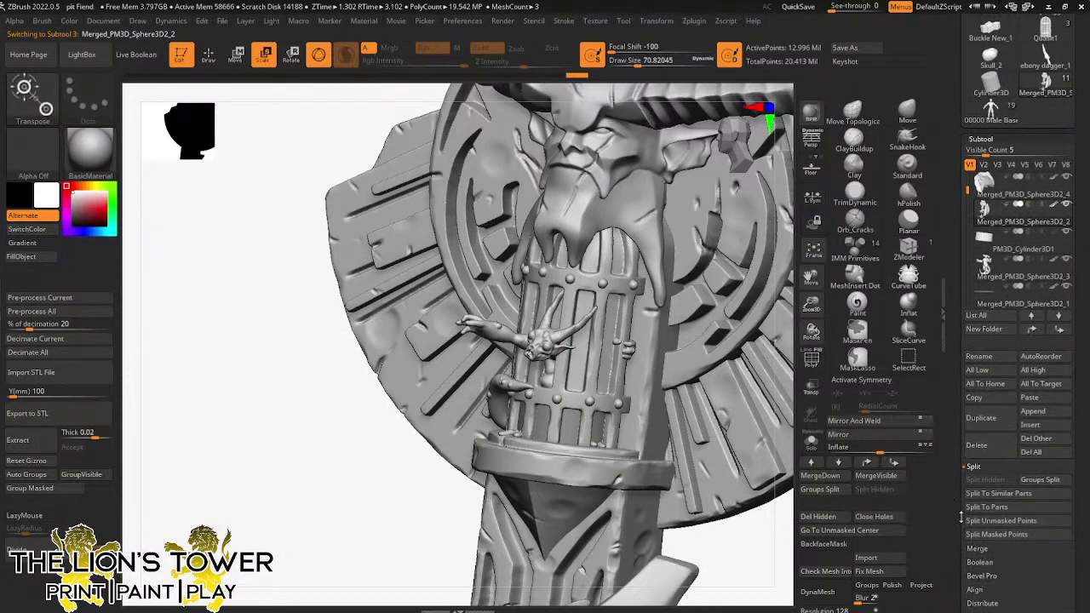
left_click(977, 480)
left_click(986, 493)
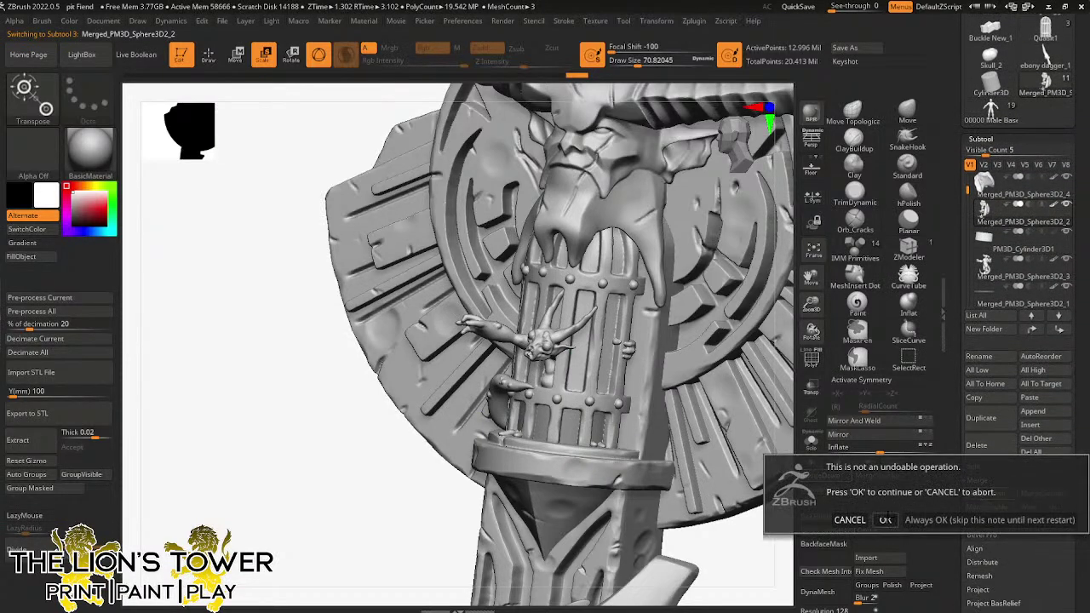
left_click(886, 519)
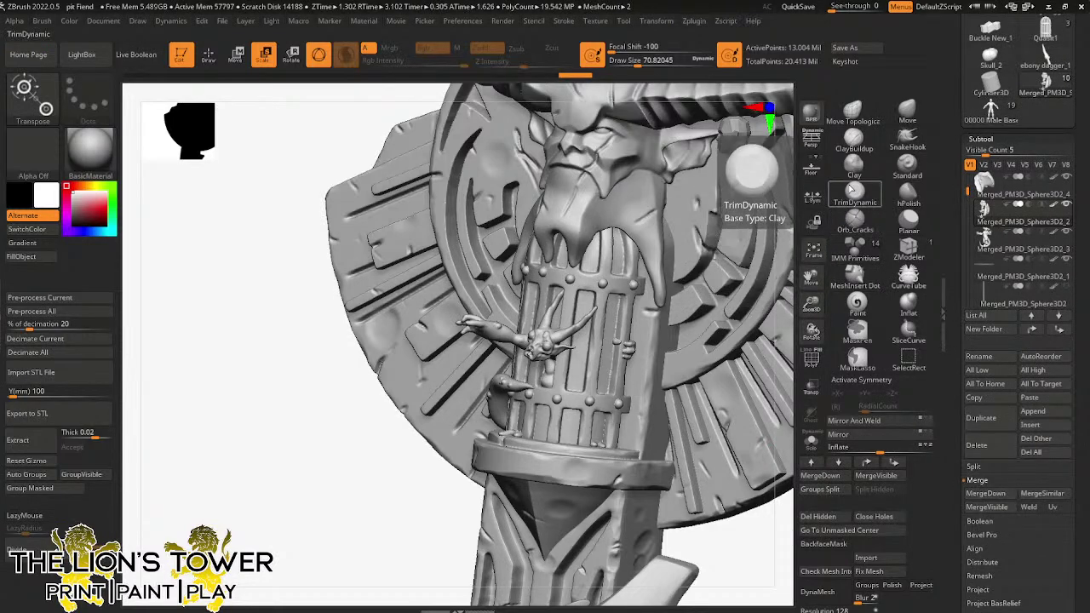
- Examine the hammer's cage and the whole winged fiend beside the scale figure from the front and side
left_click_drag(812, 305, 803, 196)
left_click(723, 241, "ctrl")
left_click(717, 246, "ctrl")
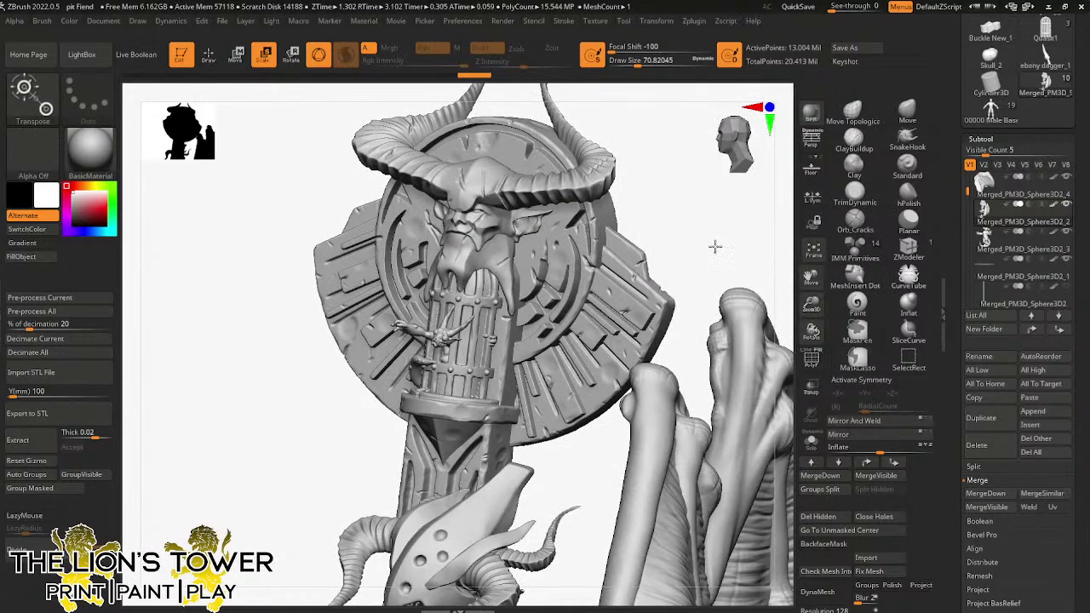
left_click_drag(715, 246, 662, 259)
left_click_drag(811, 305, 795, 157)
left_click_drag(769, 241, 754, 260)
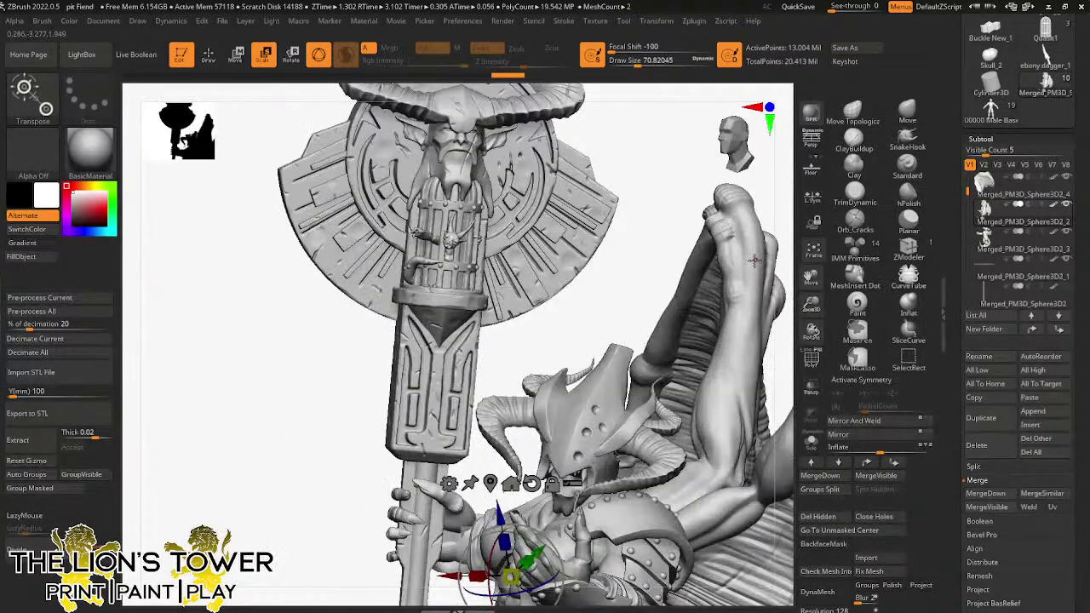
left_click_drag(812, 305, 769, 162)
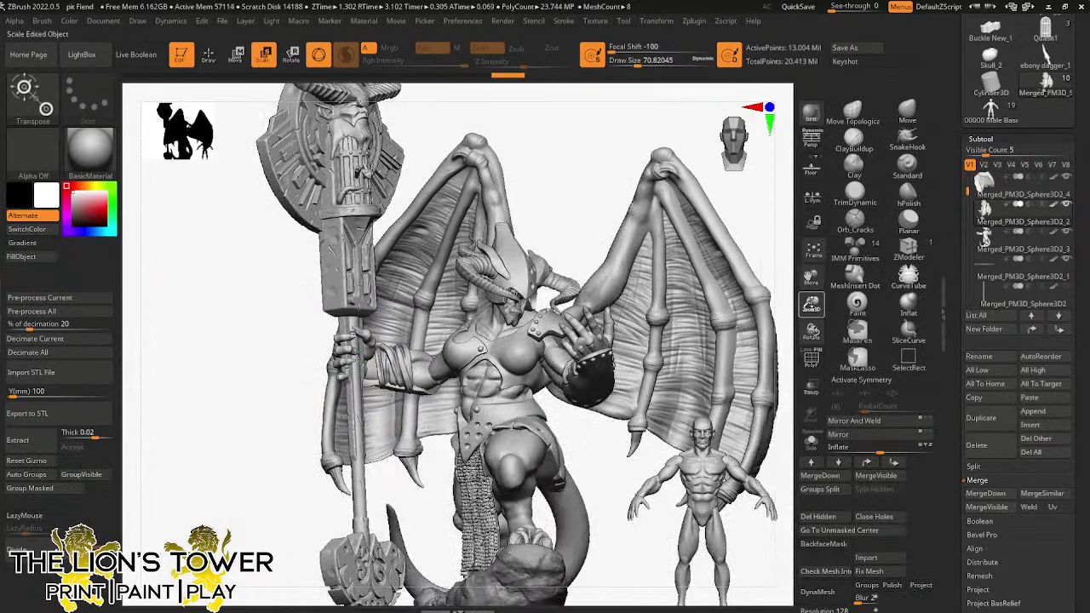
left_click_drag(644, 560, 679, 428, "alt")
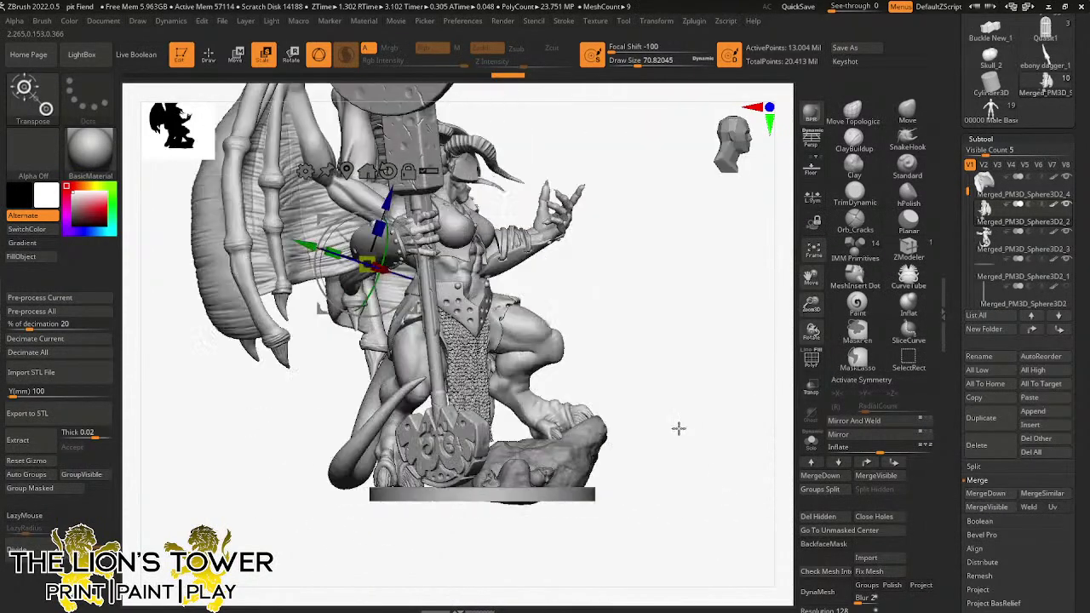
left_click_drag(746, 382, 732, 324)
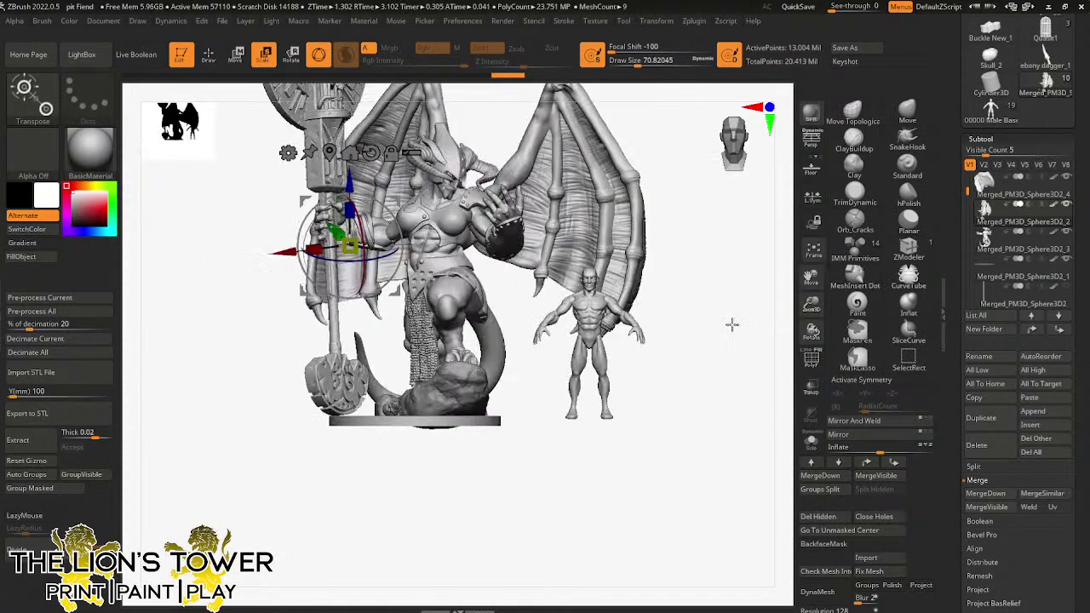
left_click_drag(811, 279, 831, 334)
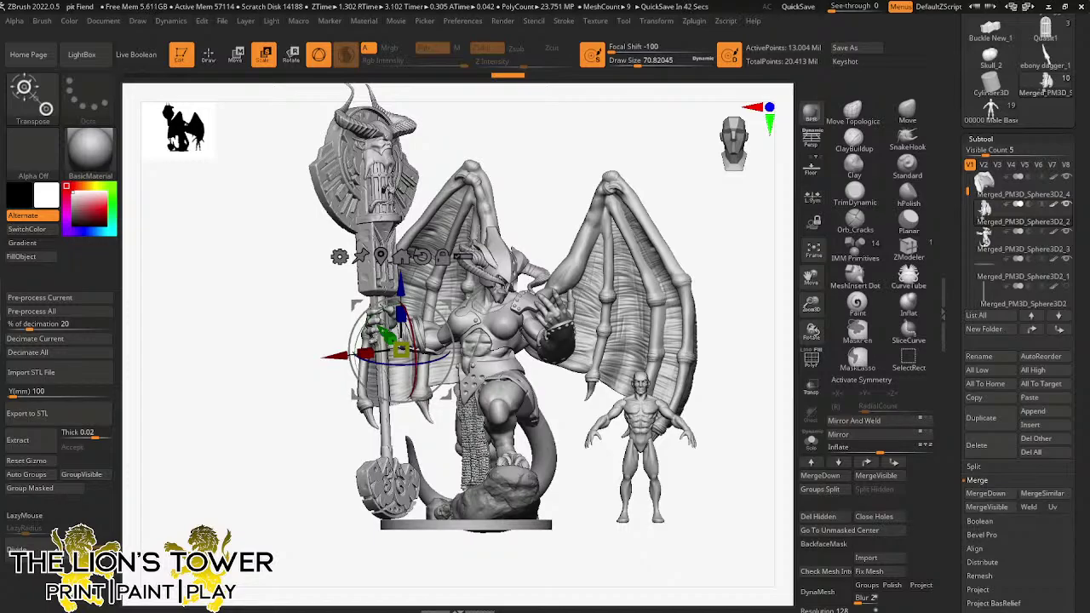
- Switch to the browser showing the Courthouse News article, maximize its window and dismiss the privacy preference notice
left_click_drag(349, 0, 499, 37)
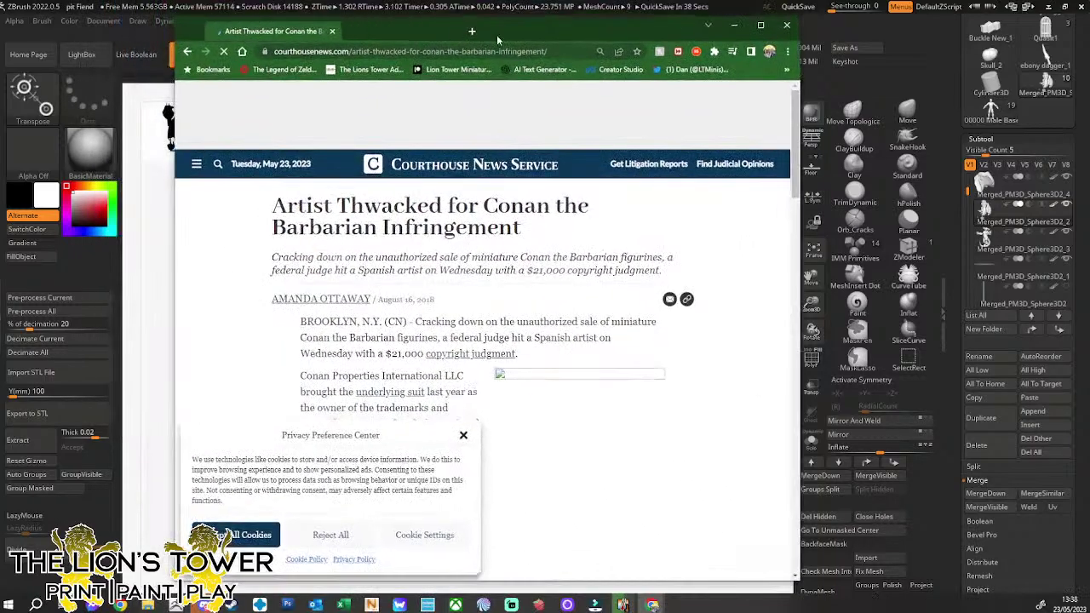
left_click(760, 24)
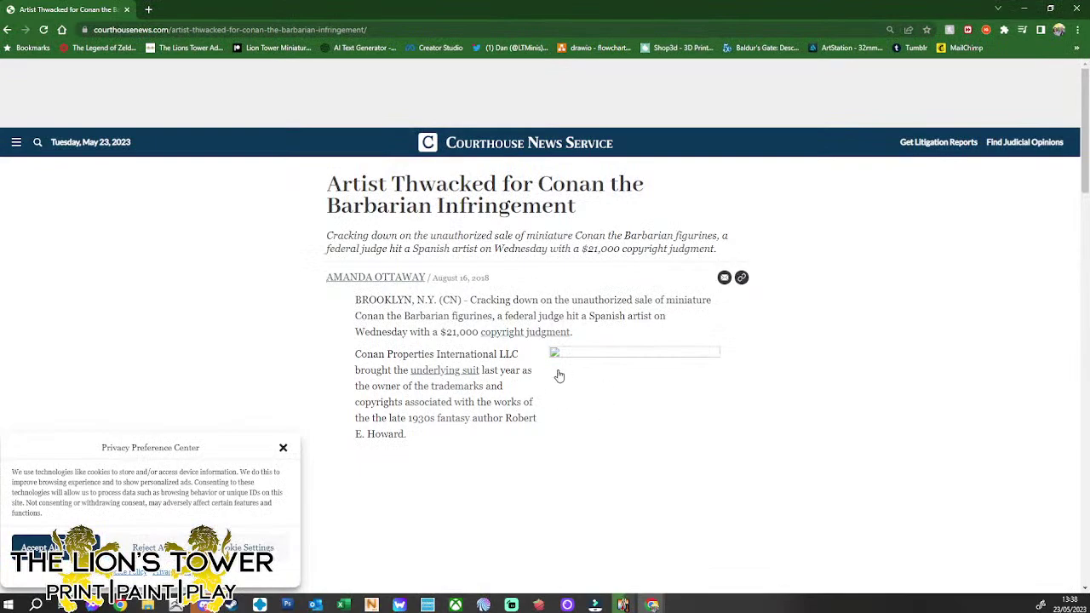
left_click(283, 449)
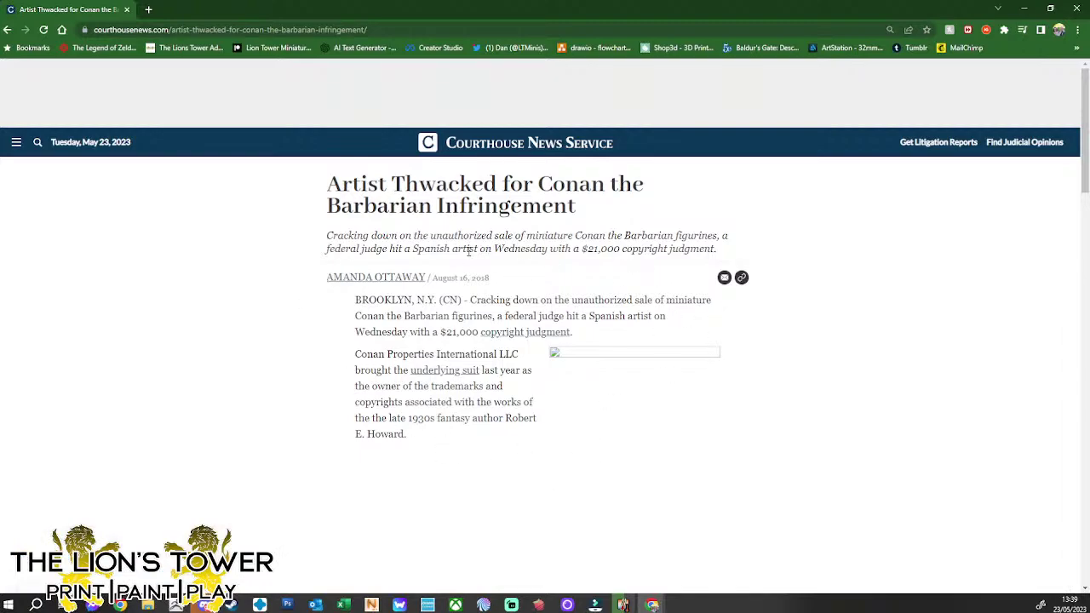
- Read through the Conan the Barbarian infringement article, from the judgment summary to the editor's note, including the passages on the copyright ruling
scroll(726, 358, "down", 5)
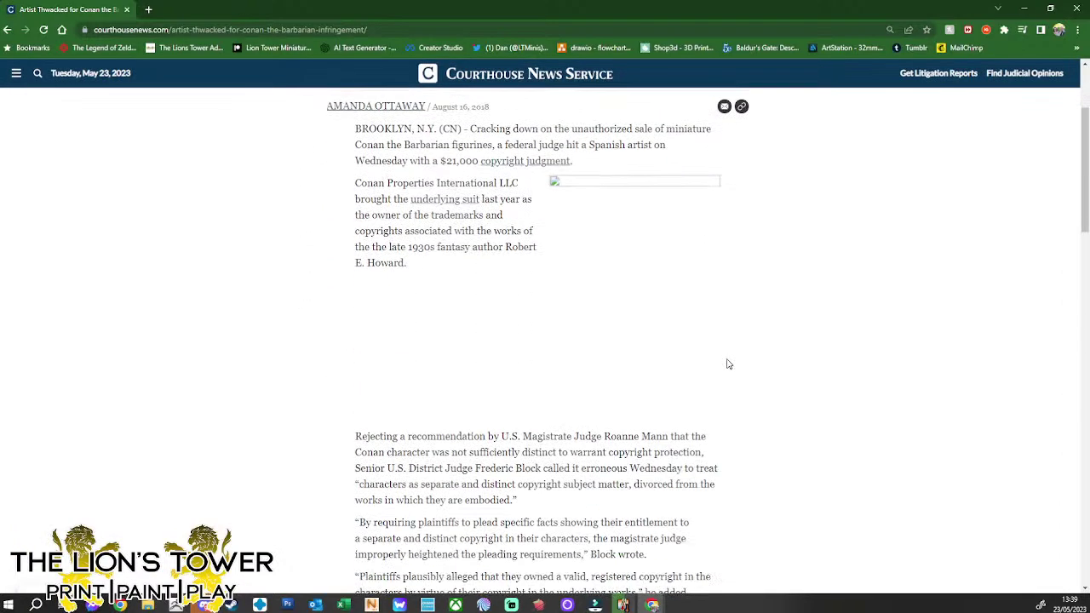
scroll(725, 363, "up", 5)
scroll(724, 363, "up", 1)
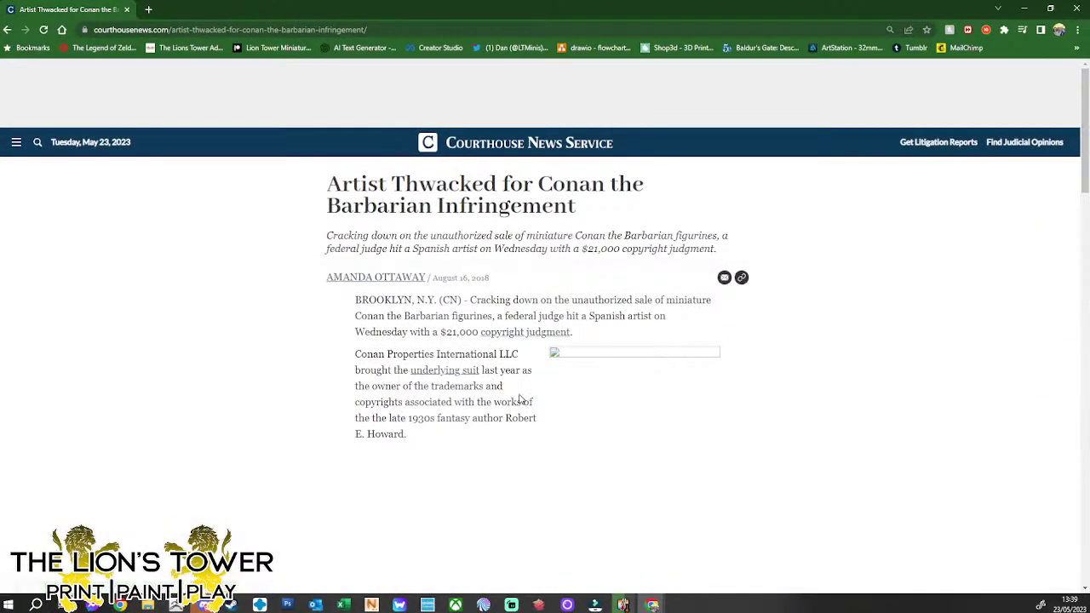
scroll(520, 398, "down", 12)
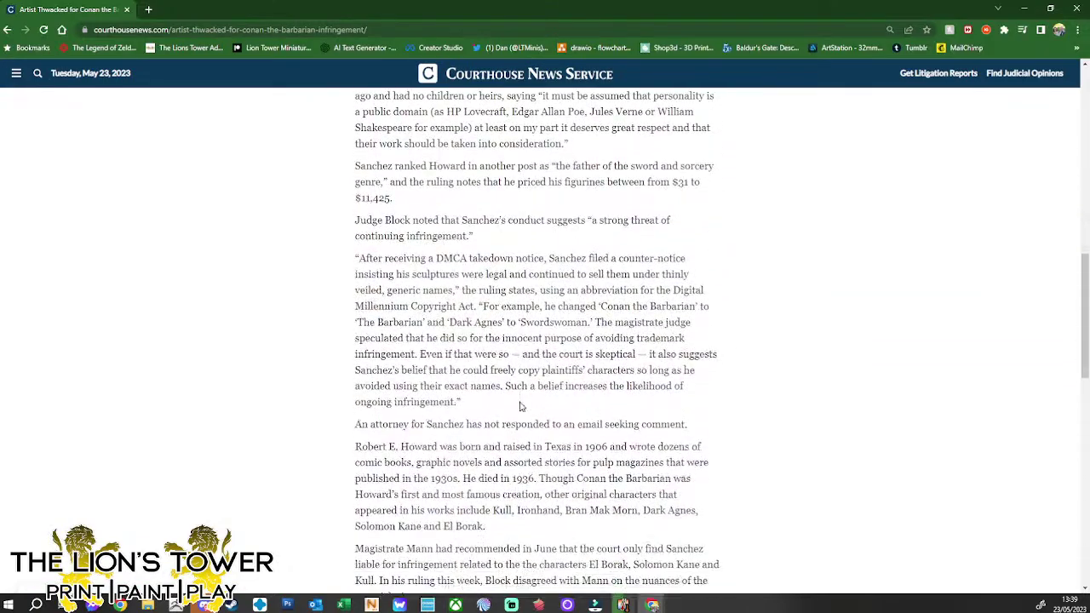
scroll(521, 406, "down", 4)
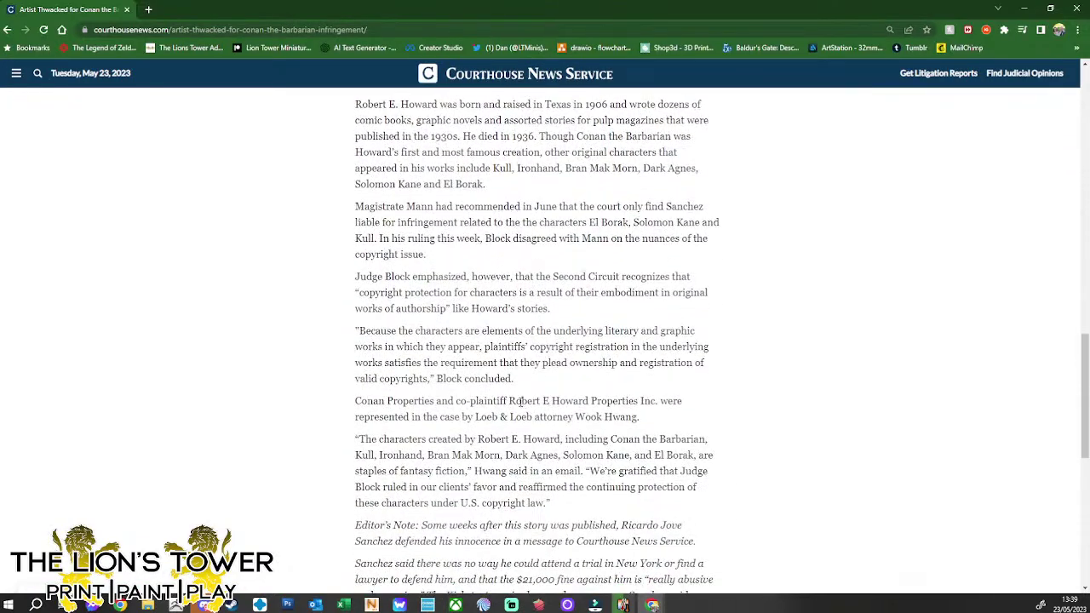
scroll(521, 400, "down", 4)
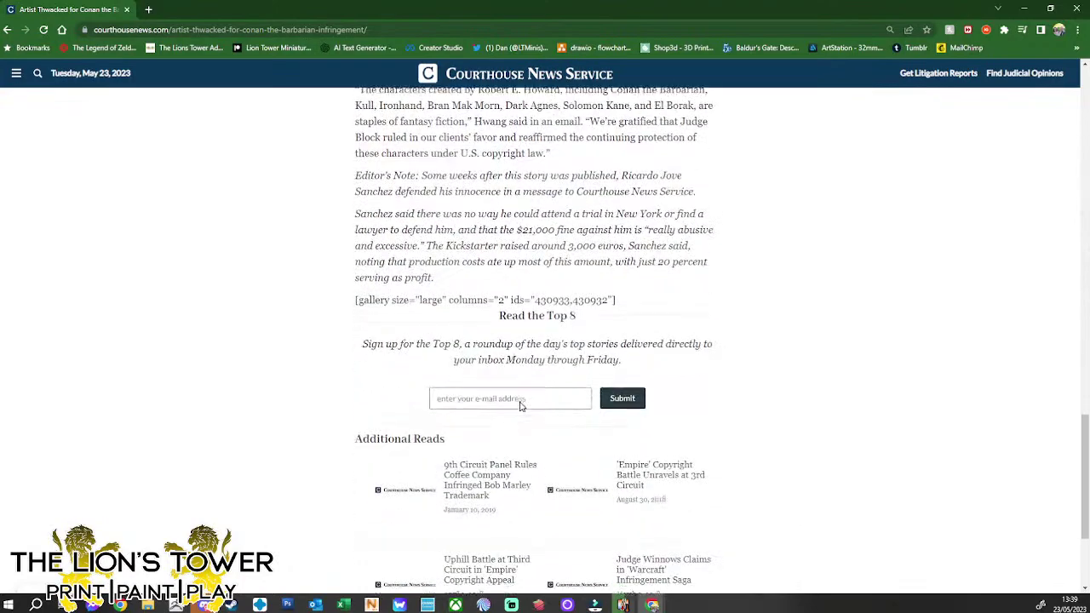
scroll(521, 406, "down", 2)
scroll(521, 406, "up", 6)
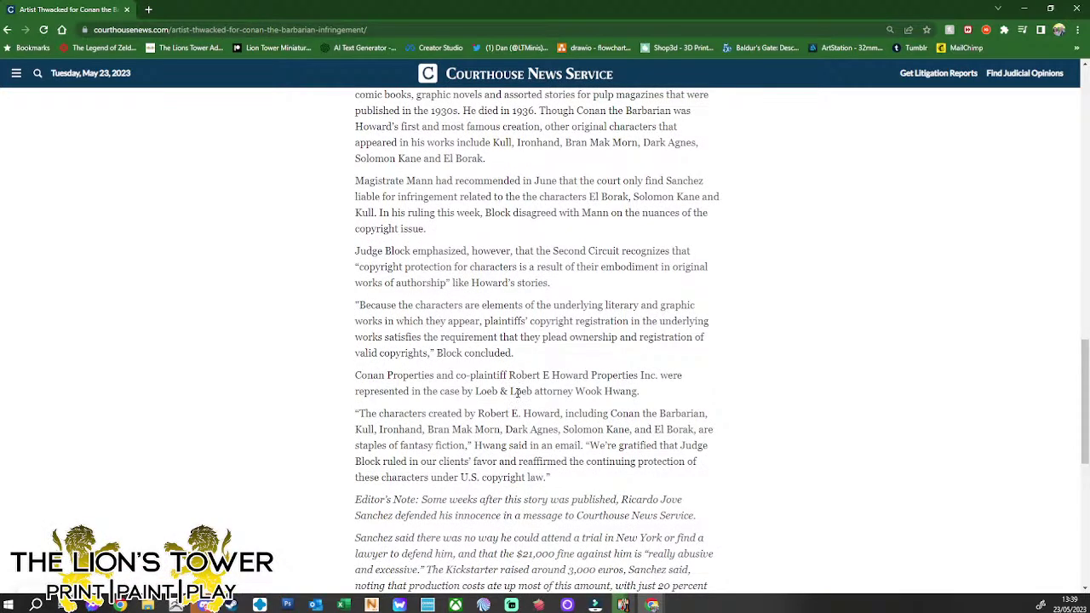
scroll(503, 390, "up", 2)
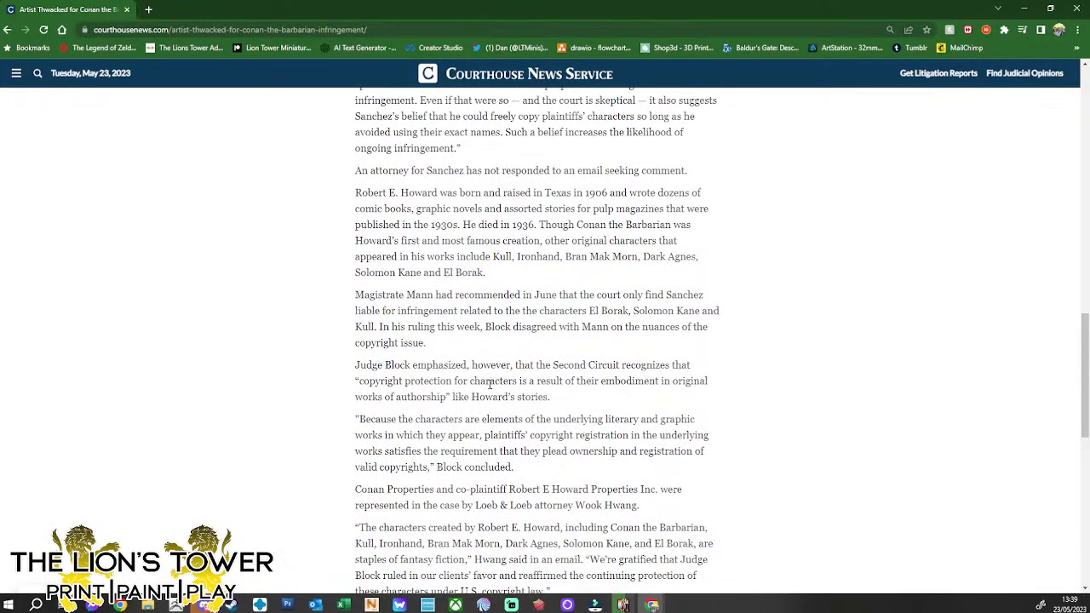
scroll(584, 417, "up", 2)
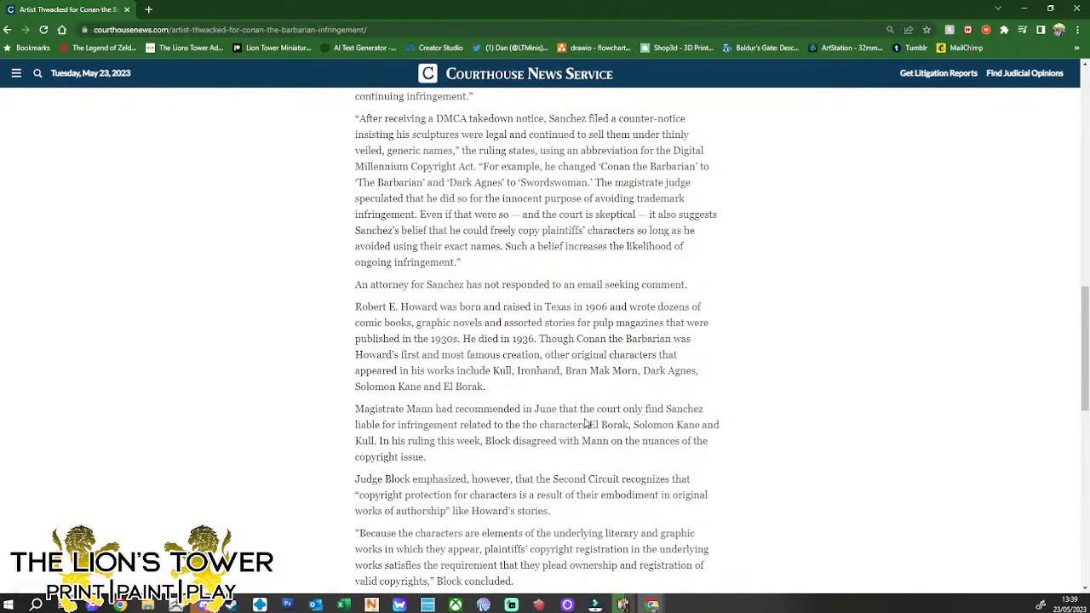
scroll(587, 423, "up", 2)
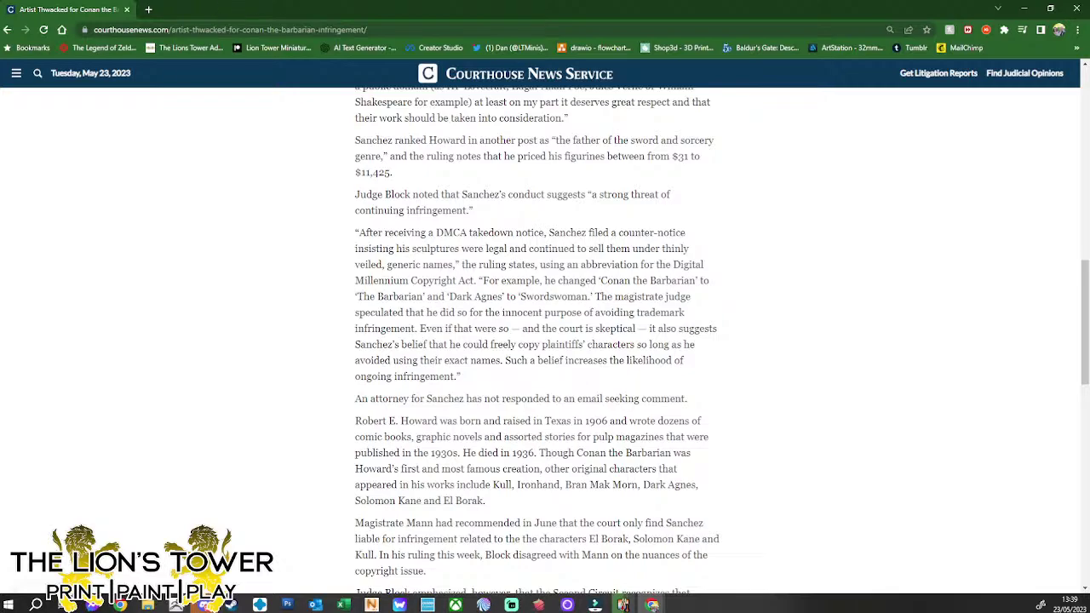
left_click(1024, 8)
scroll(716, 326, "up", 1)
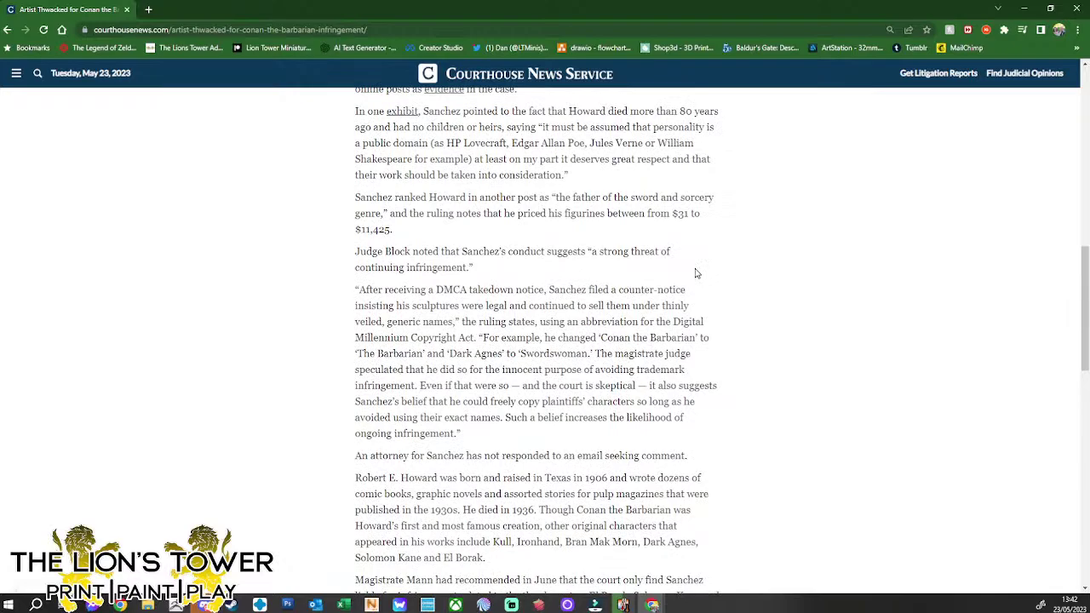
scroll(696, 272, "down", 3)
scroll(690, 274, "up", 3)
scroll(692, 274, "down", 5)
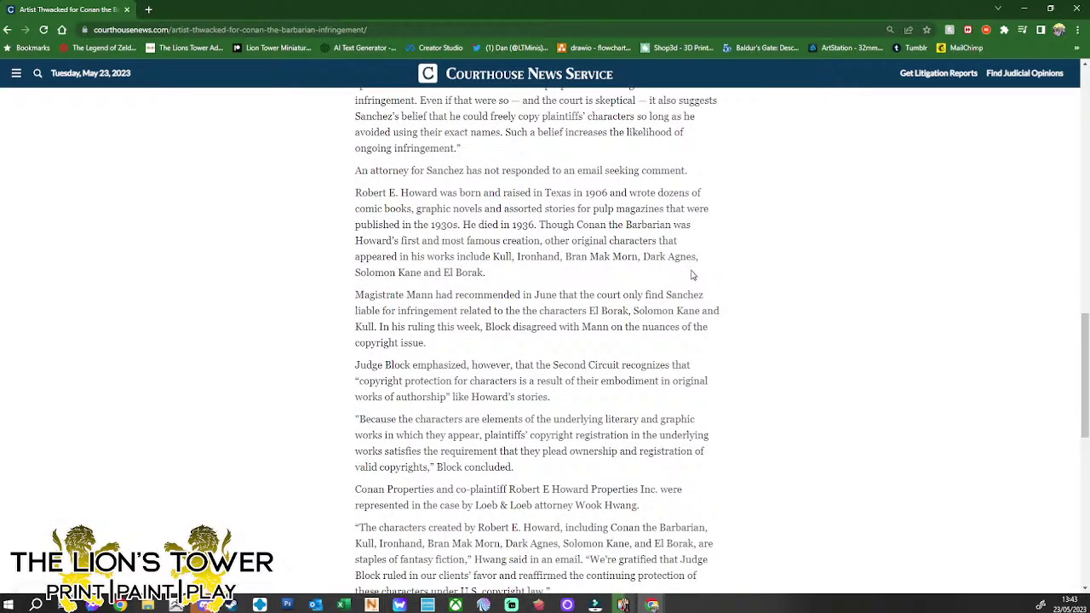
scroll(692, 275, "down", 1)
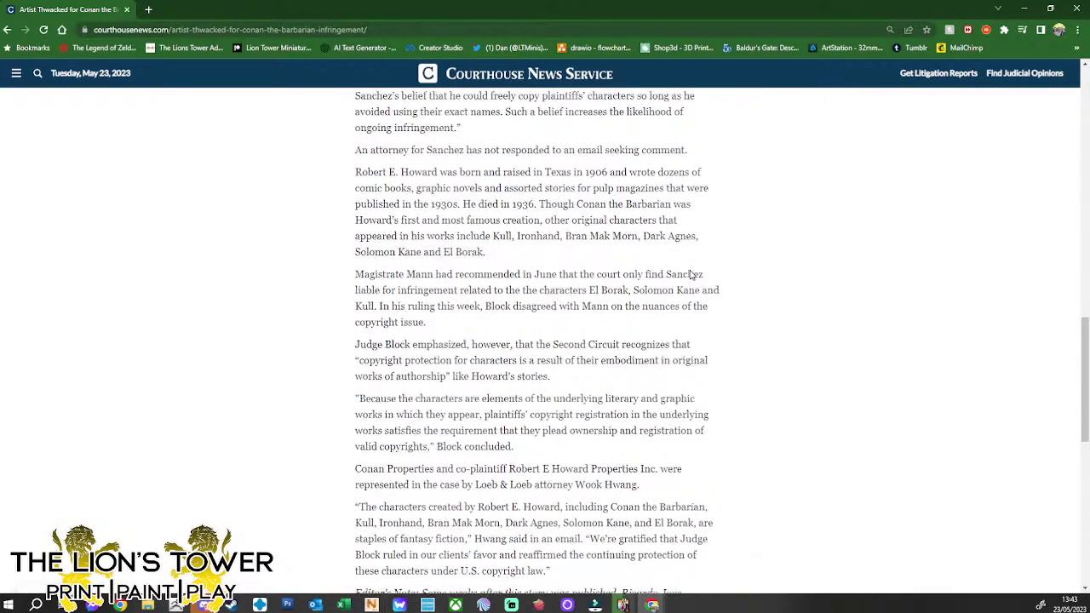
- Finish reading the infringement article through its closing editor's note and return to the "spanish sculptor conan lawsuit" search results
scroll(689, 270, "down", 2)
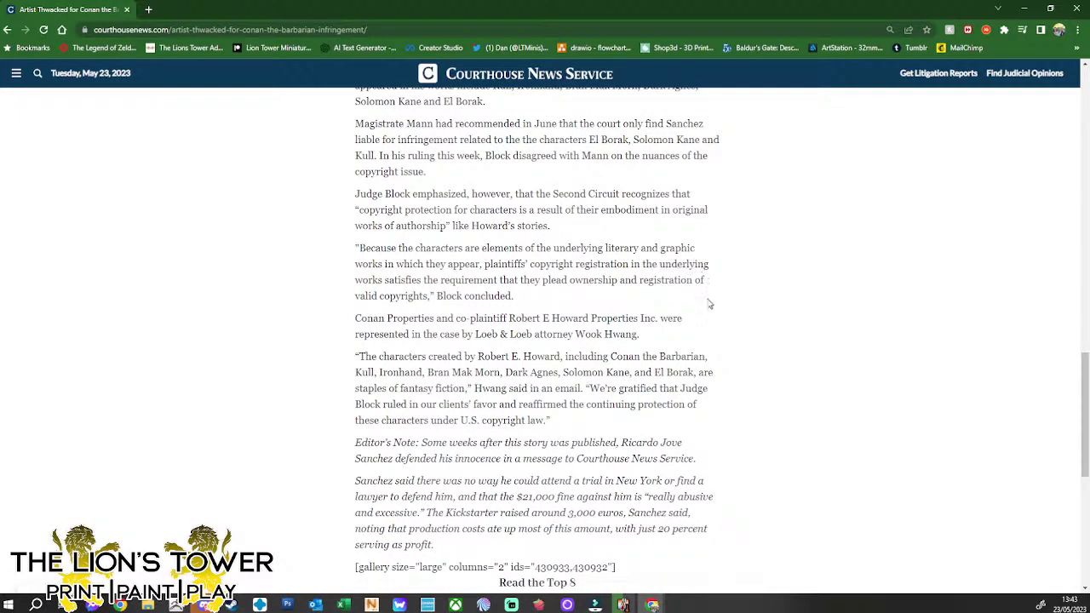
scroll(694, 385, "down", 2)
scroll(700, 379, "up", 7)
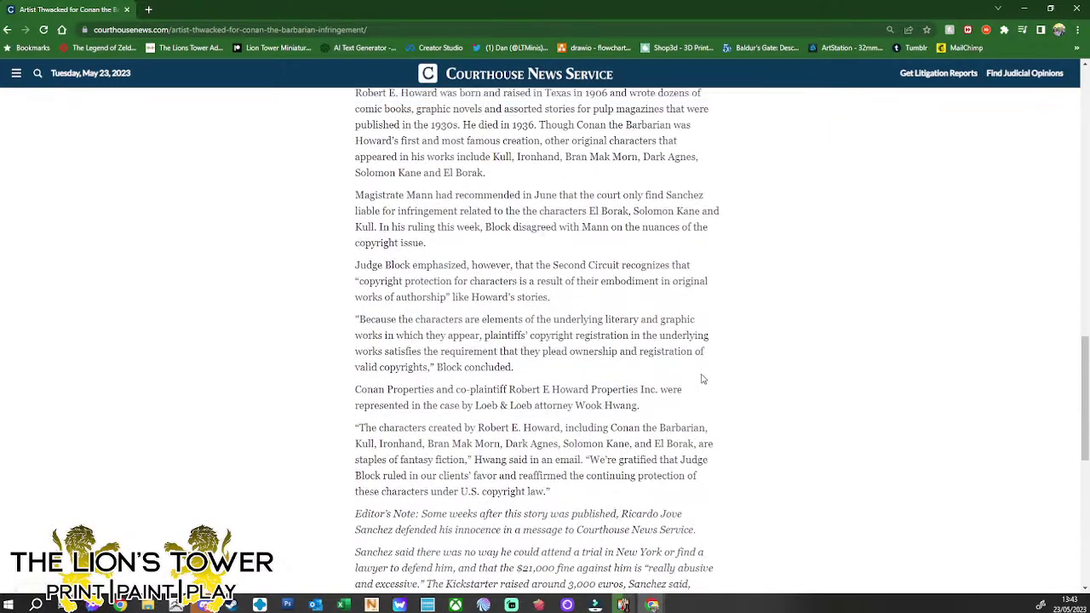
scroll(703, 376, "up", 10)
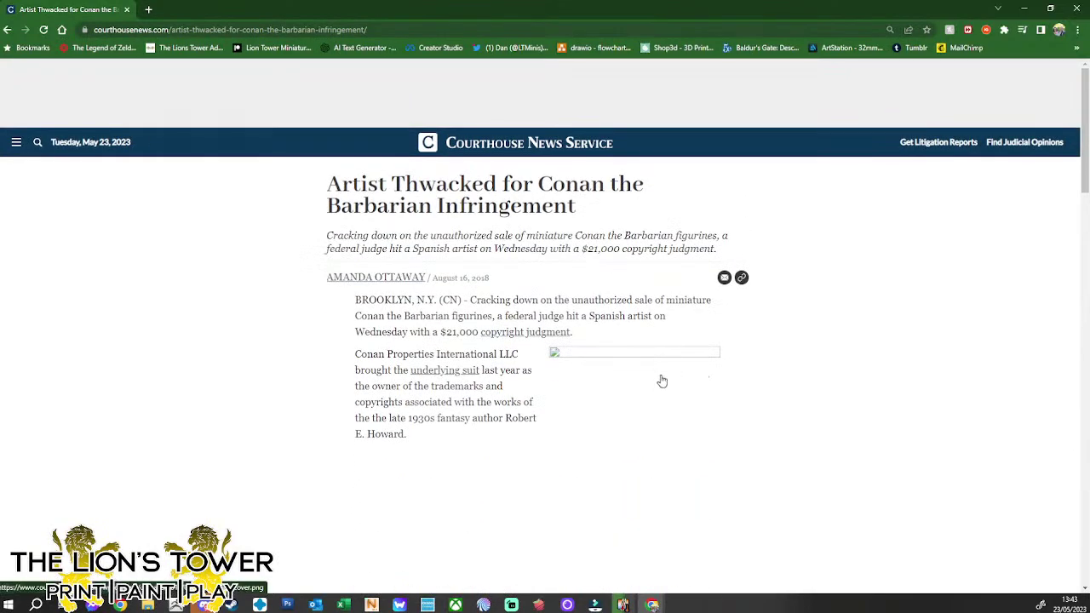
left_click(6, 30)
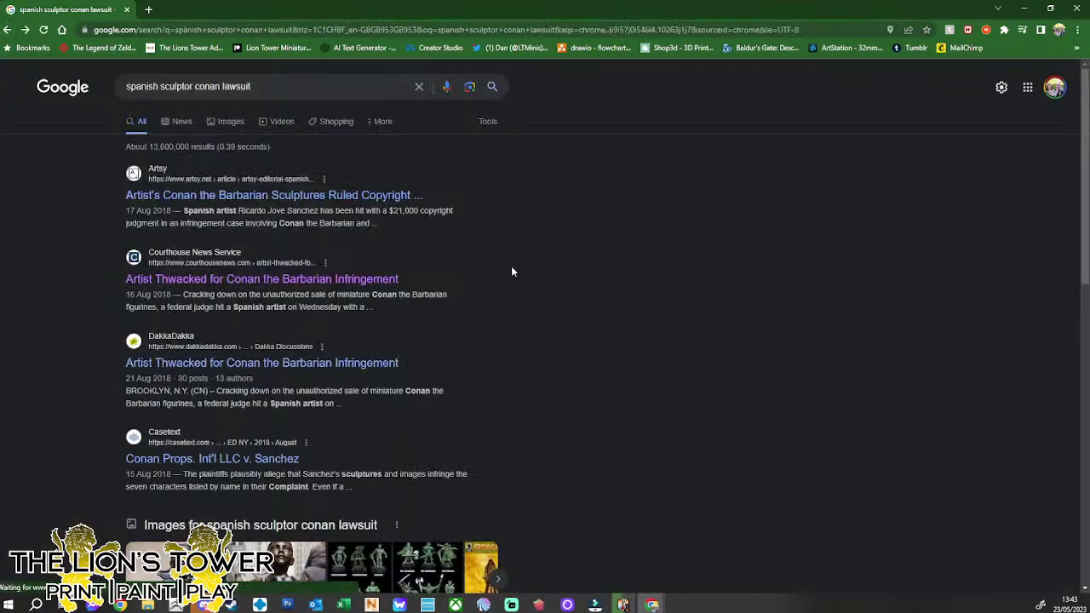
- Enlarge the two DakkaDakka images of green miniatures in the search results, plus the related post comparing a miniature with a barbarian painting
scroll(536, 285, "down", 1)
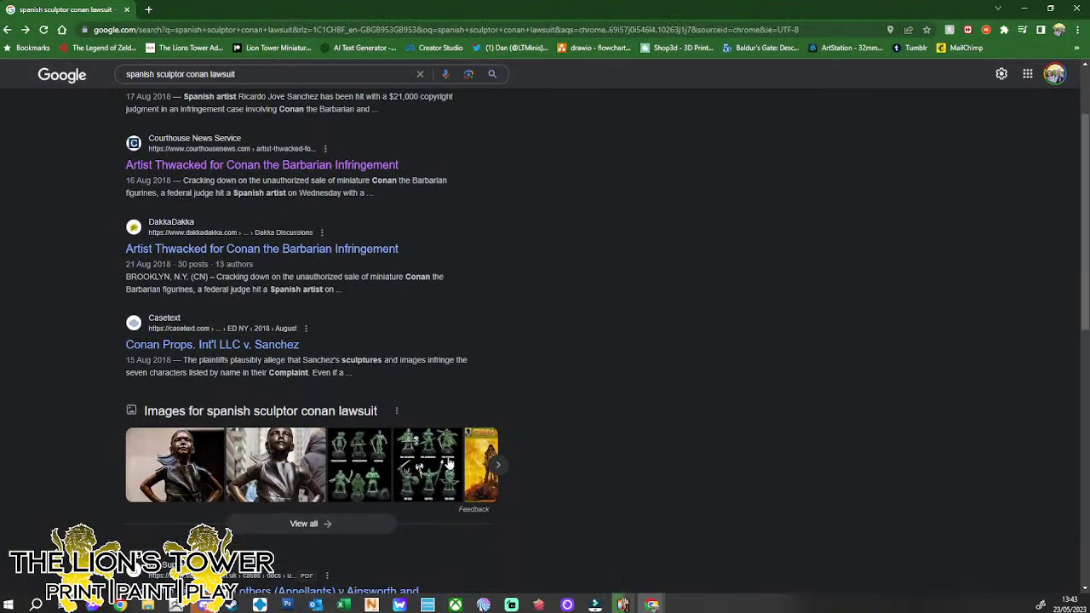
left_click(362, 468)
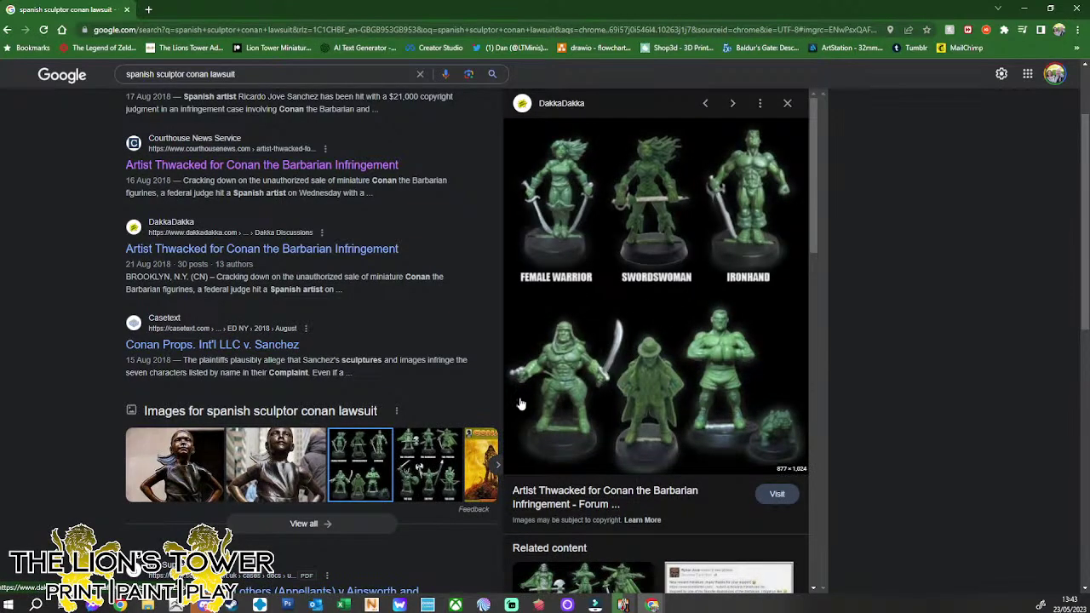
left_click(422, 466)
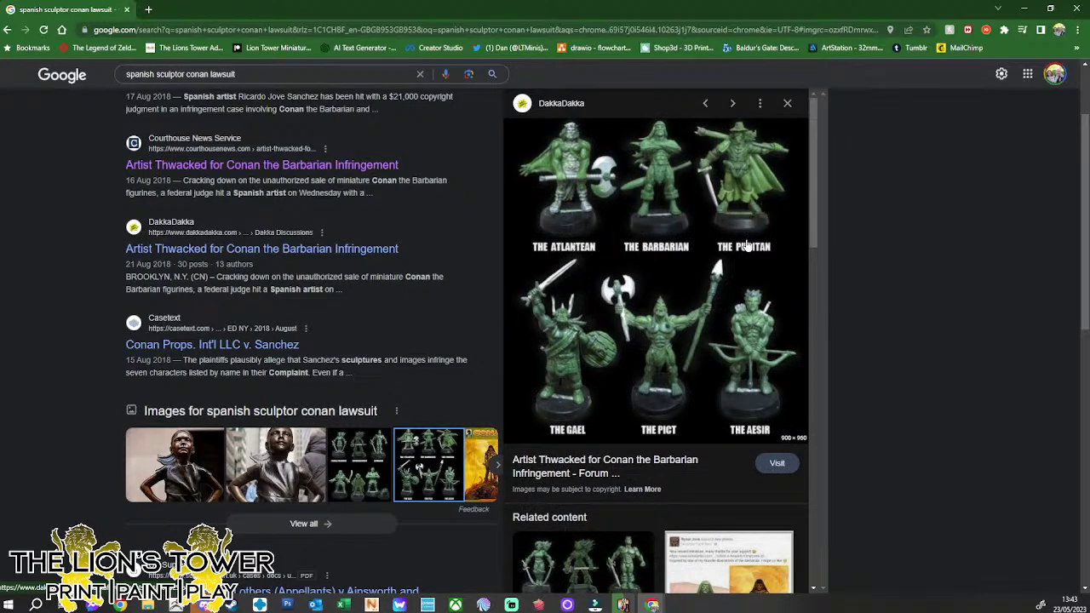
scroll(677, 316, "down", 1)
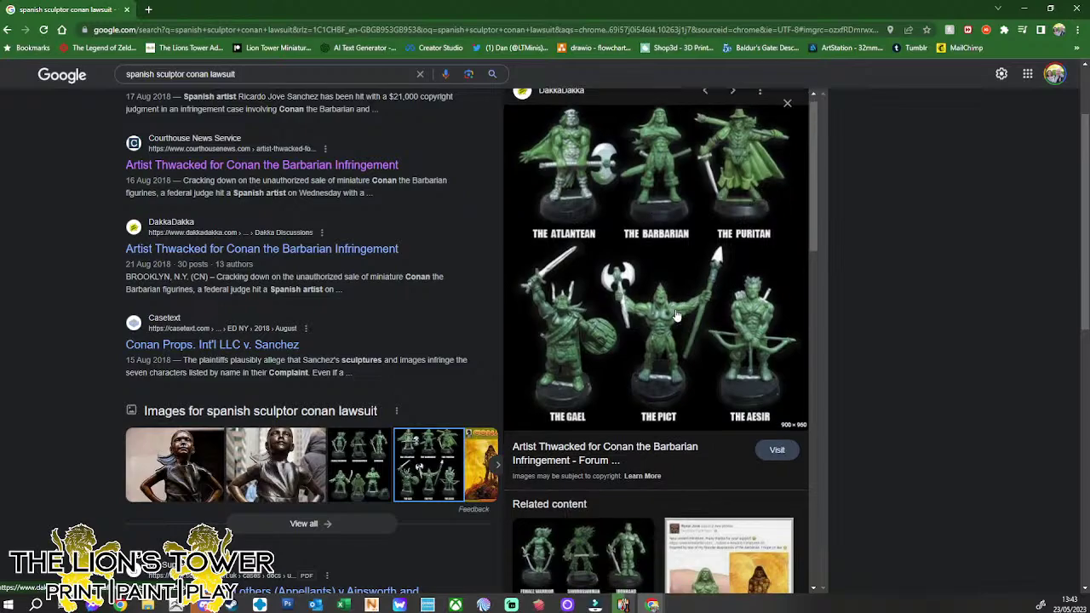
scroll(677, 315, "down", 5)
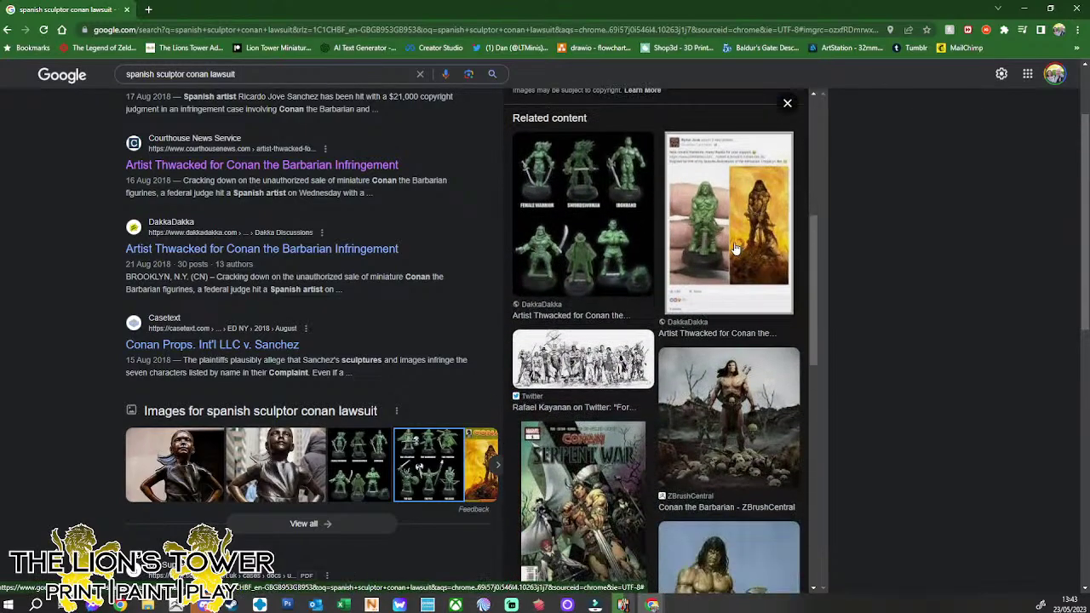
left_click(736, 248)
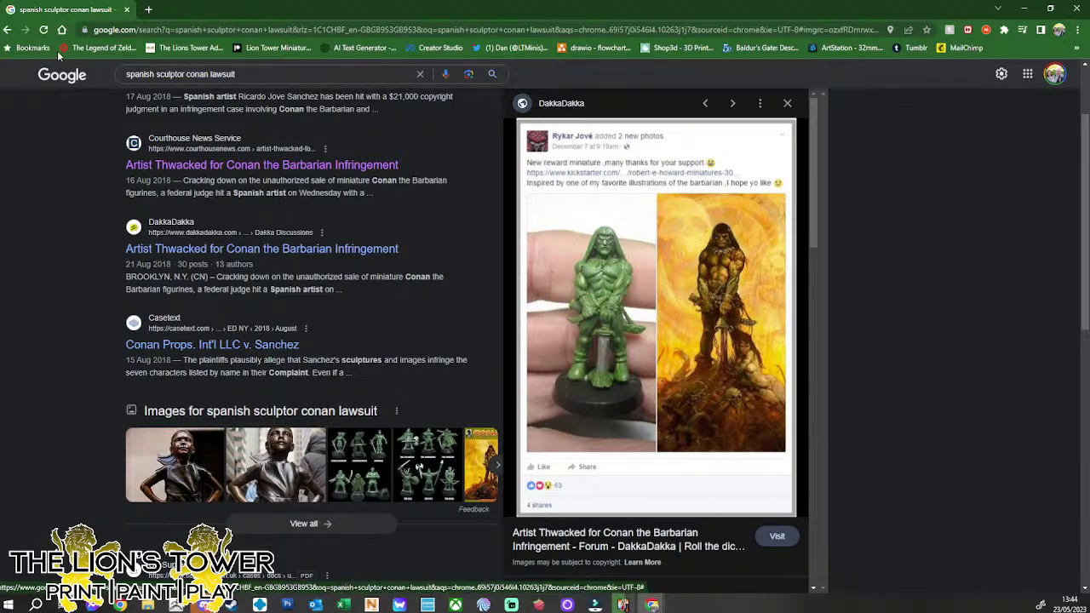
- Go back to the DakkaDakka image with The Barbarian miniature, look through its related content, and close the tab to return to ZBrush
left_click(428, 464)
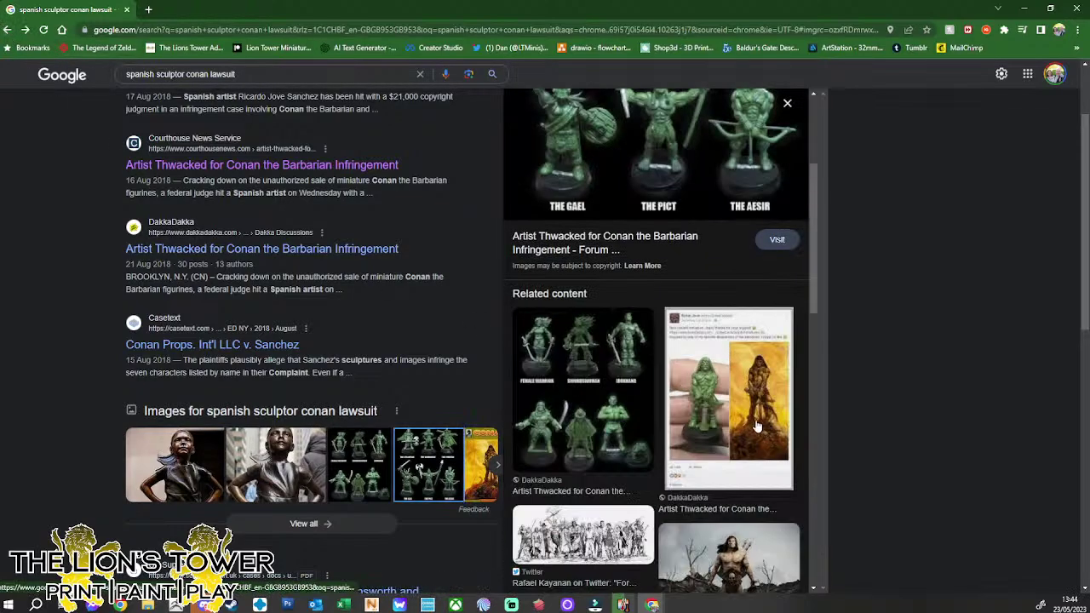
scroll(756, 426, "down", 3)
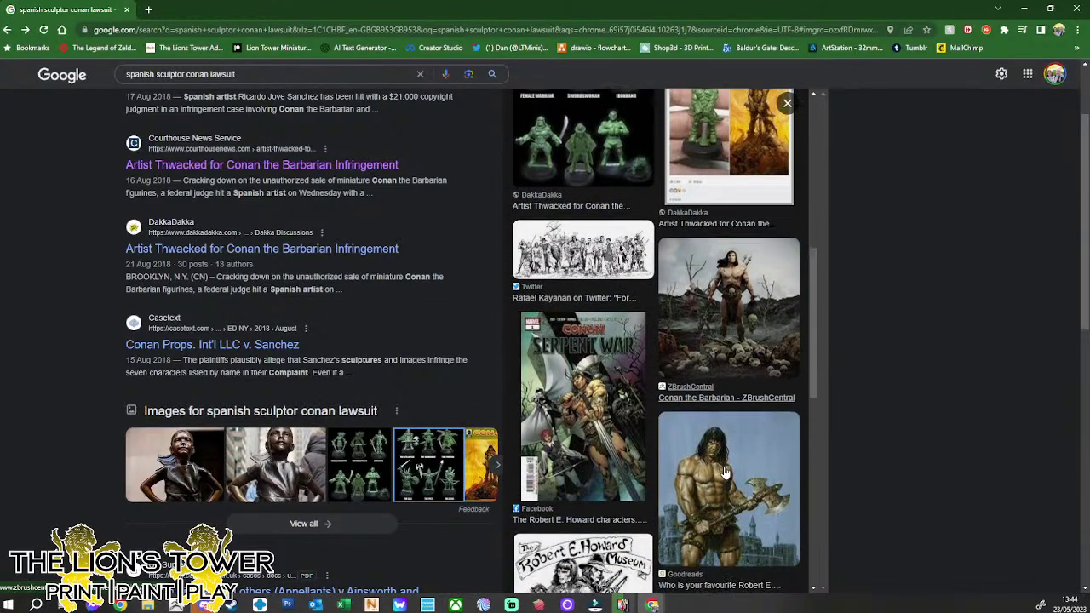
scroll(725, 473, "up", 5)
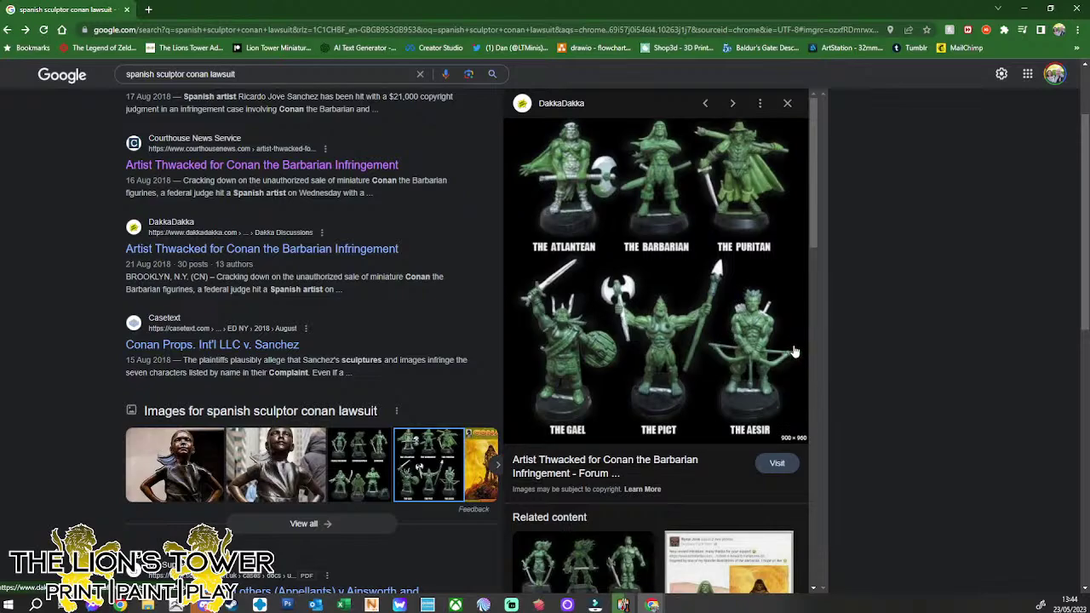
left_click(126, 11)
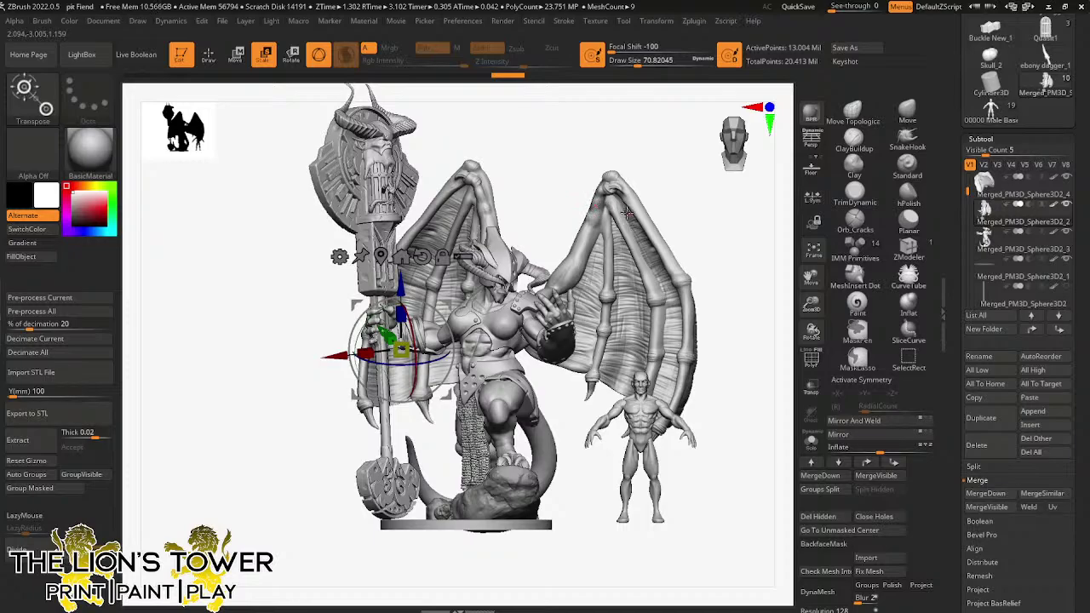
left_click_drag(813, 271, 807, 278)
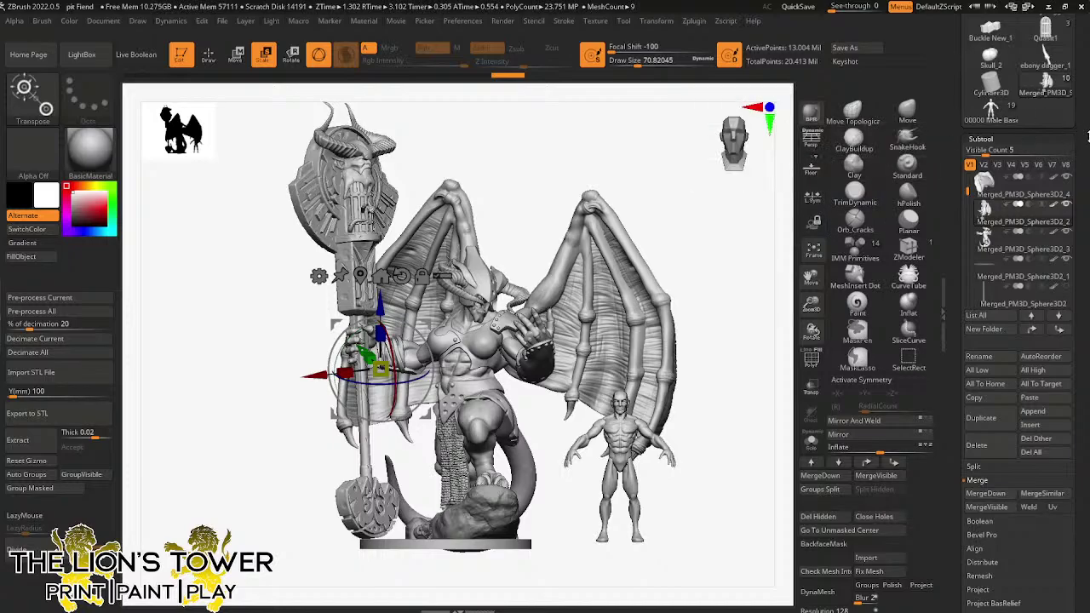
mouse_move(1000, 181)
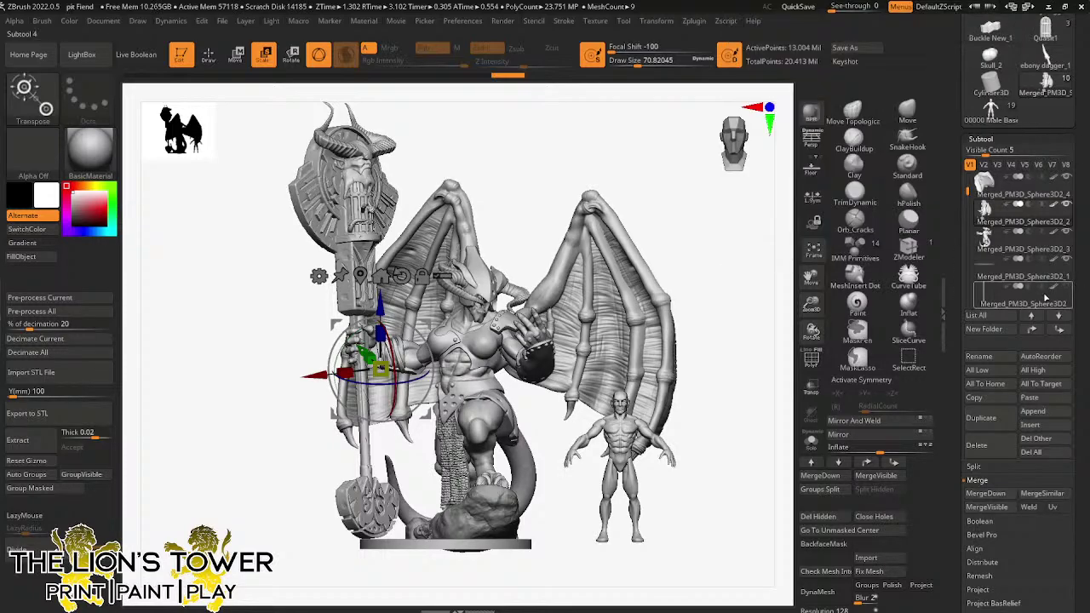
mouse_move(1046, 298)
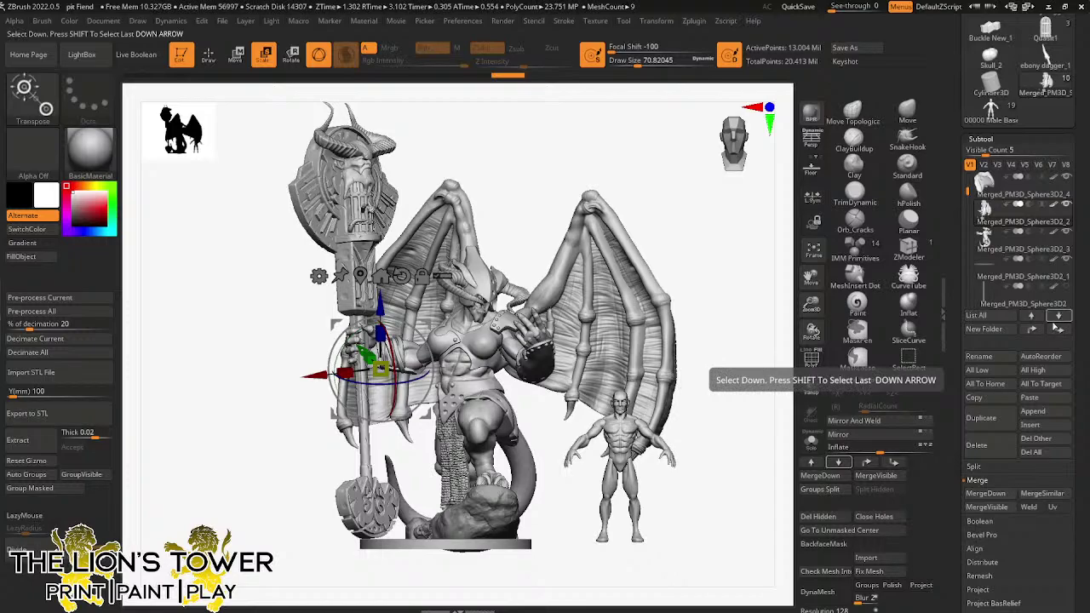
left_click(1053, 324)
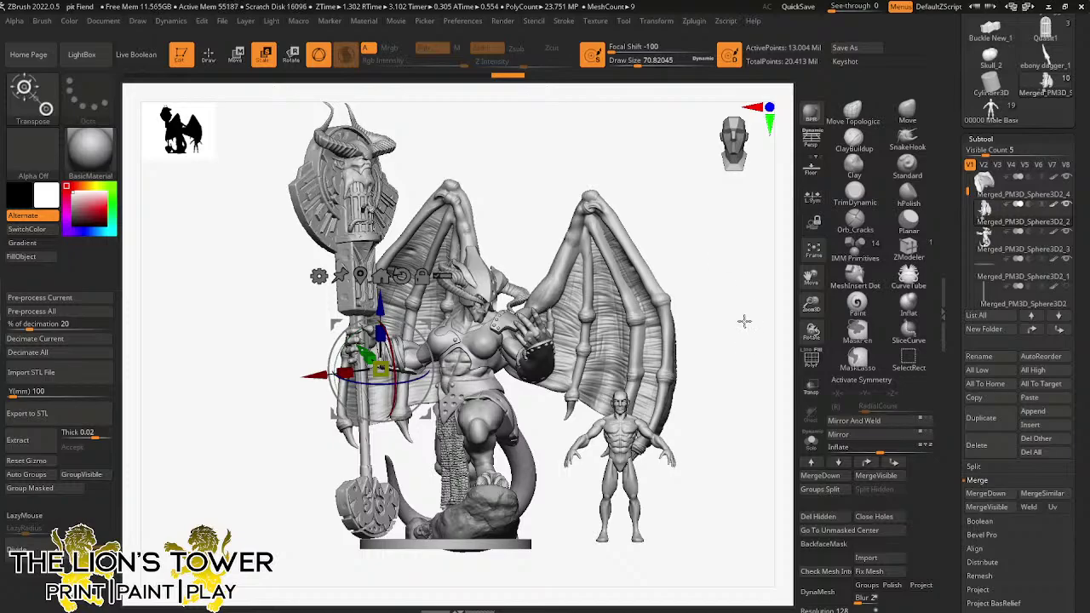
left_click_drag(733, 375, 699, 319)
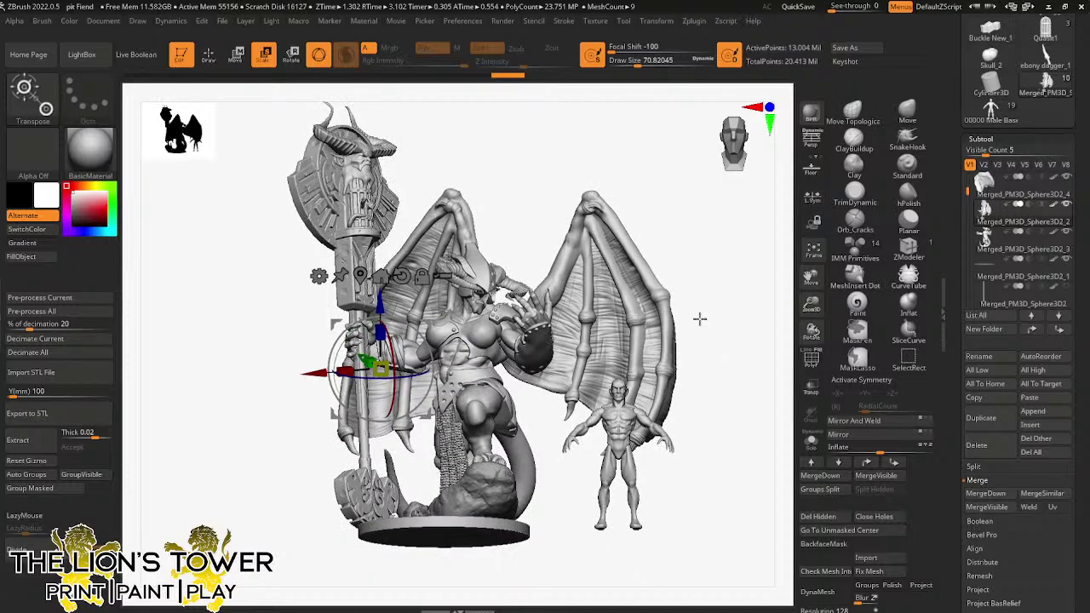
left_click_drag(811, 304, 787, 208)
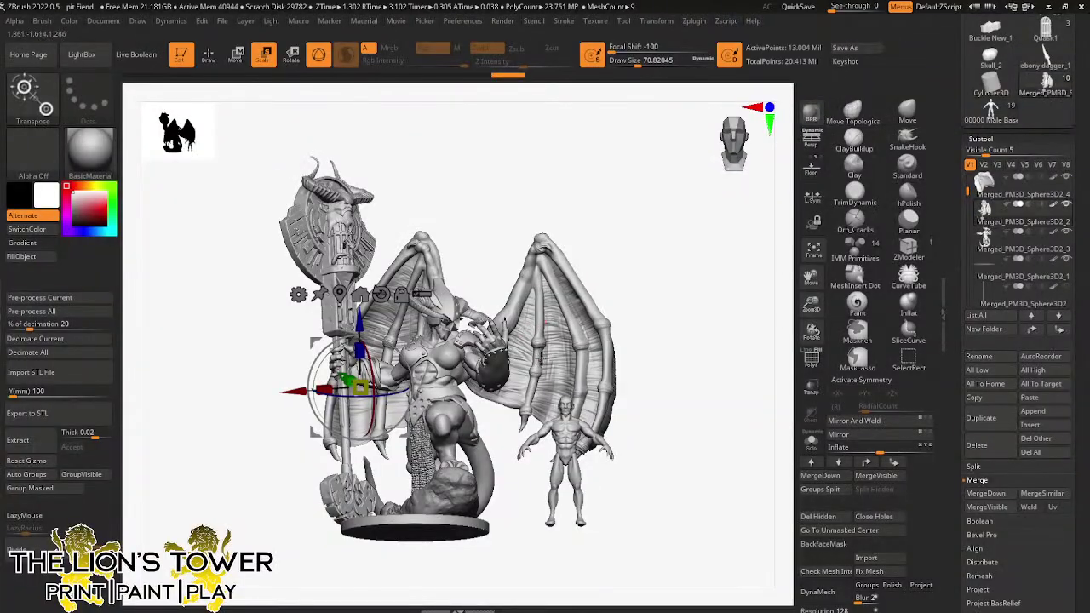
mouse_move(676, 396)
left_mouse_down()
mouse_move(687, 418)
mouse_move(669, 383)
left_mouse_up()
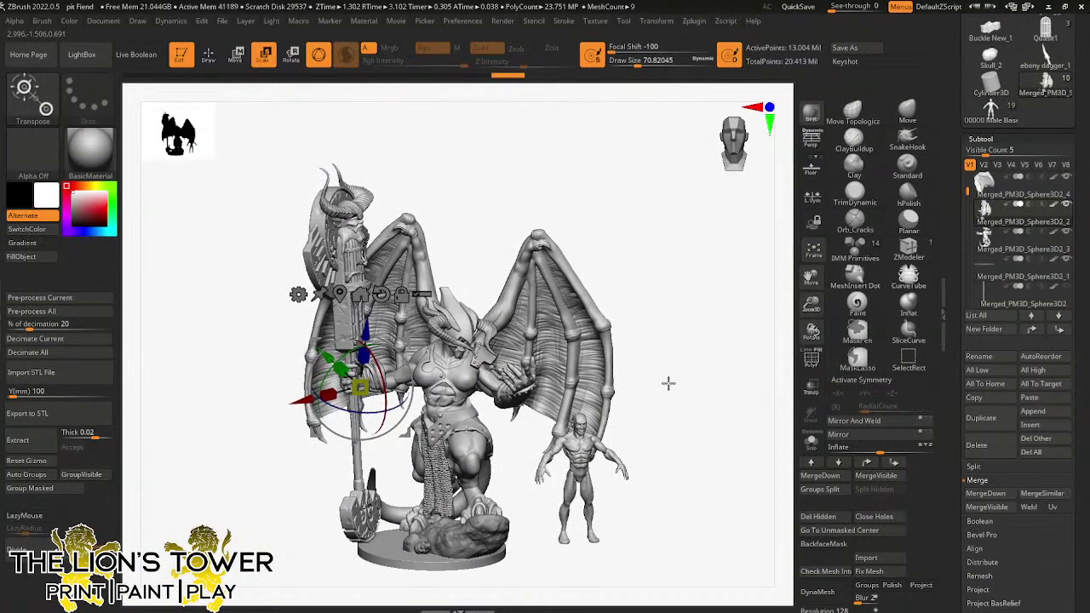
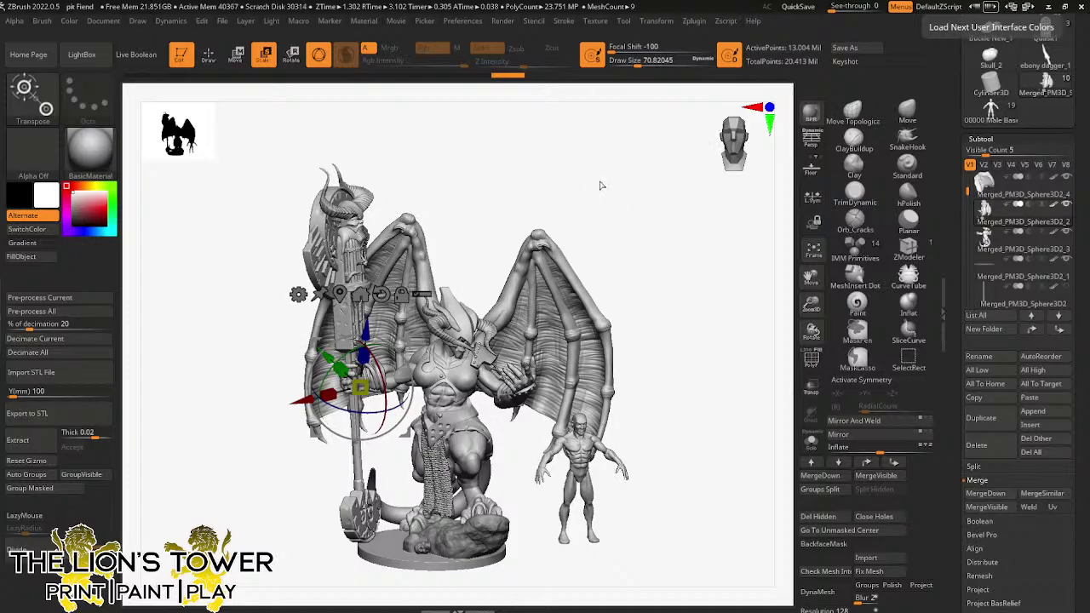
- Isolate the Merged_PM3D_Sphere3D2_2 subtool with Solo to check which parts it holds, and show all subtools again
mouse_move(810, 305)
left_mouse_down()
mouse_move(812, 262)
mouse_move(841, 278)
mouse_move(896, 252)
left_mouse_up()
left_click_drag(718, 346, 725, 345)
mouse_move(727, 384)
left_mouse_down()
mouse_move(746, 375)
mouse_move(754, 319)
left_mouse_up()
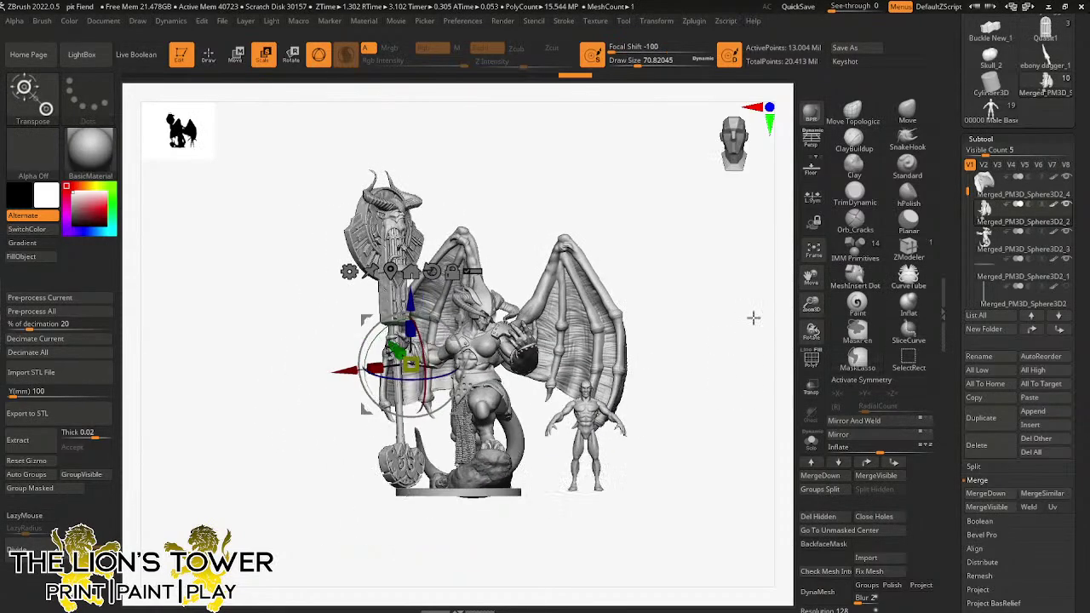
left_click(811, 441)
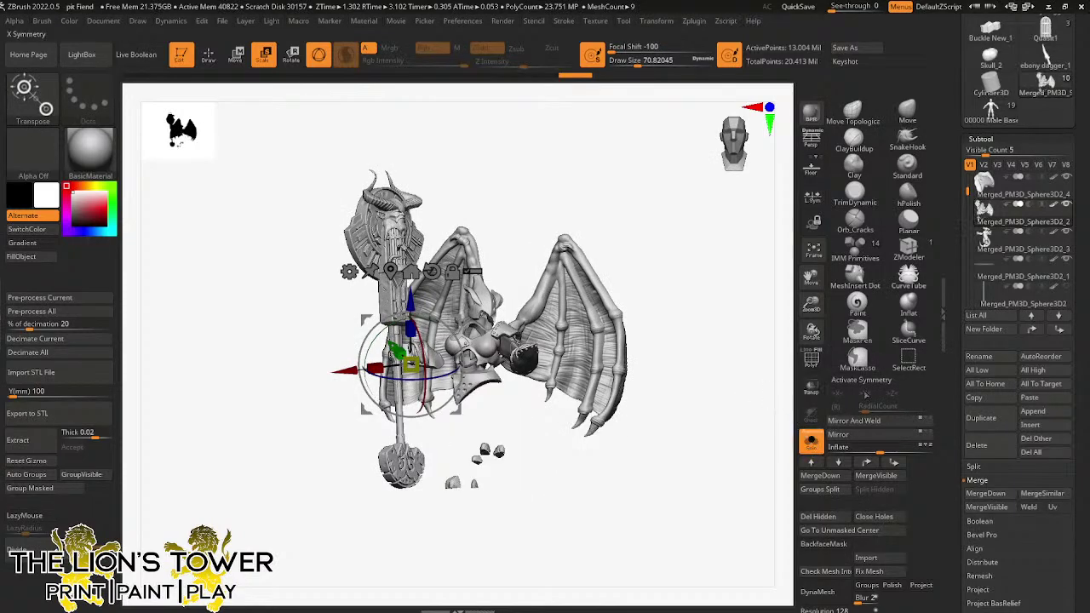
left_click(811, 441)
- Select the fiend's body subtool, Merged_PM3D_Sphere3D2_3, isolate it with Solo, and DynaMesh it at resolution 816
left_click(1022, 247)
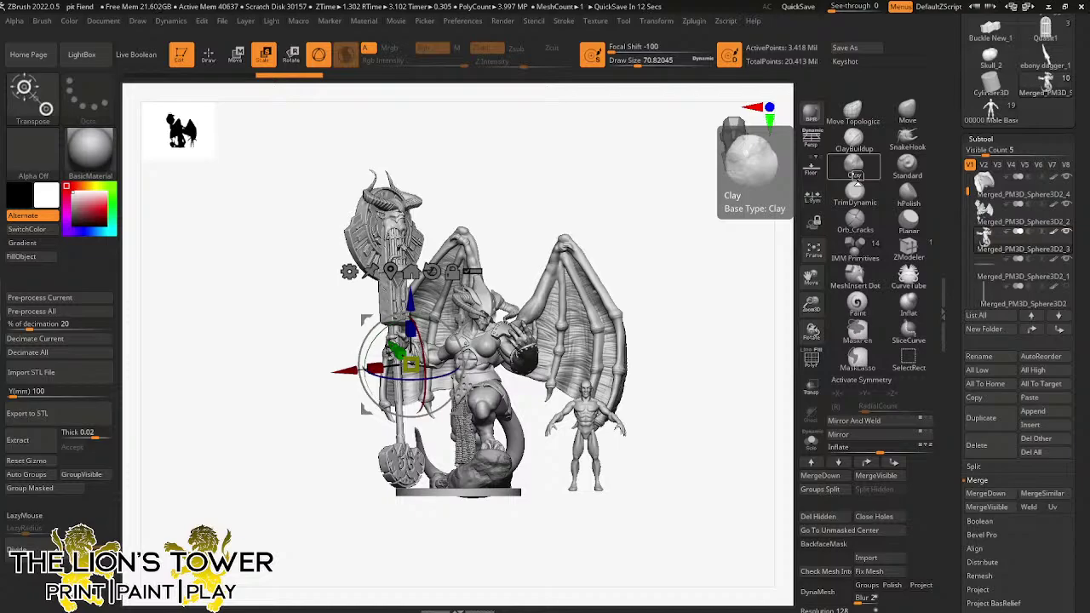
left_click_drag(810, 310, 826, 220)
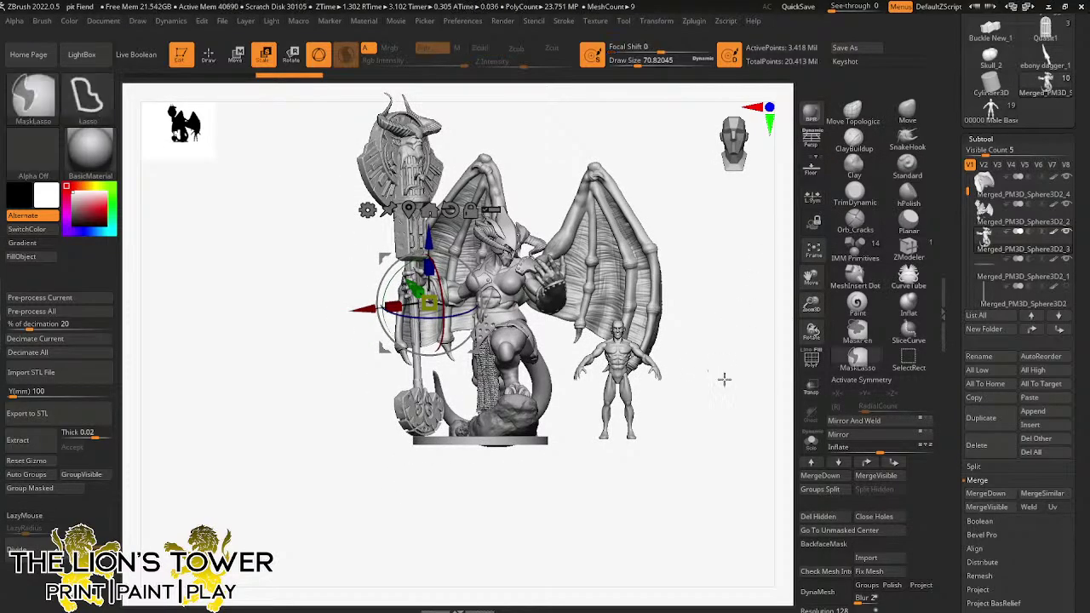
mouse_move(713, 378)
left_mouse_down()
mouse_move(735, 382)
mouse_move(710, 372)
left_mouse_up()
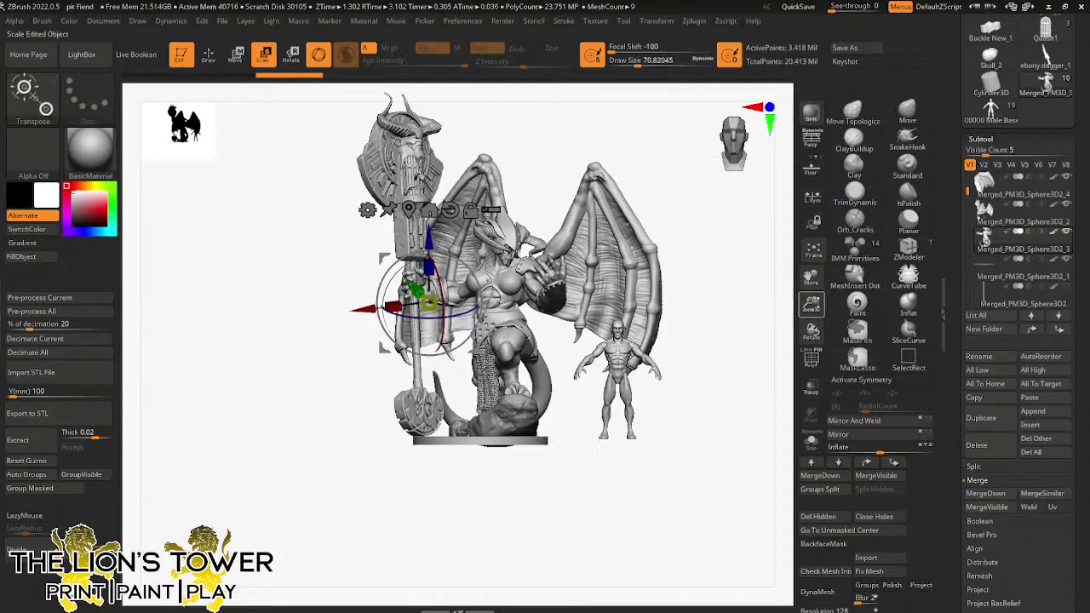
left_click_drag(810, 307, 796, 383)
left_click(810, 440)
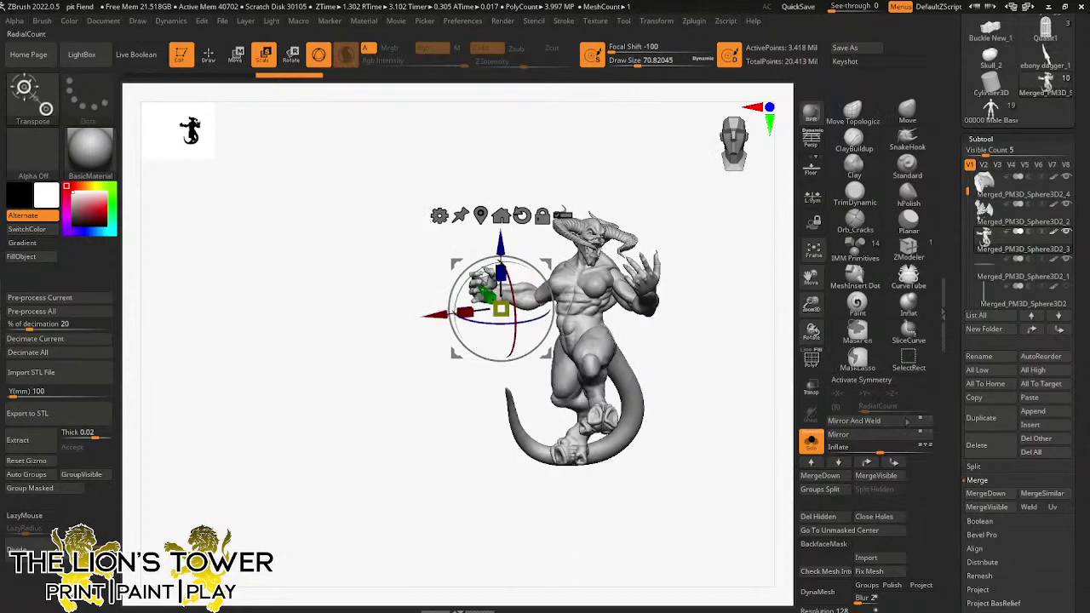
mouse_move(866, 598)
left_mouse_down("ctrl")
mouse_move(866, 516)
mouse_move(834, 534)
left_mouse_up("ctrl")
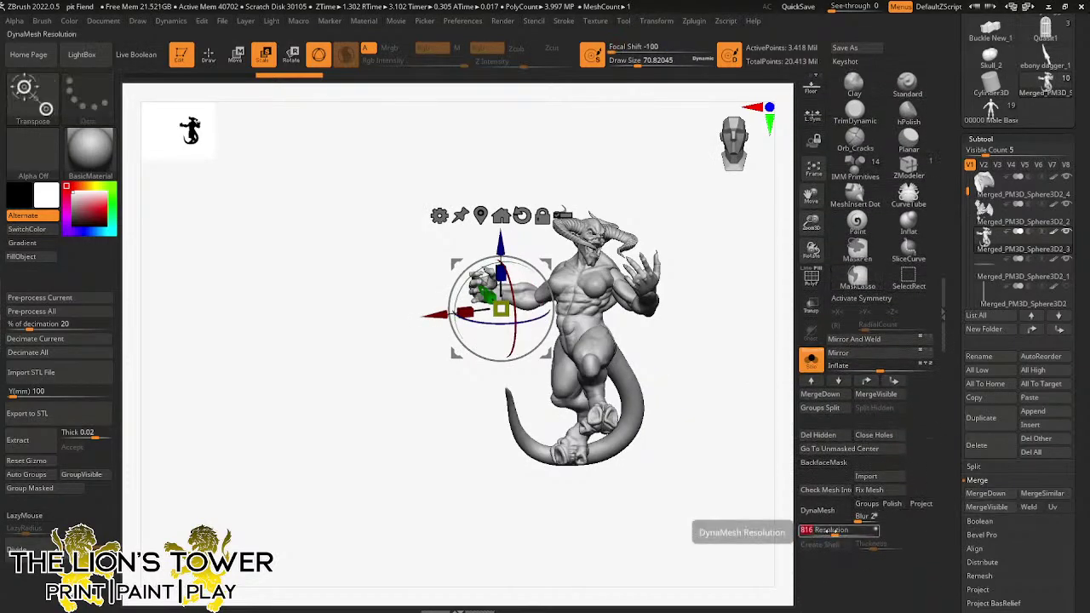
left_click(833, 513)
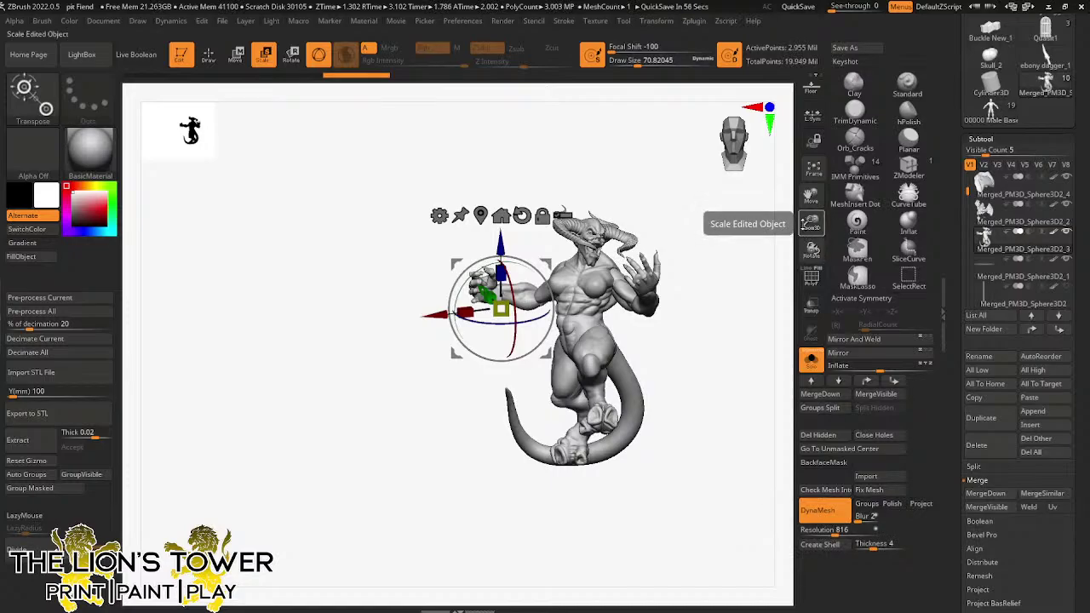
- Switch to the ClayBuildup brush and set its draw size to about 46
left_click_drag(812, 223, 822, 272)
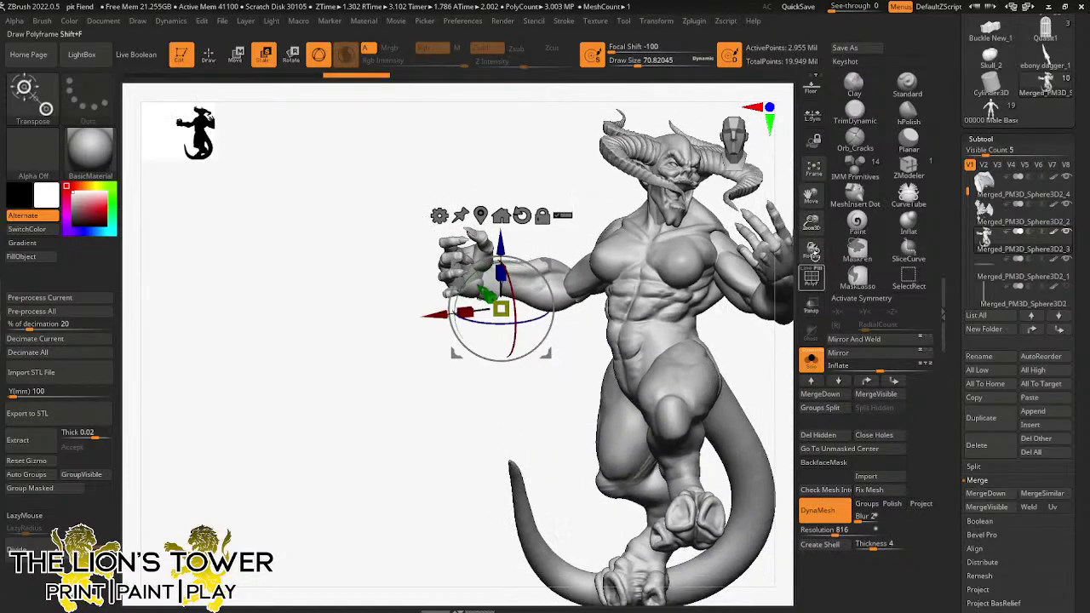
left_click_drag(812, 198, 768, 227)
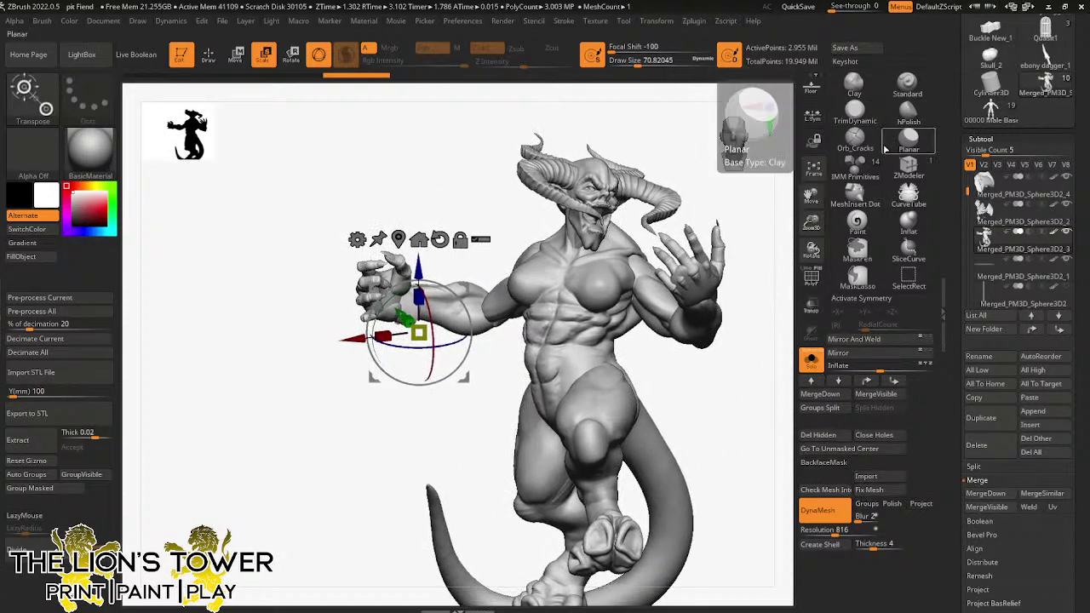
mouse_move(931, 134)
left_click_drag(940, 119, 938, 218)
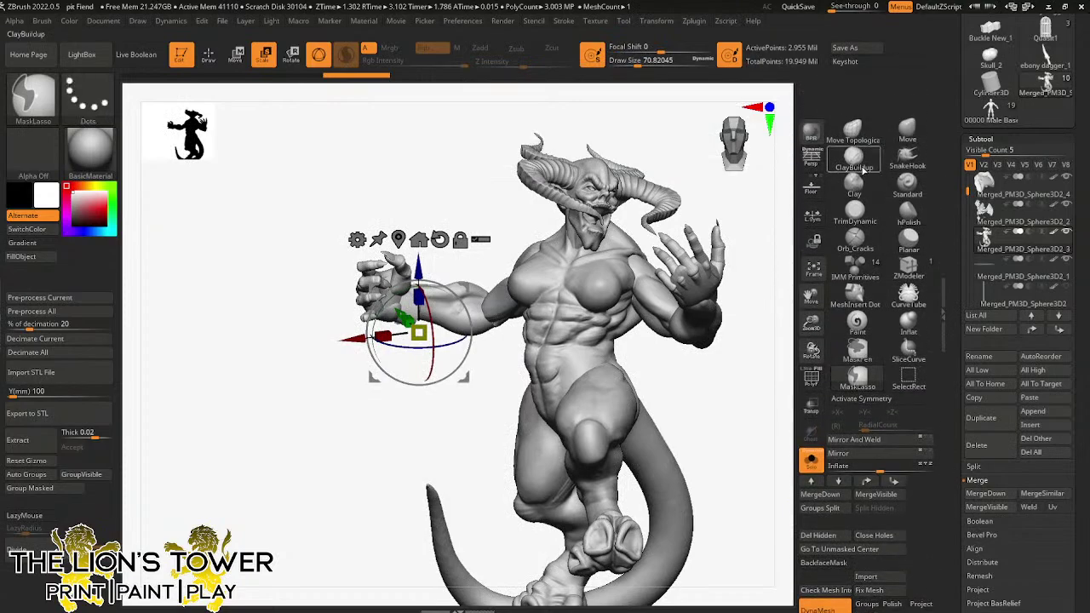
left_click(860, 165)
left_click_drag(763, 270, 730, 243)
left_click_drag(811, 324, 810, 364)
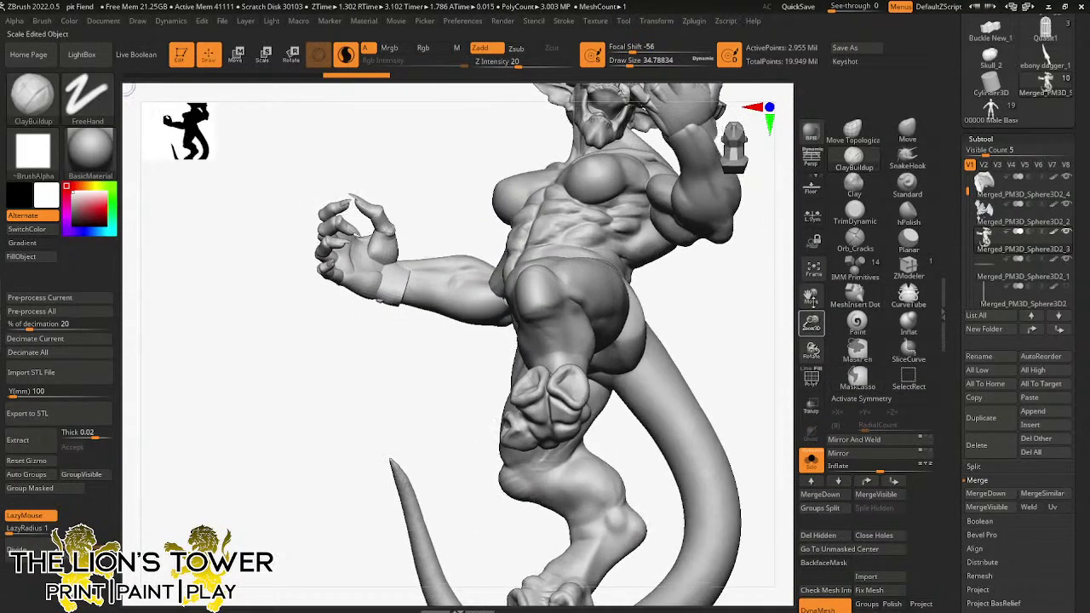
left_click_drag(812, 296, 809, 446)
key("shift")
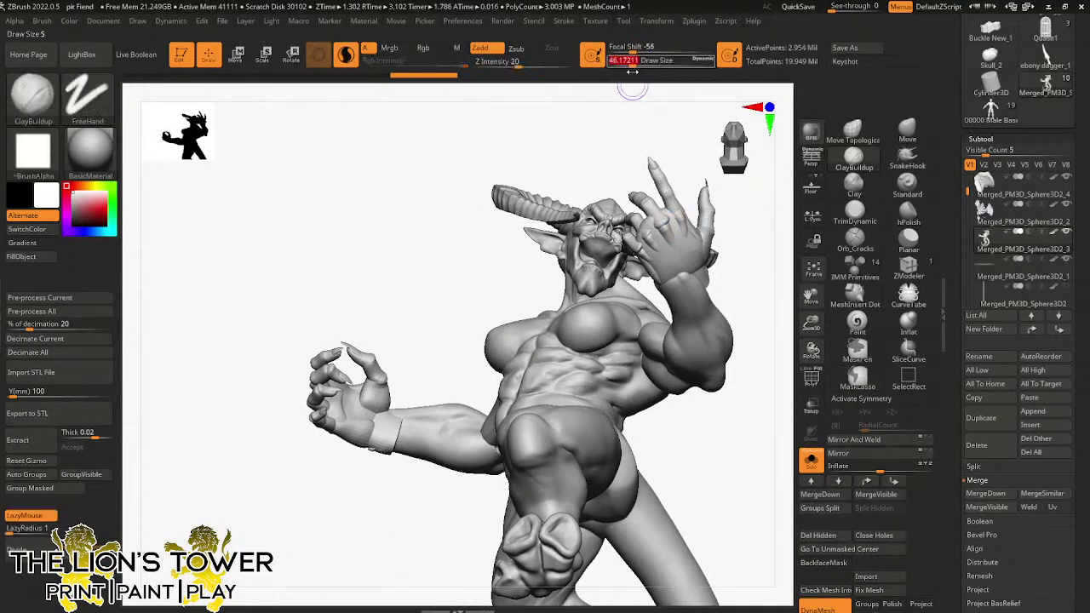
- Smooth the surface of the fiend's raised hand while the whole body is shown
key("shift")
mouse_move(682, 210)
left_mouse_down("shift")
mouse_move(681, 232)
mouse_move(673, 222)
mouse_move(659, 231)
left_mouse_up("shift")
left_click_drag(733, 269, 773, 296)
right_click_drag(682, 205, 724, 223)
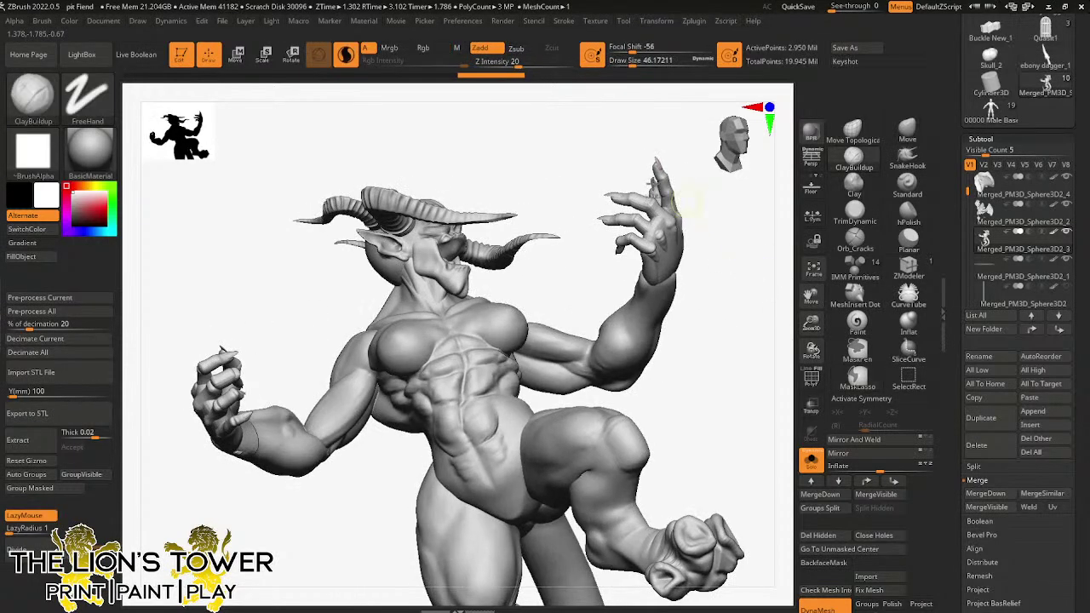
- Isolate the raised hand and smooth its wrist seam, back and knuckles
mouse_move(573, 140)
left_mouse_down("ctrl+shift")
mouse_move(589, 199)
mouse_move(730, 323)
left_mouse_up("ctrl+shift")
right_click_drag(730, 321, 681, 294)
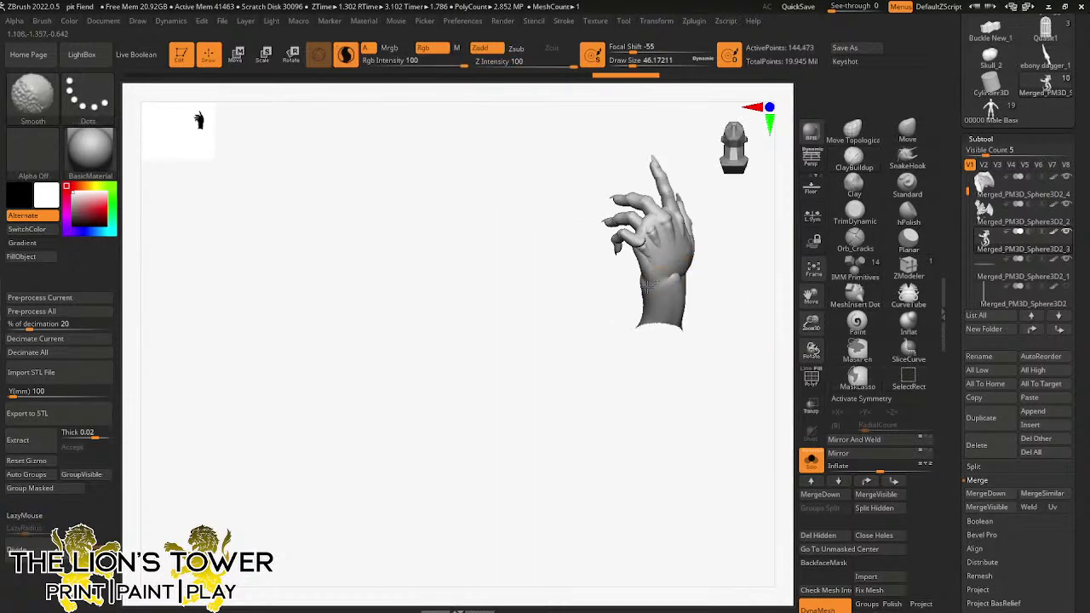
left_click_drag(645, 285, 688, 281)
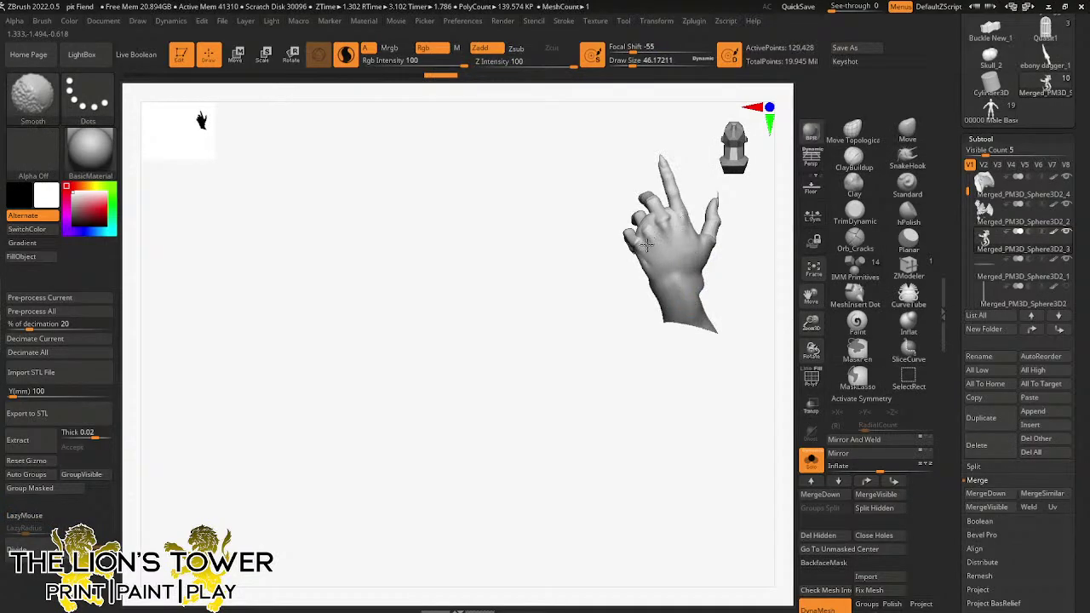
left_click_drag(612, 291, 625, 304)
left_click_drag(651, 233, 644, 218, "shift")
left_click_drag(724, 286, 708, 243)
left_click_drag(650, 209, 648, 215, "shift")
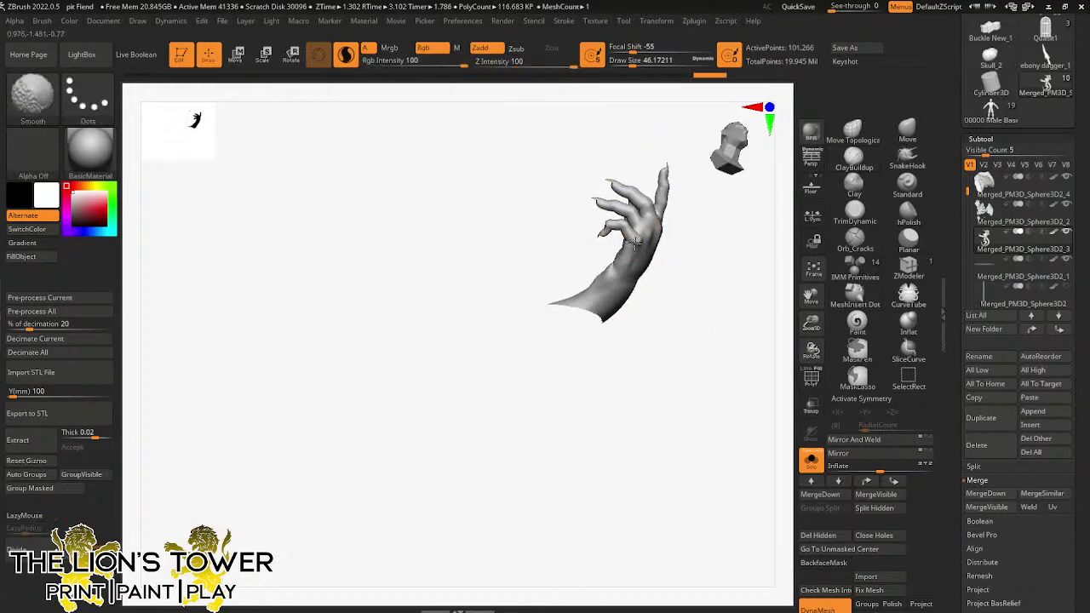
- Smooth away the ridge where the raised hand's palm meets the wrist
mouse_move(702, 287)
left_mouse_down()
mouse_move(762, 287)
mouse_move(724, 267)
mouse_move(694, 269)
mouse_move(712, 264)
mouse_move(728, 284)
mouse_move(760, 236)
mouse_move(806, 224)
left_mouse_up()
left_click(813, 271)
key("shift")
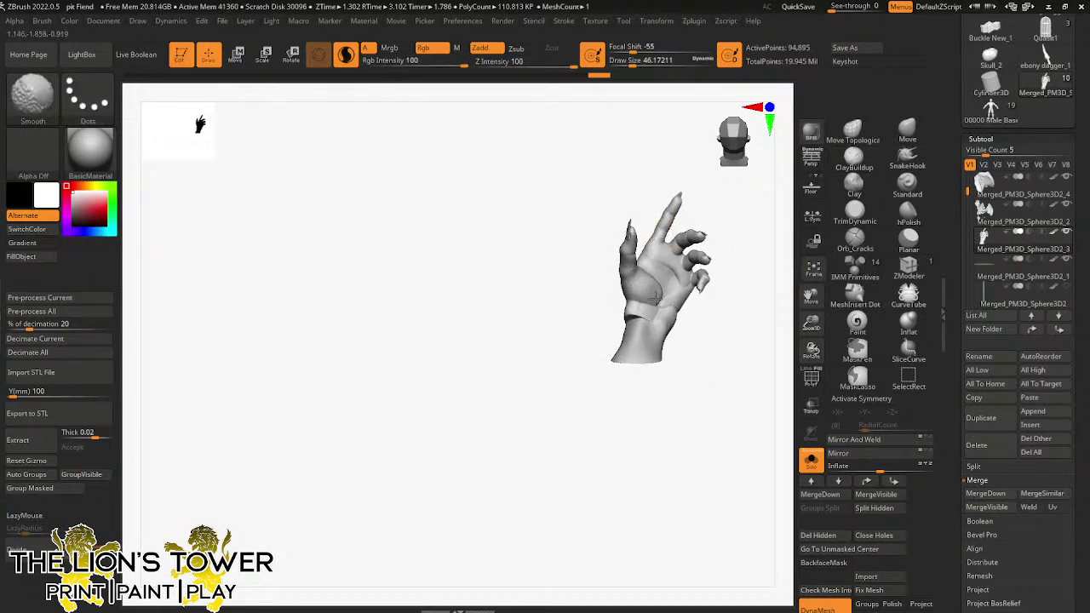
left_click_drag(663, 302, 635, 312, "shift")
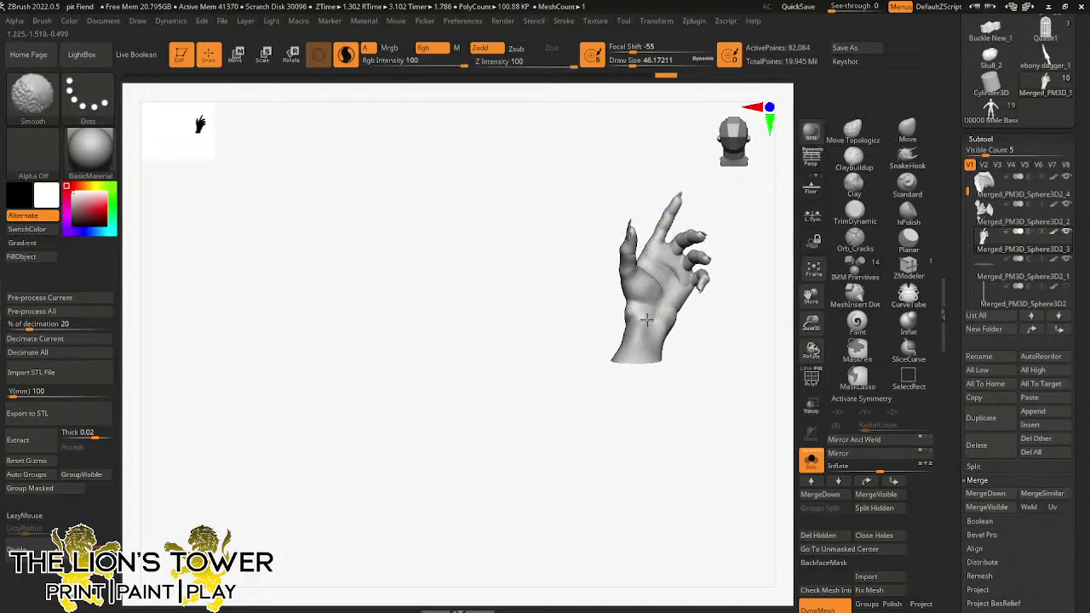
- Smooth the raised hand's fingers and palm edge, and bring the whole body back into view
right_click_drag(688, 336, 695, 291)
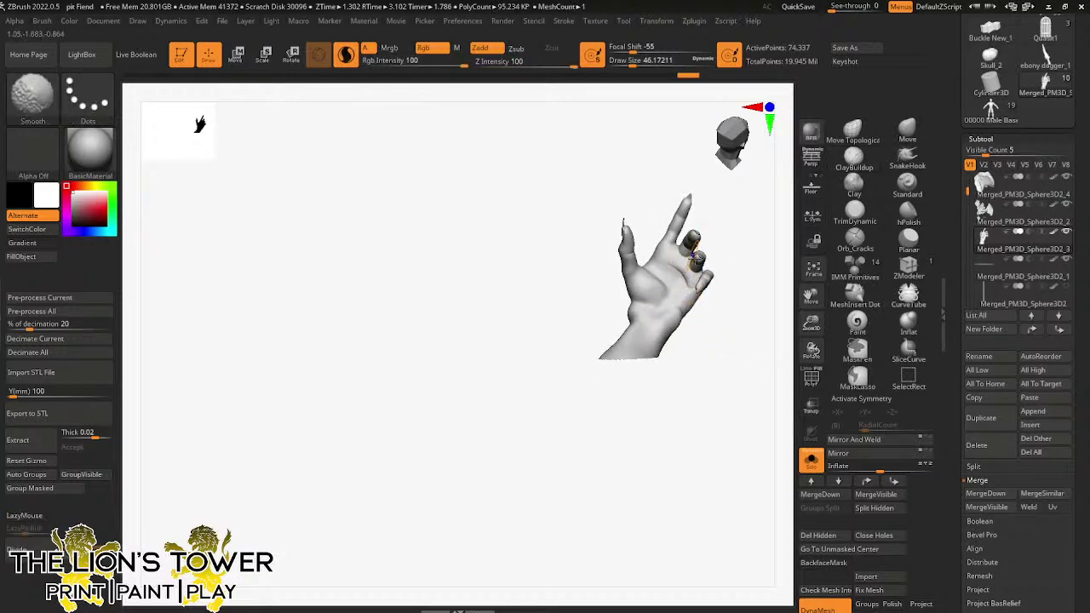
mouse_move(787, 294)
right_mouse_down()
mouse_move(664, 302)
mouse_move(672, 310)
mouse_move(663, 286)
mouse_move(701, 251)
right_mouse_up()
left_click_drag(692, 256, 652, 253, "shift")
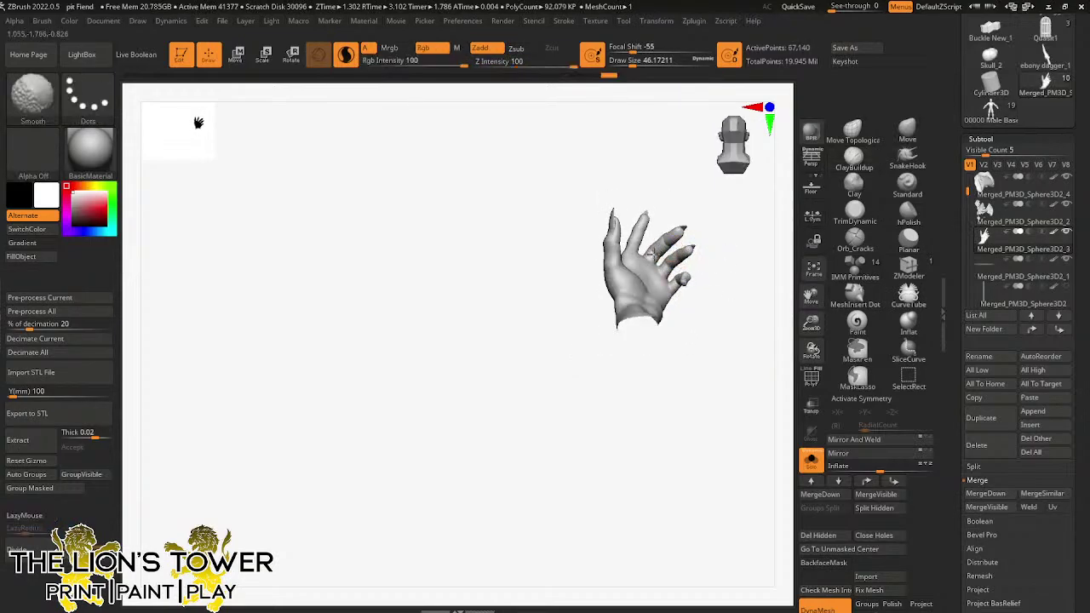
right_click_drag(679, 230, 690, 247)
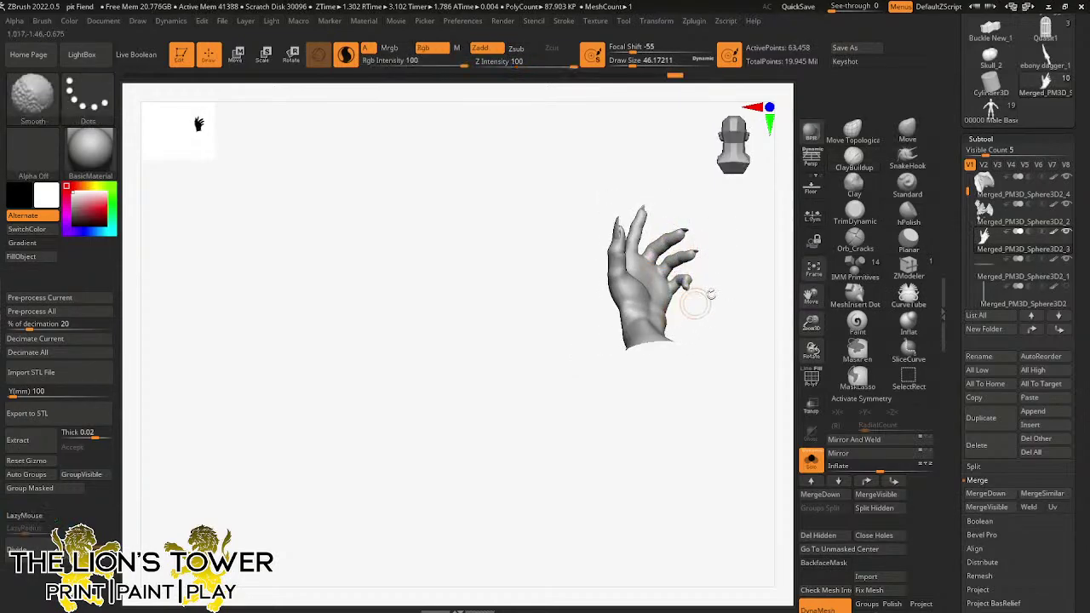
mouse_move(693, 297)
right_mouse_down()
mouse_move(718, 294)
mouse_move(732, 332)
mouse_move(754, 278)
mouse_move(749, 287)
right_mouse_up()
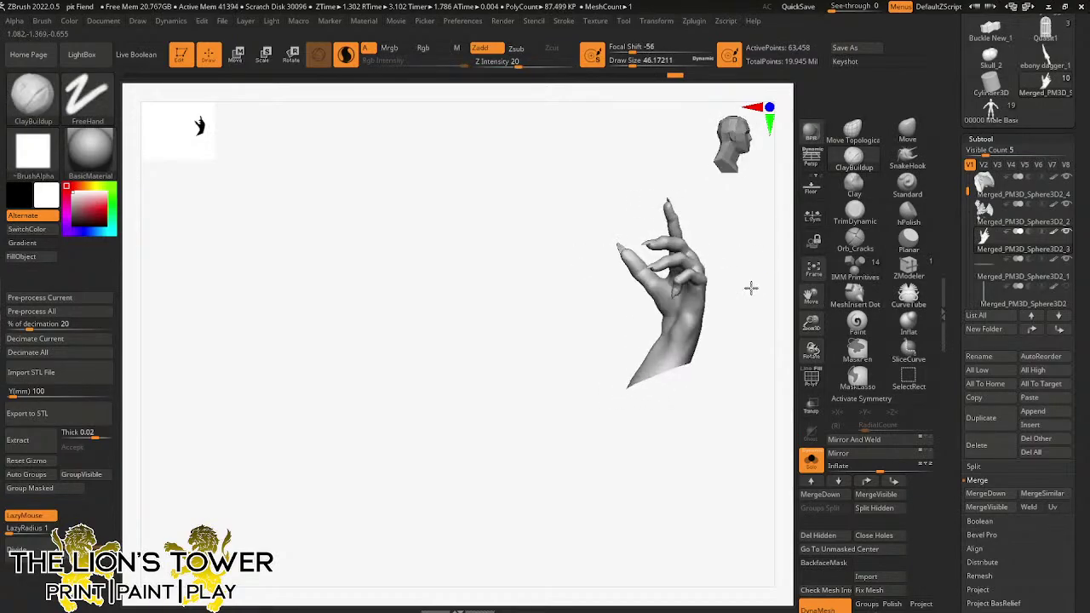
mouse_move(786, 223)
right_mouse_down()
mouse_move(648, 257)
mouse_move(701, 248)
mouse_move(641, 241)
mouse_move(737, 344)
mouse_move(749, 239)
mouse_move(693, 460)
mouse_move(616, 469)
mouse_move(635, 340)
right_mouse_up()
left_click(737, 344, "ctrl+shift")
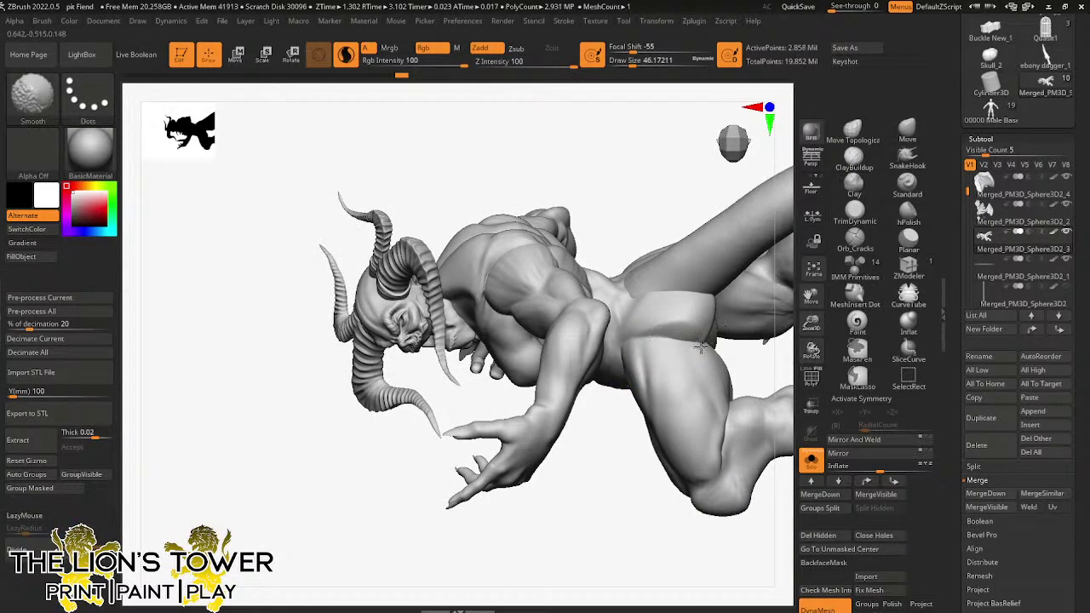
- Smooth the muscle forms on the fiend's legs and body from several sides
right_click_drag(792, 327, 649, 364)
mouse_move(705, 319)
right_mouse_down()
mouse_move(611, 358)
mouse_move(686, 474)
mouse_move(668, 490)
mouse_move(715, 433)
mouse_move(686, 457)
mouse_move(652, 408)
right_mouse_up()
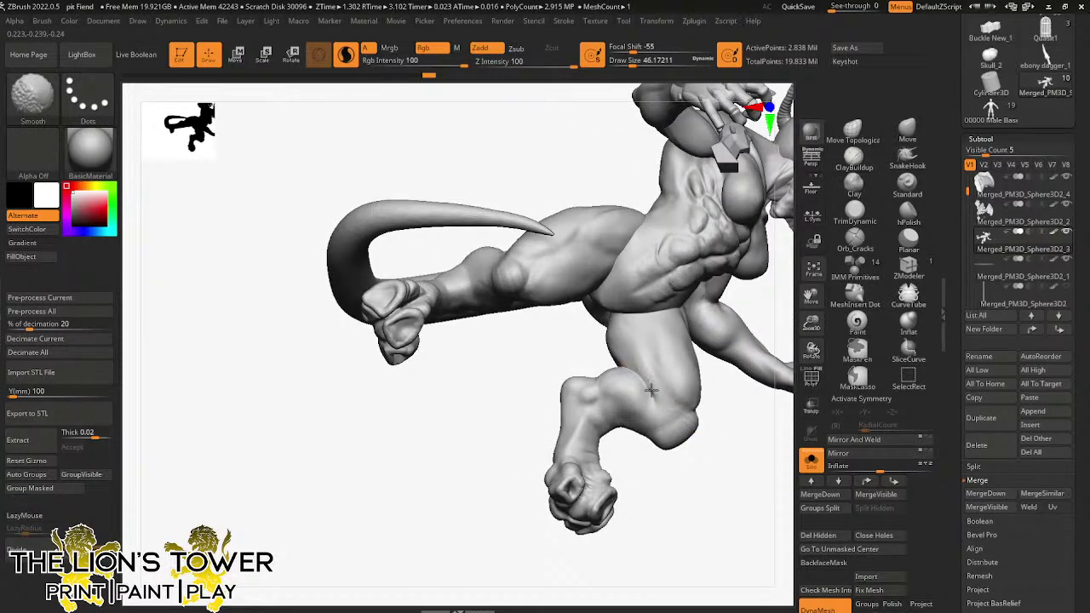
right_click_drag(691, 471, 577, 321)
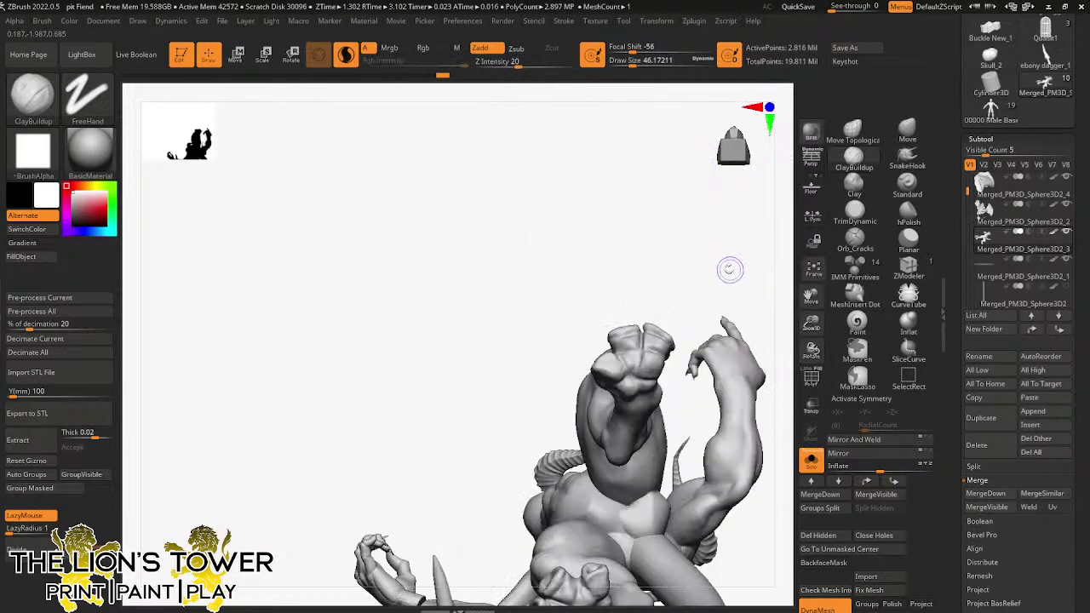
mouse_move(727, 334)
right_mouse_down()
mouse_move(730, 323)
mouse_move(769, 357)
mouse_move(482, 426)
right_mouse_up()
key("shift")
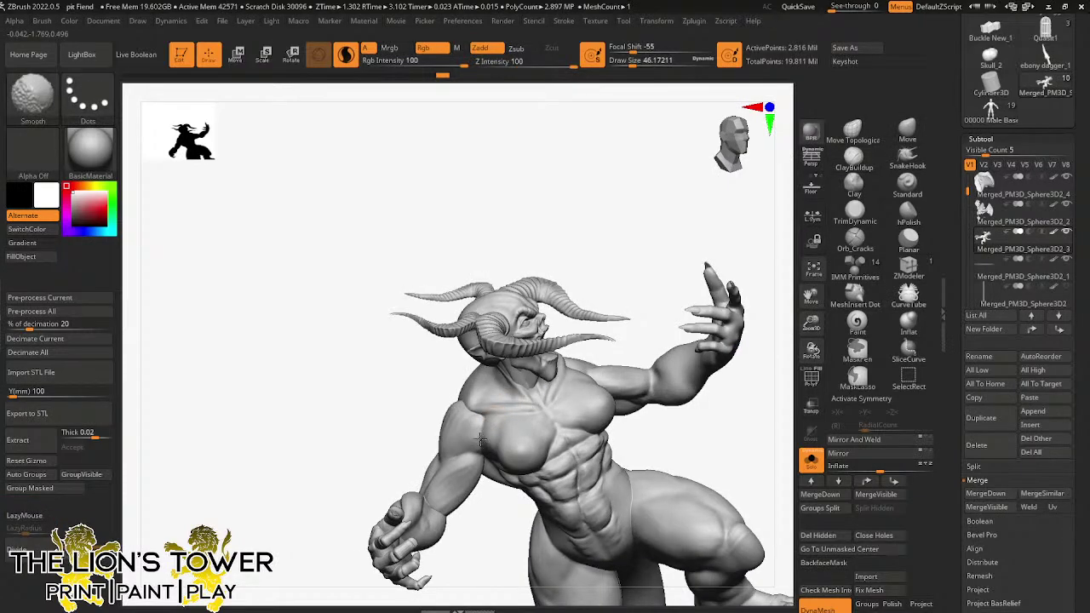
- Isolate the lowered arm with part of the torso, smooth its surface, and show the whole body again
key("ctrl+shift")
mouse_move(360, 431)
left_mouse_down("ctrl+shift")
mouse_move(487, 533)
mouse_move(550, 535)
mouse_move(506, 482)
mouse_move(523, 529)
left_mouse_up("ctrl+shift")
mouse_move(474, 545)
right_mouse_down()
mouse_move(476, 428)
mouse_move(429, 412)
mouse_move(404, 425)
mouse_move(426, 385)
right_mouse_up()
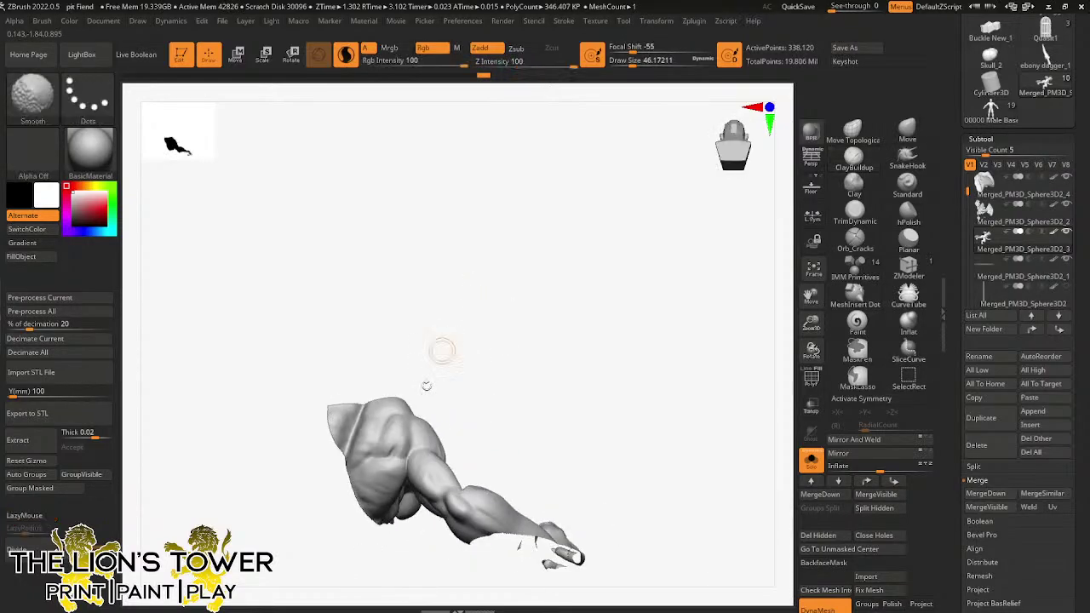
right_click_drag(410, 488, 418, 498)
key("ctrl")
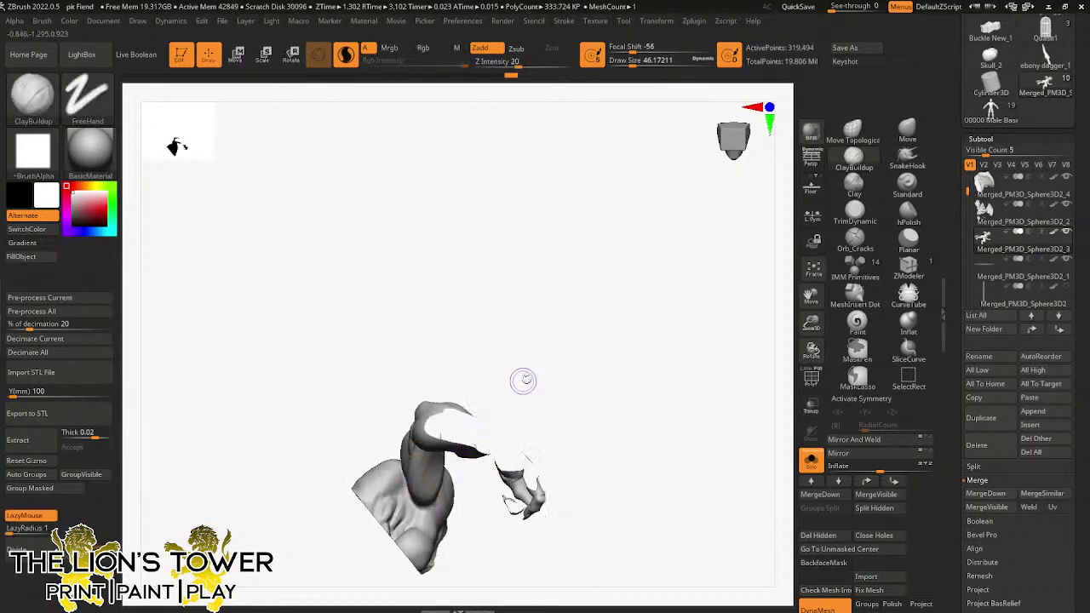
left_click_drag(547, 385, 568, 389, "ctrl")
right_click_drag(572, 388, 524, 414)
left_click_drag(631, 492, 651, 530, "shift")
left_click(725, 394, "ctrl+shift")
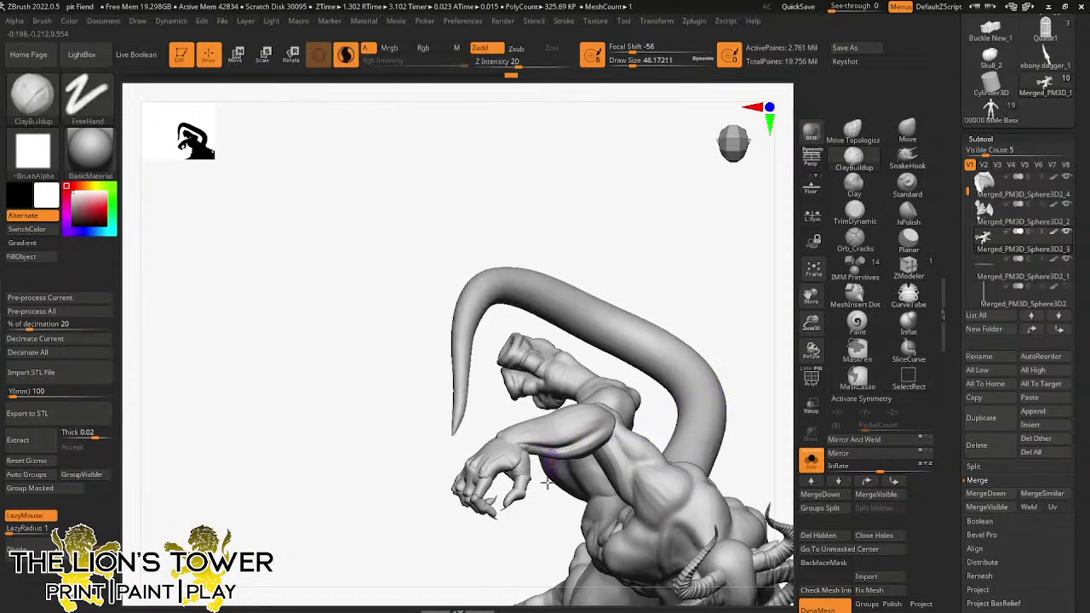
- Isolate the lowered hand and smooth its wrist, back and fingers
right_click_drag(714, 382, 490, 535)
mouse_move(377, 438)
left_mouse_down("ctrl+shift")
mouse_move(429, 482)
mouse_move(548, 531)
mouse_move(537, 518)
mouse_move(542, 537)
left_mouse_up("ctrl+shift")
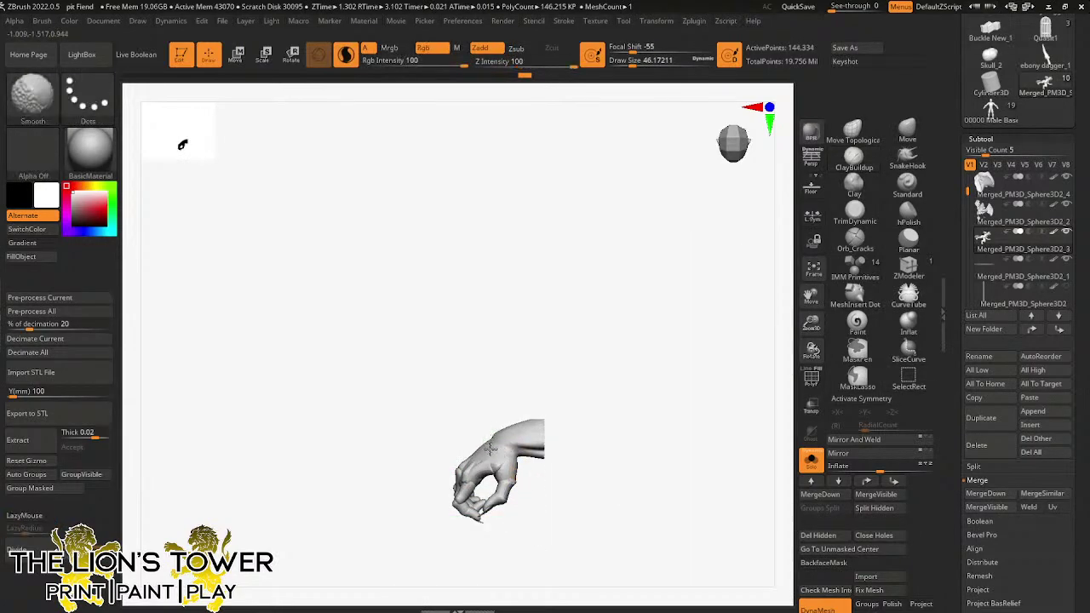
right_click_drag(490, 448, 474, 403)
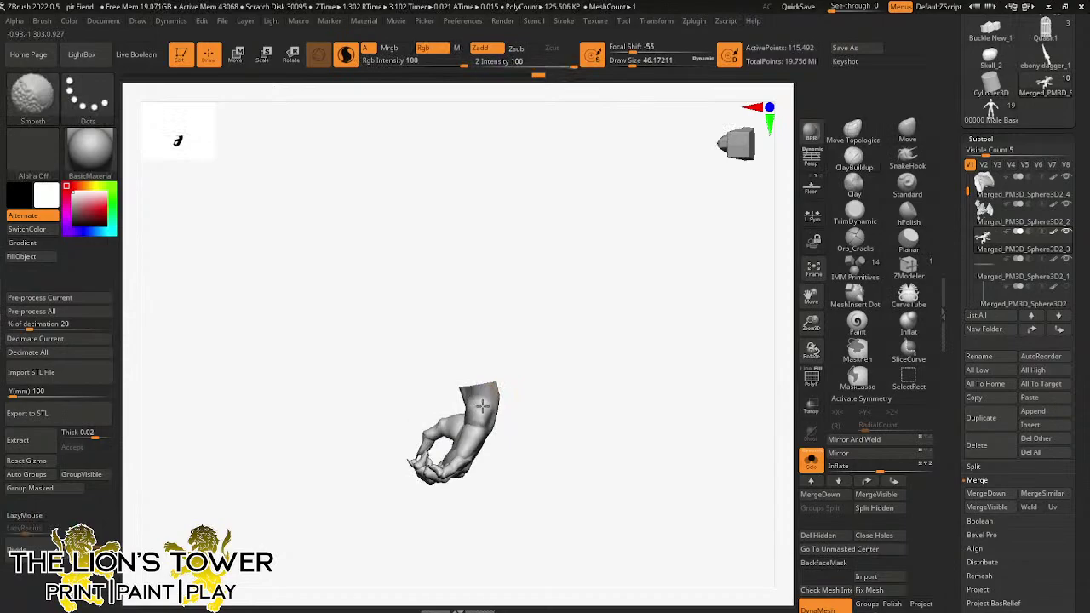
mouse_move(456, 469)
right_mouse_down()
mouse_move(545, 452)
mouse_move(508, 380)
mouse_move(496, 314)
mouse_move(485, 328)
right_mouse_up()
key("shift")
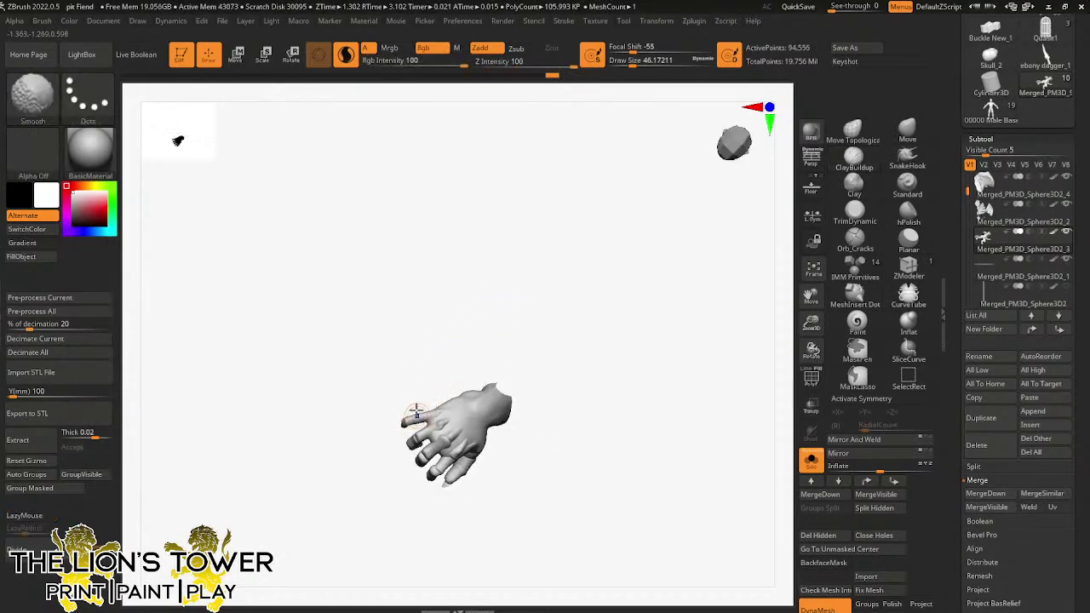
right_click_drag(416, 412, 405, 423)
left_click_drag(421, 437, 427, 435, "shift")
right_click_drag(460, 393, 494, 337)
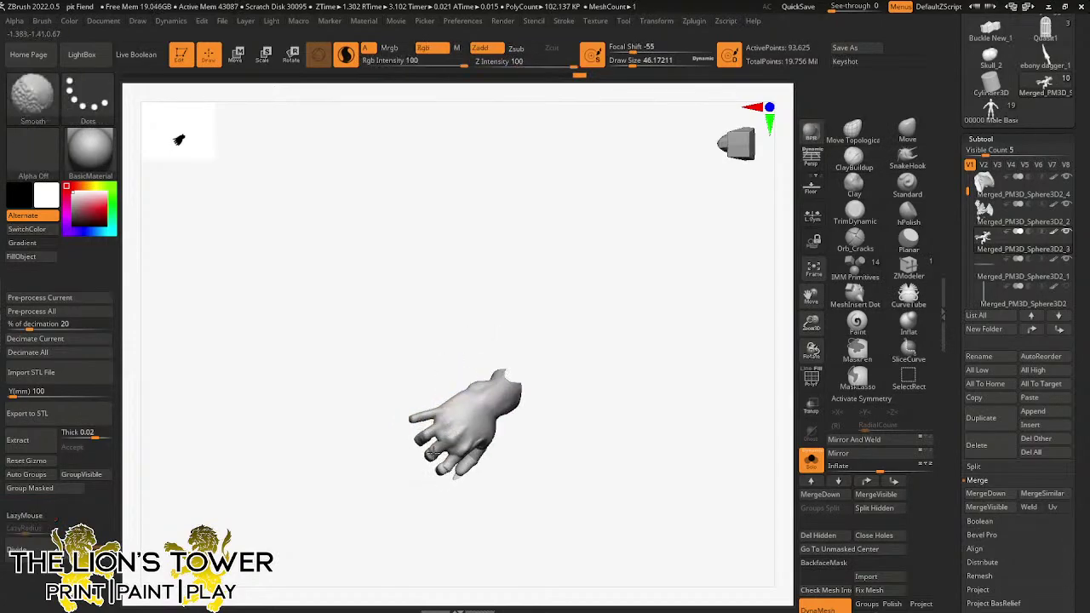
- Smooth the lowered hand's knuckles, inner wrist and palm from several sides
right_click_drag(460, 456, 506, 459)
left_click_drag(479, 438, 500, 443, "shift")
right_click_drag(501, 444, 525, 426)
left_click_drag(518, 422, 509, 415, "shift")
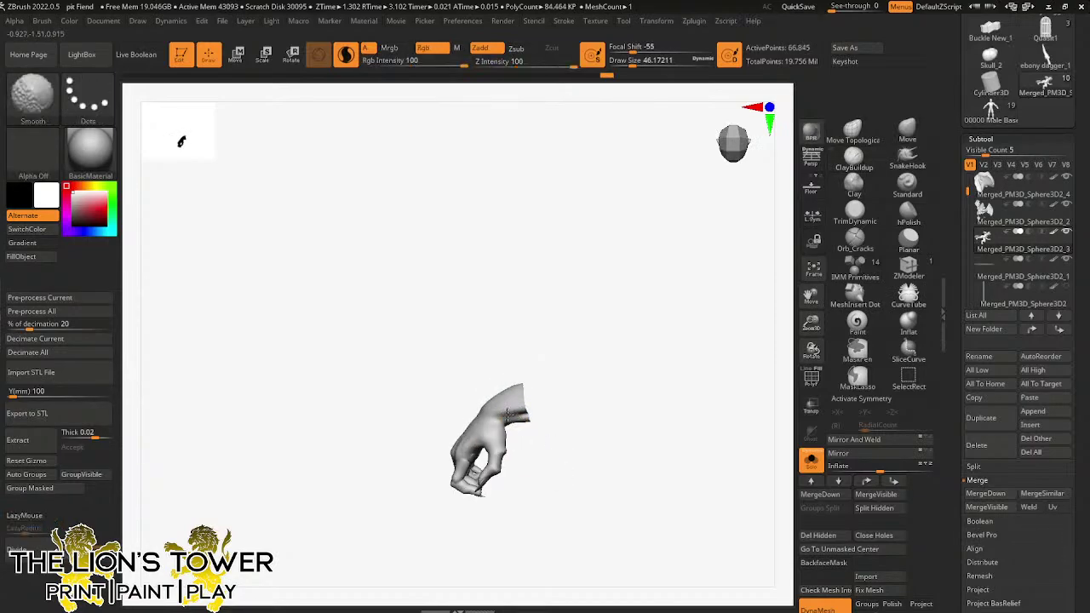
mouse_move(536, 462)
right_mouse_down()
mouse_move(554, 455)
mouse_move(491, 448)
mouse_move(506, 465)
right_mouse_up()
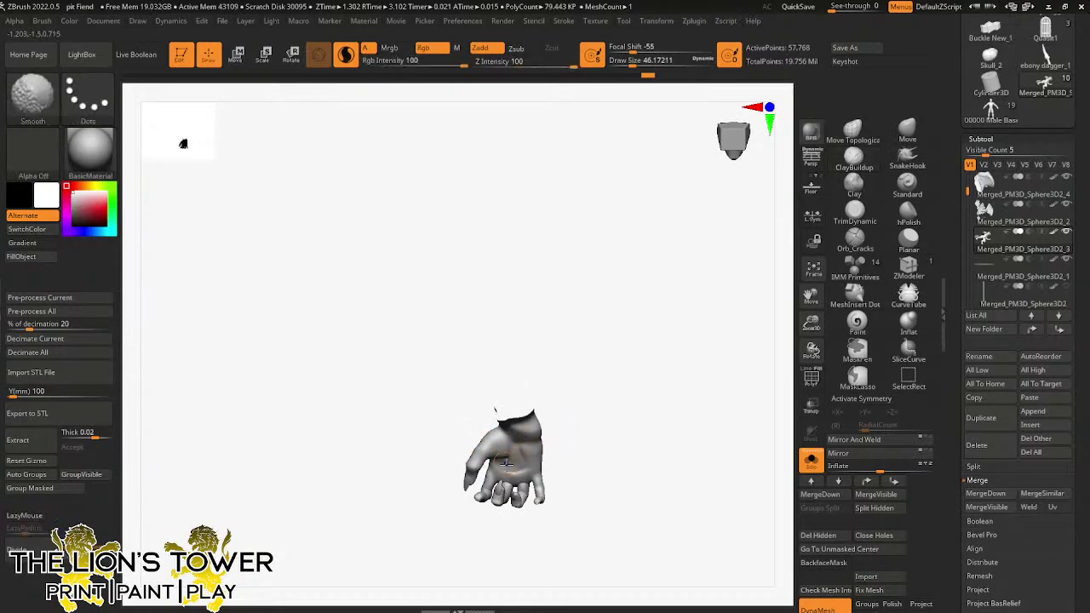
left_click_drag(511, 434, 511, 441, "shift")
mouse_move(536, 433)
right_mouse_down()
mouse_move(562, 409)
mouse_move(547, 425)
right_mouse_up()
left_click_drag(517, 436, 517, 453, "shift")
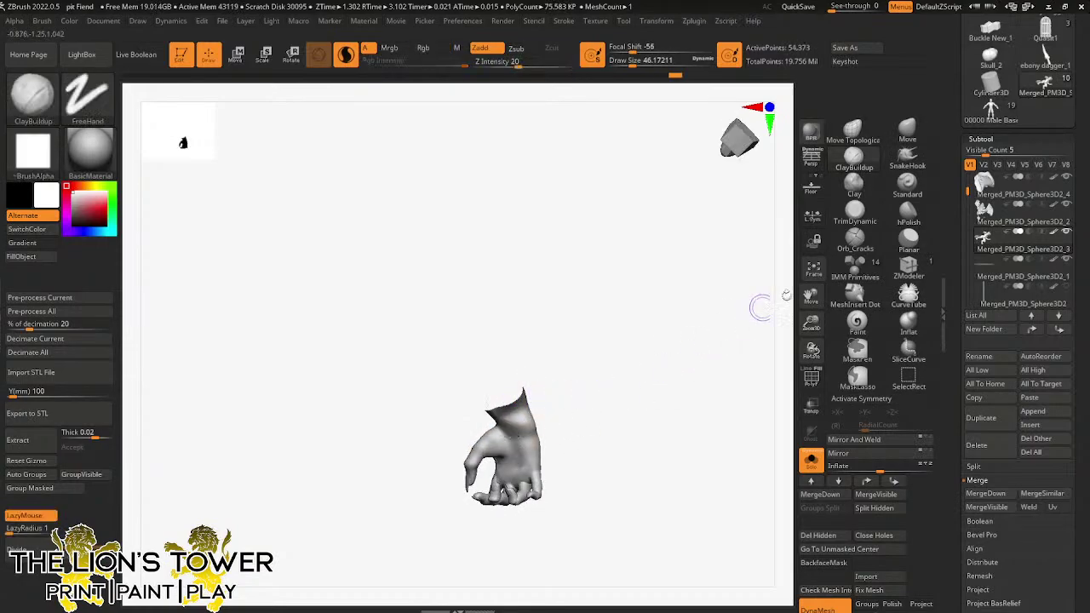
- Smooth the underside of the lowered hand around the wrist and finger bases
left_click_drag(812, 295, 828, 205)
mouse_move(746, 333)
right_mouse_down()
mouse_move(749, 428)
mouse_move(574, 370)
mouse_move(562, 384)
right_mouse_up()
left_click_drag(562, 383, 562, 361, "shift")
mouse_move(588, 349)
left_mouse_down()
mouse_move(586, 389)
mouse_move(528, 383)
left_mouse_up()
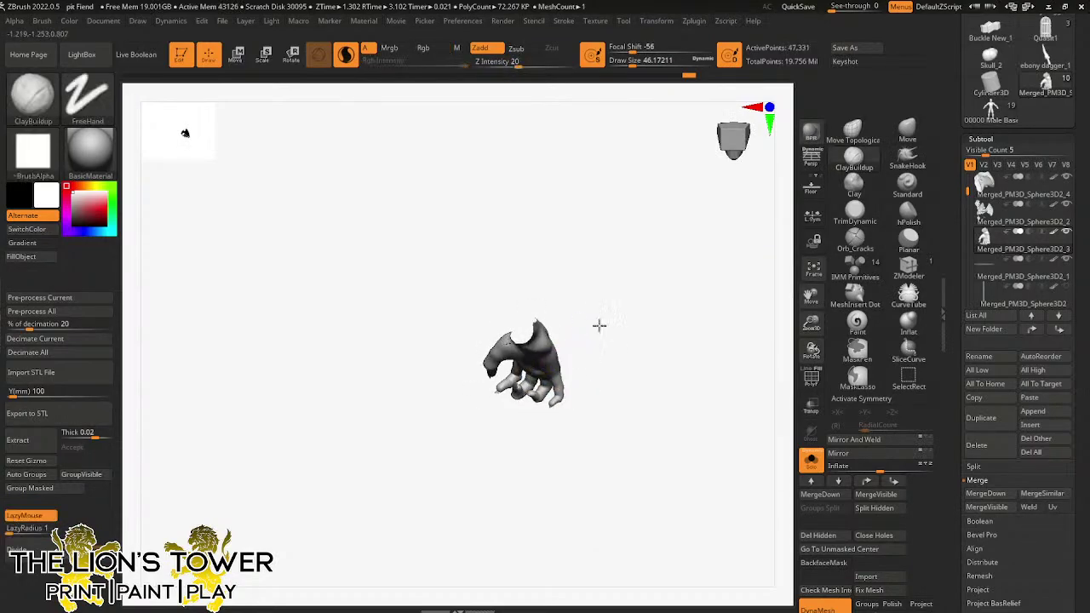
left_click_drag(598, 326, 579, 340)
right_click_drag(520, 379, 550, 357)
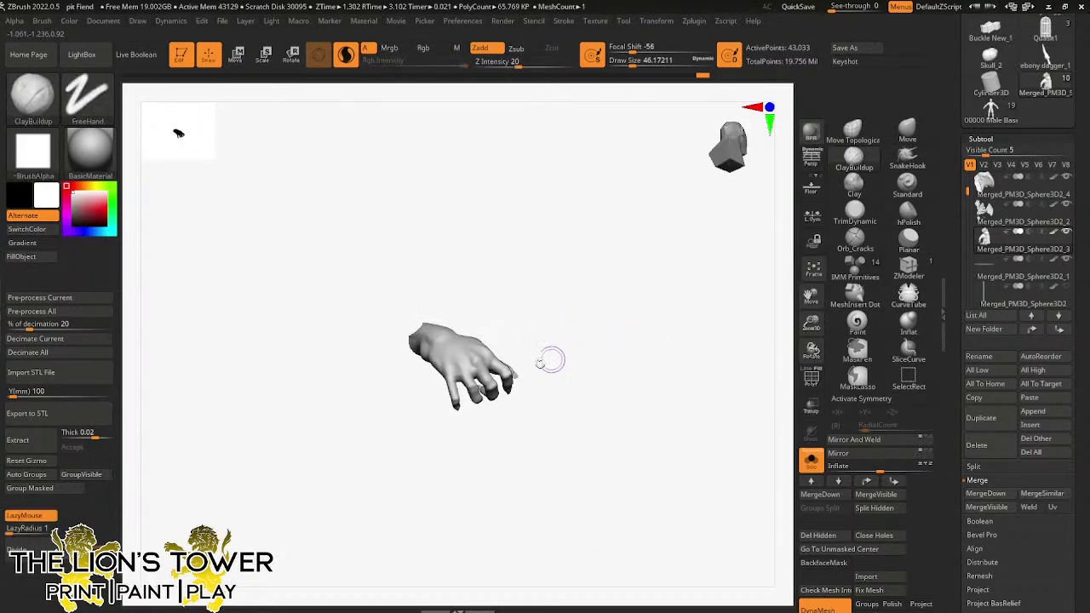
right_click_drag(544, 319, 532, 355)
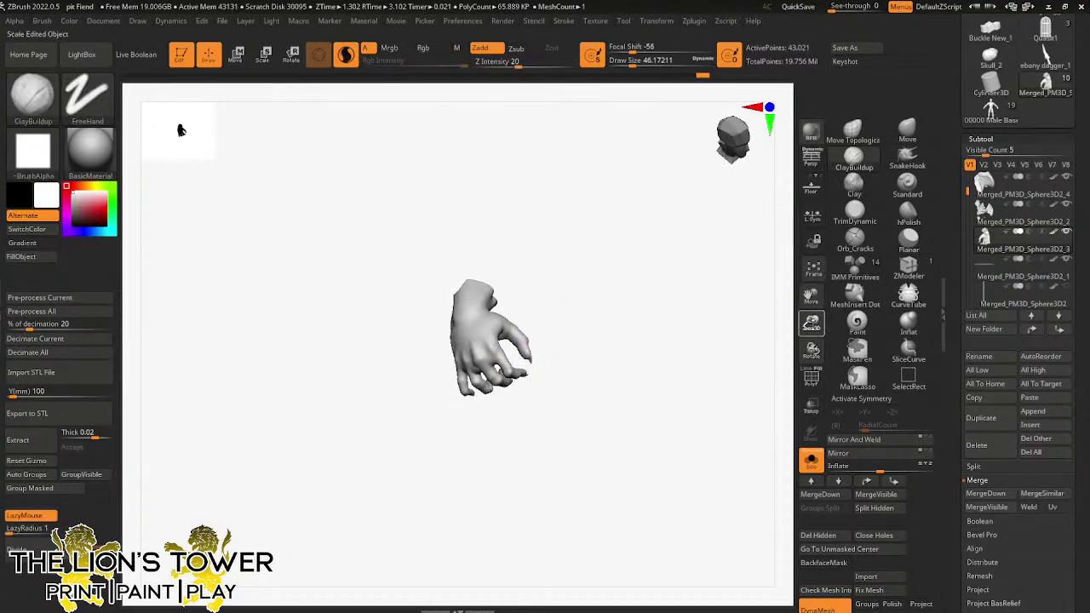
- Reshape the little finger of the lowered hand with Move Topological at a draw size of about 44
left_click_drag(811, 322, 804, 362)
left_click(852, 129)
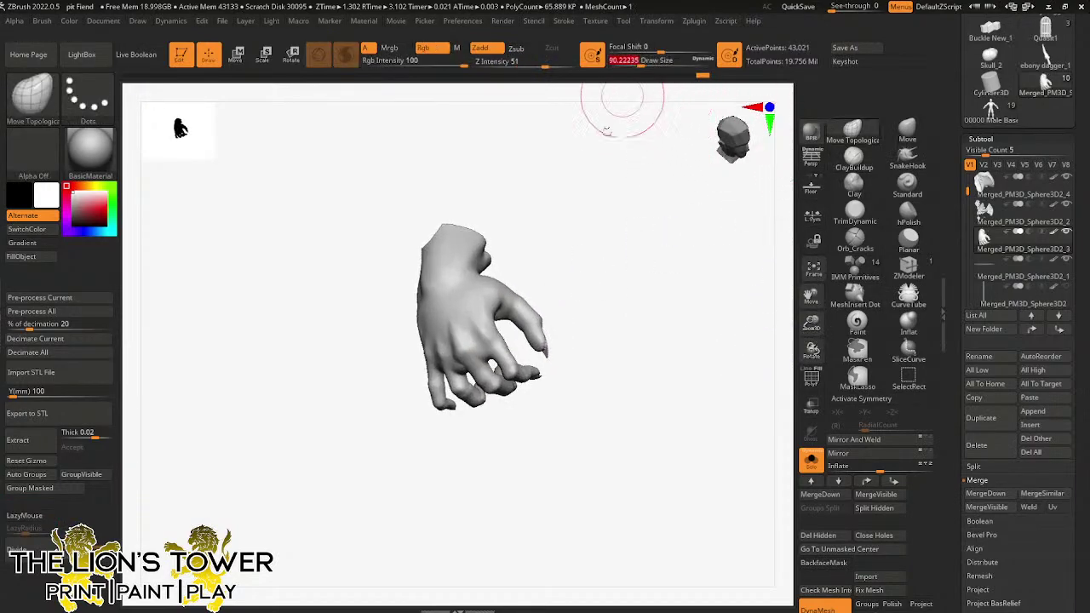
right_click_drag(571, 319, 578, 312)
left_click_drag(640, 64, 635, 64)
right_click_drag(563, 304, 562, 317)
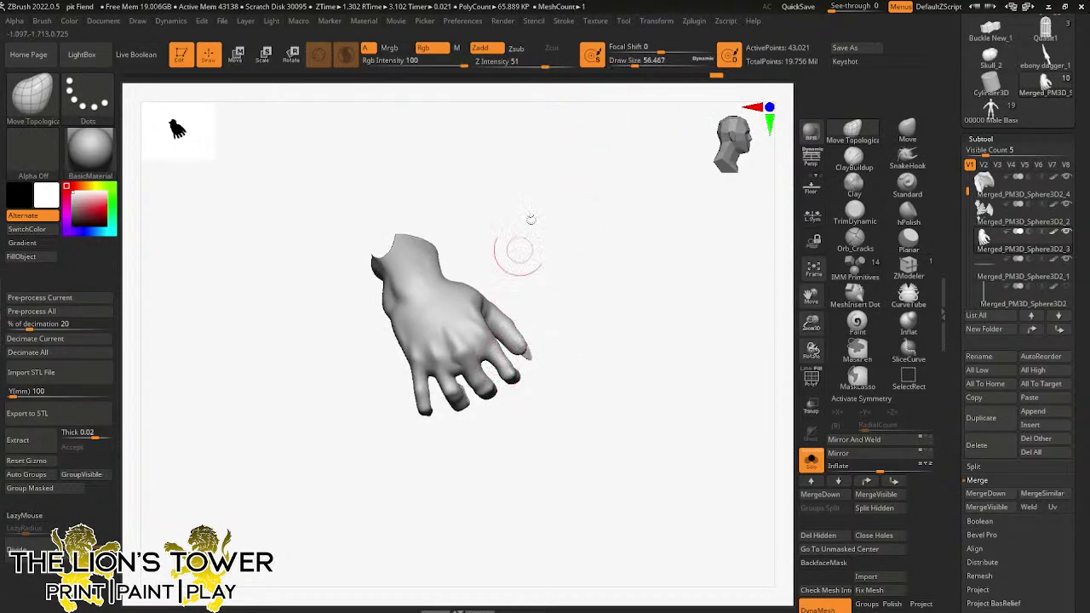
left_click_drag(634, 63, 632, 64)
right_click_drag(577, 202, 571, 207)
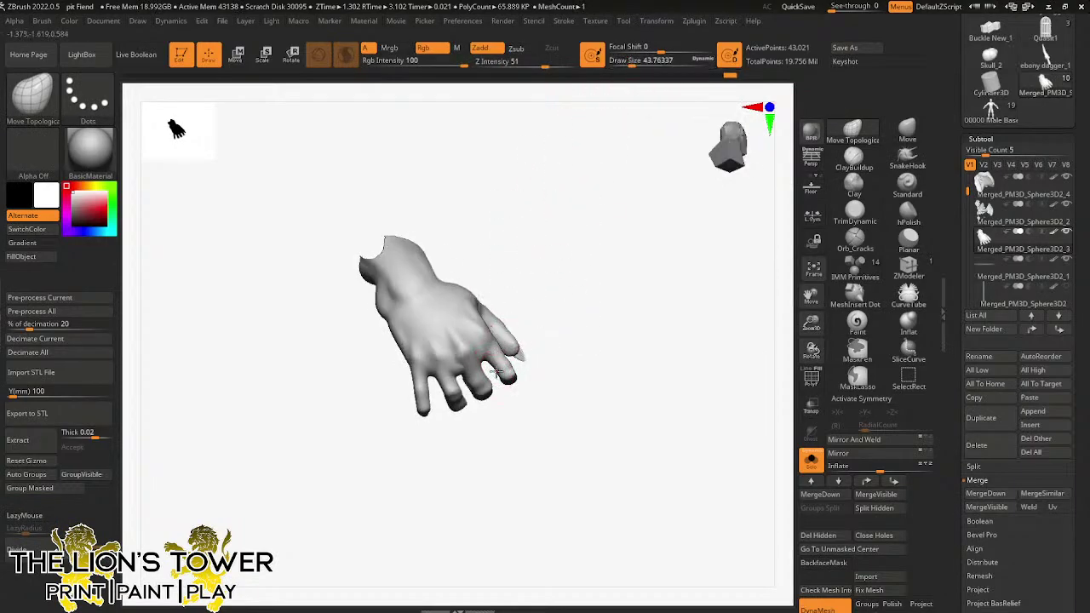
mouse_move(567, 332)
right_mouse_down()
mouse_move(591, 328)
mouse_move(589, 315)
mouse_move(544, 340)
right_mouse_up()
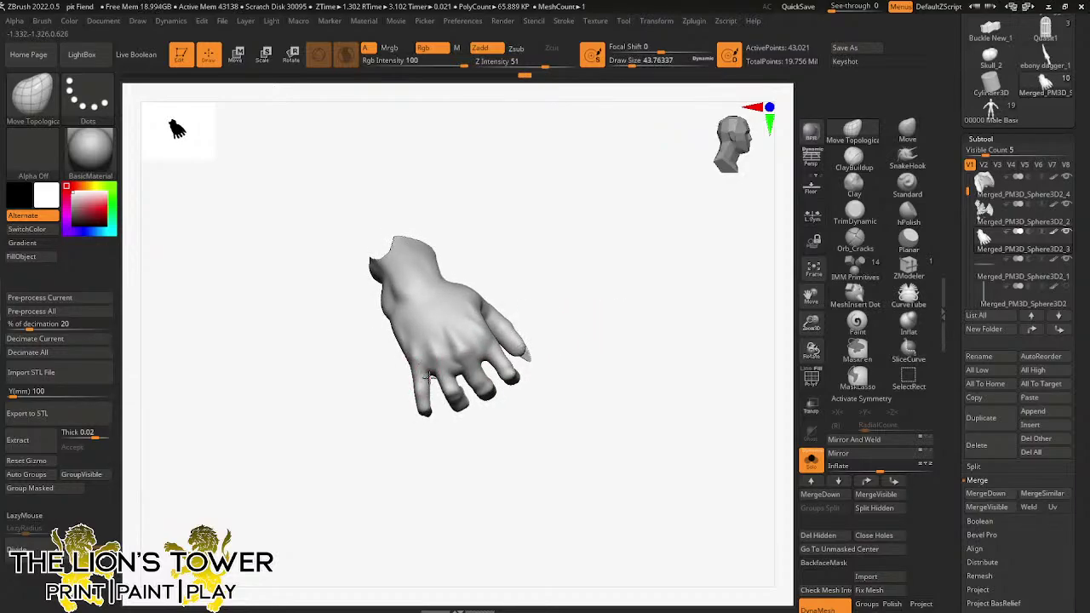
left_click_drag(428, 396, 425, 408)
mouse_move(432, 404)
right_mouse_down()
mouse_move(474, 284)
mouse_move(460, 281)
right_mouse_up()
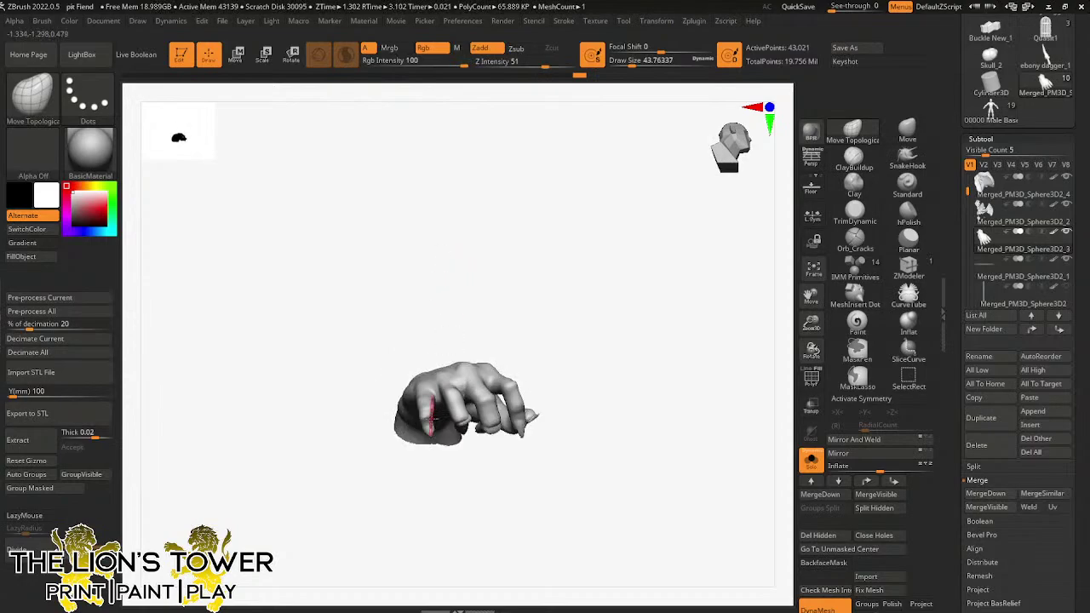
mouse_move(603, 304)
right_mouse_down()
mouse_move(596, 239)
mouse_move(610, 200)
right_mouse_up()
- Smooth the ring, middle and index fingertips of the lowered hand around their claw bases
key("shift")
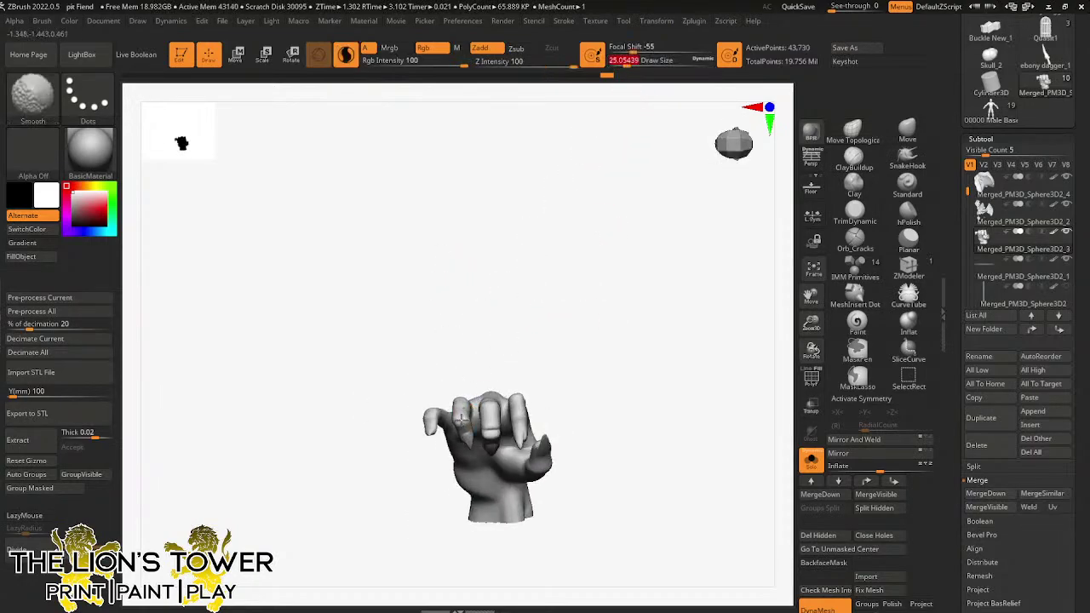
right_click_drag(521, 329, 537, 283)
key("shift")
right_click_drag(502, 355, 493, 429)
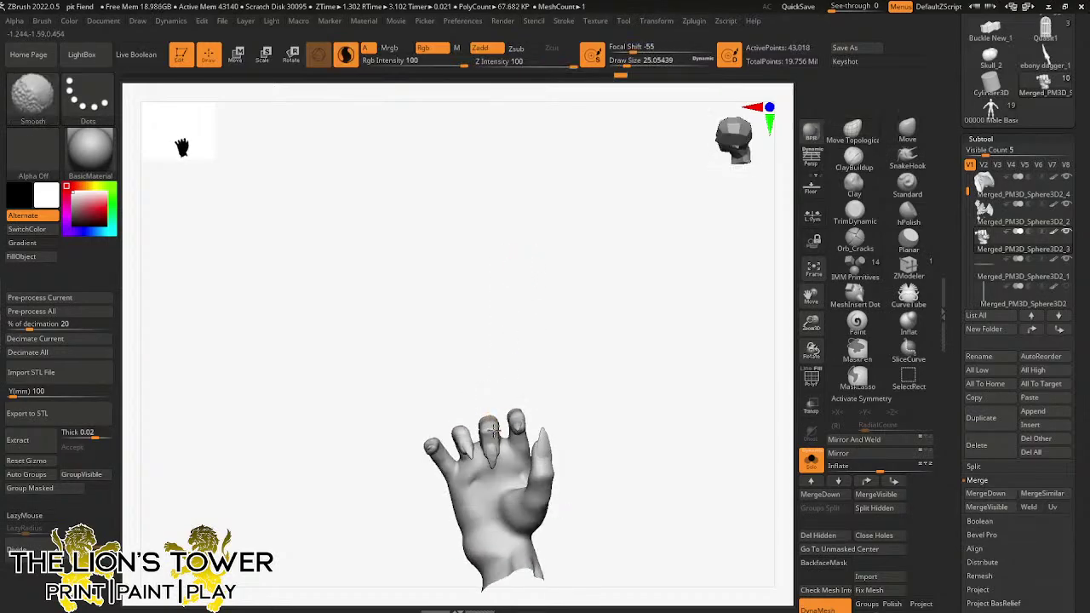
left_click_drag(514, 365, 520, 408)
key("shift")
left_click_drag(652, 380, 610, 365)
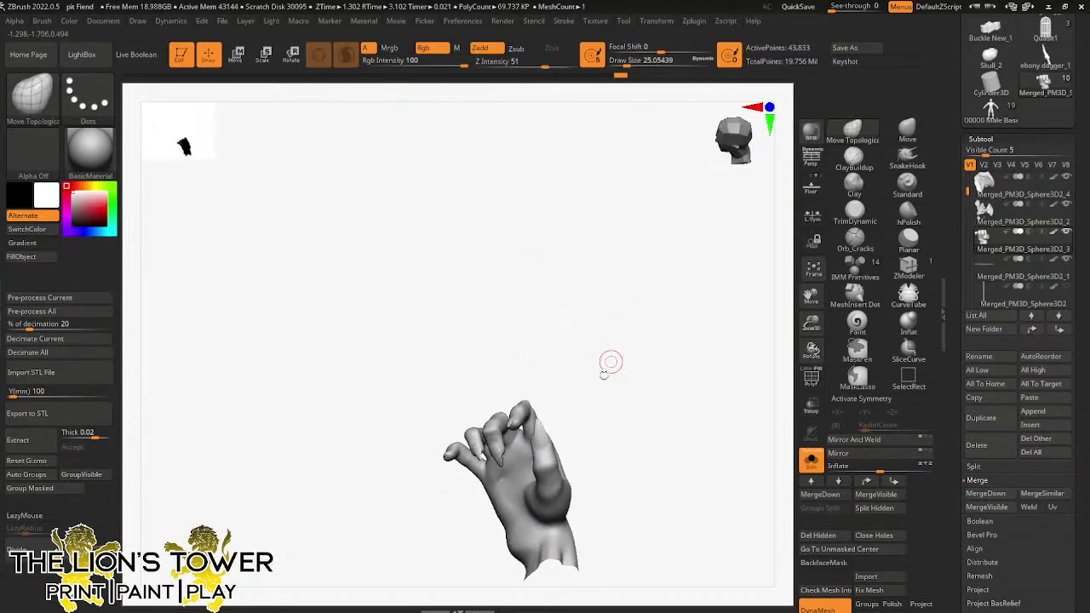
- Build up the skin around the thumb, index and middle claws using ClayBuildup at a draw size of about 17
left_click(853, 162)
left_click_drag(811, 323, 817, 343)
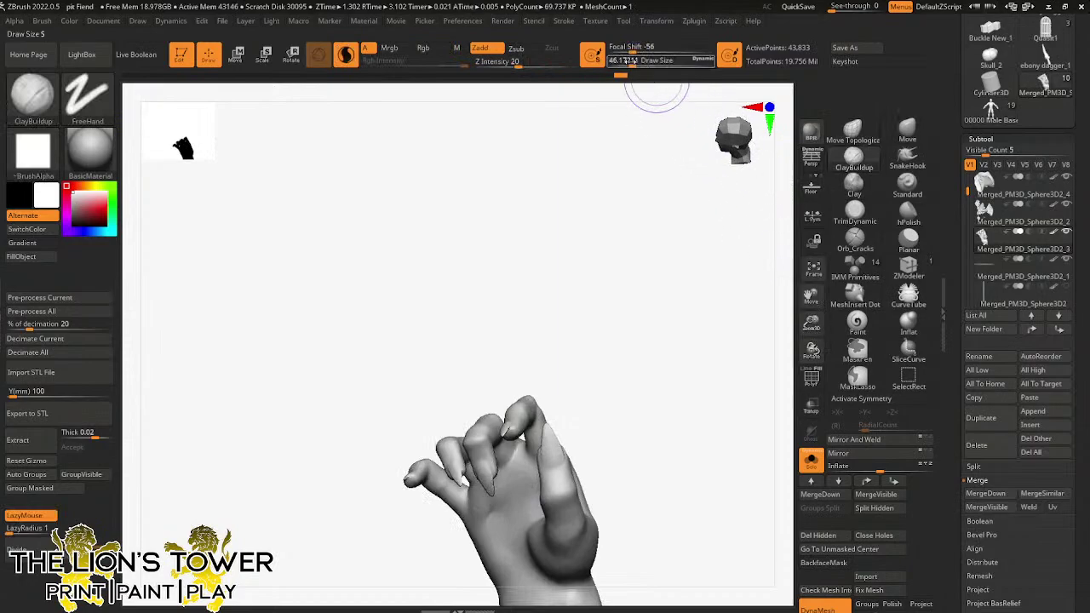
left_click_drag(656, 61, 619, 63)
left_click_drag(537, 456, 547, 473)
mouse_move(601, 442)
left_mouse_down()
mouse_move(565, 449)
mouse_move(588, 416)
left_mouse_up()
mouse_move(588, 416)
right_mouse_down()
mouse_move(556, 449)
mouse_move(607, 412)
right_mouse_up()
mouse_move(548, 471)
left_mouse_down()
mouse_move(575, 464)
mouse_move(613, 384)
left_mouse_up()
right_click_drag(613, 384, 607, 374)
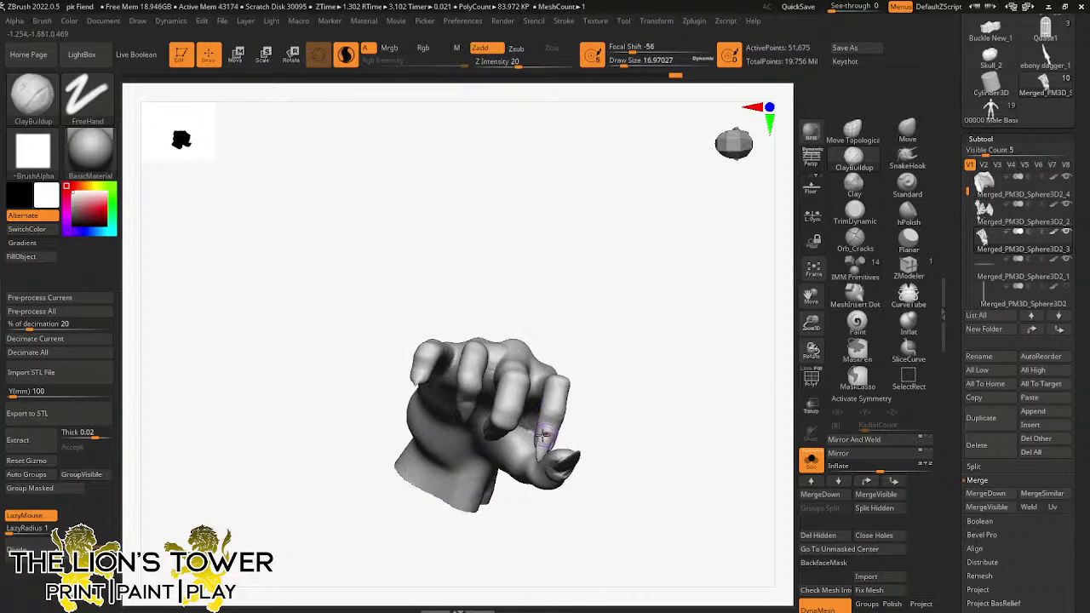
right_click_drag(596, 379, 531, 360)
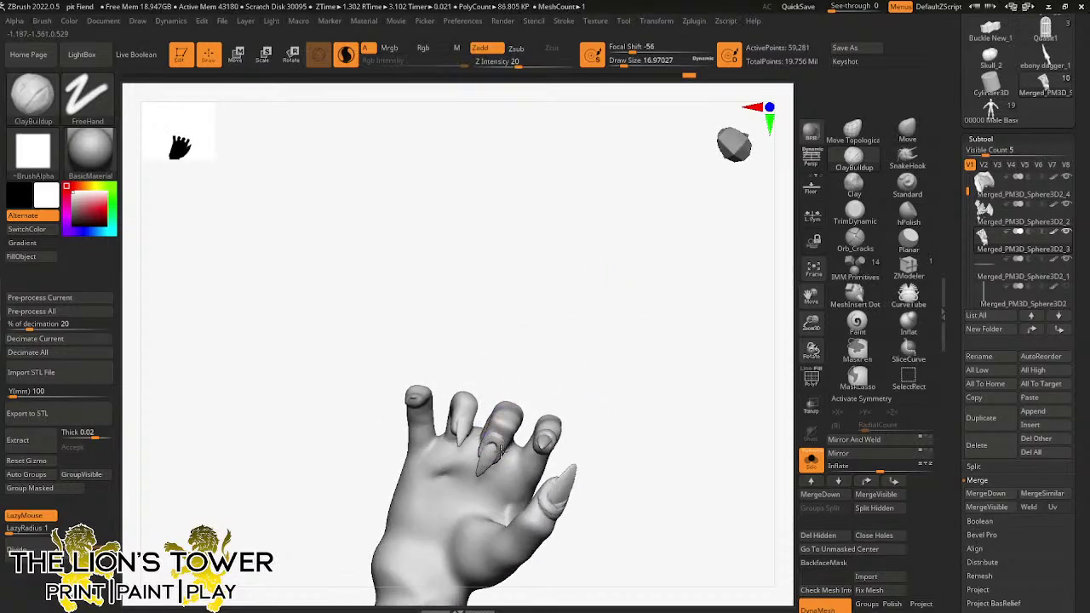
mouse_move(516, 362)
right_mouse_down()
mouse_move(467, 417)
mouse_move(492, 348)
mouse_move(458, 336)
right_mouse_up()
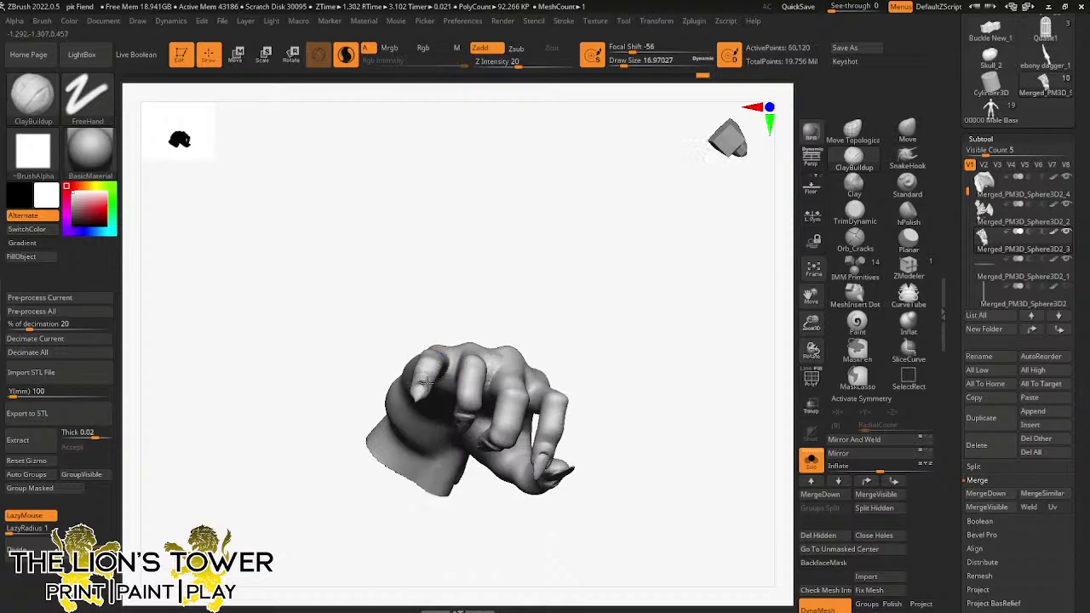
- Build up the little finger's tip around the claw and smooth the added clay
left_click_drag(421, 379, 432, 368)
right_click_drag(434, 366, 516, 272)
left_click_drag(412, 371, 420, 376, "shift")
right_click_drag(419, 375, 370, 387)
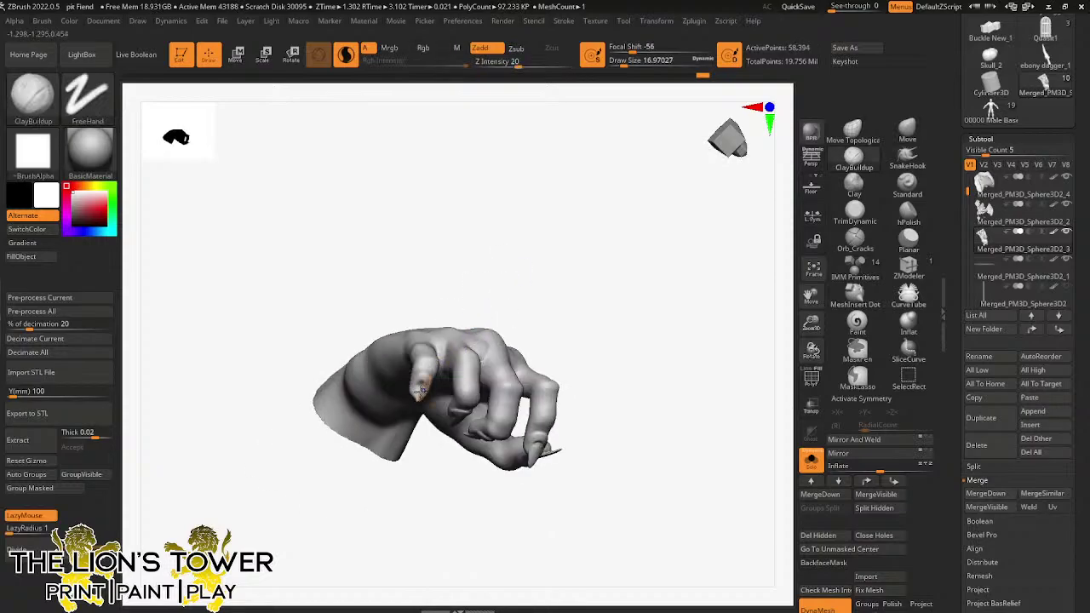
left_click_drag(424, 380, 418, 392, "shift")
- Carve the edge of the little finger's claw with Orb_Cracks at a draw size of about 14 and smooth around it
left_click(855, 236)
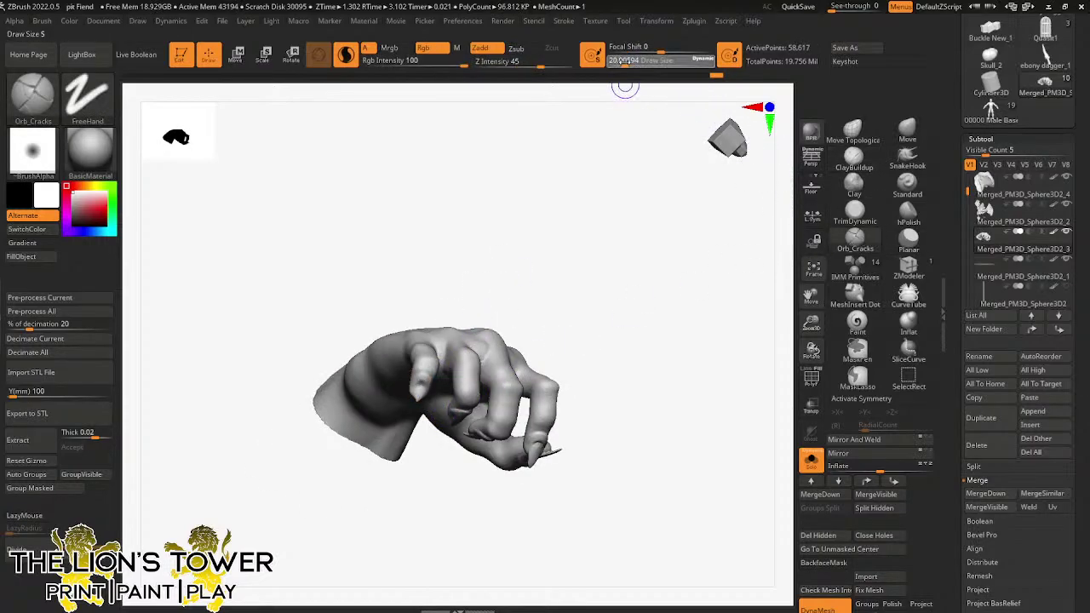
right_click_drag(567, 206, 570, 219)
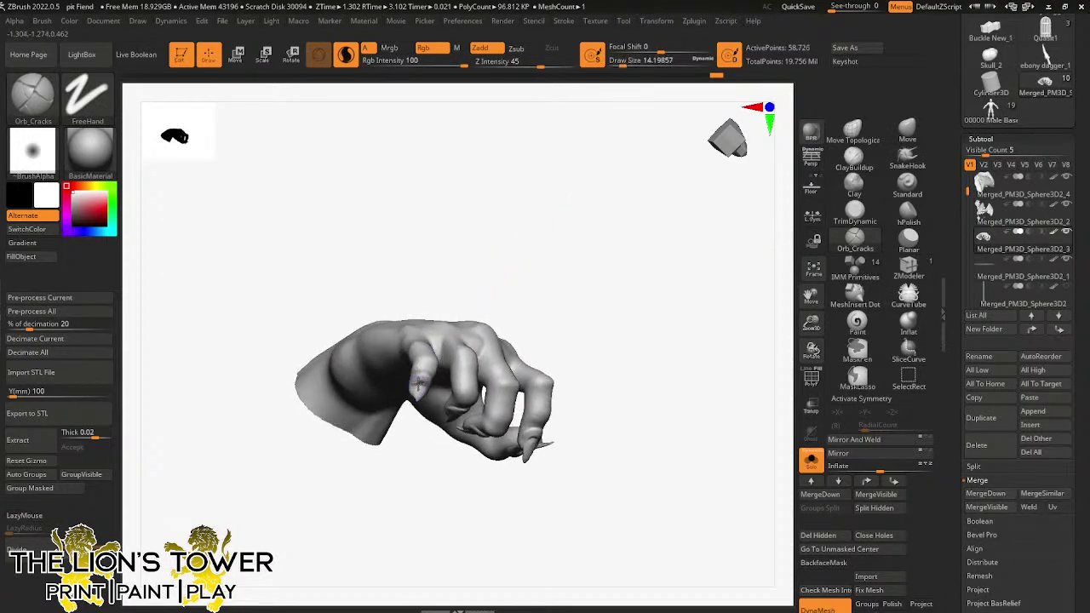
mouse_move(485, 304)
right_mouse_down()
mouse_move(491, 222)
mouse_move(423, 385)
mouse_move(513, 275)
mouse_move(447, 346)
mouse_move(464, 320)
mouse_move(426, 379)
right_mouse_up()
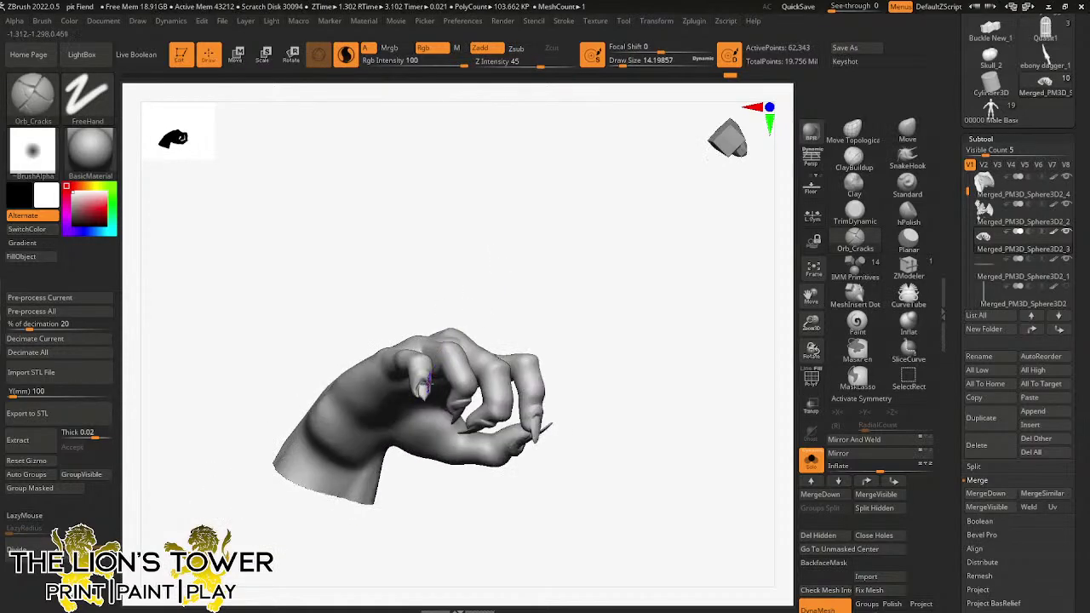
left_click_drag(423, 384, 425, 376, "shift")
right_click_drag(476, 311, 424, 383)
left_click_drag(423, 366, 425, 378, "shift")
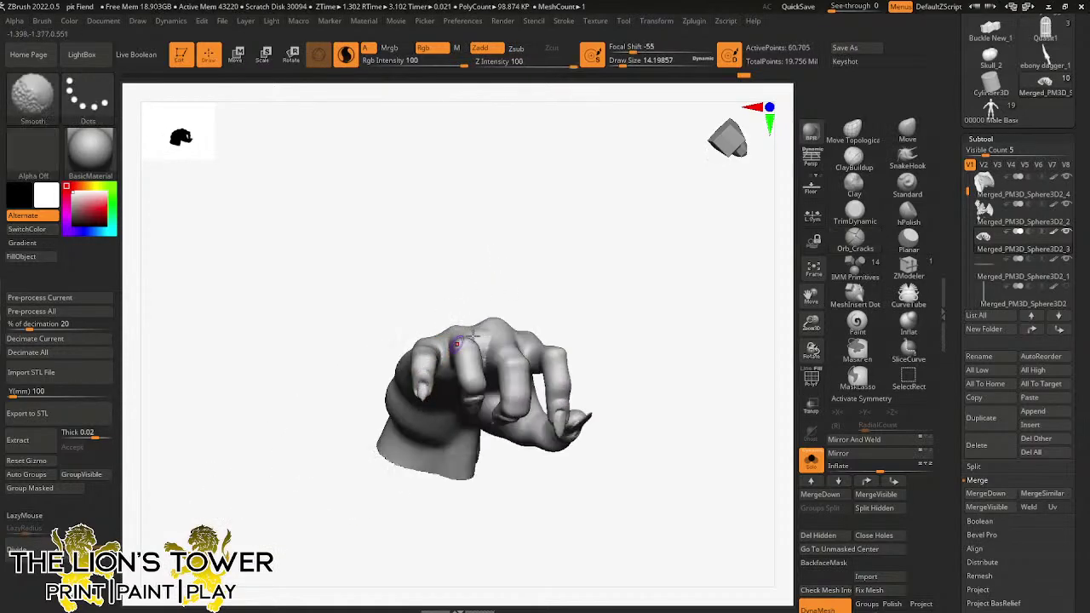
- Continue defining the claw edges on the remaining fingers and thumb with Orb_Cracks, working from several sides
mouse_move(608, 297)
left_mouse_down()
mouse_move(688, 306)
mouse_move(677, 259)
left_mouse_up()
mouse_move(568, 358)
right_mouse_down("shift")
mouse_move(505, 419)
mouse_move(604, 366)
right_mouse_up("shift")
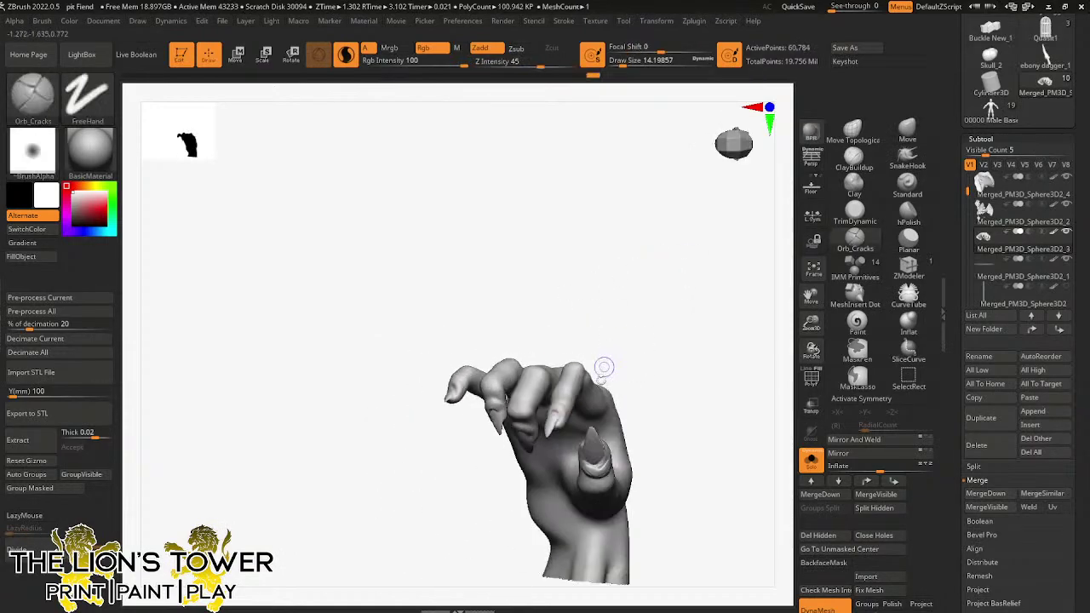
mouse_move(674, 409)
right_mouse_down("shift")
mouse_move(606, 458)
mouse_move(657, 299)
right_mouse_up("shift")
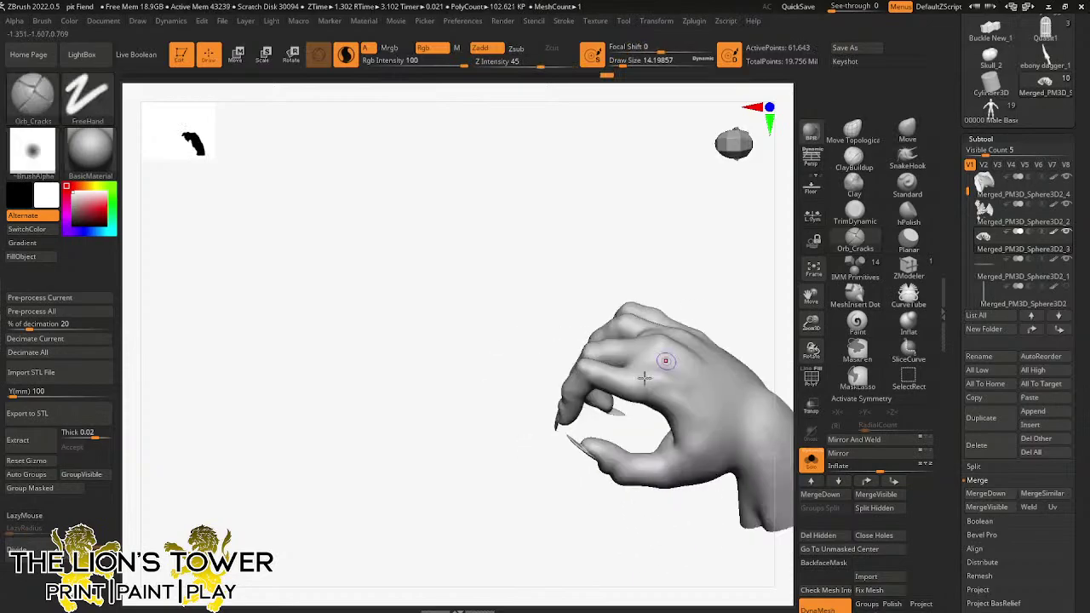
right_click_drag(609, 456, 567, 394, "shift")
right_click_drag(623, 336, 681, 307, "shift")
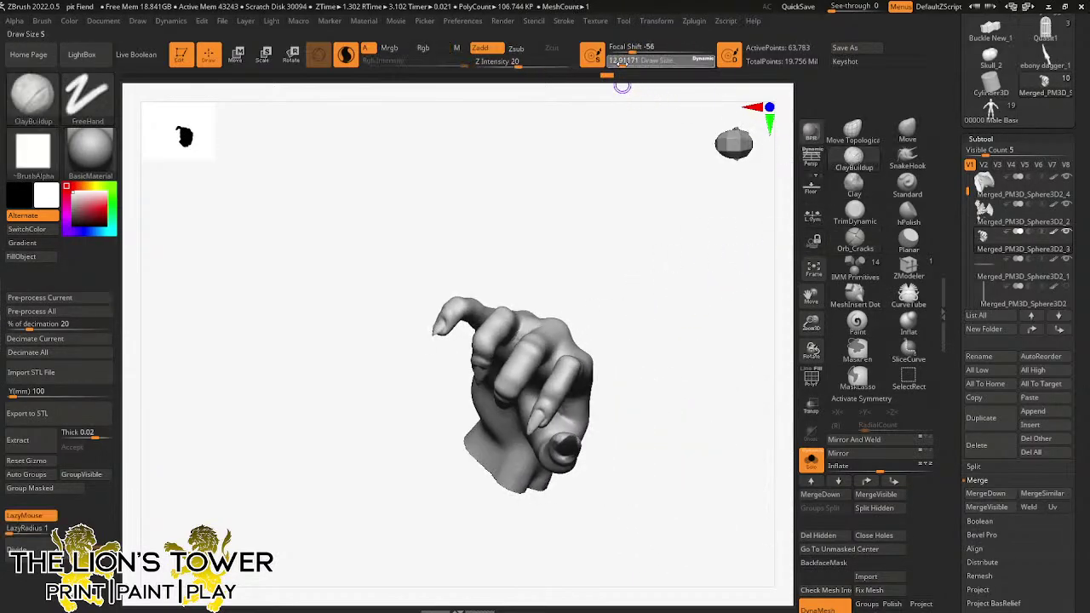
- Add ClayBuildup volume to the end joint of the middle finger at a draw size of about 18
right_click_drag(622, 86, 593, 203)
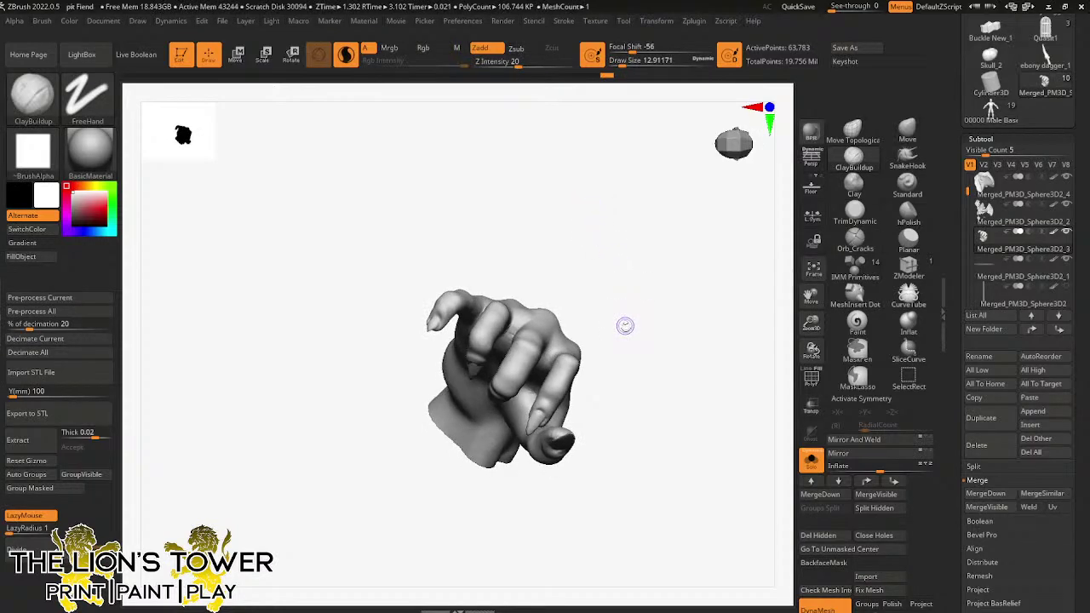
right_click_drag(627, 340, 504, 383)
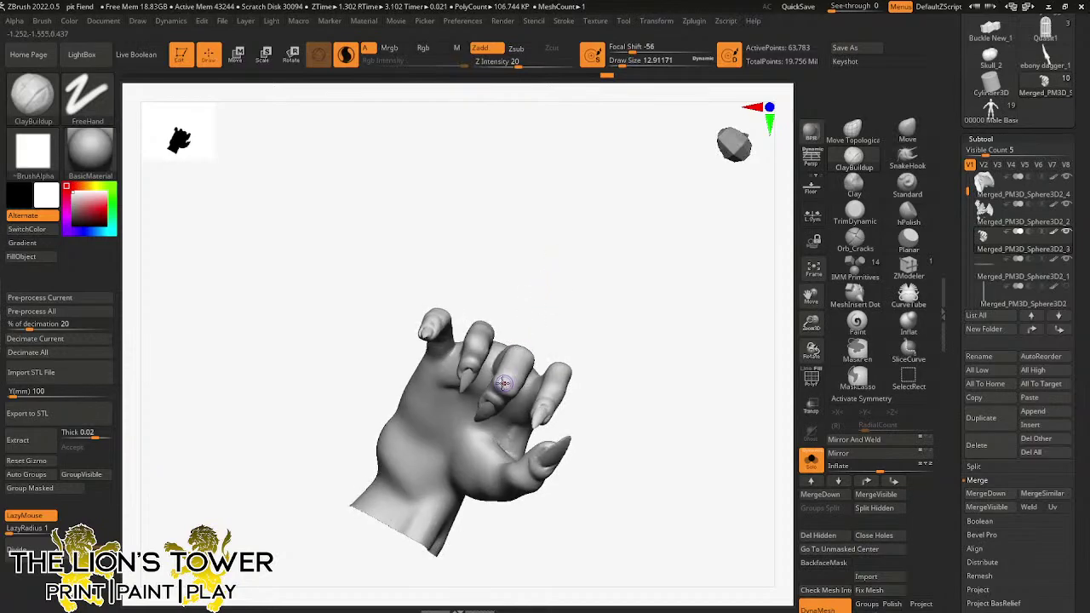
right_click_drag(510, 334, 571, 224)
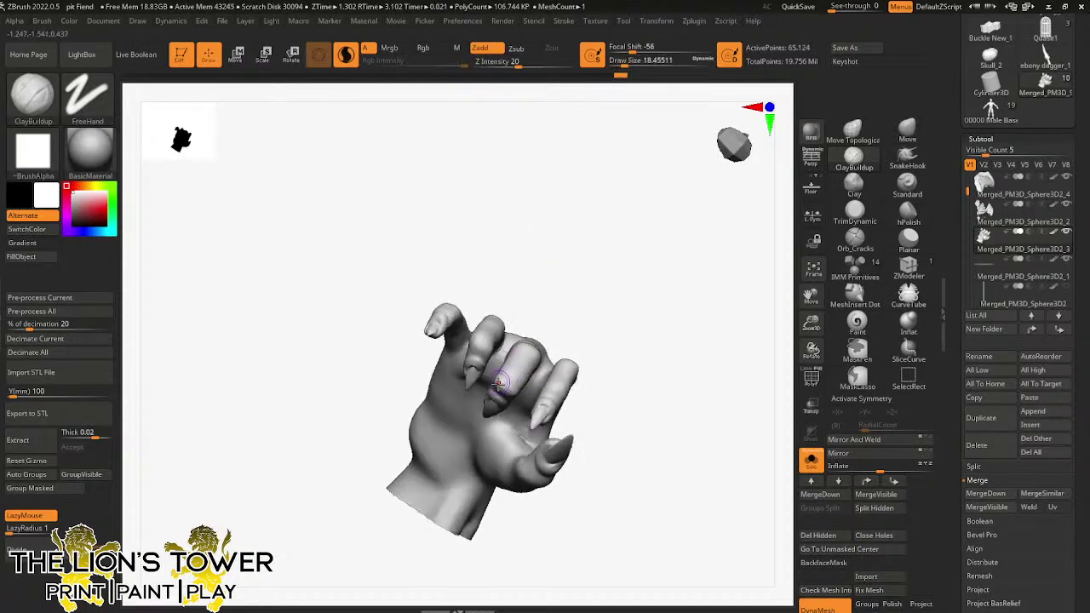
- Build up the middle joints on the backs of the middle and index fingers
right_click_drag(589, 269, 528, 340)
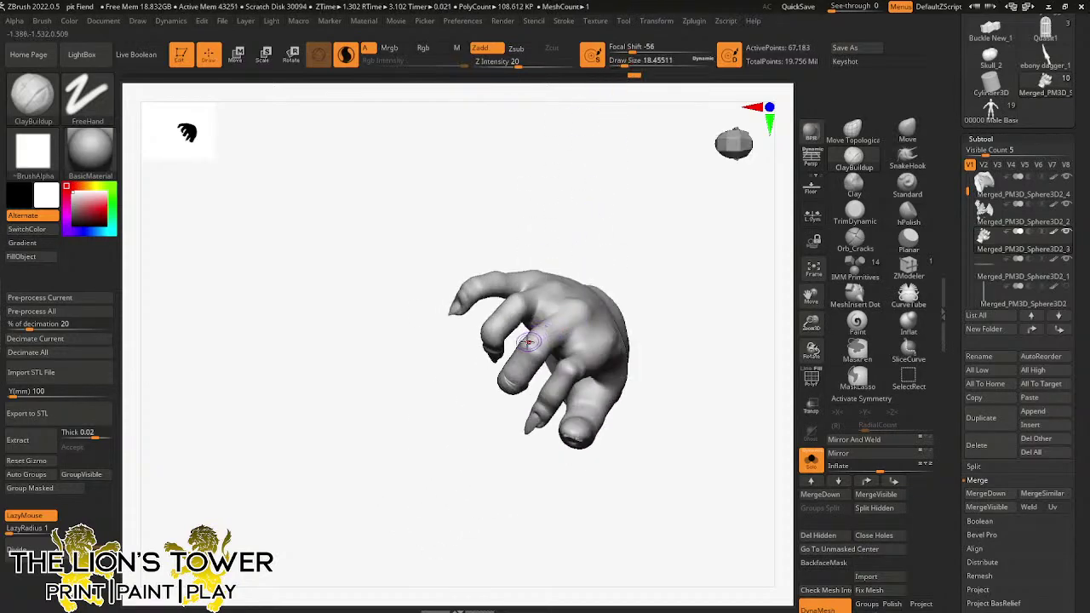
left_click_drag(523, 352, 544, 344)
left_click_drag(682, 278, 651, 279)
left_click_drag(563, 366, 577, 388)
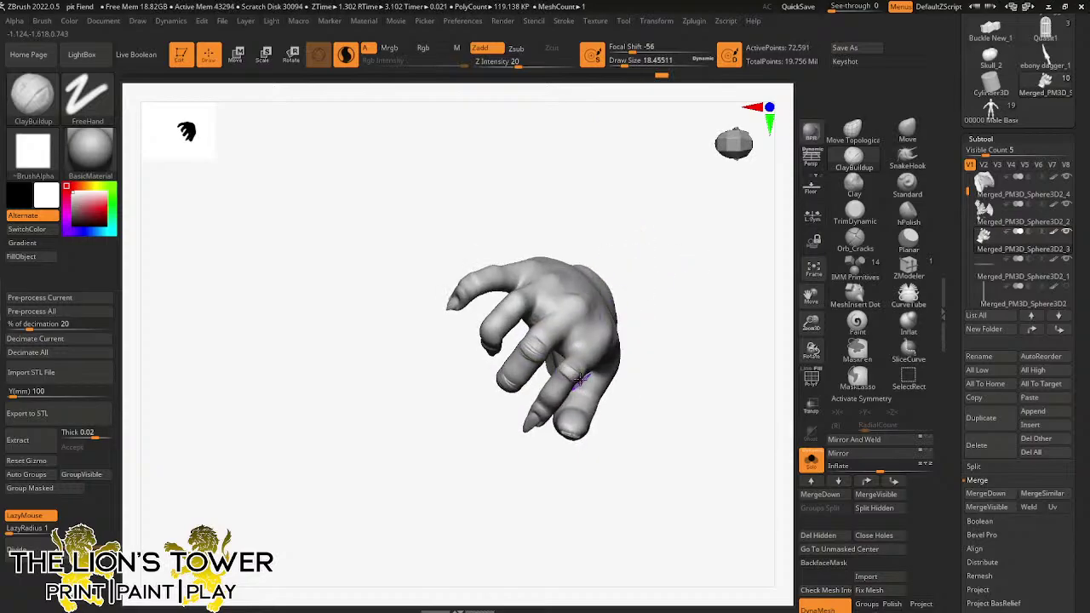
left_click_drag(652, 271, 711, 269)
right_click_drag(588, 381, 656, 275)
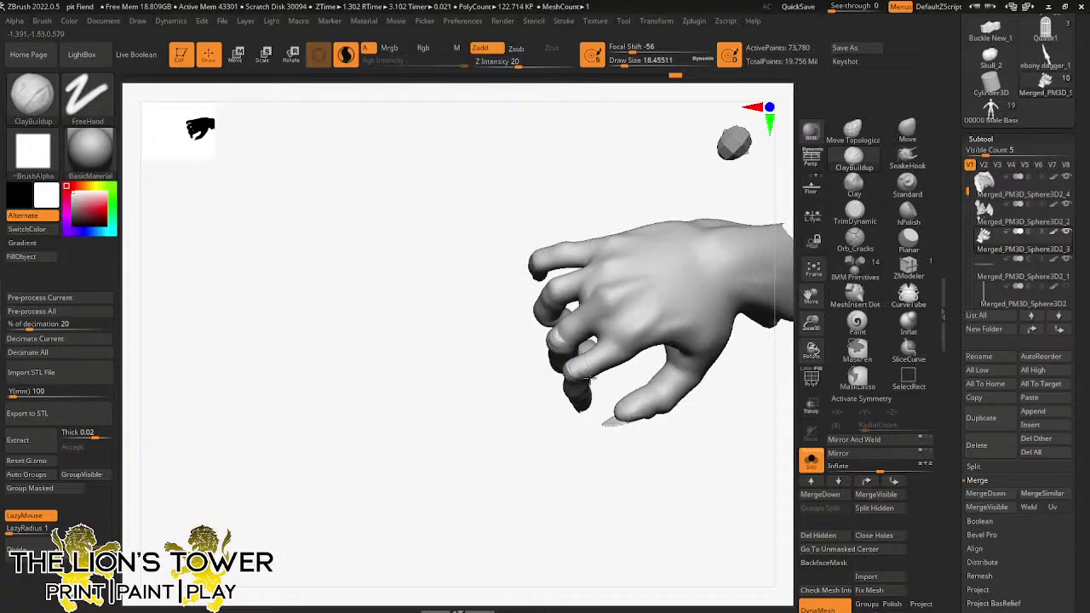
- Smooth the raised finger joints and build up matching joints on the ring and little fingers
mouse_move(588, 380)
right_mouse_down()
mouse_move(621, 366)
mouse_move(576, 371)
mouse_move(567, 303)
right_mouse_up()
key("shift")
left_click_drag(545, 336, 538, 351, "shift")
mouse_move(537, 351)
right_mouse_down()
mouse_move(584, 197)
mouse_move(537, 250)
right_mouse_up()
mouse_move(521, 294)
left_mouse_down()
mouse_move(526, 316)
mouse_move(528, 305)
left_mouse_up()
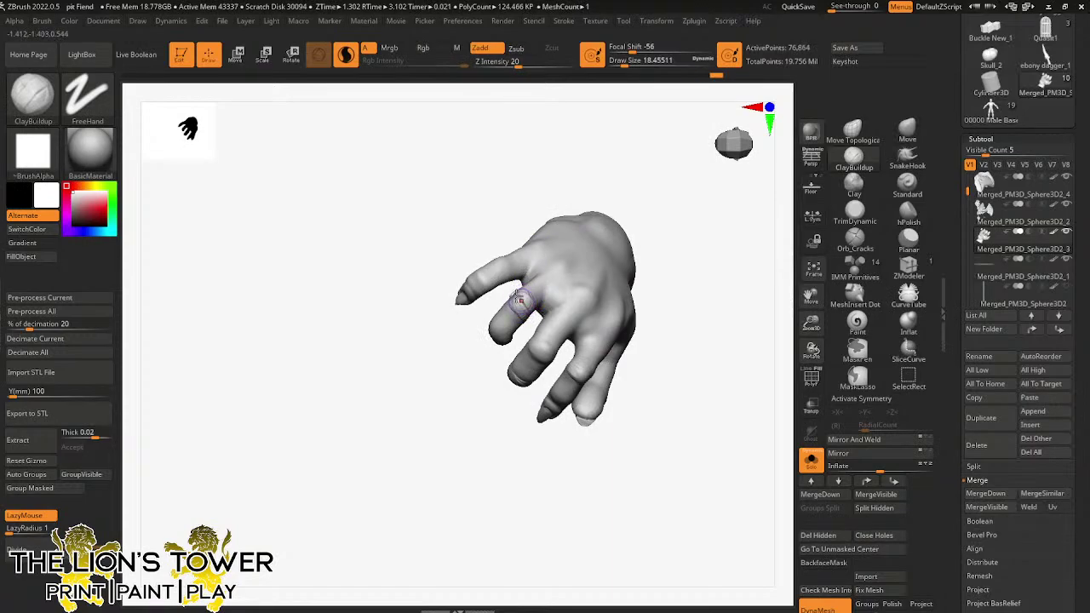
right_click_drag(509, 207, 496, 230)
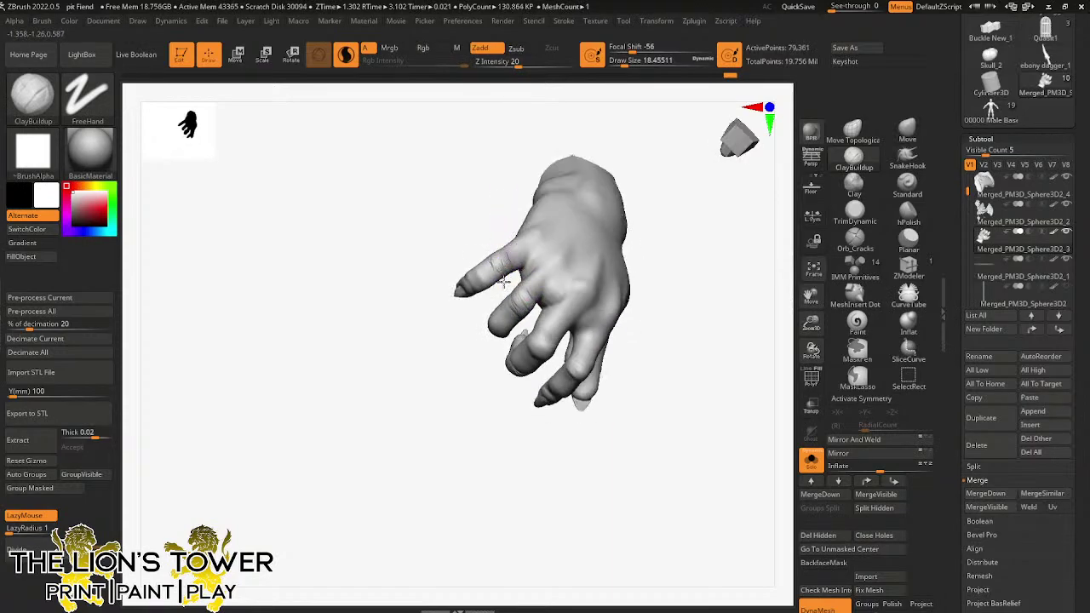
mouse_move(504, 281)
right_mouse_down()
mouse_move(479, 277)
mouse_move(534, 264)
mouse_move(642, 195)
mouse_move(555, 271)
mouse_move(506, 364)
mouse_move(633, 319)
mouse_move(542, 387)
right_mouse_up()
key("shift")
key("shift")
key("shift")
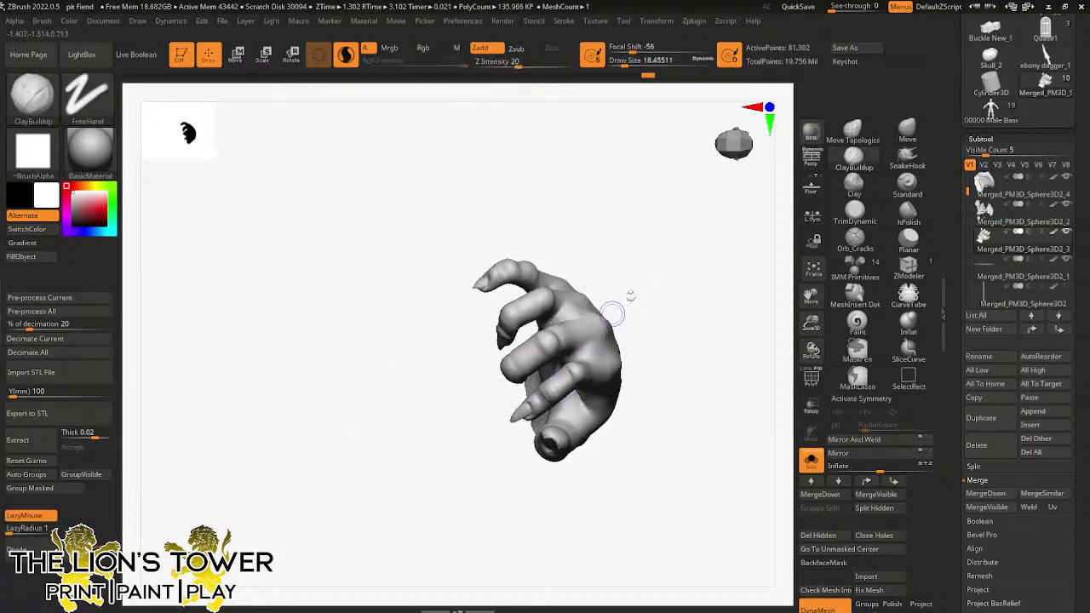
- Build up the little, ring and middle finger knuckles on the back of the hand and soften them
right_click_drag(611, 314, 632, 214)
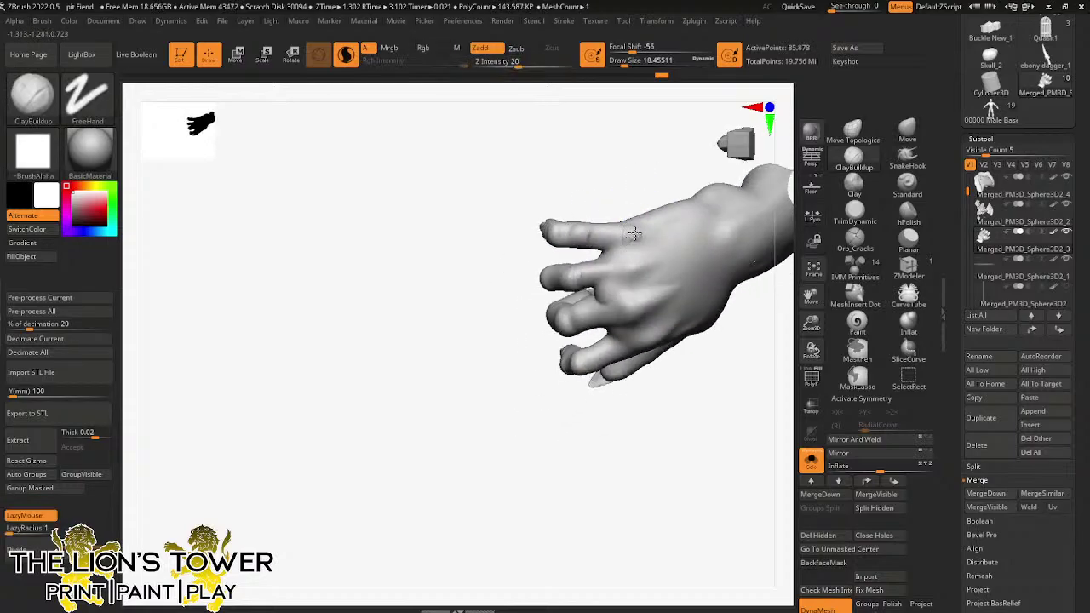
left_click(632, 232)
left_click_drag(626, 270, 628, 236, "shift")
left_click_drag(657, 201, 637, 195)
left_click_drag(627, 306, 630, 322)
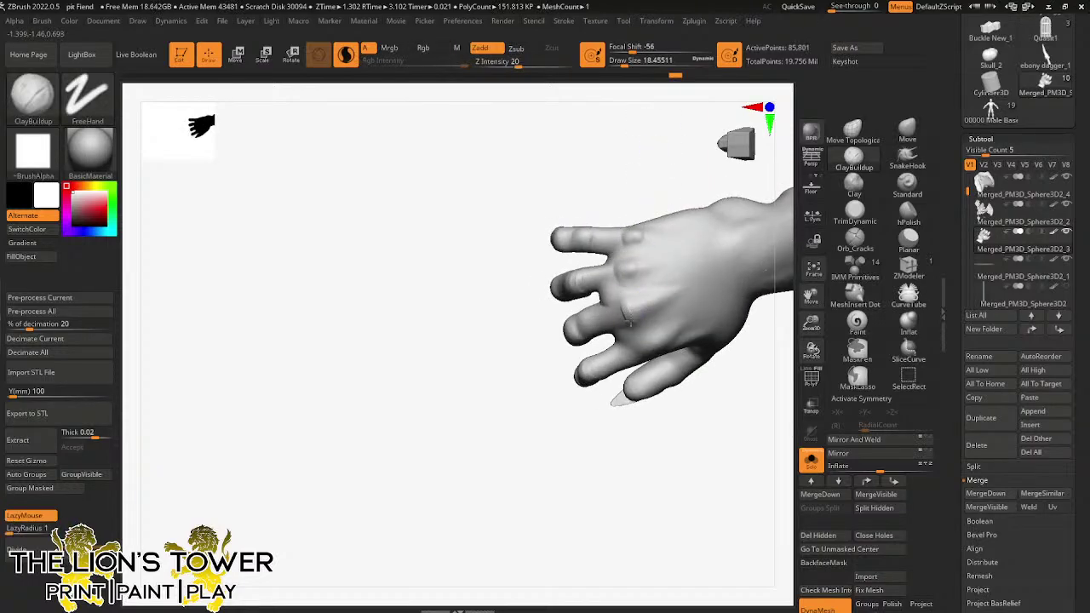
key("shift")
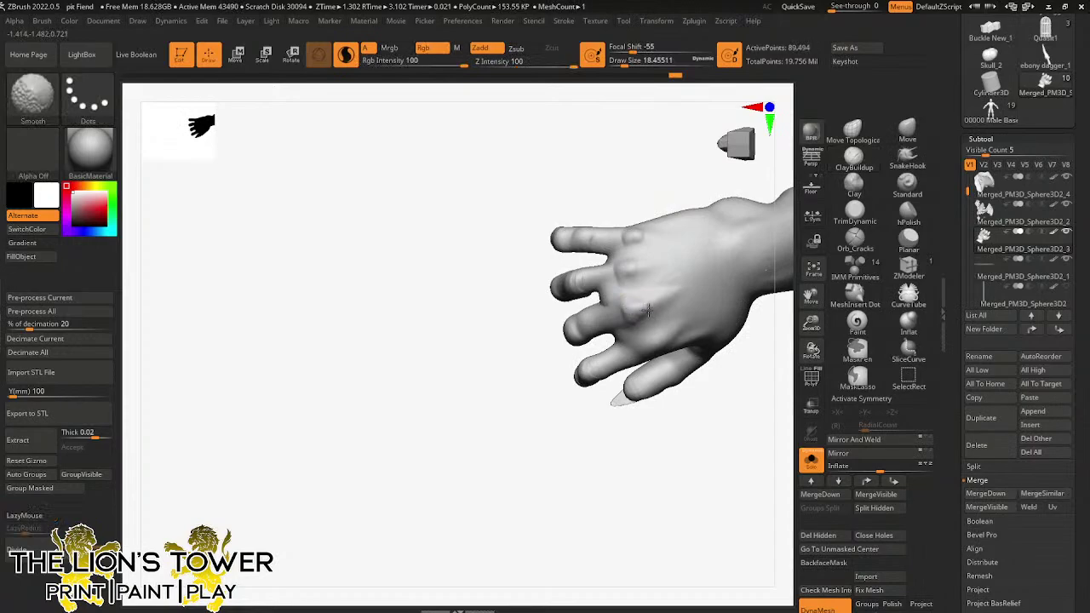
- Build up the index finger's knuckle on the back of the hand and smooth it into the surface
mouse_move(647, 312)
right_mouse_down()
mouse_move(703, 414)
mouse_move(648, 361)
right_mouse_up()
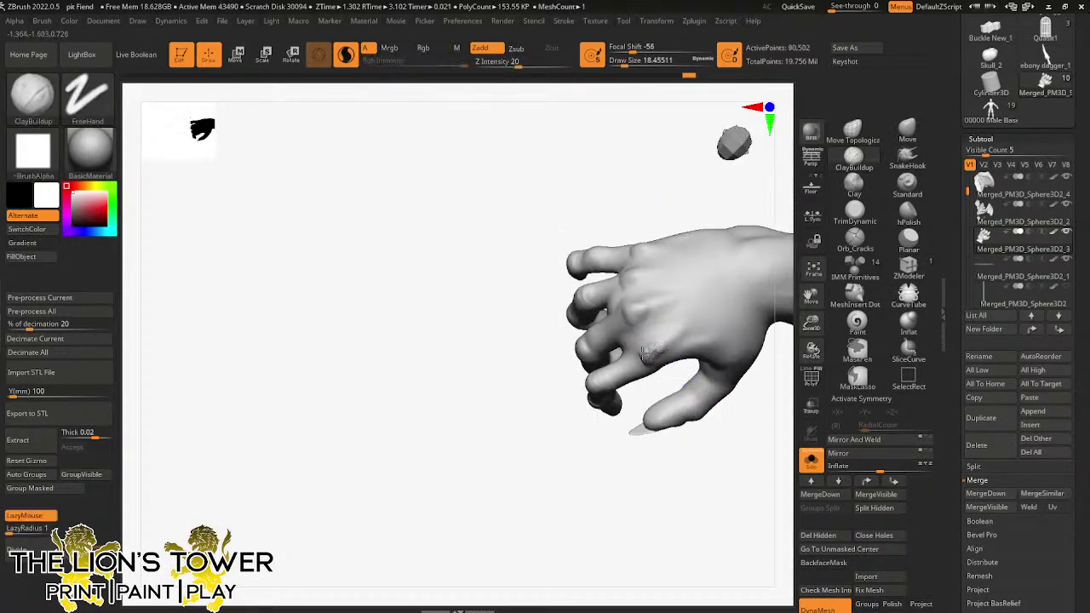
left_click_drag(647, 350, 663, 342)
mouse_move(664, 338)
right_mouse_down()
mouse_move(689, 165)
mouse_move(667, 175)
mouse_move(658, 260)
right_mouse_up()
key("shift")
right_click_drag(654, 364, 680, 434)
left_click_drag(671, 319, 665, 338, "shift")
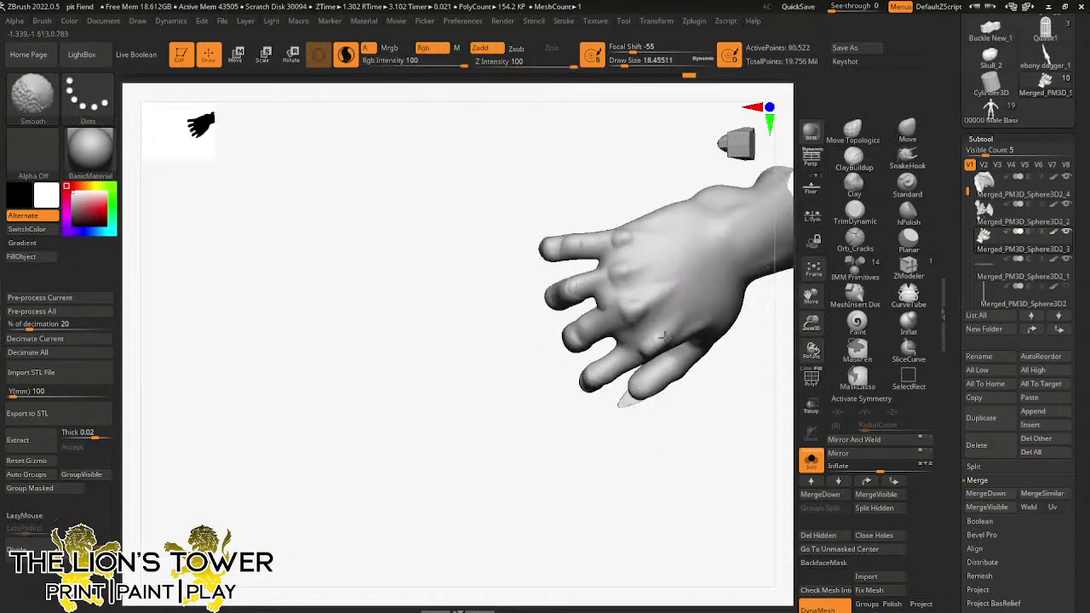
mouse_move(731, 447)
right_mouse_down()
mouse_move(759, 509)
mouse_move(721, 428)
right_mouse_up()
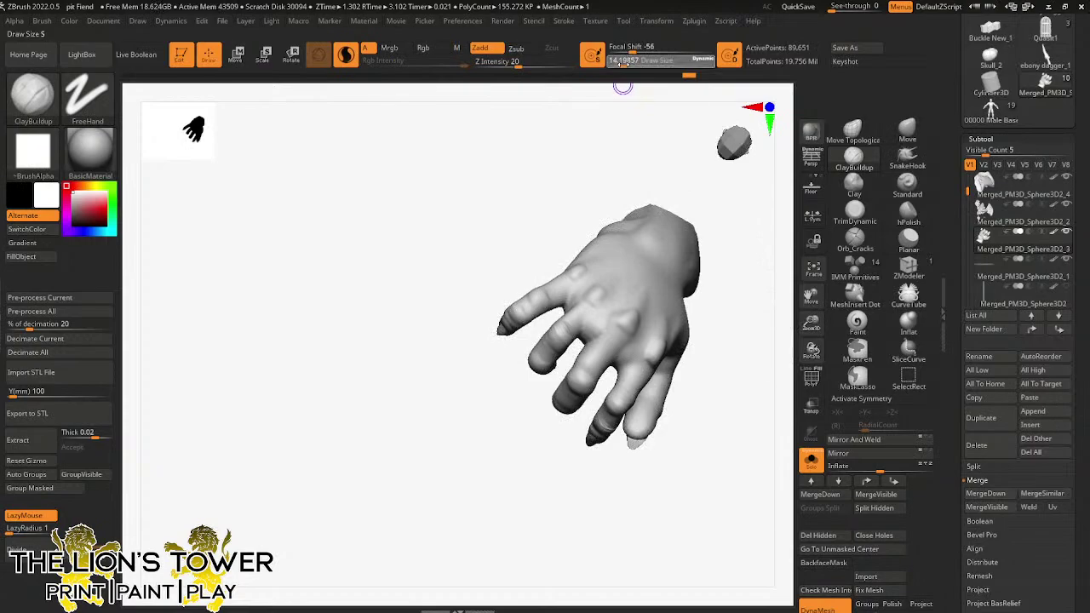
- Set the ClayBuildup draw size to 28.75 and soften the base of the index finger in front of its knuckle
right_click_drag(747, 348, 649, 358)
left_click_drag(649, 358, 643, 362)
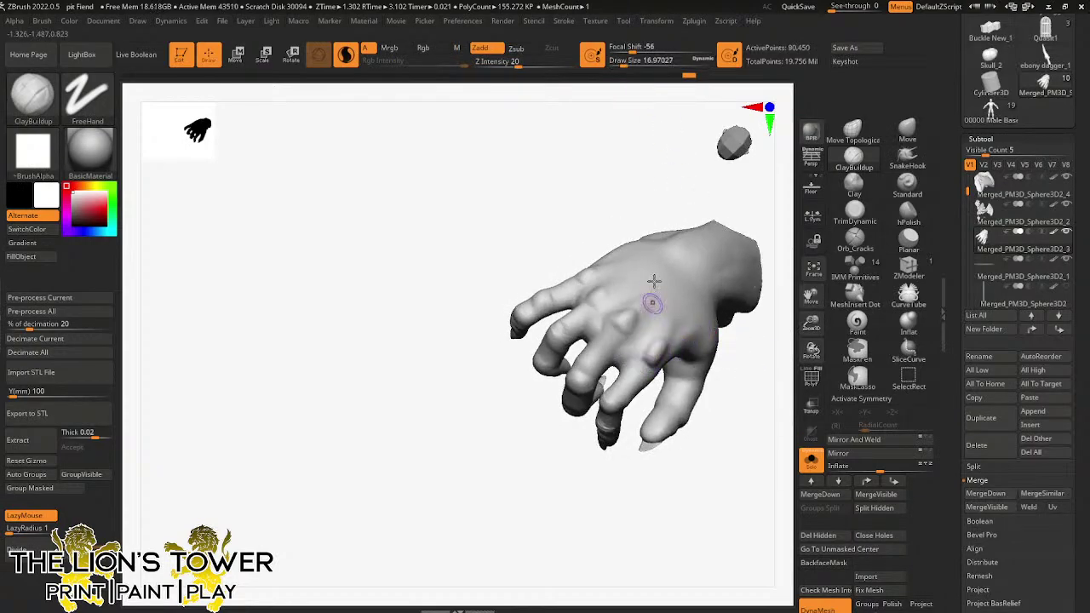
left_click(628, 65)
mouse_move(760, 434)
right_mouse_down()
mouse_move(769, 378)
mouse_move(642, 370)
right_mouse_up()
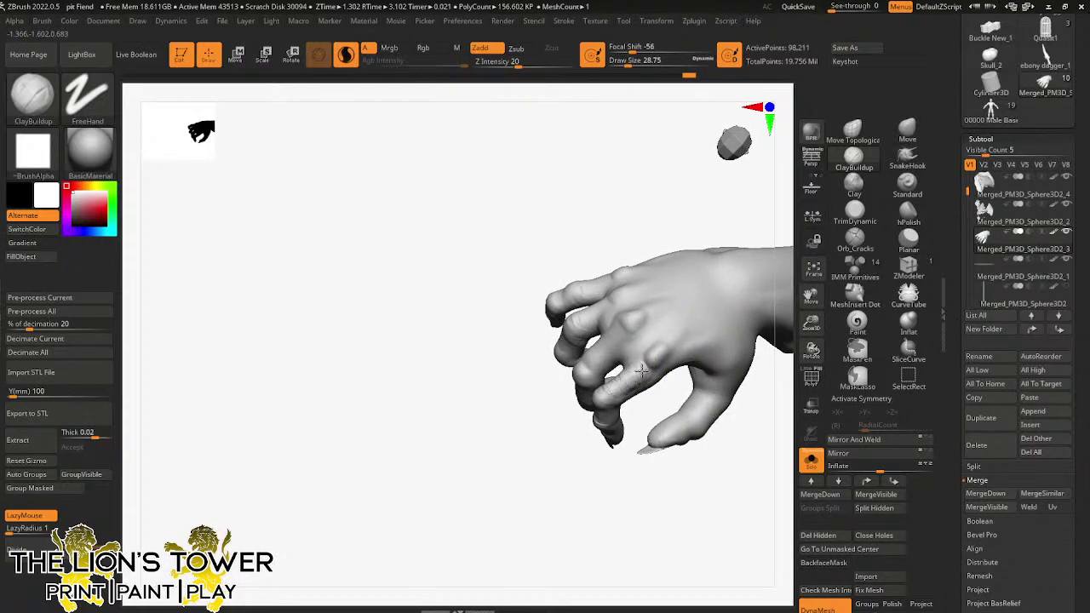
mouse_move(641, 371)
left_mouse_down("shift")
mouse_move(641, 387)
mouse_move(669, 369)
left_mouse_up("shift")
- Smooth the base segment of the little finger and the surface of the index finger on the back of the hand
mouse_move(665, 353)
right_mouse_down()
mouse_move(587, 311)
mouse_move(596, 236)
right_mouse_up()
right_click_drag(591, 187, 568, 275)
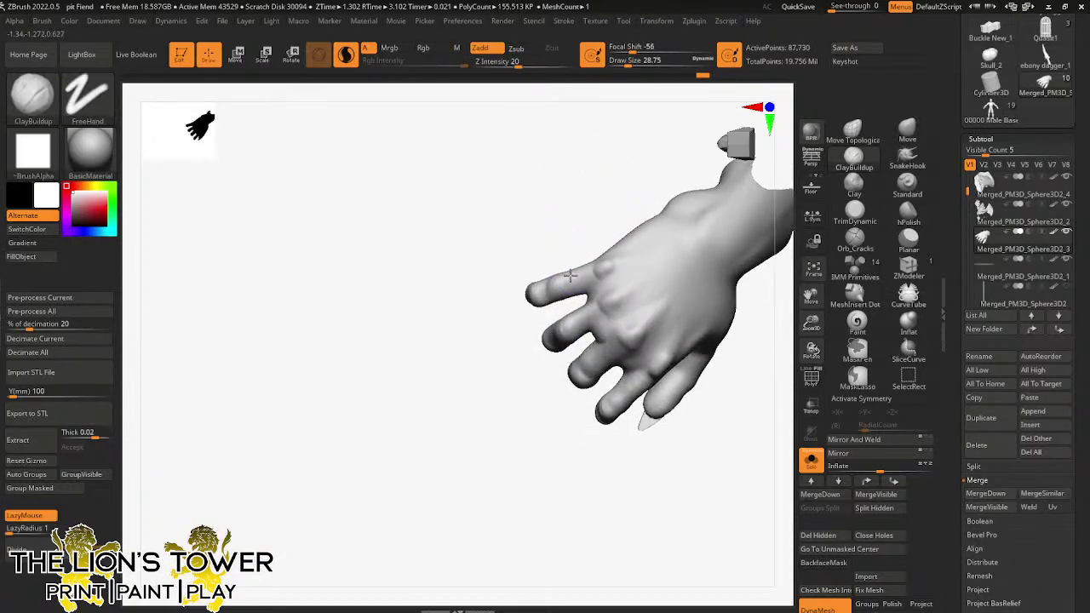
left_click_drag(590, 281, 574, 278, "shift")
right_click_drag(591, 215, 616, 181)
left_click_drag(809, 298, 767, 270)
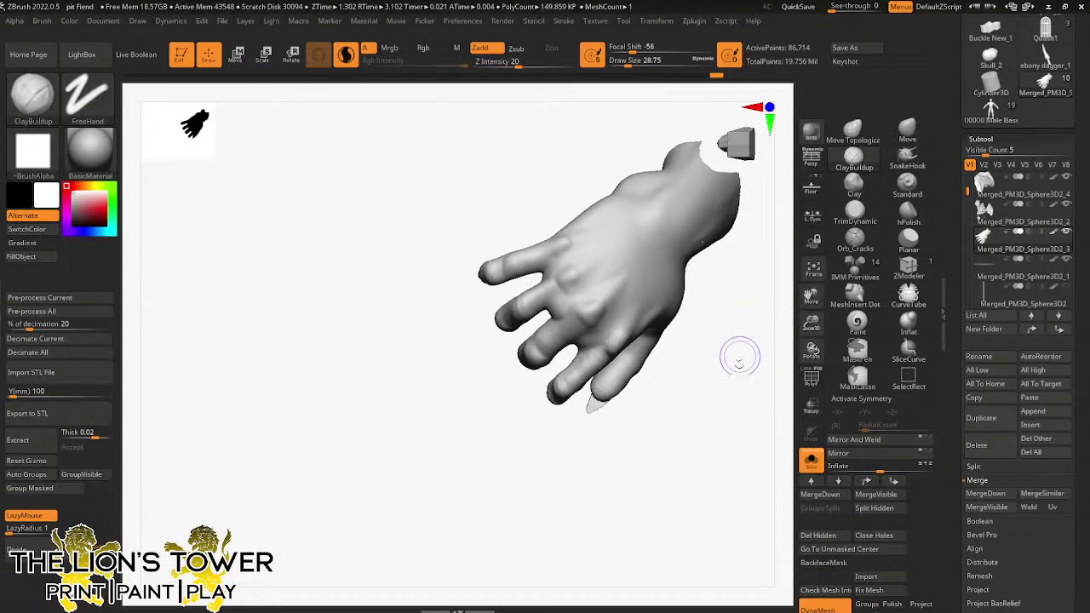
right_click_drag(739, 355, 732, 334)
left_click_drag(615, 337, 607, 351, "shift")
mouse_move(714, 367)
right_mouse_down()
mouse_move(699, 241)
mouse_move(691, 302)
mouse_move(690, 217)
mouse_move(669, 214)
right_mouse_up()
right_click_drag(668, 265, 676, 251)
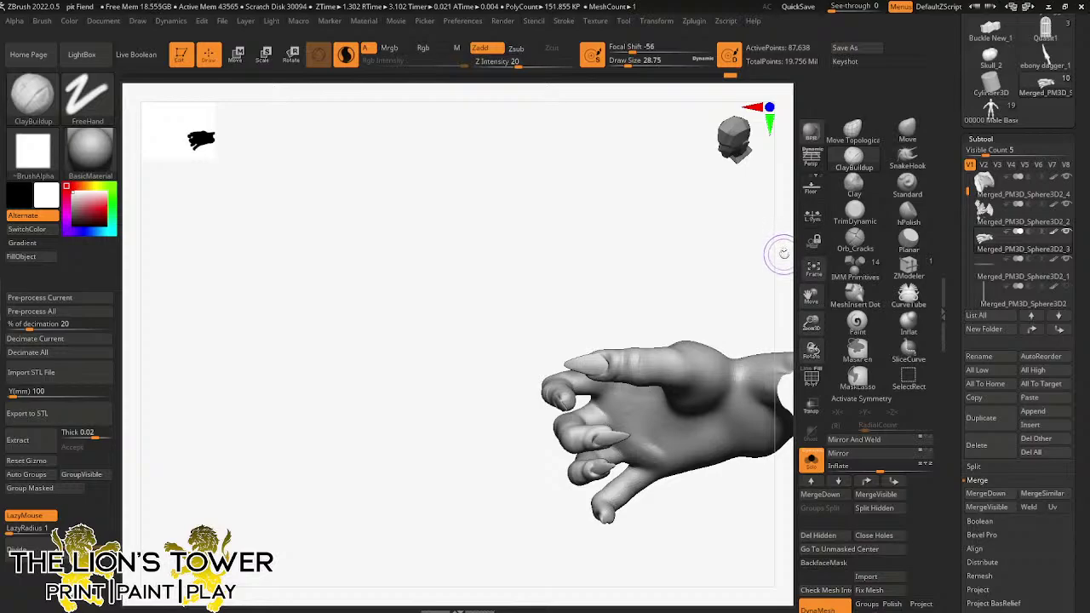
- Build up the lower joint on the outer side of the thumb and smooth it into the hand
left_click_drag(812, 295, 793, 283)
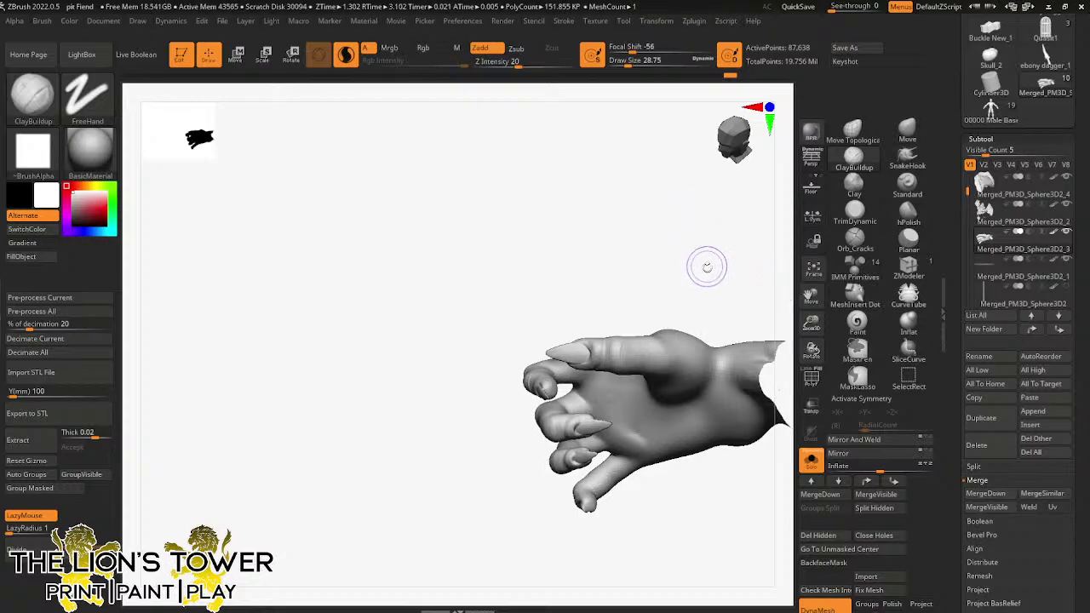
mouse_move(708, 273)
left_mouse_down()
mouse_move(688, 265)
mouse_move(617, 343)
mouse_move(660, 345)
left_mouse_up()
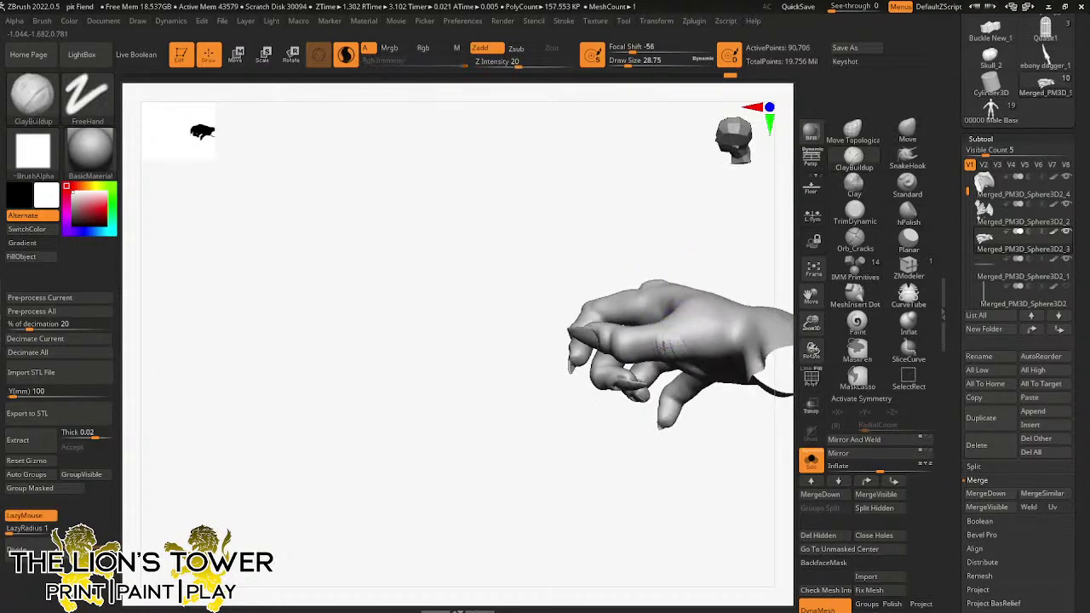
left_click_drag(701, 264, 749, 219)
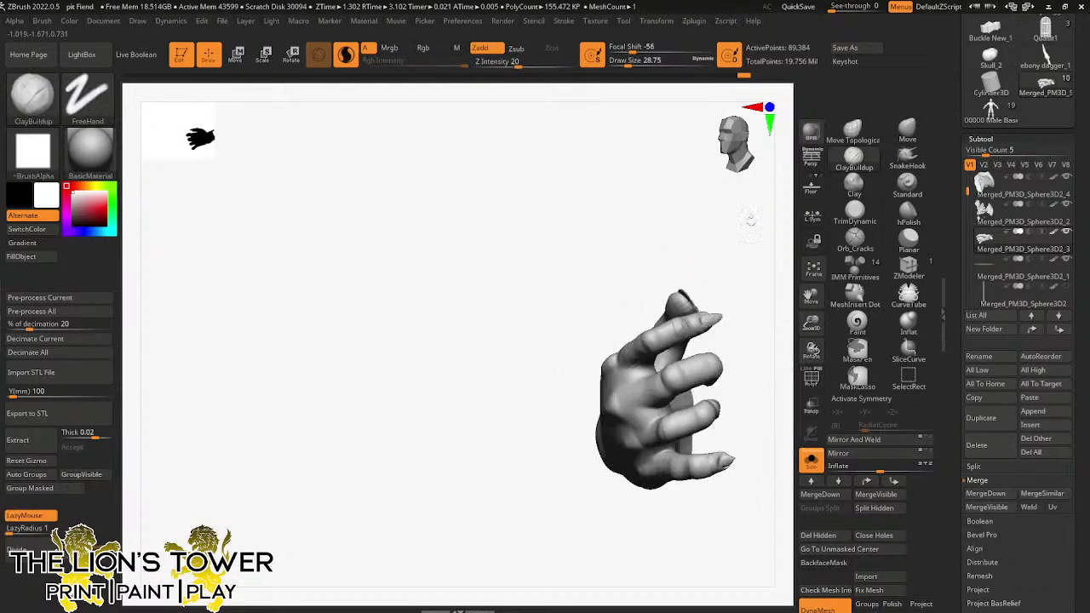
mouse_move(810, 318)
left_mouse_down("alt")
mouse_move(759, 245)
mouse_move(744, 353)
mouse_move(755, 340)
left_mouse_up("alt")
mouse_move(652, 222)
left_mouse_down("shift")
mouse_move(725, 213)
mouse_move(734, 230)
left_mouse_up("shift")
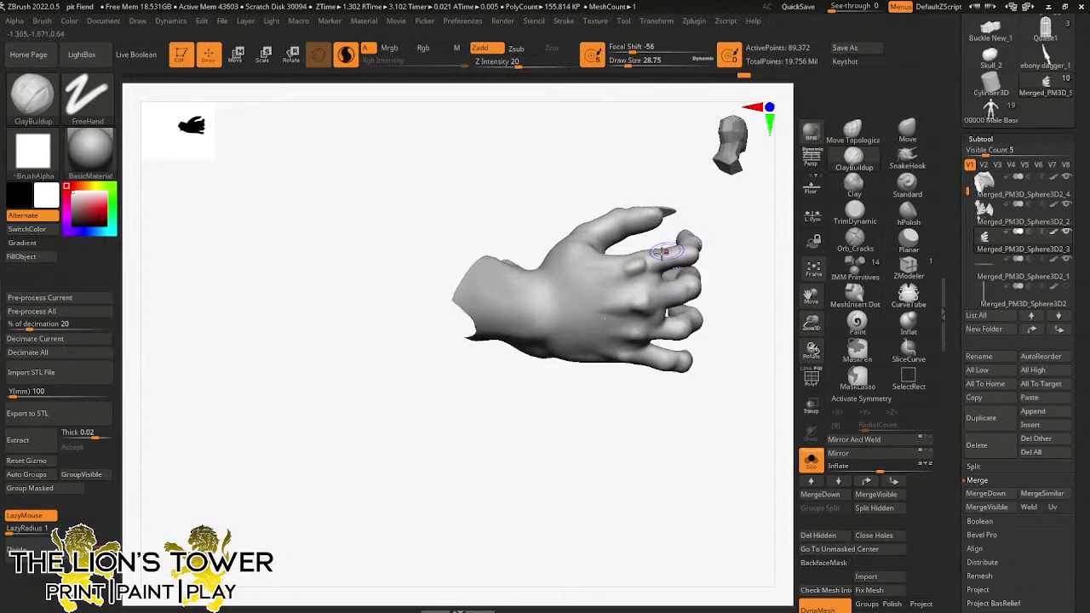
- Build up the back of the index finger between its knuckle and middle joint and smooth the added clay
mouse_move(647, 266)
left_mouse_down()
mouse_move(656, 275)
mouse_move(693, 190)
left_mouse_up()
left_click_drag(660, 259, 706, 195)
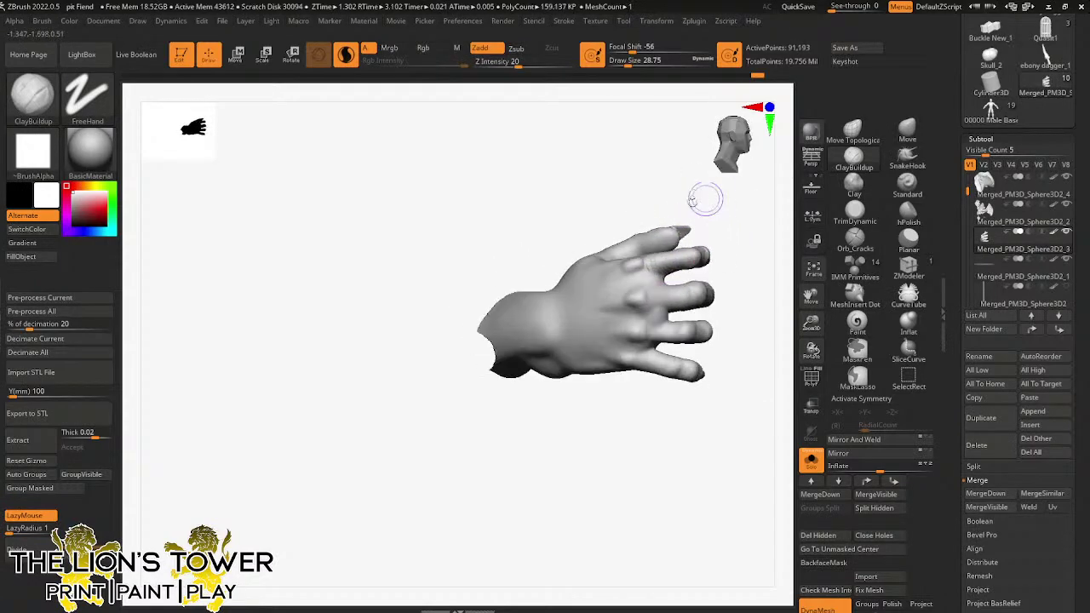
left_click_drag(664, 269, 671, 264)
left_click_drag(700, 209, 691, 217)
mouse_move(672, 255)
left_mouse_down()
mouse_move(739, 213)
mouse_move(671, 273)
mouse_move(686, 260)
mouse_move(675, 245)
left_mouse_up()
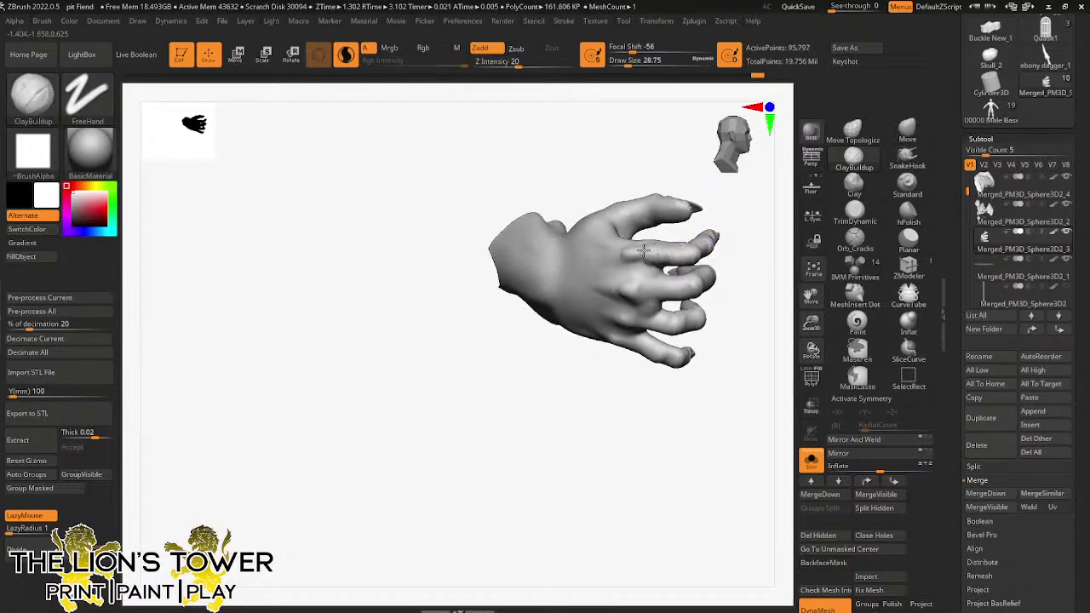
key("shift")
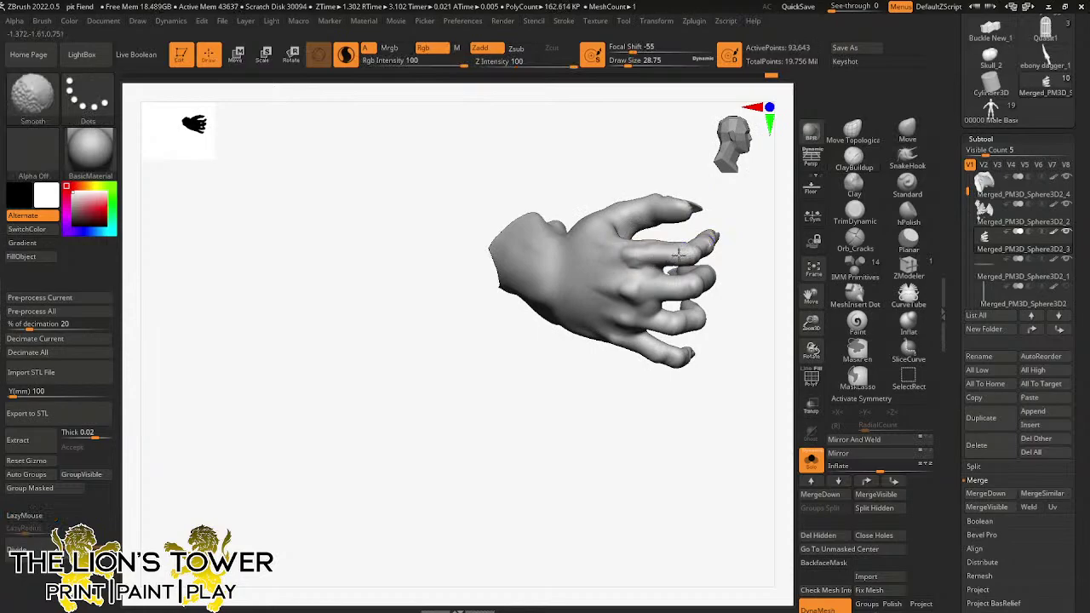
- Build up the middle finger from its knuckle toward the middle joint and smooth the transition
left_click_drag(756, 271, 717, 237)
left_click_drag(650, 281, 643, 290)
left_click_drag(779, 305, 730, 267)
left_click_drag(640, 285, 643, 301)
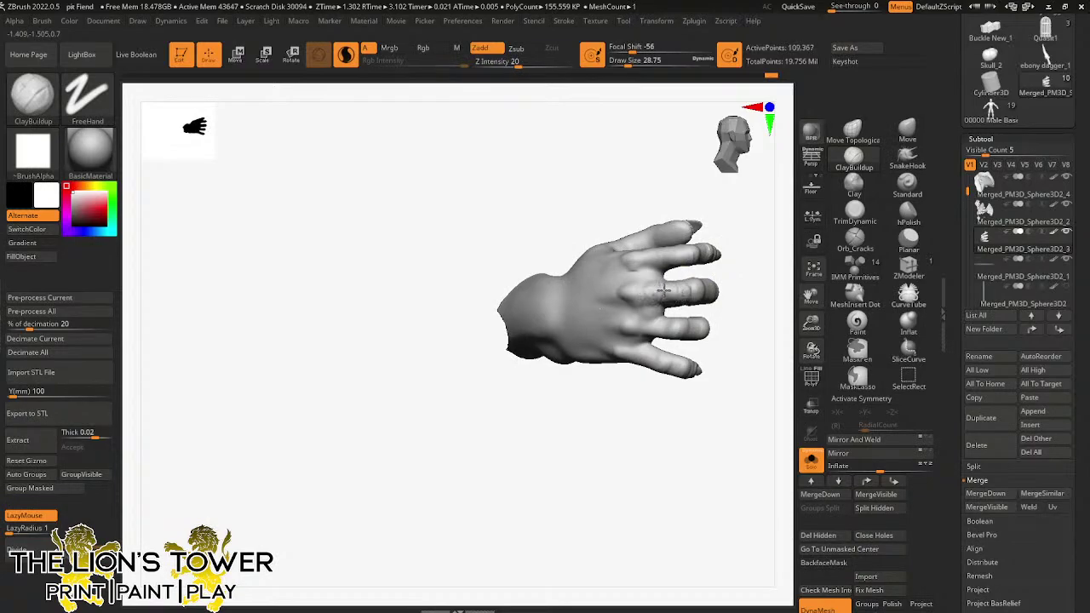
mouse_move(664, 291)
left_mouse_down("shift")
mouse_move(640, 287)
mouse_move(656, 291)
left_mouse_up("shift")
- Fill out the backs of the ring and little fingers between their knuckles and middle joints
mouse_move(729, 299)
left_mouse_down()
mouse_move(724, 274)
mouse_move(729, 283)
mouse_move(701, 297)
left_mouse_up()
left_click_drag(715, 219, 717, 256)
left_click_drag(691, 321, 669, 319)
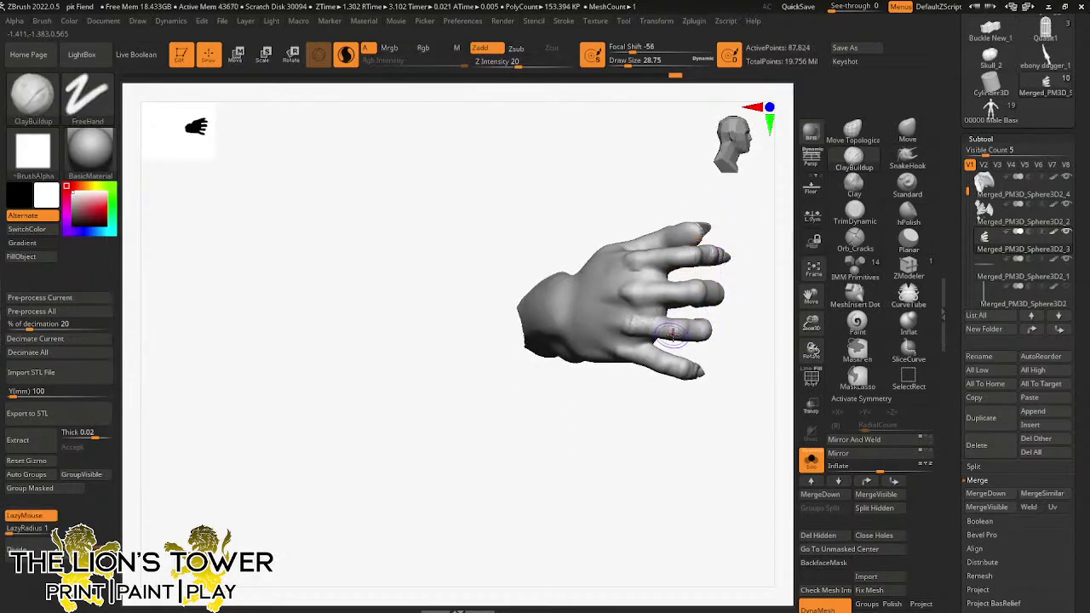
right_click_drag(669, 324, 758, 307)
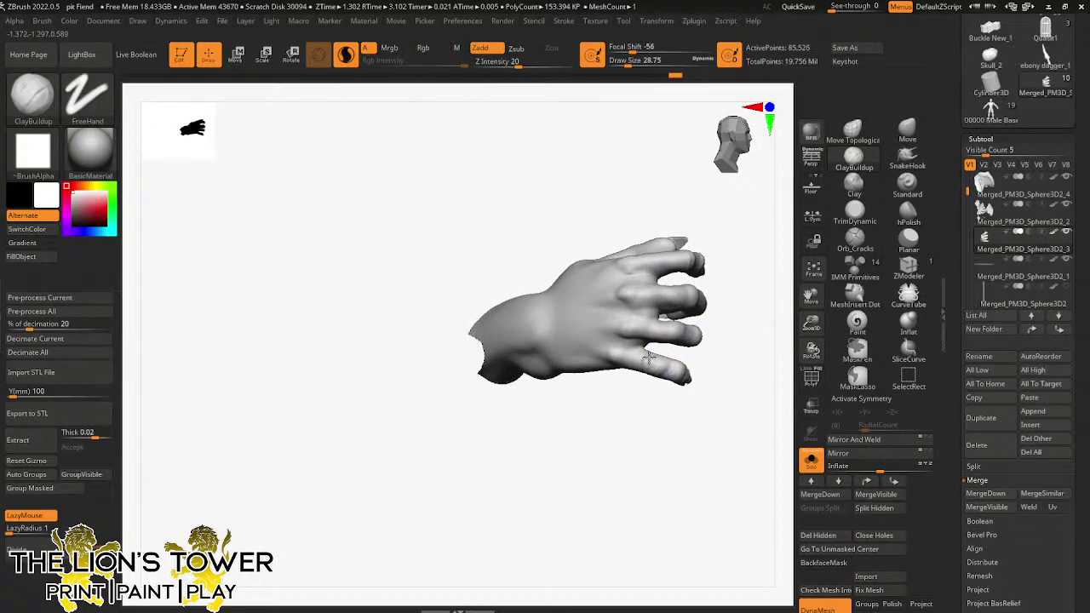
mouse_move(634, 352)
left_mouse_down()
mouse_move(620, 352)
mouse_move(652, 357)
left_mouse_up()
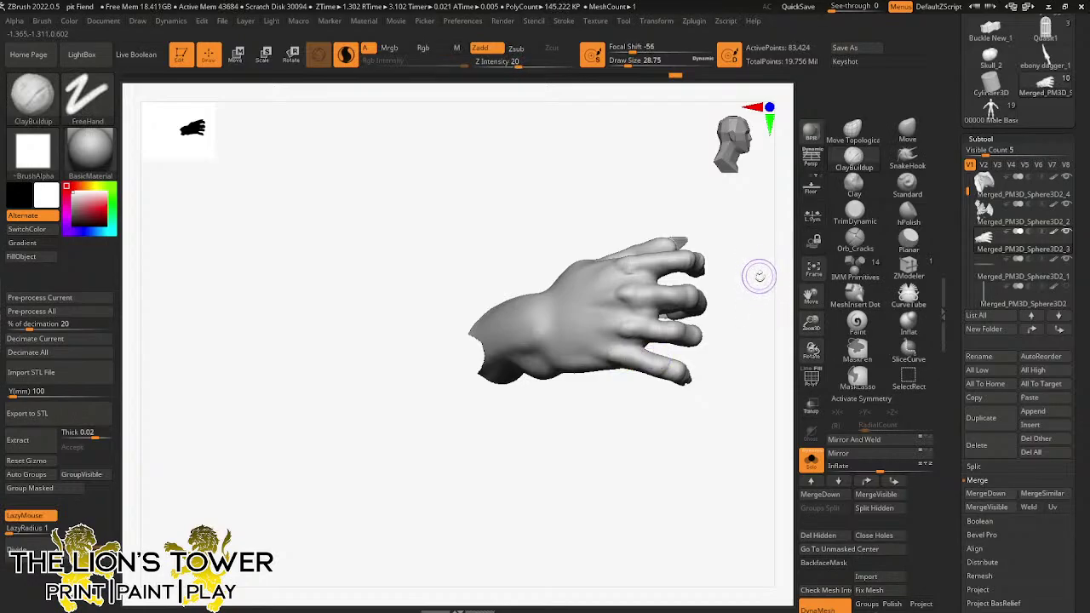
- Smooth the back of the hand around the index and middle finger knuckles
left_click_drag(811, 324, 810, 243)
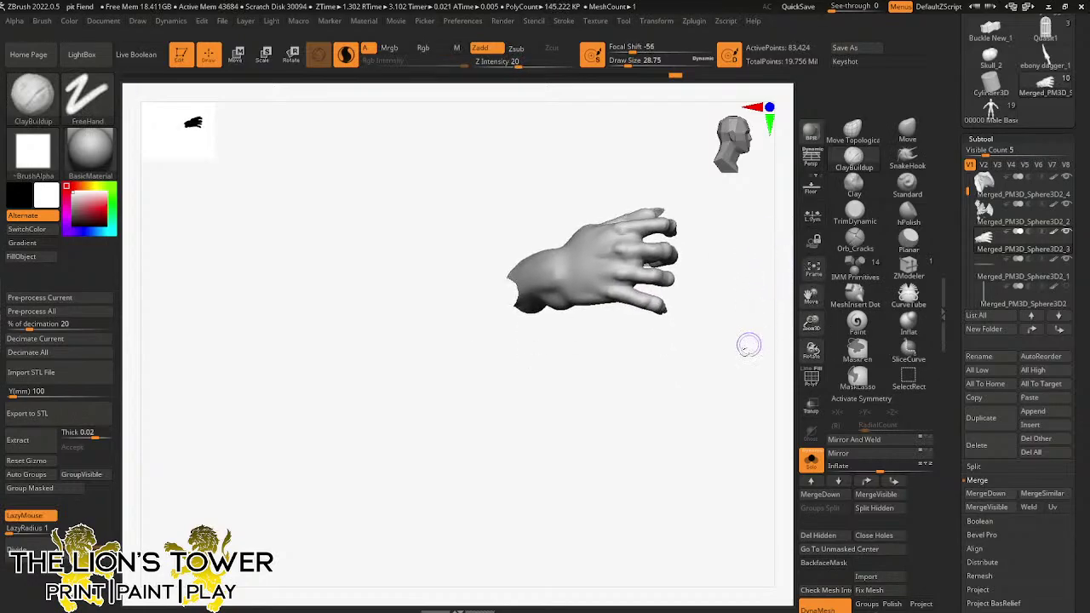
right_click_drag(749, 345, 716, 389)
left_click_drag(716, 390, 600, 200)
key("shift")
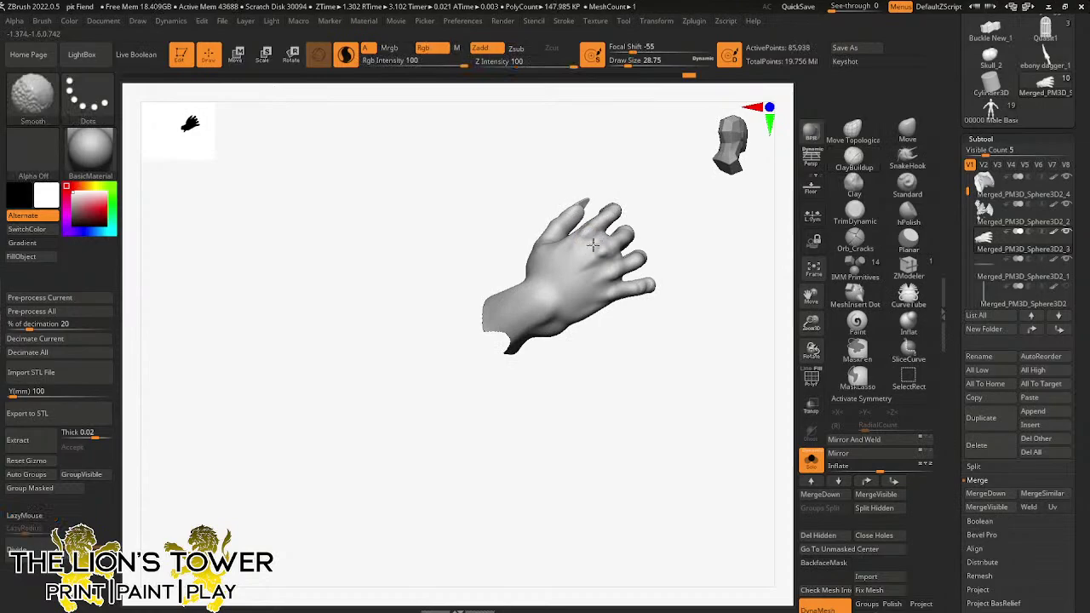
mouse_move(632, 278)
left_mouse_down()
mouse_move(674, 243)
mouse_move(688, 249)
mouse_move(559, 287)
mouse_move(672, 287)
mouse_move(639, 224)
left_mouse_up()
- Set the ClayBuildup draw size to 48.65, then build up the palm pads below the fingers and soften them
left_click_drag(628, 61, 633, 60)
left_click_drag(637, 200, 674, 204)
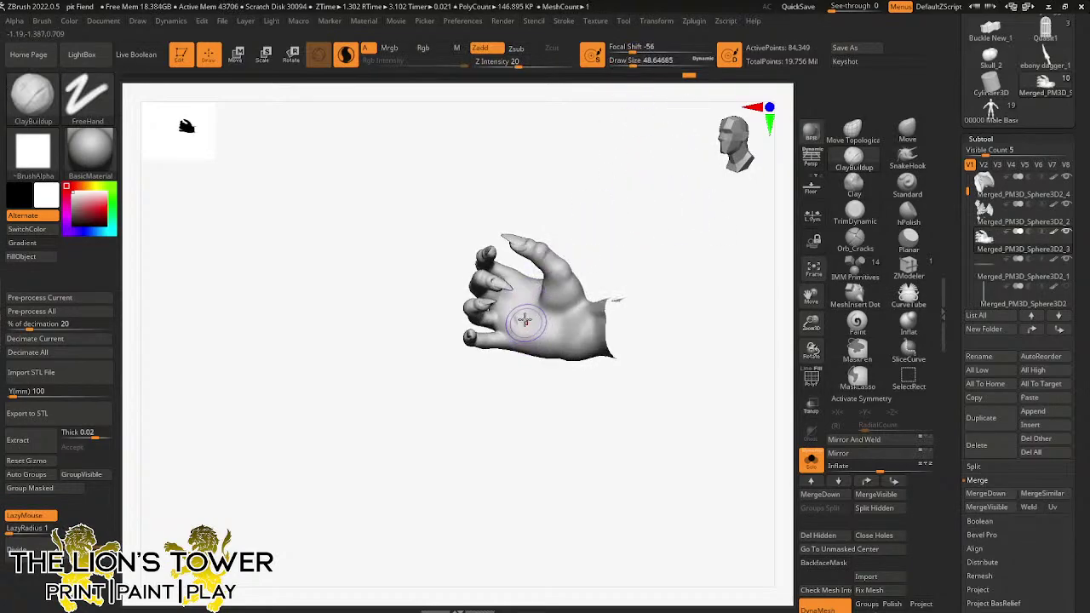
mouse_move(523, 319)
left_mouse_down()
mouse_move(529, 335)
mouse_move(551, 316)
left_mouse_up()
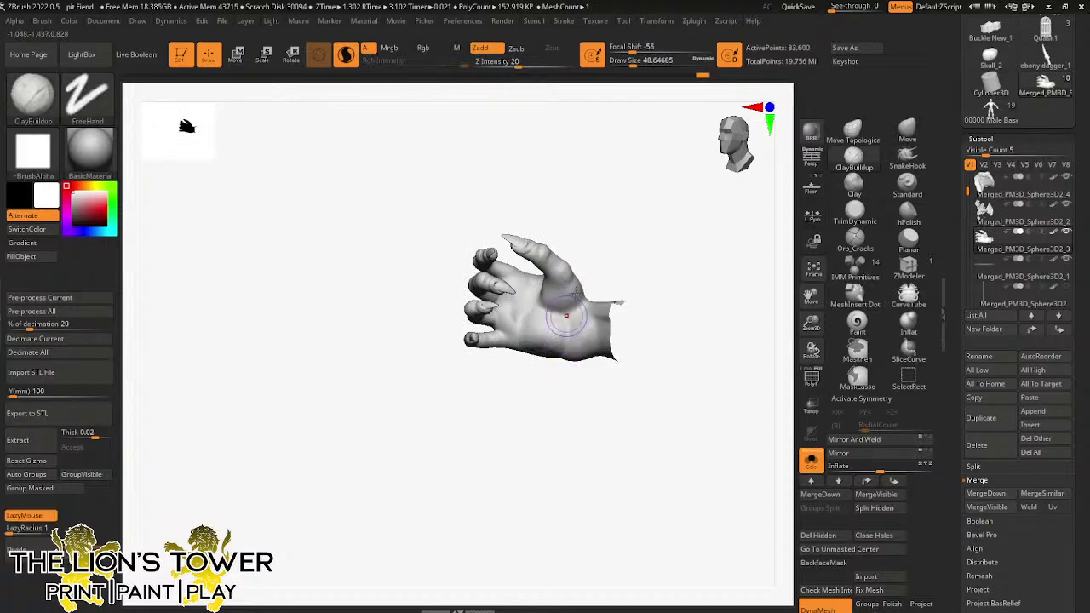
mouse_move(593, 259)
left_mouse_down()
mouse_move(596, 214)
mouse_move(552, 245)
left_mouse_up()
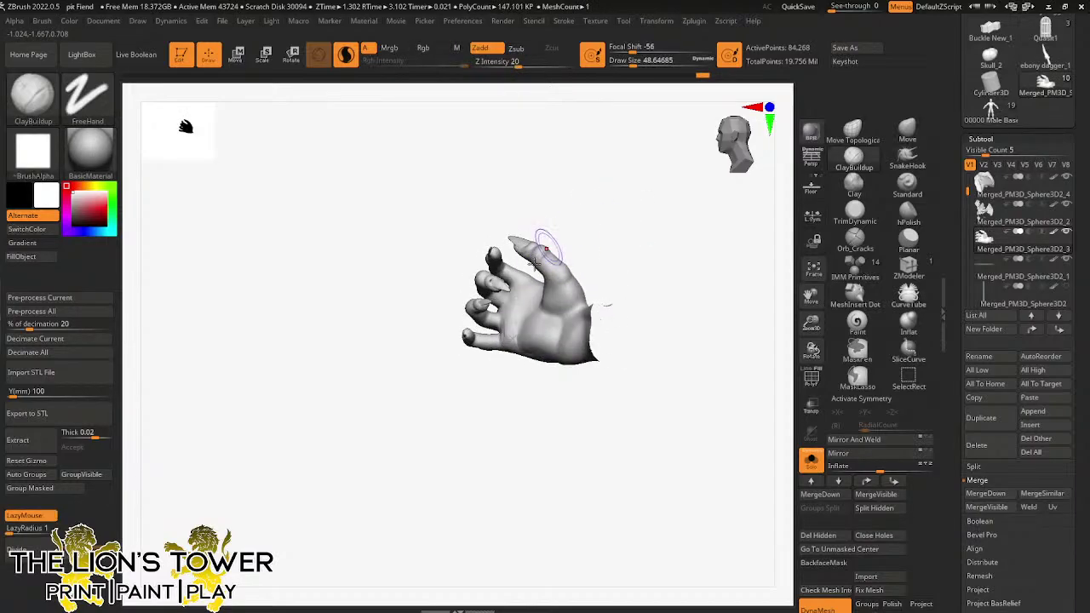
left_click_drag(508, 309, 507, 321)
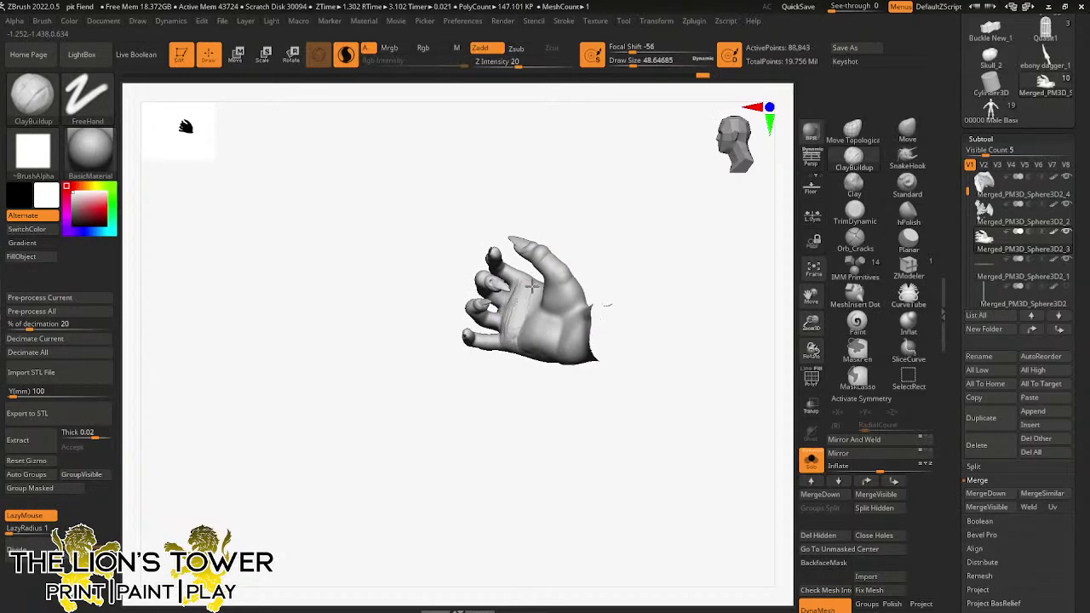
key("shift")
mouse_move(514, 334)
right_mouse_down()
mouse_move(647, 285)
mouse_move(607, 251)
mouse_move(532, 268)
right_mouse_up()
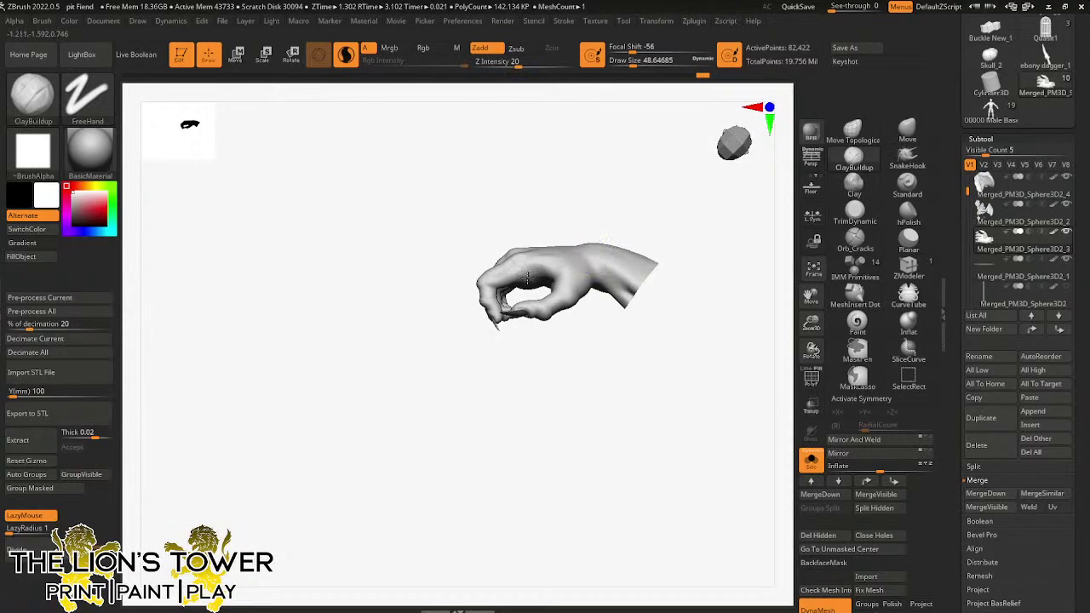
- Build up the web of flesh between the thumb and the index finger
left_click_drag(568, 317, 597, 331)
left_click_drag(544, 298, 560, 288)
left_click_drag(601, 224, 566, 231)
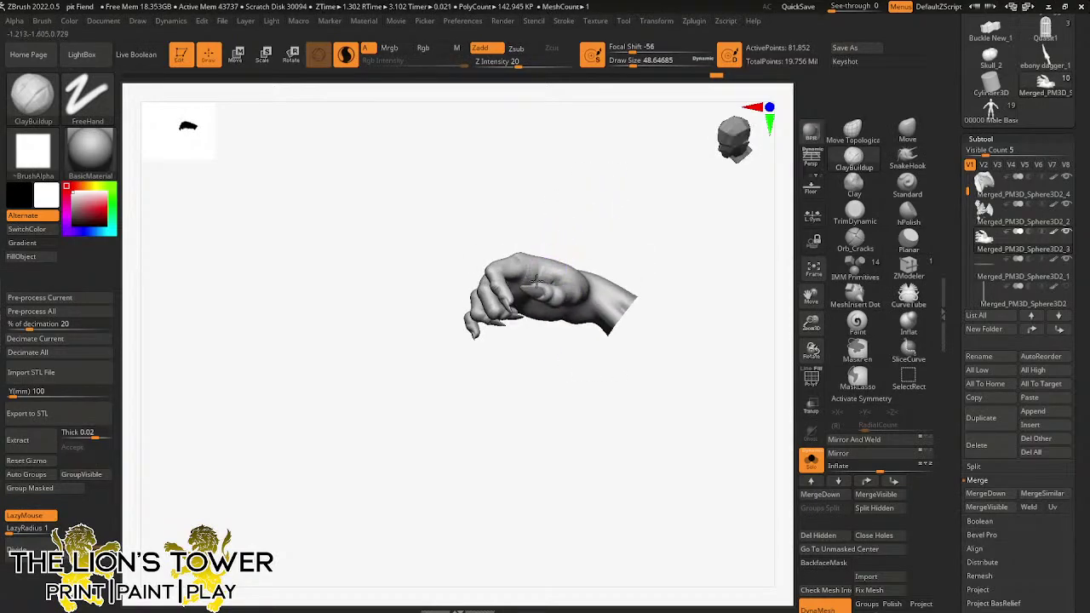
left_click_drag(545, 294, 557, 286)
left_click_drag(568, 244, 565, 267)
right_click_drag(563, 279, 542, 288)
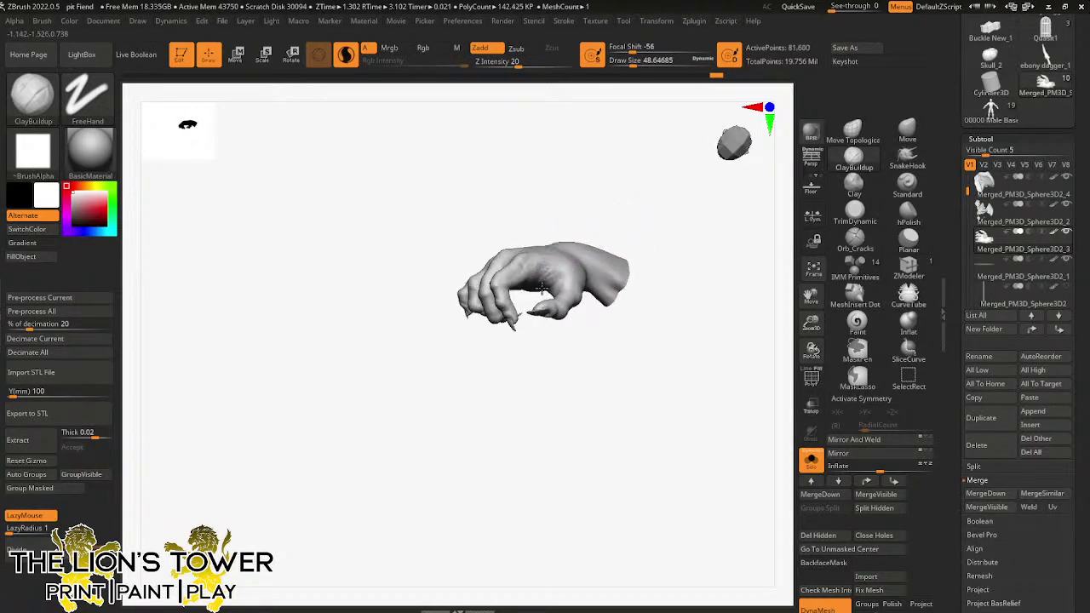
- Fill in the palm side of the thumb web and blend it into the base of the thumb
right_click_drag(579, 212, 540, 299)
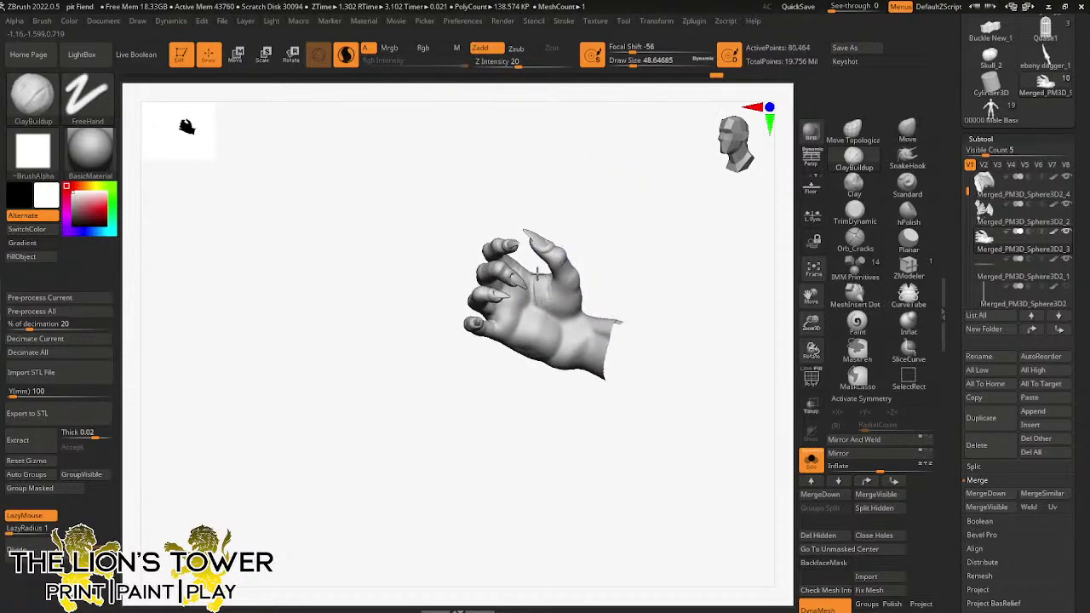
left_click_drag(559, 304, 551, 290)
right_click_drag(570, 244, 596, 255)
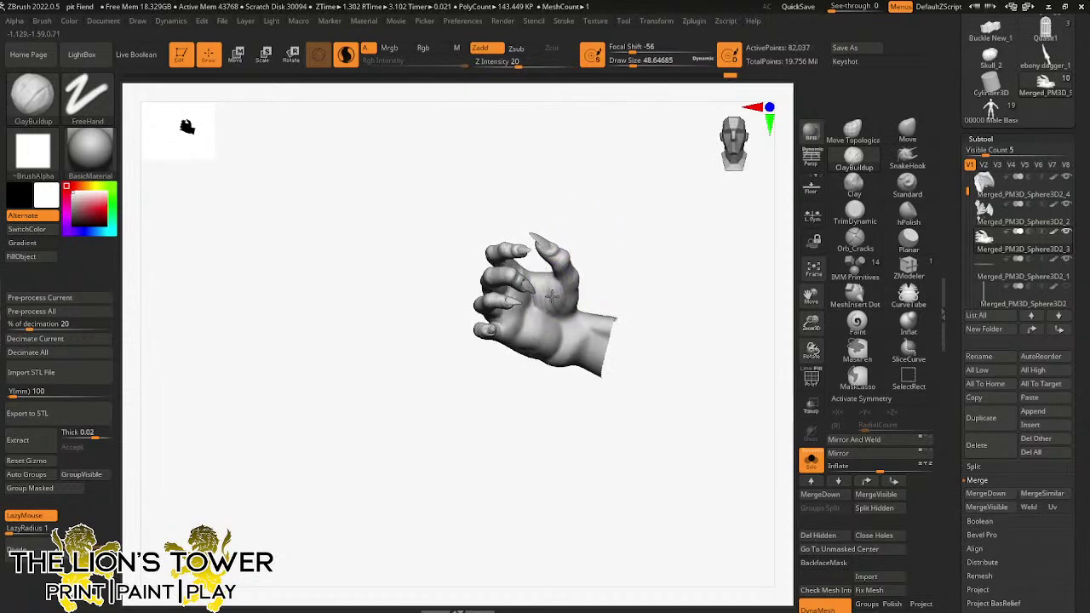
mouse_move(557, 277)
left_mouse_down()
mouse_move(551, 311)
mouse_move(547, 285)
left_mouse_up()
mouse_move(609, 243)
right_mouse_down()
mouse_move(584, 234)
mouse_move(579, 287)
mouse_move(784, 294)
right_mouse_up()
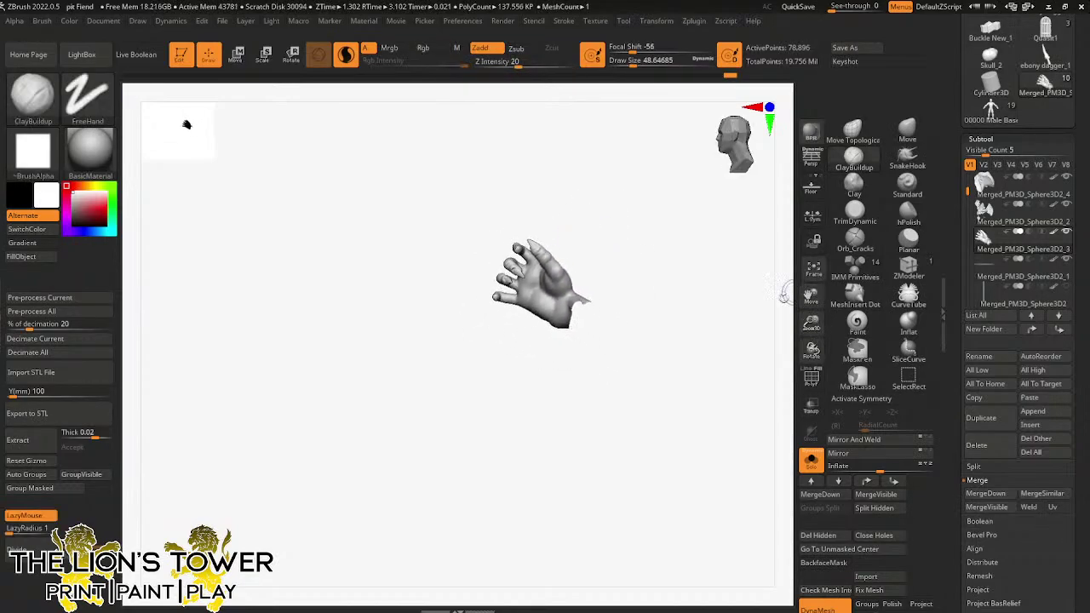
- Unhide the rest of the body and smooth the forearm and the crook of the elbow
left_click(711, 357, "ctrl+shift")
right_click_drag(701, 403, 748, 409, "shift")
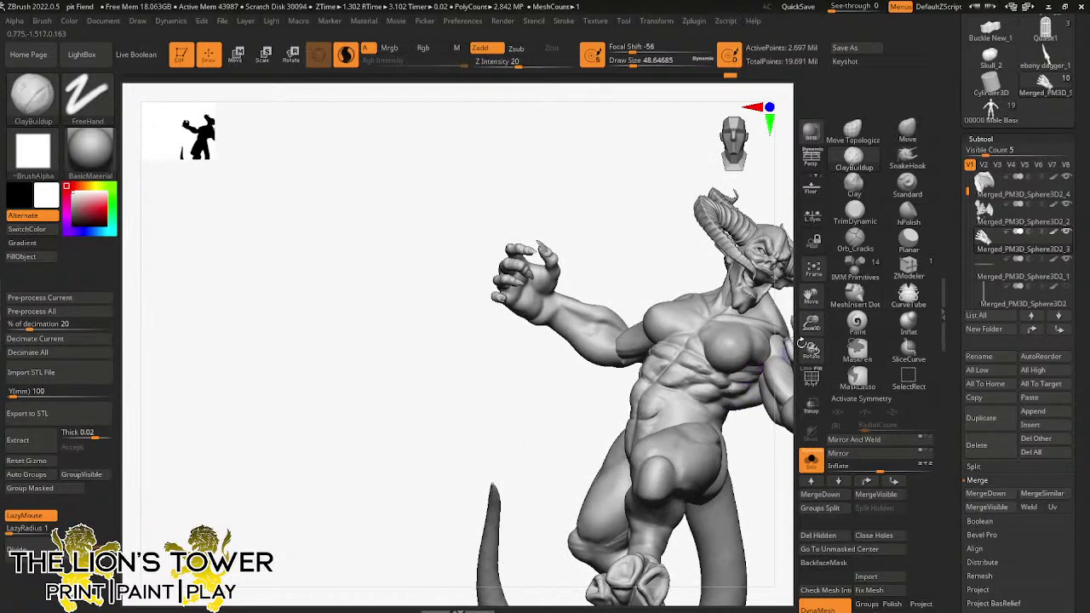
mouse_move(782, 299)
right_mouse_down("ctrl")
mouse_move(738, 288)
mouse_move(584, 327)
right_mouse_up("ctrl")
left_click_drag(584, 326, 585, 323, "shift")
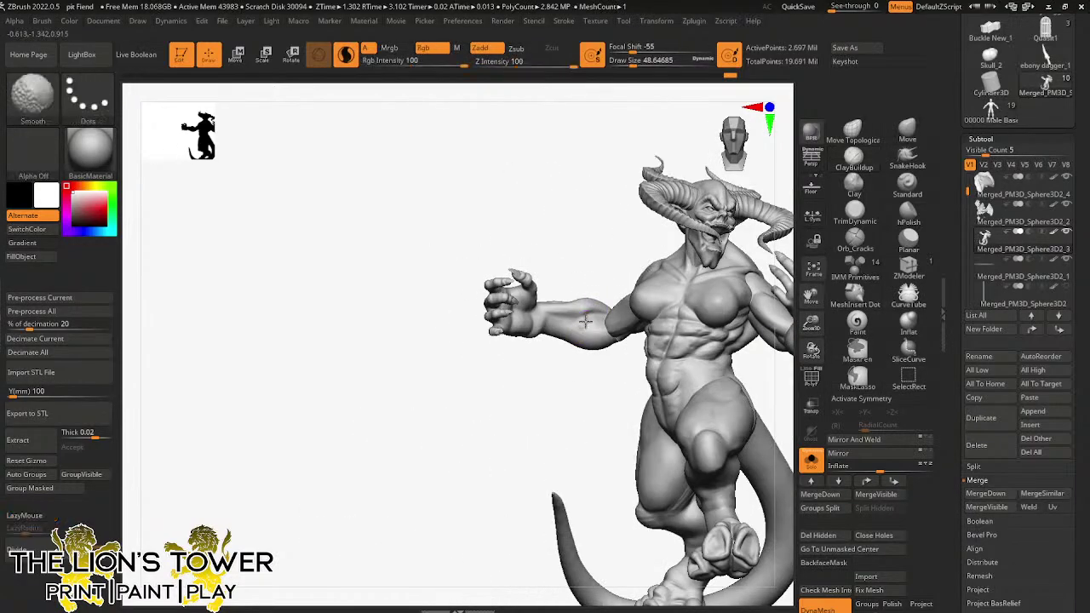
right_click_drag(587, 319, 606, 330)
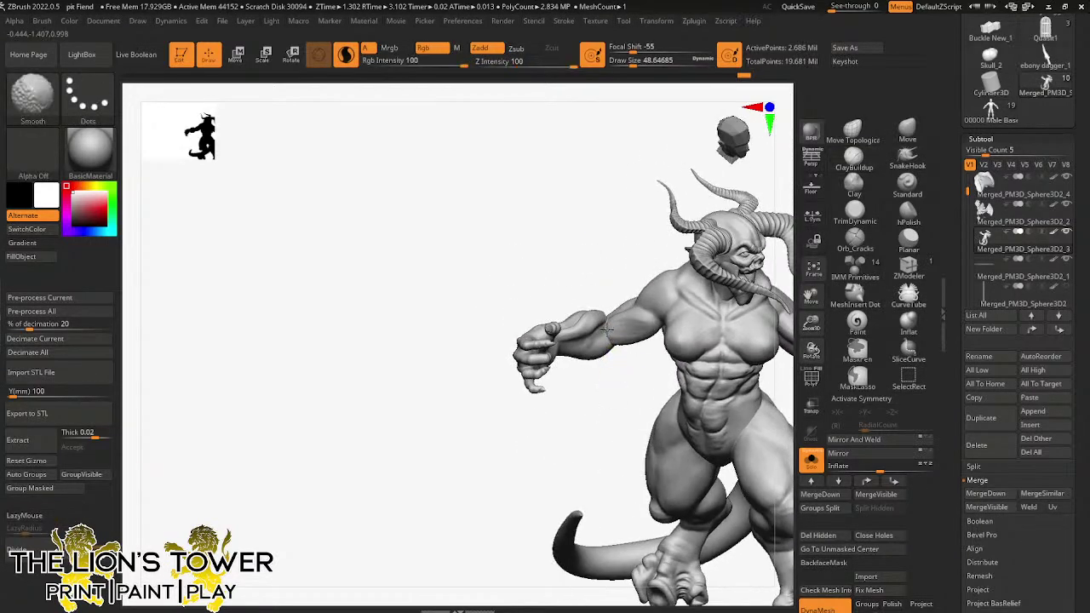
right_click_drag(610, 242, 605, 316)
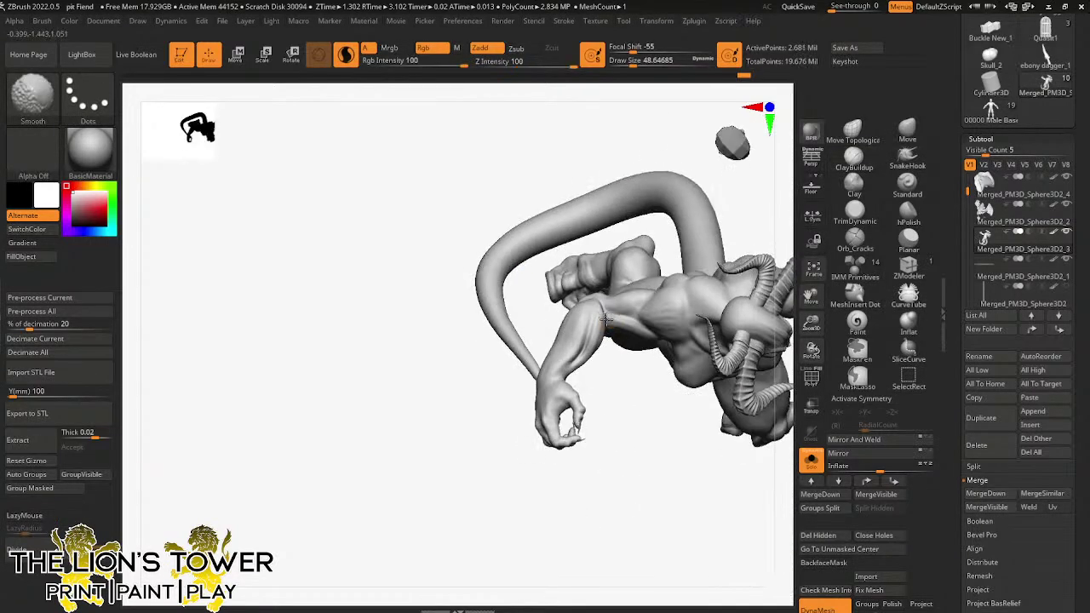
- Set the ClayBuildup draw size to 77.02 and build up the bony outer side of the elbow
key("b")
key("c")
key("b")
mouse_move(634, 434)
right_mouse_down()
mouse_move(621, 433)
mouse_move(653, 443)
mouse_move(623, 392)
mouse_move(623, 445)
mouse_move(637, 414)
mouse_move(628, 392)
right_mouse_up()
left_click_drag(636, 61, 638, 61)
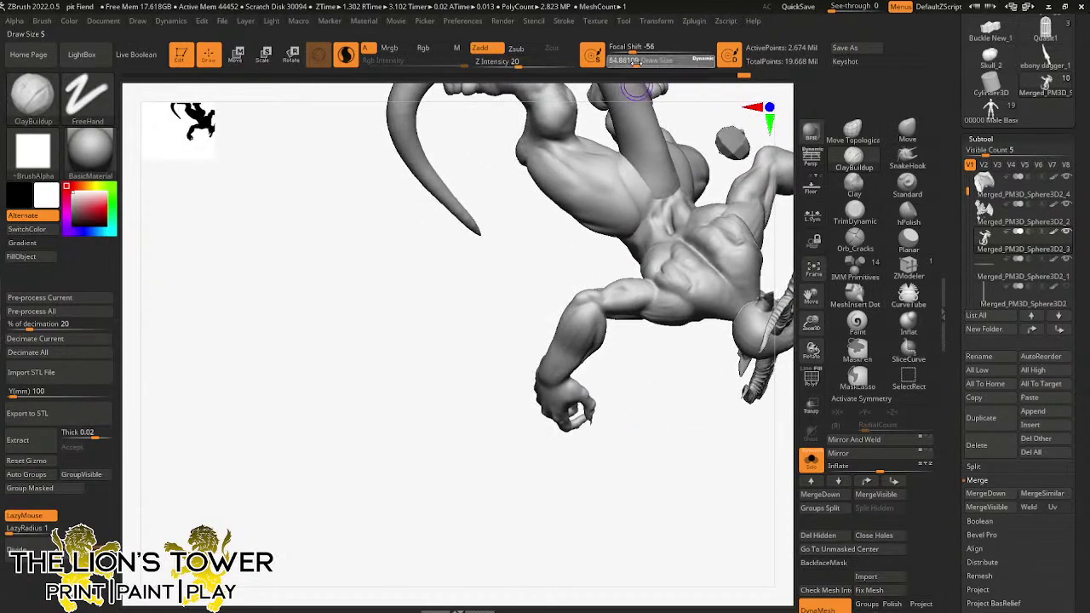
mouse_move(677, 339)
right_mouse_down("ctrl")
mouse_move(673, 407)
mouse_move(566, 338)
right_mouse_up("ctrl")
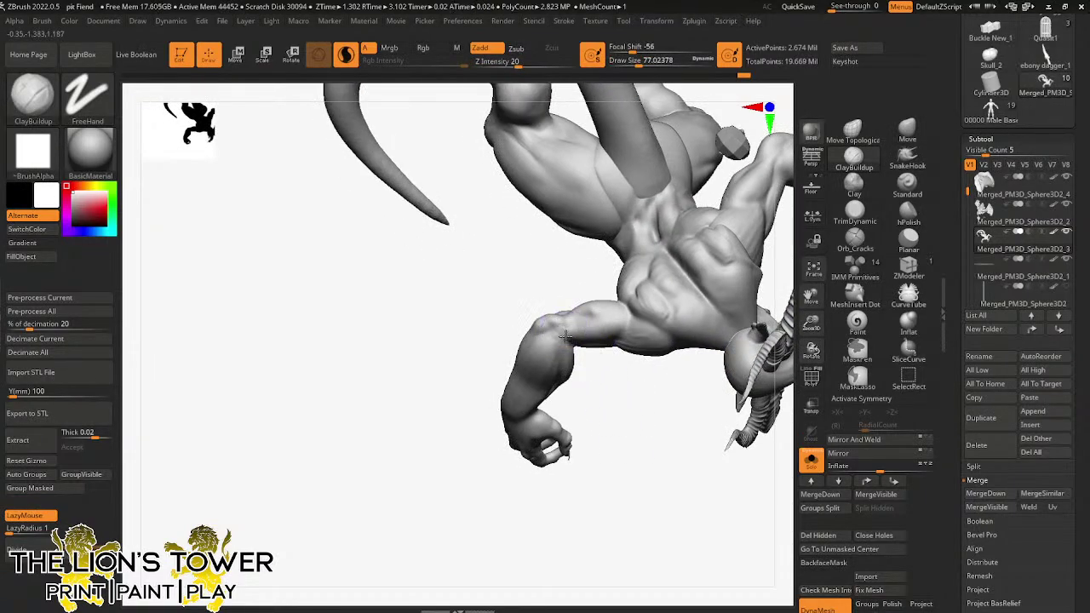
left_click_drag(613, 388, 605, 380)
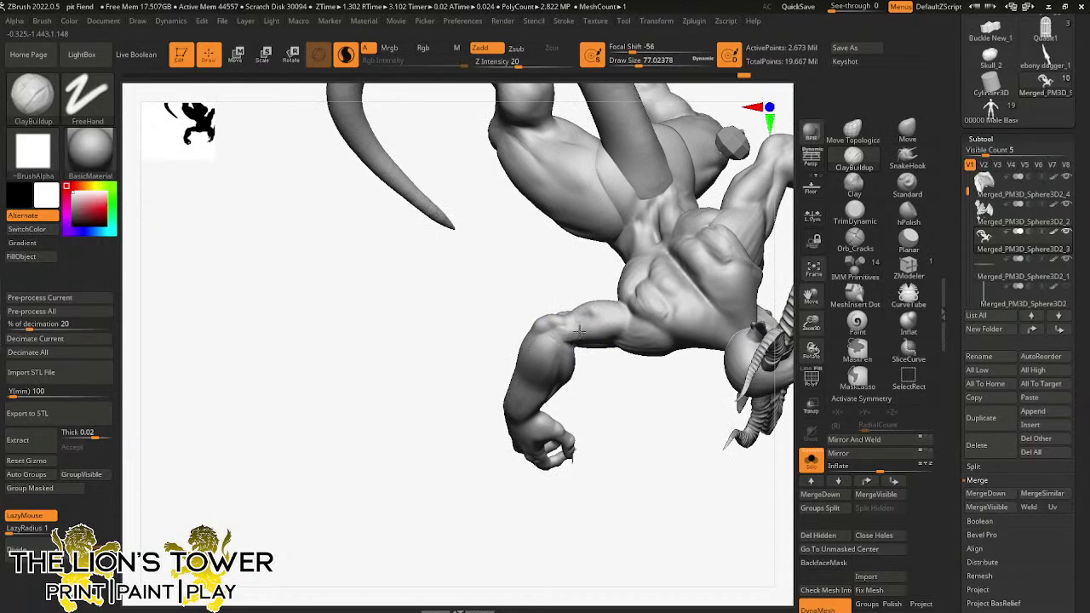
- Smooth the elbow into the upper arm and soften the muscles across the shoulder blade
right_click_drag(607, 322, 567, 369)
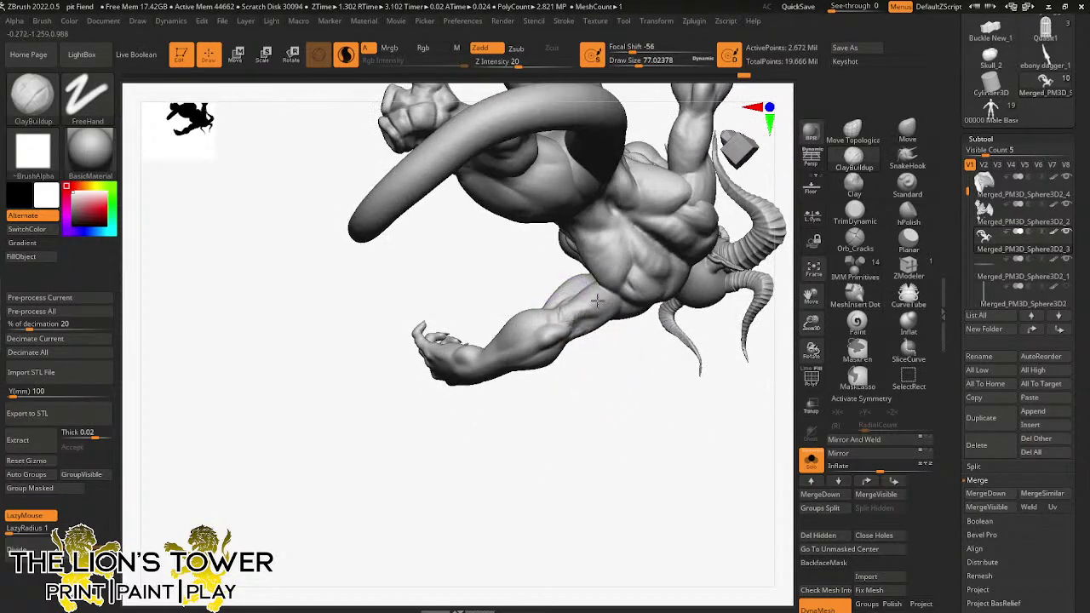
key("shift")
left_click_drag(617, 381, 594, 307)
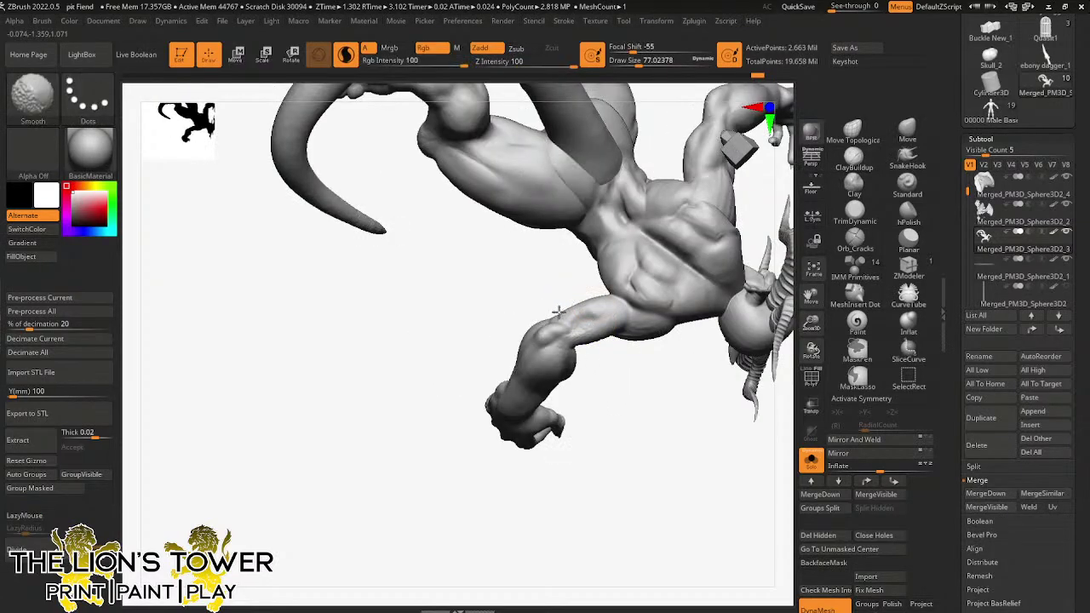
left_click_drag(647, 411, 662, 316)
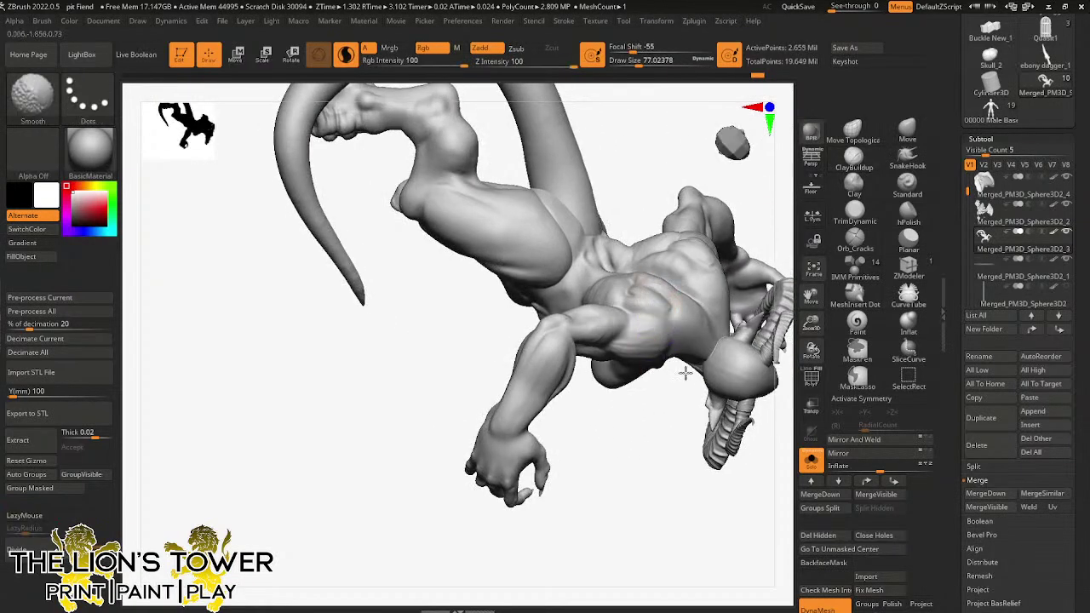
- Isolate the head and upper shoulders from behind and keep ClayBuildup active for work on the neck
left_click_drag(686, 373, 704, 245)
mouse_move(720, 205)
left_mouse_down()
mouse_move(729, 233)
mouse_move(670, 214)
mouse_move(734, 261)
mouse_move(733, 286)
mouse_move(597, 325)
left_mouse_up()
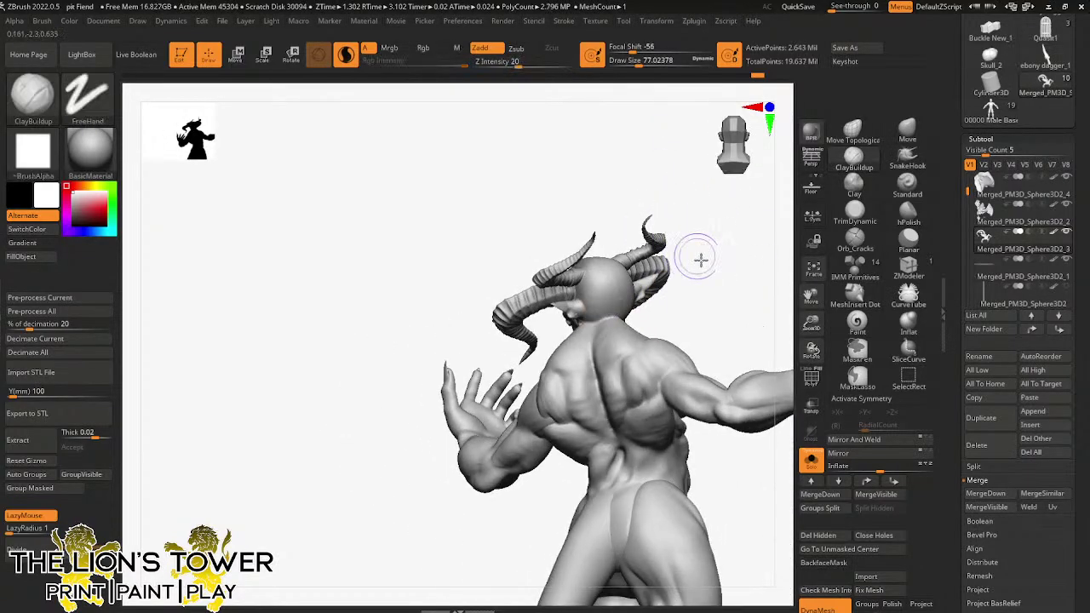
left_click_drag(698, 258, 688, 371, "shift")
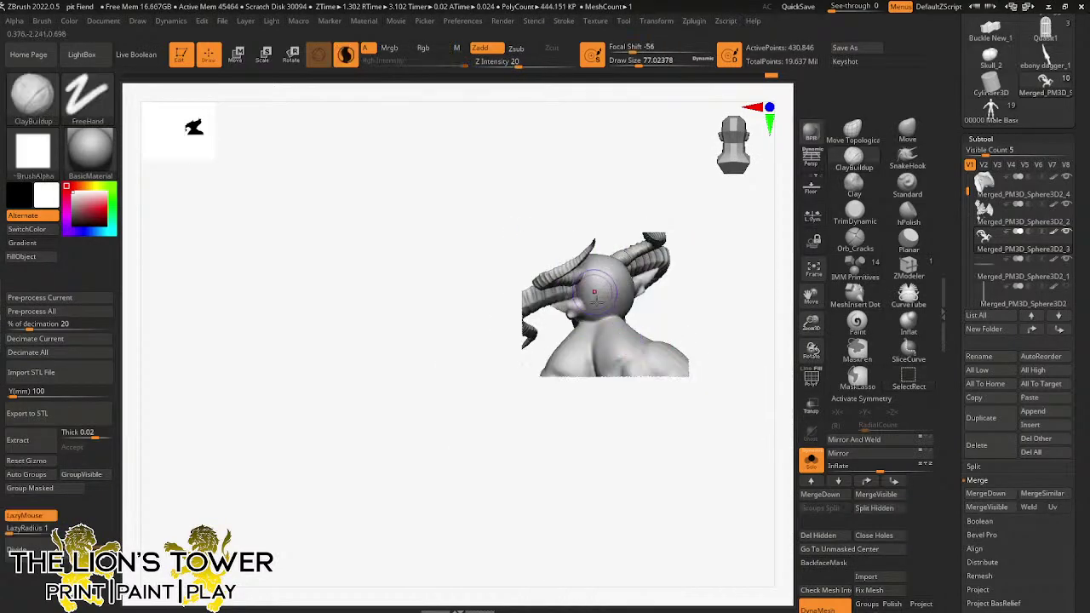
left_click_drag(743, 314, 640, 316)
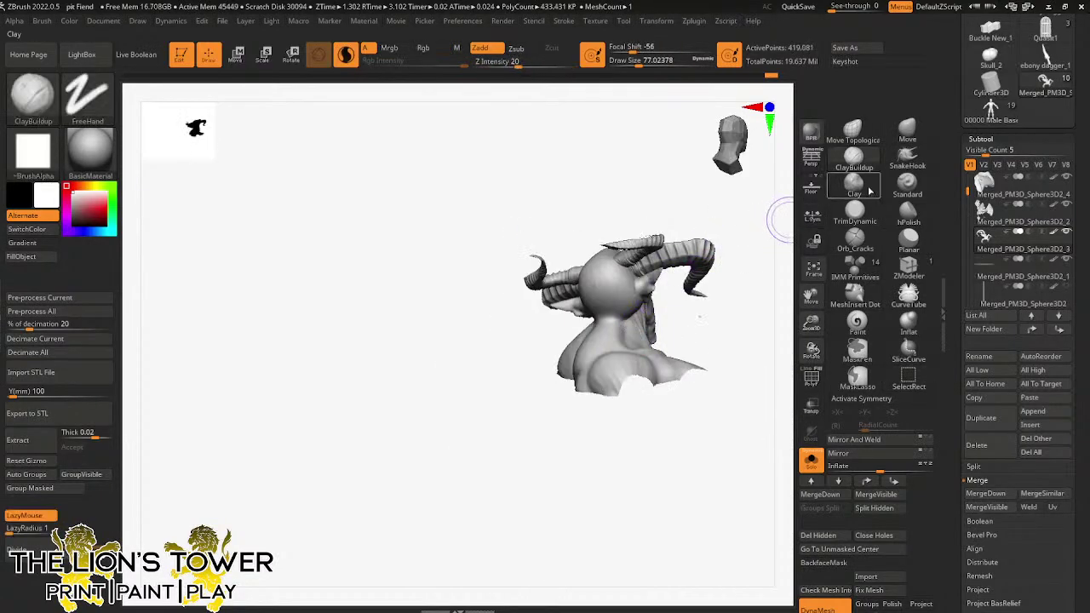
left_click(854, 159)
mouse_move(812, 324)
left_mouse_down()
mouse_move(820, 300)
mouse_move(742, 295)
left_mouse_up()
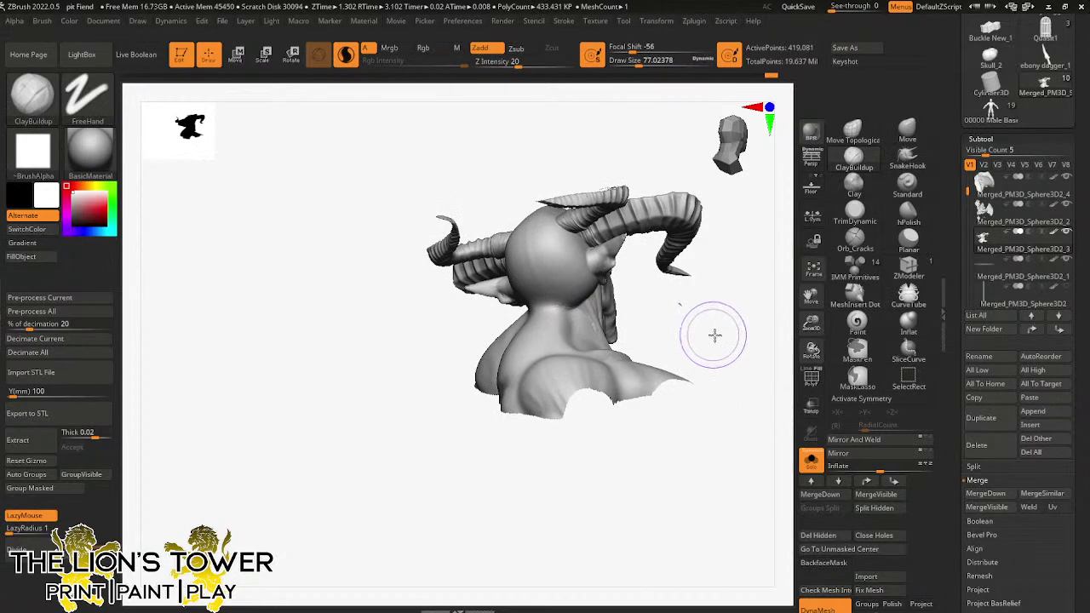
left_click_drag(712, 335, 710, 335)
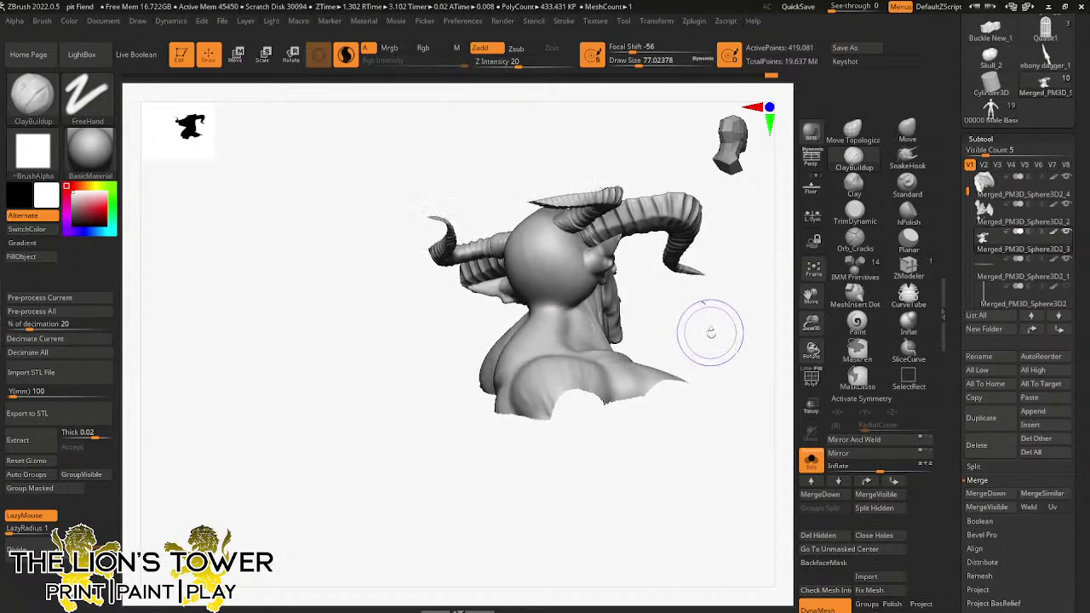
- Build up the back and side of the neck where it meets the base of the skull
left_click_drag(538, 298, 584, 310)
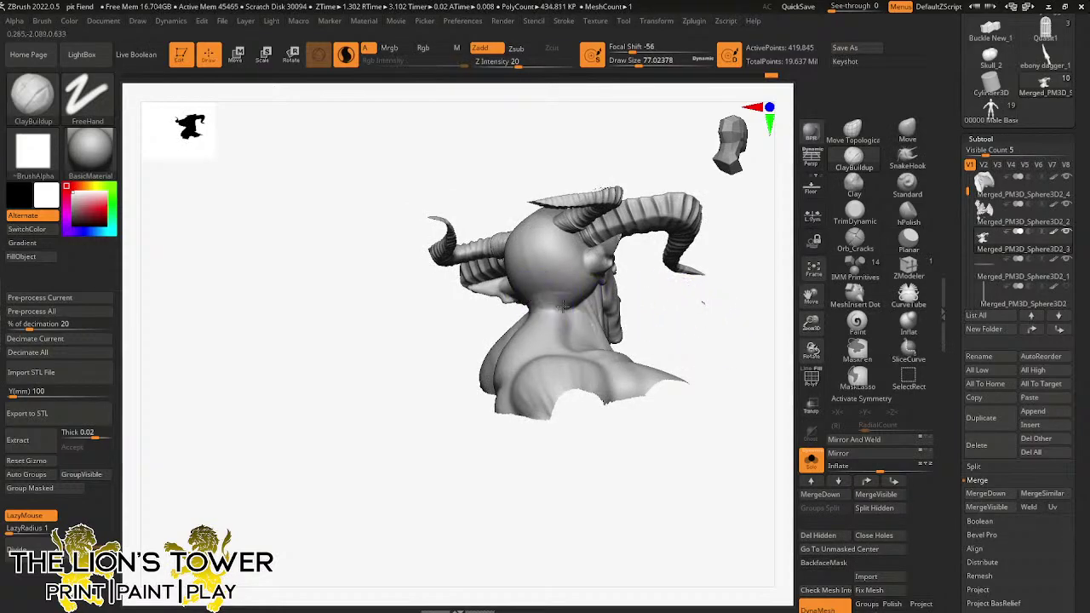
left_click_drag(672, 297, 617, 298)
left_click_drag(551, 303, 584, 307)
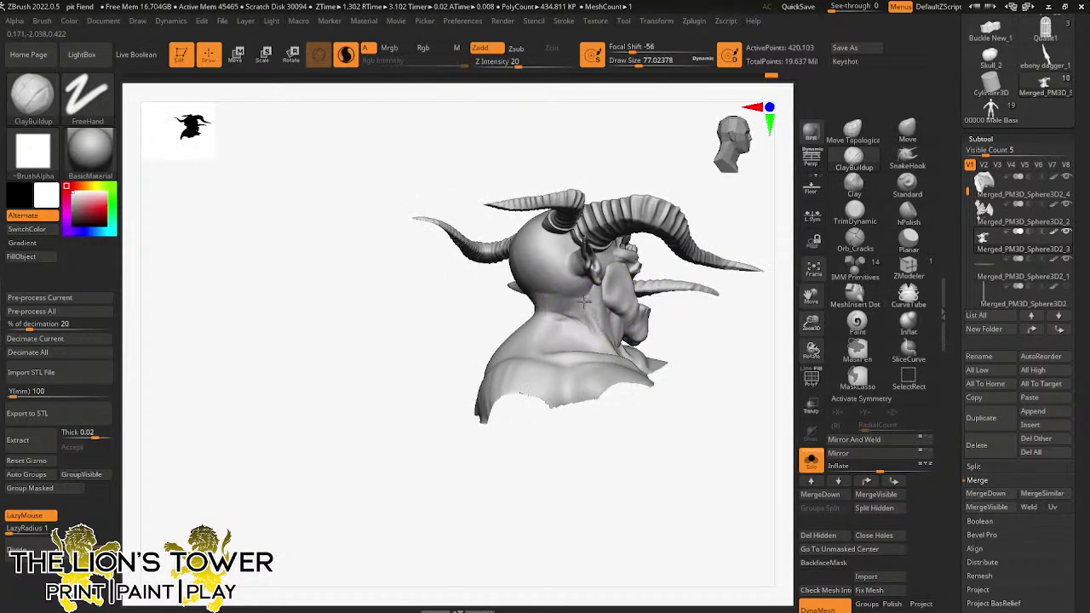
right_click_drag(681, 335, 590, 302)
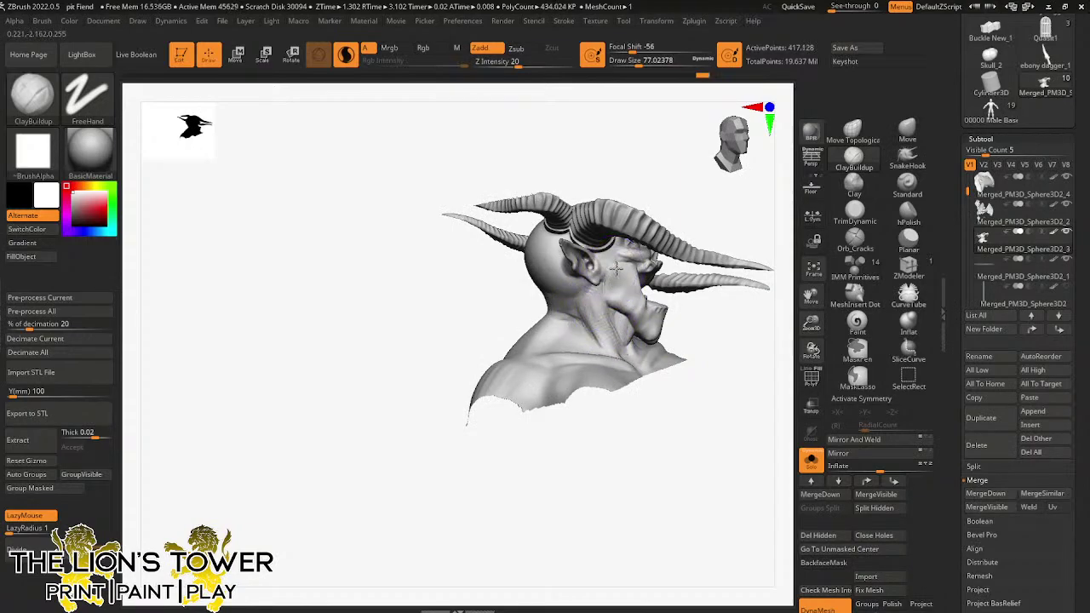
- Set the draw size to 43.76 and smooth the side of the neck below the ear and jaw
mouse_move(616, 269)
left_mouse_down("shift")
mouse_move(599, 282)
mouse_move(618, 289)
left_mouse_up("shift")
left_click_drag(640, 65, 628, 70)
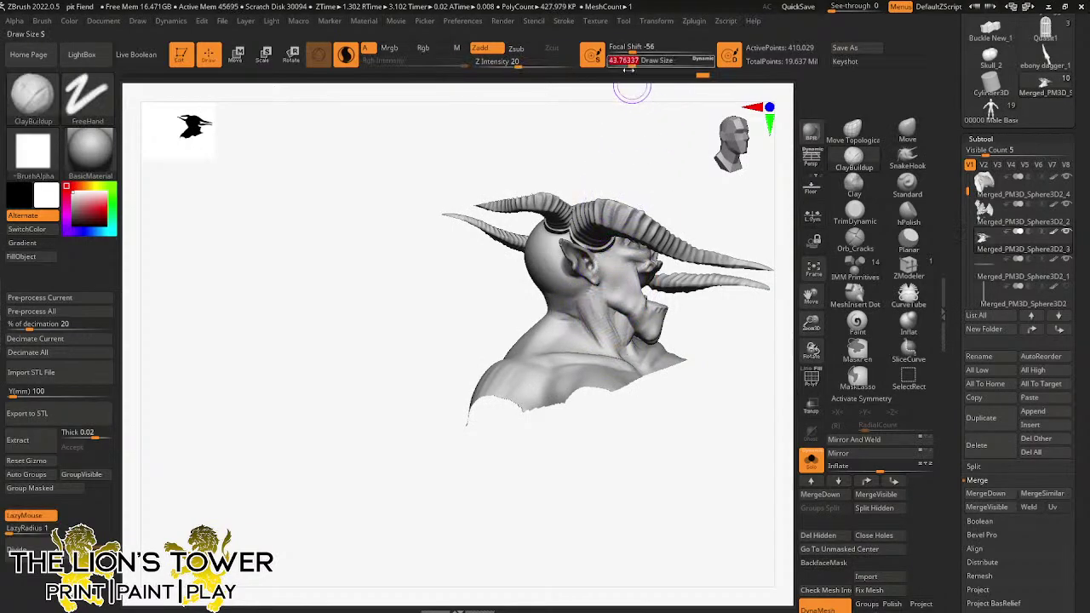
key("shift")
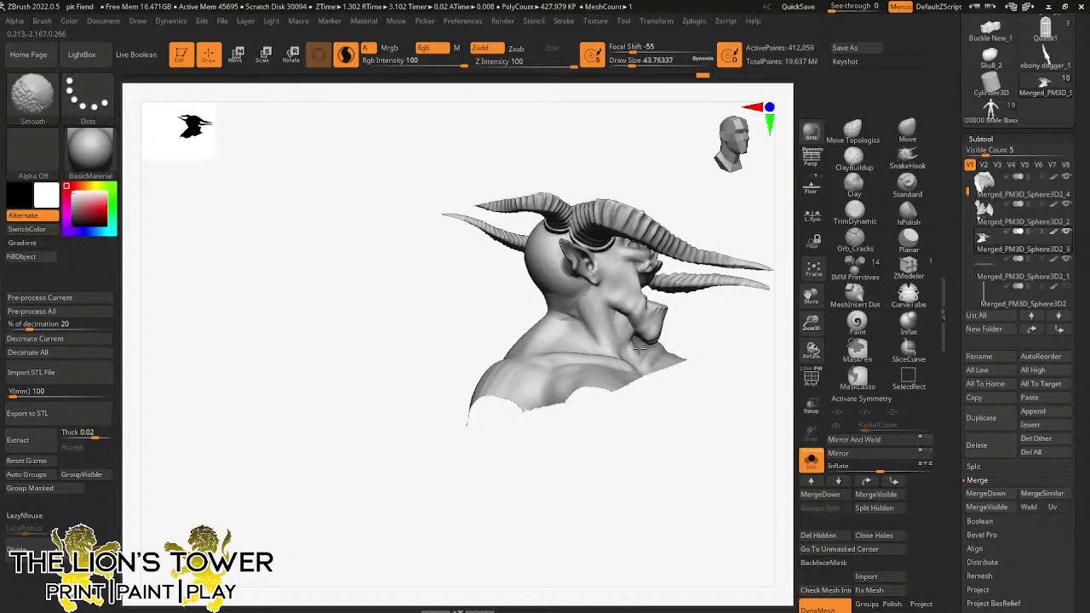
left_click_drag(708, 328, 657, 340)
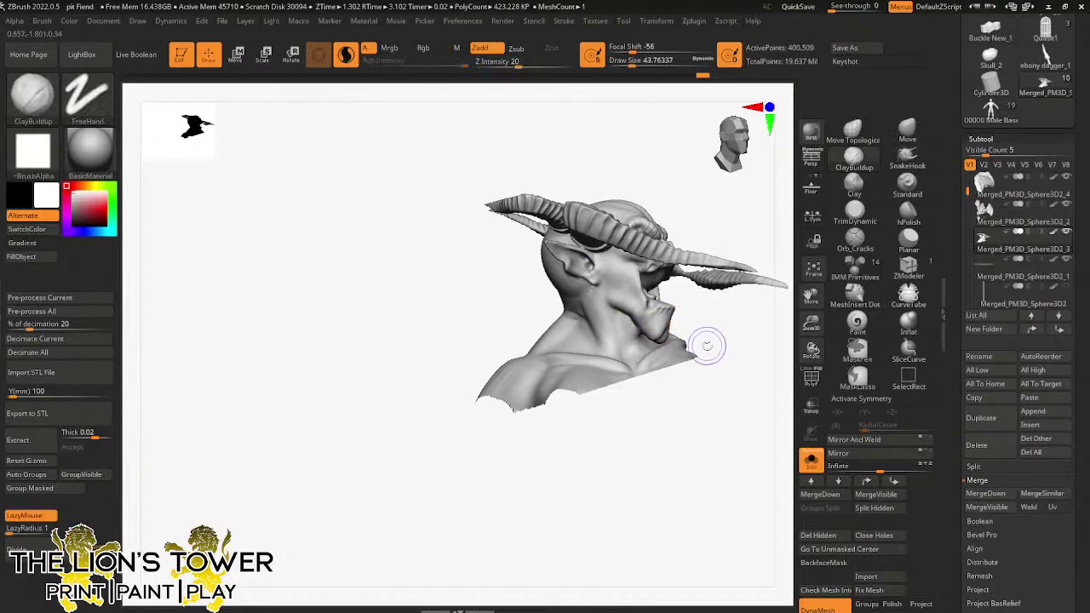
- Smooth the nape so the base of the skull blends into the back of the neck
mouse_move(625, 440)
right_mouse_down()
mouse_move(689, 457)
mouse_move(632, 315)
right_mouse_up()
key("shift")
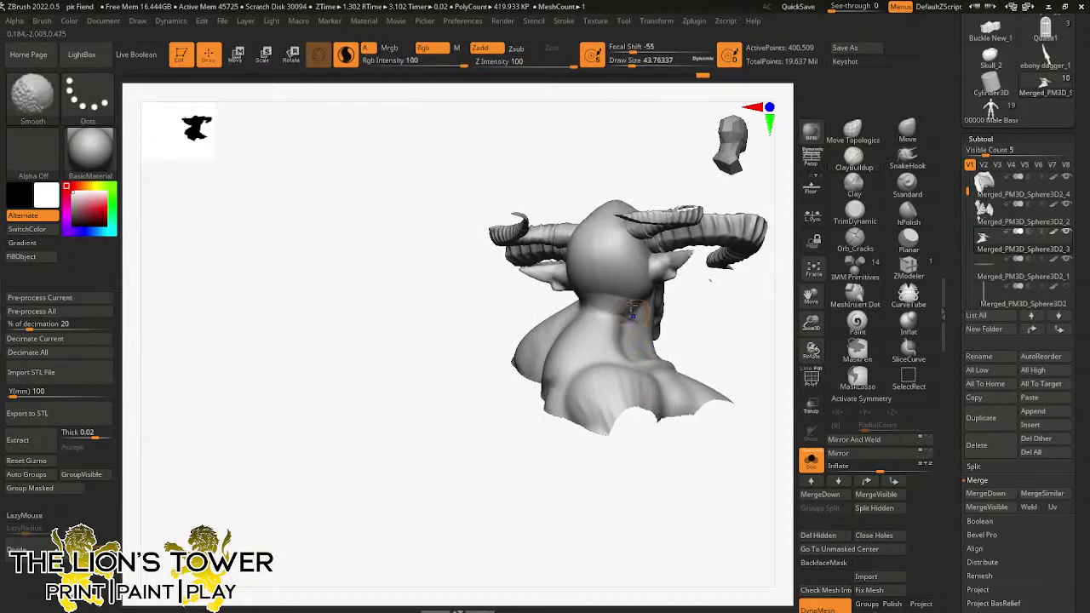
left_click_drag(594, 294, 601, 321, "shift")
mouse_move(713, 319)
left_mouse_down()
mouse_move(727, 326)
mouse_move(724, 317)
left_mouse_up()
left_click_drag(604, 306, 582, 306, "shift")
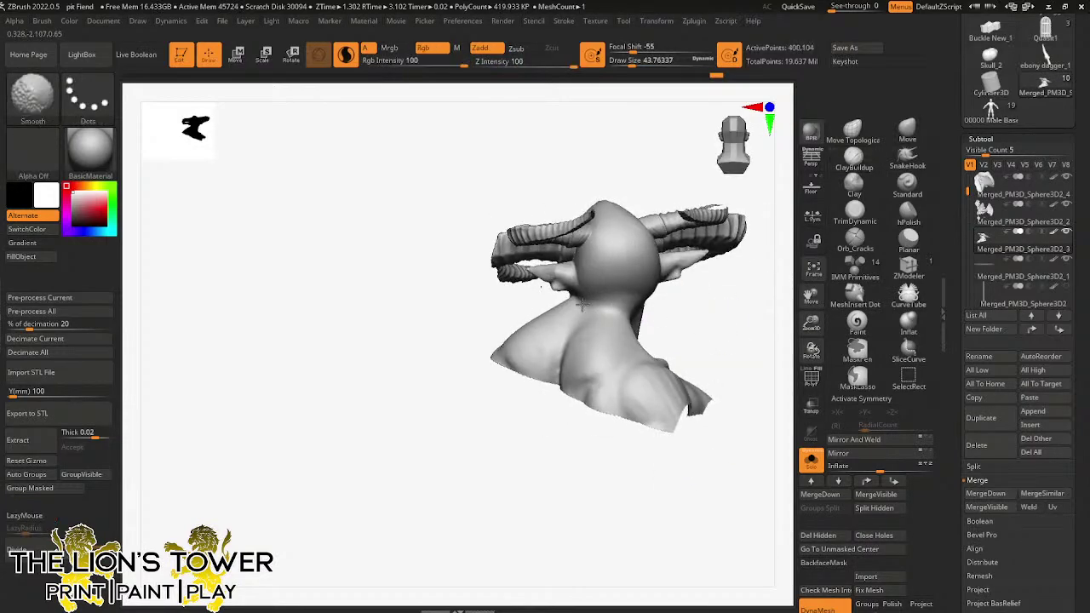
- Smooth the opposite side of the neck from the nape around to the jaw below the ear
left_click_drag(735, 327, 713, 317)
key("shift")
mouse_move(712, 316)
right_mouse_down()
mouse_move(566, 286)
mouse_move(608, 287)
right_mouse_up()
left_click_drag(608, 287, 589, 316, "shift")
right_click_drag(588, 316, 568, 333)
key("shift")
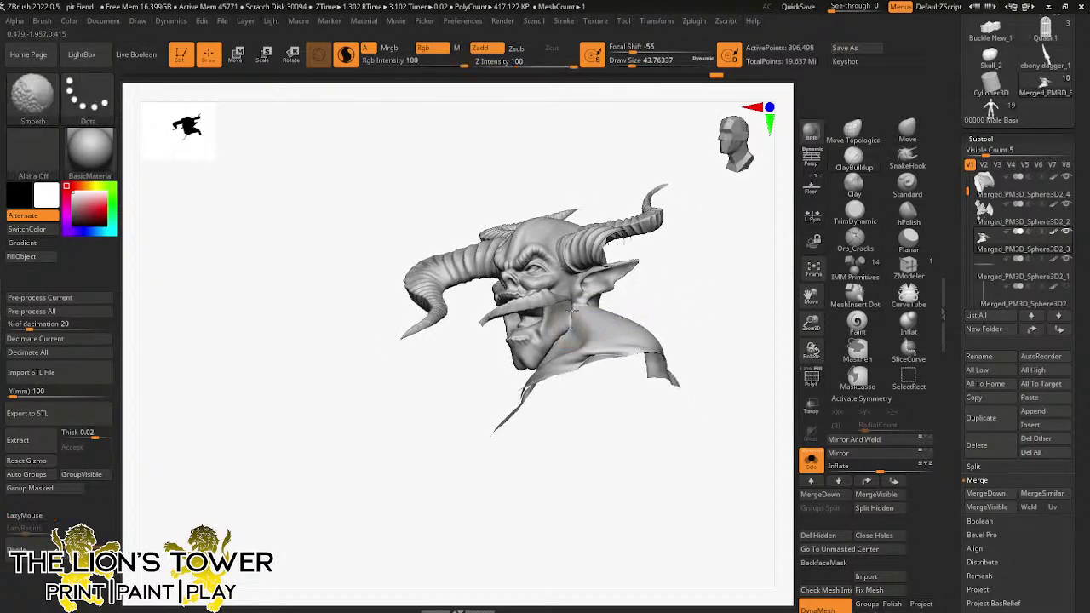
- Unhide the rest of the body, smooth the inside of the open mouth and return to ClayBuildup
mouse_move(676, 302)
right_mouse_down()
mouse_move(701, 315)
mouse_move(759, 312)
mouse_move(771, 280)
right_mouse_up()
left_click(705, 317, "ctrl+shift")
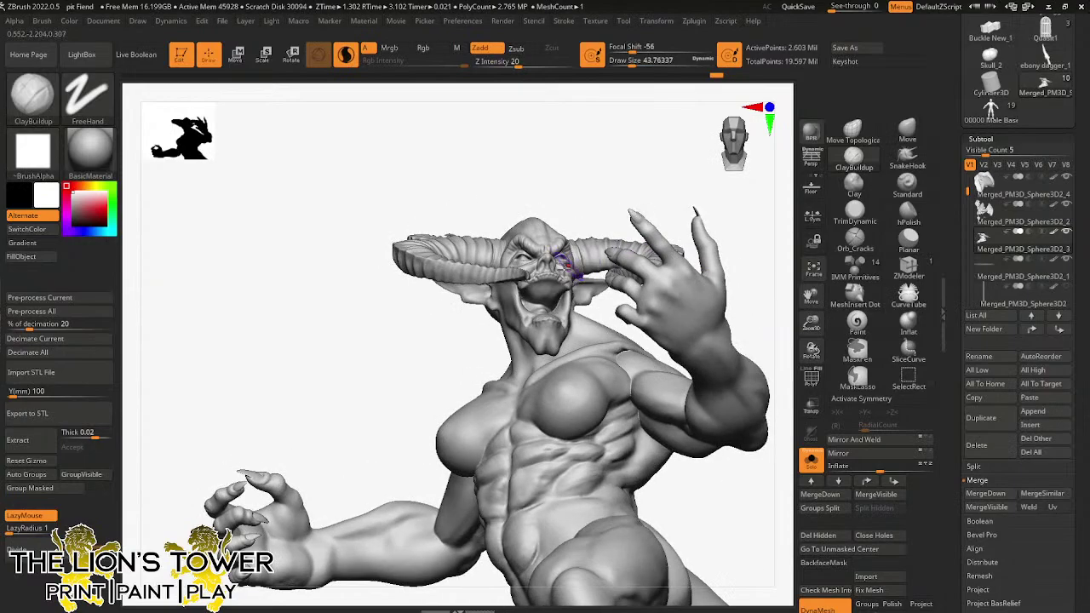
left_click_drag(556, 303, 526, 304, "shift")
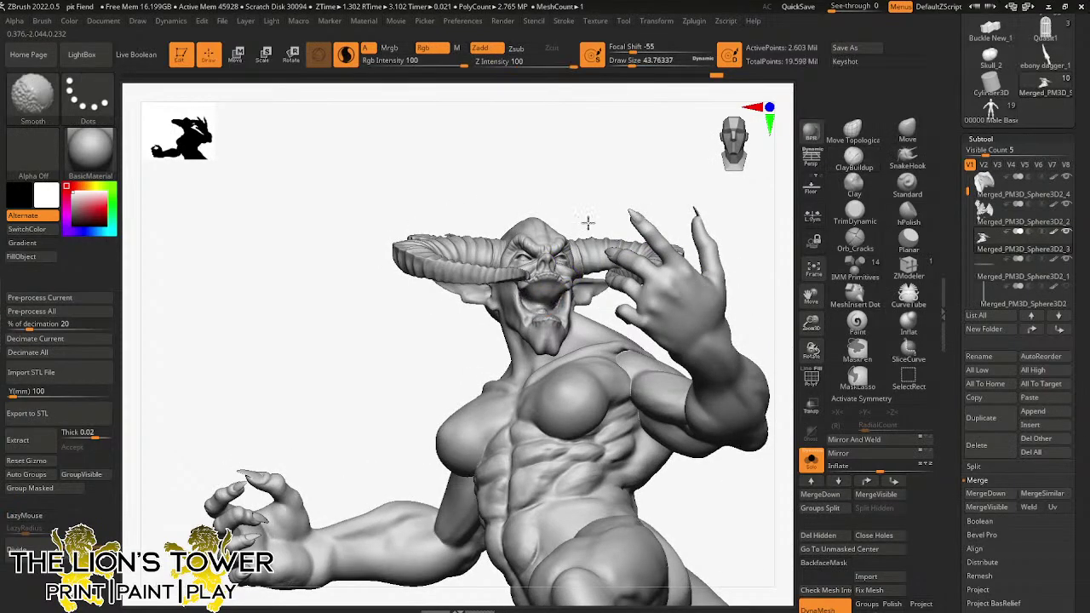
key("b")
left_click(755, 164)
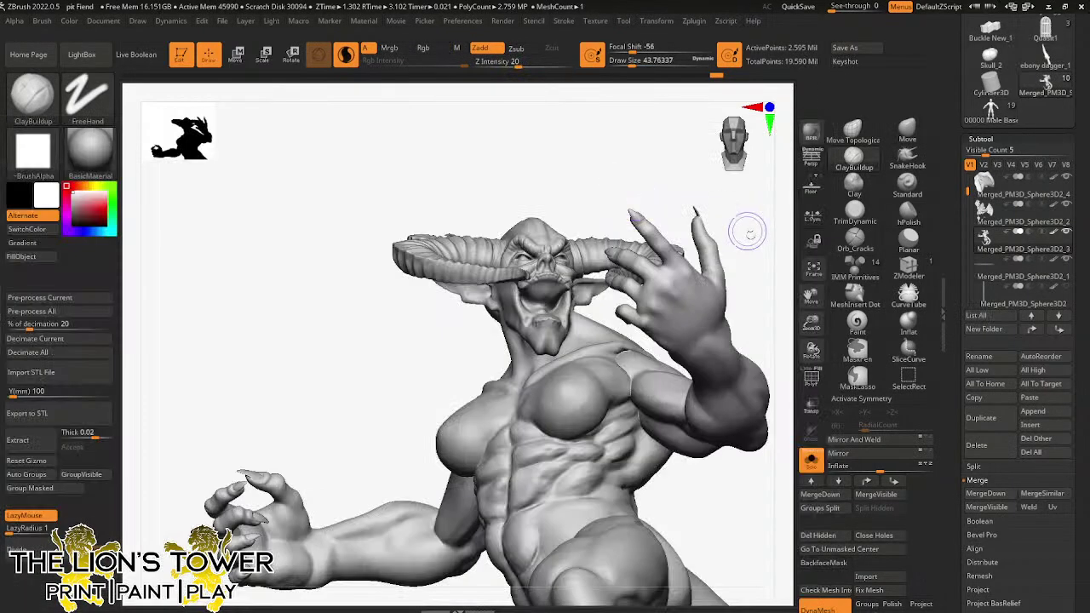
- Set the draw size to 23.31, then sculpt and smooth the inner cheeks and corners of the open mouth
right_click_drag(747, 231, 657, 93)
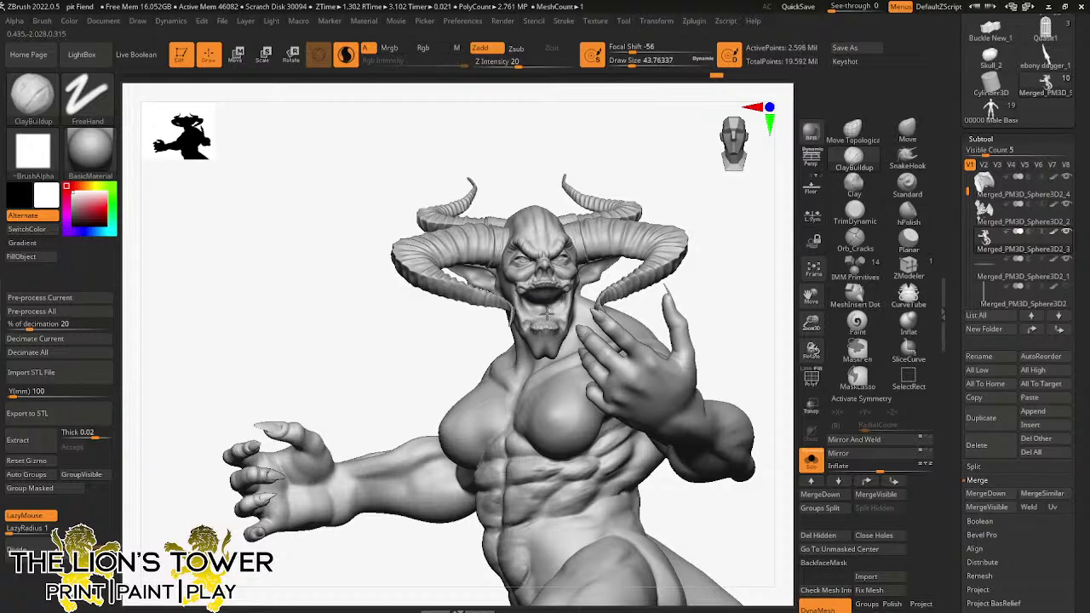
right_click_drag(585, 191, 545, 158)
mouse_move(553, 227)
right_mouse_down()
mouse_move(601, 154)
mouse_move(562, 286)
right_mouse_up()
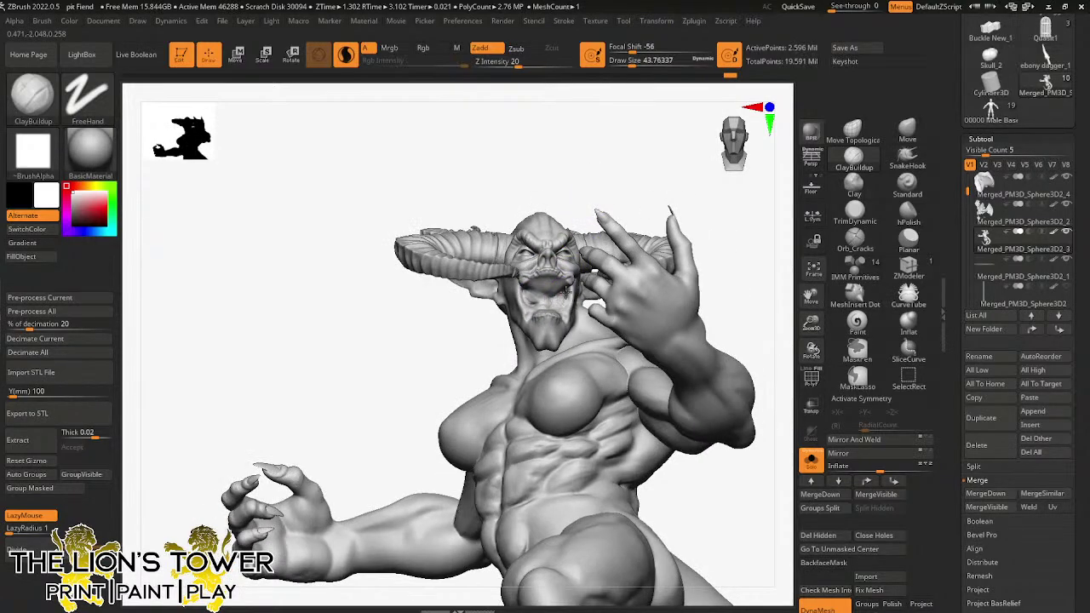
key("shift")
key("shift")
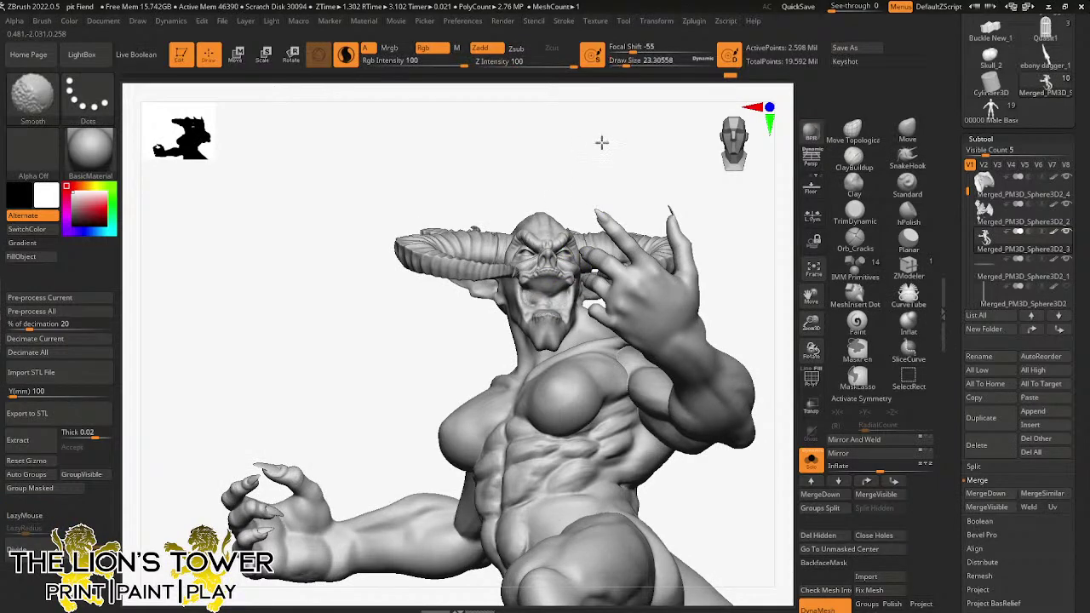
right_click_drag(601, 142, 553, 290)
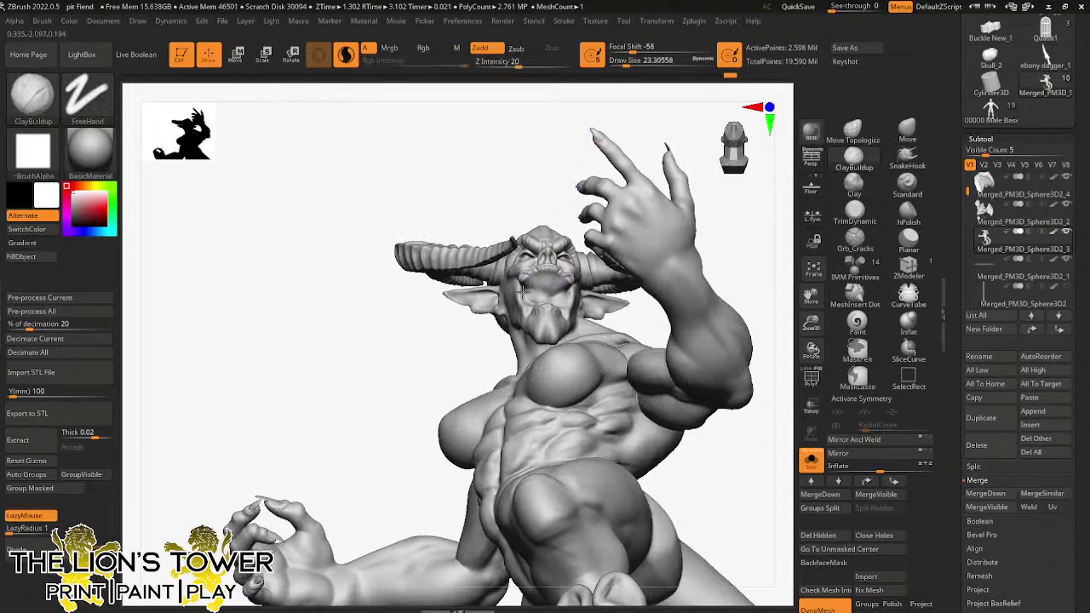
left_click_drag(542, 298, 552, 295, "shift")
left_click_drag(572, 158, 555, 236)
left_click_drag(547, 294, 551, 305, "shift")
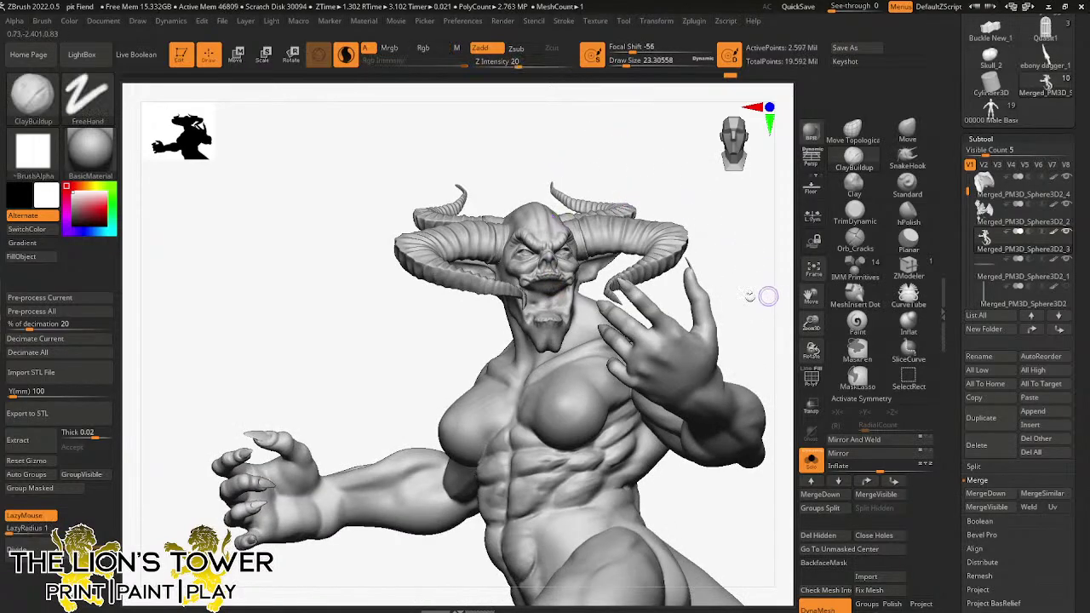
- Isolate the head, then build up and smooth the flesh between the upper and lower jaws
left_click_drag(450, 143, 617, 361, "ctrl+shift")
left_click_drag(628, 288, 704, 274)
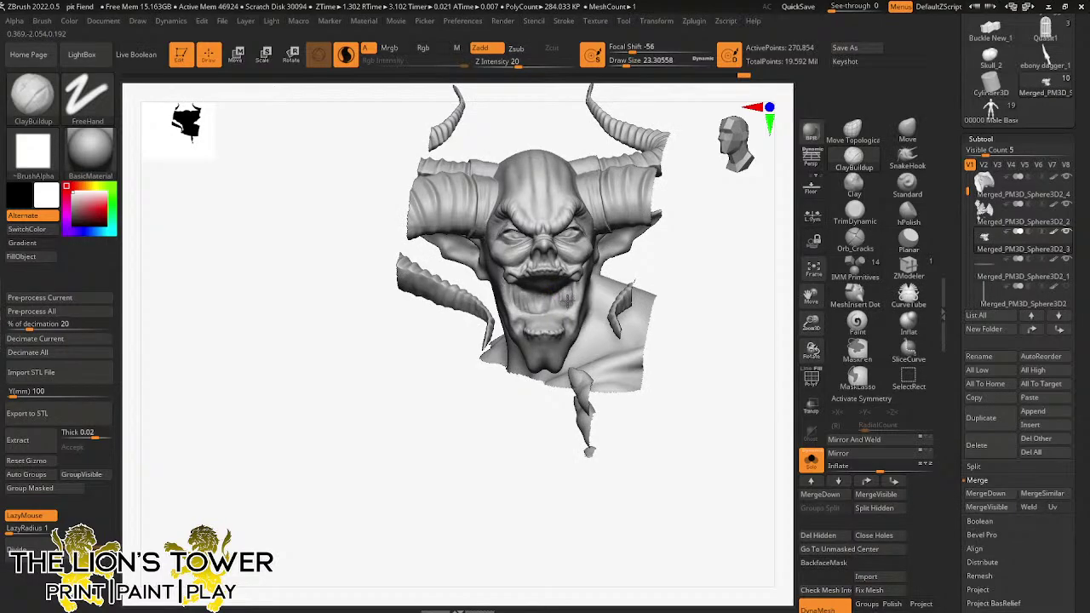
key("shift")
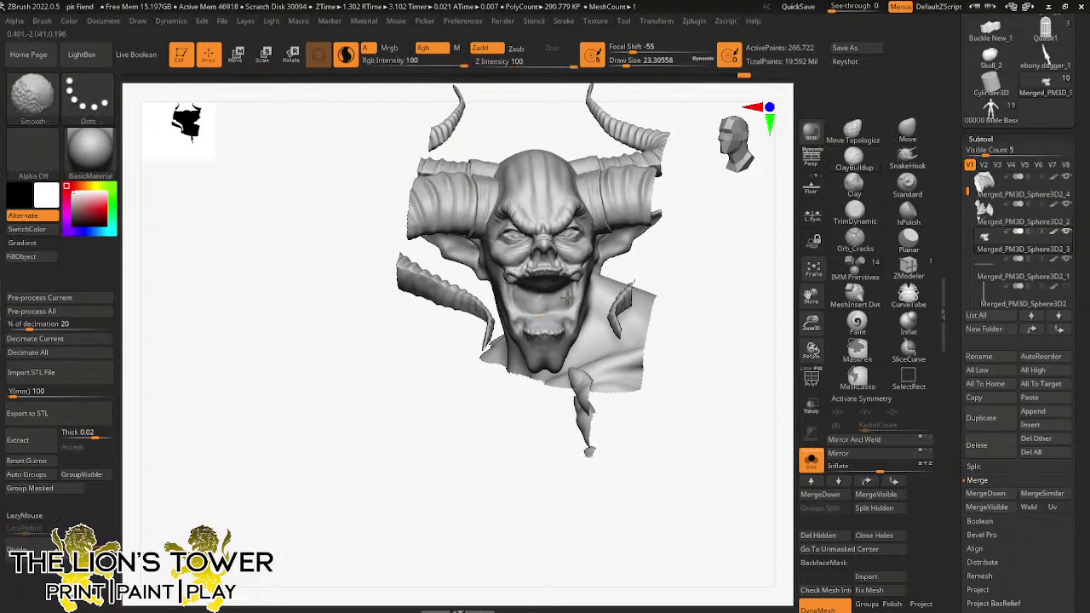
mouse_move(566, 296)
right_mouse_down()
mouse_move(690, 231)
mouse_move(692, 212)
right_mouse_up()
mouse_move(537, 292)
left_mouse_down()
mouse_move(555, 285)
mouse_move(528, 291)
left_mouse_up()
- Set the draw size to 30.7, build up and smooth the inside of the open mouth, and unhide the body
left_click(628, 64)
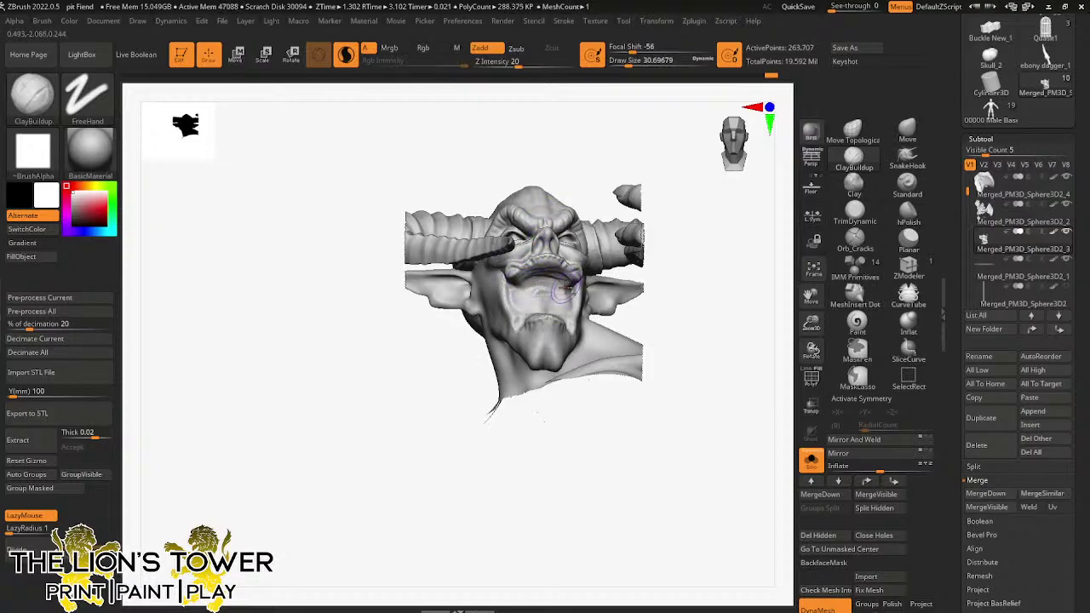
key("shift")
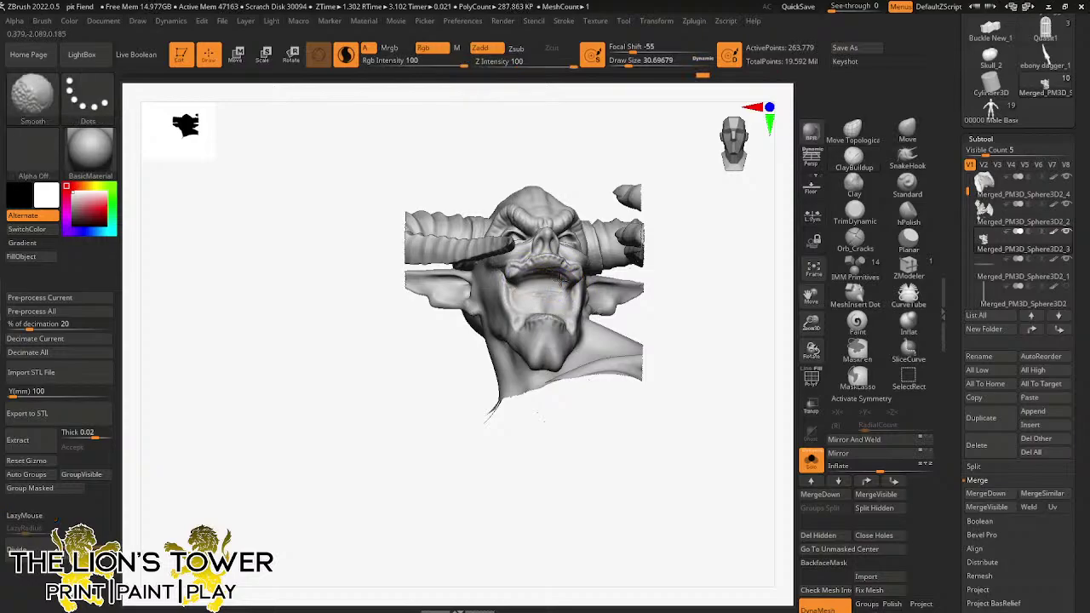
left_click_drag(698, 243, 735, 324)
key("ctrl+shift")
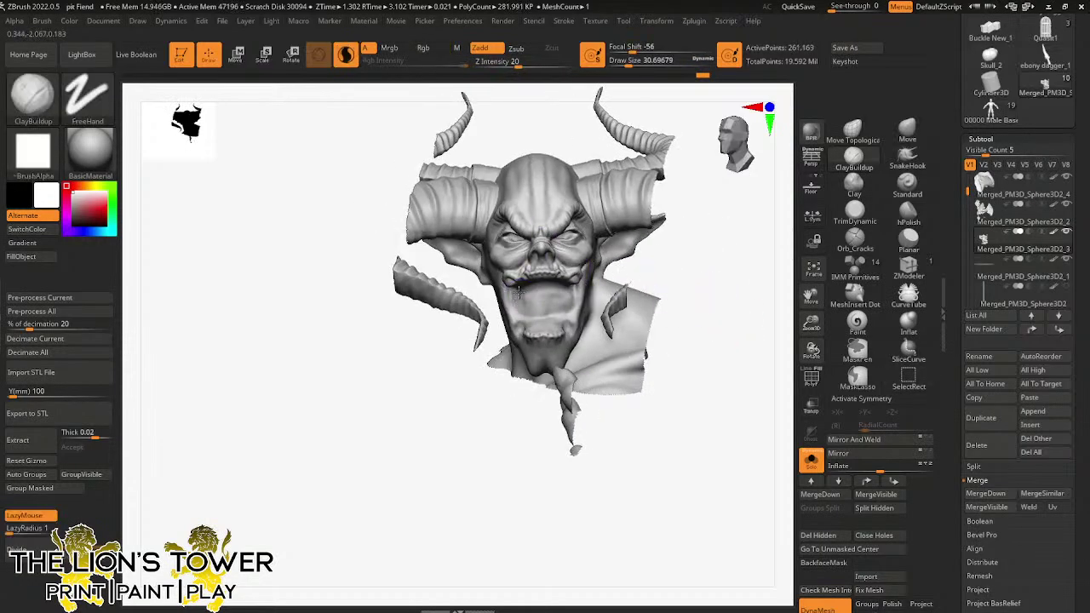
left_click_drag(559, 308, 568, 304)
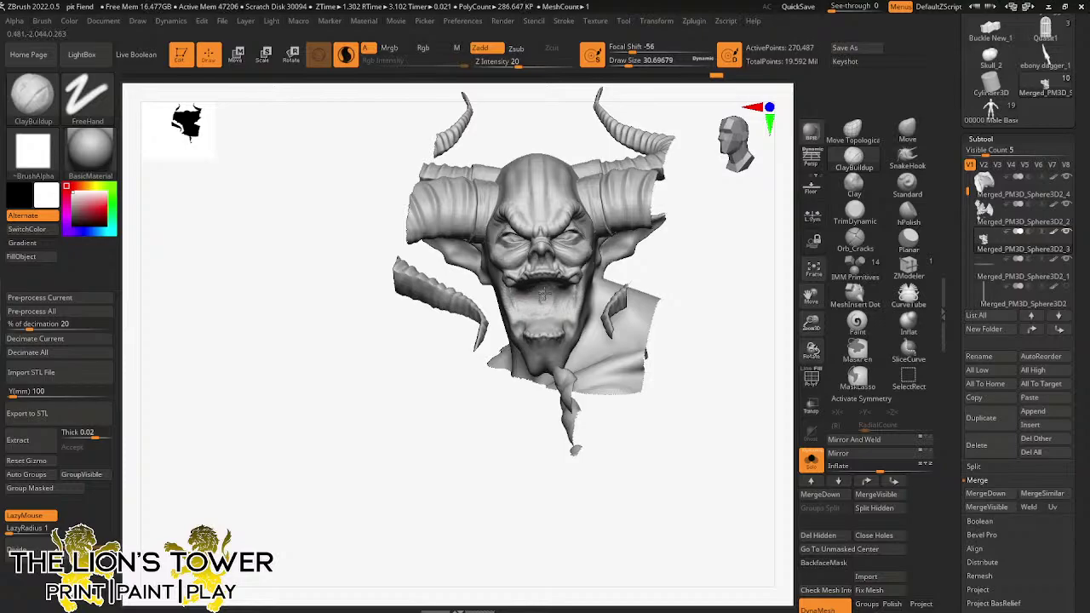
key("shift")
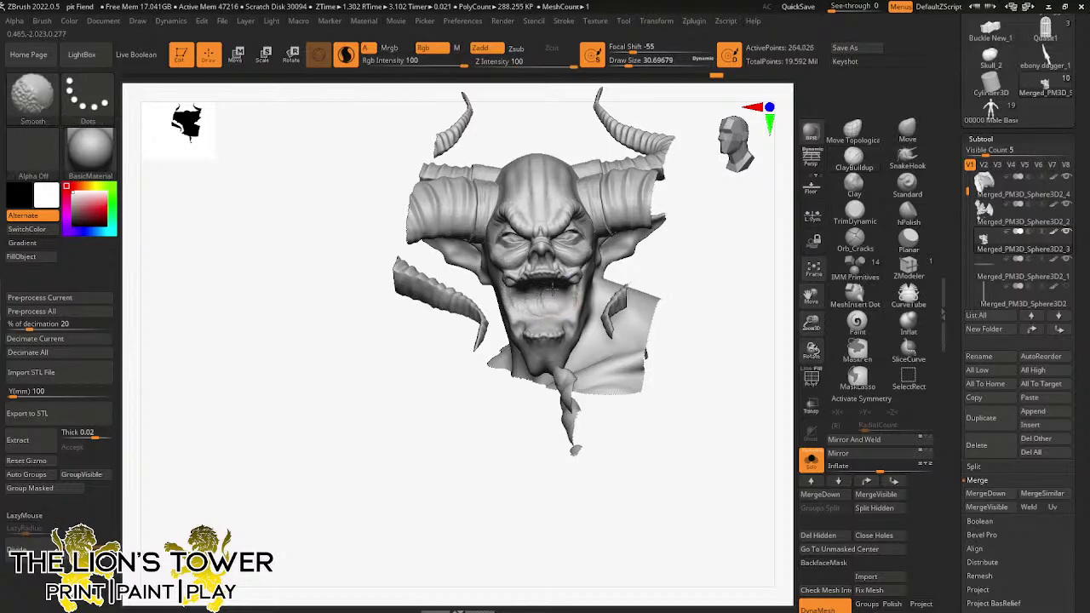
mouse_move(725, 307)
left_mouse_down()
mouse_move(805, 300)
mouse_move(732, 298)
mouse_move(792, 309)
left_mouse_up()
left_click(749, 275, "ctrl+shift")
key("ctrl+shift")
left_click_drag(495, 128, 658, 273, "ctrl+shift")
left_click(729, 255, "ctrl+shift")
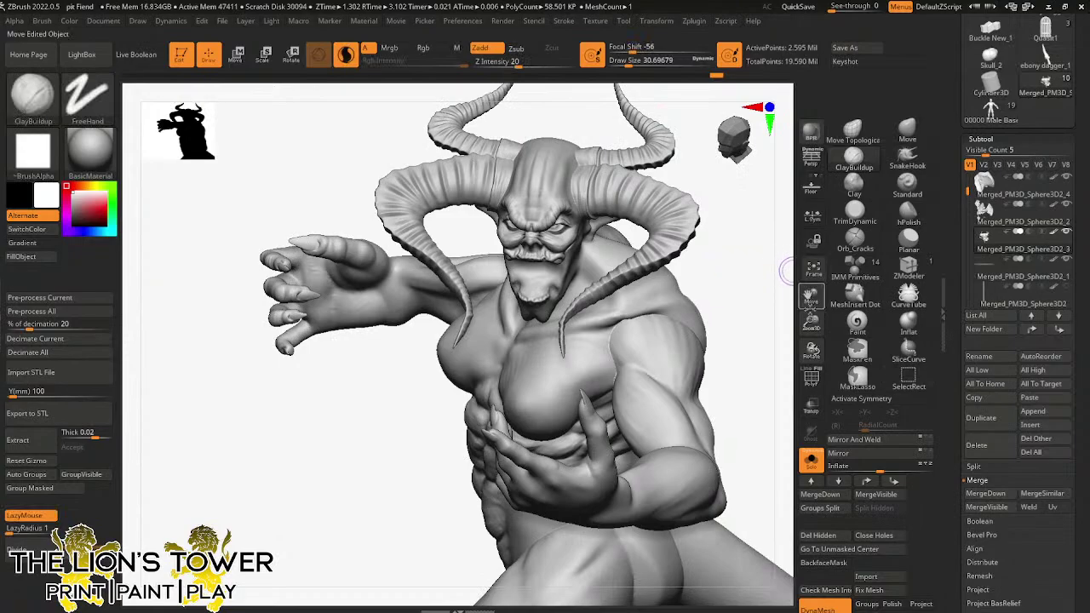
- Isolate the shoulder and chest, and smooth the folds along the collarbone and front of the shoulder
mouse_move(784, 277)
left_mouse_down("alt")
mouse_move(775, 324)
mouse_move(730, 311)
mouse_move(769, 287)
mouse_move(766, 236)
left_mouse_up("alt")
mouse_move(694, 236)
left_mouse_down("ctrl+shift")
mouse_move(644, 384)
mouse_move(644, 372)
mouse_move(621, 389)
left_mouse_up("ctrl+shift")
mouse_move(627, 252)
left_mouse_down("shift")
mouse_move(656, 243)
mouse_move(689, 269)
left_mouse_up("shift")
left_click_drag(598, 266, 593, 286, "shift")
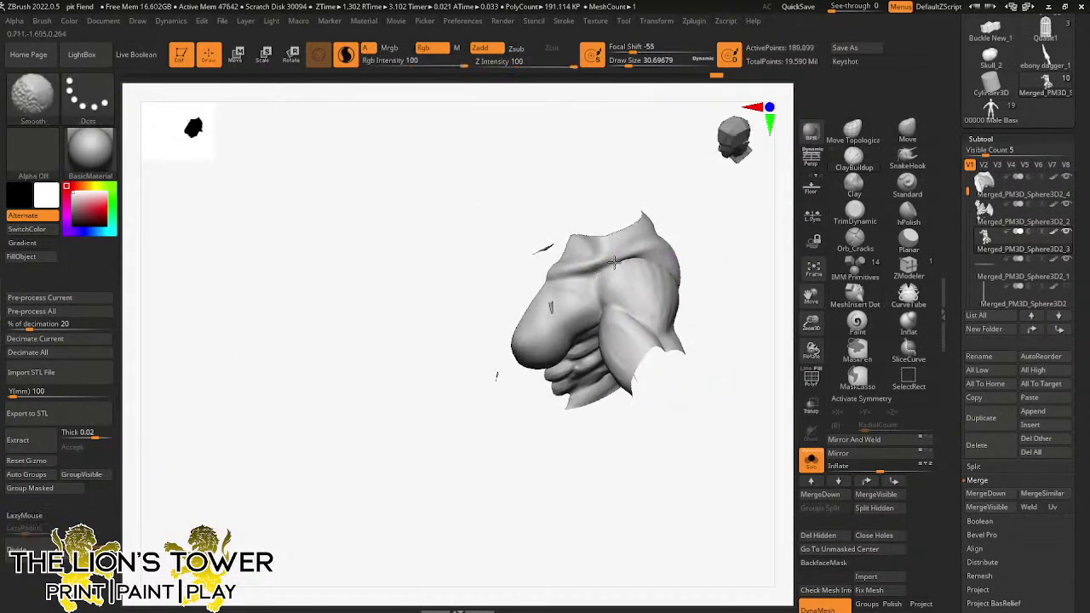
- Smooth the back of the shoulder, the armpit and the creases where the arm meets the chest
left_click_drag(718, 255, 634, 258)
left_click_drag(684, 290, 701, 214)
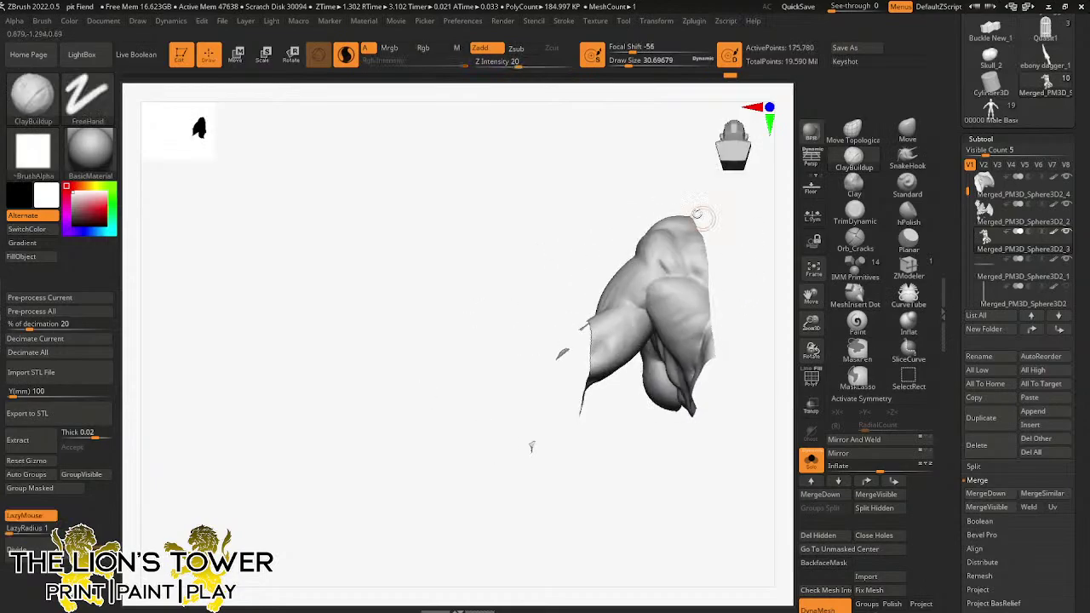
left_click_drag(649, 414, 657, 314)
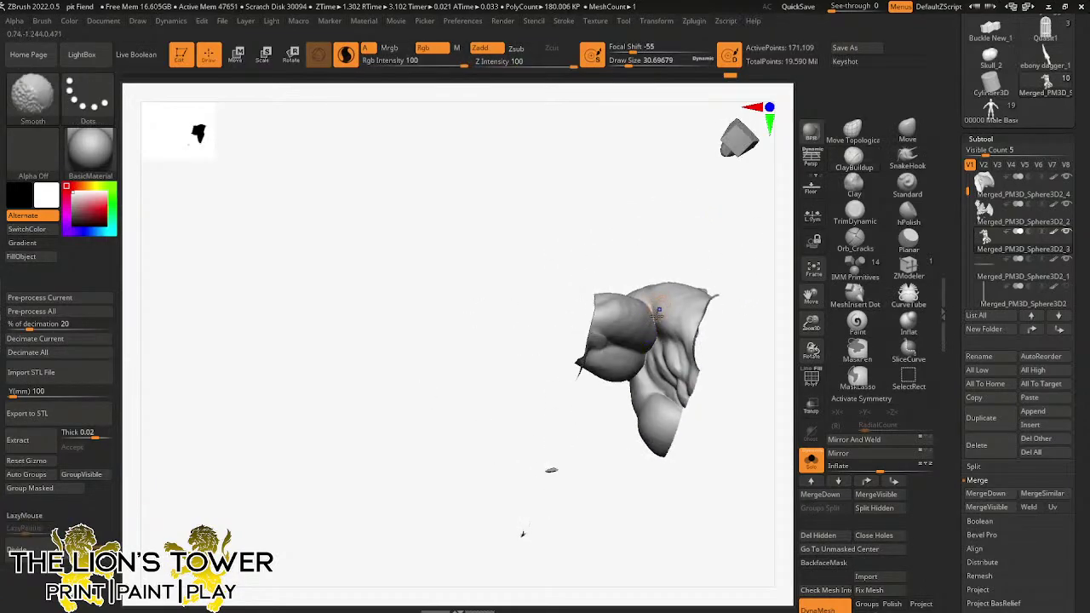
left_click_drag(636, 381, 636, 362)
mouse_move(669, 251)
left_mouse_down()
mouse_move(708, 206)
mouse_move(739, 193)
left_mouse_up()
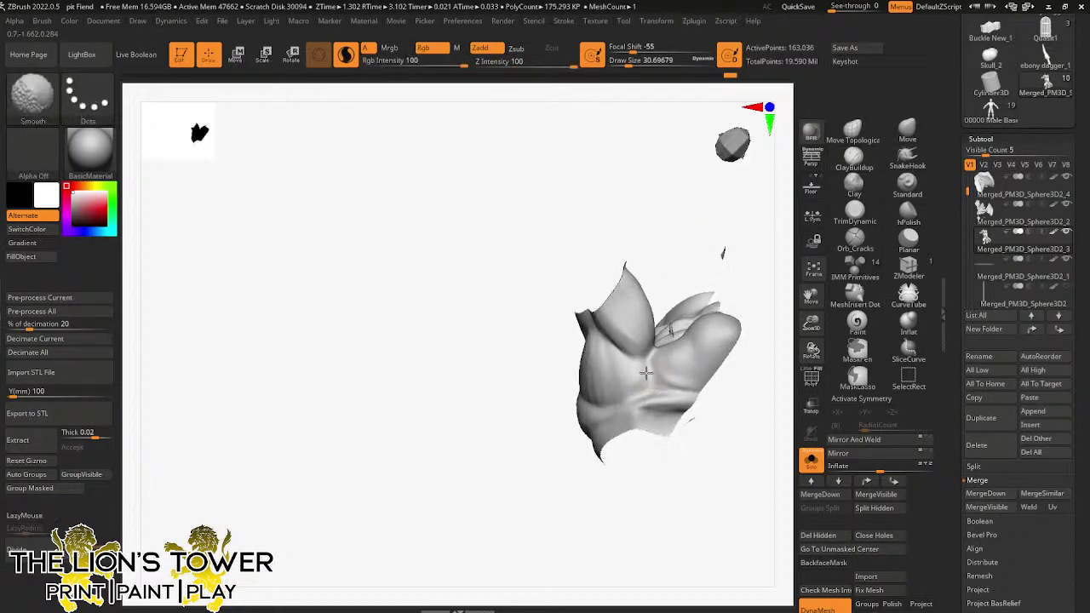
left_click_drag(623, 410, 602, 391, "shift")
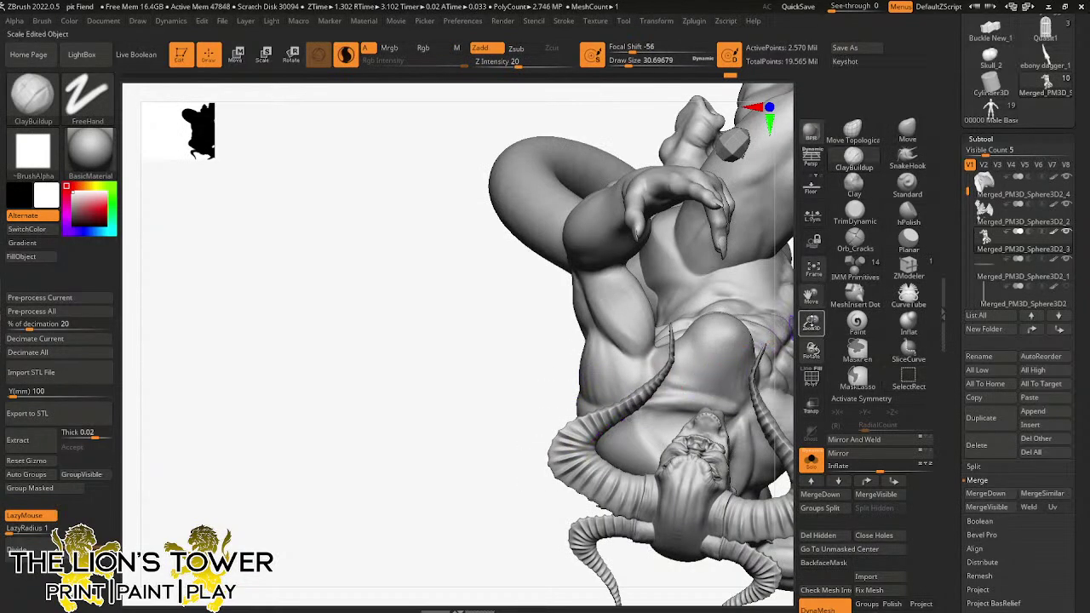
- Set the draw size to 21.62 and build up the flesh around the base of the thumb's claw with ClayBuildup
mouse_move(809, 318)
left_mouse_down()
mouse_move(721, 319)
mouse_move(751, 213)
mouse_move(724, 255)
mouse_move(686, 281)
mouse_move(811, 336)
mouse_move(801, 351)
left_mouse_up()
left_click_drag(733, 203, 703, 236)
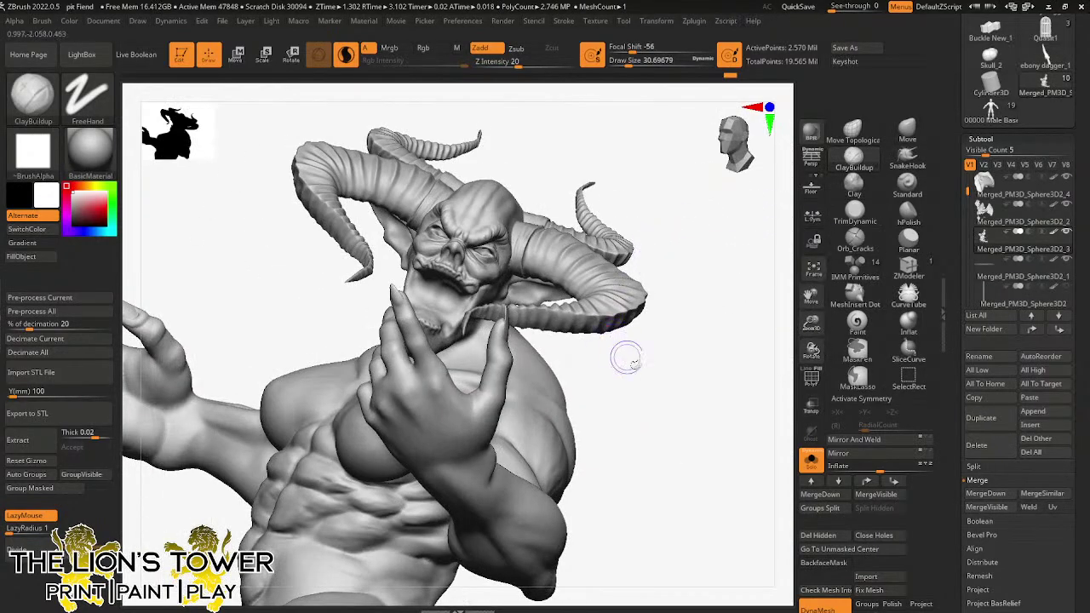
left_click_drag(625, 358, 606, 368)
left_click_drag(809, 294, 908, 265)
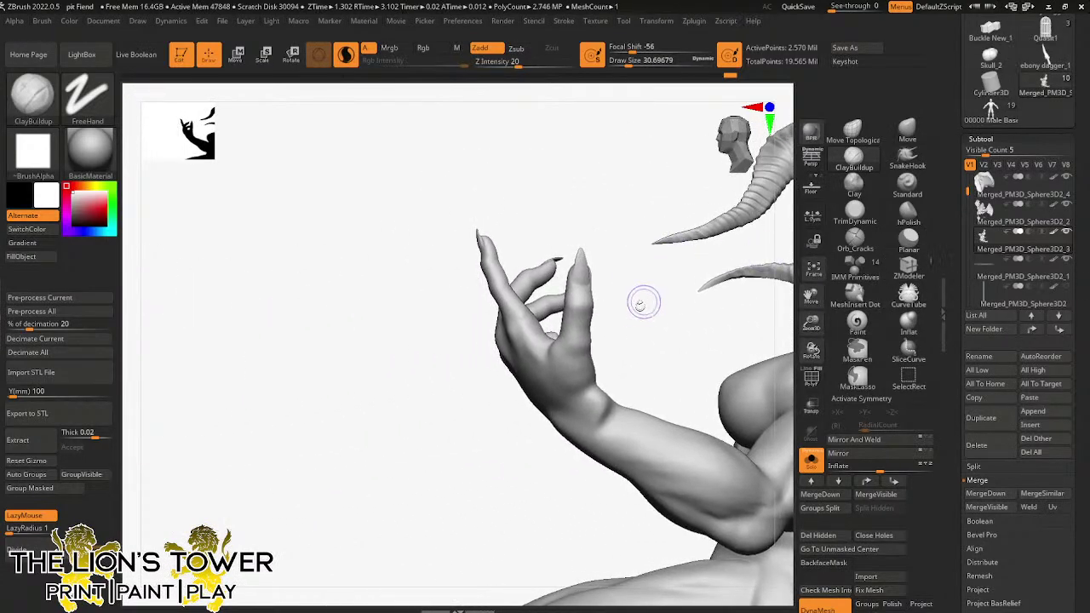
left_click_drag(642, 303, 588, 285)
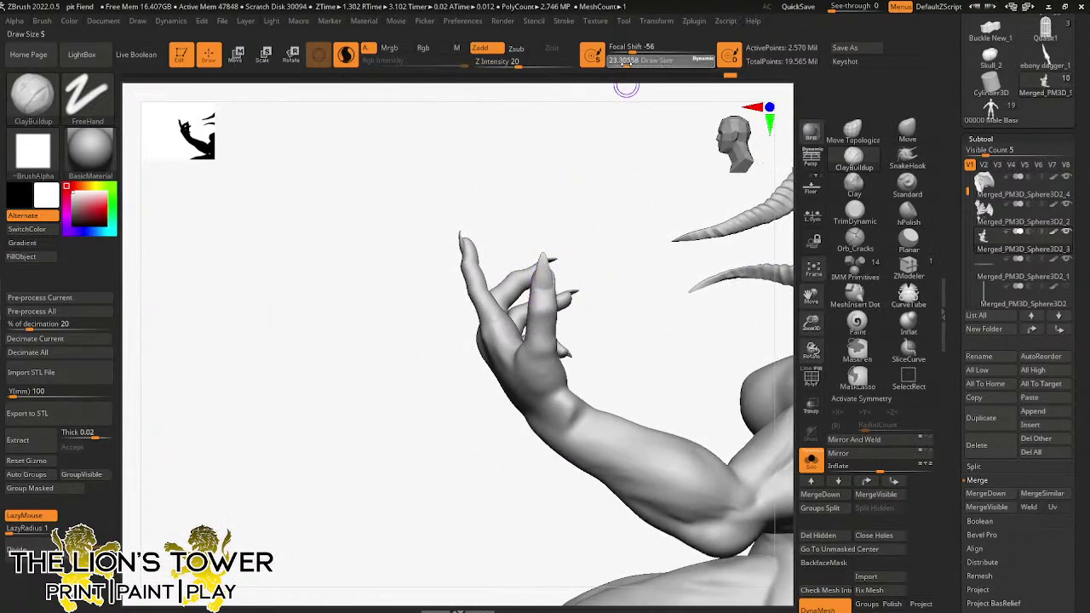
left_click(625, 62)
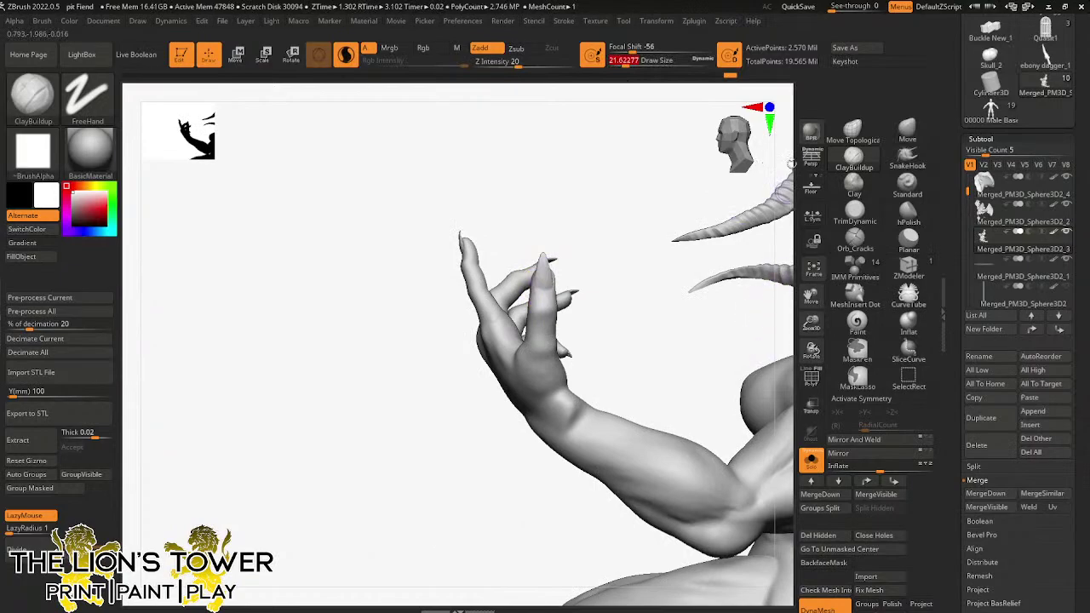
left_click_drag(811, 323, 813, 349)
left_click_drag(810, 295, 867, 354)
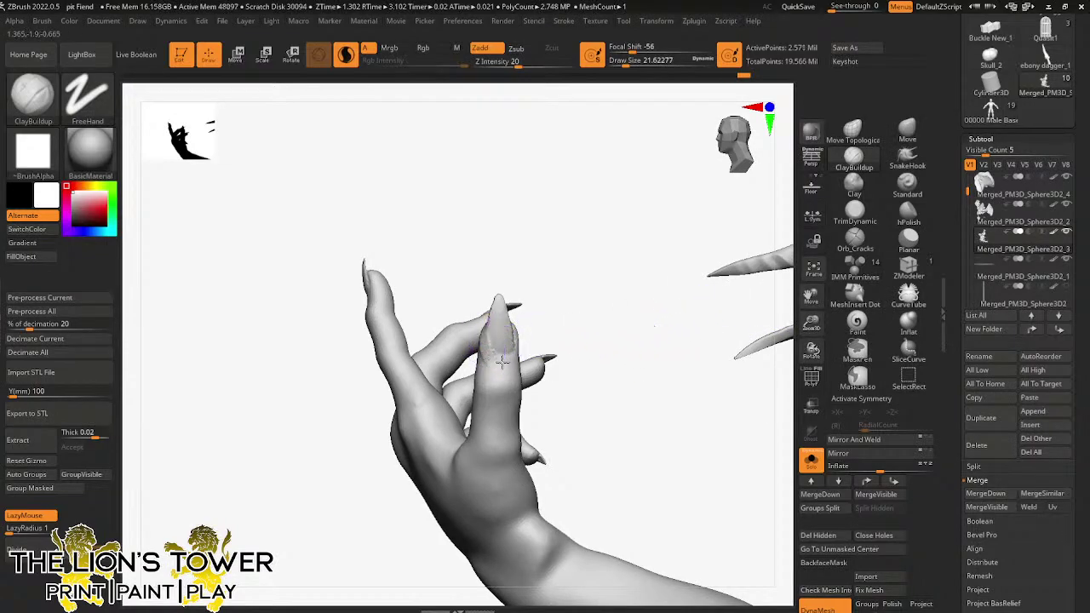
- Isolate the hand and sculpt the claw edge and the skin folds over the thumb's joint
mouse_move(300, 218)
left_mouse_down("ctrl+shift")
mouse_move(375, 389)
mouse_move(642, 579)
left_mouse_up("ctrl+shift")
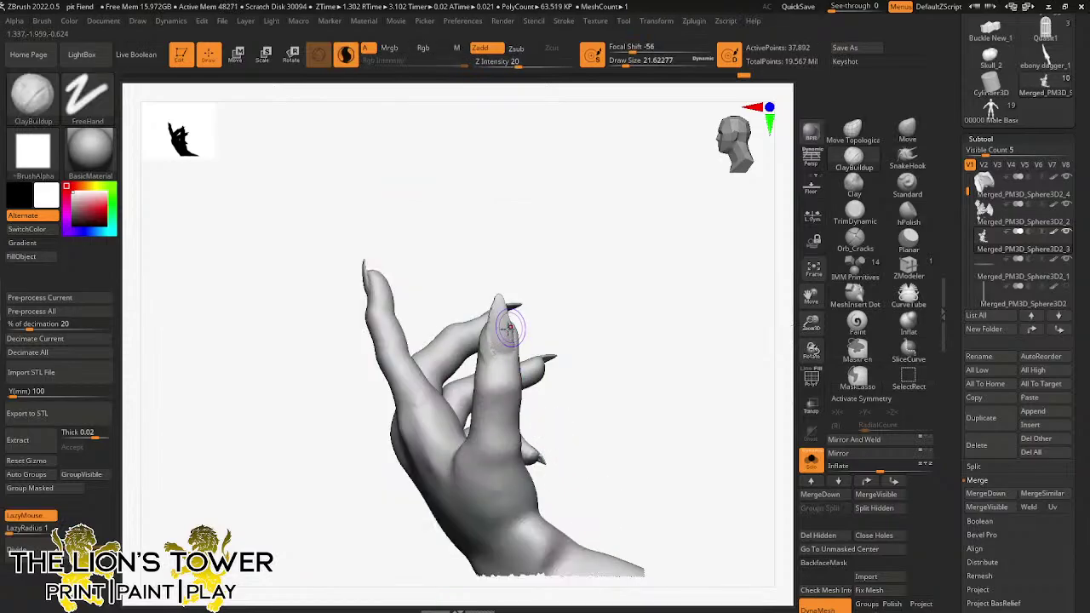
left_click_drag(558, 308, 630, 311)
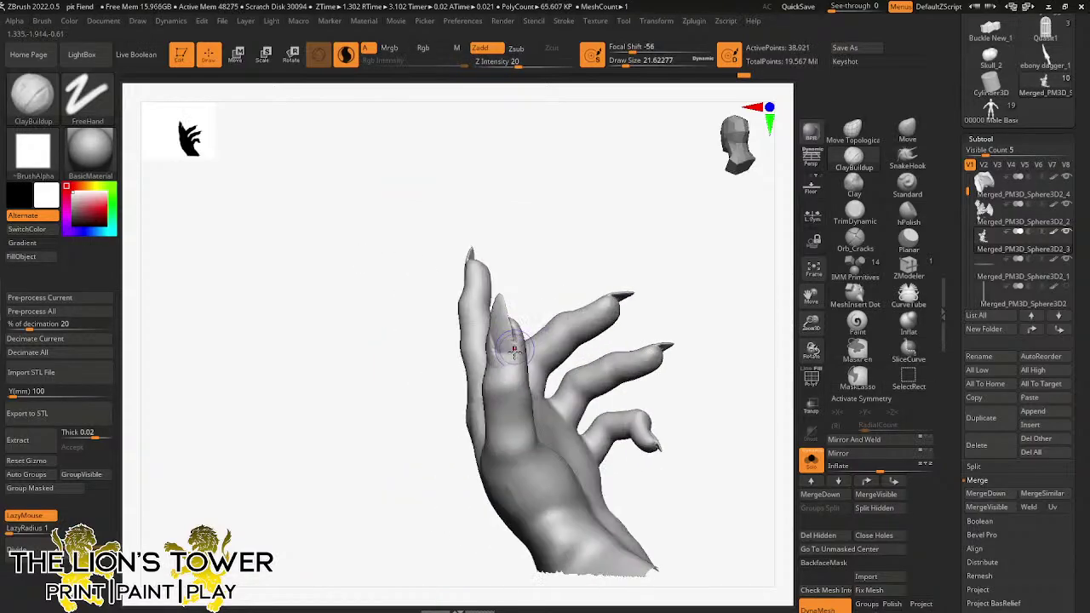
right_click_drag(509, 363, 535, 287)
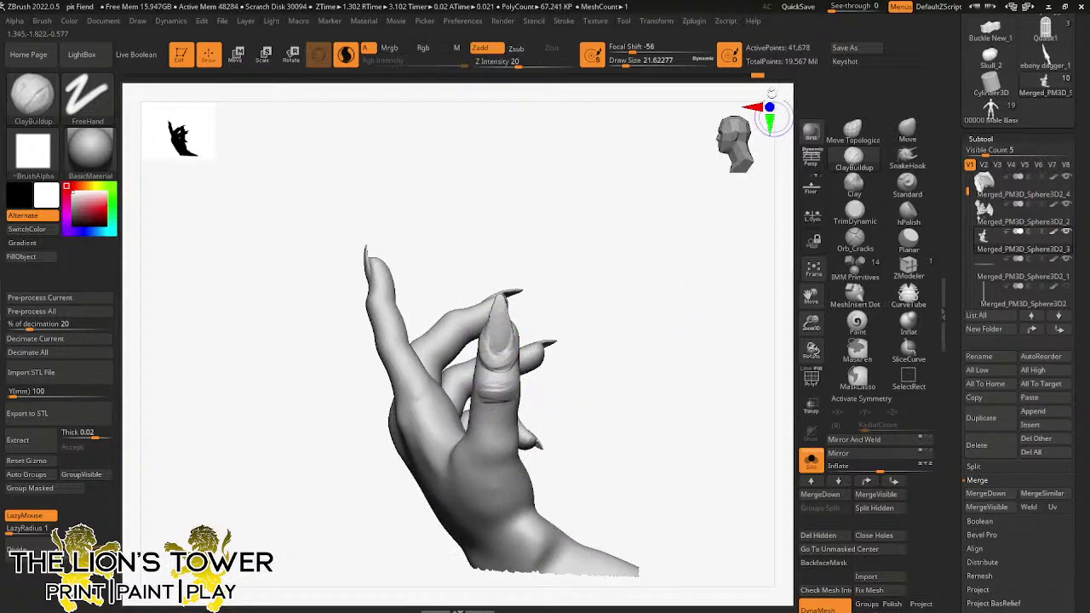
- Set the draw size to 28.75, then build up and smooth the knuckle at the base of the thumb
left_click_drag(625, 66, 628, 66)
mouse_move(634, 213)
left_mouse_down()
mouse_move(736, 235)
mouse_move(527, 345)
left_mouse_up()
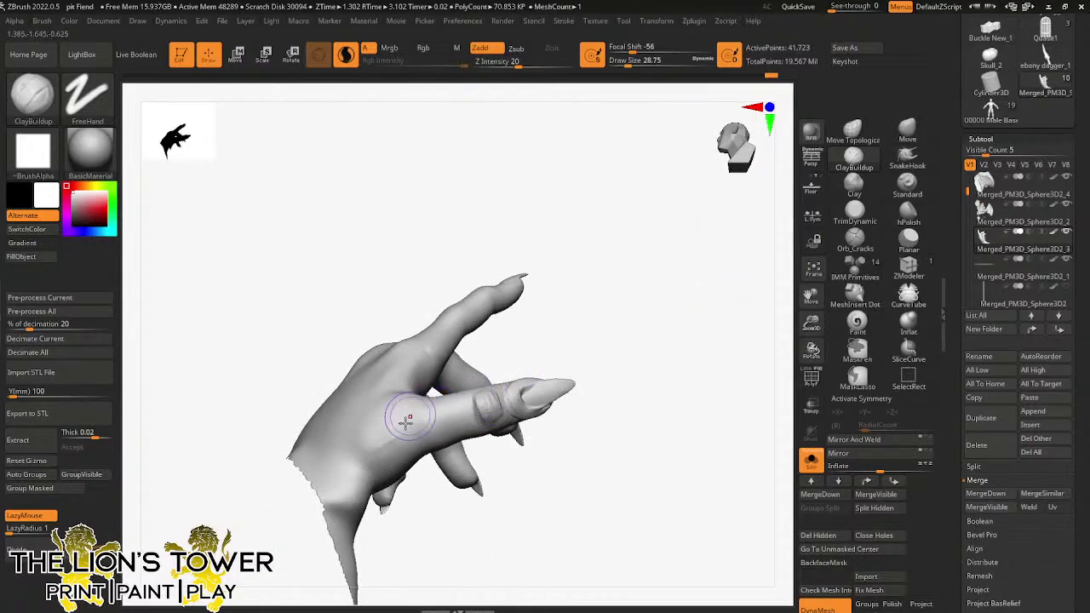
key("shift")
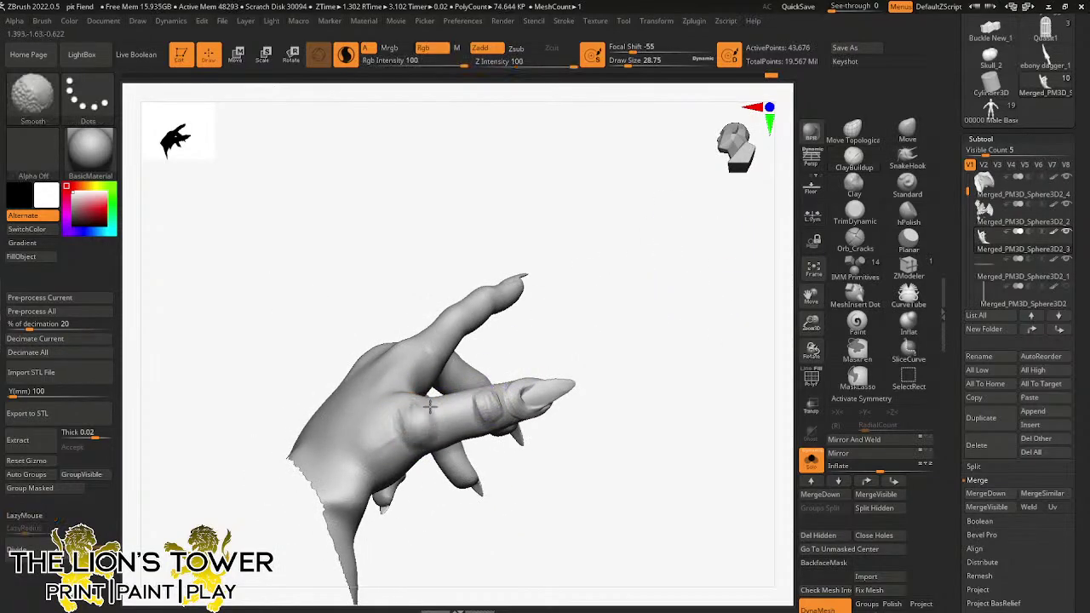
left_click_drag(509, 317, 511, 349)
left_click_drag(518, 289, 486, 323)
left_click_drag(479, 377, 473, 390, "shift")
- Build up raised knuckles across the back of the hand at the base of the four fingers
left_click_drag(455, 343, 396, 348)
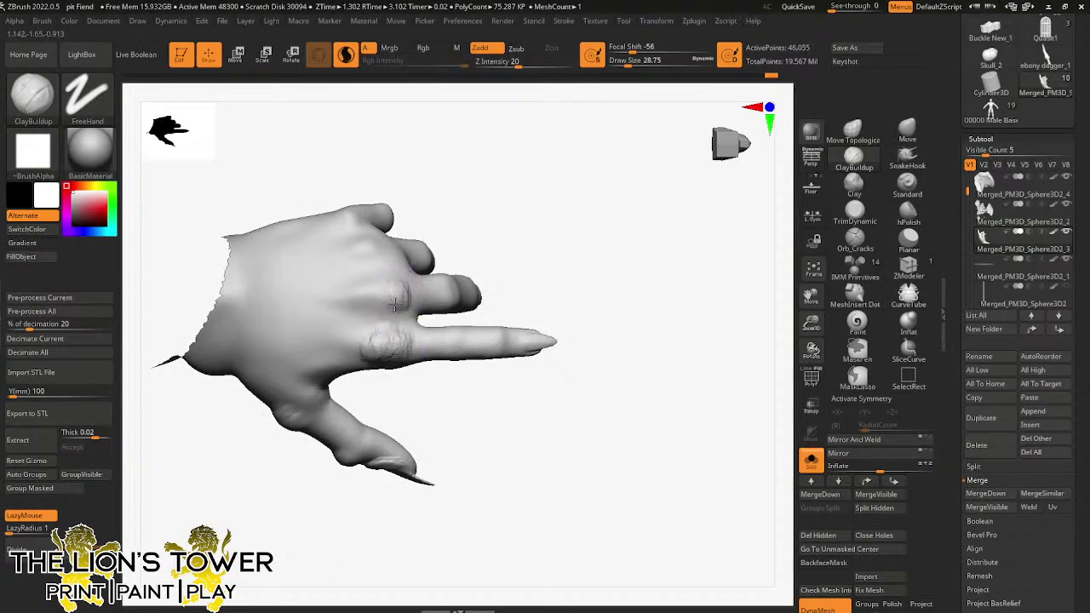
mouse_move(393, 304)
left_mouse_down()
mouse_move(379, 295)
mouse_move(390, 295)
left_mouse_up()
left_click_drag(453, 207, 445, 243)
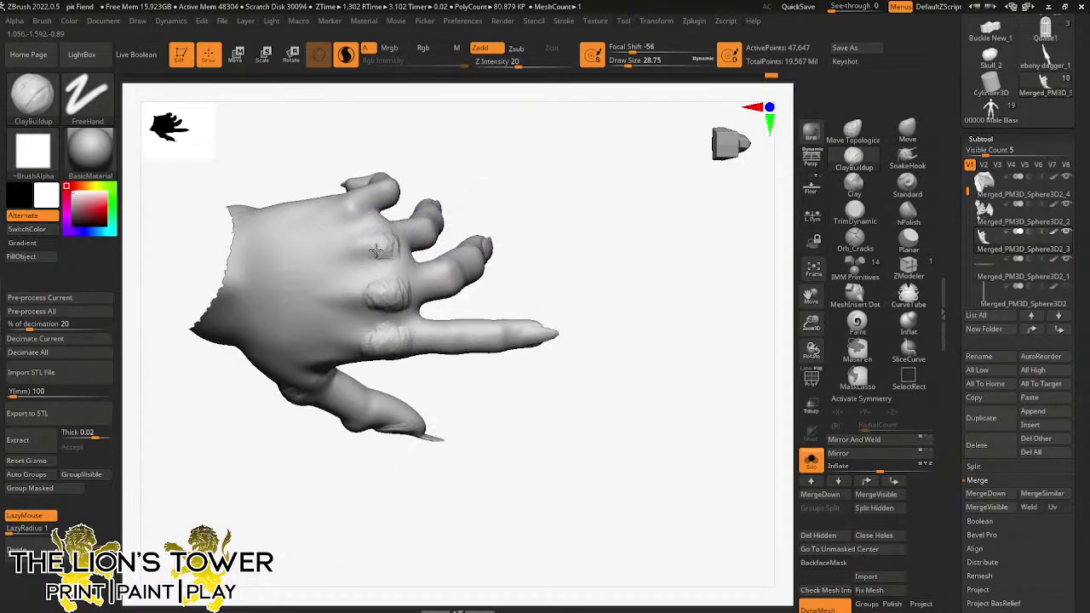
left_click_drag(376, 250, 355, 204)
mouse_move(538, 133)
left_mouse_down()
mouse_move(576, 180)
mouse_move(586, 161)
left_mouse_up()
- Set the draw size to 16.97 and build up the joints of the ring, middle and index fingers
left_click_drag(627, 63, 622, 63)
left_click_drag(607, 139, 599, 175)
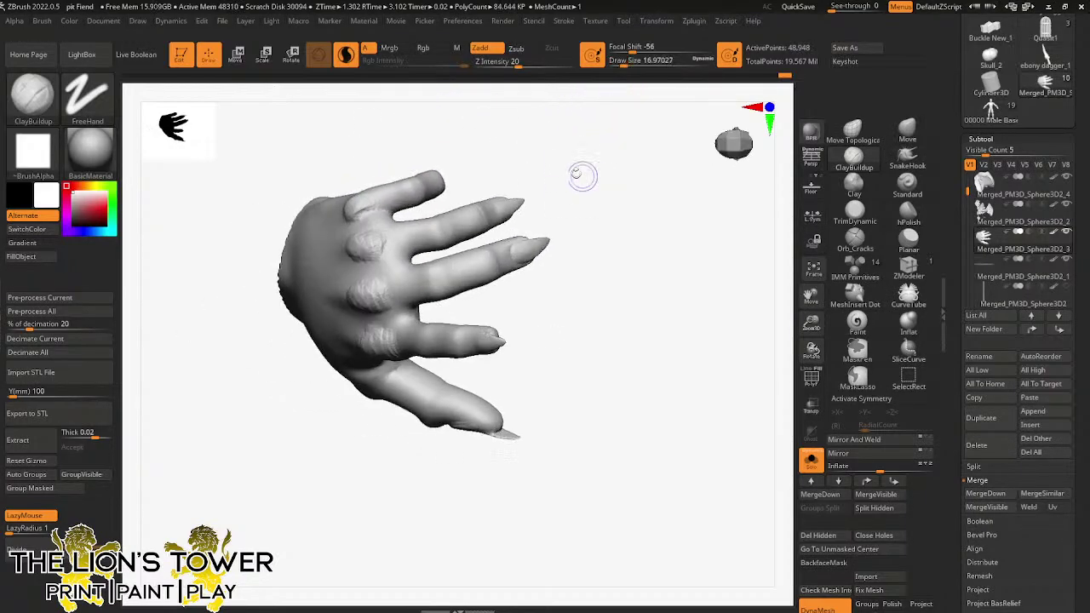
left_click_drag(442, 241, 444, 223)
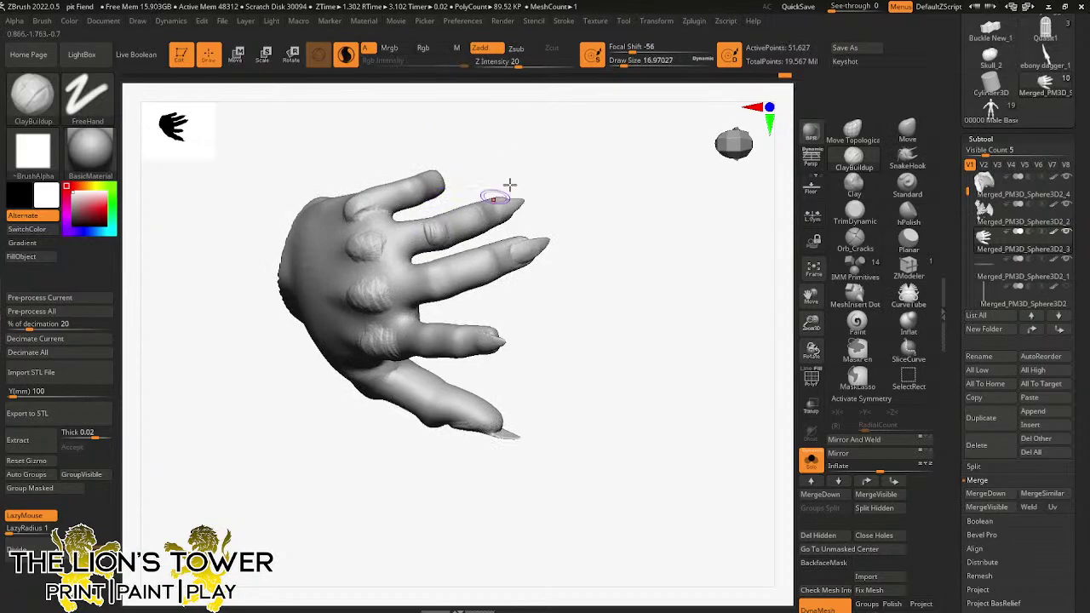
left_click_drag(508, 185, 501, 188)
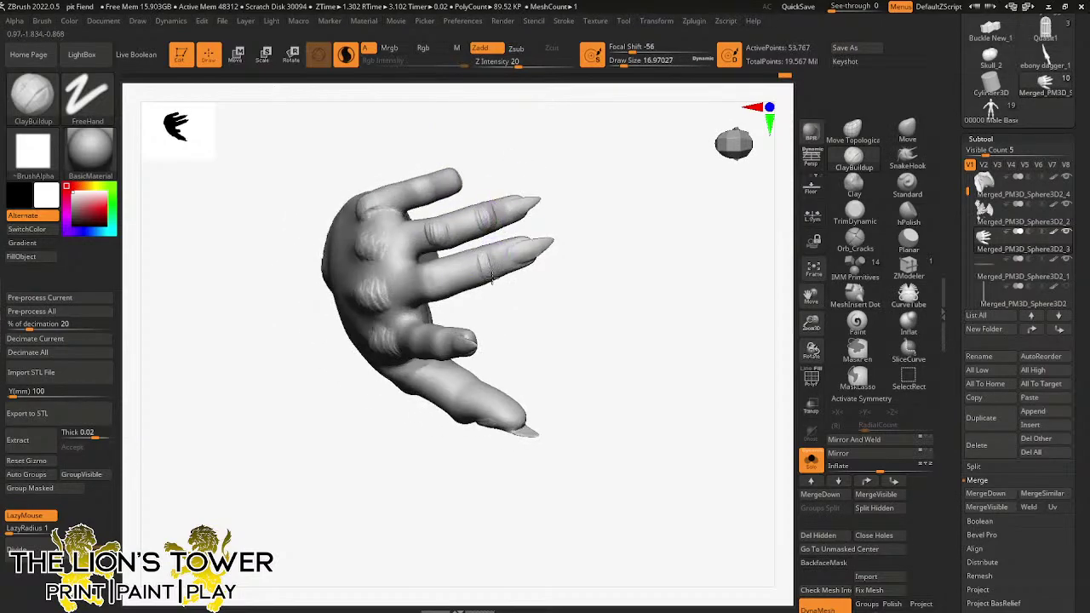
left_click_drag(491, 271, 498, 259)
mouse_move(430, 296)
left_mouse_down()
mouse_move(418, 290)
mouse_move(443, 309)
left_mouse_up()
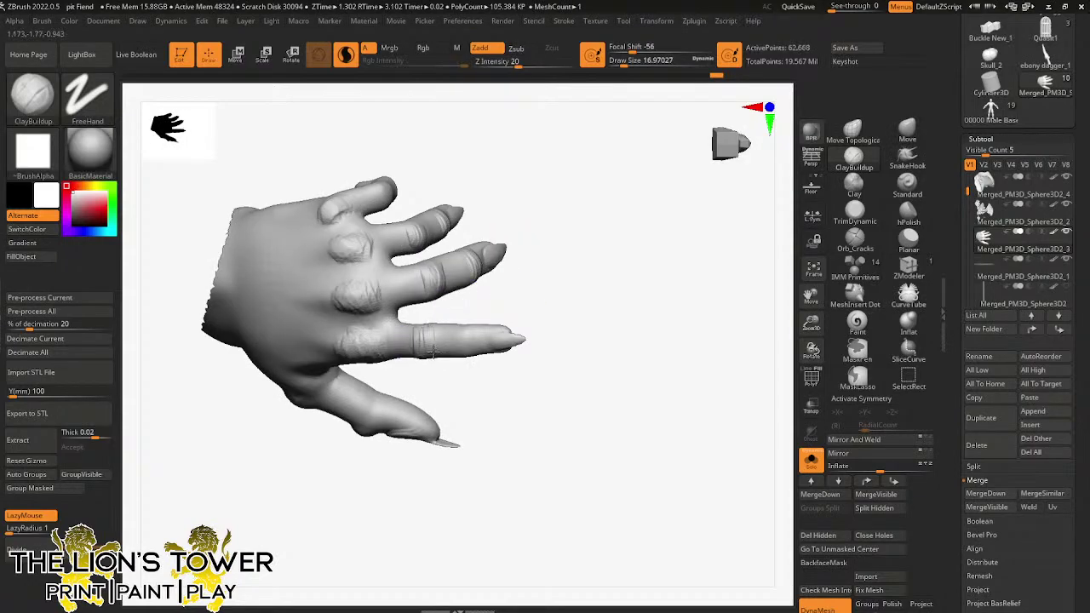
left_click_drag(433, 353, 463, 331)
- Build up the little finger's joints, then smooth the strokes on the outer fingers
right_click_drag(470, 341, 458, 143)
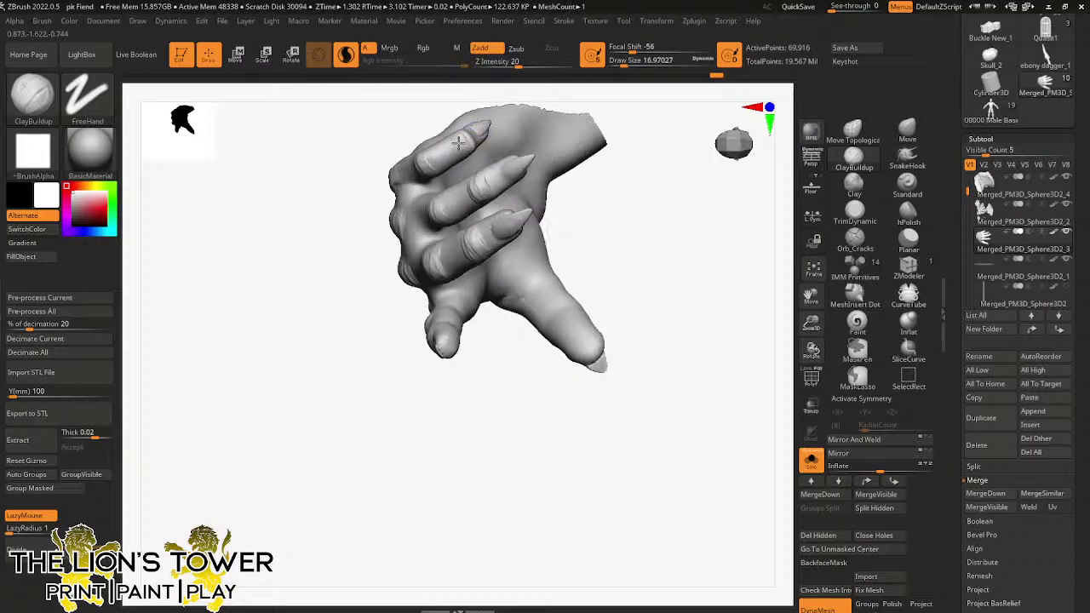
right_click_drag(539, 149, 545, 195)
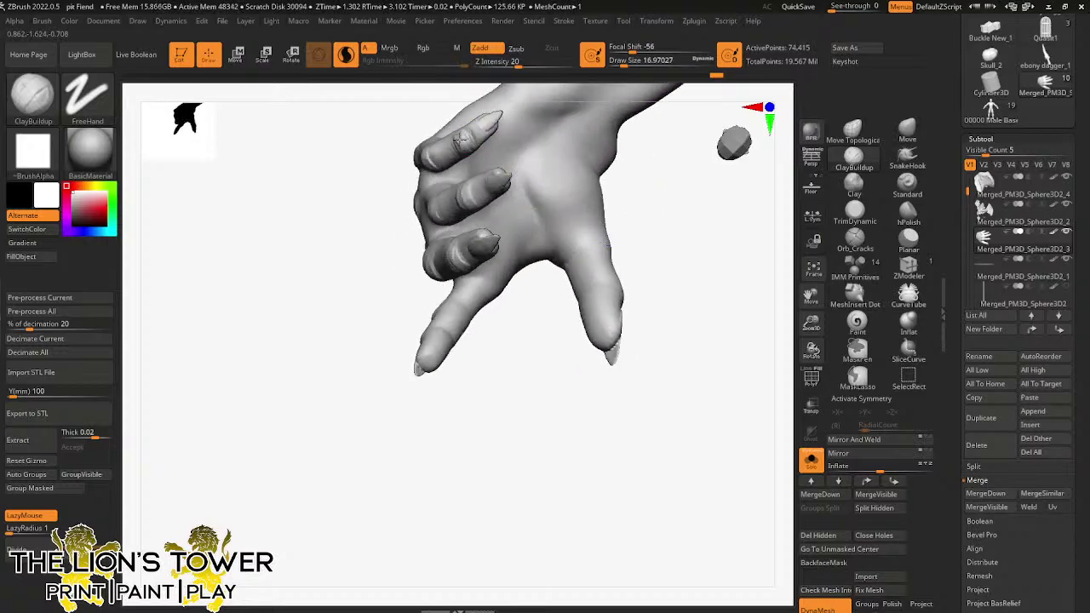
left_click_drag(460, 139, 472, 131)
left_click_drag(470, 134, 464, 166, "shift")
right_click_drag(520, 374, 587, 368)
left_click_drag(452, 164, 431, 148, "shift")
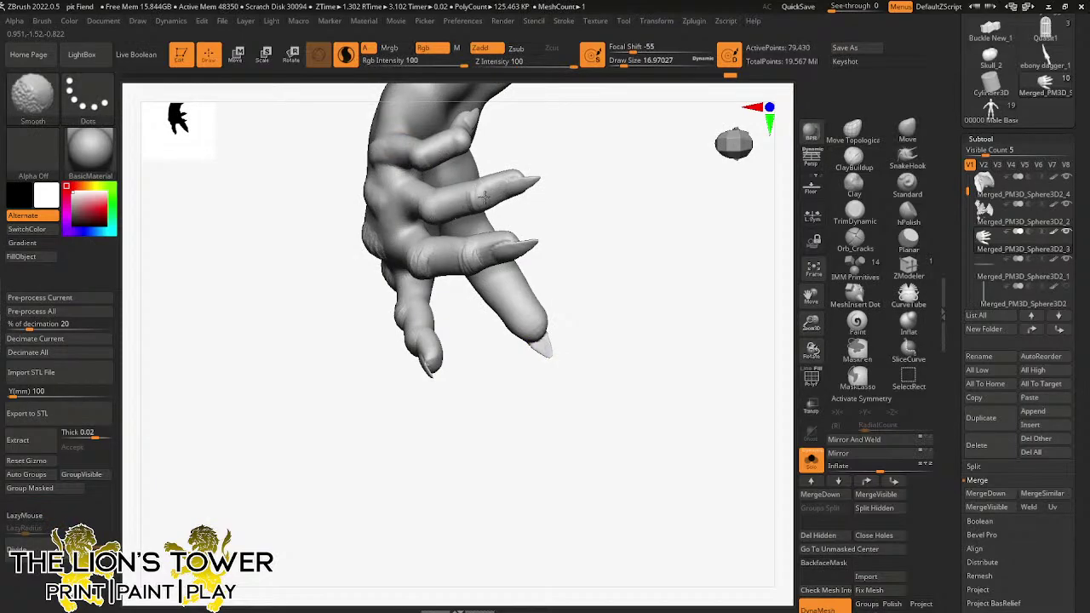
- Smooth the knuckles on the back of the hand and the joints along the index finger
right_click_drag(482, 198, 360, 260)
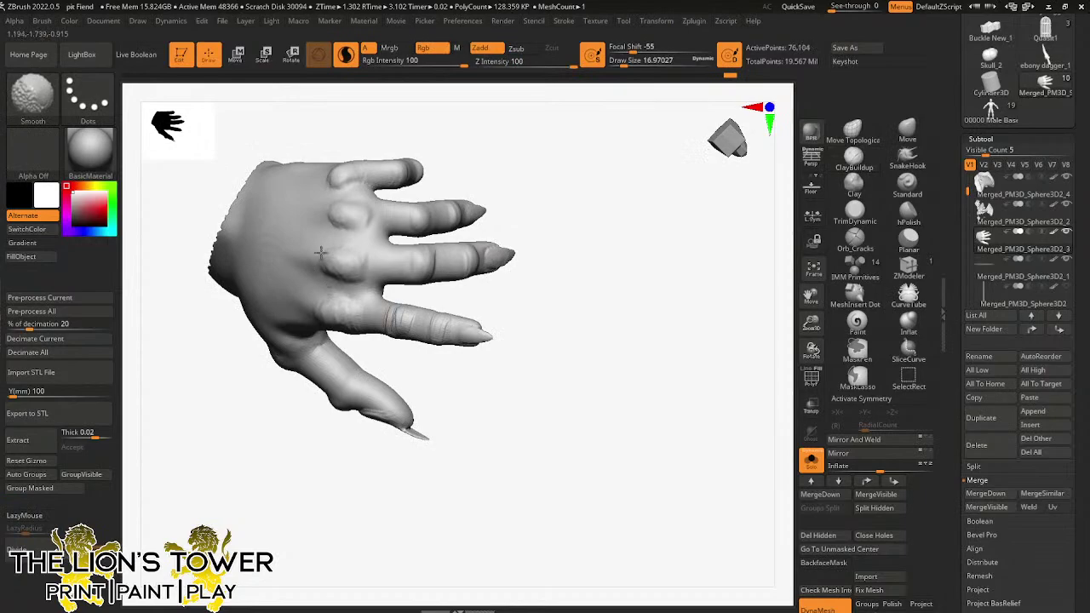
right_click_drag(326, 205, 390, 325)
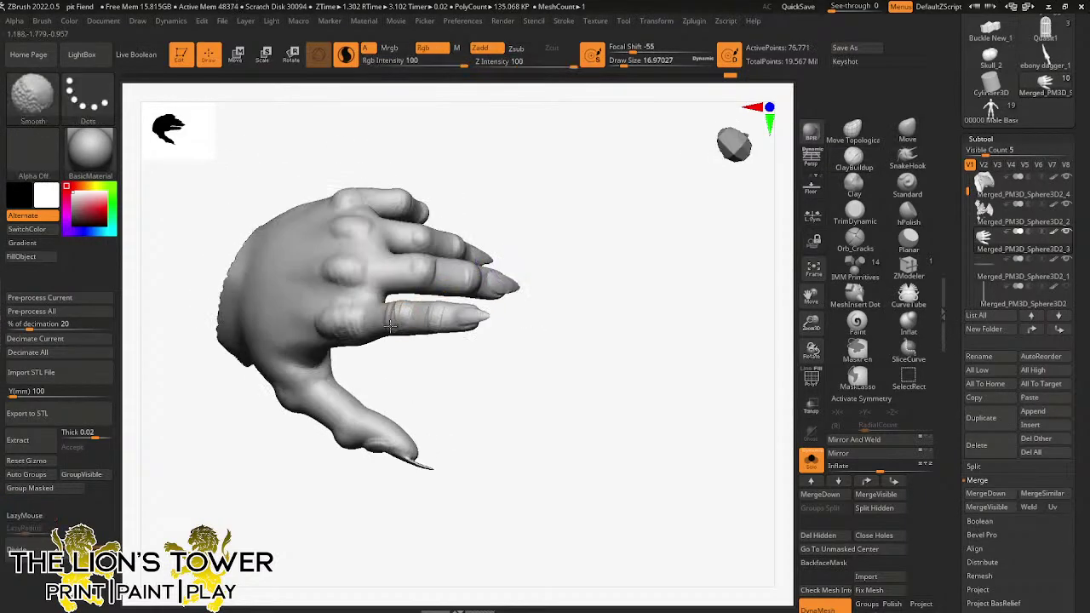
right_click_drag(451, 351, 555, 282)
right_click_drag(543, 459, 496, 301)
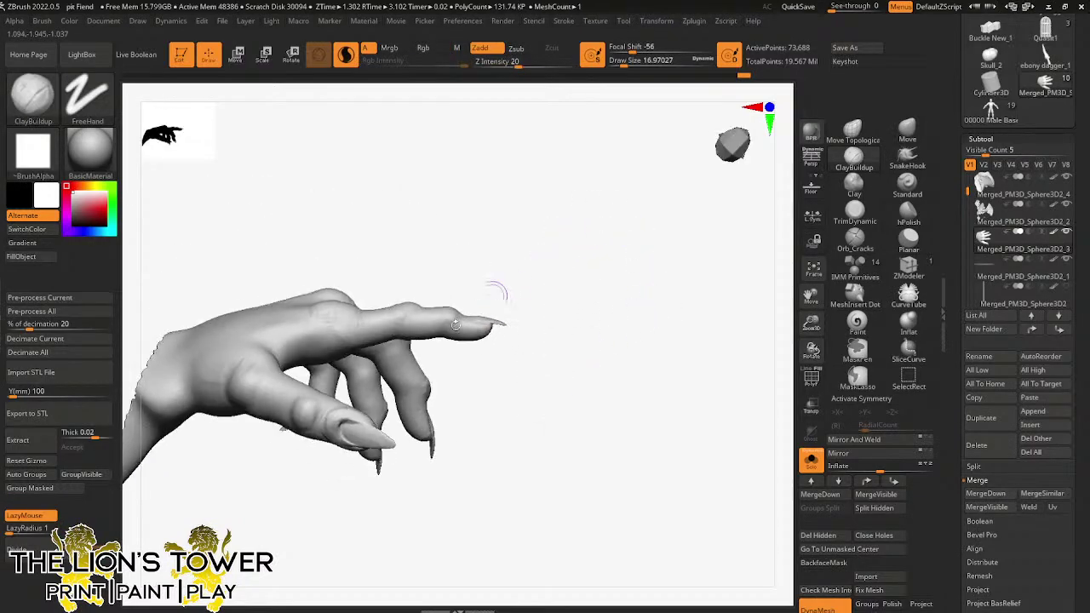
- Inspect the back of the hand, its knuckles and finger joints up close
mouse_move(366, 399)
right_mouse_down()
mouse_move(596, 433)
mouse_move(591, 389)
right_mouse_up()
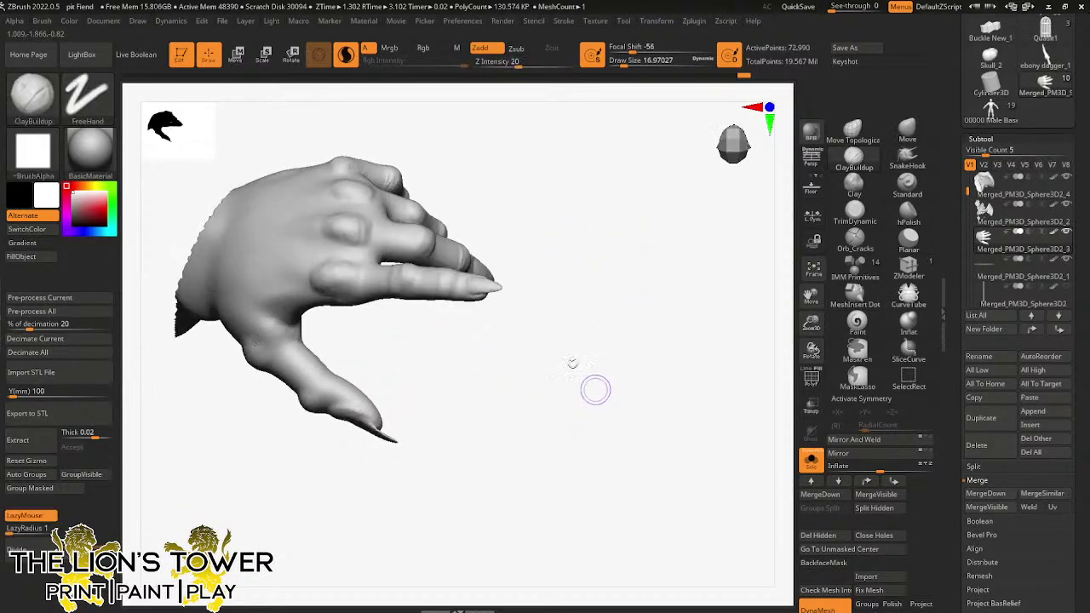
left_click_drag(811, 323, 812, 349)
left_click_drag(811, 296, 825, 346)
left_click_drag(700, 358, 716, 373)
left_click_drag(812, 323, 814, 342)
left_click_drag(810, 295, 834, 326)
right_click_drag(788, 293, 725, 377)
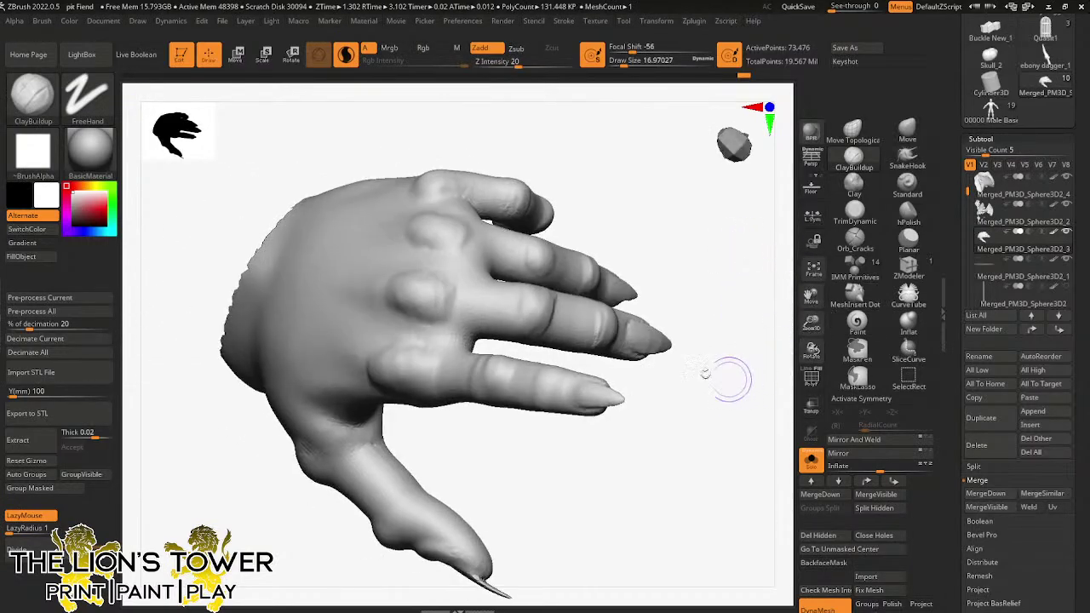
- Build up the skin around the index and middle fingernails with ClayBuildup, using draw sizes of 9.45 and 12.91
left_click_drag(624, 64, 620, 66)
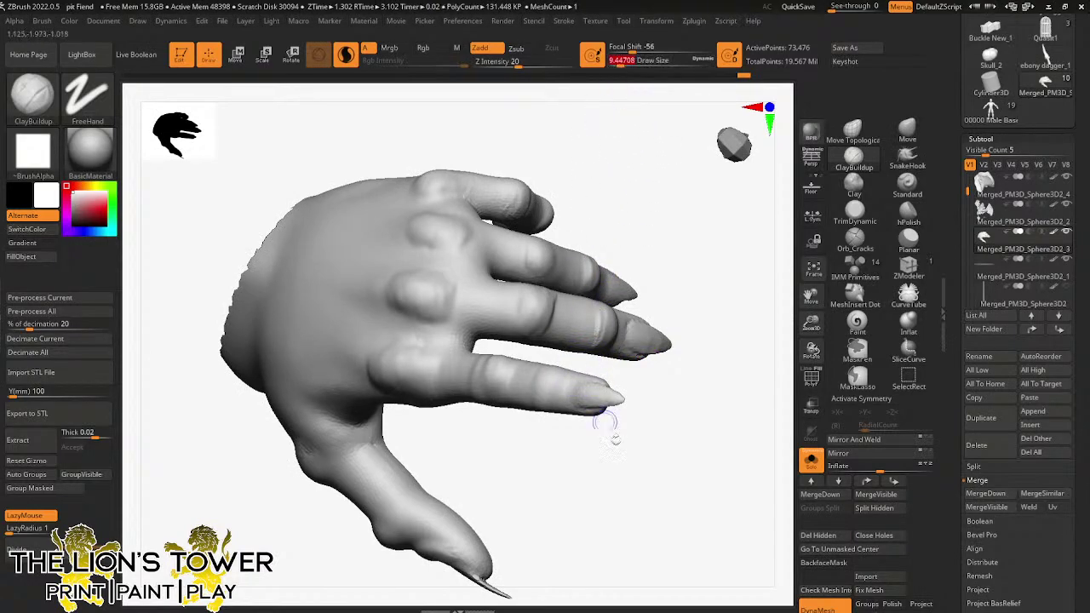
left_click_drag(609, 421, 615, 437)
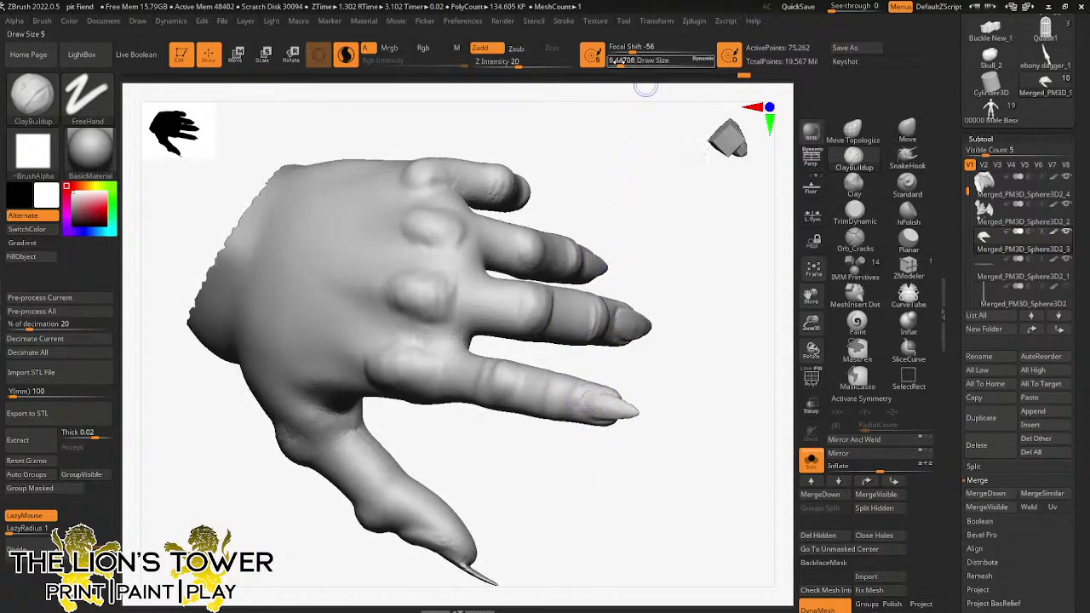
left_click(622, 64)
mouse_move(576, 398)
left_mouse_down()
mouse_move(591, 419)
mouse_move(533, 373)
left_mouse_up()
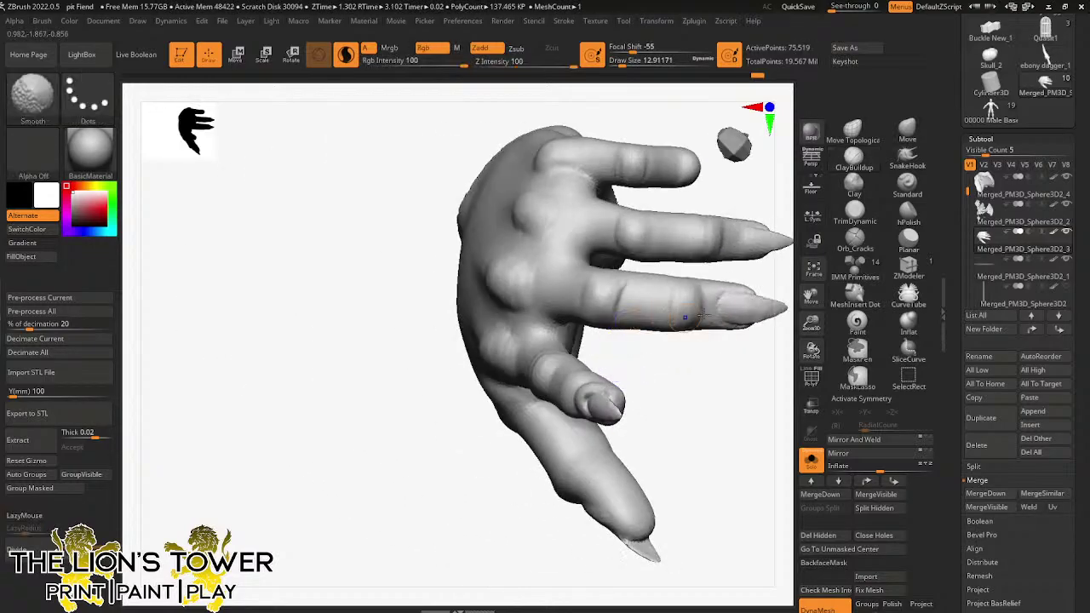
mouse_move(730, 287)
left_mouse_down()
mouse_move(730, 324)
mouse_move(714, 301)
mouse_move(720, 314)
left_mouse_up()
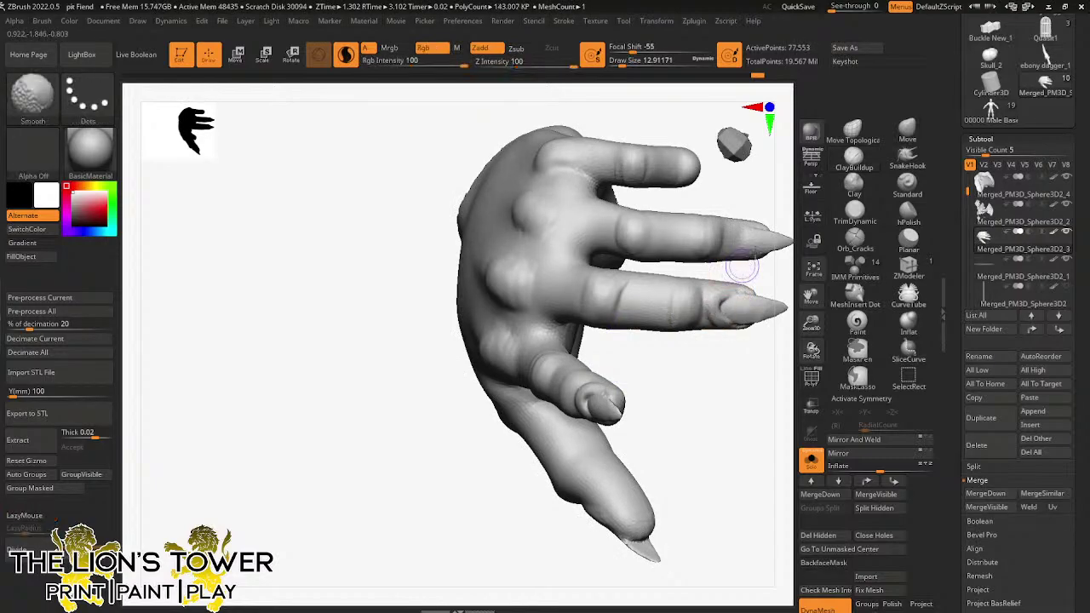
- Build up the skin folds around the ring and little fingernails, smoothing the rough strokes
left_click_drag(812, 294, 703, 332)
mouse_move(728, 269)
left_mouse_down()
mouse_move(654, 266)
mouse_move(639, 297)
mouse_move(649, 302)
left_mouse_up()
left_click_drag(643, 263, 642, 298, "shift")
mouse_move(625, 190)
left_mouse_down()
mouse_move(683, 187)
mouse_move(652, 134)
left_mouse_up()
left_click_drag(696, 191, 713, 219)
left_click_drag(685, 173, 696, 165)
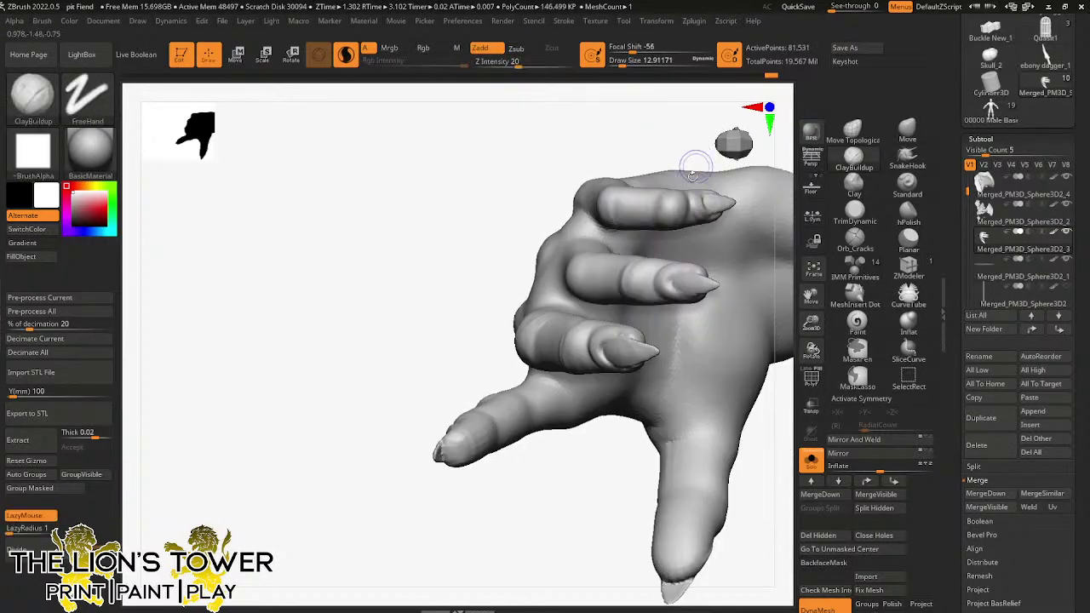
- Carve creases across the little finger's end joint with Orb_Cracks at draw size 10.54, undoing one stroke
left_click(843, 249)
left_click_drag(784, 392, 779, 446)
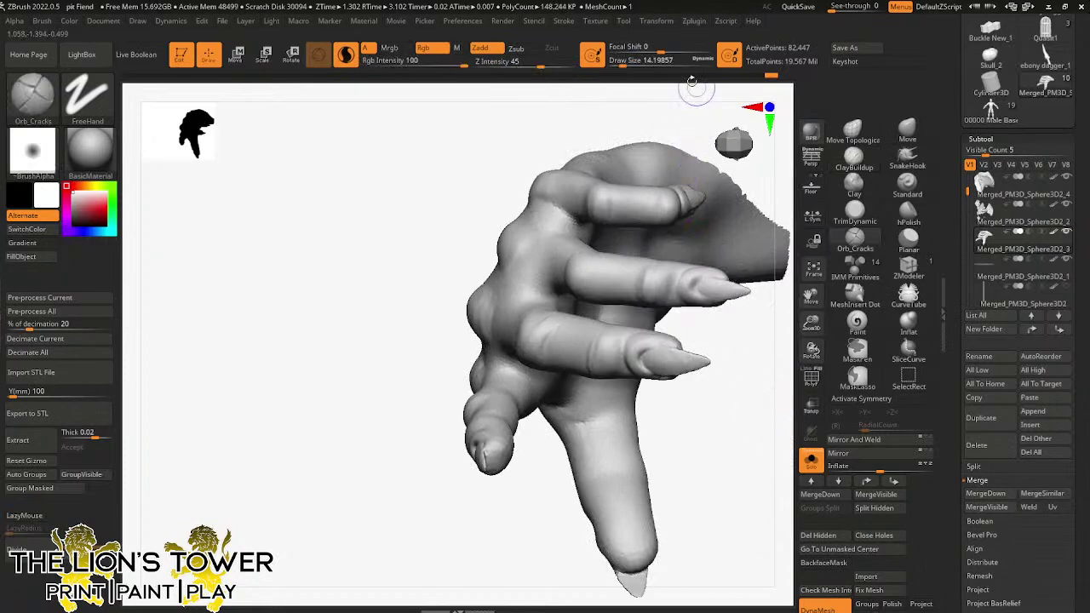
left_click(621, 62)
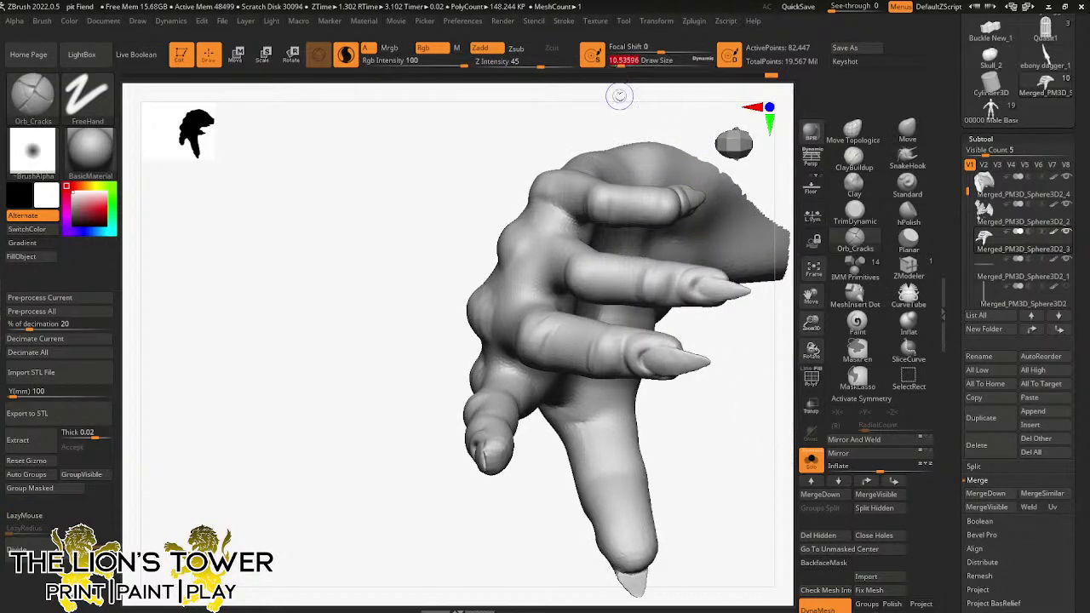
left_click_drag(812, 293, 769, 315)
left_click_drag(726, 388, 698, 348)
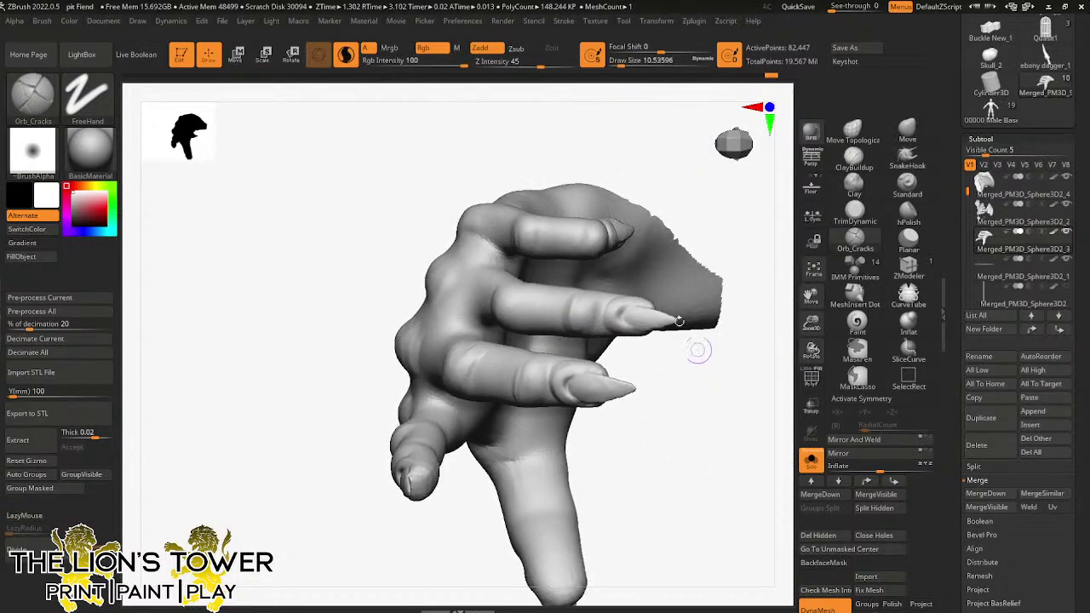
left_click_drag(657, 163, 598, 227)
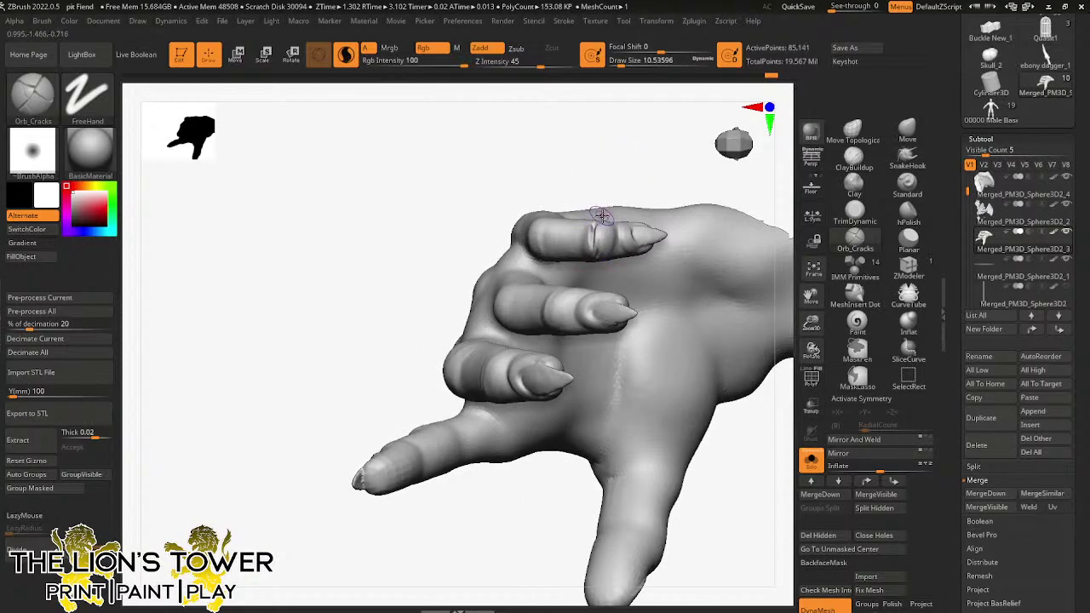
key("ctrl+z")
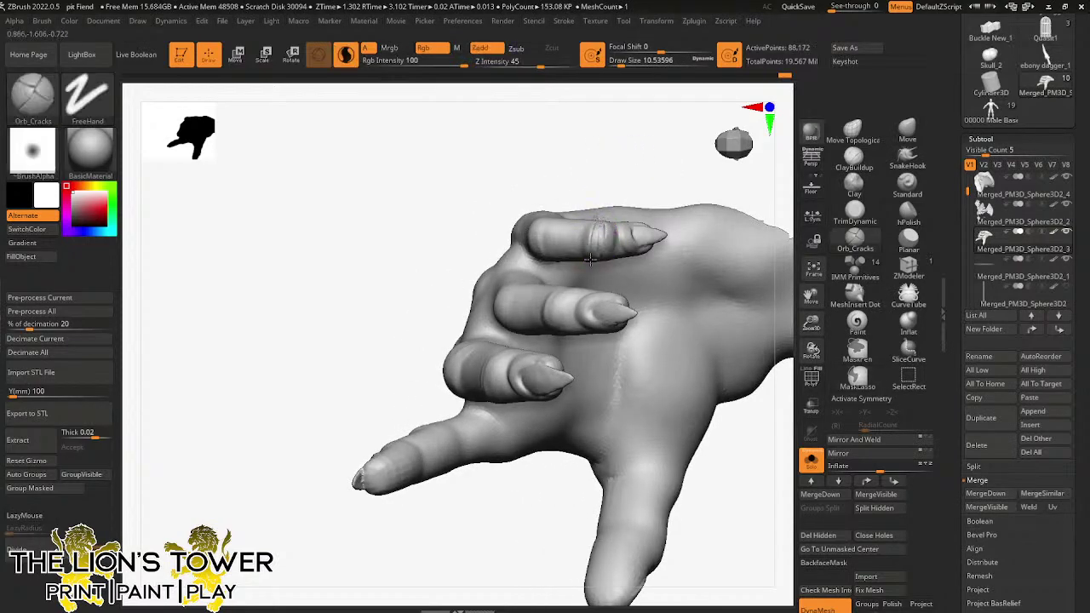
- Carve skin creases across the ring finger's end and middle joints and lightly smooth the surface near the index knuckle
left_click_drag(630, 152, 691, 162)
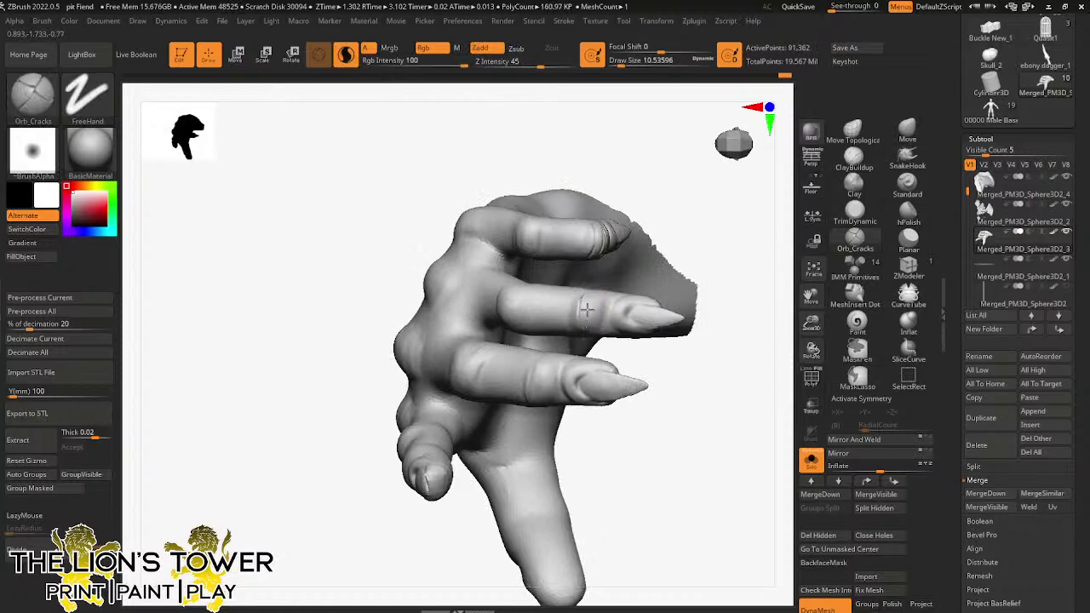
mouse_move(586, 310)
left_mouse_down()
mouse_move(586, 332)
mouse_move(598, 335)
left_mouse_up()
mouse_move(609, 351)
left_mouse_down()
mouse_move(686, 377)
mouse_move(720, 260)
mouse_move(722, 316)
mouse_move(694, 255)
left_mouse_up()
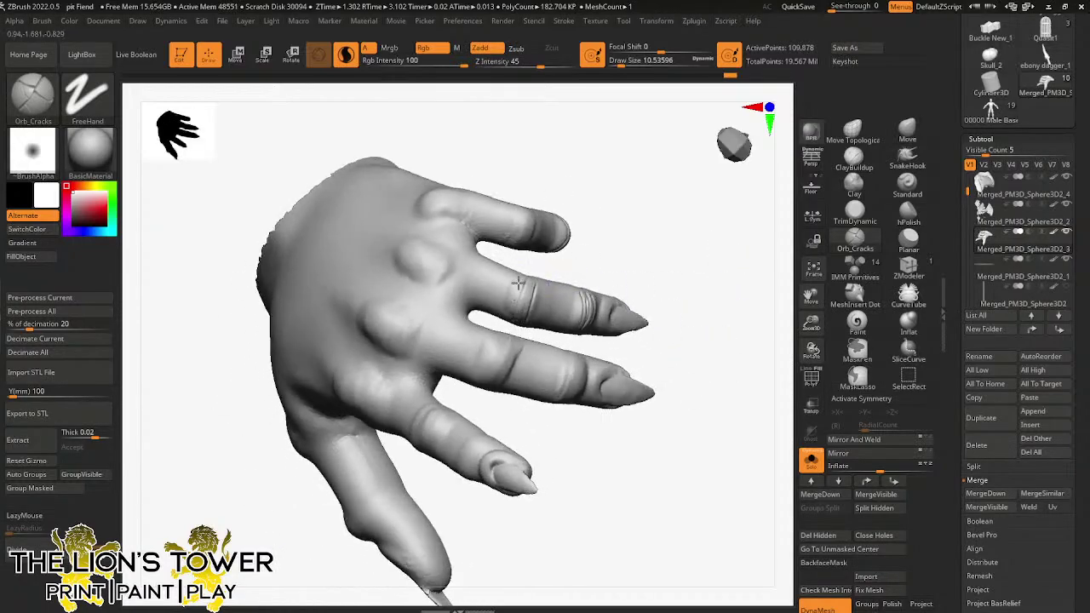
left_click_drag(518, 282, 509, 321, "shift")
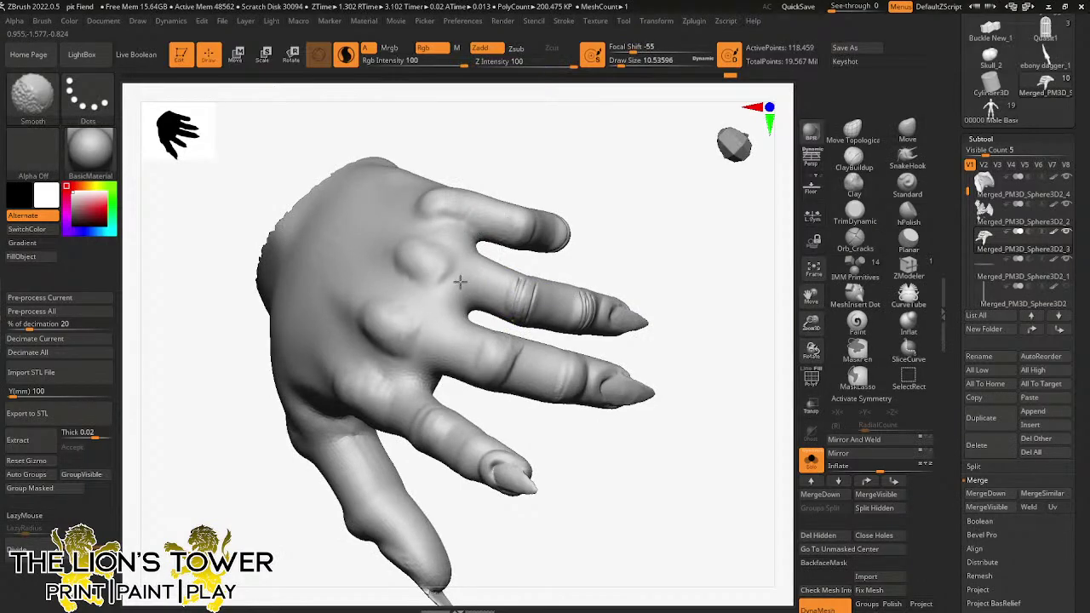
left_click_drag(399, 386, 376, 349, "shift")
- Carve creases across both joints of the little finger and start the crease at the middle finger's end joint
left_click_drag(621, 187, 569, 141)
left_click_drag(520, 206, 513, 246)
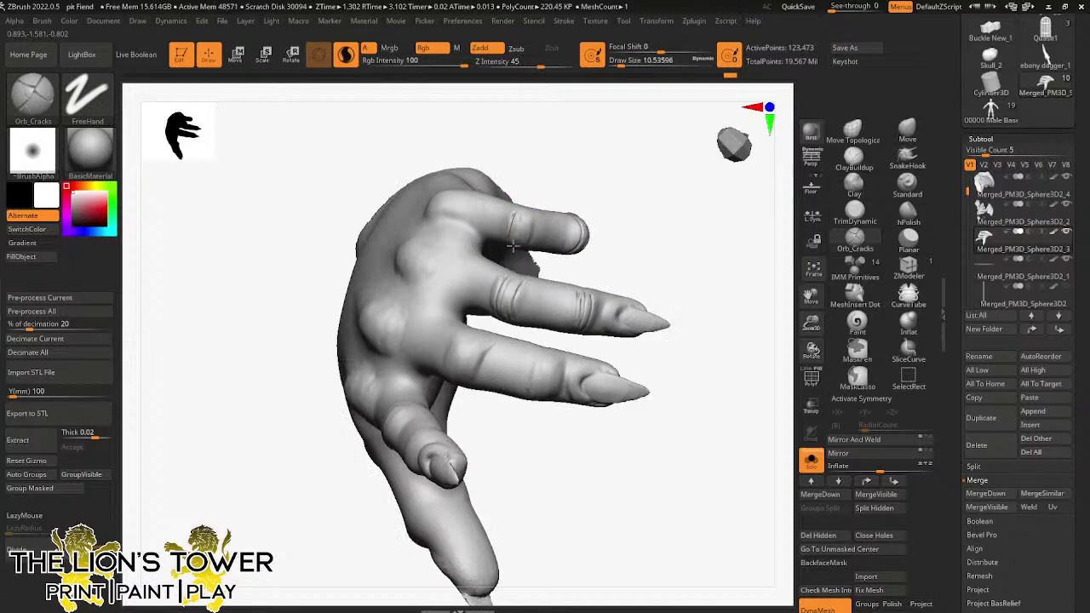
left_click_drag(586, 161, 593, 224)
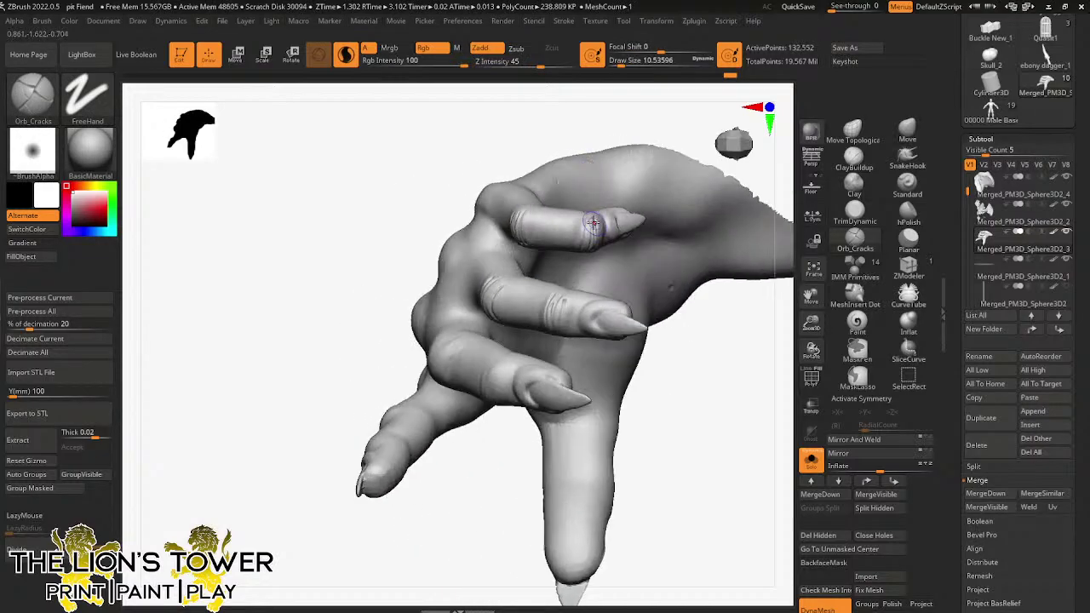
left_click_drag(623, 413, 674, 400)
left_click_drag(561, 359, 543, 407)
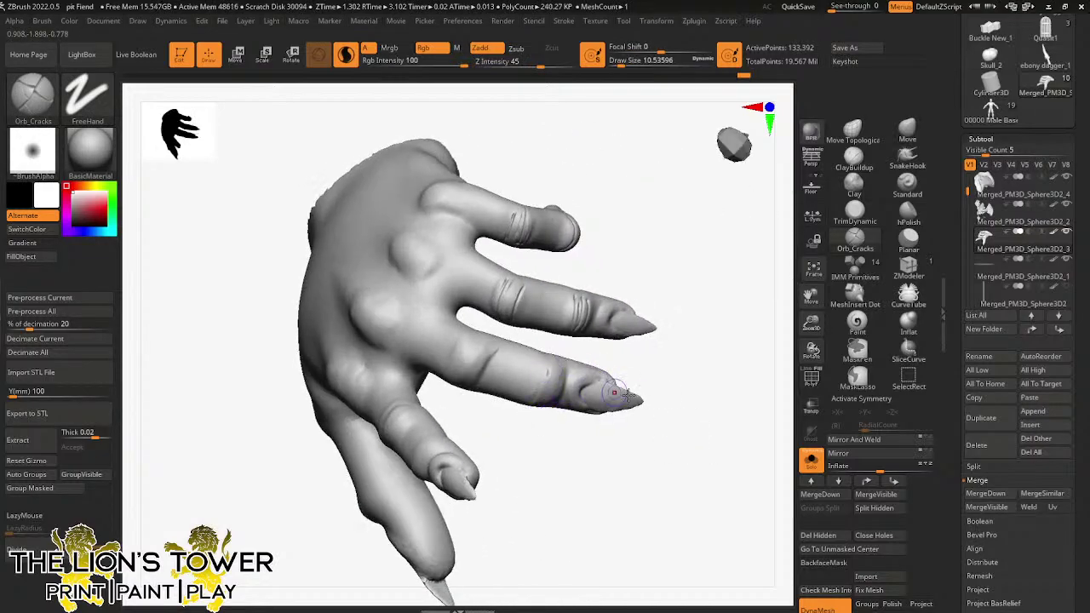
- Save the project as pit Fiend.zpr in the SCULPTS folder, replacing the existing file
key("ctrl+s")
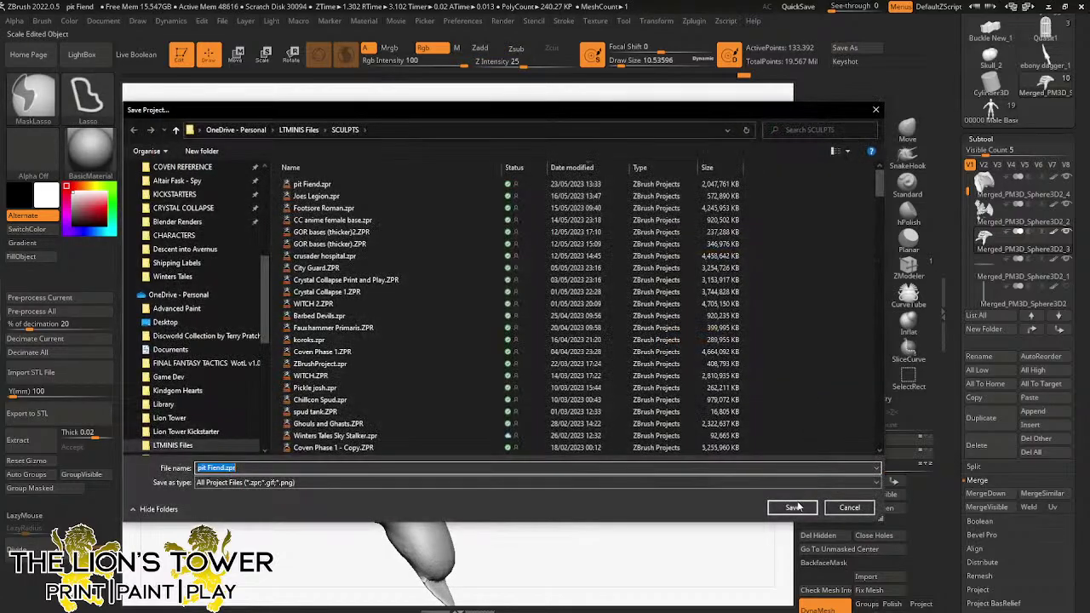
left_click(796, 508)
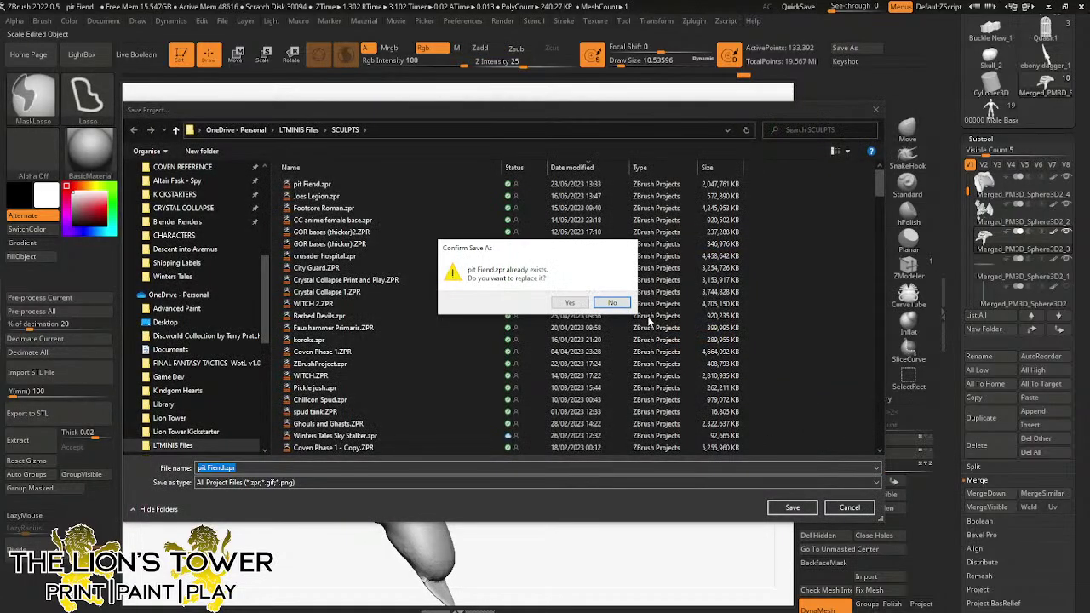
left_click(571, 304)
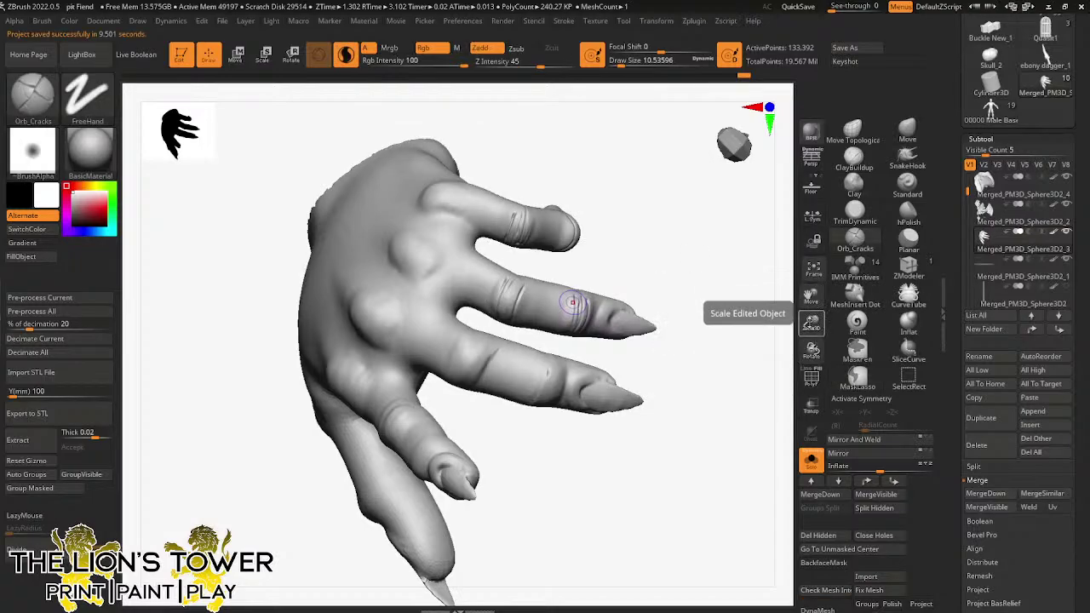
- Carve skin creases across the middle finger's end and middle joints
left_click_drag(811, 321, 709, 347)
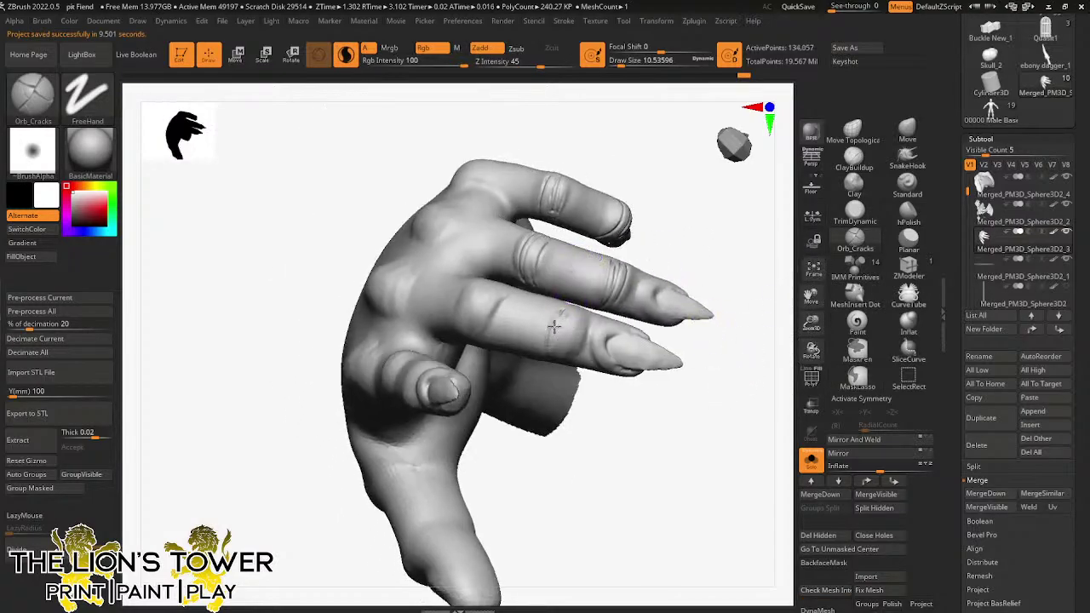
right_click_drag(566, 349, 676, 227)
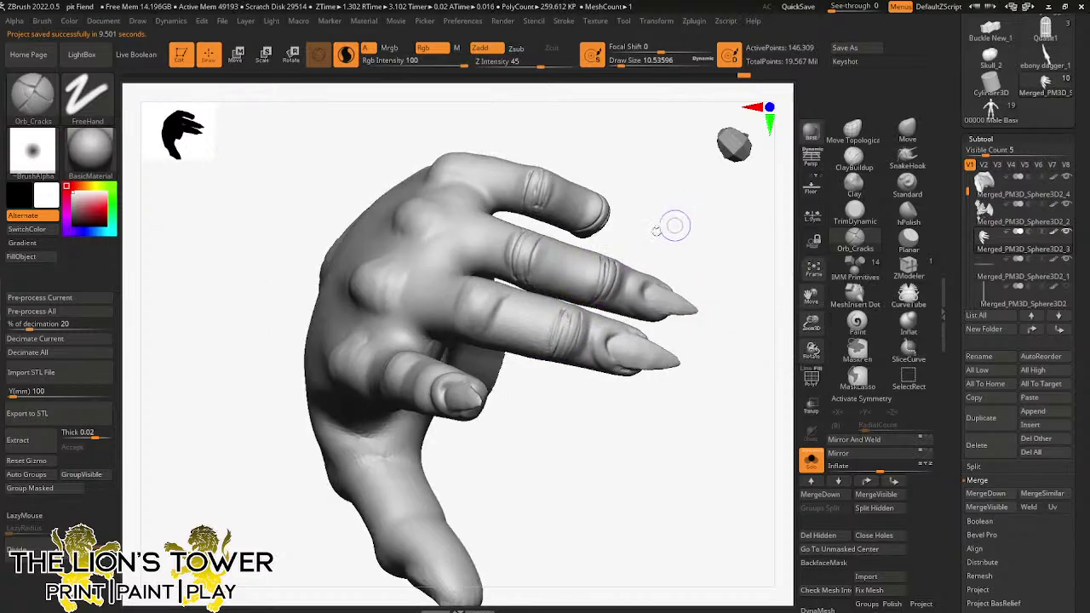
right_click_drag(501, 287, 476, 281)
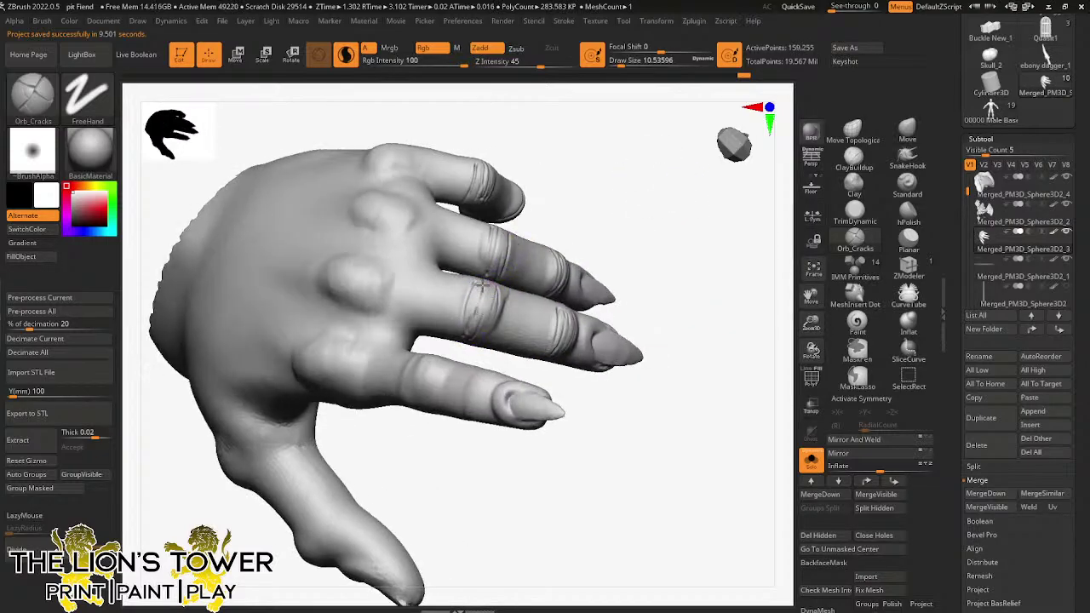
- Carve creases across both joints of the index finger and smooth its nail and the surrounding finger surfaces
mouse_move(485, 285)
right_mouse_down()
mouse_move(578, 179)
mouse_move(565, 192)
mouse_move(477, 476)
mouse_move(438, 362)
right_mouse_up()
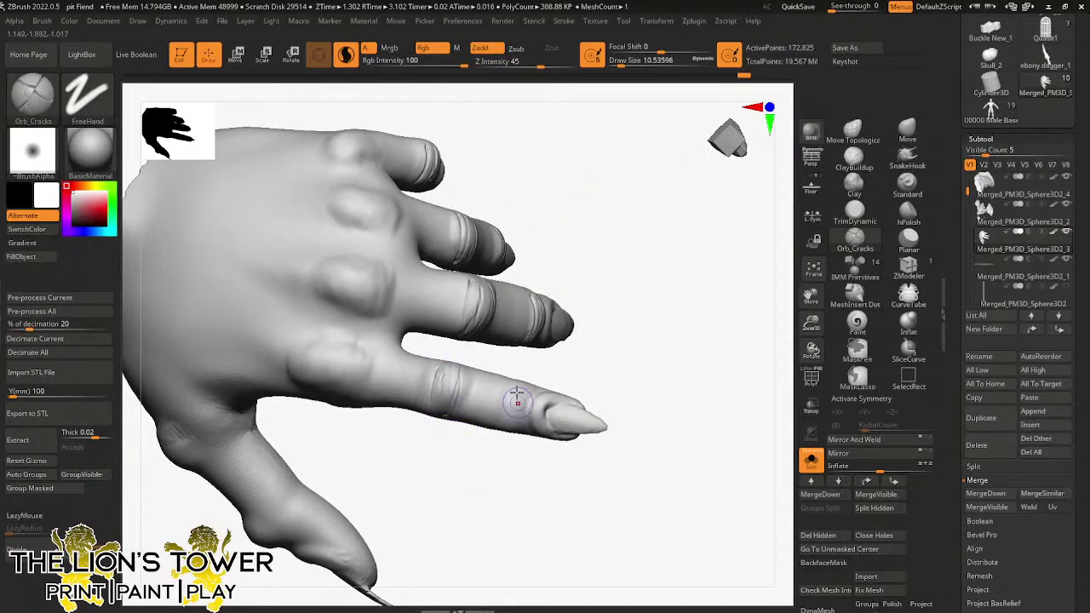
mouse_move(516, 397)
right_mouse_down()
mouse_move(502, 409)
mouse_move(508, 392)
mouse_move(604, 333)
mouse_move(608, 382)
right_mouse_up()
key("shift")
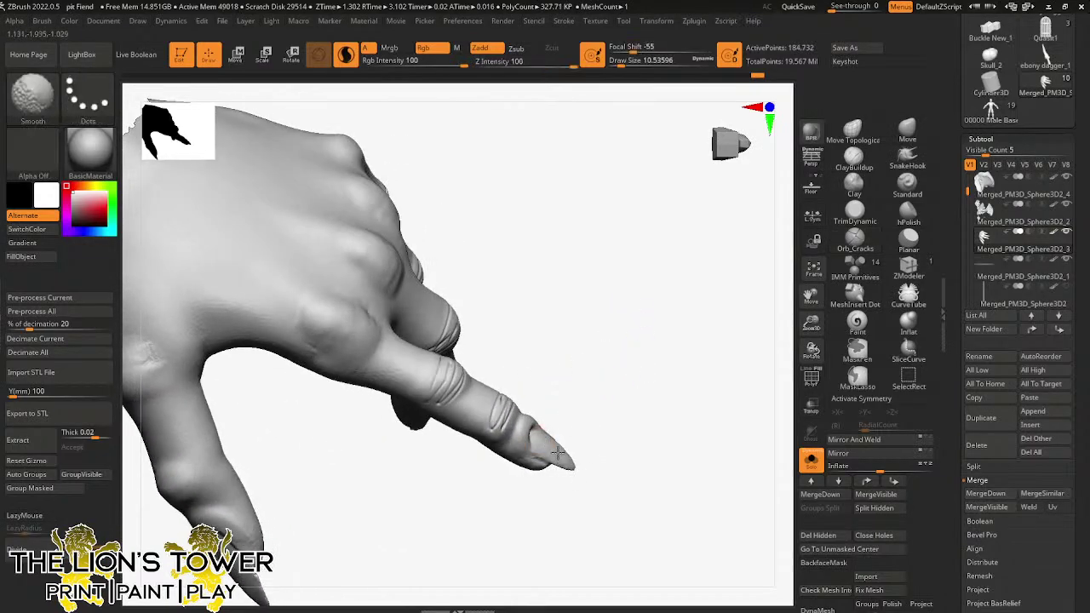
right_click_drag(557, 451, 684, 329)
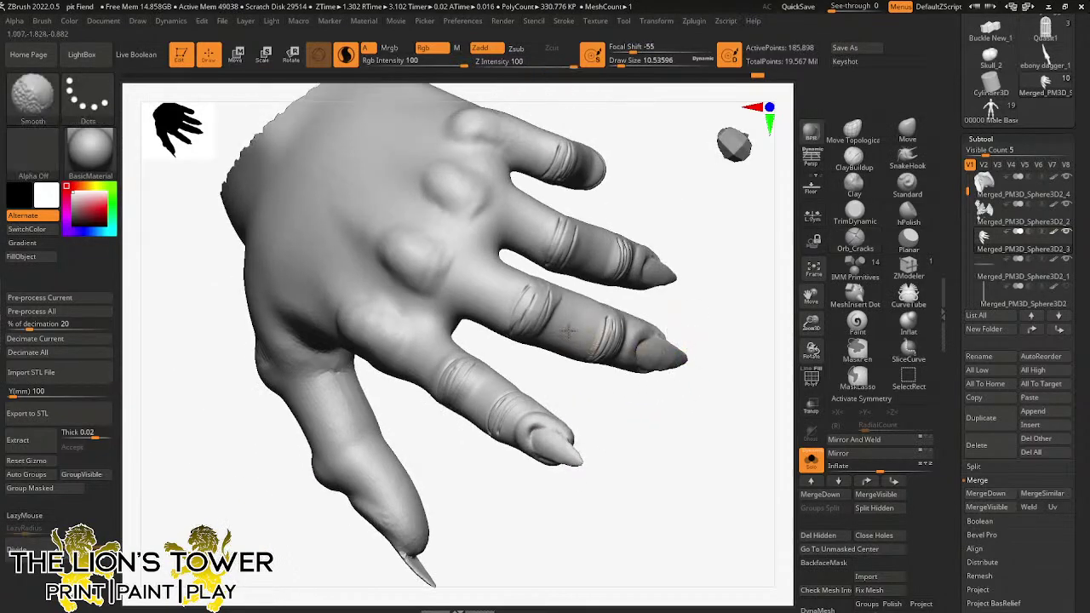
mouse_move(676, 236)
right_mouse_down()
mouse_move(673, 167)
mouse_move(750, 352)
mouse_move(747, 452)
mouse_move(724, 383)
right_mouse_up()
key("shift")
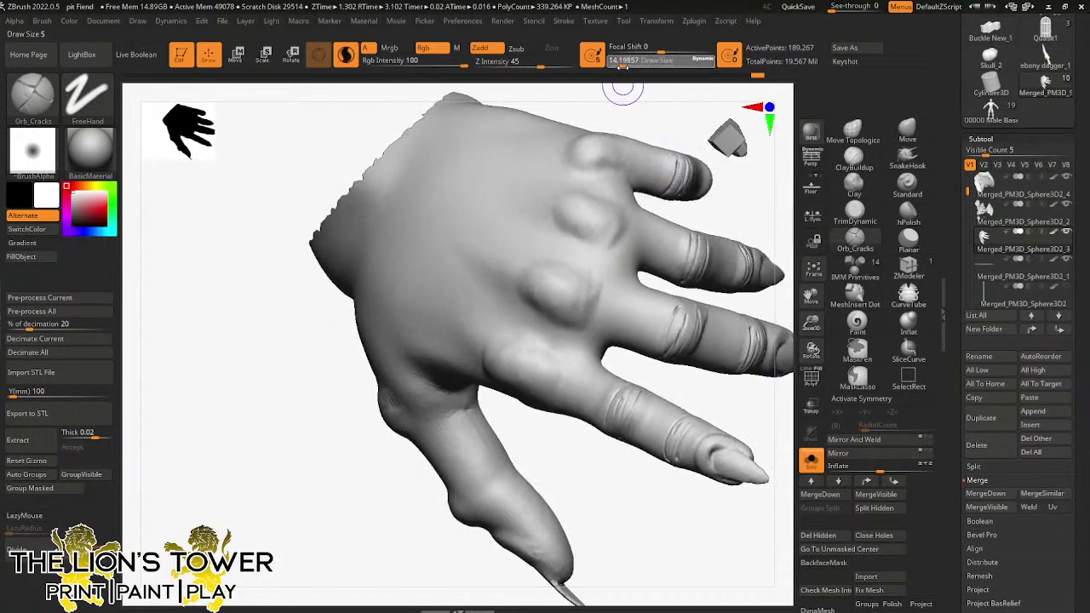
- Set the Z intensity to 26 and draw size to 9.45, carving creases across the little, ring and middle finger knuckles
mouse_move(613, 136)
left_mouse_down()
mouse_move(596, 182)
mouse_move(584, 170)
mouse_move(588, 143)
left_mouse_up()
left_click(525, 64)
left_click_drag(606, 207, 591, 247)
left_click(620, 64)
mouse_move(590, 200)
left_mouse_down()
mouse_move(570, 239)
mouse_move(582, 239)
mouse_move(580, 295)
mouse_move(564, 320)
mouse_move(555, 267)
left_mouse_up()
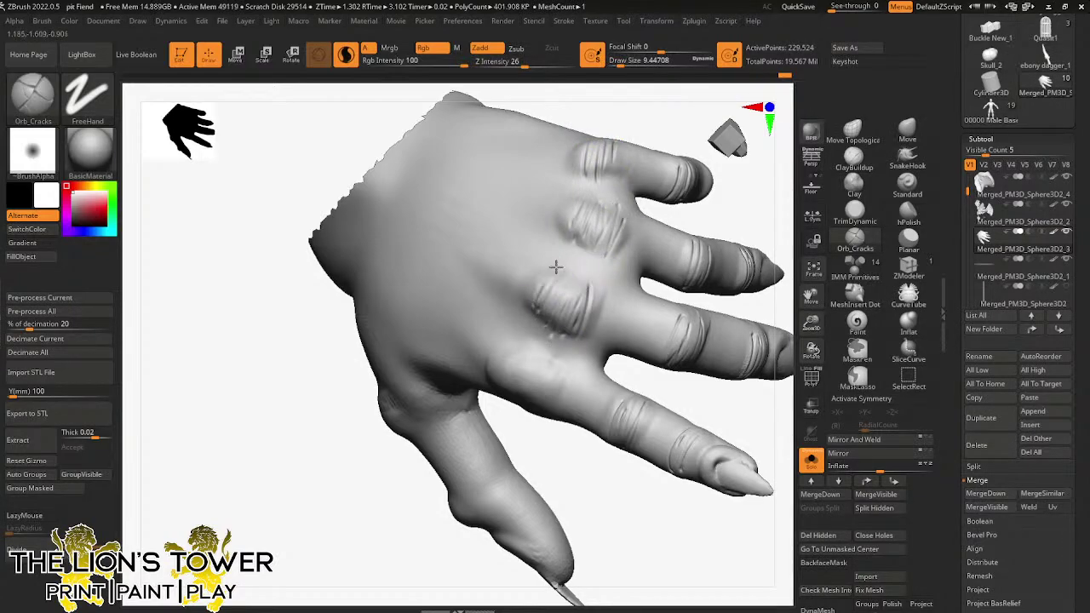
- Carve several curved skin creases over the index finger's knuckle
mouse_move(549, 359)
left_mouse_down()
mouse_move(531, 410)
mouse_move(460, 413)
left_mouse_up()
left_click_drag(509, 359, 494, 393)
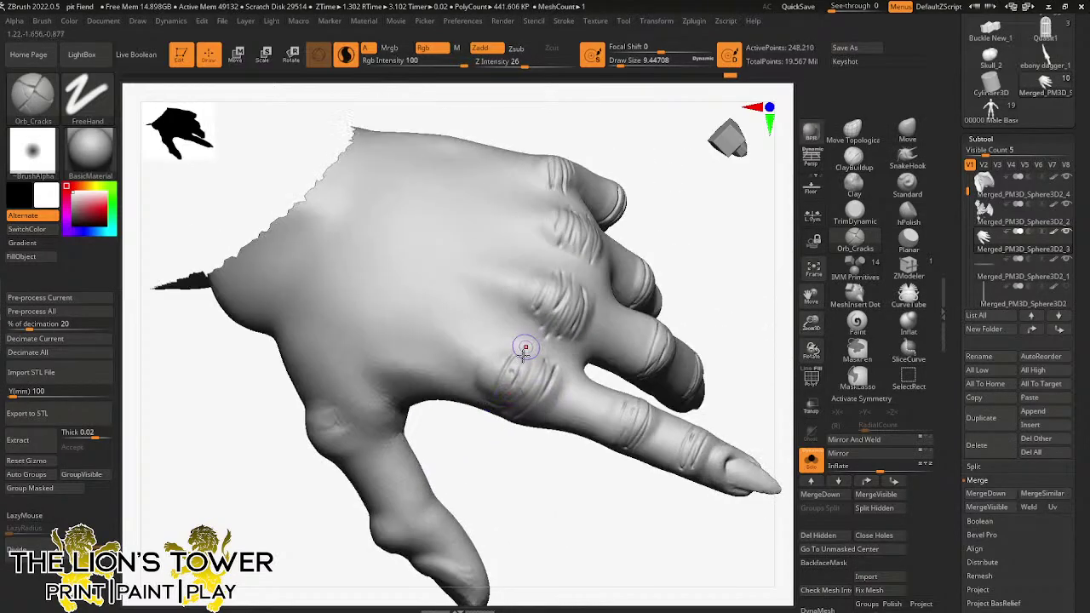
left_click_drag(526, 348, 530, 380)
- Cut short lengthwise cracks through the creases on the middle and index knuckles and on the fingers' middle joints
left_click_drag(673, 277, 545, 292)
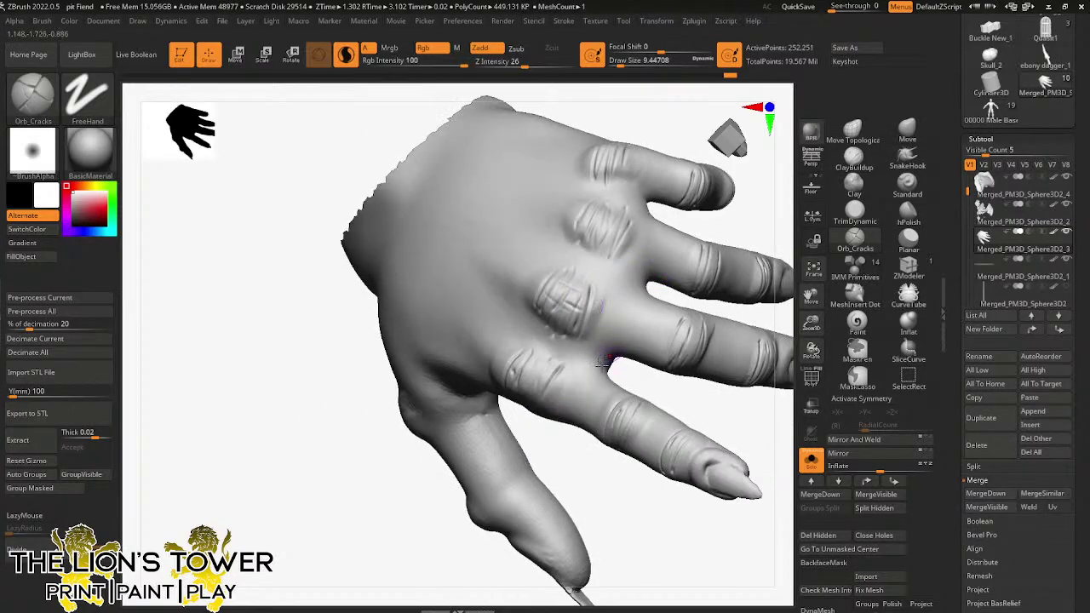
left_click_drag(680, 437, 670, 446)
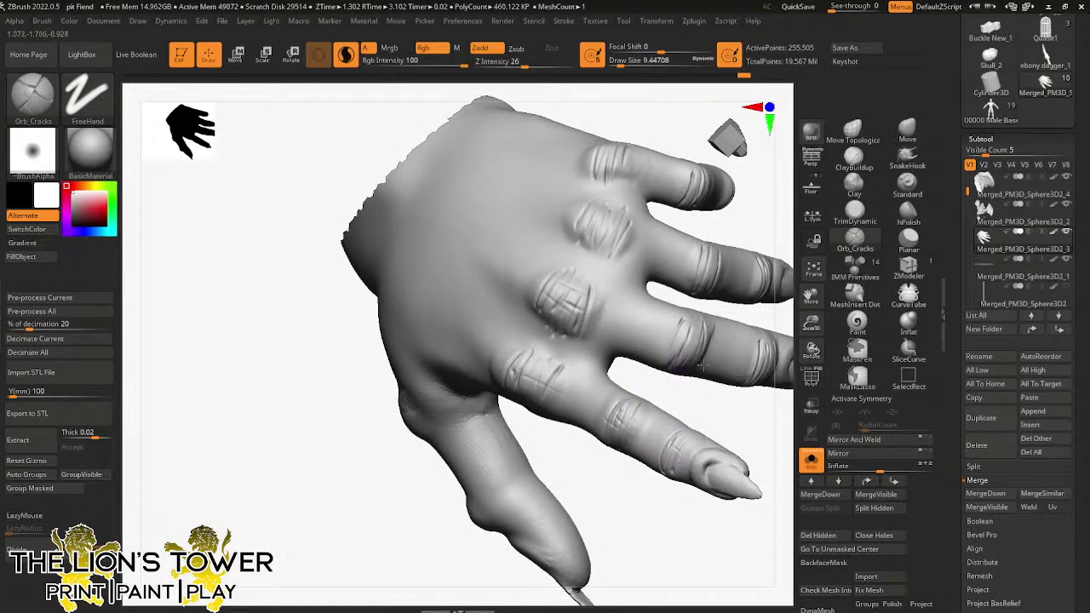
left_click_drag(708, 286, 702, 256)
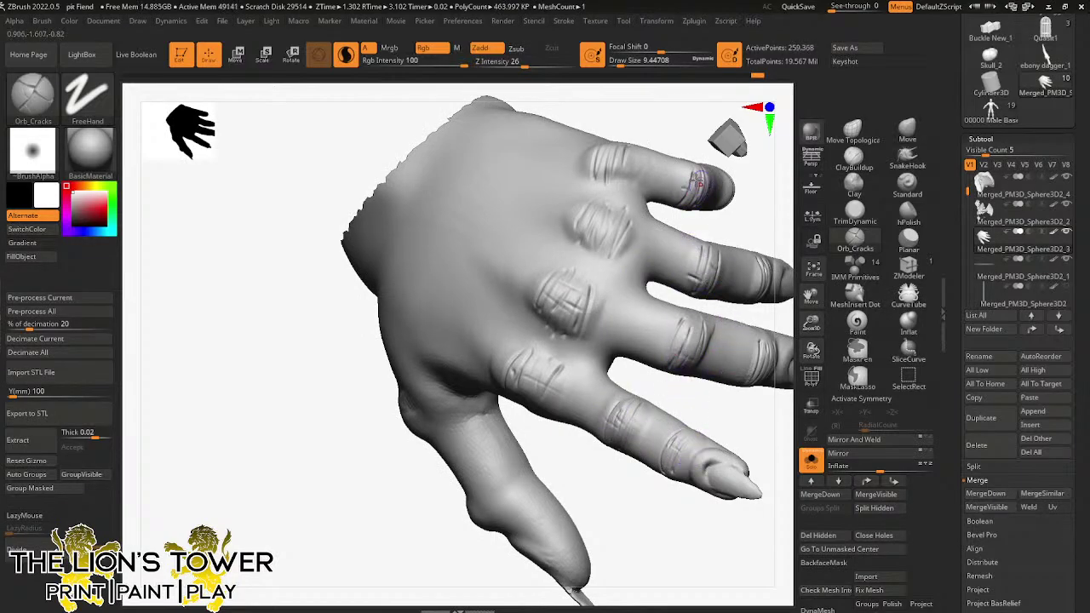
mouse_move(696, 181)
left_mouse_down()
mouse_move(673, 139)
mouse_move(629, 117)
left_mouse_up()
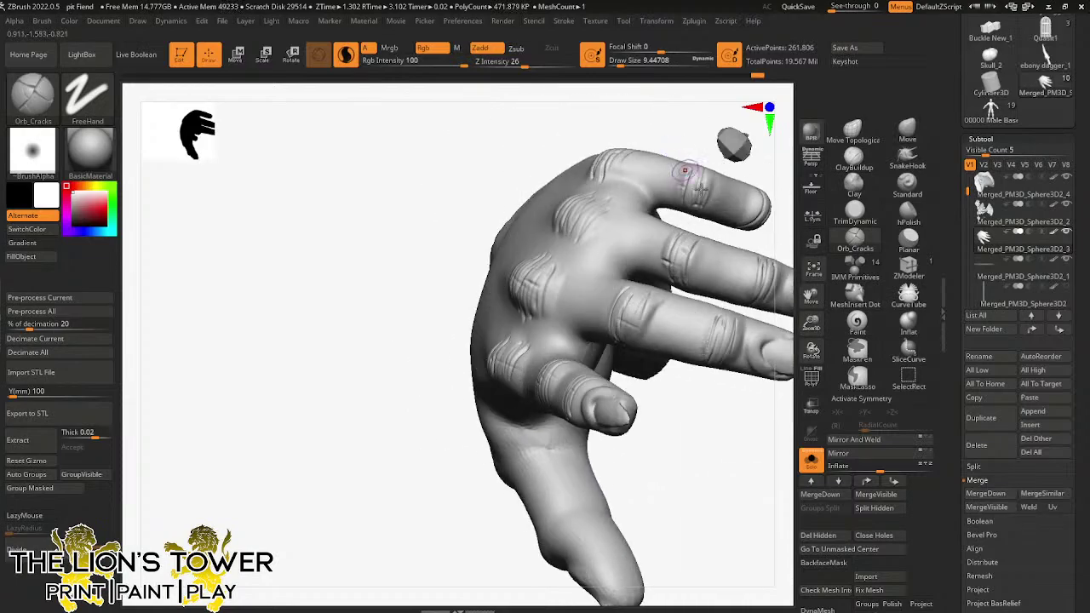
- Cut fine crossing cracks into the creases on the end joints of the middle, ring and little fingers
mouse_move(722, 240)
right_mouse_down()
mouse_move(714, 452)
mouse_move(727, 401)
mouse_move(723, 440)
right_mouse_up()
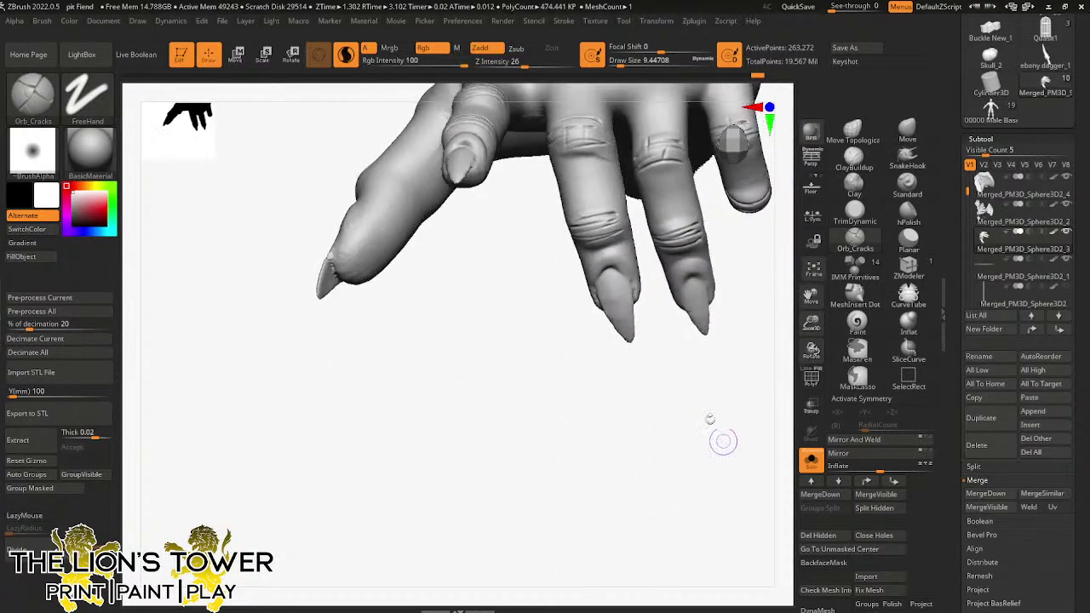
left_click_drag(594, 207, 695, 252)
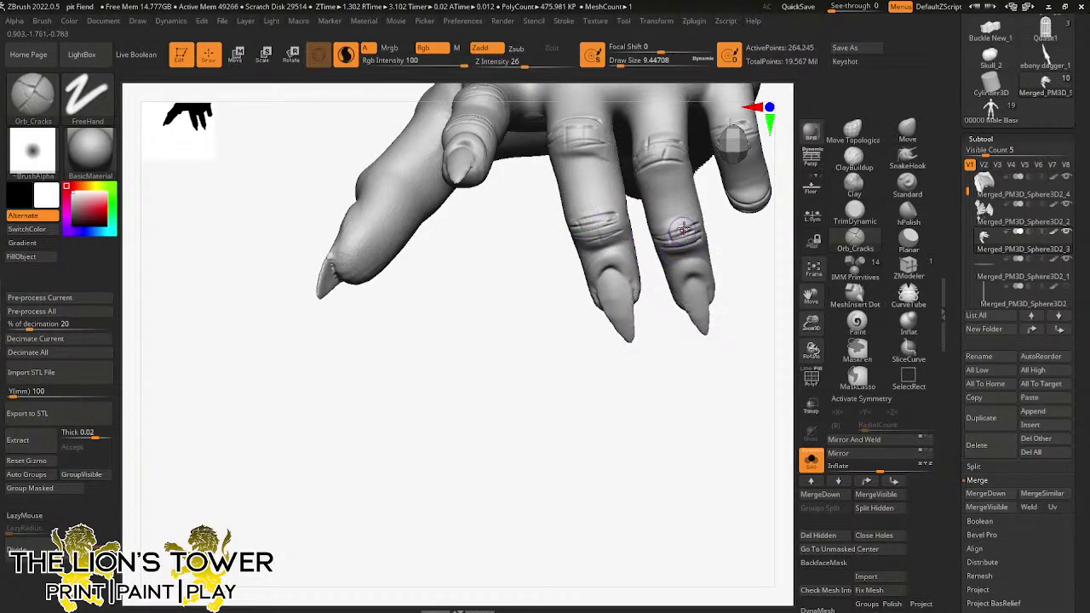
mouse_move(785, 308)
right_mouse_down()
mouse_move(749, 333)
mouse_move(715, 250)
mouse_move(722, 286)
right_mouse_up()
mouse_move(709, 383)
left_mouse_down()
mouse_move(706, 400)
mouse_move(727, 418)
left_mouse_up()
right_click_drag(752, 240, 746, 306)
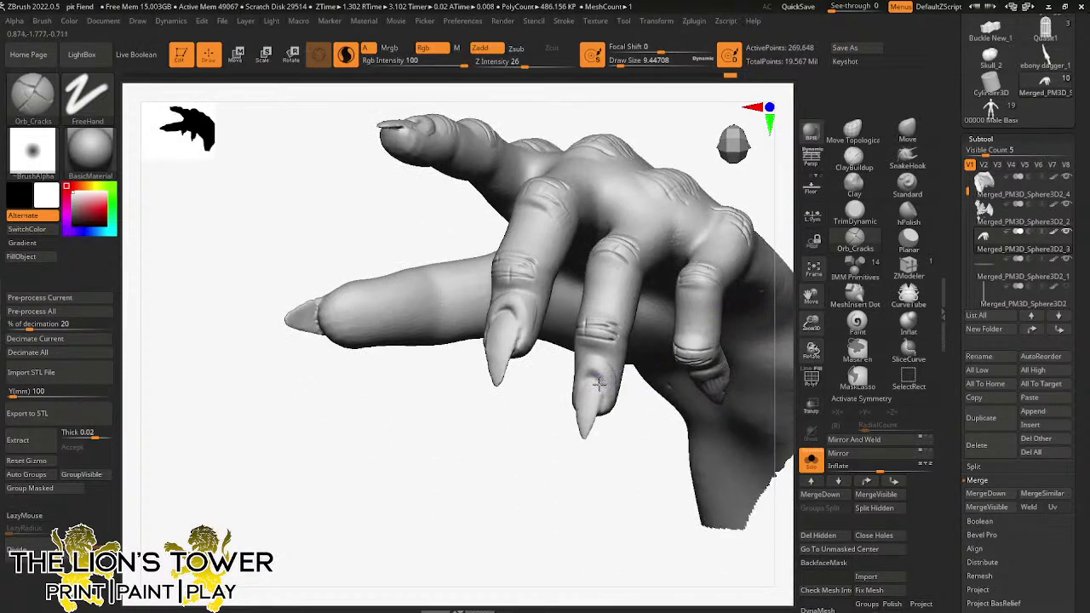
- Carve fine lengthwise grooves along the claws of the two middle fingers with the Orb_Cracks brush
left_click_drag(587, 420, 588, 438)
right_click_drag(602, 453, 608, 464)
left_click_drag(586, 377, 586, 447)
left_click_drag(518, 322, 509, 366)
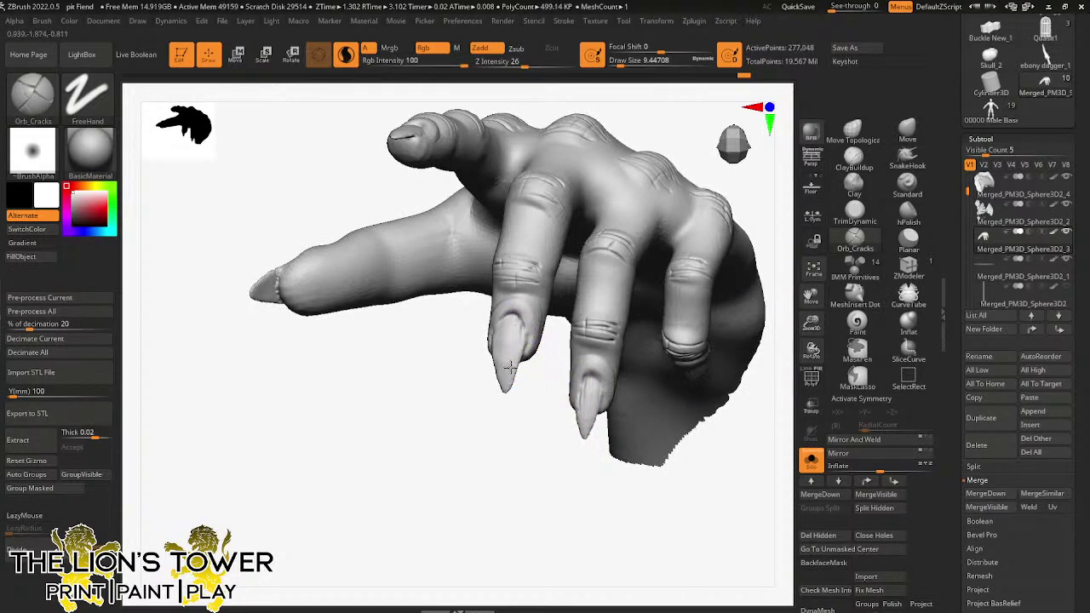
left_click_drag(507, 321, 504, 383)
mouse_move(511, 426)
right_mouse_down()
mouse_move(534, 469)
mouse_move(535, 532)
mouse_move(500, 515)
right_mouse_up()
left_click_drag(433, 295, 445, 349)
- Smooth the thumb's claw, carve lengthwise grooves from its cuticle to the tip, and soften the skin around the nail fold
left_click_drag(445, 401, 523, 418)
left_click_drag(811, 295, 877, 417)
left_click_drag(643, 327, 579, 314)
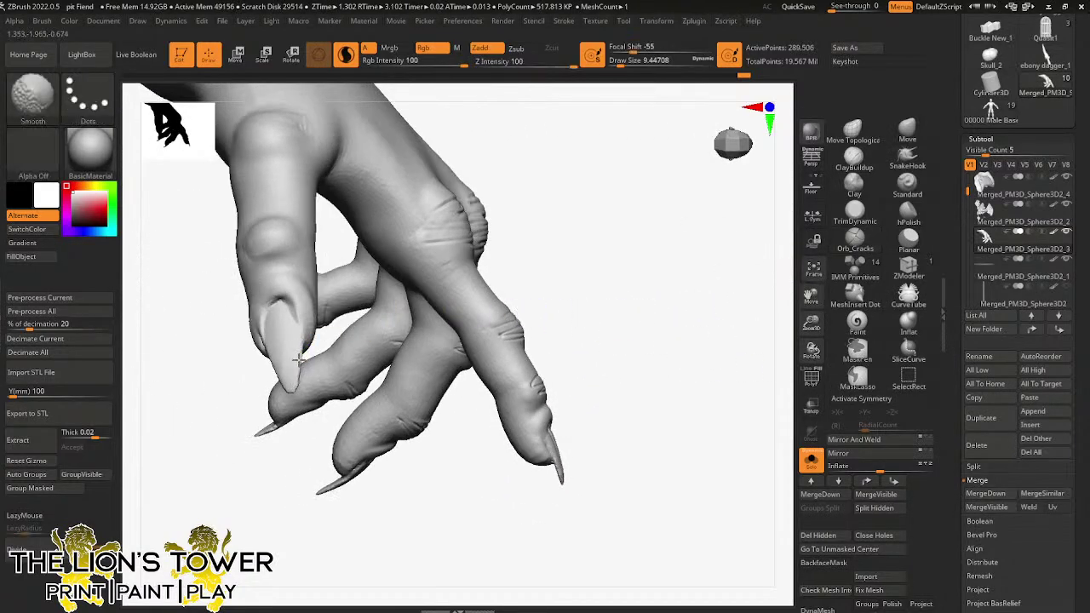
left_click_drag(281, 325, 271, 368, "shift")
left_click_drag(268, 460, 317, 449)
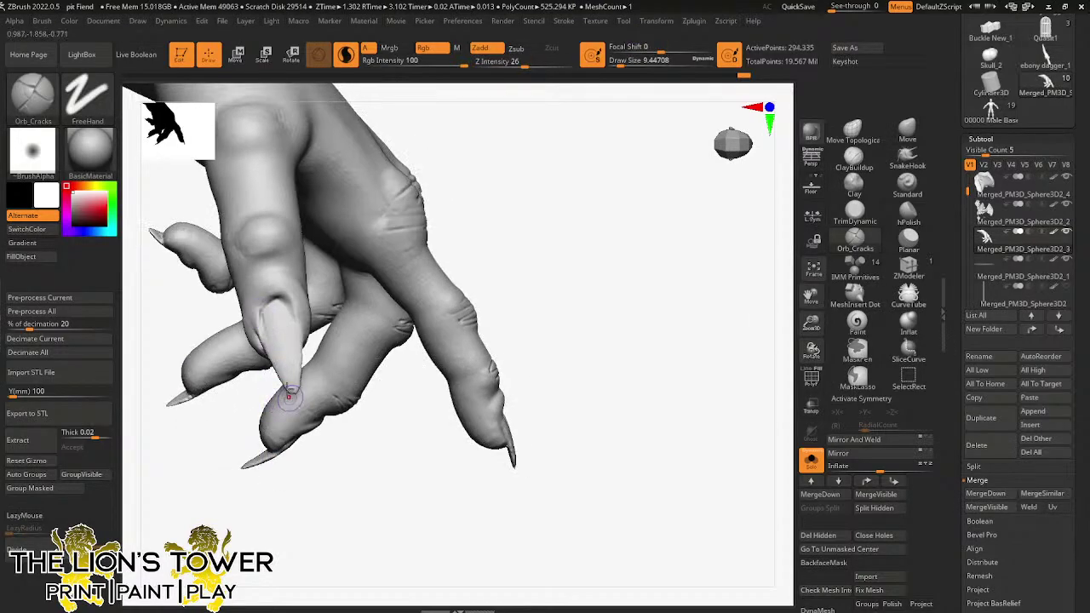
left_click_drag(268, 301, 293, 391)
left_click_drag(286, 306, 301, 399)
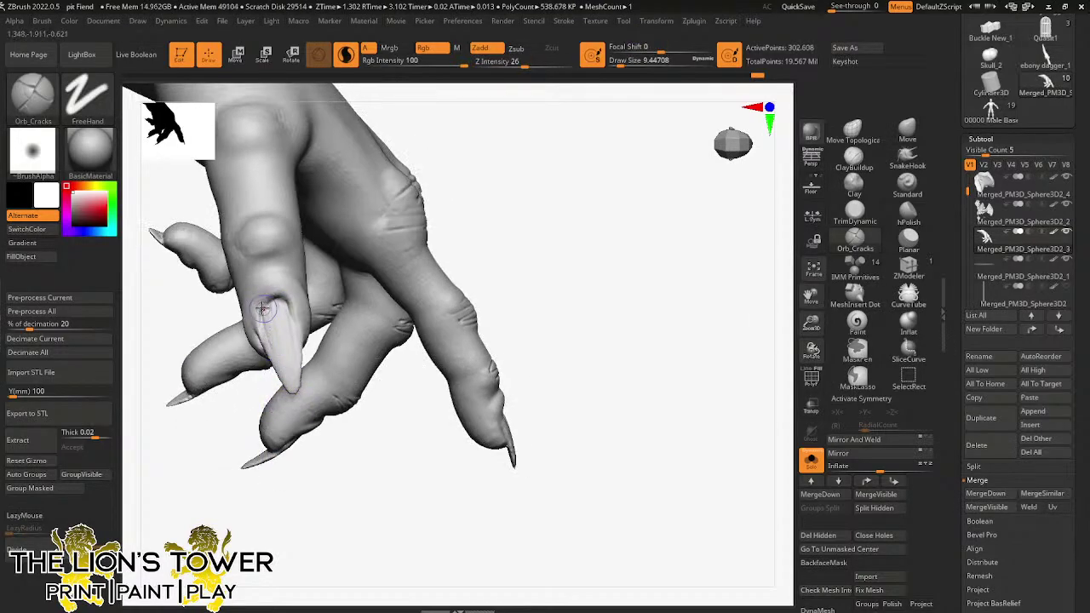
left_click_drag(264, 309, 282, 387)
left_click_drag(319, 481, 376, 493)
right_click_drag(377, 493, 259, 326)
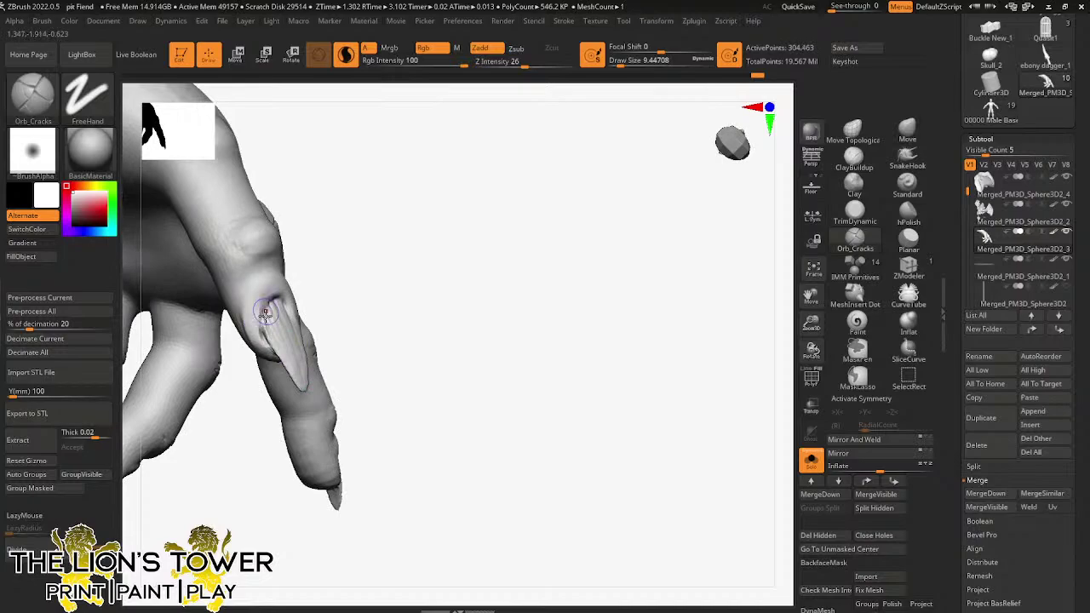
mouse_move(267, 308)
left_mouse_down("shift")
mouse_move(249, 312)
mouse_move(223, 239)
left_mouse_up("shift")
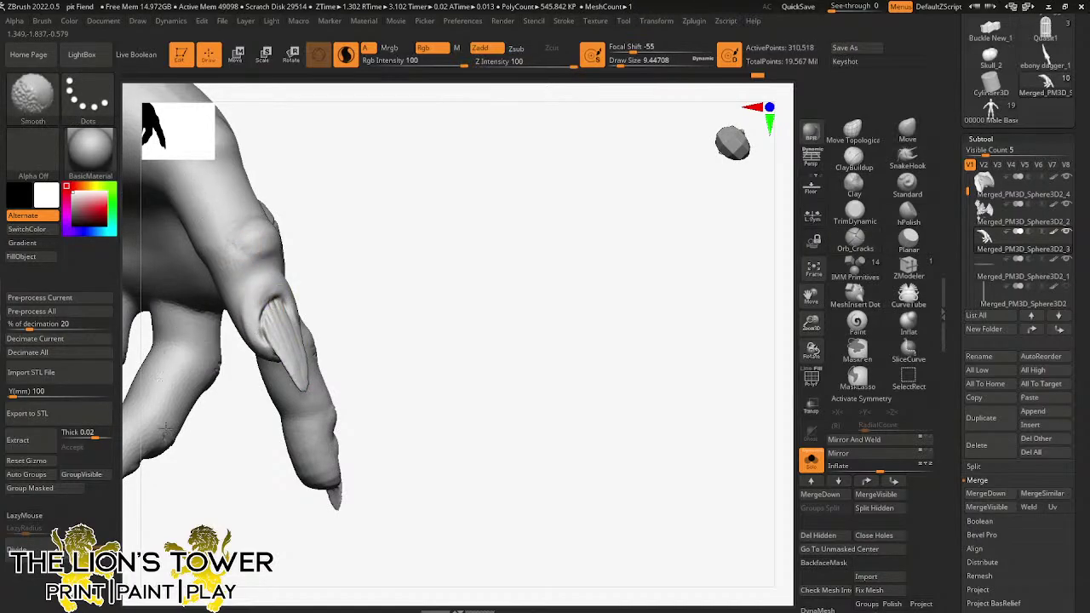
- Carve crosswise skin creases over the thumb's end joint and the knuckle above it, with short cracks crossing them
left_click_drag(811, 297, 945, 271)
mouse_move(739, 300)
left_mouse_down()
mouse_move(647, 338)
mouse_move(612, 339)
left_mouse_up()
left_click_drag(462, 176, 465, 170, "shift")
left_click_drag(475, 289, 503, 298)
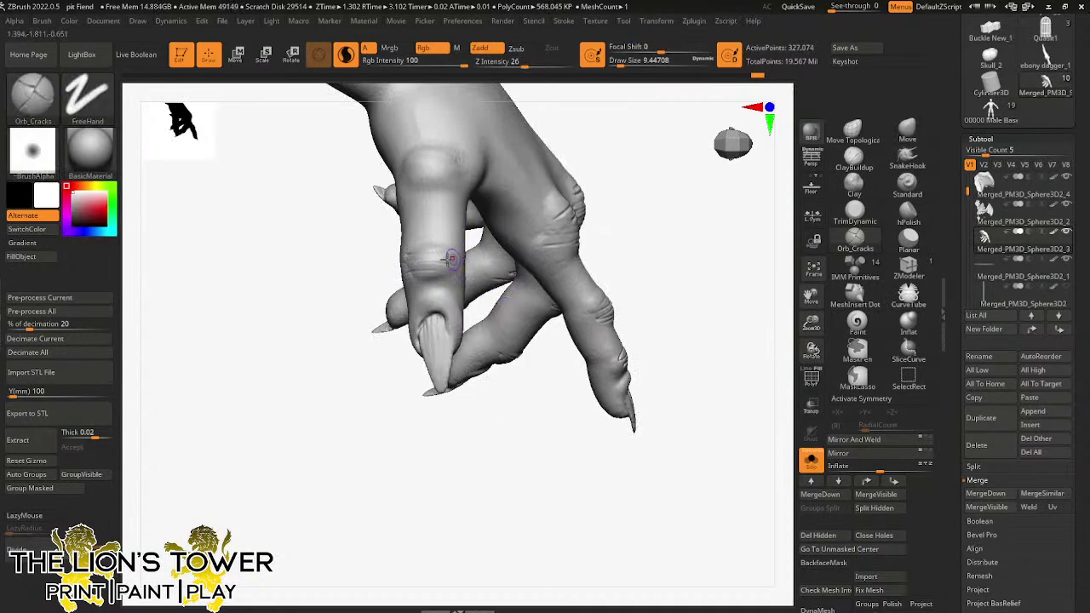
left_click_drag(467, 263, 428, 251)
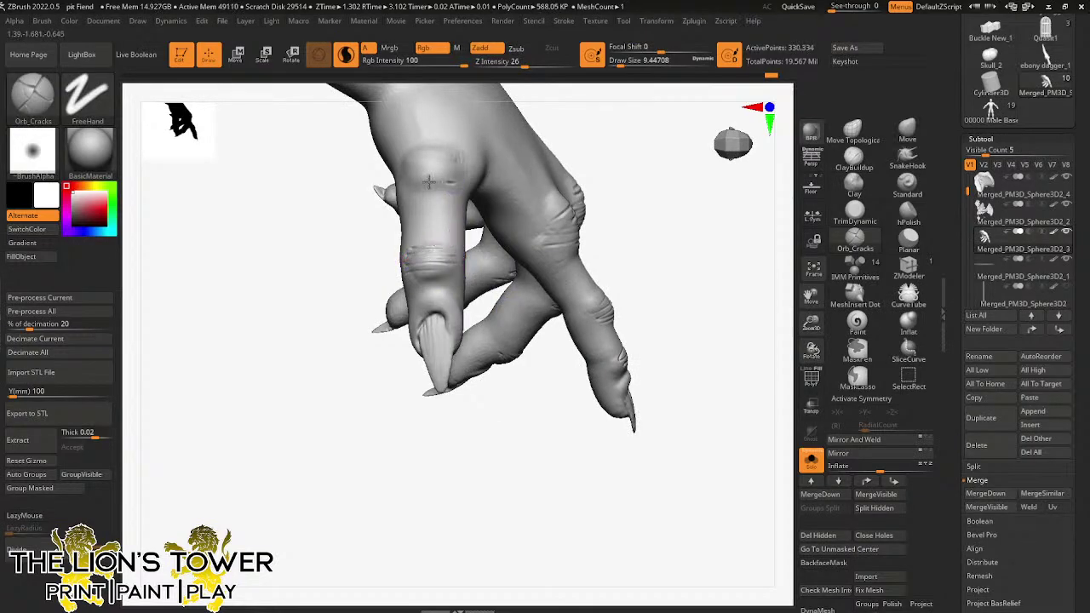
mouse_move(466, 176)
left_mouse_down()
mouse_move(401, 171)
mouse_move(468, 174)
left_mouse_up()
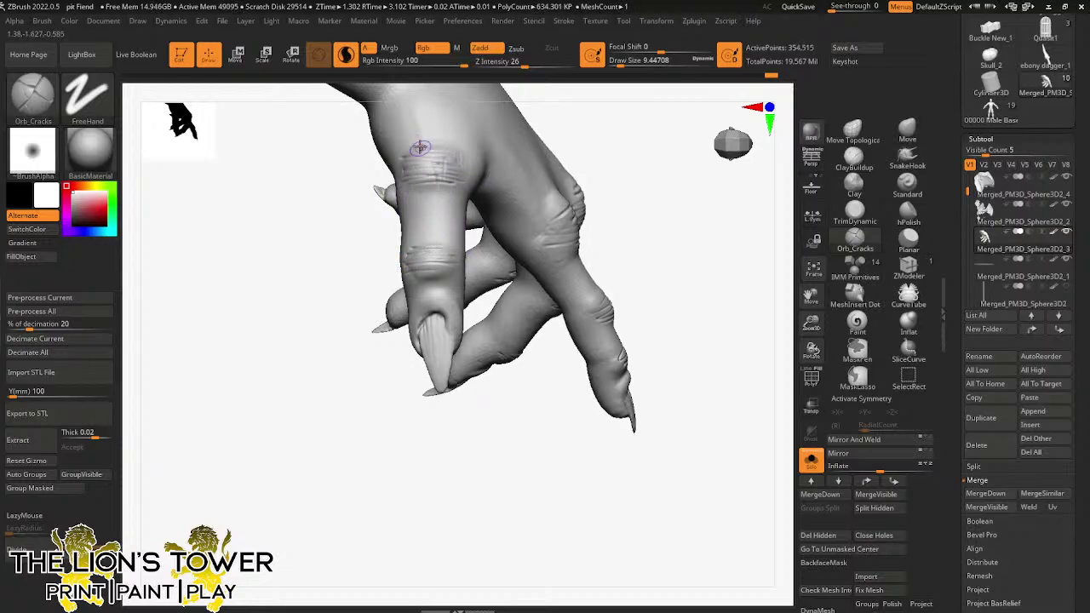
left_click_drag(420, 148, 435, 143)
left_click_drag(812, 325, 811, 300)
left_click_drag(811, 296, 809, 247)
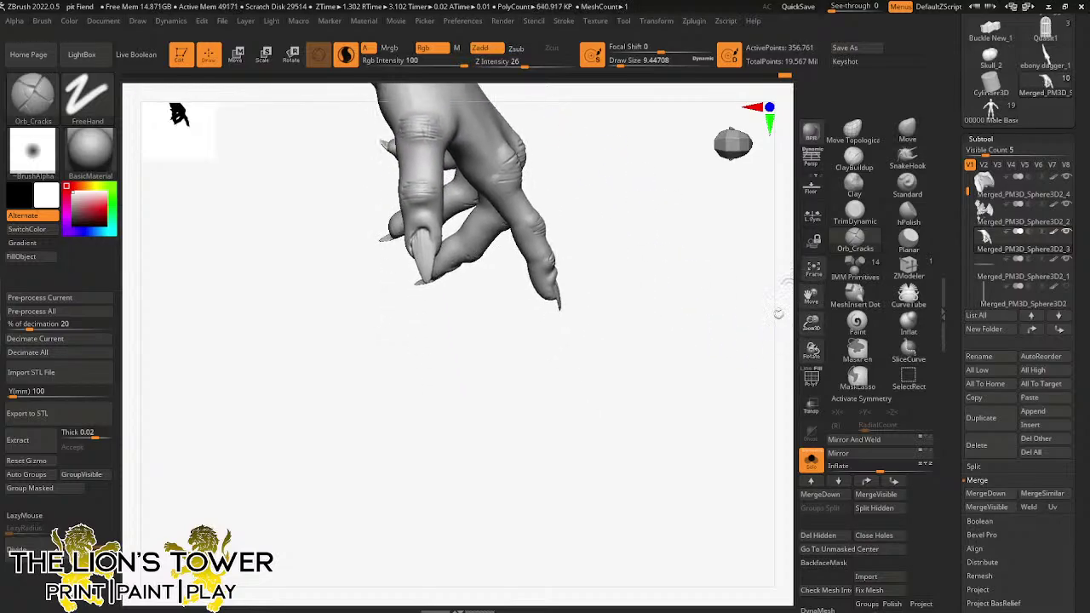
left_click_drag(779, 313, 731, 302)
left_click_drag(811, 325, 810, 294)
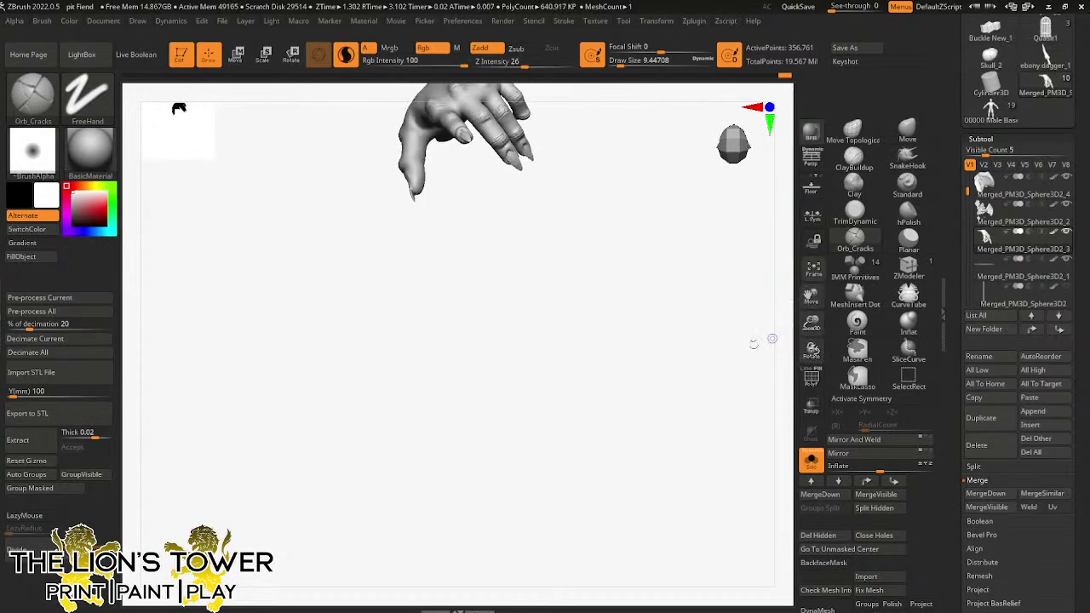
- Carve joint creases around the isolated hand's thumb with the Orb_Cracks brush, raising the draw size to about 12.9
left_click_drag(754, 343, 729, 338)
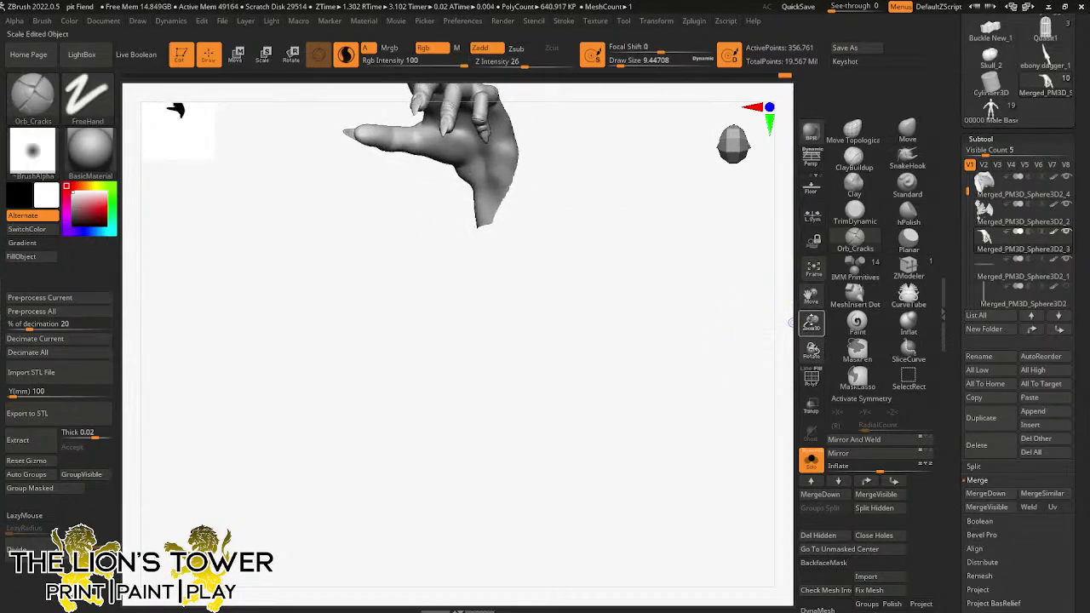
left_click_drag(810, 322, 811, 312)
left_click_drag(810, 295, 836, 376)
left_click_drag(811, 322, 812, 368)
left_click_drag(431, 239, 427, 247)
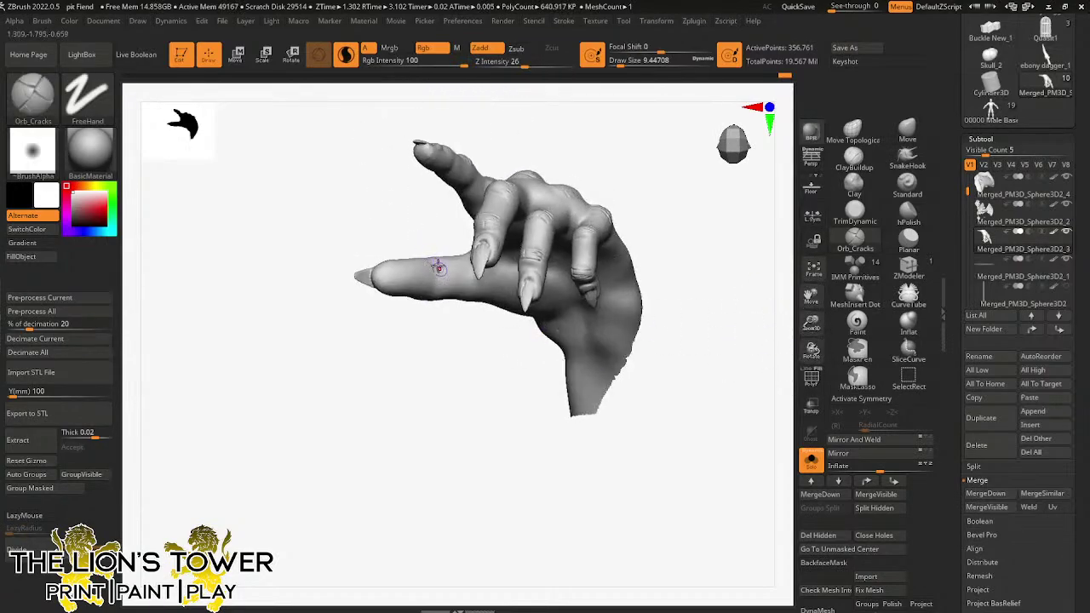
left_click_drag(434, 289, 433, 276)
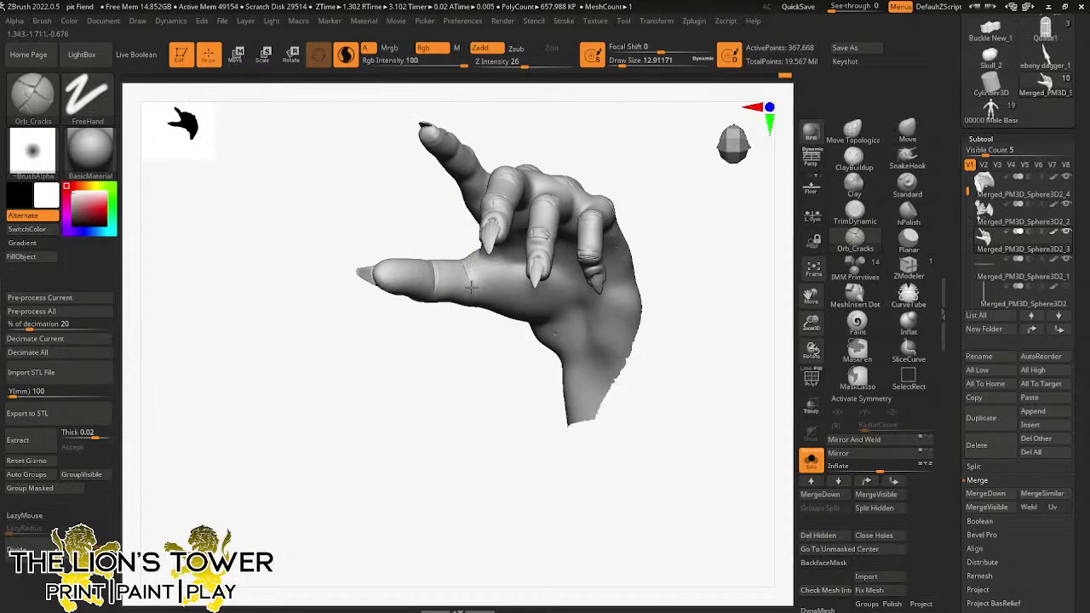
left_click_drag(470, 288, 466, 261)
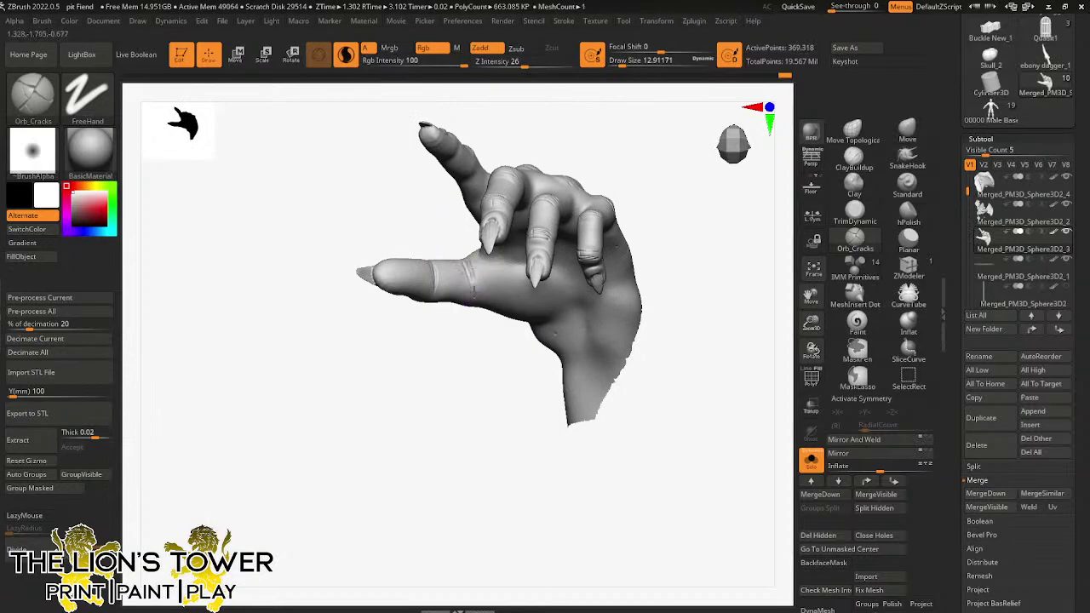
right_click_drag(481, 292, 477, 205)
- Carve crease lines across the palm side of the index finger's joints and along the base of the neighbouring fingers
left_click_drag(481, 170, 468, 168)
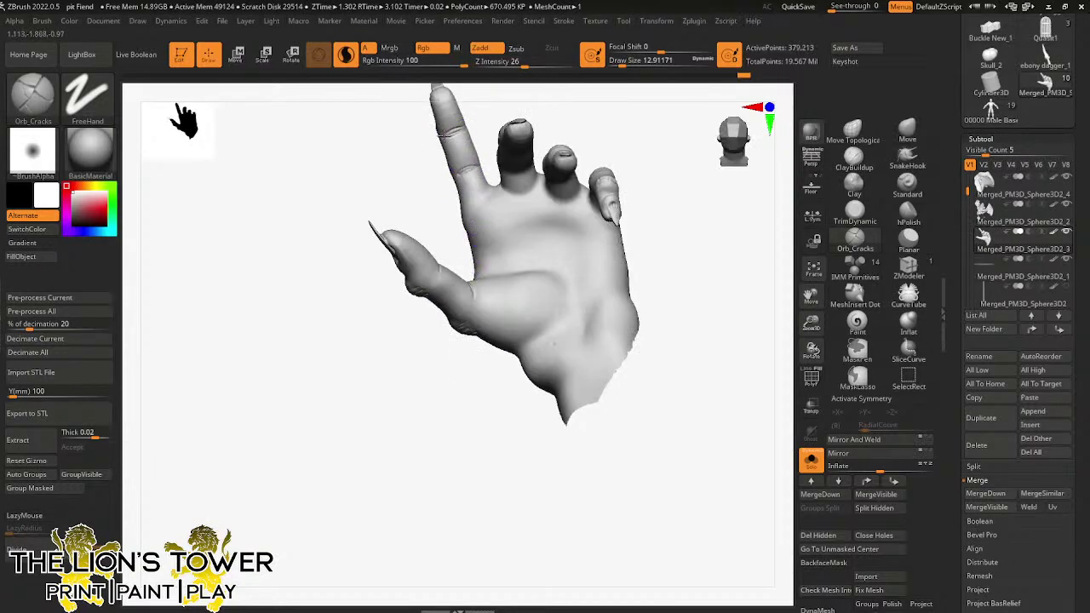
left_click_drag(442, 135, 466, 130)
right_click_drag(557, 124, 552, 104)
right_click_drag(537, 147, 506, 170)
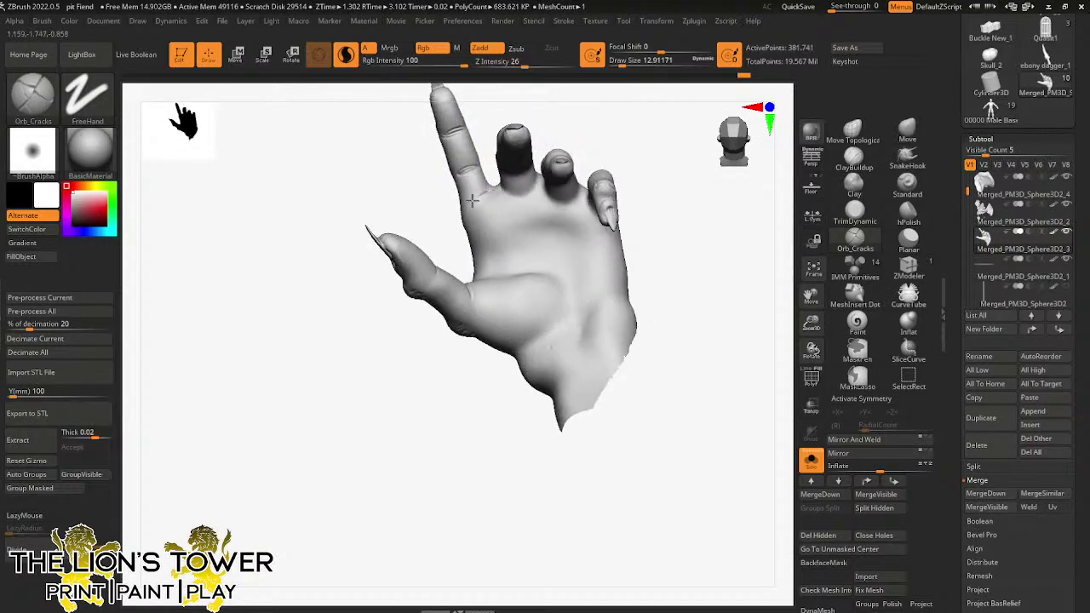
left_click_drag(567, 120, 504, 187)
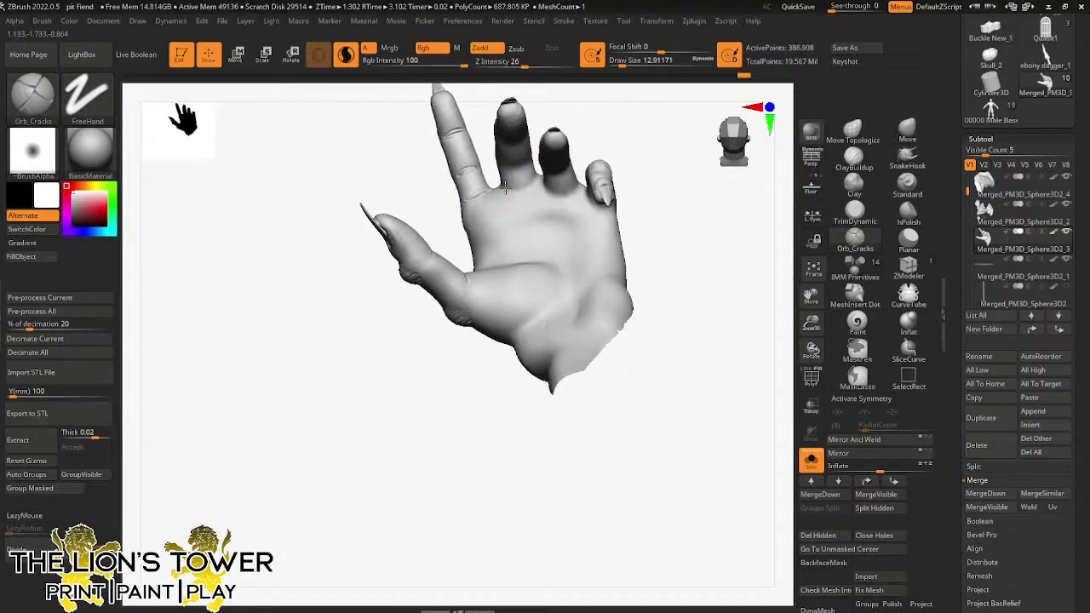
- Carve the main palm lines and smaller branching folds with the Orb_Cracks brush at a draw size of 28.75
mouse_move(563, 115)
left_mouse_down()
mouse_move(525, 153)
mouse_move(576, 110)
mouse_move(582, 152)
mouse_move(639, 146)
mouse_move(577, 173)
mouse_move(652, 150)
mouse_move(596, 166)
mouse_move(610, 100)
mouse_move(606, 136)
mouse_move(542, 119)
mouse_move(610, 144)
mouse_move(664, 114)
left_mouse_up()
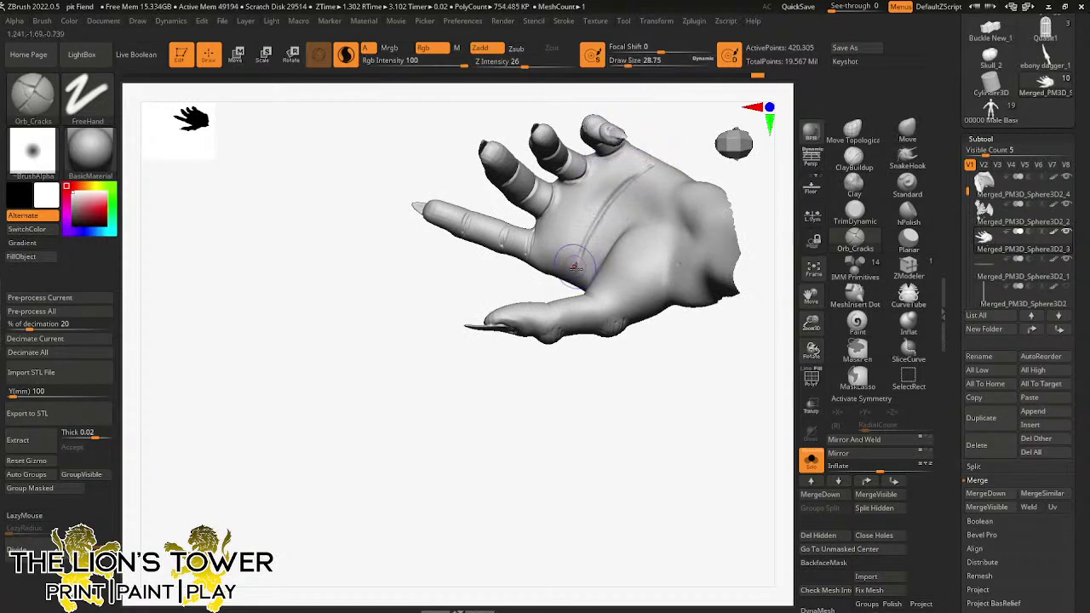
right_click_drag(575, 266, 623, 373)
left_click_drag(662, 203, 601, 252)
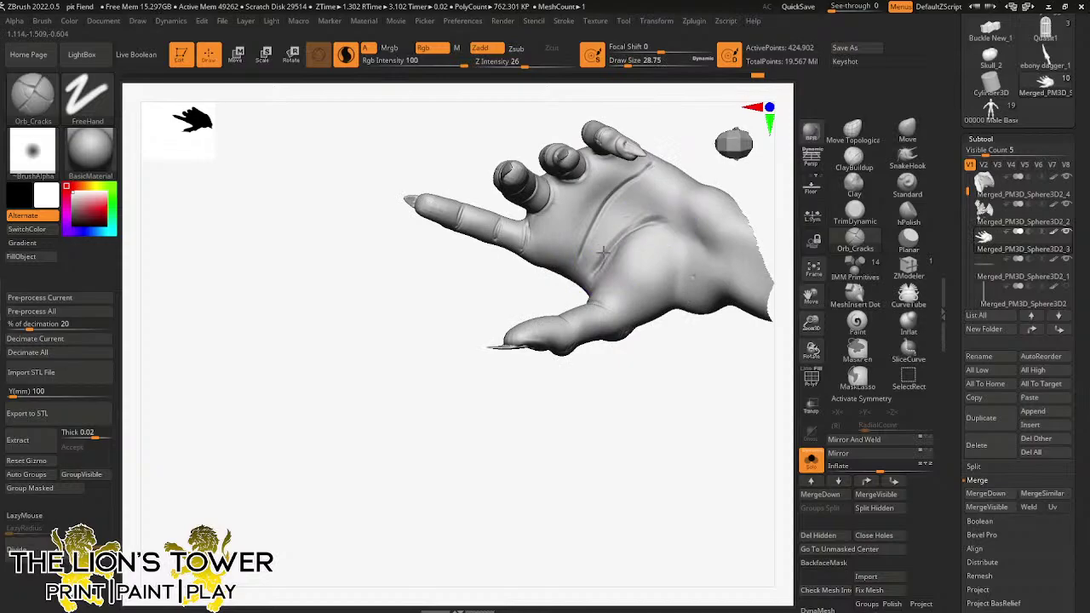
mouse_move(653, 186)
left_mouse_down()
mouse_move(682, 243)
mouse_move(584, 263)
mouse_move(580, 277)
left_mouse_up()
left_click_drag(643, 187, 596, 219)
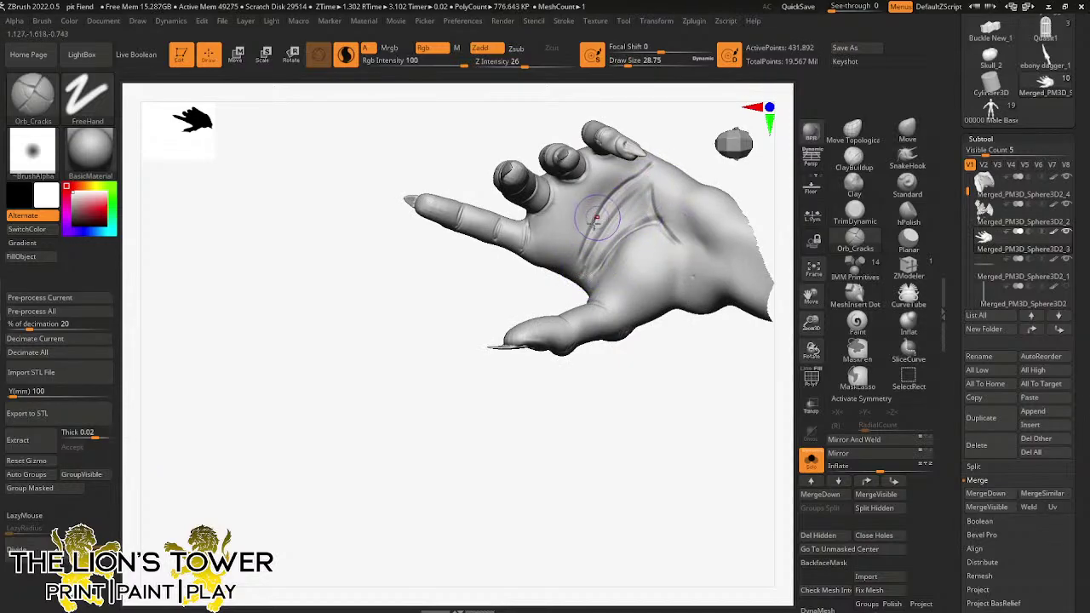
- Turn off solo display and unhide the rest of the body mesh to bring back the full demon figure
left_click_drag(811, 325, 810, 294)
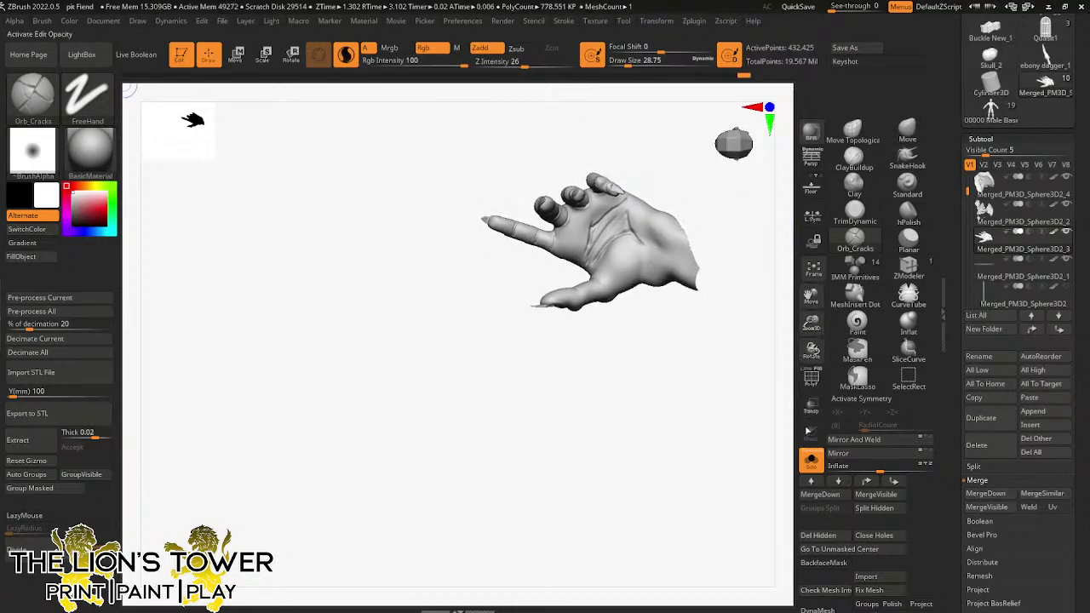
left_click(811, 461)
left_click_drag(628, 444, 708, 326)
left_click_drag(811, 325, 818, 281)
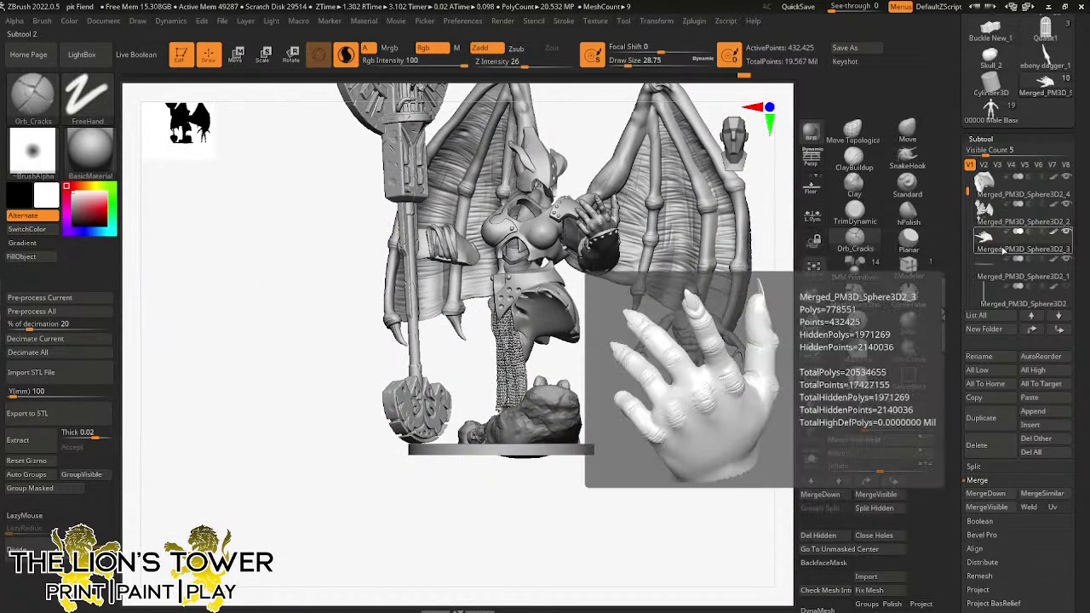
key("ctrl+shift")
left_click(743, 429, "ctrl+shift")
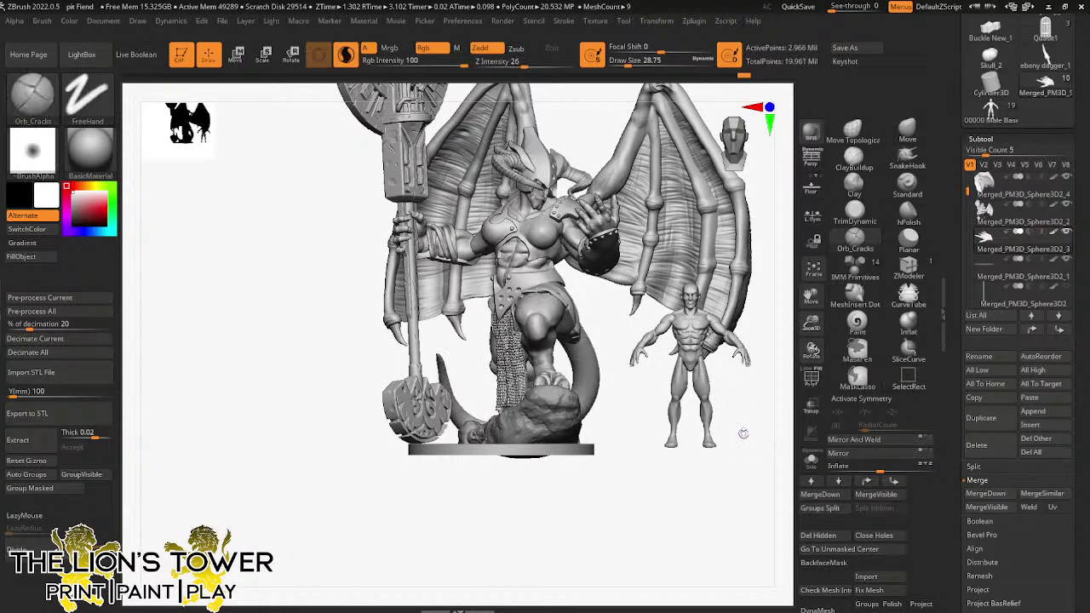
left_click_drag(811, 324, 808, 339)
left_click_drag(810, 297, 734, 388)
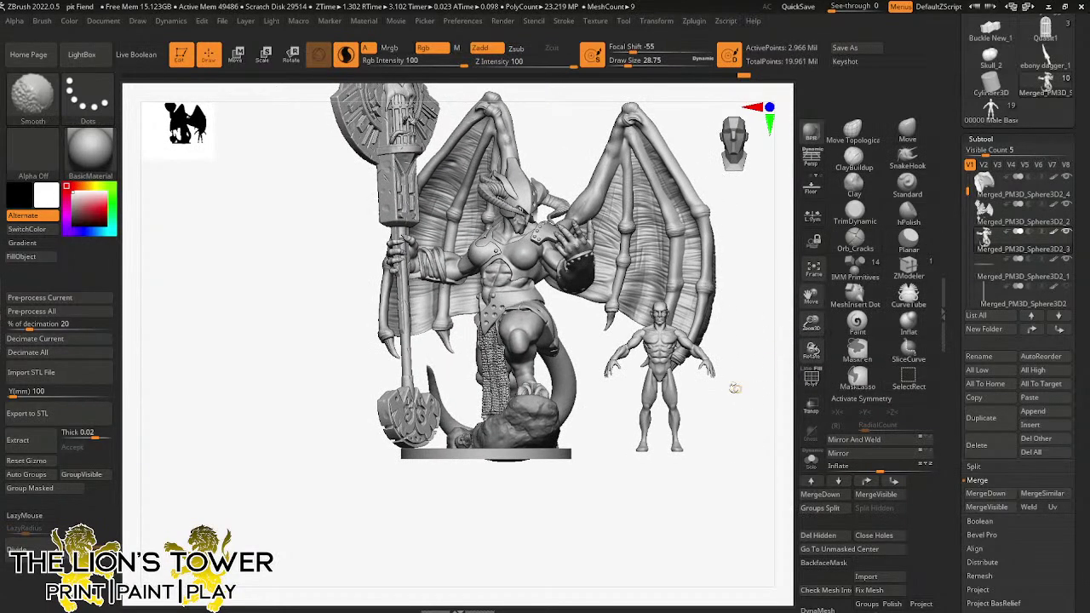
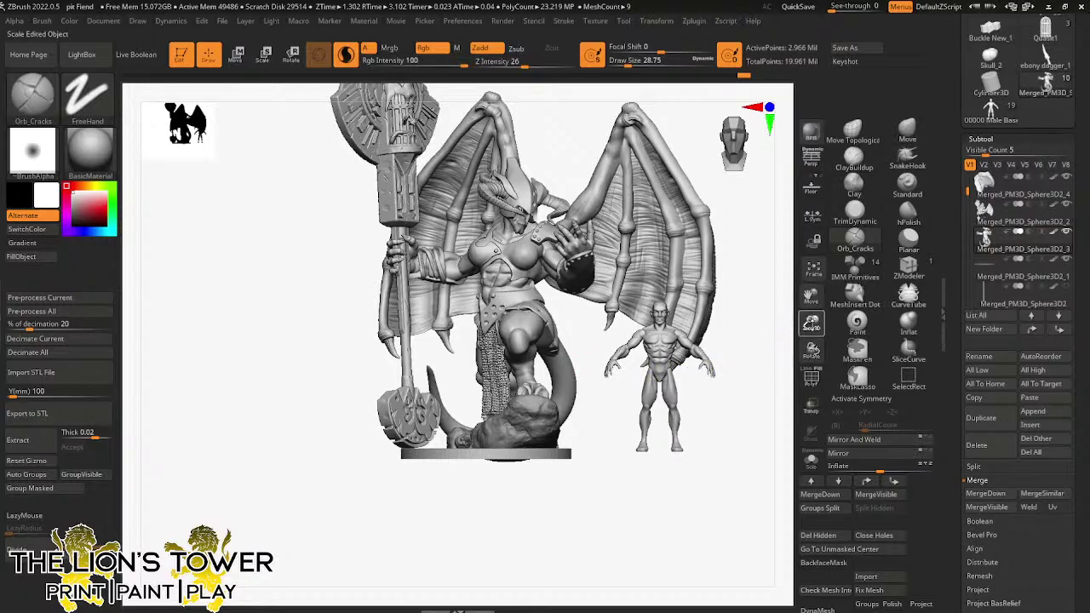
- Thicken the claw of the open hand's index finger with the Inflat brush at a draw size of about 18.5
left_click_drag(812, 323, 734, 340)
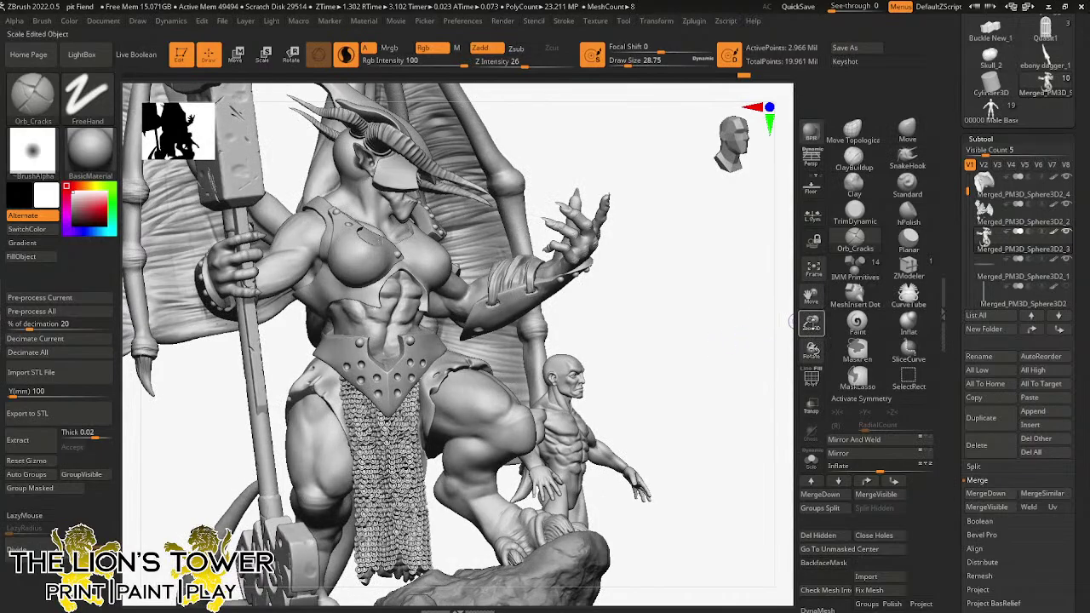
left_click_drag(812, 324, 809, 366)
left_click_drag(812, 297, 734, 323)
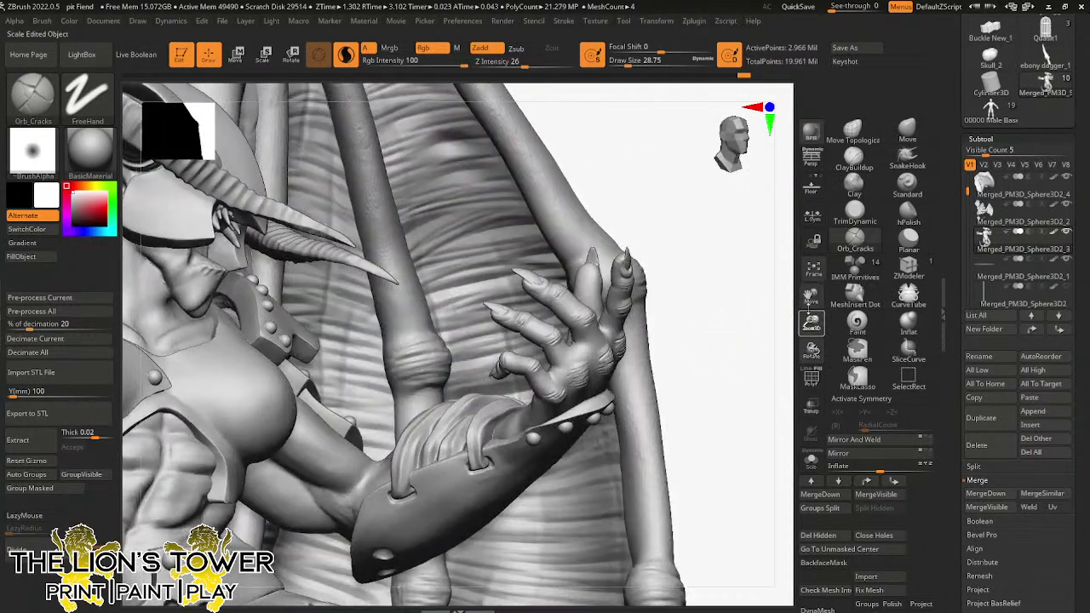
left_click_drag(811, 320, 809, 286)
mouse_move(703, 368)
left_mouse_down()
mouse_move(727, 309)
mouse_move(776, 309)
mouse_move(813, 336)
mouse_move(794, 340)
mouse_move(798, 328)
mouse_move(812, 347)
left_mouse_up()
left_click(908, 329)
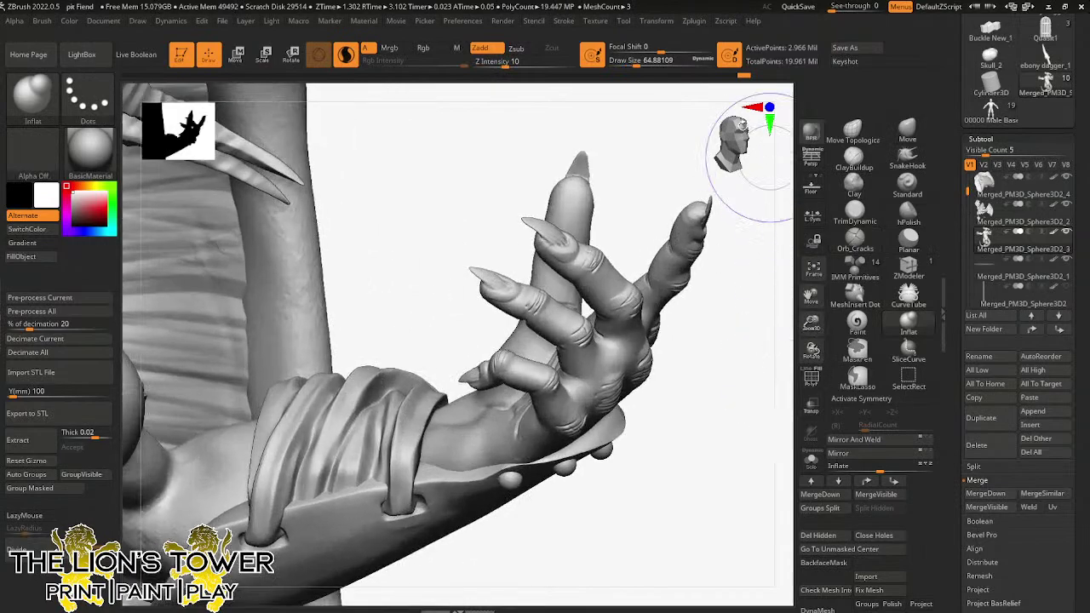
left_click_drag(636, 63, 624, 64)
mouse_move(721, 215)
left_mouse_down()
mouse_move(755, 270)
mouse_move(745, 222)
mouse_move(756, 315)
left_mouse_up()
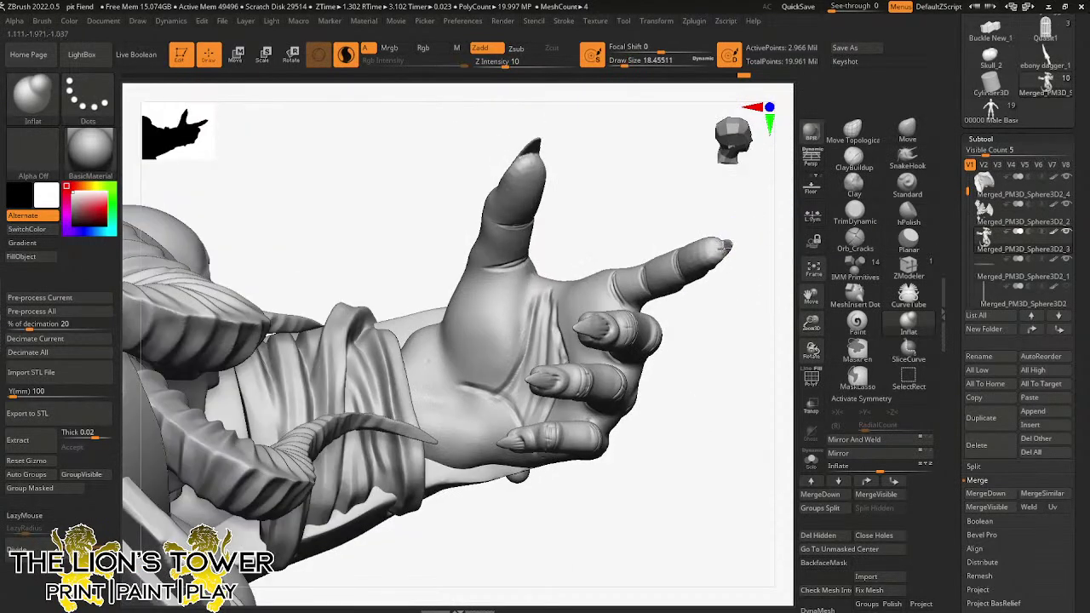
mouse_move(726, 246)
left_mouse_down()
mouse_move(746, 240)
mouse_move(739, 265)
left_mouse_up()
left_click_drag(724, 247, 713, 238)
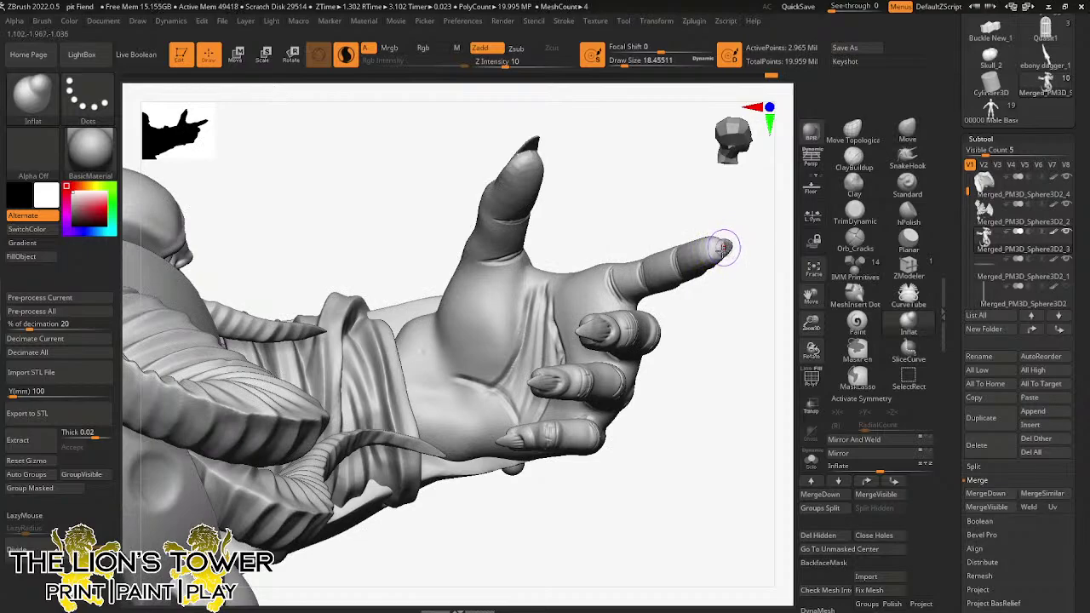
- Hide the body mesh except for the open hand and show that subtool alone
right_click_drag(609, 153, 557, 145)
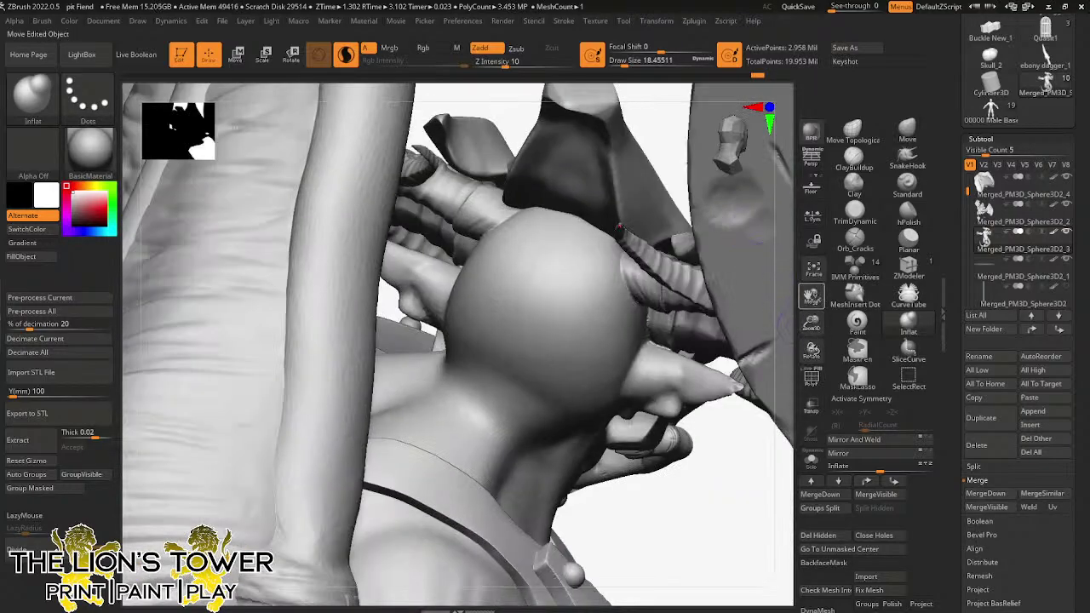
right_click_drag(749, 343, 718, 330)
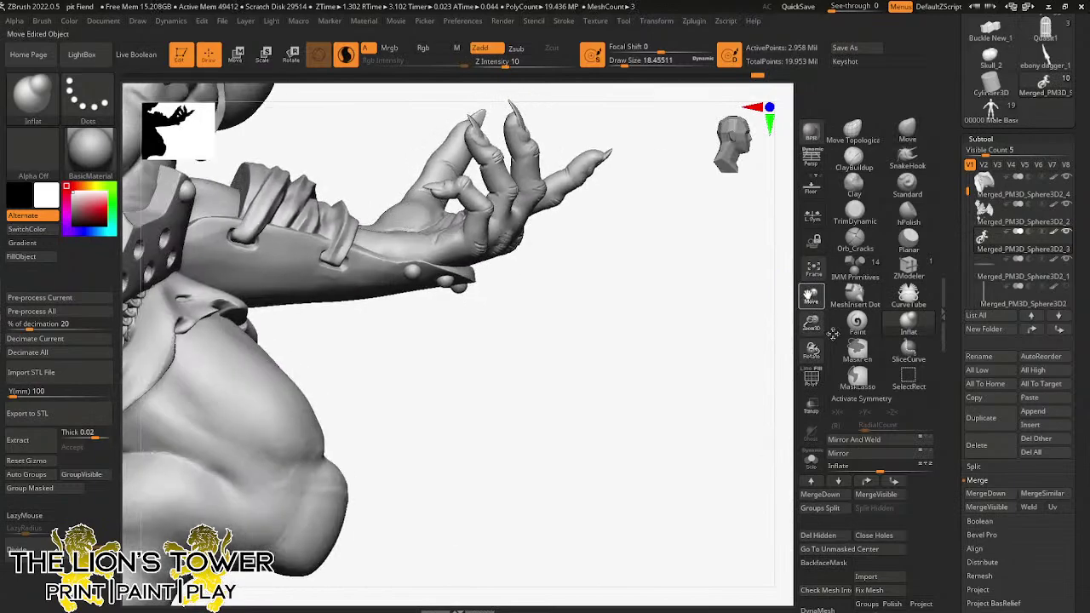
mouse_move(693, 183)
left_mouse_down("ctrl+shift")
mouse_move(603, 321)
mouse_move(486, 338)
mouse_move(412, 417)
left_mouse_up("ctrl+shift")
left_click_drag(612, 372, 647, 372)
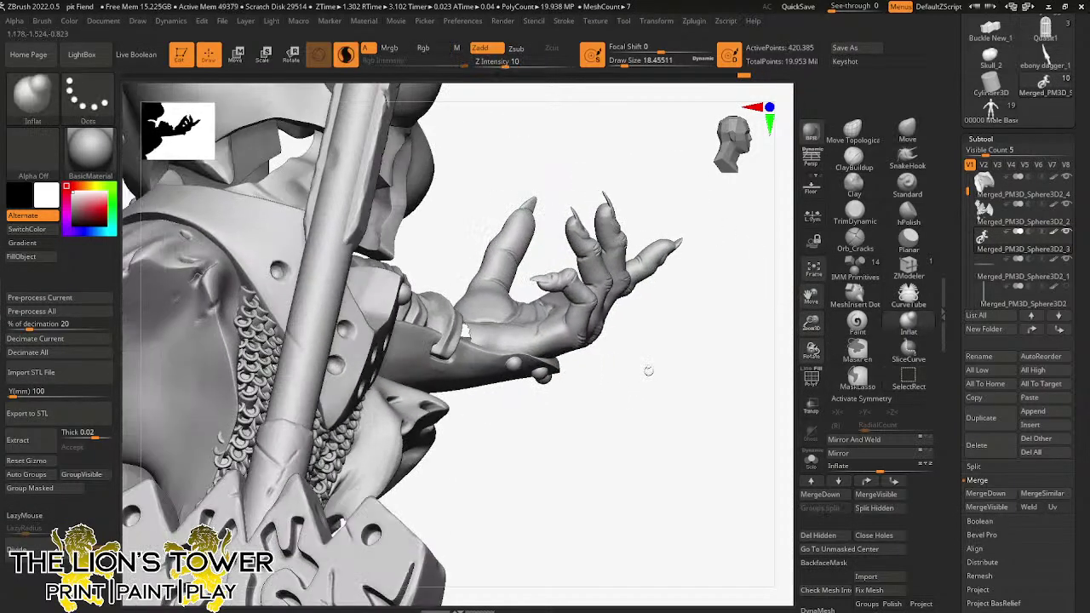
left_click(811, 461)
left_click_drag(712, 382, 782, 259)
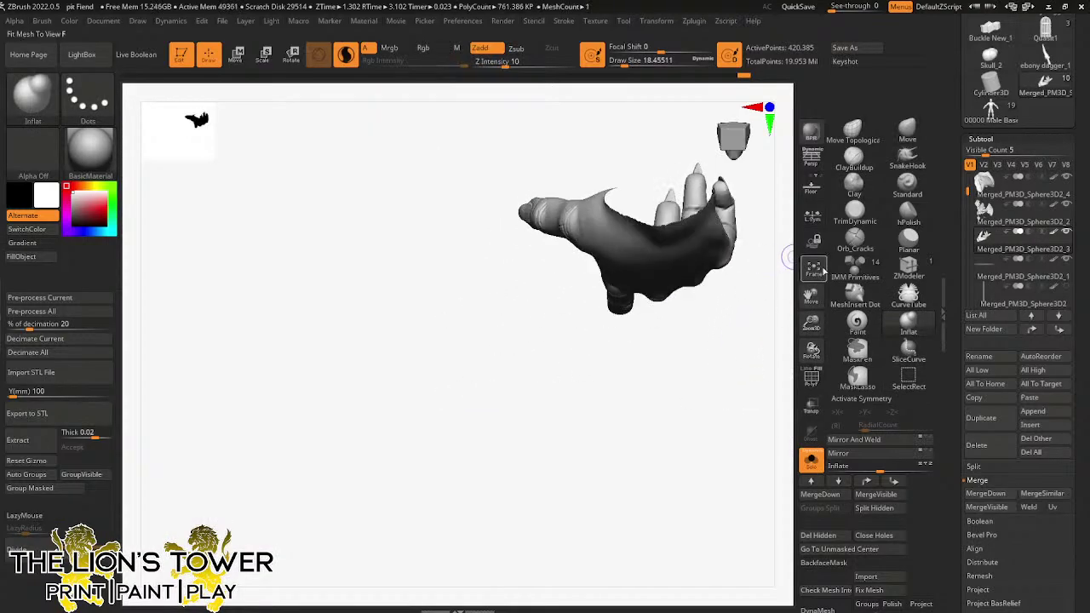
- Inflate the remaining thin claws on the open hand's middle finger and thumb
left_click_drag(811, 295, 746, 386)
left_click_drag(811, 323, 815, 350)
mouse_move(811, 295)
left_mouse_down()
mouse_move(747, 304)
mouse_move(732, 325)
mouse_move(630, 293)
mouse_move(652, 312)
mouse_move(616, 244)
mouse_move(520, 241)
left_mouse_up()
mouse_move(461, 272)
left_mouse_down()
mouse_move(444, 284)
mouse_move(449, 257)
left_mouse_up()
mouse_move(454, 241)
left_mouse_down()
mouse_move(465, 233)
mouse_move(463, 301)
left_mouse_up()
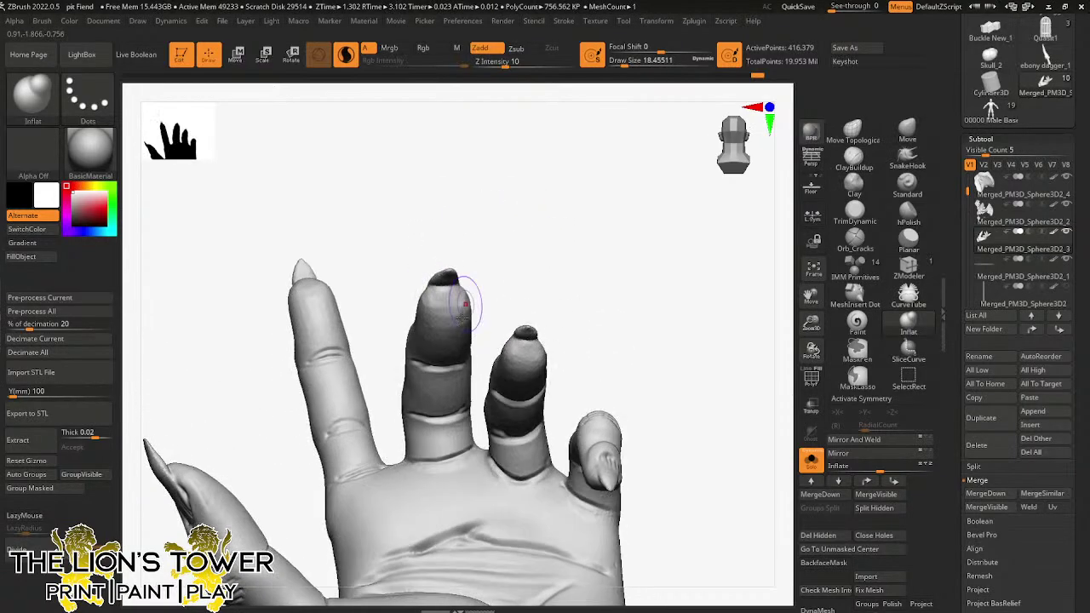
mouse_move(507, 200)
left_mouse_down()
mouse_move(556, 208)
mouse_move(565, 226)
mouse_move(523, 238)
mouse_move(316, 375)
mouse_move(285, 304)
mouse_move(295, 236)
left_mouse_up()
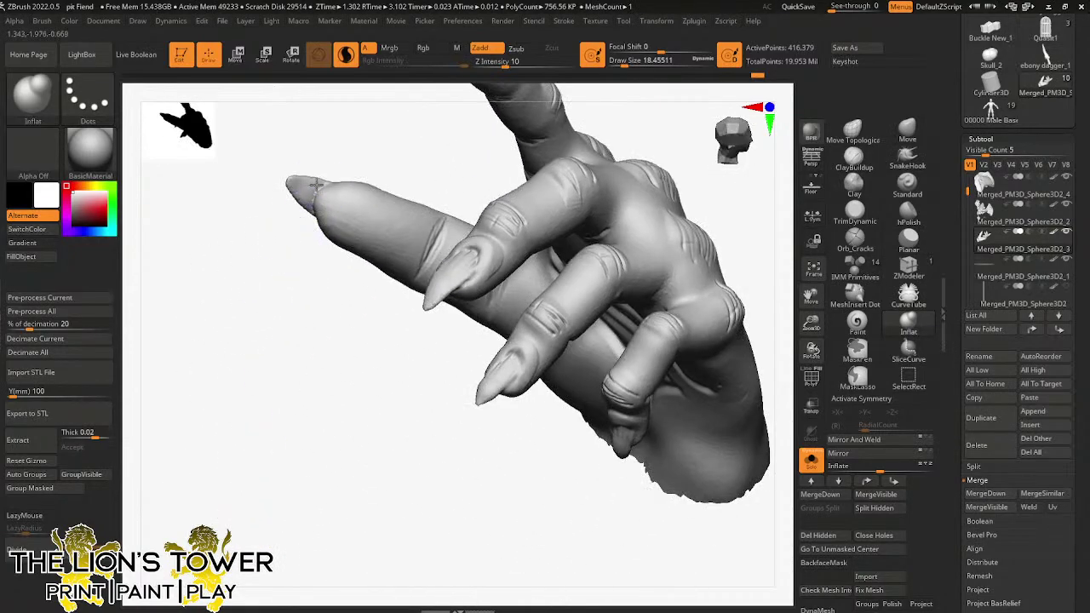
left_click_drag(302, 187, 303, 191)
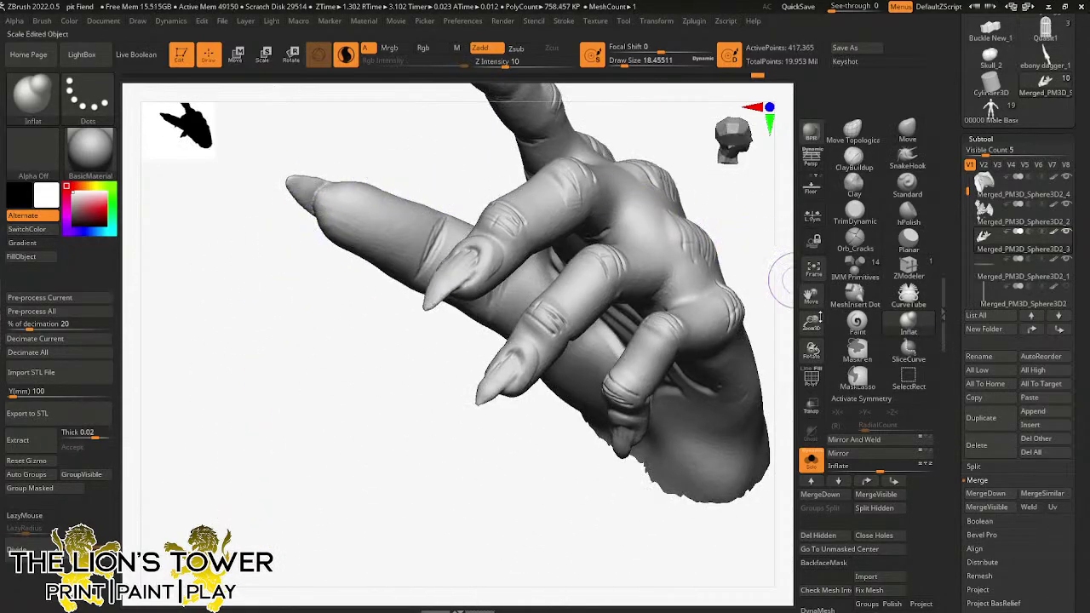
- Unhide the full body mesh and isolate the other hand, the one that grips the weapon
left_click_drag(811, 322, 801, 224)
left_click(782, 299, "ctrl+shift")
left_click_drag(814, 289, 833, 149)
left_click_drag(811, 323, 808, 255)
left_click_drag(811, 296, 843, 230)
mouse_move(767, 308)
left_mouse_down()
mouse_move(715, 352)
mouse_move(708, 426)
mouse_move(673, 417)
left_mouse_up()
left_click_drag(517, 435, 547, 450, "shift")
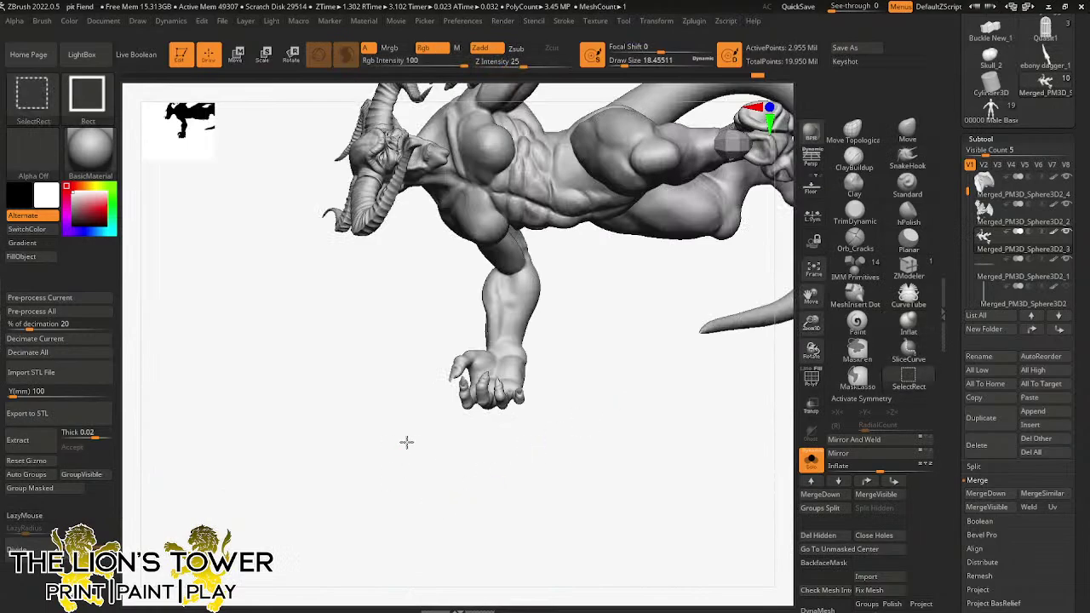
mouse_move(402, 456)
left_mouse_down("ctrl+shift")
mouse_move(577, 365)
mouse_move(584, 348)
left_mouse_up("ctrl+shift")
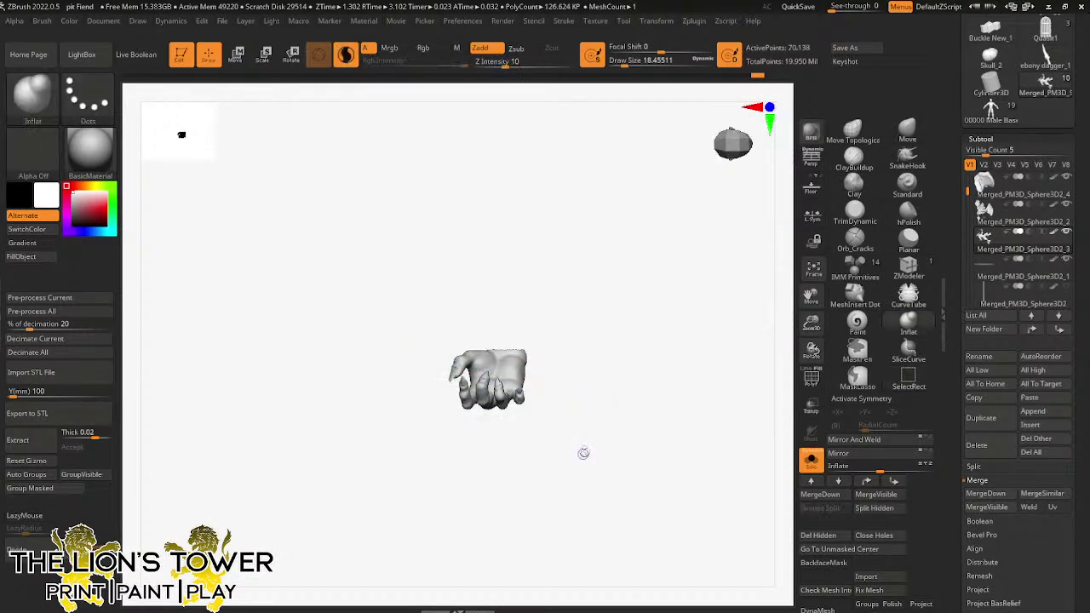
- Frame the weapon hand and inflate the claws at its fingertips with the Inflat brush
left_click_drag(584, 452, 686, 361)
left_click_drag(812, 324, 803, 379)
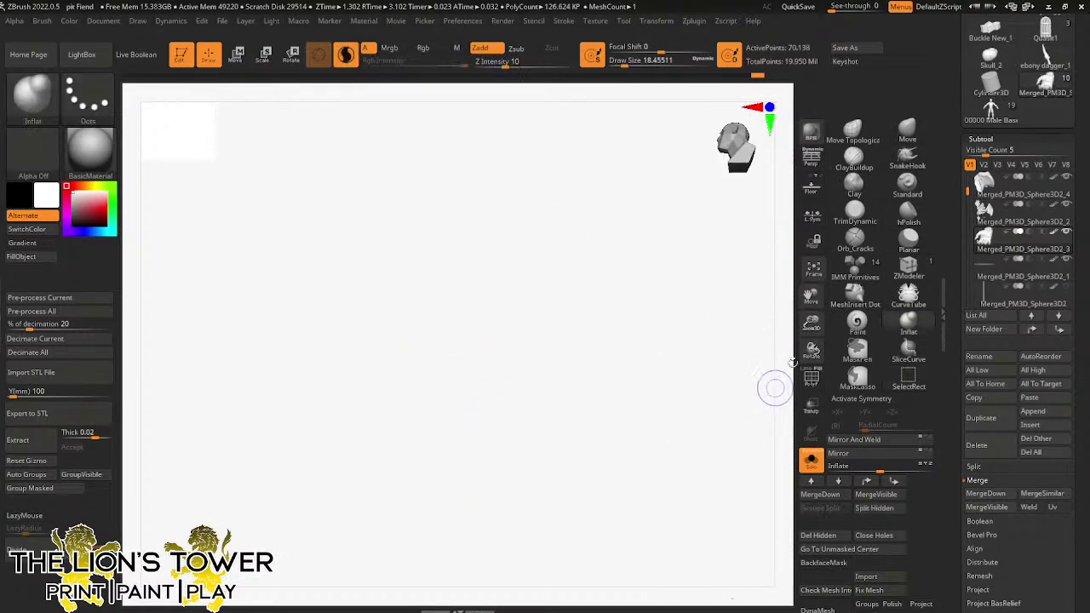
left_click(813, 270)
left_click(811, 270)
left_click_drag(755, 340, 316, 348)
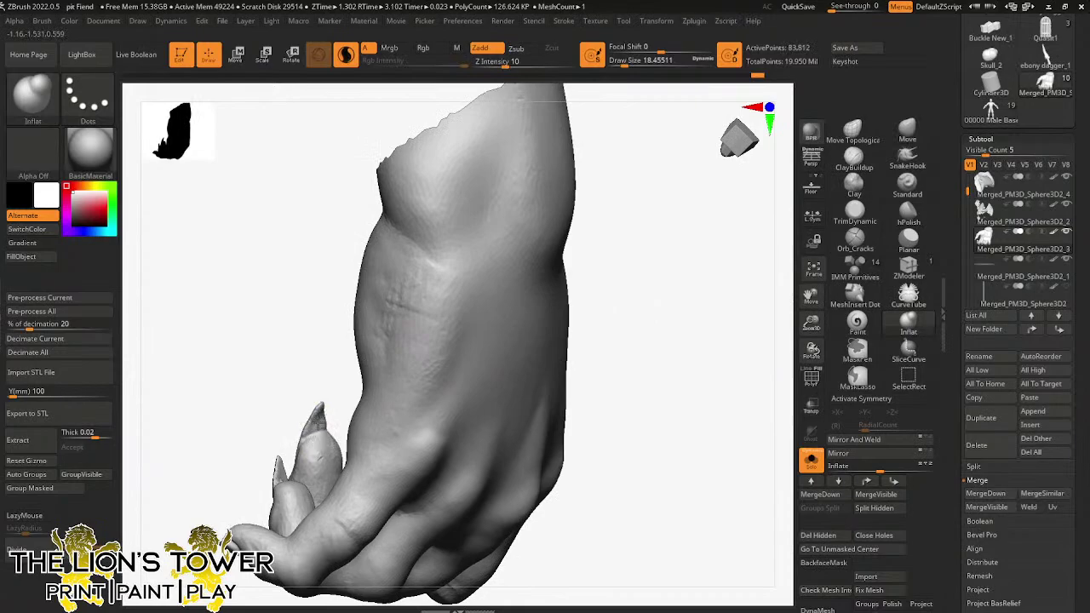
left_click_drag(314, 430, 285, 501)
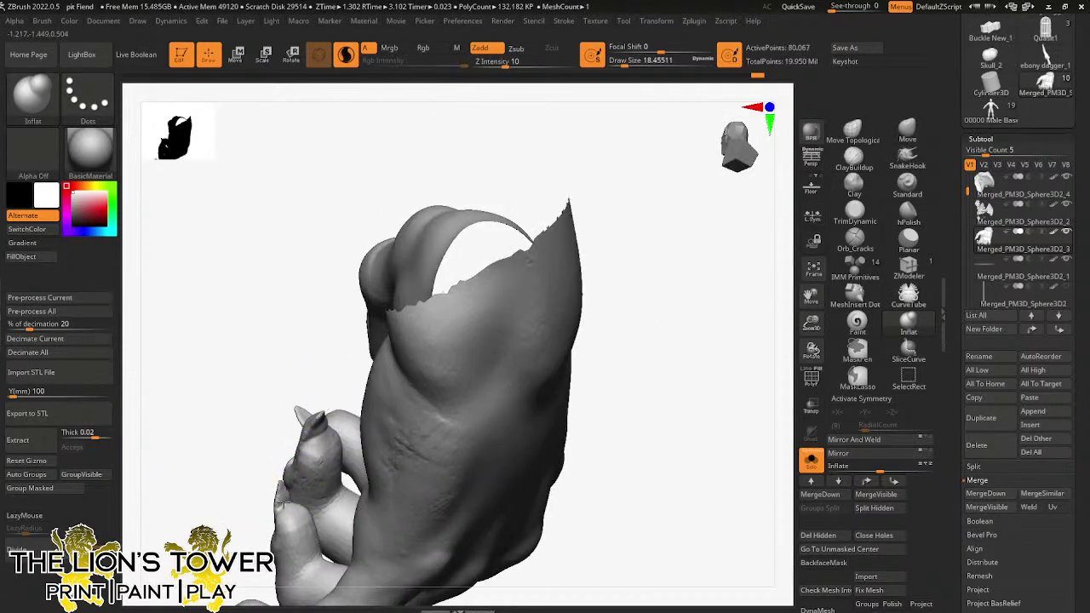
left_click_drag(277, 451, 321, 326)
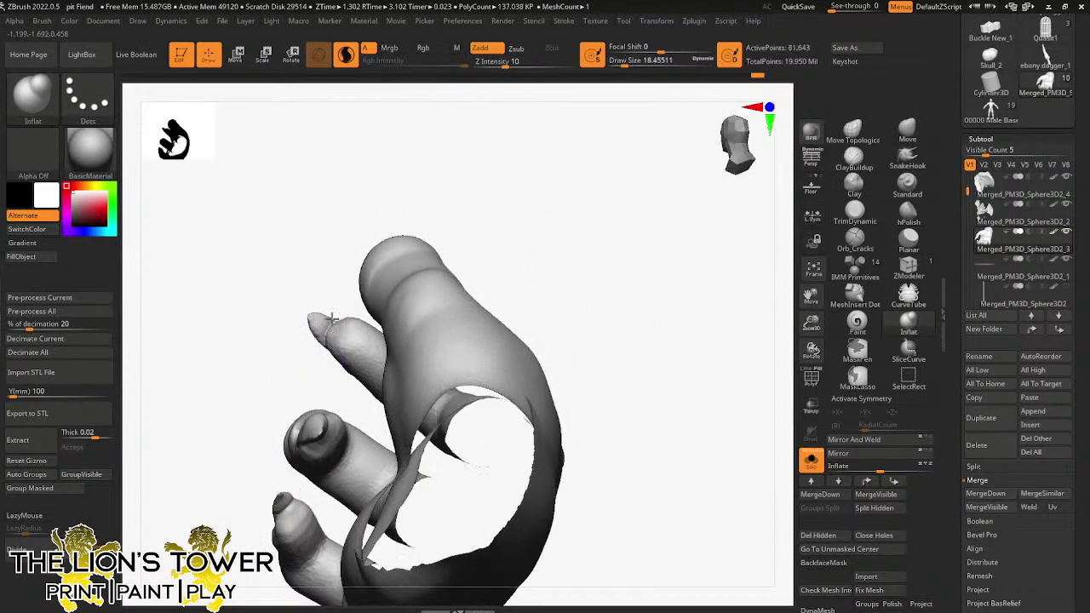
left_click_drag(607, 502, 695, 535)
left_click_drag(584, 251, 289, 291)
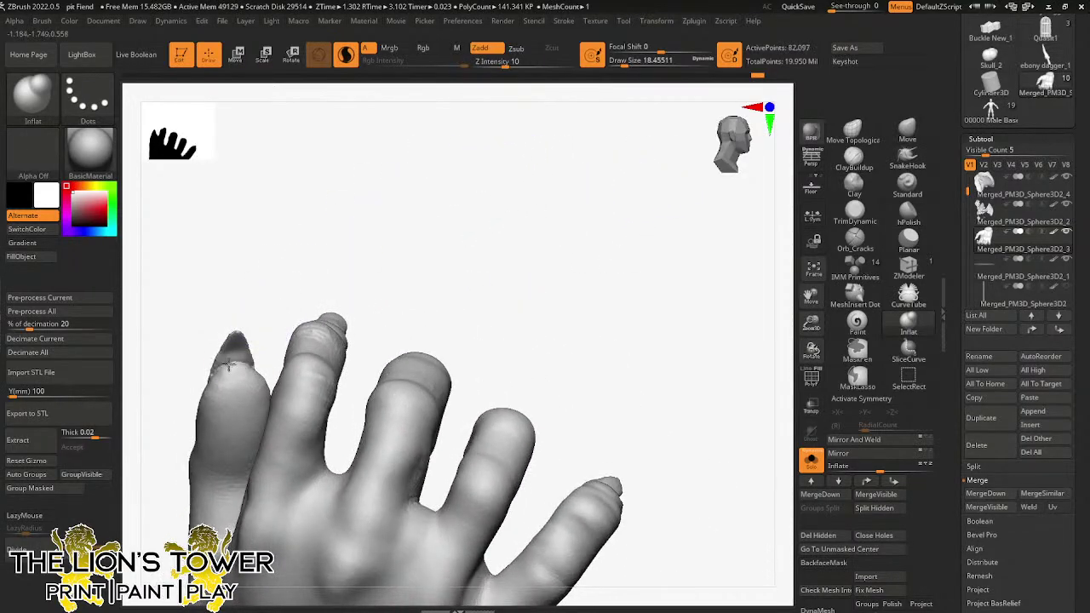
- Set the draw size to about 15.55 and smooth the little finger's tip and claw on the weapon hand
left_click_drag(642, 328, 756, 263)
left_click_drag(810, 295, 223, 426)
left_click(624, 65)
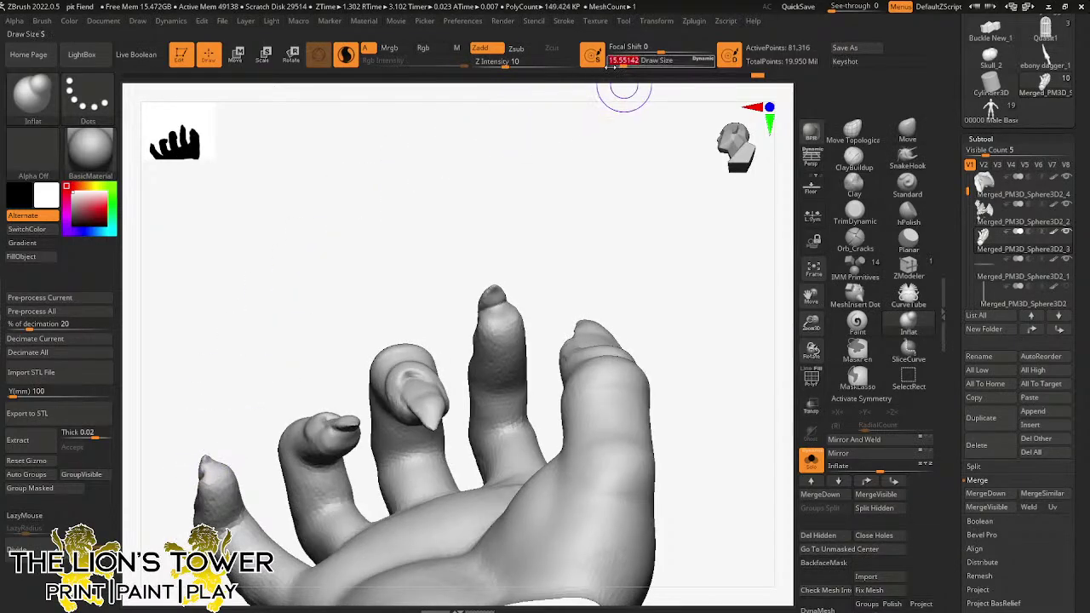
mouse_move(214, 489)
left_mouse_down("shift")
mouse_move(212, 498)
mouse_move(229, 409)
left_mouse_up("shift")
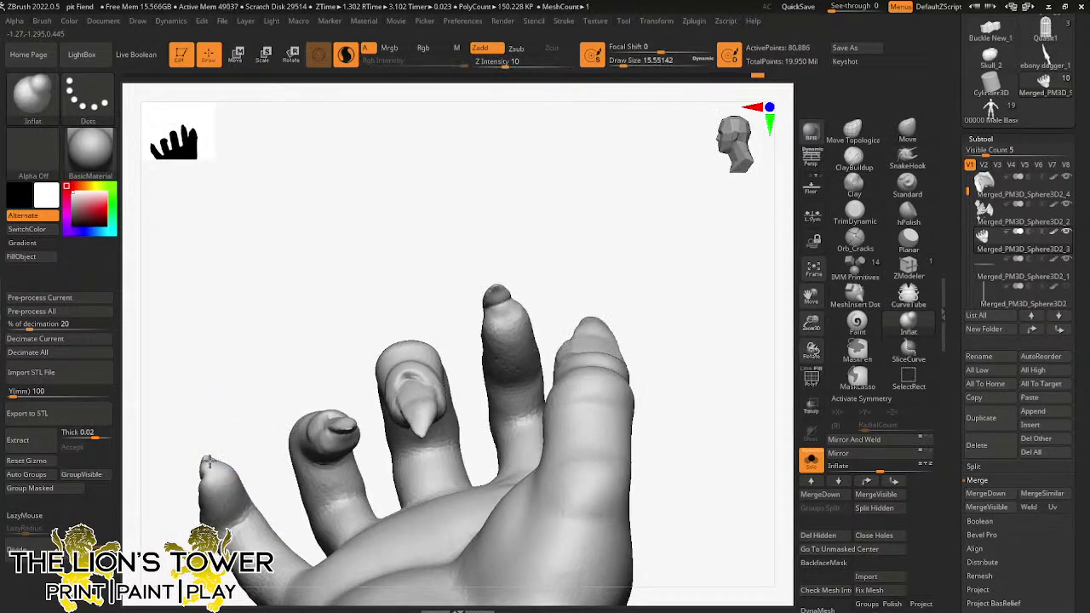
mouse_move(626, 293)
left_mouse_down()
mouse_move(734, 249)
mouse_move(584, 285)
mouse_move(533, 372)
mouse_move(564, 253)
mouse_move(511, 214)
mouse_move(458, 274)
left_mouse_up()
key("shift")
key("shift")
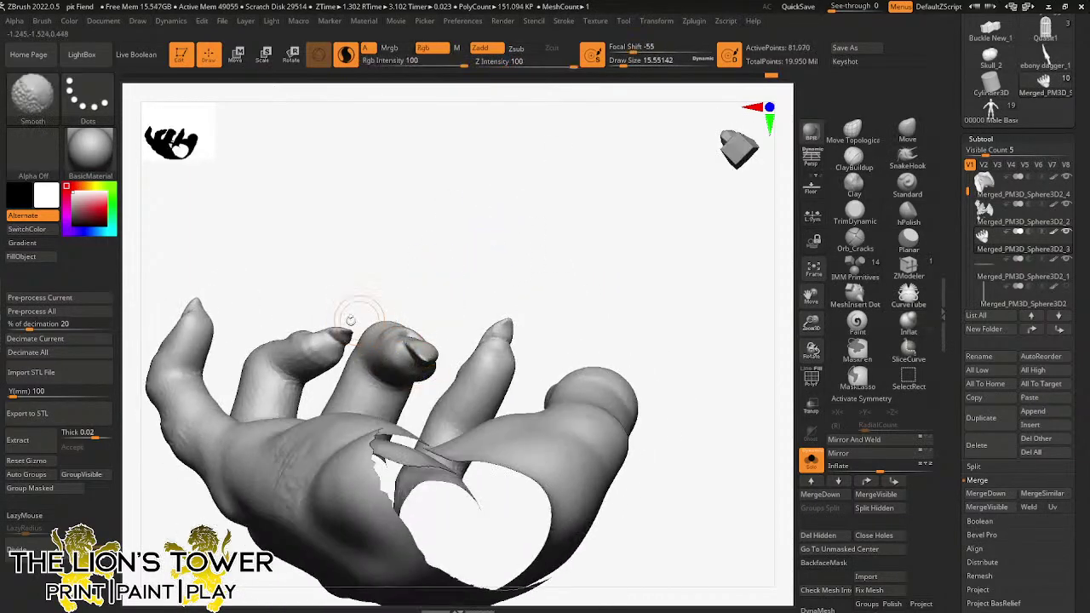
- Smooth the rough patches on the palm side of the ring finger and its neighbours
left_click_drag(308, 366, 308, 378, "shift")
left_click_drag(307, 310, 314, 289)
left_click_drag(303, 375, 263, 378, "shift")
left_click_drag(264, 294, 297, 353)
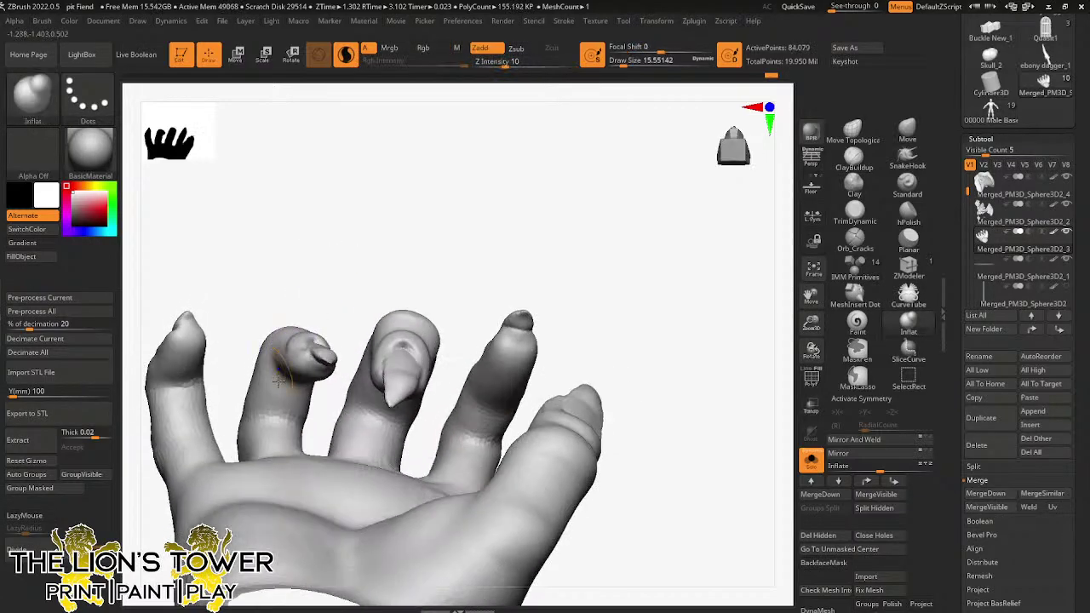
left_click_drag(300, 416, 265, 418, "shift")
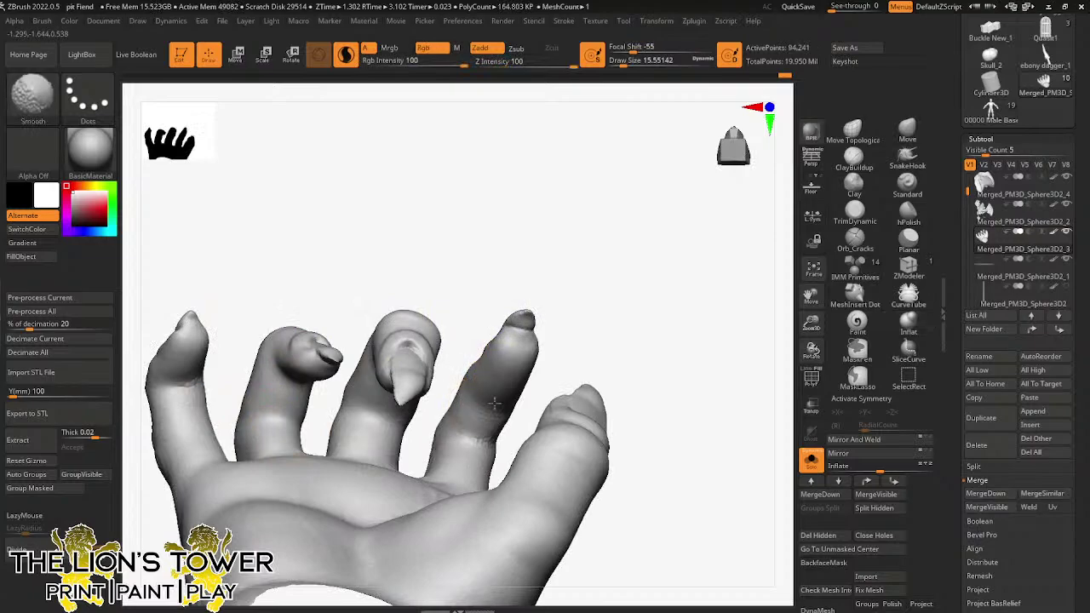
- Smooth the finger bases and the thumb on the inner side of the weapon hand
mouse_move(562, 336)
left_mouse_down()
mouse_move(633, 358)
mouse_move(576, 444)
left_mouse_up()
key("shift")
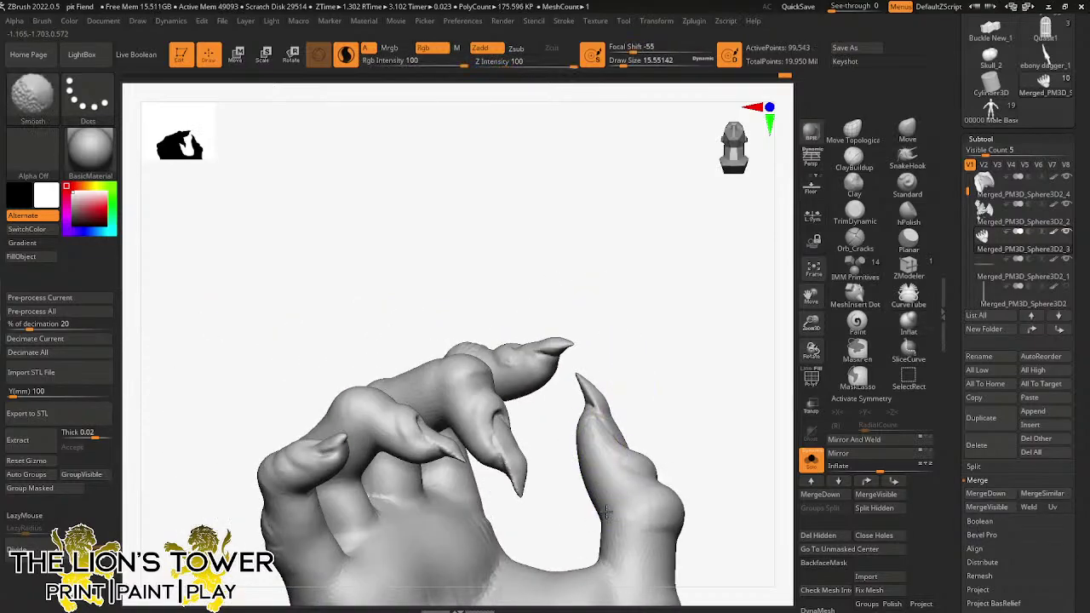
left_click_drag(392, 388, 397, 388, "shift")
left_click_drag(811, 329, 811, 299)
left_click_drag(811, 295, 806, 200)
mouse_move(755, 279)
left_mouse_down()
mouse_move(724, 342)
mouse_move(710, 328)
left_mouse_up()
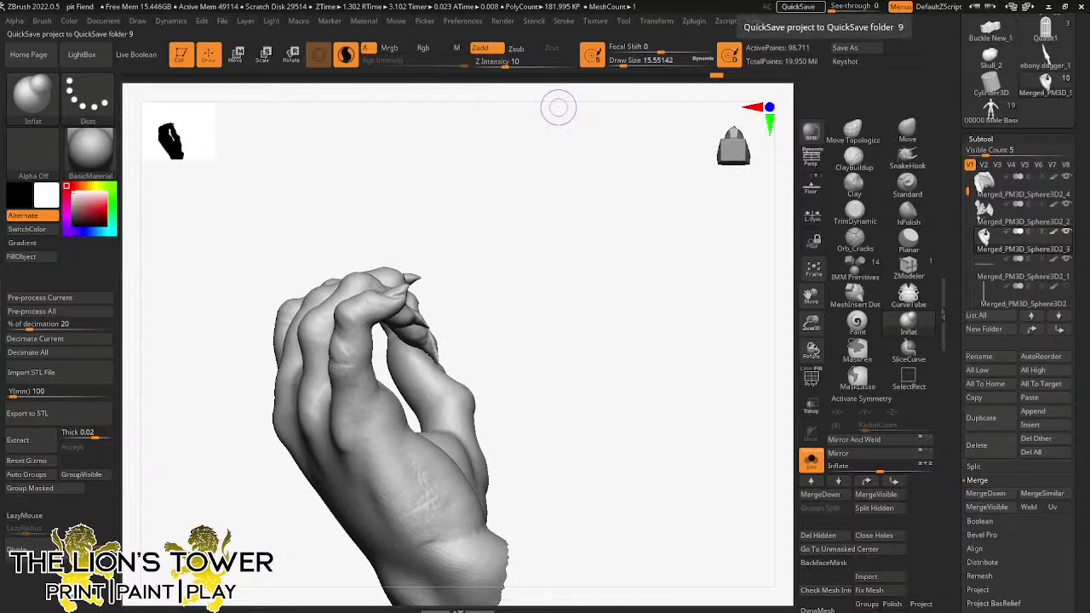
- Switch to the web browser and search Google for "new final fantasy release date"
key("alt+Tab")
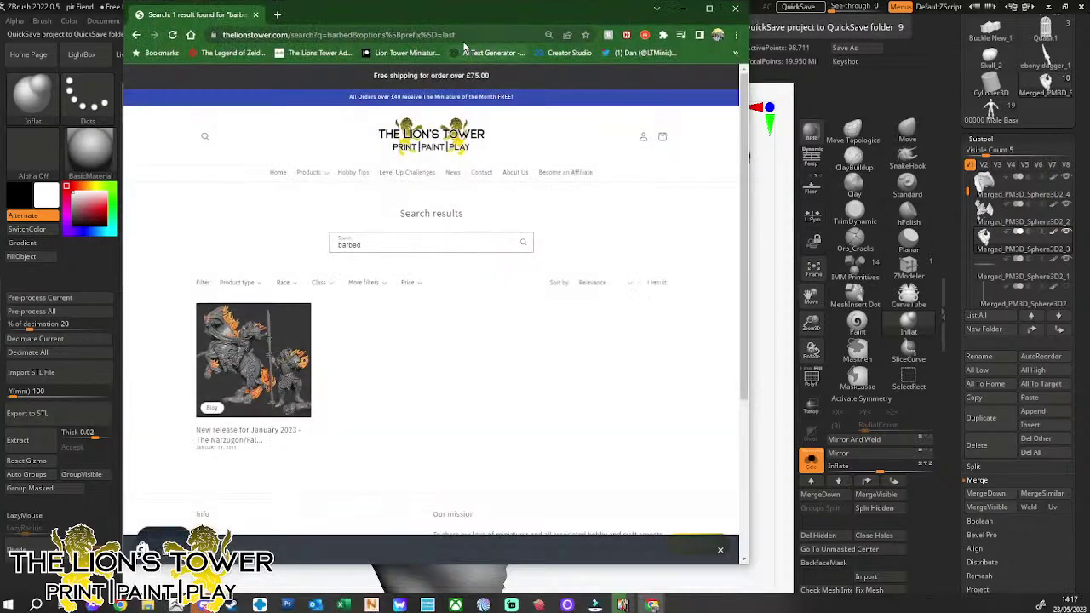
left_click(459, 34)
type("n")
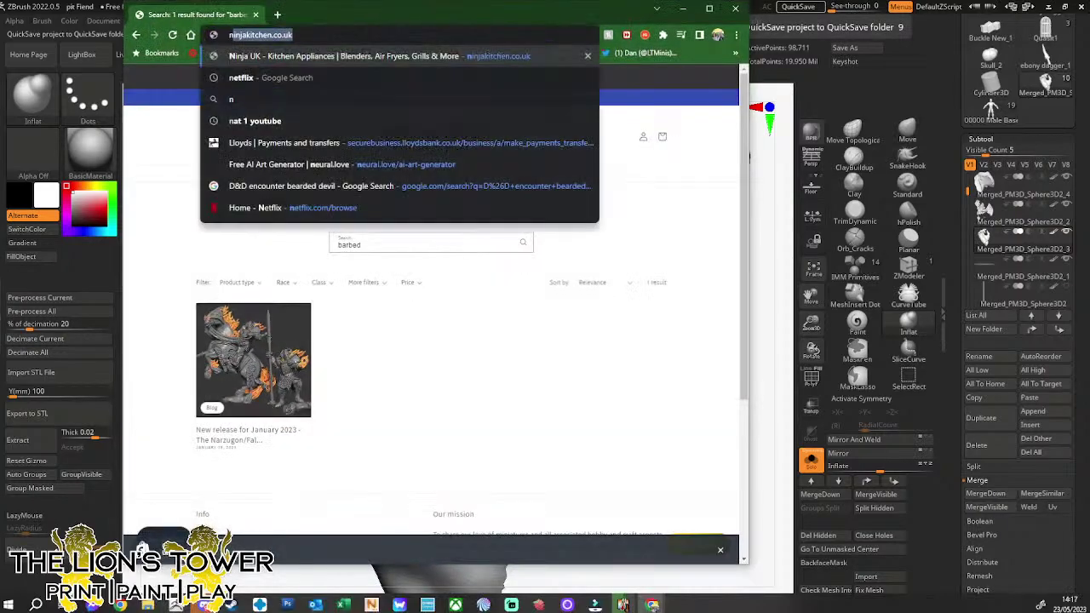
type("ew final fantasy")
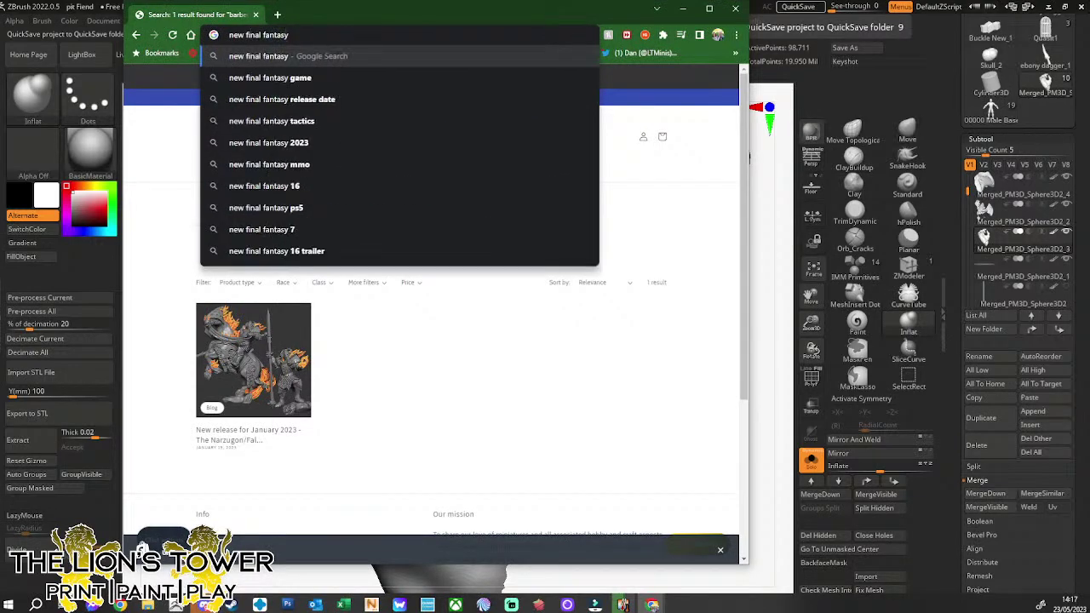
left_click(282, 99)
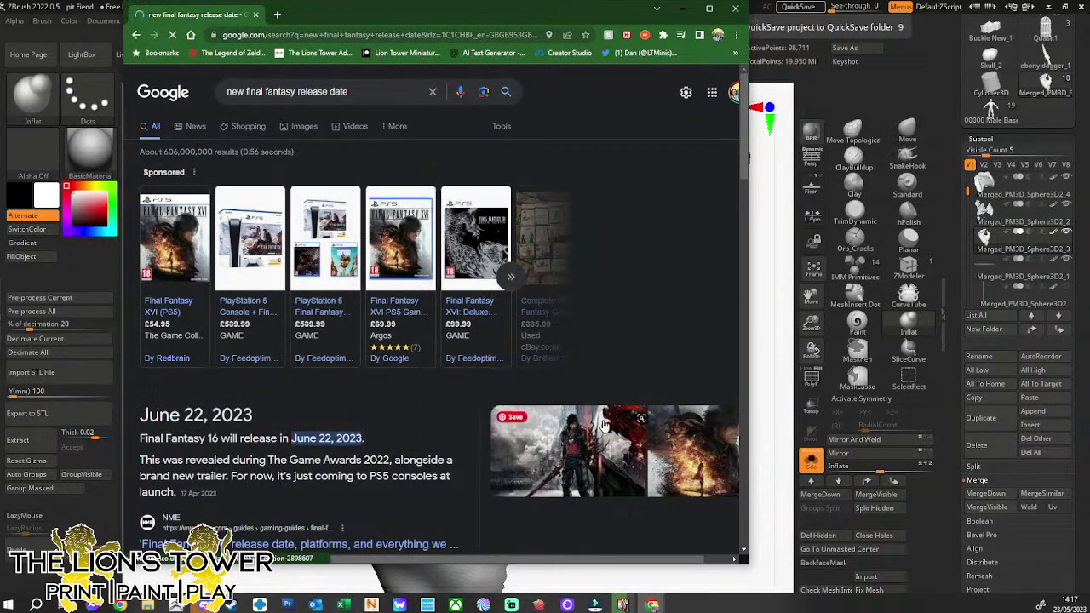
- Read through the Final Fantasy 16 release date results and return to ZBrush
mouse_move(374, 366)
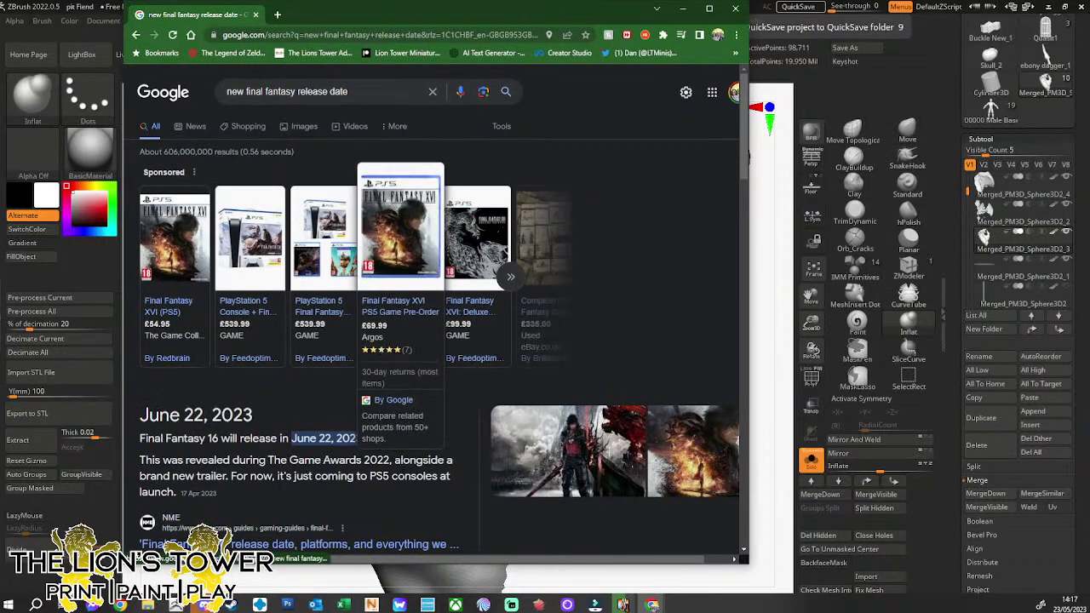
scroll(474, 481, "down", 2)
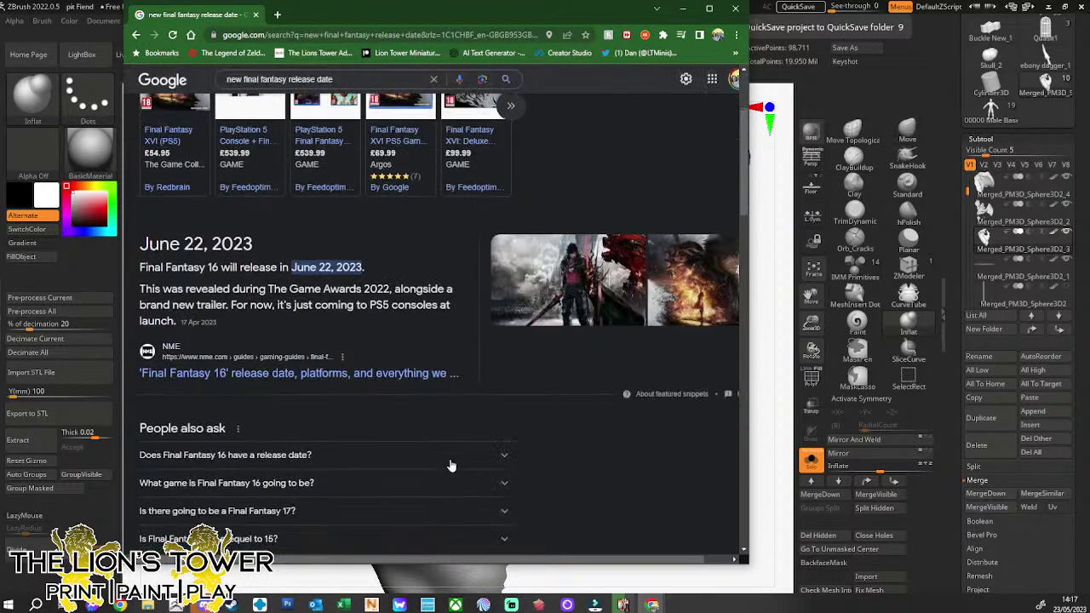
scroll(368, 468, "down", 1)
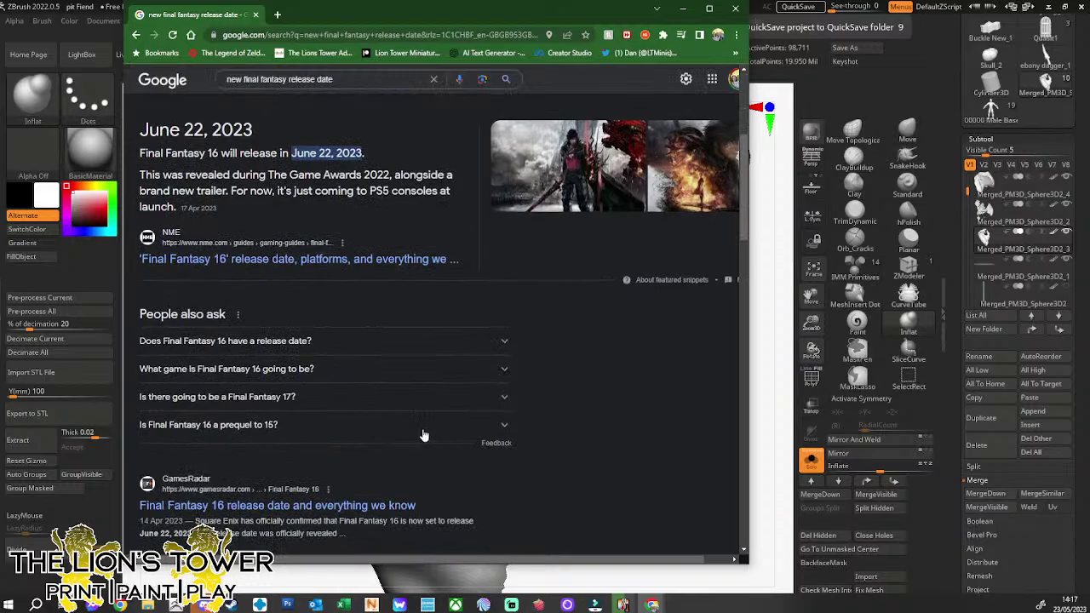
scroll(423, 435, "up", 3)
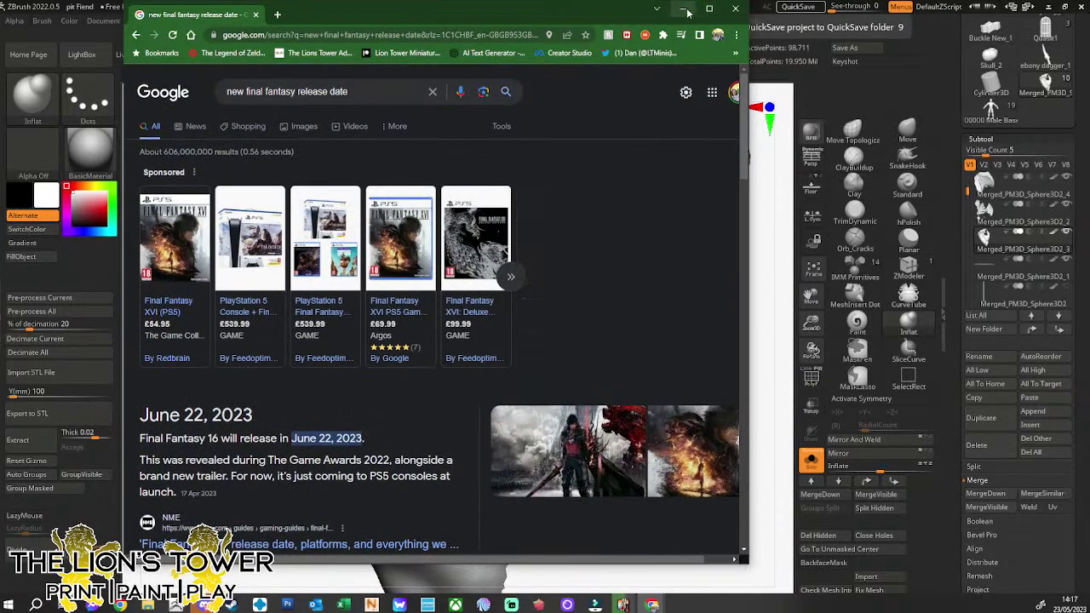
left_click(679, 12)
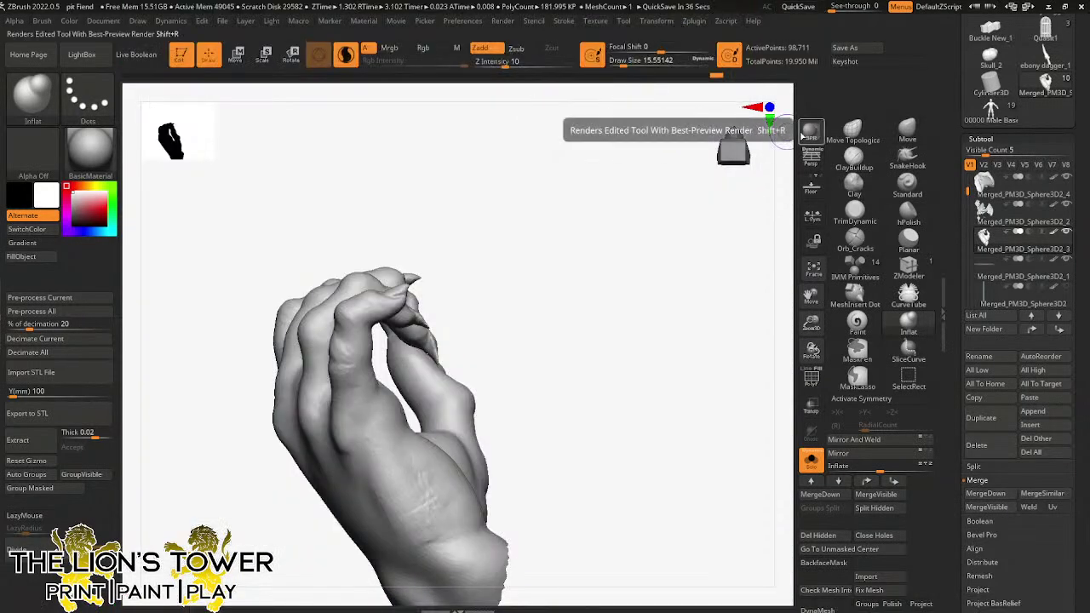
- Smooth the outer side of the palm below the little finger on the weapon hand
mouse_move(644, 385)
left_mouse_down()
mouse_move(701, 392)
mouse_move(600, 400)
left_mouse_up()
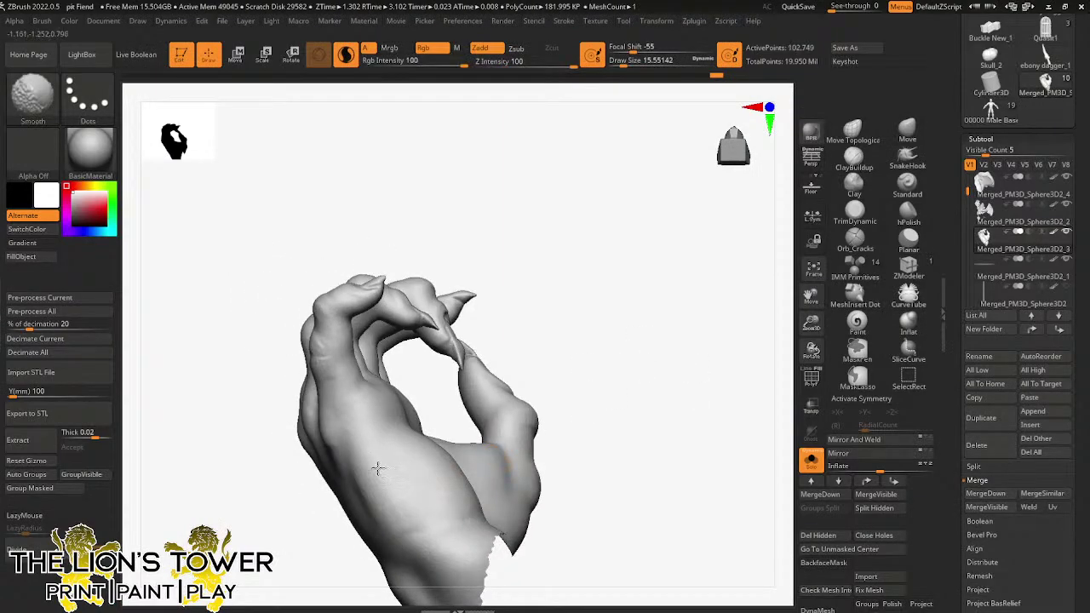
left_click_drag(445, 254, 570, 231)
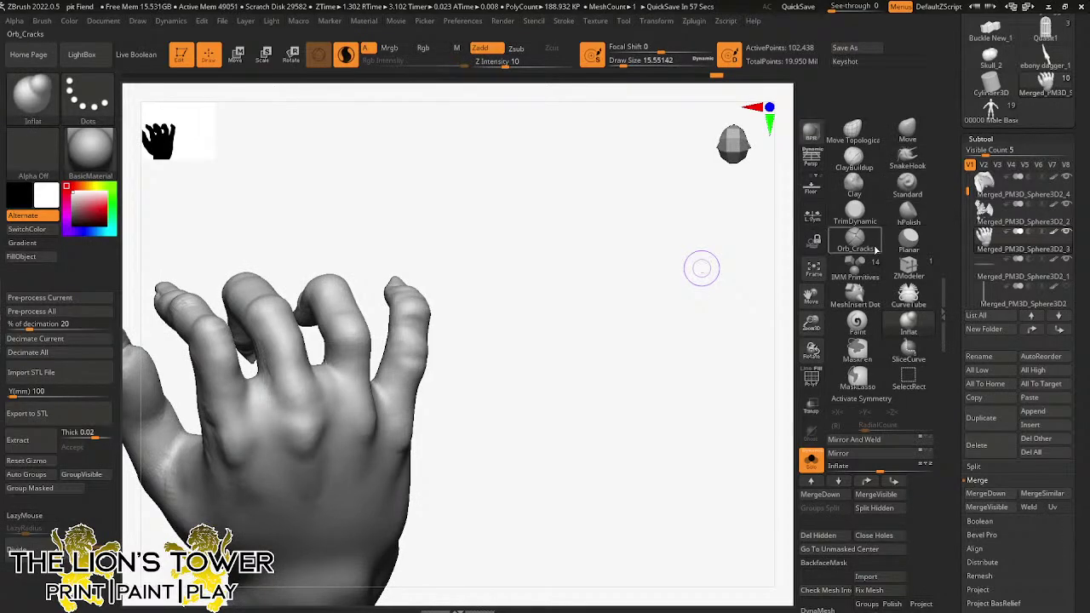
left_click_drag(626, 319, 800, 302, "alt")
left_click_drag(752, 343, 742, 328)
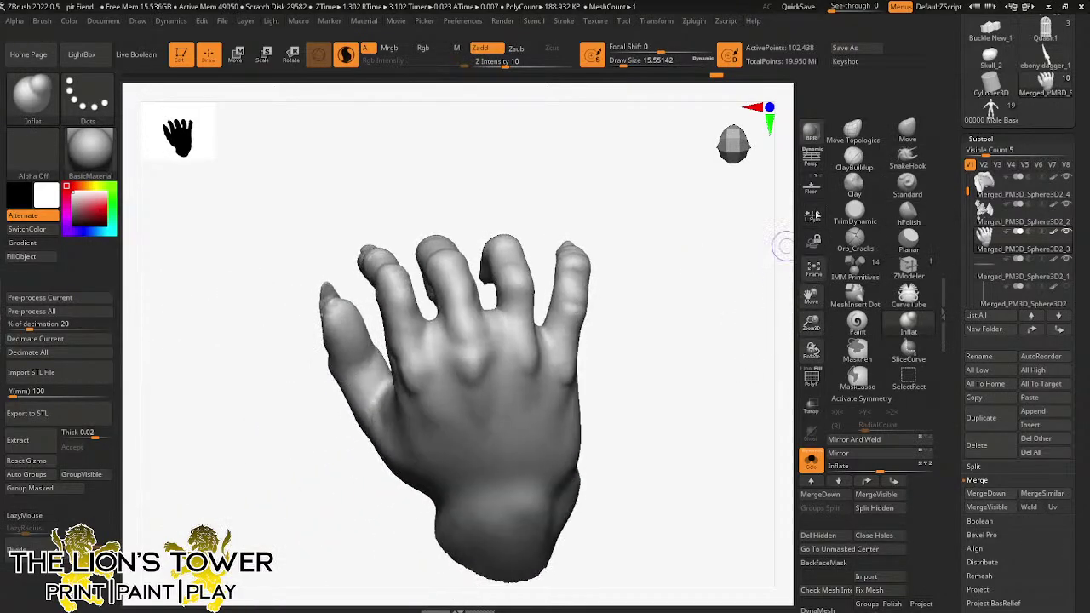
- Carve skin creases into the little and ring finger knuckles with the Orb_Cracks brush at a draw size of about 18.46
left_click(858, 239)
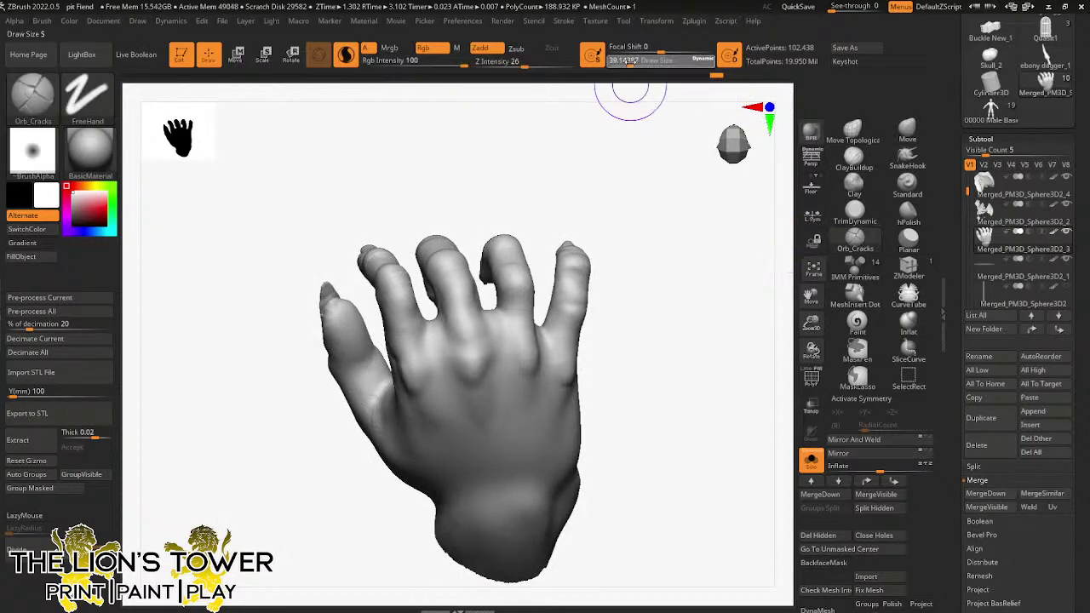
left_click(626, 61)
left_click_drag(630, 61, 625, 61)
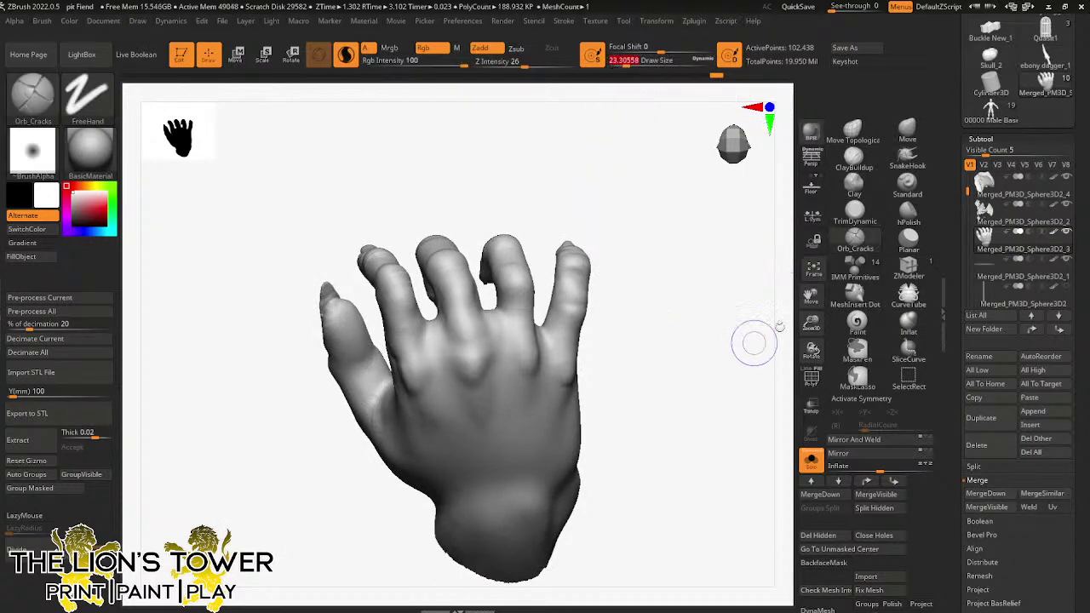
left_click_drag(813, 322, 814, 344)
mouse_move(750, 384)
left_mouse_down()
mouse_move(747, 350)
mouse_move(689, 238)
mouse_move(689, 287)
mouse_move(725, 165)
mouse_move(632, 332)
mouse_move(640, 355)
mouse_move(650, 342)
left_mouse_up()
left_click(624, 65)
mouse_move(632, 134)
left_mouse_down()
mouse_move(658, 347)
mouse_move(637, 352)
left_mouse_up()
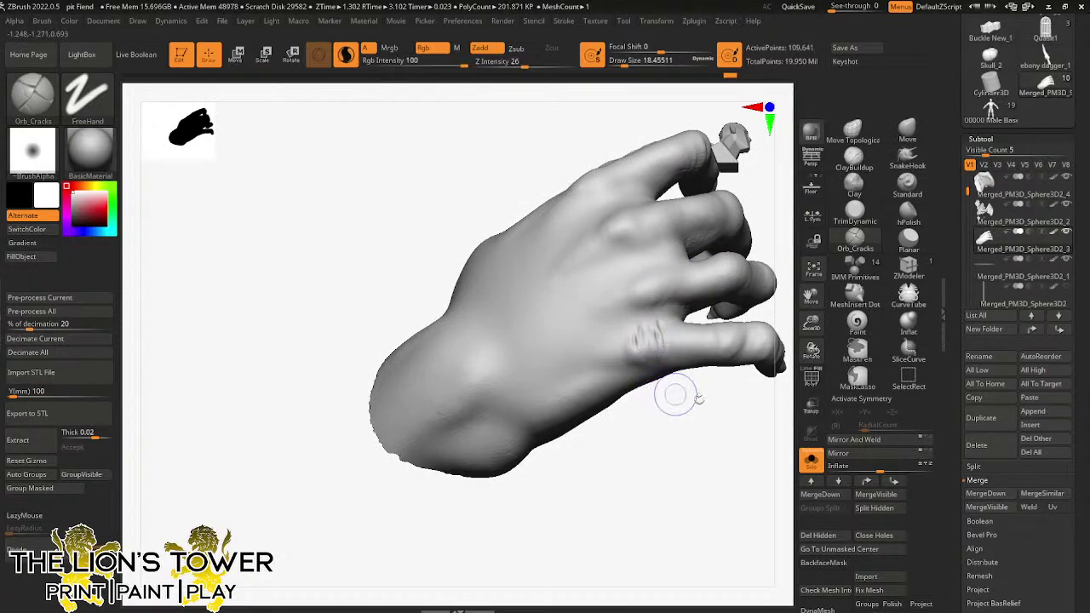
left_click_drag(679, 395, 671, 353)
mouse_move(656, 258)
left_mouse_down()
mouse_move(670, 296)
mouse_move(641, 257)
left_mouse_up()
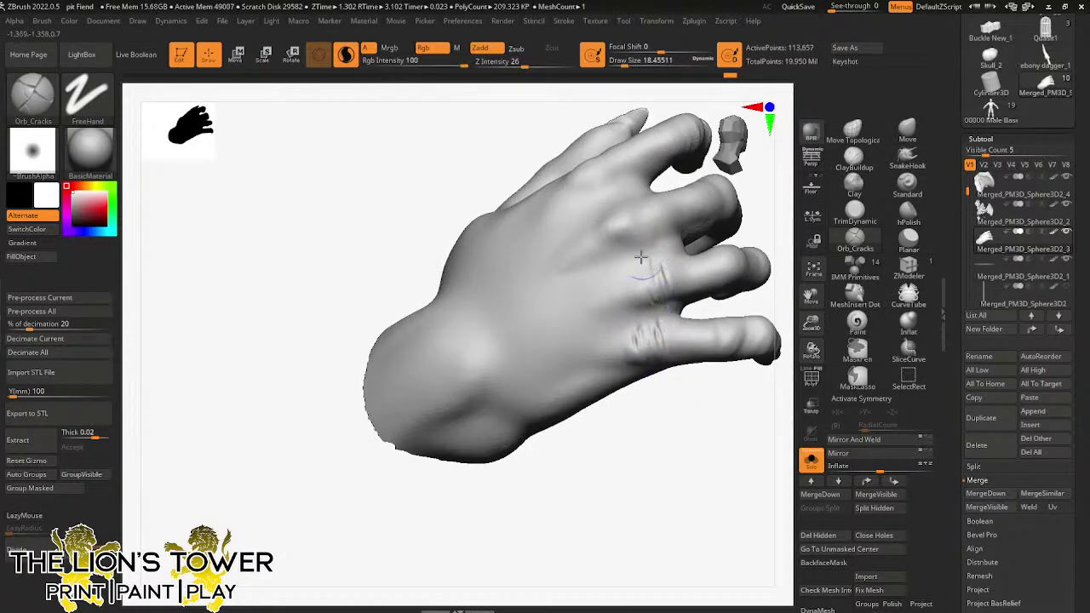
left_click_drag(641, 294, 639, 267)
- Set draw size to about 20 and Z Intensity to 29, and carve creases into the middle and index finger knuckles
left_click(625, 65)
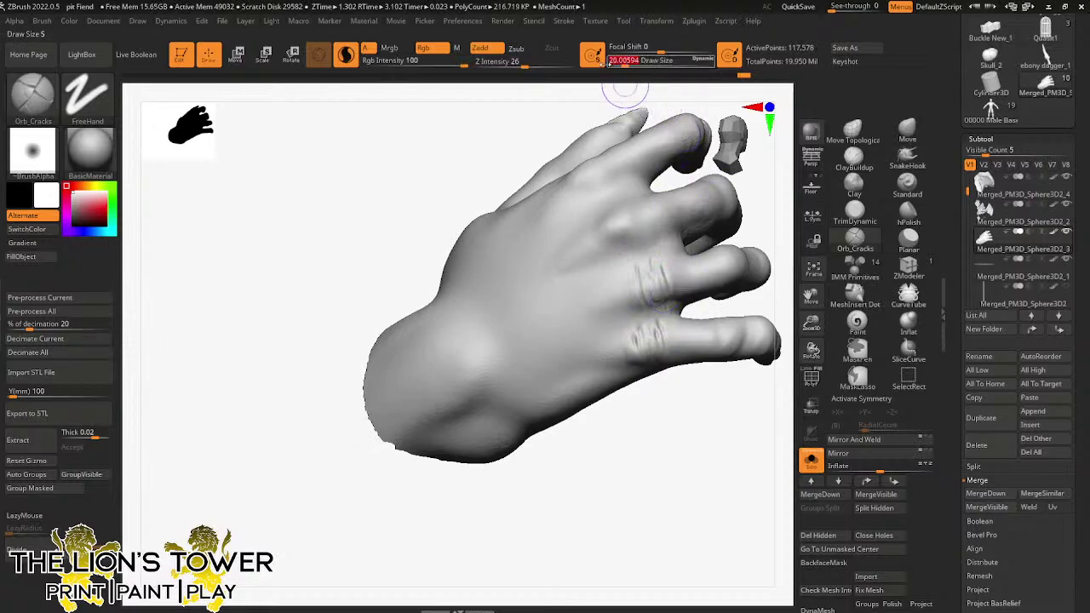
left_click(521, 65)
left_click(520, 65)
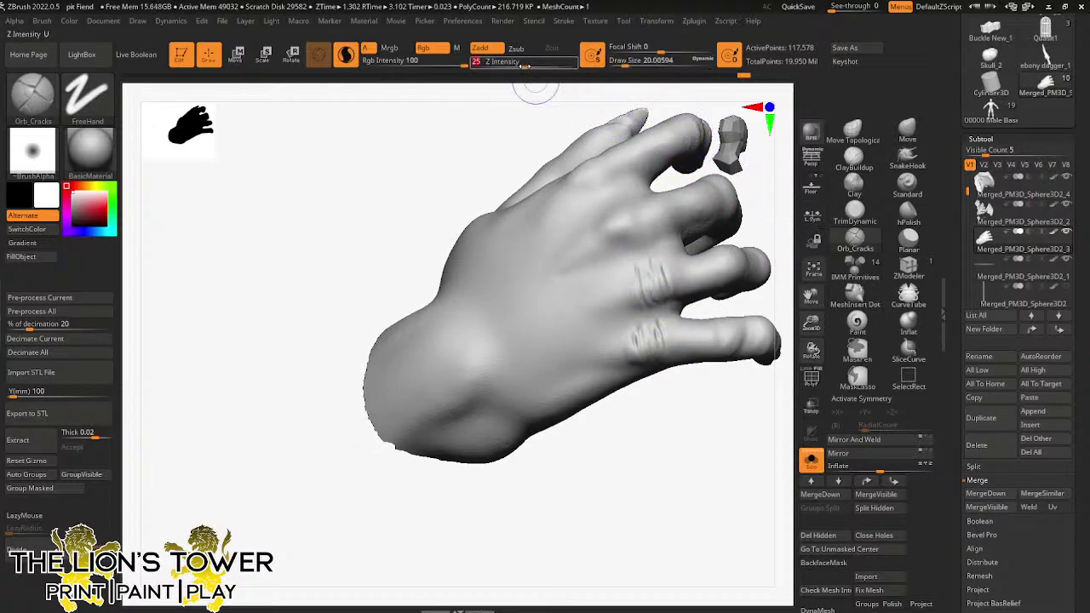
left_click(528, 64)
left_click_drag(535, 89, 515, 192)
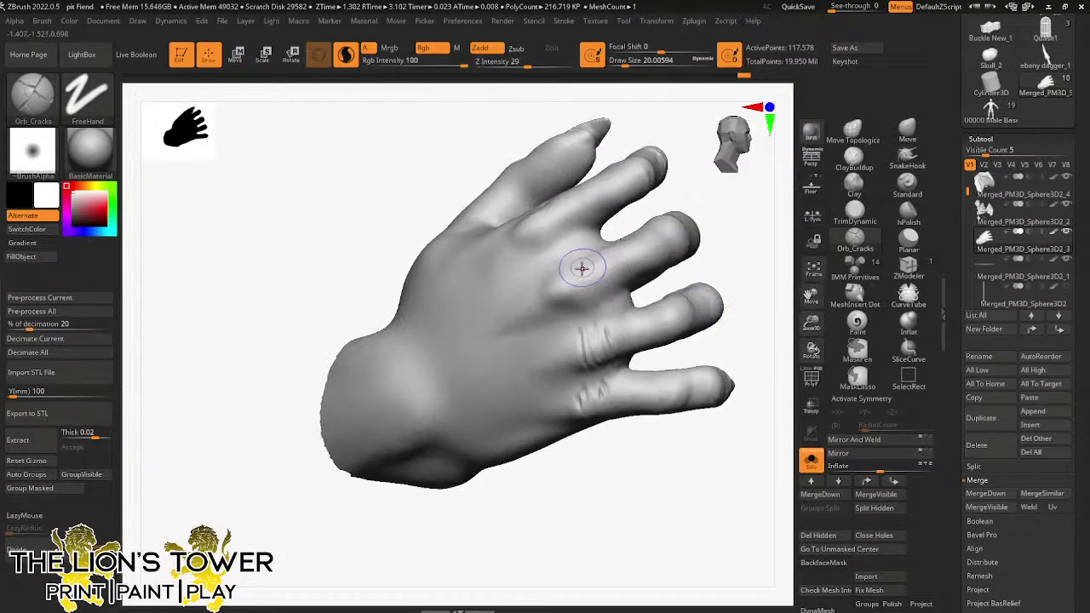
left_click_drag(568, 257, 567, 284)
left_click_drag(667, 210, 684, 185)
left_click_drag(553, 268, 574, 303)
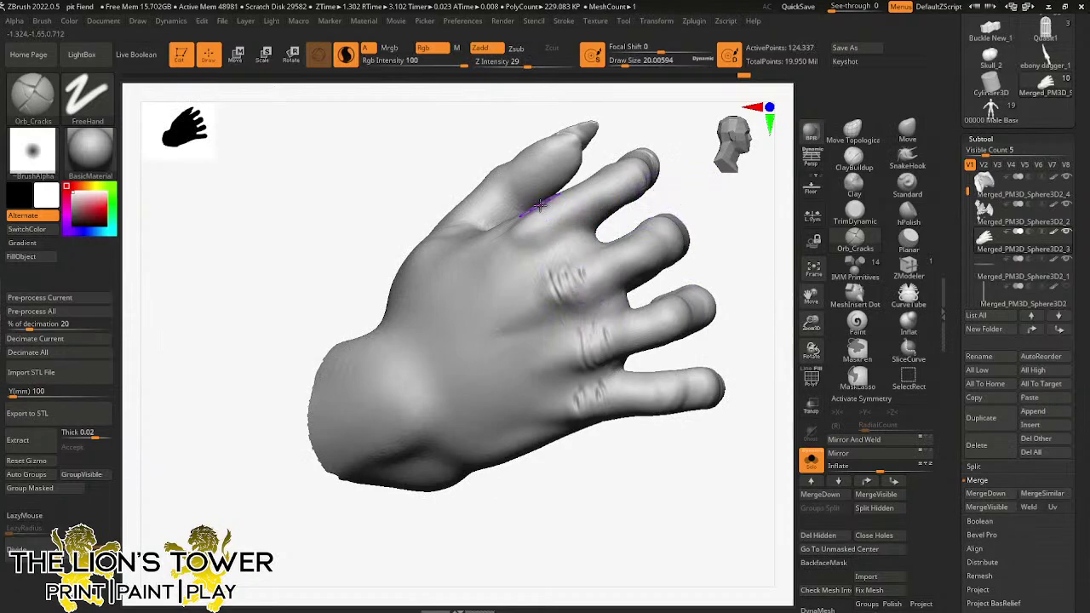
mouse_move(539, 207)
left_mouse_down()
mouse_move(561, 245)
mouse_move(547, 261)
left_mouse_up()
left_click_drag(513, 219, 535, 247)
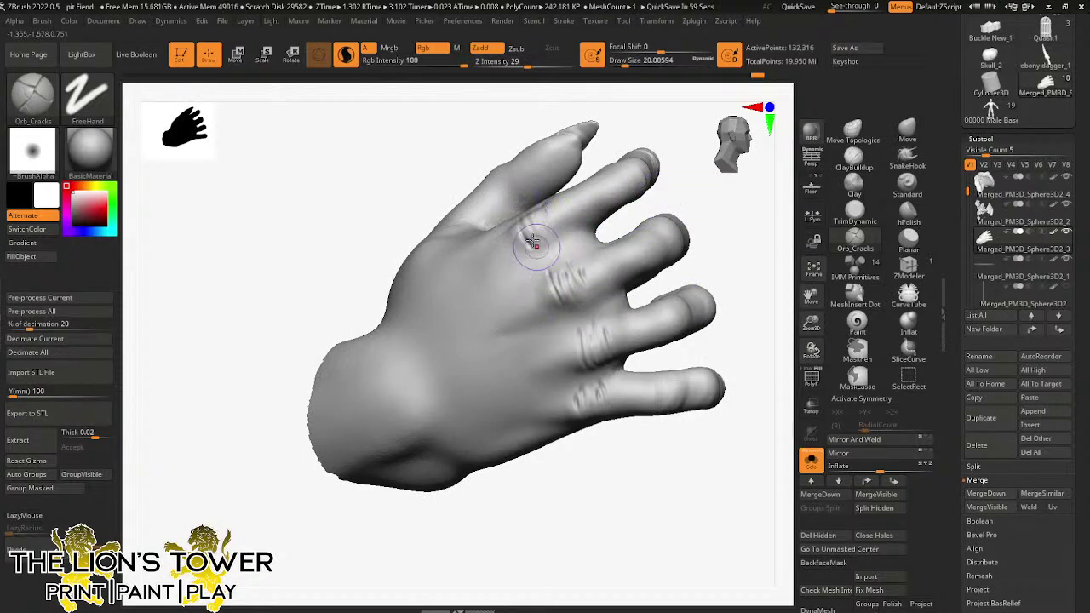
- Carve creases across the index finger's middle joint and smooth the area around them
left_click_drag(668, 183, 759, 213)
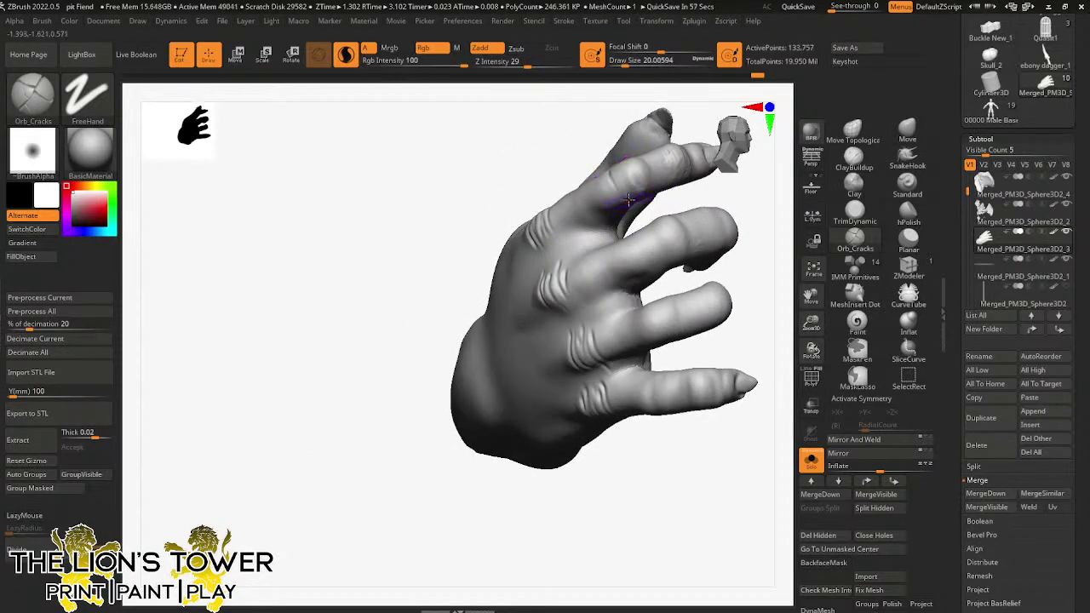
left_click_drag(685, 113, 691, 151)
left_click_drag(637, 205, 660, 244)
left_click_drag(776, 240, 779, 230)
mouse_move(812, 292)
left_mouse_down()
mouse_move(783, 306)
mouse_move(739, 255)
left_mouse_up()
left_click_drag(648, 218, 674, 209, "shift")
mouse_move(623, 247)
left_mouse_down("shift")
mouse_move(650, 214)
mouse_move(650, 247)
left_mouse_up("shift")
- Reduce the draw size to about 15.55 and carve creases into the index finger's outer joint and the thumb's joint
left_click(622, 64)
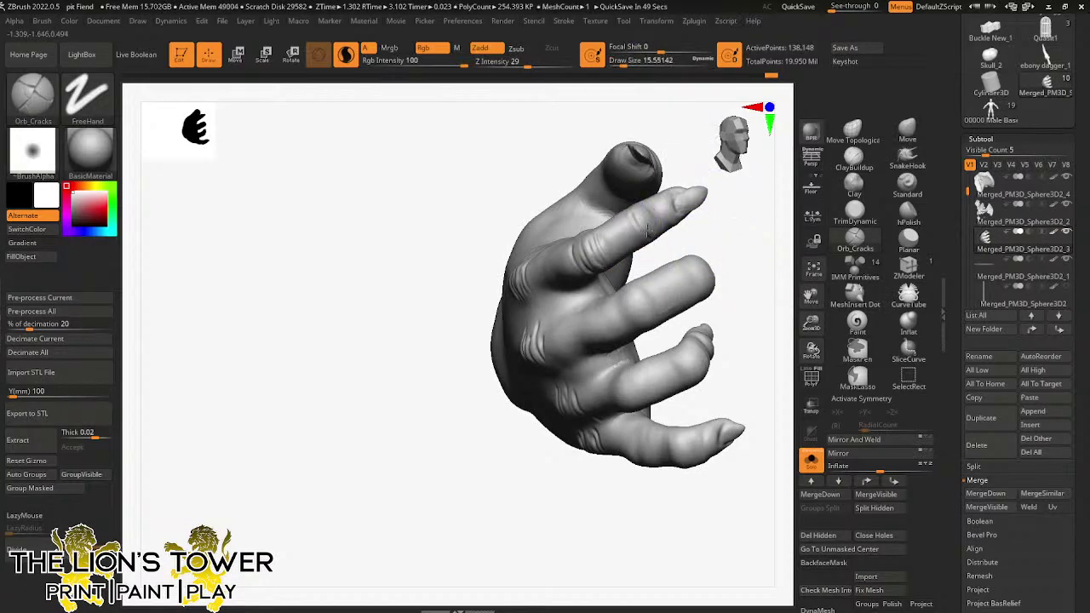
left_click_drag(738, 240, 706, 234)
left_click_drag(638, 205, 650, 229)
mouse_move(687, 191)
left_mouse_down()
mouse_move(679, 199)
mouse_move(717, 187)
mouse_move(684, 204)
mouse_move(720, 314)
mouse_move(770, 276)
mouse_move(693, 366)
mouse_move(735, 341)
mouse_move(694, 213)
left_mouse_up()
mouse_move(578, 201)
left_mouse_down()
mouse_move(543, 243)
mouse_move(596, 200)
mouse_move(554, 244)
mouse_move(574, 222)
left_mouse_up()
mouse_move(561, 333)
left_mouse_down()
mouse_move(610, 377)
mouse_move(761, 311)
mouse_move(621, 161)
mouse_move(651, 175)
mouse_move(656, 183)
mouse_move(614, 146)
mouse_move(667, 205)
left_mouse_up()
mouse_move(613, 154)
left_mouse_down()
mouse_move(663, 211)
mouse_move(631, 167)
left_mouse_up()
left_click_drag(784, 334, 742, 385)
mouse_move(609, 223)
right_mouse_down()
mouse_move(577, 150)
mouse_move(561, 178)
right_mouse_up()
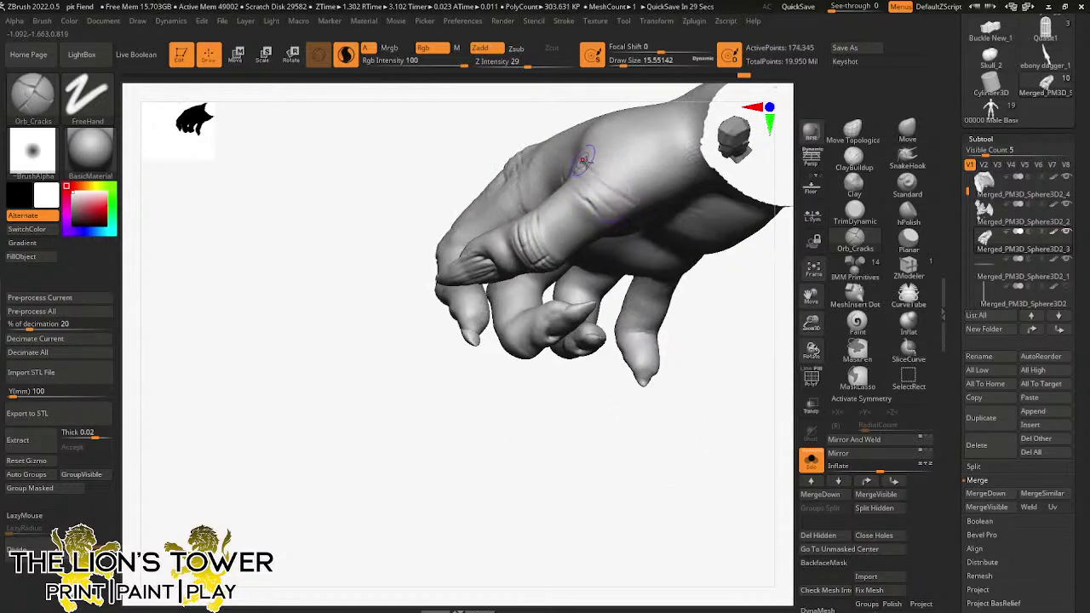
- Carve several skin creases across the joint at the base of the thumb
left_click_drag(583, 161, 611, 202)
mouse_move(755, 313)
left_mouse_down()
mouse_move(775, 346)
mouse_move(754, 328)
left_mouse_up()
left_click_drag(580, 176, 616, 217)
mouse_move(610, 207)
right_mouse_down()
mouse_move(659, 245)
mouse_move(588, 195)
right_mouse_up()
mouse_move(654, 245)
right_mouse_down()
mouse_move(671, 229)
mouse_move(660, 242)
right_mouse_up()
left_click_drag(557, 188, 598, 208)
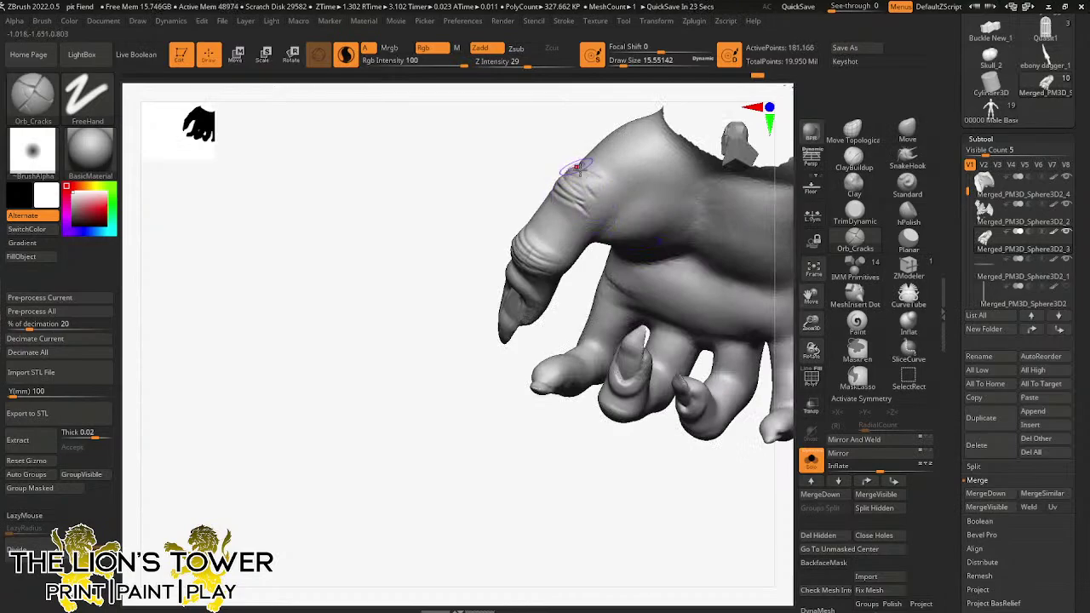
- Extend the thumb base creases up toward the wrist and around to the back of the hand
right_click_drag(562, 138, 566, 136)
left_click_drag(586, 144, 613, 151)
right_click_drag(589, 138, 582, 149)
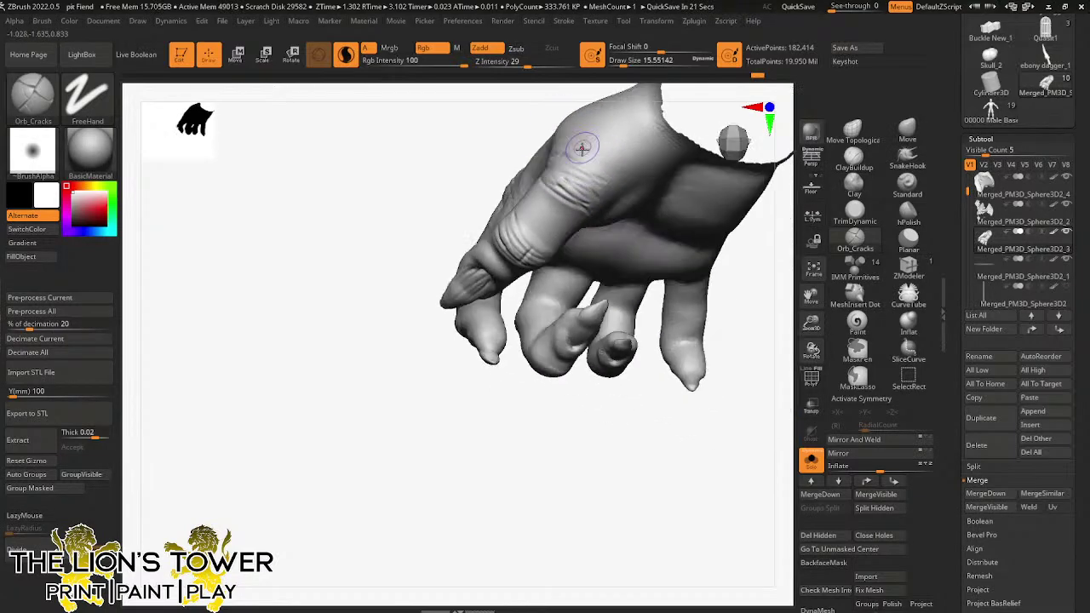
left_click_drag(582, 149, 594, 177)
right_click_drag(567, 119, 562, 154)
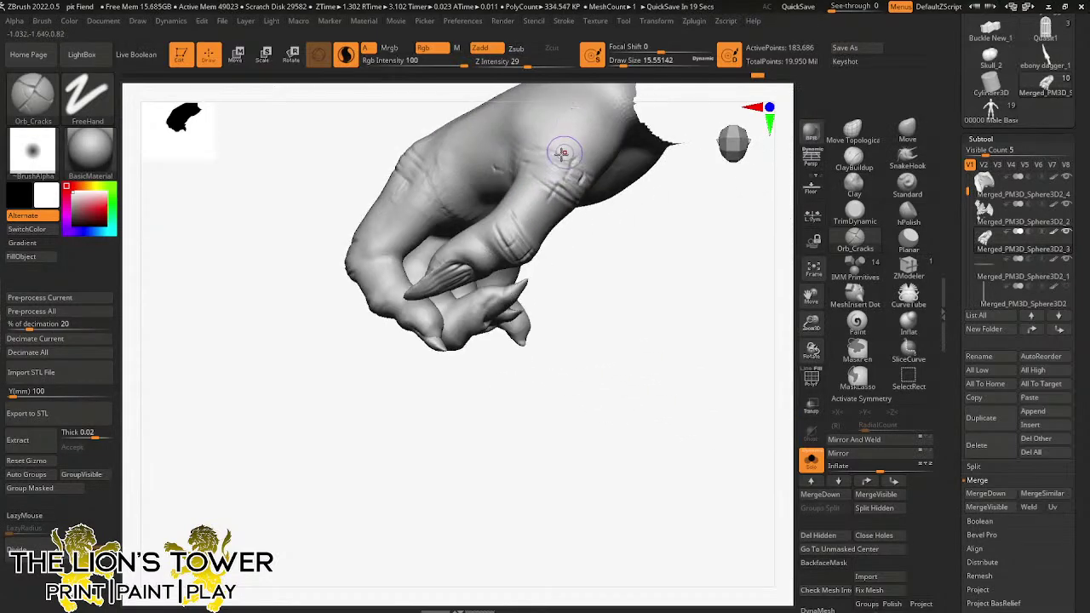
left_click_drag(541, 177, 553, 149)
- Carve additional skin creases across the knuckles on the back of the hand
mouse_move(783, 209)
right_mouse_down()
mouse_move(811, 324)
mouse_move(722, 367)
mouse_move(748, 347)
mouse_move(749, 389)
right_mouse_up()
mouse_move(472, 228)
left_mouse_down()
mouse_move(497, 284)
mouse_move(433, 221)
mouse_move(420, 311)
left_mouse_up()
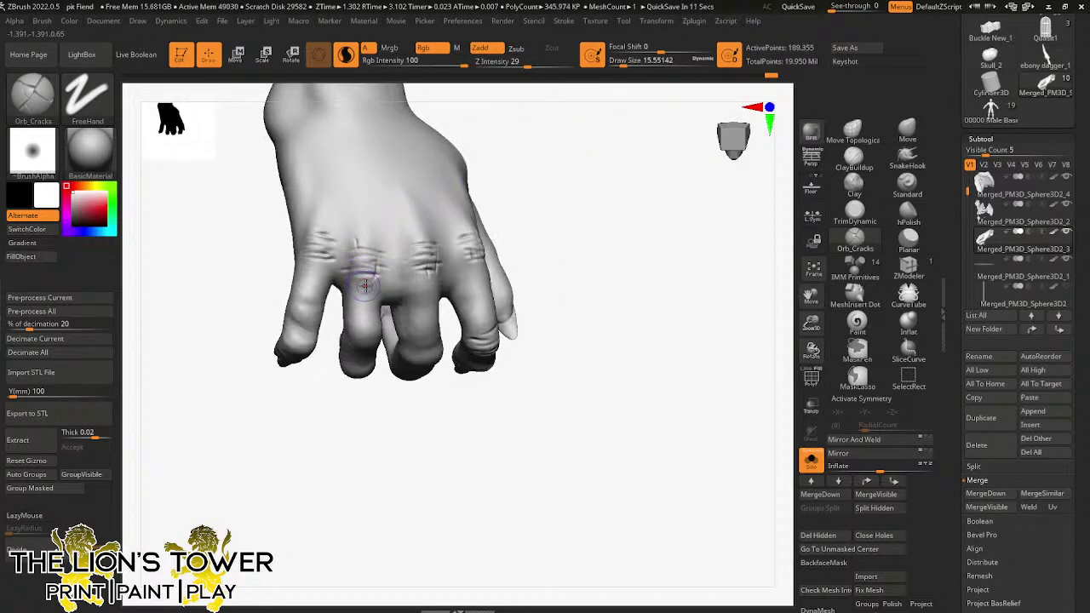
left_click_drag(374, 227, 364, 260)
left_click_drag(323, 227, 309, 253)
right_click_drag(389, 138, 536, 139)
left_click_drag(313, 247, 298, 257)
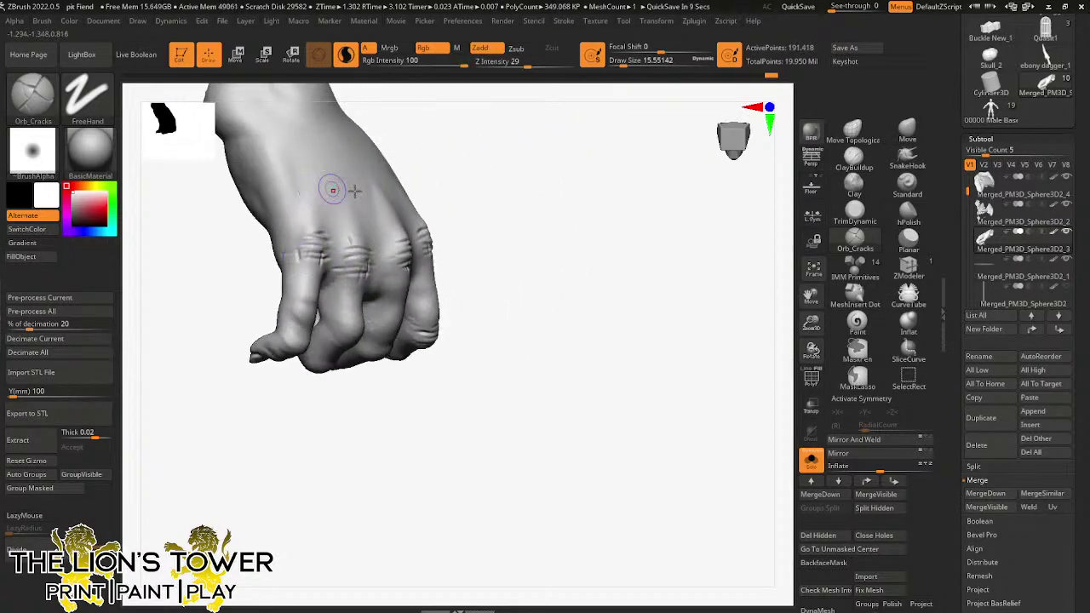
- Carve skin creases across the middle joints of the little, ring and middle fingers
mouse_move(816, 322)
left_mouse_down()
mouse_move(820, 303)
mouse_move(718, 324)
mouse_move(722, 284)
mouse_move(701, 244)
mouse_move(562, 219)
left_mouse_up()
left_click_drag(369, 206, 363, 243)
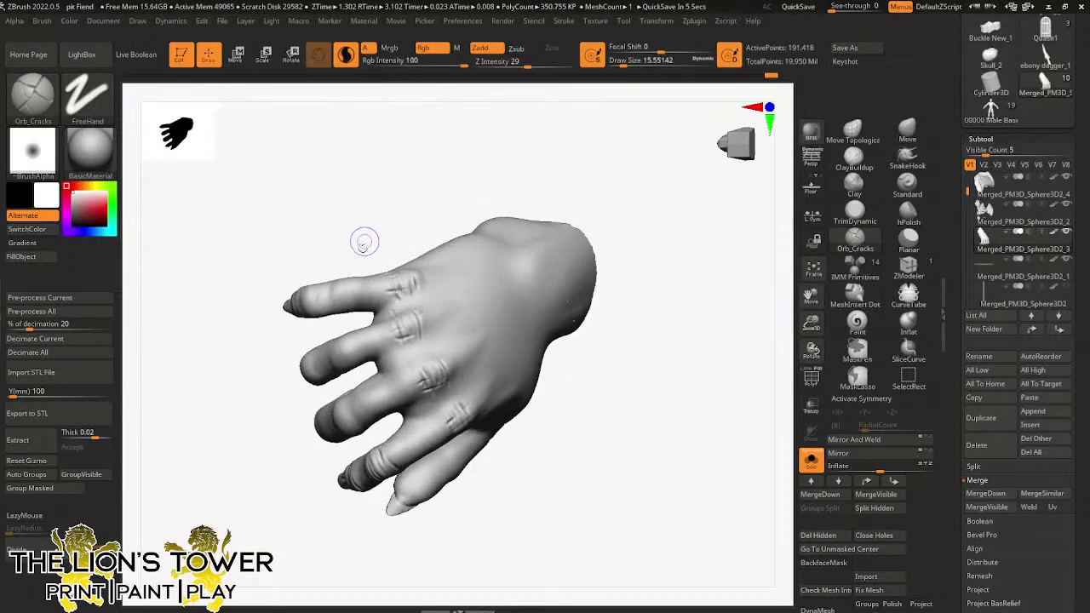
left_click_drag(353, 287, 355, 328)
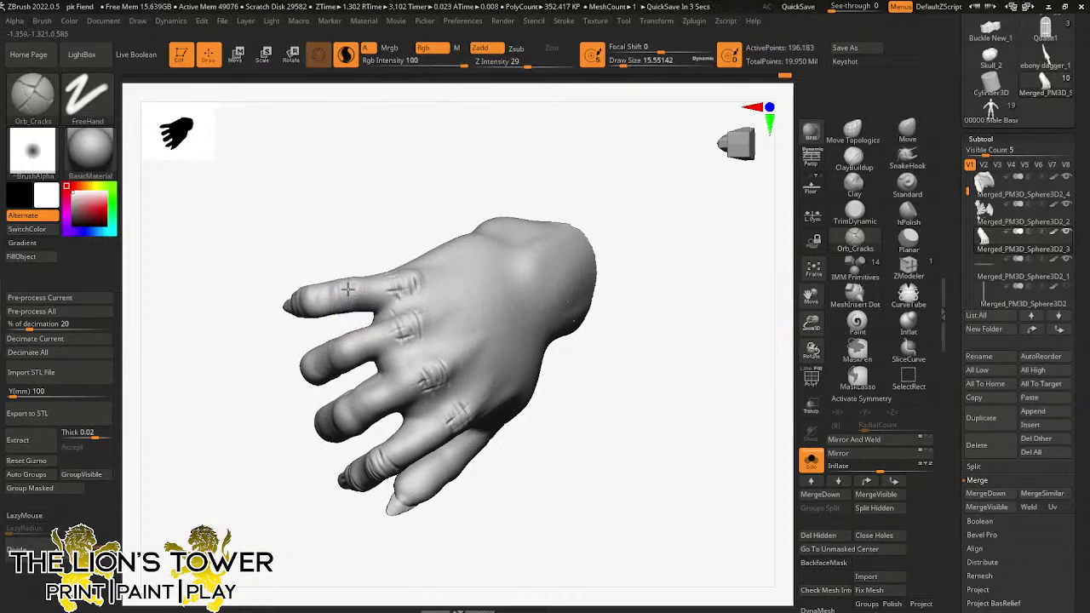
left_click_drag(356, 203, 345, 228)
left_click_drag(338, 332, 349, 371)
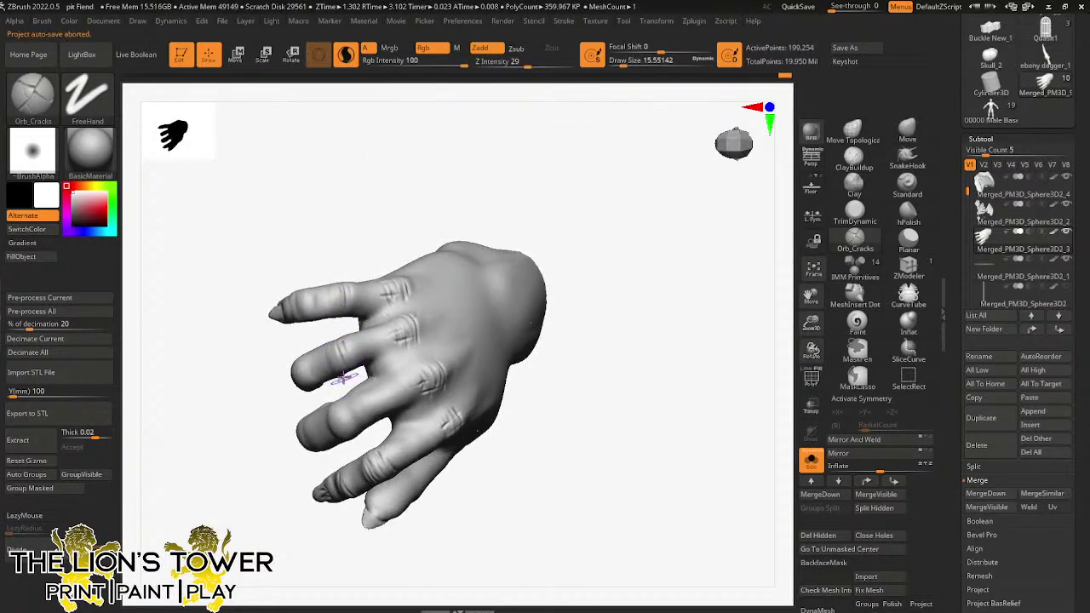
mouse_move(332, 333)
left_mouse_down()
mouse_move(345, 371)
mouse_move(345, 278)
mouse_move(373, 228)
mouse_move(352, 417)
mouse_move(378, 436)
left_mouse_up()
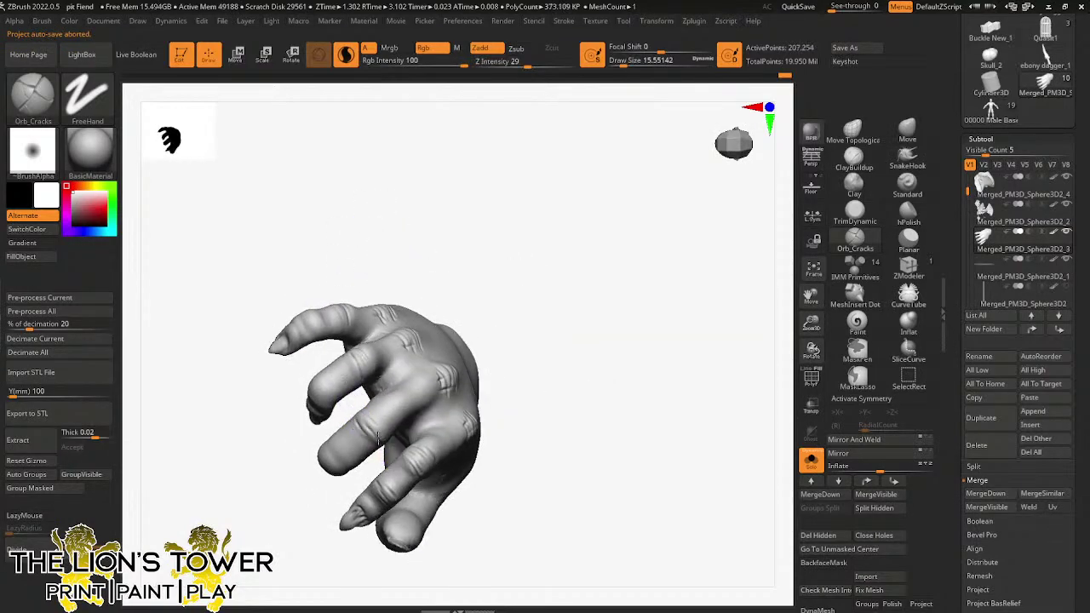
- Carve creases into the outer finger joints, working toward the fingertips
mouse_move(322, 368)
left_mouse_down()
mouse_move(380, 227)
mouse_move(315, 380)
mouse_move(339, 406)
left_mouse_up()
mouse_move(345, 285)
left_mouse_down()
mouse_move(297, 314)
mouse_move(278, 306)
mouse_move(287, 373)
left_mouse_up()
left_click_drag(270, 326, 286, 351)
left_click_drag(286, 351, 290, 367)
left_click_drag(264, 281, 294, 349)
mouse_move(476, 353)
left_mouse_down()
mouse_move(454, 263)
mouse_move(366, 344)
left_mouse_up()
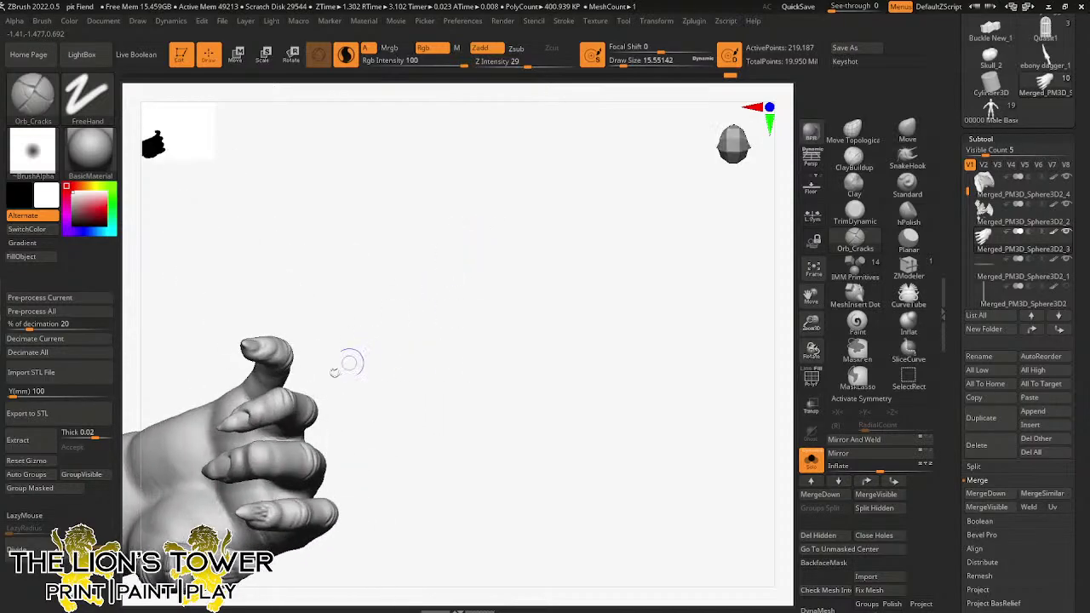
- Carve fine creases across the fingers just behind the claws and around the fingertips
left_click_drag(252, 442, 257, 465)
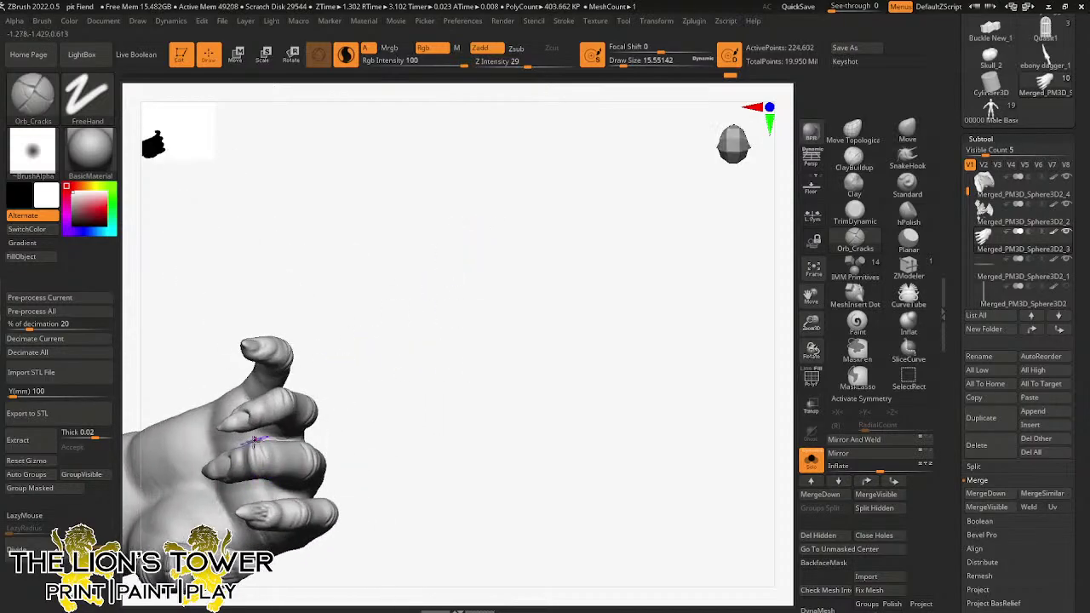
left_click_drag(341, 322, 332, 429)
left_click_drag(252, 447, 279, 489)
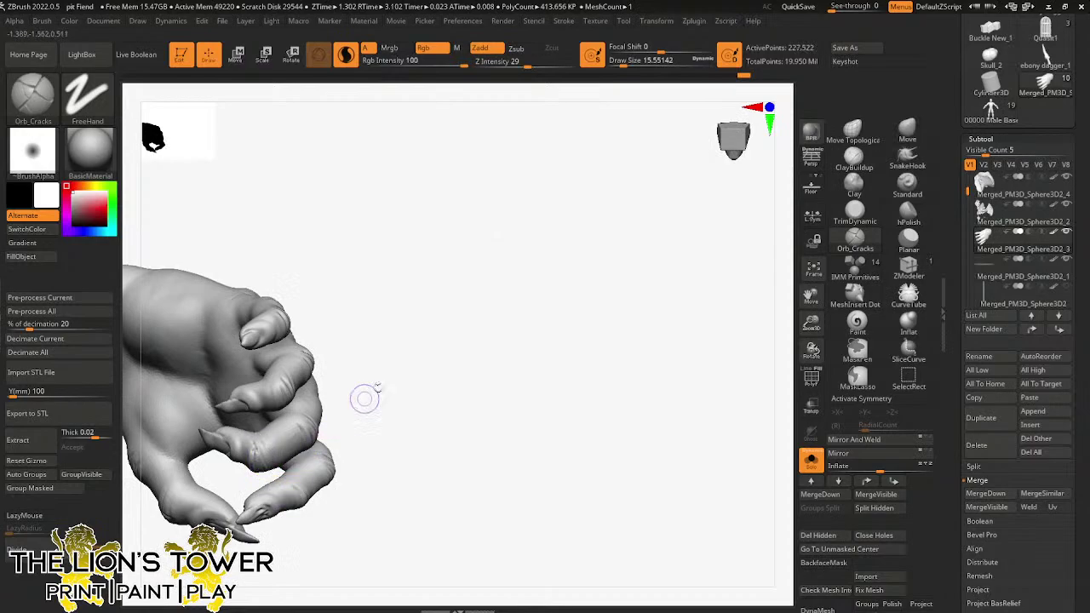
mouse_move(366, 397)
left_mouse_down()
mouse_move(371, 291)
mouse_move(428, 318)
mouse_move(443, 291)
left_mouse_up()
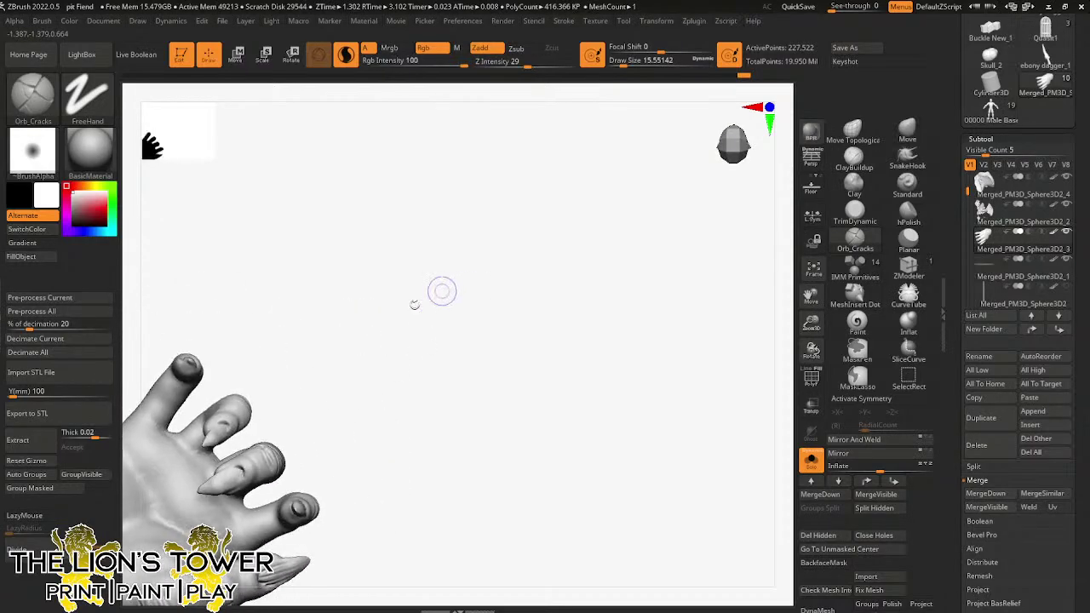
mouse_move(242, 462)
left_mouse_down()
mouse_move(239, 476)
mouse_move(192, 495)
mouse_move(210, 477)
left_mouse_up()
left_click_drag(289, 382, 242, 400)
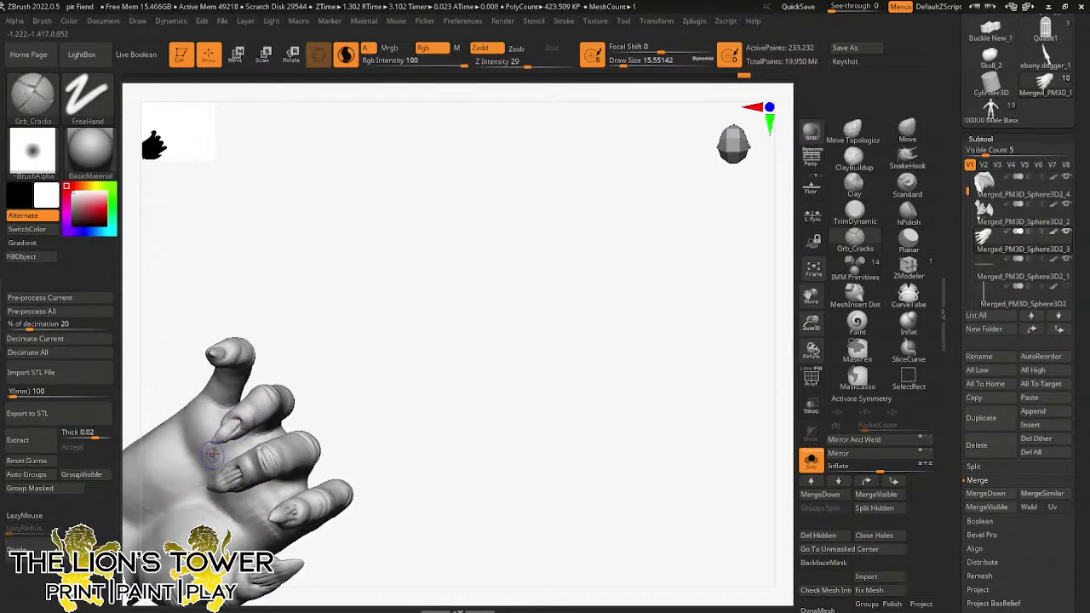
mouse_move(213, 455)
left_mouse_down()
mouse_move(237, 422)
mouse_move(210, 452)
left_mouse_up()
mouse_move(269, 343)
left_mouse_down()
mouse_move(228, 371)
mouse_move(205, 368)
left_mouse_up()
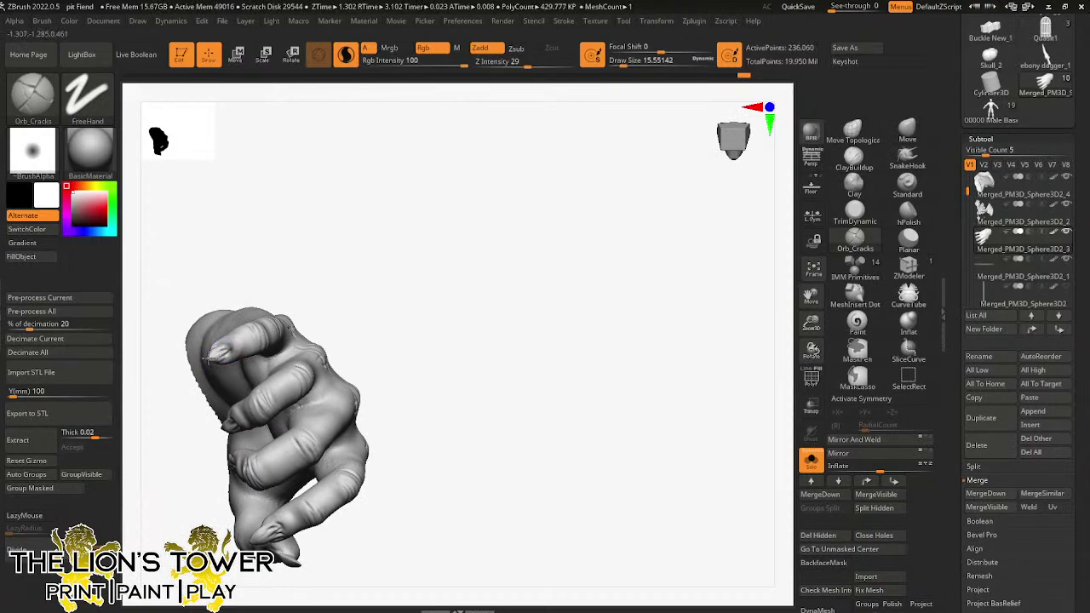
- Unhide the rest of the demon's body and bring the full figure into view
left_click_drag(397, 291, 475, 264)
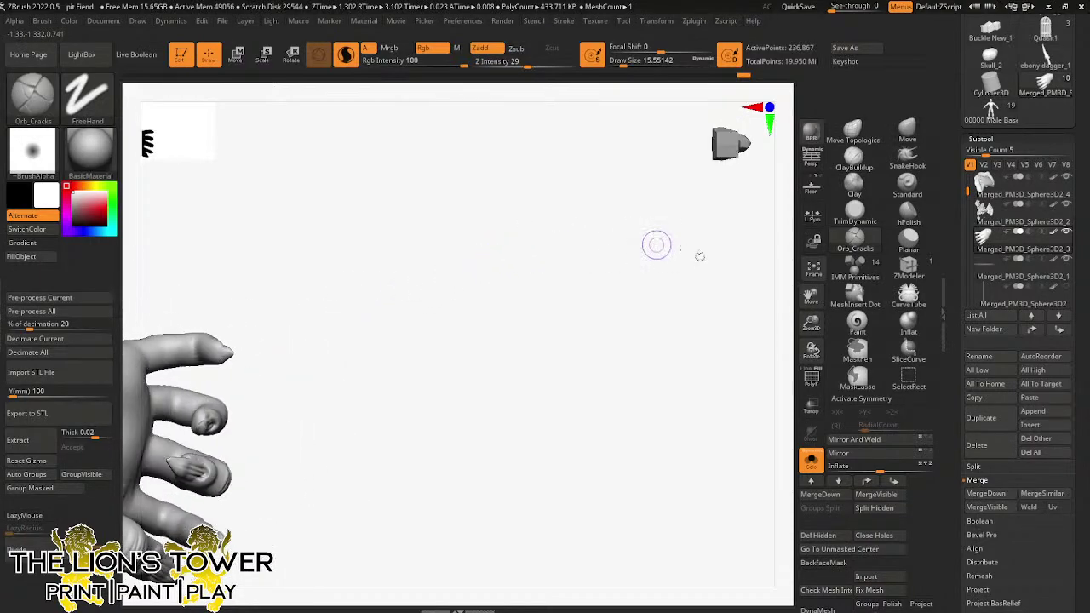
mouse_move(662, 261)
left_mouse_down()
mouse_move(621, 462)
mouse_move(588, 428)
mouse_move(560, 363)
mouse_move(576, 388)
mouse_move(557, 374)
mouse_move(584, 397)
left_mouse_up()
key("ctrl+shift")
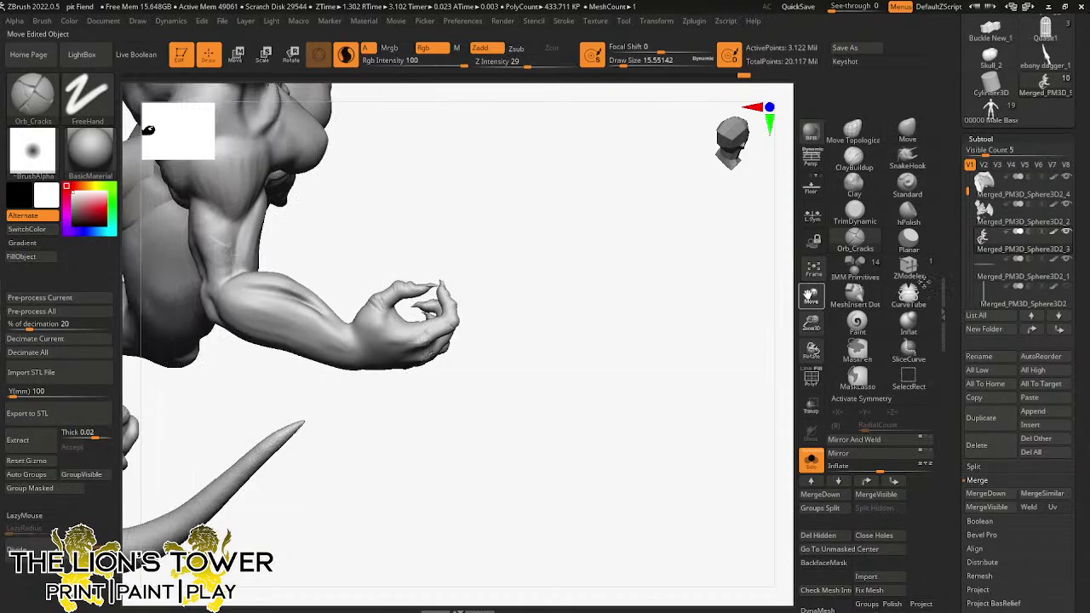
left_click_drag(647, 332, 749, 292)
left_click_drag(812, 323, 812, 298)
left_click_drag(811, 295, 707, 330)
- Save the project as pit Fiend.zpr, replacing the existing file
key("ctrl+s")
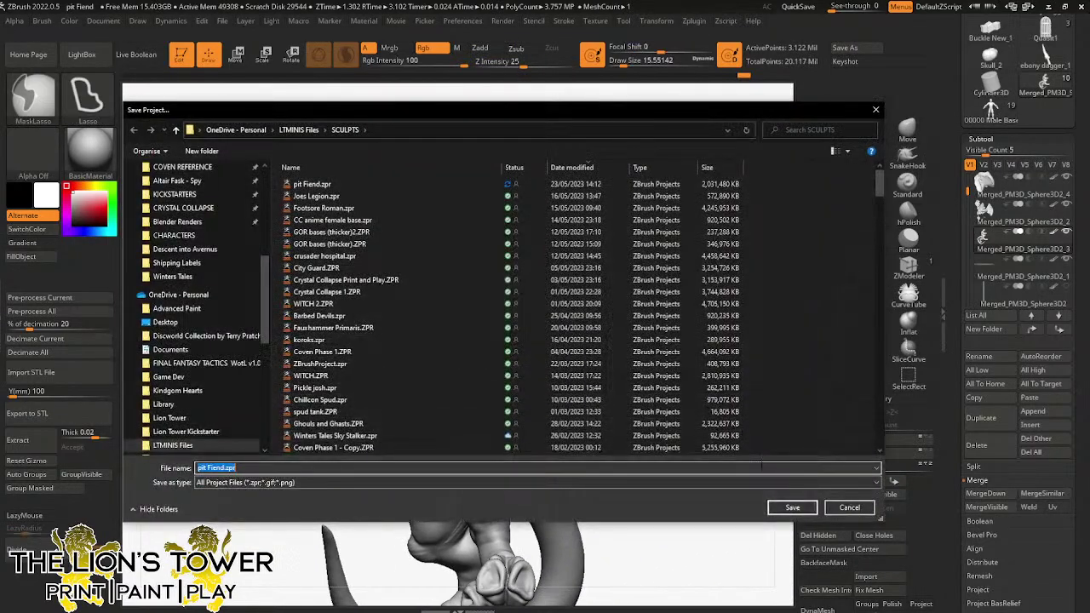
left_click(792, 508)
left_click(570, 307)
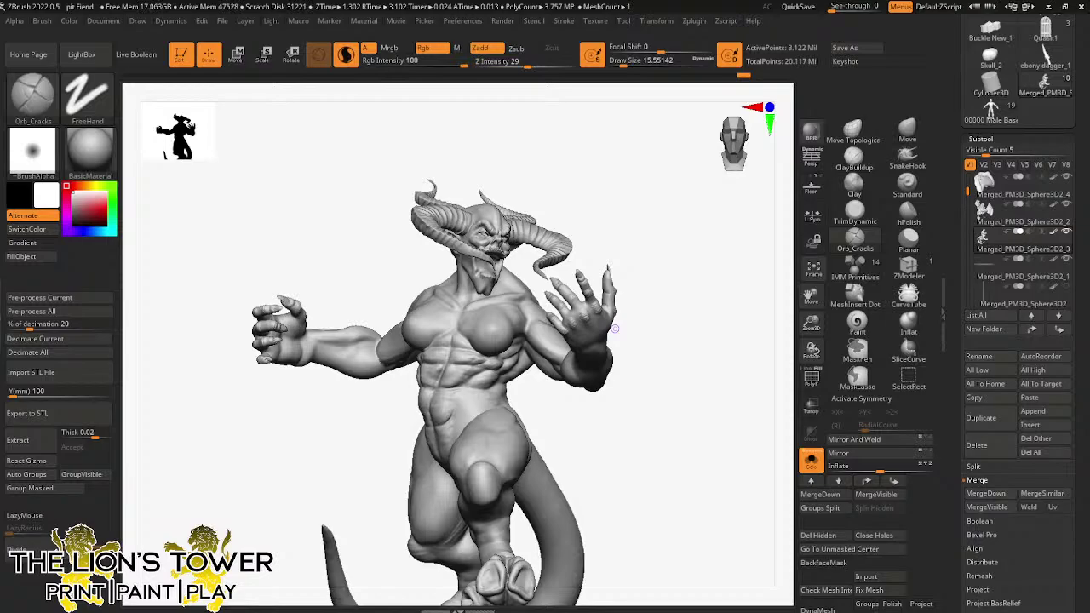
- Set the draw size to about 77.02 and isolate the hips and the base of the tail
left_click_drag(811, 322, 806, 300)
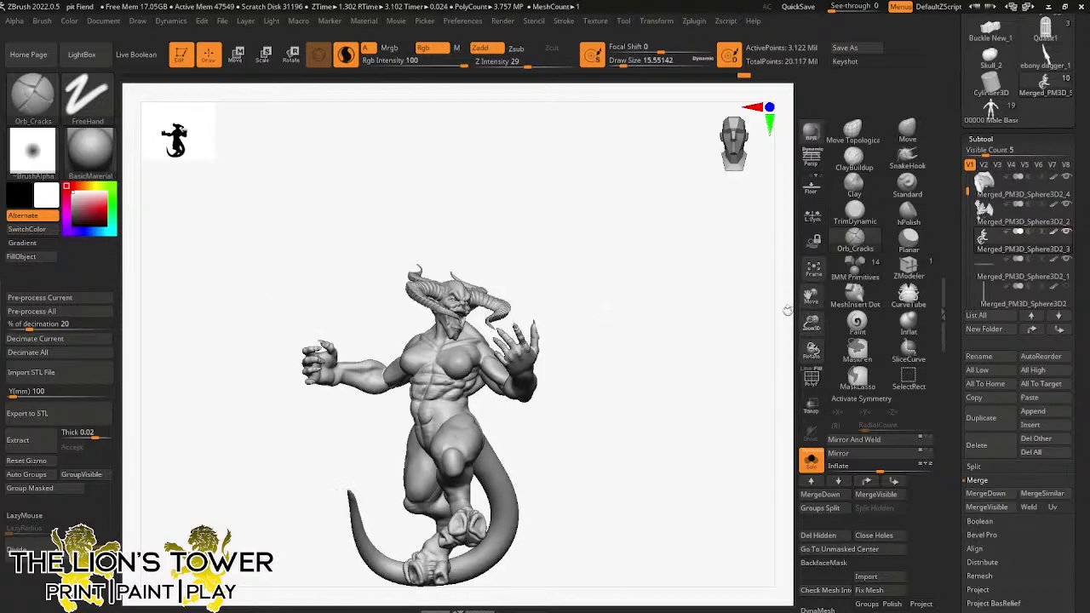
left_click_drag(719, 368, 745, 375)
left_click(813, 268)
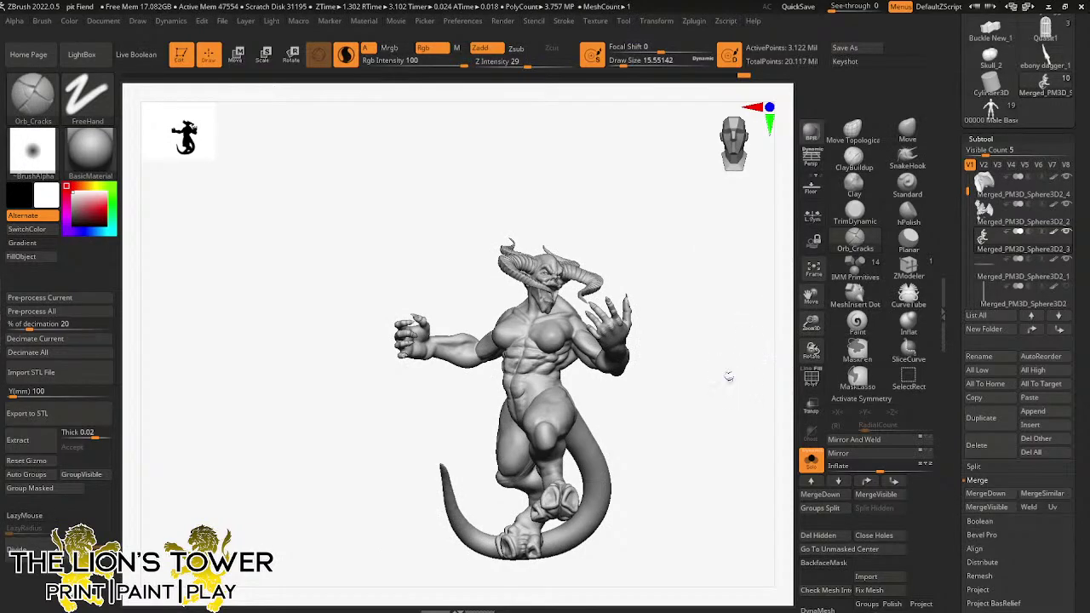
left_click_drag(746, 389, 739, 358)
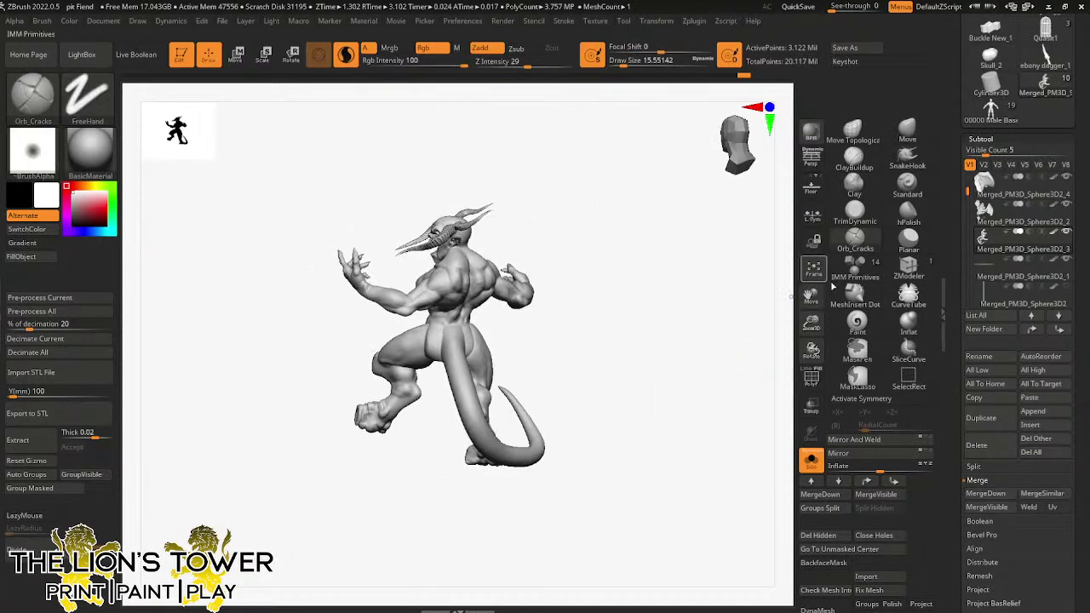
left_click_drag(811, 323, 905, 250)
left_click_drag(774, 329, 635, 324)
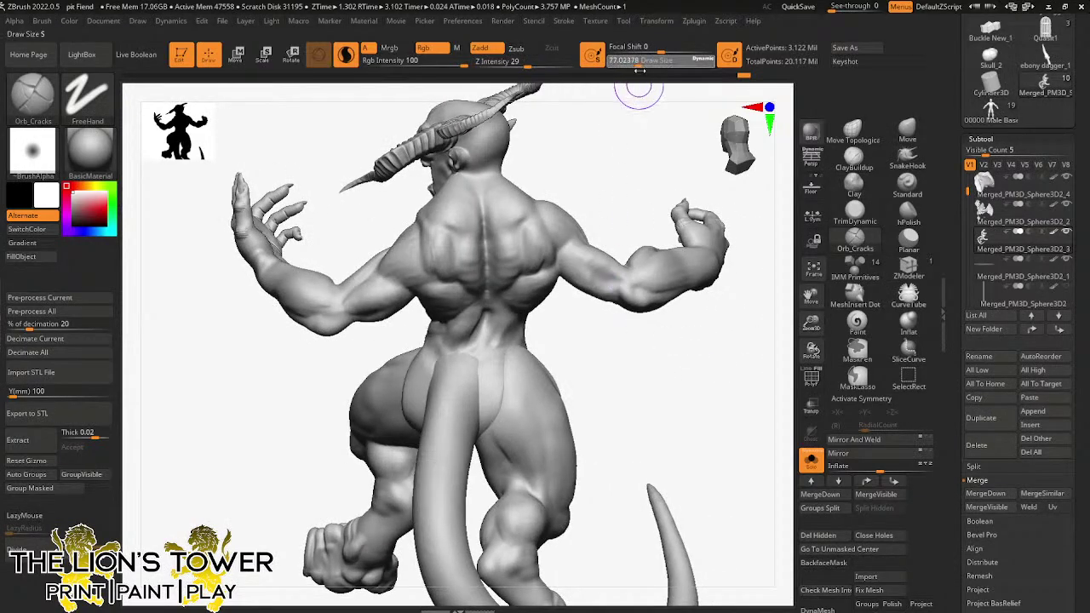
key("shift")
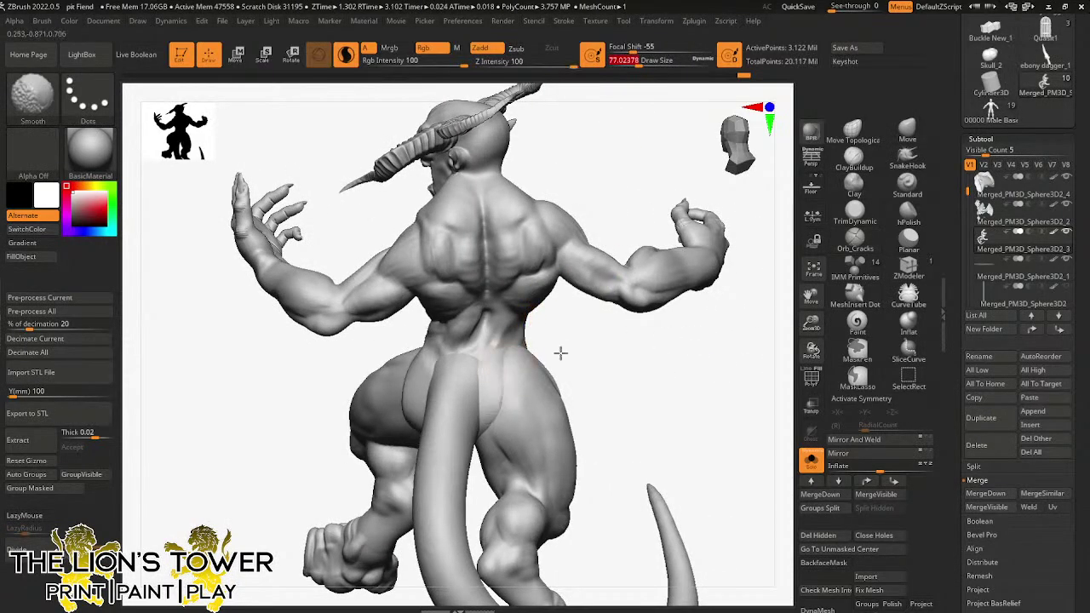
mouse_move(581, 321)
left_mouse_down("ctrl+shift")
mouse_move(485, 455)
mouse_move(377, 471)
left_mouse_up("ctrl+shift")
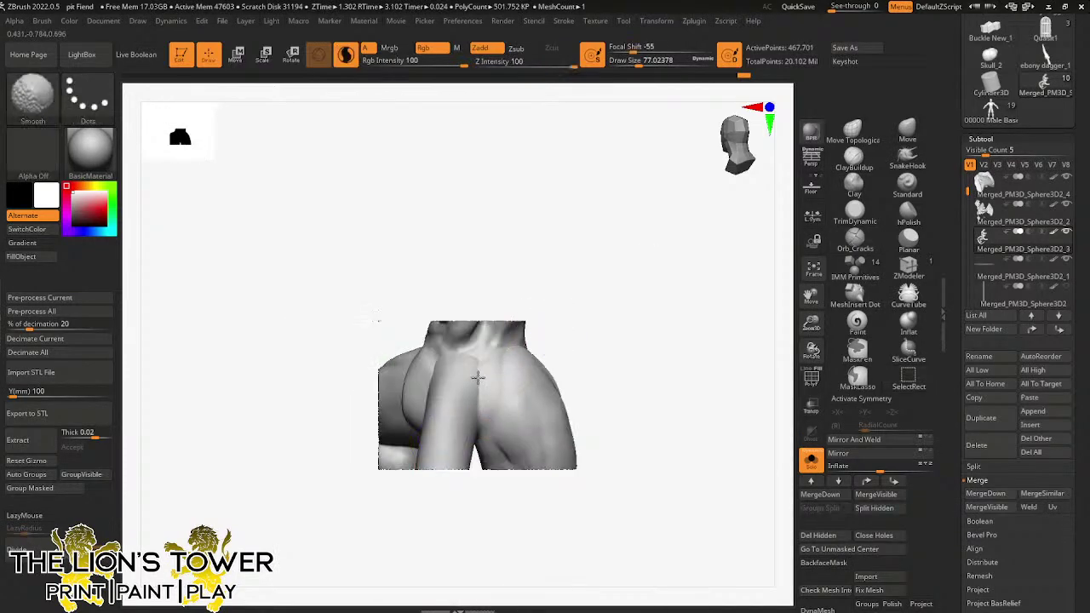
- Smooth the seams where the tail and thighs join the hips
left_click_drag(478, 377, 440, 367, "shift")
right_click_drag(375, 367, 426, 370)
left_click_drag(398, 362, 392, 400, "shift")
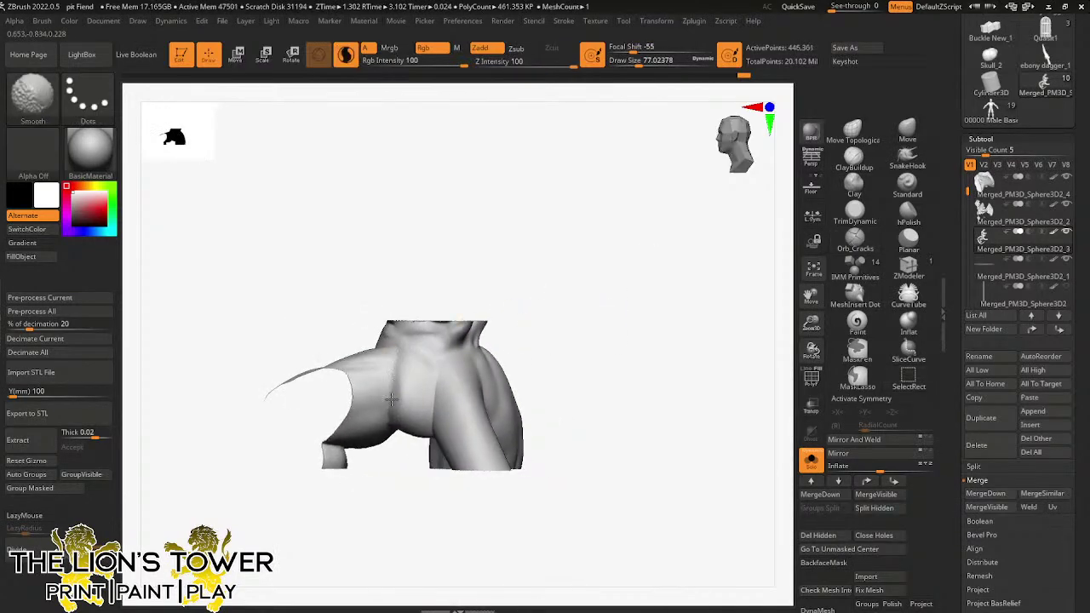
mouse_move(521, 375)
right_mouse_down()
mouse_move(614, 254)
mouse_move(408, 400)
right_mouse_up()
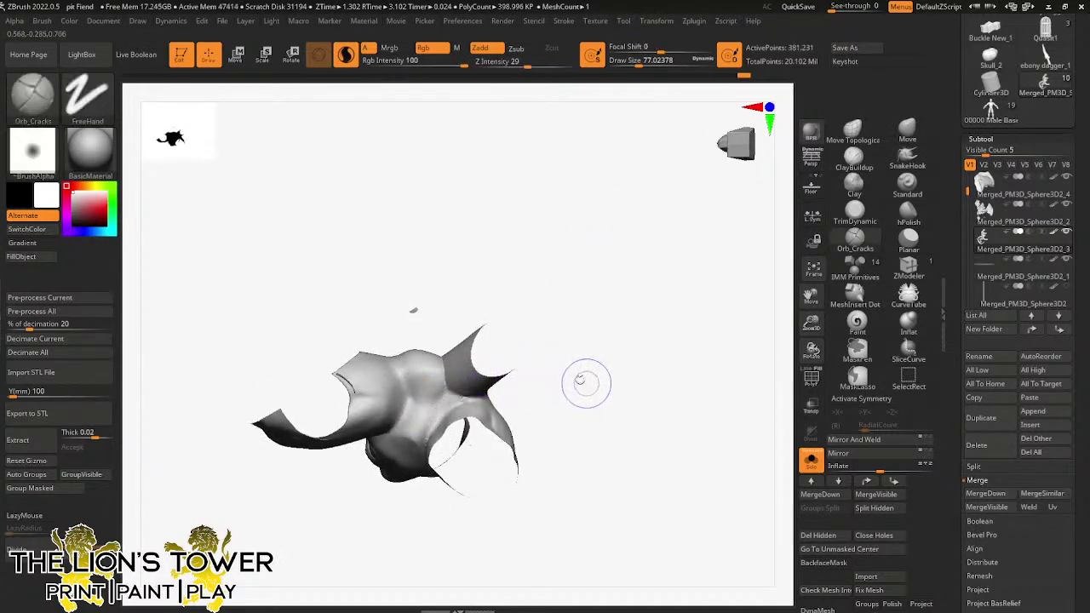
- Unhide the full body and smooth the transition between the buttock and the tail base
key("shift")
key("ctrl+shift")
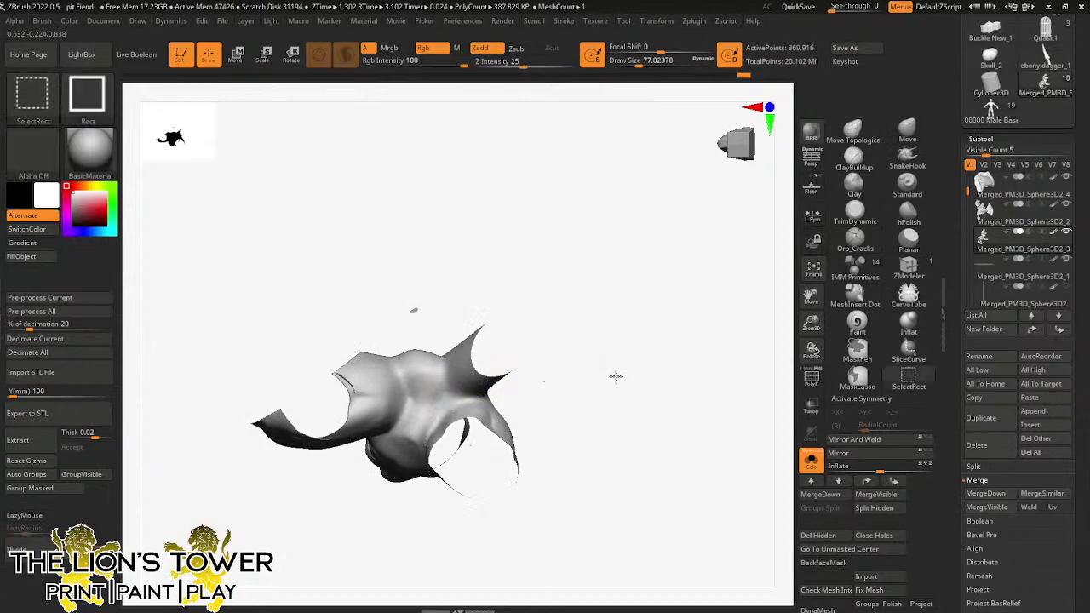
left_click(615, 375, "ctrl+shift")
mouse_move(707, 367)
right_mouse_down()
mouse_move(727, 360)
mouse_move(735, 437)
mouse_move(730, 382)
mouse_move(669, 358)
right_mouse_up()
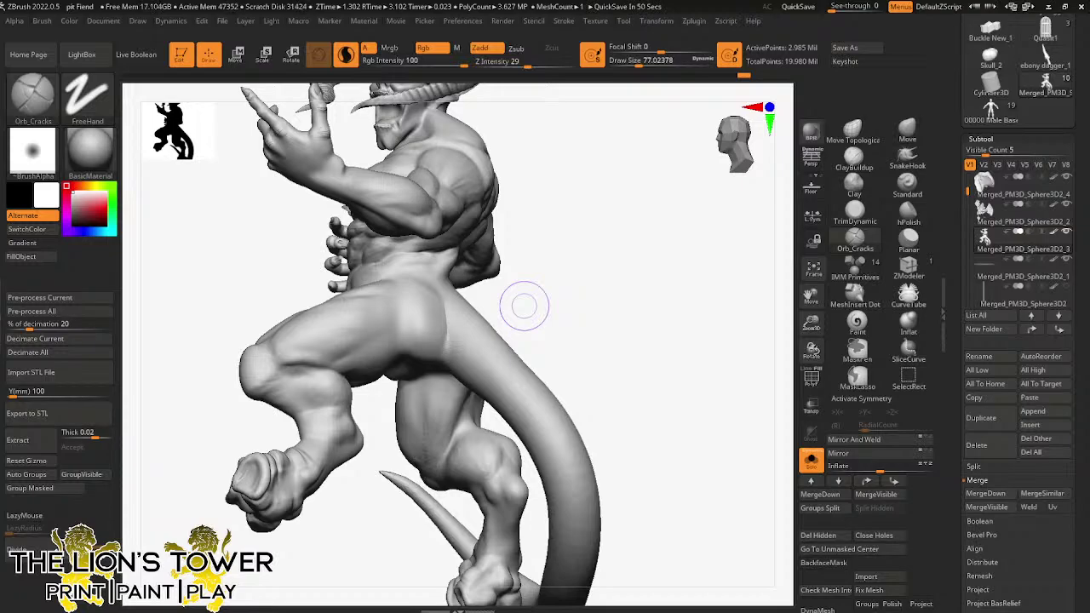
mouse_move(666, 340)
left_mouse_down()
mouse_move(666, 358)
mouse_move(591, 351)
left_mouse_up()
mouse_move(438, 355)
left_mouse_down("shift")
mouse_move(431, 329)
mouse_move(433, 349)
left_mouse_up("shift")
- Examine the complete model with all subtools shown, and return to the isolated body
mouse_move(811, 324)
left_mouse_down()
mouse_move(811, 296)
mouse_move(880, 312)
left_mouse_up()
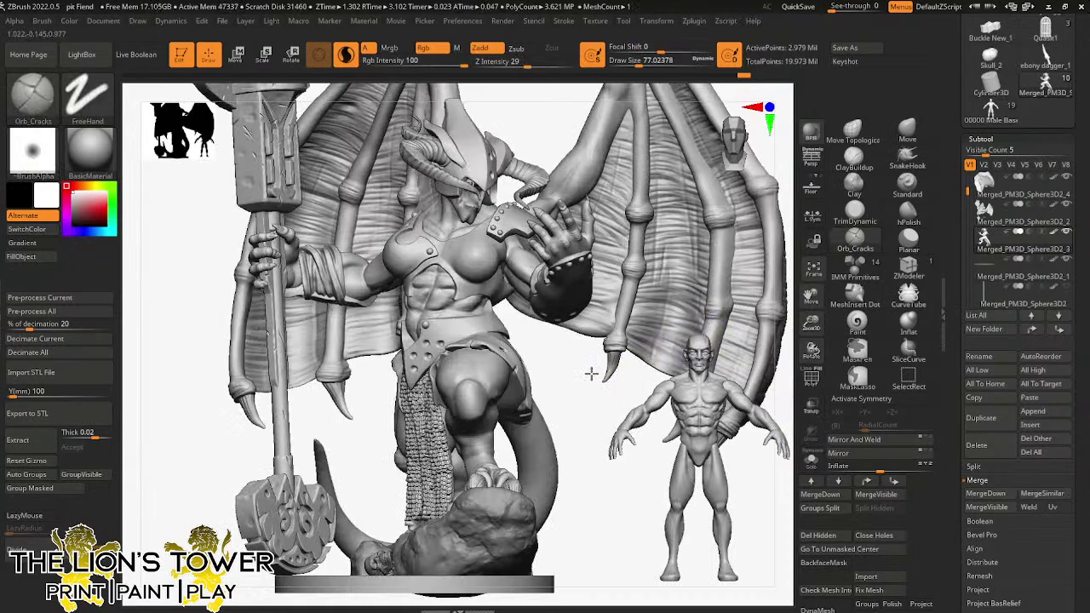
left_click_drag(591, 374, 614, 385)
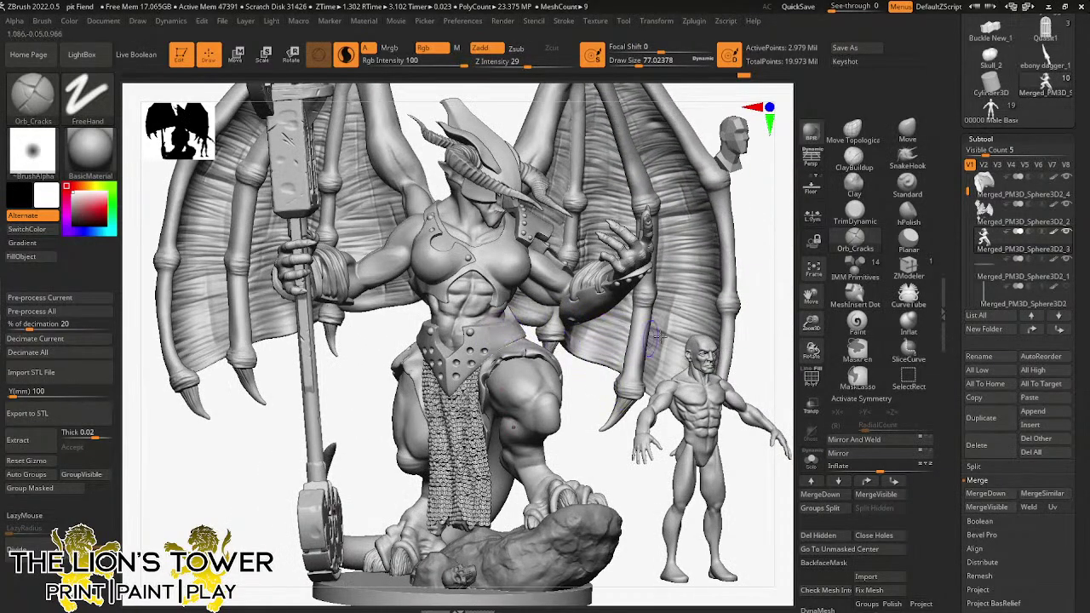
left_click(811, 458)
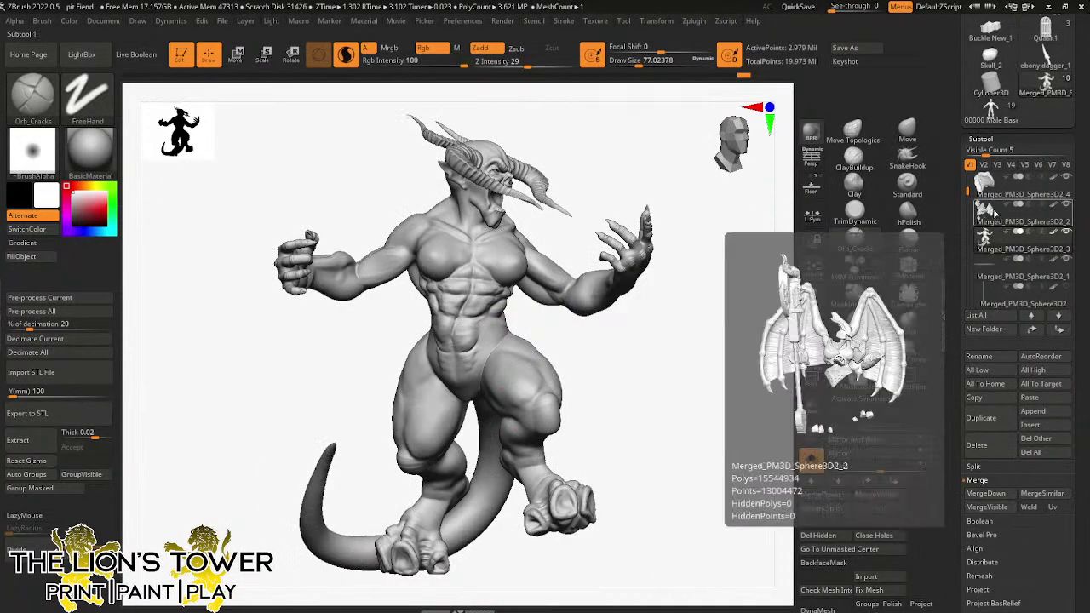
- Select the armour and wings subtool and hide the wing membranes and wing bones on both sides
left_click(993, 212)
scroll(545, 421, "up", 3)
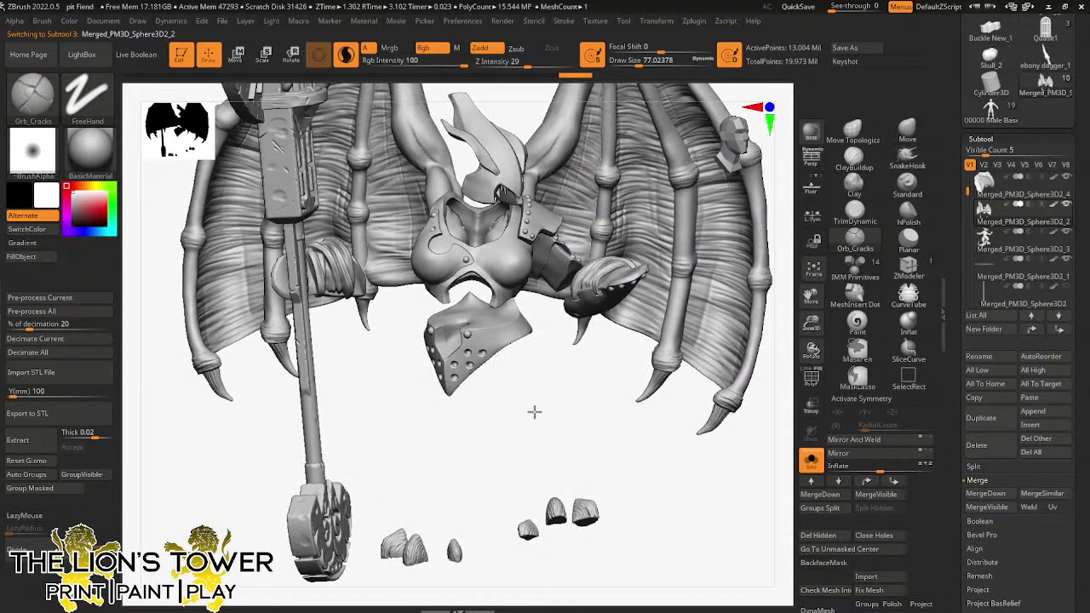
key("ctrl+shift")
key("ctrl+shift")
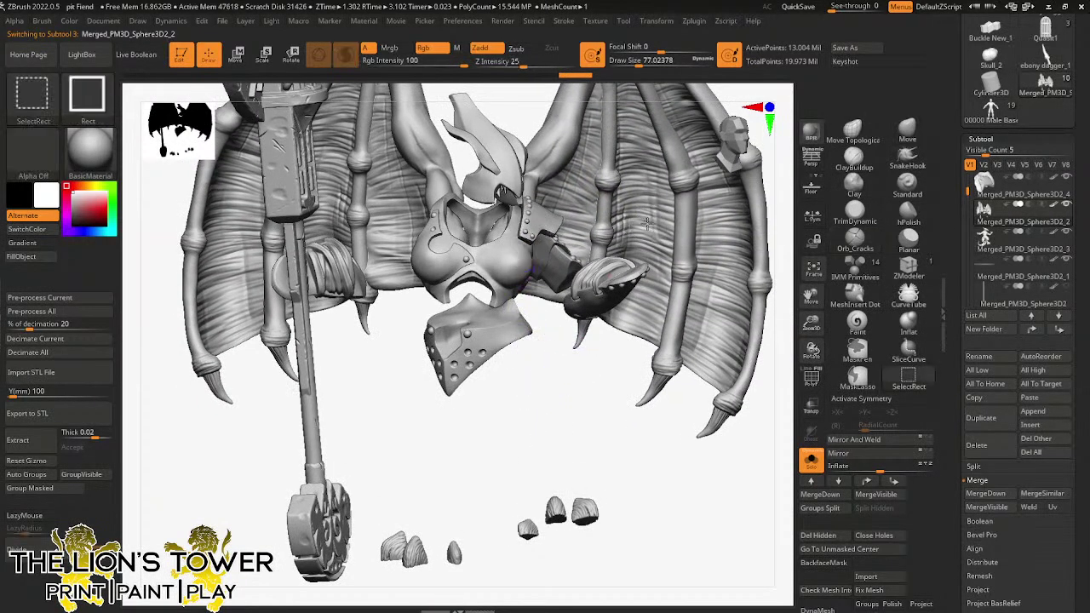
left_click(647, 223, "ctrl+shift")
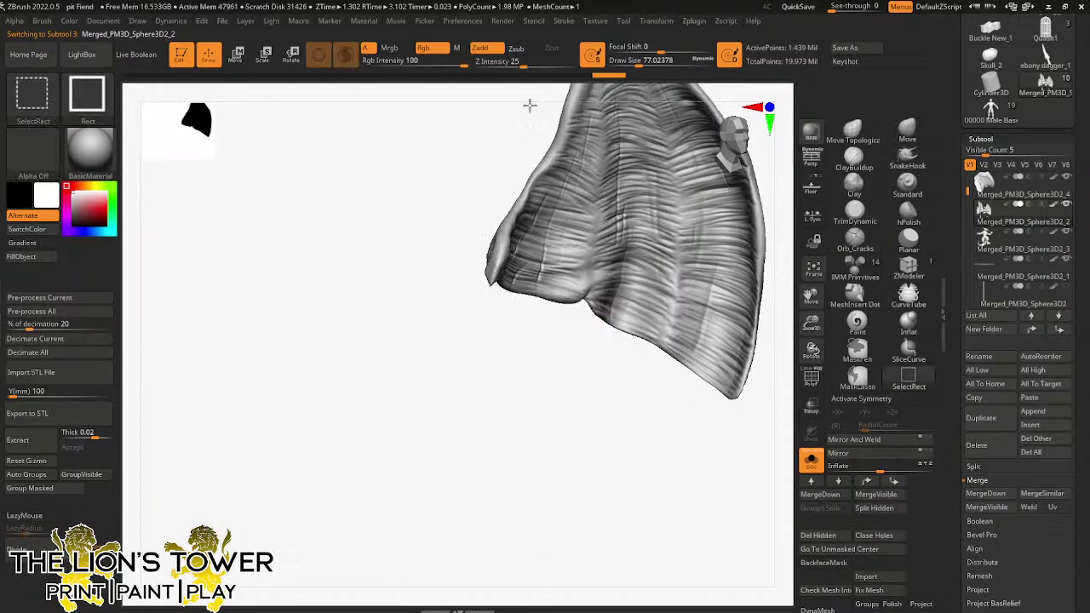
left_click(552, 146, "ctrl+shift")
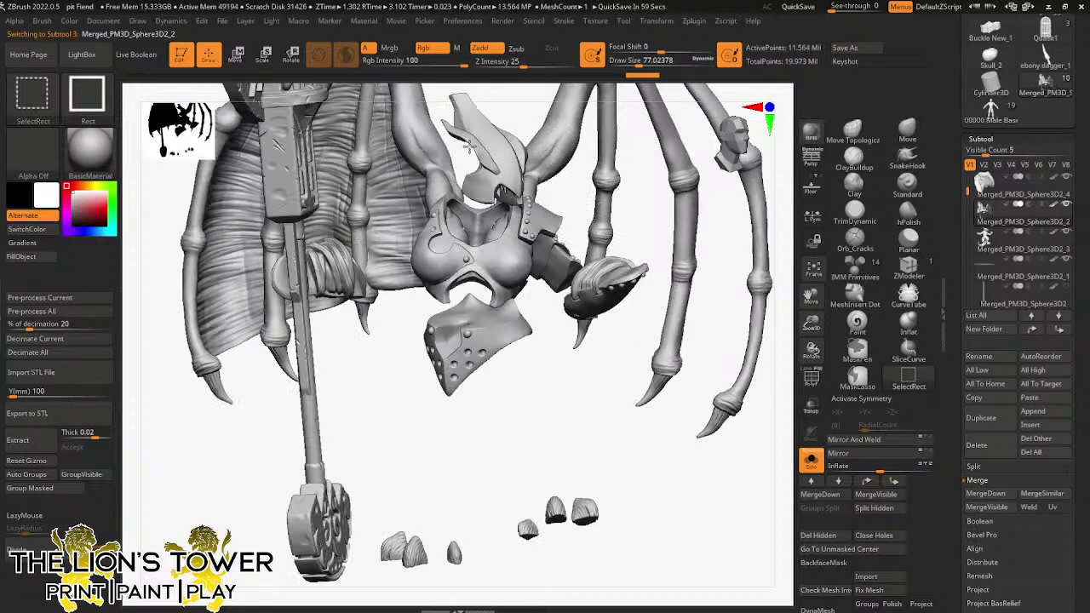
left_click(434, 157, "ctrl+alt+shift")
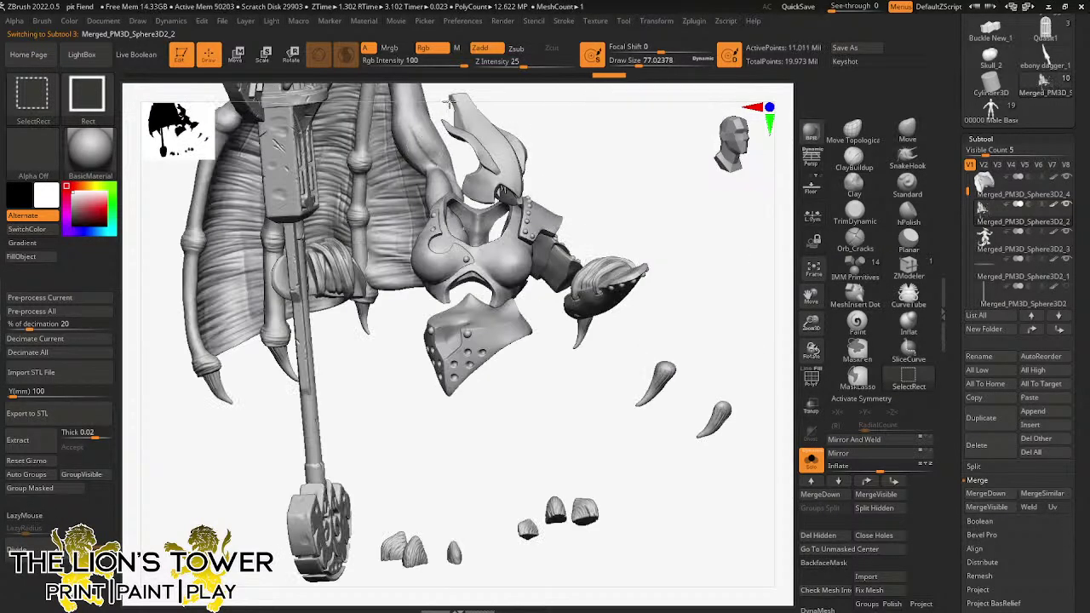
left_click(360, 161, "ctrl+alt+shift")
left_click(419, 154, "ctrl+alt+shift")
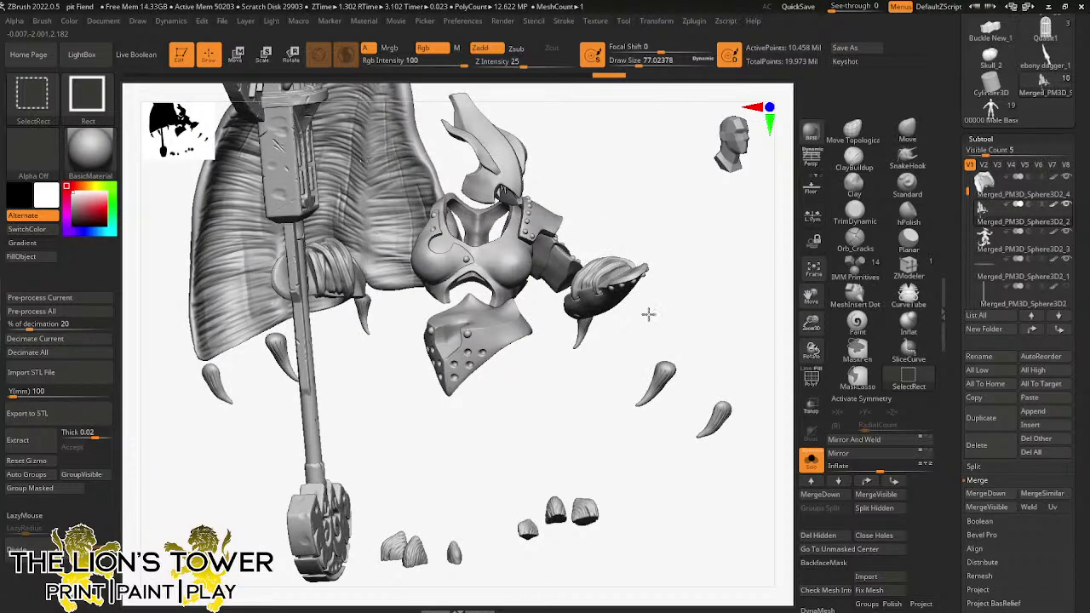
- Hide the remaining wing claws and split all the hidden wing parts into their own subtool
left_click(665, 372, "ctrl+alt+shift")
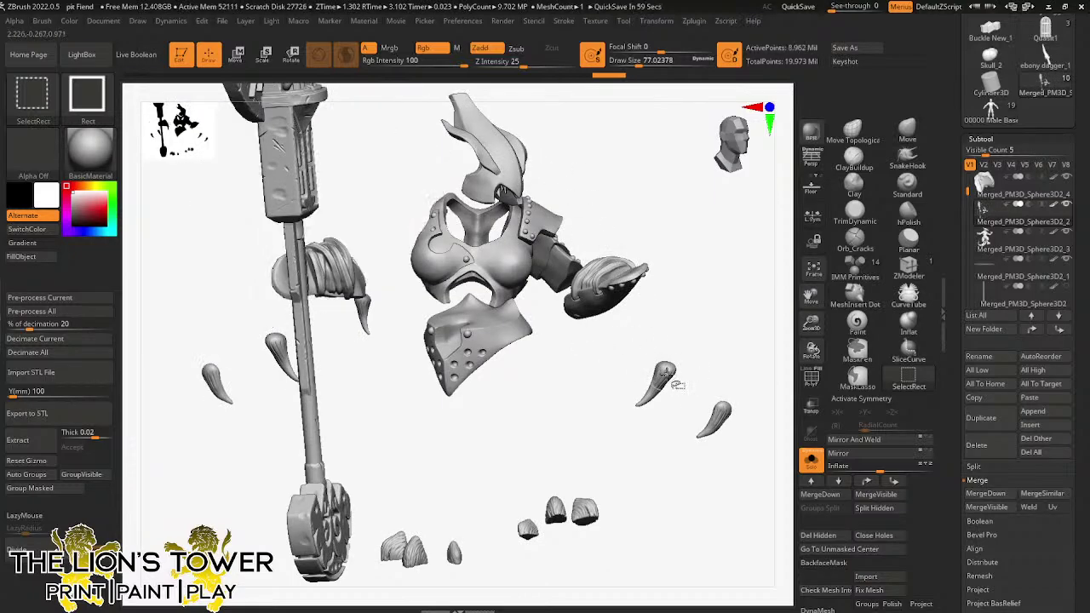
left_click(720, 413, "ctrl+alt+shift")
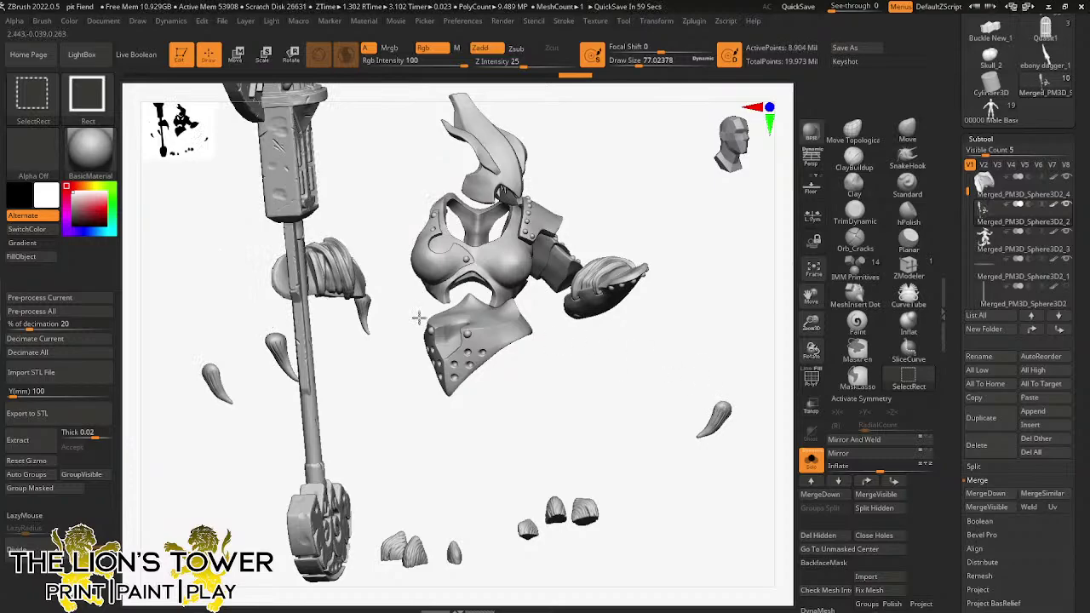
left_click(363, 317, "ctrl+alt+shift")
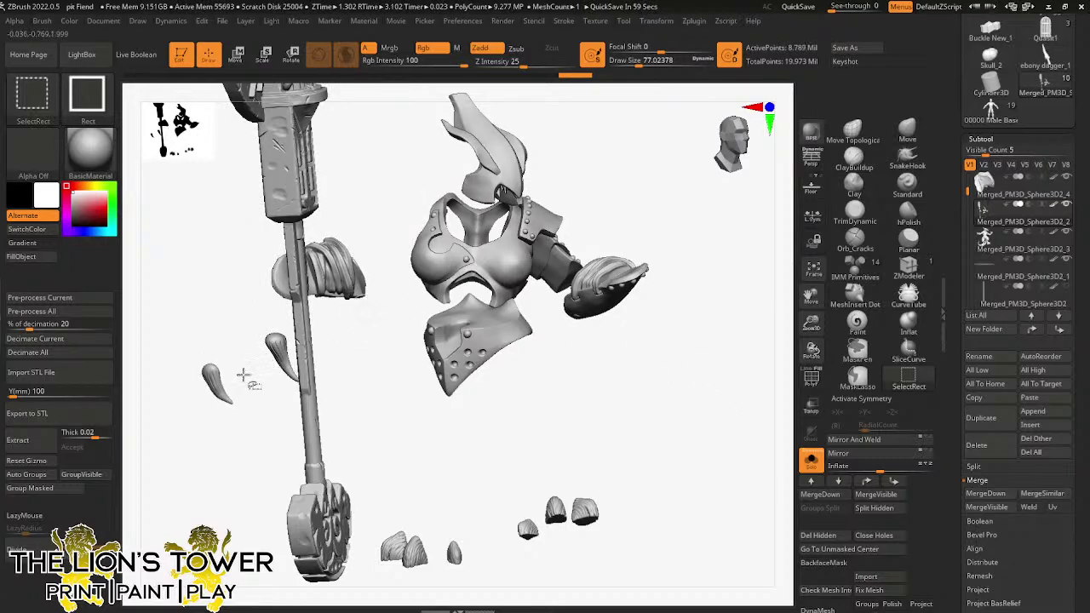
left_click(281, 357, "ctrl+alt+shift")
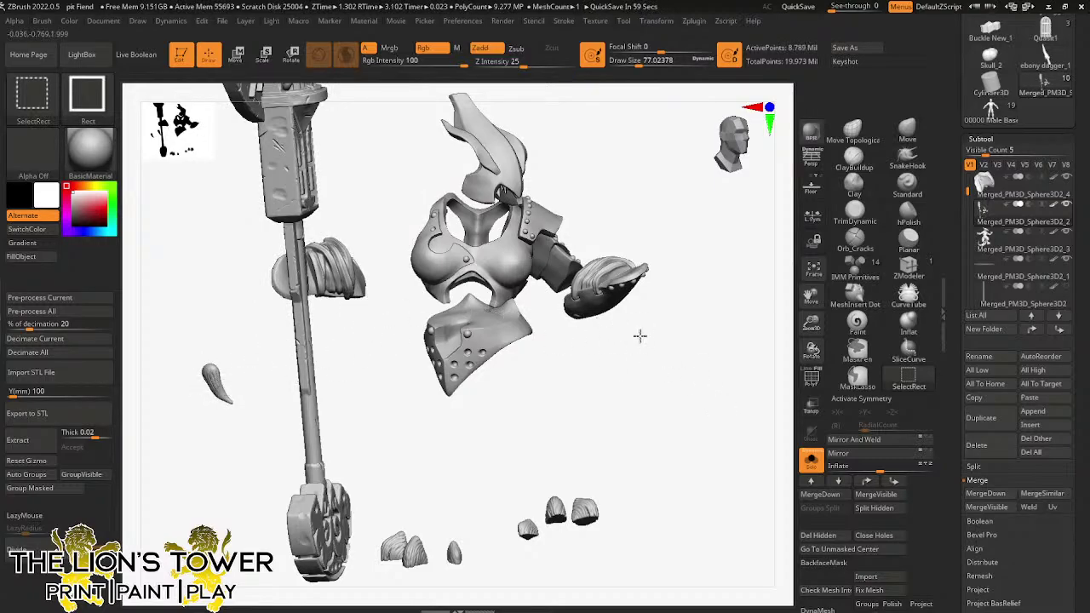
left_click(595, 506, "ctrl+alt+shift")
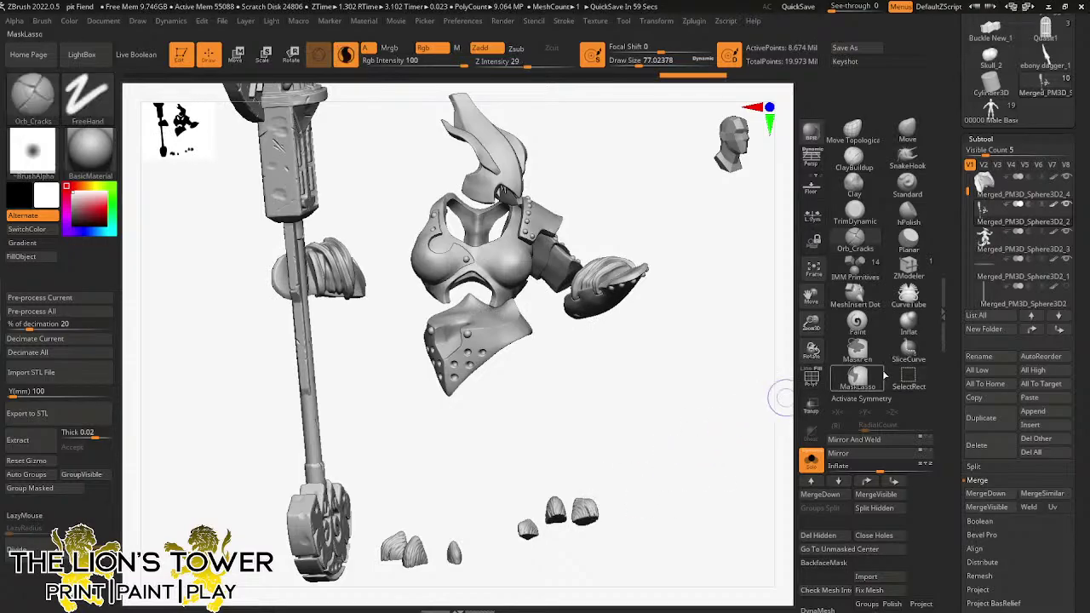
left_click(973, 468)
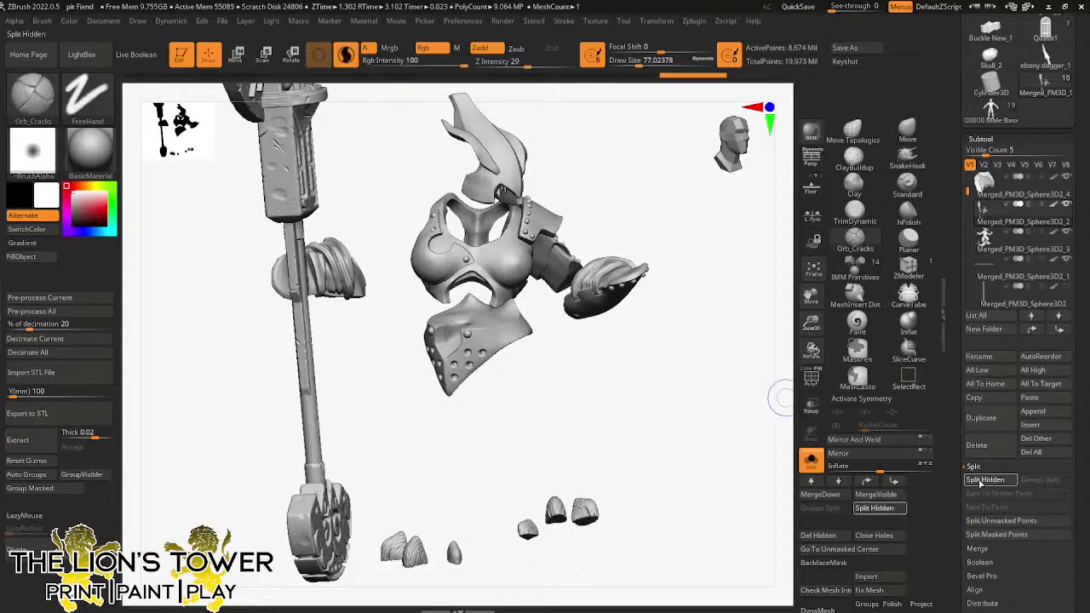
left_click(984, 479)
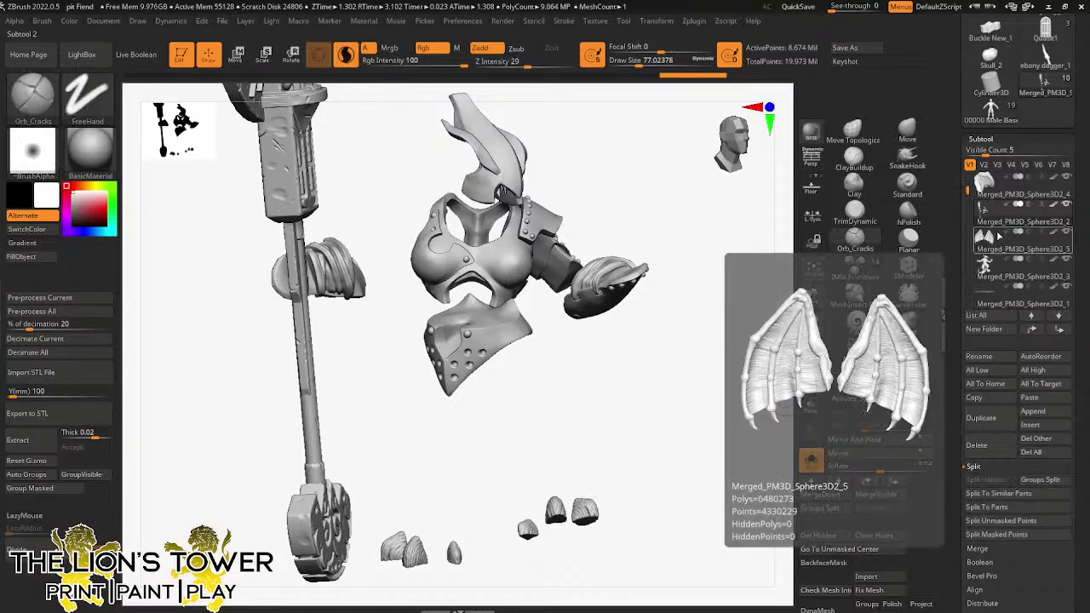
- Isolate the six toe claws at the feet and split them from the armour and weapon subtool
left_click_drag(811, 295, 865, 245)
left_click_drag(488, 389, 738, 498, "ctrl+shift")
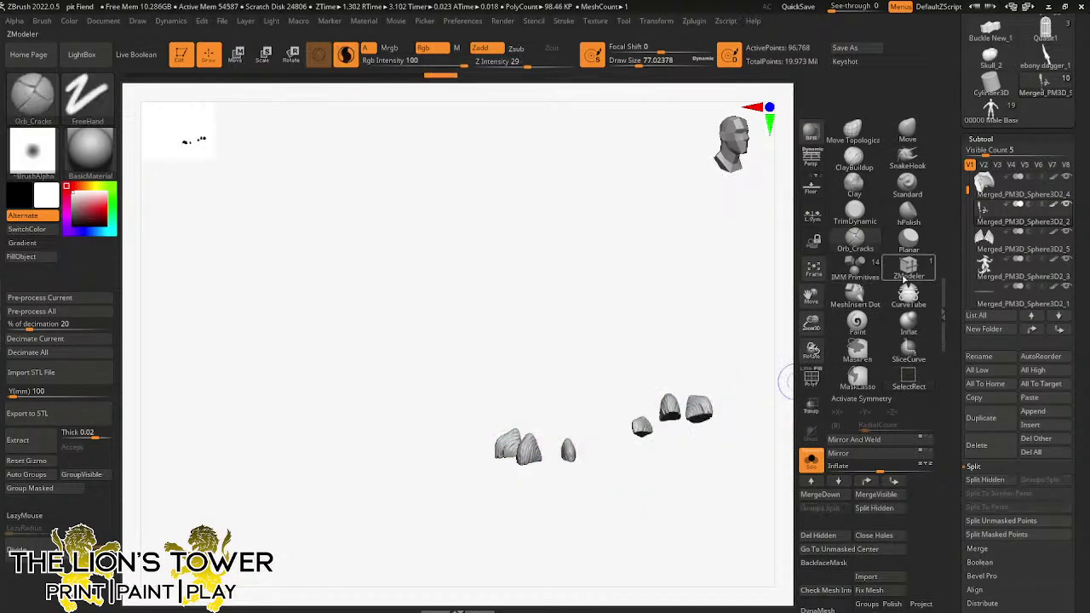
left_click(989, 482)
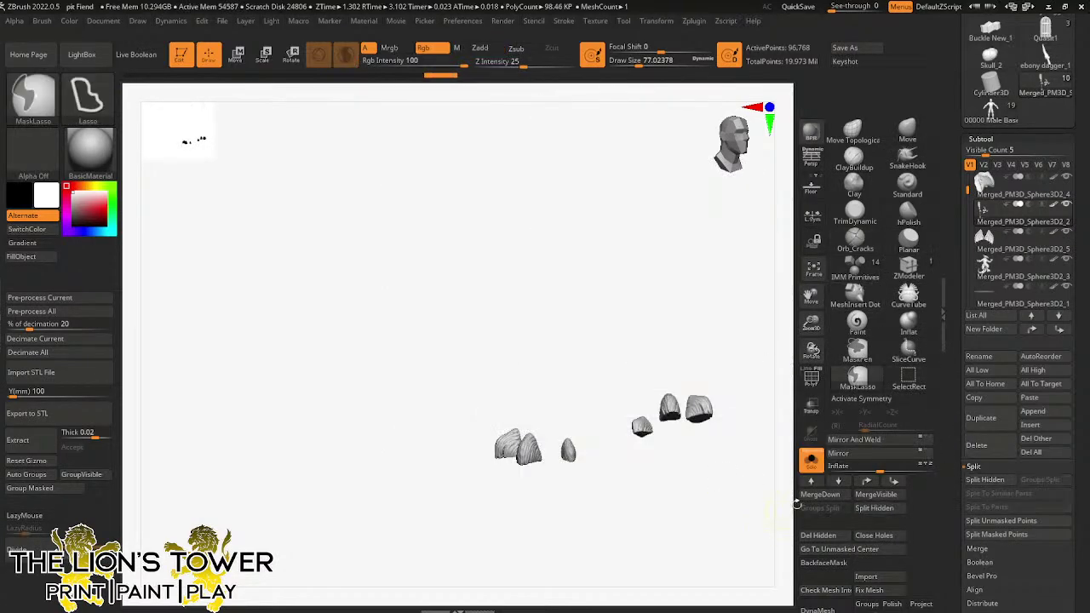
left_click_drag(719, 477, 739, 517, "ctrl+shift")
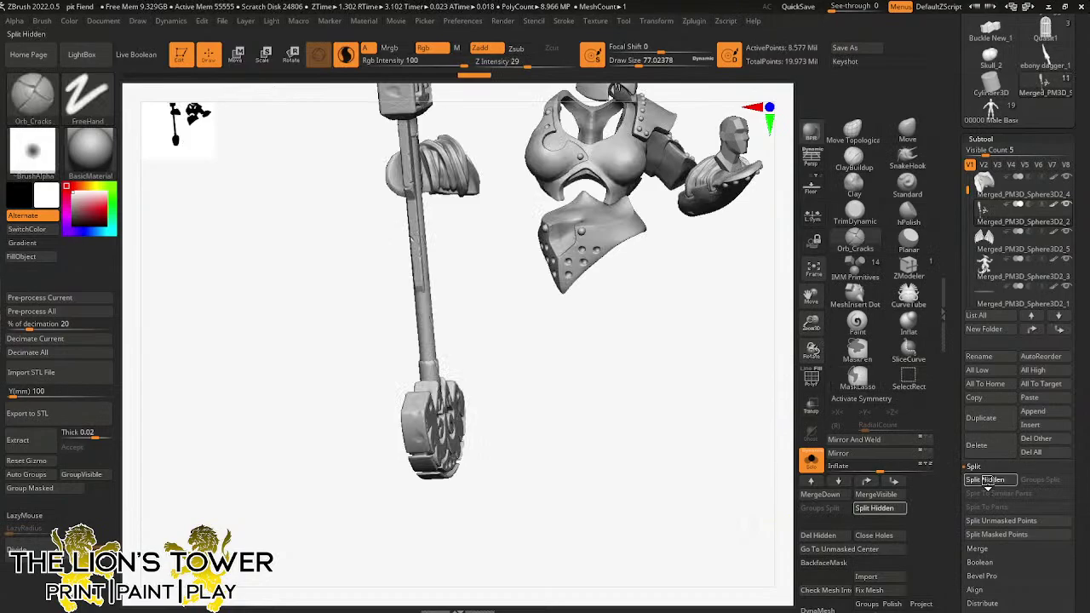
- Move the toe claws subtool directly below the body subtool and merge it into the body
left_click(1024, 271)
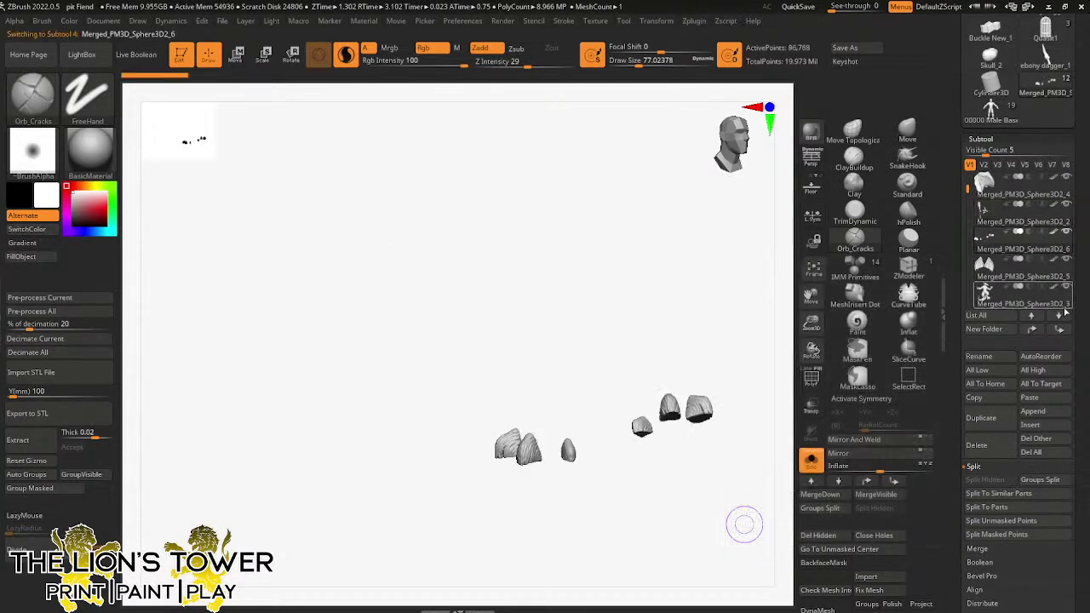
left_click(1061, 332)
left_click(989, 271)
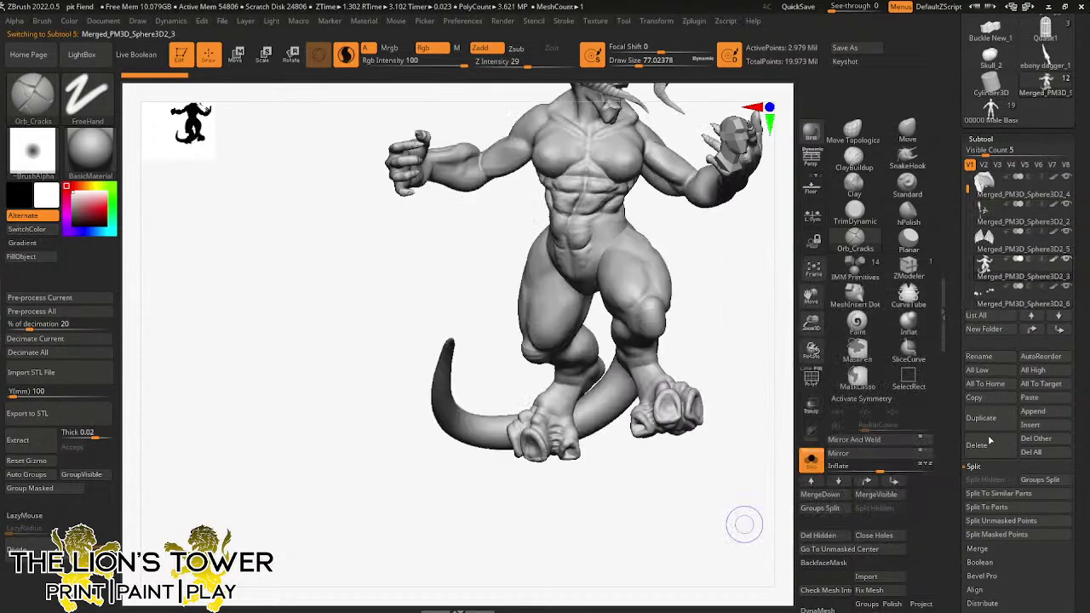
left_click(990, 552)
left_click(985, 493)
left_click(886, 518)
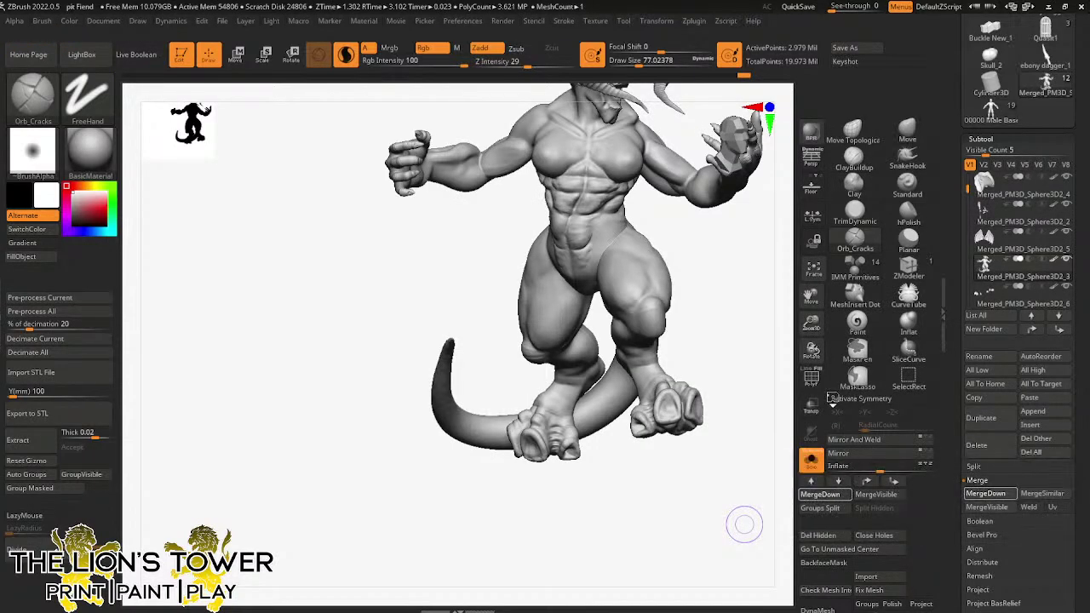
left_click_drag(811, 324, 810, 298)
left_click_drag(812, 297, 809, 363)
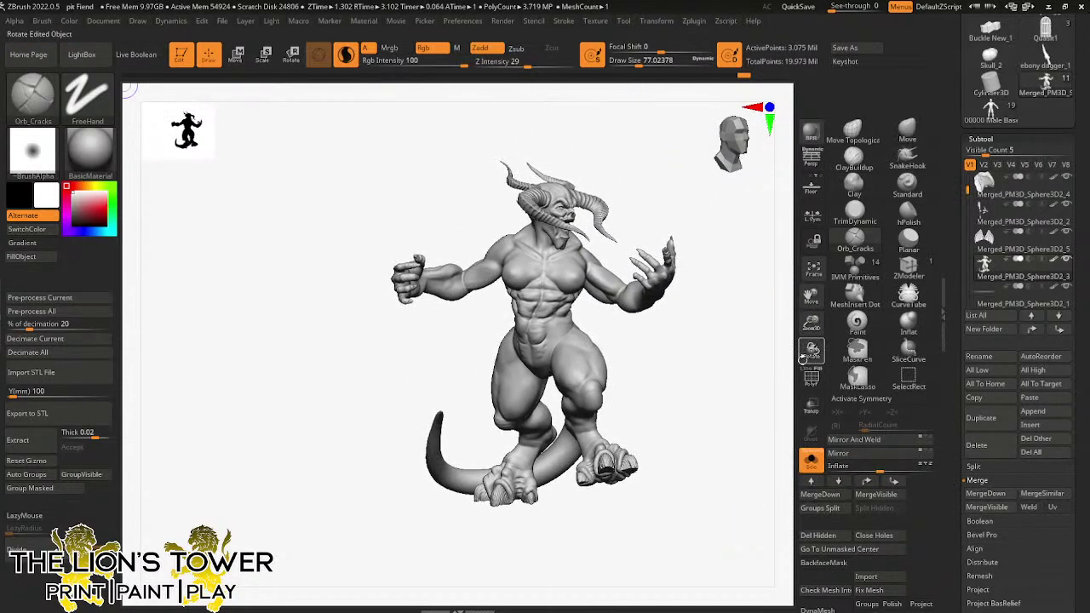
- Check the complete model with all subtools shown, and isolate the armour and weapon subtool
left_click(811, 461)
left_click_drag(723, 414, 647, 409)
left_click(811, 460)
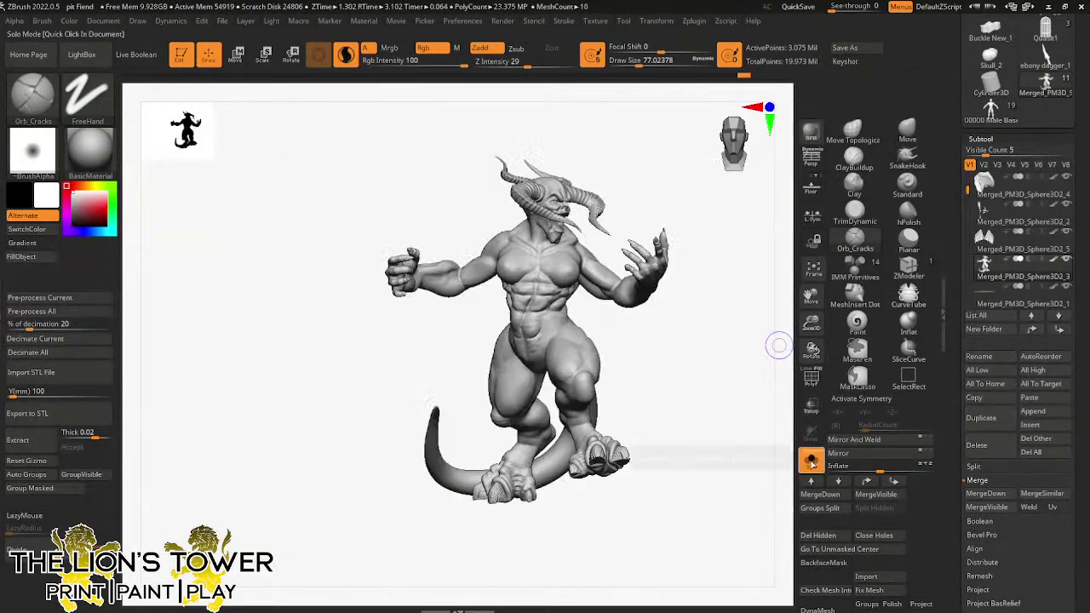
left_click(810, 461)
left_click(569, 194, "alt")
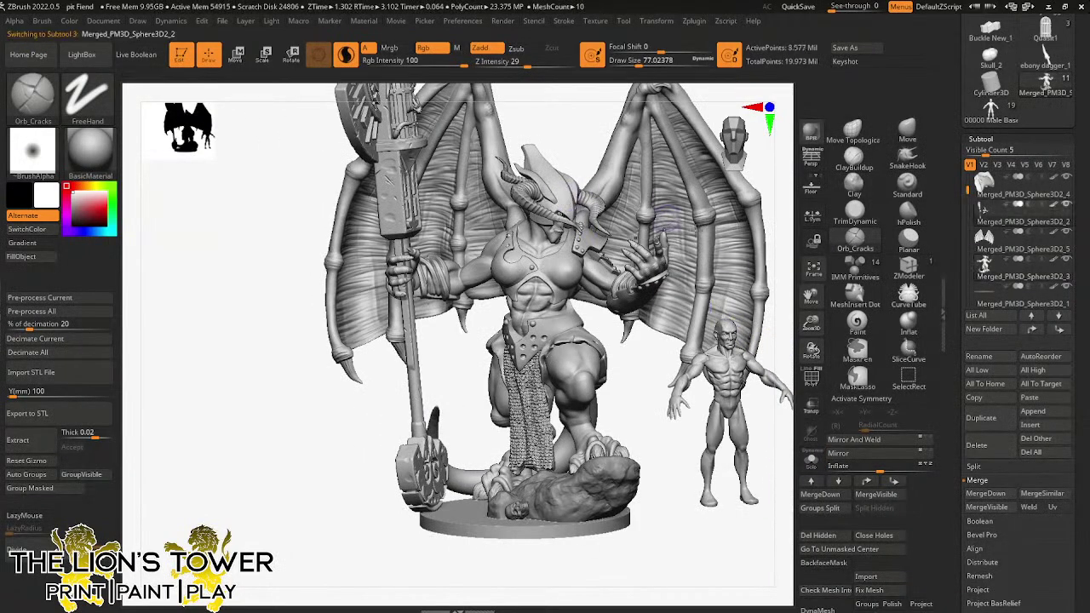
left_click(810, 461)
mouse_move(758, 393)
left_mouse_down()
mouse_move(747, 389)
mouse_move(765, 372)
mouse_move(754, 368)
left_mouse_up()
- Hide the weapon's ornamented pommel and its long shaft section
left_click(439, 270, "ctrl+shift")
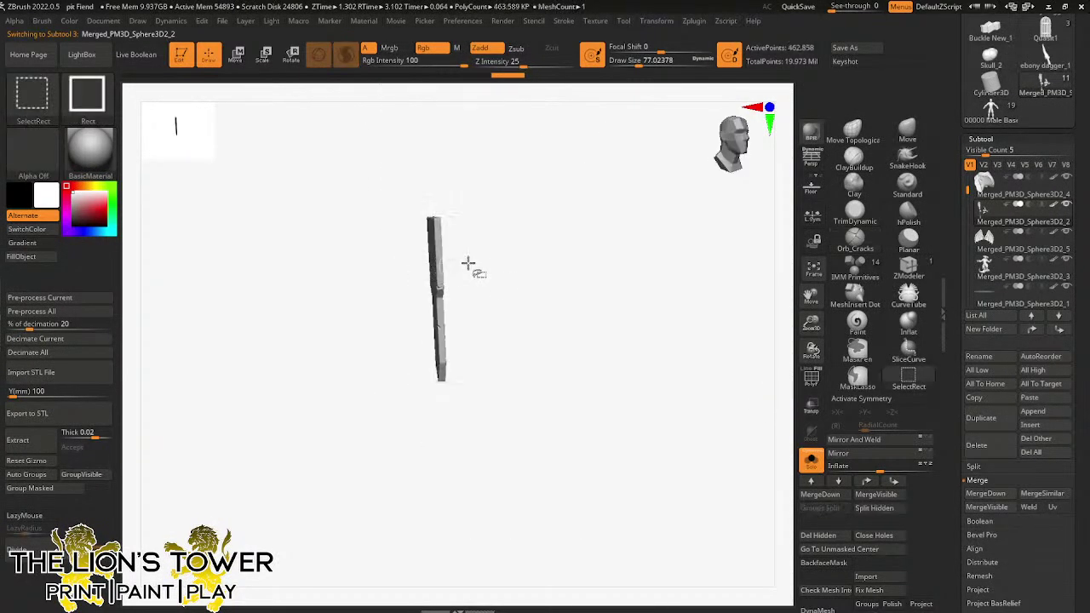
left_click(786, 360, "ctrl+shift")
left_click(857, 384)
left_click_drag(759, 357, 706, 343, "ctrl+shift")
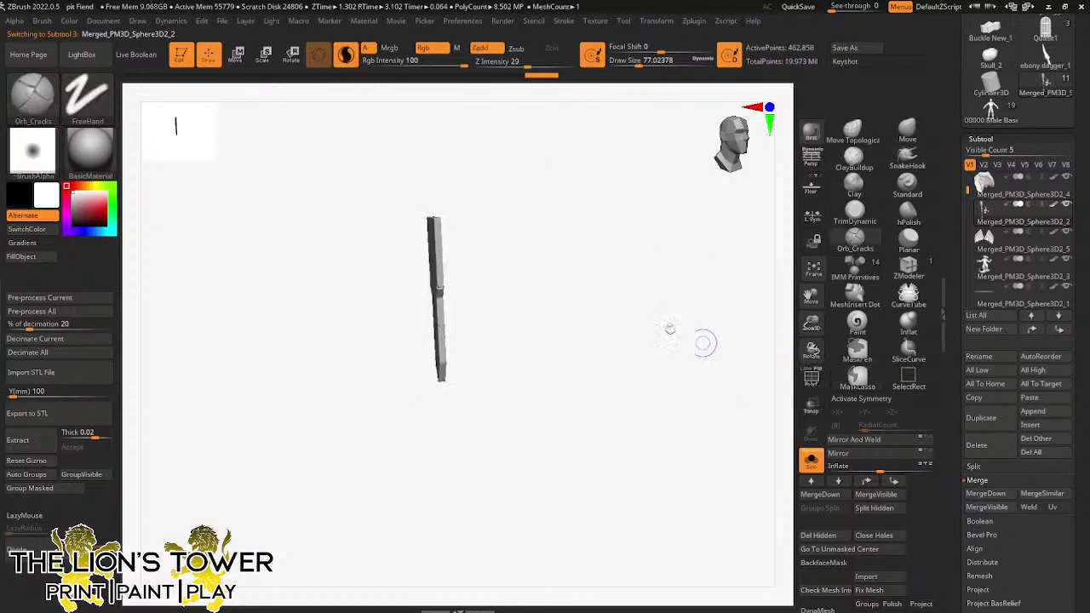
left_click(492, 243, "ctrl+shift")
left_click_drag(504, 430, 563, 425)
left_click(463, 463, "ctrl+shift")
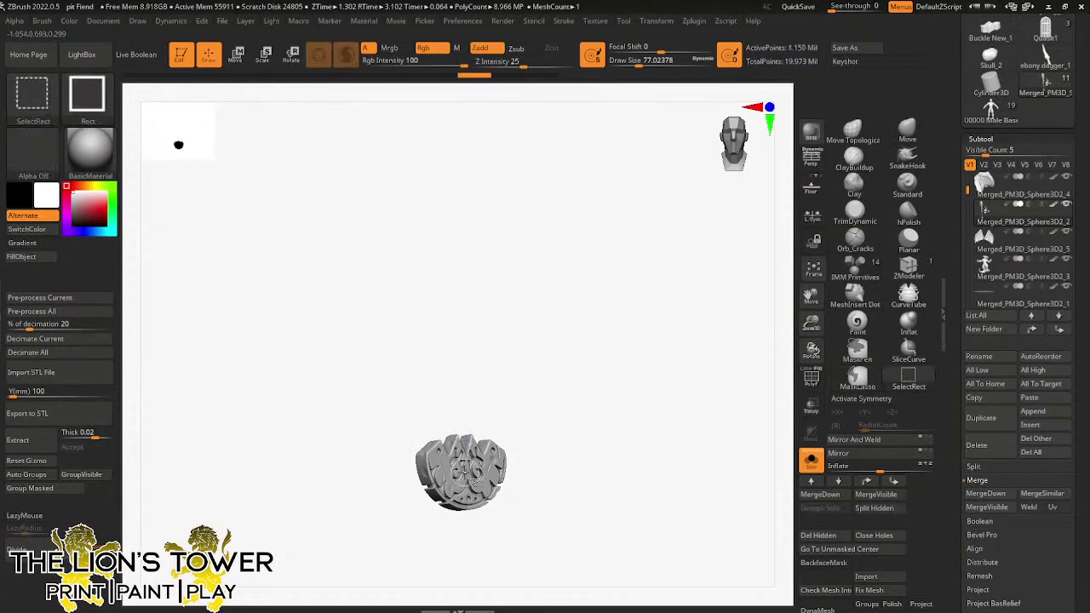
left_click(445, 374, "ctrl+shift")
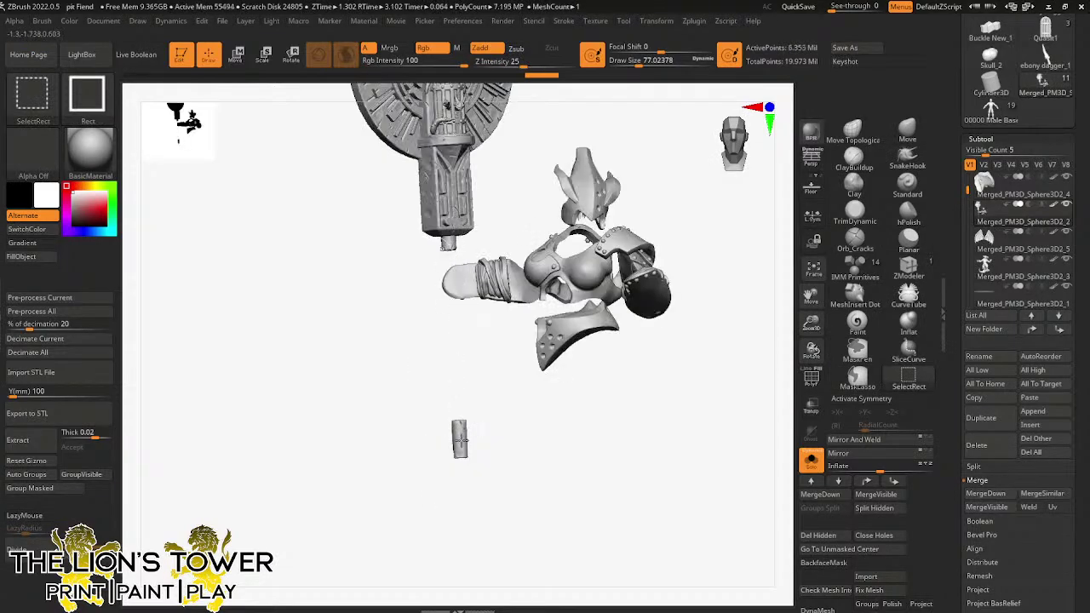
- Hide the remaining weapon parts, including the large round head, and split the hidden weapon into its own subtool
left_click(460, 439, "ctrl+shift")
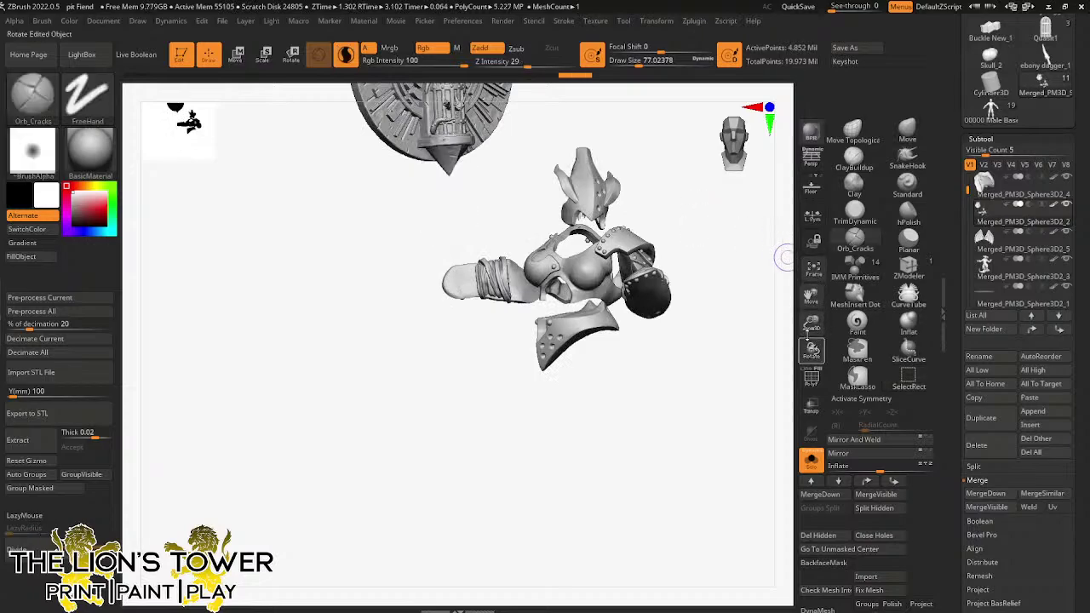
left_click_drag(784, 252, 826, 375, "alt")
mouse_move(378, 119)
left_mouse_down("ctrl+shift")
mouse_move(491, 292)
mouse_move(554, 312)
mouse_move(568, 294)
left_mouse_up("ctrl+shift")
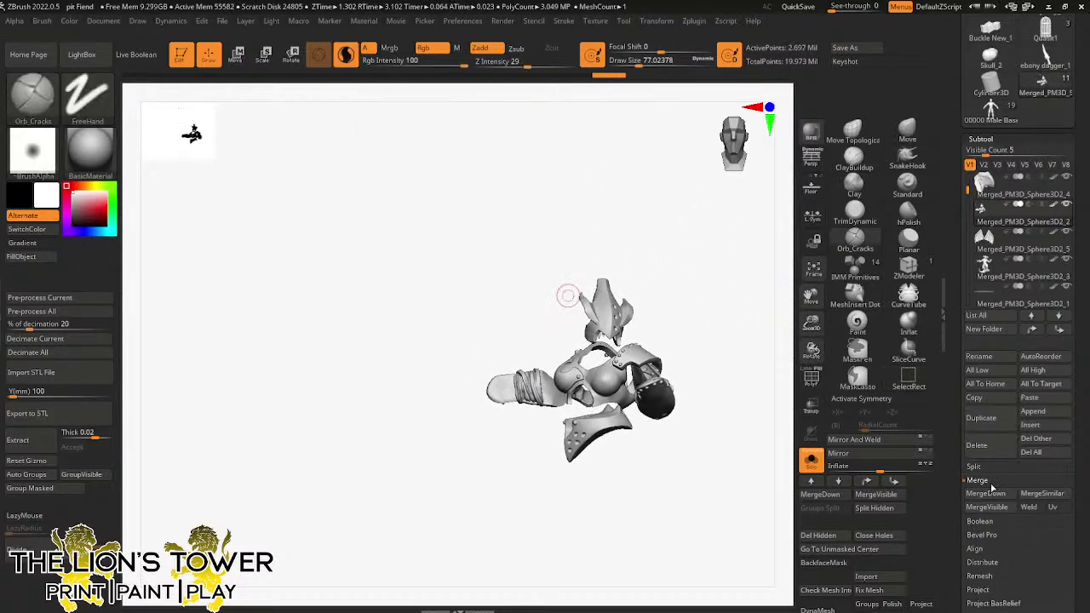
left_click(973, 466)
left_click(981, 480)
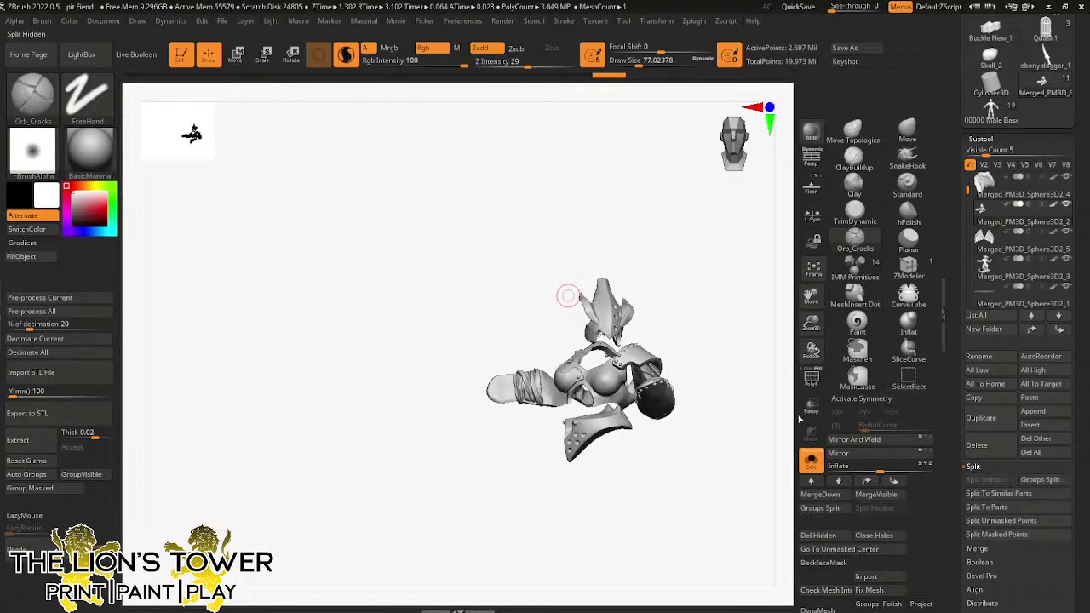
- Hide the small stray fragments floating around the back of the armour and delete the hidden geometry
mouse_move(693, 316)
left_mouse_down()
mouse_move(761, 324)
mouse_move(774, 342)
mouse_move(734, 363)
left_mouse_up()
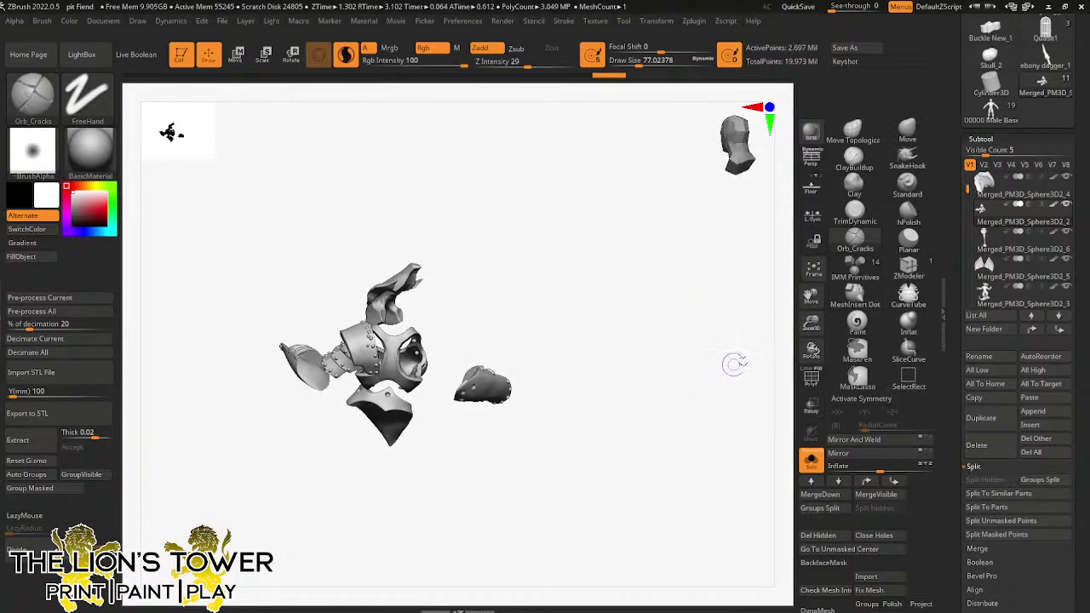
left_click_drag(811, 323, 850, 331)
left_click_drag(812, 297, 917, 294)
left_click(590, 373, "ctrl+shift")
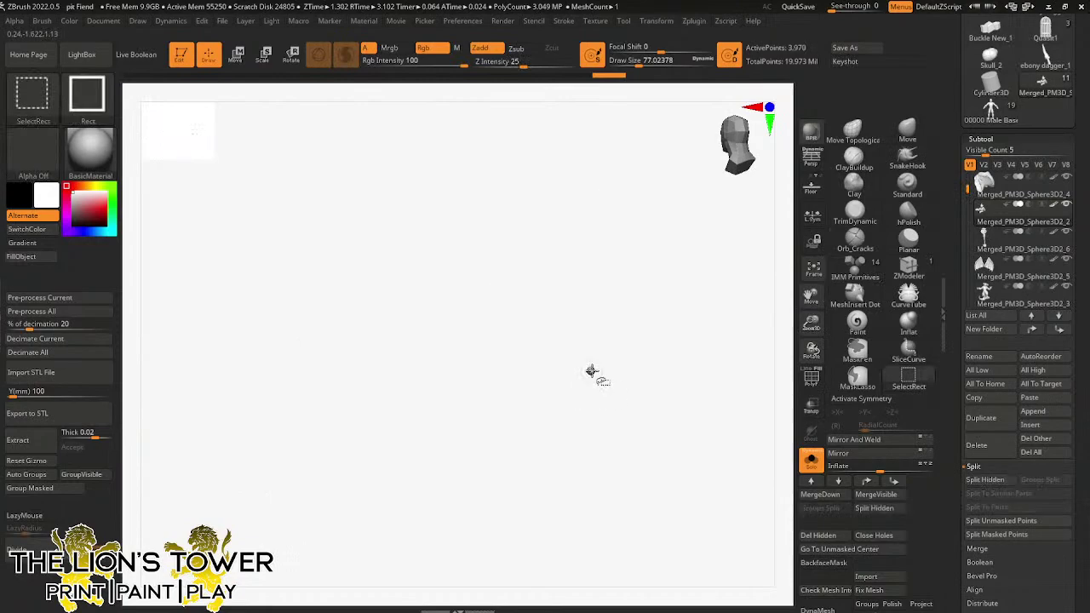
left_click(587, 341, "ctrl+shift")
mouse_move(651, 307)
left_mouse_down()
mouse_move(666, 336)
mouse_move(757, 312)
mouse_move(828, 367)
mouse_move(838, 400)
left_mouse_up()
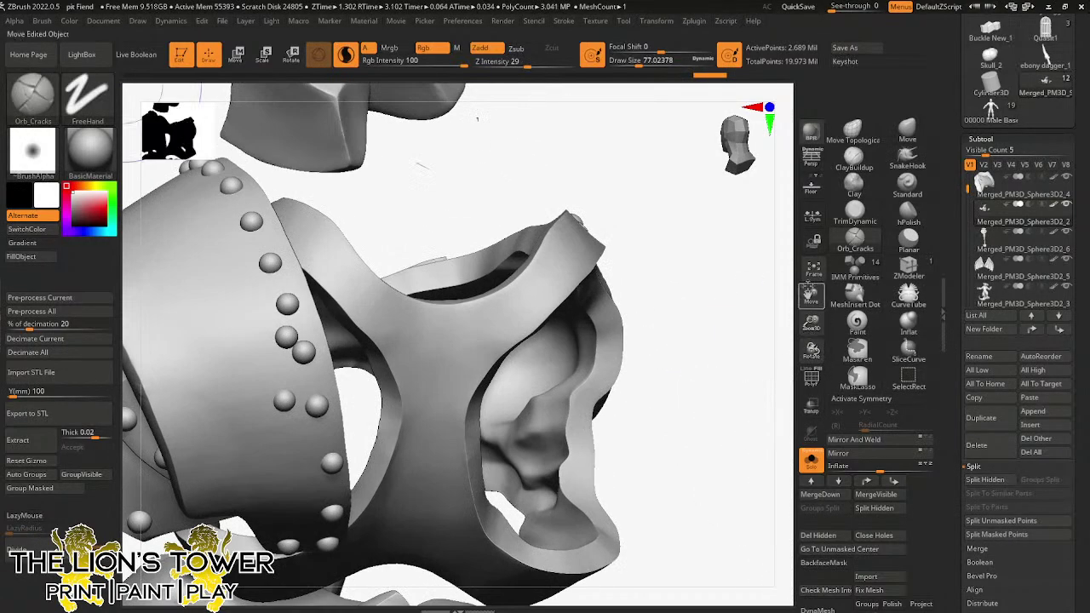
left_click_drag(811, 295, 932, 386)
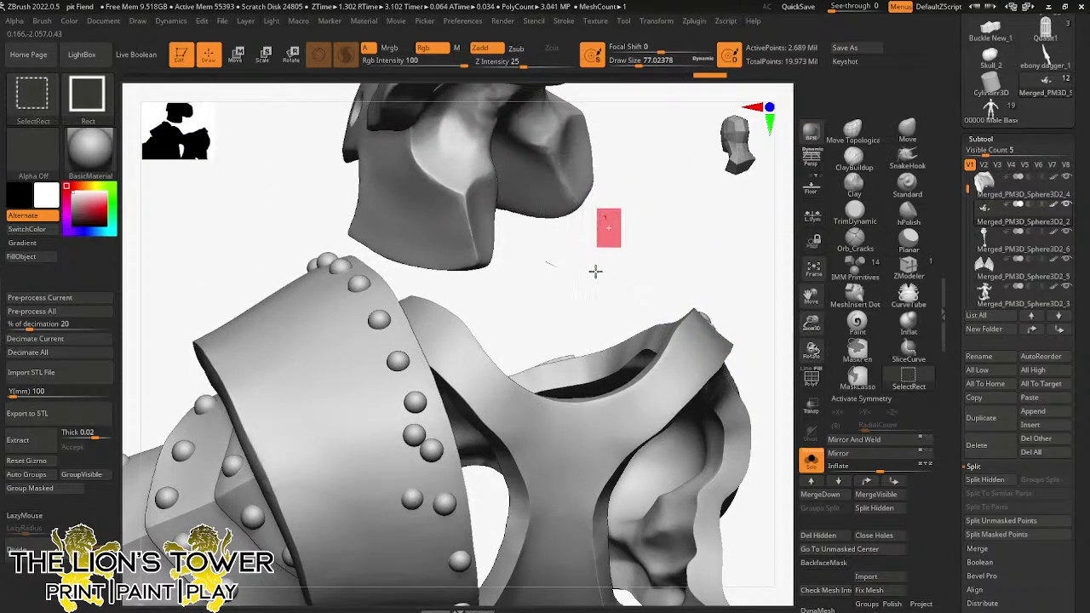
left_click_drag(595, 271, 530, 292, "ctrl+shift")
mouse_move(748, 263)
left_mouse_down()
mouse_move(727, 250)
mouse_move(713, 272)
mouse_move(730, 273)
mouse_move(747, 214)
mouse_move(703, 316)
mouse_move(758, 305)
mouse_move(730, 243)
mouse_move(790, 315)
mouse_move(647, 350)
mouse_move(647, 421)
mouse_move(685, 308)
left_mouse_up()
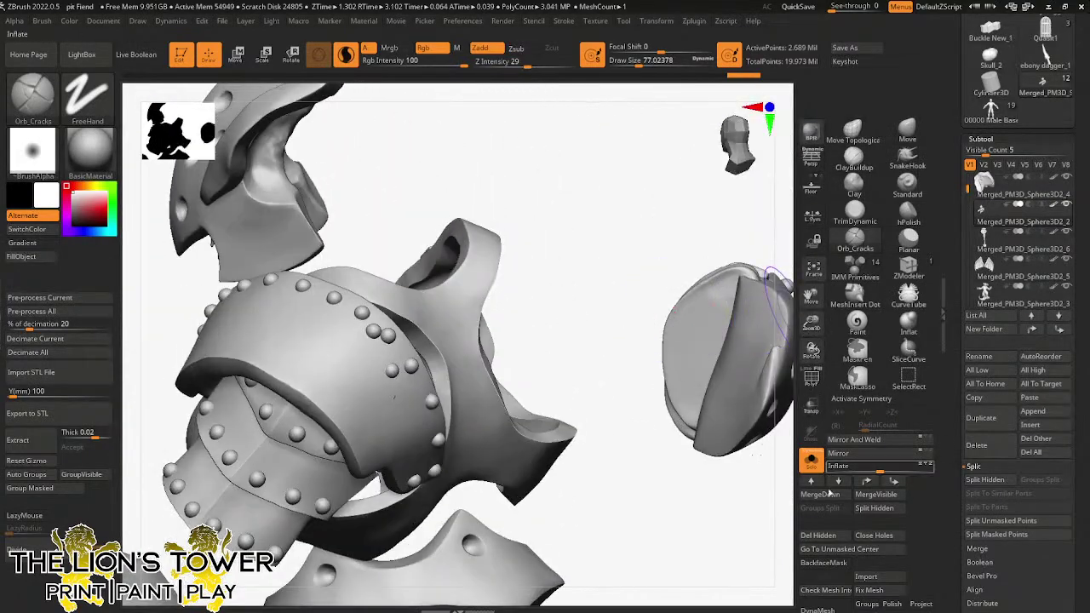
left_click(817, 535)
- Hide the remaining small stray fragment near the shoulder armour and delete the hidden geometry
left_click_drag(645, 503, 608, 304)
mouse_move(689, 252)
left_mouse_down()
mouse_move(700, 304)
mouse_move(640, 284)
left_mouse_up()
key("ctrl+shift")
left_click_drag(143, 278, 175, 298, "ctrl+alt+shift")
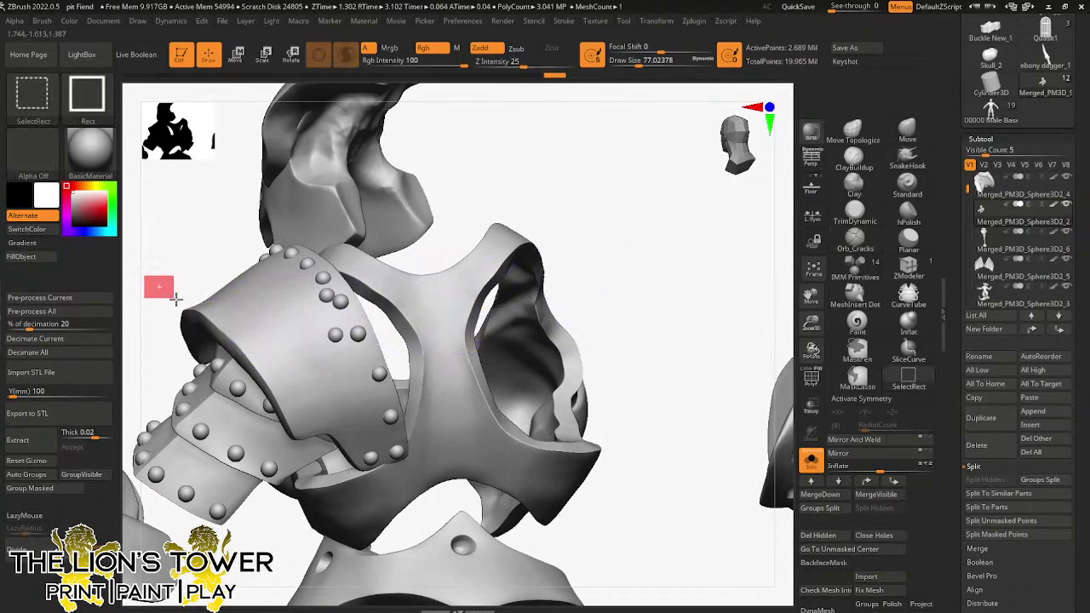
left_click(829, 539)
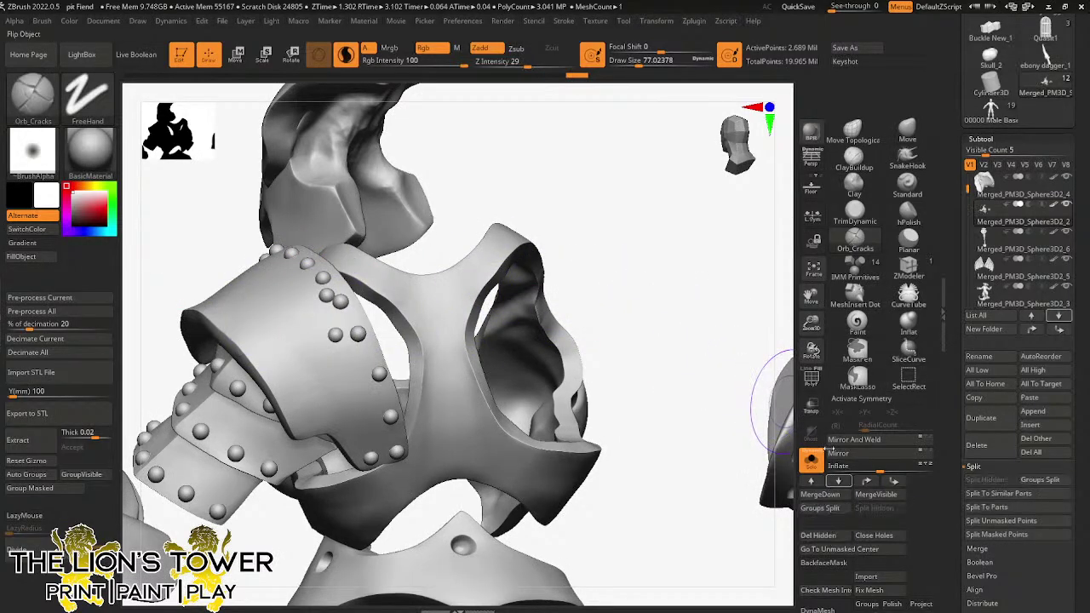
- Isolate the small area beside the arm guard to check for stray points, and show the whole armour again
mouse_move(771, 400)
left_mouse_down()
mouse_move(754, 231)
mouse_move(742, 304)
mouse_move(713, 306)
mouse_move(764, 297)
mouse_move(720, 309)
mouse_move(725, 333)
mouse_move(732, 302)
mouse_move(713, 292)
mouse_move(721, 309)
mouse_move(684, 339)
mouse_move(686, 357)
mouse_move(770, 375)
left_mouse_up()
key("ctrl+shift")
left_click(754, 417, "ctrl+shift")
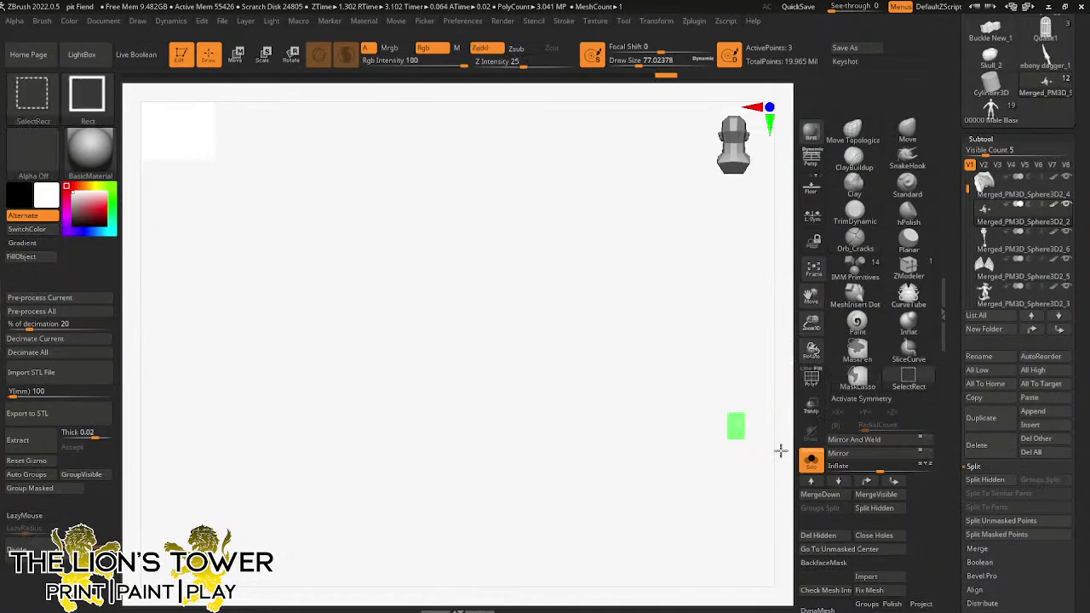
left_click_drag(755, 368, 744, 322)
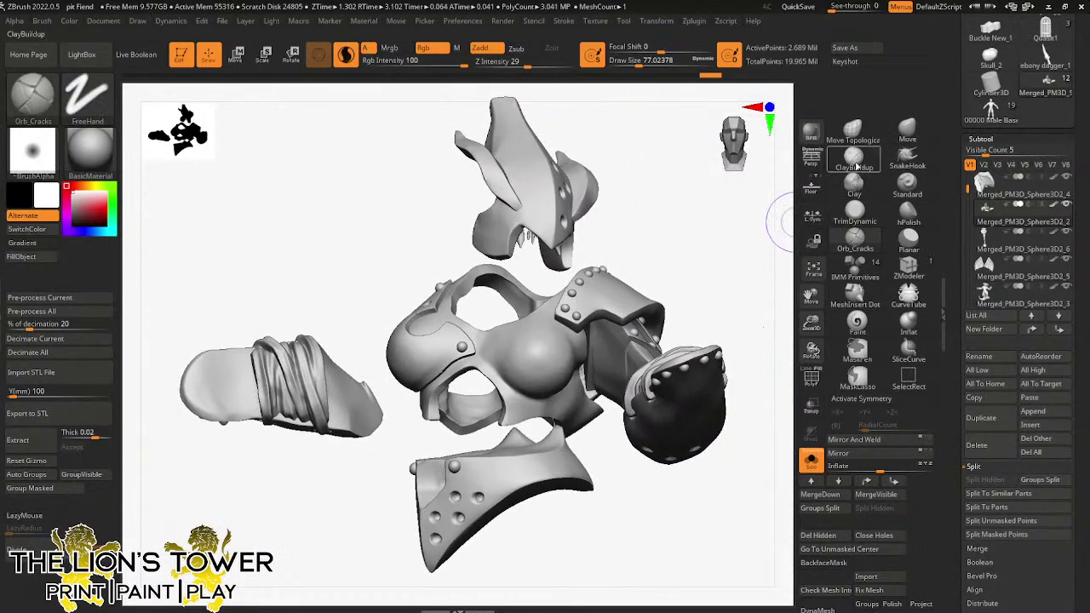
- Select the TrimDynamic brush for working on the helmet and set its draw size to about 17
left_click(855, 211)
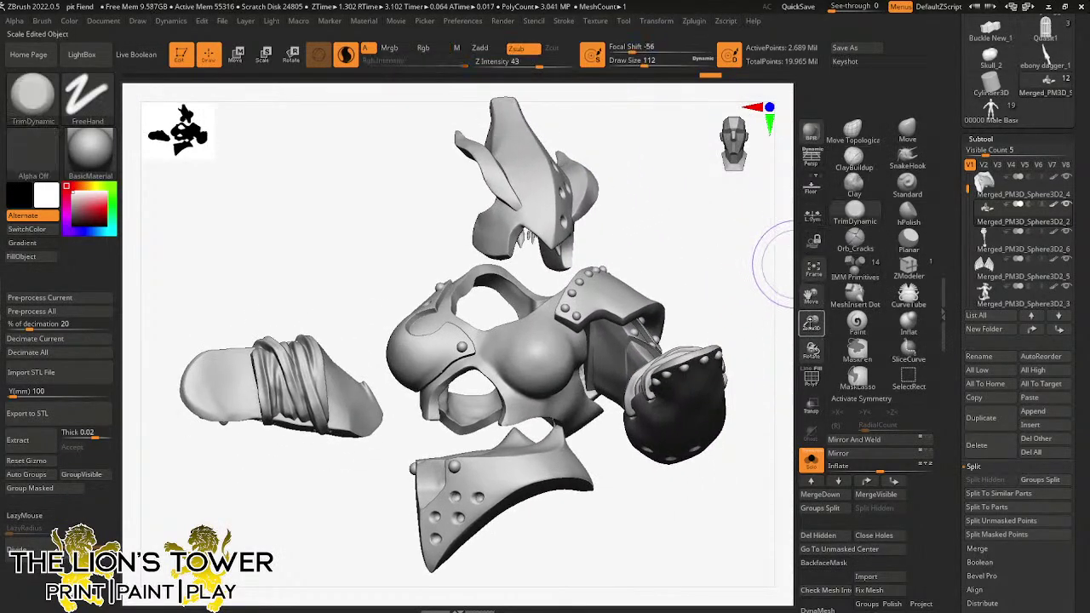
left_click_drag(811, 322, 811, 337)
left_click_drag(644, 65, 632, 64)
mouse_move(725, 239)
left_mouse_down()
mouse_move(706, 226)
mouse_move(766, 248)
left_mouse_up()
left_click_drag(810, 295, 830, 404)
left_click_drag(811, 321, 811, 358)
left_click_drag(810, 294, 868, 500)
left_click_drag(638, 65, 623, 65)
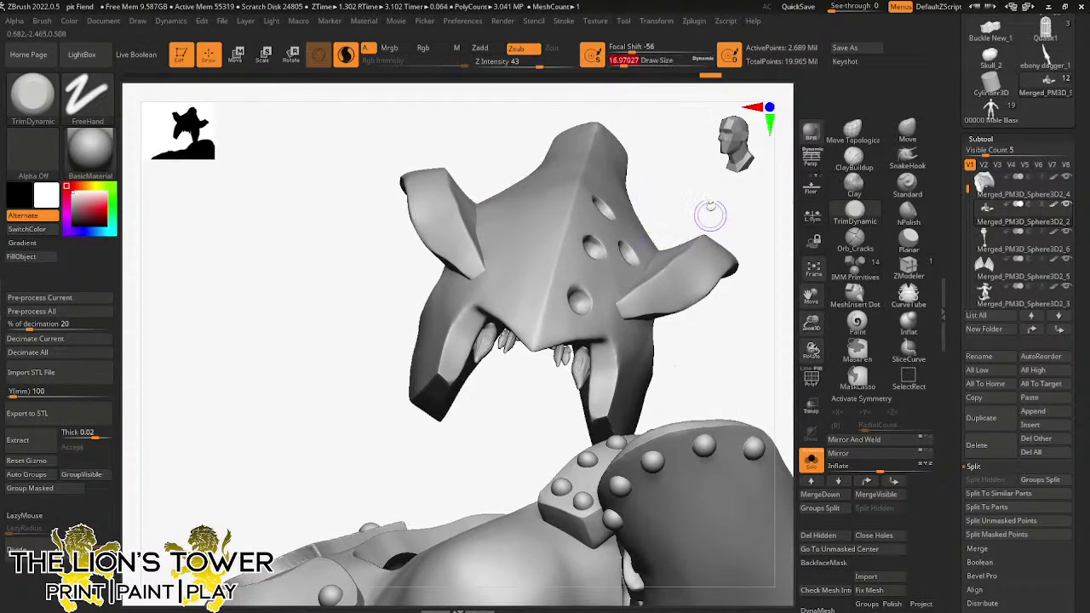
- Undo the trial trim strokes on the helmet and turn off Sculptris Pro mode
left_click_drag(710, 213, 669, 246)
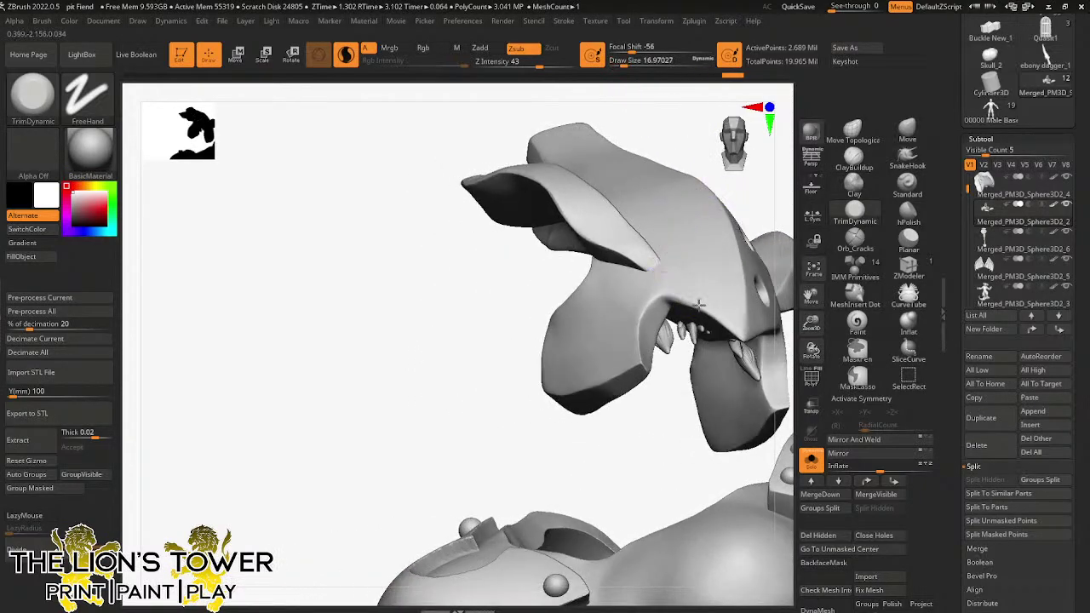
key("ctrl+z")
key("ctrl+z")
key("ctrl+z")
key("ctrl+z")
key("ctrl+z")
key("ctrl+z")
left_click(345, 55)
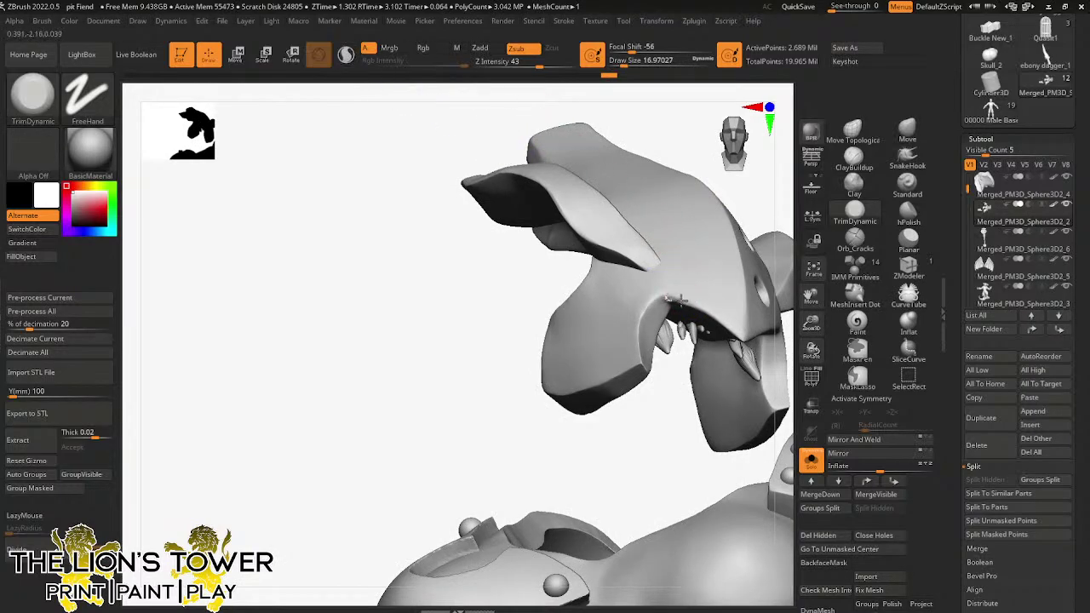
- Trim the mouth opening, lower and rear edges of the helmet's cheek guard on one side
left_click_drag(695, 307, 711, 313)
mouse_move(729, 257)
right_mouse_down()
mouse_move(779, 209)
mouse_move(716, 239)
right_mouse_up()
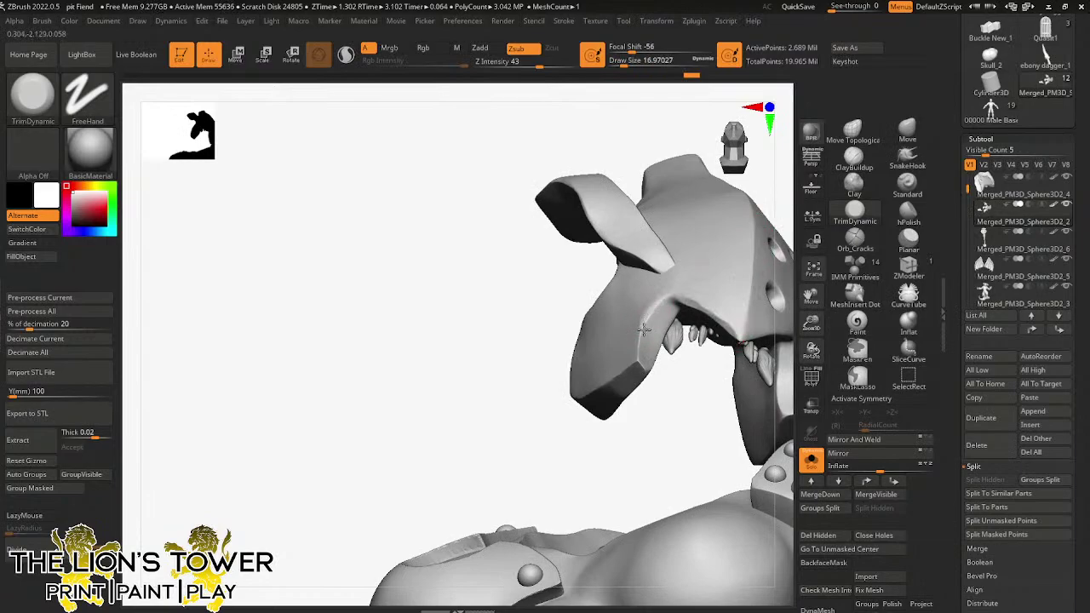
key("ctrl+z")
key("ctrl+z")
key("ctrl+z")
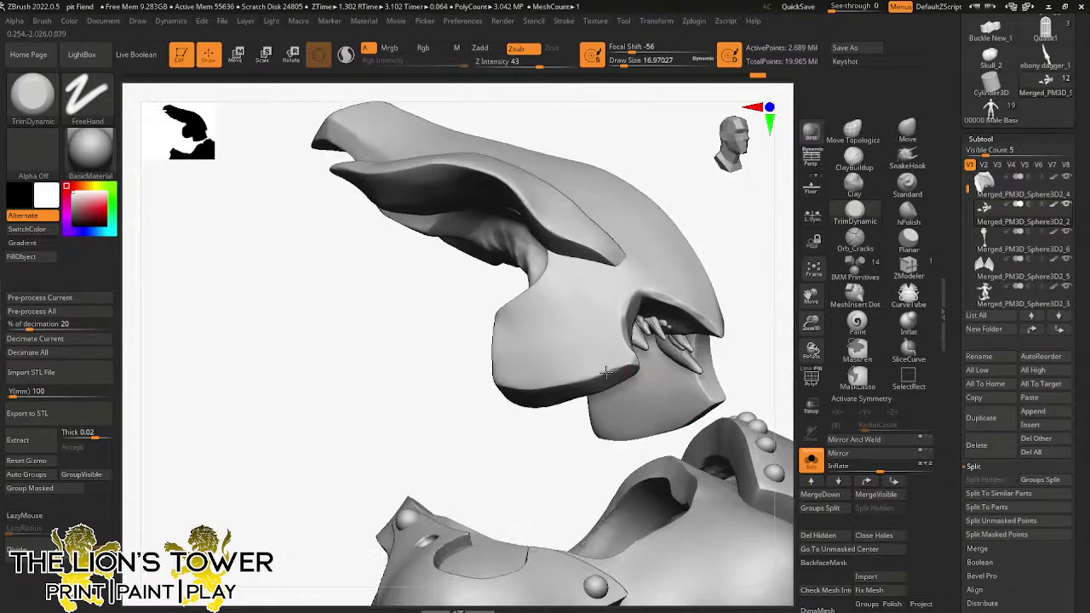
key("ctrl+shift+z")
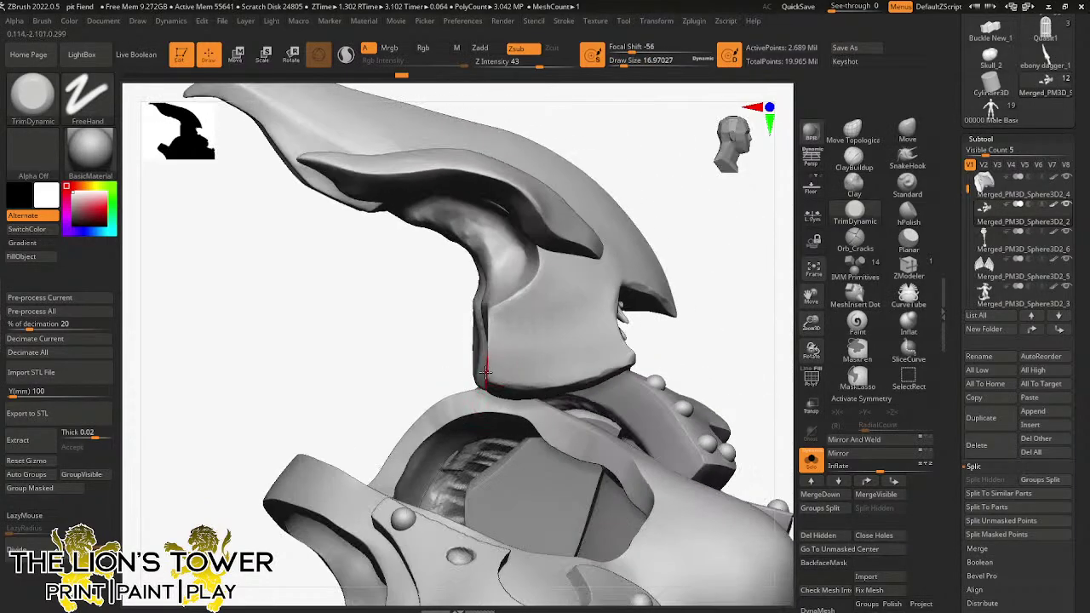
key("ctrl+shift+z")
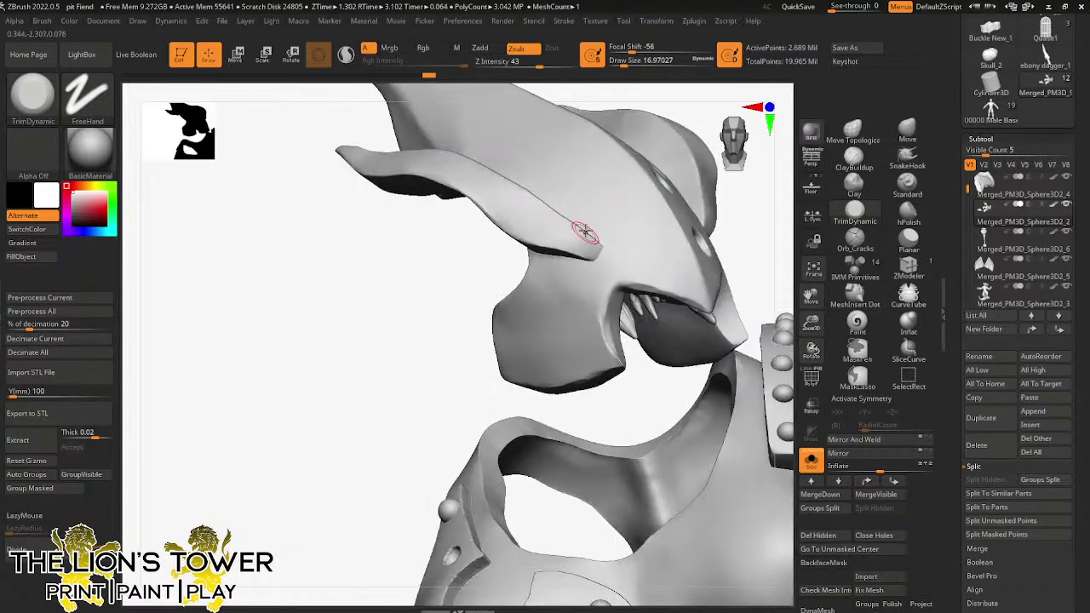
- Trim the front edge by the teeth and the rear edge of the helmet's opposite cheek guard
left_click_drag(811, 322, 690, 336)
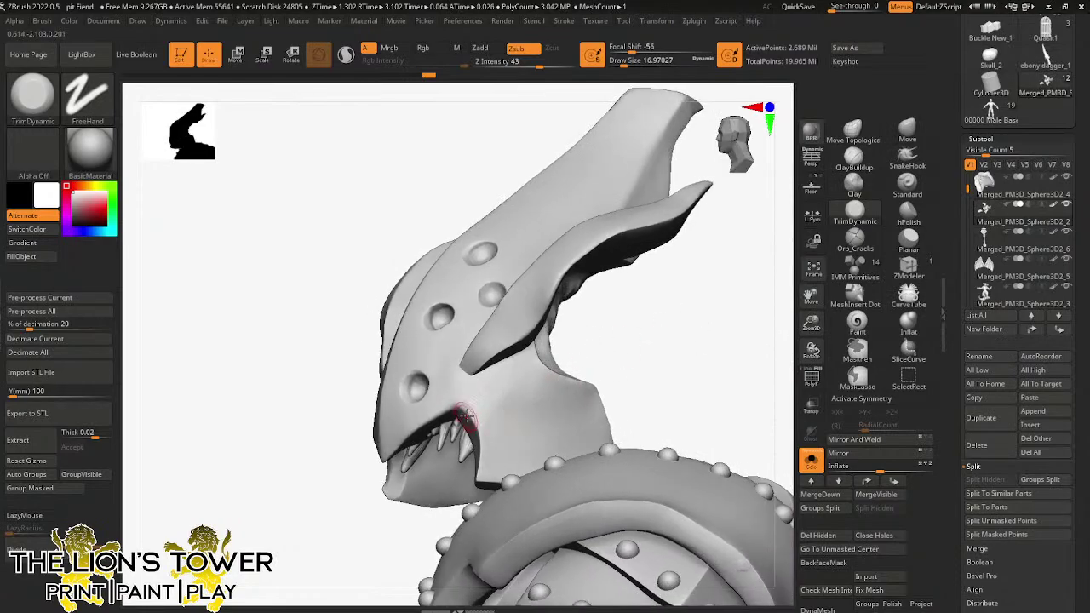
right_click_drag(479, 433, 491, 438)
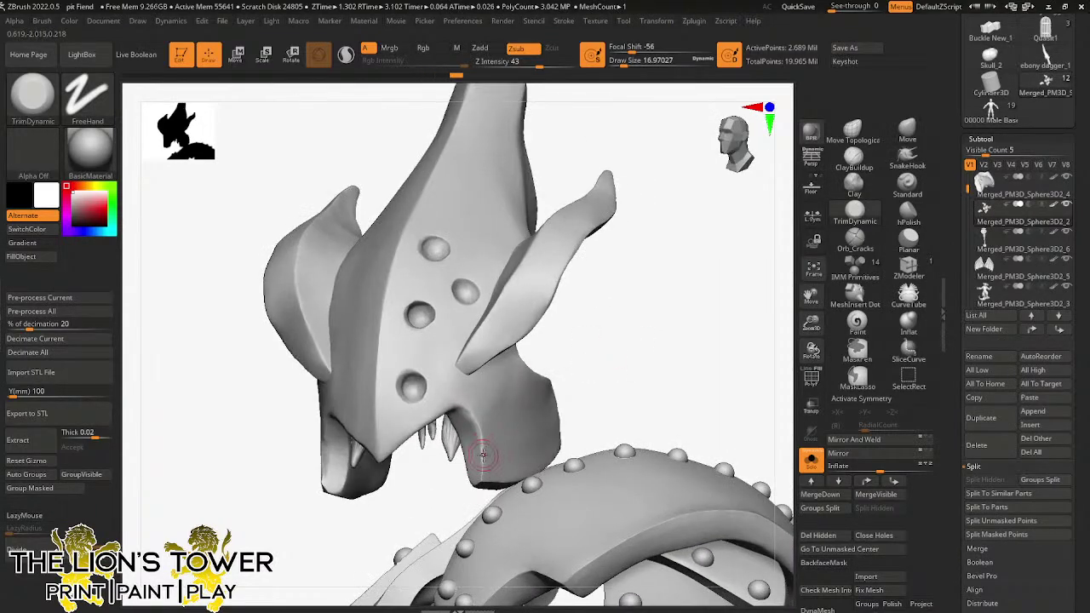
left_click_drag(565, 412, 601, 437)
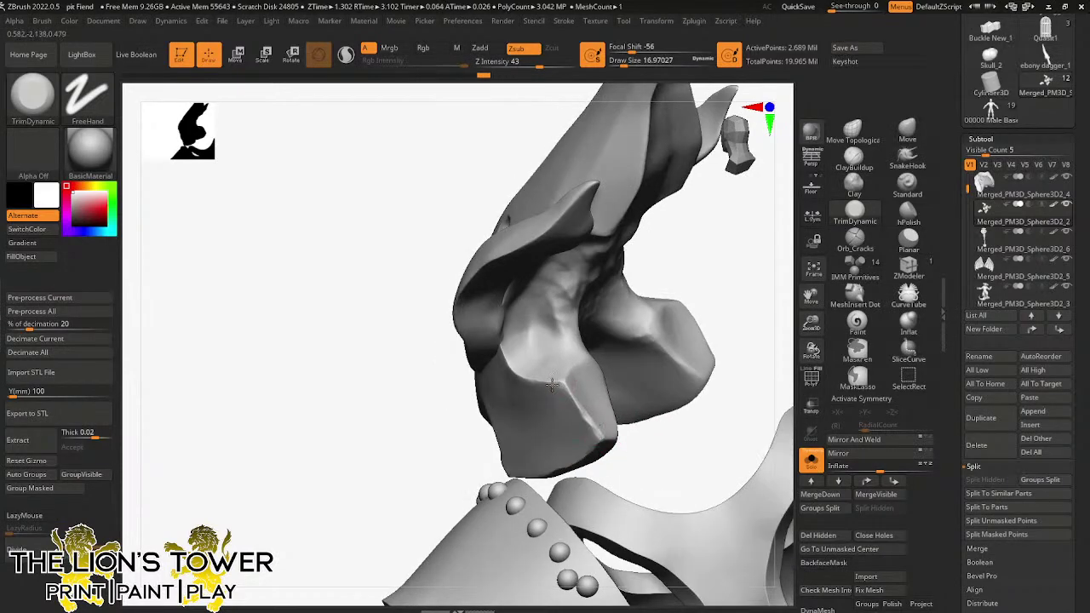
- Trim the rear edges of the helmet's tall central crest up to its tip
left_click_drag(674, 383, 706, 271)
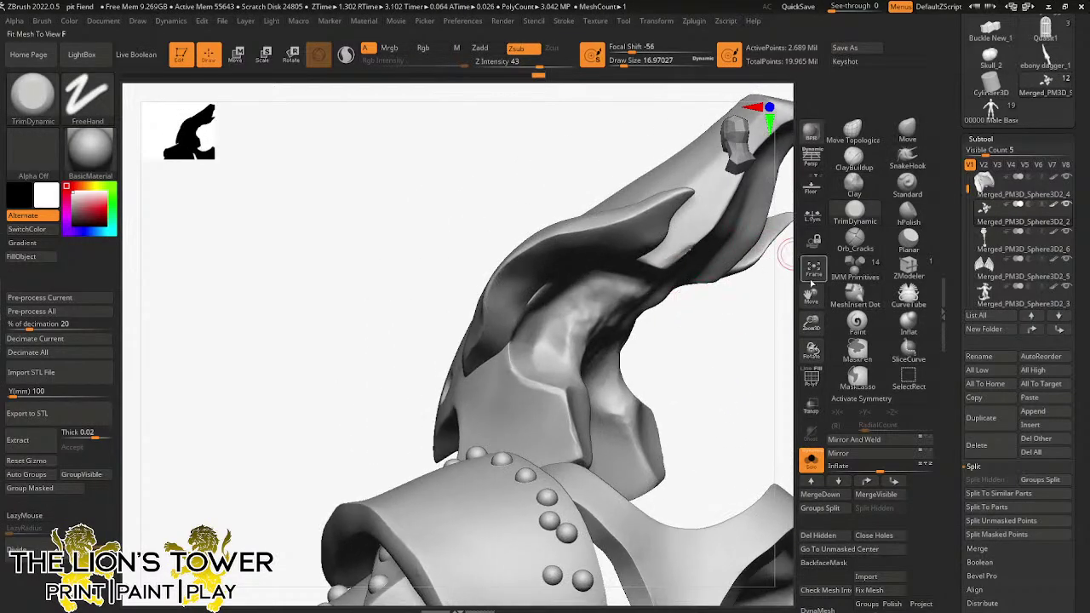
left_click_drag(785, 256, 624, 338)
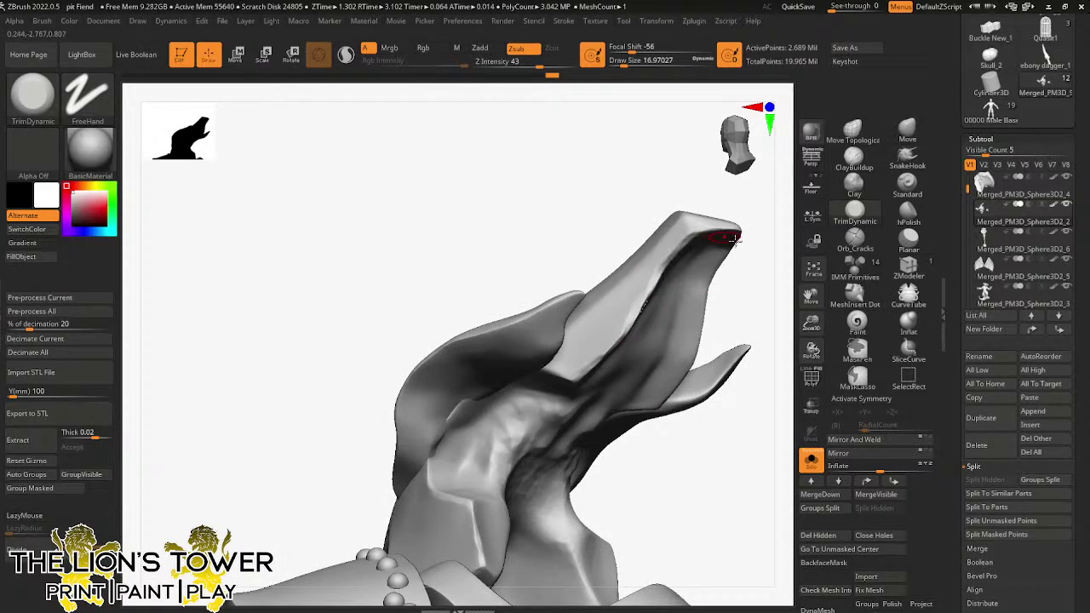
left_click_drag(733, 239, 703, 220)
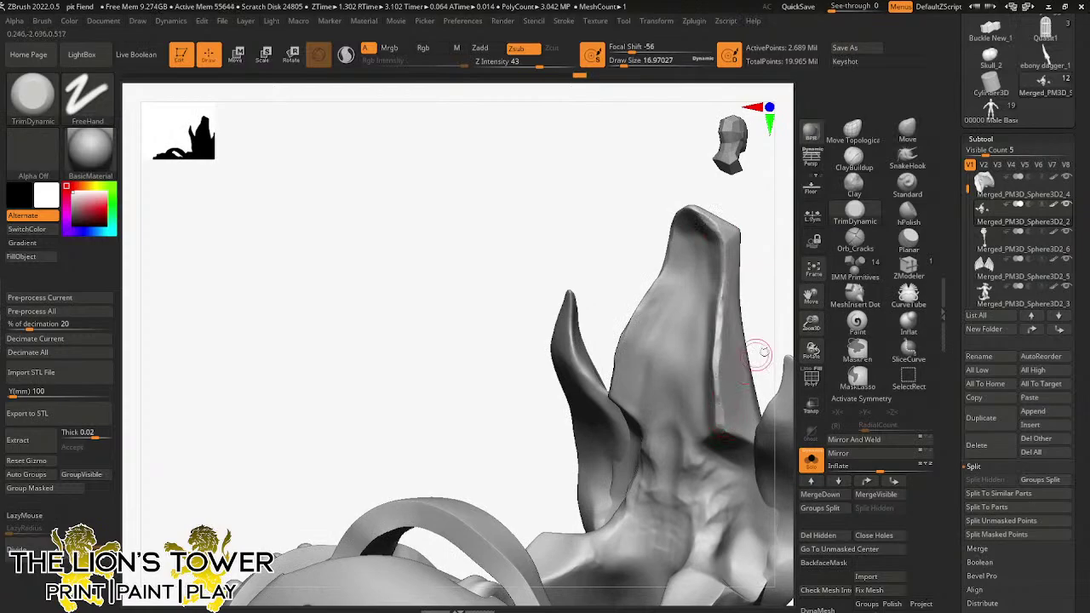
- Trim the rim of the strapped forearm guard along its riveted end and beside the strap slots
left_click_drag(787, 360, 789, 168, "alt")
left_click_drag(729, 366, 565, 367)
left_click_drag(330, 274, 388, 347)
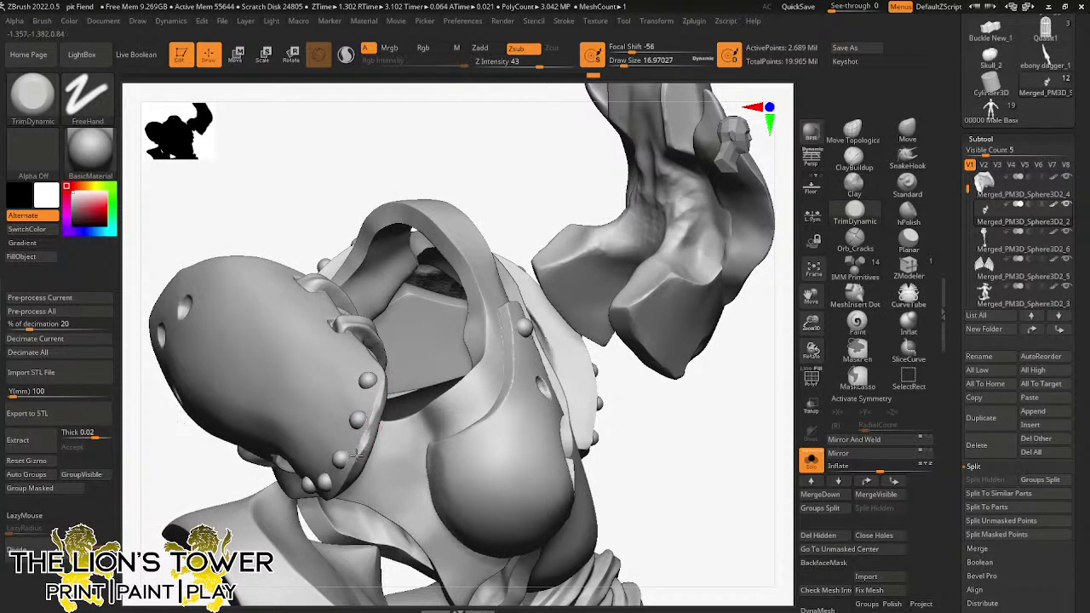
left_click_drag(406, 139, 360, 442)
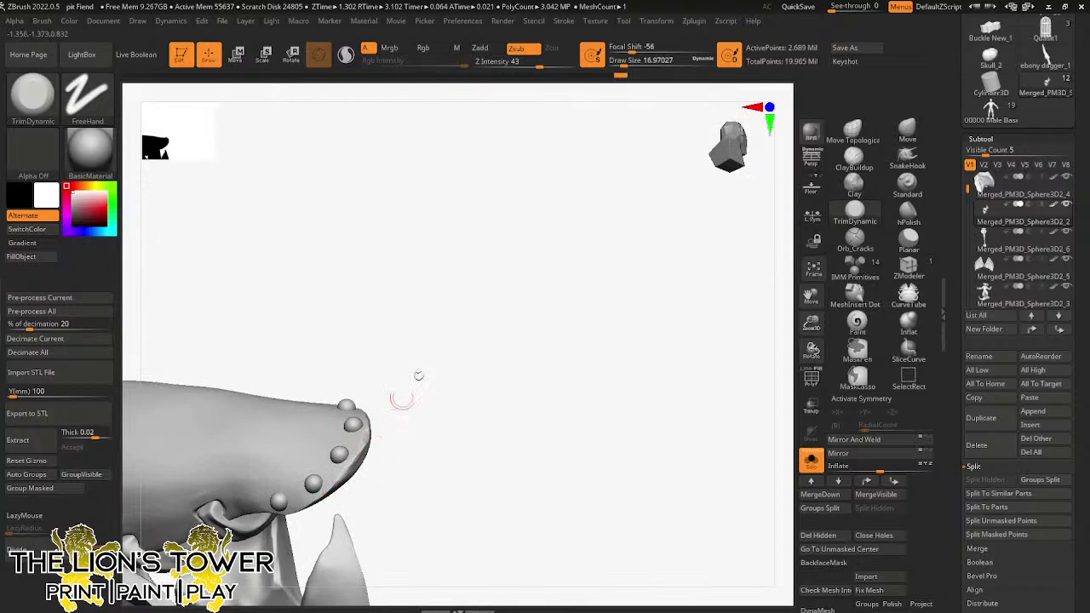
left_click_drag(418, 375, 306, 423)
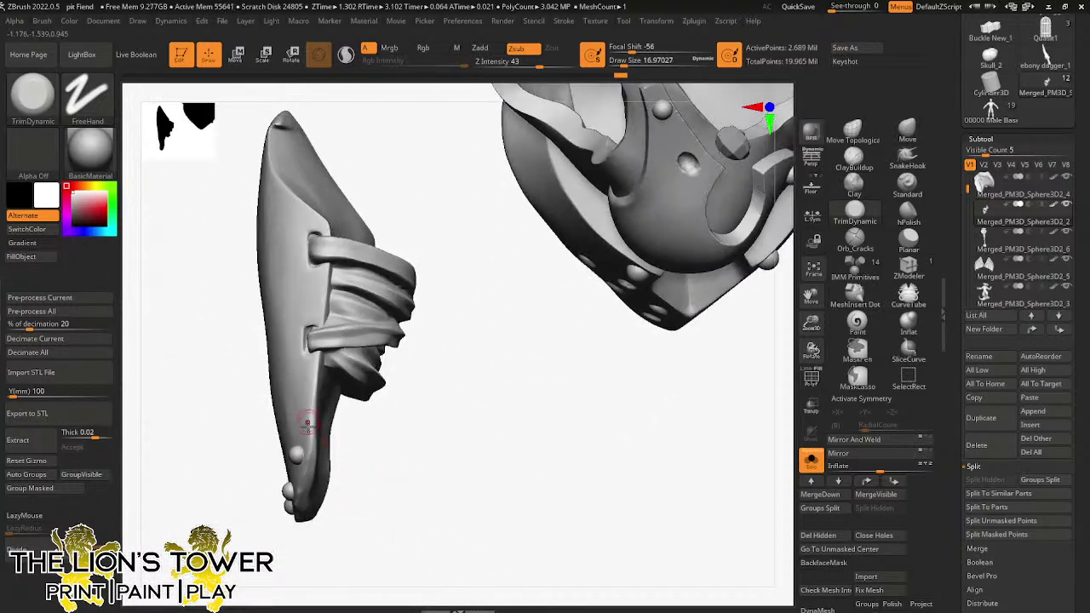
left_click_drag(317, 368, 326, 396)
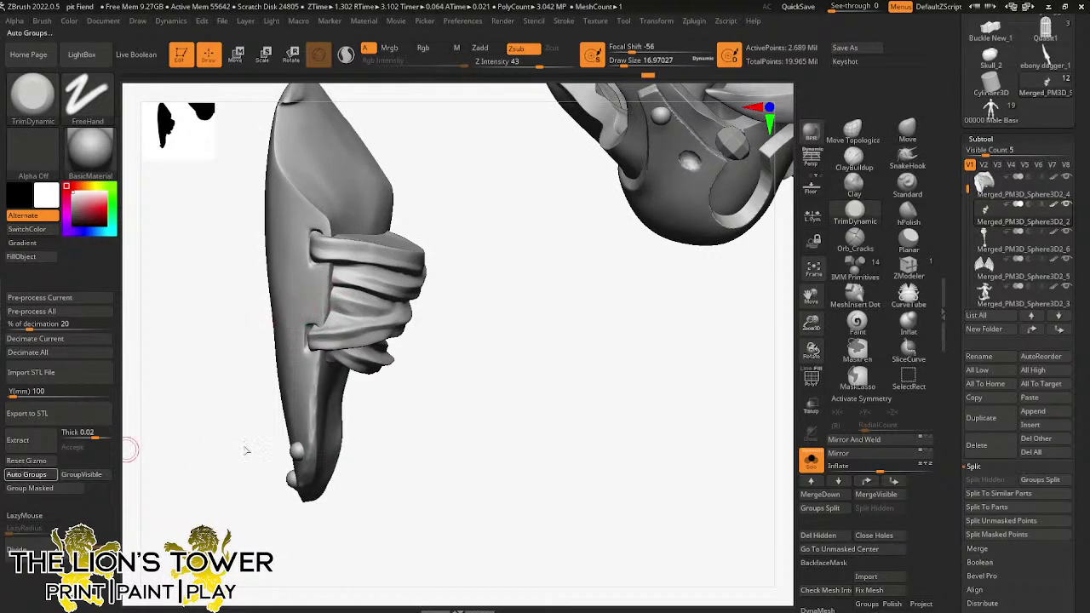
- Isolate the forearm guard plate and flatten the notch near its pointed end, using a draw size of about 39
left_click(322, 222, "ctrl+shift")
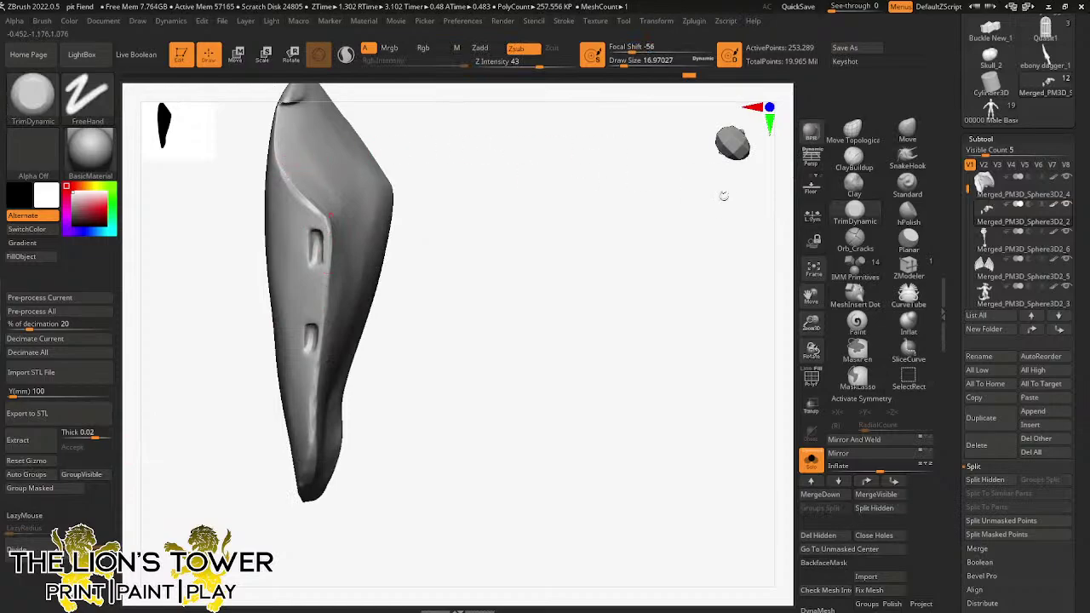
left_click_drag(811, 296, 854, 366)
left_click_drag(502, 260, 330, 174)
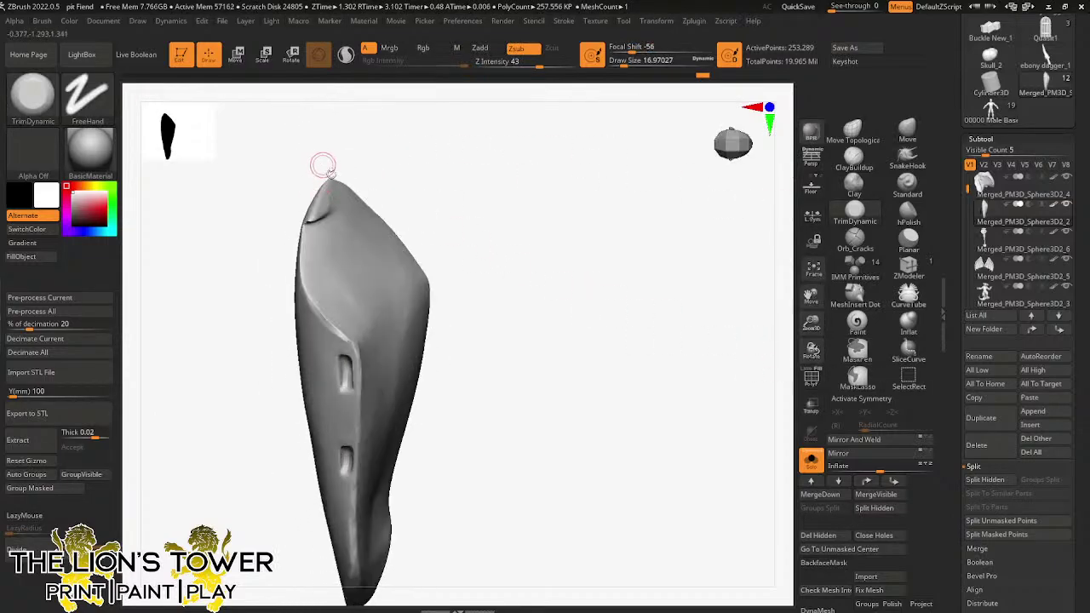
left_click_drag(622, 66, 641, 66)
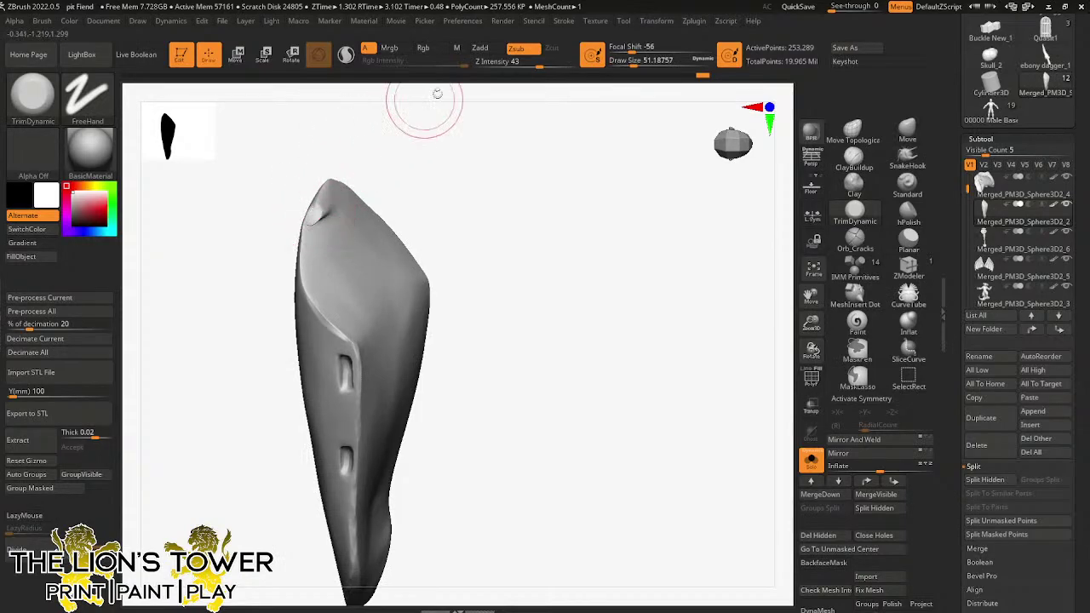
key("shift")
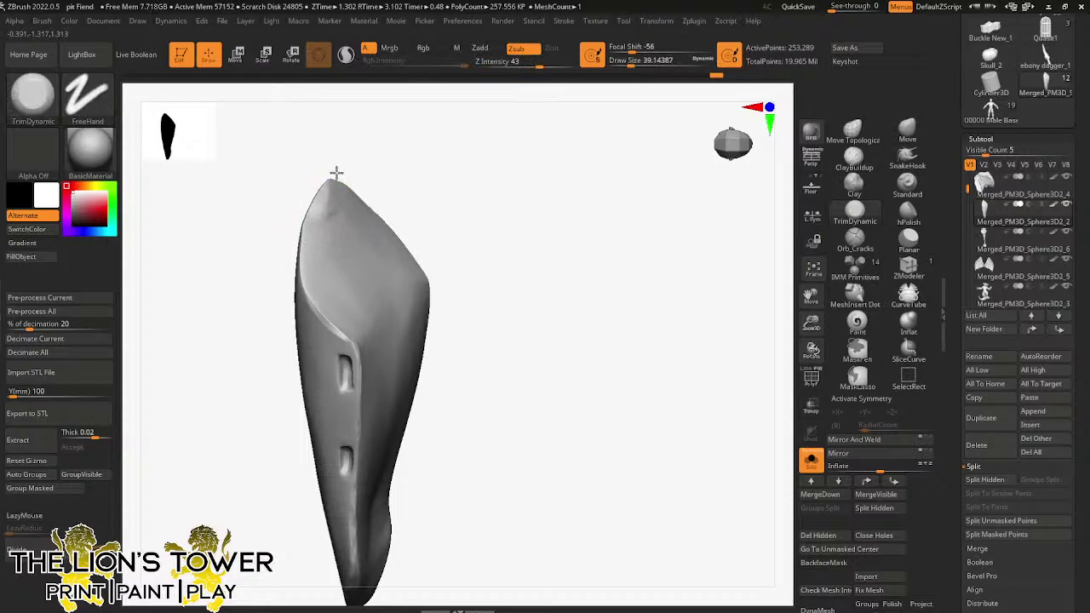
mouse_move(336, 173)
left_mouse_down()
mouse_move(401, 141)
mouse_move(384, 195)
mouse_move(315, 236)
mouse_move(299, 190)
left_mouse_up()
- Set the draw size to about 22 and trim the plate's edge from the pointed end down past the strap slots
left_click_drag(629, 63, 625, 64)
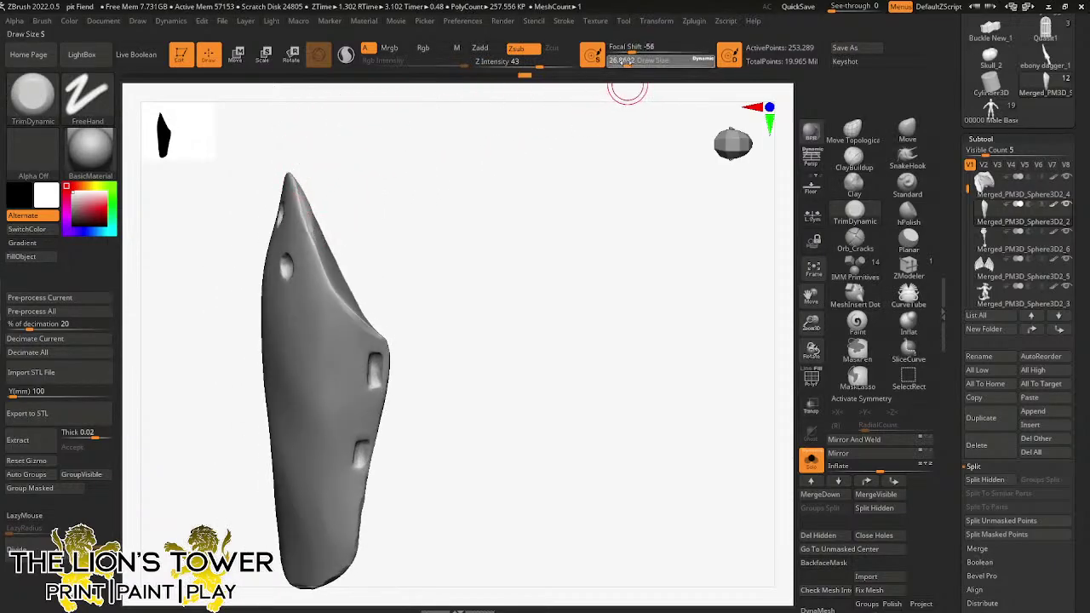
left_click_drag(374, 189, 298, 181)
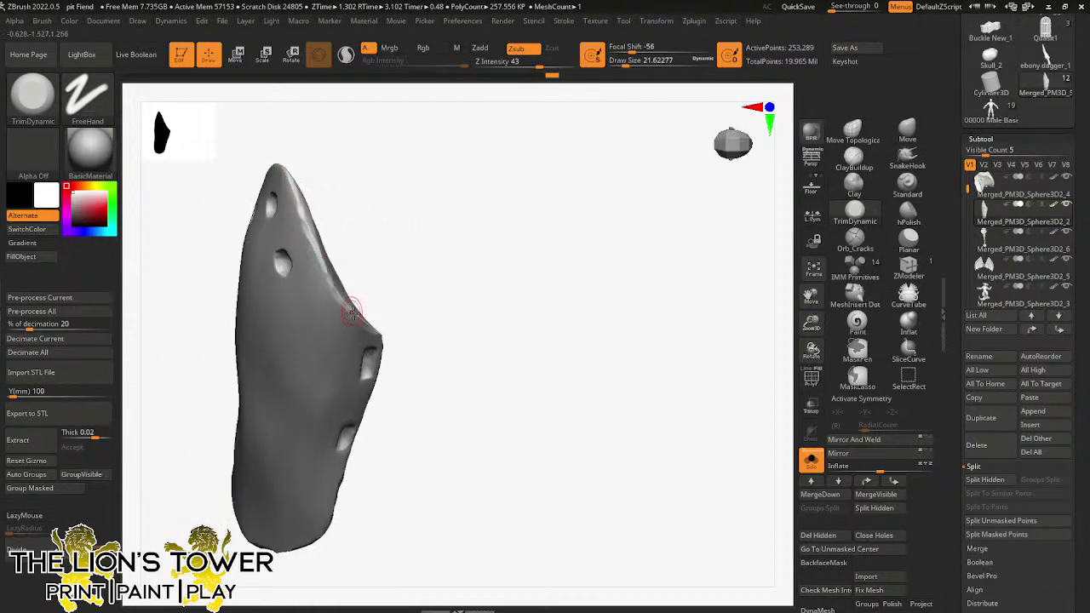
left_click_drag(383, 315, 435, 153)
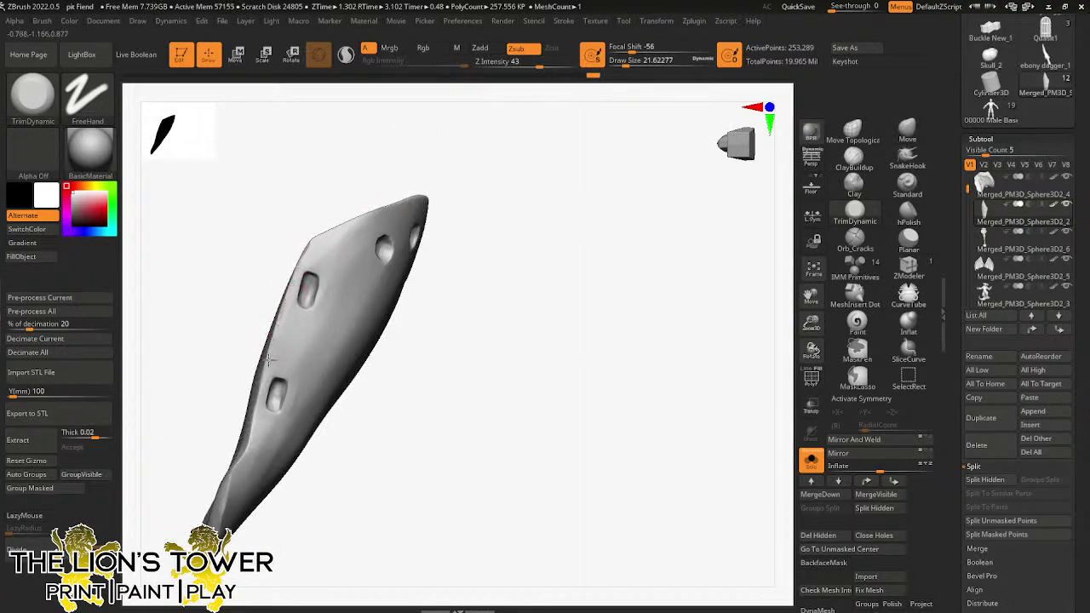
left_click_drag(292, 422, 262, 372)
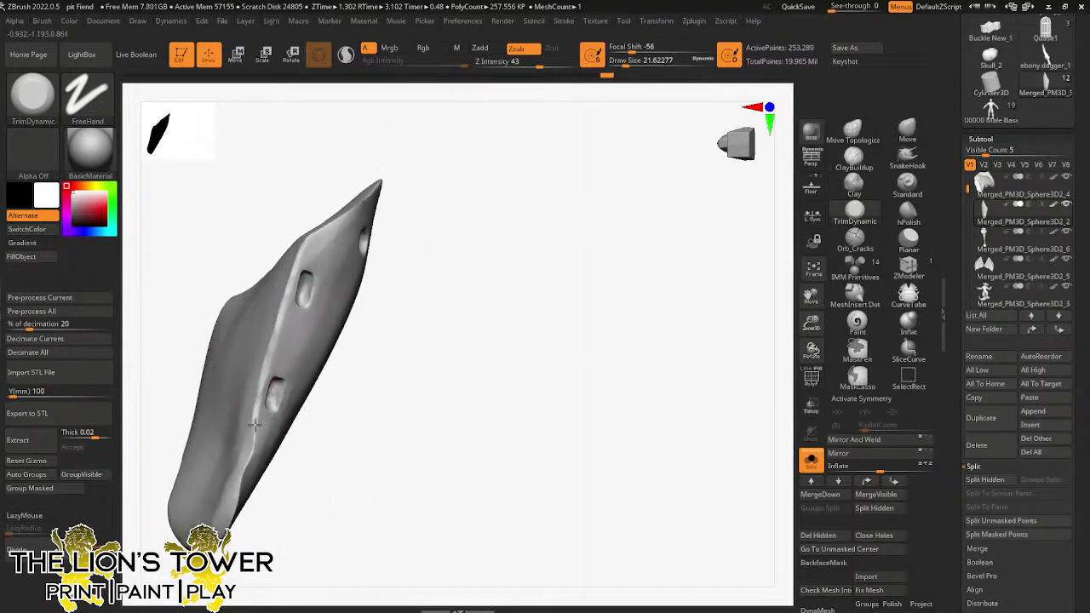
- Trim the plate's slanted edge above the strap slots and the rounded end around the rivet holes
left_click_drag(241, 487, 335, 251)
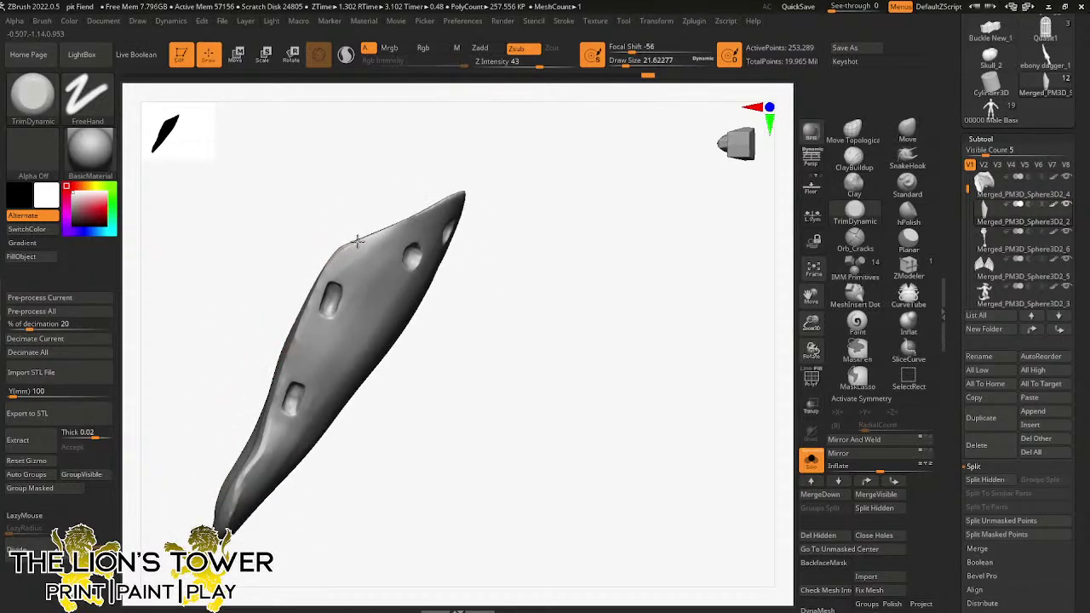
left_click_drag(399, 204, 378, 233)
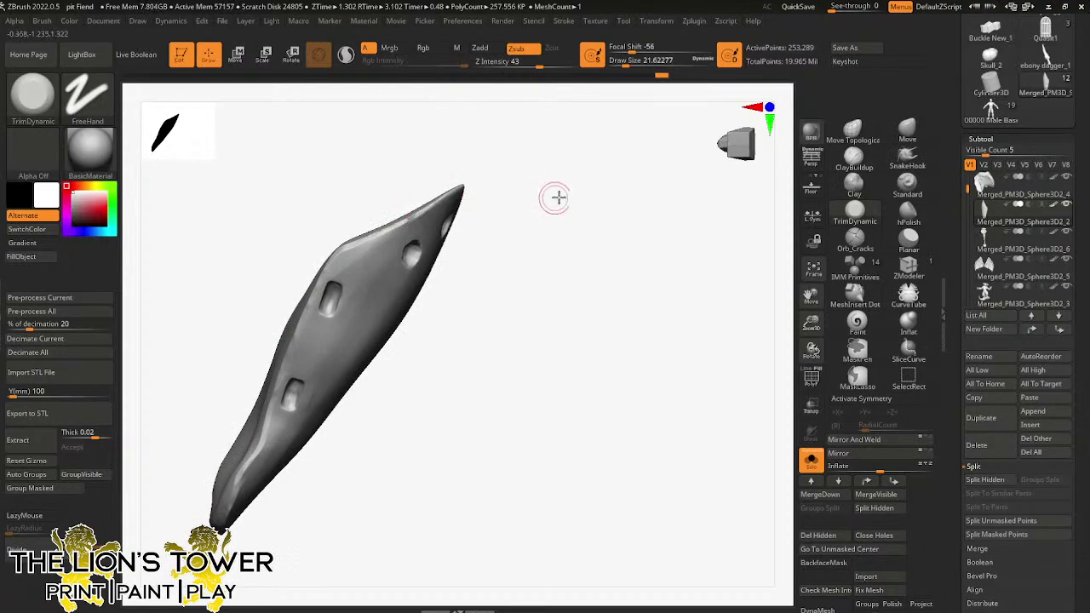
left_click_drag(557, 195, 499, 168)
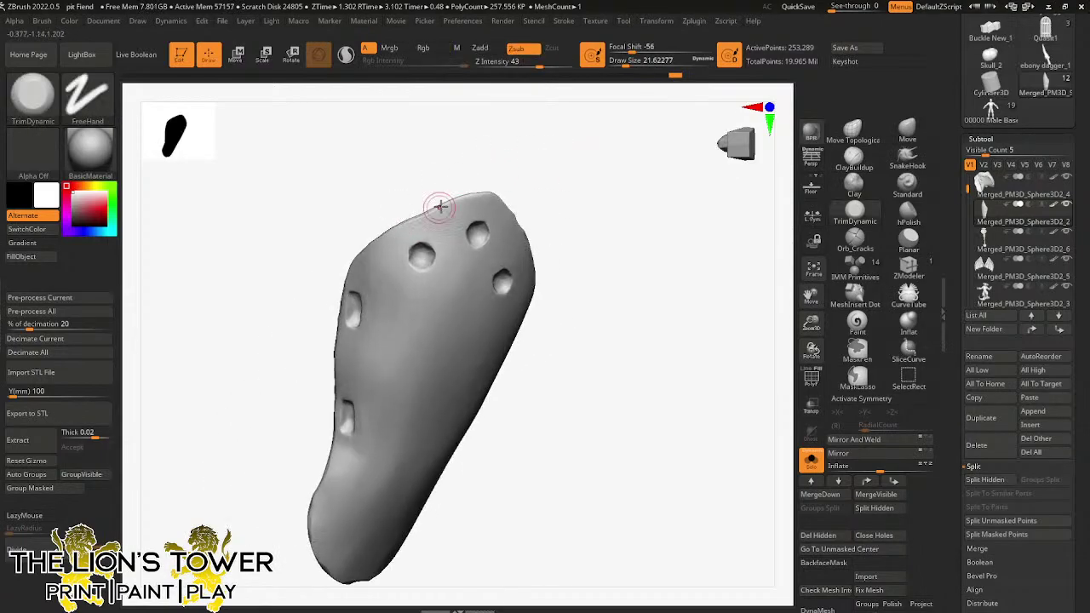
left_click_drag(528, 195, 509, 201)
- Show the whole armour again and isolate the angular armour plate with the round rivet holes
left_click(691, 280, "ctrl+shift")
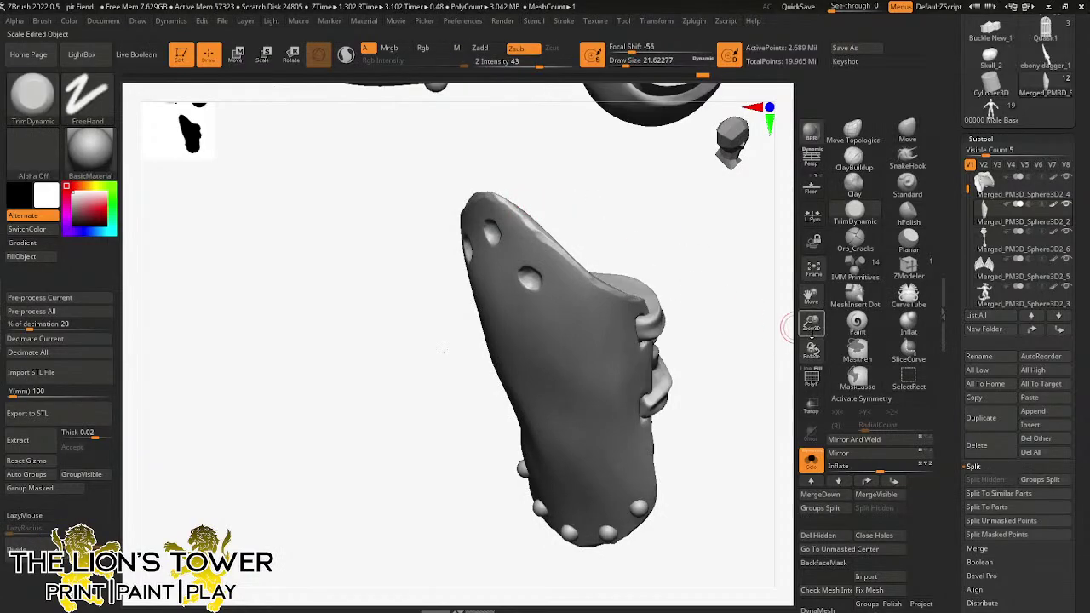
mouse_move(811, 324)
left_mouse_down()
mouse_move(810, 297)
mouse_move(747, 445)
mouse_move(732, 451)
left_mouse_up()
left_click(405, 311, "ctrl+shift")
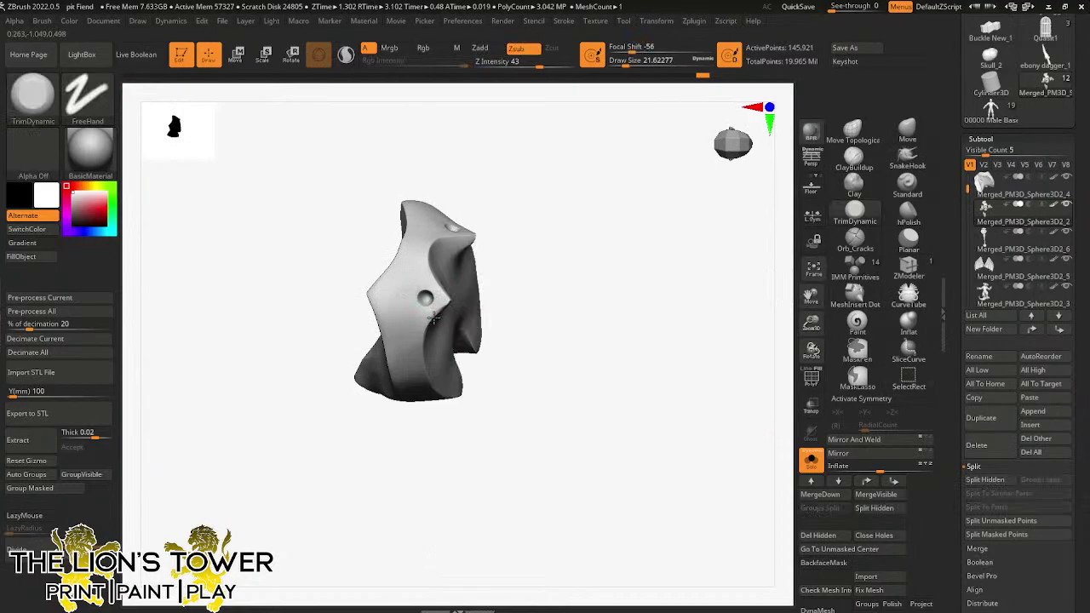
- Trim the angular plate's scalloped edges and corners around the single rivet holes with TrimDynamic
left_click_drag(326, 284, 382, 286)
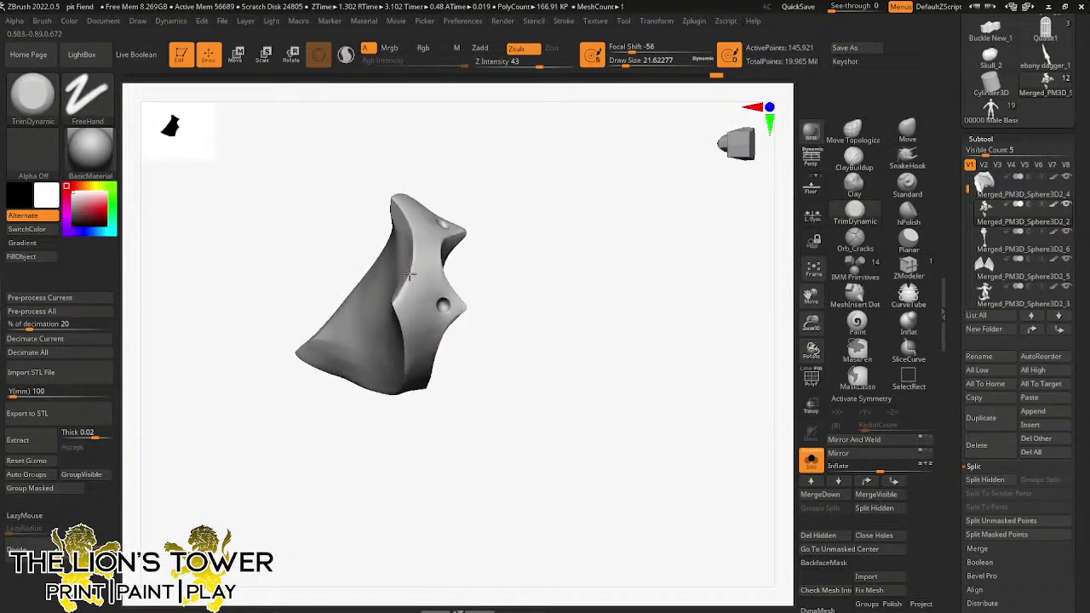
left_click_drag(395, 201, 426, 264)
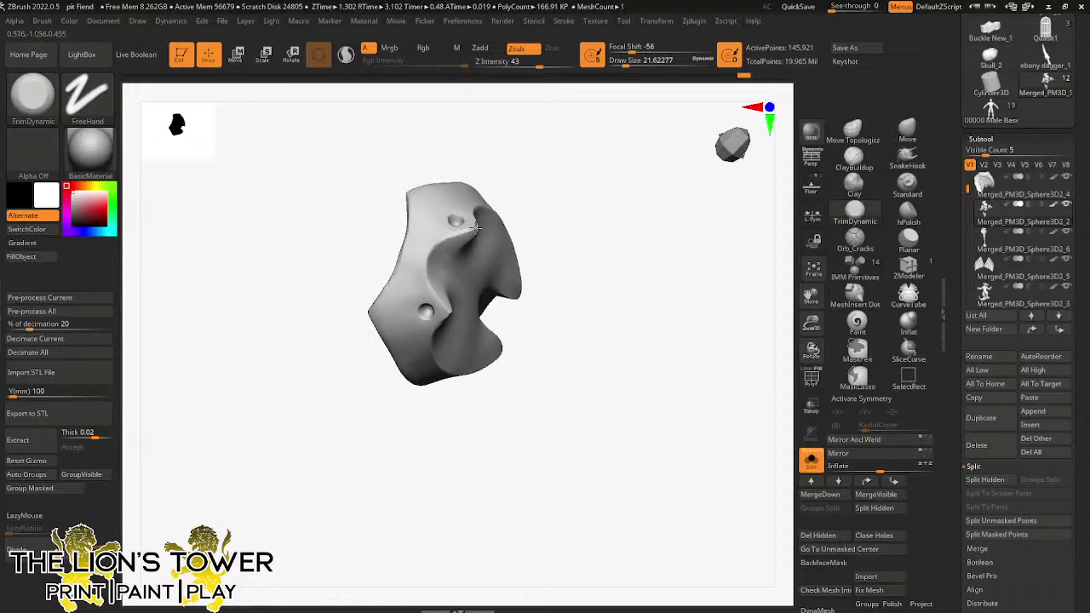
left_click_drag(447, 302, 451, 310)
left_click_drag(550, 181, 614, 220)
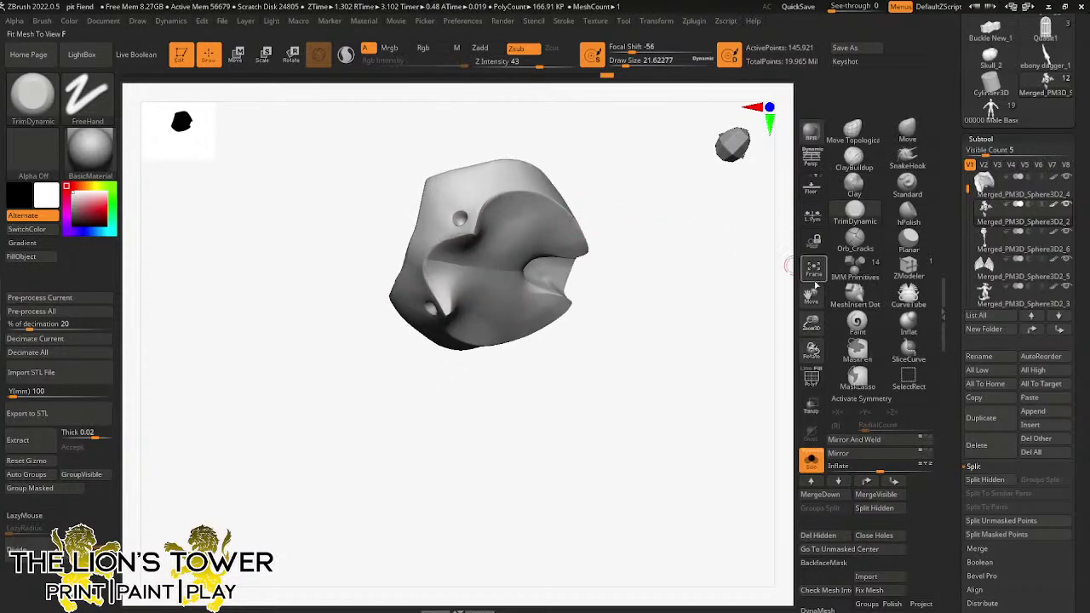
- Trim the curved edge of the plate running from the single rivet hole towards the cluster of rivet holes
left_click_drag(812, 322, 821, 340)
left_click_drag(810, 296, 833, 368)
left_click_drag(811, 327, 518, 315)
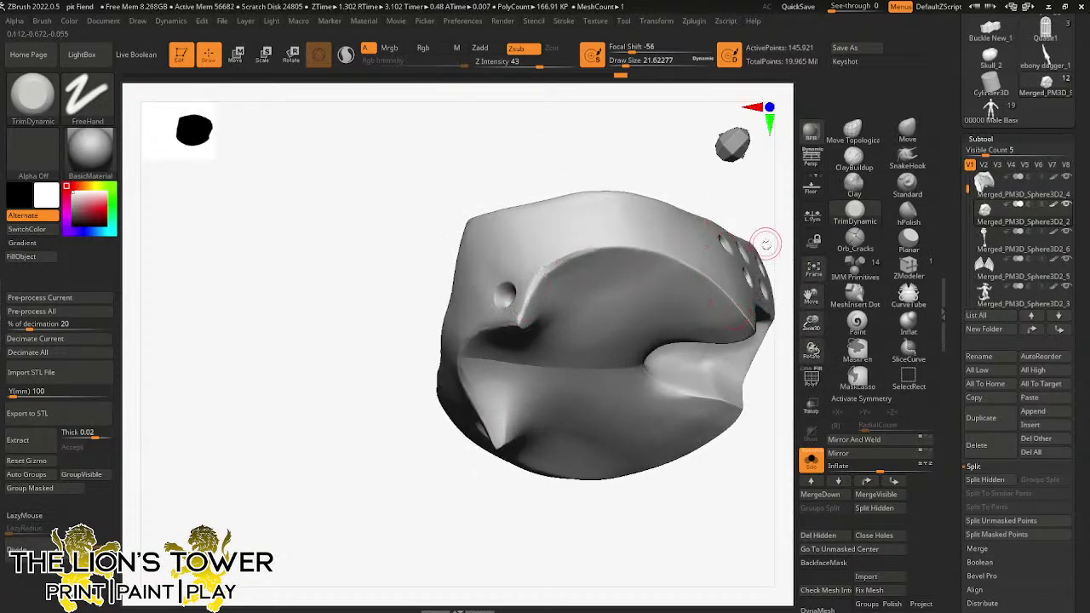
left_click_drag(766, 244, 619, 247)
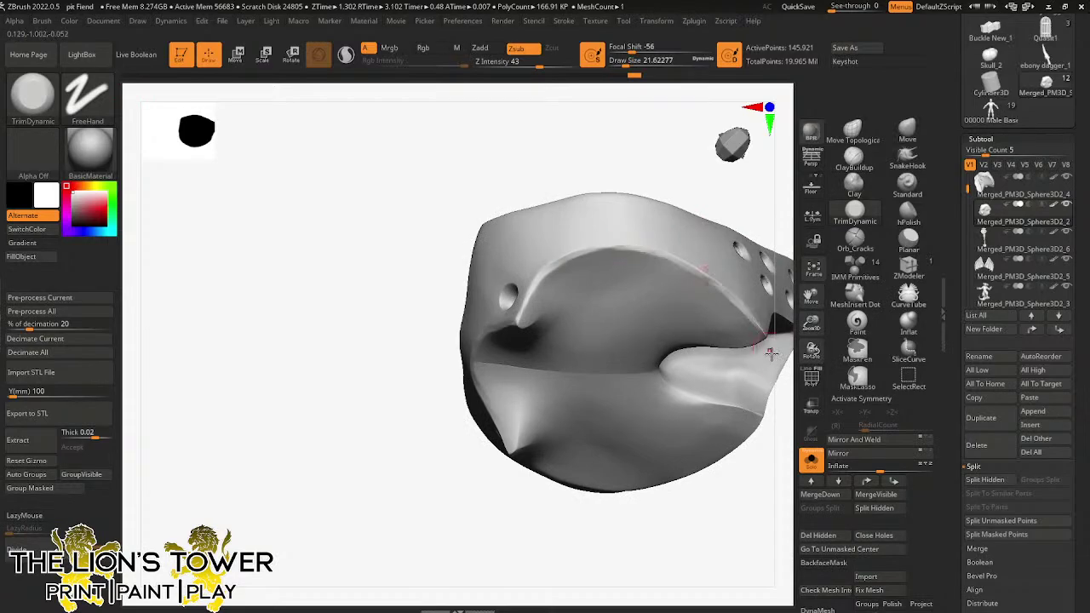
left_click_drag(770, 352, 568, 334)
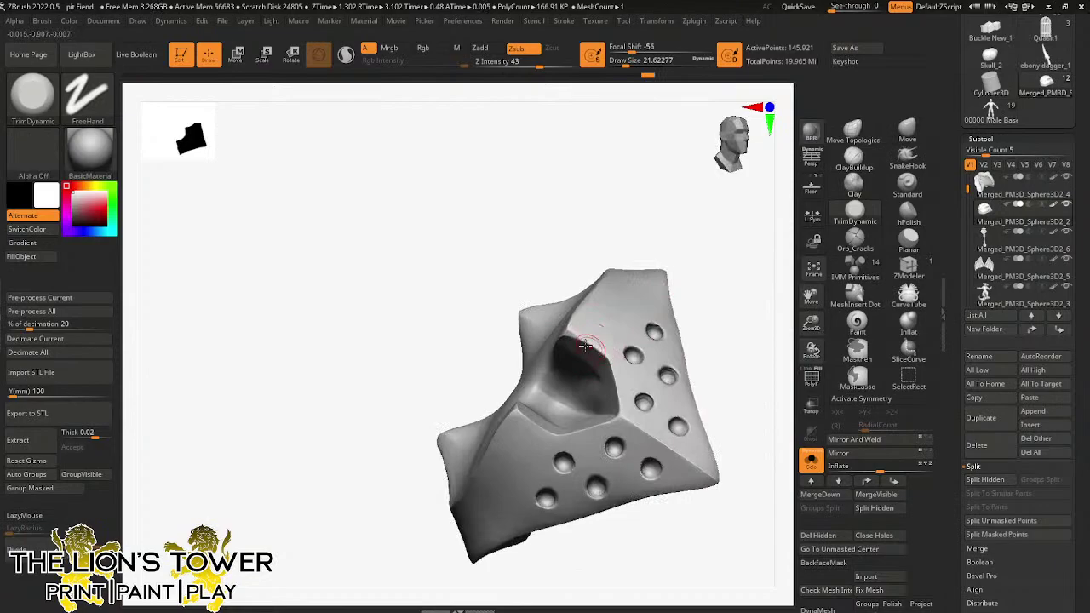
- Trim the rim of the recess between the rivet-hole clusters and the adjoining curved edge of the plate
left_click_drag(611, 365, 719, 298)
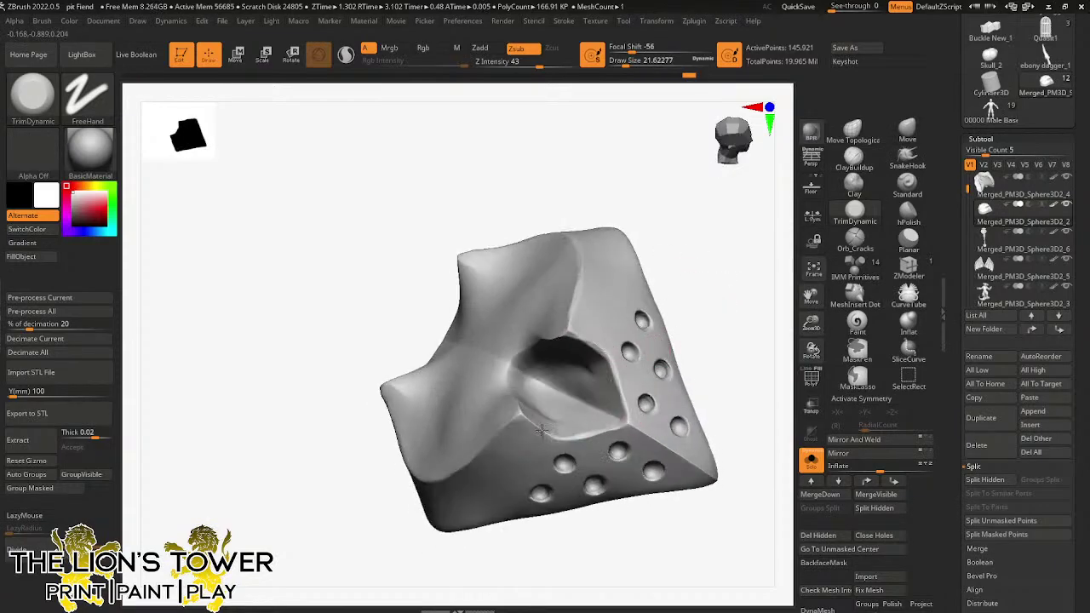
left_click_drag(468, 464, 477, 465)
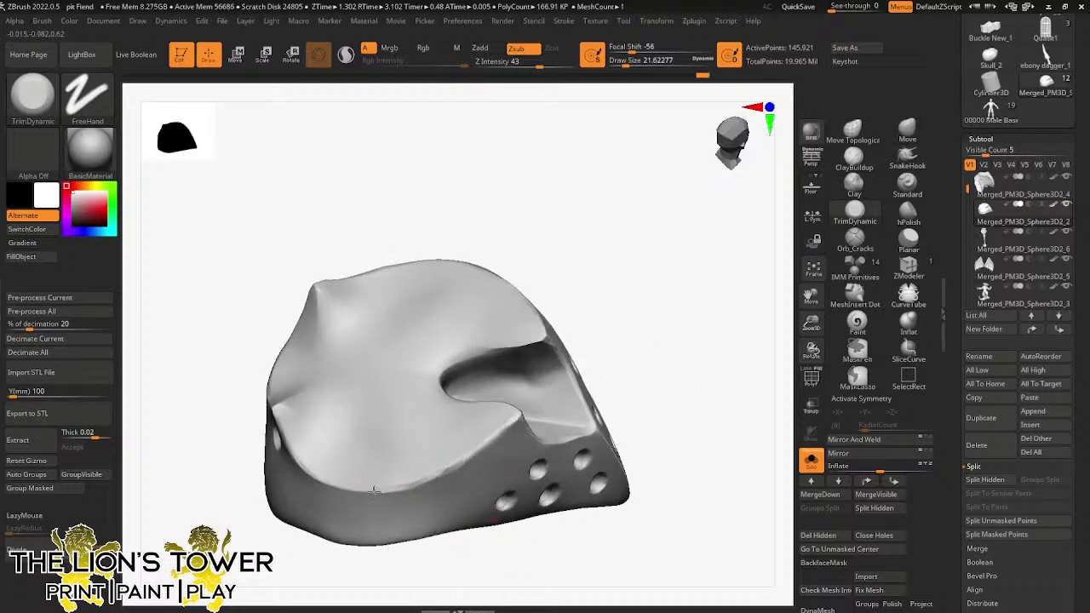
left_click_drag(620, 291, 698, 214)
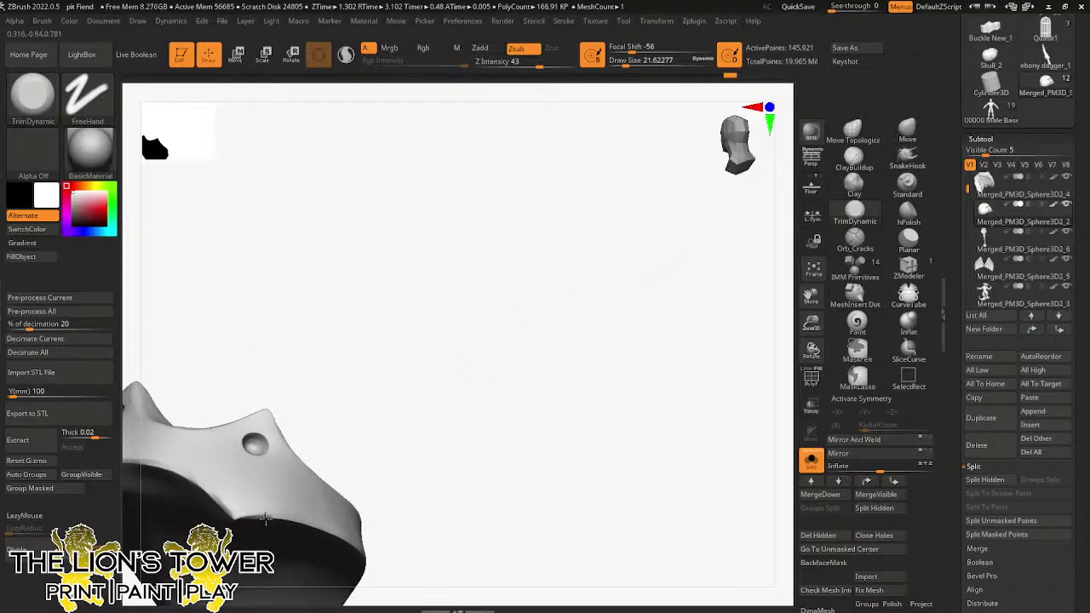
left_click_drag(383, 336, 520, 387)
left_click_drag(811, 296, 947, 204)
left_click_drag(757, 337, 710, 301)
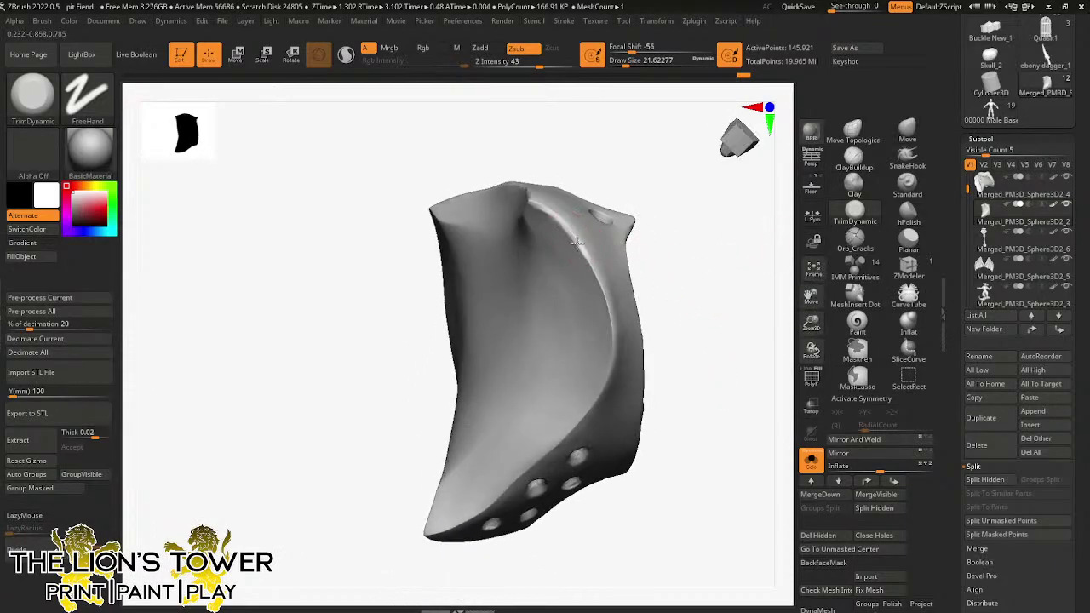
- Trim the plate's long curved edge from the corner notch down past the rivet holes to the pointed end
left_click_drag(666, 305, 674, 275)
mouse_move(606, 317)
left_mouse_down()
mouse_move(599, 257)
mouse_move(603, 313)
left_mouse_up()
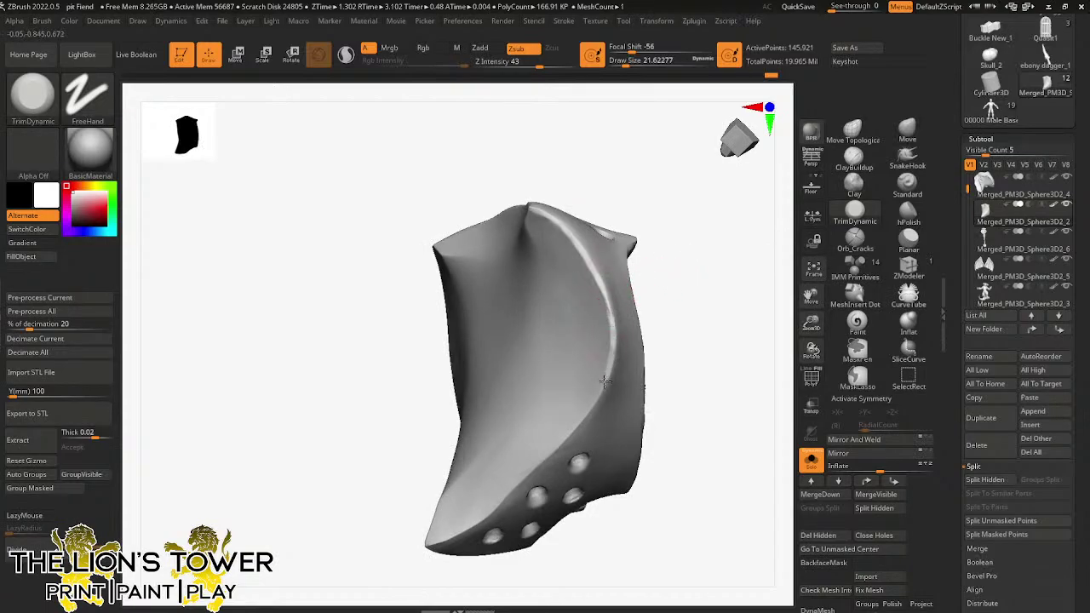
left_click_drag(786, 304, 670, 323)
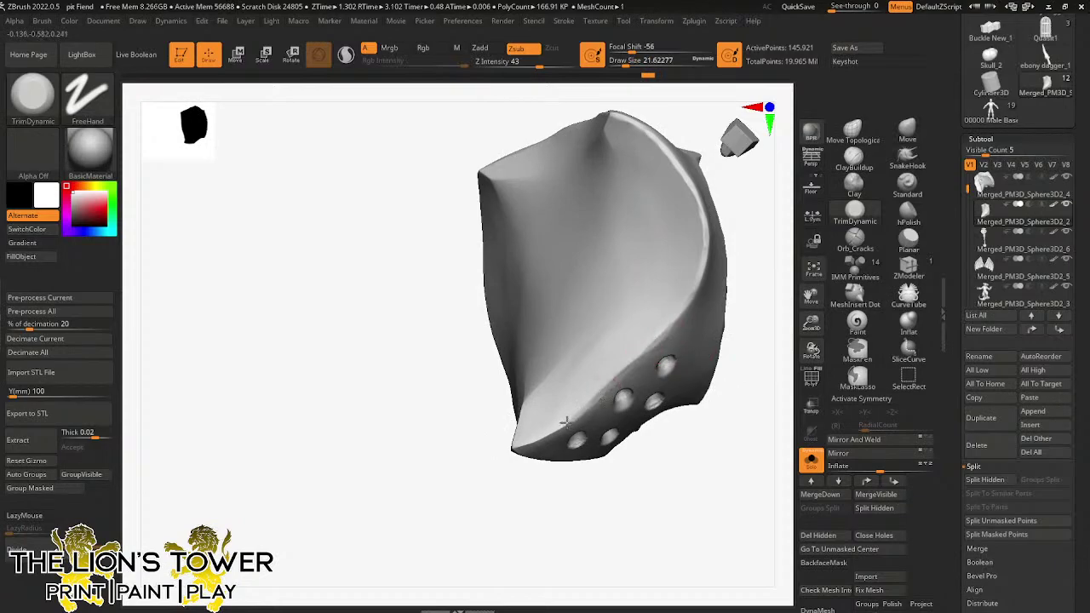
left_click_drag(514, 448, 639, 377)
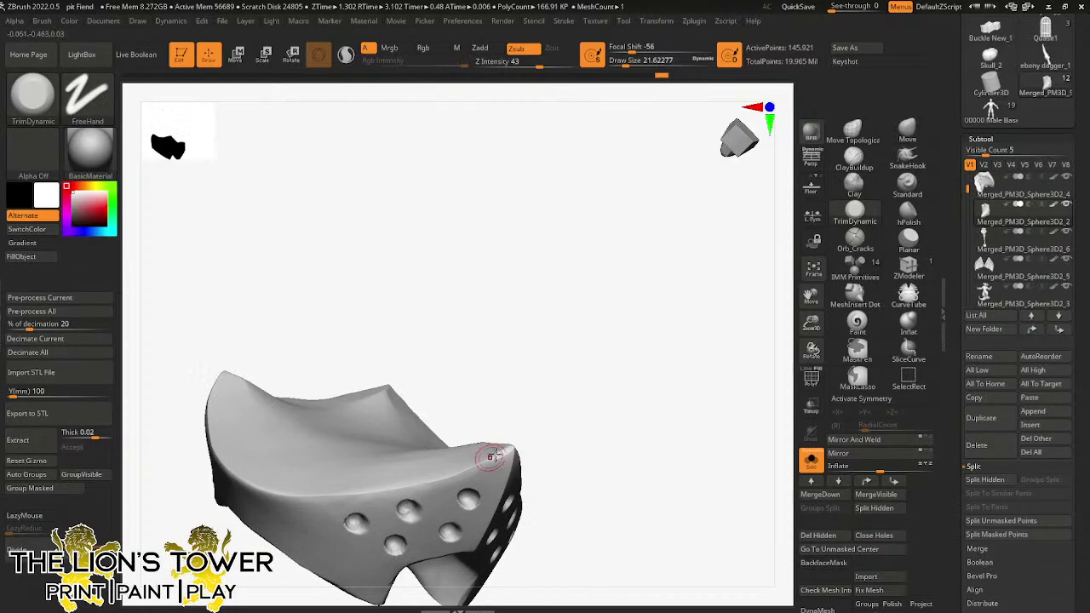
- Trim the long curved edge on the plate's opposite side, from the pointed end up to the single rivet hole
left_click_drag(471, 465, 579, 287)
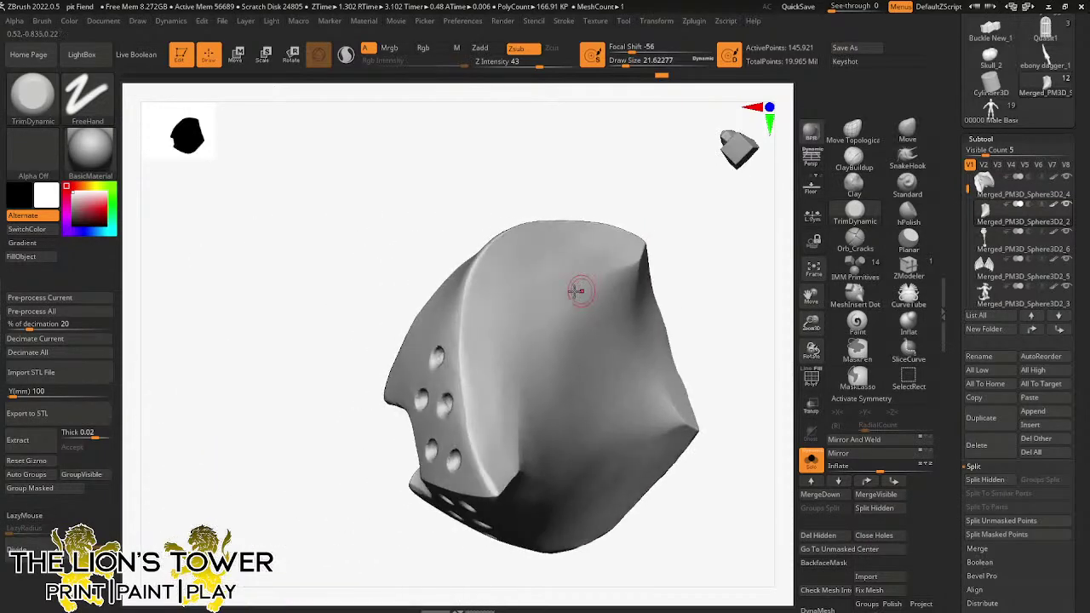
left_click_drag(534, 169, 474, 406)
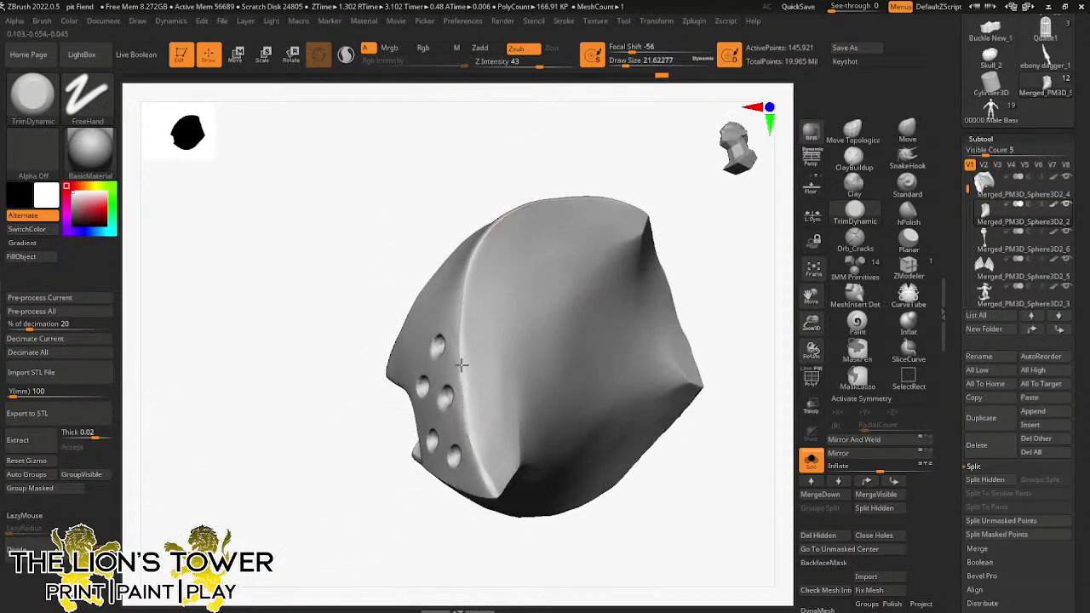
left_click_drag(539, 142, 519, 204)
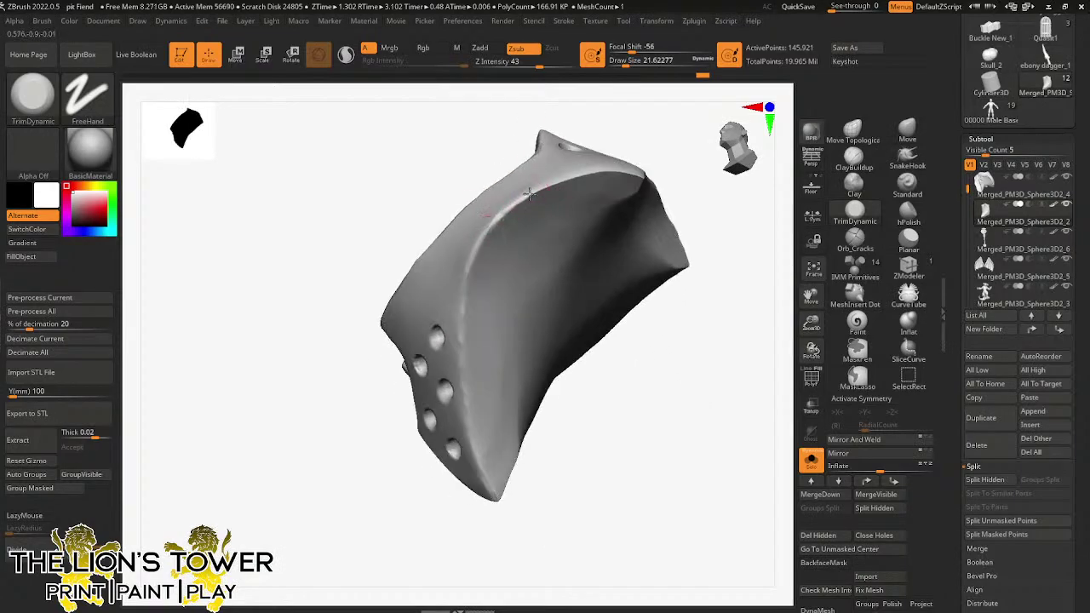
left_click_drag(664, 170, 735, 358)
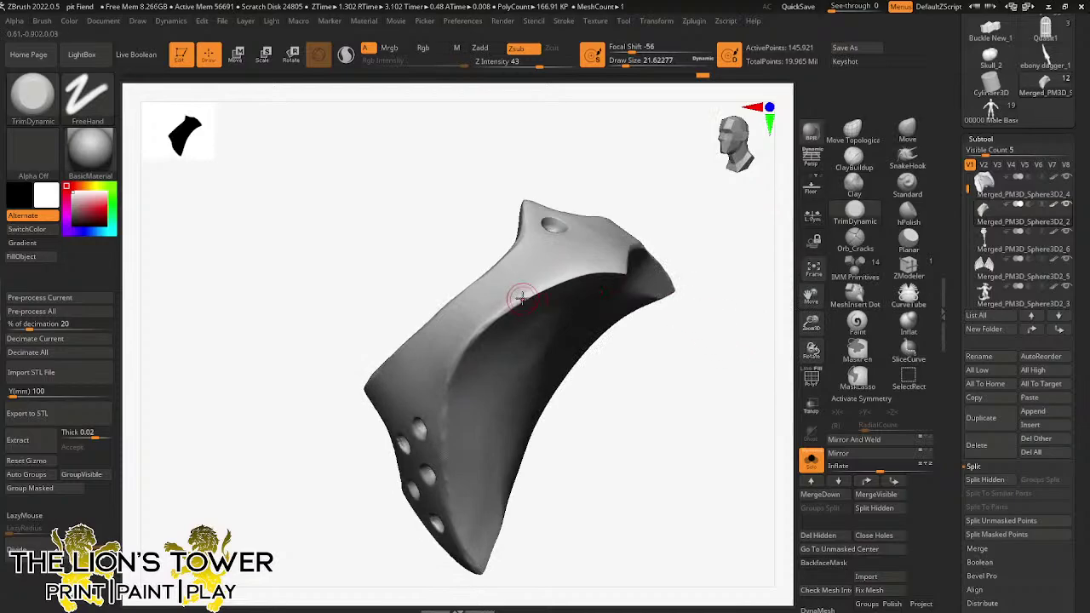
left_click_drag(669, 451, 612, 408)
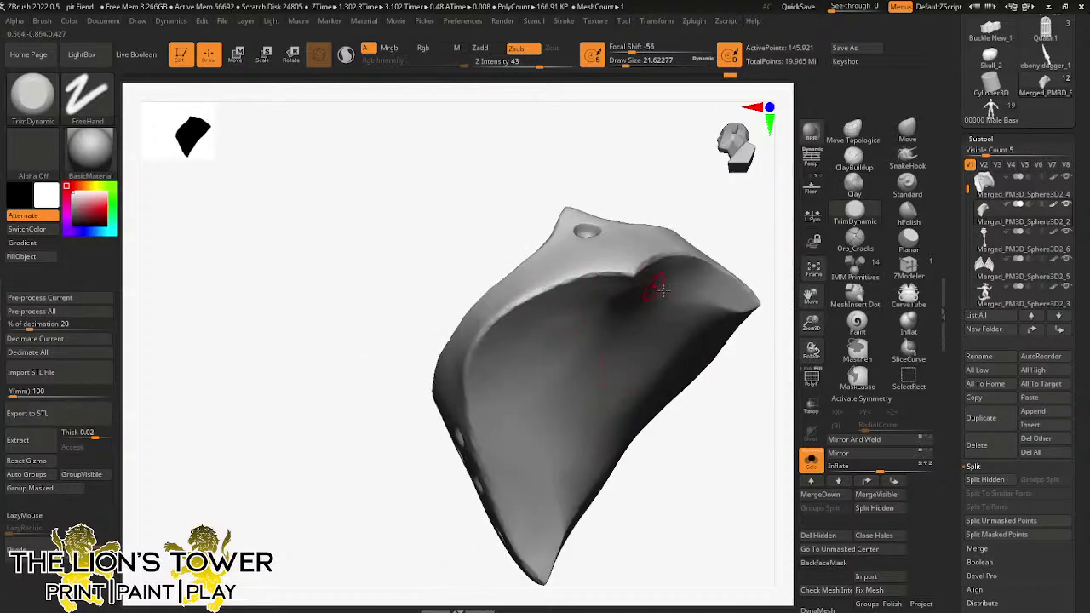
left_click_drag(785, 317, 725, 455)
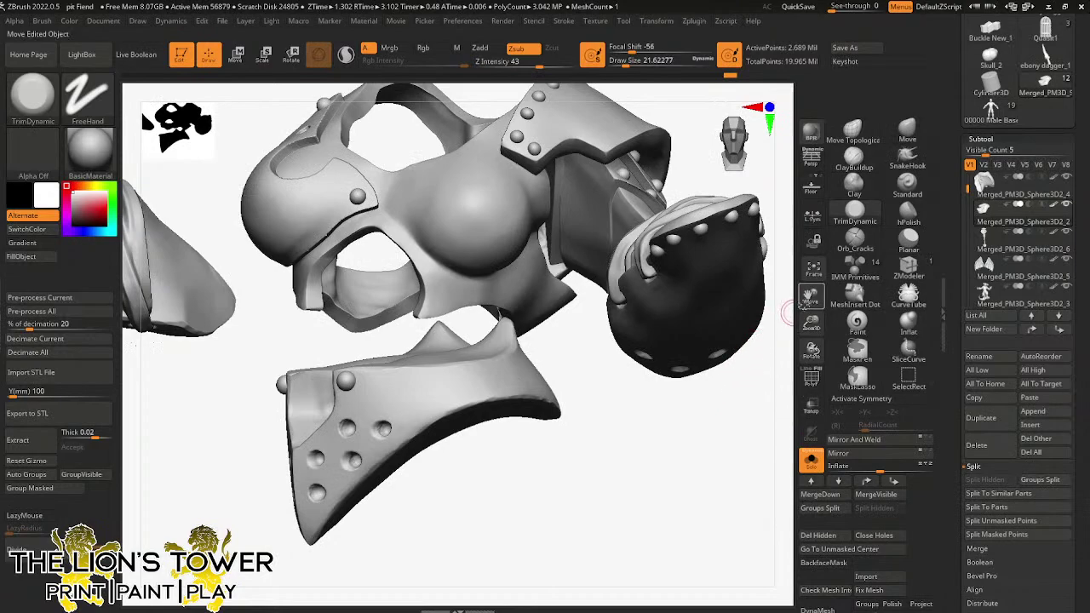
- Isolate the breastplate from the rest of the armour and set the draw size to about 17
left_click_drag(808, 297, 829, 350)
left_click(481, 371, "ctrl+shift")
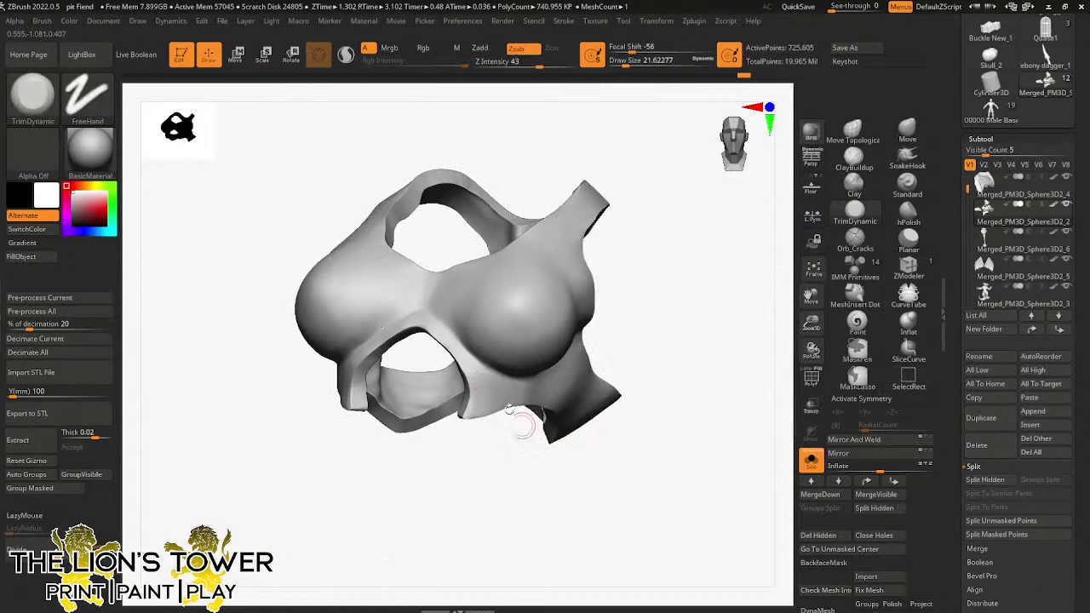
left_click_drag(628, 66, 625, 65)
left_click_drag(640, 294, 679, 326)
left_click_drag(810, 323, 812, 337)
left_click_drag(654, 333, 686, 327)
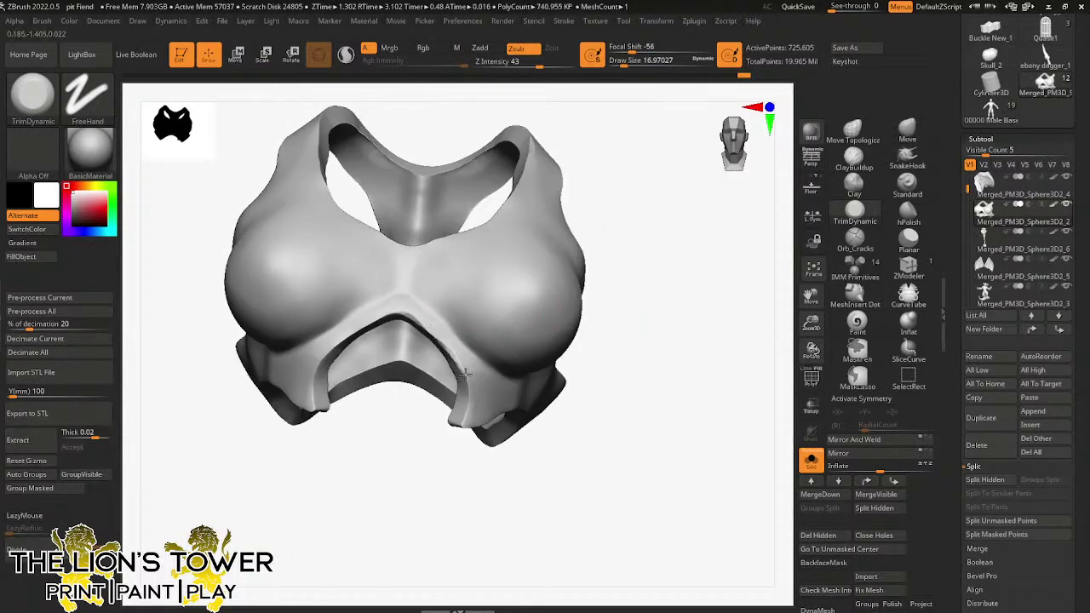
- Trim the edges of the breastplate's front arch and one side of the waist opening's rim
left_click_drag(509, 460, 432, 347)
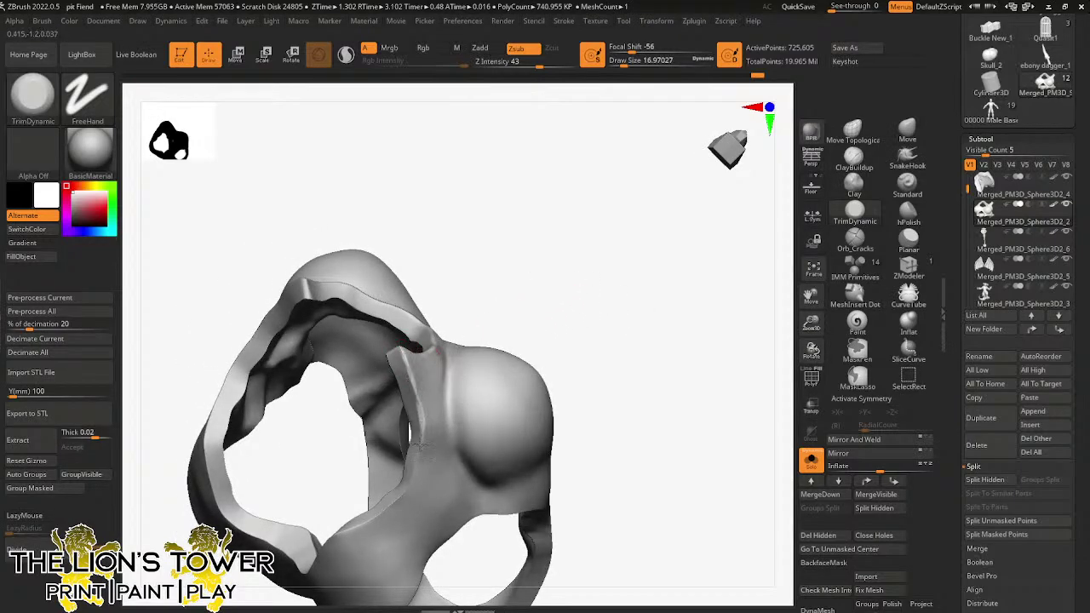
left_click_drag(360, 516, 358, 284)
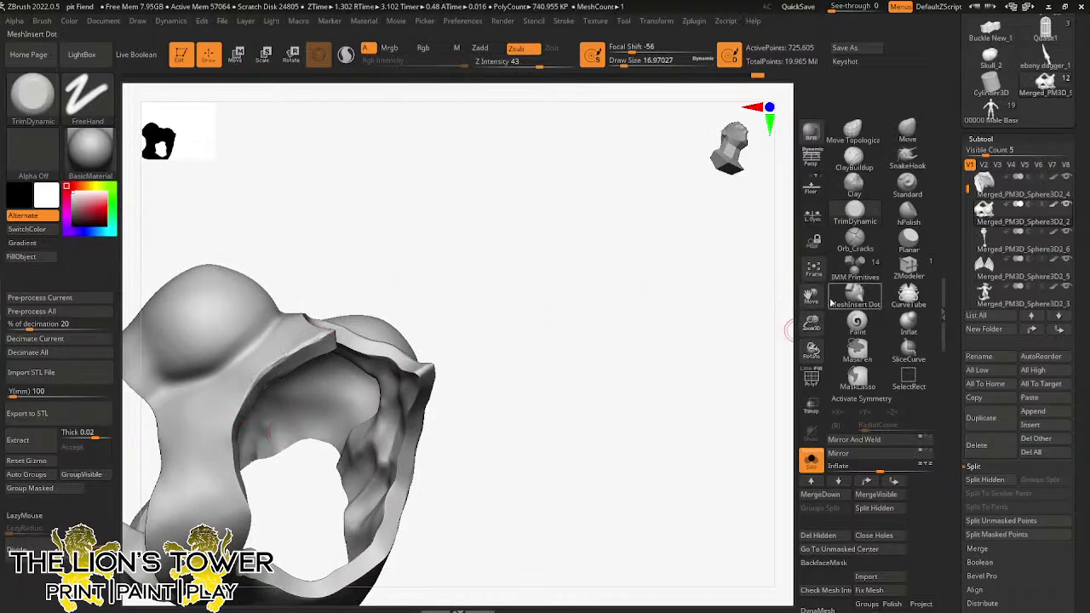
mouse_move(771, 317)
left_mouse_down()
mouse_move(750, 324)
mouse_move(695, 383)
mouse_move(401, 293)
mouse_move(394, 347)
mouse_move(374, 327)
left_mouse_up()
left_click_drag(404, 328, 396, 361)
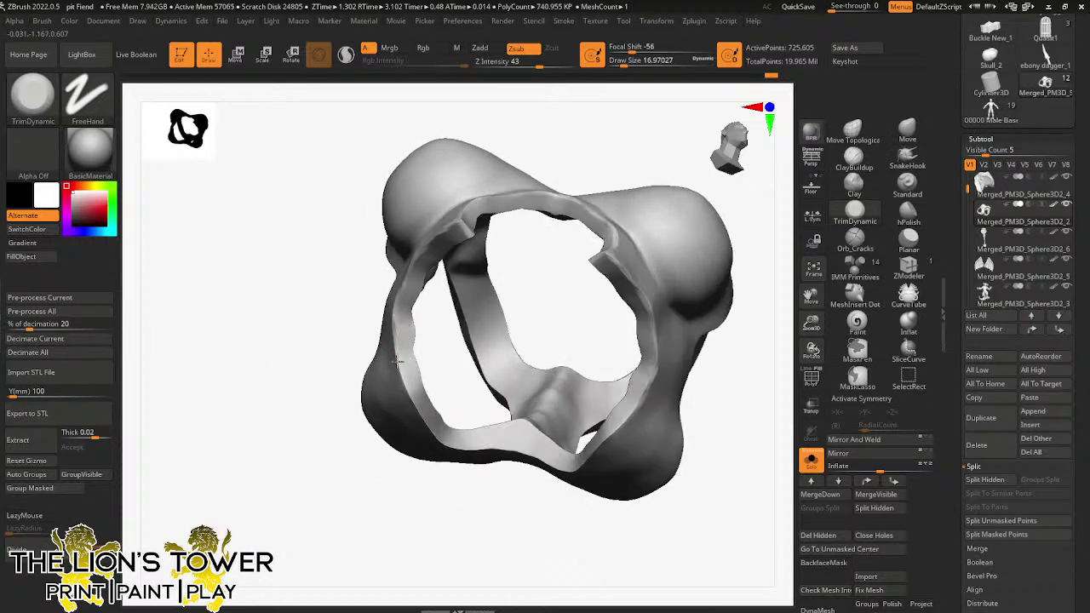
left_click_drag(424, 415, 434, 380)
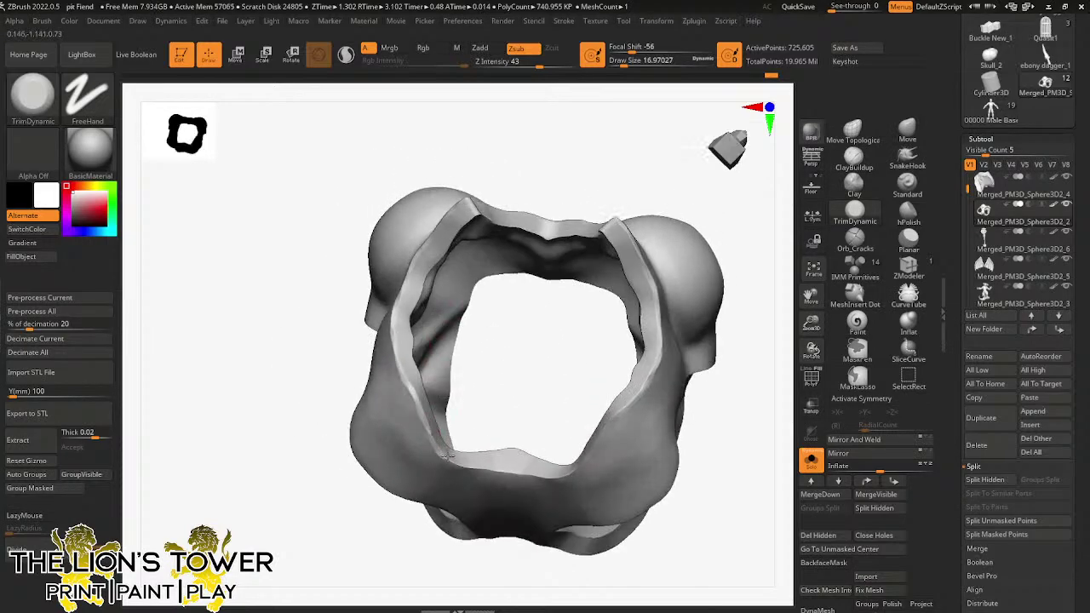
- Trim the waist opening's rim across the back of the breastplate and up its other side
mouse_move(504, 472)
left_mouse_down()
mouse_move(528, 389)
mouse_move(520, 485)
mouse_move(571, 470)
left_mouse_up()
left_click_drag(644, 436, 678, 418)
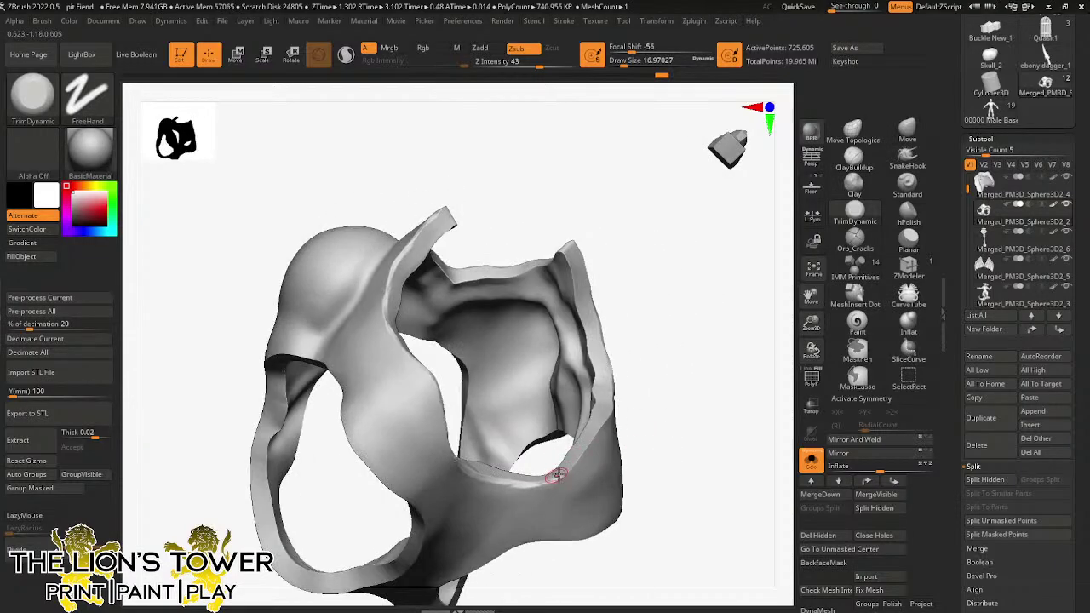
left_click_drag(557, 474, 582, 457)
left_click_drag(632, 404, 609, 422)
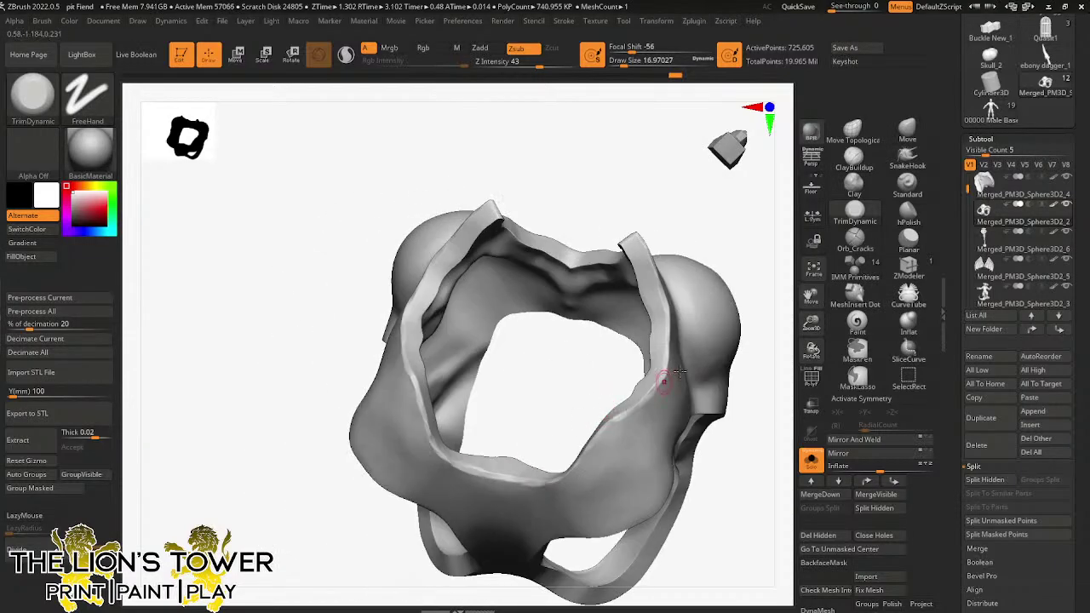
- Trim the edge of the breastplate's neck opening along the neckline and the inner sides of both shoulder straps
left_click_drag(749, 337, 556, 375)
left_click_drag(707, 278, 706, 316)
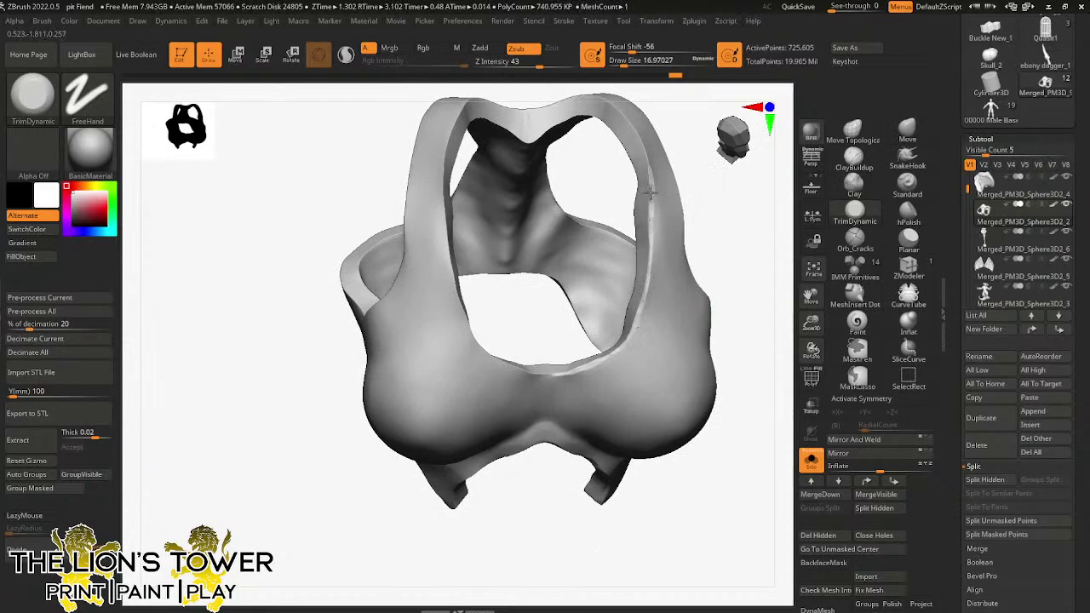
left_click_drag(770, 293, 607, 296)
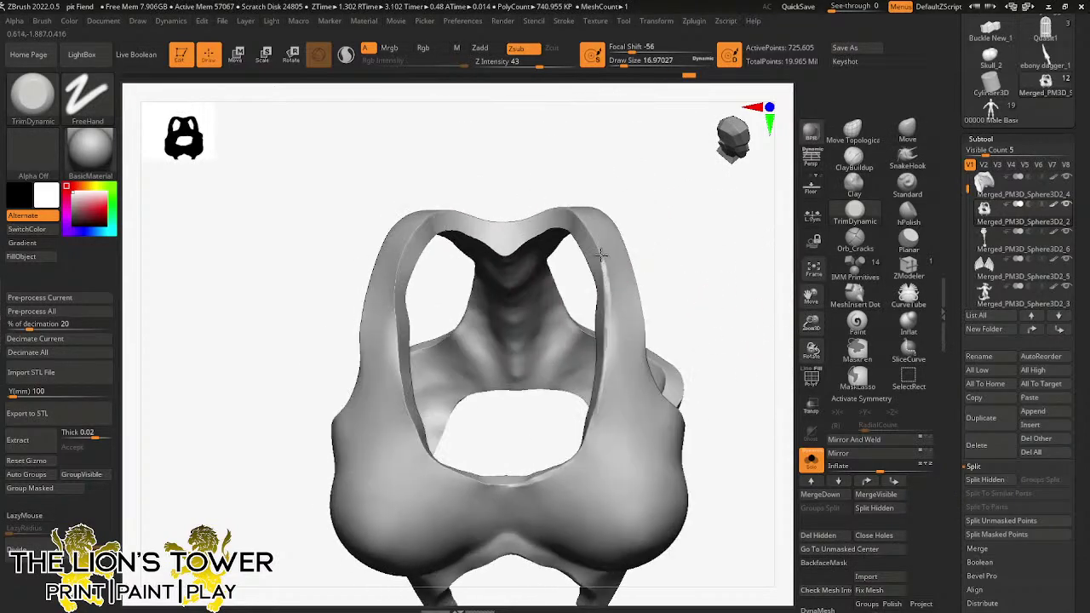
left_click_drag(606, 203, 603, 252)
right_click_drag(566, 174, 576, 162)
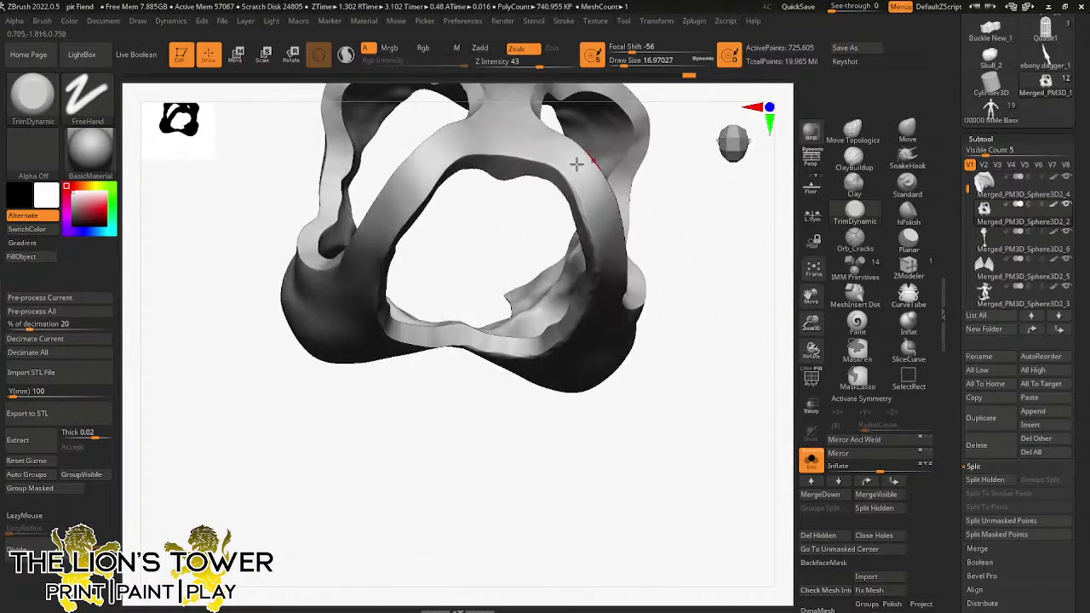
right_click_drag(486, 150, 428, 186)
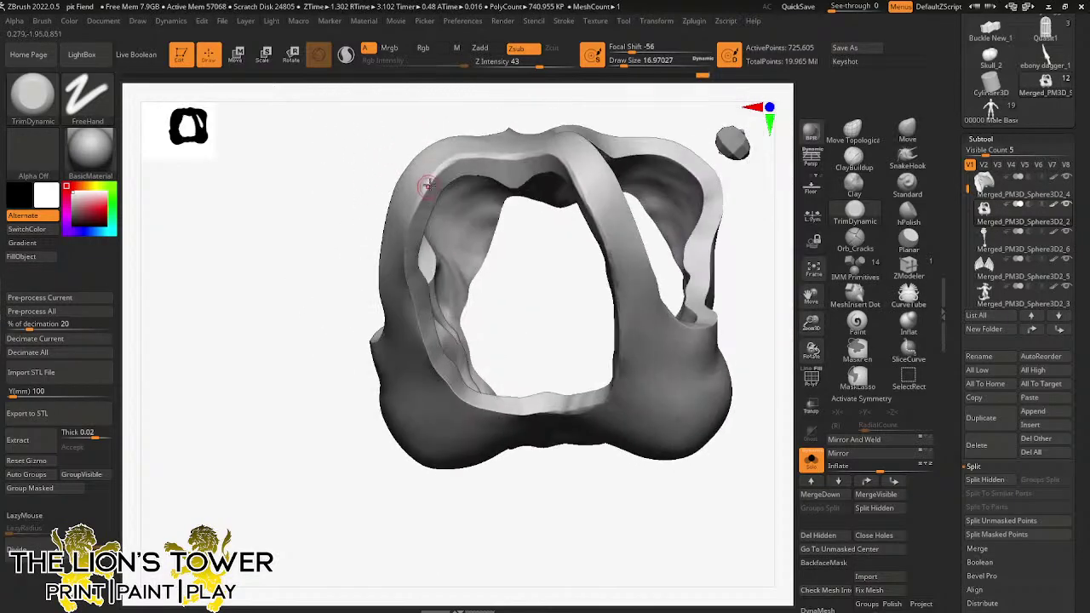
right_click_drag(408, 226, 461, 231)
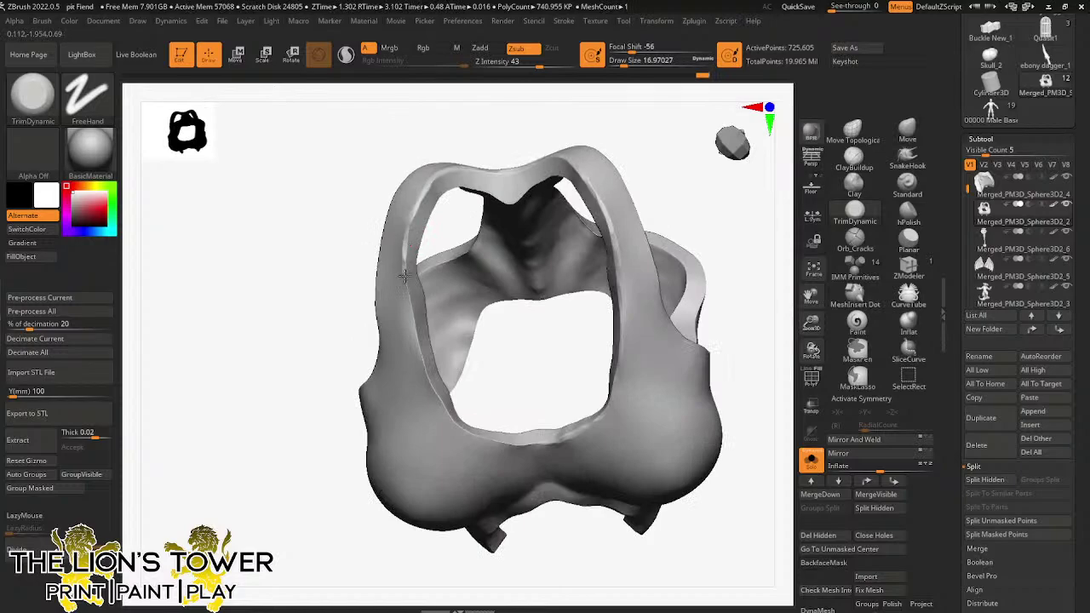
- Trim the outer edge of the shoulder strap and the rim of the breastplate's arm opening
right_click_drag(438, 390, 371, 361)
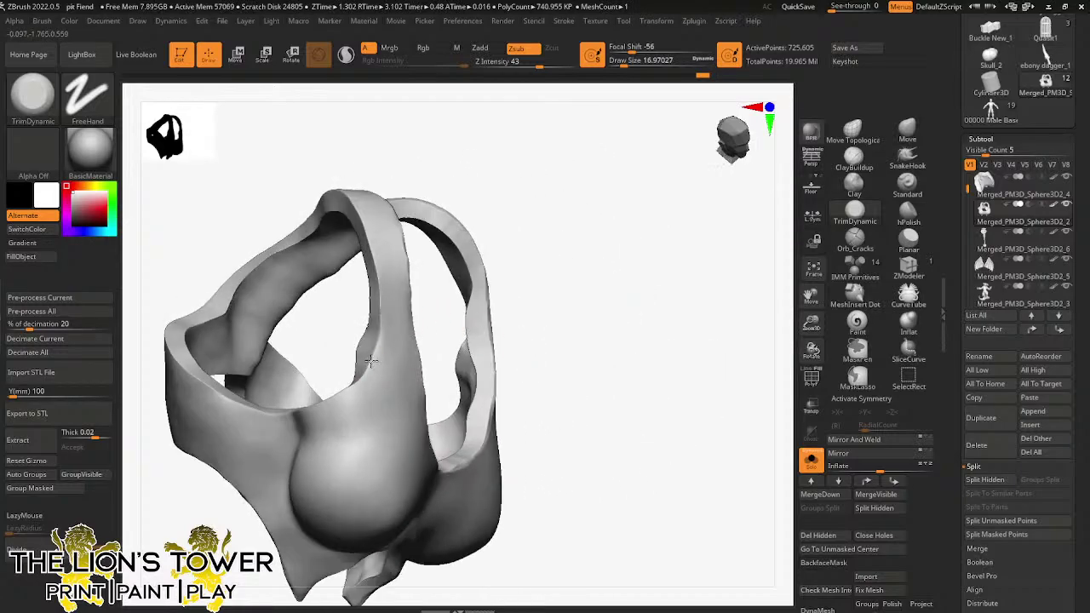
right_click_drag(352, 170, 351, 206)
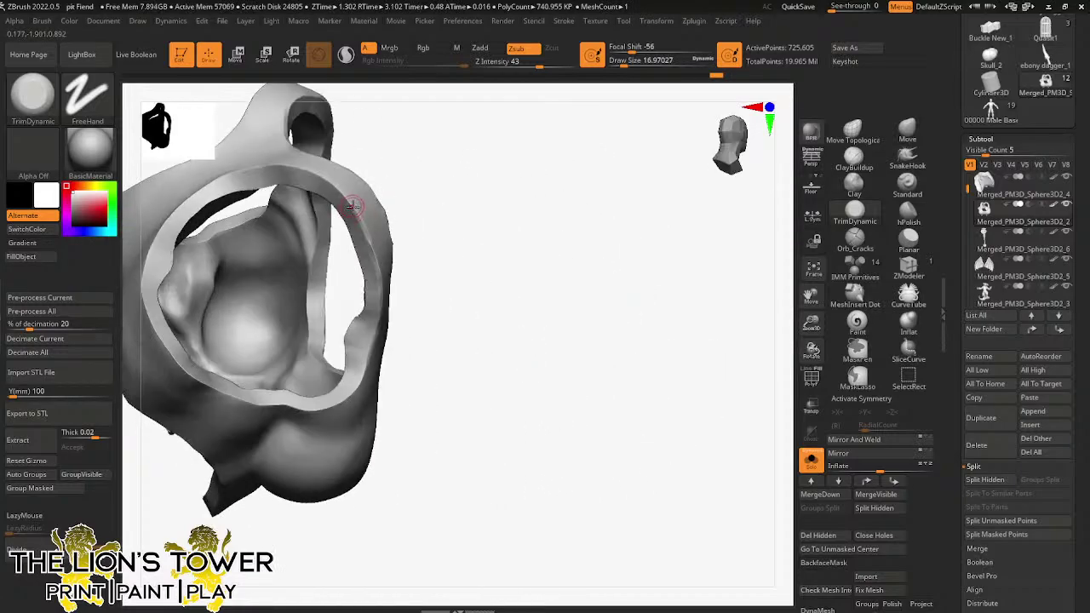
right_click_drag(786, 241, 705, 249)
right_click_drag(608, 239, 469, 307)
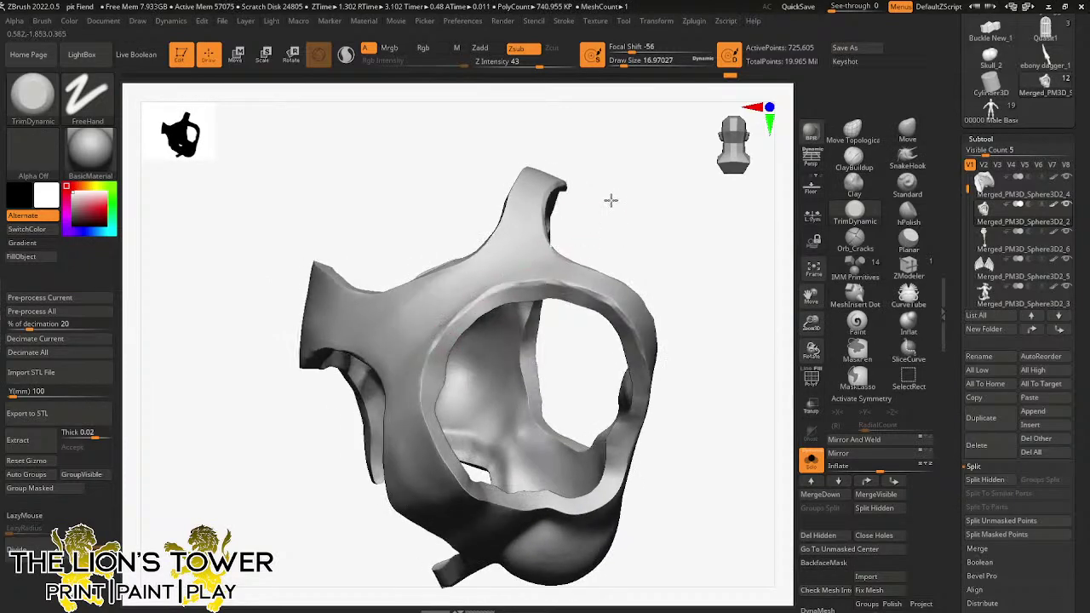
- Trim the lower rim of the breastplate's arm opening from its front side round to the base of the shoulder strap
right_click_drag(611, 199, 424, 360)
right_click_drag(518, 406, 643, 432)
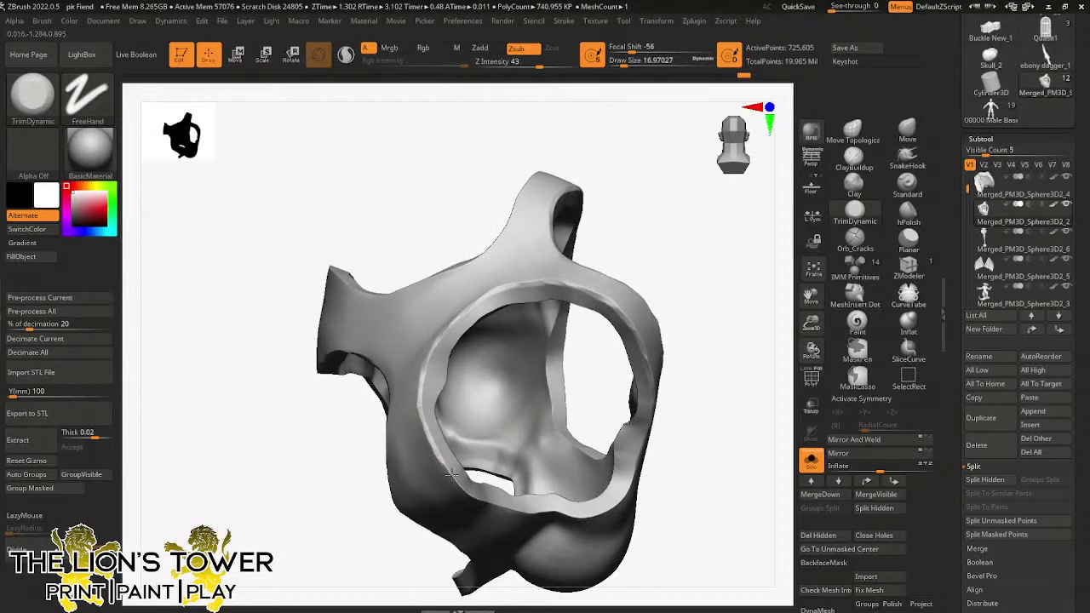
right_click_drag(511, 439, 510, 397)
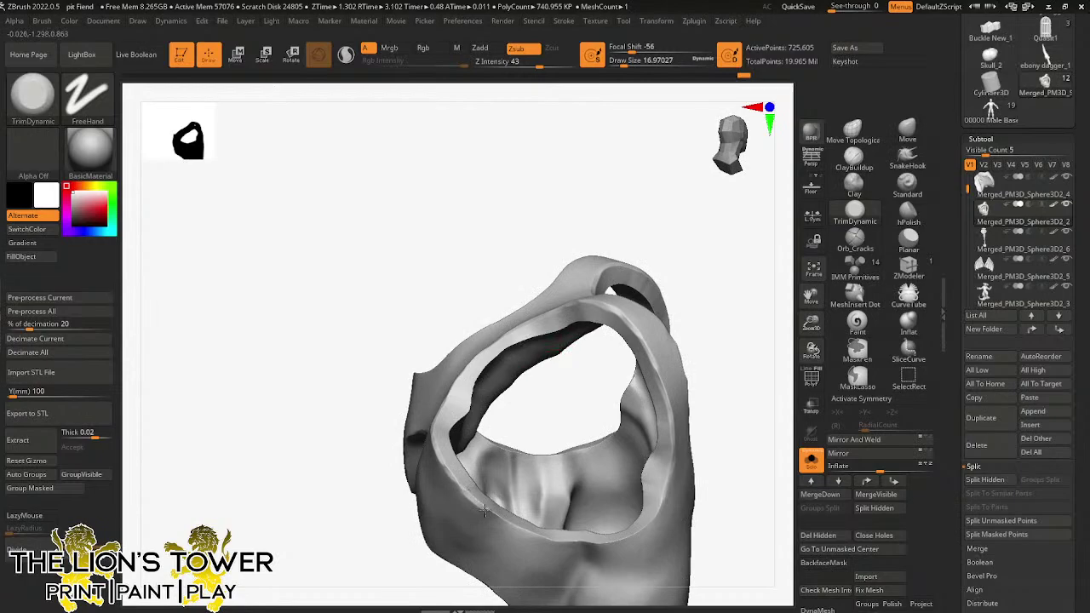
right_click_drag(750, 450, 499, 516)
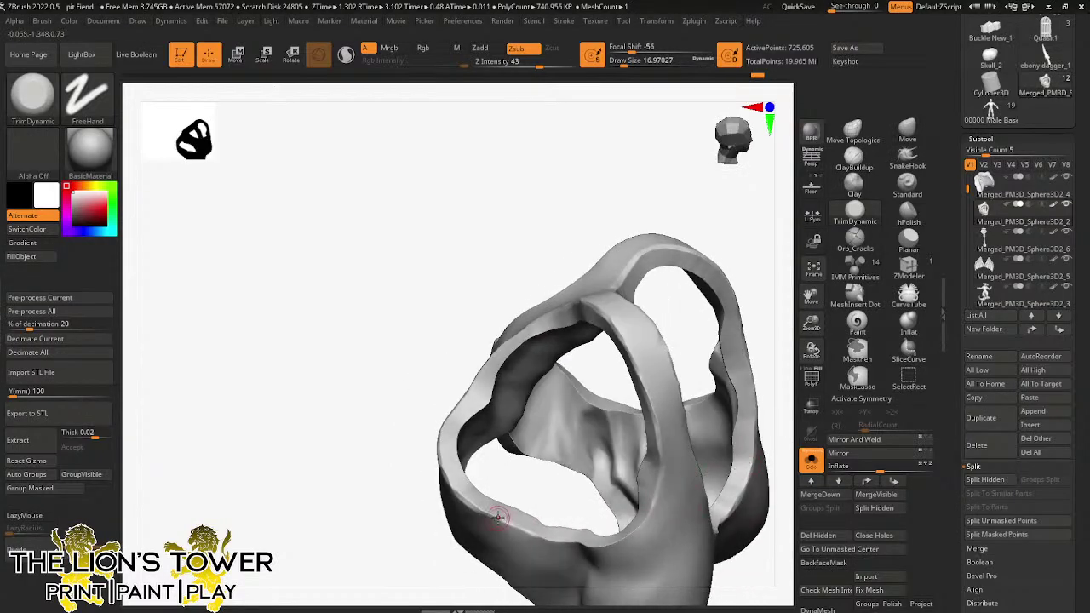
right_click_drag(590, 528, 589, 543)
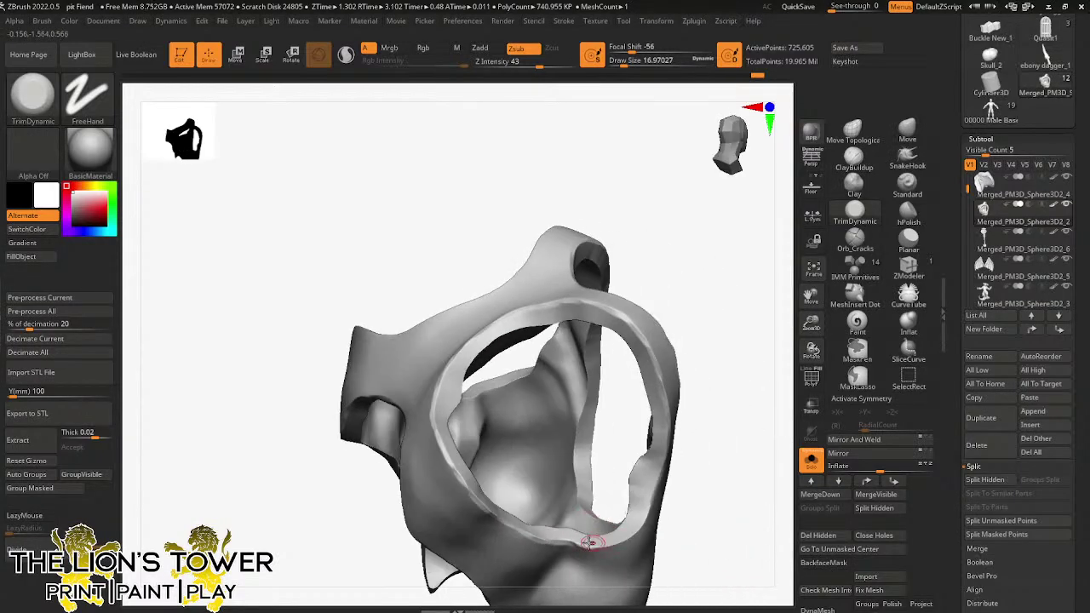
right_click_drag(695, 469, 678, 452)
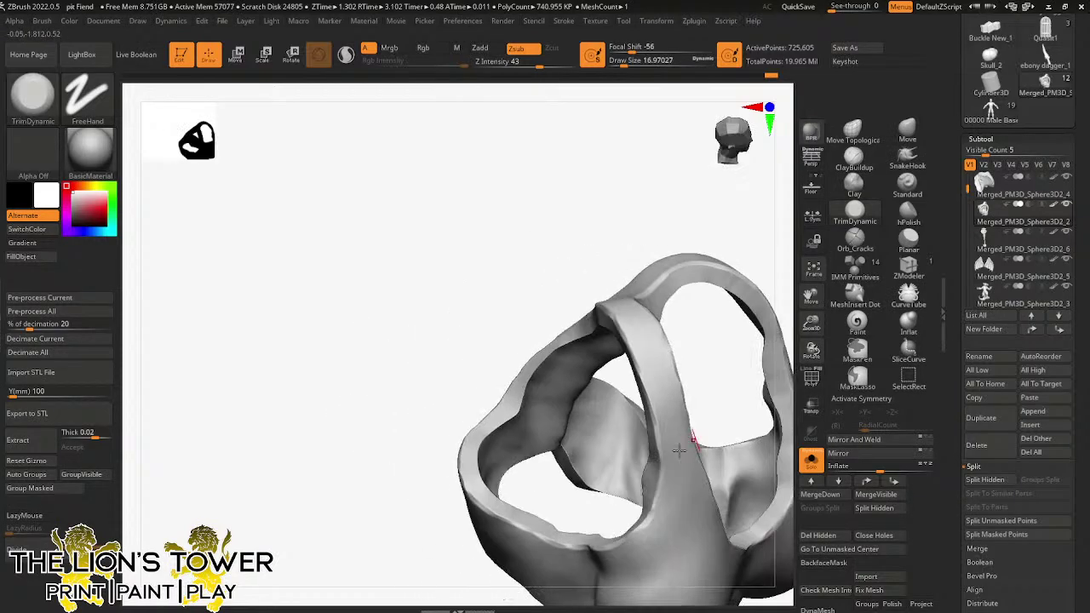
- Check the trimmed breastplate as a whole, turn off Solo mode, and examine it on the full winged figure
left_click_drag(812, 325, 811, 298)
left_click_drag(811, 296, 812, 213)
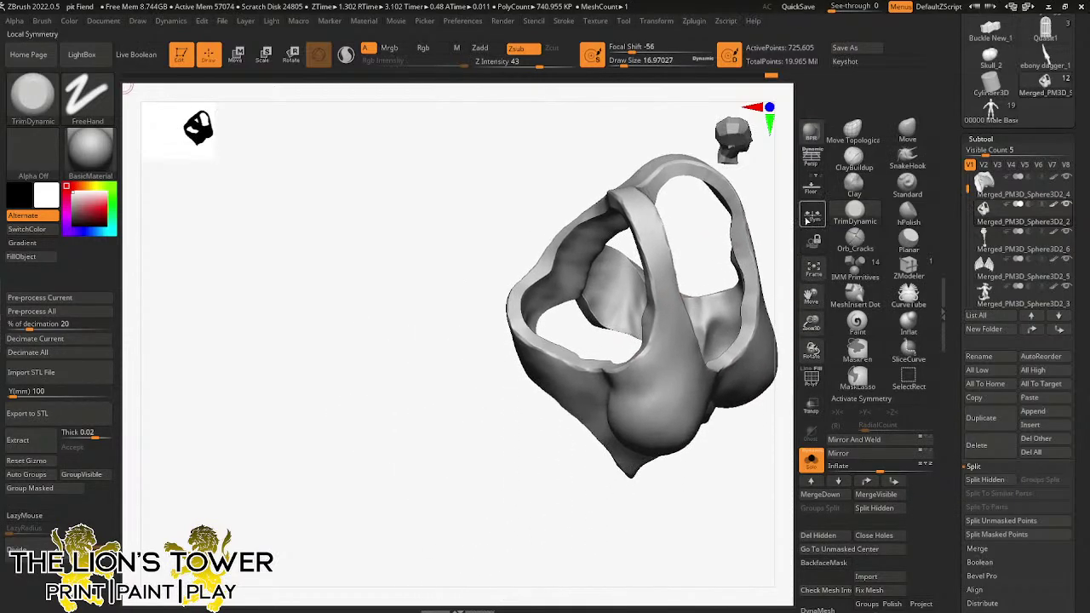
right_click_drag(754, 467, 712, 374)
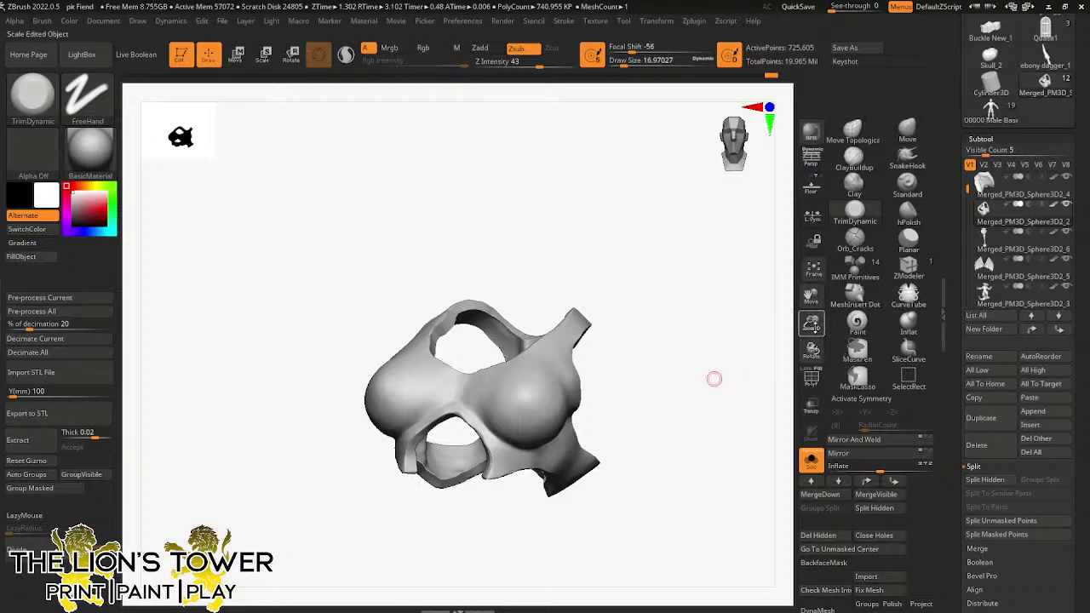
left_click_drag(810, 324, 810, 327)
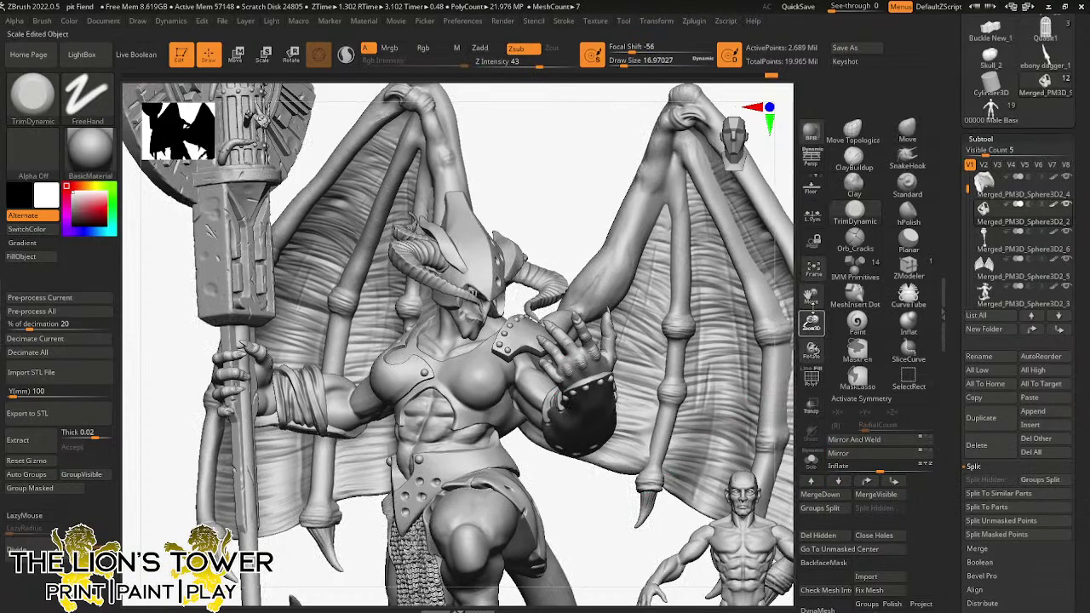
left_click_drag(812, 308, 824, 262)
left_click_drag(628, 443, 602, 458)
left_click_drag(811, 321, 823, 349)
left_click_drag(750, 413, 703, 505)
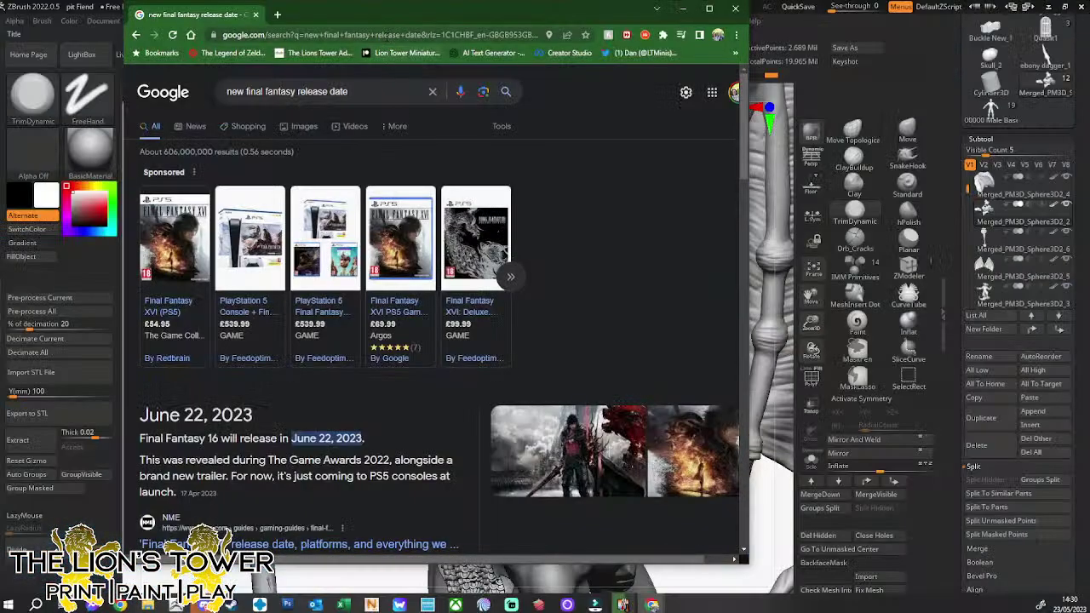
- Switch to the web browser, open kickstarter.com, and widen the browser window
left_click(388, 36)
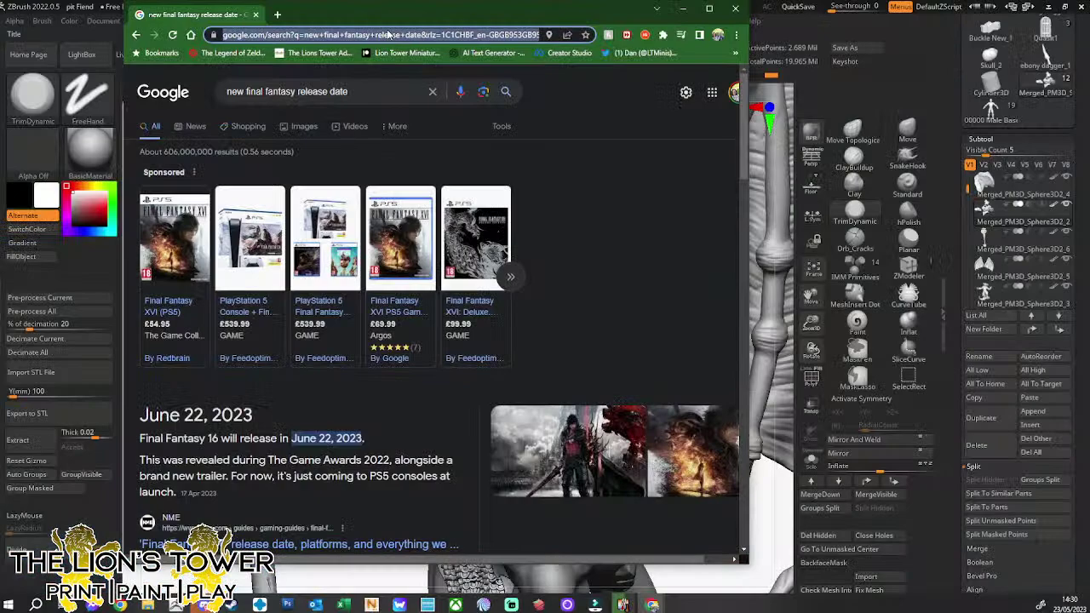
type("kicks")
key("Return")
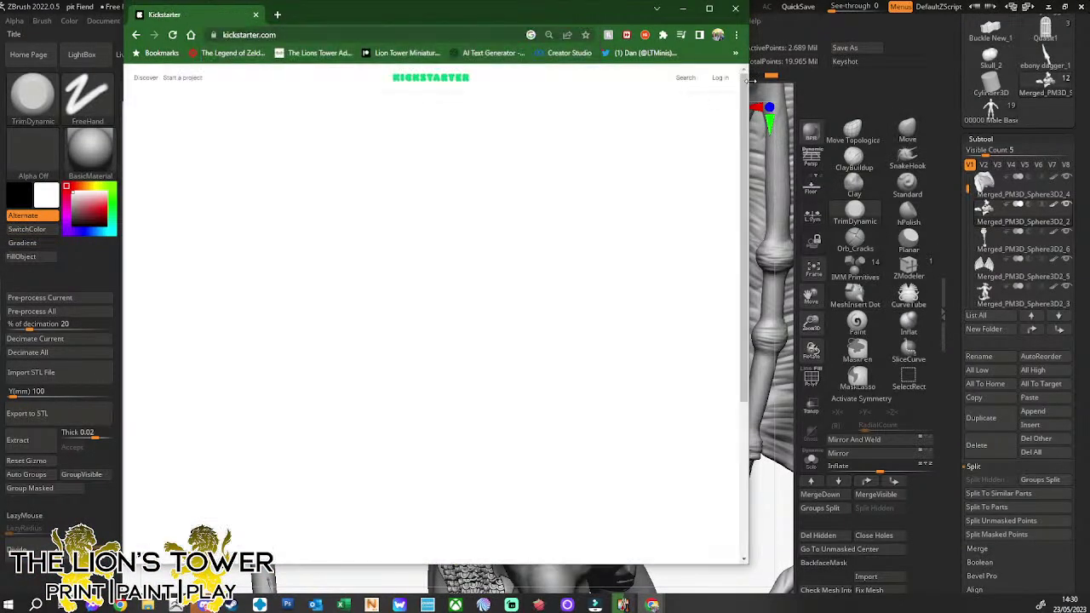
left_click_drag(749, 83, 798, 85)
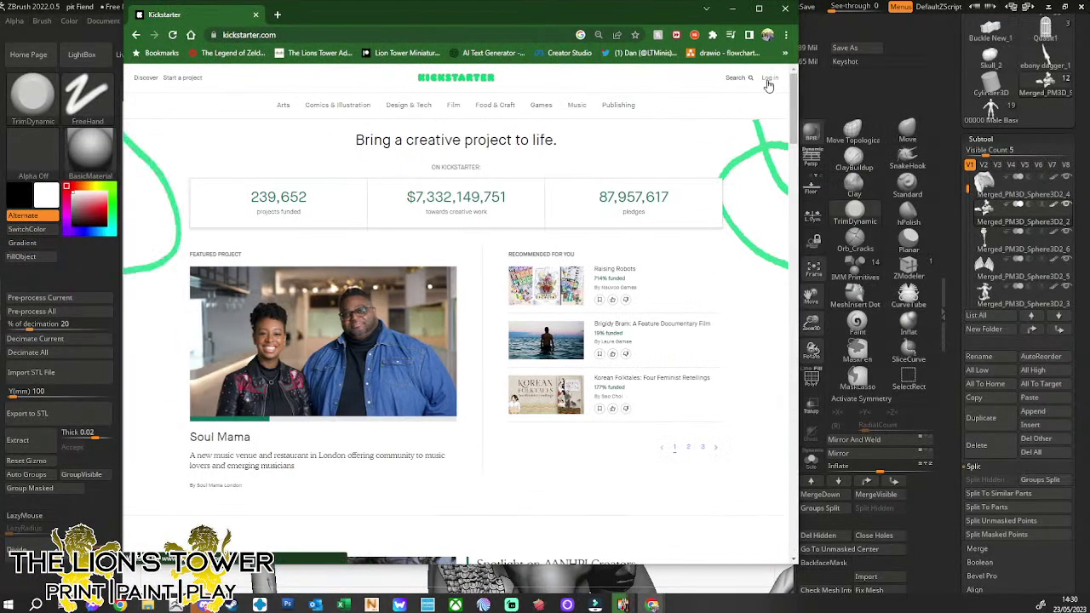
- Log in to Kickstarter with the saved credentials and open the created project "The Kingdom of Talarius"
left_click(769, 79)
left_click(457, 224)
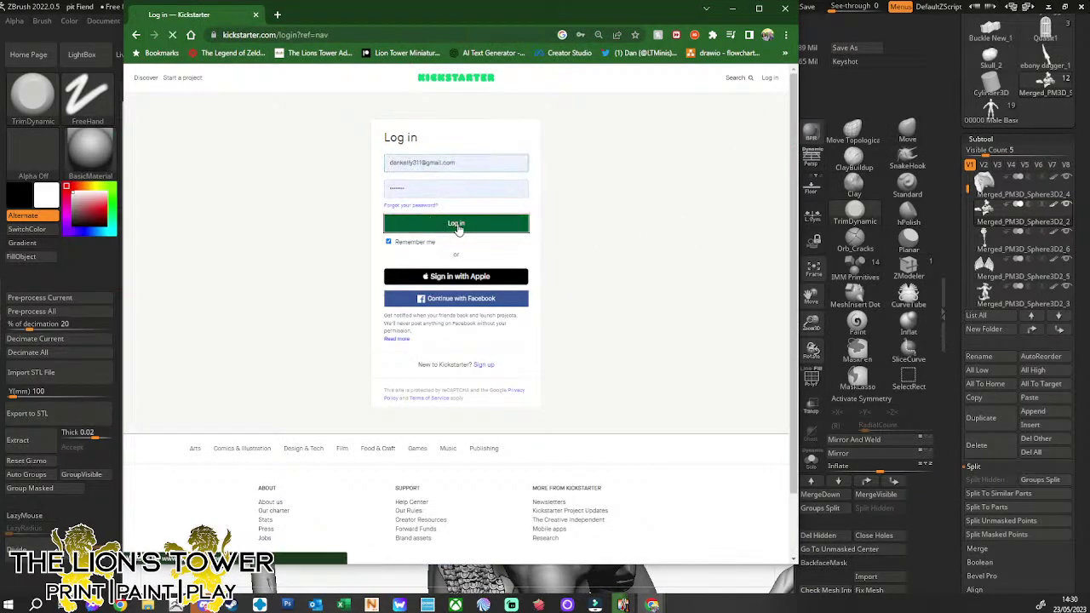
left_click(769, 80)
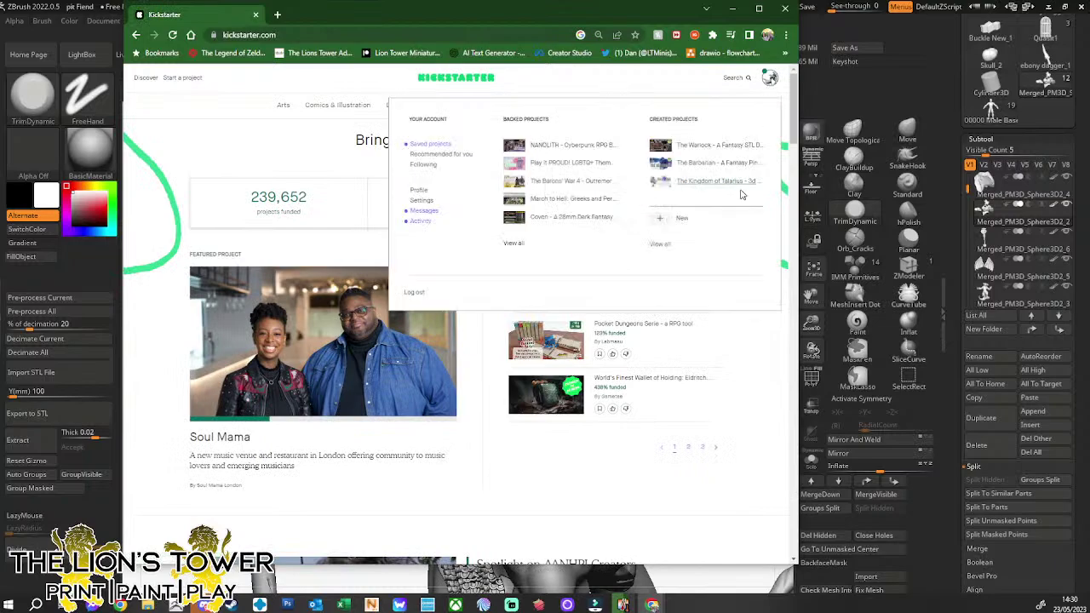
left_click(690, 186)
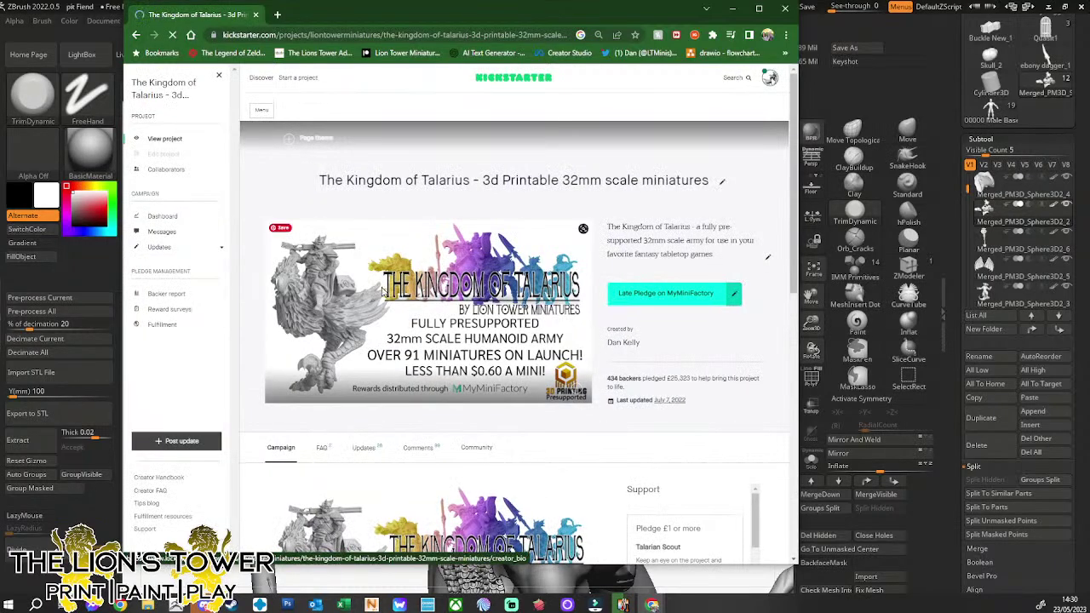
- Read through the campaign's story introduction, army overview, free miniatures and social goals up to "What's Included"
scroll(383, 290, "down", 5)
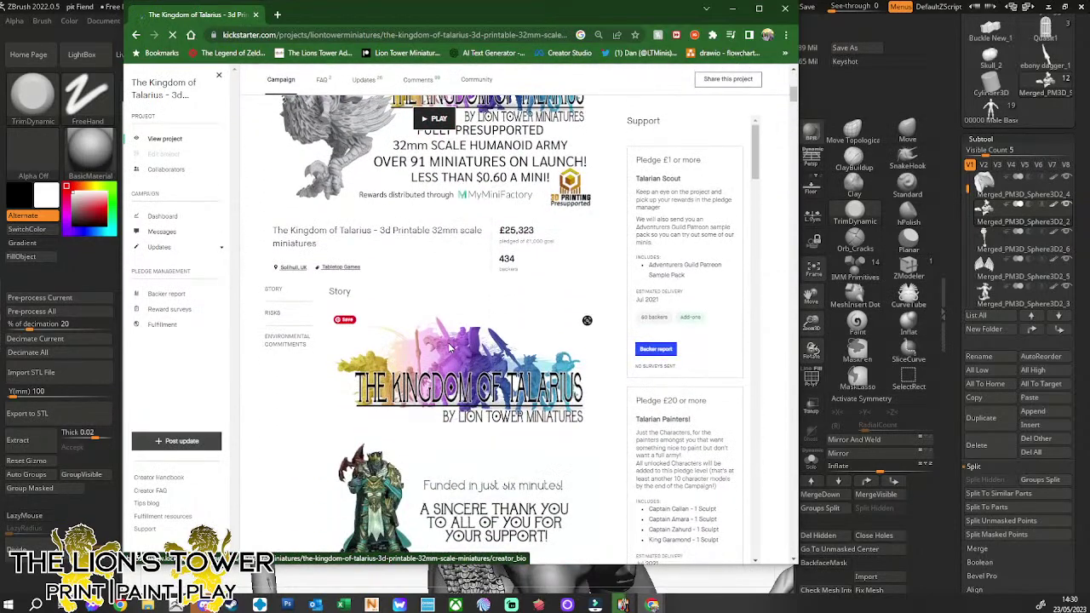
scroll(521, 438, "down", 1)
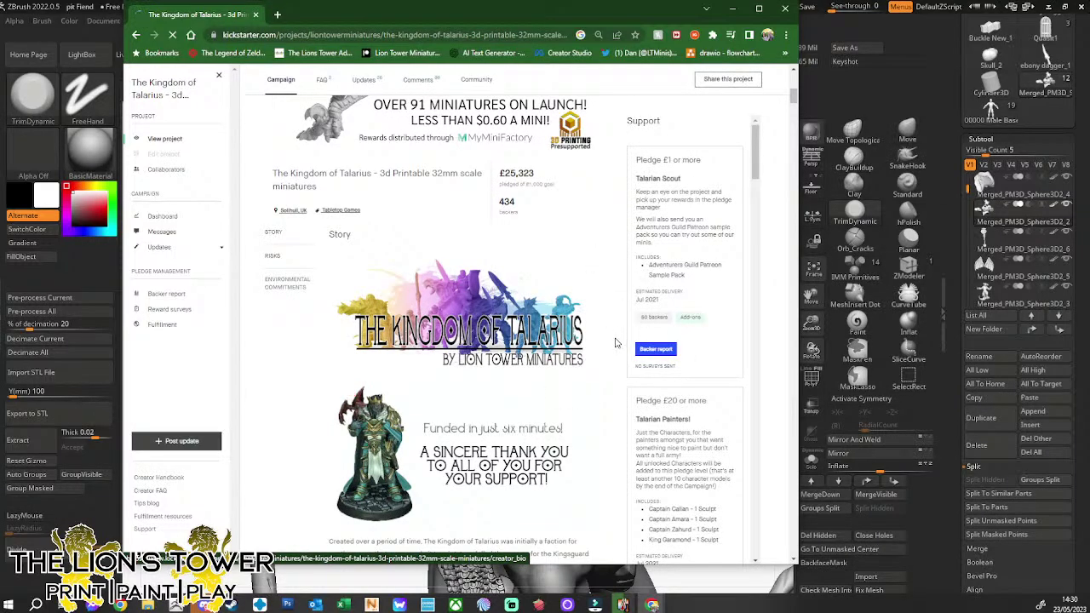
scroll(616, 343, "down", 8)
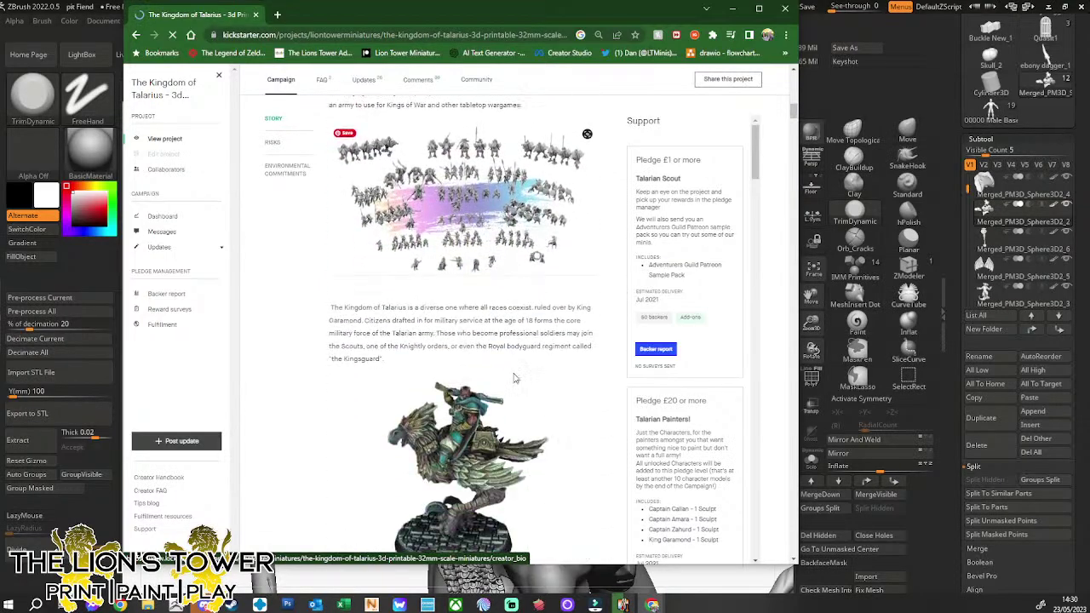
scroll(514, 378, "down", 15)
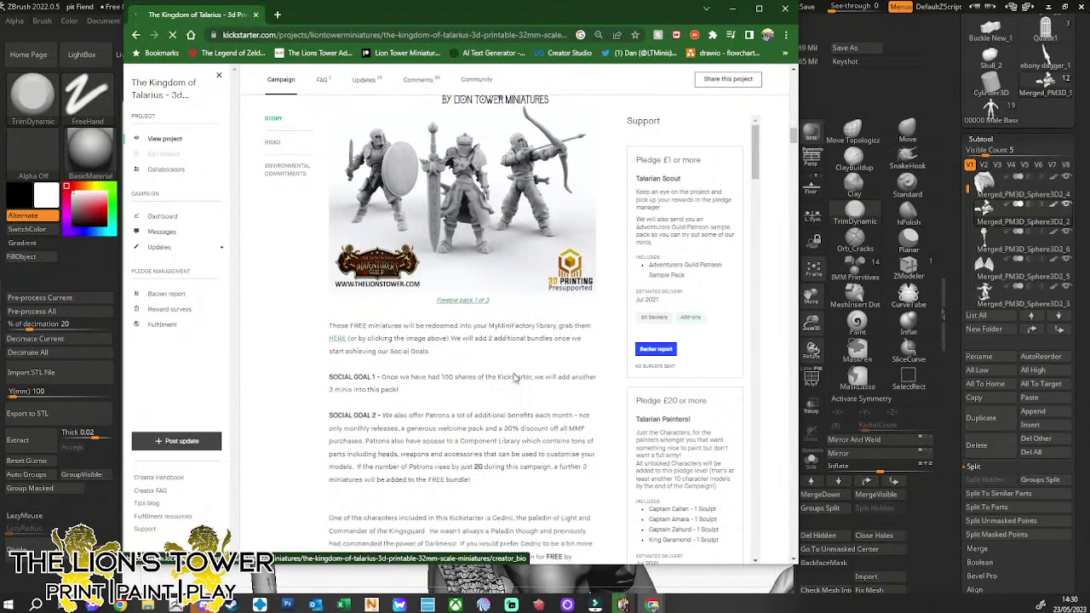
scroll(513, 378, "down", 4)
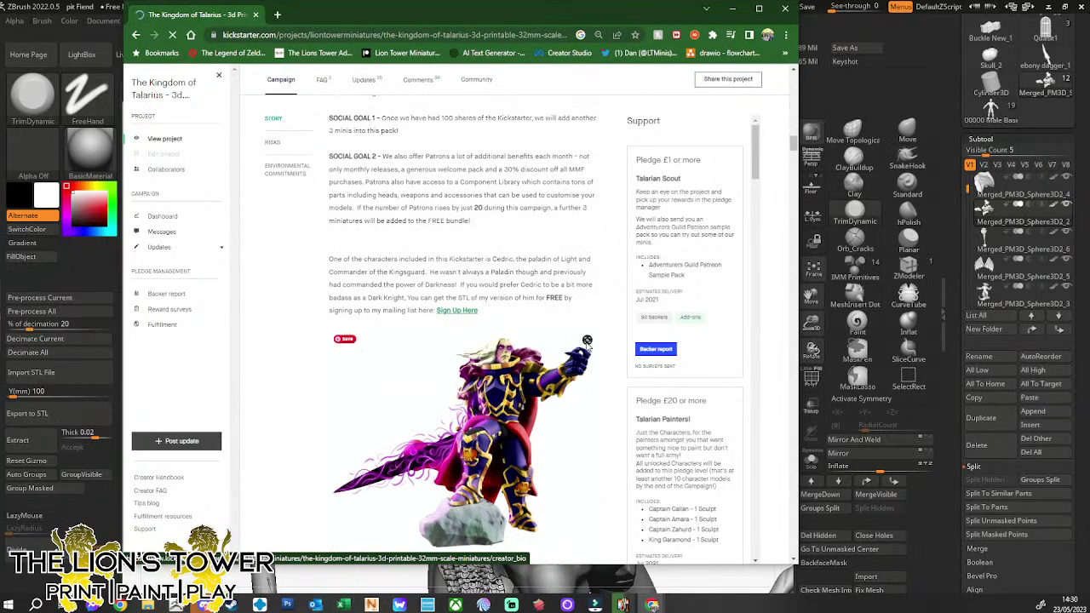
scroll(443, 412, "down", 6)
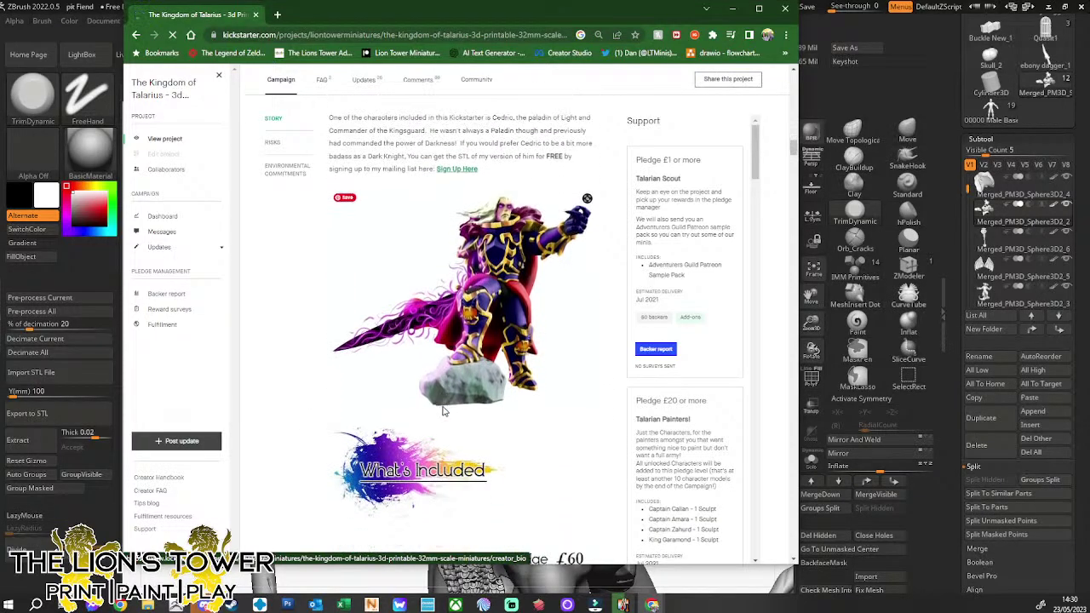
- Examine the miniature line-ups of the All In, Core Army and Talarian Painters pledge levels
scroll(453, 374, "down", 3)
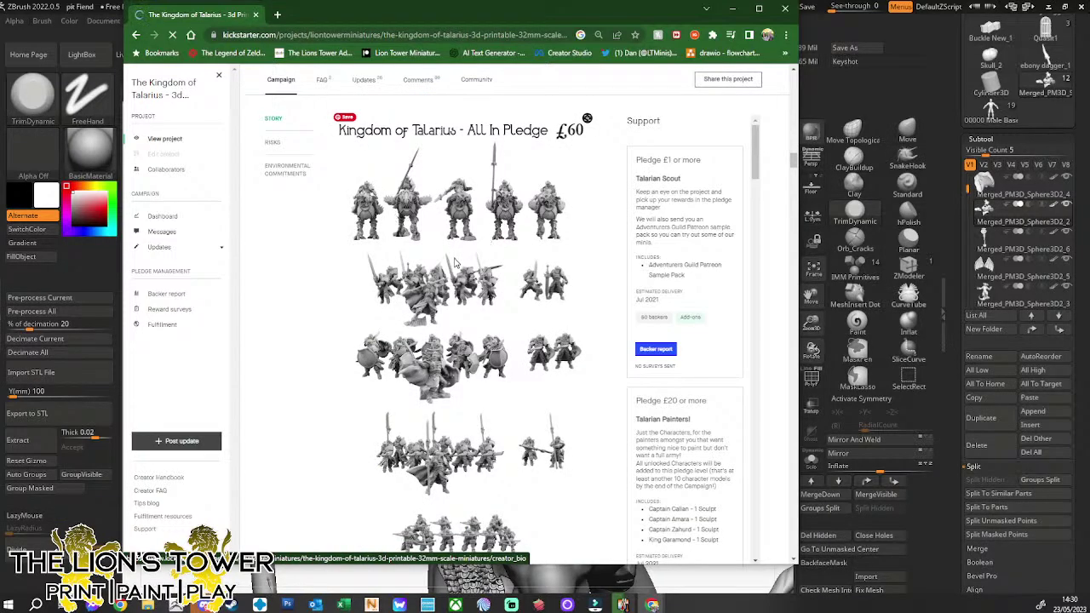
scroll(456, 264, "down", 5)
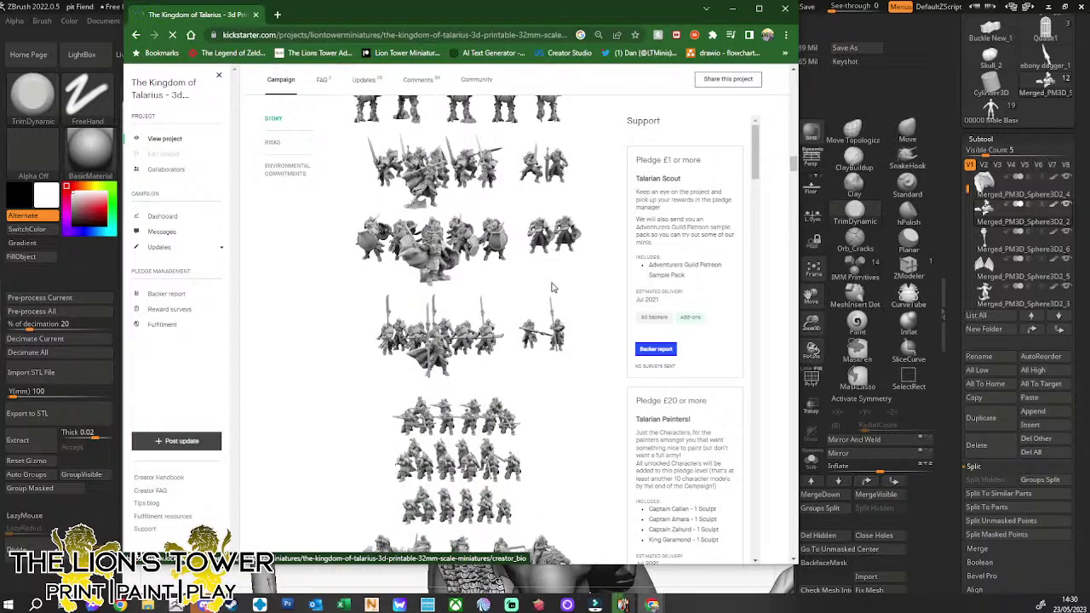
scroll(550, 287, "down", 3)
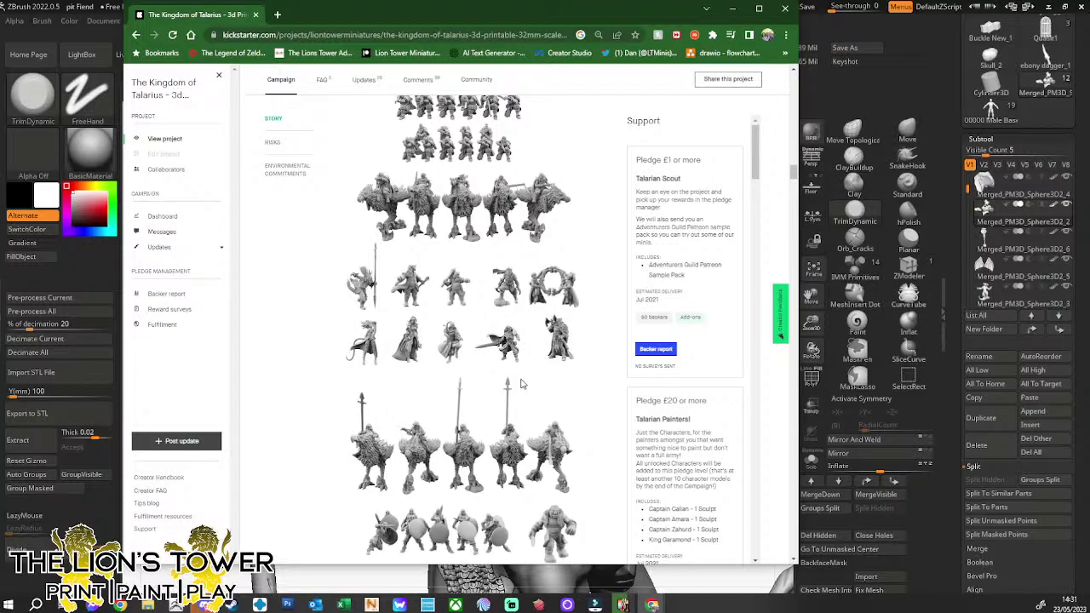
scroll(522, 386, "down", 5)
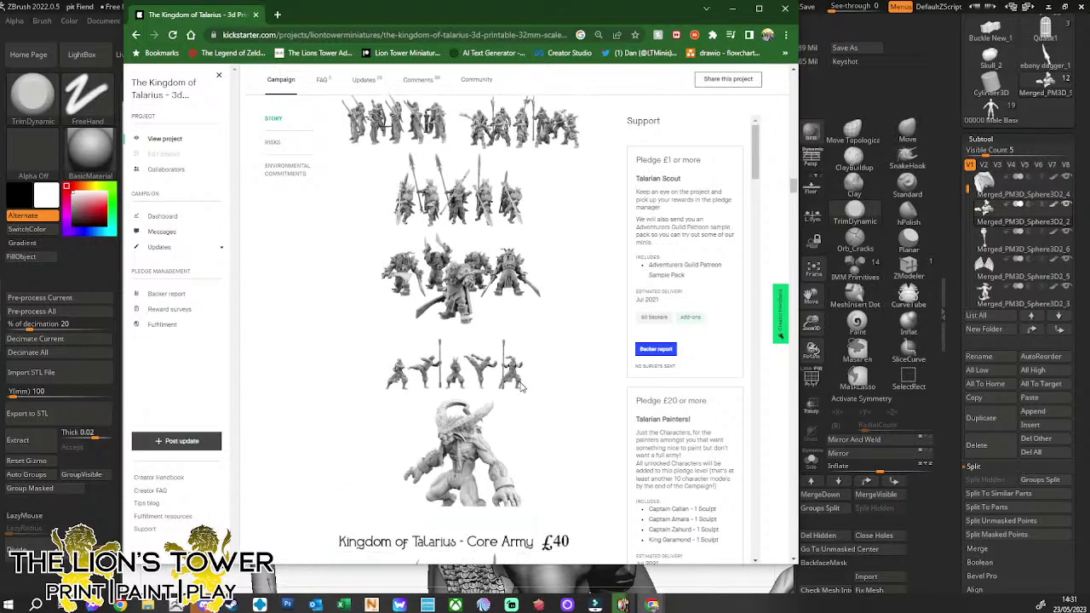
scroll(522, 387, "up", 1)
scroll(472, 360, "down", 4)
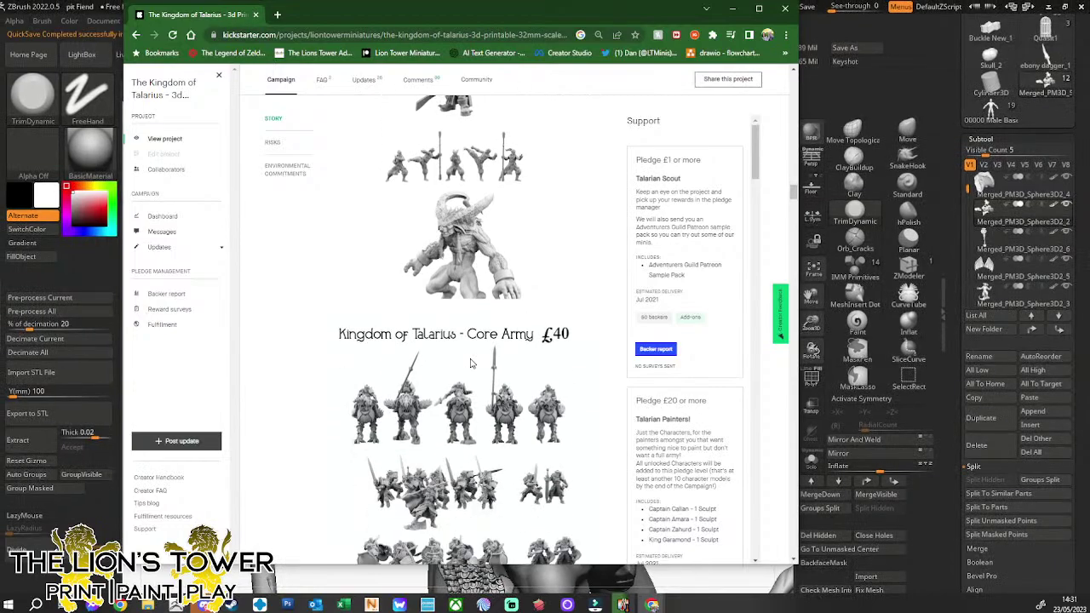
scroll(460, 240, "up", 4)
scroll(490, 272, "up", 1)
scroll(492, 298, "down", 7)
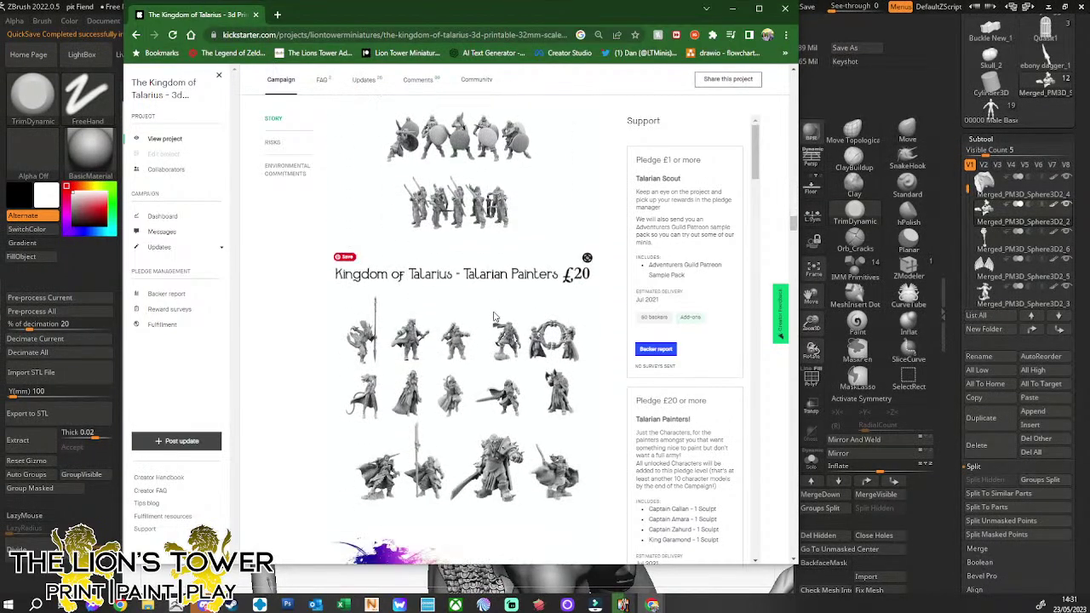
- Look over the campaign's individual unit and character showcases, from the Light Infantry Halberdiers to the unlocked heroes
scroll(494, 316, "down", 6)
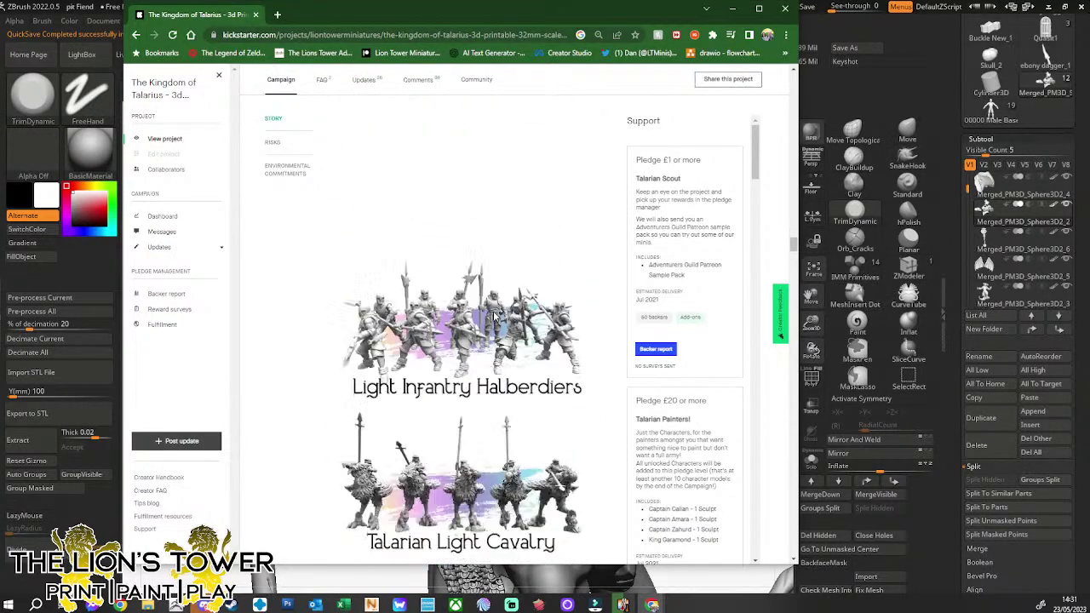
scroll(494, 317, "down", 8)
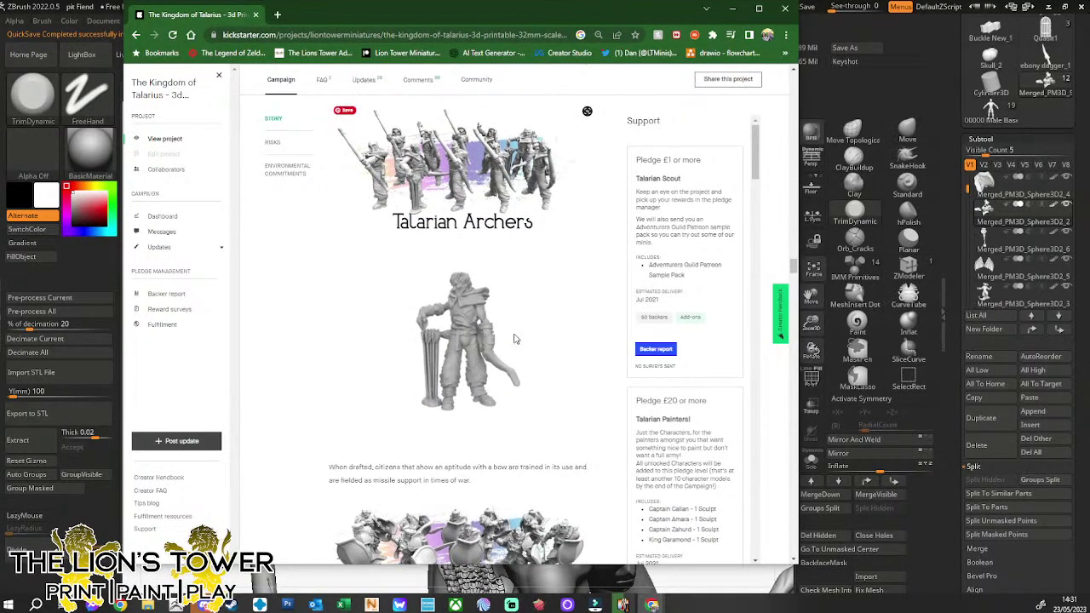
scroll(511, 340, "down", 10)
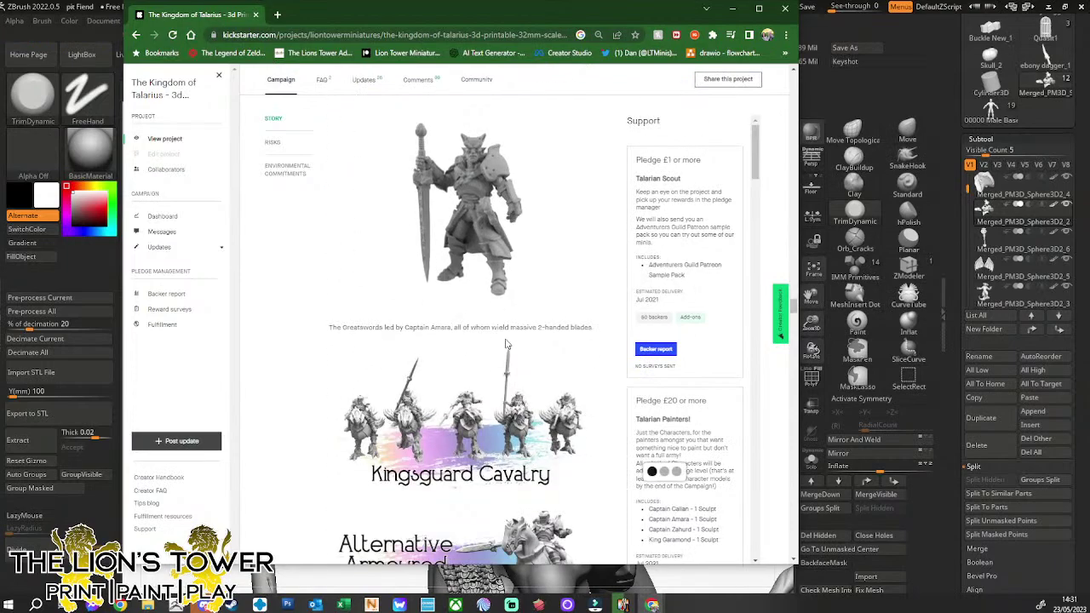
scroll(506, 344, "down", 10)
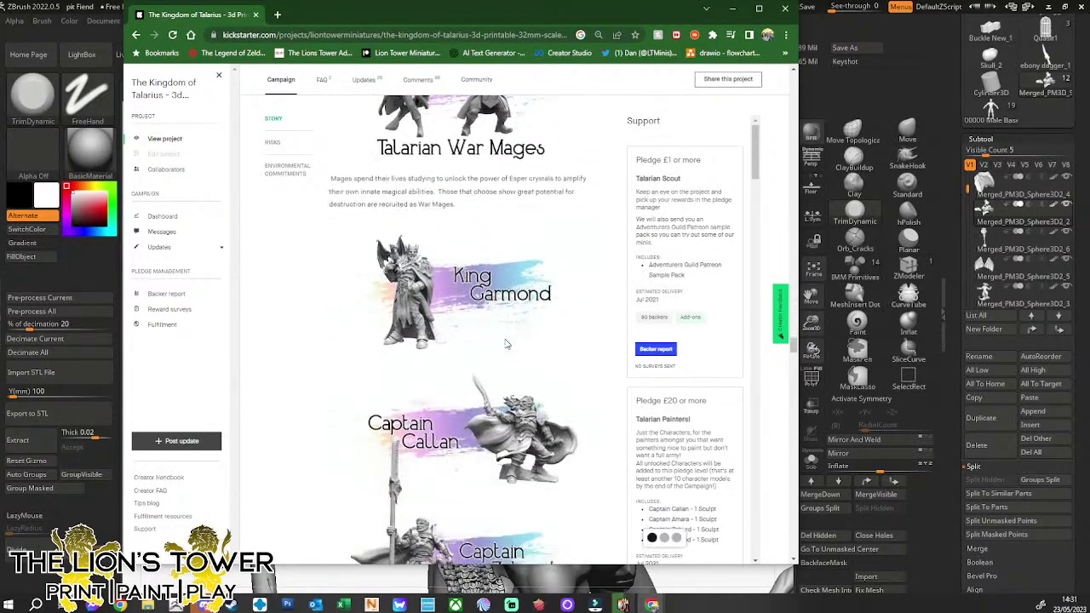
scroll(506, 344, "down", 8)
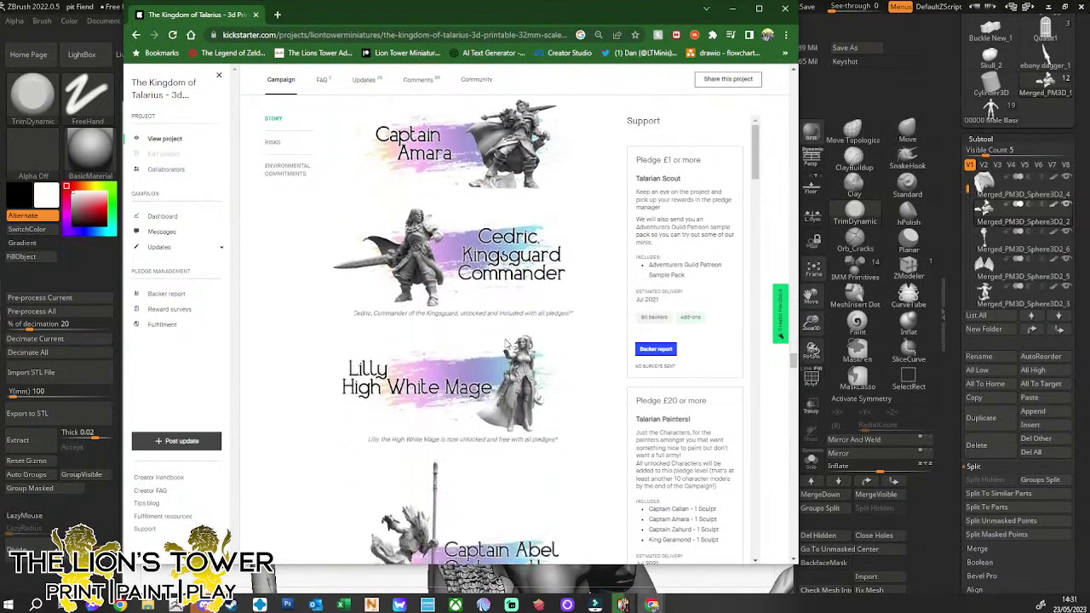
scroll(505, 344, "down", 2)
scroll(447, 225, "up", 1)
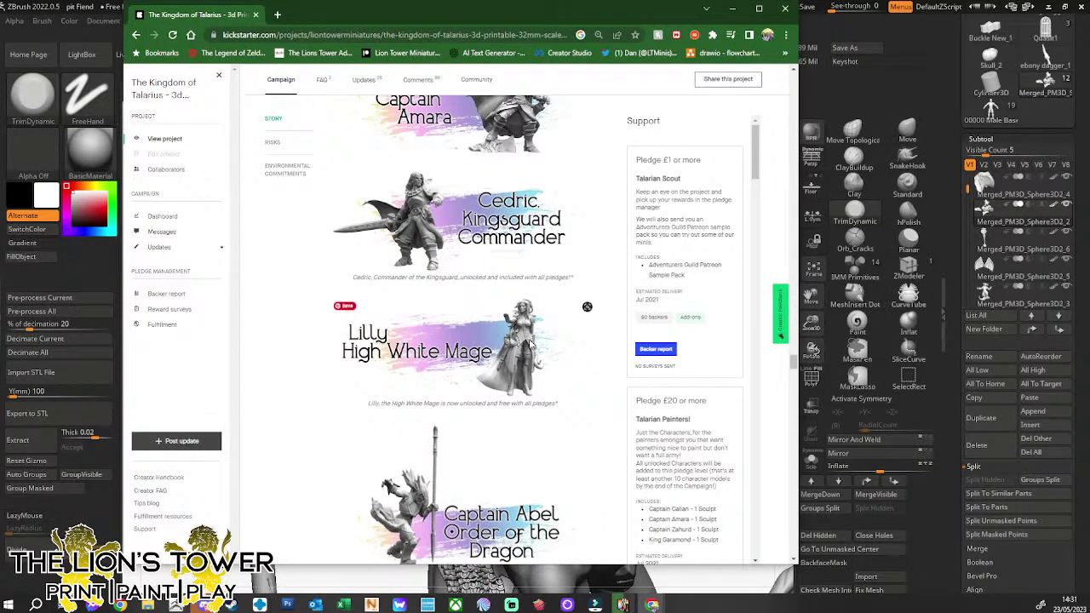
scroll(530, 343, "down", 2)
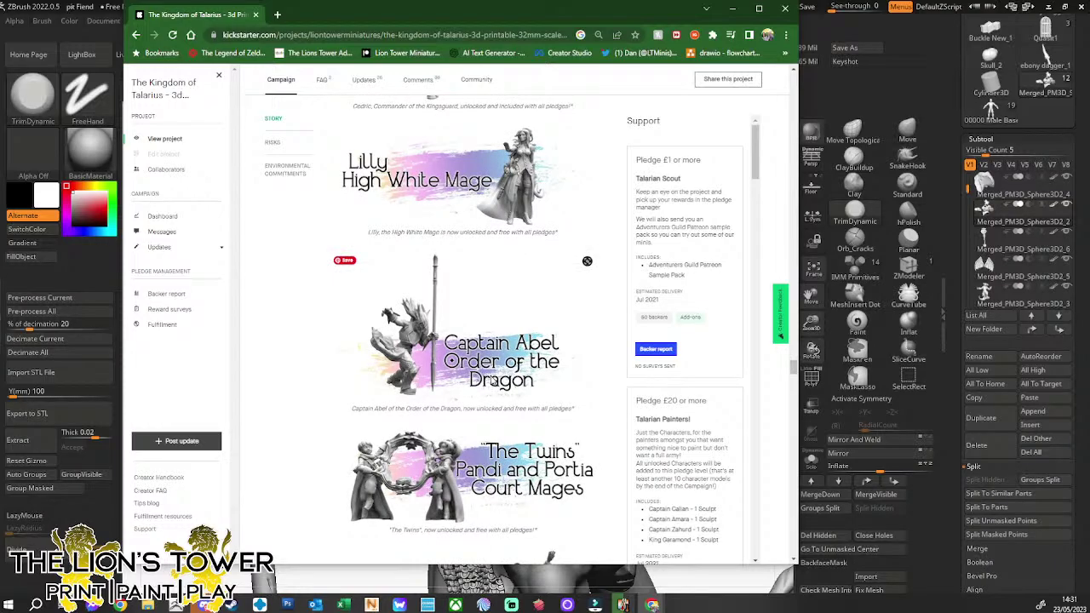
scroll(493, 380, "down", 7)
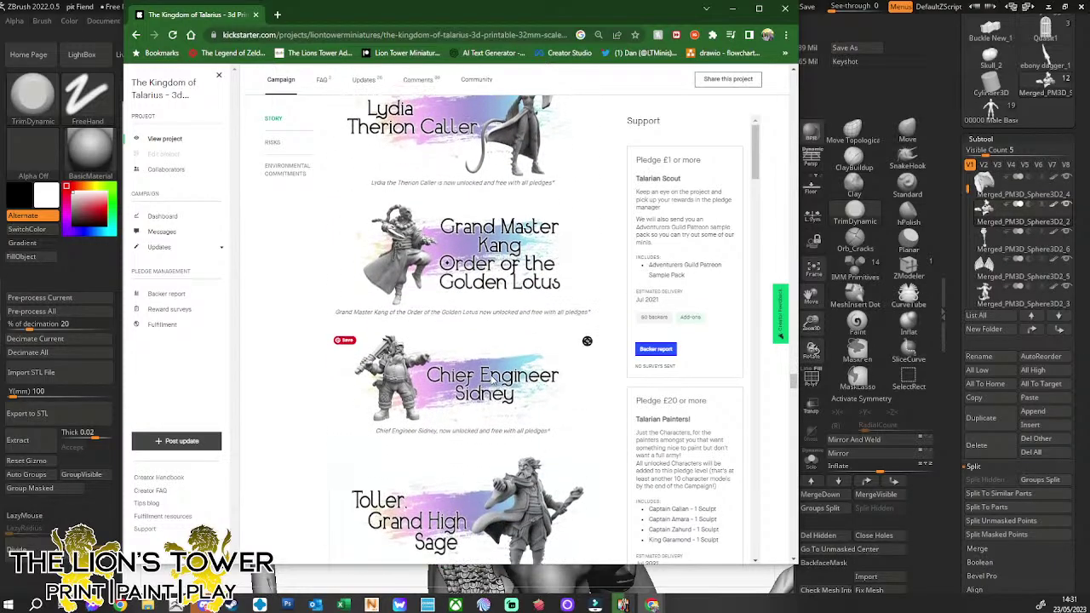
- Look over the remaining unlocked hero showcases down to the Therion Ifrit, revisit the captains and Kingsguard Outriders, and close the browser
scroll(492, 381, "down", 3)
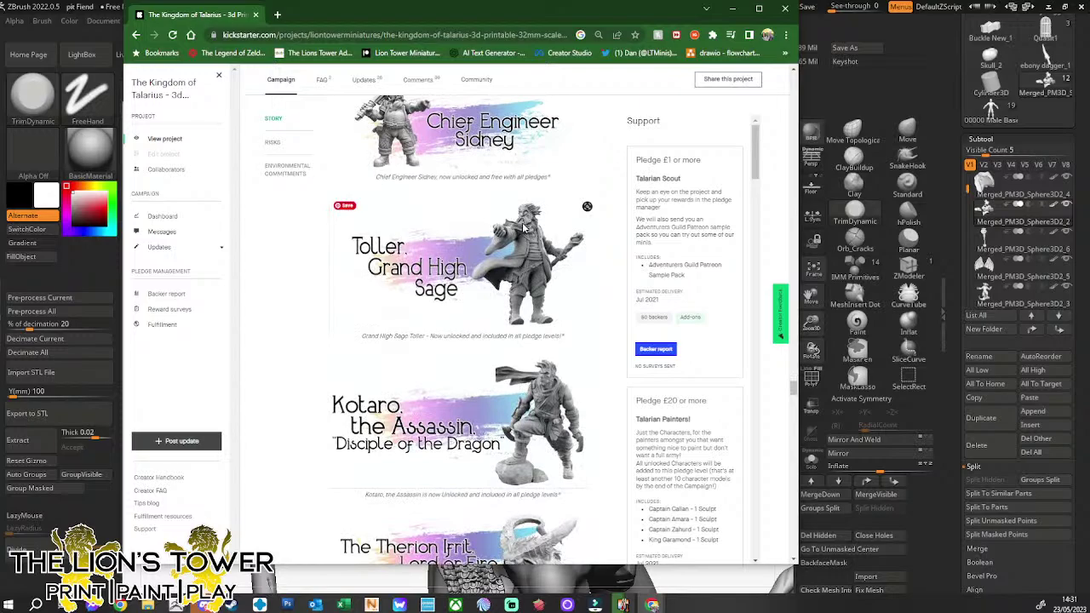
scroll(449, 396, "down", 2)
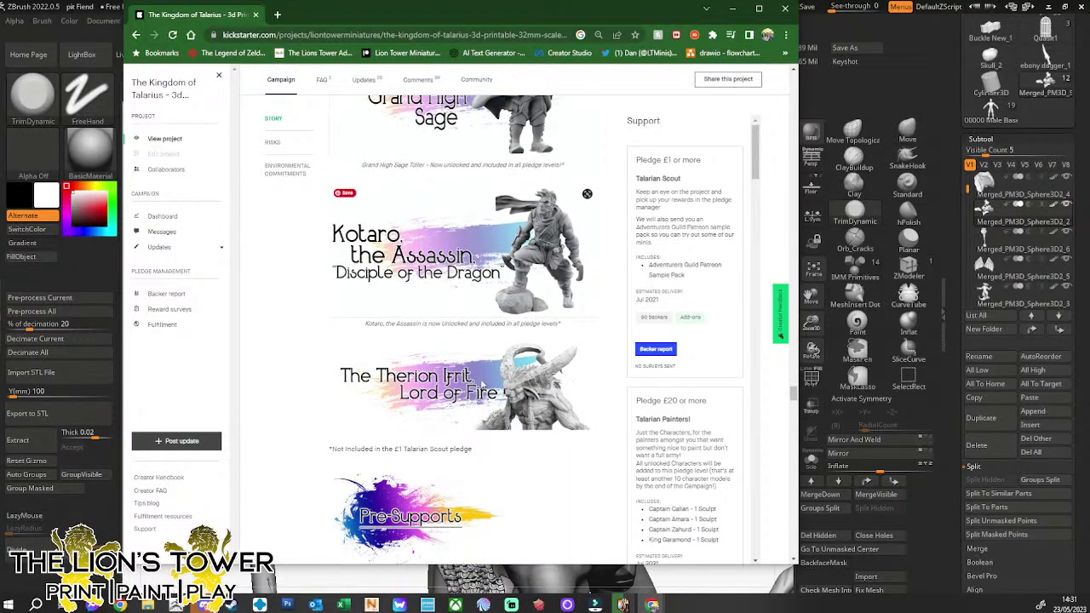
scroll(527, 400, "up", 20)
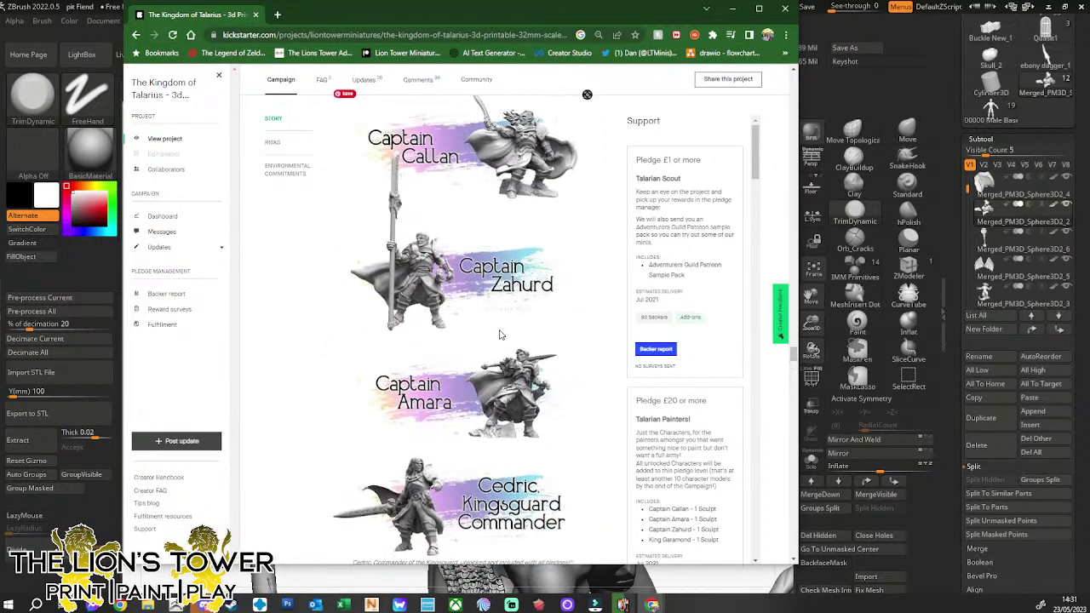
scroll(525, 321, "up", 8)
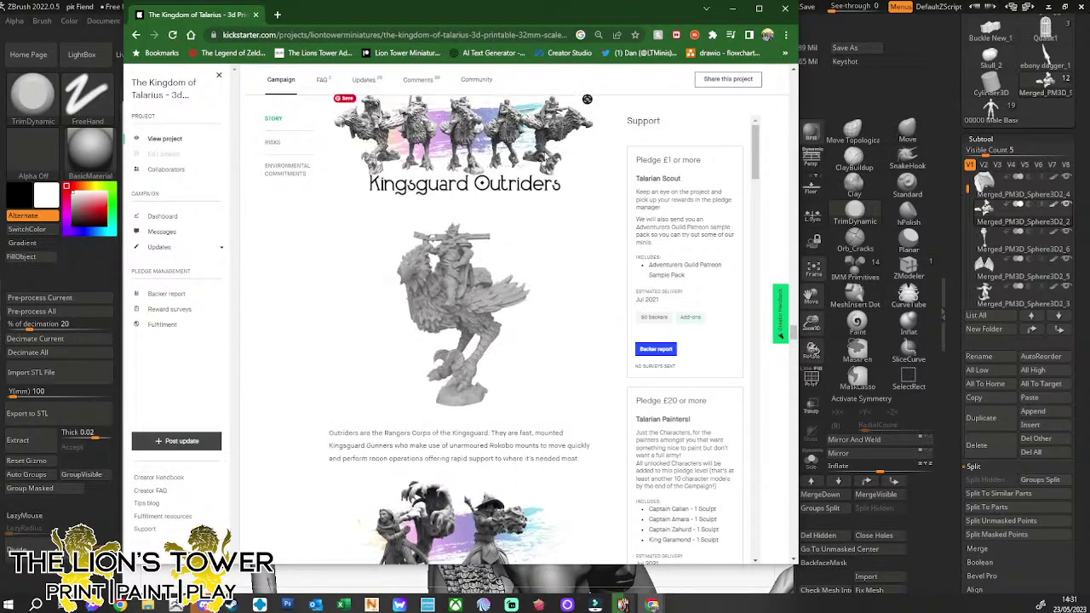
left_click(788, 10)
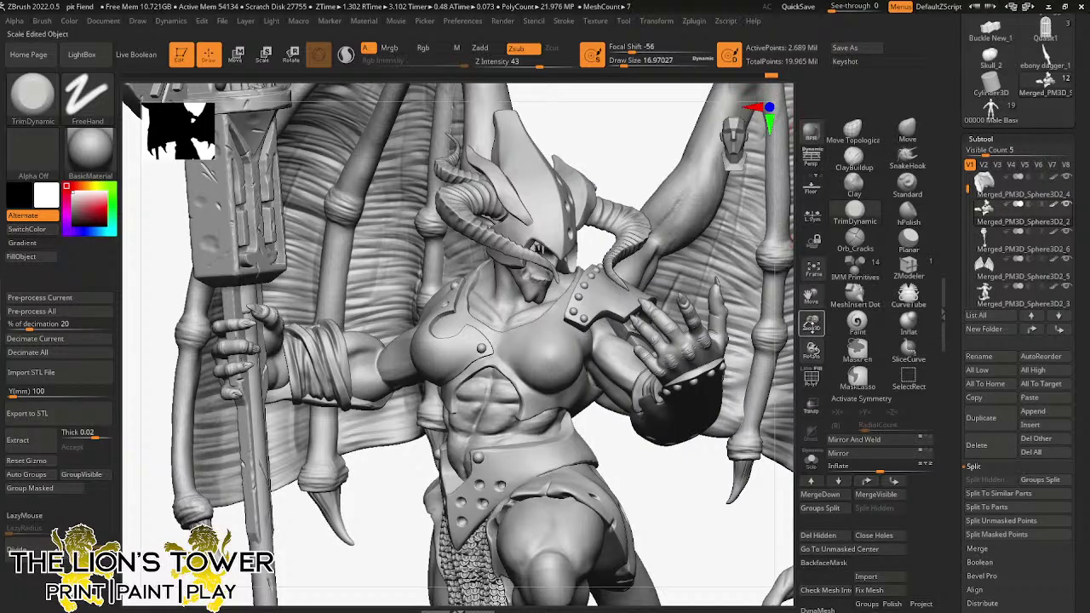
- Isolate the demon's shoulder plate from the other armour pieces and trim its lower front edge with TrimDynamic
left_click_drag(811, 324, 733, 355)
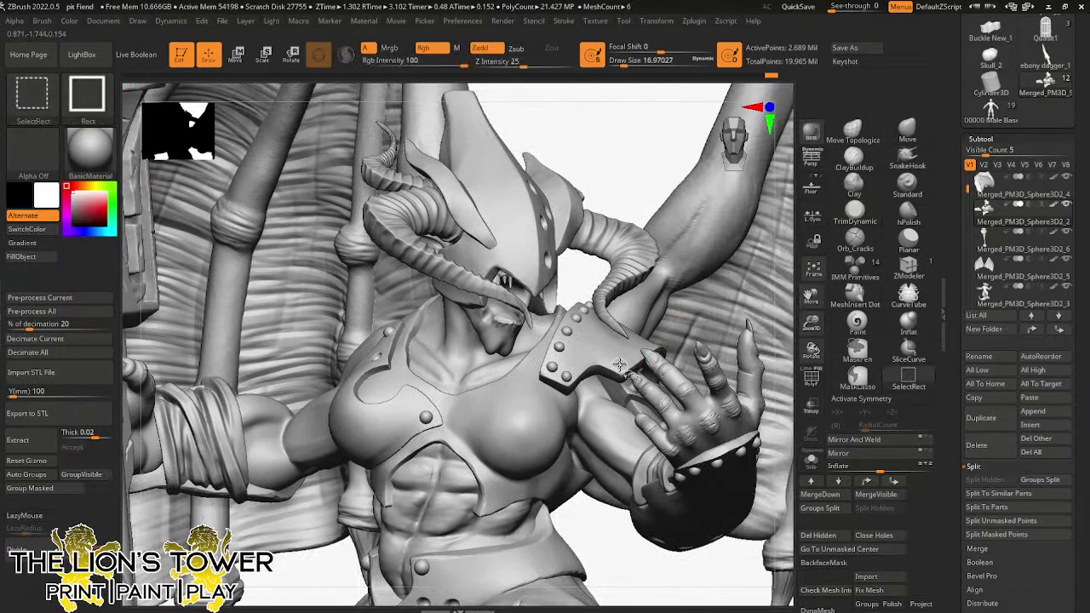
left_click(628, 366, "ctrl+shift")
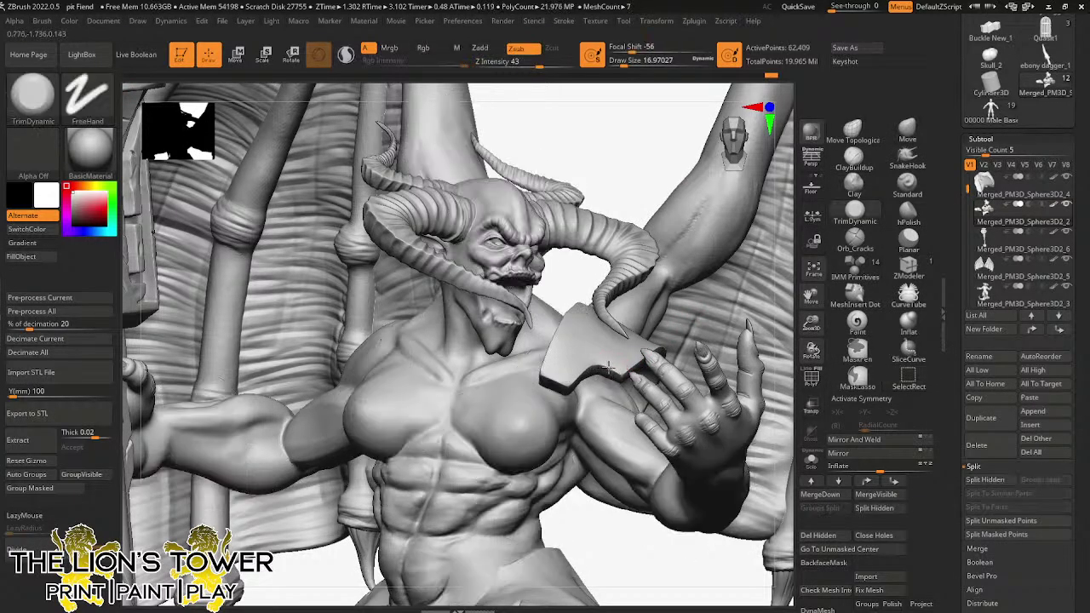
left_click_drag(626, 378, 542, 372)
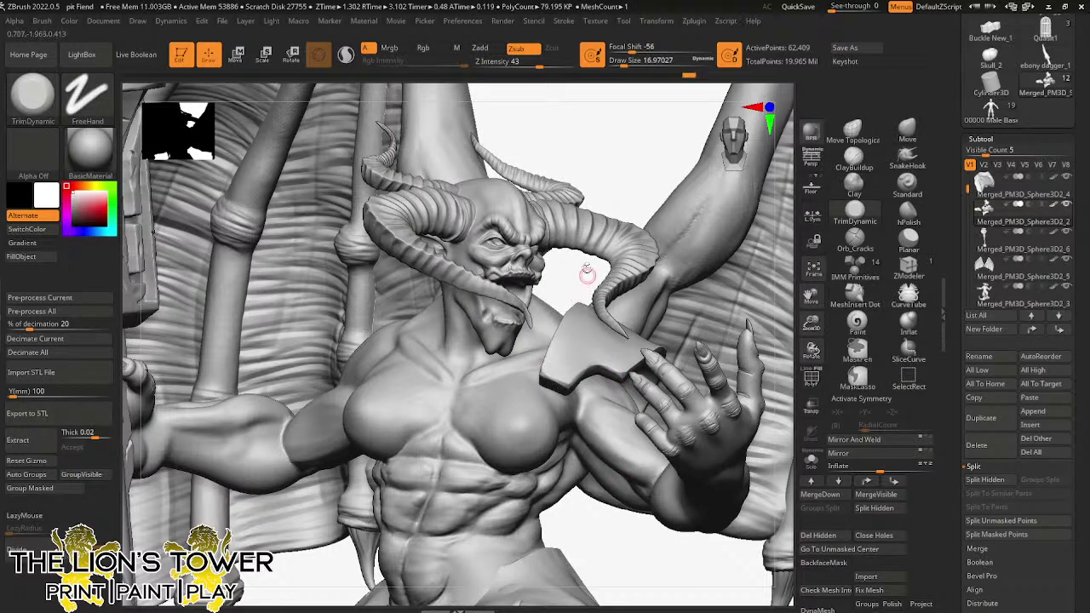
left_click_drag(587, 274, 548, 358)
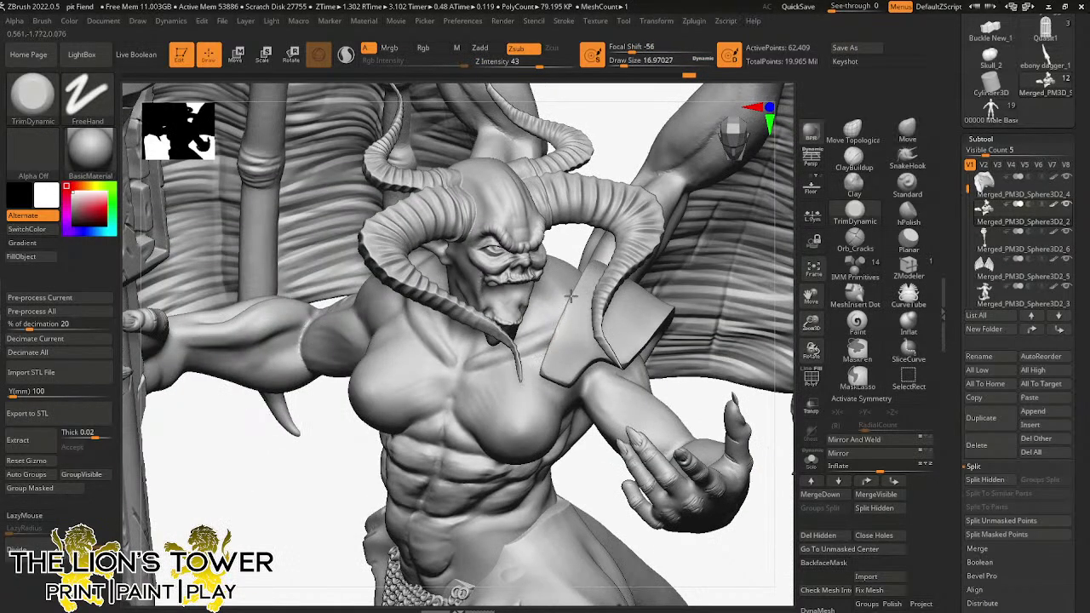
left_click(811, 460)
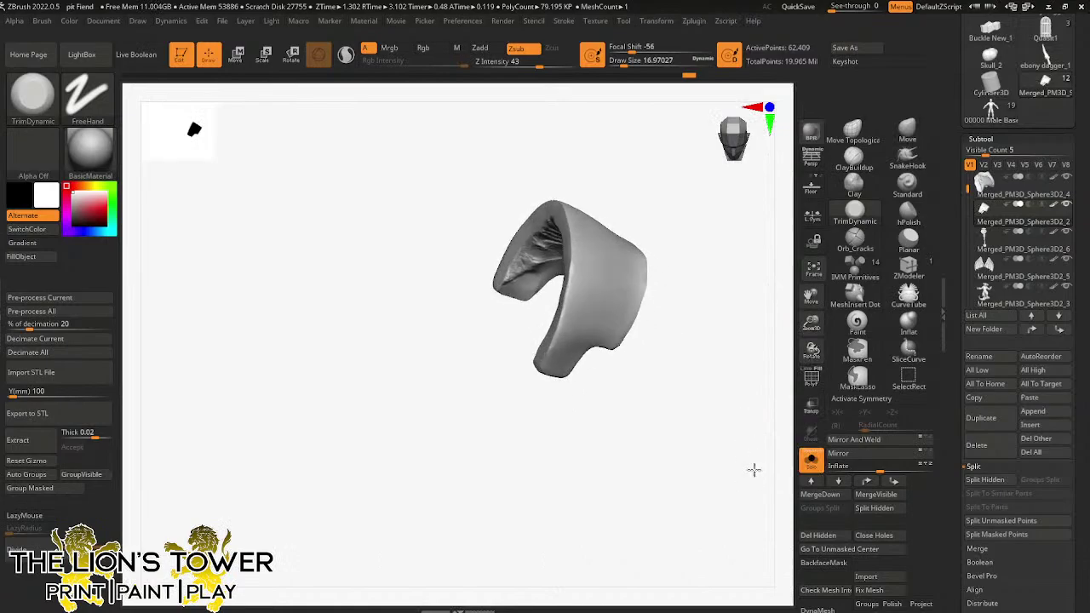
- Trim the front rim and the notched end of the soloed shoulder plate with TrimDynamic
left_click_drag(754, 470, 763, 467)
left_click_drag(814, 299, 821, 348)
left_click_drag(752, 325, 645, 273)
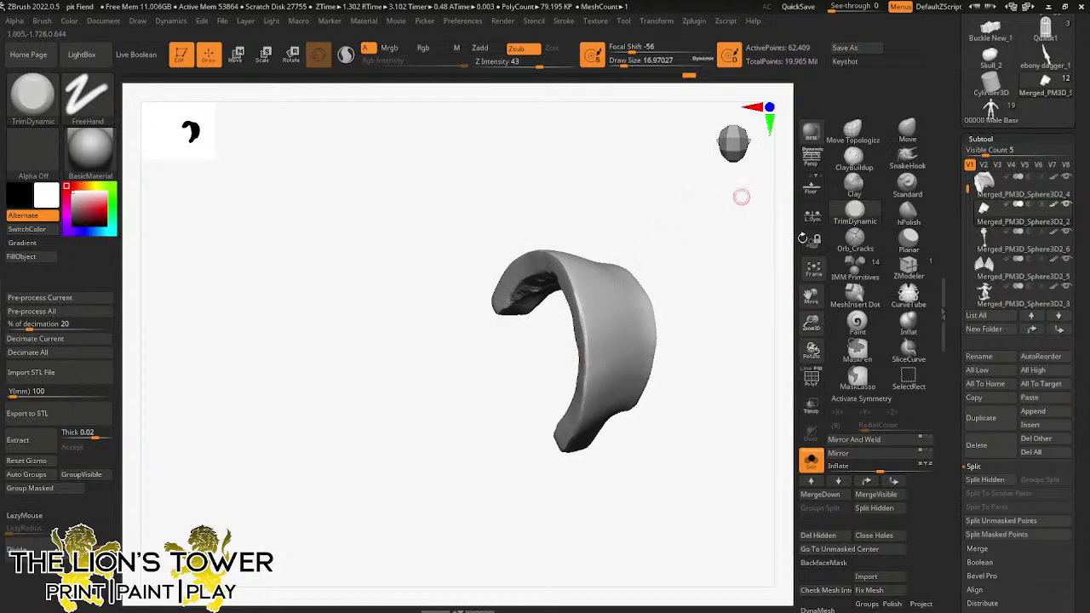
left_click_drag(810, 296, 847, 362)
left_click_drag(691, 226, 690, 289)
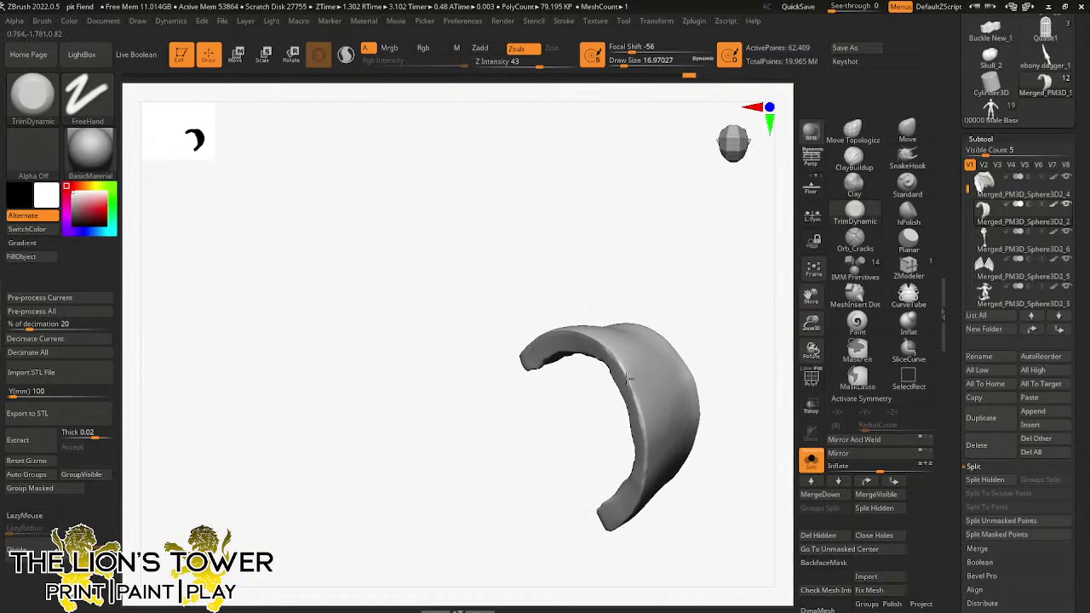
right_click_drag(621, 351, 652, 324)
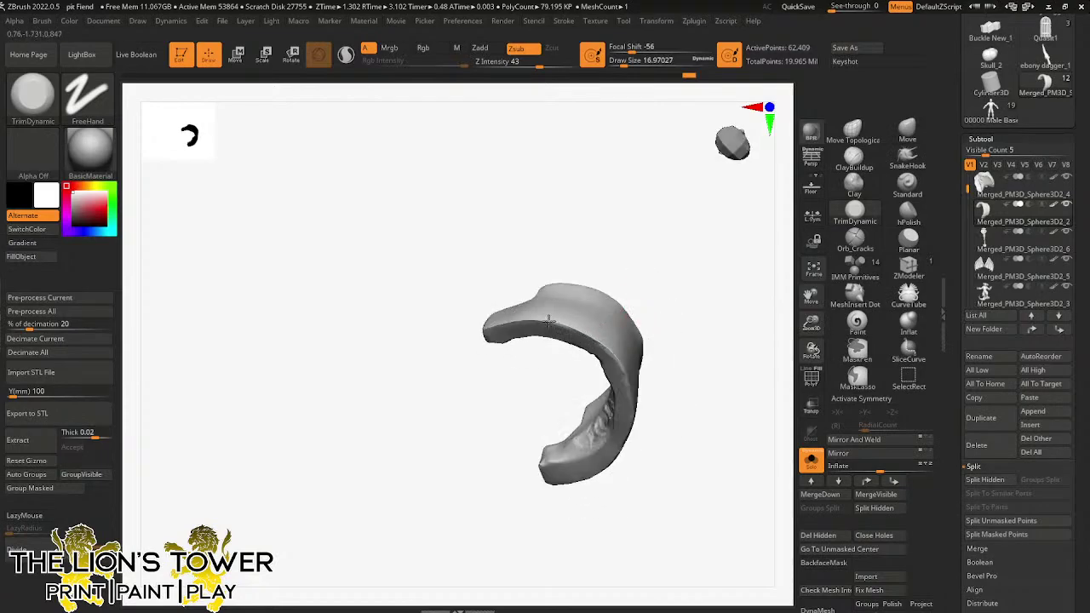
right_click_drag(492, 326, 606, 263)
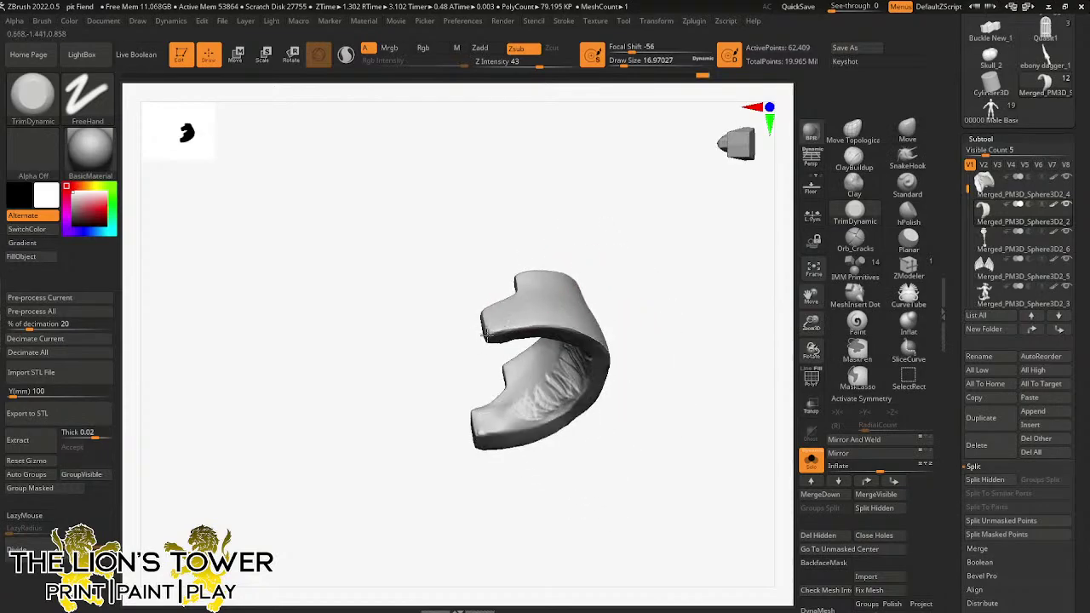
right_click_drag(482, 312, 418, 316)
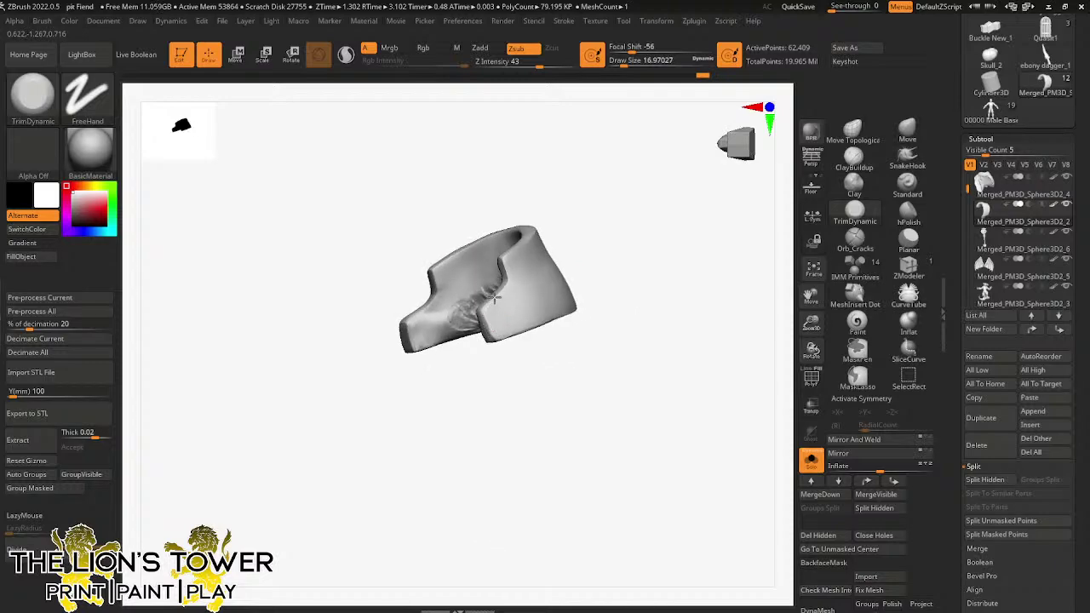
right_click_drag(508, 280, 511, 264)
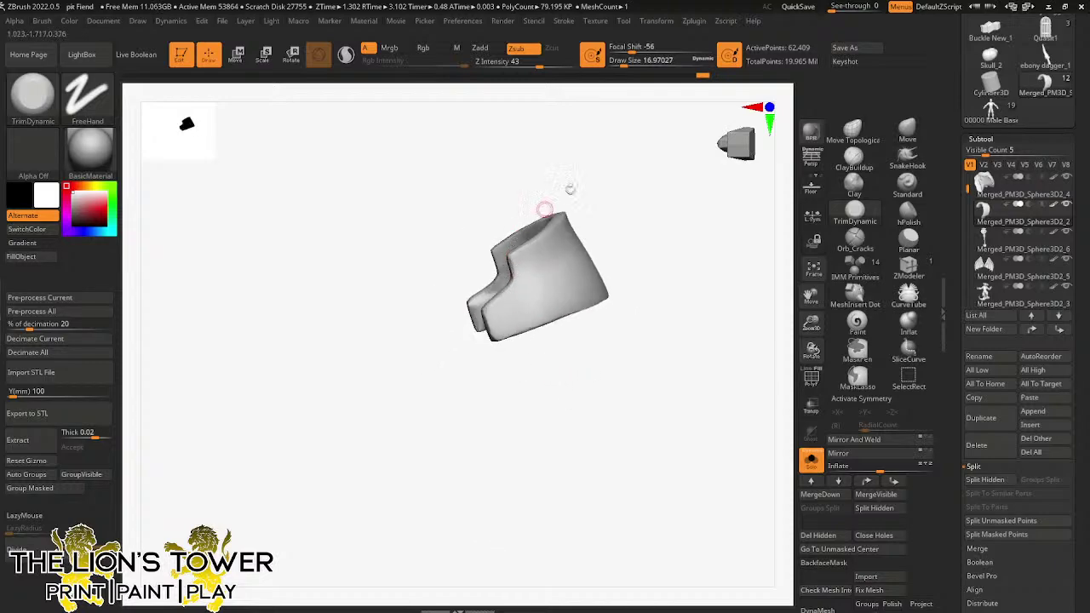
right_click_drag(545, 209, 569, 215)
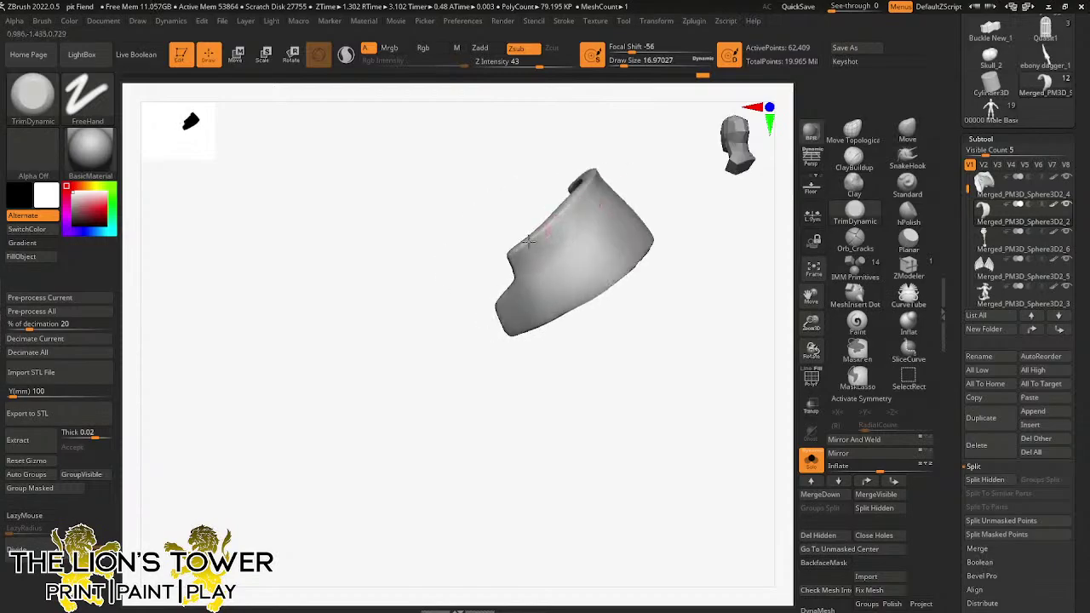
- Trim the shoulder plate's opposite long rim and the corners around its notches with TrimDynamic
left_click_drag(809, 297, 793, 360)
left_click_drag(749, 326, 718, 399)
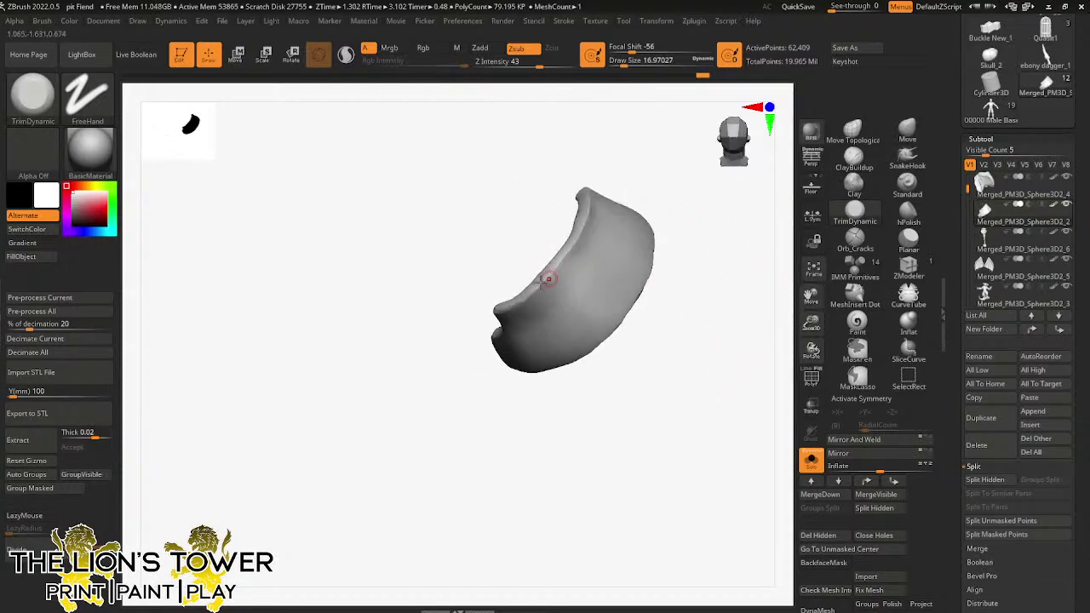
left_click_drag(554, 274, 535, 289)
right_click_drag(585, 231, 560, 255)
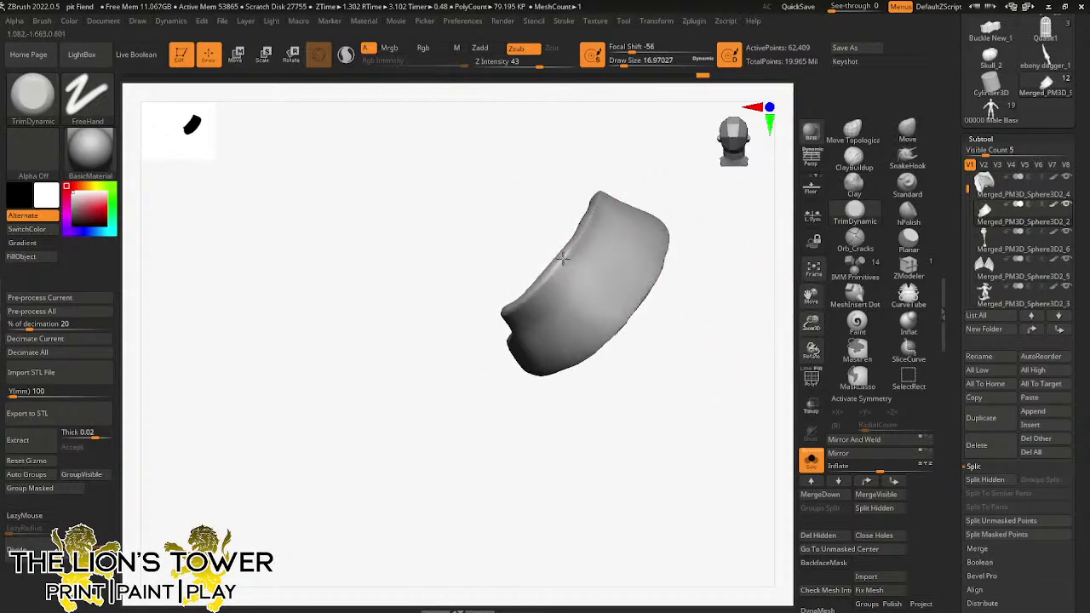
right_click_drag(615, 185, 576, 234)
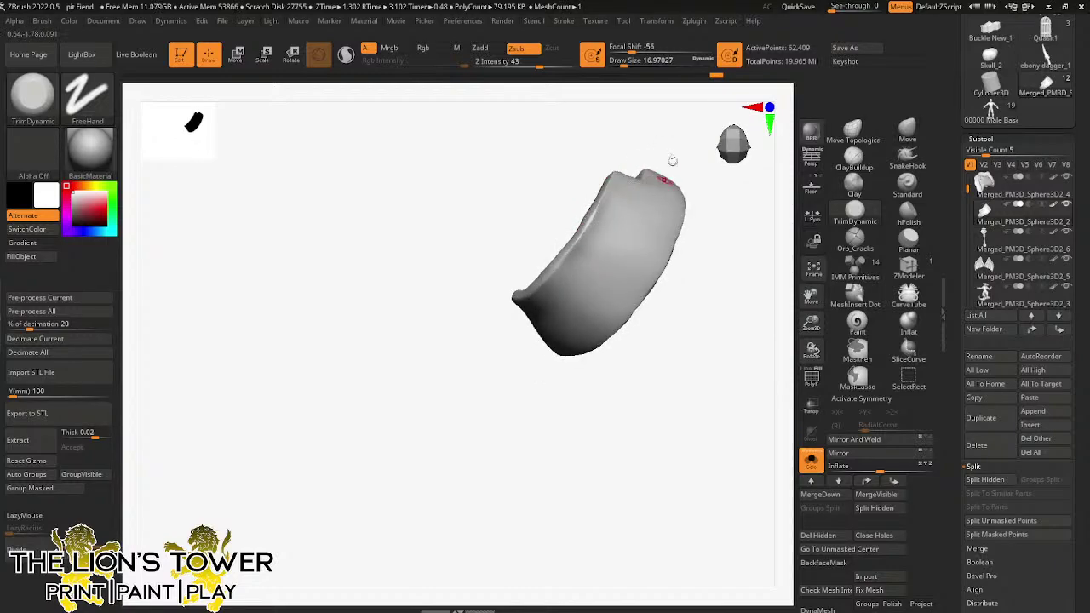
right_click_drag(672, 163, 613, 175)
right_click_drag(630, 122, 623, 150)
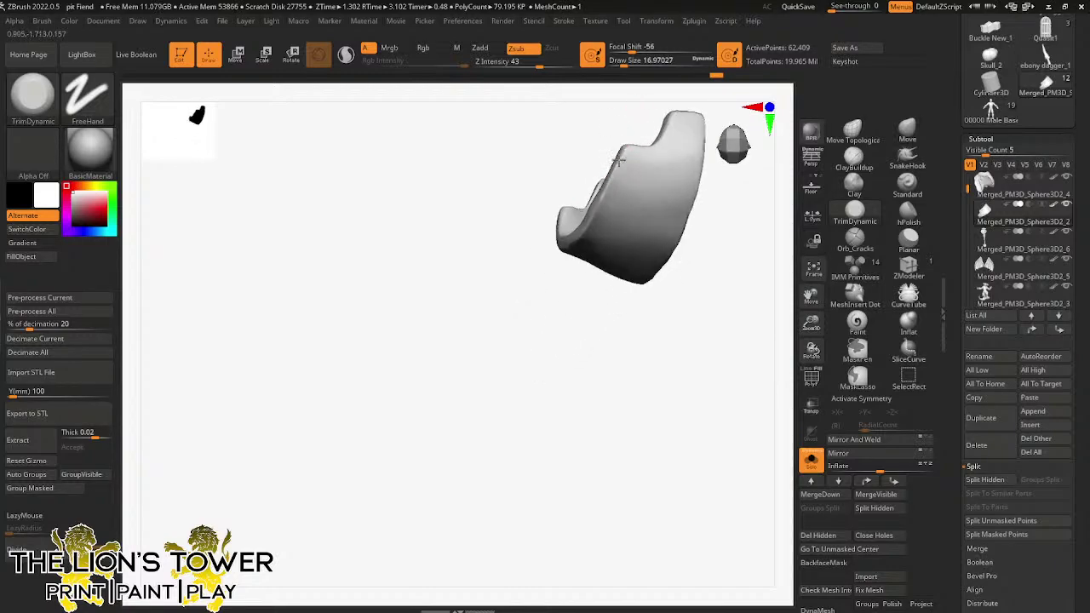
right_click_drag(703, 329, 647, 139)
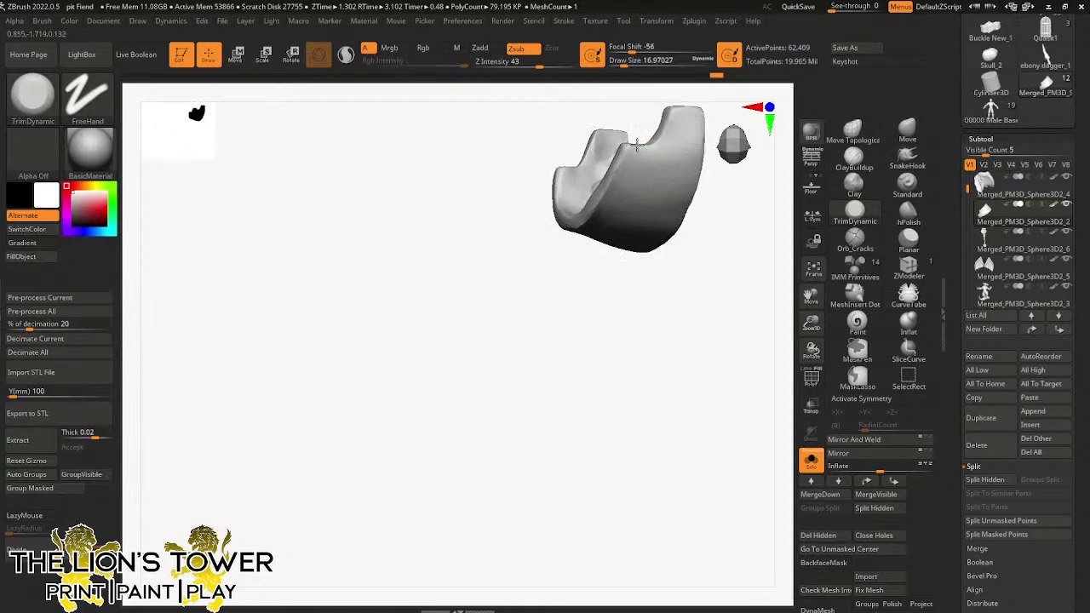
mouse_move(712, 207)
right_mouse_down()
mouse_move(725, 264)
mouse_move(722, 209)
right_mouse_up()
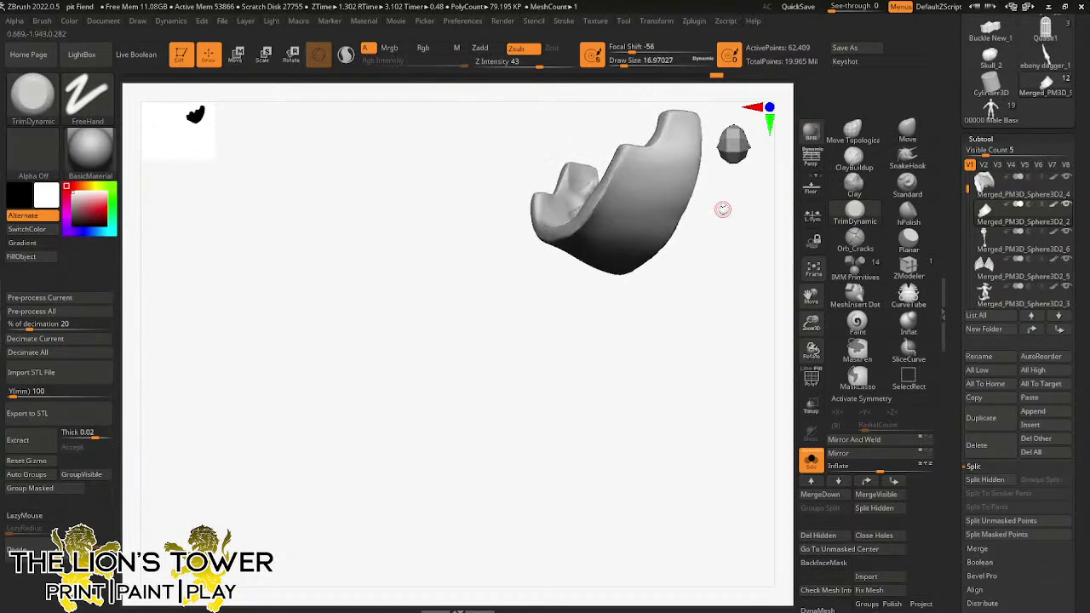
right_click_drag(723, 261, 669, 355)
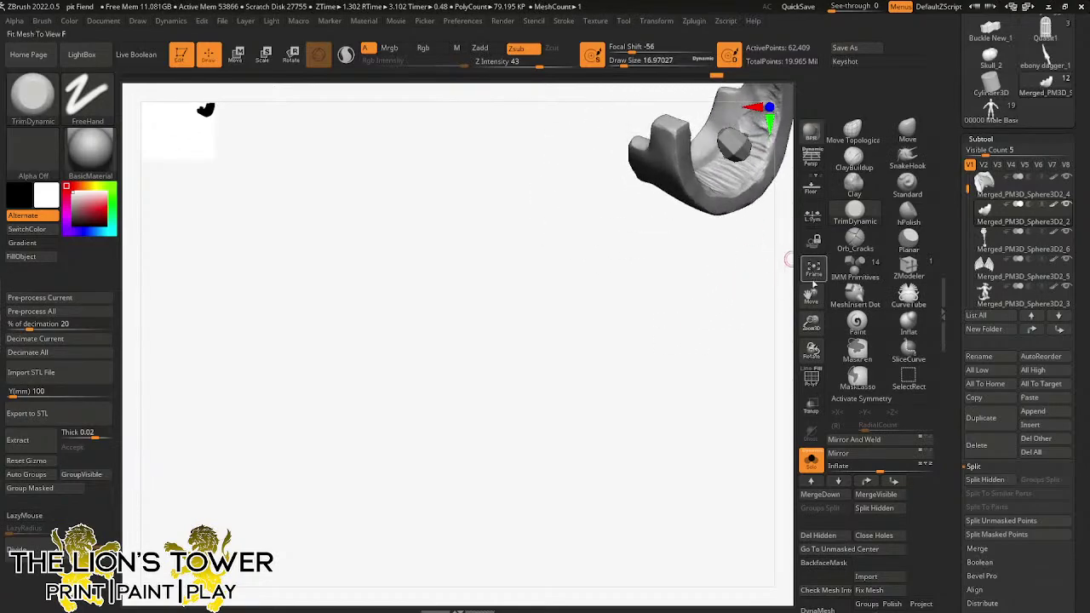
- Begin smoothing the shoulder plate's inner surface using hPolish with Sculptris Pro enabled and a draw size of about 49
left_click_drag(810, 296, 710, 360)
right_click_drag(712, 360, 737, 290)
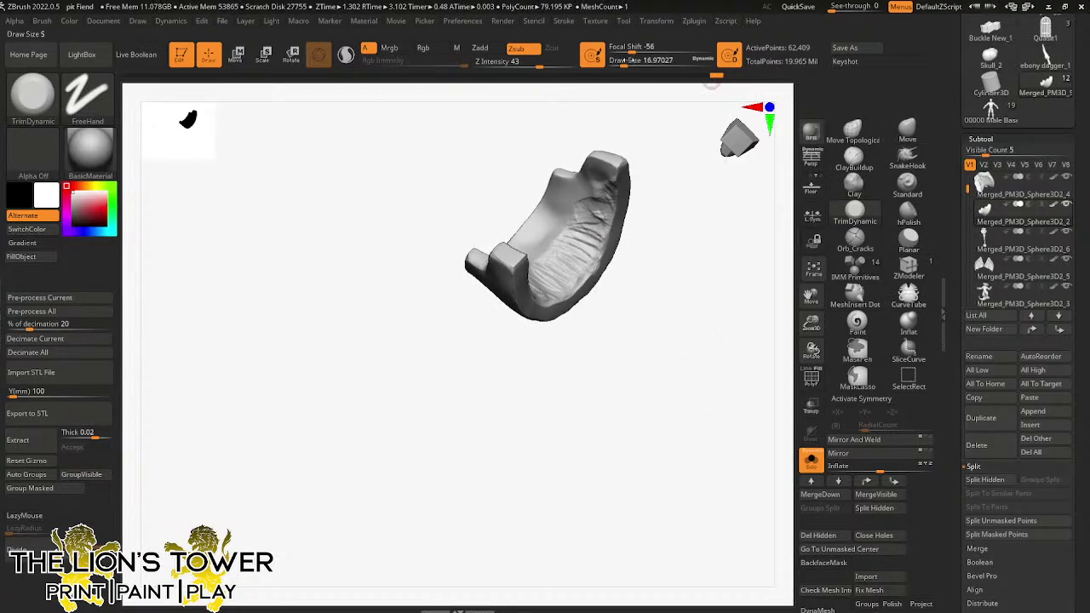
left_click(908, 211)
left_click_drag(641, 60, 645, 60)
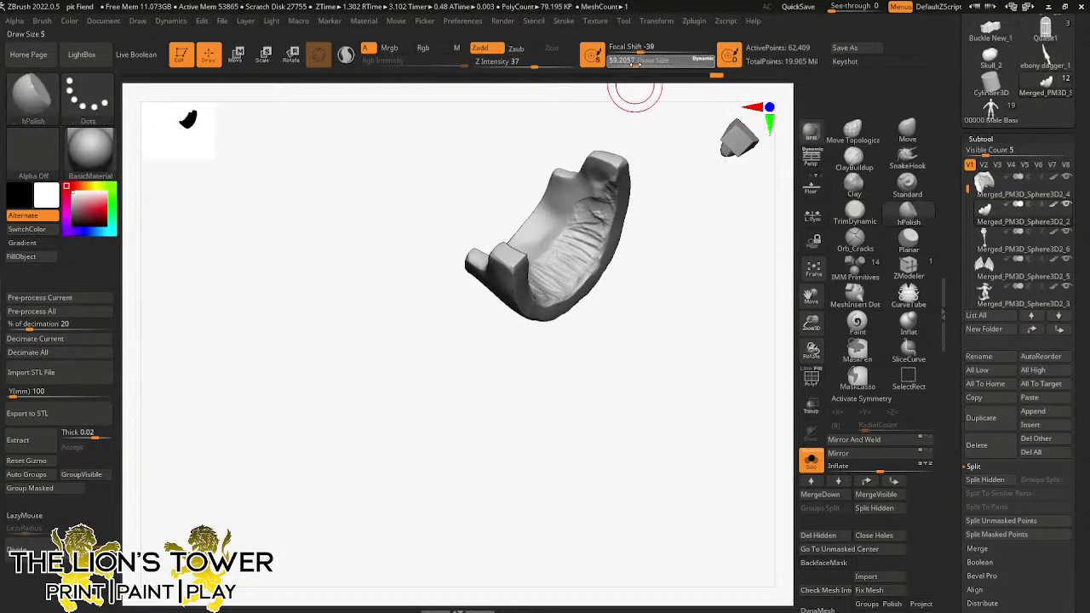
left_click(346, 56)
mouse_move(595, 199)
left_mouse_down()
mouse_move(598, 216)
mouse_move(607, 182)
mouse_move(582, 201)
mouse_move(549, 257)
mouse_move(560, 224)
left_mouse_up()
left_click(632, 62)
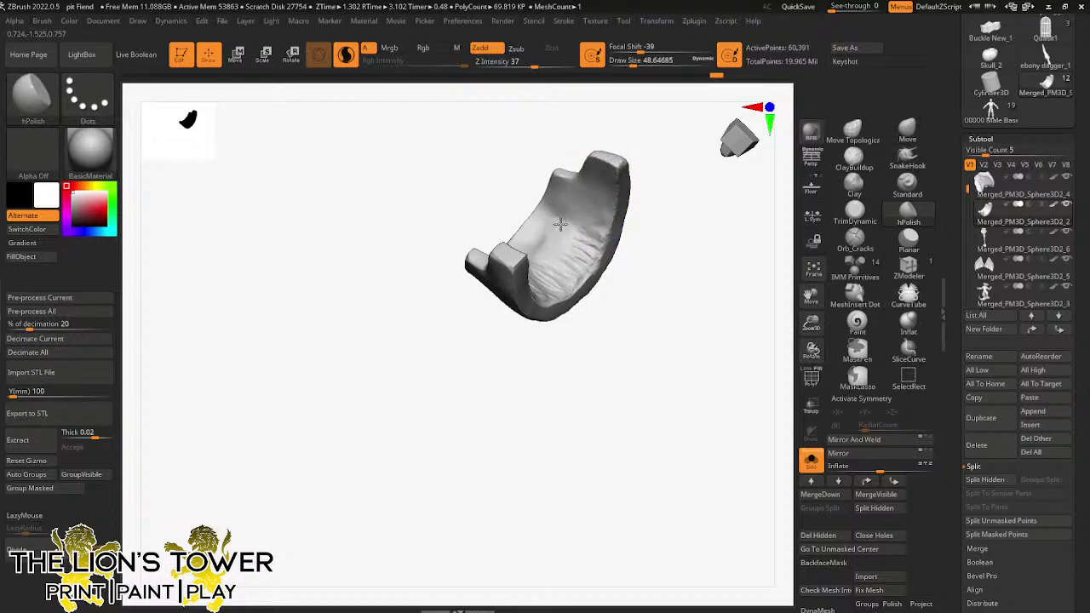
- Polish the wrinkles along the shoulder plate's inner surface toward its lower end and undo the last two strokes
mouse_move(652, 268)
left_mouse_down()
mouse_move(661, 309)
mouse_move(653, 375)
mouse_move(616, 372)
mouse_move(687, 384)
mouse_move(704, 350)
mouse_move(694, 332)
left_mouse_up()
mouse_move(581, 240)
left_mouse_down()
mouse_move(533, 270)
mouse_move(556, 225)
left_mouse_up()
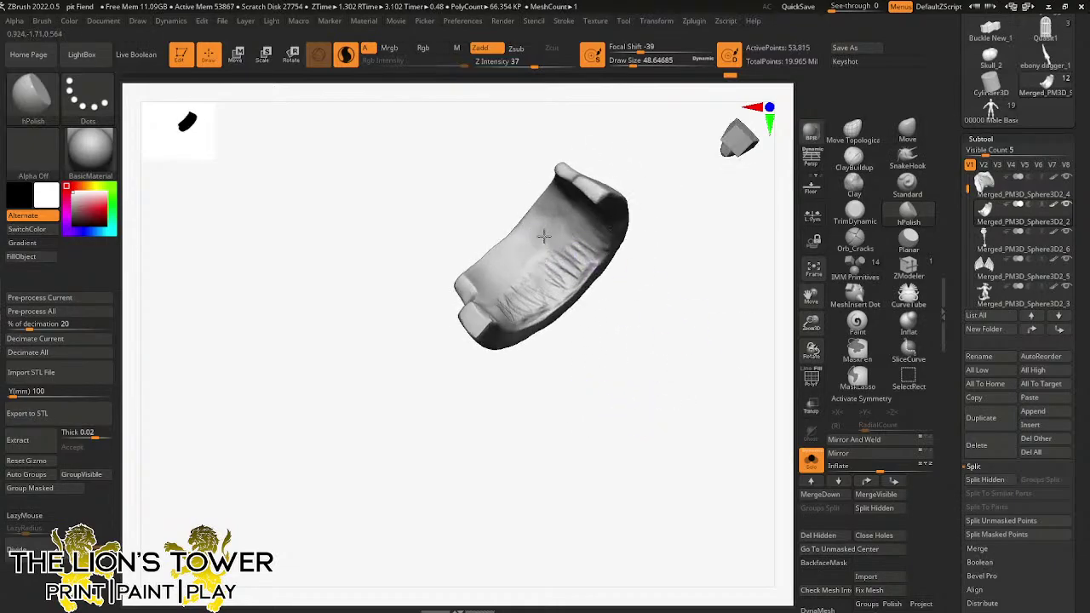
left_click_drag(508, 294, 511, 308)
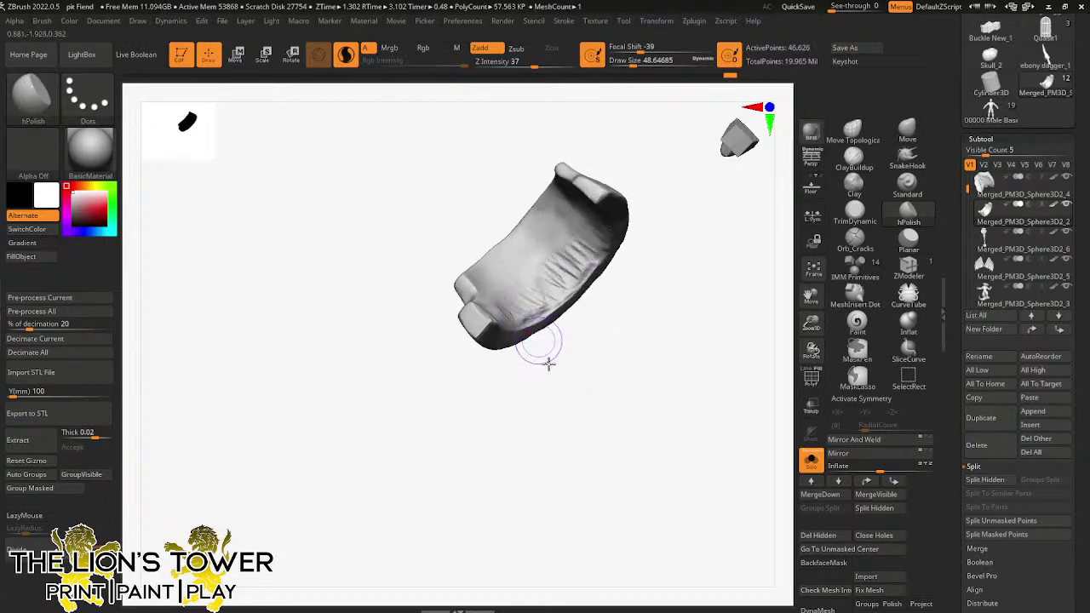
left_click_drag(547, 363, 529, 397)
mouse_move(519, 311)
left_mouse_down()
mouse_move(465, 338)
mouse_move(494, 324)
mouse_move(550, 324)
left_mouse_up()
key("ctrl+z")
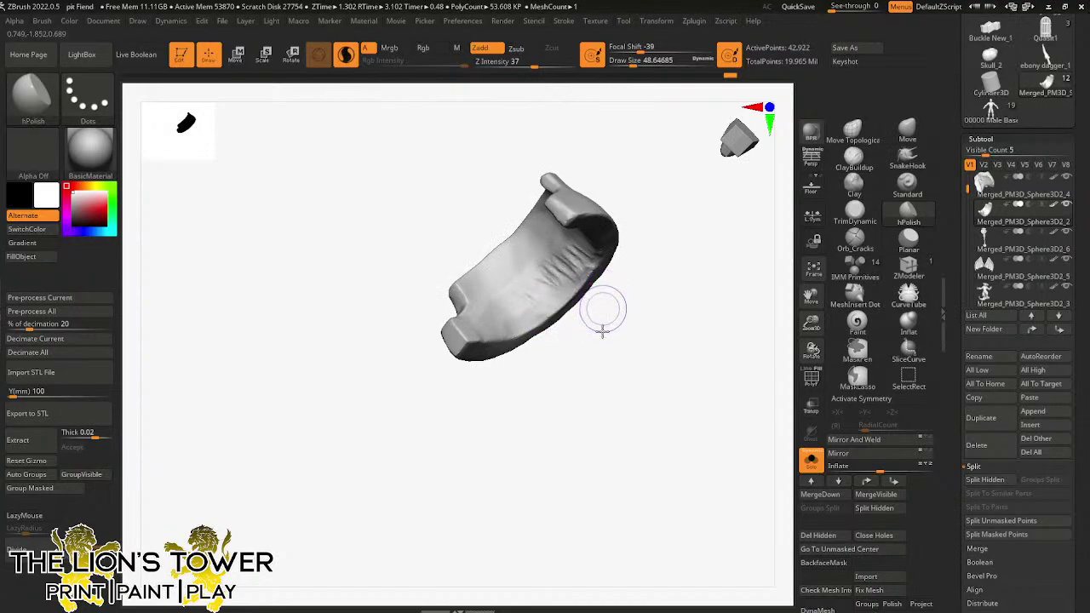
key("ctrl+z")
- Polish away the remaining wrinkles in the middle of the shoulder plate's inner surface with hPolish
mouse_move(570, 283)
left_mouse_down()
mouse_move(588, 252)
mouse_move(567, 249)
mouse_move(542, 281)
mouse_move(561, 234)
mouse_move(539, 254)
left_mouse_up()
mouse_move(605, 317)
left_mouse_down()
mouse_move(608, 348)
mouse_move(554, 285)
left_mouse_up()
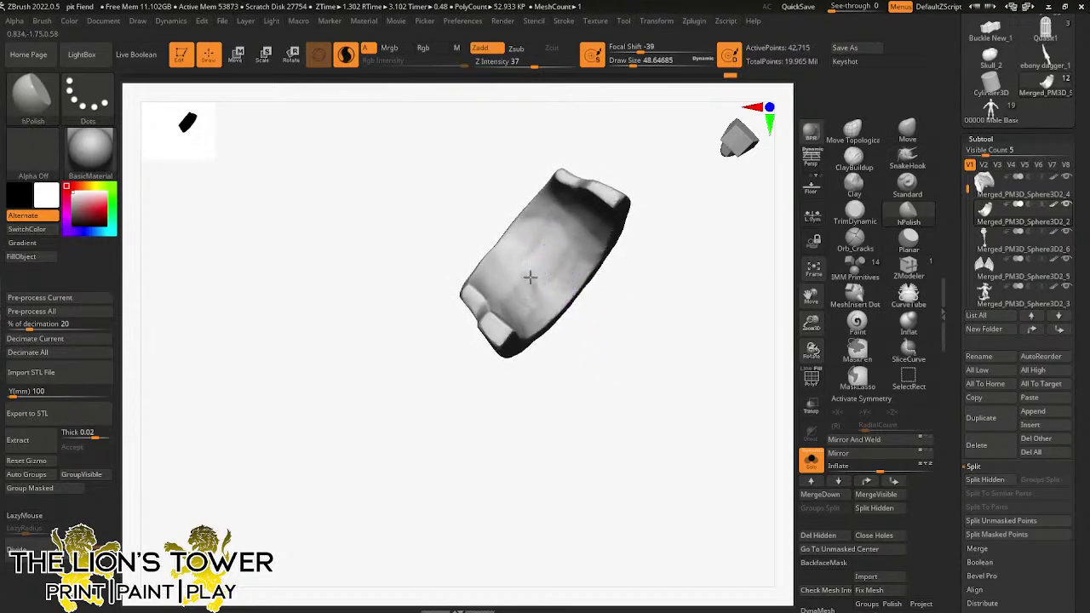
left_click_drag(539, 322, 528, 270)
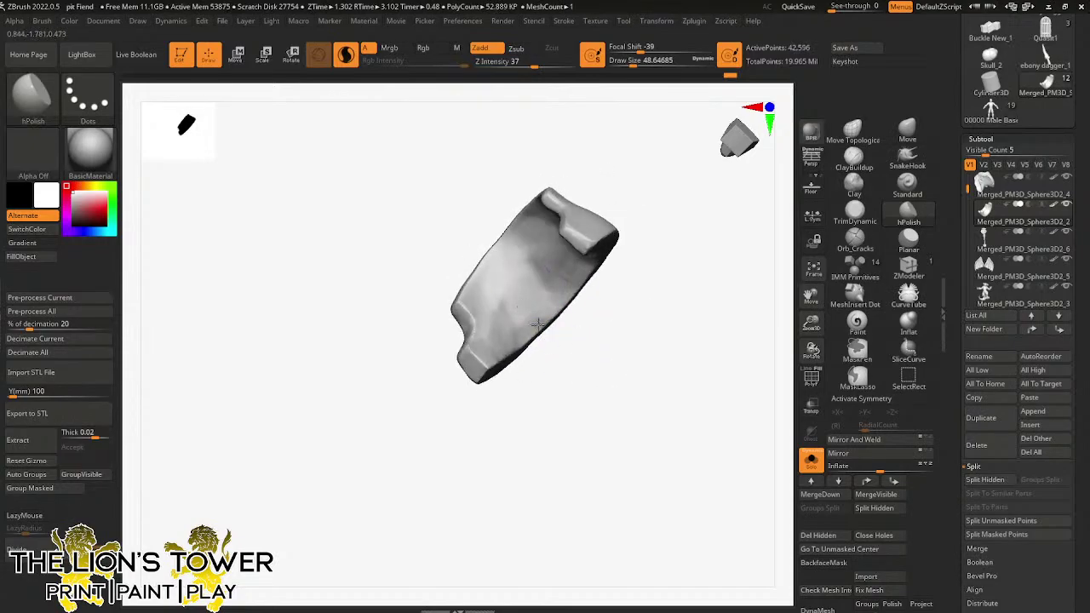
mouse_move(532, 332)
left_mouse_down()
mouse_move(515, 337)
mouse_move(528, 269)
mouse_move(563, 258)
mouse_move(552, 253)
mouse_move(567, 232)
left_mouse_up()
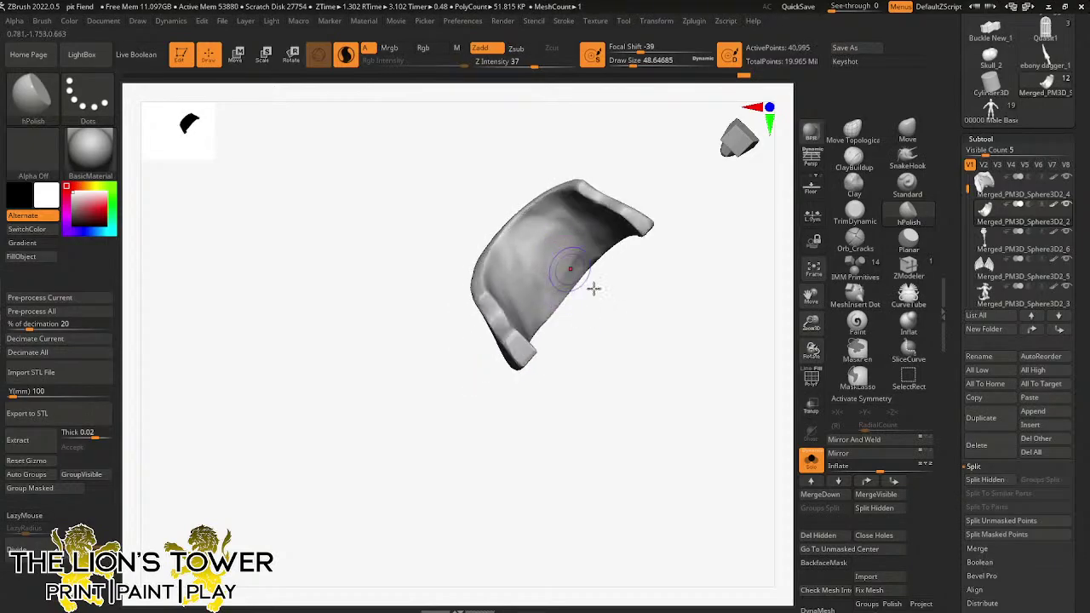
- Polish the remaining bumps on the shoulder plate's inner surface along its notched rim with hPolish
left_click_drag(594, 288, 610, 271)
left_click_drag(582, 231, 557, 270)
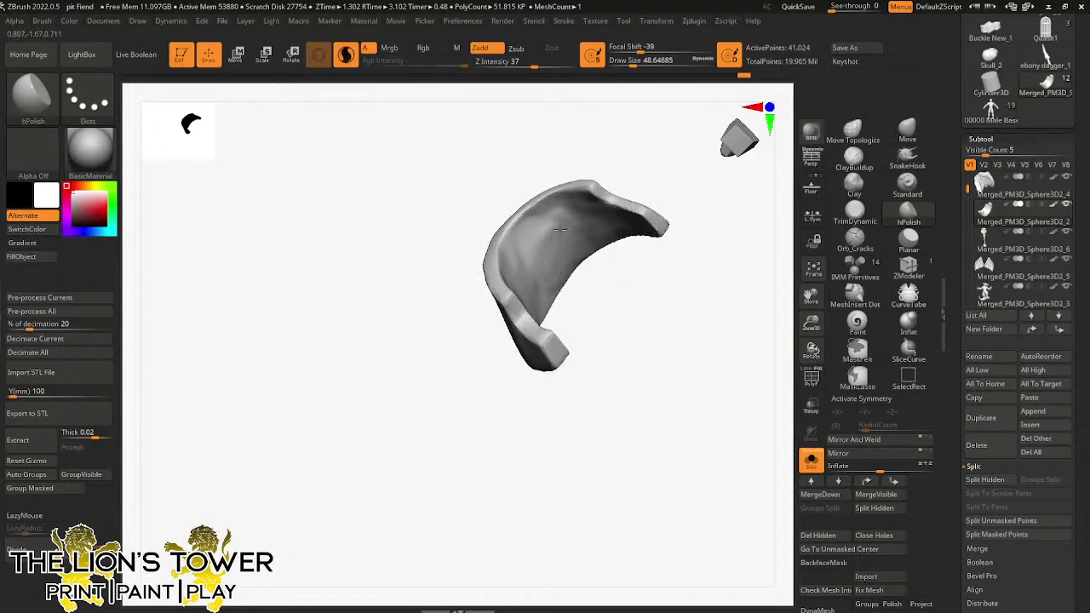
left_click_drag(560, 230, 533, 240)
left_click_drag(554, 172, 497, 257)
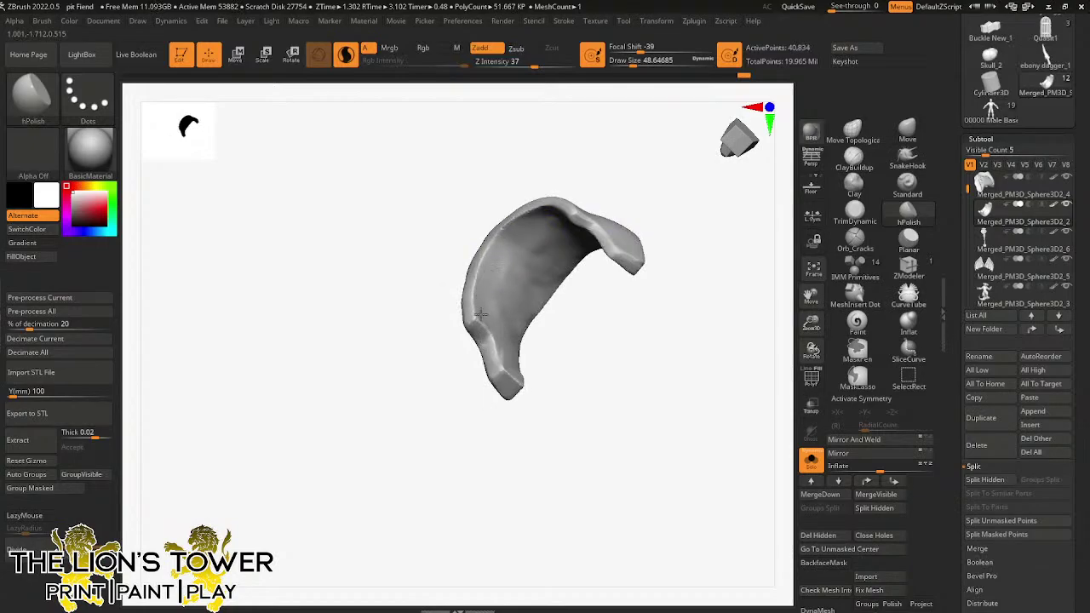
left_click_drag(481, 314, 503, 273)
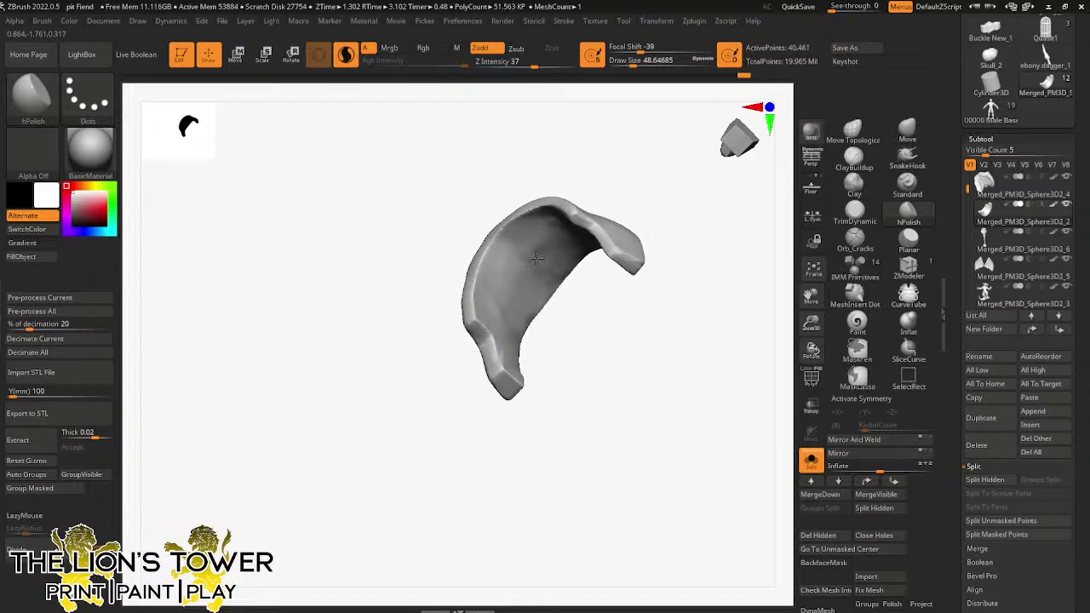
- Smooth the upper half of the shoulder plate's inner surface up to the notch with hPolish
left_click_drag(507, 251, 517, 227)
left_click_drag(572, 285, 581, 262)
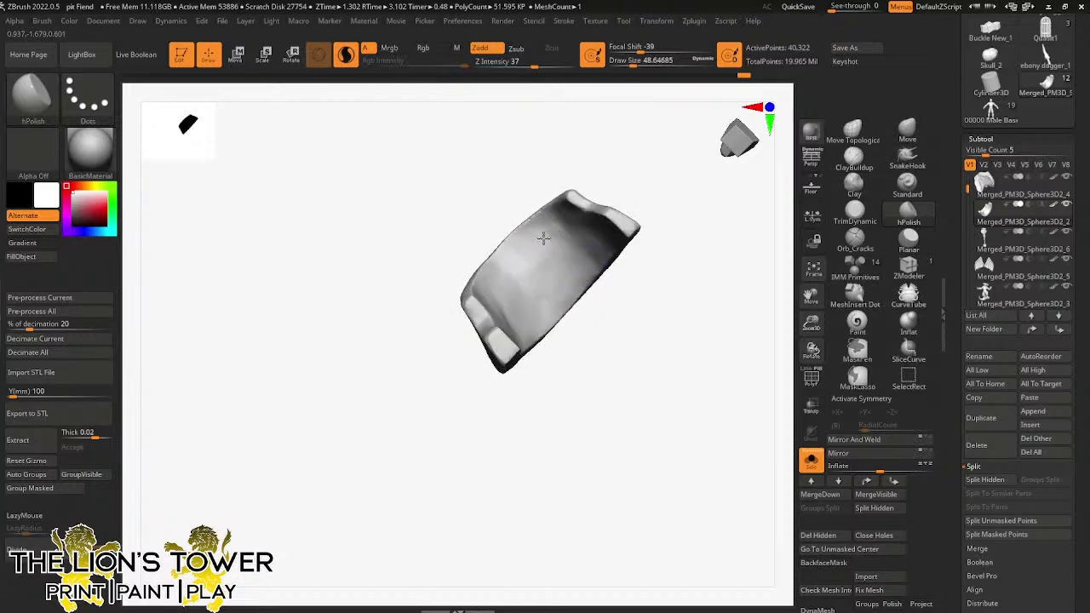
left_click_drag(603, 317, 599, 272)
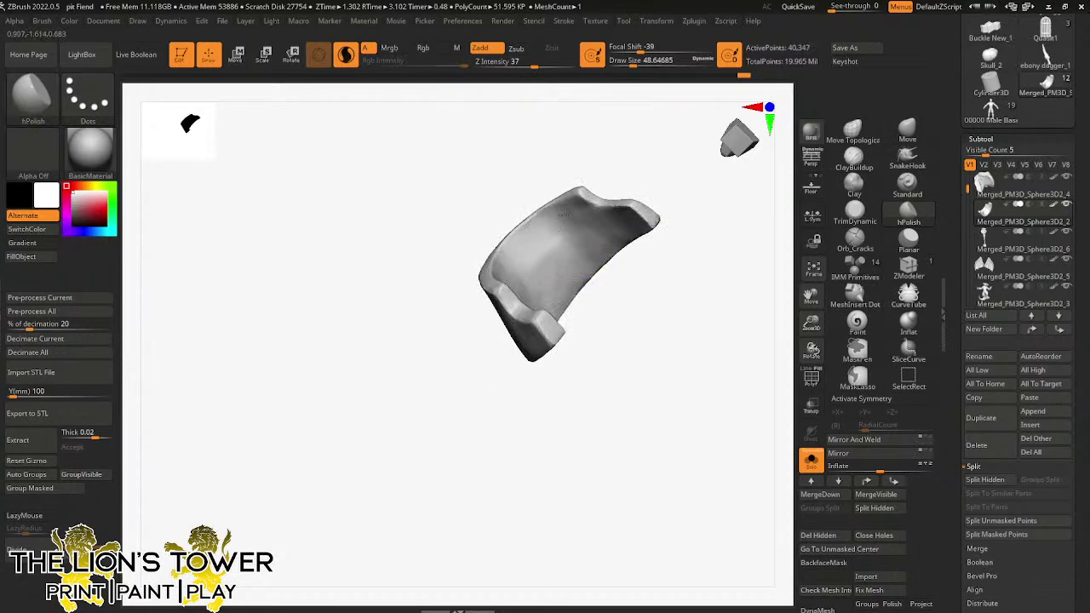
left_click_drag(613, 163, 550, 224)
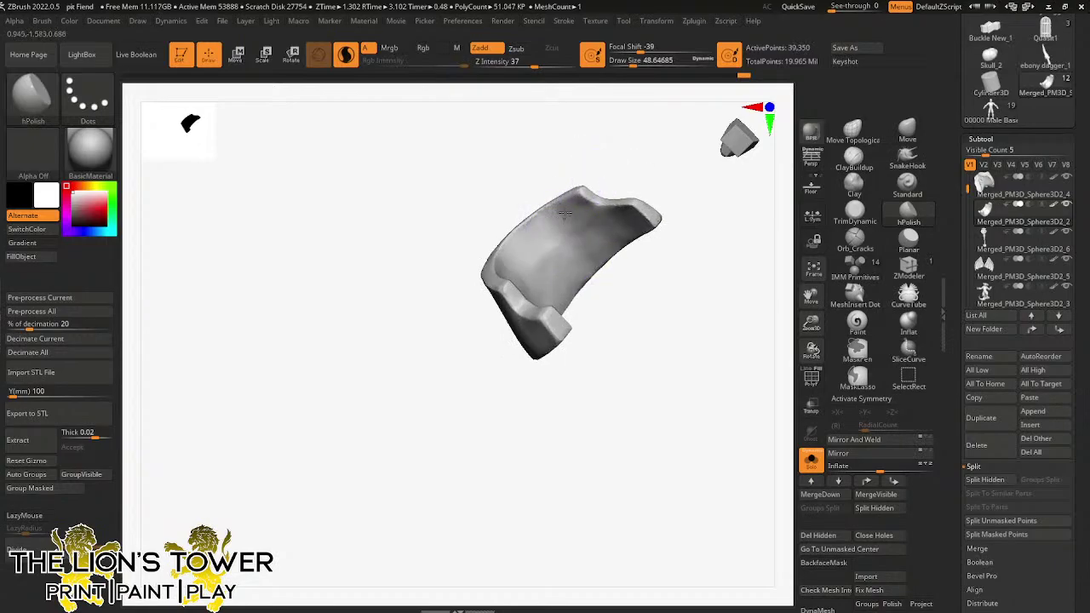
right_click_drag(594, 228, 619, 203)
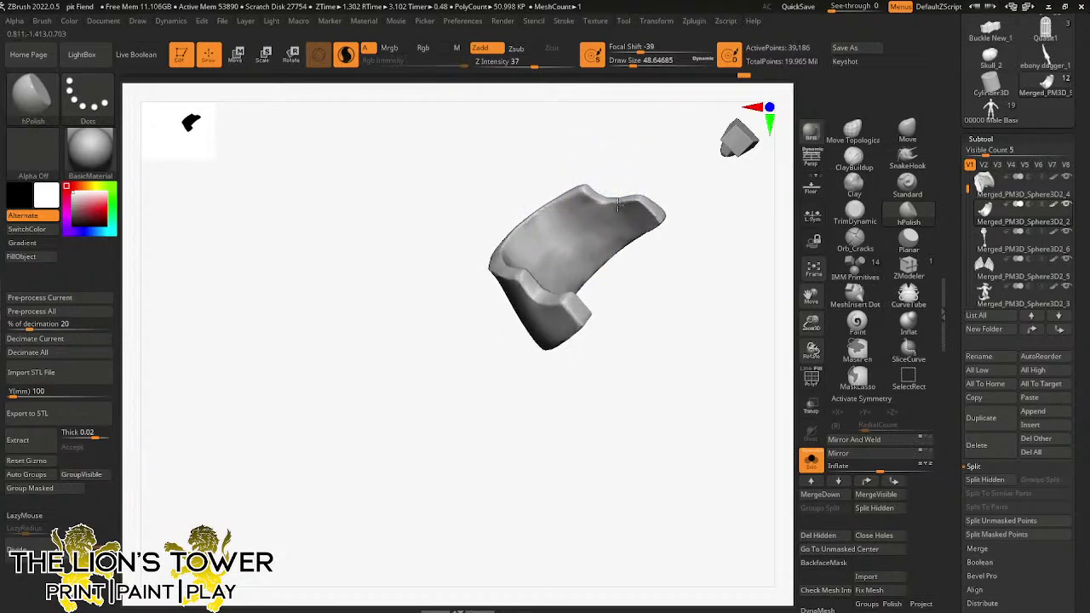
left_click_drag(624, 231, 640, 267)
right_click_drag(639, 267, 612, 246)
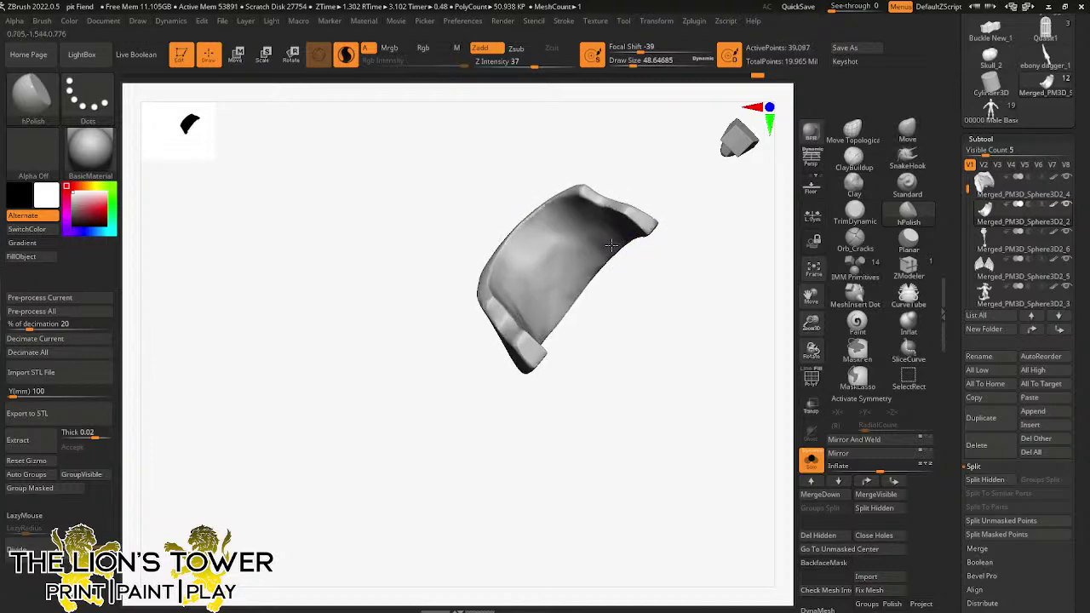
- Polish the strip of the inner surface beside the plain long rim down to the lower tip
mouse_move(590, 267)
left_mouse_down()
mouse_move(587, 250)
mouse_move(558, 285)
left_mouse_up()
mouse_move(558, 286)
right_mouse_down()
mouse_move(628, 336)
mouse_move(607, 318)
mouse_move(654, 338)
mouse_move(612, 315)
right_mouse_up()
left_click_drag(574, 264, 563, 322)
right_click_drag(570, 349, 559, 377)
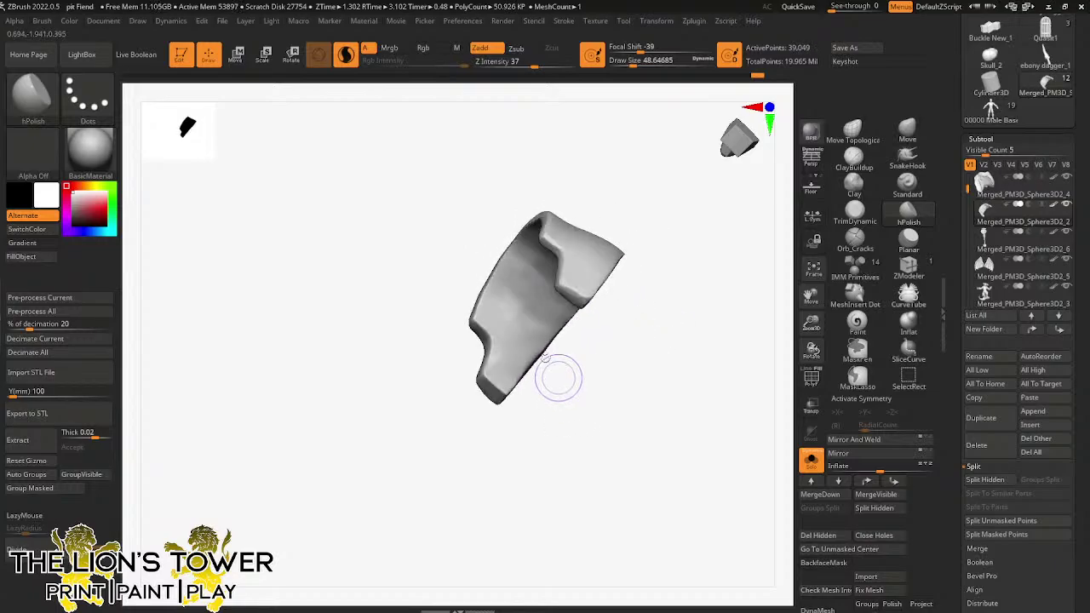
left_click_drag(536, 356, 538, 342)
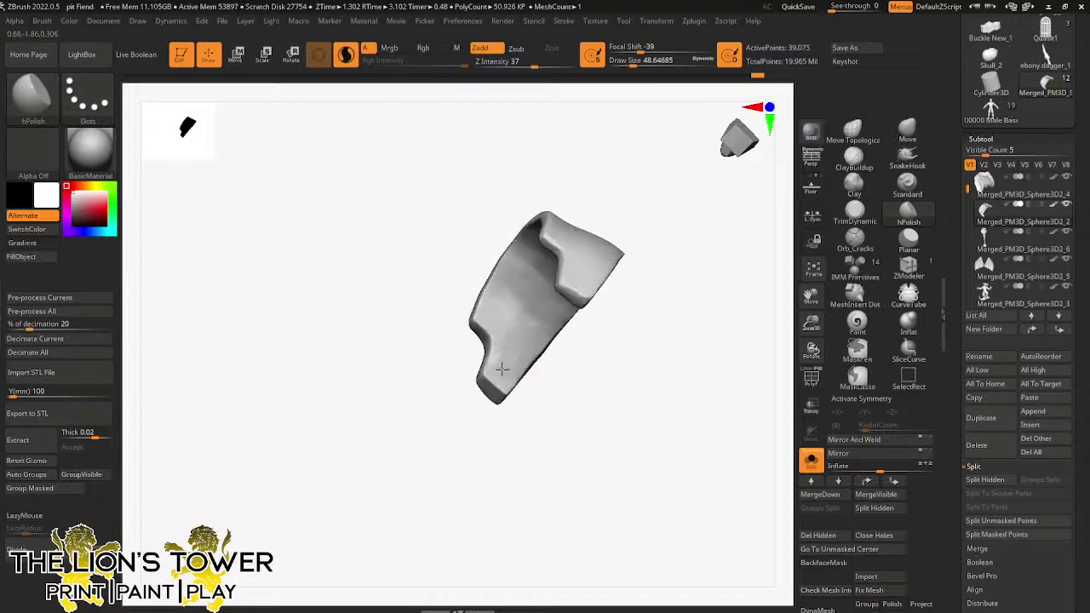
- Even out the lower half of the shoulder plate's inner surface with hPolish
right_click_drag(502, 328, 527, 340)
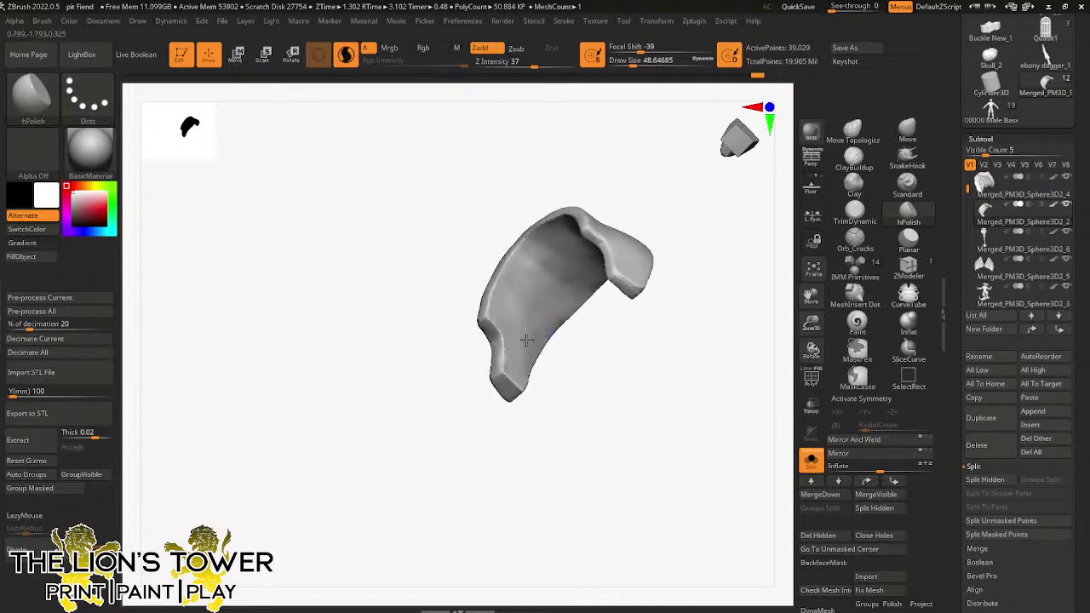
left_click_drag(526, 314, 521, 324)
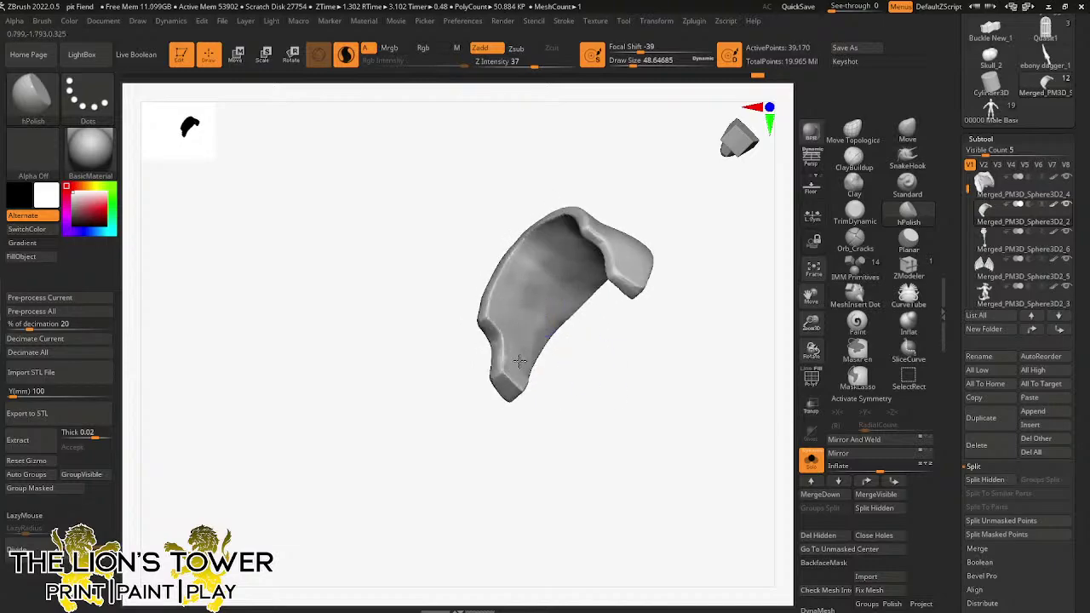
mouse_move(539, 332)
right_mouse_down()
mouse_move(562, 333)
mouse_move(543, 314)
right_mouse_up()
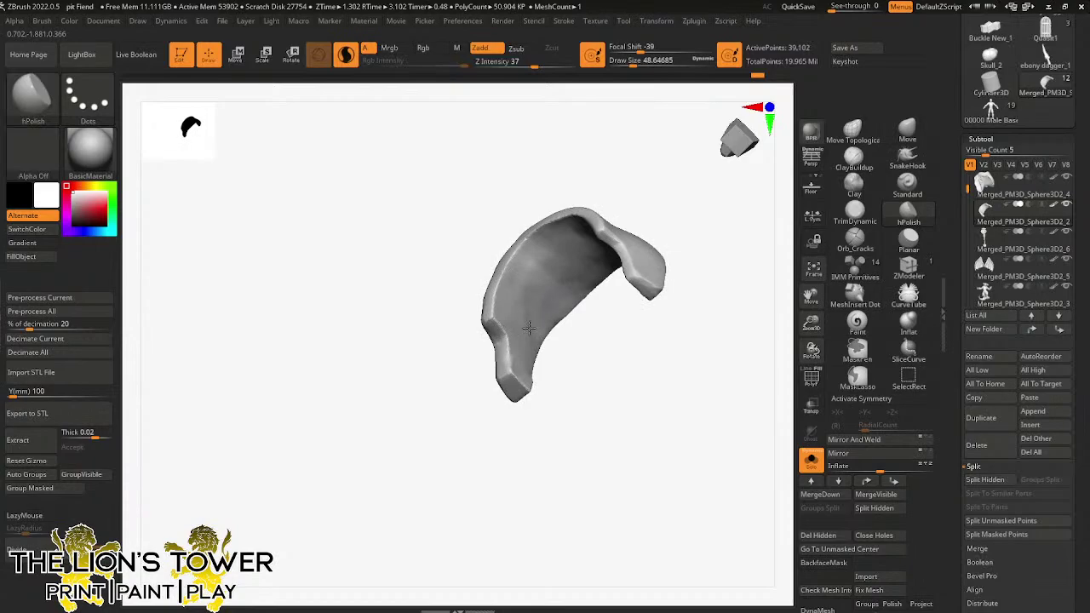
left_click_drag(528, 327, 526, 293)
right_click_drag(558, 322, 553, 246)
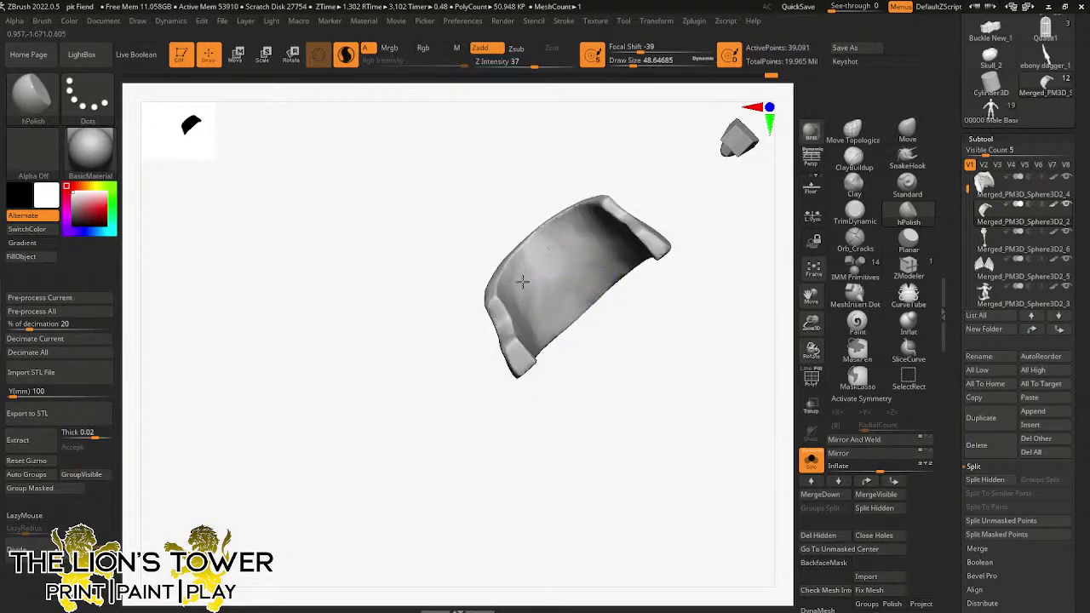
right_click_drag(553, 314, 563, 292)
- Polish the inside of the shoulder plate along the plain long rim and around both end tips
left_click_drag(601, 274, 628, 198)
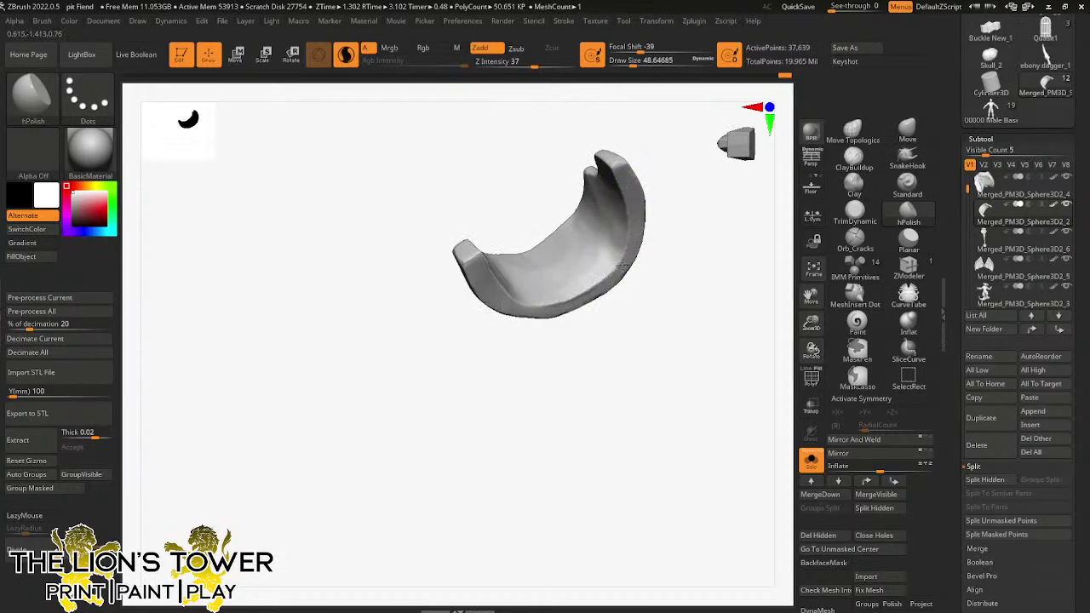
right_click_drag(564, 308, 531, 277)
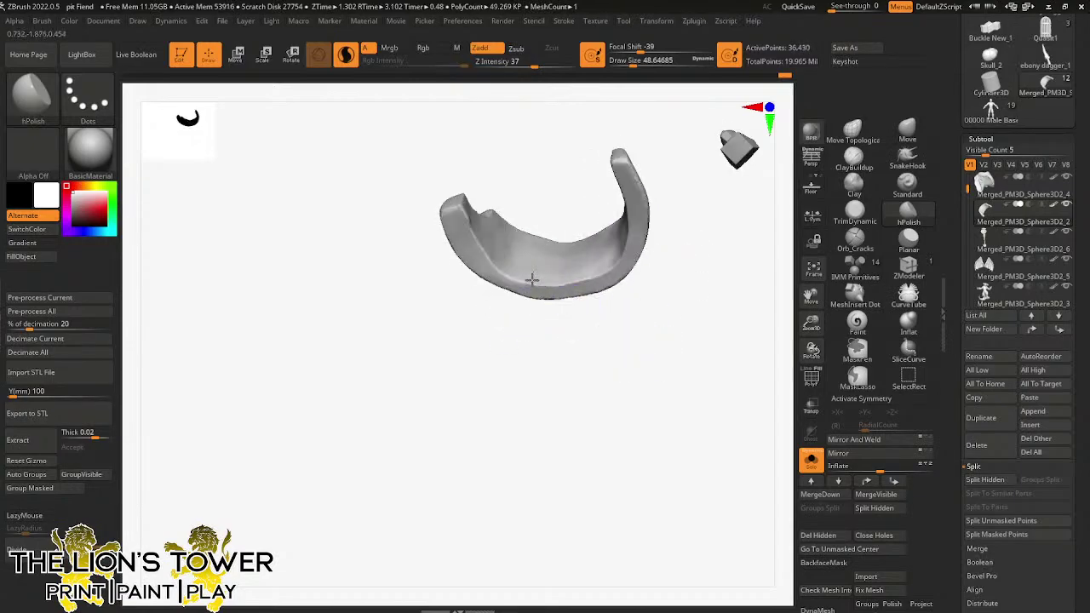
left_click_drag(577, 275, 624, 250)
right_click_drag(624, 250, 640, 235)
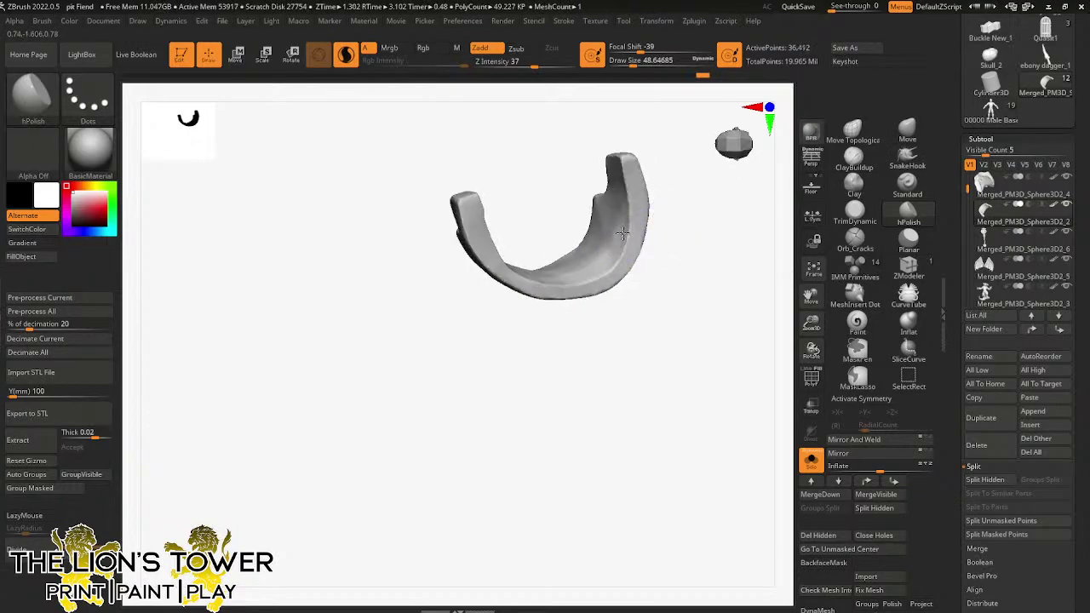
left_click_drag(615, 119, 493, 231)
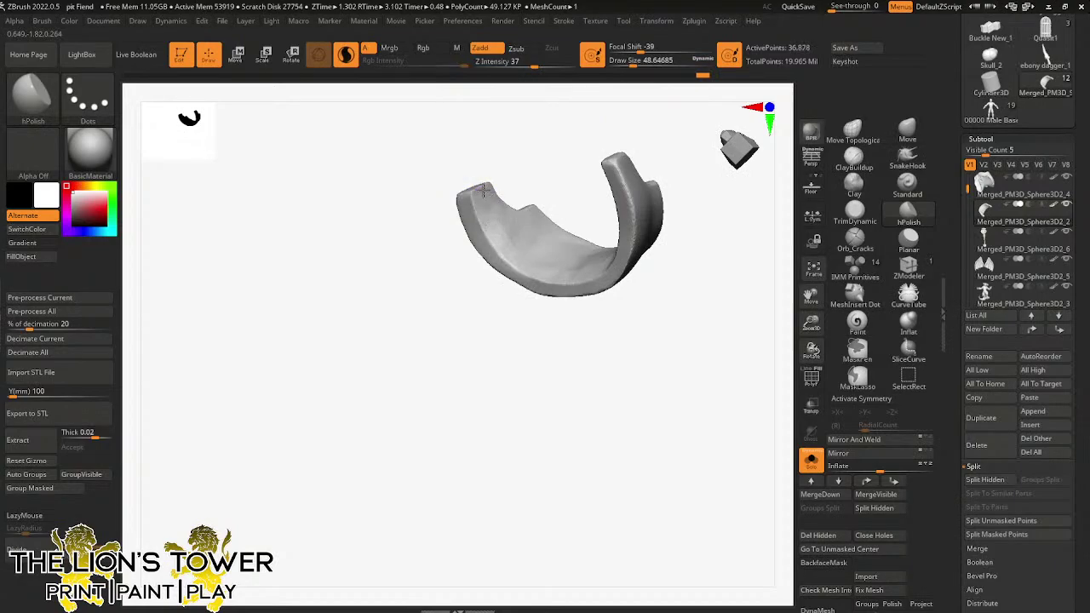
left_click_drag(490, 222, 476, 204)
- Frame the shoulder plate, reduce the draw size to about 16 and start polishing the rim edges with hPolish
mouse_move(516, 181)
left_mouse_down()
mouse_move(571, 110)
mouse_move(591, 116)
mouse_move(535, 158)
mouse_move(686, 194)
left_mouse_up()
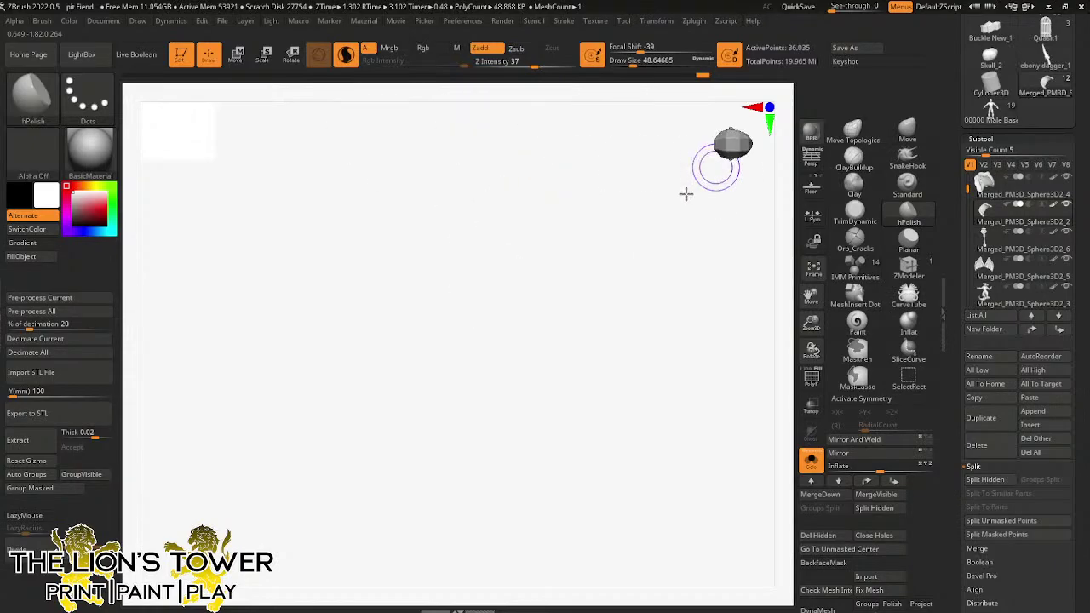
left_click(813, 269)
mouse_move(770, 281)
left_mouse_down()
mouse_move(745, 302)
mouse_move(714, 268)
mouse_move(792, 270)
mouse_move(759, 316)
mouse_move(666, 346)
mouse_move(678, 325)
mouse_move(664, 268)
mouse_move(649, 273)
left_mouse_up()
left_click(623, 63)
mouse_move(596, 269)
left_mouse_down("ctrl")
mouse_move(545, 300)
mouse_move(478, 255)
mouse_move(440, 261)
mouse_move(468, 223)
left_mouse_up("ctrl")
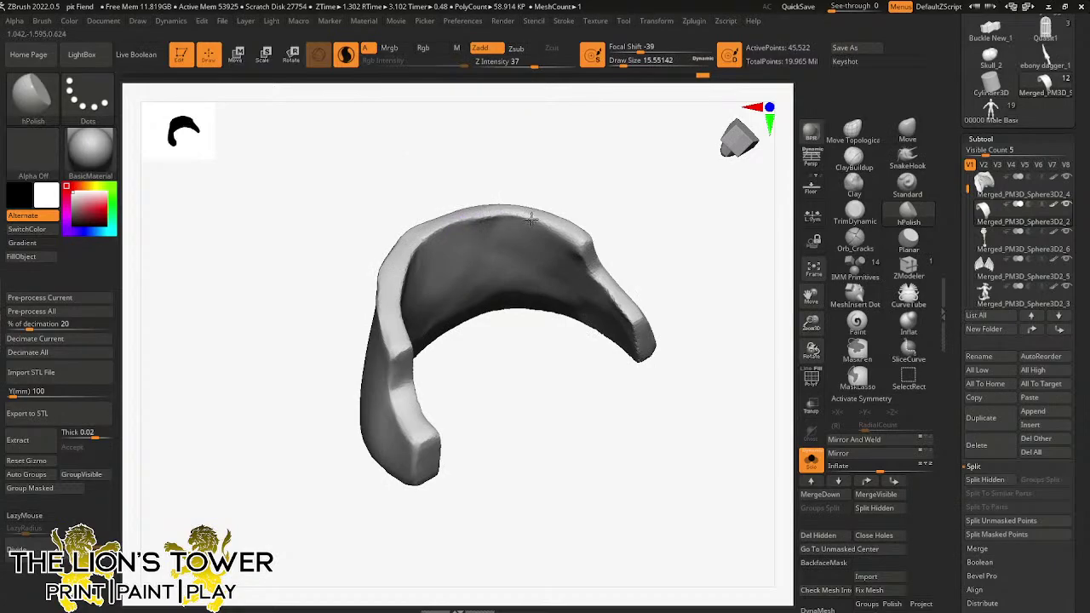
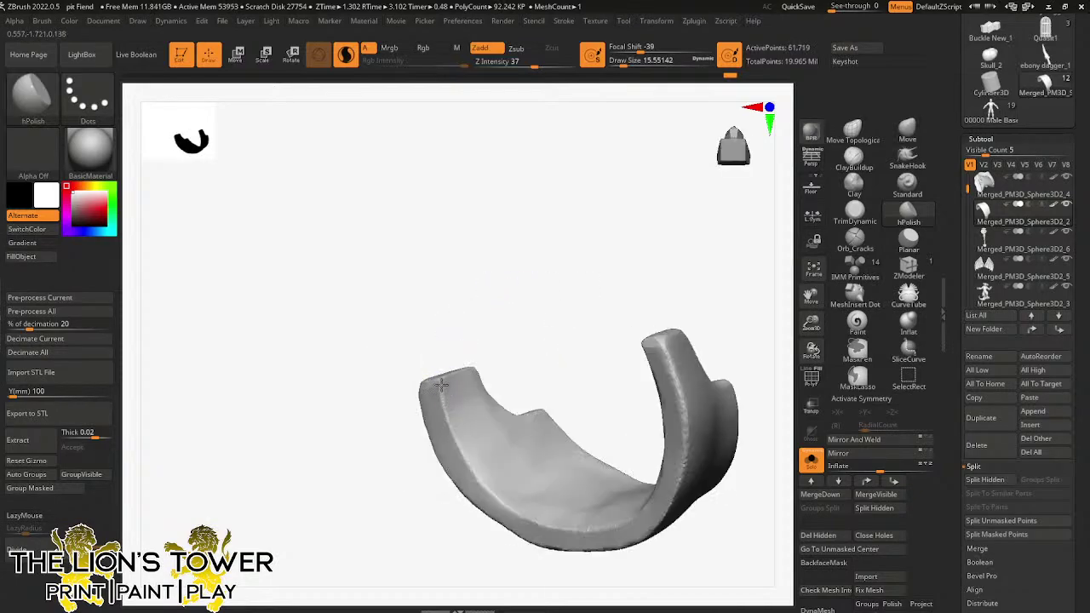
- Polish the inner and outer edges of the plain long rim from one tip across its middle
left_click_drag(451, 433, 502, 501)
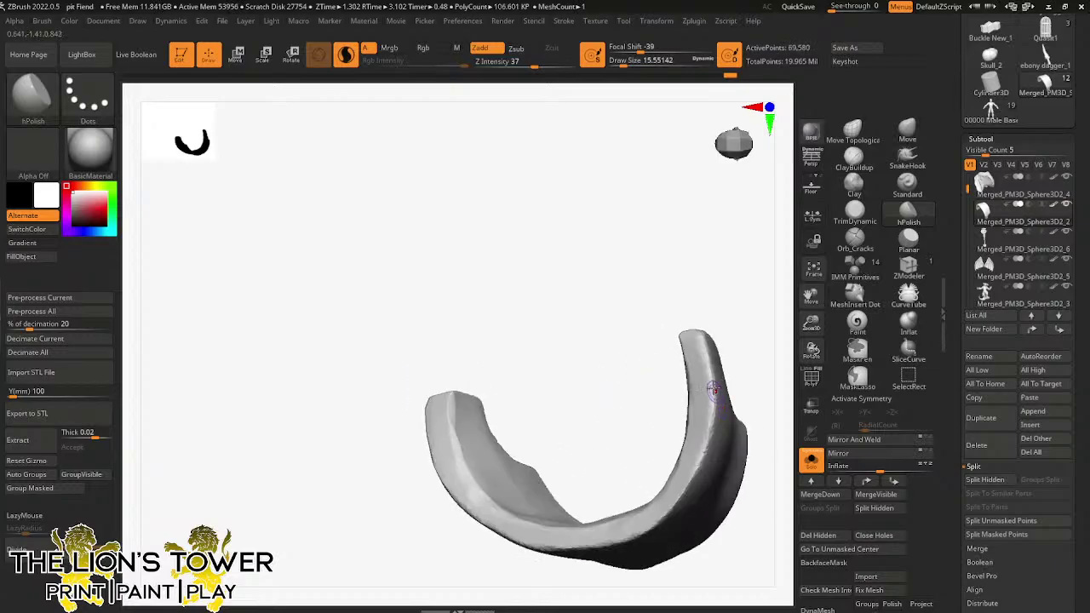
mouse_move(713, 389)
left_mouse_down()
mouse_move(711, 364)
mouse_move(711, 428)
left_mouse_up()
right_click_drag(694, 474, 681, 416, "ctrl")
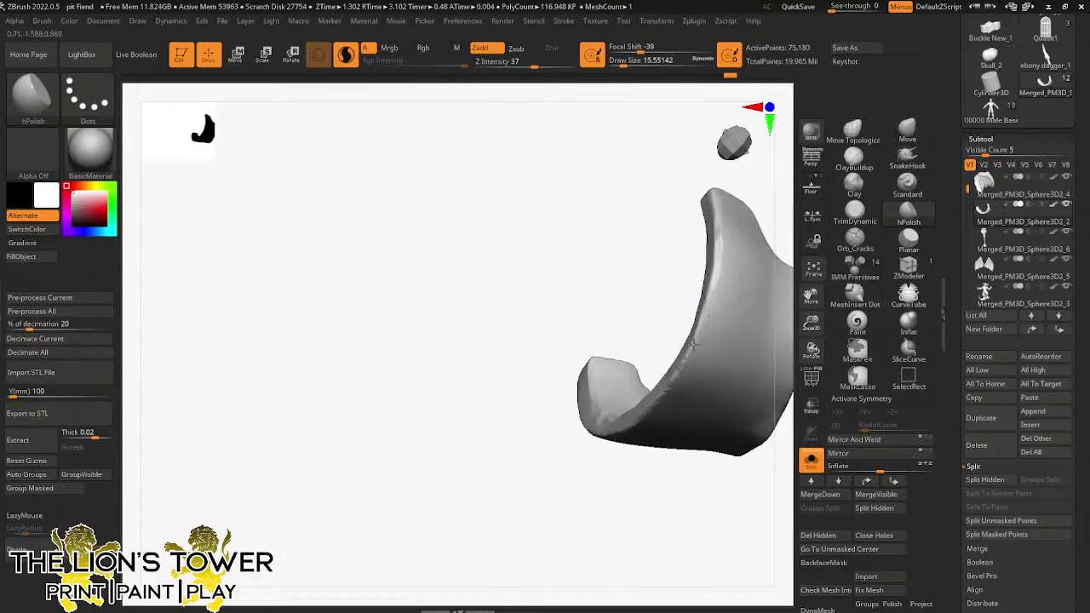
mouse_move(669, 379)
right_mouse_down()
mouse_move(649, 479)
mouse_move(686, 372)
right_mouse_up()
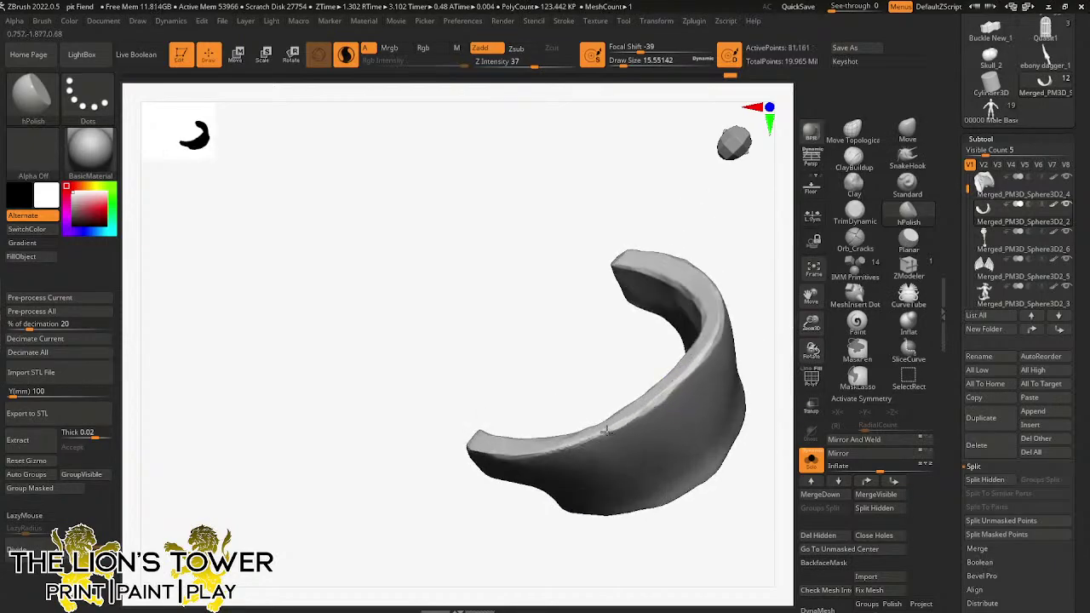
right_click_drag(606, 432, 672, 224)
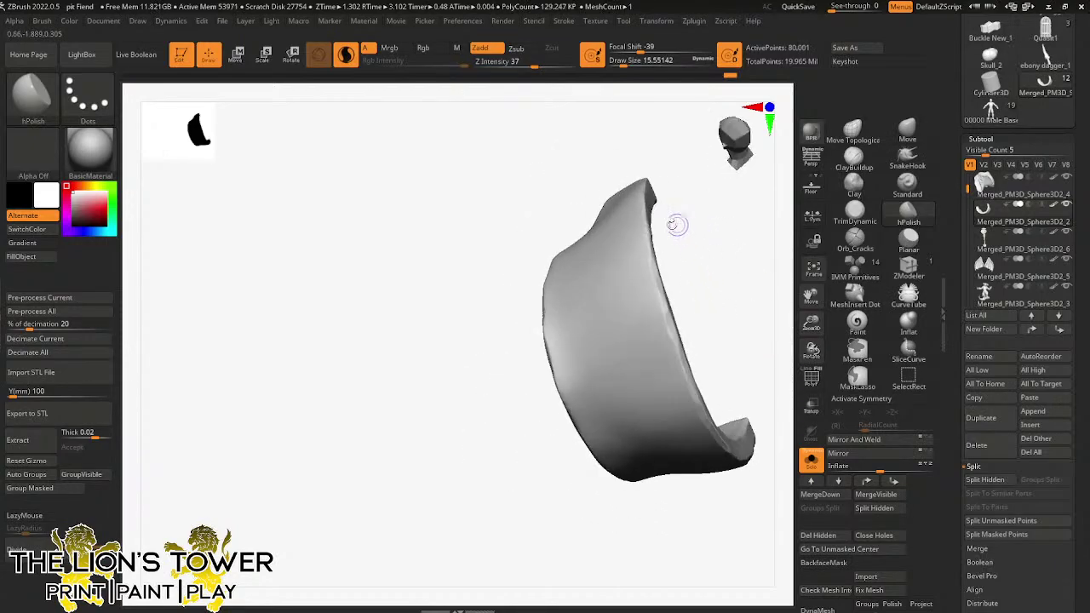
- Polish the plain rim's outer edge near the opposite end and the edges of that end's tip
left_click_drag(652, 247, 649, 229)
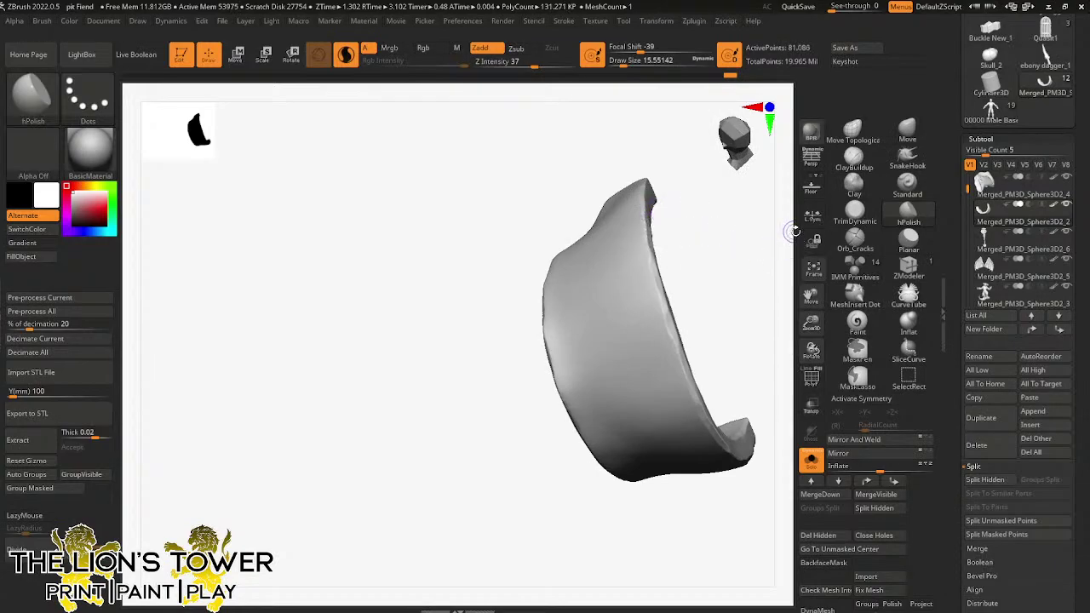
left_click_drag(811, 295, 783, 334)
right_click_drag(784, 335, 720, 298)
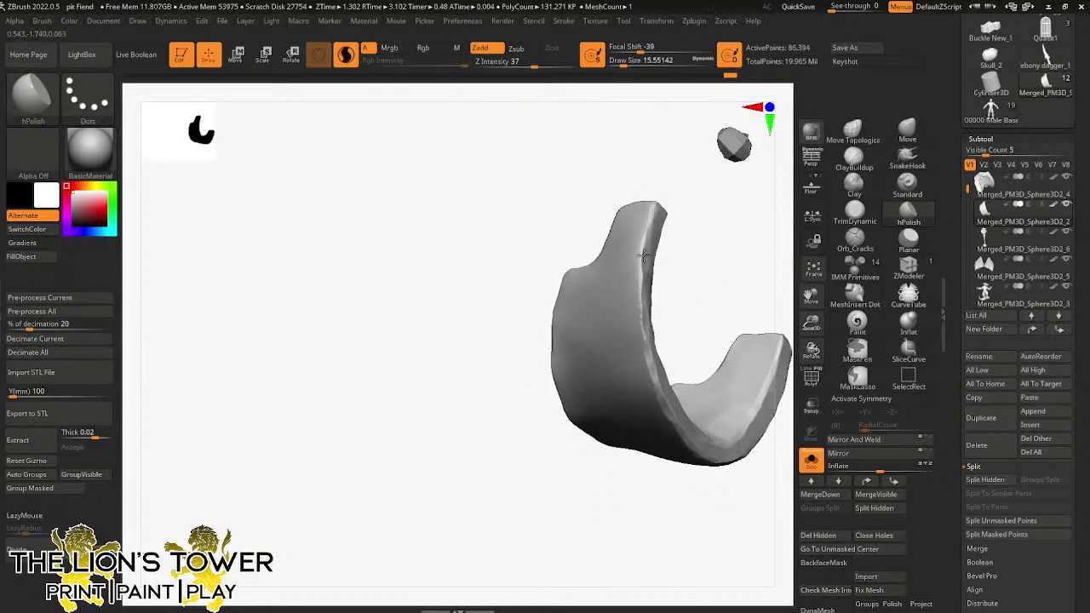
right_click_drag(638, 295, 724, 218)
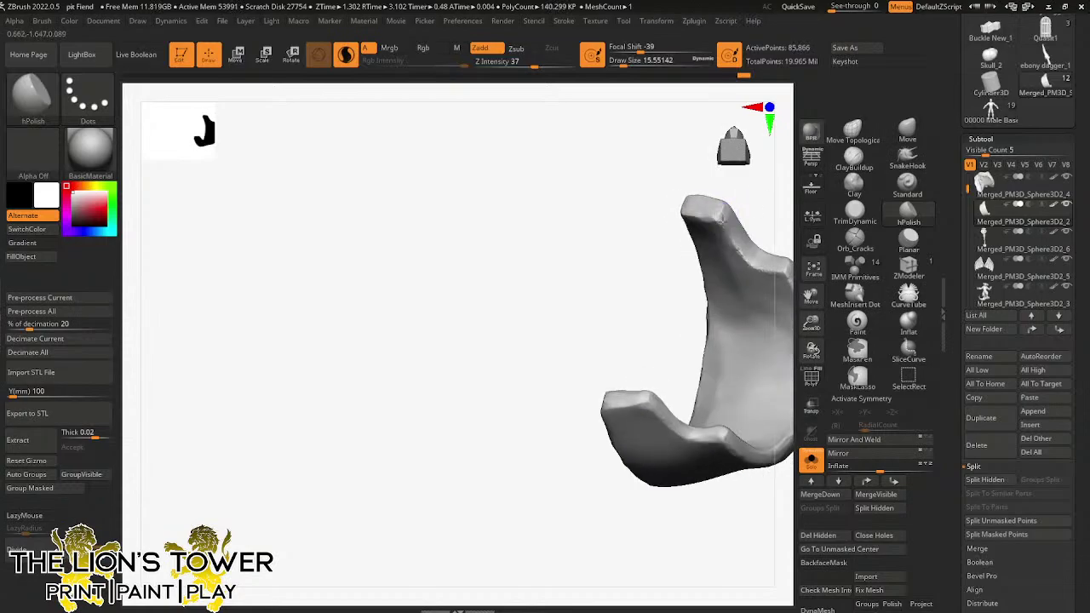
- Polish the corners of the shoulder plate's notch and the adjoining edge of the notched rim
left_click_drag(811, 292, 681, 321)
right_click_drag(652, 246, 679, 236)
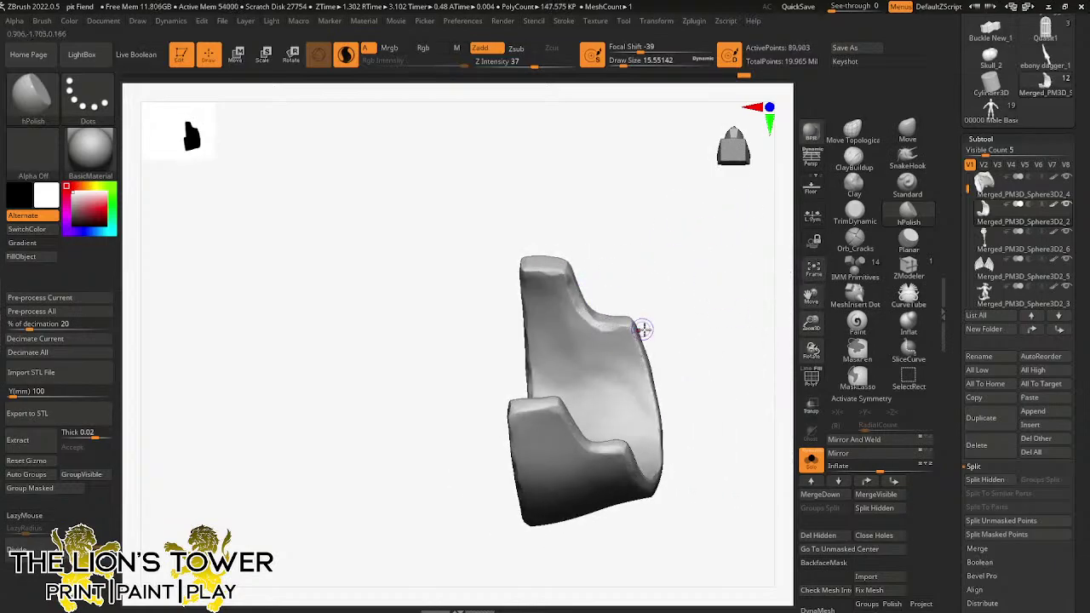
right_click_drag(640, 326, 622, 321)
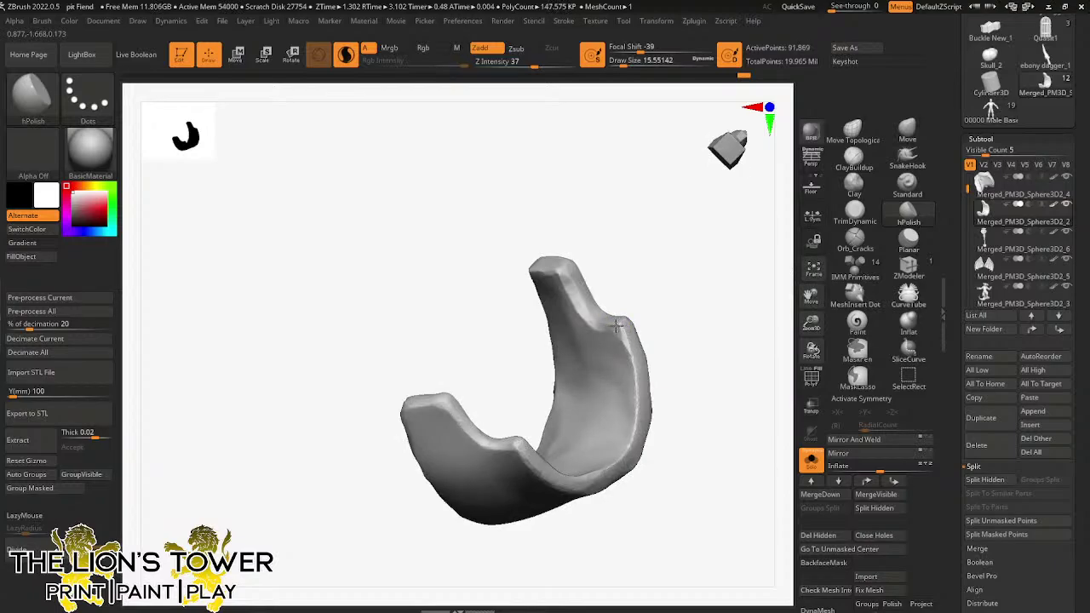
left_click_drag(617, 325, 631, 354)
left_click_drag(812, 296, 813, 267)
right_click_drag(658, 295, 637, 315)
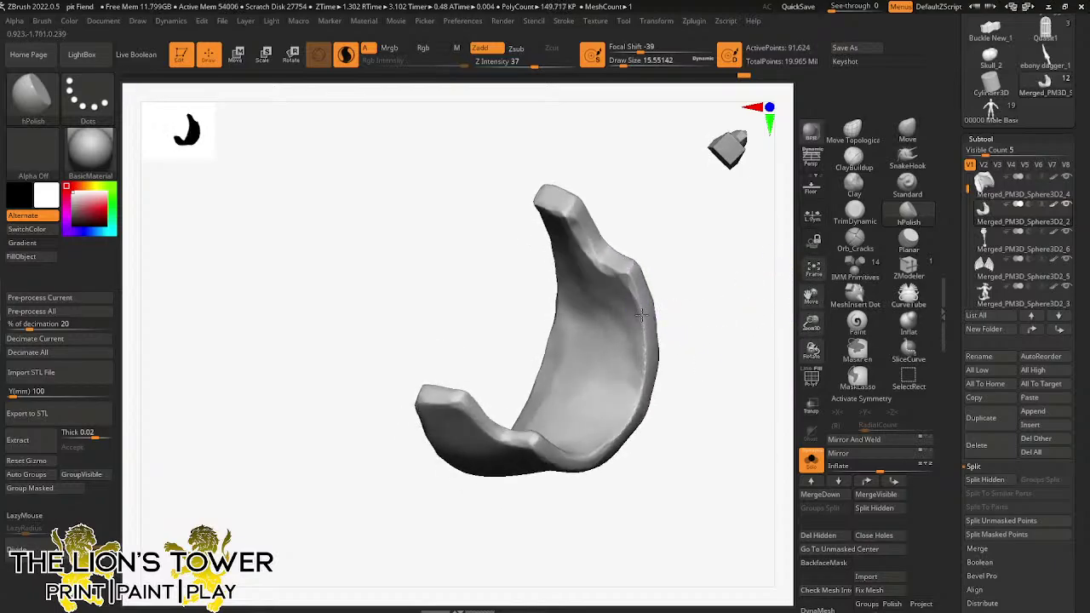
- Polish the notched rim's inner edge through the middle of the curve and the outer edge at the notch
right_click_drag(644, 385, 672, 396)
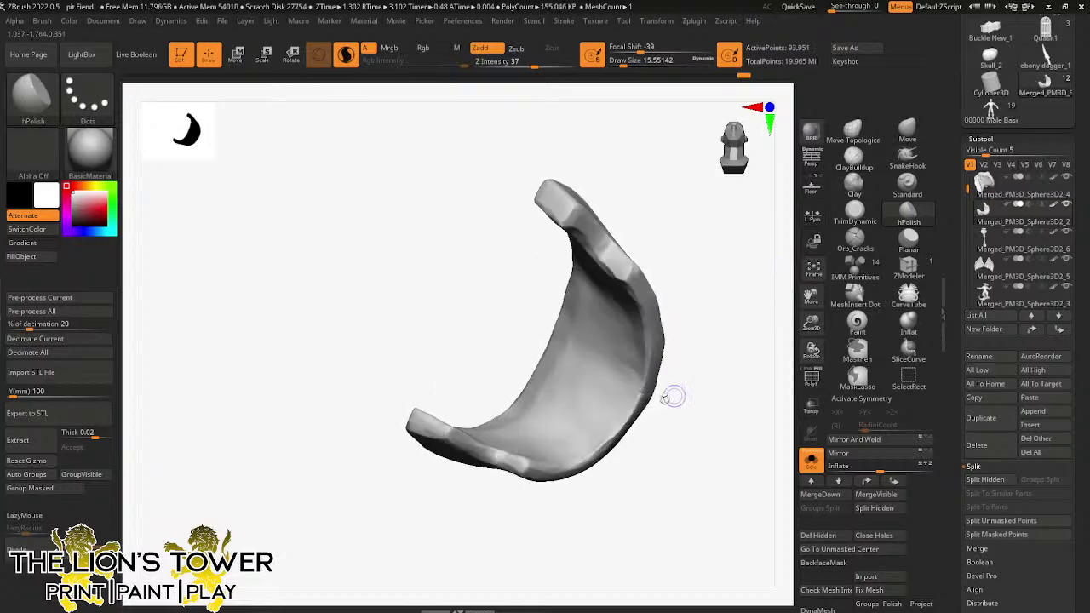
right_click_drag(610, 438, 638, 405)
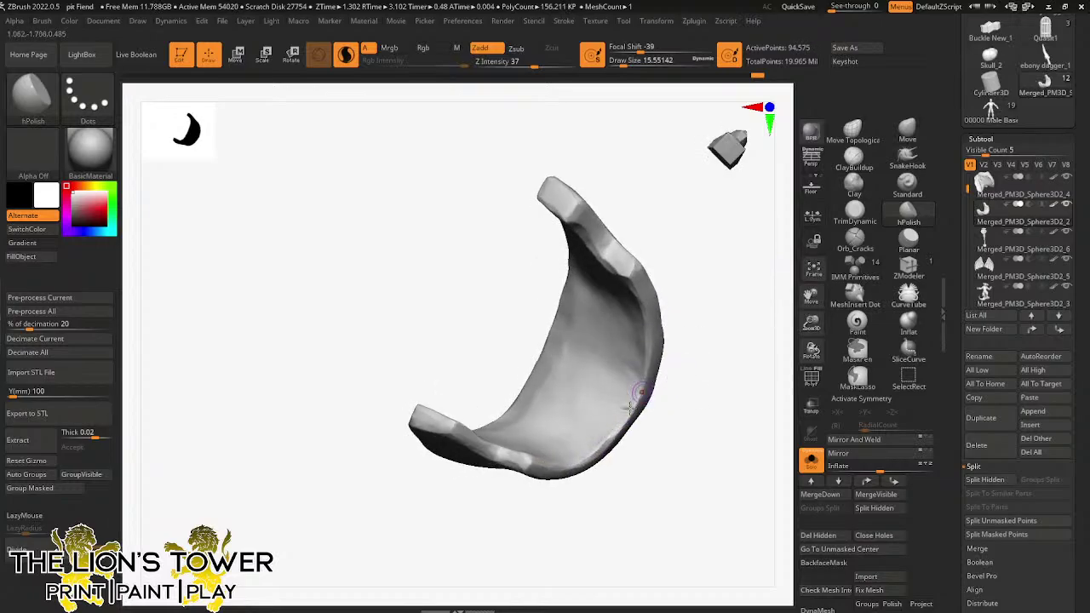
right_click_drag(657, 345, 638, 382)
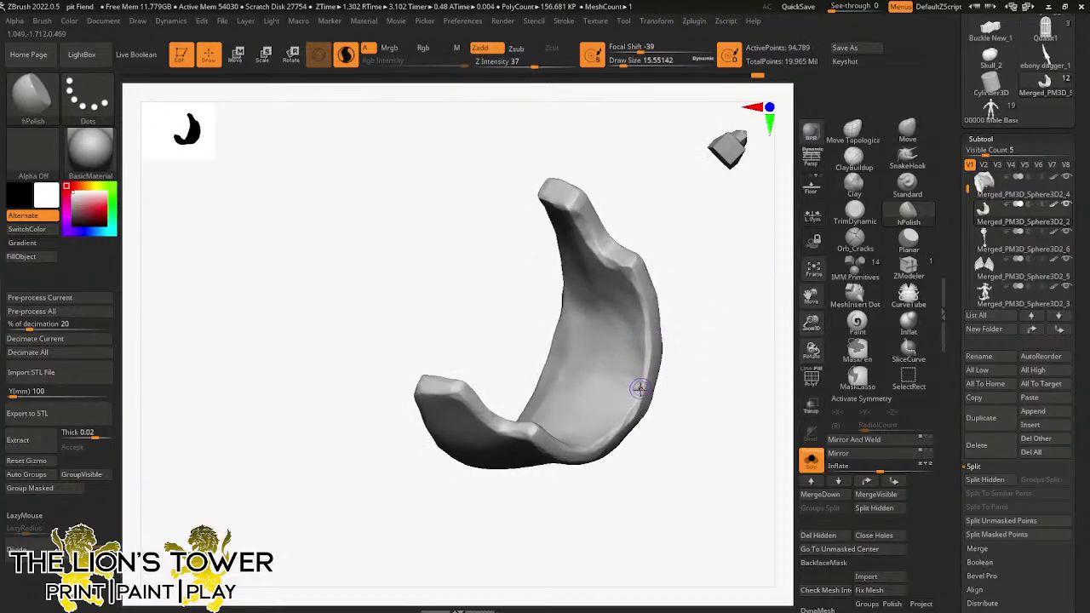
right_click_drag(689, 309, 673, 258)
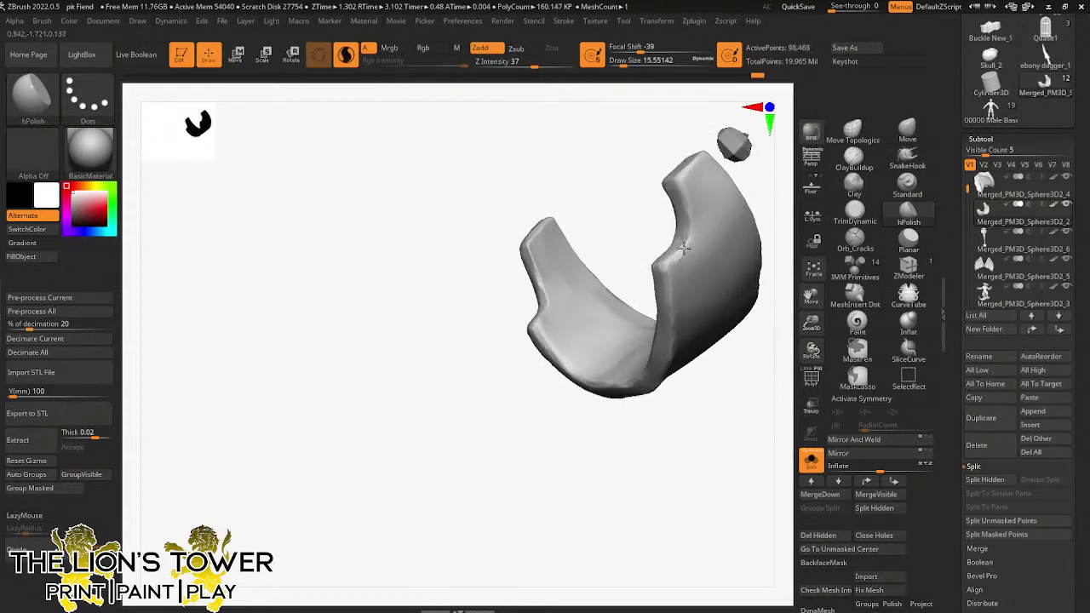
- Isolate the first arm plate beneath the shoulder plate and polish its edges with Sculptris Pro active
right_click_drag(761, 190, 718, 368)
left_click(718, 366, "ctrl+shift")
left_click_drag(811, 290, 806, 376)
left_click(678, 362, "ctrl+shift")
right_click_drag(677, 362, 628, 368)
mouse_move(617, 425)
right_mouse_down()
mouse_move(642, 435)
mouse_move(587, 439)
right_mouse_up()
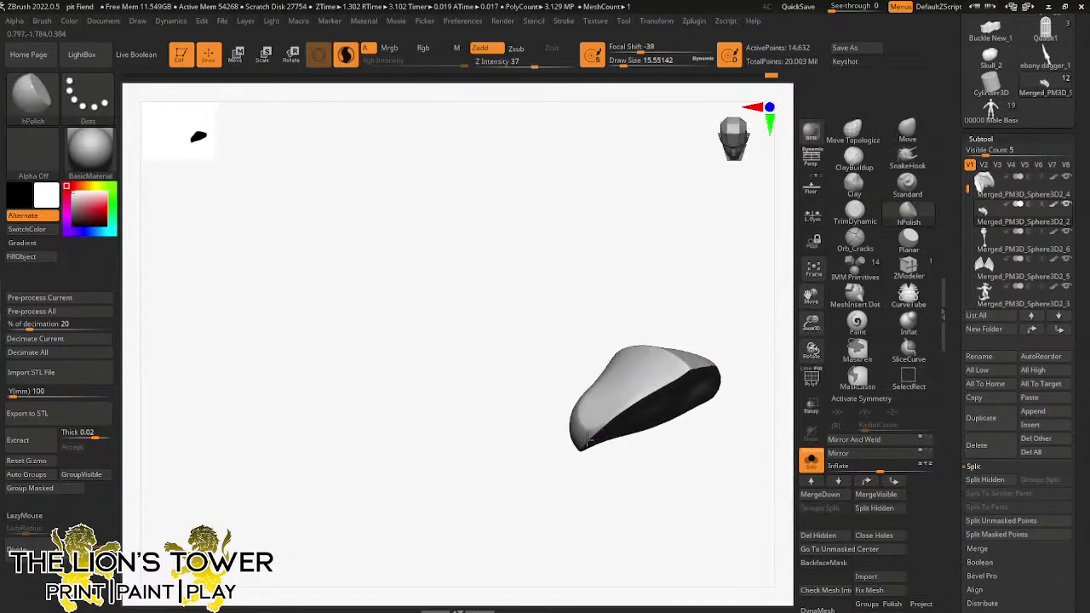
right_click_drag(718, 318, 705, 330)
left_click(653, 389, "ctrl+shift")
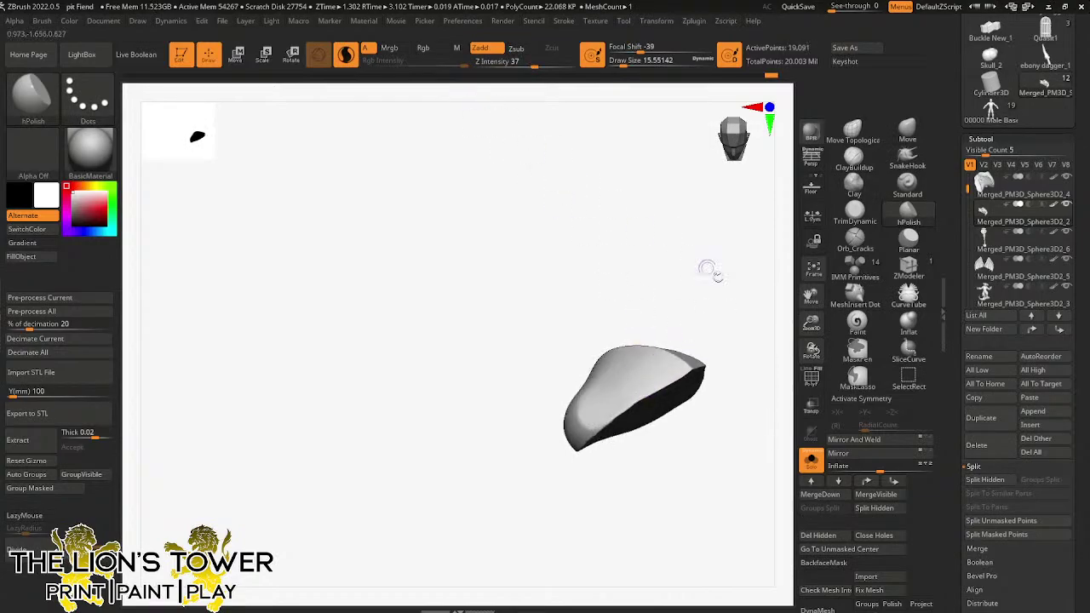
right_click_drag(710, 271, 701, 264)
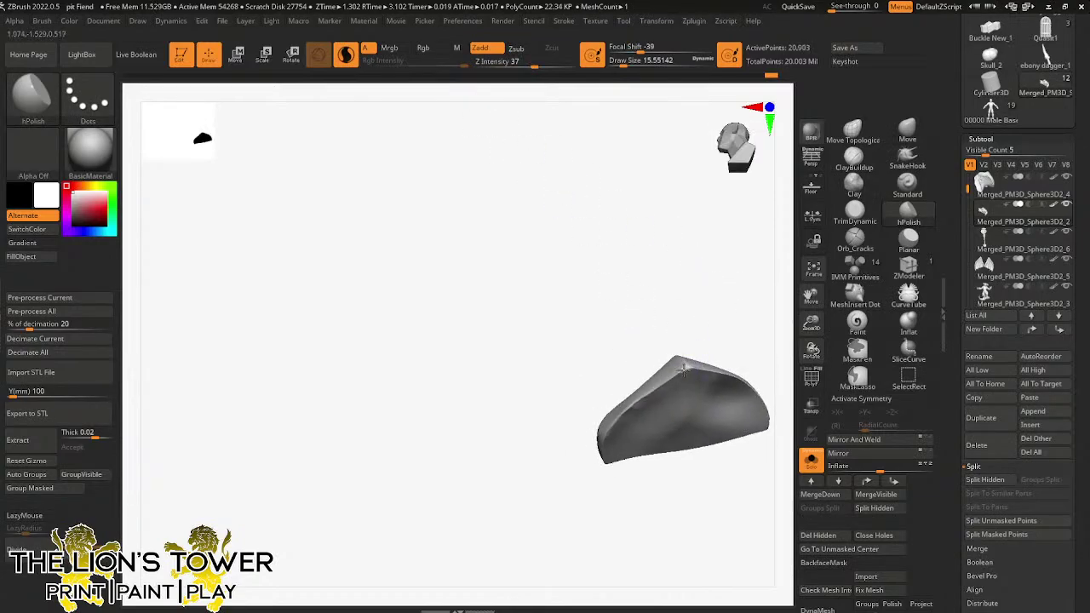
- Turn off Sculptris Pro and polish the first arm plate's ridge and rim edges with hPolish
left_click(346, 57)
right_click_drag(685, 362, 679, 371)
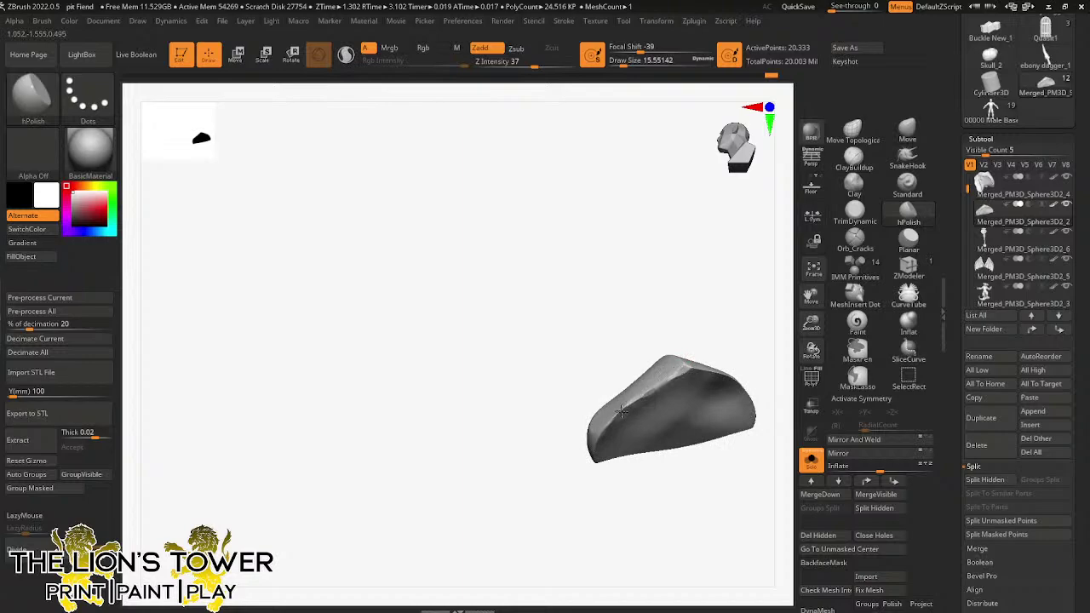
left_click_drag(762, 312, 657, 372)
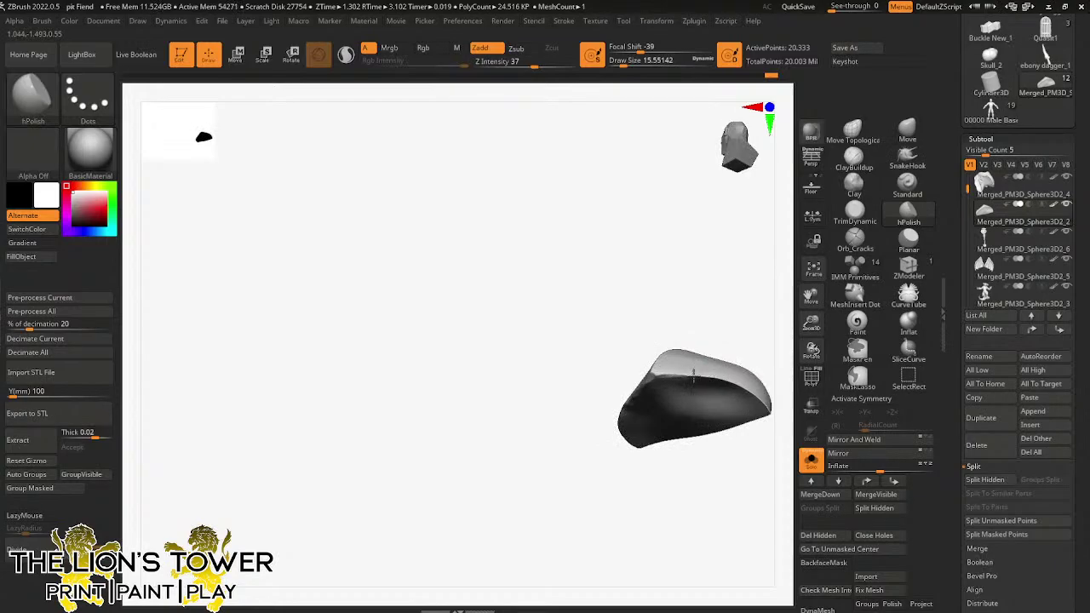
left_click_drag(770, 322, 556, 355)
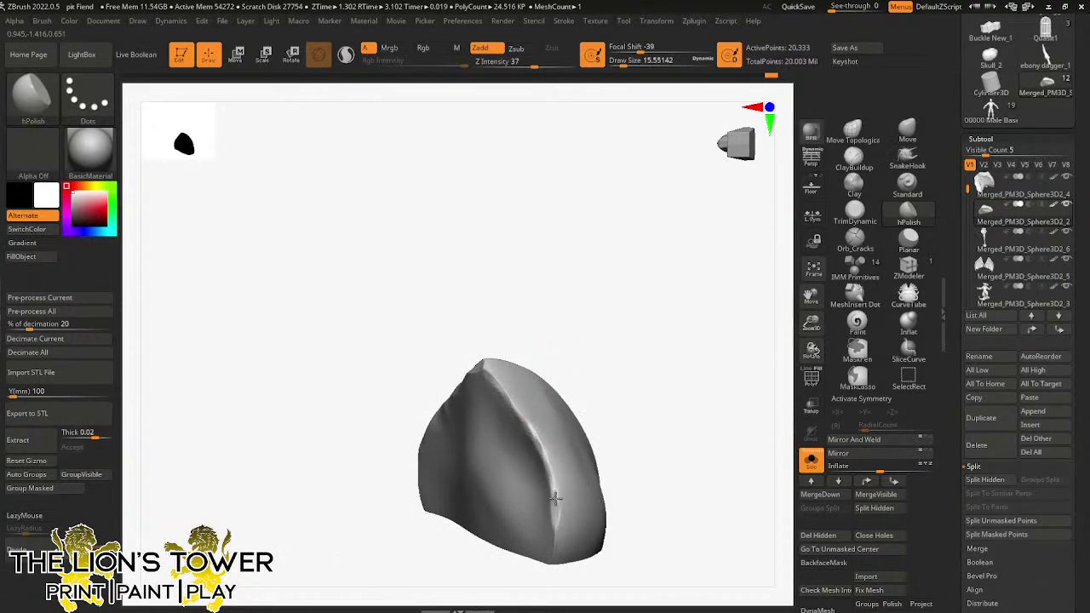
left_click_drag(555, 498, 556, 520)
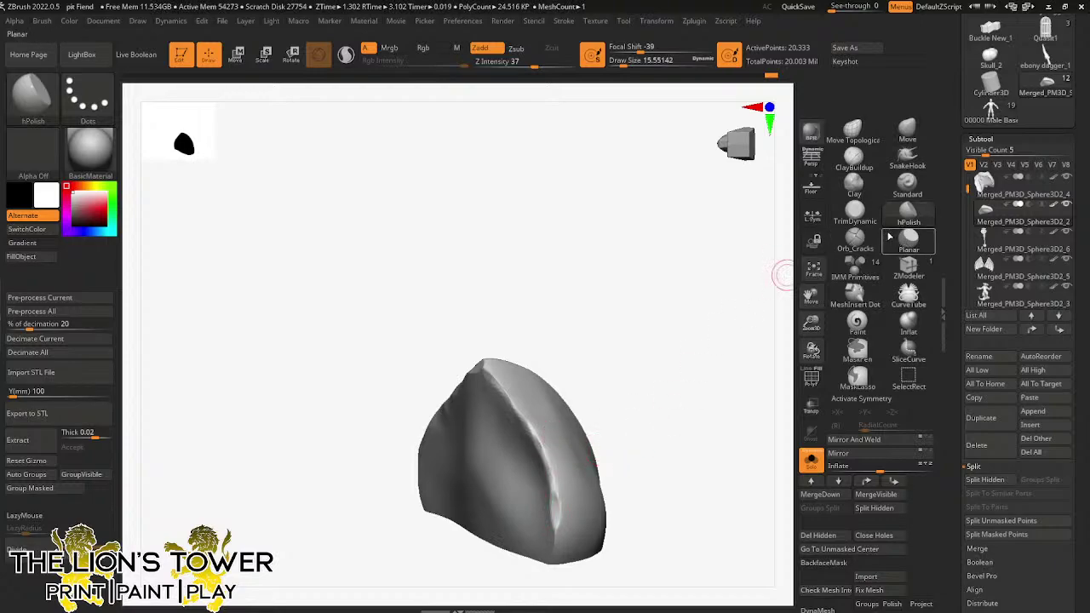
- Trim the first arm plate's rim edges and corners with the TrimDynamic brush
left_click(854, 211)
left_click_drag(556, 487, 557, 533)
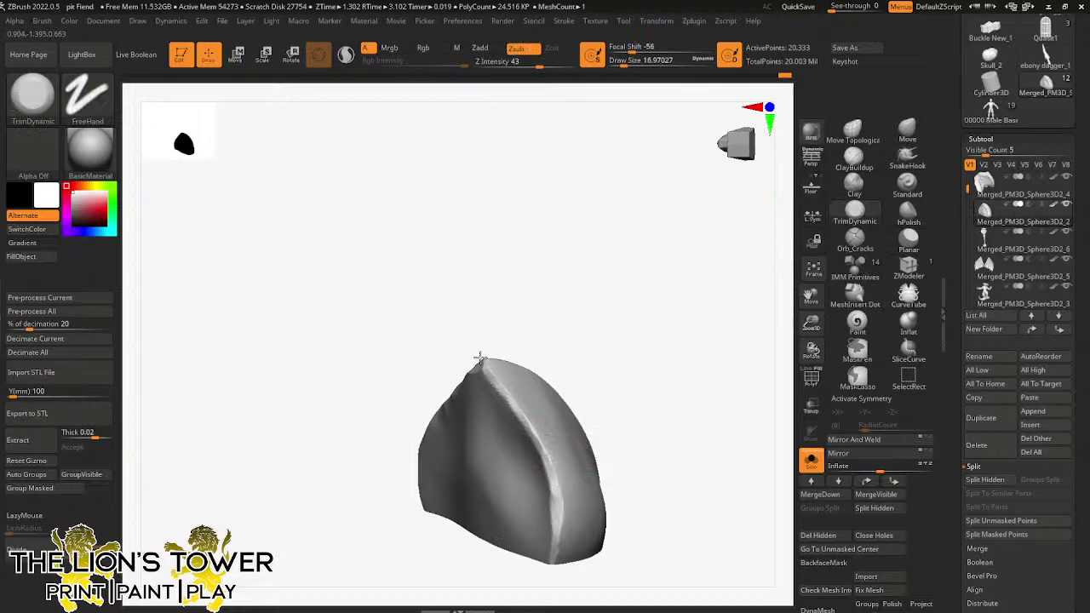
left_click_drag(489, 300, 557, 292)
mouse_move(451, 370)
left_mouse_down()
mouse_move(362, 413)
mouse_move(264, 496)
left_mouse_up()
left_click_drag(331, 353, 496, 262)
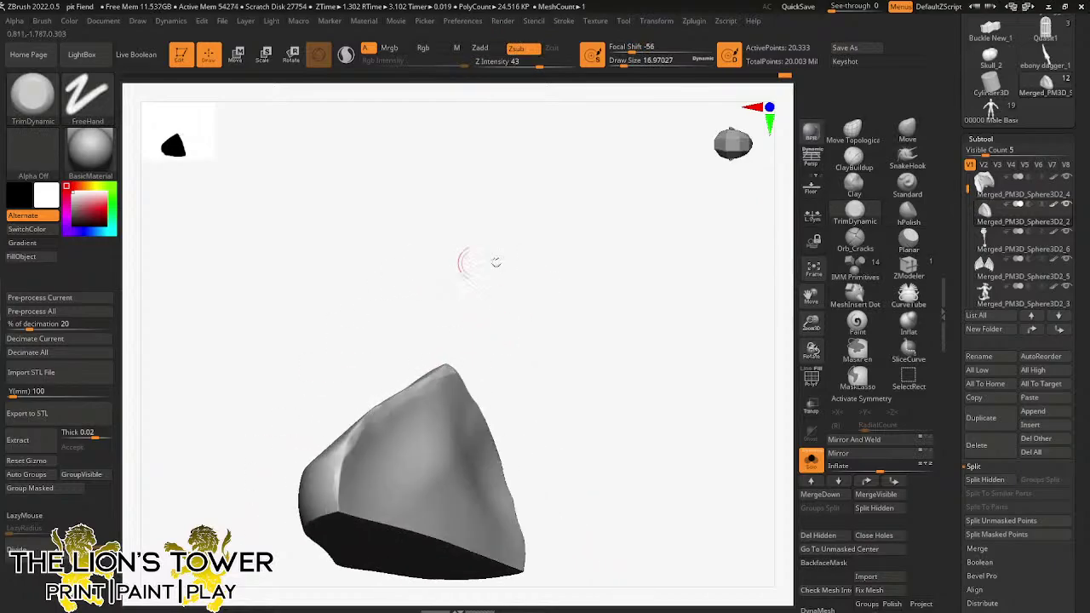
mouse_move(707, 337)
left_mouse_down()
mouse_move(778, 435)
mouse_move(783, 369)
left_mouse_up()
left_click_drag(691, 416, 411, 417)
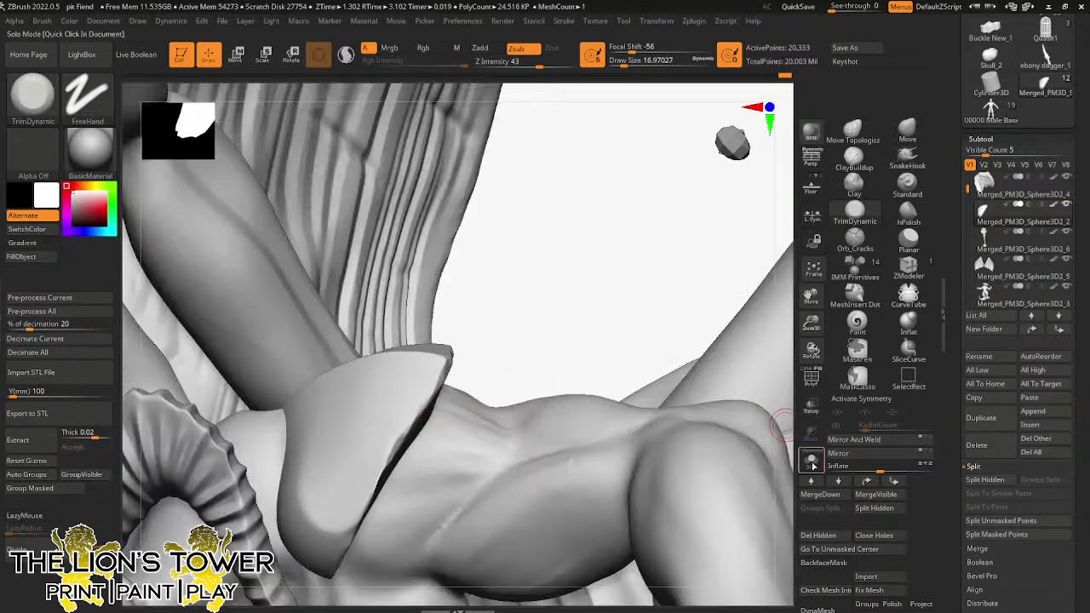
- Isolate the second arm plate within the full figure and trim its exposed lower edge
left_click(810, 460)
left_click(656, 277, "ctrl+shift")
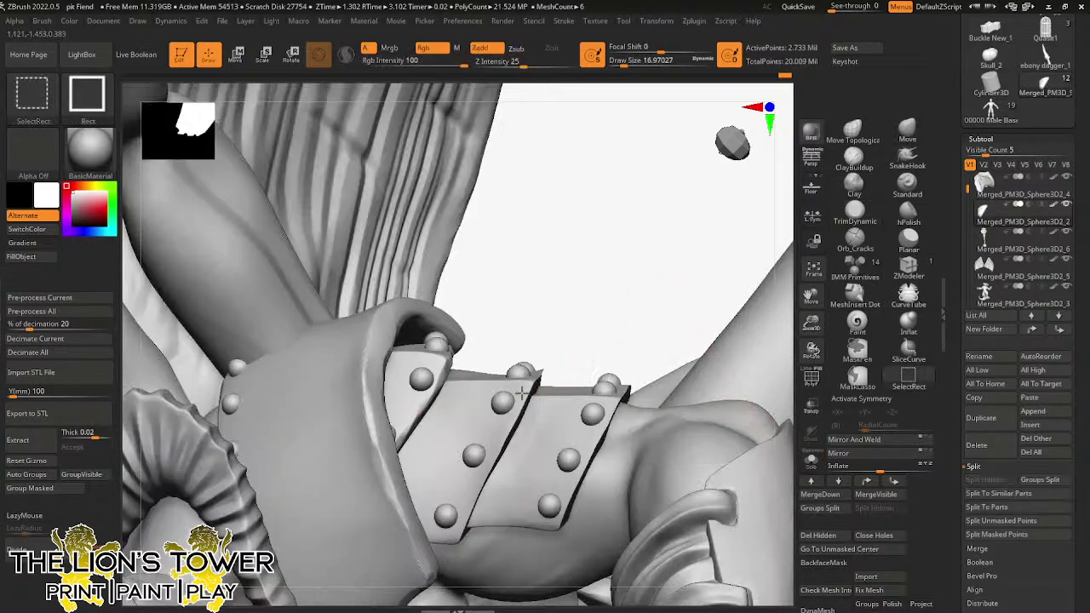
left_click(521, 391, "ctrl+shift")
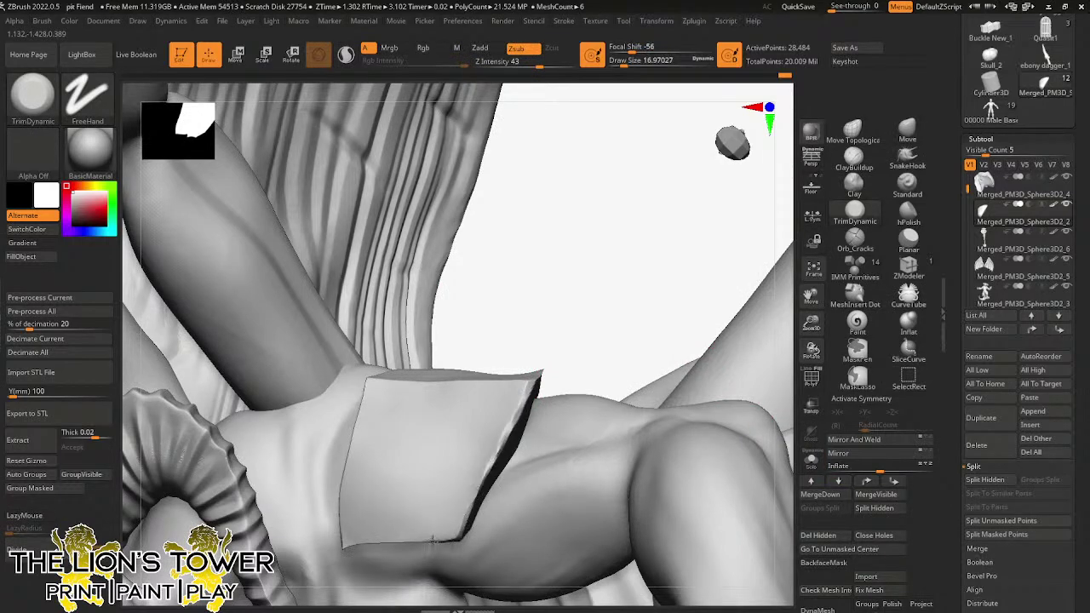
left_click_drag(434, 540, 398, 547)
right_click_drag(467, 438, 444, 472)
left_click_drag(441, 506, 376, 529)
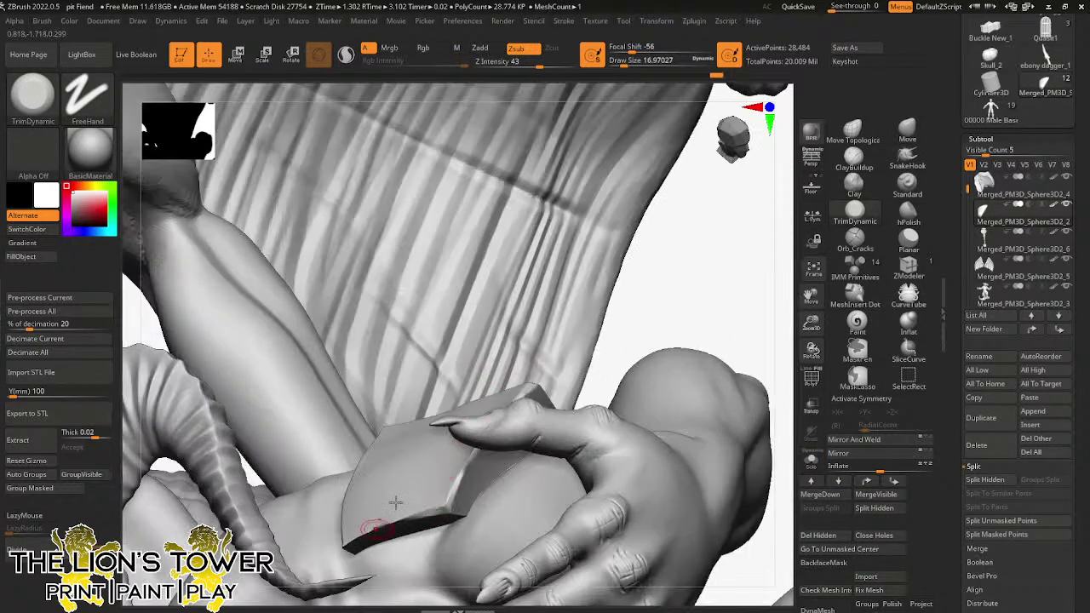
- Solo the armour subtool to trim the rest of the second arm plate's lower edge, and restore the armour's hidden parts
left_click_drag(636, 298, 530, 430)
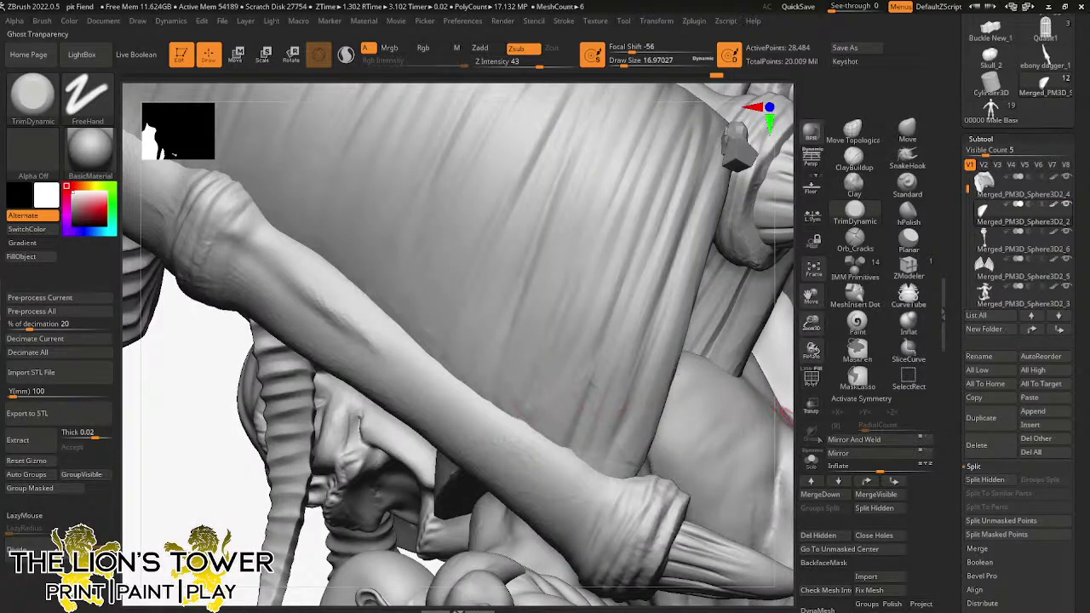
left_click(812, 460)
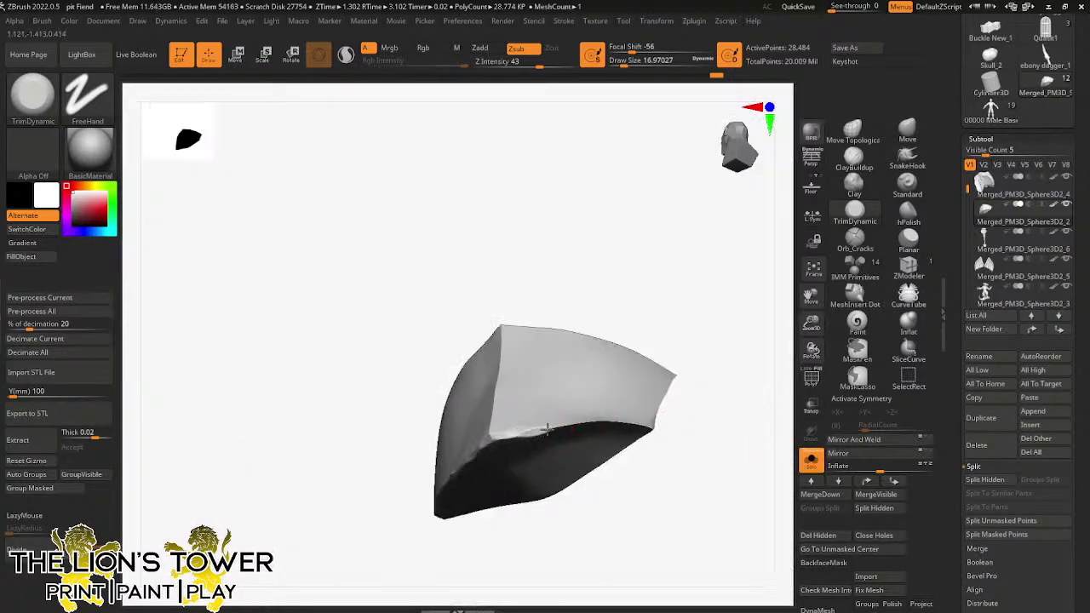
mouse_move(644, 423)
left_mouse_down()
mouse_move(737, 450)
mouse_move(724, 452)
left_mouse_up()
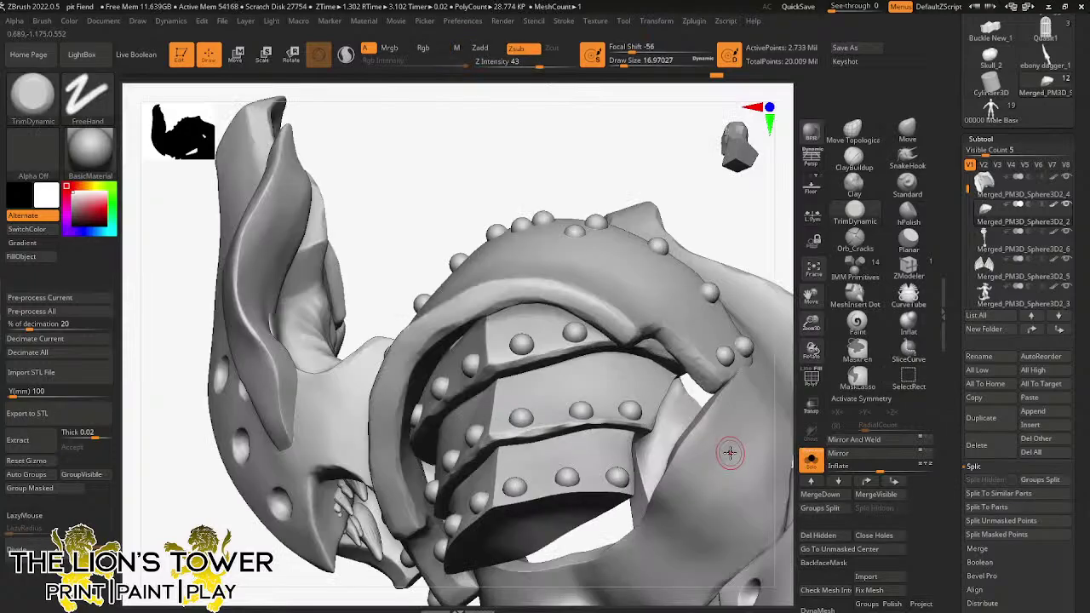
- Isolate the third arm plate and trim its side edges, central ridge and lower rim
left_click(593, 455, "ctrl+shift")
left_click_drag(661, 465, 608, 495)
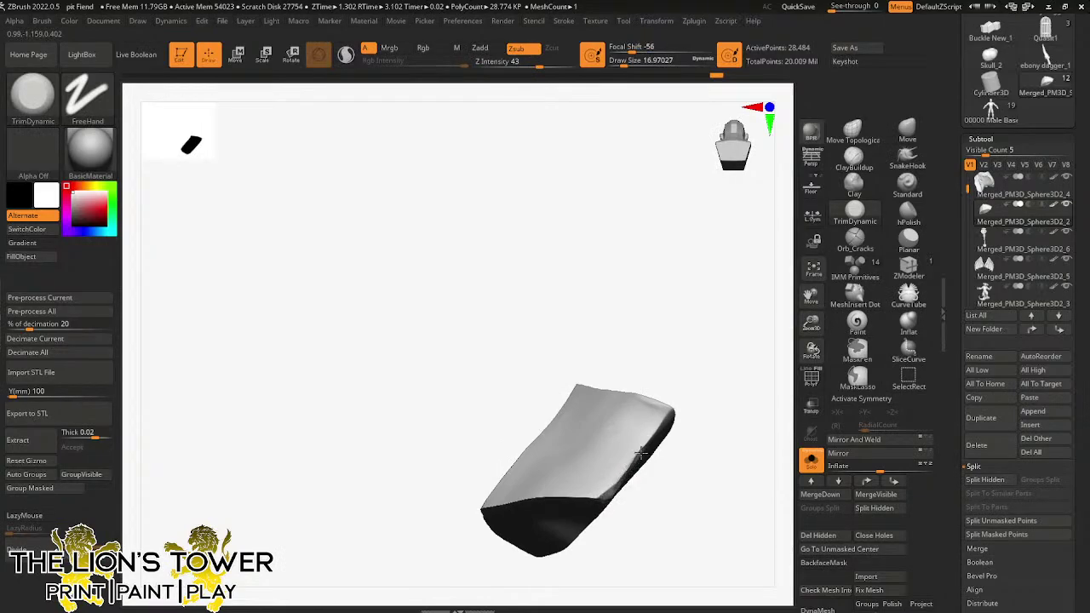
left_click_drag(659, 426, 724, 392)
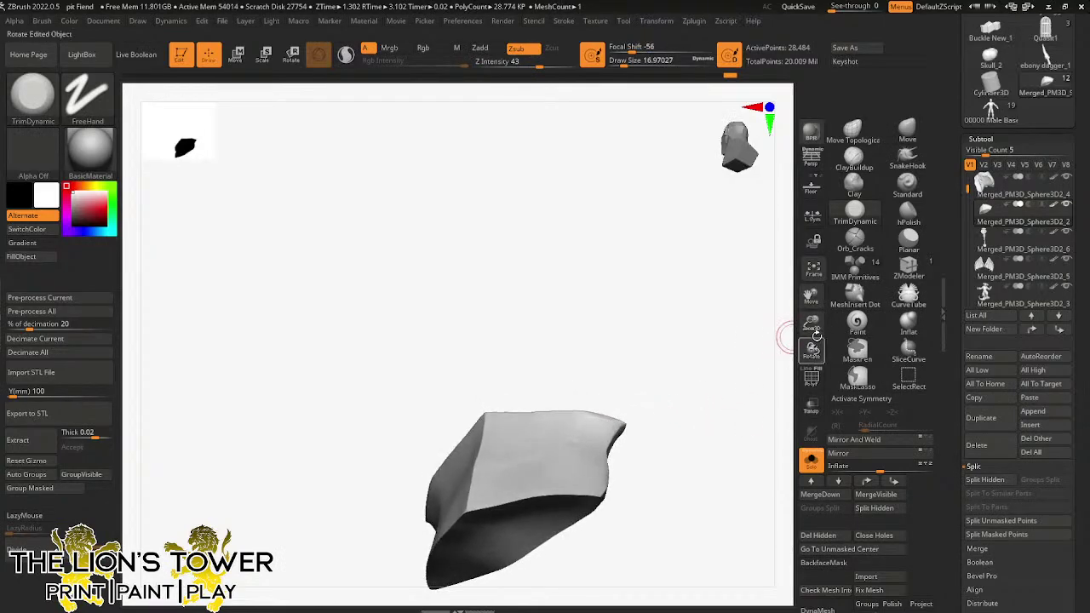
left_click_drag(810, 295, 867, 248)
left_click_drag(710, 431, 638, 407)
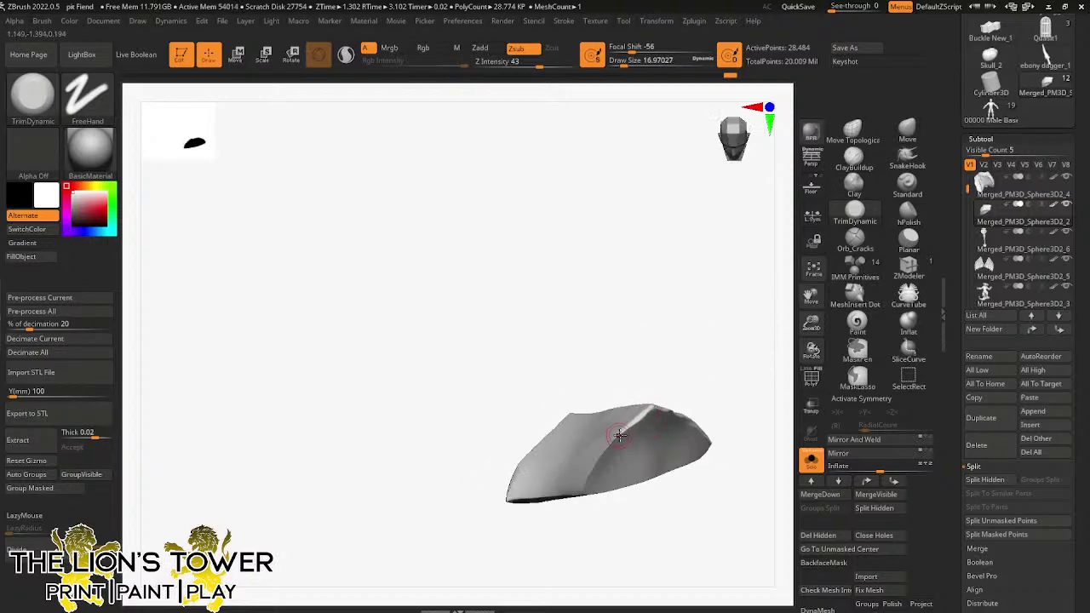
left_click_drag(581, 497, 625, 476)
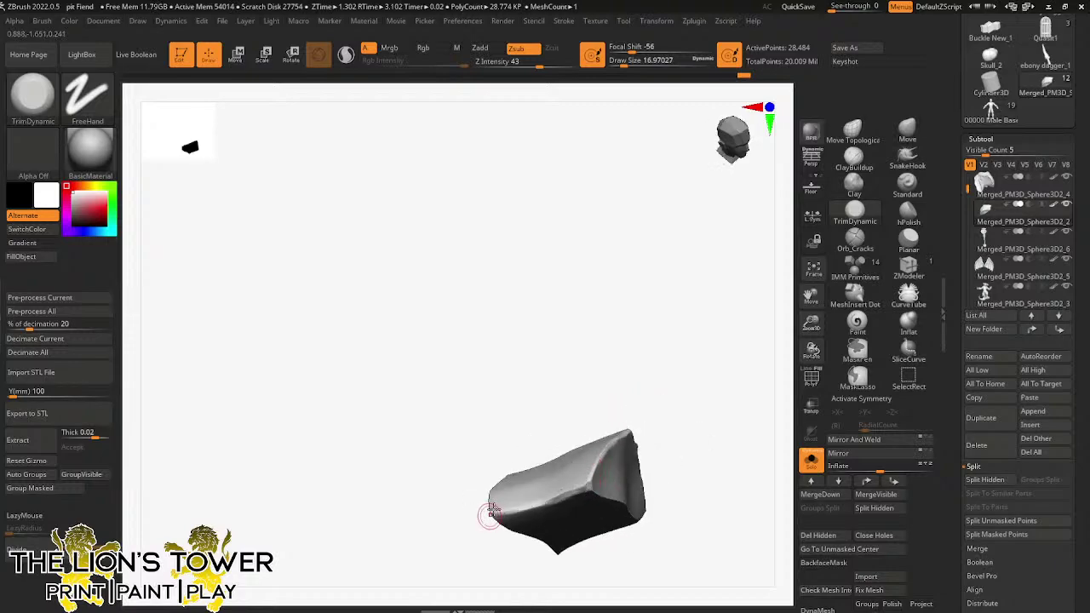
left_click_drag(681, 344, 746, 360)
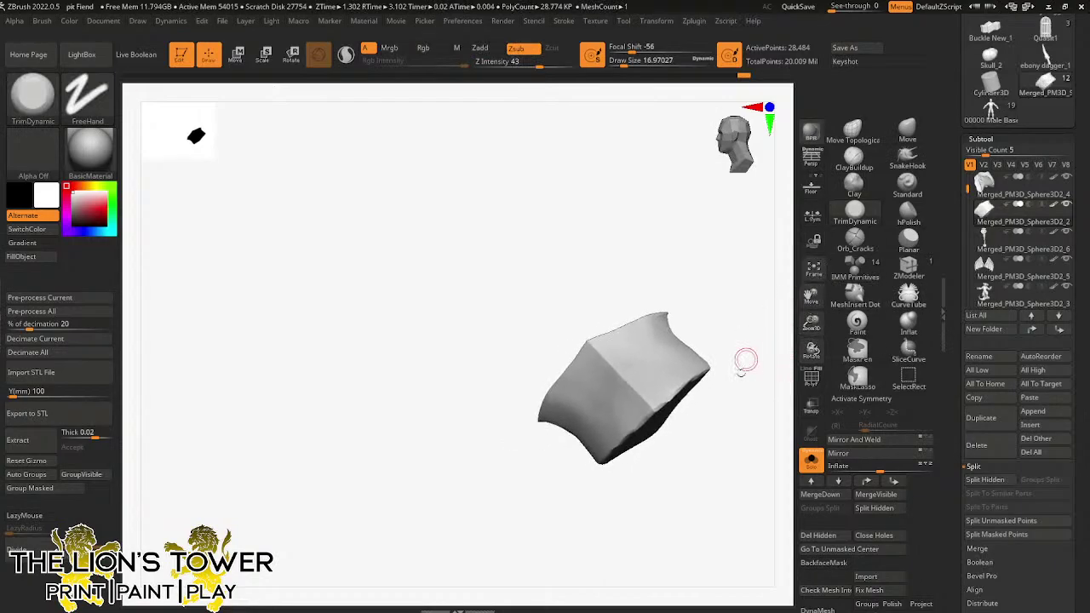
- Isolate the long forearm guard with the rivet holes and trim the rim edge beside its holes
left_click(747, 360, "ctrl+shift")
left_click_drag(810, 328, 814, 247)
left_click_drag(752, 344, 676, 297)
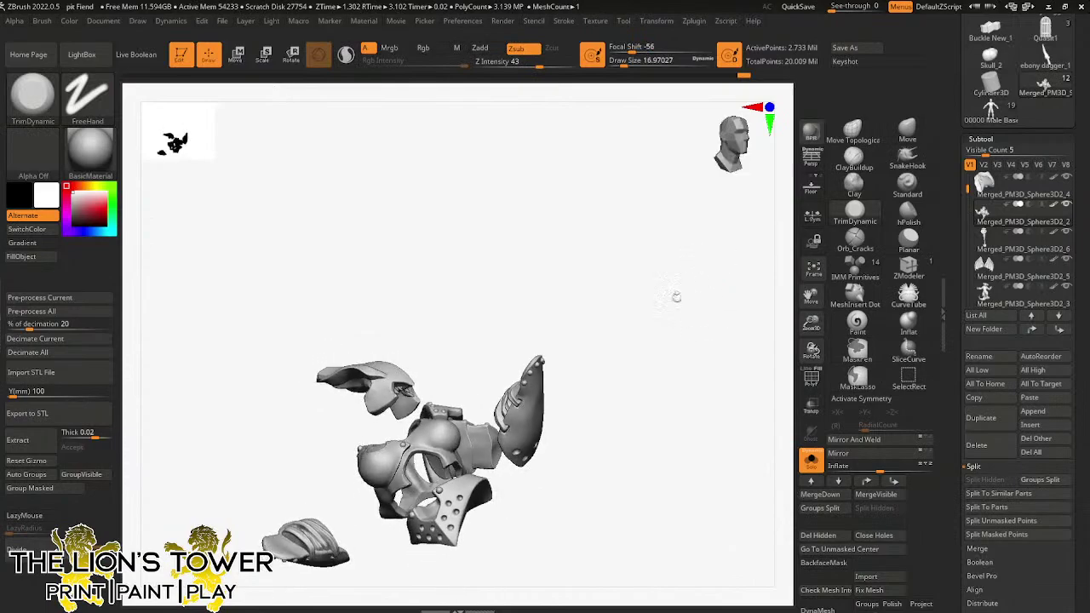
left_click(530, 427, "ctrl+shift")
left_click_drag(811, 325, 852, 375)
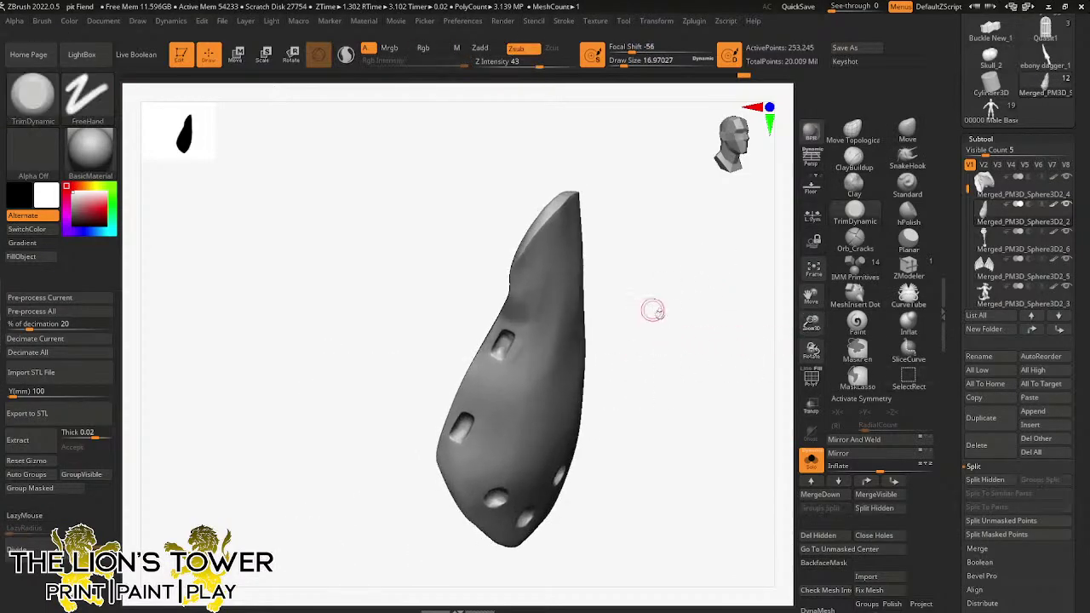
left_click_drag(653, 310, 511, 345)
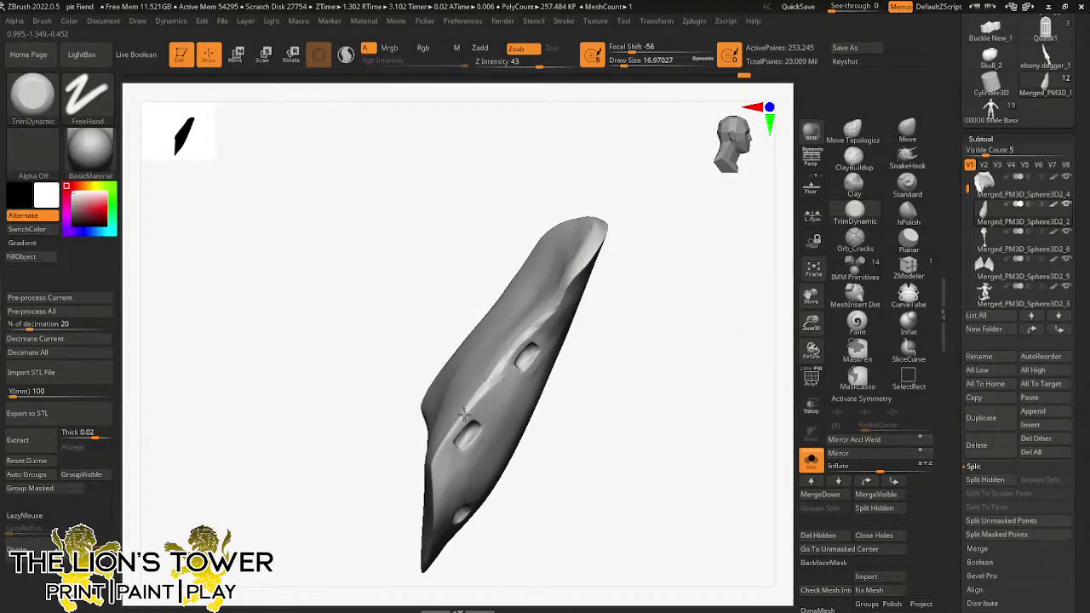
left_click_drag(488, 440, 518, 365)
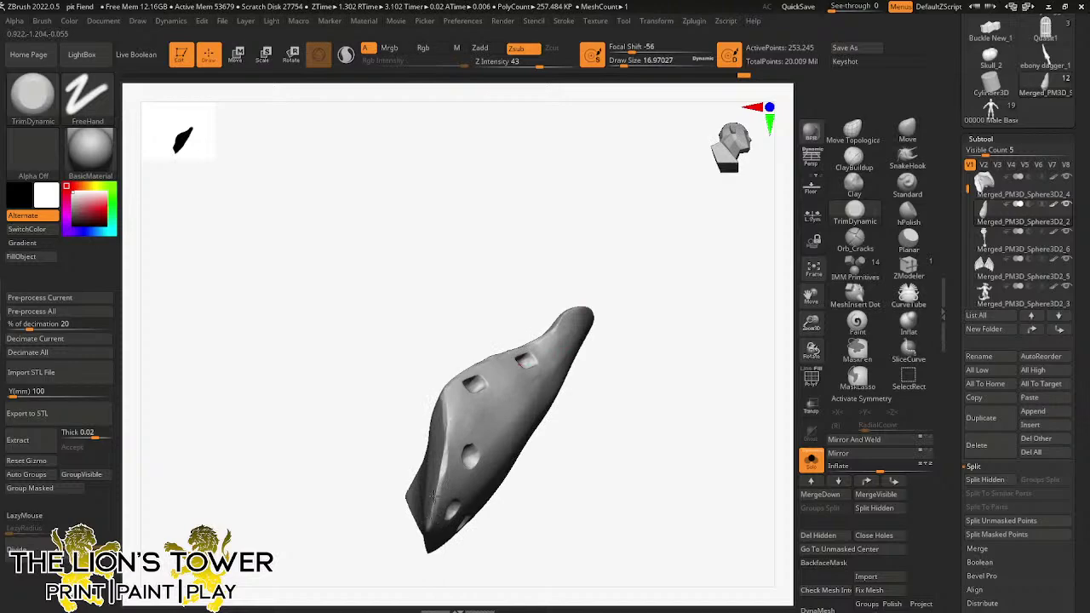
- Trim the forearm guard's rounded end, the opposite side edge and the rim down to its pointed tip
left_click_drag(634, 400, 736, 286)
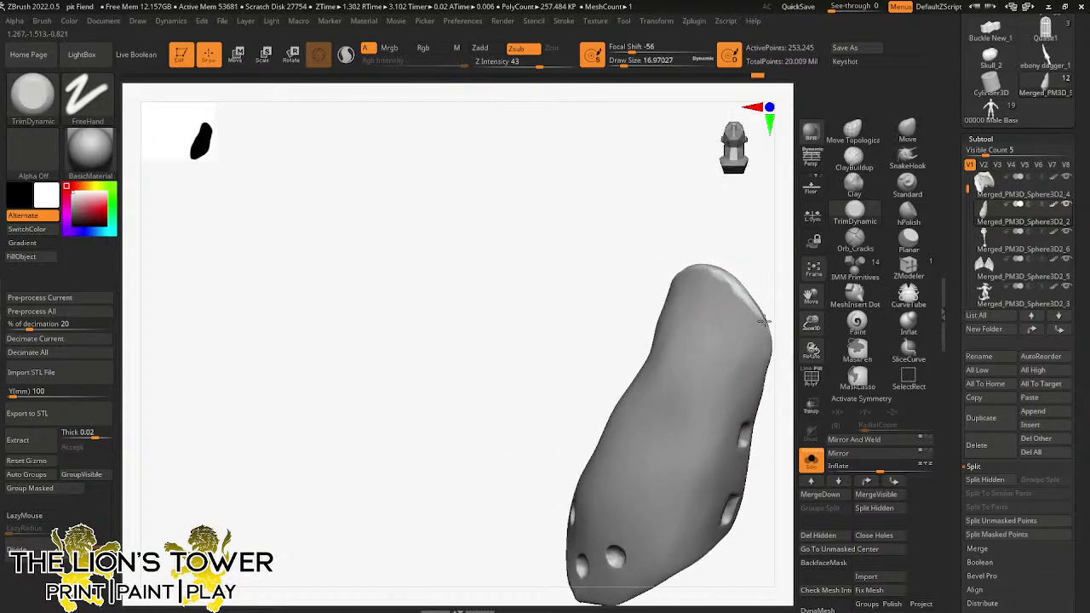
left_click_drag(764, 320, 672, 306)
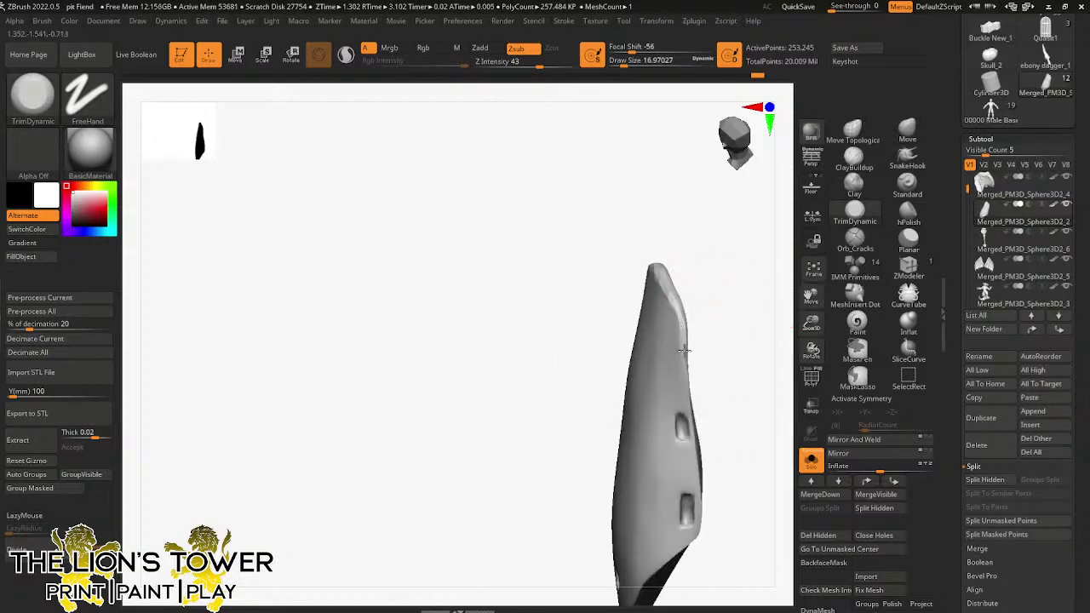
left_click_drag(701, 514, 707, 366)
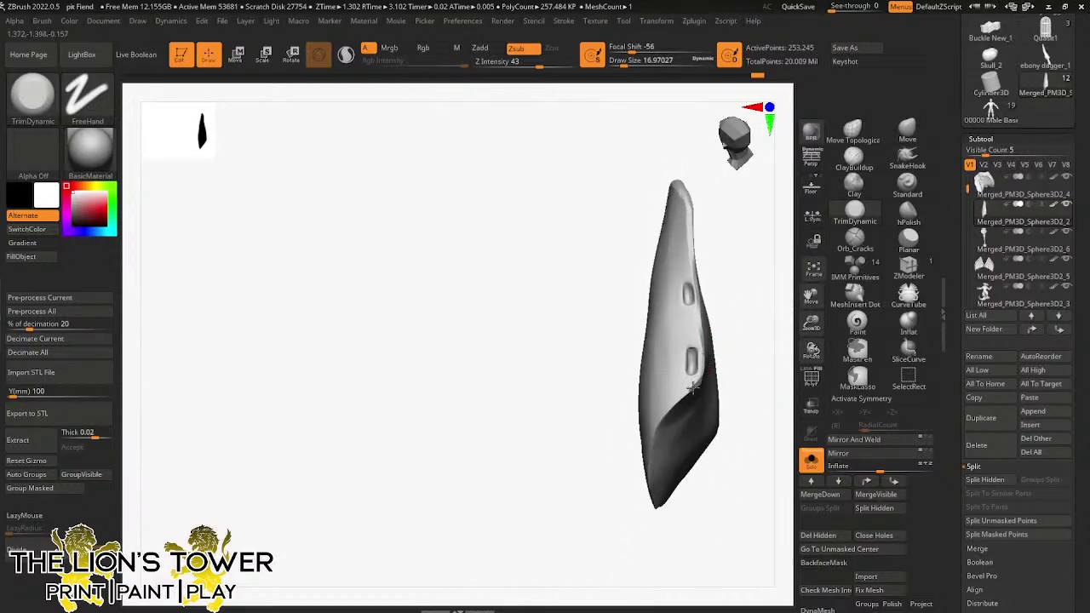
left_click_drag(660, 413, 667, 438)
left_click_drag(652, 511, 669, 450)
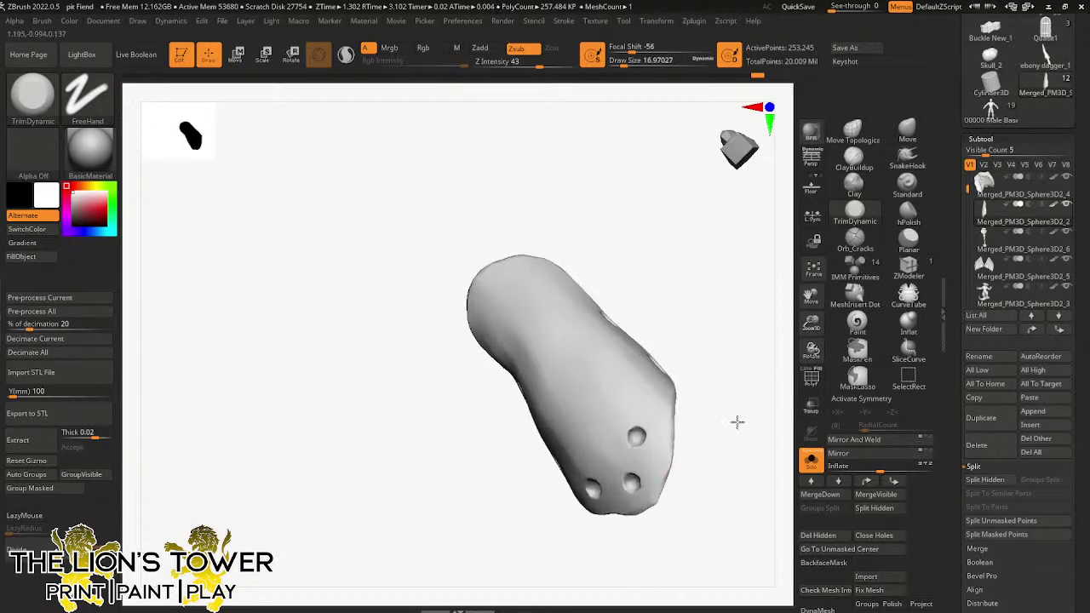
- Show all the armour pieces again and clear the mask from them
left_click_drag(737, 421, 735, 379)
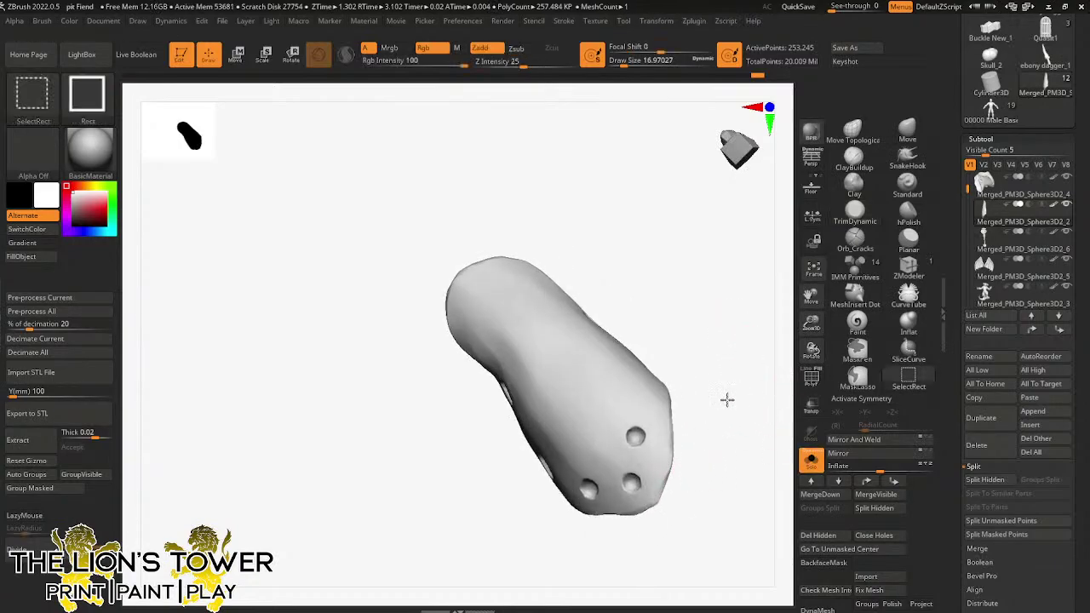
left_click(728, 396, "ctrl+shift")
left_click_drag(810, 225, 810, 189)
mouse_move(811, 350)
left_mouse_down()
mouse_move(809, 366)
mouse_move(746, 392)
mouse_move(812, 295)
mouse_move(883, 448)
left_mouse_up()
left_click_drag(673, 214, 710, 262)
left_click(711, 262, "ctrl")
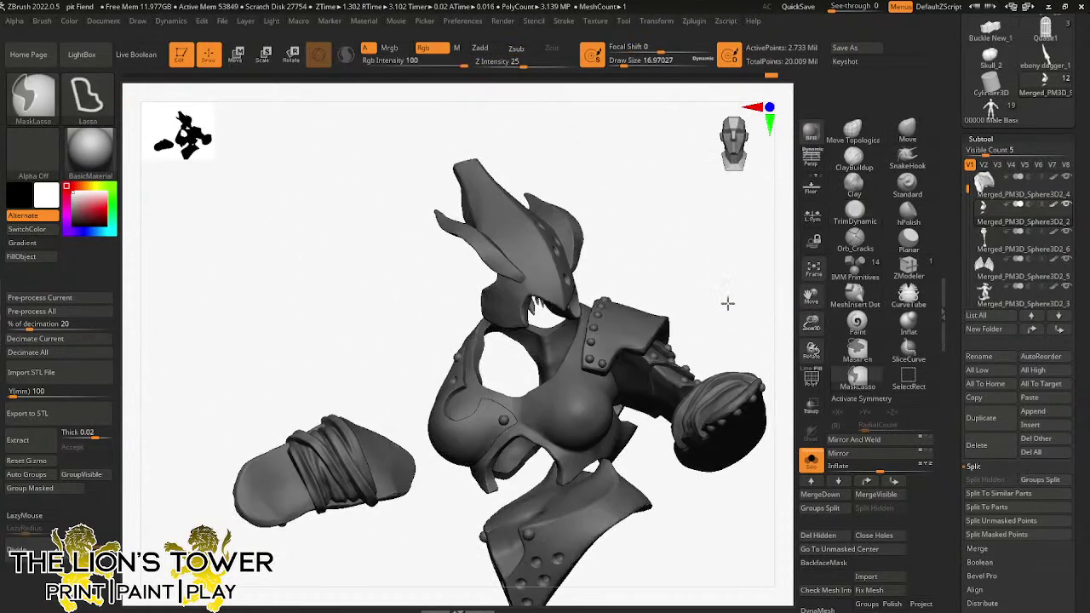
left_click_drag(727, 303, 742, 322, "ctrl")
left_click_drag(812, 296, 813, 300)
left_click_drag(812, 323, 812, 361)
left_click_drag(811, 295, 735, 243)
left_click(720, 284, "ctrl")
left_click(719, 285, "ctrl")
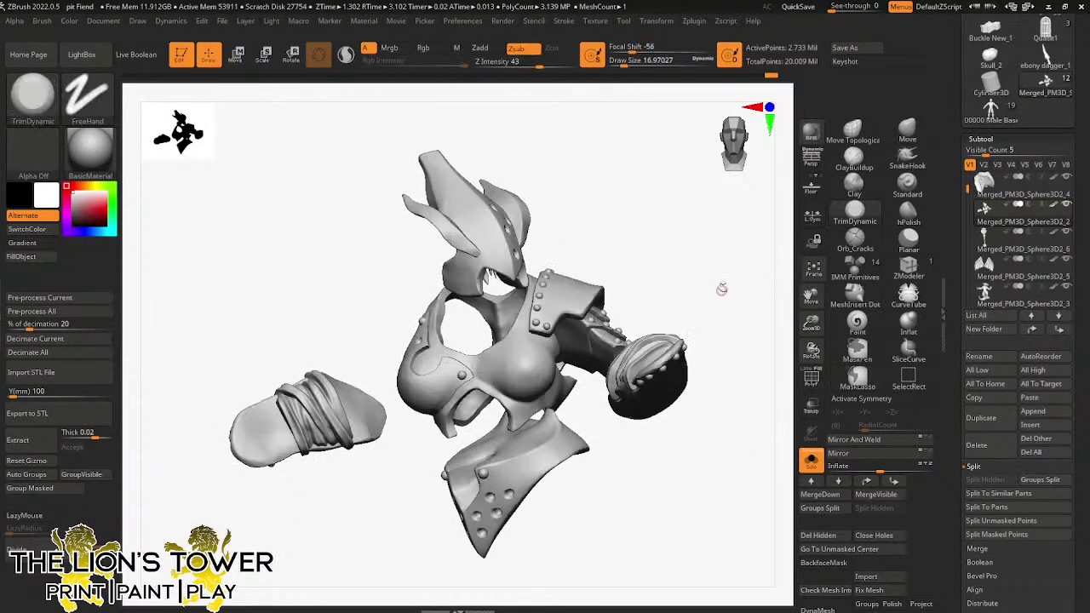
- Choose the Orb_Cracks brush for the armour and set its Z Intensity to 34
left_click_drag(720, 287, 331, 368)
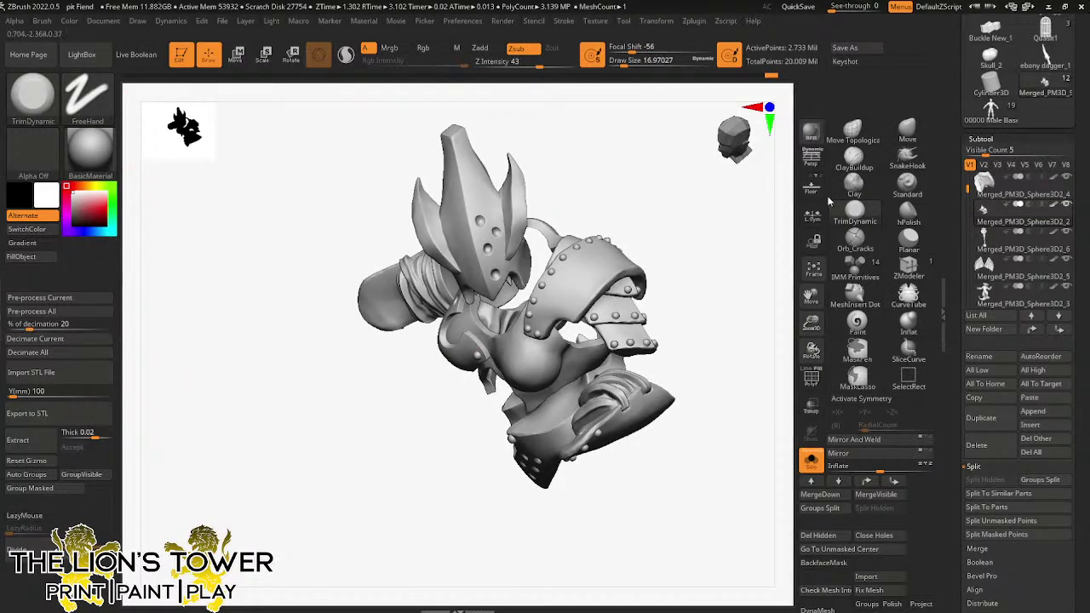
left_click(855, 242)
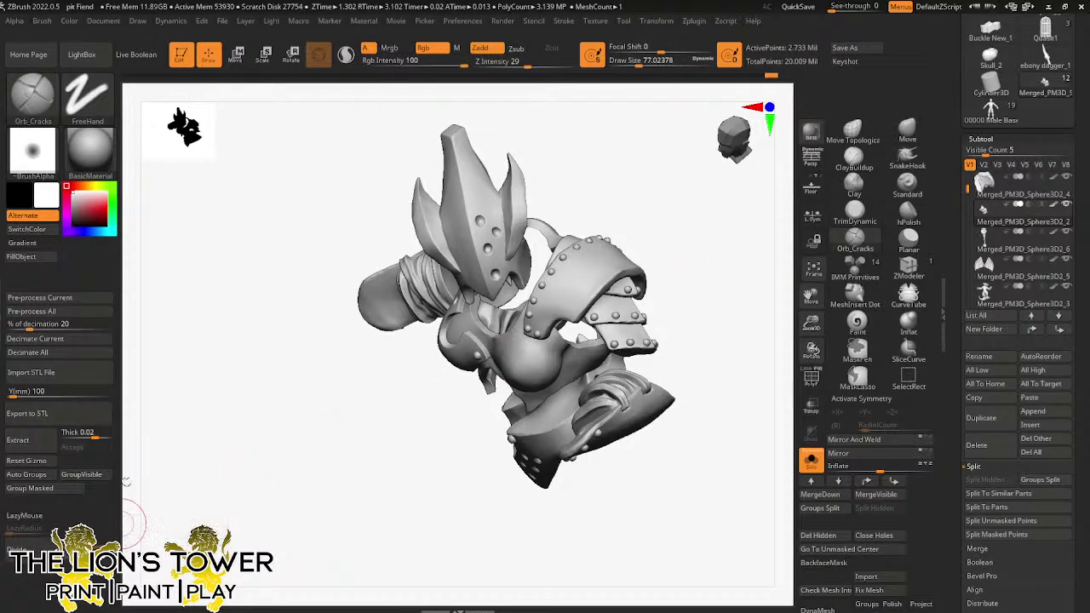
left_click_drag(524, 63, 533, 63)
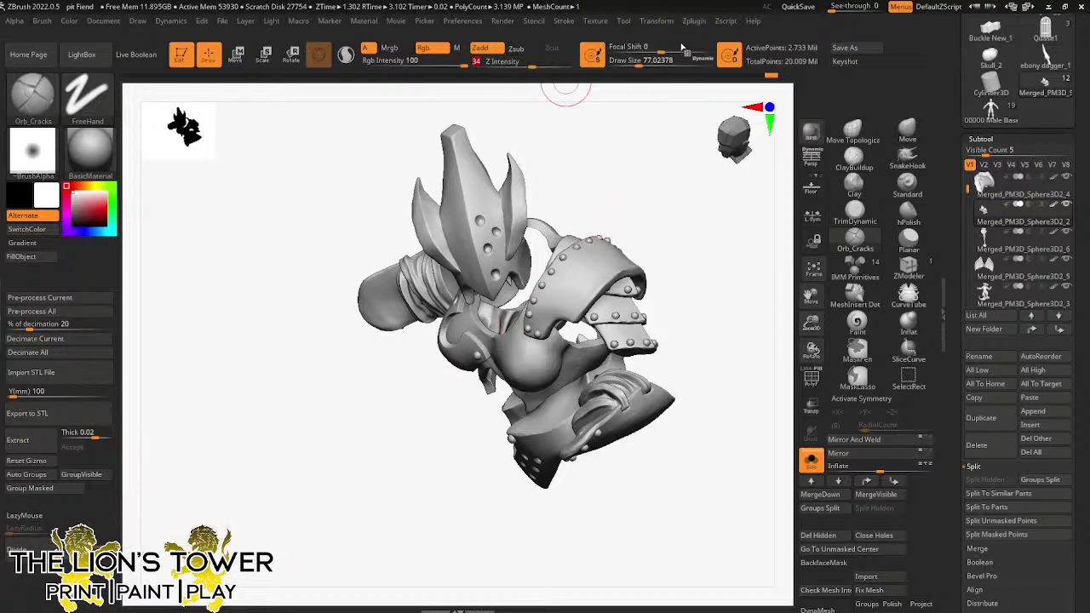
- Set the crack brush's Draw Size to 15.55142 and Z Intensity to 52, and undo the test crack on the shoulder plate
left_click_drag(639, 63, 626, 63)
left_click_drag(812, 321, 811, 350)
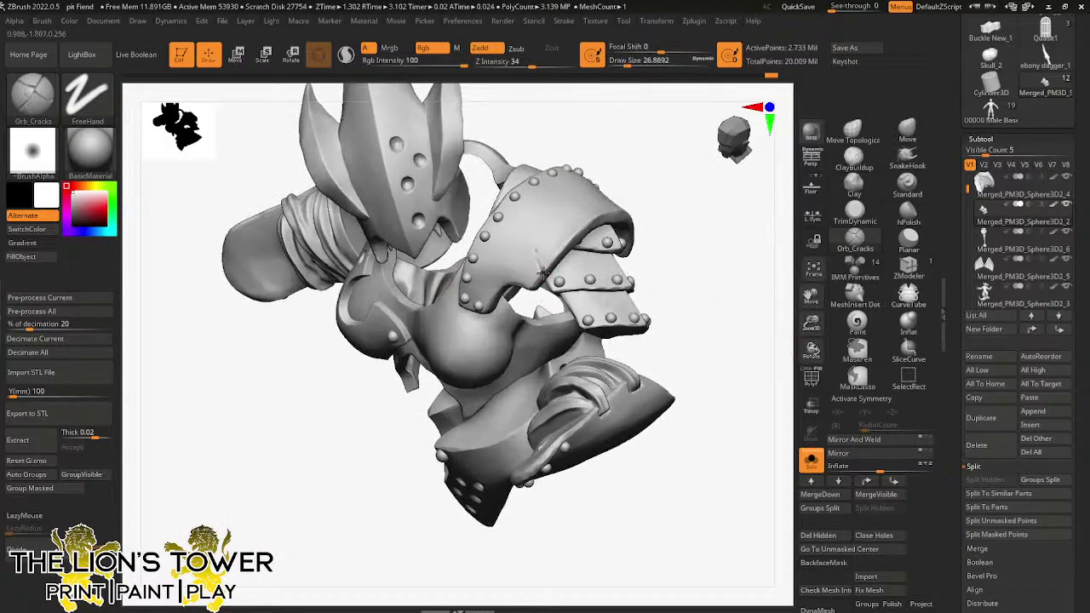
left_click_drag(634, 66, 625, 66)
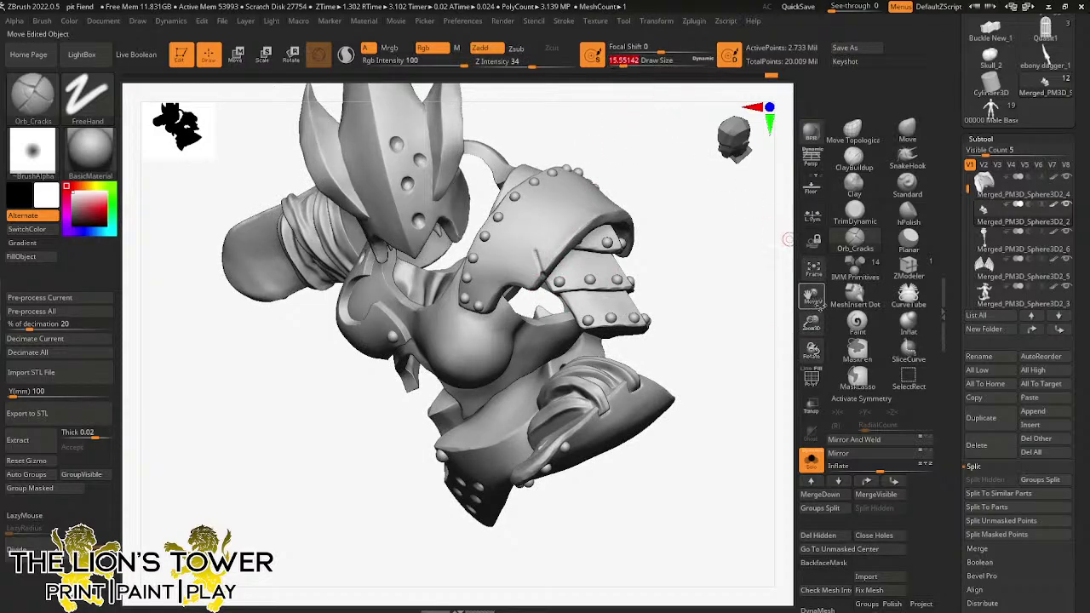
left_click_drag(534, 65, 546, 65)
key("ctrl+z")
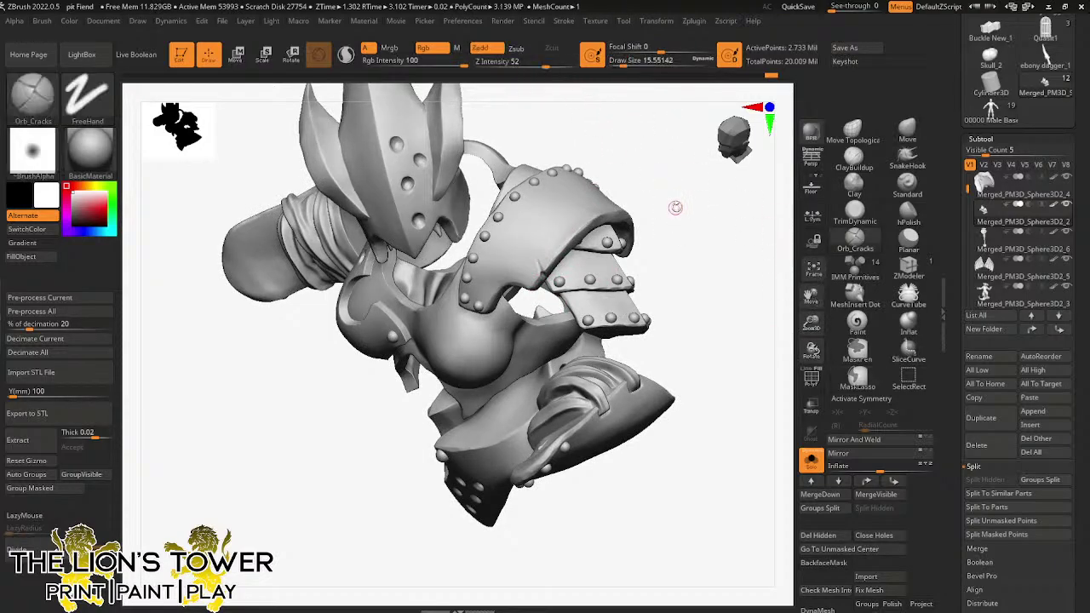
- Carve cracks into the large shoulder plate's lower corner and along both edges, isolating the plate from its rivets for the edge cuts
left_click_drag(676, 206, 549, 265)
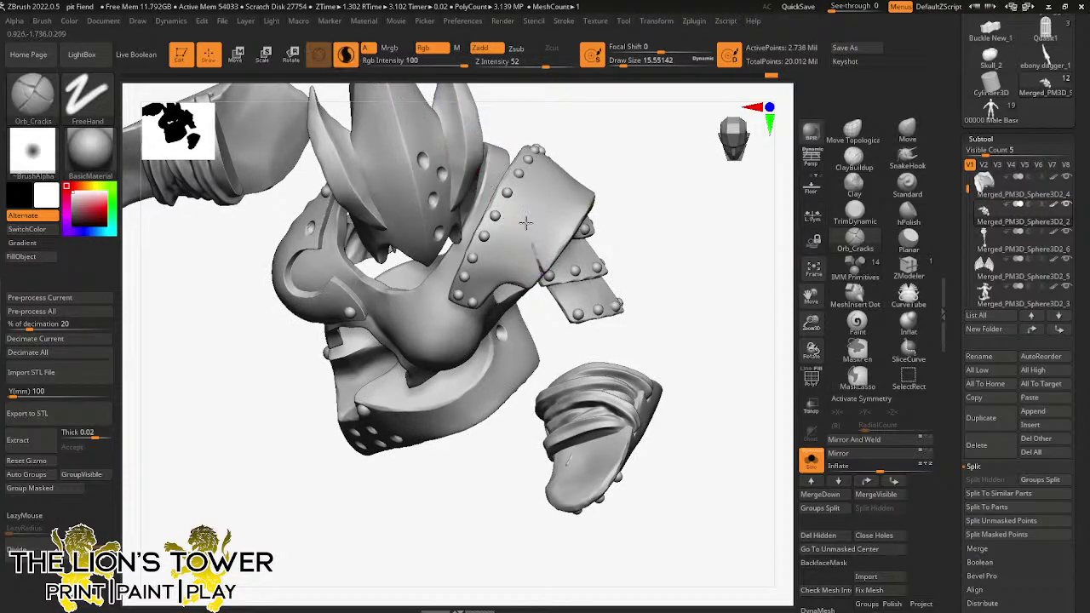
left_click_drag(525, 223, 523, 232)
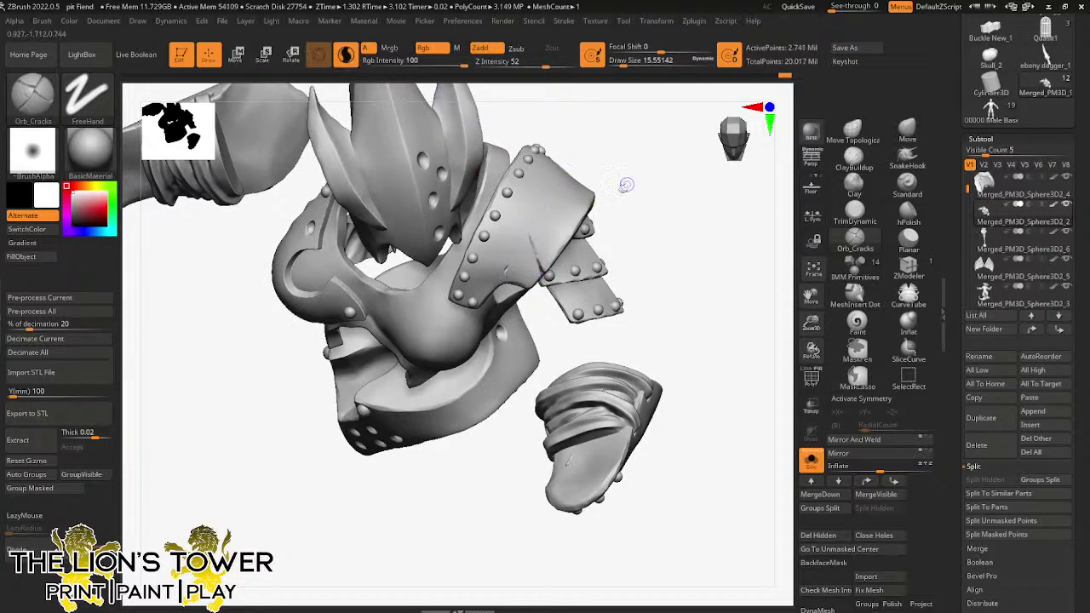
left_click(565, 204, "ctrl+shift")
right_click_drag(567, 193, 512, 173)
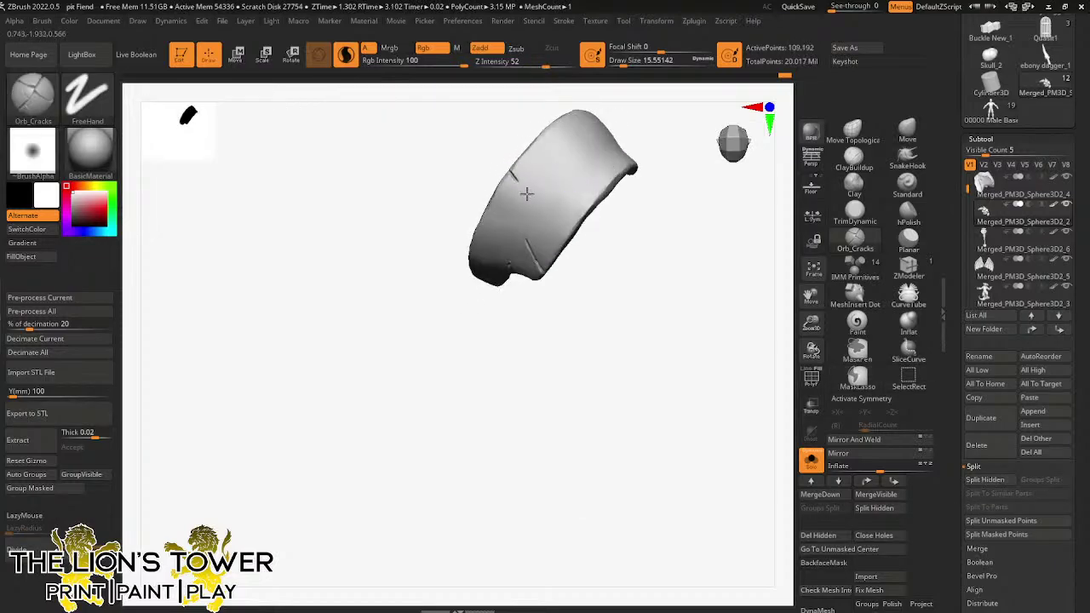
left_click_drag(527, 194, 530, 197)
left_click_drag(605, 196, 598, 175)
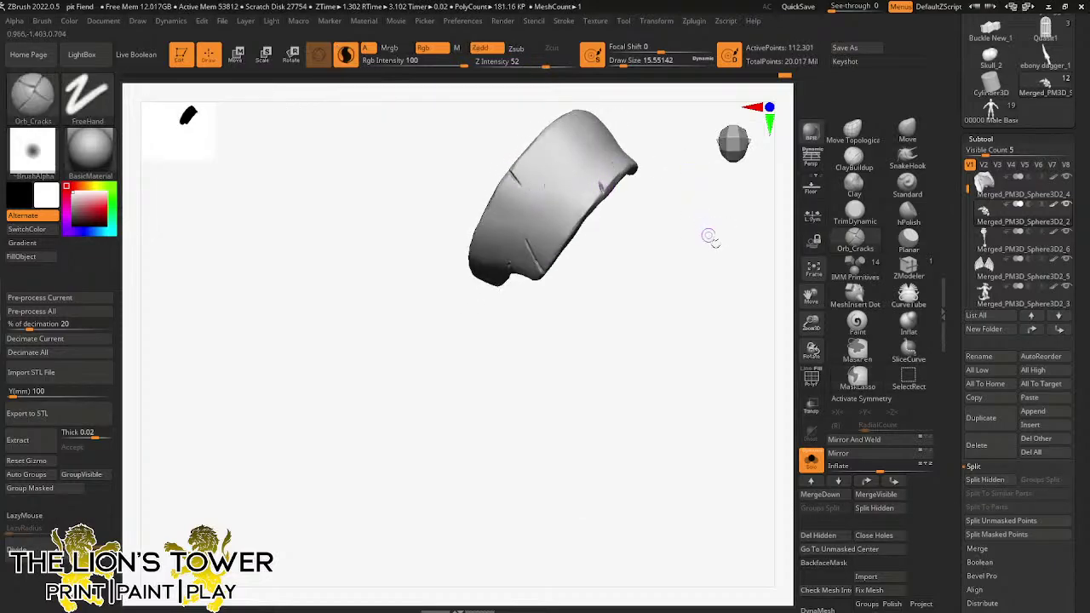
left_click(723, 329, "ctrl+shift")
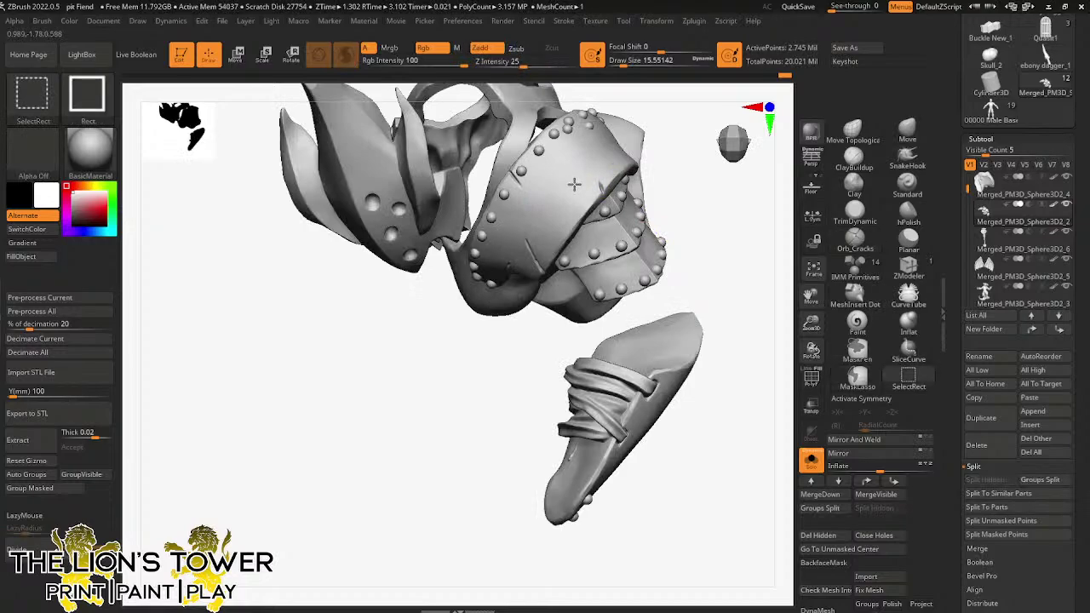
- Isolate the large shoulder plate again and carve more cracks across its outer surface and into its front rim
left_click(573, 184, "ctrl+shift")
right_click_drag(694, 182, 655, 189)
left_click_drag(637, 172, 587, 131)
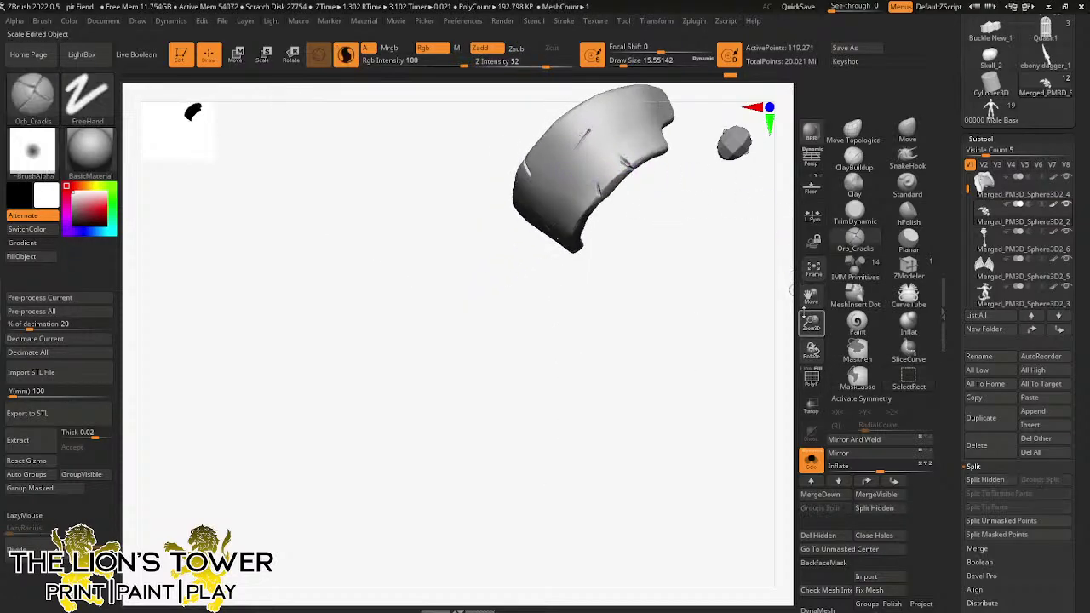
left_click_drag(812, 296, 754, 385)
left_click_drag(694, 318, 649, 255)
left_click_drag(624, 169, 599, 219)
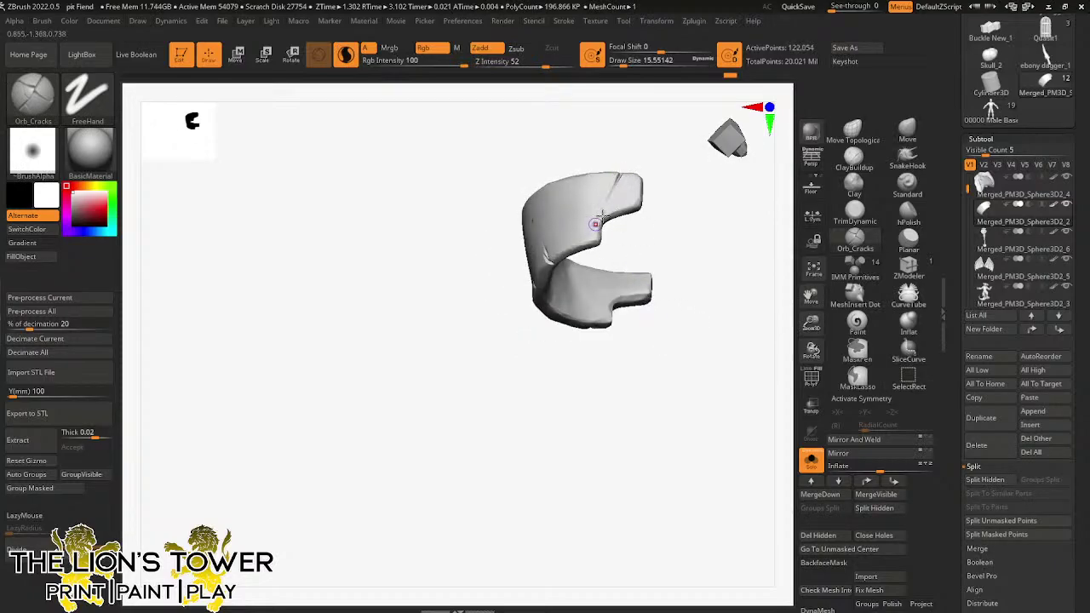
mouse_move(667, 195)
left_mouse_down()
mouse_move(649, 196)
mouse_move(664, 209)
mouse_move(659, 251)
mouse_move(650, 221)
mouse_move(595, 237)
left_mouse_up()
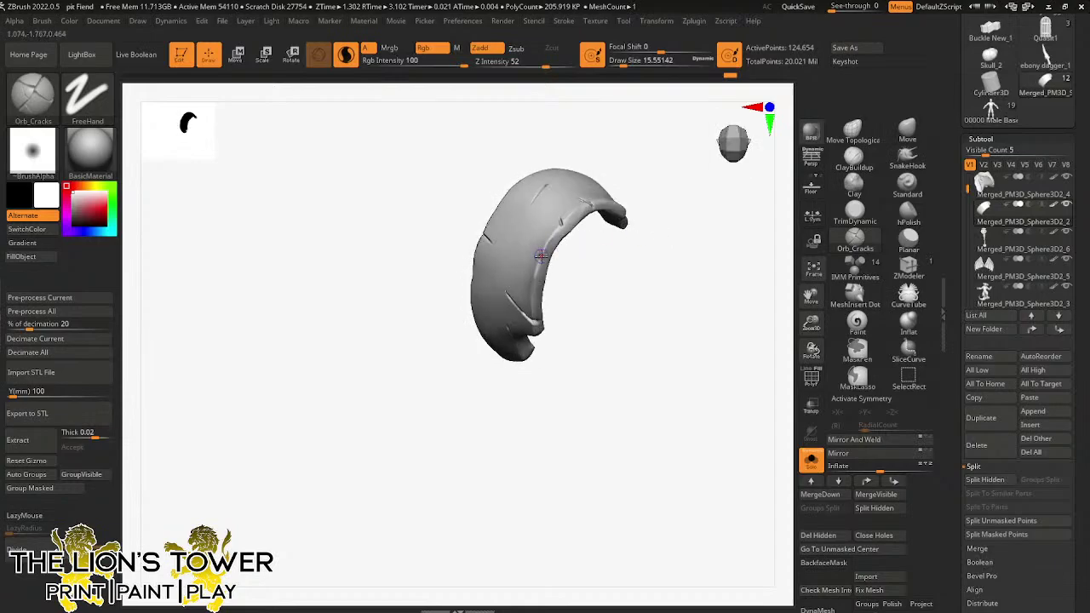
mouse_move(540, 260)
left_mouse_down()
mouse_move(579, 250)
mouse_move(610, 177)
mouse_move(483, 367)
left_mouse_up()
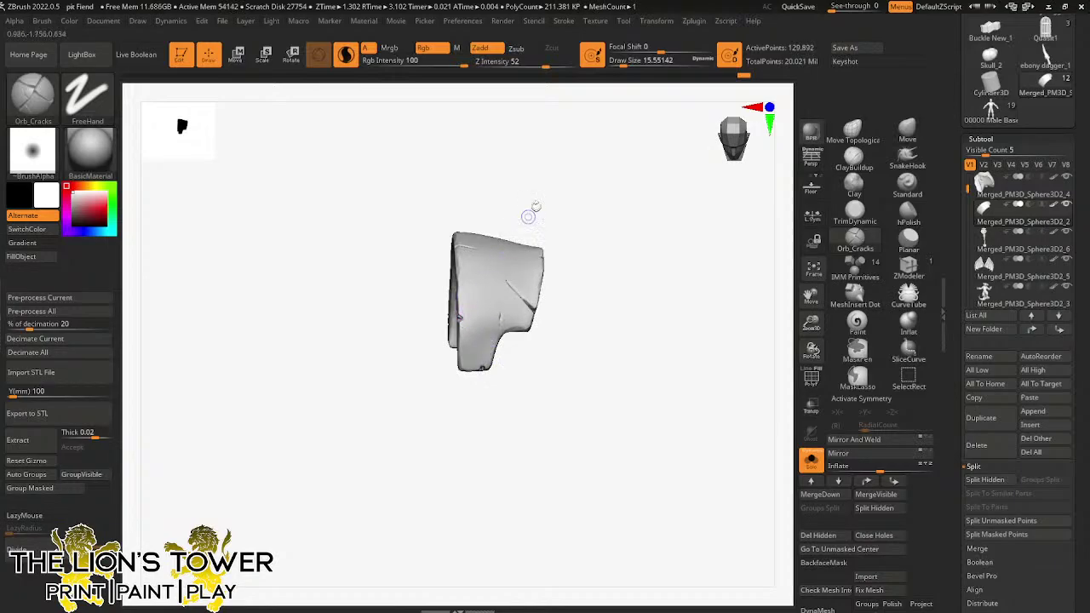
- Carve nicks into the shoulder plate's rim and ends, and add small gouges and scratches to its front half
left_click_drag(527, 216, 519, 302)
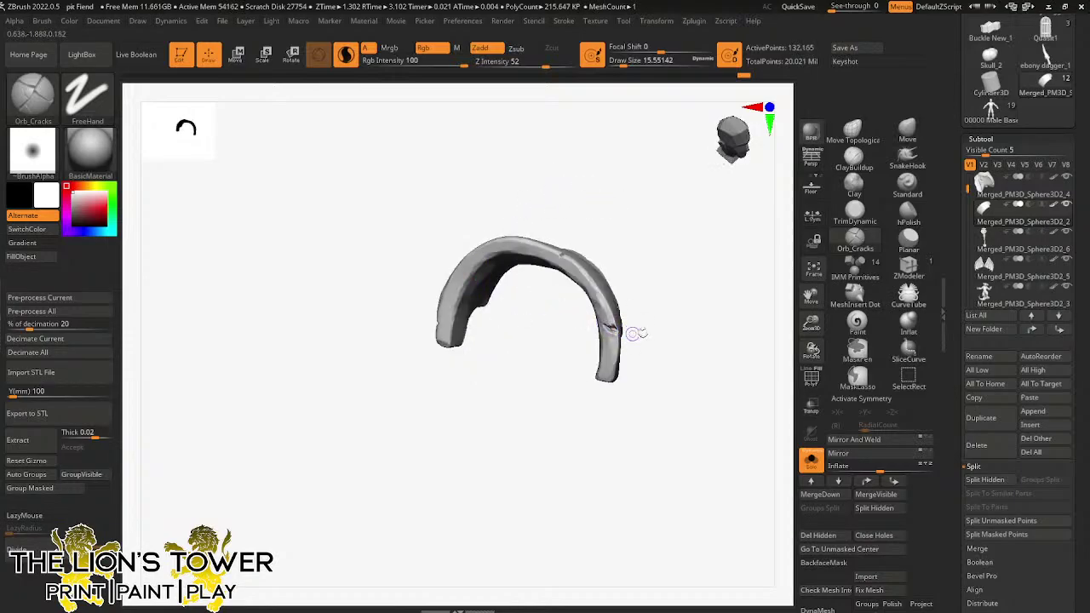
mouse_move(638, 333)
left_mouse_down()
mouse_move(645, 278)
mouse_move(646, 287)
left_mouse_up()
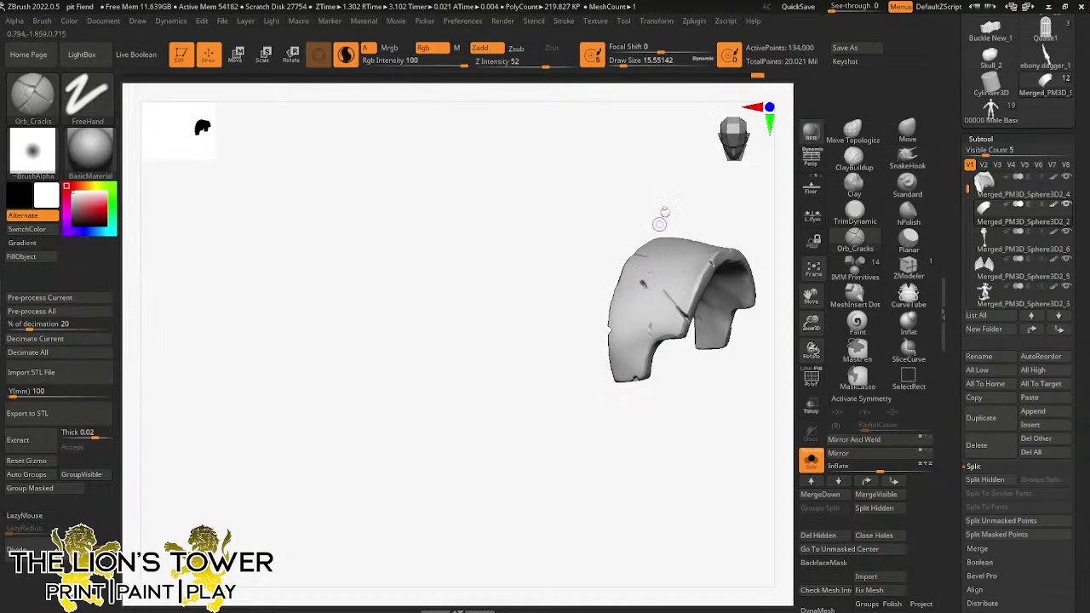
left_click_drag(662, 219, 712, 204)
left_click_drag(681, 267, 714, 262)
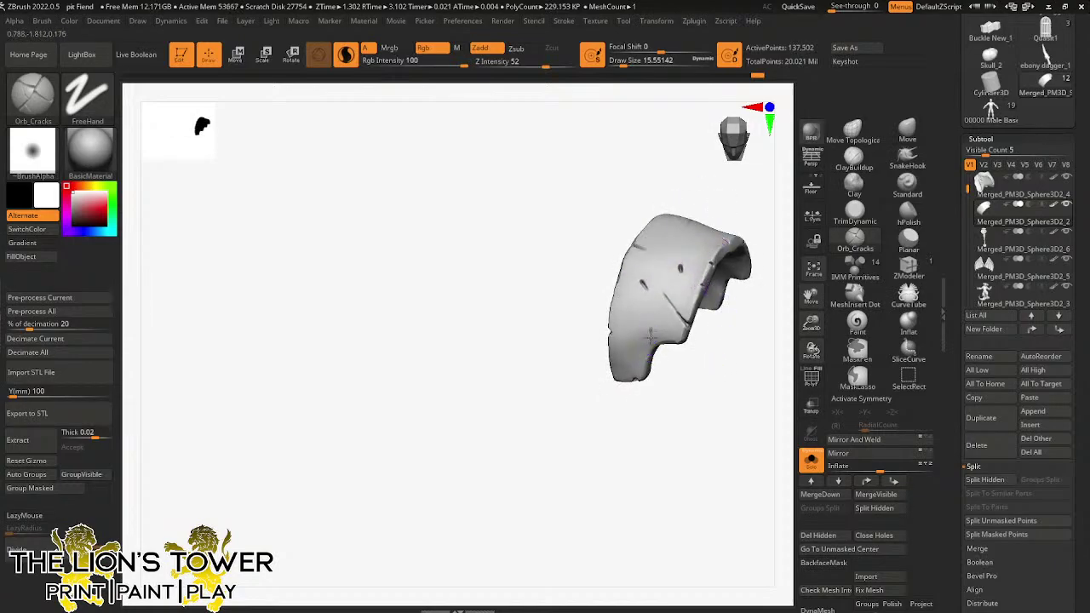
left_click_drag(649, 329, 650, 317)
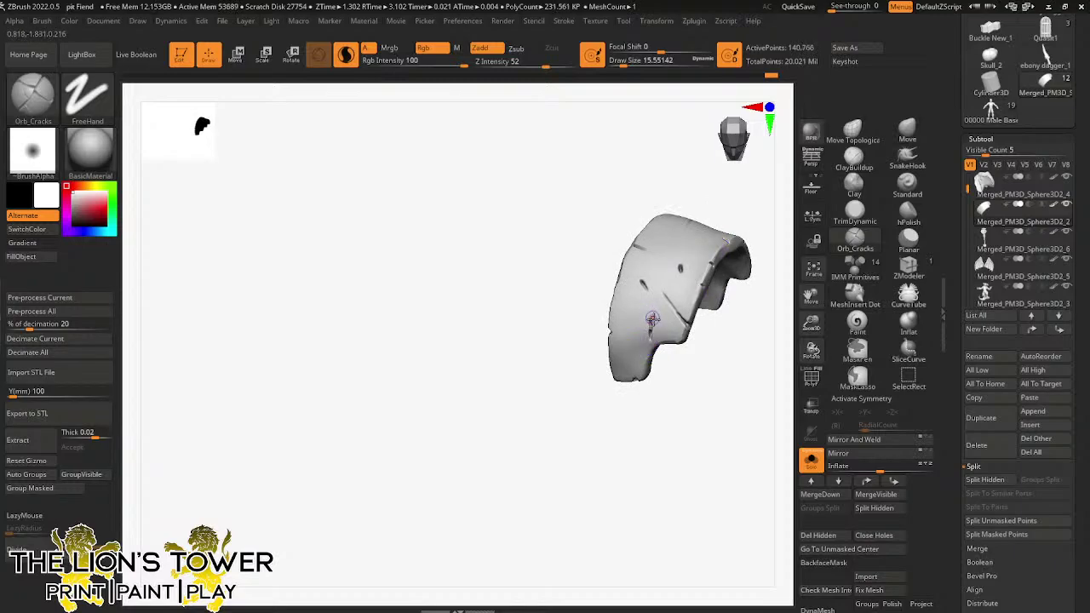
left_click_drag(661, 276, 685, 310)
- Carve long crossing scratches down the rear half of the shoulder plate and bring back the other armour pieces
mouse_move(737, 228)
left_mouse_down()
mouse_move(755, 272)
mouse_move(749, 299)
mouse_move(773, 273)
mouse_move(773, 233)
mouse_move(788, 281)
mouse_move(712, 289)
left_mouse_up()
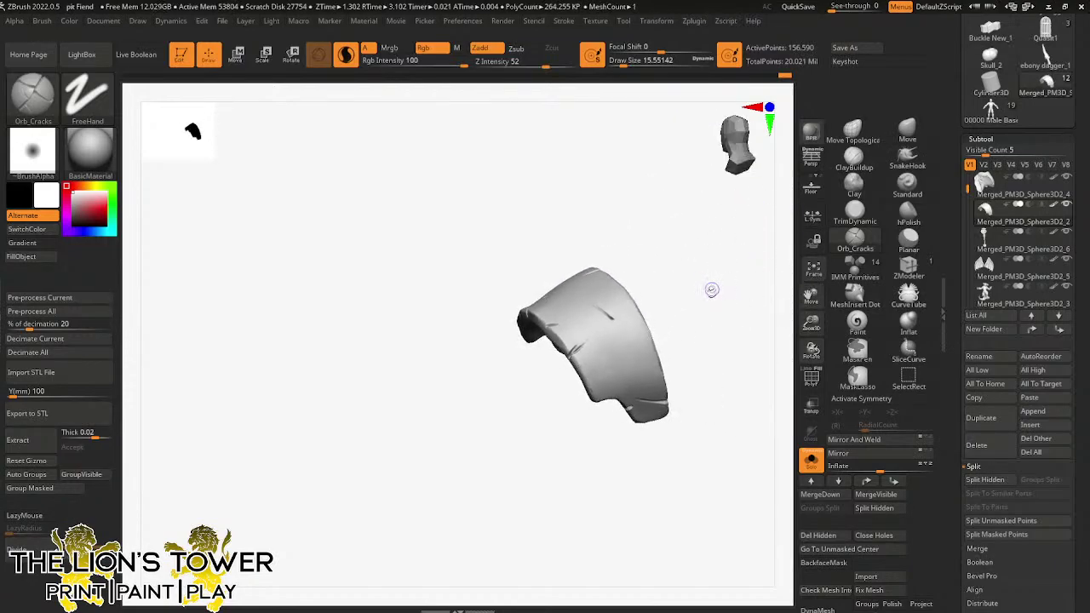
left_click_drag(671, 244, 657, 243)
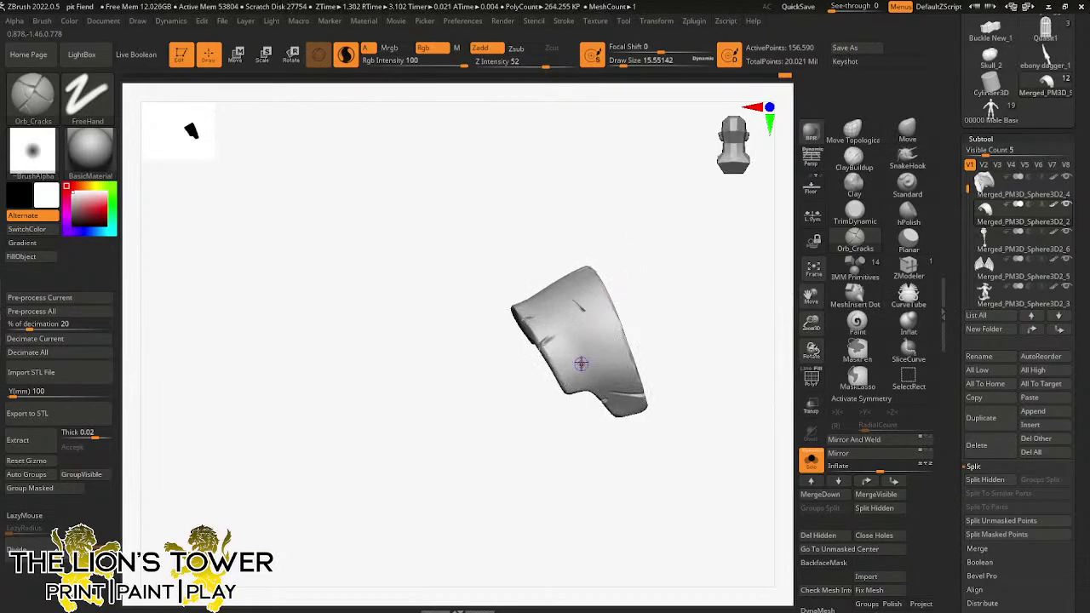
left_click_drag(592, 343, 586, 374)
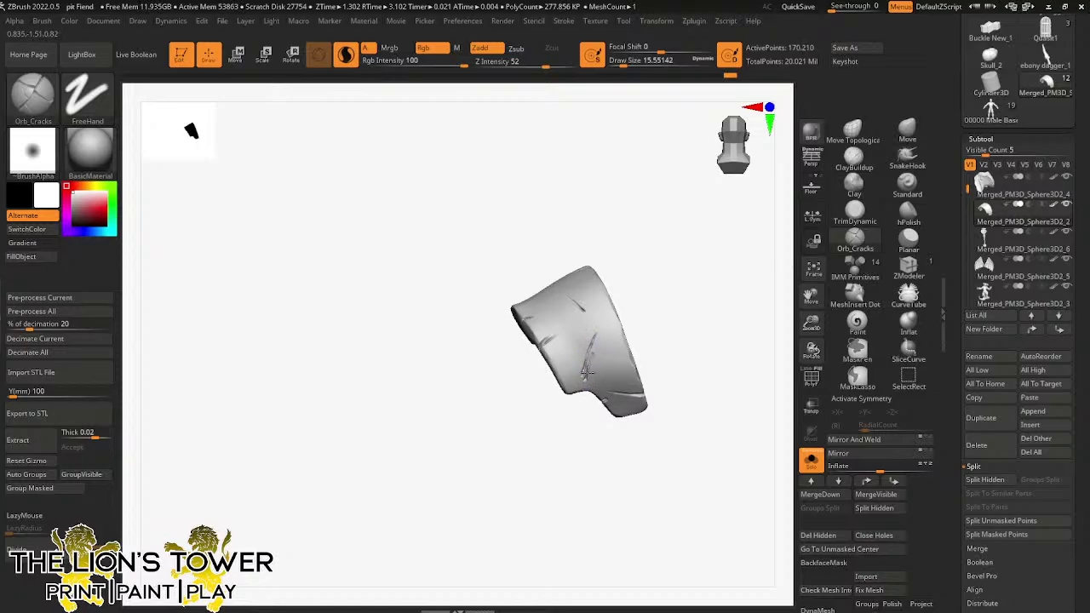
left_click(647, 319, "ctrl+shift")
- Hide the small stray fragment at the shoulder armour and delete the hidden geometry
mouse_move(558, 493)
left_mouse_down()
mouse_move(660, 479)
mouse_move(664, 447)
left_mouse_up()
left_click_drag(707, 272, 603, 298)
left_click(596, 325, "ctrl+shift")
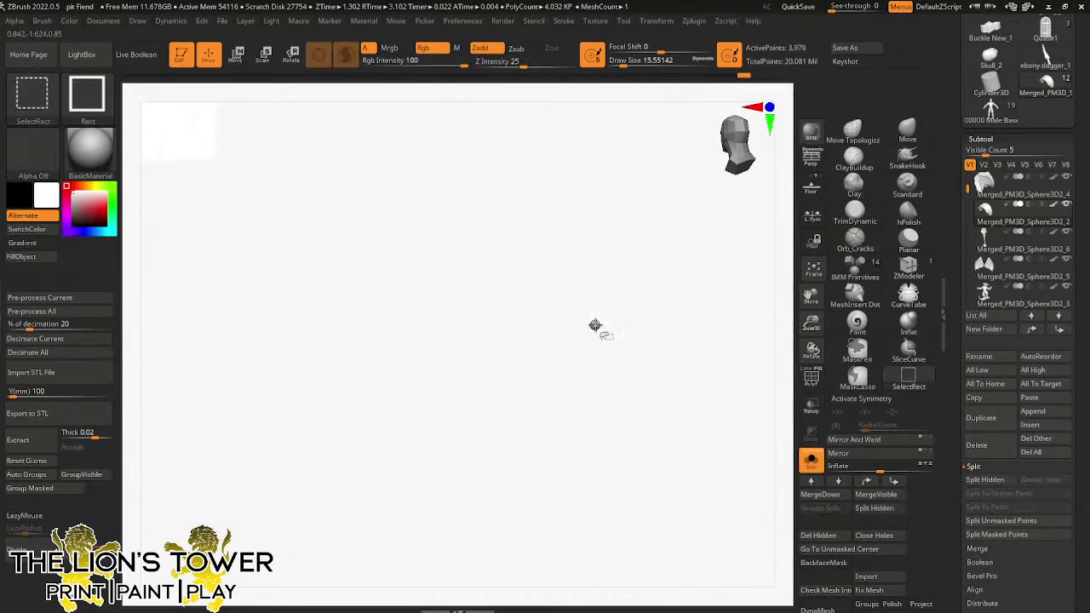
left_click(621, 292, "ctrl+shift")
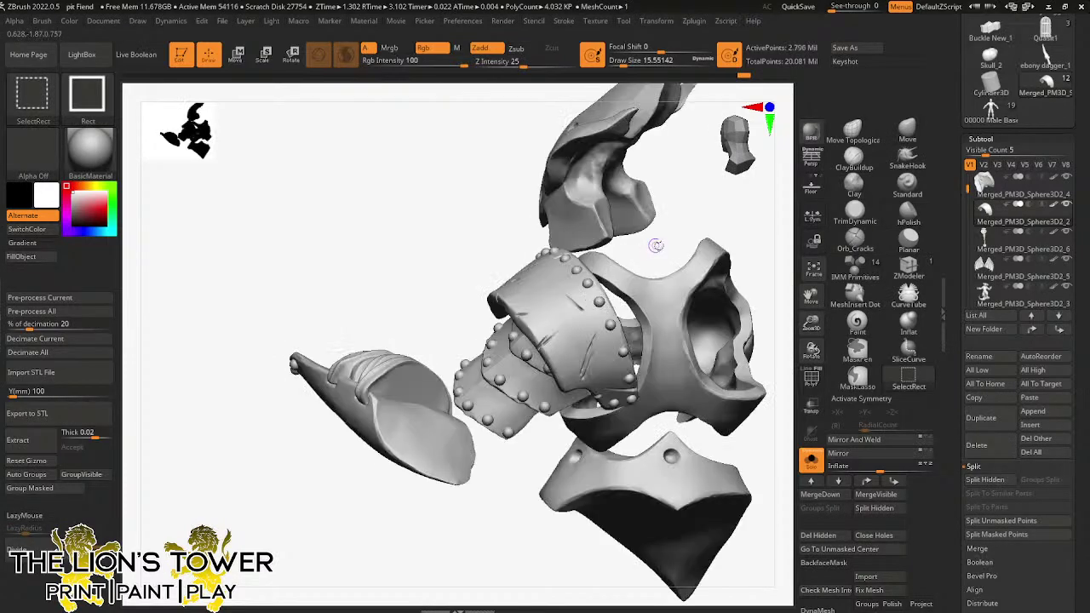
mouse_move(652, 243)
left_mouse_down()
mouse_move(676, 190)
mouse_move(698, 294)
mouse_move(787, 349)
left_mouse_up()
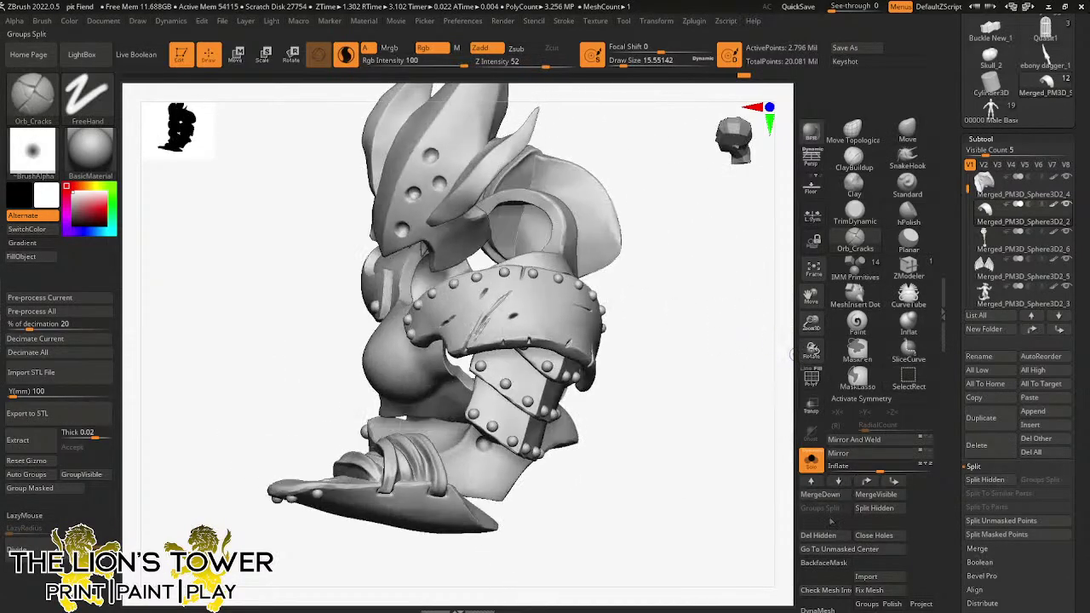
left_click(817, 535)
- Isolate the uppermost small plate beneath the shoulder plate, carve cracks into its surface and edge, and show all pieces again
mouse_move(686, 369)
left_mouse_down()
mouse_move(670, 360)
mouse_move(689, 324)
mouse_move(554, 349)
mouse_move(577, 315)
mouse_move(539, 325)
mouse_move(545, 346)
left_mouse_up()
left_click(548, 344, "ctrl+shift")
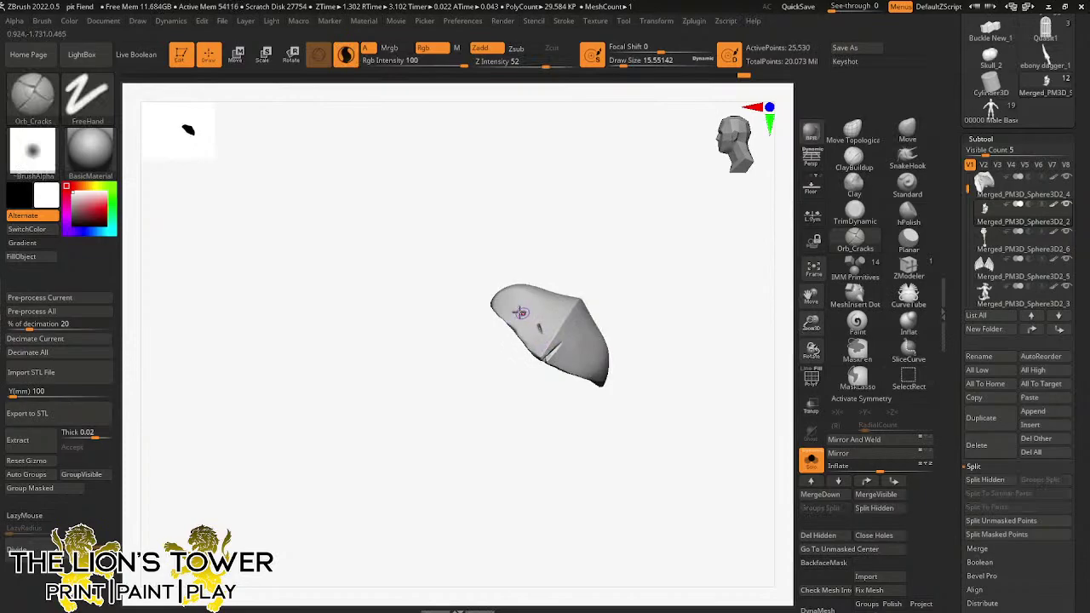
left_click_drag(541, 246, 509, 299)
left_click(528, 249, "ctrl+shift")
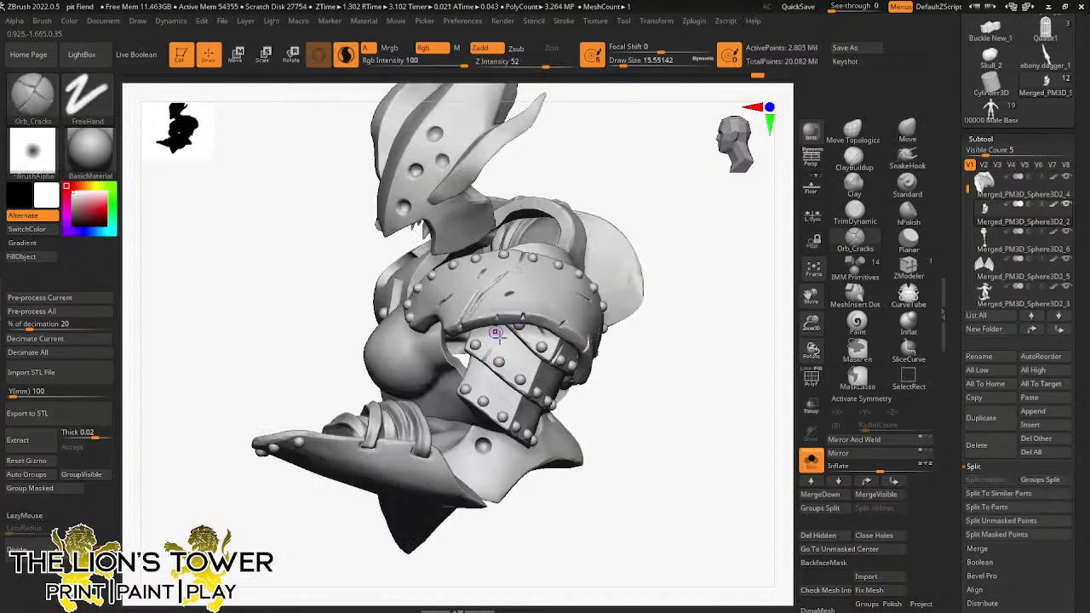
- Carve cracks and edge nicks into the middle and lowest overlapping upper-arm plates, working around from front to back
left_click_drag(628, 416, 539, 388)
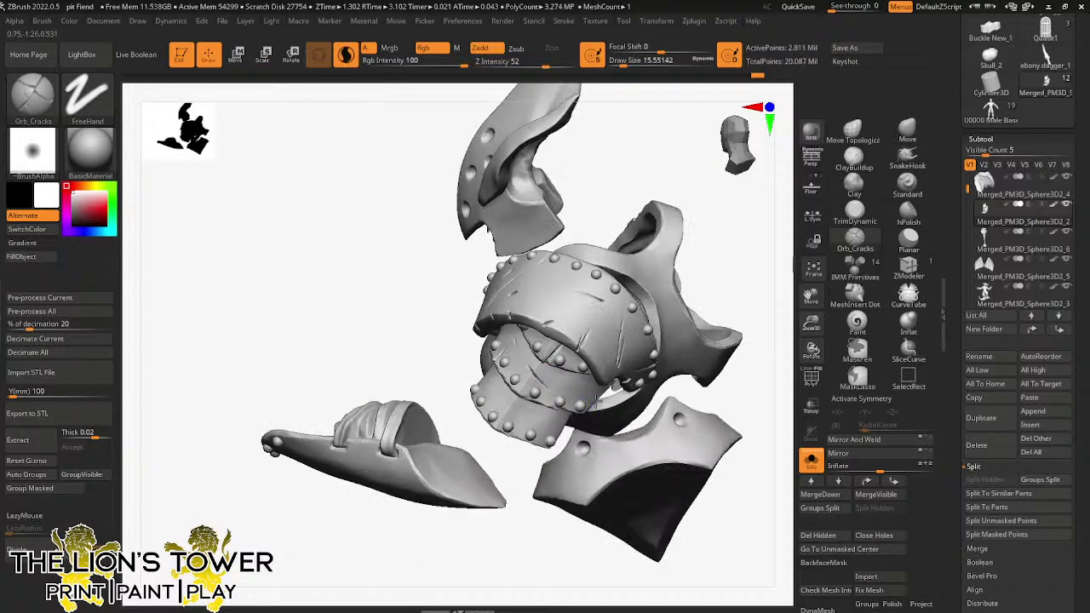
right_click_drag(594, 401, 601, 313)
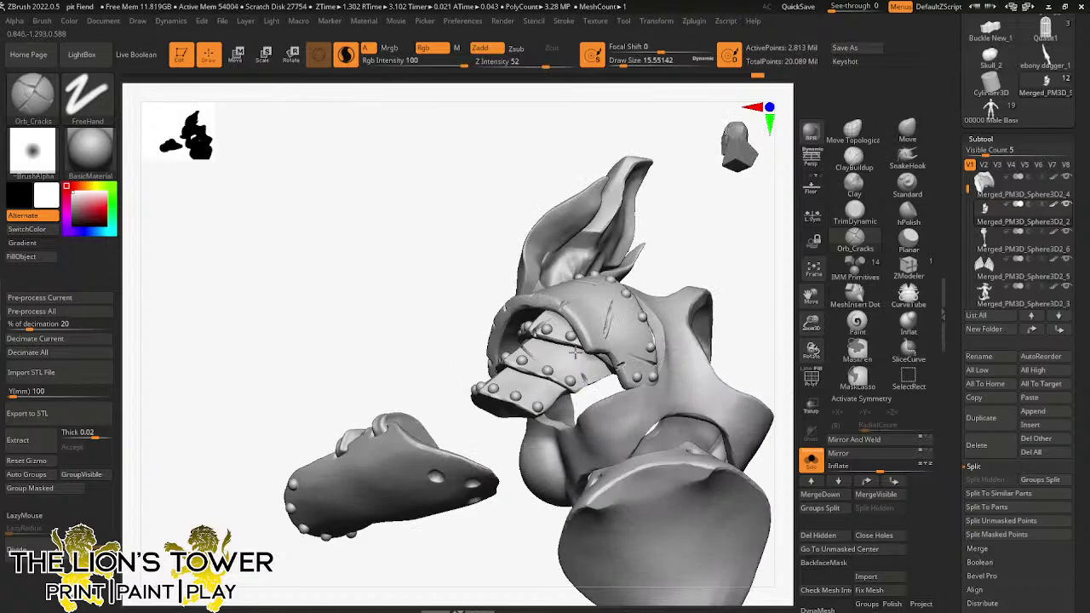
right_click_drag(576, 350, 574, 308)
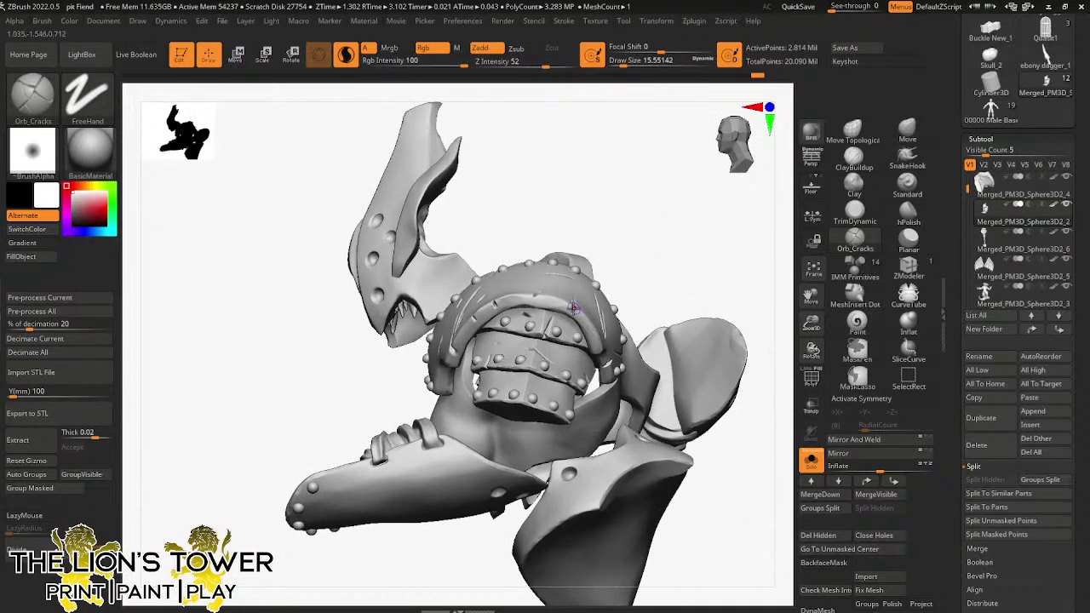
right_click_drag(638, 265, 486, 412)
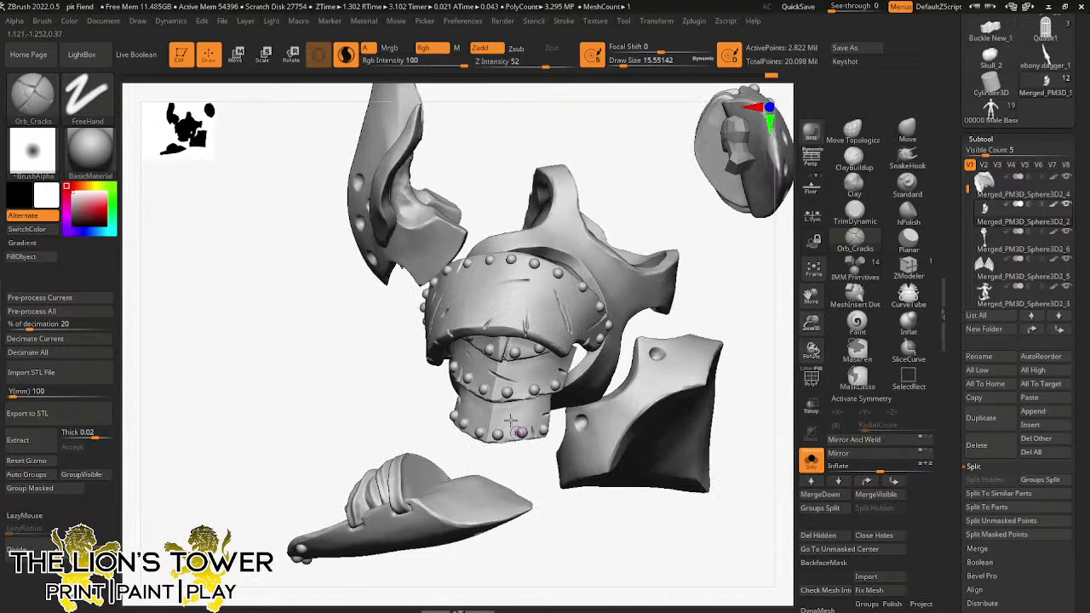
- Isolate the lowest upper-arm plate and carve cracks into its front and rear faces and across its central ridge
left_click(485, 412, "ctrl+shift")
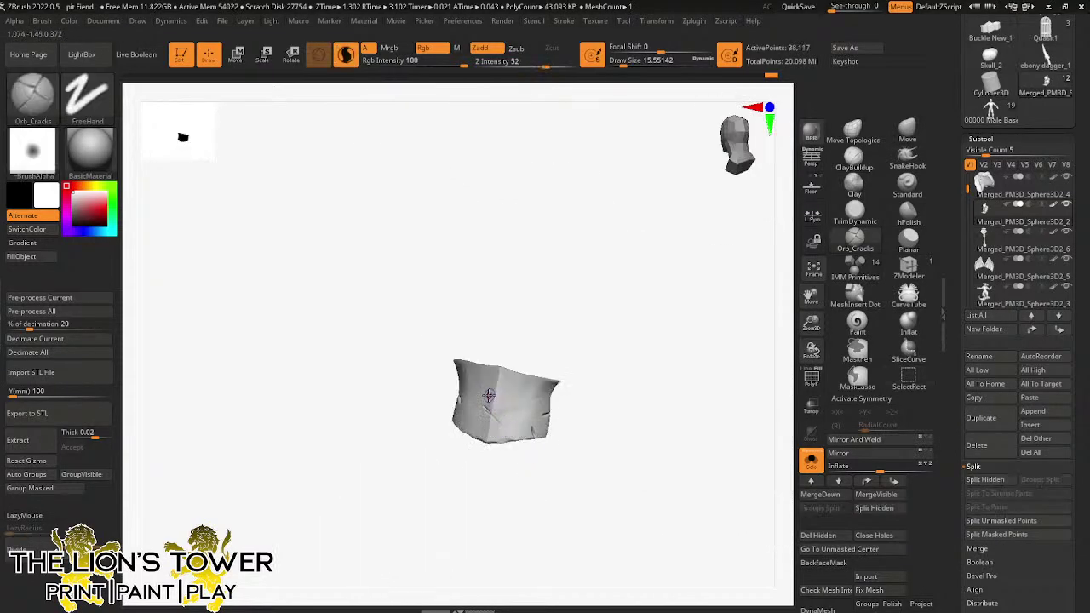
right_click_drag(505, 430, 481, 407)
left_click_drag(466, 399, 468, 431)
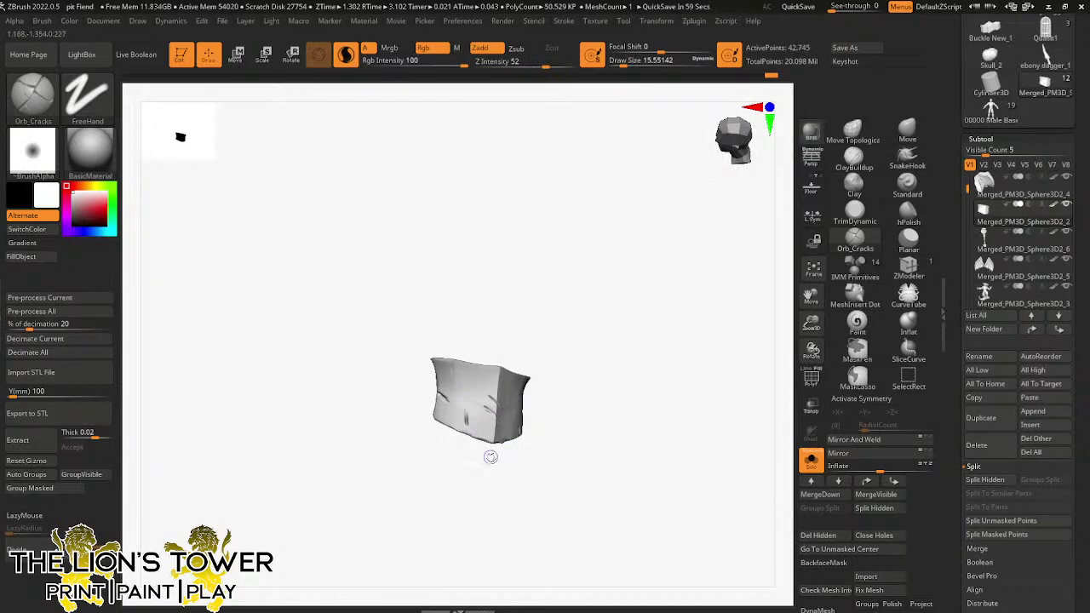
left_click_drag(809, 298, 856, 346)
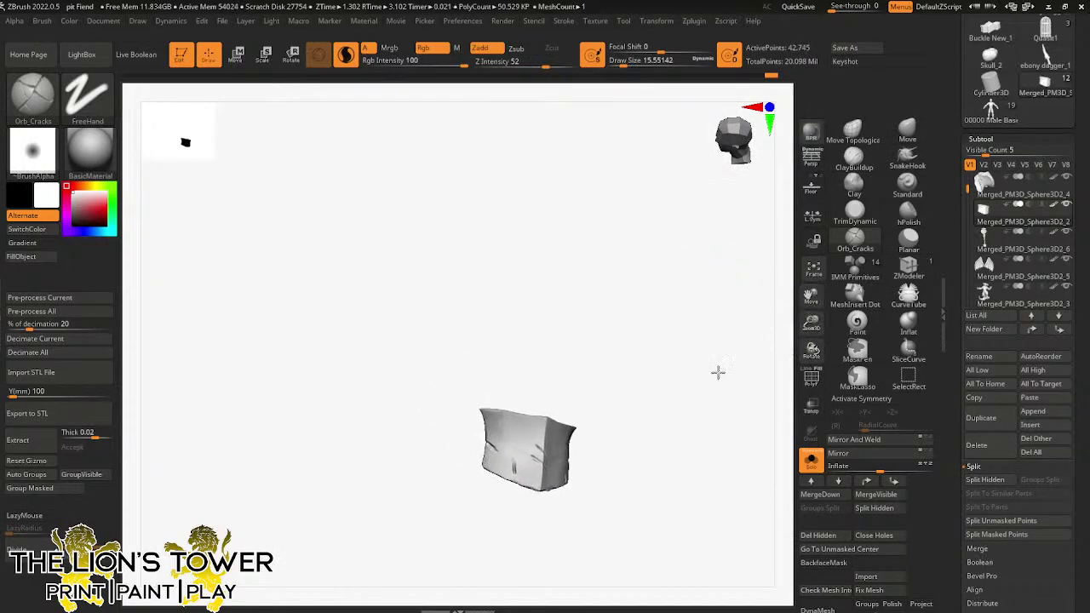
left_click_drag(718, 372, 701, 365)
left_click_drag(529, 446, 554, 465)
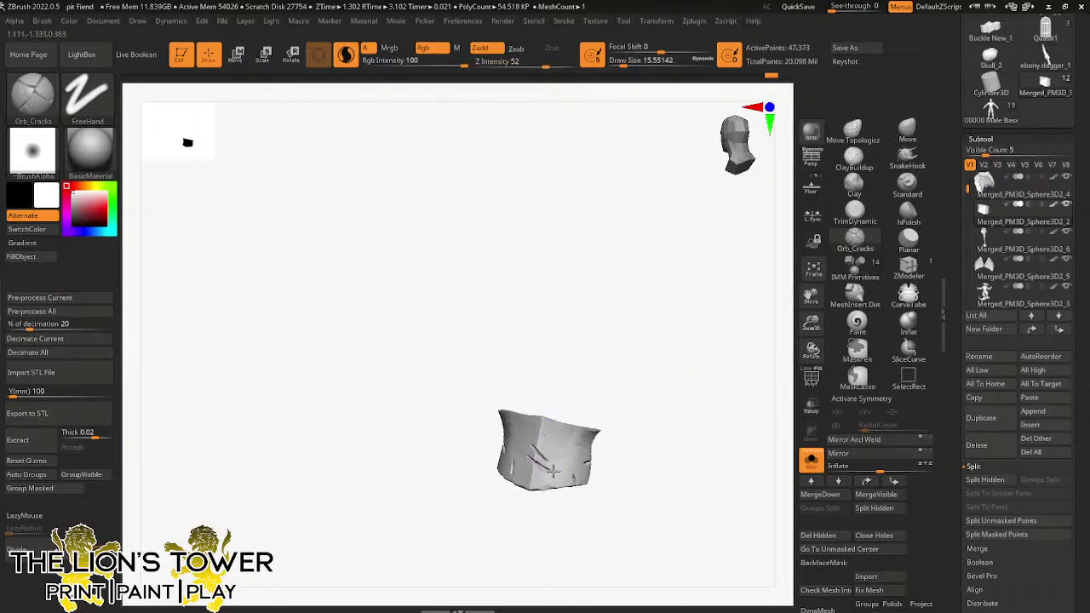
- Bring back all the hidden armour pieces, and isolate the helmet's central faceplate with the four round holes
key("ctrl+shift")
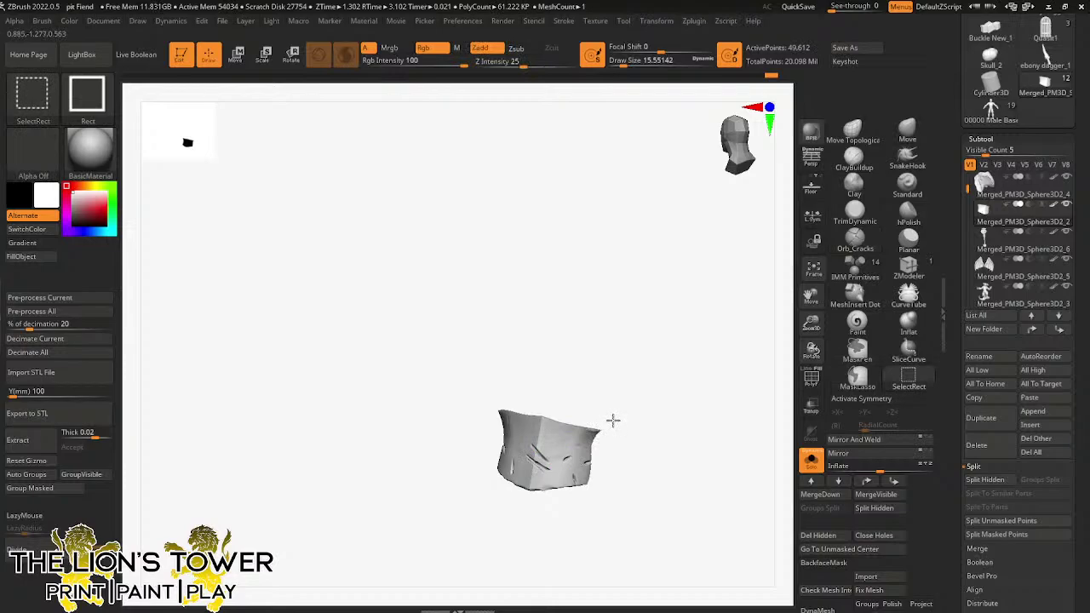
left_click(615, 423, "ctrl+shift")
left_click_drag(599, 506, 657, 418)
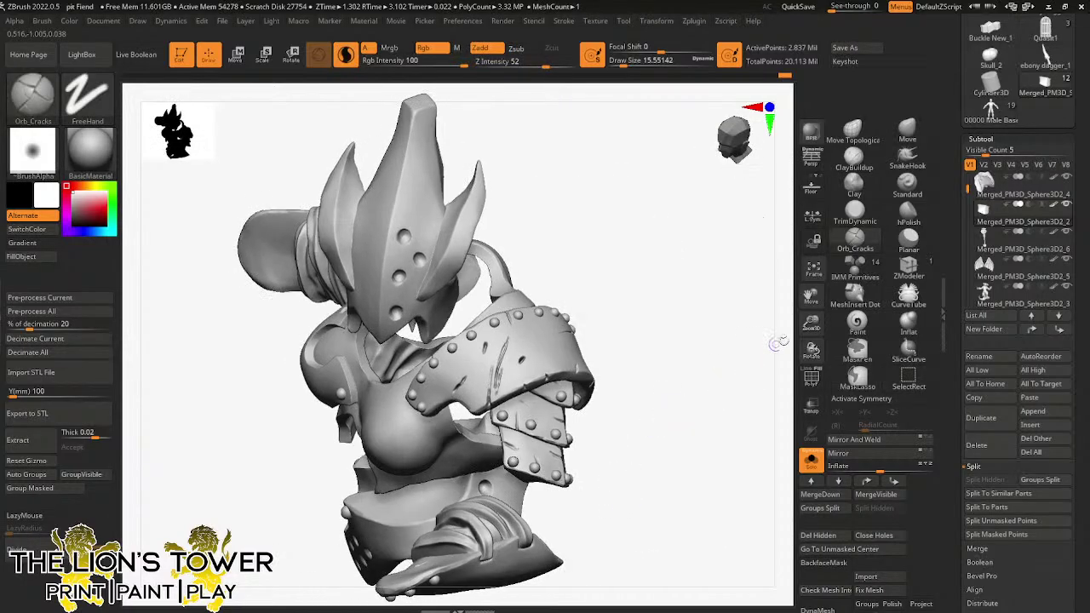
mouse_move(777, 343)
left_mouse_down()
mouse_move(573, 345)
mouse_move(738, 239)
mouse_move(554, 224)
left_mouse_up()
key("ctrl+shift")
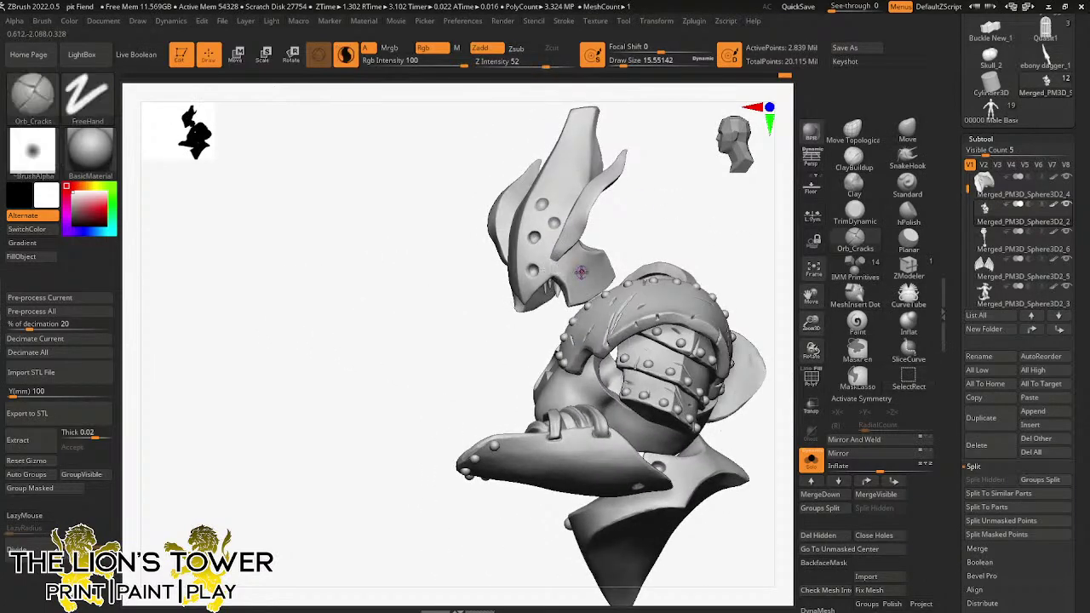
left_click(564, 274, "ctrl+shift")
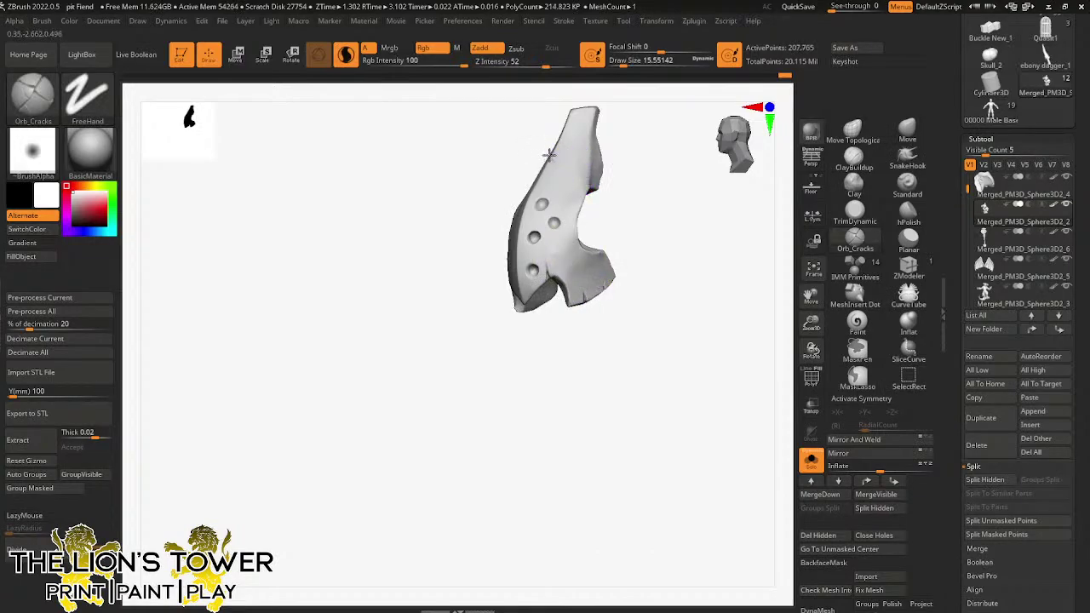
- Carve cracks with the Orb_Cracks brush into the faceplate around its round holes and on the slope above them
mouse_move(550, 153)
left_mouse_down()
mouse_move(566, 196)
mouse_move(669, 206)
mouse_move(650, 209)
left_mouse_up()
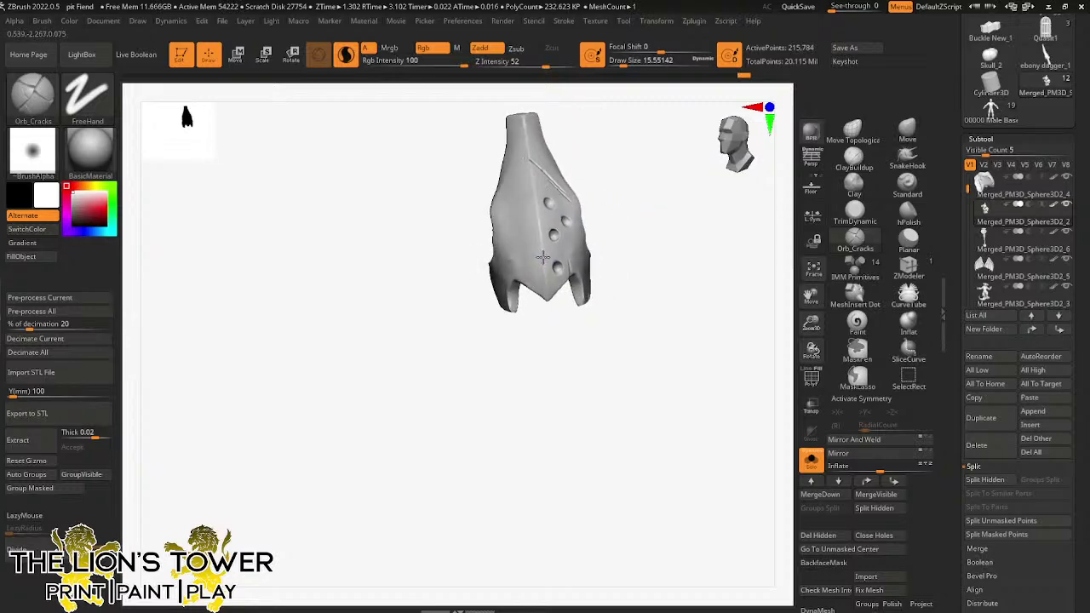
mouse_move(517, 293)
left_mouse_down()
mouse_move(571, 333)
mouse_move(528, 286)
mouse_move(540, 262)
mouse_move(565, 229)
mouse_move(627, 247)
left_mouse_up()
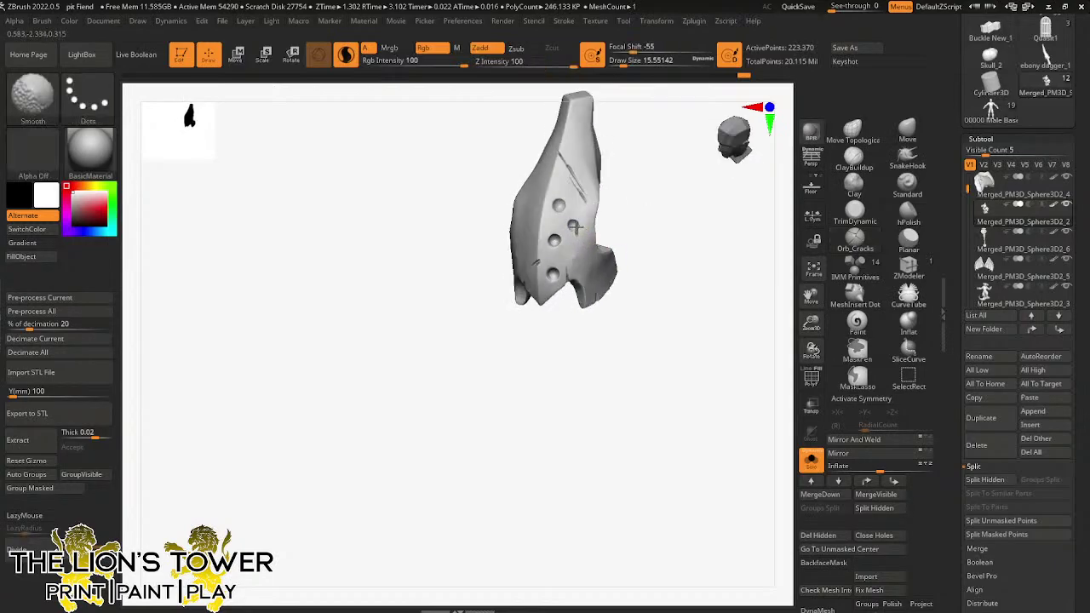
left_click_drag(633, 202, 560, 203)
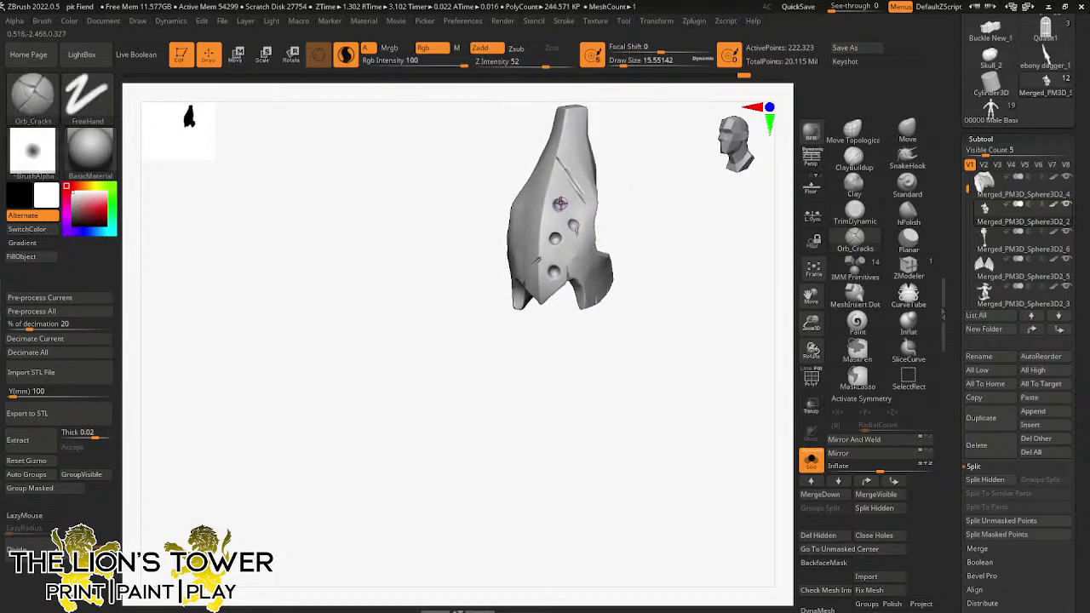
left_click(559, 215)
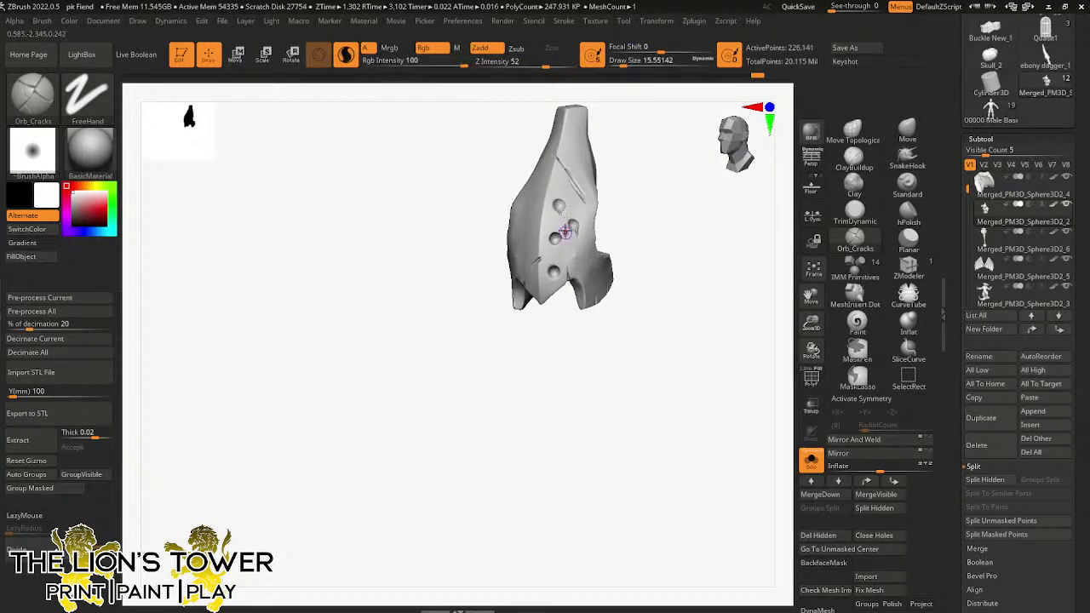
left_click(563, 226)
left_click_drag(608, 236, 635, 234)
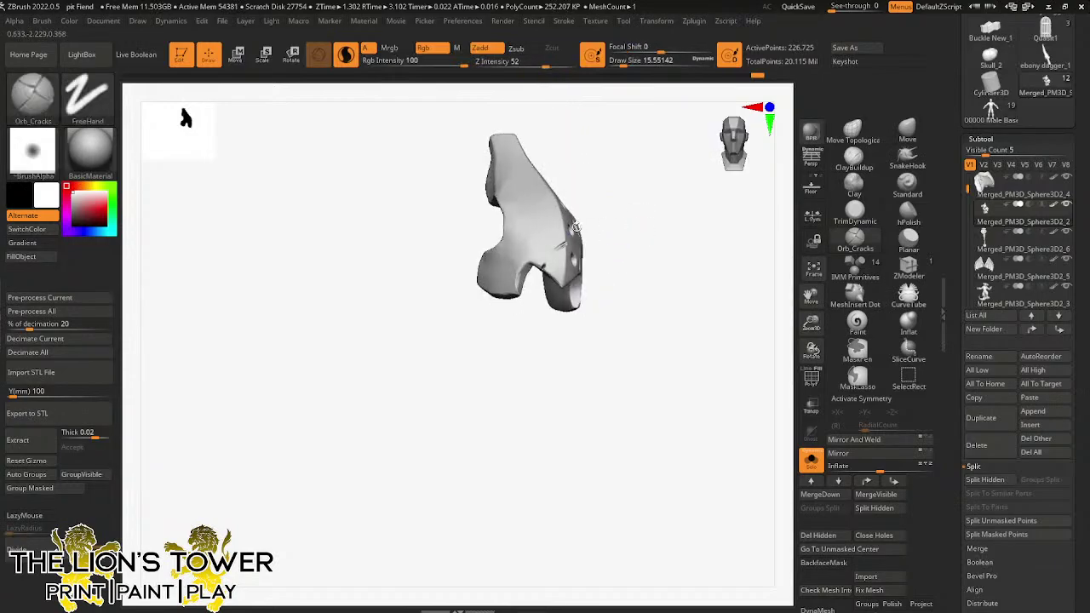
- Carve Orb_Cracks nicks into the faceplate's side without holes, around the mouth notch and the curved rear edge
left_click(511, 269)
left_click_drag(536, 317, 548, 313)
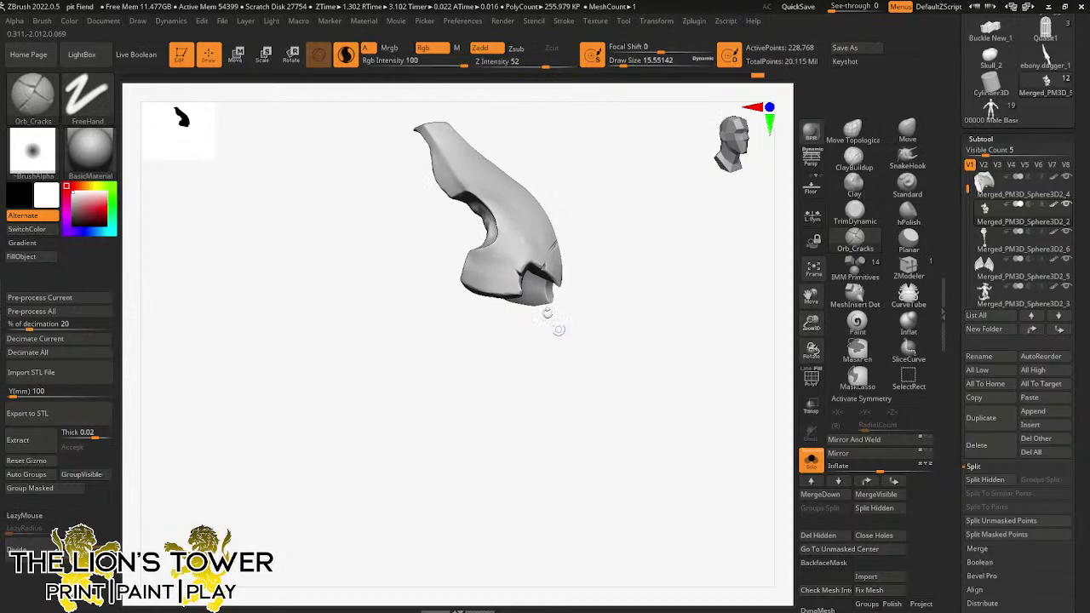
left_click(498, 246)
left_click_drag(591, 219, 556, 230)
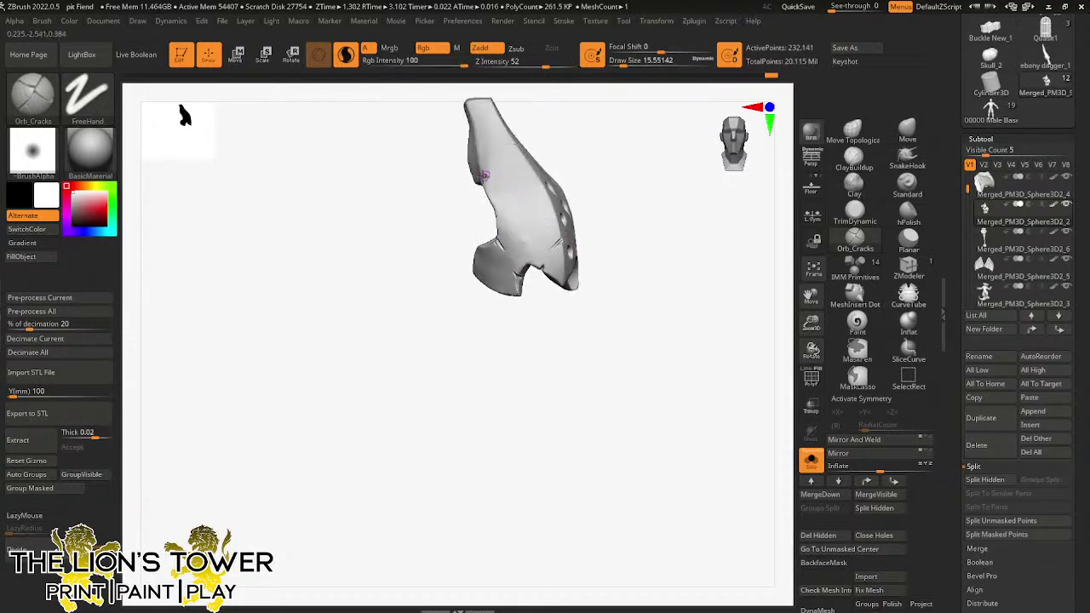
left_click_drag(663, 175, 521, 270)
left_click(508, 246)
left_click(537, 282)
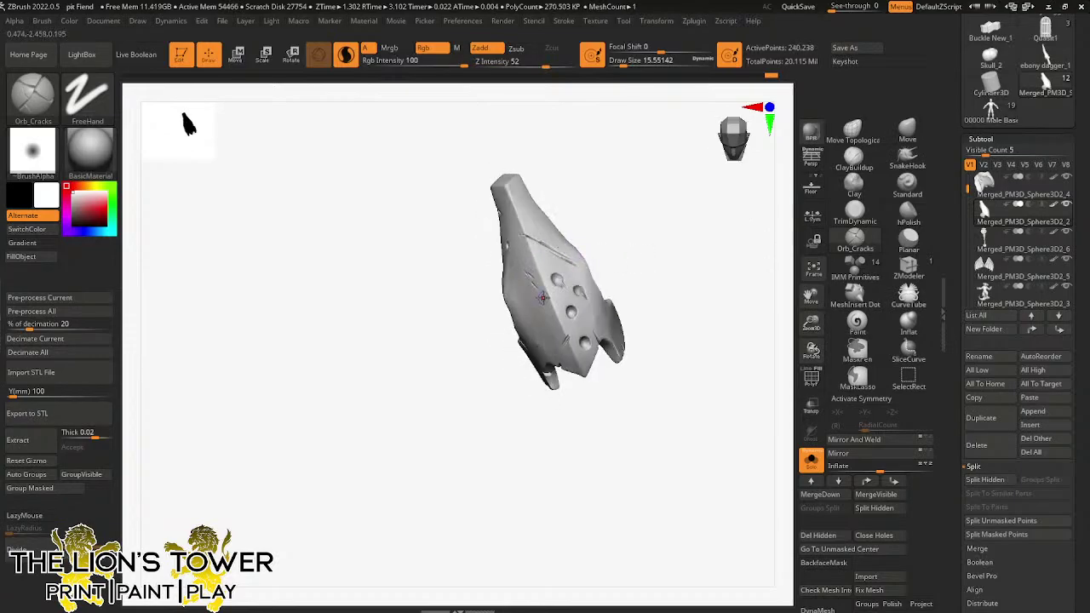
- Carve small damage nicks into the lower edge of the faceplate's cheek guard
left_click_drag(587, 271, 623, 212)
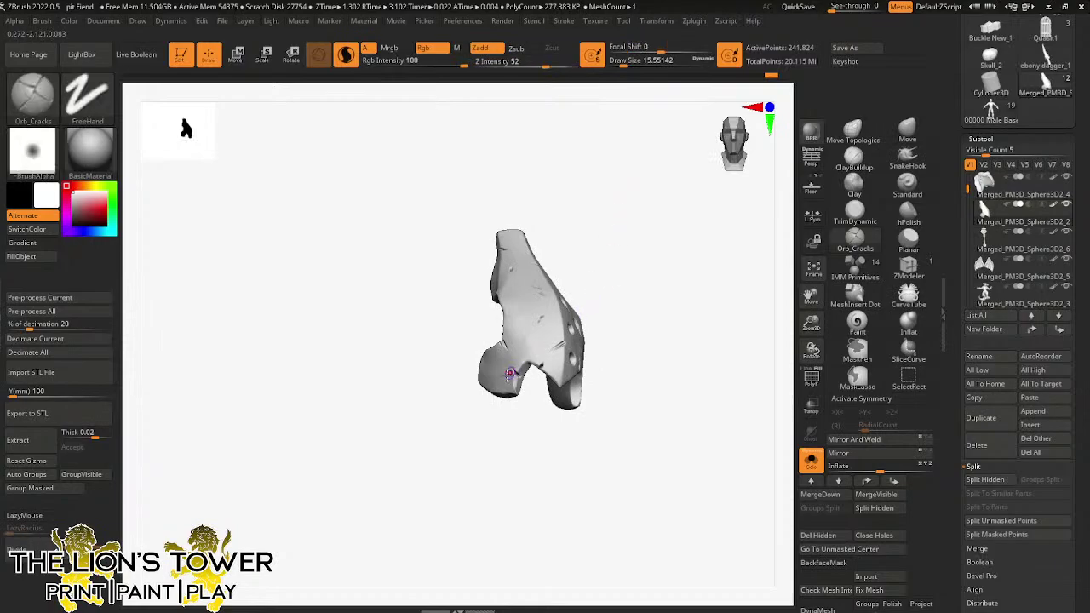
left_click_drag(501, 425, 487, 409)
left_click(485, 397)
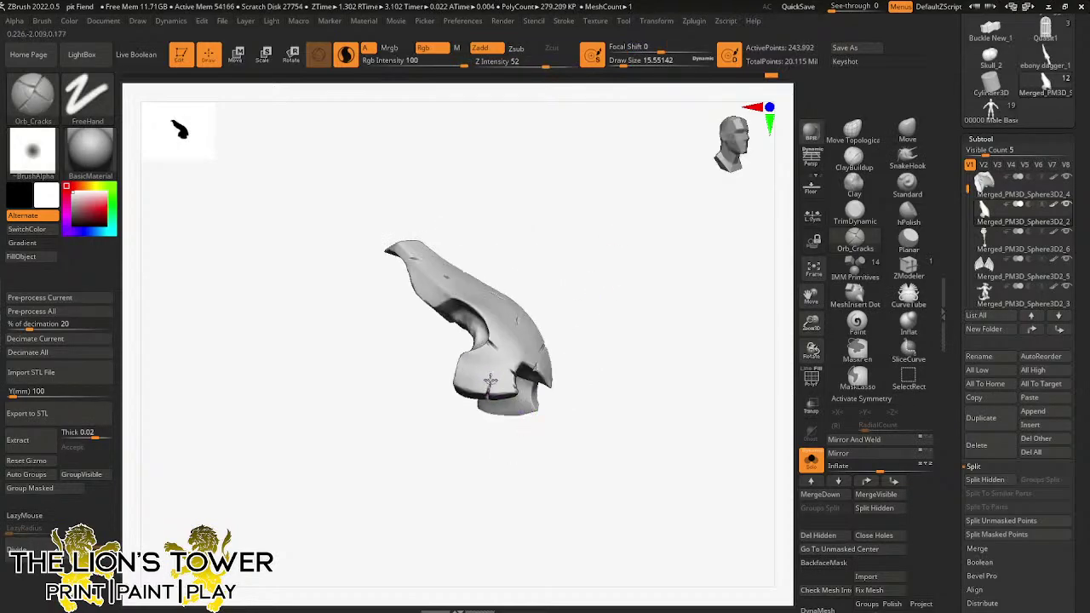
left_click(481, 386)
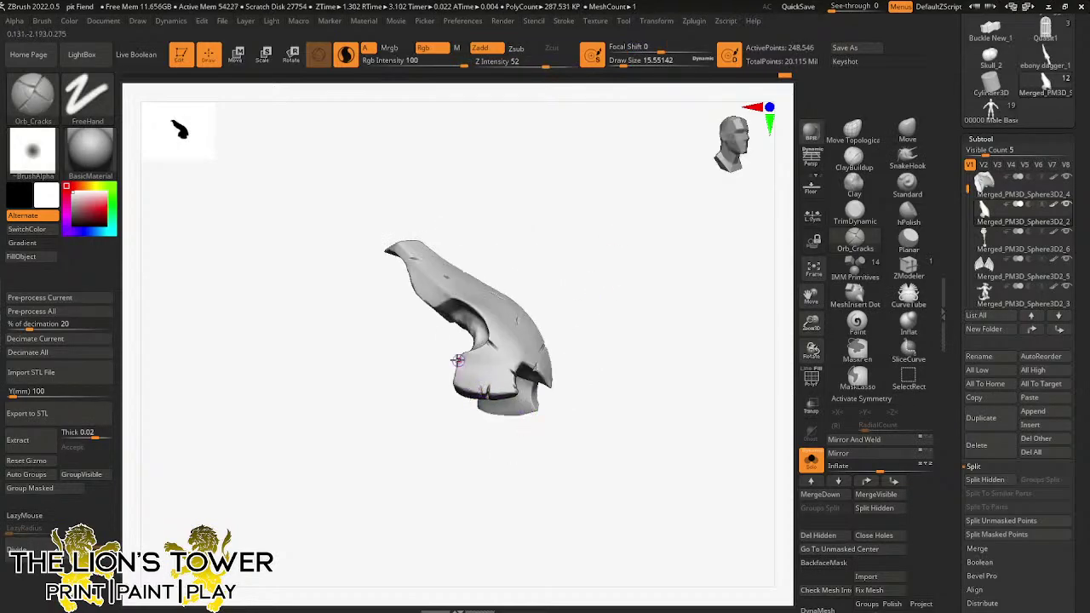
- Unhide the rest of the armour and carve nicks into the helmet's side horn next to the faceplate holes
left_click_drag(584, 292, 616, 292)
left_click(616, 293, "ctrl+shift")
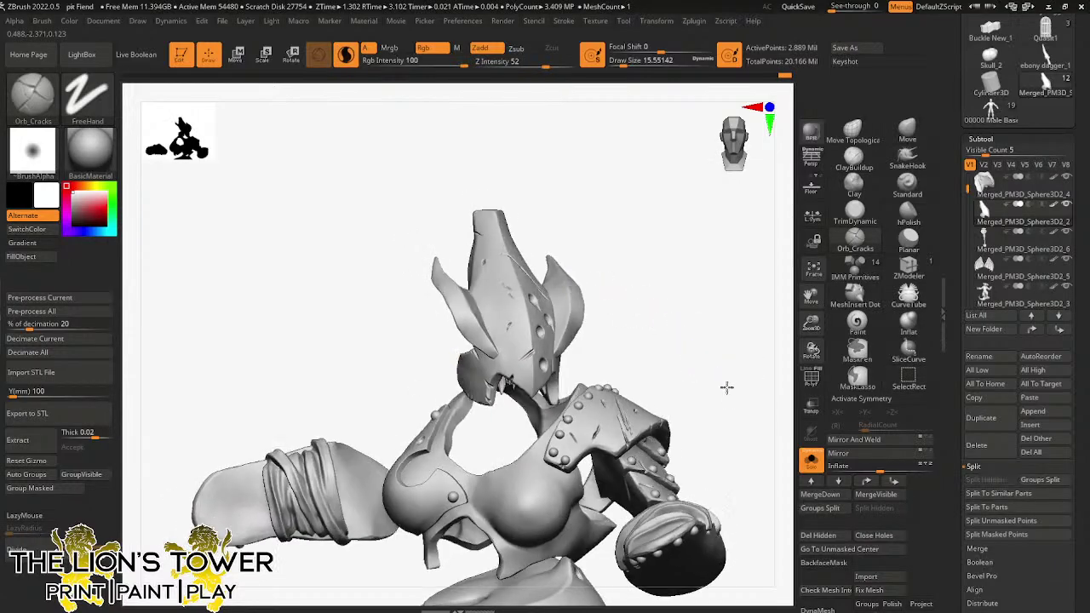
left_click_drag(726, 387, 589, 275)
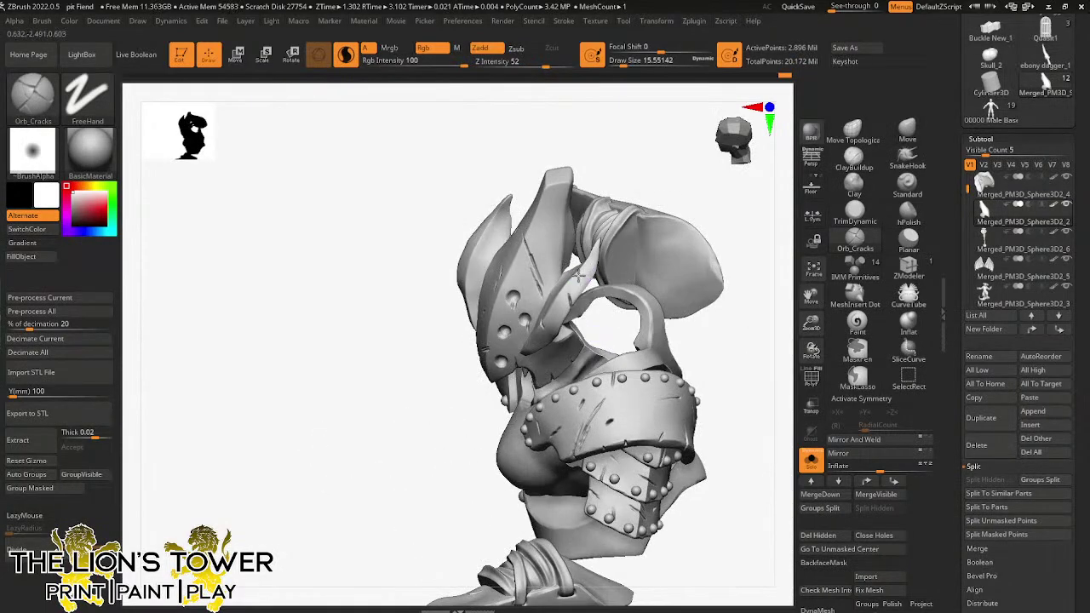
left_click_drag(676, 211, 563, 293)
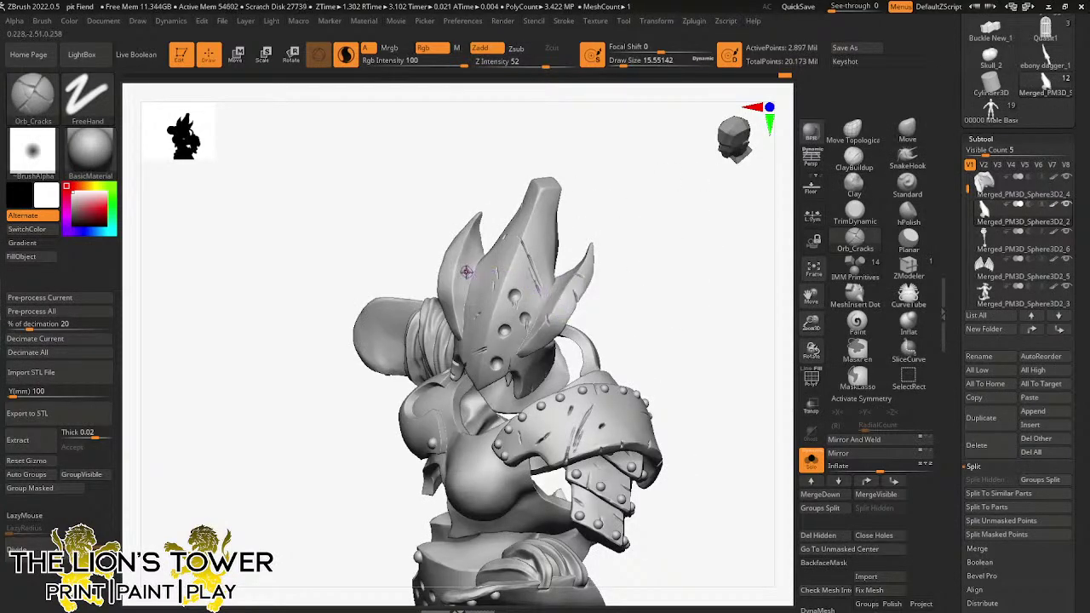
left_click_drag(467, 272, 509, 185)
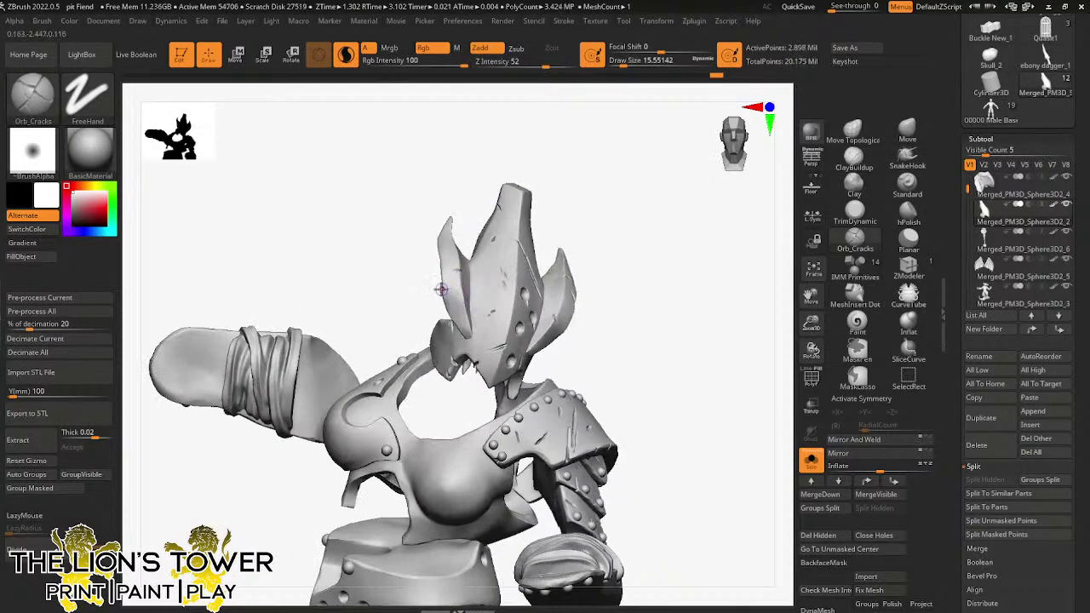
- Carve matching Orb_Cracks nicks along the edges of the helmet's opposite side horn
right_click_drag(437, 288, 446, 291)
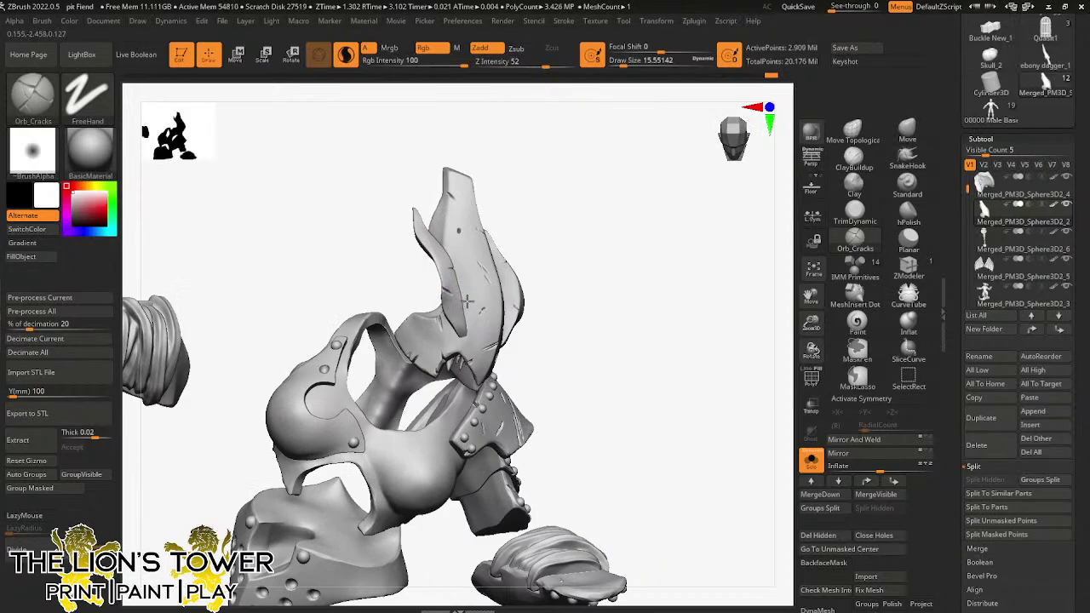
left_click_drag(468, 302, 478, 278)
left_click_drag(638, 263, 640, 259)
left_click_drag(811, 294, 842, 330)
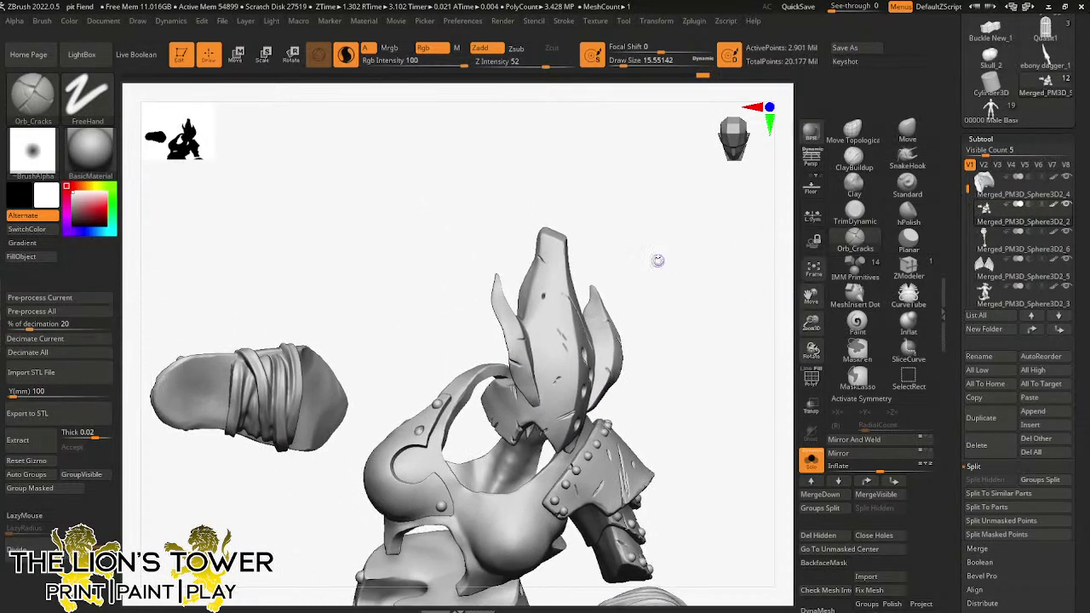
mouse_move(647, 230)
left_mouse_down()
mouse_move(570, 258)
mouse_move(515, 304)
mouse_move(522, 311)
left_mouse_up()
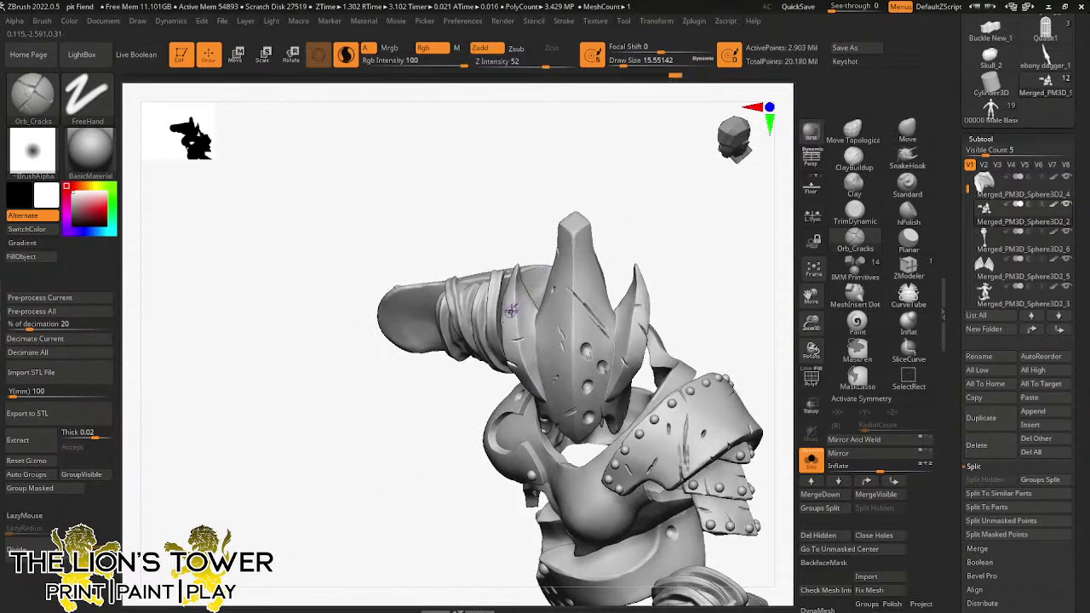
mouse_move(710, 316)
left_mouse_down()
mouse_move(723, 260)
mouse_move(754, 277)
left_mouse_up()
- Isolate the pointed waist plate and carve cracks into its upper and lower edges beside the cluster of holes
mouse_move(795, 309)
left_mouse_down()
mouse_move(785, 241)
mouse_move(724, 320)
left_mouse_up()
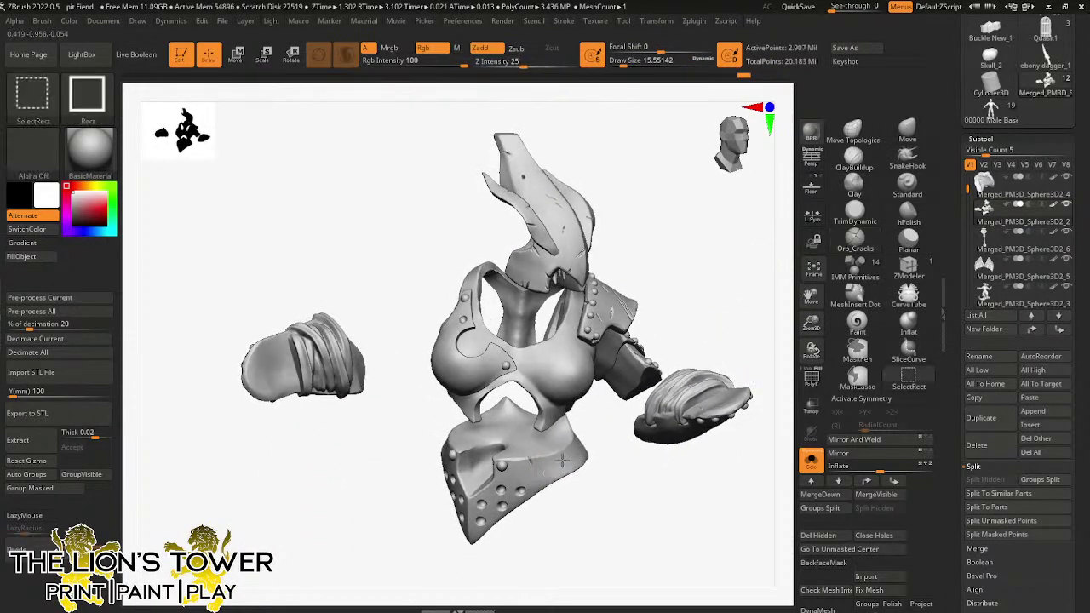
left_click(538, 464, "ctrl+shift")
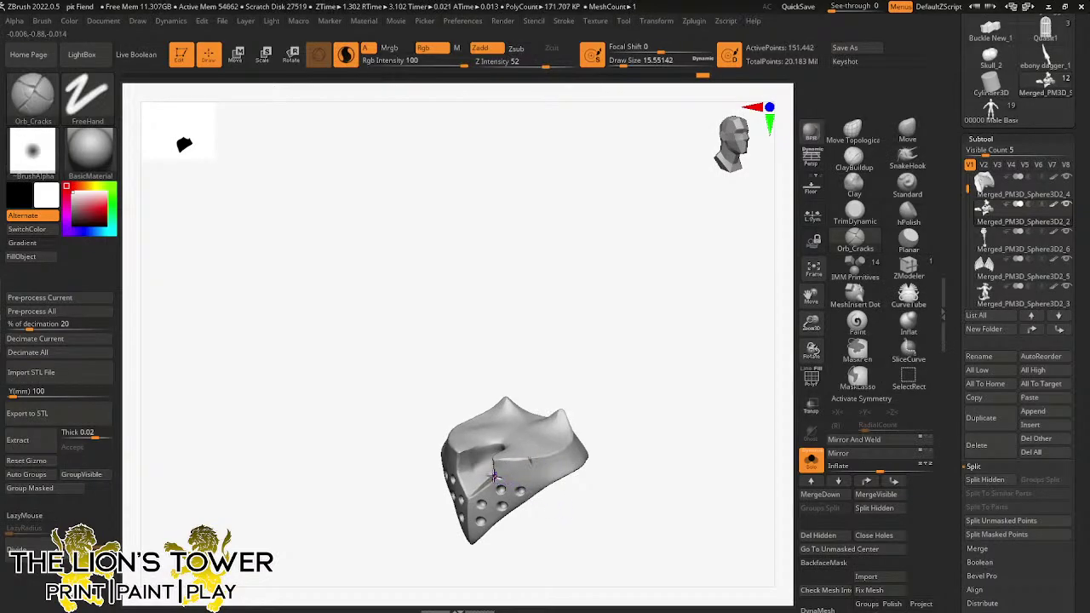
left_click_drag(584, 501, 552, 473)
left_click_drag(583, 415, 599, 401)
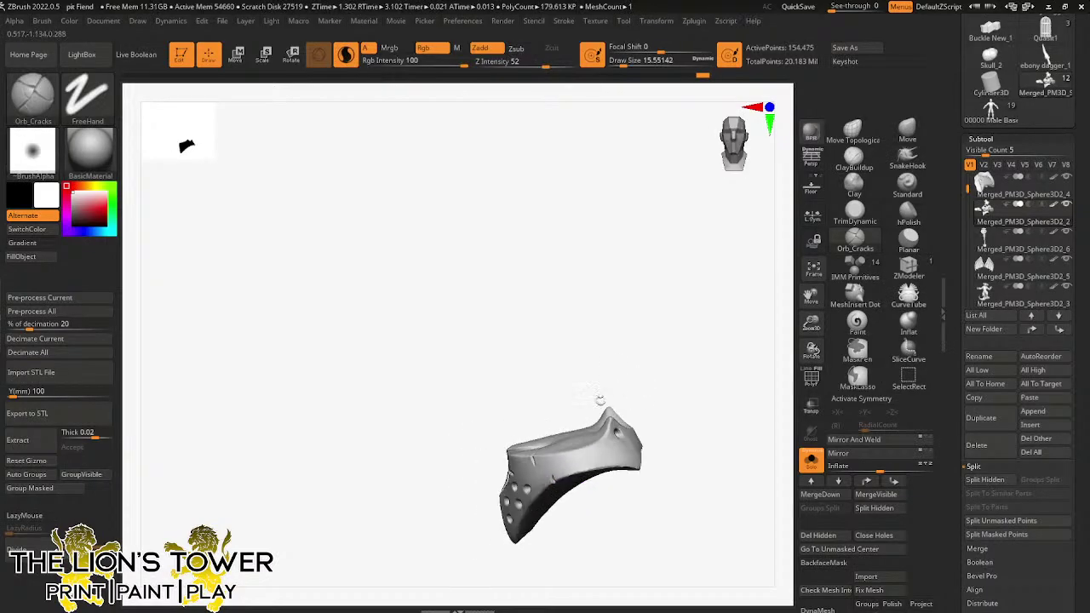
mouse_move(581, 444)
right_mouse_down()
mouse_move(656, 384)
mouse_move(635, 422)
mouse_move(650, 430)
right_mouse_up()
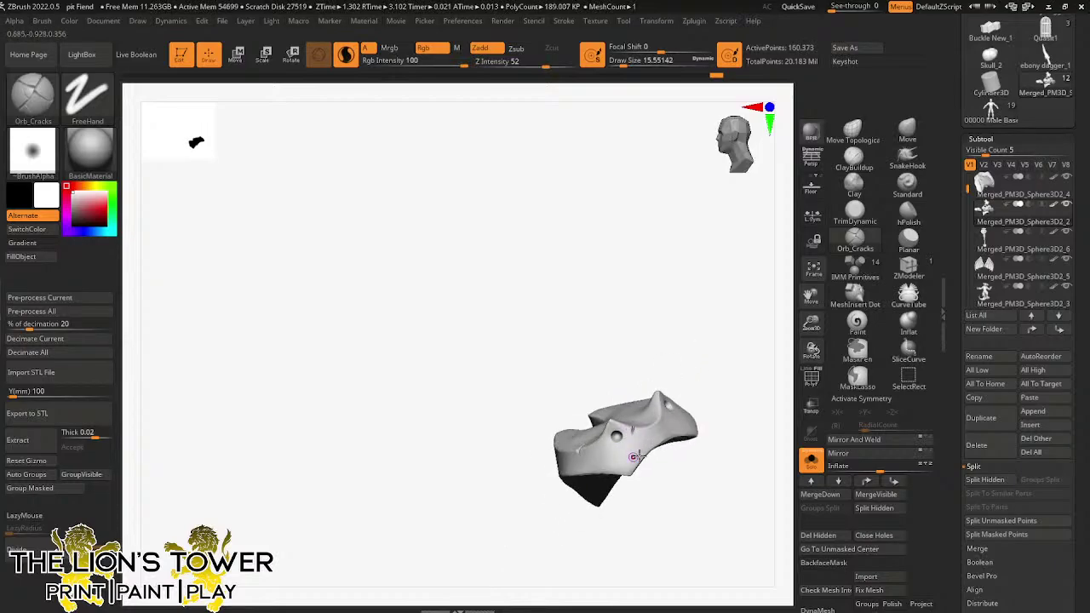
- Carve short nicks around the single hole at the waist plate's side corner
right_click_drag(681, 394, 611, 460)
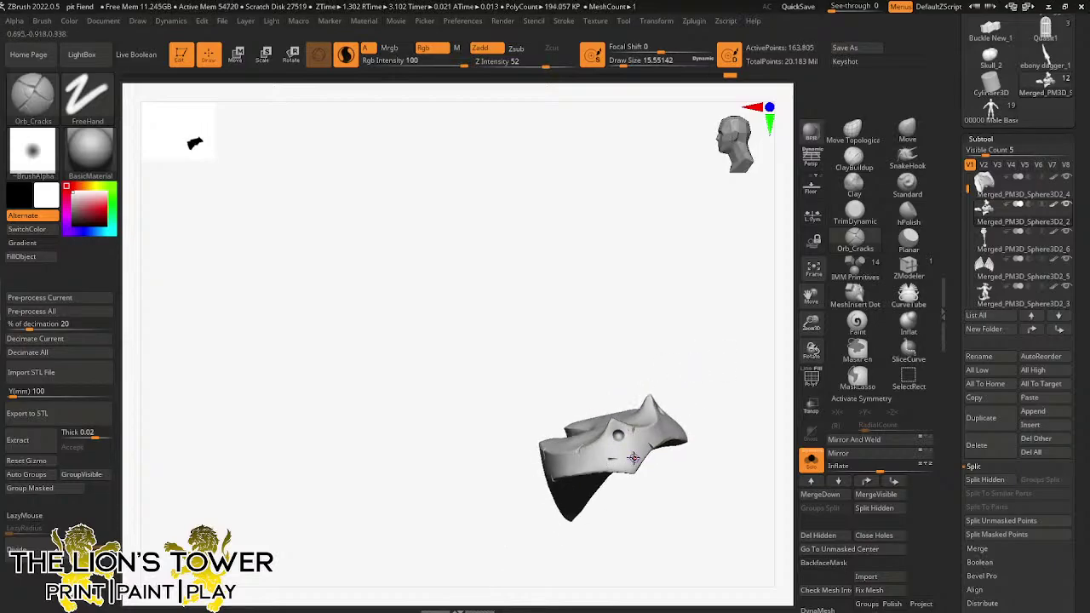
right_click_drag(722, 395, 714, 371)
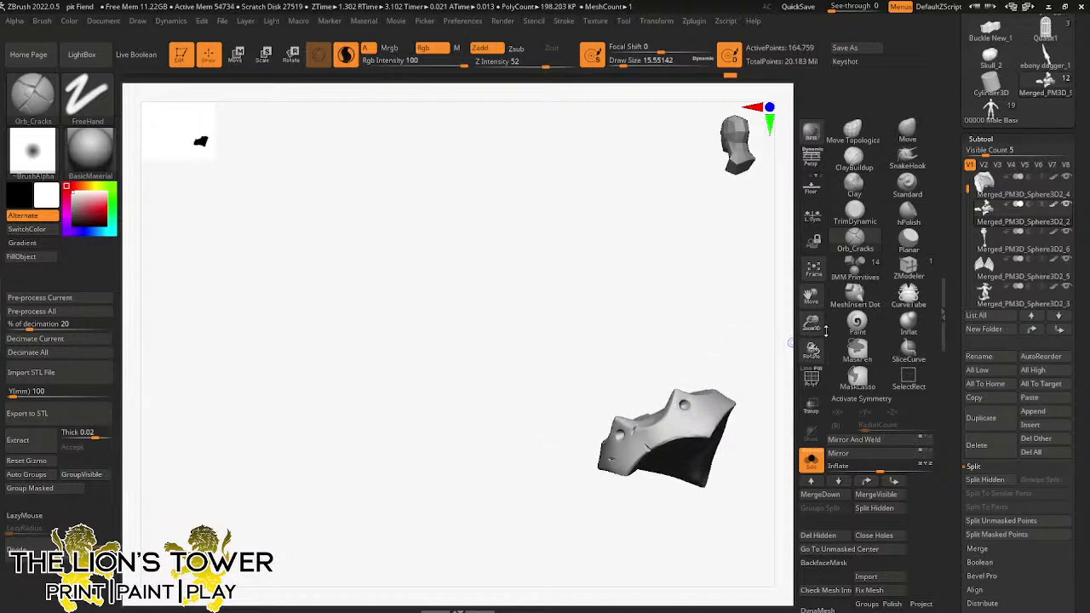
mouse_move(812, 324)
left_mouse_down()
mouse_move(813, 311)
mouse_move(727, 332)
mouse_move(727, 380)
mouse_move(807, 320)
left_mouse_up()
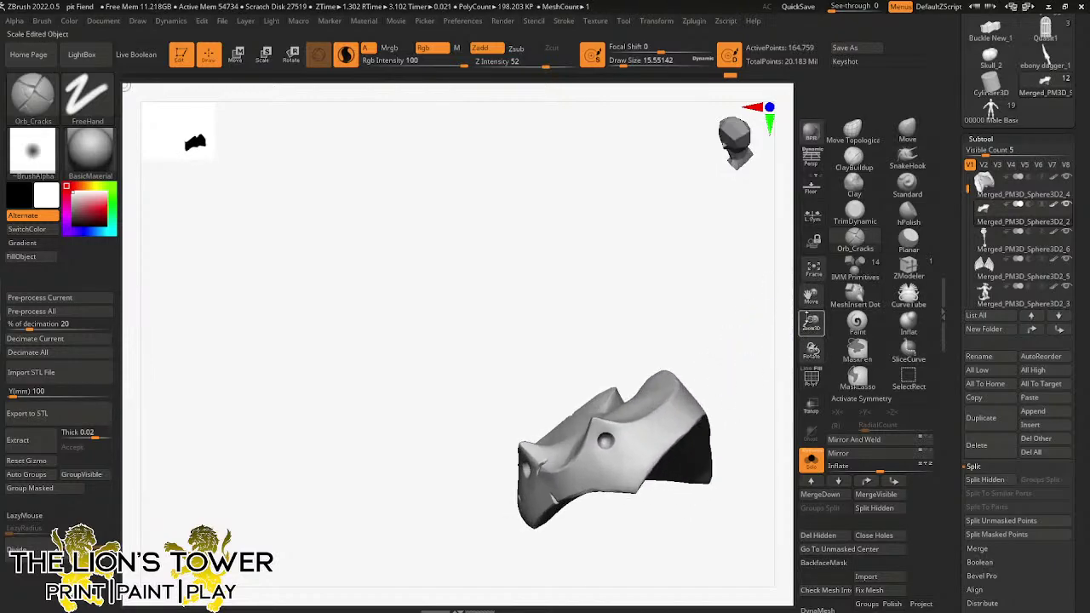
- Carve small cracks along the waist plate's upper edge between the second corner hole and the front
right_click_drag(698, 516, 727, 422, "alt")
left_click_drag(679, 323, 689, 338)
mouse_move(751, 279)
right_mouse_down()
mouse_move(761, 272)
mouse_move(714, 292)
right_mouse_up()
left_click(707, 298)
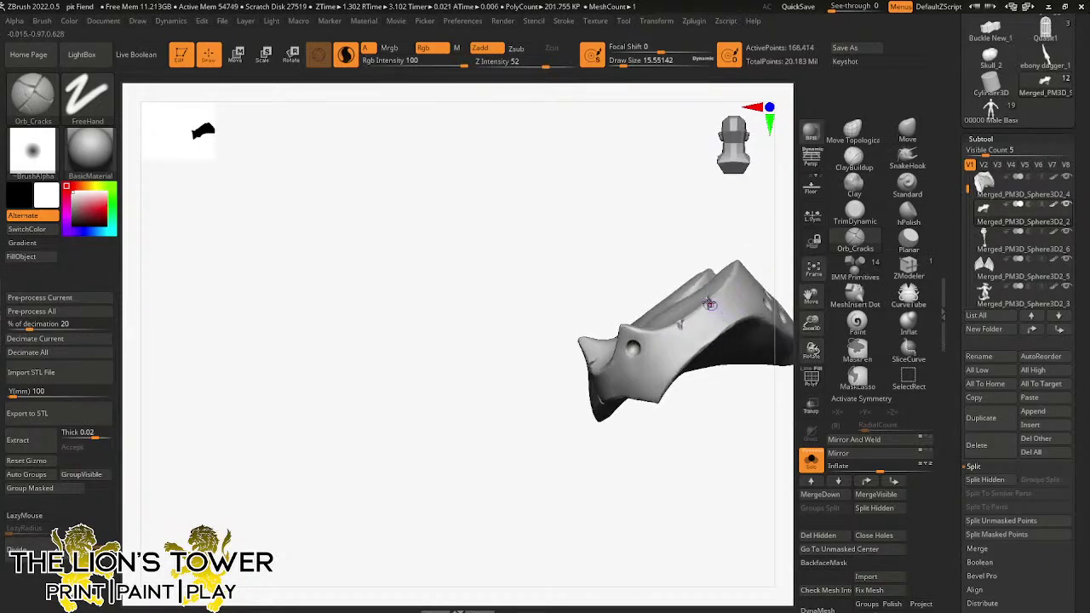
left_click_drag(787, 319, 678, 349)
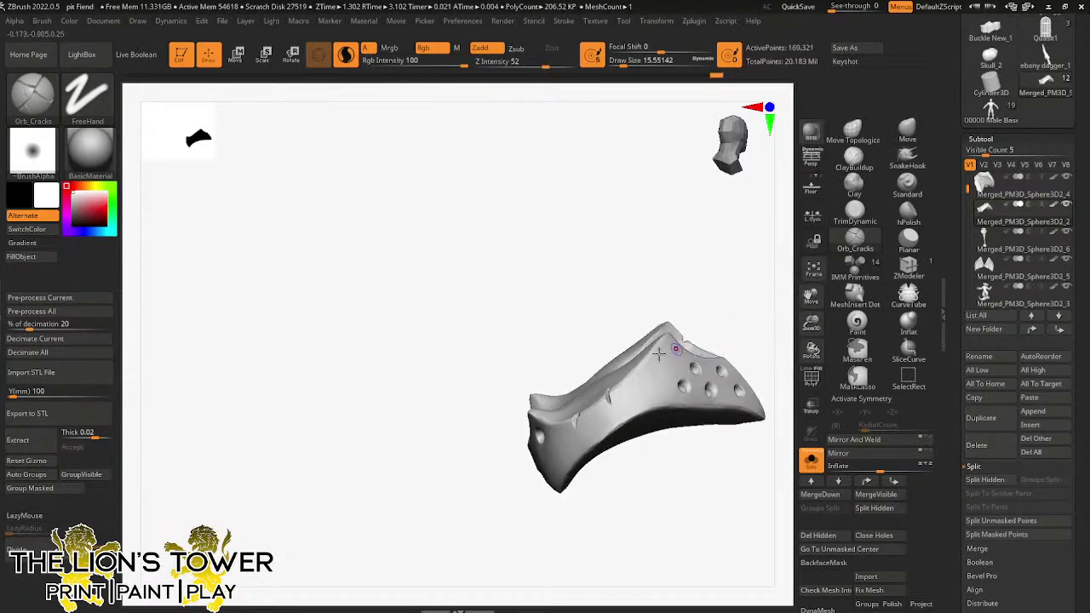
- Carve nicks into the waist plate's flank next to the front cluster of holes
left_click(664, 375)
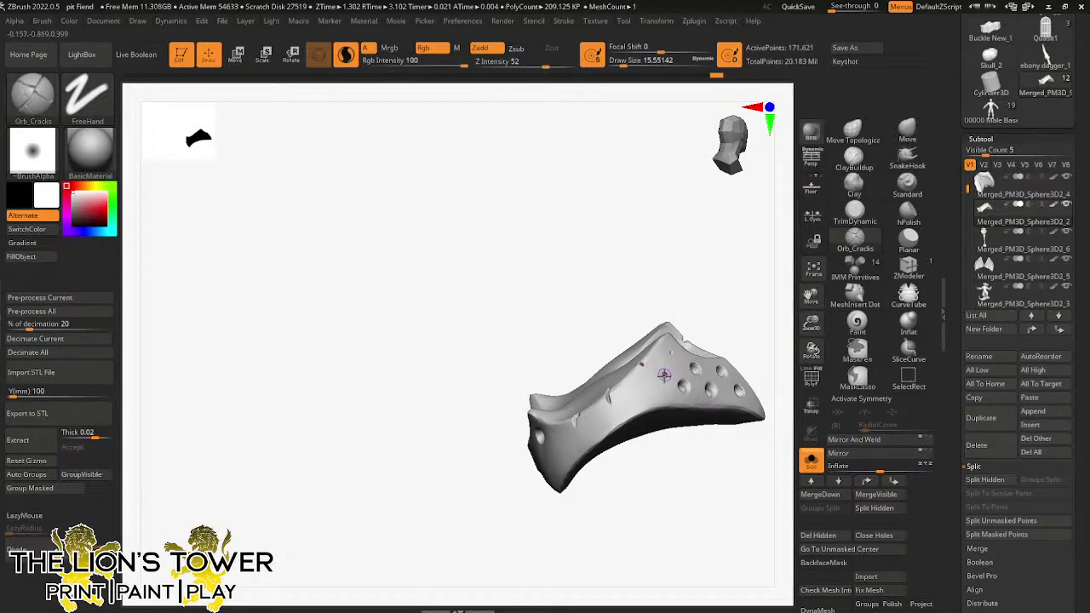
left_click(666, 390)
left_click_drag(663, 439, 632, 506)
left_click_drag(785, 385, 722, 421)
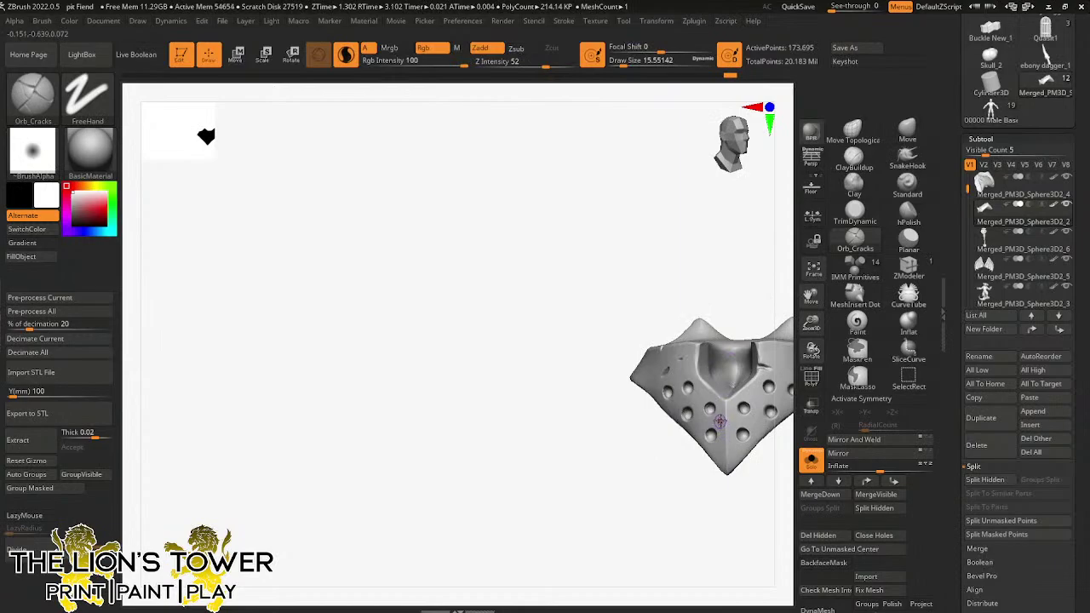
- Carve cracks across the waist plate's central front ridge and between the holes near its lower point
left_click_drag(812, 296, 774, 290)
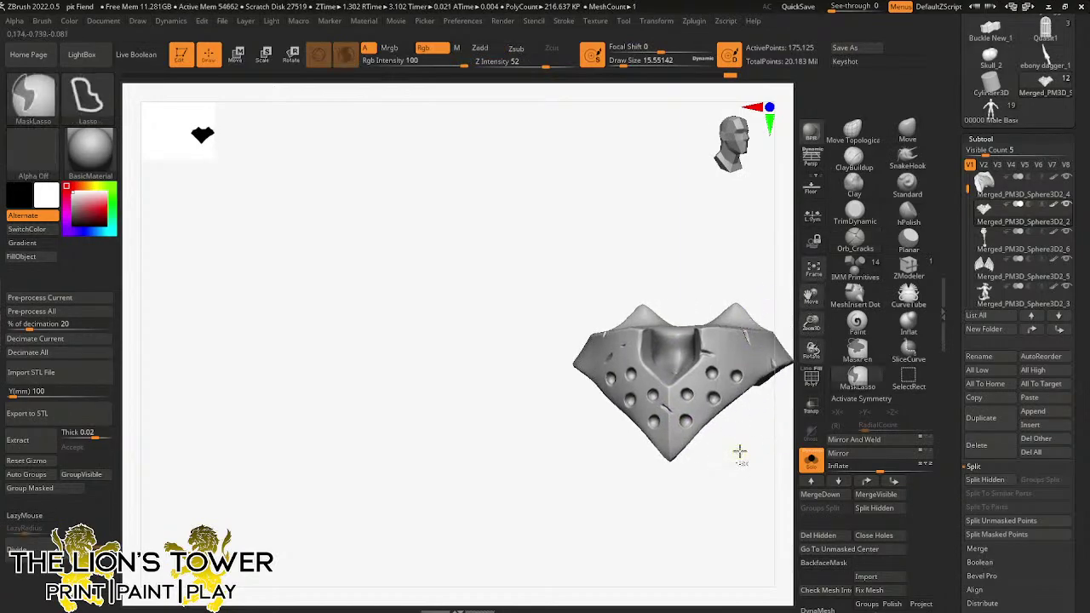
left_click_drag(740, 451, 734, 445)
left_click_drag(720, 385, 688, 396)
left_click_drag(703, 478, 727, 474)
left_click_drag(712, 406, 726, 460)
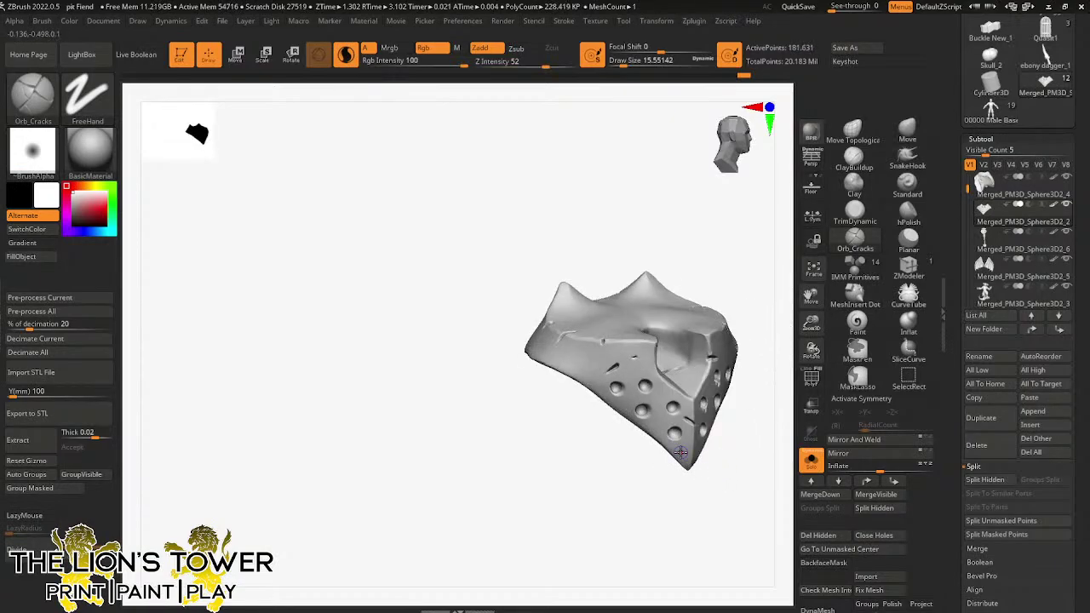
- Carve additional nicks between the waist plate's front holes and along the edges near its lower point
left_click(670, 383)
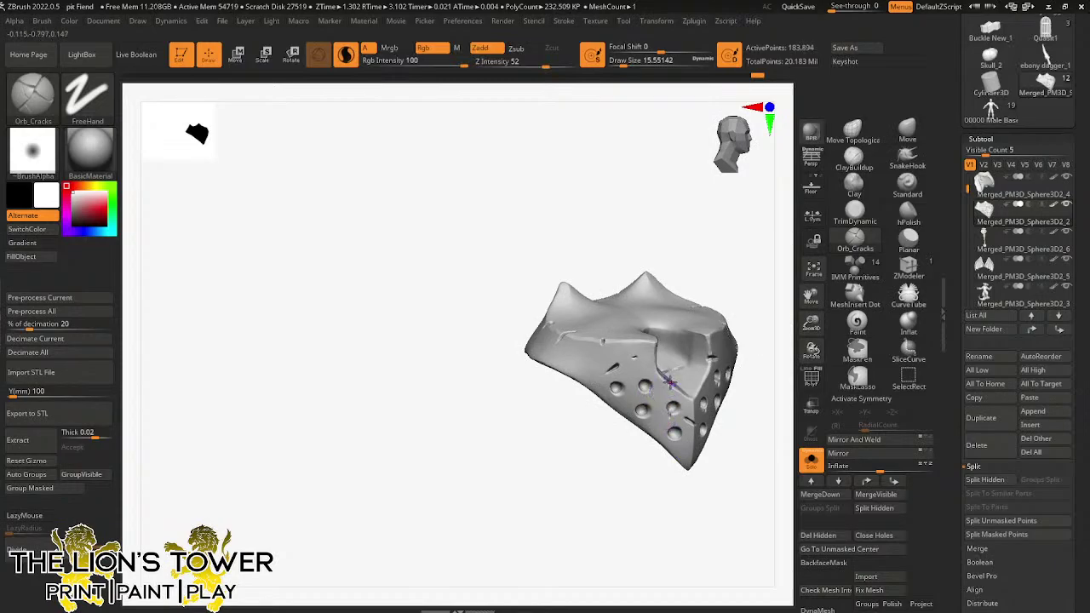
mouse_move(720, 479)
left_mouse_down()
mouse_move(727, 462)
mouse_move(650, 438)
mouse_move(658, 432)
mouse_move(727, 489)
mouse_move(765, 461)
mouse_move(784, 417)
left_mouse_up()
left_click_drag(805, 330, 789, 308)
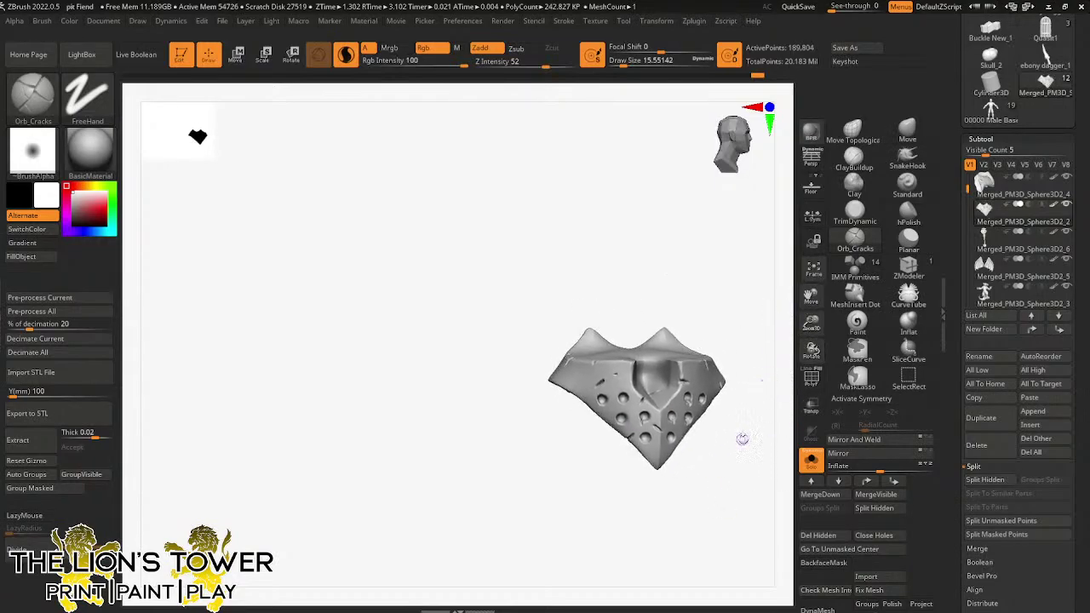
mouse_move(722, 308)
left_mouse_down()
mouse_move(734, 334)
mouse_move(716, 357)
left_mouse_up()
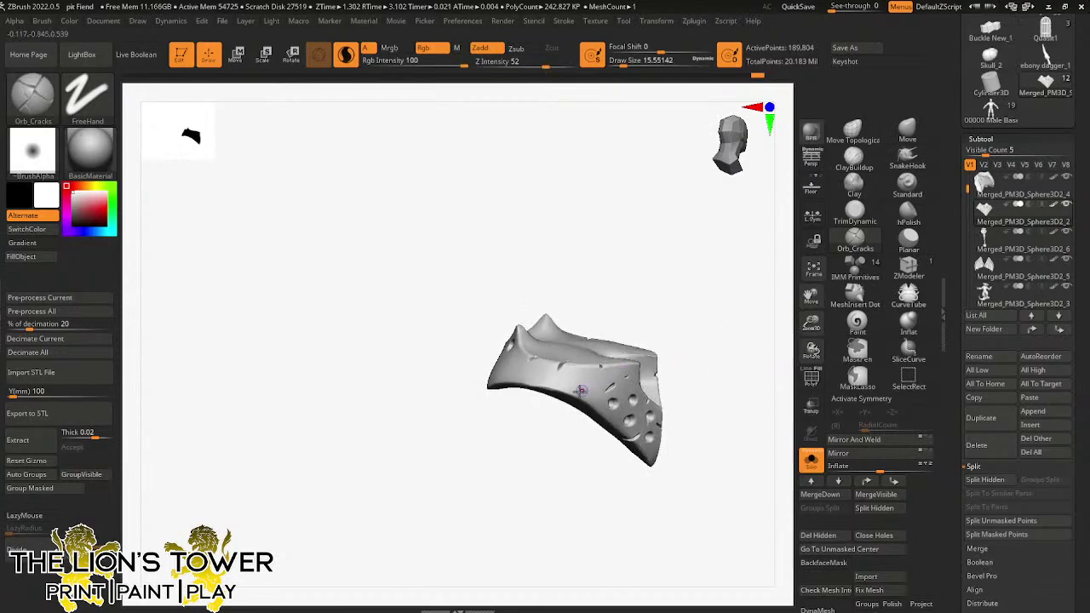
- Carve nicks into the waist plate's lower side edge, from the front flank back to the corner with the single hole
left_click_drag(581, 393, 574, 393)
mouse_move(620, 311)
left_mouse_down()
mouse_move(647, 279)
mouse_move(618, 309)
mouse_move(635, 295)
mouse_move(574, 270)
left_mouse_up()
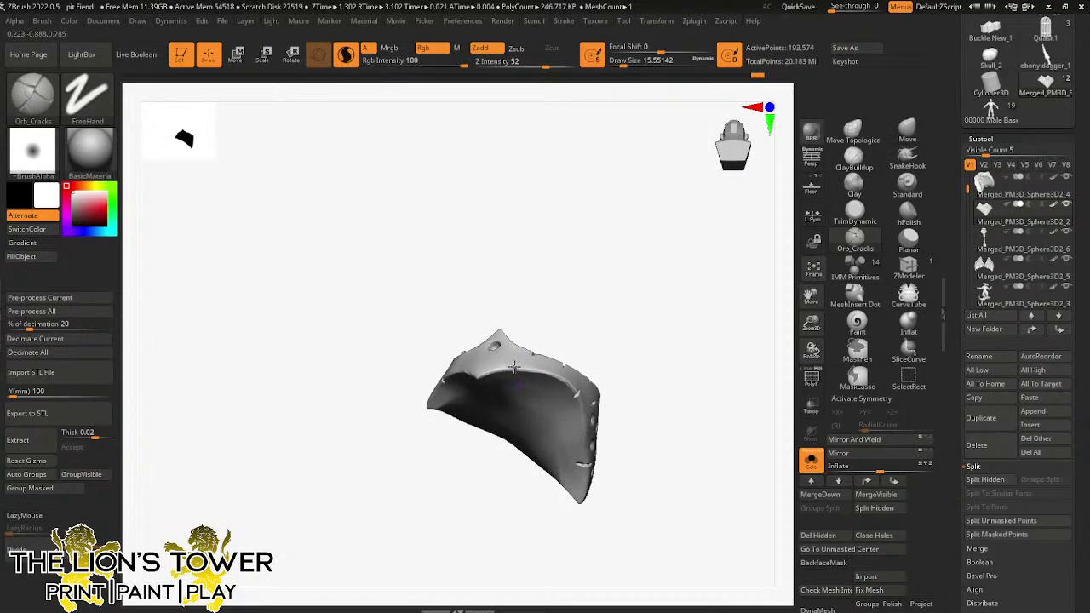
right_click_drag(515, 368, 521, 400)
left_click_drag(509, 356, 513, 369)
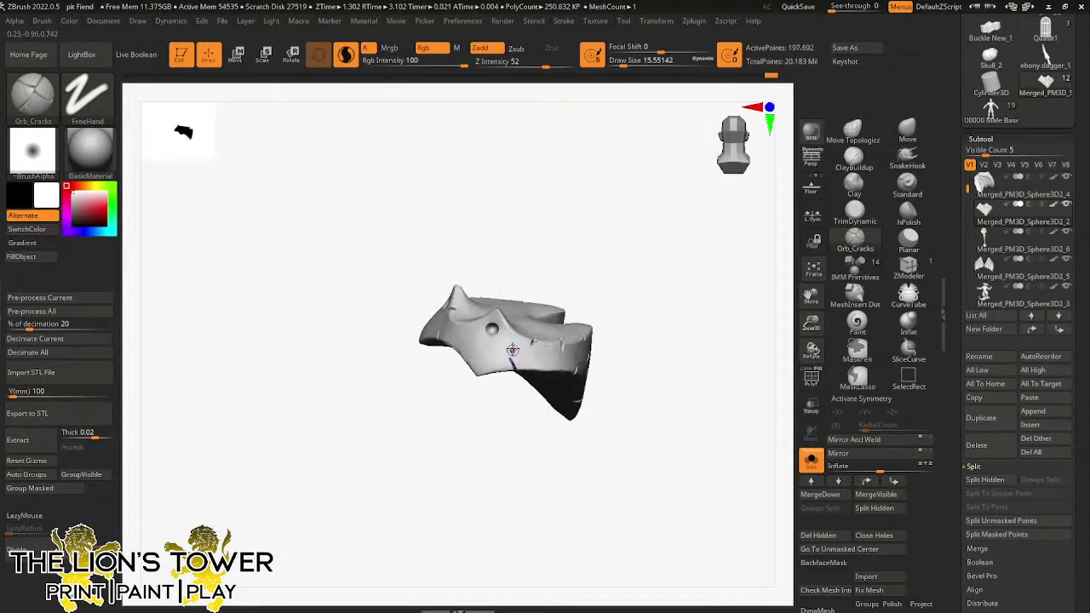
mouse_move(569, 230)
left_mouse_down()
mouse_move(581, 236)
mouse_move(571, 264)
mouse_move(589, 263)
mouse_move(626, 294)
mouse_move(701, 280)
mouse_move(636, 339)
mouse_move(644, 443)
mouse_move(561, 434)
mouse_move(628, 425)
left_mouse_up()
- Turn off Solo for the waist plate and add a few nicks to its side bands from around the figure
left_click(807, 460)
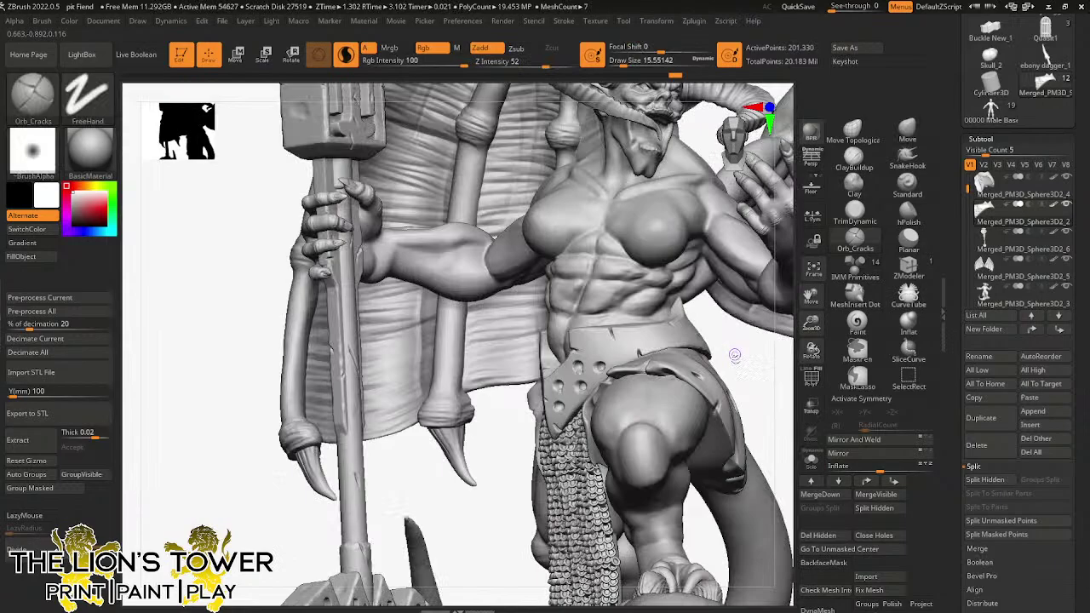
left_click_drag(753, 375, 763, 370)
left_click_drag(811, 322, 770, 315)
left_click_drag(764, 378, 704, 388, "alt")
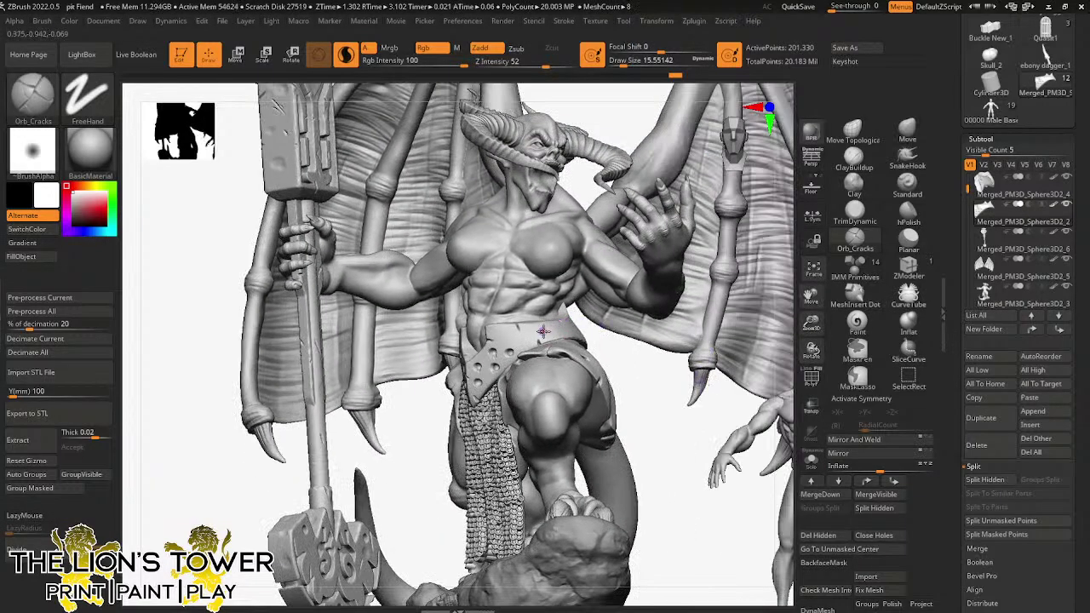
left_click_drag(605, 348, 679, 361)
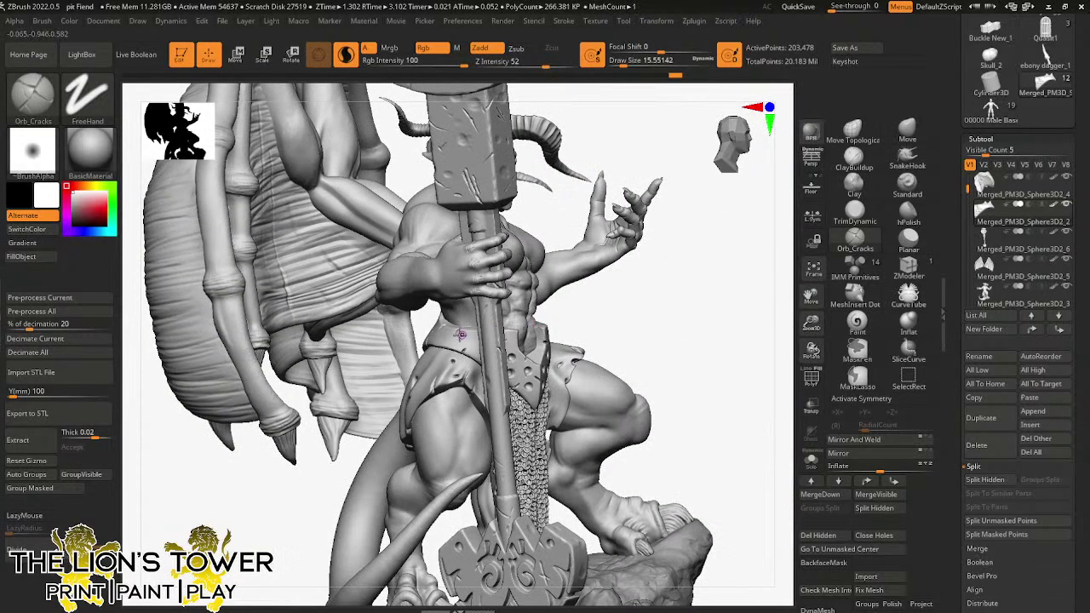
left_click_drag(650, 312, 458, 342)
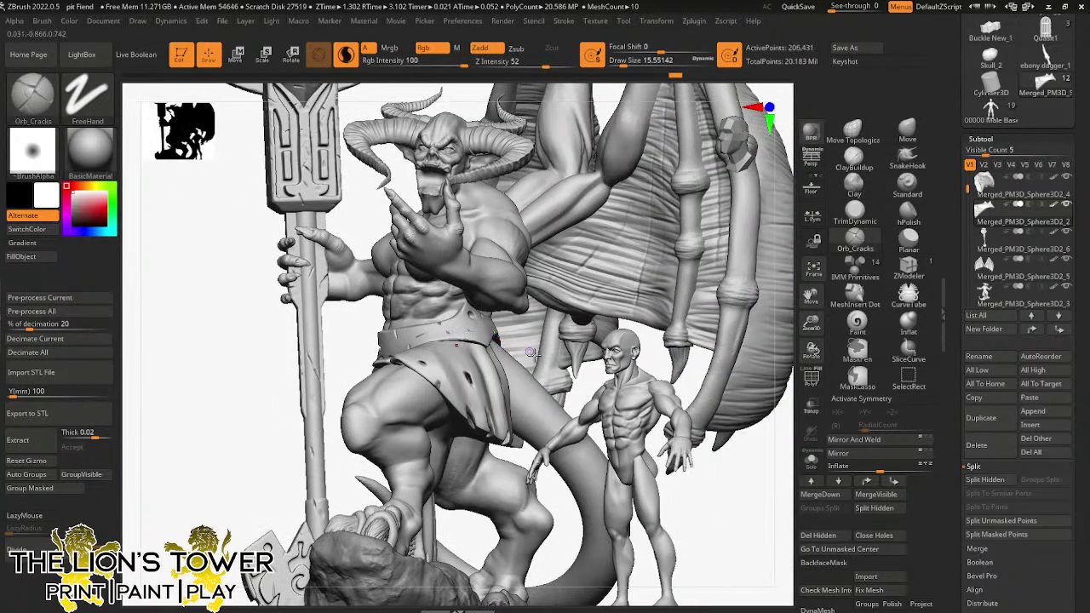
- Unhide all armour parts and isolate the bracer on the raised forearm
left_click_drag(584, 390, 586, 368, "shift")
left_click(584, 371, "ctrl+shift")
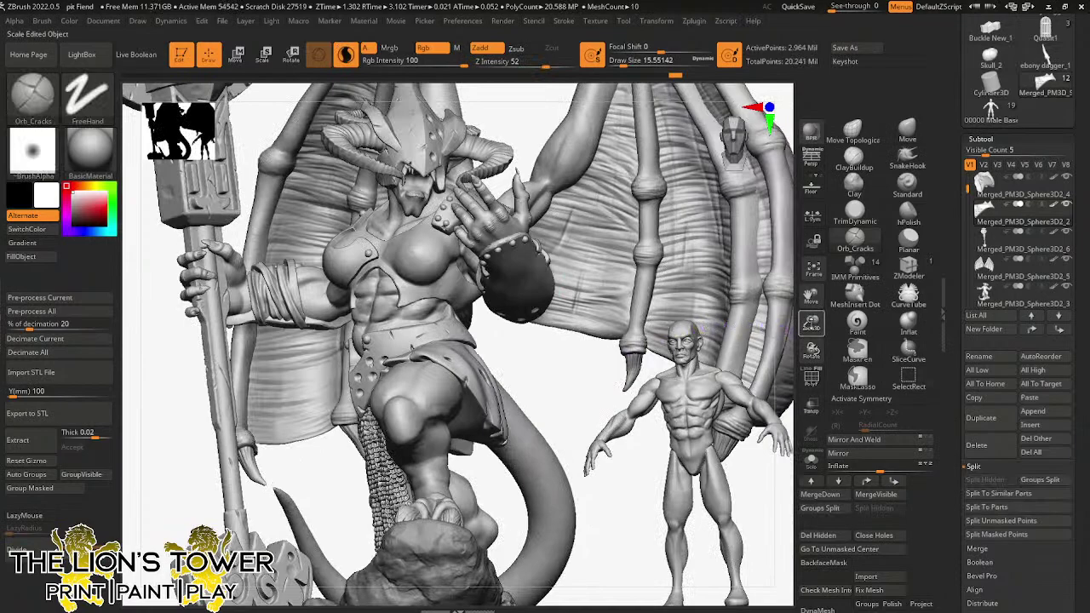
mouse_move(811, 298)
left_mouse_down()
mouse_move(865, 301)
mouse_move(854, 303)
left_mouse_up()
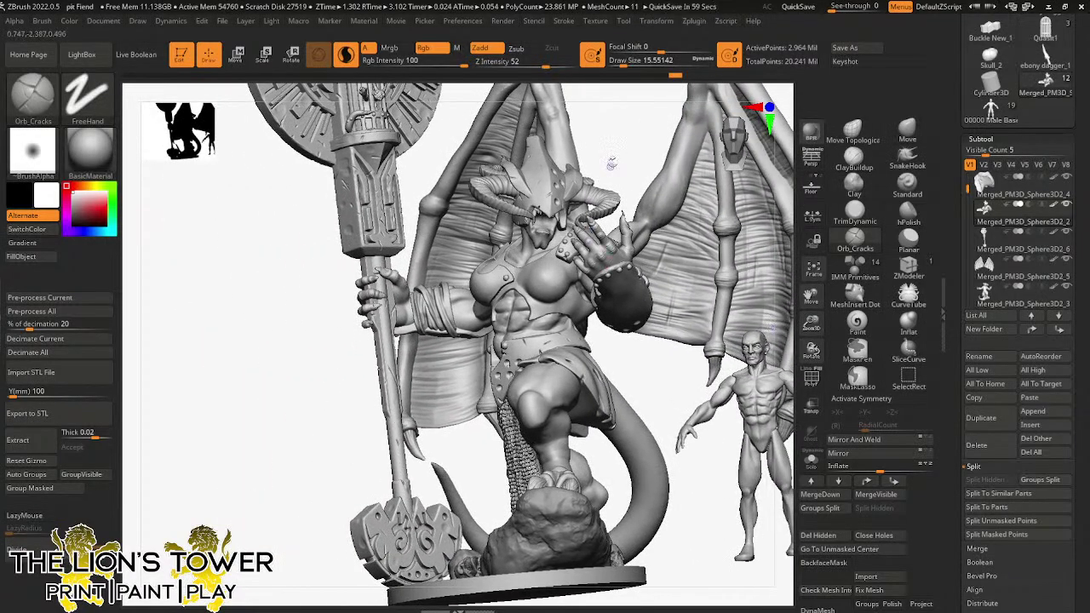
left_click_drag(625, 163, 623, 200)
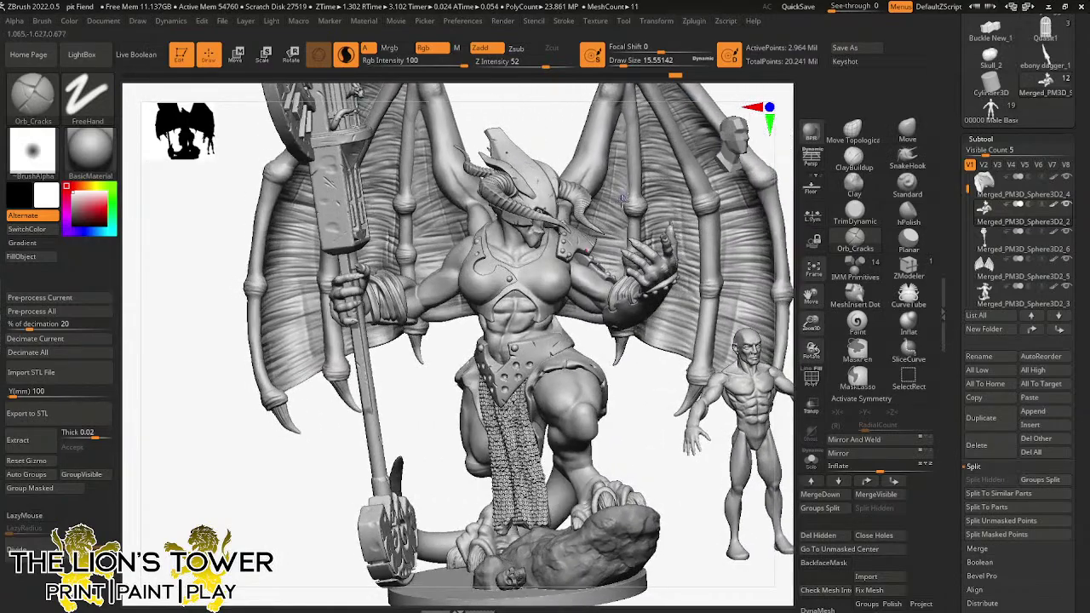
left_click_drag(659, 381, 645, 296)
left_click(652, 308, "ctrl+shift")
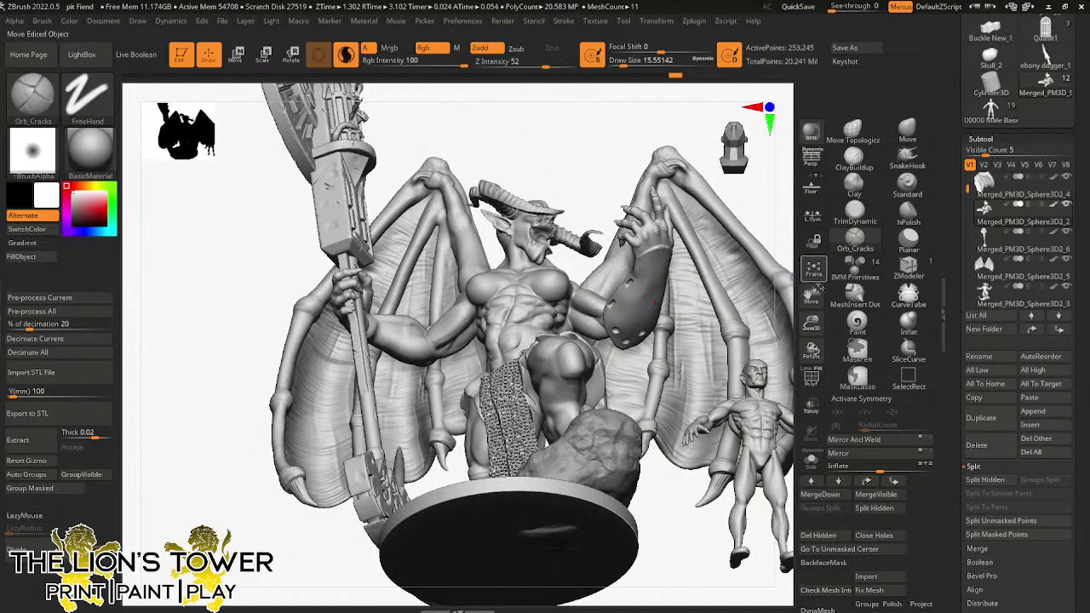
- Carve cracks into the elbow end of the raised arm's bracer, around and above its three holes
left_click_drag(811, 323, 807, 368)
left_click_drag(812, 295, 694, 340)
mouse_move(768, 241)
left_mouse_down()
mouse_move(755, 195)
mouse_move(627, 127)
left_mouse_up()
mouse_move(672, 278)
left_mouse_down()
mouse_move(713, 287)
mouse_move(564, 359)
left_mouse_up()
left_click_drag(612, 393, 589, 399)
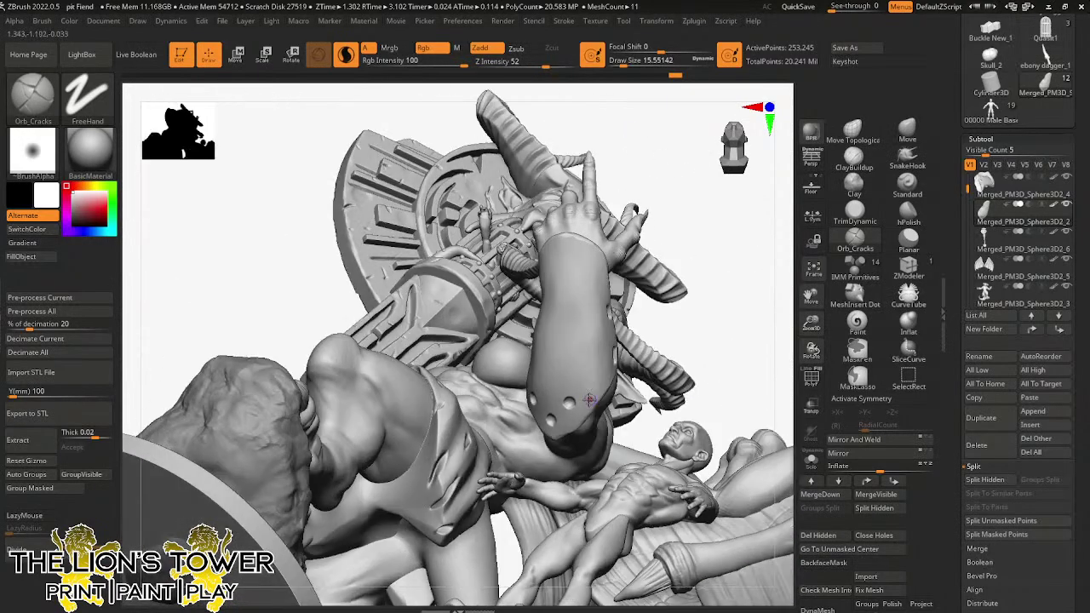
left_click_drag(671, 327, 545, 394)
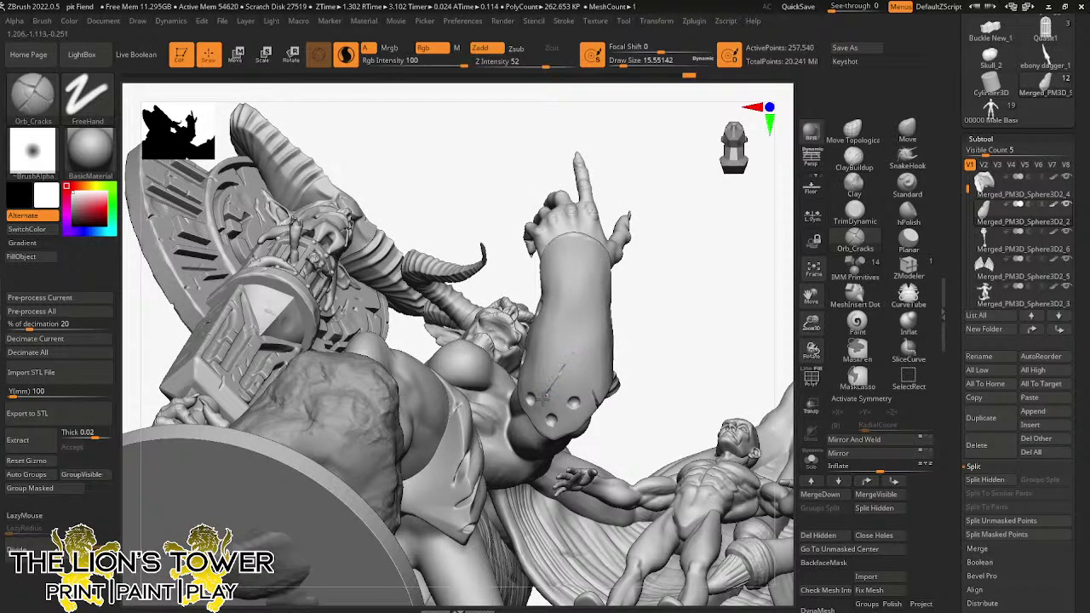
left_click_drag(633, 326, 607, 310)
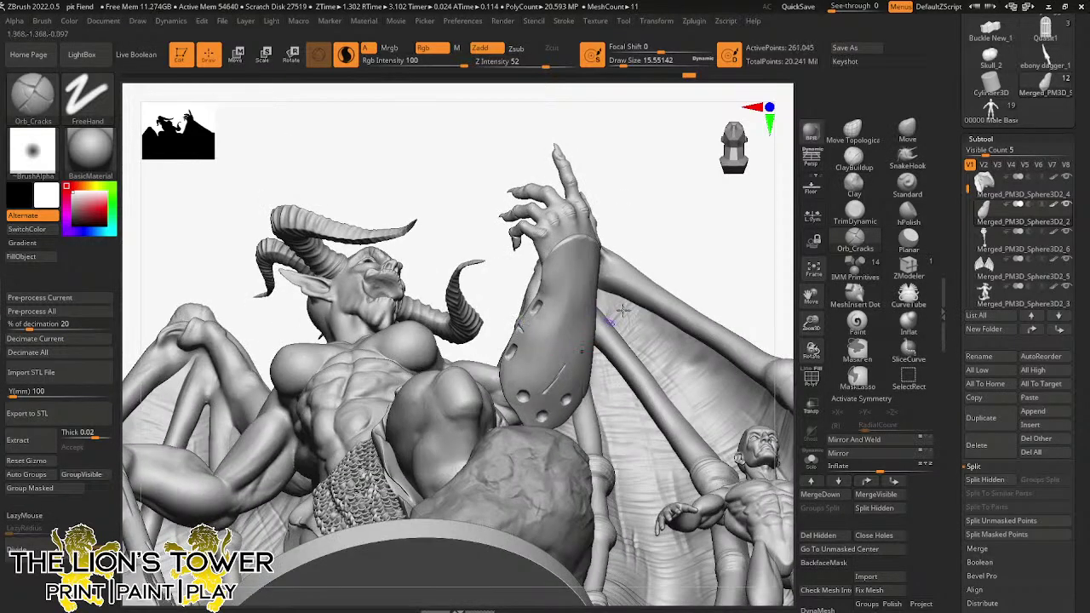
- Unhide the armour to check the rivets, isolate the raised arm's bracer again, and carve cracks near its wrist edge and middle
left_click_drag(716, 223, 589, 229)
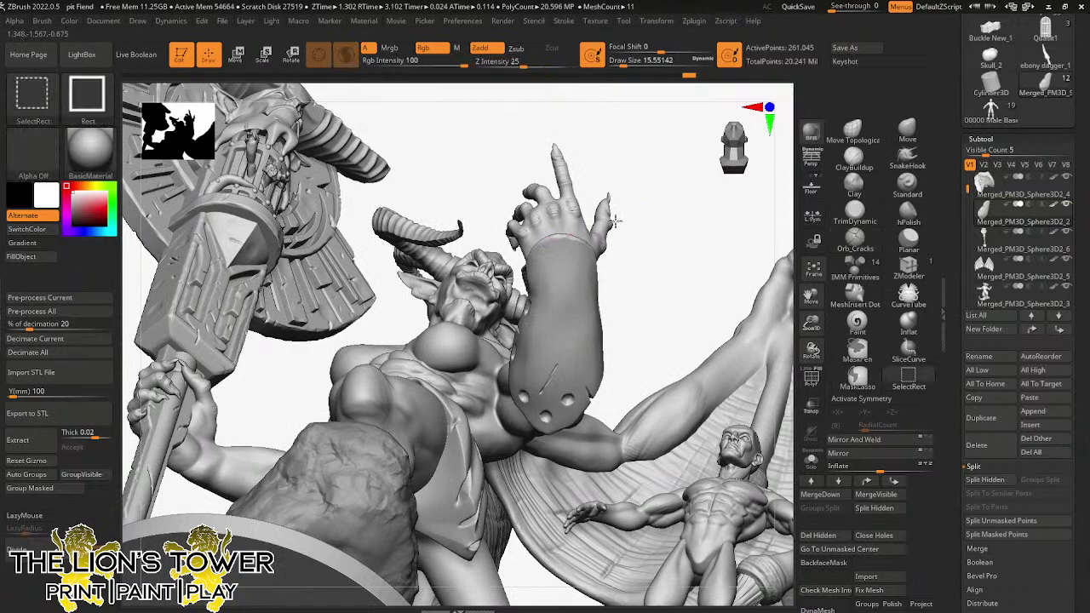
left_click(615, 221, "ctrl+shift")
left_click_drag(566, 275, 602, 249)
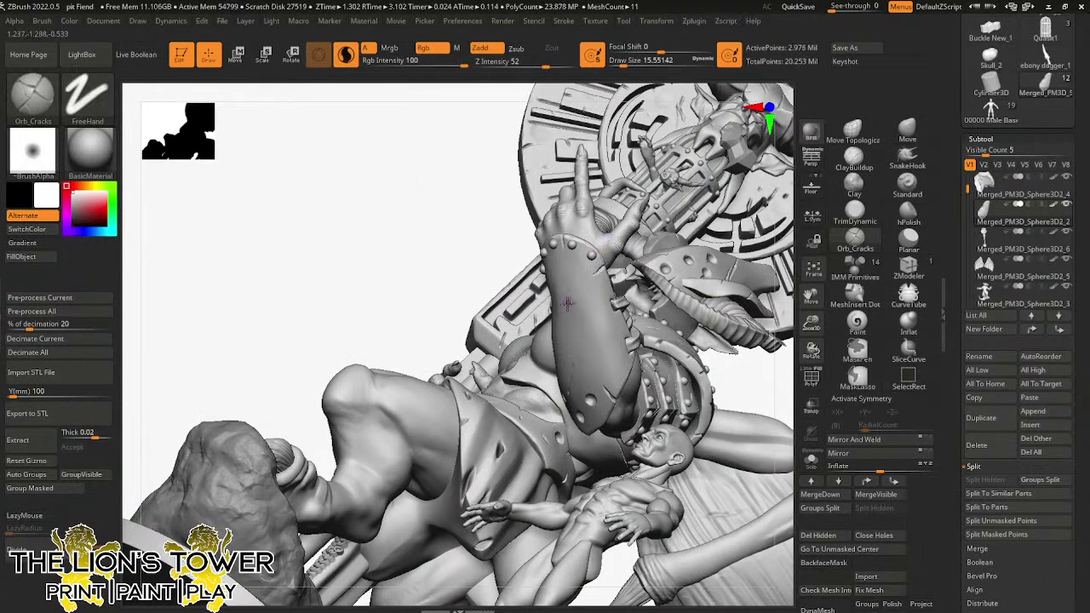
key("ctrl+shift")
left_click(594, 332, "ctrl+shift")
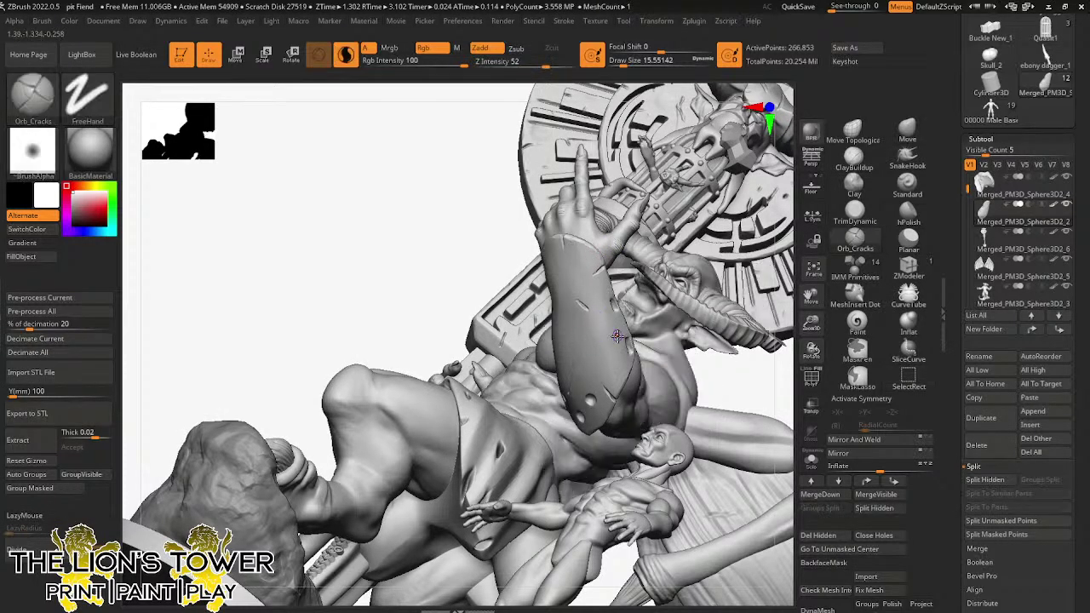
mouse_move(489, 256)
left_mouse_down()
mouse_move(652, 246)
mouse_move(598, 284)
mouse_move(571, 278)
left_mouse_up()
left_click_drag(673, 253, 621, 251)
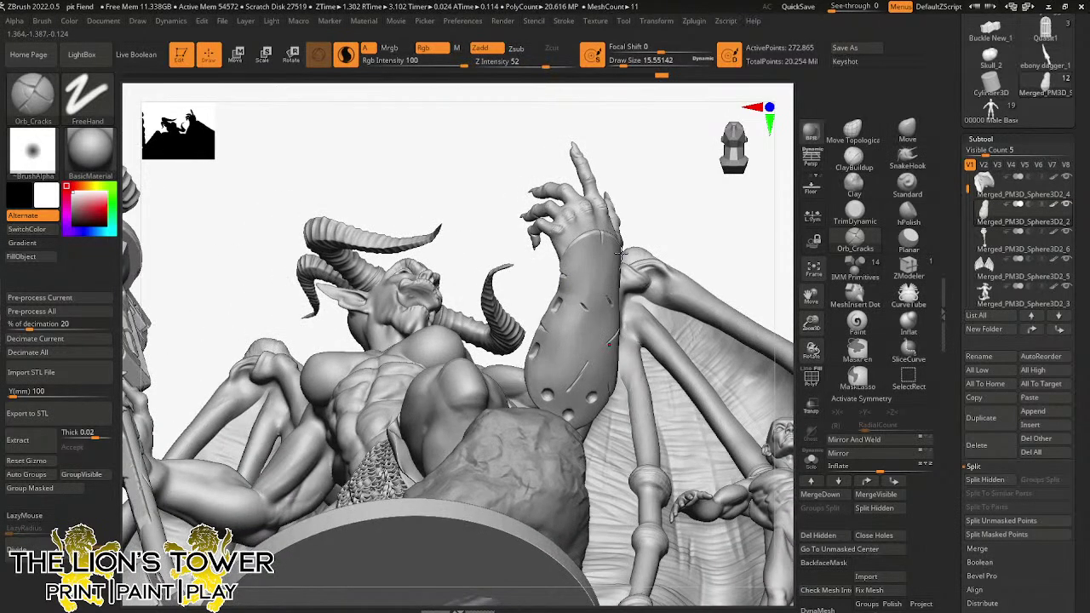
- Carve diagonal cracks across the outer face of the raised arm's bracer, from the elbow end up to the wrist
left_click_drag(683, 213, 530, 370)
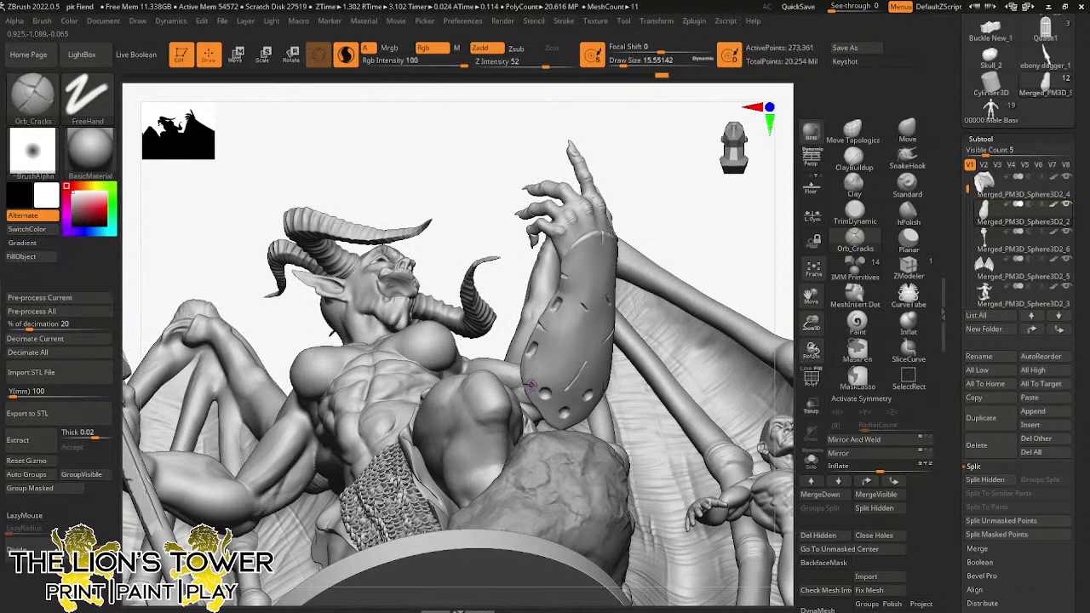
mouse_move(548, 369)
right_mouse_down()
mouse_move(696, 226)
mouse_move(549, 359)
right_mouse_up()
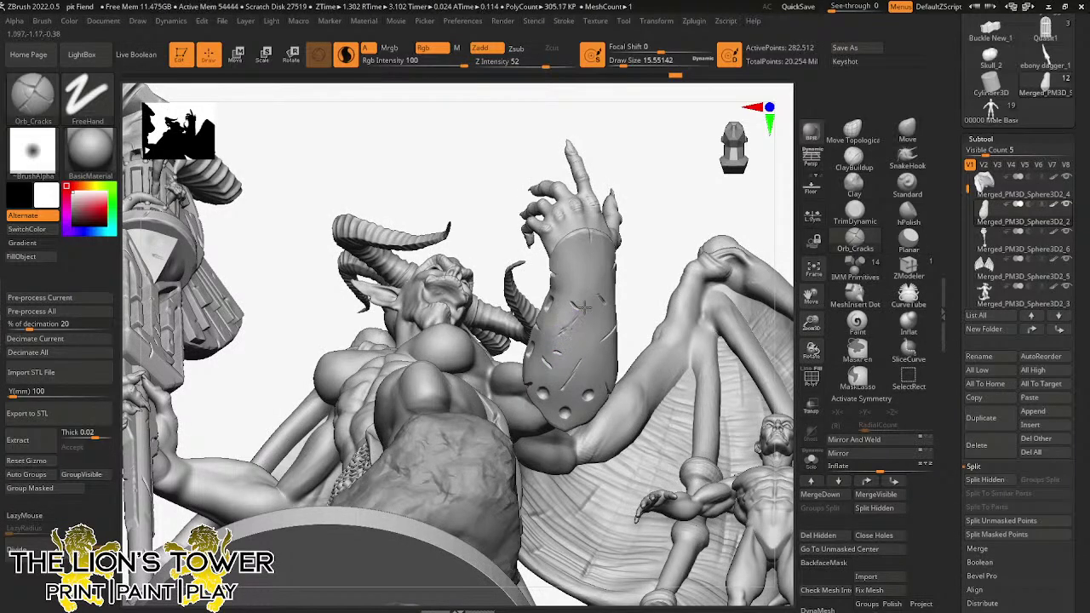
left_click_drag(590, 259, 559, 303)
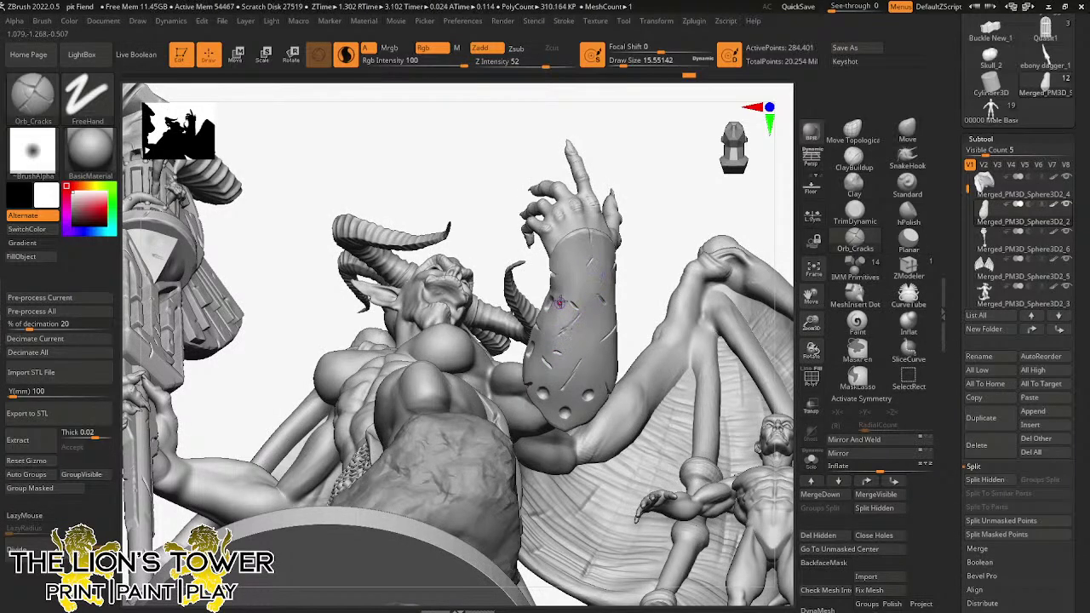
- Carve nicks along the side edge of the raised arm's bracer, around its side holes
mouse_move(669, 234)
left_mouse_down()
mouse_move(662, 224)
mouse_move(583, 429)
left_mouse_up()
mouse_move(663, 305)
left_mouse_down()
mouse_move(664, 261)
mouse_move(664, 290)
mouse_move(727, 301)
mouse_move(715, 313)
left_mouse_up()
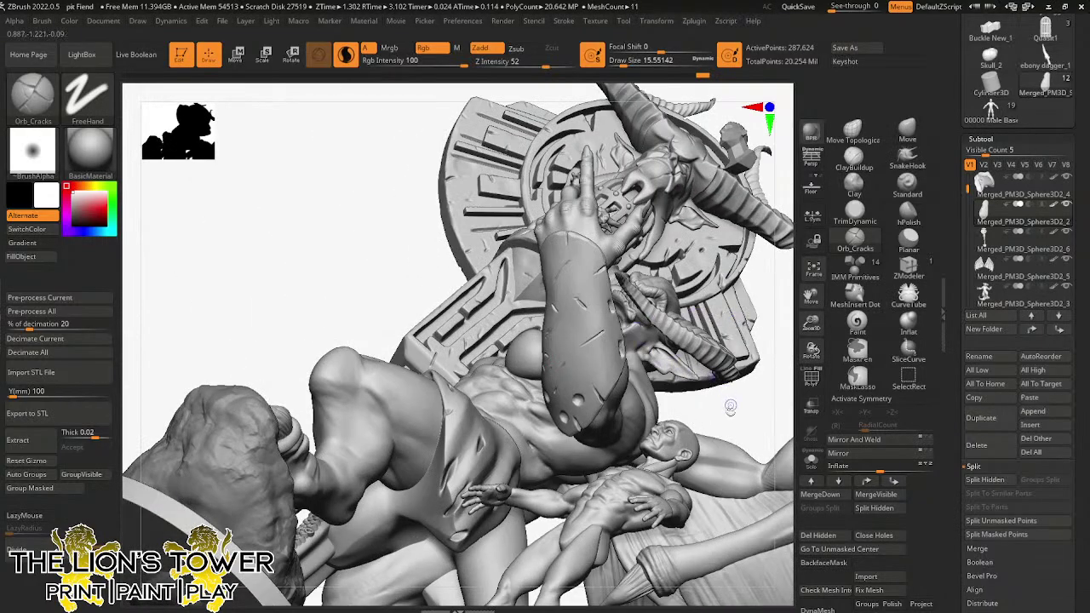
left_click_drag(730, 407, 562, 349)
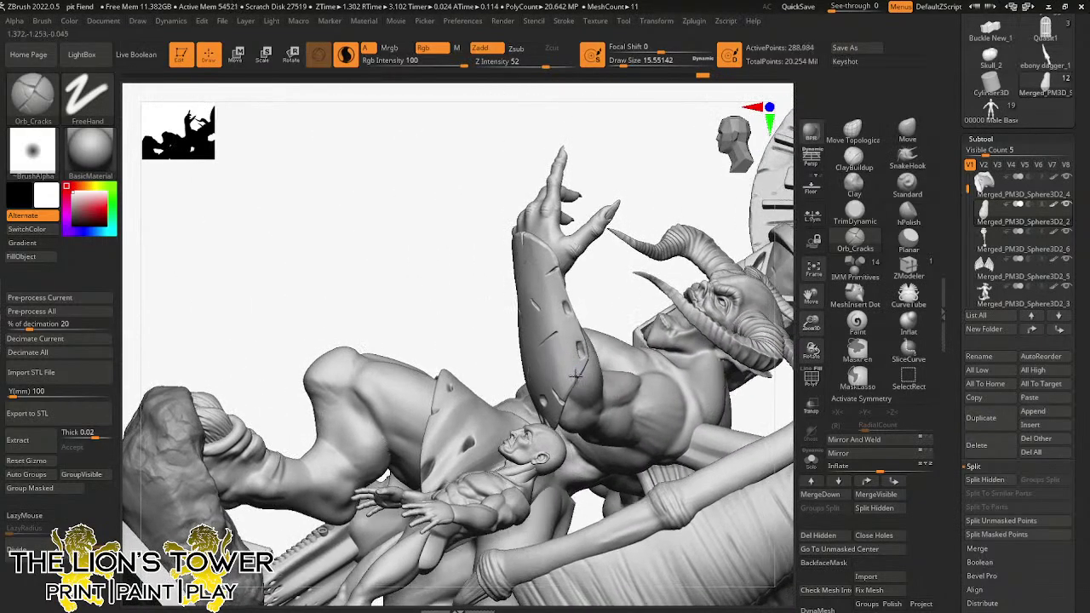
left_click_drag(606, 312, 578, 322)
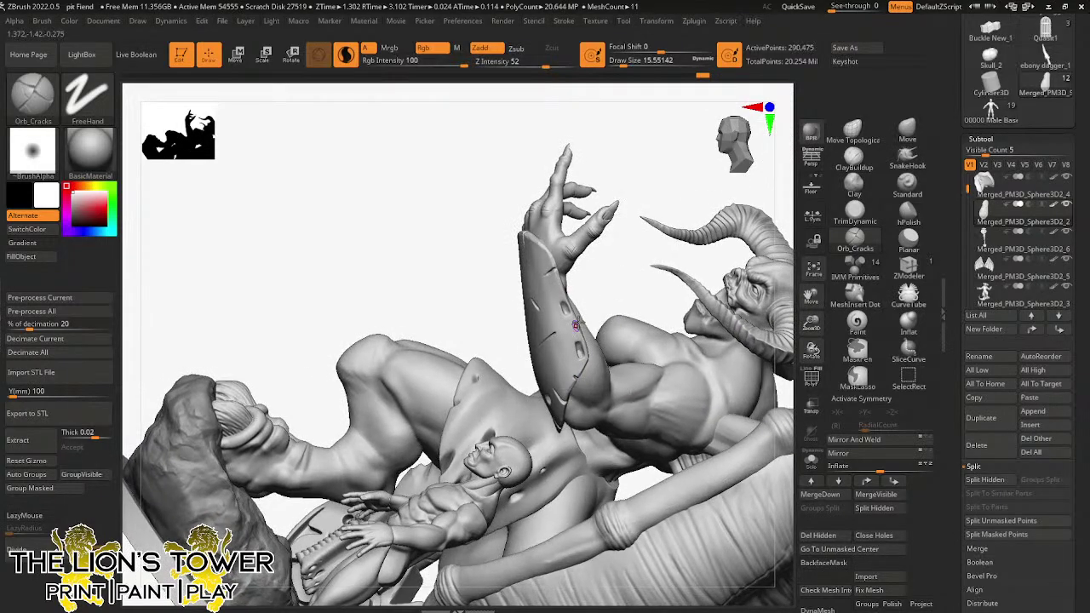
- Unhide all armour parts, then isolate and solo the bracer on the arm holding the staff
left_click(606, 280, "ctrl+shift")
mouse_move(613, 273)
left_mouse_down()
mouse_move(648, 256)
mouse_move(596, 298)
left_mouse_up()
mouse_move(676, 291)
left_mouse_down()
mouse_move(826, 320)
mouse_move(816, 300)
mouse_move(869, 287)
left_mouse_up()
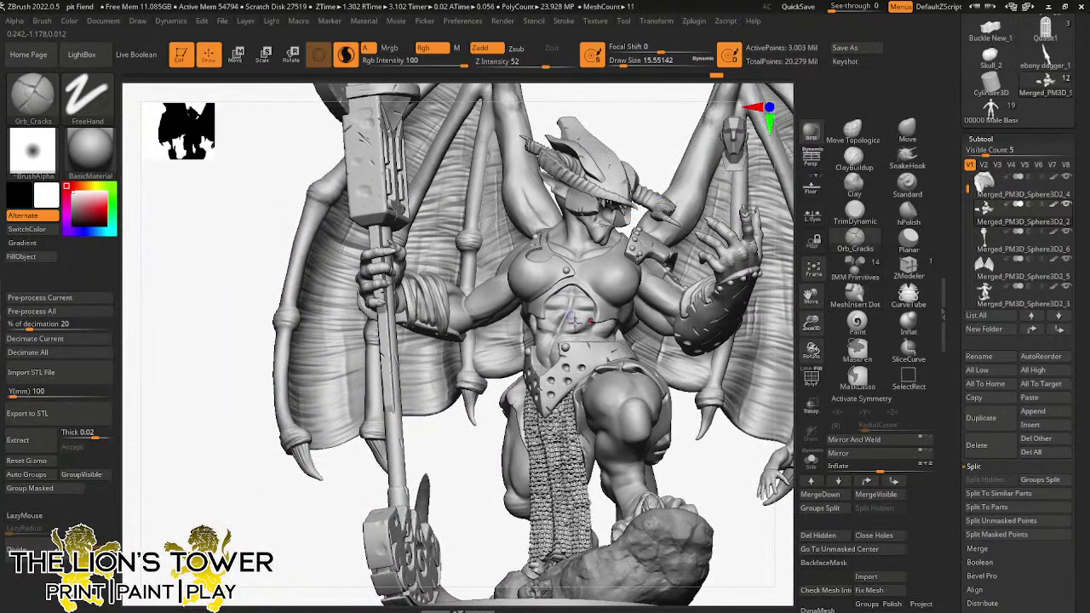
left_click_drag(688, 458, 673, 457)
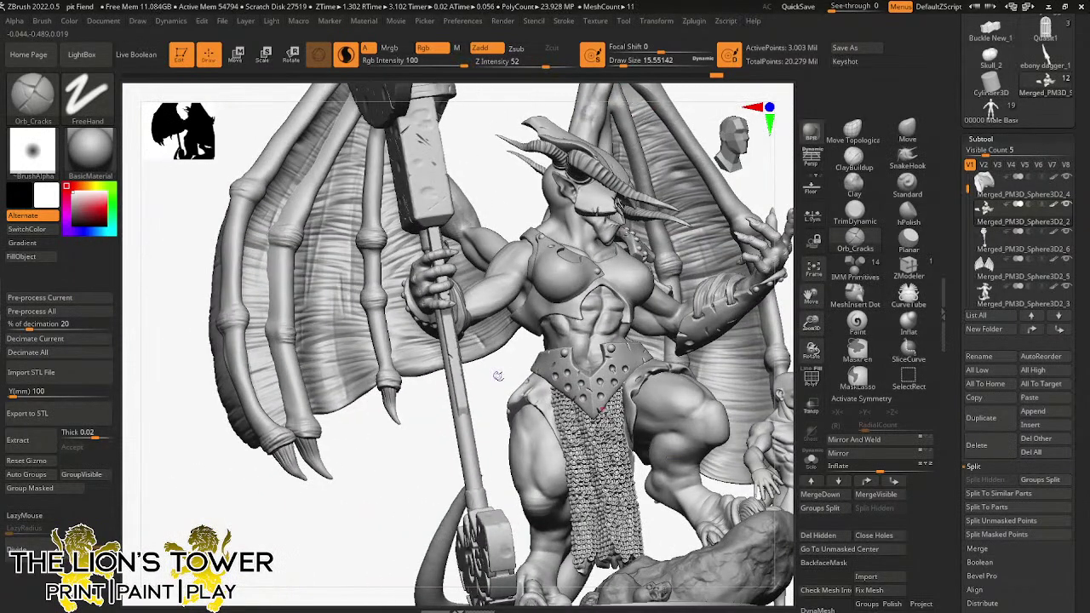
left_click_drag(498, 376, 626, 289)
left_click(622, 289, "ctrl+shift")
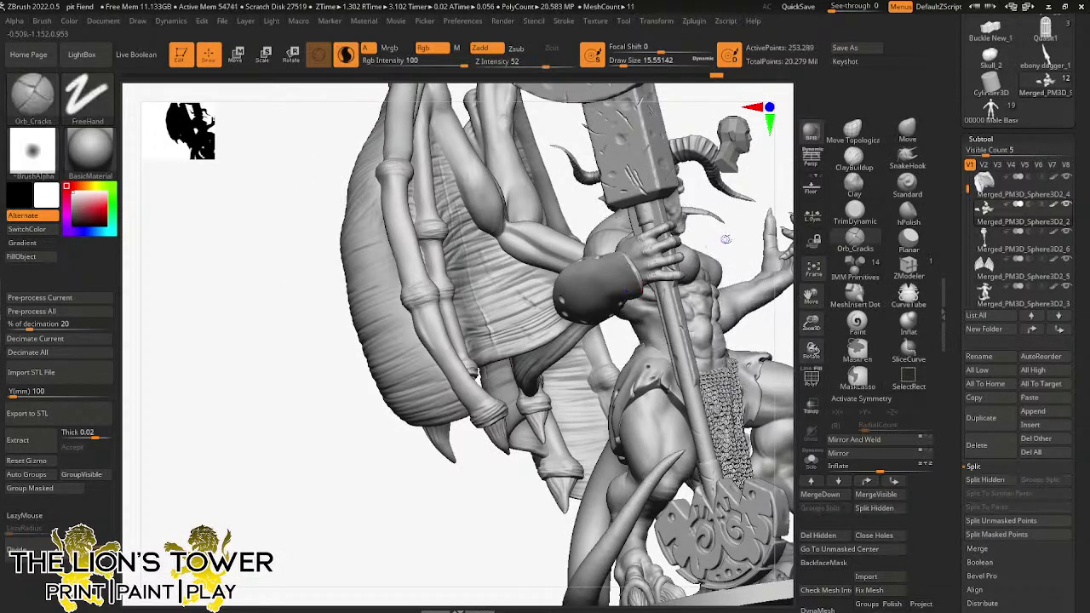
left_click(813, 459)
- Carve nicks into the elbow-end rim of the staff arm's bracer, between its holes
left_click_drag(755, 370, 769, 367)
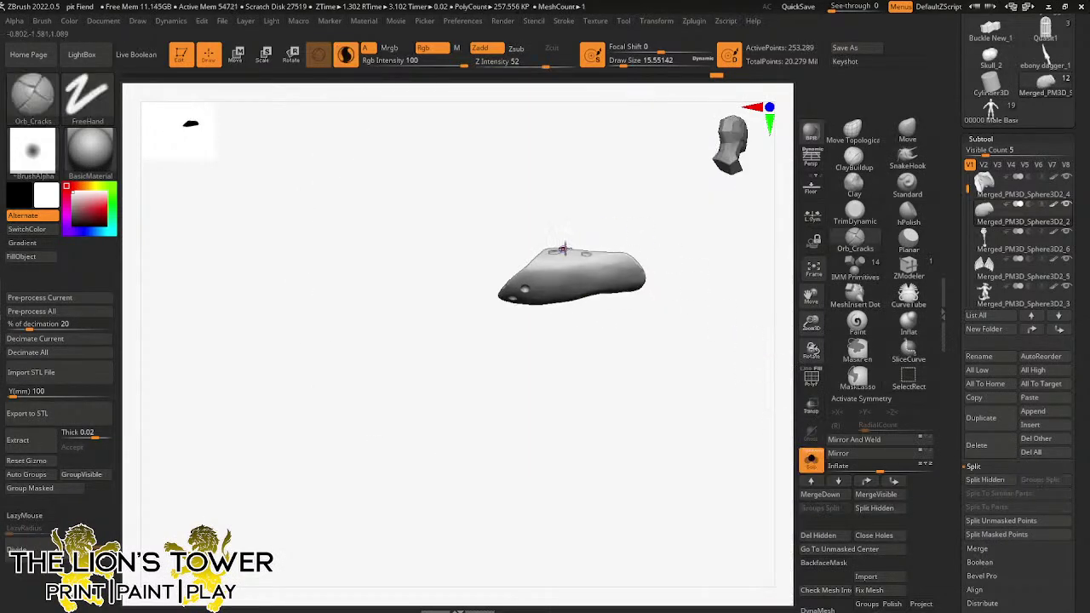
left_click_drag(569, 333, 580, 300)
left_click_drag(587, 227, 601, 169)
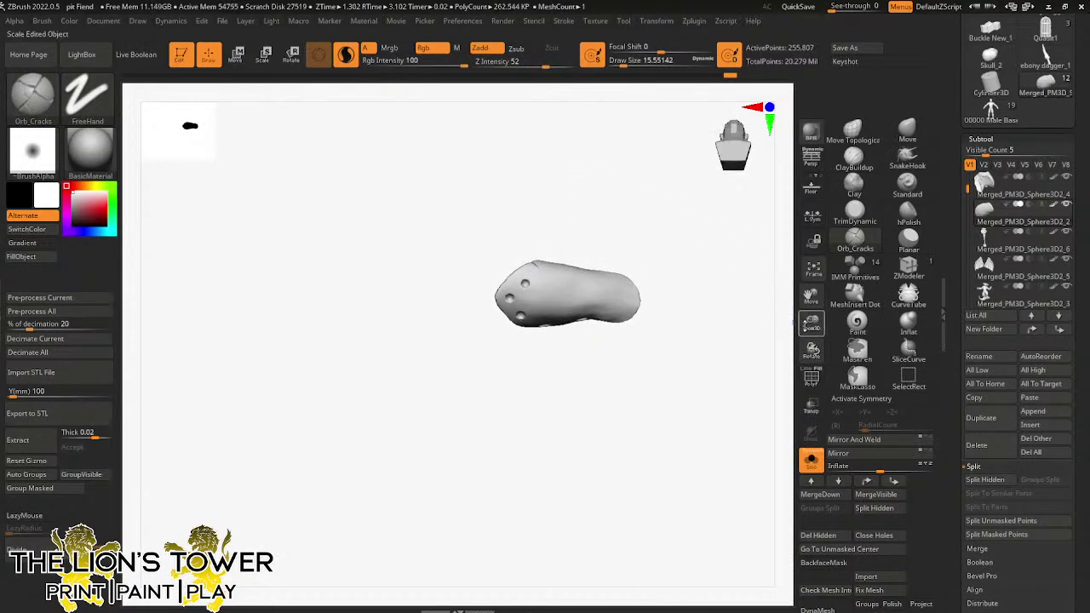
left_click_drag(812, 323, 811, 350)
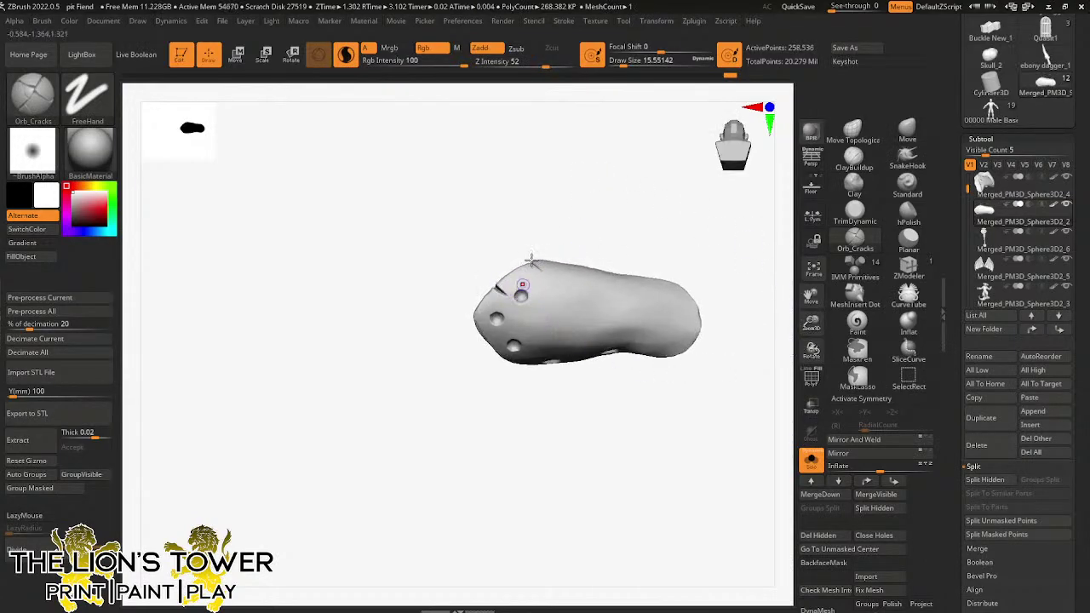
left_click_drag(521, 258, 591, 196)
- Carve cracks across the middle of the staff arm's bracer and nicks along its side edge and wrist end
left_click_drag(563, 263, 592, 240)
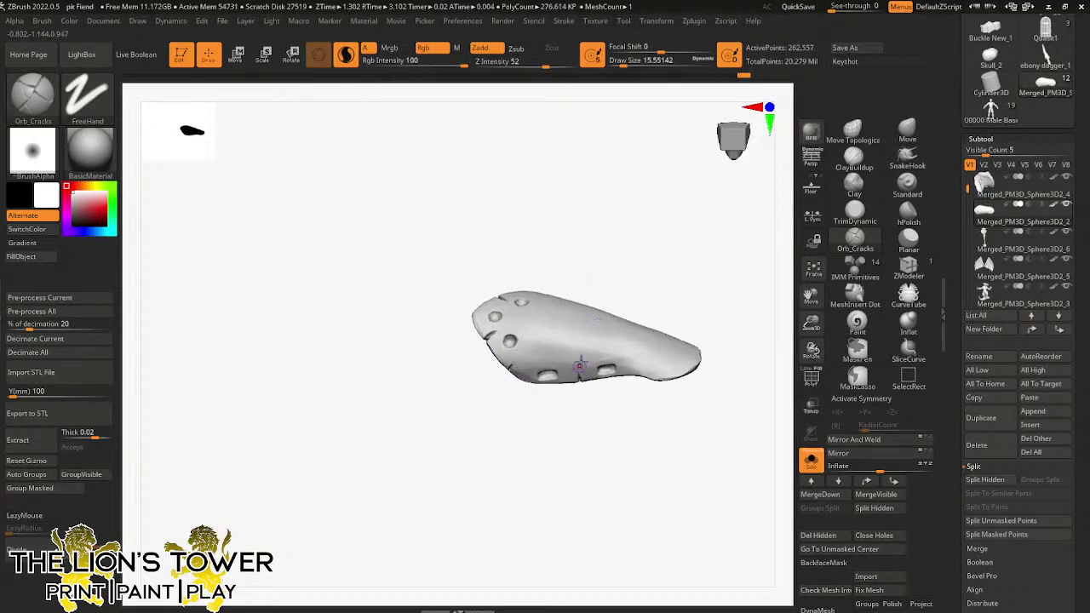
left_click_drag(630, 287, 584, 328)
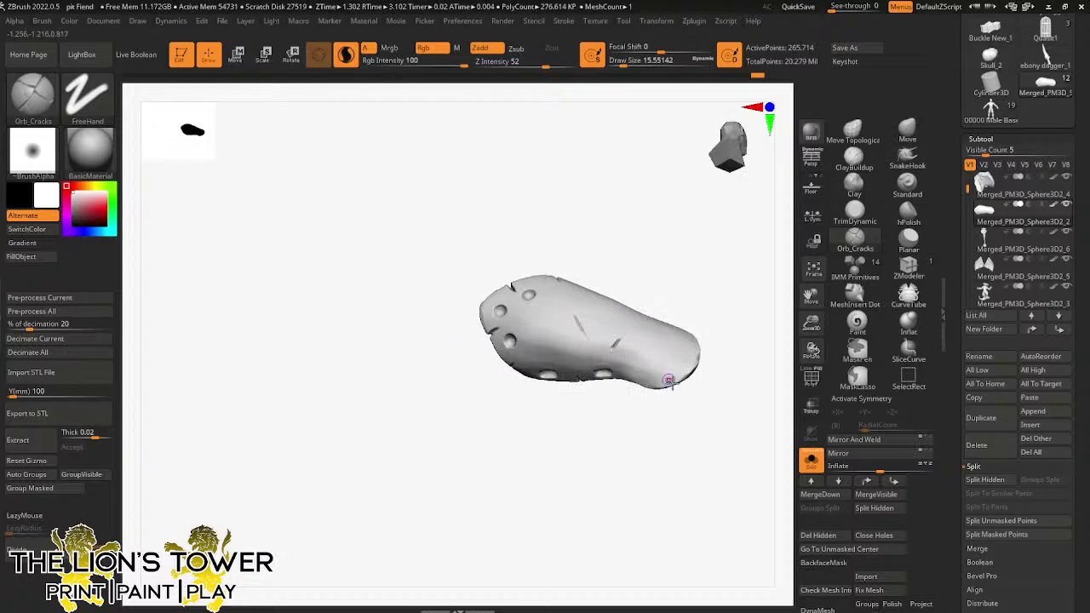
left_click_drag(725, 272, 700, 291)
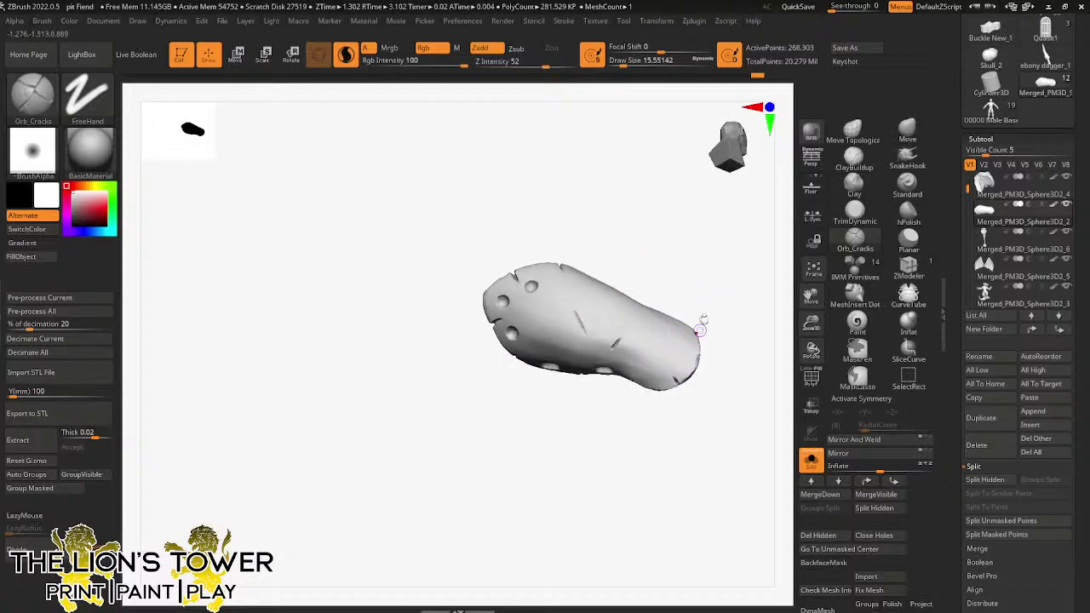
- Carve a nick into the wrist-end rim of the staff arm's bracer and parallel cracks across the surface near the wrist
left_click_drag(700, 328, 699, 358)
left_click_drag(721, 288, 665, 324)
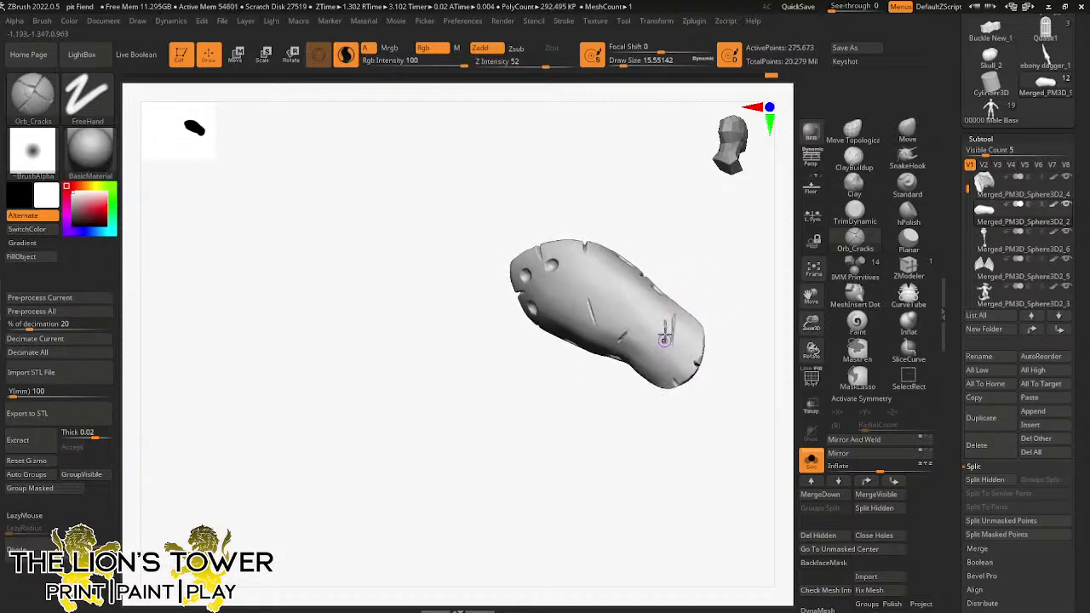
left_click_drag(711, 248, 621, 284)
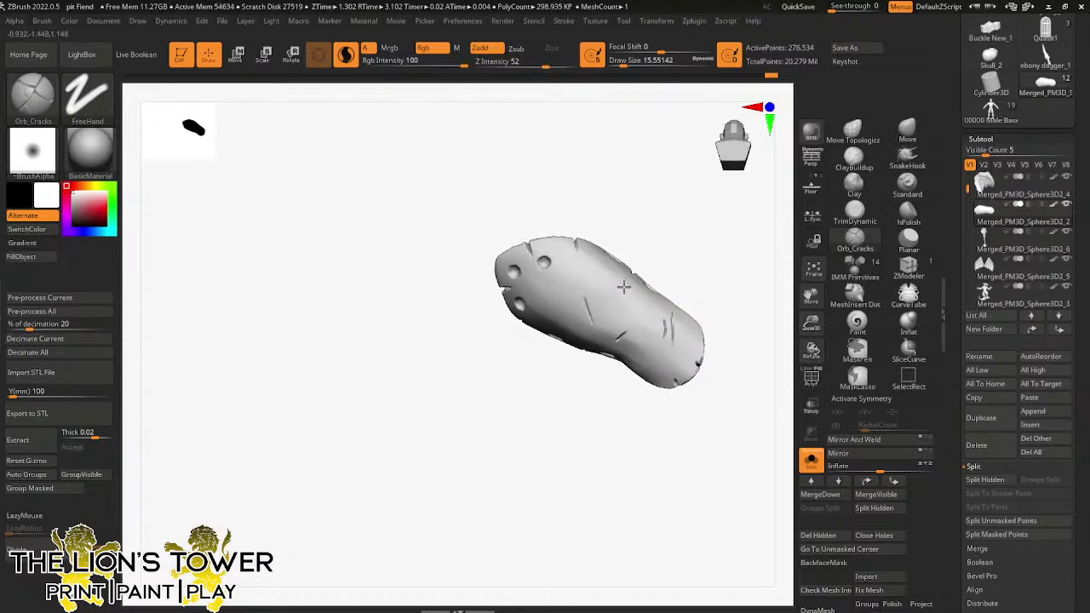
- Scatter short nicks over the staff arm's bracer, from the elbow-end holes along the middle toward the wrist
left_click(585, 271)
left_click_drag(613, 232, 592, 235)
left_click_drag(535, 298, 543, 312)
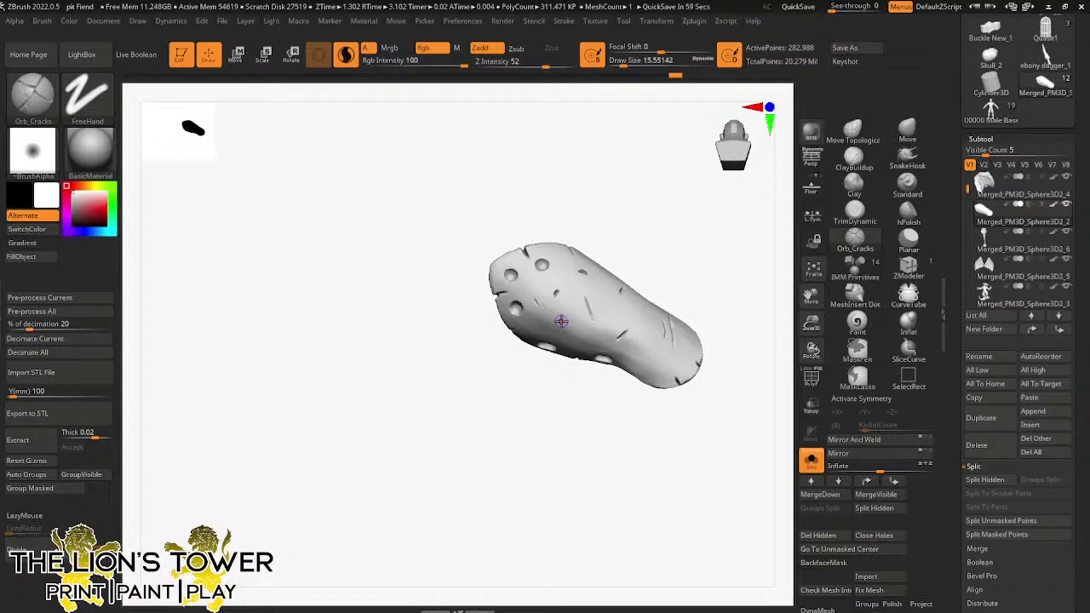
left_click_drag(561, 320, 747, 341)
mouse_move(675, 299)
left_mouse_down()
mouse_move(635, 351)
mouse_move(656, 339)
left_mouse_up()
left_click_drag(688, 291, 689, 281)
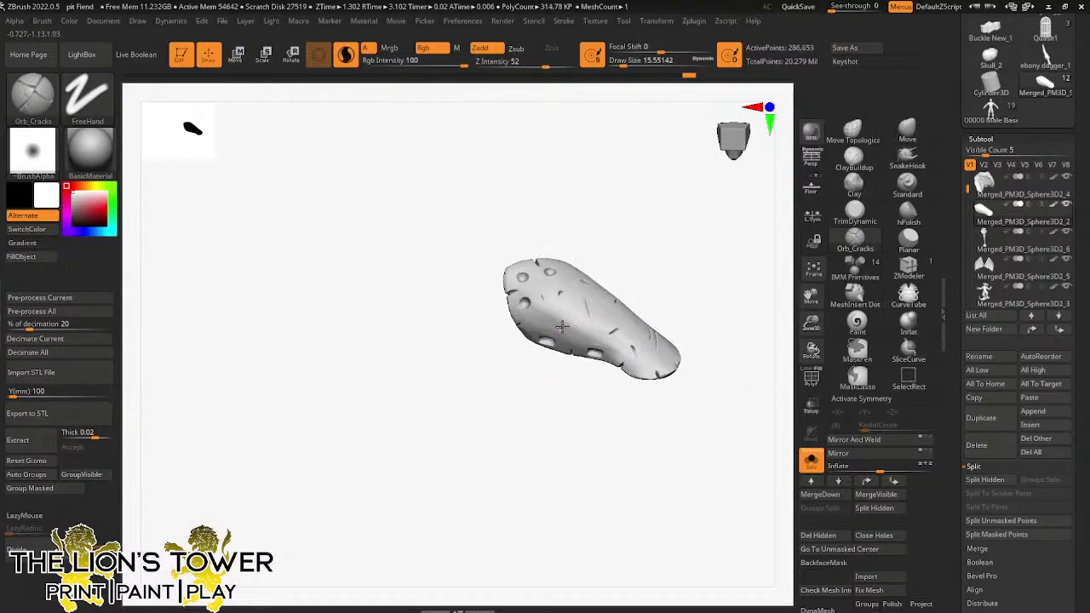
left_click_drag(562, 326, 607, 277)
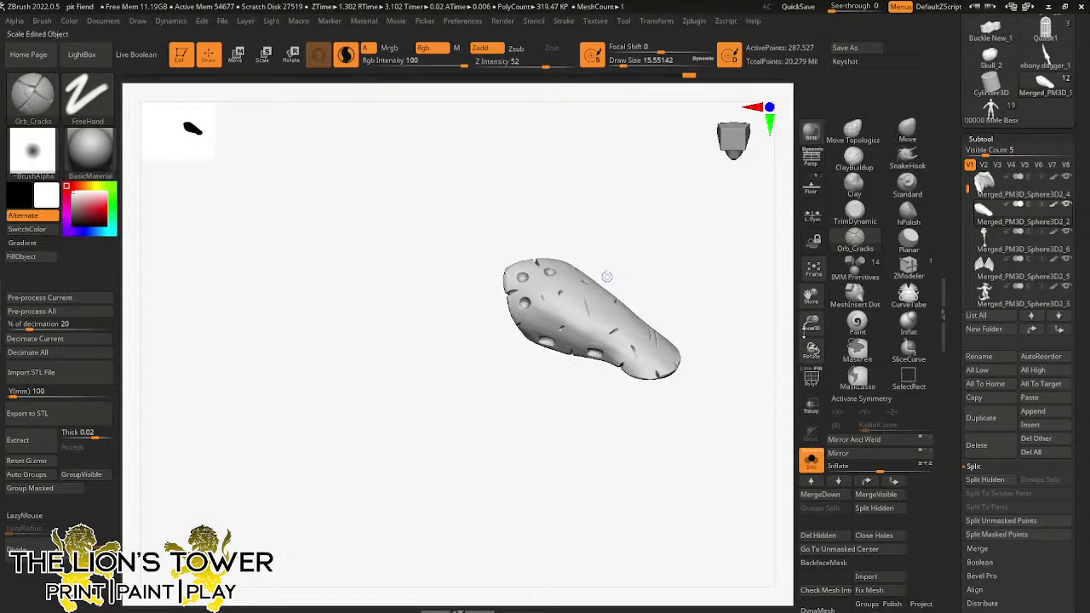
- Unhide all armour parts and isolate the chest harness
mouse_move(804, 330)
left_mouse_down()
mouse_move(806, 315)
mouse_move(806, 329)
left_mouse_up()
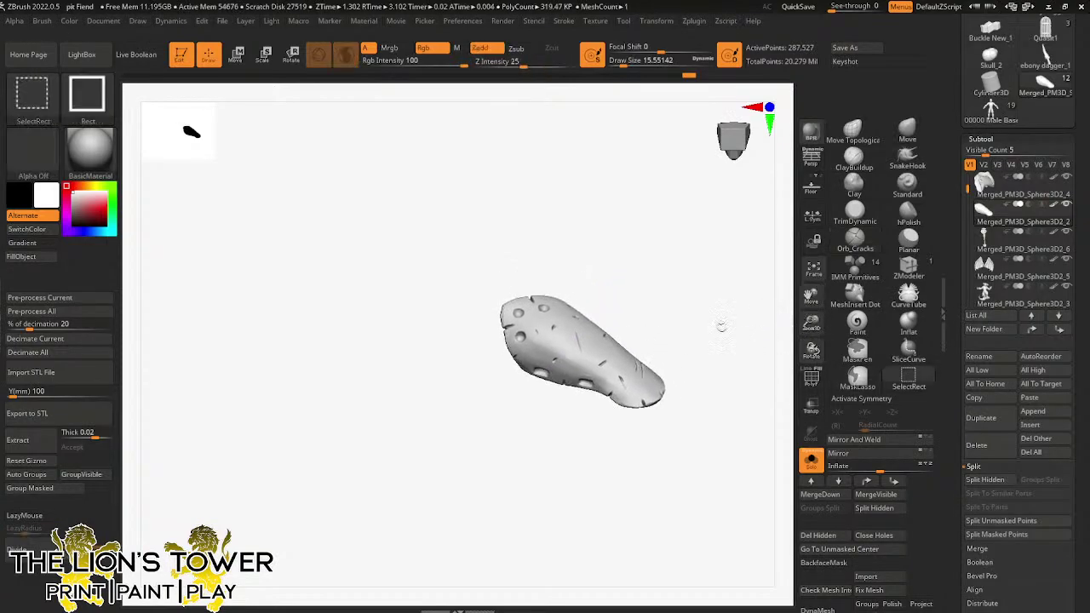
left_click(724, 312, "ctrl+shift")
left_click_drag(742, 299, 666, 305)
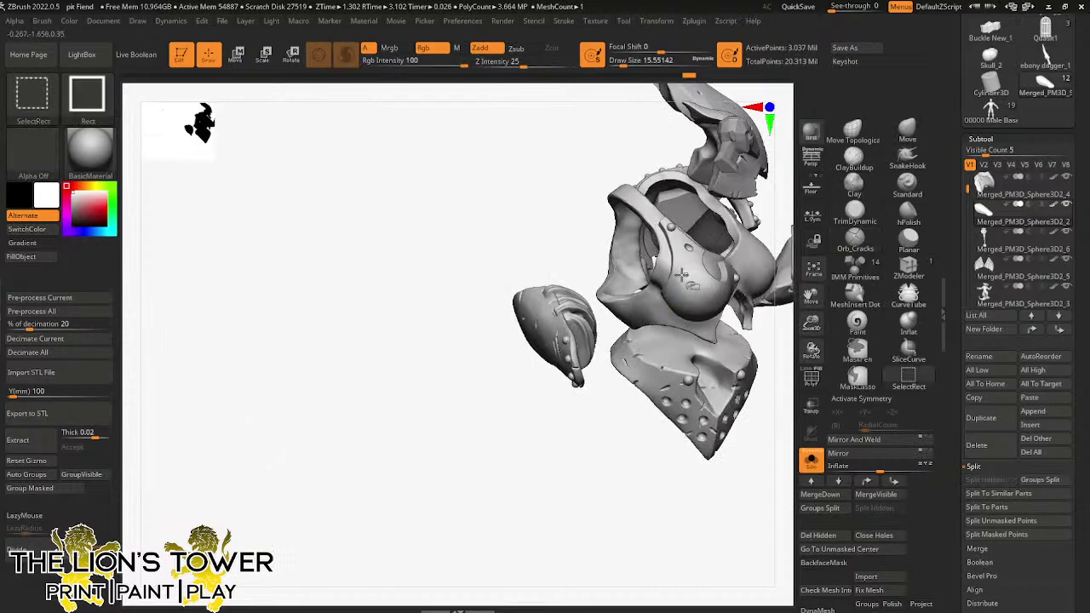
left_click(682, 274, "ctrl+shift")
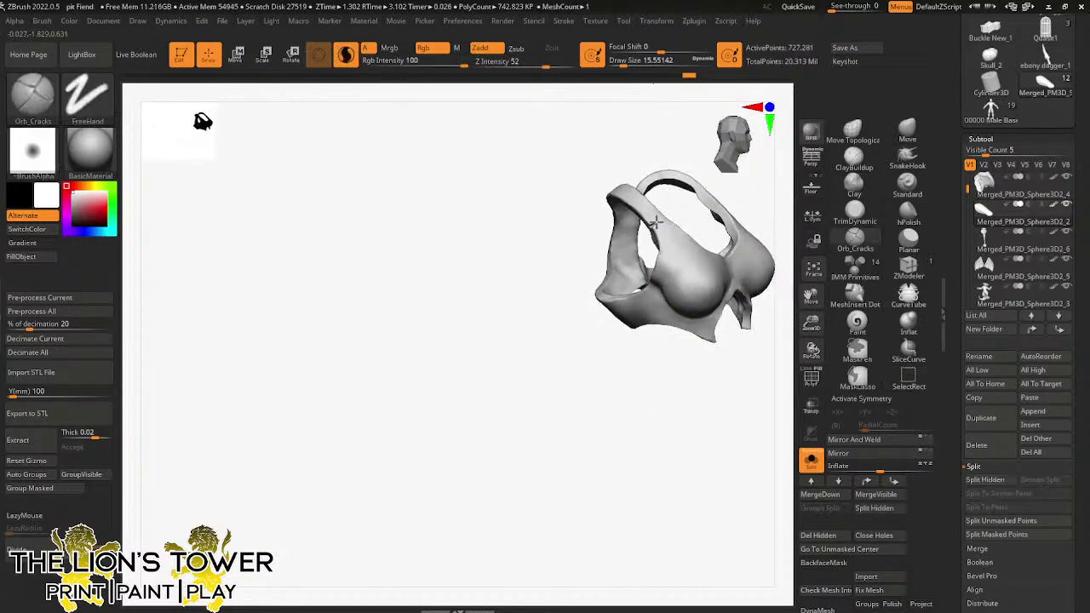
- Carve nicks along the shoulder straps and arm-opening edges of the chest harness
mouse_move(656, 222)
left_mouse_down()
mouse_move(687, 201)
mouse_move(632, 207)
left_mouse_up()
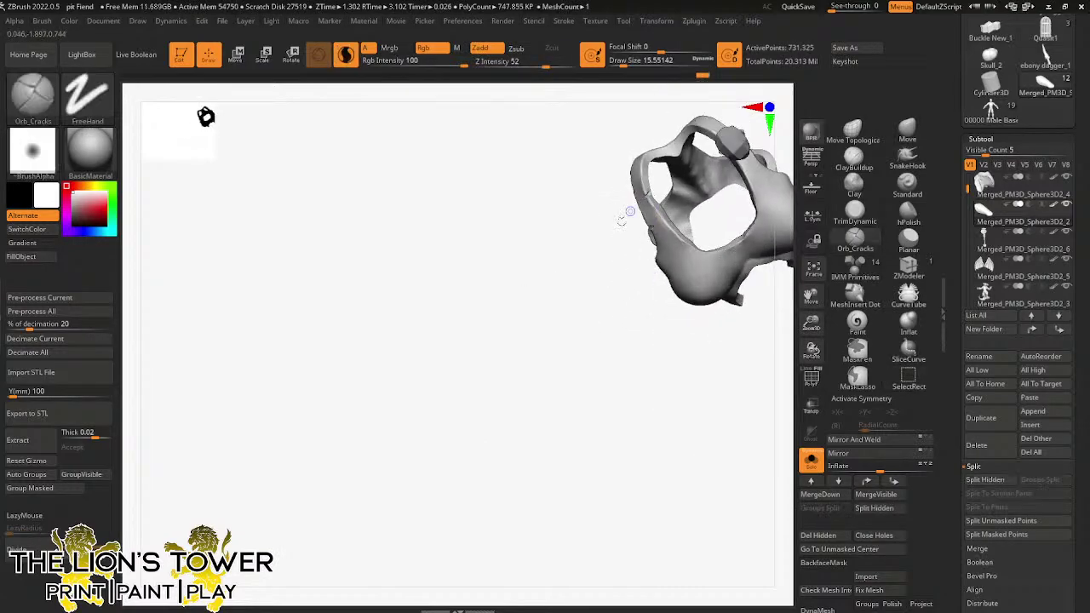
left_click_drag(601, 262, 715, 220)
left_click_drag(811, 294, 781, 385)
left_click_drag(755, 285, 731, 325)
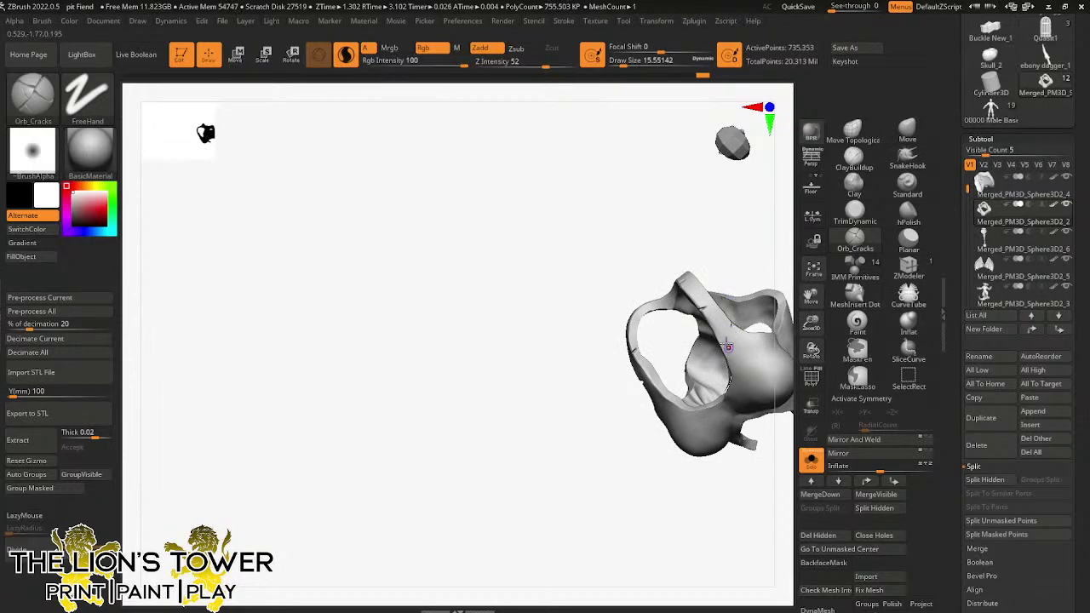
left_click_drag(811, 296, 715, 416)
left_click_drag(723, 349, 713, 392)
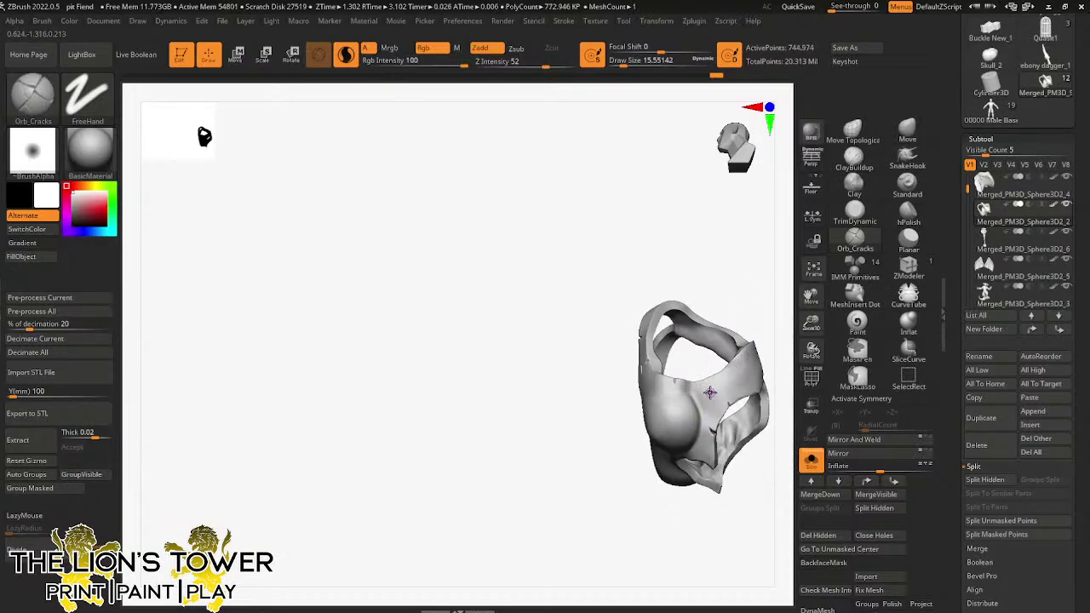
- Carve long parallel cracks down the uncovered chest bulge of the harness and a nick on its side
mouse_move(771, 305)
left_mouse_down()
mouse_move(788, 294)
mouse_move(776, 316)
left_mouse_up()
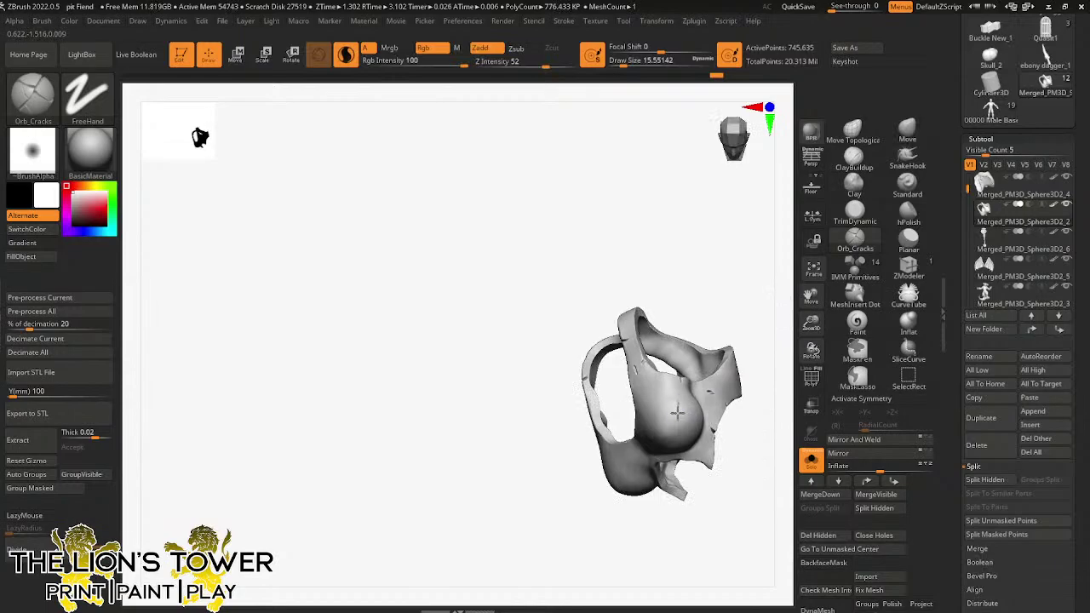
left_click_drag(677, 411, 677, 420)
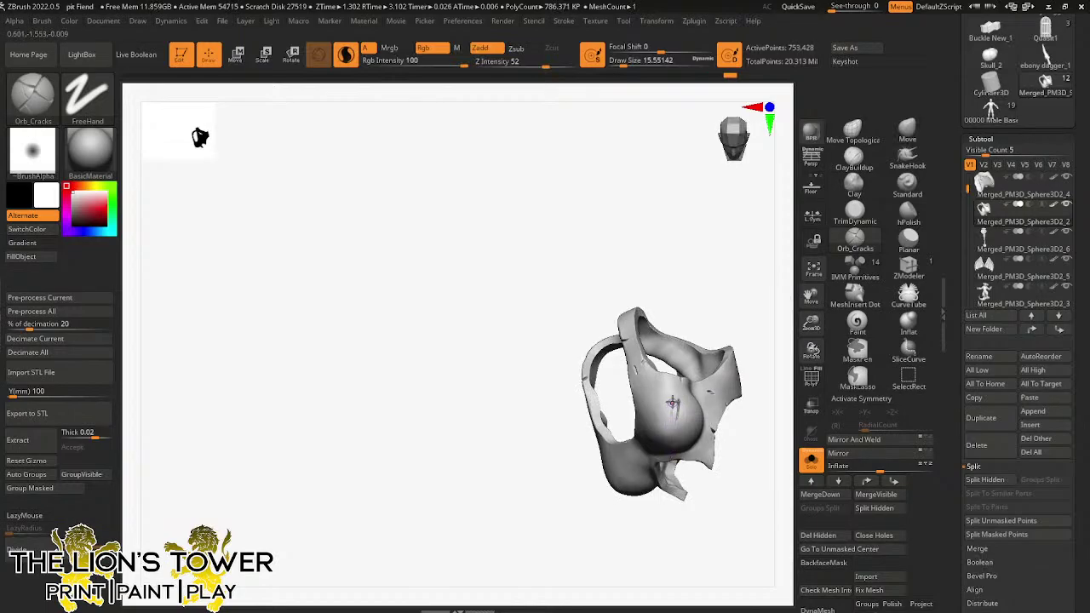
left_click_drag(724, 255, 750, 236)
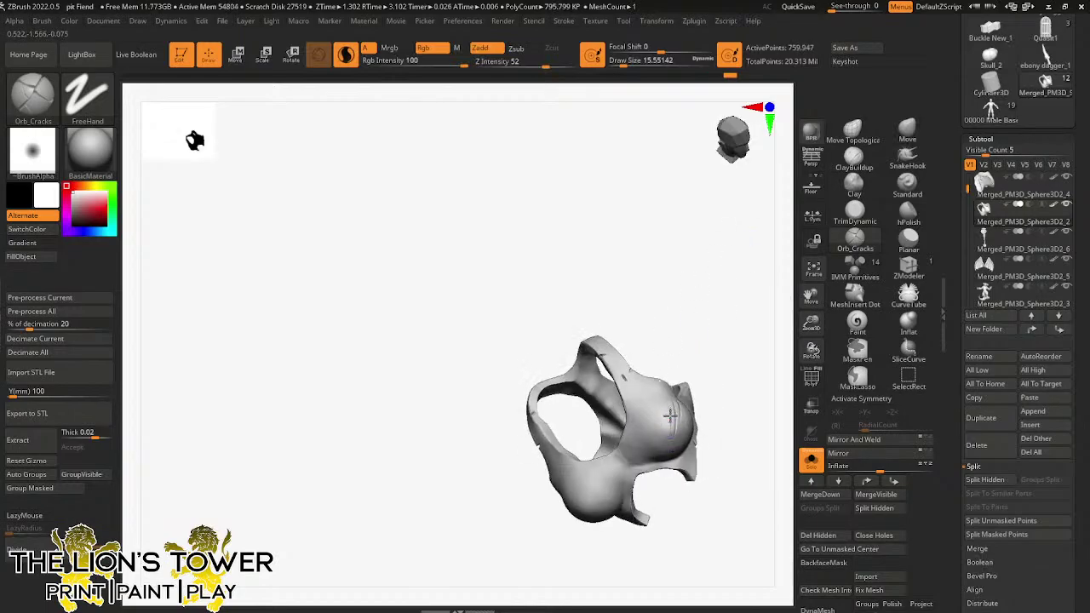
left_click_drag(732, 320, 589, 473)
- Compare the chest harness with the other armour parts, isolate it again, and carve a crack in from its neckline edge
left_click(727, 328, "ctrl+shift")
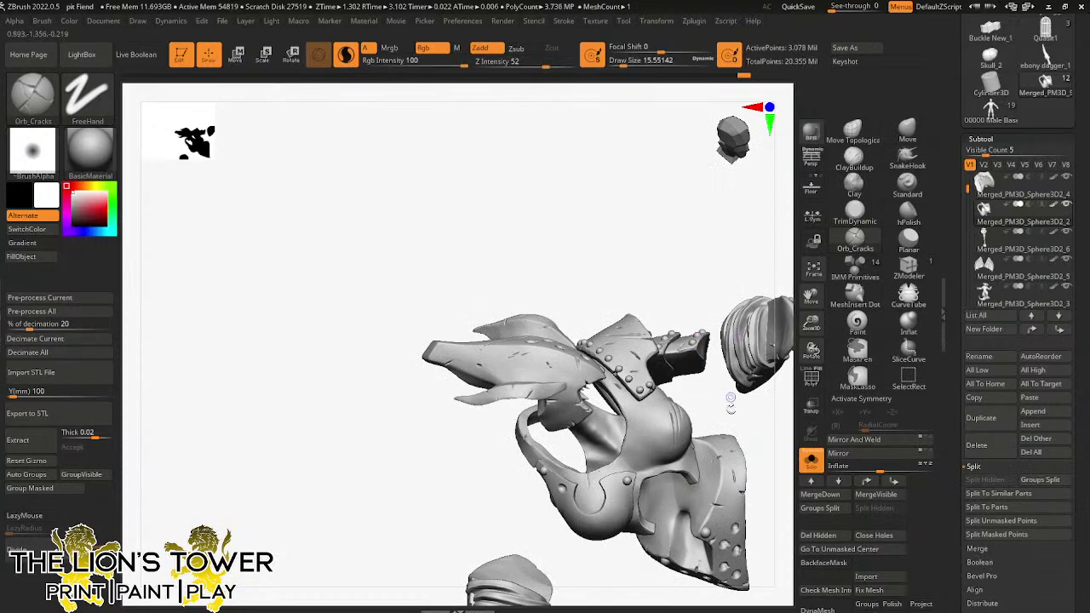
mouse_move(731, 403)
left_mouse_down()
mouse_move(771, 355)
mouse_move(671, 423)
left_mouse_up()
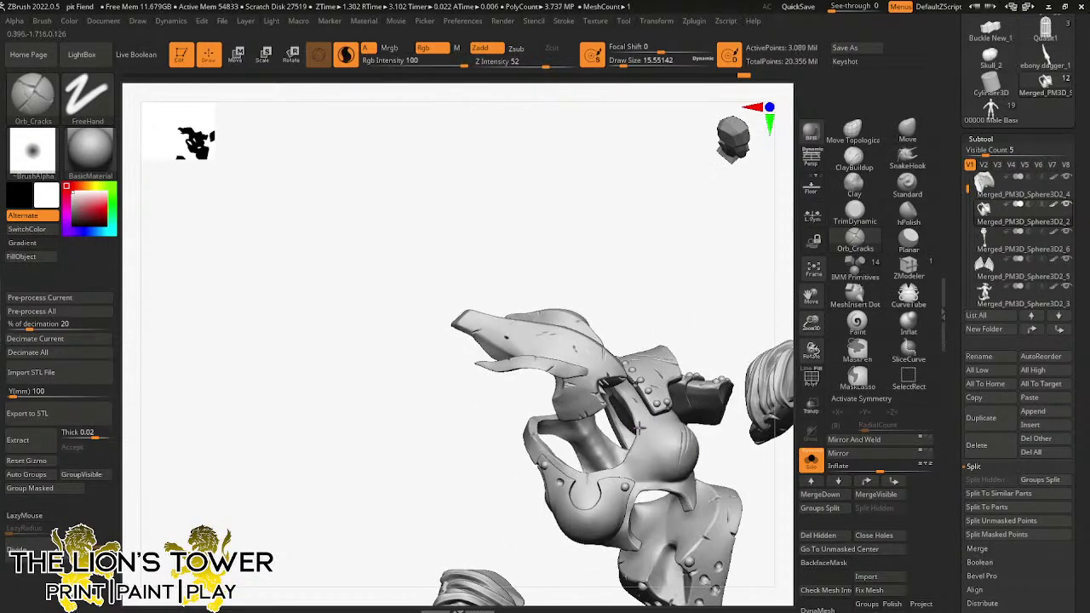
left_click(645, 428, "ctrl+shift")
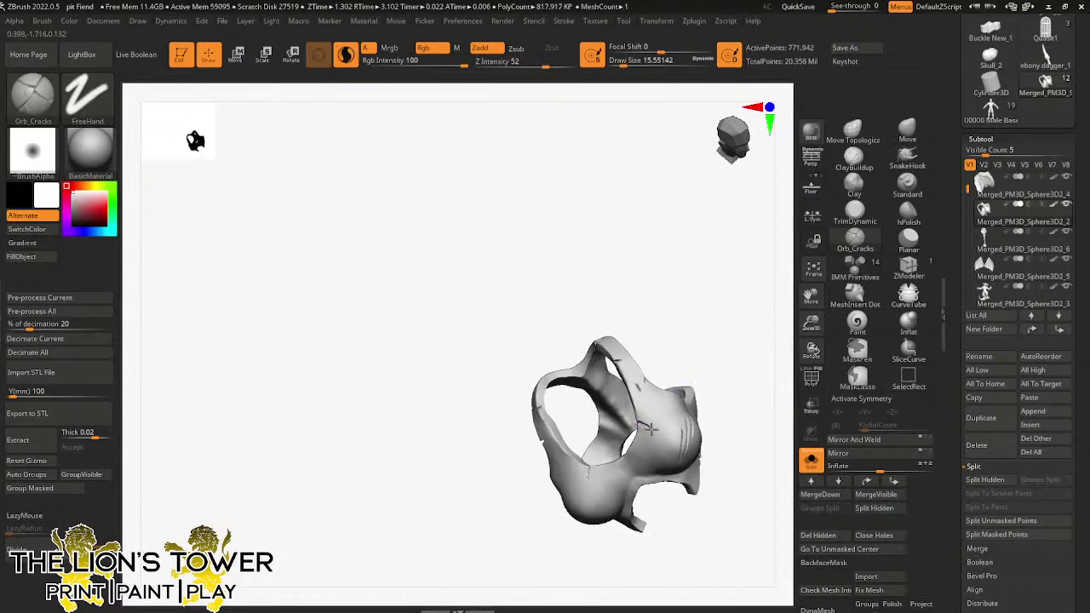
left_click_drag(650, 429, 652, 431)
left_click_drag(687, 320, 691, 326)
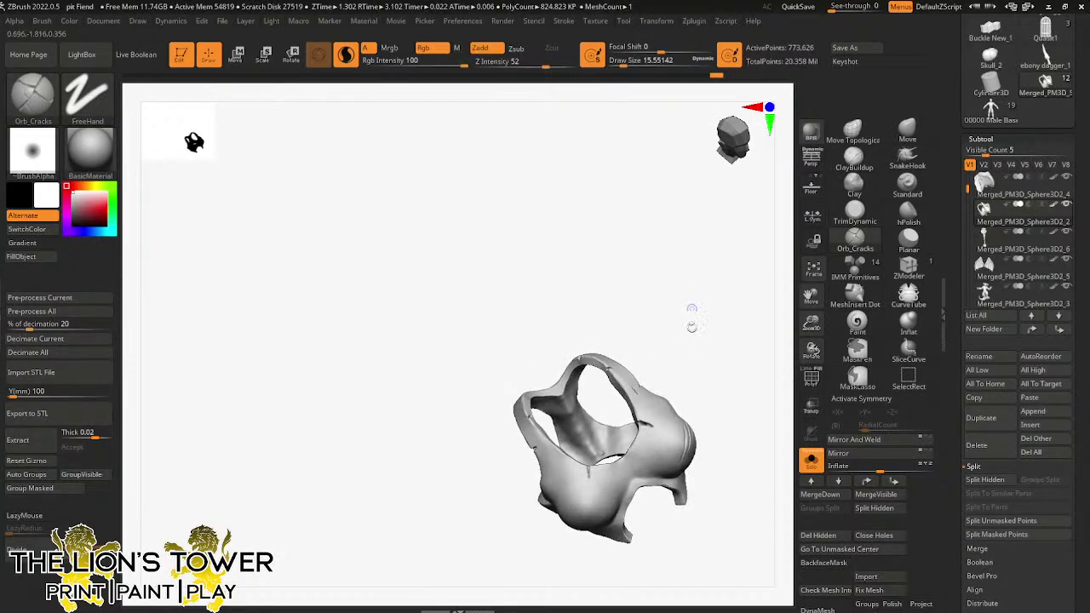
- Carve nicks into the lower front edge and around the arm-opening rim of the chest harness
left_click_drag(803, 331, 813, 262)
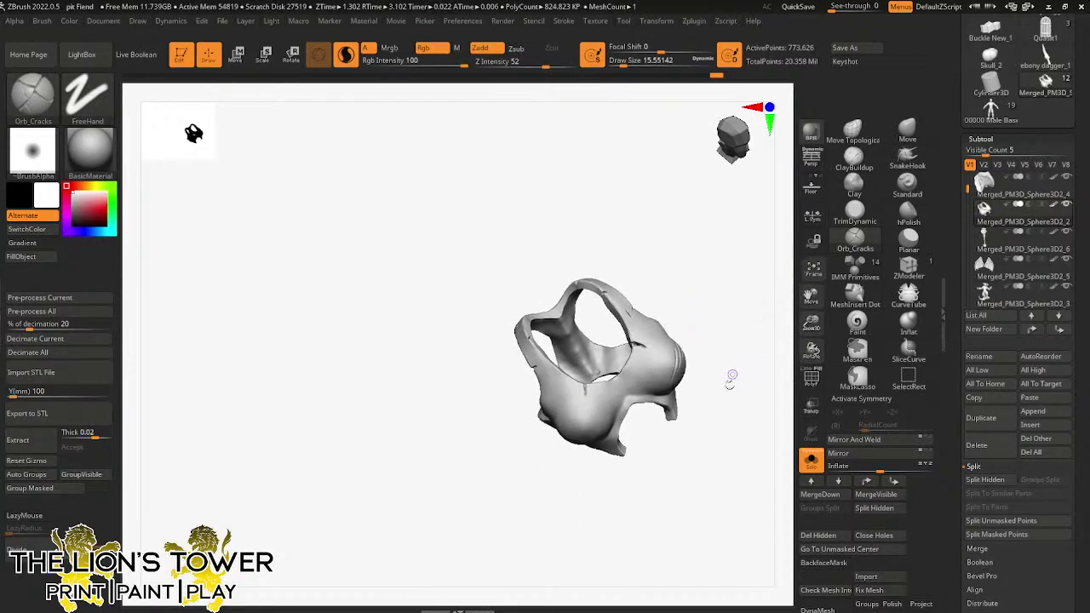
left_click_drag(729, 379, 700, 355)
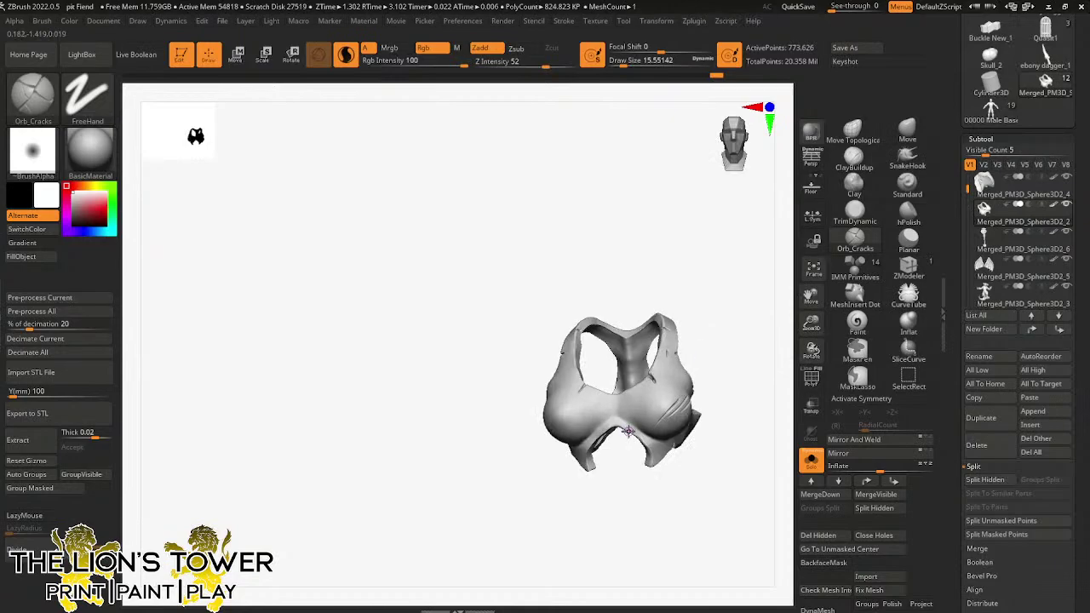
mouse_move(600, 465)
left_mouse_down()
mouse_move(586, 460)
mouse_move(670, 456)
mouse_move(649, 452)
mouse_move(722, 468)
mouse_move(616, 417)
mouse_move(603, 426)
left_mouse_up()
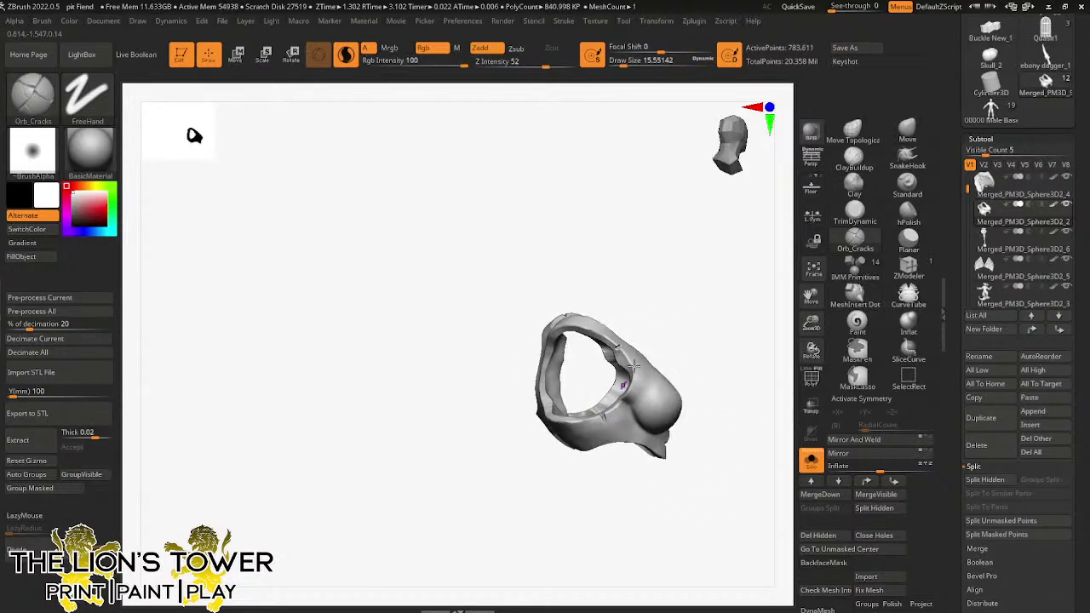
left_click_drag(672, 305, 697, 296)
left_click_drag(574, 413, 570, 428)
left_click_drag(668, 300, 682, 284)
- Unhide all armour parts to mark cracks on the exposed back of the chest harness, and isolate the harness again
left_click(664, 306, "ctrl")
left_click(659, 320, "ctrl+shift")
left_click(661, 314, "ctrl")
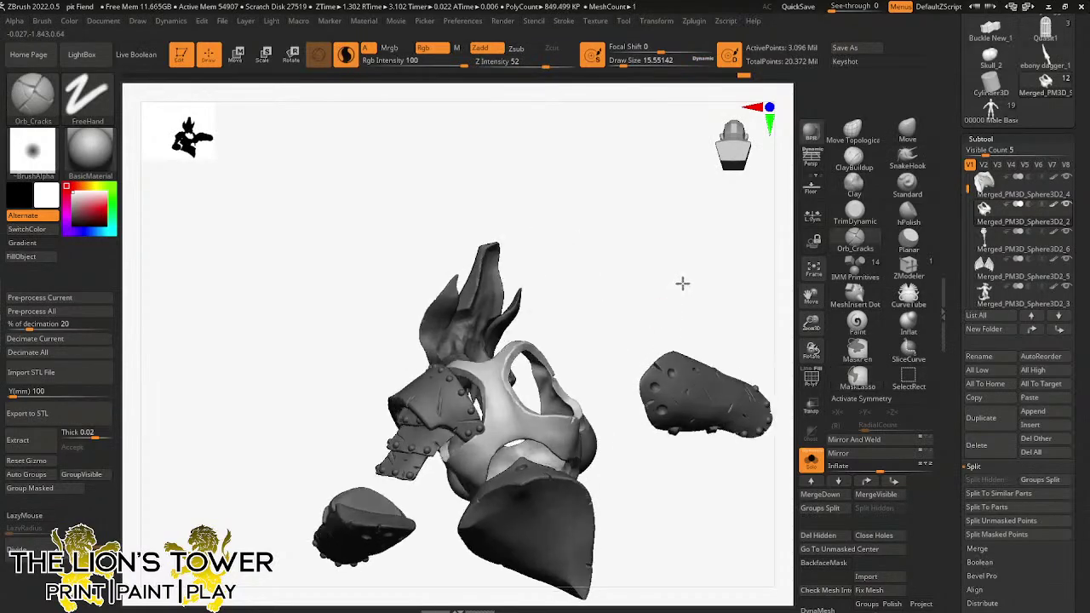
left_click_drag(547, 444, 517, 438)
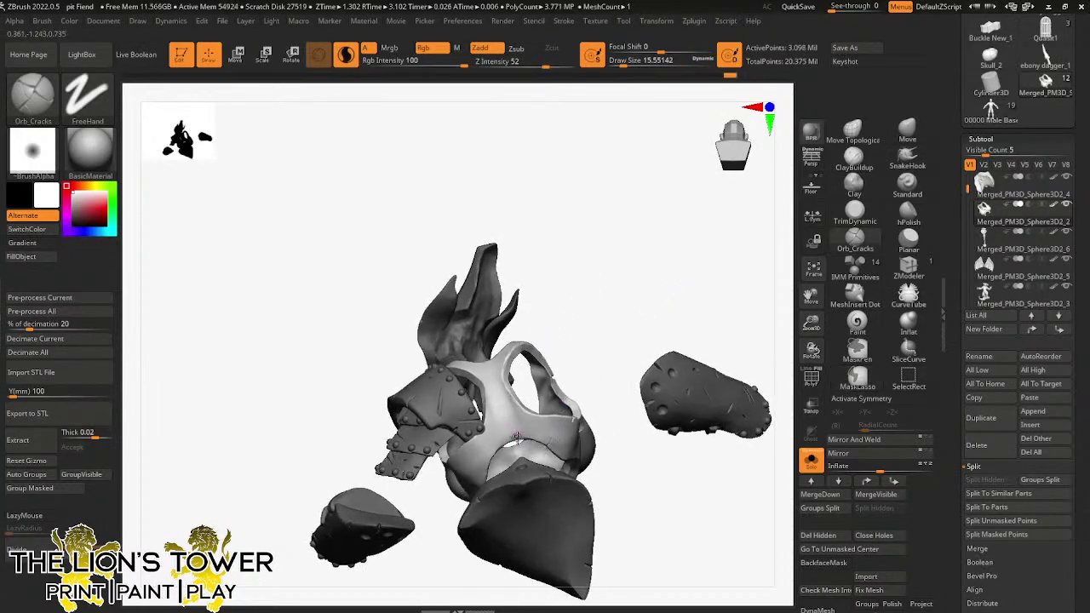
left_click_drag(566, 312, 513, 393)
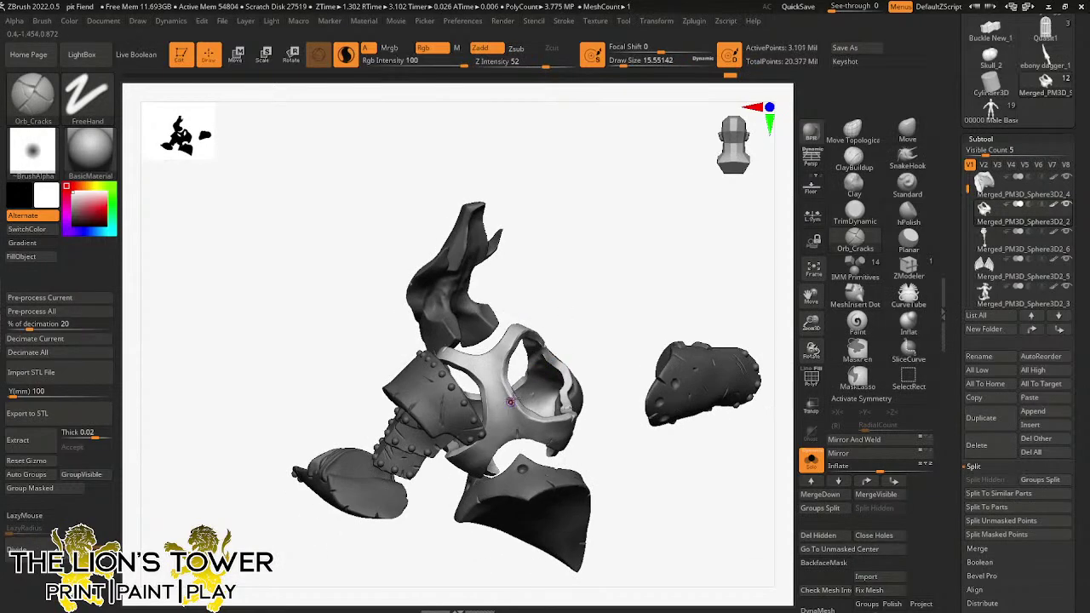
left_click(513, 397, "ctrl+shift")
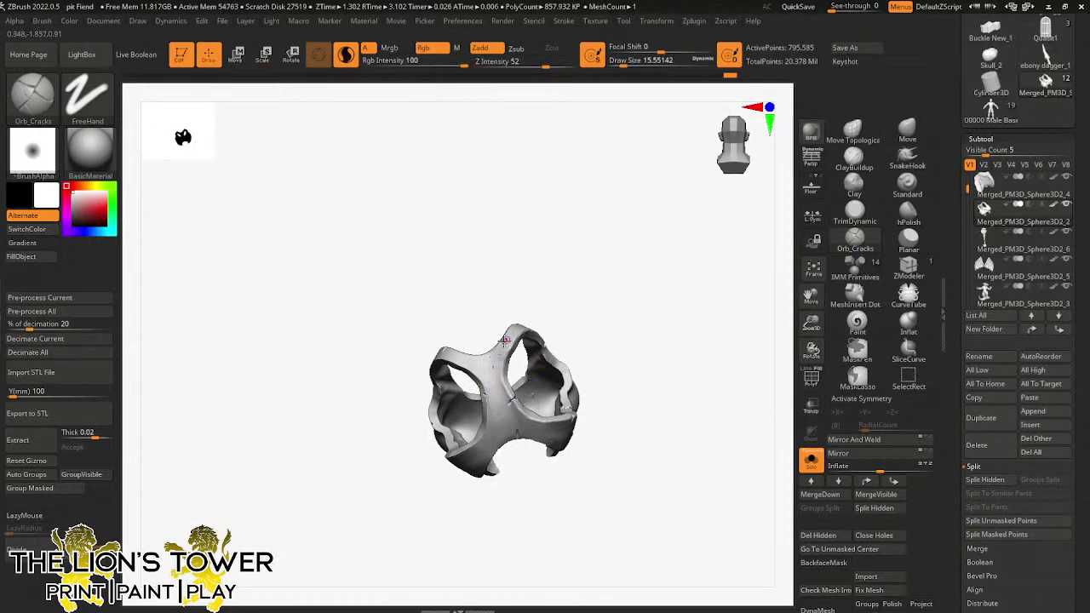
- Carve nicks across the back panel of the chest harness, from the upper straps down to the lower edge
left_click_drag(542, 280, 493, 358)
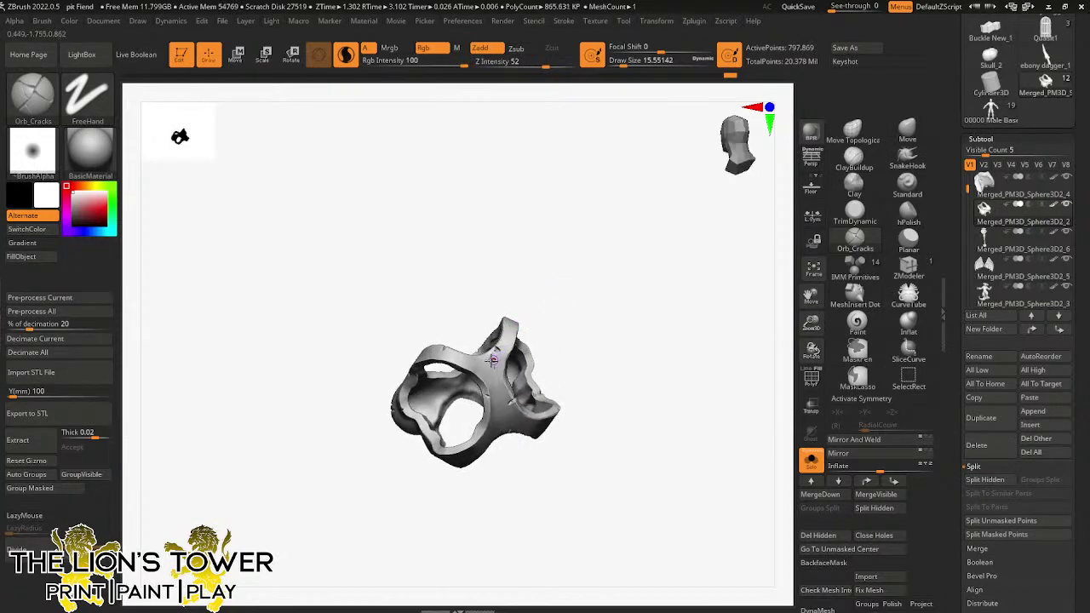
left_click_drag(577, 293, 457, 430)
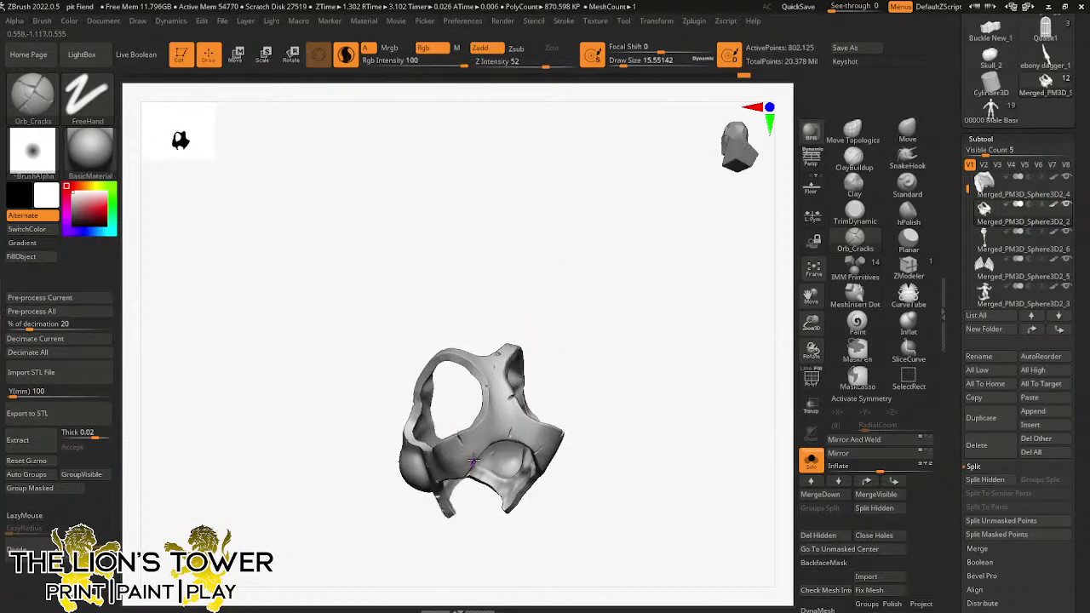
left_click_drag(522, 365, 583, 323)
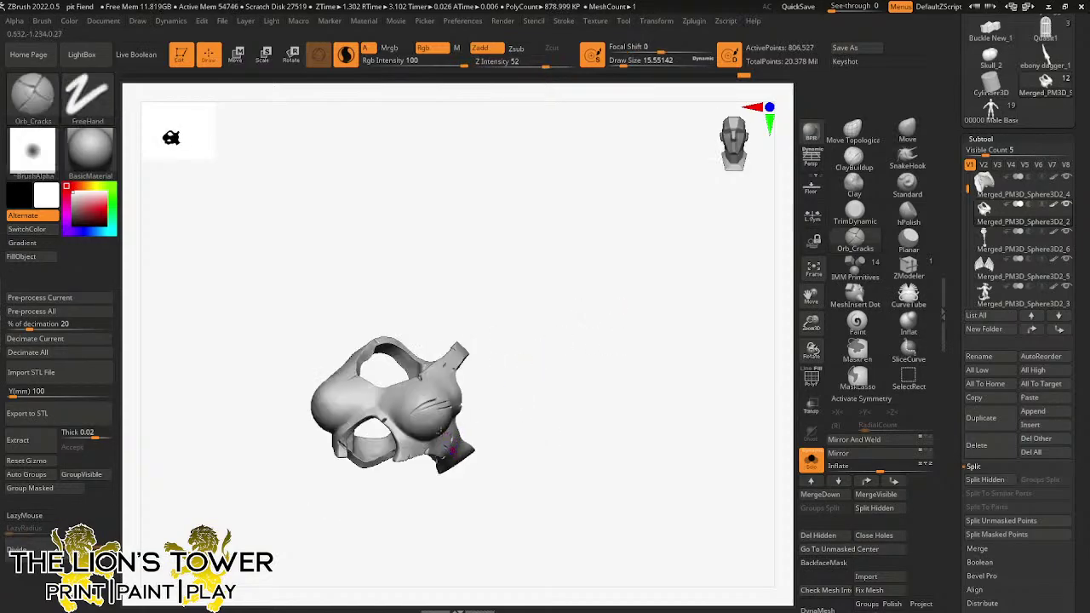
- Carve short cracks around the existing parallel cracks on the chest bulge of the harness
left_click_drag(429, 423, 418, 426)
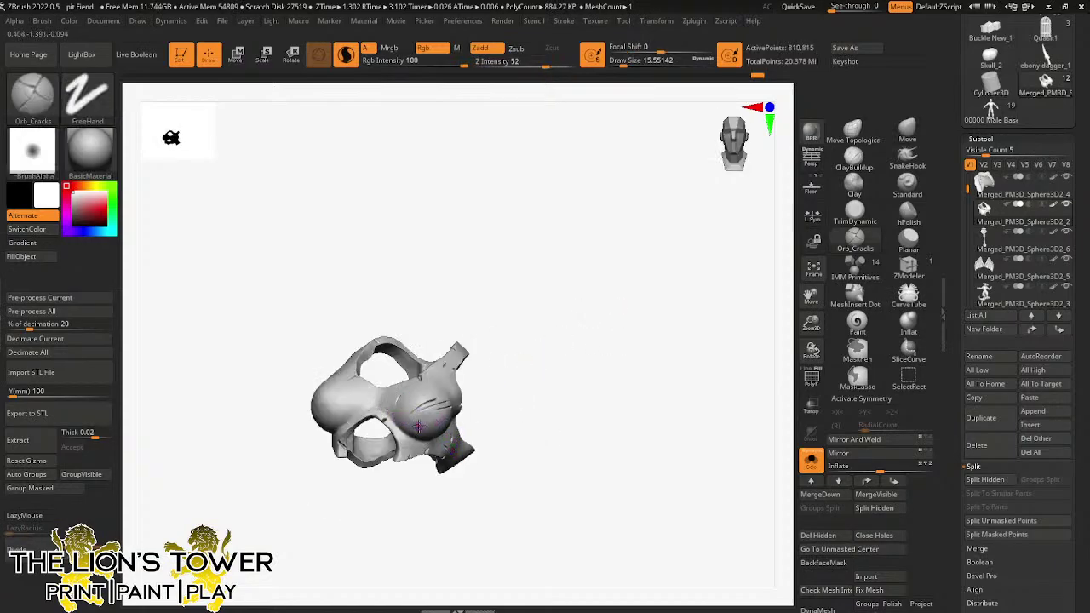
left_click_drag(525, 360, 497, 371, "shift")
left_click_drag(400, 401, 413, 389)
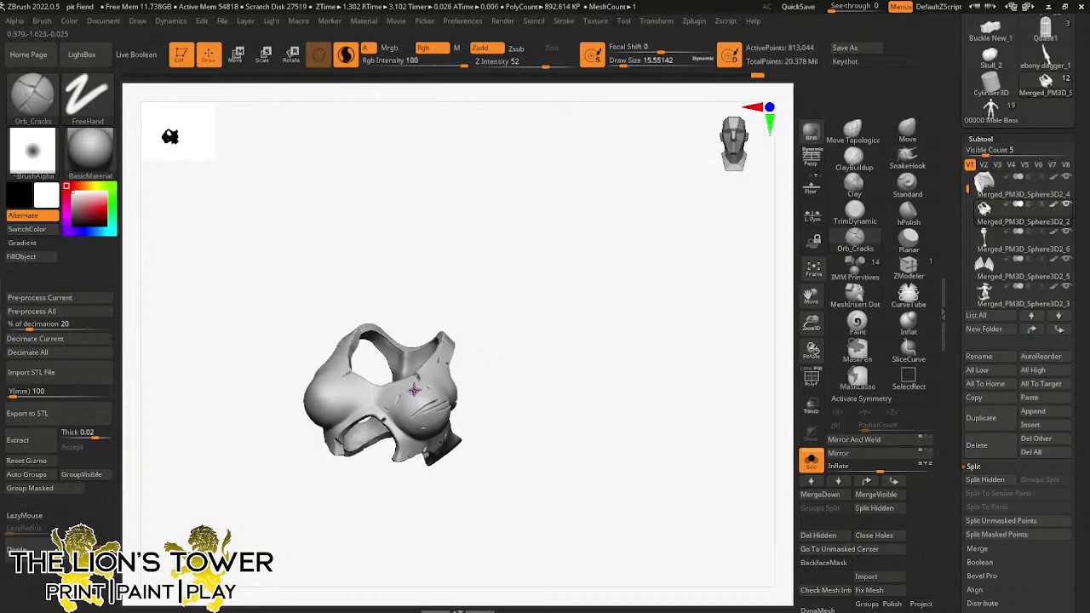
- Check the front of the full armour, re-isolate the chest harness, and add small nicks to its front and shoulder strap
left_click_drag(811, 323, 811, 327)
mouse_move(596, 345)
left_mouse_down("alt")
mouse_move(712, 343)
mouse_move(724, 295)
mouse_move(729, 366)
left_mouse_up("alt")
left_click(711, 353, "ctrl+shift")
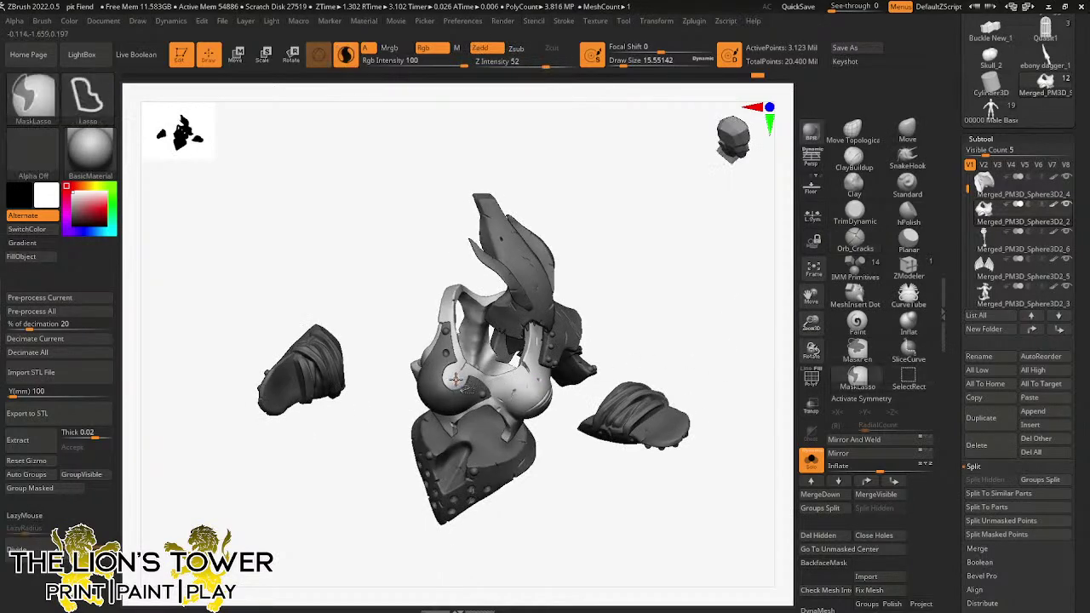
left_click(458, 384, "ctrl+shift")
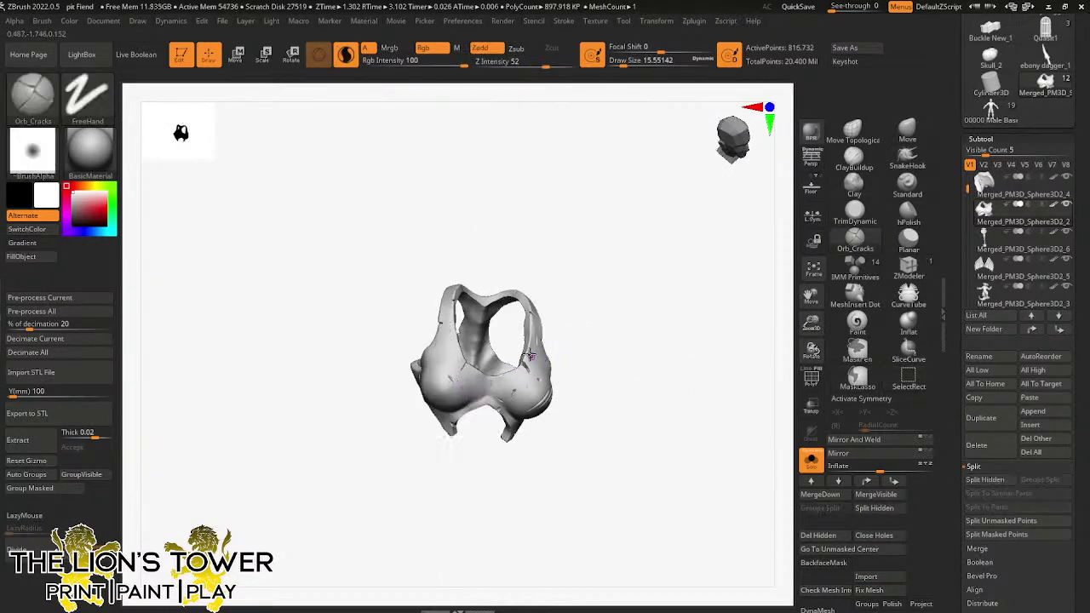
left_click_drag(529, 356, 532, 352)
mouse_move(593, 330)
left_mouse_down()
mouse_move(545, 335)
mouse_move(540, 373)
mouse_move(604, 328)
left_mouse_up()
- Unhide all armour parts, isolate the rounded cup plate overlaying the chest harness, and carve cracks and edge nicks across it
left_click(639, 326, "ctrl+shift")
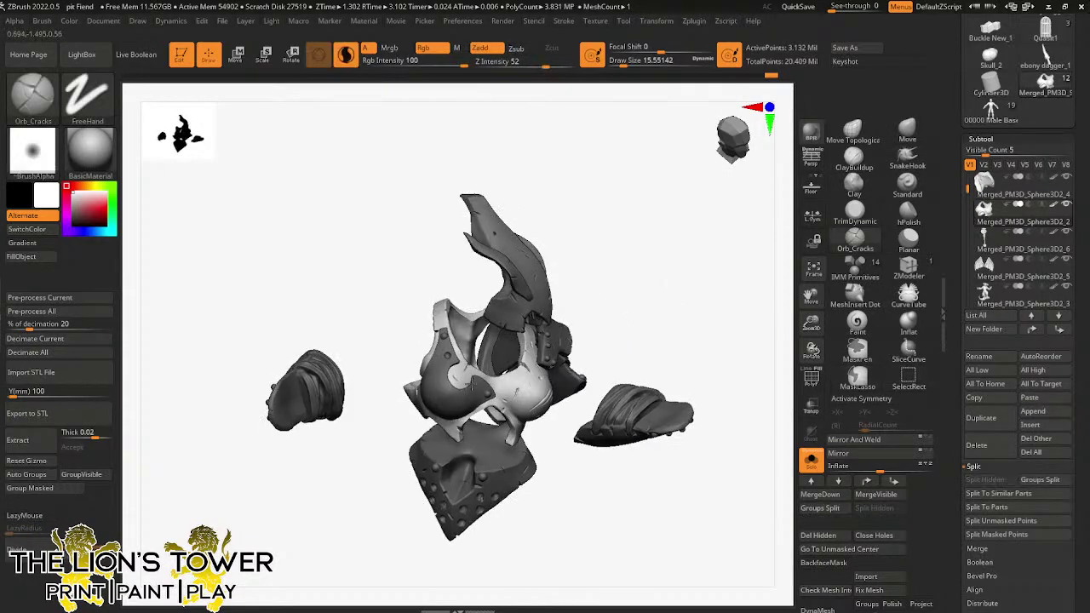
left_click(599, 273, "ctrl")
left_click_drag(570, 263, 569, 223)
left_click(466, 381, "ctrl+shift")
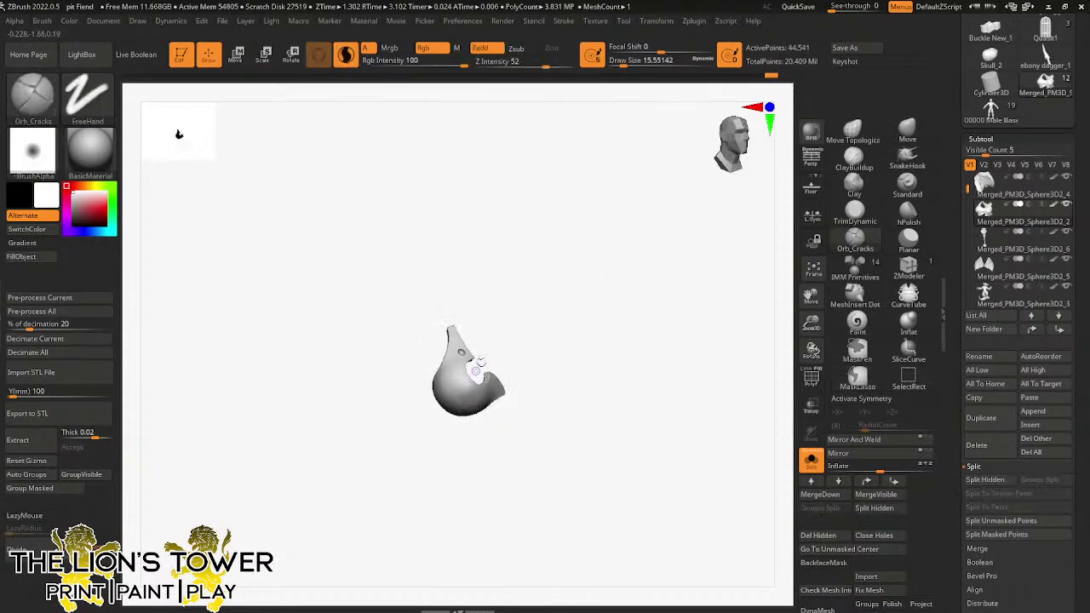
mouse_move(475, 370)
left_mouse_down()
mouse_move(441, 378)
mouse_move(455, 392)
left_mouse_up()
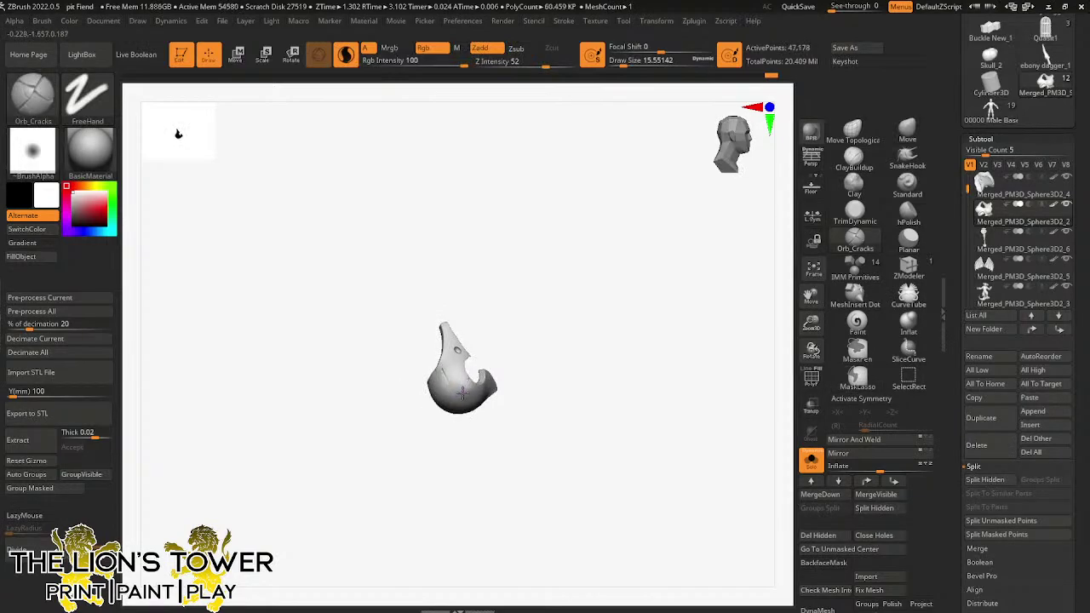
left_click_drag(505, 335, 521, 339)
mouse_move(467, 368)
left_mouse_down()
mouse_move(475, 377)
mouse_move(518, 270)
left_mouse_up()
left_click_drag(505, 334, 500, 301)
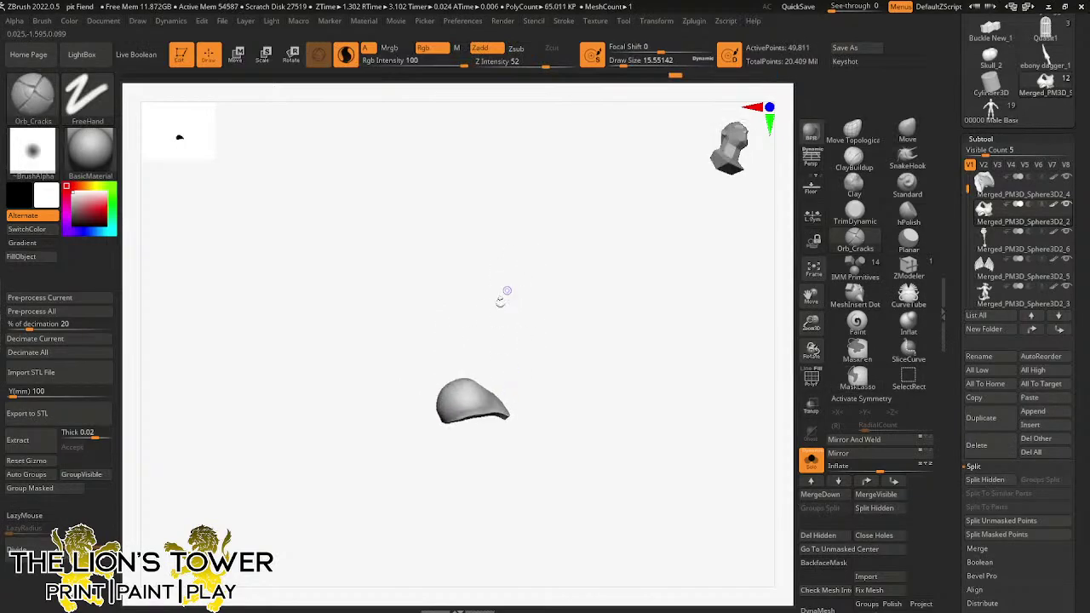
mouse_move(469, 396)
left_mouse_down()
mouse_move(442, 397)
mouse_move(535, 335)
mouse_move(485, 374)
mouse_move(477, 341)
mouse_move(460, 360)
left_mouse_up()
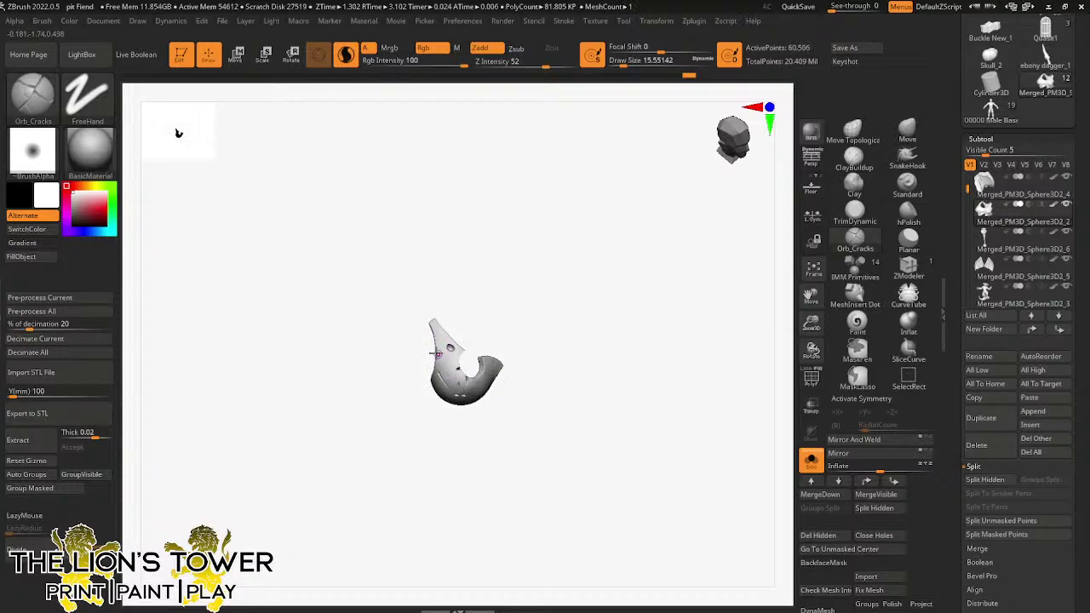
- Unhide all armour parts, mark nicks on the exposed side of the chest harness, and isolate the harness again
left_click(485, 312, "ctrl+shift")
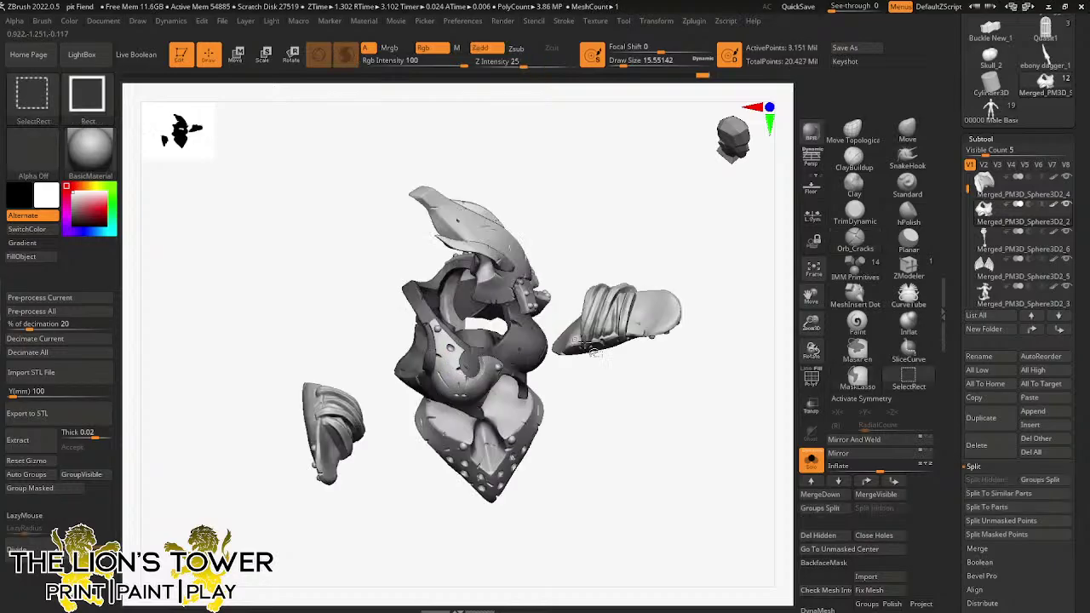
left_click_drag(660, 428, 619, 412)
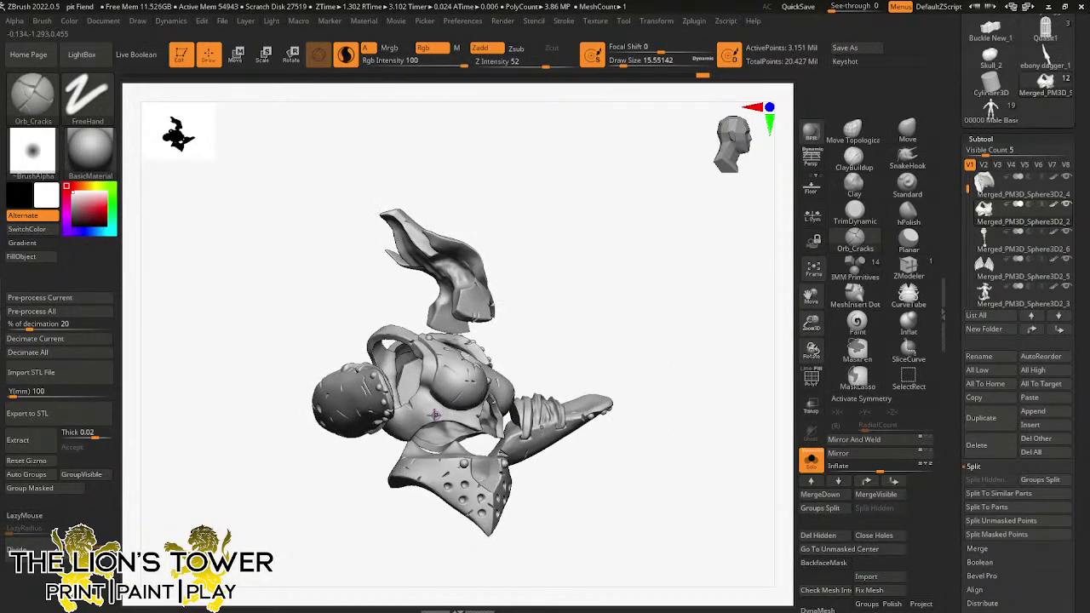
left_click_drag(433, 416, 446, 427)
left_click_drag(466, 517, 471, 519)
mouse_move(422, 361)
left_mouse_down()
mouse_move(431, 372)
mouse_move(436, 364)
left_mouse_up()
left_click(434, 363, "ctrl+shift")
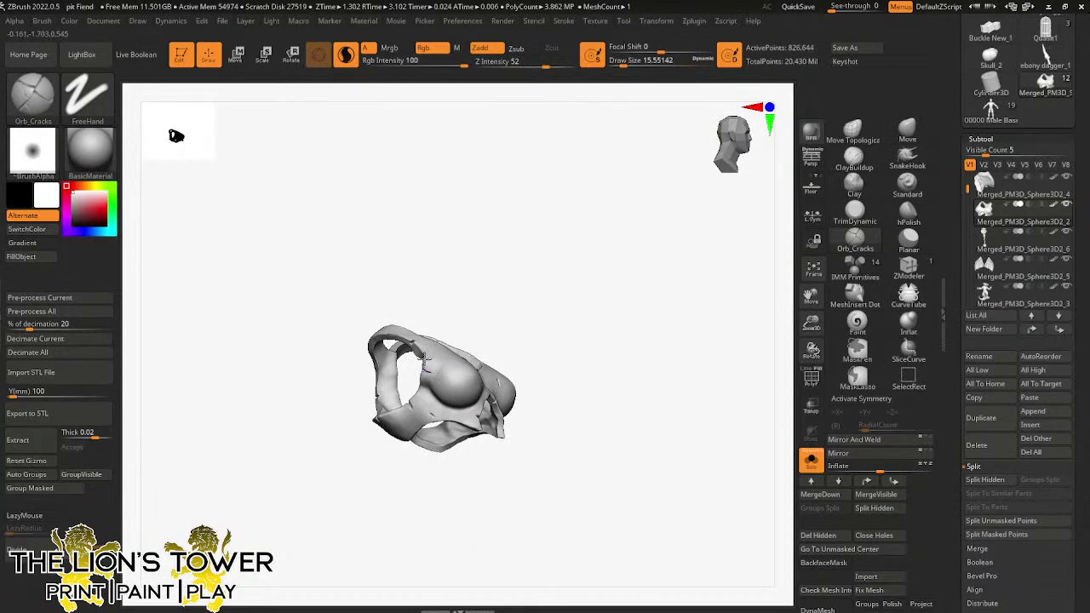
- Carve short cracks along the chest harness's side and back straps, around the edges of the arm openings
left_click_drag(421, 399, 423, 395)
left_click_drag(459, 337, 442, 333)
left_click_drag(404, 422, 401, 416)
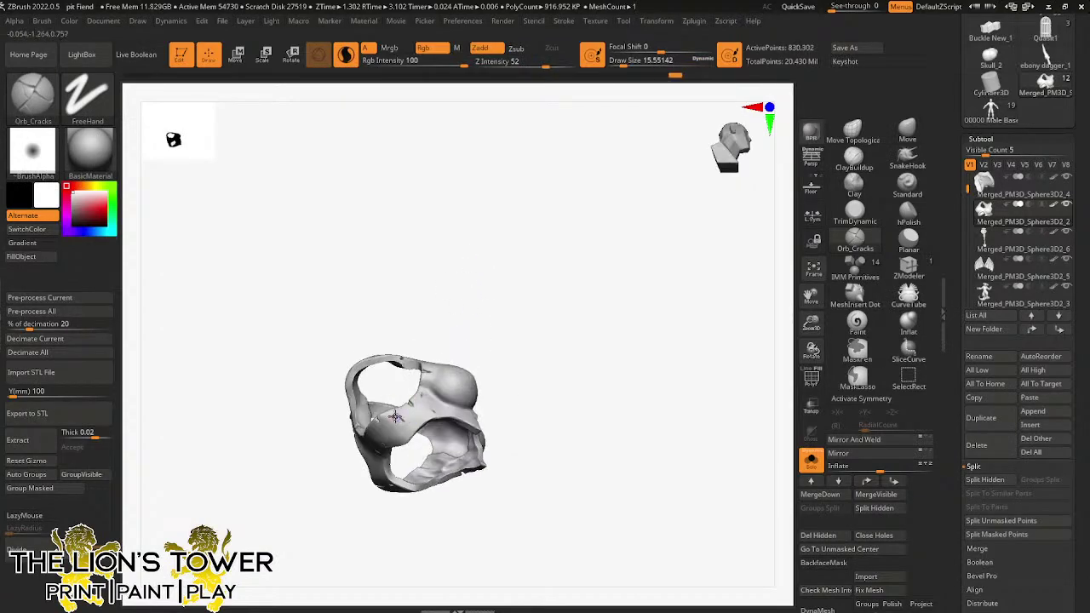
right_click_drag(395, 423, 411, 343)
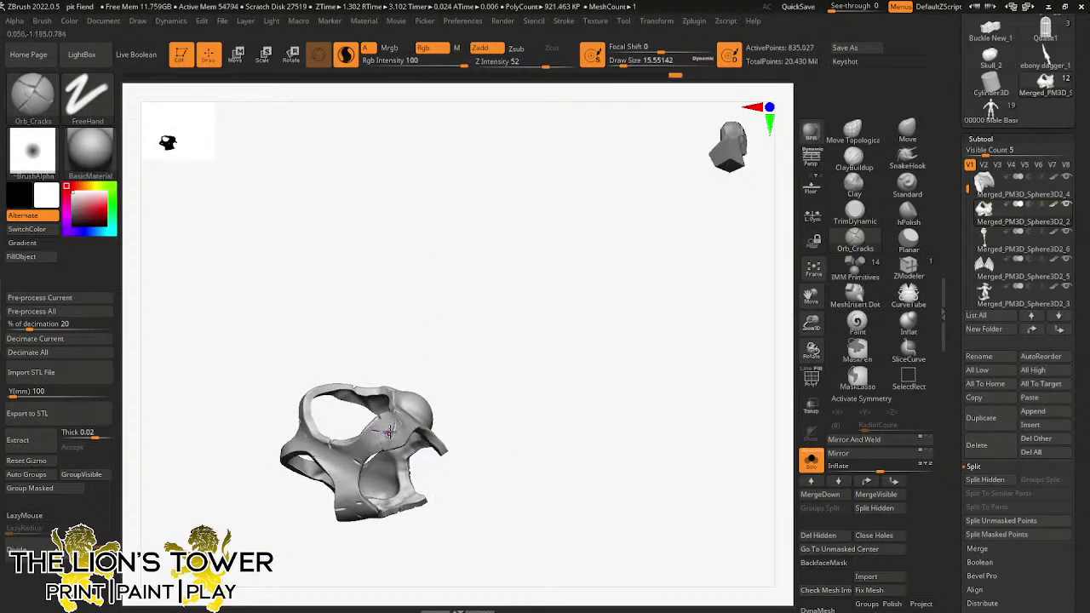
right_click_drag(388, 431, 321, 467)
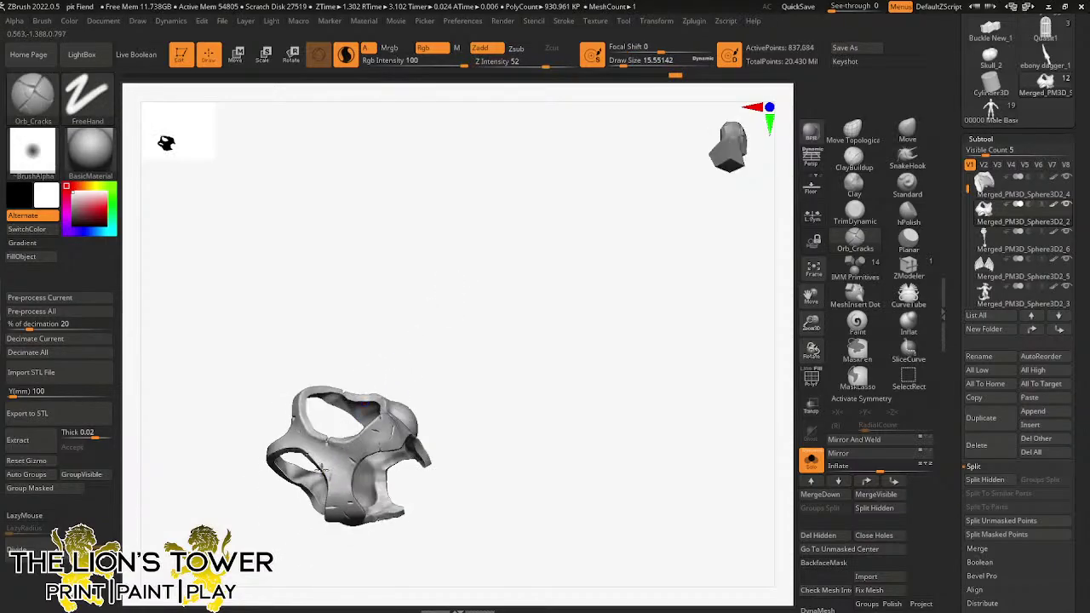
right_click_drag(468, 349, 509, 323)
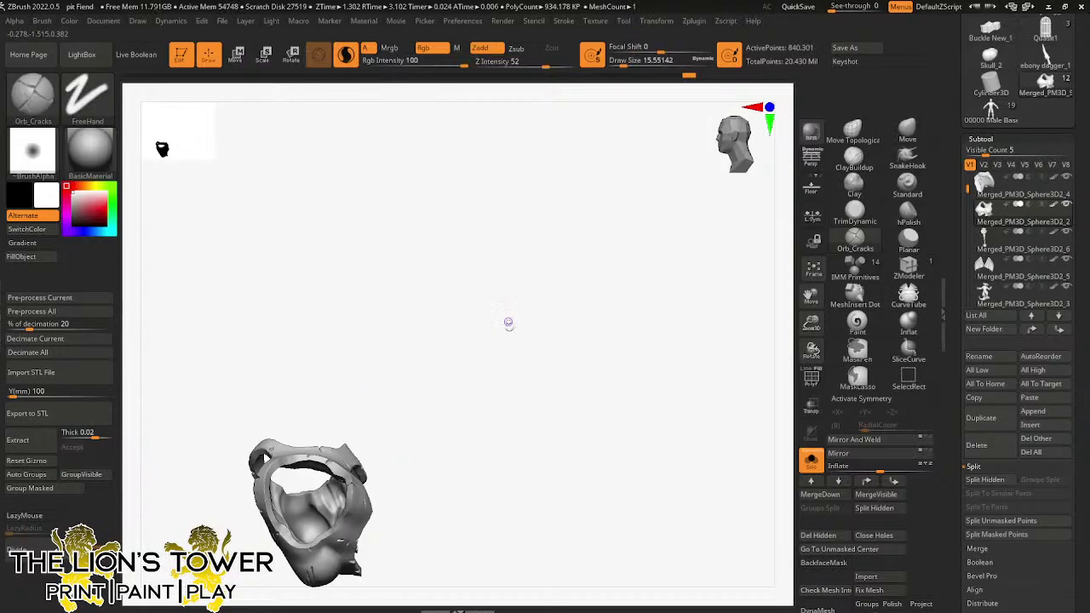
- Unhide all armour parts and save the project over the existing pit Fiend.zpr
left_click(511, 372, "ctrl+shift")
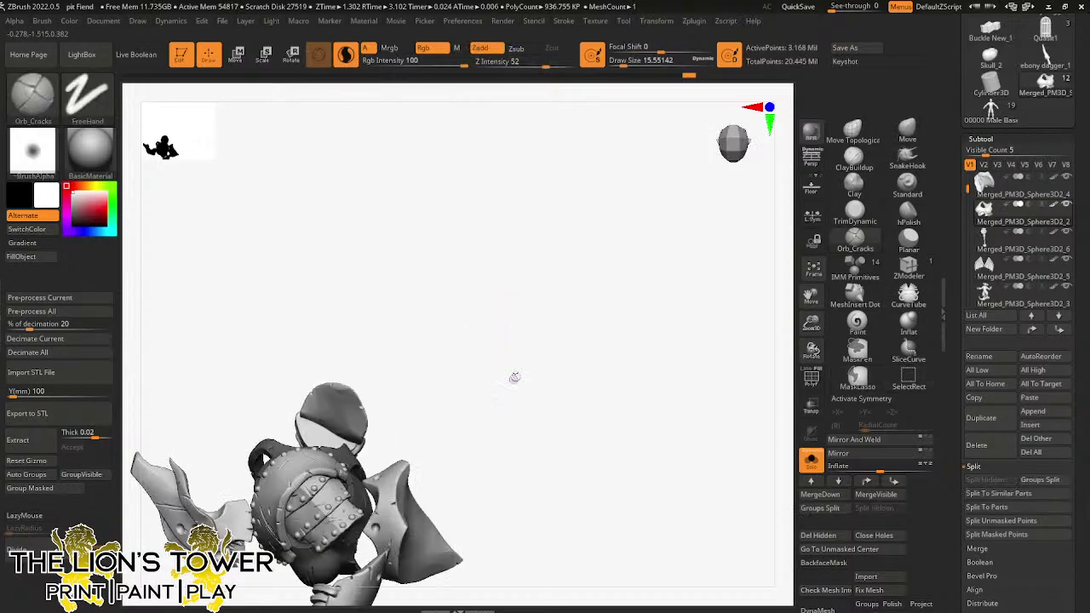
left_click_drag(515, 377, 659, 333)
left_click_drag(810, 295, 883, 248)
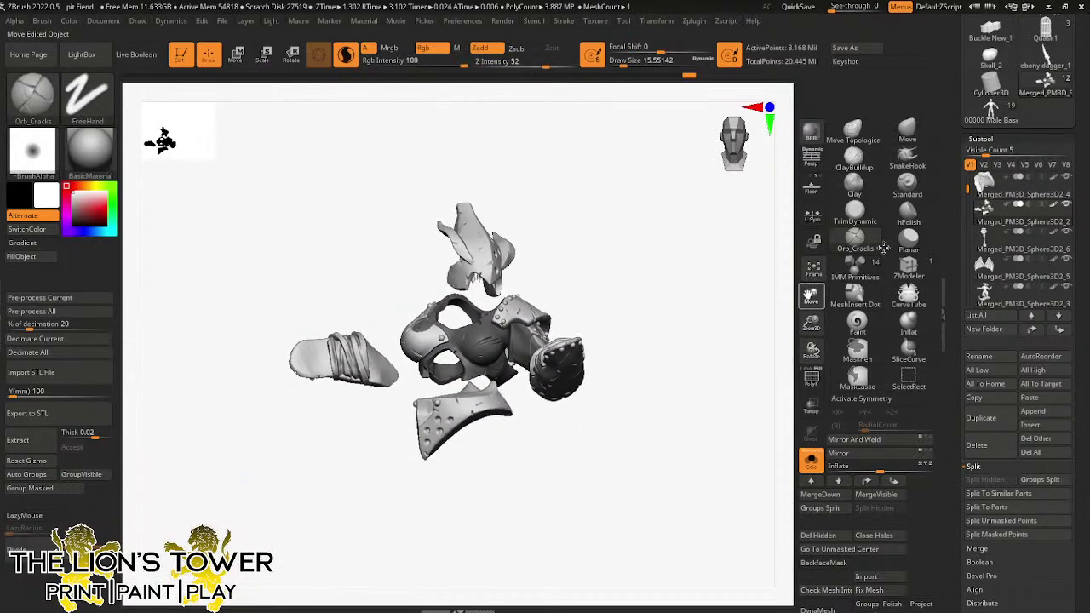
mouse_move(770, 317)
right_mouse_down()
mouse_move(704, 377)
mouse_move(721, 414)
right_mouse_up()
key("ctrl+s")
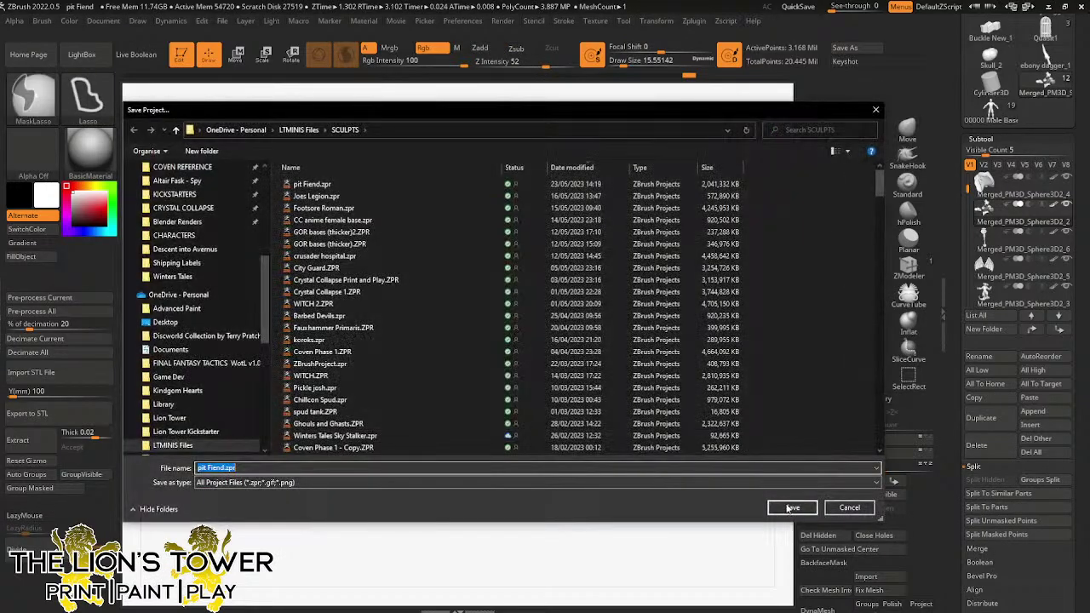
left_click(791, 508)
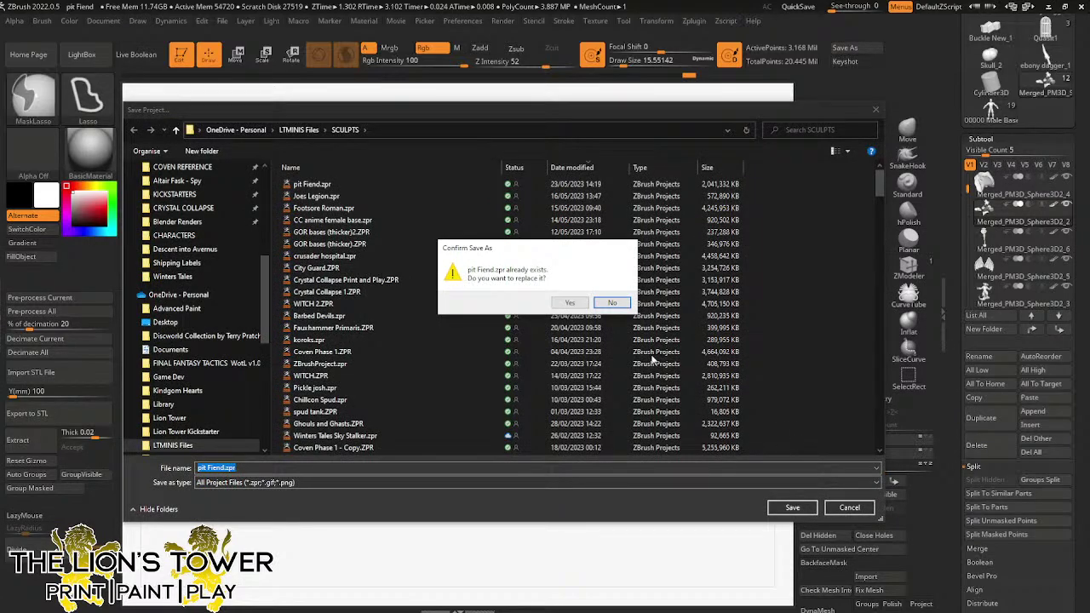
left_click(570, 303)
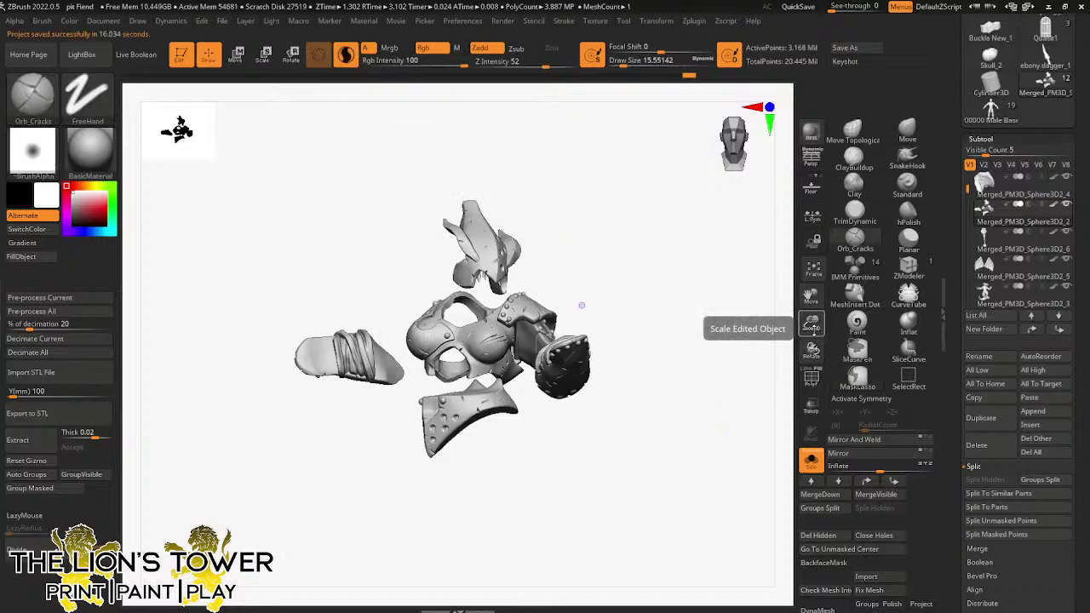
- Switch to the Clay brush with RGB painting off and a draw size of about 25
left_click_drag(811, 323, 811, 306)
left_click_drag(811, 295, 883, 279)
mouse_move(729, 395)
left_mouse_down()
mouse_move(752, 392)
mouse_move(739, 380)
left_mouse_up()
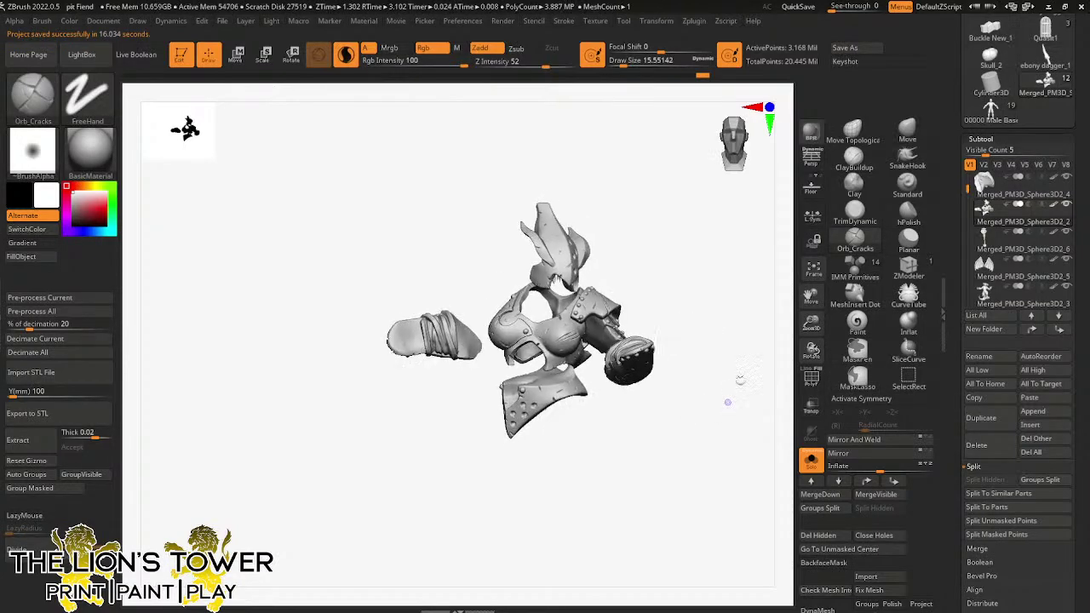
left_click(853, 182)
left_click_drag(811, 323, 827, 347)
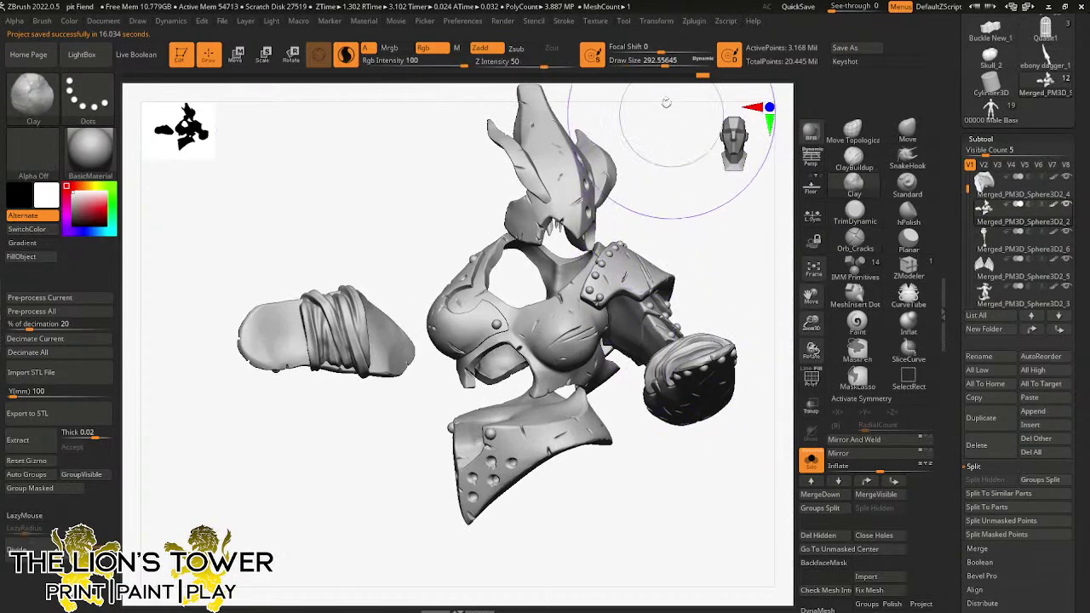
left_click_drag(668, 63, 631, 64)
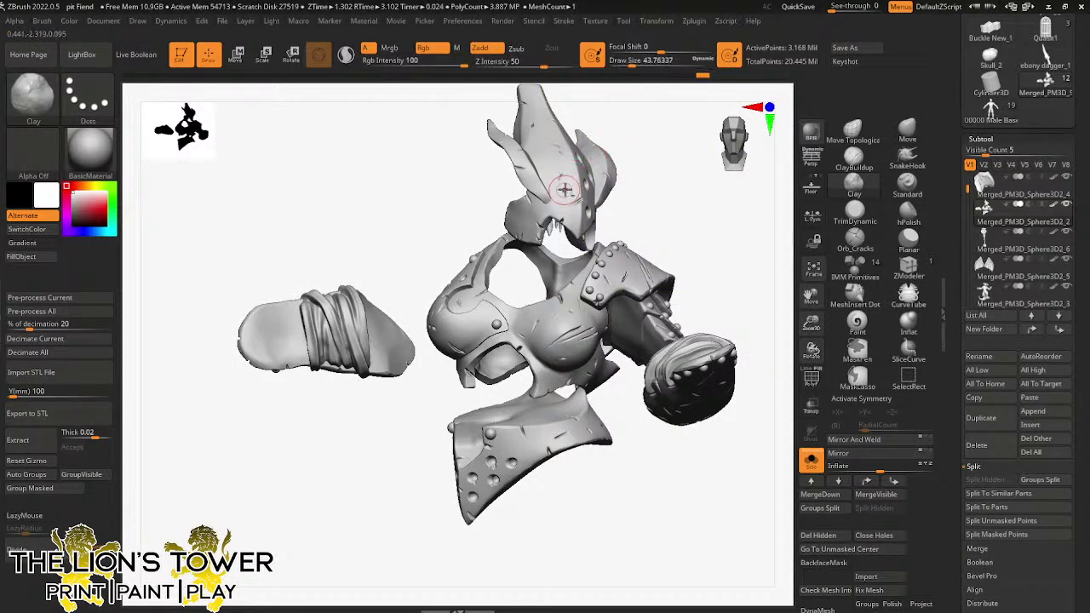
key("ctrl")
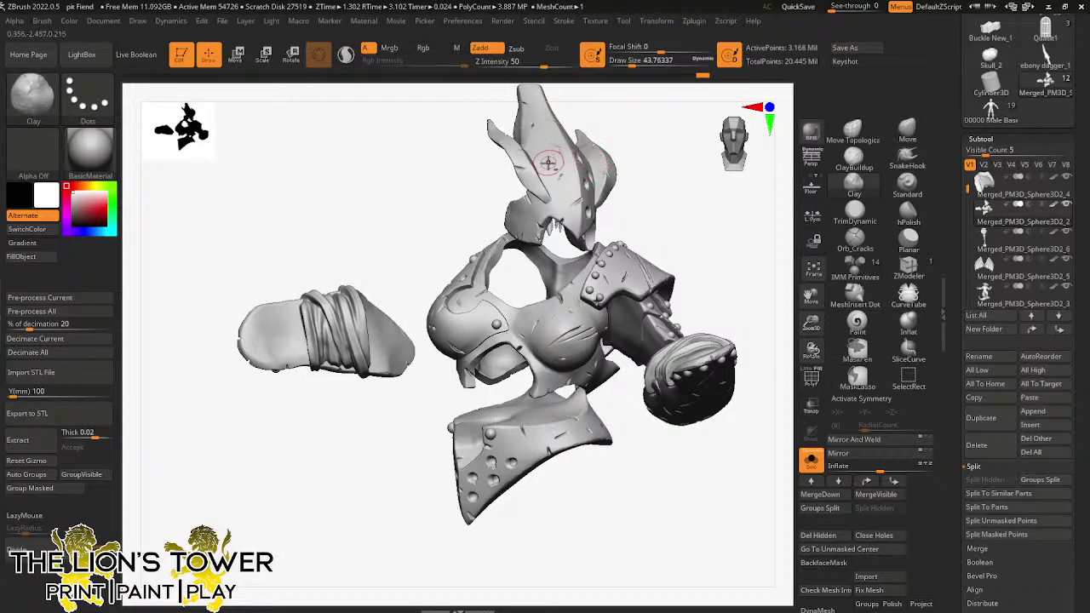
left_click_drag(811, 298, 814, 405)
left_click_drag(631, 62, 626, 60)
- Sculpt subtle Clay dents and unevenness over the helmet's front and tall crest
left_click_drag(587, 178, 547, 237)
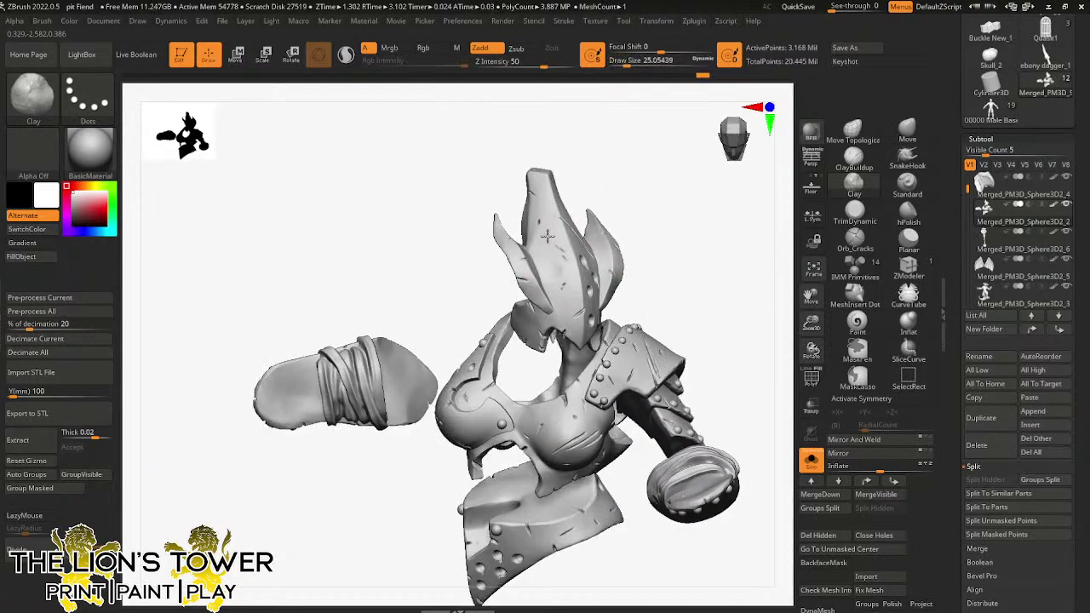
left_click_drag(608, 195, 571, 173)
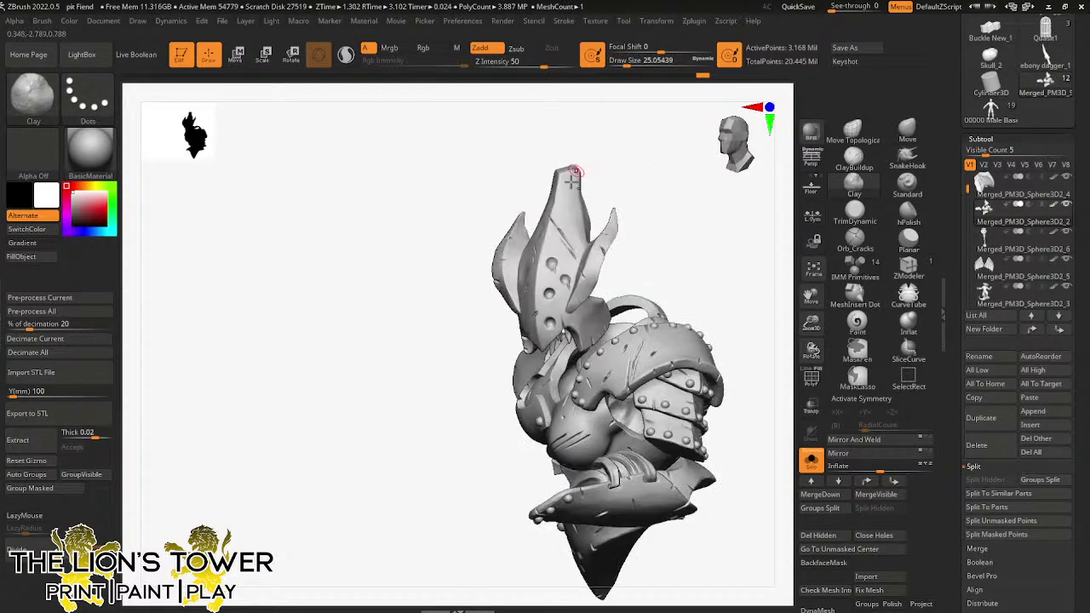
left_click_drag(620, 274, 667, 228)
- Sculpt shallow Clay dents over the front and outer side of the large riveted shoulder plate
left_click_drag(637, 372, 670, 360)
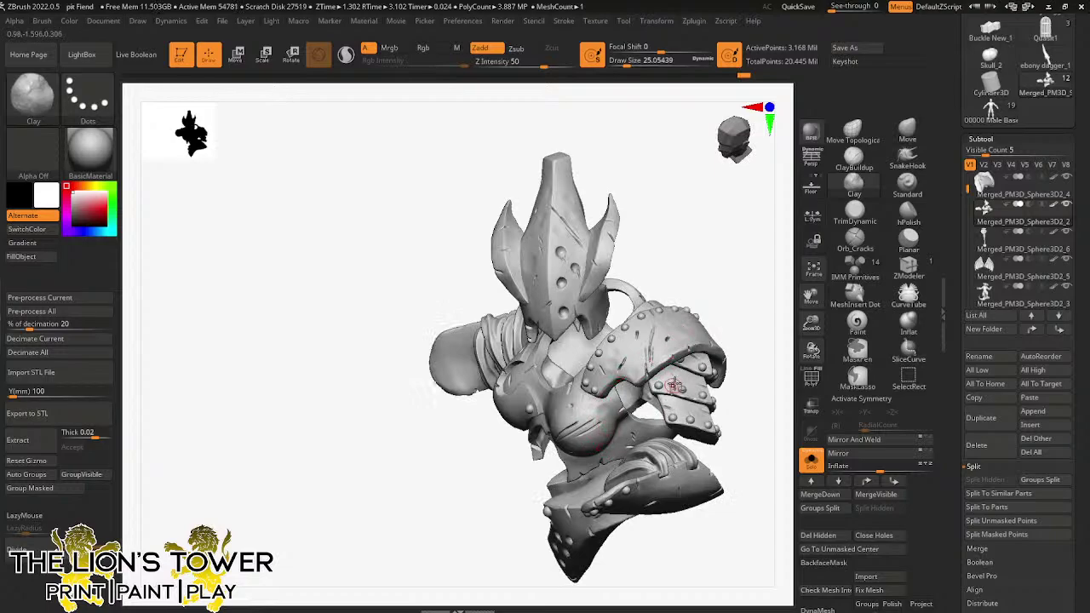
left_click_drag(755, 362, 707, 411)
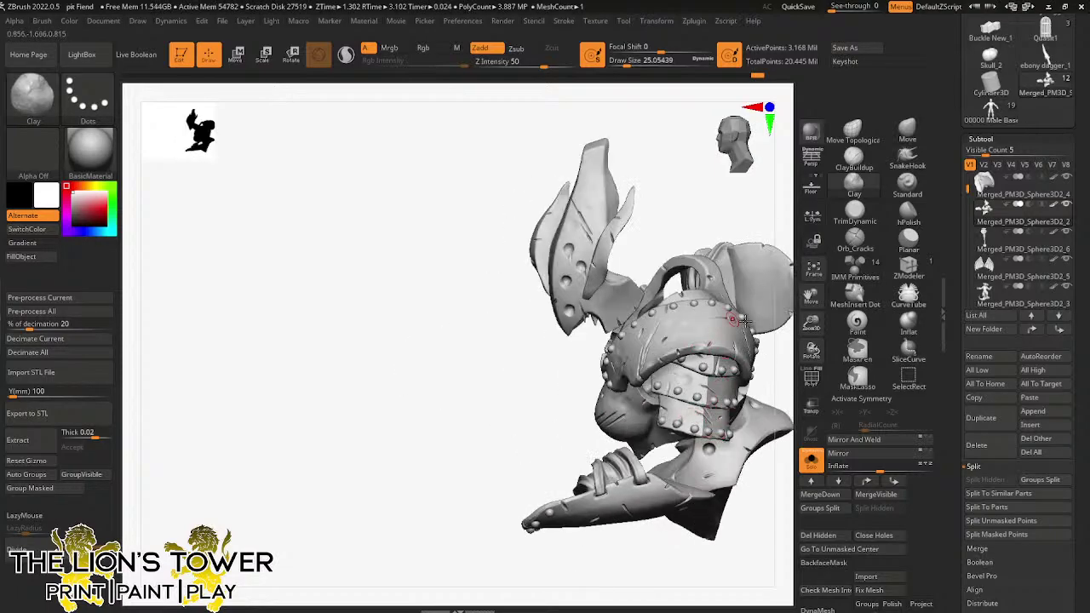
left_click_drag(764, 336, 710, 354)
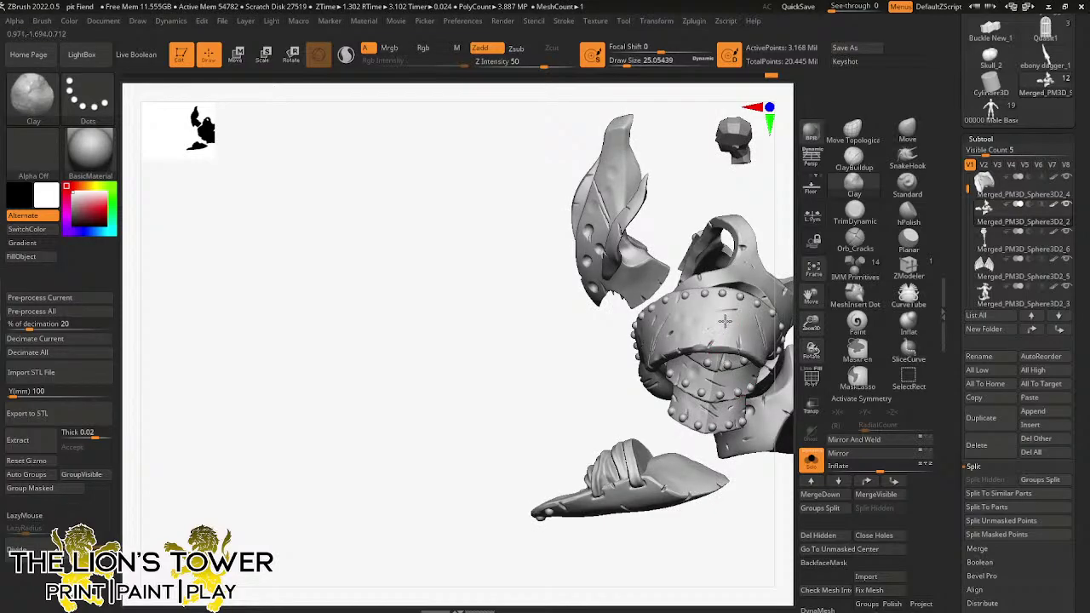
right_click_drag(741, 317, 737, 324)
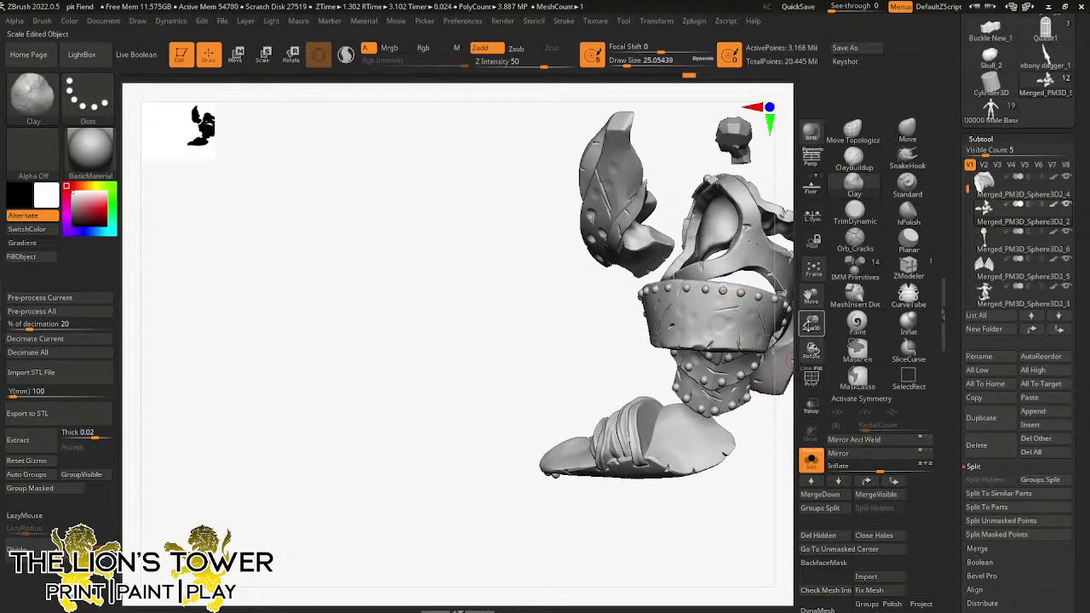
left_click_drag(813, 298, 737, 330)
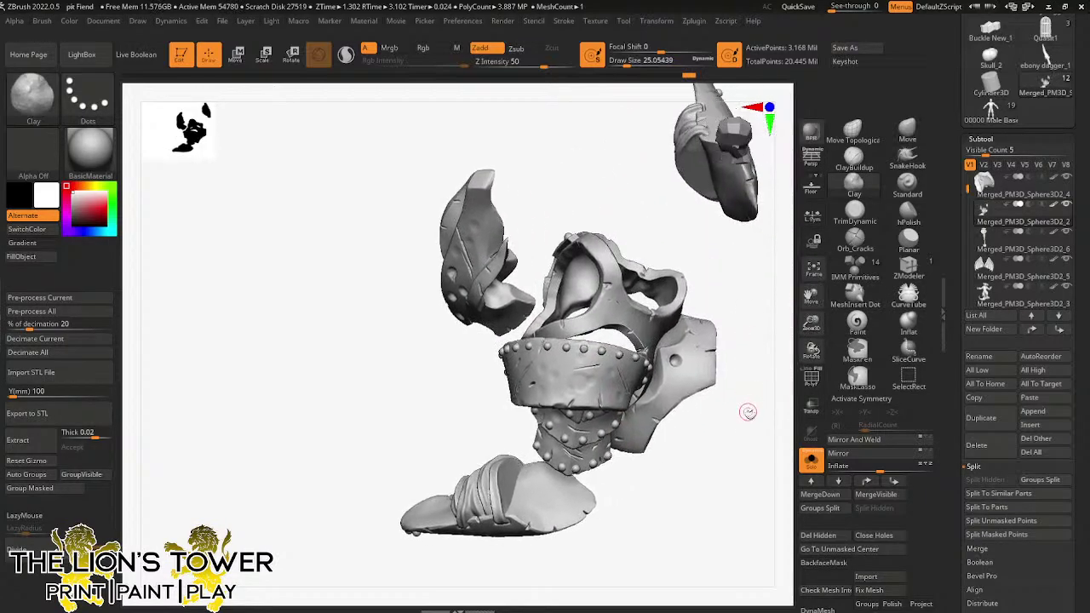
- Roughen the back of the shoulder plate and the smaller riveted plates beneath it with Clay dents
left_click_drag(753, 433, 647, 383)
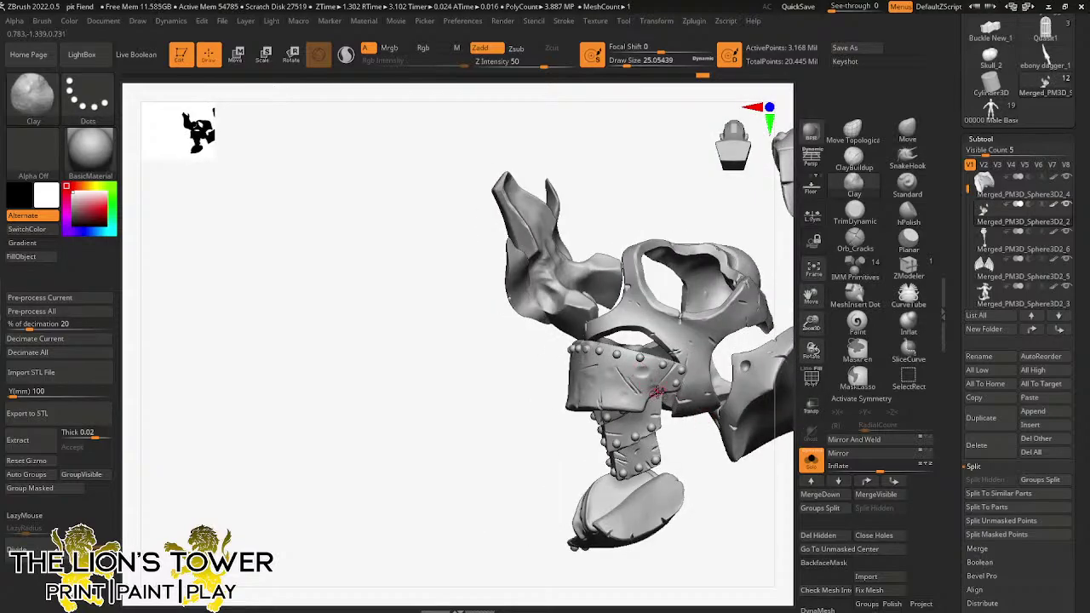
right_click_drag(658, 392, 647, 426)
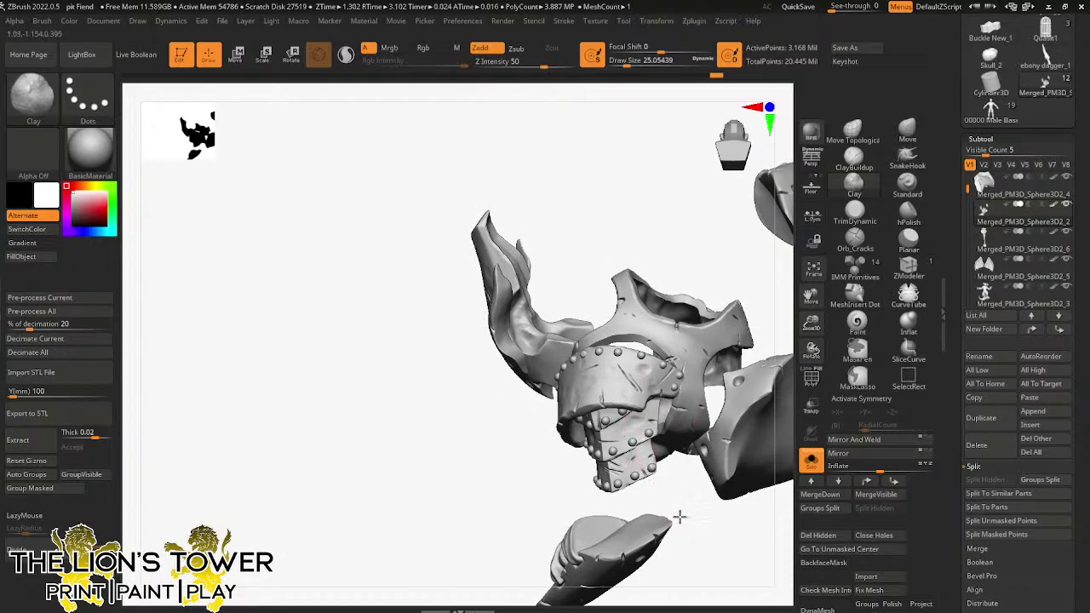
right_click_drag(681, 516, 631, 435)
left_click_drag(690, 460, 739, 442)
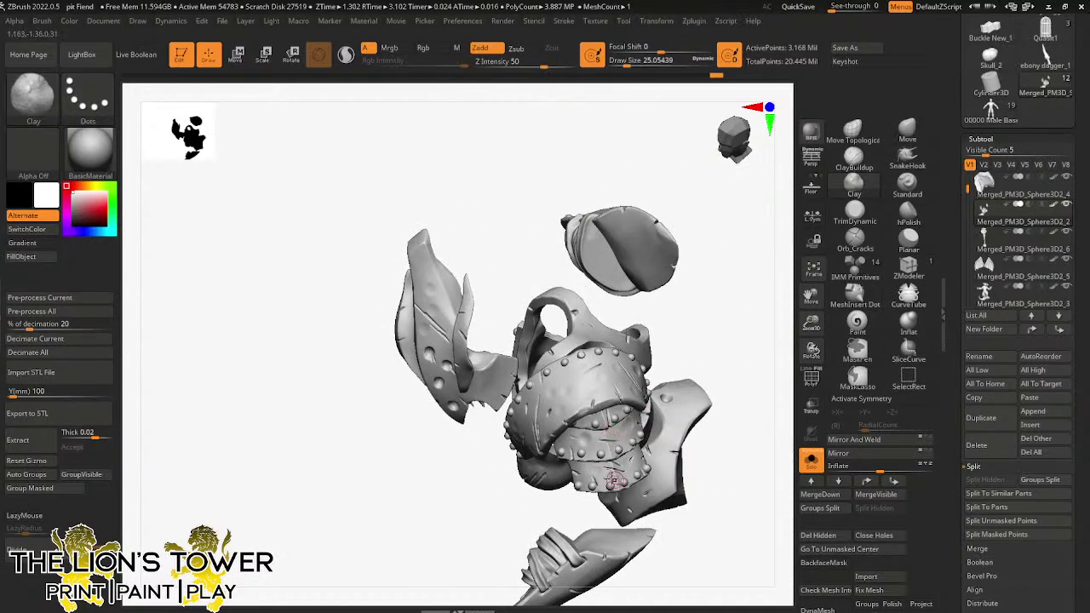
left_click_drag(747, 342, 726, 339)
right_click_drag(726, 339, 611, 316)
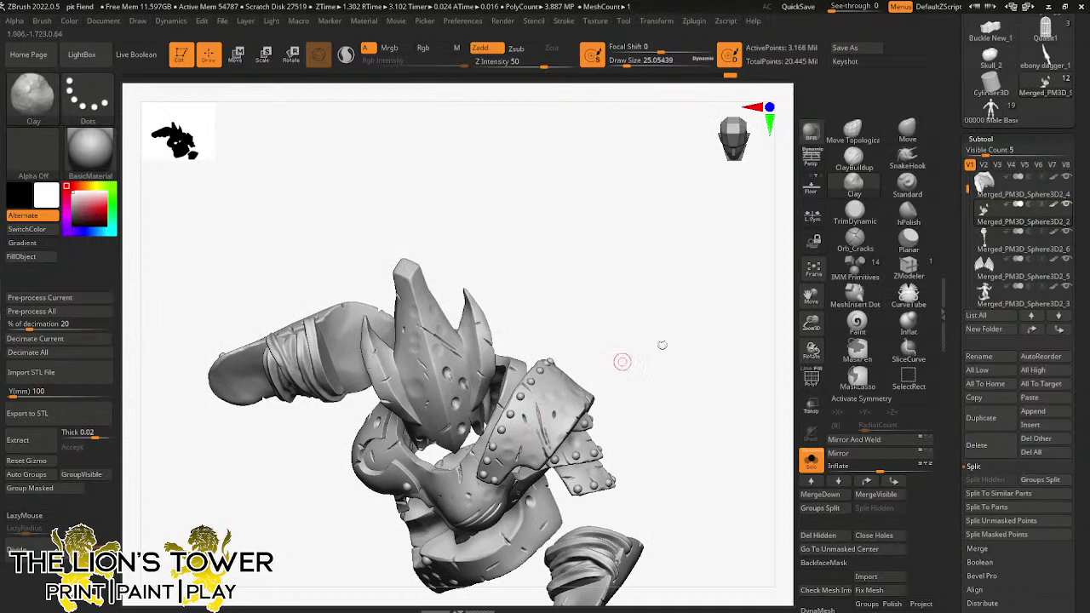
- Sculpt subtle Clay dents across the chest harness's front, cup plate and side
right_click_drag(621, 361, 550, 319)
mouse_move(595, 226)
right_mouse_down()
mouse_move(487, 300)
mouse_move(607, 214)
right_mouse_up()
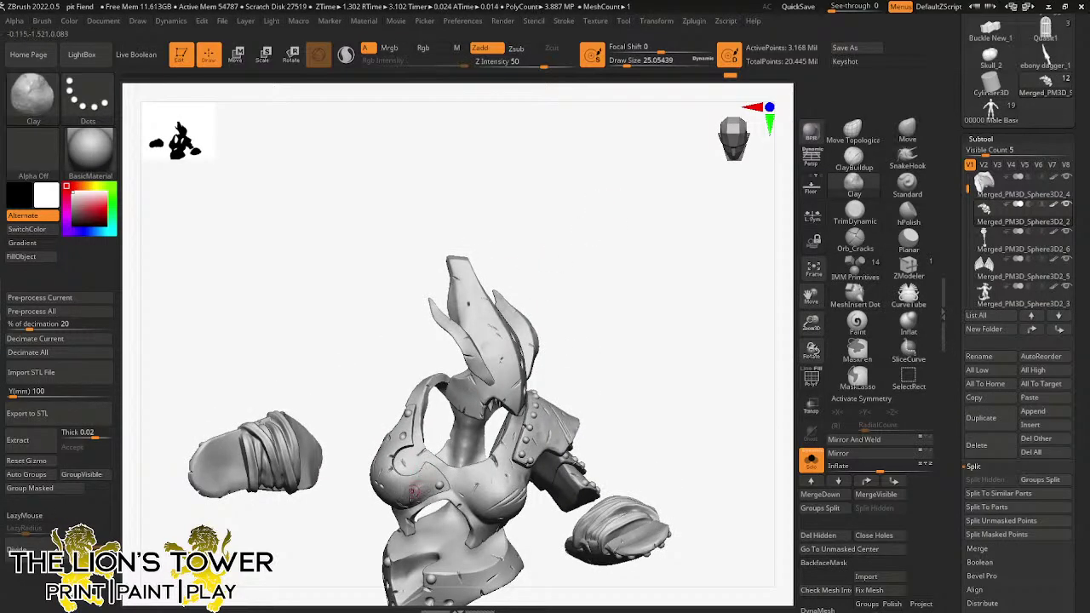
right_click_drag(397, 487, 550, 284)
right_click_drag(785, 304, 787, 270)
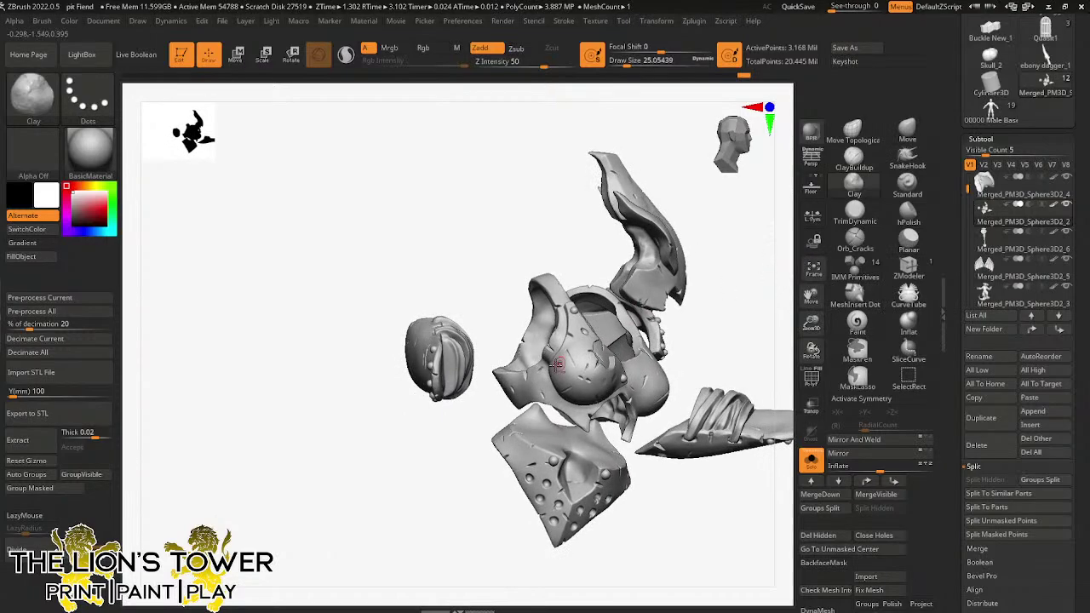
right_click_drag(709, 308, 697, 283)
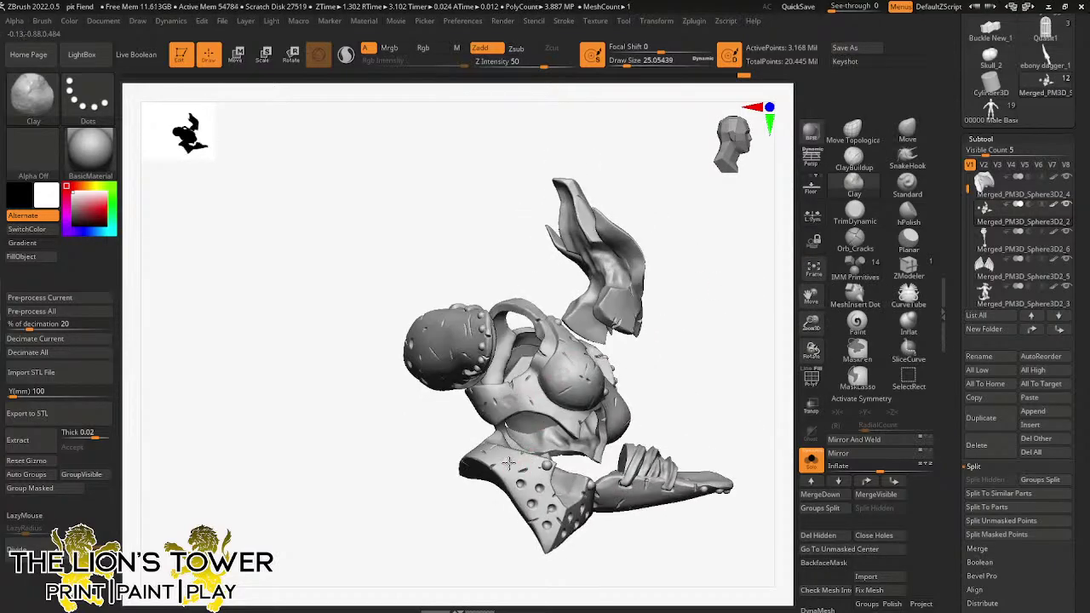
- Roughen the side of the riveted waist plate with subtle Clay dents
right_click_drag(727, 352, 513, 458)
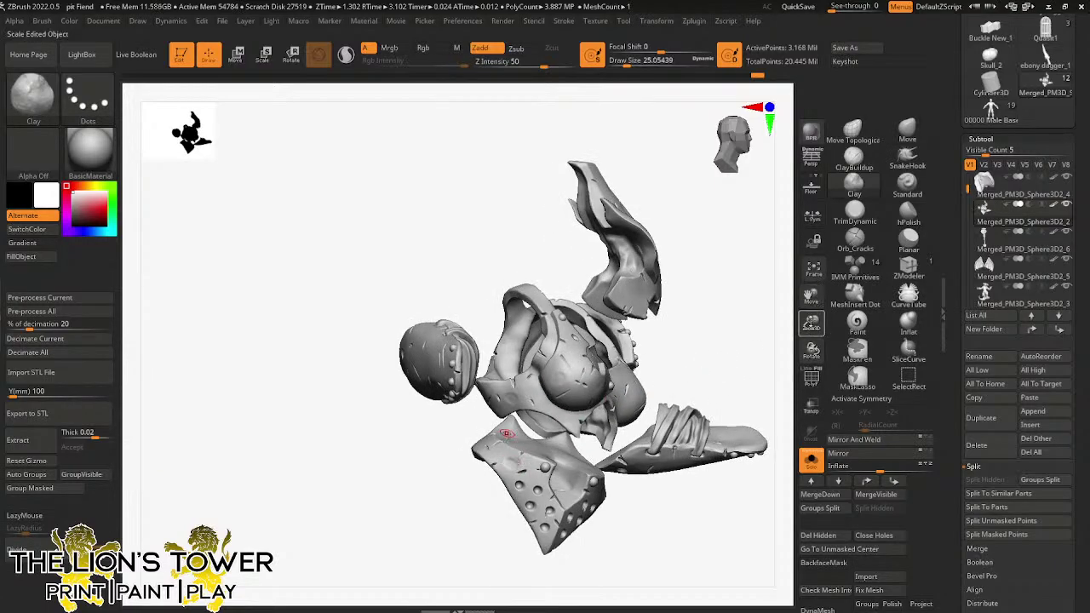
left_click_drag(812, 323, 811, 312)
left_click_drag(812, 296, 828, 336)
left_click_drag(749, 334, 431, 479)
left_click_drag(577, 320, 452, 419)
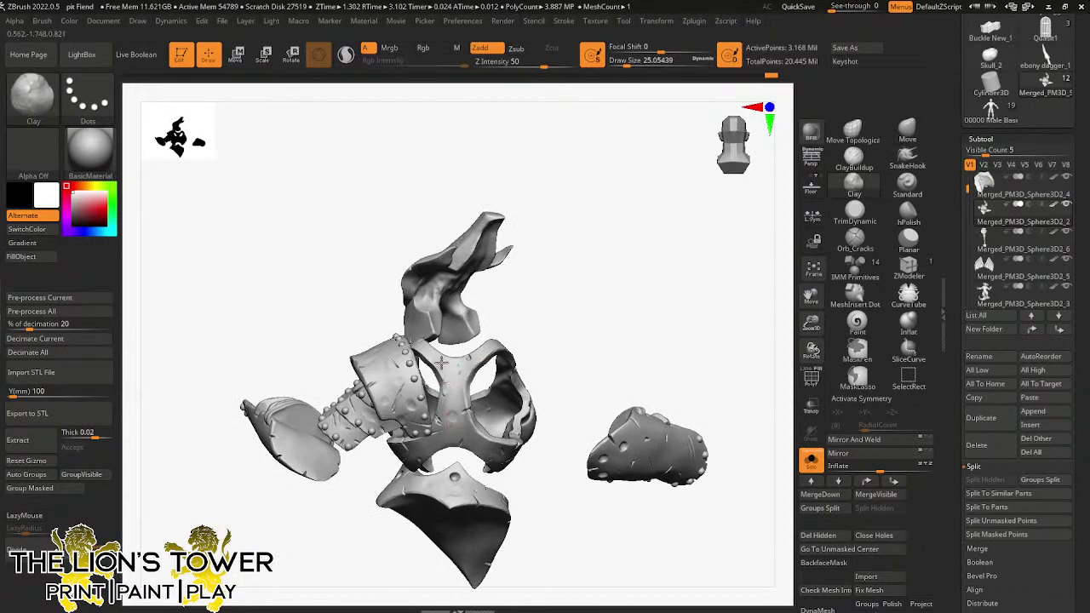
- Sculpt light Clay dents into the harness's back straps and over the helmet's front and cheek plates
left_click_drag(418, 323, 380, 314)
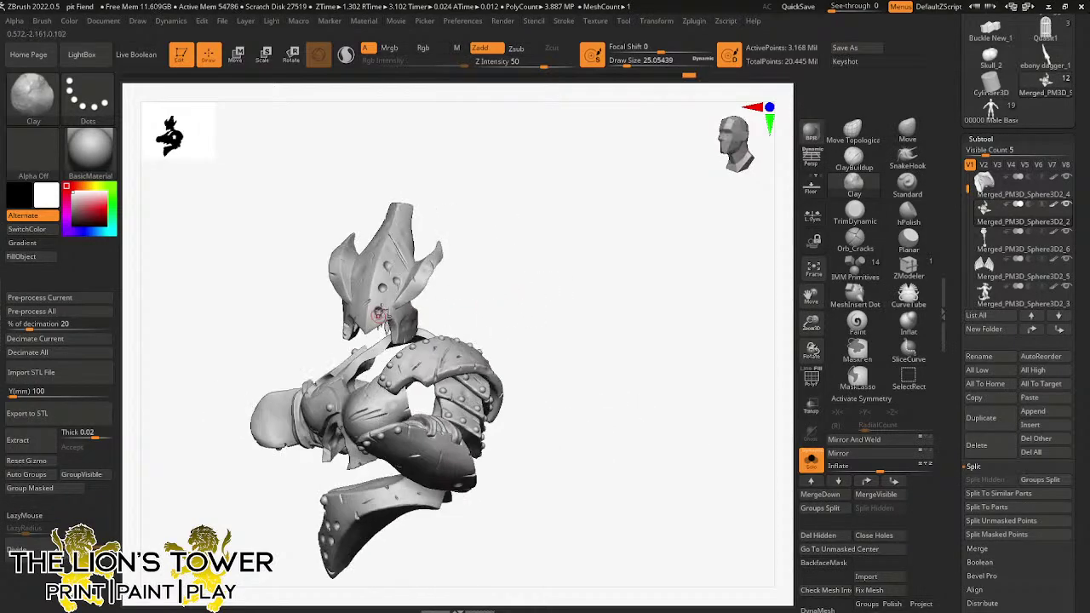
left_click_drag(478, 200, 376, 294)
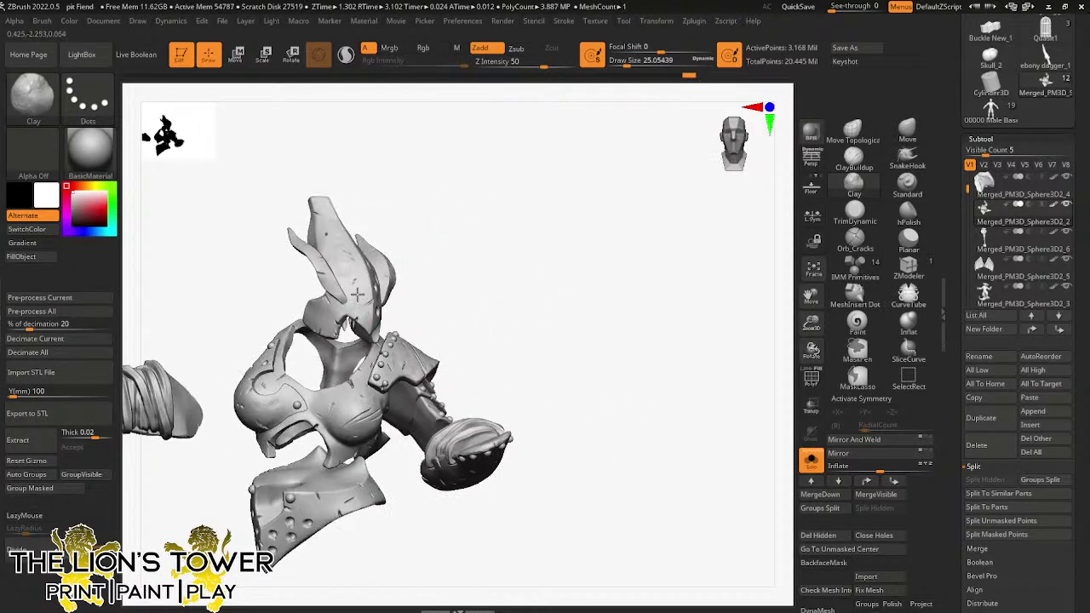
left_click_drag(383, 255, 362, 258)
left_click_drag(329, 321, 327, 330)
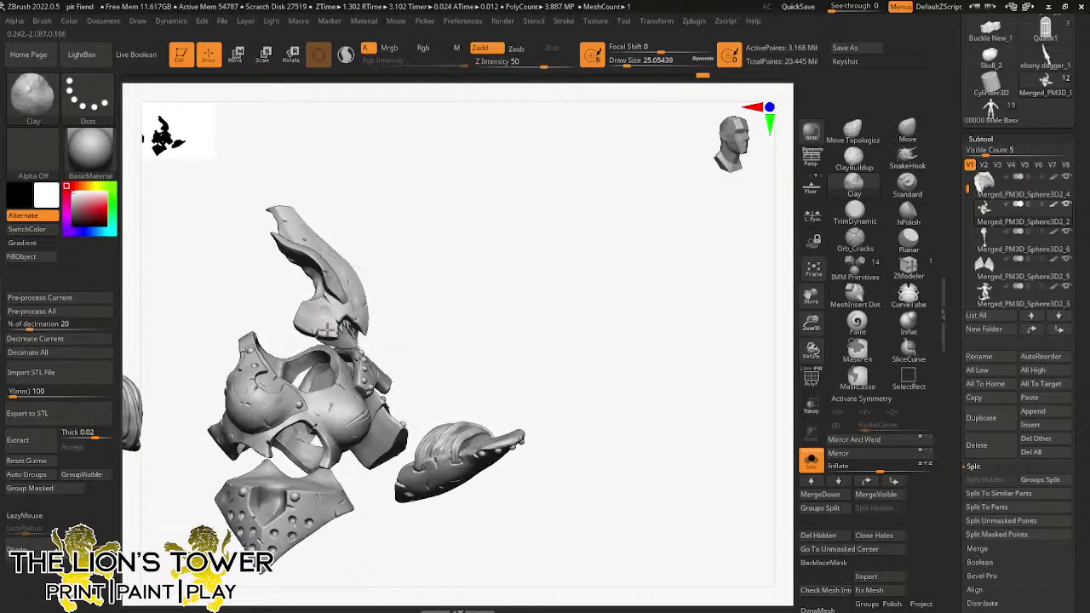
mouse_move(451, 298)
left_mouse_down()
mouse_move(498, 287)
mouse_move(355, 397)
mouse_move(486, 282)
mouse_move(314, 494)
mouse_move(557, 324)
mouse_move(279, 498)
left_mouse_up()
left_click_drag(430, 381, 333, 279)
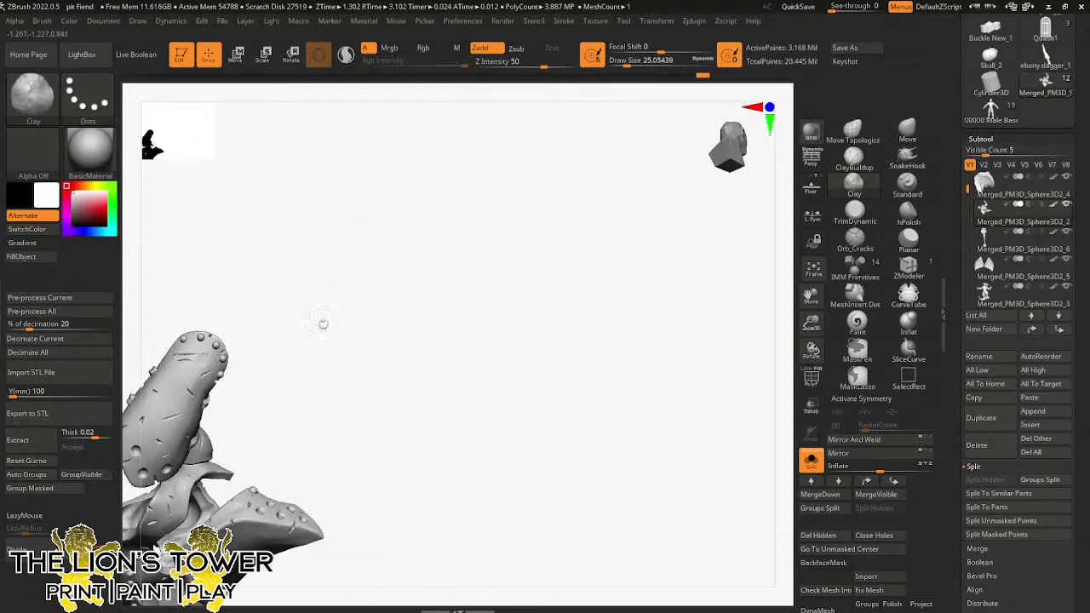
- Sculpt shallow Clay dents all over the outer face of the staff arm's riveted forearm guard
left_click_drag(812, 294, 879, 278)
left_click_drag(511, 265, 510, 274)
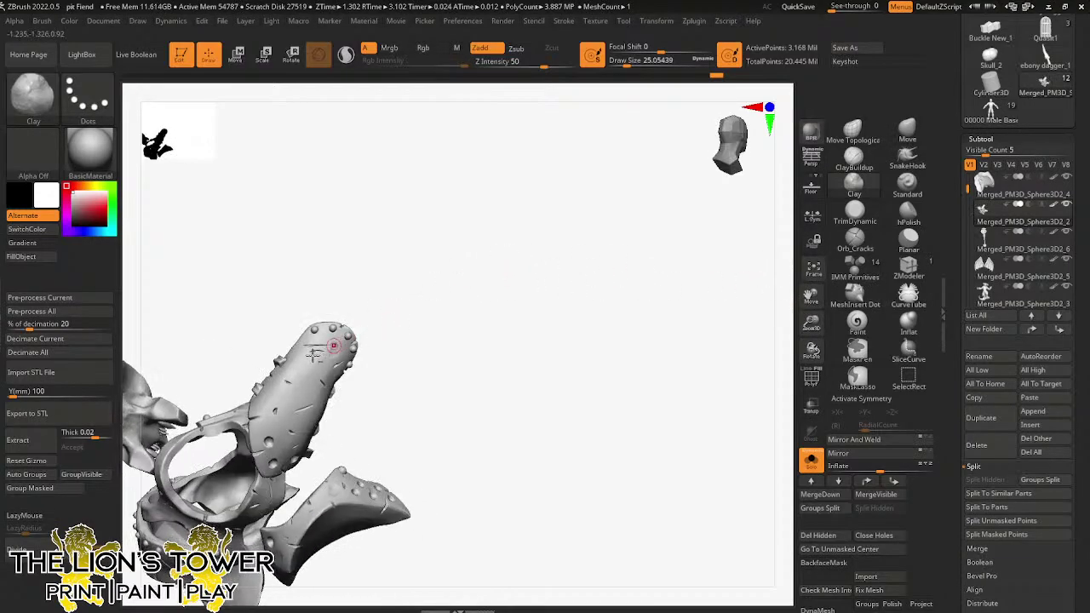
left_click_drag(314, 356, 298, 358)
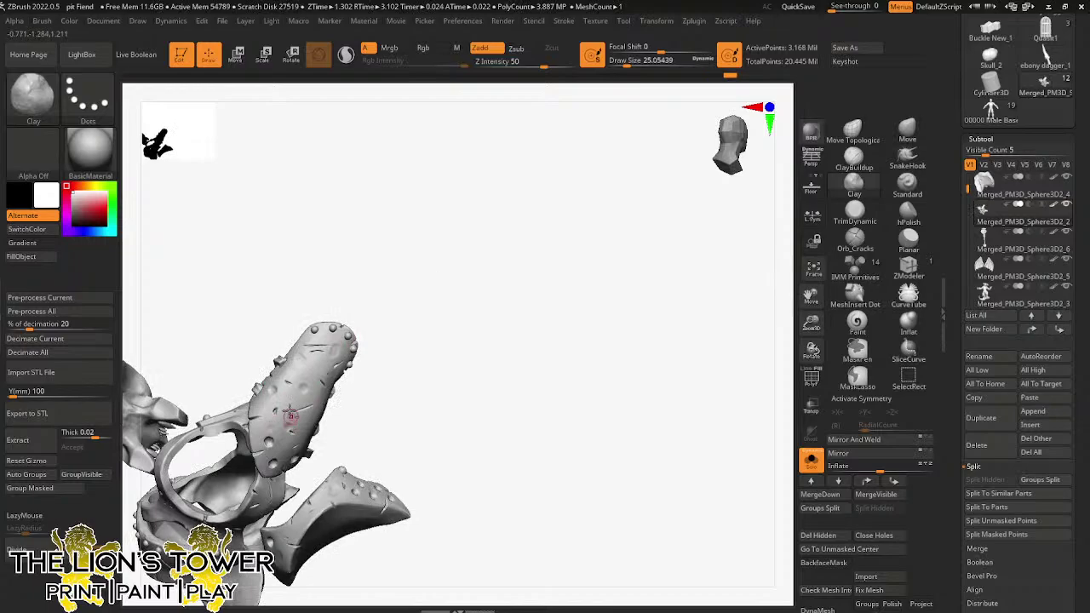
left_click_drag(403, 301, 303, 423)
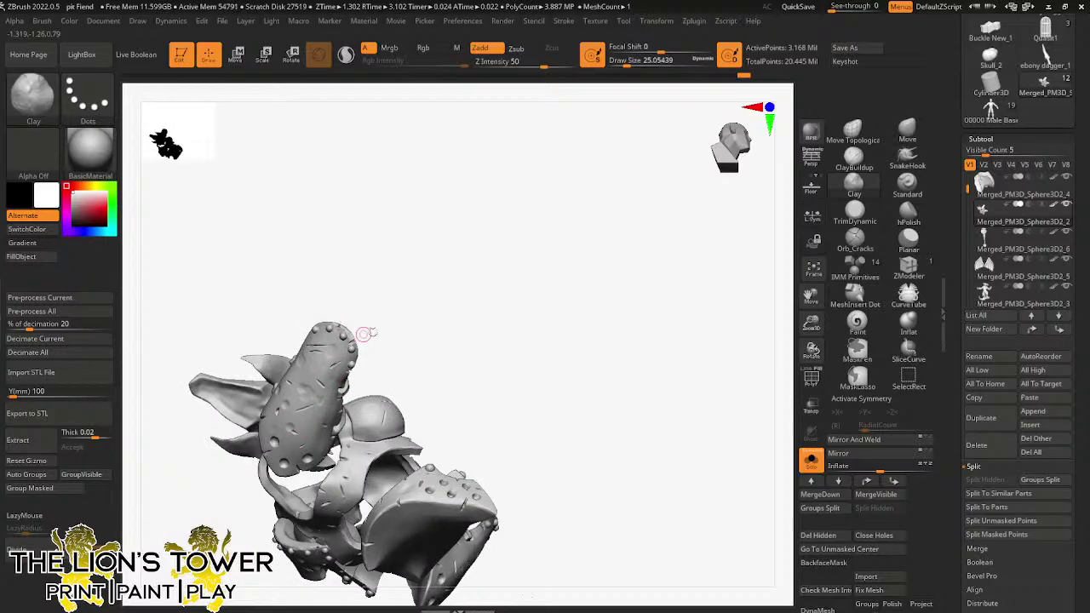
left_click_drag(364, 332, 341, 396)
left_click_drag(383, 336, 311, 436)
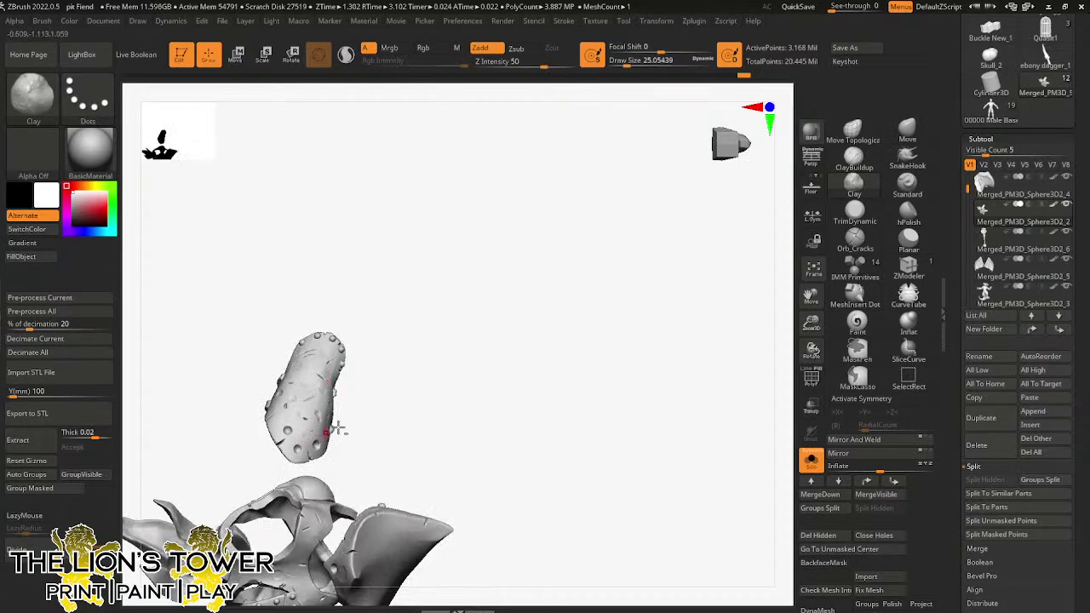
left_click_drag(400, 420, 447, 359)
left_click_drag(417, 423, 333, 511)
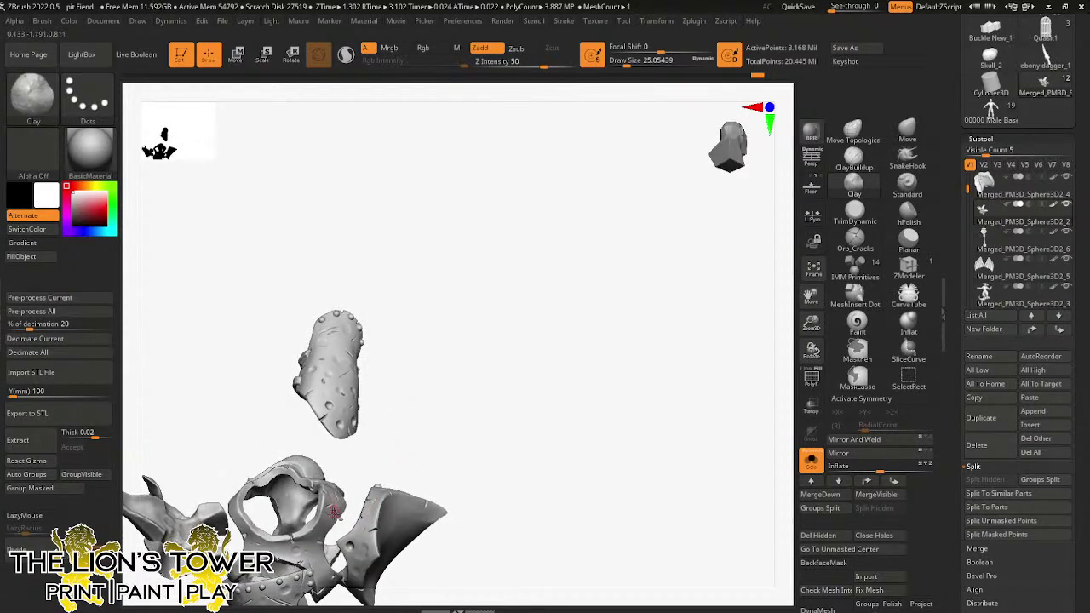
- Dent the raised arm's riveted forearm guard with the Clay brush, using Draw Sizes of about 46 and 28.75
mouse_move(371, 459)
left_mouse_down()
mouse_move(400, 443)
mouse_move(378, 470)
left_mouse_up()
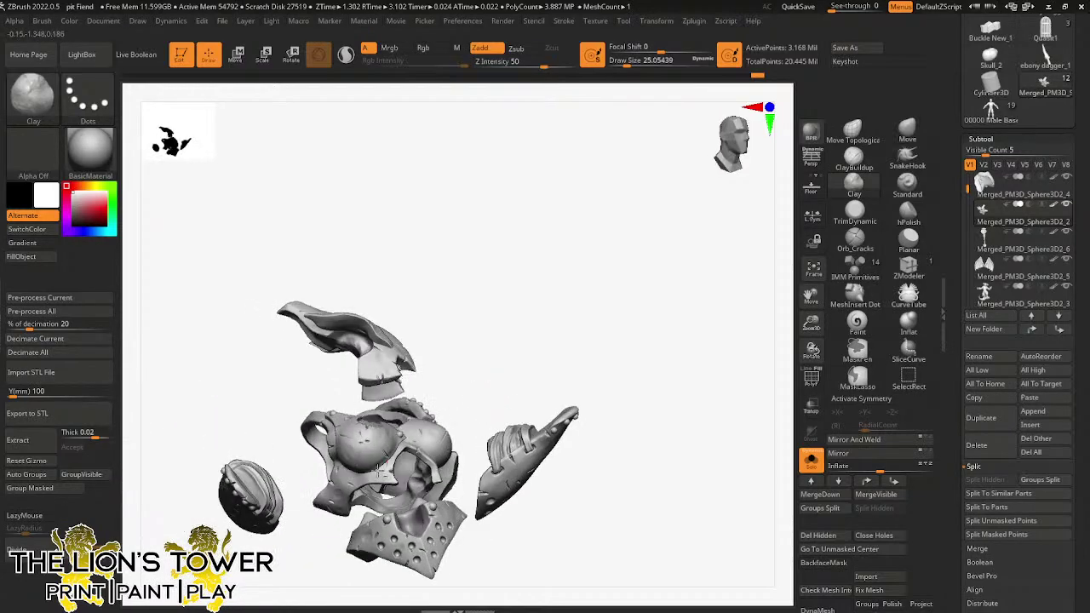
mouse_move(616, 363)
left_mouse_down()
mouse_move(607, 389)
mouse_move(611, 377)
left_mouse_up()
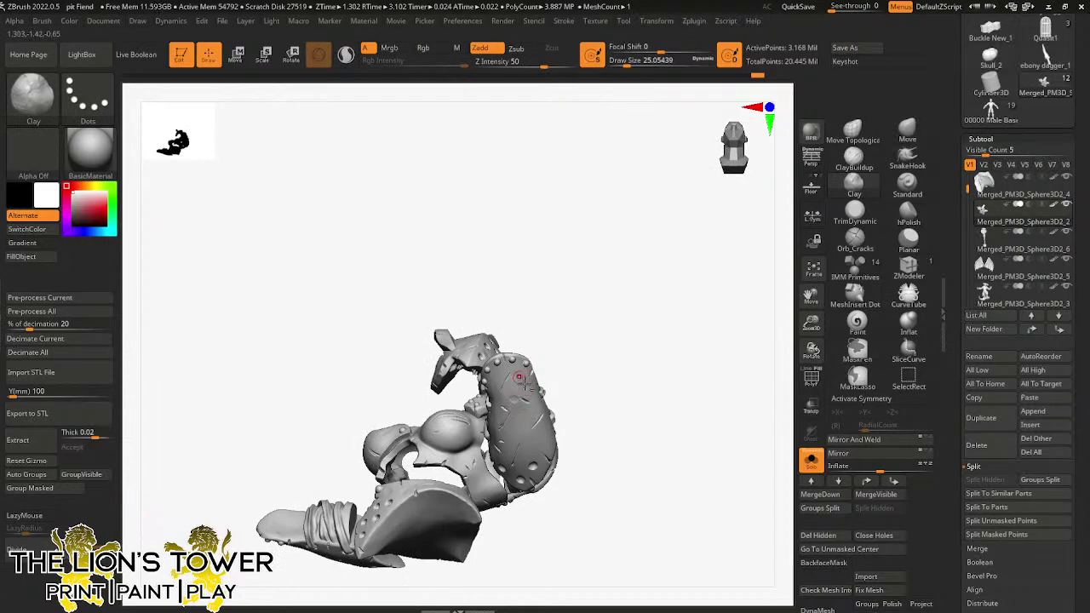
left_click(631, 64)
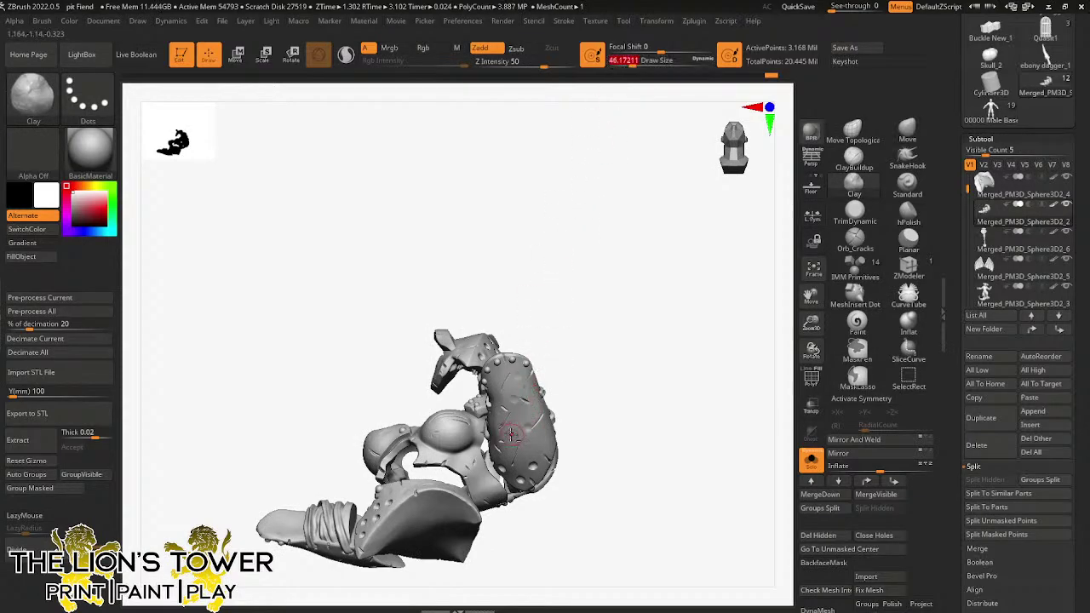
left_click_drag(513, 433, 529, 450)
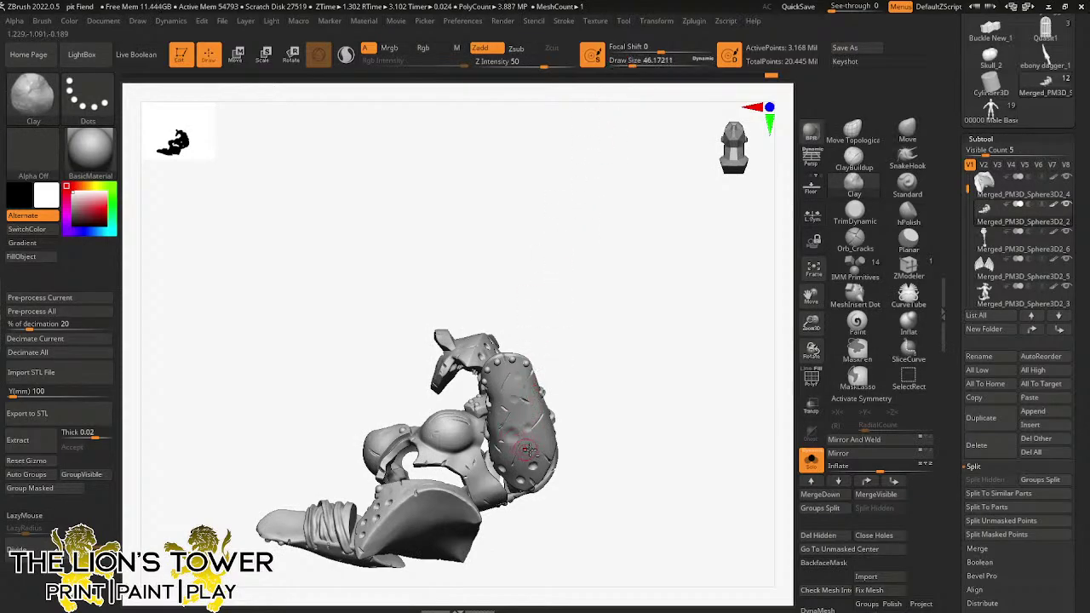
left_click(627, 64)
left_click_drag(596, 366, 503, 416)
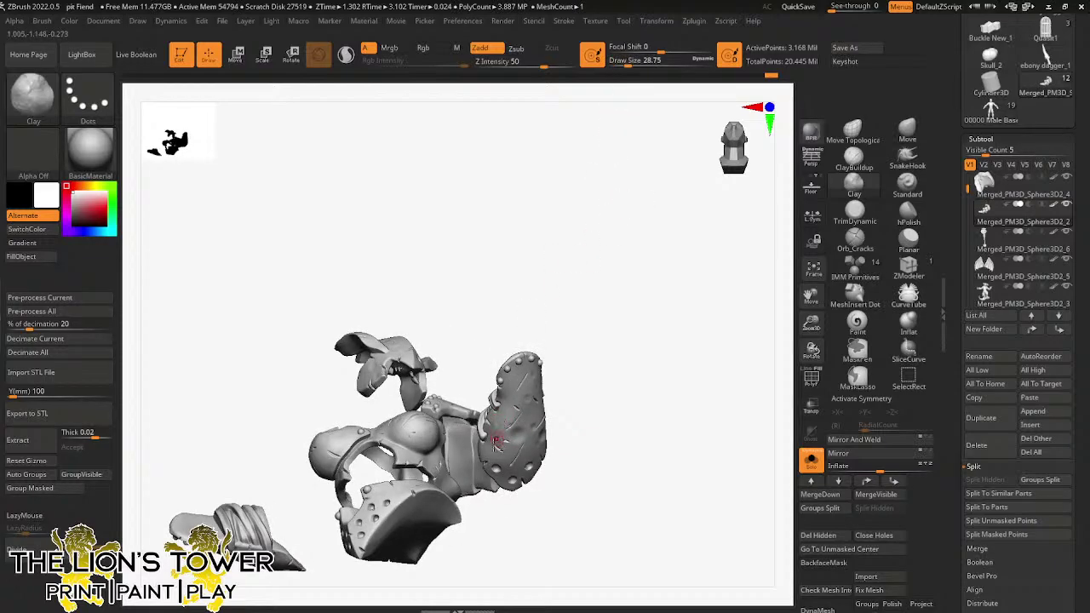
right_click_drag(513, 381, 547, 412)
- Touch up the chest harness's cup plates and underside with additional Clay dents
right_click_drag(557, 452, 490, 404)
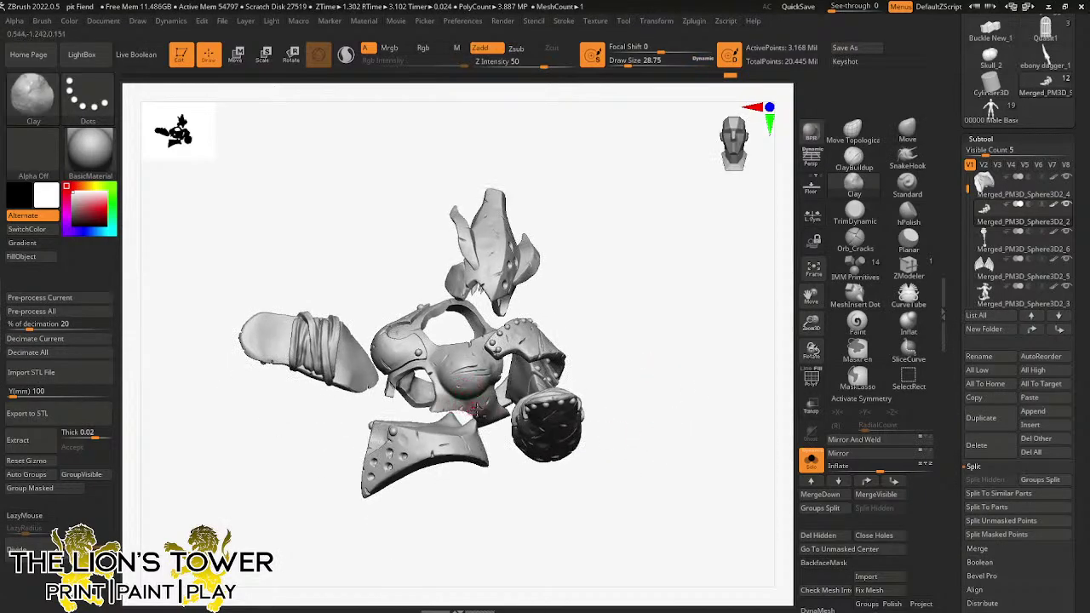
right_click_drag(504, 445, 526, 300)
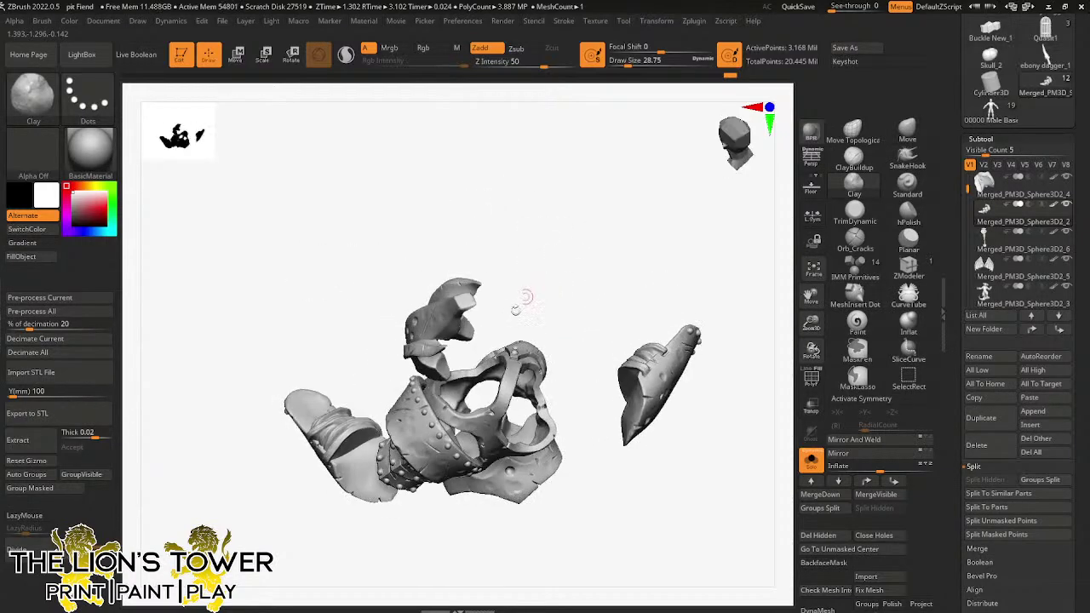
right_click_drag(520, 347, 546, 295)
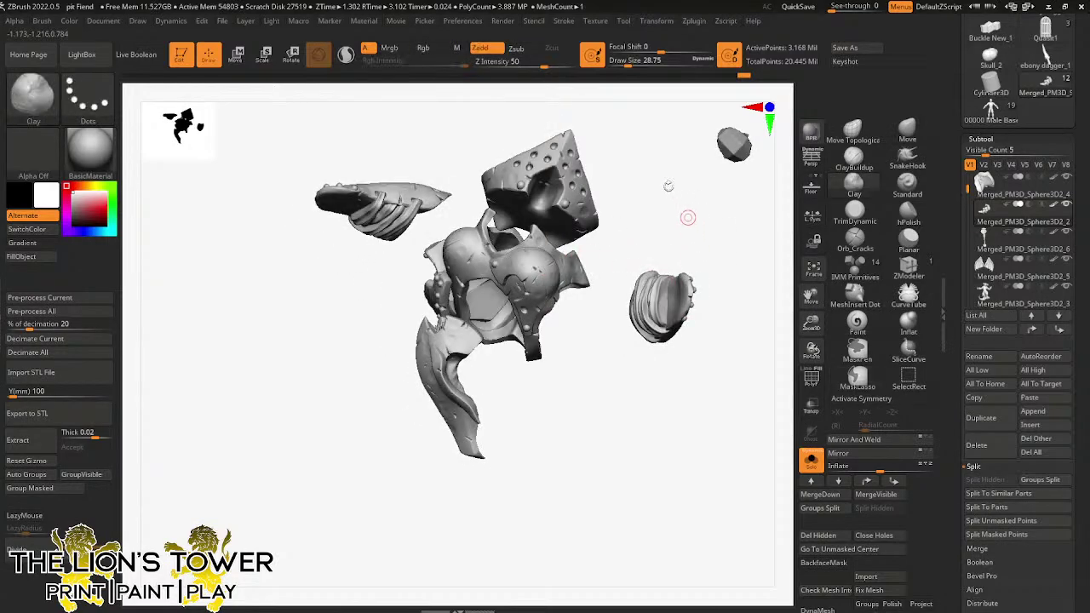
right_click_drag(666, 182, 543, 161)
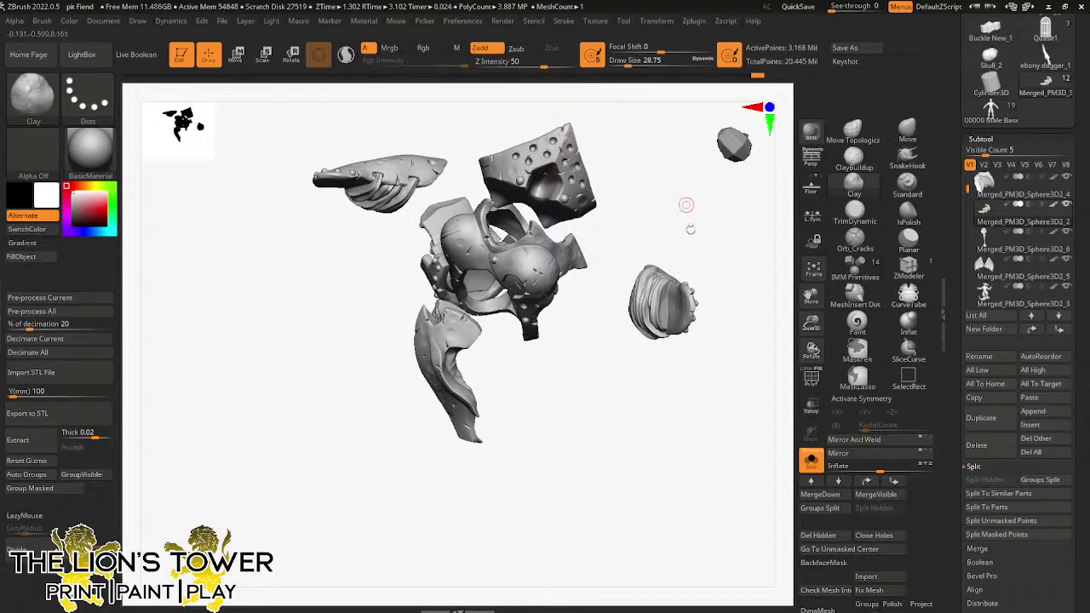
mouse_move(686, 207)
left_mouse_down()
mouse_move(721, 216)
mouse_move(710, 175)
mouse_move(803, 314)
left_mouse_up()
right_click_drag(803, 316, 749, 358, "shift")
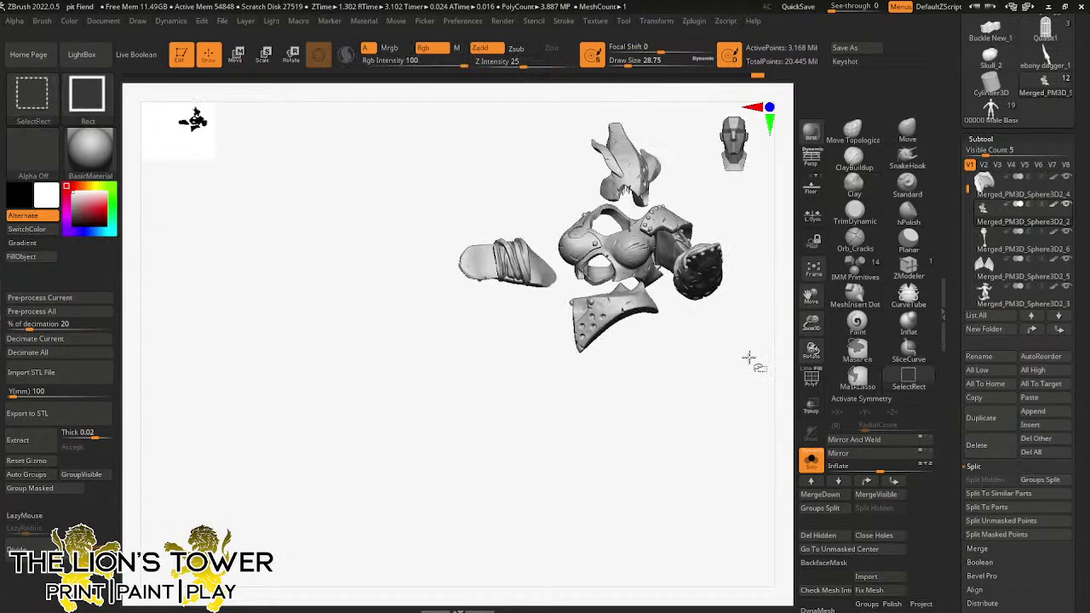
- Show the whole pit fiend again and save the project over the existing pit Fiend.zpr
left_click(810, 458)
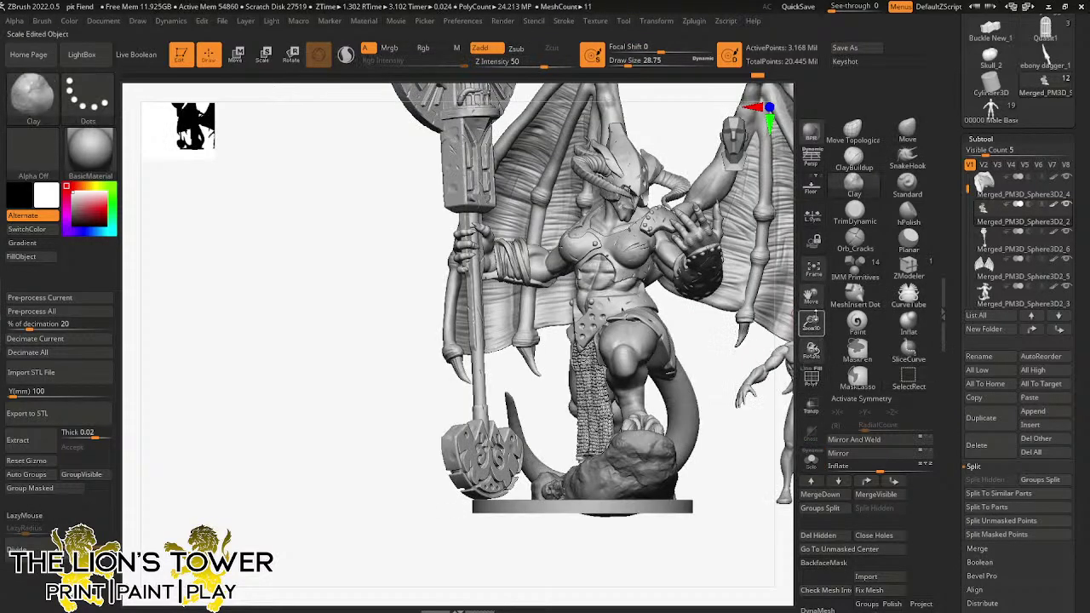
key("f")
left_click_drag(744, 345, 755, 348)
left_click_drag(811, 322, 741, 261)
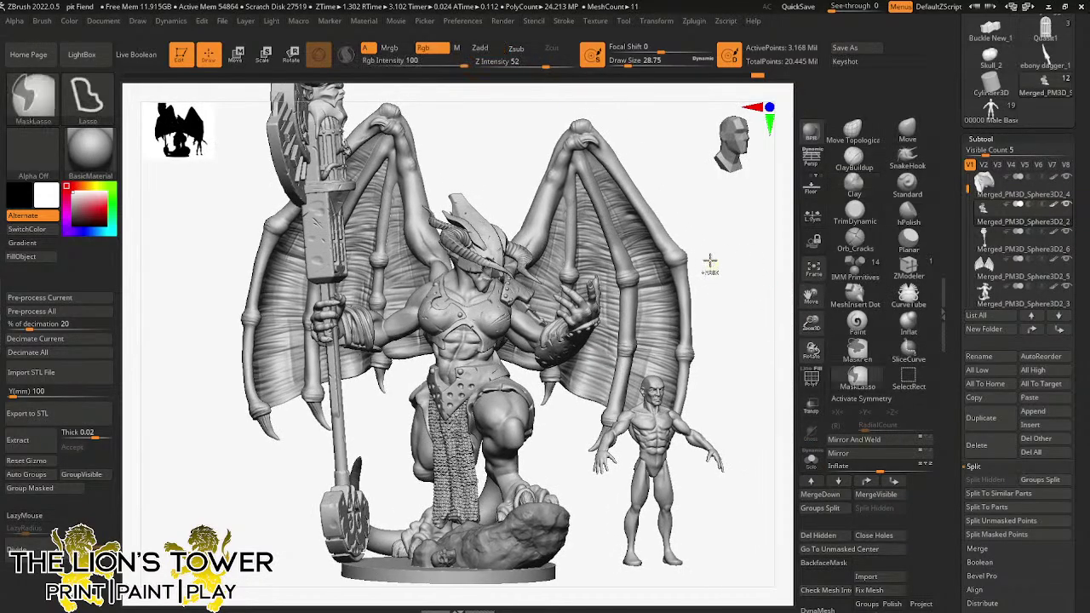
key("ctrl+s")
left_click(790, 508)
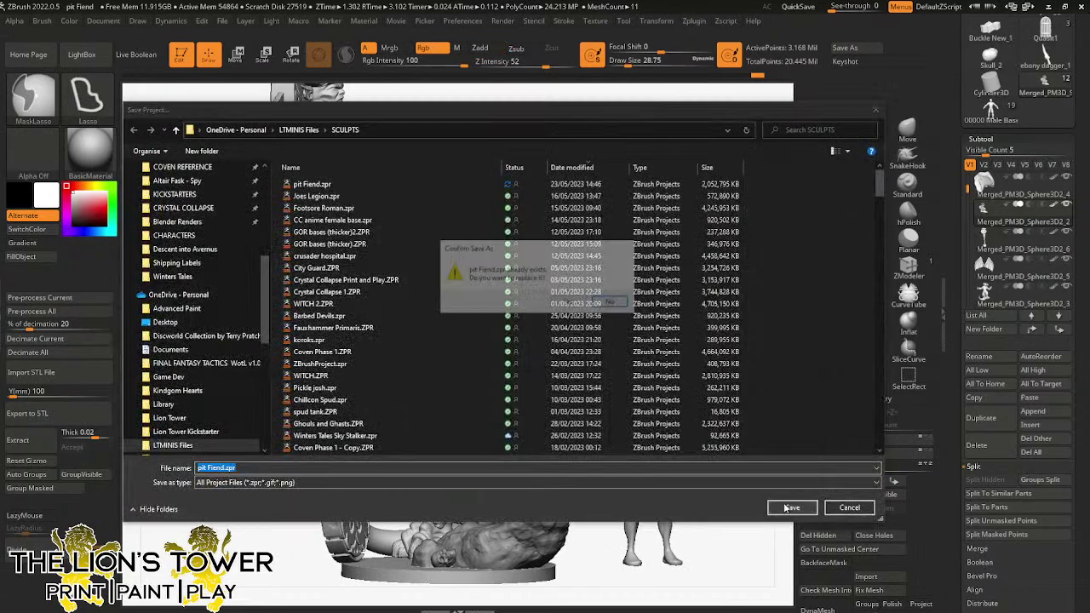
left_click(579, 303)
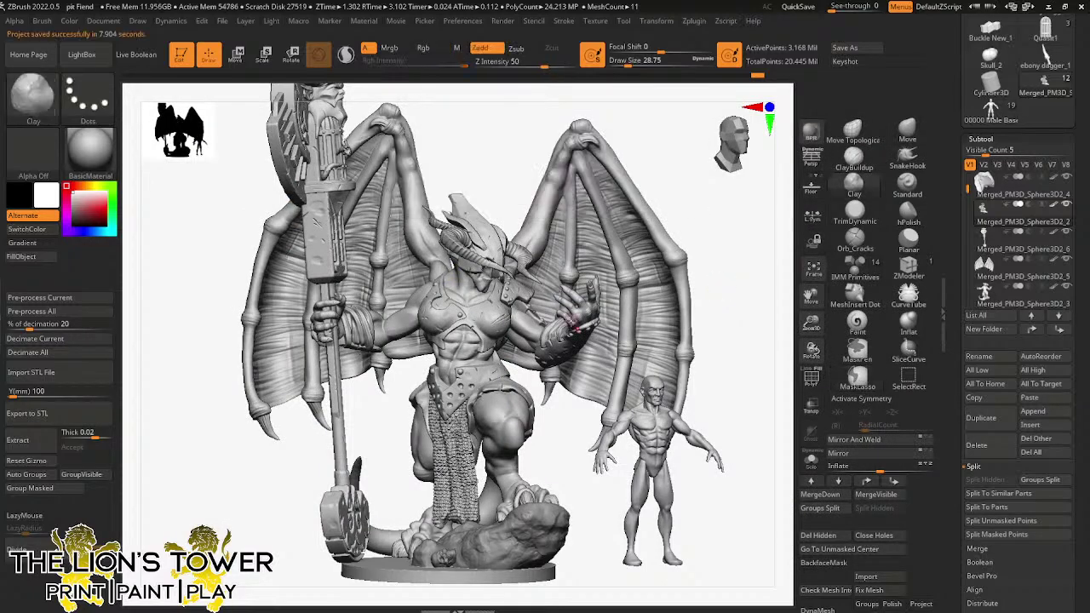
- Isolate the armour subtool and hide the polygroups of the small teeth along the helmet's front opening
left_click_drag(811, 323, 671, 327)
left_click(812, 461)
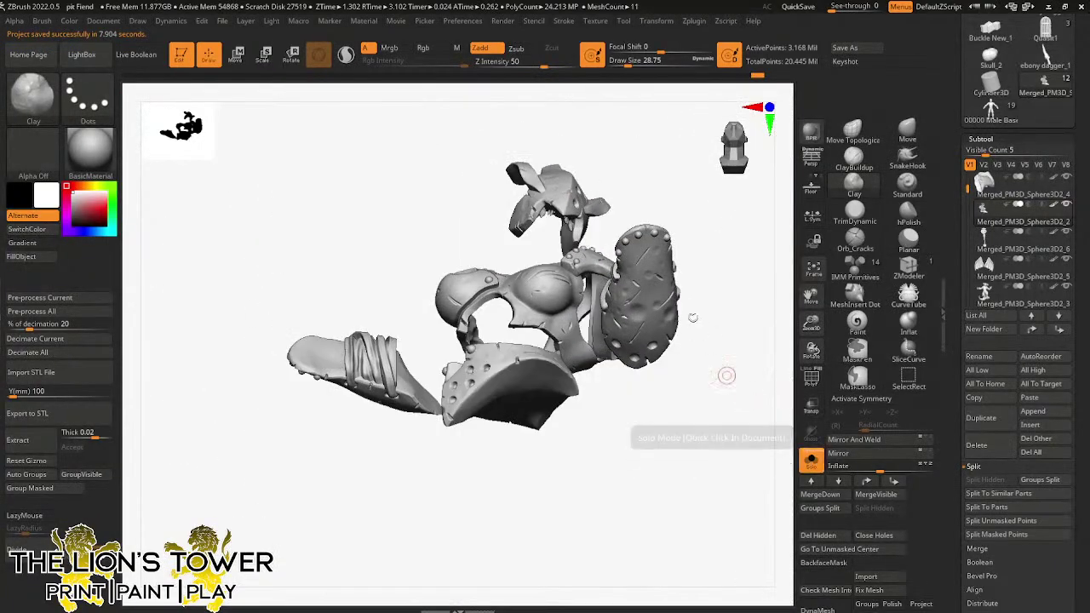
left_click_drag(812, 322, 808, 385)
left_click_drag(812, 296, 698, 544)
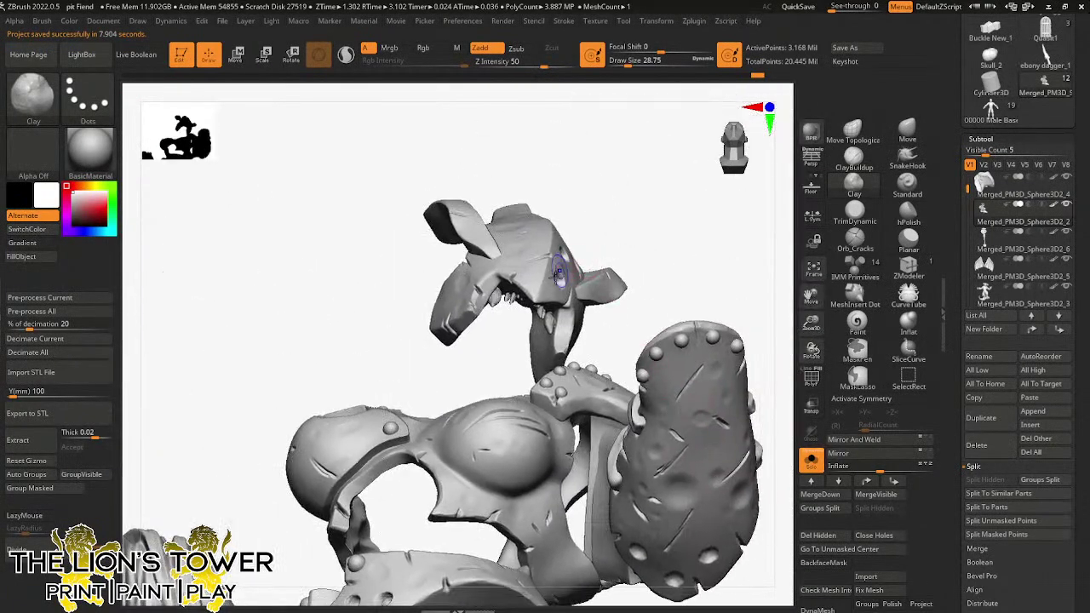
left_click(544, 322, "ctrl+shift")
left_click(542, 322, "ctrl+shift")
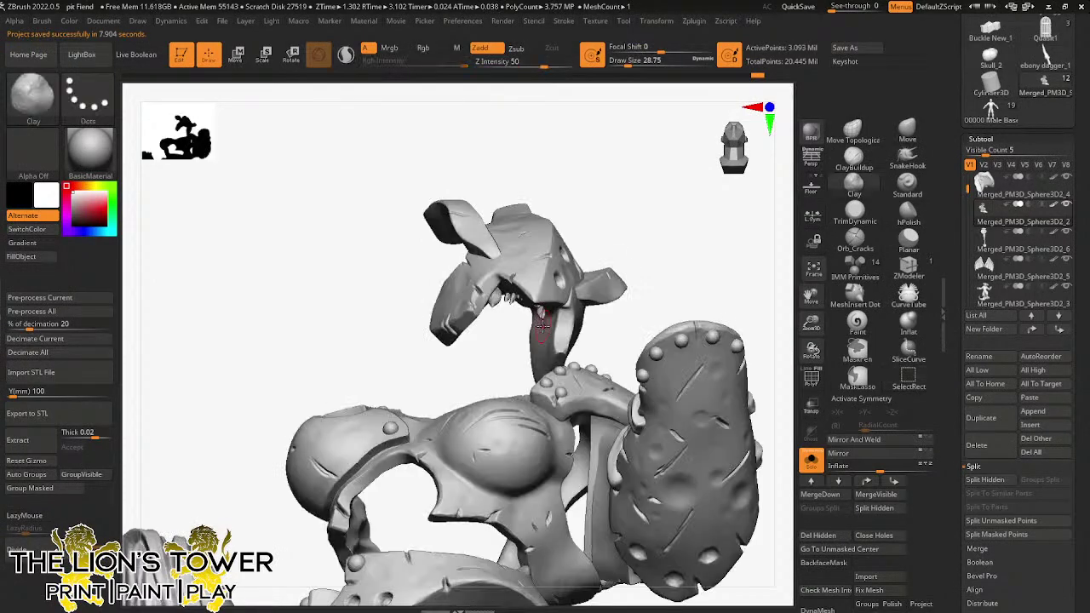
key("ctrl+shift")
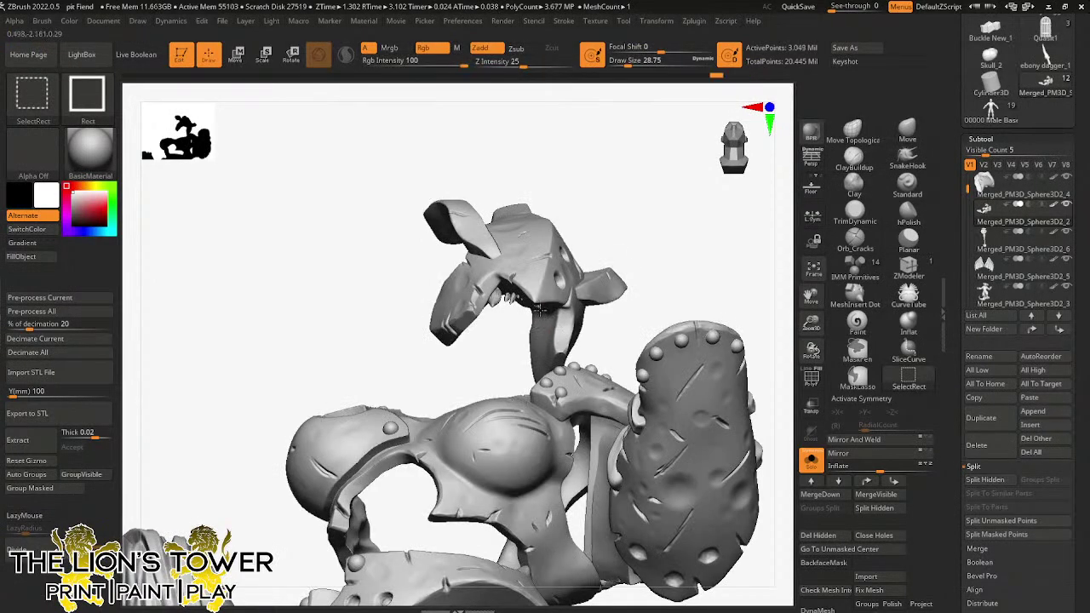
left_click(541, 313, "ctrl+shift")
left_click(540, 307, "ctrl+shift")
left_click(536, 303, "ctrl+shift")
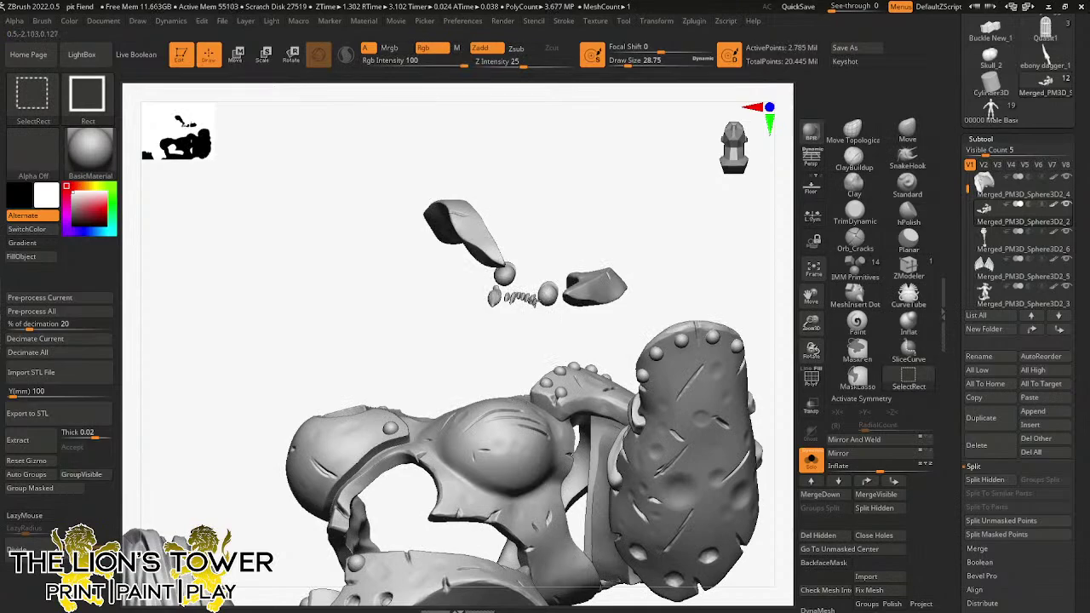
left_click(533, 301, "ctrl+shift")
left_click(530, 300, "ctrl+shift")
left_click(521, 300, "ctrl+shift")
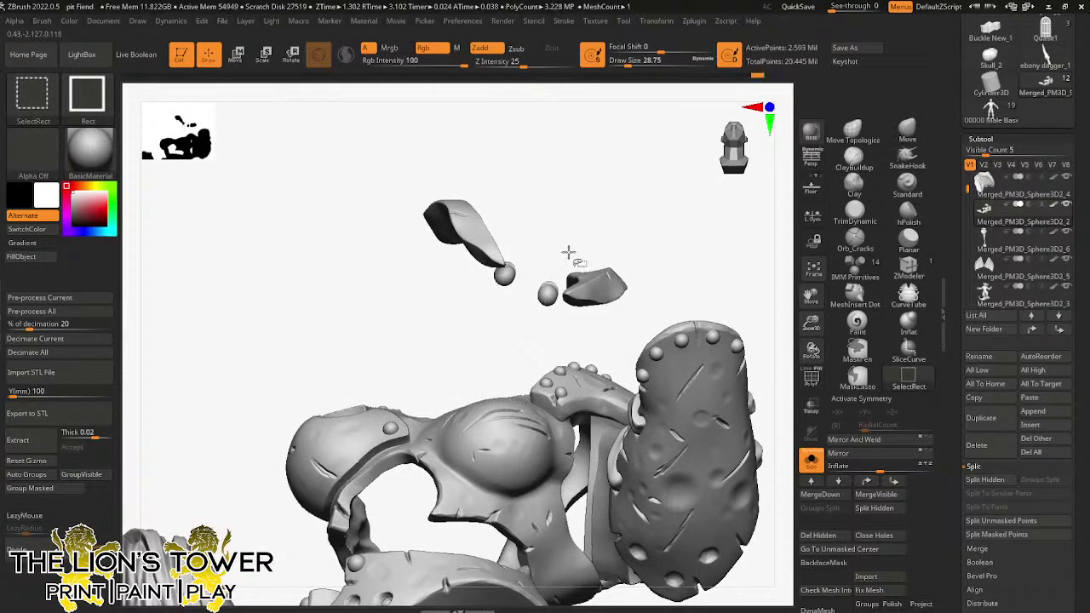
- Invert the visibility to mask only the helmet's teeth, split the masked points into their own subtool, and show the whole figure
left_click_drag(615, 223, 596, 252, "ctrl+shift")
left_click(556, 280, "ctrl+shift")
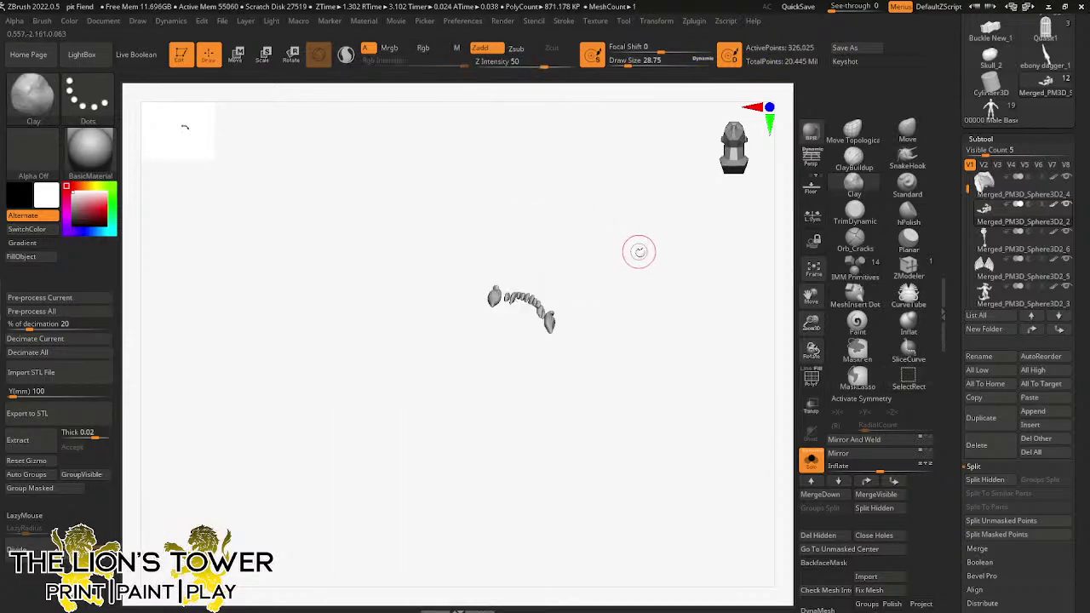
left_click(642, 267, "ctrl")
left_click(659, 259, "ctrl+shift")
left_click_drag(663, 257, 723, 287)
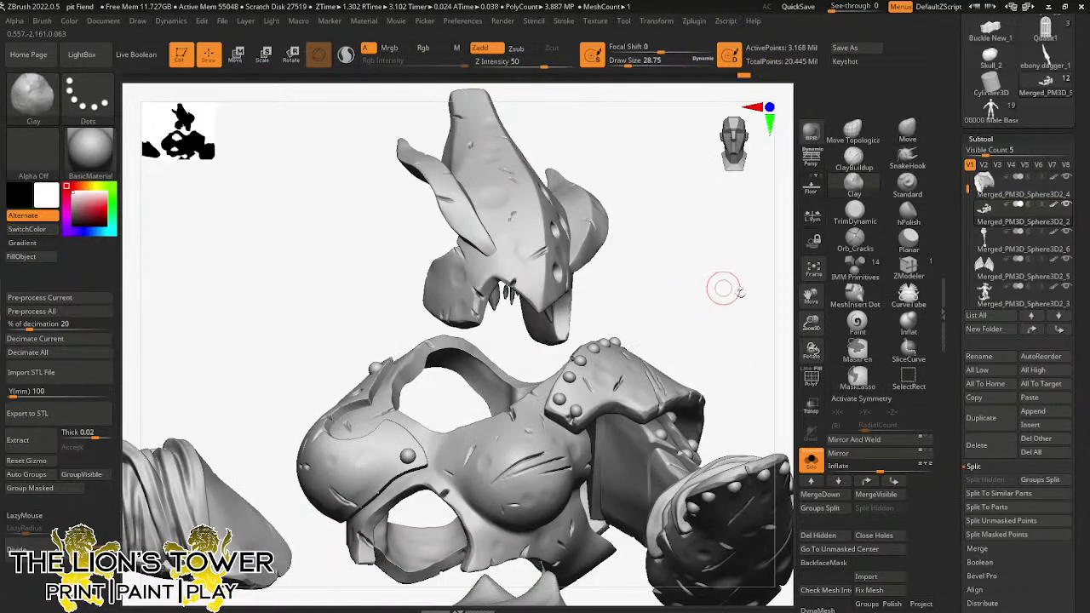
left_click(1021, 535)
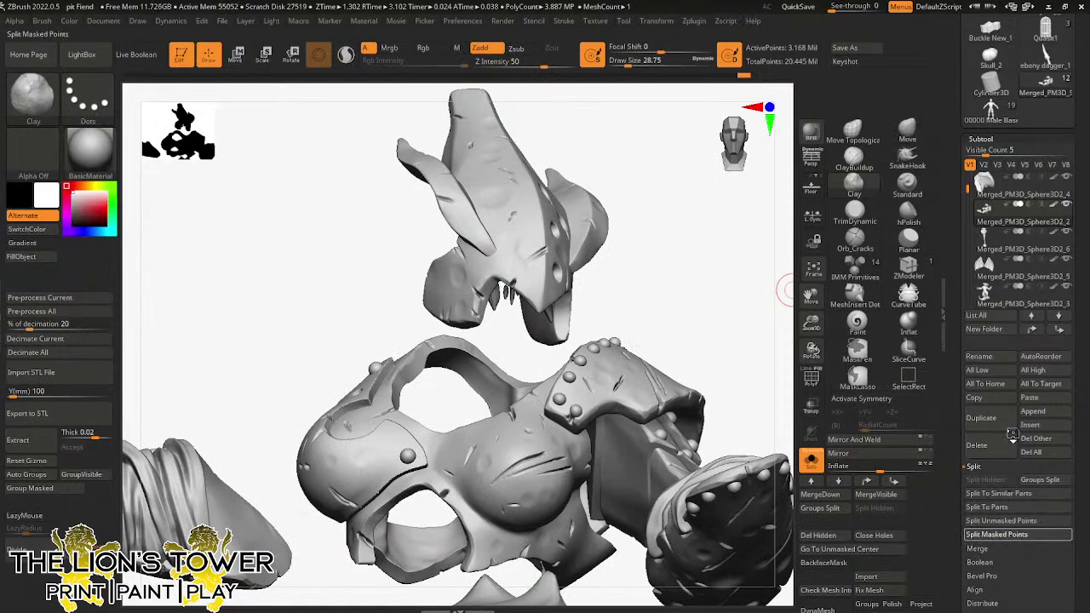
left_click(812, 460)
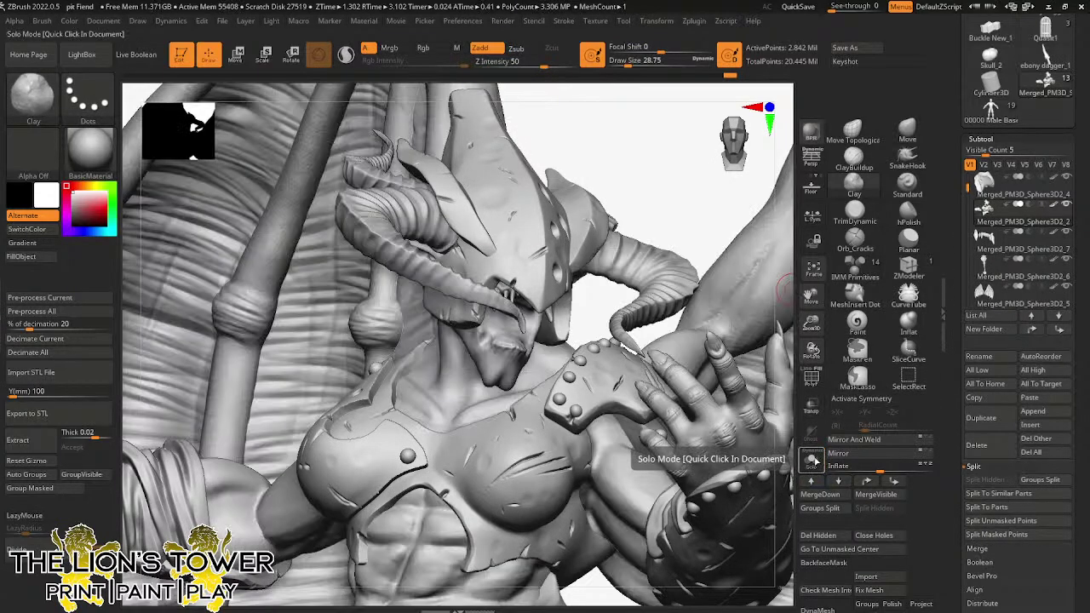
- Select the helmet's teeth subtool, centre the transform gizmo on it, and pull off a duplicate row of teeth just below
left_click_drag(664, 238, 566, 285)
left_click(567, 313, "alt")
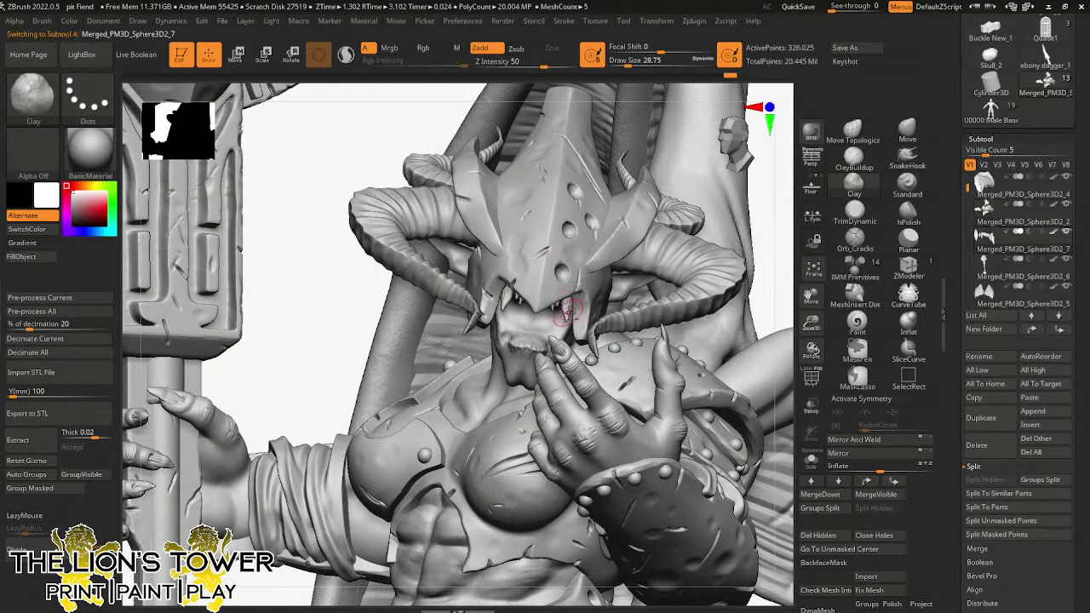
left_click(263, 54)
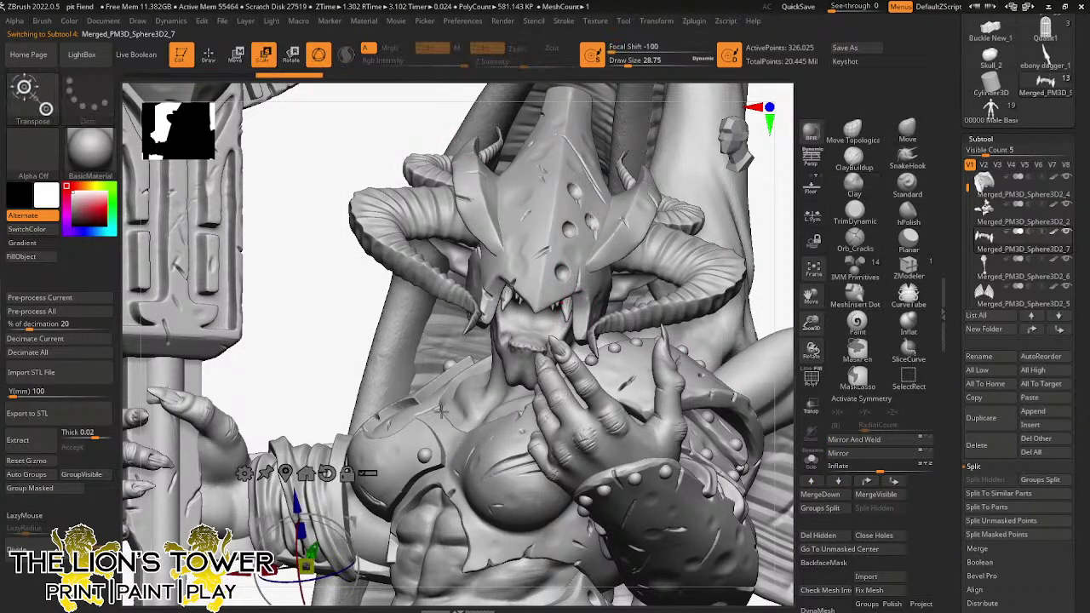
left_click(286, 474)
left_click(558, 204, "alt")
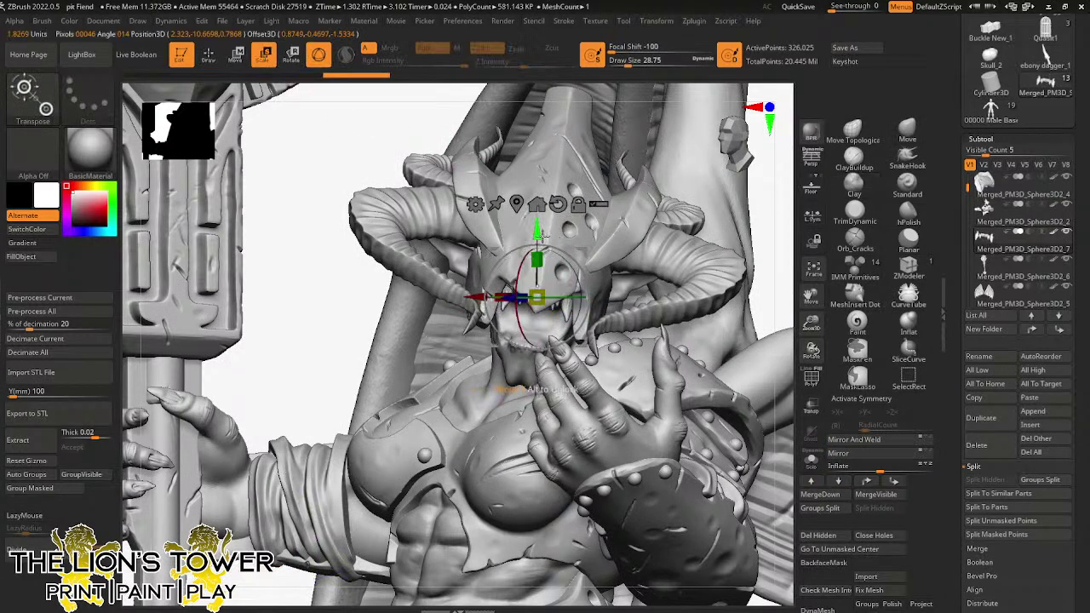
left_click_drag(541, 231, 542, 248, "ctrl")
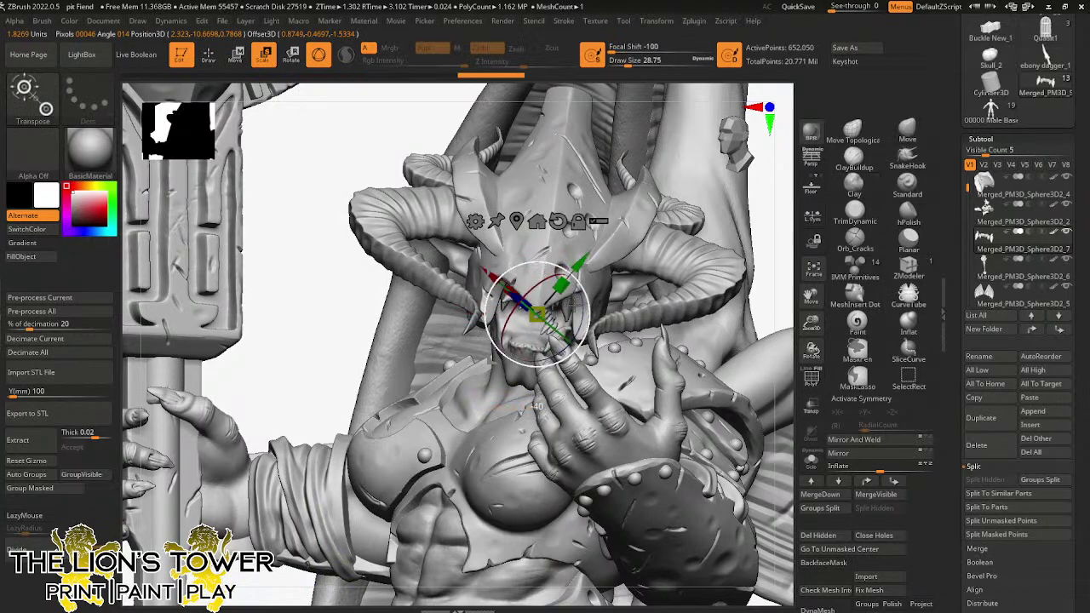
- Rotate the duplicated teeth 180 degrees, then scale and position them along the pit fiend's lower jaw
left_click_drag(575, 305, 520, 350)
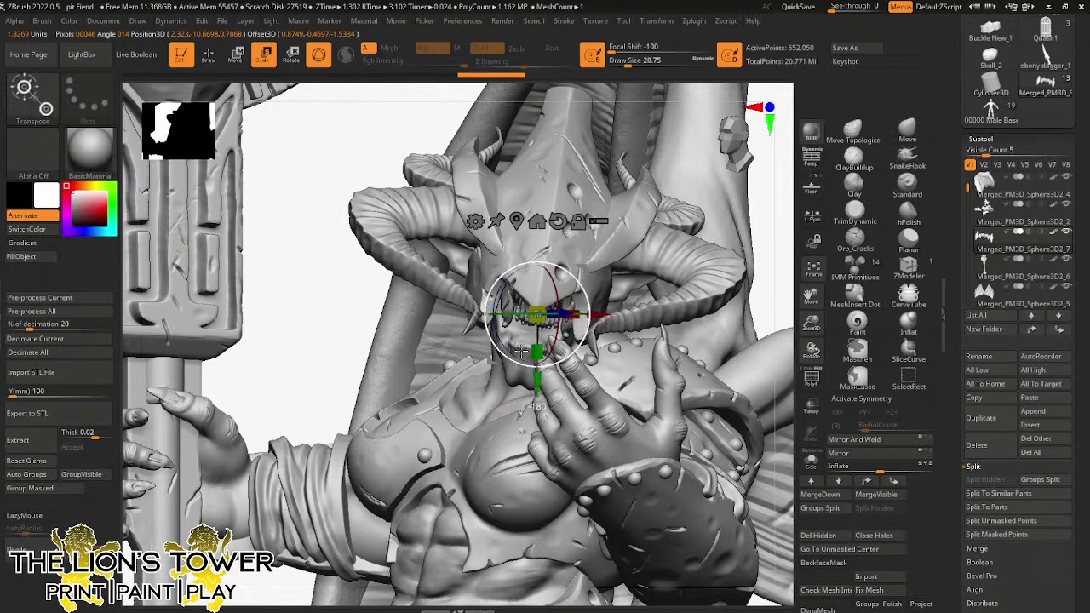
left_click_drag(536, 315, 527, 316)
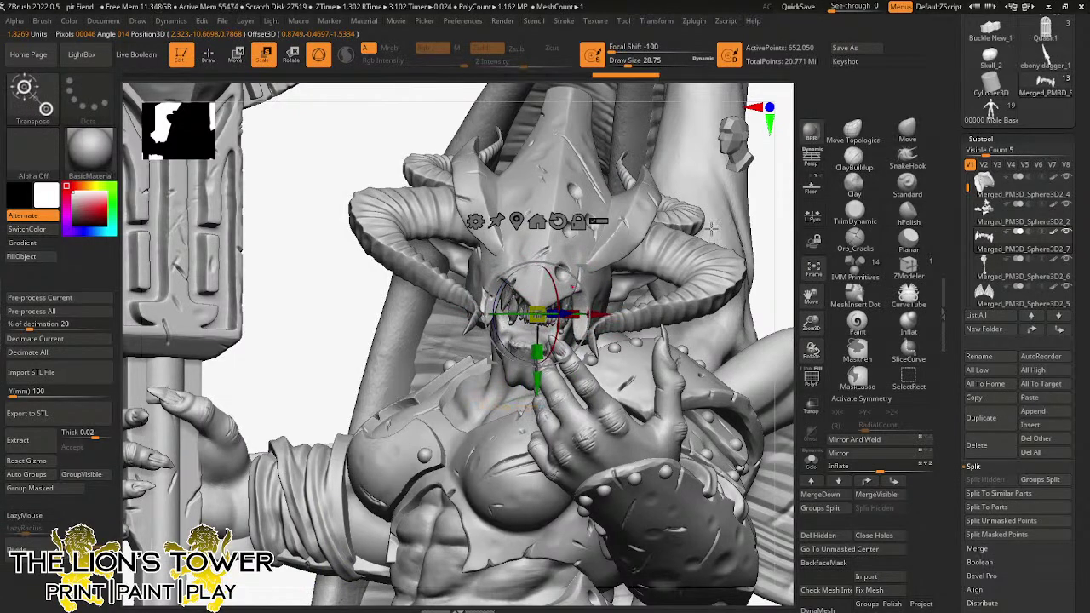
left_click_drag(773, 215, 839, 234)
left_click_drag(585, 273, 584, 300)
left_click_drag(644, 363, 586, 313)
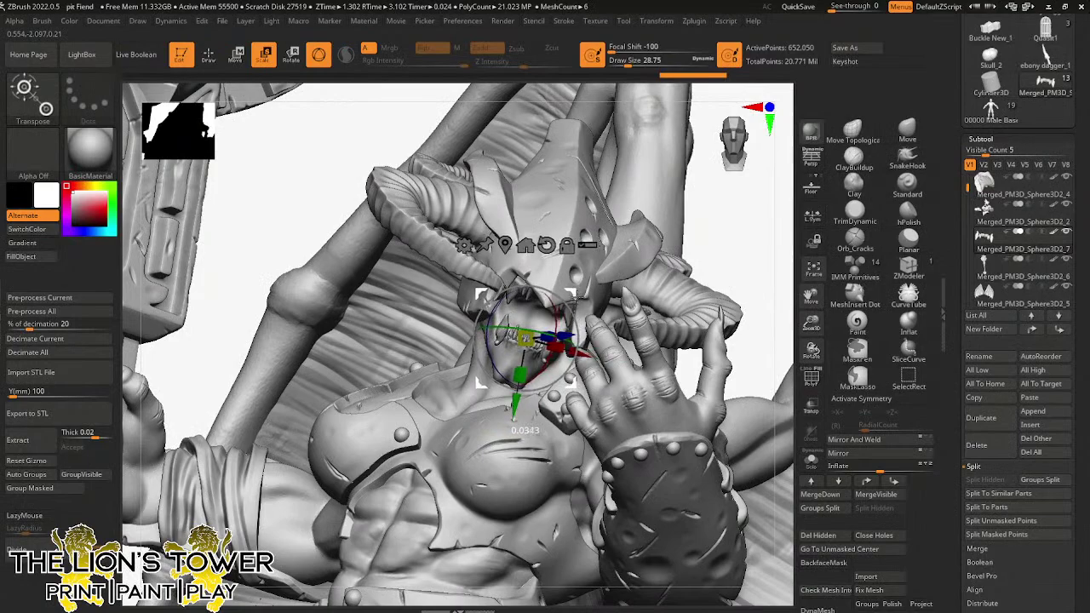
left_click_drag(811, 323, 811, 332)
left_click_drag(811, 294, 801, 309)
left_click_drag(789, 281, 716, 277)
right_click_drag(718, 275, 564, 338)
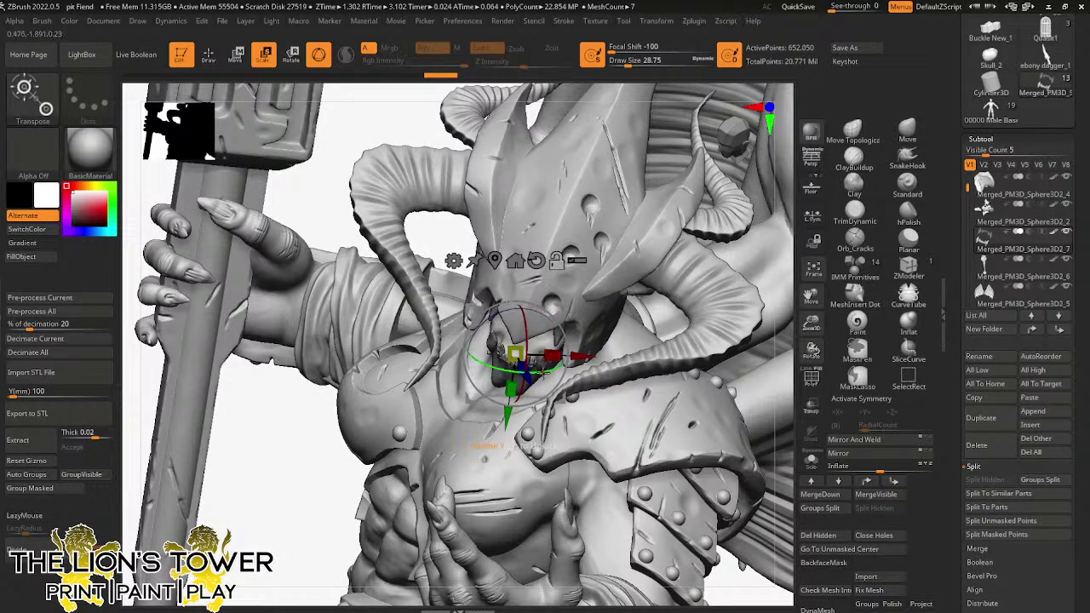
- Isolate the teeth subtool, fine-tune the lower row's tilt and position with the gizmo, and show the whole figure again
left_click(811, 459)
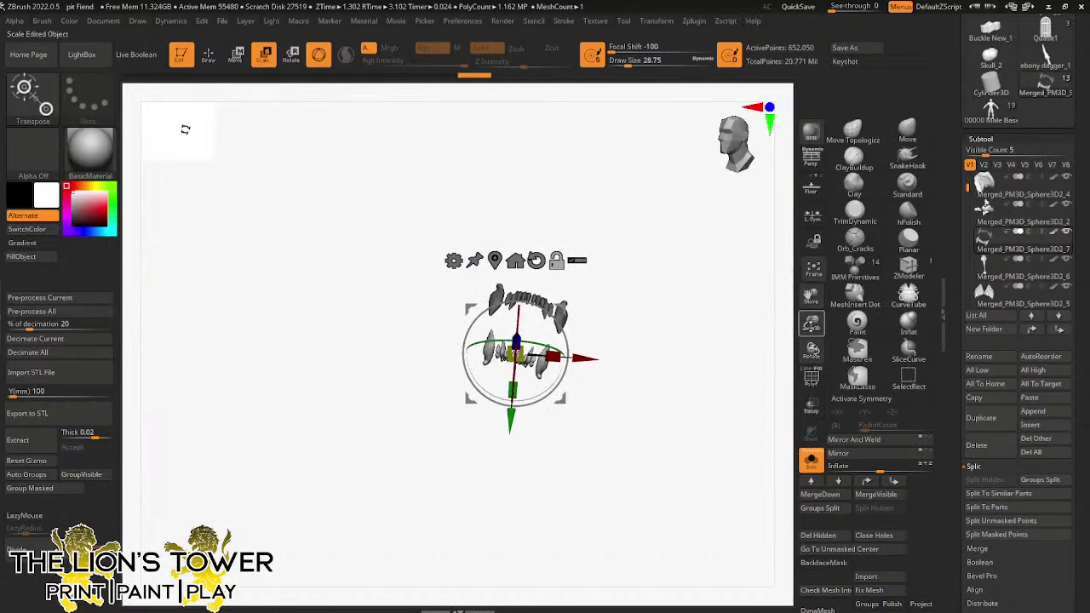
left_click_drag(811, 324, 813, 315)
right_click_drag(741, 400, 647, 350)
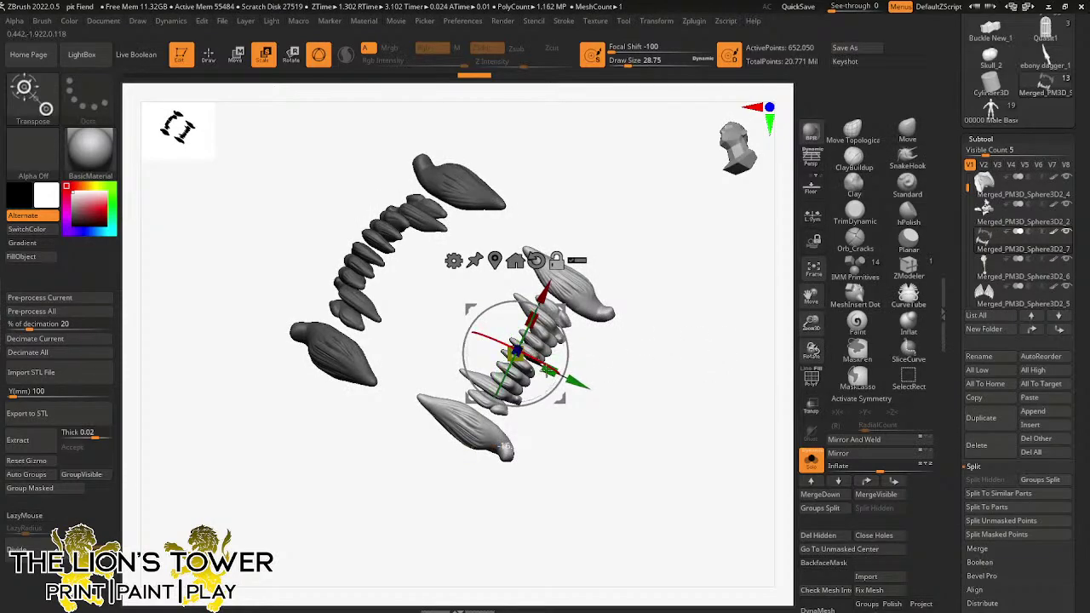
left_click_drag(547, 371, 548, 372)
right_click_drag(607, 332, 604, 356)
left_click_drag(567, 344, 569, 342)
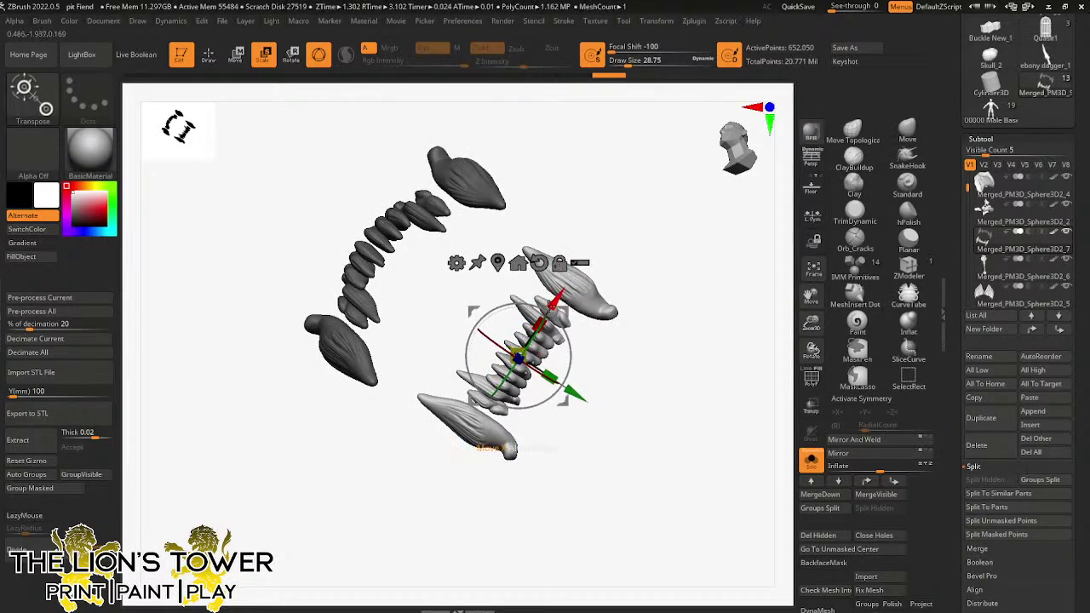
mouse_move(608, 317)
left_mouse_down()
mouse_move(598, 287)
mouse_move(581, 318)
mouse_move(603, 331)
left_mouse_up()
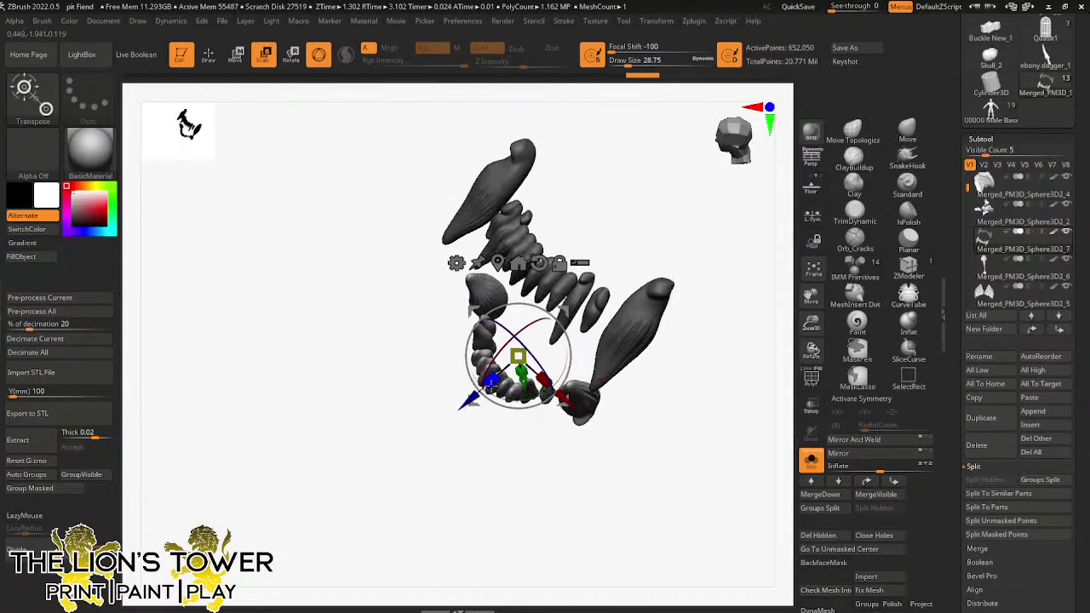
left_click(810, 460)
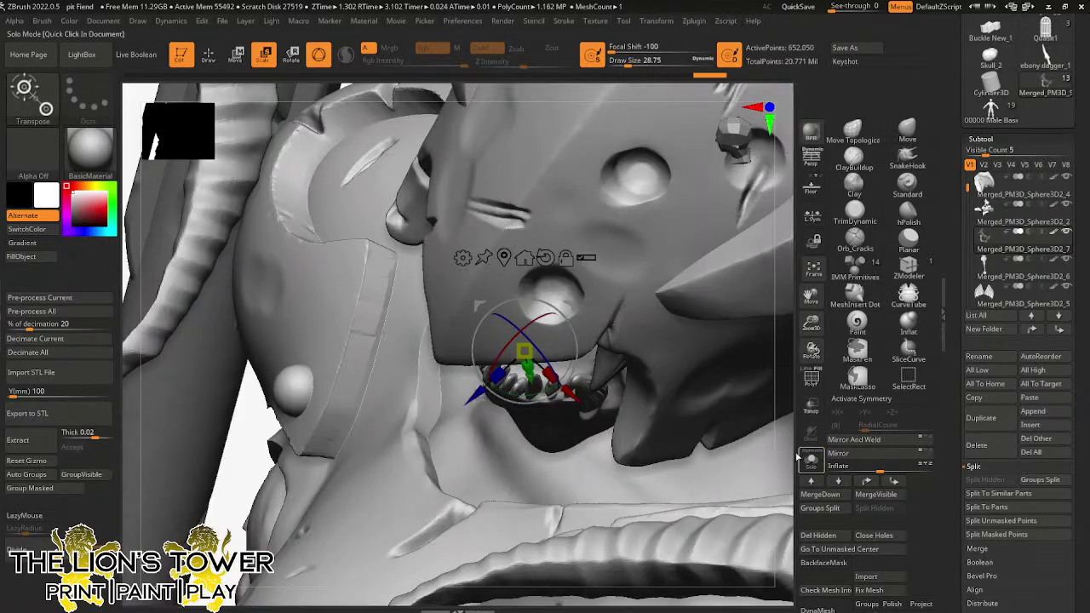
- Adjust the lower teeth with the Move brush so they follow the edge of the jaw
left_click_drag(811, 356, 817, 358)
left_click(903, 134)
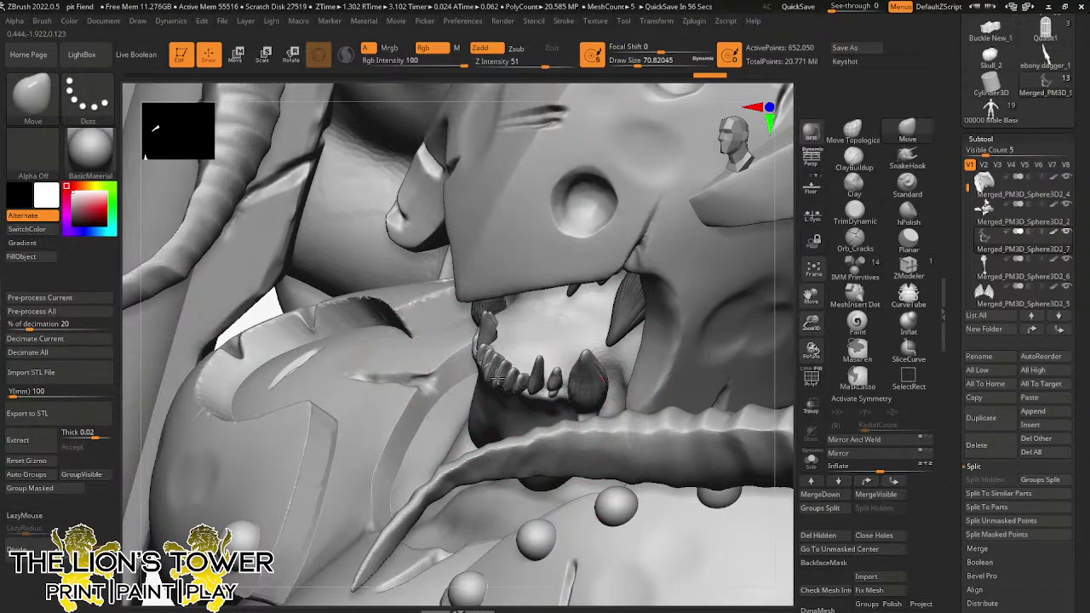
left_click(812, 463)
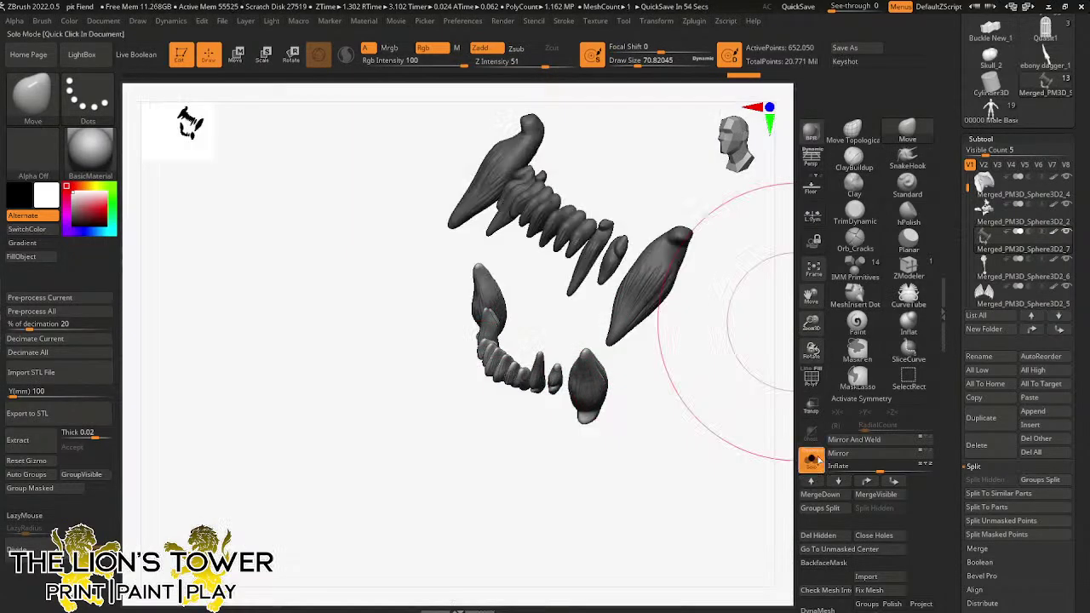
left_click(812, 463)
left_click_drag(811, 351, 536, 379)
mouse_move(205, 461)
left_mouse_down()
mouse_move(232, 483)
mouse_move(488, 408)
mouse_move(449, 395)
mouse_move(441, 368)
mouse_move(430, 372)
left_mouse_up()
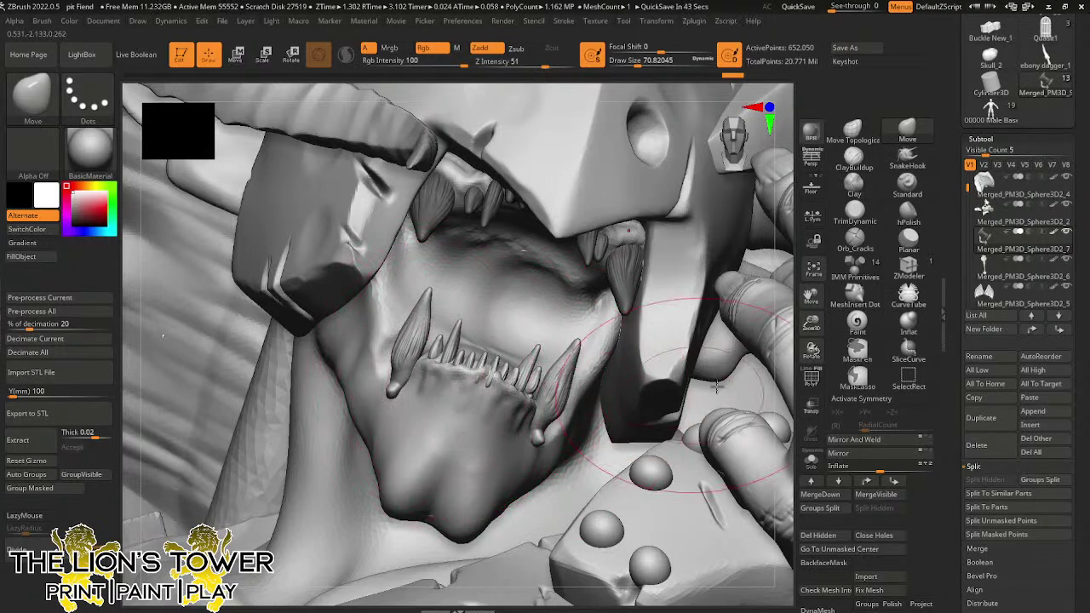
- Choose the Move Topological brush at a draw size of about 59 and isolate the polygroups of the large fangs
left_click(852, 136)
left_click_drag(626, 62, 635, 62)
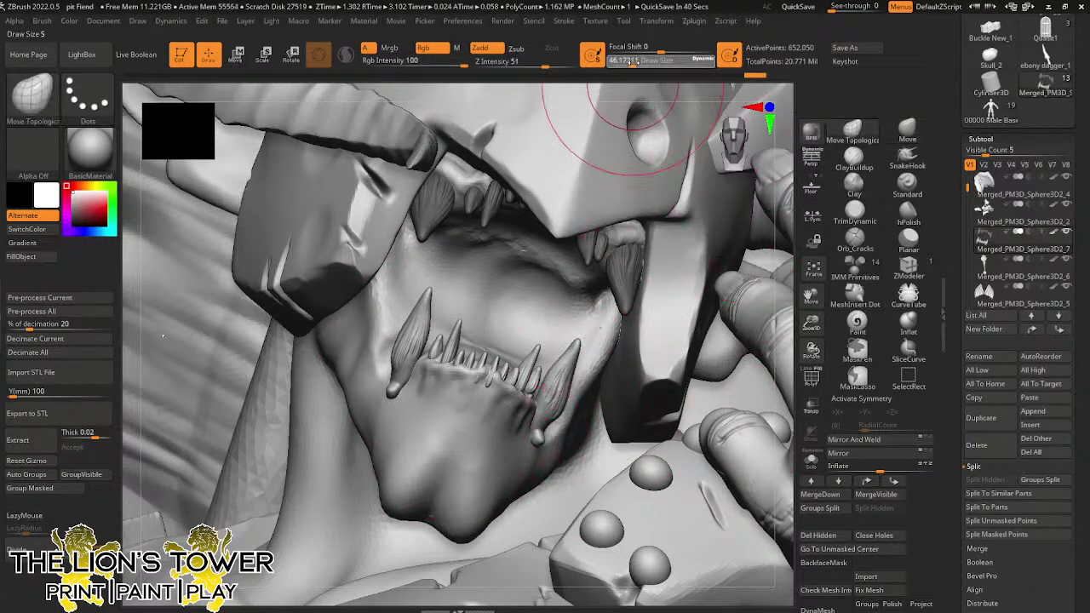
left_click(559, 383, "ctrl+shift")
left_click(558, 384, "ctrl+shift")
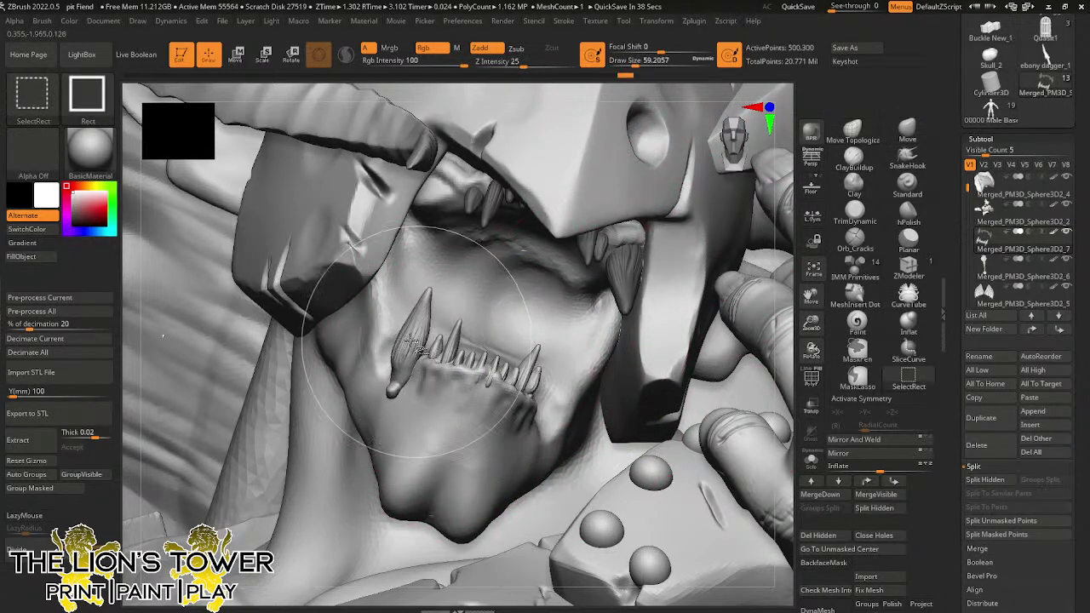
left_click(403, 348, "ctrl+shift")
left_click_drag(788, 187, 787, 298, "alt")
left_click_drag(748, 224, 755, 241, "ctrl+shift")
mouse_move(705, 186)
left_mouse_down("ctrl")
mouse_move(562, 319)
mouse_move(397, 292)
mouse_move(511, 174)
left_mouse_up("ctrl")
mouse_move(695, 236)
left_mouse_down("ctrl+shift")
mouse_move(511, 147)
mouse_move(375, 285)
mouse_move(391, 320)
mouse_move(511, 349)
left_mouse_up("ctrl+shift")
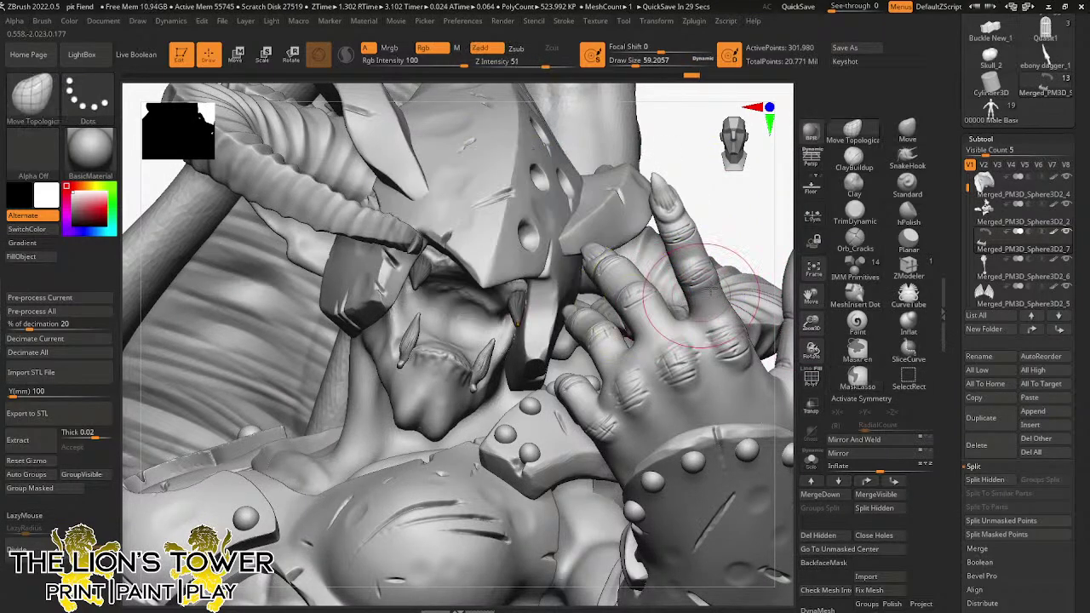
- Reposition the two large lower fangs against the jaw with the Rotate gizmo
left_click(294, 63)
left_click_drag(750, 229, 735, 210)
left_click_drag(623, 198, 506, 350)
left_click_drag(434, 426, 436, 433)
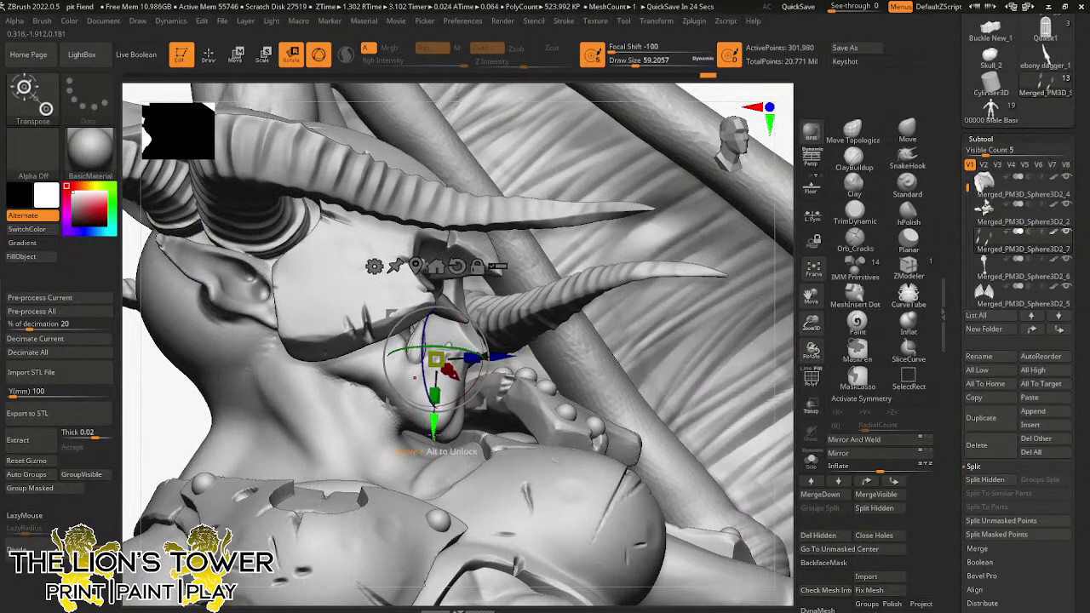
- Unhide all the teeth and return to Draw mode
mouse_move(815, 357)
left_mouse_down()
mouse_move(793, 369)
mouse_move(701, 176)
mouse_move(684, 263)
mouse_move(683, 249)
mouse_move(672, 268)
mouse_move(781, 245)
left_mouse_up()
left_click(672, 253, "ctrl+shift")
left_click_drag(810, 312, 804, 284)
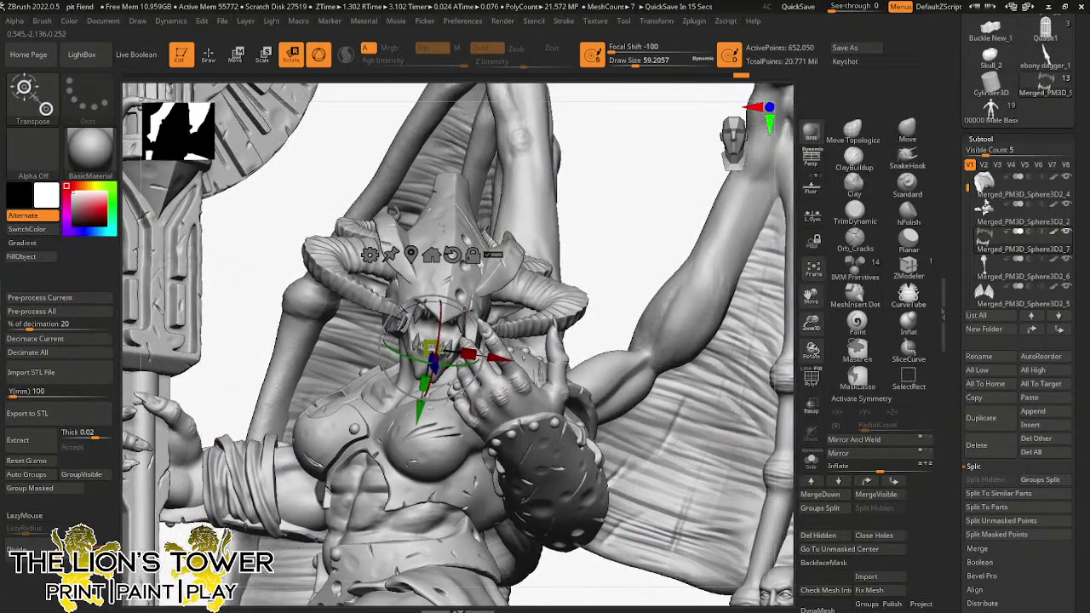
left_click(628, 218, "ctrl+shift")
key("q")
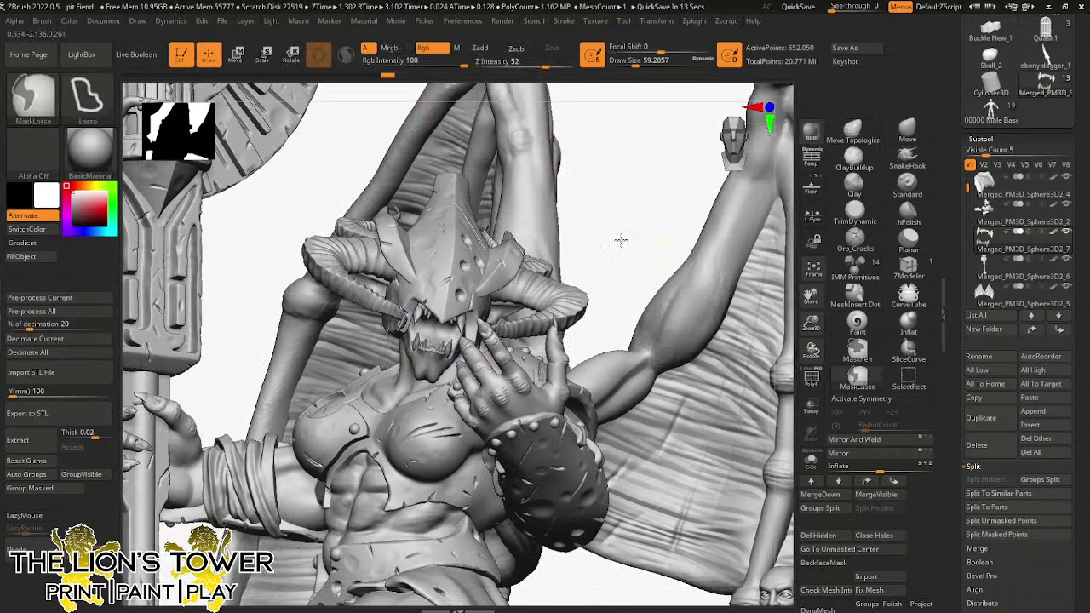
- Choose the CurveTube brush and examine the whole figure from the side and the front
left_click_drag(613, 238, 668, 247)
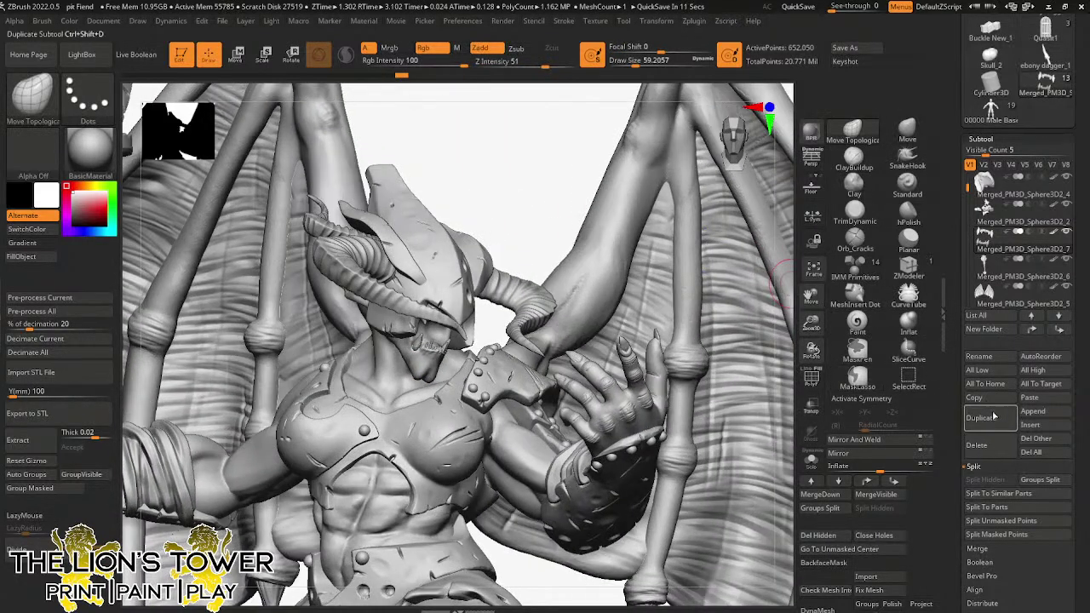
left_click(908, 292)
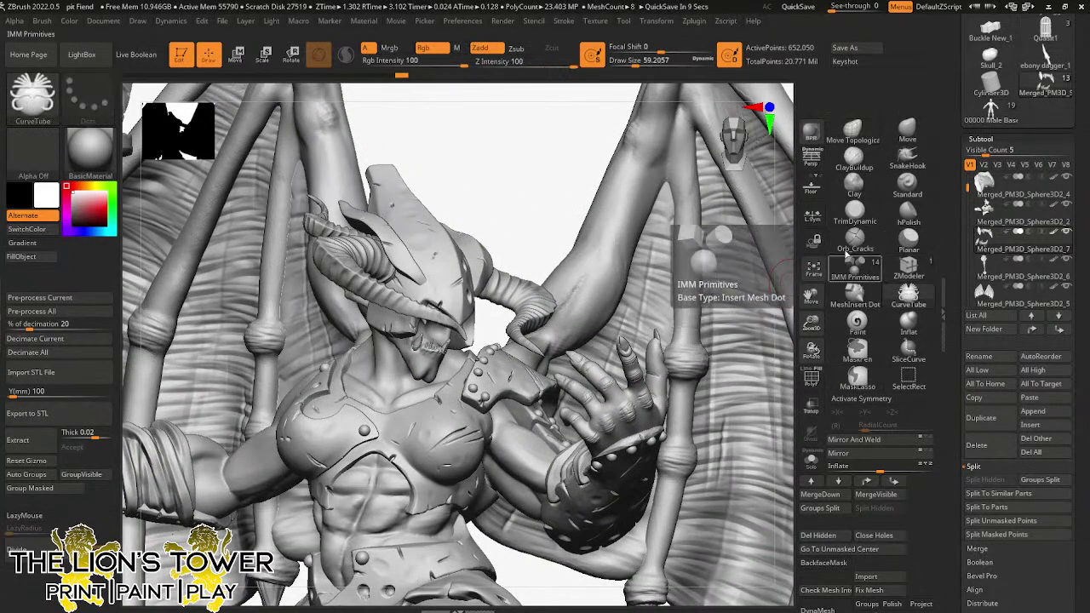
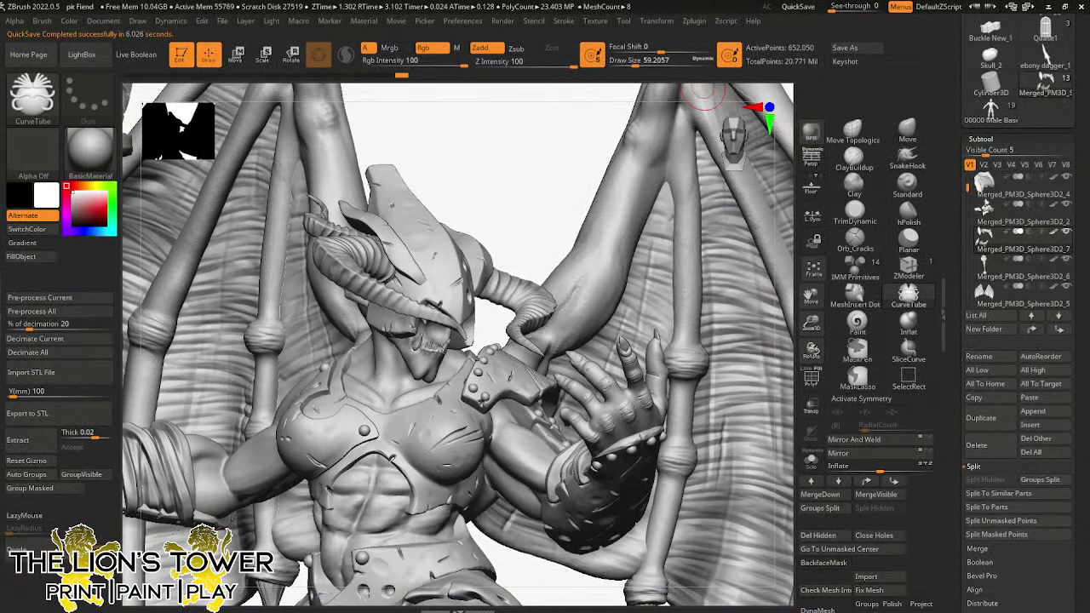
left_click_drag(413, 0, 555, 30)
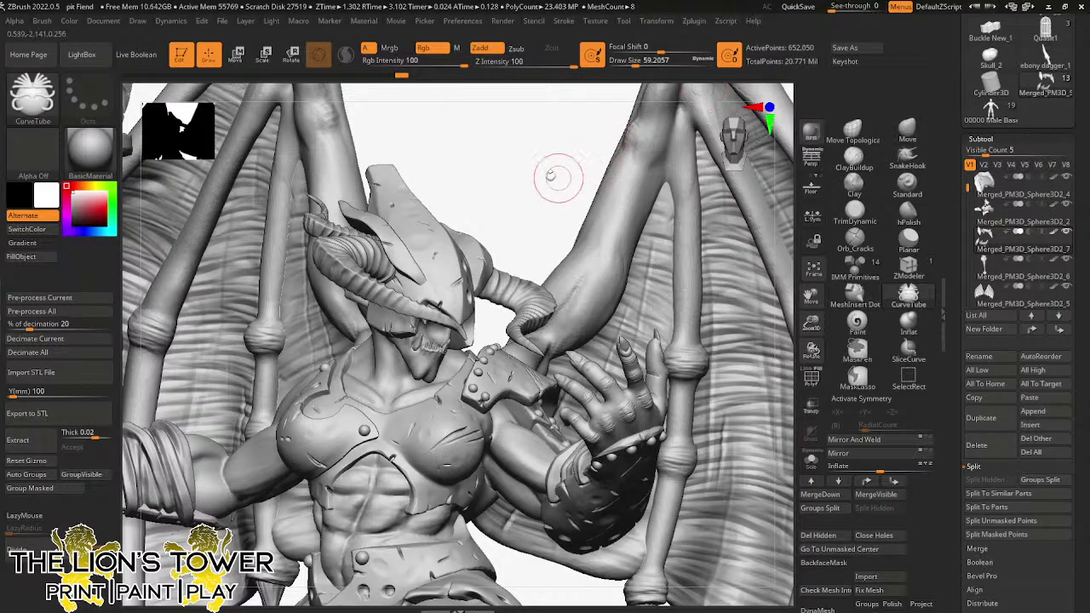
mouse_move(554, 176)
left_mouse_down()
mouse_move(540, 182)
mouse_move(730, 207)
left_mouse_up()
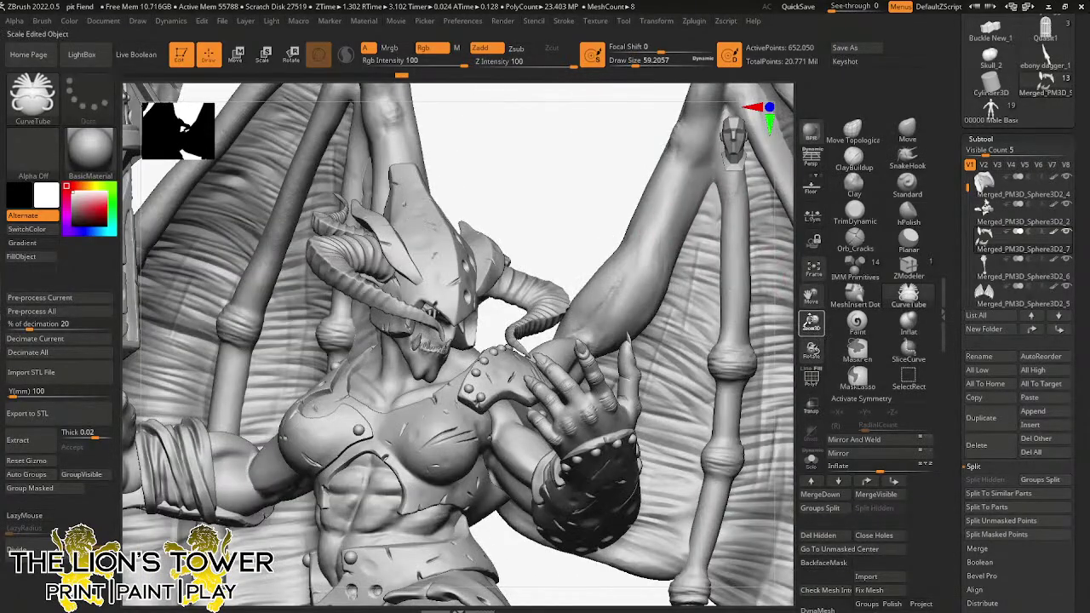
left_click_drag(812, 323, 826, 242)
left_click_drag(811, 296, 818, 213)
mouse_move(611, 371)
left_mouse_down()
mouse_move(672, 374)
mouse_move(599, 377)
mouse_move(681, 365)
mouse_move(670, 368)
mouse_move(804, 285)
left_mouse_up()
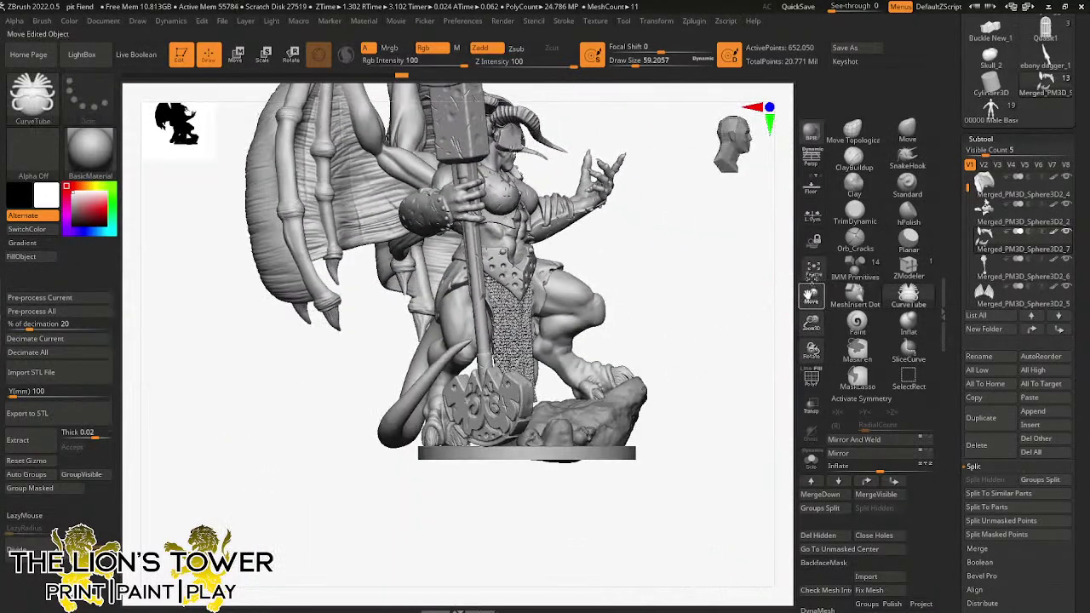
left_click_drag(720, 383, 626, 390)
left_click_drag(808, 295, 846, 475)
key("ctrl")
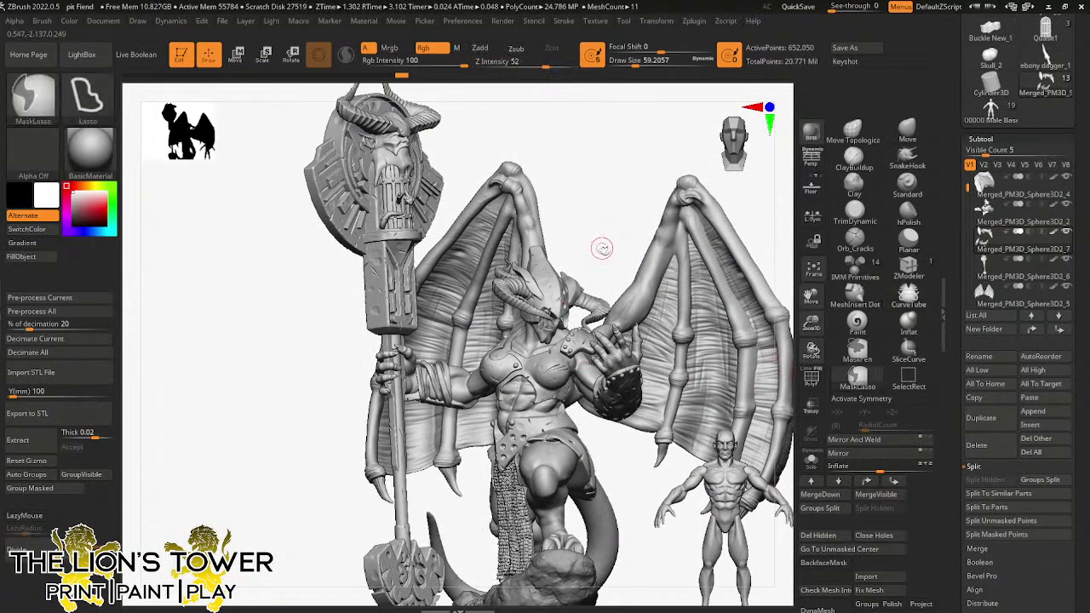
- Turn on Lock Start and Lock End for the tube curve and enable its Size modifier with a falloff tapering to zero
left_click(564, 21)
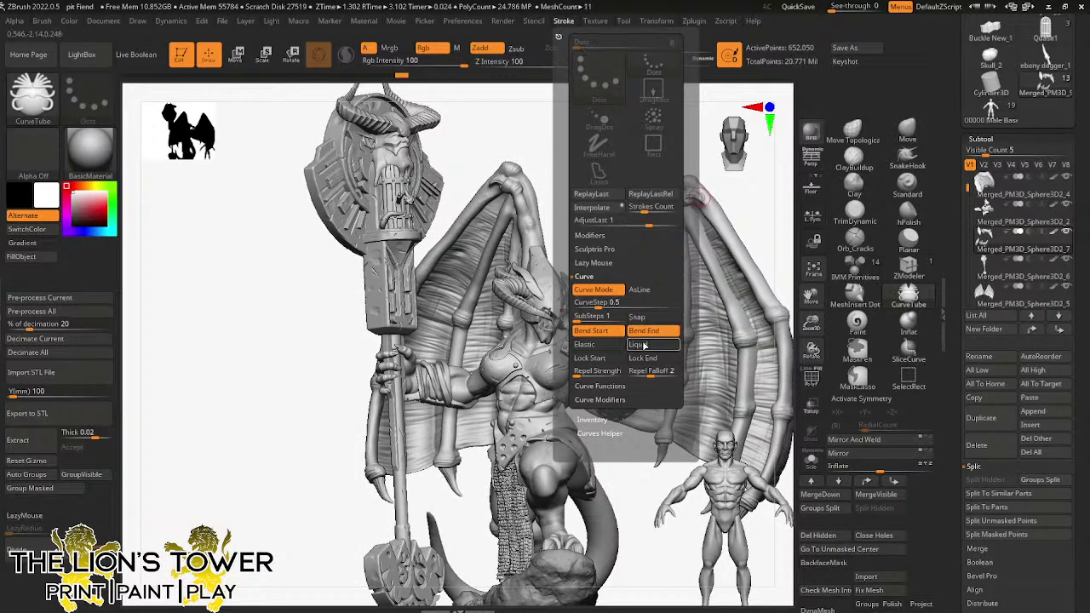
left_click(612, 363)
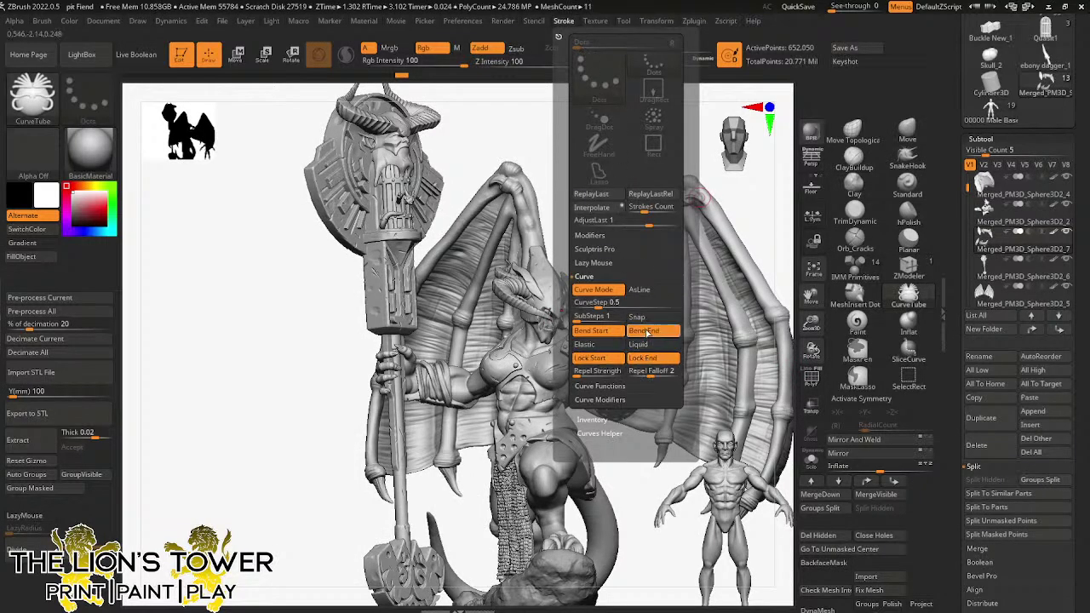
left_click(563, 22)
left_click(606, 400)
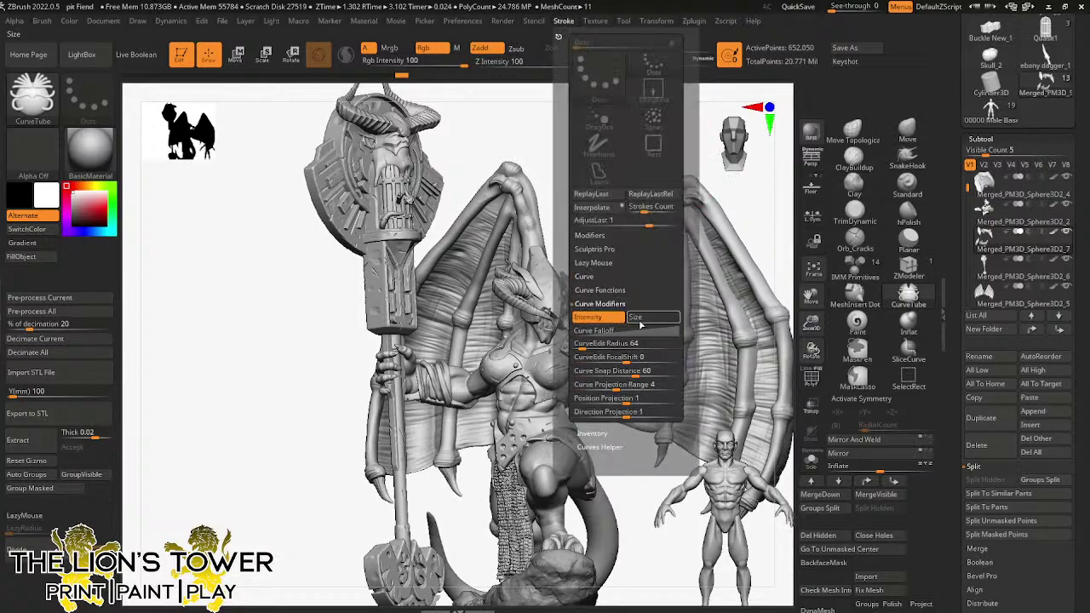
left_click(629, 329)
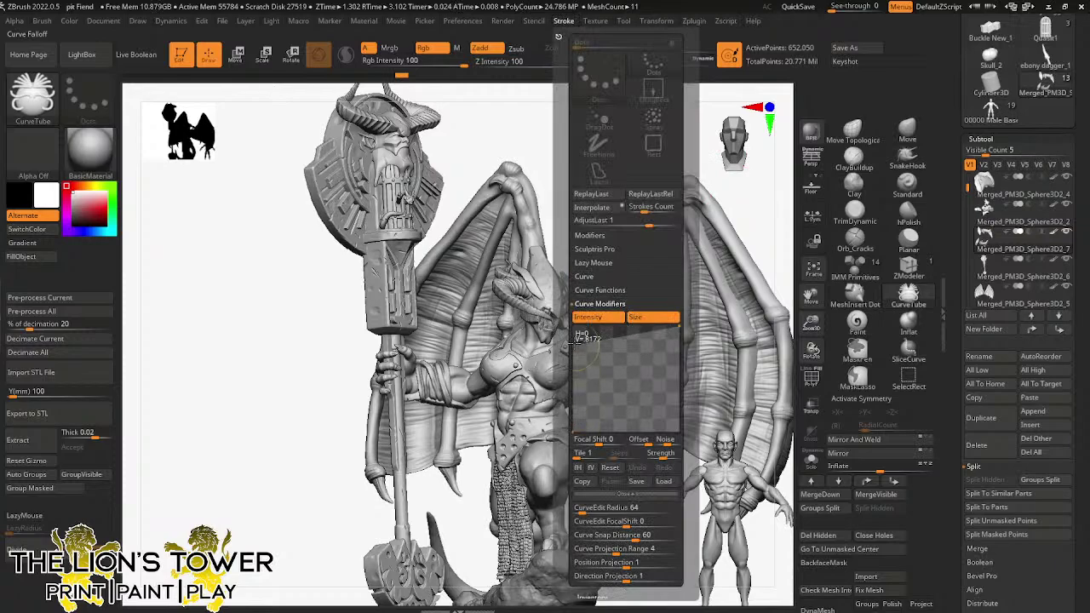
left_click_drag(680, 329, 682, 438)
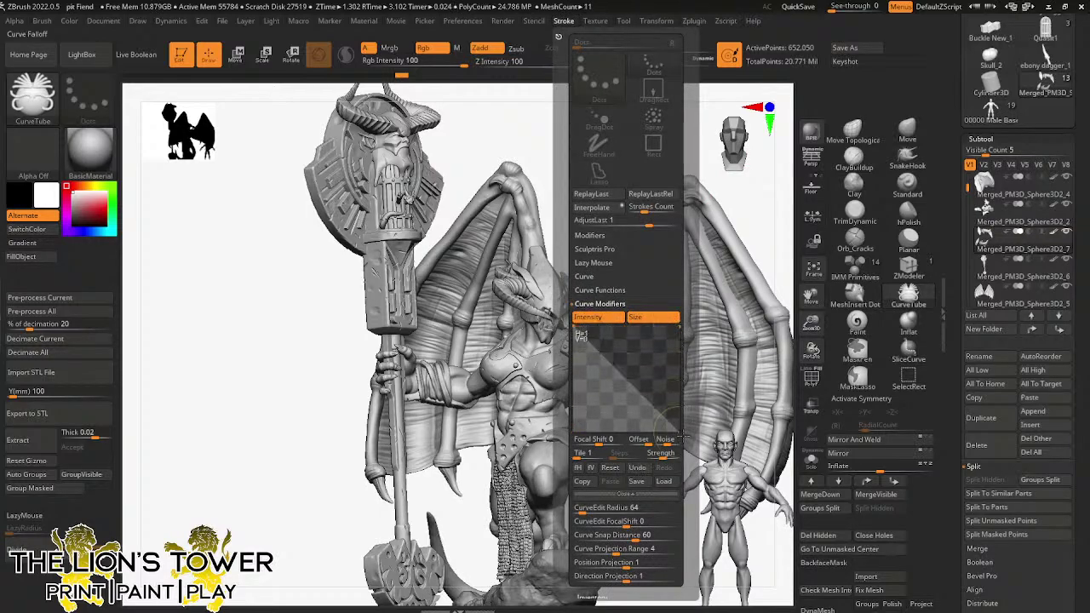
left_click_drag(653, 397, 664, 390)
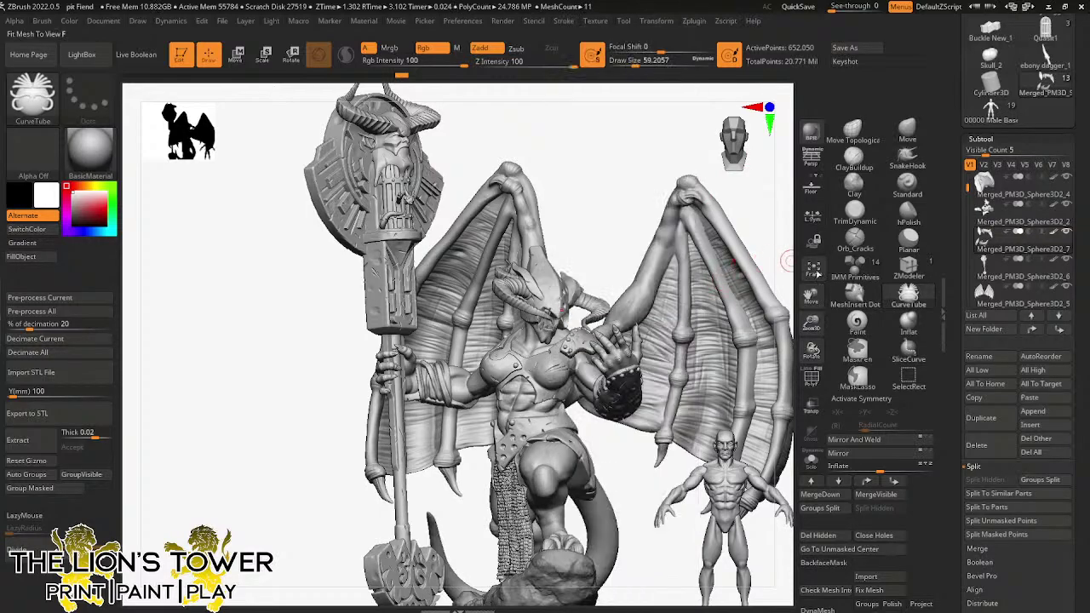
- Select the body subtool and isolate it with Solo to work on the mouth
left_click_drag(811, 323, 751, 313)
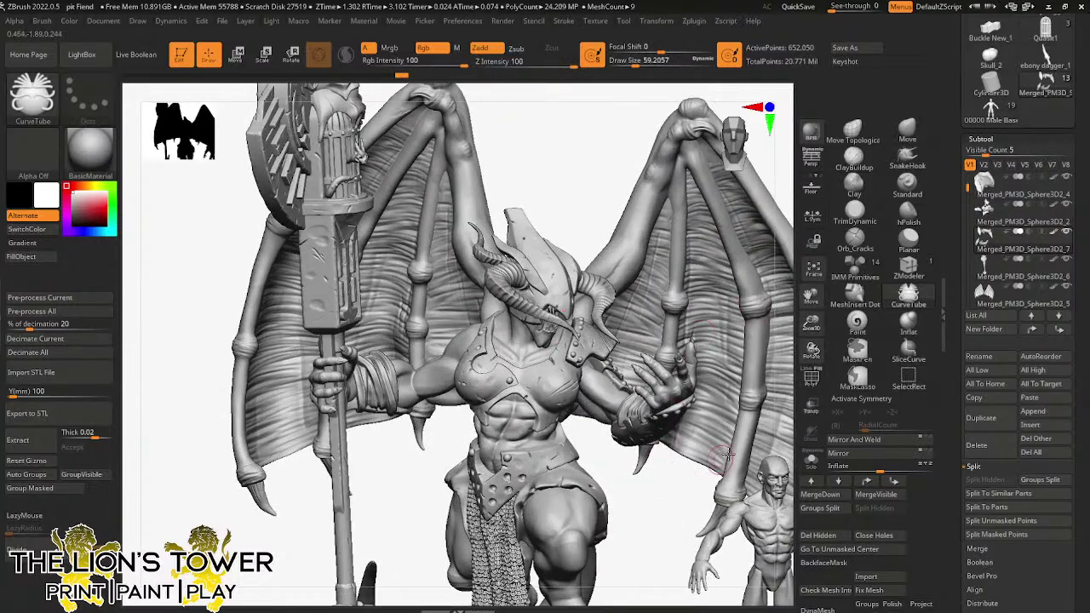
left_click_drag(703, 467, 673, 480)
left_click(668, 371, "alt")
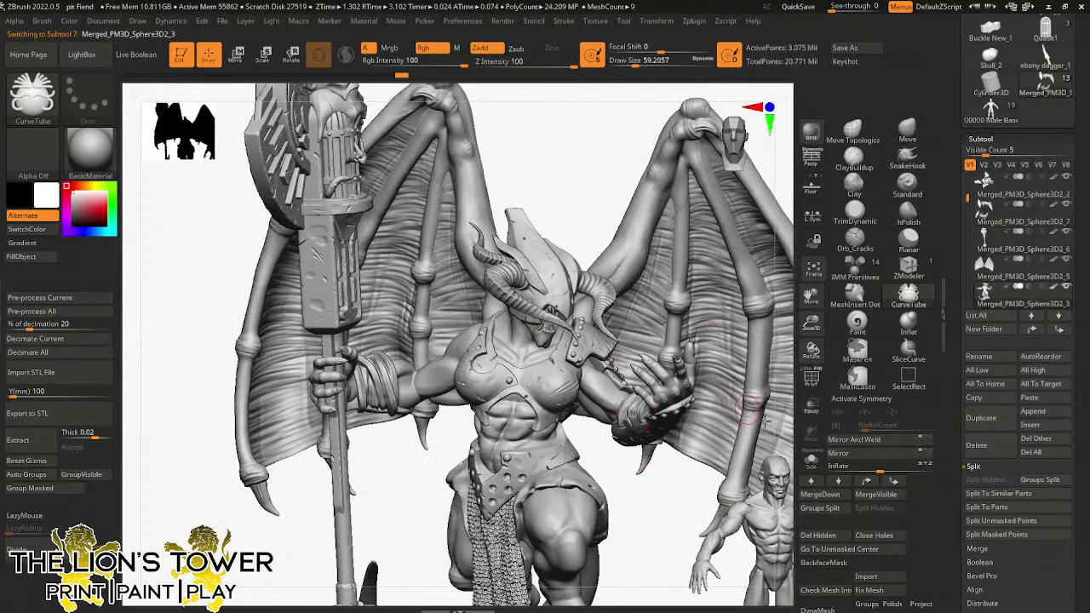
left_click(812, 460)
left_click_drag(812, 326, 830, 374)
- Create a tapering tongue coming out of the mouth with the CurveTube brush, thinning it to a Draw Size of about 23.3
left_click_drag(737, 335, 766, 275)
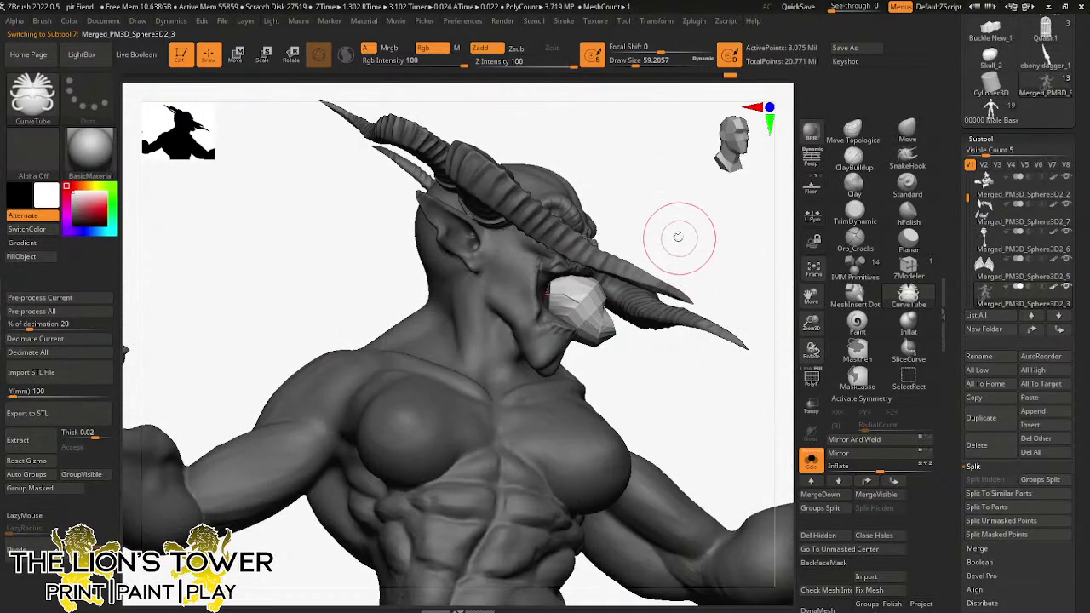
left_click(635, 63)
left_click(581, 298)
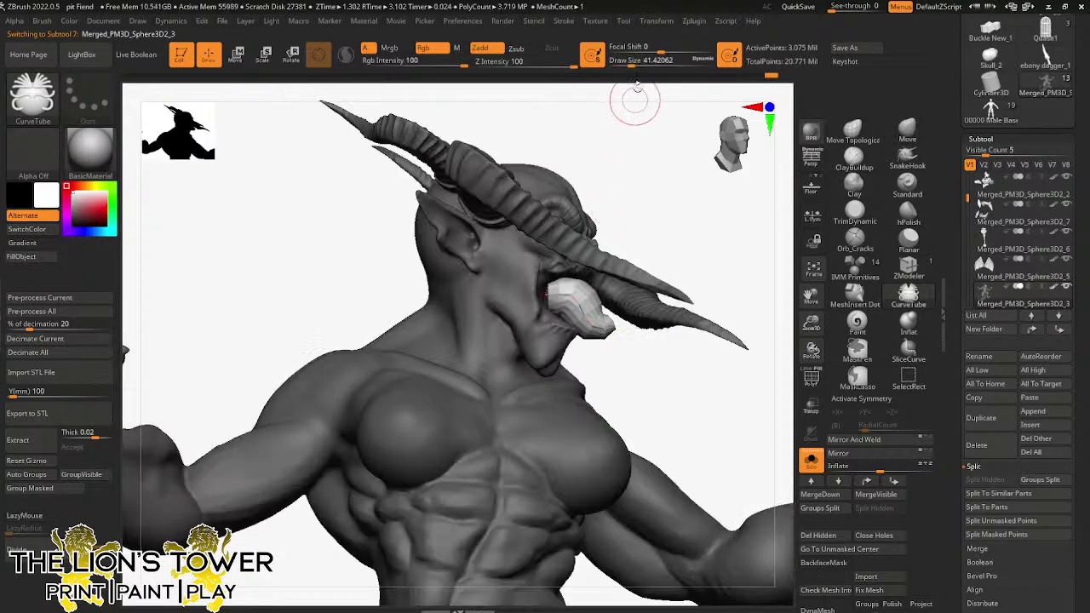
left_click(628, 63)
left_click(581, 299)
left_click(663, 224, "ctrl+shift")
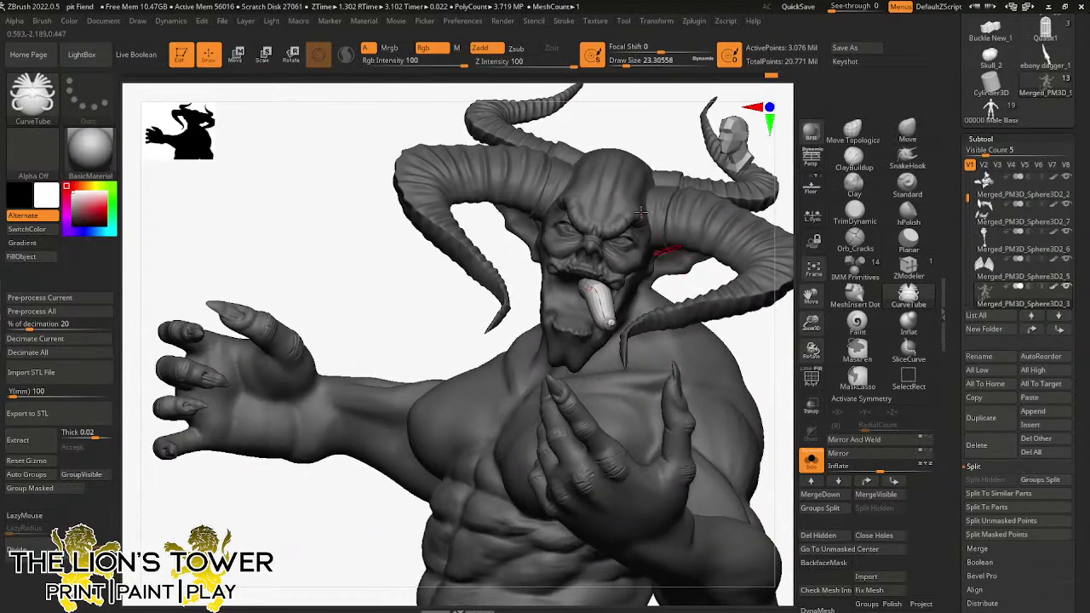
- Centre the gizmo on the tongue, move it back into the middle of the mouth and check it against the helmet and teeth
key("w")
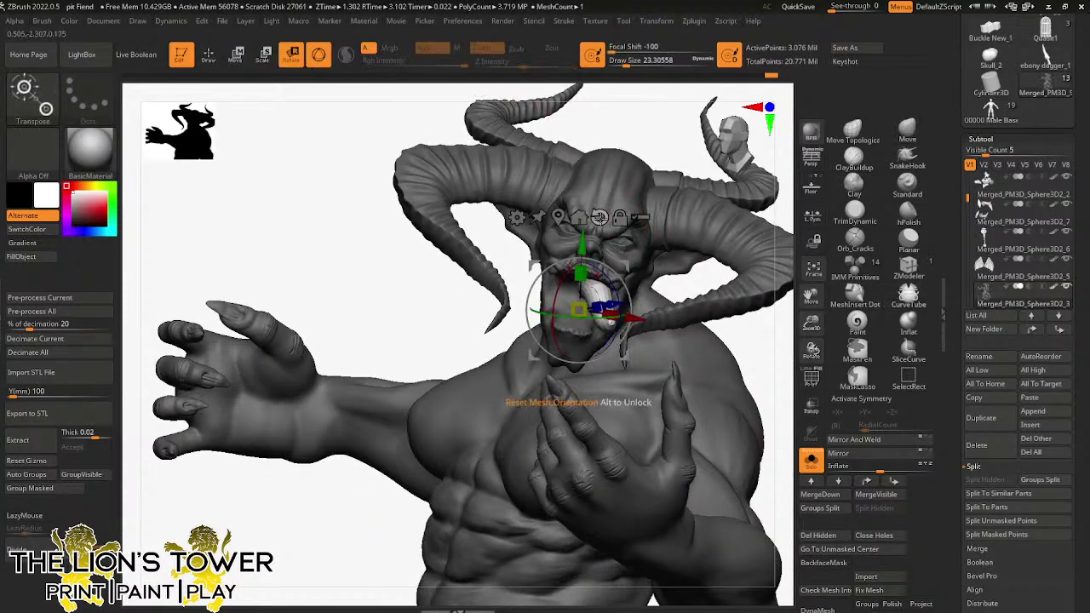
left_click(560, 214)
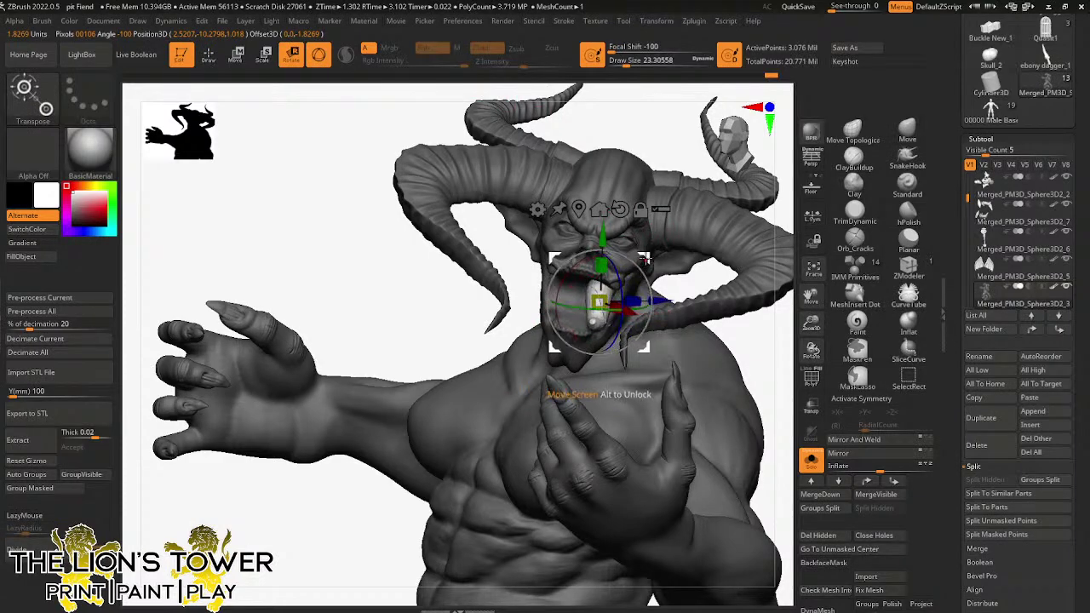
left_click_drag(644, 259, 623, 255)
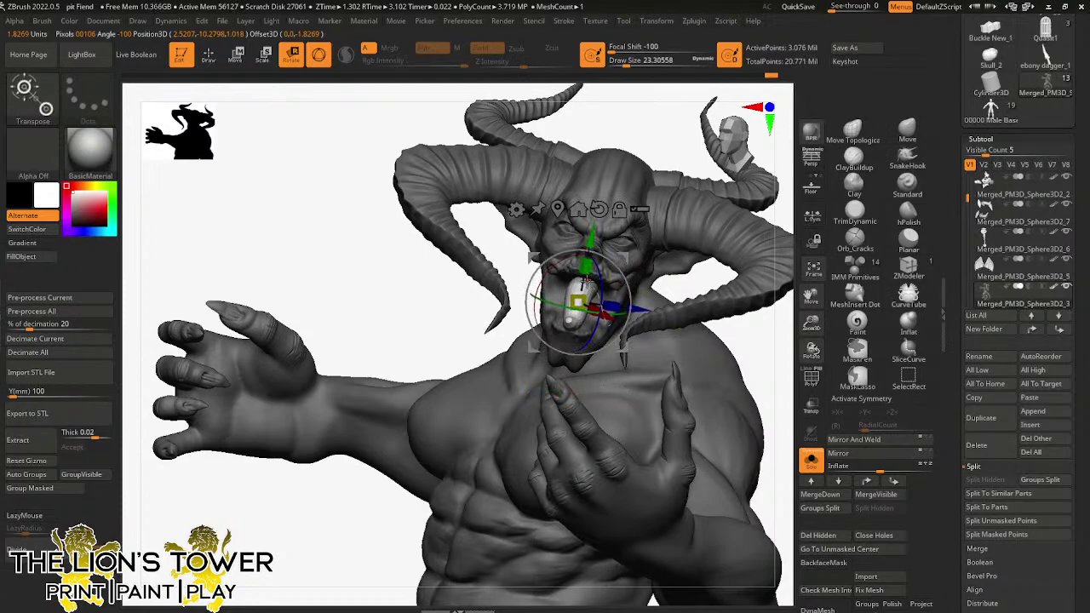
left_click_drag(747, 350, 721, 303)
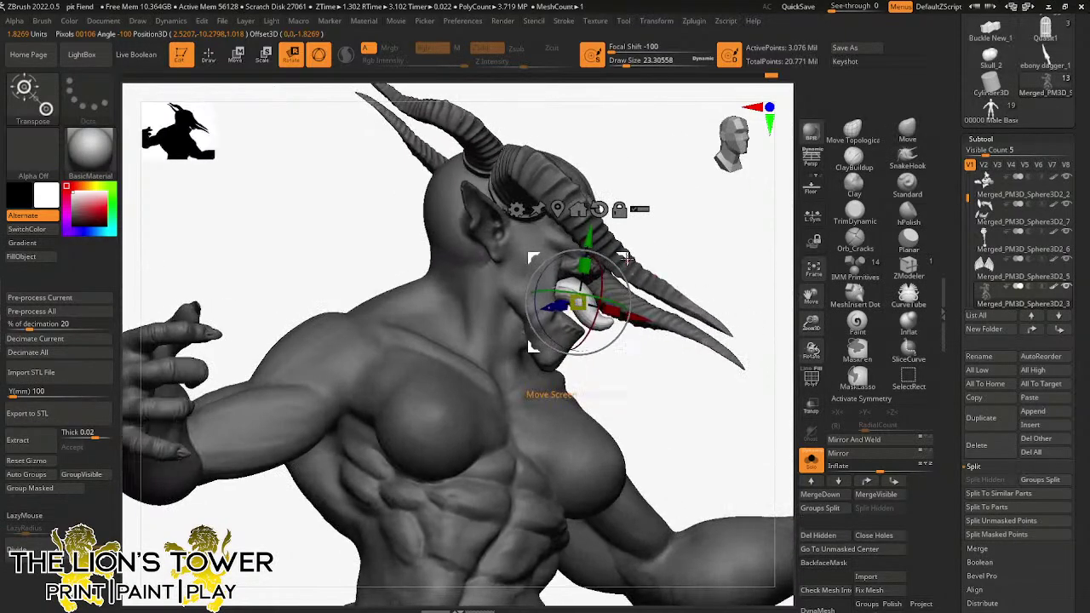
left_click_drag(644, 353, 652, 373)
left_click_drag(609, 258, 606, 254)
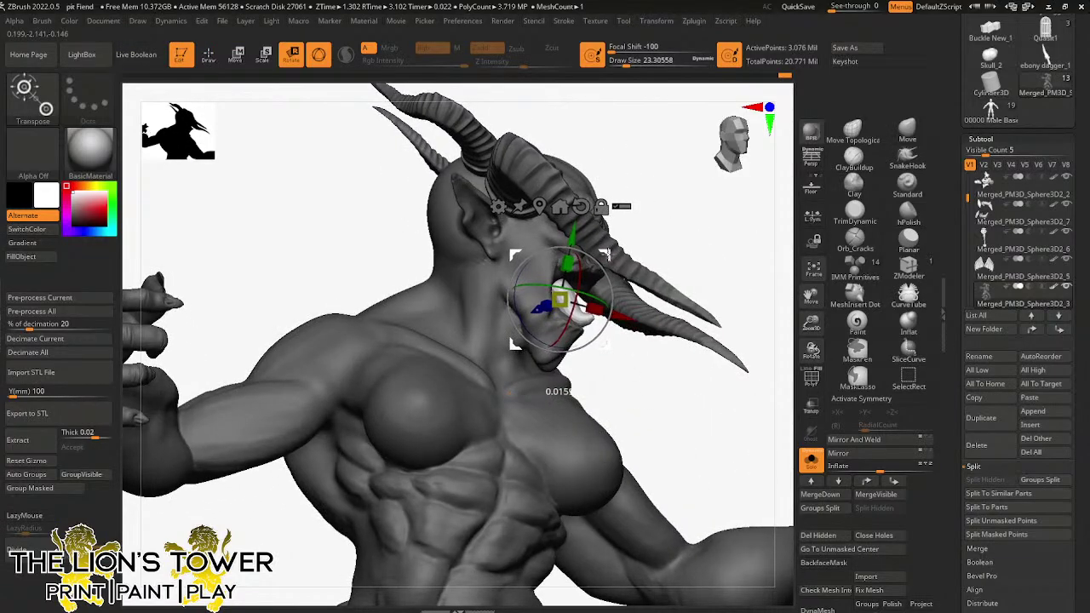
left_click(811, 460)
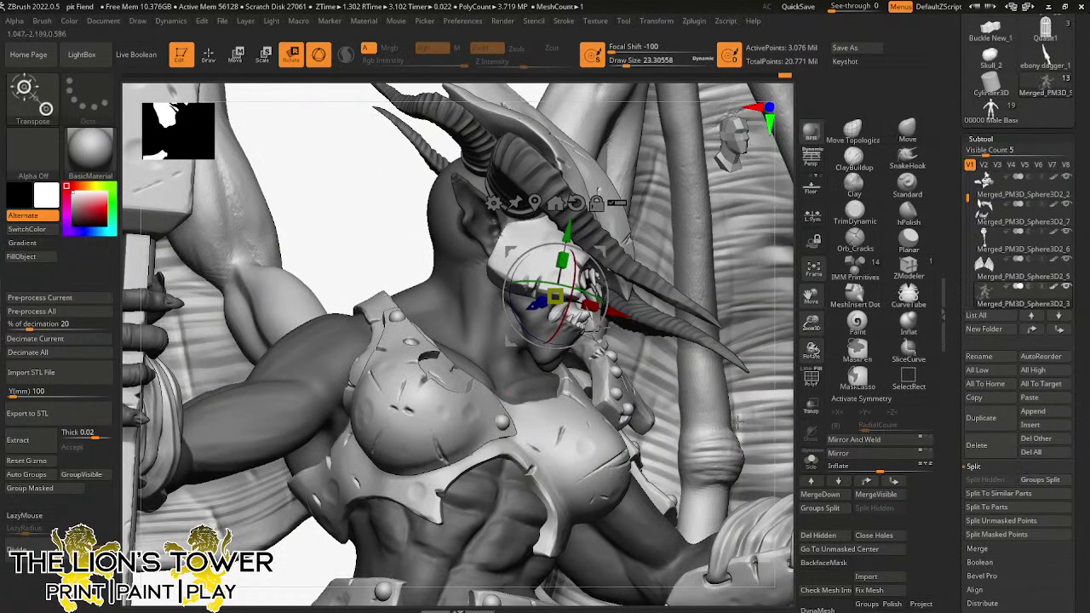
left_click_drag(811, 351, 805, 348)
- Split the tongue off the body into its own subtool, divide it twice and reselect the body
left_click(208, 56)
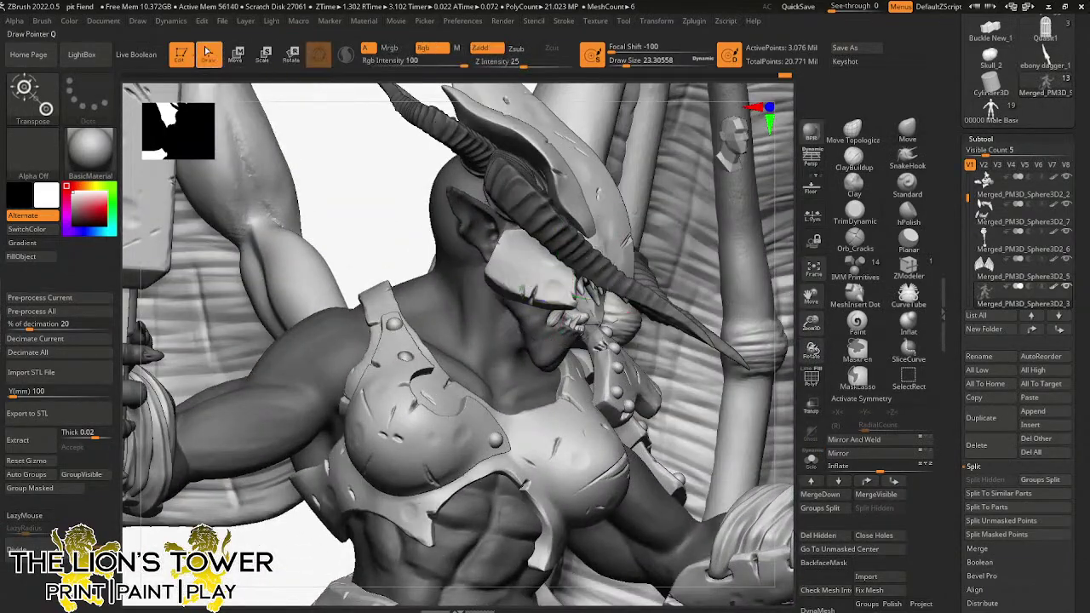
left_click(585, 321, "ctrl+shift")
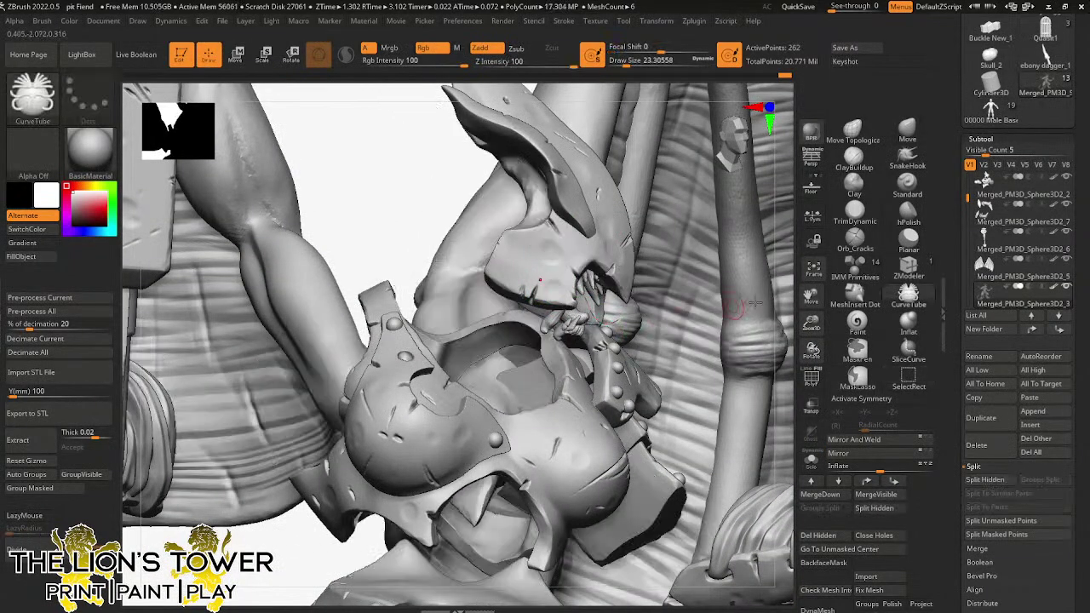
left_click(886, 508)
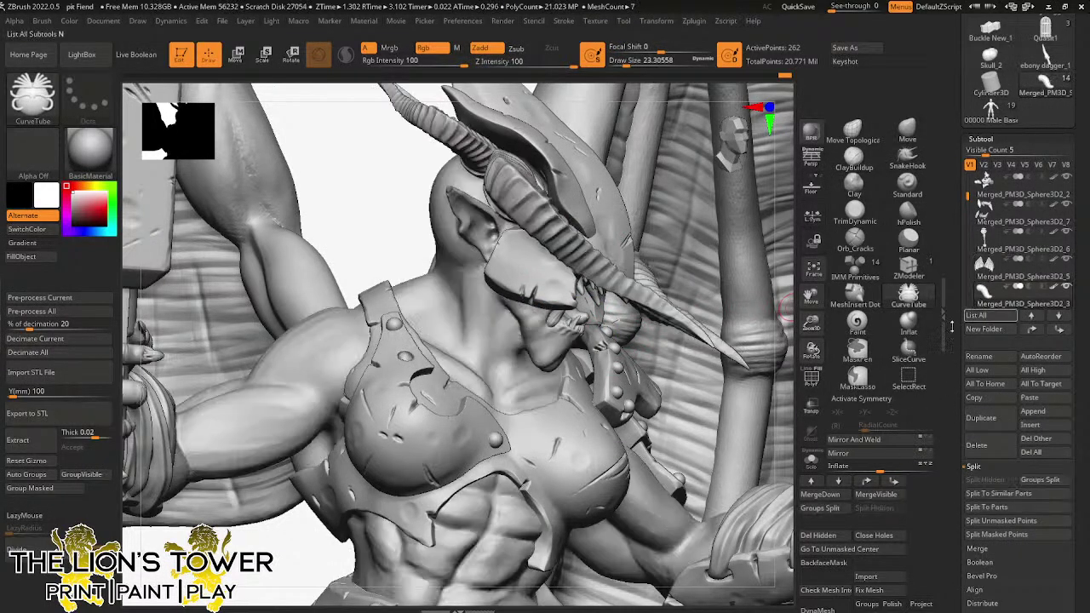
left_click(38, 548)
left_click(37, 548)
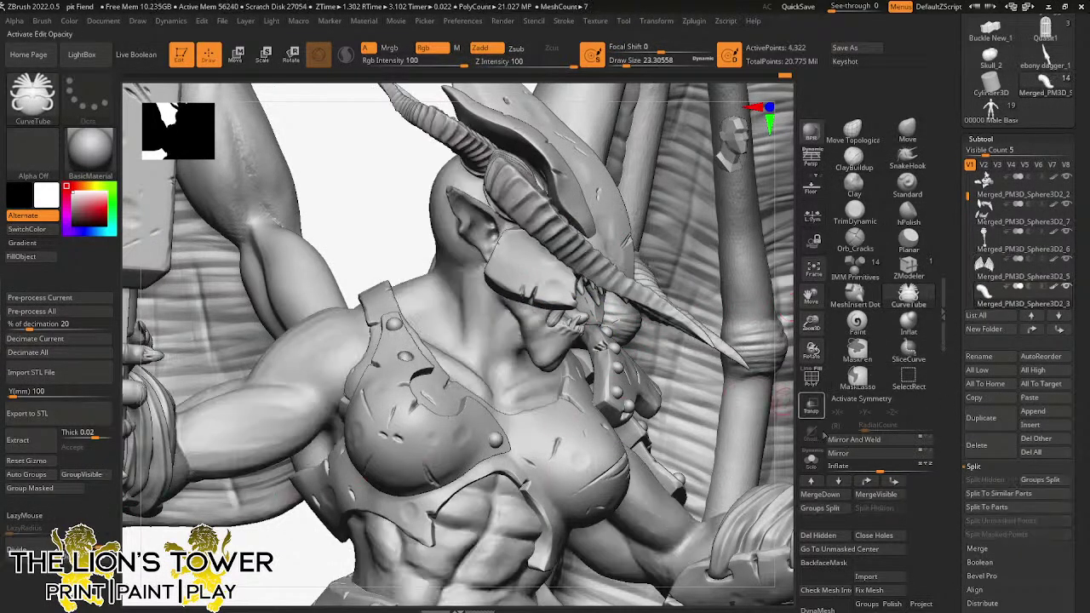
left_click(817, 534)
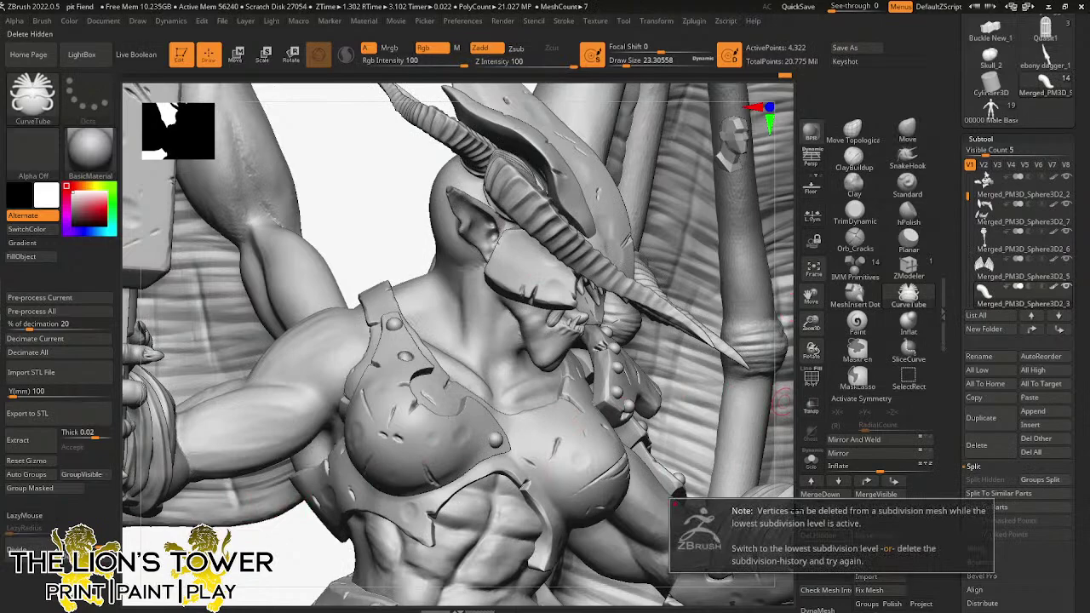
left_click(891, 533)
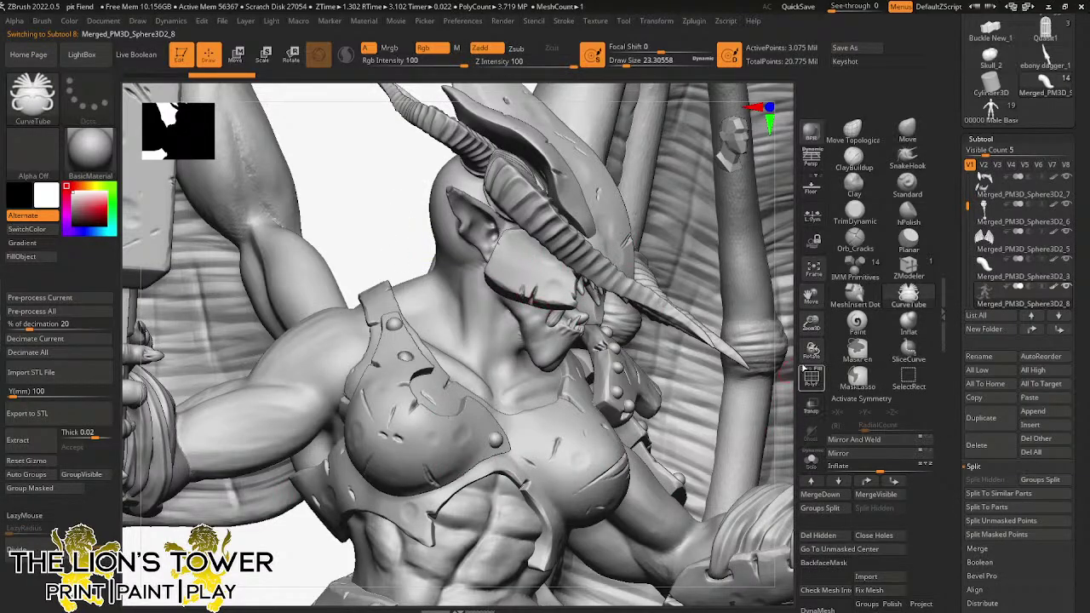
- Save the project over the existing pit Fiend.zpr file
left_click_drag(812, 324, 799, 341)
left_click_drag(812, 294, 811, 273)
left_click_drag(811, 324, 794, 347)
key("ctrl+s")
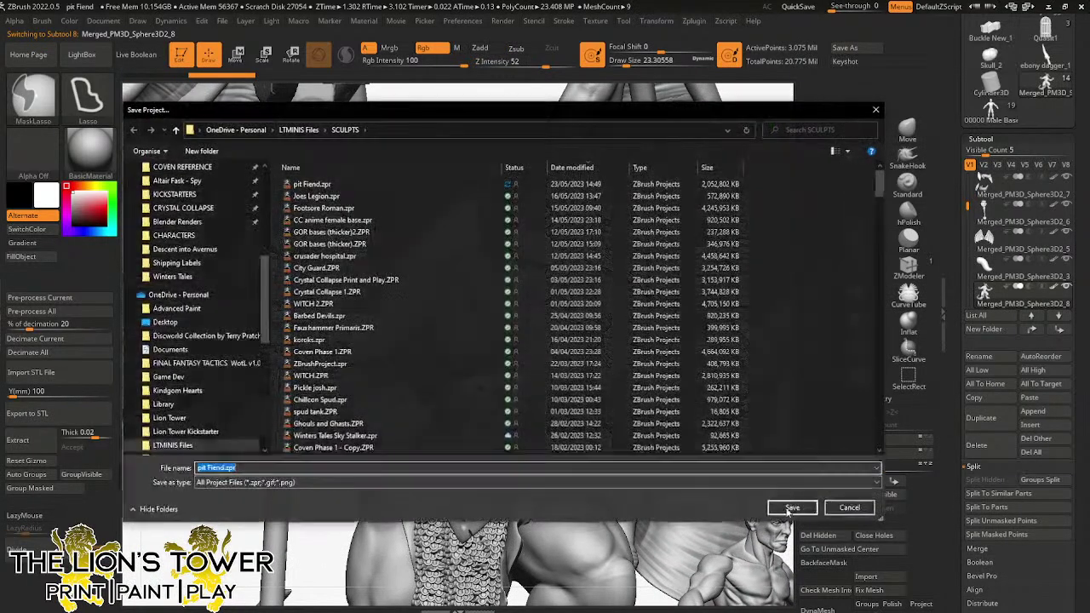
left_click(791, 507)
left_click(607, 308)
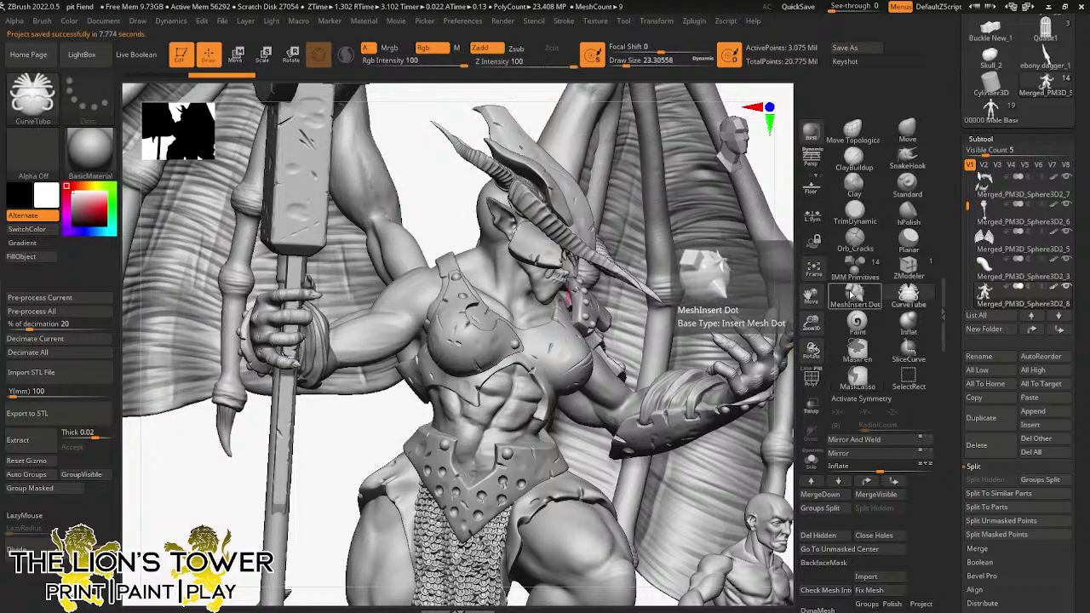
- Isolate the body and, with ClayBuildup chosen, mask three scale-like patches across the outer shoulder at a Draw Size of about 12.9
left_click(857, 360)
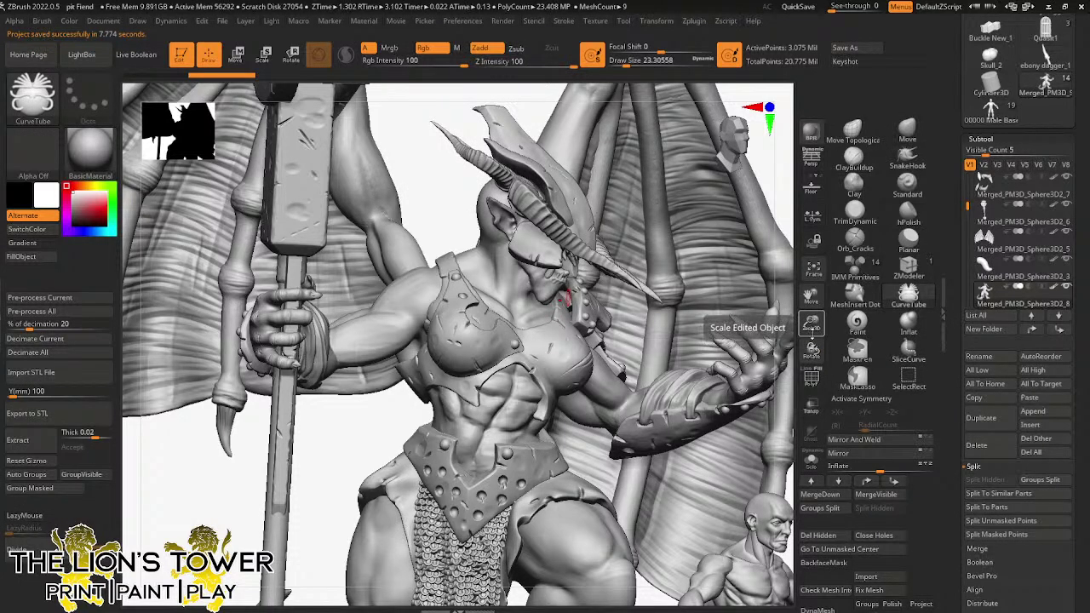
left_click(811, 460)
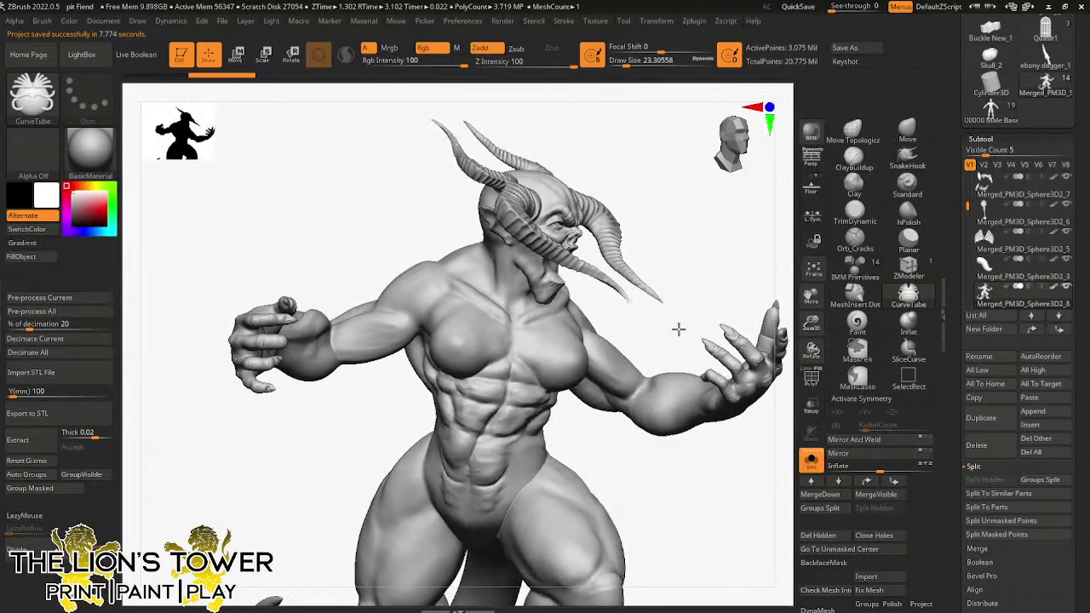
left_click_drag(678, 328, 681, 143)
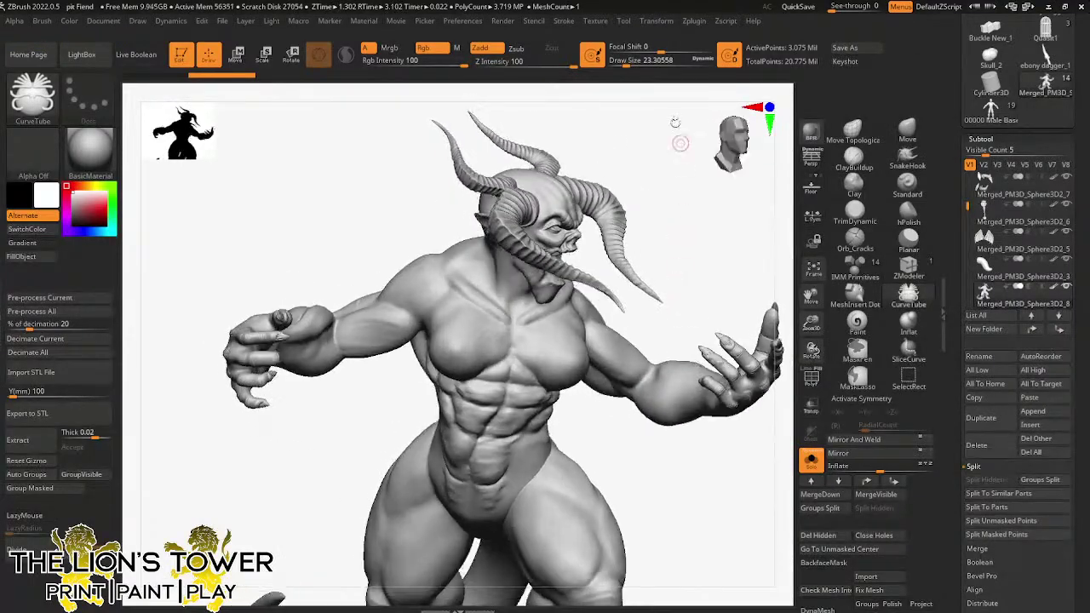
left_click_drag(626, 66, 628, 65)
left_click_drag(720, 202, 684, 199)
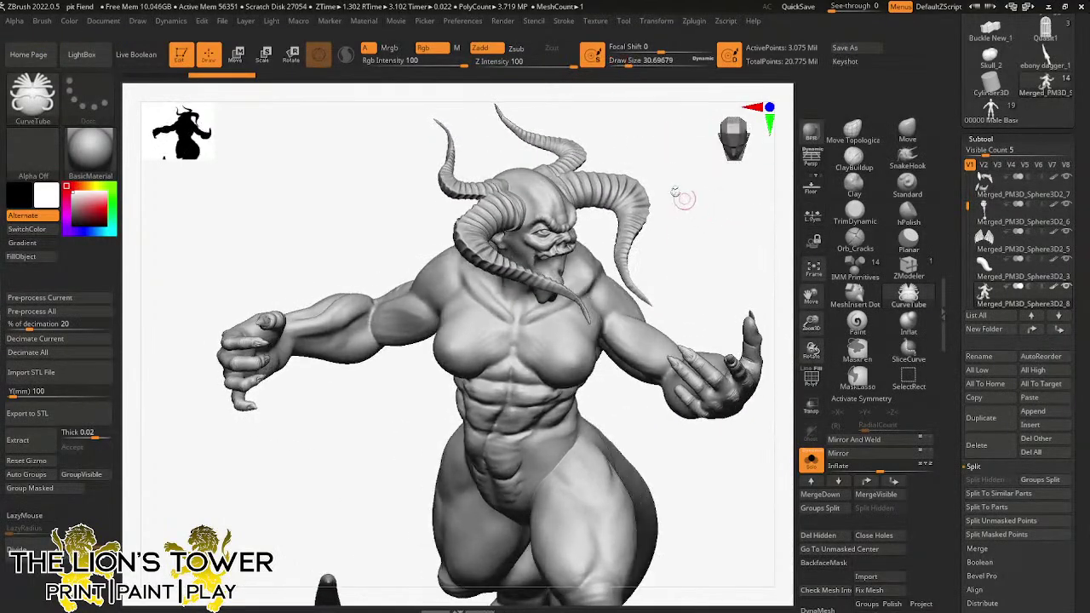
left_click(855, 162)
mouse_move(773, 293)
left_mouse_down()
mouse_move(722, 307)
mouse_move(640, 298)
left_mouse_up()
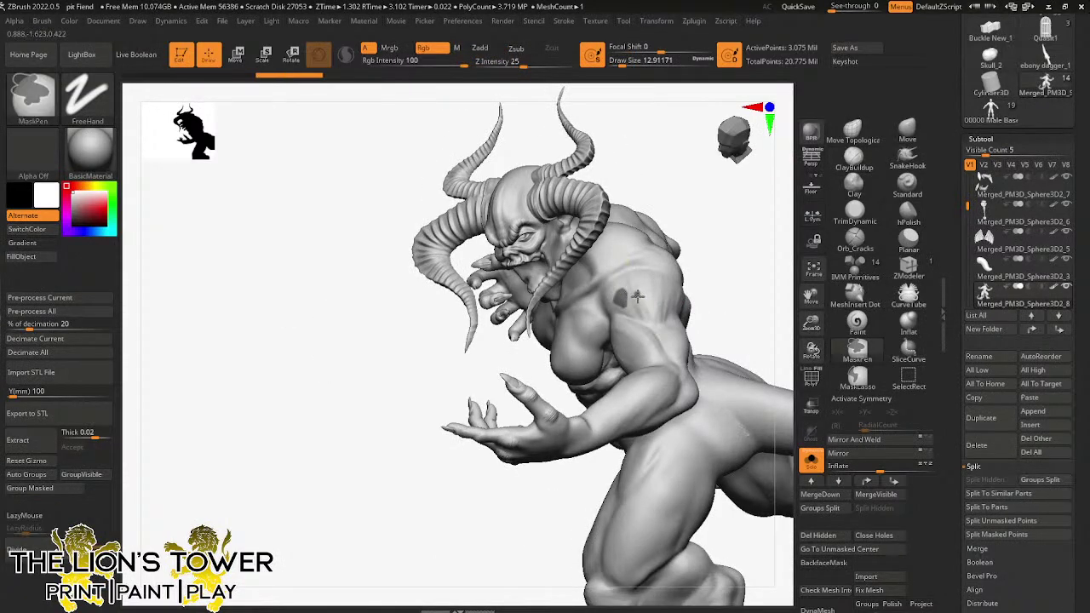
left_click(639, 293, "ctrl")
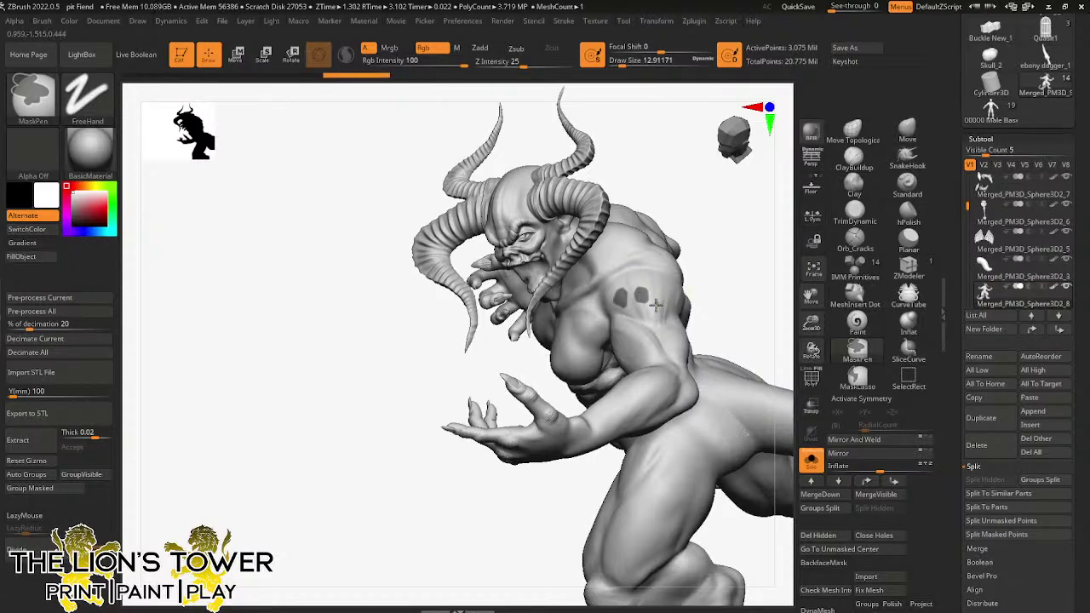
left_click_drag(663, 308, 664, 309, "ctrl")
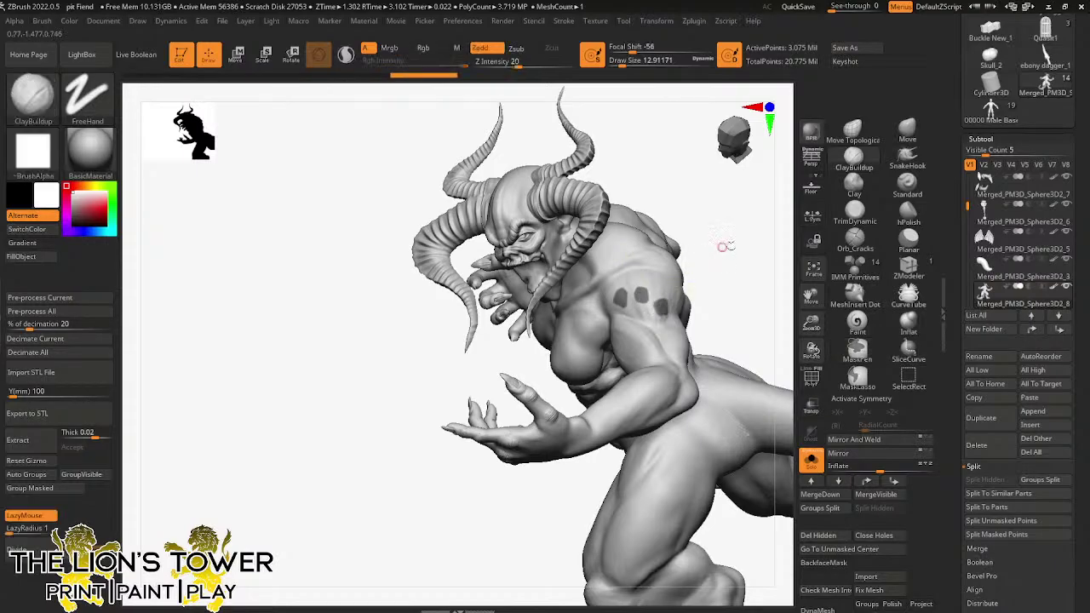
- Extend the masked scale pattern over the rest of the shoulder muscle with varied, closely spaced patches
left_click_drag(725, 247, 677, 213)
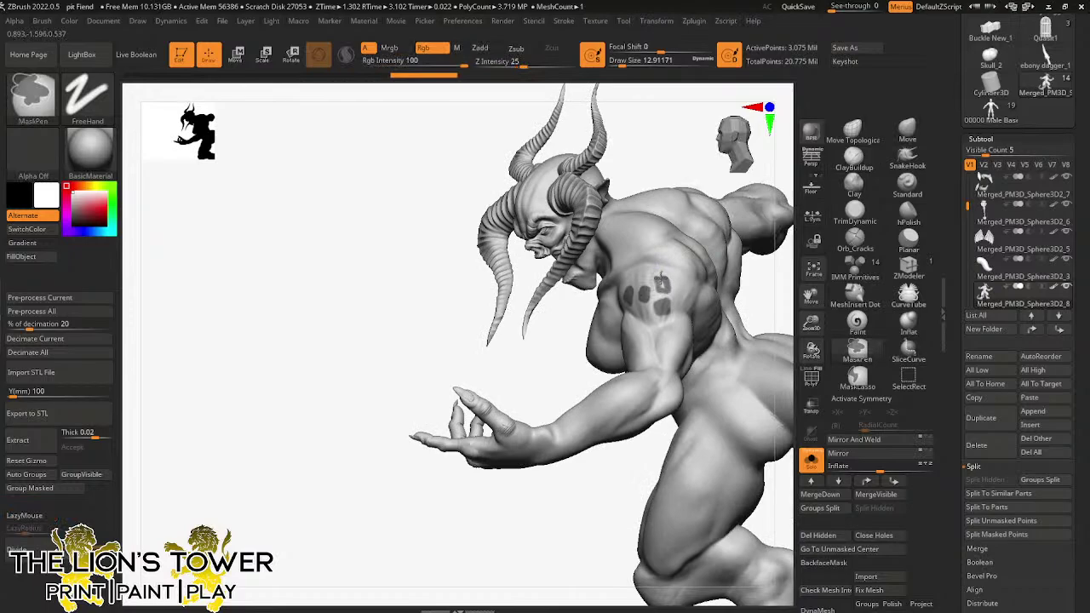
right_click_drag(658, 170, 660, 282)
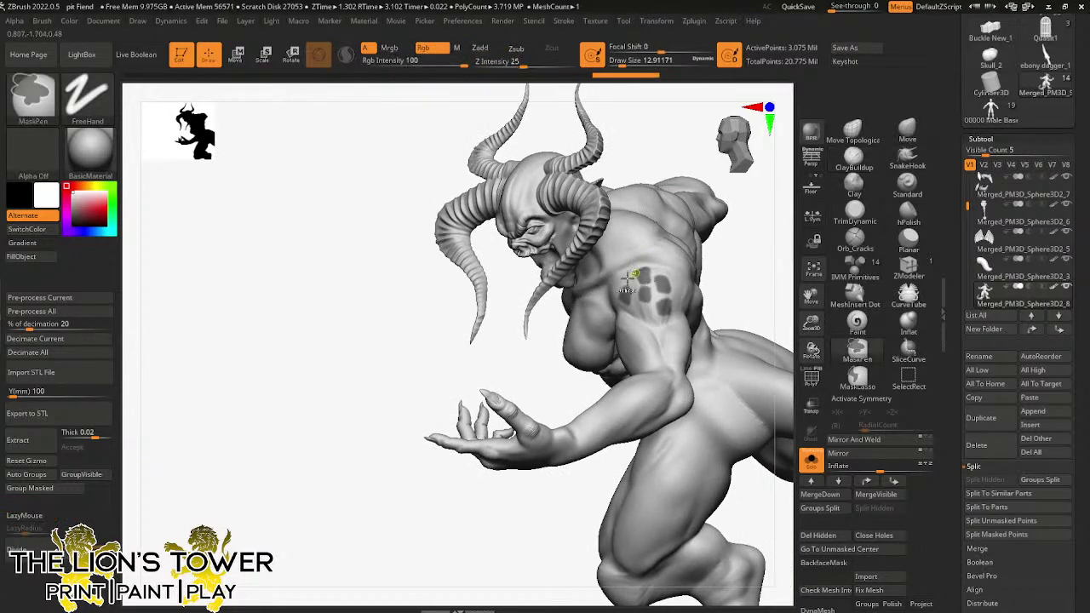
right_click_drag(635, 277, 660, 265)
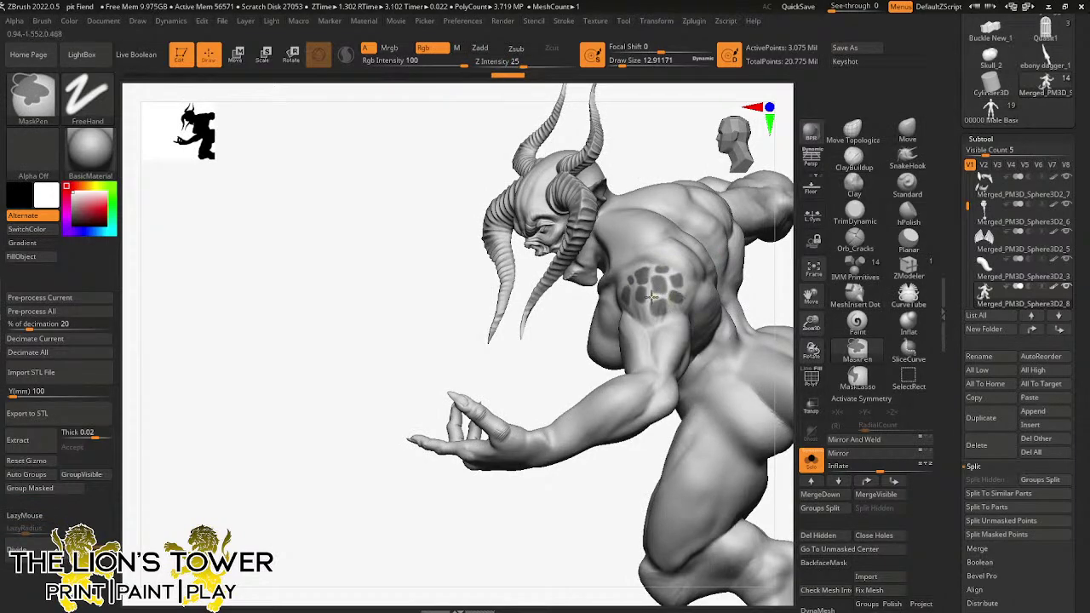
left_click_drag(650, 157, 716, 136)
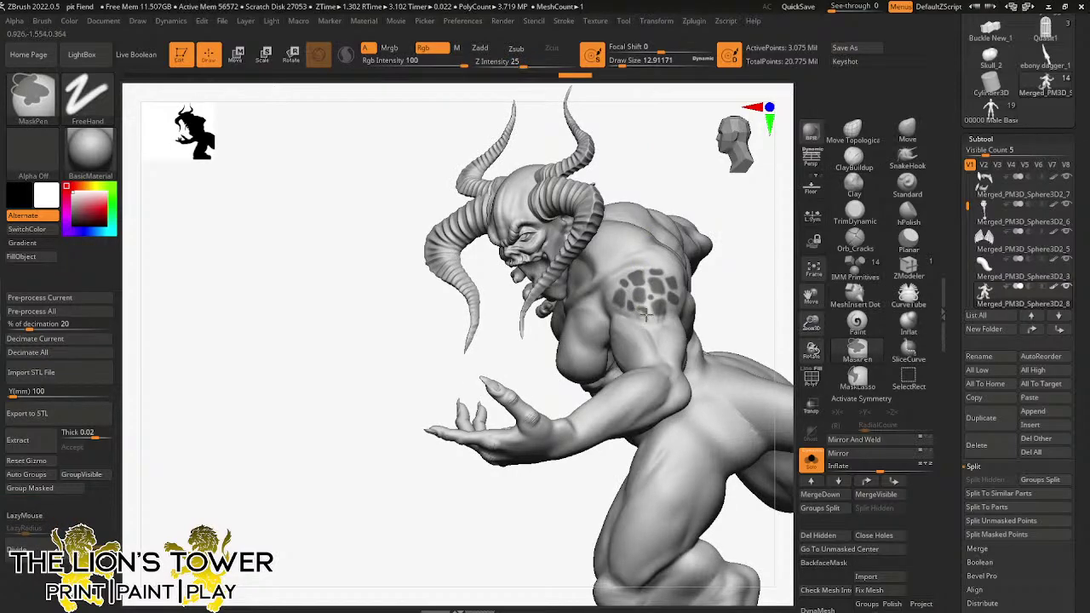
mouse_move(643, 315)
right_mouse_down()
mouse_move(749, 190)
mouse_move(602, 288)
right_mouse_up()
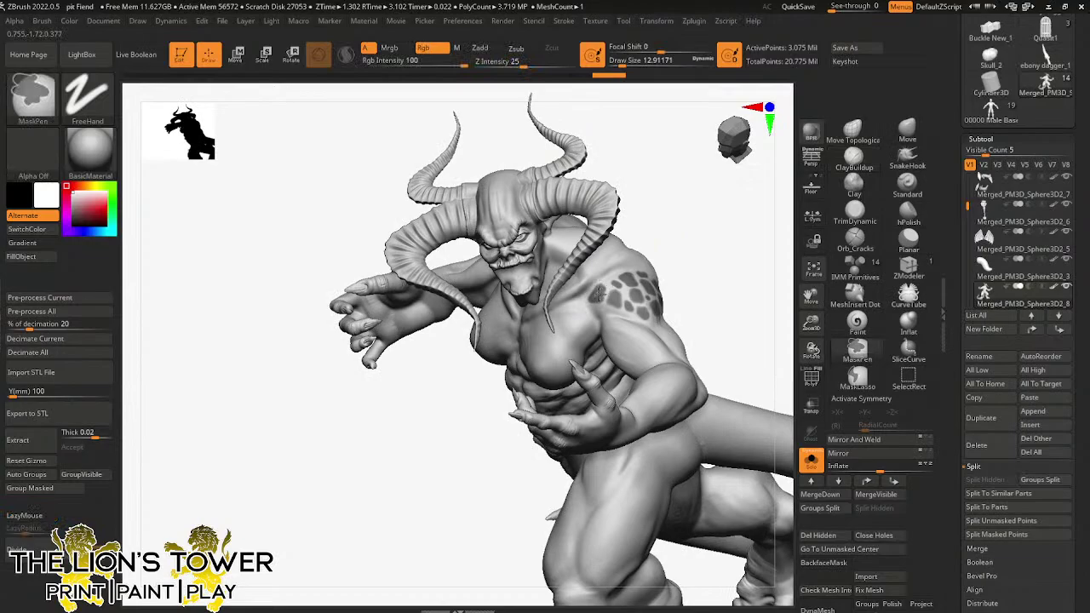
- Mask a few smaller scale patches on the isolated body's upper arm, just below the existing shoulder pattern
left_click(810, 460)
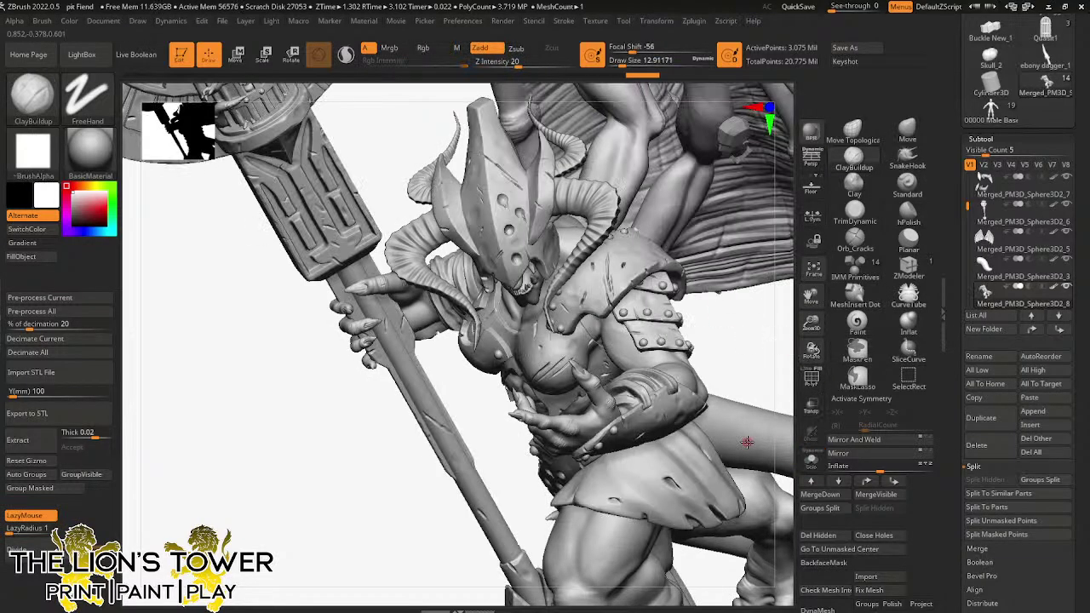
right_click_drag(731, 327, 613, 320)
left_click(810, 459)
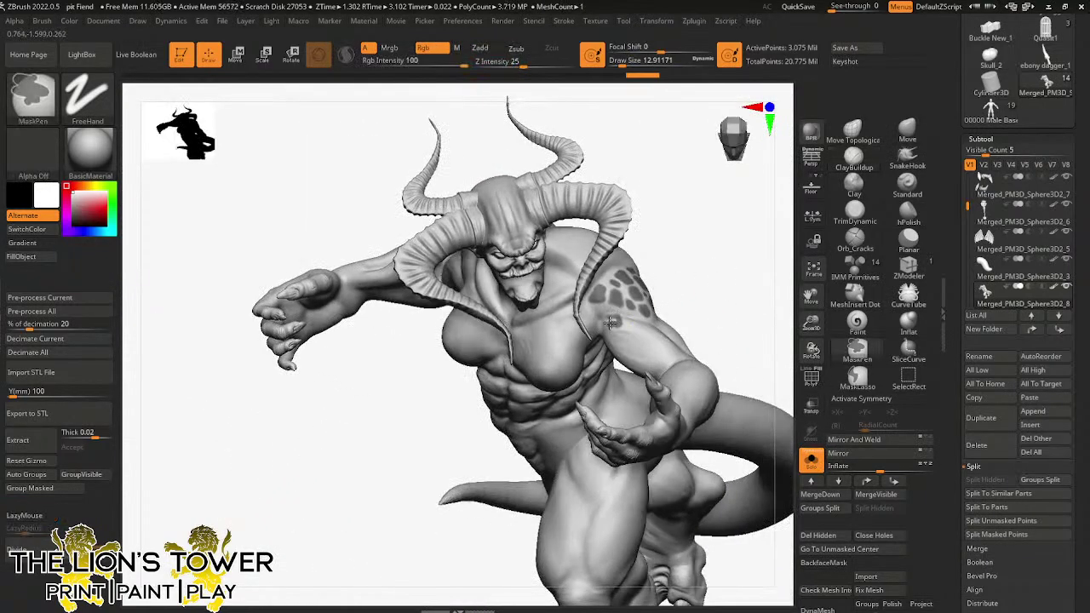
left_click_drag(618, 333, 620, 335, "ctrl")
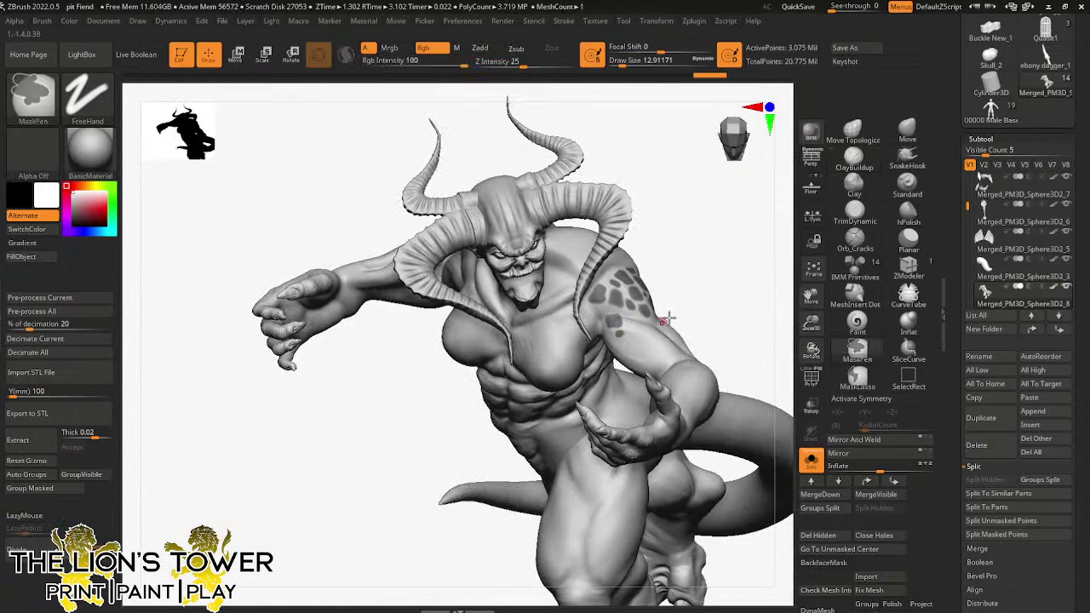
left_click_drag(732, 268, 716, 270)
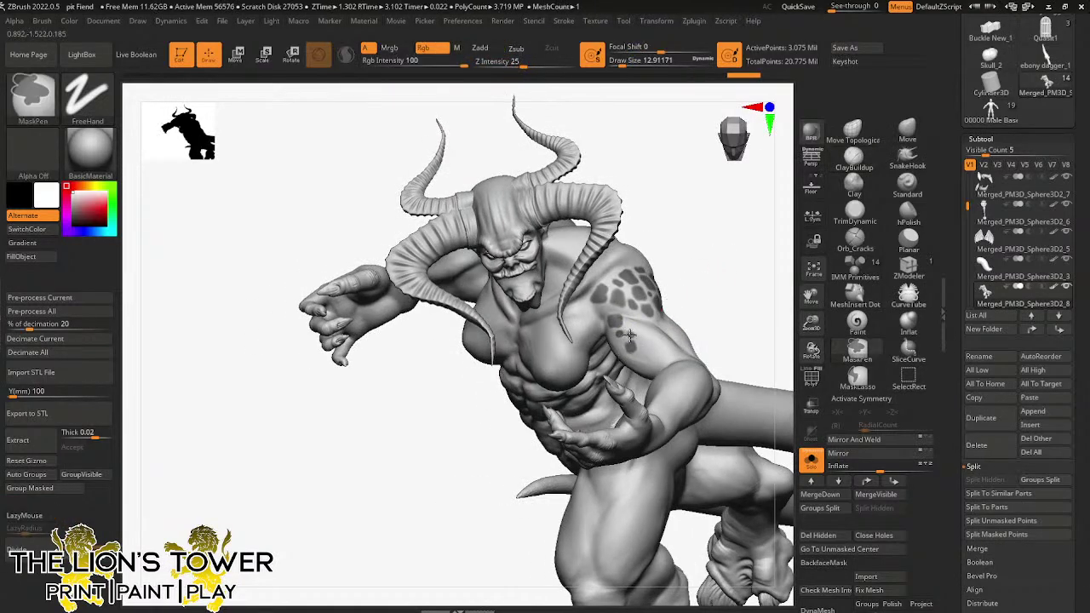
right_click_drag(634, 327, 607, 336)
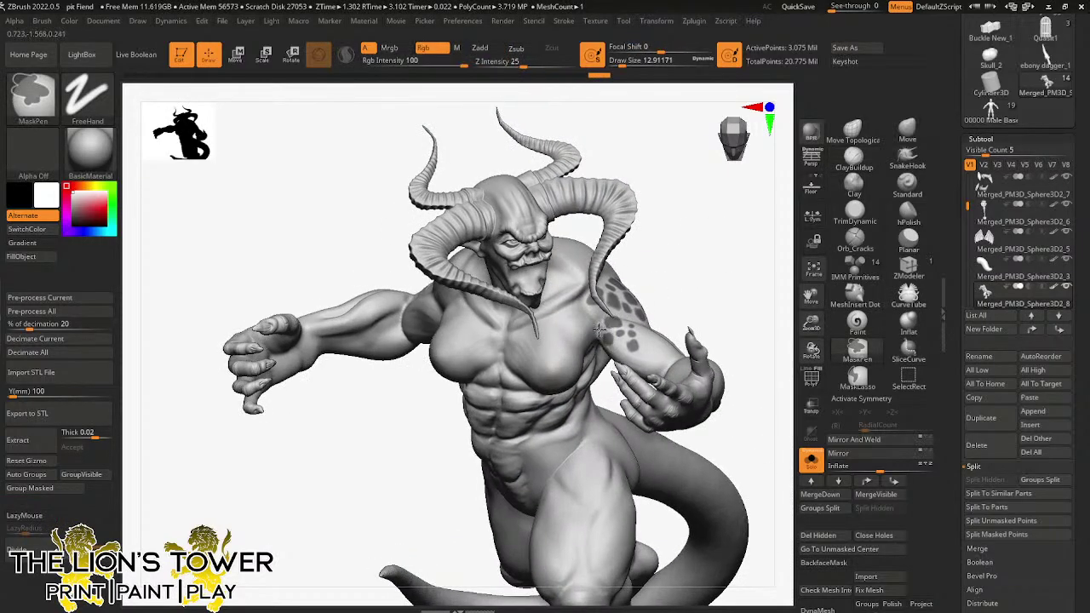
right_click_drag(718, 270, 615, 332)
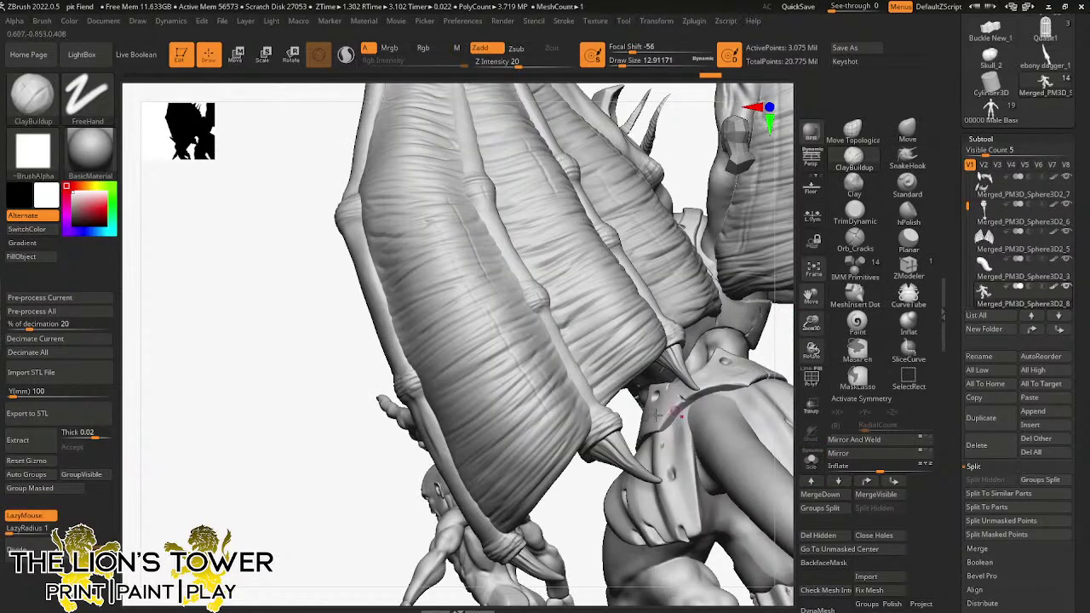
- Choose the Move Topological brush at a Draw Size of about 132 and isolate the body from the armoured figure
mouse_move(783, 351)
right_mouse_down()
mouse_move(765, 394)
mouse_move(784, 282)
mouse_move(784, 366)
mouse_move(786, 341)
right_mouse_up()
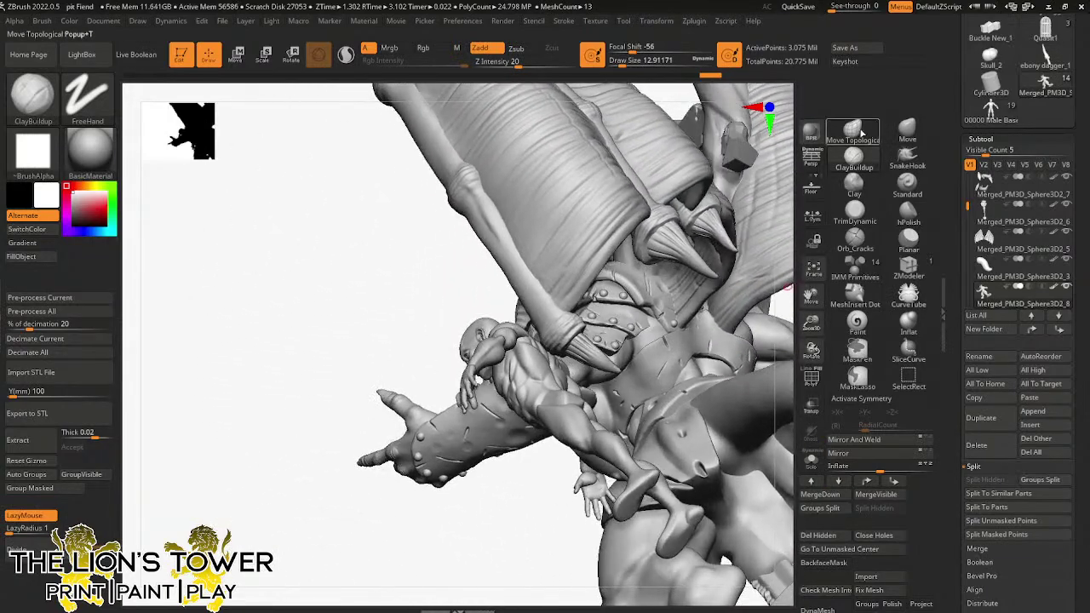
left_click(853, 131)
left_click_drag(637, 60, 648, 62)
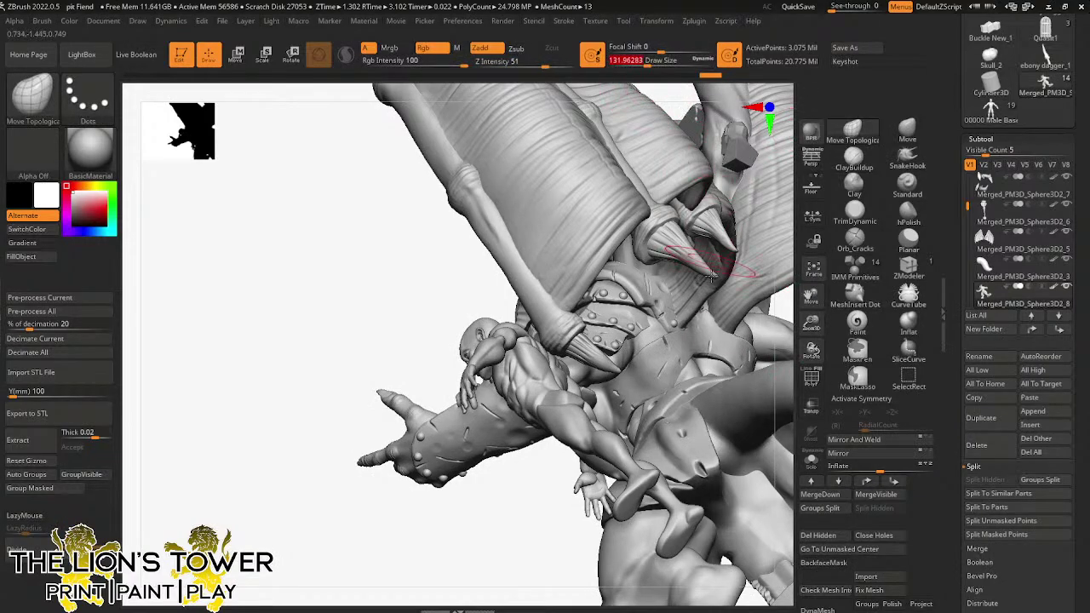
left_click_drag(811, 321, 792, 309)
right_click_drag(768, 307, 778, 346)
right_click_drag(767, 385, 818, 368)
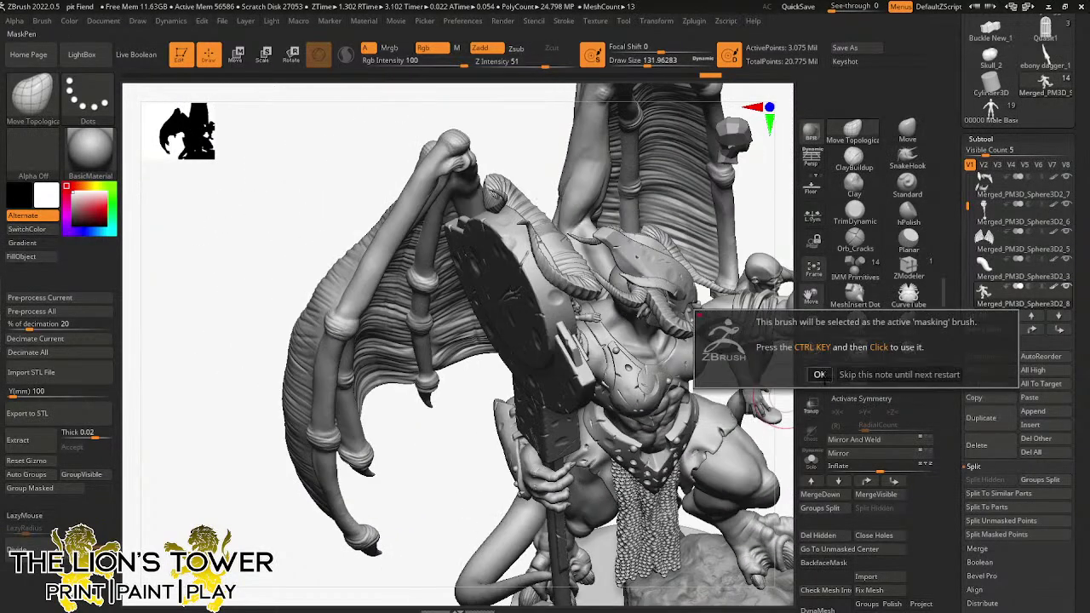
left_click(819, 374)
left_click(810, 460)
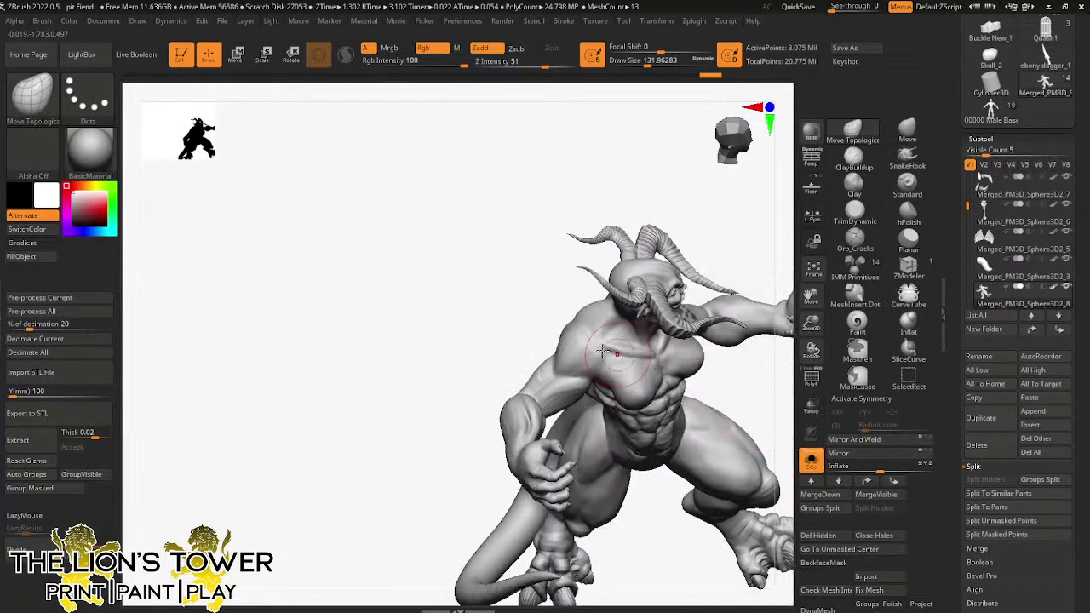
- Mask scale patches on the opposite shoulder and from the neck up the back of the head at a Draw Size of about 15.6
left_click_drag(653, 63, 628, 64)
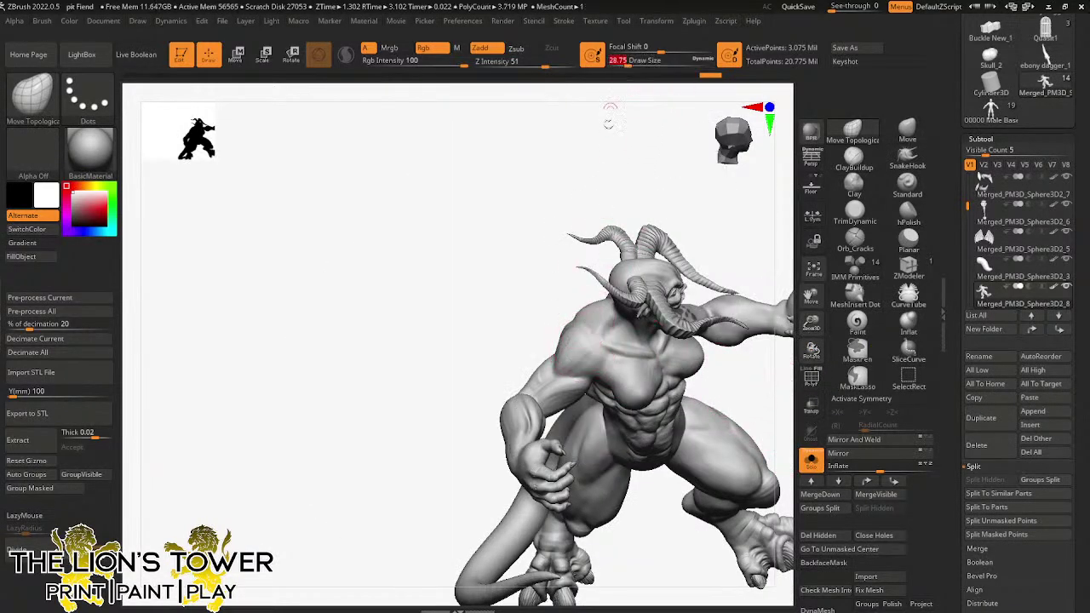
left_click_drag(811, 324, 727, 344)
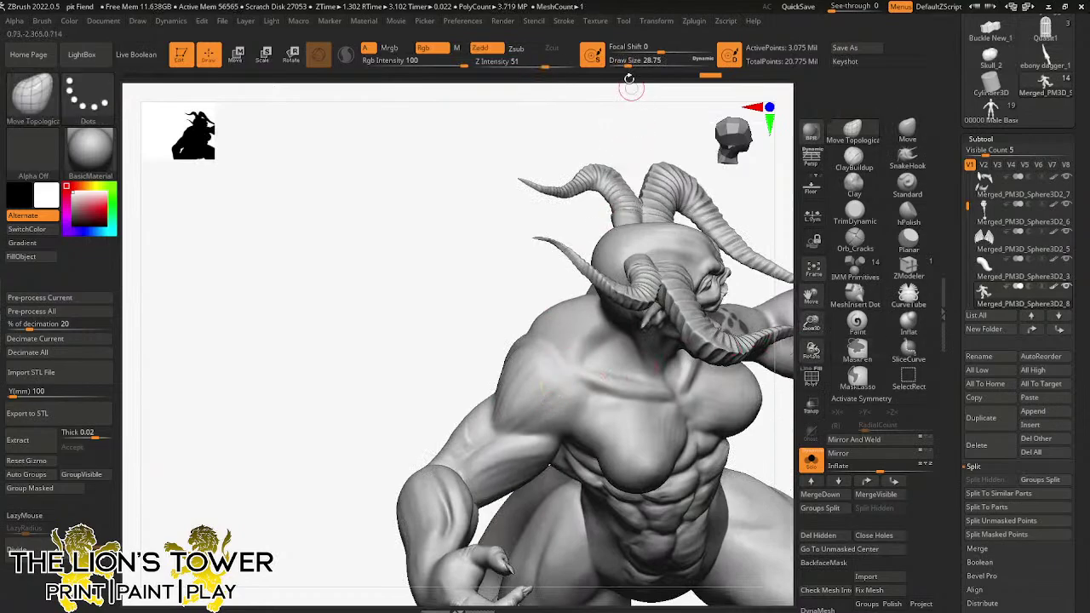
left_click_drag(627, 65, 622, 65)
right_click_drag(555, 362, 573, 377)
mouse_move(580, 398)
left_mouse_down("ctrl")
mouse_move(570, 408)
mouse_move(583, 405)
mouse_move(564, 389)
mouse_move(560, 364)
mouse_move(583, 358)
mouse_move(587, 387)
left_mouse_up("ctrl")
right_click_drag(585, 366, 620, 266)
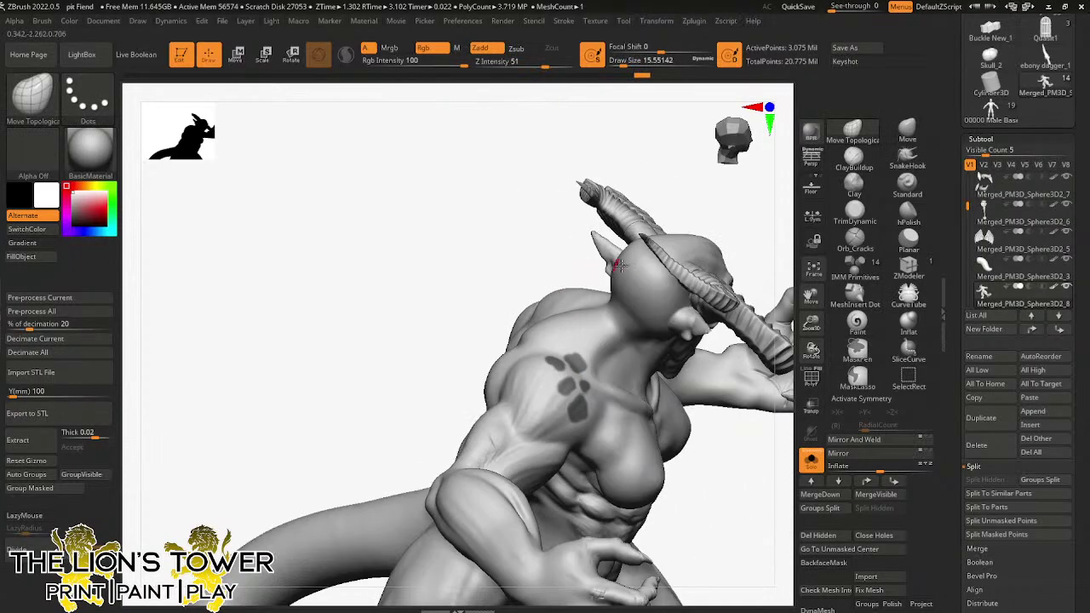
left_click_drag(756, 240, 624, 332)
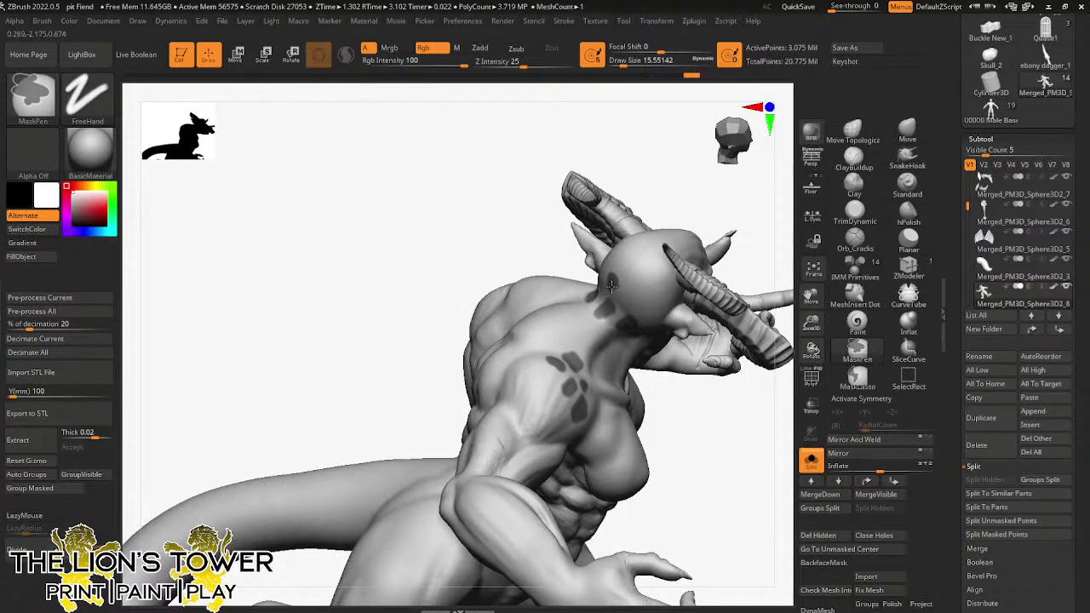
left_click_drag(622, 299, 626, 302, "ctrl")
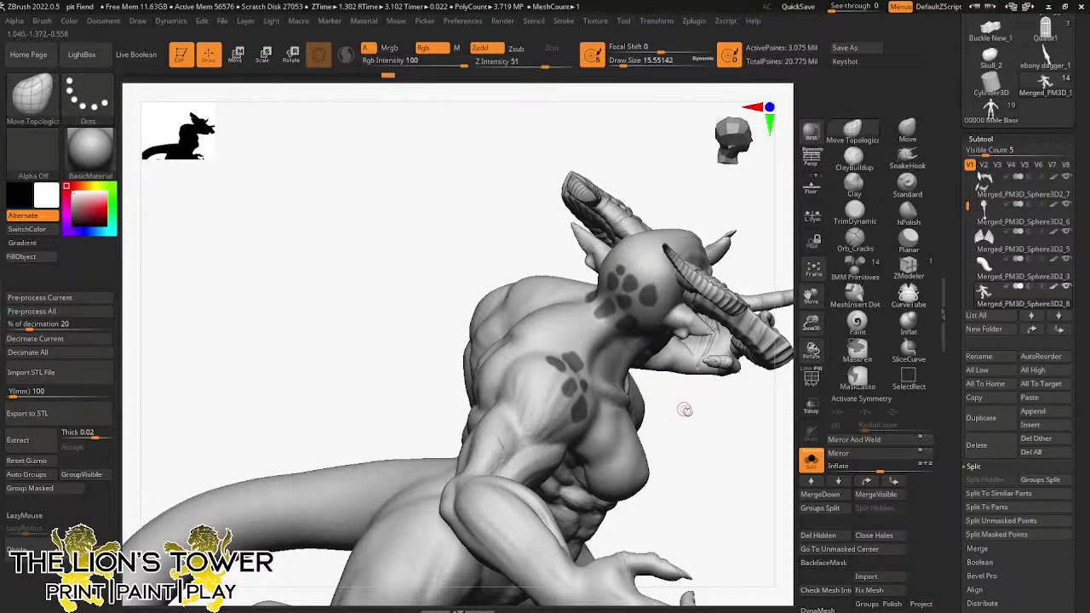
- Extend the masked scale patches over the top, front and outer side of this shoulder muscle
left_click_drag(687, 409, 587, 341)
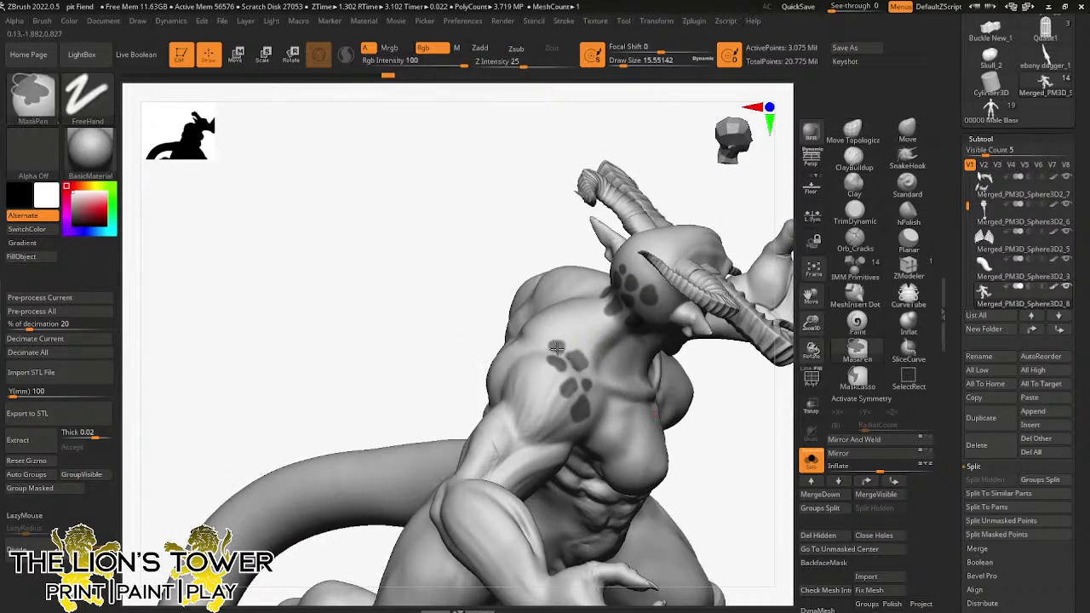
left_click_drag(693, 425, 592, 372)
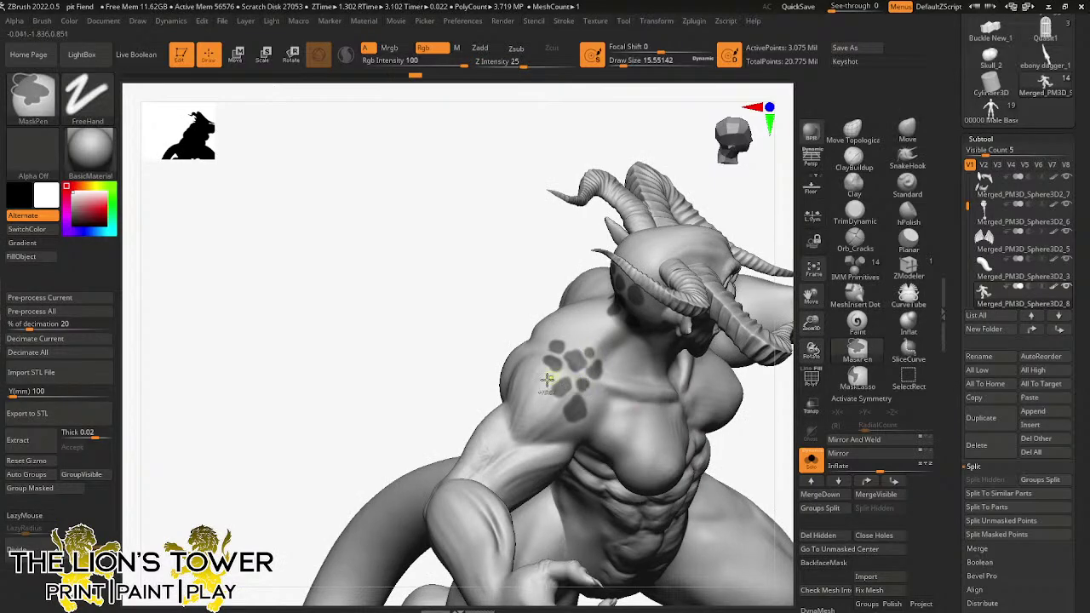
right_click_drag(540, 360, 530, 402)
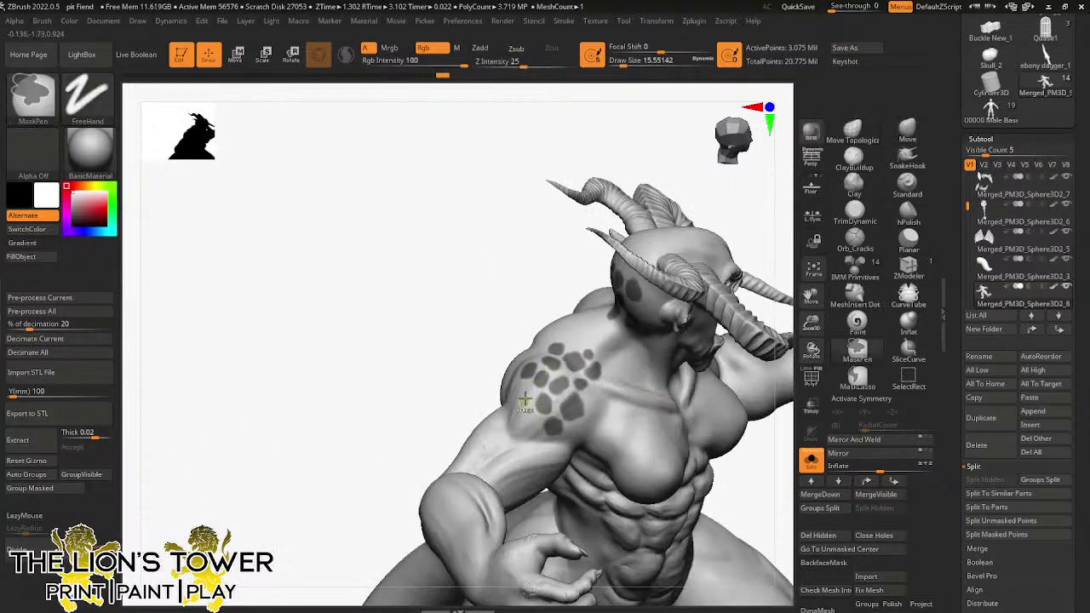
mouse_move(525, 394)
right_mouse_down()
mouse_move(520, 282)
mouse_move(514, 389)
right_mouse_up()
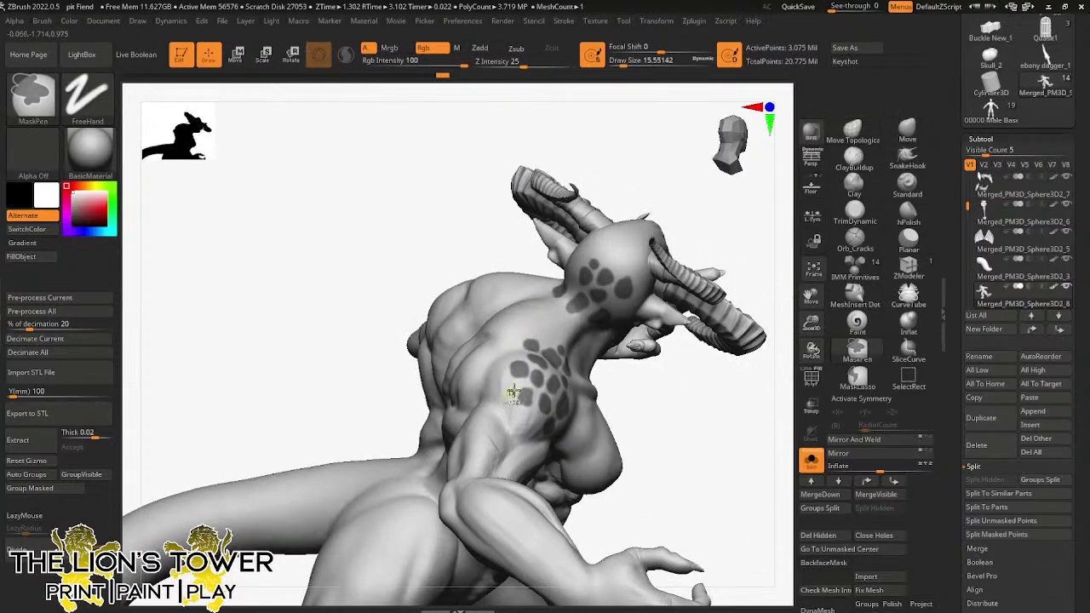
right_click_drag(620, 394, 504, 345)
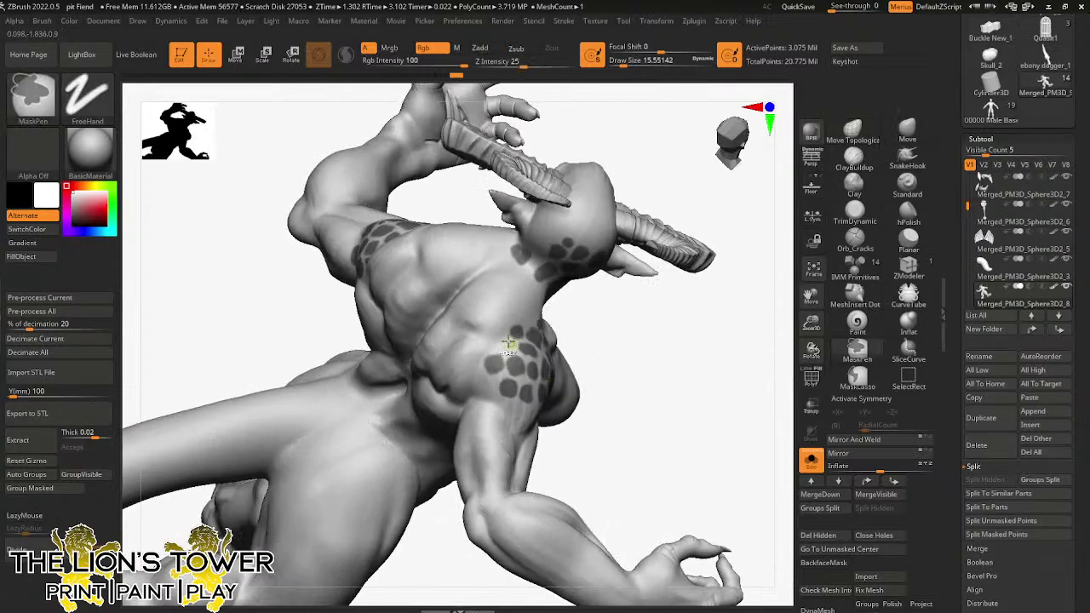
left_click_drag(634, 364, 562, 376)
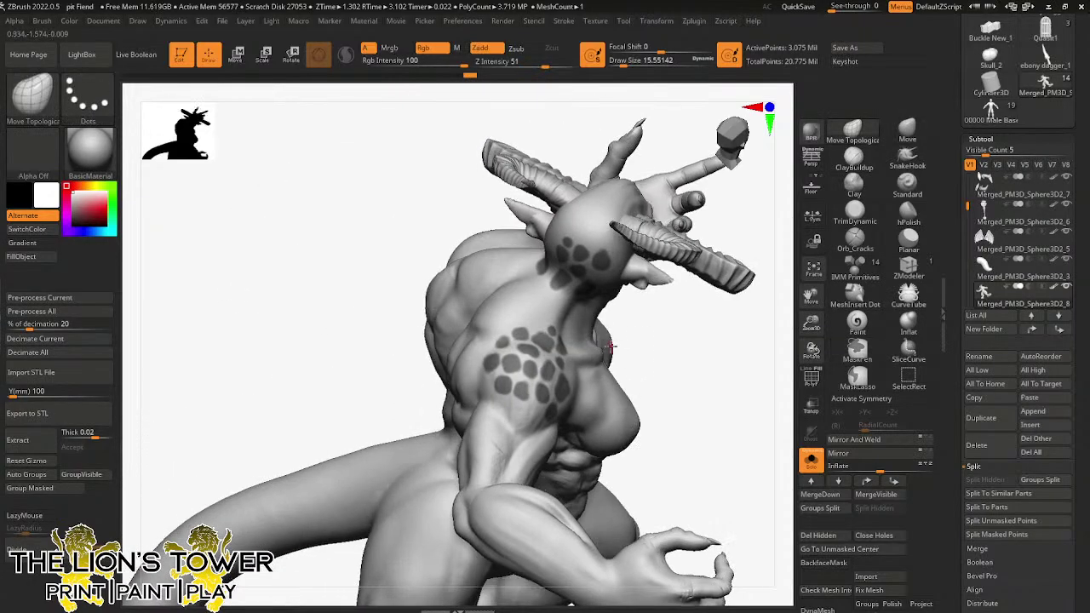
- Clear the scale mask and DynaMesh the body at a resolution of 1272
left_click_drag(757, 395, 736, 397)
mouse_move(736, 397)
right_mouse_down()
mouse_move(696, 361)
mouse_move(753, 401)
right_mouse_up()
left_click(735, 429, "ctrl")
left_click_drag(735, 428, 755, 484, "ctrl")
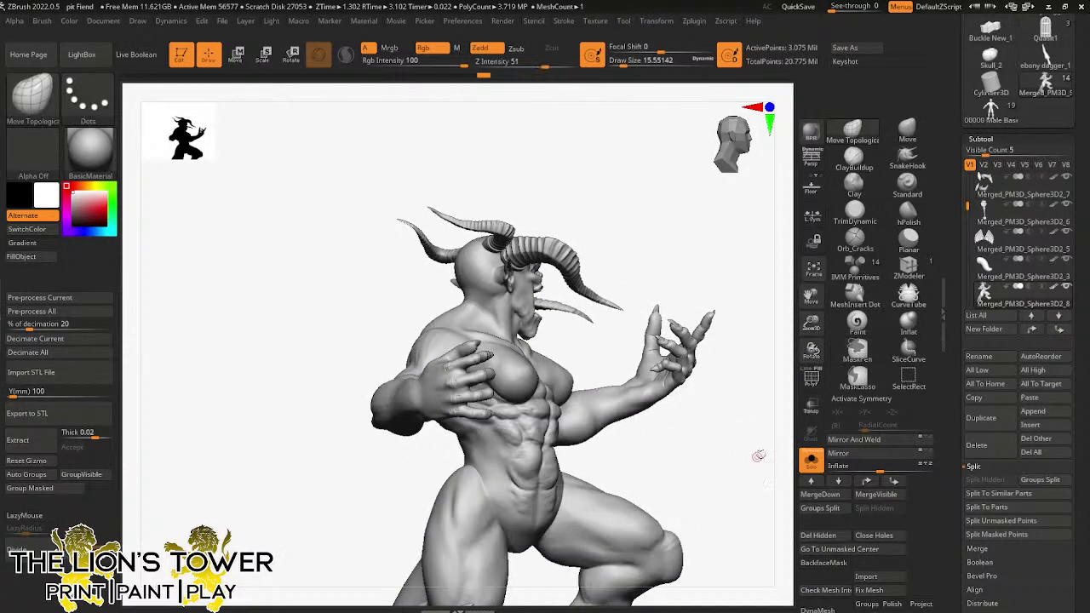
scroll(915, 545, "down", 3)
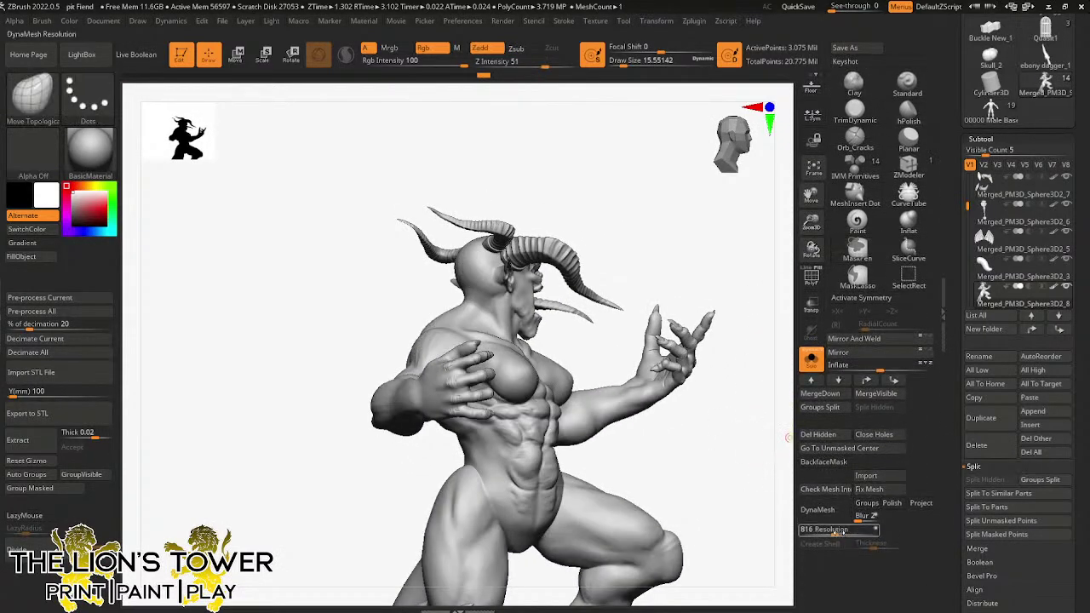
left_click(820, 510)
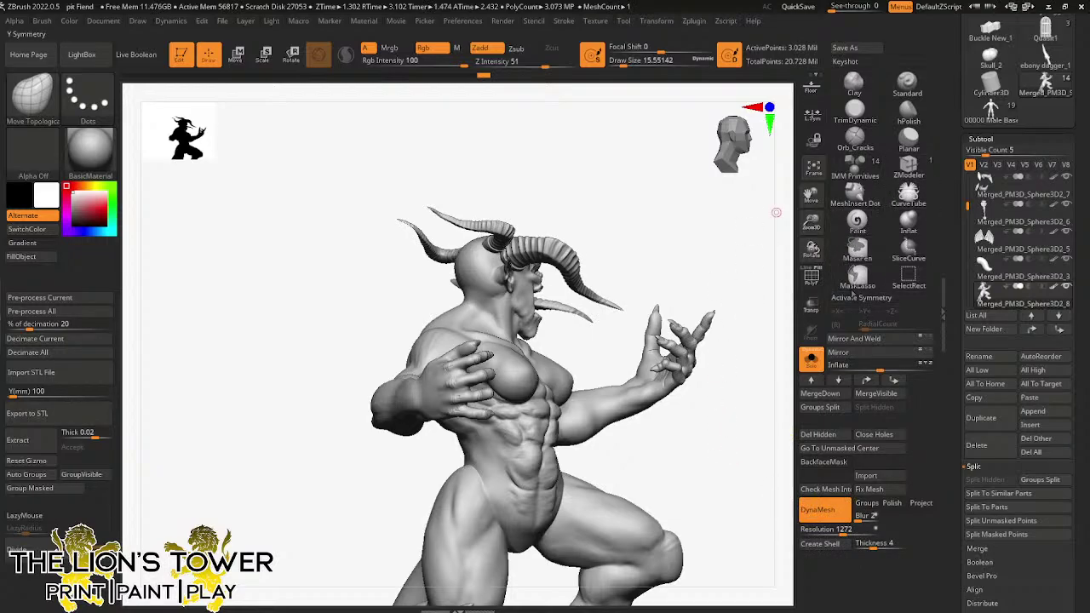
- Mask three sharp-edged scale patches on the outer shoulder with Focal Shift -60, reducing the Draw Size to about 14.2
key("ctrl")
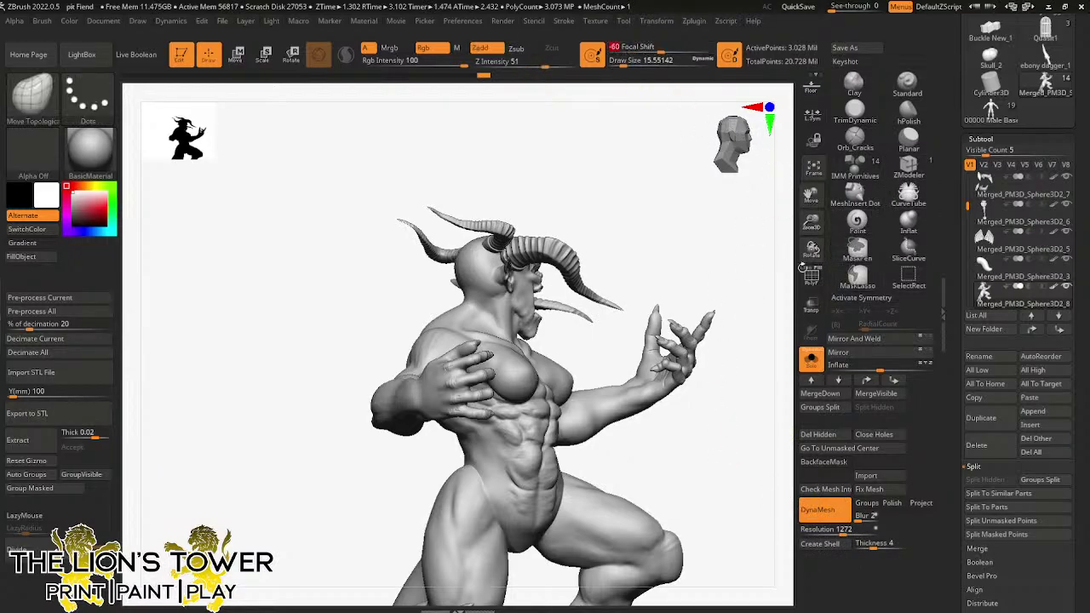
mouse_move(811, 222)
left_mouse_down()
mouse_move(794, 266)
mouse_move(630, 346)
mouse_move(420, 344)
left_mouse_up()
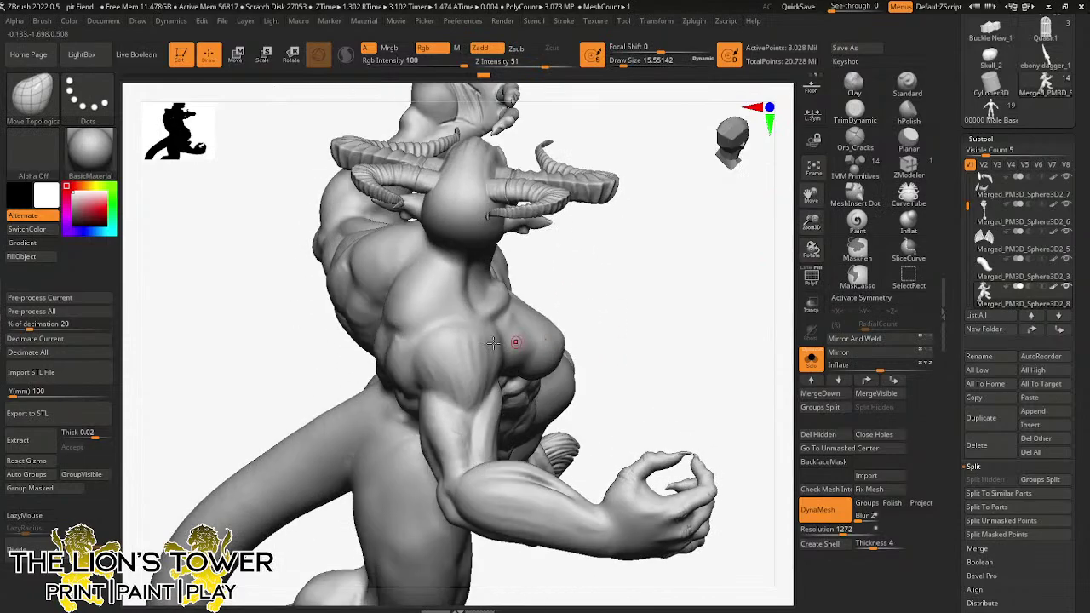
key("ctrl")
left_click(423, 354, "ctrl")
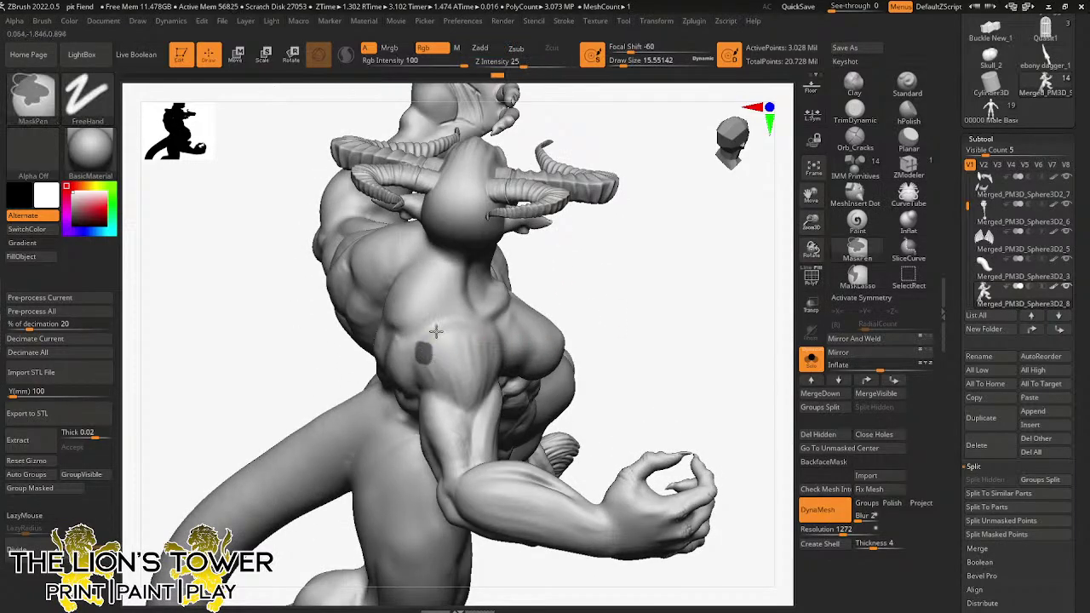
mouse_move(444, 344)
left_mouse_down("ctrl")
mouse_move(441, 332)
mouse_move(441, 360)
left_mouse_up("ctrl")
left_click_drag(624, 62, 622, 61)
key("ctrl")
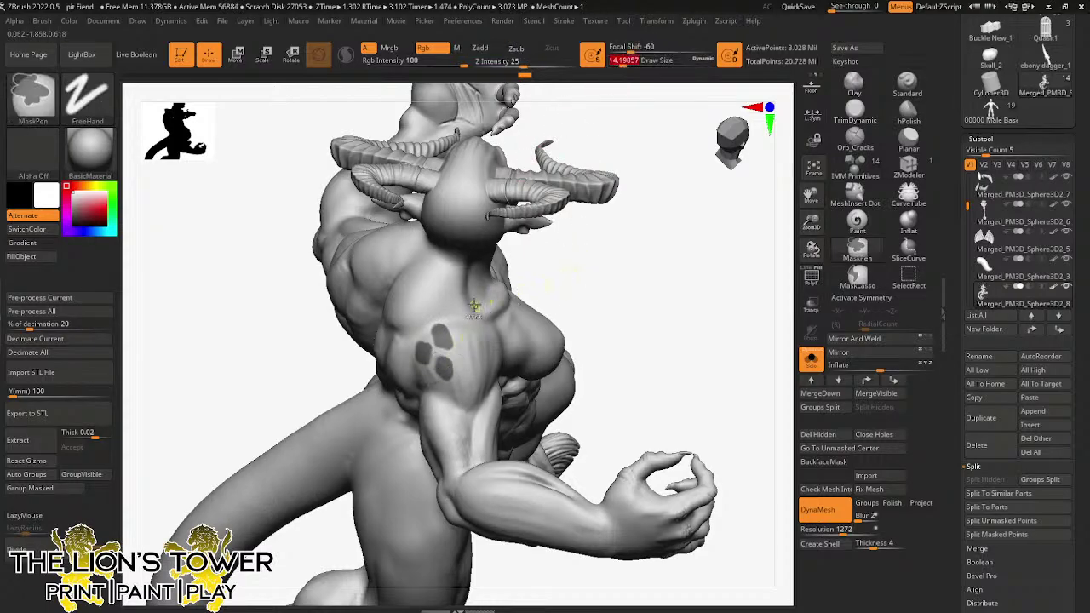
left_click(446, 359, "ctrl")
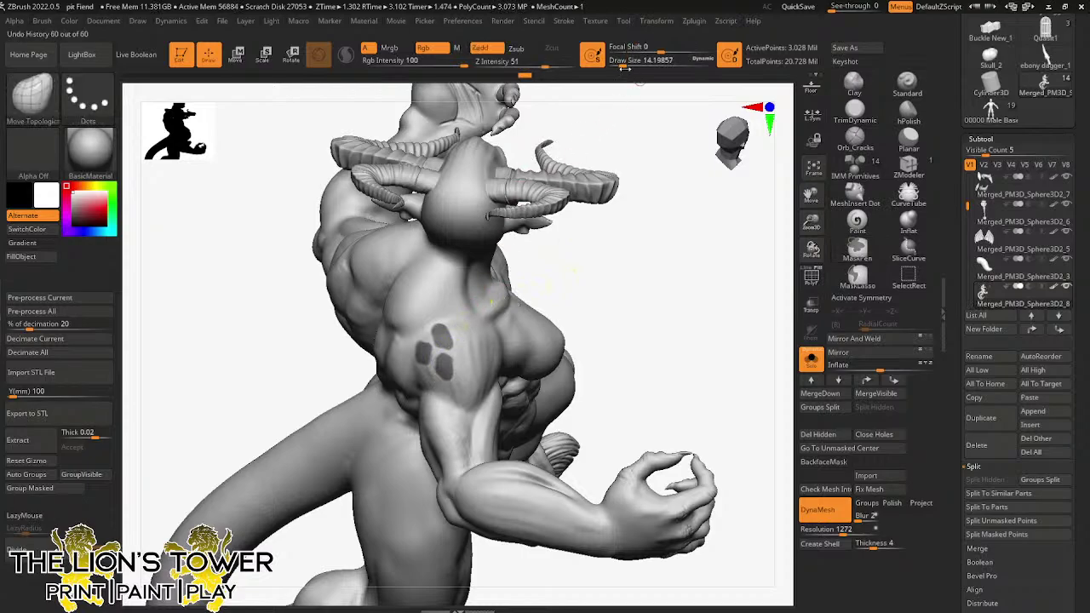
- Mask a fourth scale patch just above the three on the outer shoulder at a Draw Size of about 9.4
left_click_drag(623, 62, 621, 61)
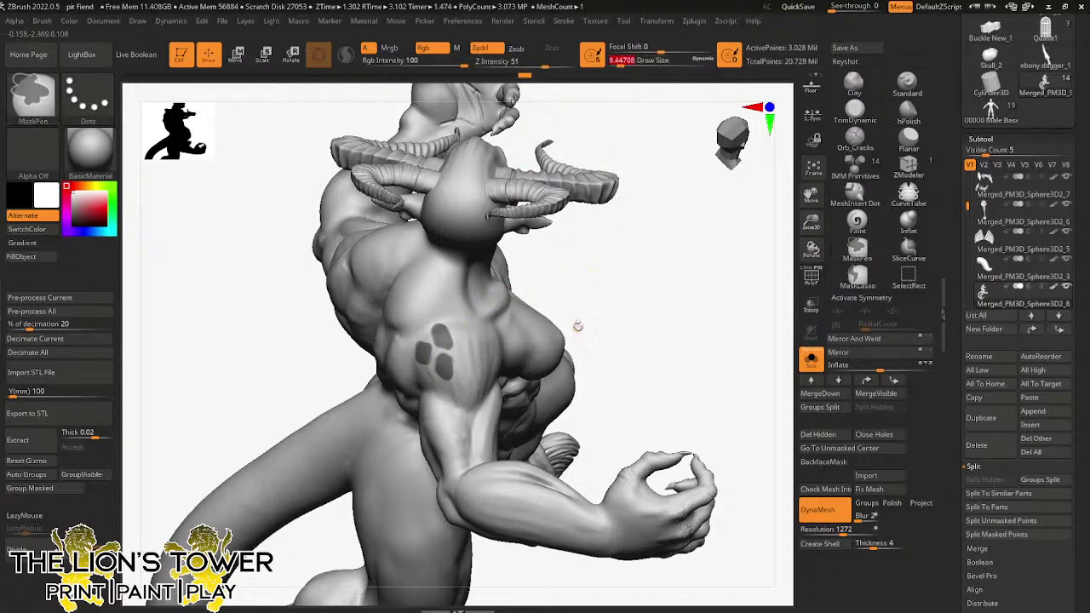
left_click_drag(601, 333, 461, 323)
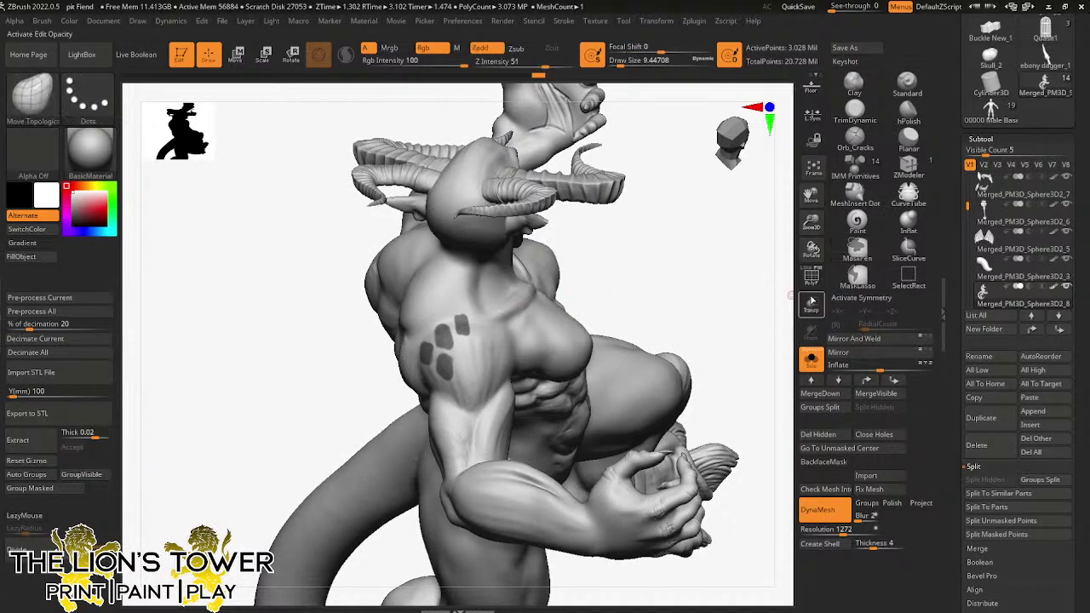
left_click_drag(811, 223, 808, 260)
left_click_drag(756, 271, 709, 292)
key("ctrl")
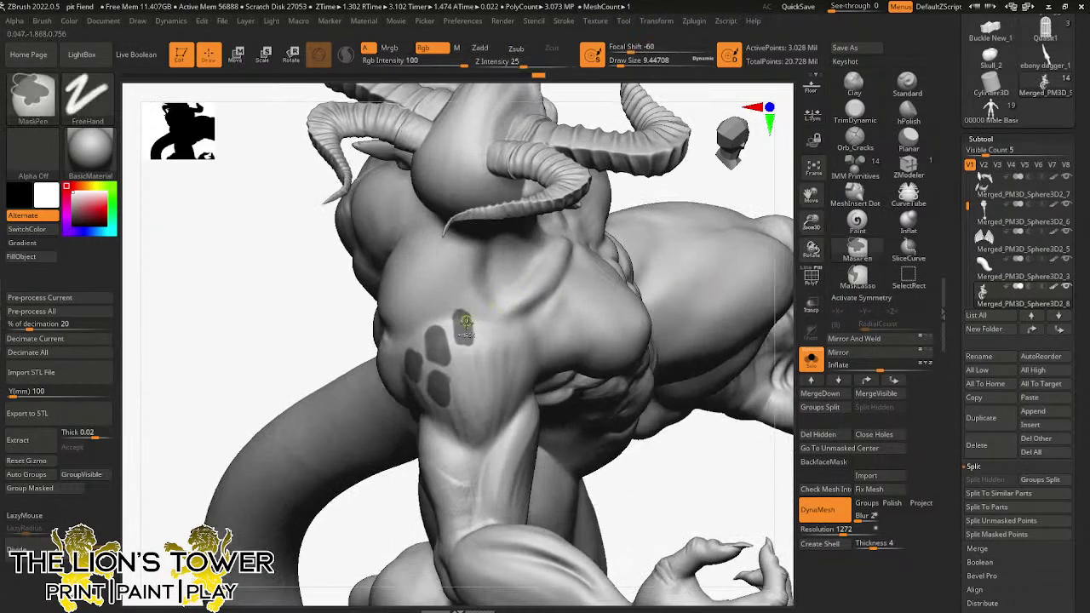
left_click_drag(466, 322, 465, 345, "ctrl")
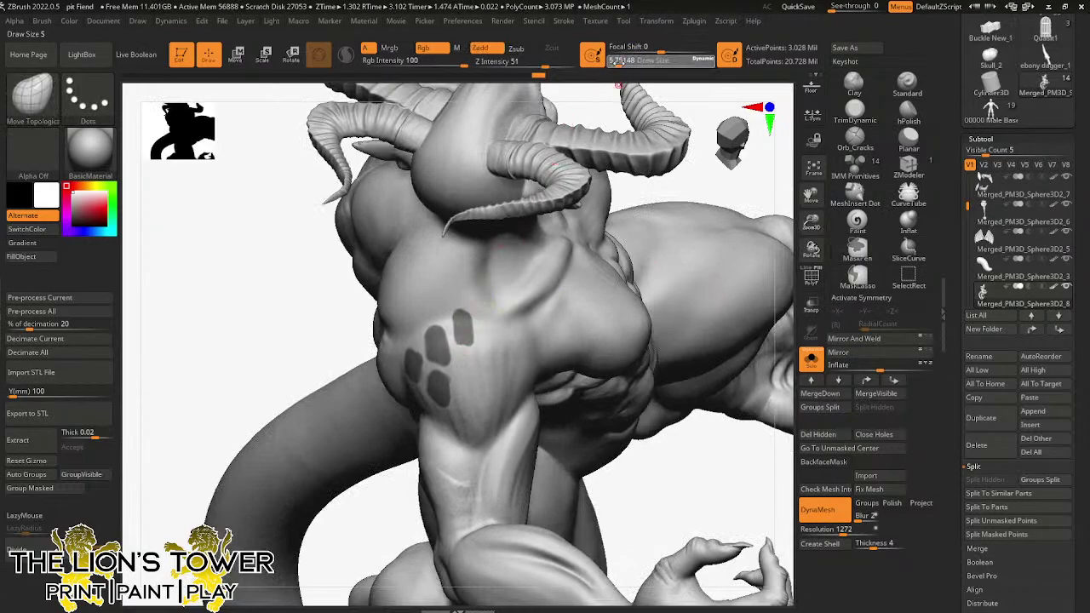
- Mask a fifth scale toward the front of the shoulder at a Draw Size of about 11.7 and trim the top edge of a neighbouring scale
key("ctrl")
mouse_move(485, 322)
left_mouse_down("ctrl")
mouse_move(486, 340)
mouse_move(478, 307)
left_mouse_up("ctrl")
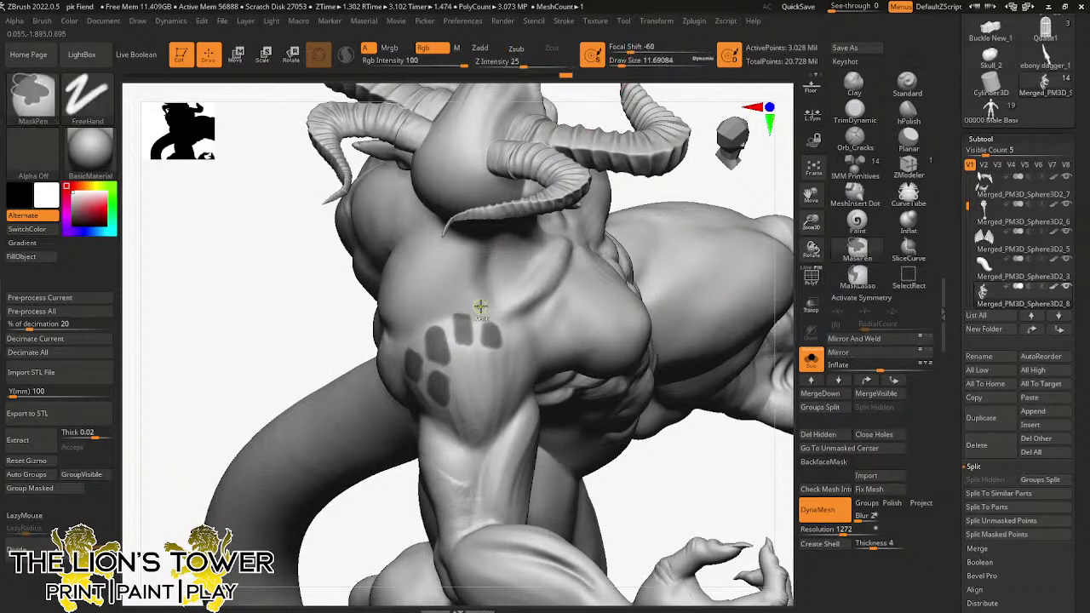
left_click(464, 361, "ctrl")
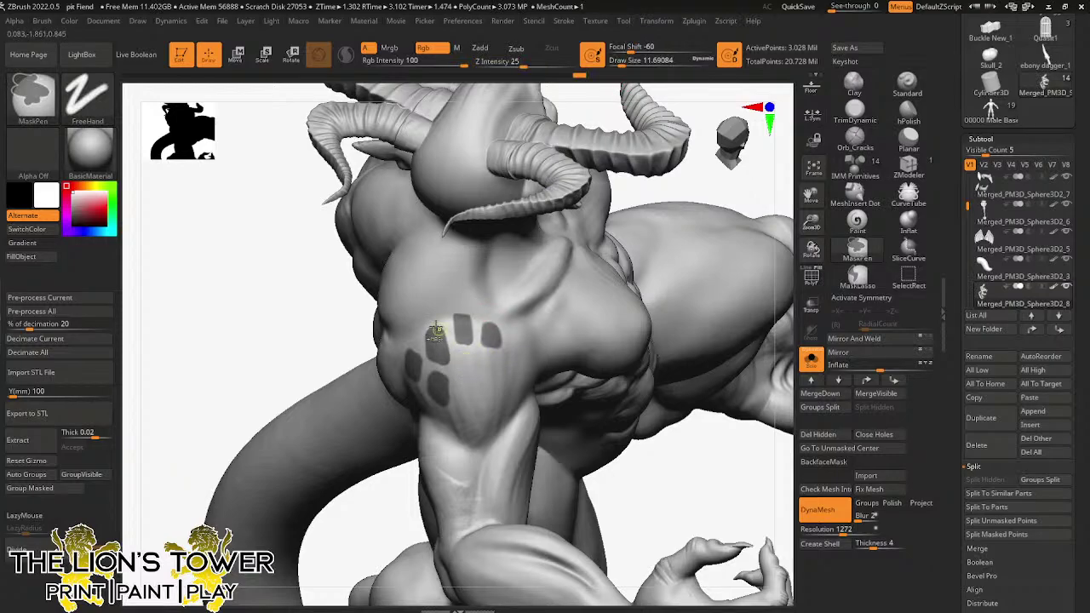
left_click_drag(430, 324, 448, 331, "ctrl+alt")
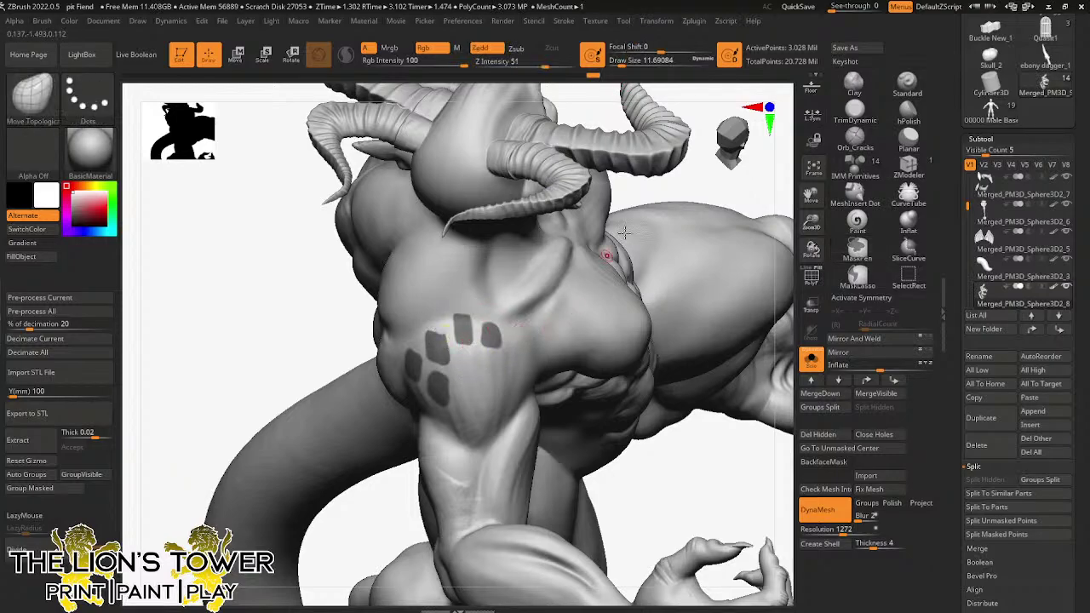
left_click_drag(653, 186, 686, 177)
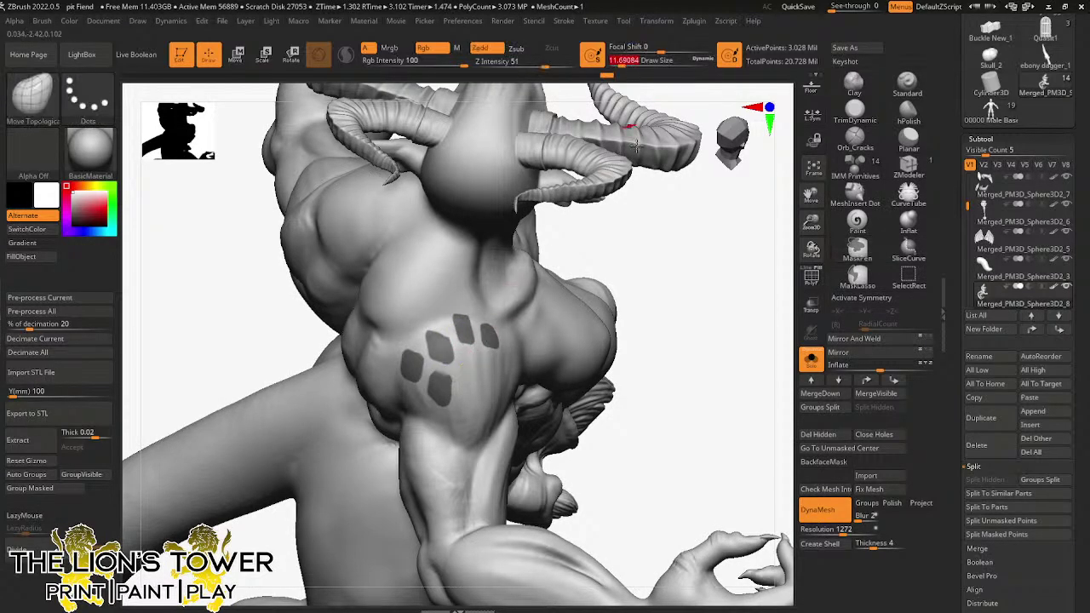
- Fill the middle, front and lower tip of the shoulder muscle with closely spaced, irregular masked scales
mouse_move(686, 275)
left_mouse_down()
mouse_move(579, 315)
mouse_move(472, 376)
mouse_move(465, 361)
mouse_move(500, 370)
mouse_move(464, 398)
mouse_move(473, 398)
left_mouse_up()
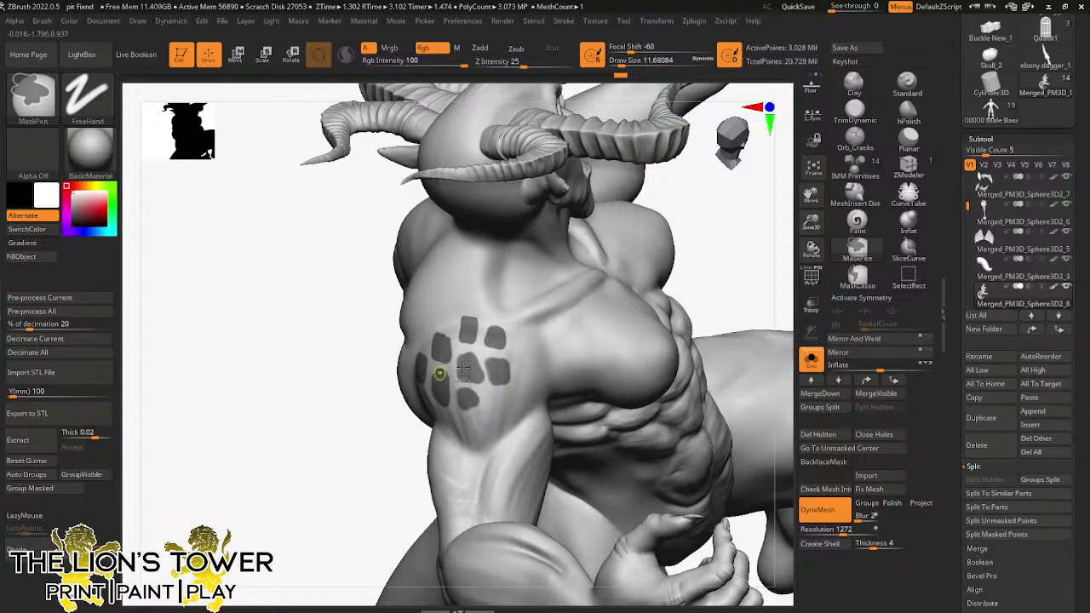
left_click_drag(686, 224, 723, 213)
left_click_drag(417, 411, 479, 431, "ctrl")
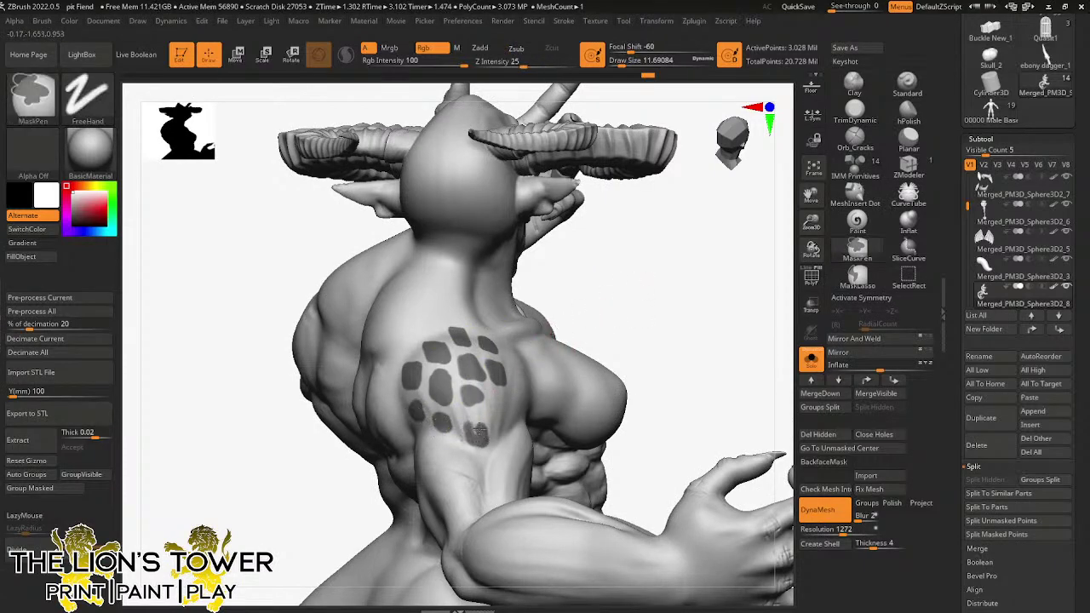
left_click(458, 414, "ctrl")
left_click_drag(567, 321, 528, 326)
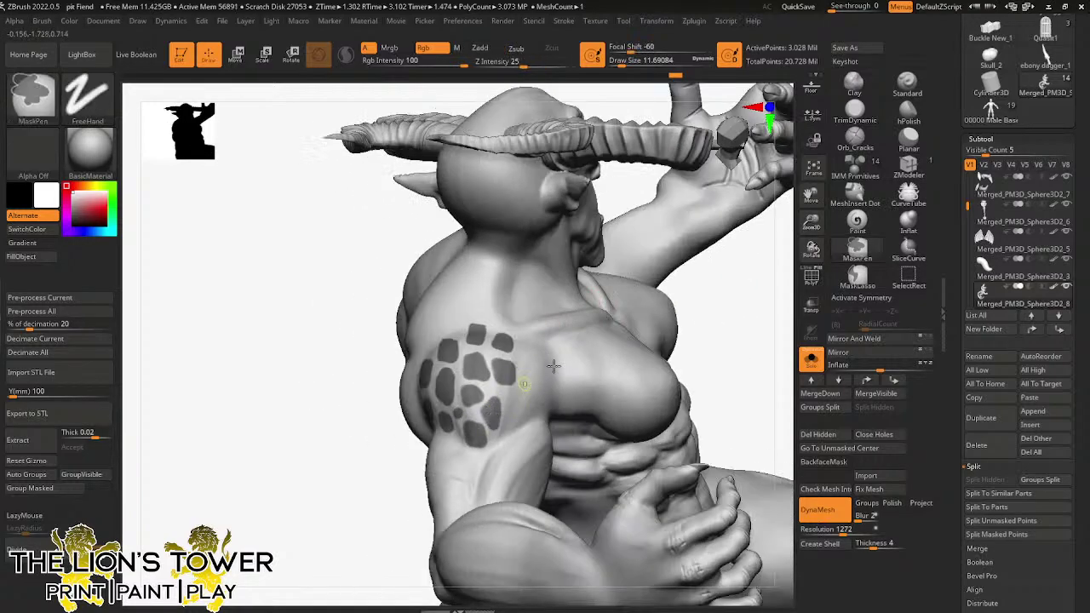
mouse_move(717, 292)
left_mouse_down()
mouse_move(511, 394)
mouse_move(515, 419)
left_mouse_up()
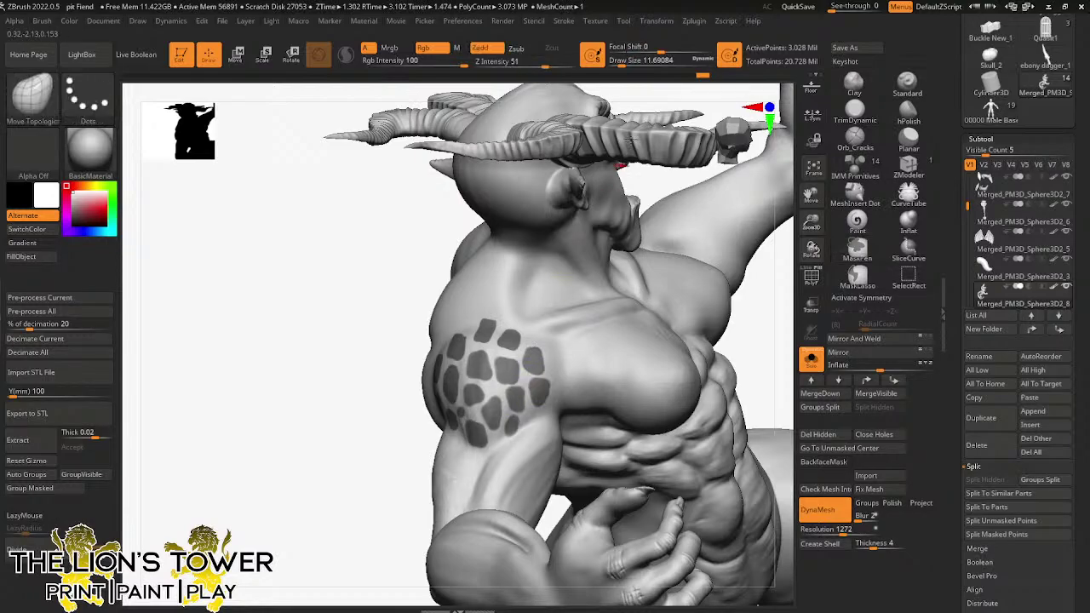
- Clean up the gaps between scales and mask smaller ones at the shoulder's front edge at a Draw Size of about 7.5
left_click(619, 66)
left_click_drag(520, 384, 497, 392, "ctrl+alt")
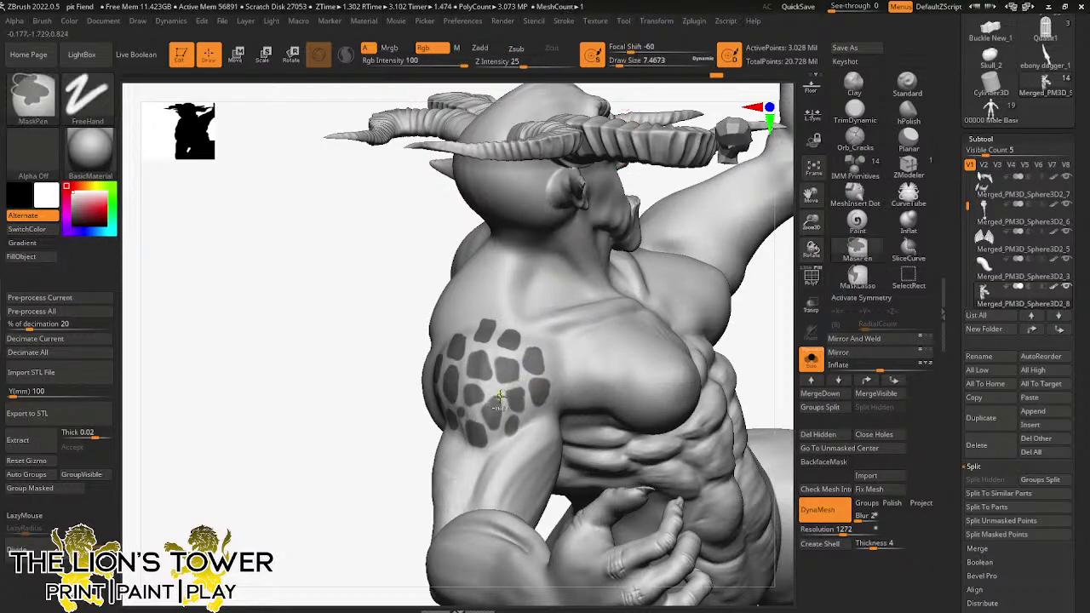
left_click_drag(773, 321, 562, 329)
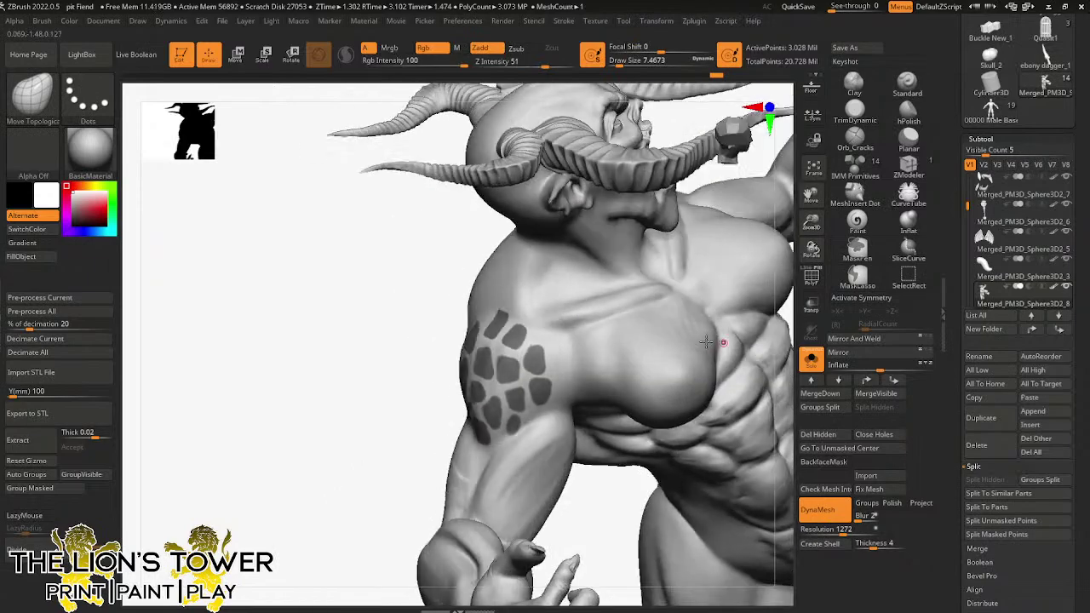
key("ctrl")
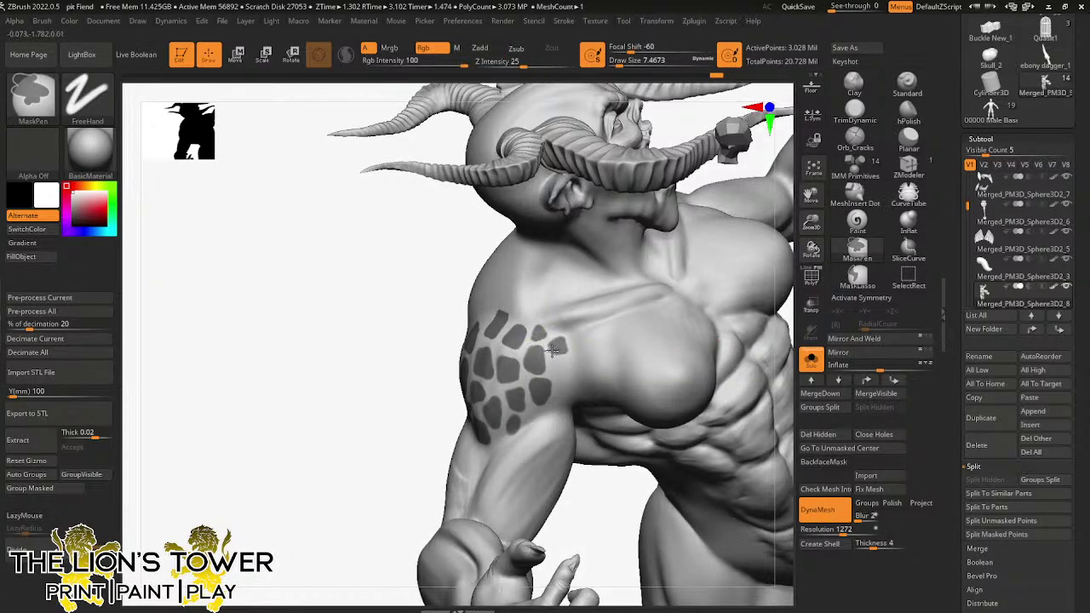
left_click(554, 349, "ctrl")
left_click(554, 363, "ctrl")
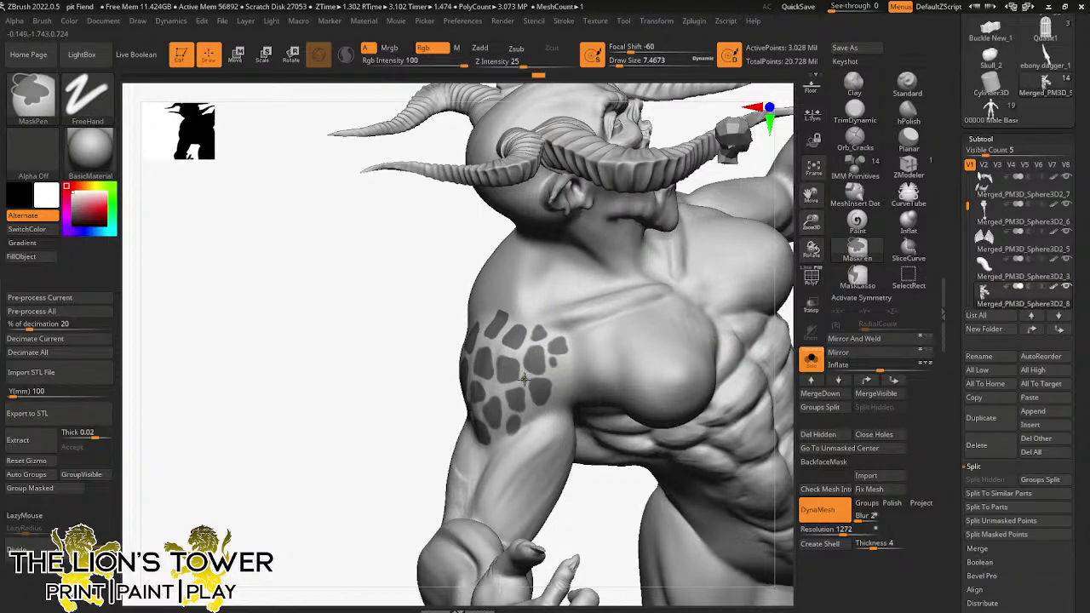
- Mask tiny filler scales in the gaps between the large ones at a Draw Size of about 3.7
left_click_drag(579, 493, 626, 481)
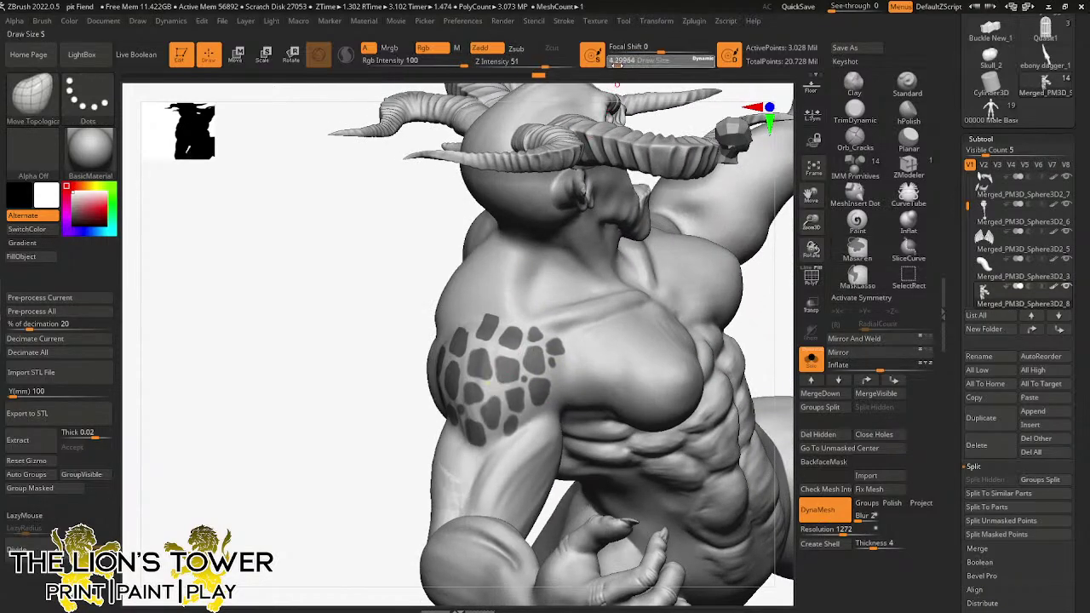
key("ctrl")
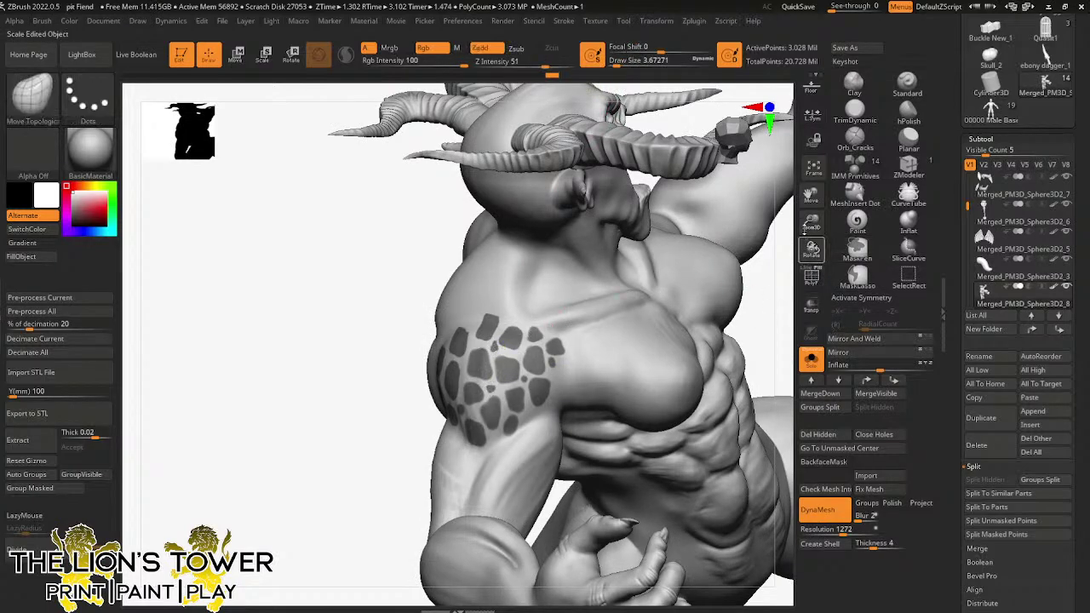
left_click_drag(812, 225, 792, 277)
left_click_drag(499, 337, 502, 348, "ctrl")
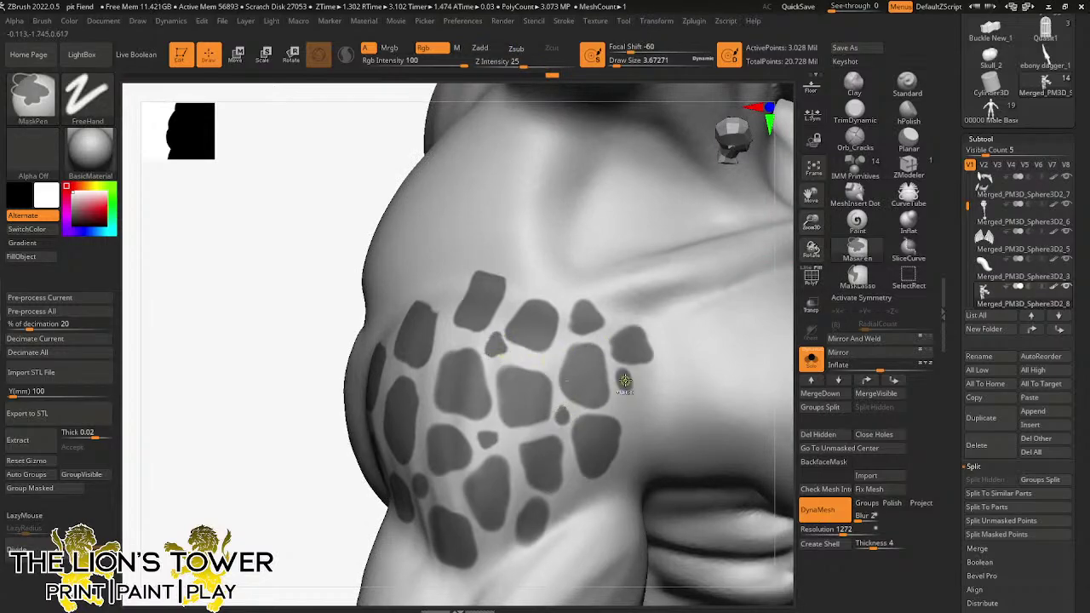
left_click_drag(628, 394, 629, 388, "ctrl")
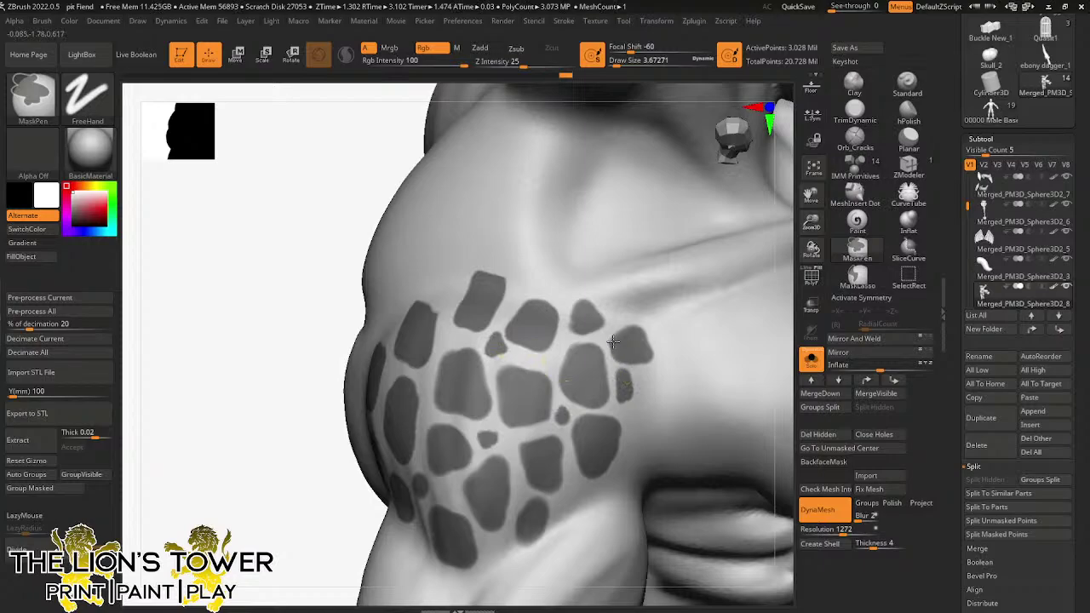
- Refine the outlines of the large scales in the middle of the shoulder with small mask strokes
left_click_drag(811, 224, 810, 196)
left_click_drag(811, 196, 813, 169)
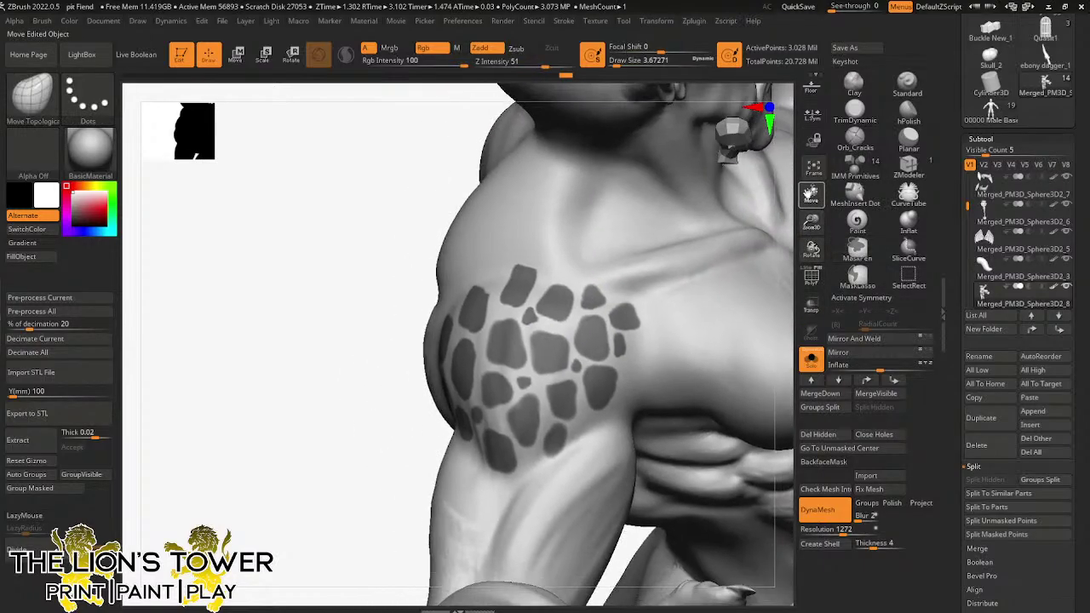
left_click_drag(353, 430, 393, 431)
mouse_move(372, 503)
left_mouse_down()
mouse_move(374, 465)
mouse_move(375, 528)
left_mouse_up()
left_click_drag(515, 324, 503, 323, "ctrl")
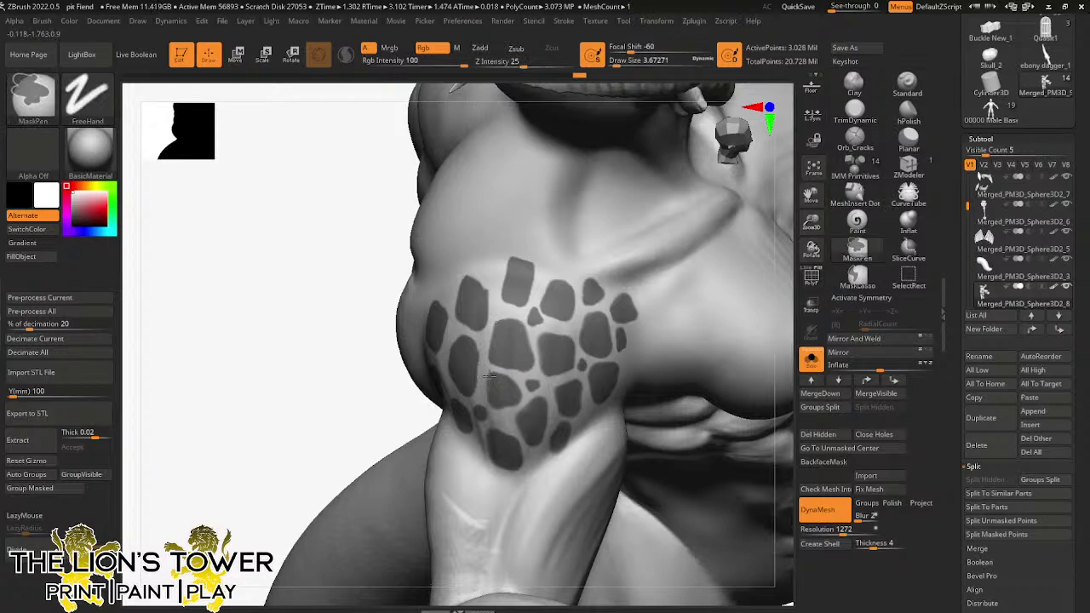
- Mask small irregular scales along the rear, upper and upper-front edges of the shoulder's scale patch
left_click_drag(369, 405, 429, 396)
key("ctrl")
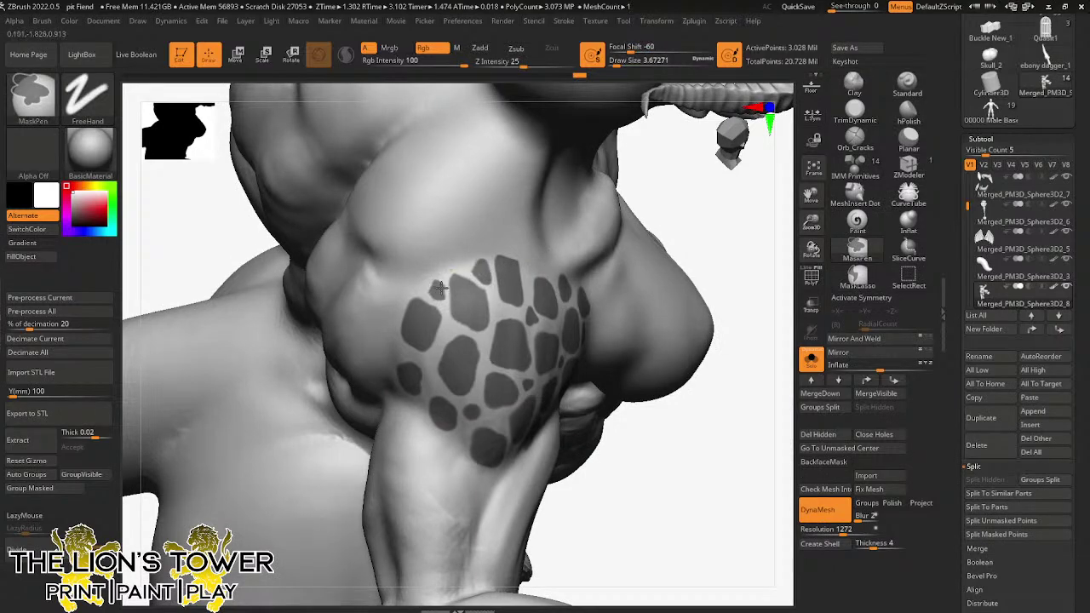
left_click(443, 268, "ctrl")
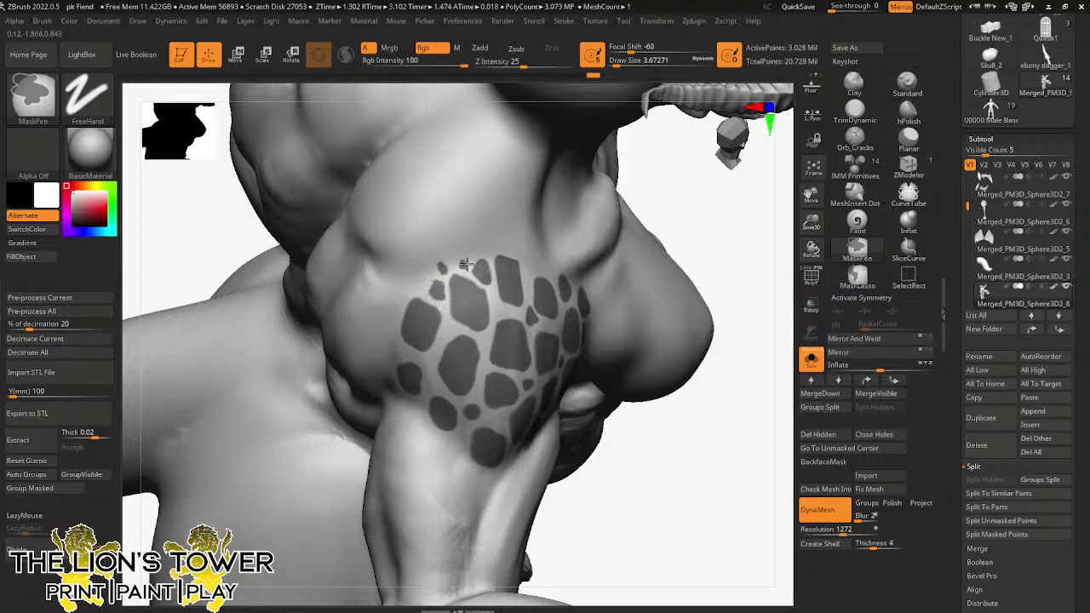
left_click(421, 281, "ctrl")
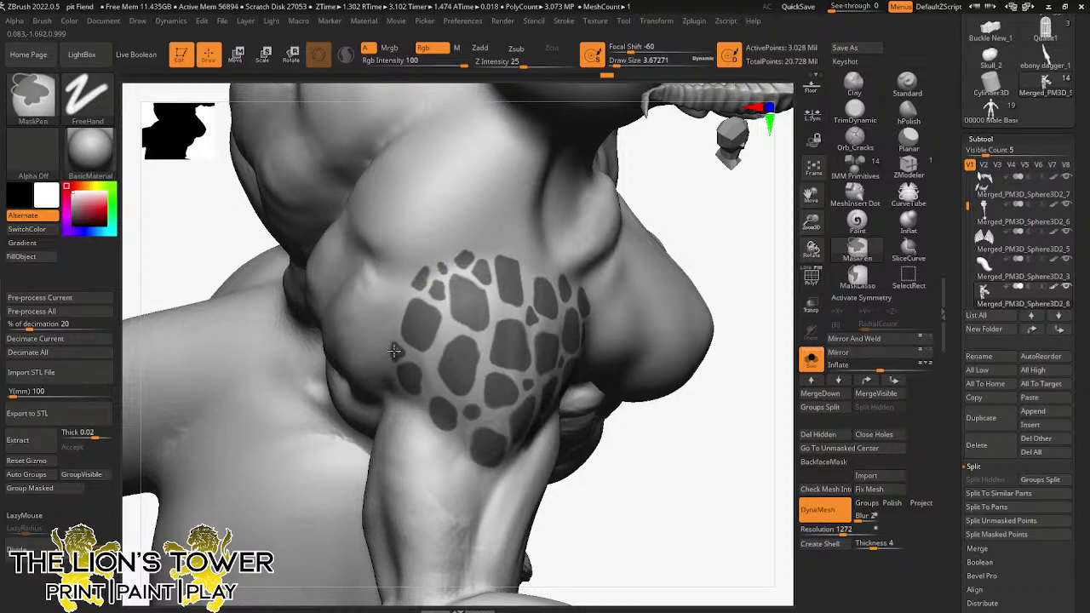
left_click(398, 352, "ctrl")
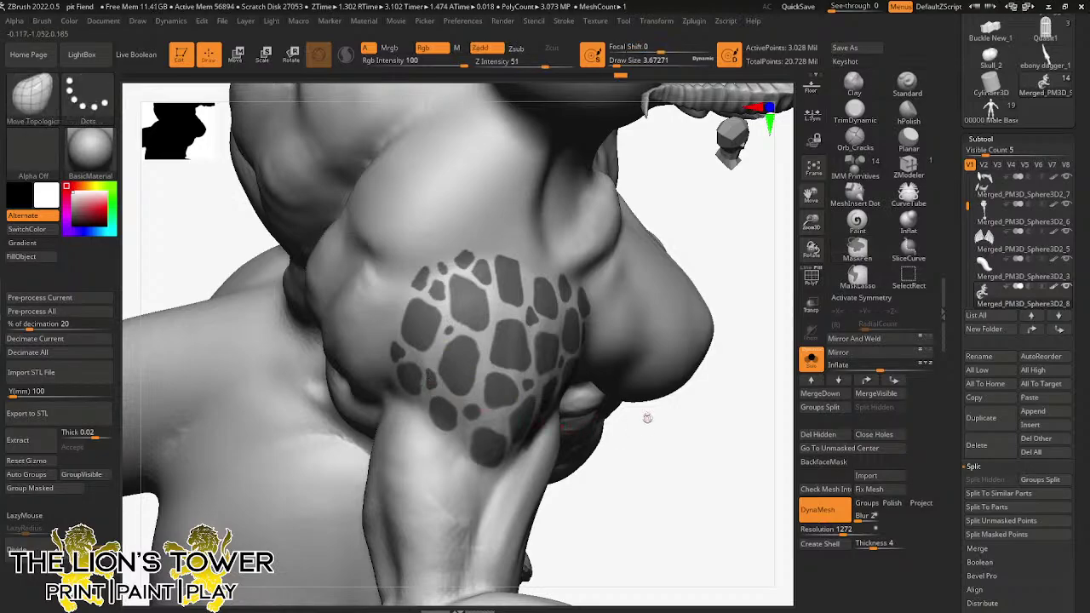
mouse_move(647, 418)
left_mouse_down()
mouse_move(719, 391)
mouse_move(506, 260)
left_mouse_up()
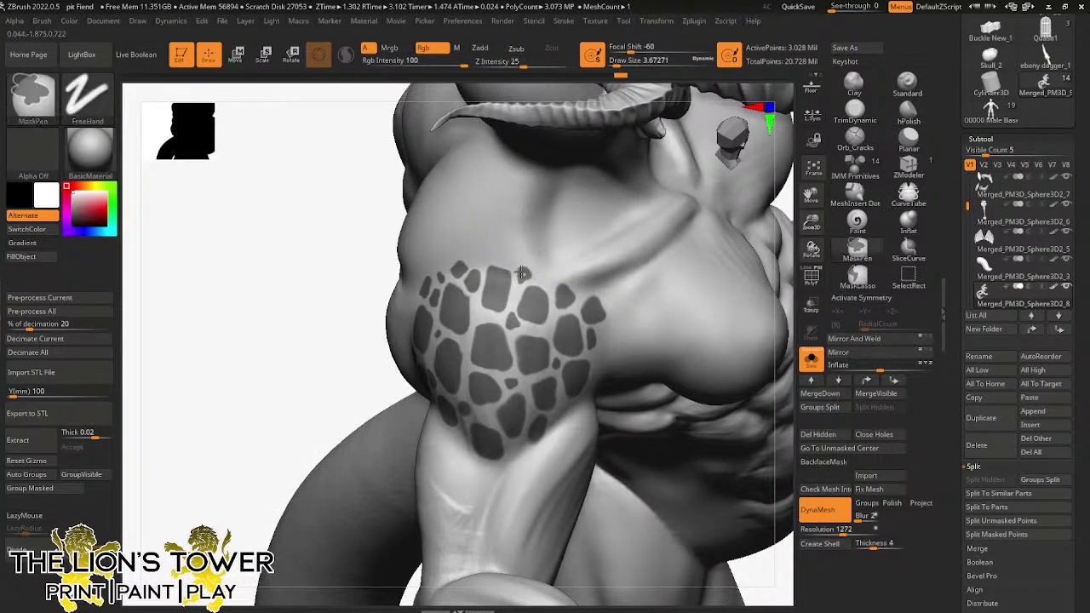
left_click_drag(524, 274, 549, 279, "ctrl")
- Show all subtools to compare the scales with the armour, mask more small scales below the shoulder strap, and isolate the body again
left_click_drag(811, 224, 811, 200)
left_click(811, 363)
left_click(812, 364)
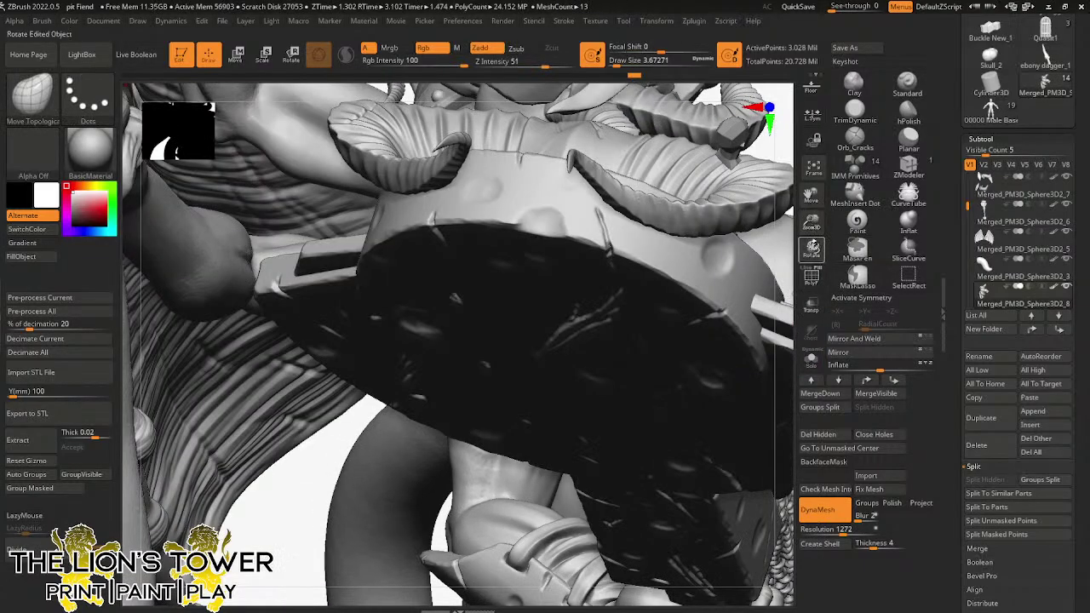
mouse_move(812, 247)
left_mouse_down()
mouse_move(811, 224)
mouse_move(825, 225)
mouse_move(819, 231)
left_mouse_up()
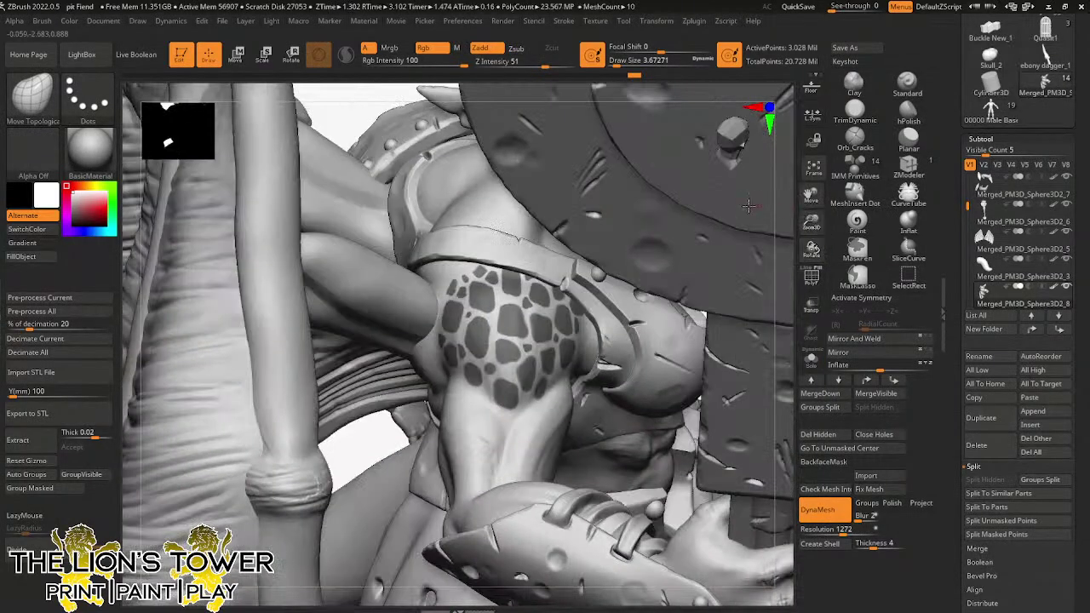
key("ctrl")
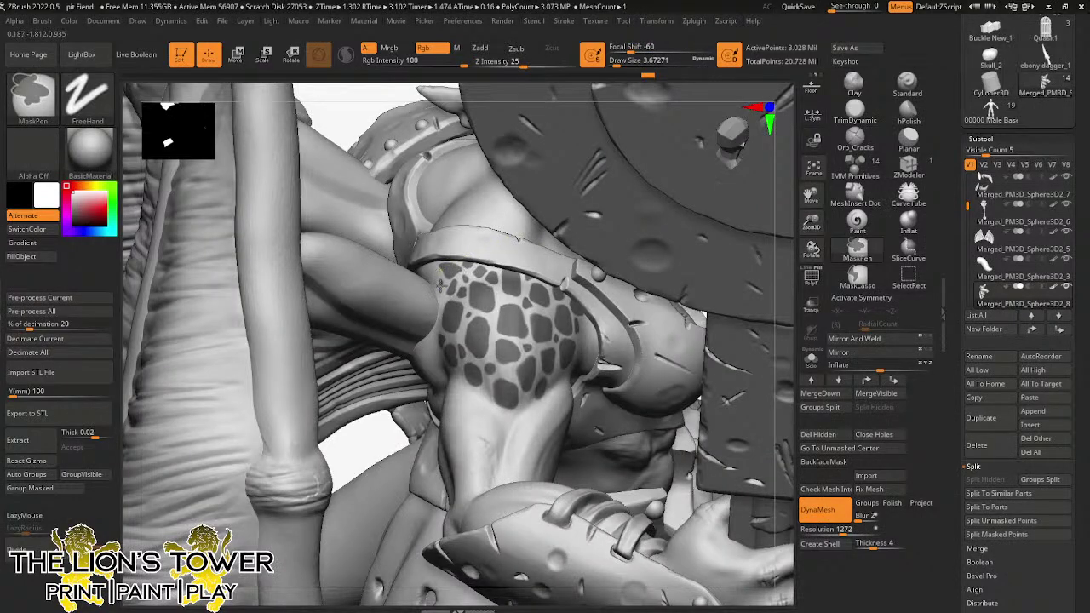
left_click_drag(817, 223, 816, 224)
left_click(812, 359)
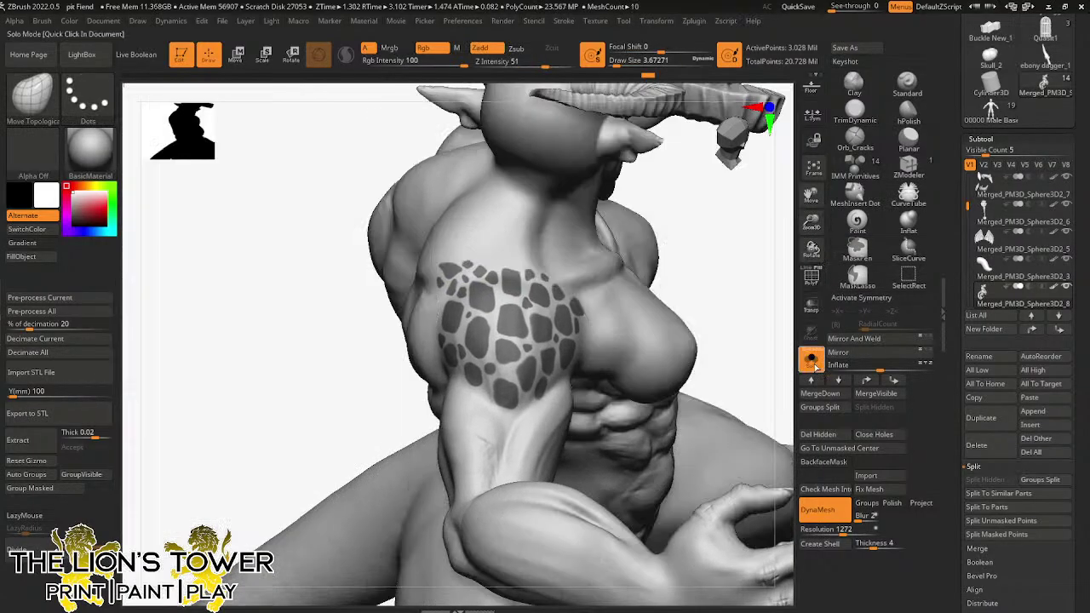
left_click_drag(772, 268, 808, 272)
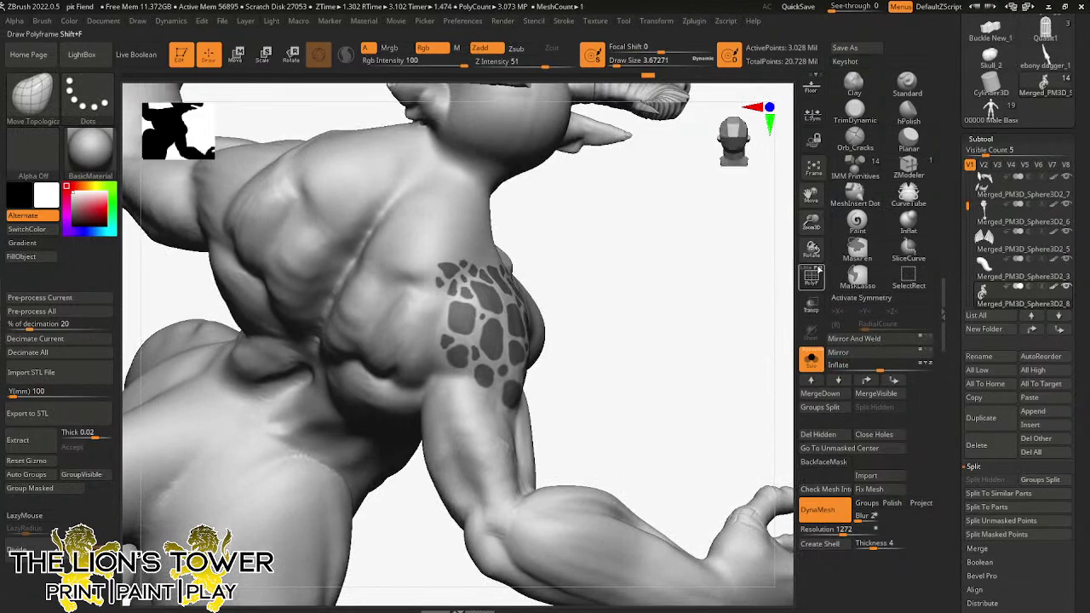
- Mask a group of rounded scales on the trapezius above the shoulder's scale patch with a Draw Size of about 17
left_click_drag(813, 196, 845, 267)
left_click_drag(725, 326, 733, 289)
left_click_drag(617, 63, 621, 63)
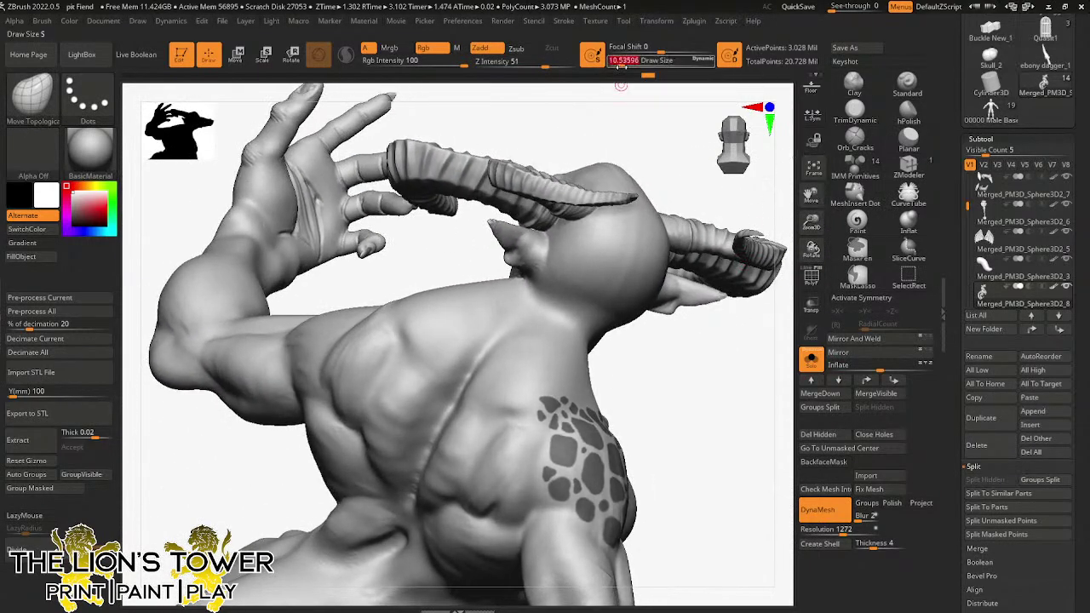
mouse_move(708, 378)
left_mouse_down()
mouse_move(650, 377)
mouse_move(593, 357)
mouse_move(606, 375)
left_mouse_up()
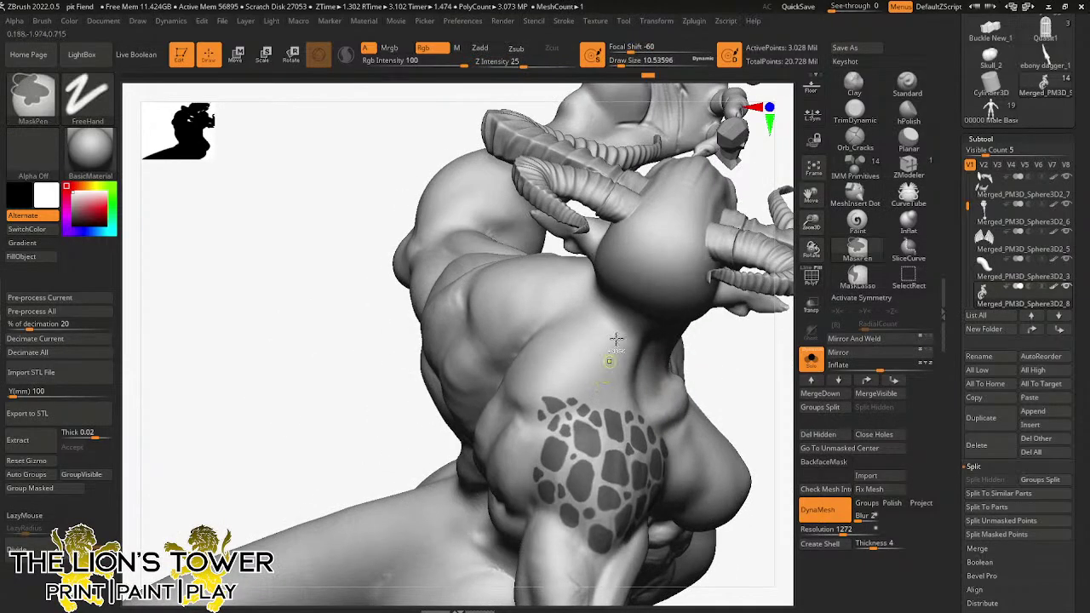
key("ctrl")
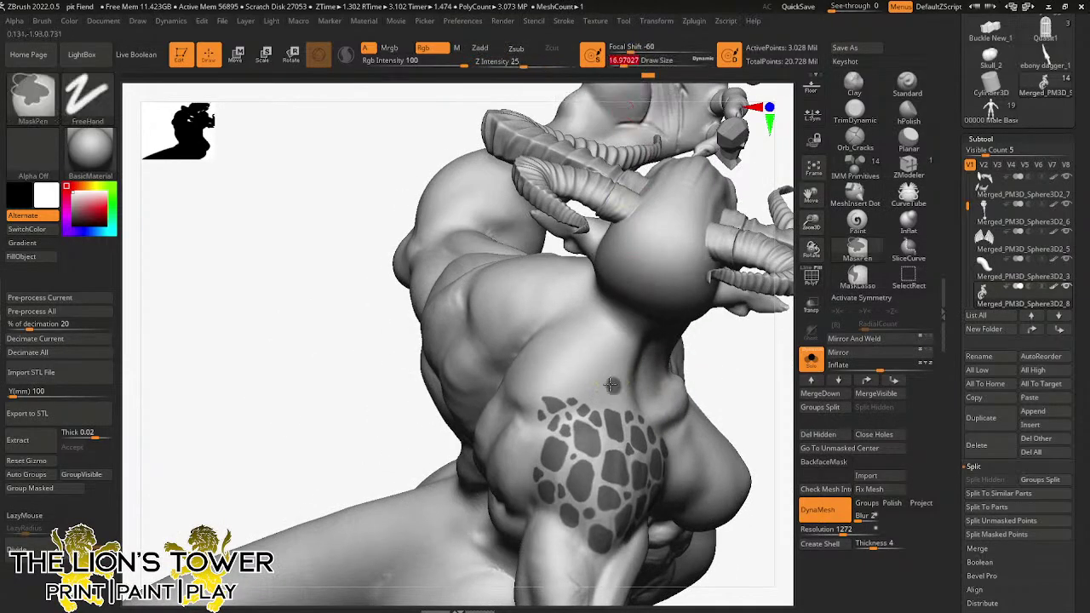
mouse_move(579, 376)
left_mouse_down("ctrl")
mouse_move(592, 353)
mouse_move(620, 357)
left_mouse_up("ctrl")
left_click(559, 347, "ctrl")
left_click(575, 323, "ctrl")
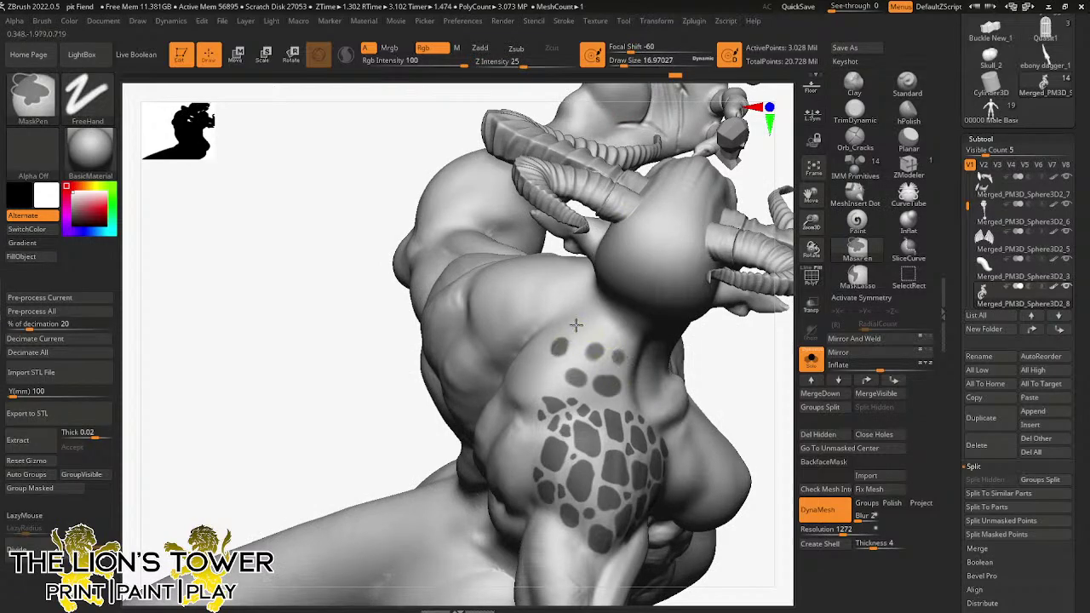
left_click_drag(597, 326, 606, 327, "ctrl")
- Extend the large mask scales from the trapezius up the side of the neck onto the back of the skull
mouse_move(714, 356)
left_mouse_down()
mouse_move(717, 331)
mouse_move(633, 341)
mouse_move(673, 341)
mouse_move(664, 347)
left_mouse_up()
left_click_drag(629, 382, 654, 355, "ctrl")
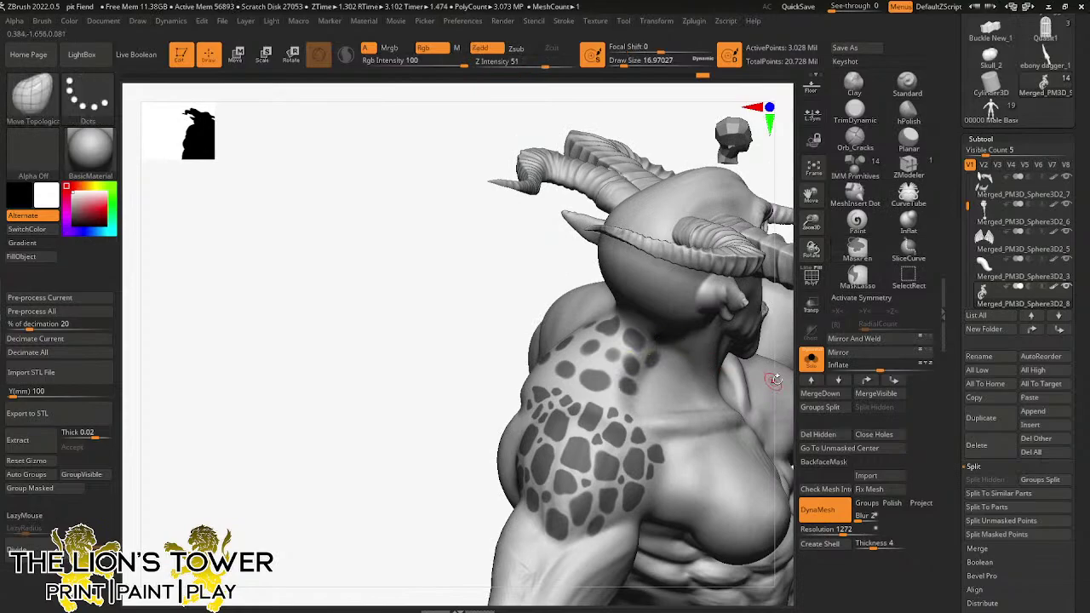
right_click_drag(660, 339, 681, 319)
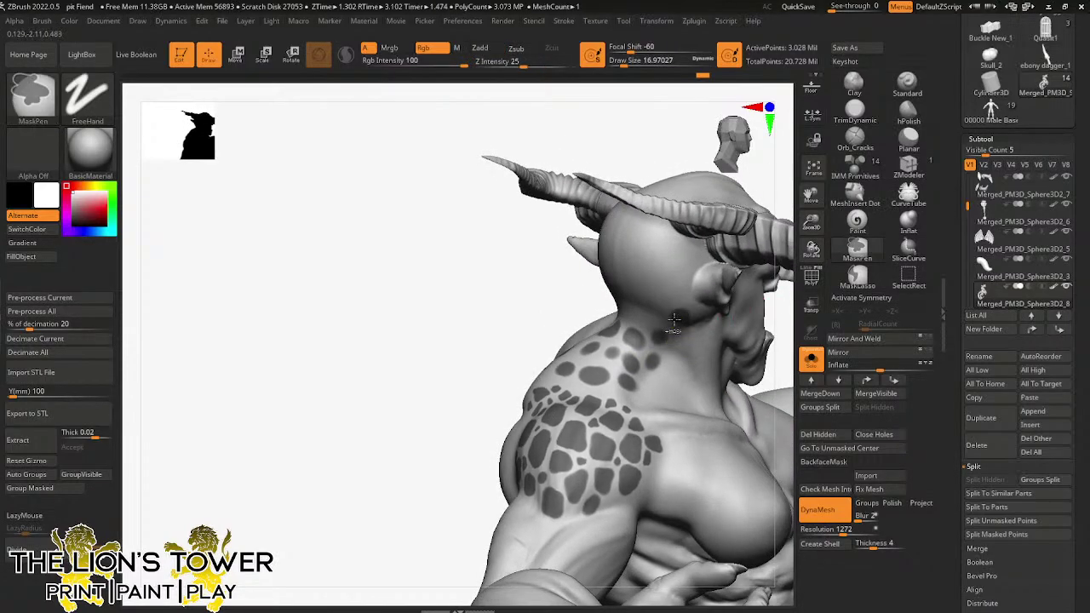
left_click_drag(649, 309, 671, 288, "ctrl")
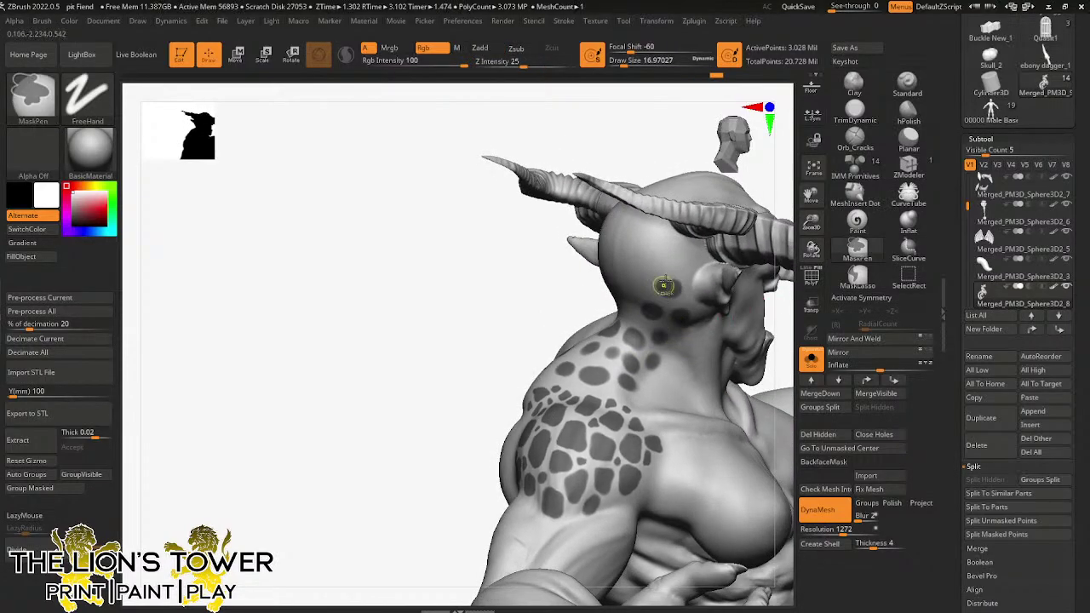
right_click_drag(664, 286, 665, 273)
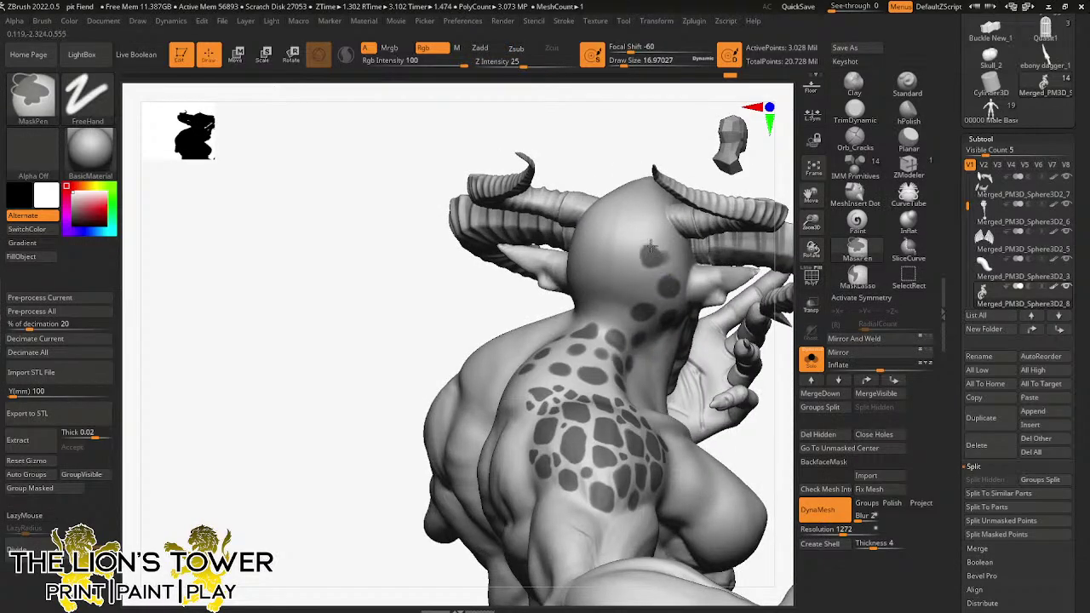
- Mask more large rounded scales over the back of the head, from between the horns down to the skull's base
right_click_drag(676, 136, 640, 217)
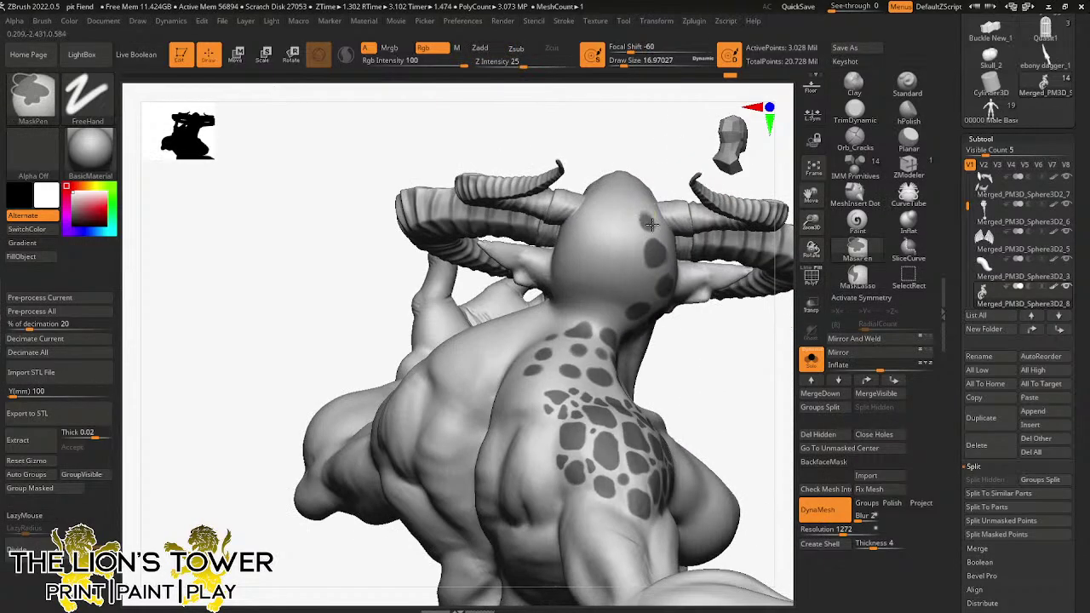
left_click_drag(652, 225, 646, 213, "ctrl")
left_click_drag(626, 220, 624, 286, "ctrl")
left_click(619, 258, "ctrl")
left_click_drag(646, 295, 643, 283, "ctrl")
right_click_drag(681, 347, 649, 217)
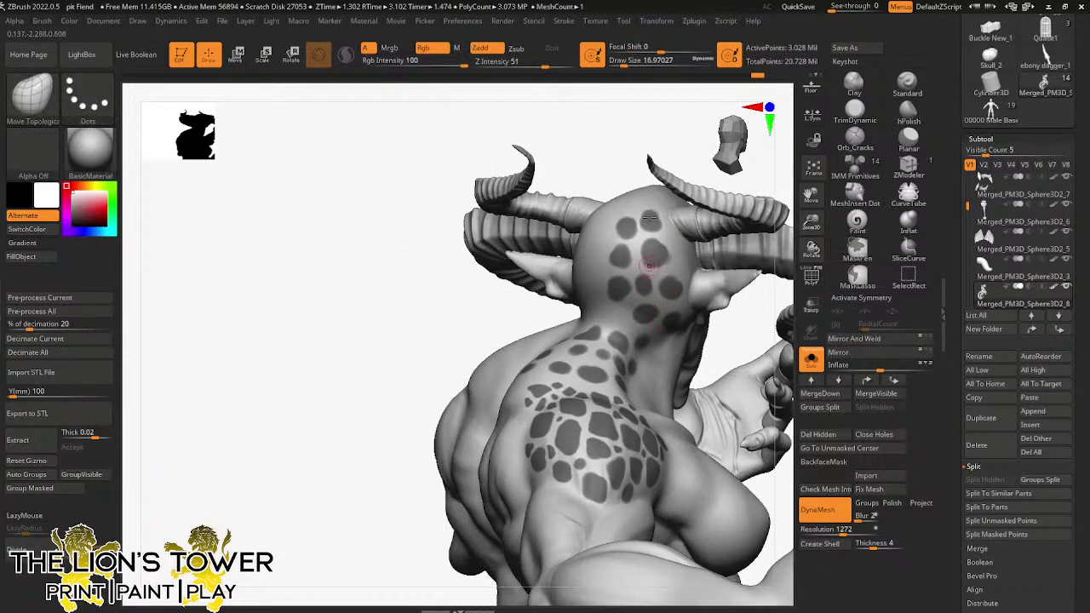
- Set the Draw Size to about 10.5 and reshape the rounded scales on the back of the head into angular ones
left_click_drag(812, 226, 811, 219)
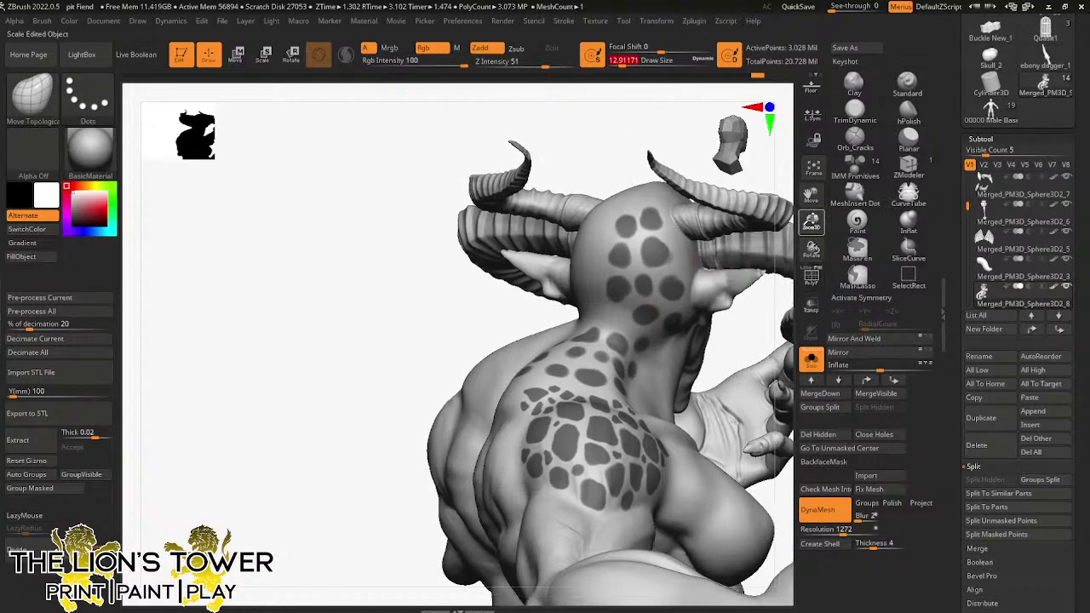
right_click_drag(691, 166, 694, 197, "ctrl")
left_click(623, 66)
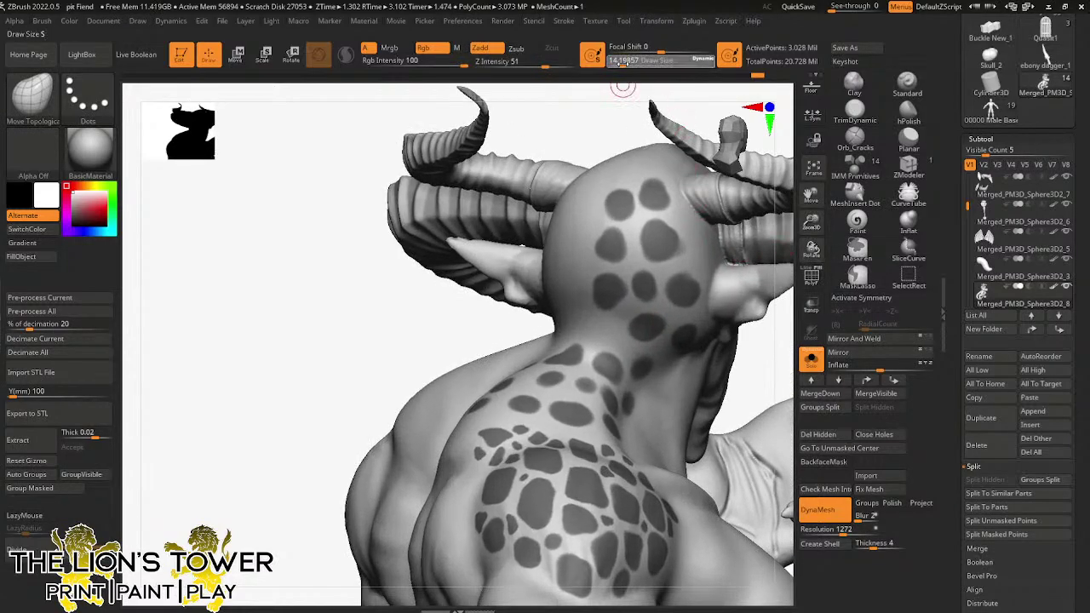
left_click(651, 198, "ctrl")
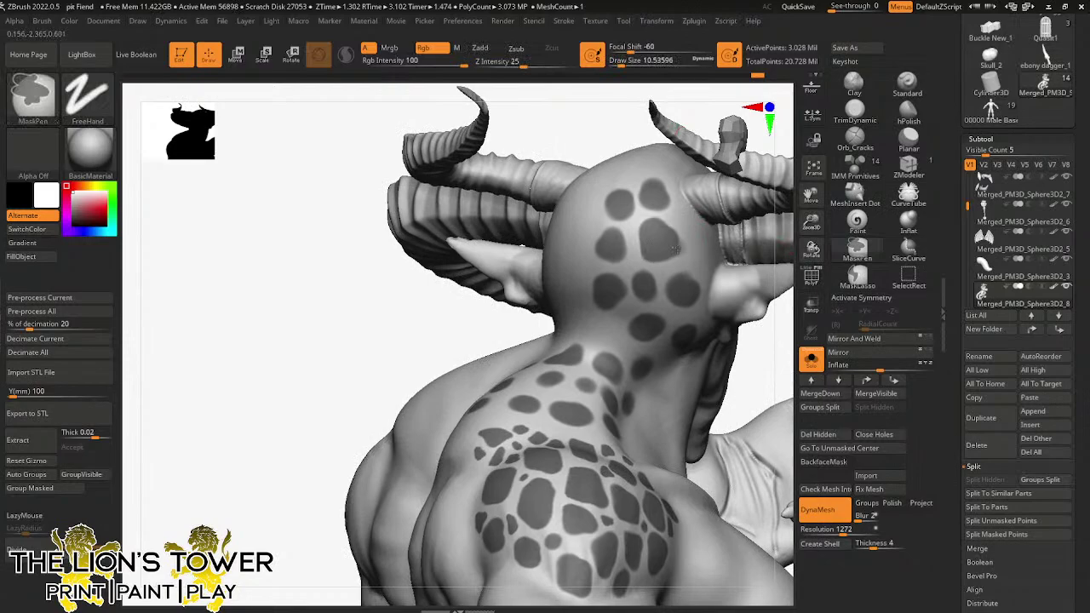
mouse_move(674, 233)
left_mouse_down("ctrl")
mouse_move(652, 235)
mouse_move(644, 183)
mouse_move(625, 194)
mouse_move(626, 215)
left_mouse_up("ctrl")
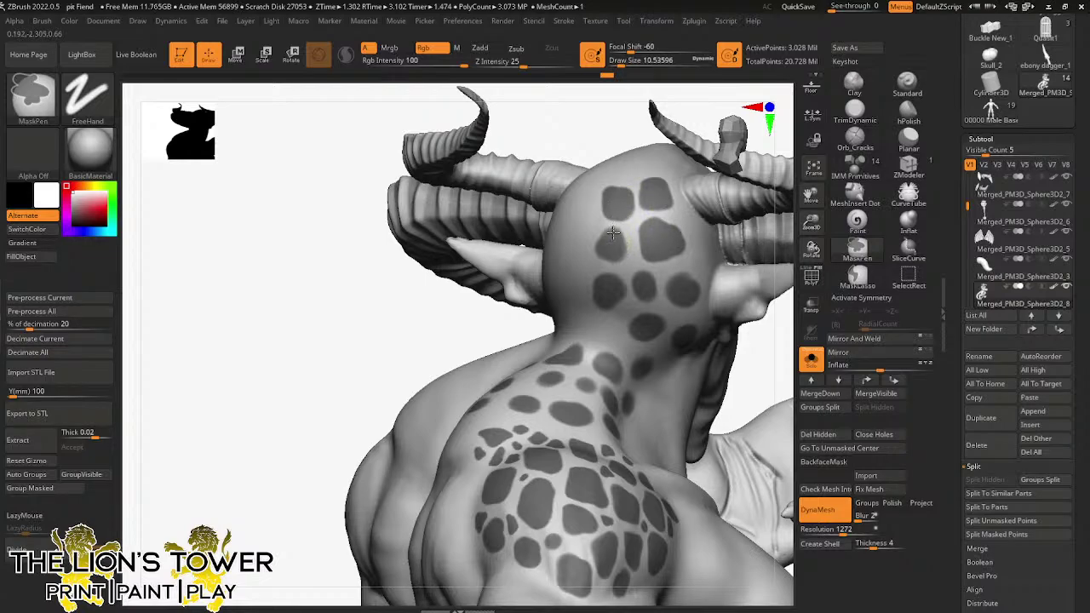
mouse_move(606, 251)
left_mouse_down("ctrl")
mouse_move(616, 244)
mouse_move(643, 295)
mouse_move(675, 279)
mouse_move(695, 290)
left_mouse_up("ctrl")
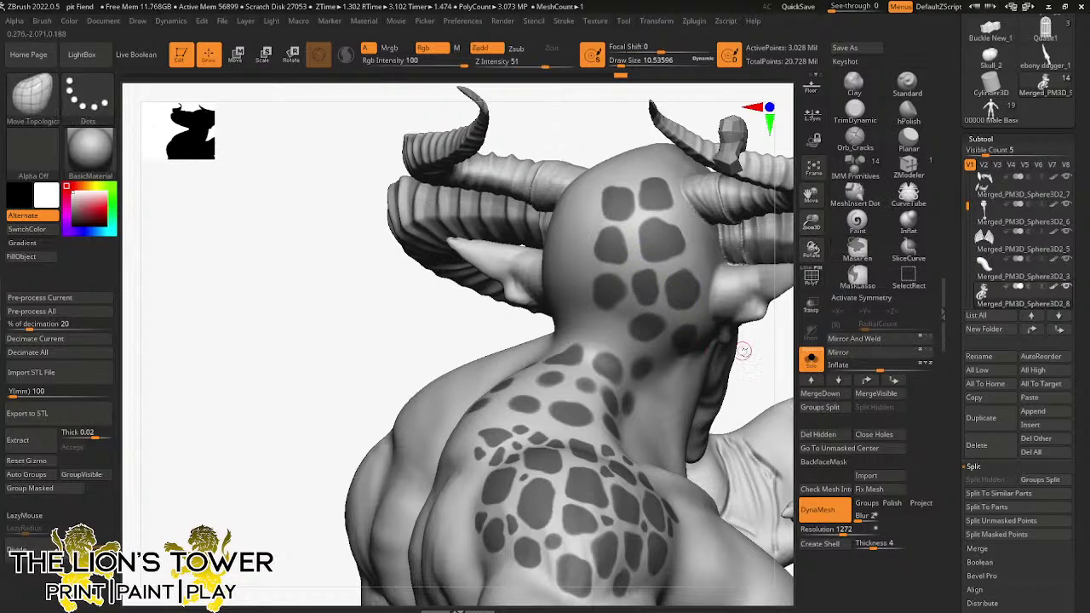
- Refine the scales behind the ear and down the side of the neck, and mask another one at the nape
mouse_move(744, 344)
left_mouse_down()
mouse_move(706, 347)
mouse_move(706, 330)
left_mouse_up()
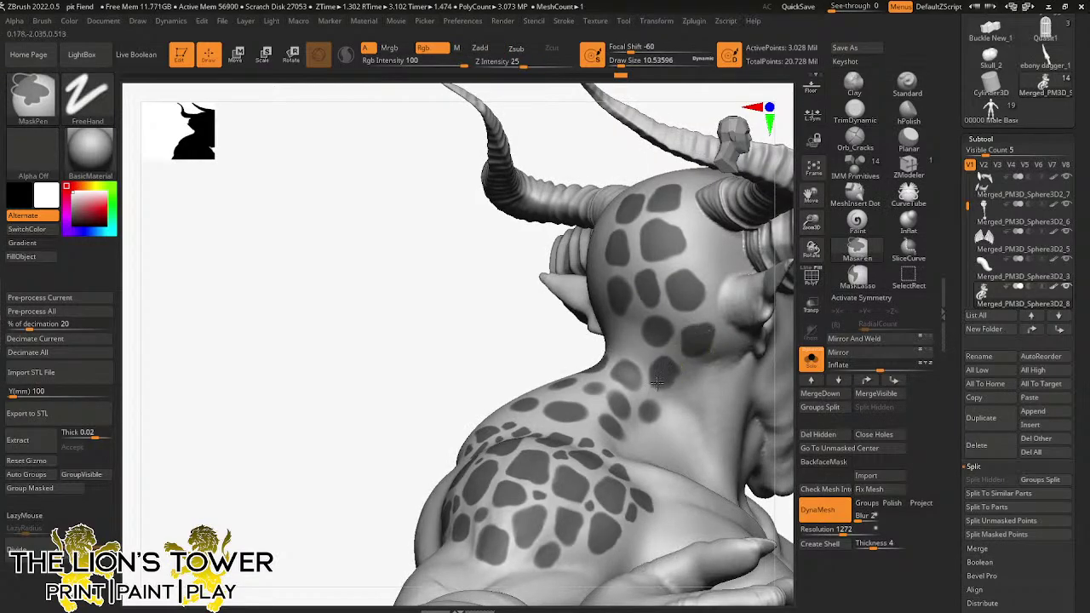
mouse_move(675, 372)
left_mouse_down("ctrl")
mouse_move(643, 415)
mouse_move(662, 410)
left_mouse_up("ctrl")
left_click_drag(451, 370, 513, 372)
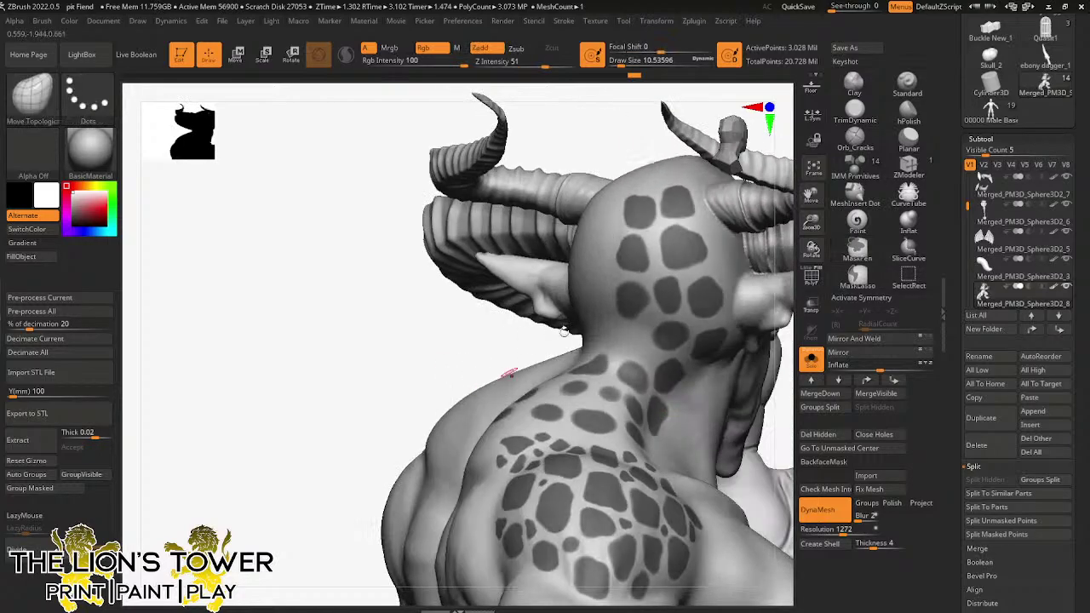
left_click_drag(639, 333, 626, 340, "ctrl")
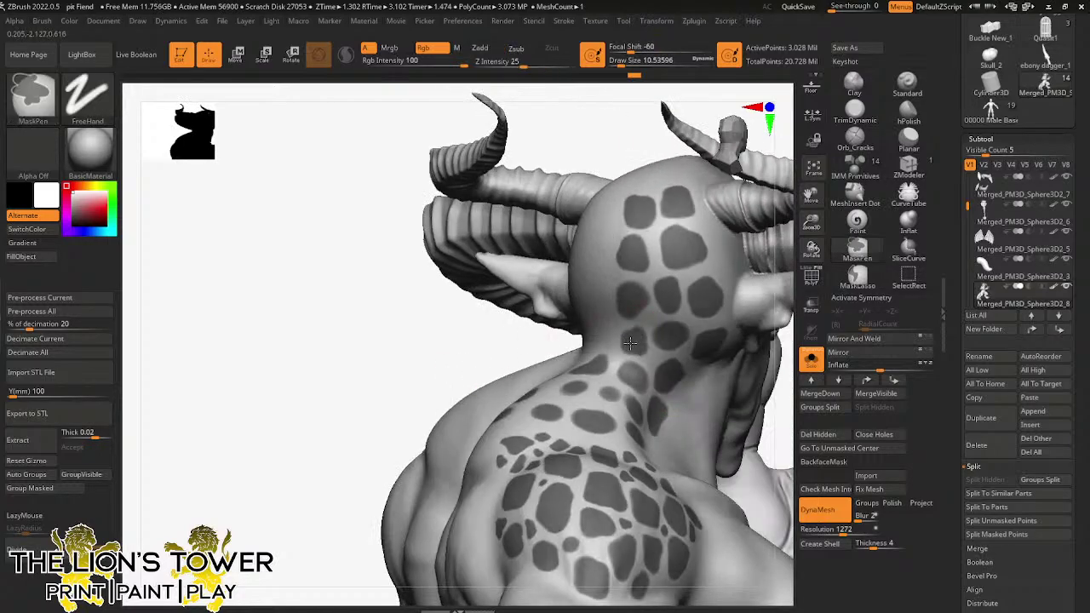
- Mask small and elongated scales along the inner and upper edges of the head's scale patch, reducing the Draw Size to about 5.75
left_click_drag(616, 146, 666, 154)
left_click_drag(625, 277, 626, 274, "ctrl")
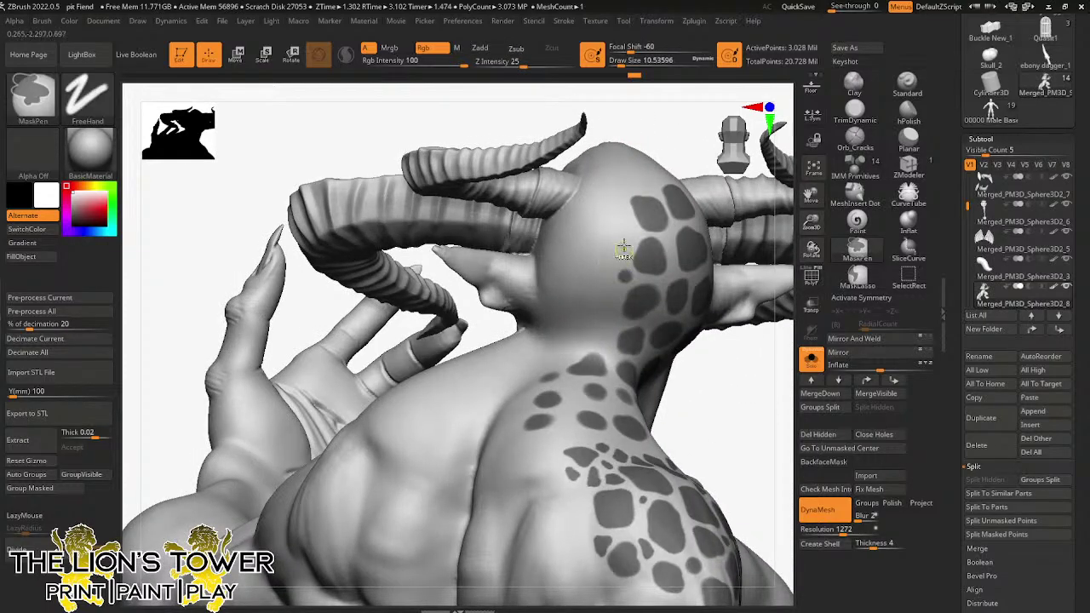
left_click(623, 62)
left_click_drag(623, 61, 617, 62)
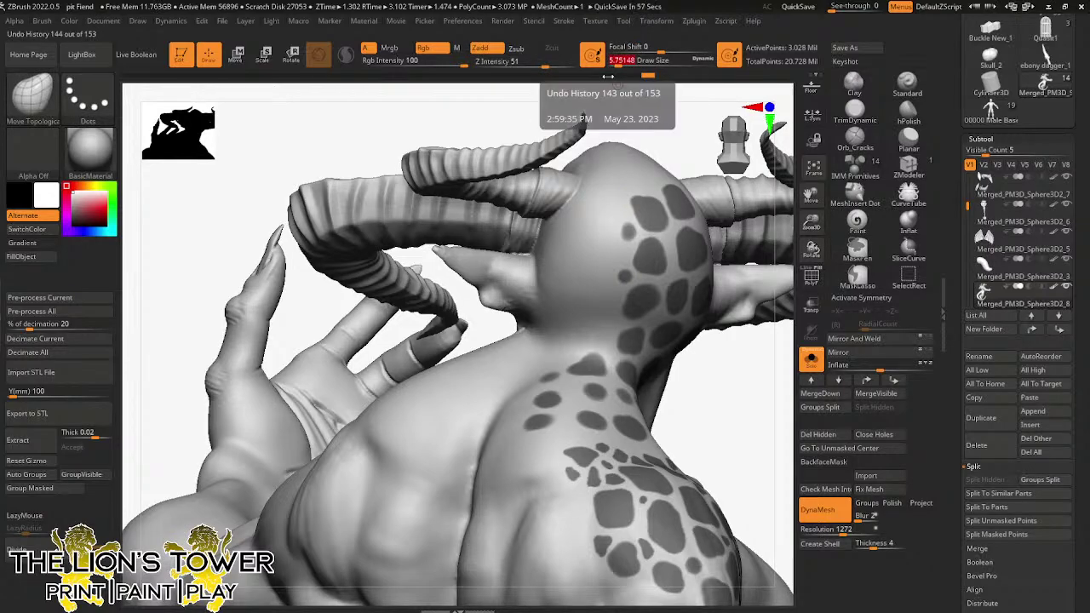
mouse_move(676, 146)
left_mouse_down()
mouse_move(681, 153)
mouse_move(660, 158)
mouse_move(613, 220)
mouse_move(638, 163)
left_mouse_up()
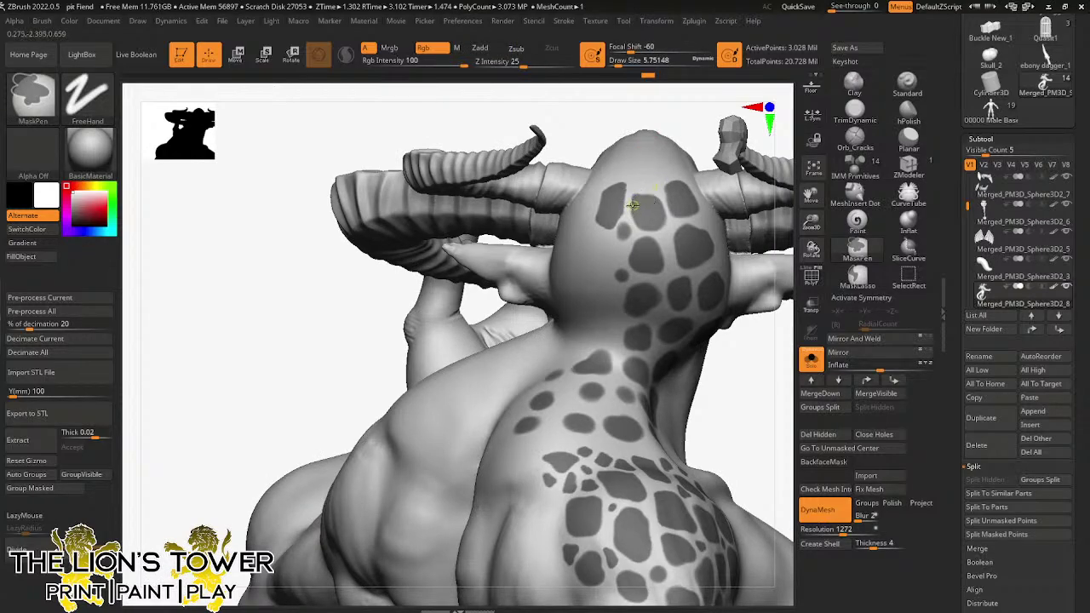
left_click_drag(665, 214, 667, 203, "ctrl")
right_click_drag(692, 118, 652, 178)
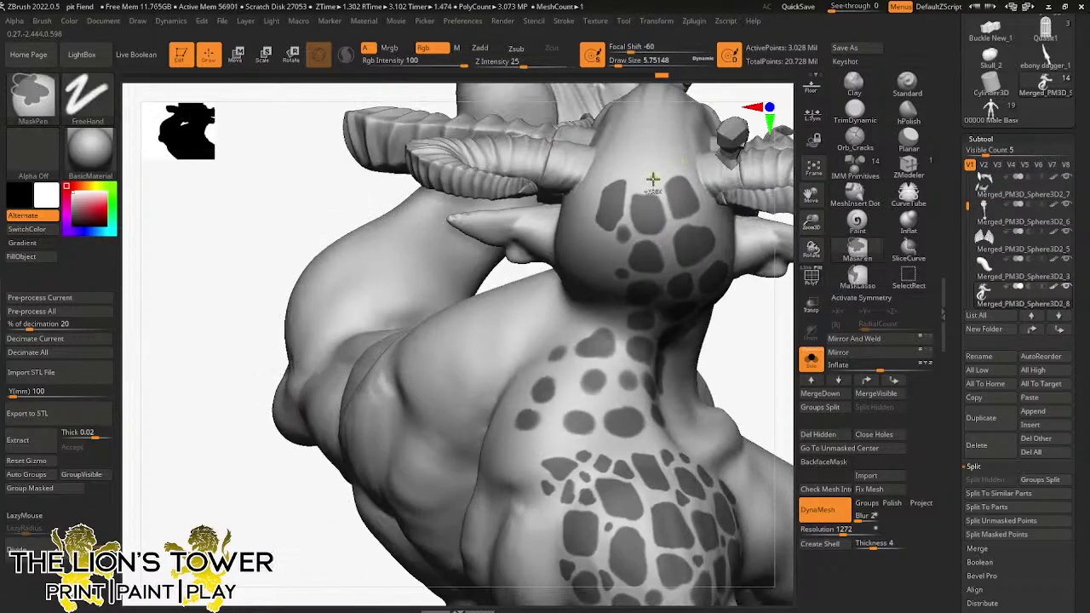
key("ctrl")
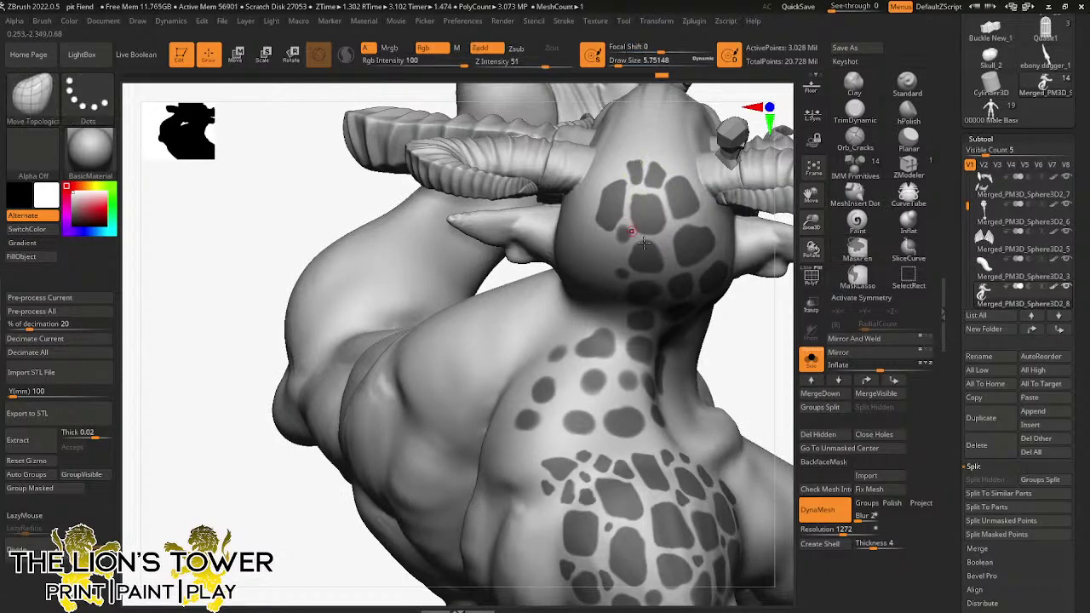
- Mask small filler scales in the gaps between the large ones on the back of the head
right_click_drag(737, 331, 626, 226)
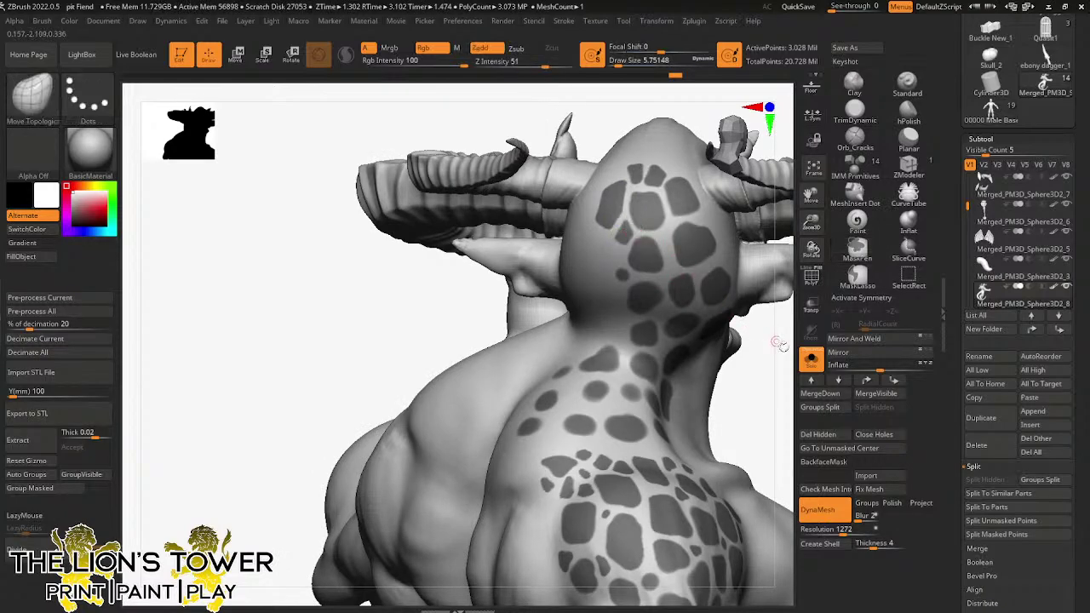
mouse_move(619, 238)
right_mouse_down()
mouse_move(760, 343)
mouse_move(657, 244)
right_mouse_up()
key("ctrl")
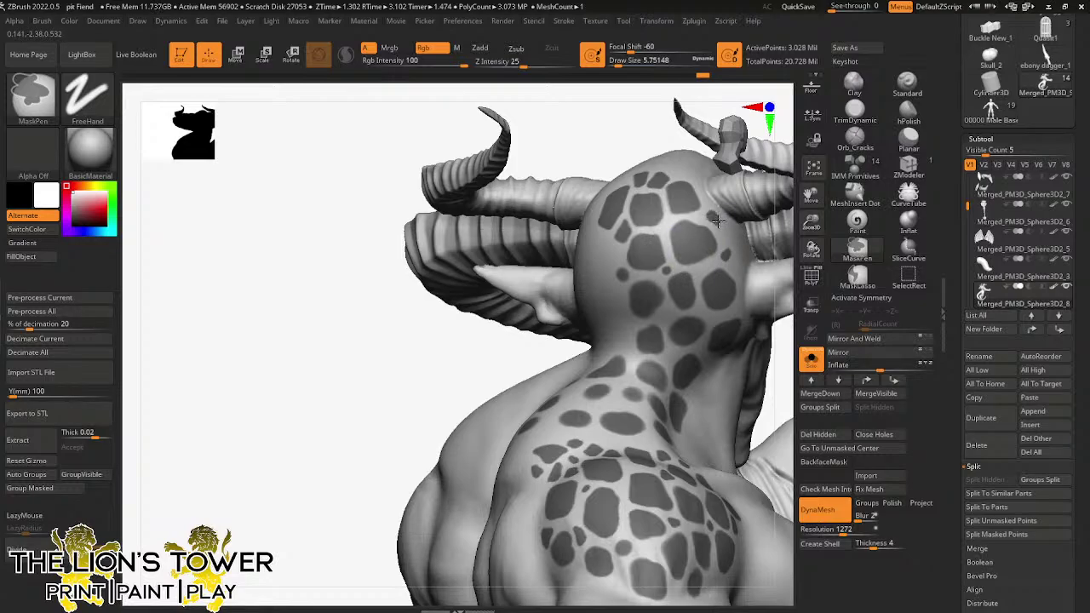
right_click_drag(700, 237, 652, 345)
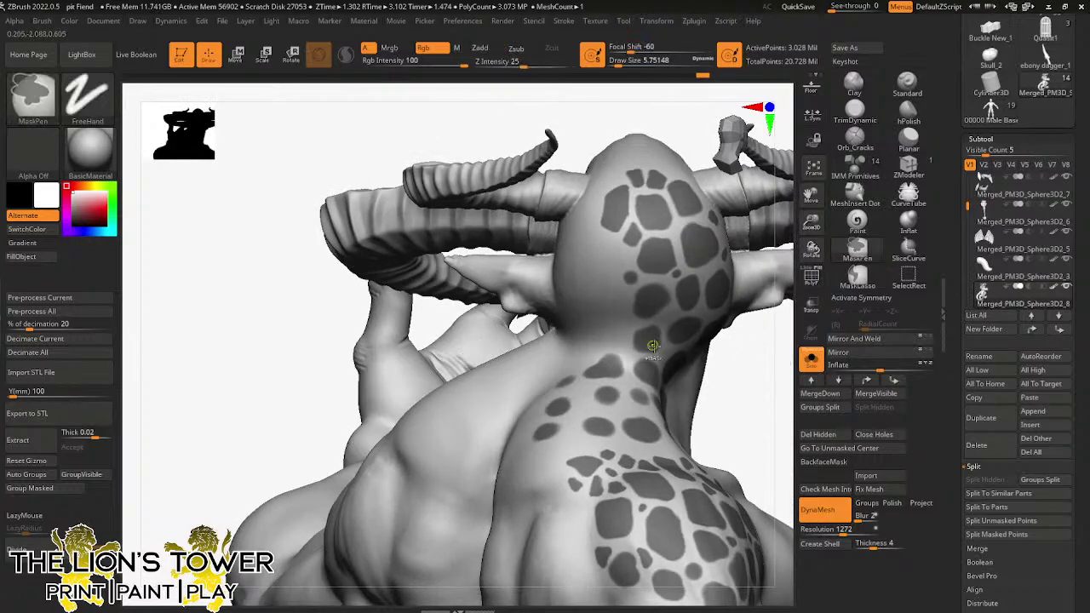
- Mask irregular scales around the nape and across the back of the head toward the opposite horn
left_click_drag(639, 334, 636, 348, "ctrl")
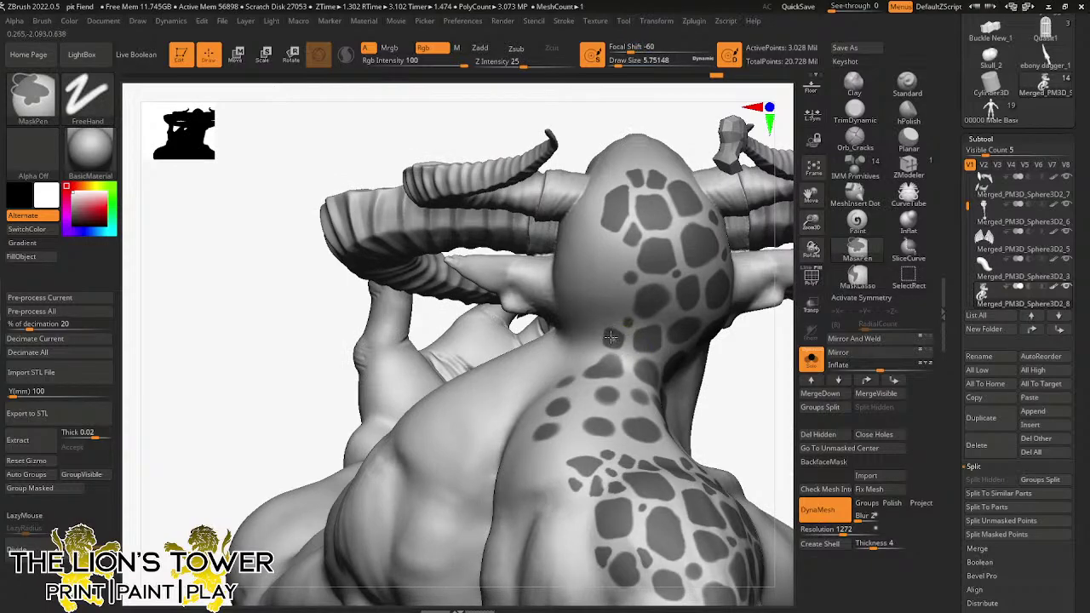
right_click_drag(744, 381, 614, 318)
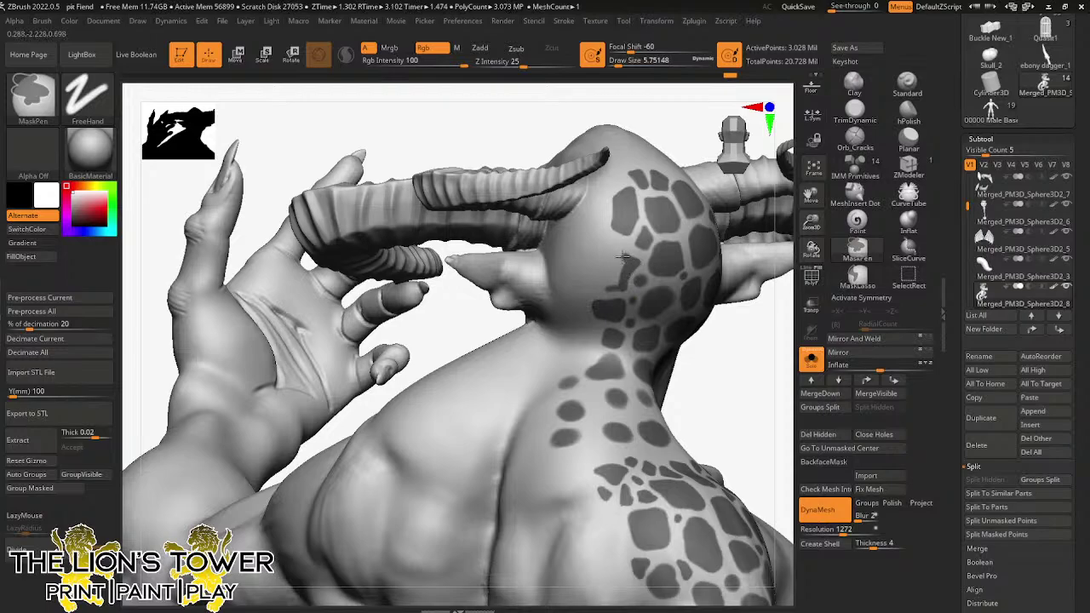
mouse_move(623, 255)
left_mouse_down()
mouse_move(612, 277)
mouse_move(617, 243)
left_mouse_up()
mouse_move(601, 206)
left_mouse_down("ctrl")
mouse_move(580, 232)
mouse_move(598, 189)
left_mouse_up("ctrl")
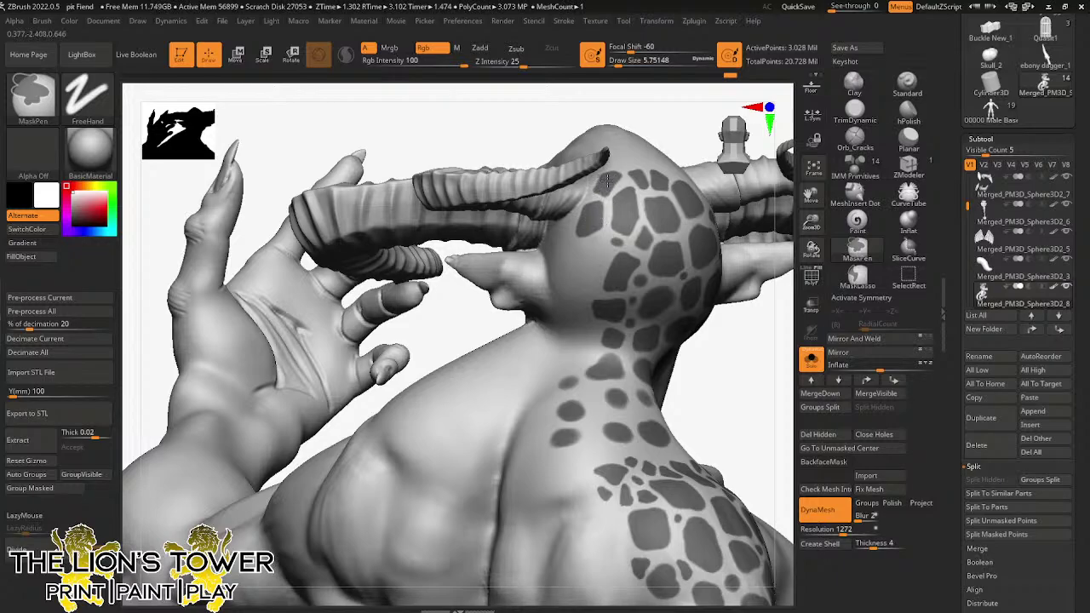
mouse_move(596, 237)
left_mouse_down()
mouse_move(579, 256)
mouse_move(586, 277)
mouse_move(600, 247)
left_mouse_up()
- Mask tiny scales in the head pattern's remaining gaps and sharpen the nearby scale outlines, reducing the Draw Size to about 5
left_click_drag(715, 355, 715, 386)
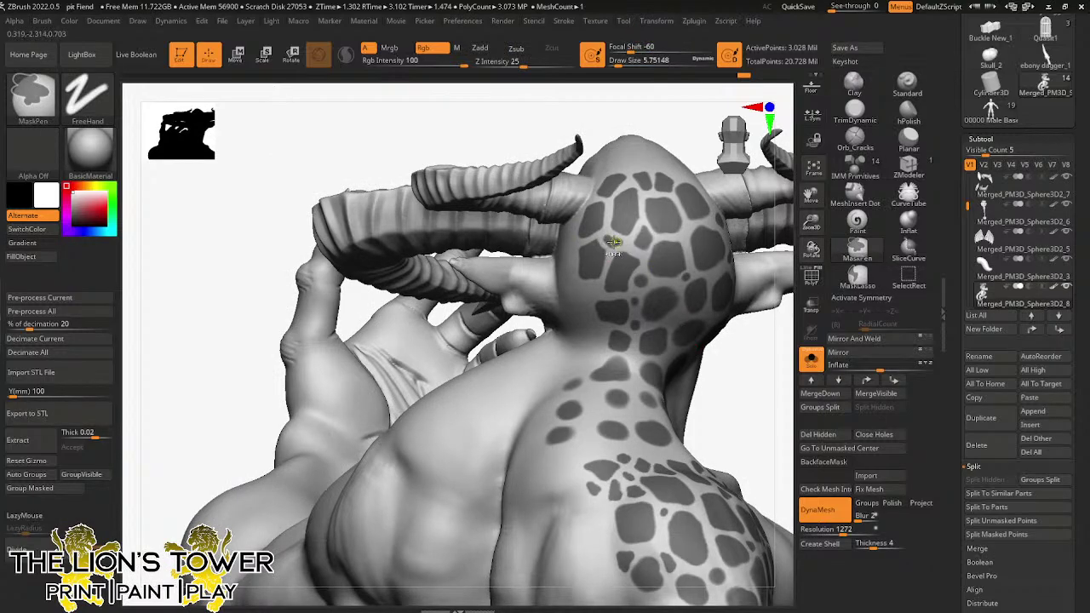
left_click_drag(614, 242, 608, 238, "ctrl")
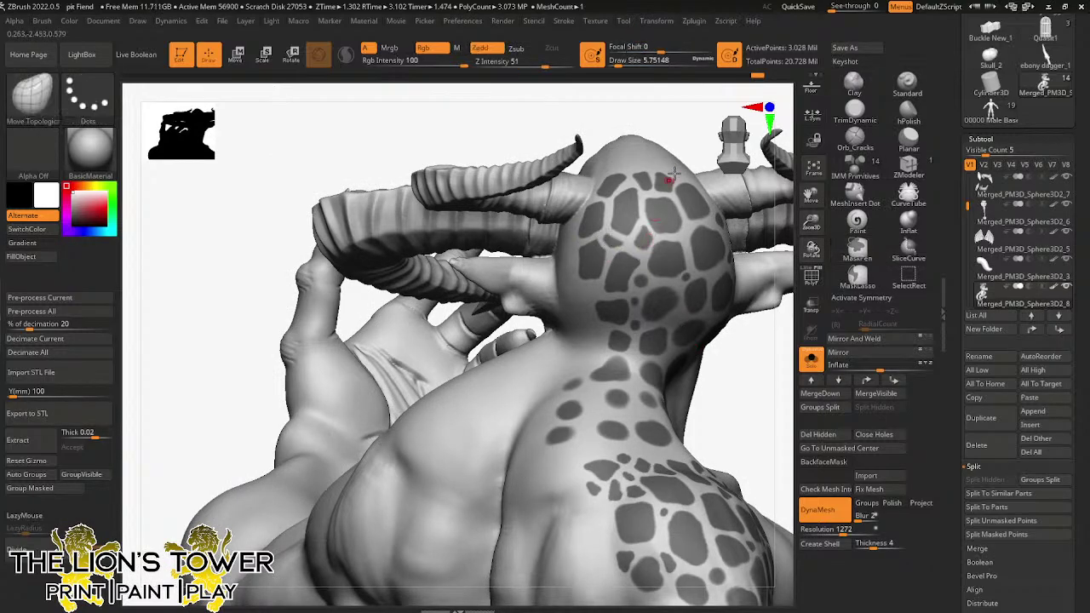
left_click_drag(741, 404, 724, 418)
left_click_drag(650, 304, 645, 291, "ctrl")
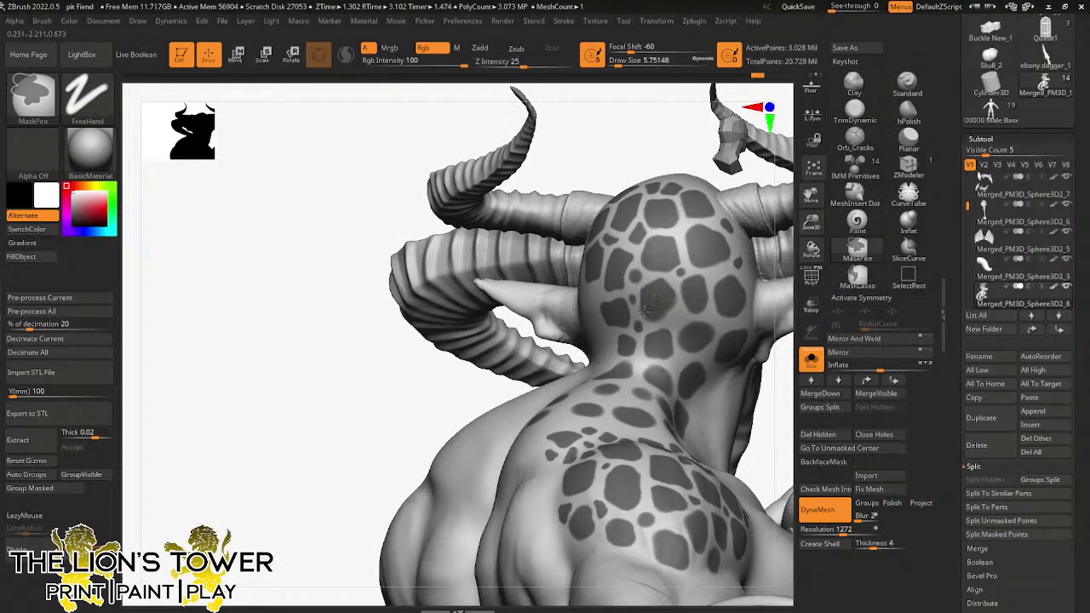
key("ctrl")
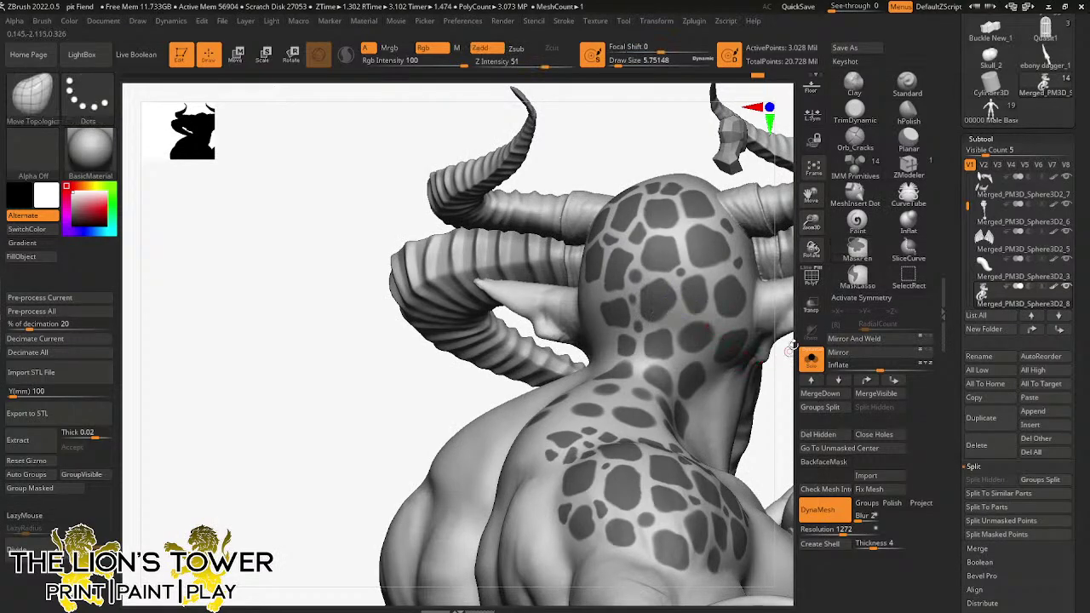
key("ctrl")
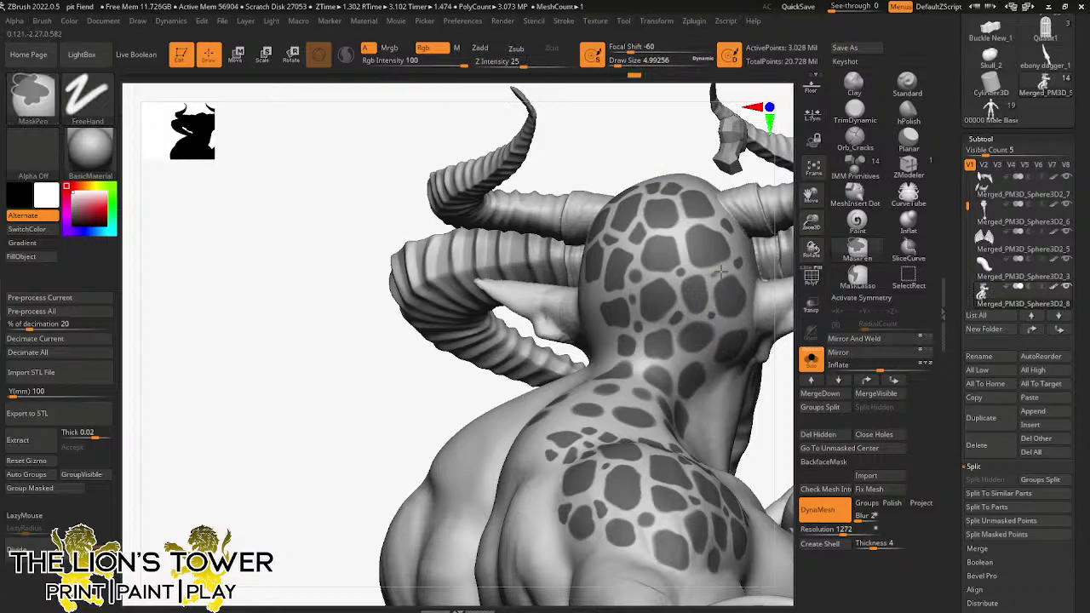
- Mask two large scales on the side of the head behind the ear, with the Draw Size at about 12.9
mouse_move(788, 374)
left_mouse_down()
mouse_move(774, 434)
mouse_move(745, 328)
left_mouse_up()
left_click(621, 65)
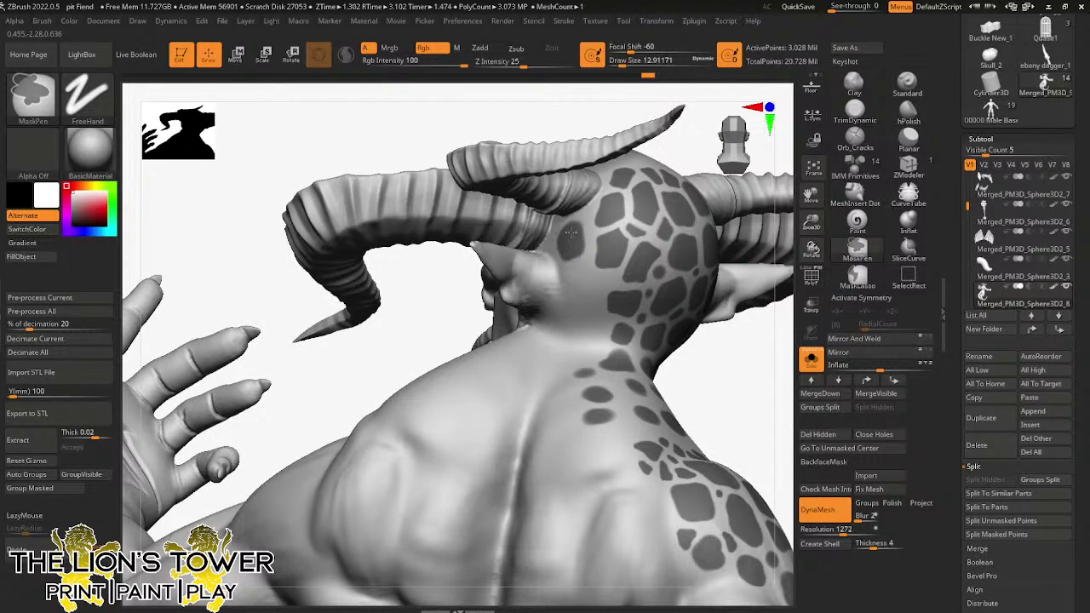
left_click_drag(727, 382, 725, 362)
mouse_move(591, 280)
left_mouse_down("ctrl")
mouse_move(577, 275)
mouse_move(588, 289)
left_mouse_up("ctrl")
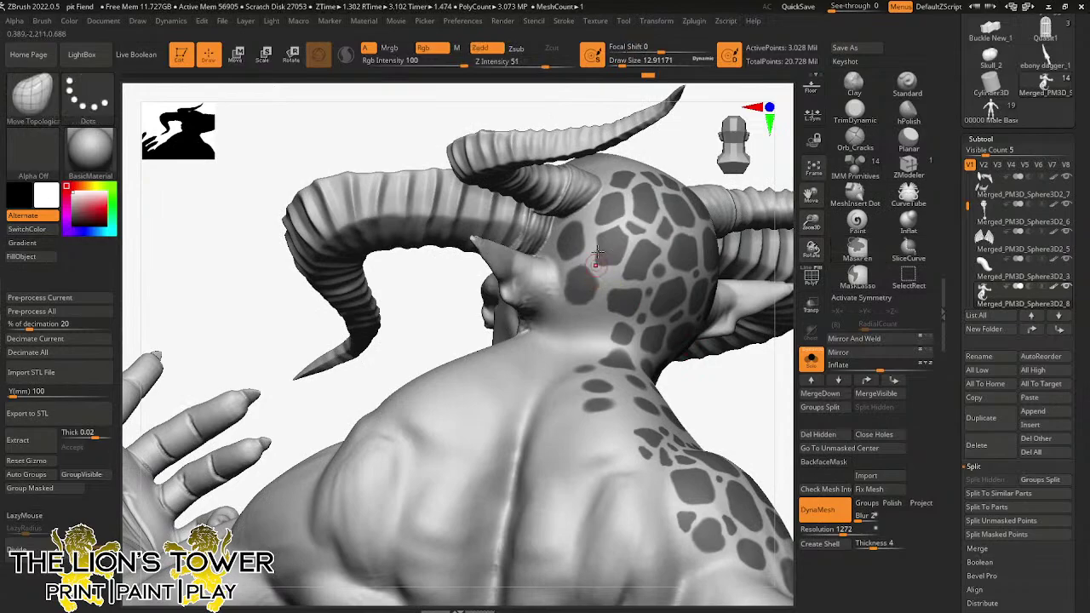
- Mask a small filler scale behind the ear at Draw Size about 7.5 and sharpen the large neighbouring scales at about 5
left_click(624, 64)
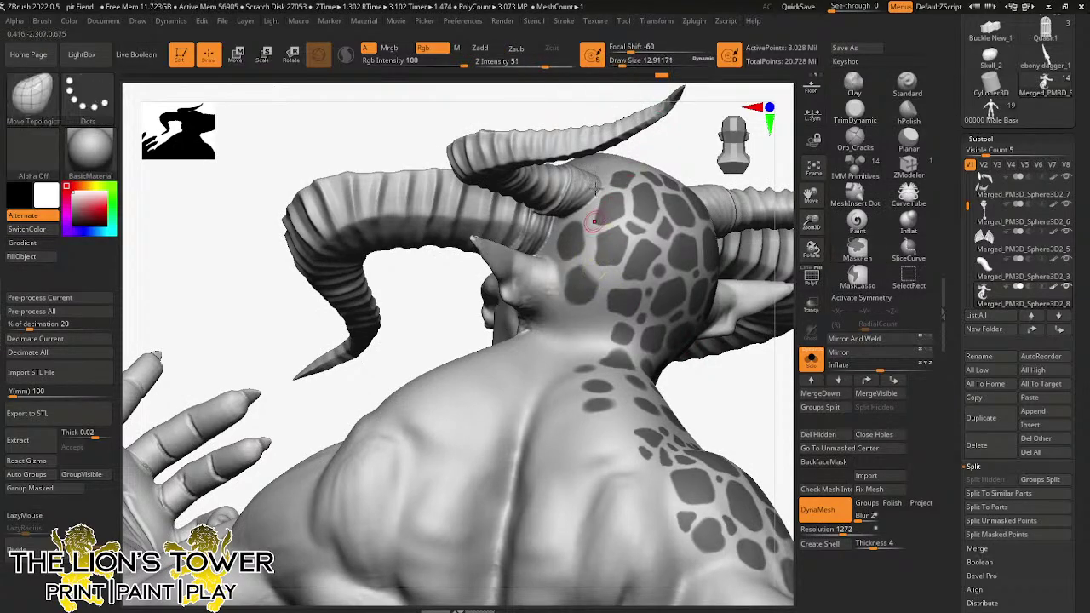
left_click(621, 65)
key("ctrl")
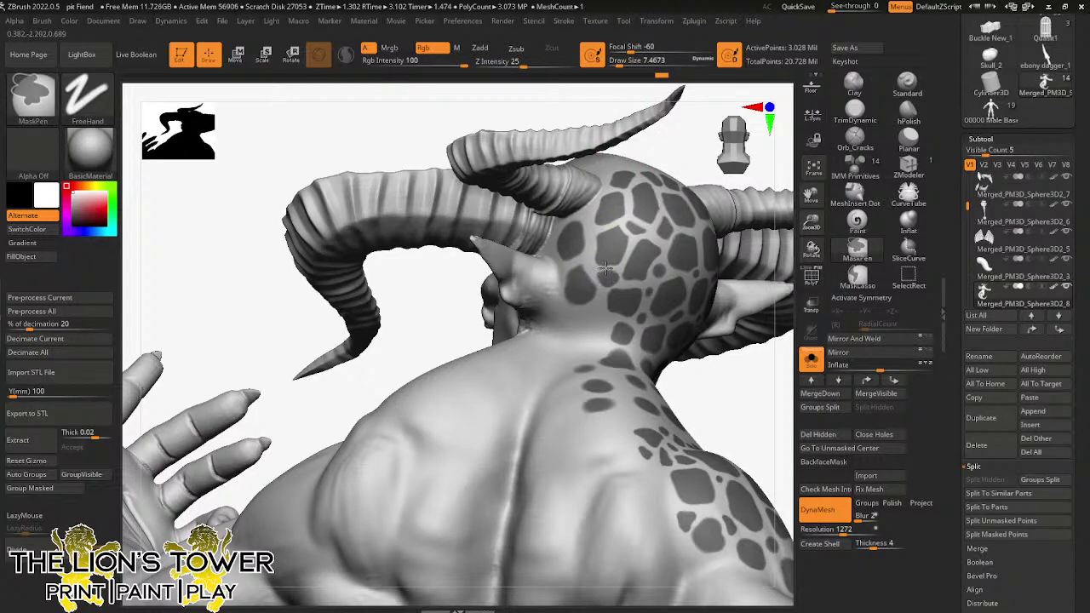
left_click(618, 65)
key("ctrl")
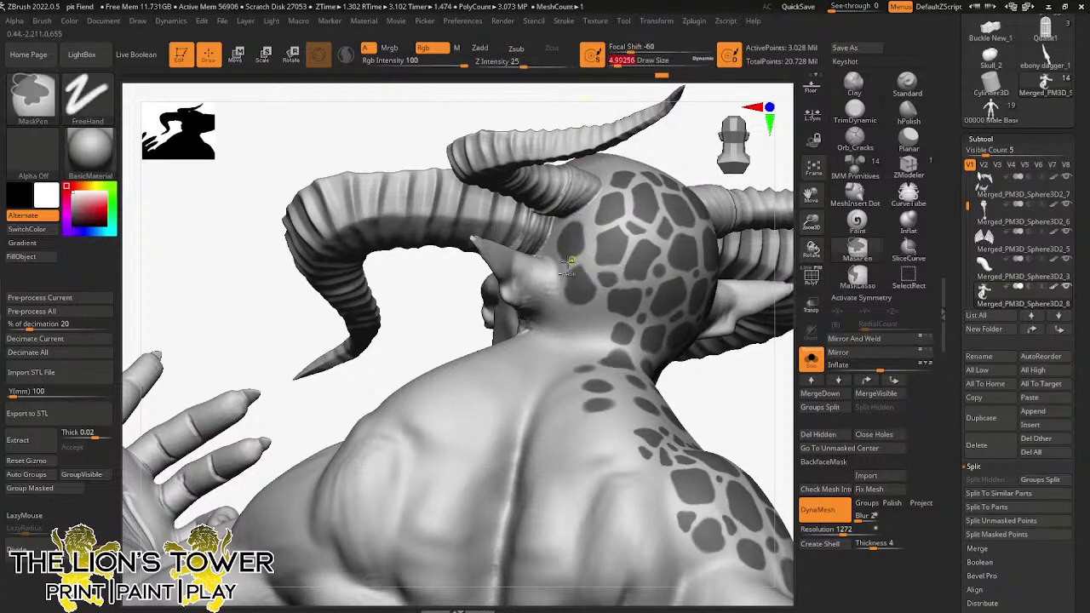
mouse_move(587, 252)
left_mouse_down("ctrl")
mouse_move(585, 225)
mouse_move(584, 246)
left_mouse_up("ctrl")
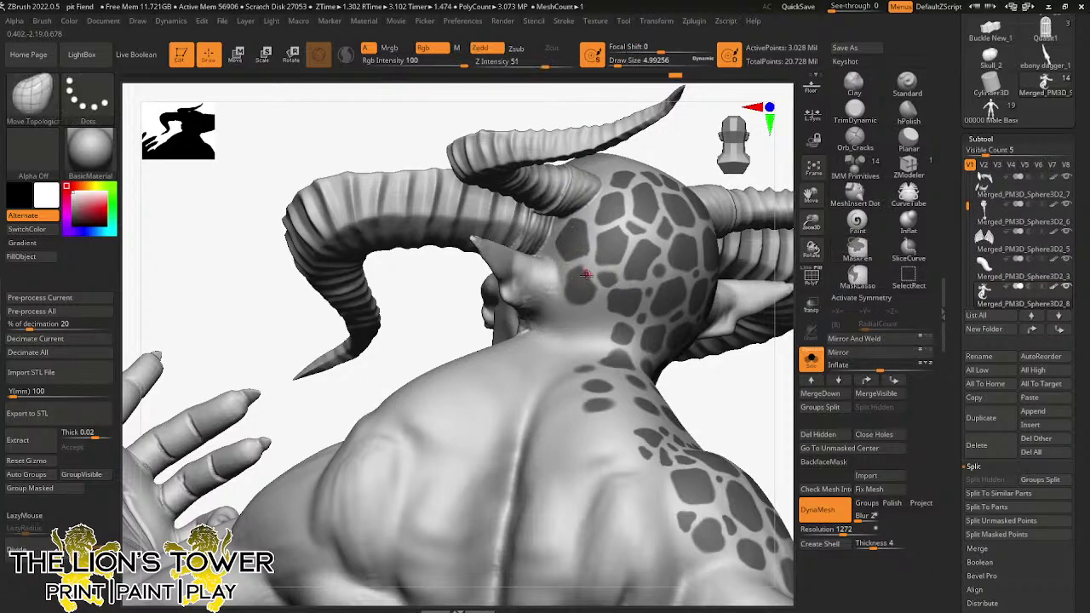
key("ctrl")
key("ctrl")
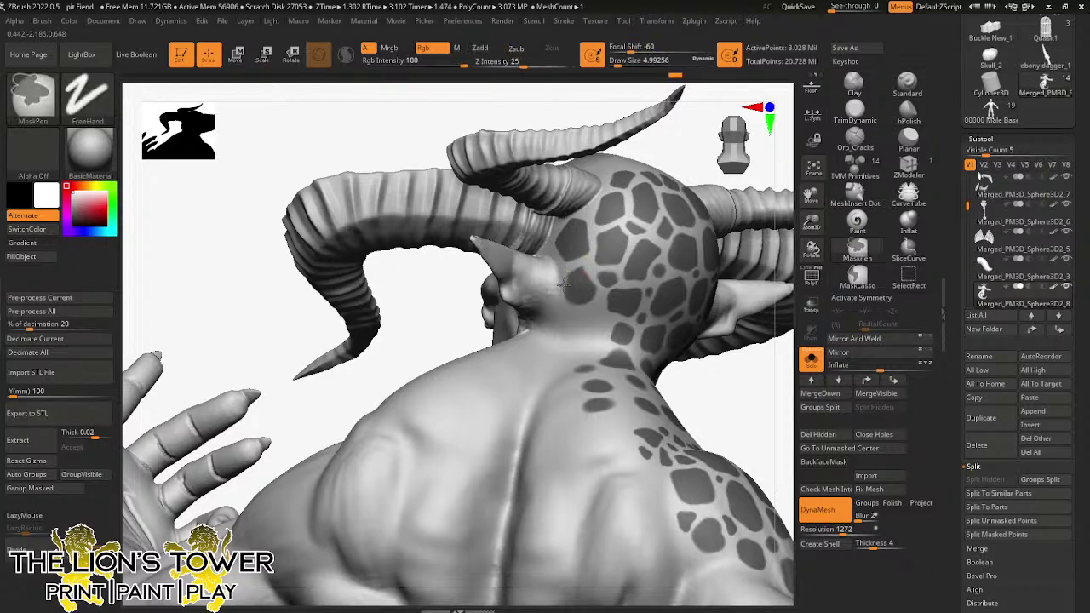
- Blur the scale mask, undo that blur, and touch up a scale on the upper back of the head
right_click_drag(621, 292, 686, 347)
right_click_drag(596, 289, 636, 268)
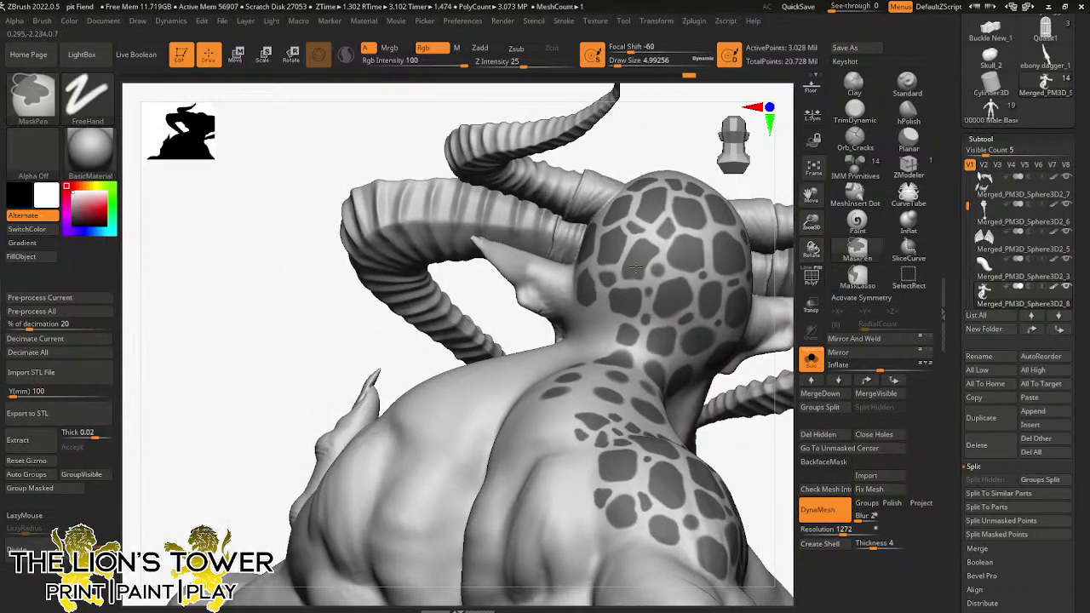
left_click(605, 250, "ctrl")
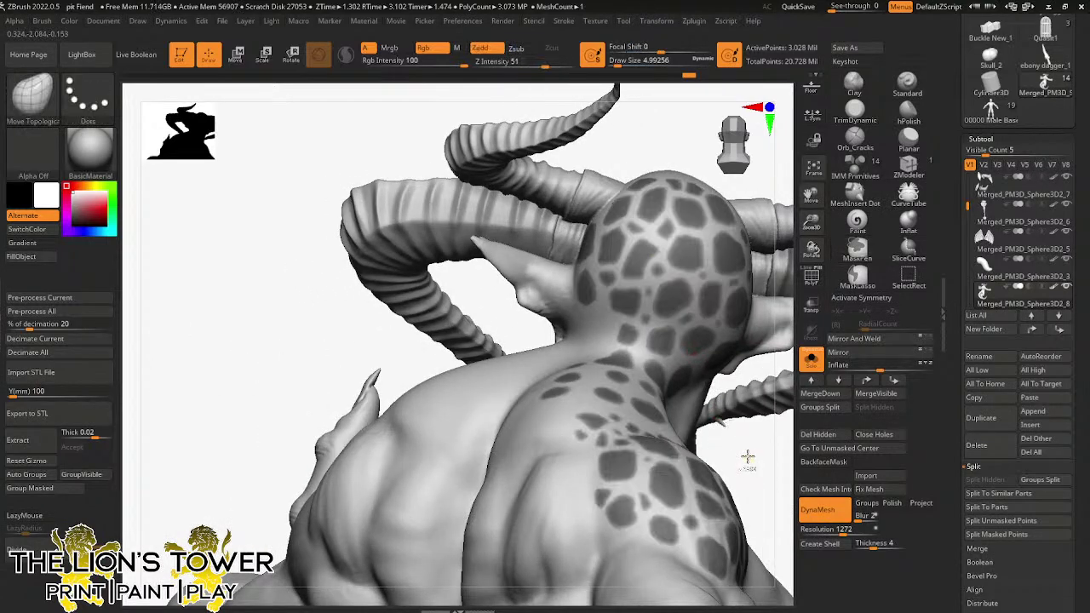
key("ctrl+z")
left_click_drag(745, 455, 754, 457)
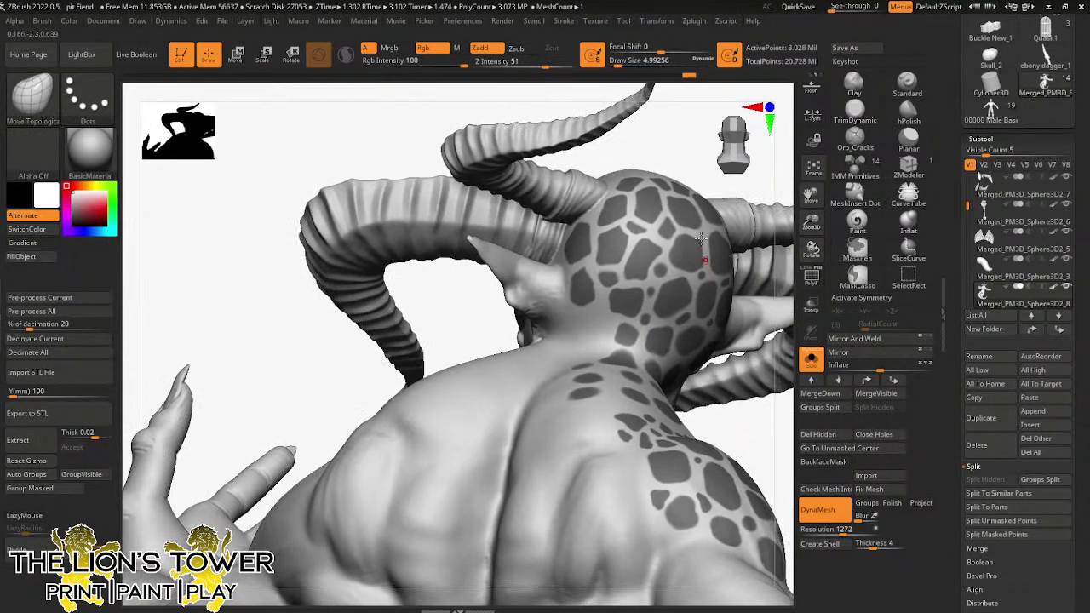
left_click_drag(687, 170, 680, 163)
left_click_drag(667, 206, 661, 218, "ctrl")
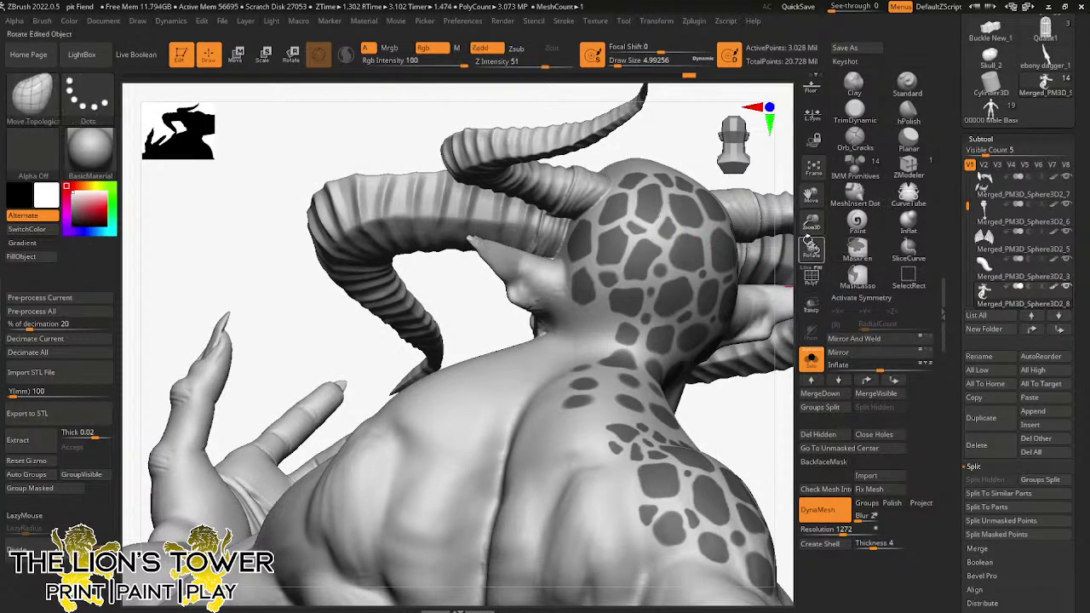
- Mask scales along the lower edge of the head's pattern between the ear and the nape
left_click_drag(810, 202, 791, 160)
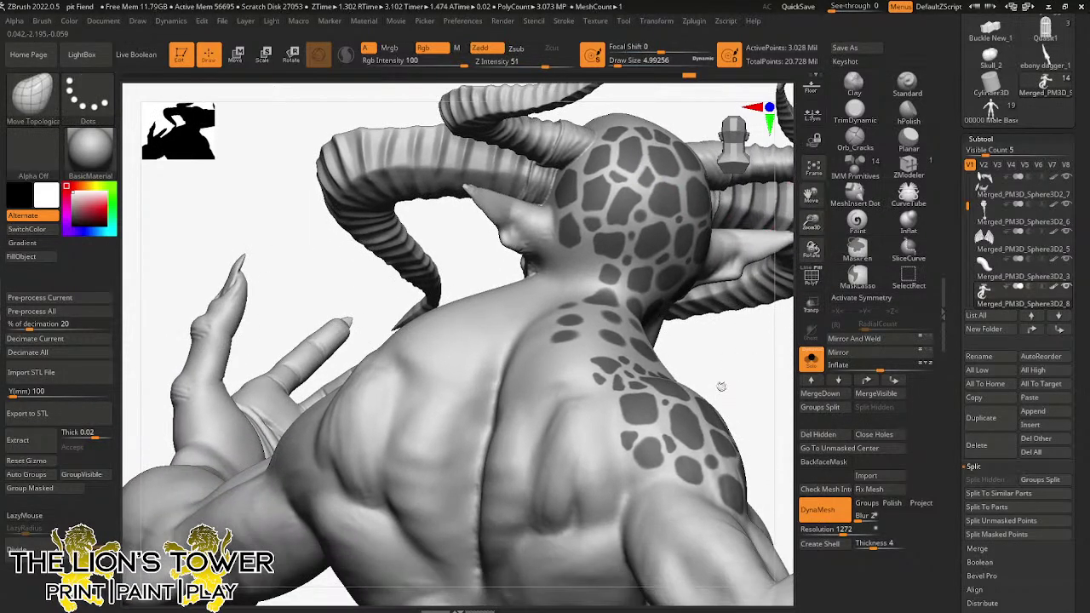
mouse_move(756, 344)
left_mouse_down()
mouse_move(750, 370)
mouse_move(776, 368)
left_mouse_up()
left_click_drag(586, 251, 589, 264, "ctrl")
left_click_drag(733, 302, 675, 282)
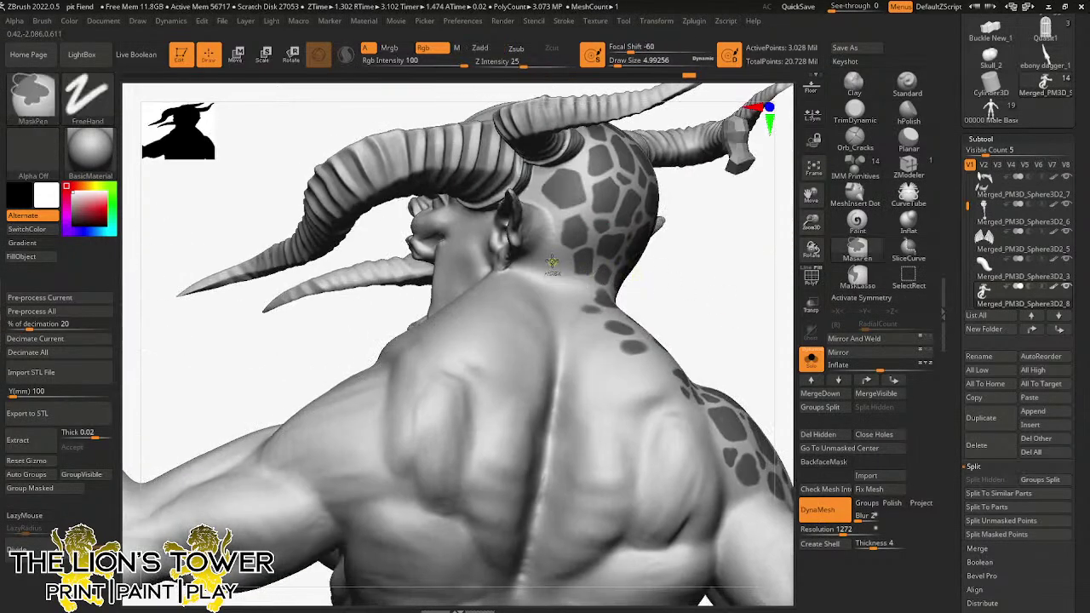
left_click_drag(555, 255, 548, 263, "ctrl")
right_click_drag(558, 259, 577, 281)
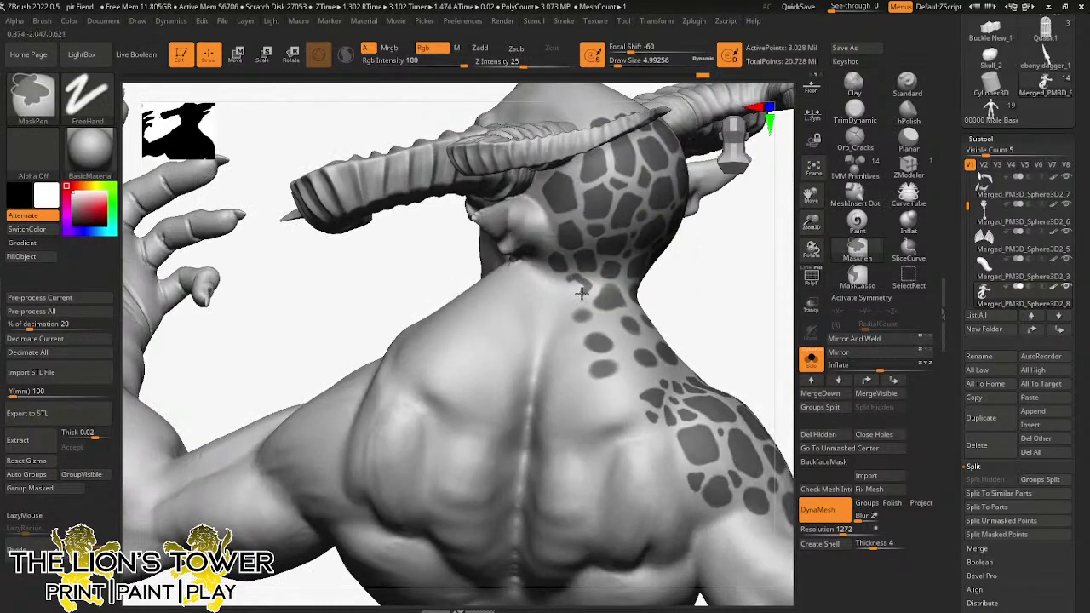
- Mask scales just below the base of the skull and reshape the upper neck's round scales into angular ones
mouse_move(582, 294)
left_mouse_down("ctrl")
mouse_move(572, 281)
mouse_move(584, 306)
left_mouse_up("ctrl")
right_click_drag(579, 316, 599, 305)
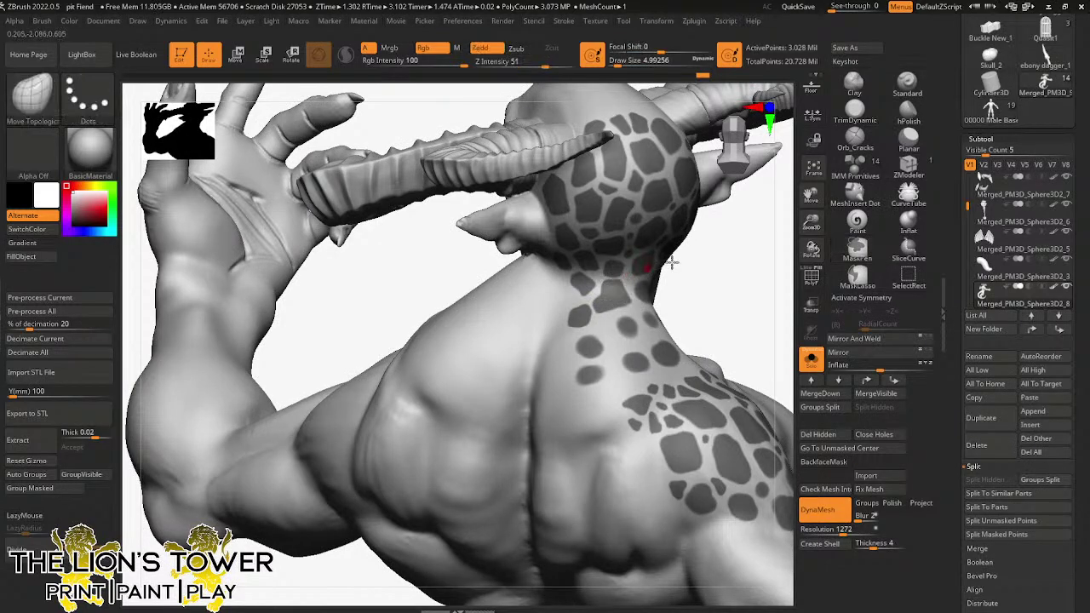
left_click_drag(607, 282, 622, 282, "ctrl")
key("ctrl")
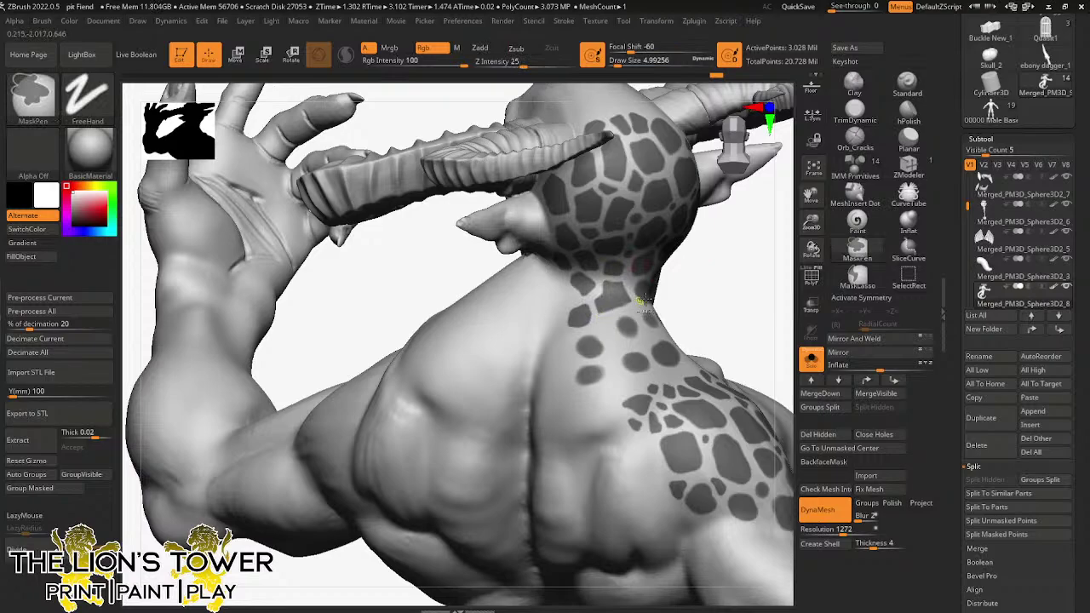
right_click_drag(644, 300, 639, 315)
left_click_drag(615, 318, 624, 315, "ctrl")
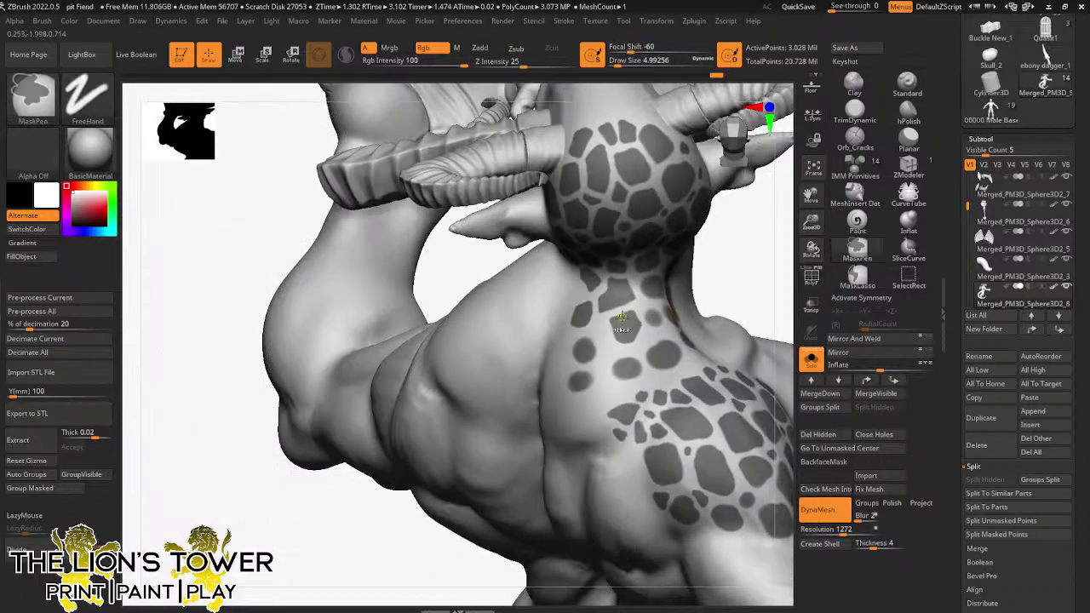
right_click_drag(623, 336, 661, 317)
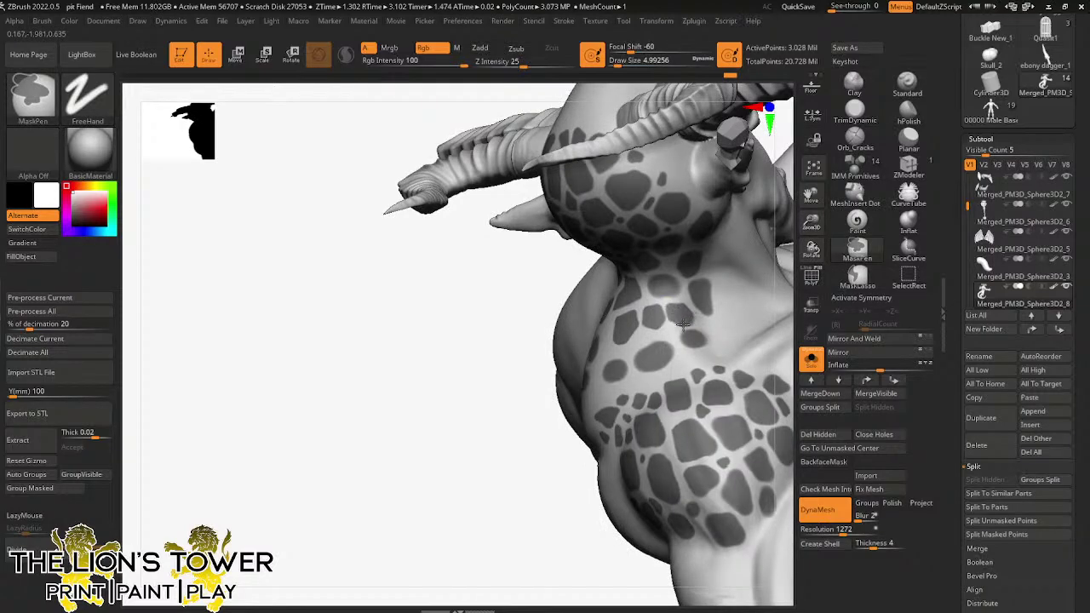
- Sharpen the corners of the scales on the side of the neck facing the throat
left_click_drag(682, 325, 689, 322, "ctrl")
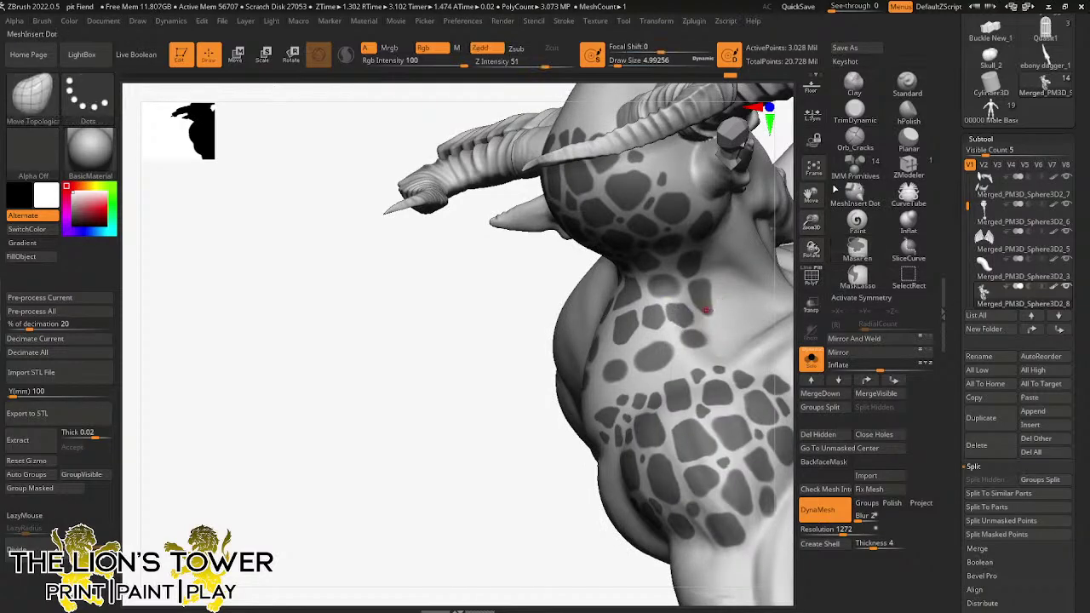
left_click_drag(811, 195, 754, 218)
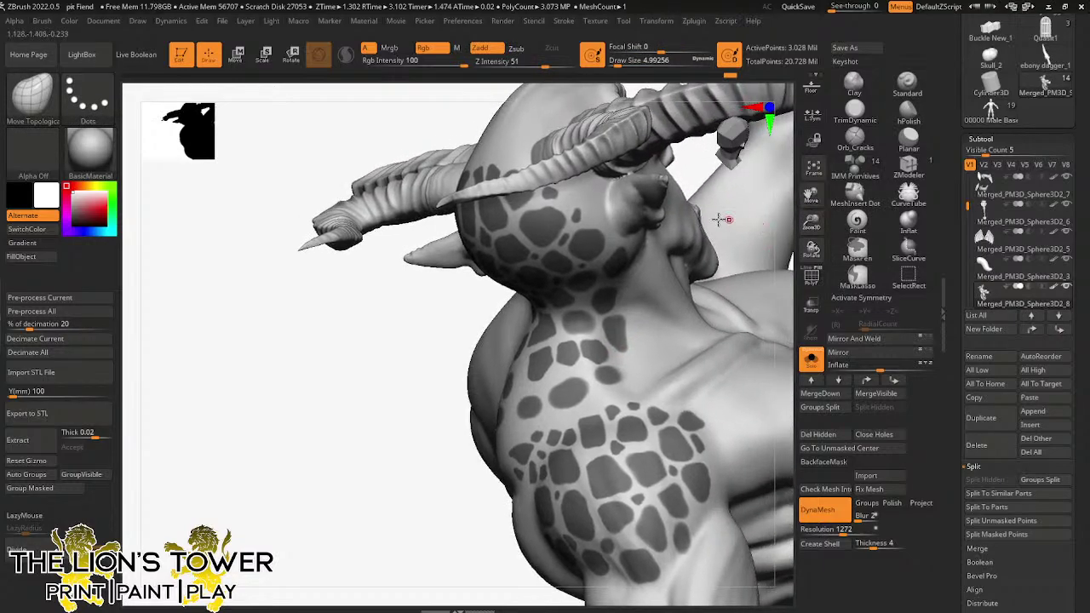
right_click_drag(452, 525, 592, 329)
key("ctrl")
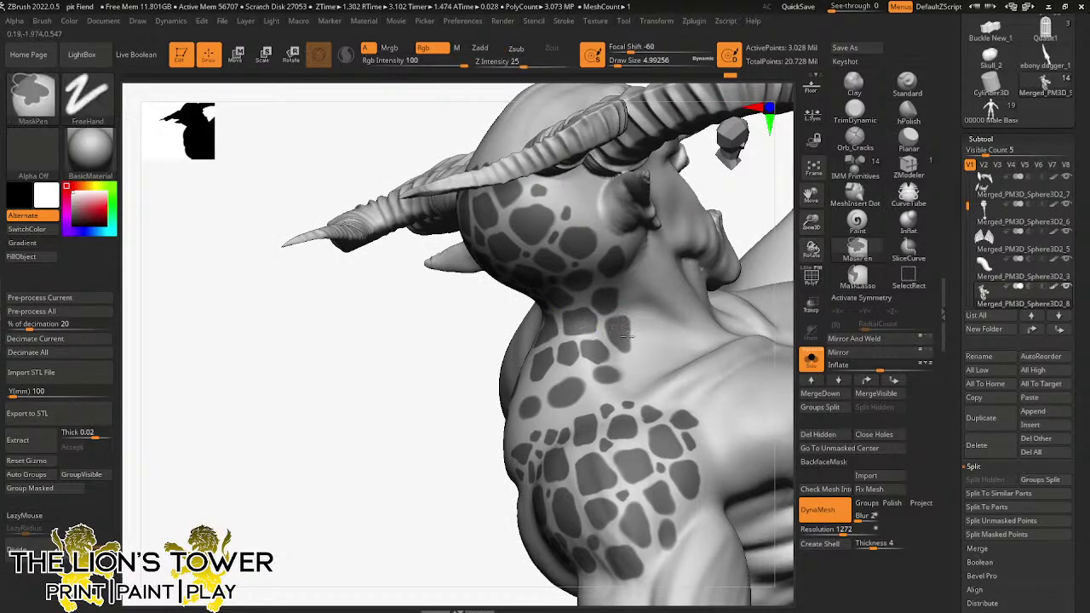
right_click_drag(626, 336, 619, 345)
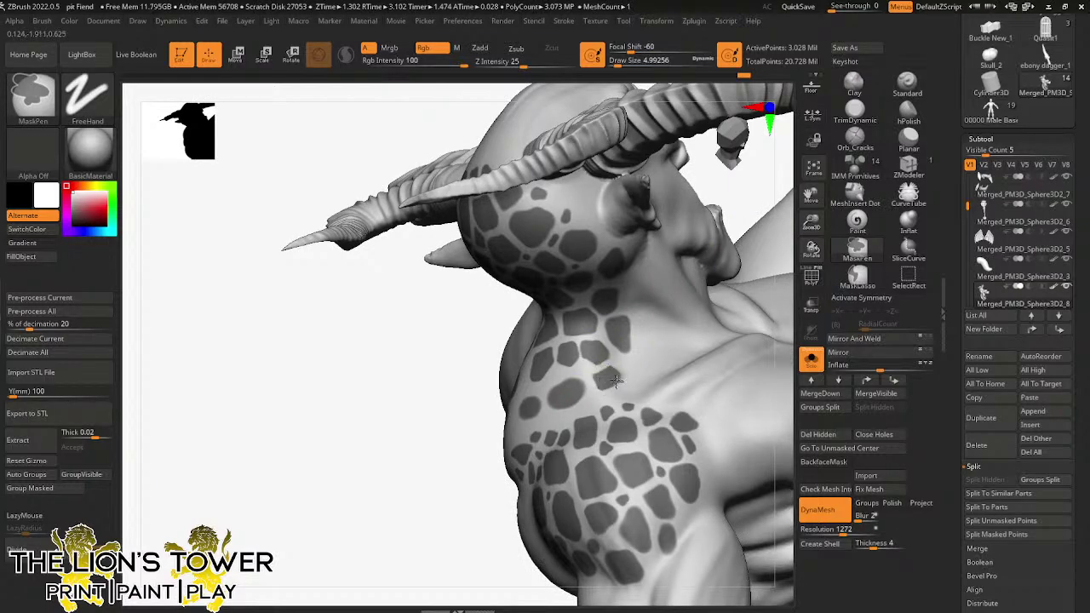
left_click_drag(616, 381, 620, 379, "ctrl")
- Mask small filler scales in the gaps between the neck scales and square off the rounded scales toward the upper back
mouse_move(736, 184)
left_mouse_down()
mouse_move(781, 201)
mouse_move(748, 210)
mouse_move(580, 399)
left_mouse_up()
key("ctrl")
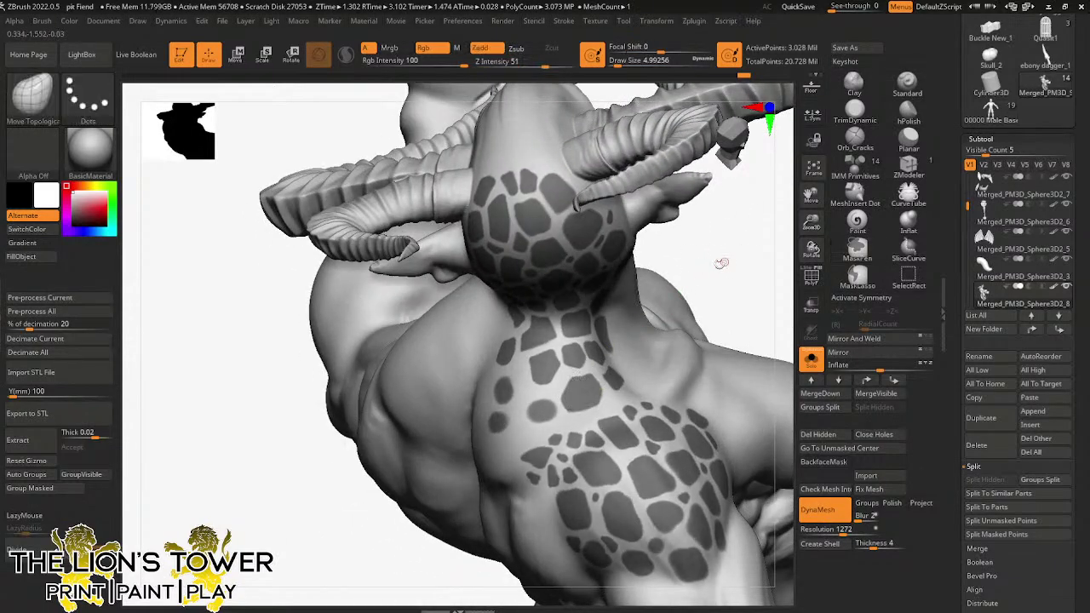
left_click_drag(739, 258, 679, 265)
left_click_drag(594, 366, 601, 360, "ctrl")
mouse_move(742, 215)
left_mouse_down()
mouse_move(766, 210)
mouse_move(722, 238)
left_mouse_up()
left_click_drag(559, 348, 564, 343, "ctrl")
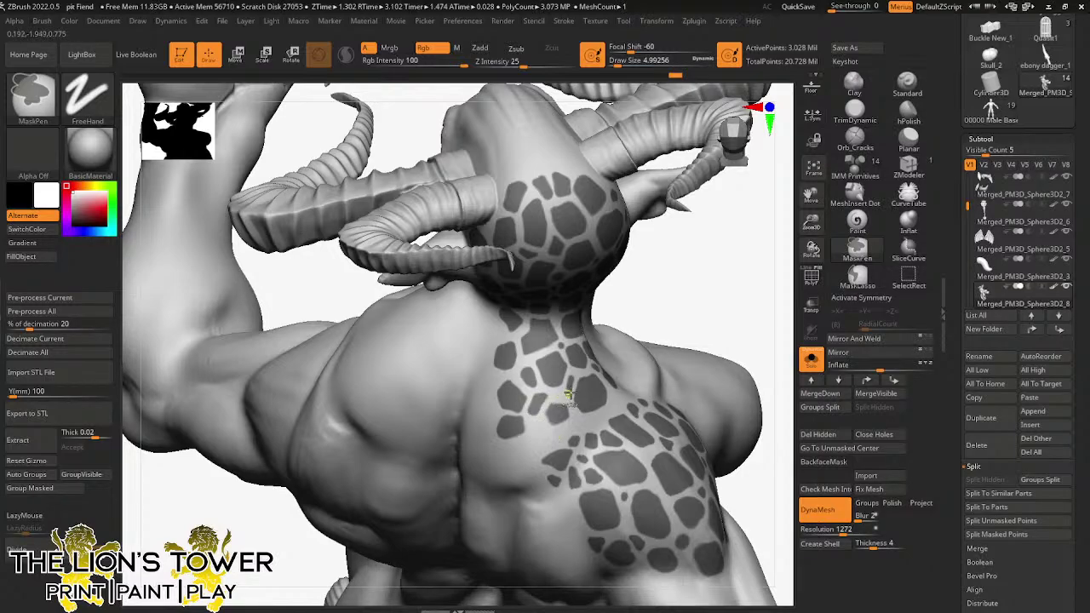
left_click_drag(560, 397, 559, 395, "ctrl")
left_click_drag(676, 298, 654, 287)
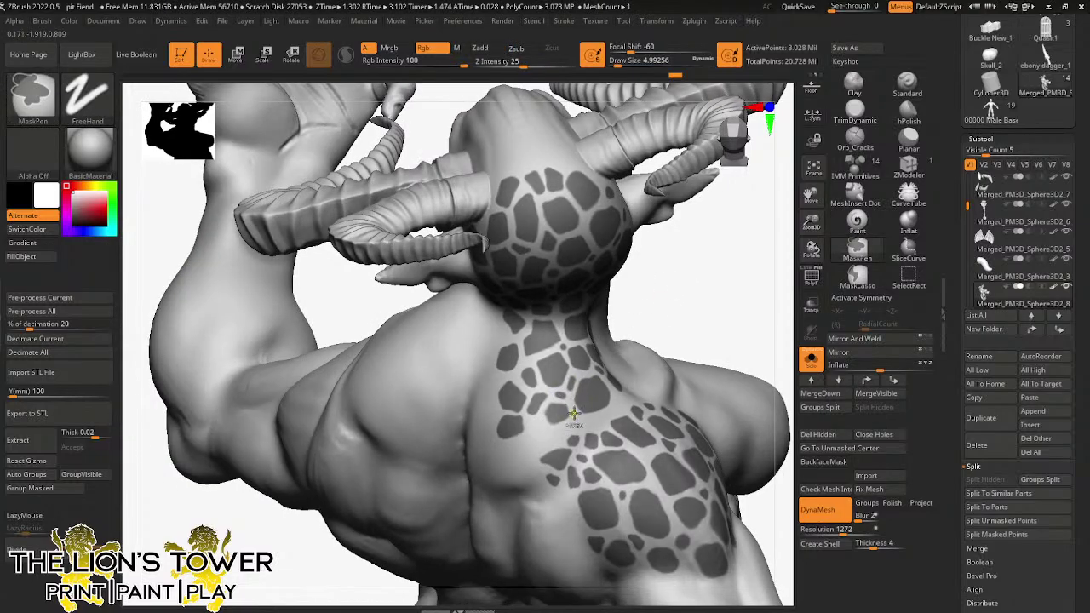
right_click_drag(578, 419, 704, 313)
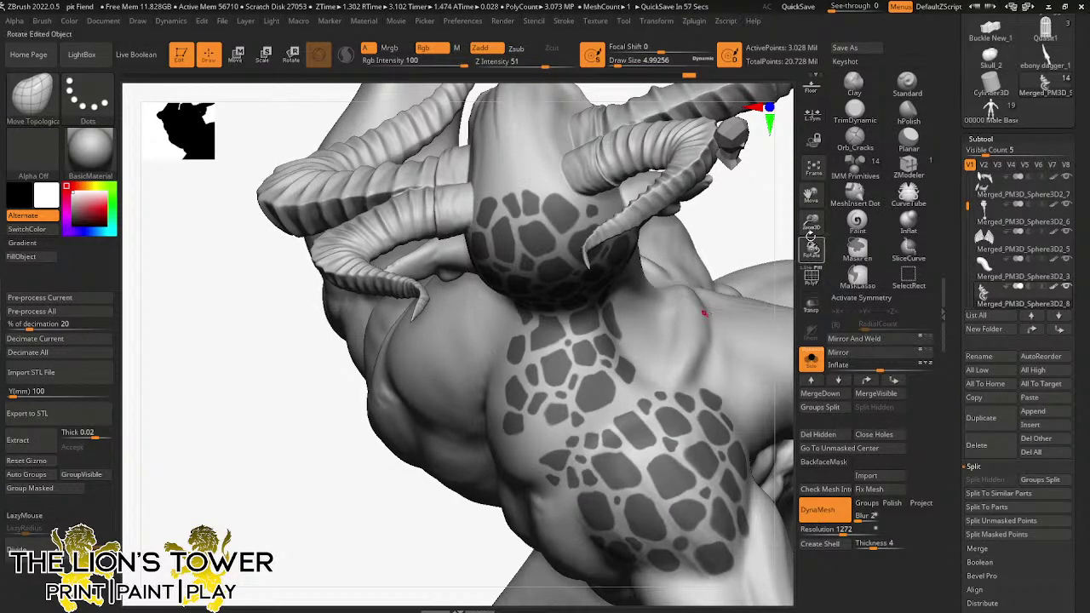
- Mask a row of scales across the crown between the horns and select the Move Topological brush
mouse_move(704, 313)
right_mouse_down()
mouse_move(734, 245)
mouse_move(747, 268)
mouse_move(729, 362)
mouse_move(769, 111)
mouse_move(766, 250)
mouse_move(784, 281)
right_mouse_up()
left_click(811, 359)
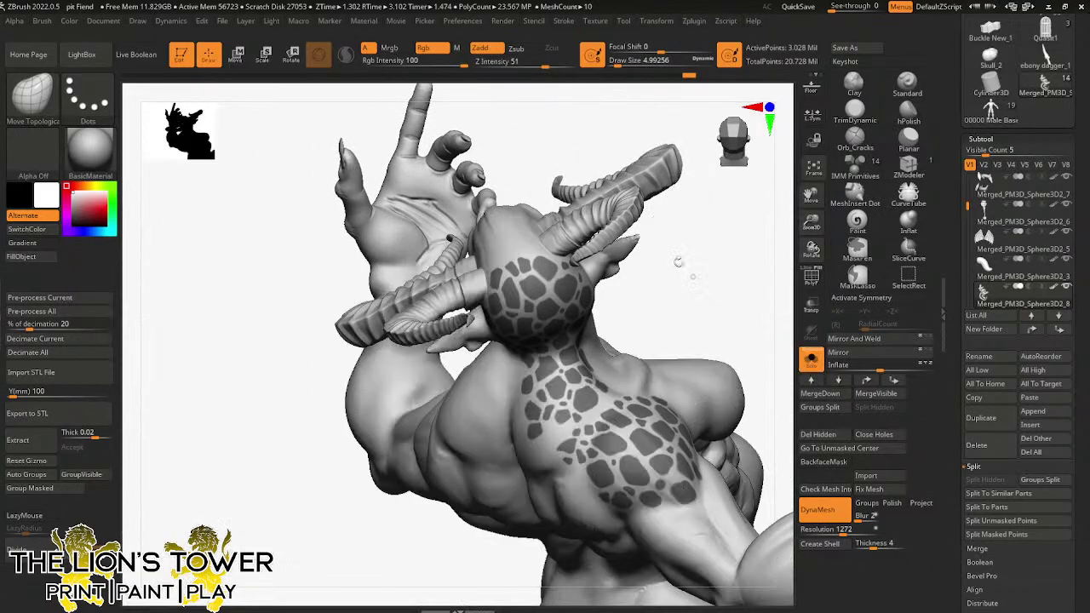
mouse_move(811, 249)
left_mouse_down()
mouse_move(808, 195)
mouse_move(812, 248)
left_mouse_up()
key("ctrl")
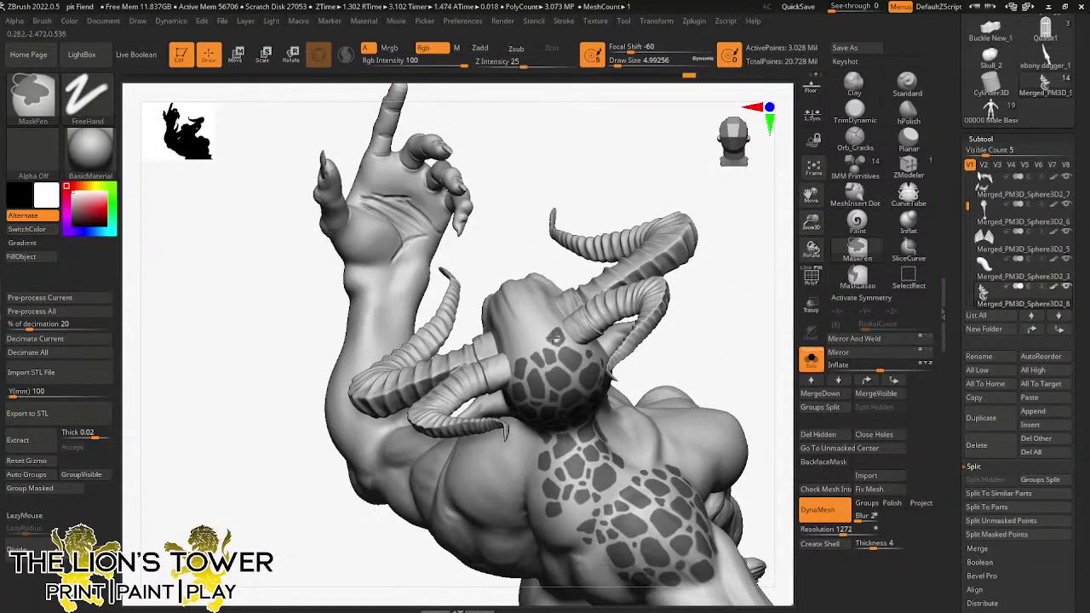
left_click_drag(558, 339, 561, 339, "ctrl")
left_click_drag(749, 296, 718, 285)
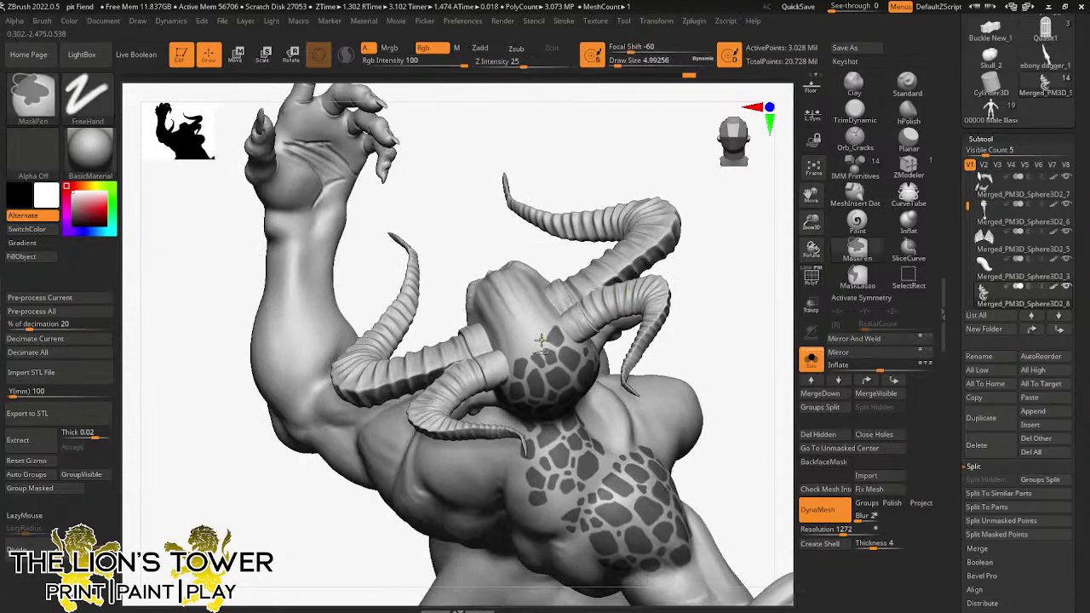
left_click_drag(540, 338, 543, 345, "ctrl")
key("b")
key("m")
key("t")
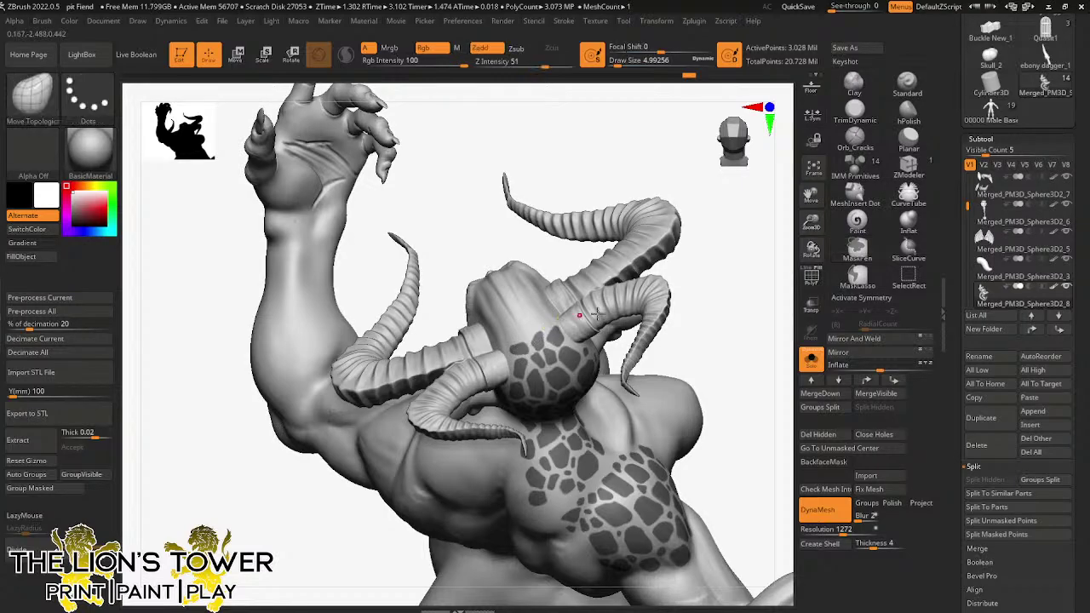
right_click_drag(533, 339, 630, 304)
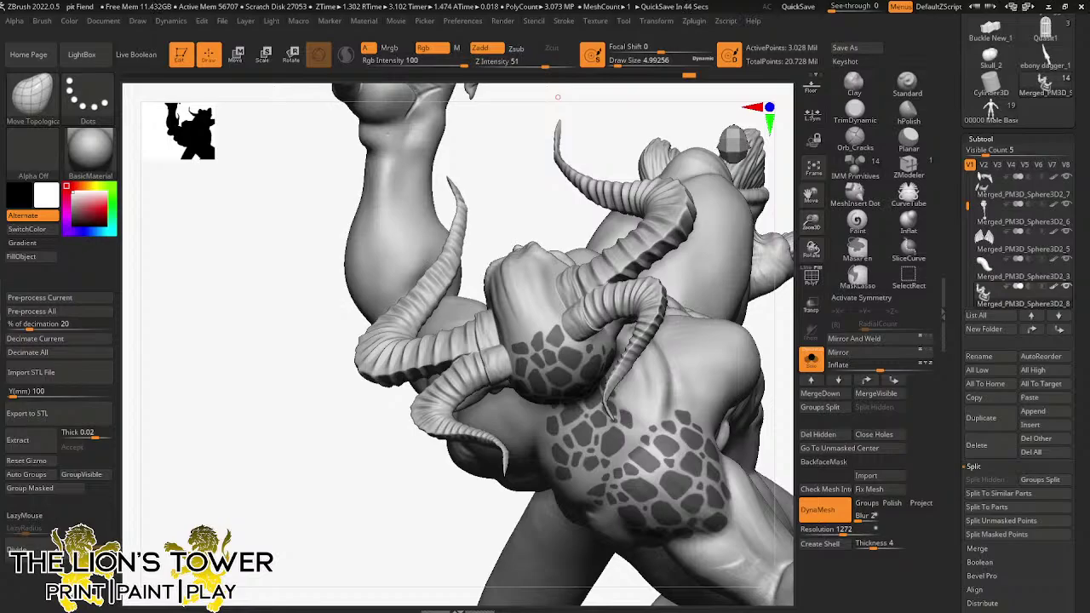
key("alt+Tab")
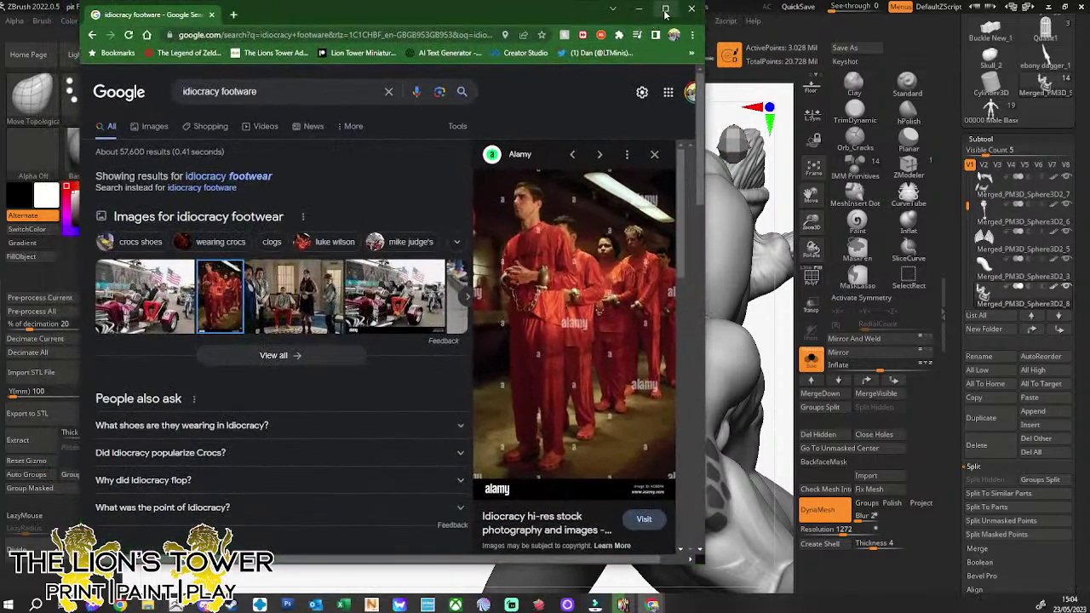
left_click(665, 10)
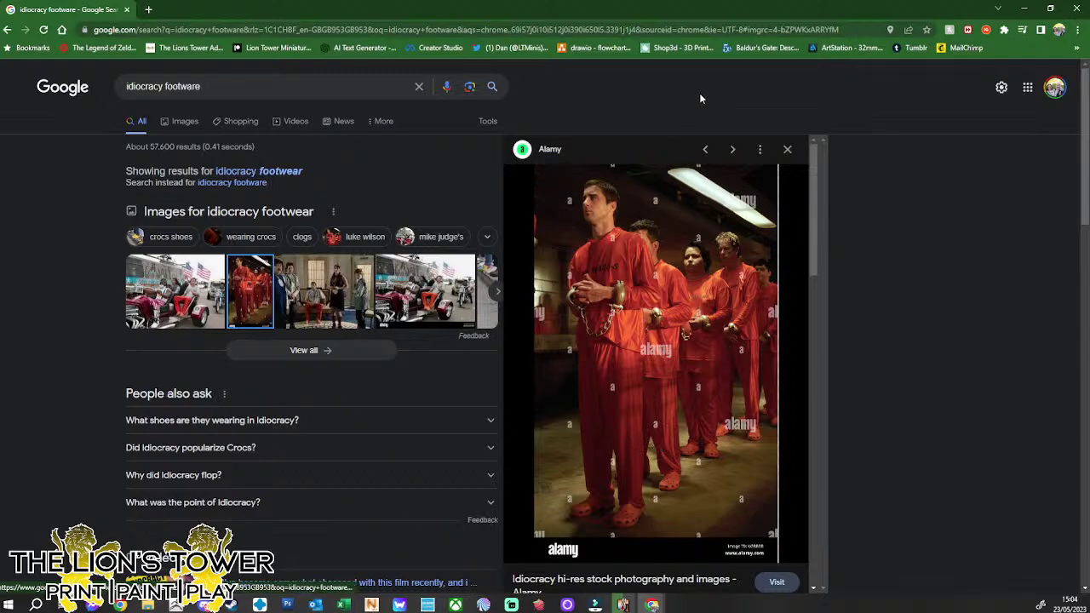
left_click(1074, 12)
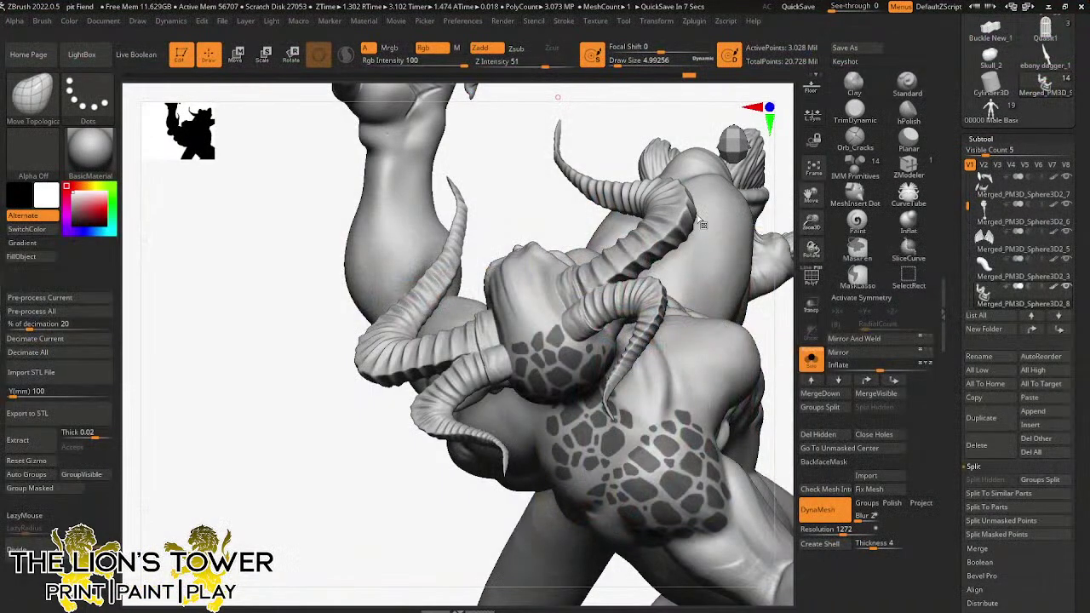
- Save the project as pit Fiend.zpr in the SCULPTS folder, replacing the existing file
mouse_move(762, 326)
left_mouse_down()
mouse_move(763, 316)
mouse_move(699, 312)
mouse_move(689, 355)
mouse_move(703, 352)
mouse_move(721, 320)
left_mouse_up()
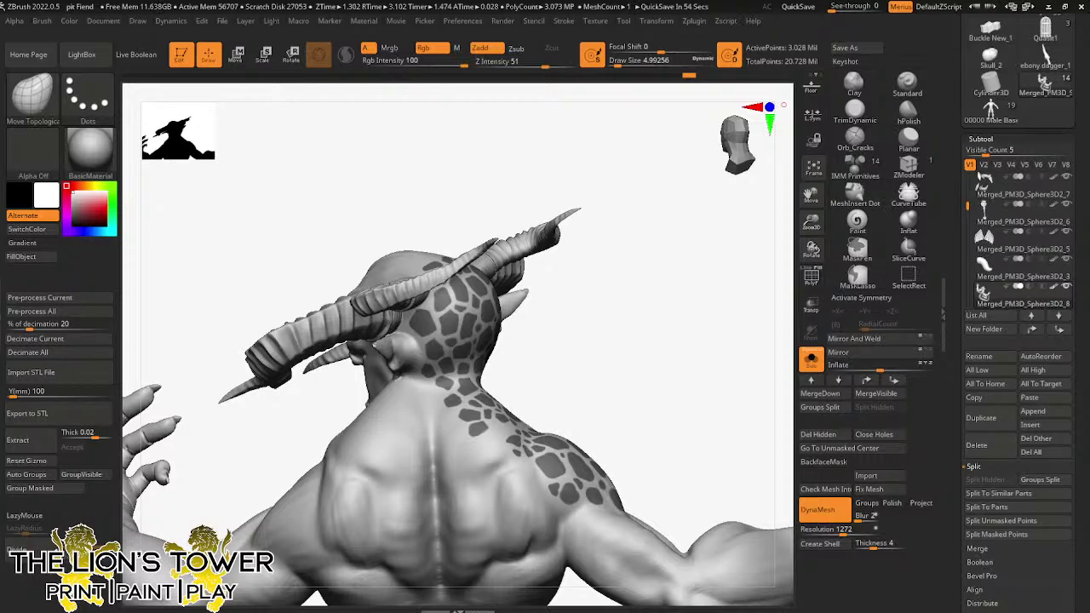
key("ctrl")
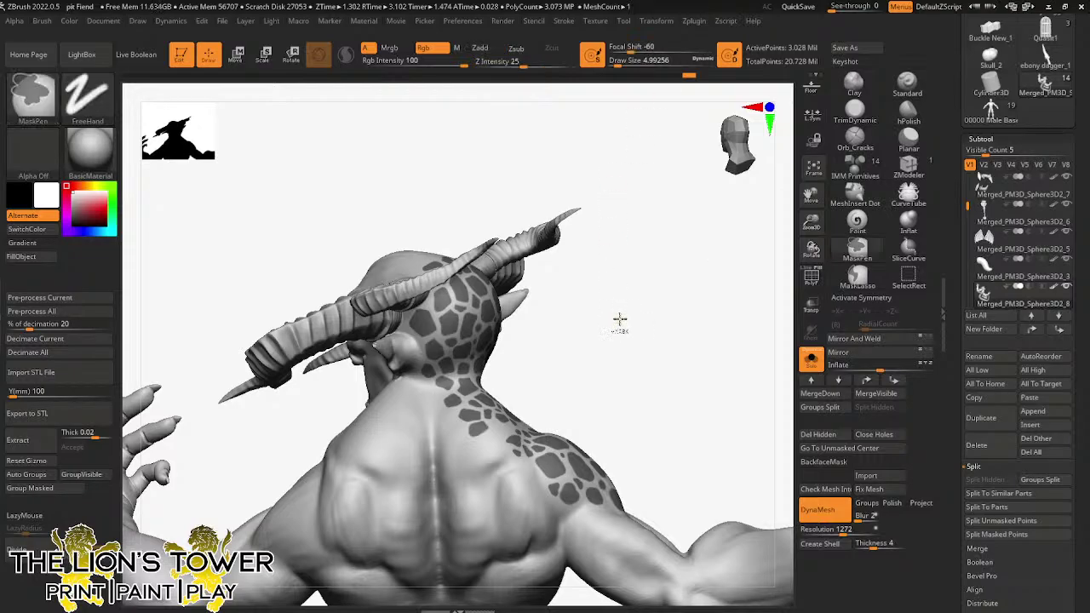
key("ctrl+s")
left_click(792, 508)
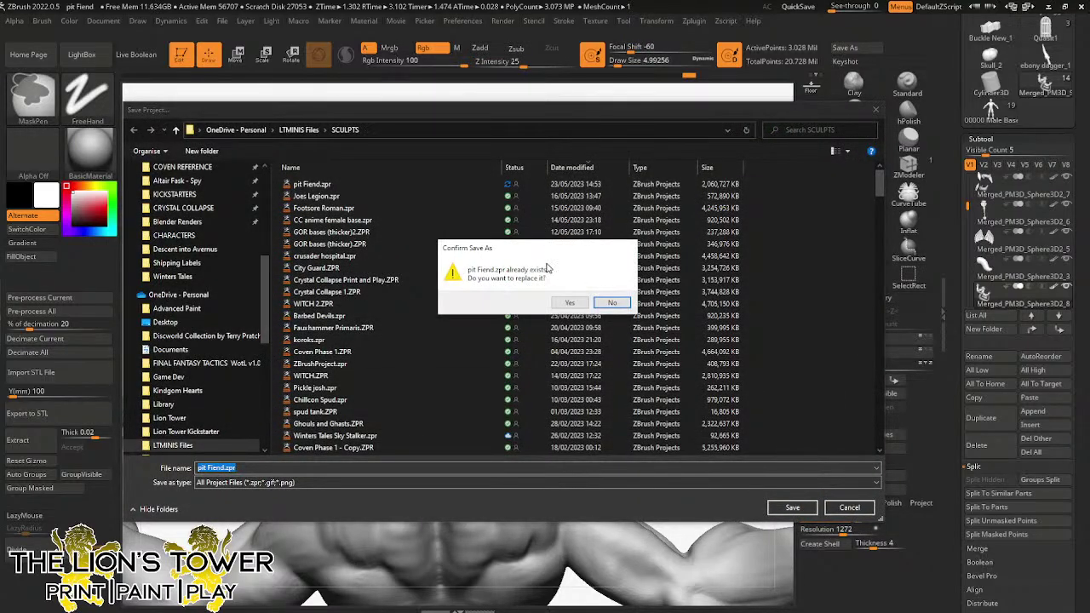
left_click(570, 302)
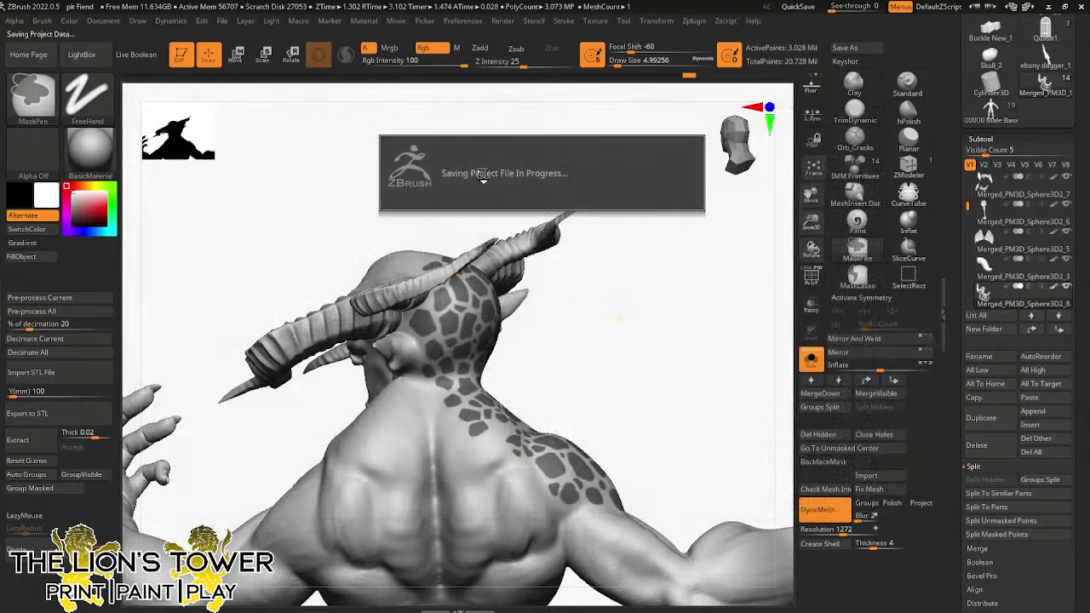